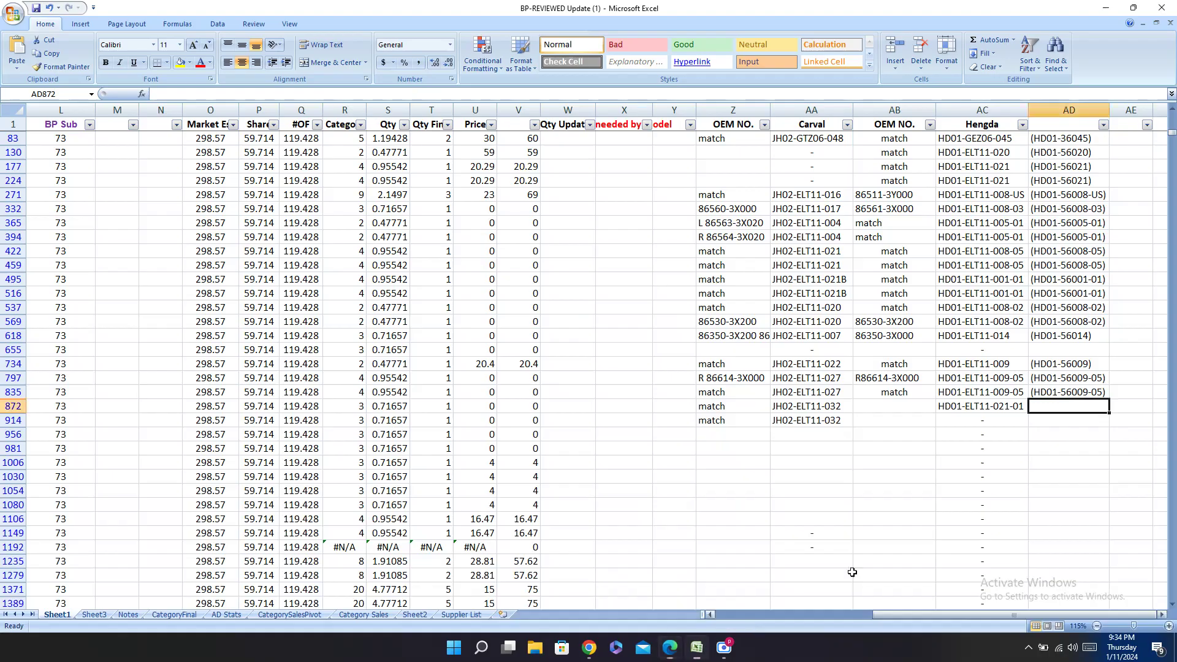
Step: Paste HD01-56021-01 into row 872's Hengda cell and enter 'match' under OEM NO. for rows 872 and 914
text((HD01-56021-01))
click(871, 406)
text(m)
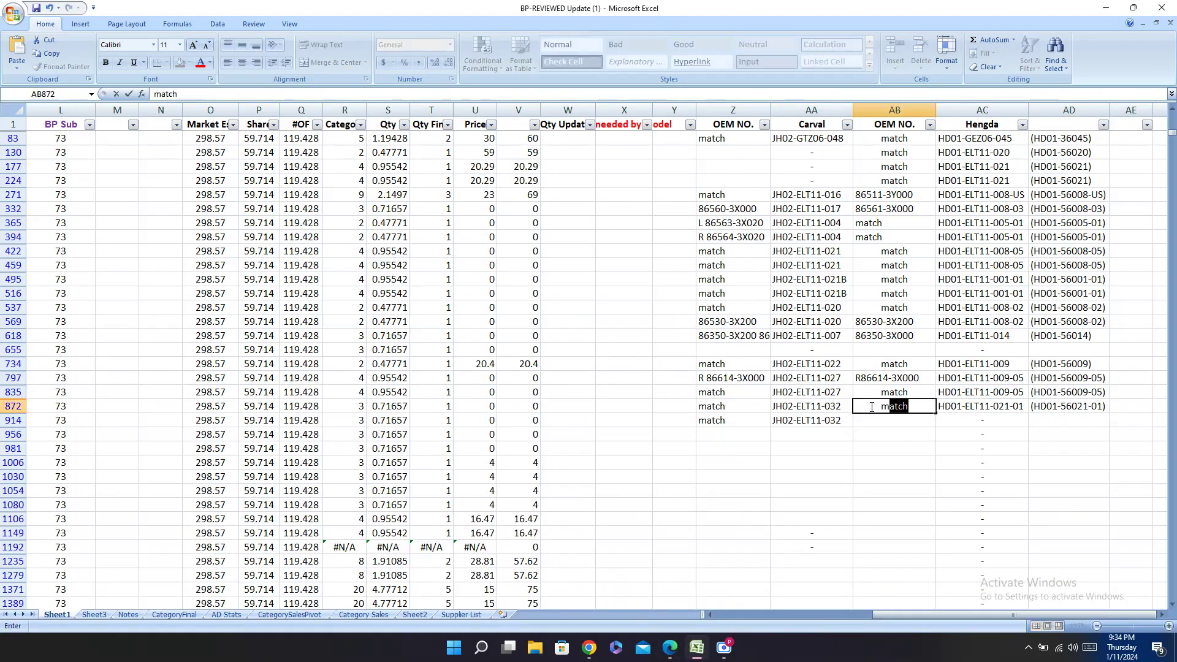
text(a)
key(Return)
text(ma)
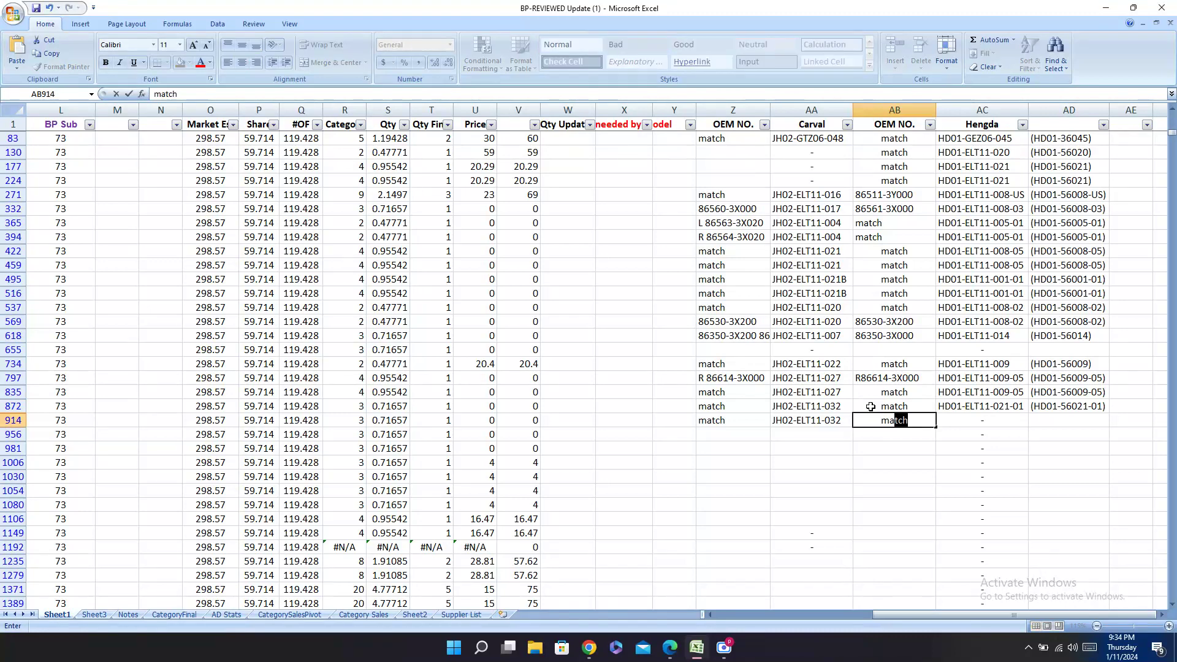
key(Return)
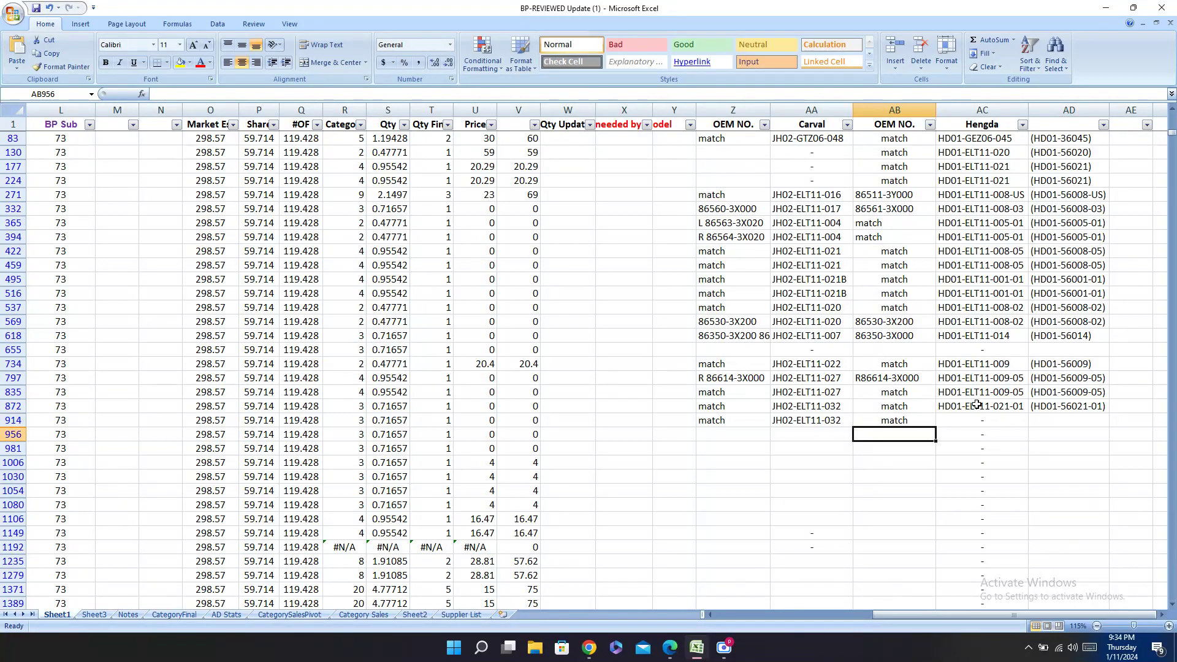
Step: Copy row 872's two Hengda code cells into row 914
drag(977, 406, 1074, 405)
key(ctrl+c)
click(1008, 420)
key(ctrl+v)
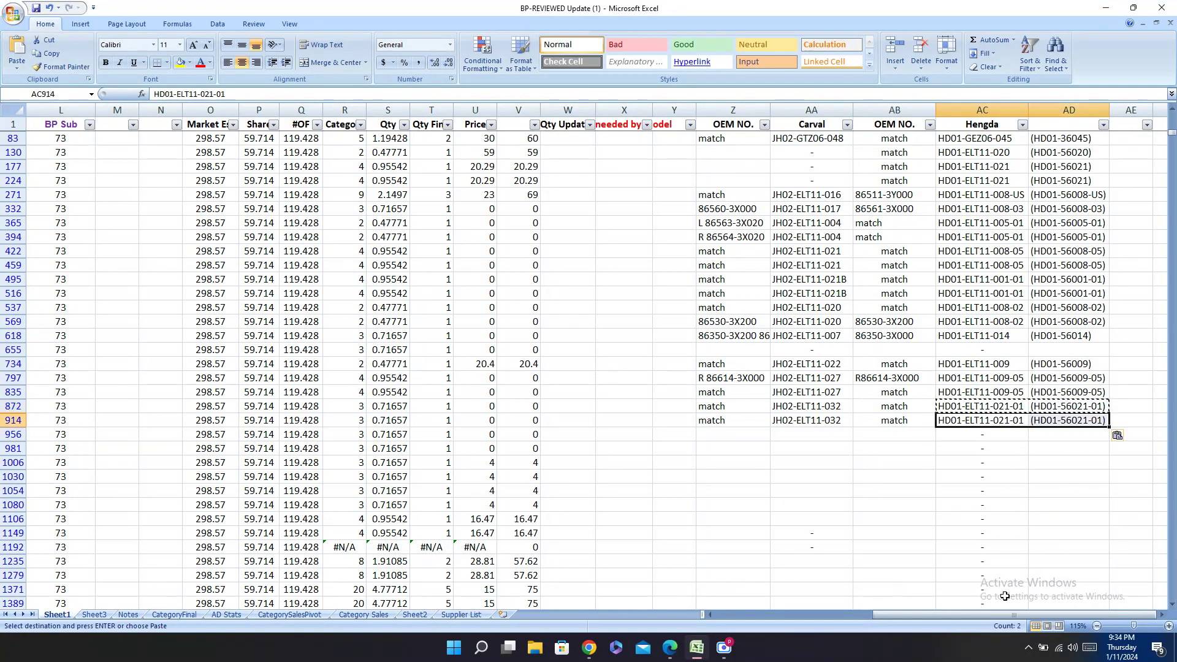
click(670, 648)
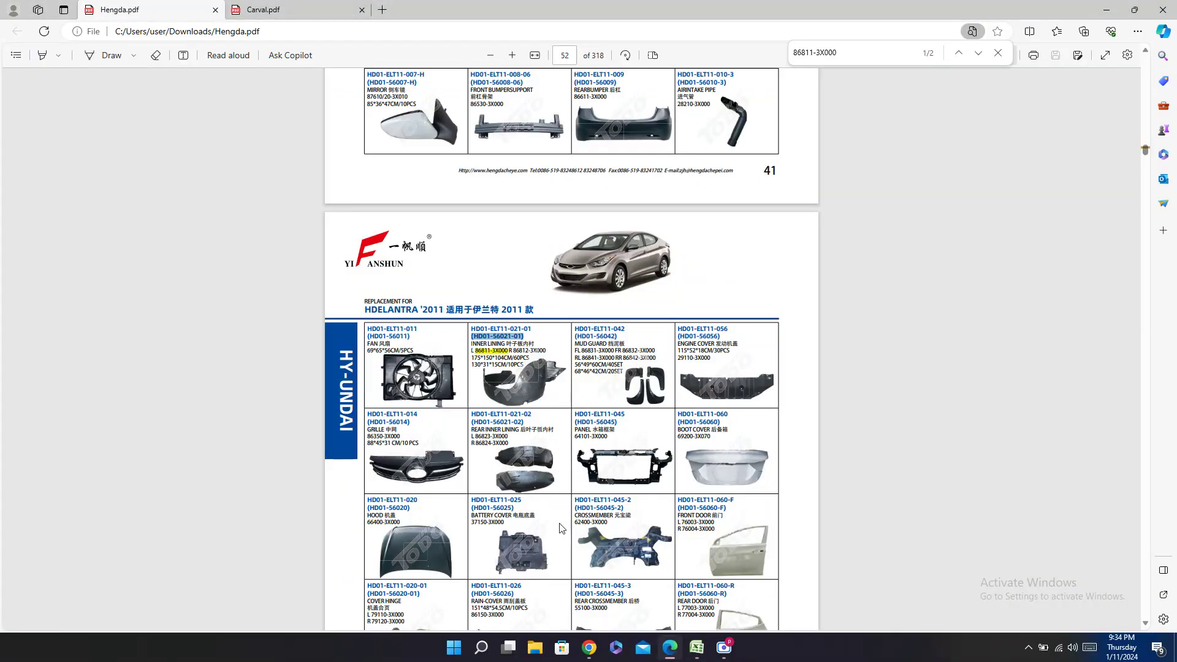
scroll(560, 528, down, 5)
scroll(670, 311, up, 9)
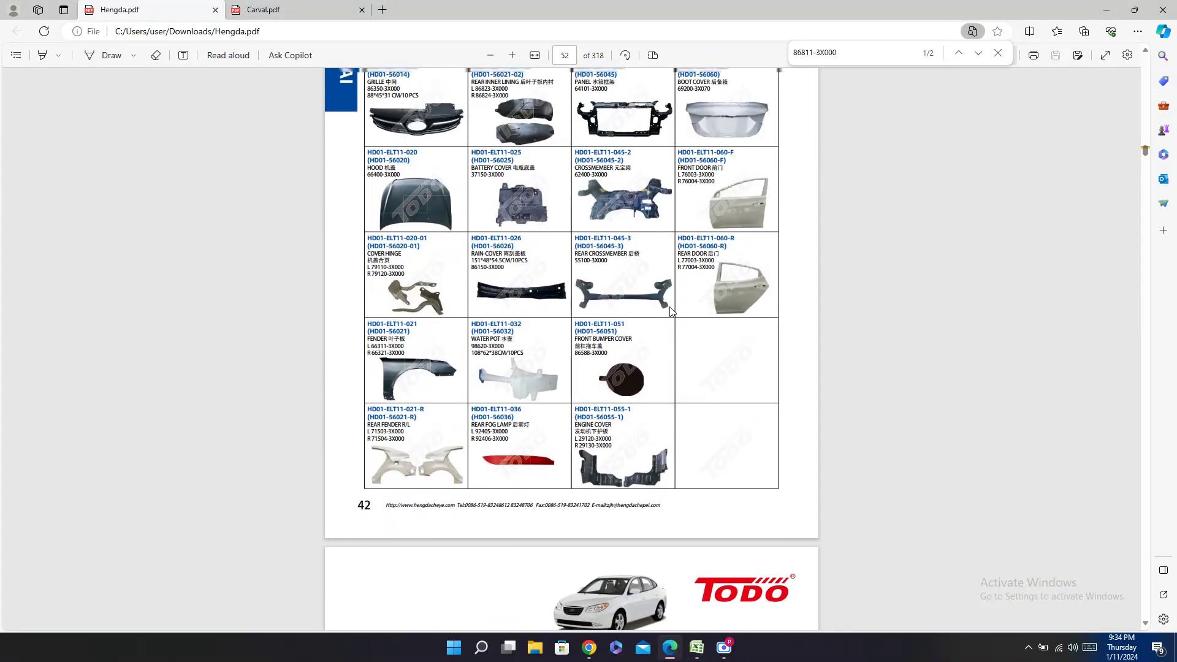
scroll(670, 311, down, 5)
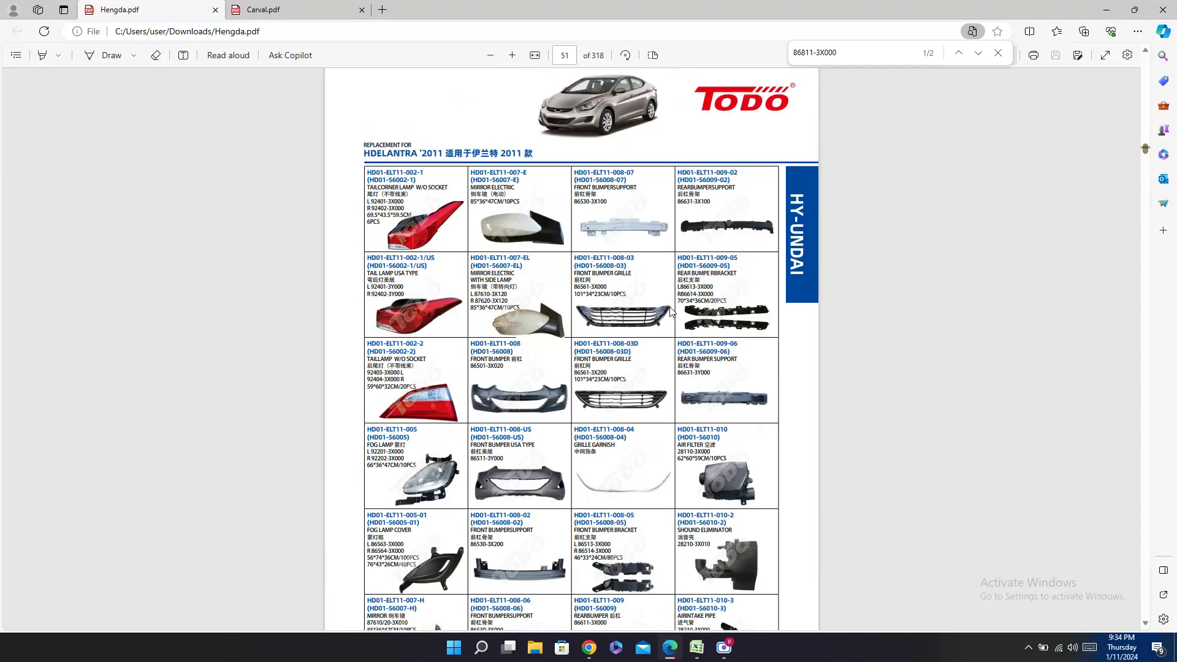
click(248, 7)
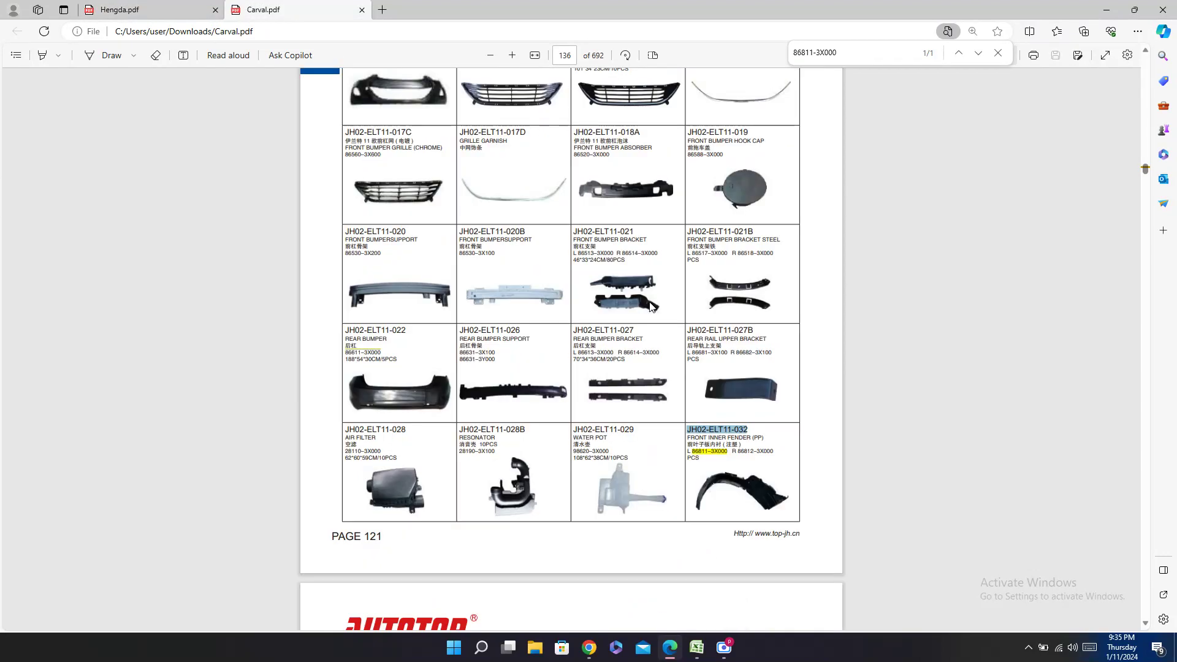
scroll(651, 306, down, 5)
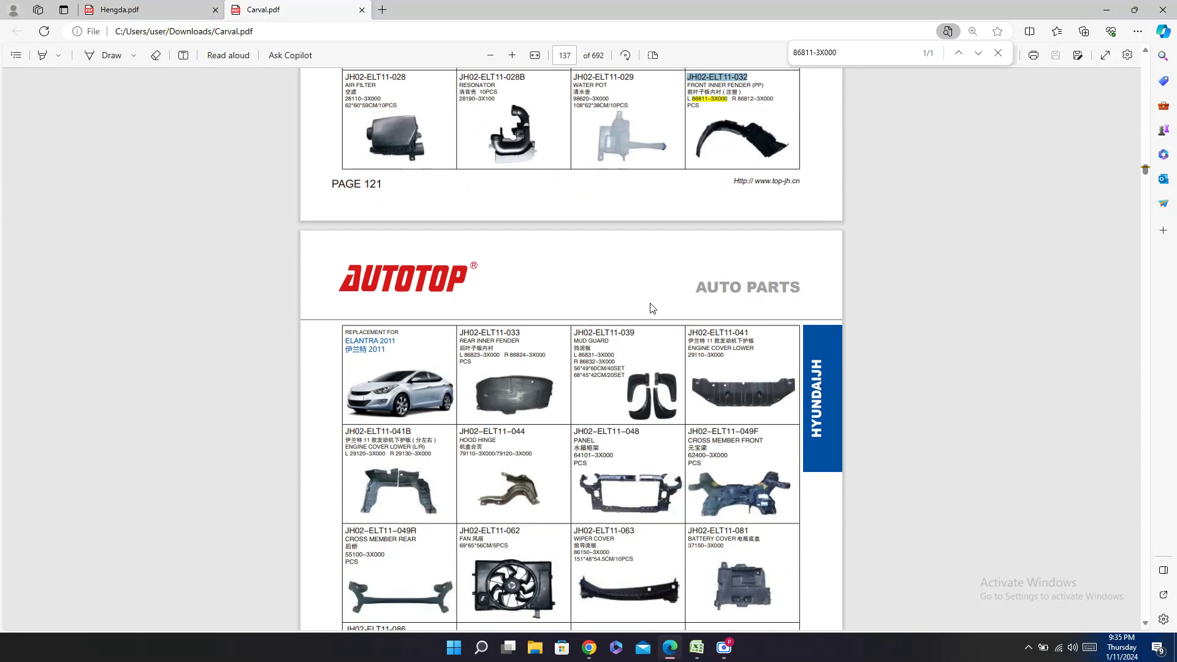
scroll(651, 307, down, 3)
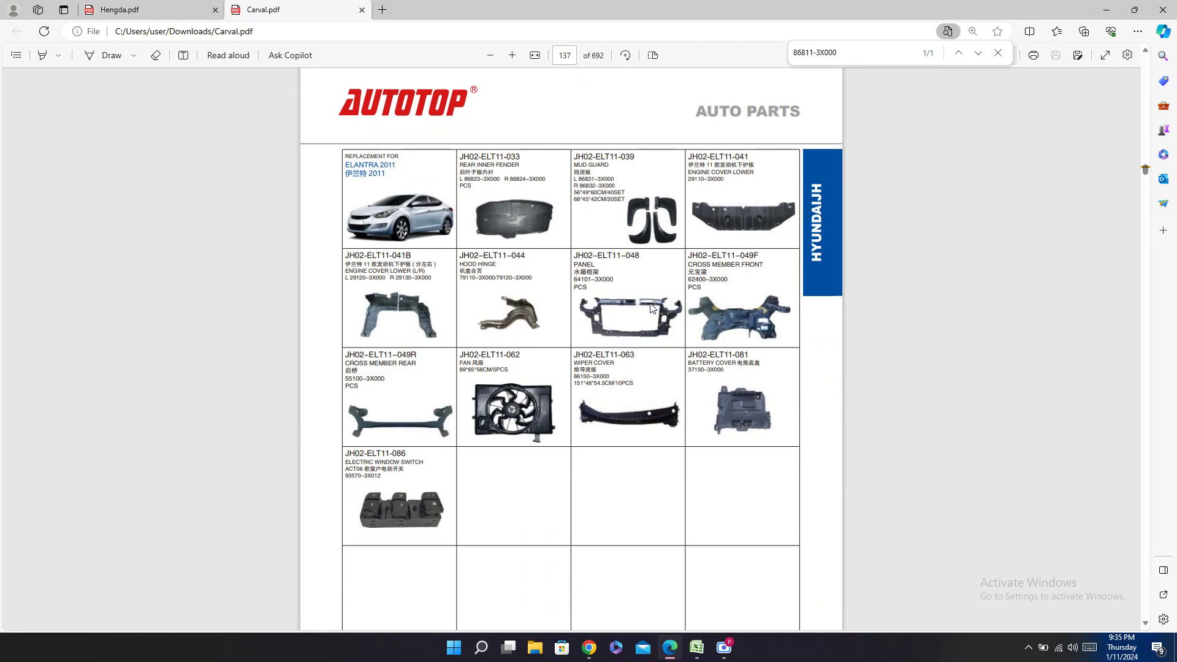
scroll(652, 308, up, 11)
scroll(651, 308, down, 5)
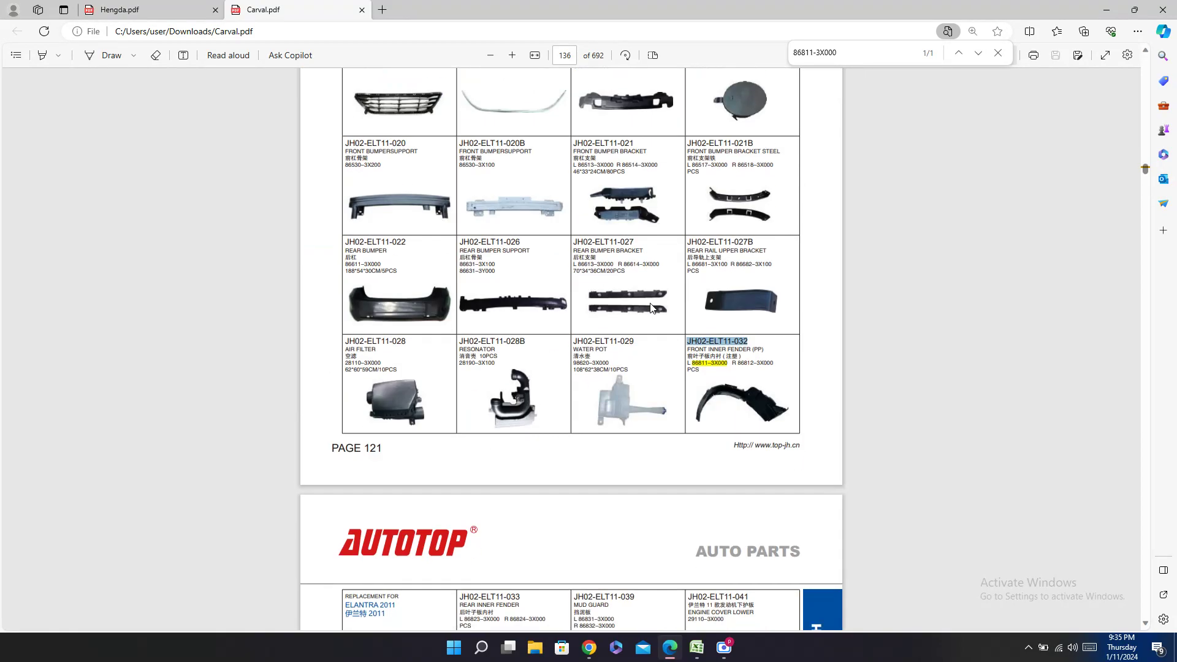
scroll(651, 308, up, 10)
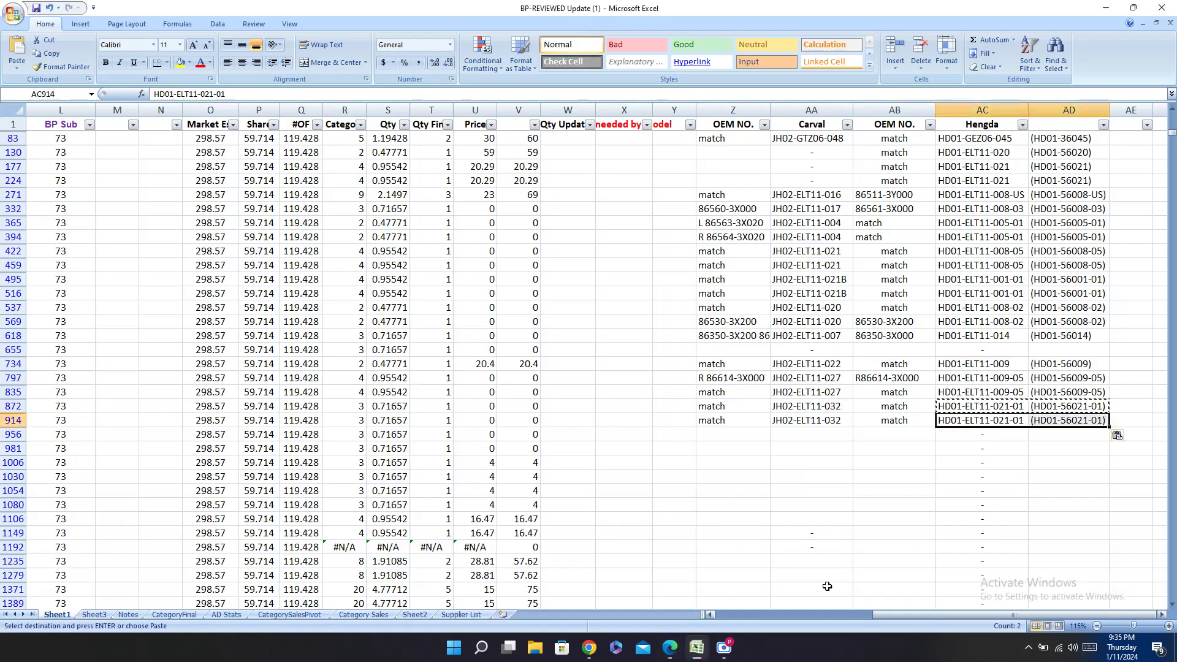
click(696, 647)
click(982, 434)
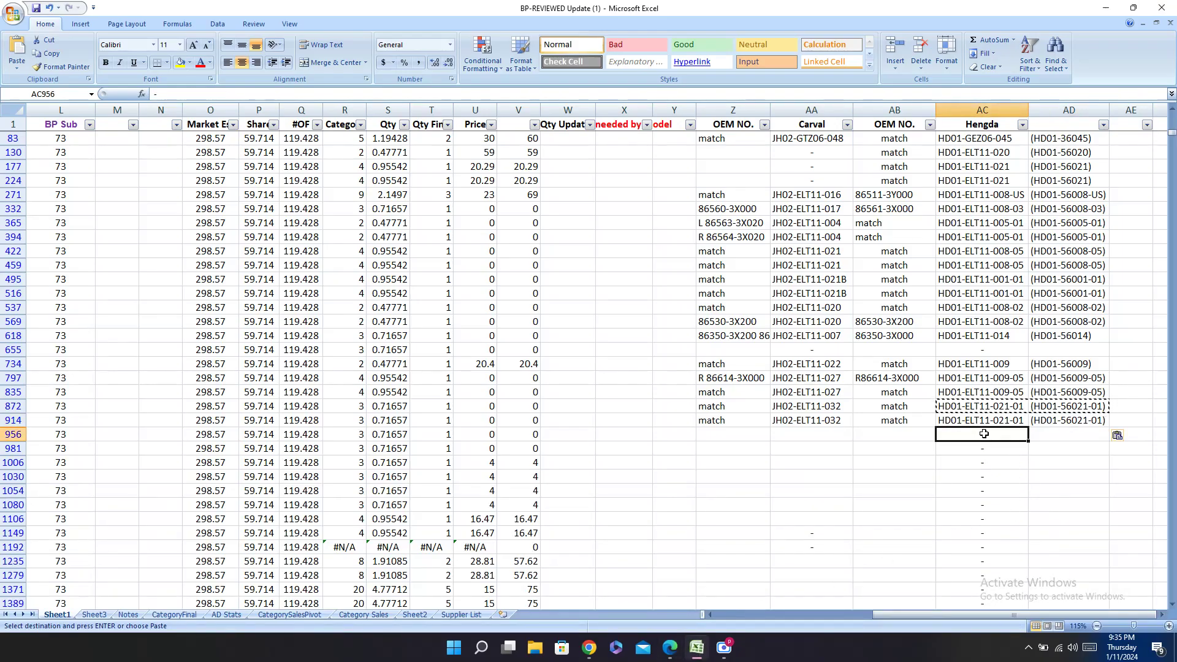
Step: Enter '-' in the Carval cells of rows 956 and 981
key(Left)
key(Left)
key(Left)
key(Left)
key(Left)
key(Left)
key(Left)
key(Left)
key(Left)
key(Left)
key(Left)
key(Left)
key(Left)
key(Left)
key(Left)
key(Left)
key(Left)
key(Left)
key(Left)
key(Left)
key(Left)
key(Left)
key(Left)
key(Left)
key(Left)
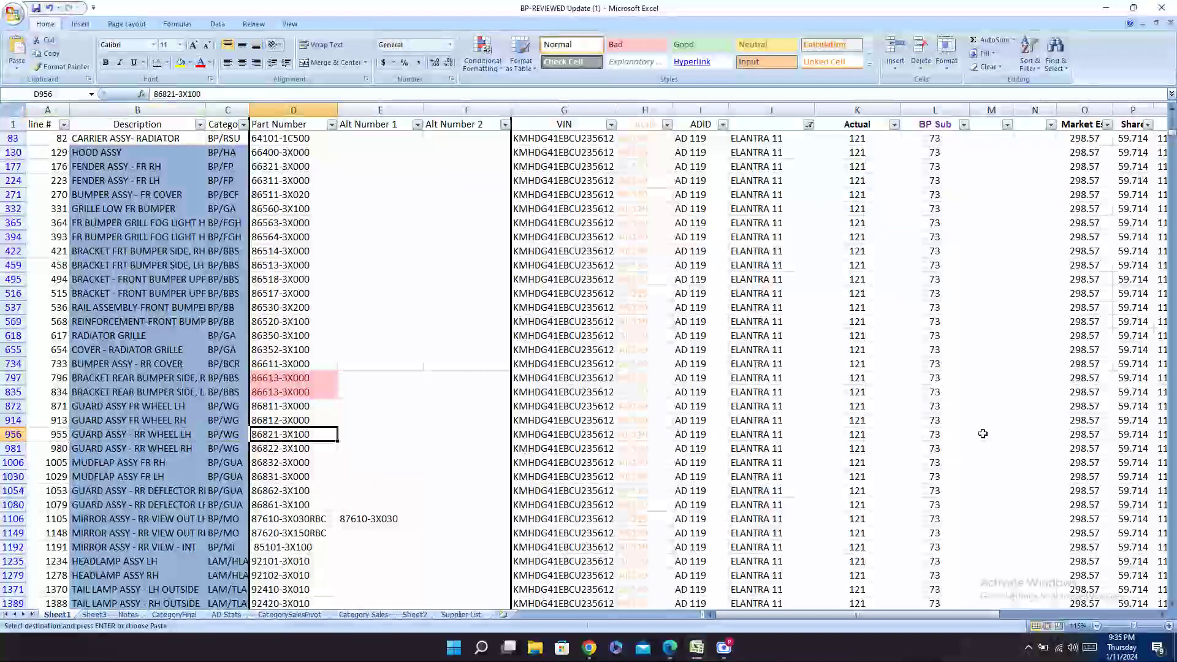
key(Right)
key(Right)
key(Right)
key(Right)
key(Right)
key(Right)
key(Right)
key(Right)
key(Right)
key(Right)
key(Right)
key(Right)
key(Right)
key(Right)
key(Right)
key(Right)
key(Right)
key(Right)
key(Right)
key(Right)
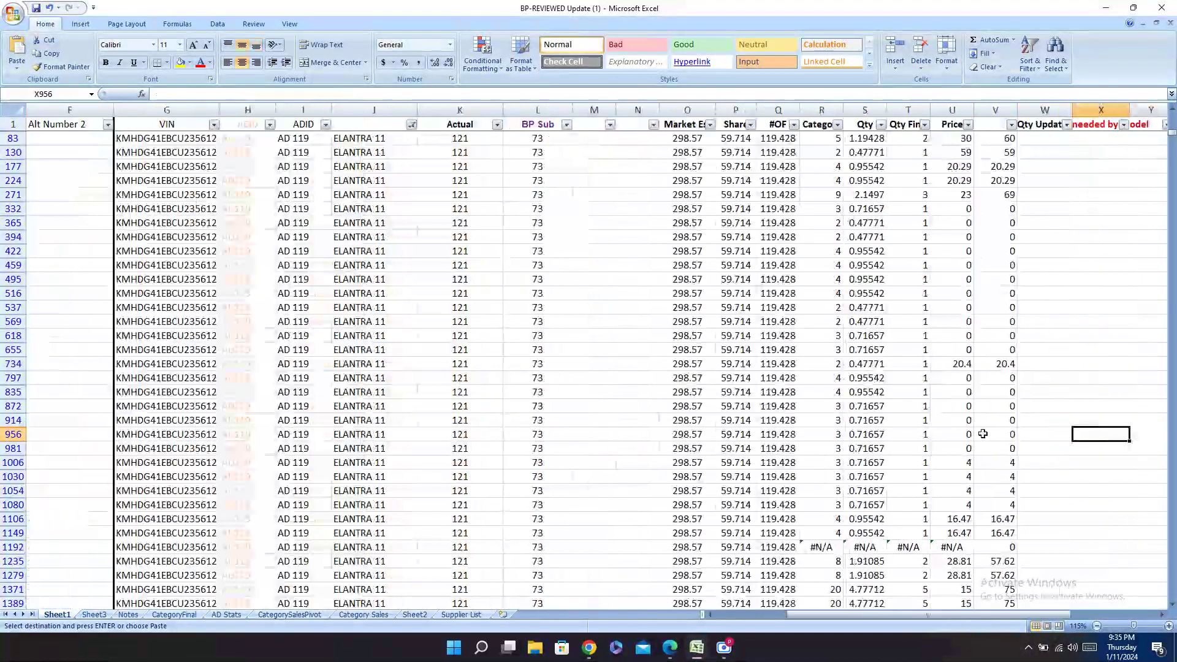
key(Right)
key(Right)
key(Right)
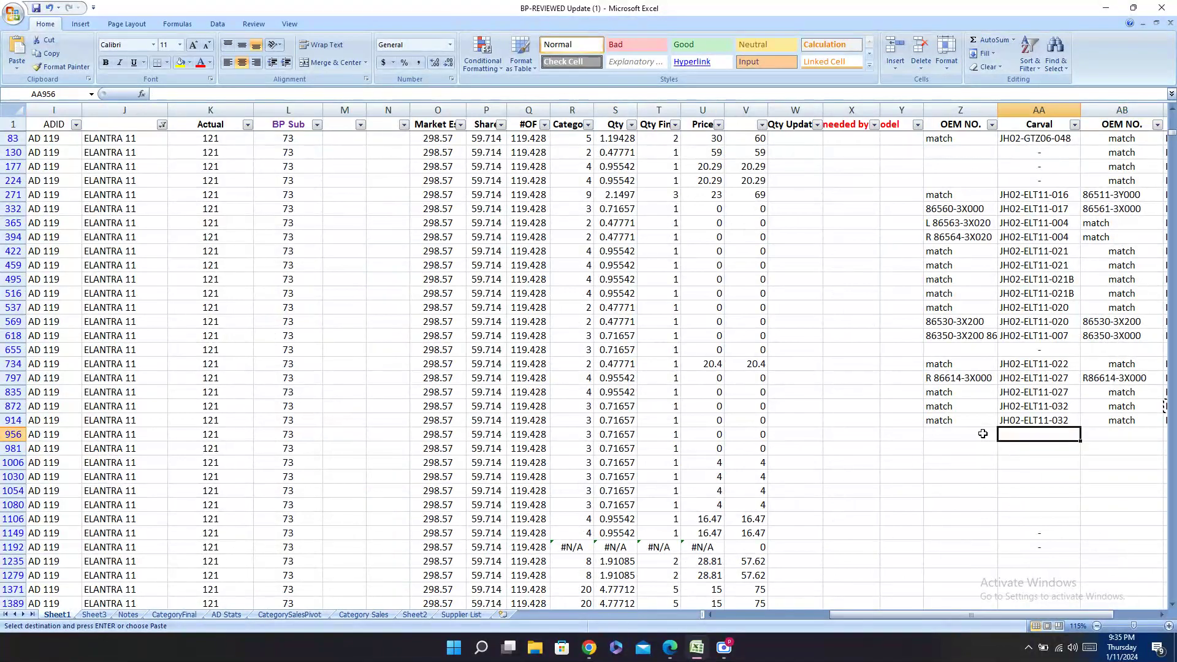
key(shift+Down)
key(Return)
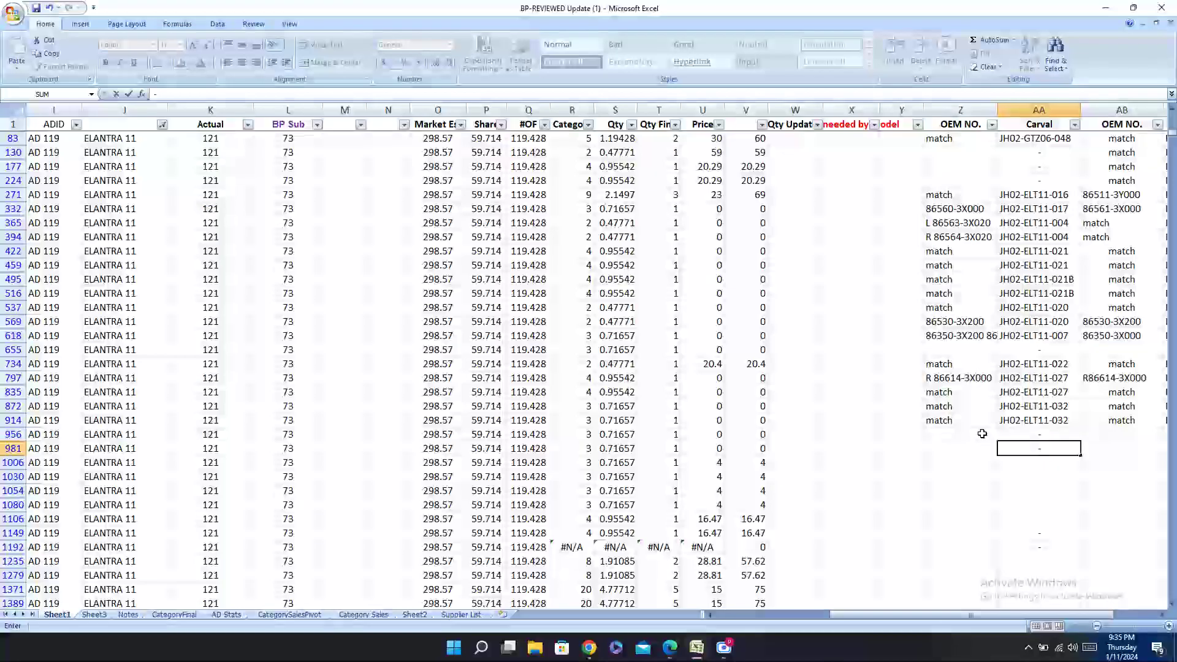
Step: Copy row 1006's part number 86832-3X000 and bring the catalog PDFs forward
key(Down)
key(Left)
key(ctrl+Left)
key(ctrl+Left)
key(ctrl+Left)
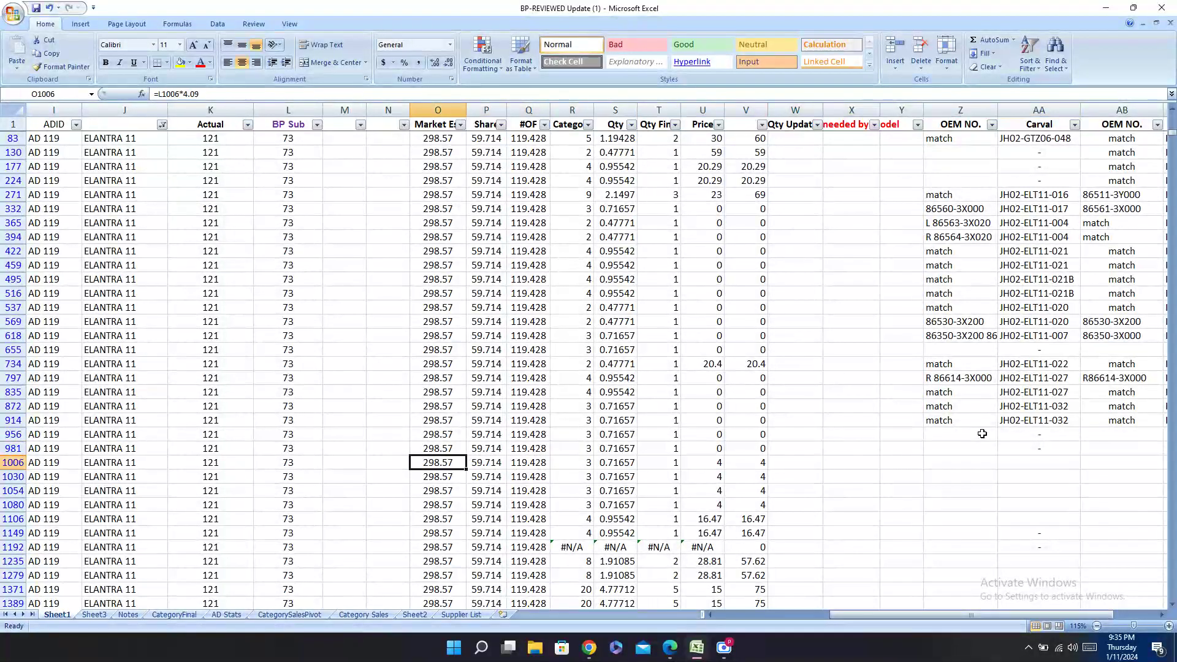
key(Right)
key(Right)
key(Right)
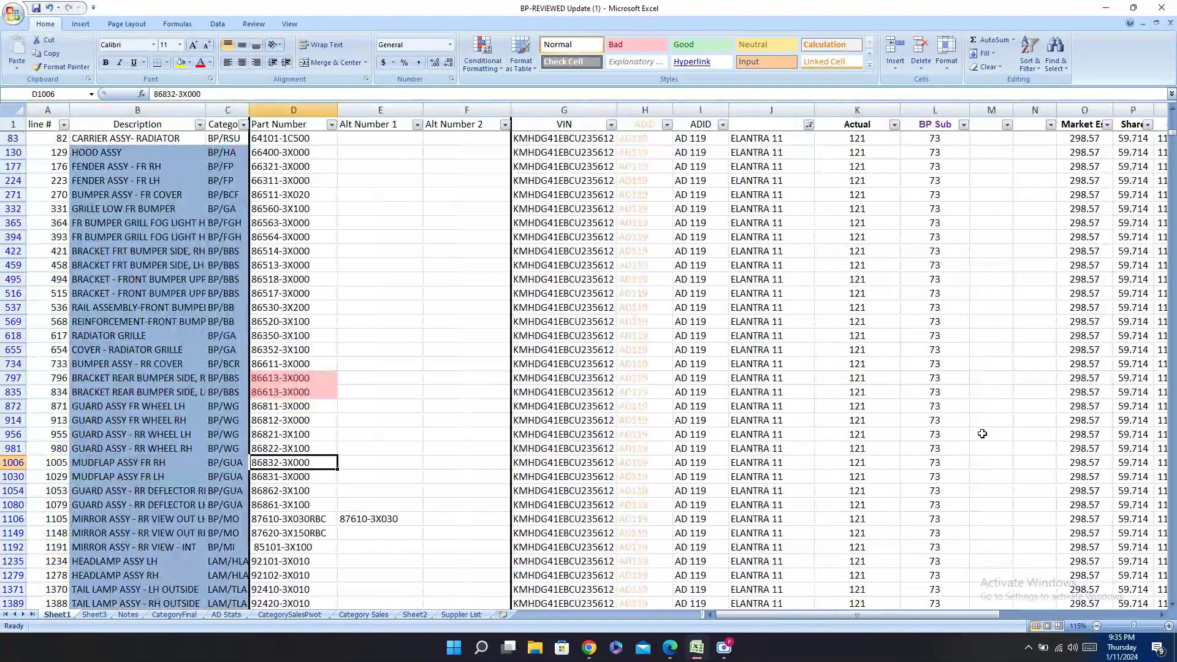
key(ctrl+c)
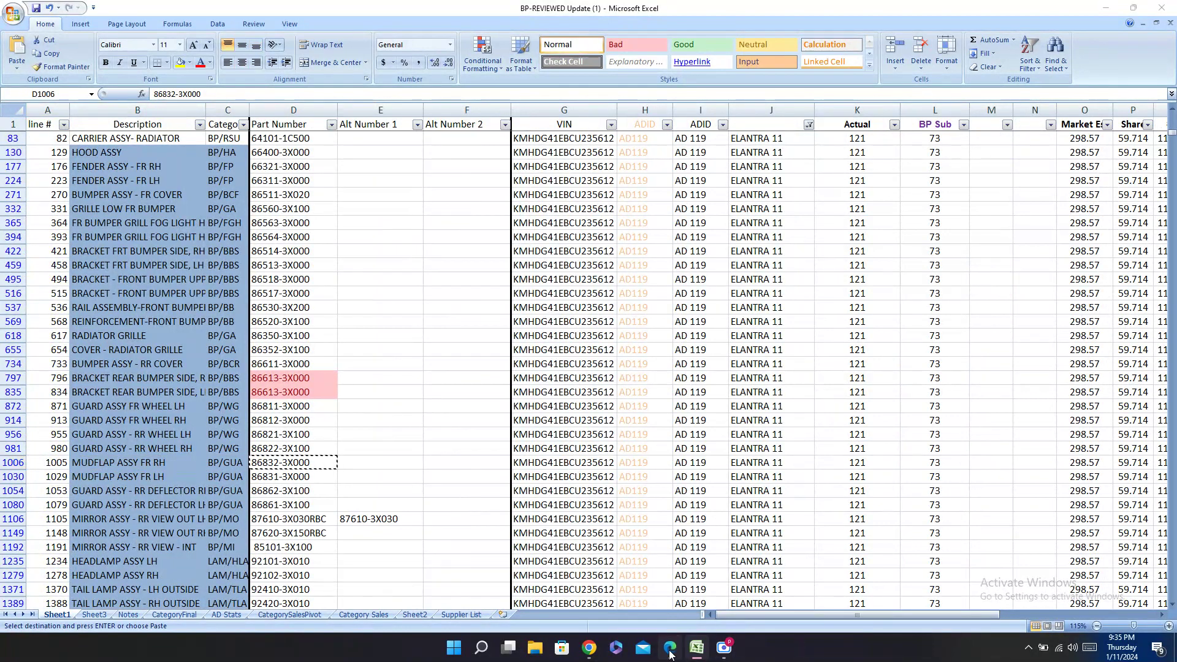
click(670, 648)
key(Return)
Step: Search the Hengda catalog for 86832-3X000 and paste code HD01-ELT11-042 into row 1006's Carval cell
click(163, 9)
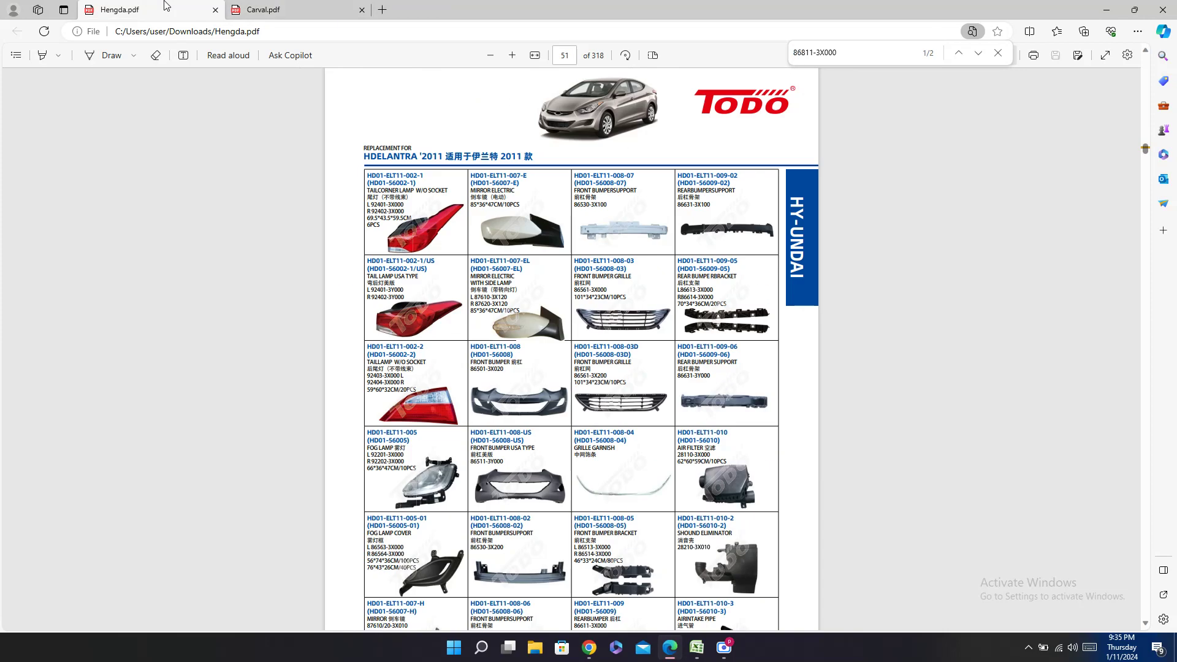
key(ctrl+v)
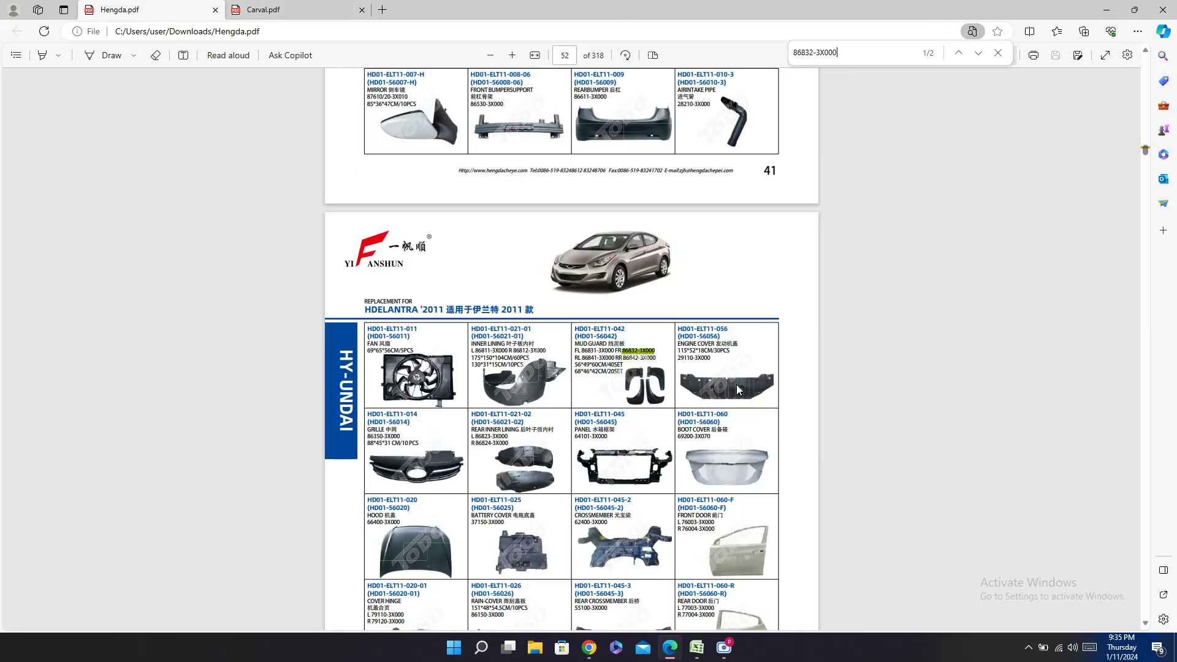
double_click(602, 327)
click(696, 647)
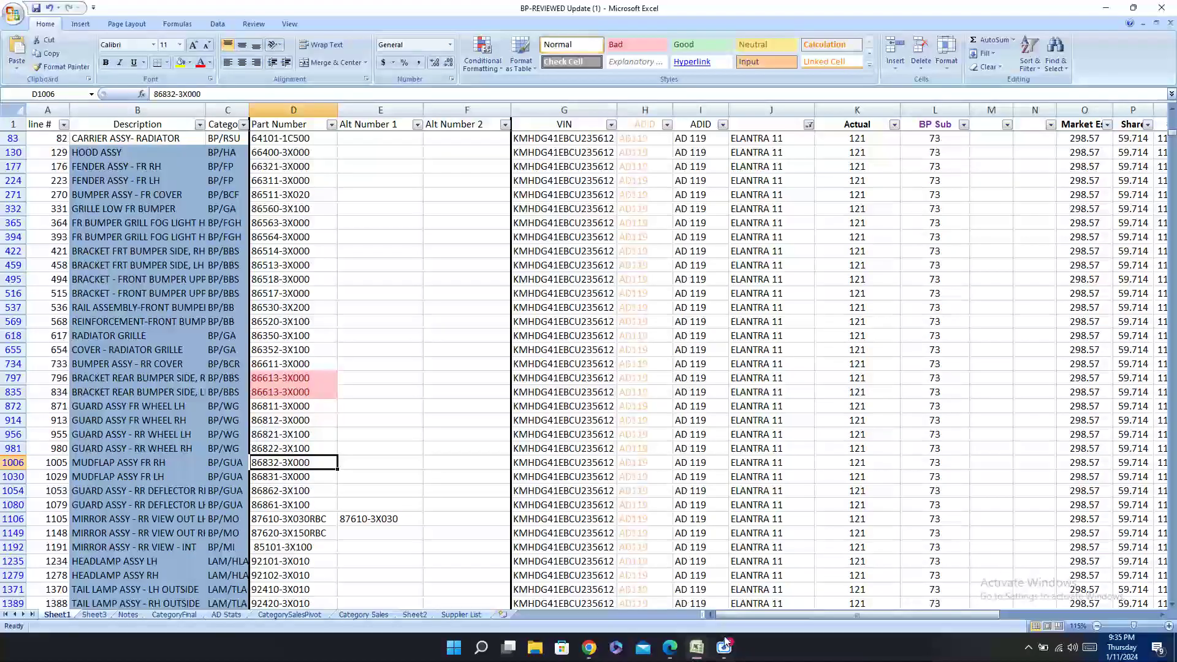
key(Right)
key(Right)
key(Right)
key(Right)
key(Right)
key(Right)
key(Right)
key(Right)
key(Right)
key(Right)
key(Right)
key(Right)
key(Right)
key(Right)
key(Right)
key(Right)
key(Right)
key(Right)
key(Right)
key(Right)
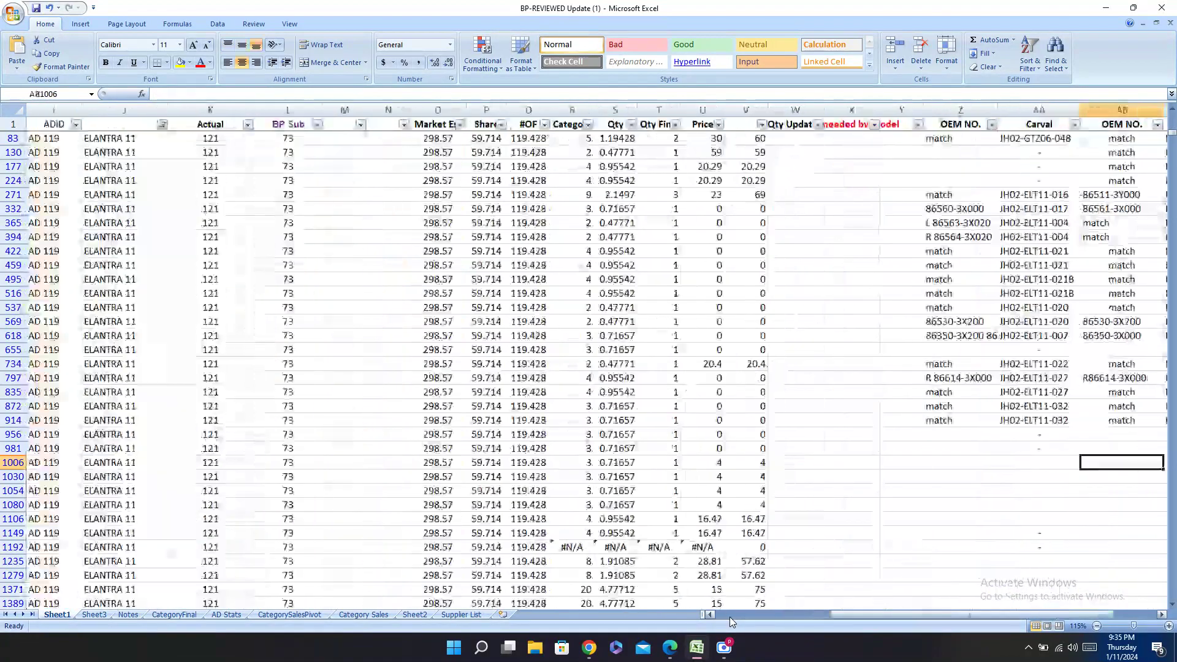
key(Left)
key(ctrl+v)
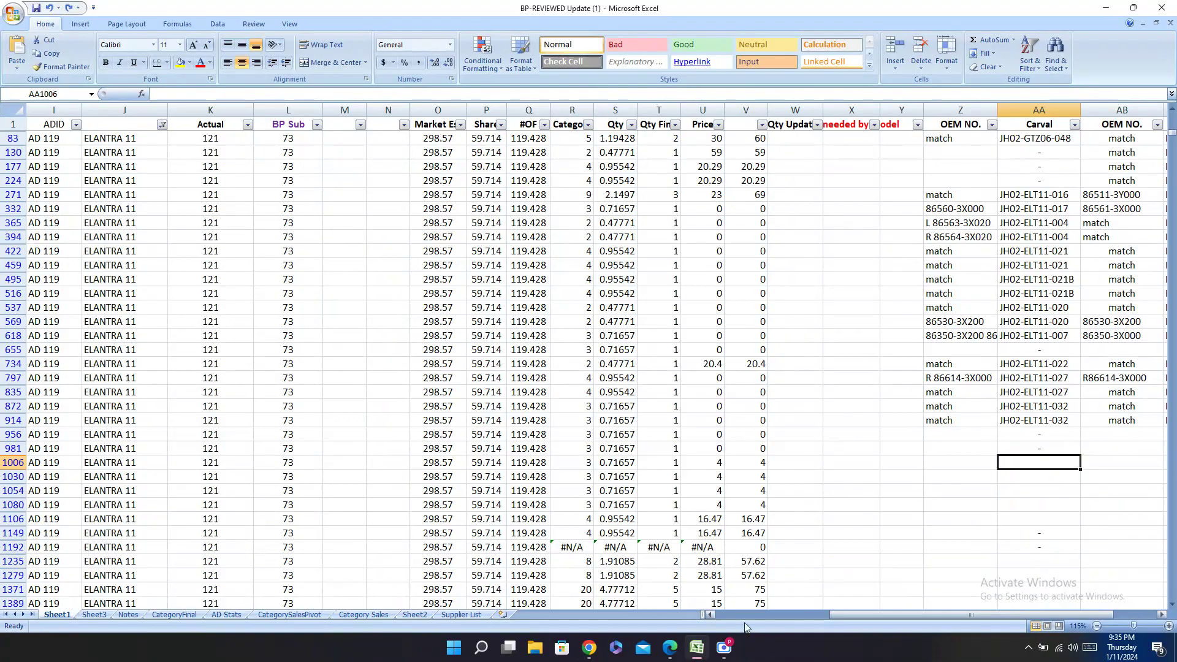
Step: Paste HD01-ELT11-042 into row 1006's Hengda cell
click(642, 648)
click(670, 648)
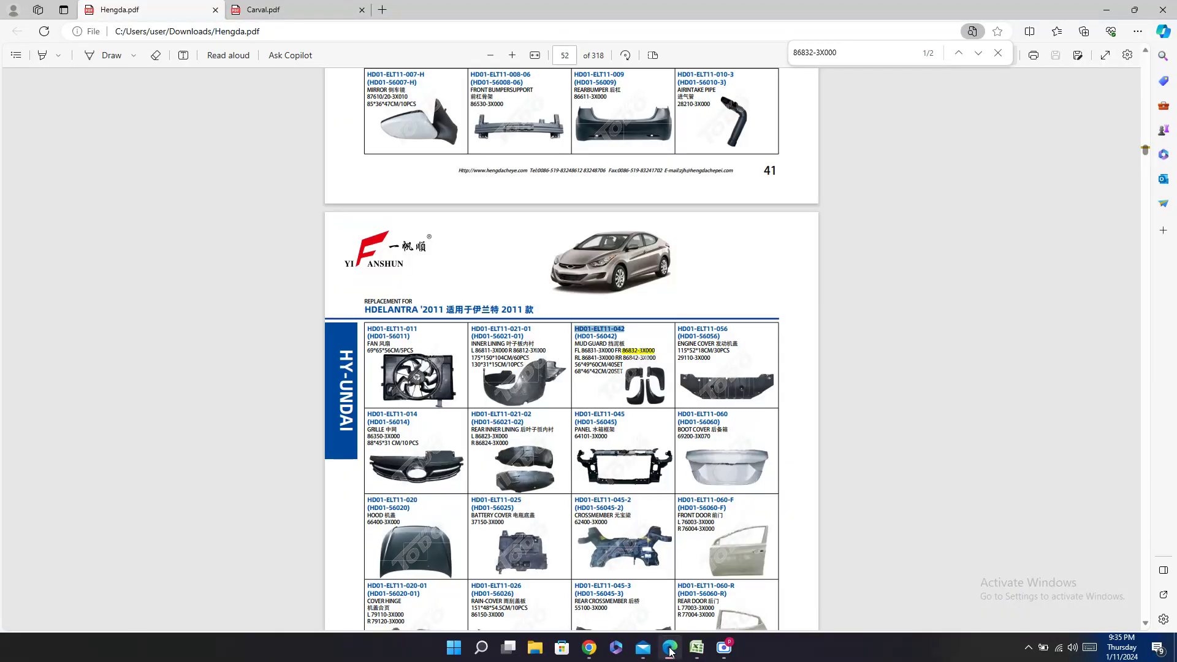
click(697, 648)
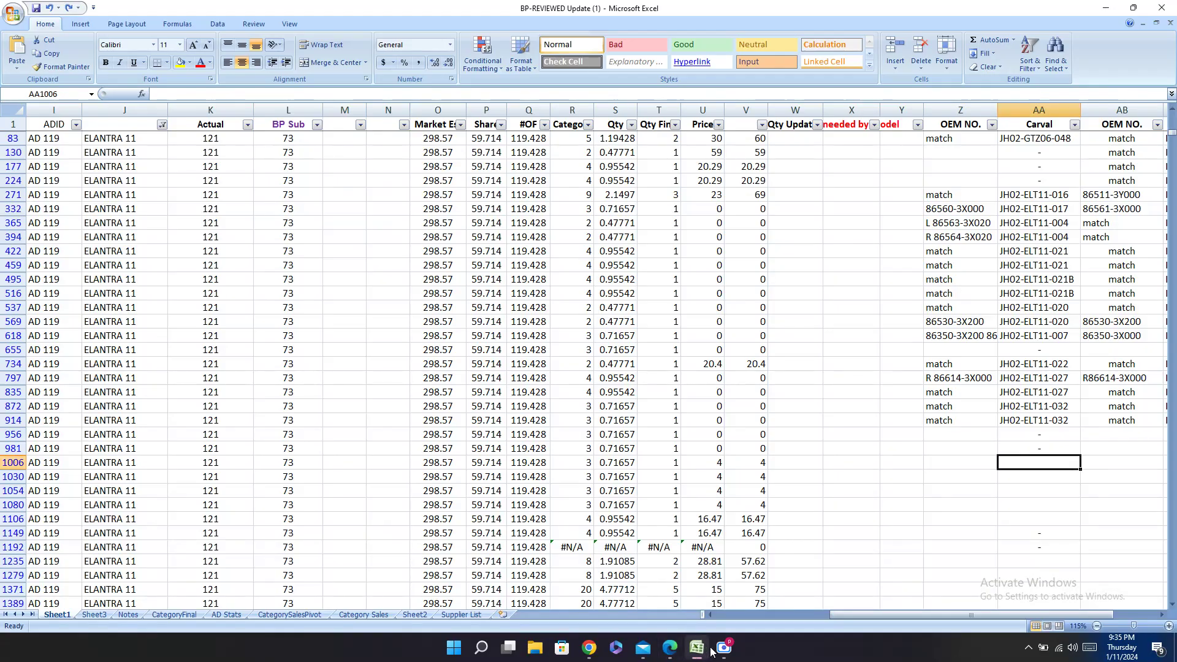
key(Right)
key(Right)
key(Right)
key(Left)
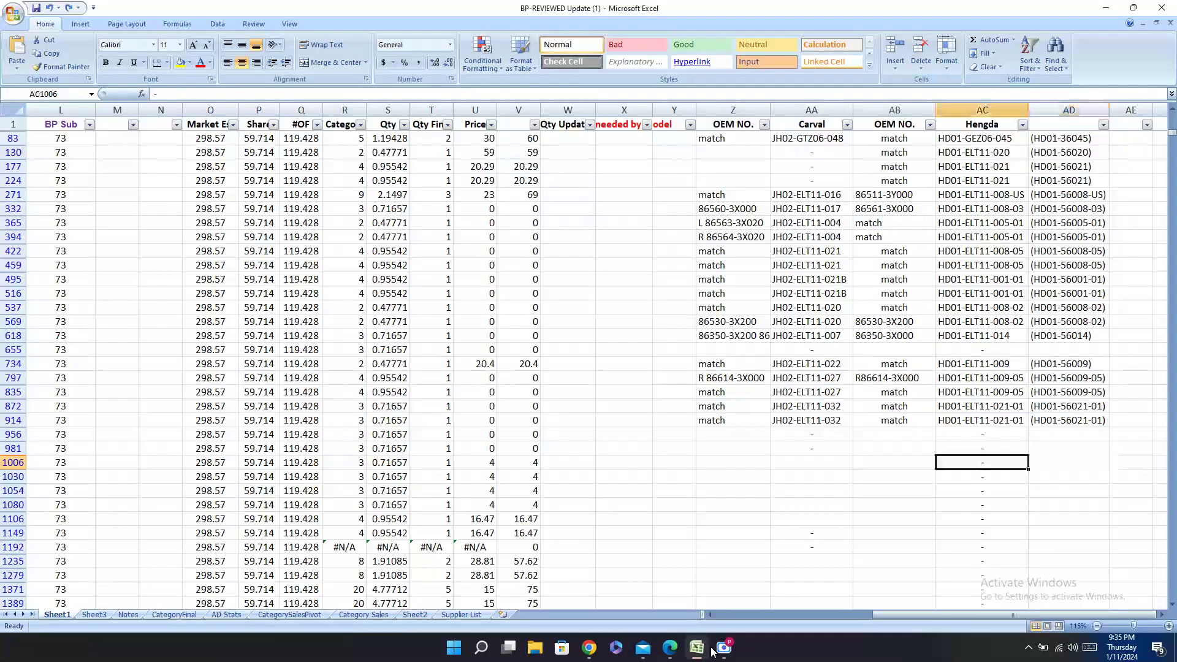
key(ctrl+v)
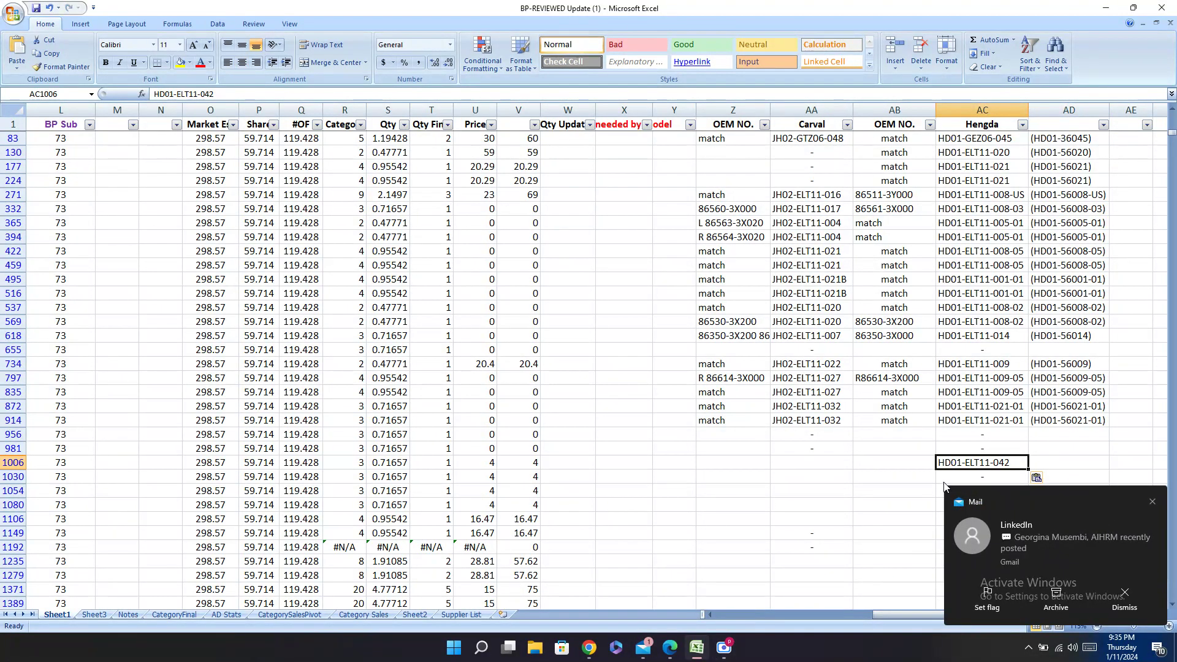
Step: Select the (HD01-56042) text in the catalog's mud guard entry
click(670, 648)
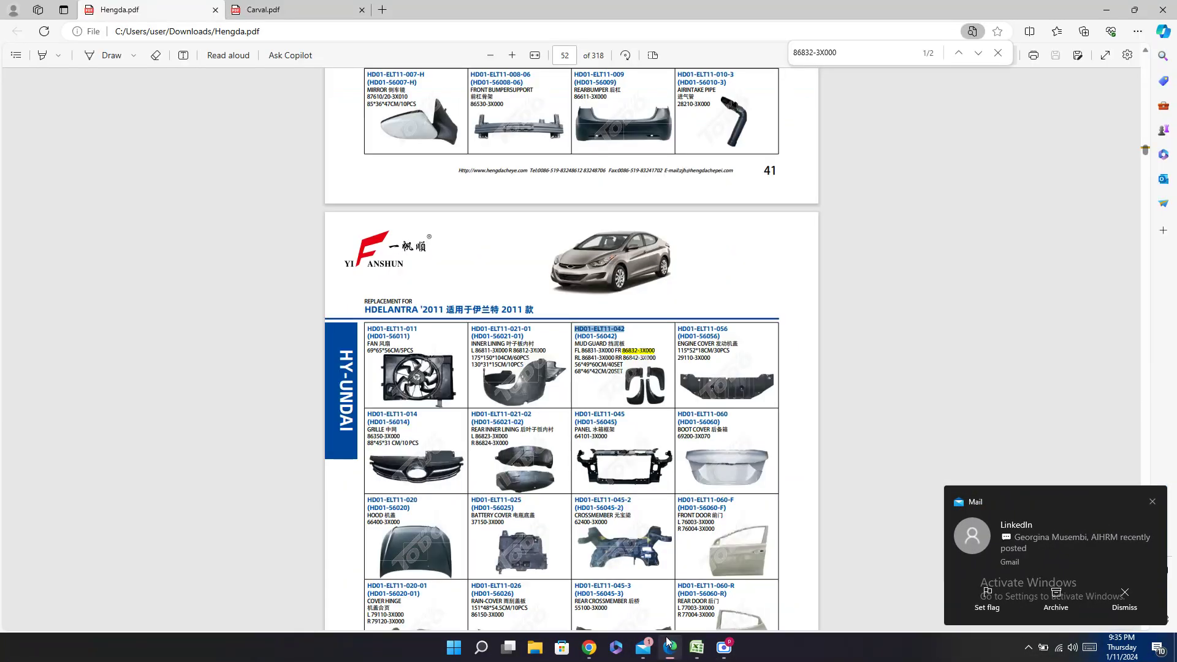
double_click(585, 342)
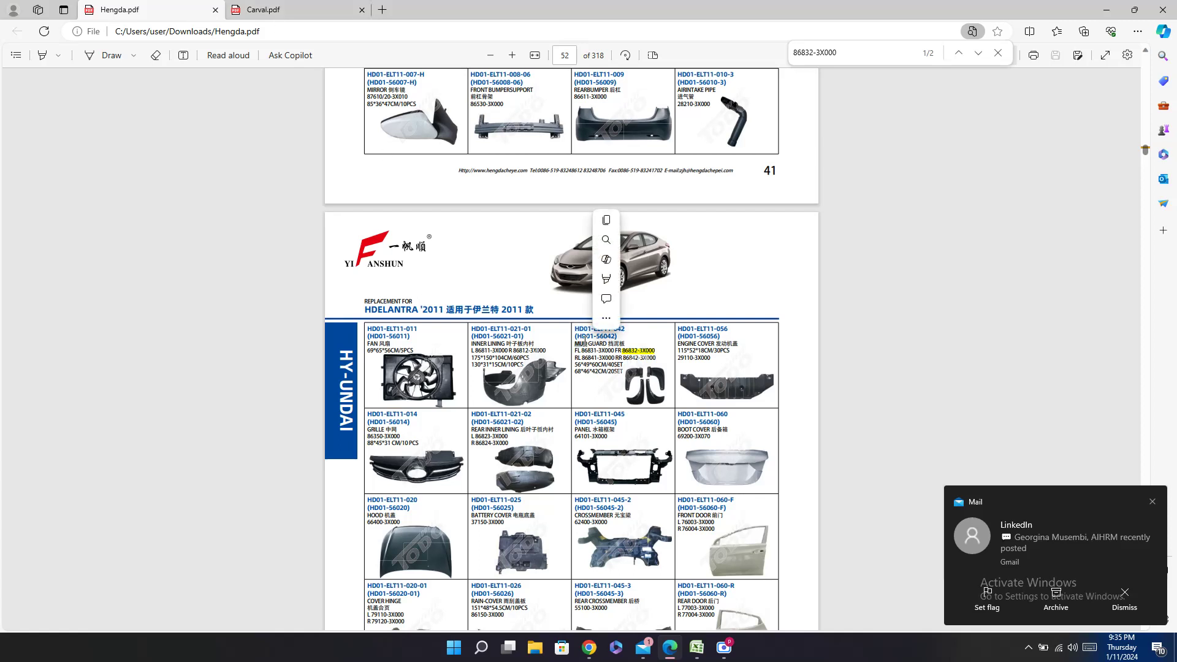
click(578, 332)
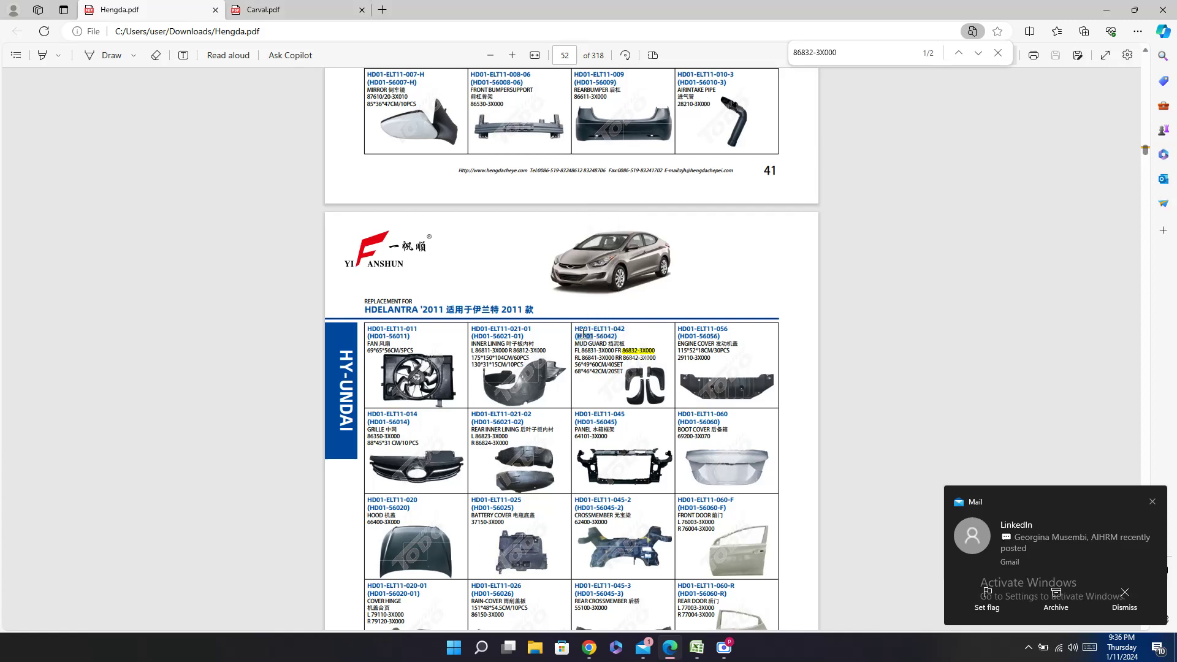
Step: Paste (HD01-56042) into AD1006 and copy both Hengda codes of row 1006
click(697, 648)
click(1051, 460)
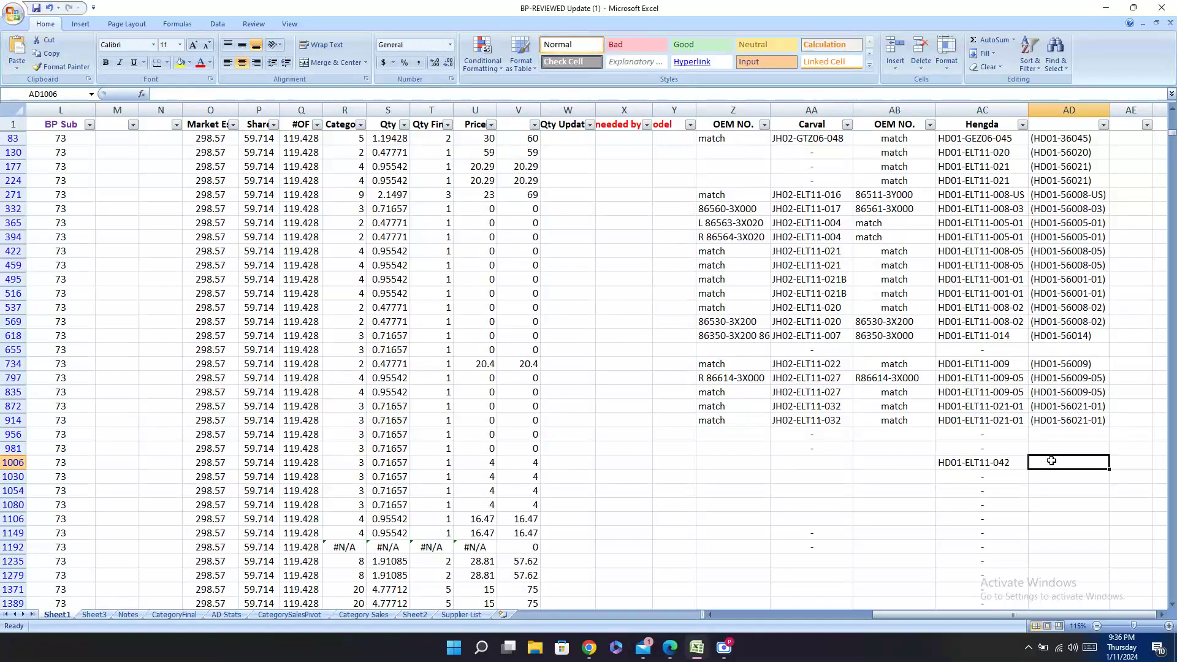
key(ctrl+v)
drag(991, 463, 1058, 461)
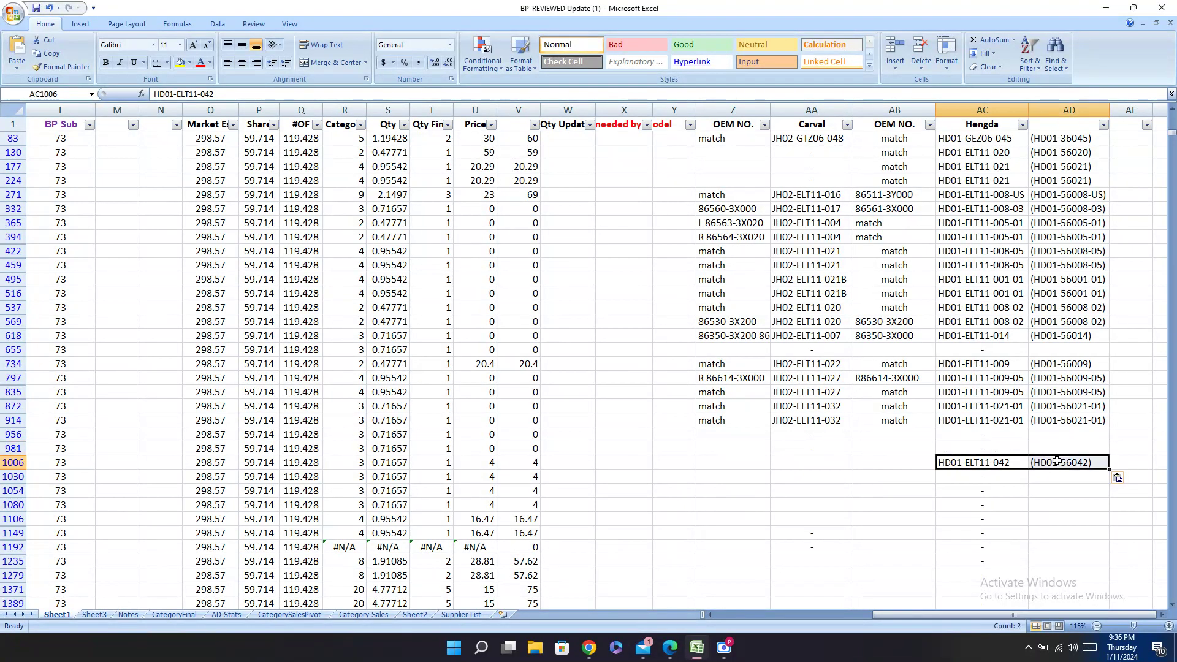
key(ctrl+c)
Step: Paste the Hengda codes into rows 1030, 1054 and 1080
click(975, 477)
key(ctrl+v)
click(965, 492)
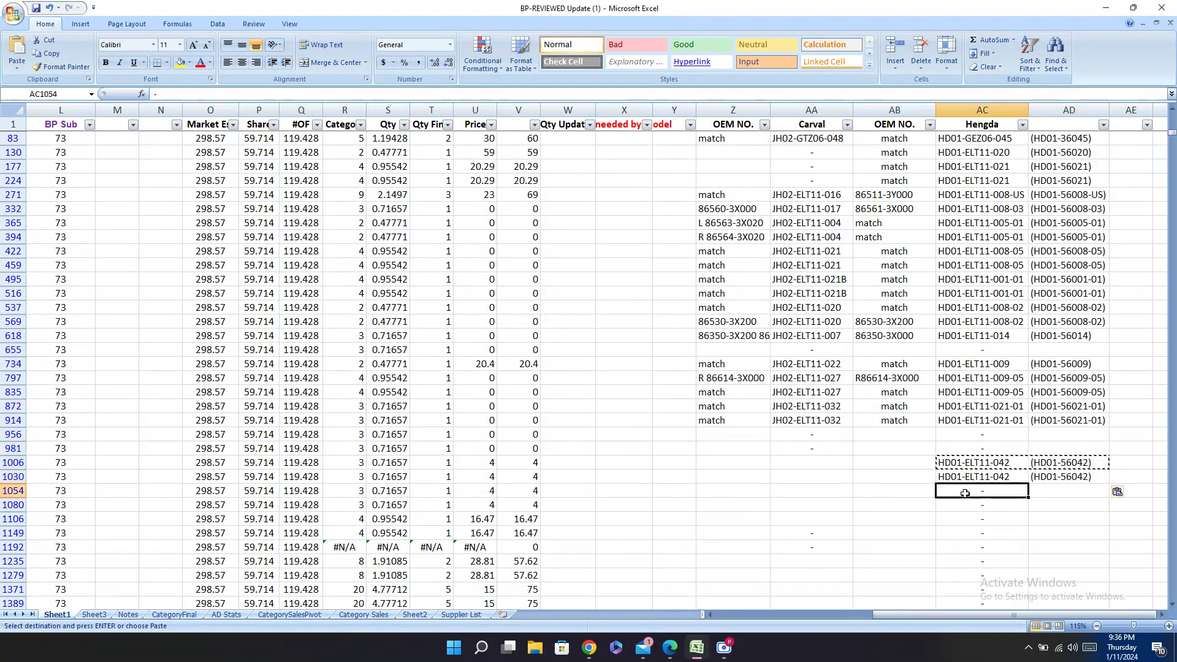
key(ctrl+v)
click(975, 505)
key(ctrl+v)
Step: Enter 'match' in the second OEM NO. column (AB) for rows 1006, 1030, 1054 and 1080
click(903, 464)
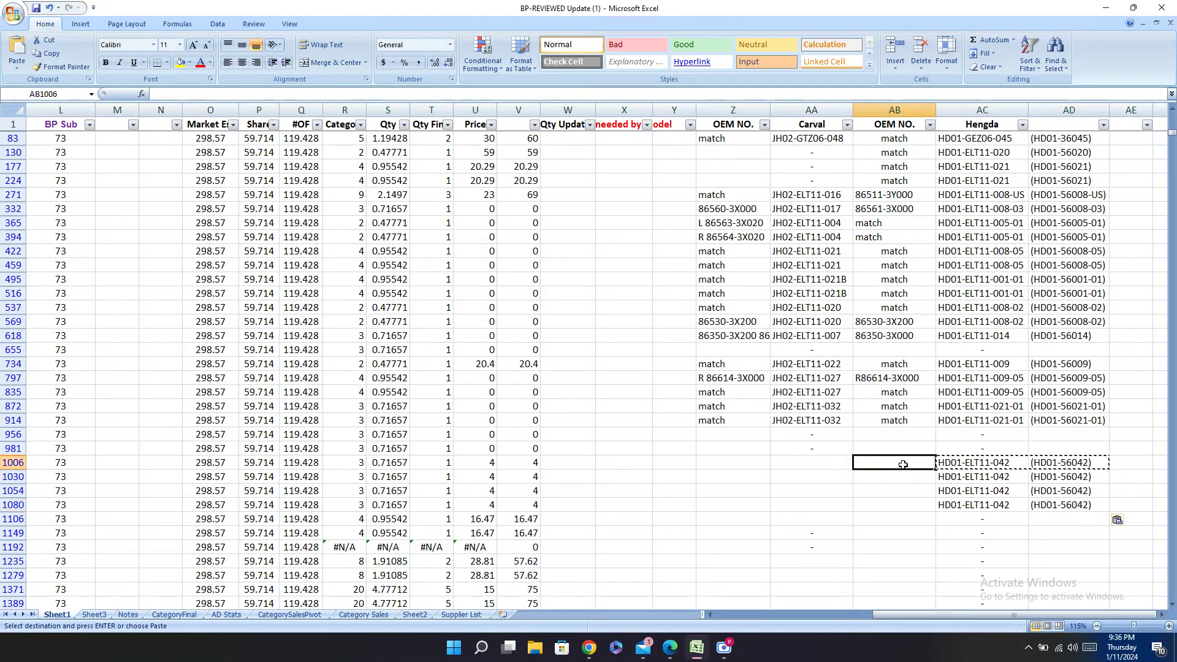
text(match)
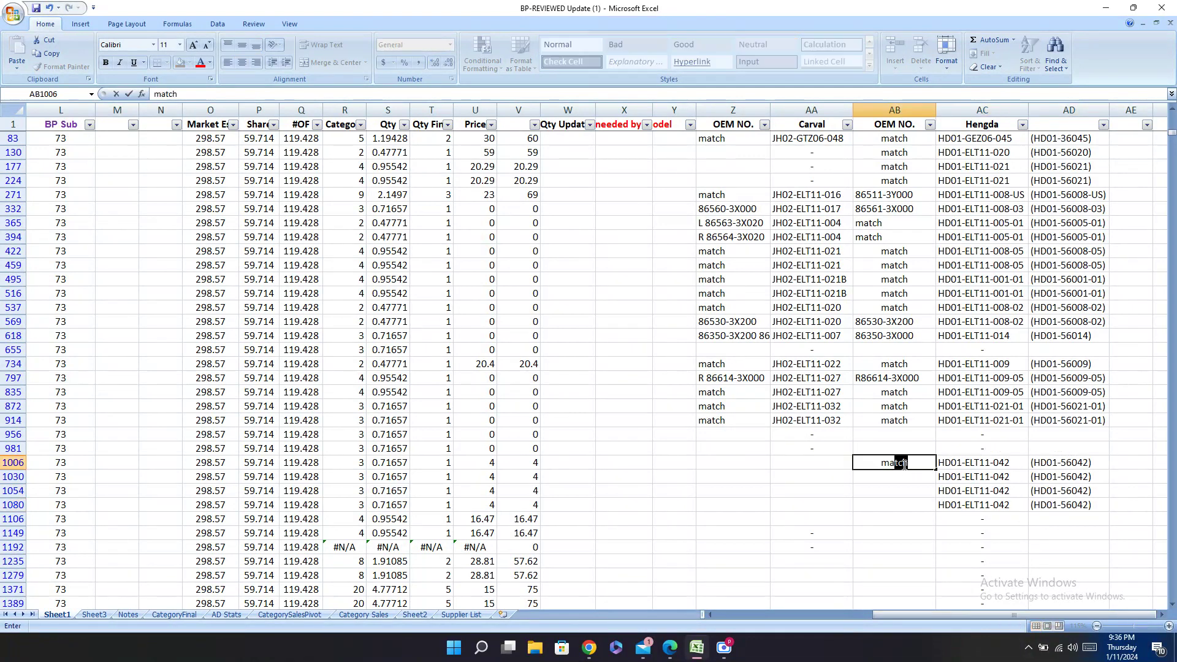
key(Return)
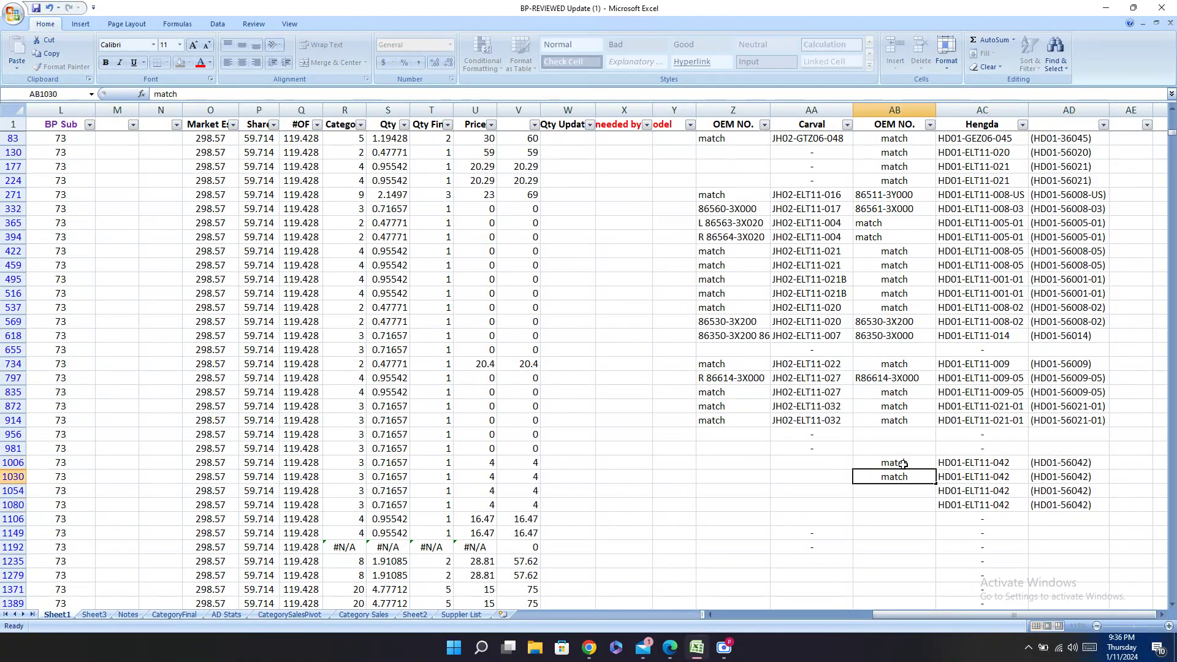
key(Return)
text(ma)
key(Return)
text(,)
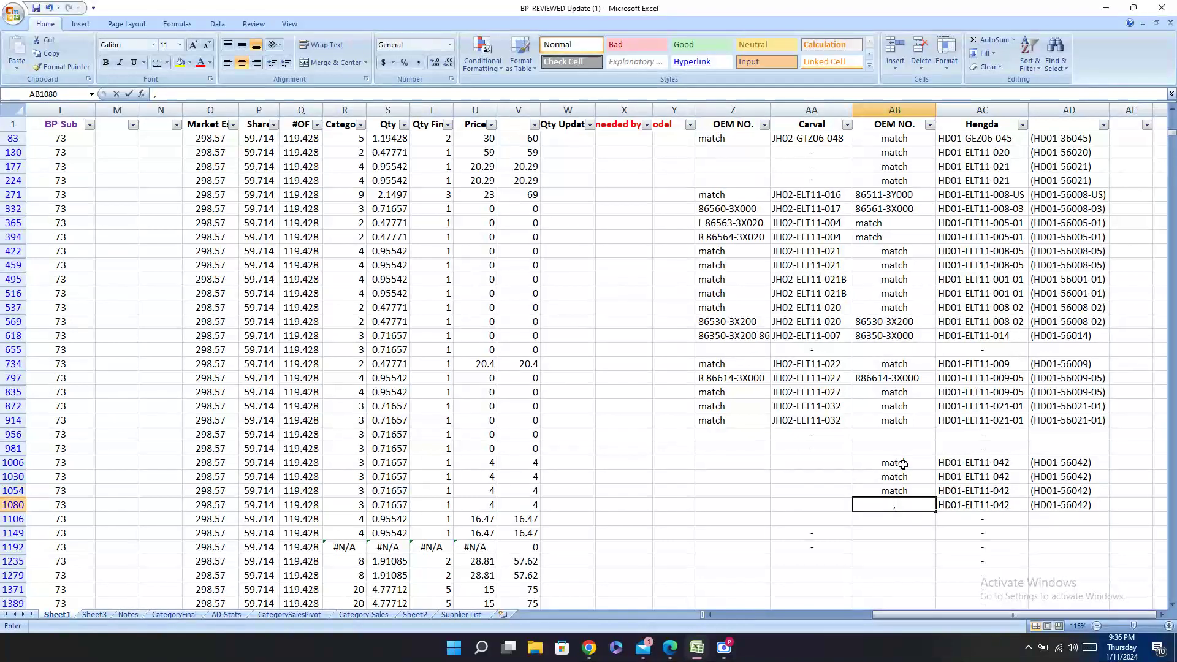
text(a)
text(m)
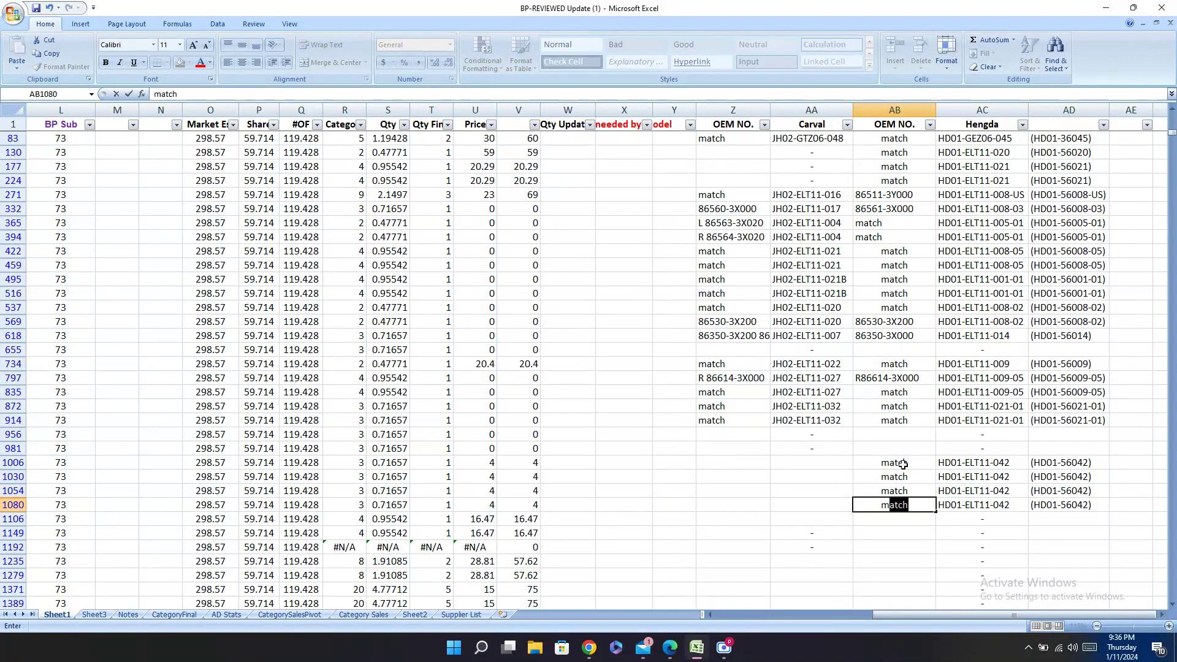
text(a)
key(Return)
Step: Enter 'match' in the first OEM NO. column (Z) for rows 1006, 1030, 1054 and 1080
key(Left)
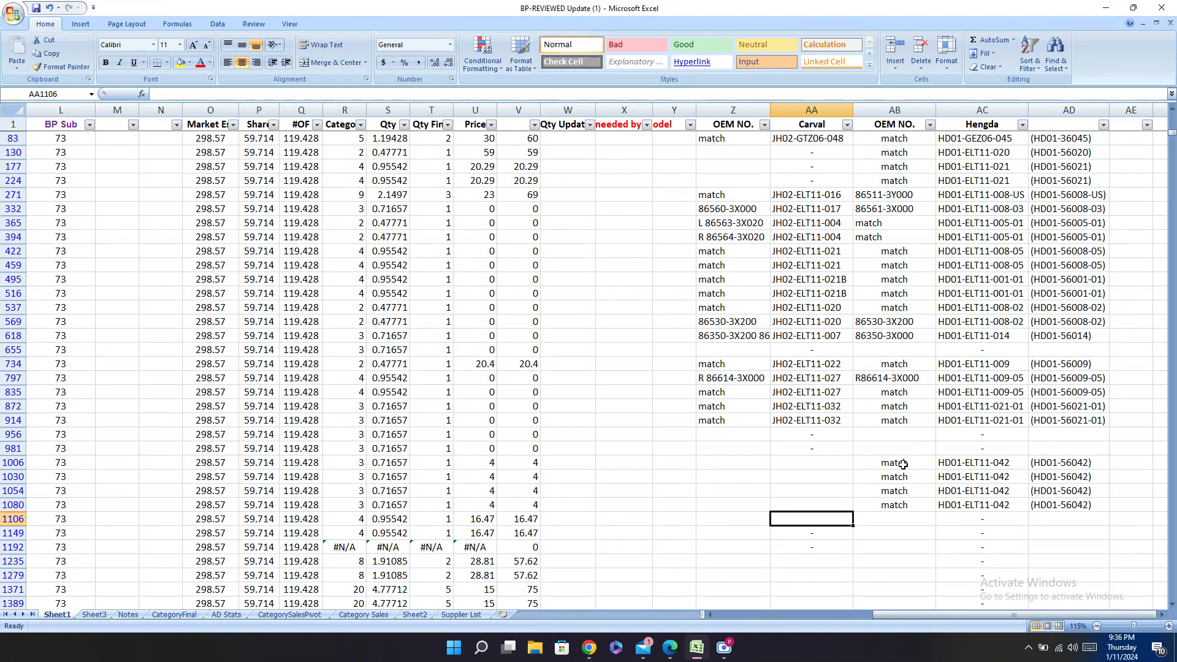
key(Up)
key(Up)
key(Up)
key(Up)
key(Up)
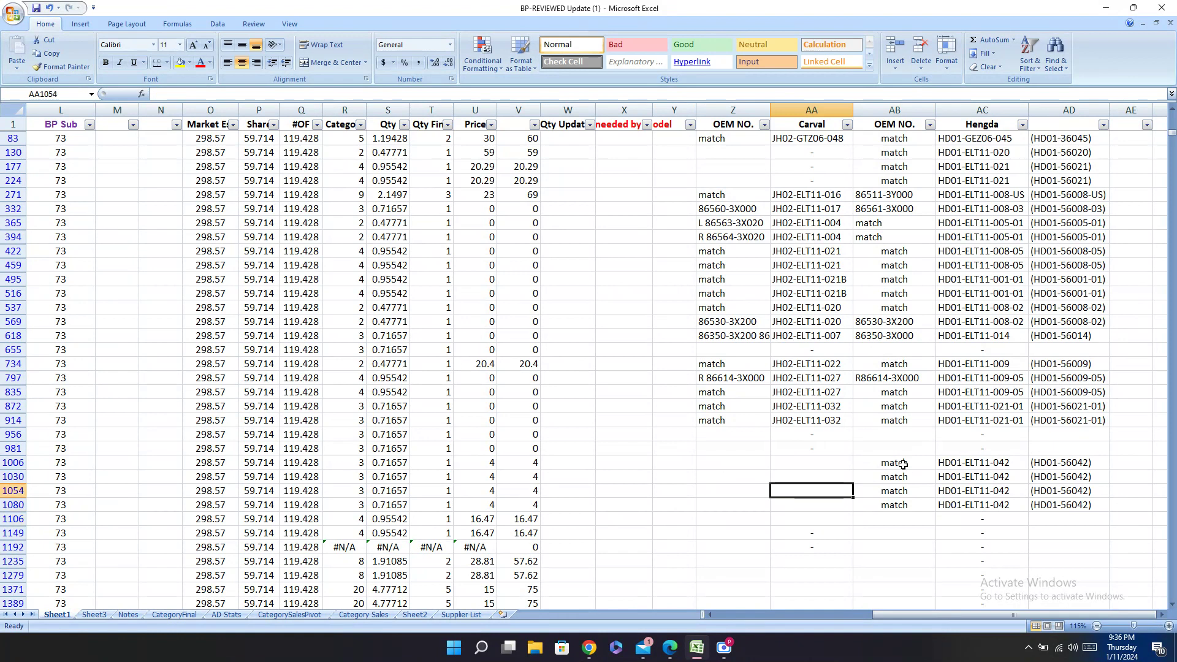
key(Down)
key(Left)
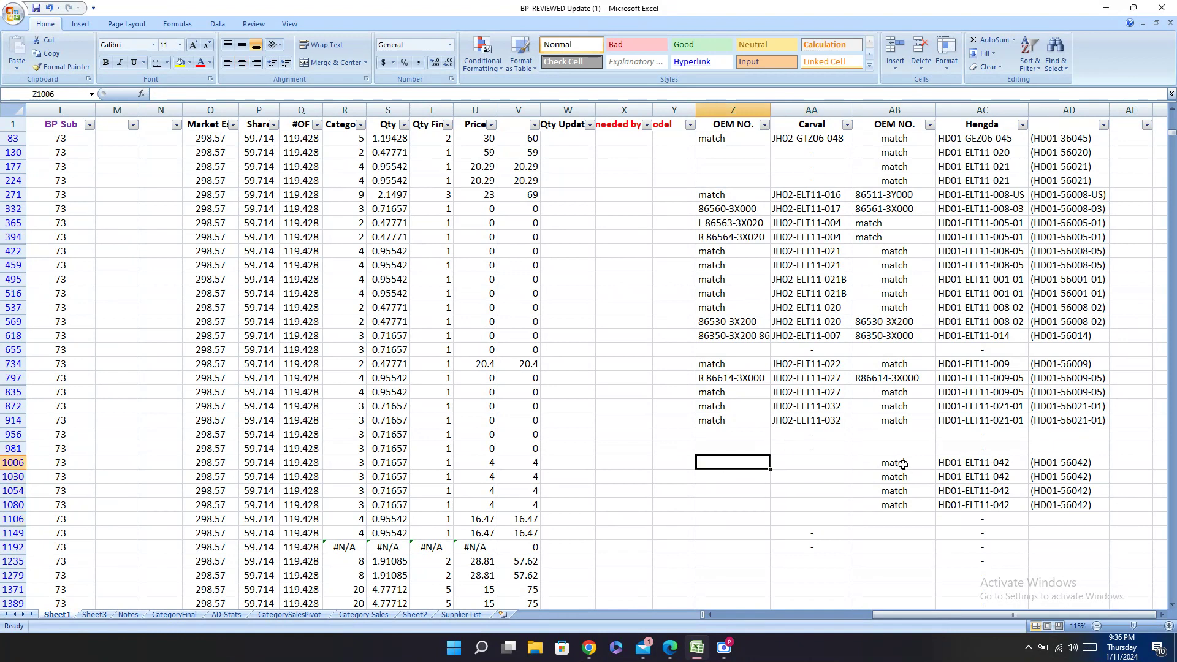
text(match)
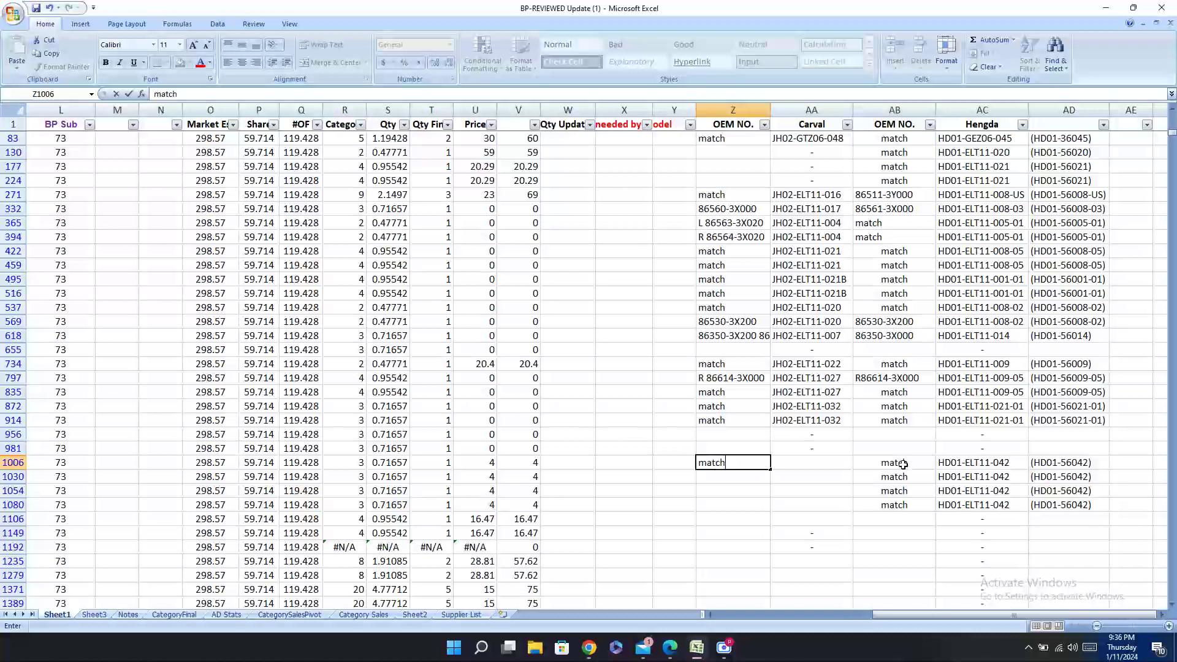
key(Return)
text(matc)
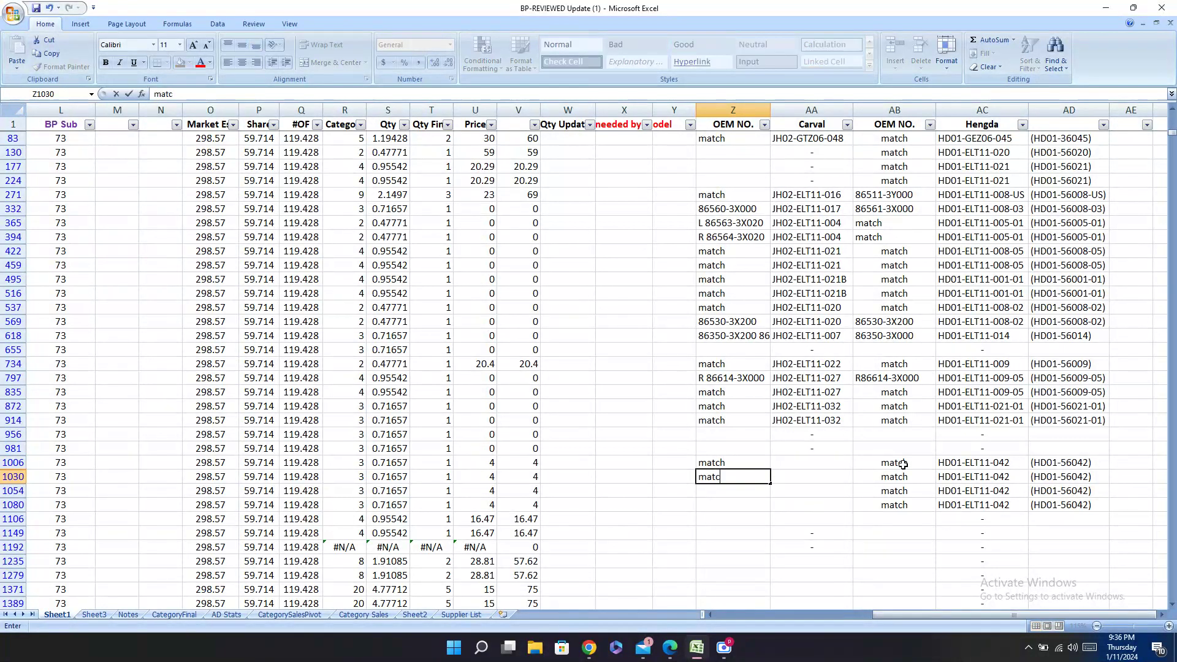
text(h)
key(Return)
text(mat)
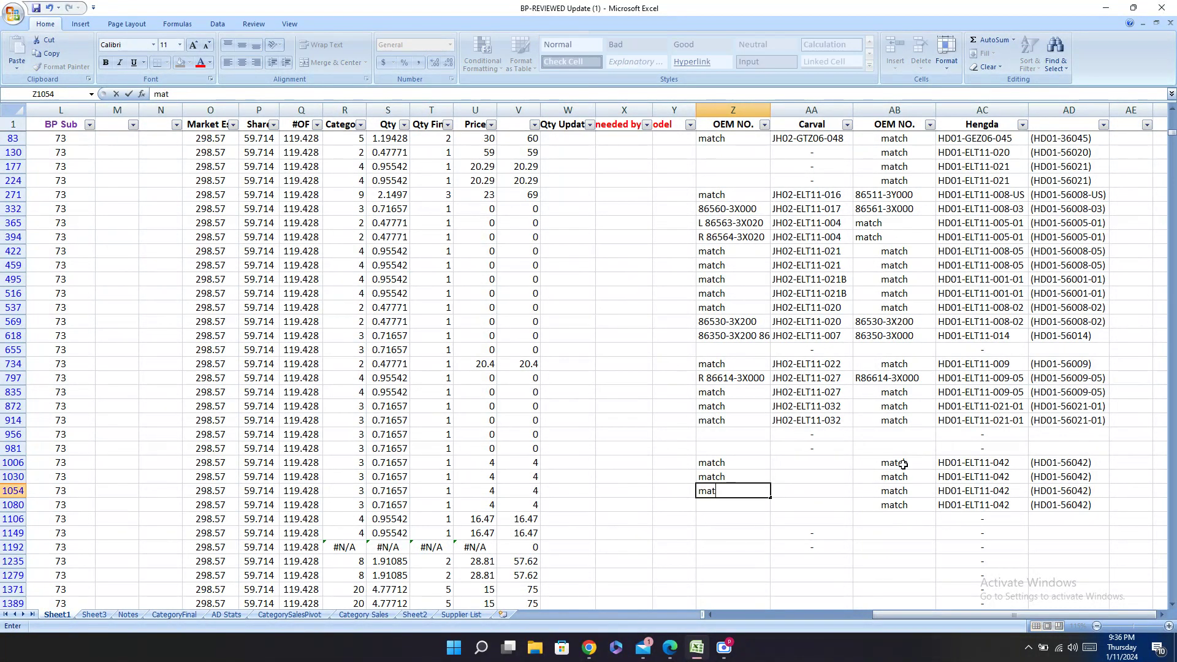
text(ch)
key(Return)
text(mat)
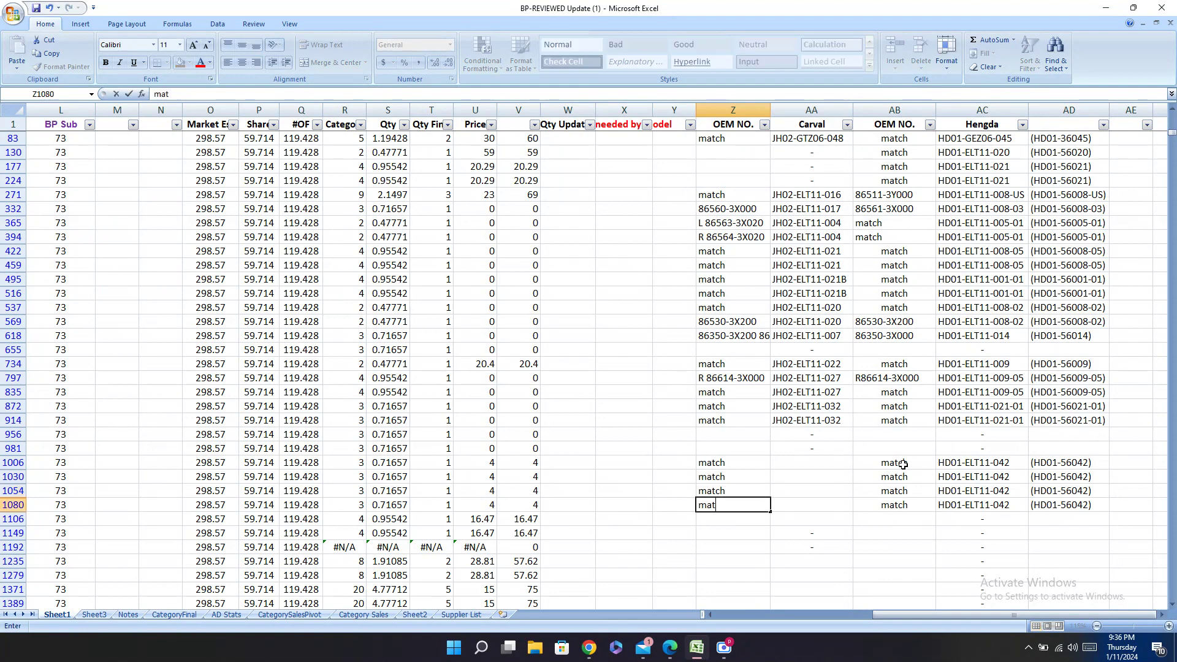
text(ch)
key(Return)
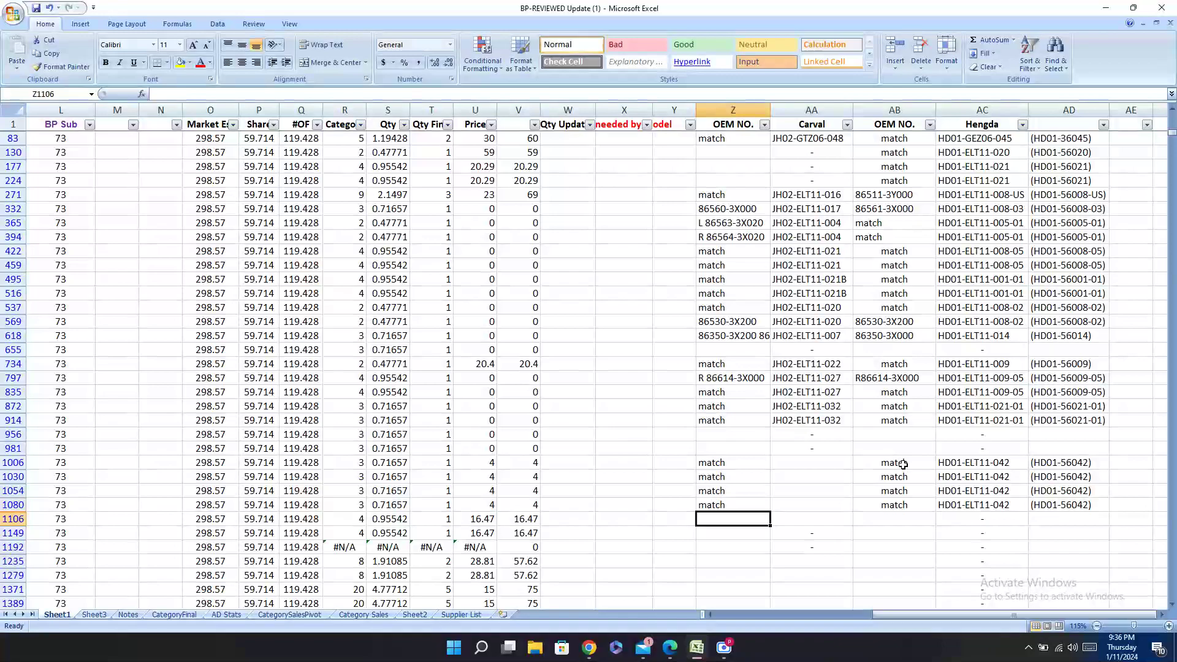
Step: Copy Carval code JH02-ELT11-039 into AA1006, AA1030, AA1054 and AA1080
key(alt+Tab)
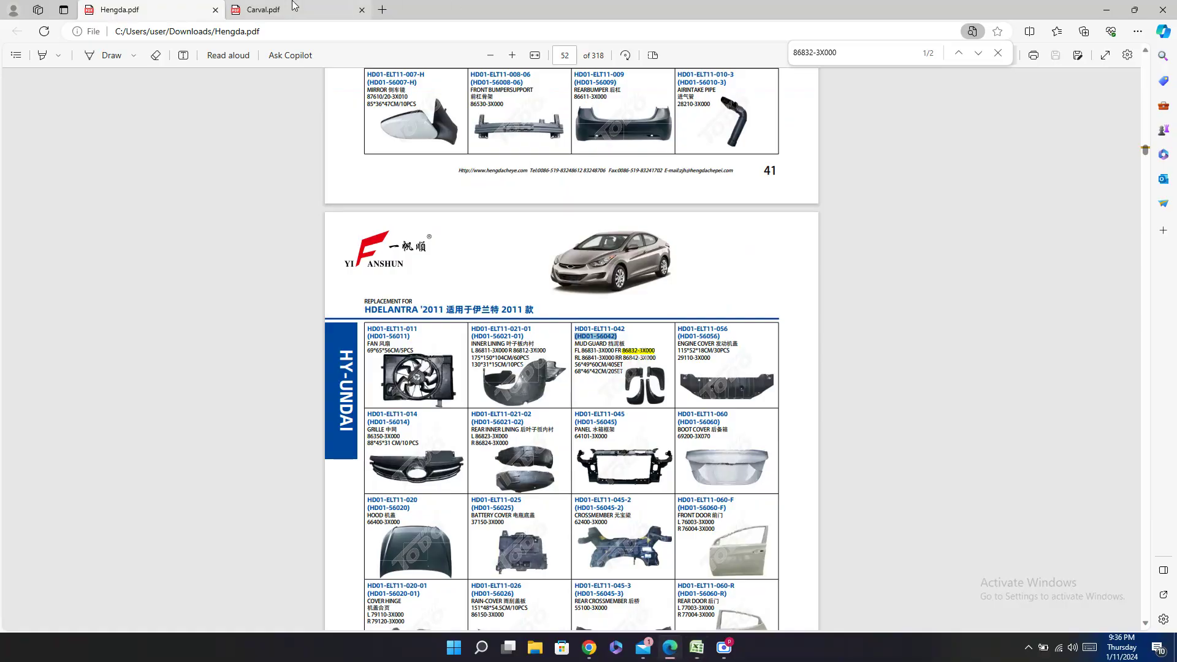
triple_click(620, 323)
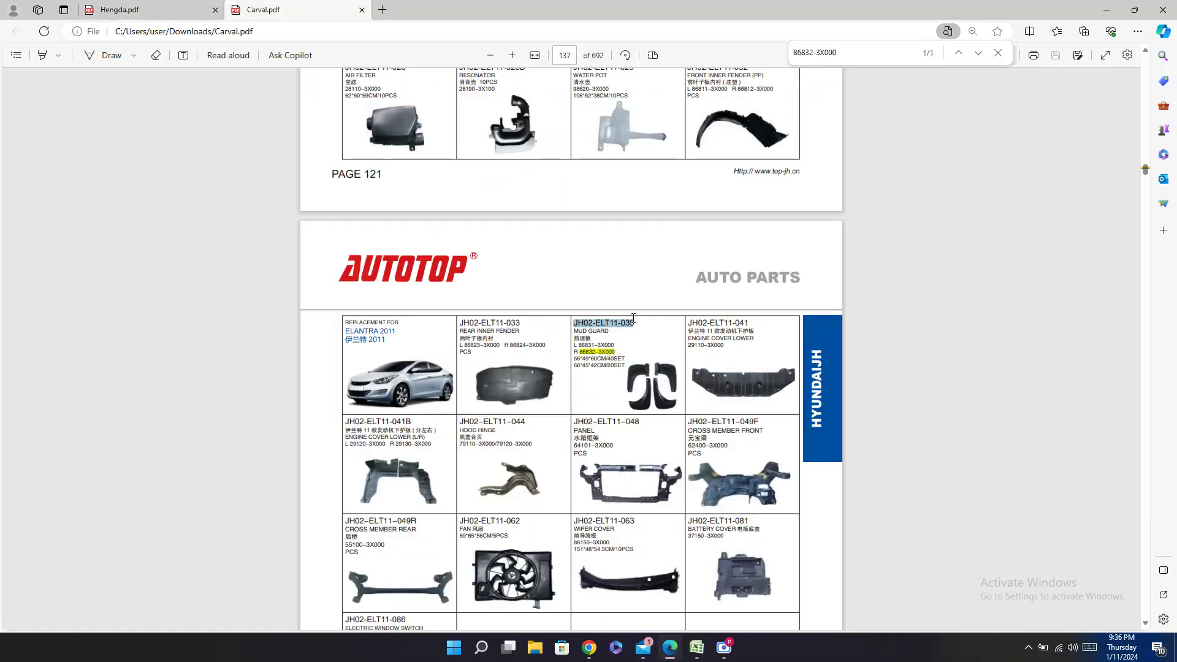
key(alt+Tab)
click(792, 464)
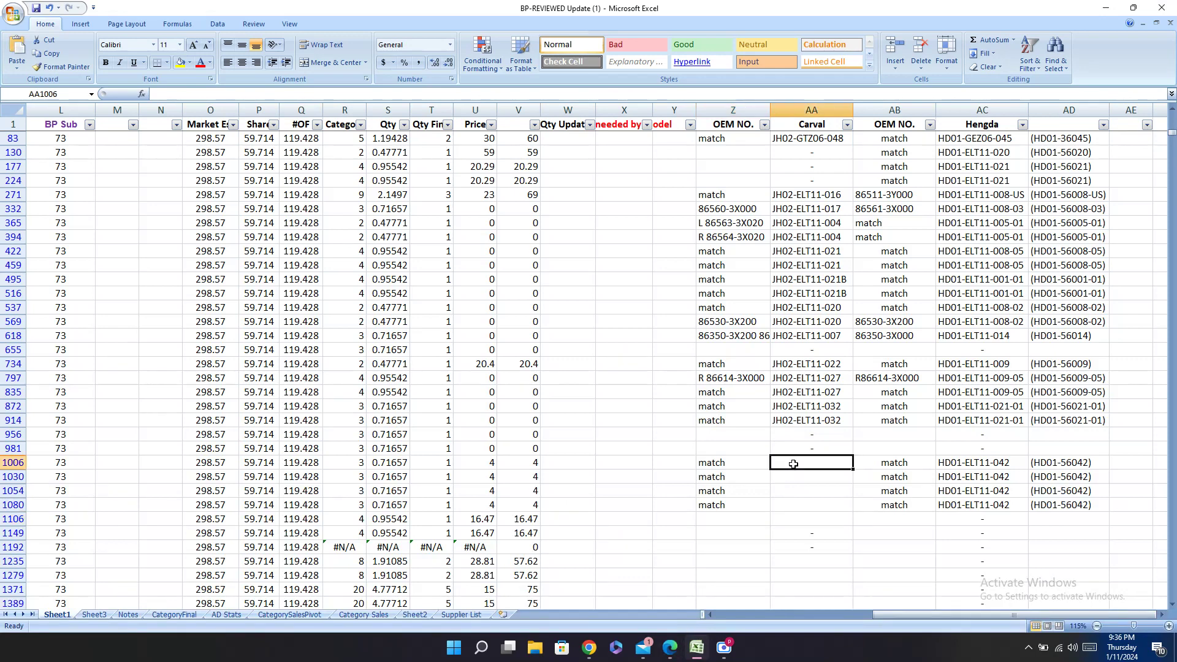
key(ctrl+v)
click(813, 484)
key(ctrl+v)
click(815, 490)
key(ctrl+v)
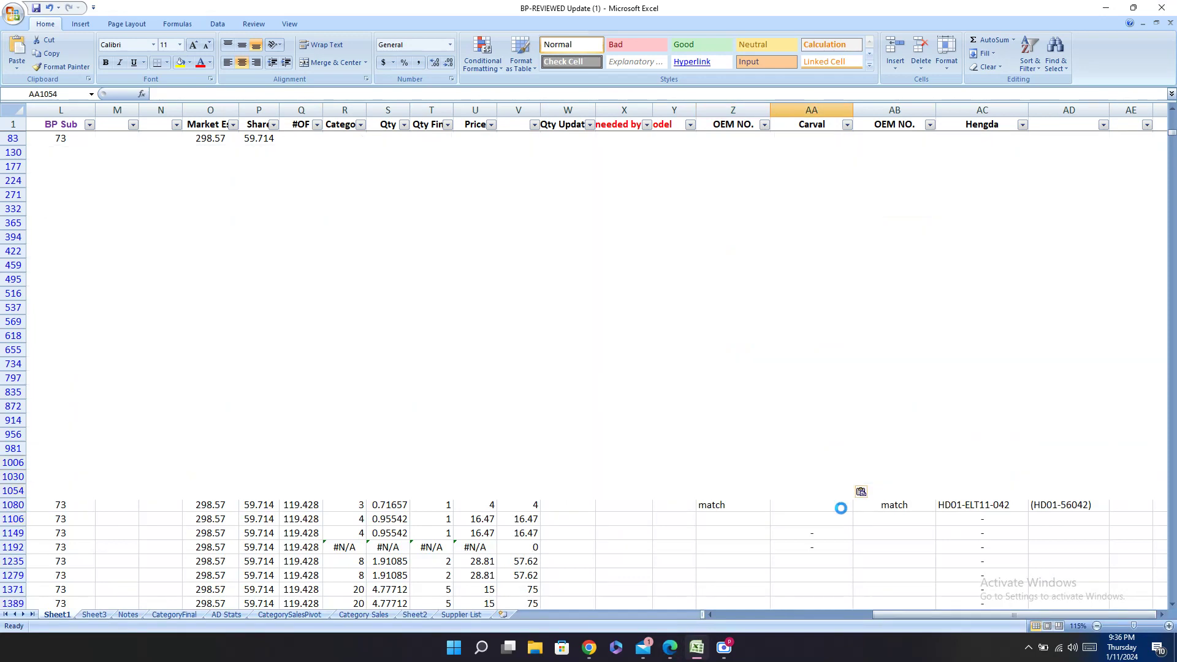
click(818, 505)
key(ctrl+v)
Step: Copy row 1106's alternate number 87610-3X030
click(809, 520)
key(Left)
key(Left)
key(Left)
key(Left)
key(Left)
key(Left)
key(Left)
key(Left)
key(Left)
key(Left)
key(Left)
key(Left)
key(Left)
key(Left)
key(Left)
key(Left)
key(Left)
key(Left)
key(Left)
key(Left)
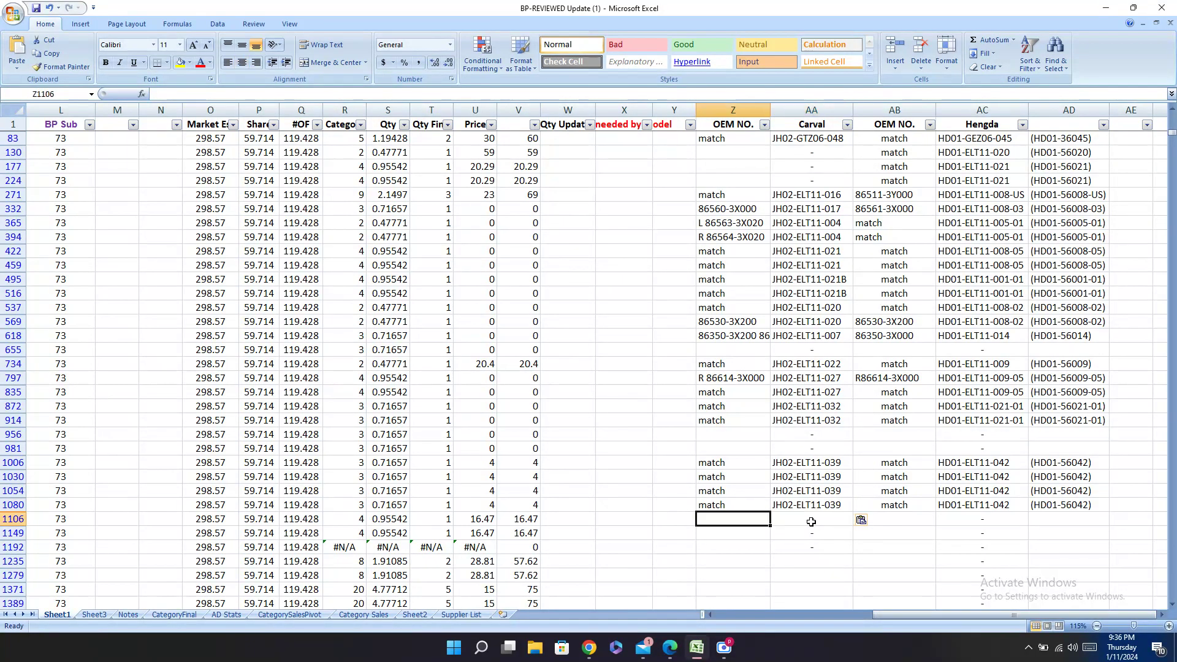
key(Left)
key(Left)
key(Left)
key(Left)
scroll(354, 398, down, 3)
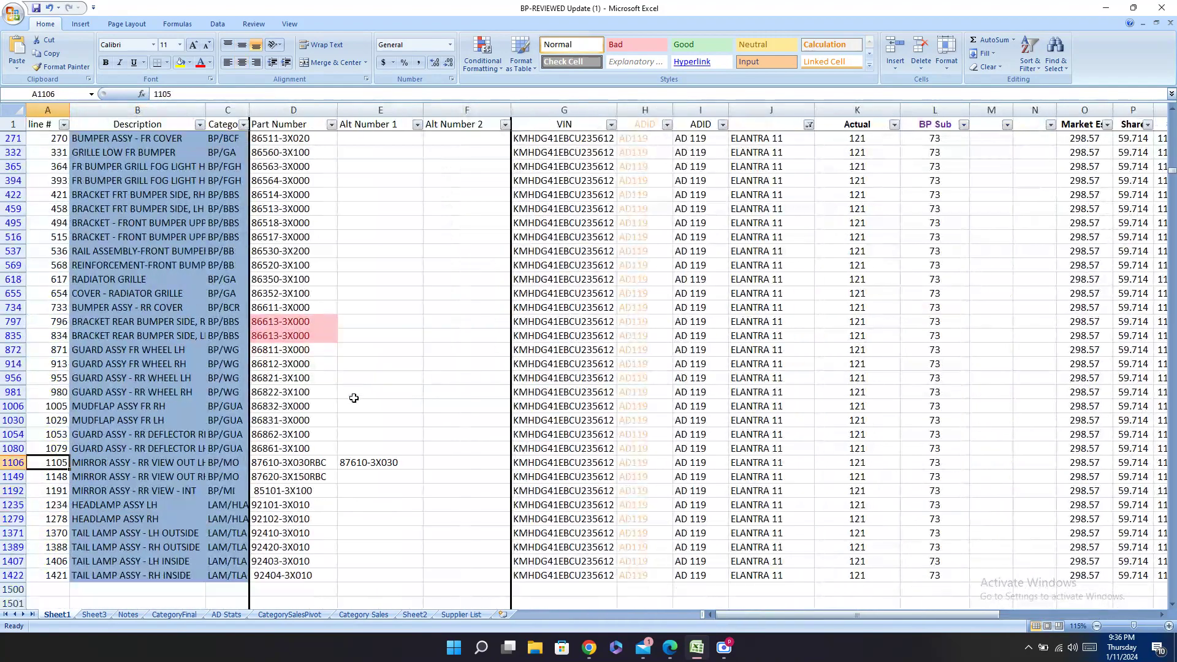
click(311, 419)
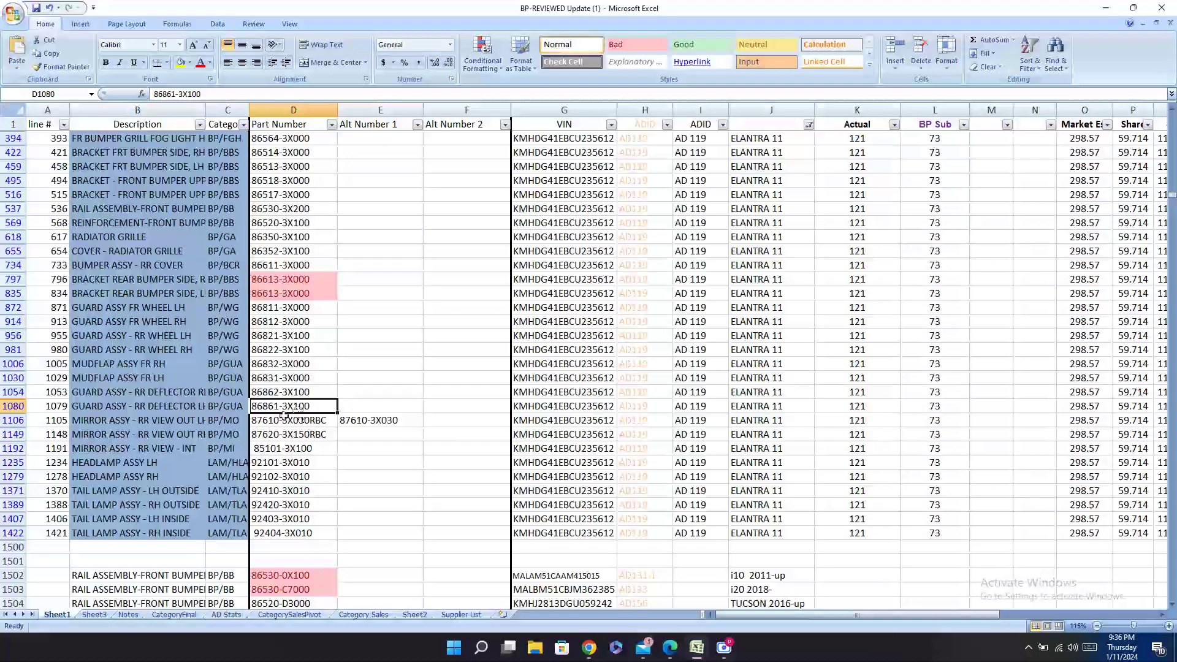
key(Down)
click(313, 422)
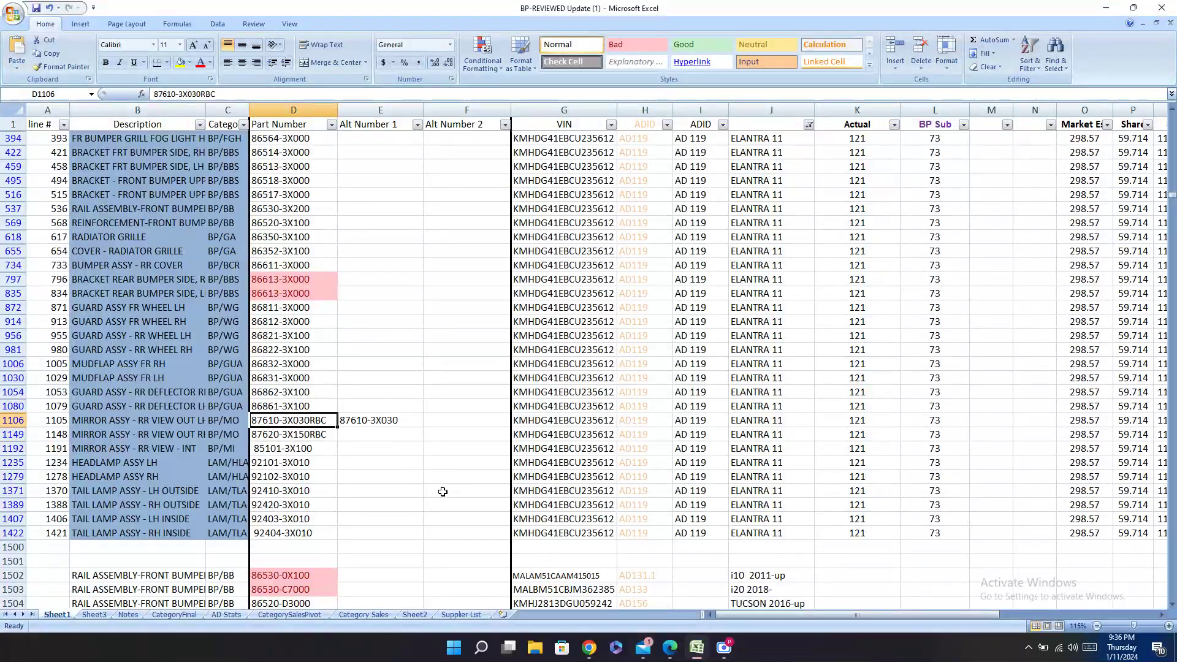
click(385, 418)
key(ctrl+c)
Step: Bring the Carval catalogue back up to look up 87610-3X030
mouse_move(669, 647)
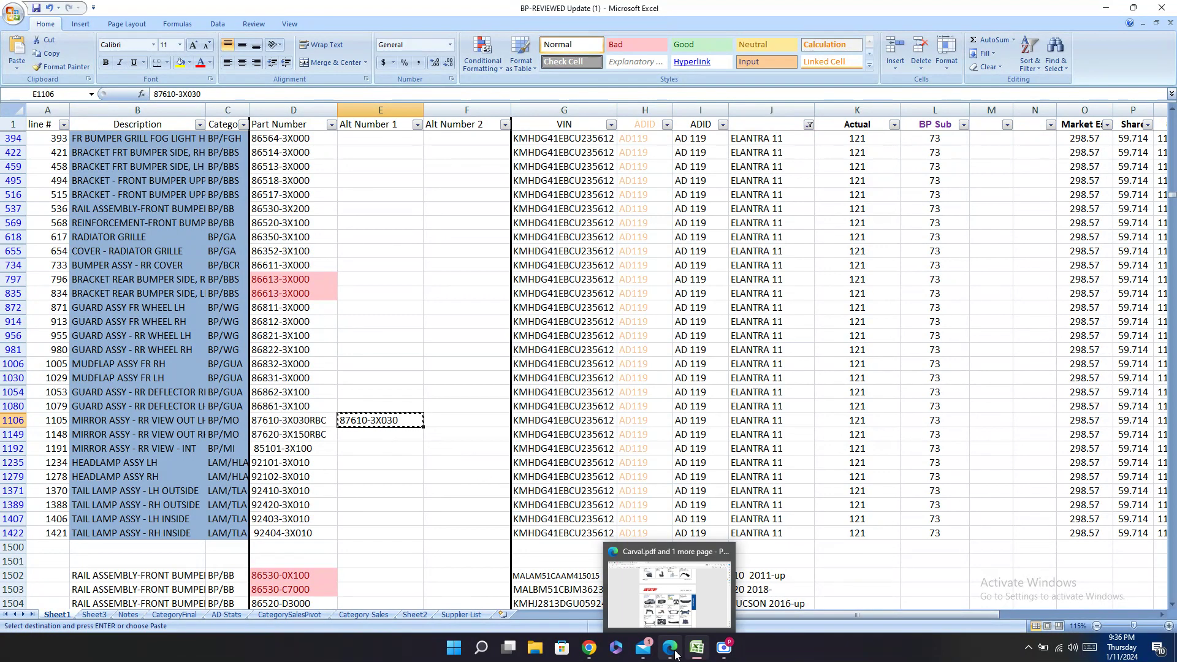
click(727, 557)
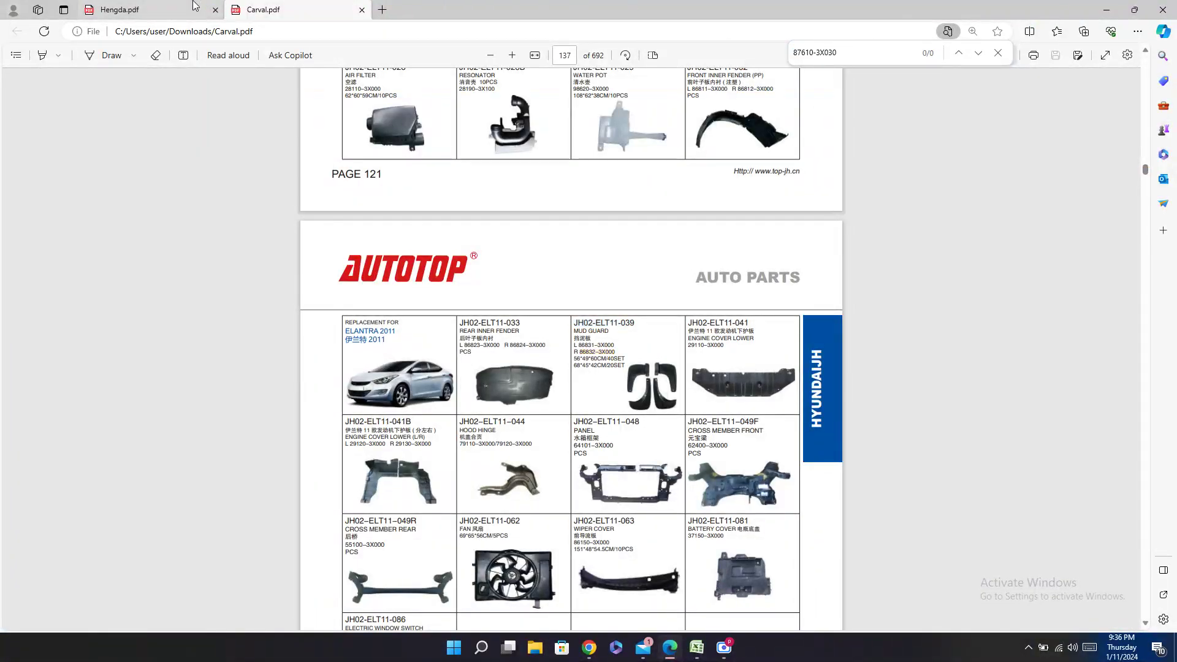
click(195, 10)
click(289, 9)
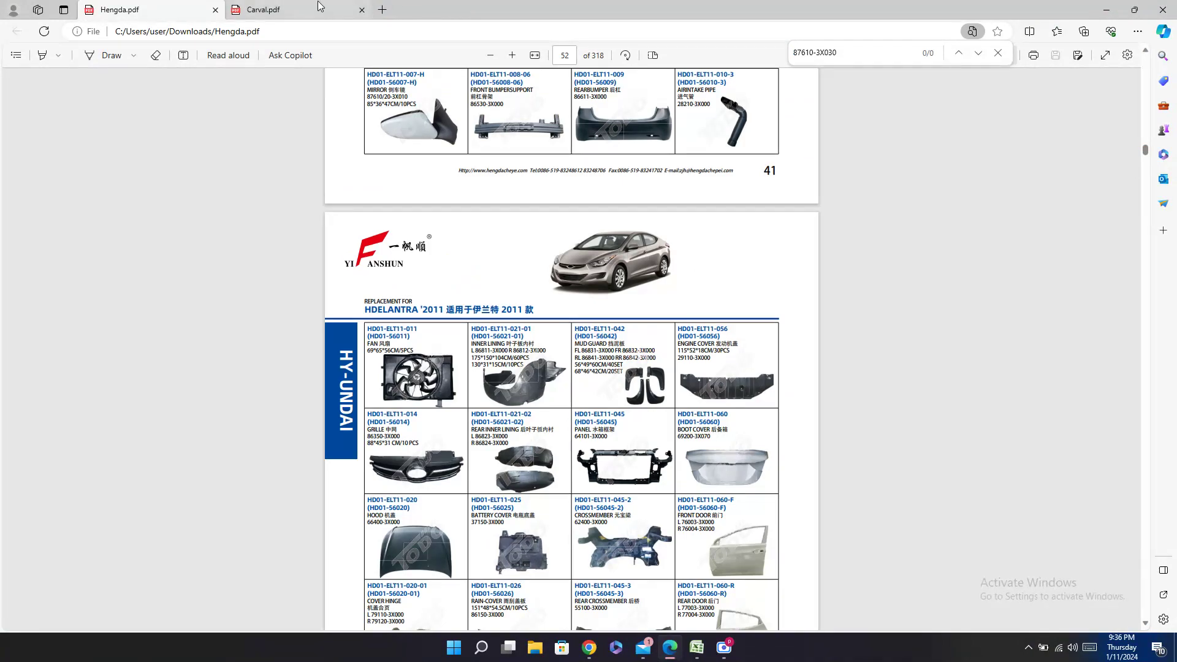
click(696, 647)
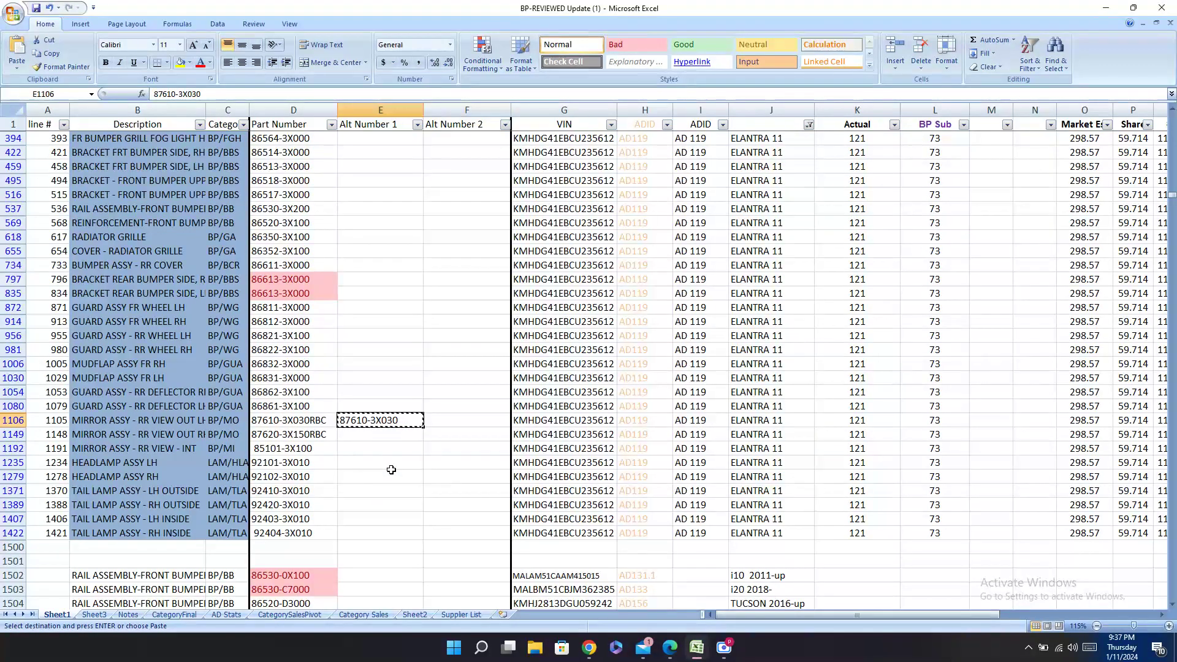
mouse_move(655, 660)
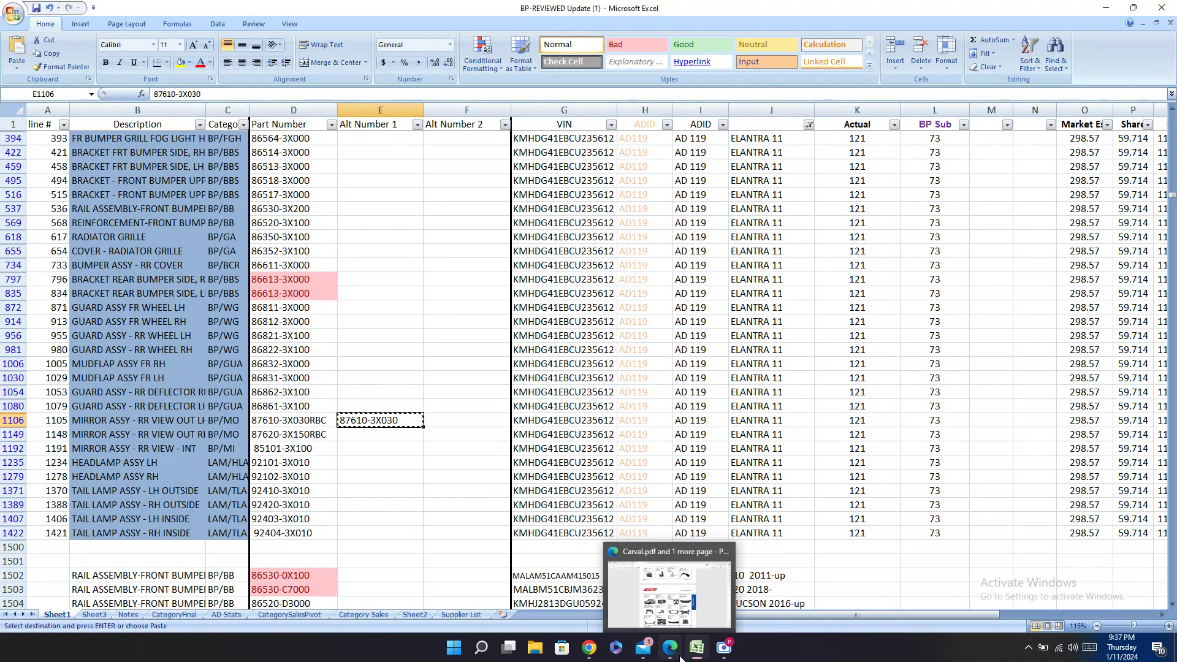
click(671, 653)
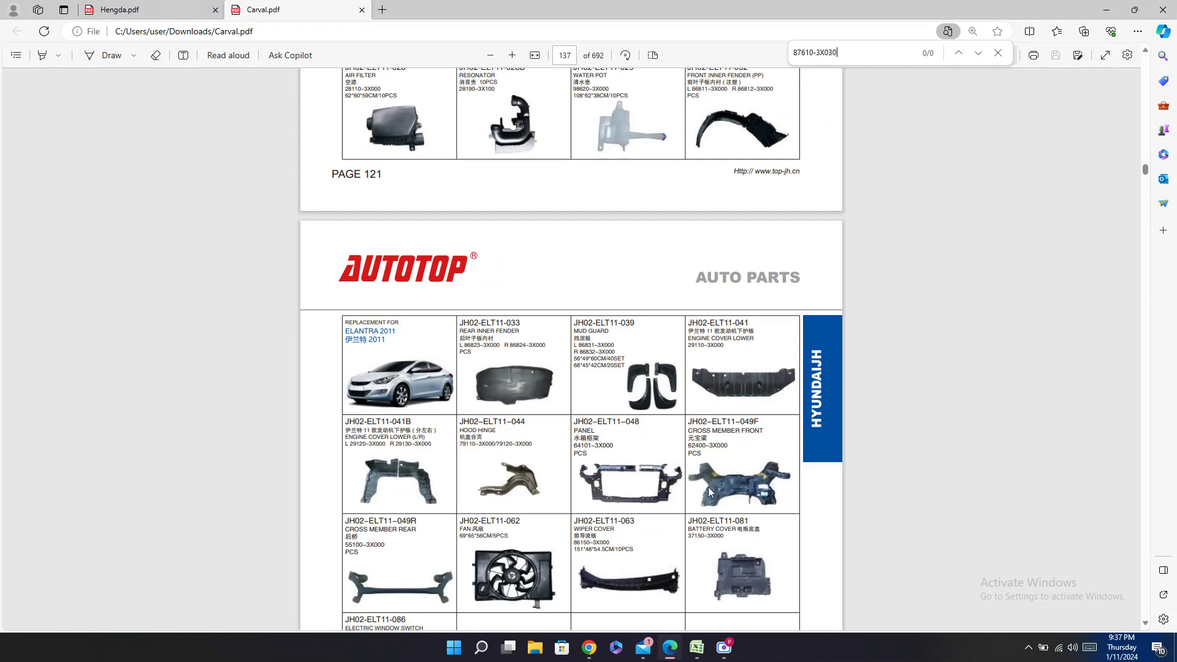
Step: Shorten the catalogue search to 87610-3X0 and select the mirror code JH02-ELT11-013
scroll(772, 506, down, 5)
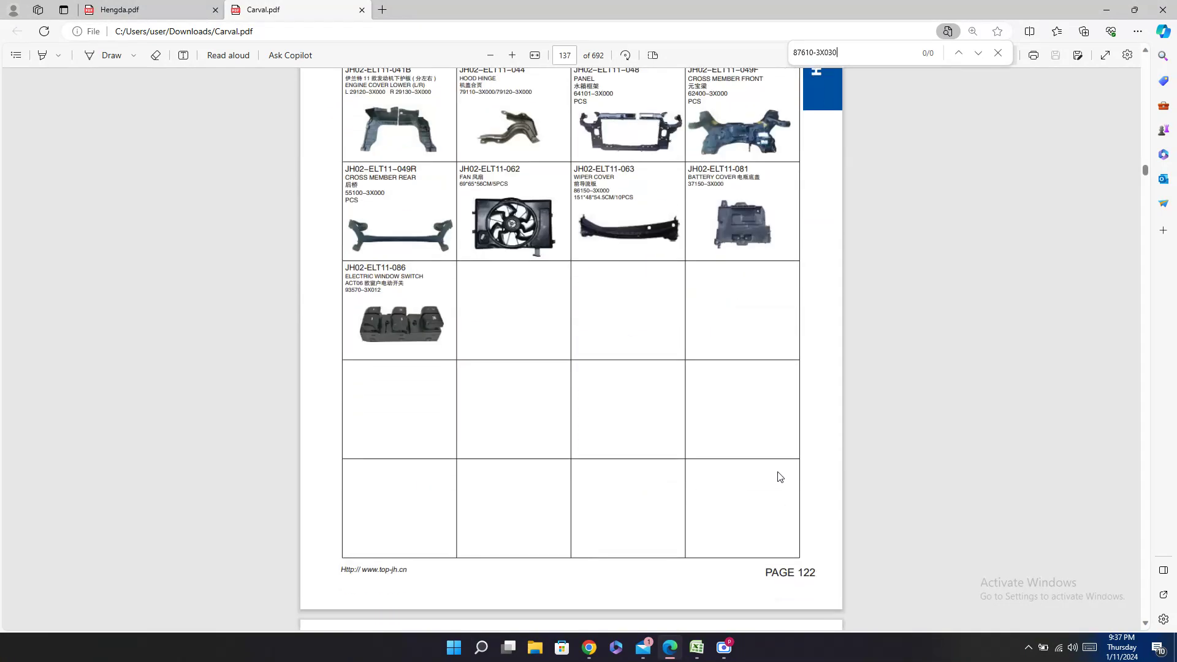
scroll(775, 507, up, 6)
scroll(769, 505, down, 1)
scroll(767, 500, up, 10)
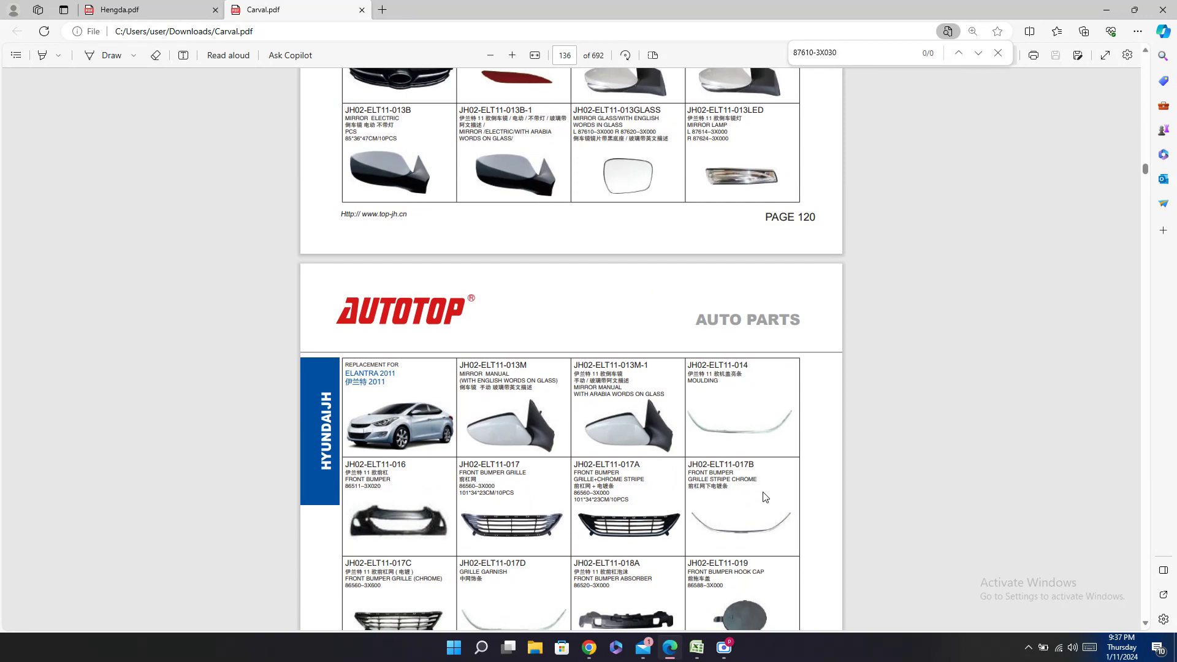
scroll(765, 496, up, 7)
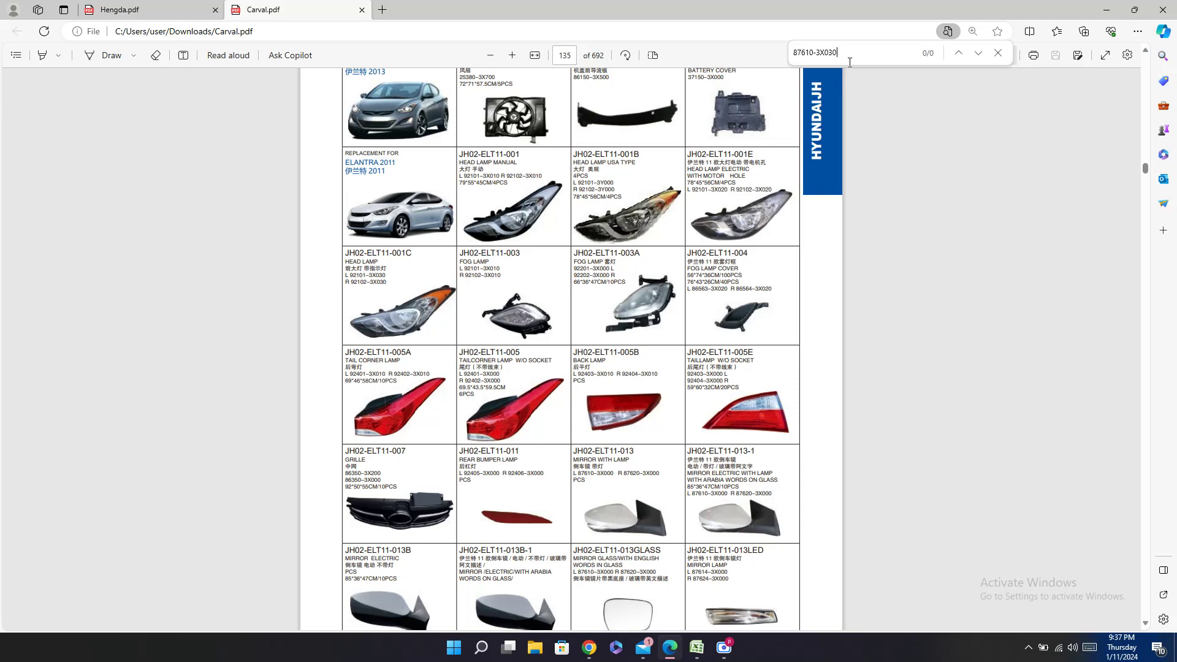
key(BackSpace)
key(BackSpace)
double_click(609, 453)
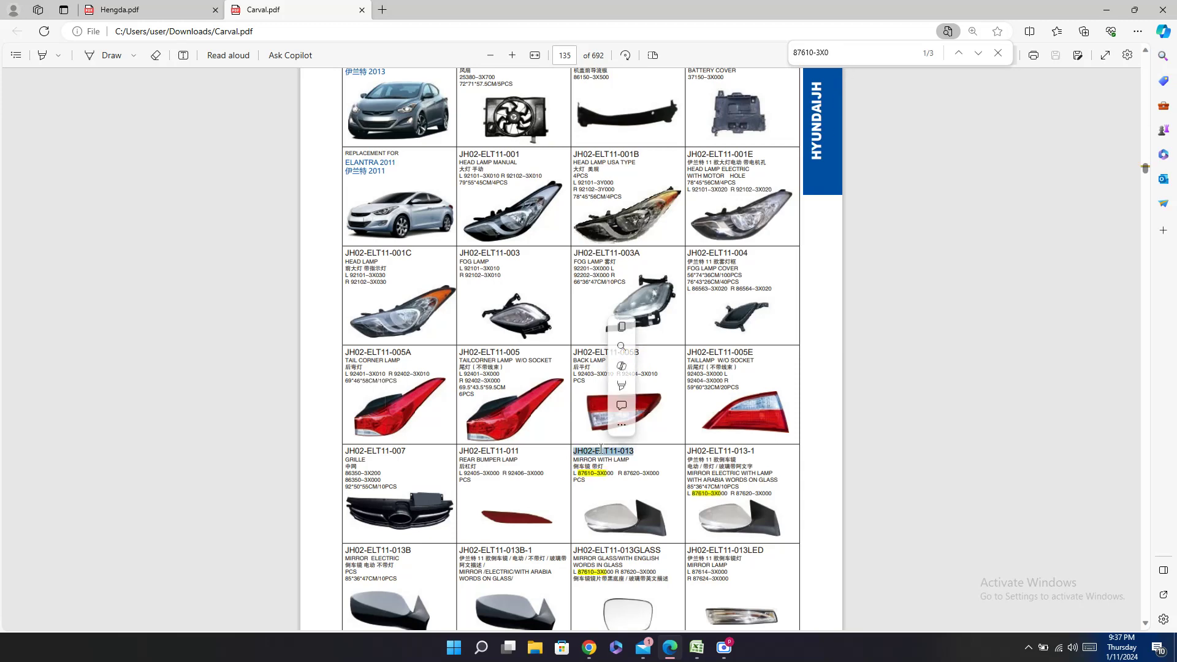
click(693, 654)
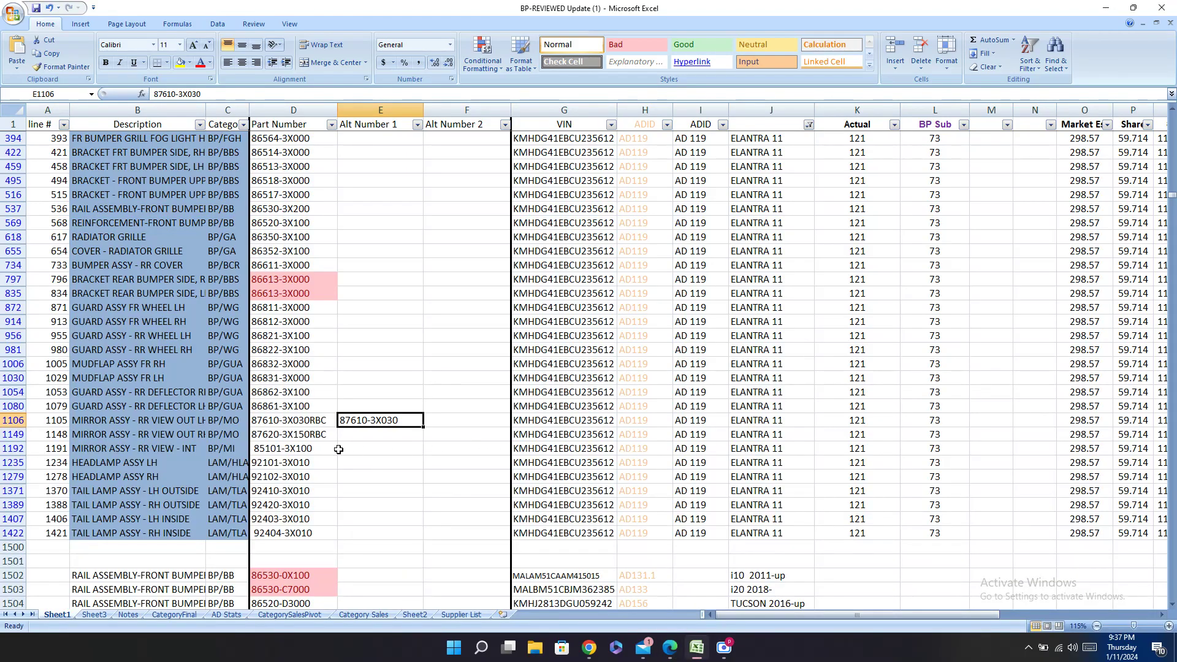
Step: Paste Carval code JH02-ELT11-013 into AA1106 and AA1149
key(Left)
key(Left)
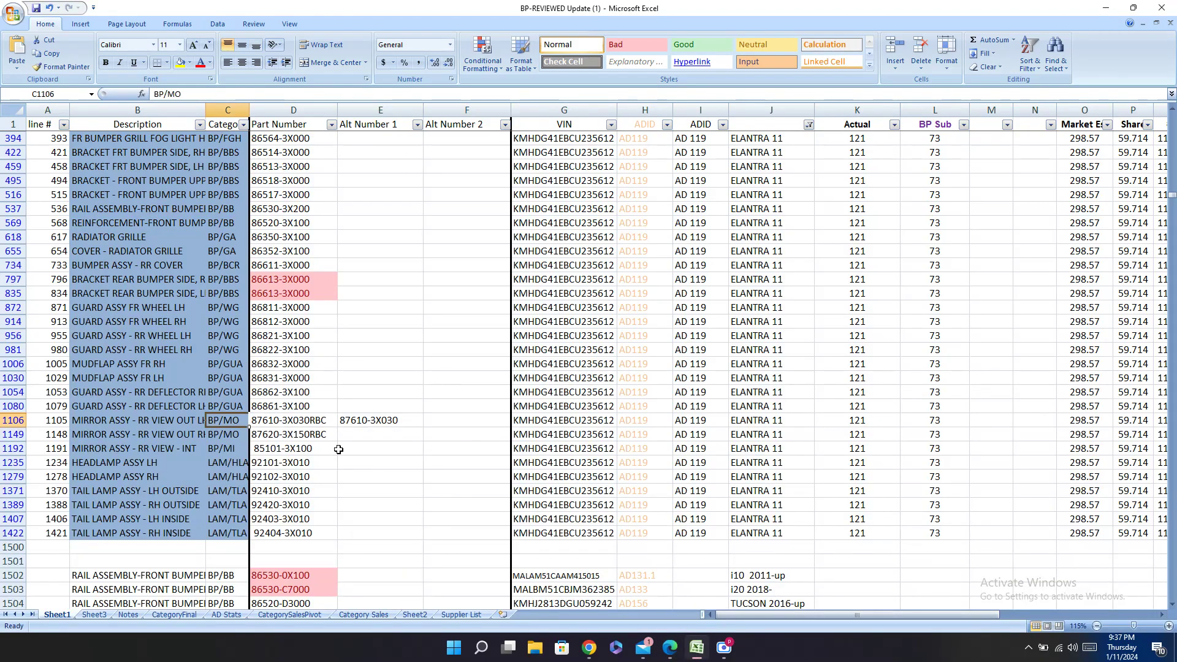
key(Right)
key(Right)
key(Right)
key(Right)
key(Right)
key(Right)
key(Right)
key(Right)
key(Right)
key(Right)
key(Right)
key(Right)
key(Right)
key(Right)
key(Right)
key(Right)
key(Right)
key(Right)
key(Right)
key(Right)
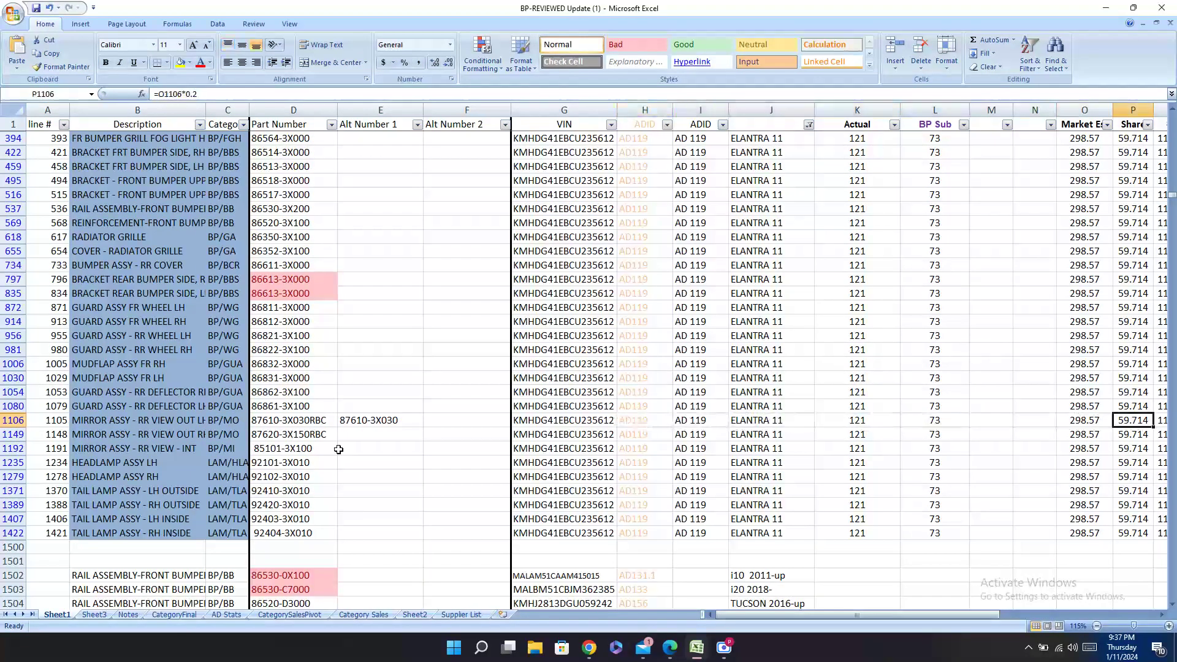
key(Right)
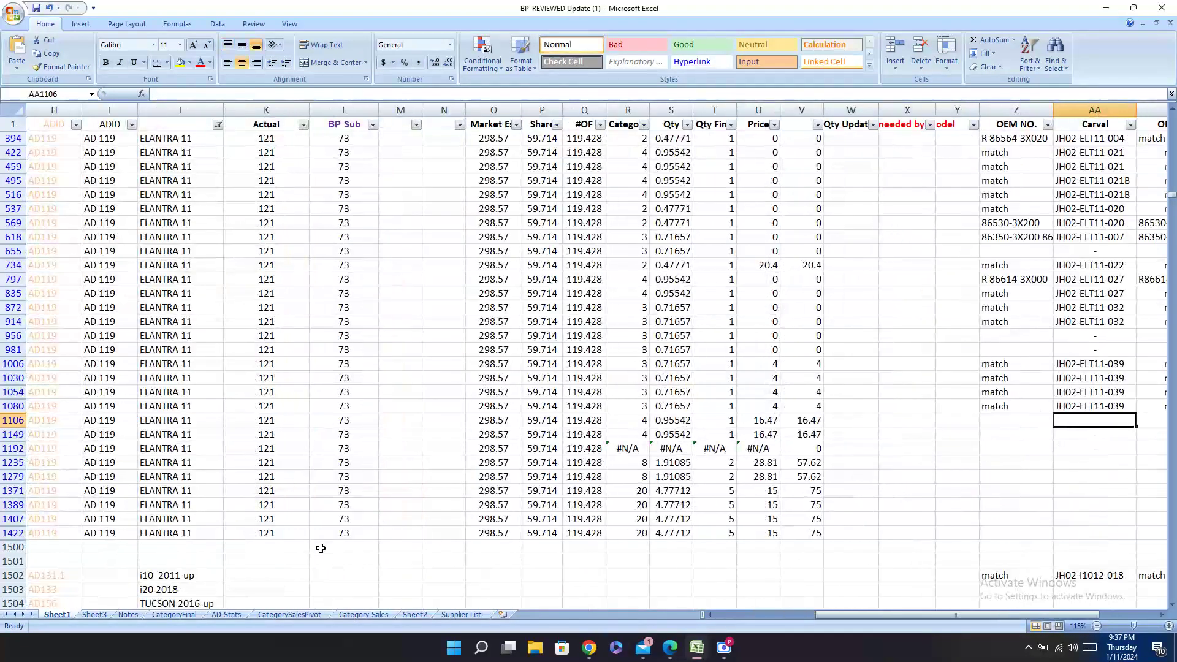
click(668, 651)
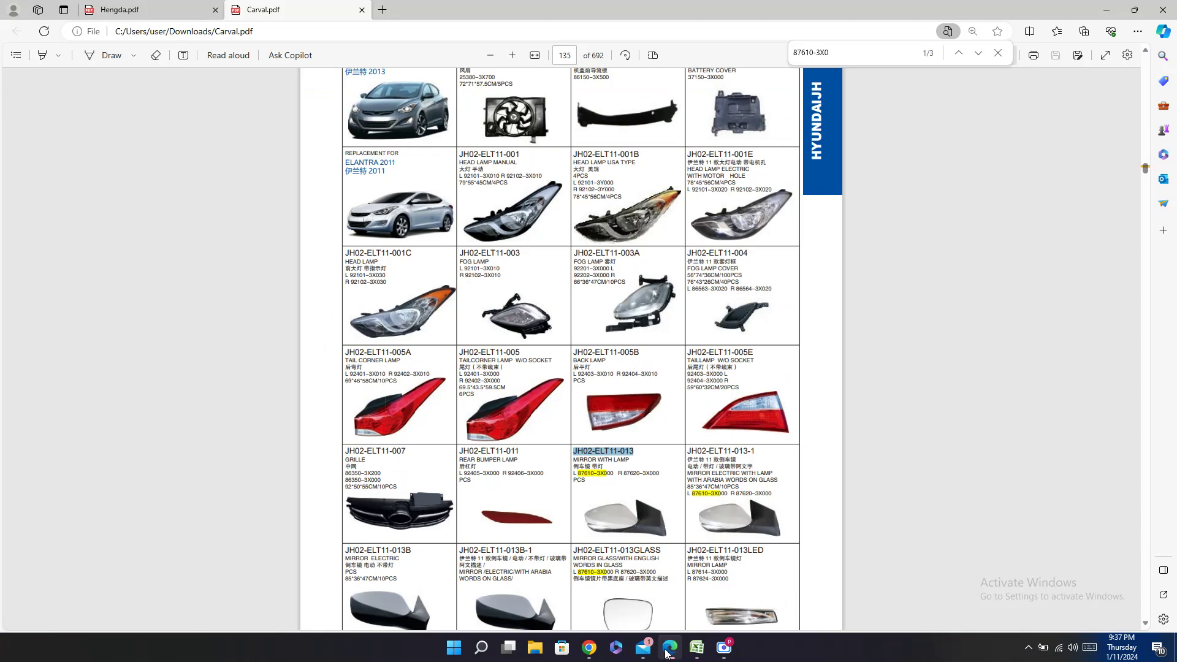
click(696, 647)
key(ctrl+v)
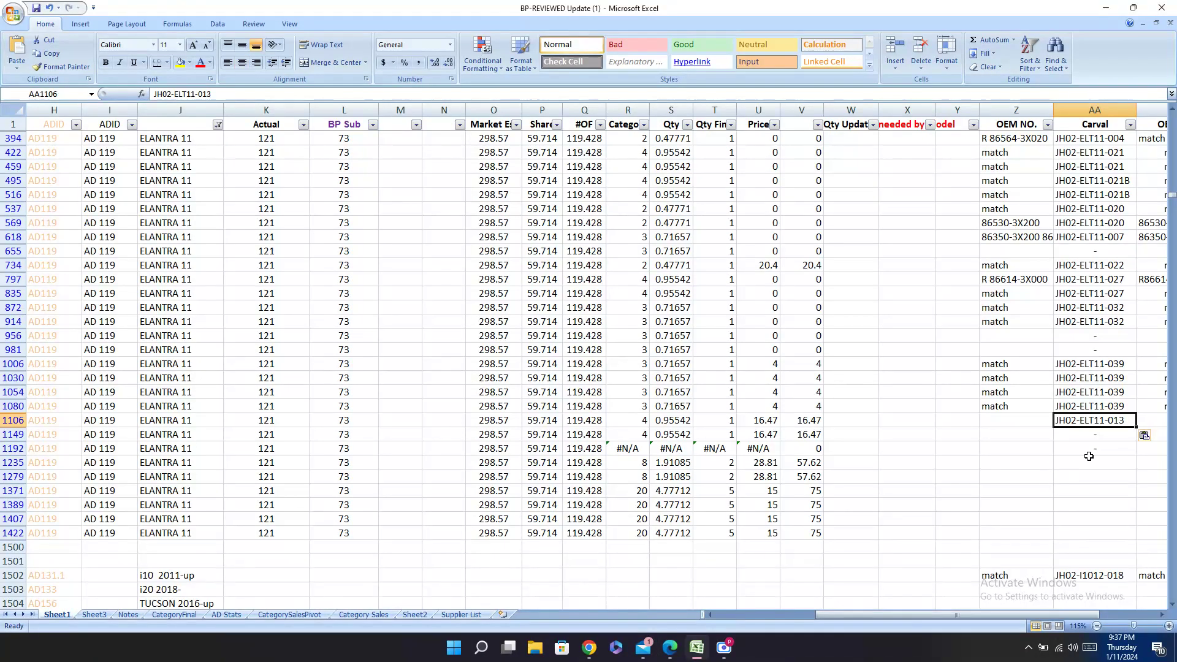
click(1097, 431)
key(ctrl+v)
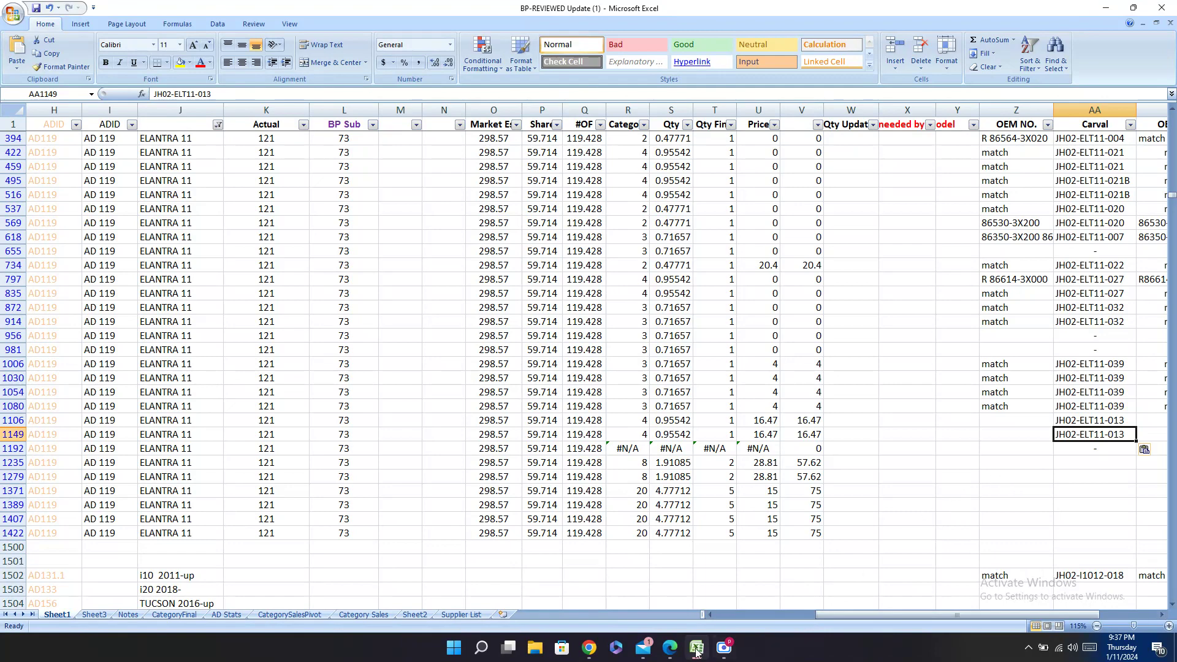
Step: Copy L 87610-3X000 and R 87620-3X000 from the catalogue into the mirror rows' OEM cells
click(669, 649)
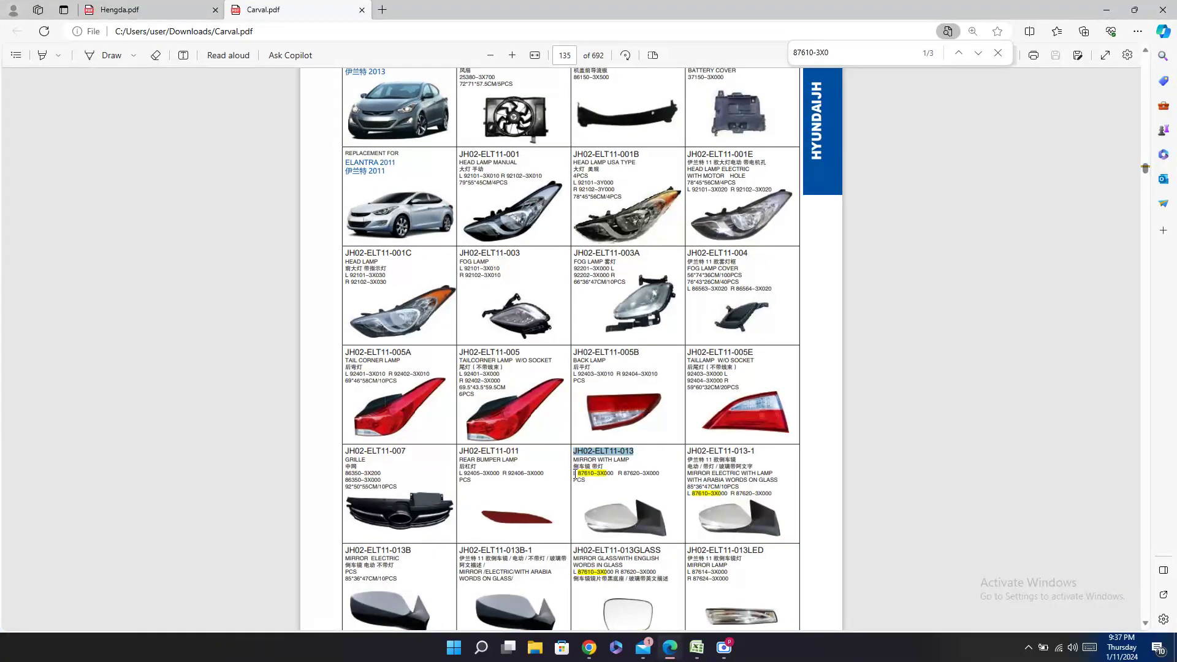
drag(574, 475, 606, 476)
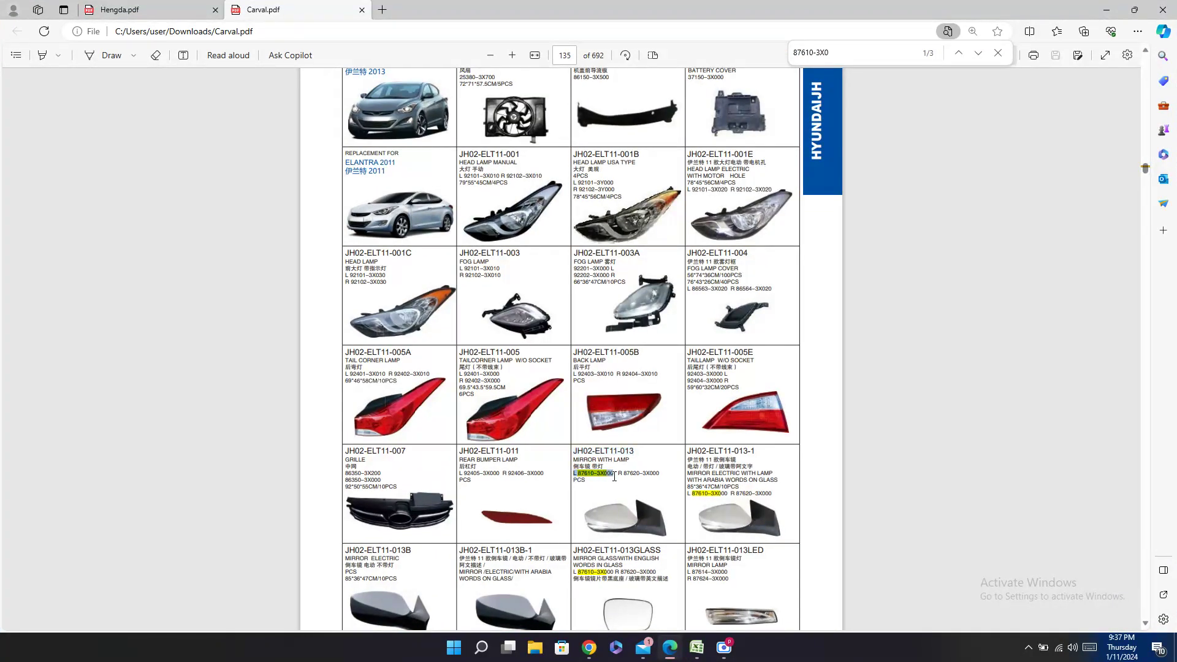
click(697, 647)
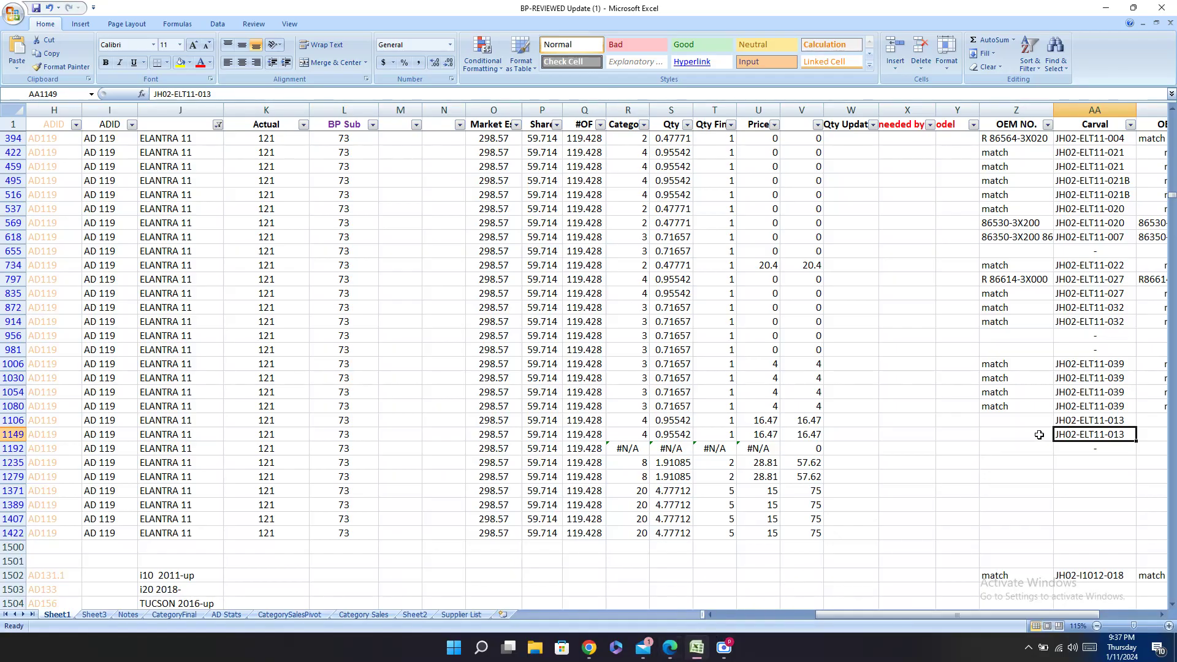
key(Left)
text(L 87610-3X000)
click(669, 648)
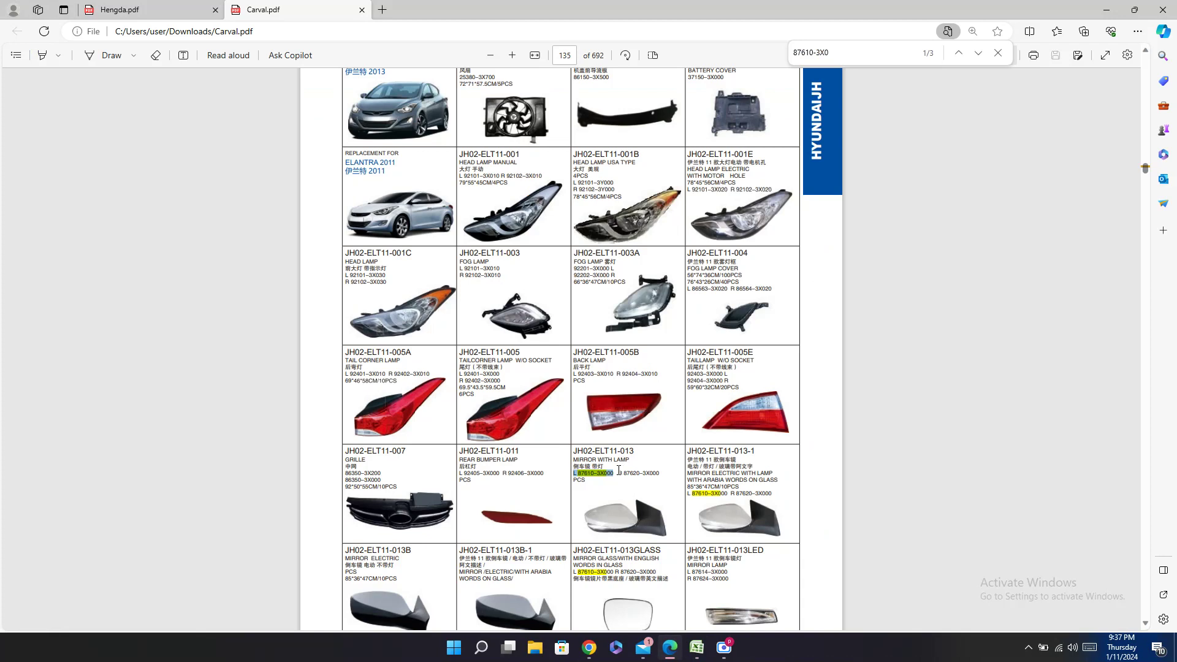
drag(618, 474, 661, 479)
key(ctrl+c)
click(697, 647)
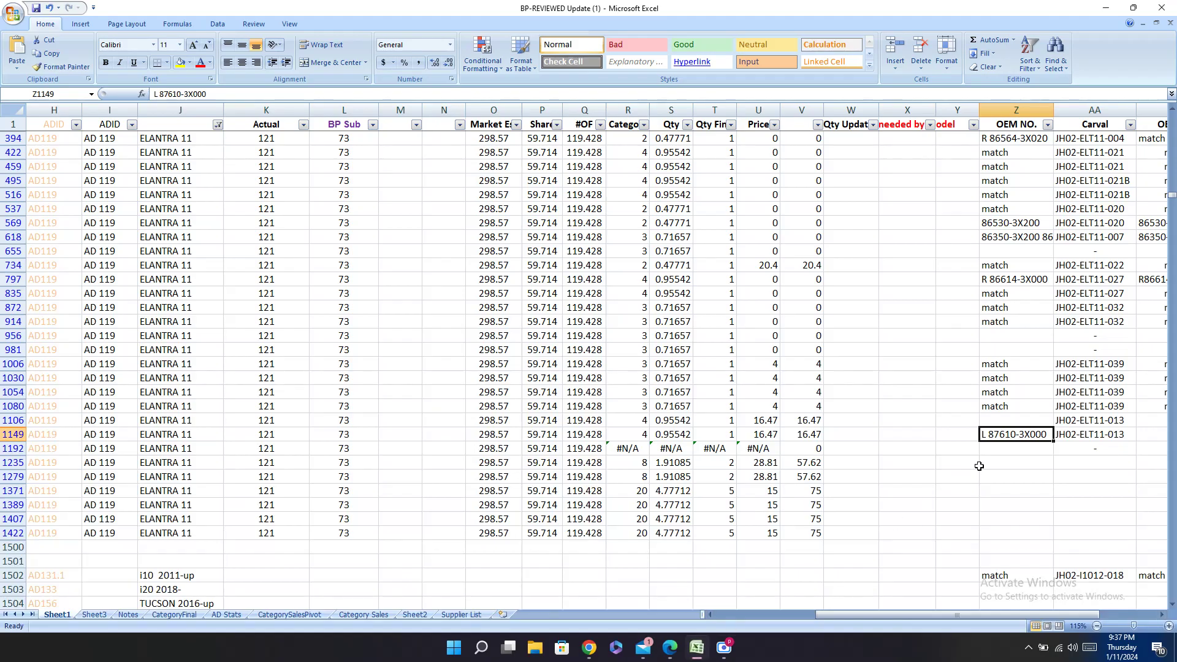
click(998, 421)
key(ctrl+v)
Step: Paste R 87620-3X000 into Z1149 after checking which mirror side each row describes
key(Left)
key(Left)
key(Left)
key(Left)
key(Left)
key(Left)
key(Left)
key(Left)
key(Left)
key(Left)
key(Left)
key(Left)
key(Left)
key(Left)
key(Left)
key(Left)
key(Left)
key(Left)
key(Left)
key(Left)
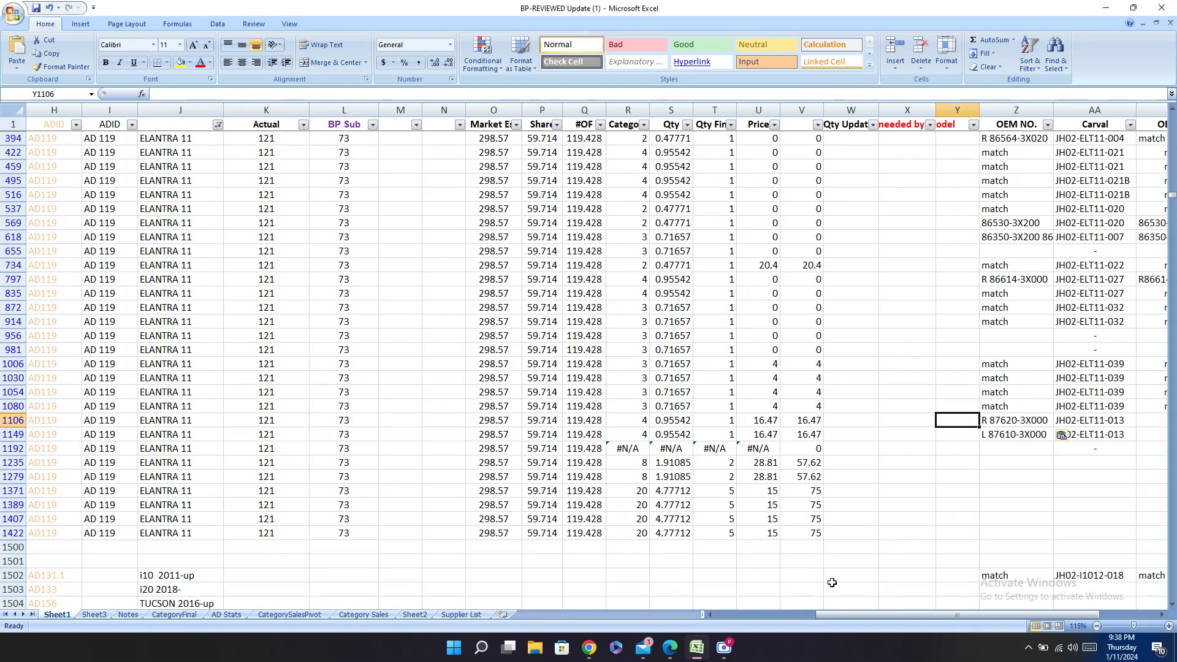
key(Right)
key(Right)
key(Right)
key(Right)
key(Right)
key(Right)
key(Right)
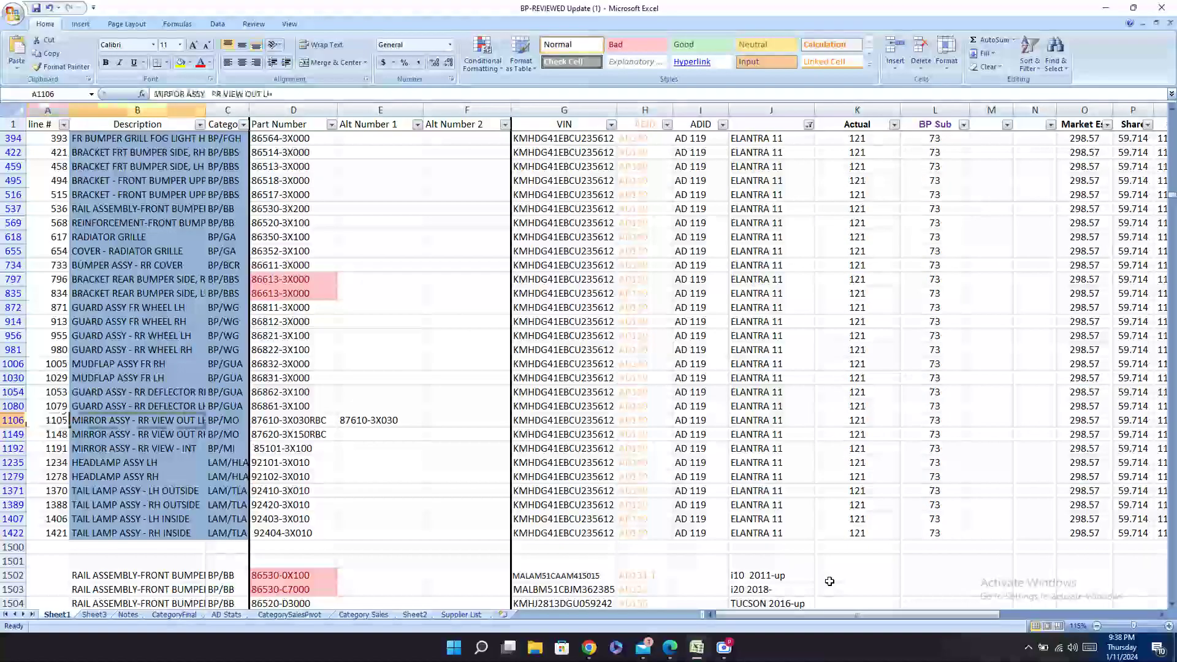
key(Right)
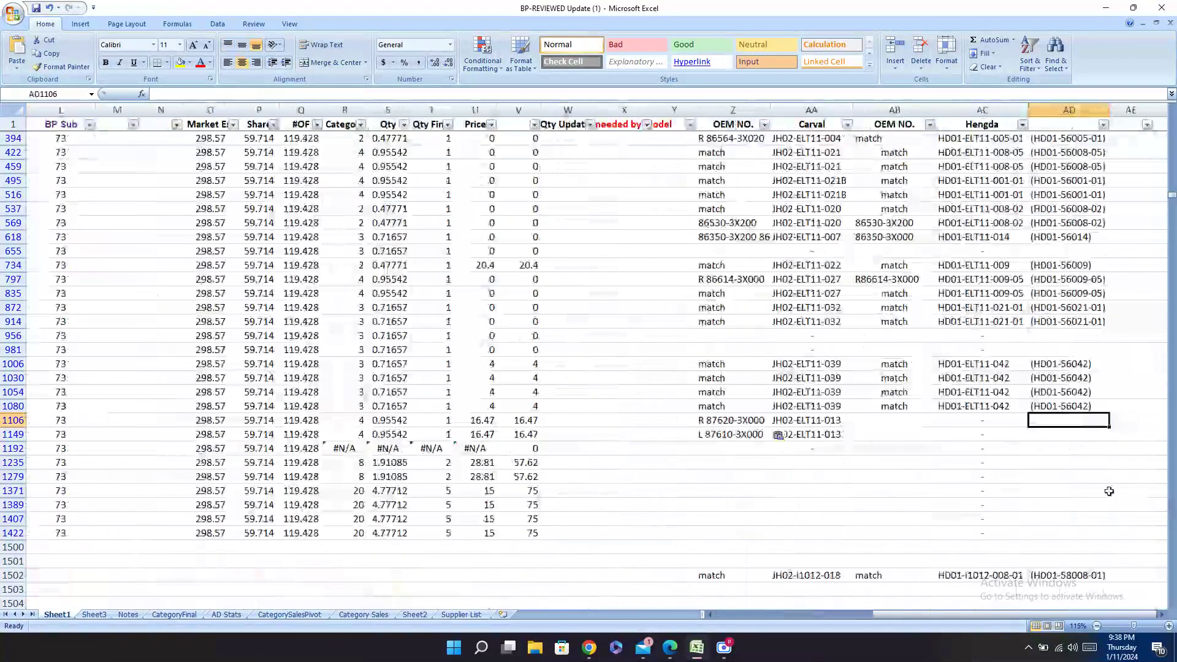
key(Right)
key(Right)
key(Down)
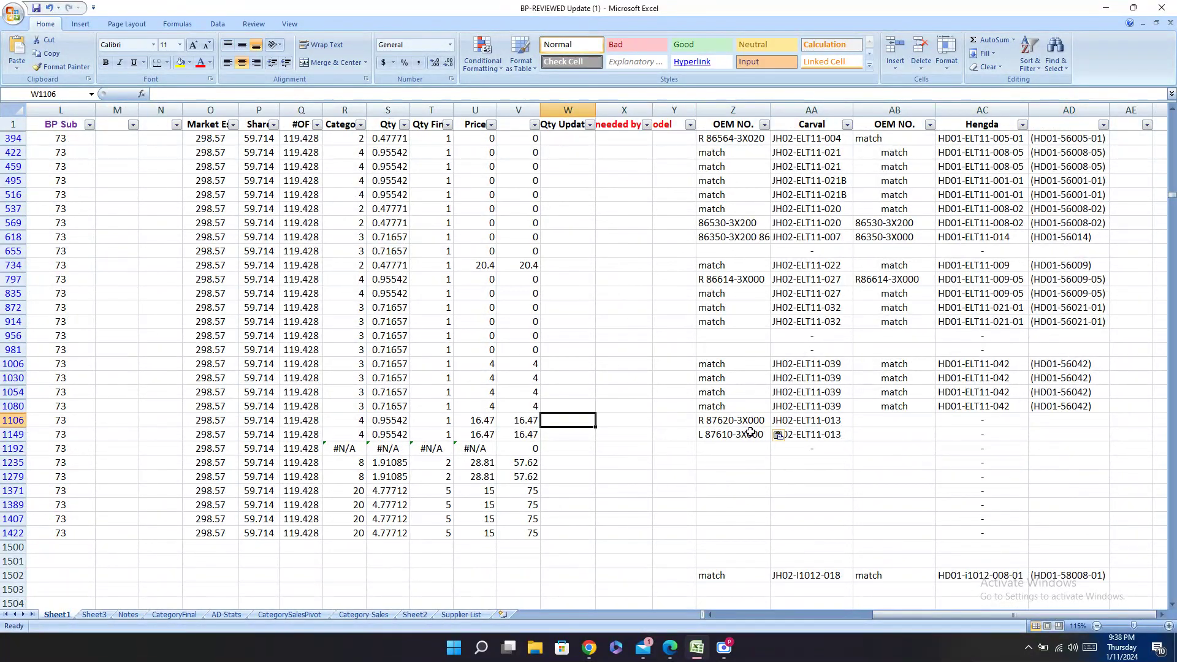
key(ctrl+v)
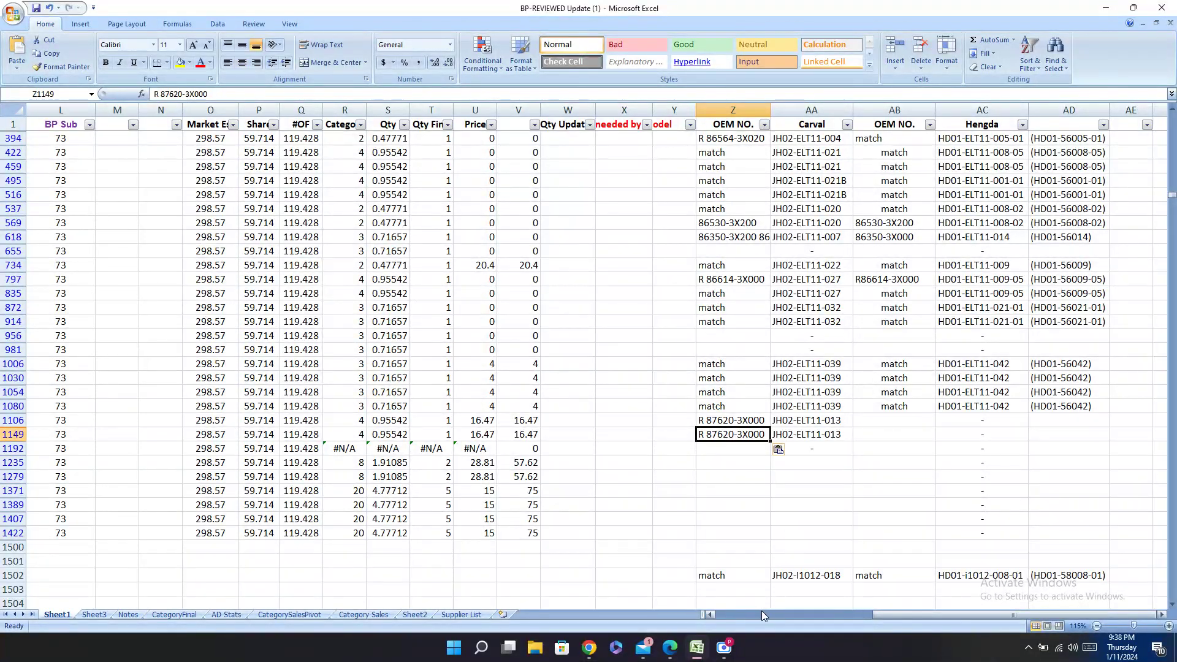
key(Left)
key(Left)
key(Left)
key(Left)
key(Left)
key(Left)
key(Left)
key(Left)
key(Left)
key(Left)
key(Left)
key(Left)
key(Left)
key(Left)
key(Left)
key(Left)
key(Left)
key(Left)
key(Left)
key(Left)
key(Left)
key(Left)
key(Left)
key(Left)
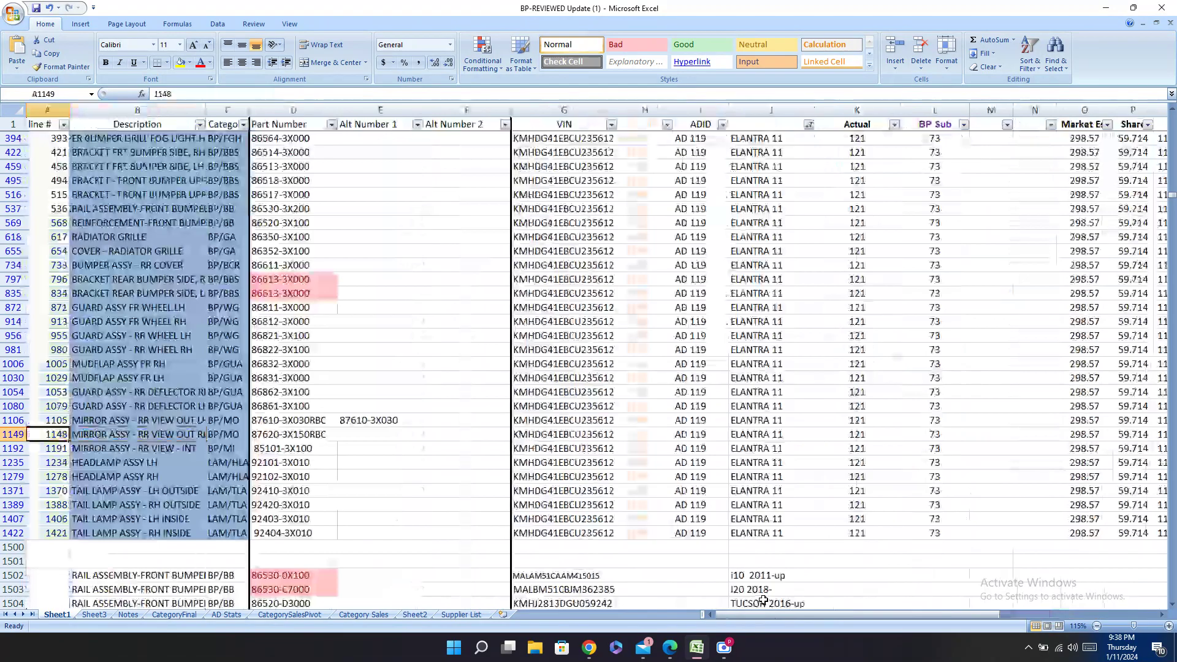
key(Right)
key(Right)
key(Right)
key(Right)
key(Right)
key(Right)
key(Right)
key(Right)
key(Right)
key(Right)
key(Right)
key(Right)
key(Right)
key(Right)
key(Right)
key(Right)
key(Right)
key(Right)
key(Right)
key(Right)
key(Right)
key(Right)
key(Right)
key(Right)
key(Right)
key(Right)
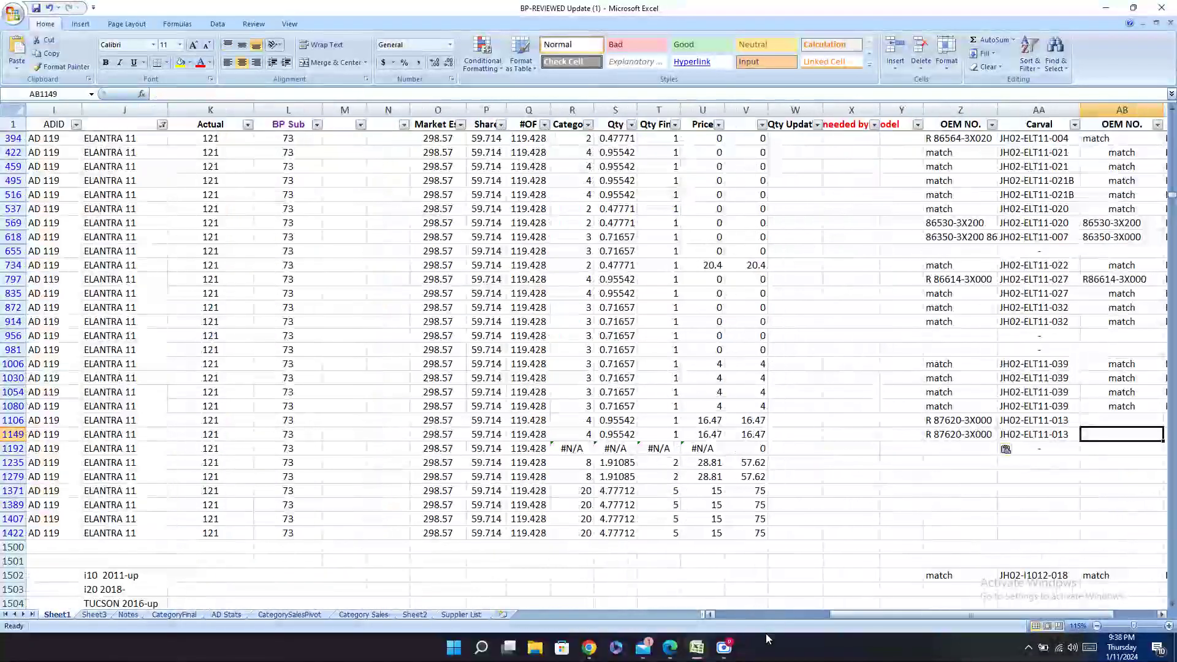
Step: Replace Z1106 with the left-side OEM number L 87610-3X000
click(669, 647)
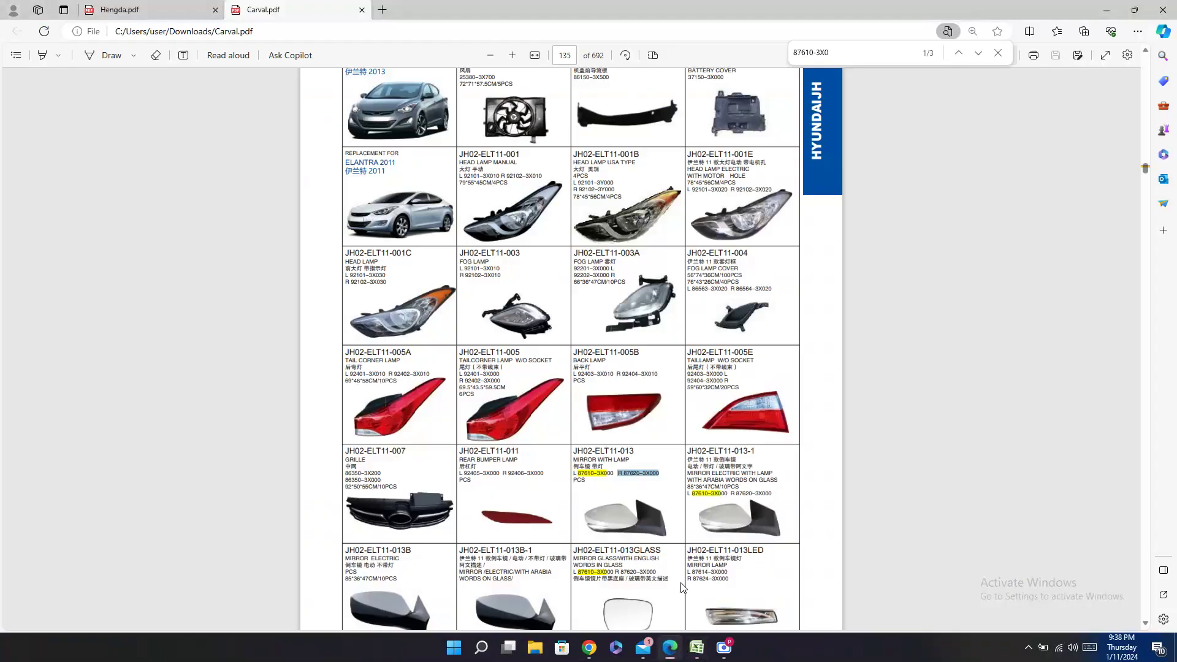
click(613, 472)
click(697, 646)
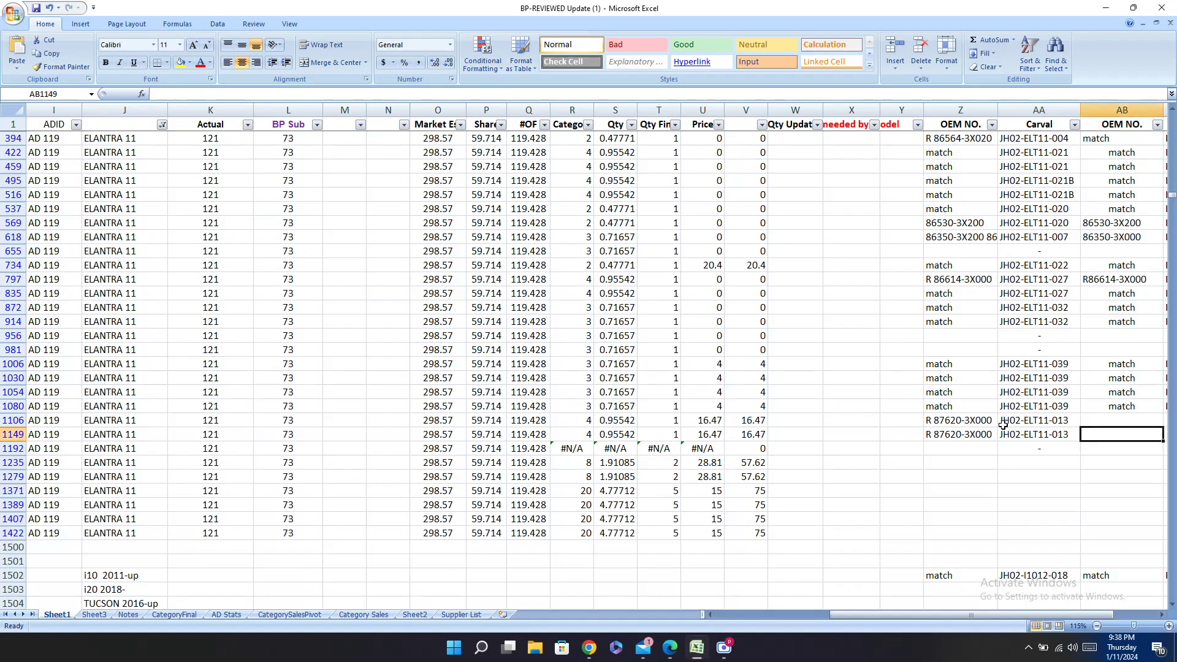
click(973, 422)
text(L 87610-3X000)
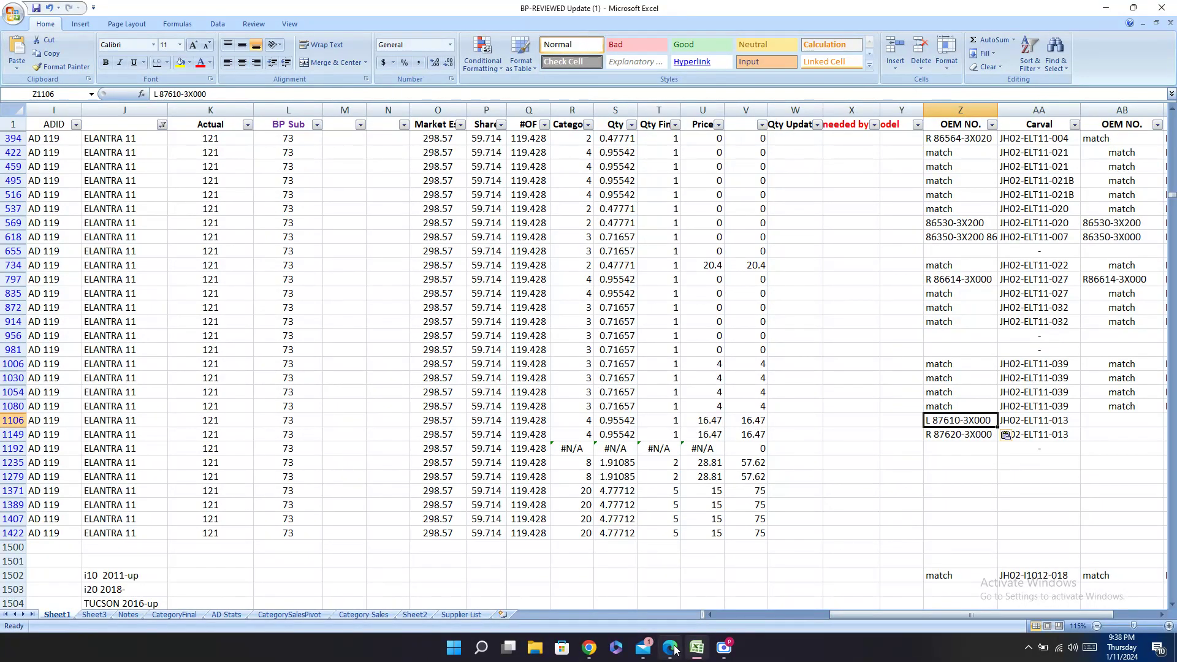
key(Right)
key(Right)
key(Right)
key(Right)
key(Right)
key(Left)
key(Left)
key(Left)
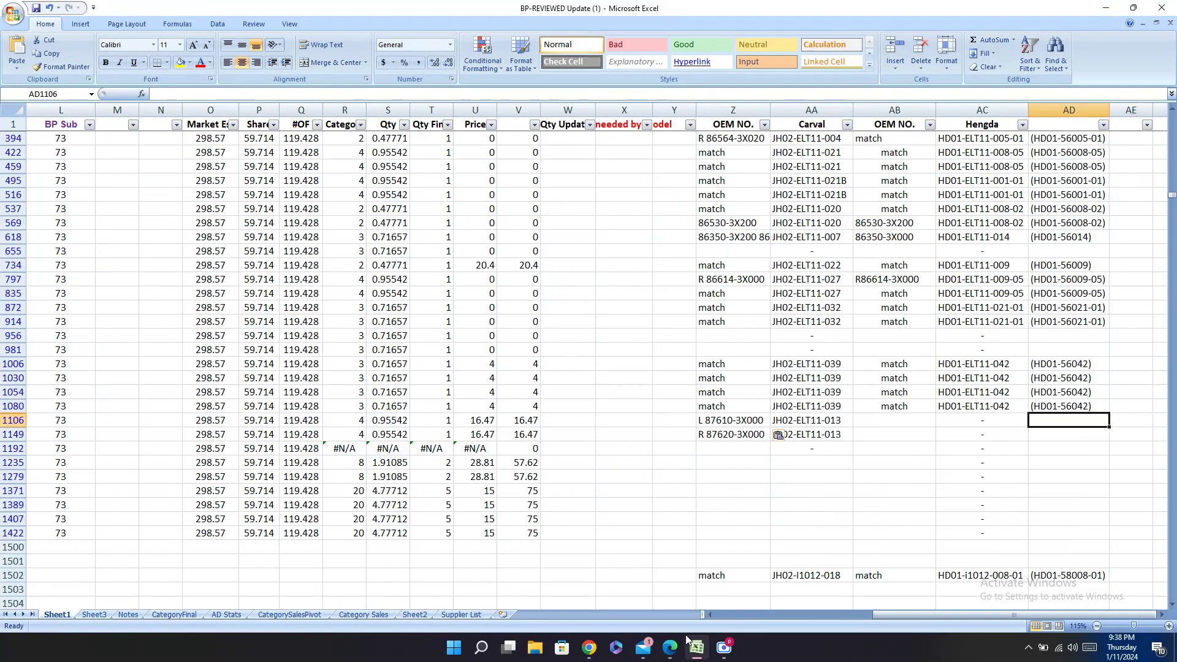
click(685, 536)
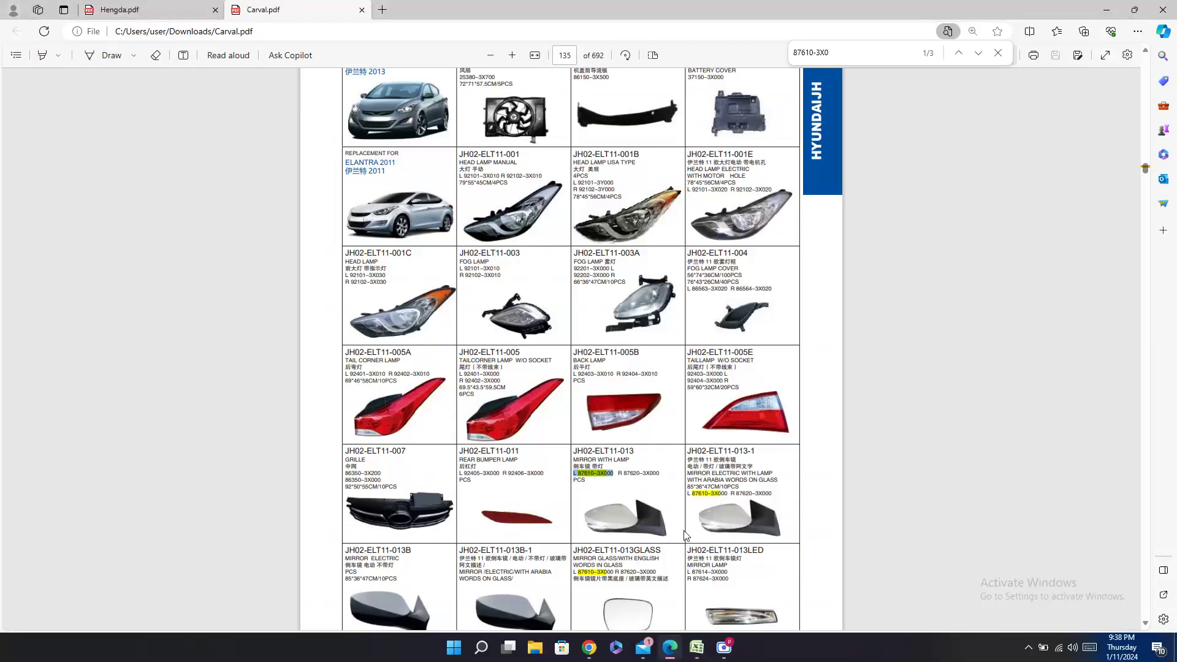
Step: Copy the Hengda mirror code HD01-ELT11-007-H from the Hengda catalogue
click(195, 7)
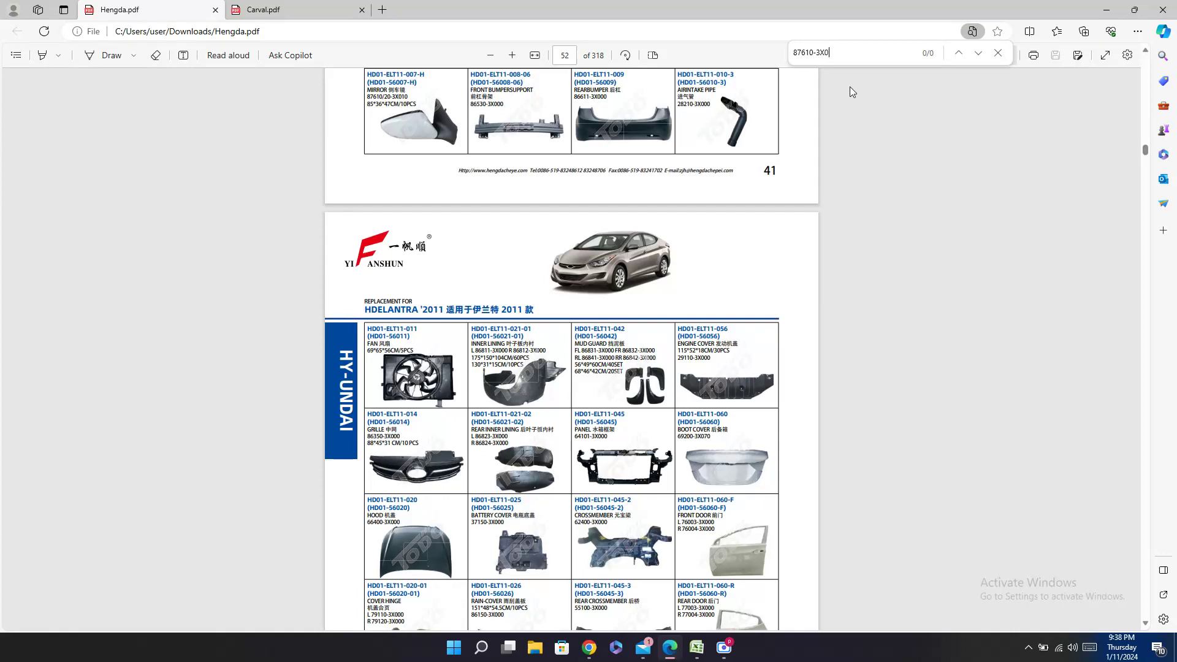
scroll(785, 478, up, 6)
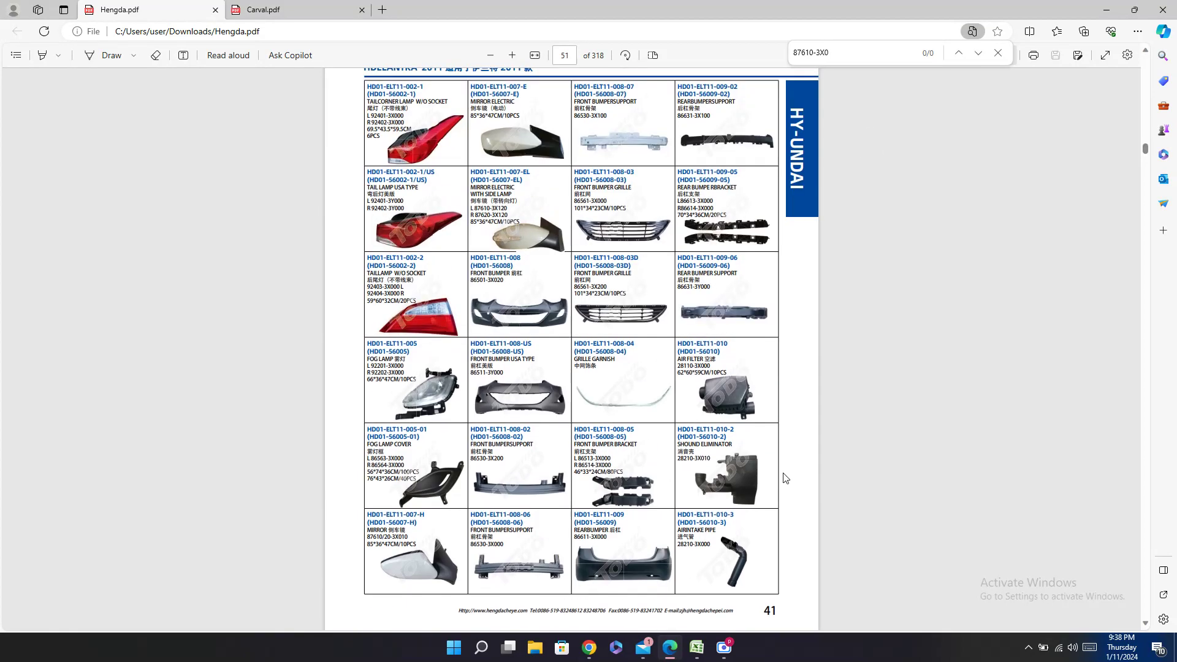
scroll(882, 326, up, 1)
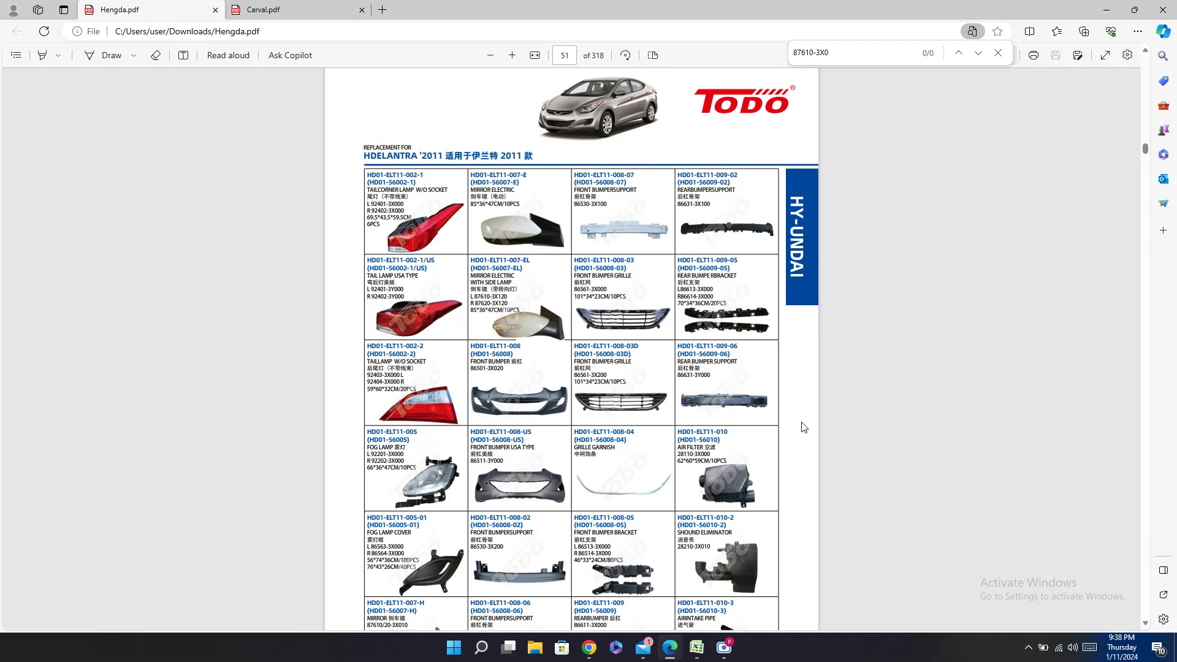
scroll(752, 464, down, 2)
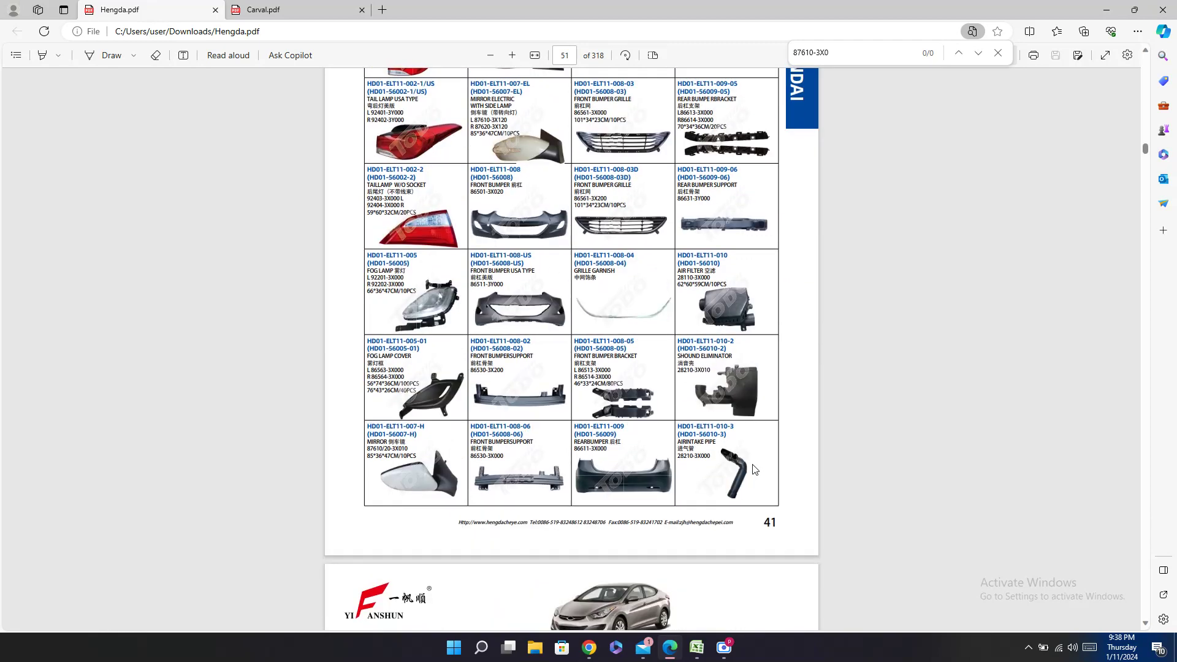
double_click(400, 429)
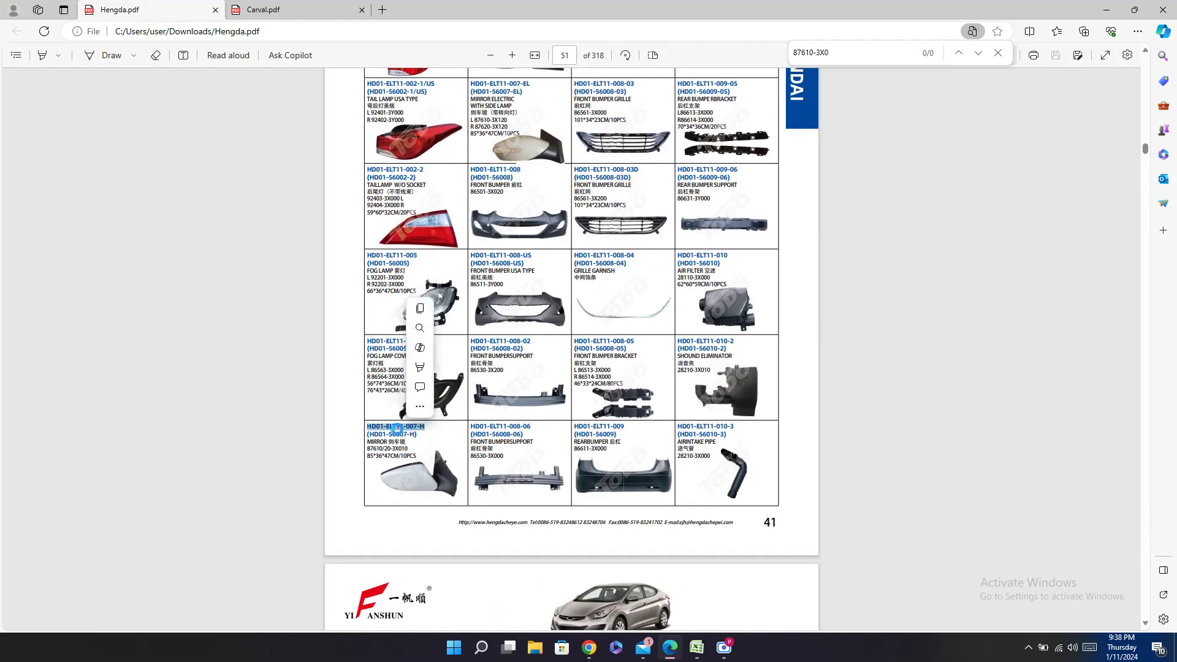
right_click(399, 429)
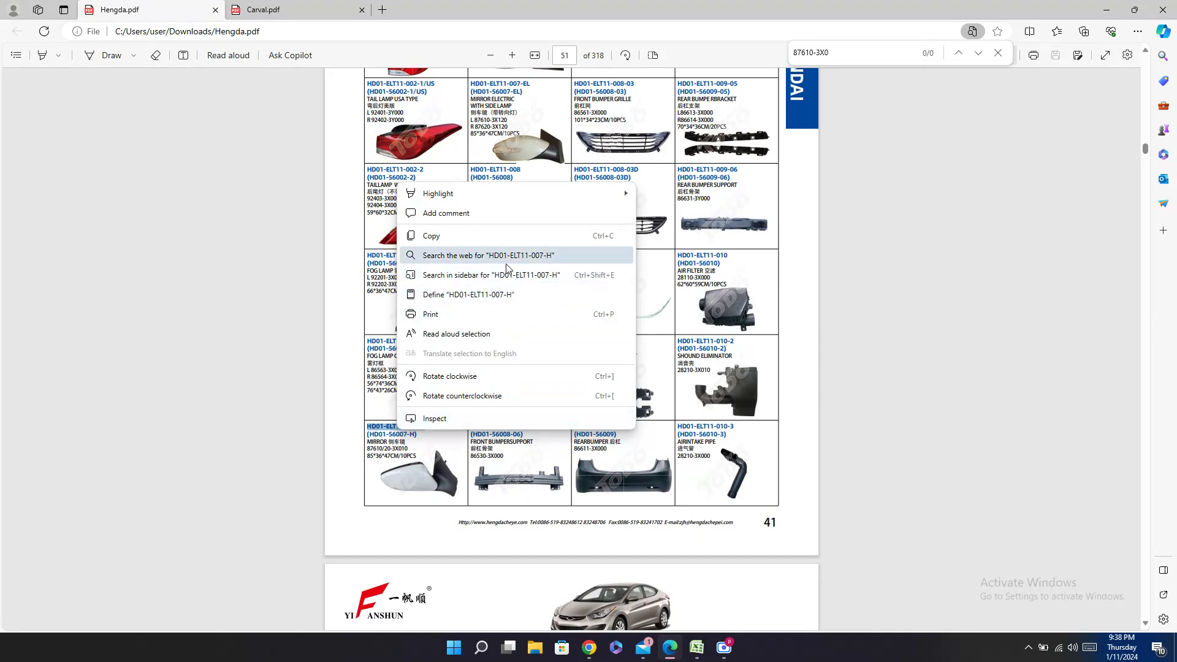
click(435, 236)
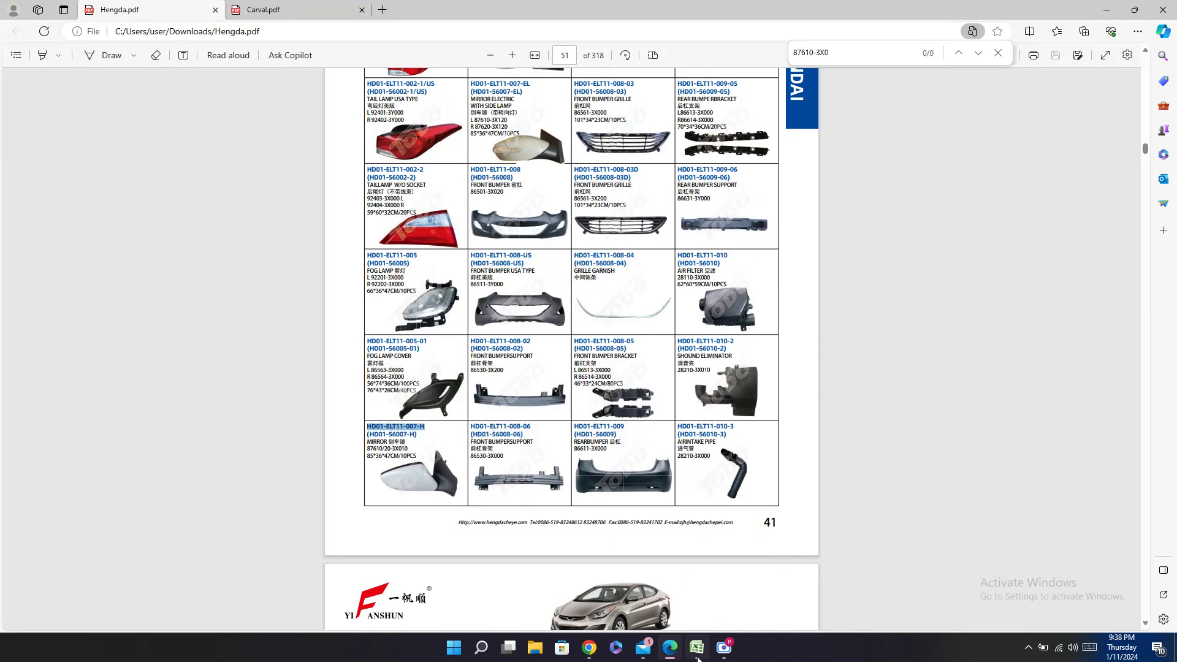
Step: Back in Excel, select the part numbers of mirror rows 1106 and 1149
click(697, 648)
drag(897, 617, 705, 618)
drag(286, 421, 288, 435)
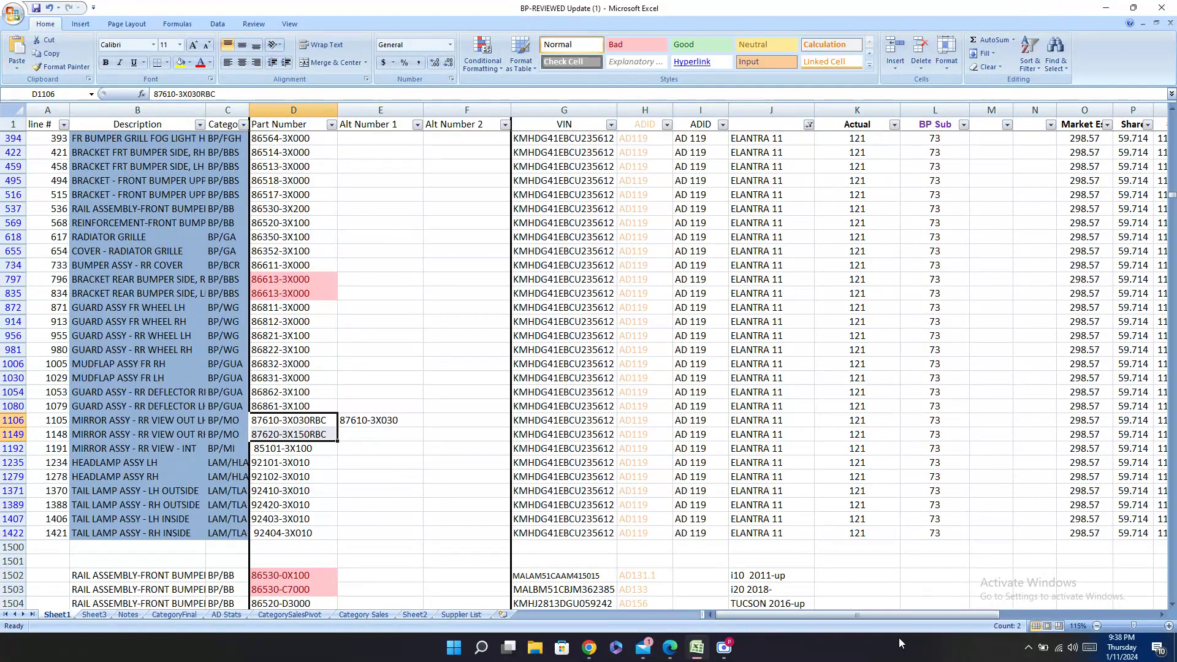
Step: Paste Hengda code HD01-ELT11-007-H into AC1106 and AC1149
drag(859, 615, 1018, 615)
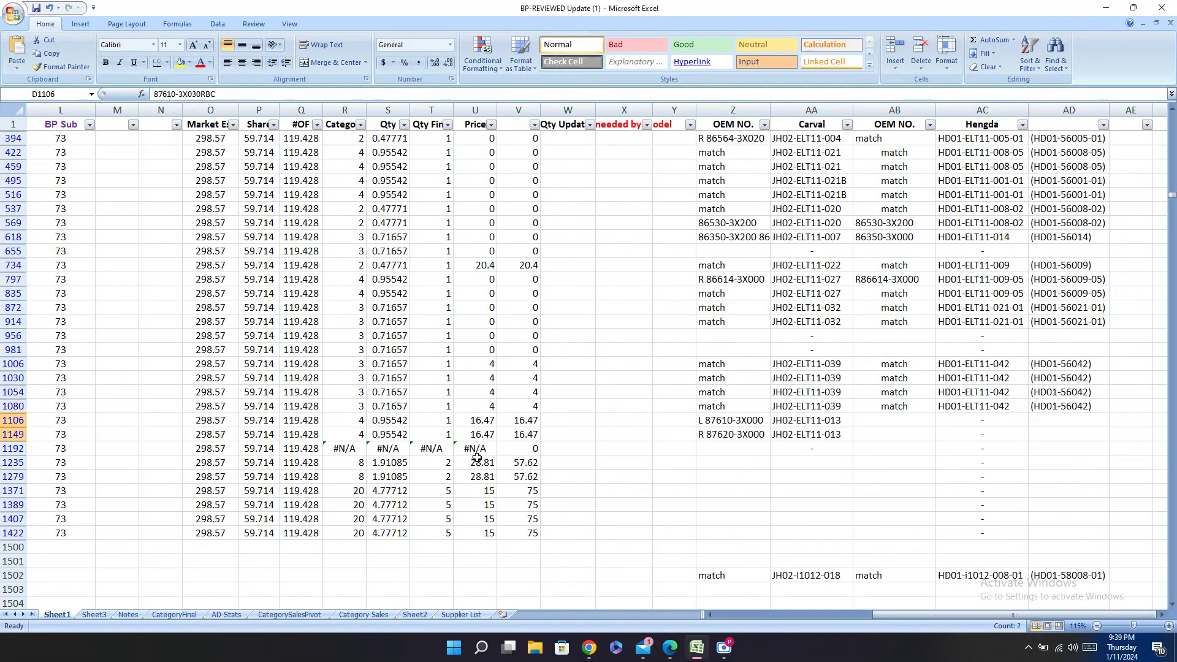
right_click(960, 422)
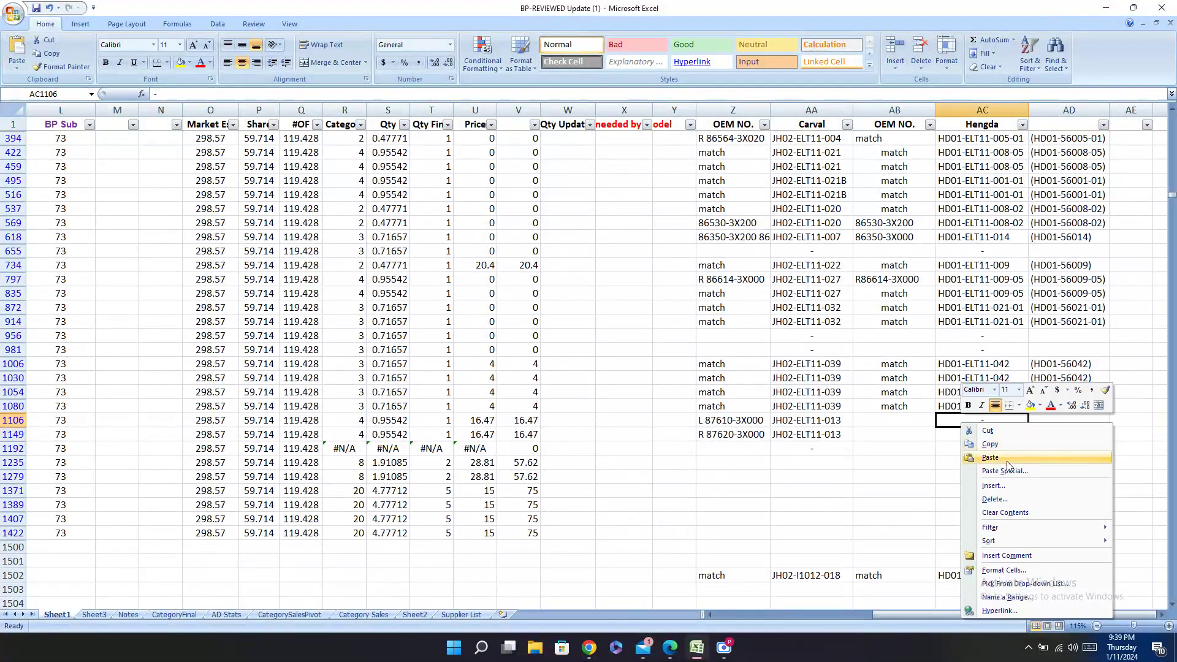
click(1006, 460)
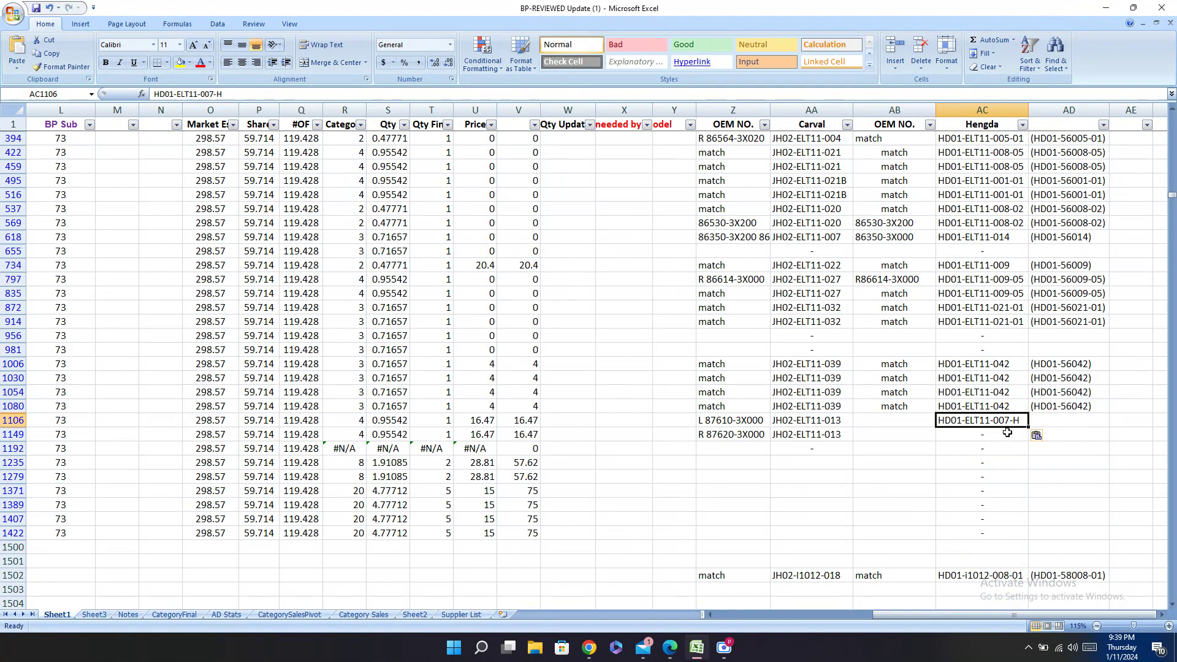
right_click(1007, 433)
click(1023, 276)
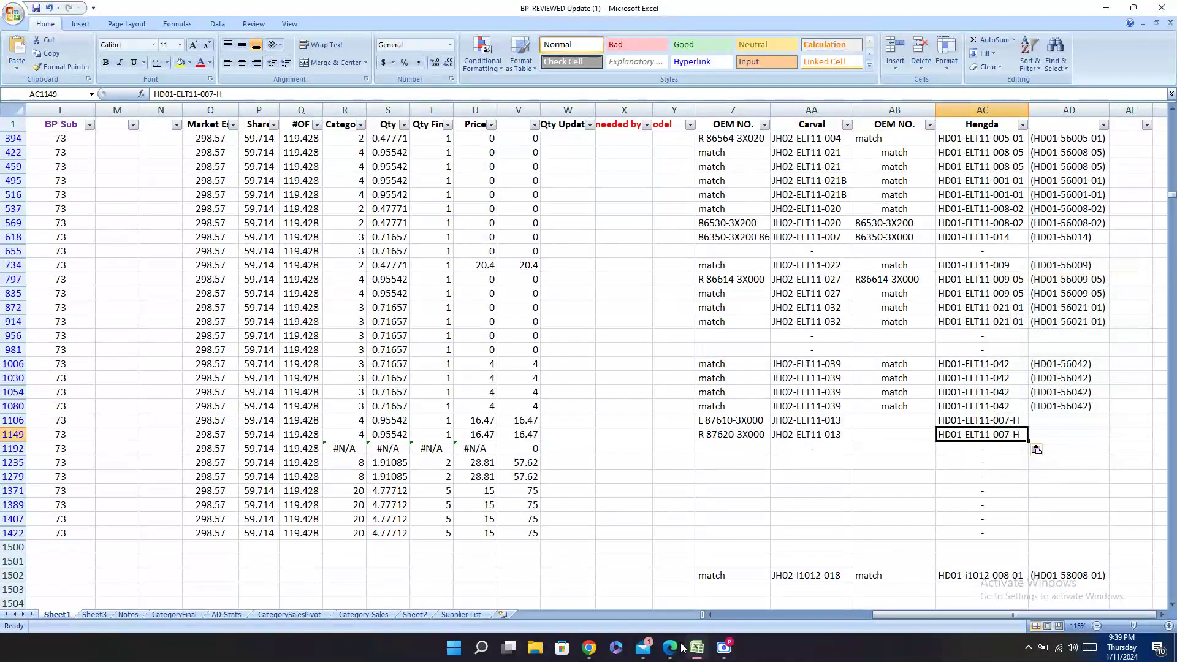
Step: Copy the alternate code (HD01-56007-H) from the catalogue into AD1149 and AD1106
click(680, 648)
double_click(392, 434)
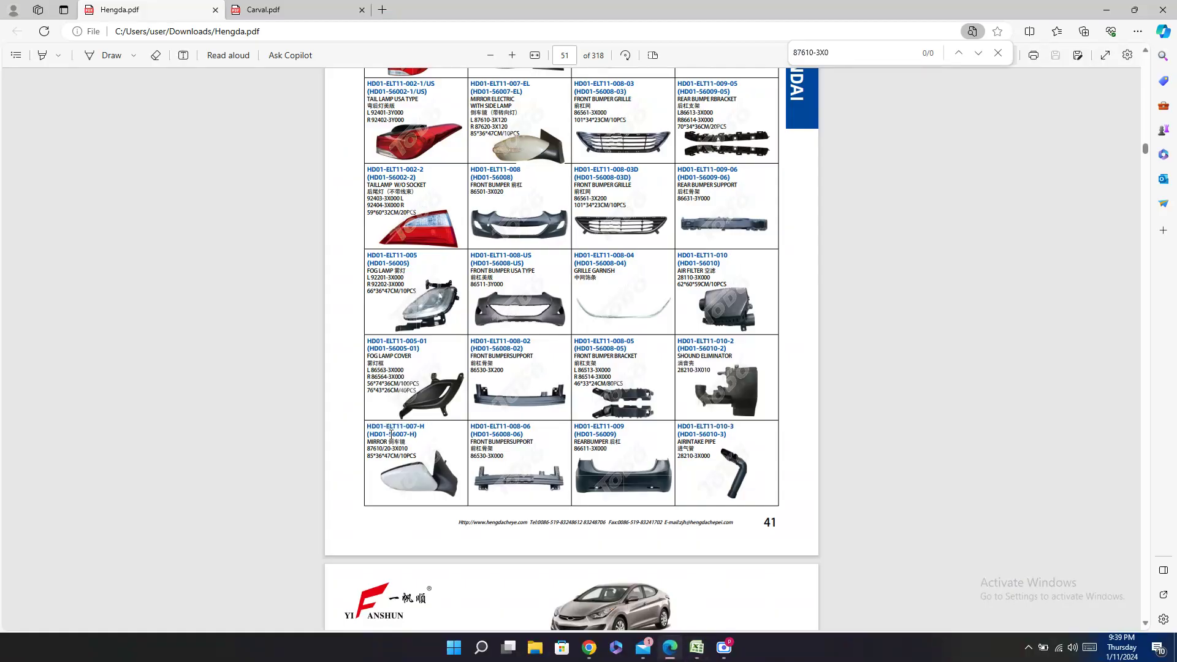
right_click(391, 434)
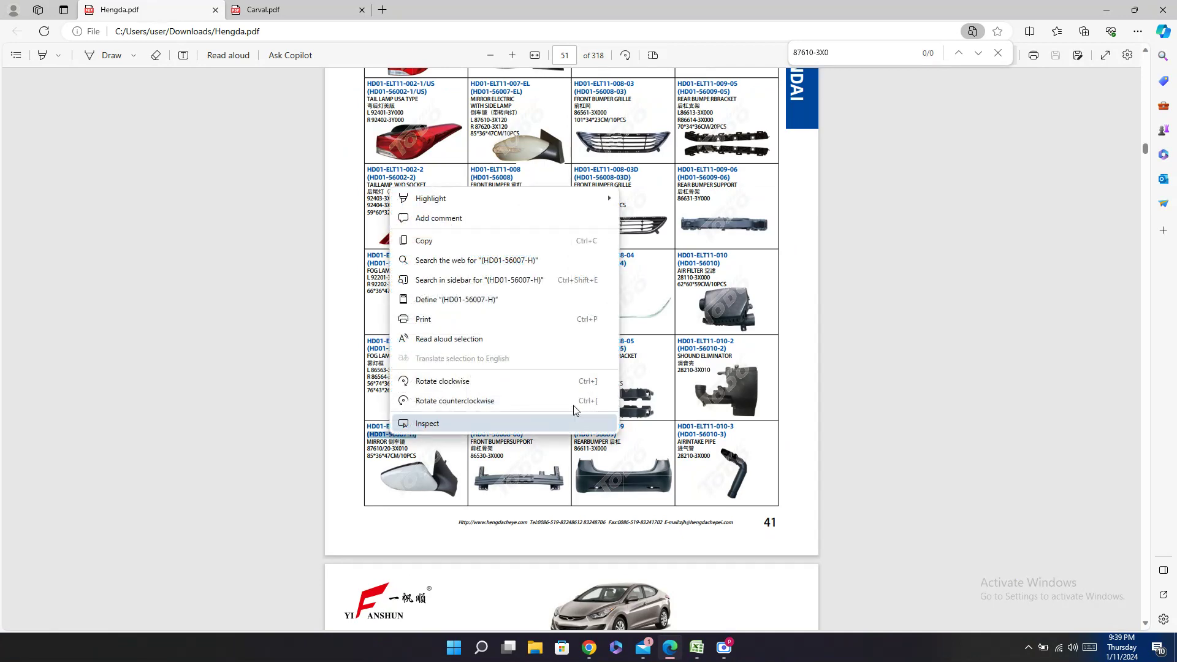
click(576, 240)
click(698, 655)
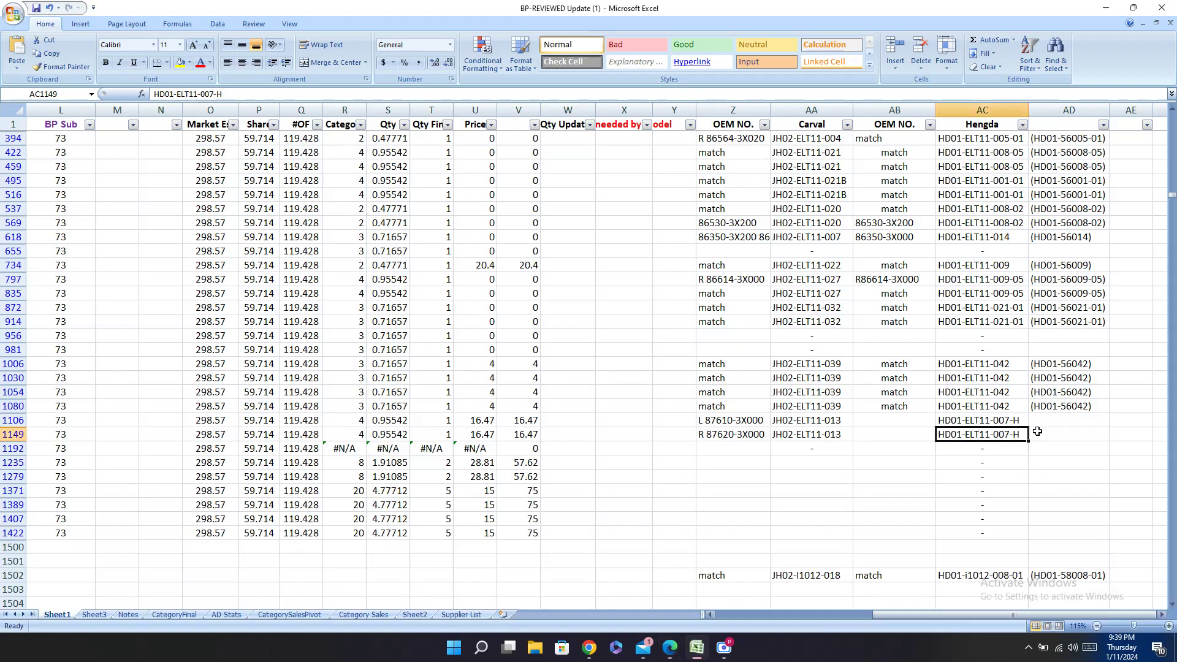
right_click(1038, 431)
click(1051, 464)
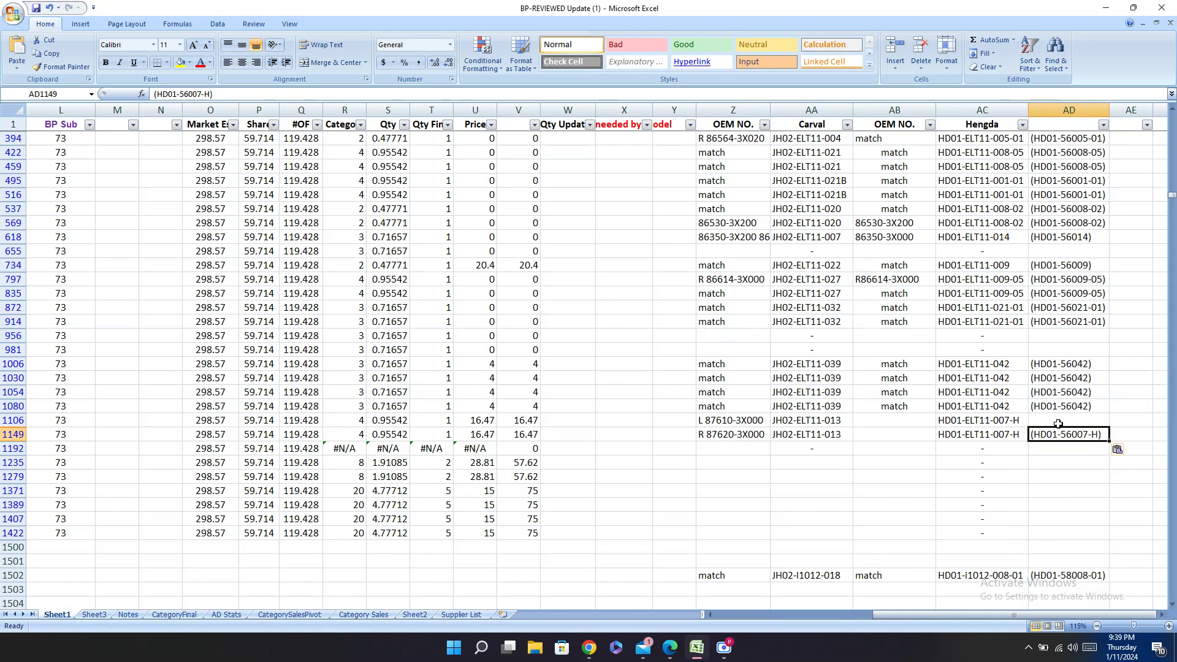
right_click(1062, 423)
click(1048, 458)
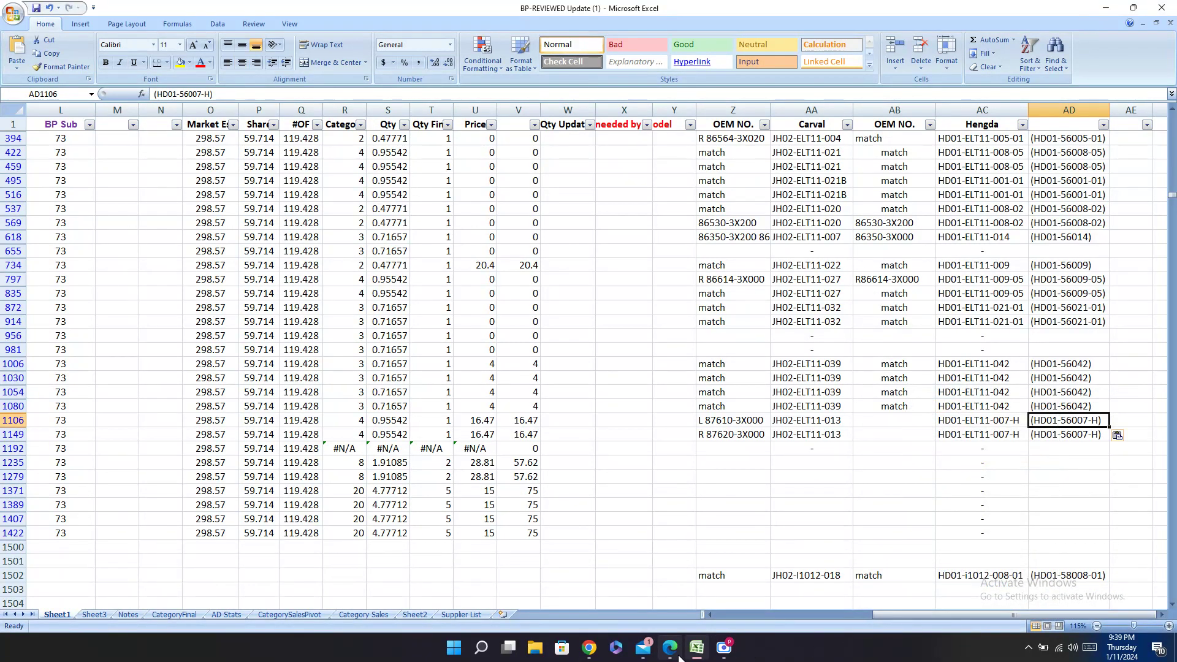
Step: Copy OEM number 87610/20-3X010 from the catalogue into AB1106 and AB1149
click(670, 647)
triple_click(386, 448)
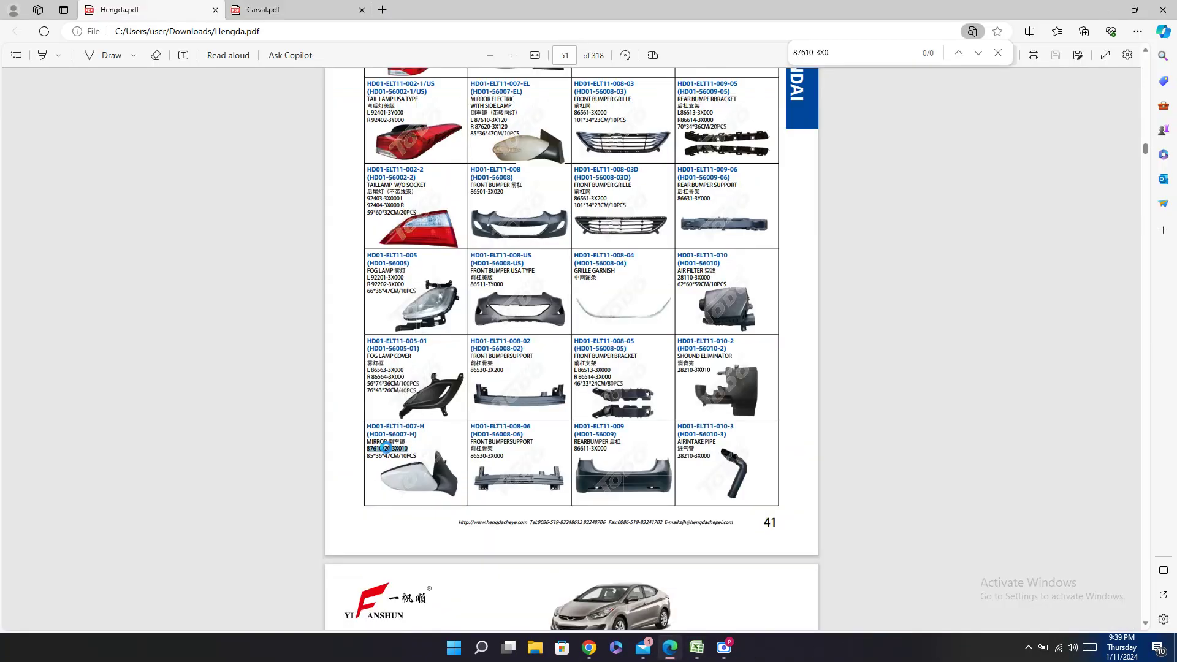
right_click(387, 448)
click(430, 256)
click(689, 653)
right_click(904, 420)
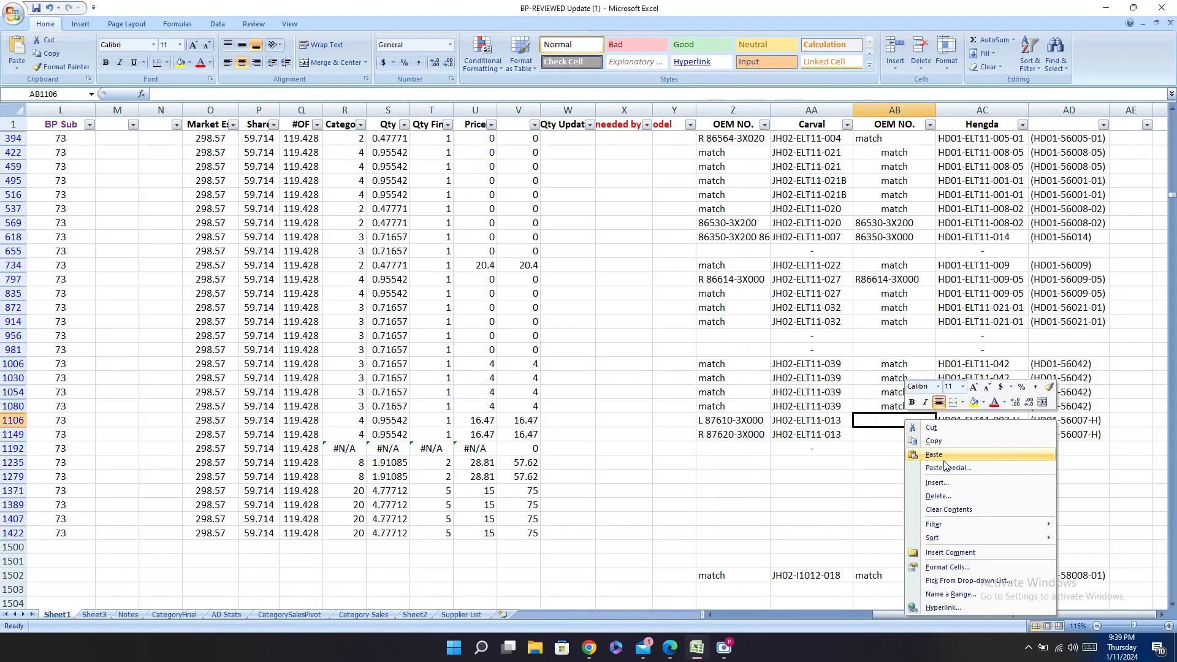
click(933, 441)
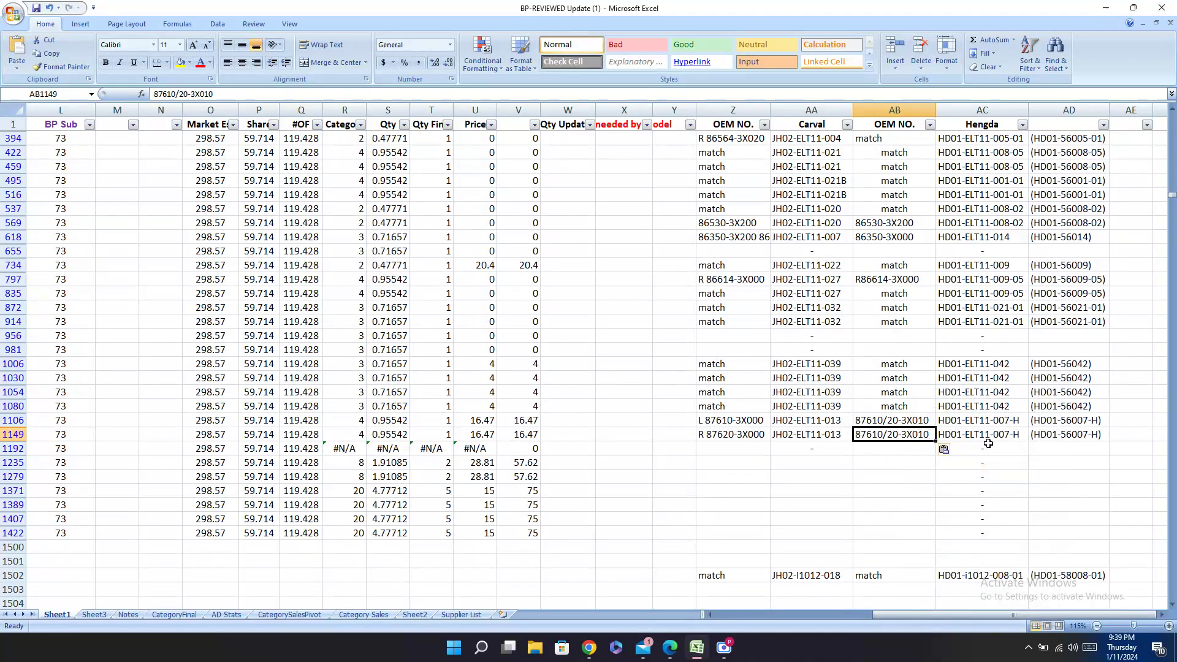
click(894, 434)
key(ctrl+v)
click(971, 462)
key(Left)
key(Left)
key(Left)
key(Left)
key(Left)
key(Left)
key(Left)
key(Left)
key(Left)
key(Left)
key(Left)
key(Left)
key(Left)
key(Left)
key(Left)
key(Left)
key(Left)
key(Left)
key(Left)
key(Left)
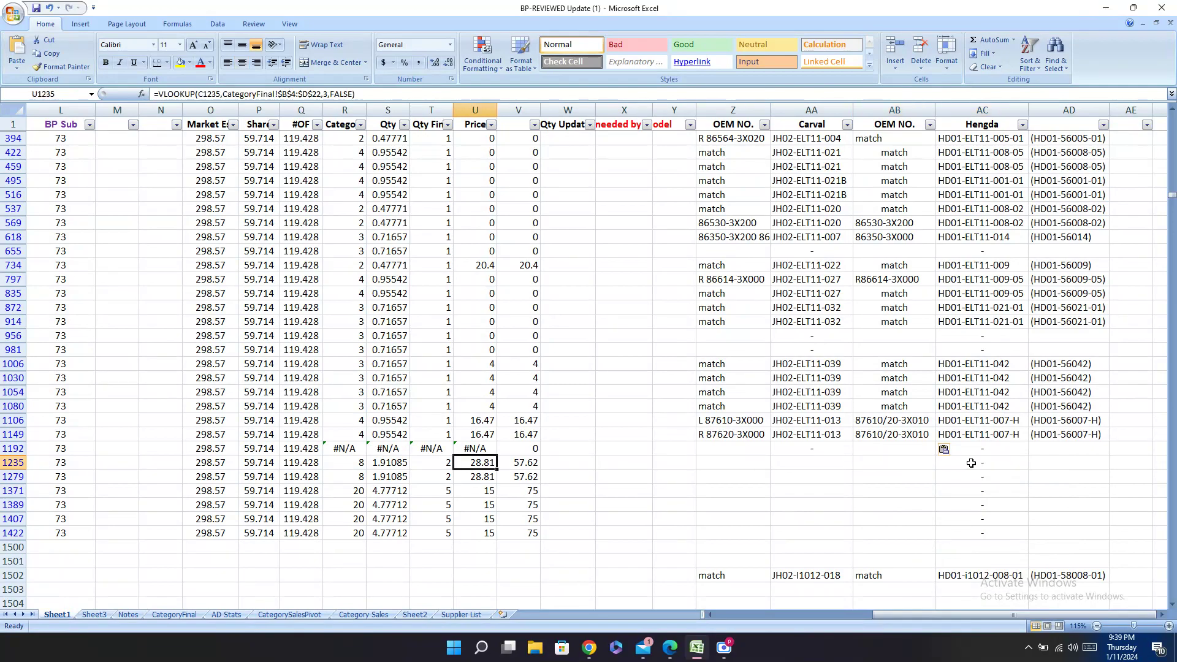
Step: Copy headlamp part number 92101-3X010 from D1235 and search both Hengda and Carval catalogues for it
key(Right)
key(Right)
key(Right)
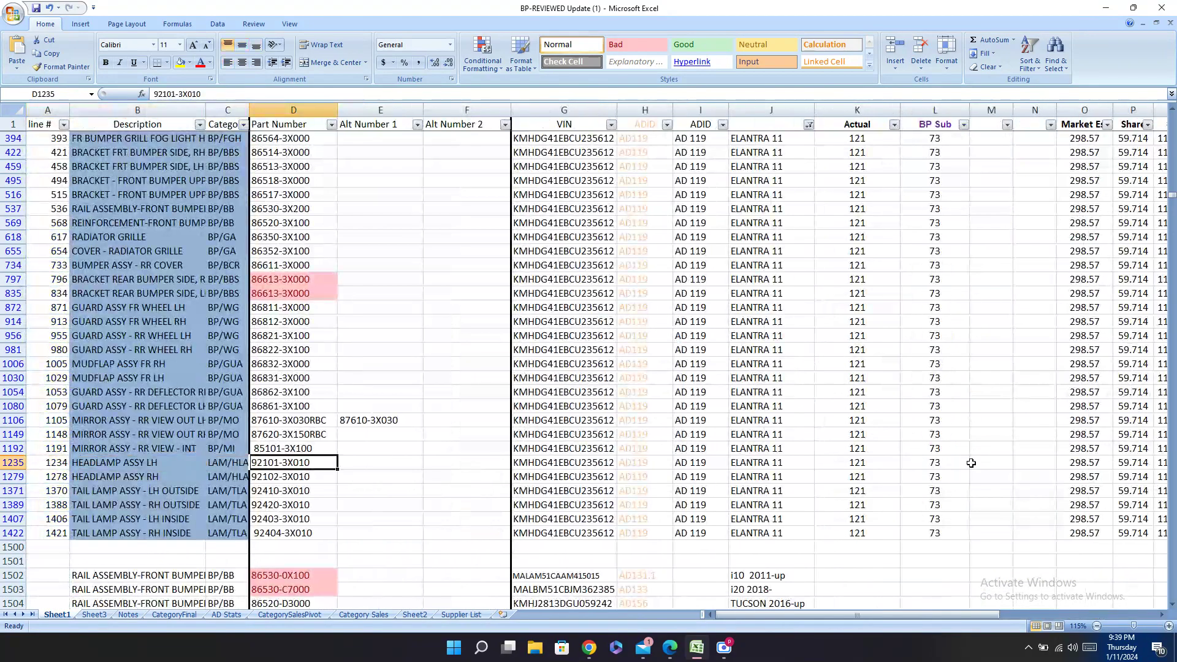
key(ctrl+c)
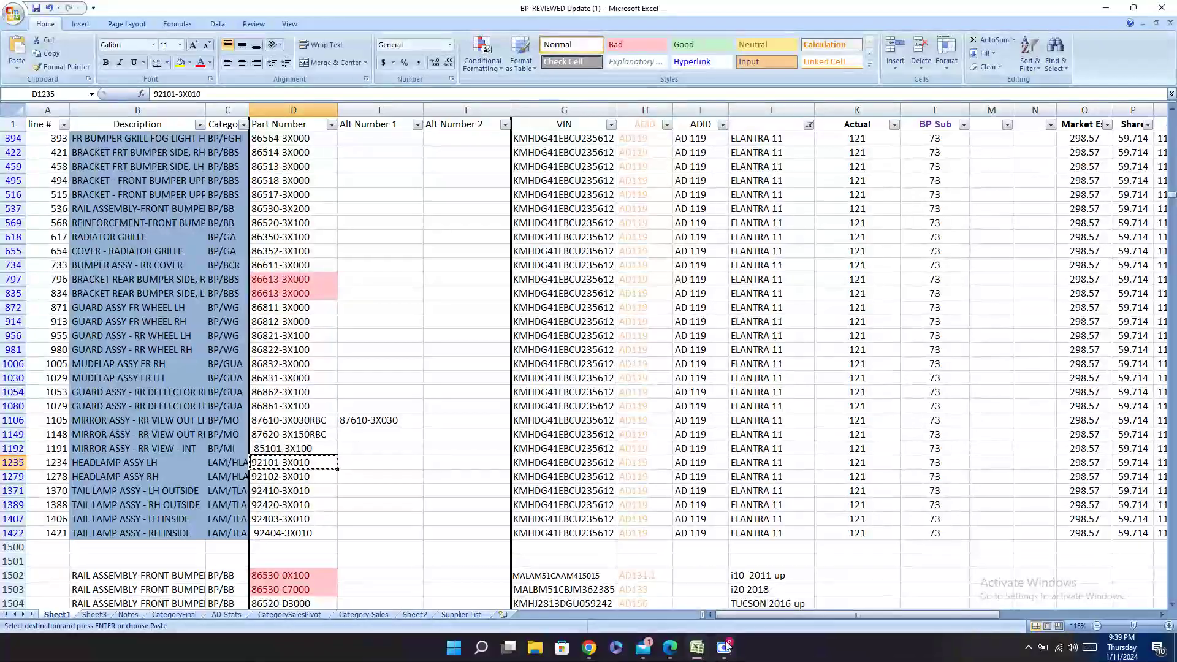
click(670, 648)
key(ctrl+f)
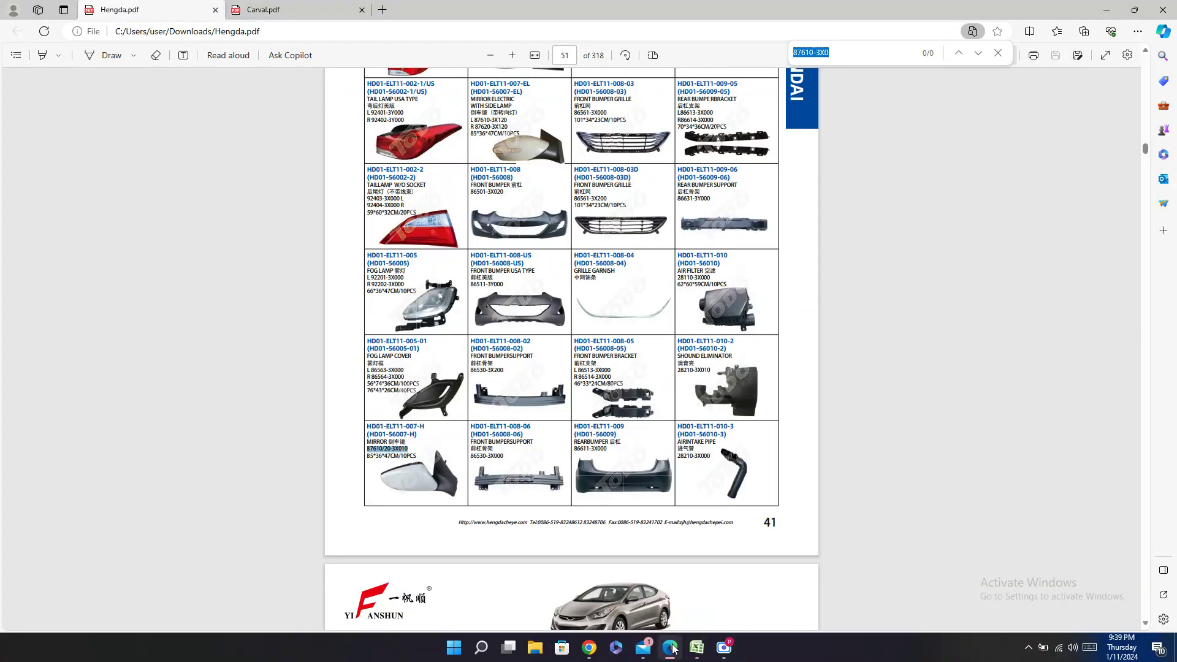
key(ctrl+v)
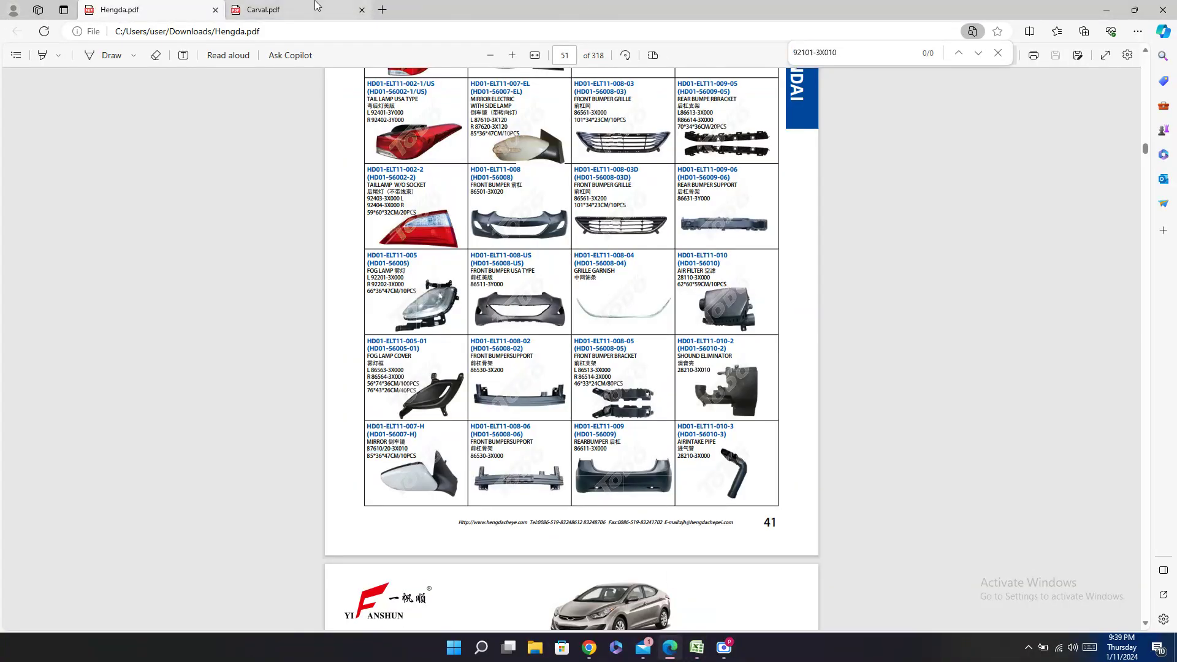
click(292, 6)
key(ctrl+f)
key(ctrl+v)
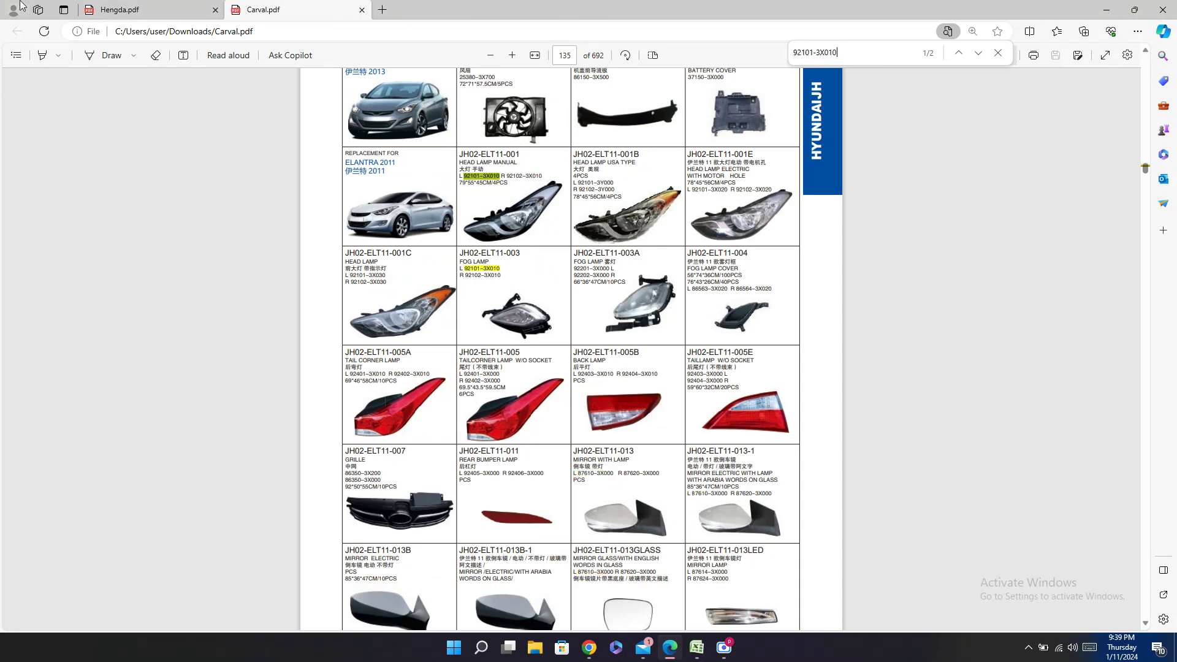
Step: Look through the Hengda catalogue's results for 92101-3X010
click(156, 7)
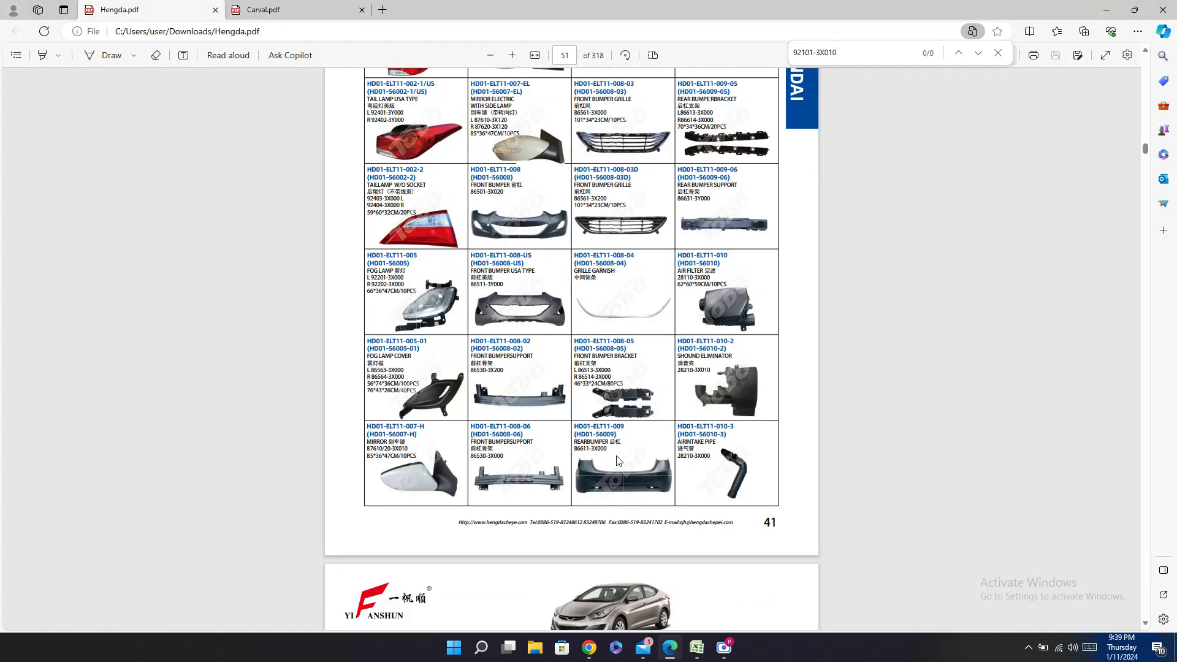
scroll(618, 461, up, 5)
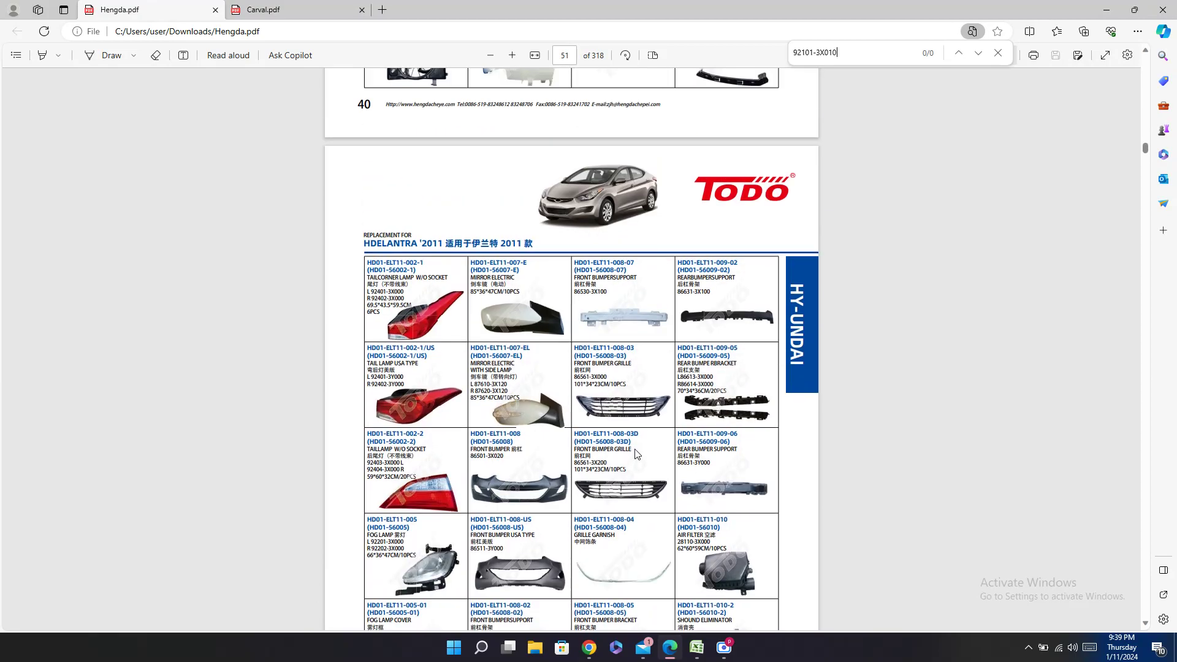
scroll(637, 454, down, 10)
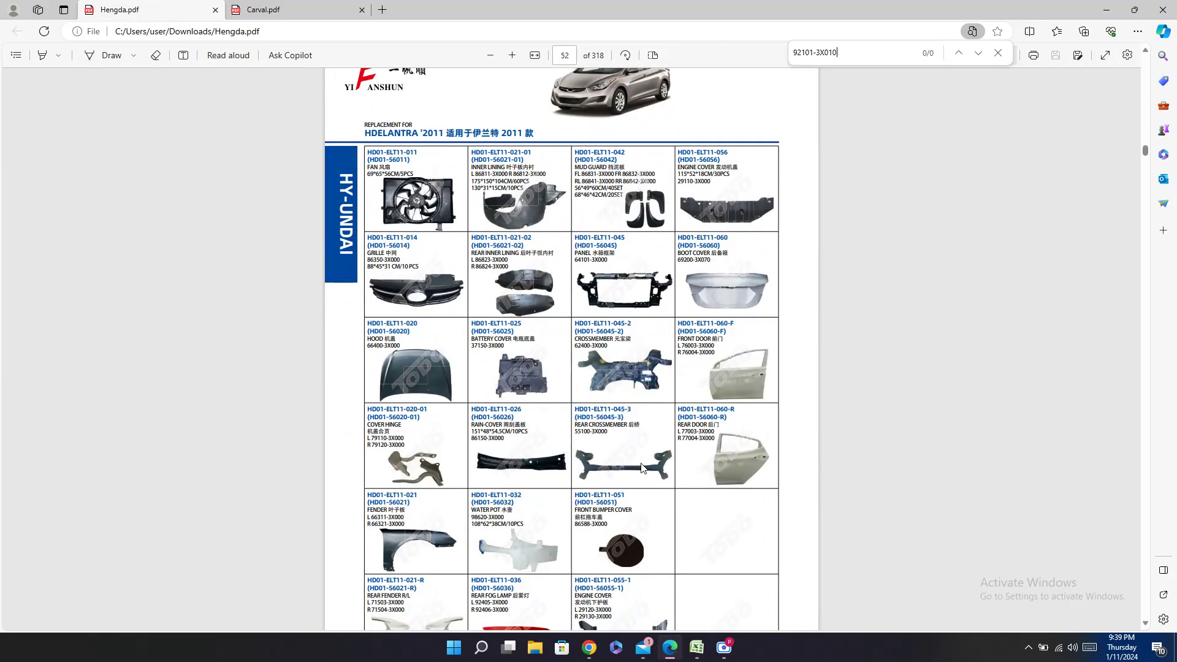
scroll(643, 468, up, 8)
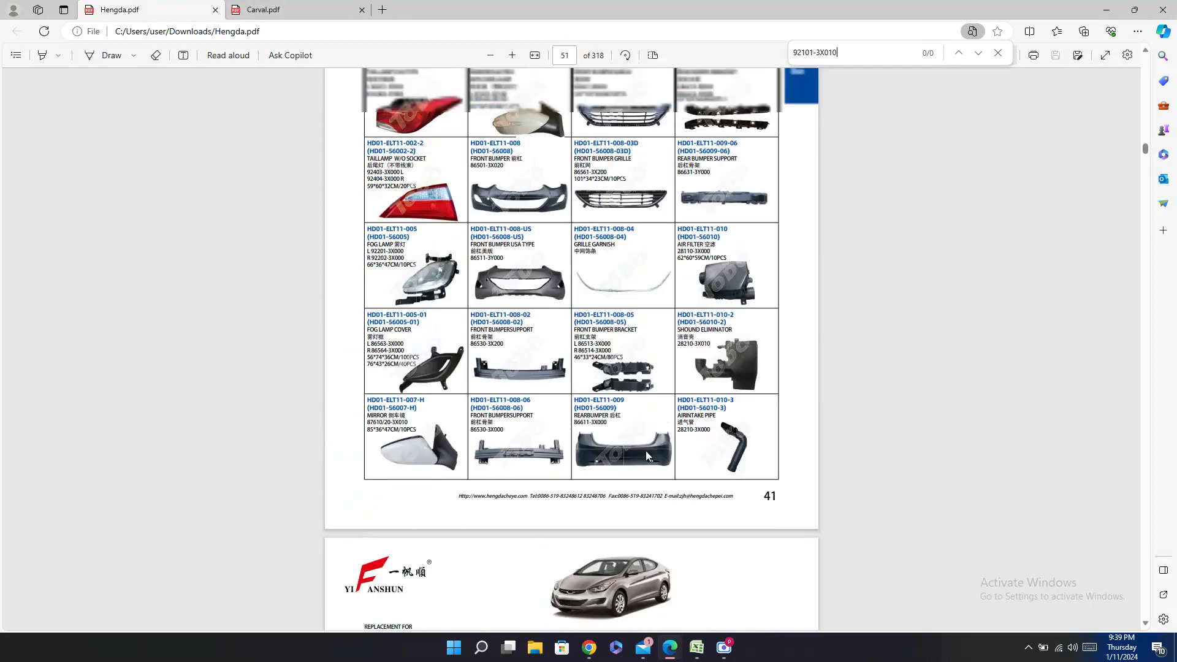
scroll(646, 456, up, 10)
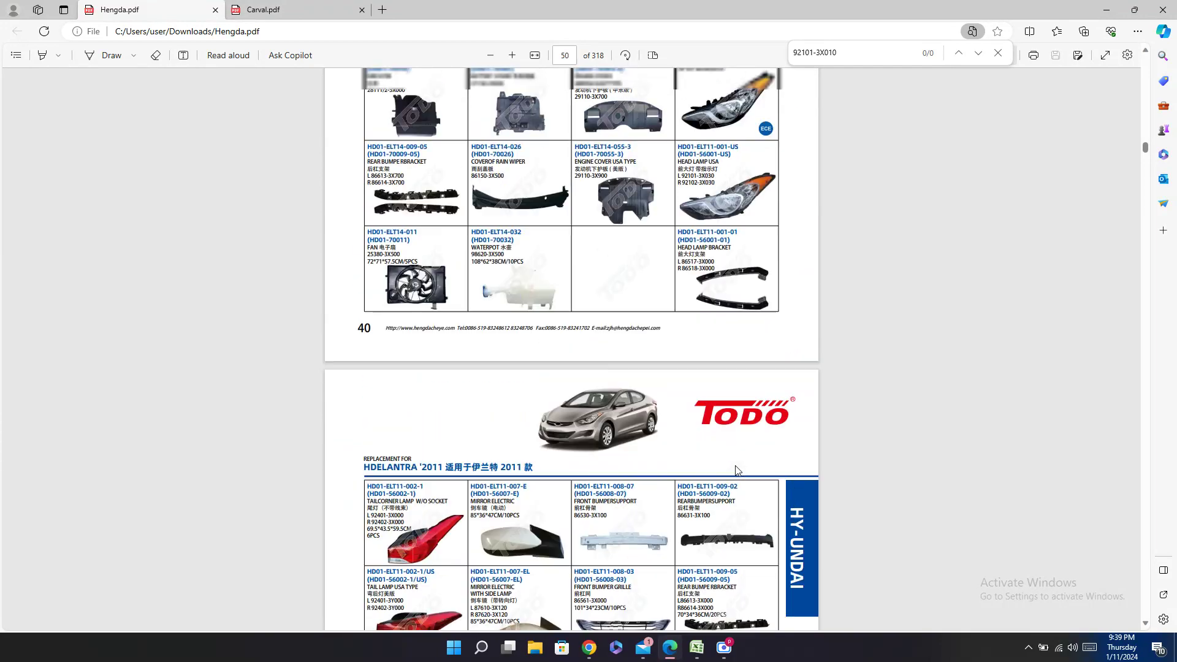
scroll(738, 470, up, 5)
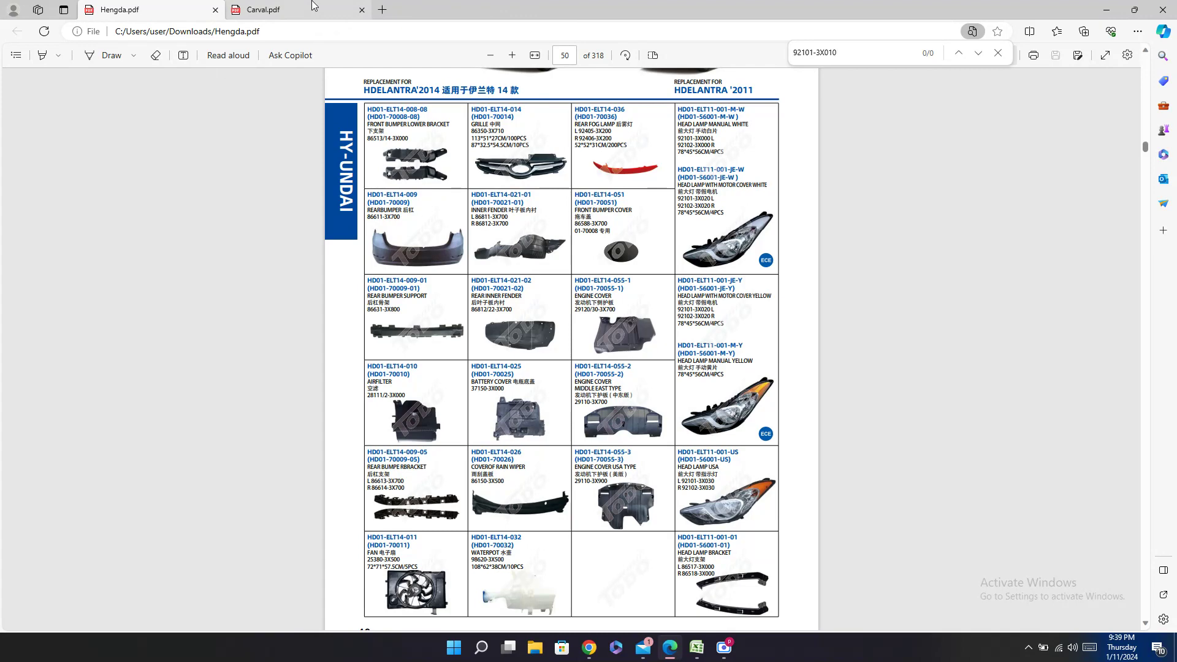
Step: Copy the Carval code JH02-ELT11-001 from the Carval catalogue's matches
click(331, 6)
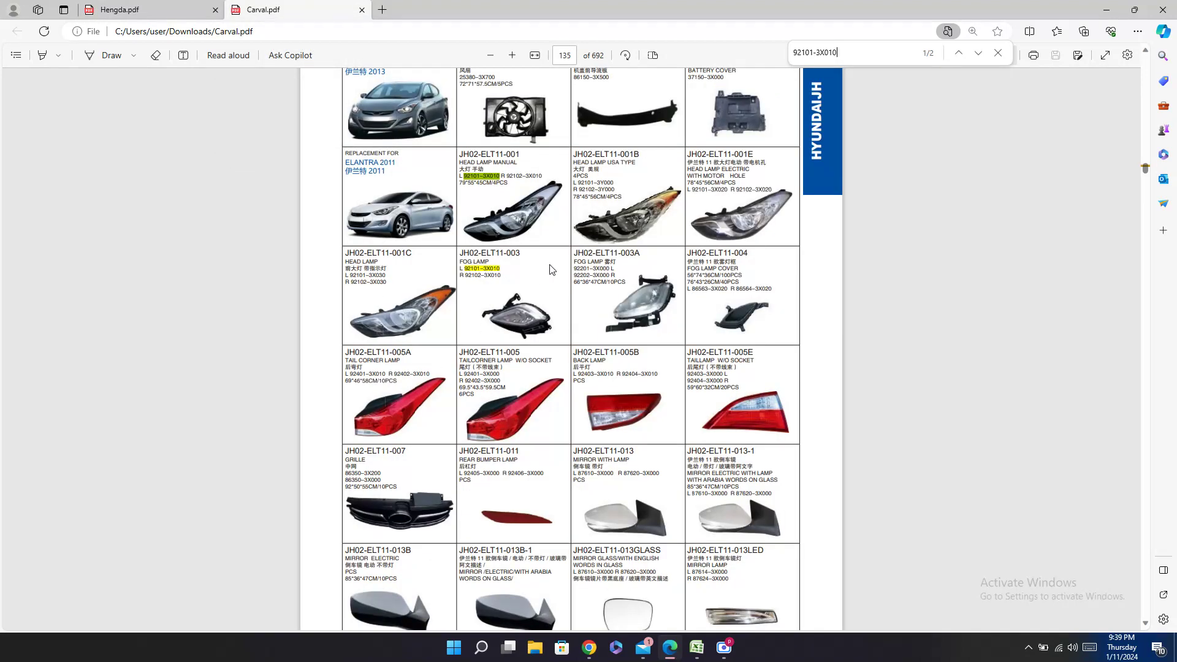
scroll(552, 270, up, 1)
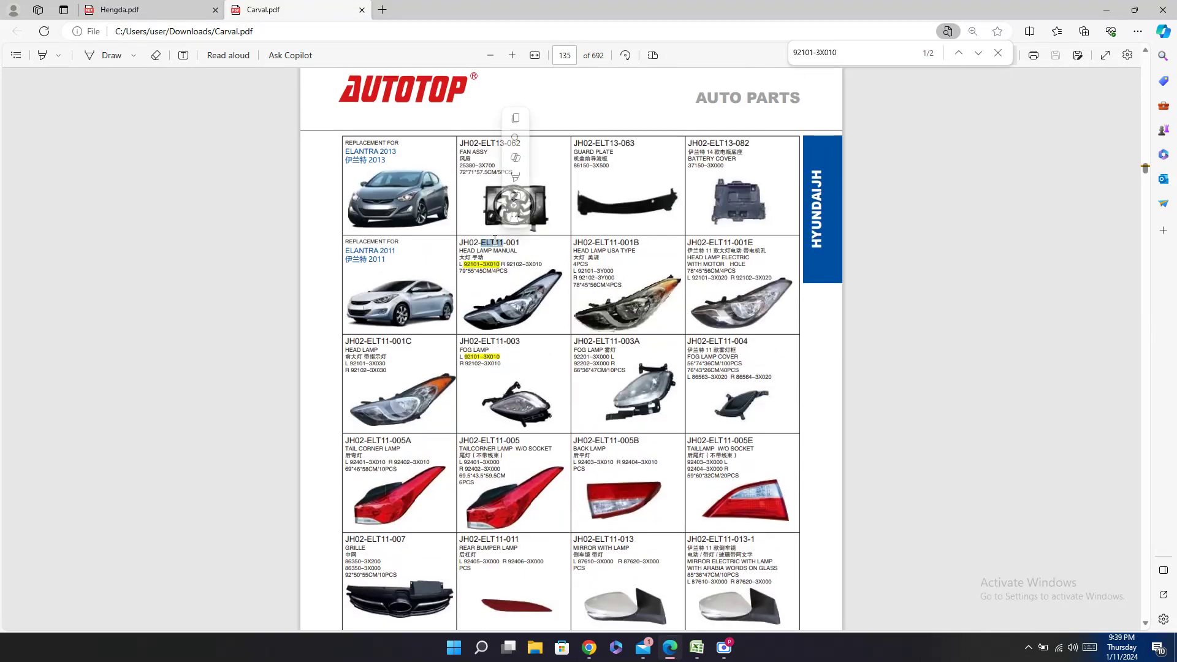
triple_click(494, 241)
right_click(495, 244)
click(524, 291)
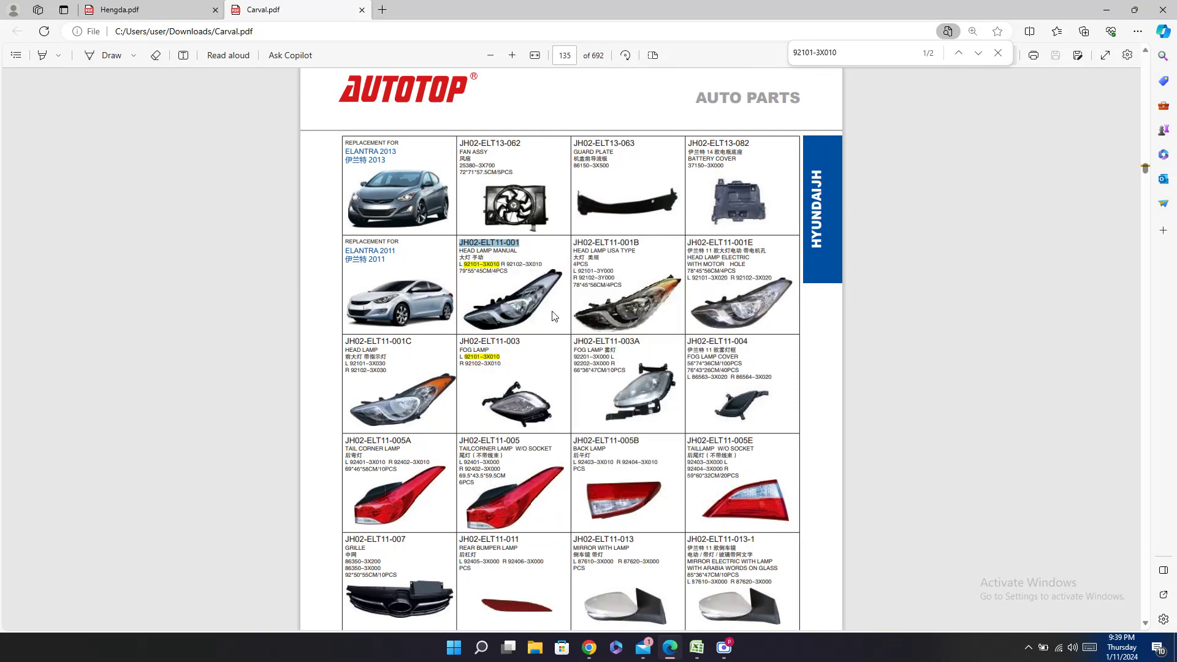
click(696, 648)
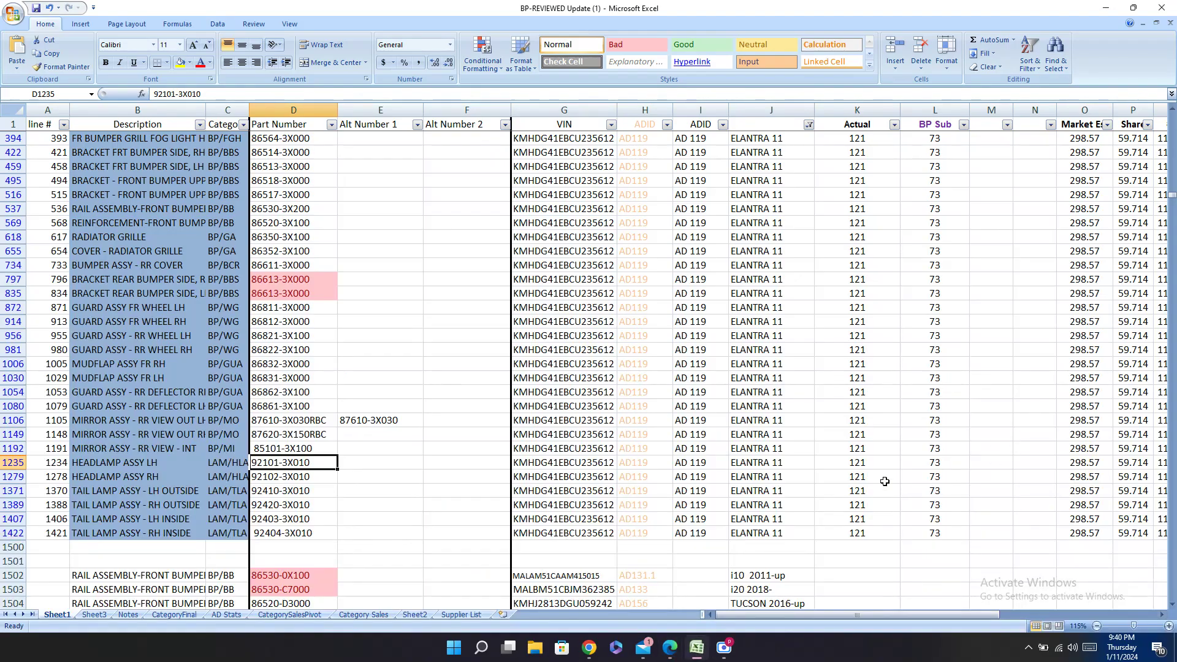
Step: Paste JH02-ELT11-001 into the Carval cells of rows 1235 and 1279
key(Right)
key(Right)
key(Right)
key(Right)
key(Right)
key(Right)
key(Right)
key(Right)
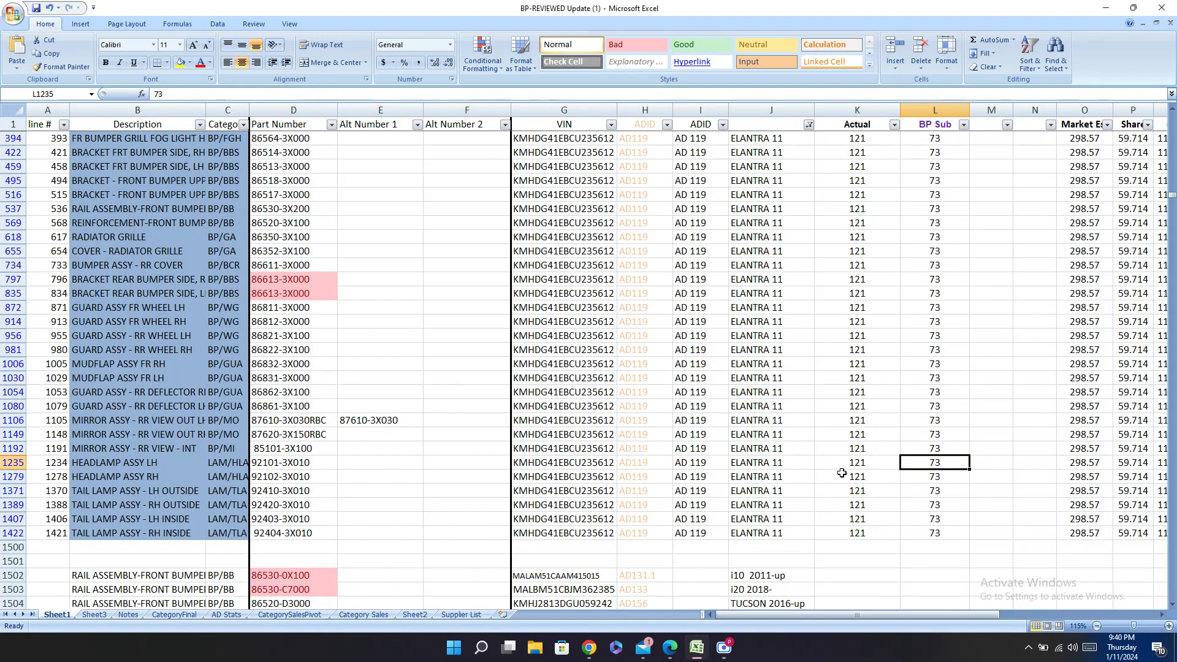
key(Right)
key(Right)
key(Right)
key(Right)
key(Right)
key(Right)
key(Right)
key(Right)
key(Right)
key(Right)
key(Right)
key(Right)
key(Right)
key(Right)
key(Right)
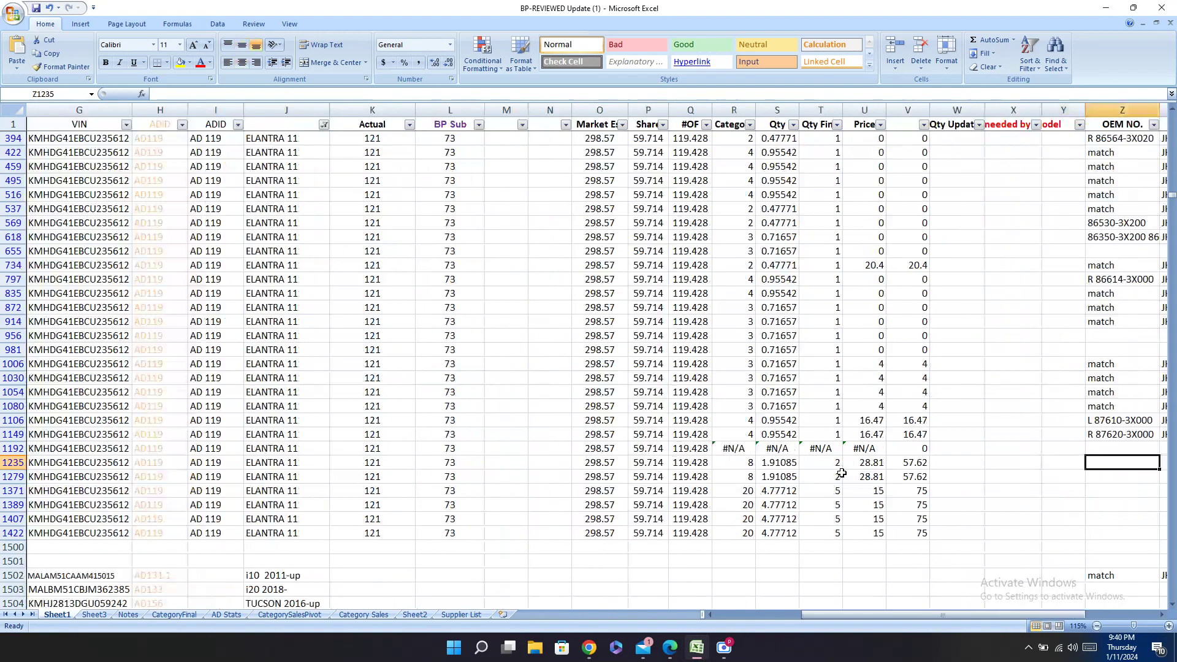
key(ctrl+v)
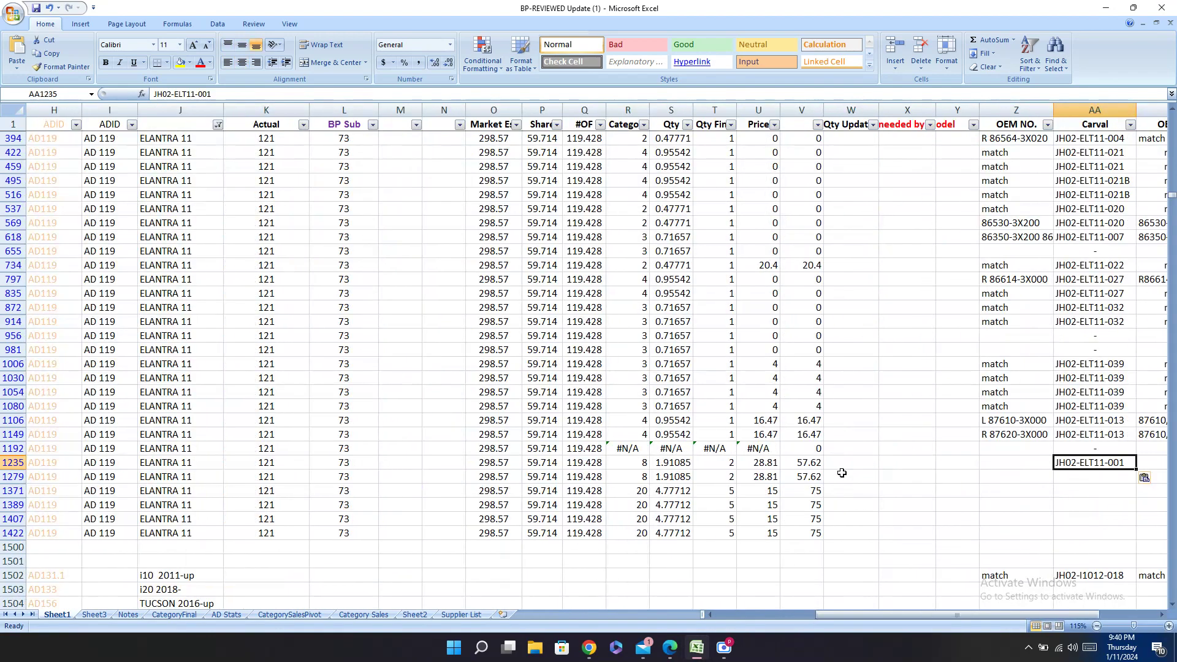
key(Down)
key(ctrl+v)
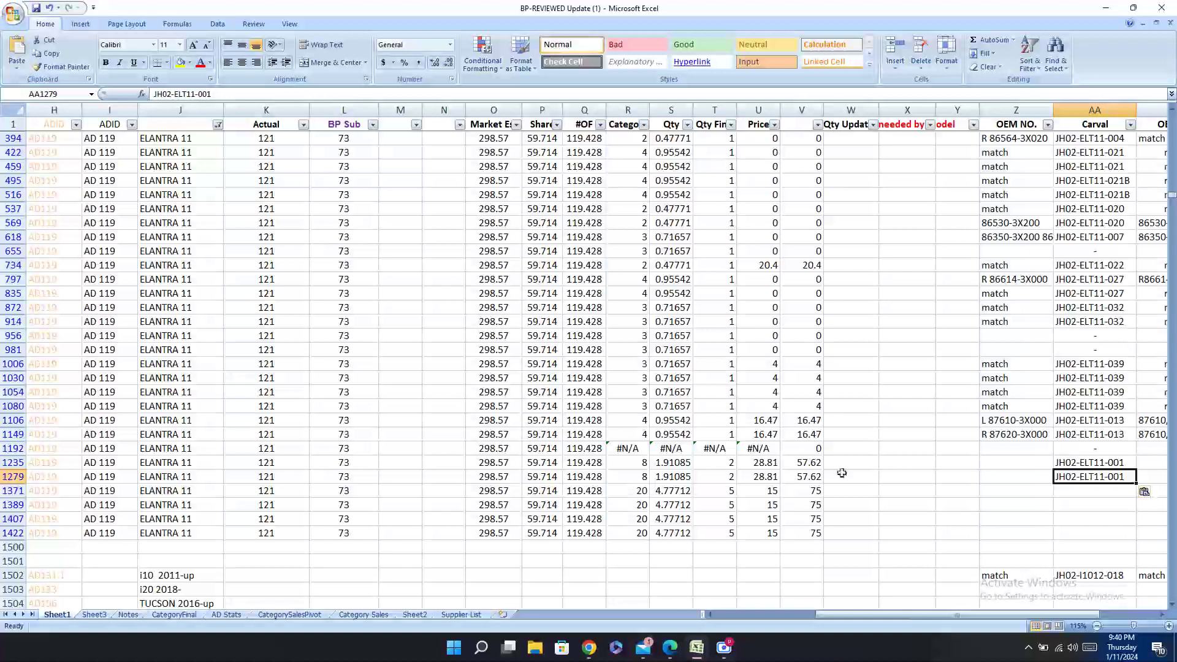
Step: After checking the catalogue, enter 'match' as the OEM NO. for rows 1235 and 1279
key(Left)
key(Up)
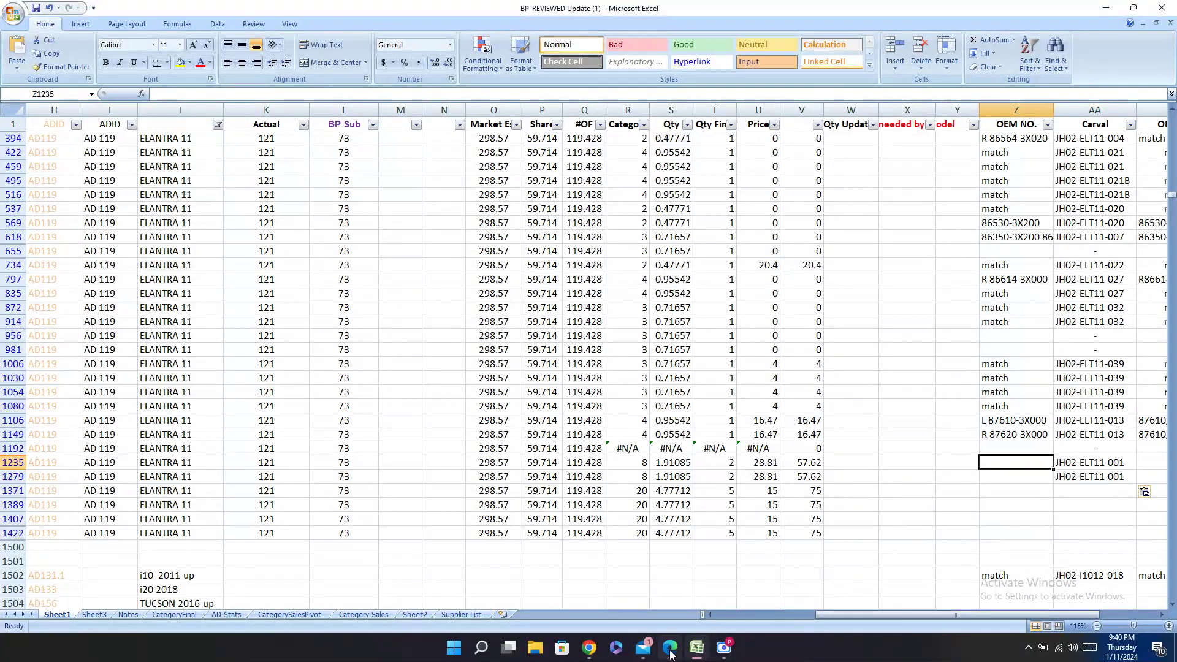
click(669, 647)
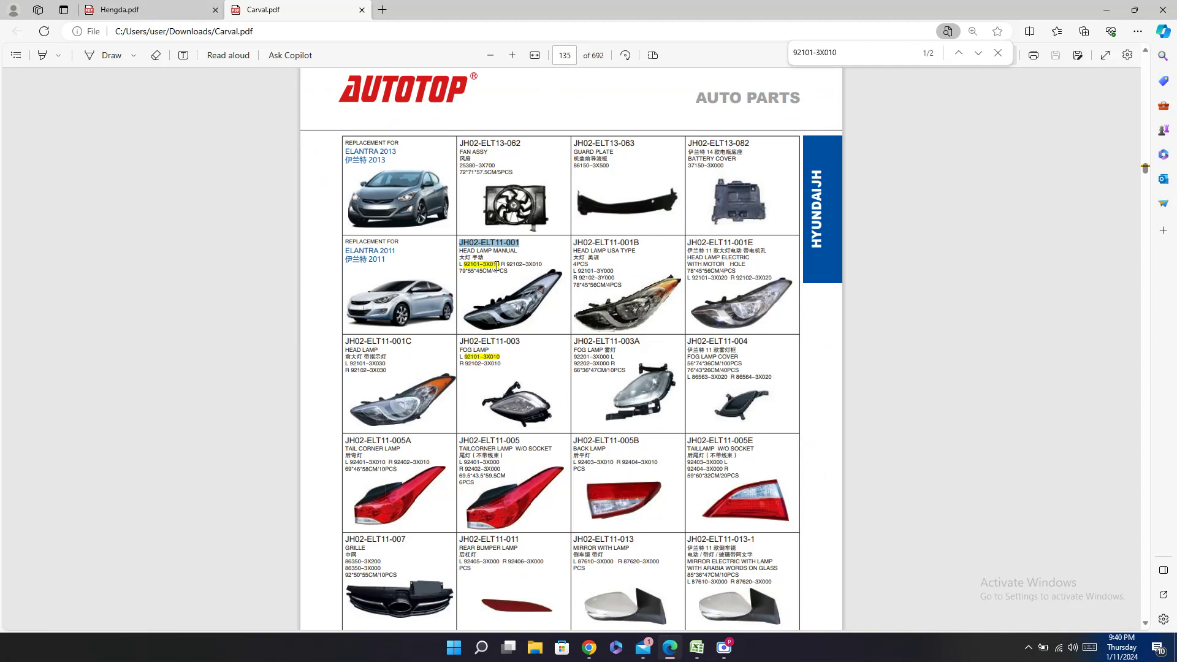
click(697, 647)
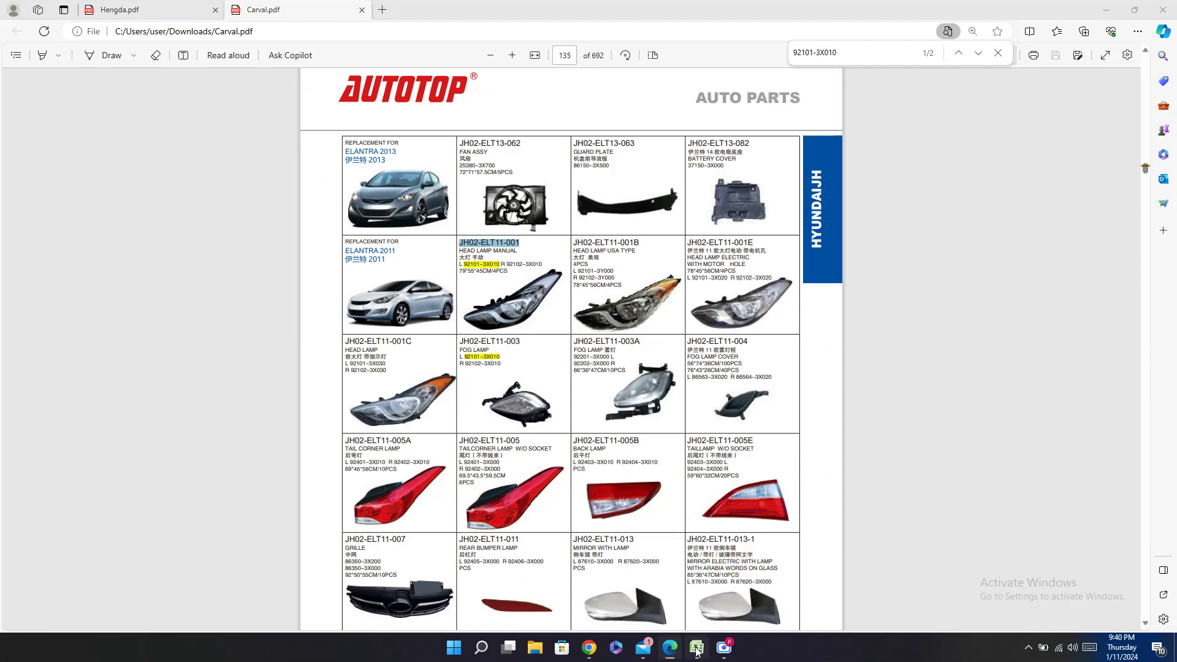
text(match)
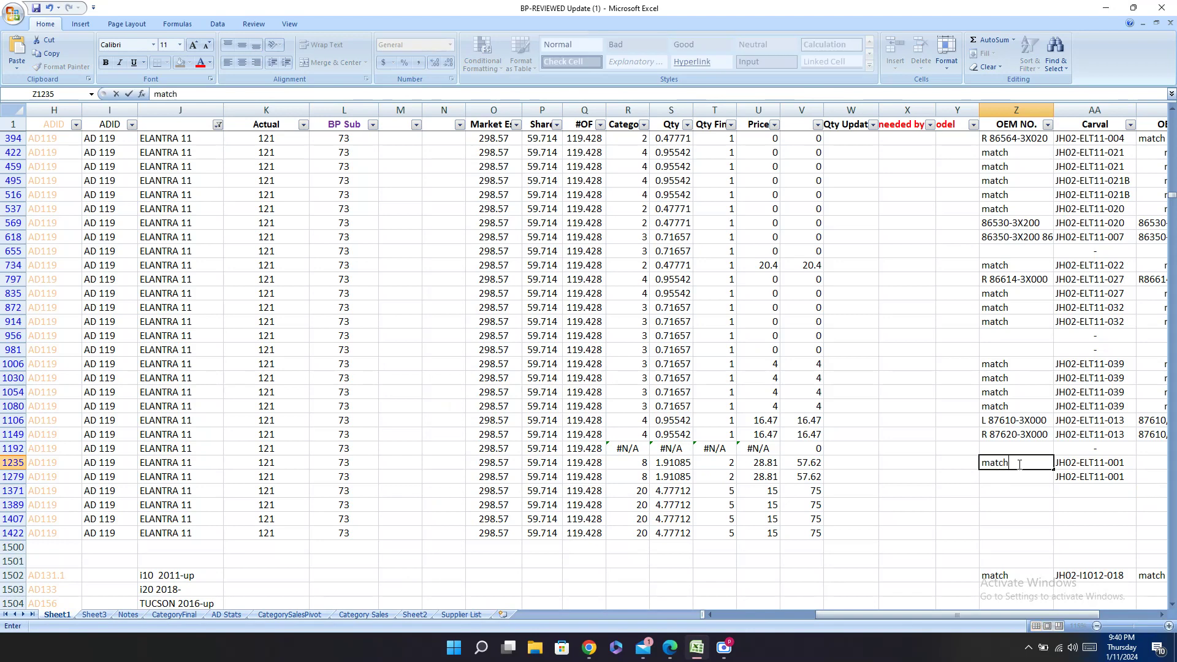
key(Return)
text(m)
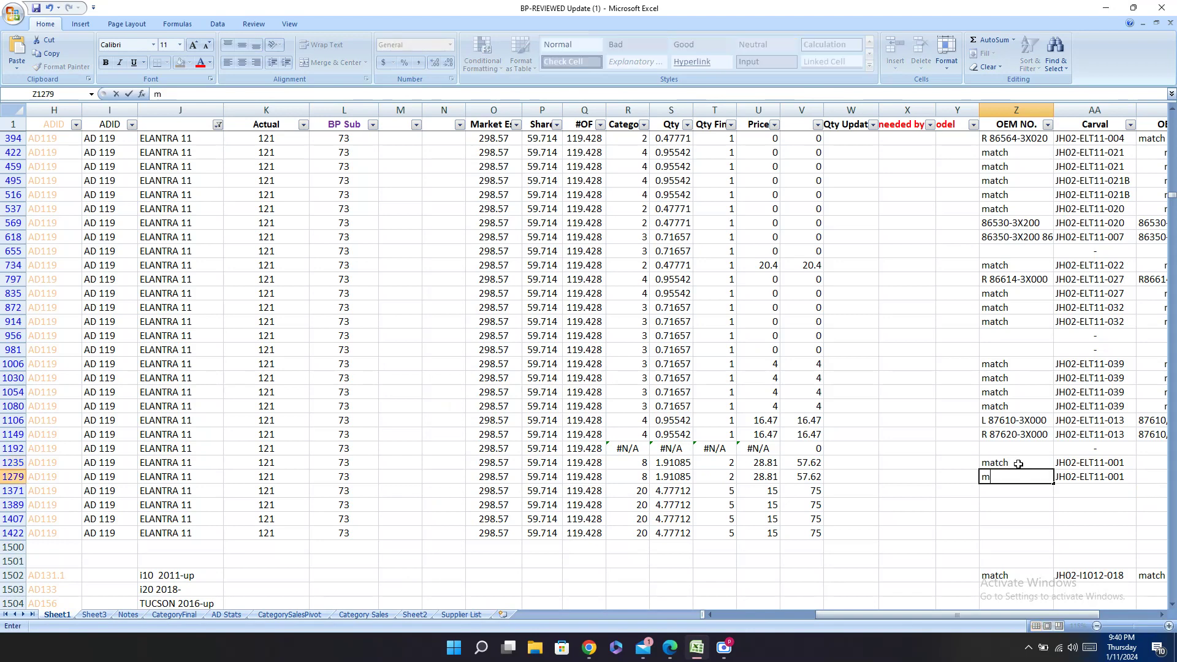
text(atch)
key(Tab)
key(Tab)
key(Tab)
key(Tab)
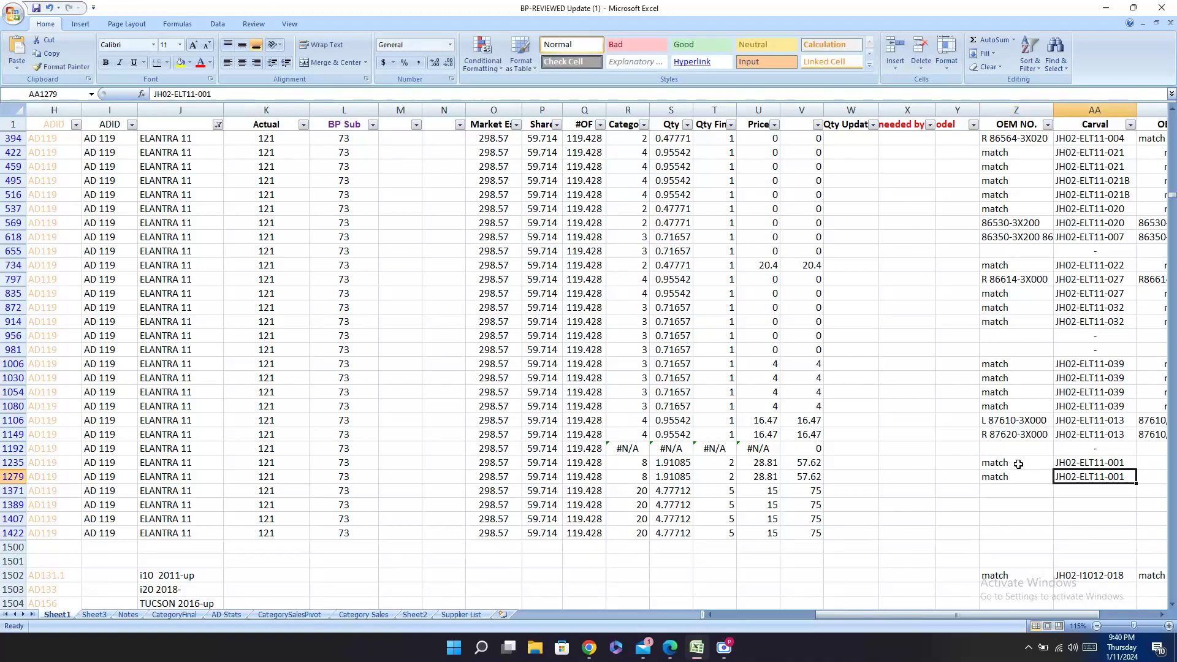
key(Down)
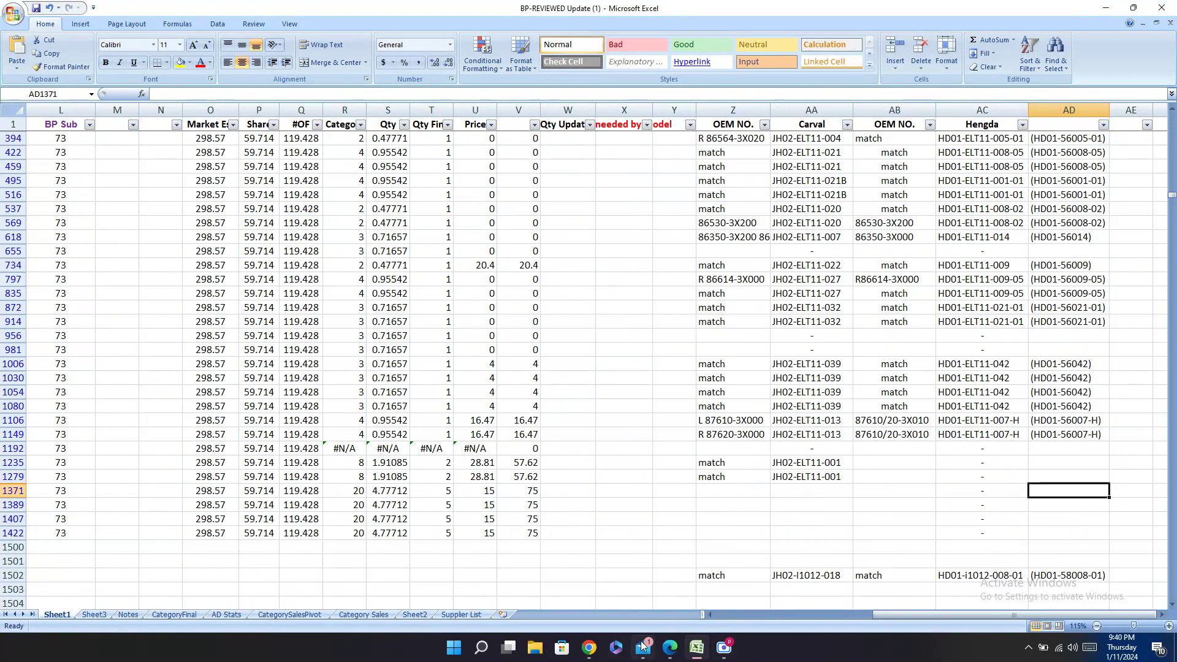
click(670, 647)
Step: Broaden the Hengda search to 92101-3X0 and copy OEM number 92101-3X000 L
click(199, 7)
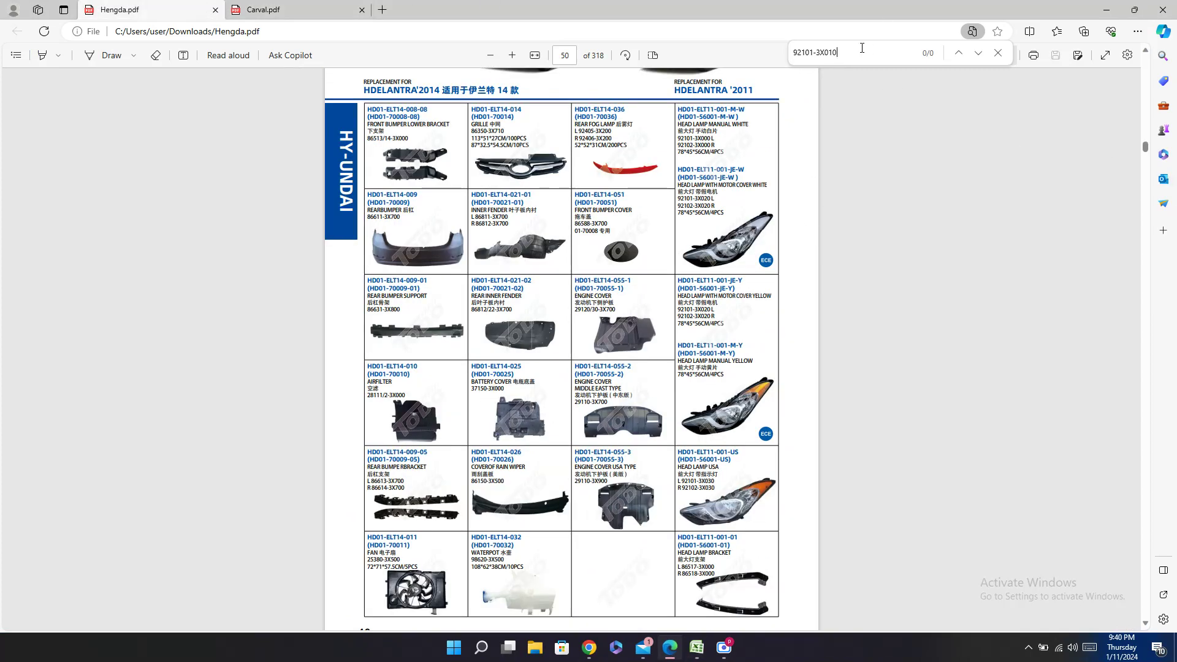
key(BackSpace)
key(BackSpace)
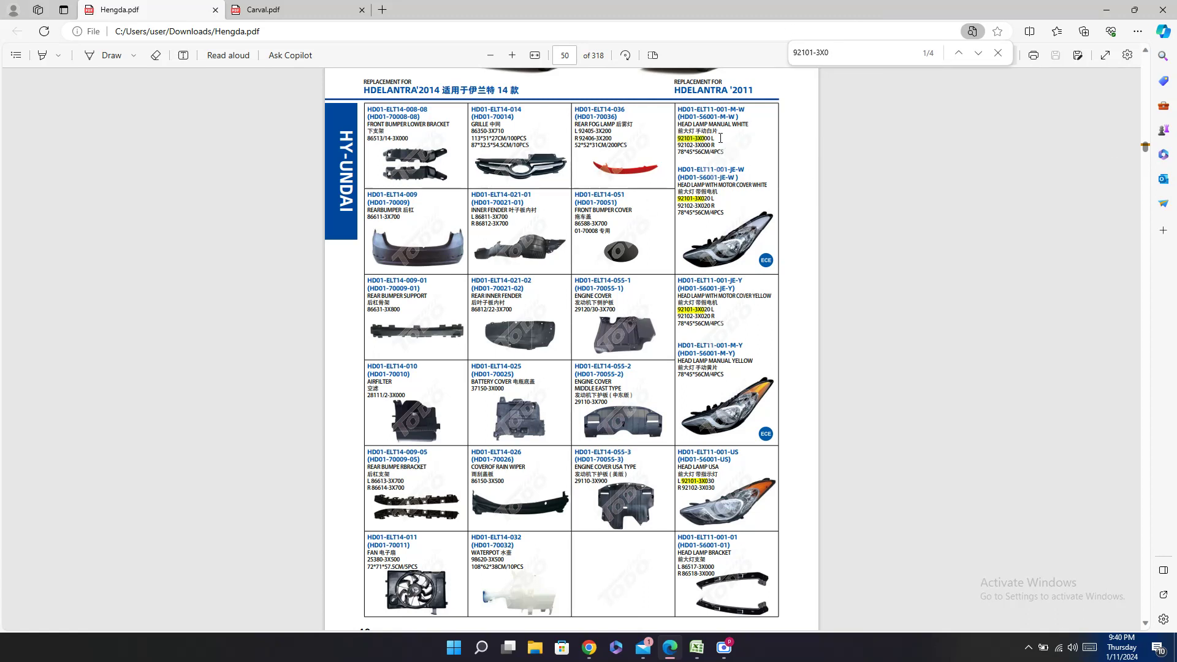
drag(726, 138, 701, 142)
right_click(701, 141)
click(734, 193)
click(697, 648)
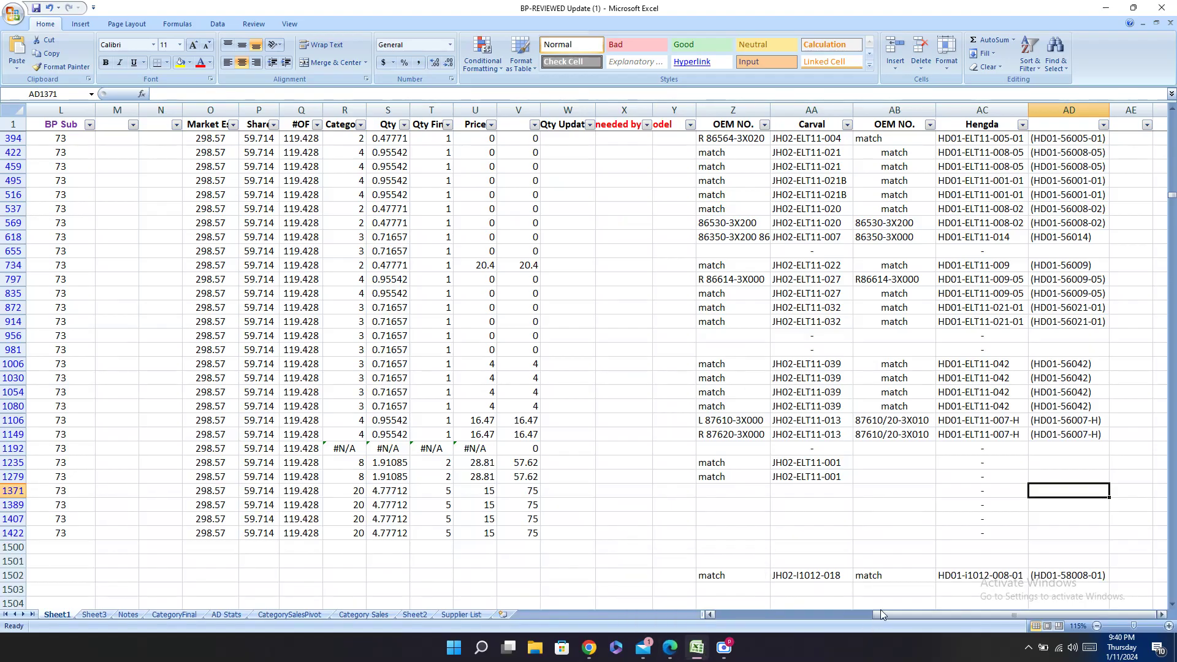
Step: Paste 92101-3X000 L into OEM NO. cell AB1235
drag(880, 613, 694, 621)
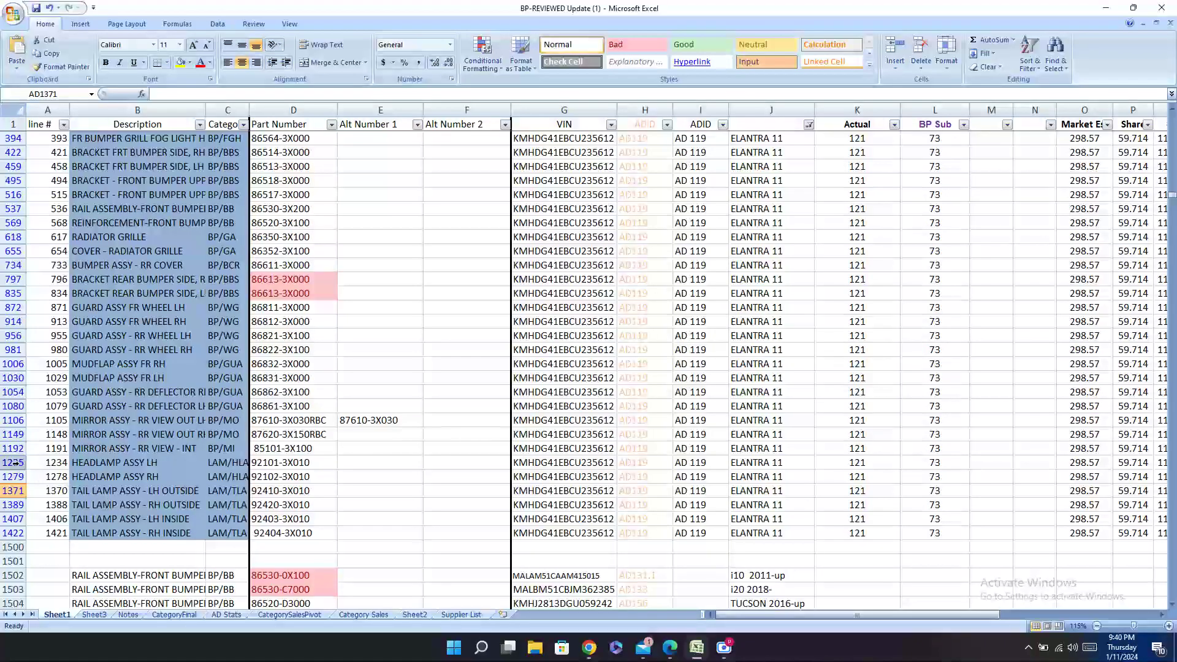
drag(12, 462, 13, 477)
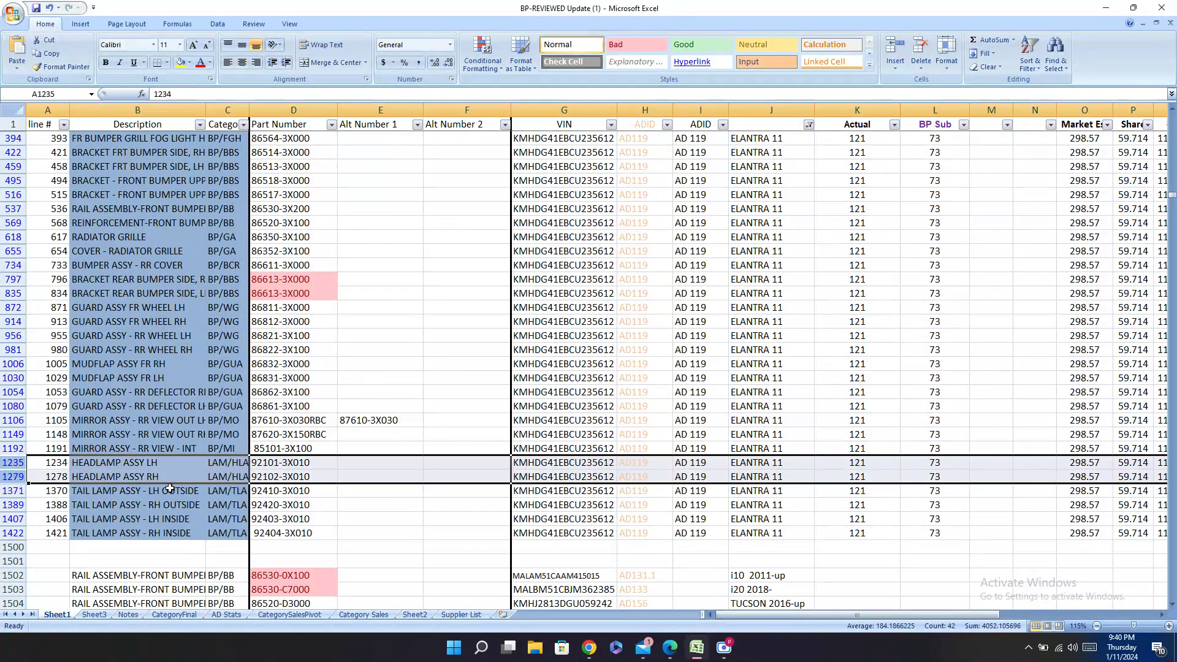
drag(949, 612, 1103, 610)
click(899, 462)
right_click(901, 463)
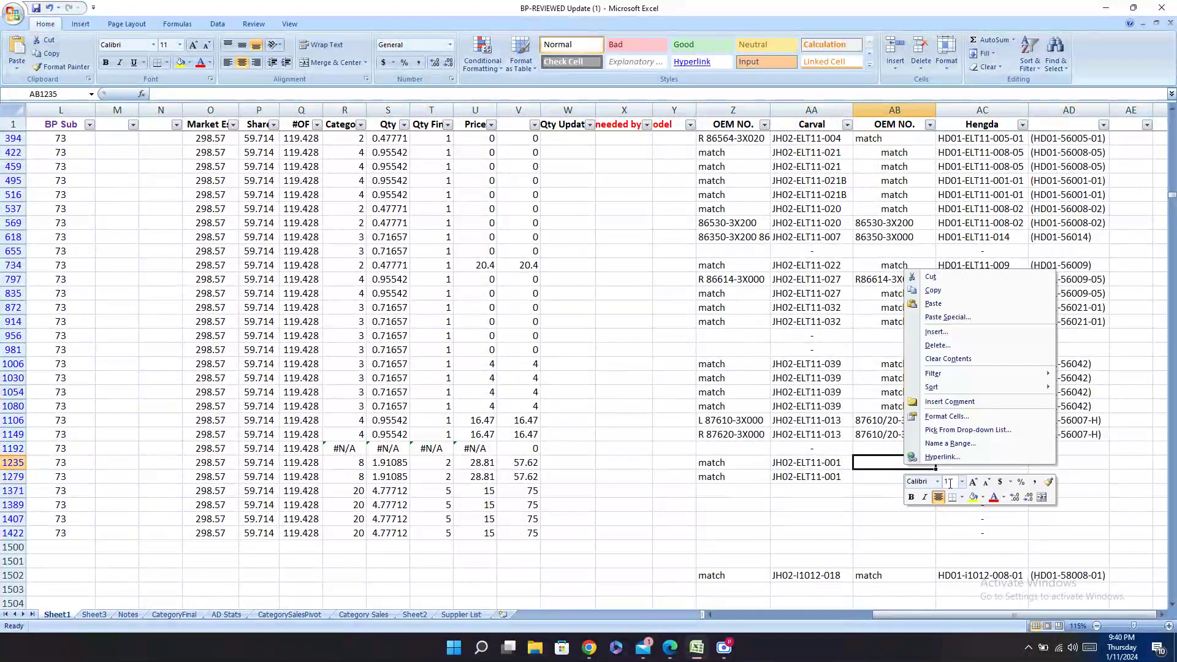
click(933, 290)
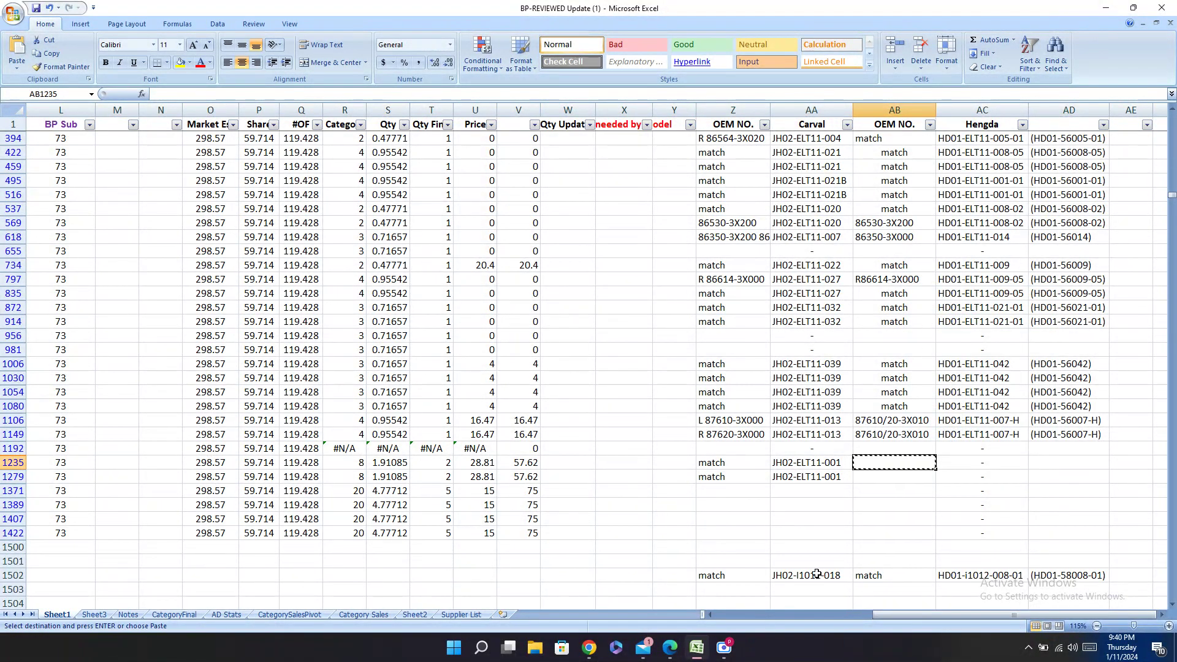
click(675, 648)
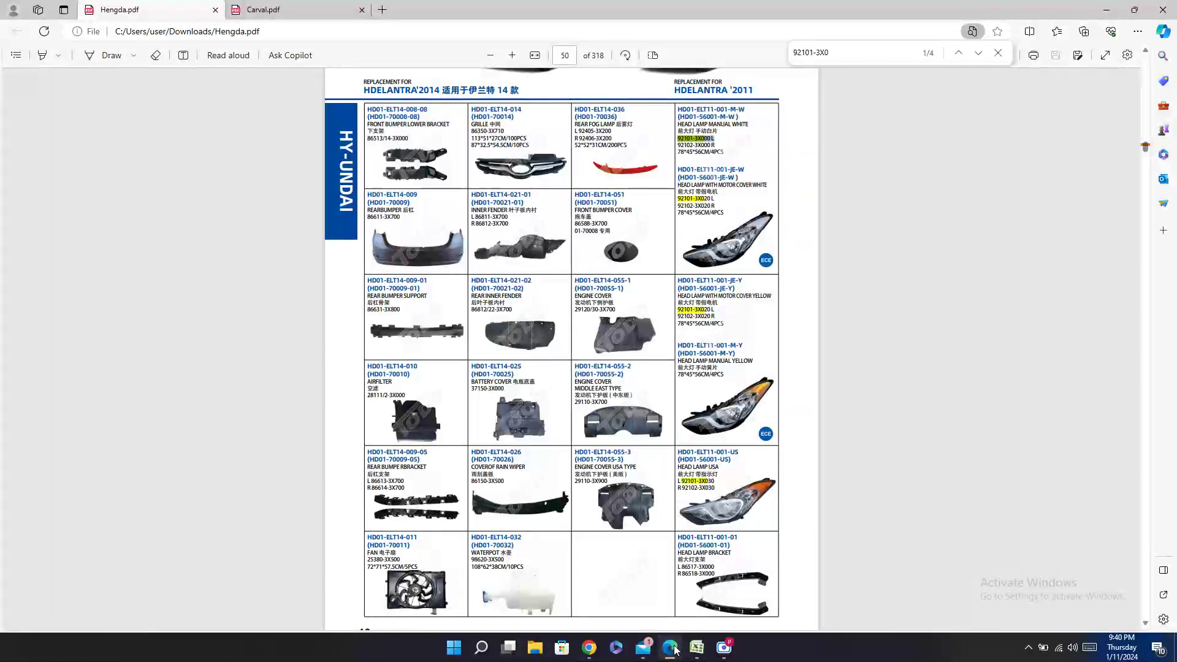
click(674, 649)
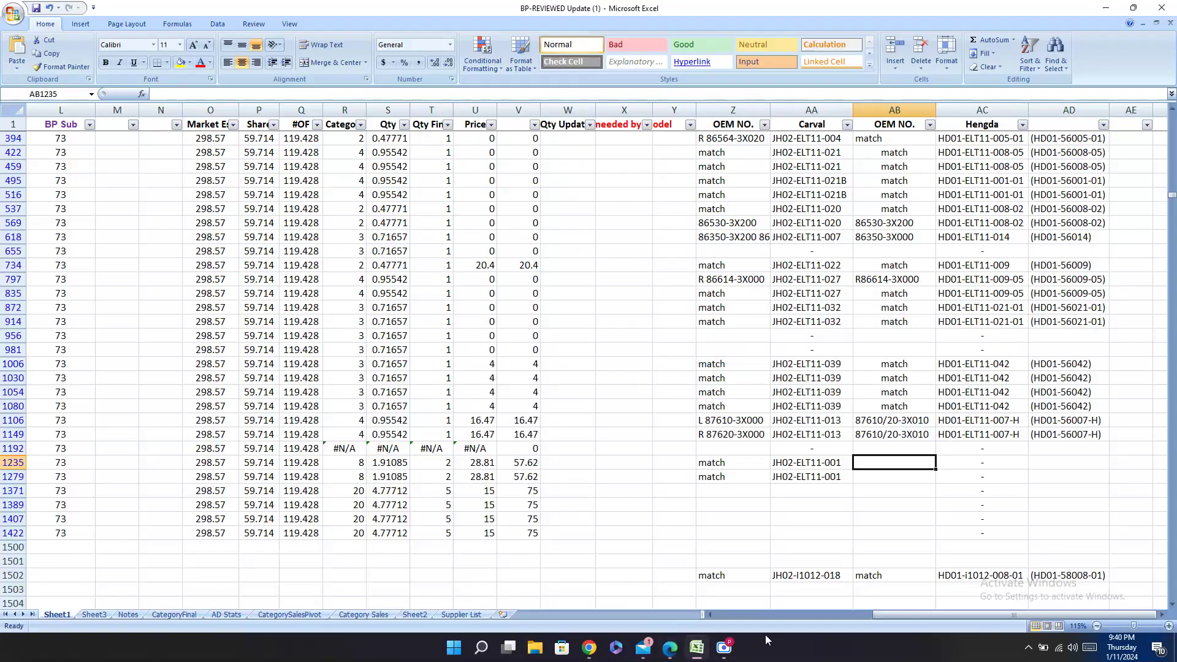
key(ctrl+v)
Step: Close the mail window, then copy 92102-3X000 R from the catalogue into AB1279
click(643, 647)
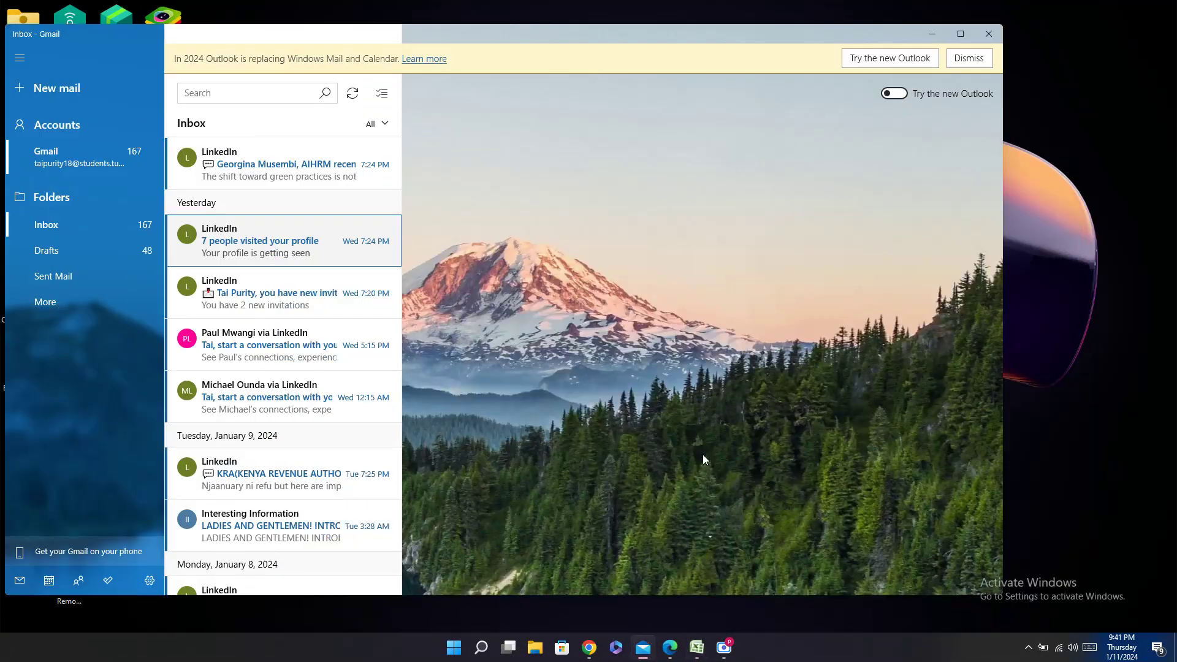
click(988, 34)
click(670, 647)
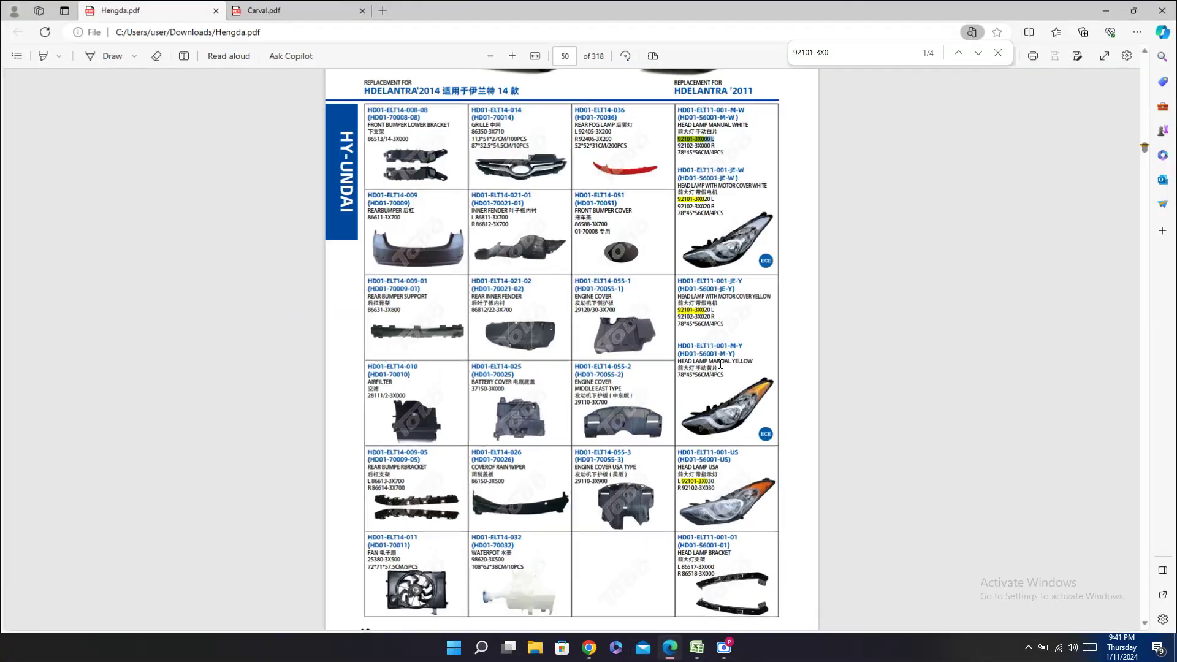
drag(678, 145, 715, 146)
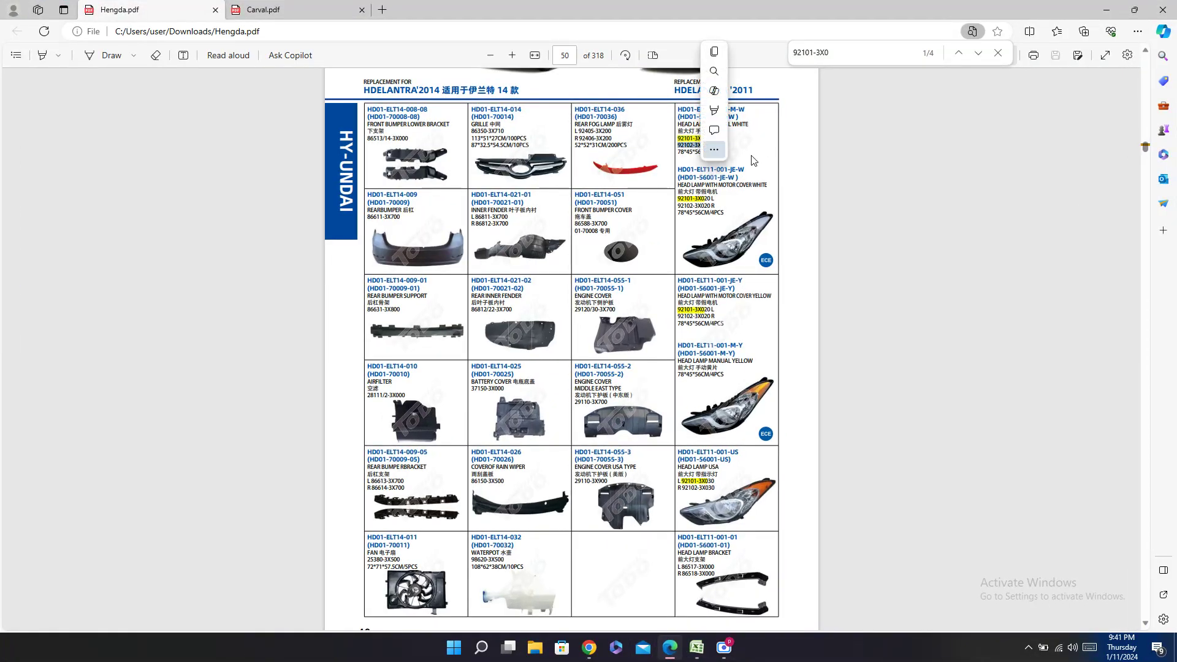
click(714, 52)
click(670, 647)
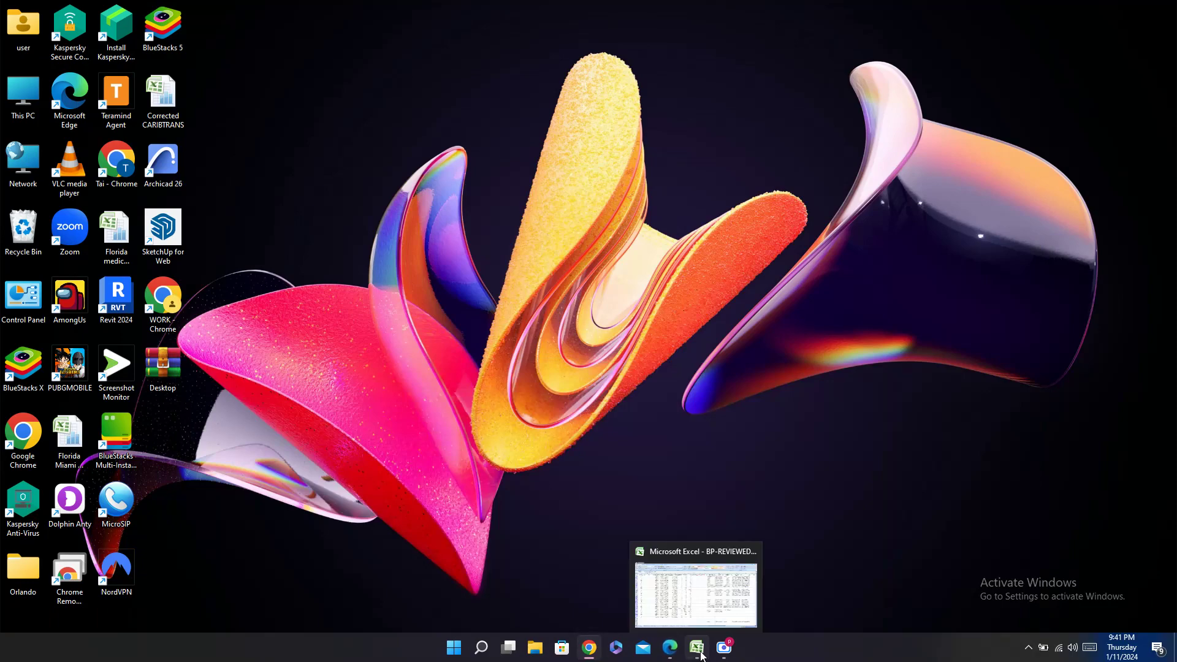
click(697, 647)
click(883, 476)
key(ctrl+v)
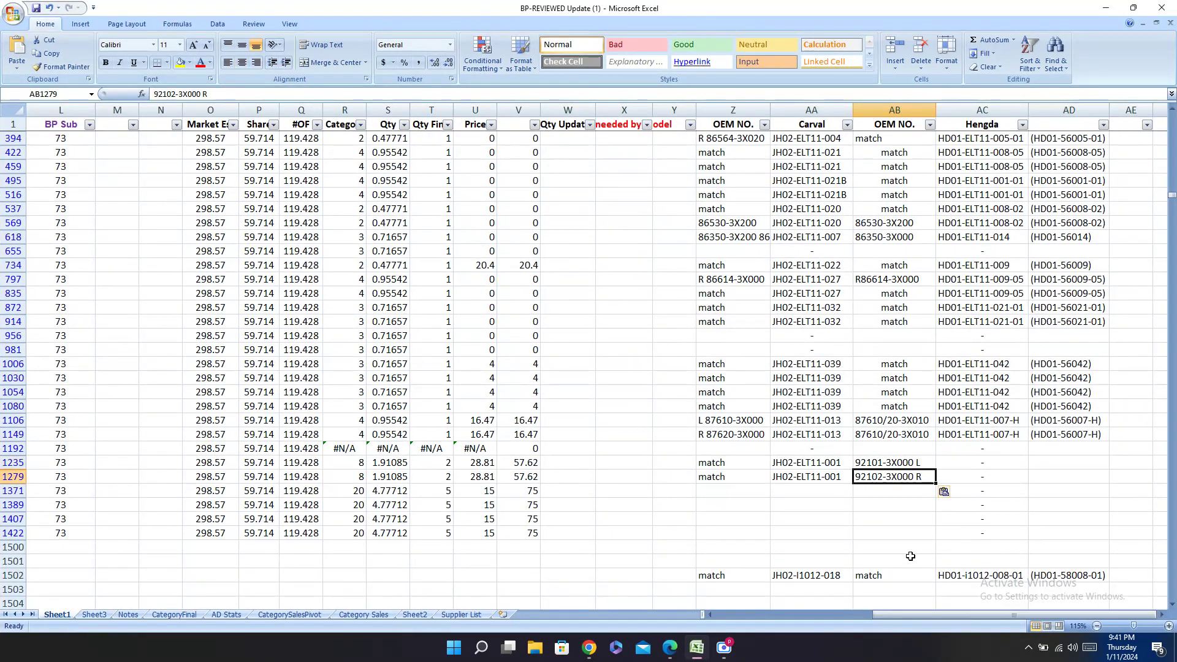
Step: Fill Hengda code HD01-ELT11-001-M-W into AC1235 and AC1279
click(671, 647)
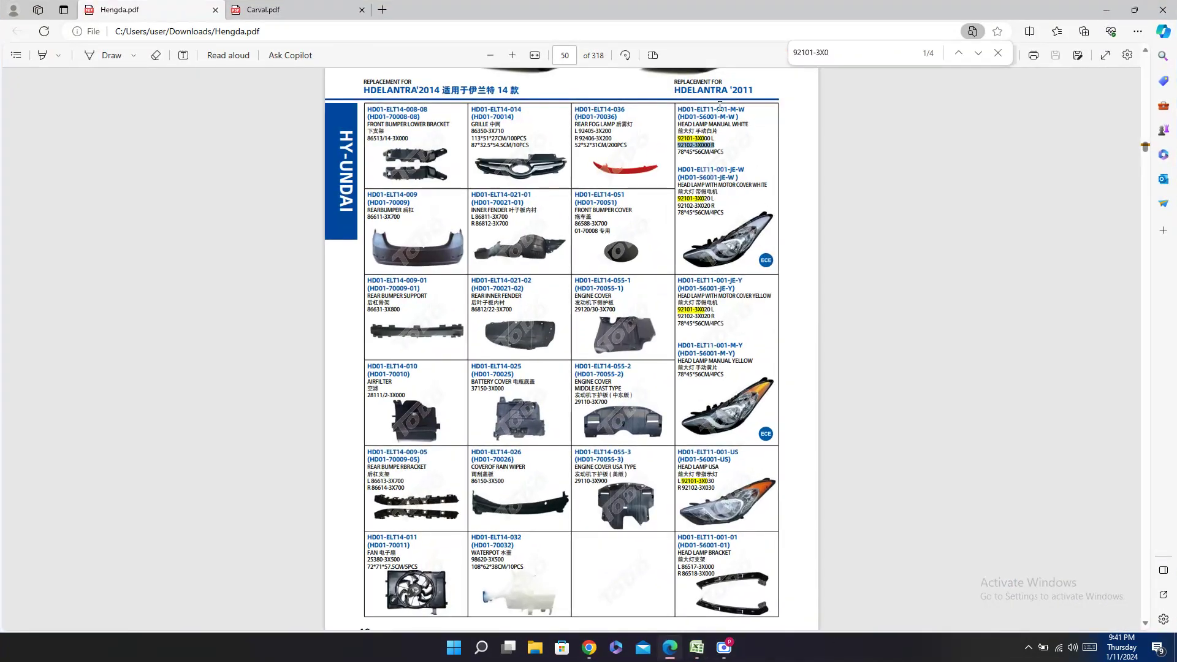
double_click(720, 109)
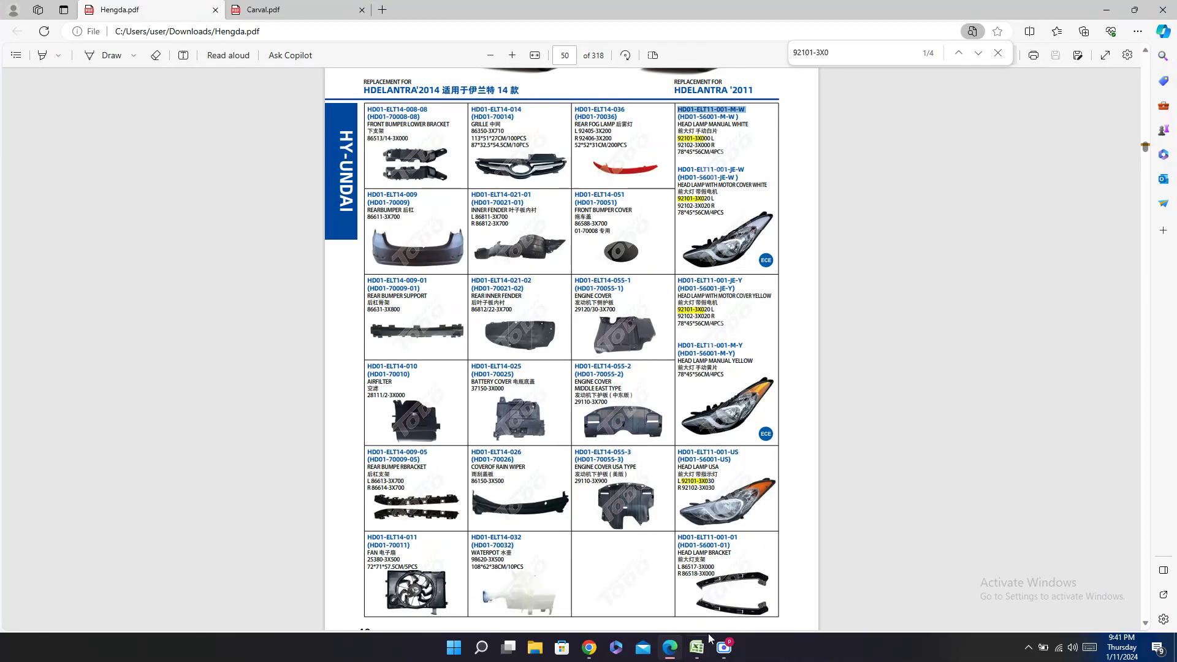
click(697, 648)
click(965, 463)
key(ctrl+v)
click(980, 478)
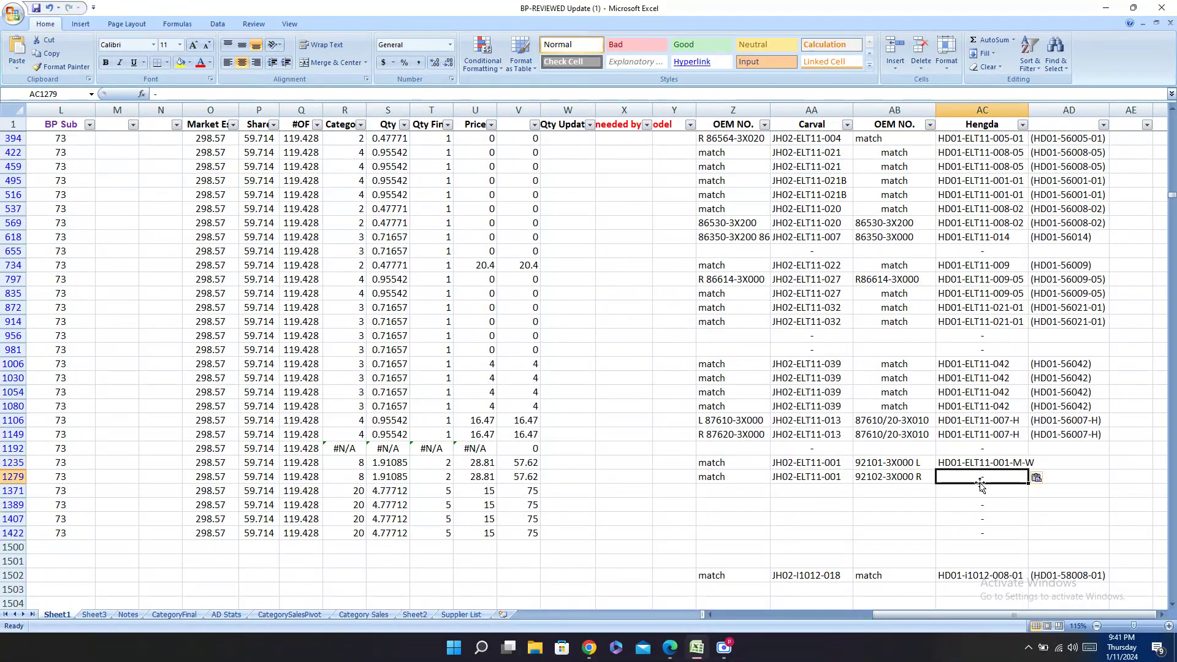
key(ctrl+v)
Step: Fill the alternate code (HD01-56001-M-W ) into AD1235 and AD1279
click(670, 647)
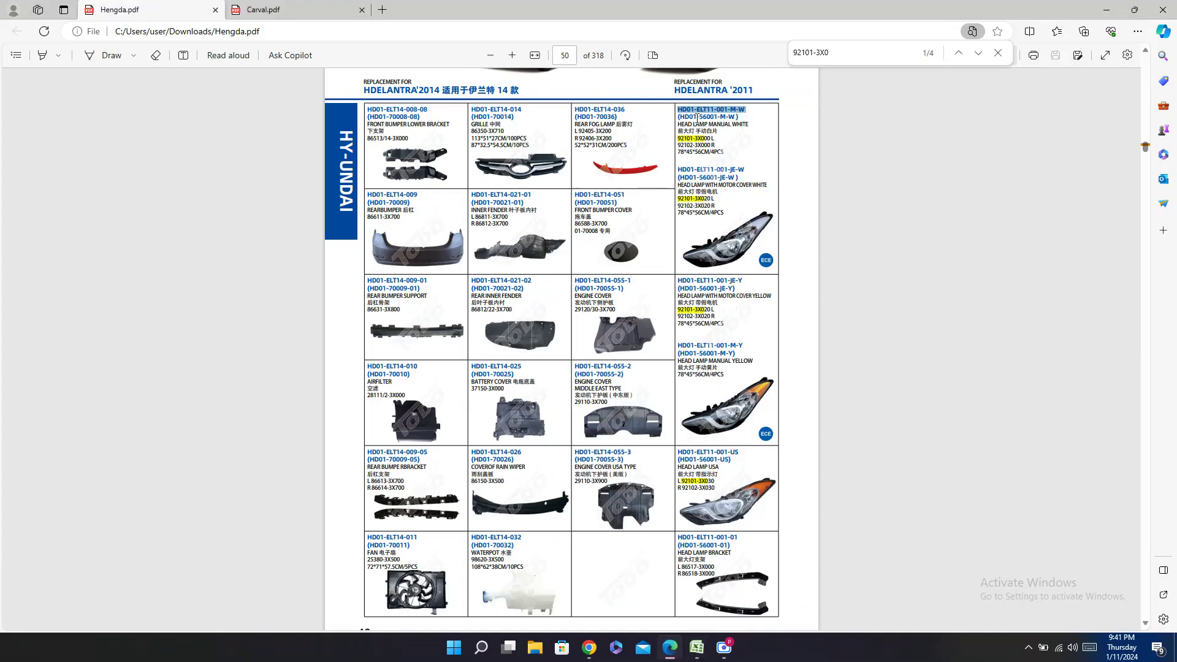
click(699, 118)
triple_click(699, 118)
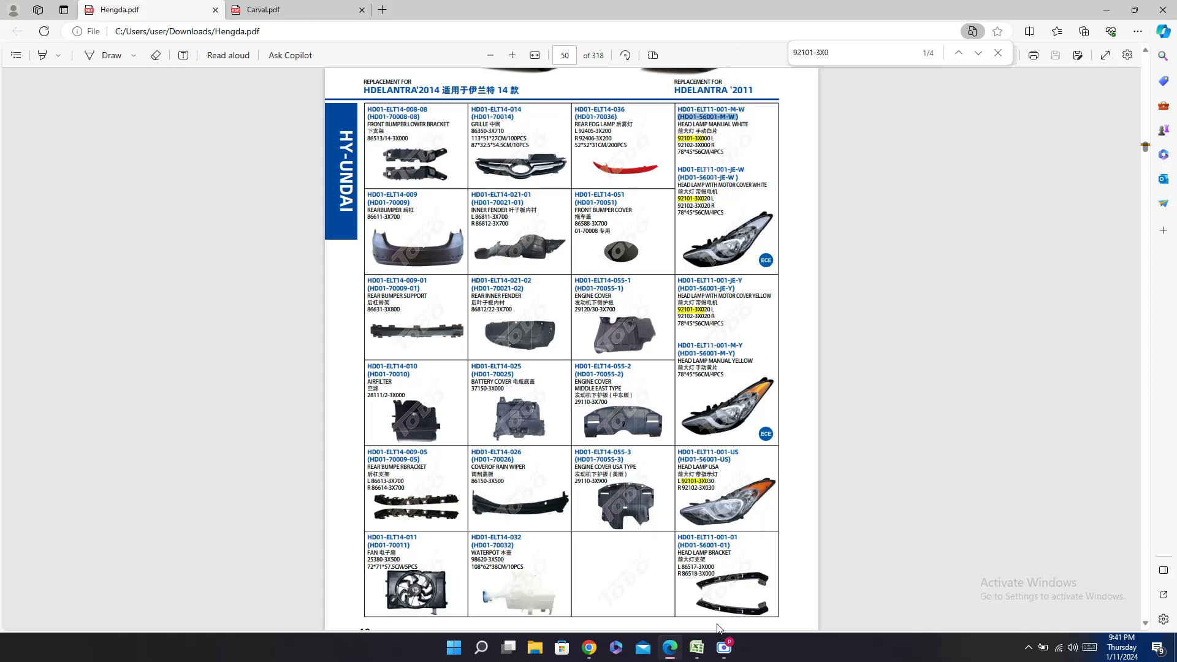
click(696, 647)
click(1066, 467)
key(ctrl+v)
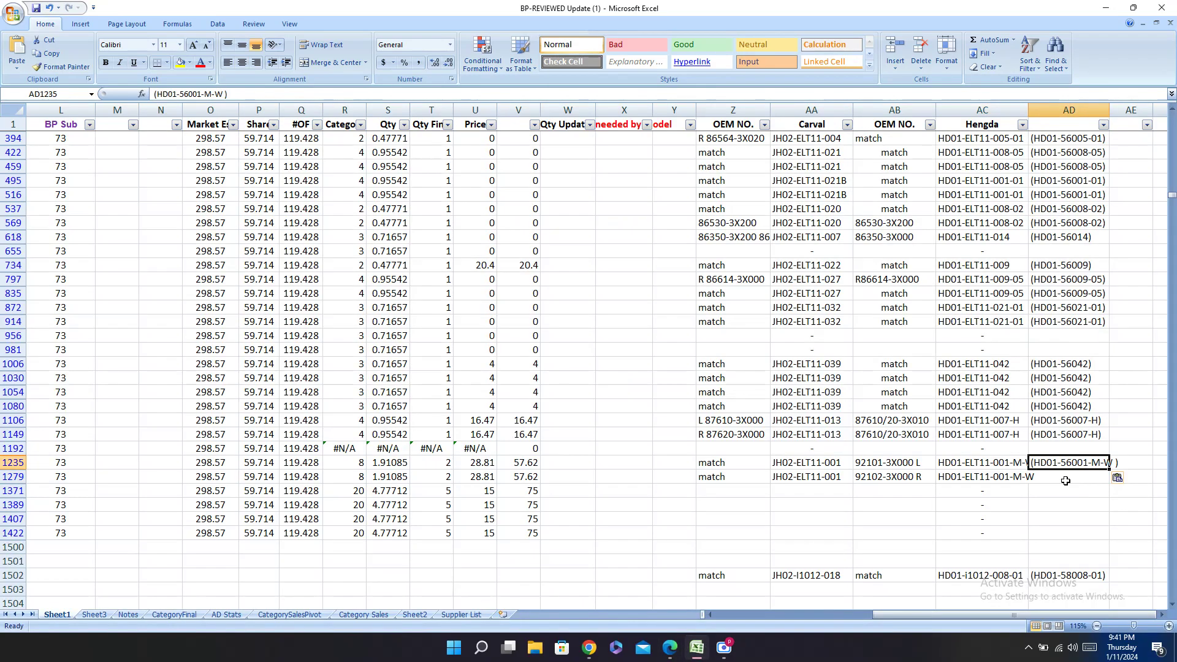
click(1065, 478)
key(ctrl+v)
key(Left)
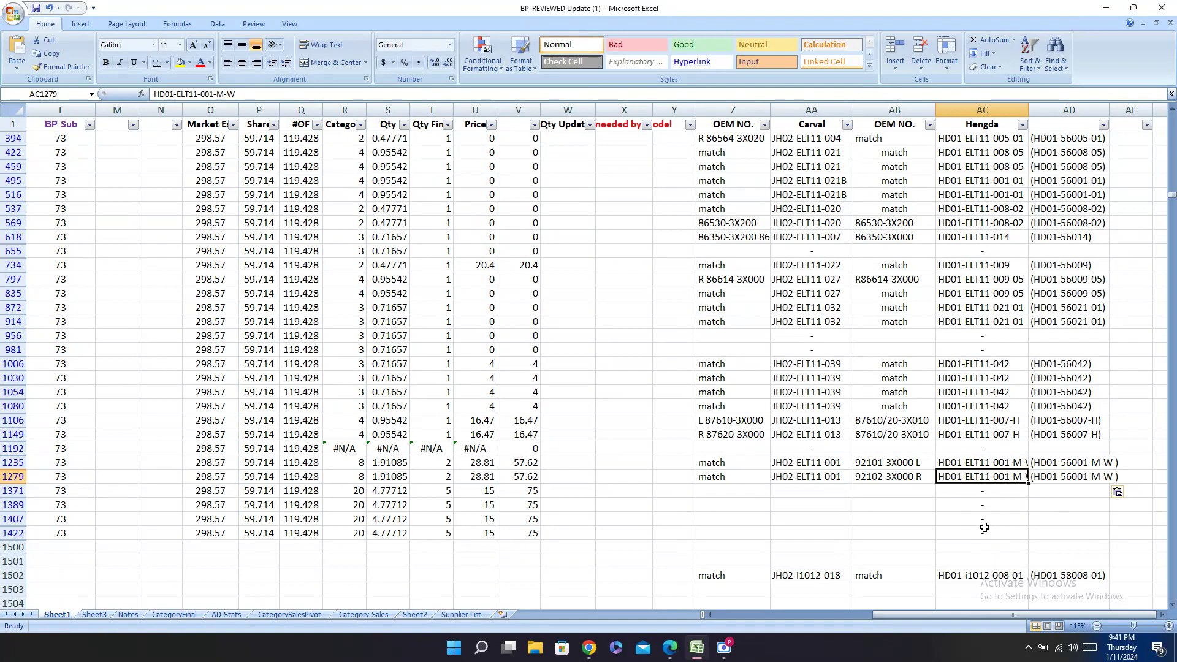
key(Down)
key(Left)
key(Left)
key(Left)
key(Left)
key(Left)
key(Left)
key(Left)
key(Left)
key(Left)
key(Left)
key(Left)
key(Left)
key(Left)
key(Left)
key(Left)
key(Left)
key(Left)
key(Left)
key(Left)
key(Left)
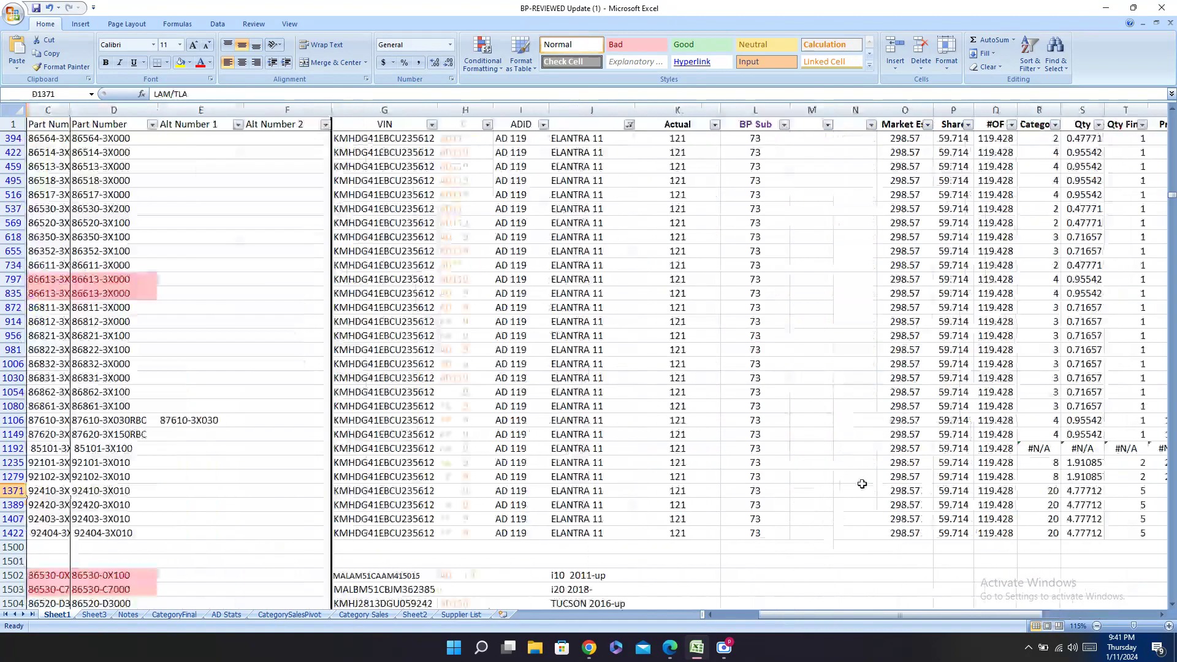
Step: Copy tail lamp part 92410-3X010 from D1371 and search both catalogues for it
key(Right)
key(Right)
key(Right)
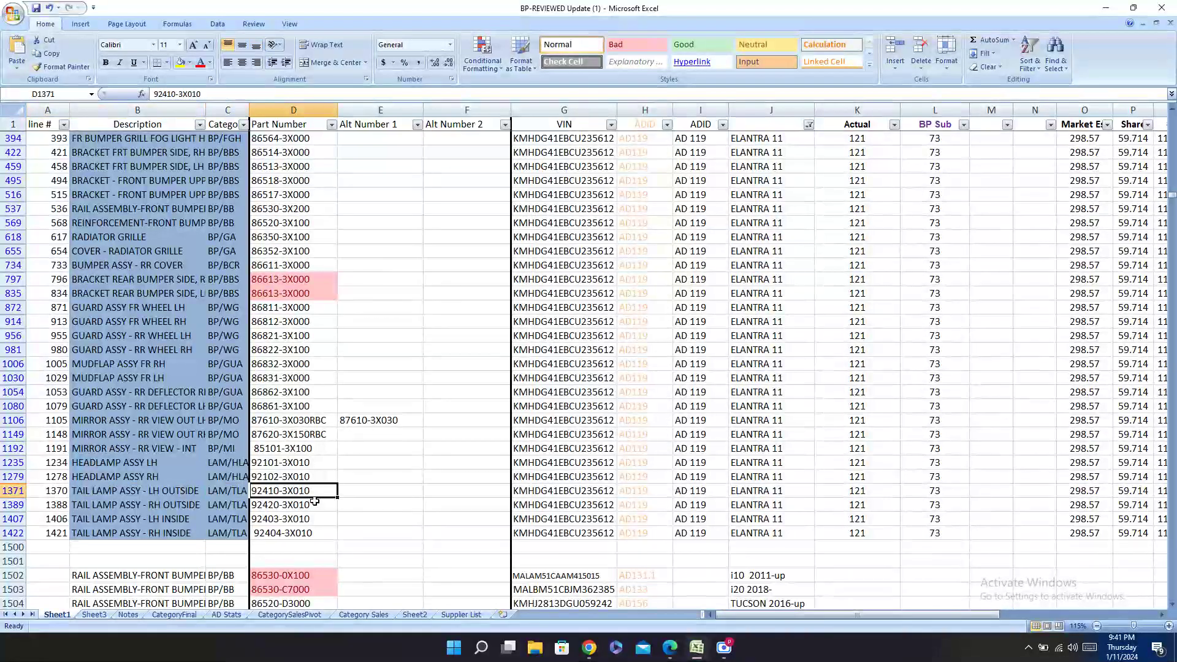
key(ctrl+c)
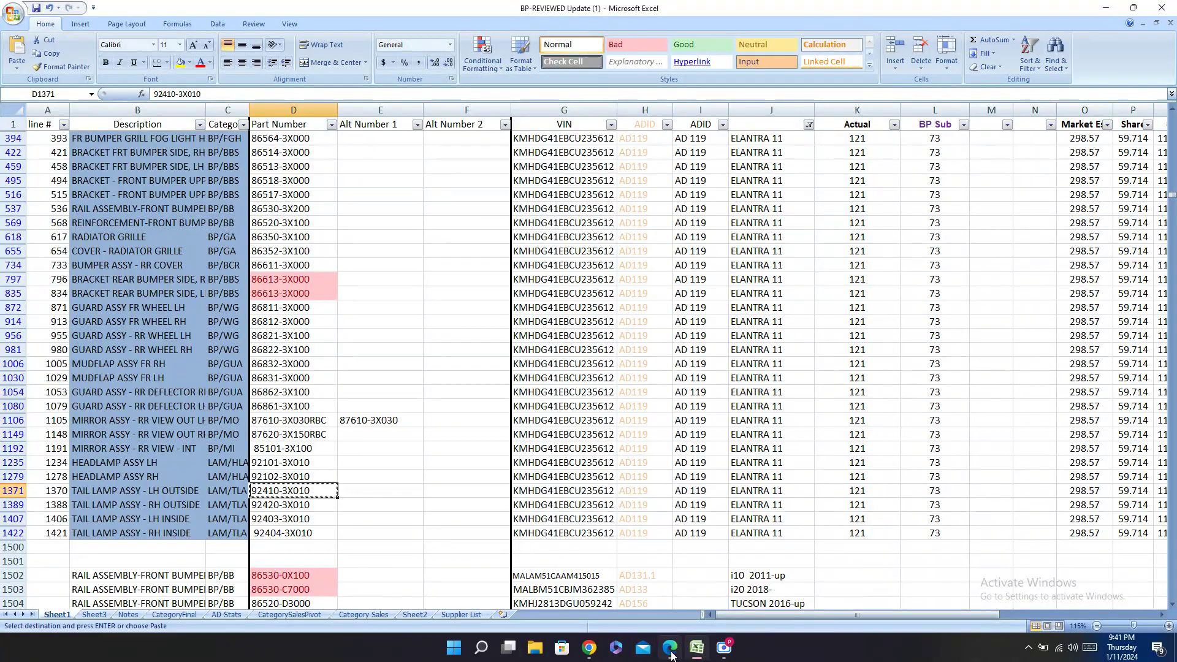
click(669, 646)
key(ctrl+f)
key(ctrl+v)
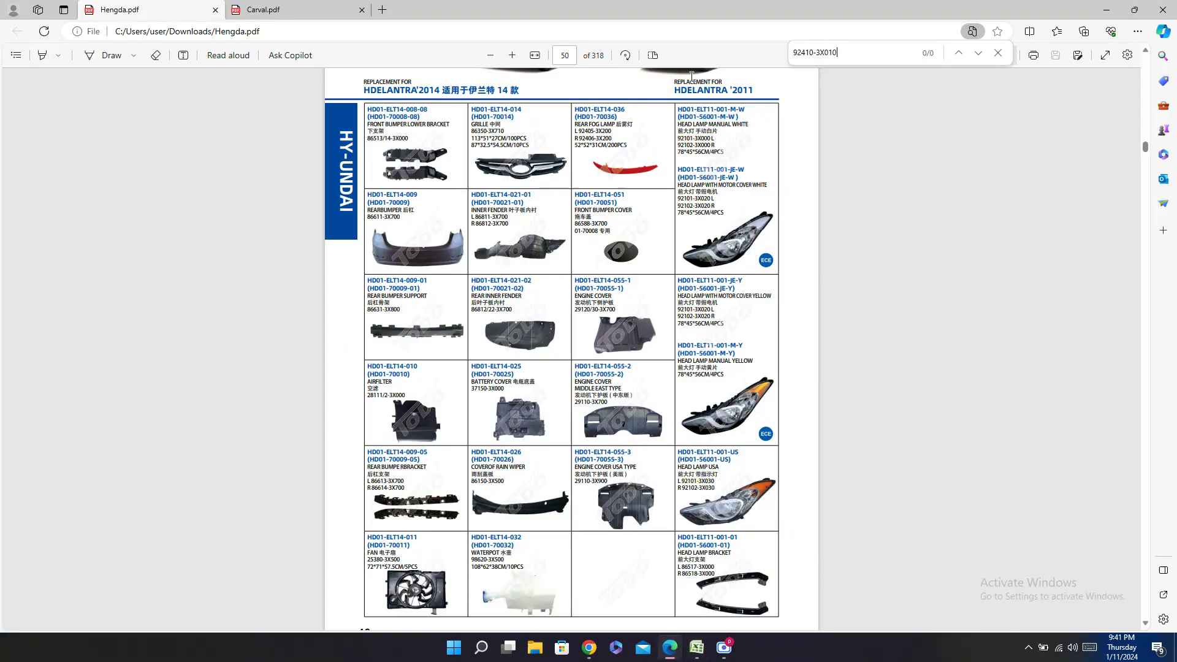
click(300, 8)
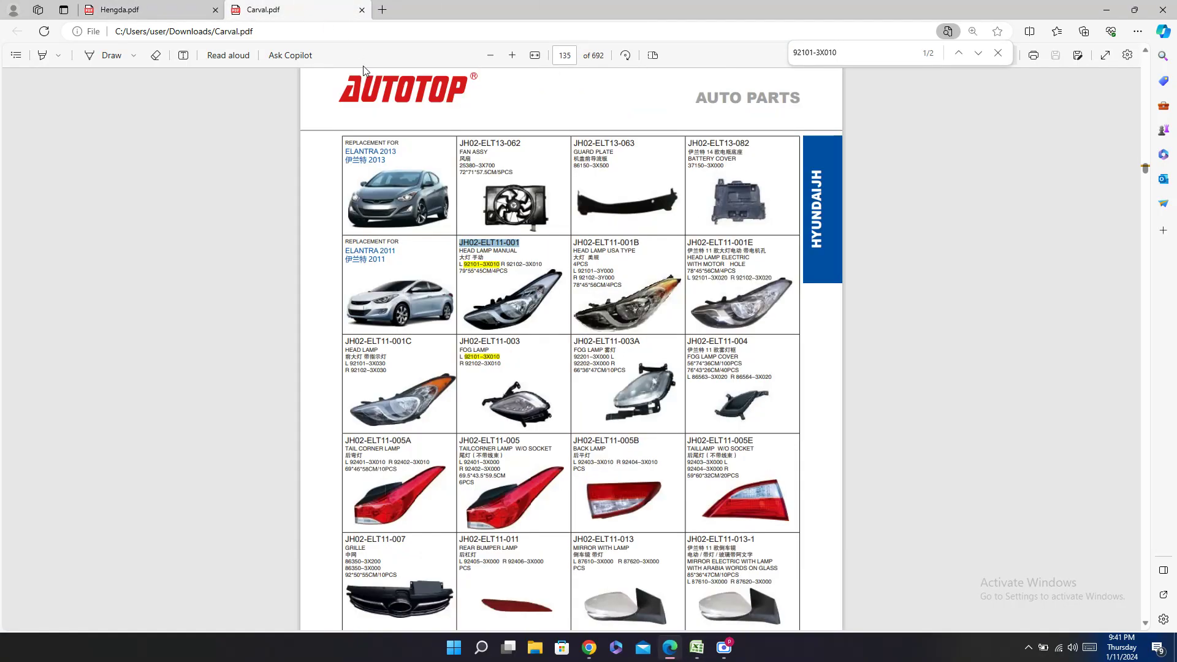
key(ctrl+f)
key(ctrl+v)
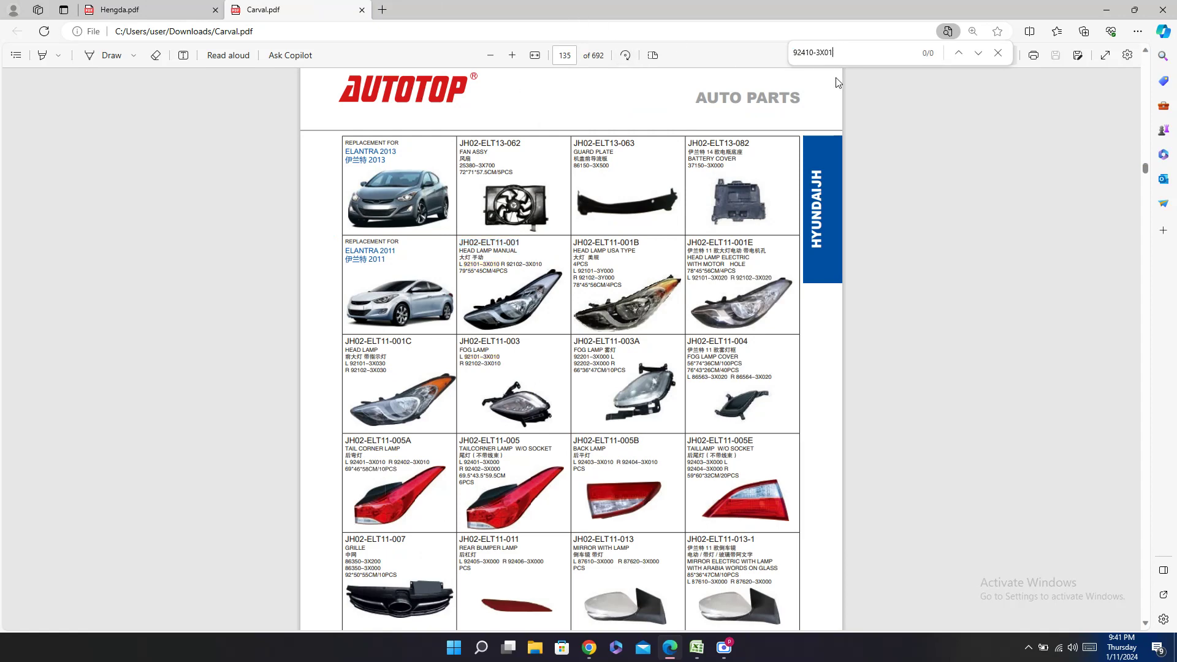
Step: Copy Hengda code HD01-ELT11-002-2 from page 51 of the Hengda catalogue
click(169, 5)
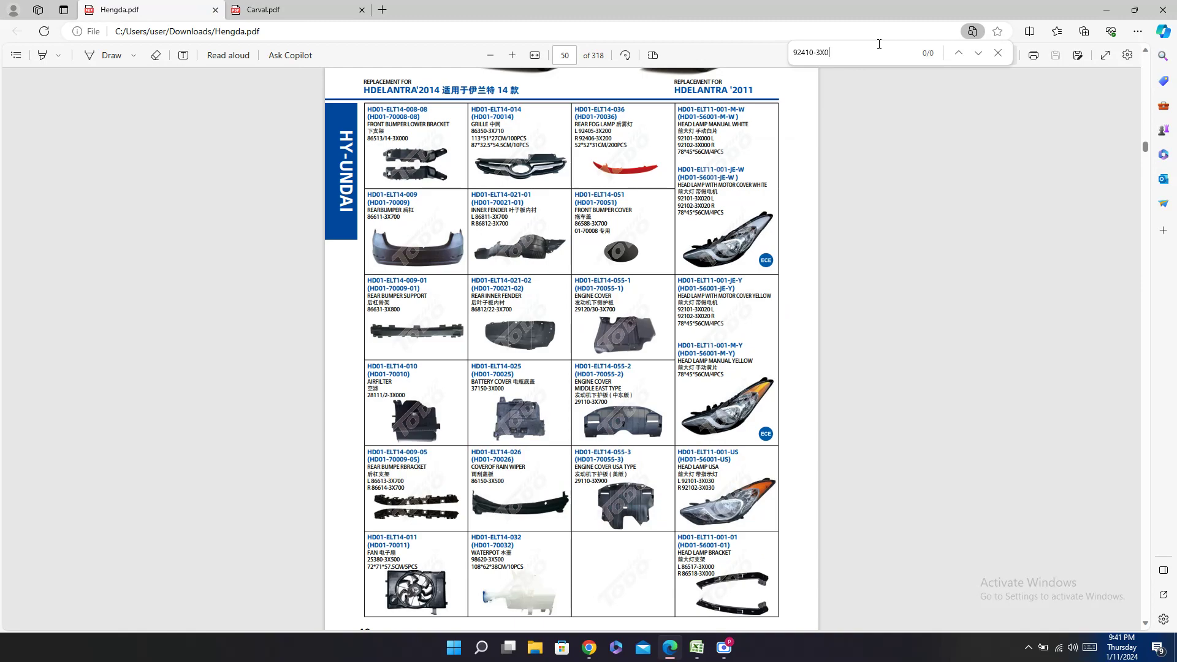
scroll(843, 420, down, 10)
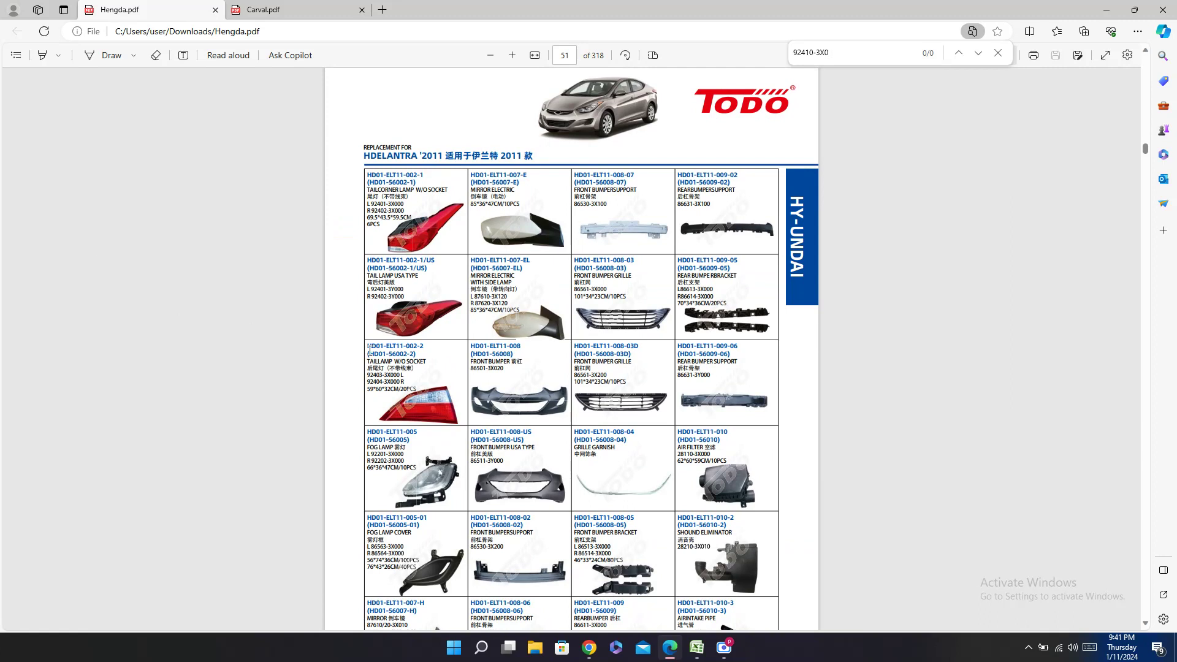
triple_click(399, 341)
click(399, 341)
triple_click(385, 345)
right_click(385, 347)
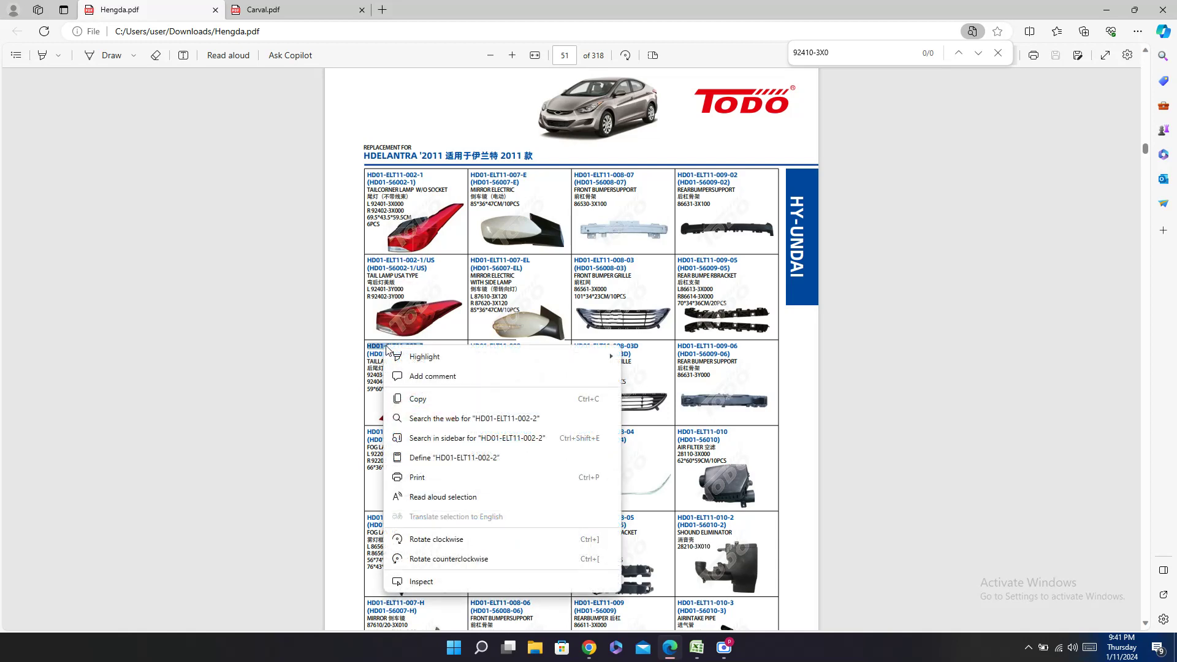
click(427, 400)
click(697, 648)
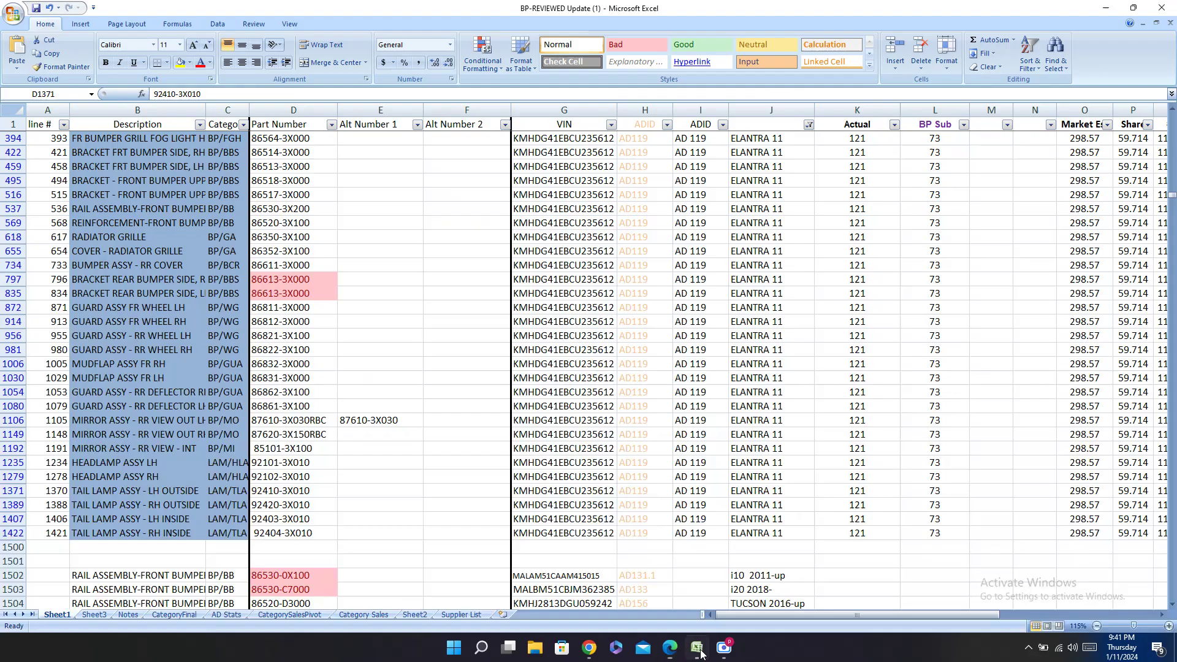
Step: Paste Hengda code HD01-ELT11-002-2 into cell AC1407
drag(278, 519, 1019, 515)
click(1019, 514)
right_click(992, 519)
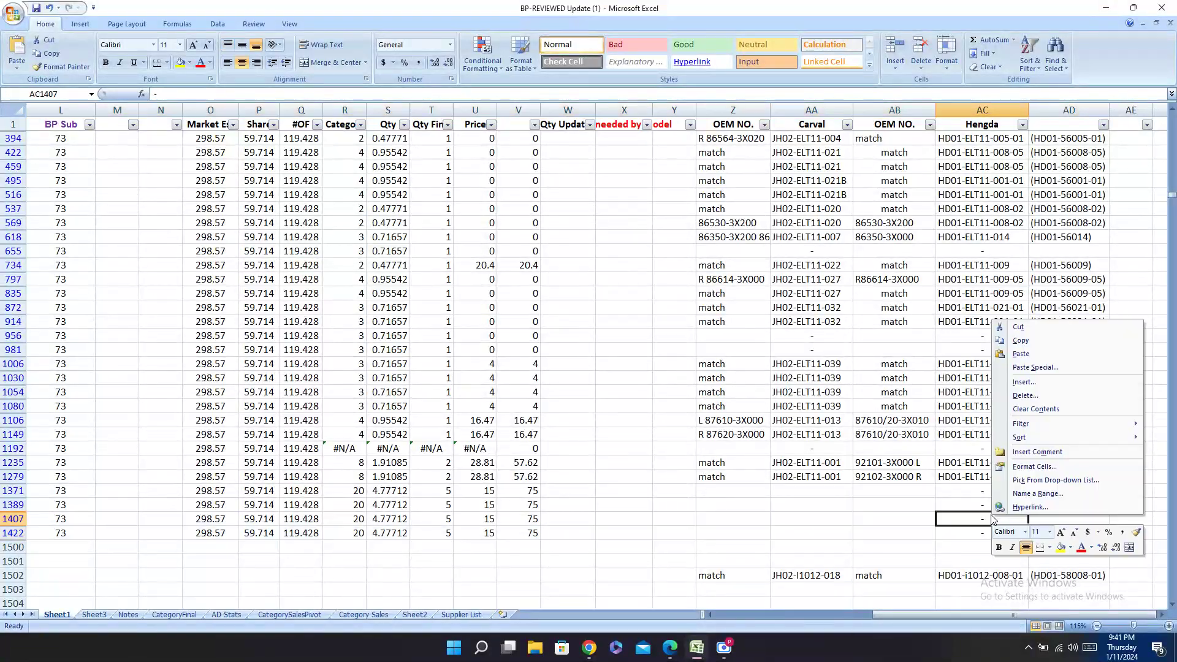
click(1021, 354)
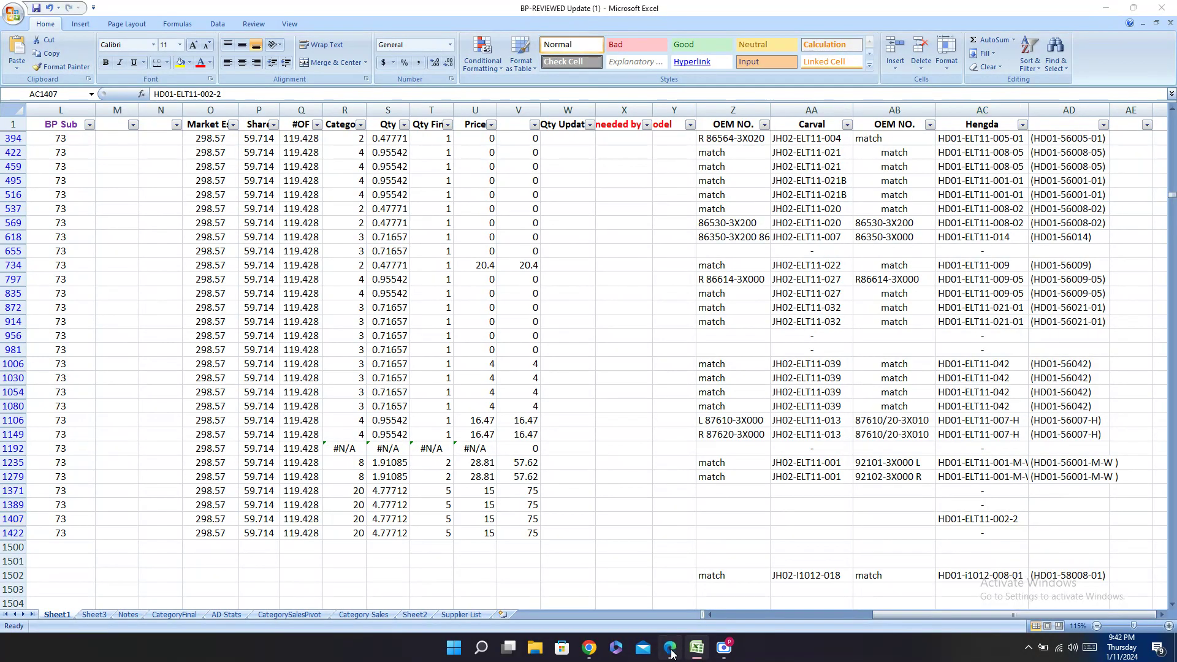
Step: Copy (HD01-56002-2) from the Hengda catalogue into cell AD1407
click(675, 648)
double_click(392, 356)
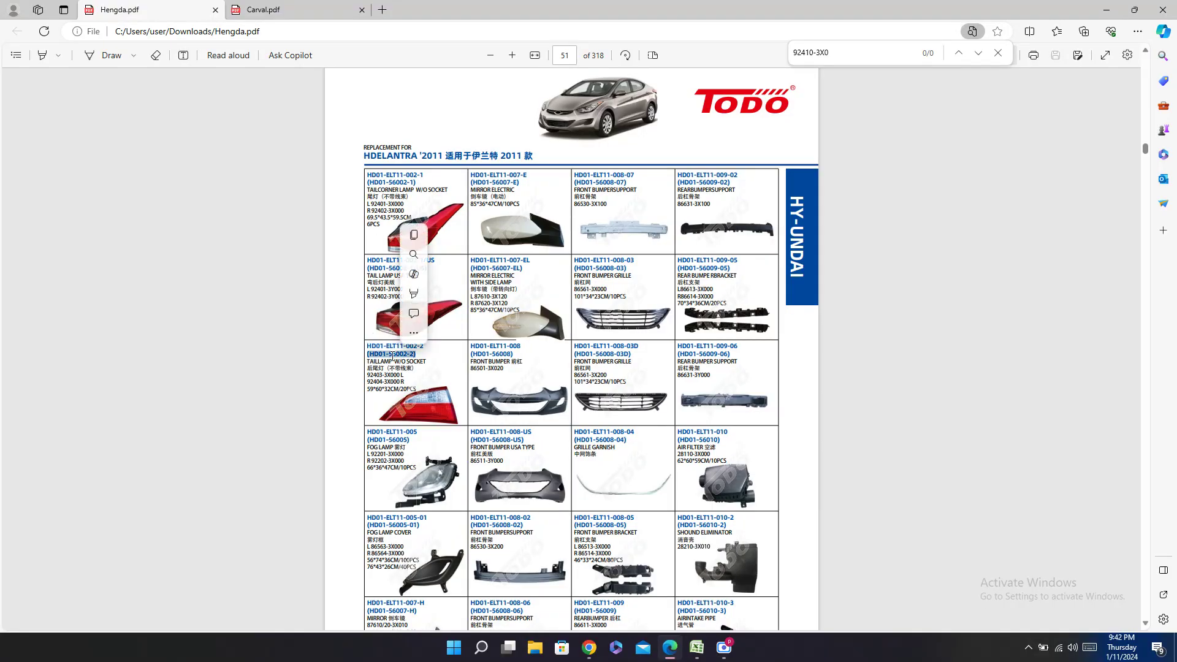
right_click(433, 362)
click(471, 410)
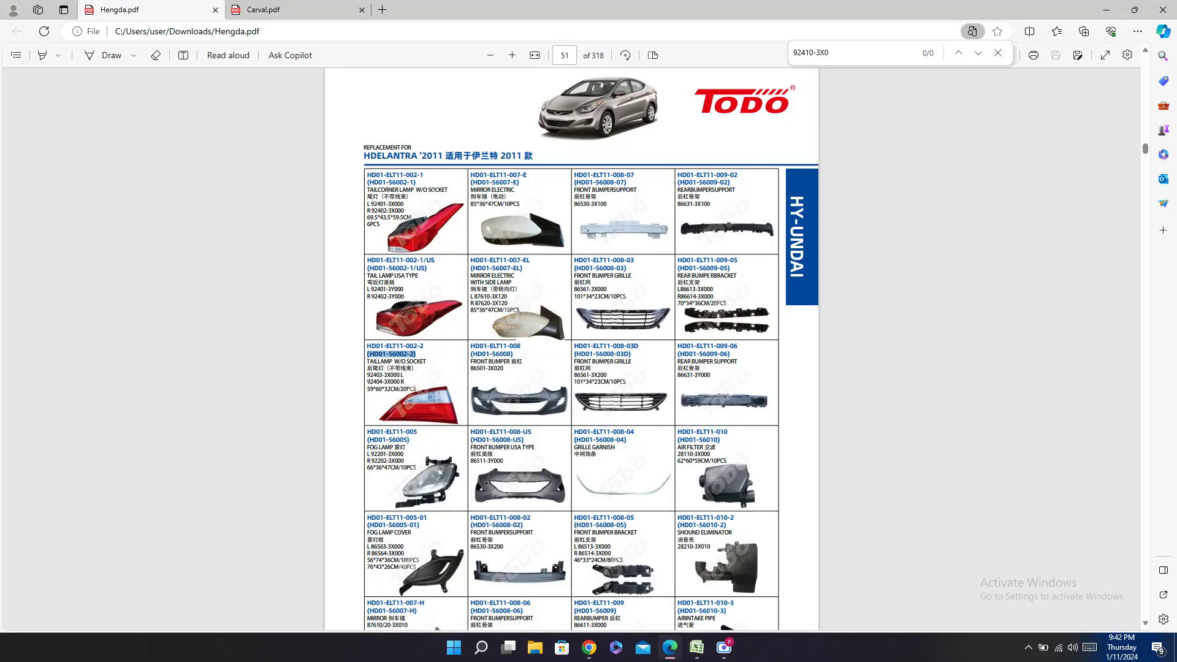
click(697, 648)
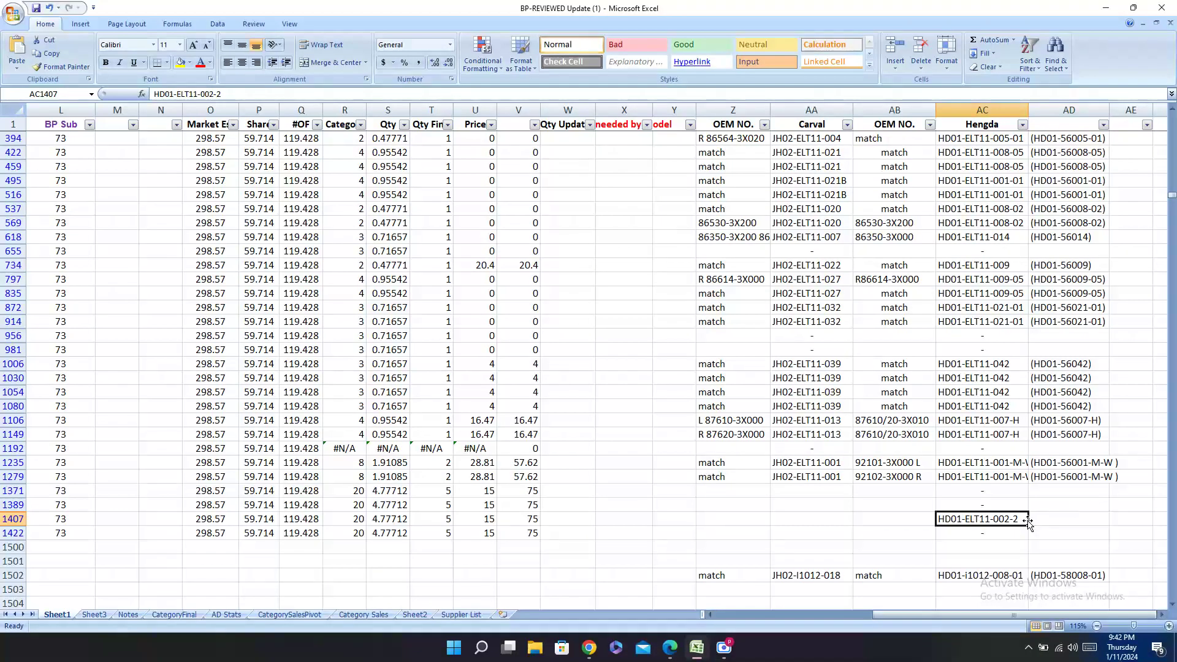
right_click(1051, 516)
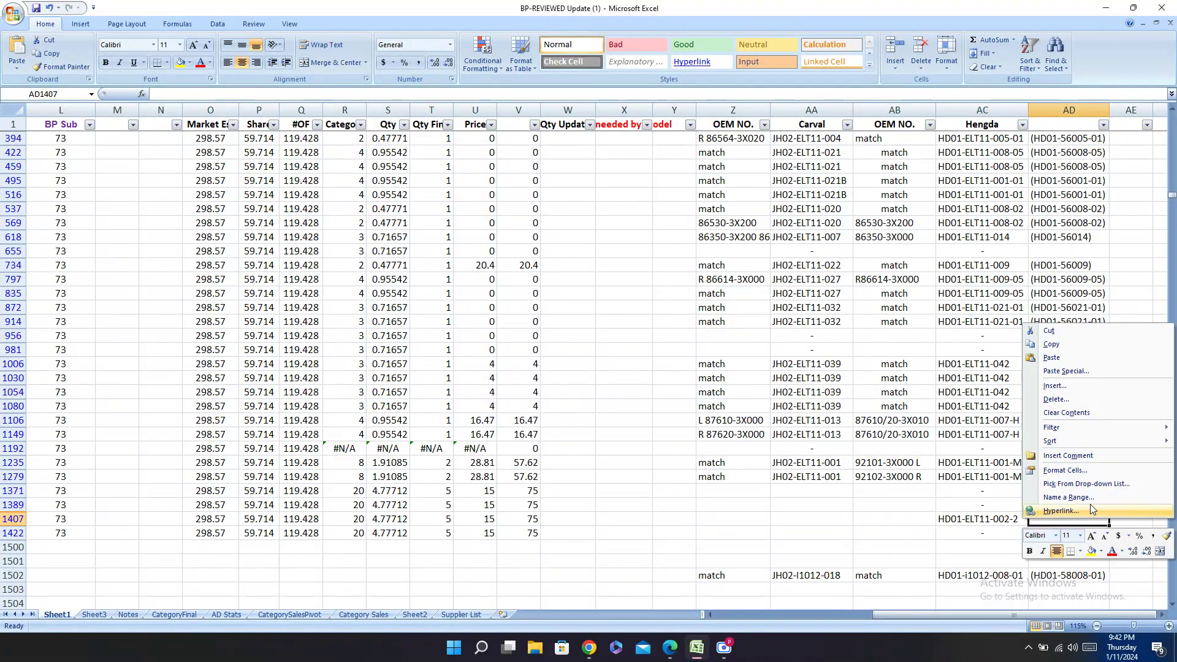
click(1052, 358)
Step: Copy both row 1407 Hengda codes into the matching cells of row 1422
drag(986, 524, 1058, 521)
right_click(1057, 521)
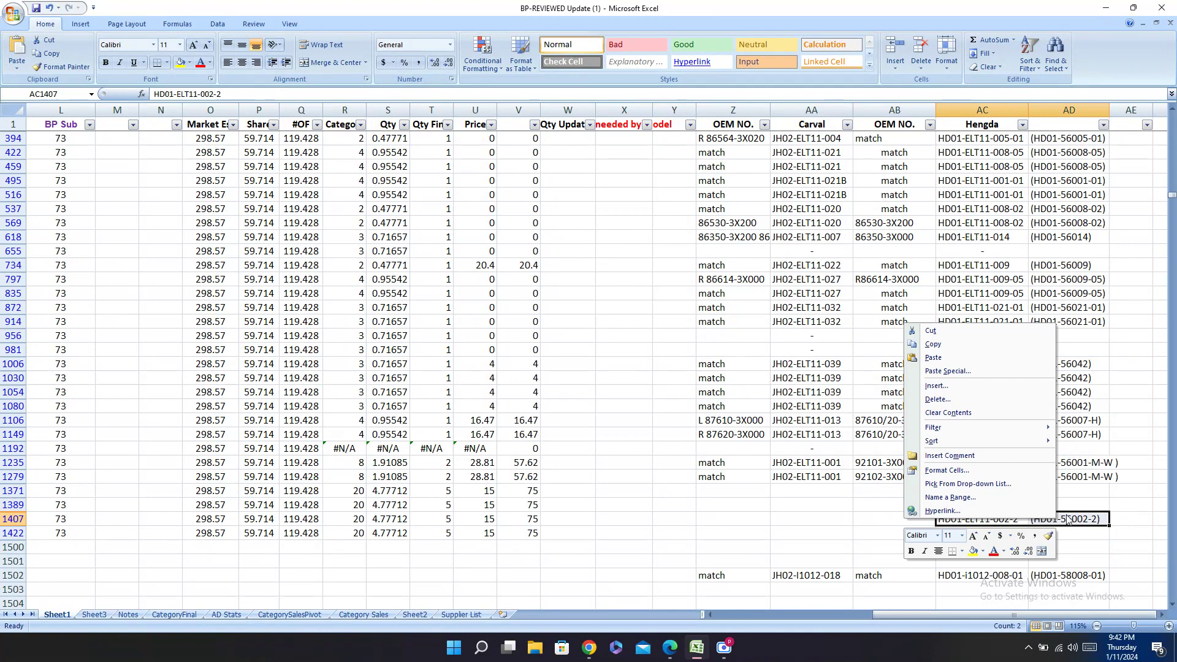
click(962, 358)
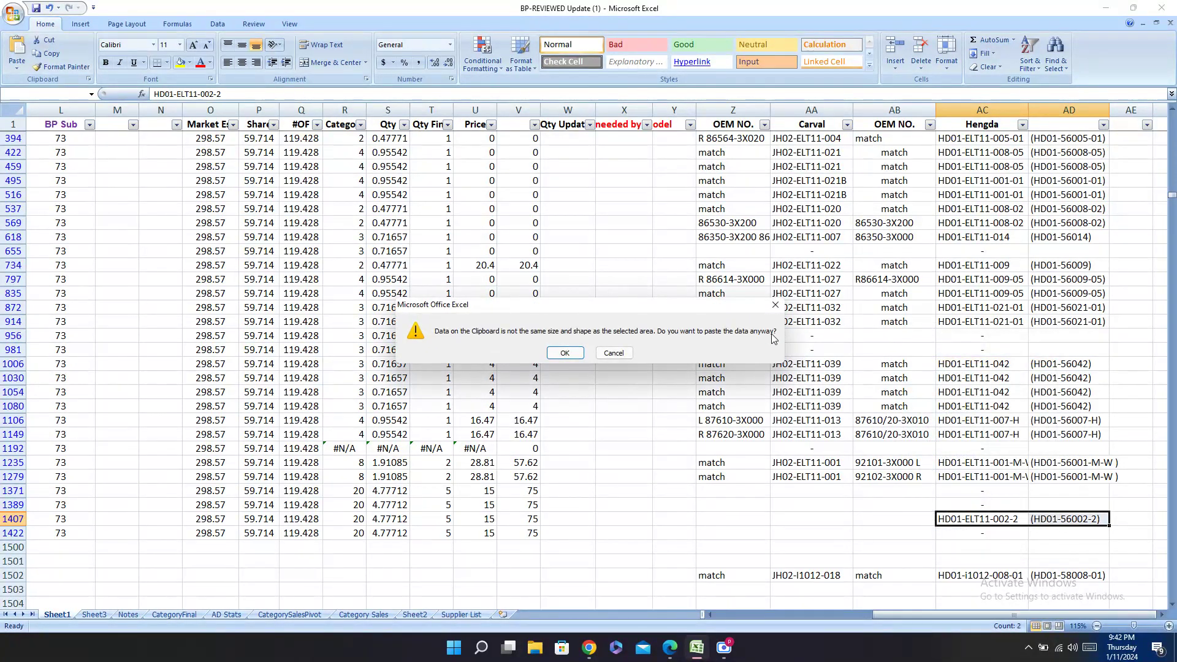
key(Escape)
key(ctrl+c)
click(960, 534)
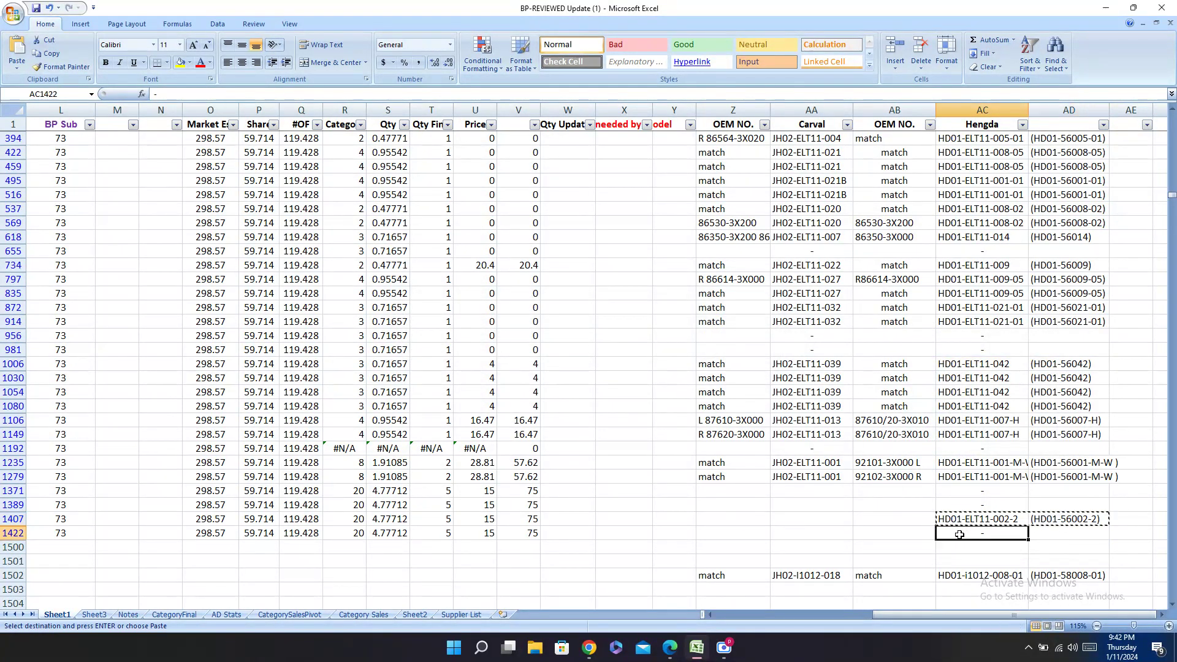
key(ctrl+v)
key(Left)
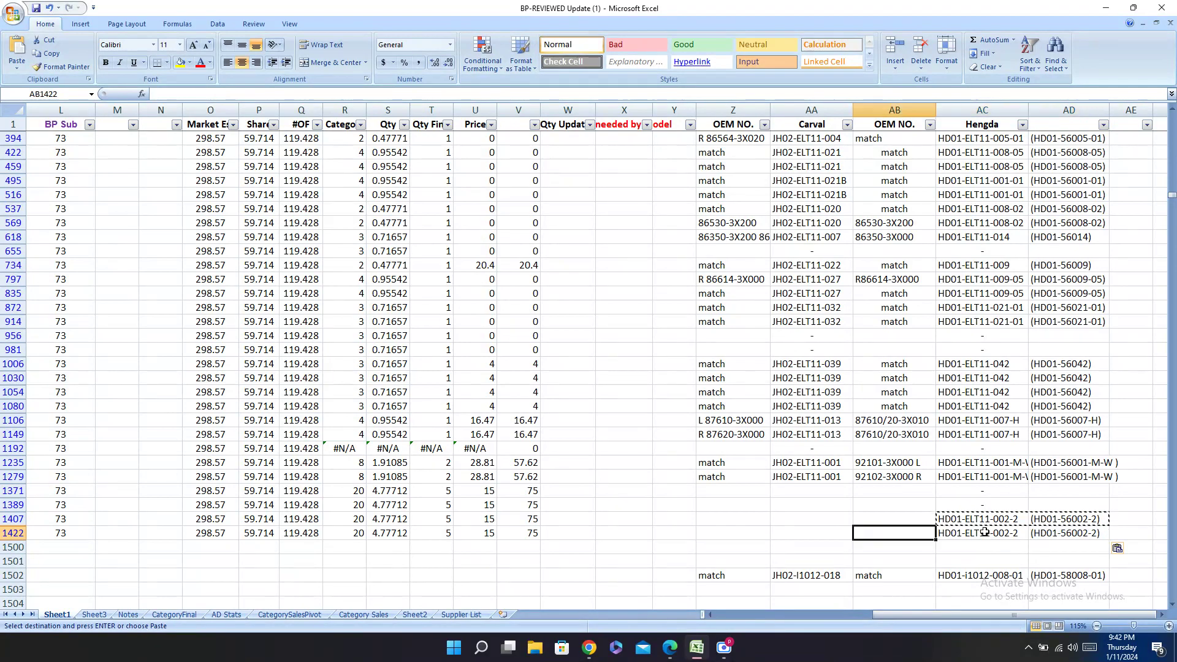
key(Left)
key(Left)
key(Left)
key(Left)
key(Left)
key(Left)
key(Left)
key(Left)
key(Left)
key(Left)
key(Left)
key(Left)
key(Left)
key(Left)
key(Left)
key(Left)
key(Left)
key(Left)
key(Left)
key(Left)
key(ctrl+shift+Up)
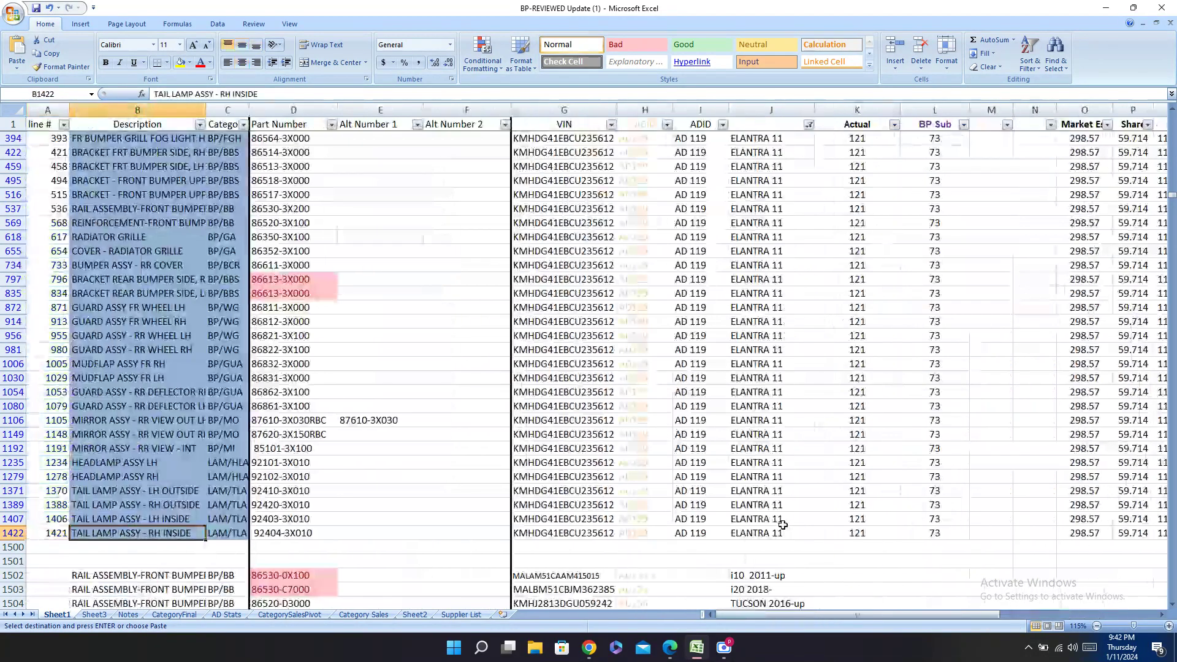
click(672, 648)
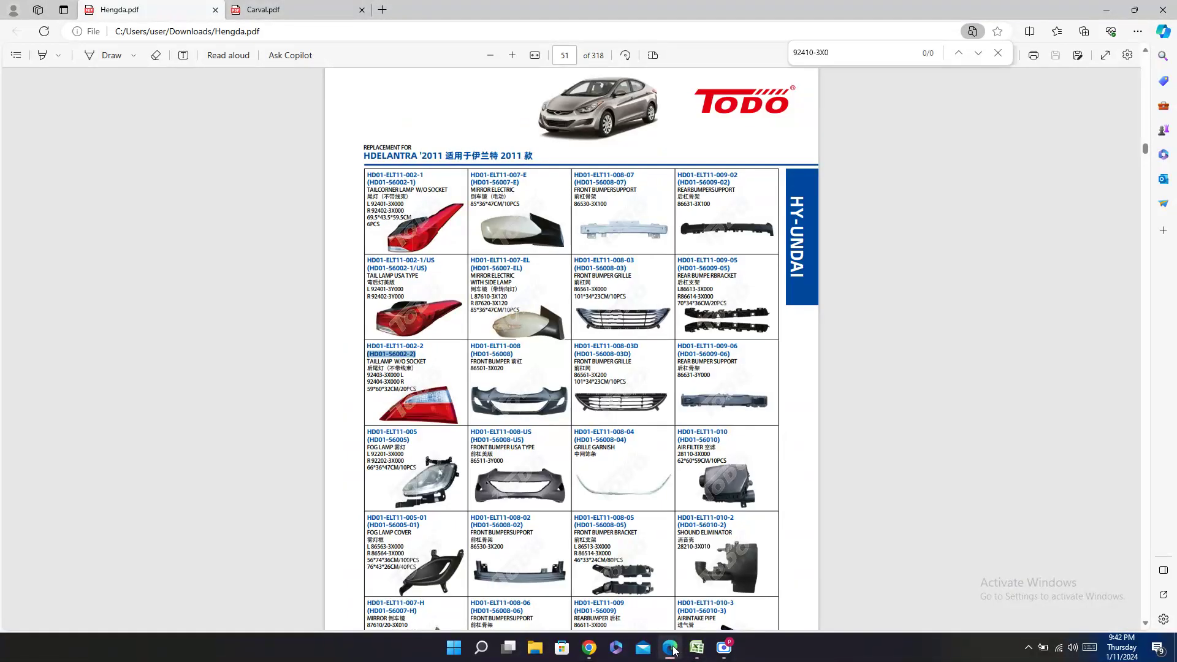
Step: Enter OEM number 92403-3X000 L from the Hengda catalogue into AB1407
click(697, 649)
key(Right)
key(Right)
key(Right)
key(Right)
key(Right)
key(Right)
key(Right)
key(Right)
key(Right)
key(Right)
key(Right)
key(Right)
key(Right)
key(Right)
key(Right)
key(Right)
key(Right)
key(Right)
key(Right)
key(Right)
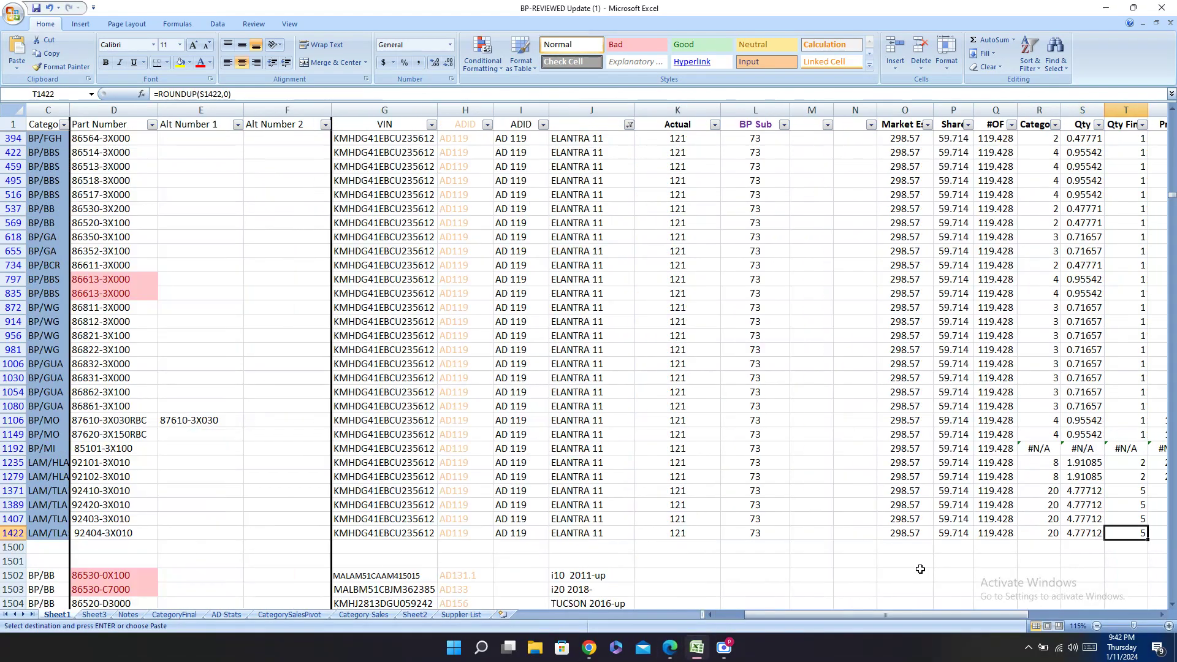
key(Left)
key(Left)
key(Left)
key(Left)
key(Left)
key(Left)
key(Left)
key(Left)
key(Left)
key(Left)
key(Left)
key(Left)
key(Left)
key(Left)
key(Left)
key(Left)
key(Left)
key(Left)
key(Left)
key(Left)
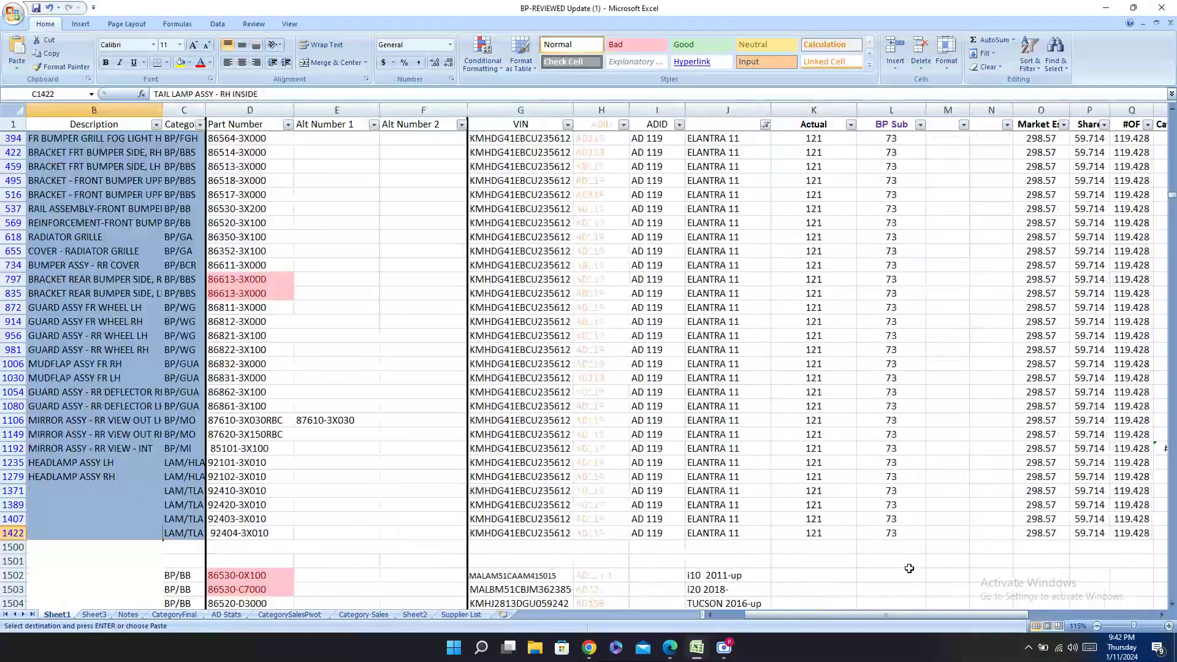
key(Up)
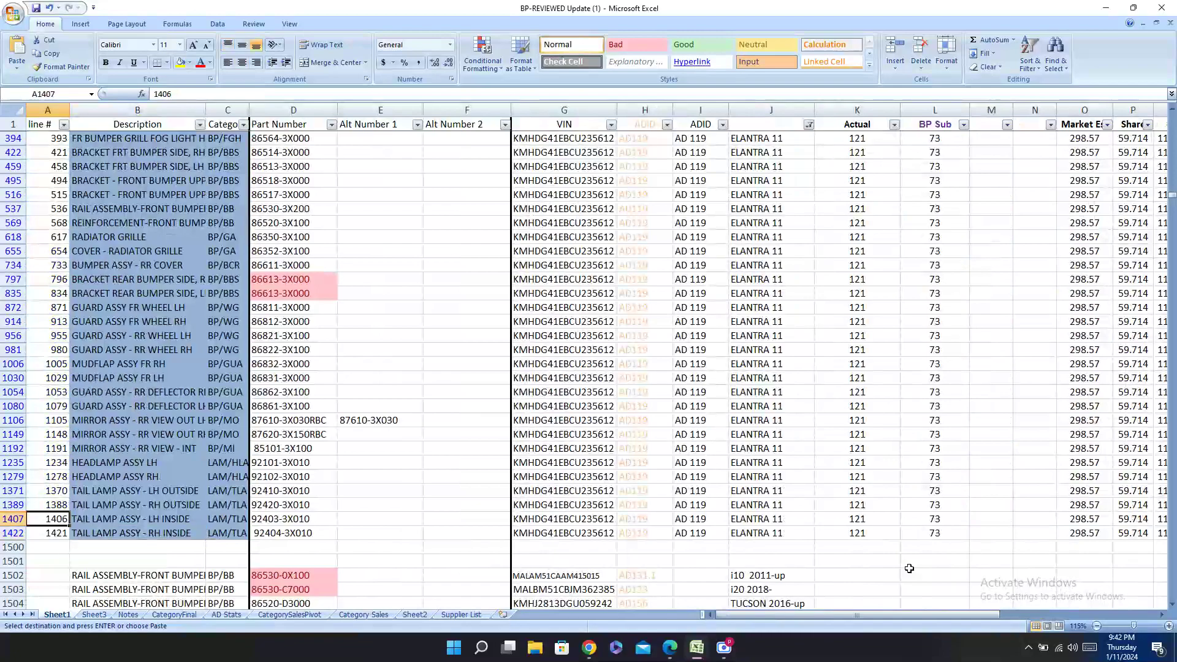
key(Right)
key(Right)
key(Right)
key(Right)
key(Right)
key(Right)
key(Right)
key(Right)
key(Right)
key(Right)
key(Right)
key(Right)
key(Right)
key(Right)
key(Right)
key(Right)
key(Right)
key(Right)
key(Right)
key(Right)
key(Right)
key(Right)
key(Right)
key(Right)
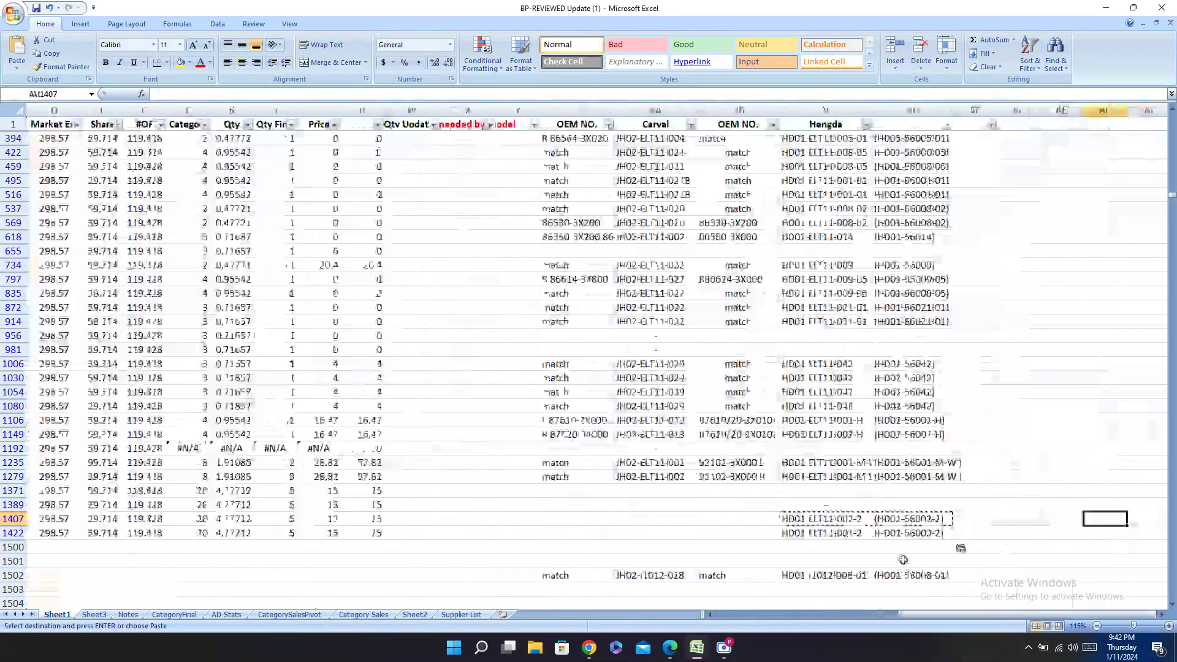
key(Left)
key(Left)
key(Left)
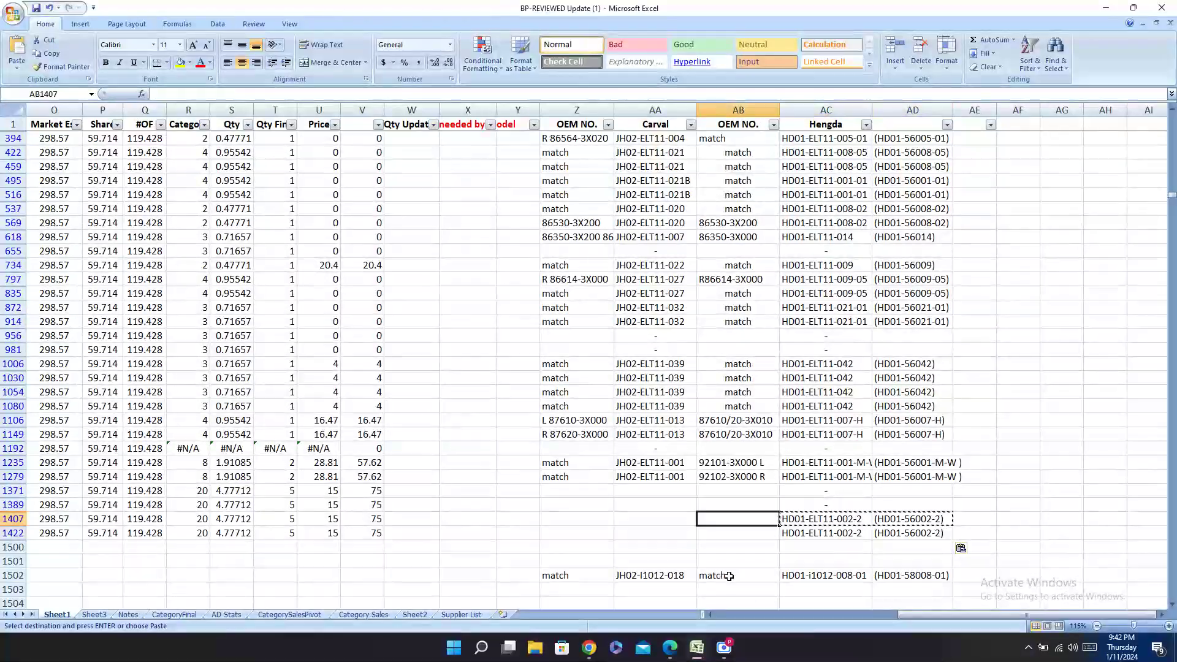
click(668, 642)
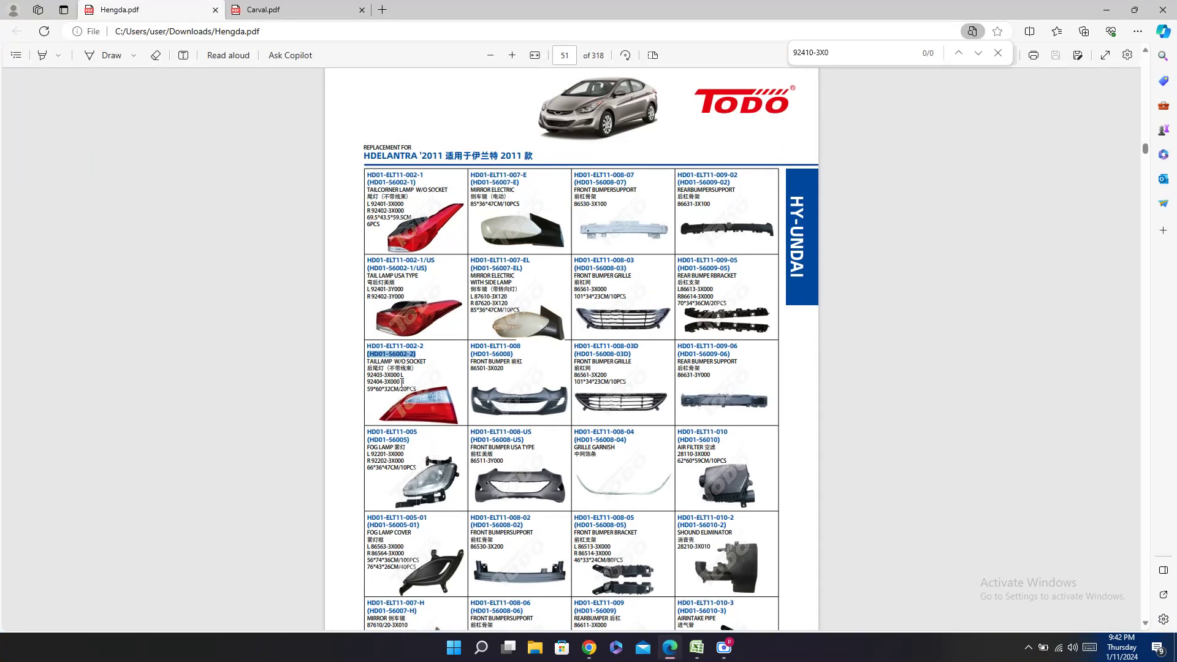
triple_click(397, 375)
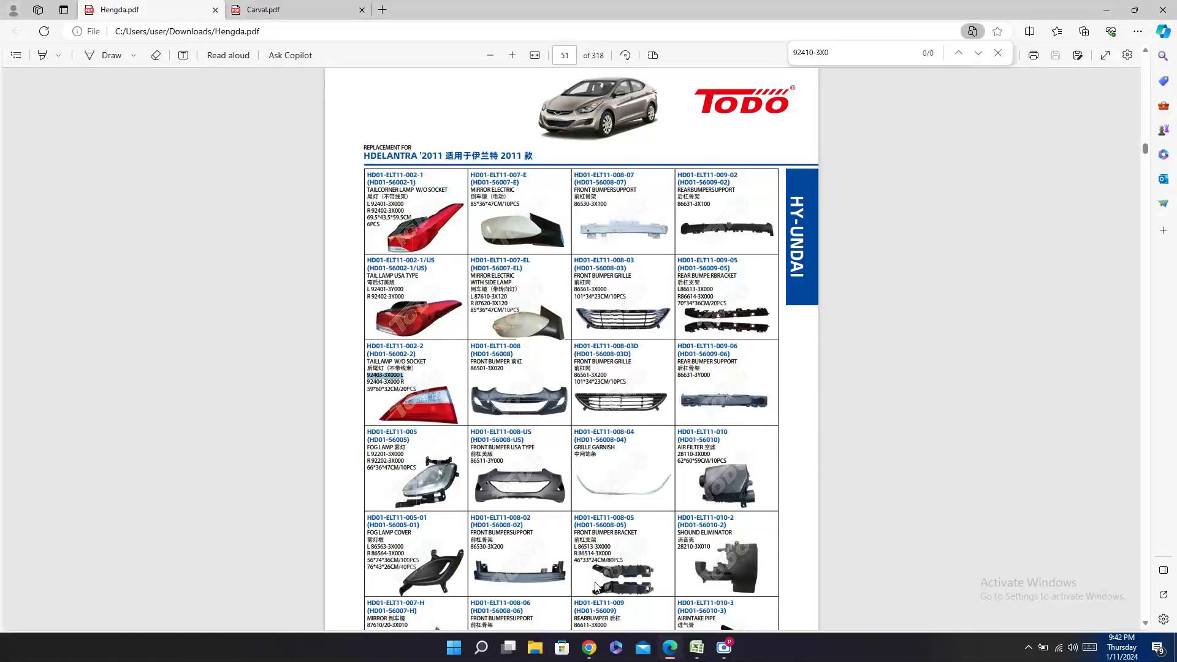
click(696, 648)
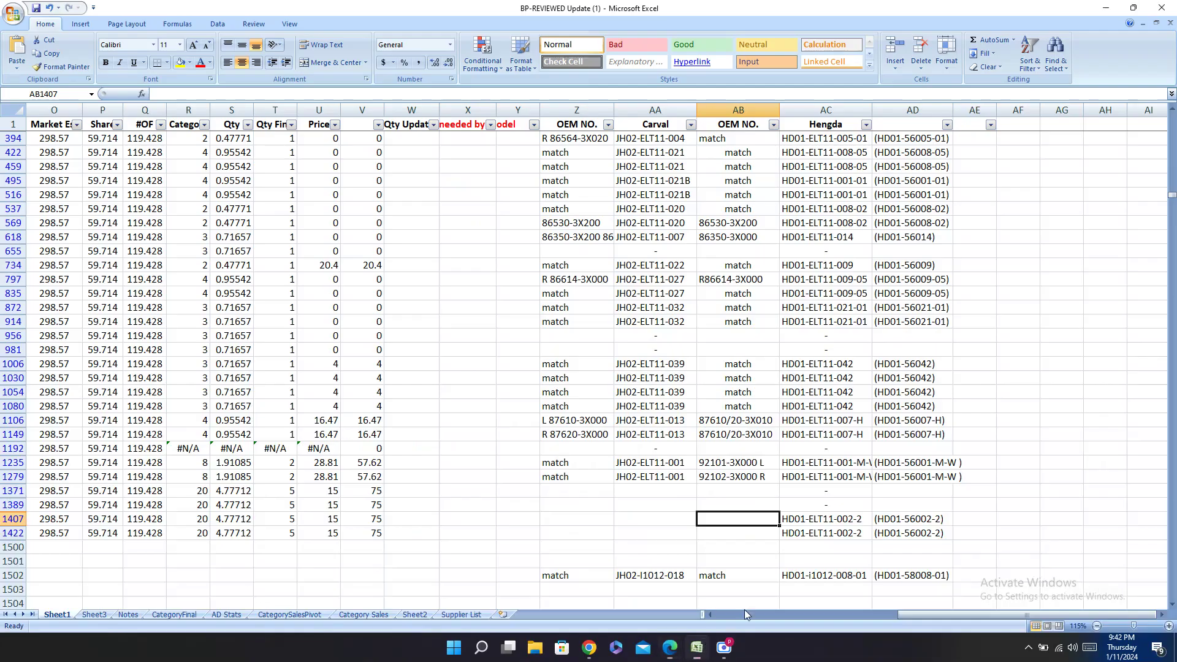
key(ctrl+v)
Step: Enter OEM number 92404-3X000 R from the Hengda catalogue into AB1422
click(669, 647)
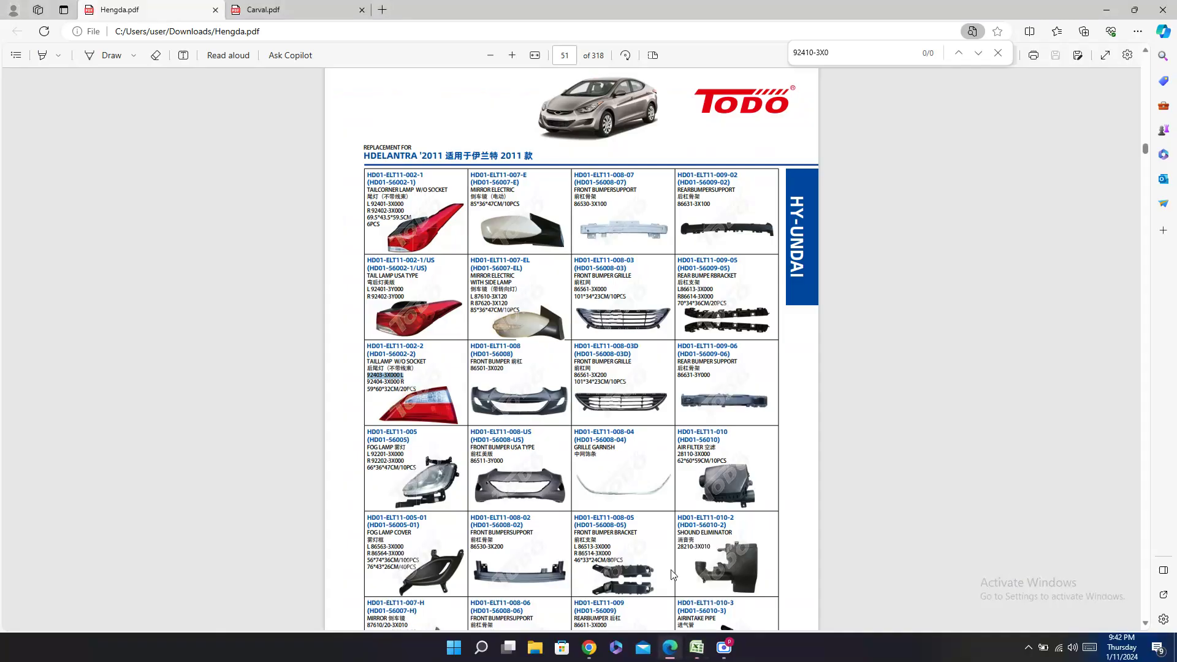
click(391, 379)
triple_click(391, 381)
click(696, 647)
click(727, 532)
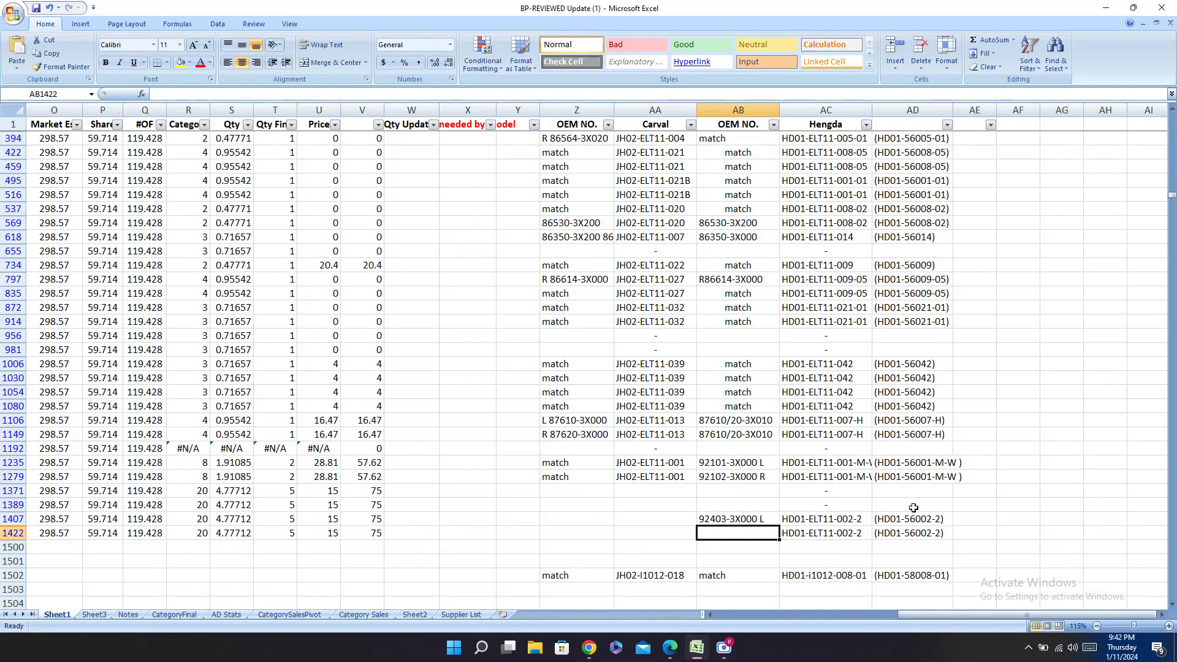
key(ctrl+v)
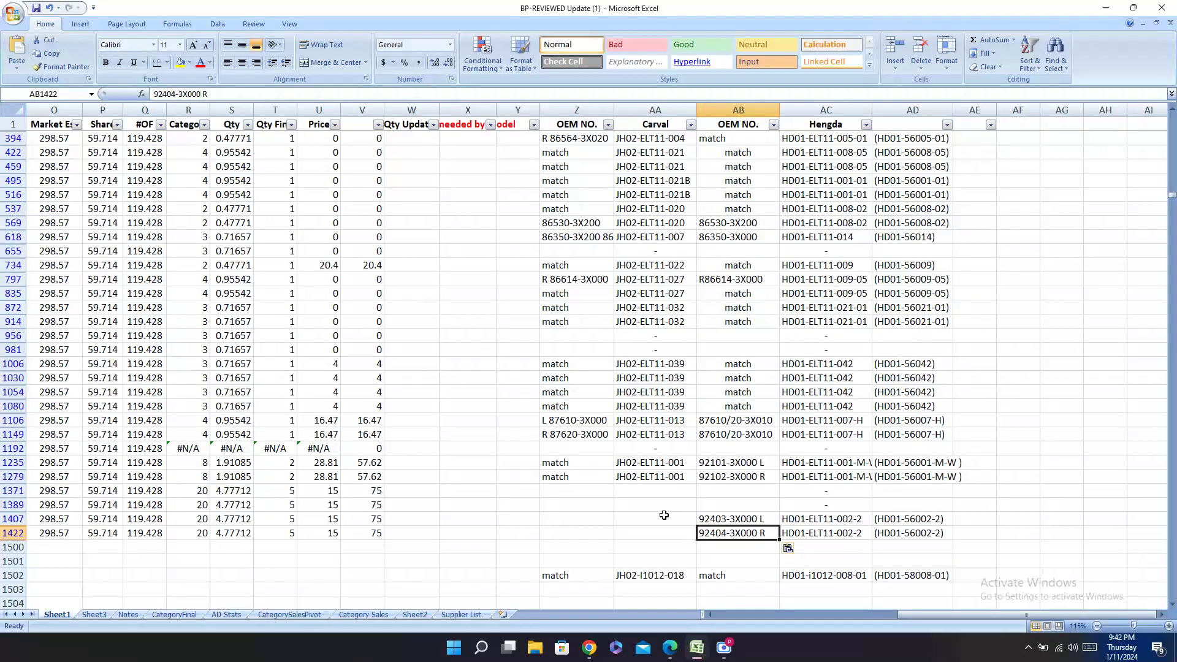
click(664, 518)
click(669, 647)
click(281, 7)
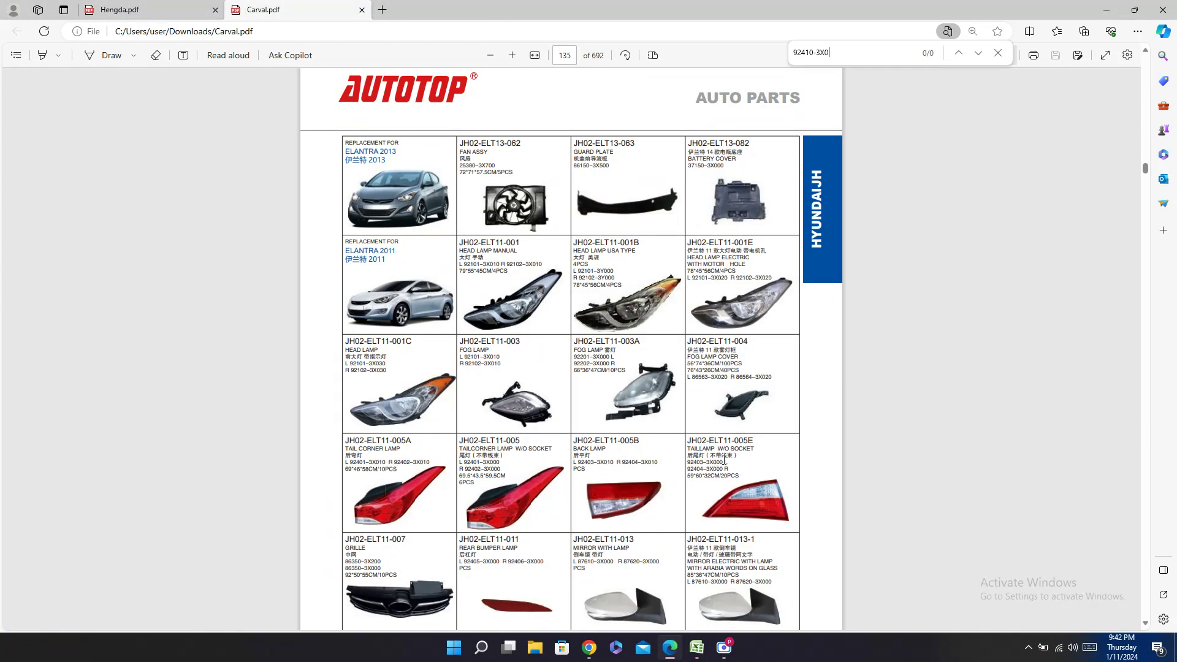
Step: Paste Carval code JH02-ELT11-005E into cells AA1407 and AA1422
double_click(722, 440)
key(ctrl+c)
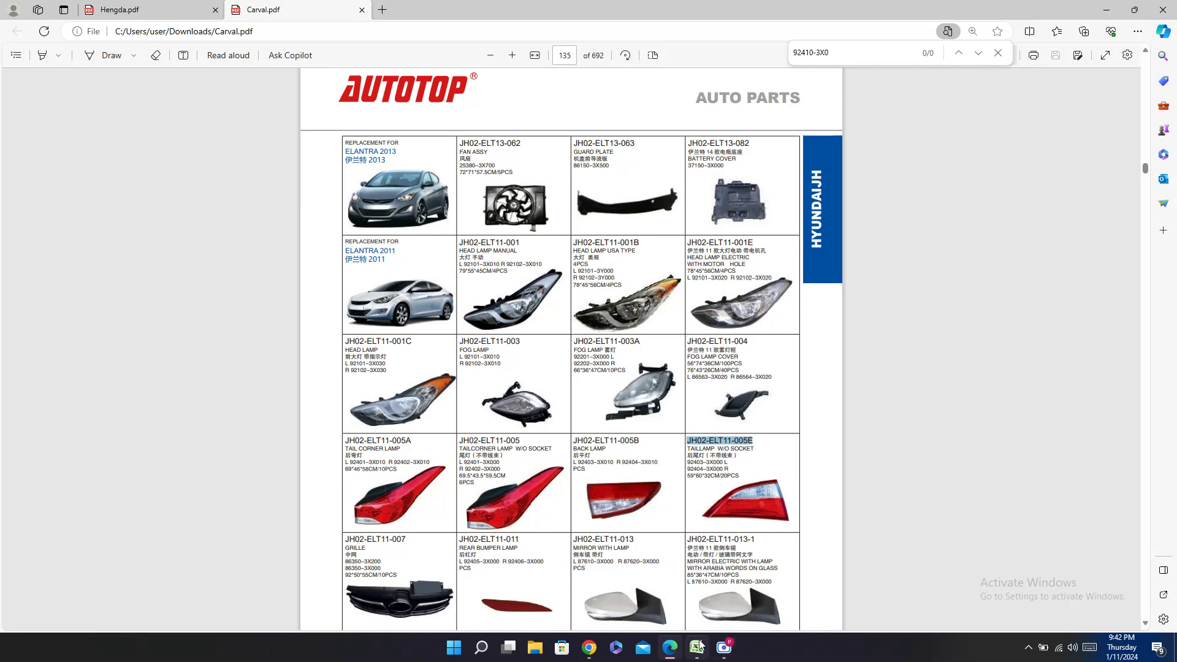
mouse_move(702, 651)
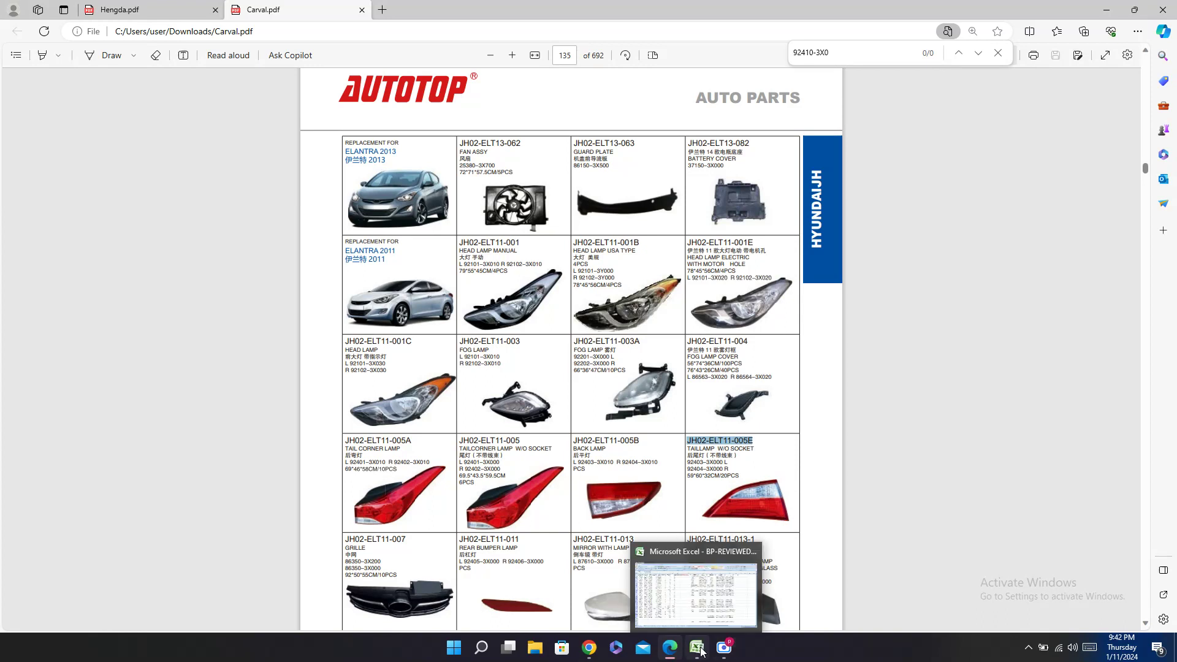
click(702, 651)
key(ctrl+v)
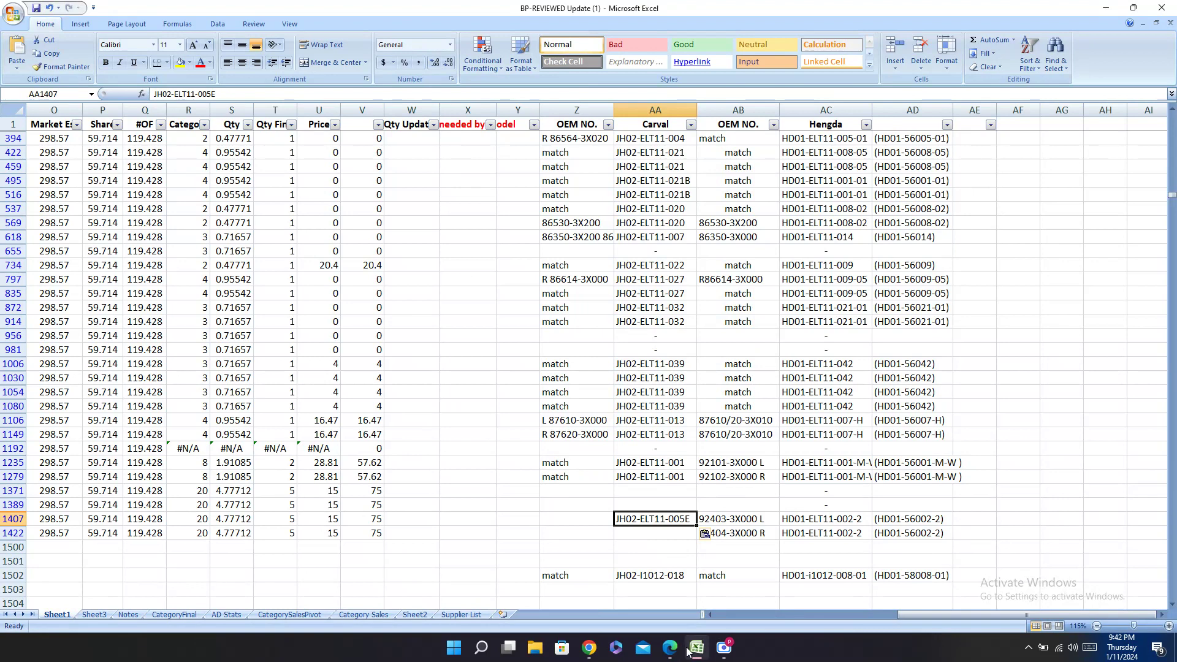
mouse_move(691, 651)
click(651, 533)
key(ctrl+v)
Step: Fill Z1407 with 92403-3X000 L and Z1422 with 92404-3X000 R from Carval
click(670, 647)
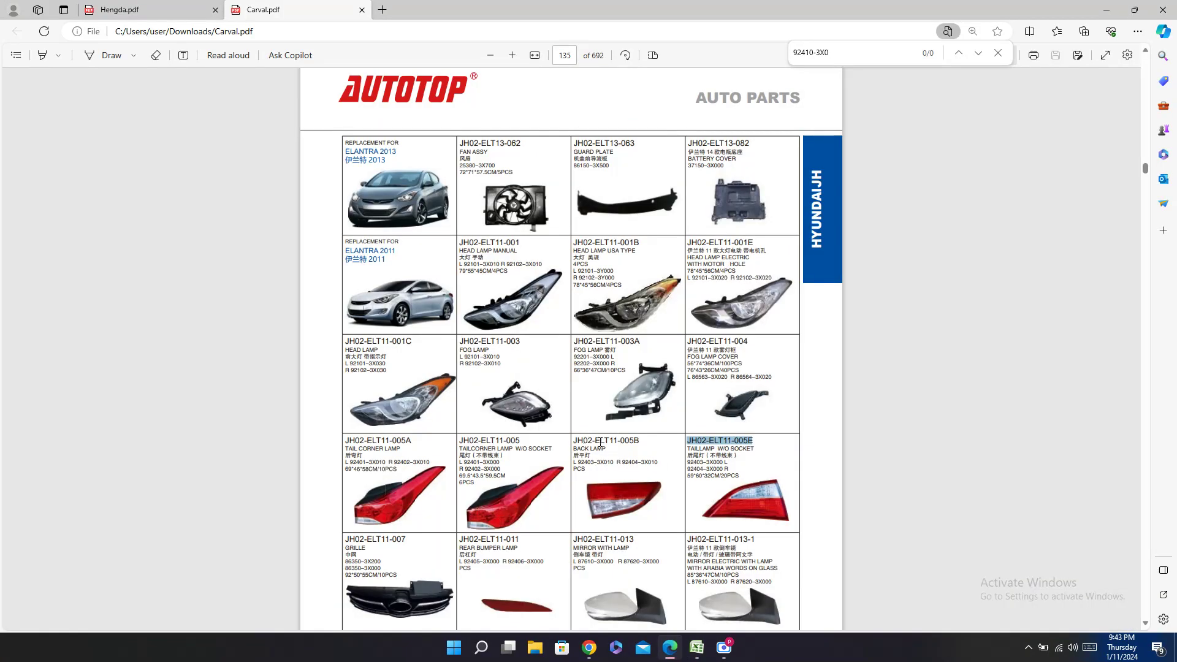
click(597, 464)
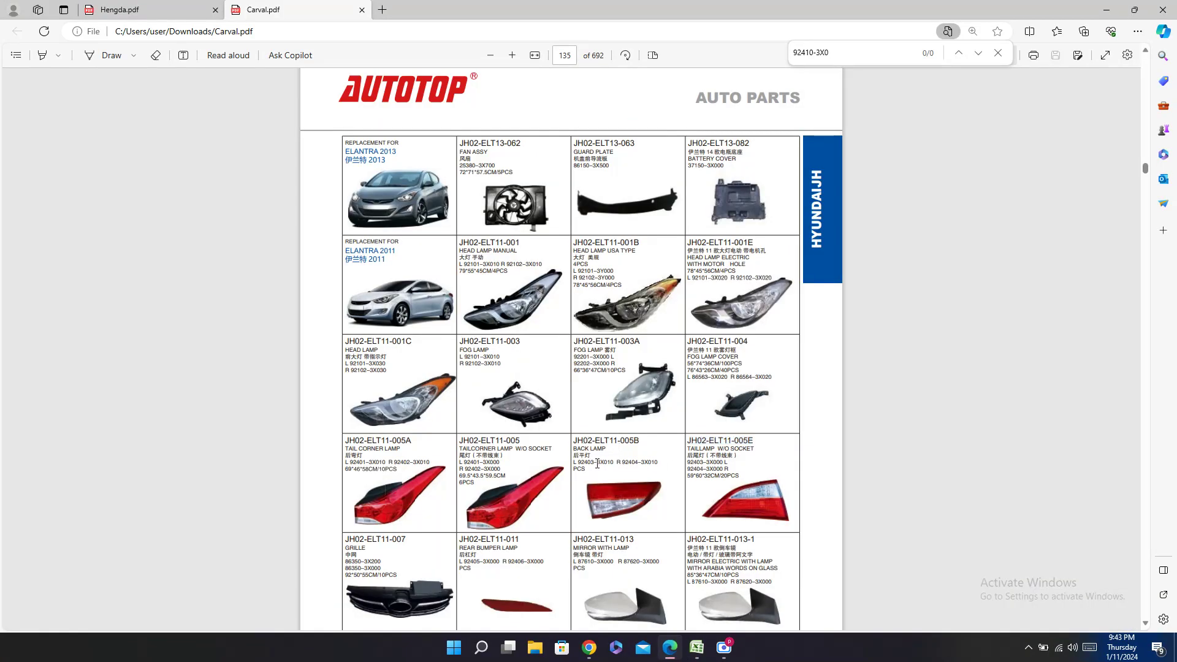
triple_click(698, 464)
key(ctrl+c)
click(697, 647)
click(588, 519)
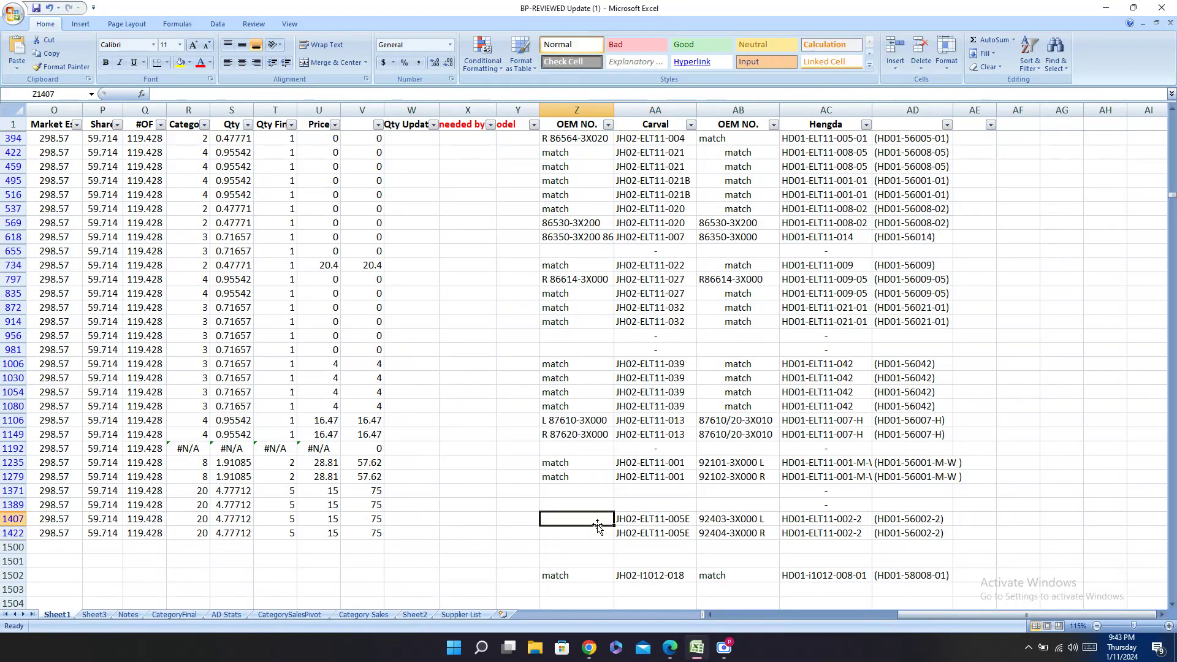
key(ctrl+v)
click(671, 635)
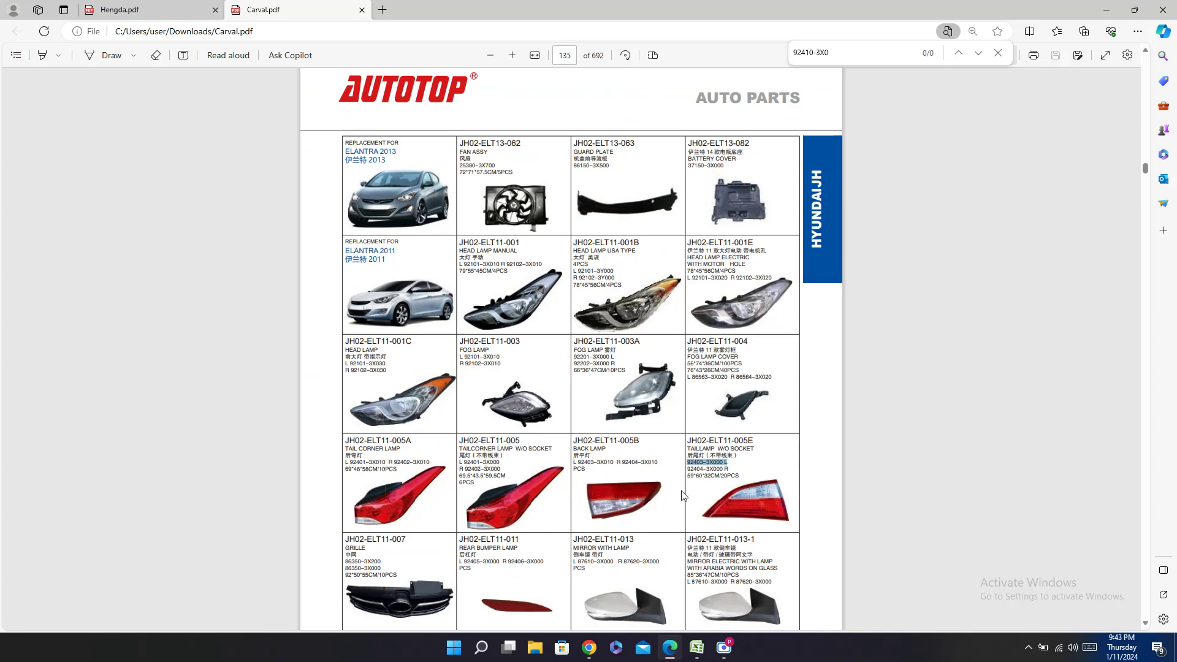
triple_click(712, 470)
key(ctrl+c)
click(699, 651)
click(576, 533)
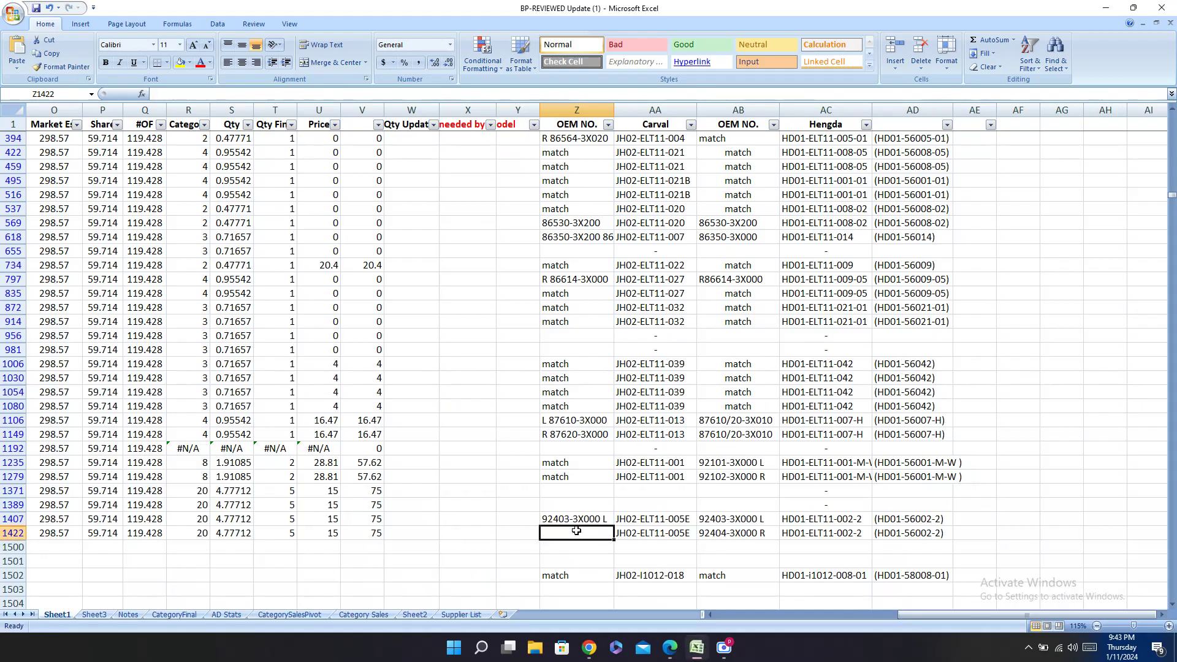
key(ctrl+v)
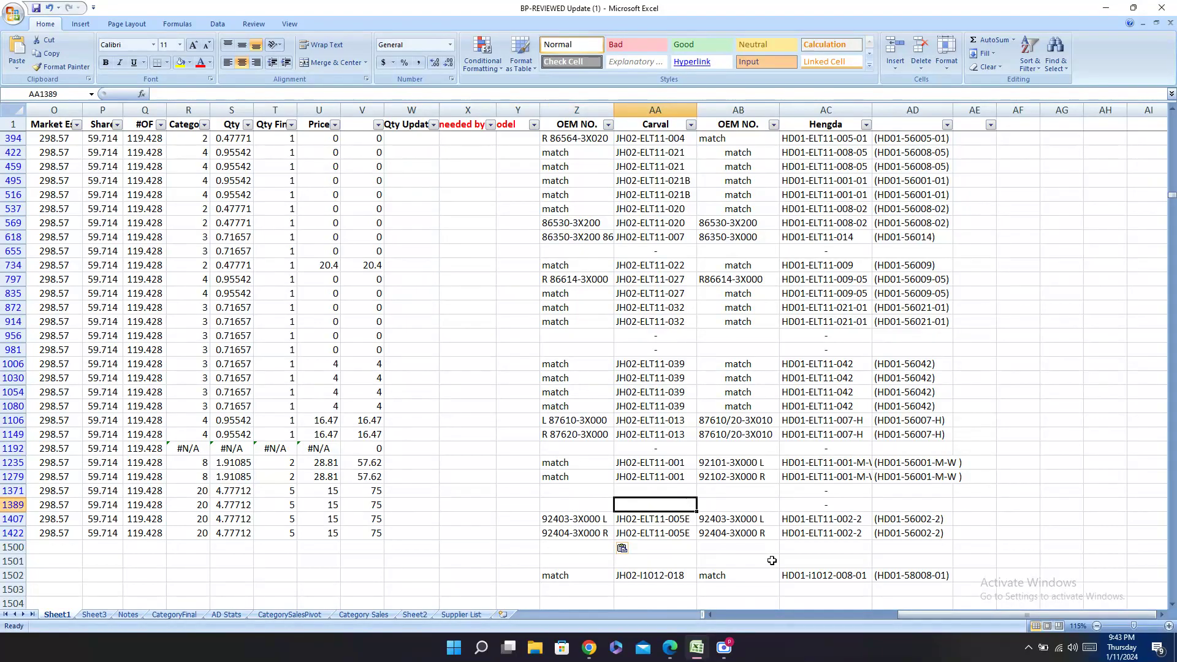
Step: Paste Carval code JH02-ELT11-005A into cell AA1389
click(669, 648)
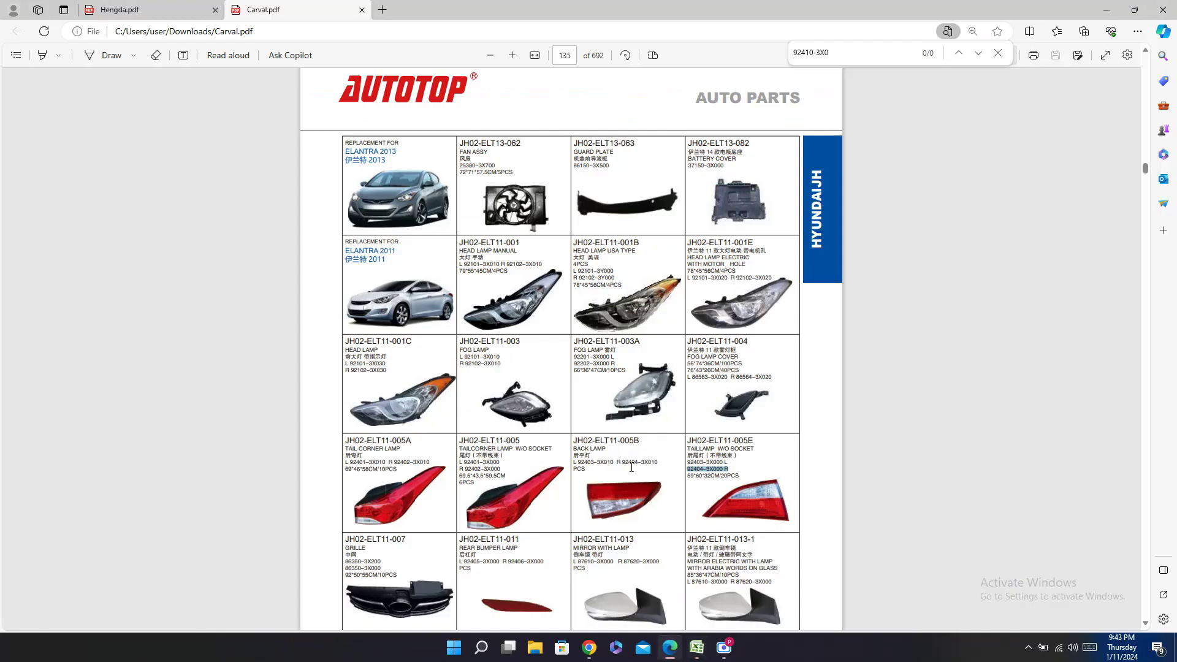
triple_click(394, 440)
key(ctrl+c)
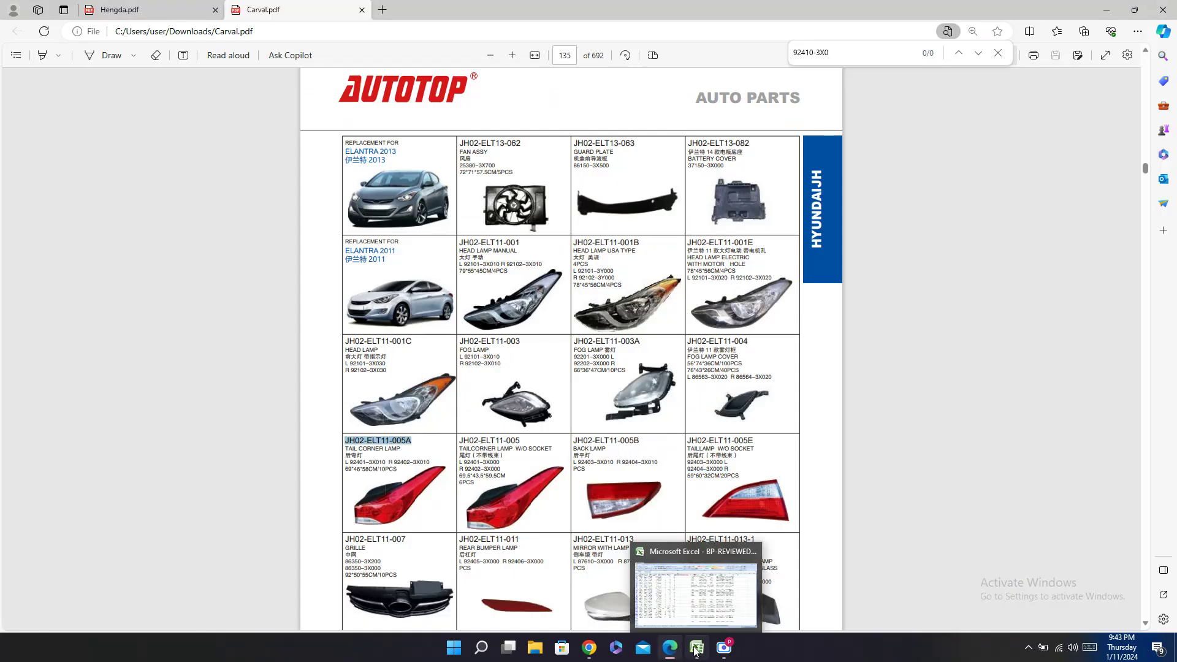
click(695, 651)
click(654, 502)
key(ctrl+v)
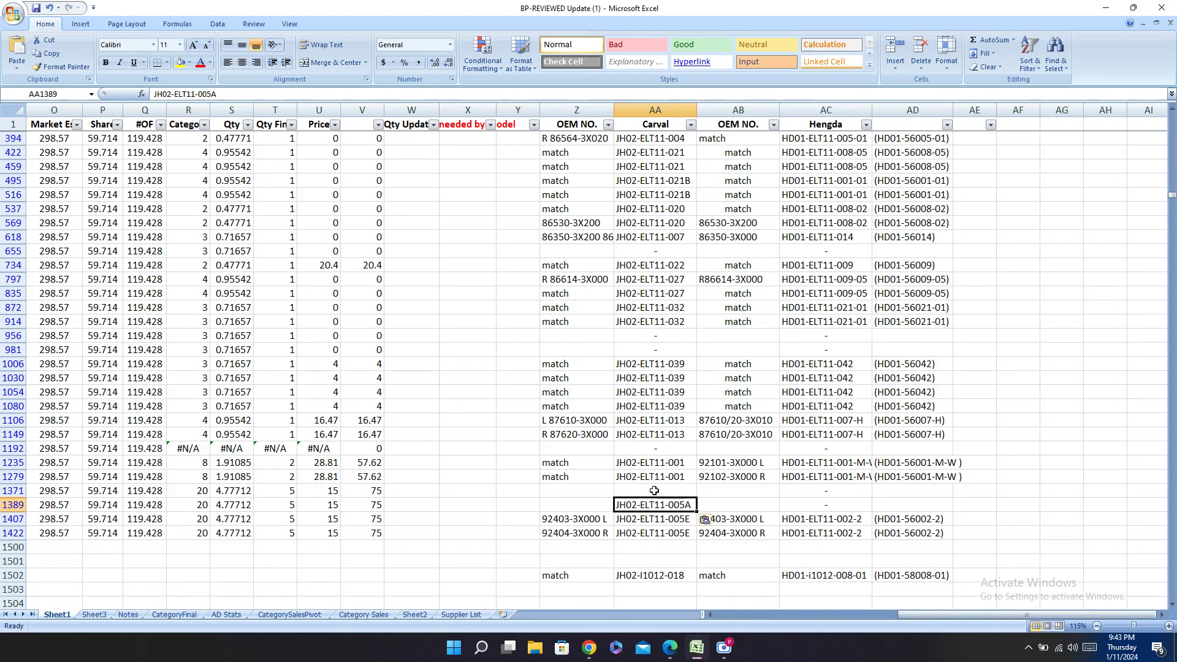
Step: Fill Z1371 with L 92401-3X010 and Z1389 with R 92402-3X01 from Carval
click(670, 647)
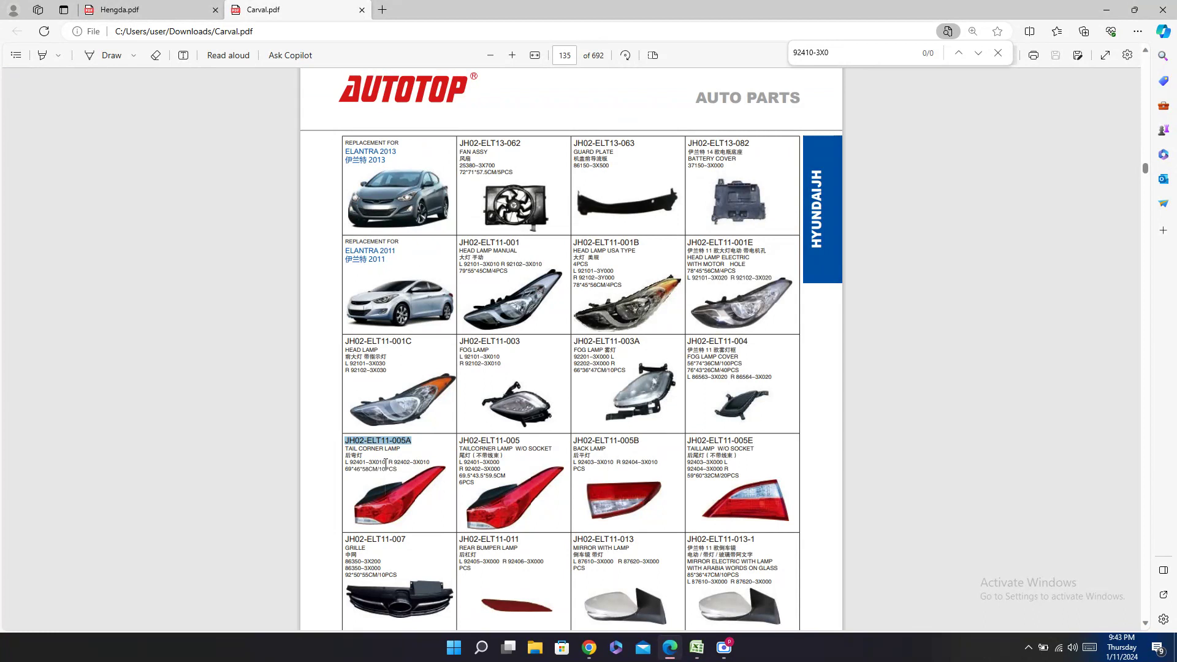
drag(386, 464, 359, 456)
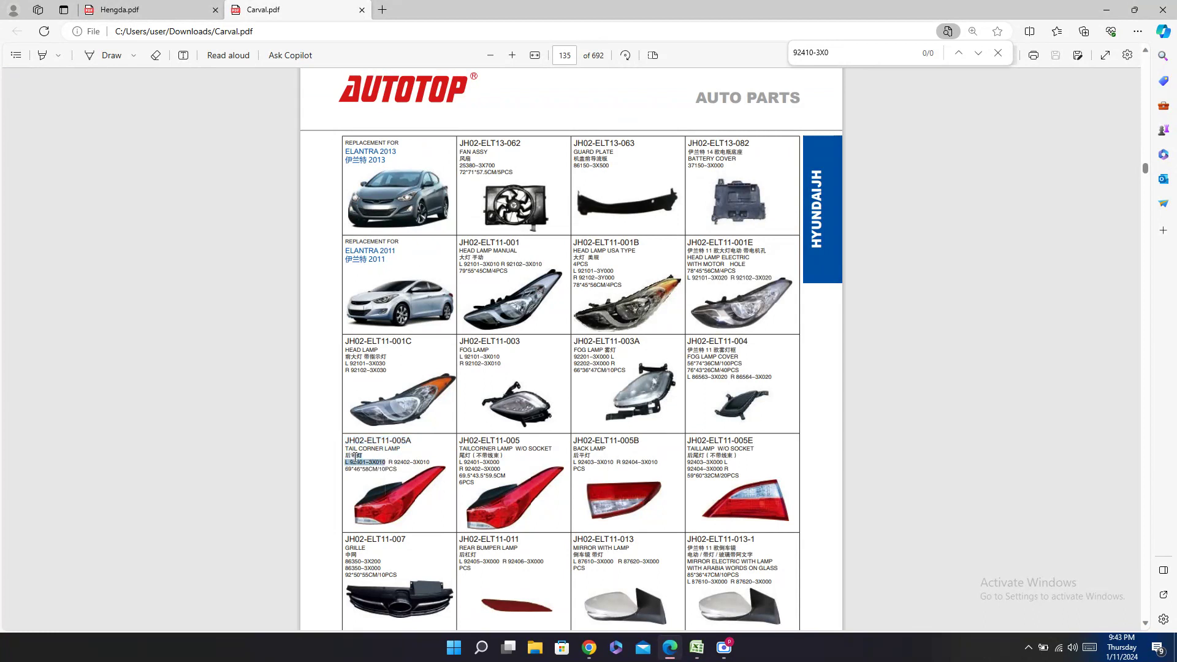
click(697, 647)
drag(928, 614, 619, 642)
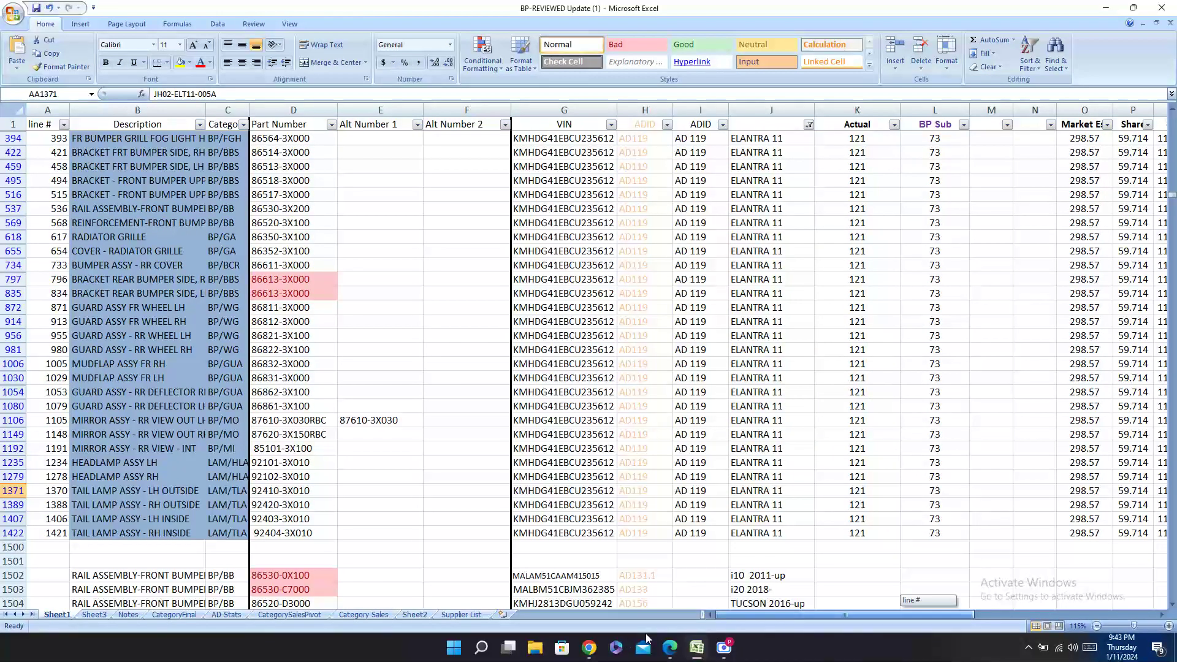
drag(735, 614, 904, 615)
click(660, 487)
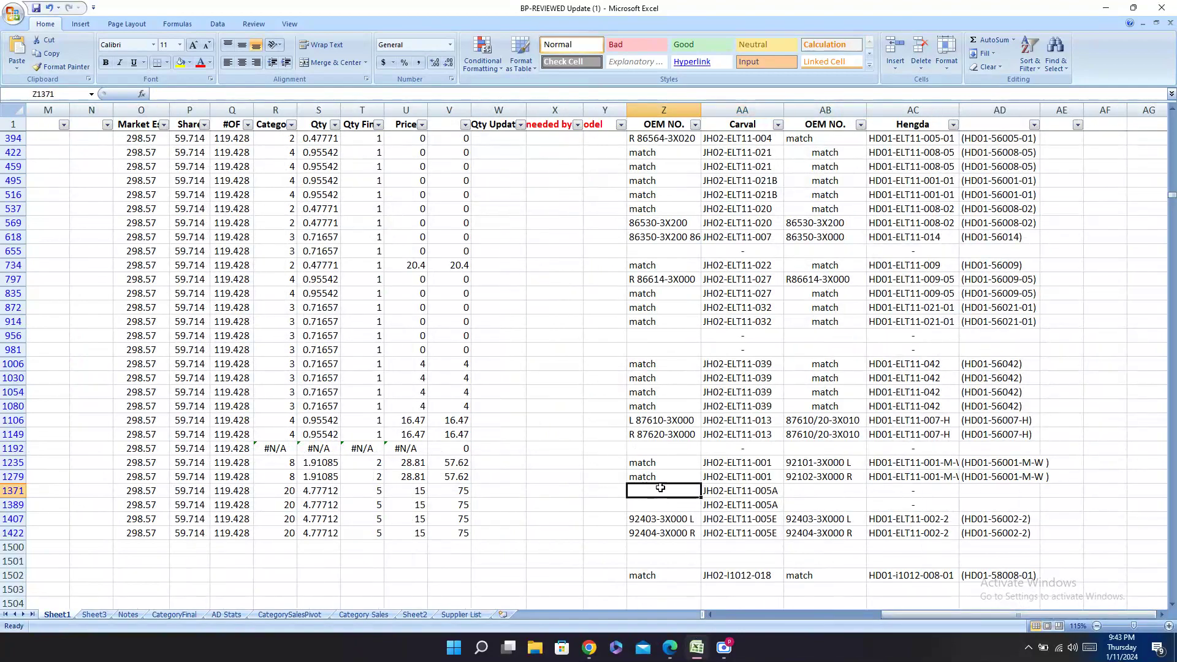
text(L 92401-3X010)
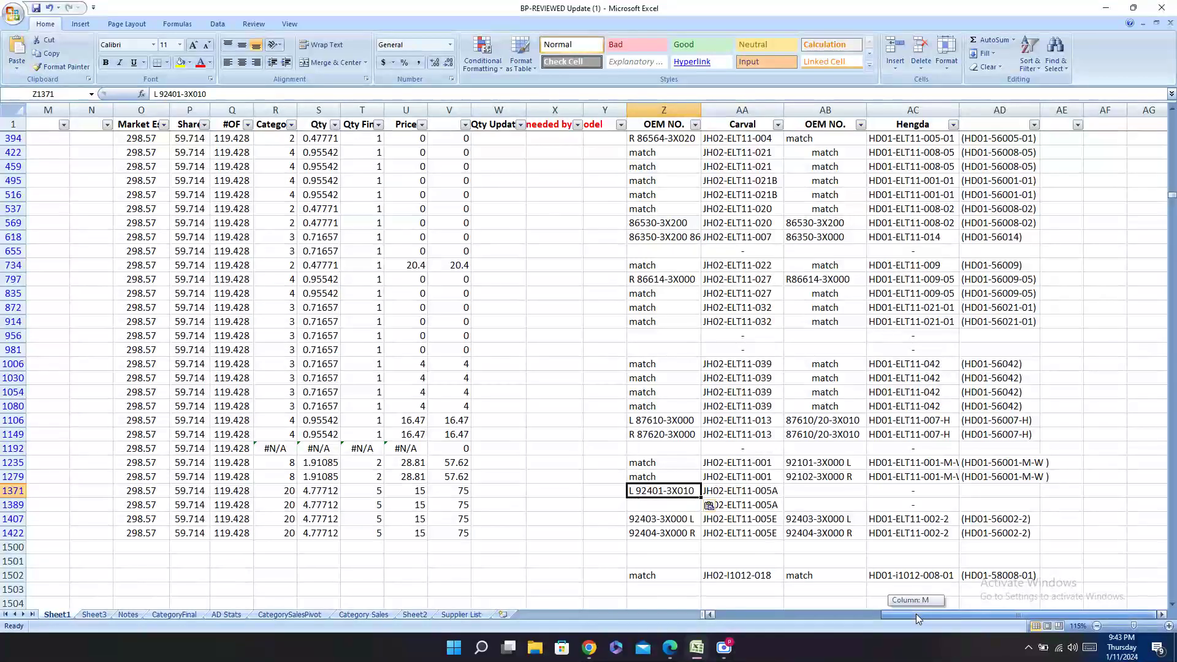
drag(916, 613, 705, 643)
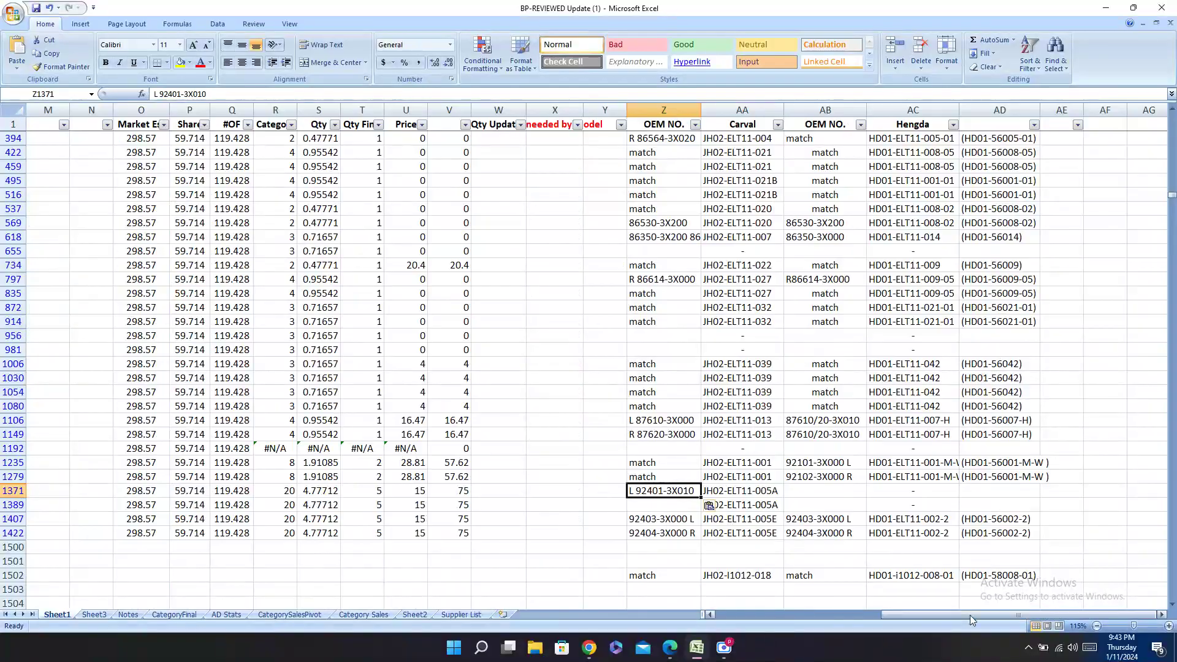
click(671, 645)
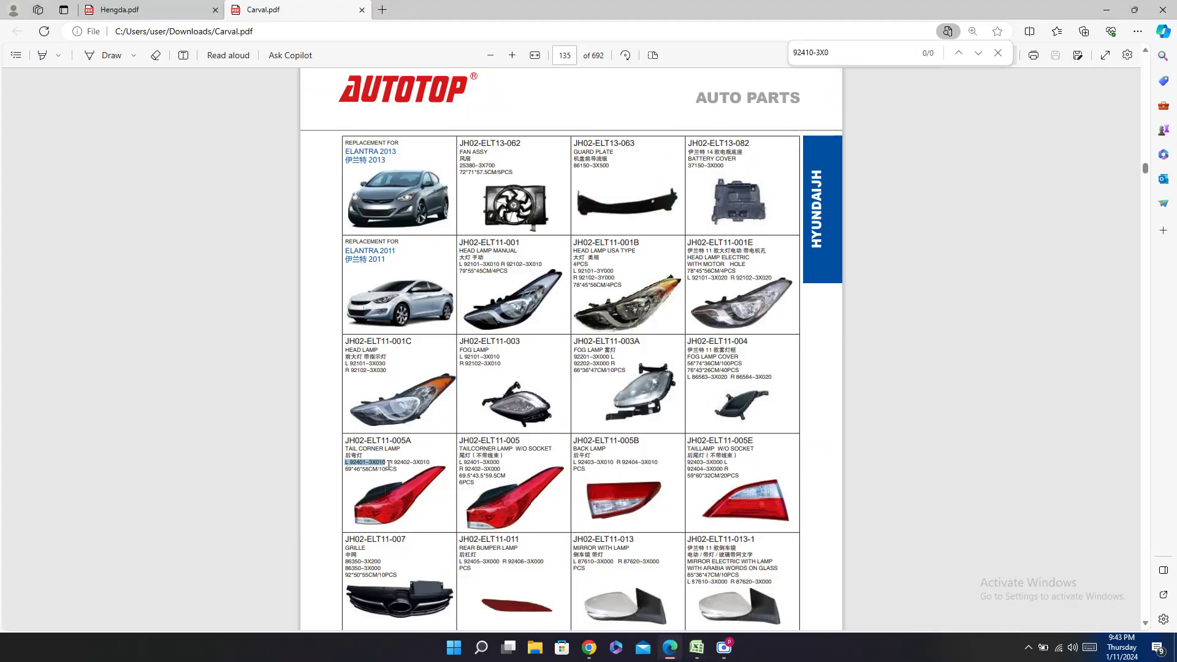
drag(388, 462, 438, 460)
key(ctrl+c)
click(697, 648)
click(666, 507)
key(ctrl+v)
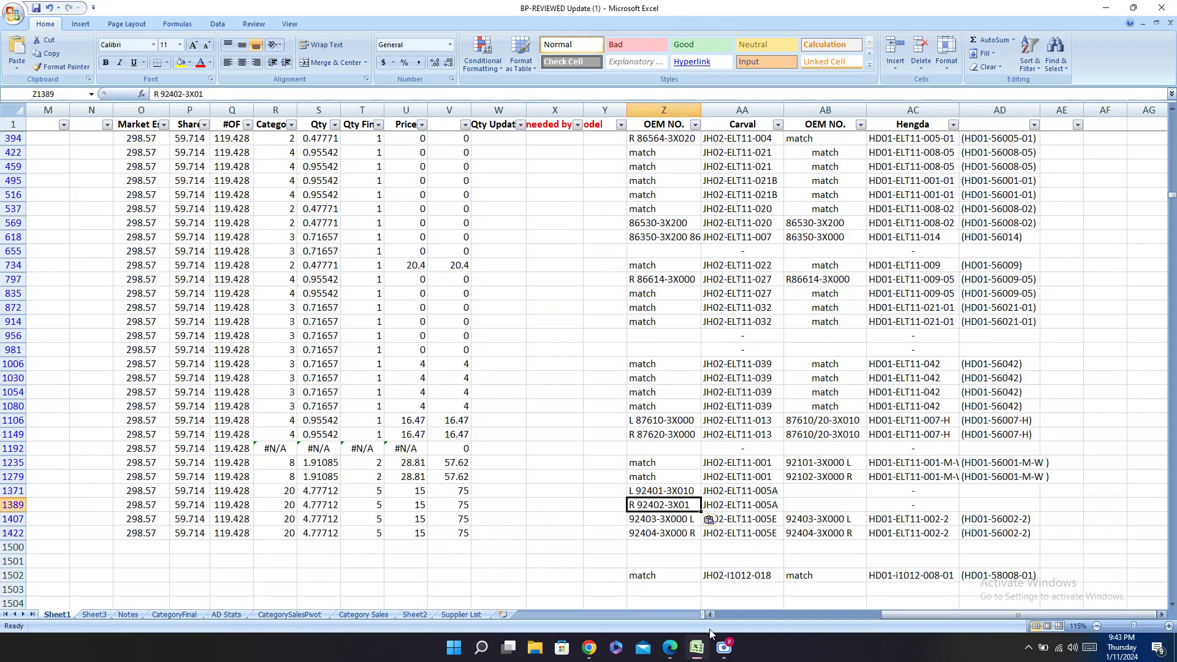
click(670, 648)
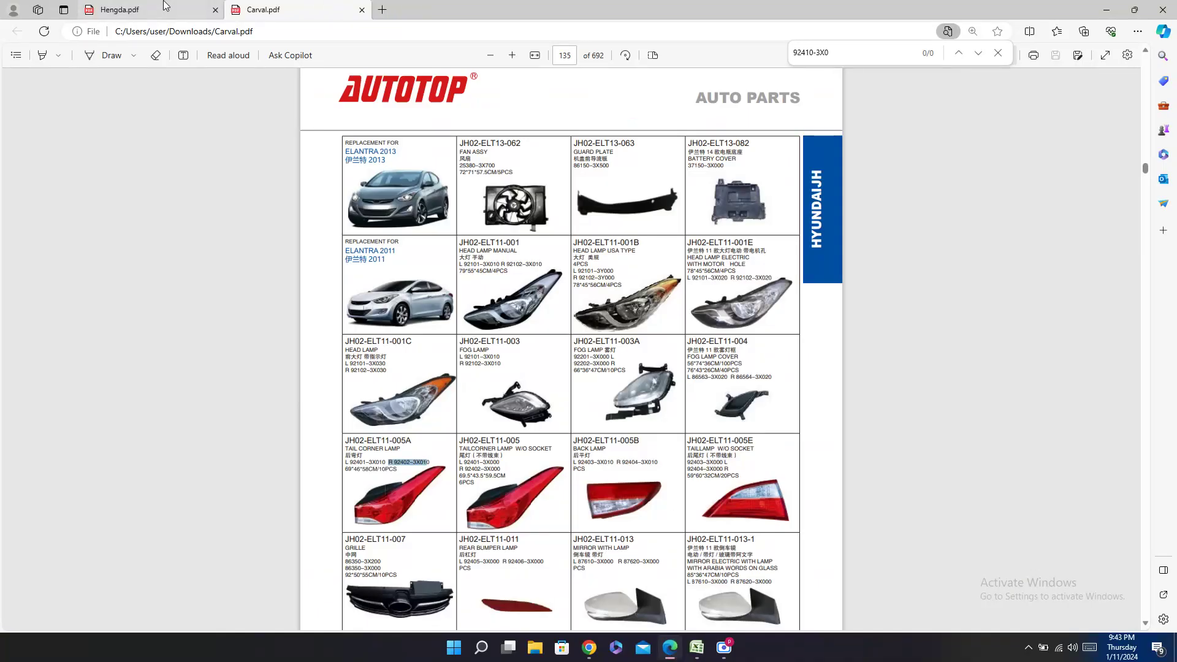
Step: Copy Hengda code HD01-ELT11-002-1 into the AC cells of rows 1371 and 1389
click(164, 7)
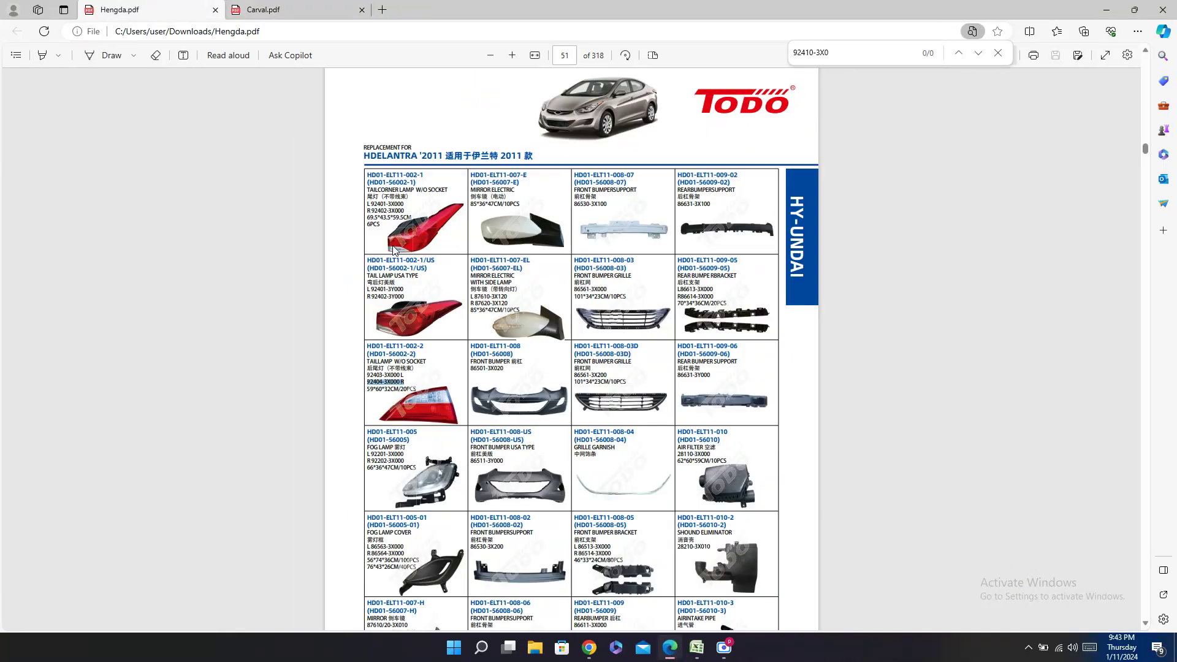
triple_click(406, 174)
key(ctrl+c)
scroll(936, 270, up, 1)
scroll(933, 263, up, 4)
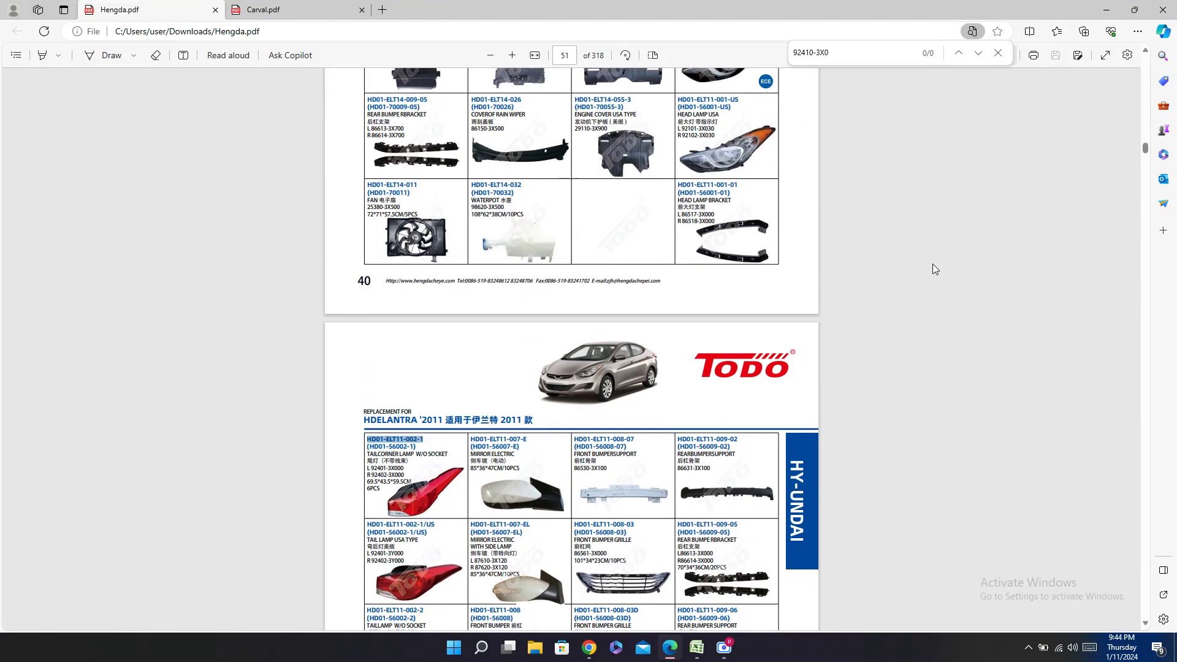
scroll(932, 263, down, 4)
mouse_move(724, 648)
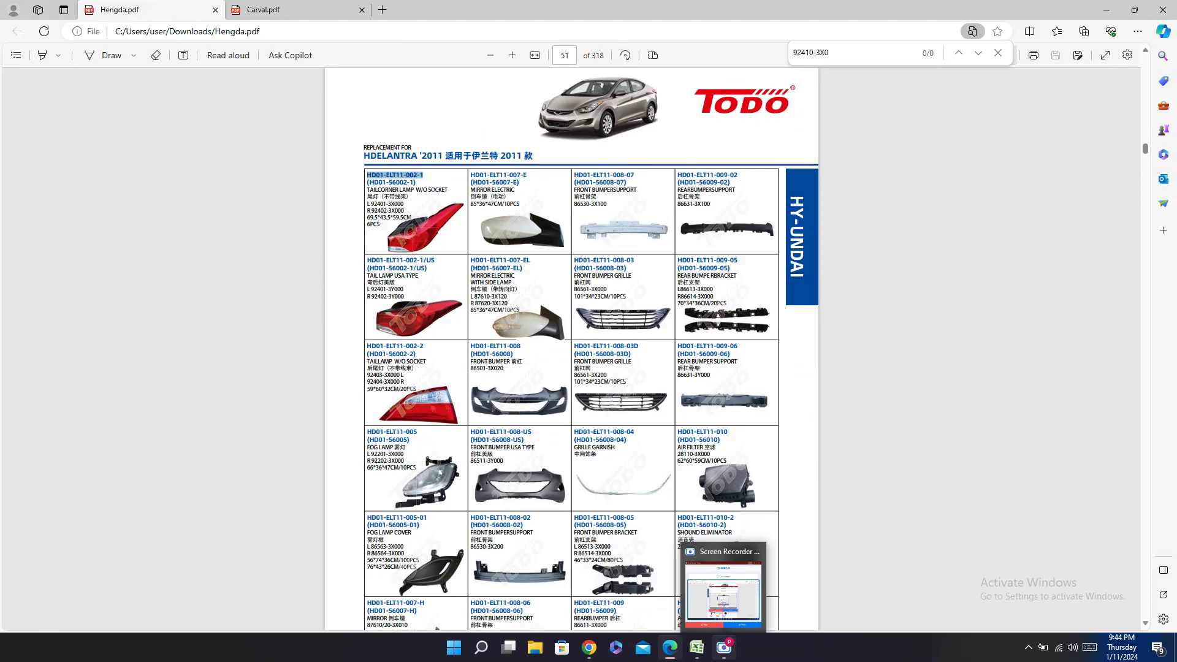
click(697, 648)
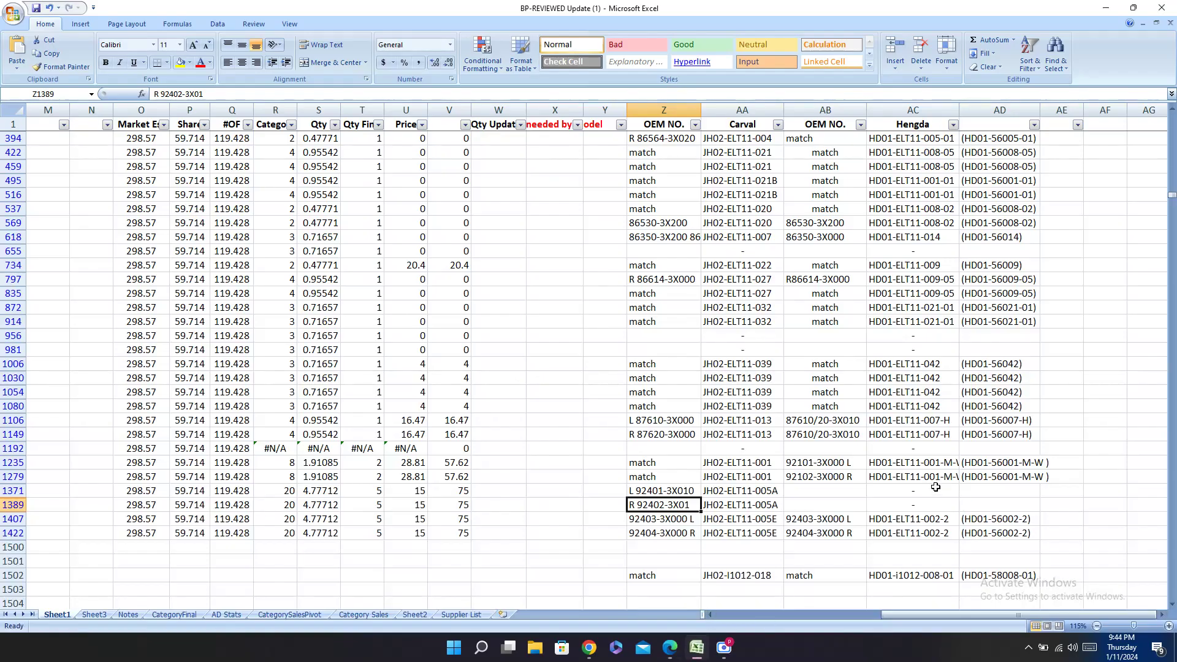
click(900, 495)
key(ctrl+v)
click(929, 506)
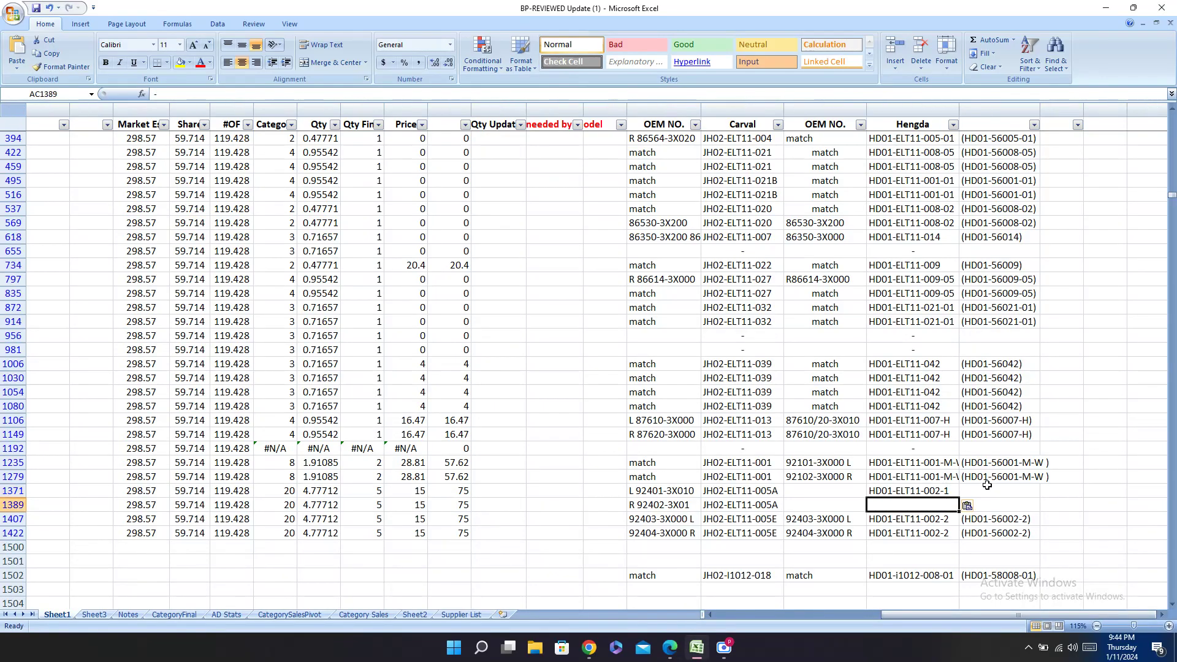
key(ctrl+v)
Step: Copy (HD01-56002-1) from the Hengda catalogue into AD1371 and AD1389
key(Up)
key(Right)
key(alt+Tab)
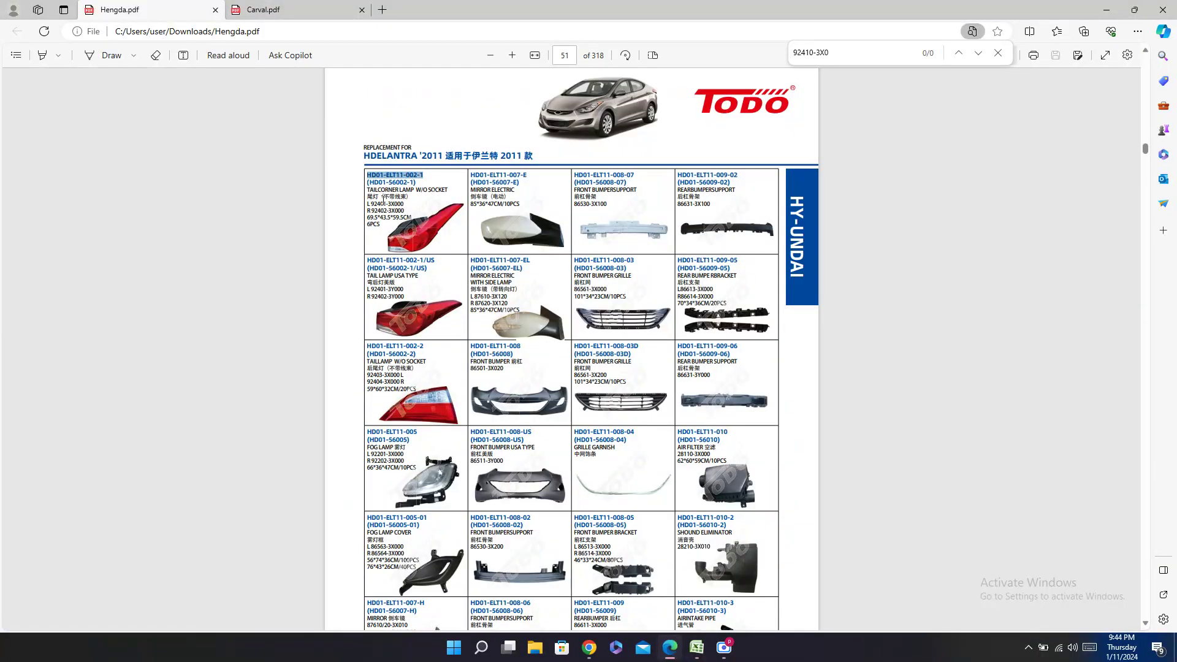
triple_click(400, 183)
key(ctrl+c)
click(699, 647)
key(ctrl+v)
click(996, 502)
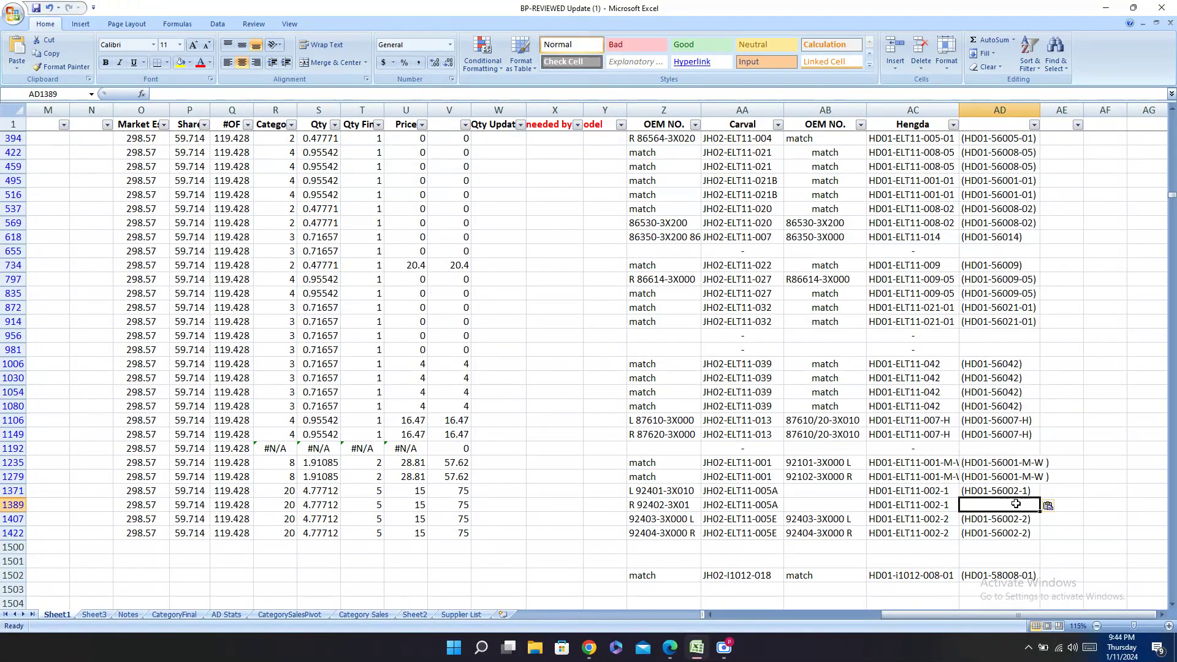
key(ctrl+v)
Step: Fill AB1371 with L 92401-3X000 and AB1389 with R 92402-3X000
click(824, 490)
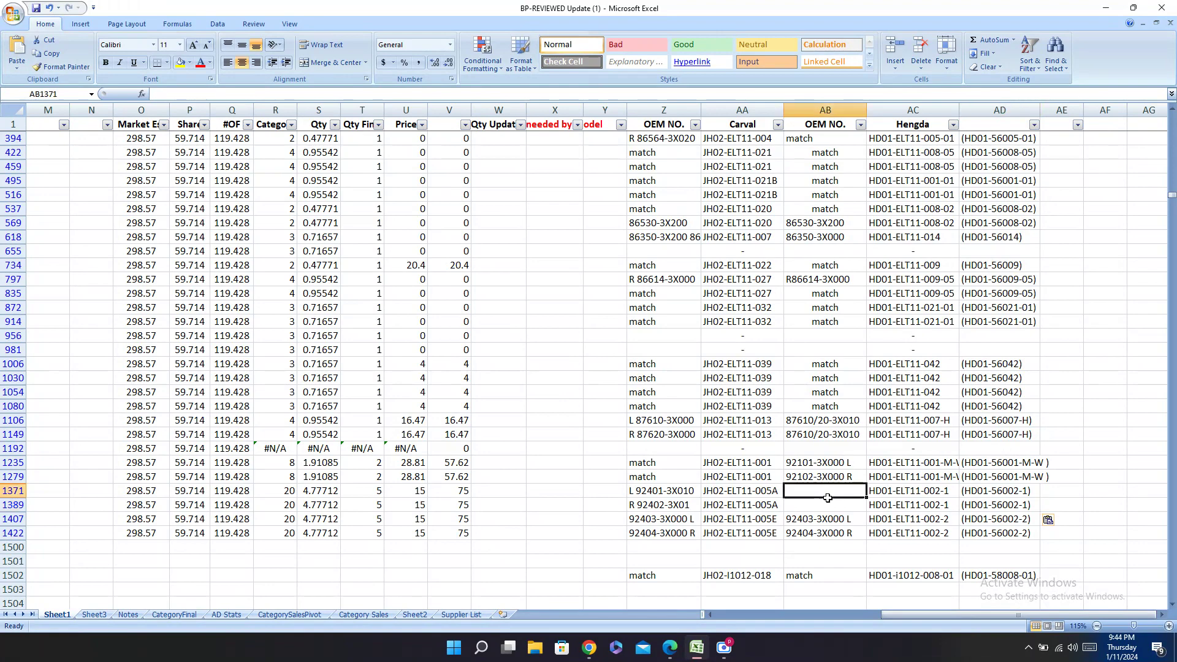
click(695, 653)
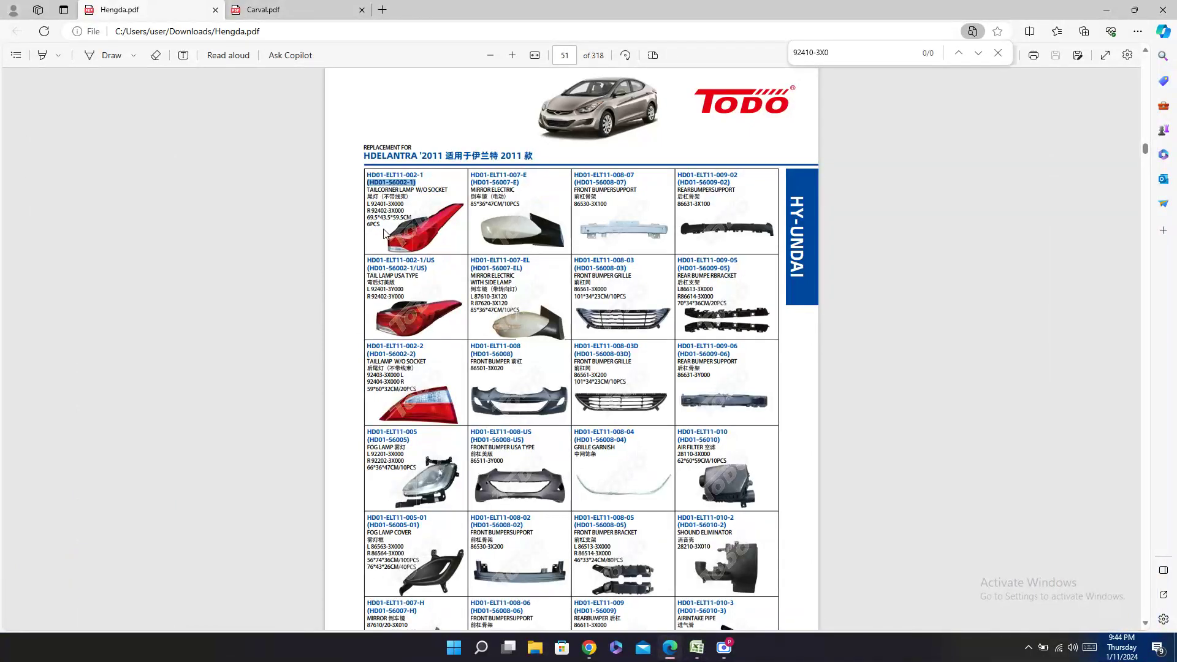
triple_click(398, 205)
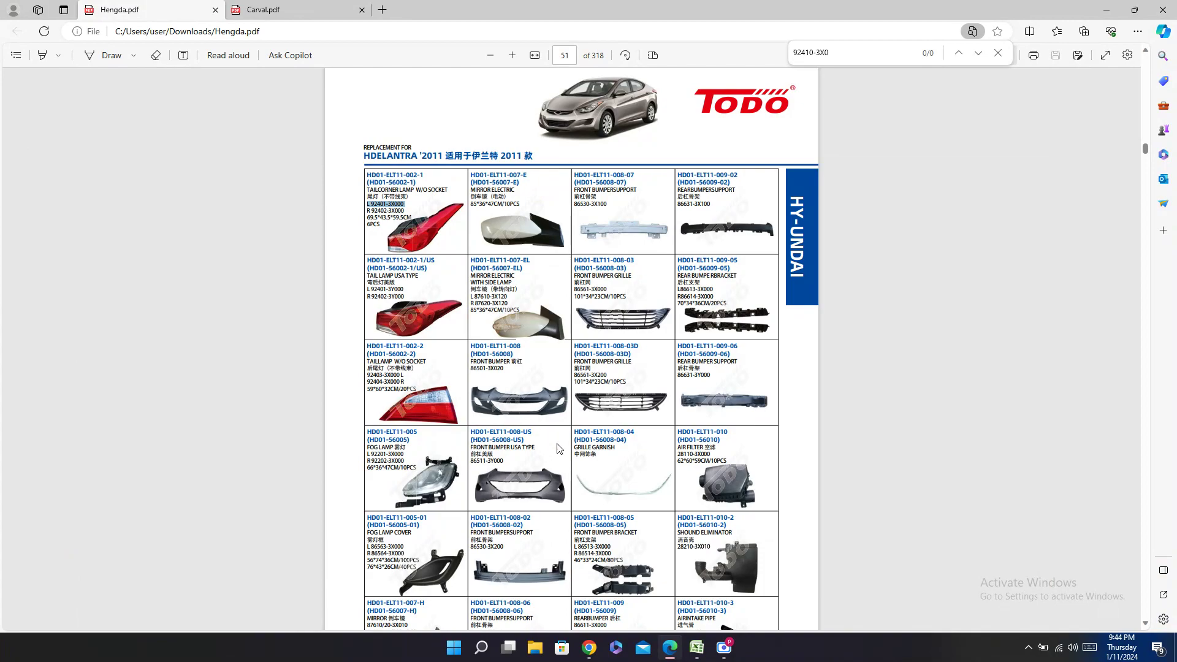
key(ctrl+c)
click(696, 651)
key(ctrl+v)
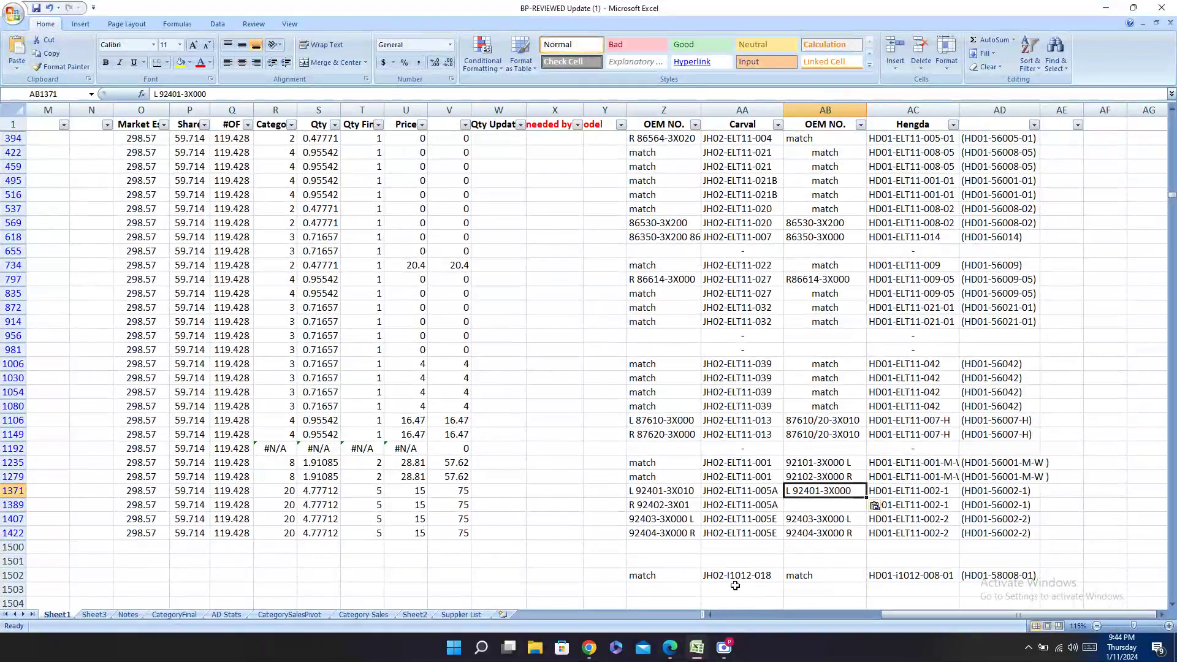
click(669, 648)
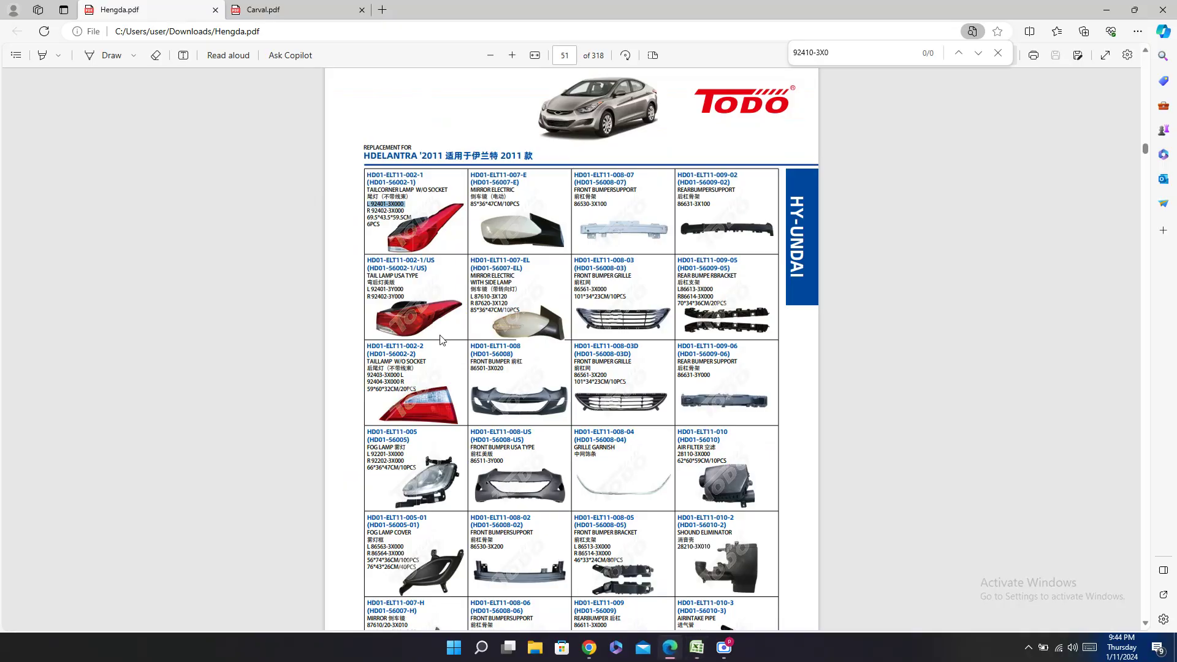
triple_click(384, 211)
click(696, 647)
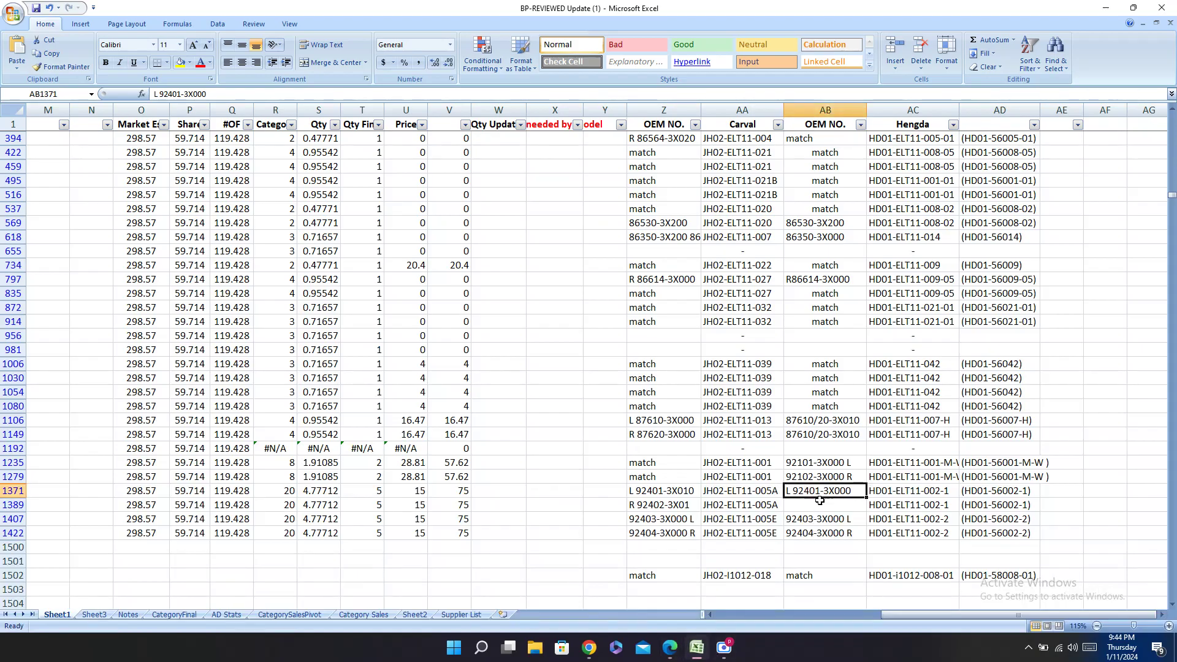
click(821, 505)
key(ctrl+v)
drag(925, 617, 757, 616)
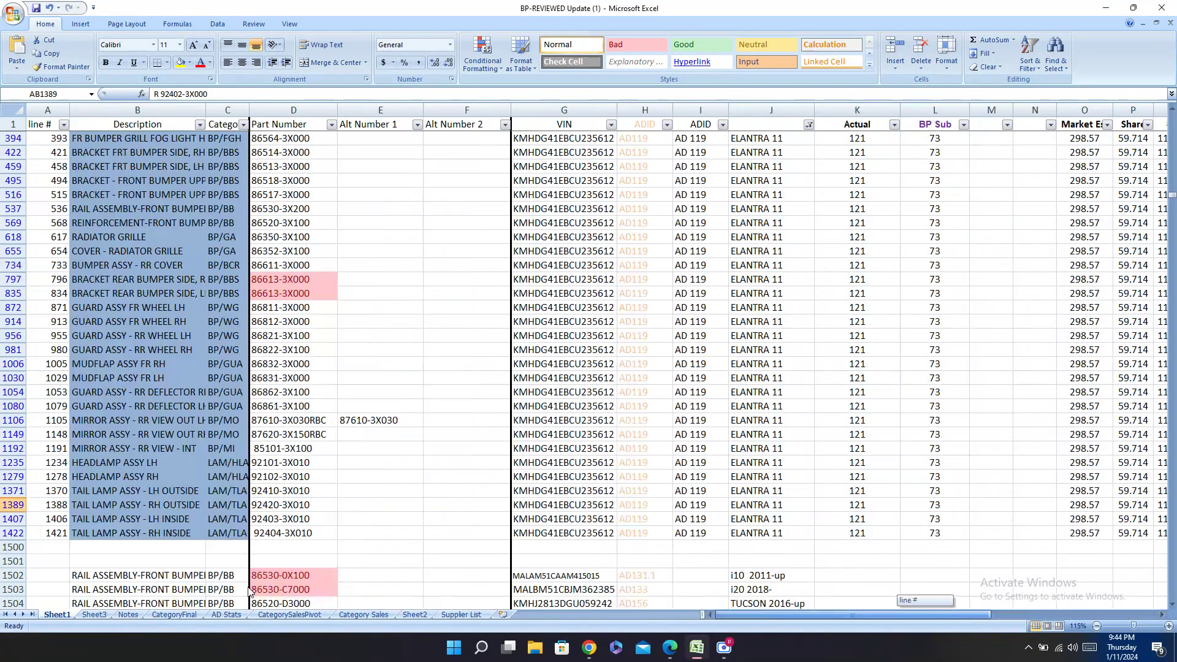
Step: Find 'ela' and step through the ELANTRA 11 matches to J1422, then open column J's filter
click(631, 559)
key(ctrl+f)
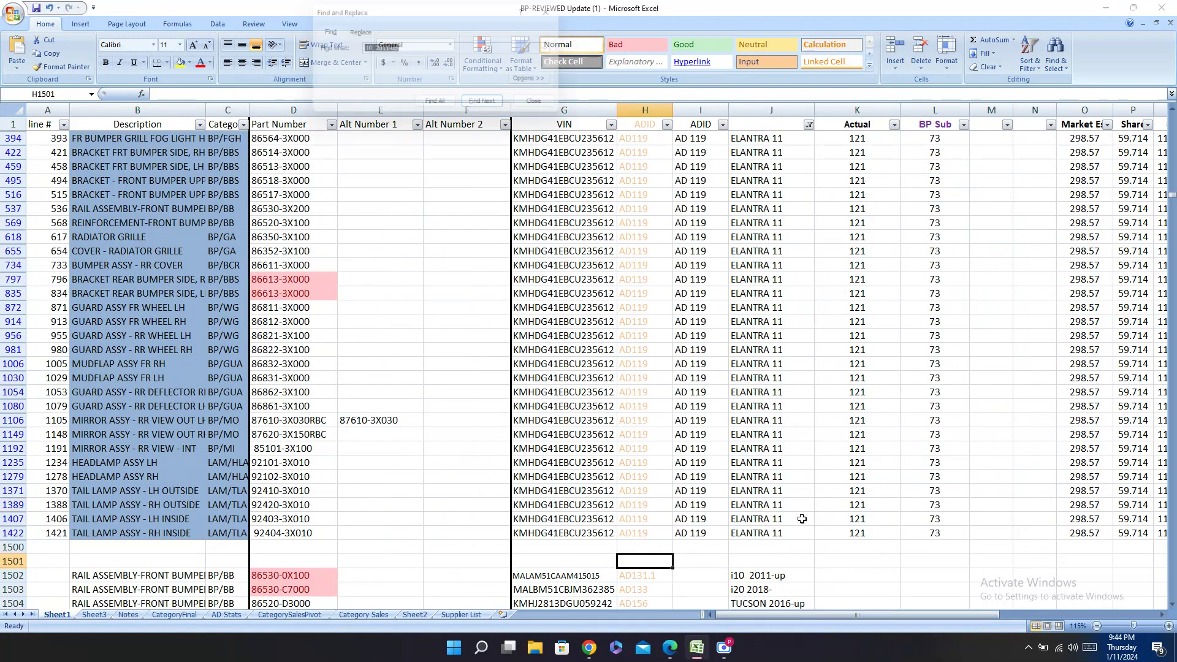
text(elantra)
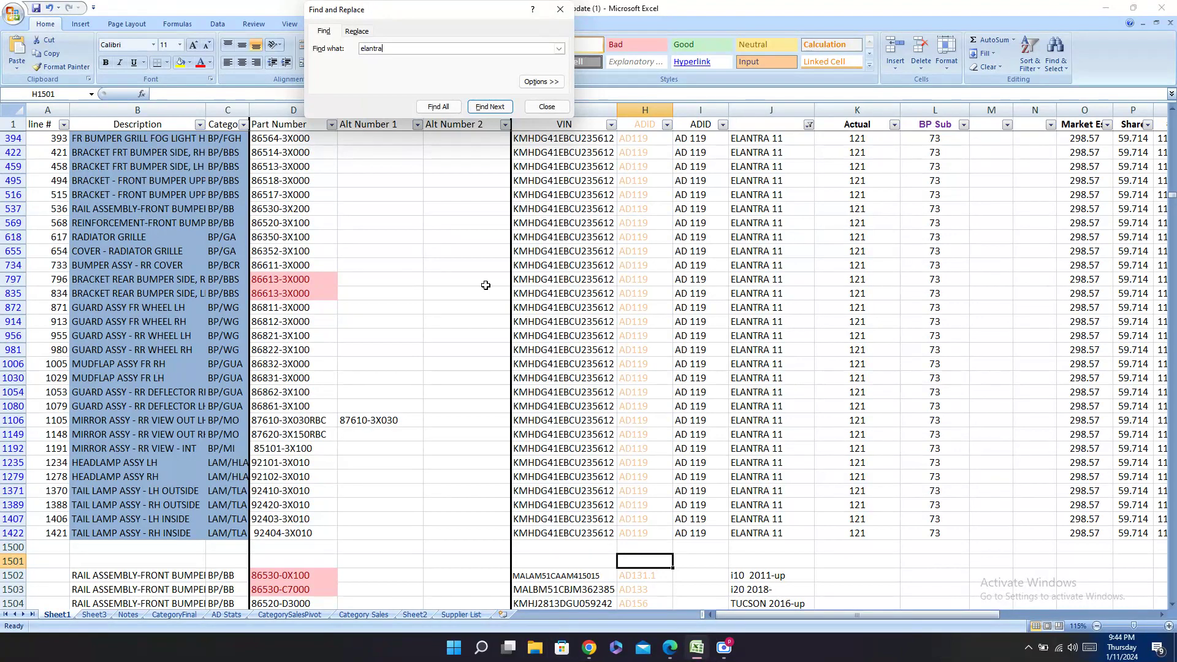
click(481, 107)
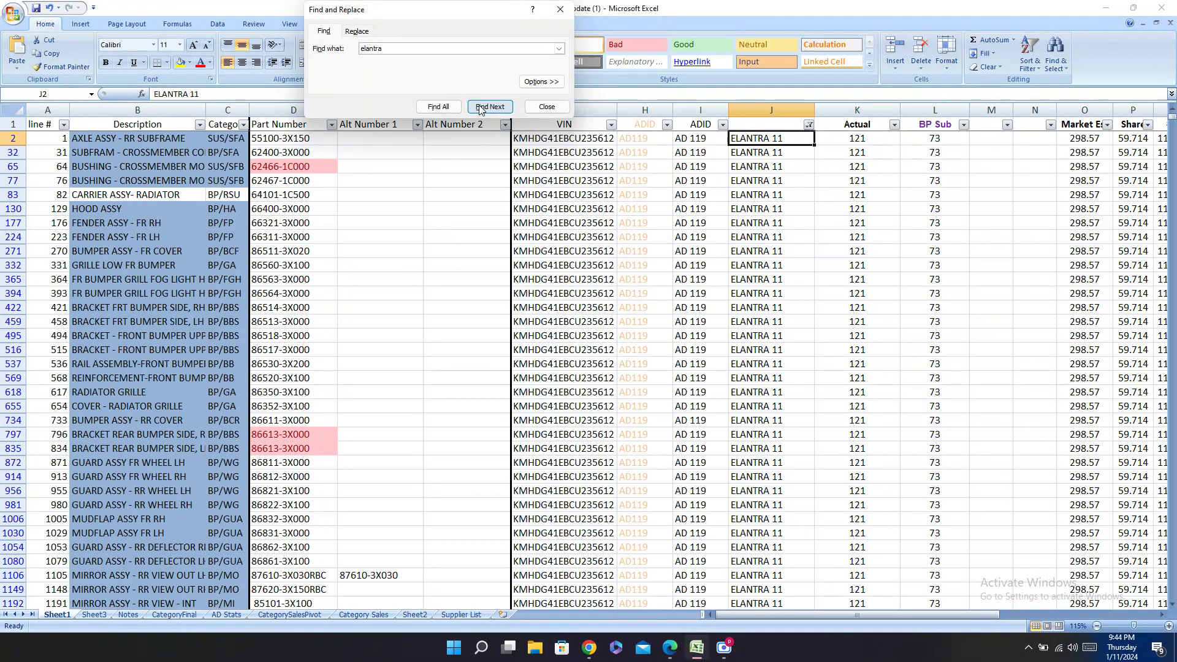
scroll(790, 466, down, 4)
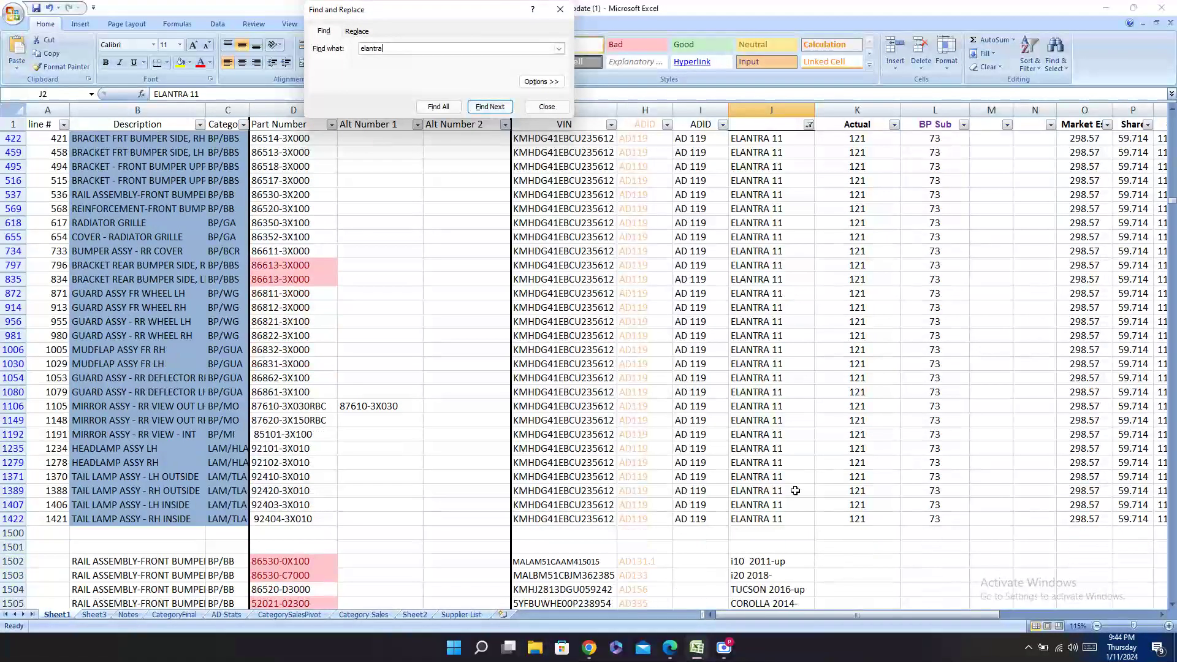
click(795, 491)
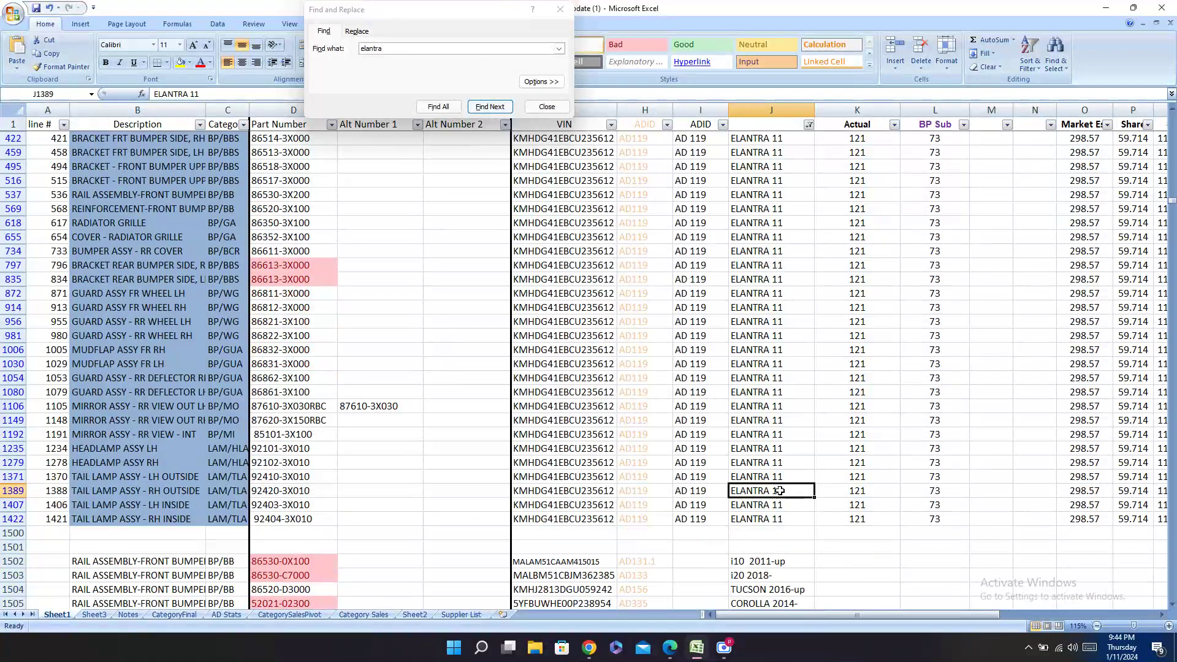
click(488, 107)
click(488, 108)
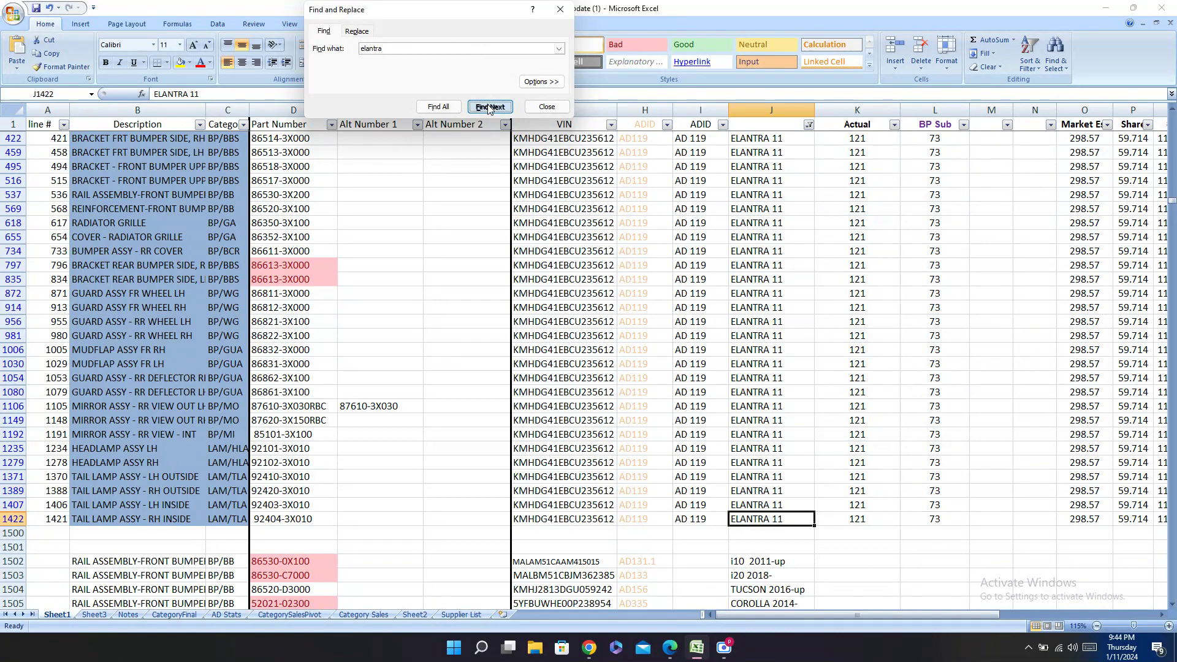
click(488, 107)
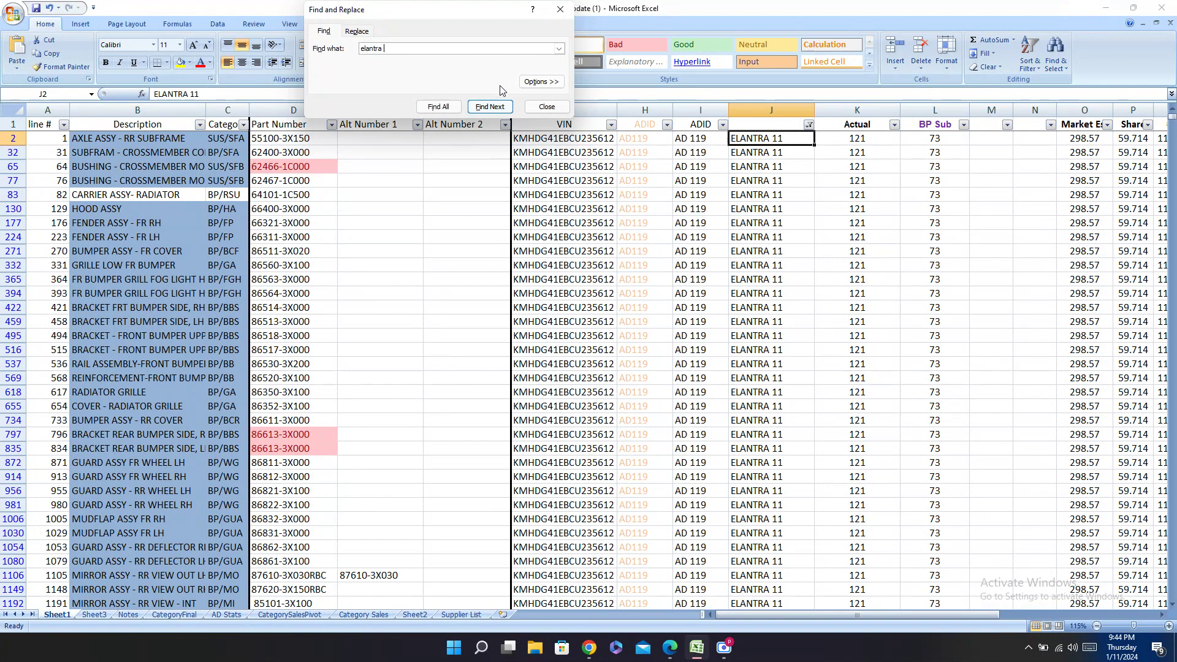
click(810, 125)
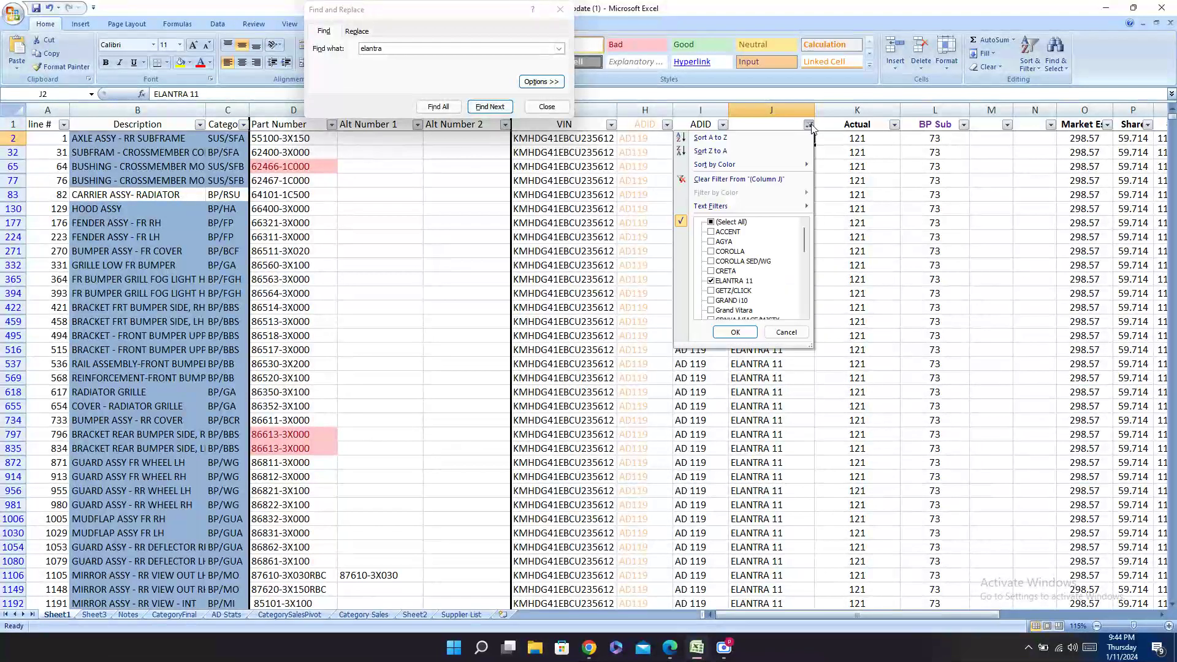
Step: Filter the model column to CRETA only, excluding ELANTRA 11
click(726, 271)
click(723, 283)
click(735, 333)
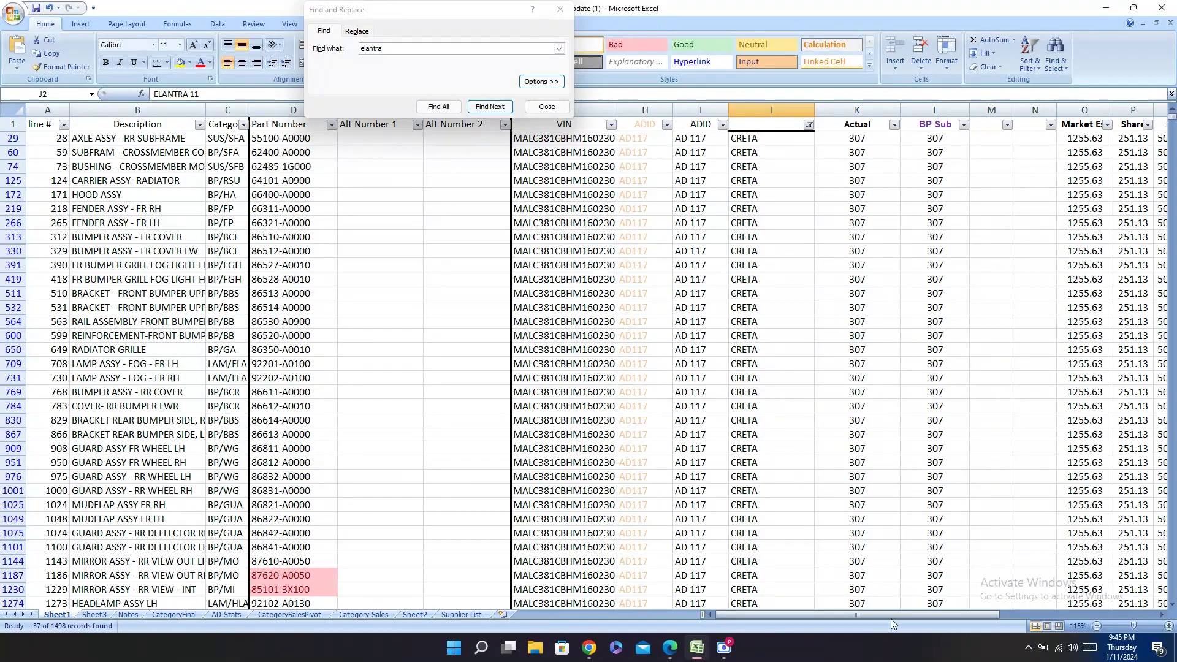
mouse_move(892, 619)
mouse_down()
mouse_move(1042, 609)
mouse_move(891, 610)
mouse_up()
Step: Copy the Creta VIN from cell G29 and minimize Excel
click(586, 136)
right_click(589, 138)
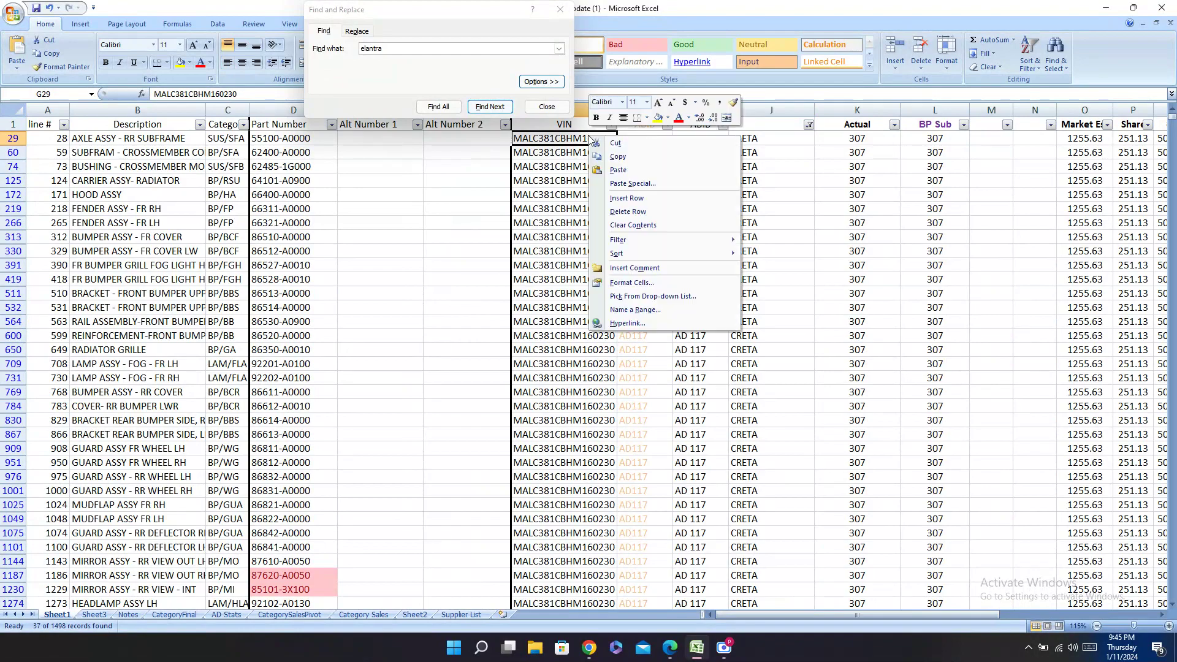
click(632, 158)
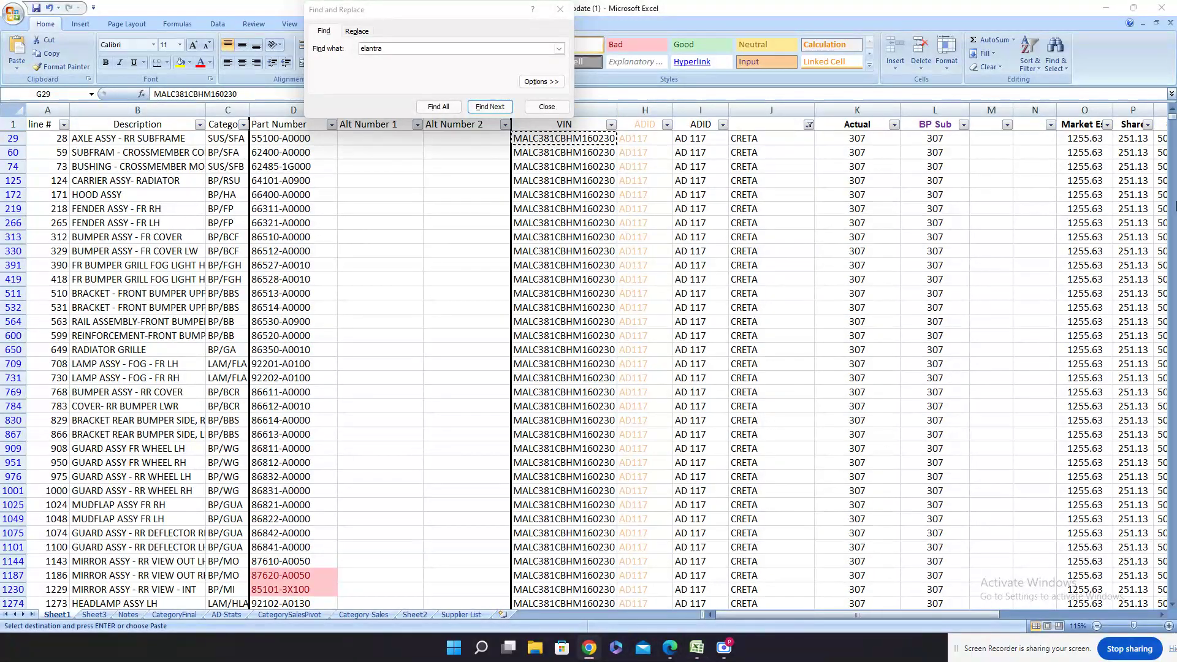
click(1105, 8)
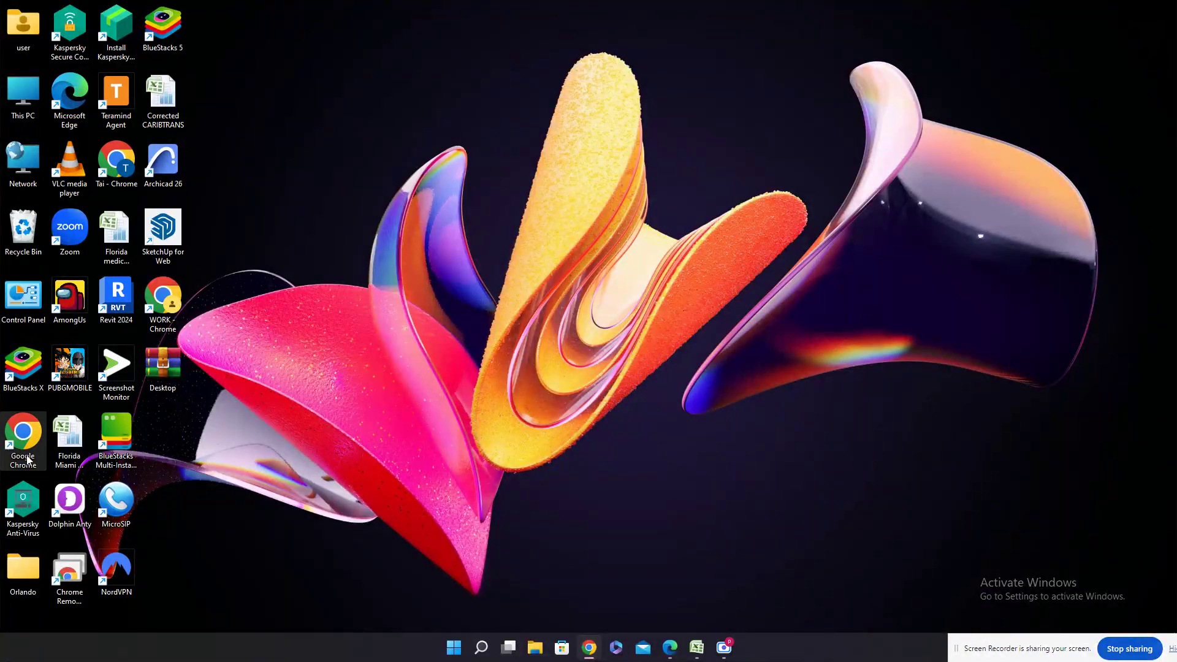
Step: Launch Chrome, open PartSouq from the AUTO DEPOT bookmarks, and paste the Creta VIN into search
double_click(36, 459)
click(762, 393)
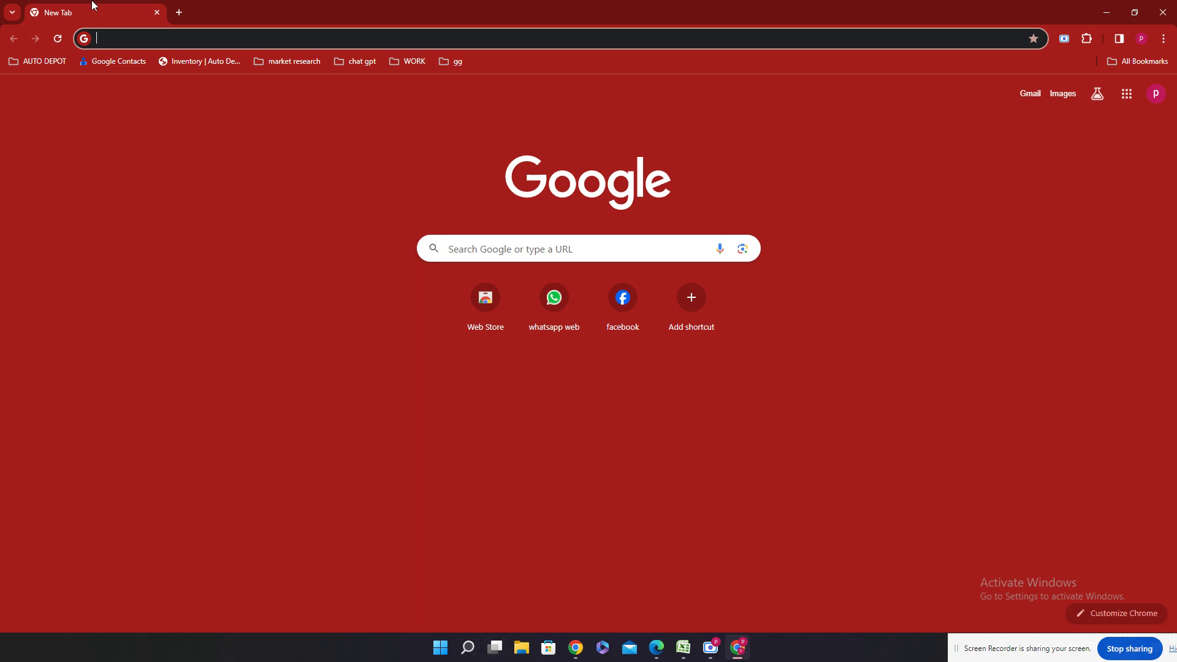
click(42, 61)
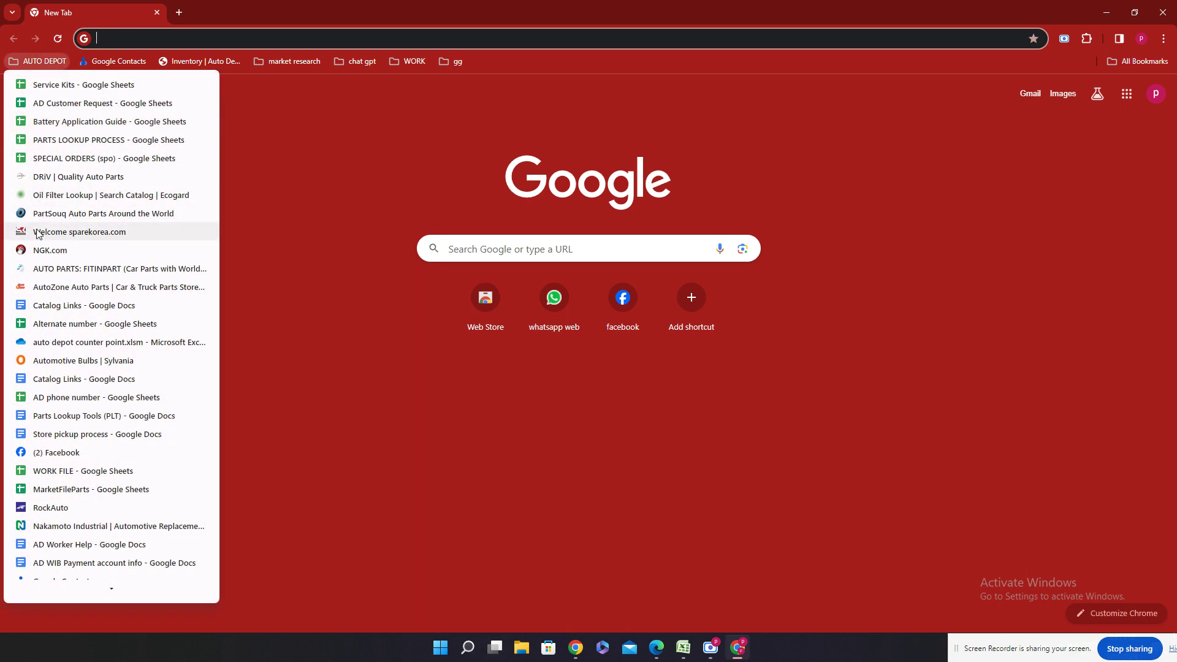
click(52, 215)
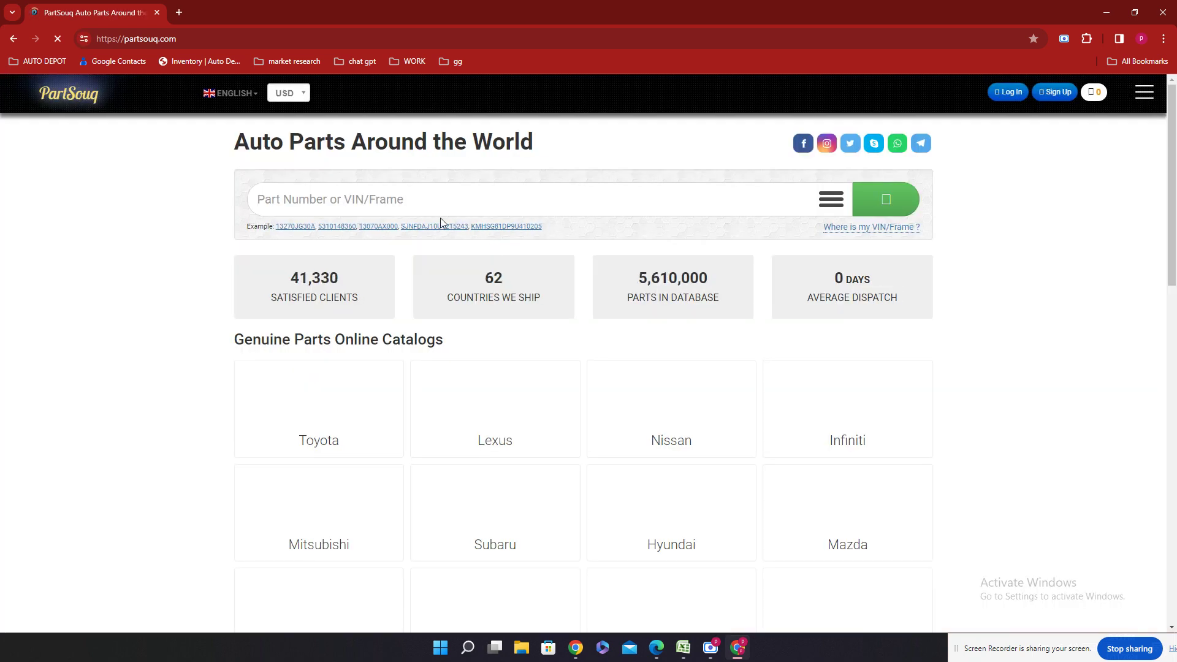
right_click(402, 208)
click(445, 327)
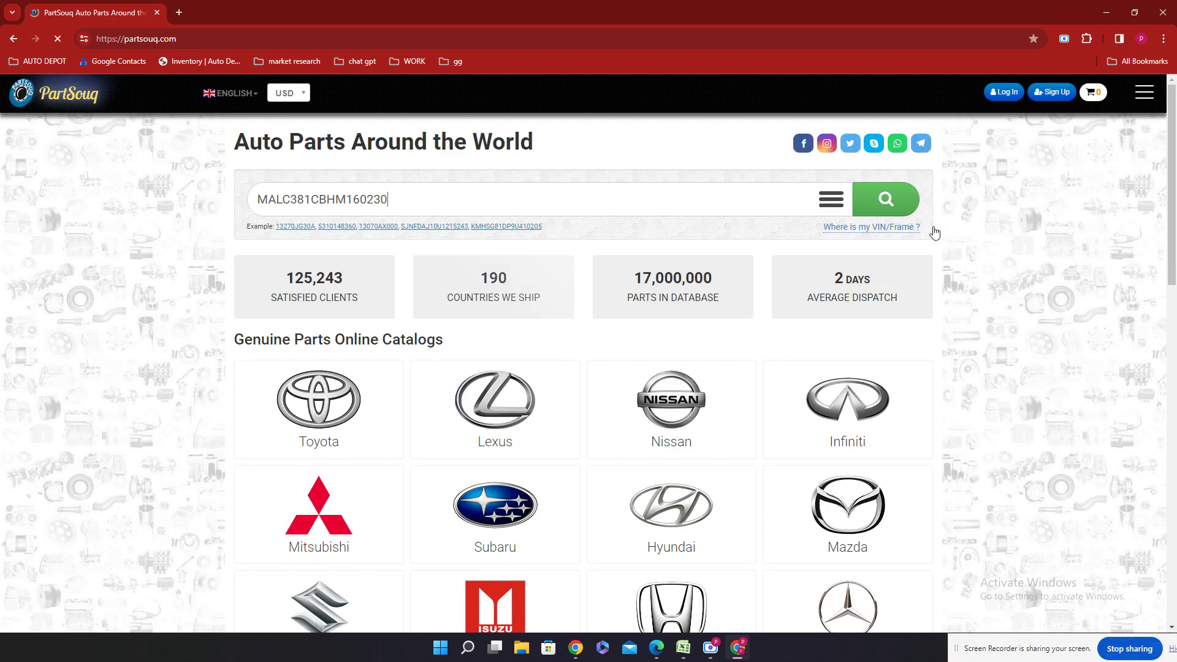
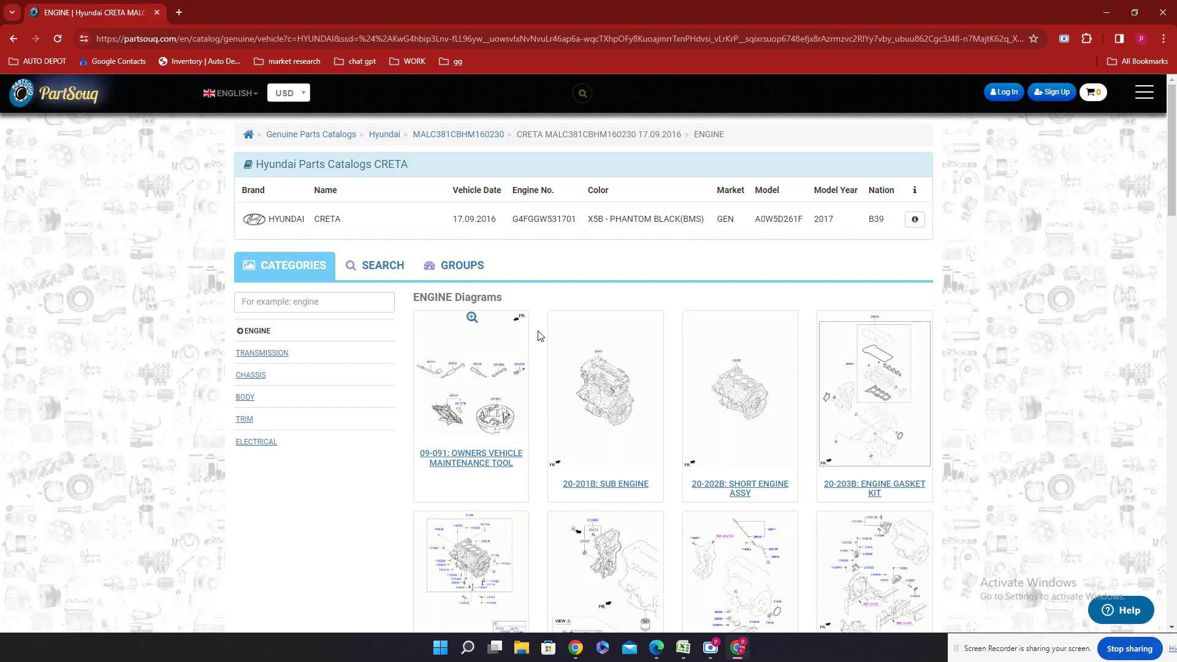
Step: Close the PartSouq Creta engine catalog and bring Hengda.pdf to the front in Edge
click(1163, 12)
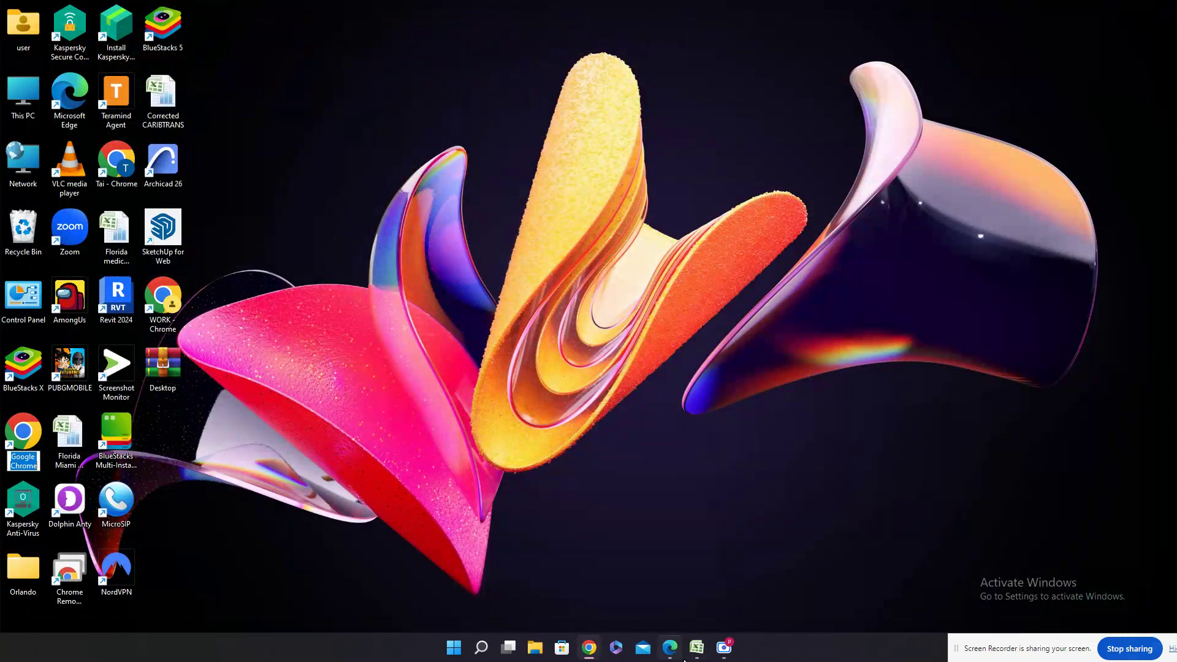
click(669, 647)
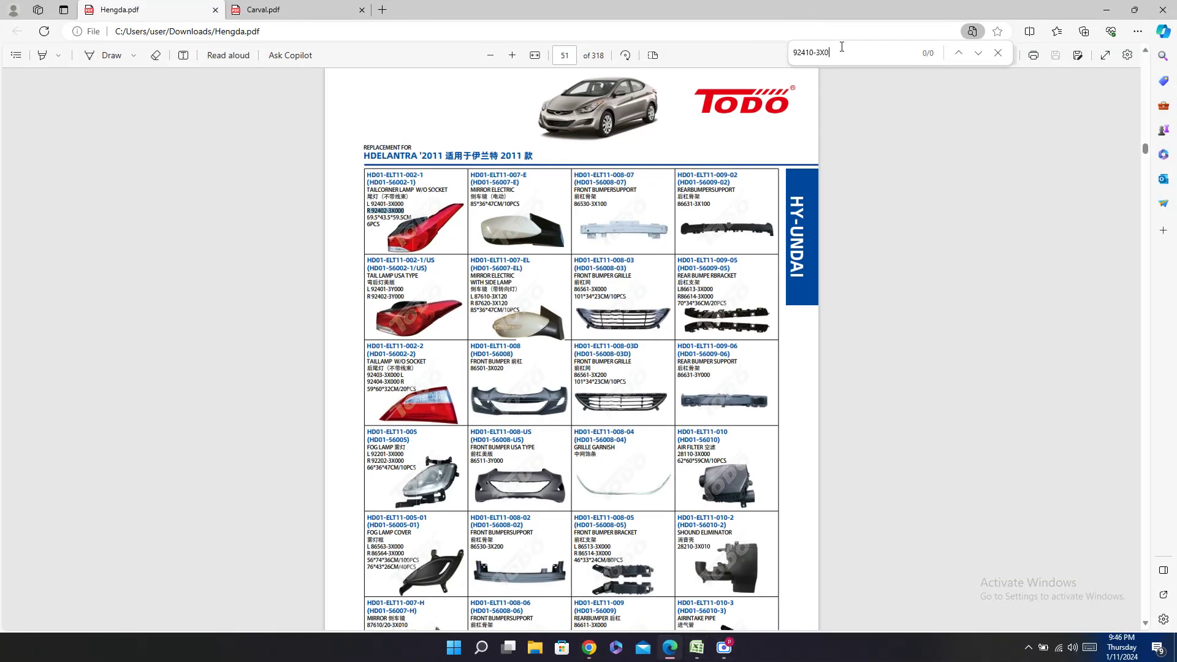
Step: Search the Hengda.pdf and Carval.pdf catalogs for CRETA
key(ctrl+f)
text(CRETA)
click(257, 10)
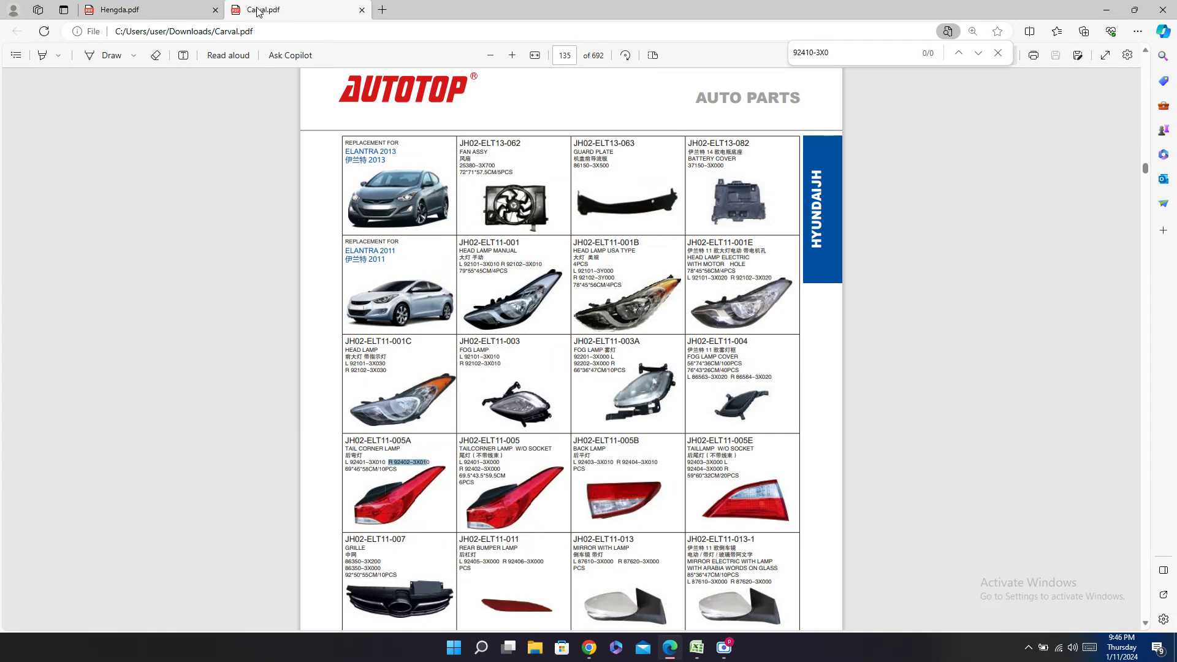
key(ctrl+f)
text(CREA)
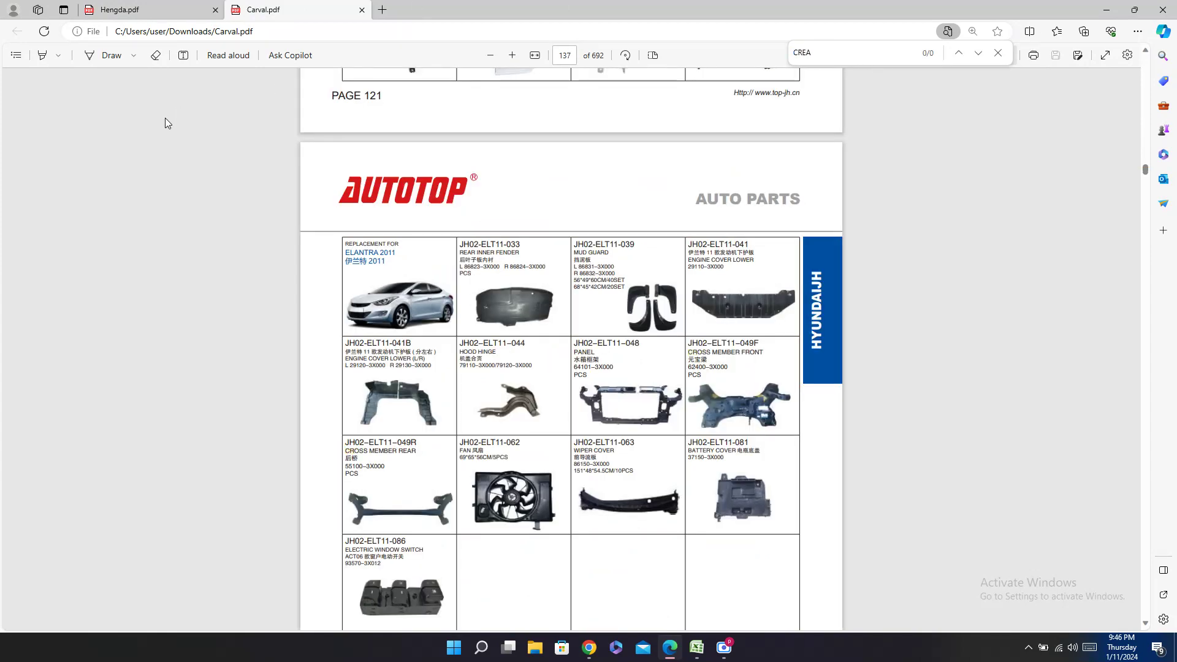
key(BackSpace)
text(TA)
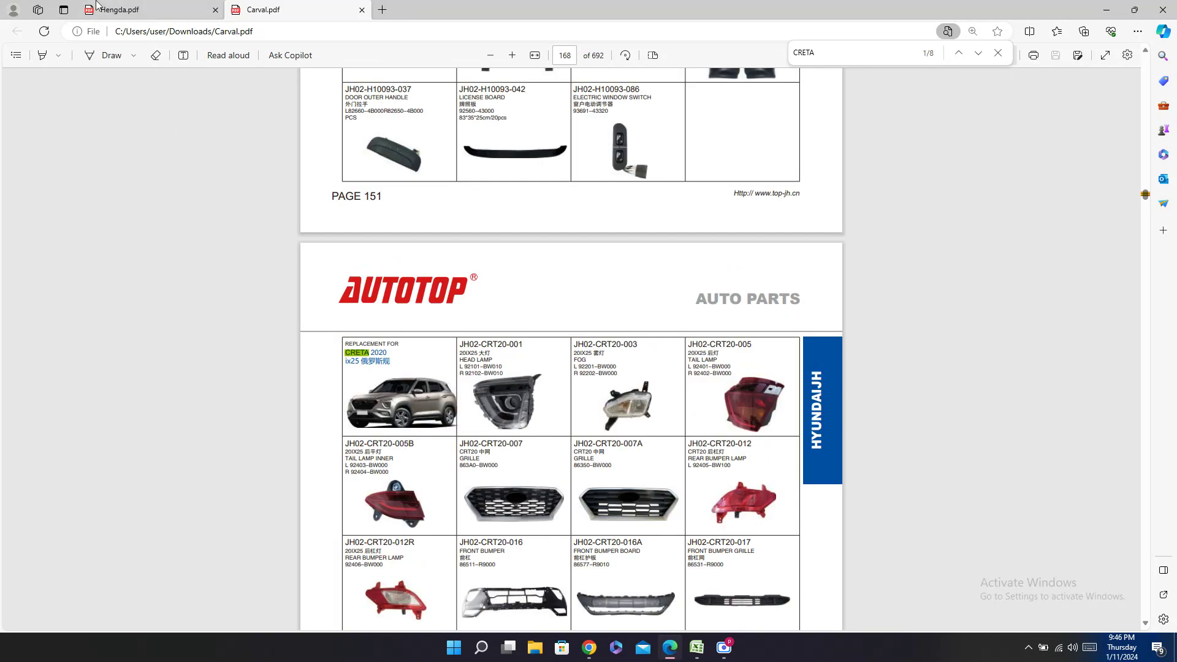
Step: Scroll through the CRETA result pages in Hengda.pdf
click(180, 6)
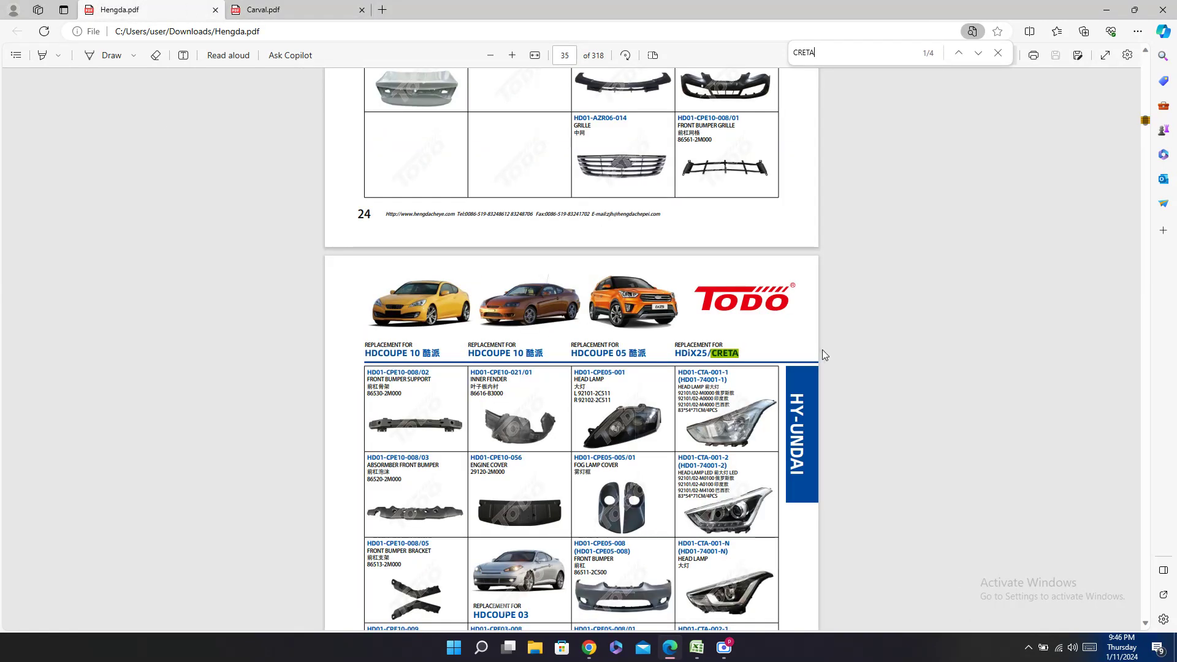
scroll(819, 277, down, 3)
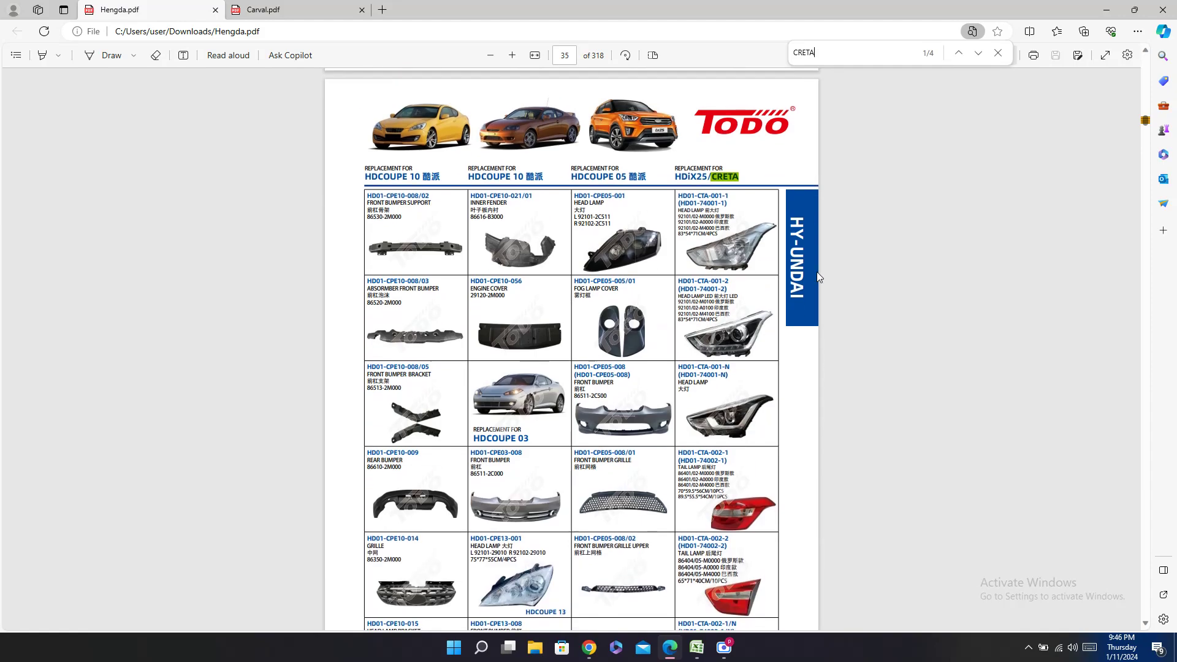
scroll(1003, 374, down, 12)
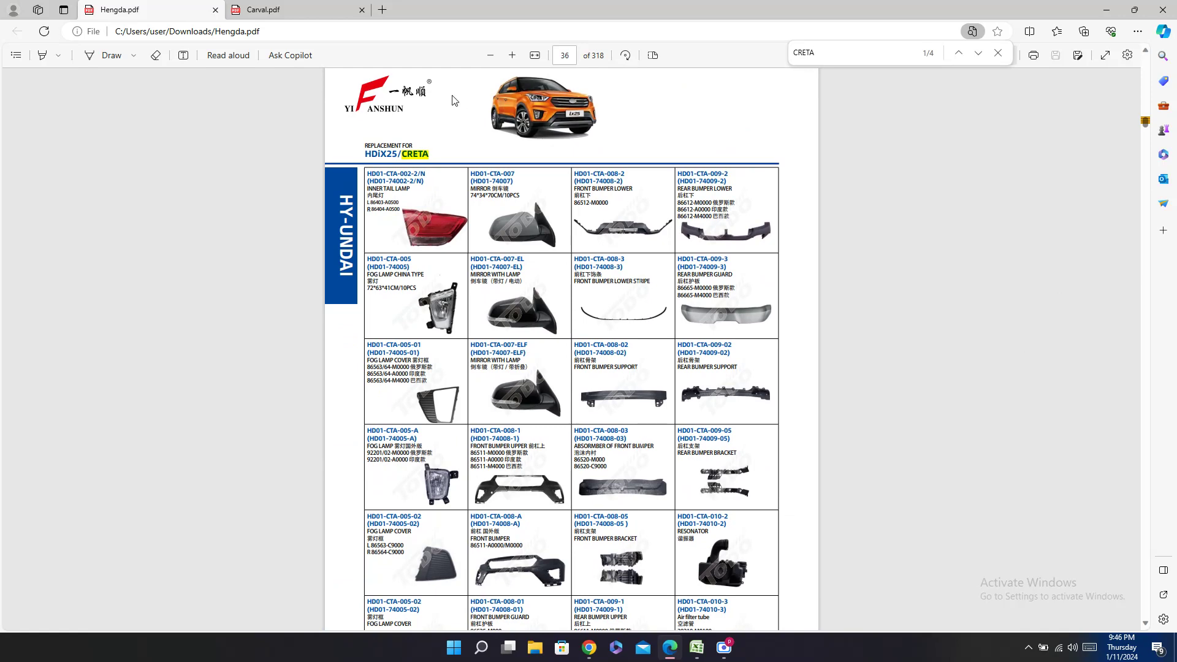
Step: Browse Carval.pdf's CRETA pages to the Creta ix25 rear bumper page, then return to Excel
click(264, 10)
scroll(673, 326, down, 7)
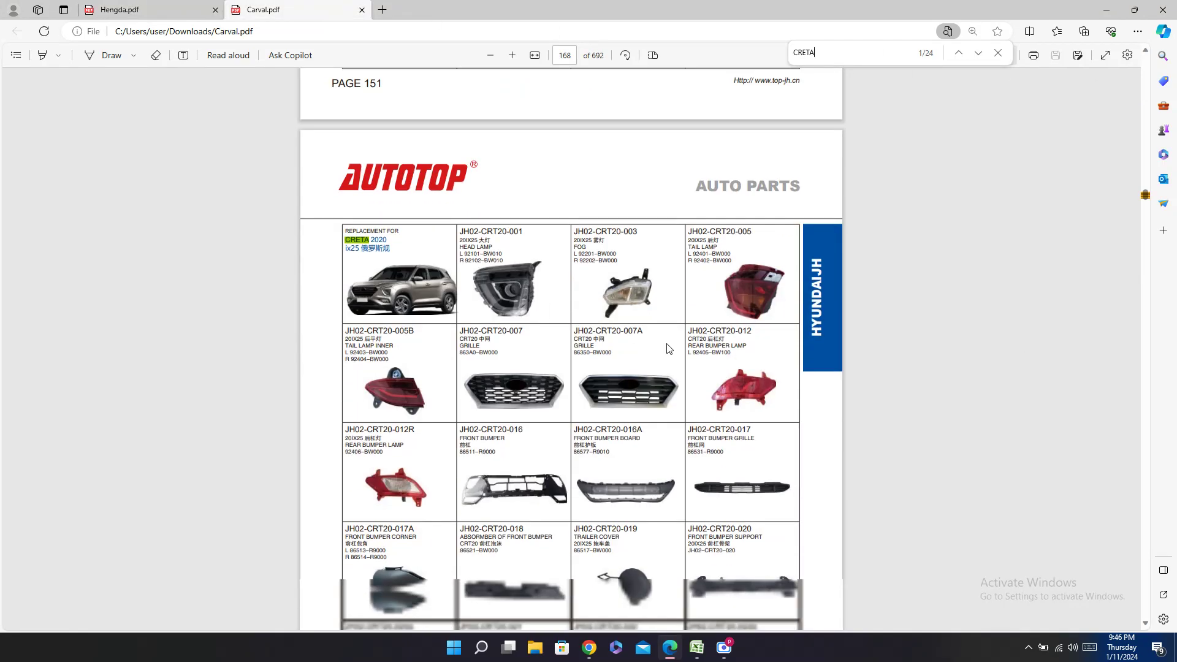
scroll(673, 326, up, 5)
scroll(649, 313, down, 12)
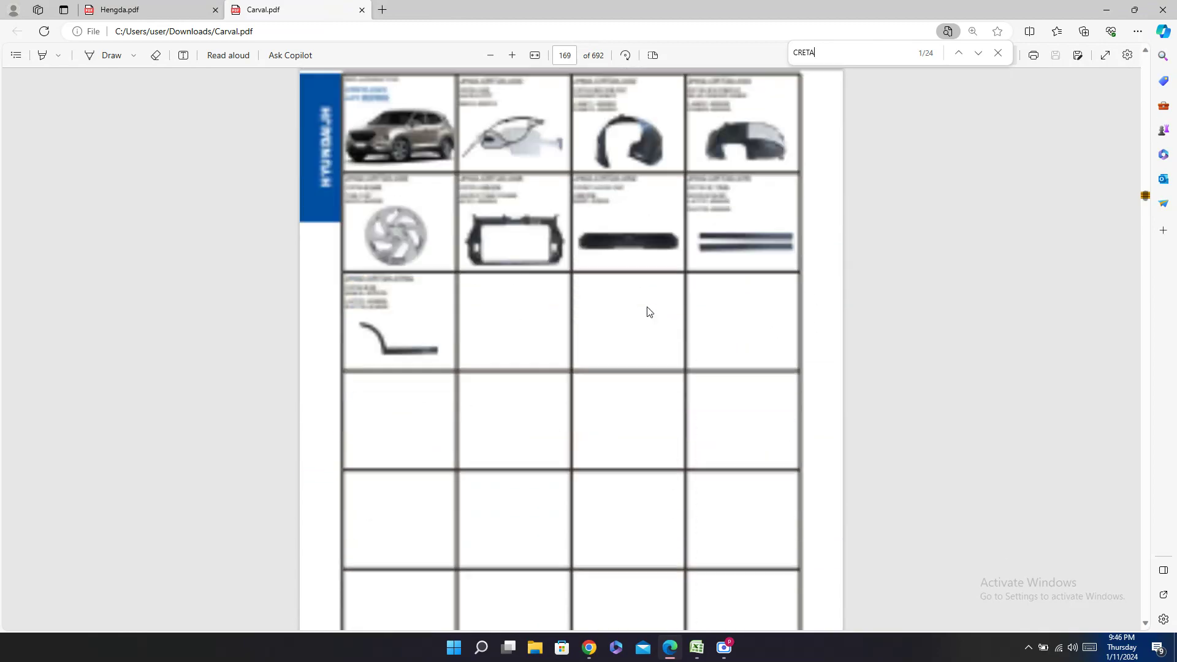
scroll(648, 311, up, 1)
scroll(647, 314, down, 2)
scroll(647, 314, down, 8)
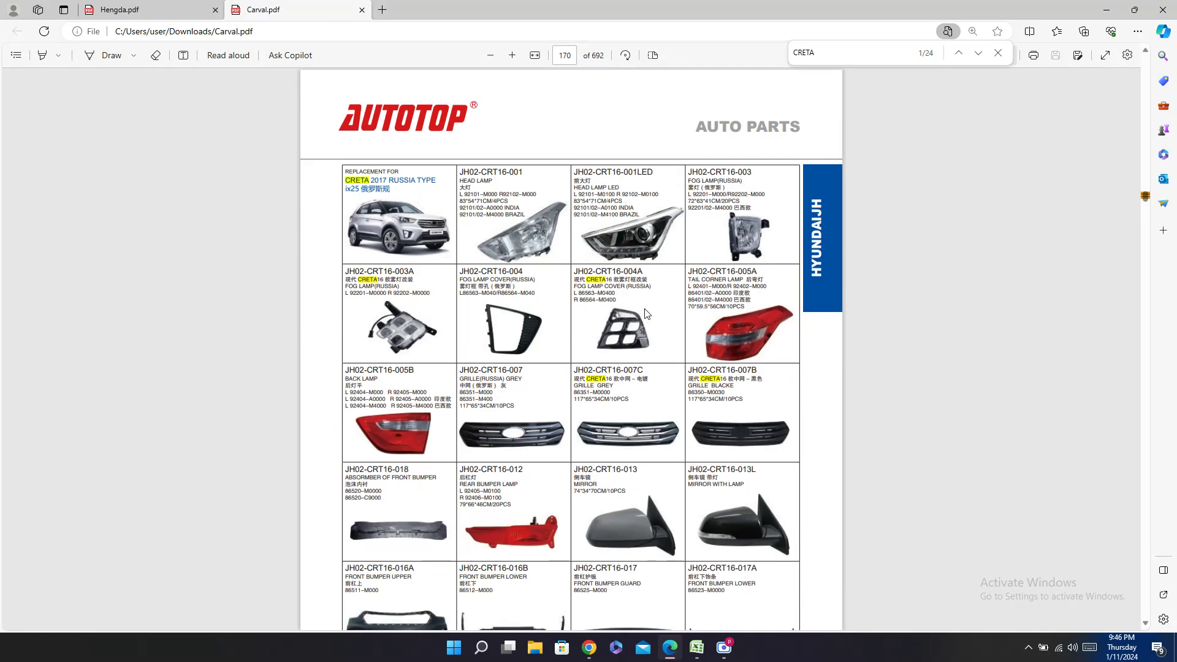
scroll(645, 314, down, 14)
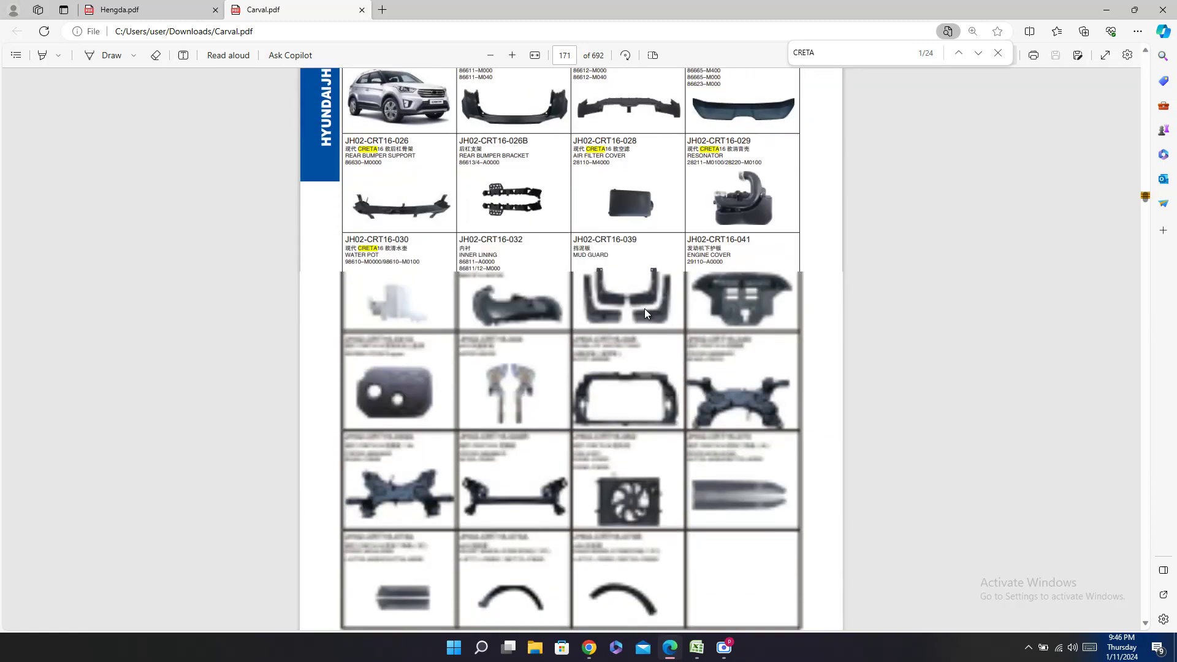
scroll(645, 310, down, 5)
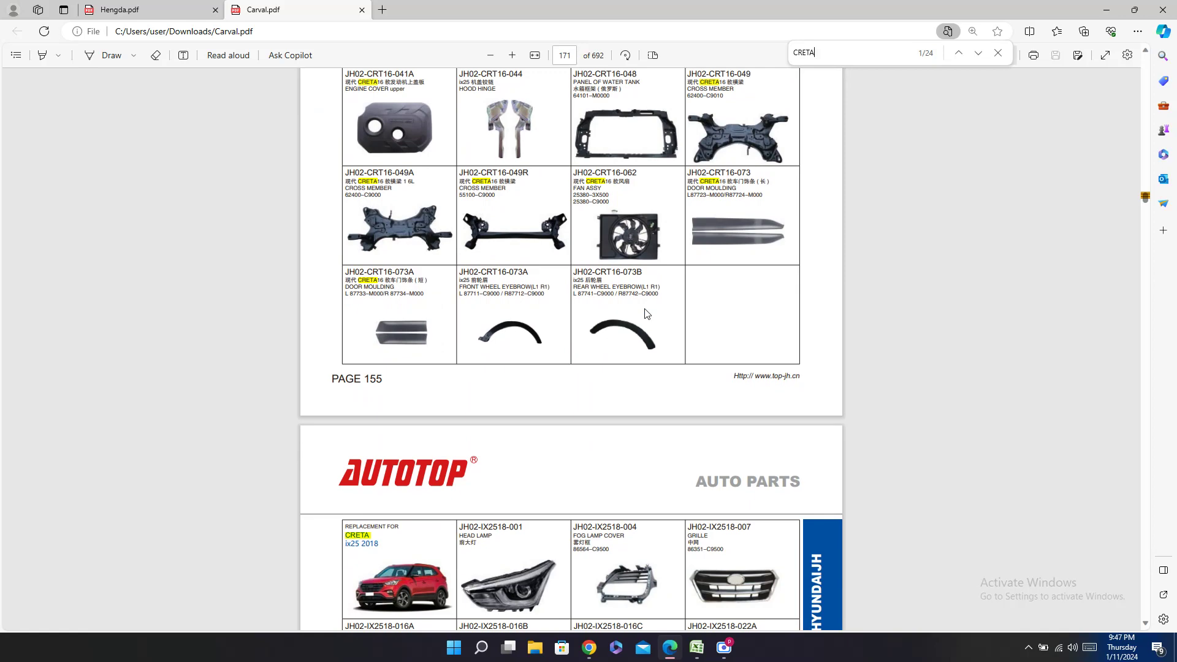
scroll(645, 313, down, 4)
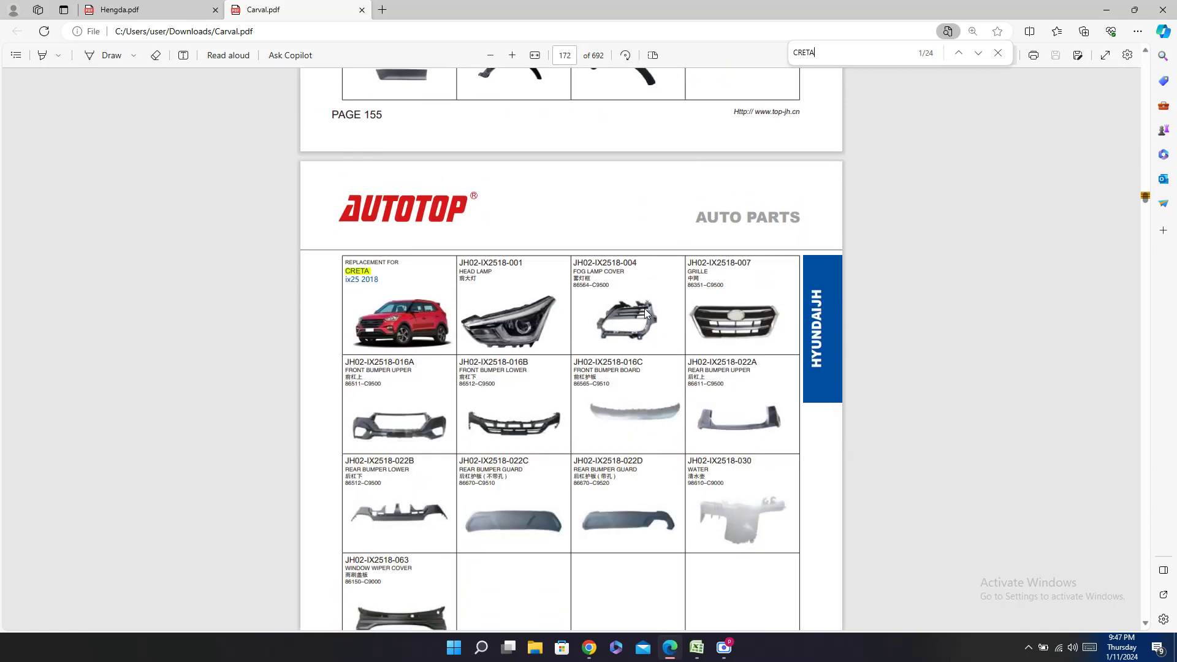
scroll(645, 312, down, 12)
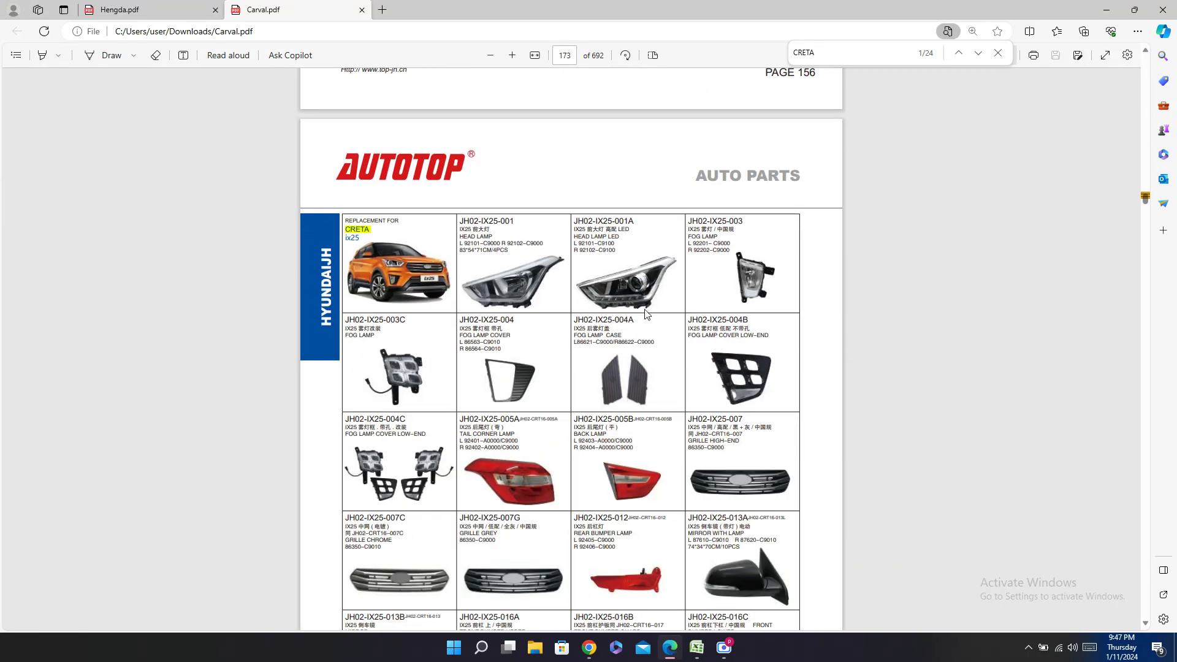
scroll(645, 314, down, 1)
scroll(644, 314, down, 9)
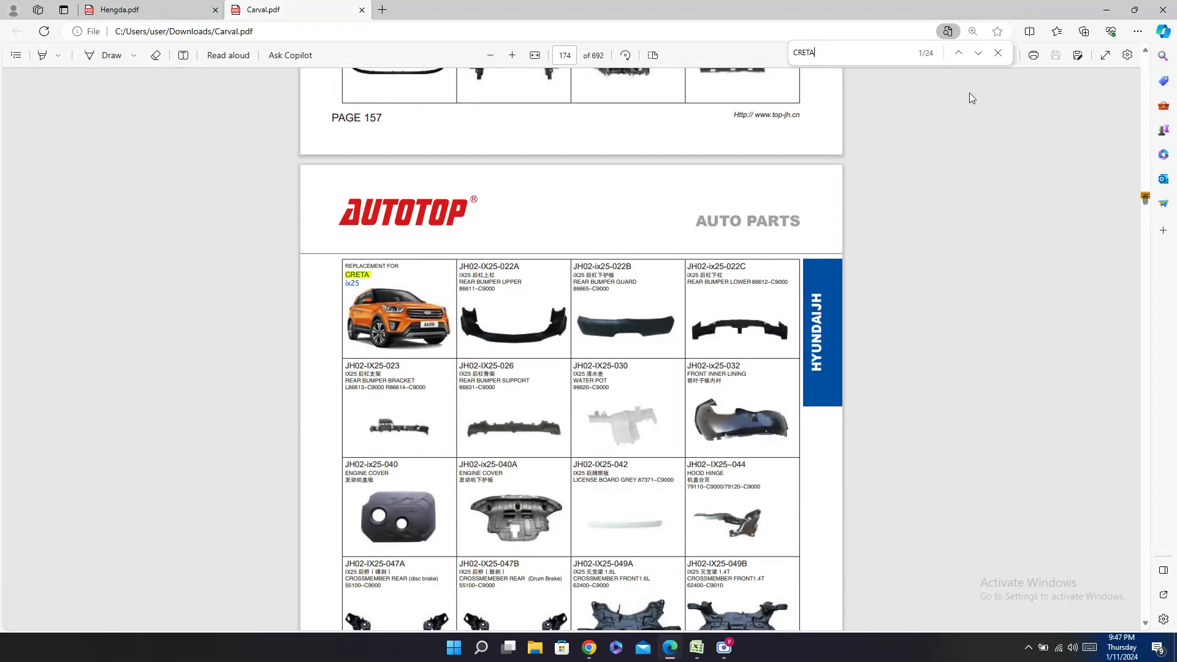
click(998, 55)
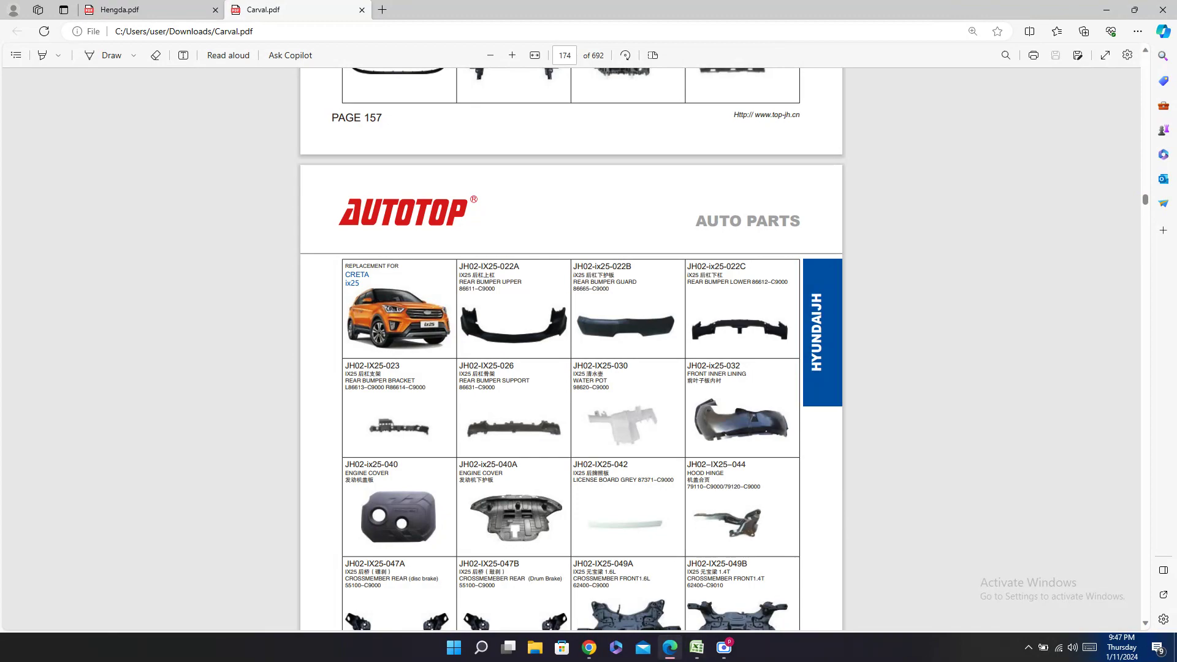
click(696, 647)
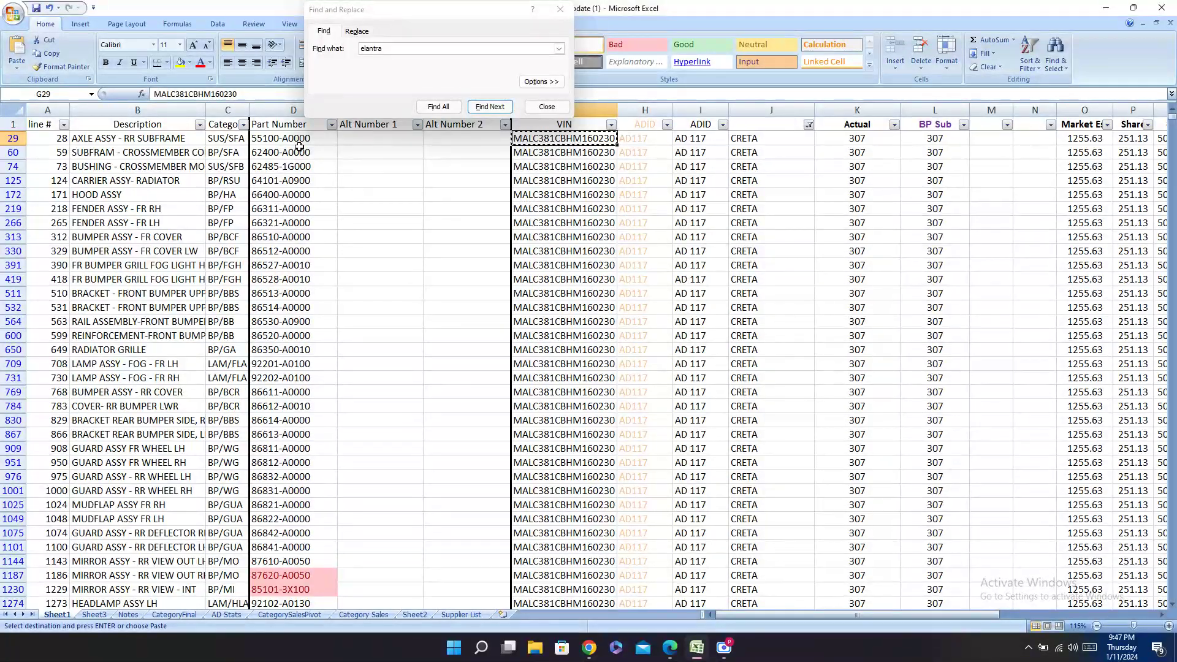
Step: Copy part 55100-A0000 from D29 and search Carval.pdf for it, finding no match
click(299, 144)
key(ctrl+c)
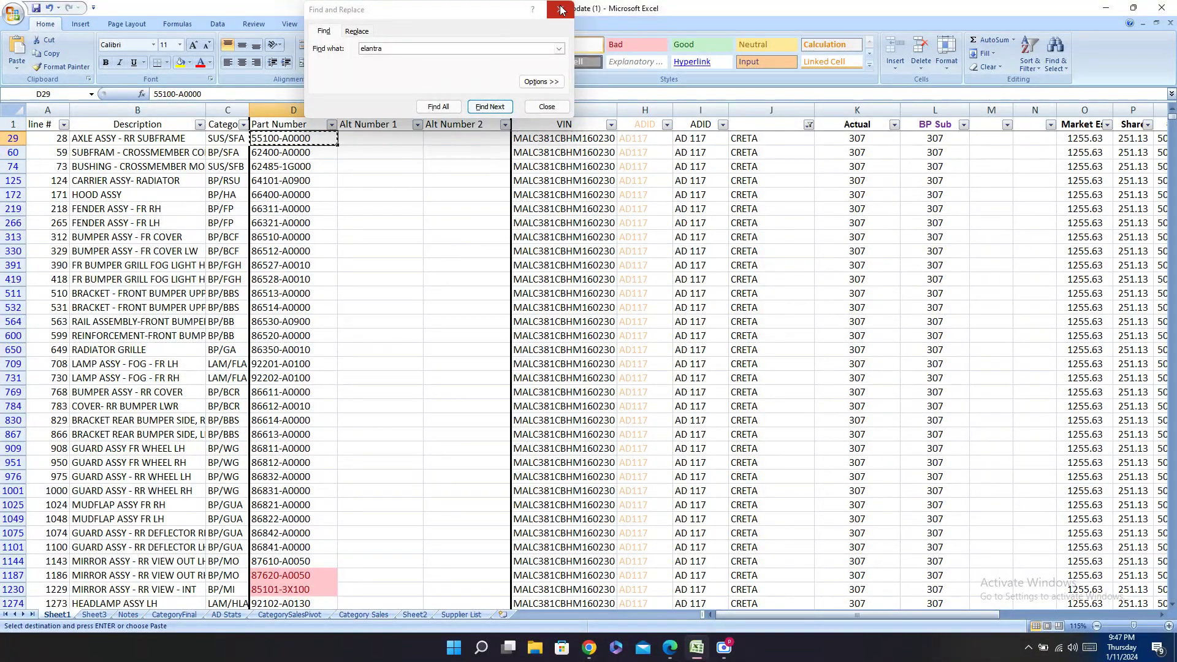
click(560, 10)
click(669, 647)
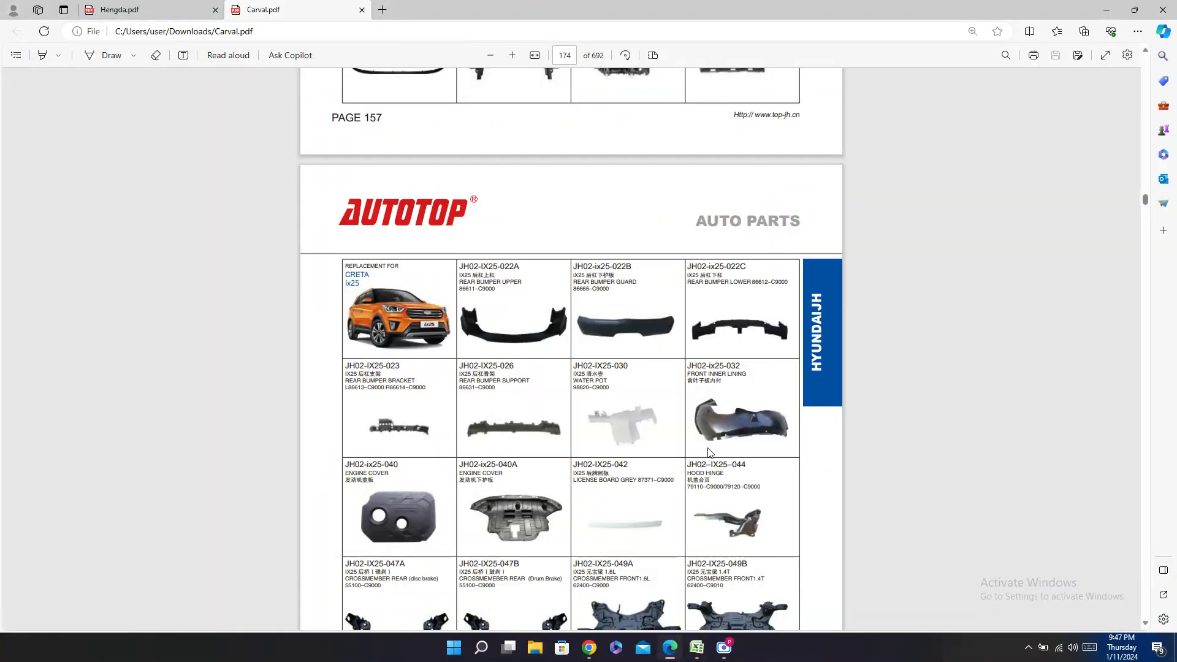
key(ctrl+f)
key(ctrl+v)
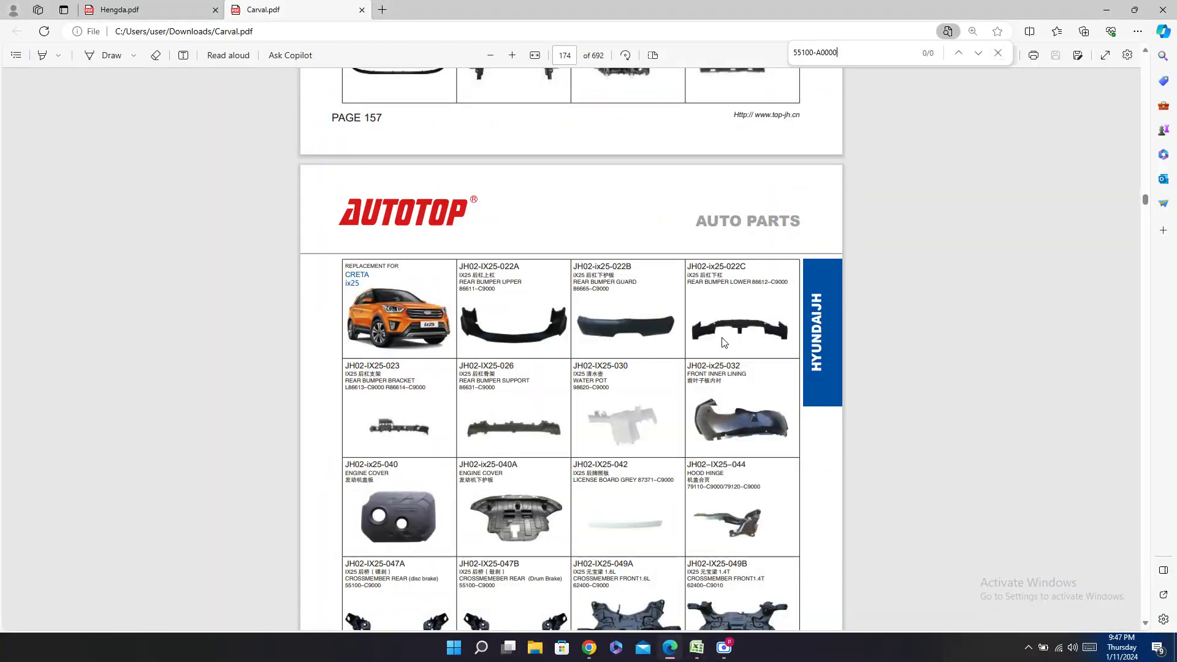
scroll(724, 343, down, 10)
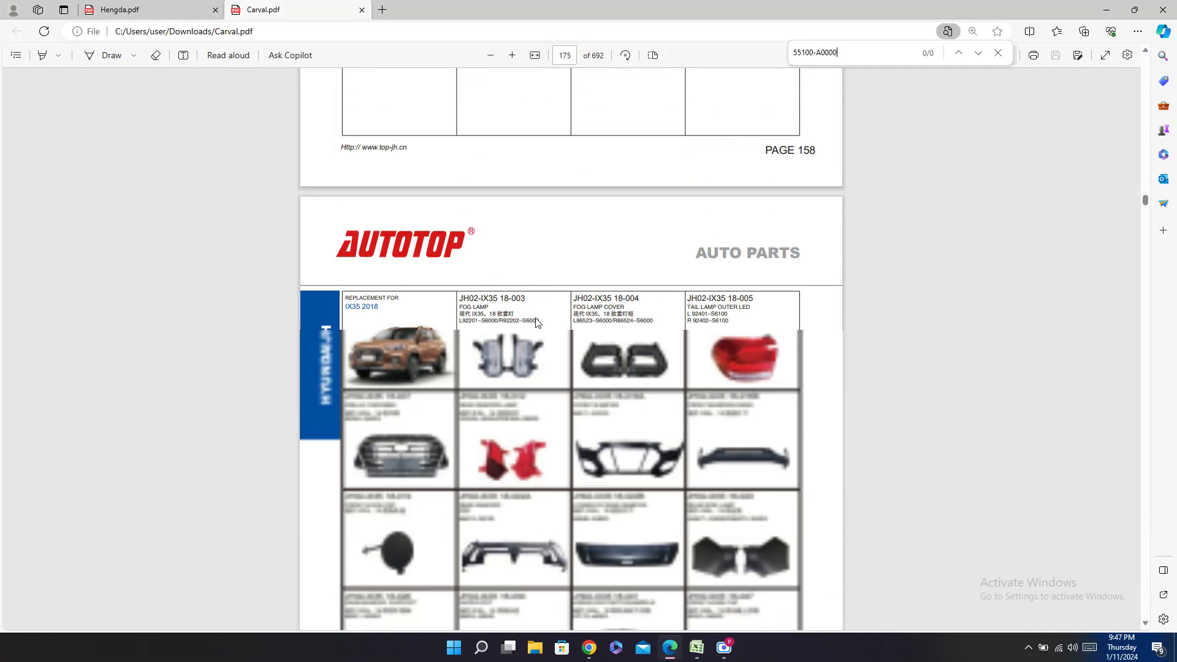
scroll(537, 323, down, 1)
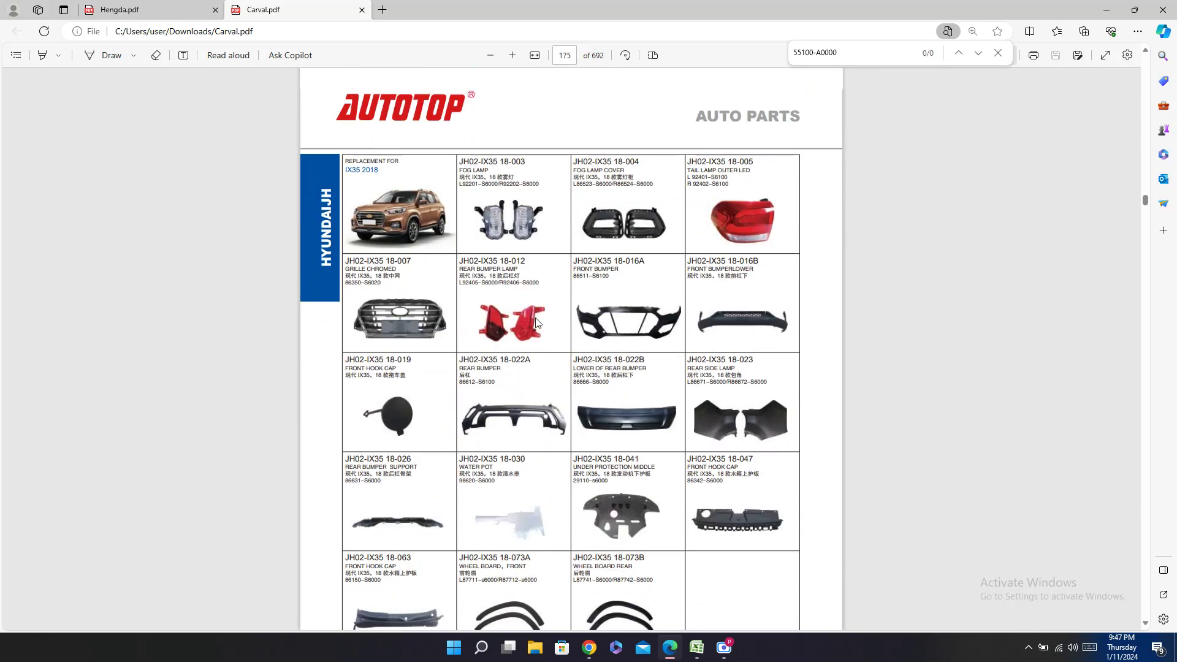
scroll(536, 322, up, 10)
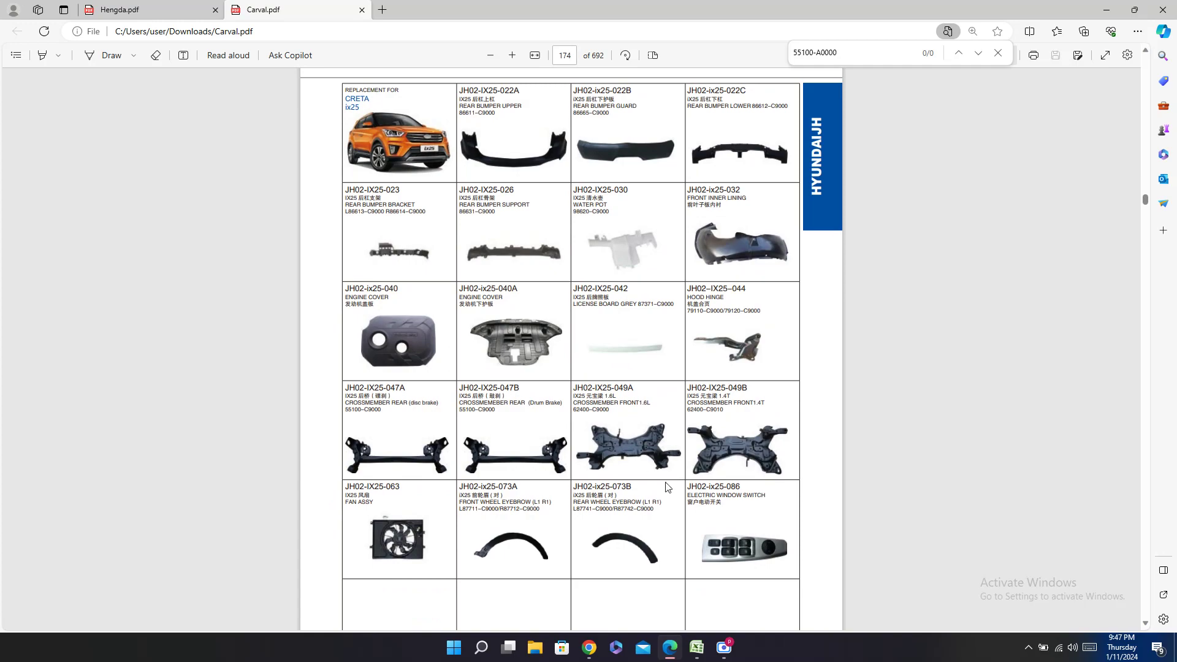
Step: Compare the workbook with the Carval catalog, selecting the C9000 part-number suffix, then return to Excel
click(696, 647)
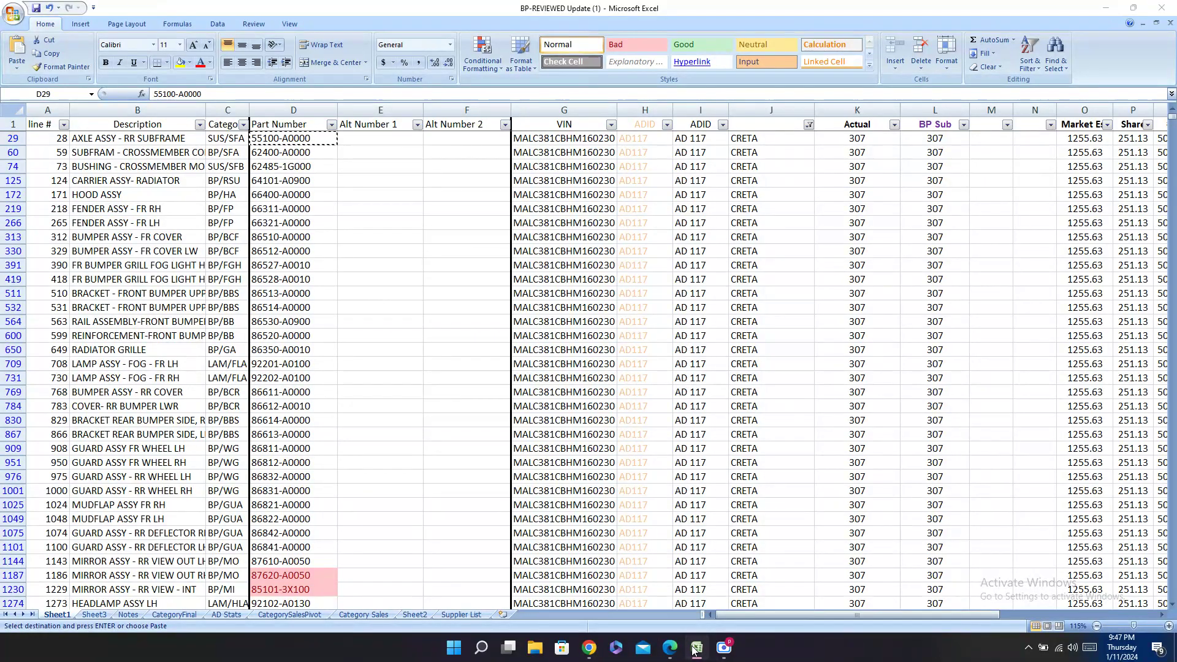
click(693, 649)
click(693, 650)
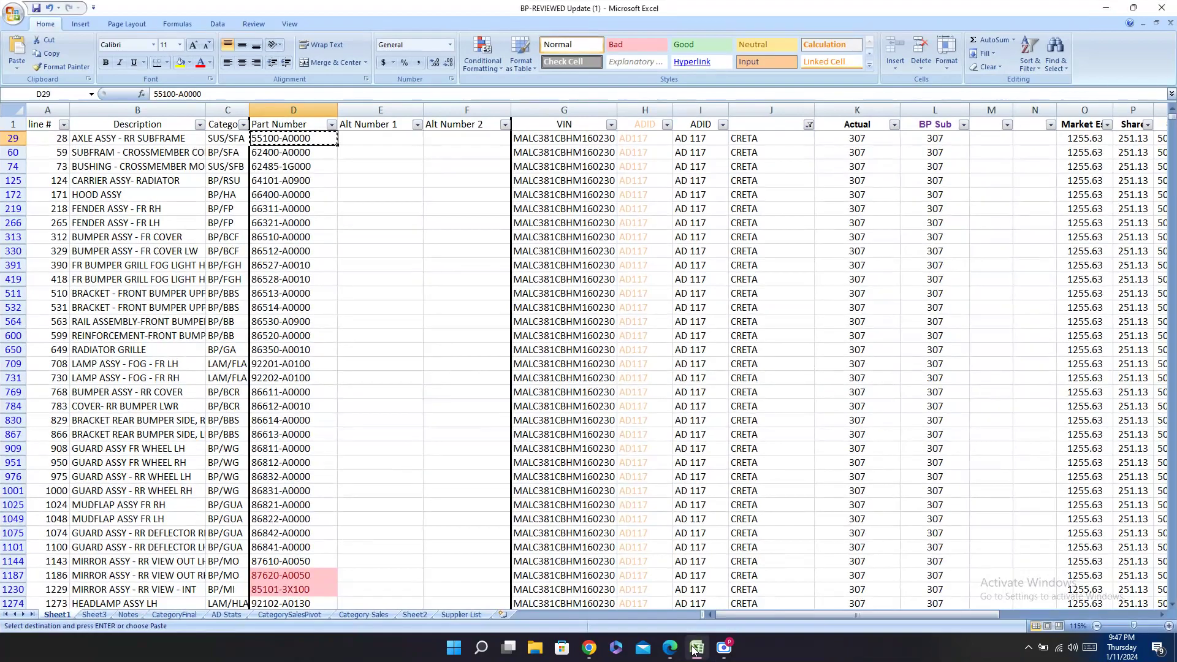
click(693, 649)
click(693, 650)
mouse_move(783, 616)
mouse_down()
mouse_move(969, 606)
mouse_move(784, 608)
mouse_up()
click(670, 655)
click(670, 654)
click(670, 655)
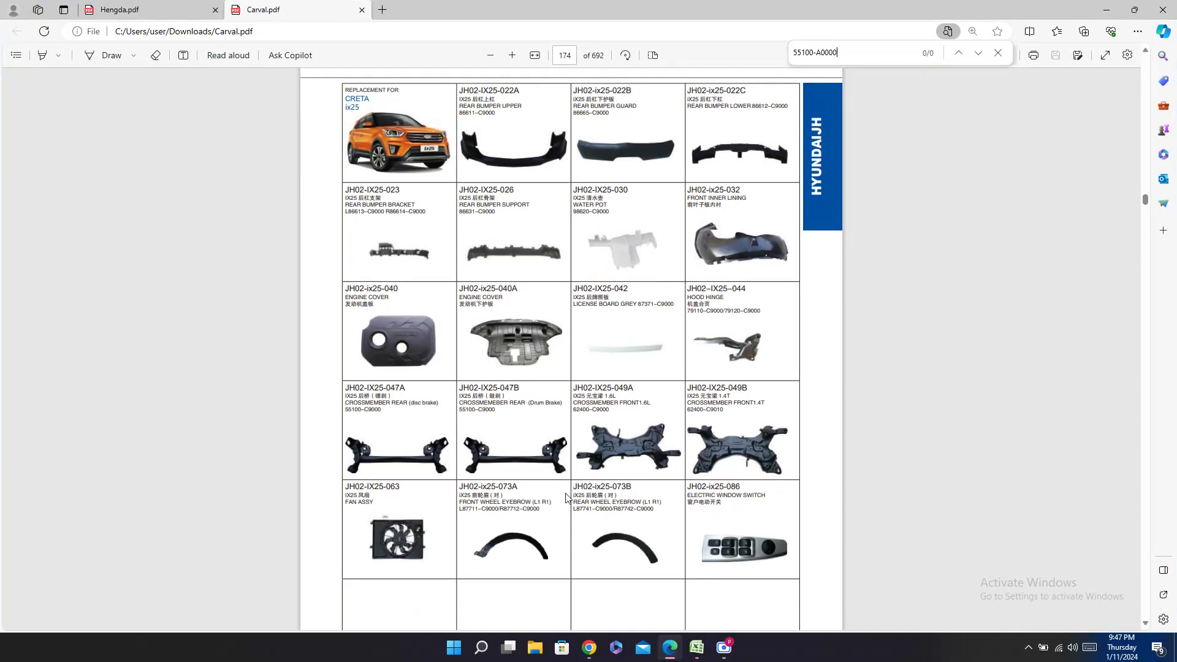
click(696, 655)
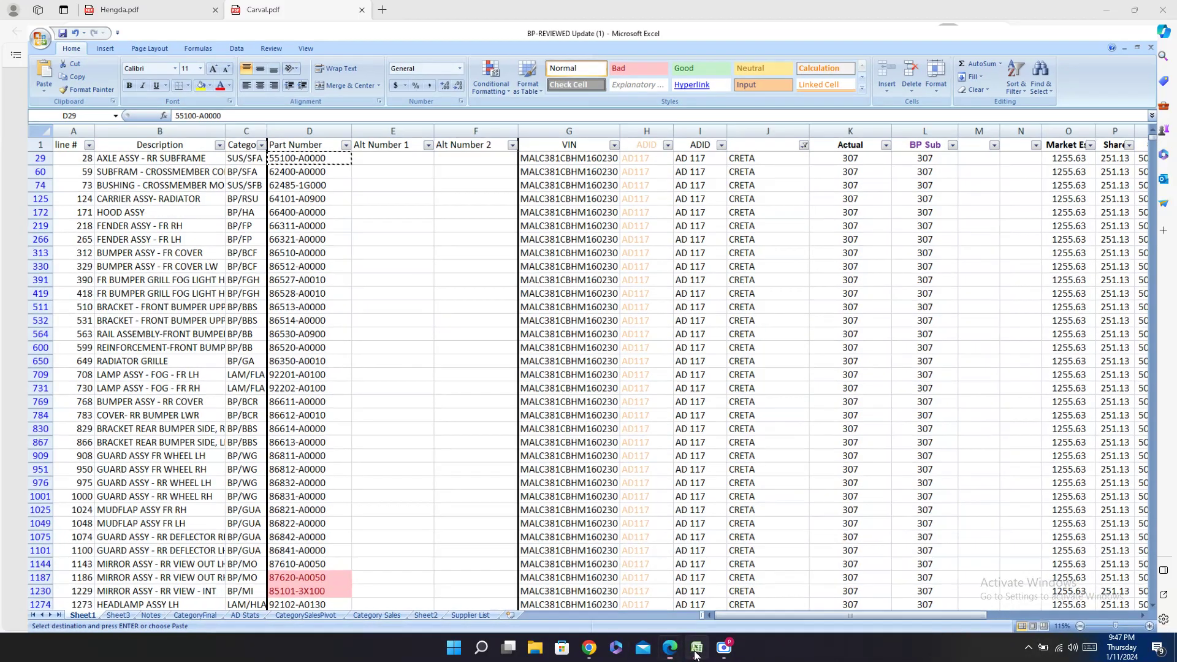
click(696, 654)
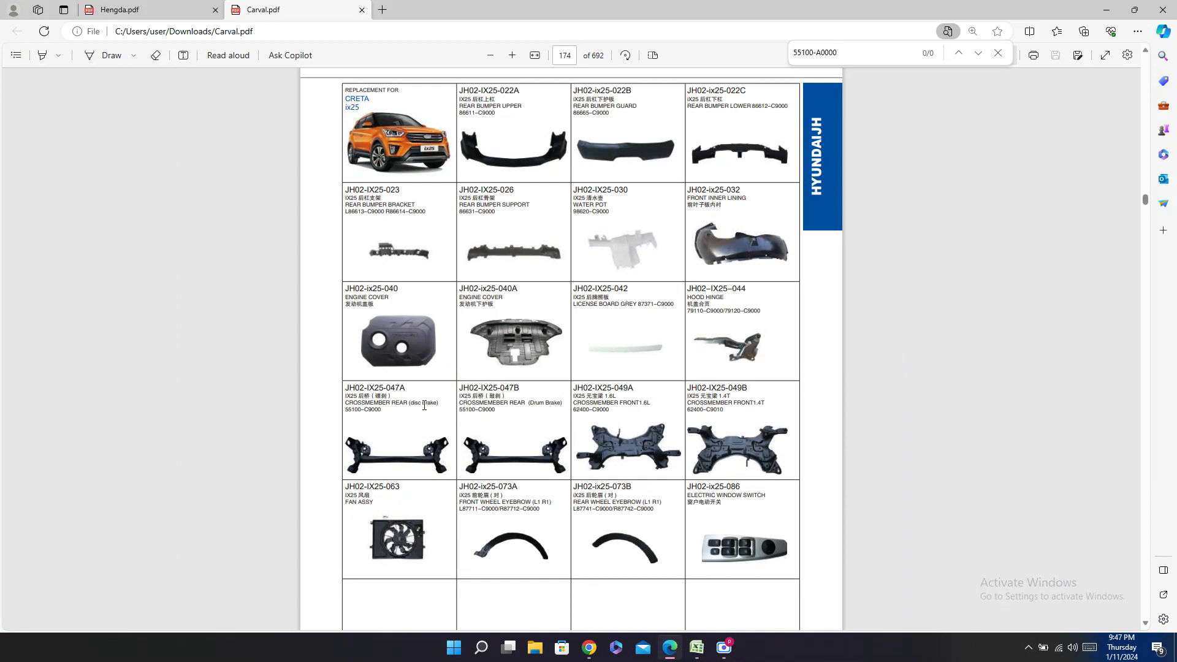
double_click(382, 406)
click(381, 407)
click(697, 649)
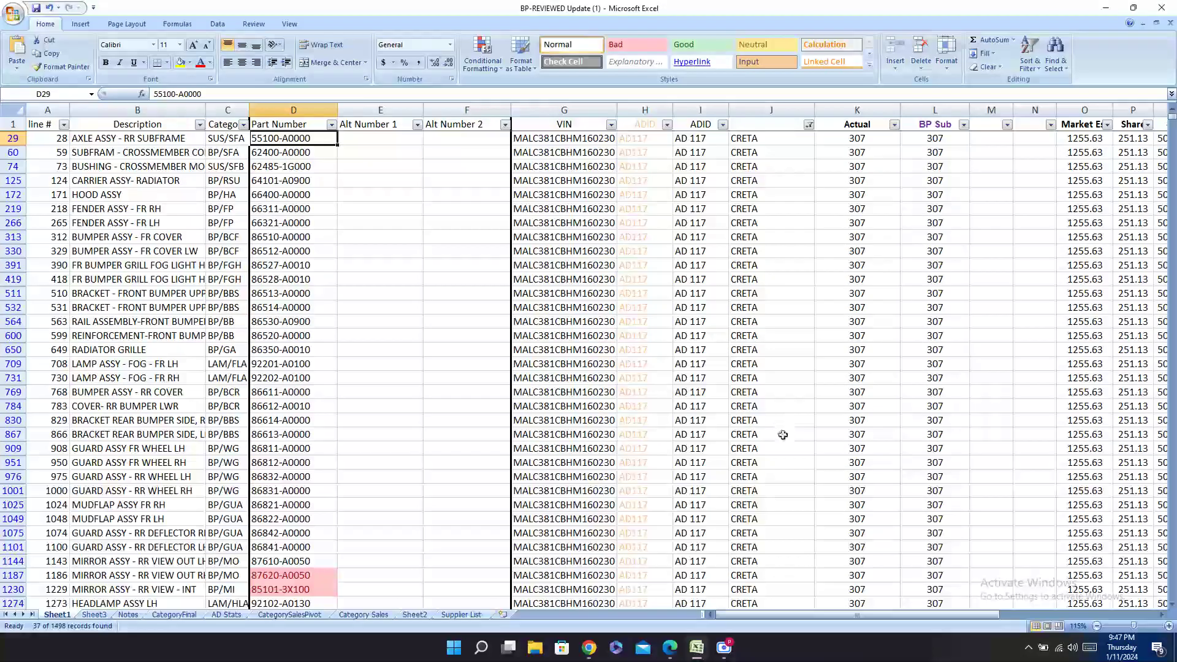
Step: Enter OEM NO. 55100-C9000 and Carval JH02-IX25-047A for row 29
key(Right)
key(Right)
key(Right)
key(Right)
key(Right)
key(Right)
key(Right)
key(Right)
key(Right)
key(Right)
key(Right)
key(Right)
key(Right)
key(Right)
key(Right)
key(Right)
key(Right)
key(Right)
key(Right)
key(Right)
key(Right)
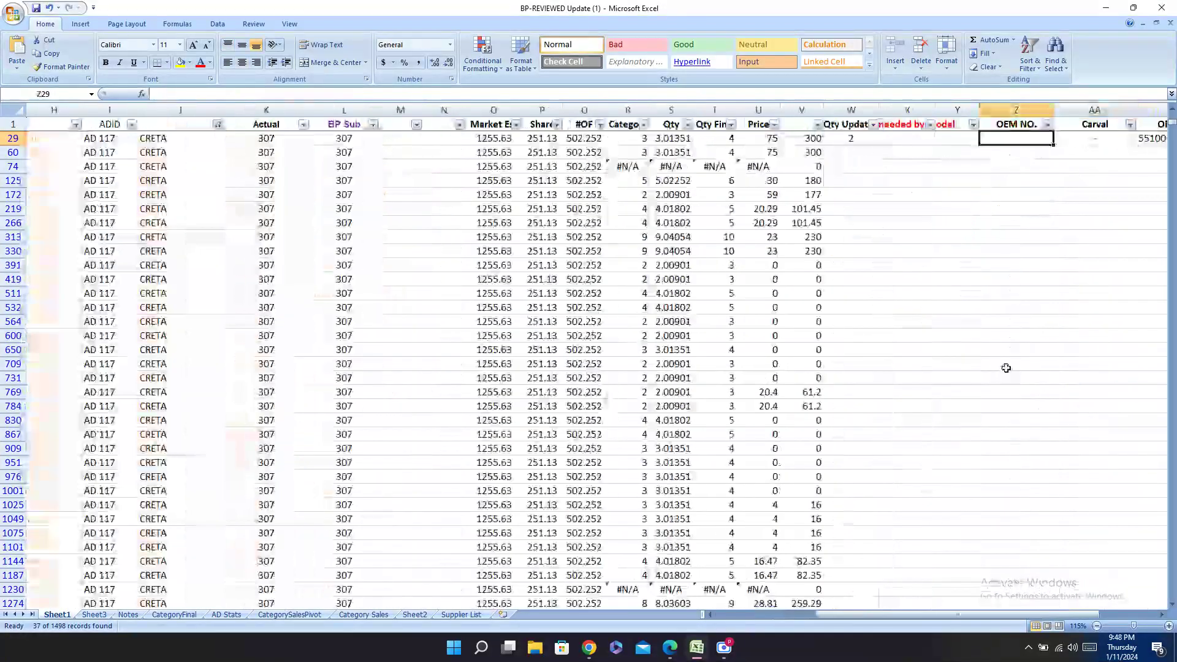
key(ctrl+v)
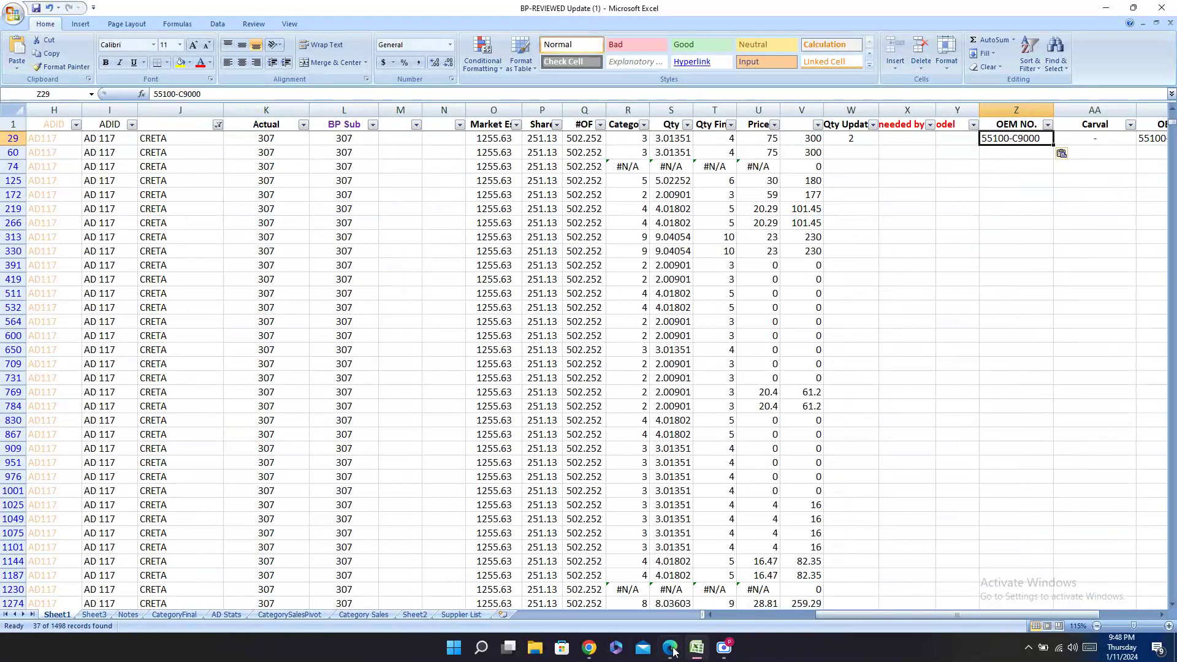
key(alt+Tab)
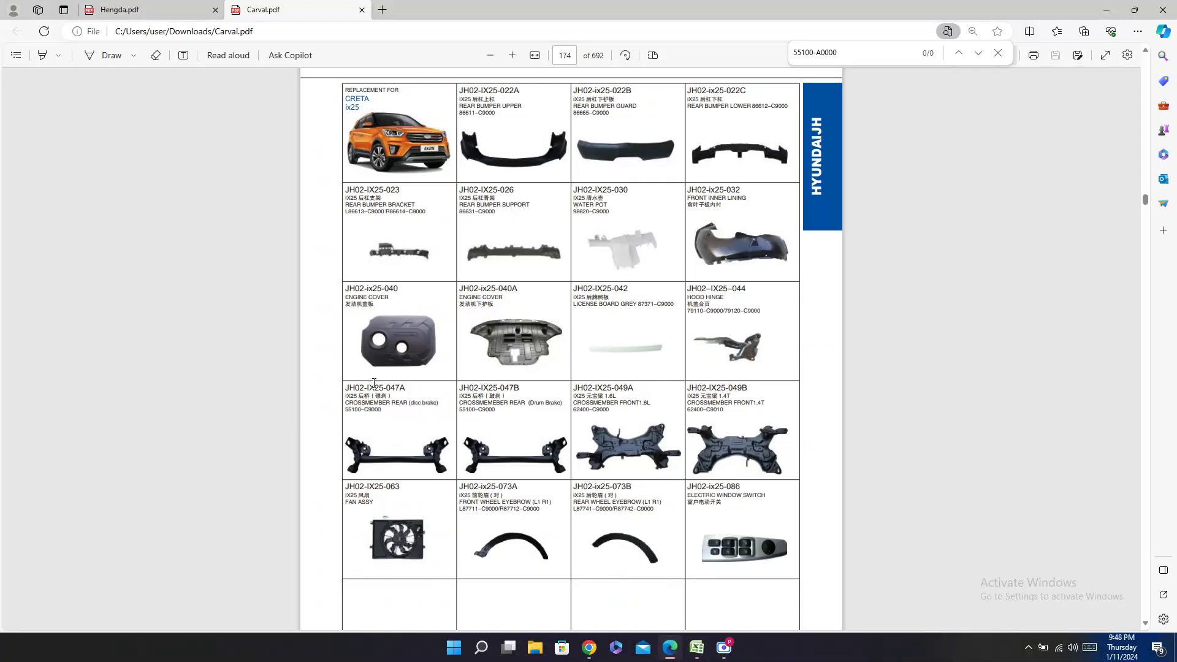
drag(344, 388, 406, 388)
key(ctrl+c)
key(alt+Tab)
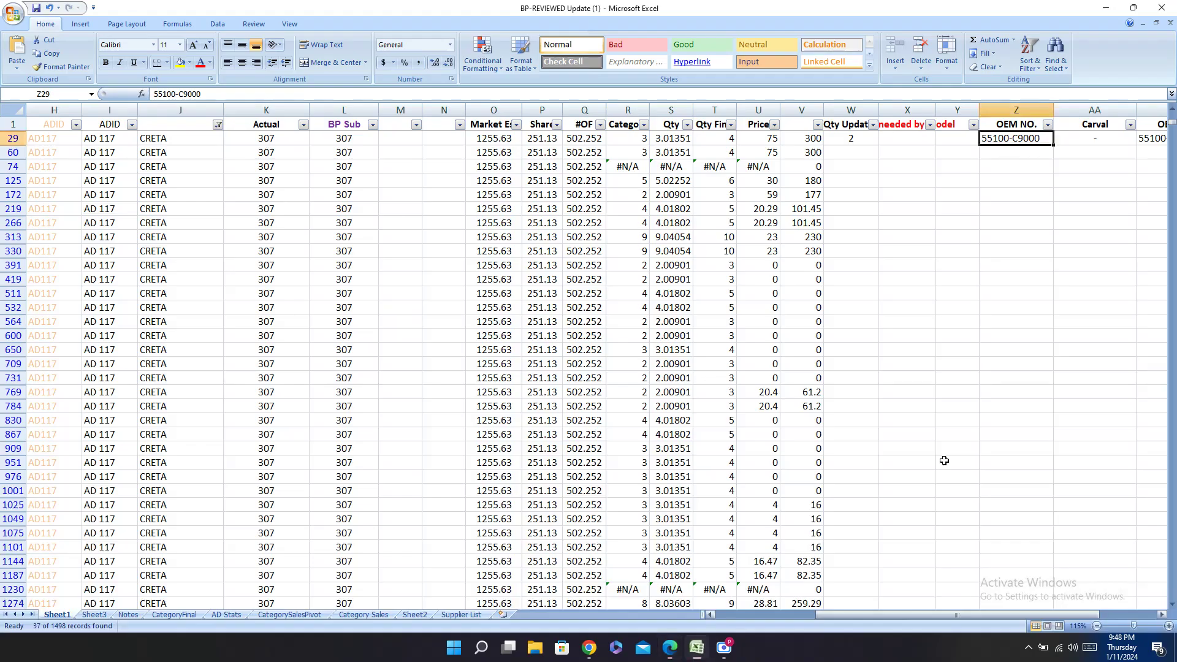
key(Right)
key(ctrl+v)
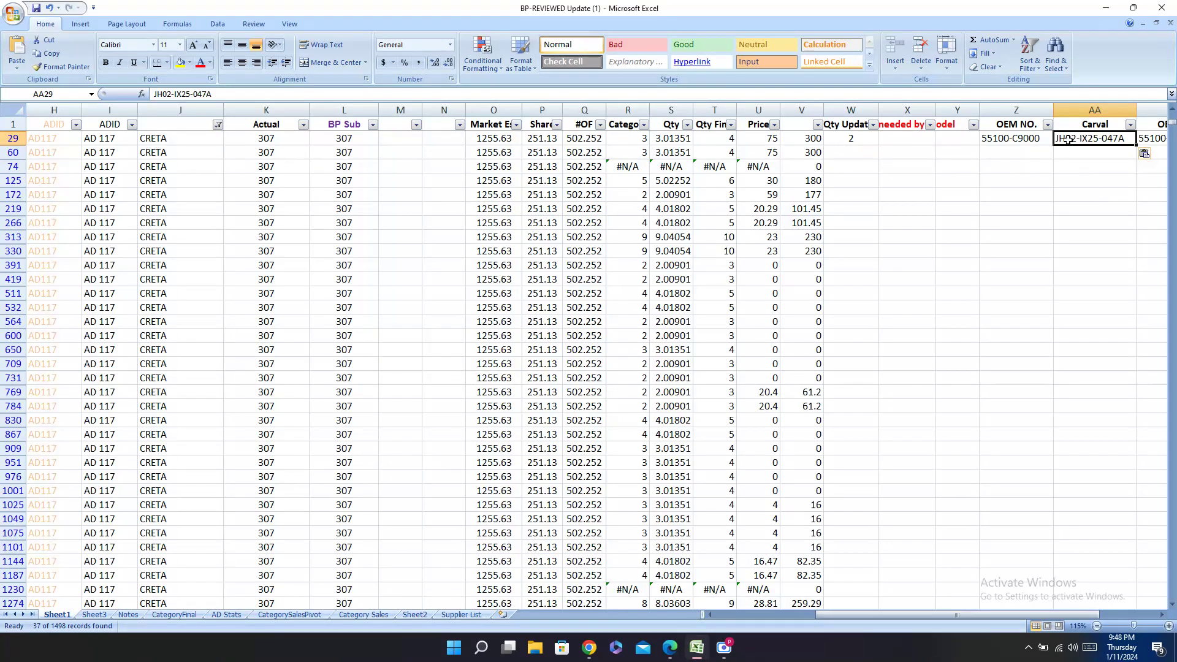
Step: Look up row 60's part 62400-A0000 in Carval.pdf and select JH02-IX25-049A
key(Down)
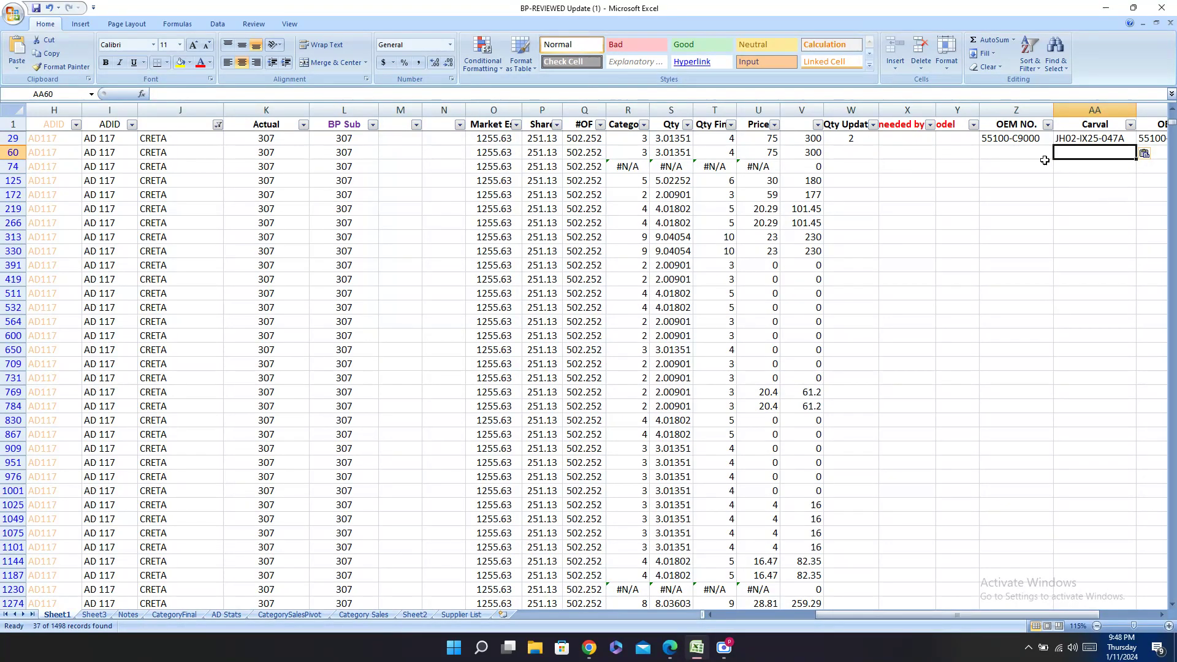
key(Left)
key(Left)
key(Left)
key(Left)
key(Left)
key(Left)
key(Left)
key(Left)
key(Left)
key(Left)
key(Left)
key(Left)
key(Left)
key(Left)
key(Left)
key(Left)
key(Left)
key(Left)
key(Left)
key(Left)
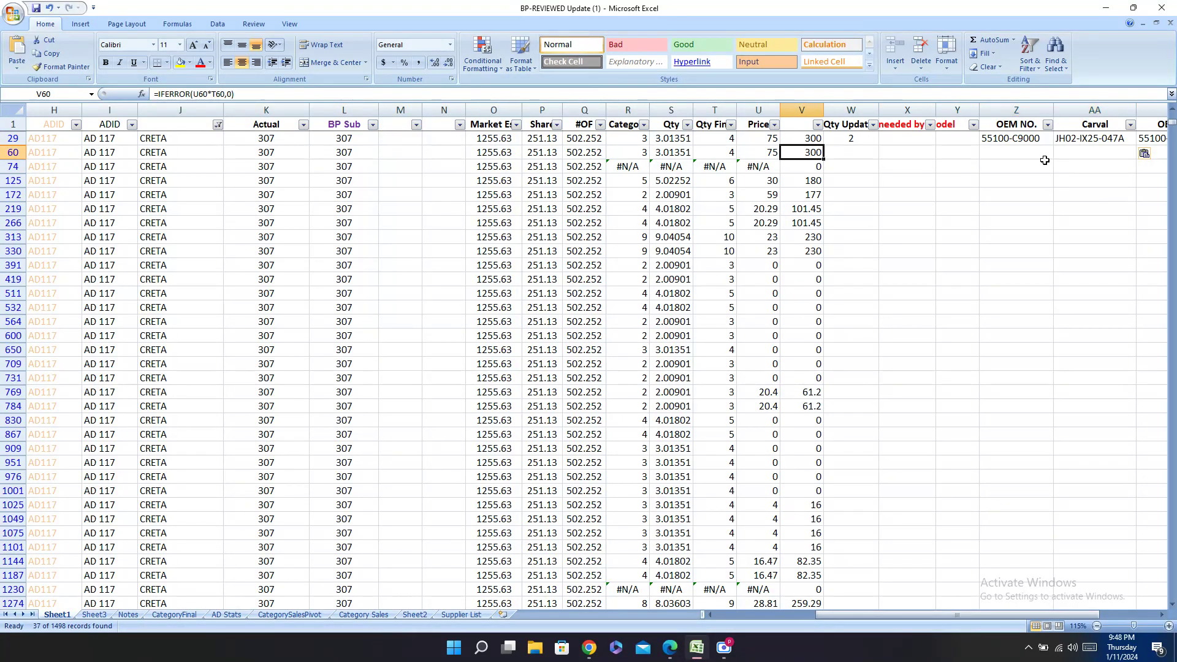
key(Right)
key(Right)
key(Right)
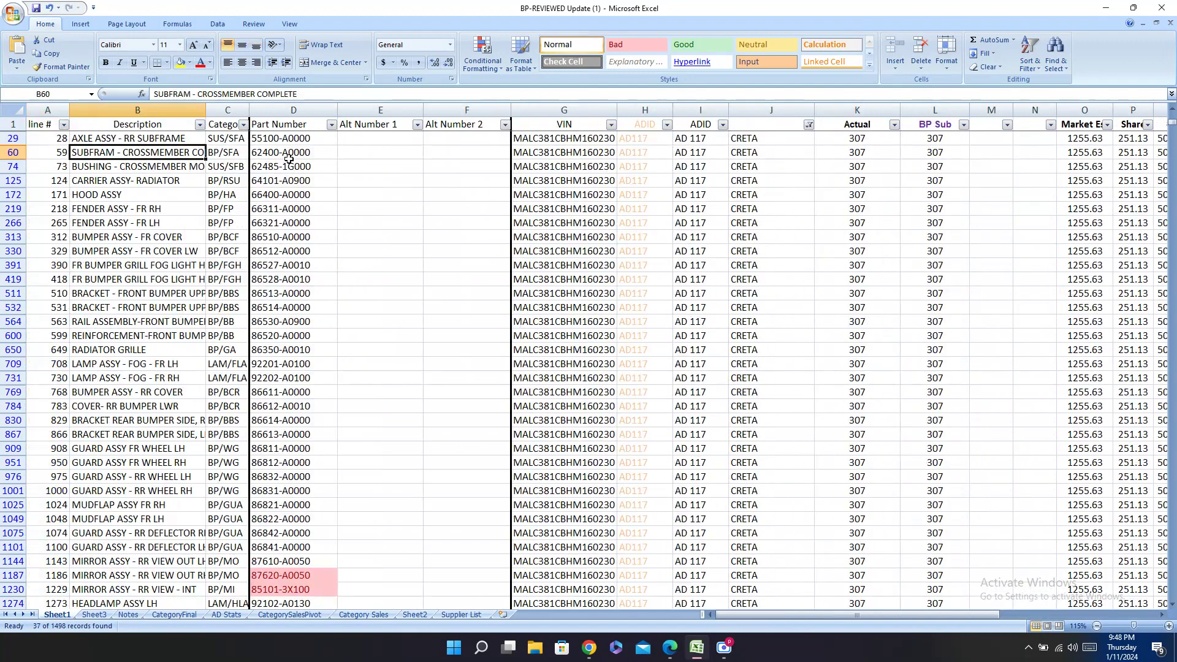
key(ctrl+c)
key(alt+Tab)
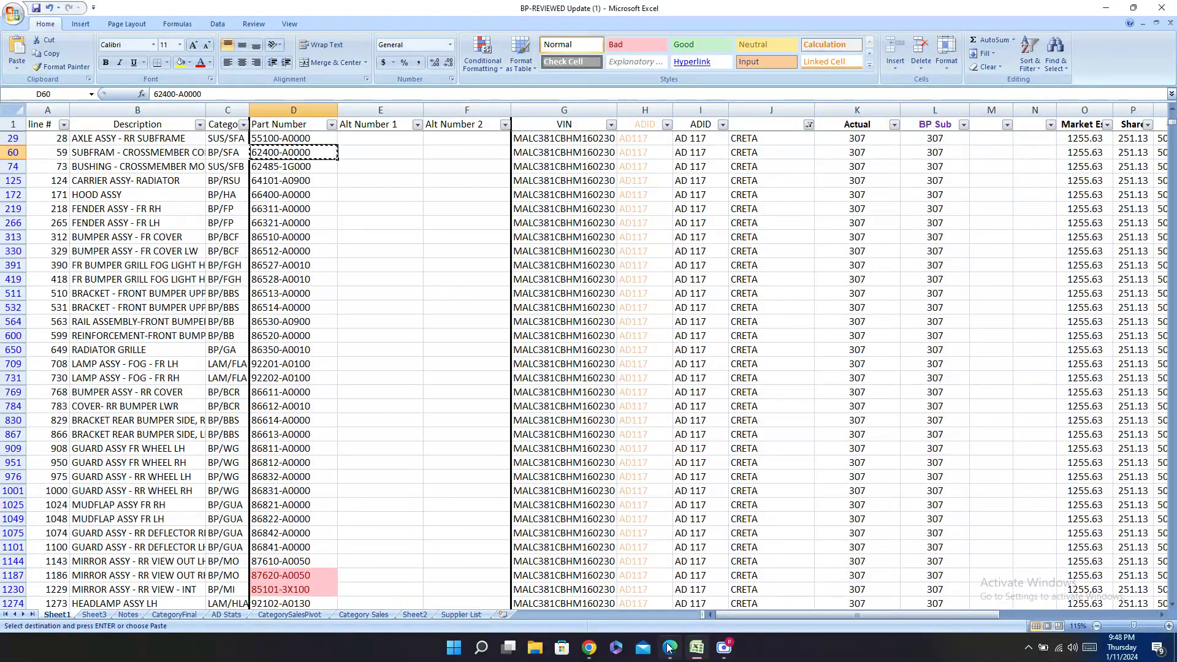
key(ctrl+v)
click(184, 10)
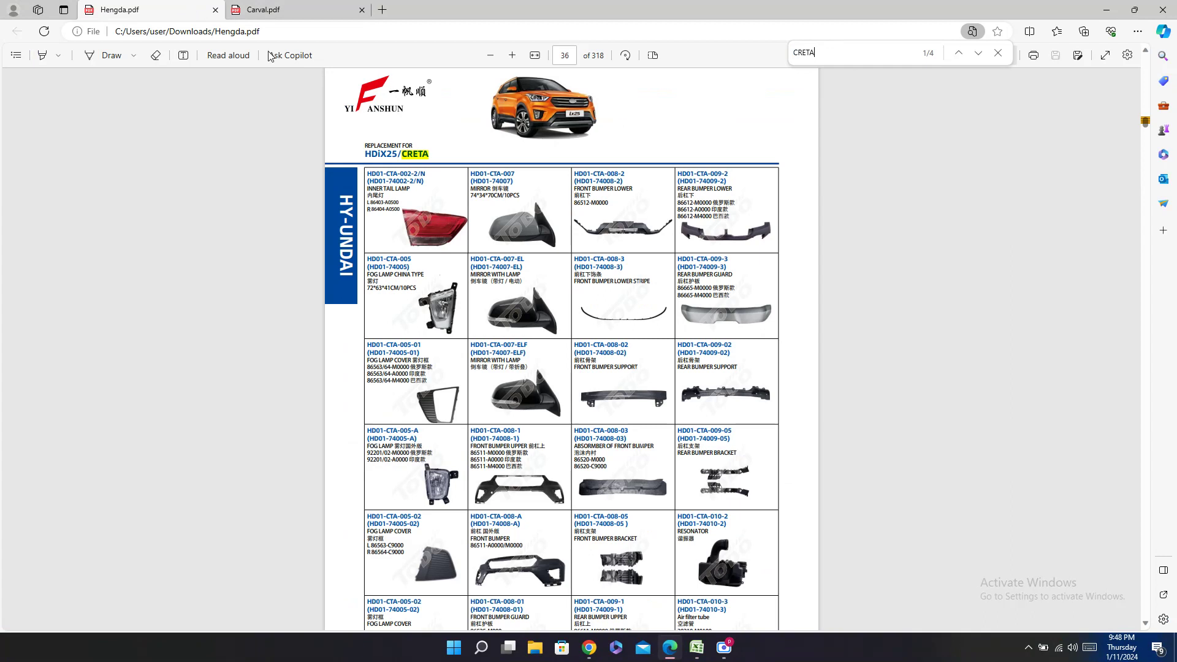
click(331, 9)
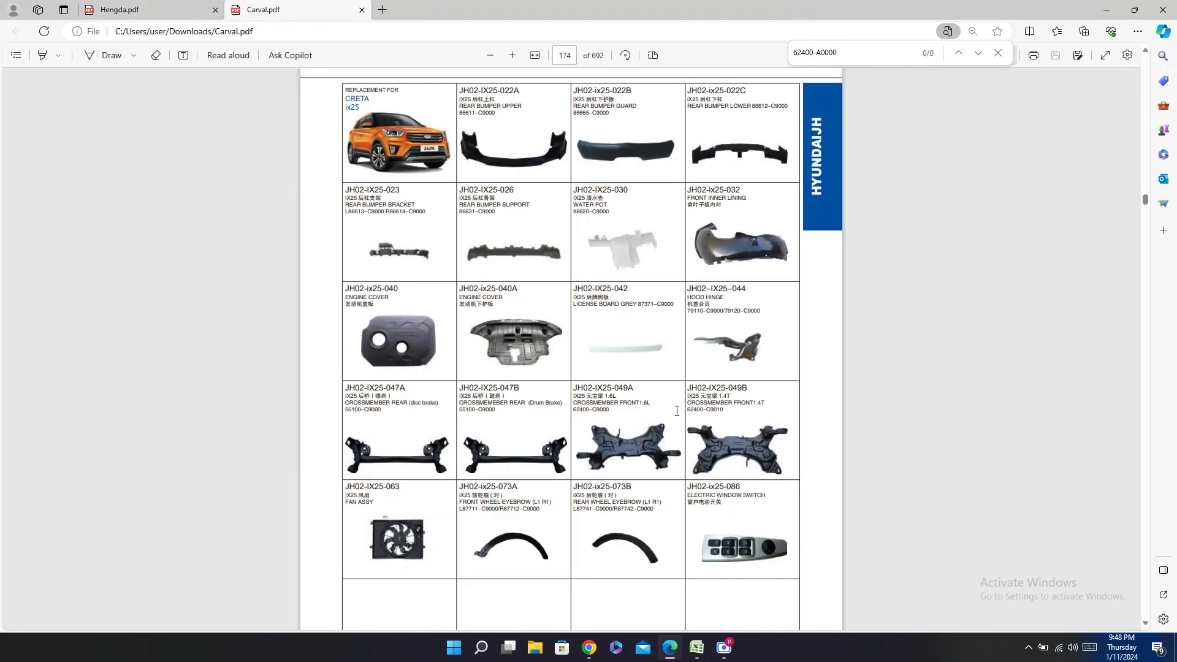
double_click(612, 387)
Step: Enter Carval JH02-IX25-049A and OEM NO. 62400-C9000 for row 60
click(698, 648)
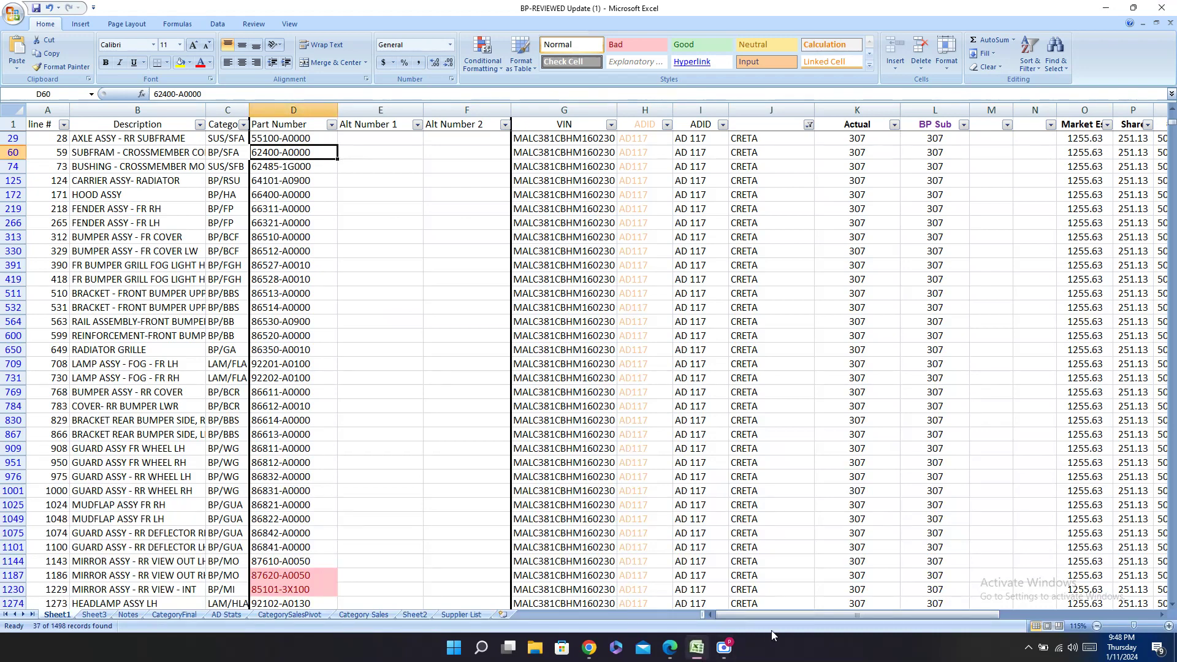
key(Right)
key(Right)
key(Right)
key(Right)
key(Right)
key(Right)
key(Right)
key(Right)
key(Right)
key(Right)
key(Right)
key(Right)
key(Right)
key(Right)
key(Right)
key(Right)
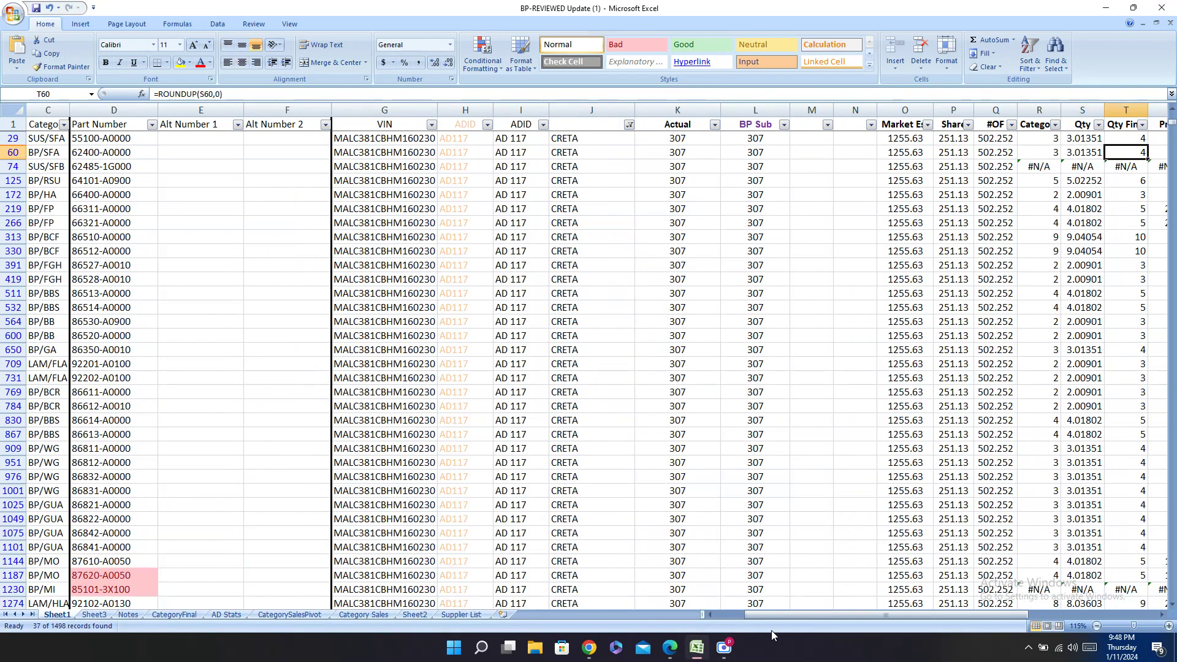
key(Right)
key(Right)
key(Right)
key(Right)
key(Right)
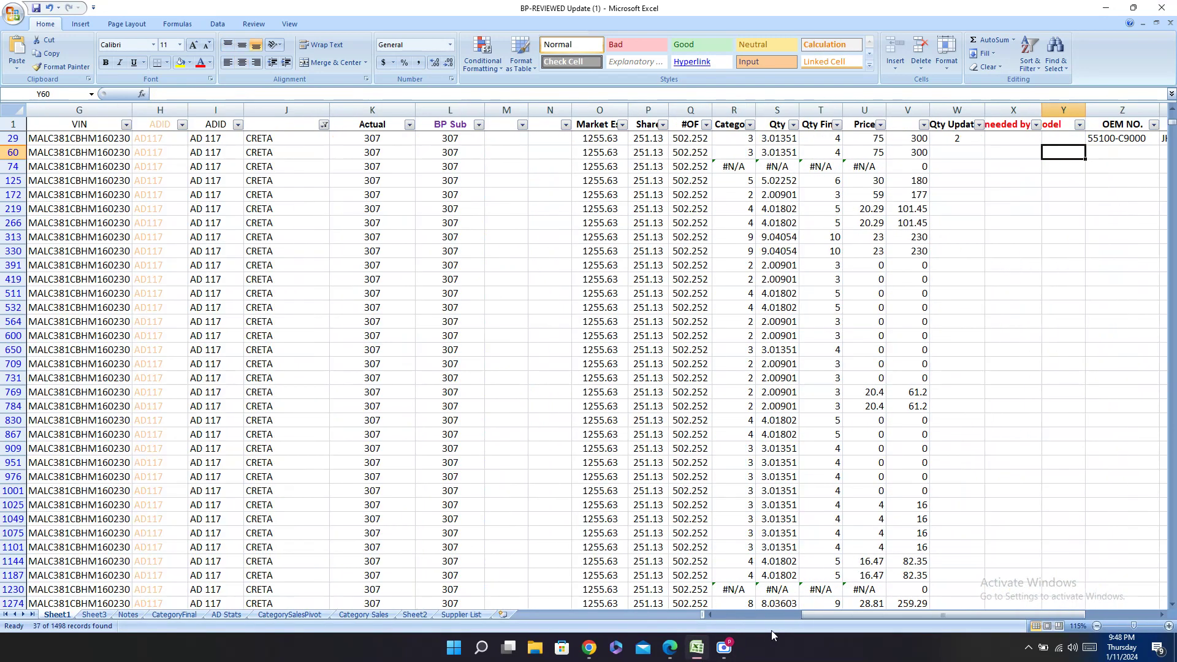
key(Right)
key(Right)
key(Right)
key(Left)
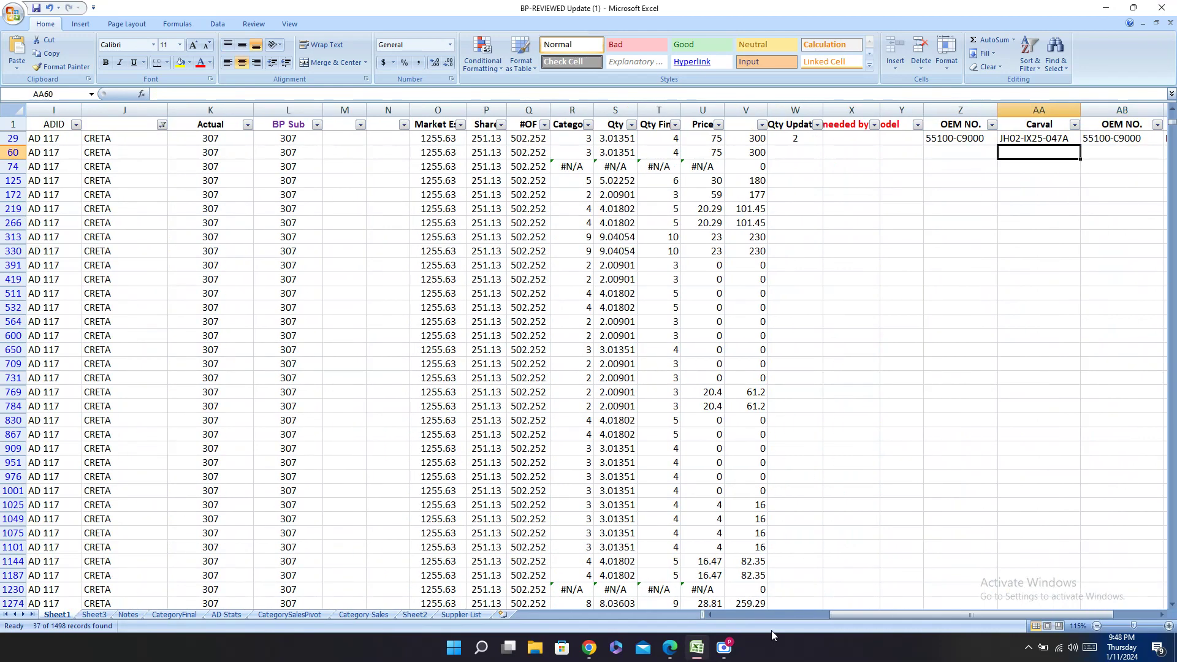
key(ctrl+v)
click(669, 647)
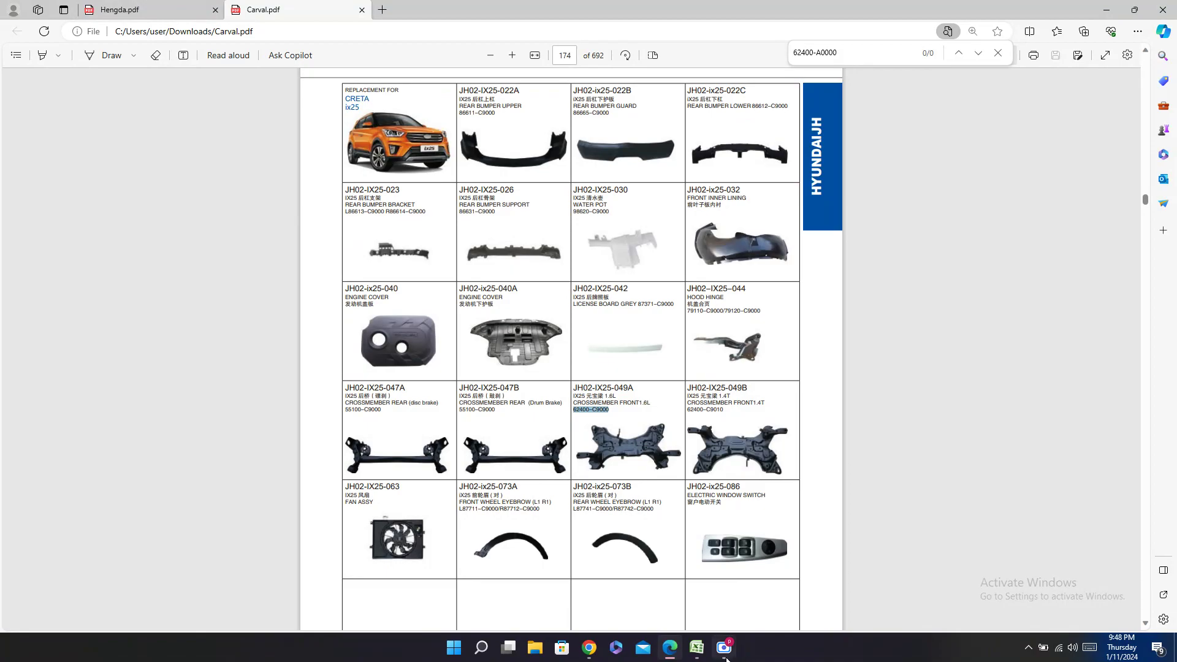
click(699, 649)
click(957, 152)
key(ctrl+v)
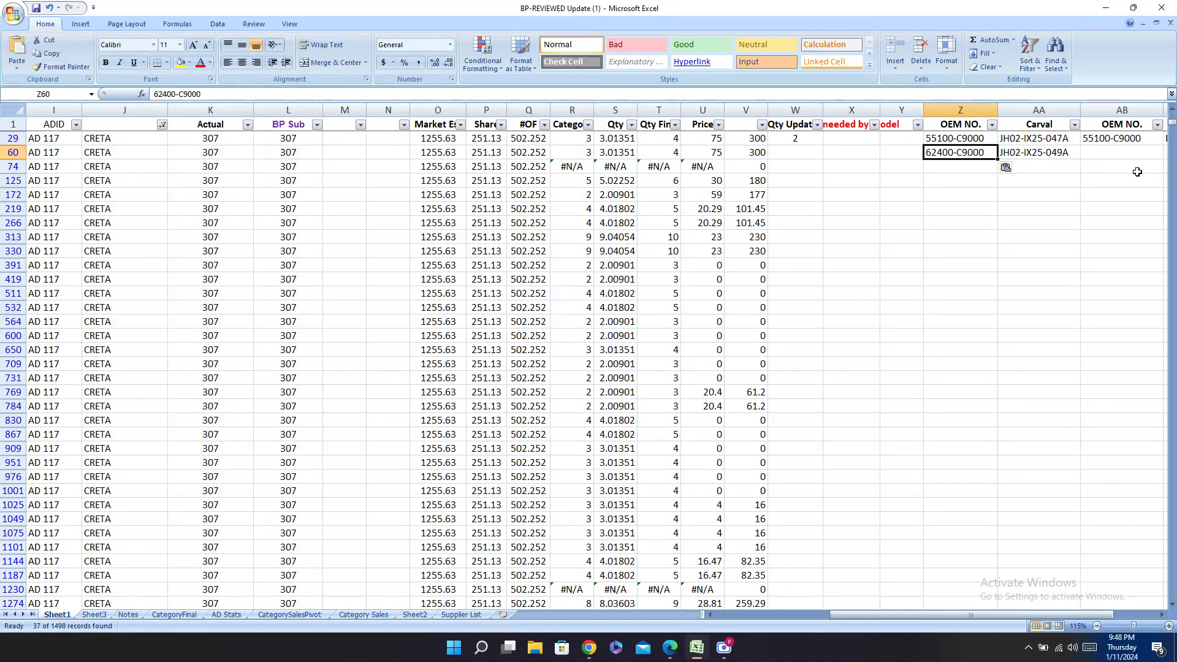
Step: Move to row 60's Hengda cell and bring the Carval catalog forward
click(1126, 157)
key(Left)
key(Left)
key(Left)
key(Left)
key(Left)
key(Left)
key(Left)
key(Left)
key(Left)
key(Left)
key(Left)
key(Left)
key(Left)
key(Left)
key(Left)
key(Left)
key(Left)
key(Left)
key(Left)
key(Left)
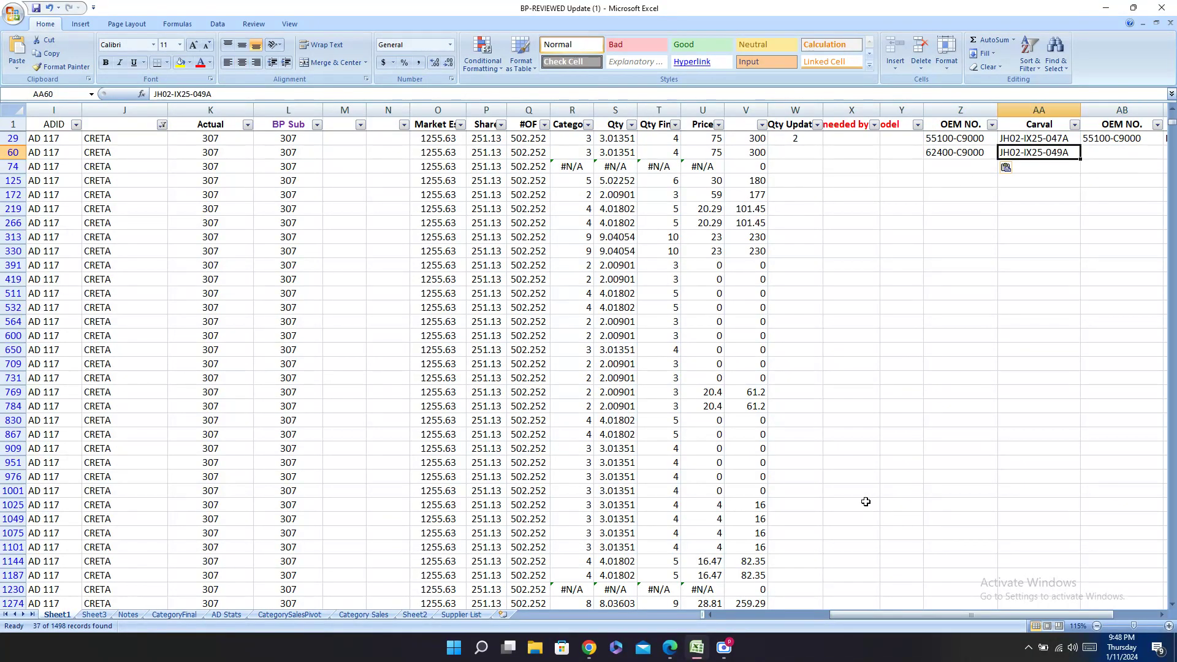
key(Right)
key(Right)
key(Right)
key(Right)
key(Right)
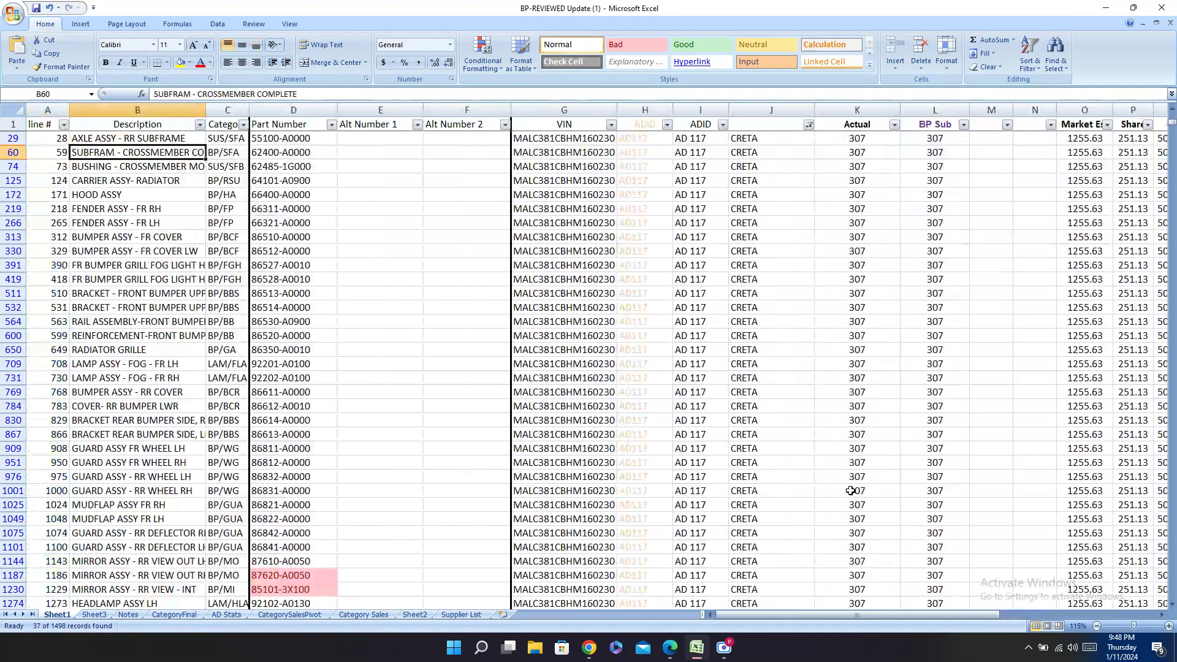
key(Right)
key(Right)
key(Right)
key(Right)
key(Right)
key(Right)
key(Right)
key(Right)
key(Right)
key(Right)
key(Right)
key(Right)
key(Right)
key(Right)
key(Right)
key(Right)
key(Right)
key(Right)
key(Right)
key(Right)
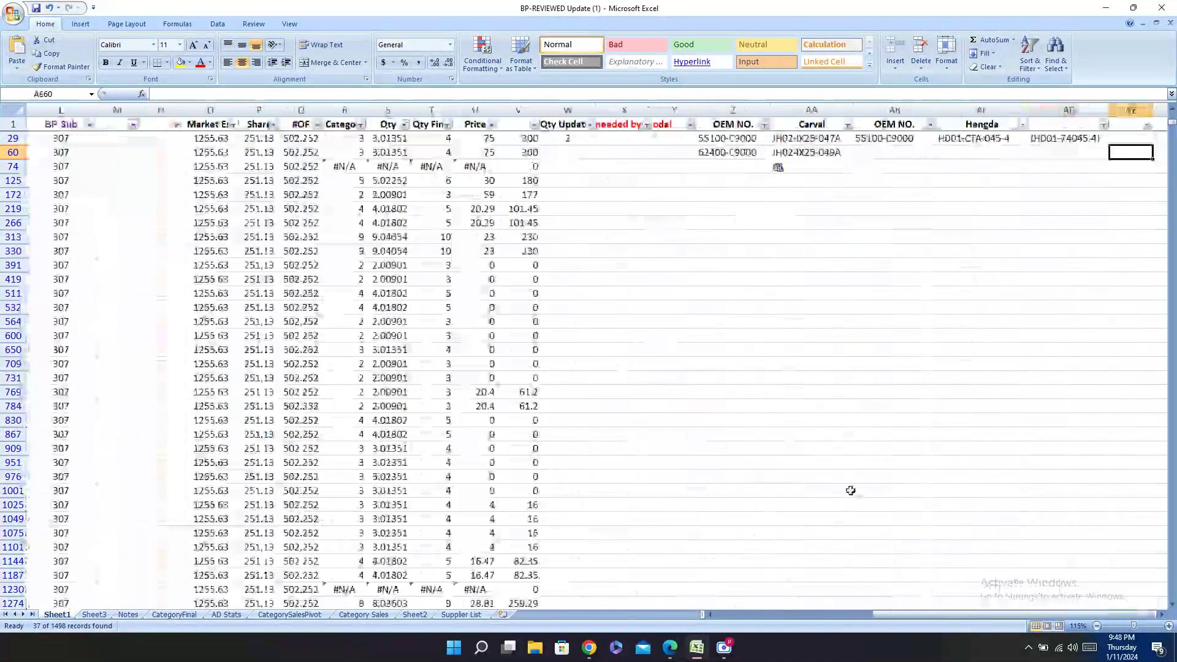
key(Left)
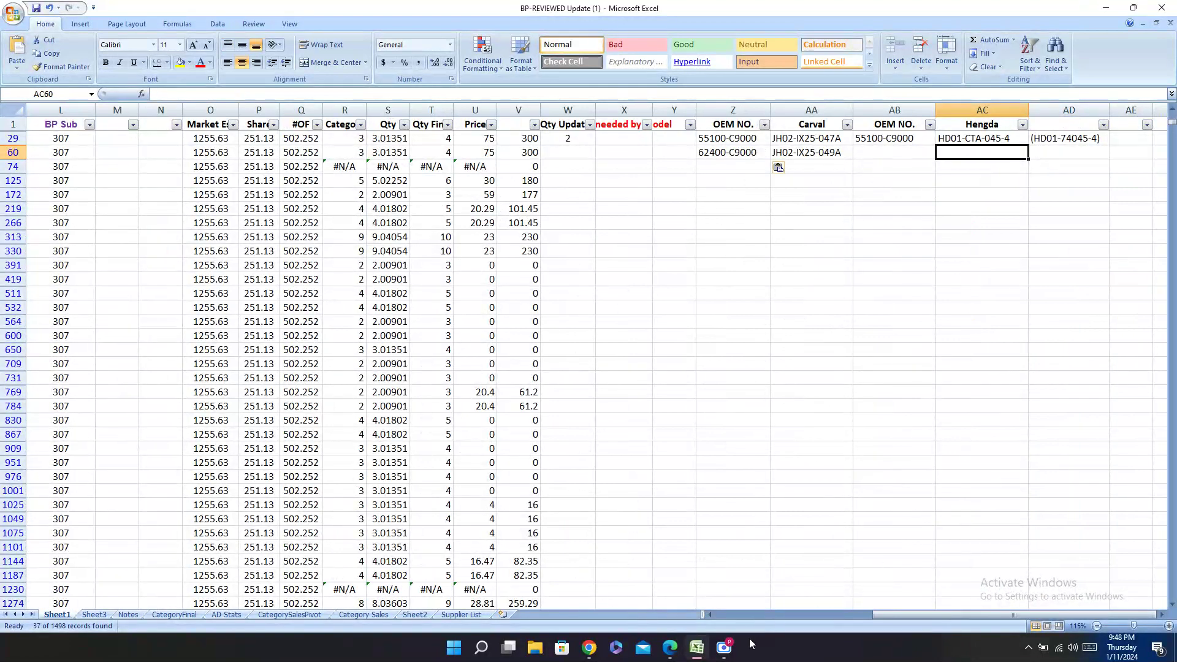
click(670, 648)
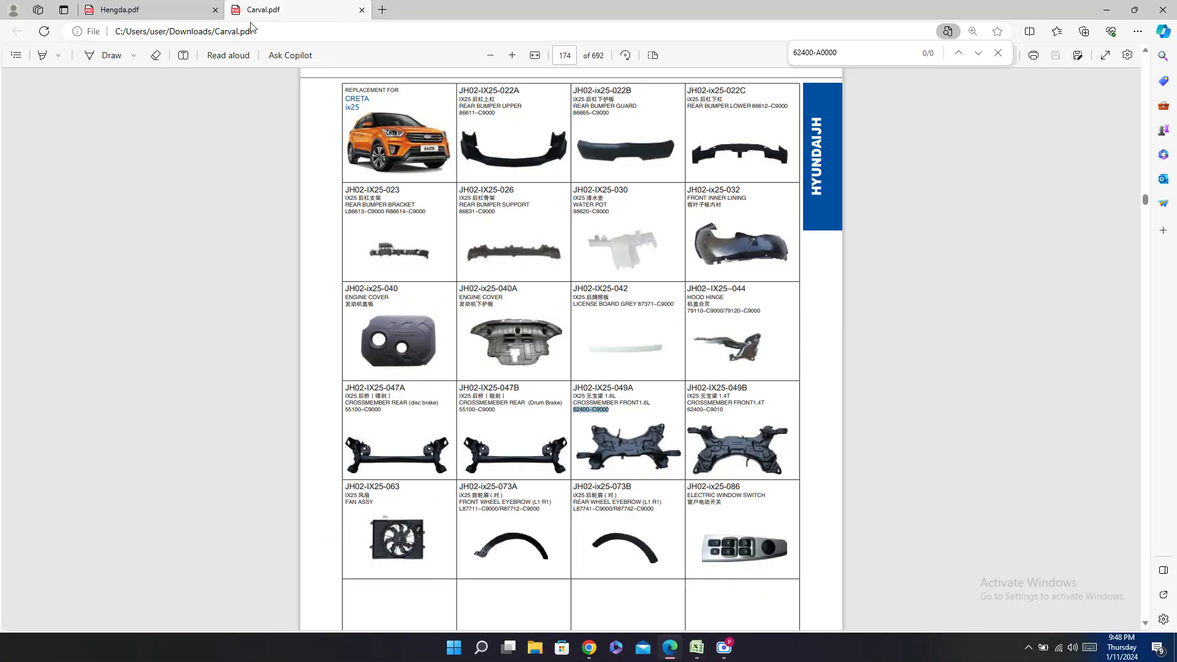
Step: Scroll through Carval.pdf, then switch to the Hengda.pdf tab at its HDiX25/CRETA page 36
scroll(580, 341, down, 7)
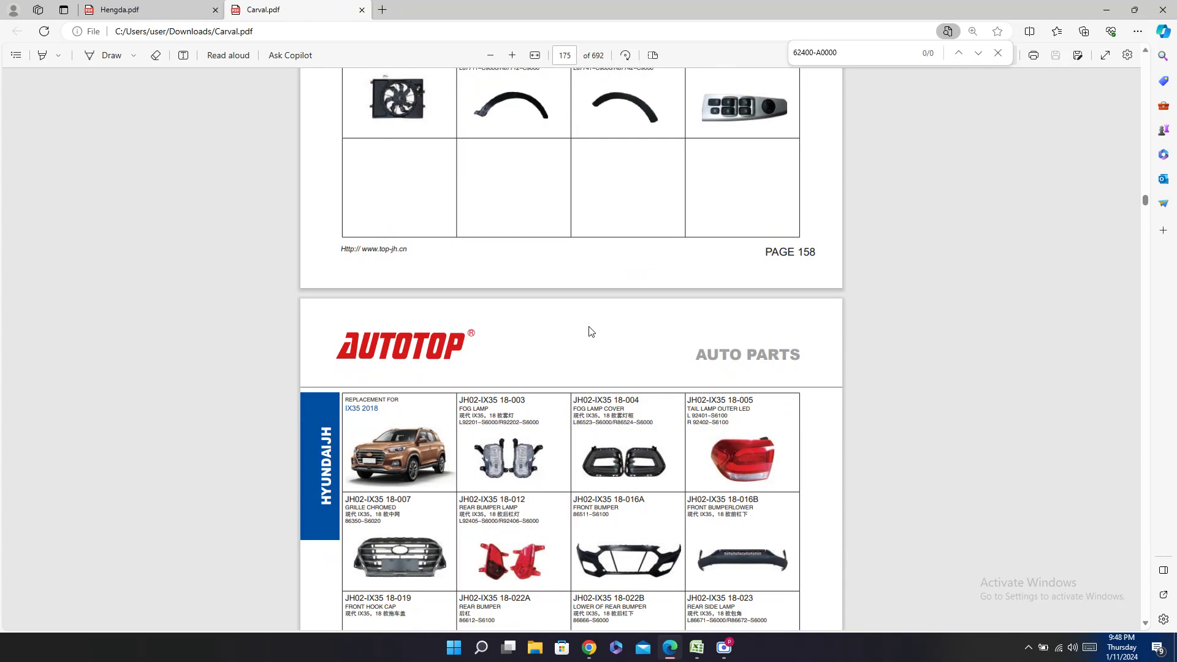
scroll(590, 332, down, 6)
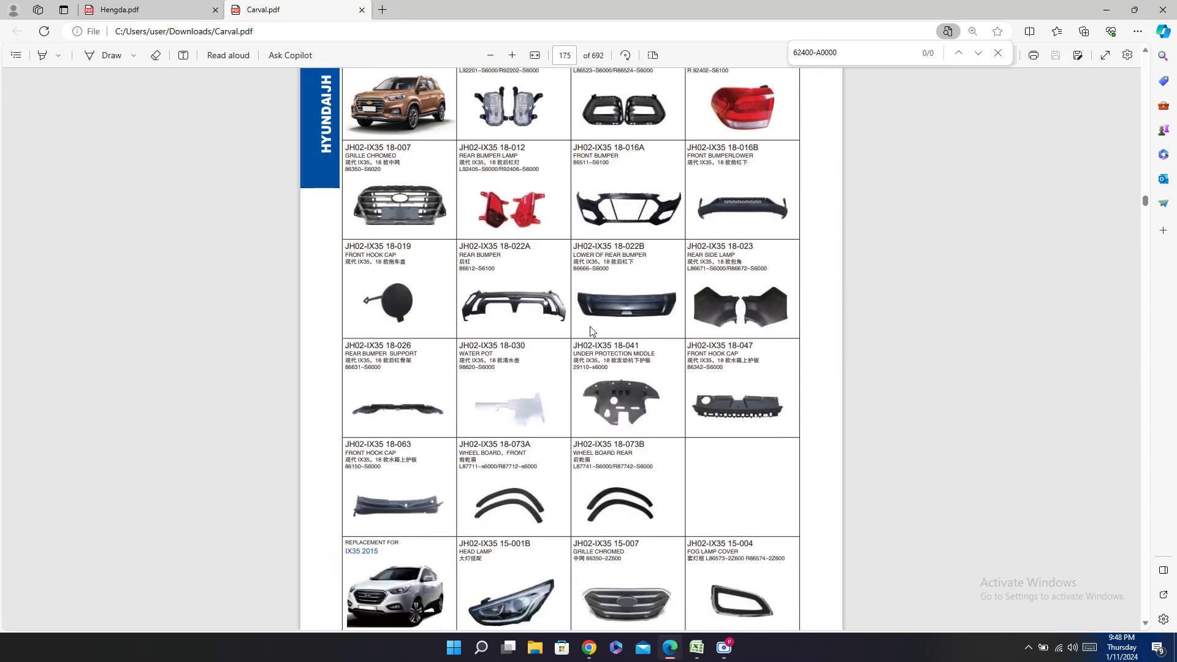
scroll(610, 336, up, 20)
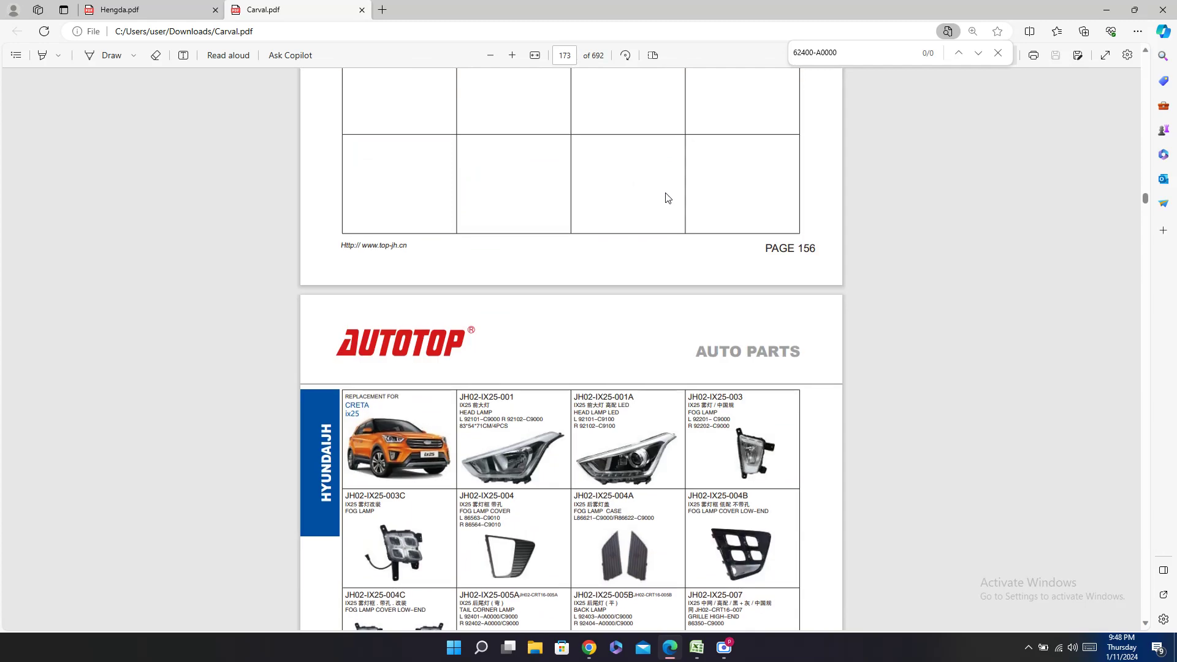
scroll(668, 197, up, 7)
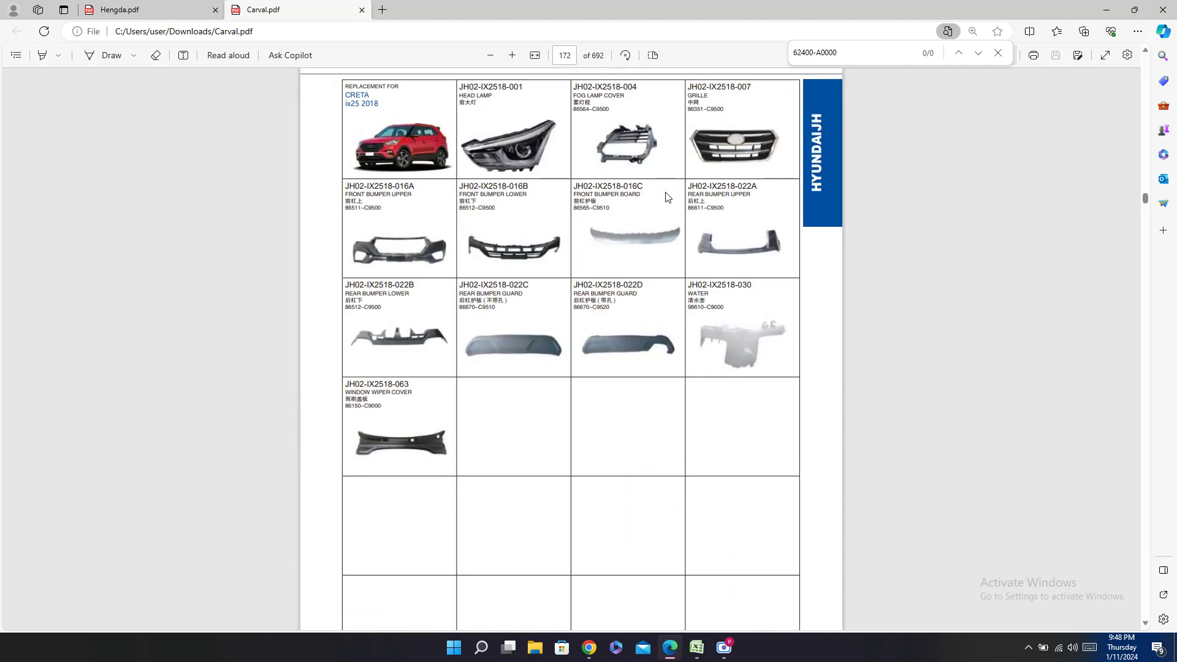
scroll(642, 167, up, 4)
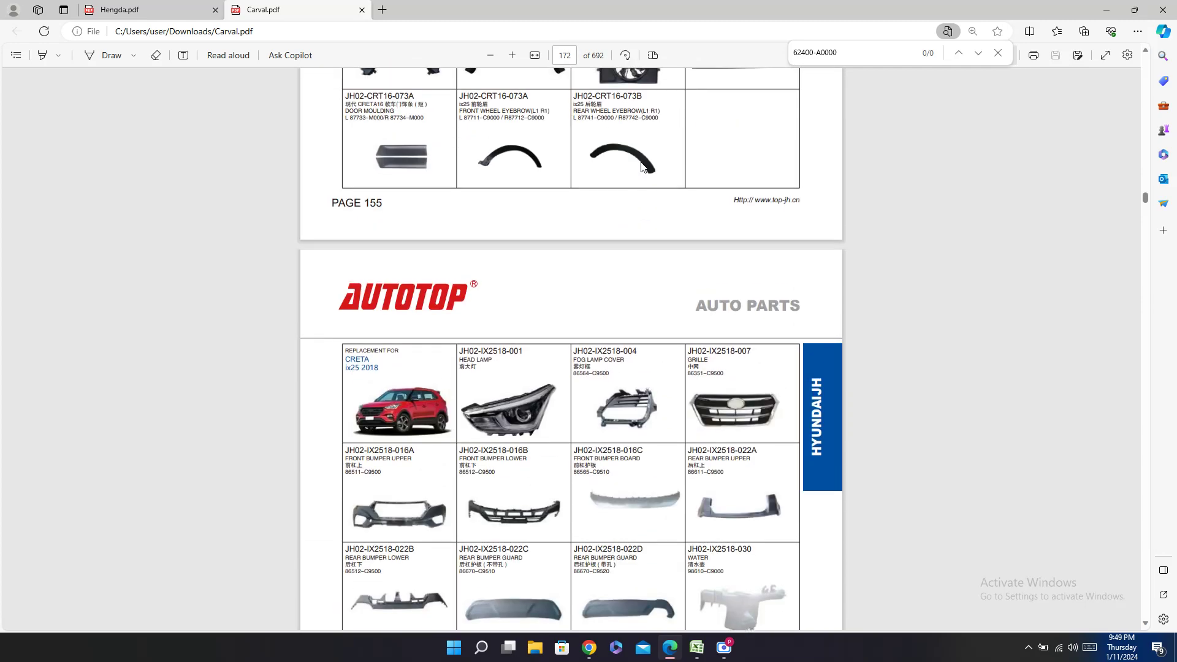
scroll(643, 167, up, 5)
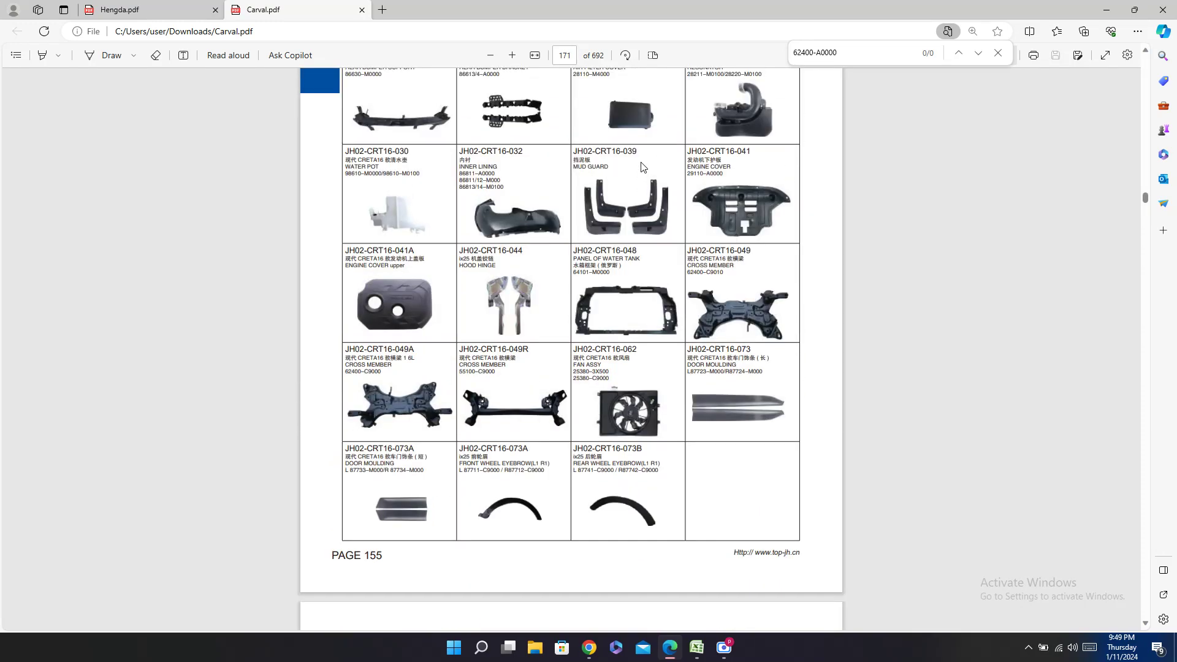
scroll(643, 153, up, 5)
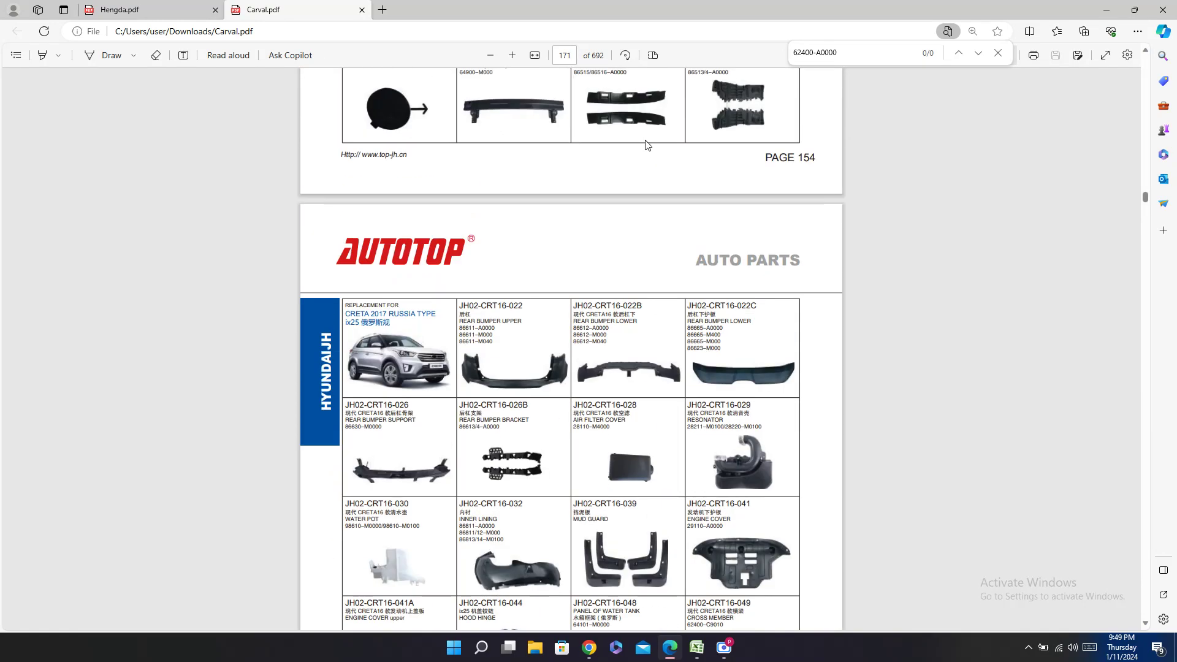
scroll(647, 145, up, 5)
scroll(626, 104, up, 5)
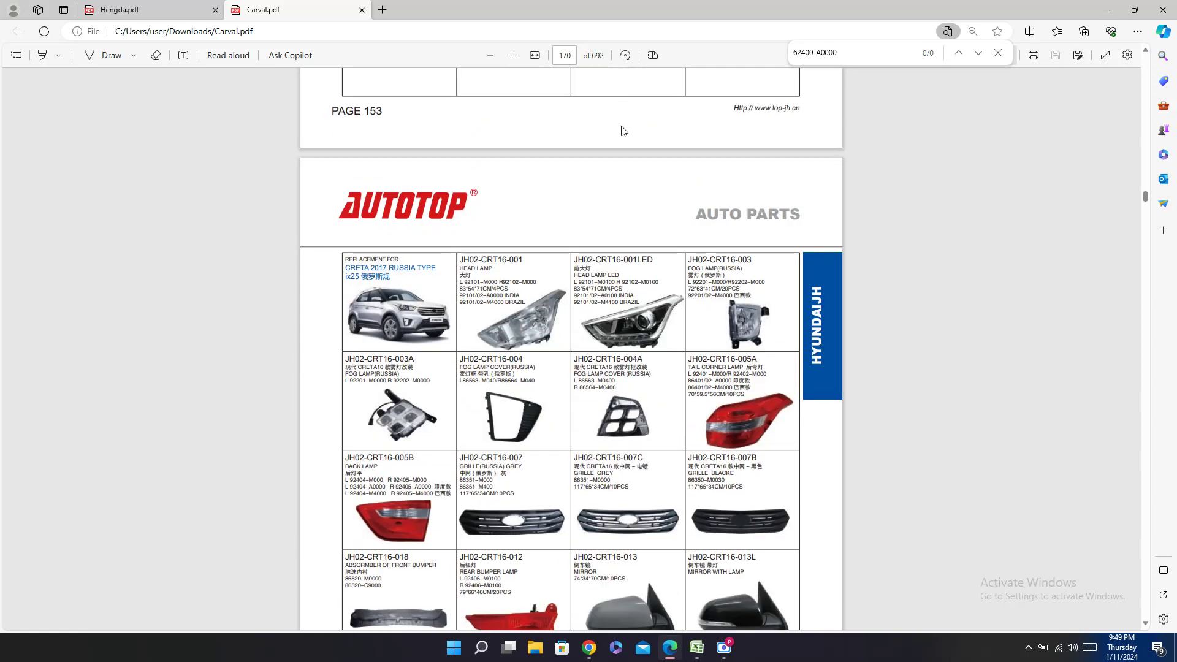
scroll(584, 149, up, 12)
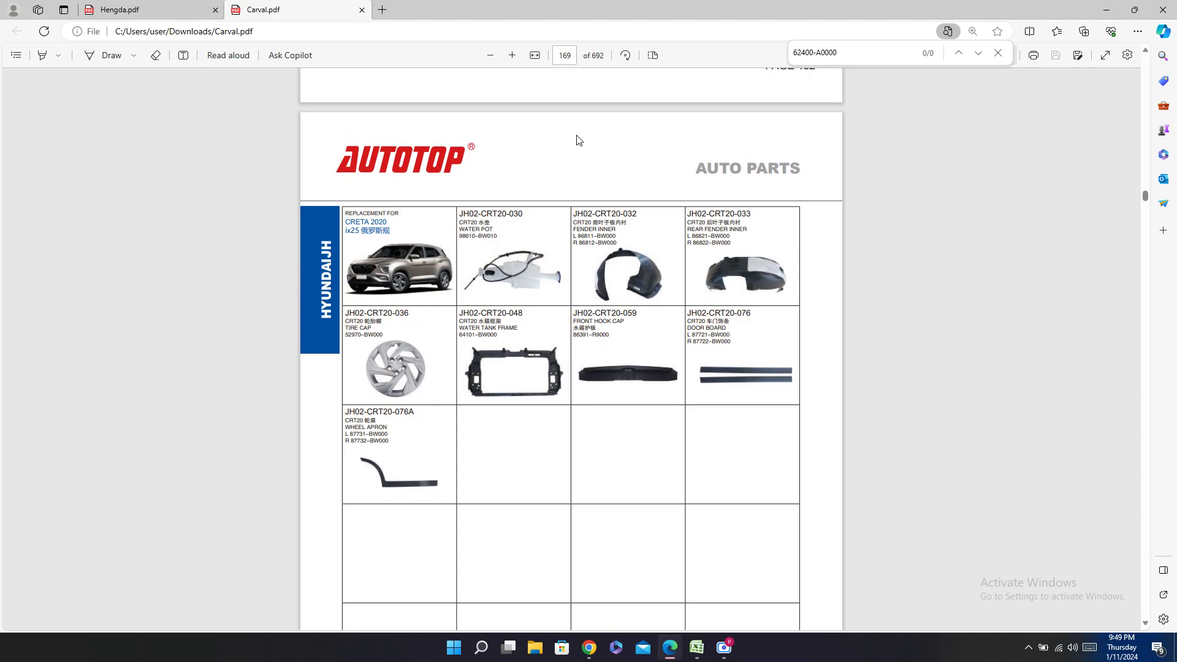
scroll(582, 139, up, 4)
scroll(584, 112, down, 20)
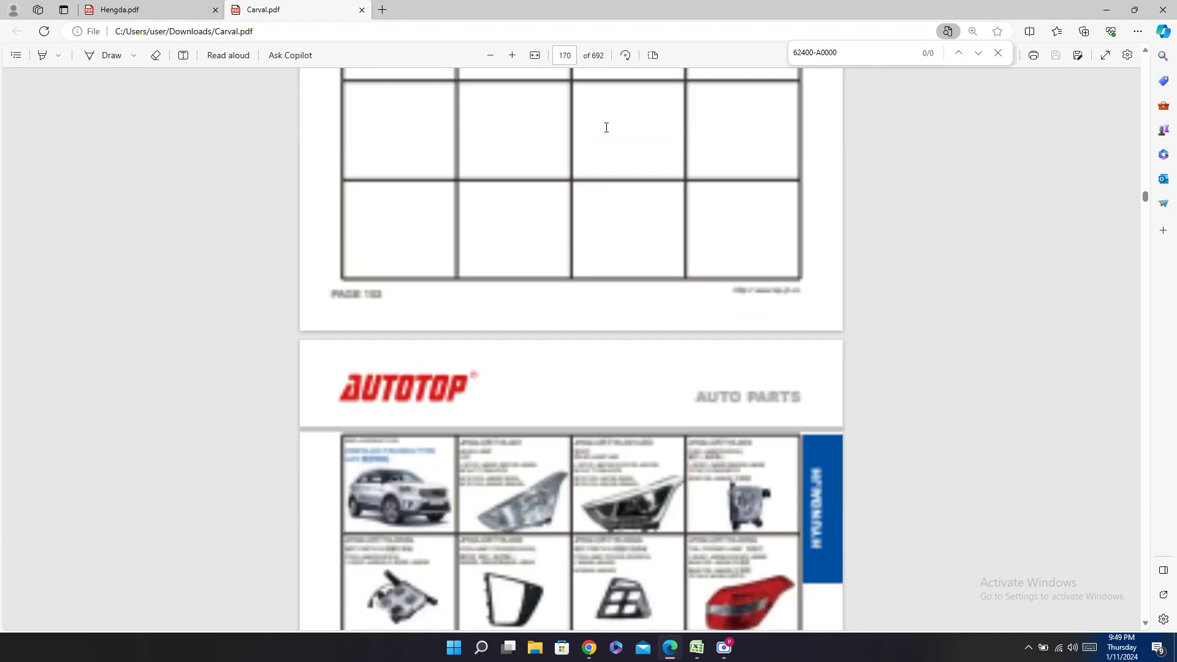
key(ctrl+Tab)
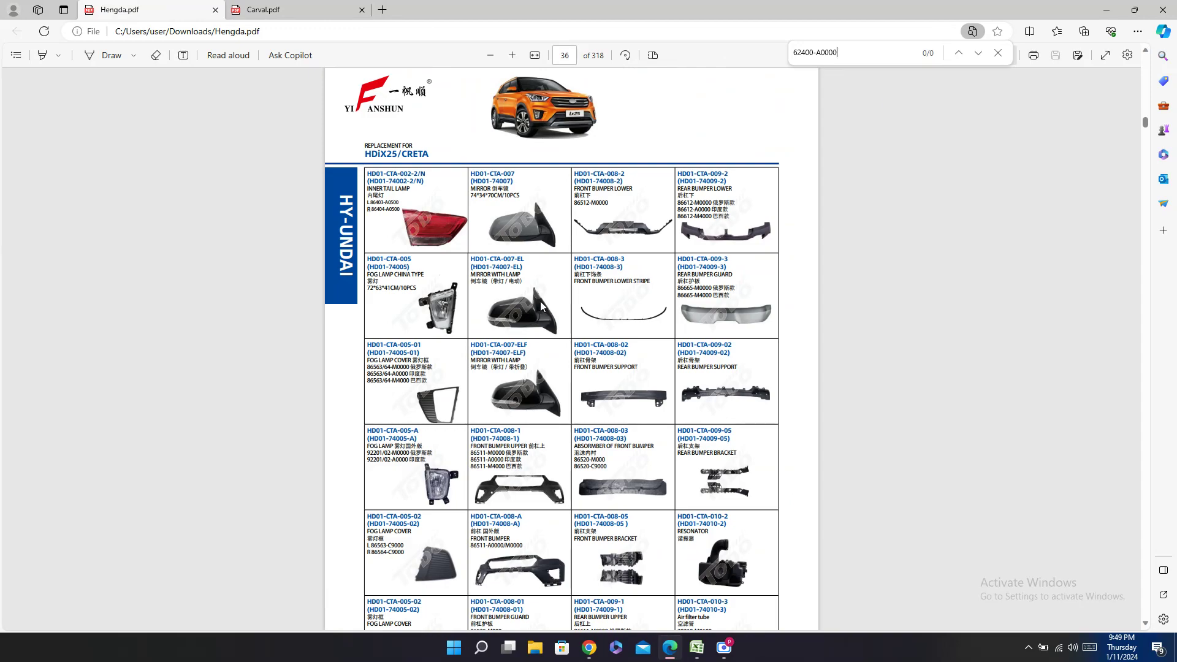
Step: Scroll Hengda.pdf to the crossmember 1.6L entries on page 27
scroll(530, 240, down, 18)
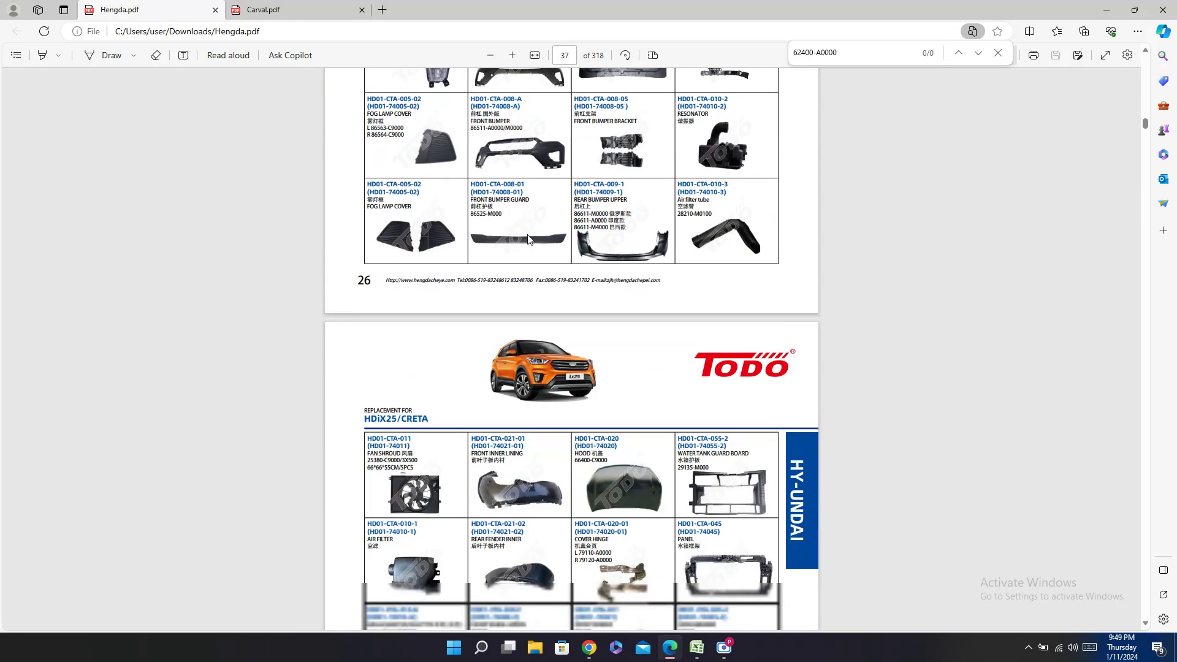
scroll(553, 237, down, 10)
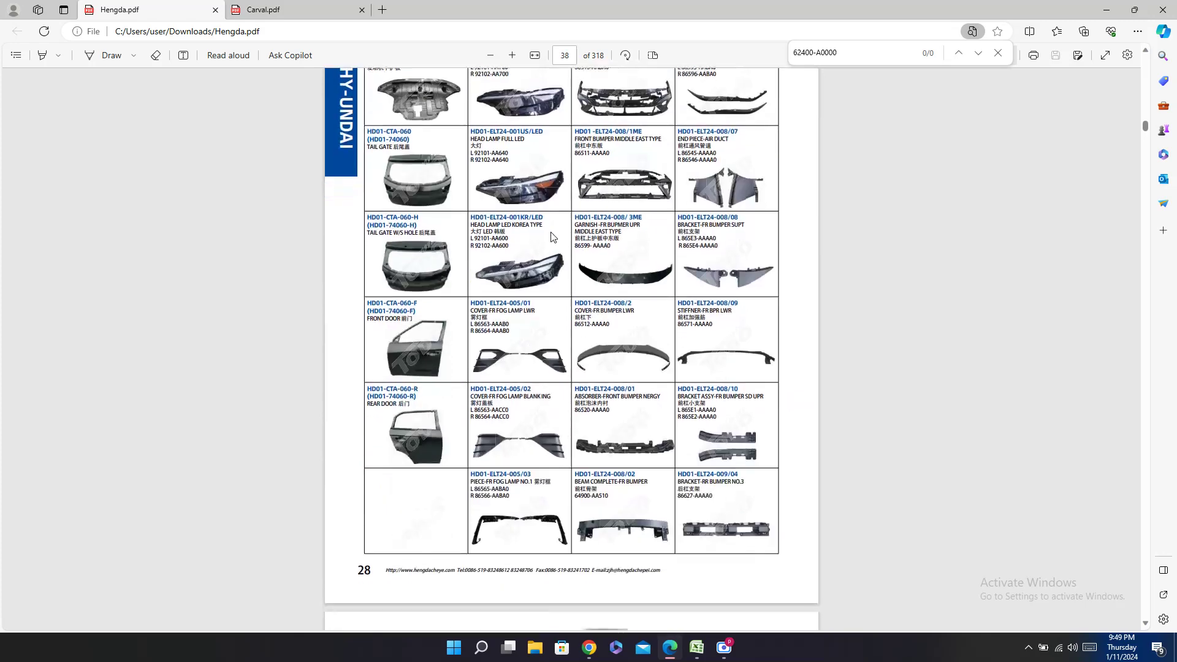
scroll(553, 236, up, 10)
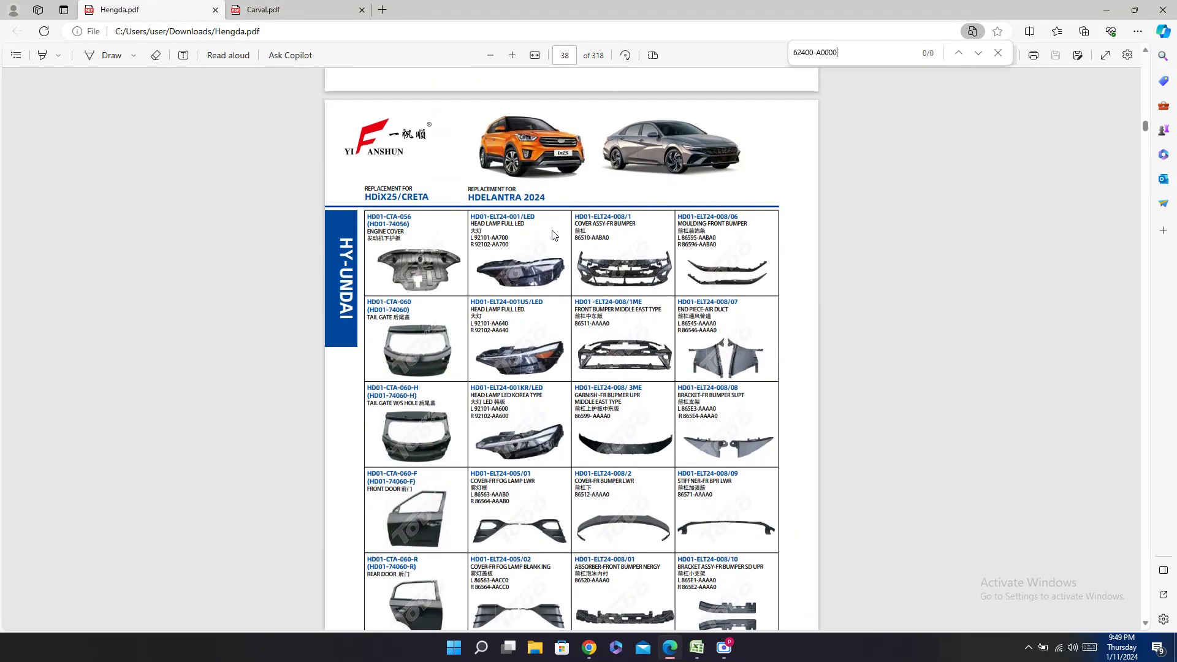
scroll(553, 236, down, 2)
scroll(553, 234, up, 8)
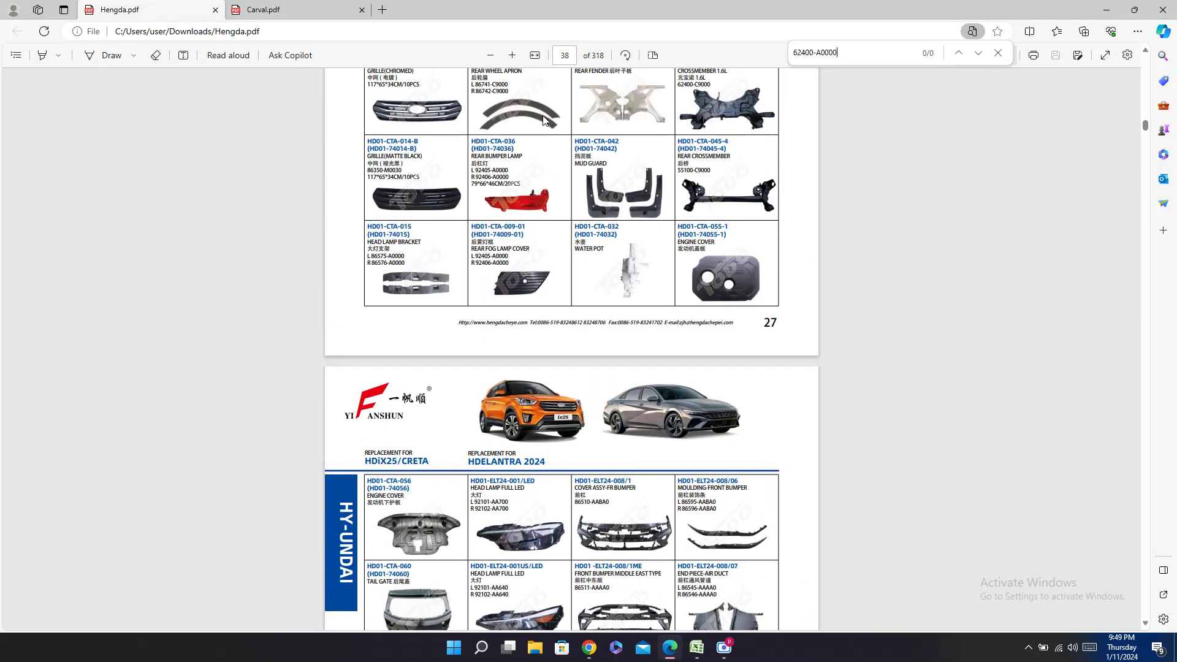
scroll(543, 120, up, 2)
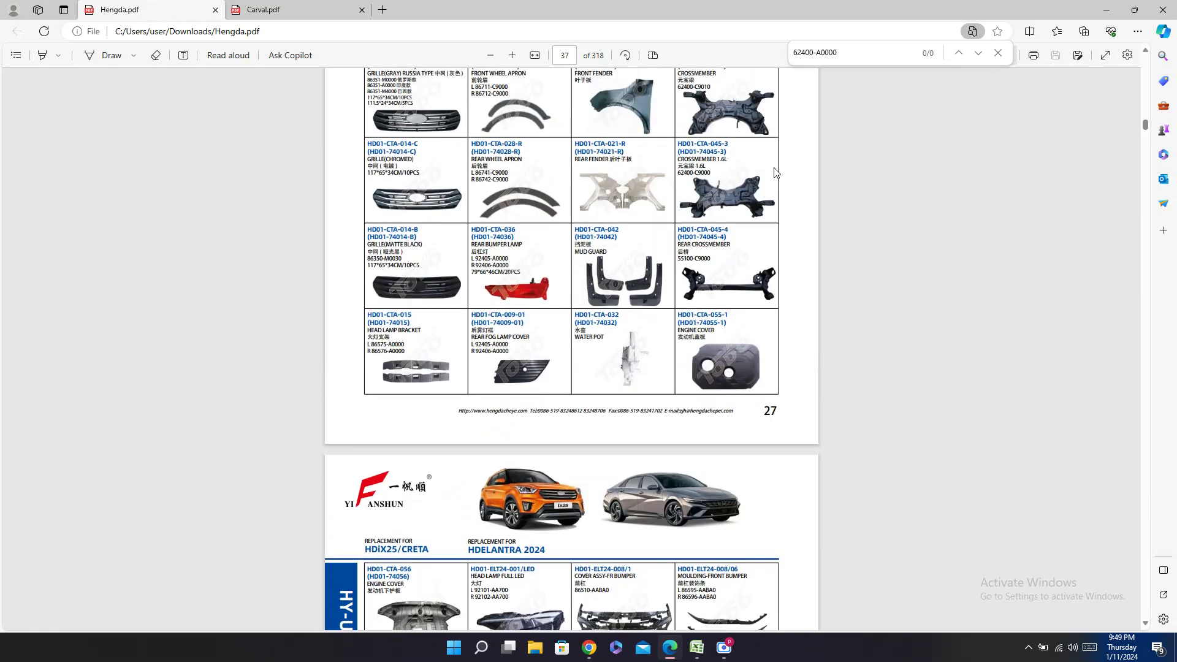
scroll(775, 172, up, 2)
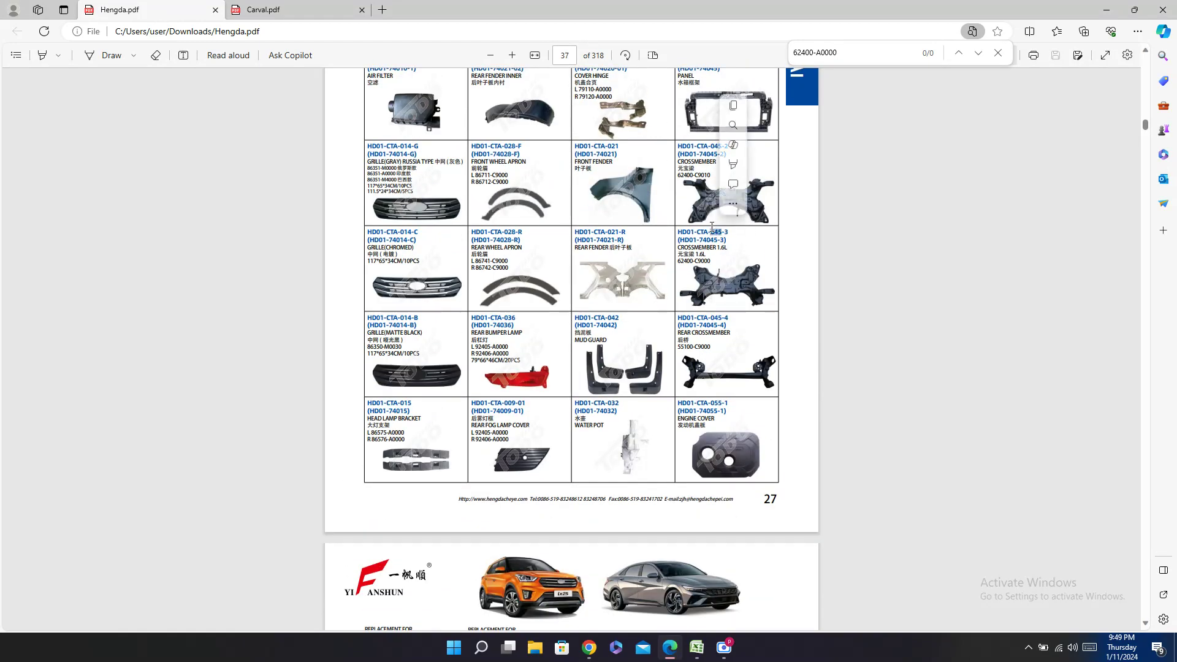
Step: Select OEM number 62400-C9000 beneath HD01-CTA-045-3, then return to Excel
double_click(711, 232)
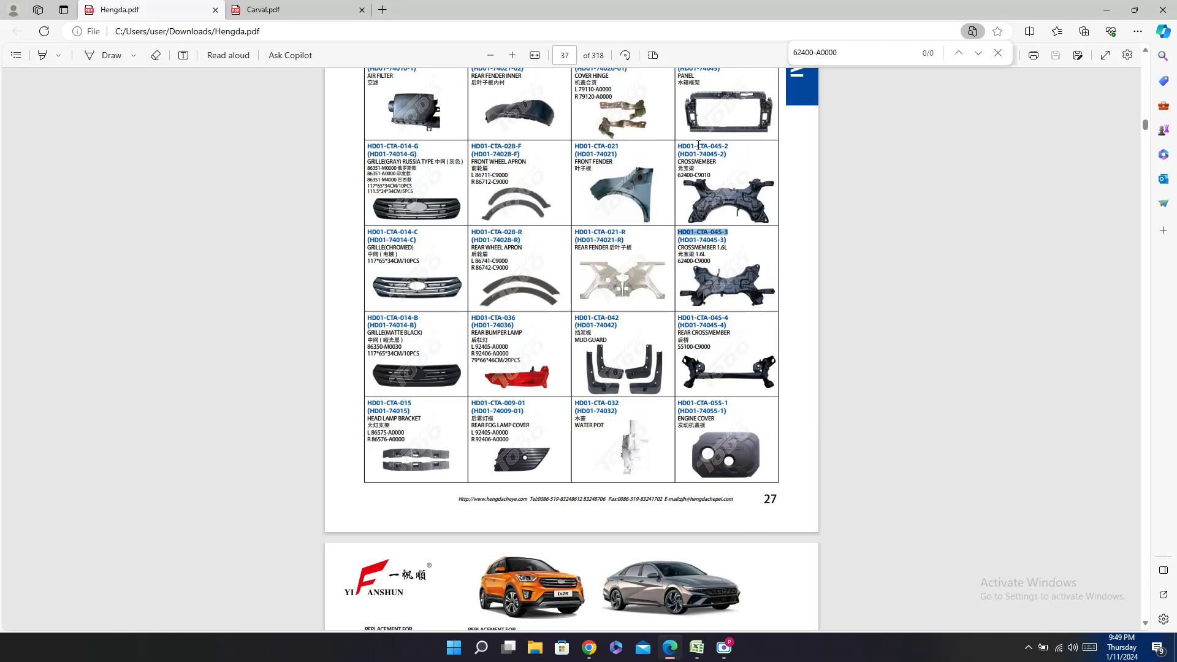
scroll(699, 145, up, 2)
click(700, 236)
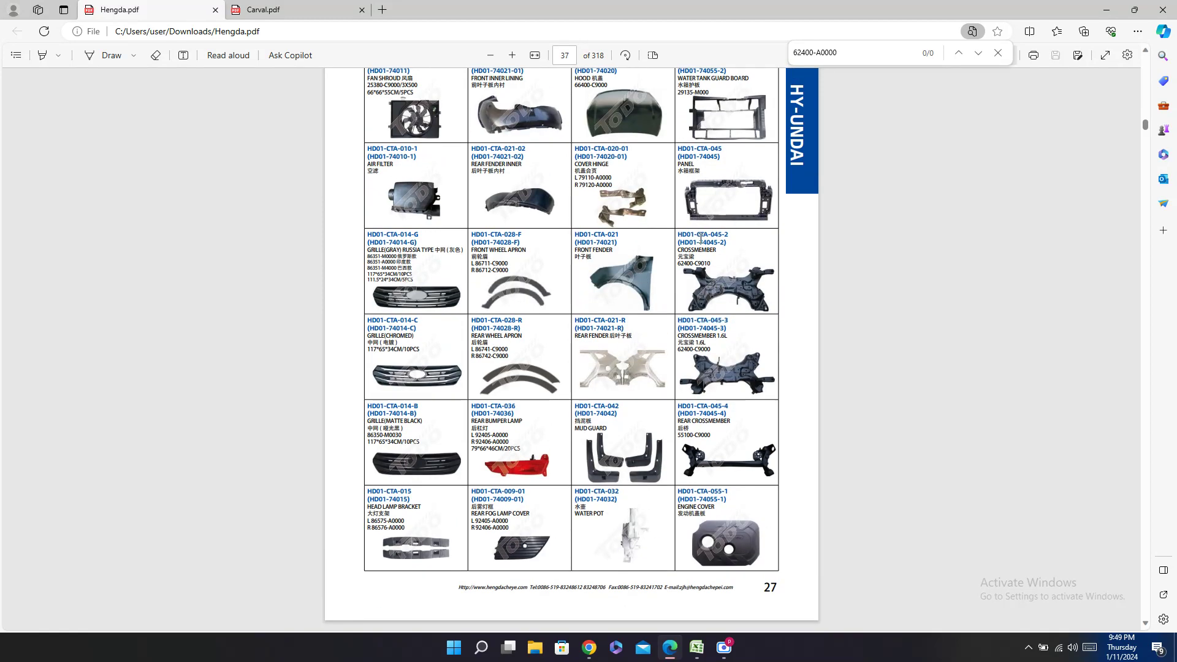
double_click(708, 234)
drag(710, 350, 677, 350)
key(ctrl+c)
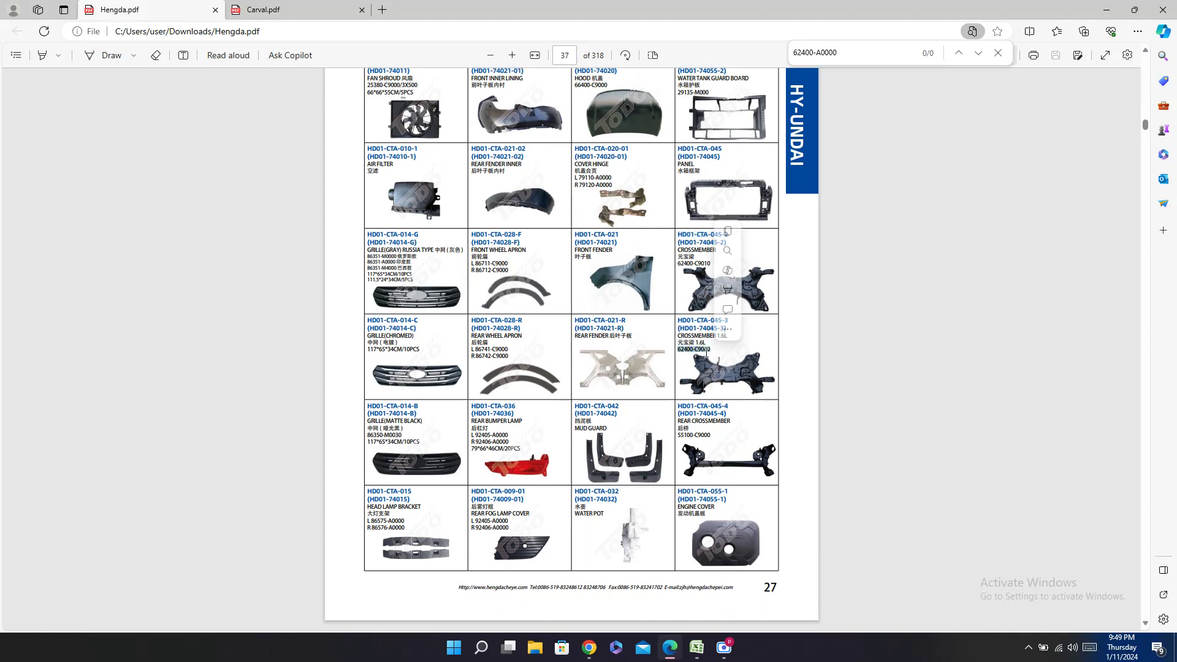
click(696, 647)
Step: Paste 62400-C9000 into AB60 and Hengda number HD01-CTA-045-3 into AC60
click(922, 155)
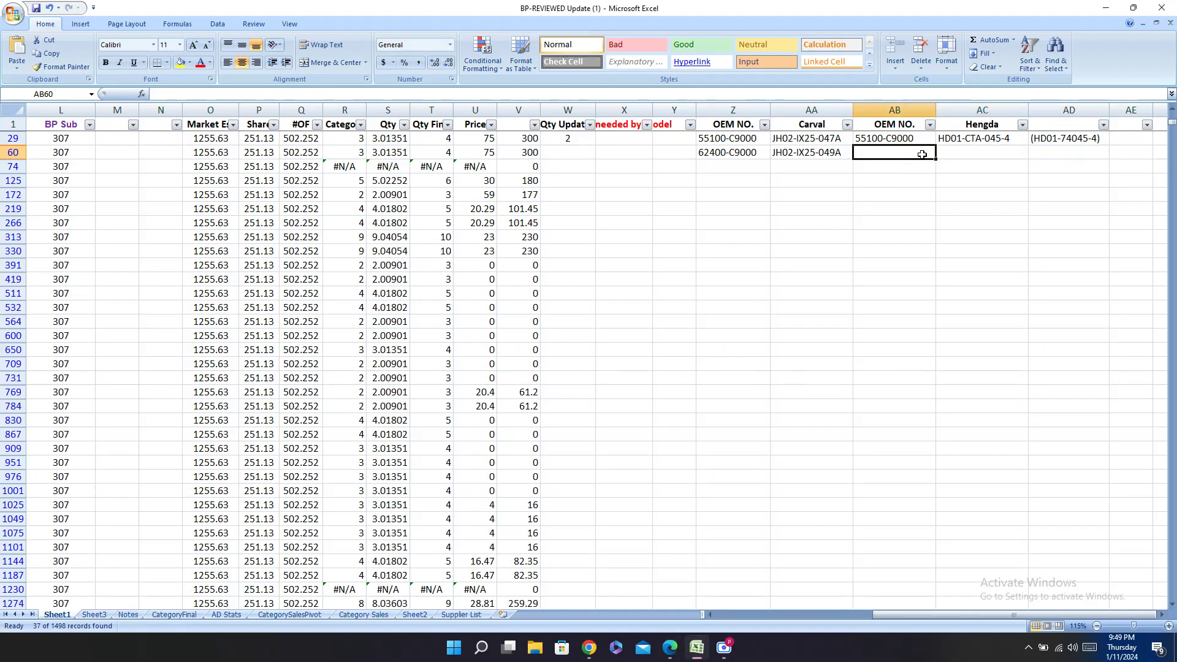
key(ctrl+v)
key(Tab)
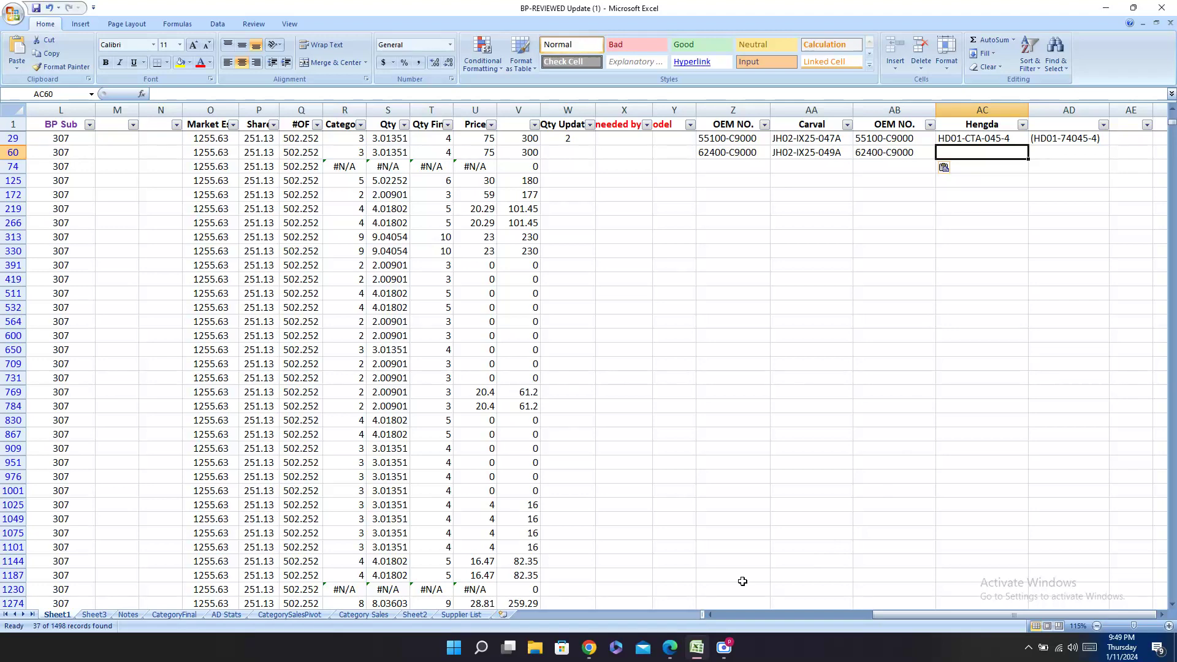
click(689, 655)
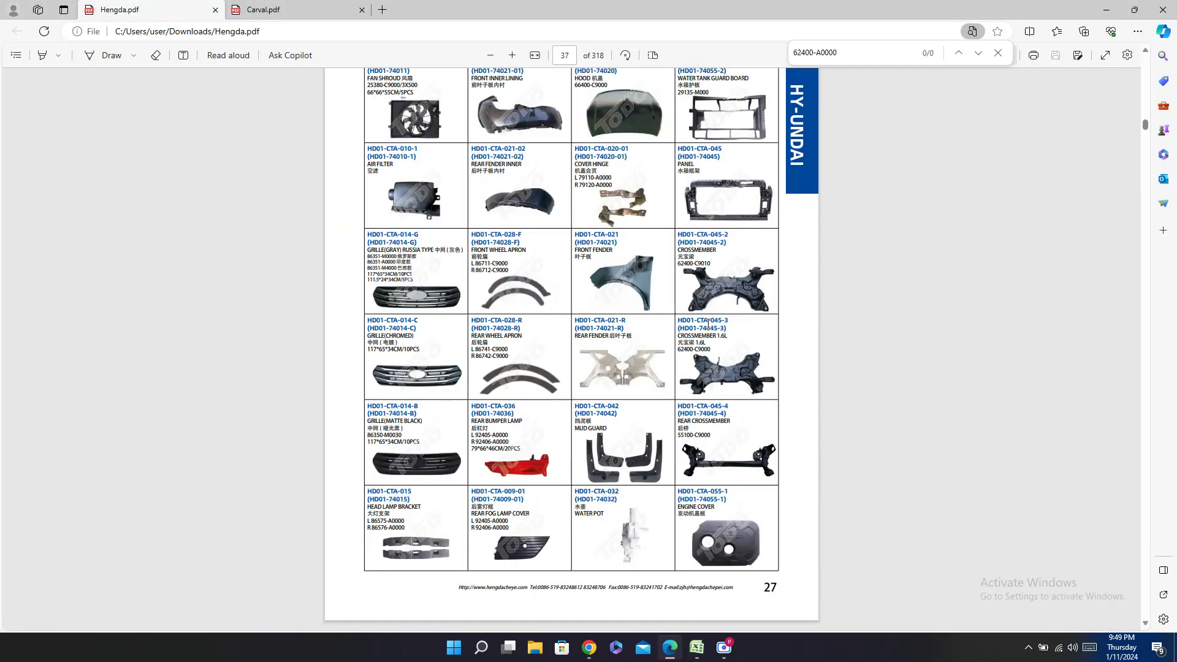
double_click(708, 320)
key(ctrl+c)
mouse_move(705, 646)
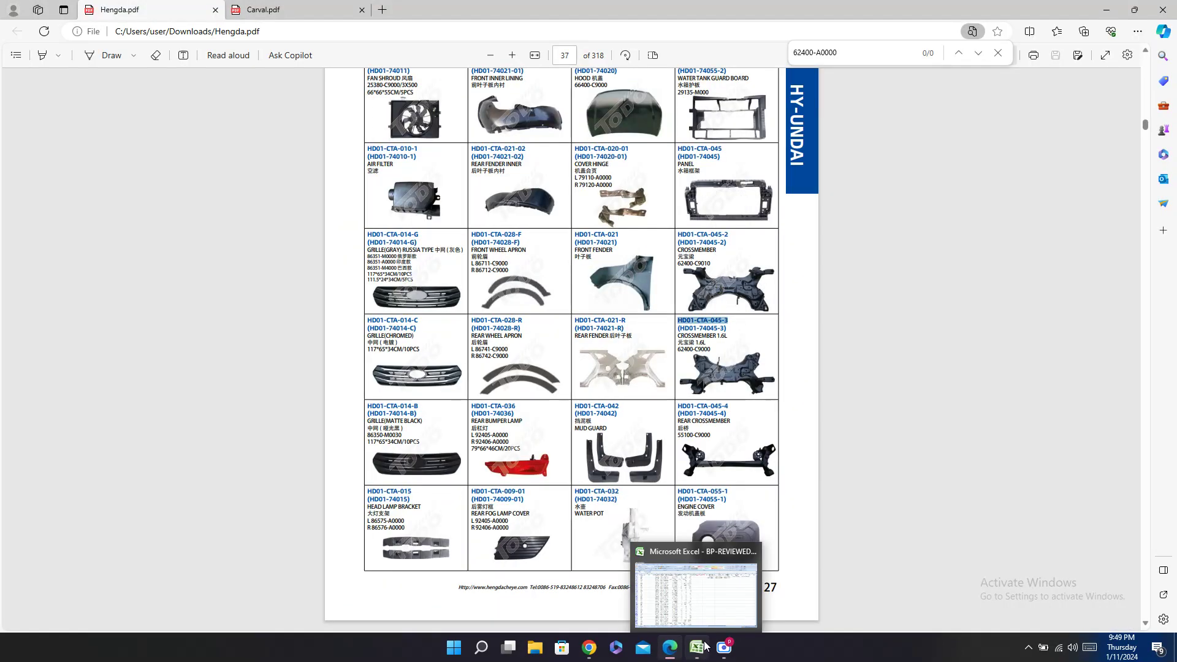
click(706, 646)
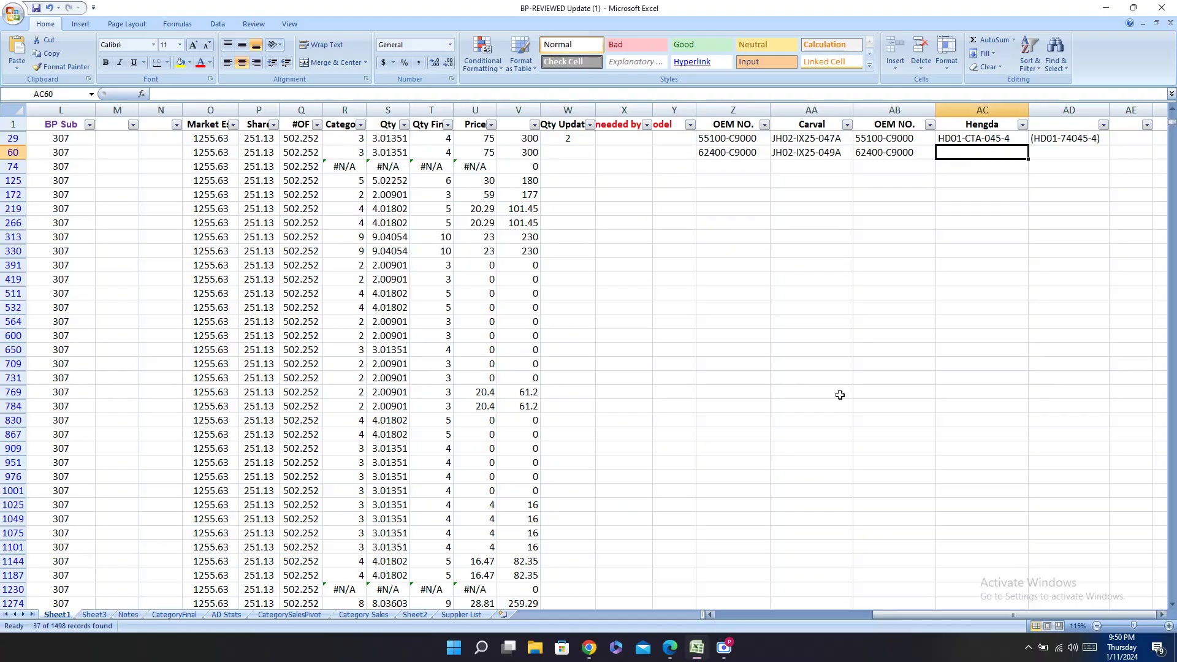
key(ctrl+v)
Step: Paste code (HD01-74045-3) into AD60 and move to row 74's catalog columns
click(666, 655)
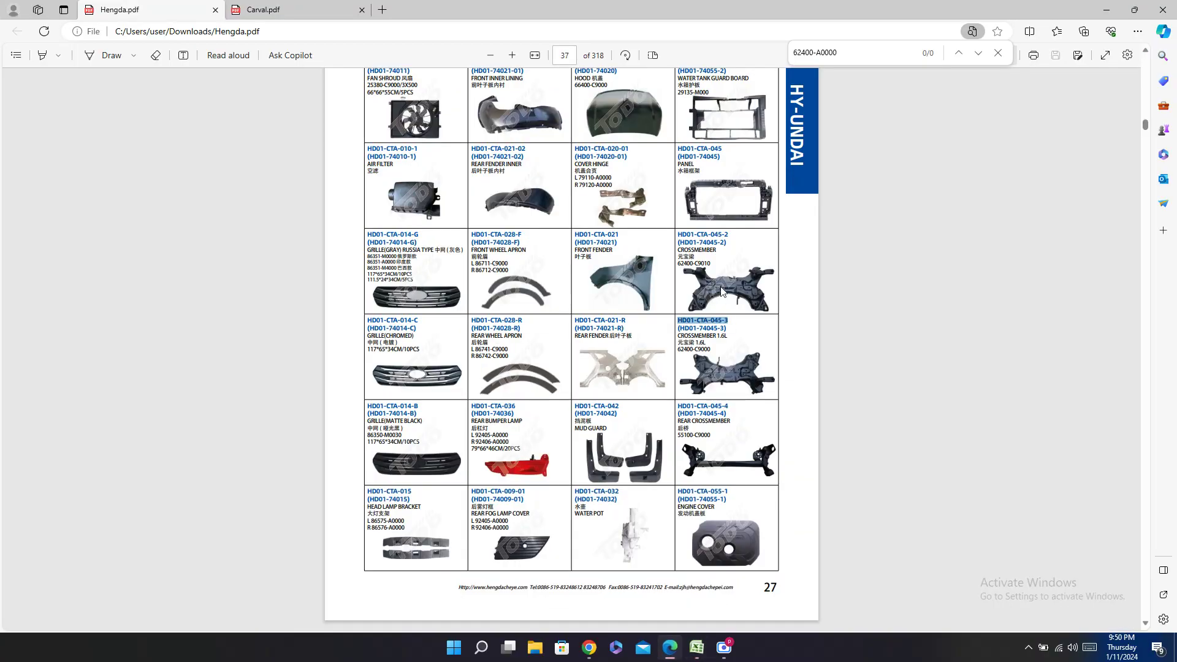
double_click(702, 328)
key(ctrl+c)
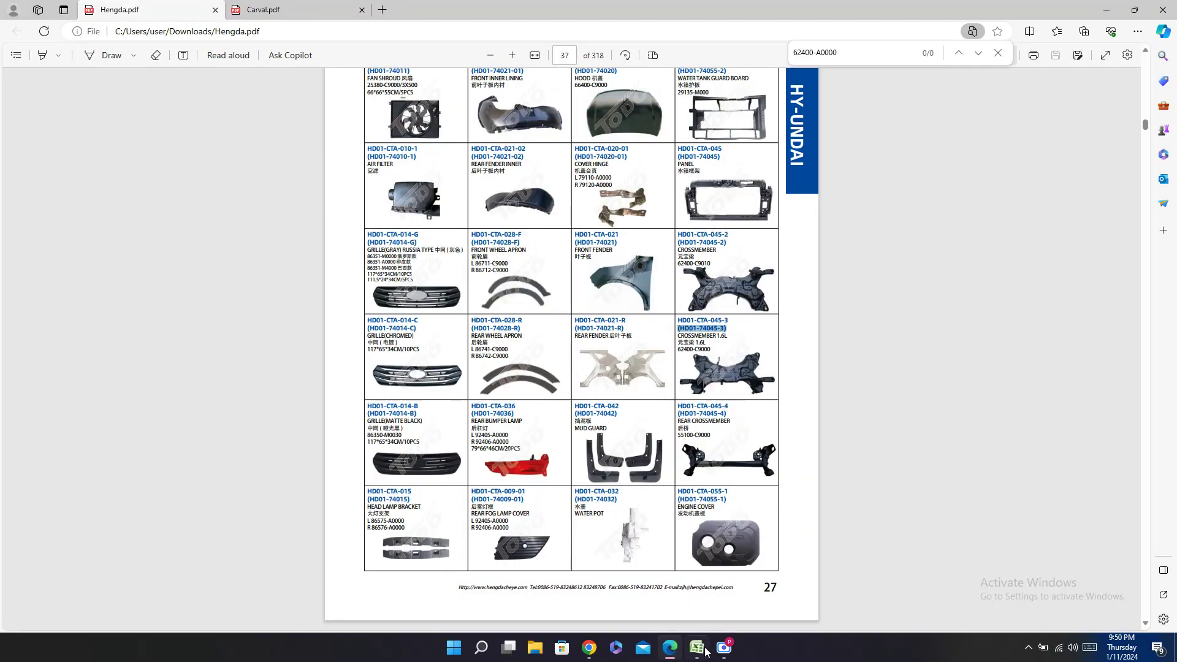
click(706, 651)
click(1048, 153)
key(ctrl+v)
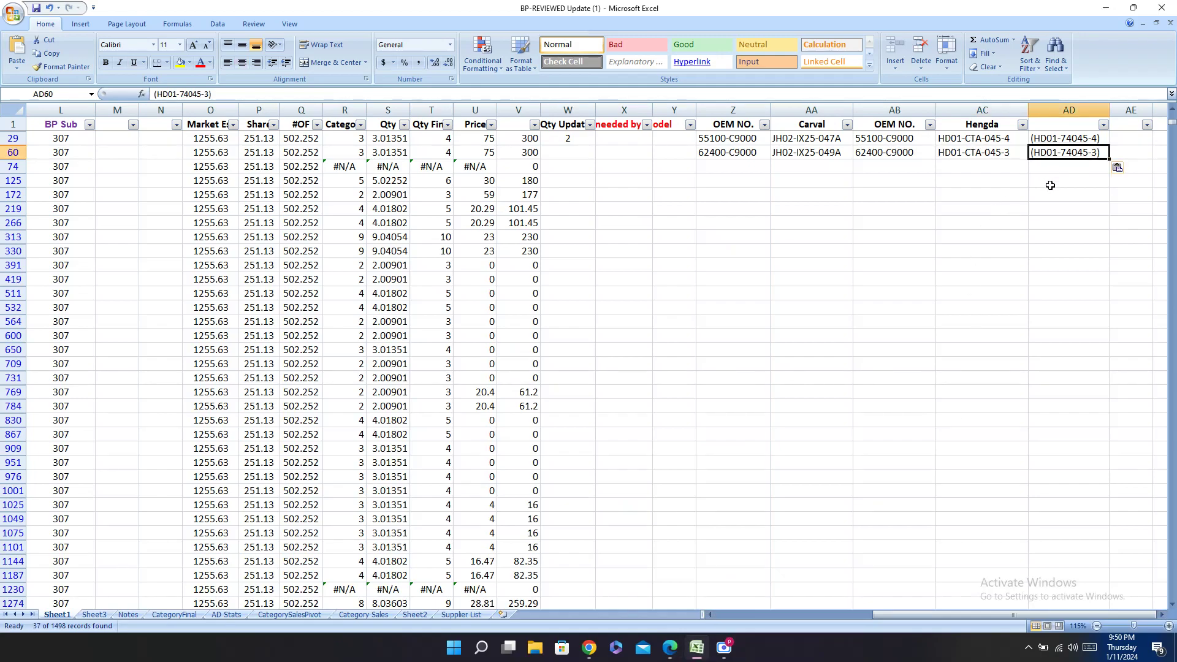
key(Left)
key(Left)
key(Left)
key(Left)
key(Left)
key(Left)
key(Left)
key(Left)
key(Left)
key(Left)
key(Left)
key(Left)
key(Left)
key(Left)
key(Left)
key(Left)
key(Left)
key(Left)
key(Left)
key(Left)
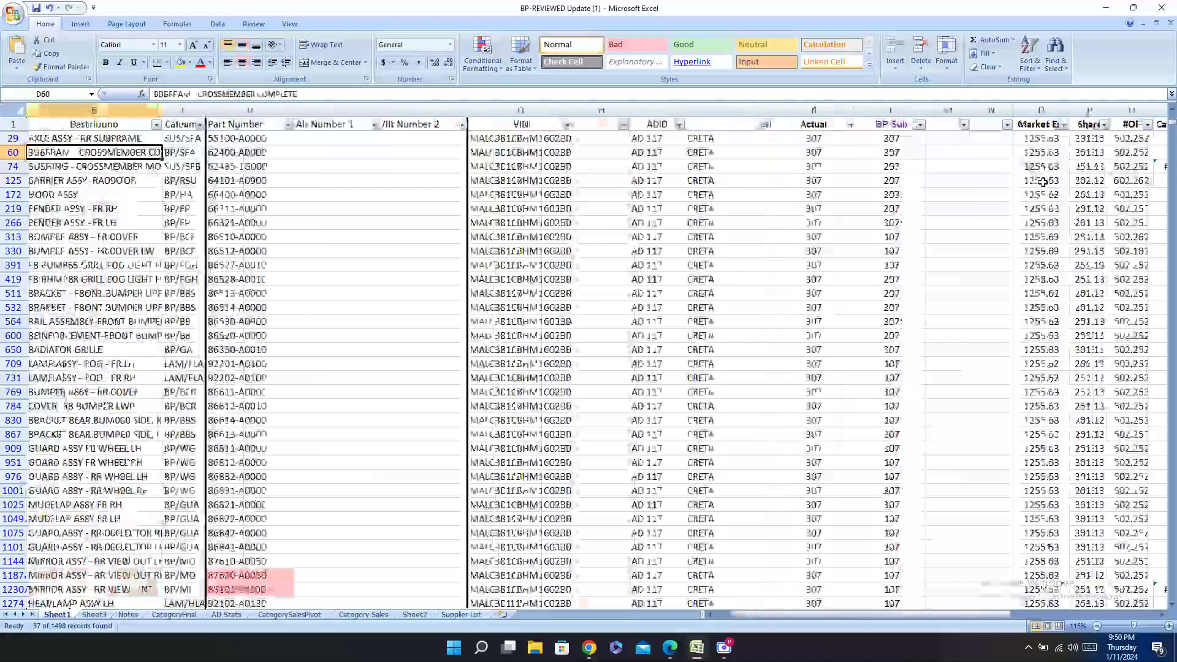
key(Down)
key(Right)
key(Right)
key(Right)
key(Right)
key(Right)
key(Right)
key(Right)
key(Right)
key(Right)
key(Right)
key(Right)
key(Right)
key(Right)
key(Right)
key(Right)
key(Right)
key(Right)
key(Right)
key(Right)
key(Right)
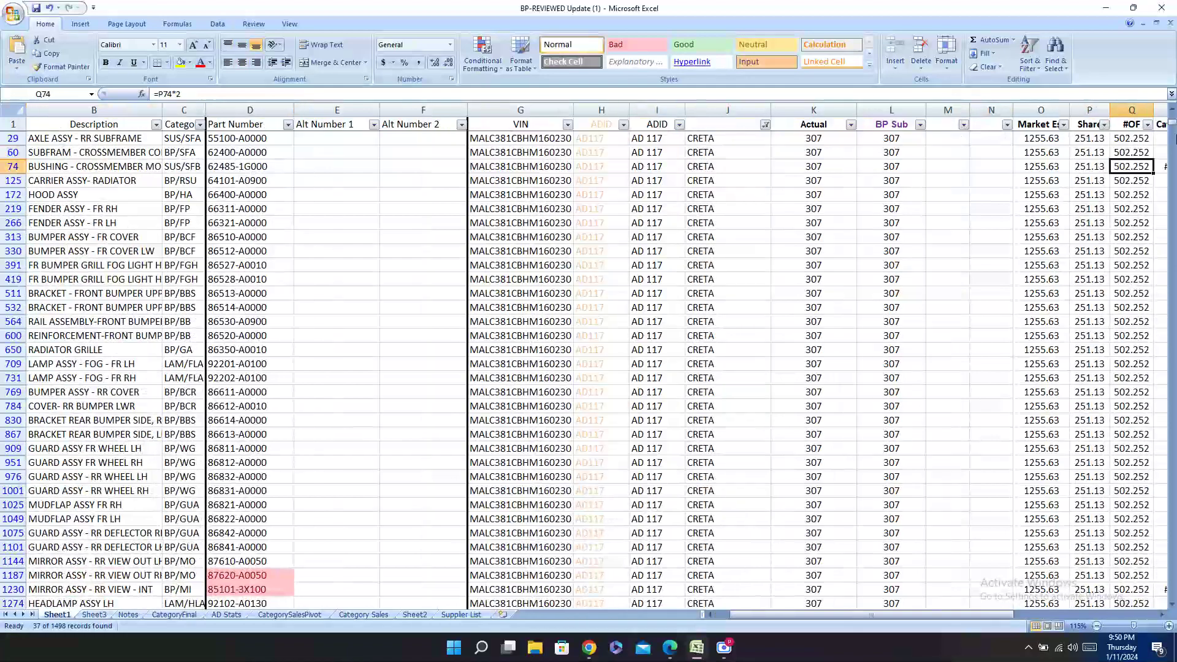
Step: Enter dashes in the Hengda cell AC74 and the Carval cell AA74
click(984, 166)
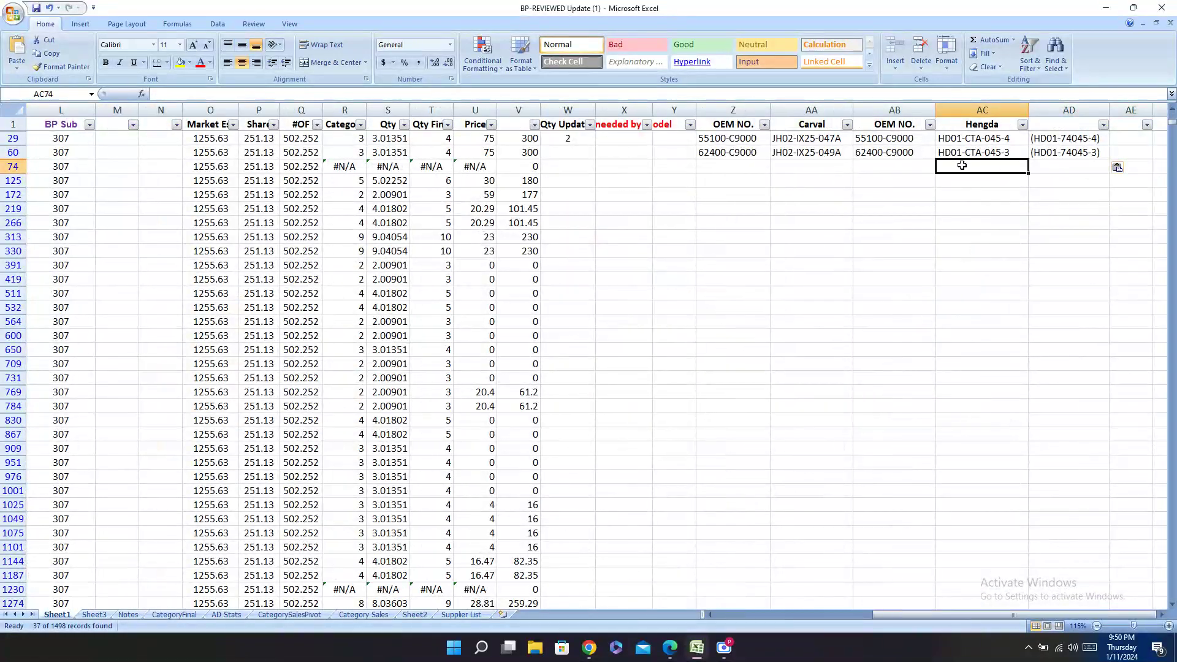
text(-)
key(Left)
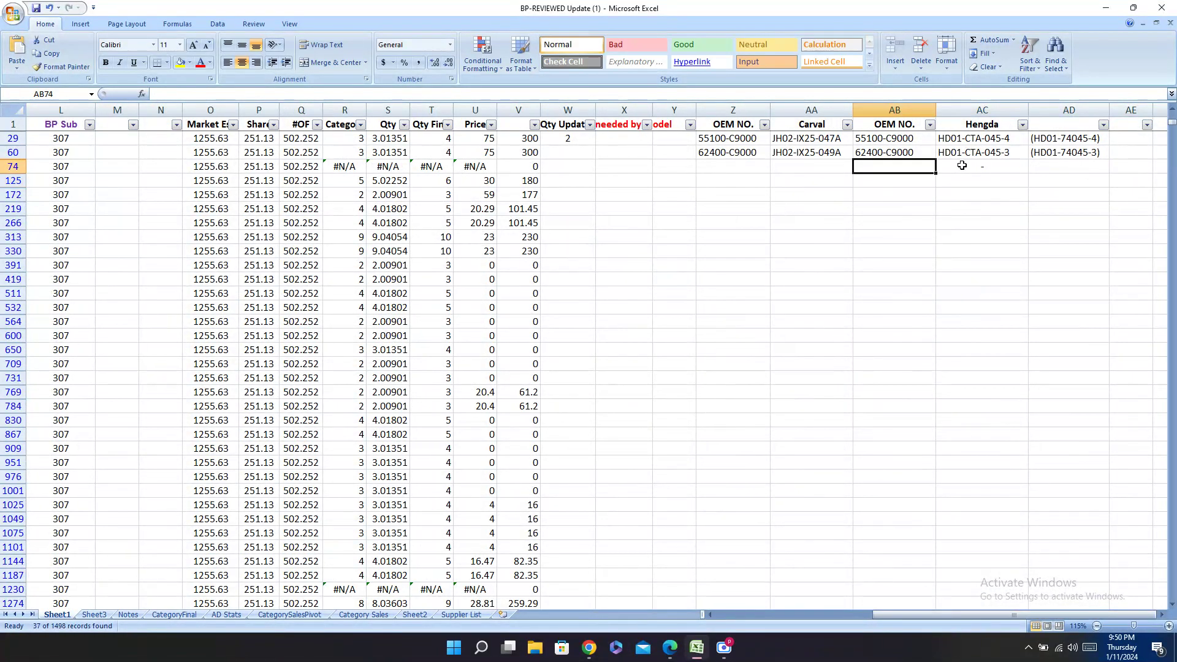
key(Left)
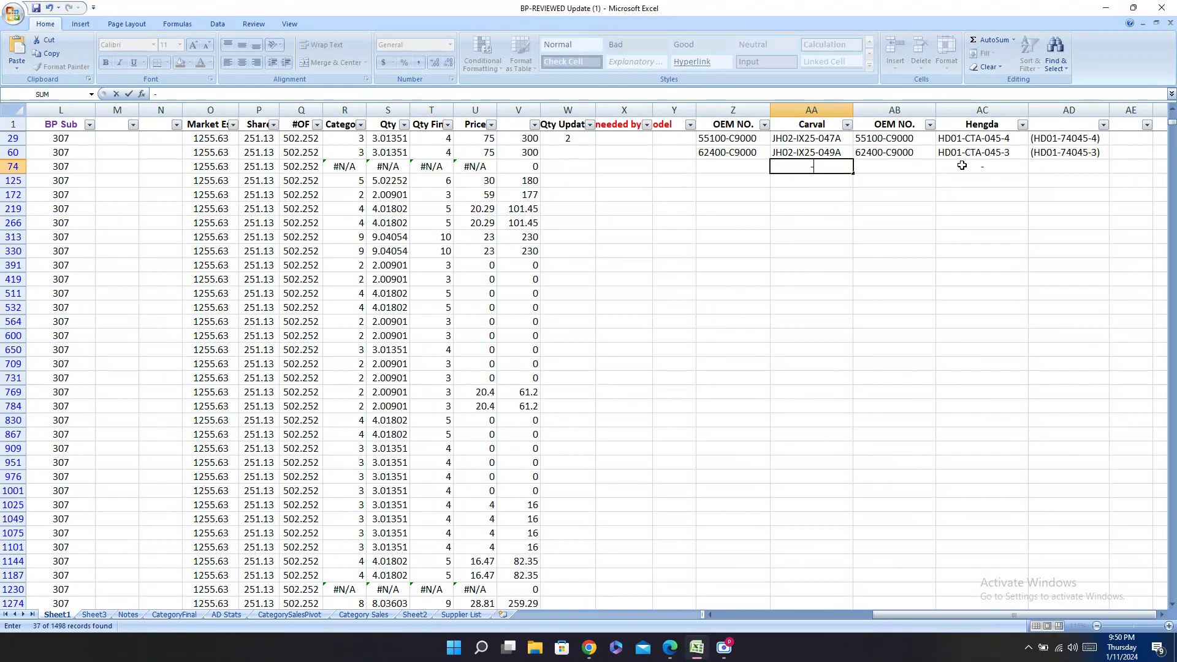
text(-)
key(Return)
Step: Copy the code (HD01-74045) from the Hengda catalog into cell AD125
key(Left)
key(Left)
key(Left)
key(Left)
key(Left)
key(Left)
key(Left)
key(Left)
key(Left)
key(Left)
key(Left)
key(Left)
key(Left)
key(Left)
key(Left)
key(Left)
key(Left)
key(Left)
key(Left)
key(Left)
key(Left)
key(Left)
key(Left)
key(Left)
key(Left)
key(Left)
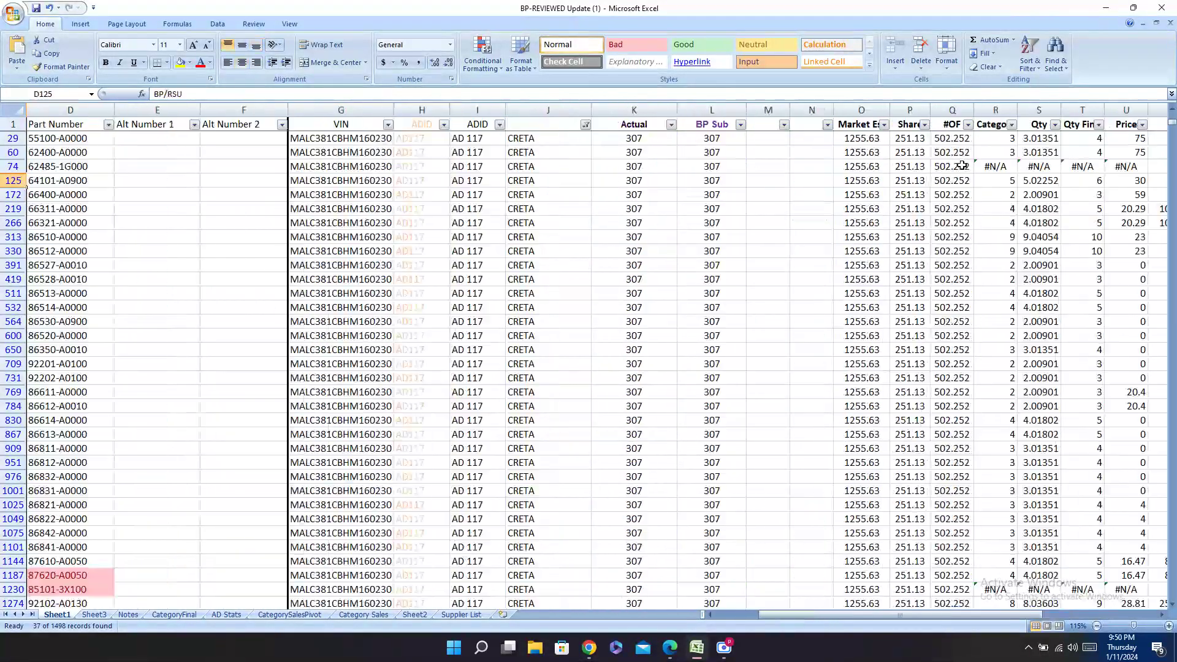
key(Right)
key(Right)
key(Right)
key(Right)
key(Right)
key(Right)
key(Right)
key(Right)
key(Right)
key(Right)
key(Right)
key(Right)
key(Right)
key(Right)
key(Right)
key(Right)
key(Right)
key(Right)
key(Right)
key(Right)
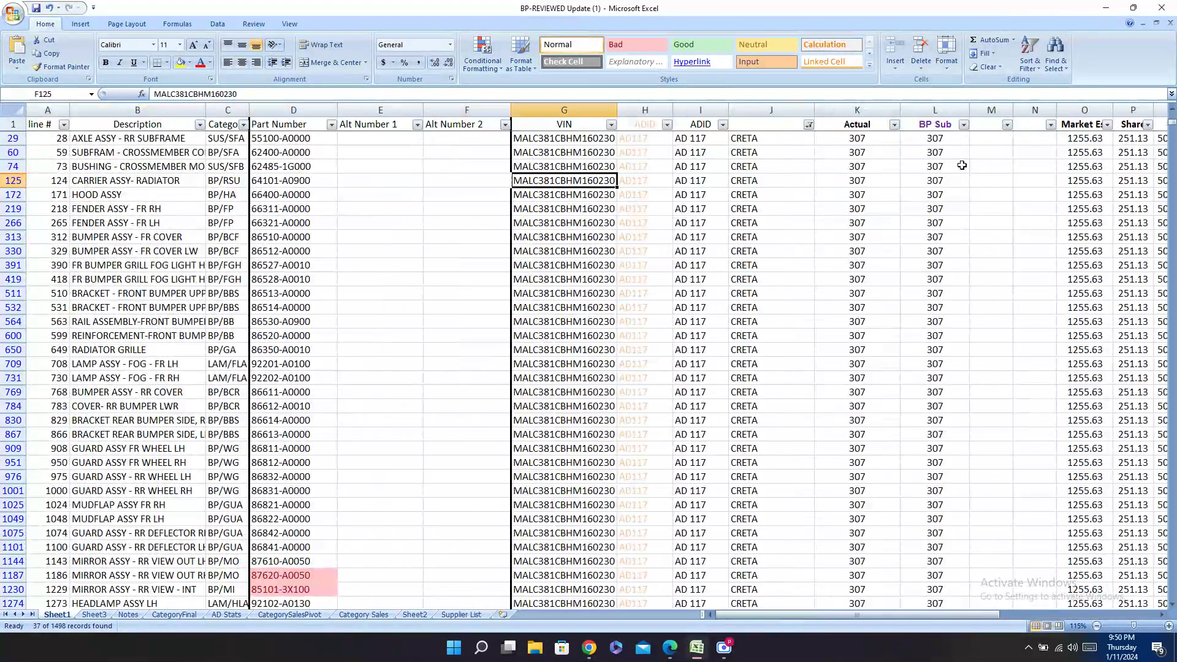
key(Right)
key(Right)
key(Right)
key(Right)
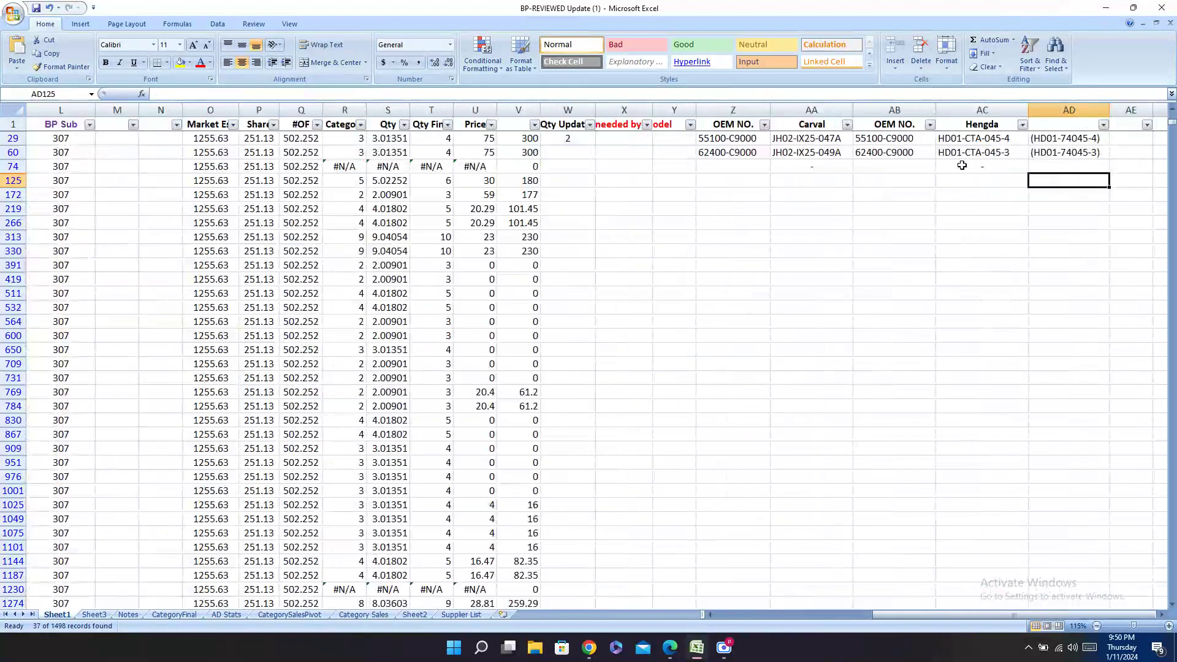
click(669, 647)
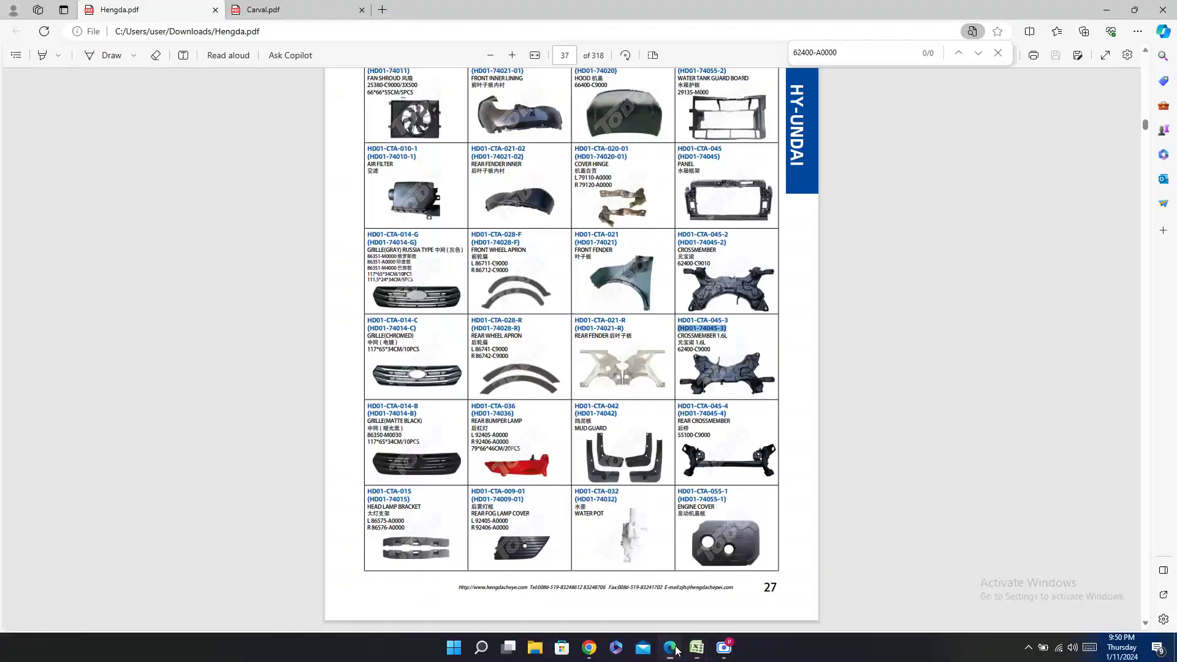
double_click(700, 159)
key(ctrl+c)
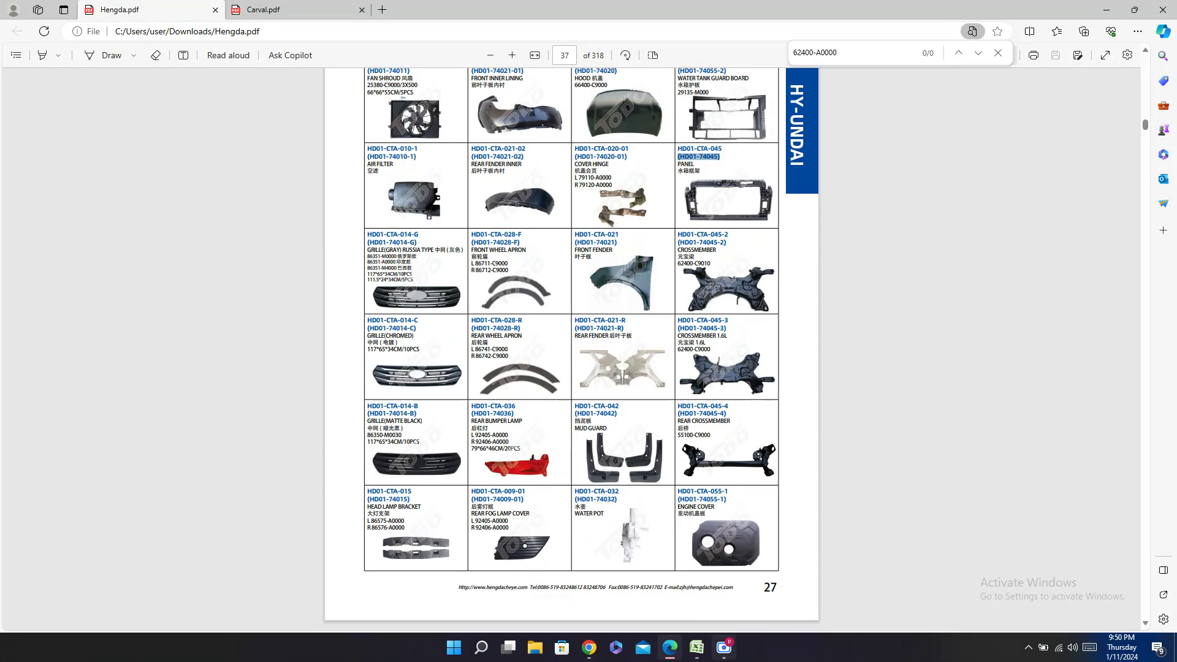
click(697, 647)
key(ctrl+v)
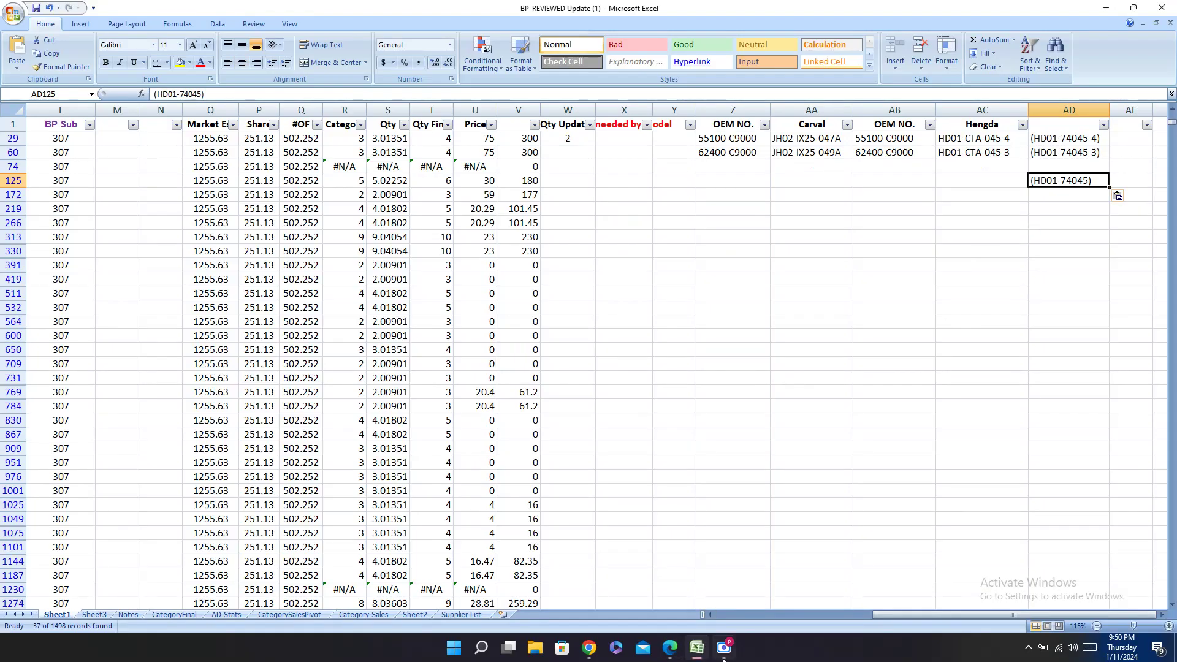
Step: Copy part number HD01-CTA-045 from the Hengda catalog into cell AC125
key(alt+Tab)
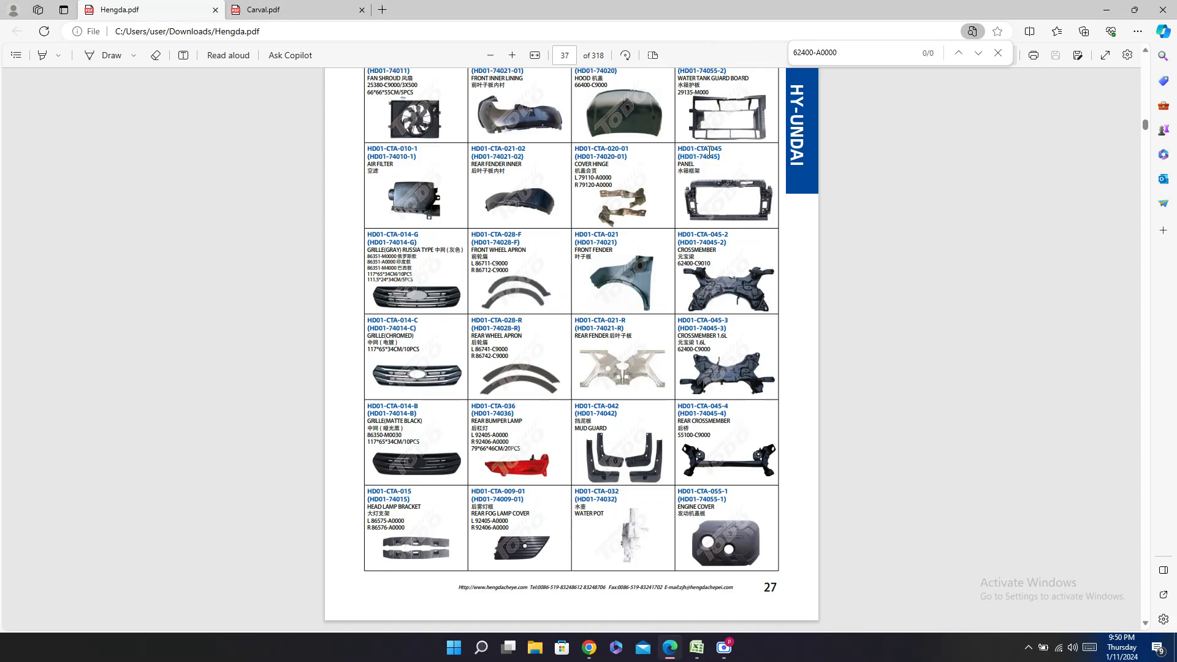
double_click(700, 148)
key(ctrl+c)
click(696, 646)
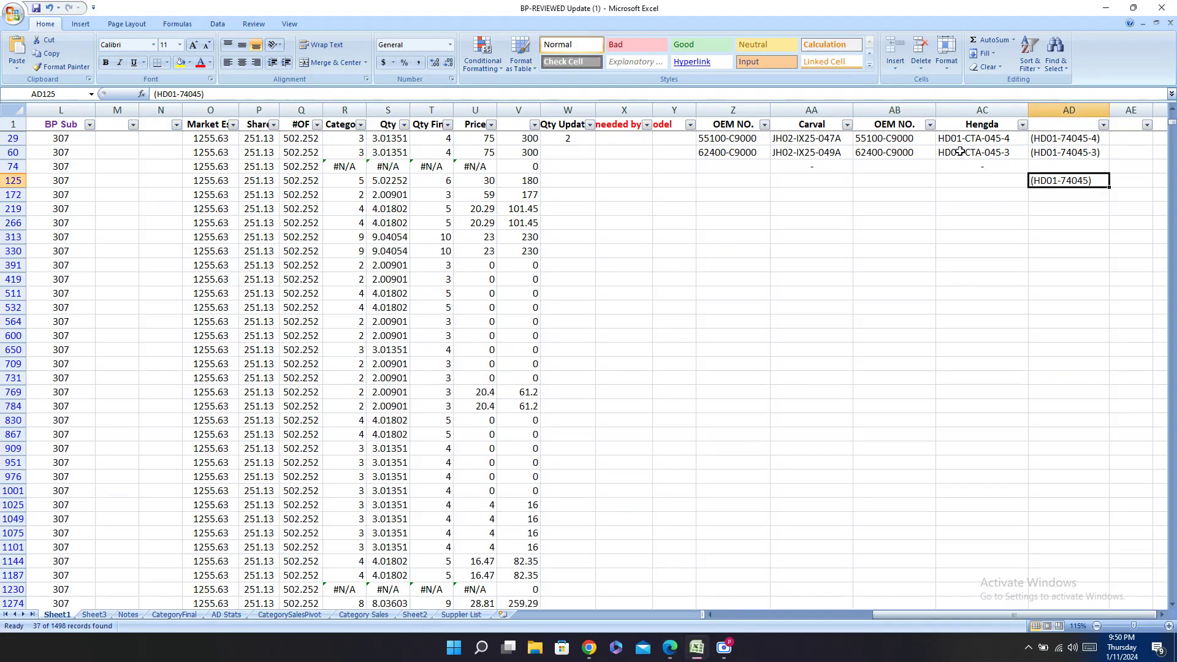
click(972, 180)
key(ctrl+v)
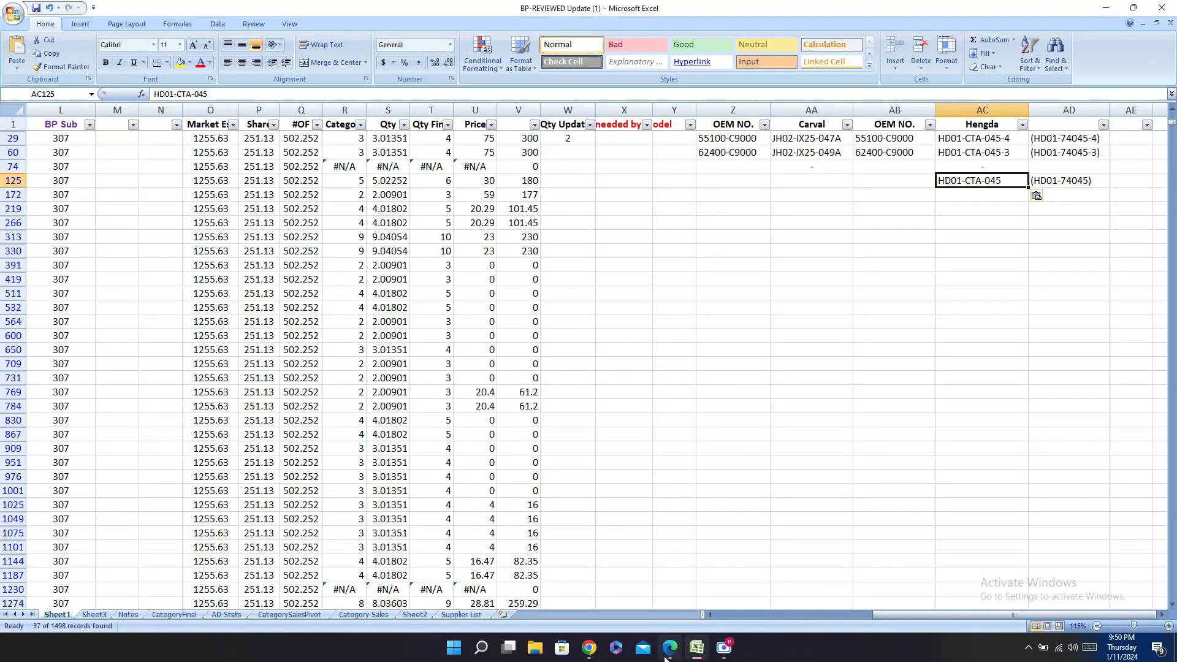
Step: Recheck the Hengda catalog, then start an entry in the OEM NO. cell AB125
click(670, 647)
scroll(729, 230, up, 2)
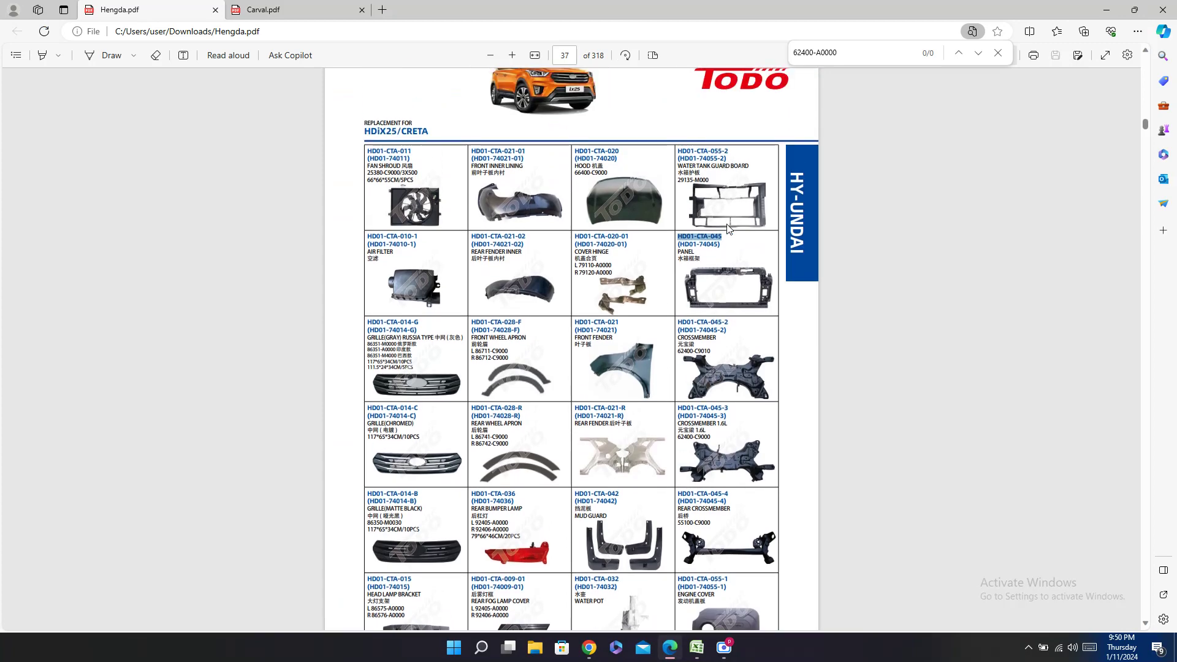
click(696, 646)
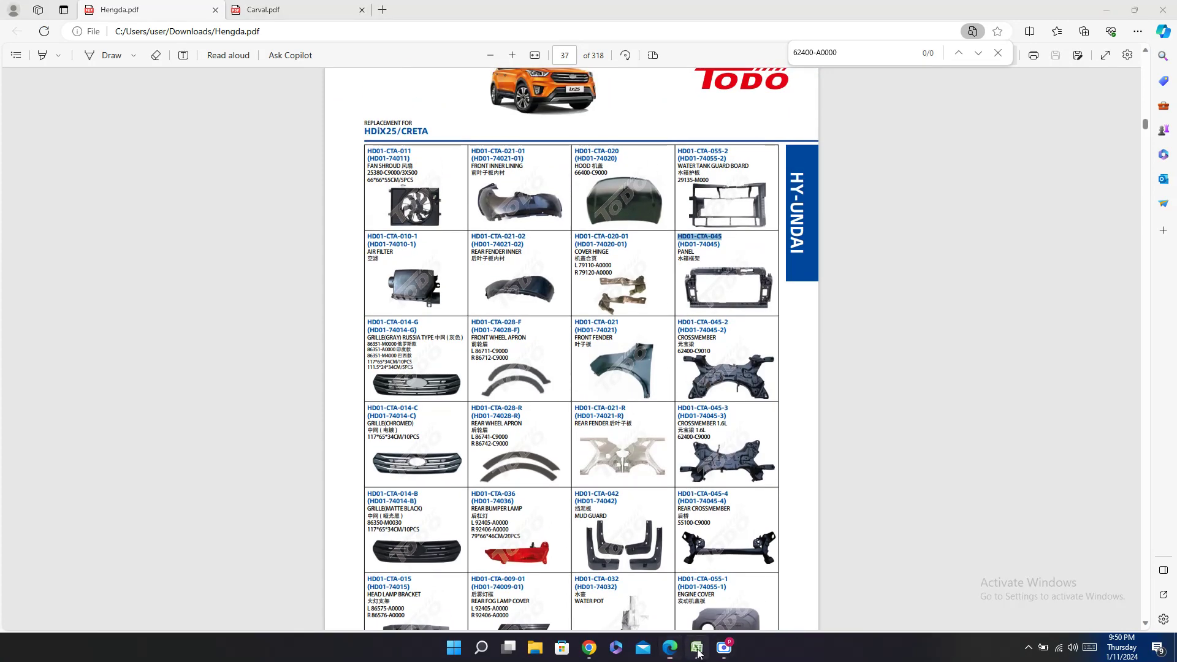
click(905, 181)
text(-AA125)
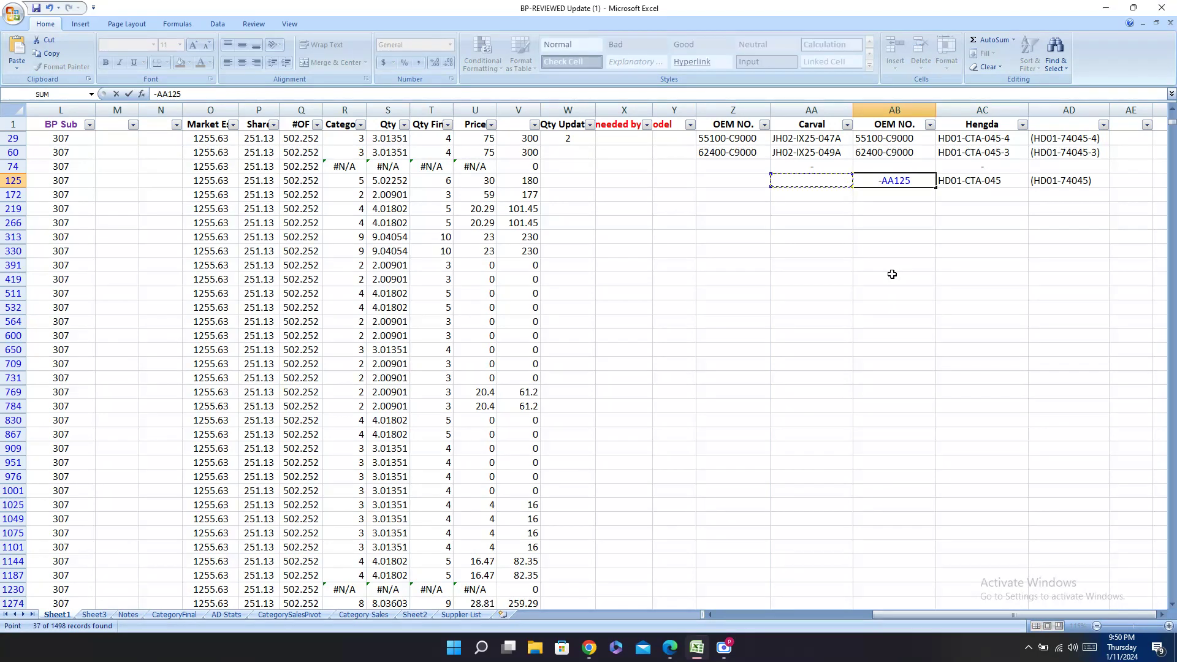
Step: Replace the stray formula in AB125 with a dash and bring up the Carval catalog
key(Escape)
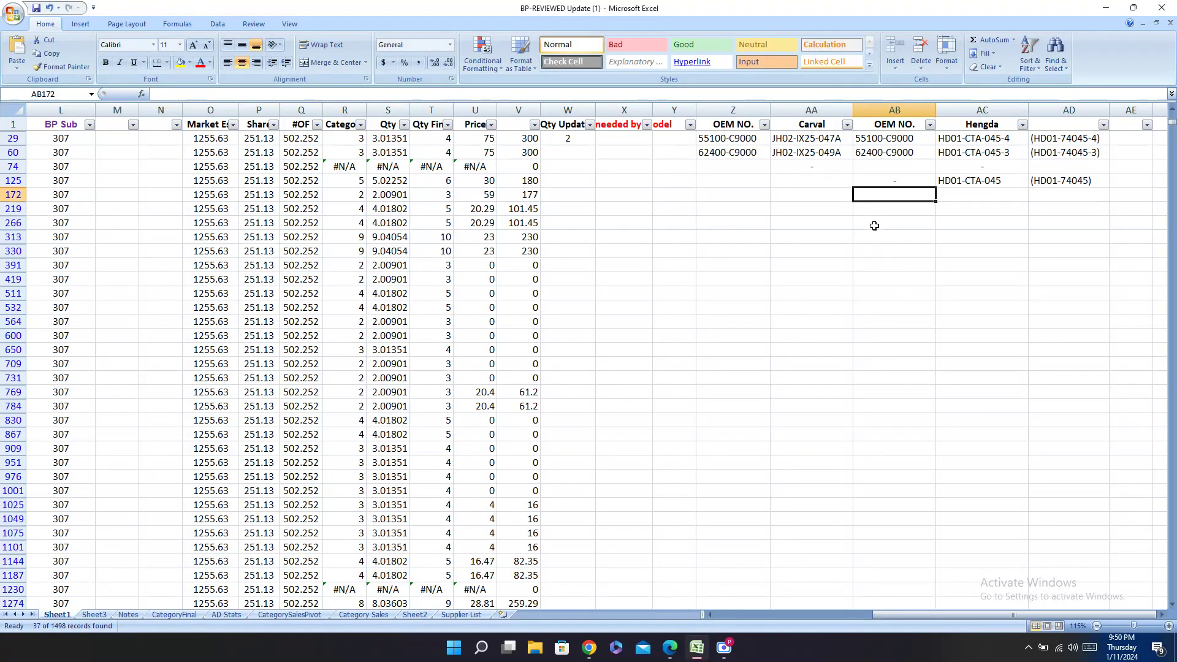
text(-)
click(827, 182)
click(670, 647)
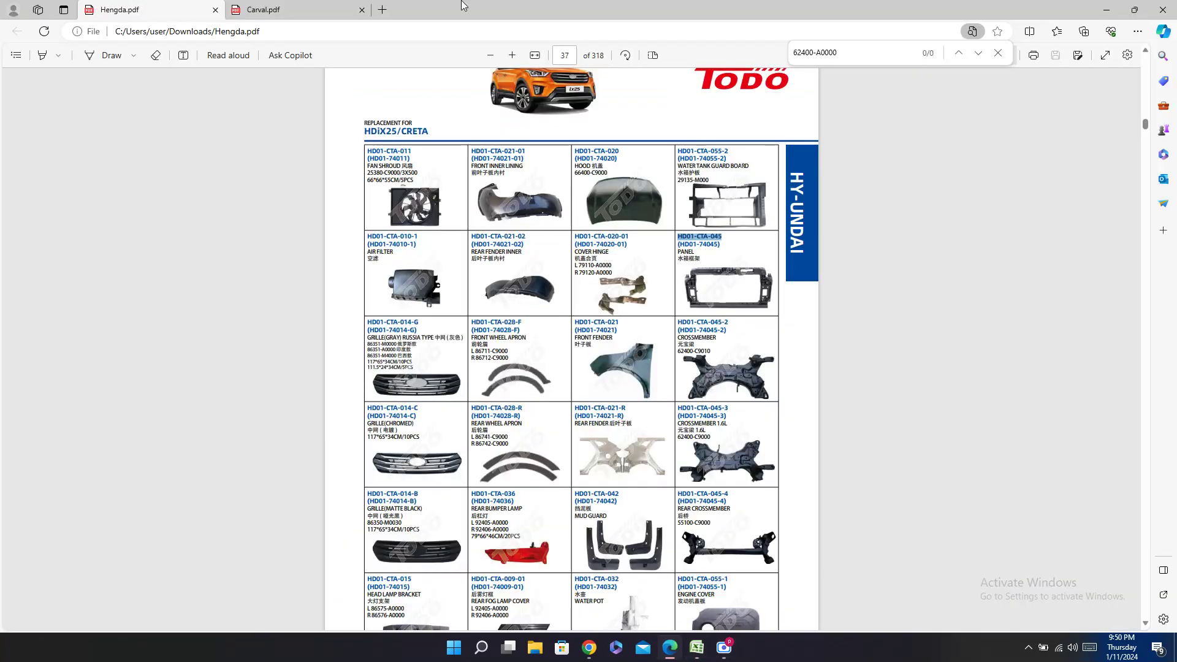
click(295, 10)
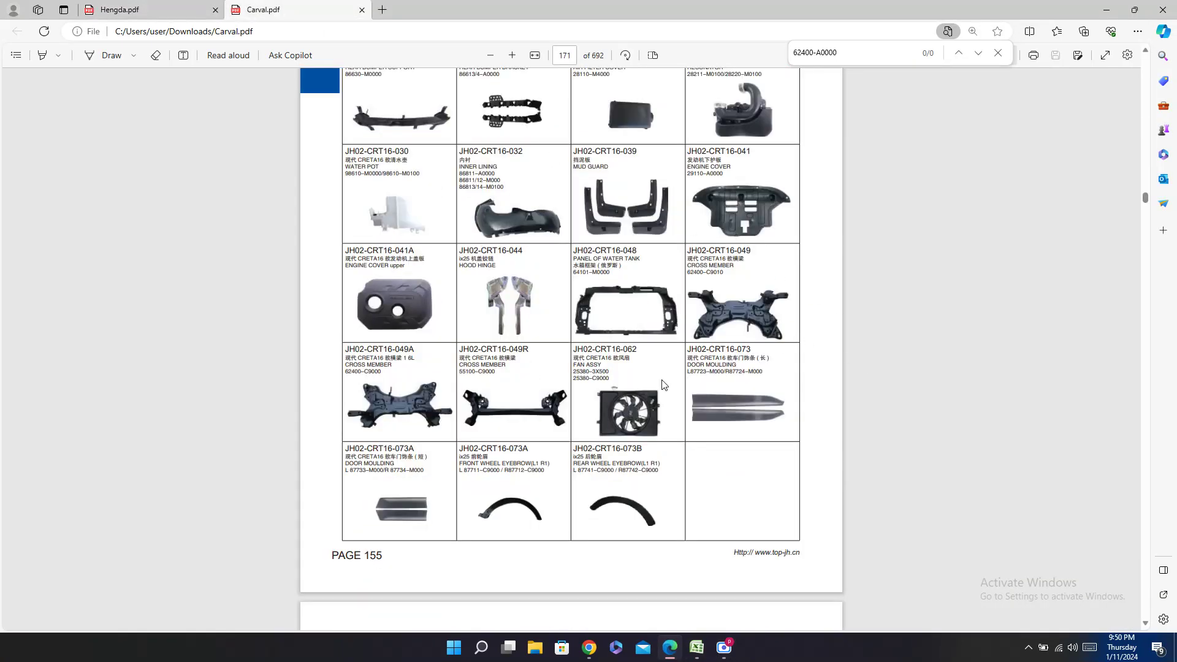
scroll(671, 373, up, 4)
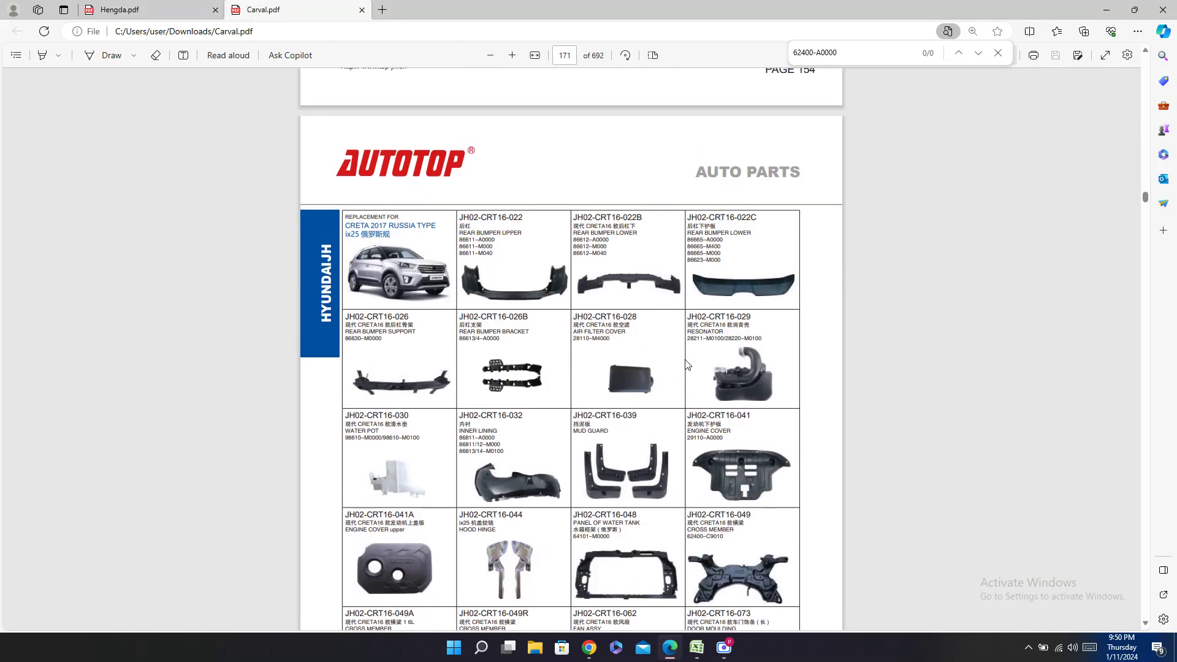
scroll(700, 360, down, 1)
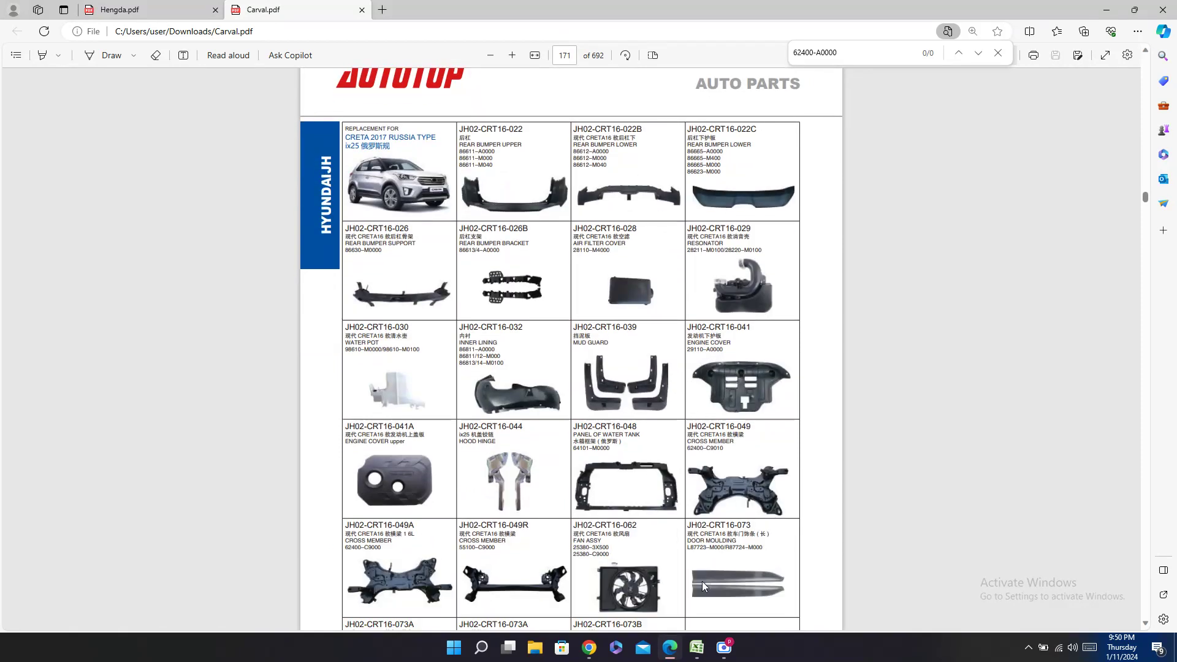
click(697, 647)
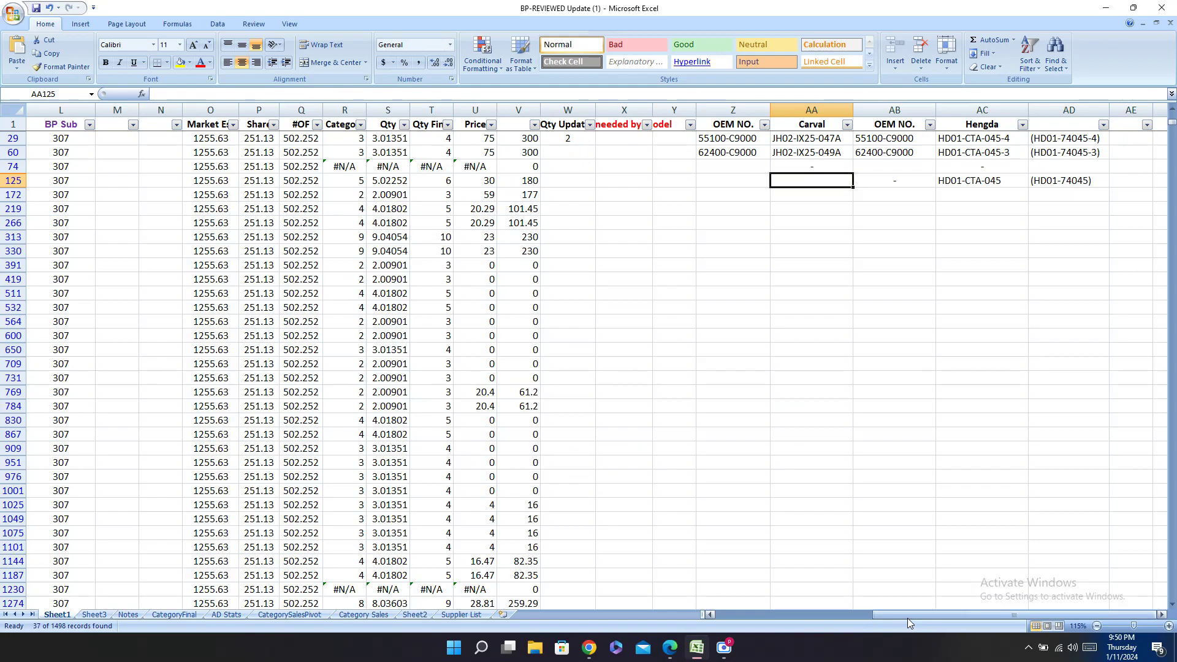
drag(908, 619, 766, 650)
Step: Find Carval part JH02-CRT16-048 in the catalog and paste it into cell AA125
click(670, 648)
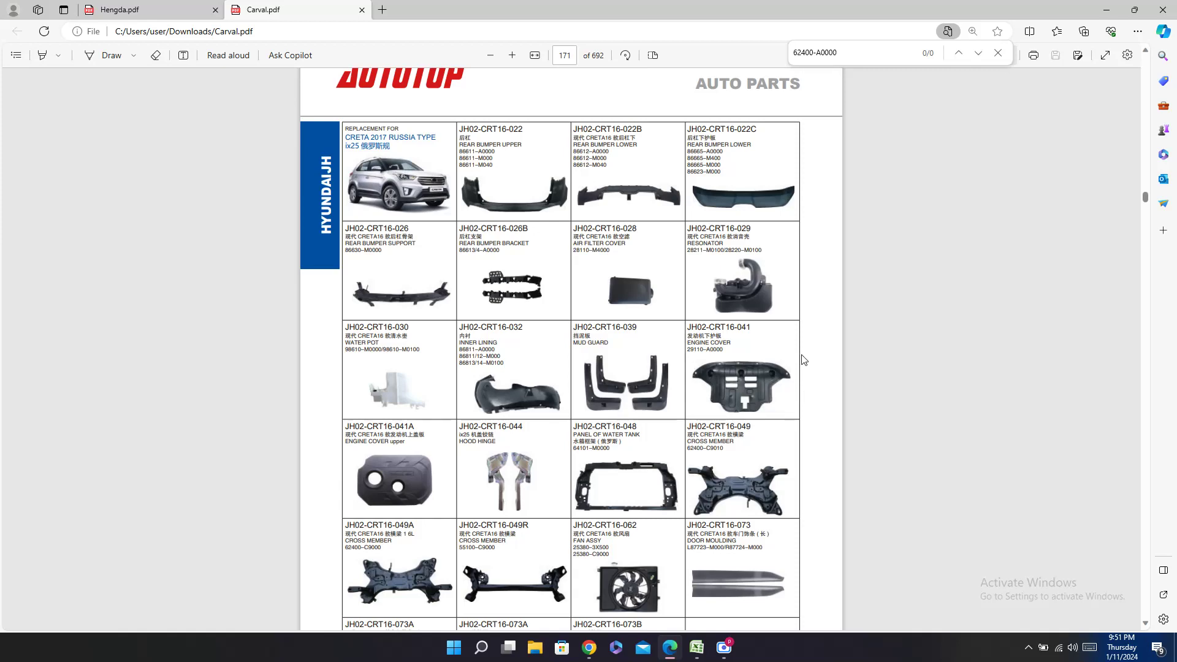
scroll(765, 369, down, 10)
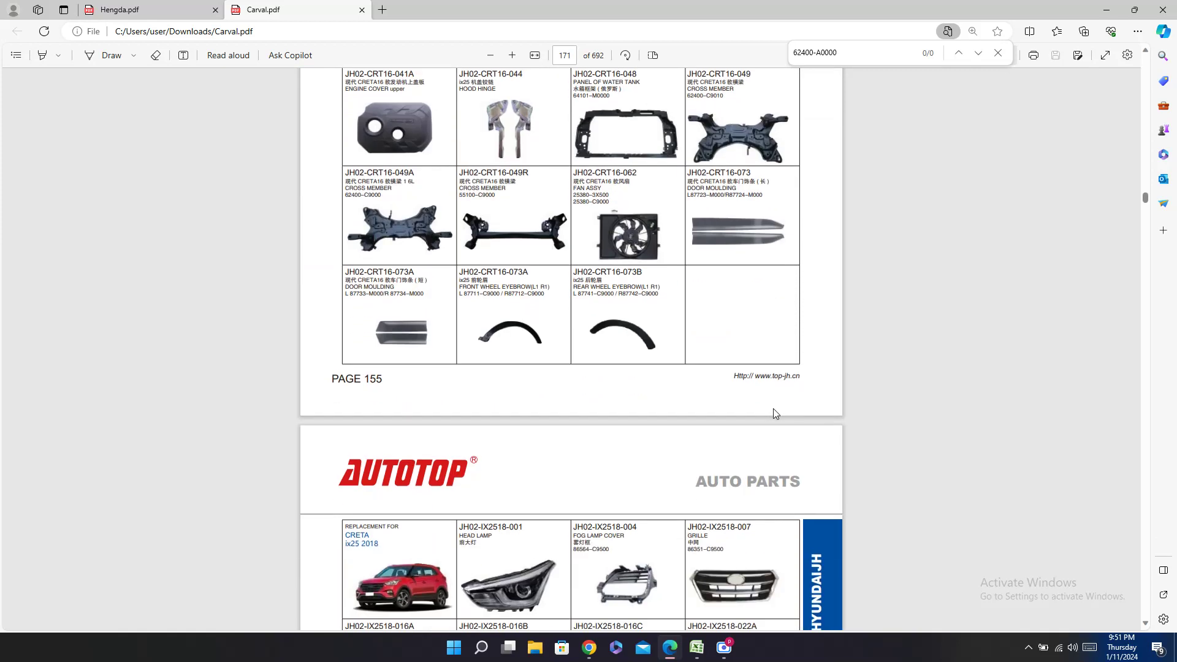
scroll(774, 408, down, 10)
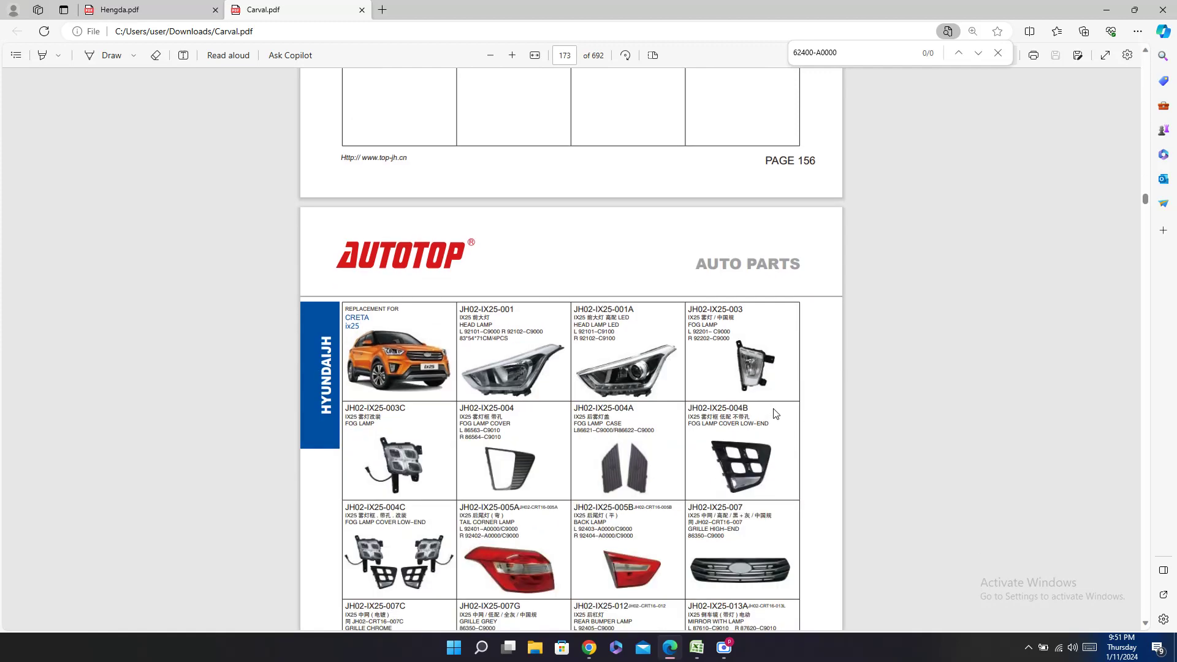
scroll(773, 409, down, 10)
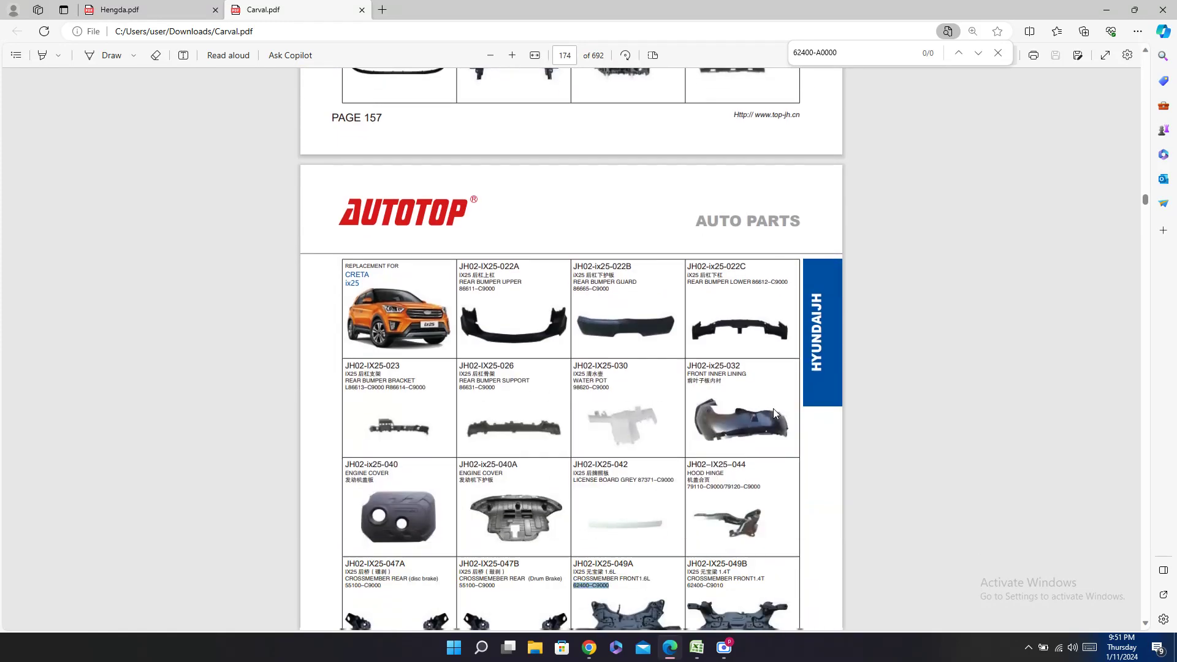
scroll(774, 409, down, 4)
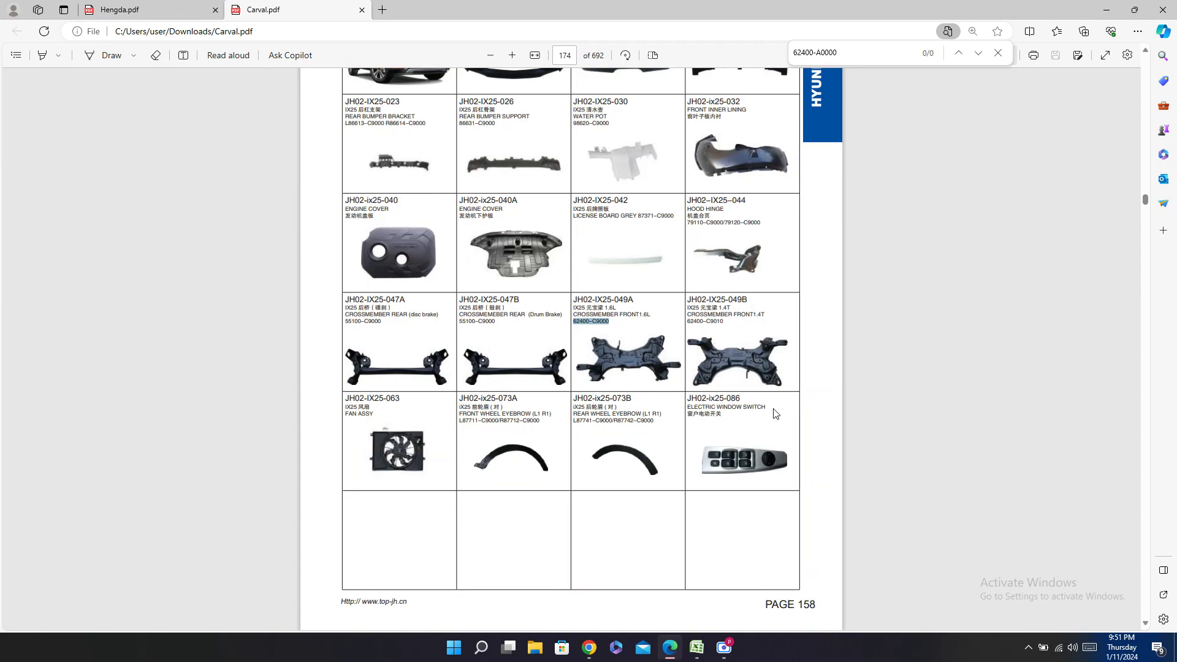
scroll(774, 412, down, 5)
scroll(773, 412, up, 15)
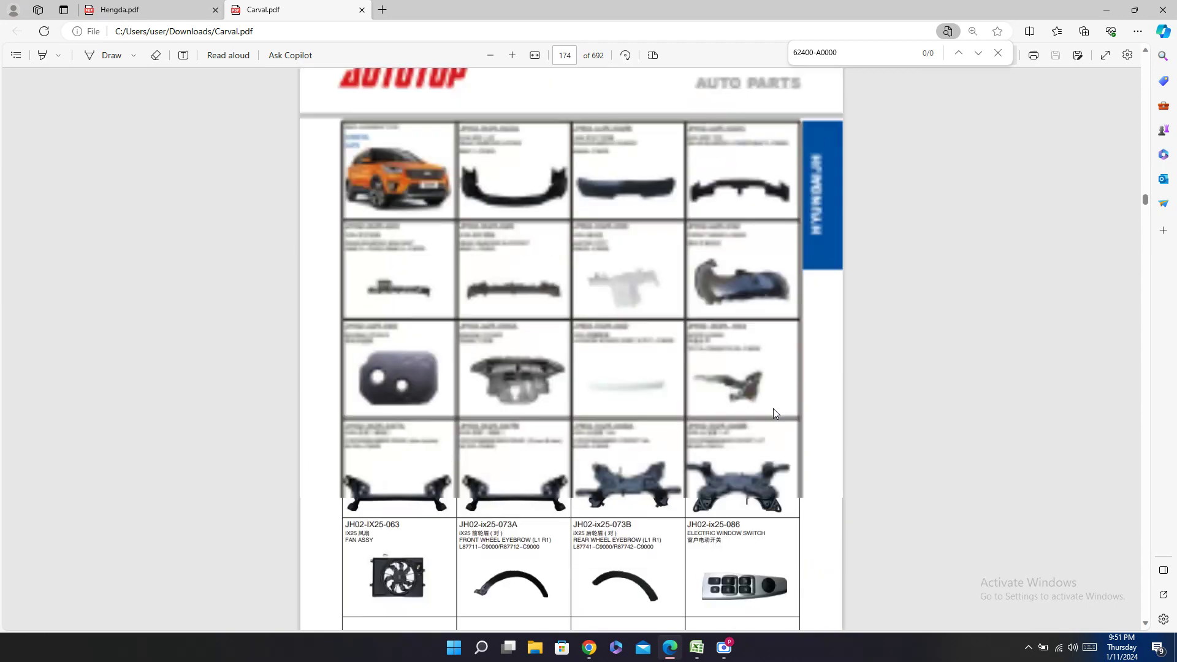
scroll(774, 413, up, 8)
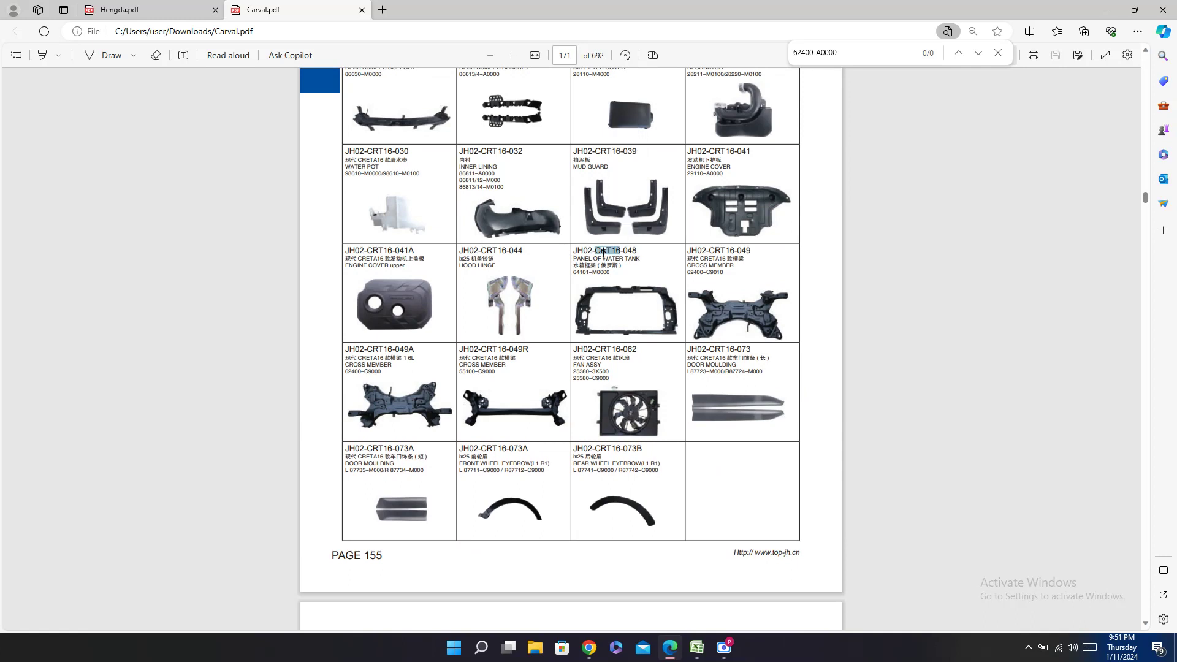
triple_click(604, 253)
key(ctrl+c)
click(696, 647)
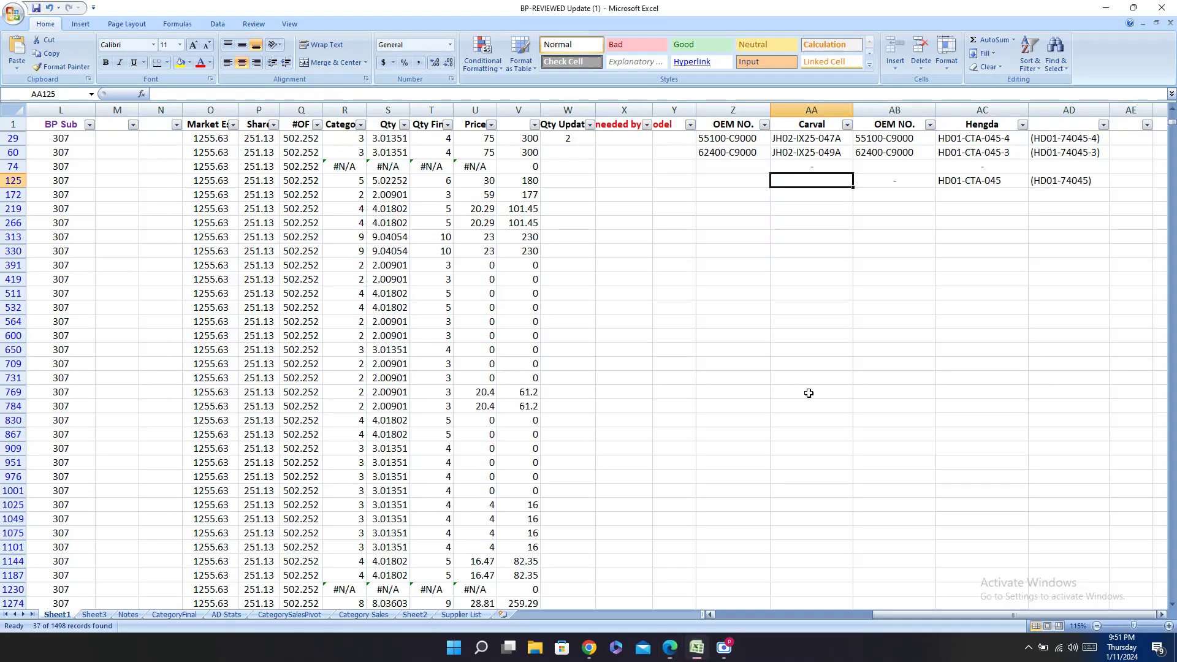
key(ctrl+v)
Step: Paste OEM number 64101-M0000 from the Carval catalog into cell Z125
click(669, 648)
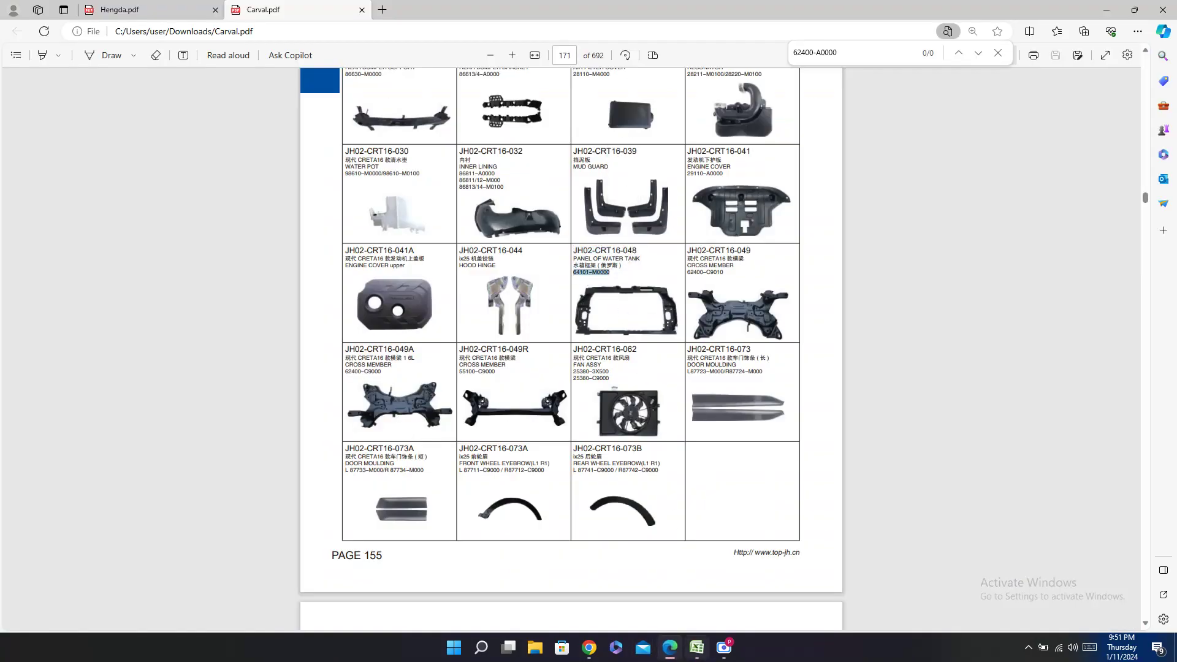
click(699, 649)
click(746, 184)
text(64101-M0000)
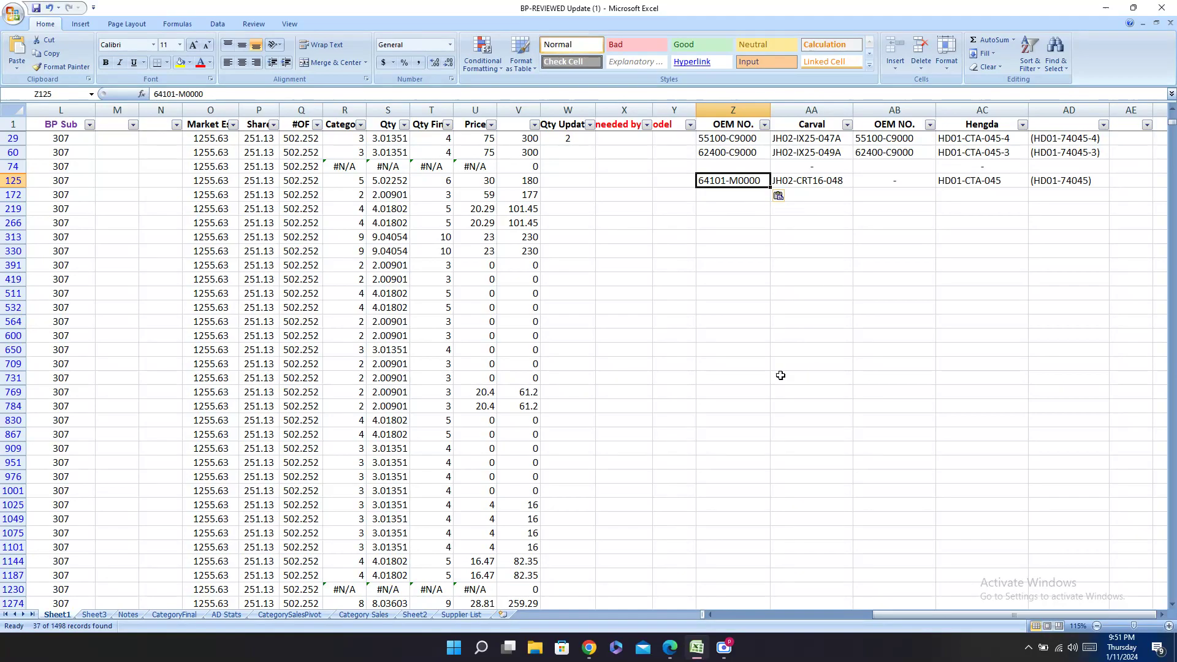
key(Left)
key(Left)
key(Left)
key(Left)
key(Left)
key(Left)
key(Left)
key(Left)
key(Left)
key(Left)
key(Left)
key(Left)
key(Left)
key(Left)
key(Left)
key(Left)
key(Left)
key(Left)
key(Left)
key(Left)
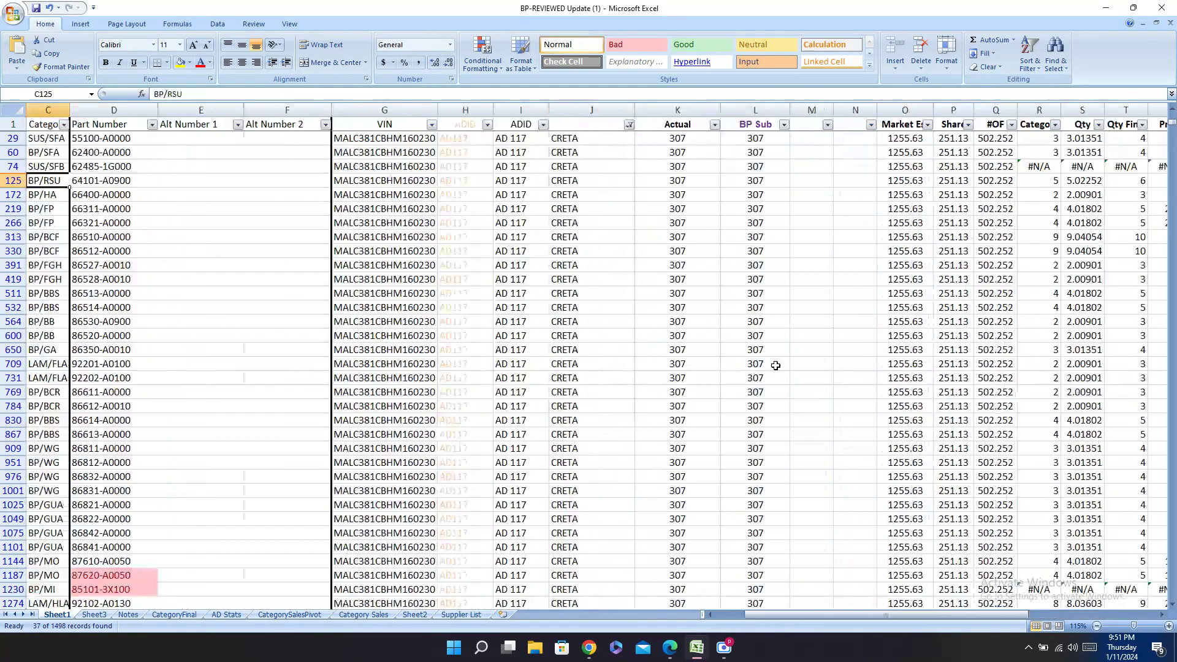
Step: Copy part number 66400-A0000 from D172 and search for it in the Hengda catalog
key(Down)
key(Right)
key(Right)
key(Right)
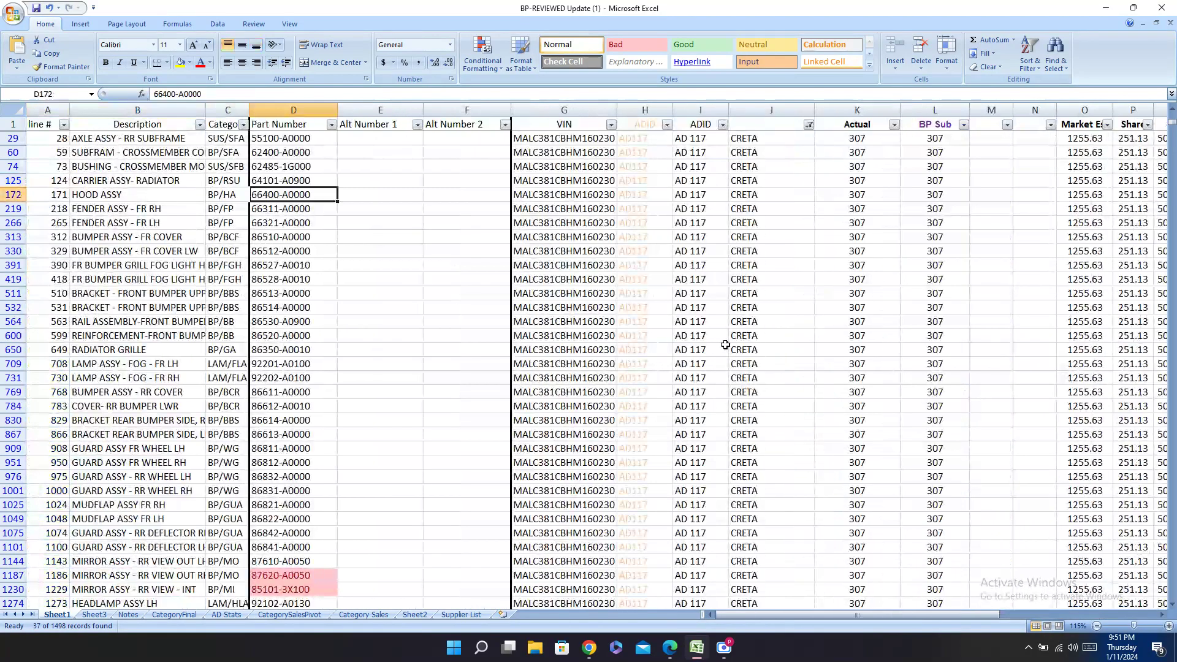
key(ctrl+c)
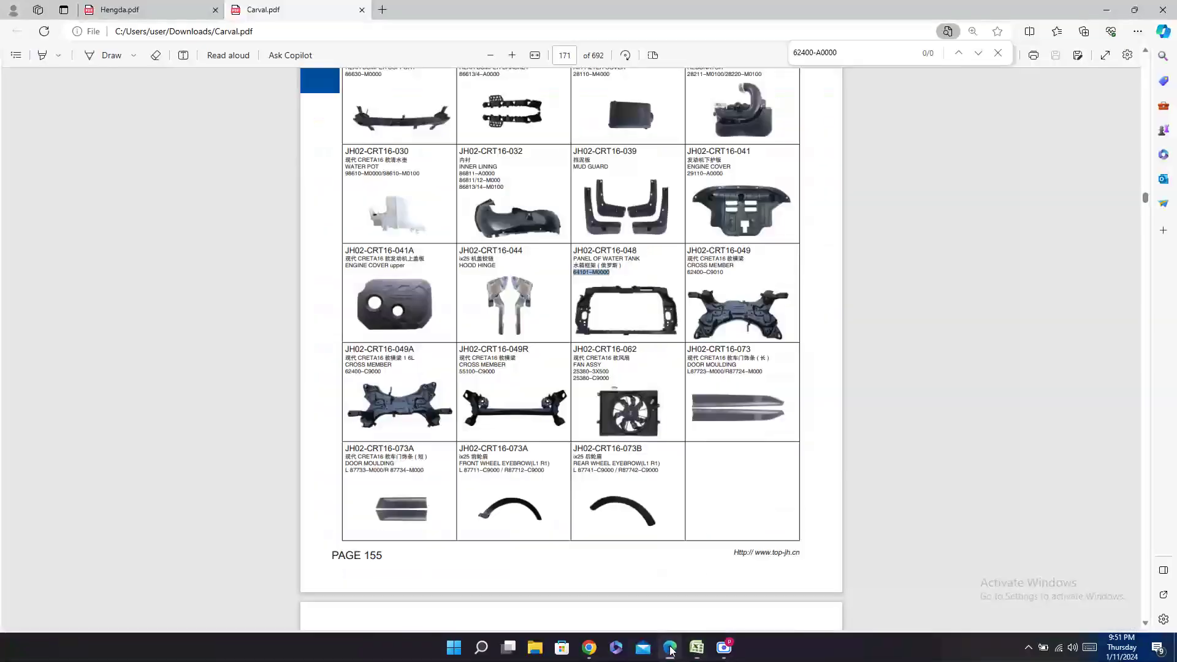
click(672, 647)
key(ctrl+f)
key(ctrl+v)
click(215, 6)
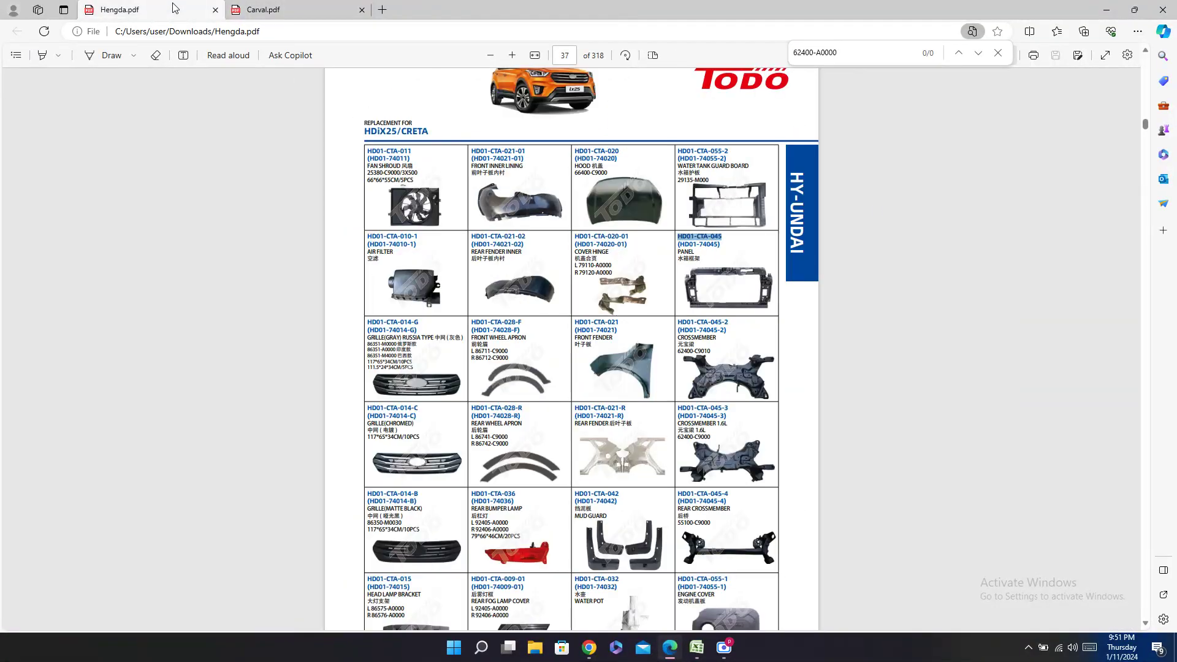
key(ctrl+f)
key(ctrl+v)
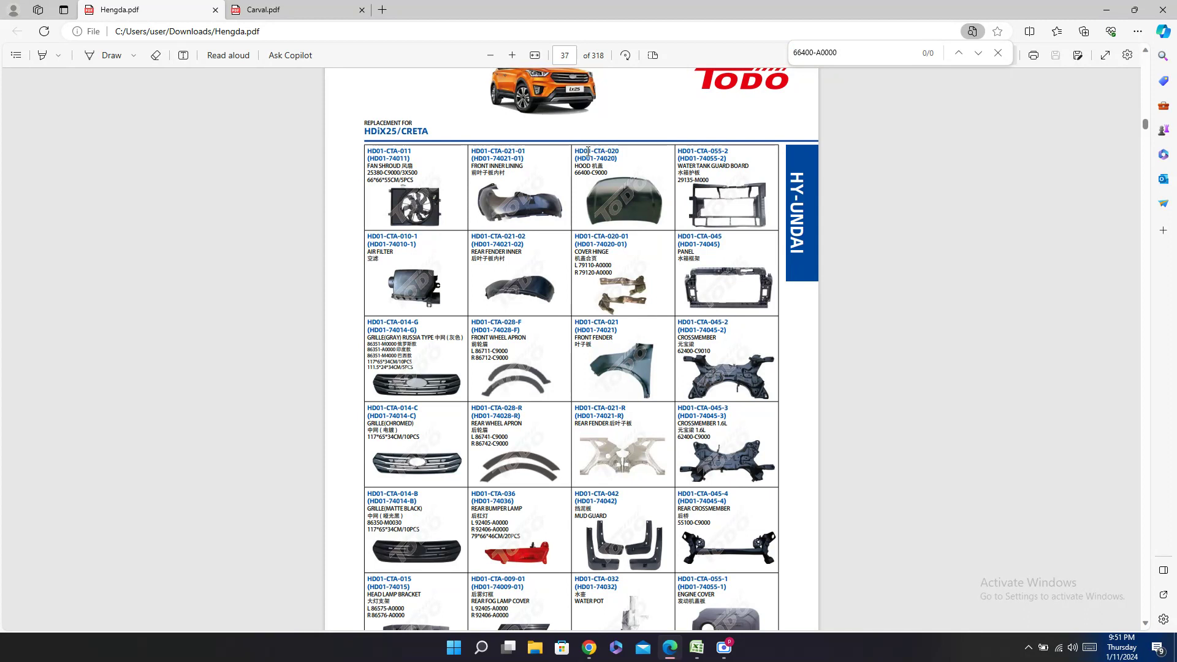
Step: Copy Hengda hood number HD01-CTA-020 into row 172's Hengda column
drag(587, 150, 619, 151)
key(ctrl+c)
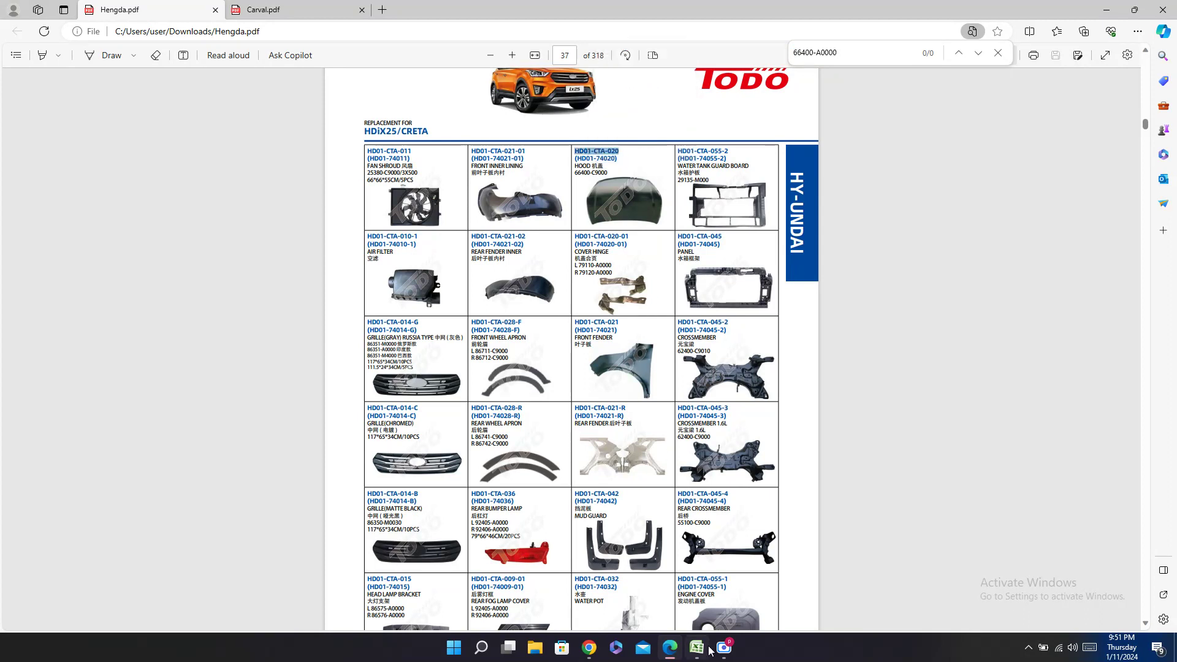
click(697, 650)
key(Right)
key(Right)
key(Right)
key(Right)
key(Right)
key(Right)
key(Right)
key(Right)
key(Right)
key(Right)
key(Right)
key(Right)
key(Right)
key(Right)
key(Right)
key(Right)
key(Right)
key(Right)
key(Right)
key(Right)
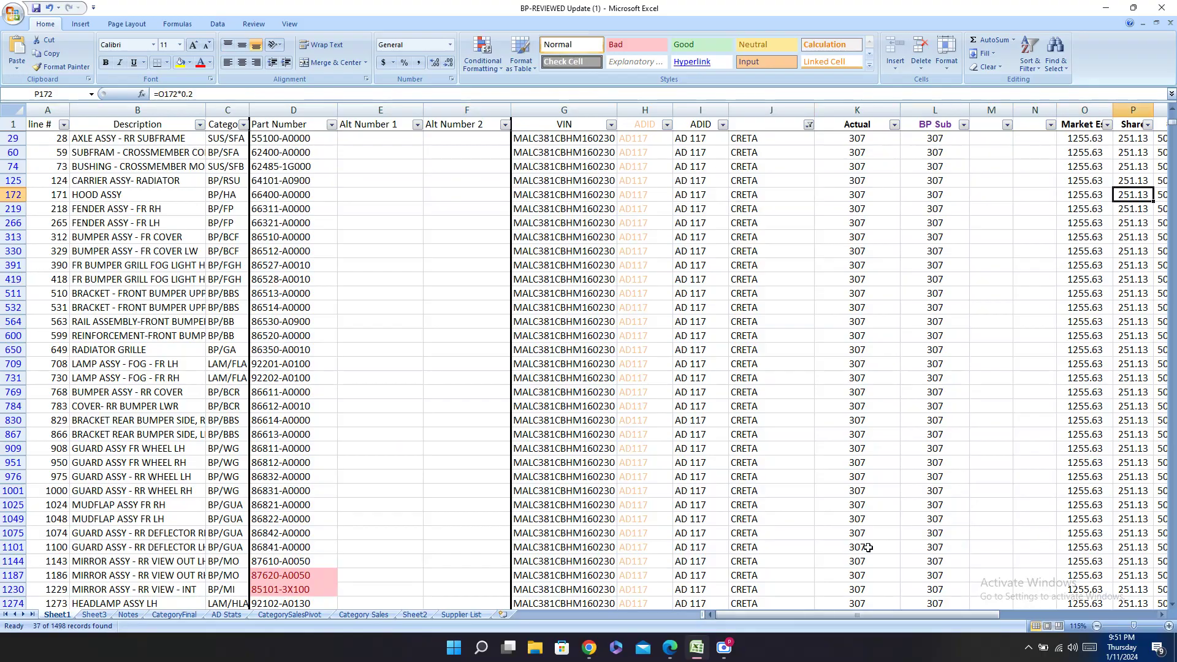
click(670, 648)
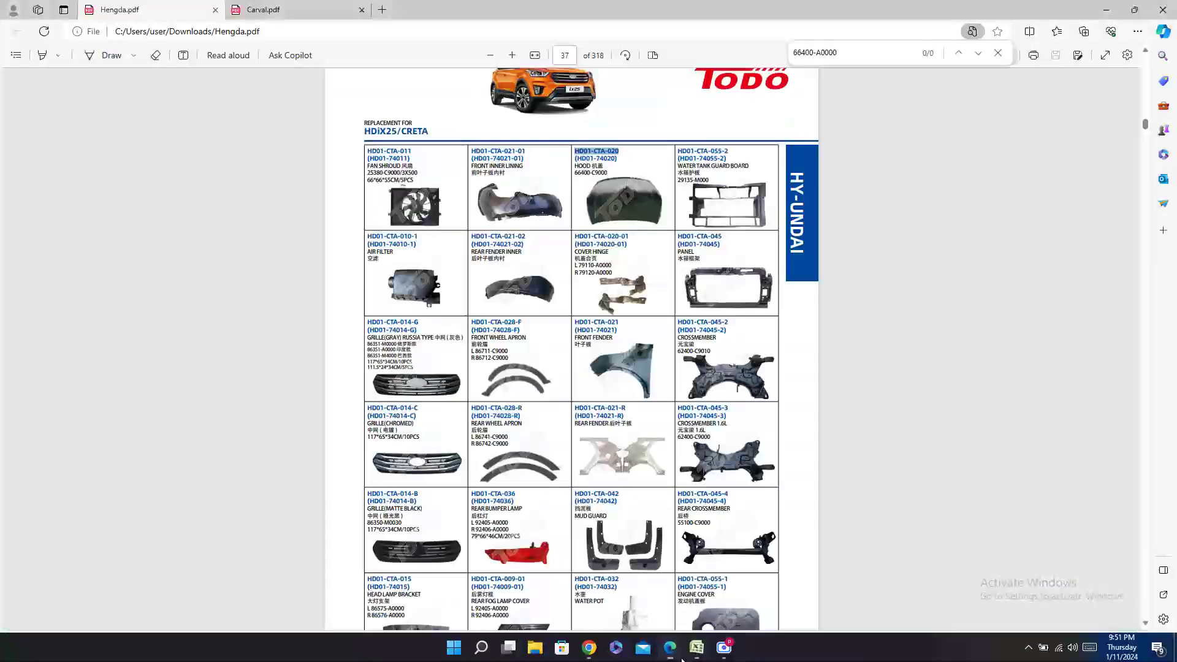
click(697, 648)
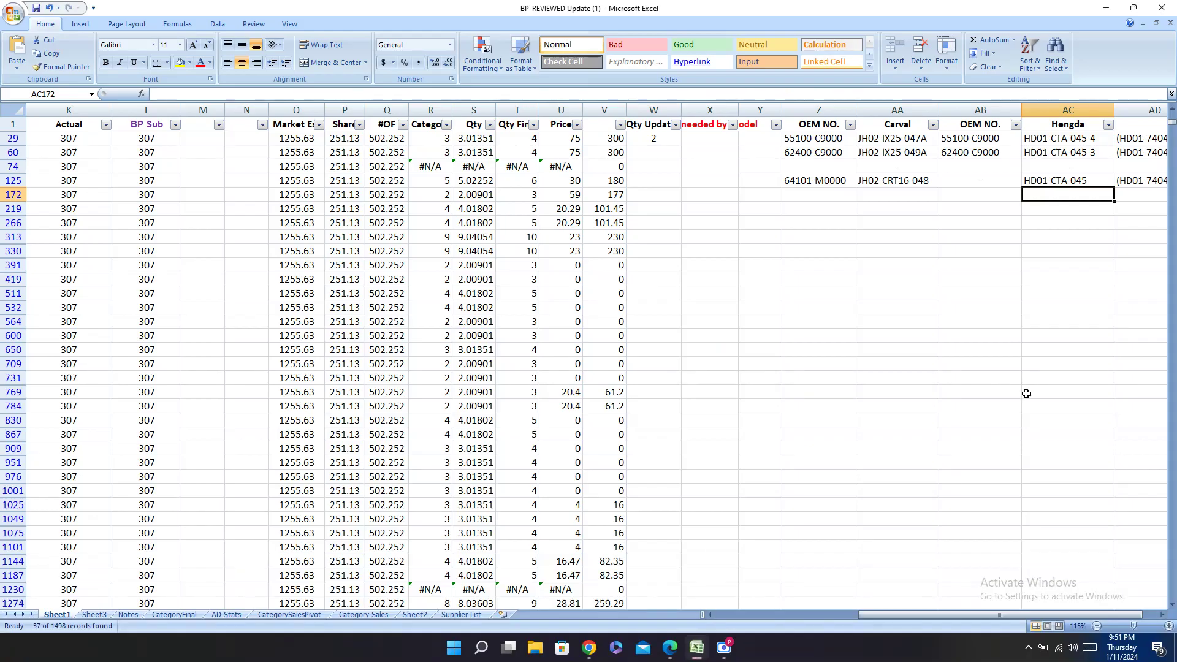
key(ctrl+v)
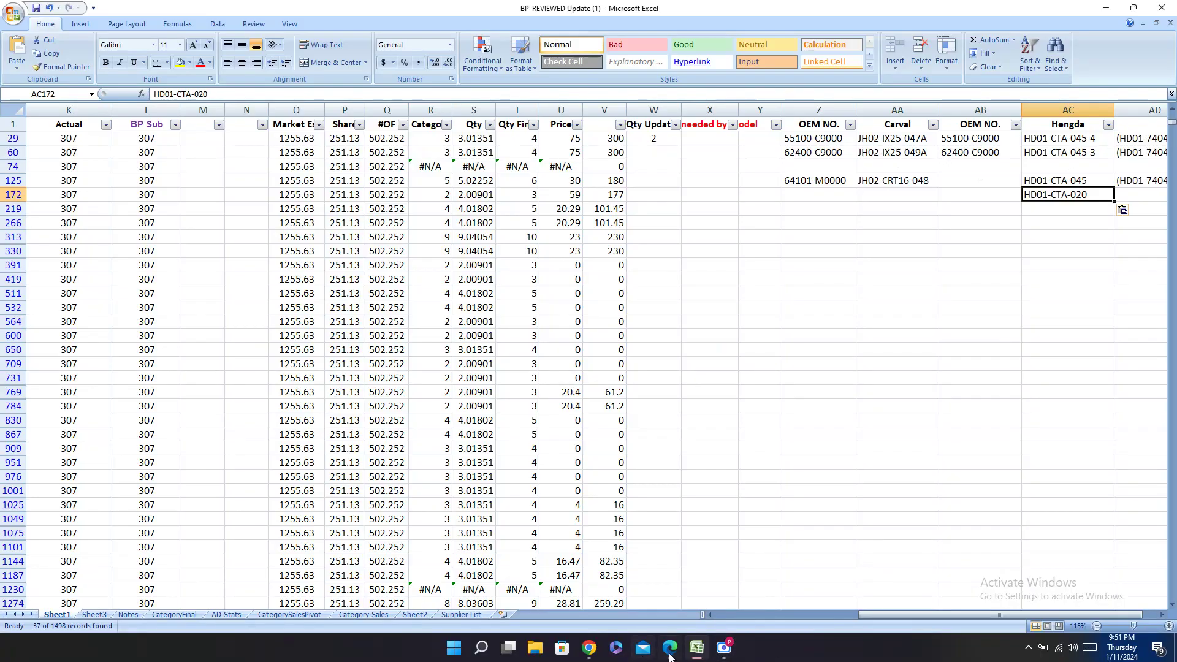
Step: Copy the hood's code (HD01-74020) into cell AD172
click(670, 653)
triple_click(601, 159)
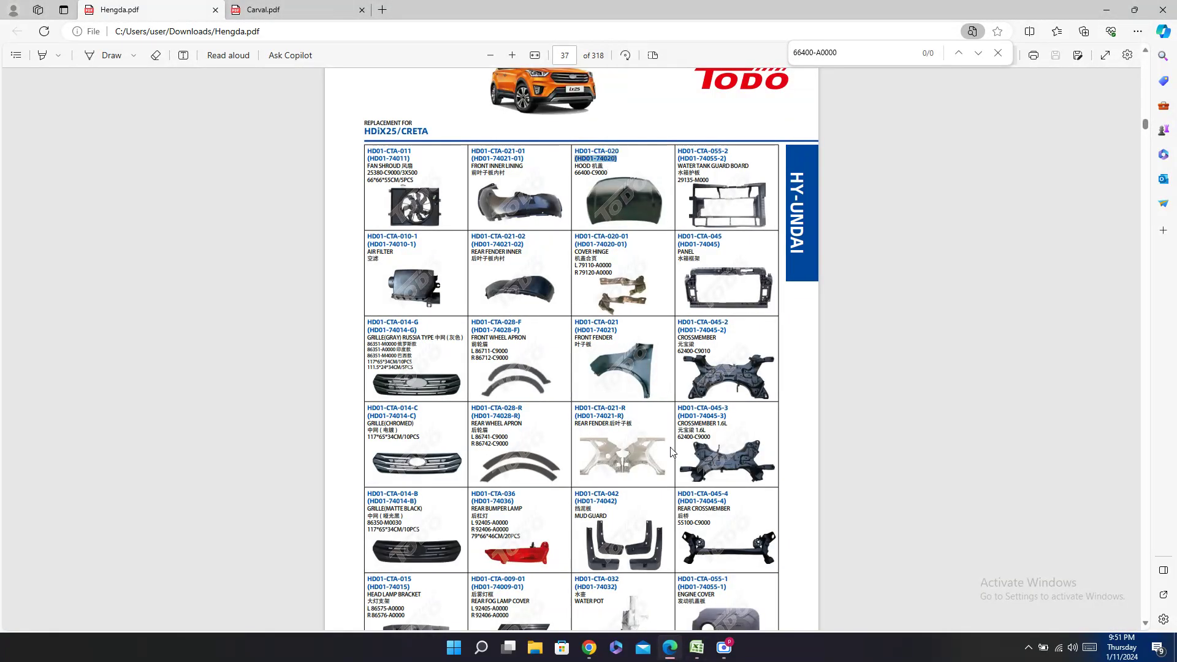
click(697, 649)
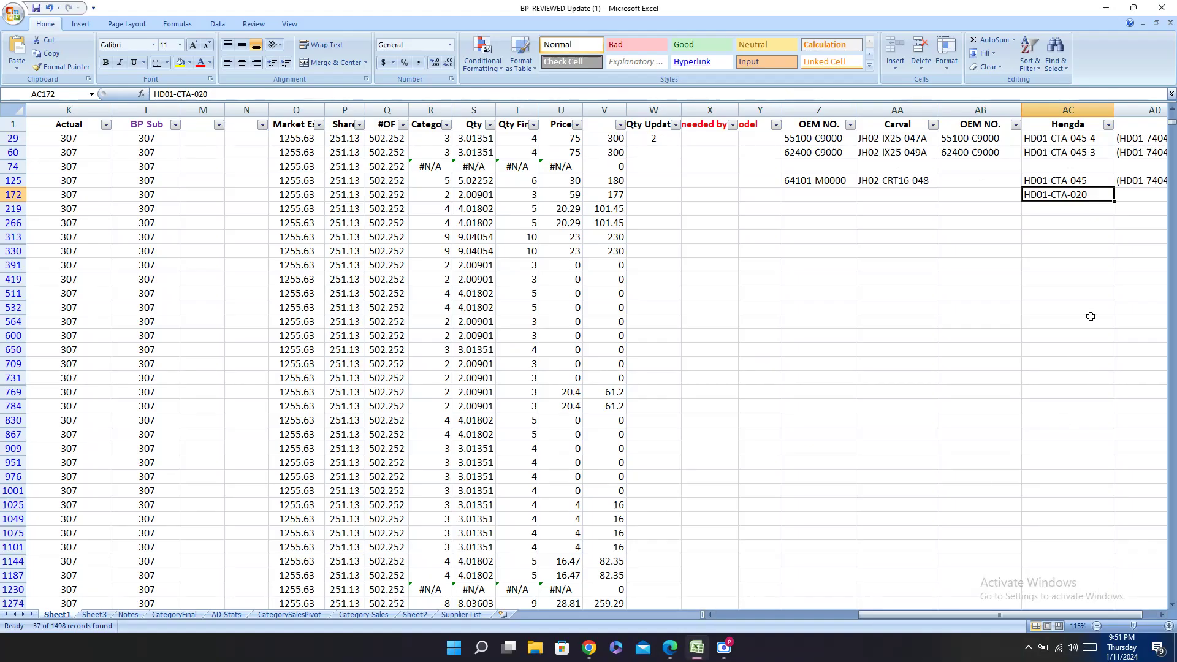
click(1135, 195)
key(ctrl+v)
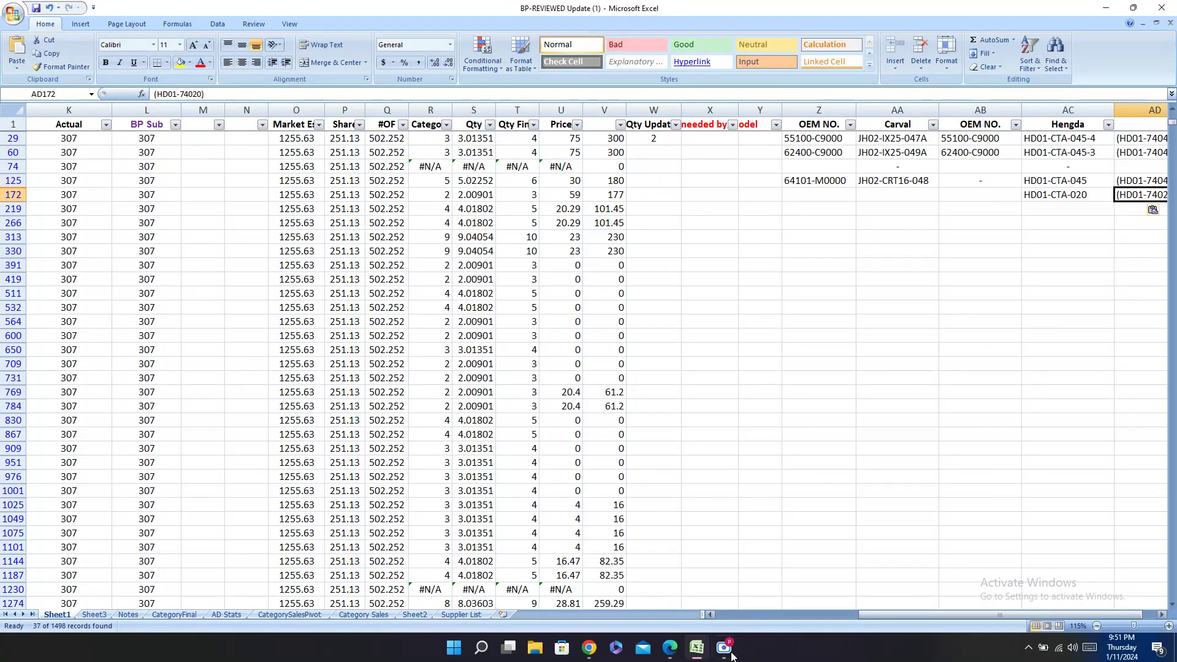
Step: Paste OEM number 66400-C9000 into cell AB172
click(670, 648)
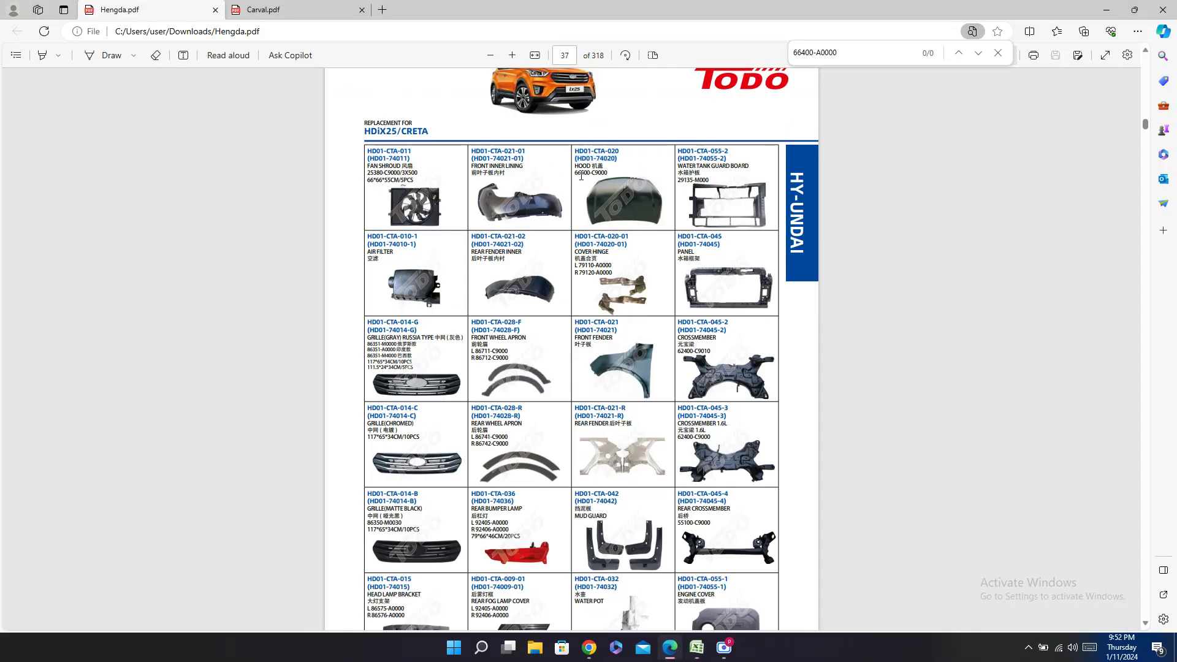
click(697, 649)
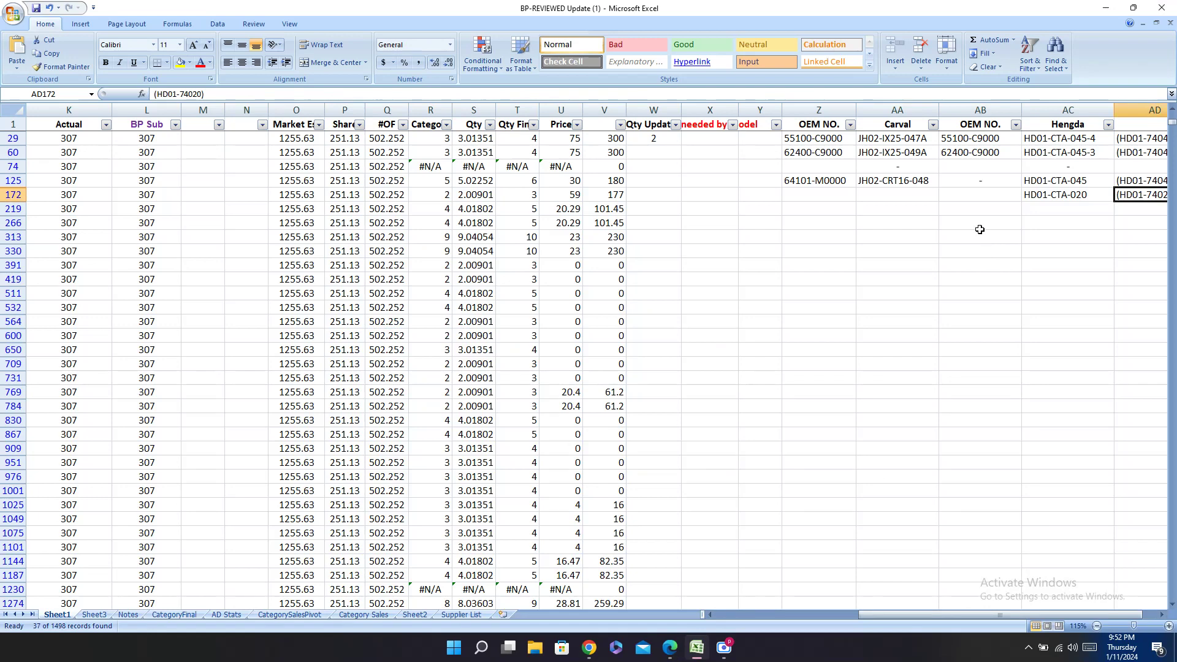
click(971, 189)
key(ctrl+v)
click(899, 197)
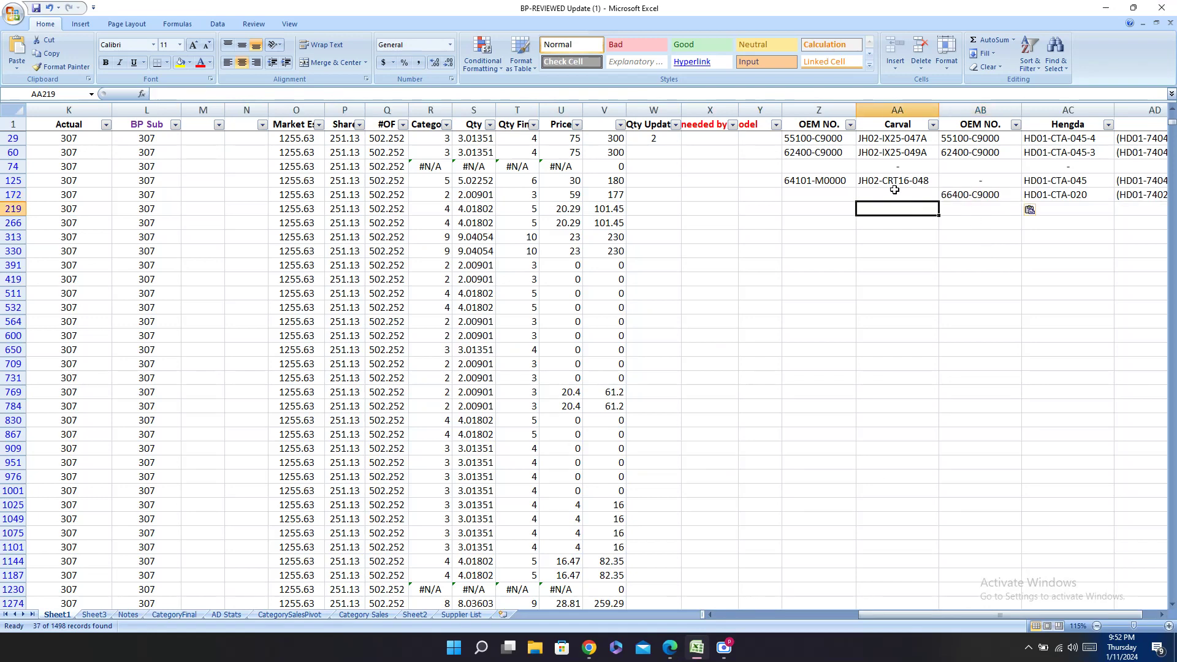
Step: Scroll through the Carval catalog's Creta and ix25 pages (167–175) looking for the matching hood
click(670, 649)
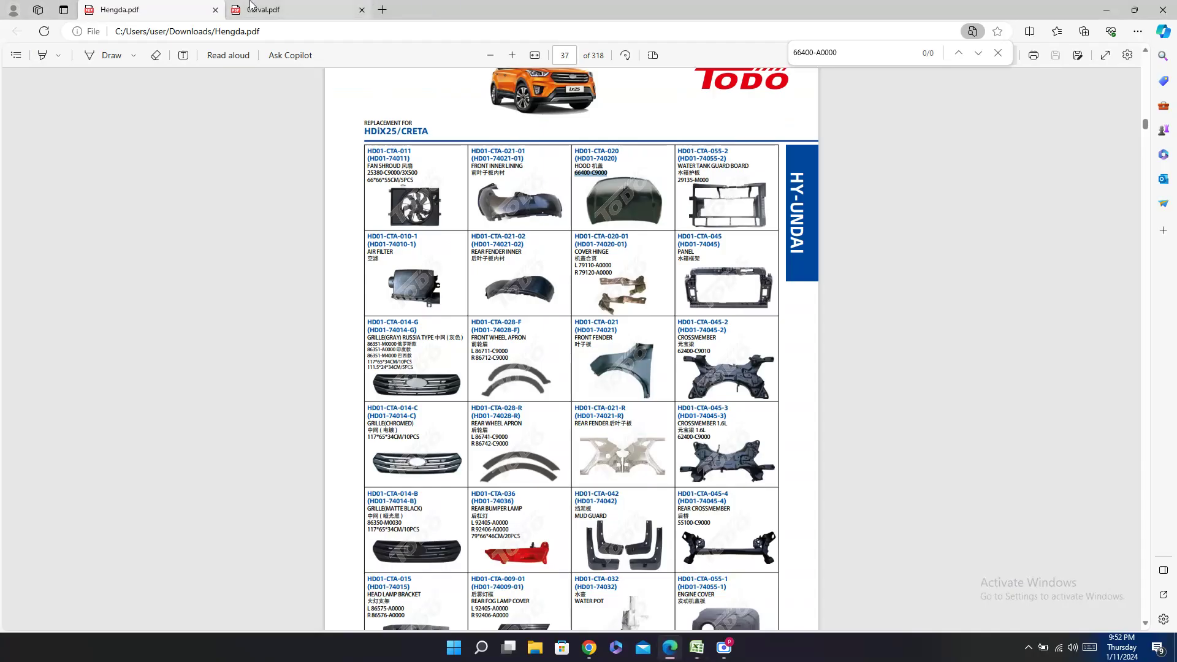
click(289, 10)
scroll(645, 347, up, 3)
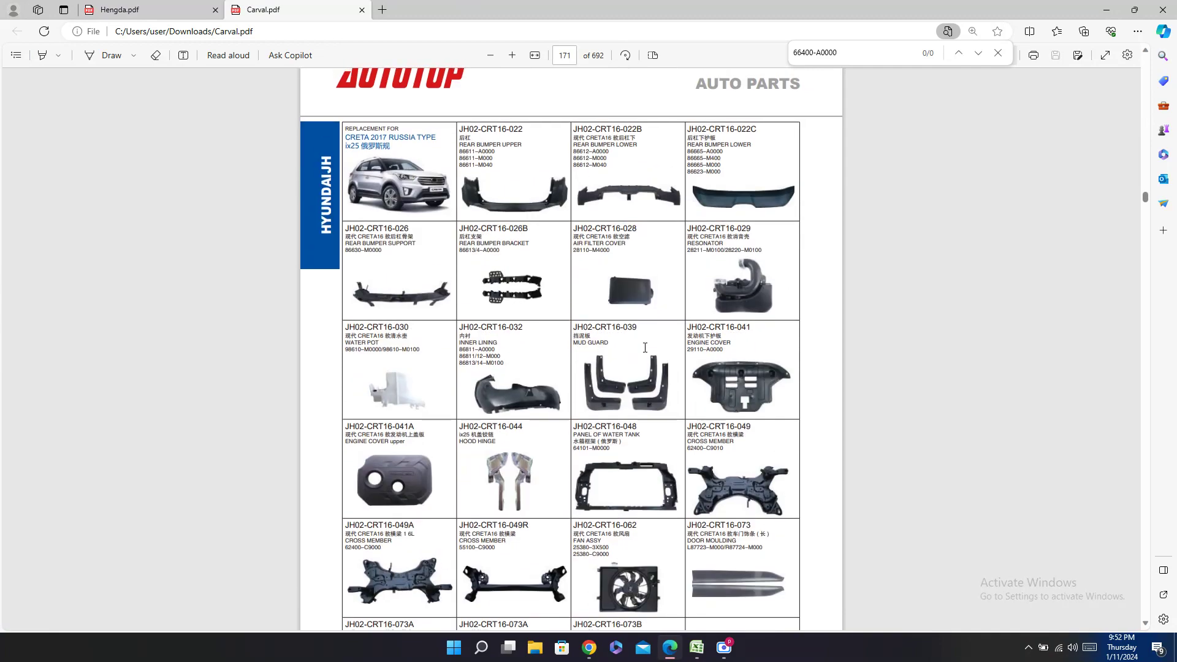
scroll(634, 323, up, 10)
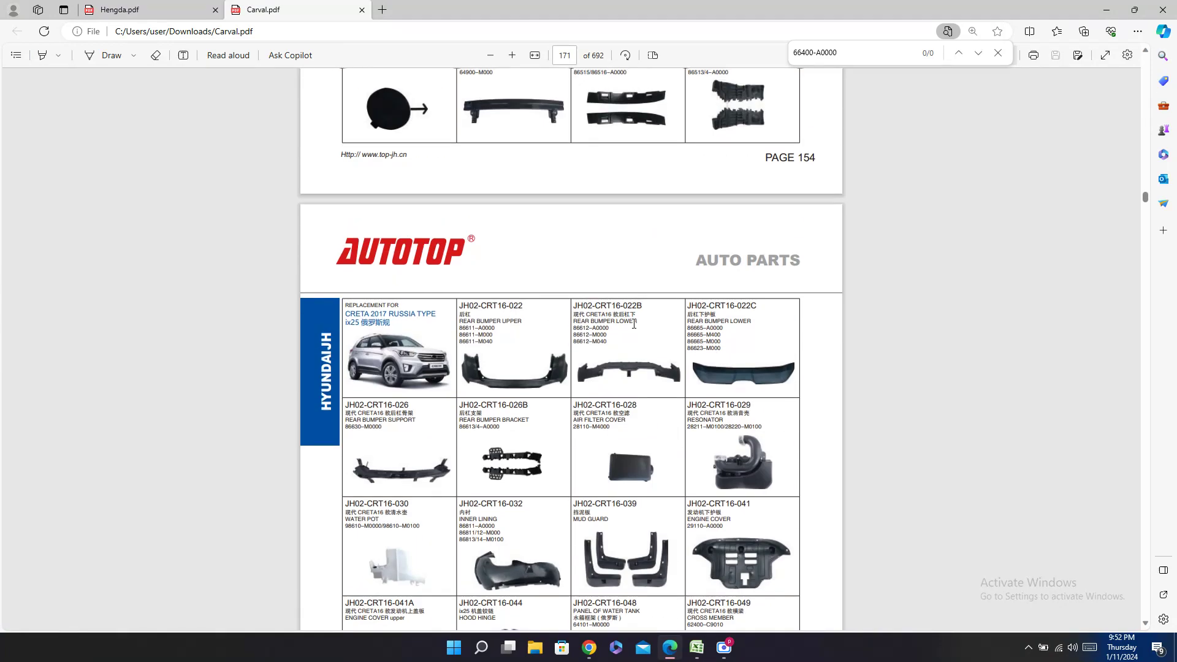
scroll(634, 323, up, 3)
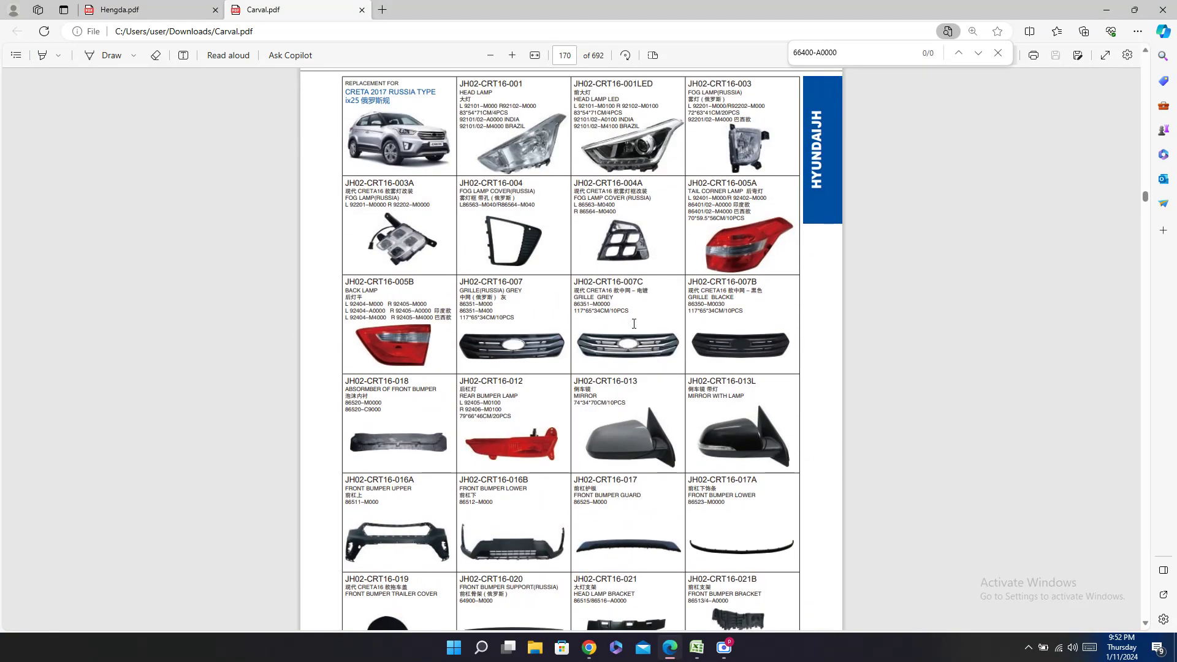
scroll(634, 323, up, 13)
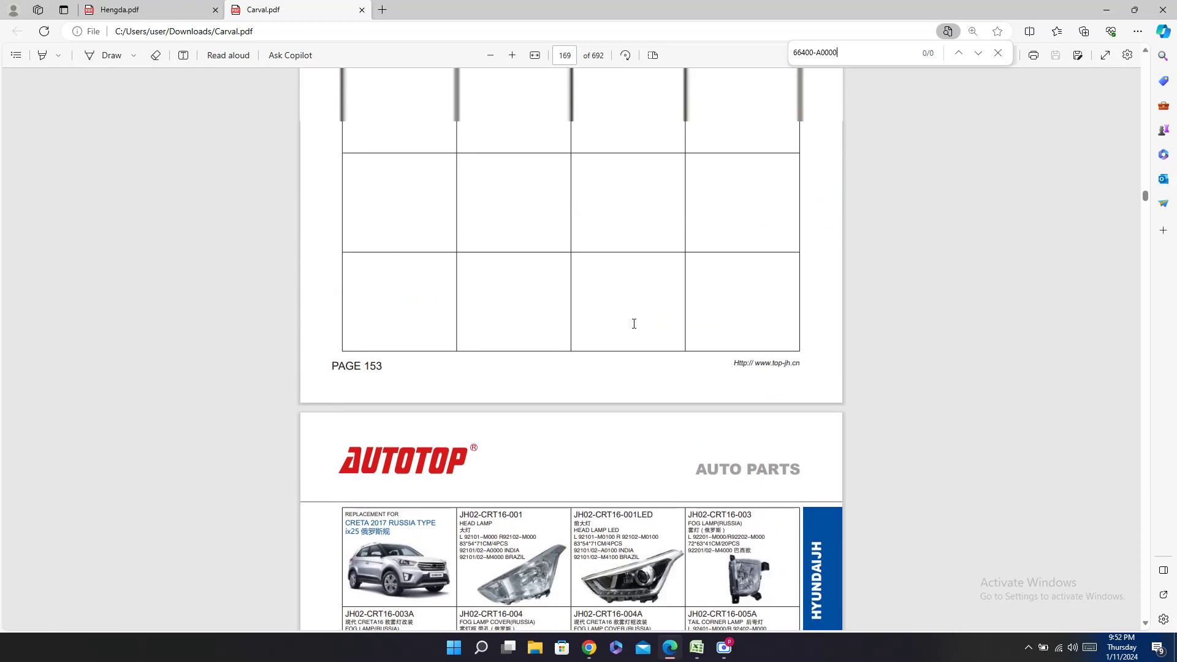
scroll(634, 323, down, 13)
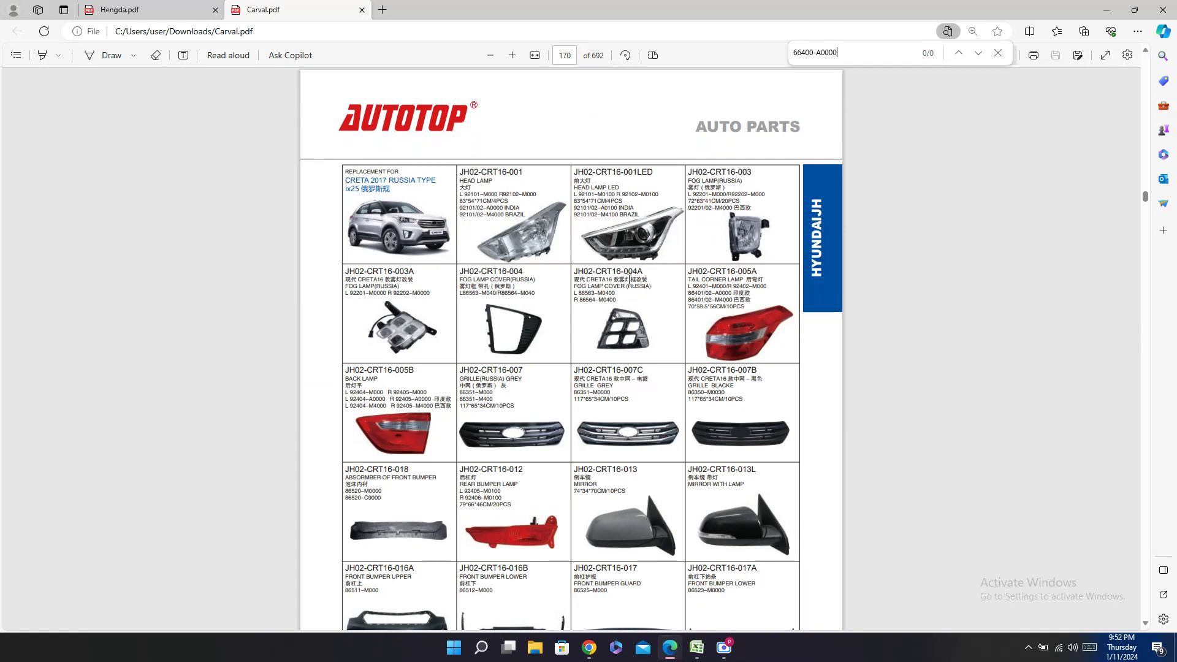
scroll(629, 279, down, 7)
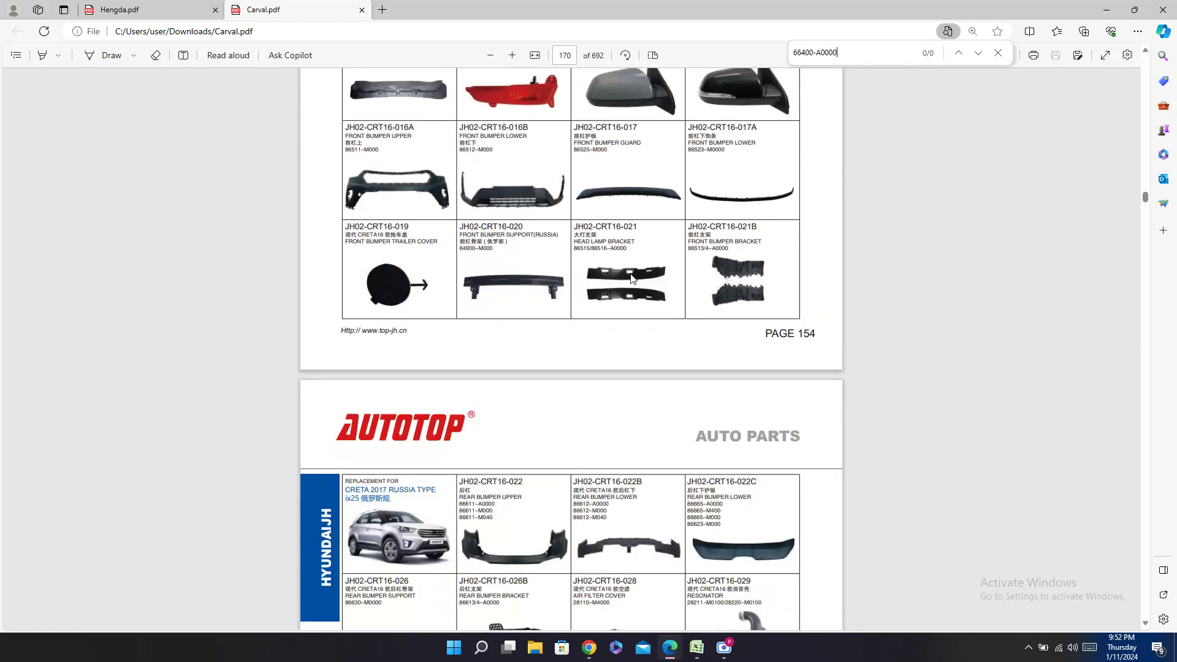
scroll(632, 279, down, 10)
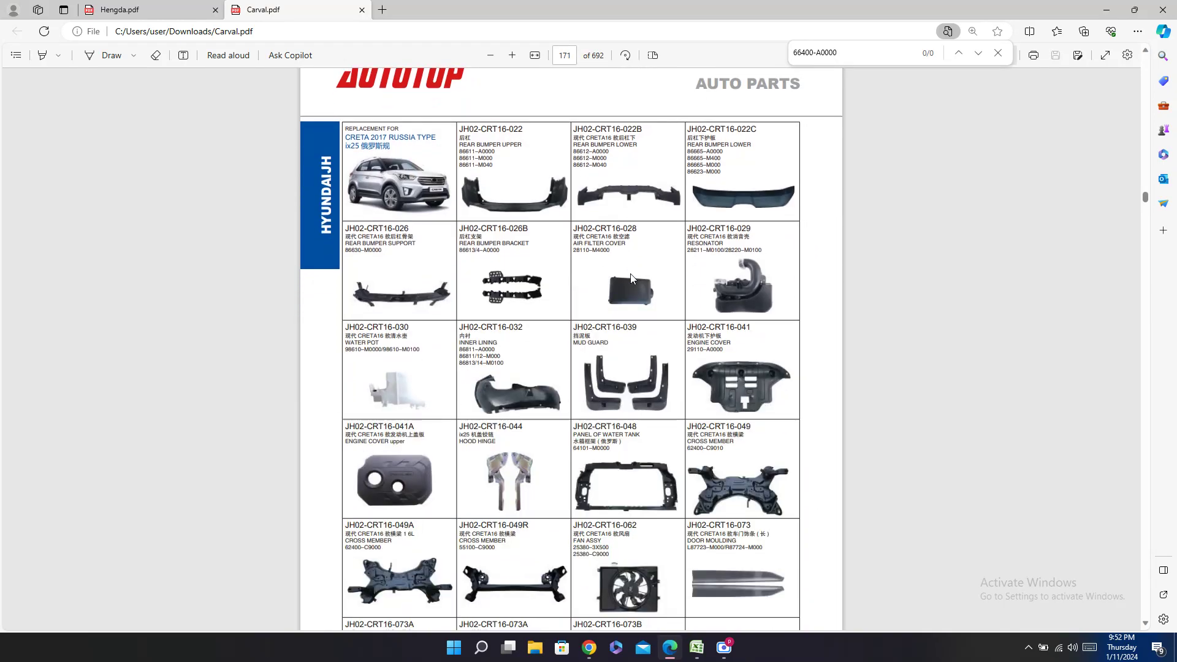
scroll(631, 277, up, 7)
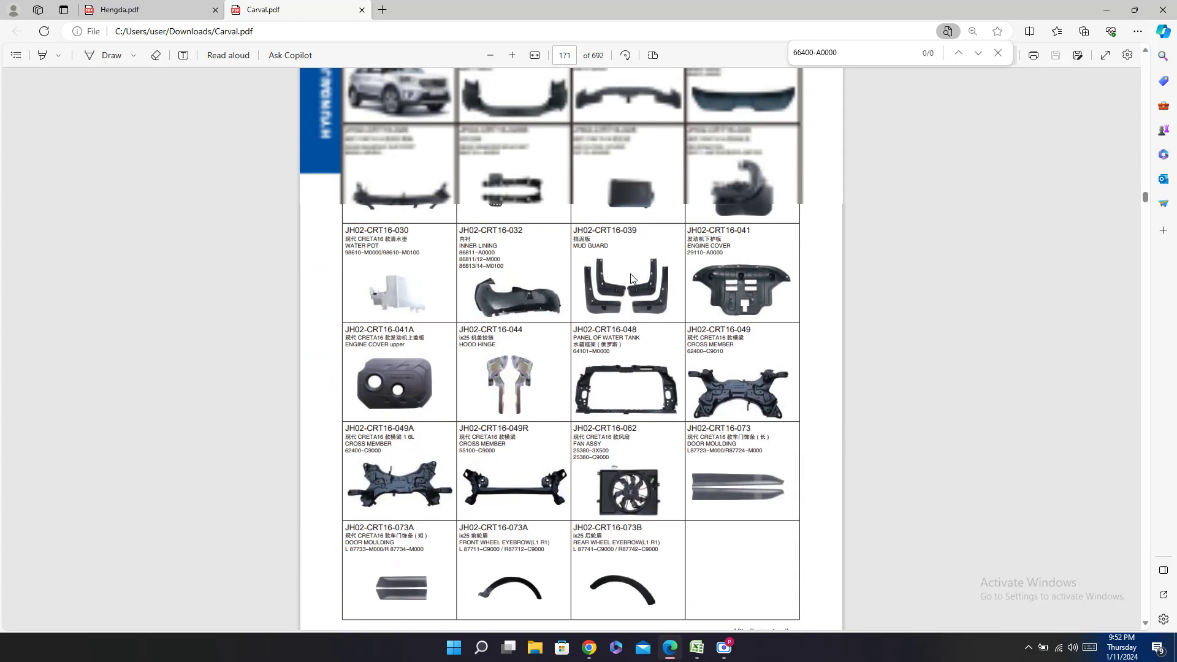
scroll(632, 279, down, 3)
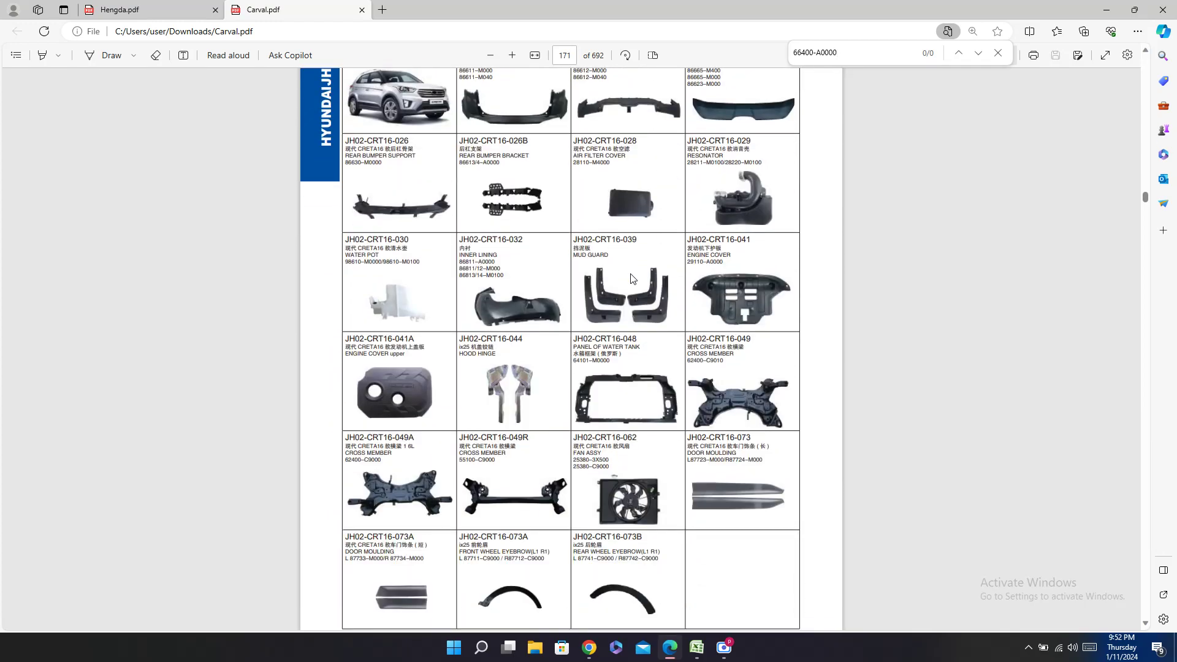
scroll(632, 278, up, 2)
scroll(631, 279, down, 12)
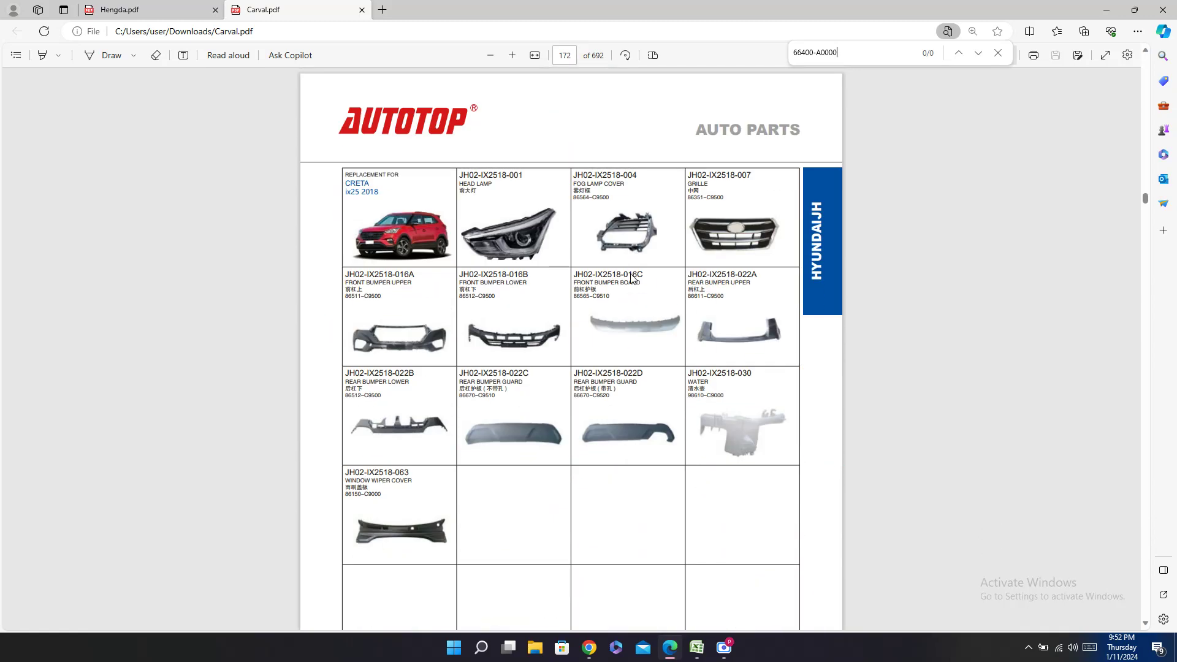
scroll(631, 279, down, 14)
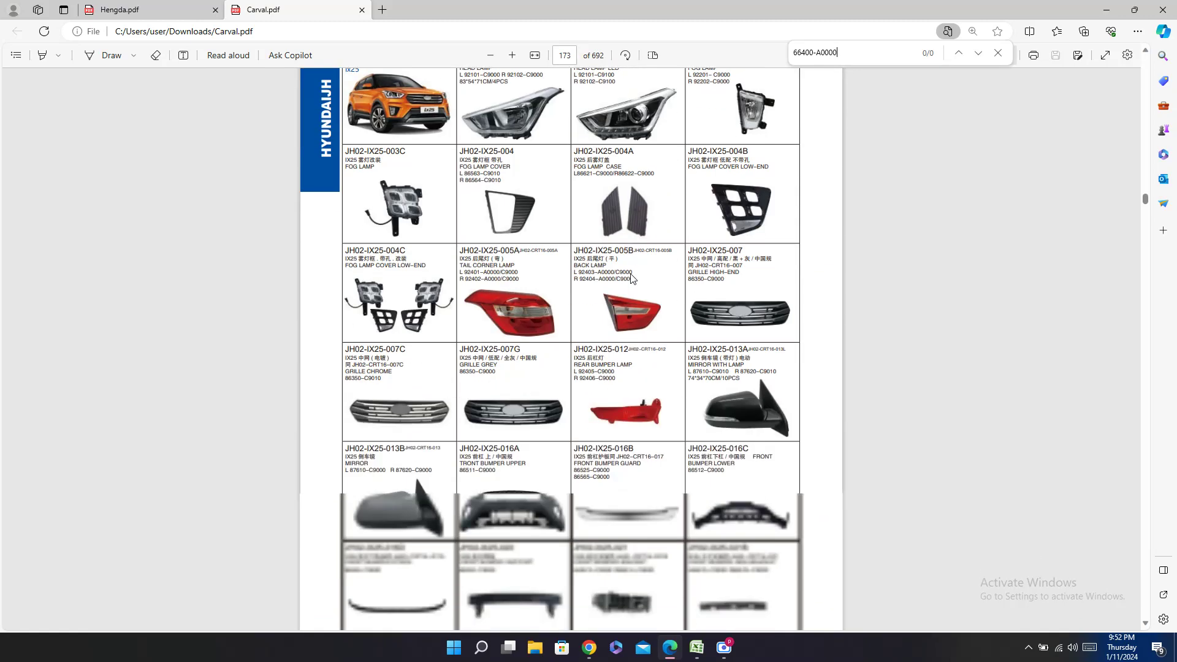
scroll(631, 279, down, 14)
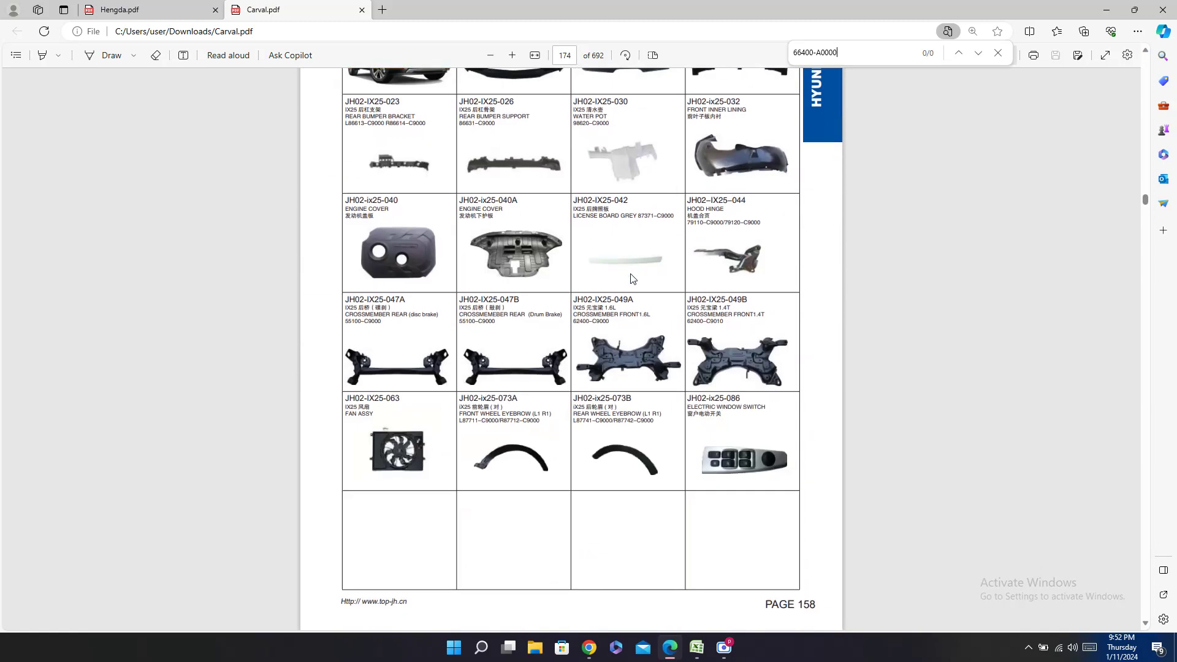
scroll(632, 279, down, 9)
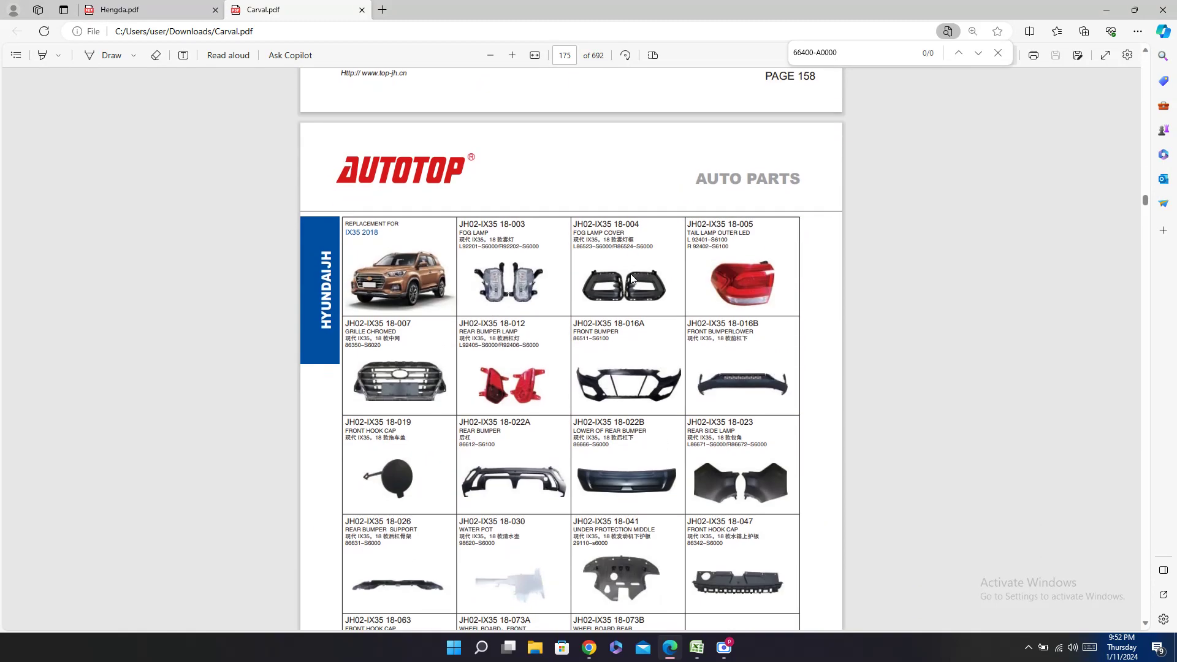
scroll(632, 279, up, 10)
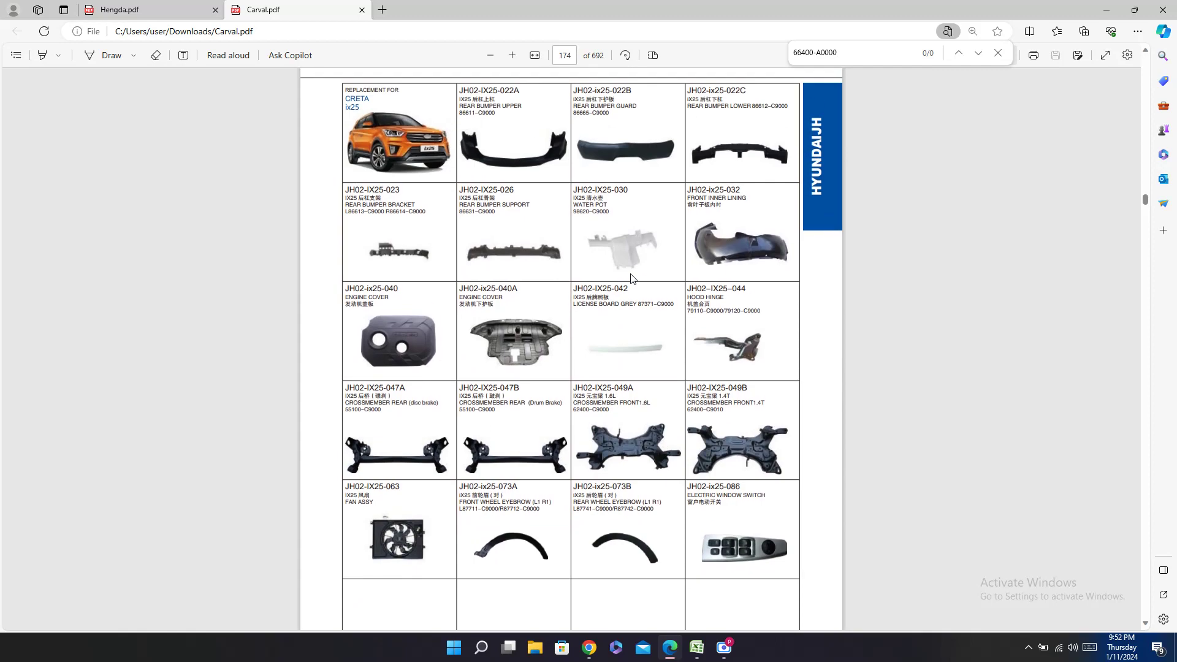
scroll(631, 279, up, 12)
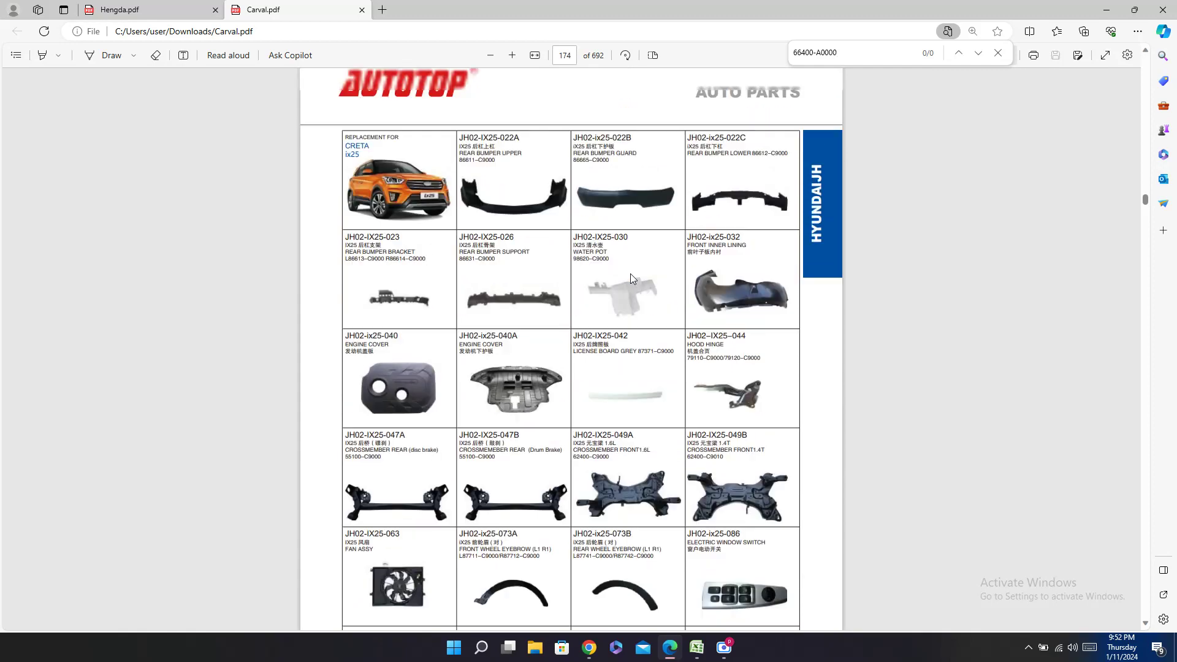
scroll(631, 275, up, 15)
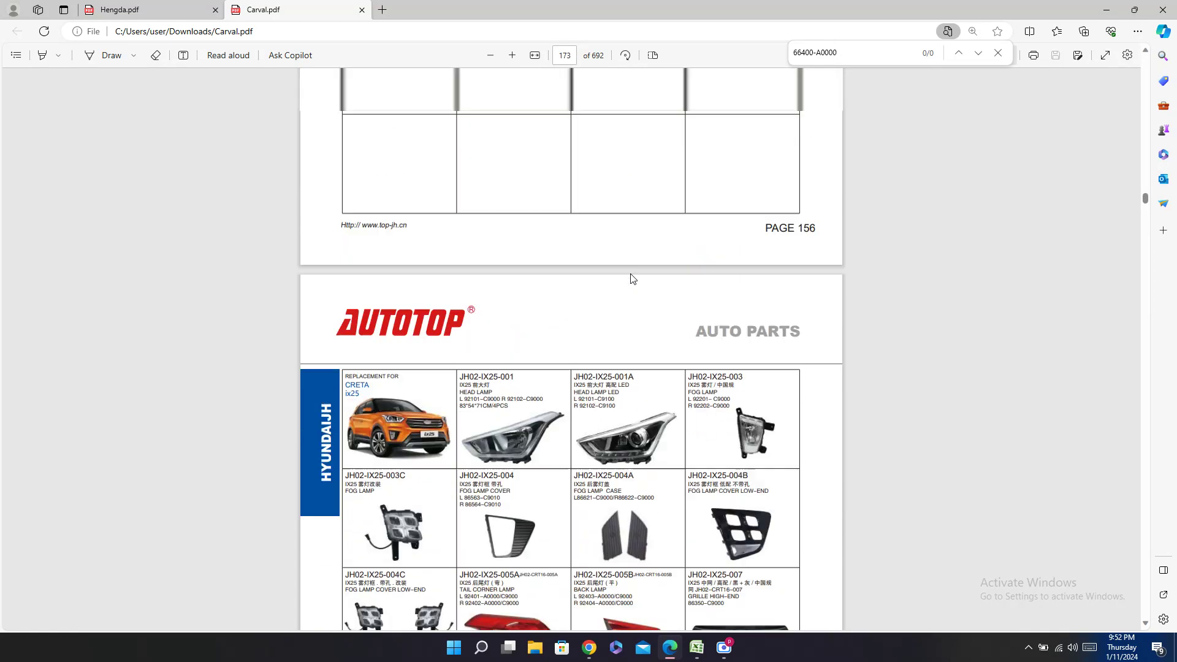
scroll(633, 278, up, 15)
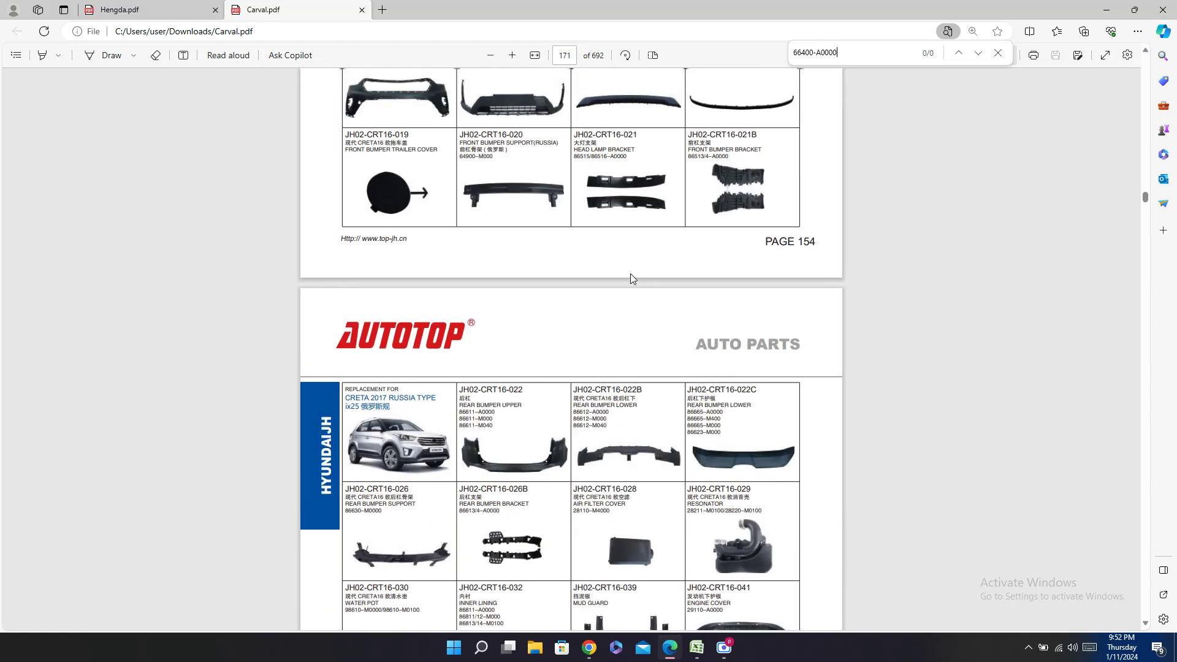
scroll(631, 279, up, 10)
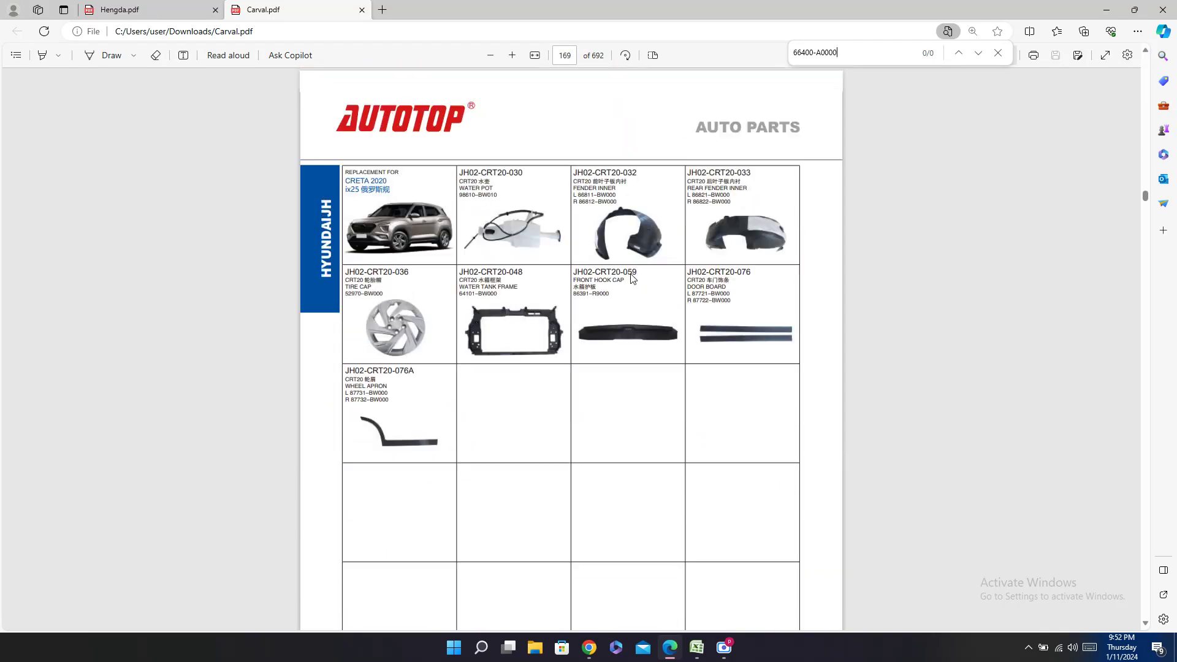
scroll(632, 279, up, 8)
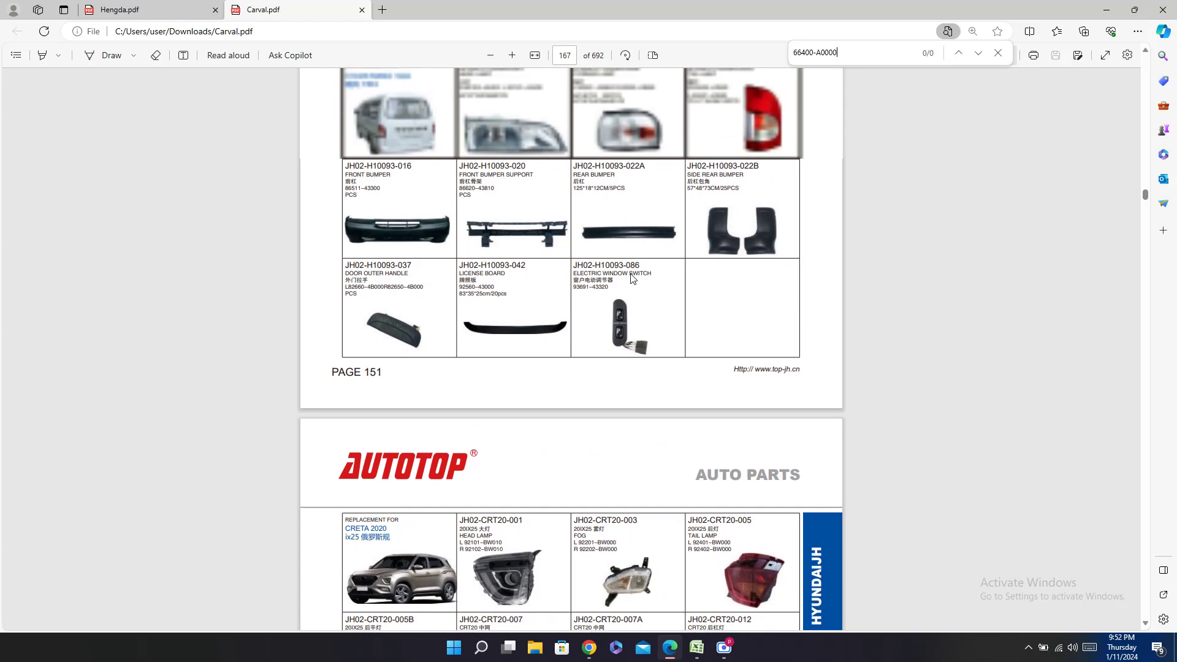
scroll(632, 277, down, 12)
scroll(630, 279, down, 15)
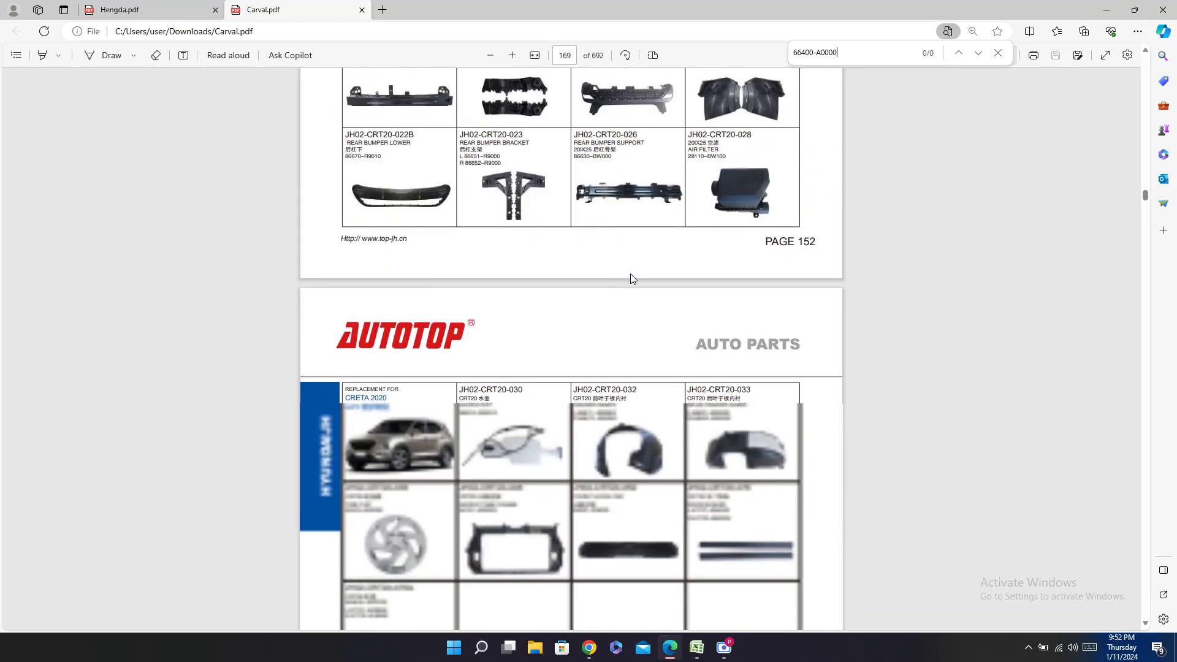
Step: Copy fender part number 66311-A0000 from D219 and start a Carval catalog search
click(696, 647)
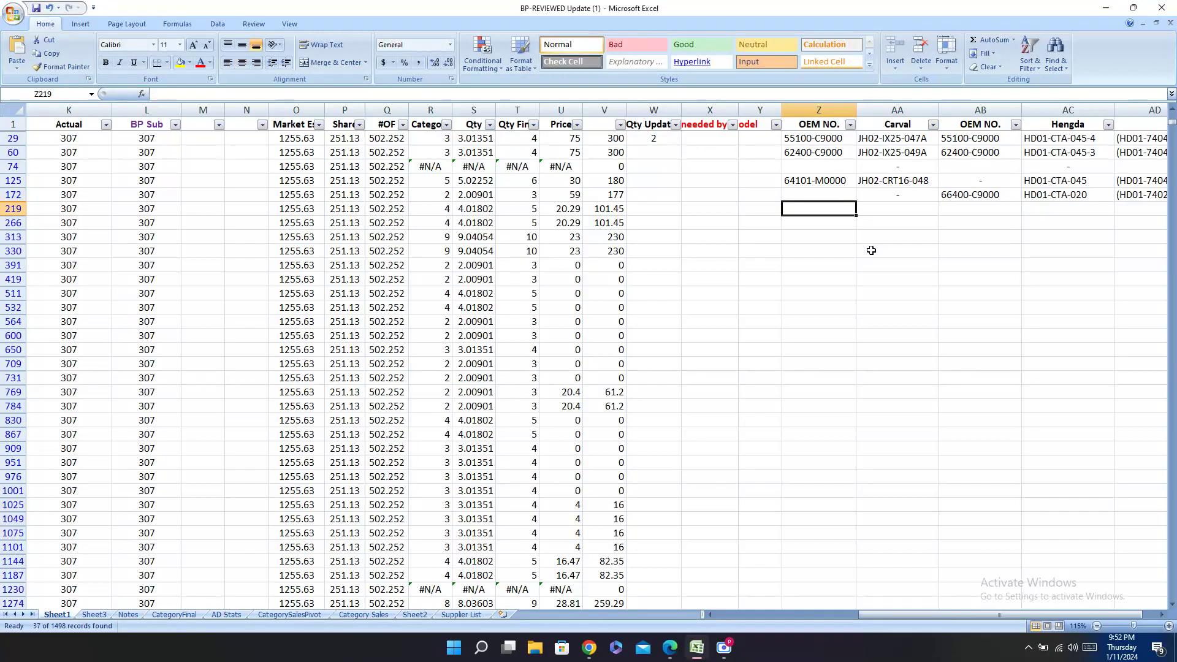
key(ctrl+z)
key(Home)
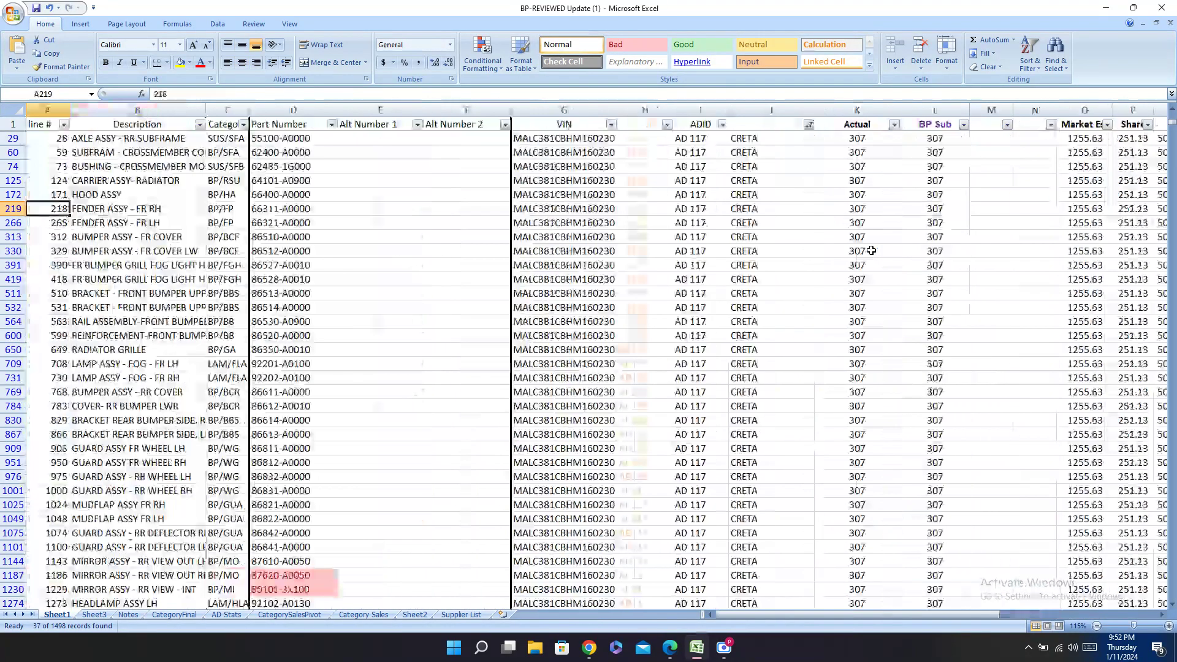
key(Right)
key(Right)
key(Right)
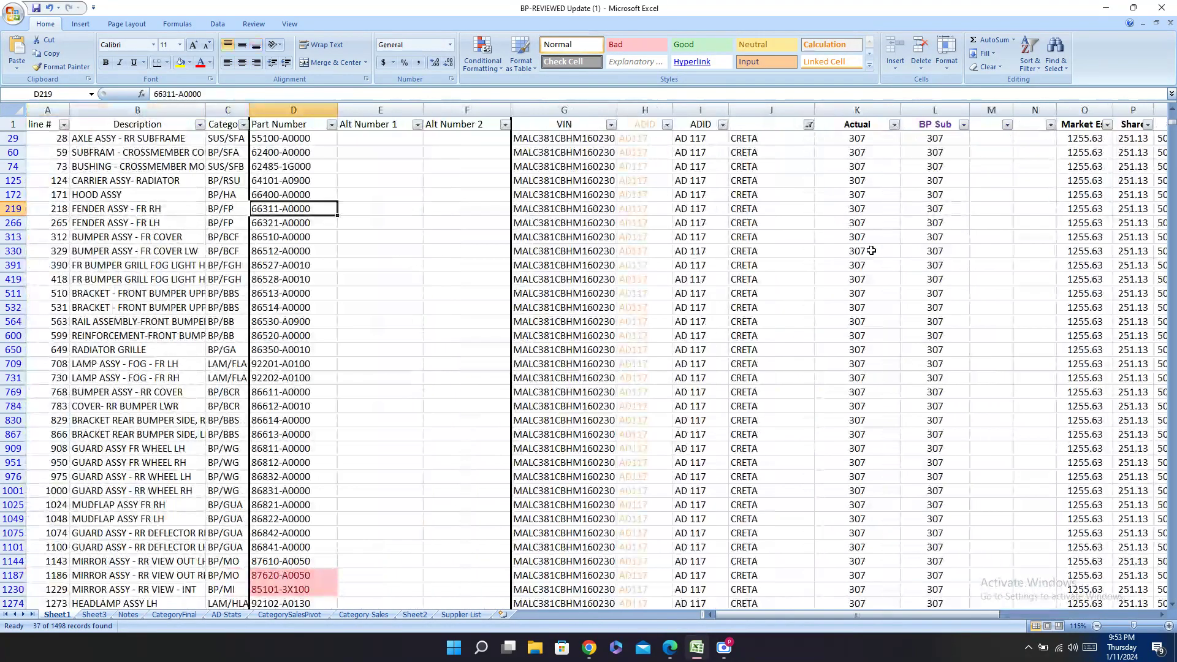
key(ctrl+c)
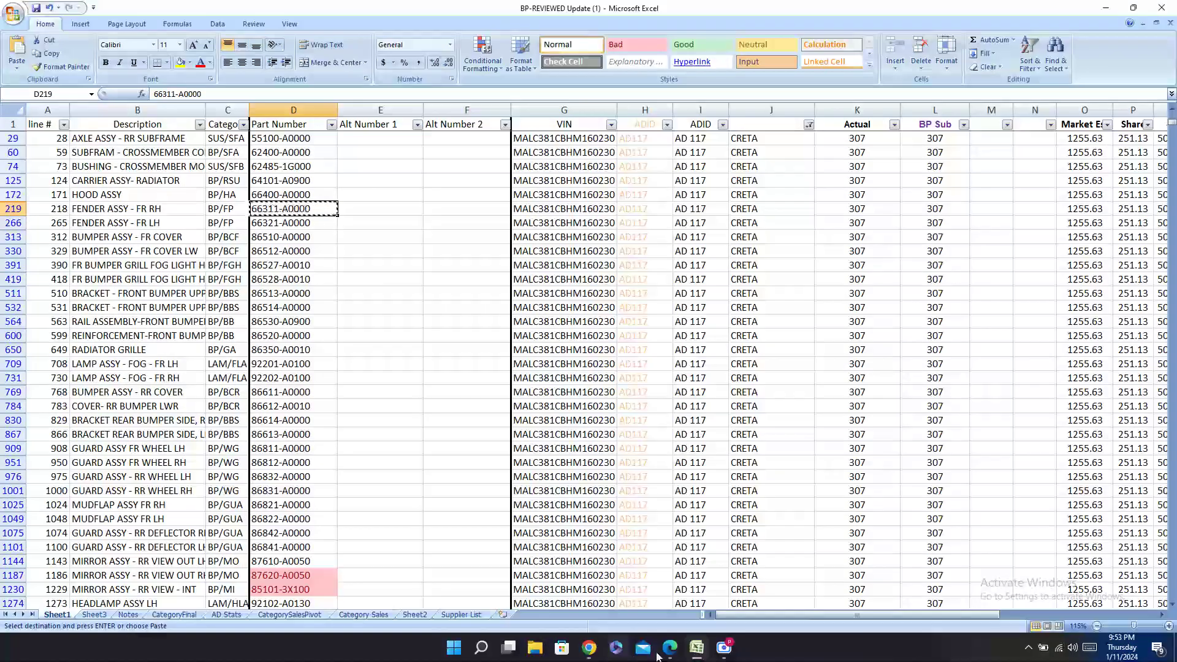
click(669, 649)
key(ctrl+f)
Step: Search Carval for 66311-A0000, scan the Creta pages without a match, and return to Excel
key(ctrl+v)
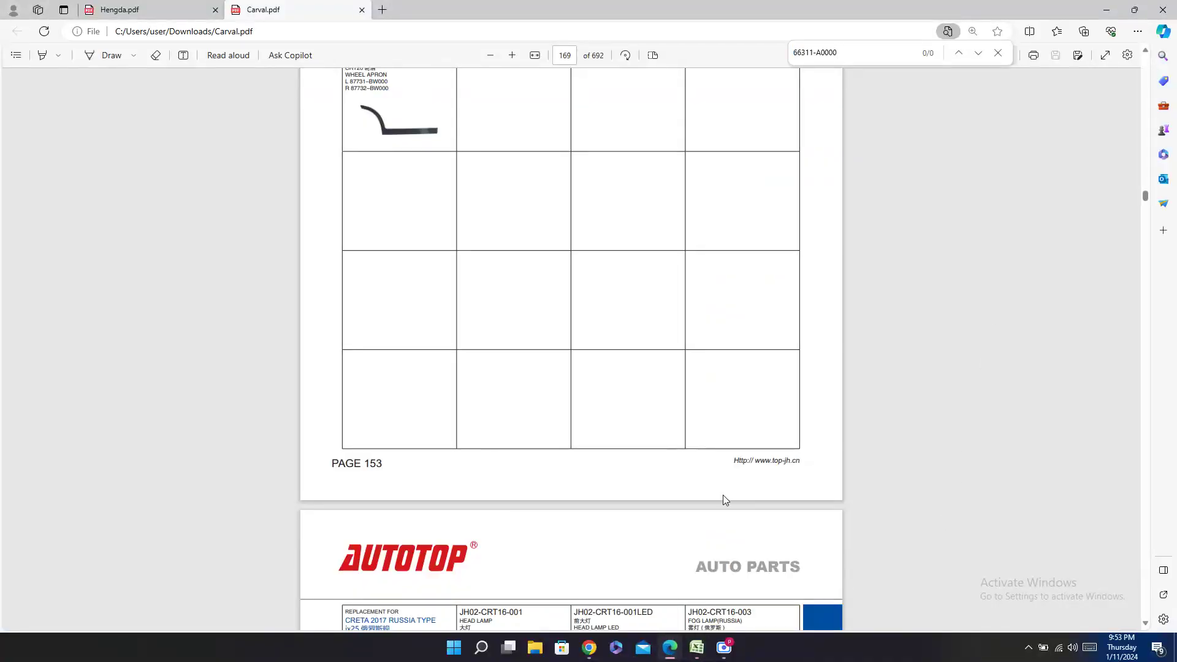
scroll(724, 499, down, 15)
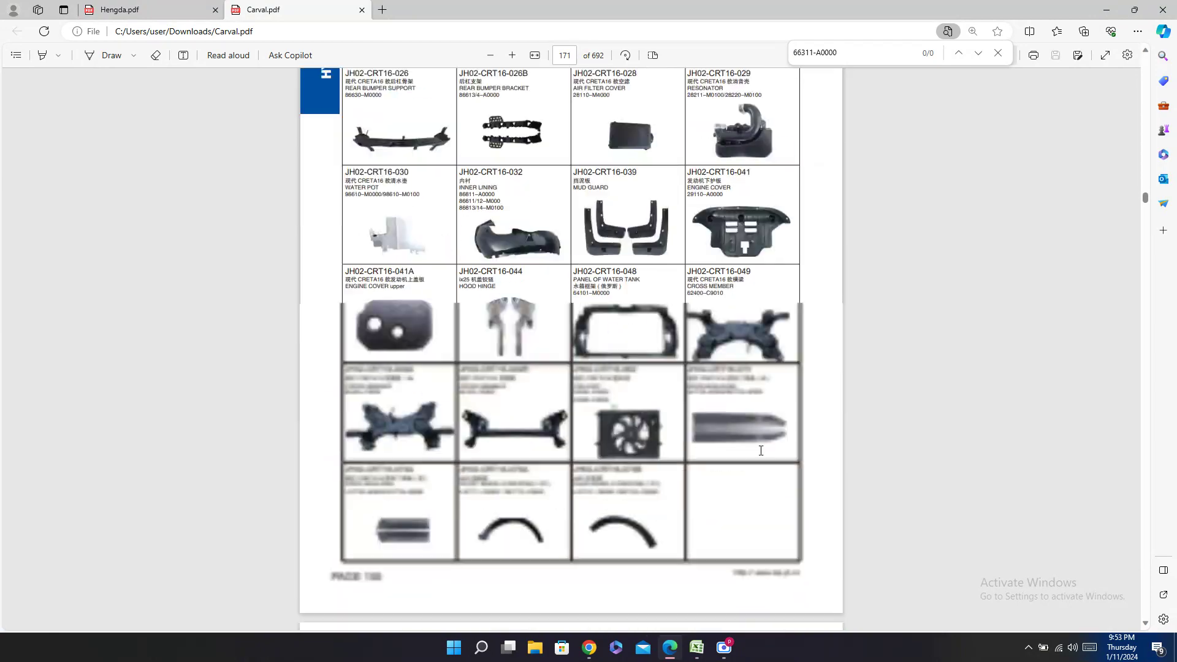
scroll(760, 450, down, 10)
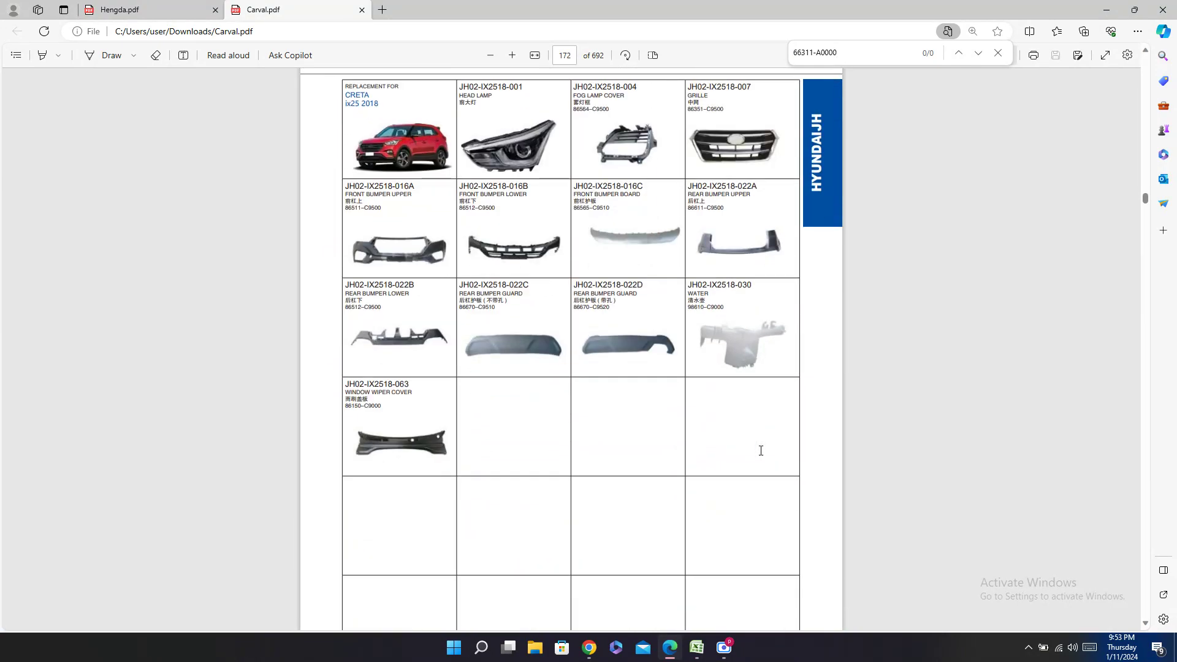
scroll(760, 450, down, 10)
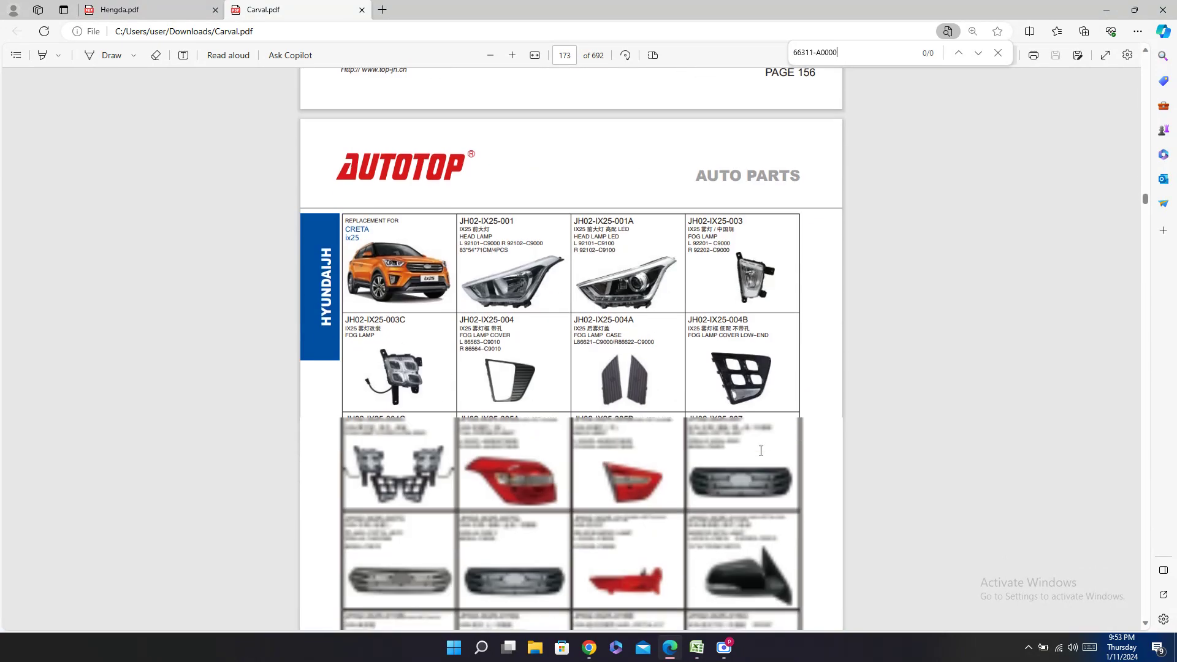
scroll(733, 316, down, 10)
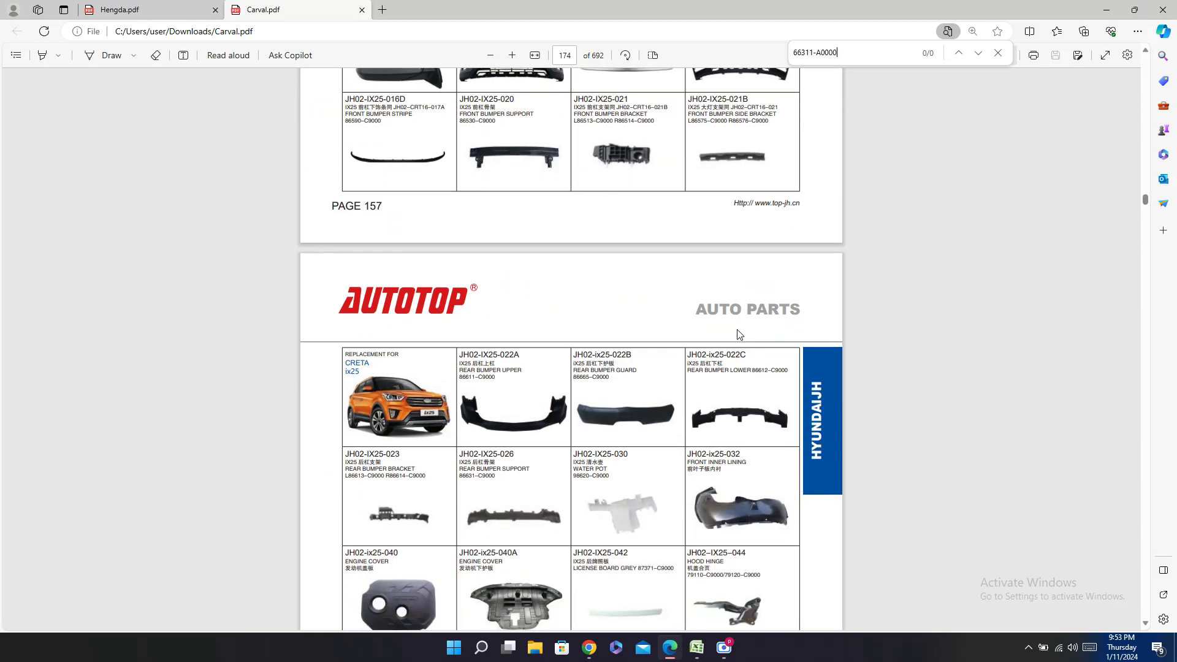
scroll(739, 334, down, 10)
scroll(740, 334, down, 10)
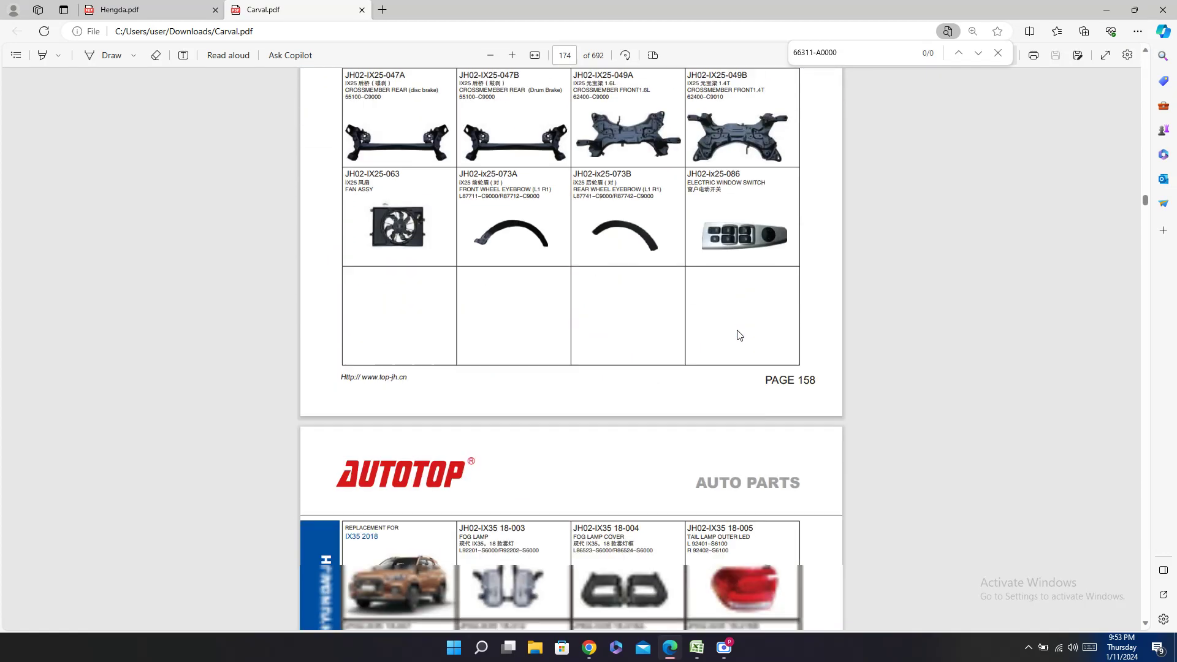
scroll(739, 336, down, 6)
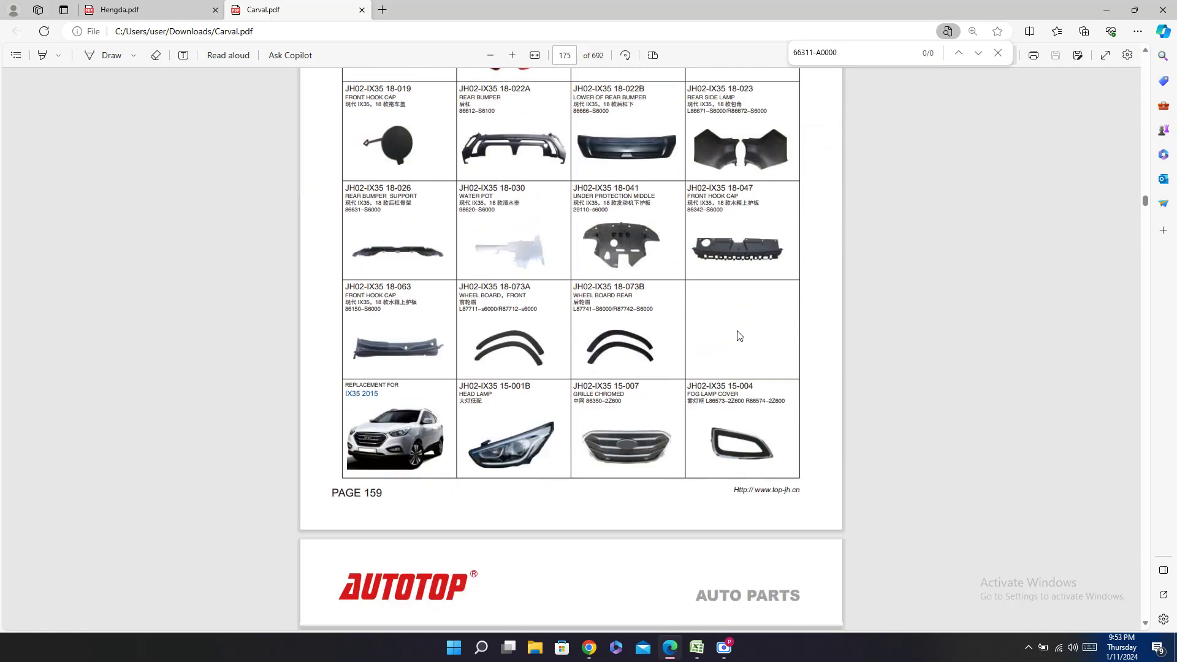
scroll(737, 332, down, 4)
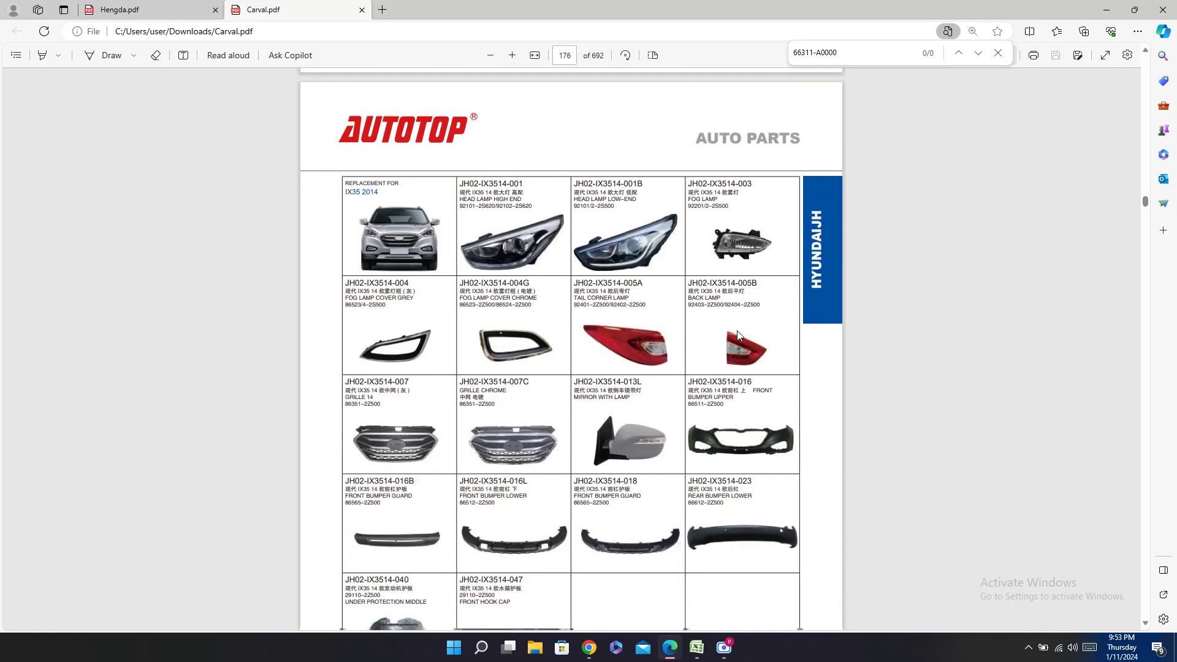
scroll(740, 336, down, 5)
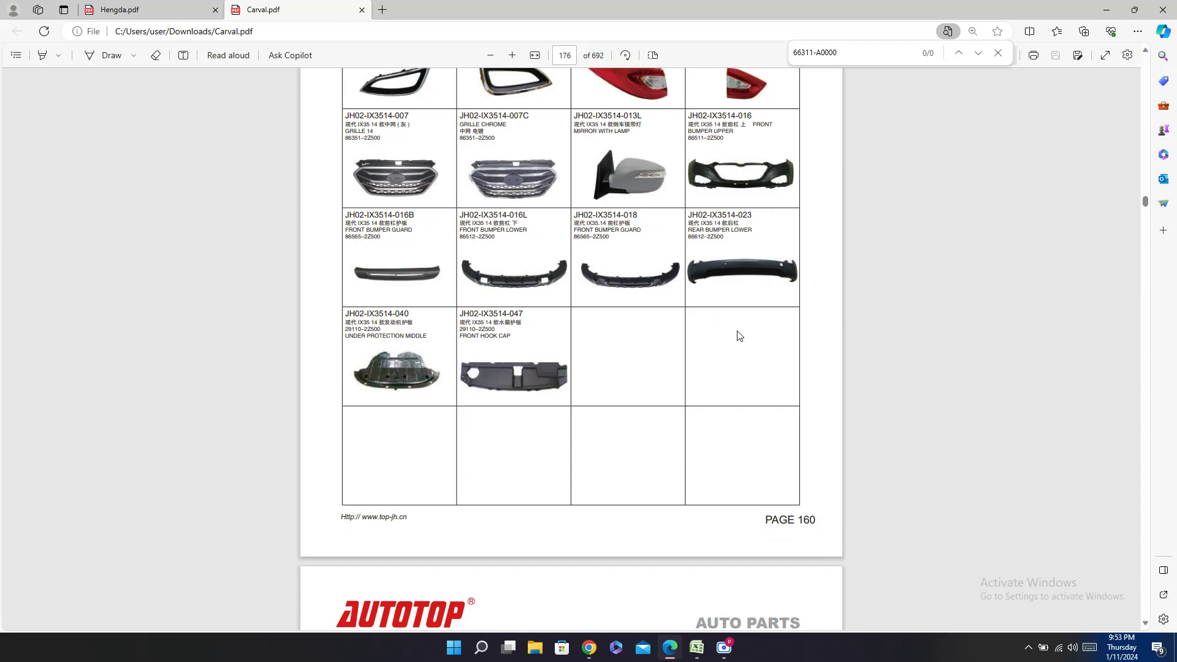
scroll(740, 335, down, 3)
scroll(738, 335, up, 20)
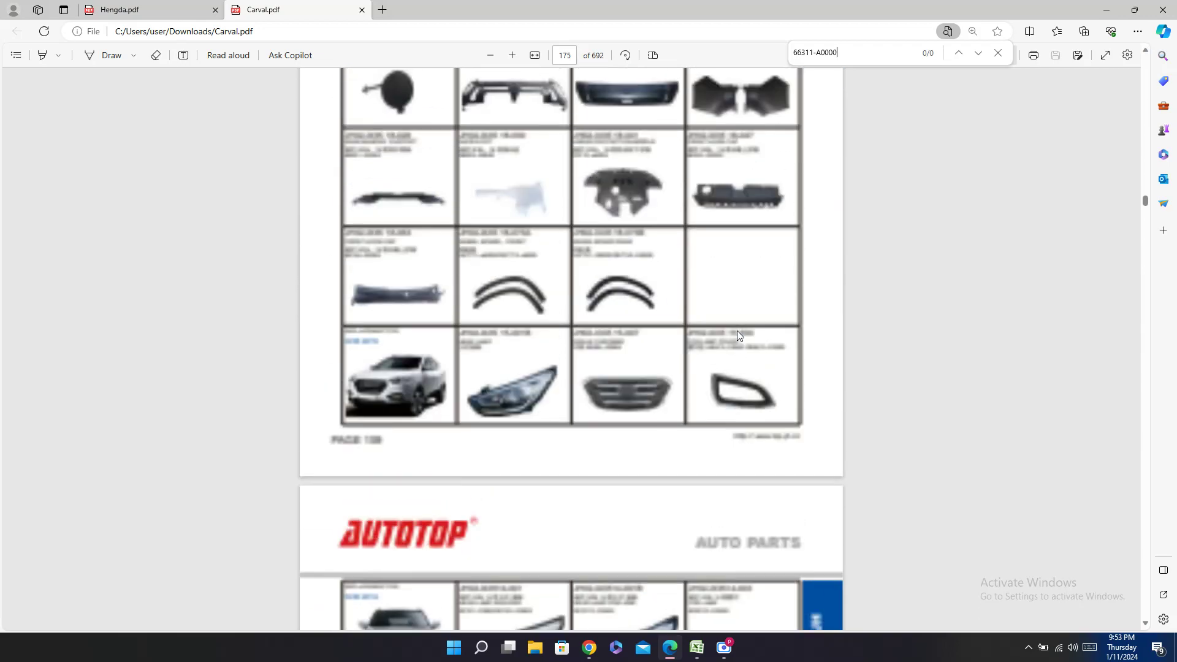
scroll(737, 335, up, 10)
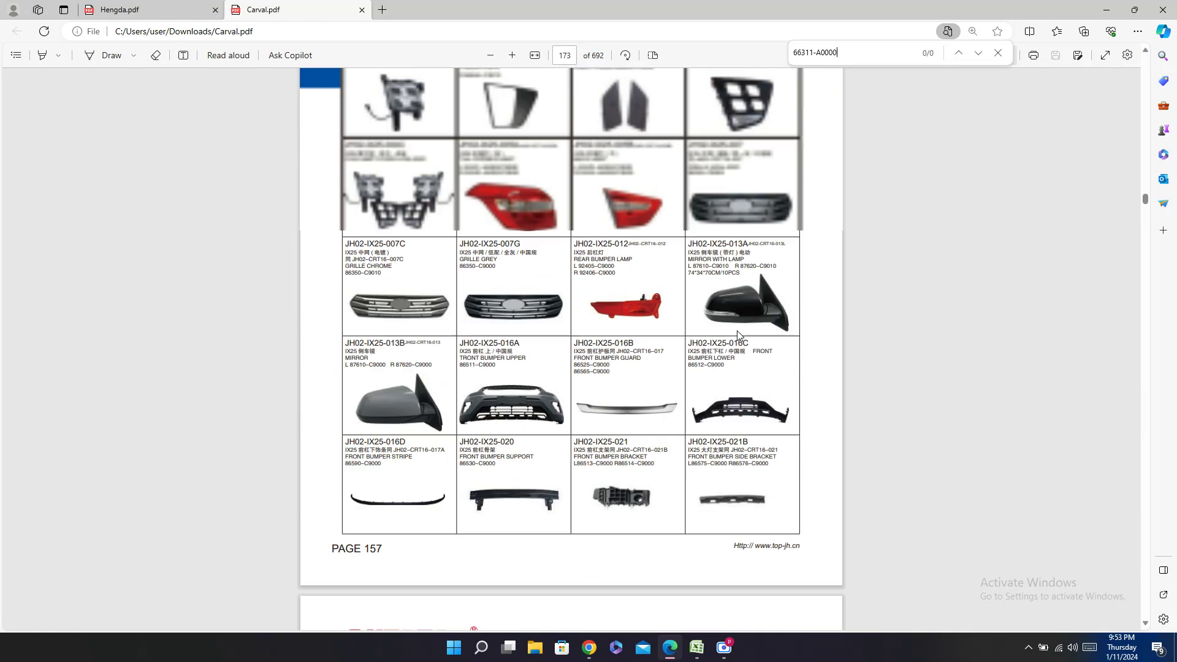
scroll(739, 336, up, 15)
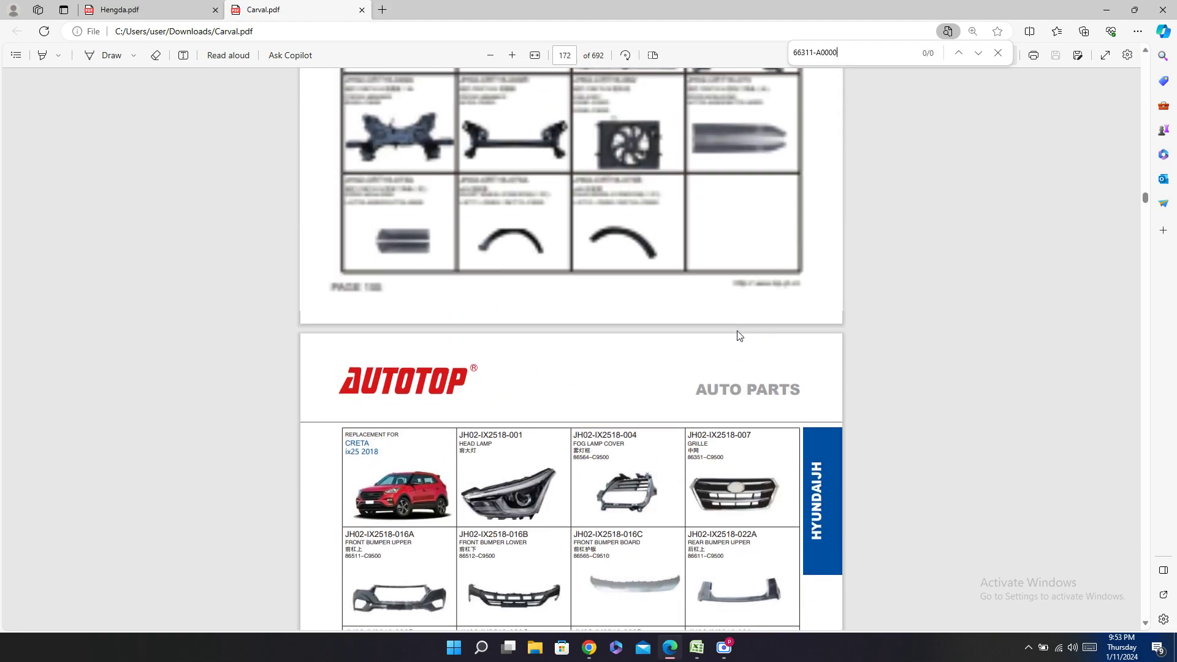
scroll(737, 330, up, 15)
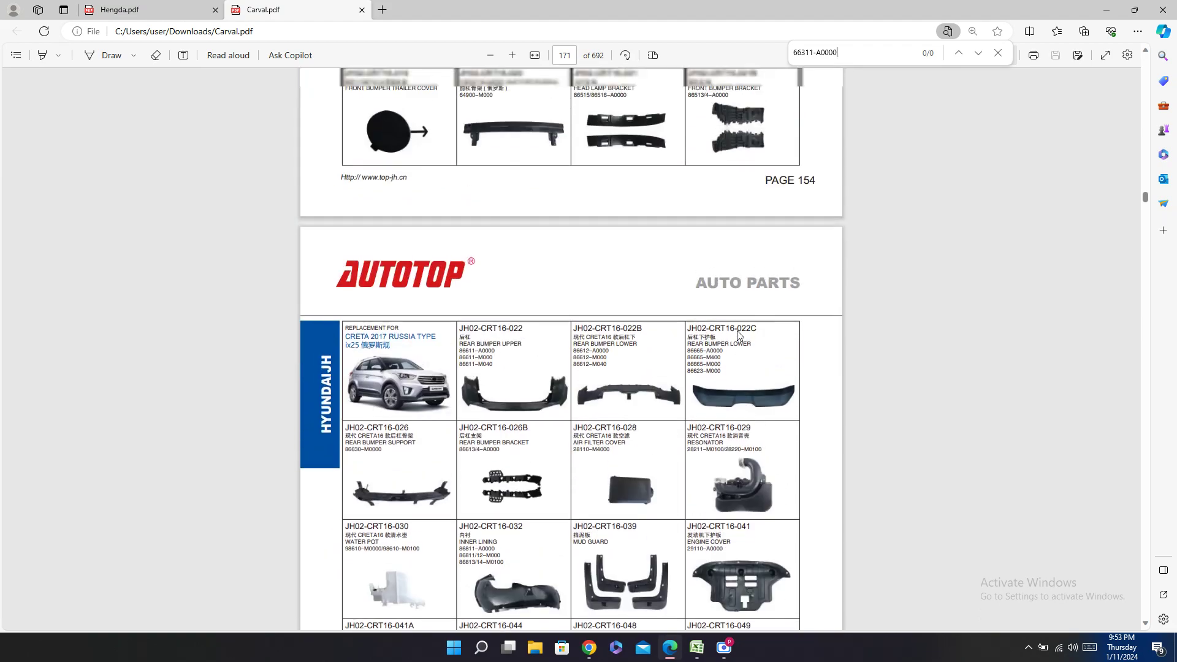
scroll(736, 329, down, 5)
scroll(737, 331, up, 3)
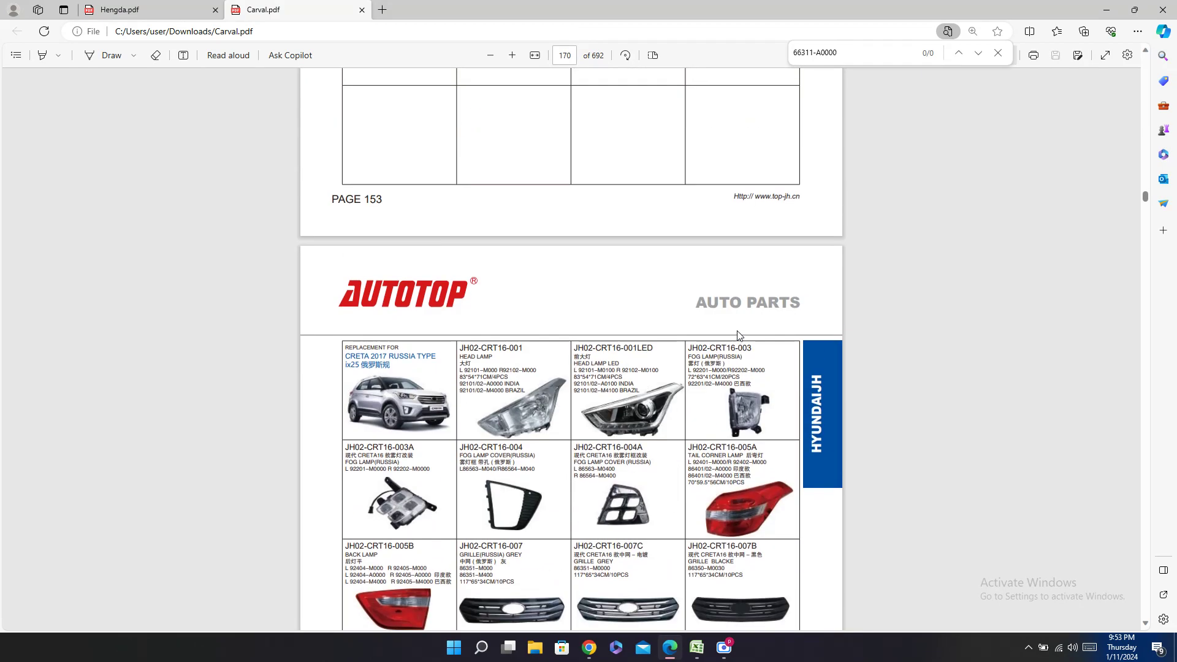
scroll(739, 336, down, 10)
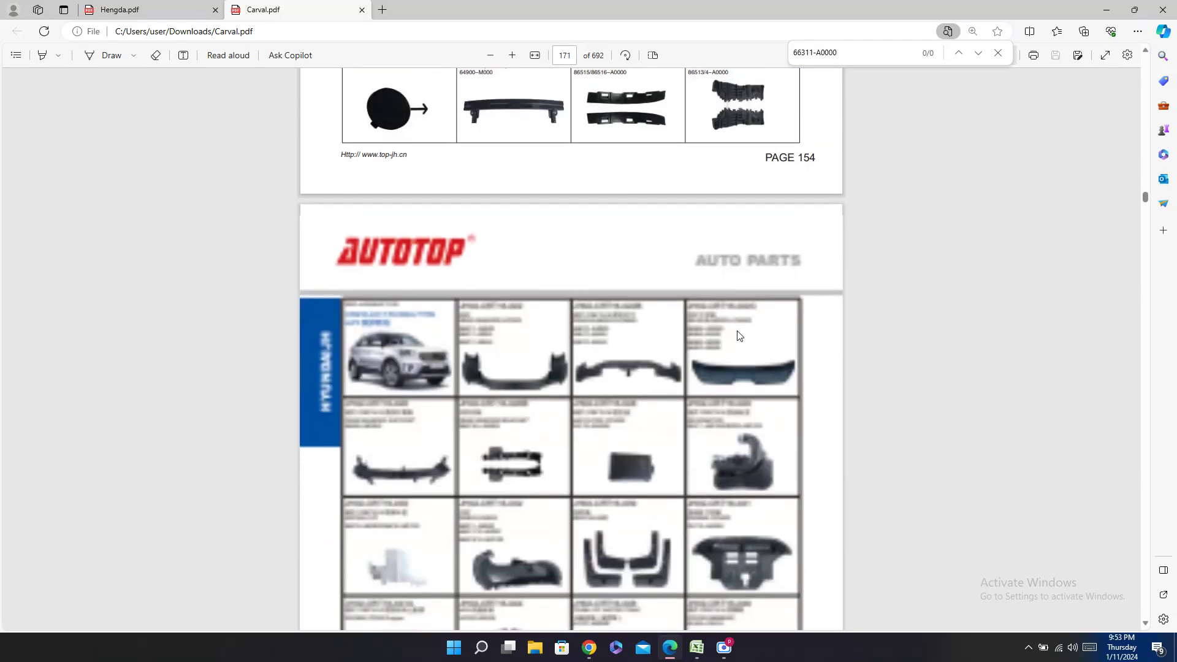
scroll(739, 336, down, 5)
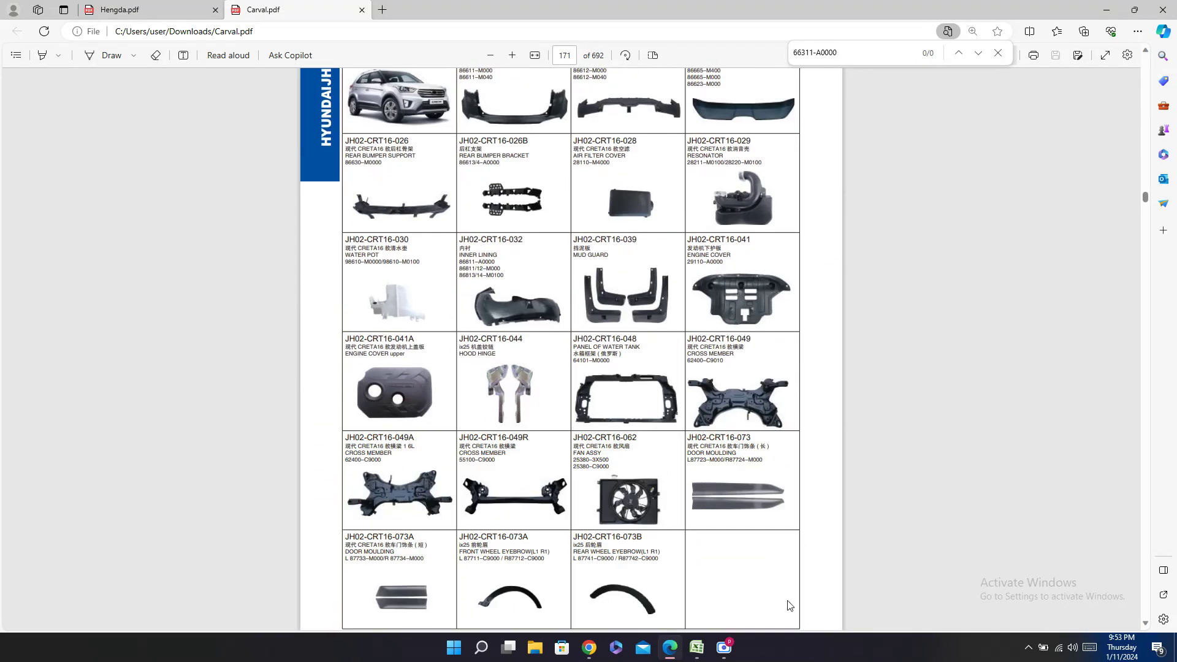
click(730, 582)
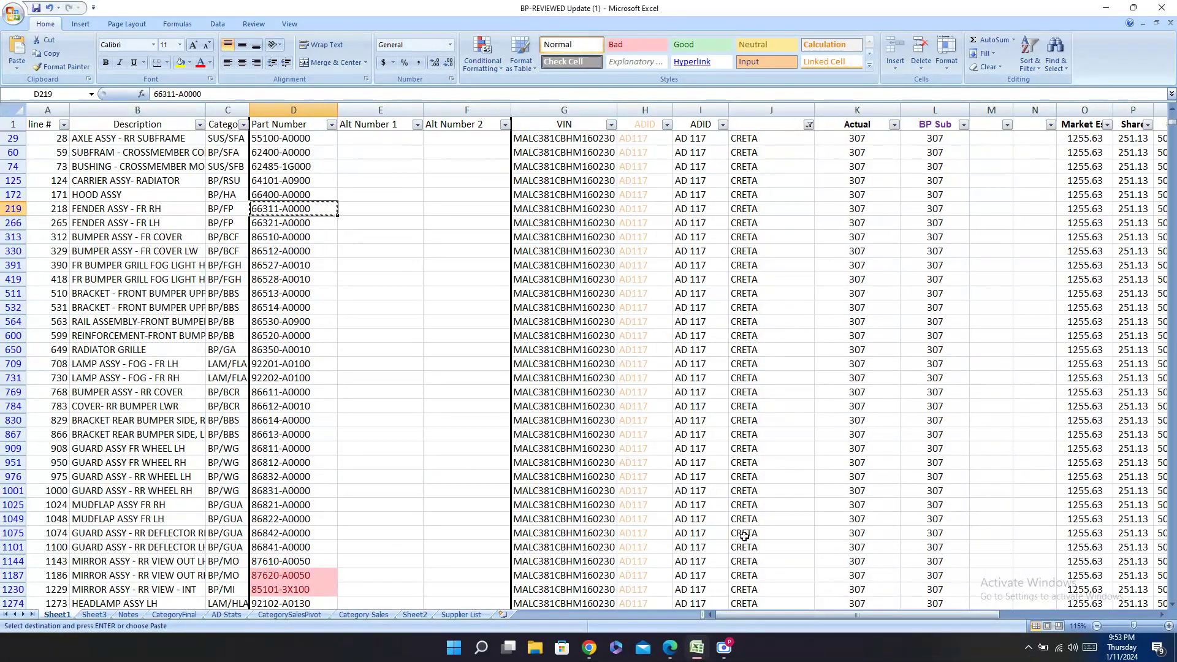
Step: Enter dashes in the Hengda and Carval cells of fender rows 219 and 266
key(Right)
key(Right)
key(Right)
key(Right)
key(Right)
key(Right)
key(Right)
key(Right)
key(Right)
key(Right)
key(Right)
key(Right)
key(Right)
key(Right)
key(Right)
key(Right)
key(Right)
key(Right)
key(Right)
key(Right)
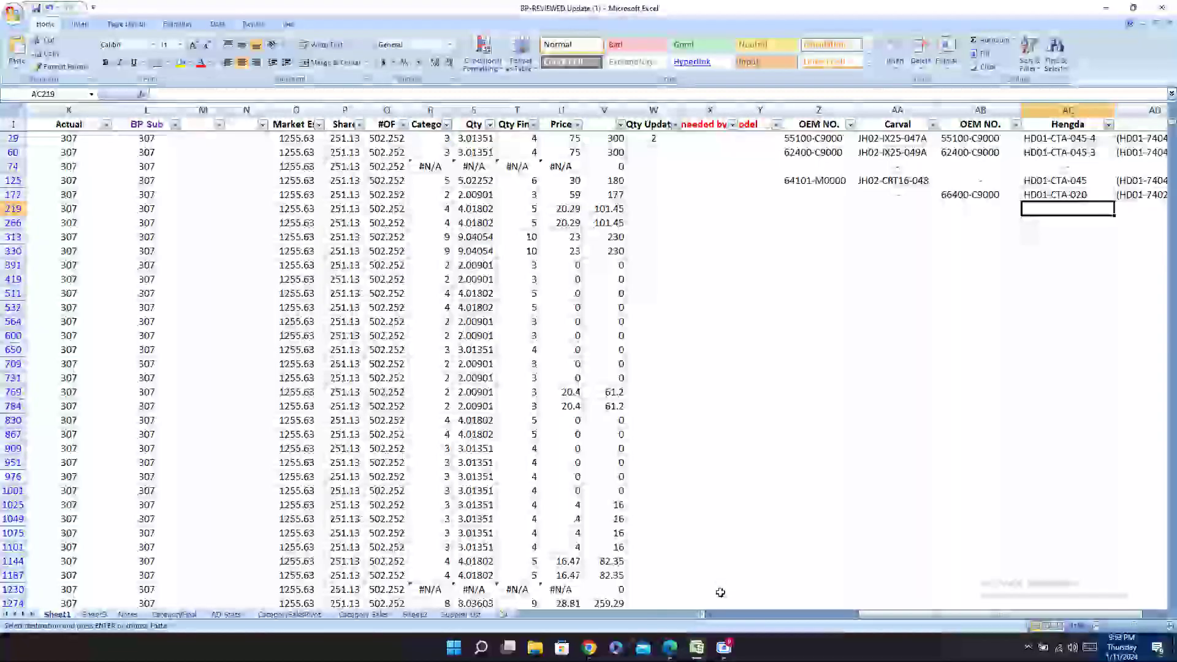
text(-)
key(Return)
text(-)
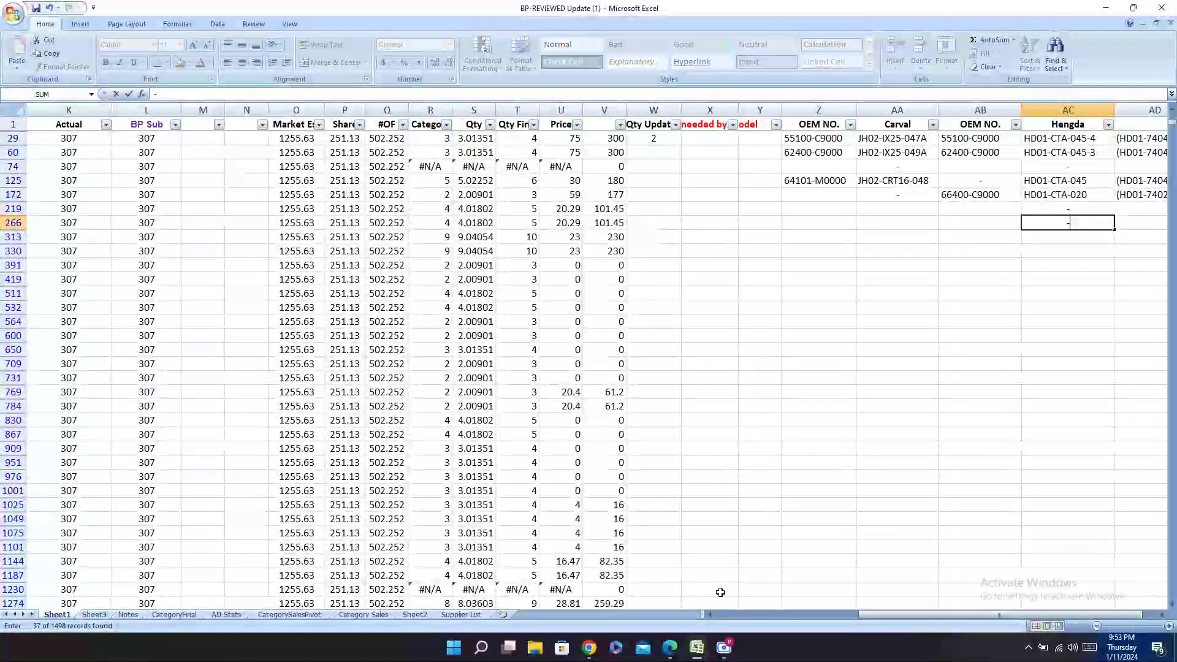
key(Return)
key(Left)
key(Left)
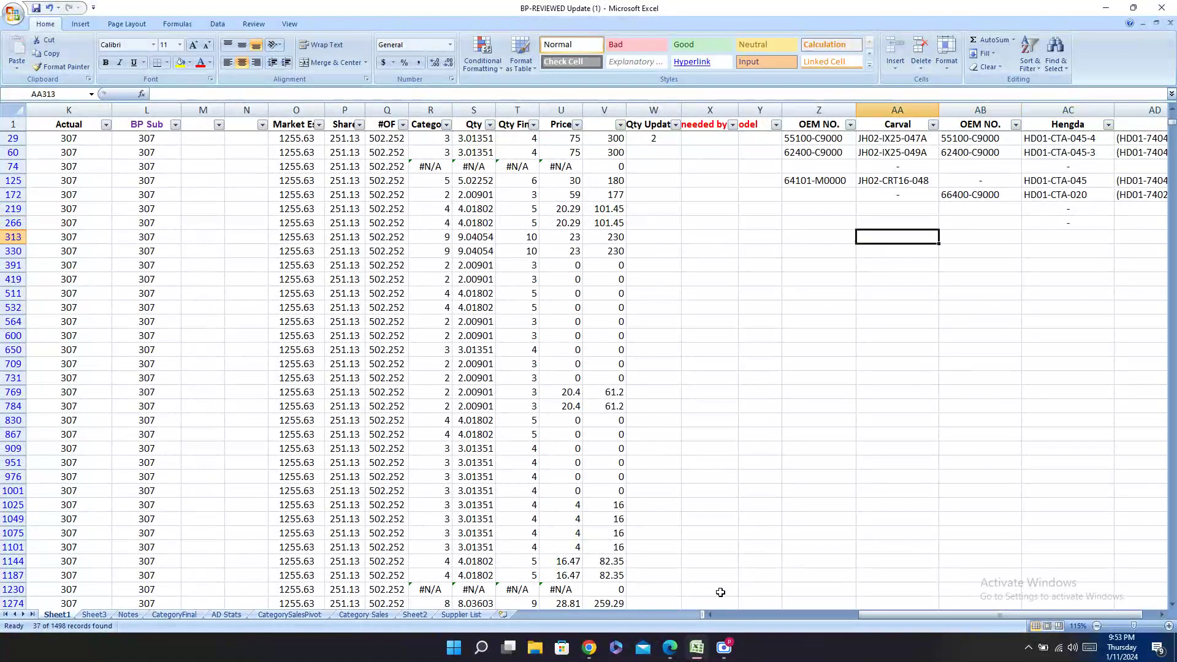
key(Up)
key(Up)
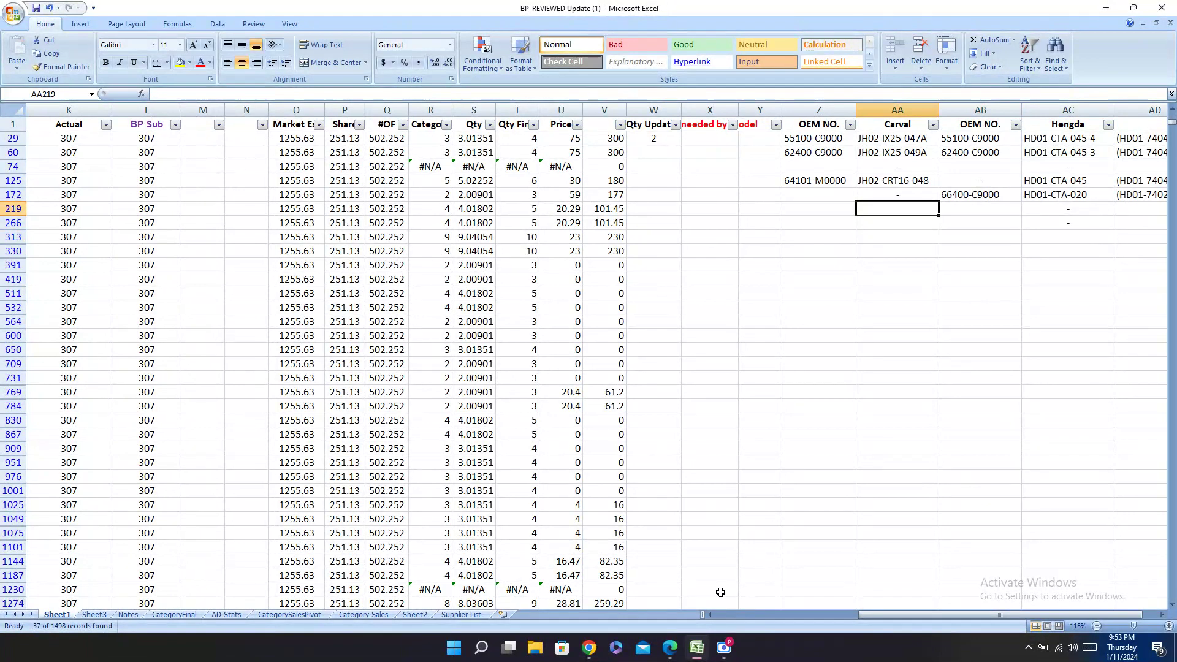
text(-)
key(Return)
text(-)
key(Return)
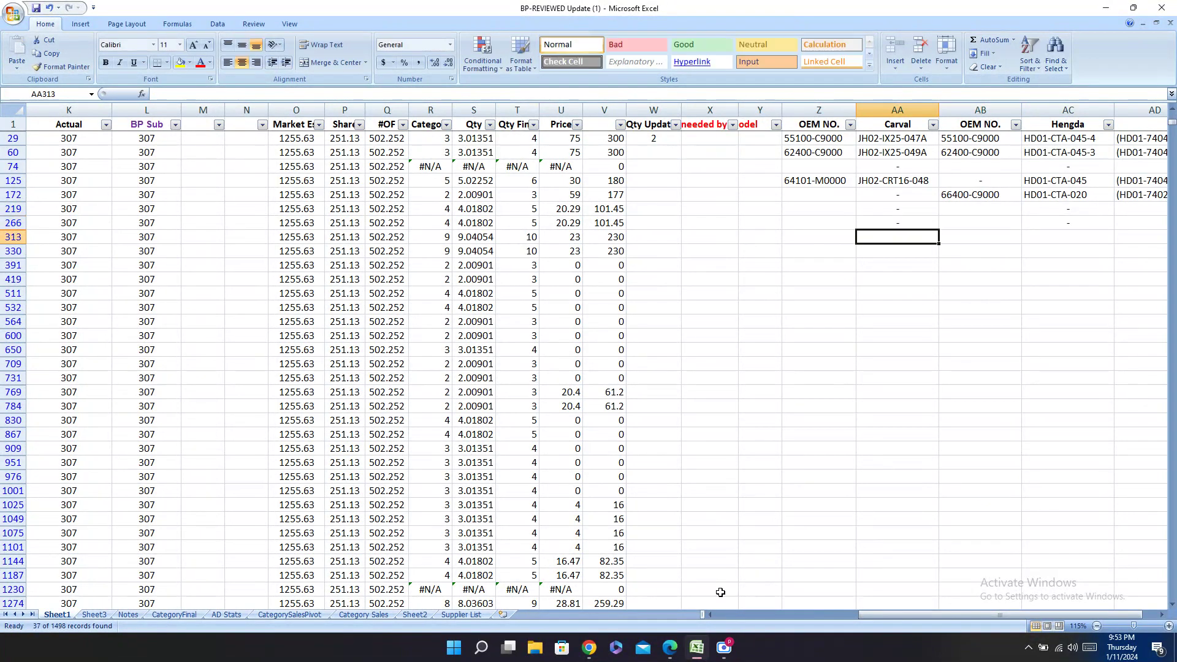
Step: Copy part number 86510-A0000 from row 313
key(Left)
key(Left)
key(Left)
key(Left)
key(Left)
key(Left)
key(Left)
key(Left)
key(Left)
key(Left)
key(Left)
key(Left)
key(Left)
key(Left)
key(Left)
key(Left)
key(Left)
key(Left)
key(Left)
key(Left)
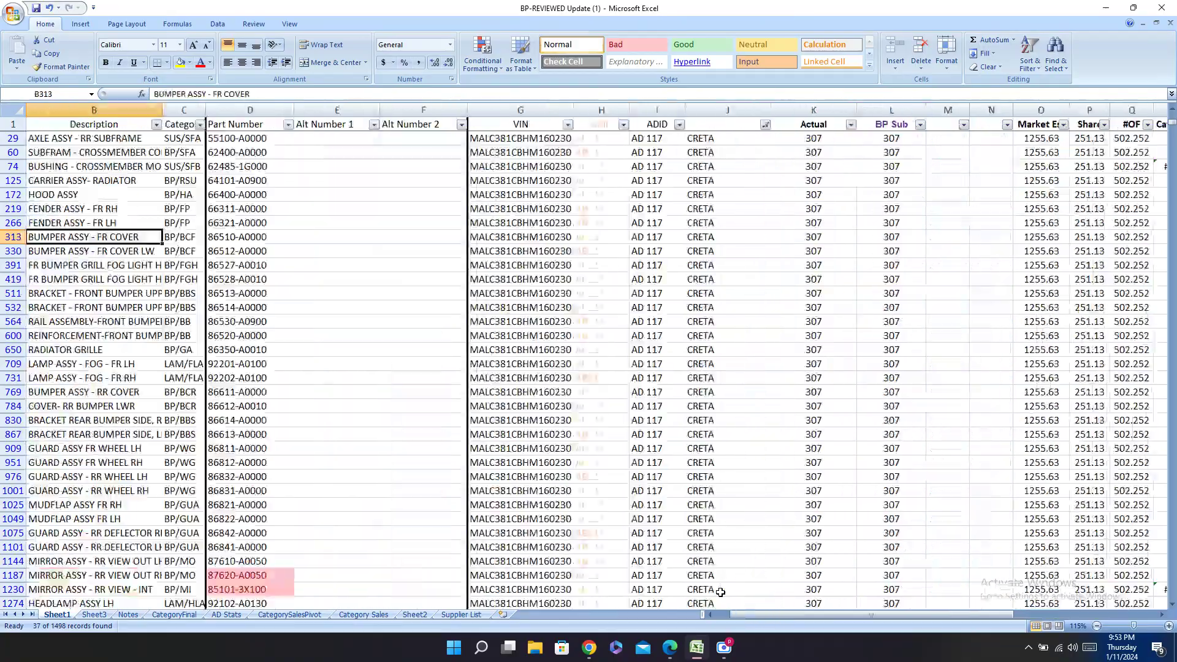
key(Right)
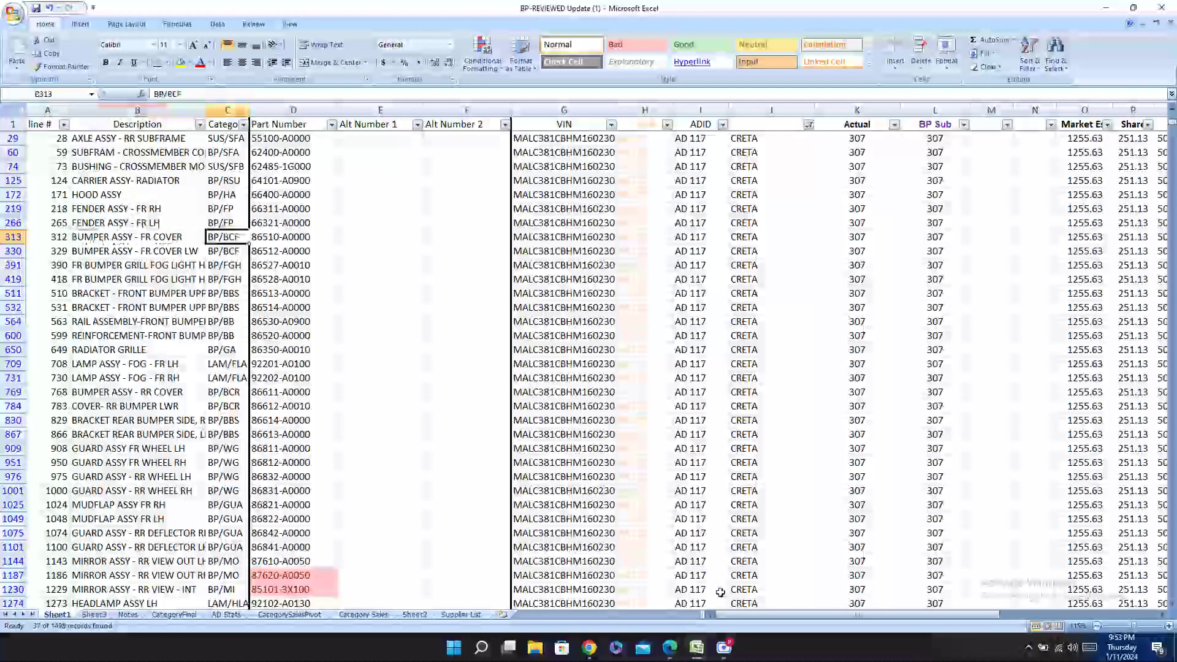
key(Right)
key(ctrl+c)
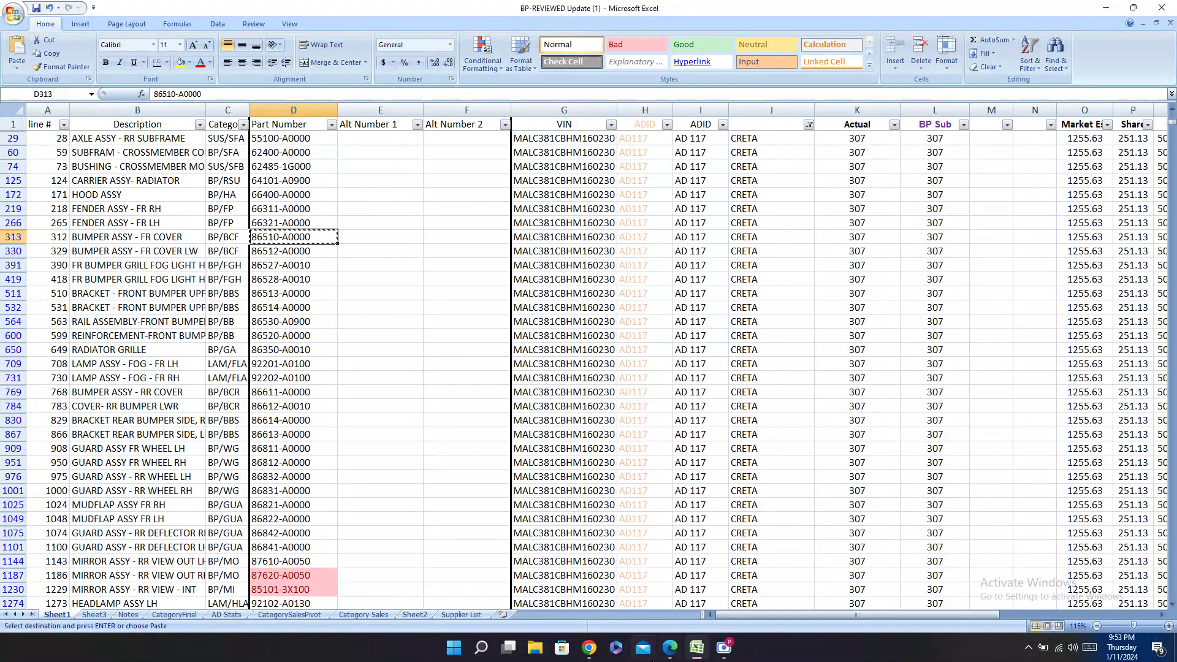
Step: Find 86510-A0000 in Hengda.pdf and paste front fender number HD01-CTA-021 into AC219
click(669, 649)
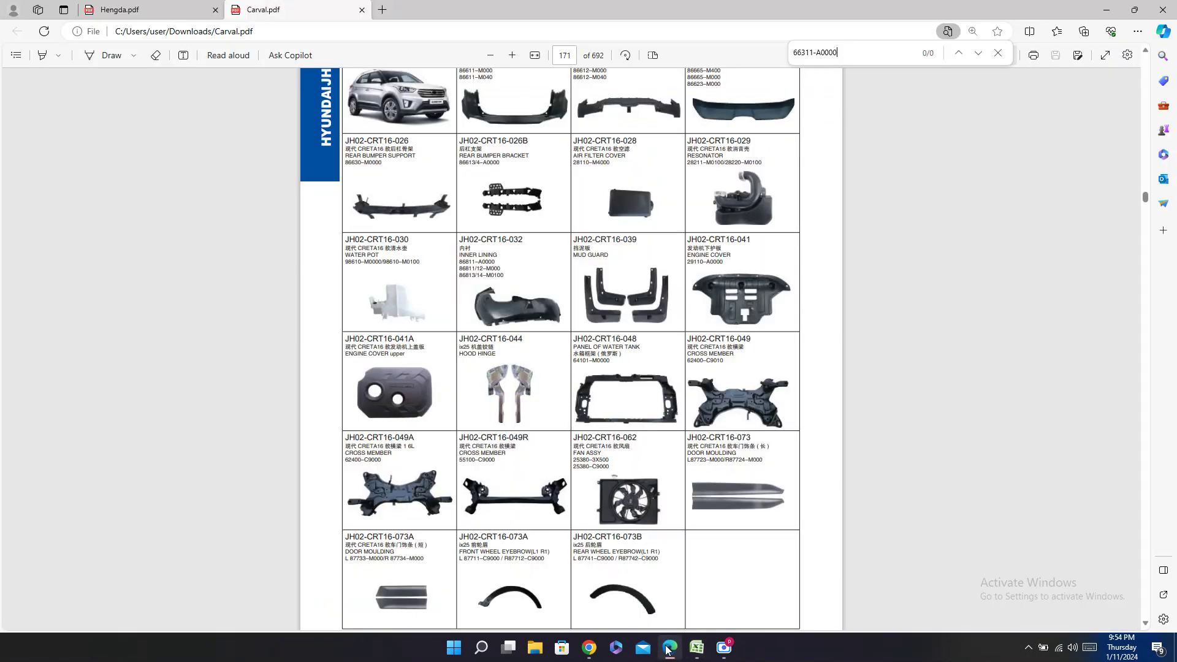
click(193, 9)
key(ctrl+f)
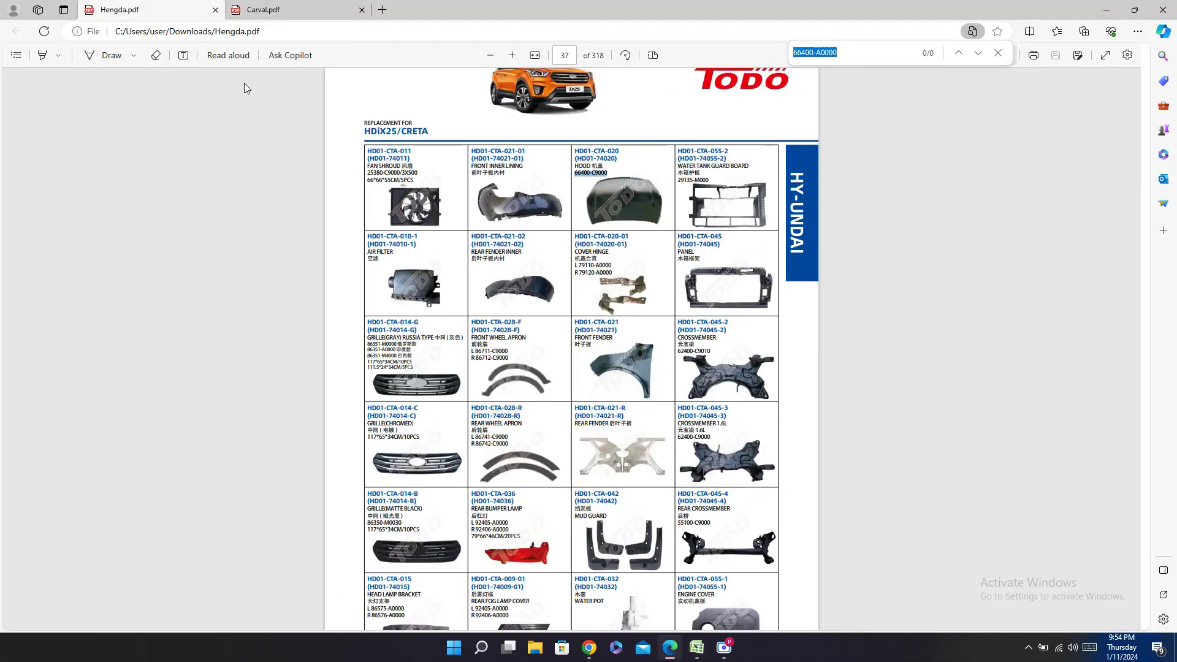
key(ctrl+v)
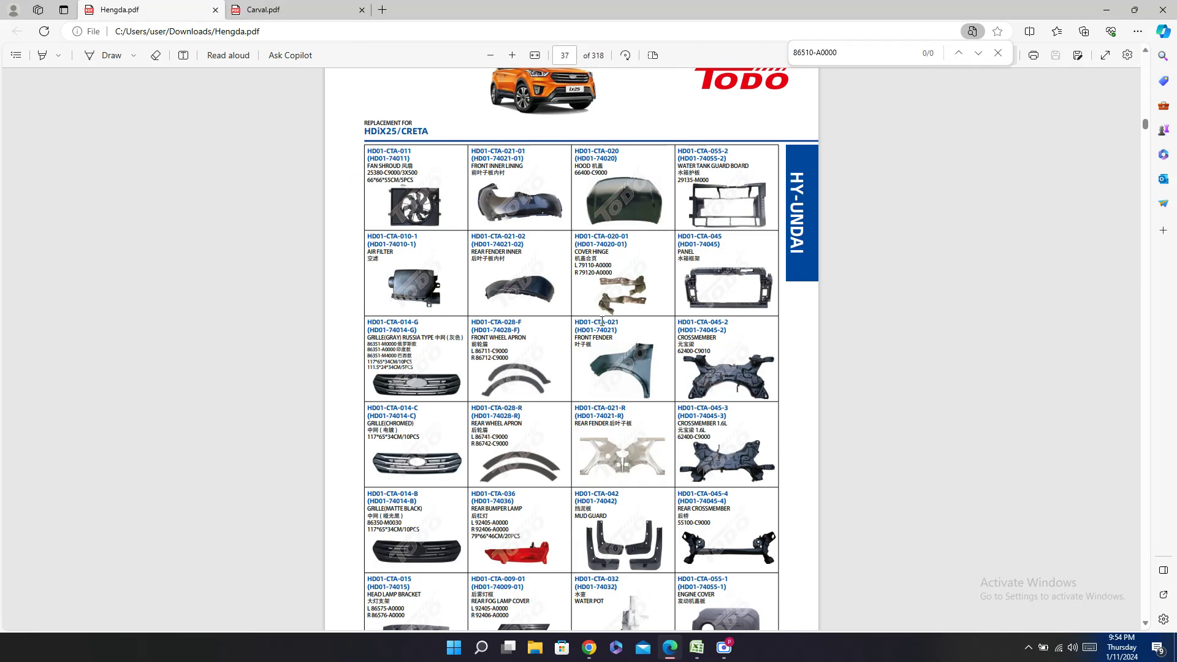
double_click(603, 321)
key(ctrl+c)
click(696, 647)
drag(833, 613, 989, 613)
click(1003, 209)
key(ctrl+v)
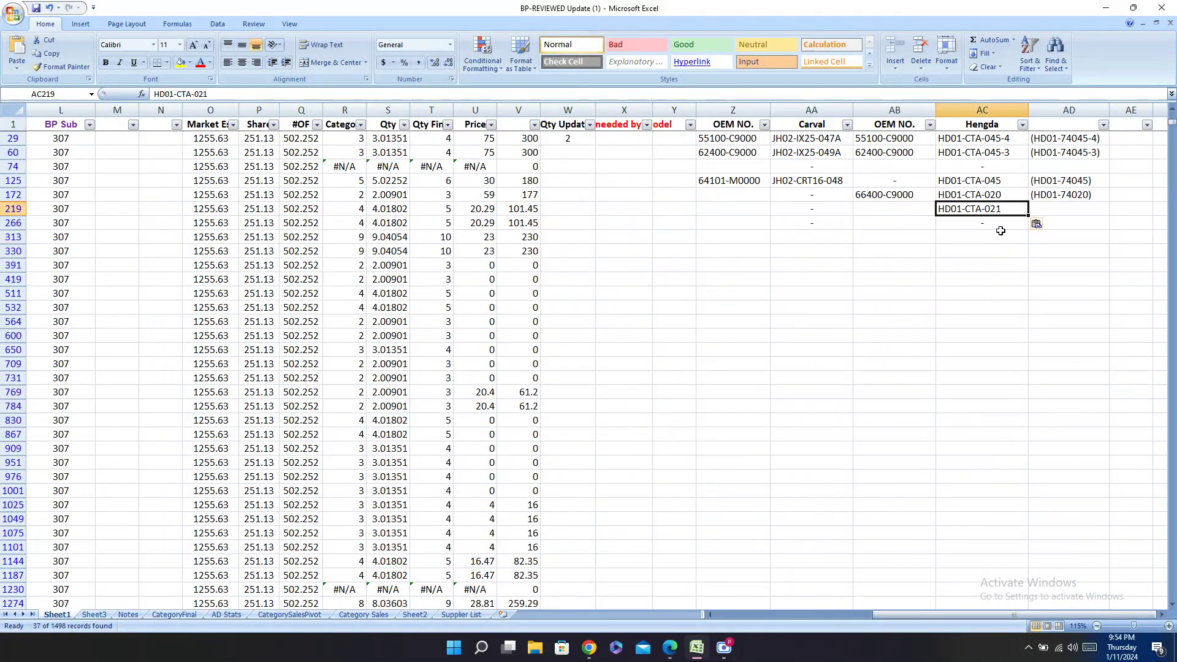
Step: Paste HD01-CTA-021 into AC266, and fender reference (HD01-74021) into AD219 and AD266
click(996, 225)
key(ctrl+v)
click(670, 649)
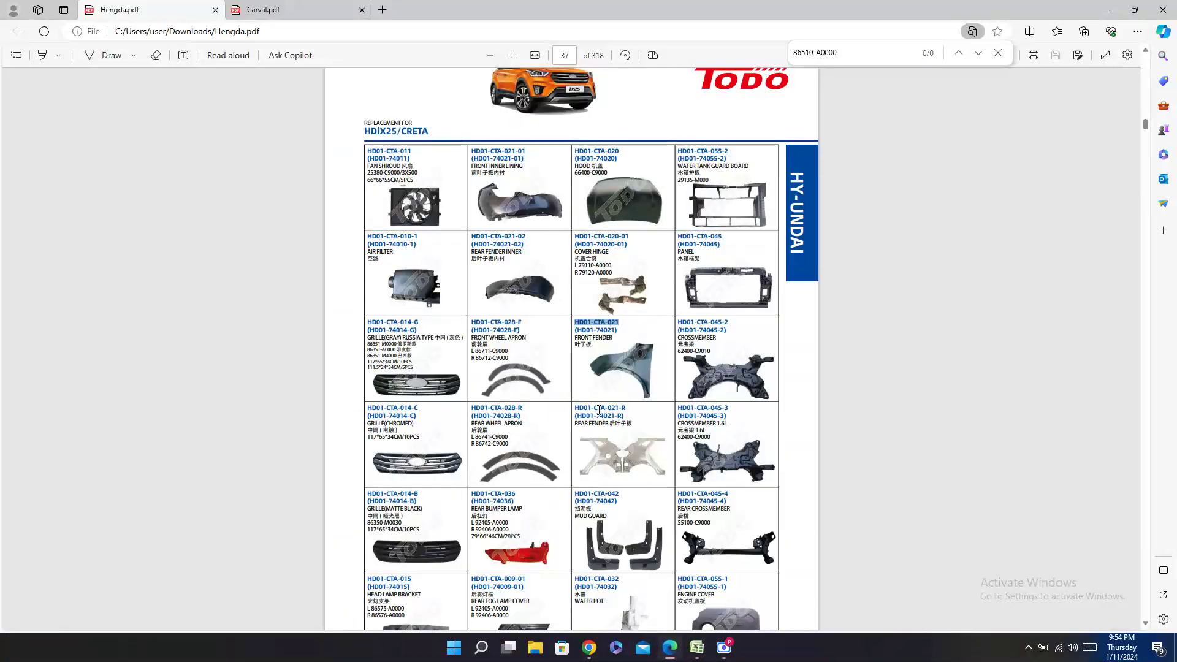
drag(575, 330, 617, 330)
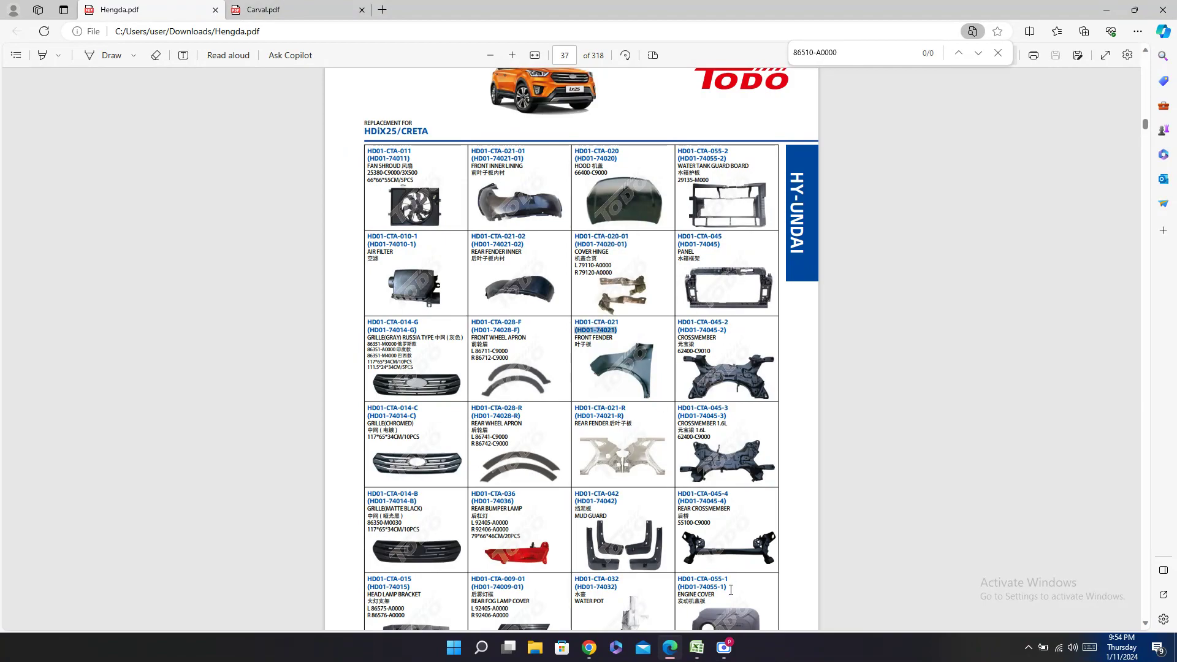
click(697, 648)
click(1037, 212)
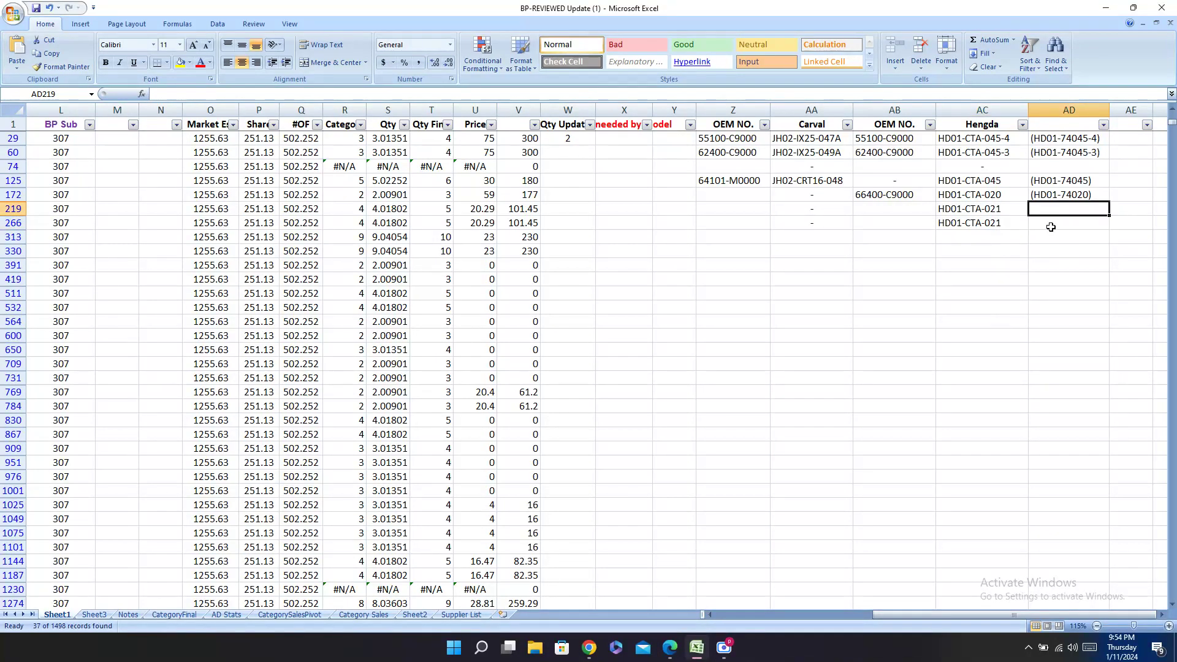
key(ctrl+v)
click(1045, 225)
key(ctrl+v)
Step: Move to row 313's Hengda cell and check which part that row holds
click(1000, 235)
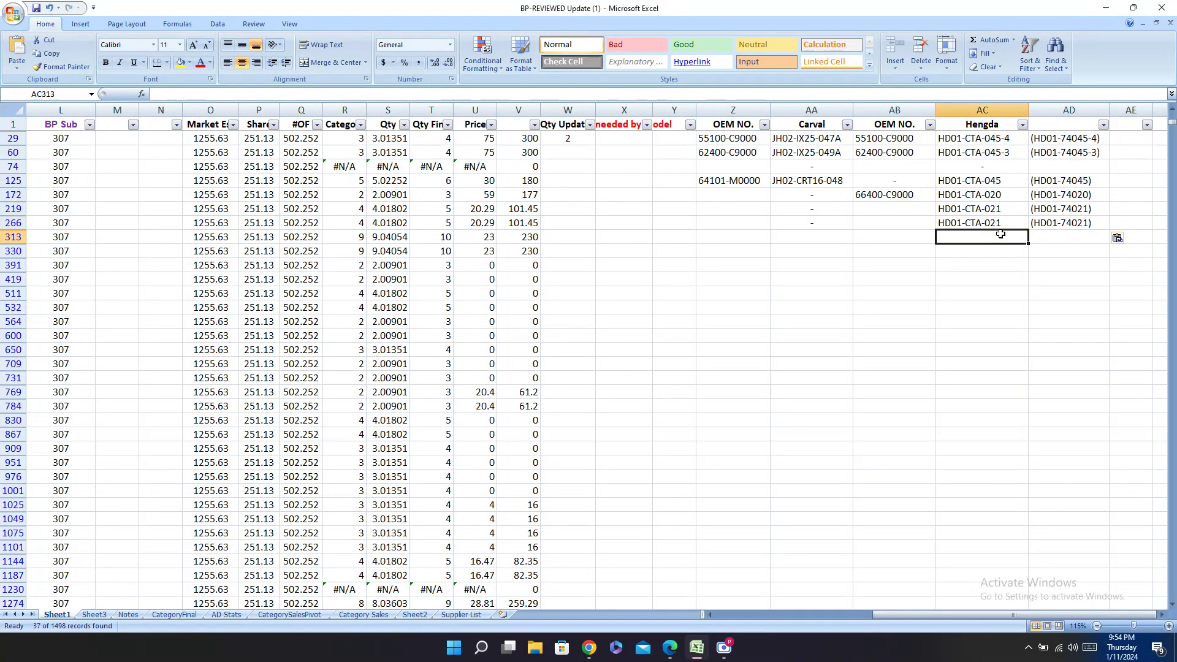
key(Left)
key(Left)
key(Left)
key(Left)
key(Left)
key(Left)
key(Left)
key(Left)
key(Left)
key(Left)
key(Left)
key(Left)
key(Left)
key(Left)
key(Left)
key(Left)
key(Left)
key(Left)
key(Left)
key(Left)
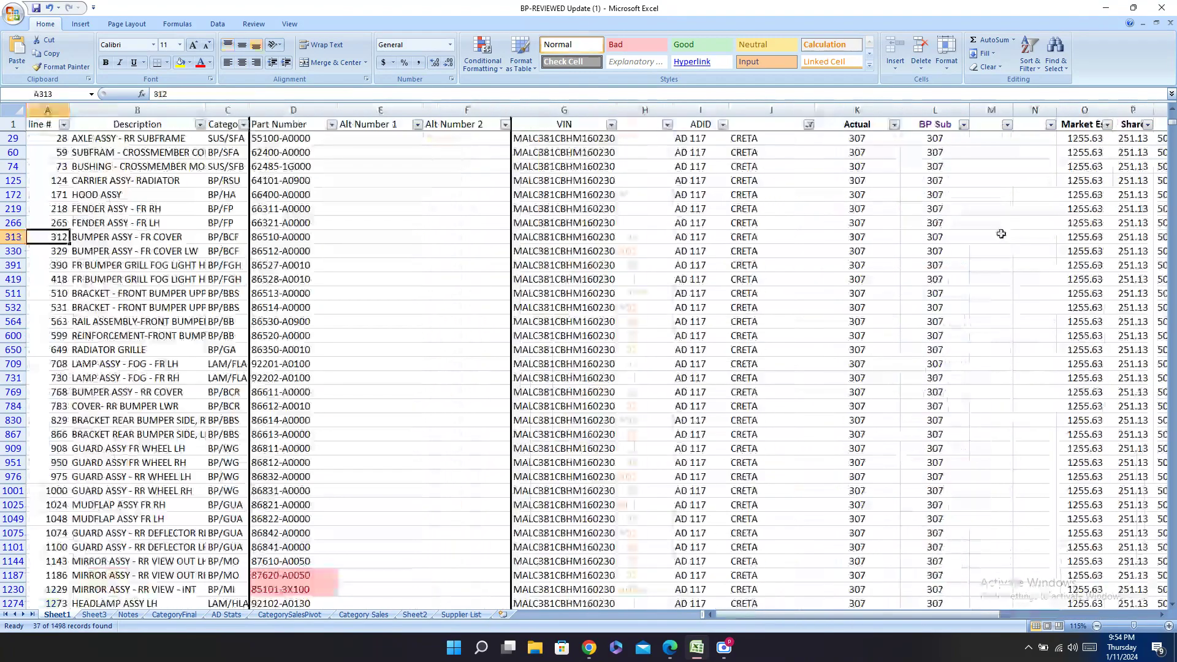
key(Right)
key(Right)
key(Right)
key(Right)
key(Right)
key(Right)
key(Right)
key(Right)
key(Right)
key(Right)
key(Right)
key(Right)
key(Right)
key(Right)
key(Right)
key(Right)
key(Right)
key(Right)
key(Right)
key(Right)
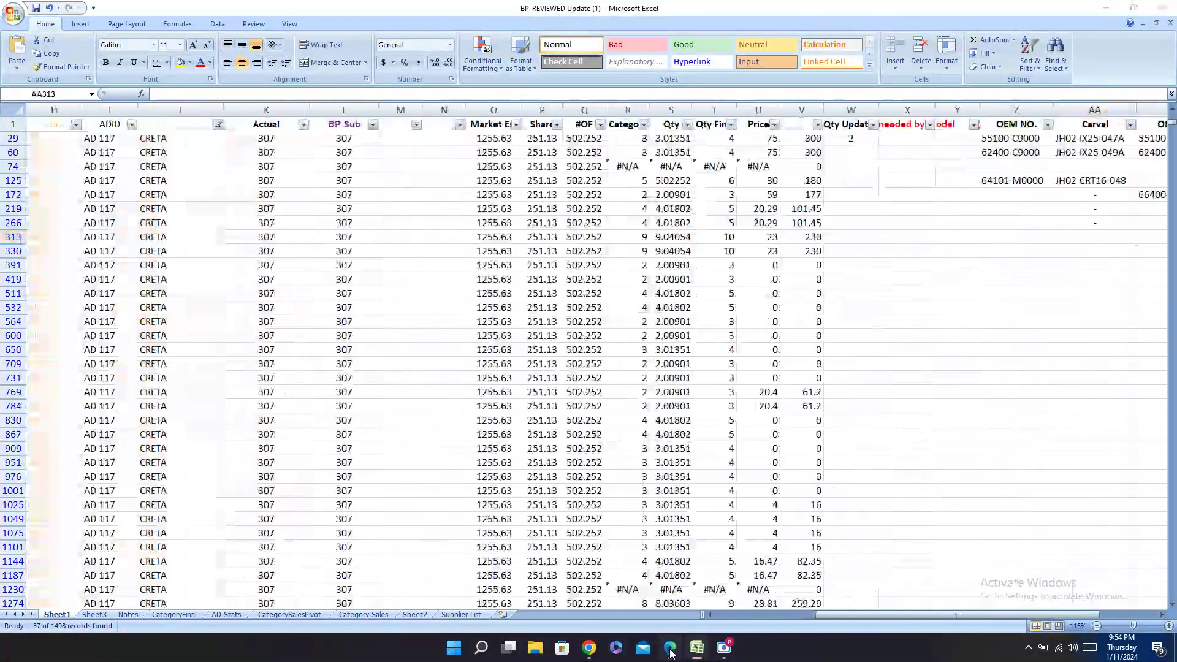
Step: Scroll Hengda.pdf through pages 37–38 and back up to page 36's Creta front bumper rows
click(671, 652)
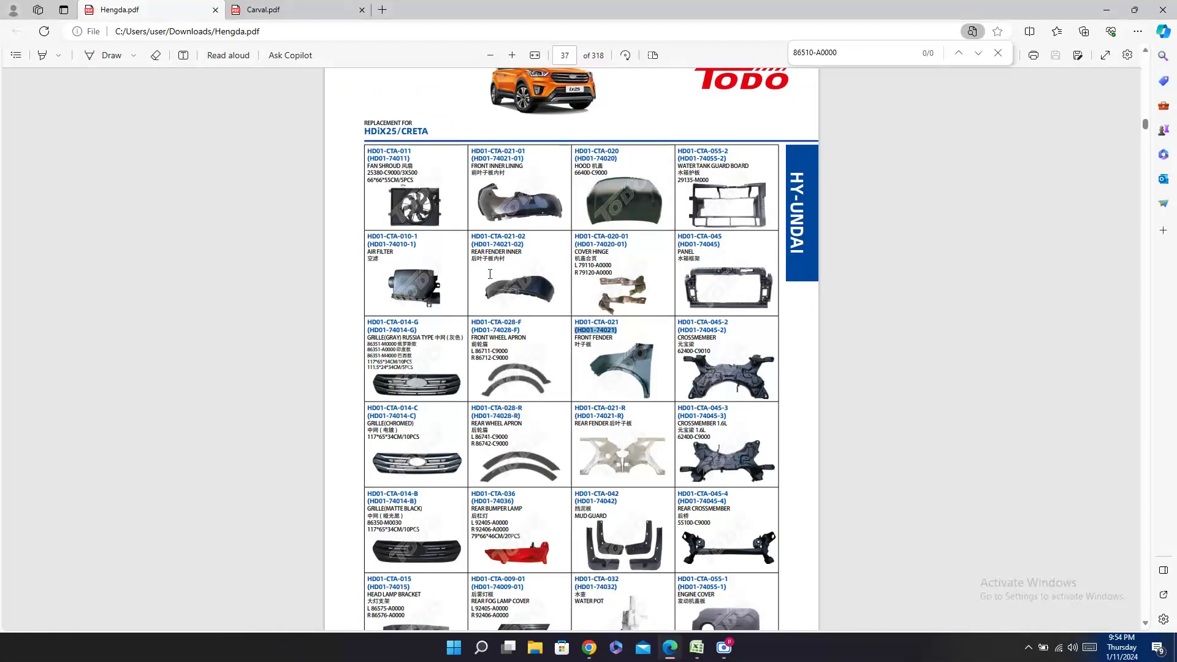
scroll(659, 249, down, 8)
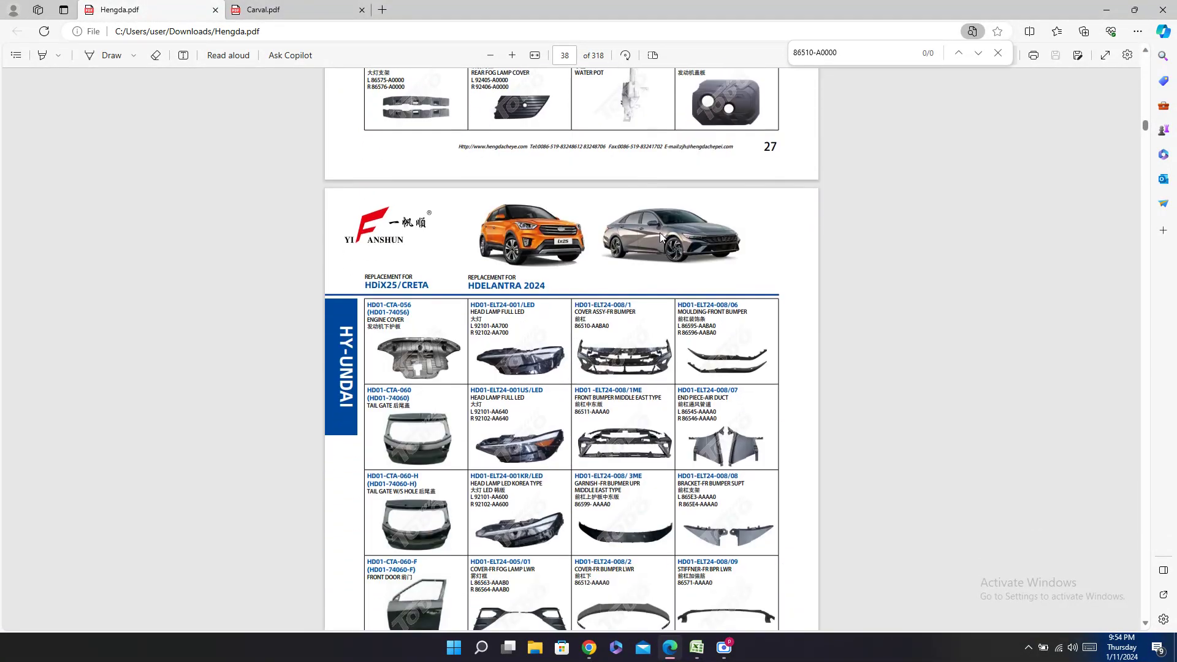
scroll(661, 237, down, 5)
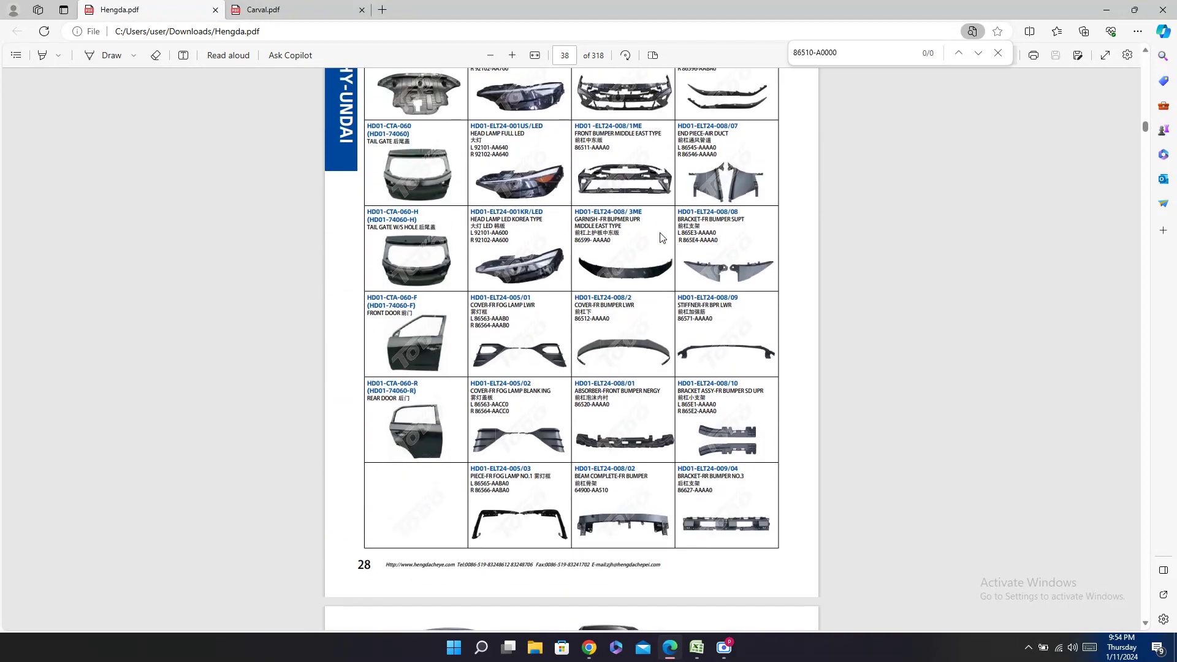
scroll(661, 237, up, 4)
scroll(662, 237, up, 4)
scroll(662, 238, up, 3)
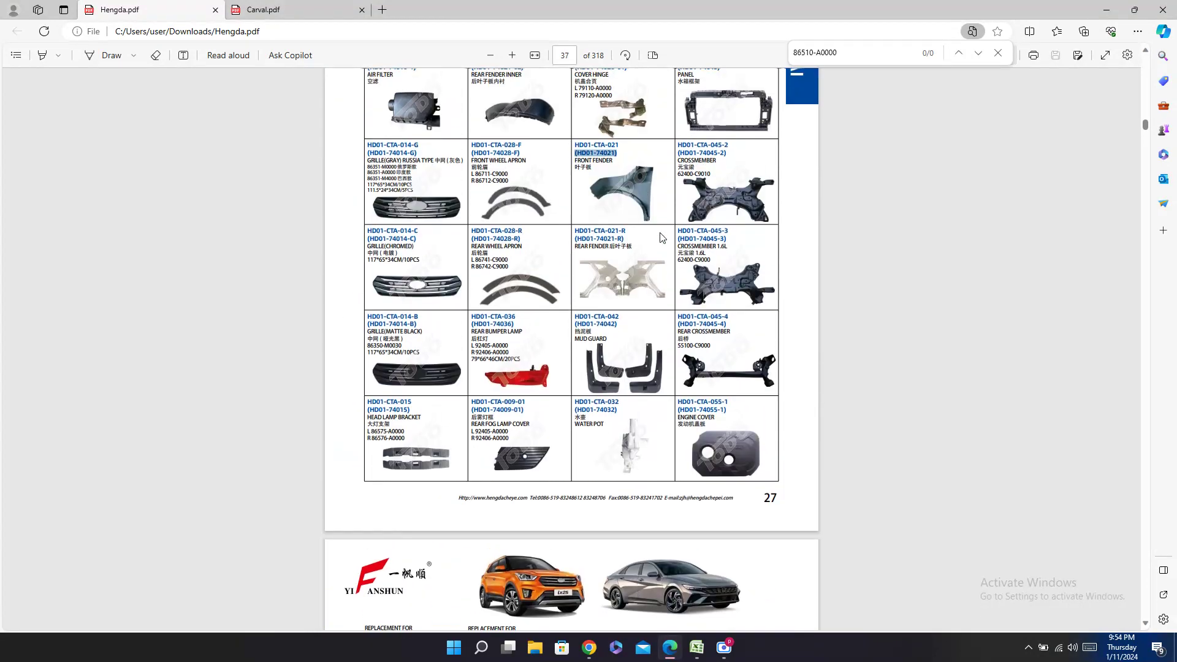
scroll(662, 238, up, 1)
scroll(662, 237, up, 1)
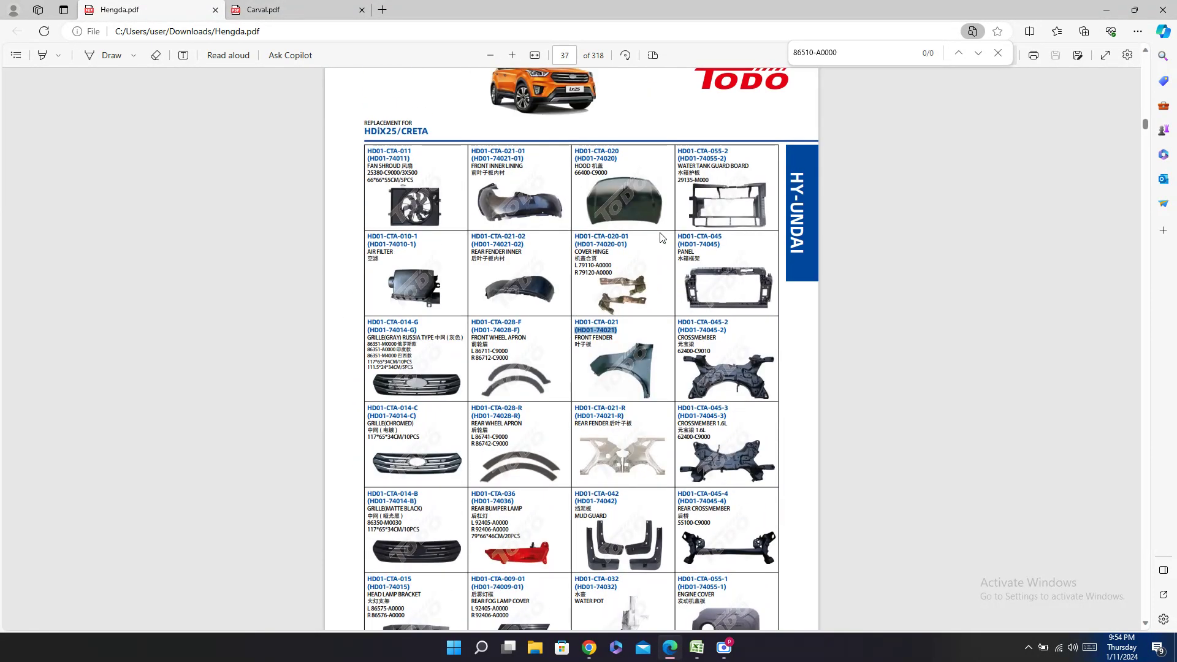
scroll(662, 238, down, 1)
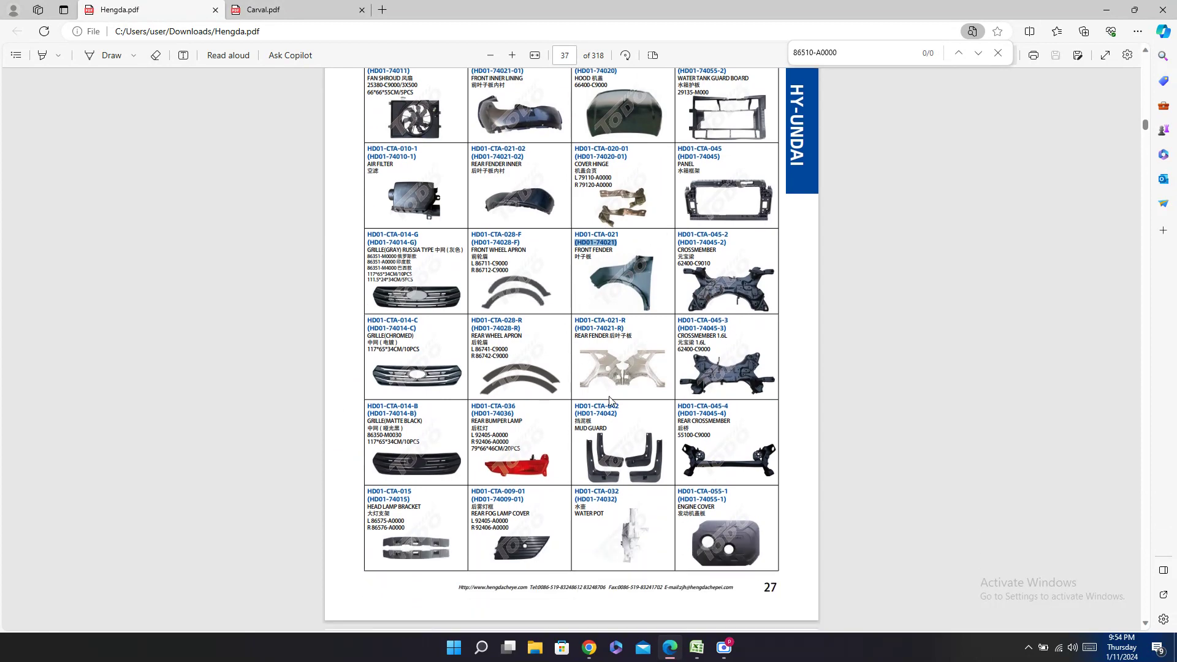
scroll(693, 296, up, 6)
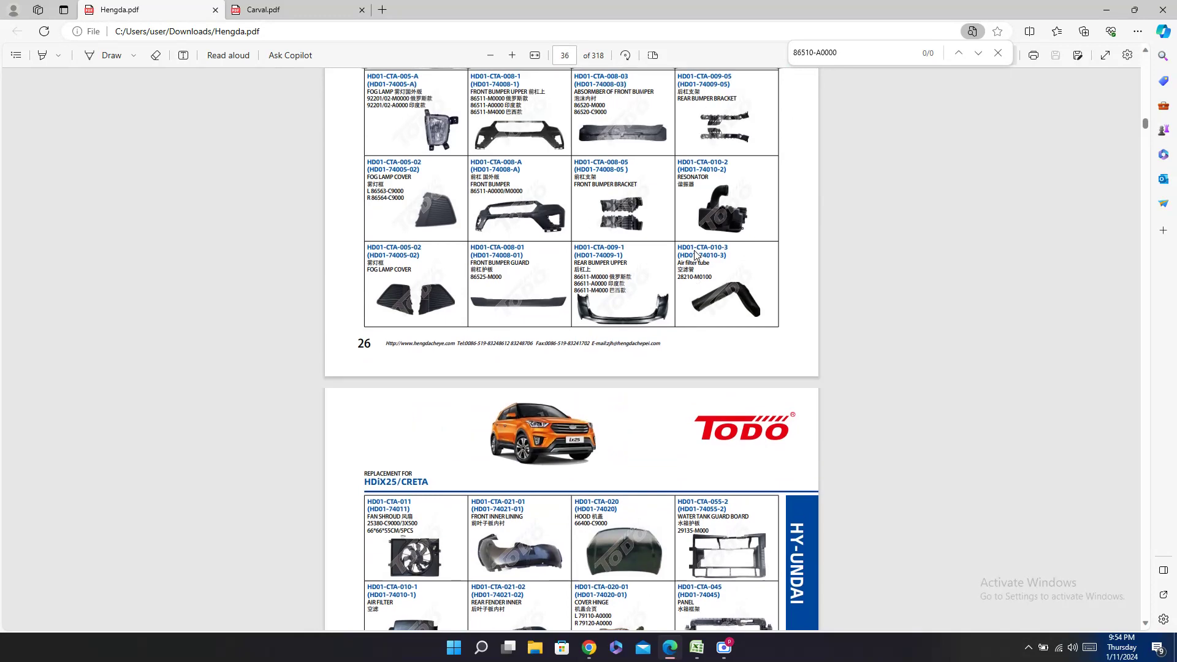
scroll(698, 245, up, 1)
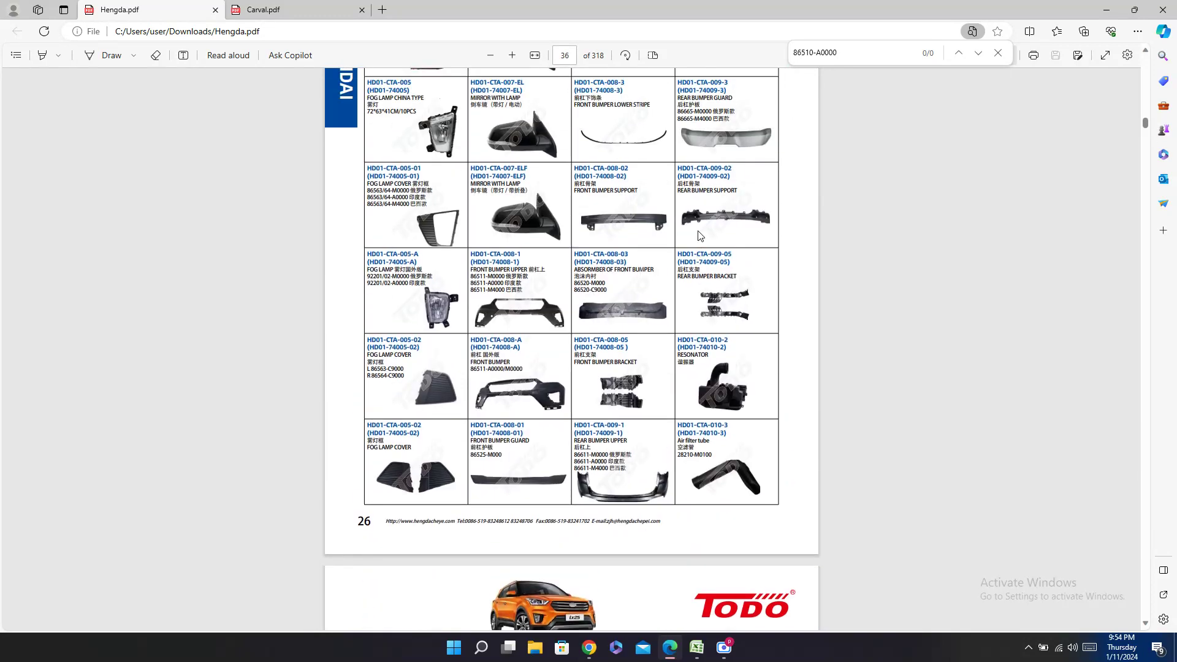
scroll(701, 236, up, 2)
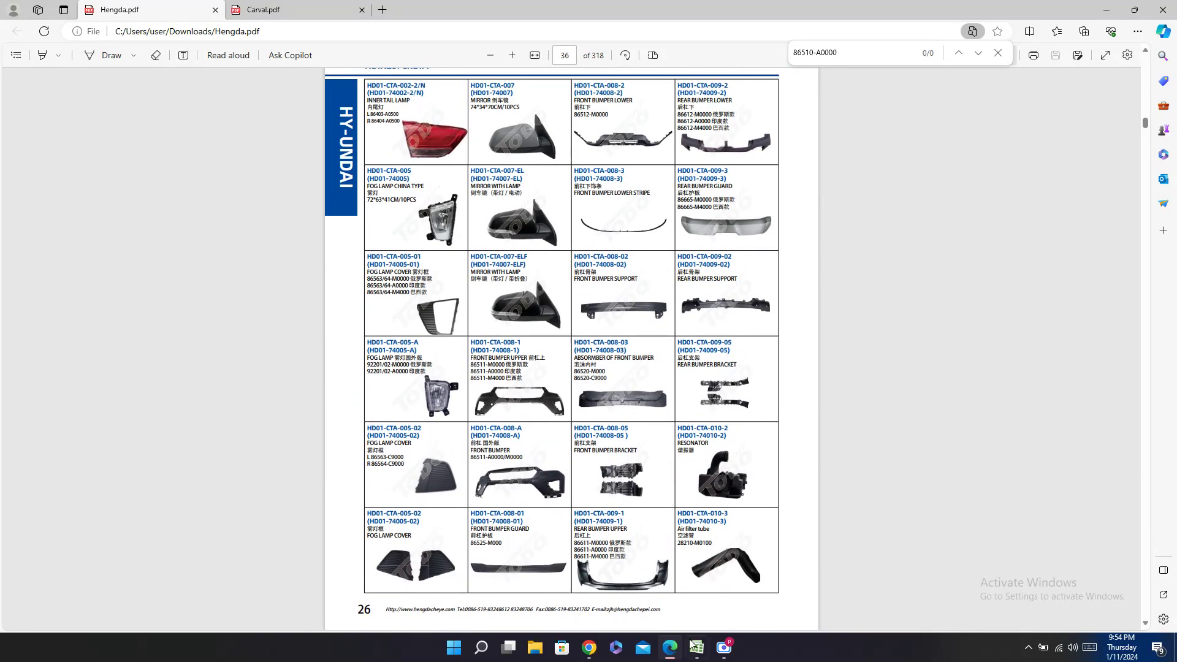
click(694, 647)
key(alt+Tab)
Step: Enter front bumper upper number HD01-CTA-008-1 in AC313, clearing a stray paste from the Carval column
triple_click(505, 342)
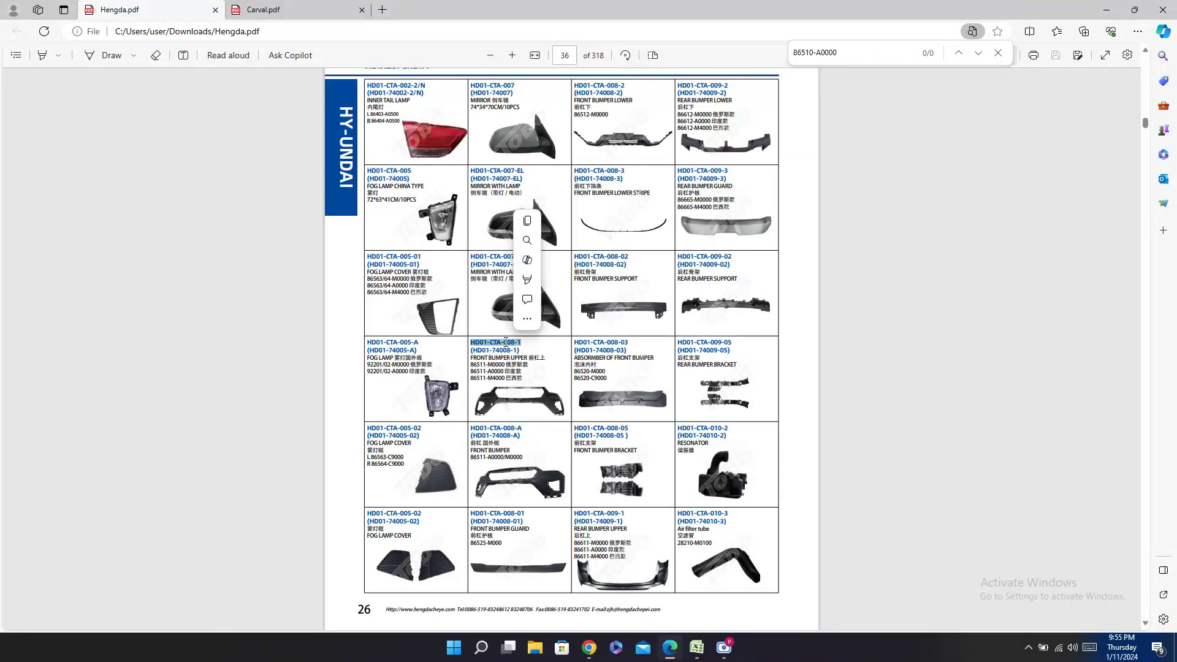
key(ctrl+c)
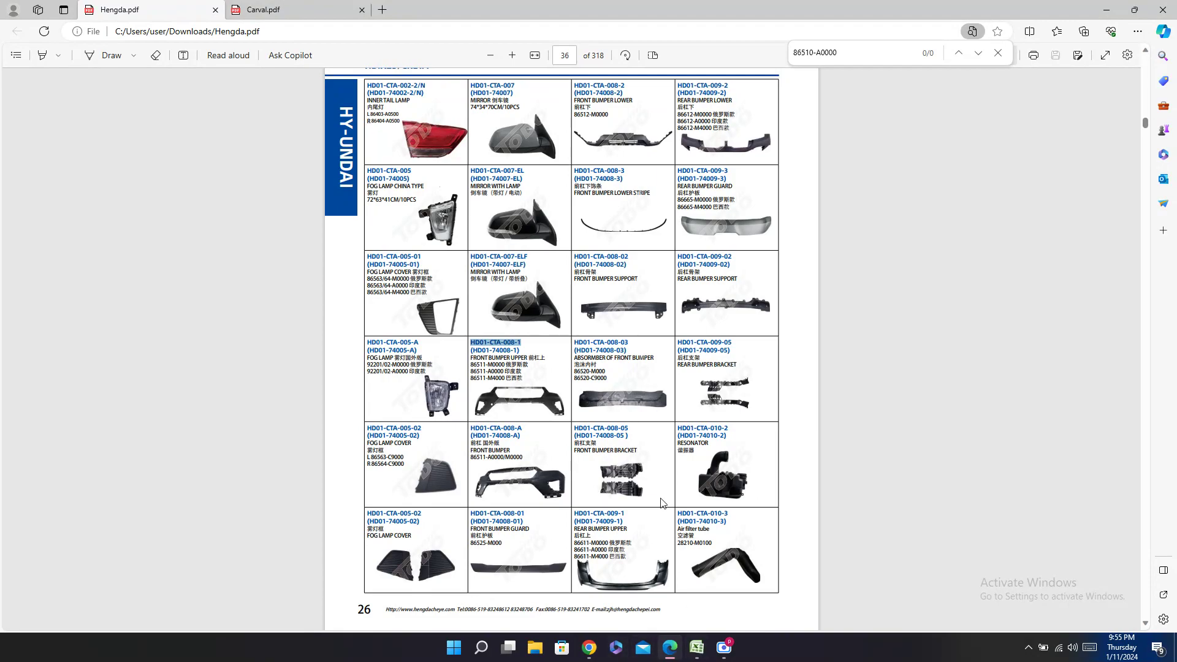
click(696, 648)
drag(879, 617, 870, 466)
key(ctrl+v)
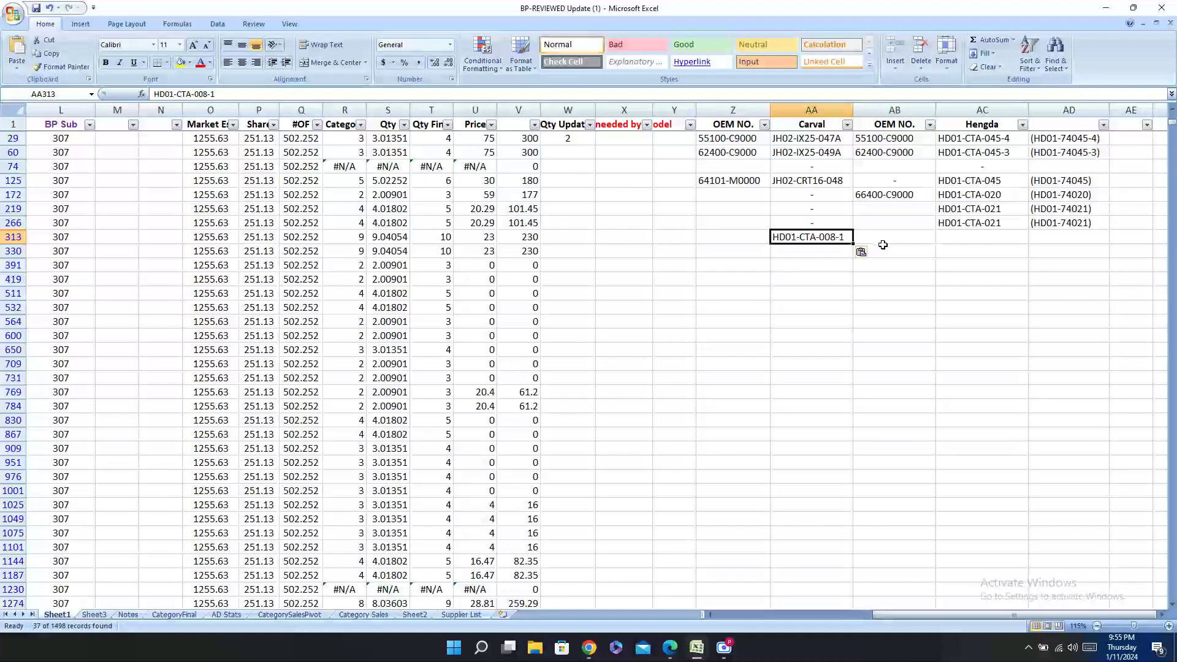
key(Delete)
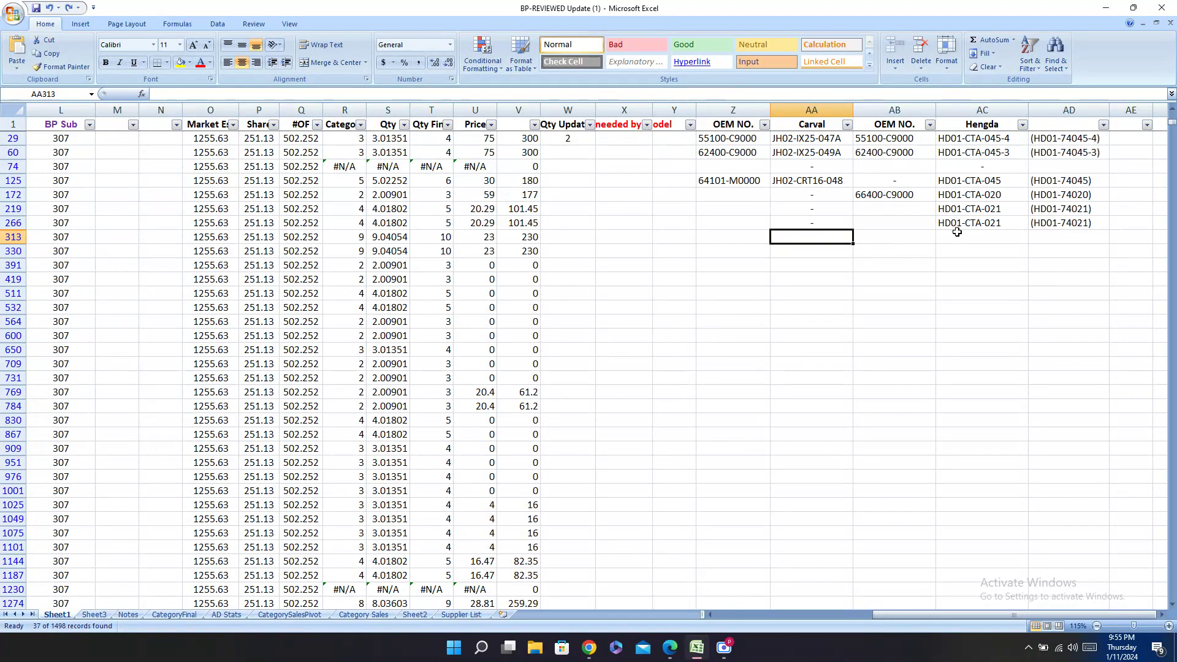
click(975, 236)
key(ctrl+v)
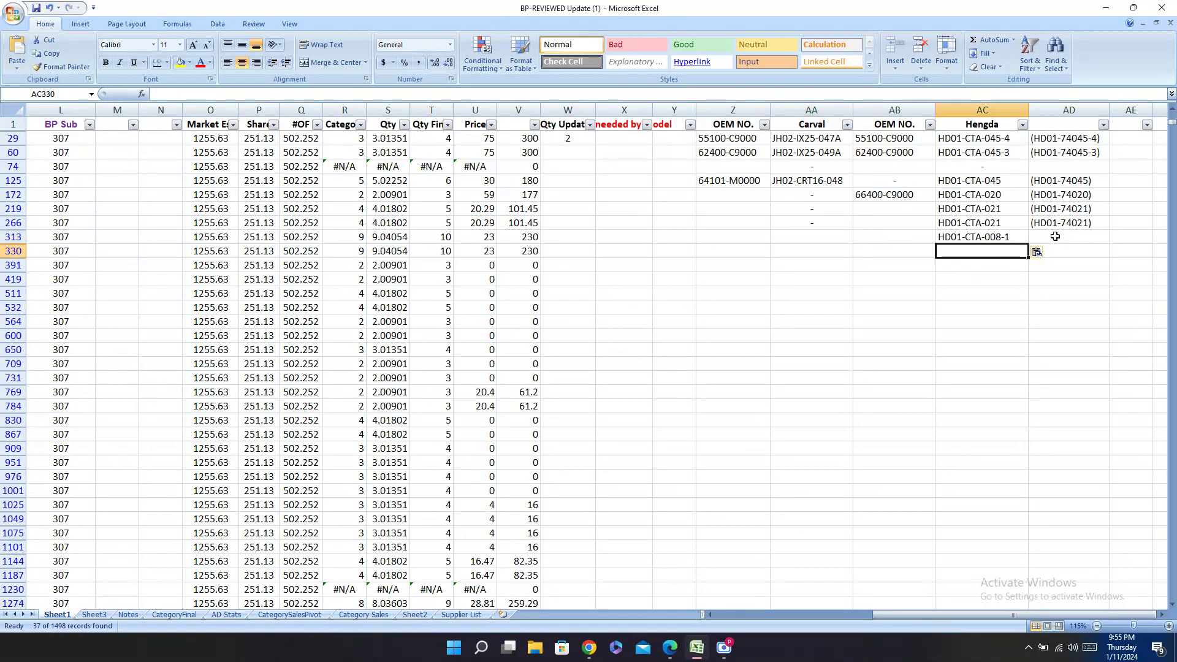
Step: Copy the bumper reference (HD01-74008-1) from Hengda.pdf into AD313
click(1055, 237)
key(alt+Tab)
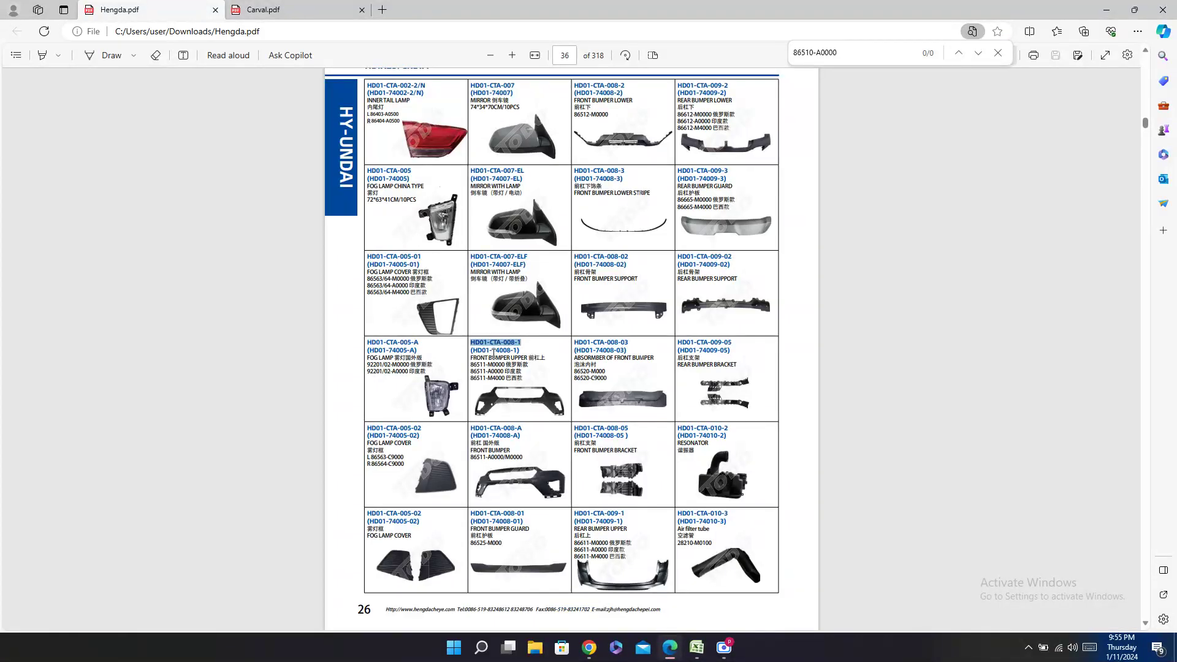
drag(470, 350, 520, 350)
click(699, 647)
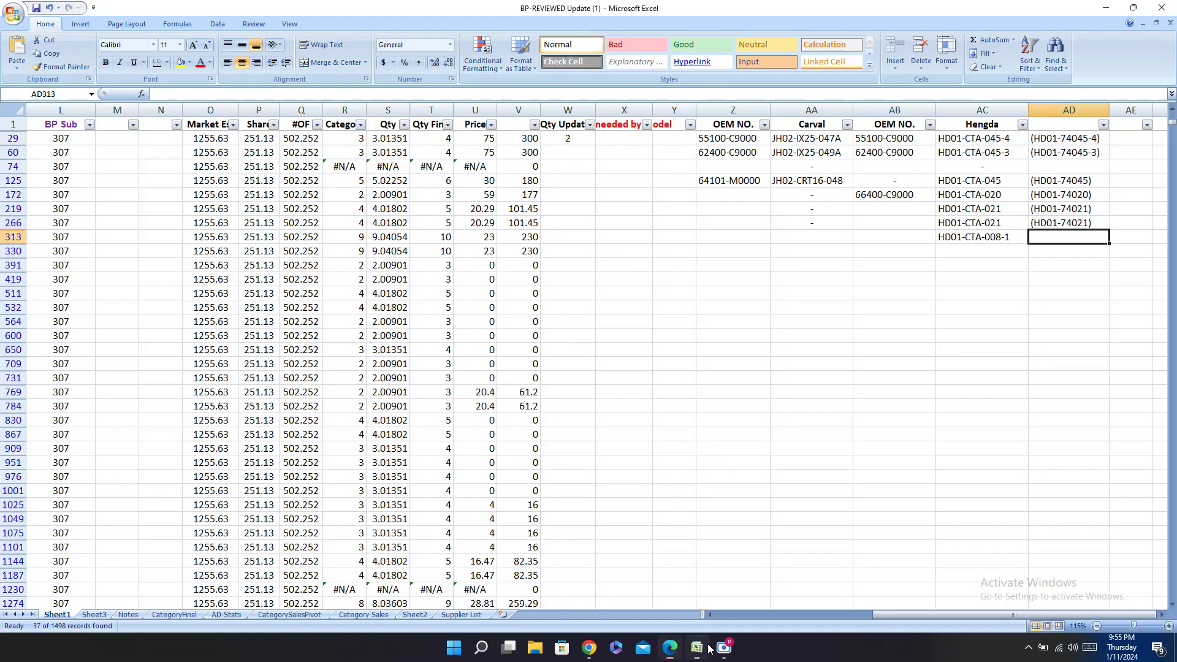
key(ctrl+v)
Step: Paste OEM number 86511-A0000 into AB313, trimming off the Chinese suffix
click(894, 236)
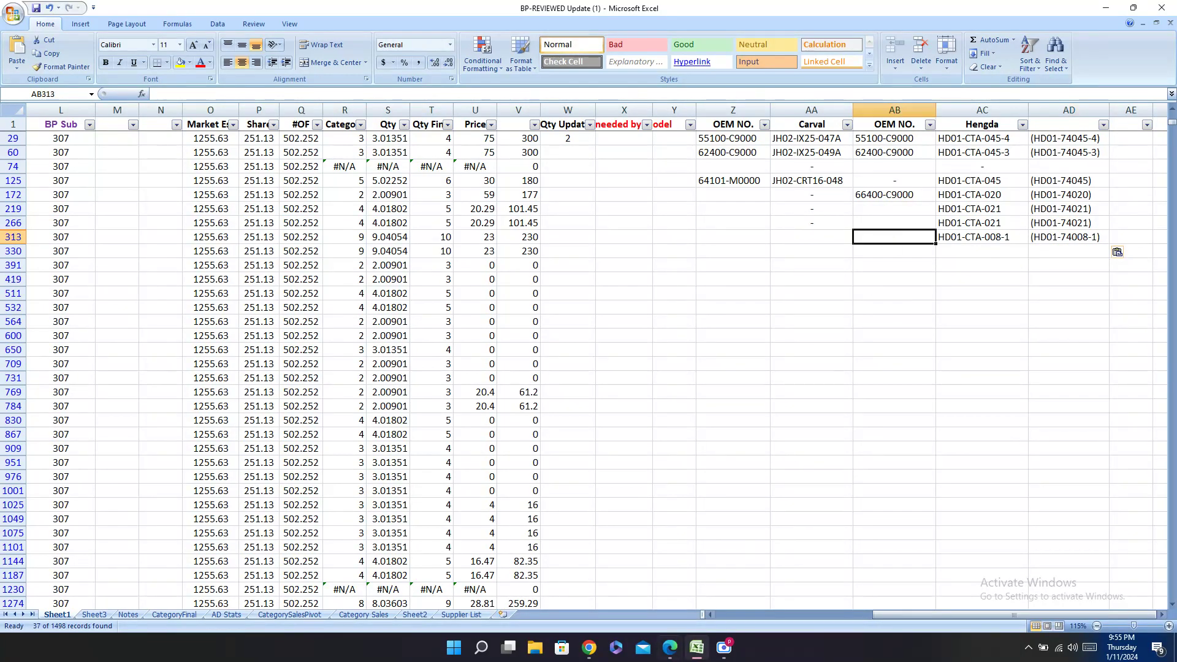
key(alt+Tab)
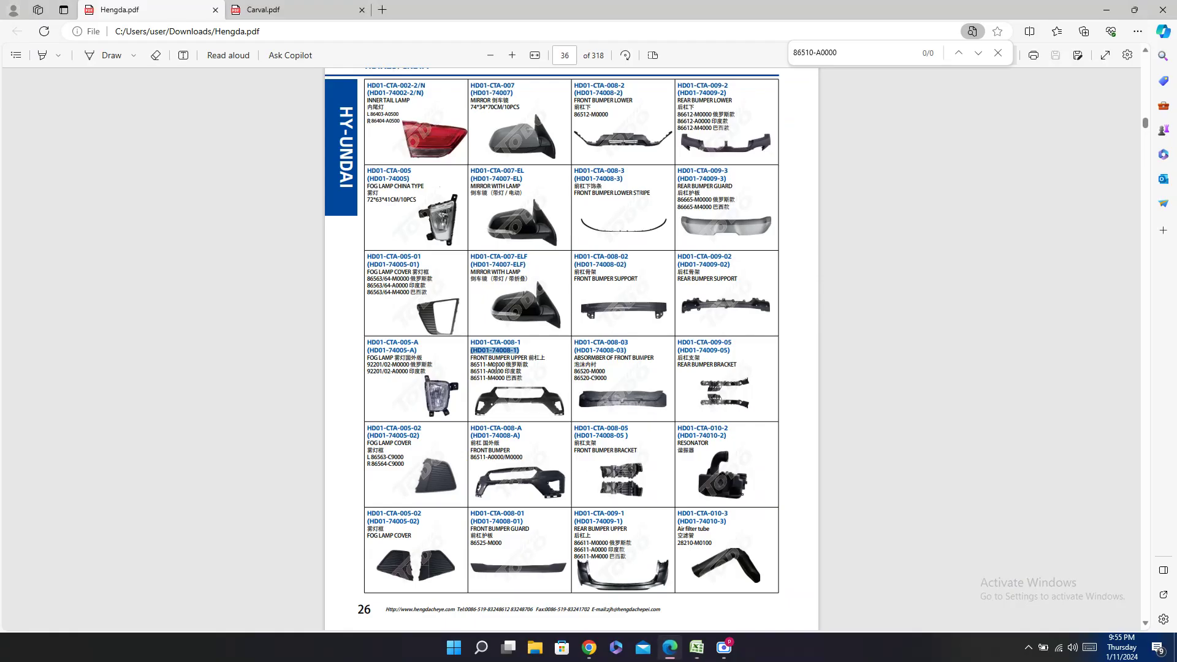
drag(489, 371, 522, 373)
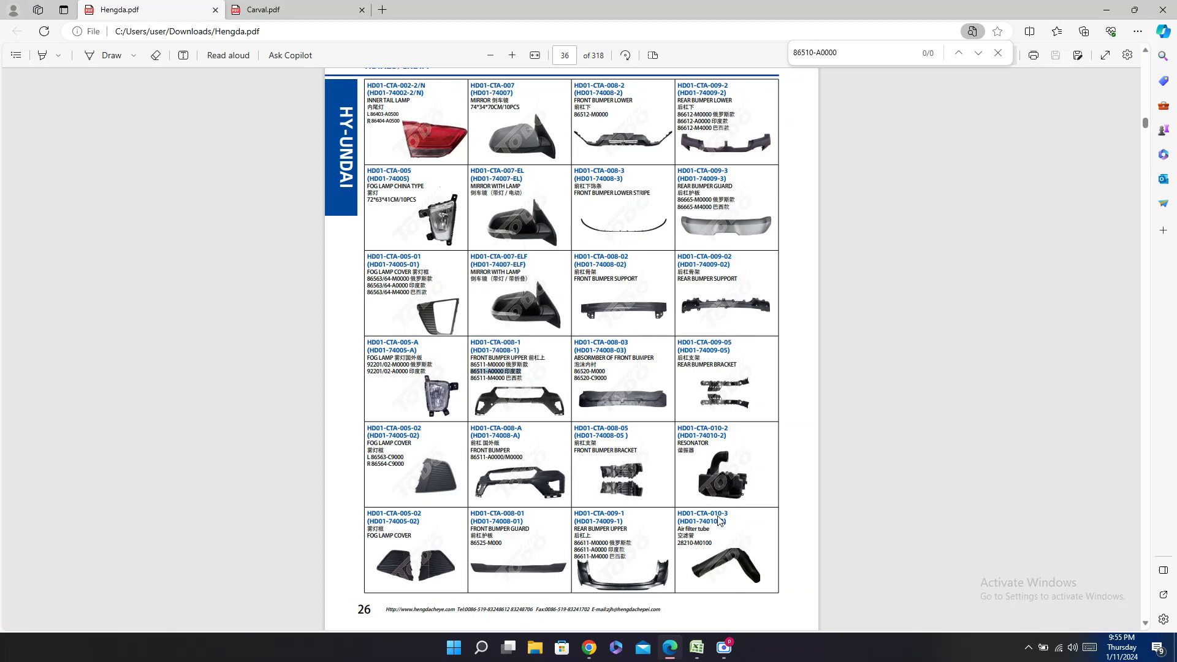
key(alt+Tab)
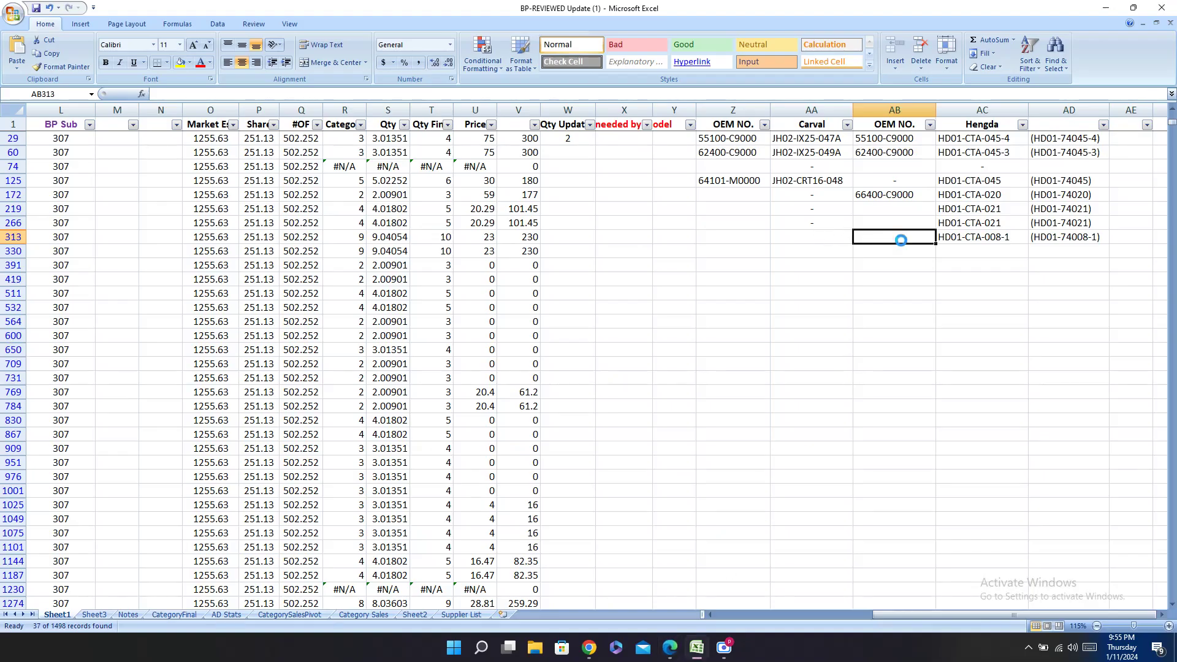
key(ctrl+v)
click(243, 93)
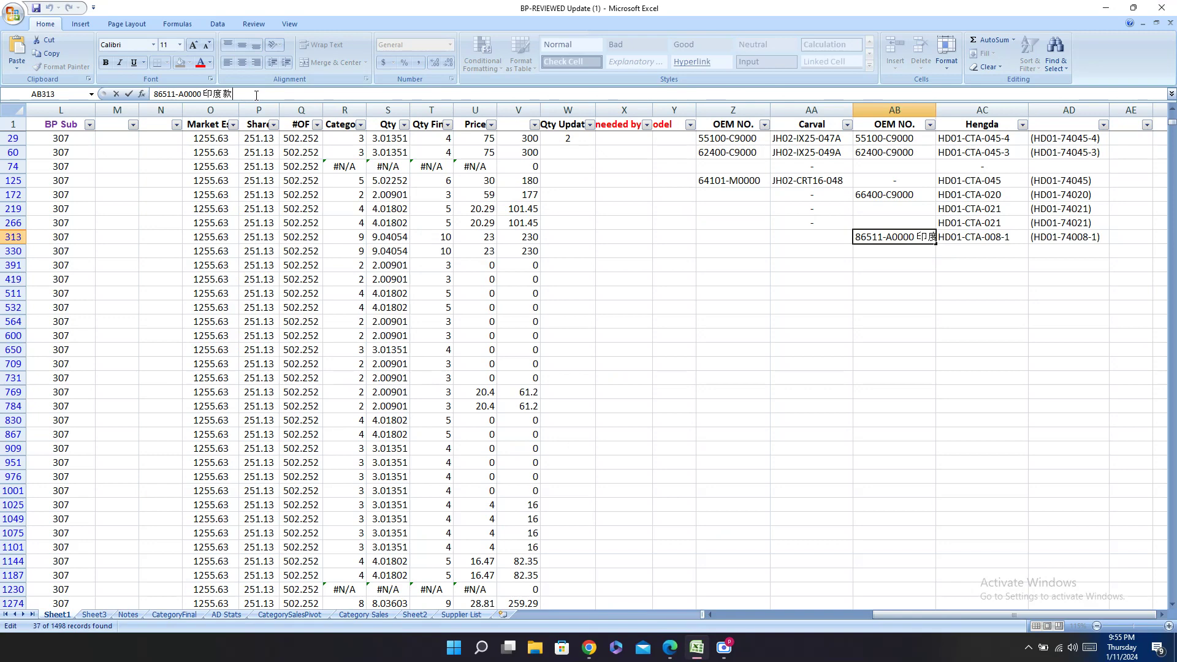
key(BackSpace)
key(BackSpace)
key(BackSpace)
key(BackSpace)
click(889, 269)
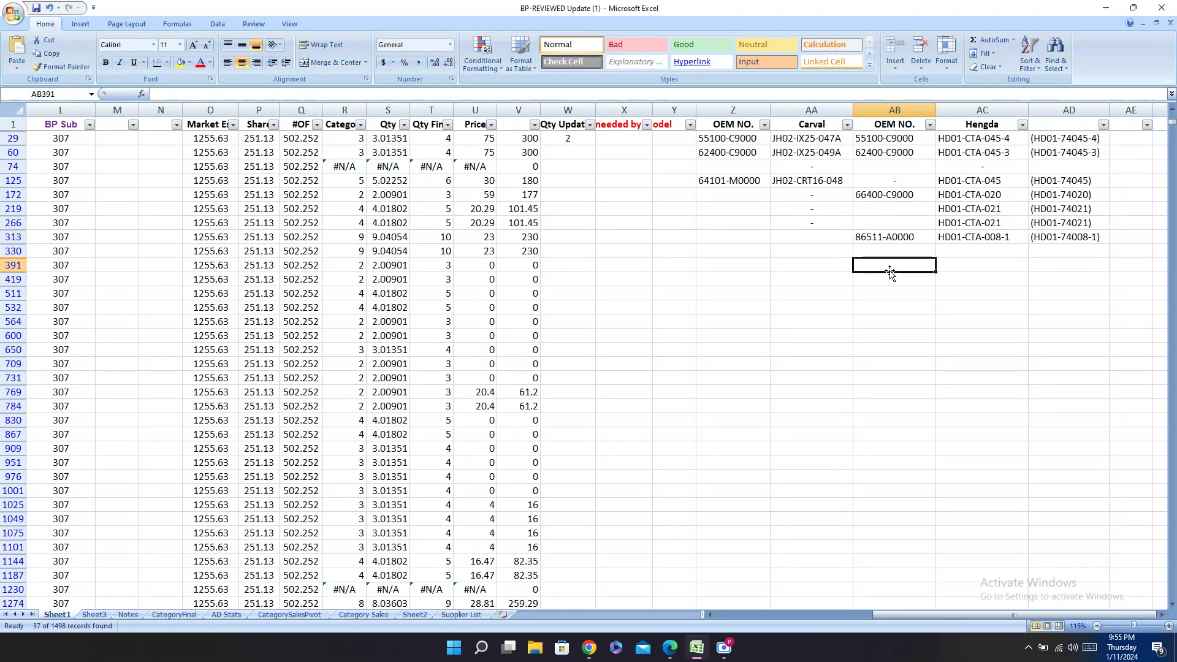
click(778, 245)
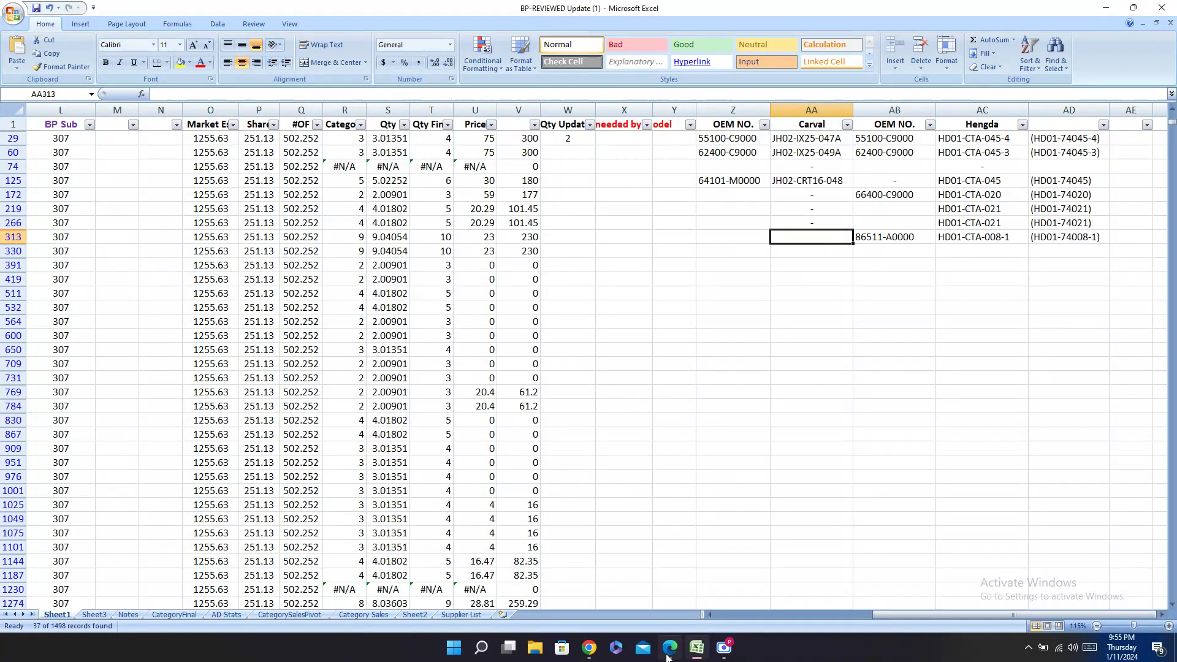
key(alt+Tab)
Step: Copy Carval number JH02-CRT16-016A from Carval.pdf into row 313's Carval column
click(308, 7)
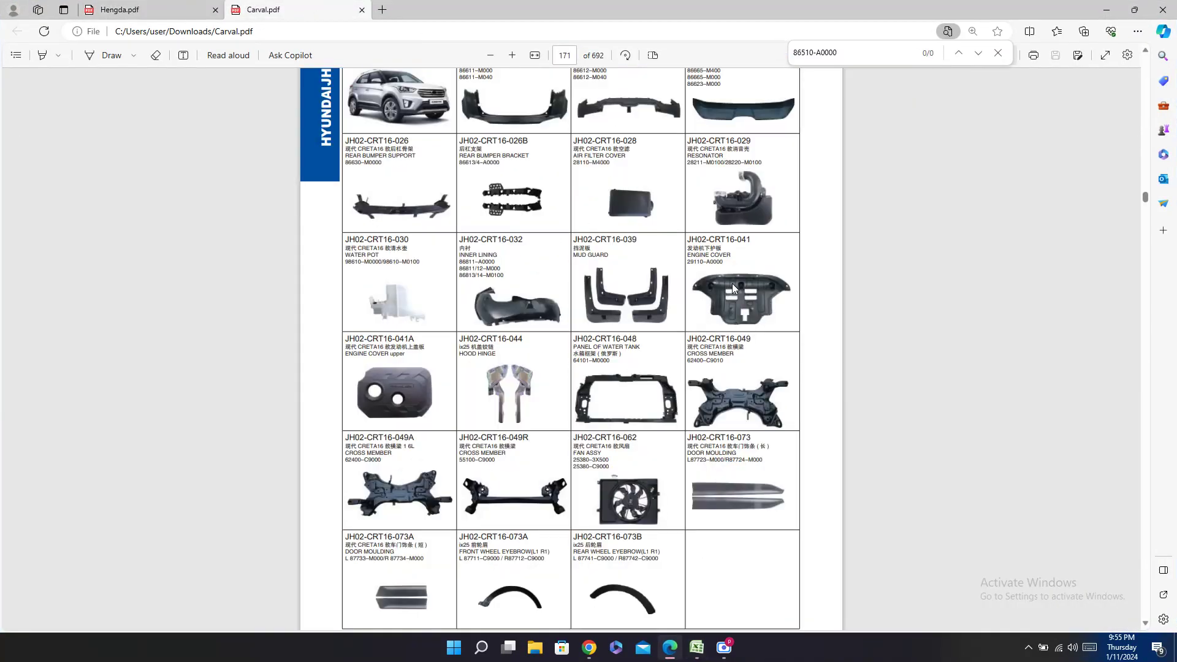
scroll(800, 336, down, 10)
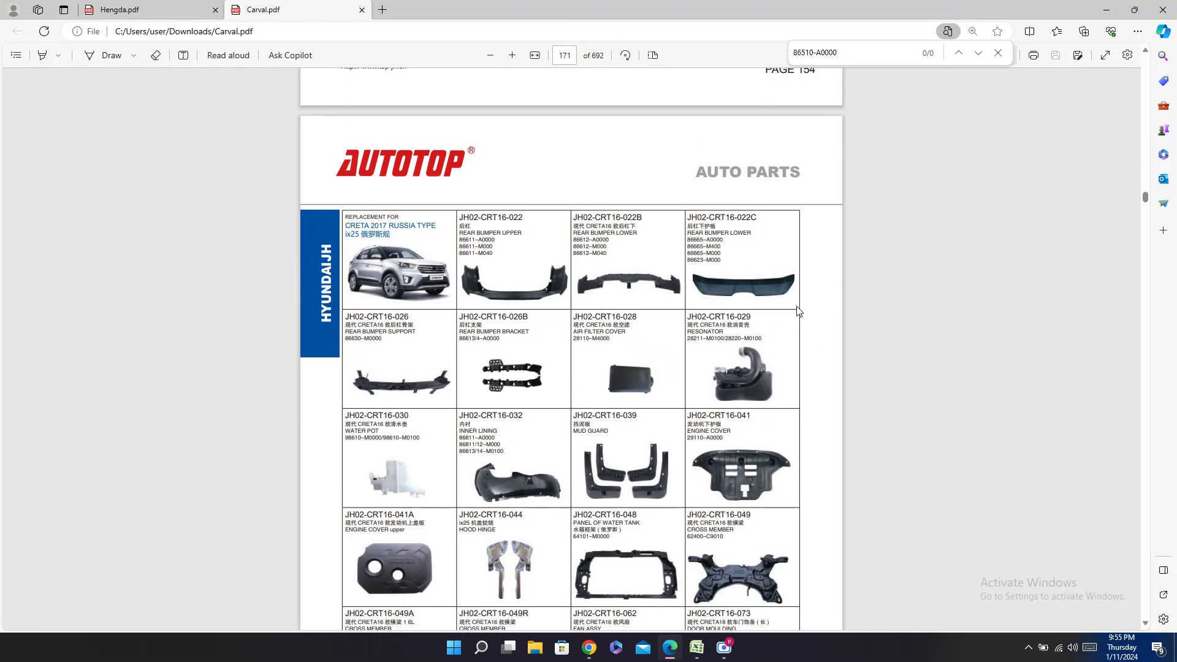
scroll(799, 311, up, 9)
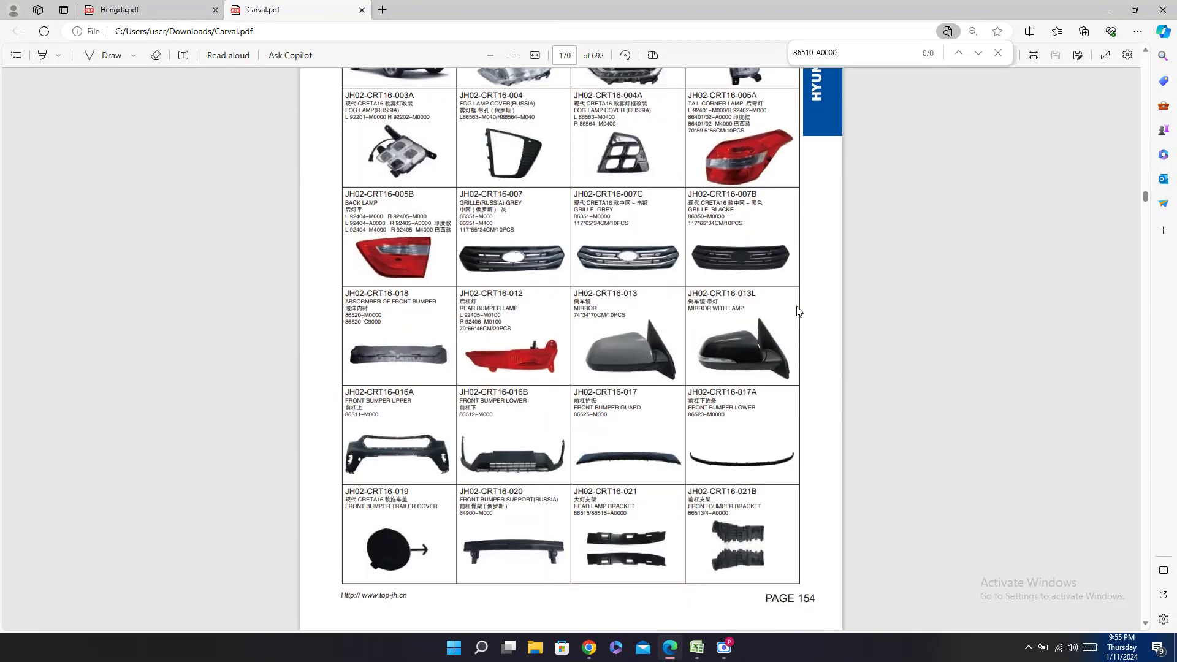
double_click(382, 394)
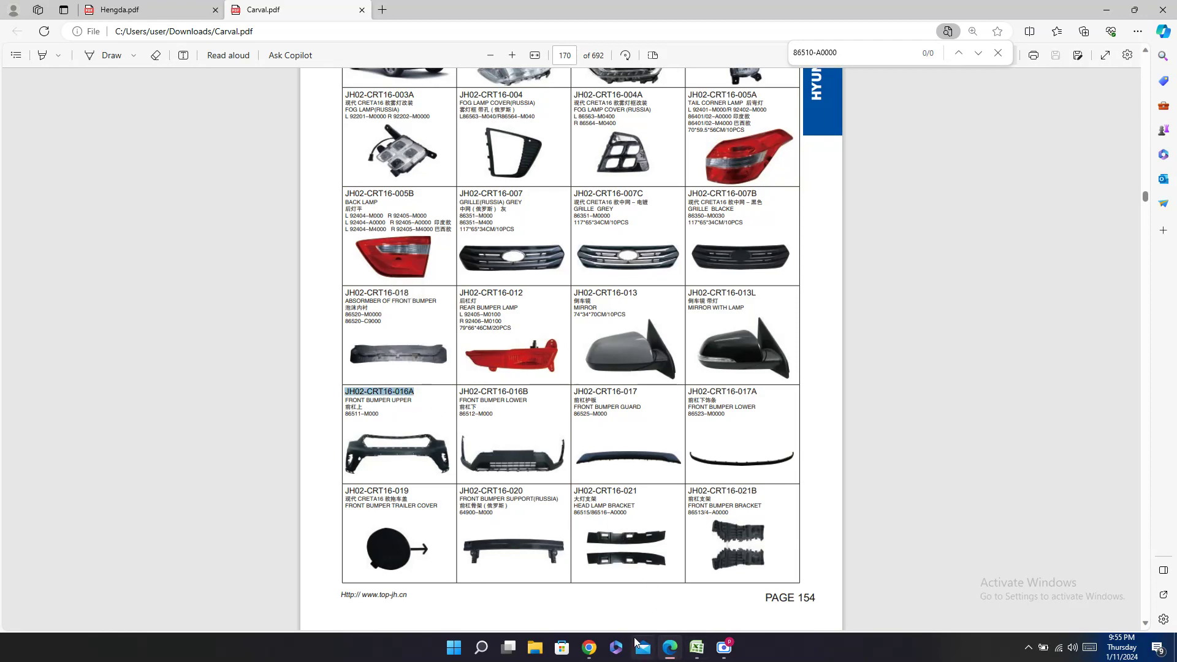
click(697, 648)
key(ctrl+v)
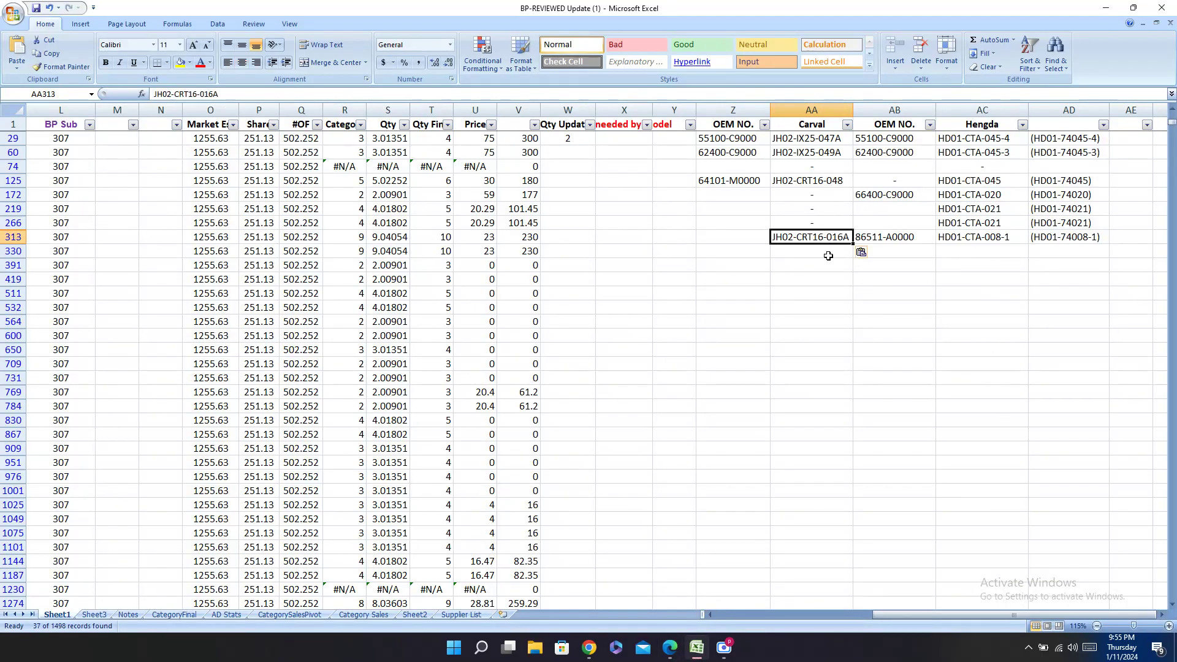
Step: Enter Carval OEM numbers 86511-M000 for row 313 and 86512-M000 for row 330
click(677, 655)
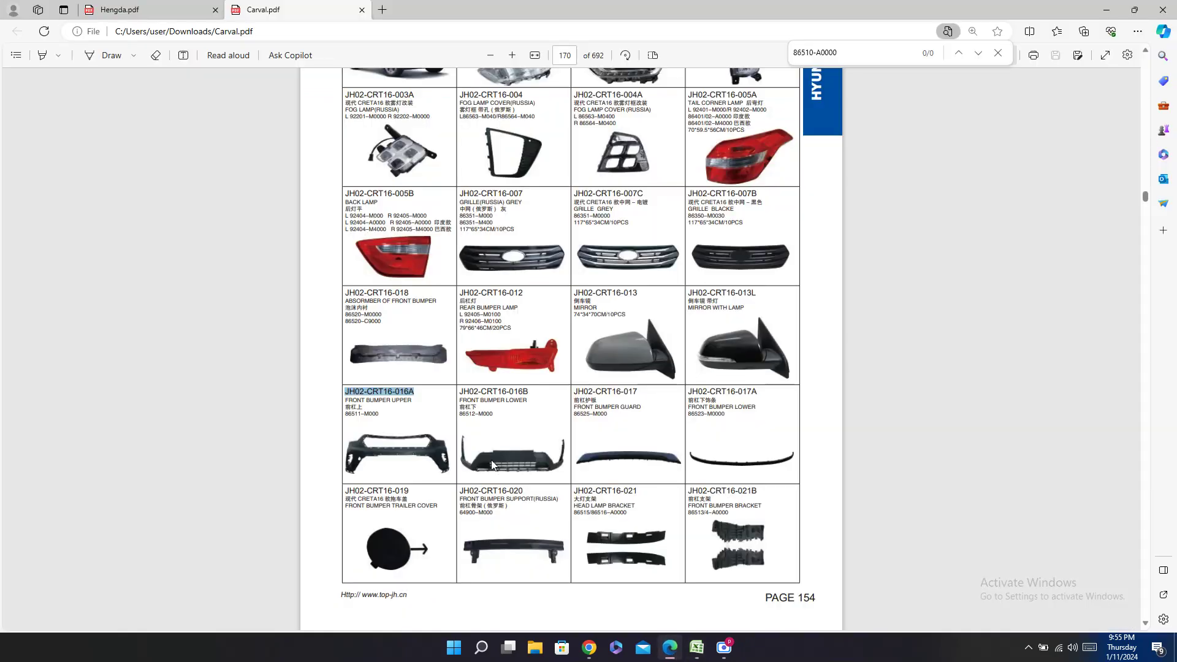
drag(380, 414, 344, 414)
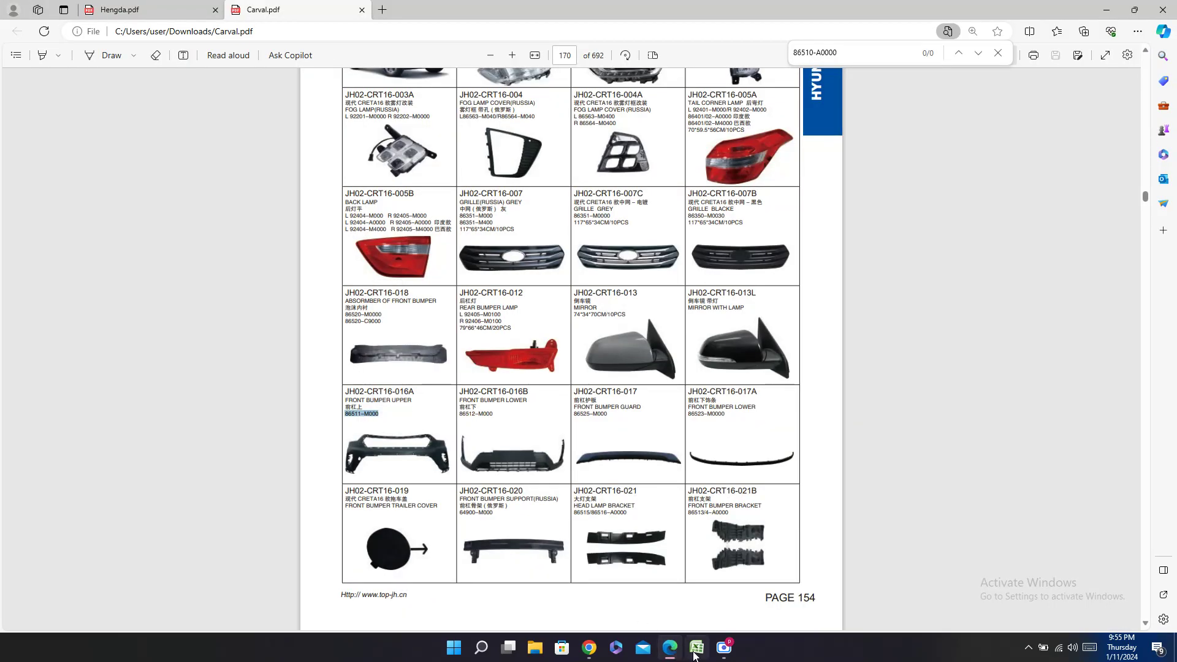
click(697, 647)
click(731, 237)
text(86511-M000)
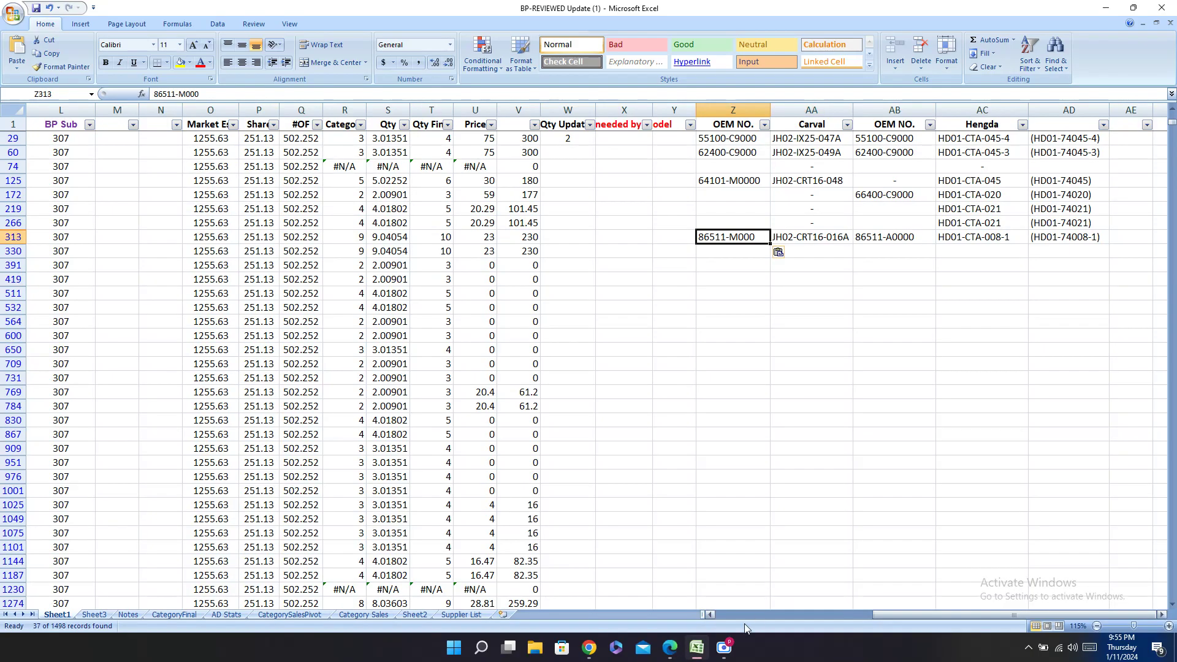
click(696, 654)
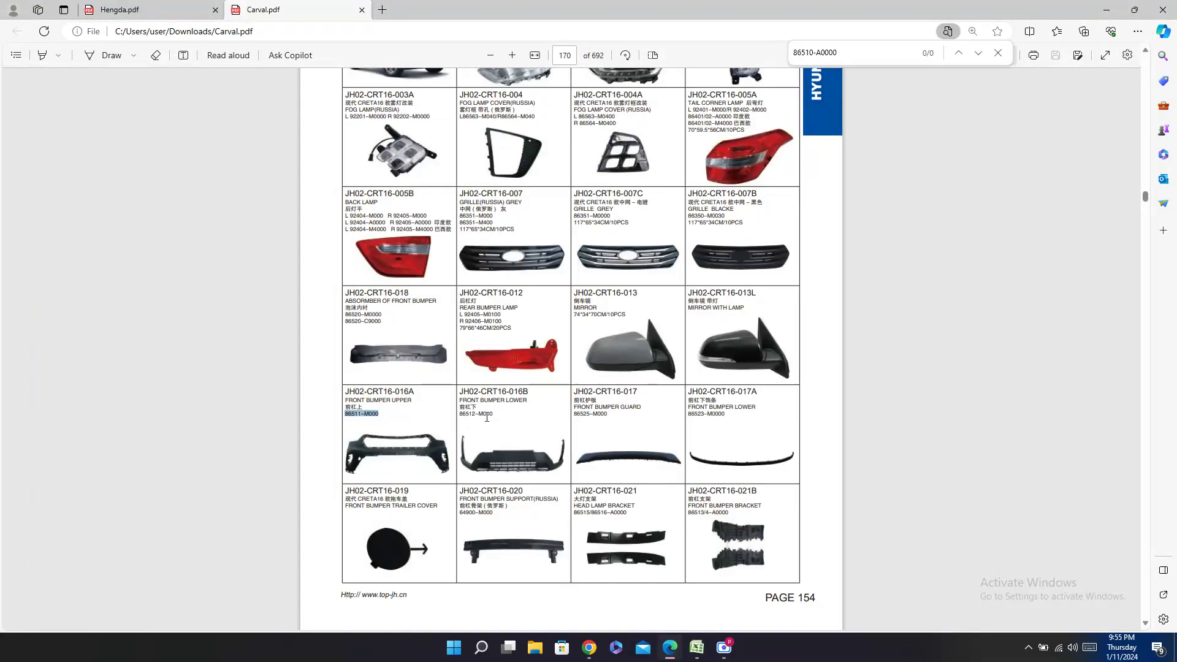
drag(494, 414, 459, 414)
click(696, 639)
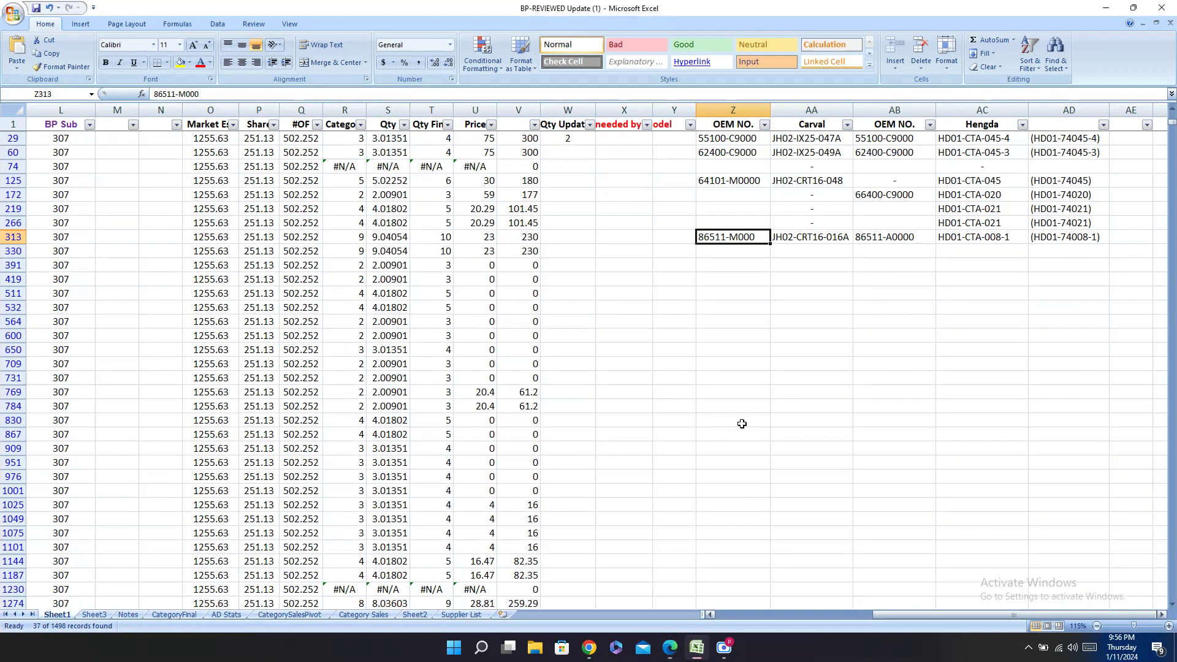
click(743, 252)
text(86512-M000)
Step: Copy Carval number JH02-CRT16-016B and select row 330's Carval cell
click(674, 653)
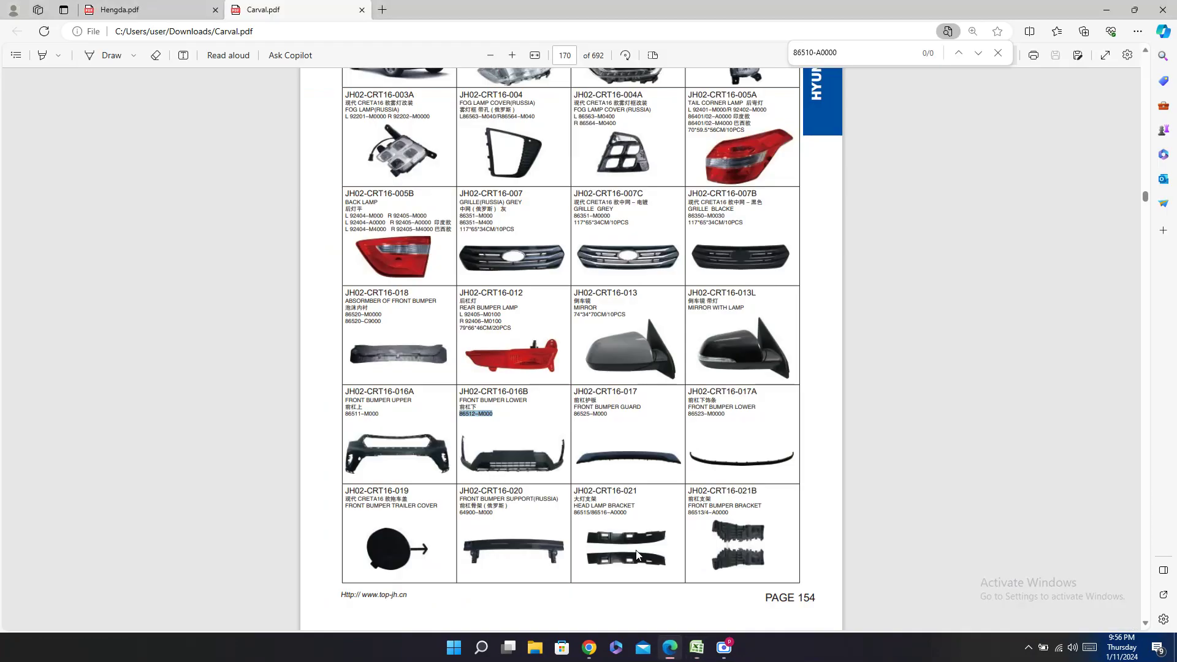
triple_click(511, 391)
key(ctrl+c)
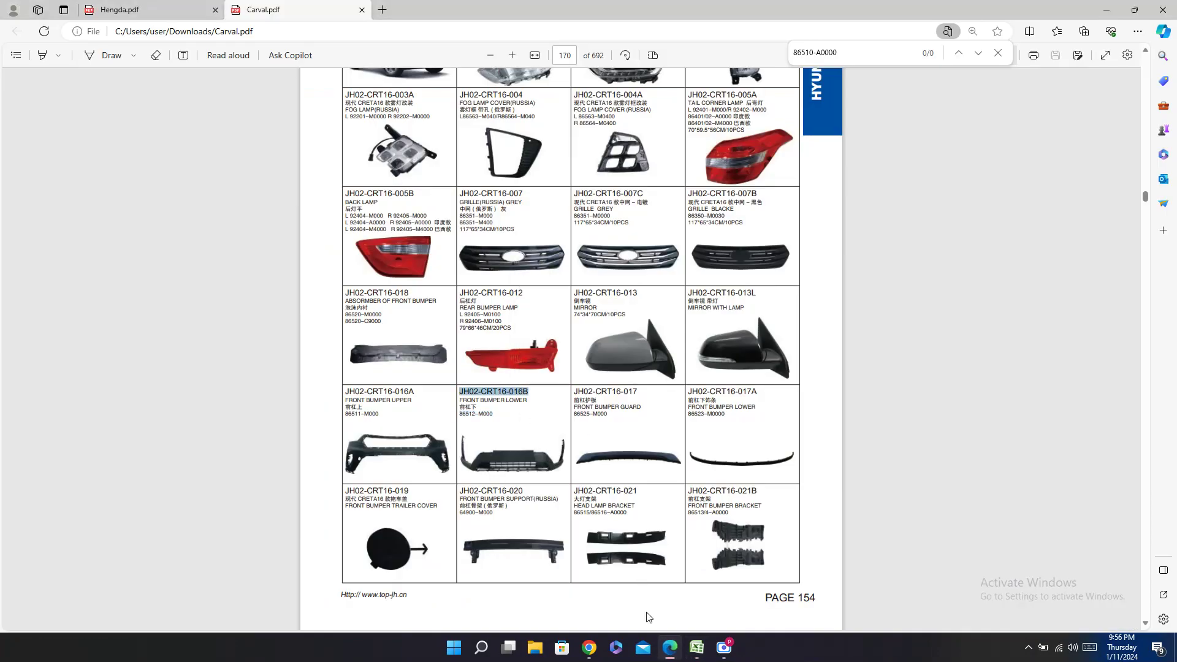
click(696, 648)
click(811, 252)
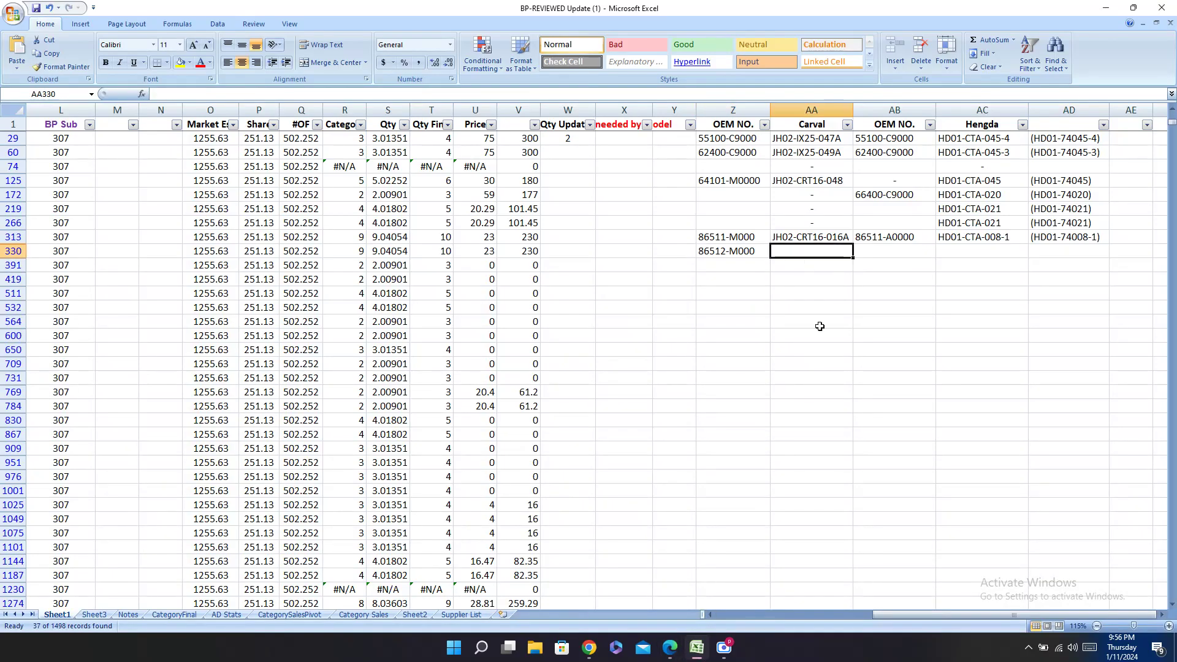
Step: Paste JH02-CRT16-016B into row 330 and add Hengda OEM number 86512-M0000 beside it
key(ctrl+v)
click(670, 648)
click(135, 10)
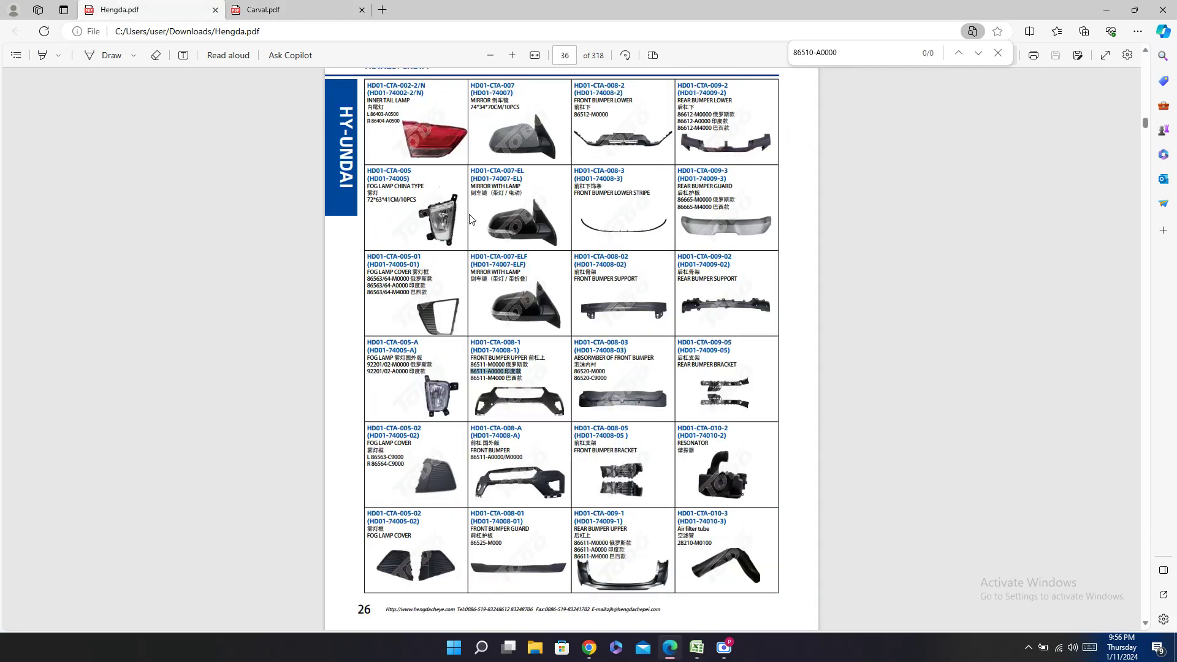
scroll(599, 299, up, 3)
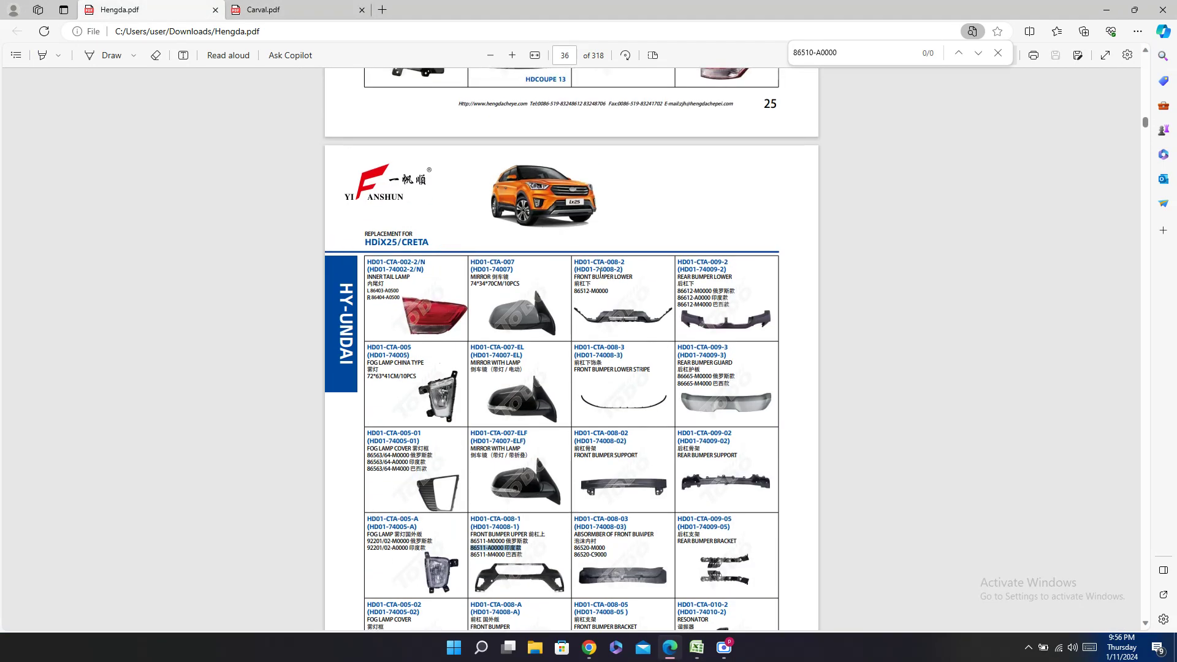
drag(609, 291, 574, 291)
key(ctrl+c)
click(697, 648)
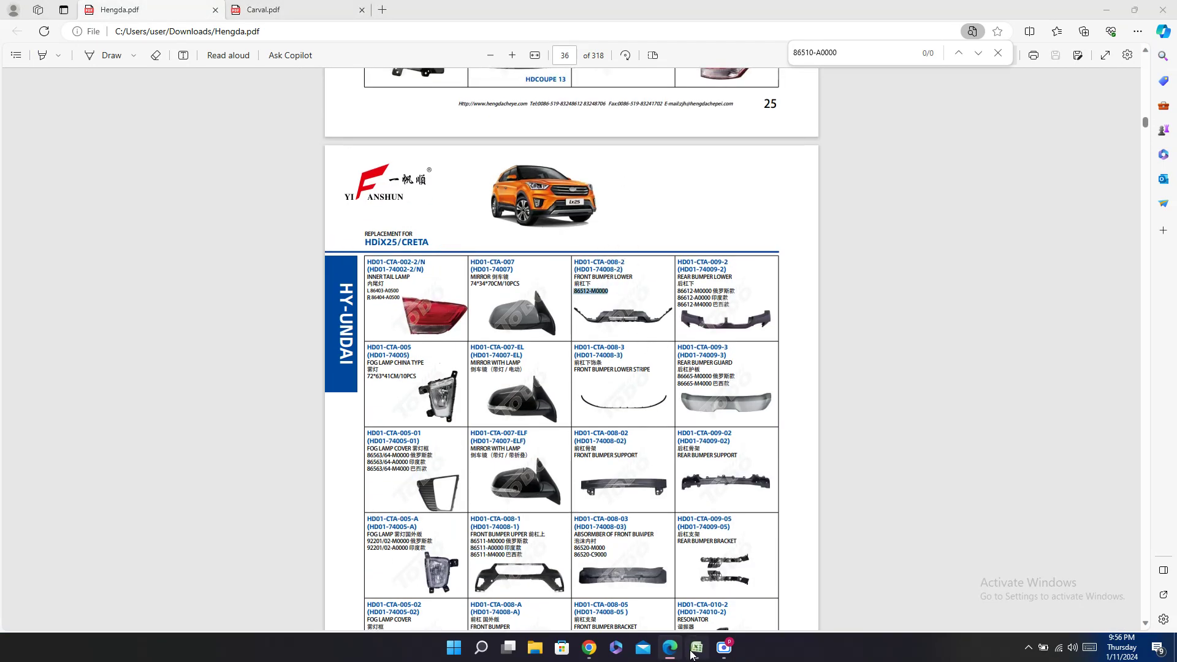
click(879, 251)
key(ctrl+v)
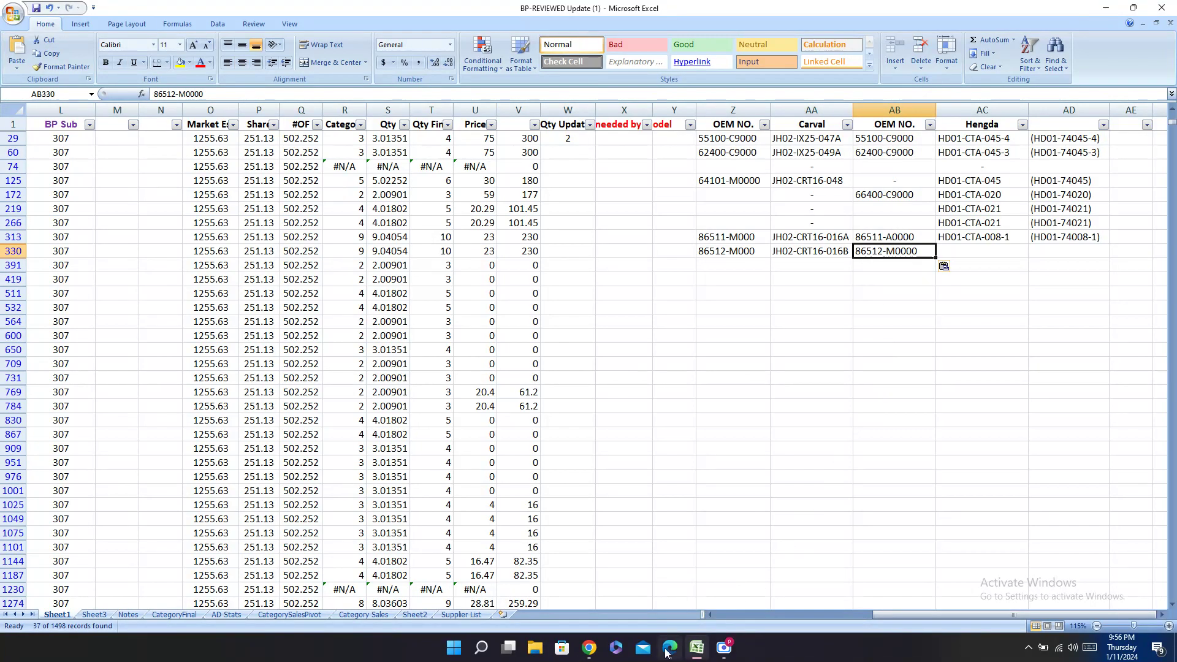
Step: Copy Hengda front bumper lower number HD01-CTA-008-2 into AC330
click(670, 647)
drag(573, 262, 624, 263)
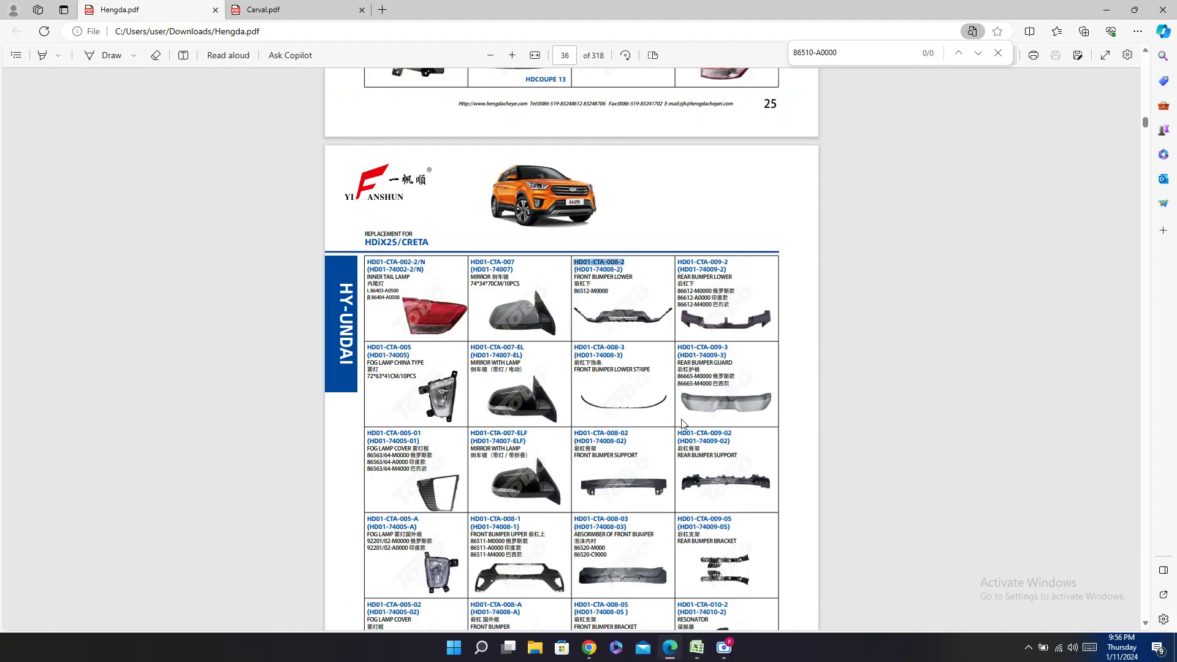
click(696, 649)
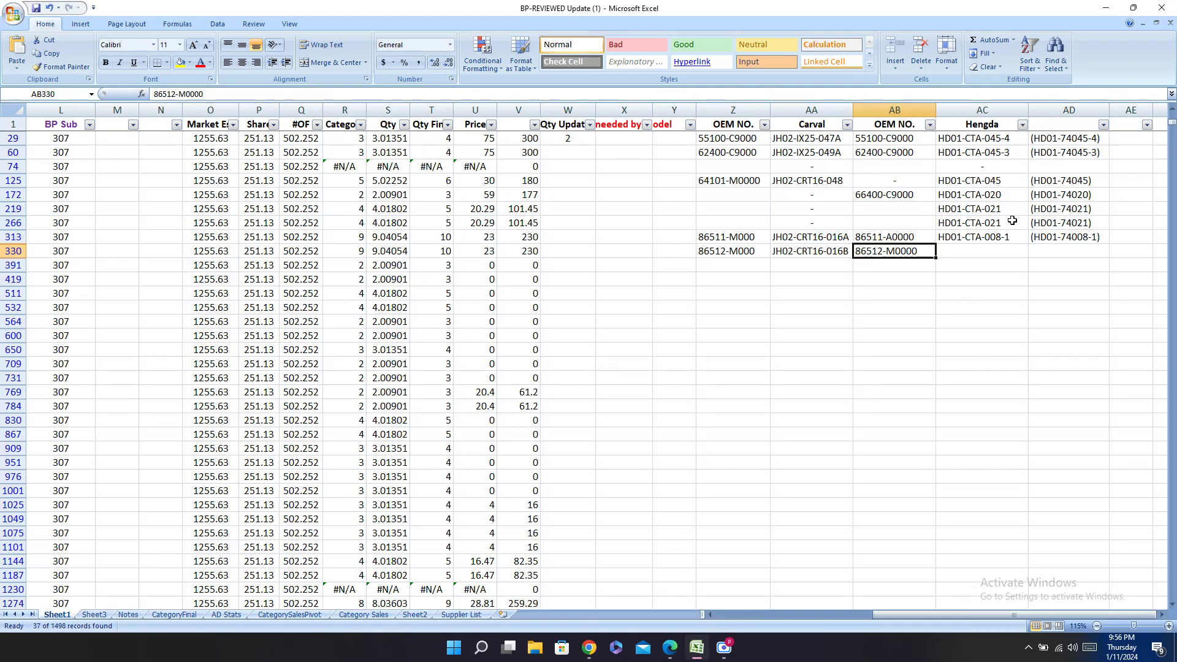
click(972, 251)
key(ctrl+v)
Step: Paste the alternate number (HD01-74008-2) into AD330, then move down to row 391
click(670, 648)
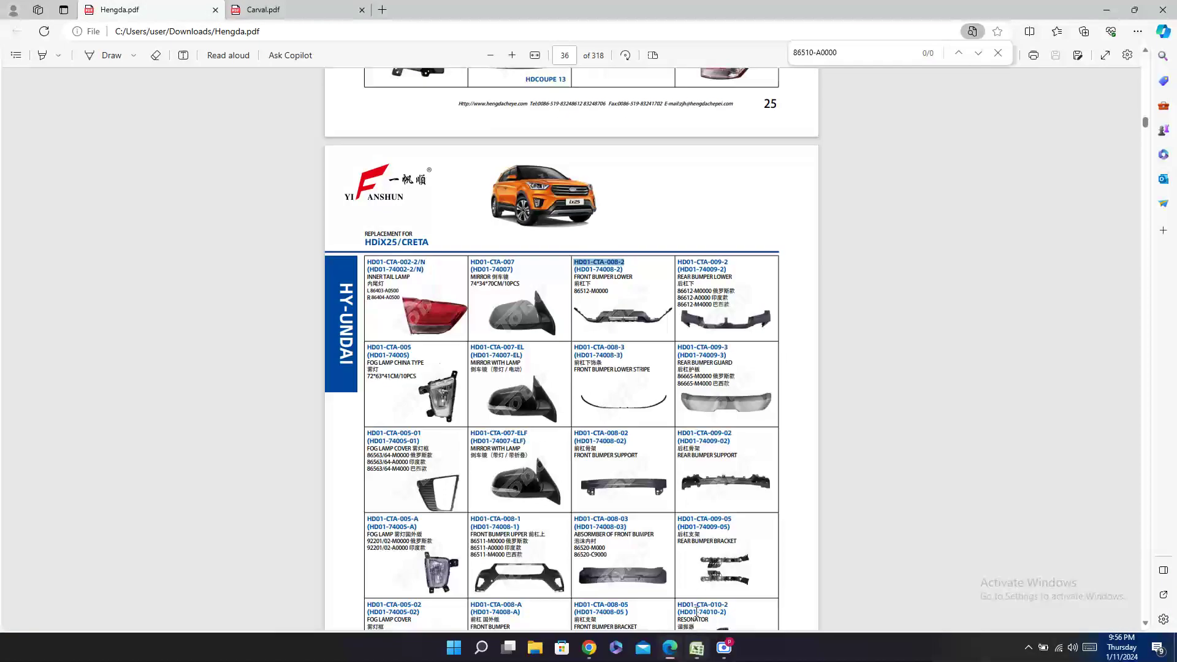
click(615, 271)
drag(574, 270, 622, 275)
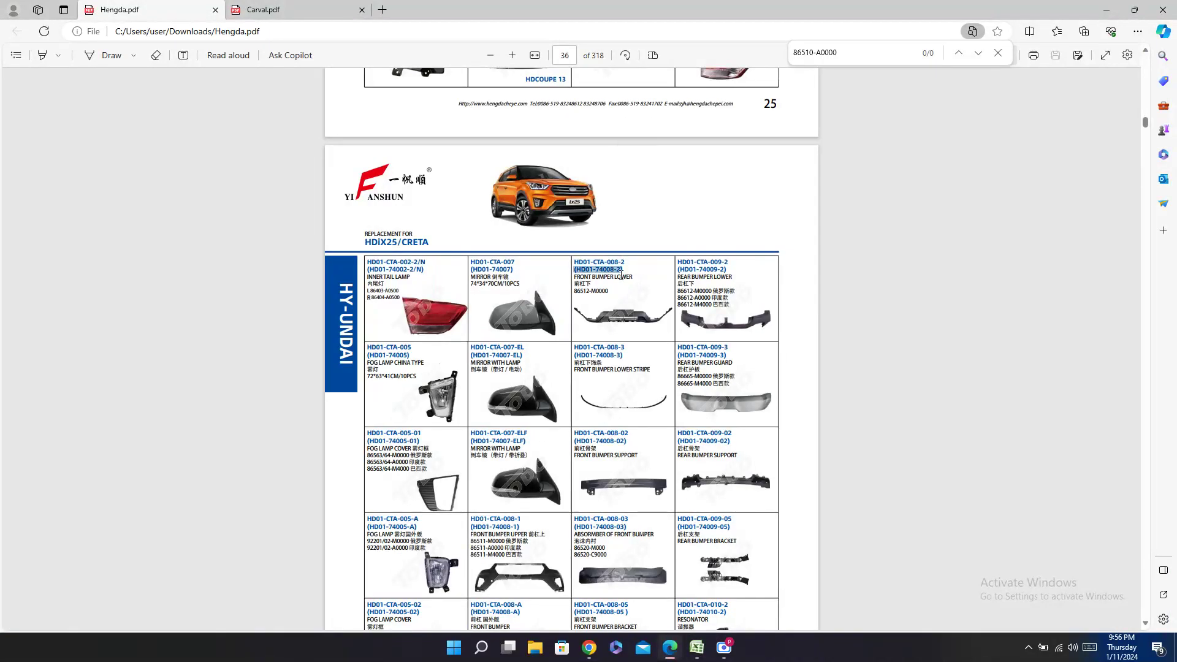
click(704, 647)
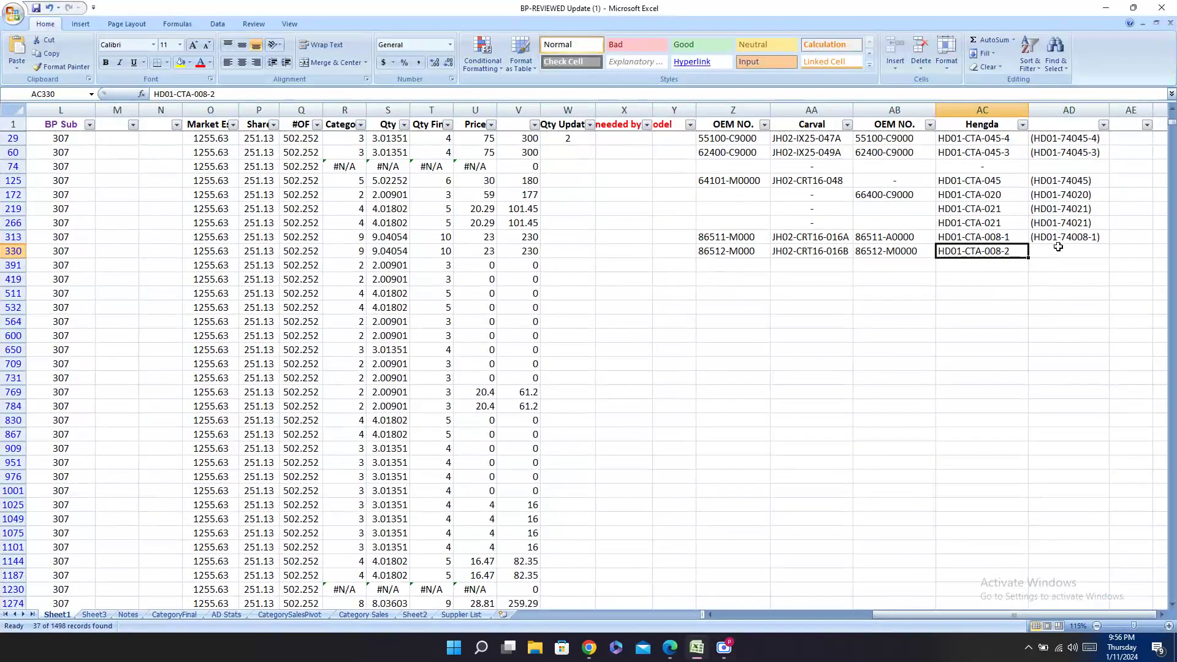
click(1064, 250)
key(ctrl+v)
click(1057, 277)
click(1056, 265)
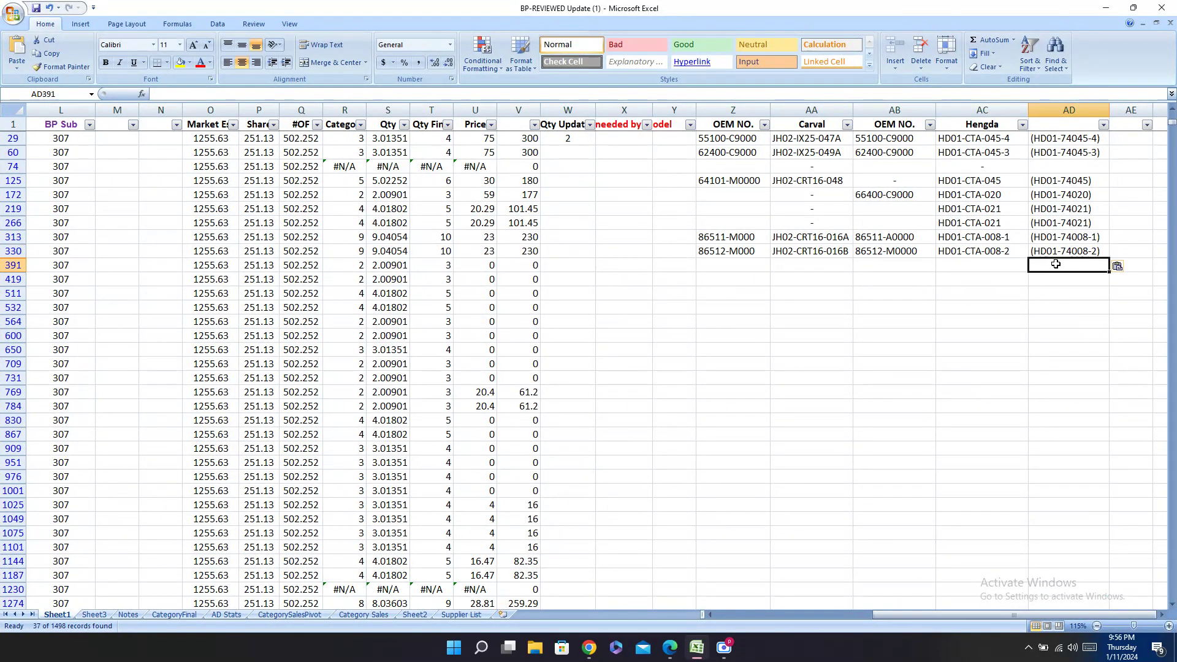
Step: Read across row 391 to confirm the next part number, 86527-A0010
key(Left)
key(Left)
key(Left)
key(Left)
key(Left)
key(Left)
key(Left)
key(Left)
key(Left)
key(Left)
key(Left)
key(Left)
key(Left)
key(Left)
key(Left)
key(Left)
key(Left)
key(Left)
key(Left)
key(Left)
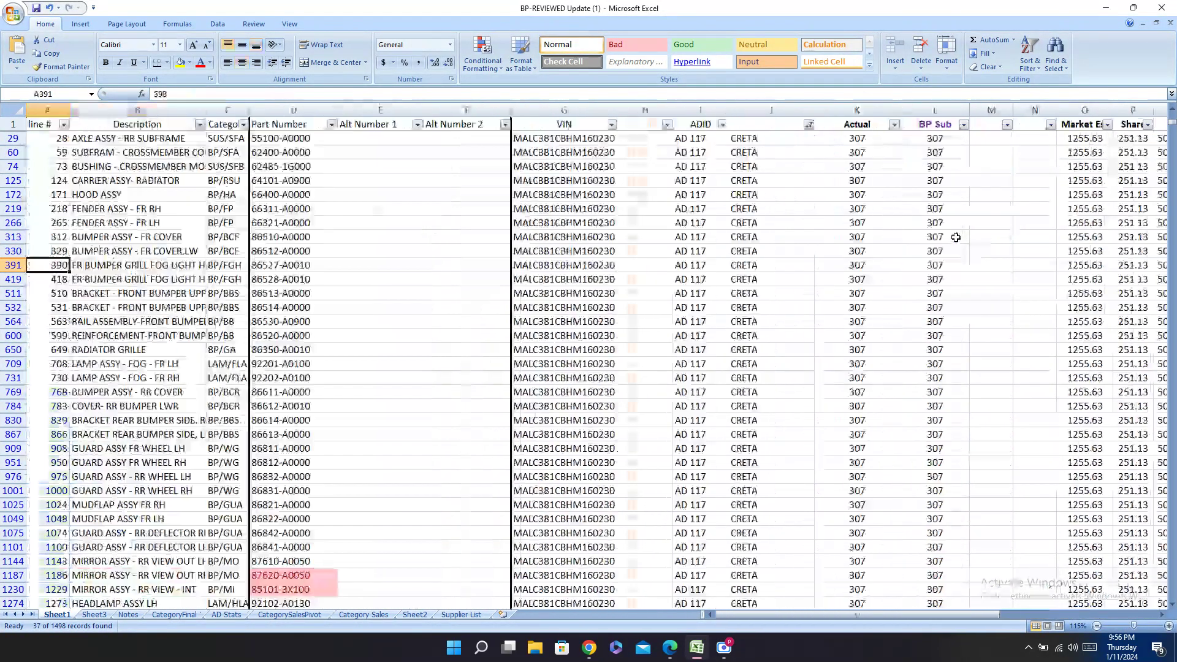
key(Right)
key(Right)
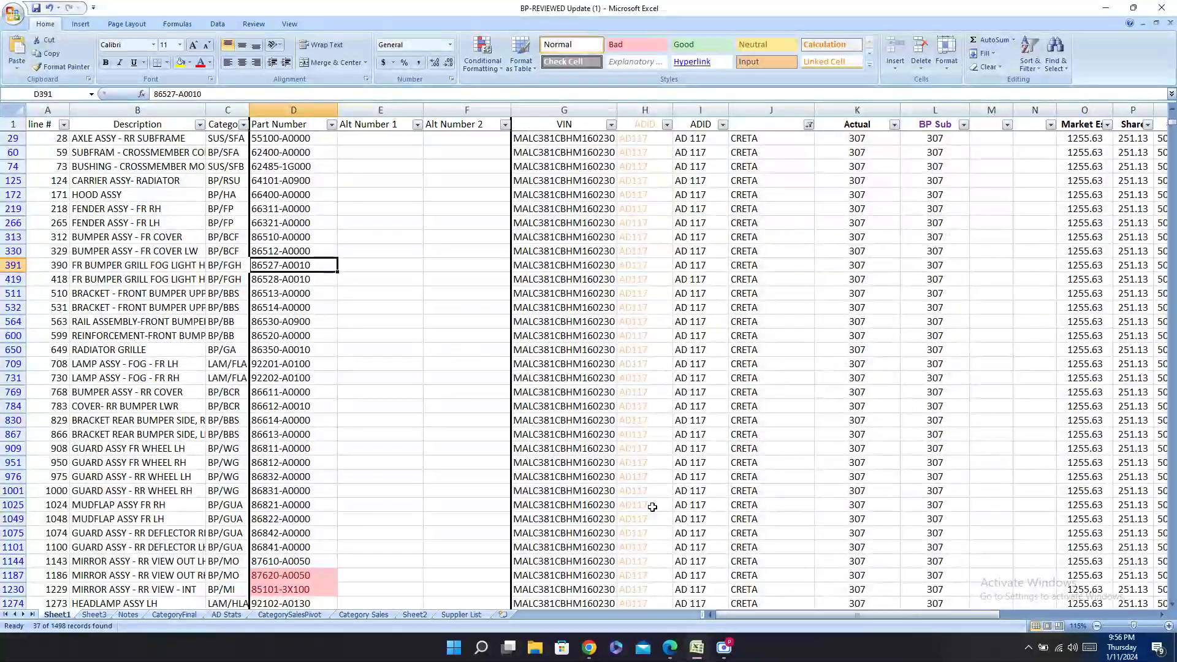
key(Right)
key(Right)
key(Right)
key(Right)
key(Right)
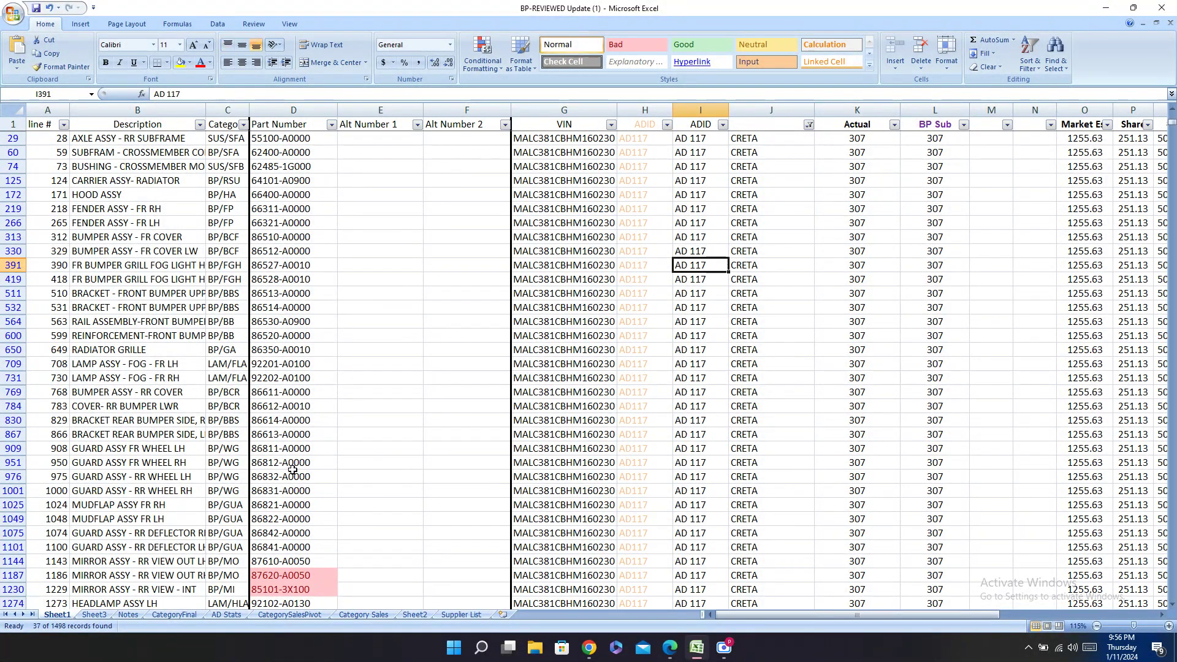
click(133, 265)
key(Right)
key(Right)
key(Right)
key(Right)
key(Right)
key(Right)
key(Right)
key(Right)
key(Right)
key(Right)
key(Right)
key(Right)
key(Right)
key(Right)
key(Right)
key(Right)
key(Right)
key(Right)
key(Right)
key(Right)
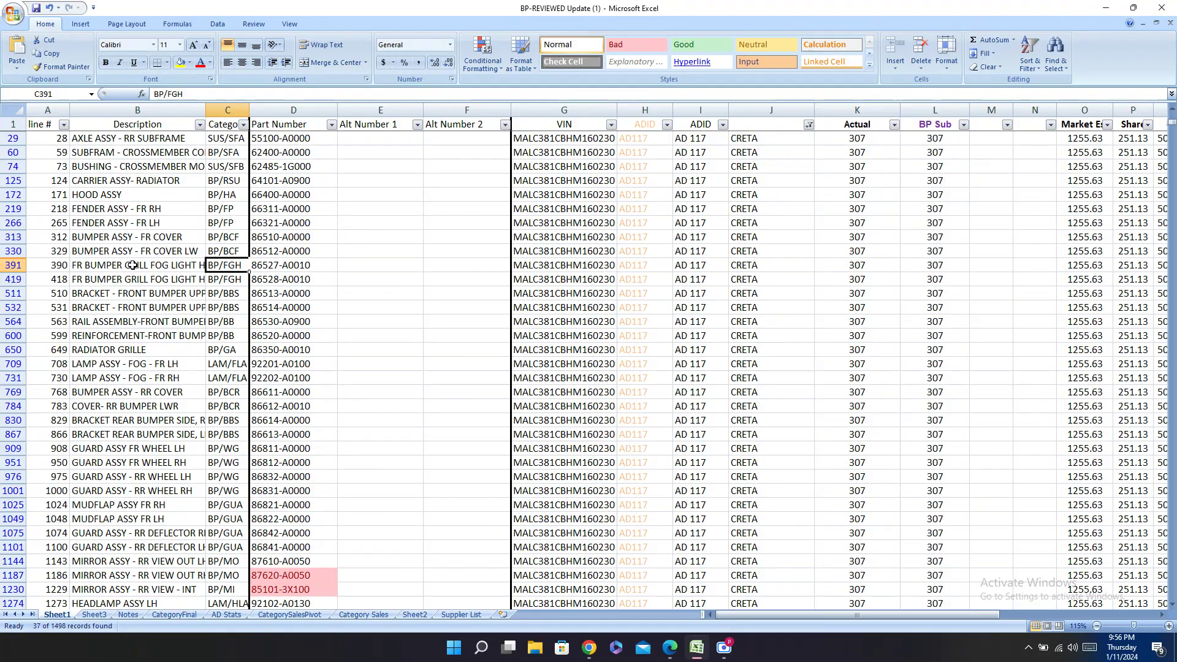
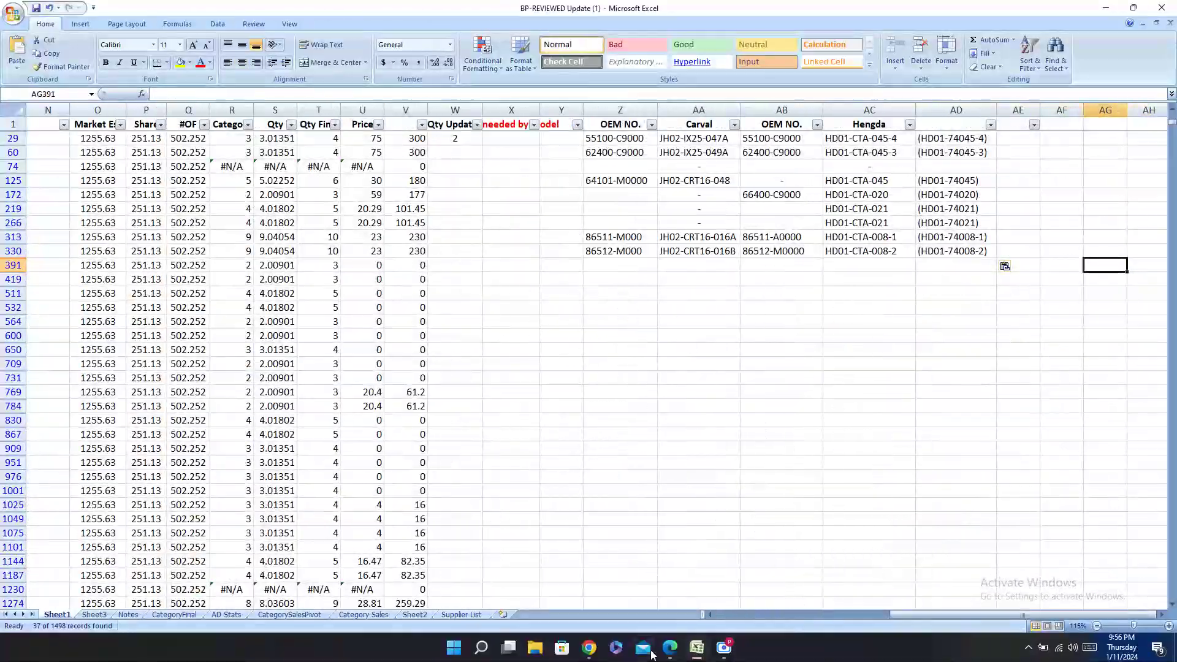
Step: Copy Hengda code HD01-CTA-005-01 from Hengda.pdf into cells AC391 and AC419
click(669, 647)
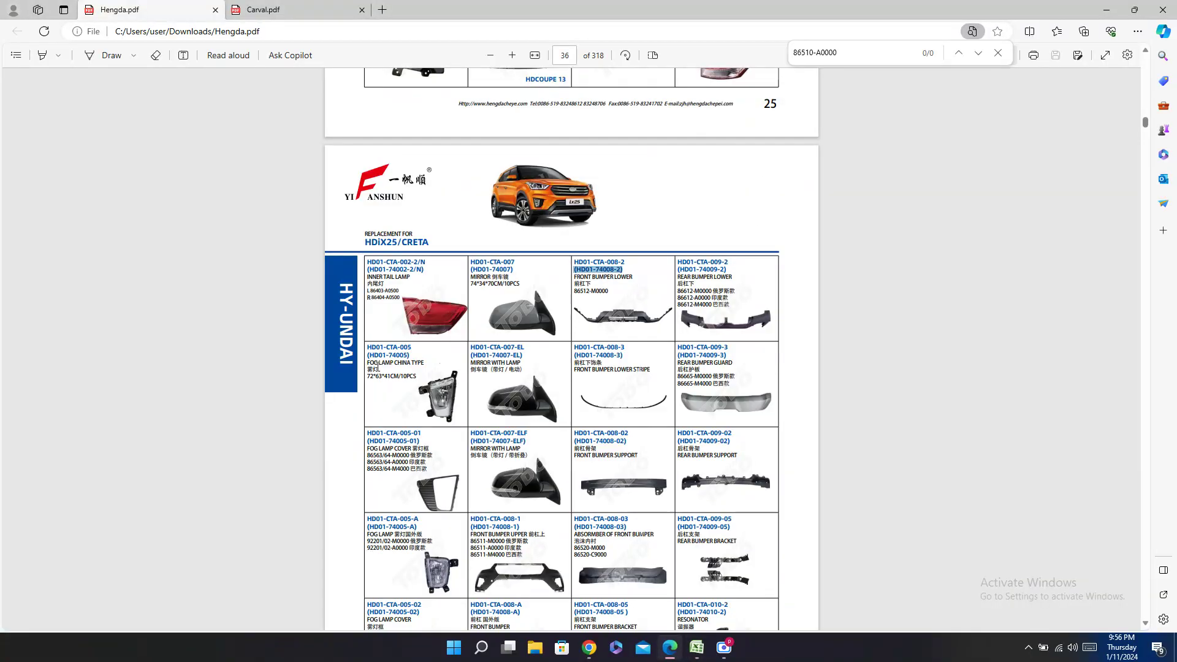
scroll(623, 207, down, 1)
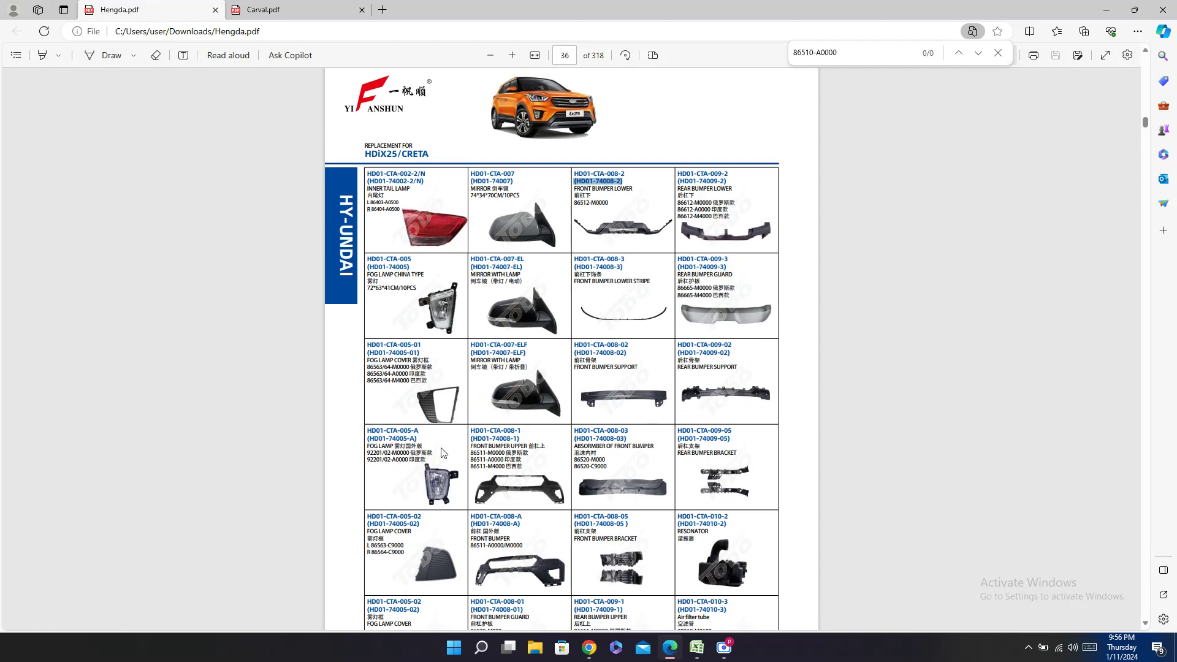
double_click(404, 344)
key(ctrl+c)
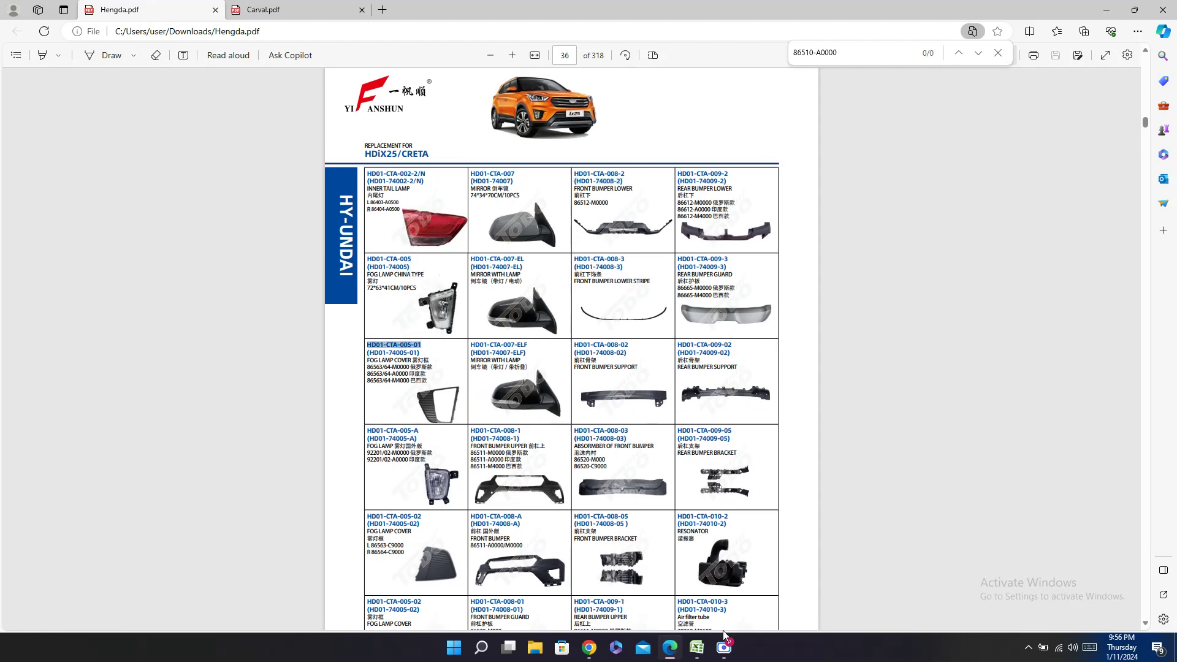
click(696, 648)
click(859, 260)
key(ctrl+v)
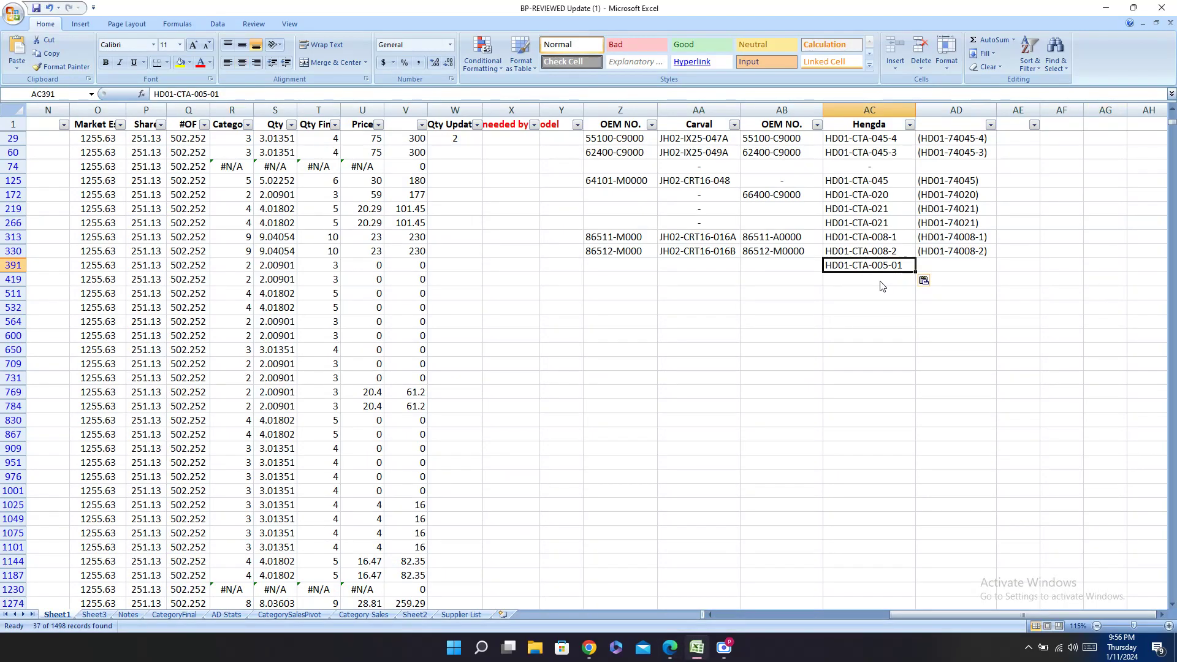
click(881, 282)
key(ctrl+v)
Step: Paste the Hengda code (HD01-74005-01) into cells AD391 and AD419
click(669, 648)
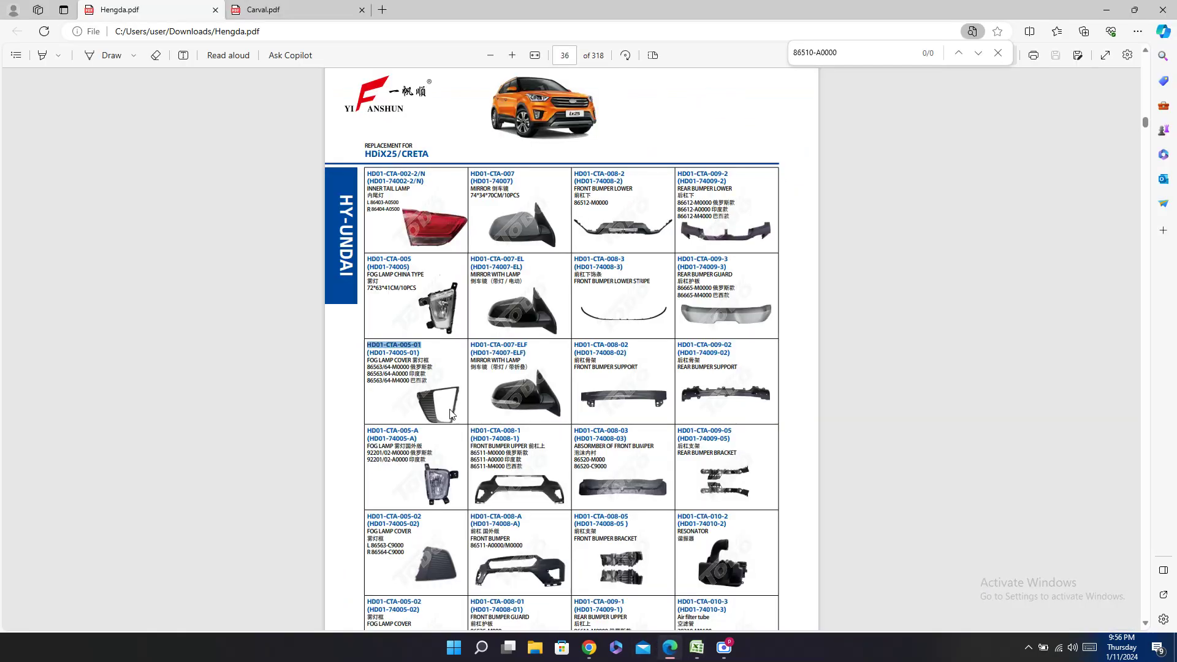
double_click(408, 353)
key(ctrl+c)
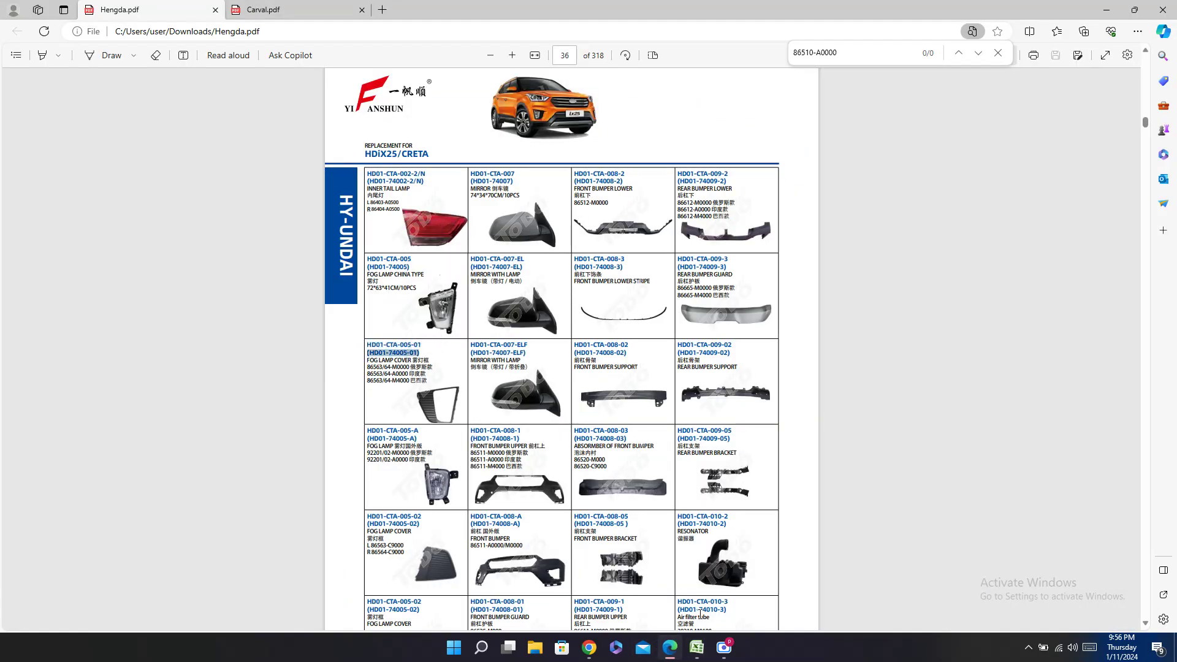
click(695, 648)
click(930, 266)
key(ctrl+v)
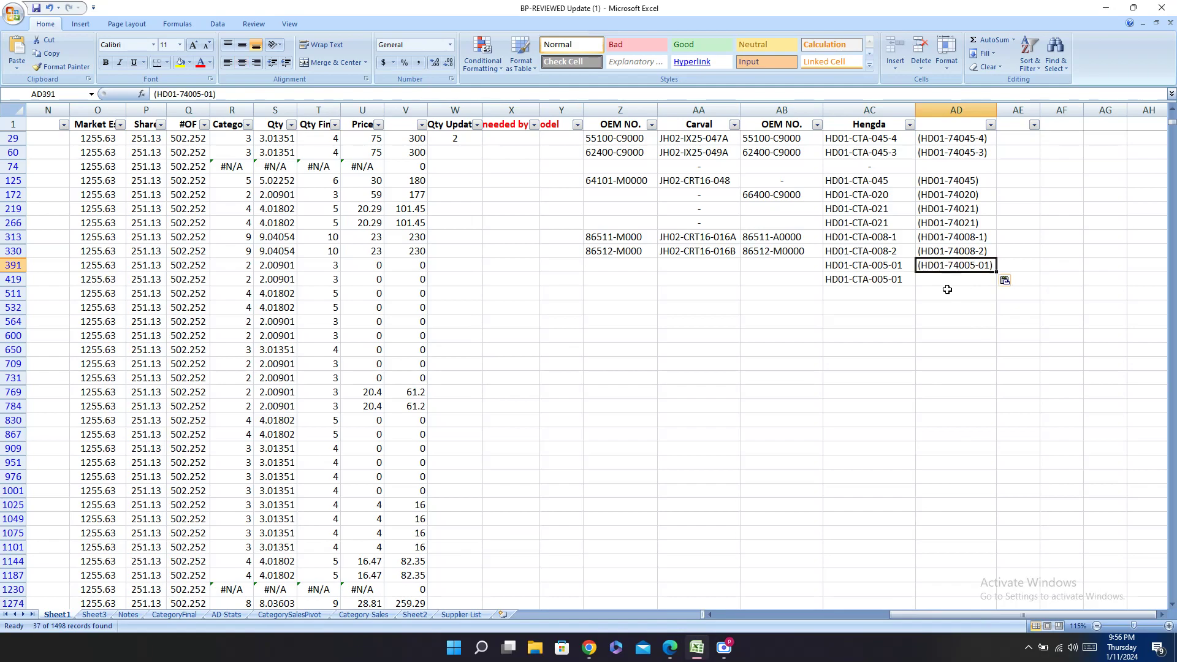
click(942, 280)
key(ctrl+v)
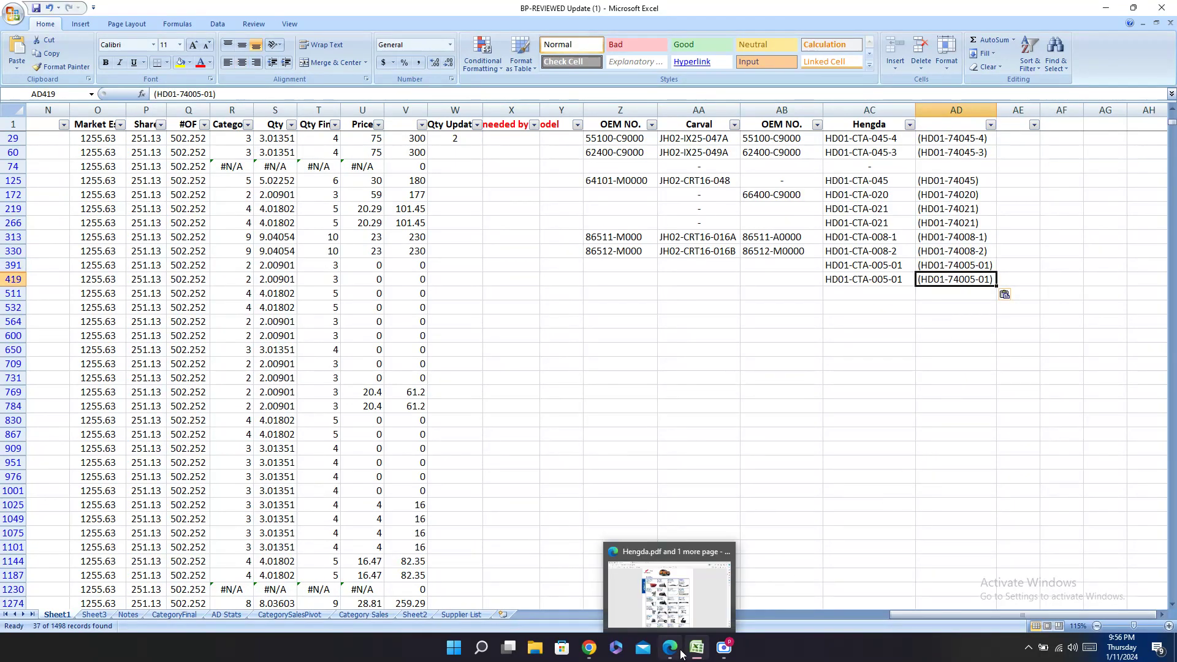
drag(903, 614, 727, 614)
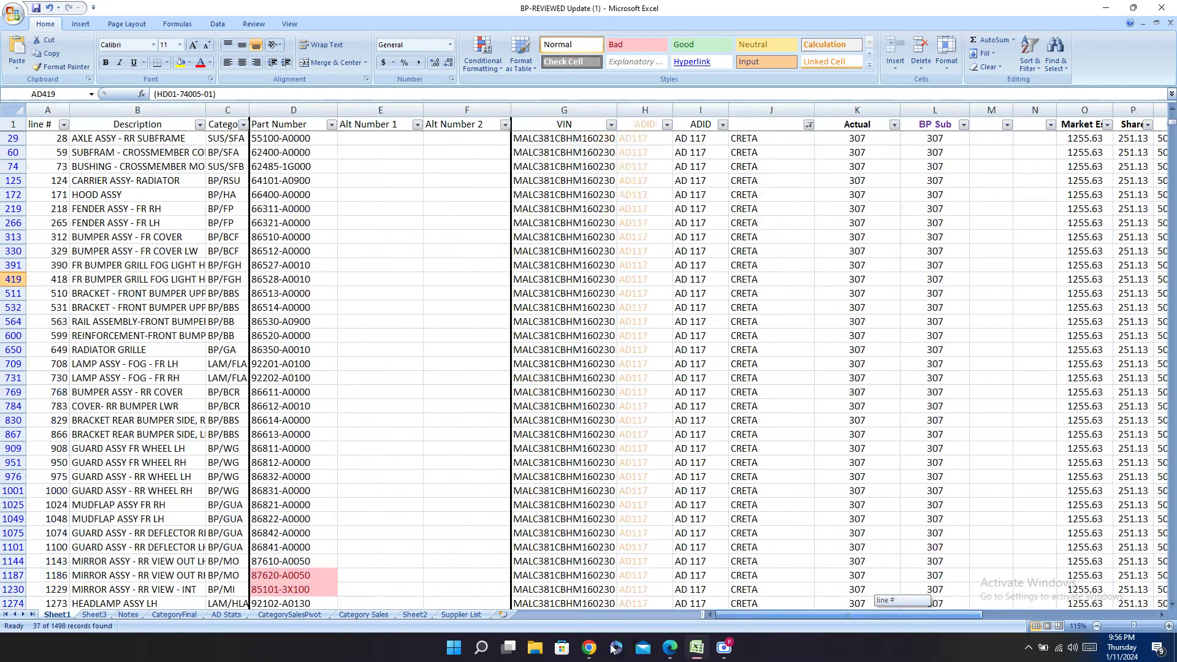
key(ctrl+BackSpace)
Step: Paste the OEM line into AB391 and delete its Chinese text, leaving 86563/64-M0000
click(669, 647)
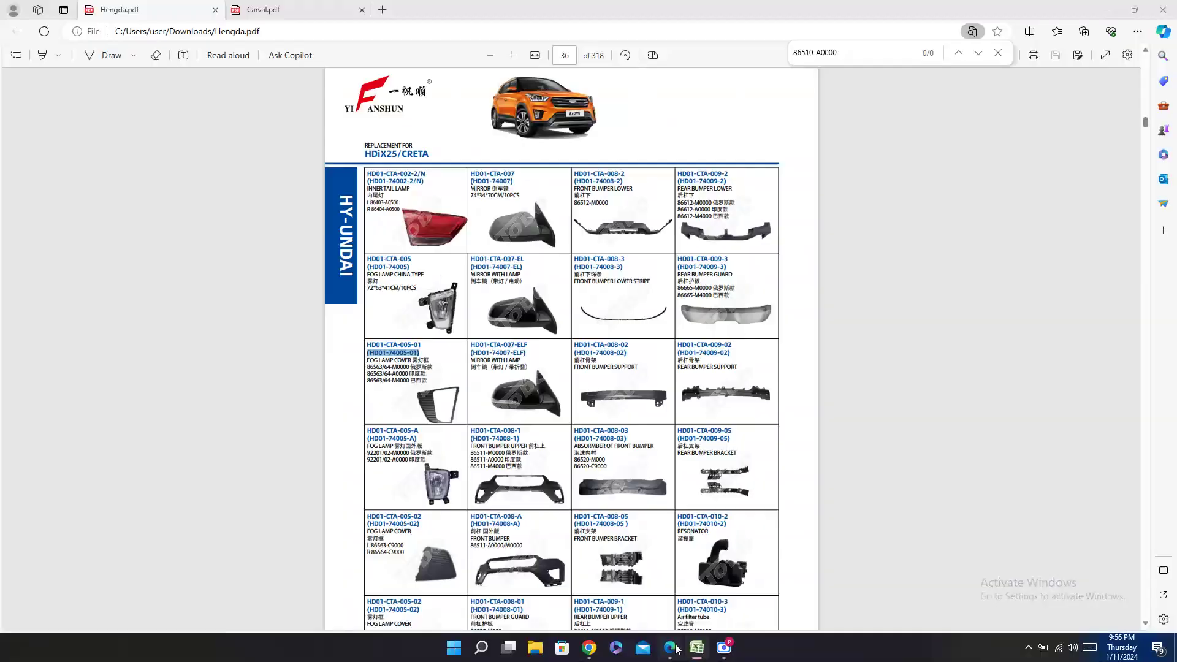
triple_click(397, 366)
key(ctrl+c)
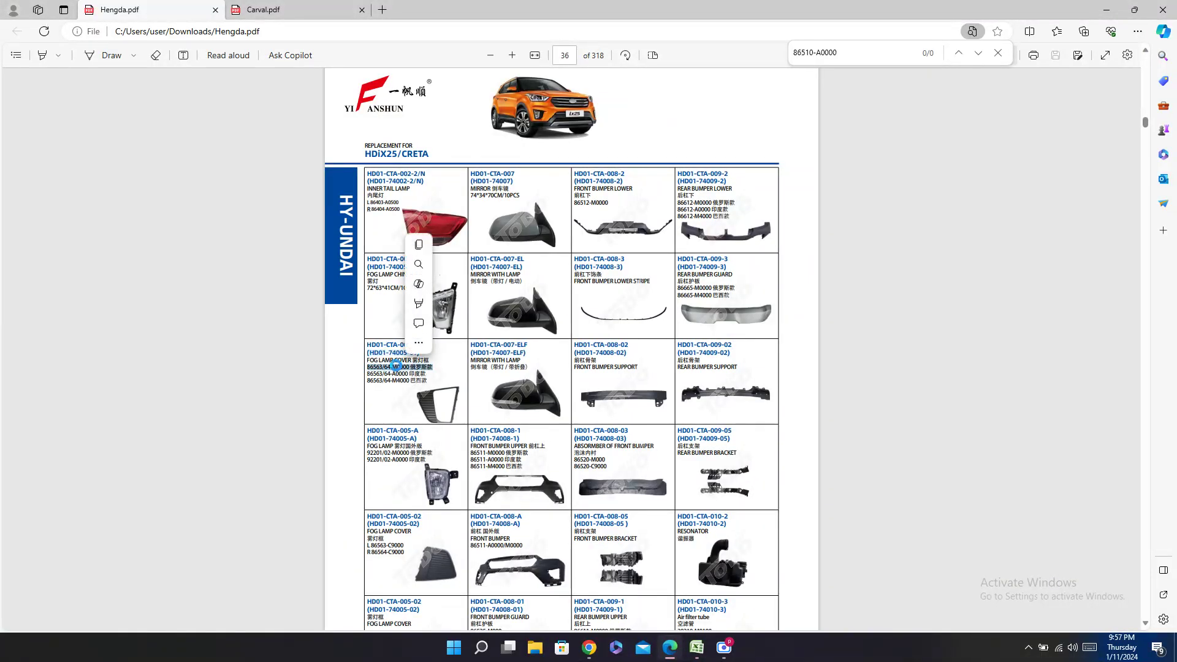
click(696, 648)
click(786, 264)
key(ctrl+v)
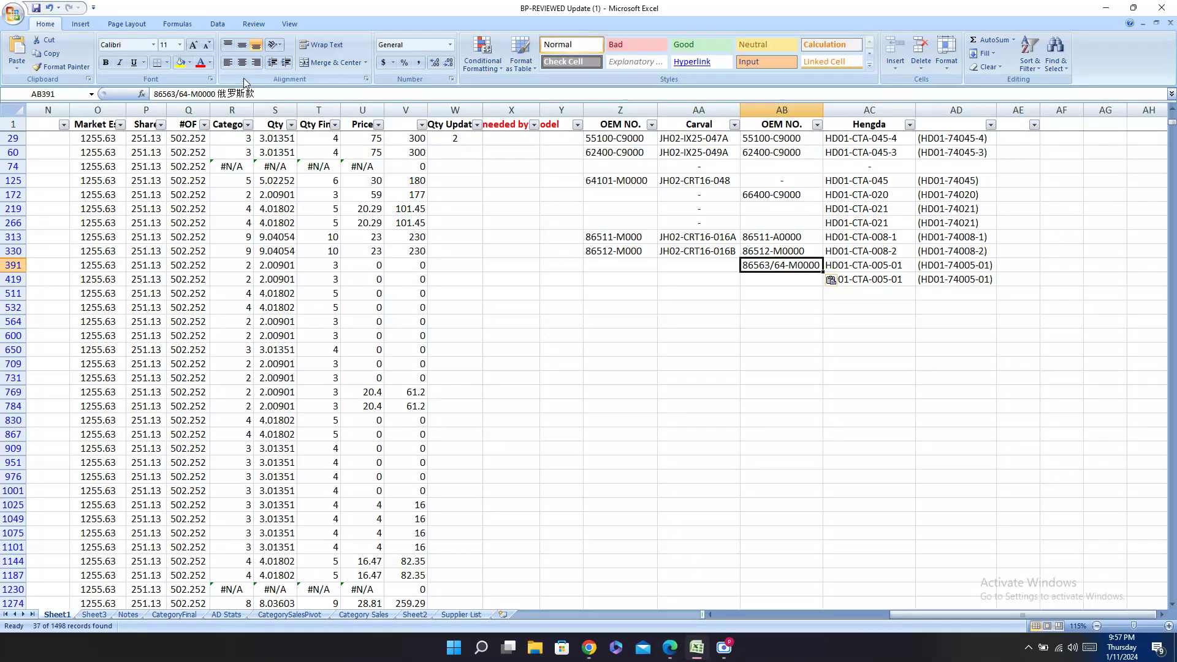
drag(219, 89, 310, 92)
key(Delete)
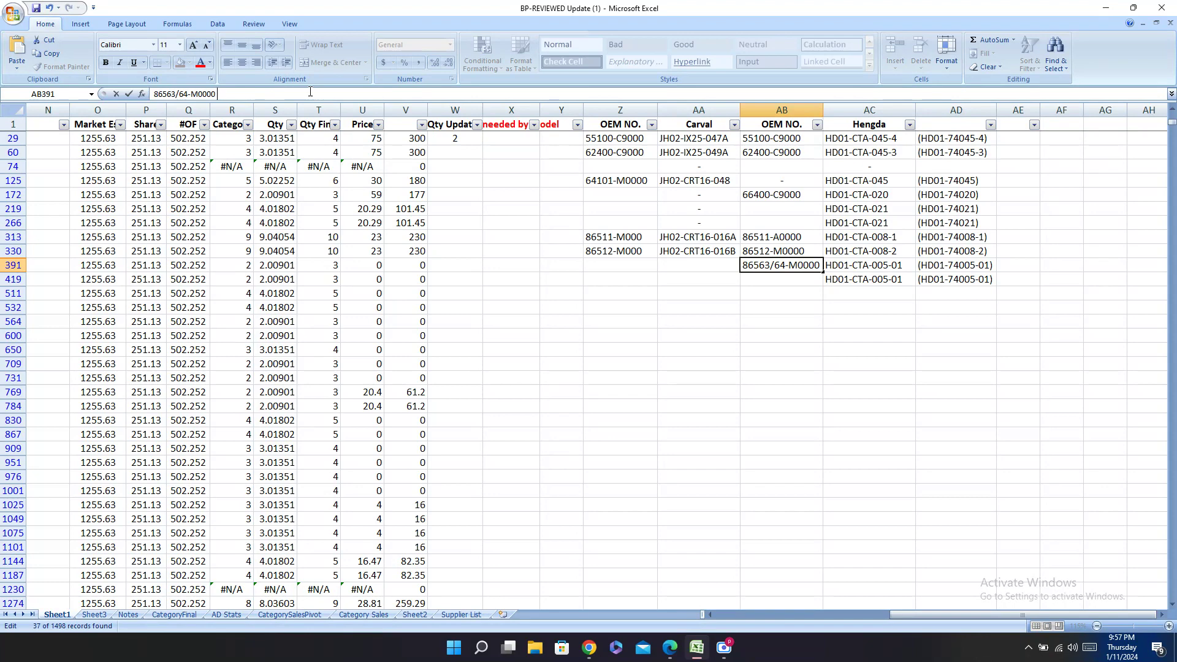
key(Return)
Step: Copy the cleaned OEM number 86563/64-M0000 from AB391 into AB419
click(805, 265)
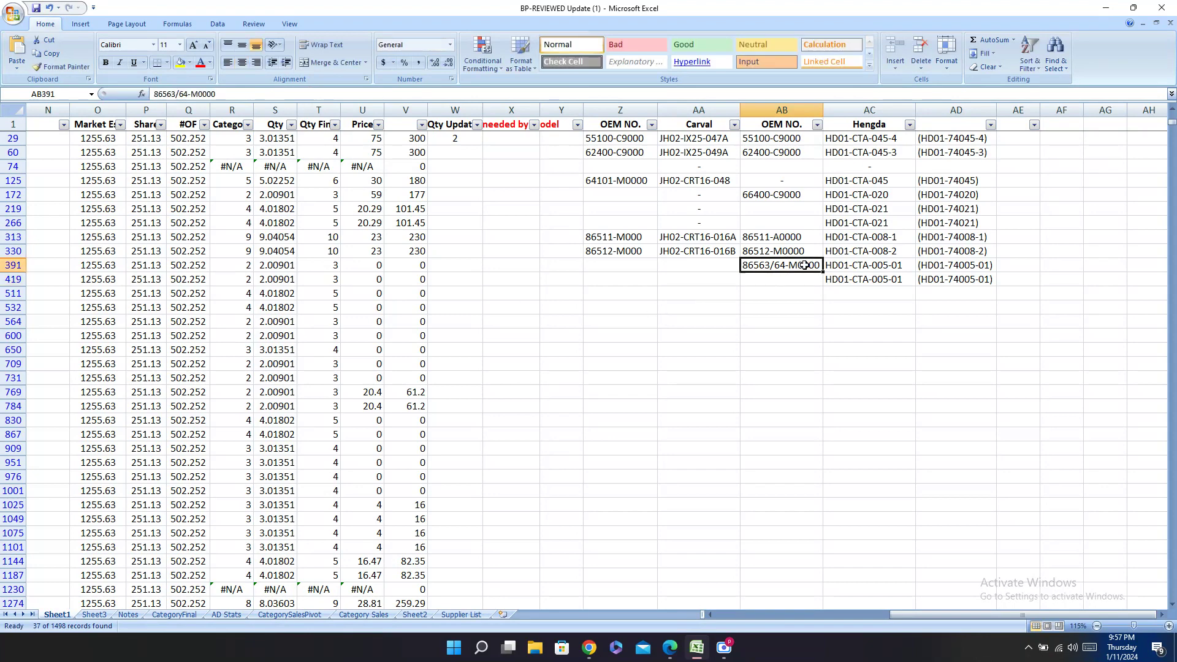
key(ctrl+c)
click(806, 284)
key(ctrl+v)
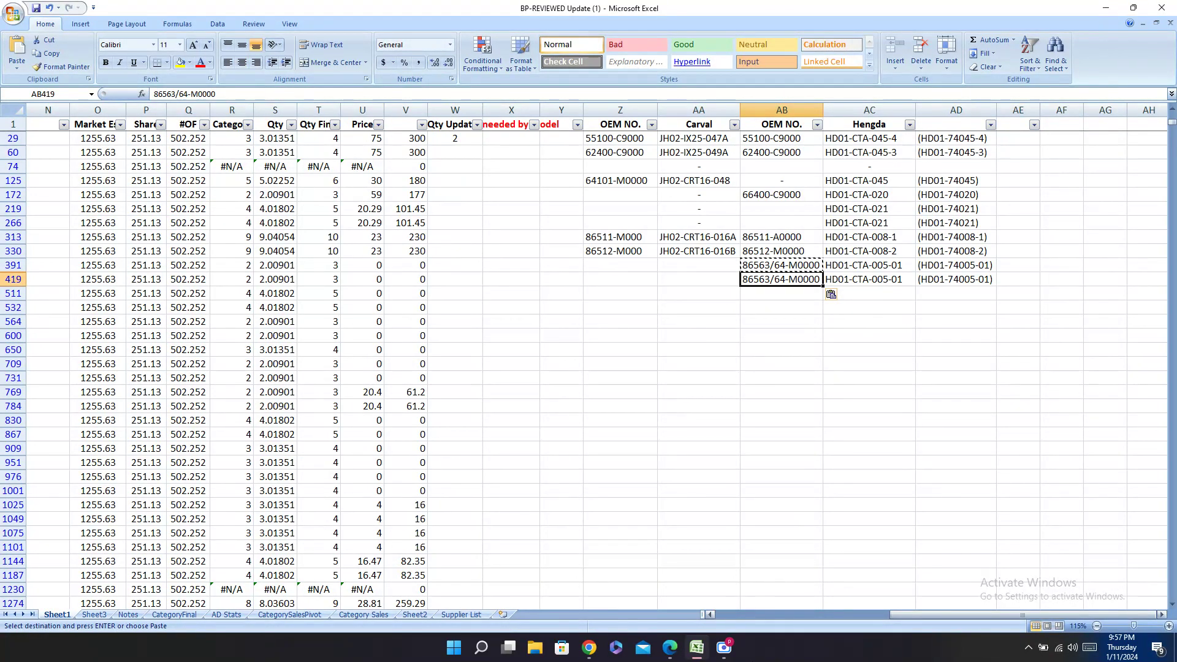
click(664, 654)
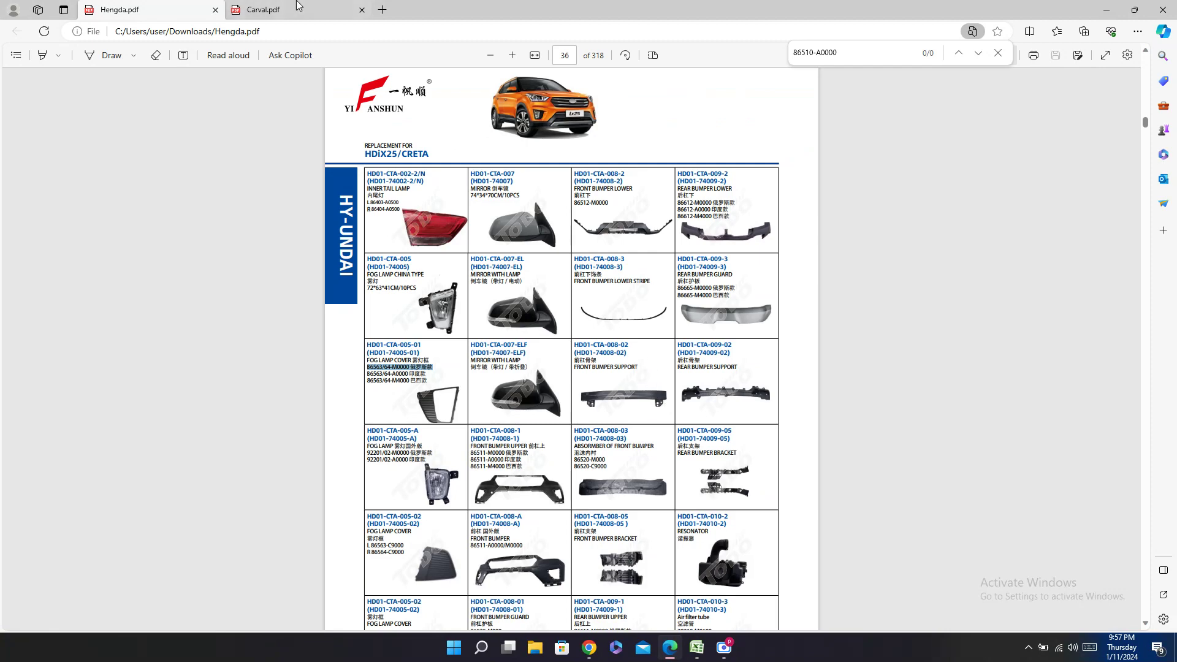
Step: Copy Carval code JH02-CRT16-004 from Carval.pdf into cells AA391 and AA419
click(299, 6)
scroll(515, 174, up, 3)
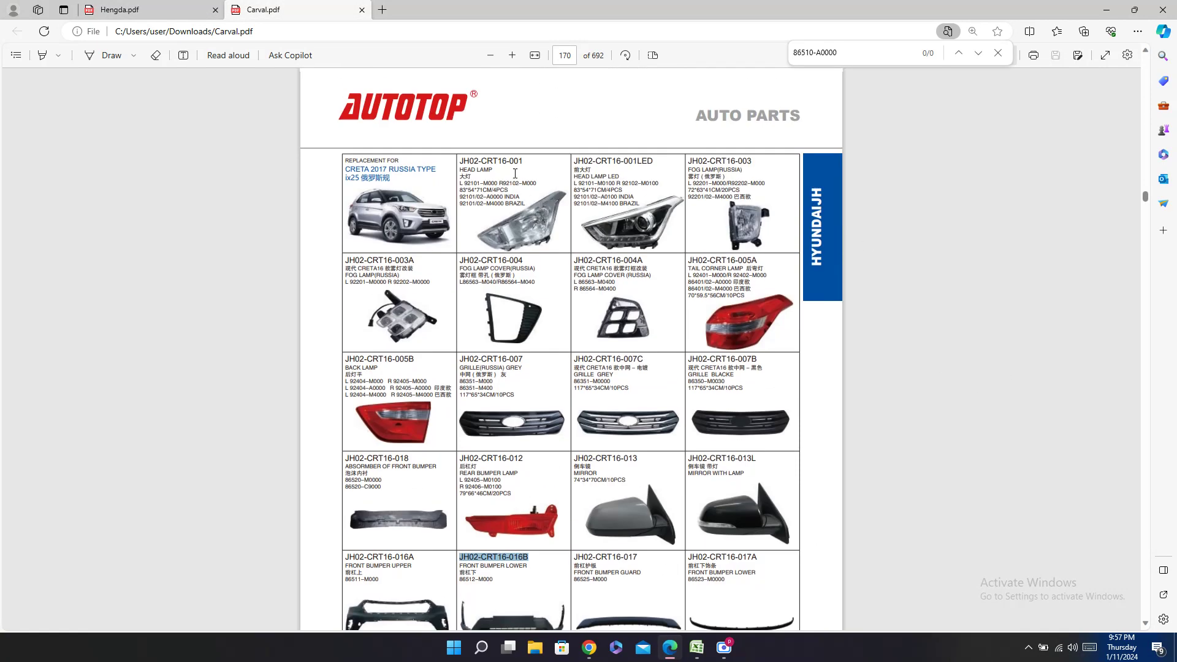
scroll(515, 173, up, 1)
click(489, 274)
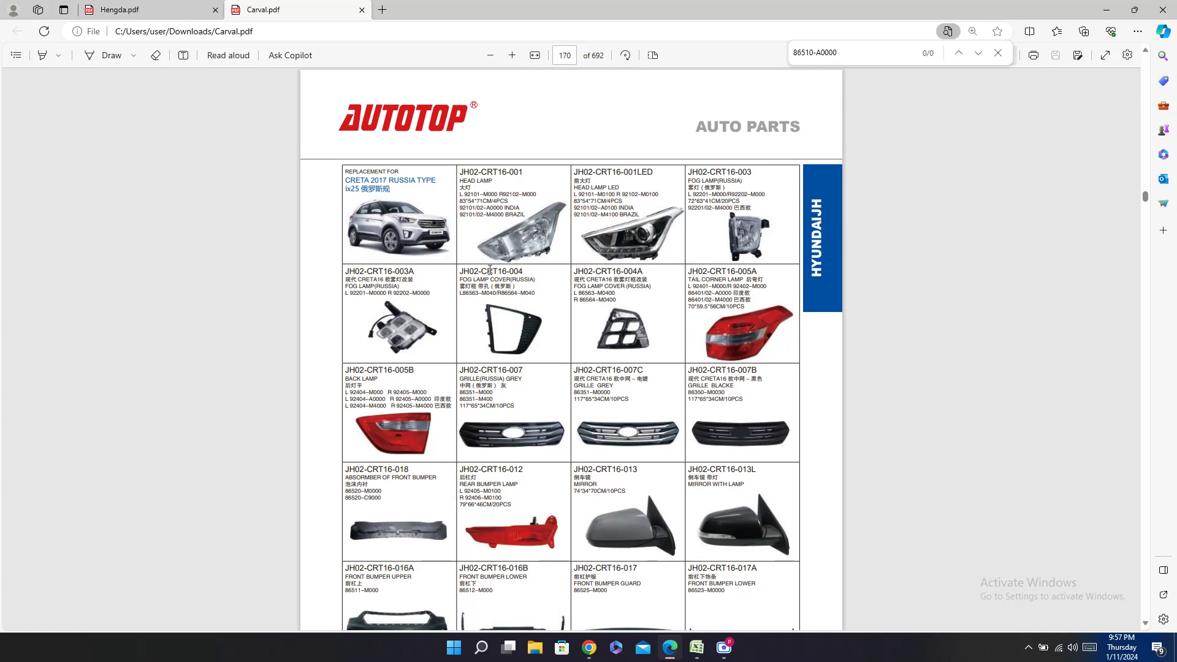
double_click(489, 271)
click(697, 646)
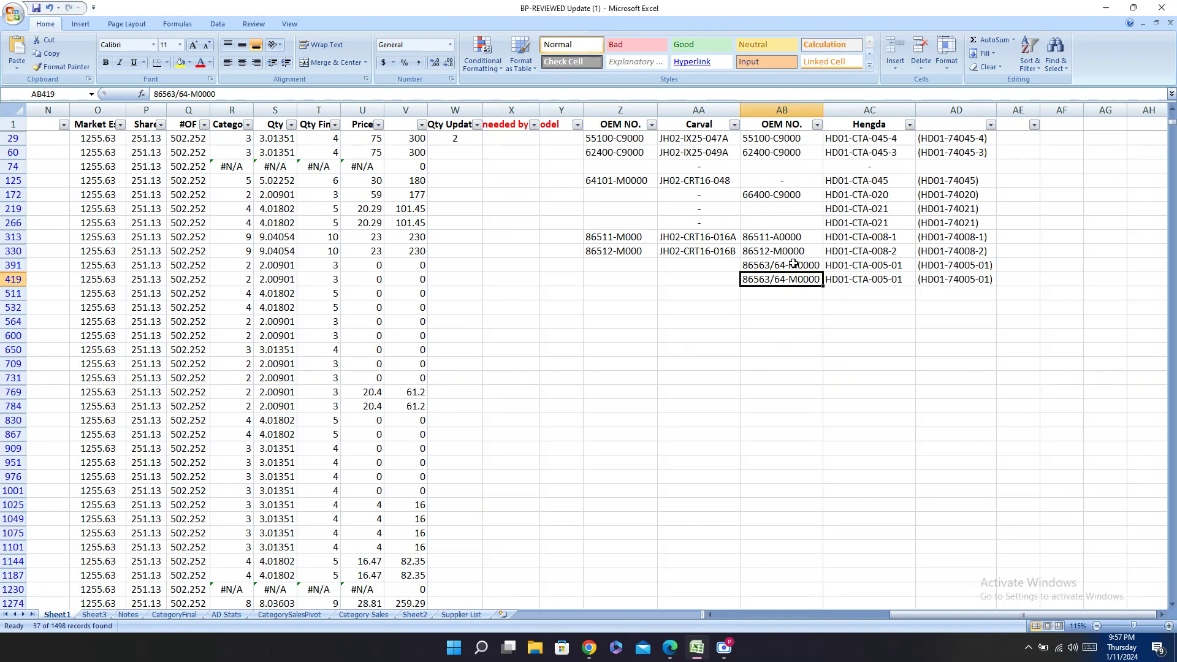
click(716, 265)
key(ctrl+v)
click(709, 280)
key(ctrl+v)
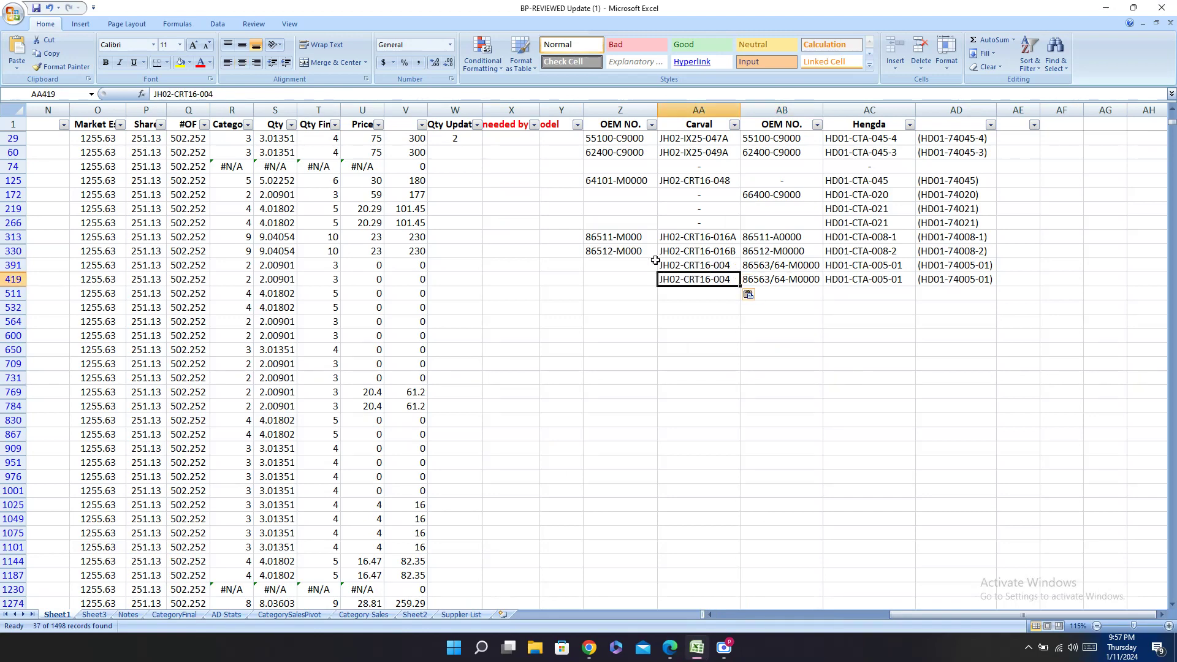
Step: Paste OEM number L86563-M040 into Z391 and R86564-M040 into Z419
click(647, 264)
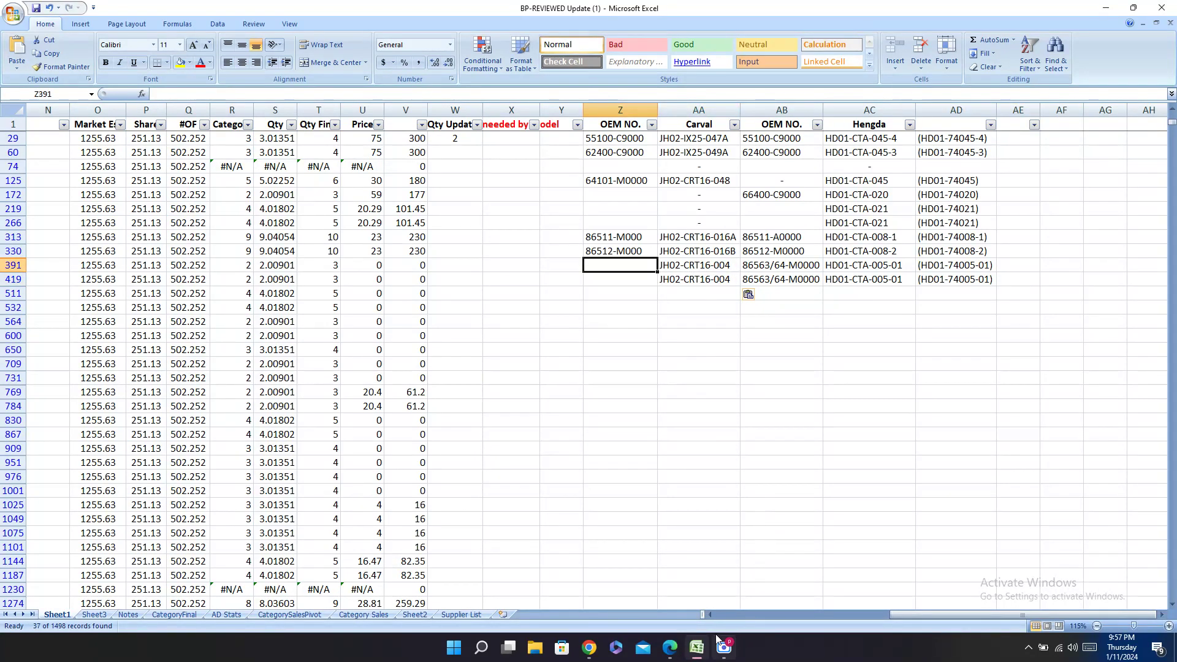
click(668, 648)
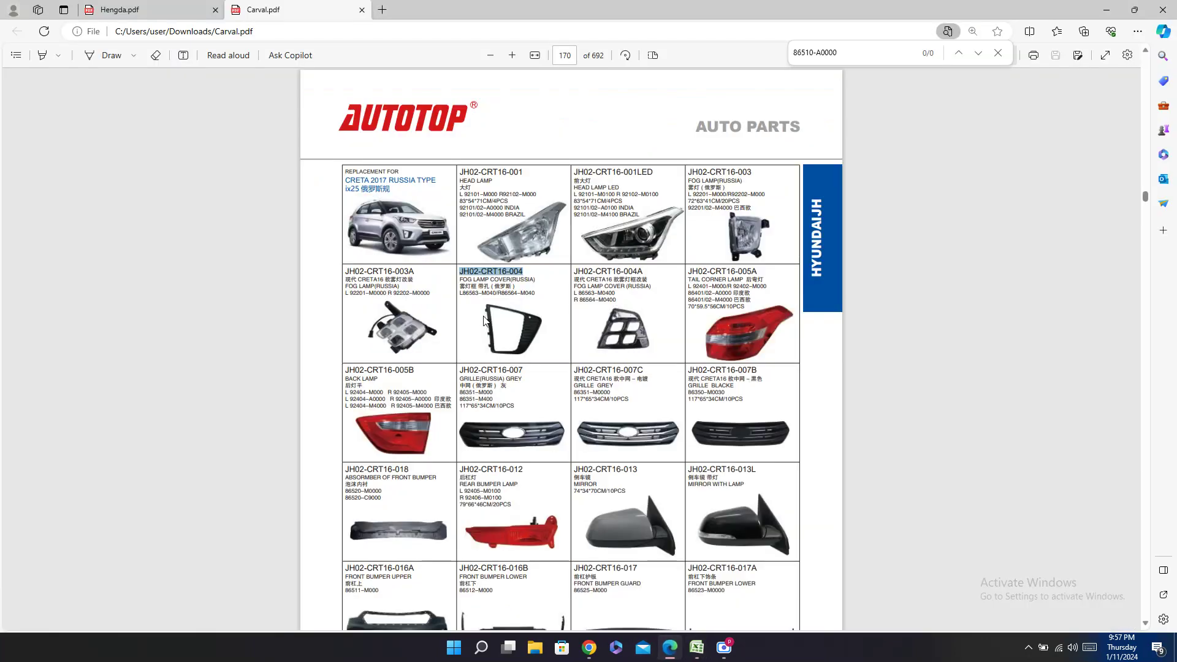
drag(461, 293, 490, 299)
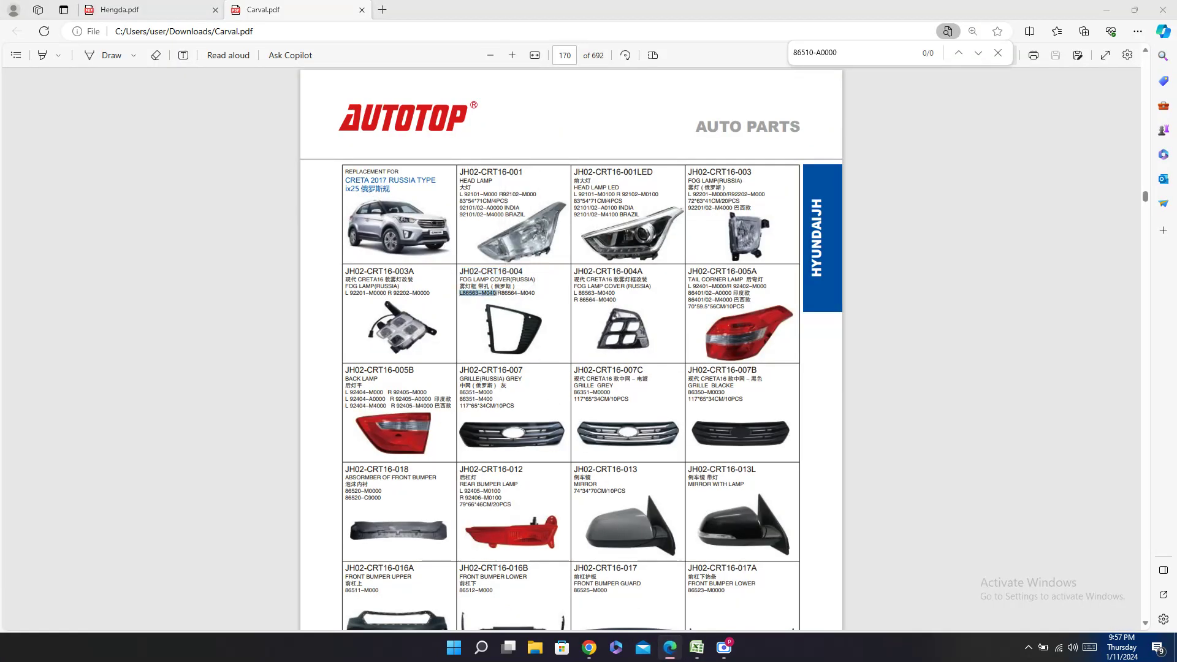
click(696, 649)
key(ctrl+v)
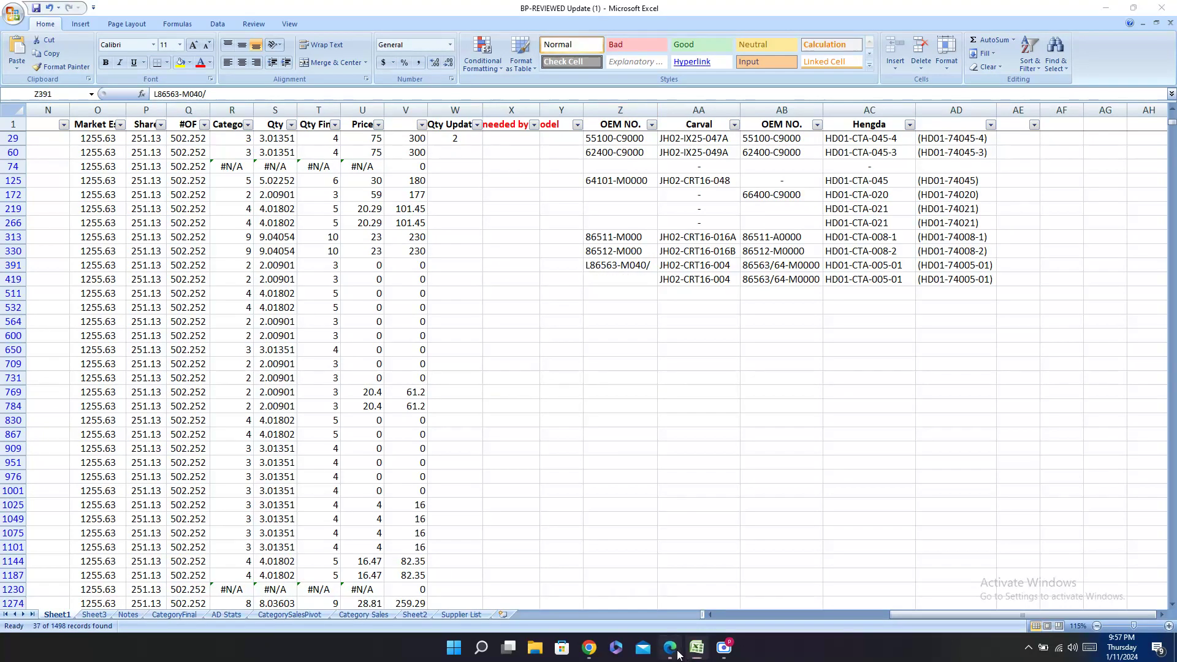
click(670, 649)
drag(497, 293, 535, 293)
click(700, 659)
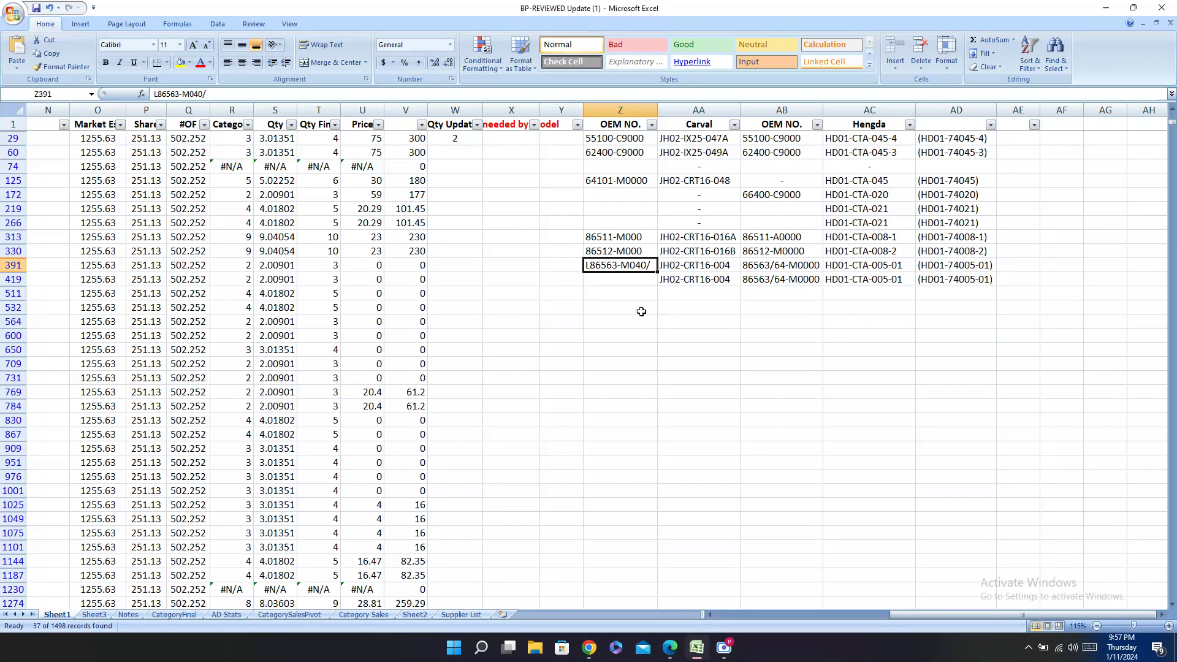
click(616, 281)
key(ctrl+v)
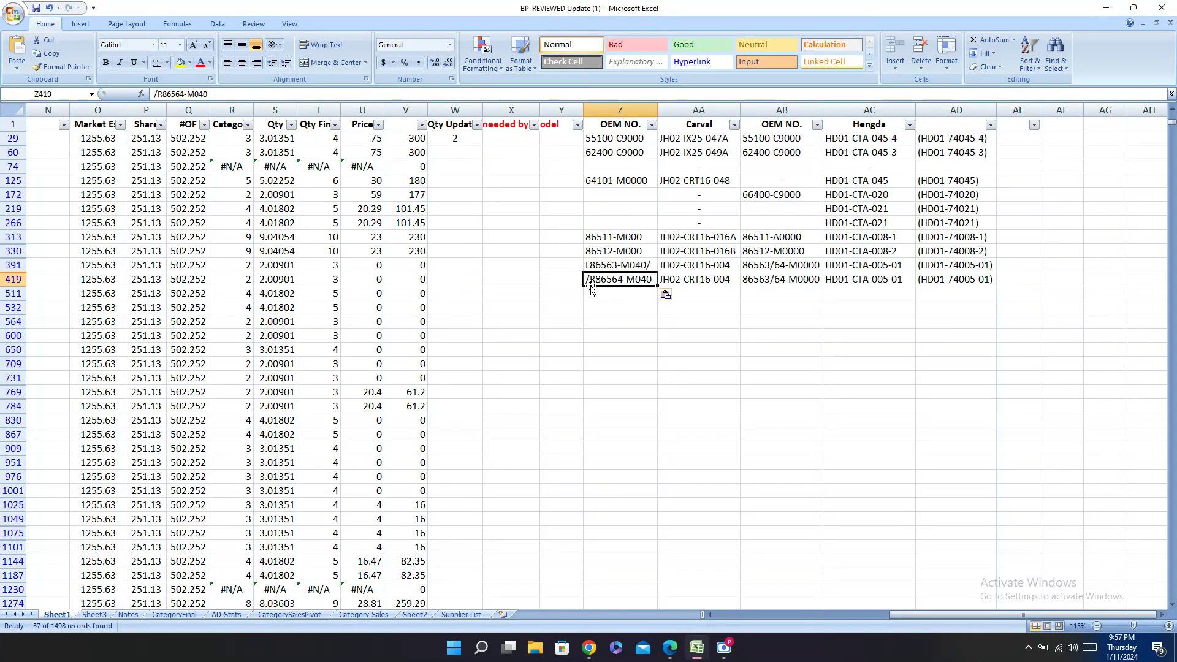
Step: Remove the stray slashes from the OEM numbers in Z419 and Z391
double_click(591, 279)
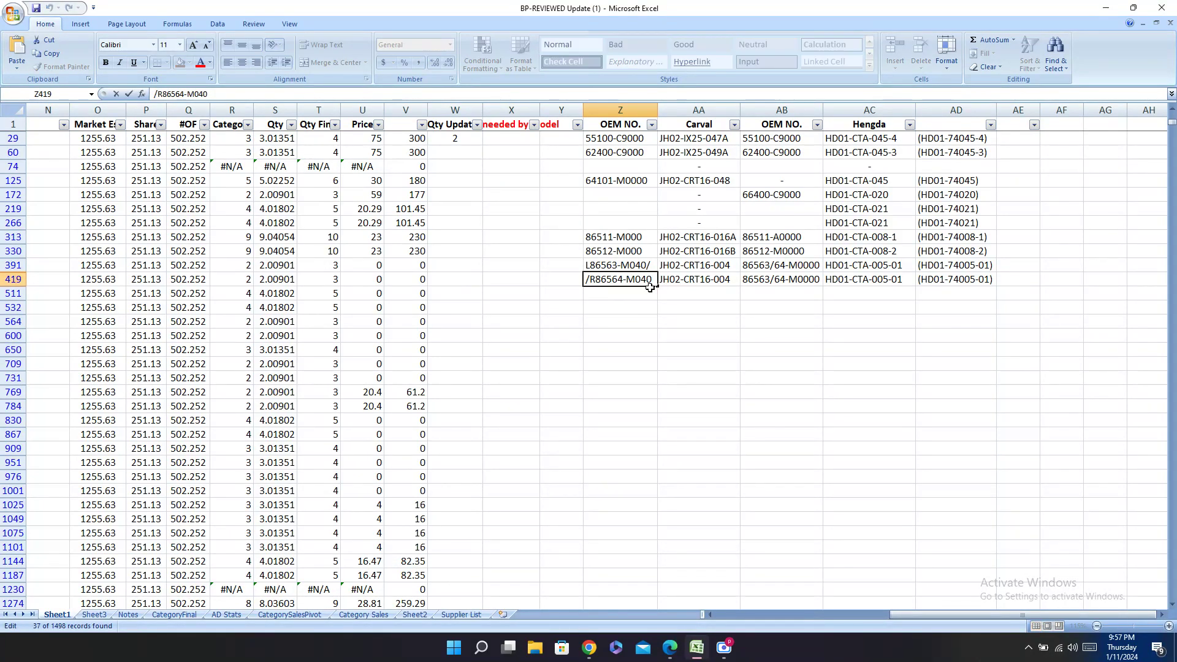
key(BackSpace)
click(641, 263)
double_click(641, 265)
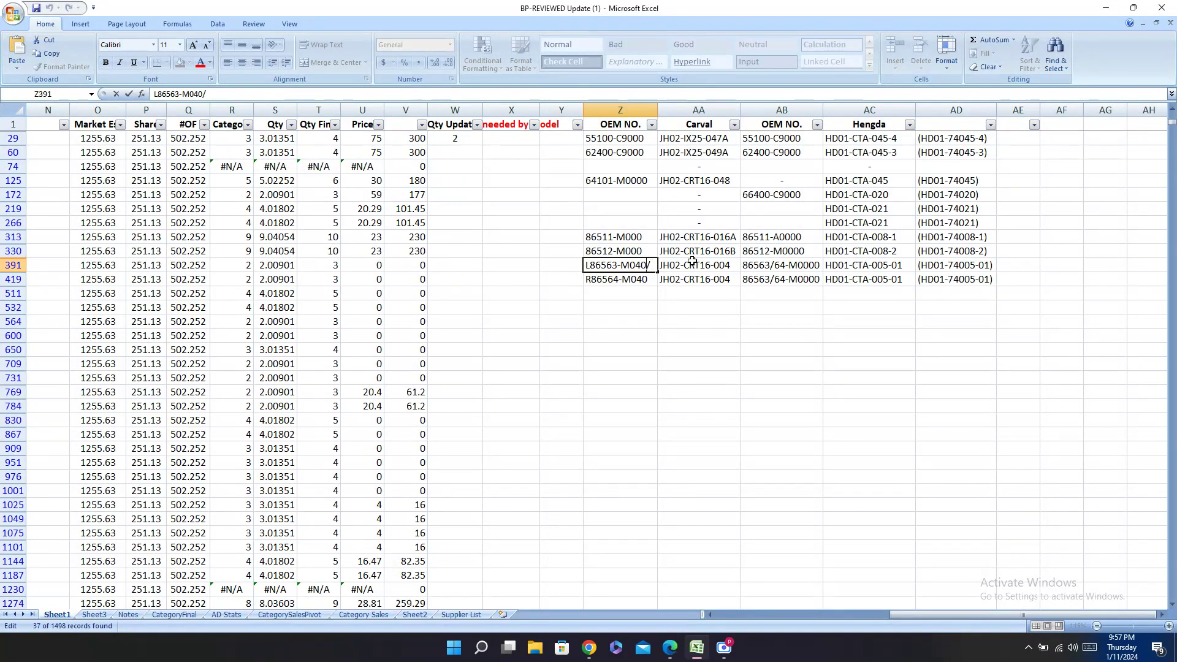
key(Return)
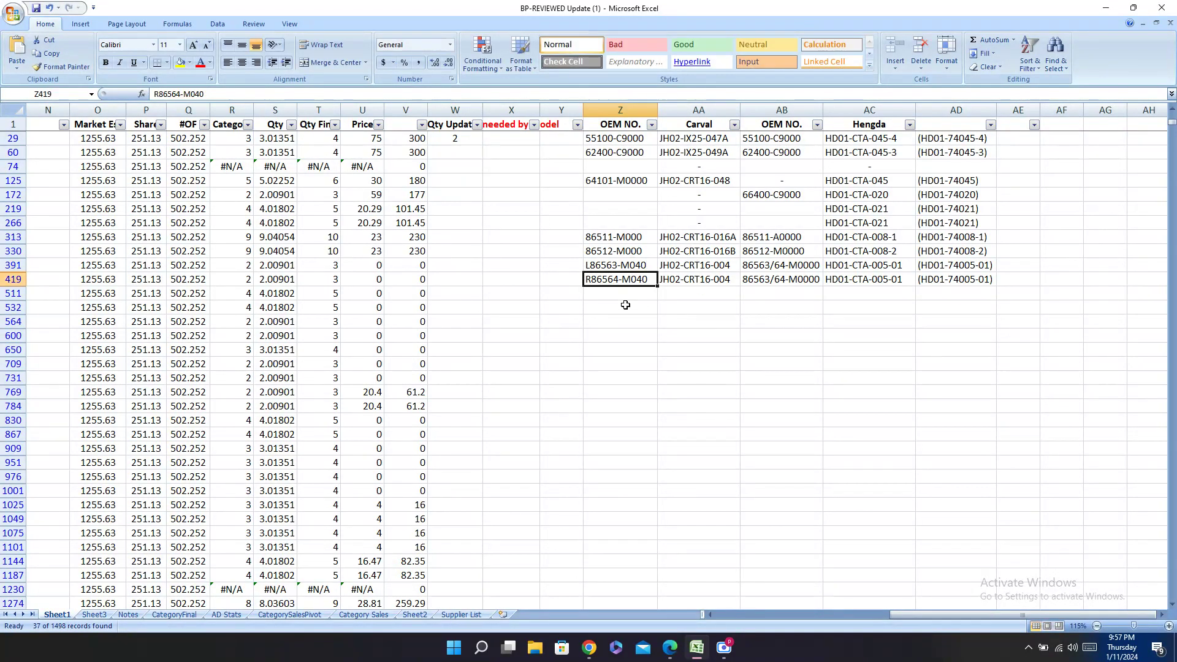
click(611, 296)
key(Left)
key(Left)
key(Left)
key(Left)
key(Left)
key(Left)
key(Left)
key(Left)
key(Left)
key(Left)
key(Left)
key(Left)
key(Left)
key(Left)
key(Left)
key(Left)
key(Left)
key(Left)
key(Left)
key(Left)
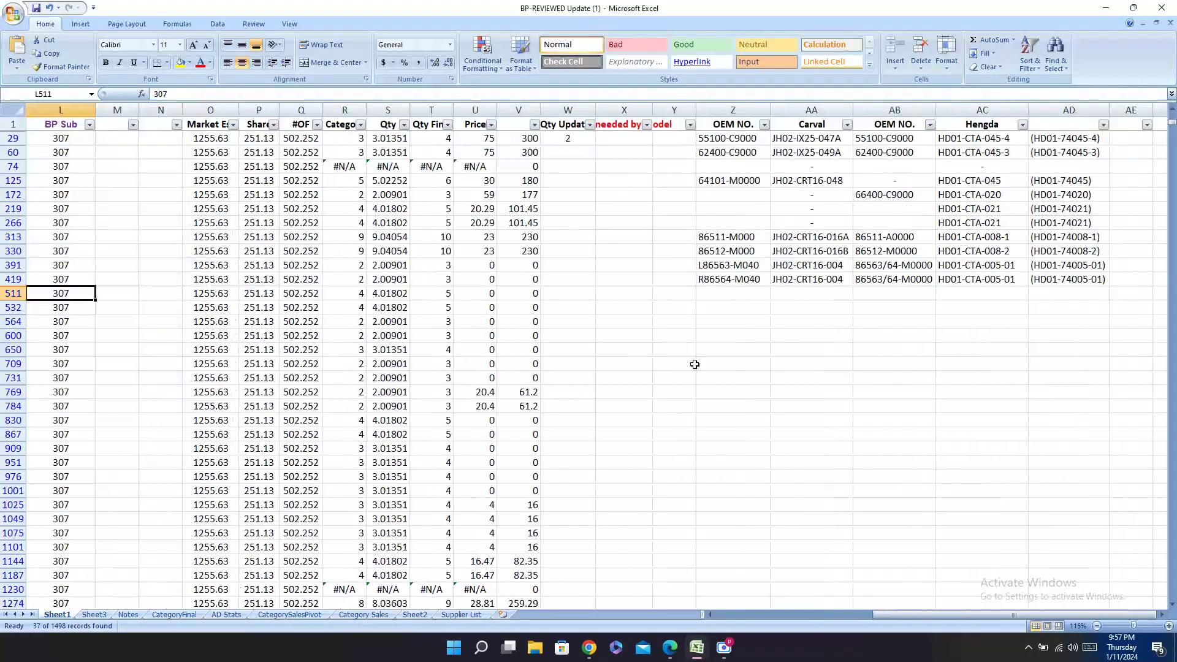
Step: Copy part number 86513-A0000 from row 511 and search the PDF catalogues for it
key(Left)
key(Left)
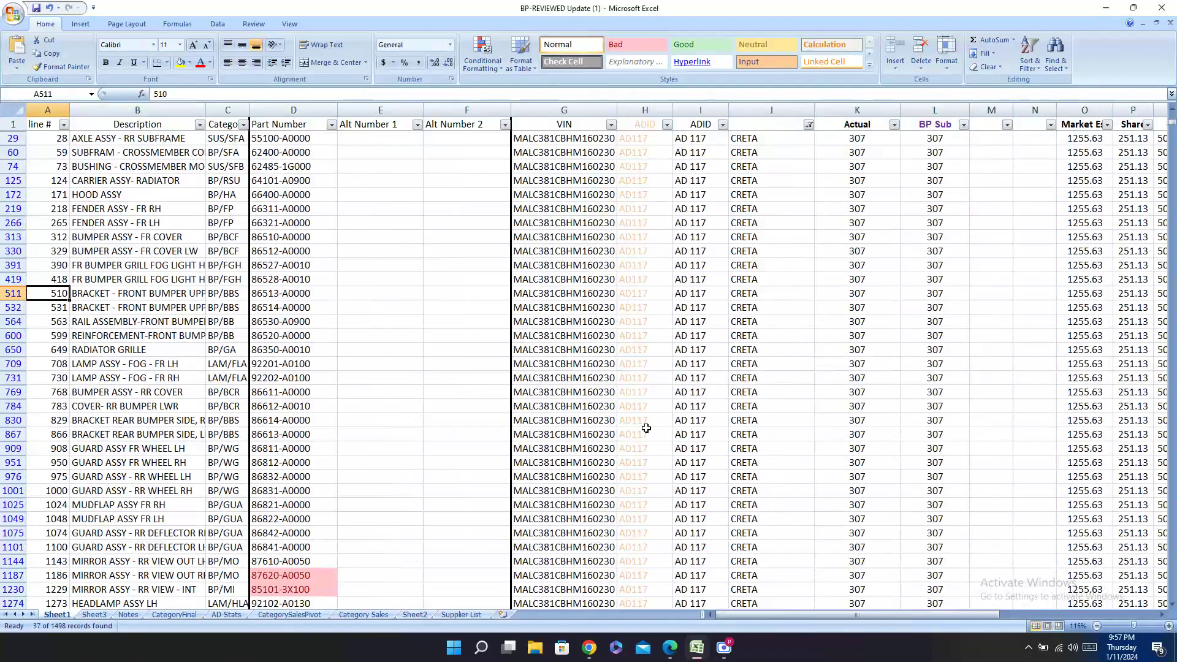
key(Right)
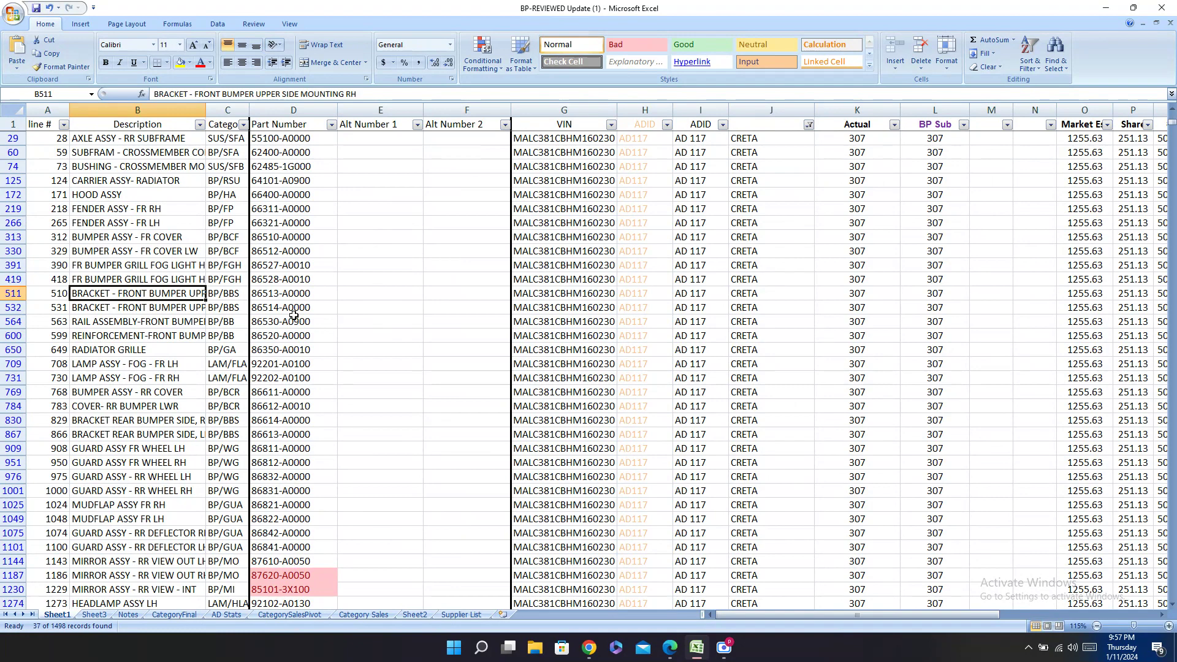
key(Right)
key(Right)
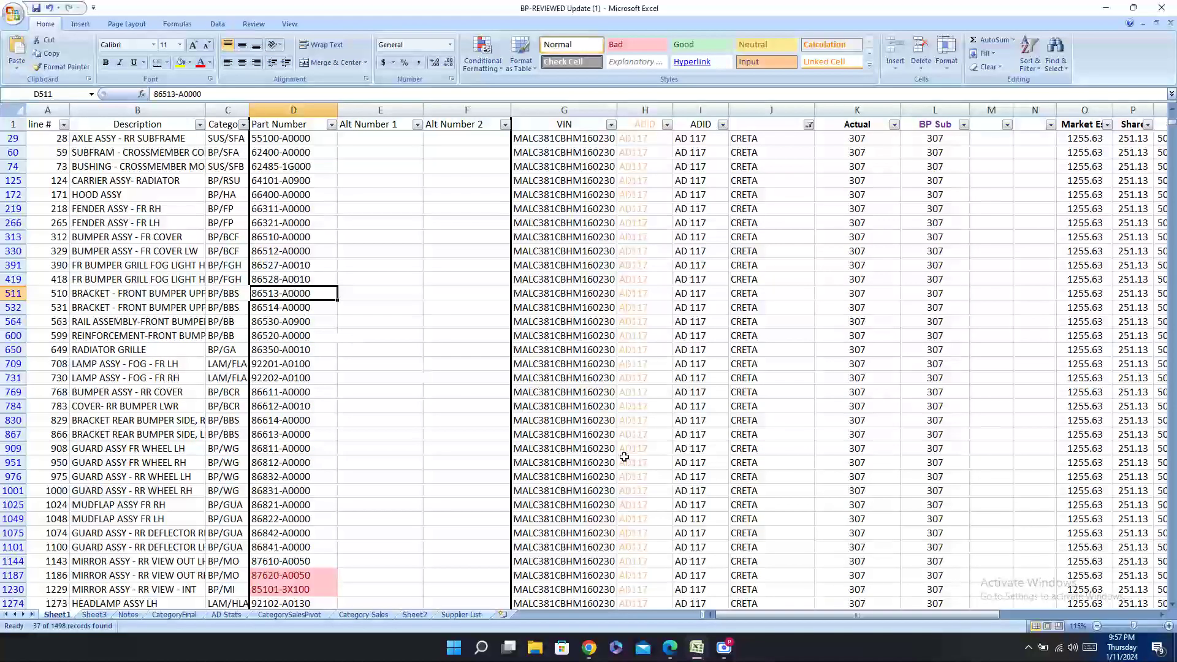
key(ctrl+c)
click(671, 648)
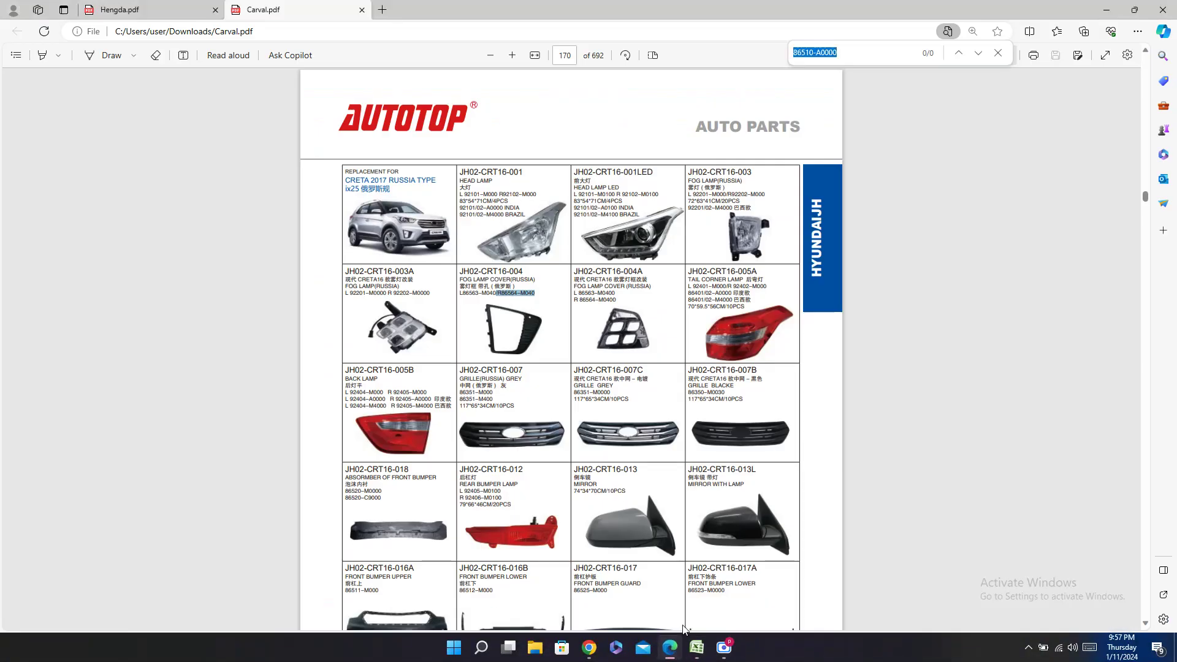
key(ctrl+v)
click(198, 8)
key(ctrl+f)
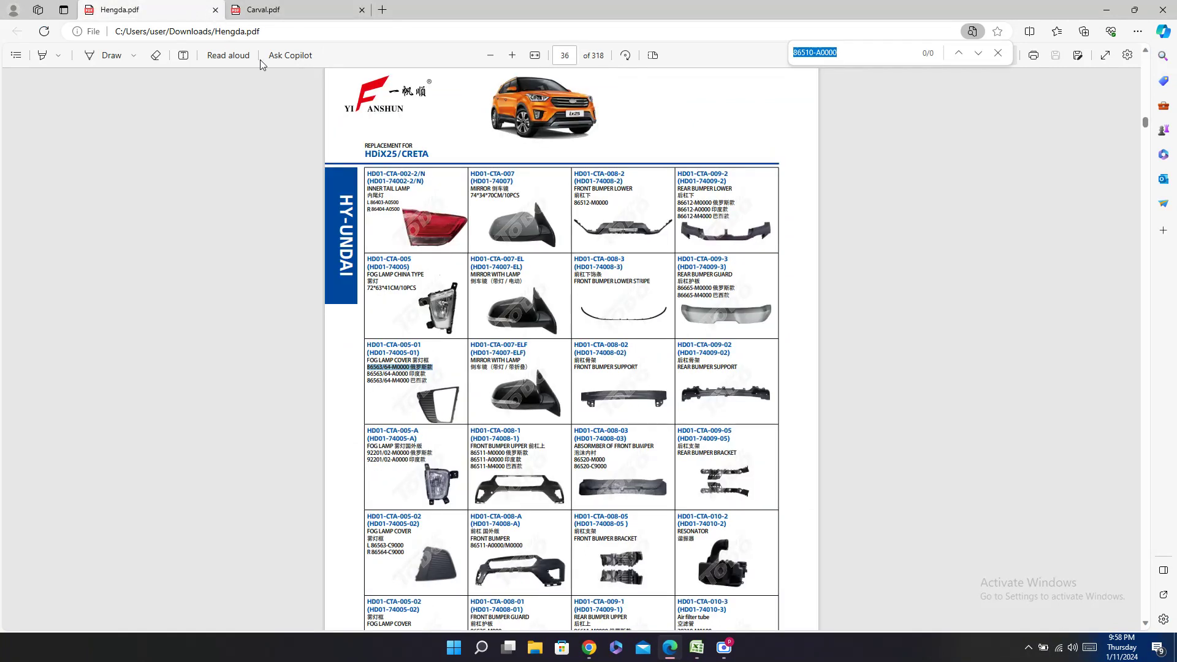
key(ctrl+v)
click(309, 7)
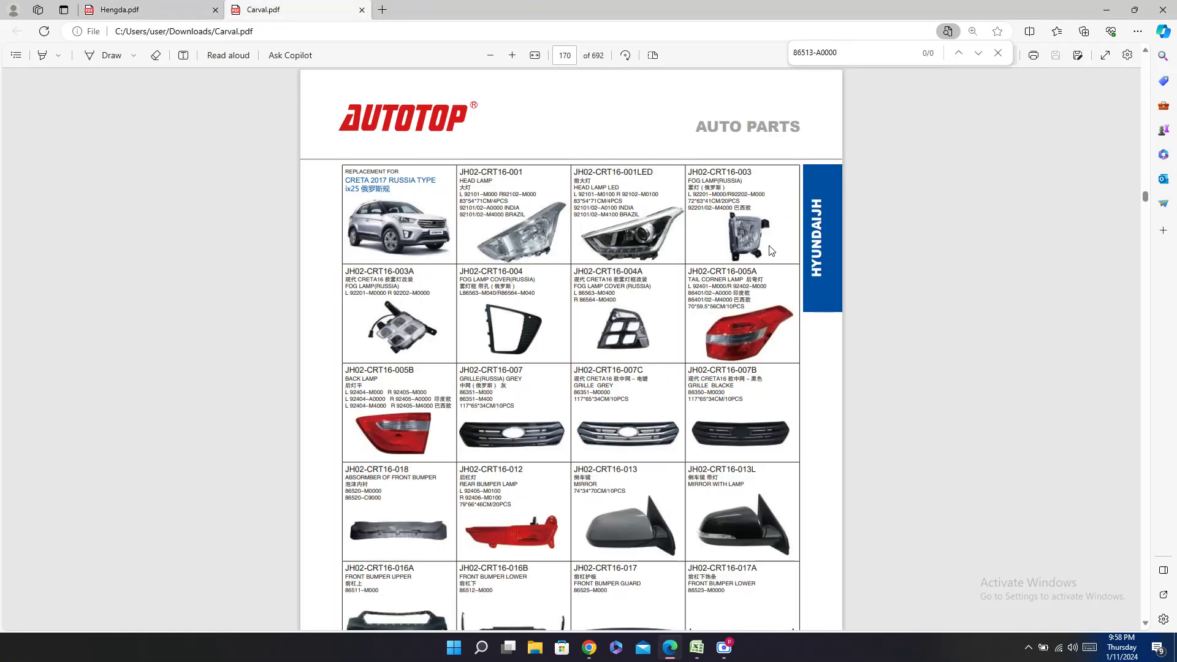
click(696, 647)
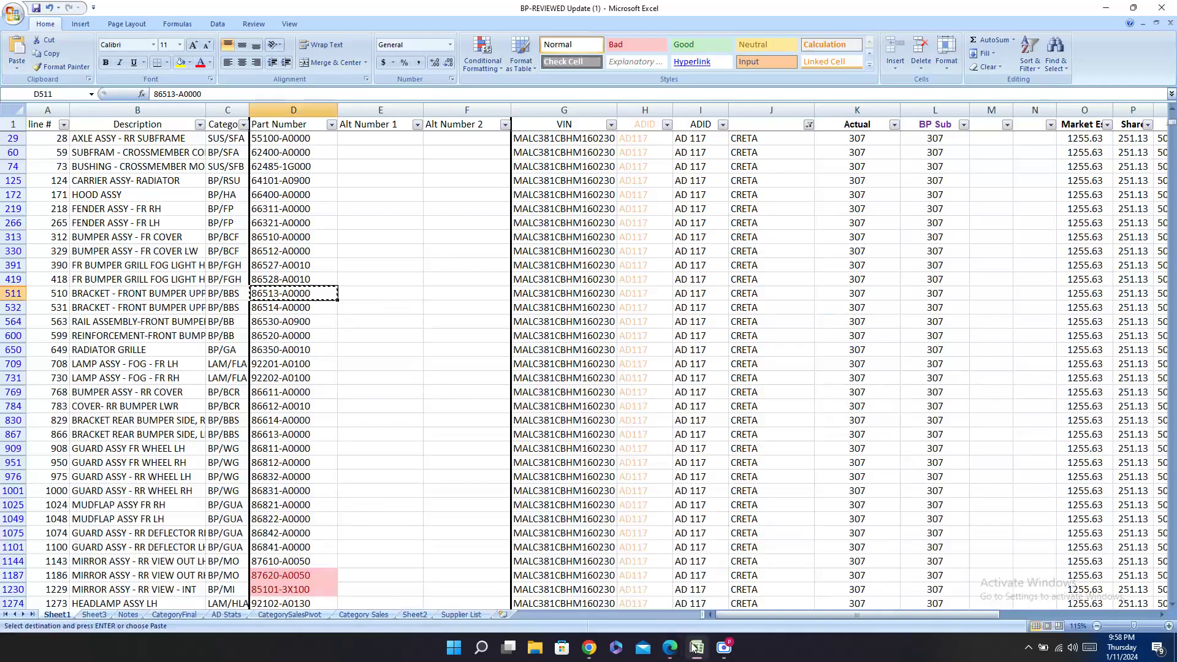
click(696, 647)
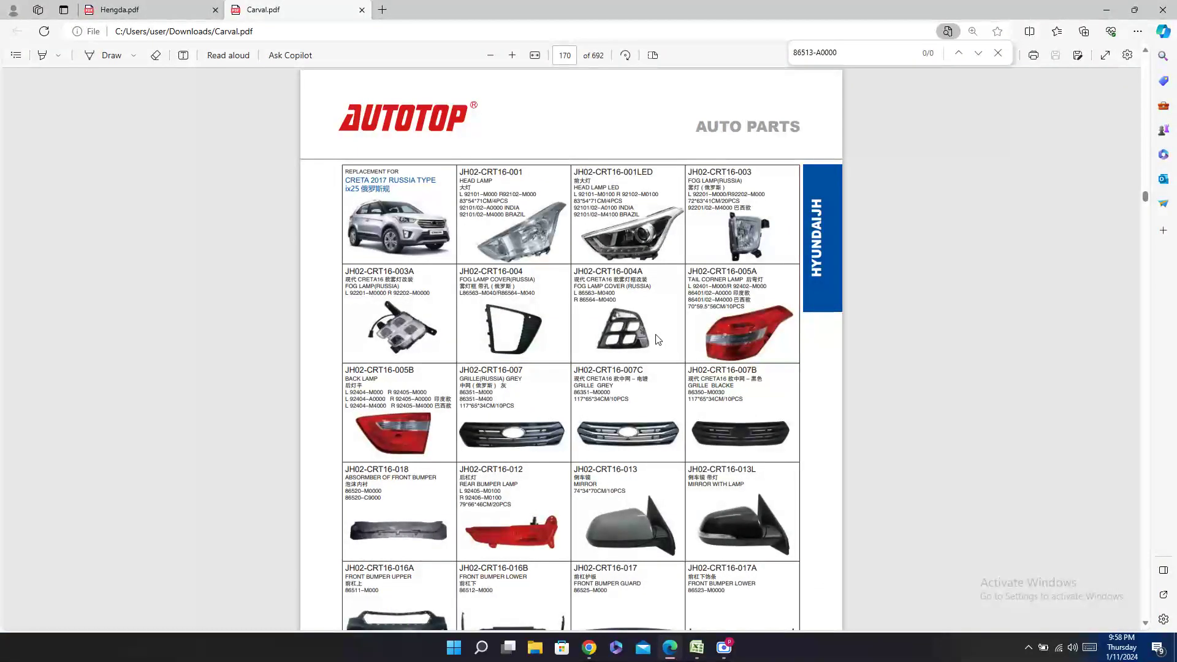
Step: Paste Carval code JH02-CRT16-021B into the Carval cells of rows 511 and 532
scroll(656, 334, down, 3)
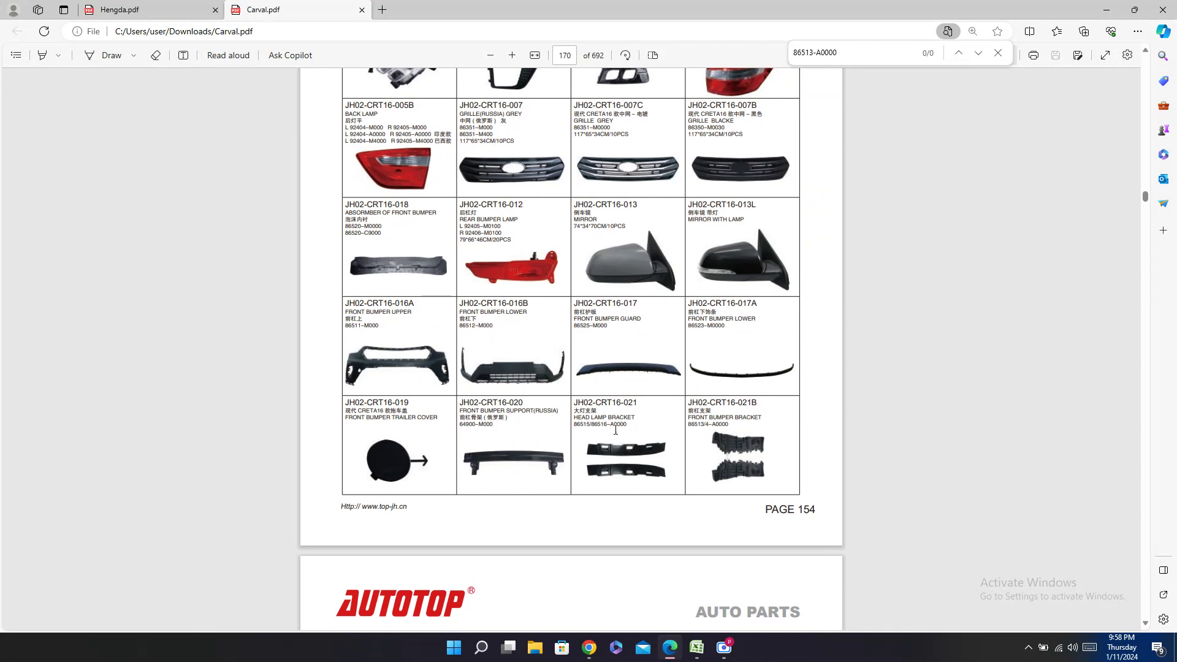
drag(759, 402, 686, 402)
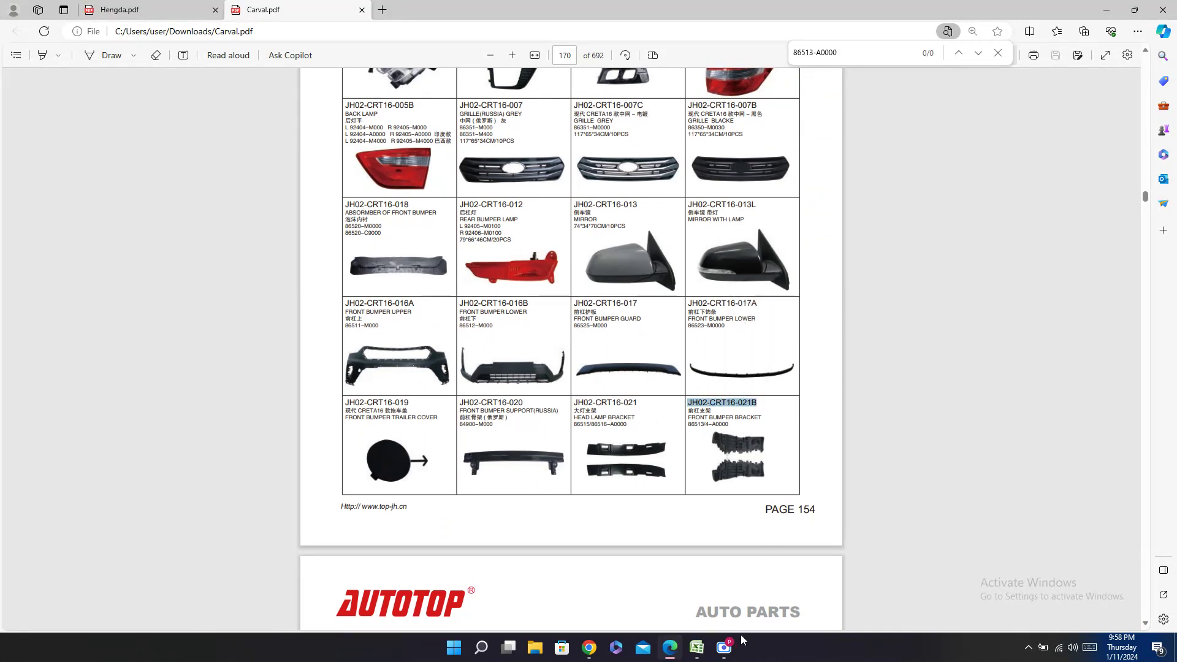
click(702, 652)
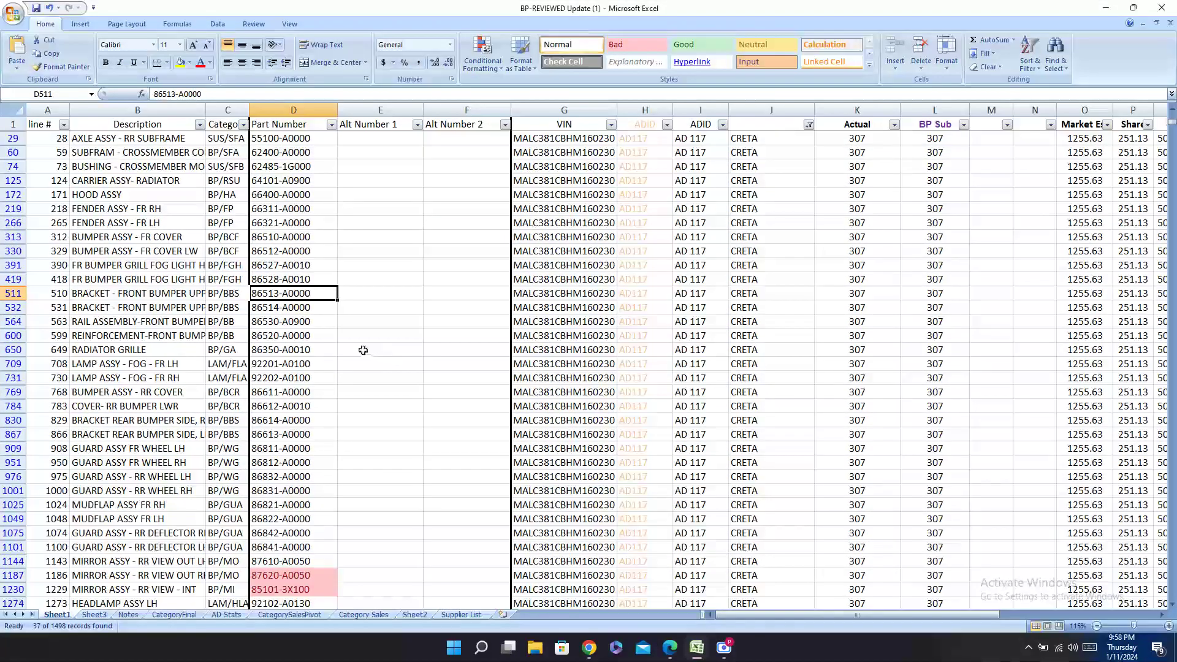
key(Right)
key(Right)
key(Right)
key(Right)
key(Right)
key(Right)
key(Right)
key(Right)
key(Right)
key(Right)
key(Right)
key(Right)
key(Right)
key(Right)
key(Right)
key(Right)
key(Right)
key(Right)
key(Right)
key(Right)
key(Right)
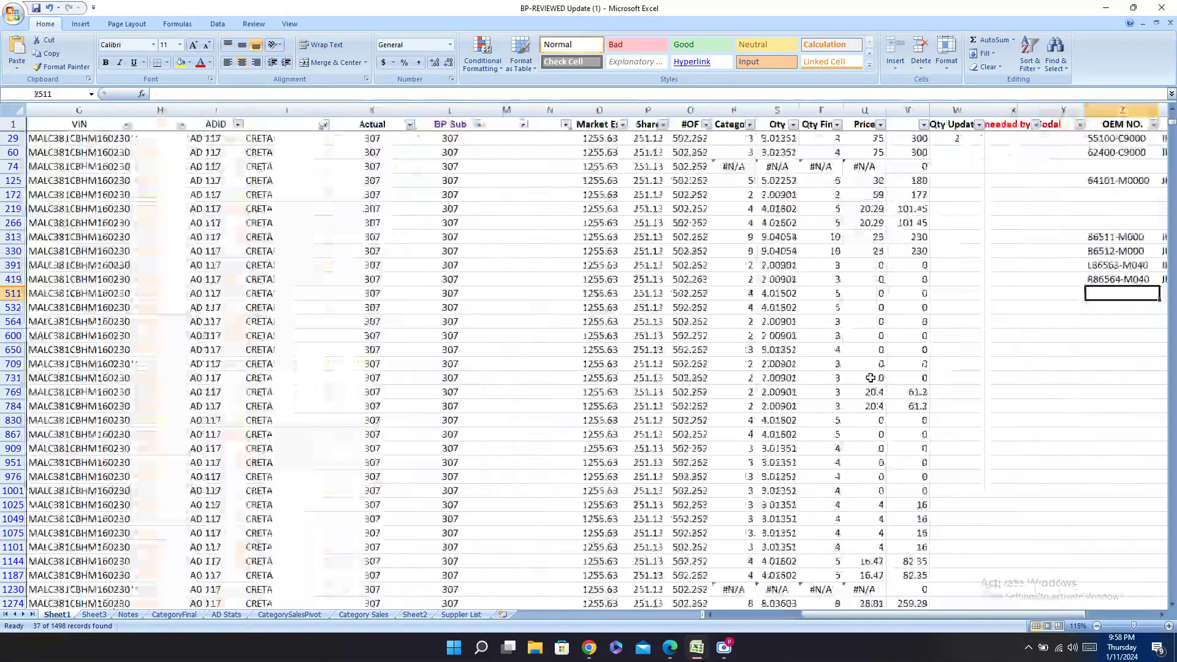
click(670, 648)
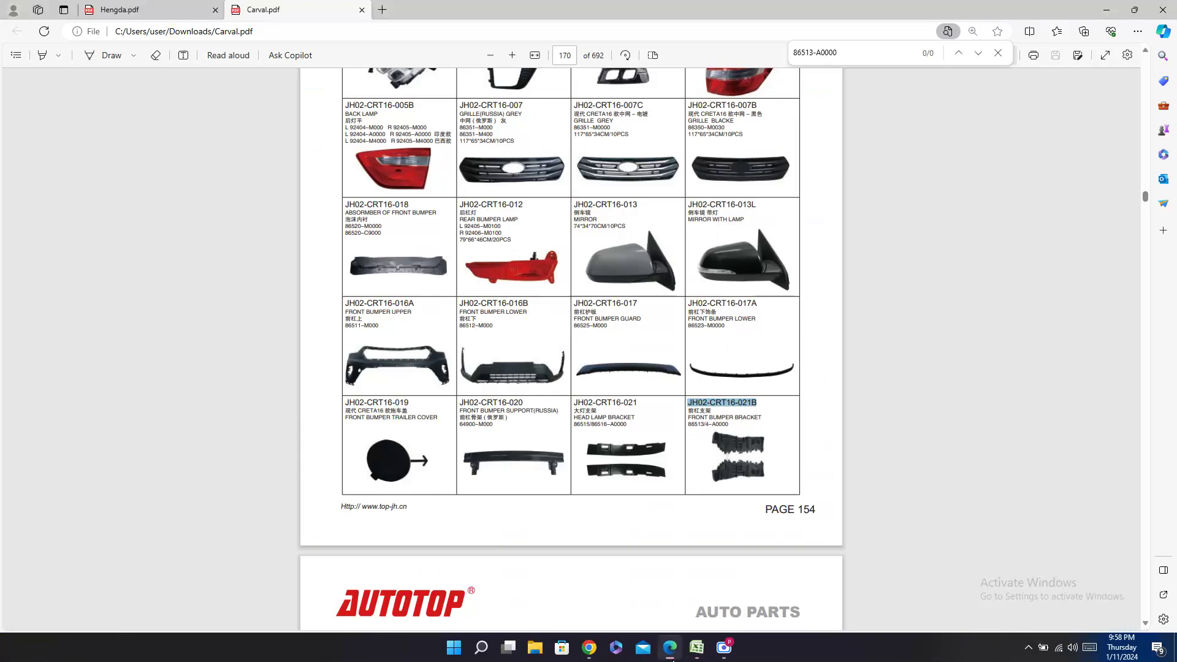
click(696, 648)
key(Left)
key(Left)
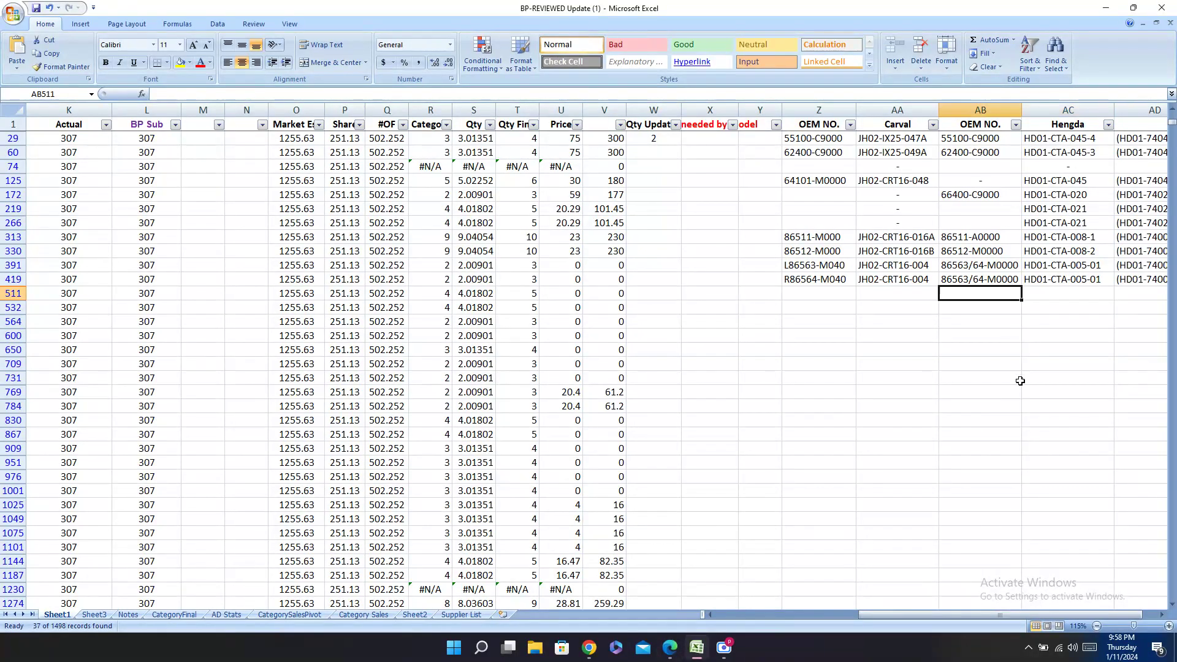
key(ctrl+v)
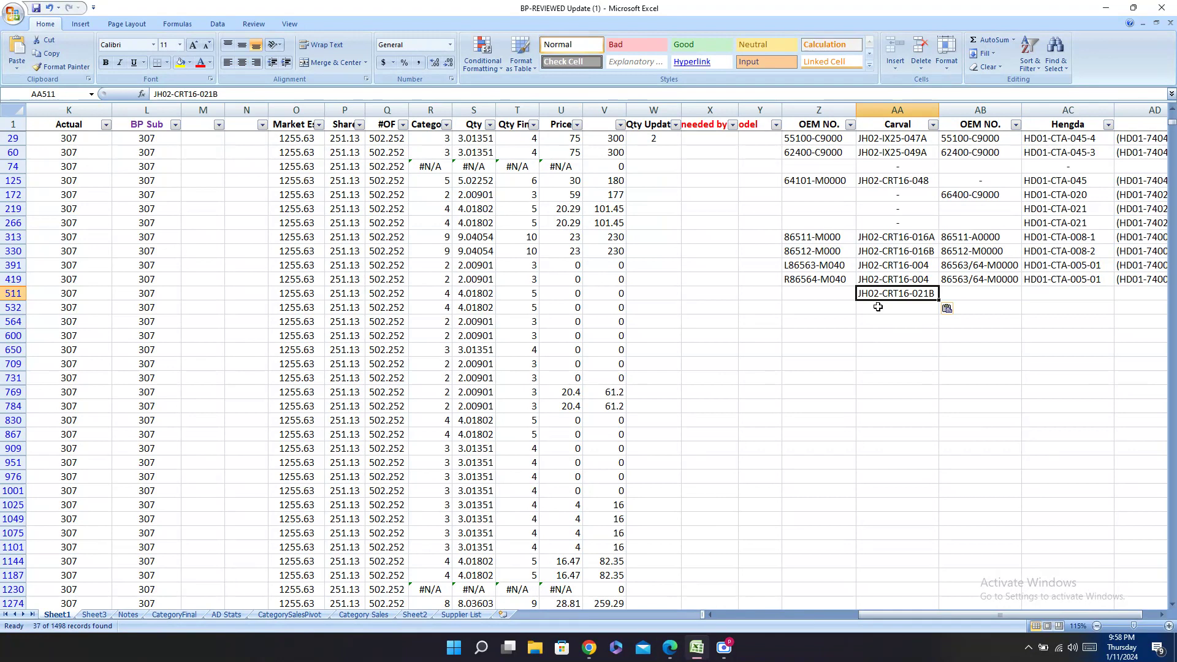
key(Down)
key(ctrl+v)
Step: Enter 'match' in the OEM NO. cell of row 511
click(805, 295)
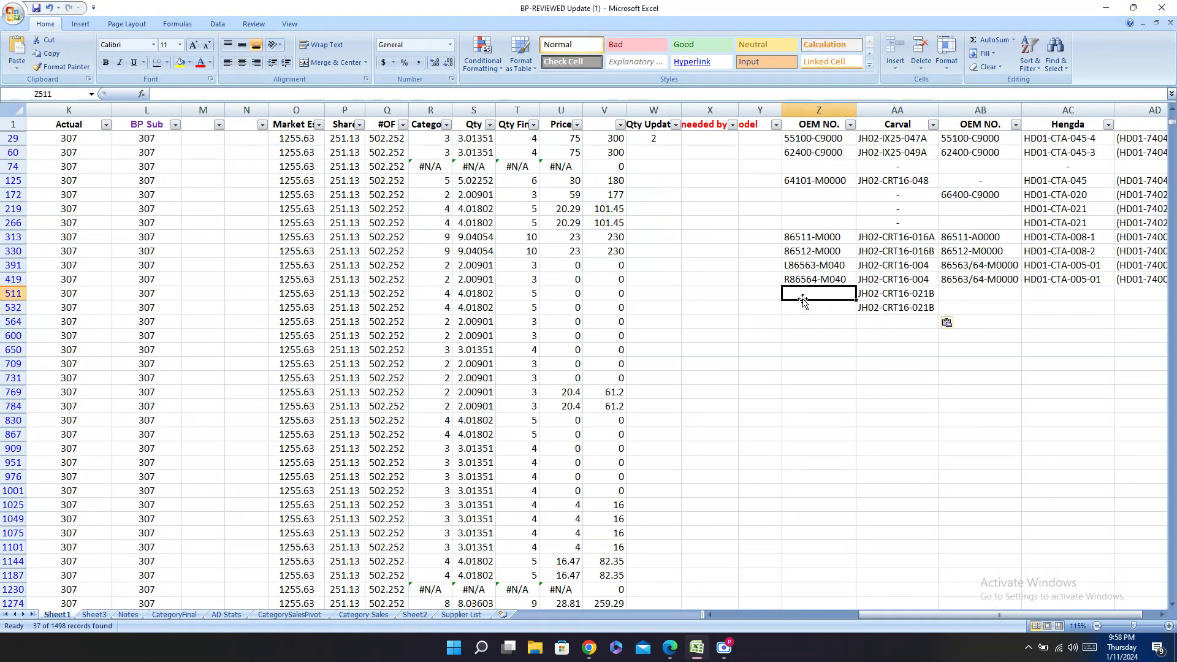
text(MA)
key(Return)
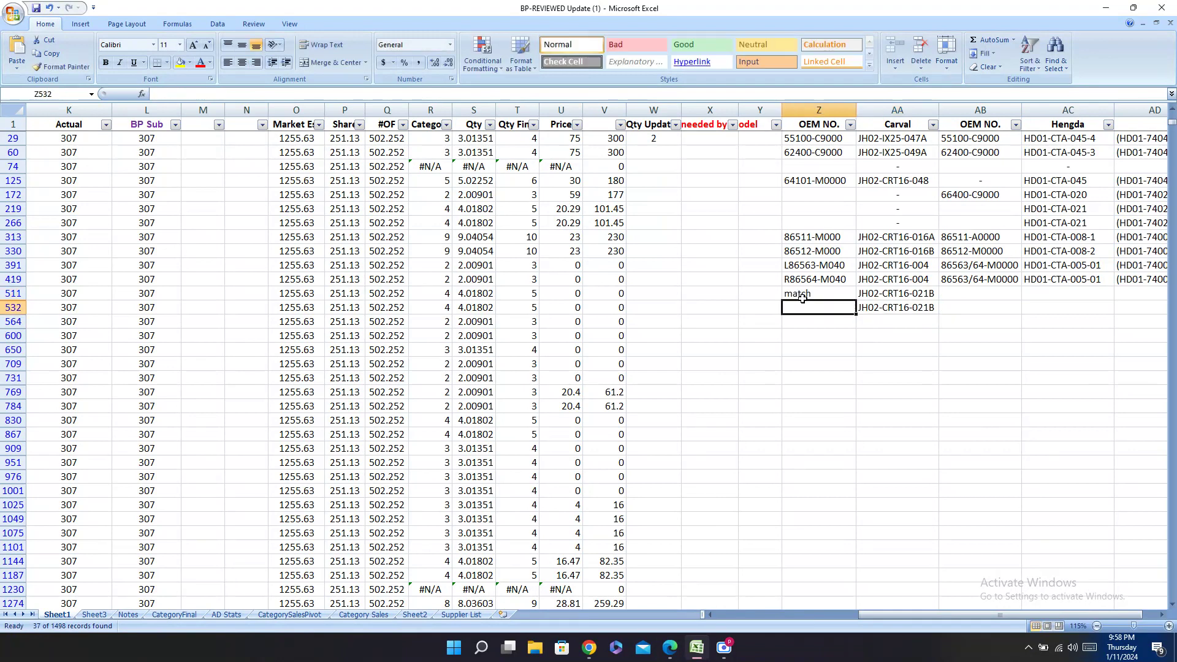
Step: Enter 'match' for row 532 and copy Hengda code HD01-74008-05 from Hengda.pdf
text(match)
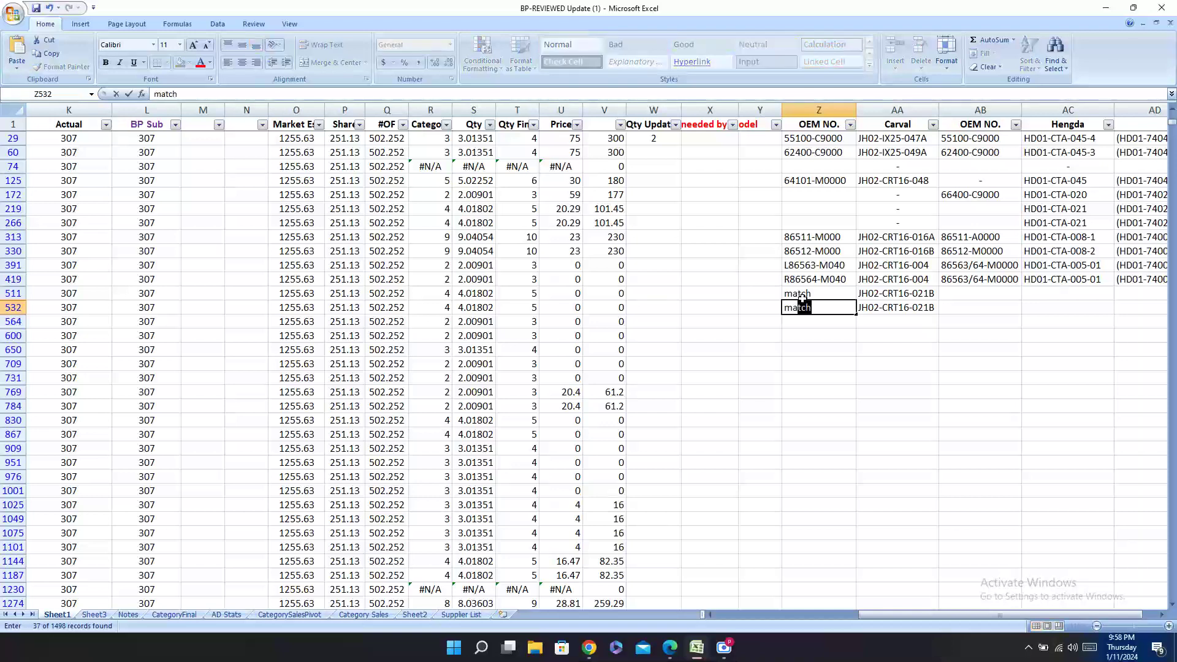
key(Tab)
key(Tab)
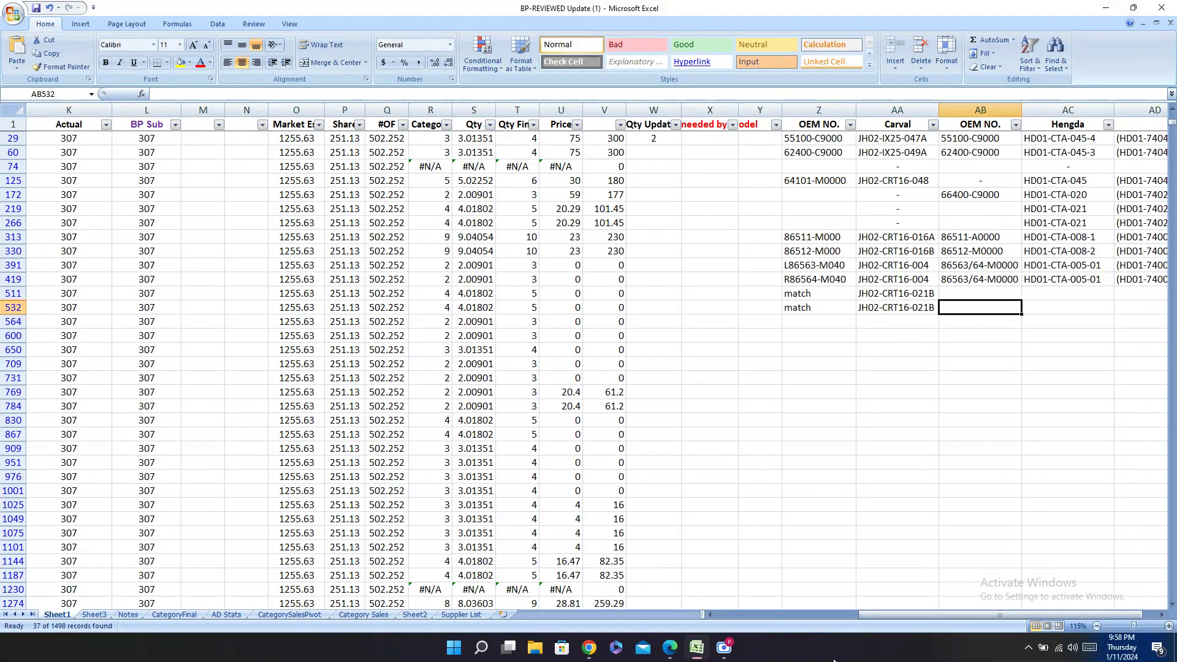
click(669, 648)
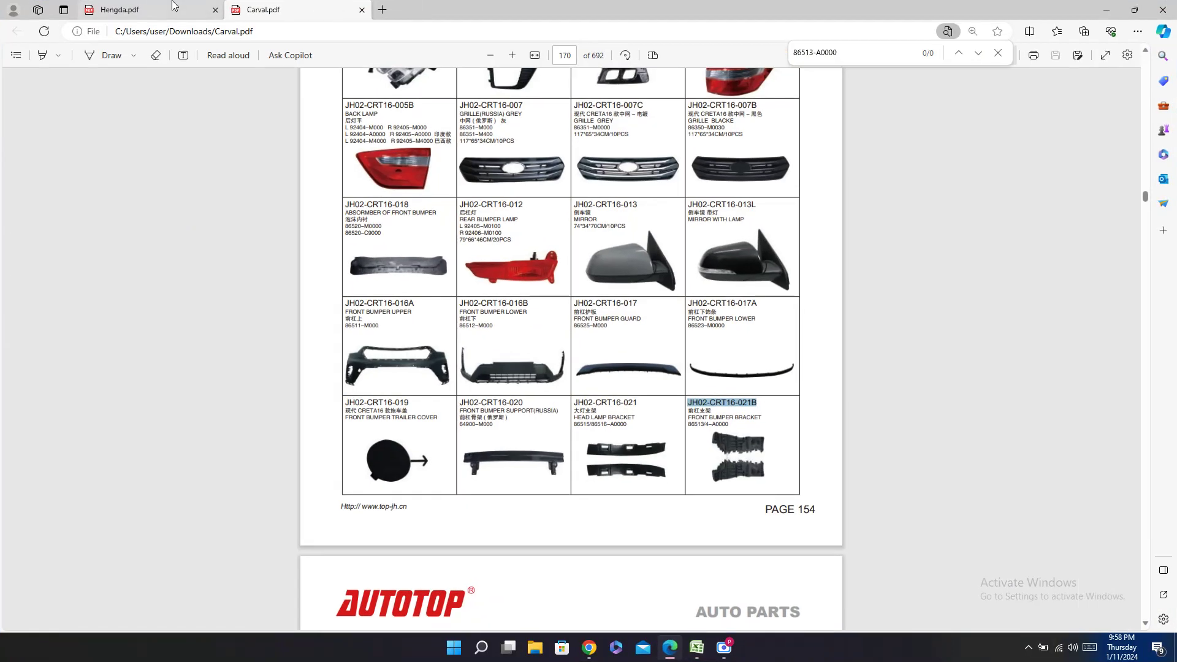
click(174, 8)
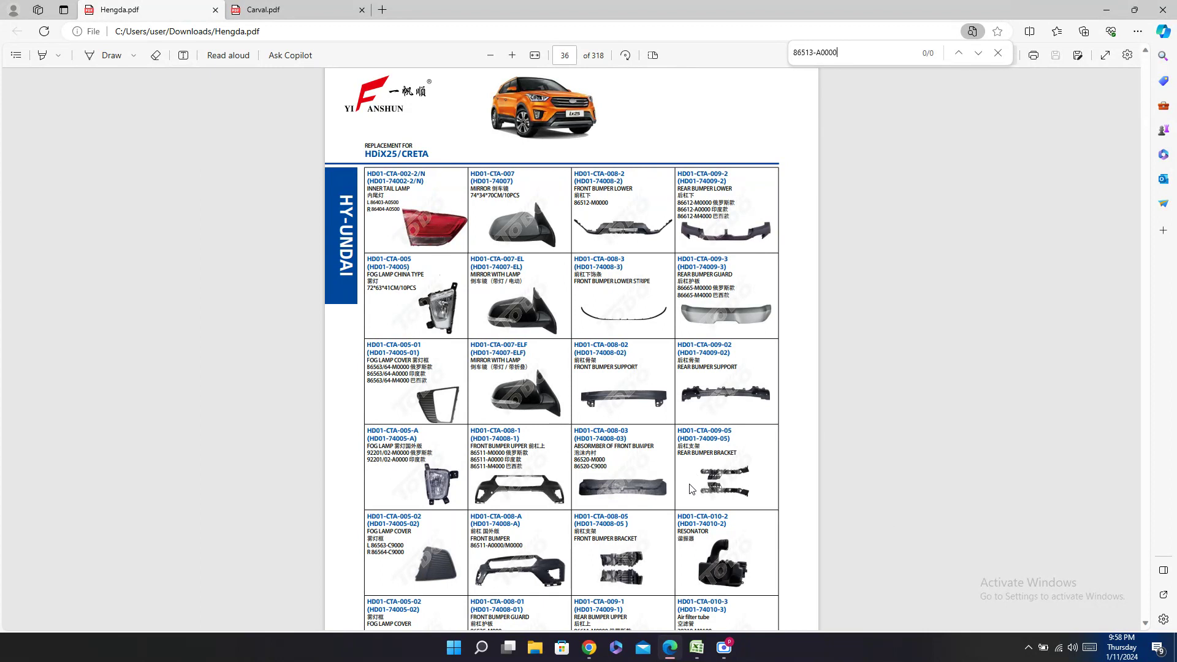
scroll(667, 399, down, 1)
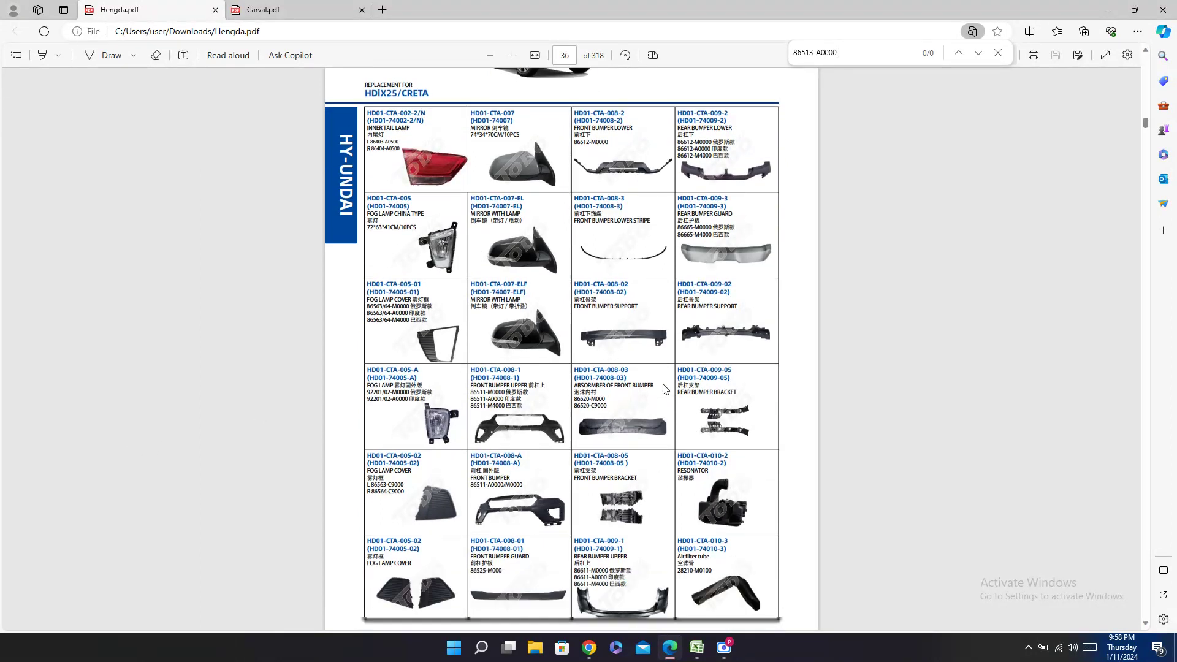
scroll(666, 389, down, 1)
triple_click(611, 433)
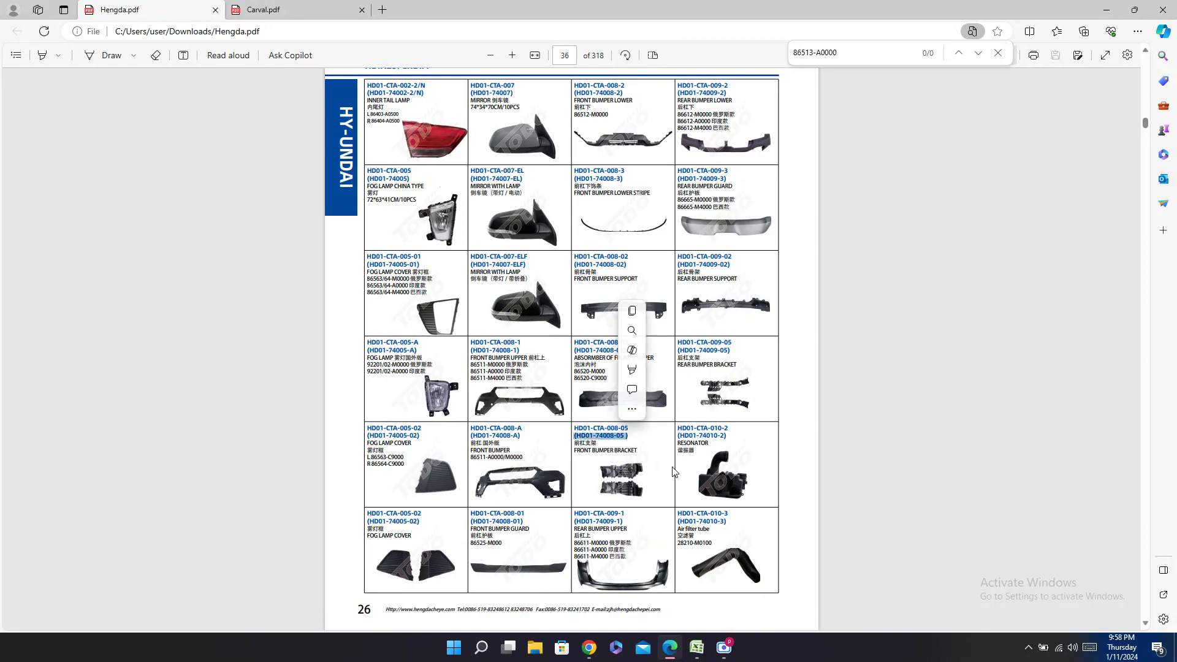
key(ctrl+c)
Step: Paste the bracketed Hengda code into the column after Hengda for rows 511 and 532
click(700, 648)
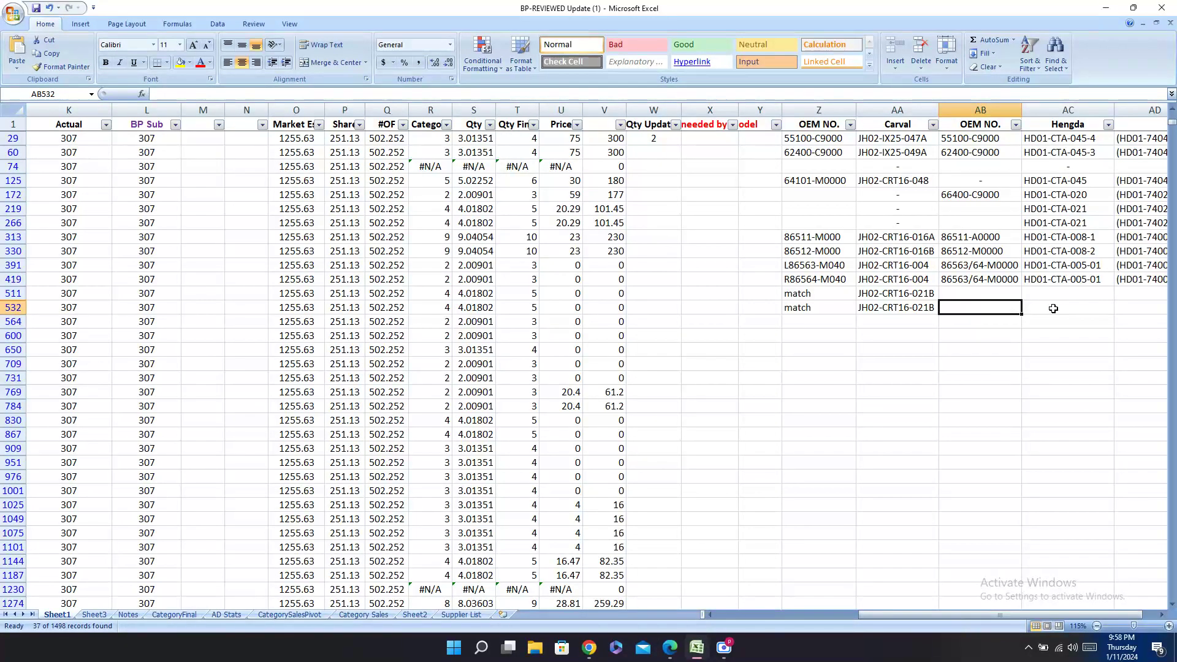
click(1065, 293)
key(ctrl+v)
click(1071, 309)
key(ctrl+v)
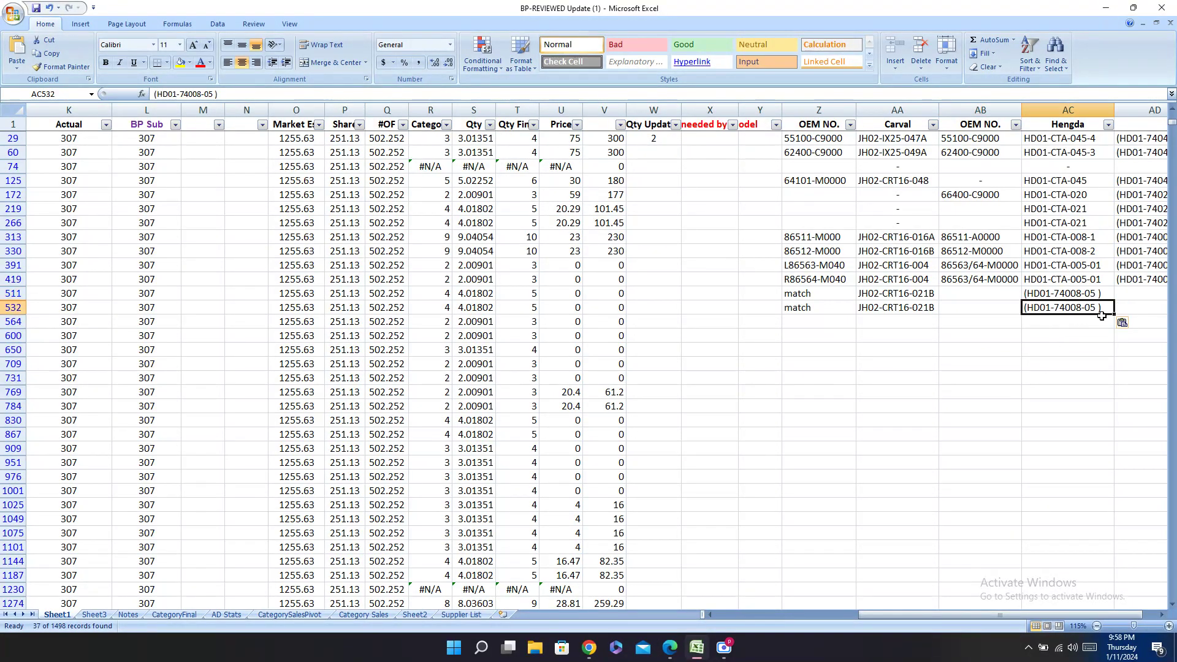
key(ctrl+z)
key(ctrl+z)
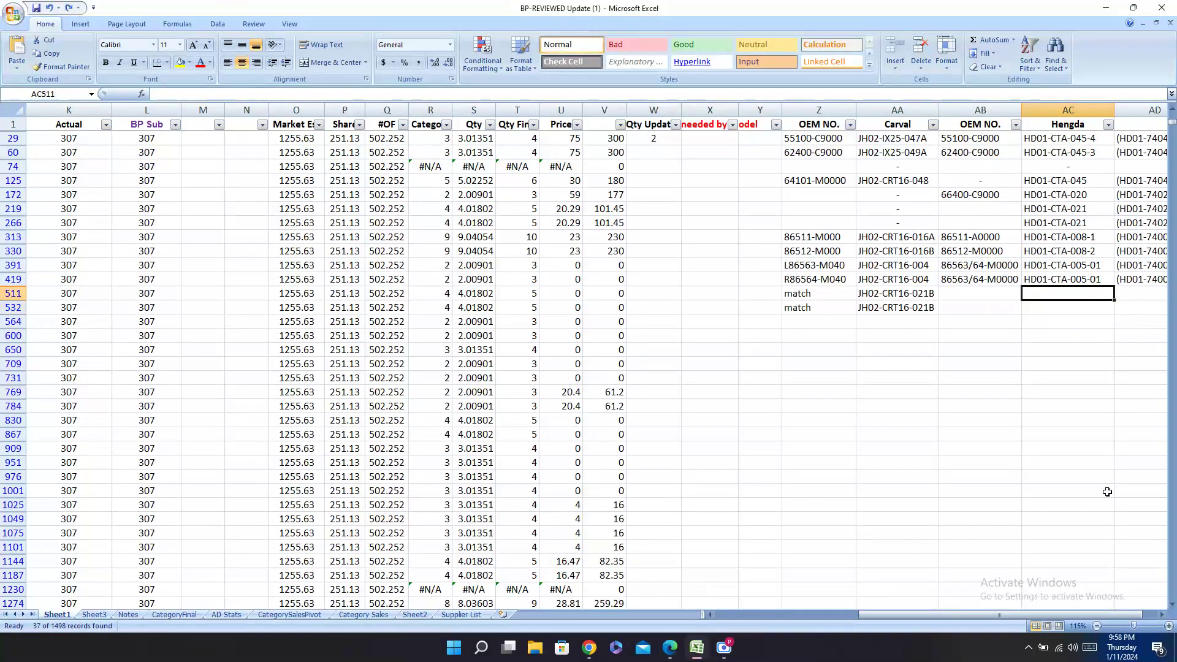
click(1137, 297)
key(ctrl+v)
click(1136, 308)
key(ctrl+v)
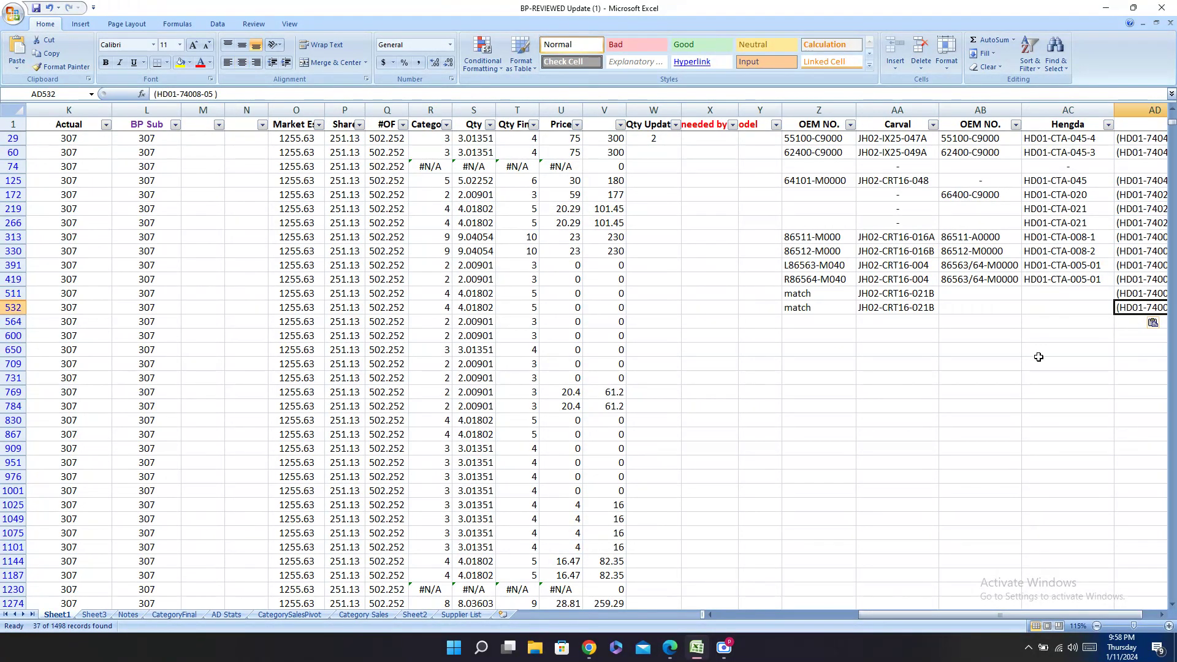
Step: Paste Hengda code HD01-CTA-008-05 into the Hengda cells of rows 511 and 532
click(672, 650)
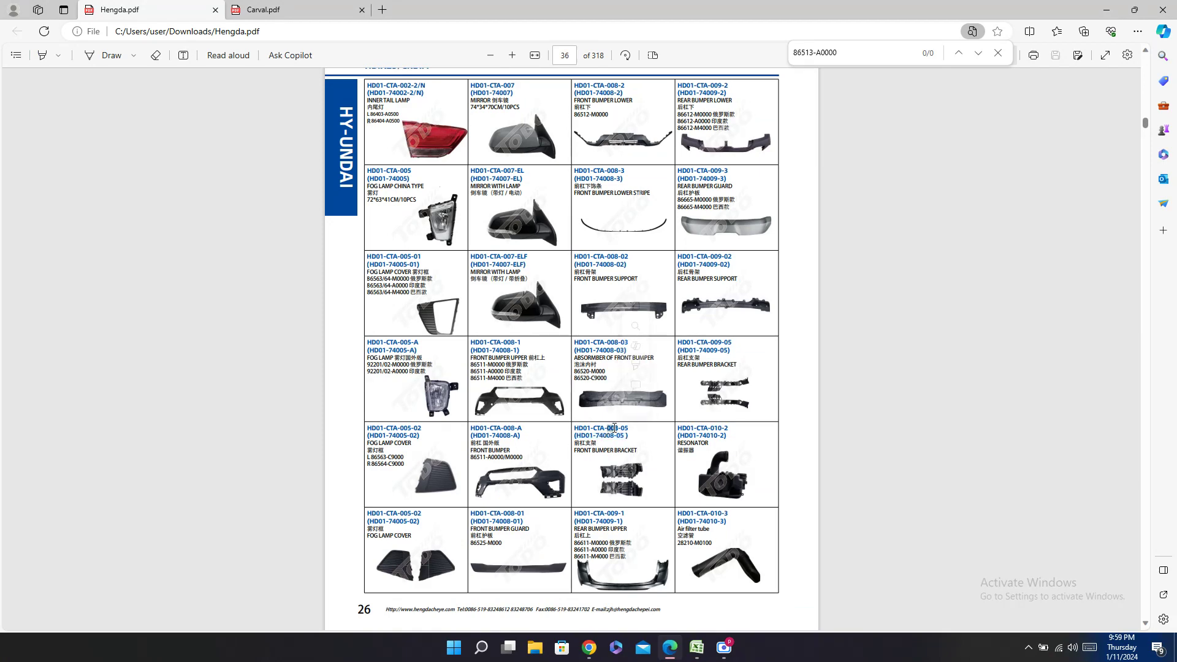
double_click(615, 427)
click(699, 647)
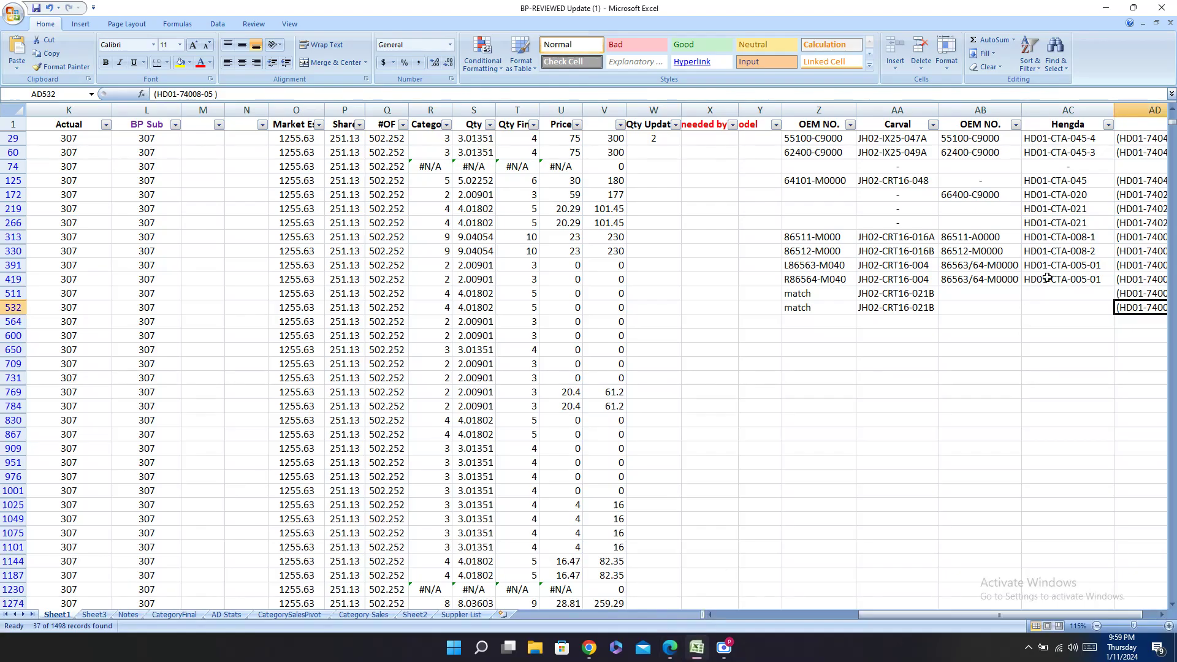
click(1059, 293)
key(ctrl+v)
click(1069, 306)
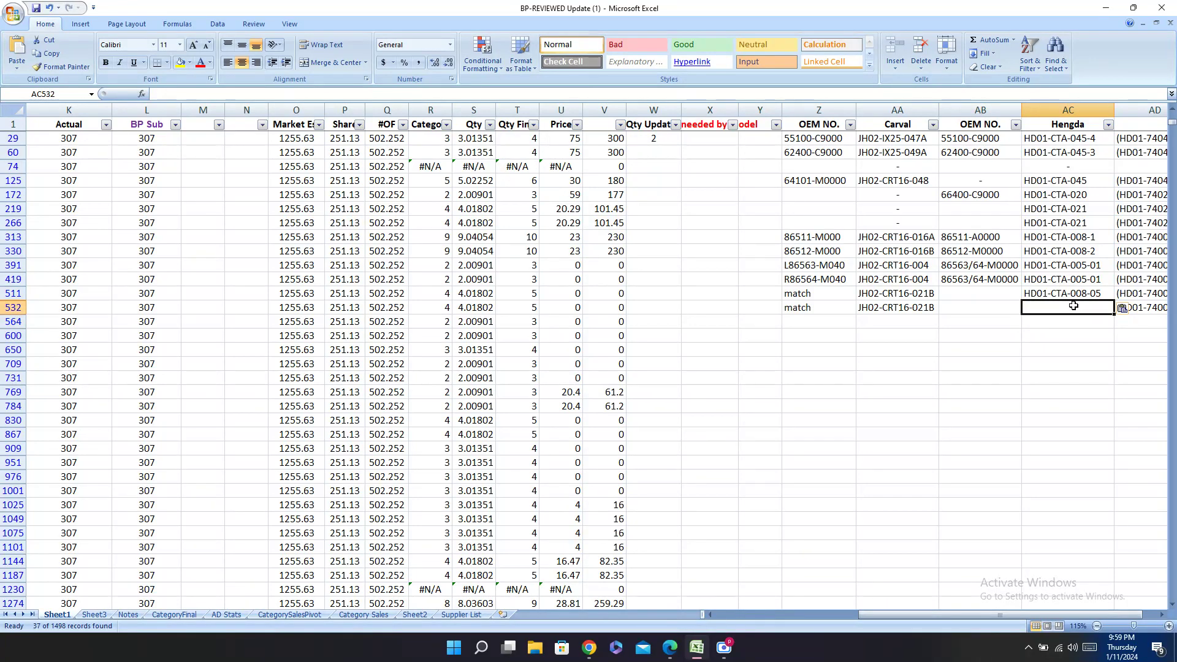
key(ctrl+v)
Step: Type a dash into the second OEM NO. cells of rows 511 and 532
click(990, 304)
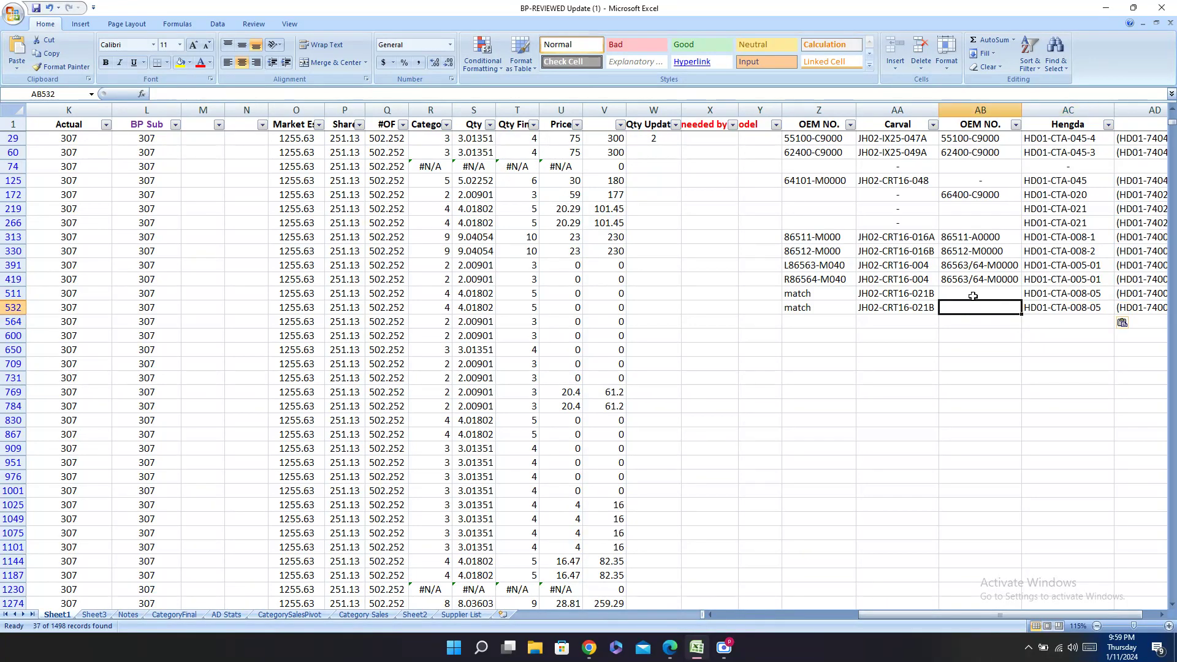
text(=)
click(973, 296)
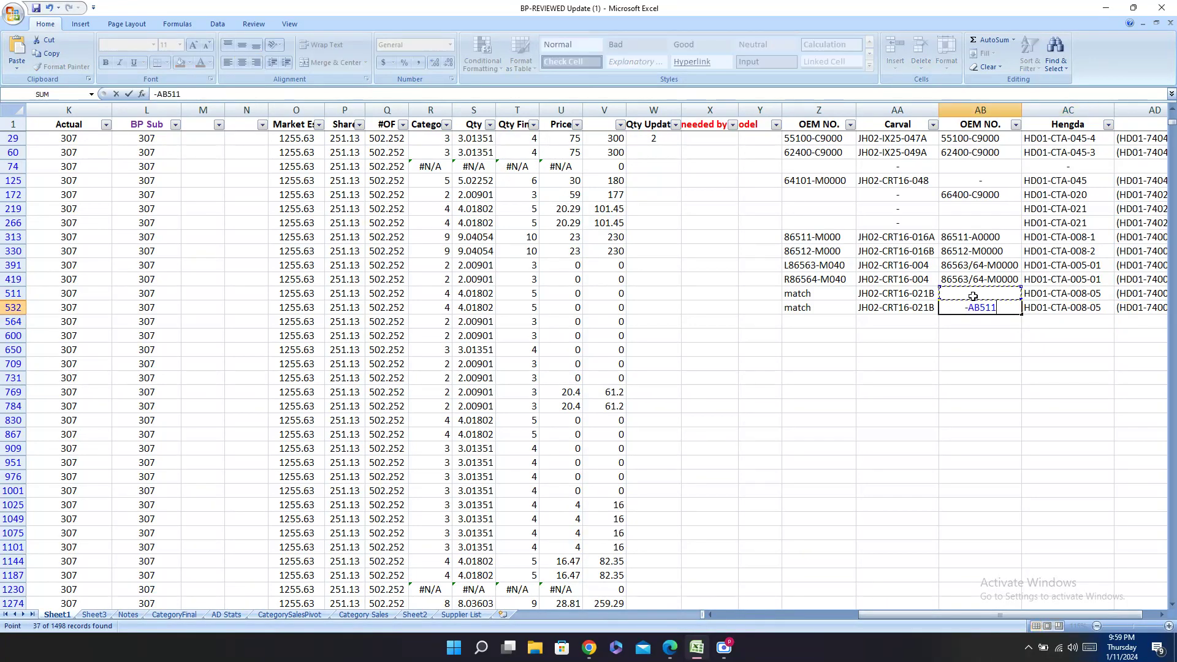
key(Escape)
click(972, 296)
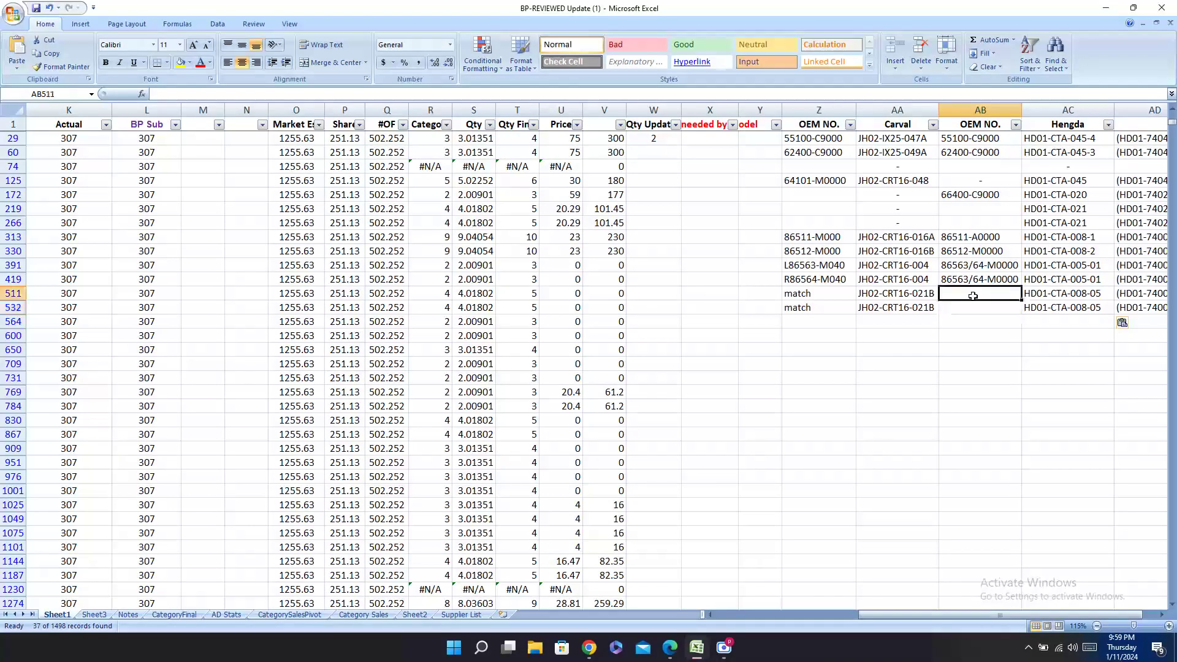
text(-)
key(Return)
text(-)
key(Return)
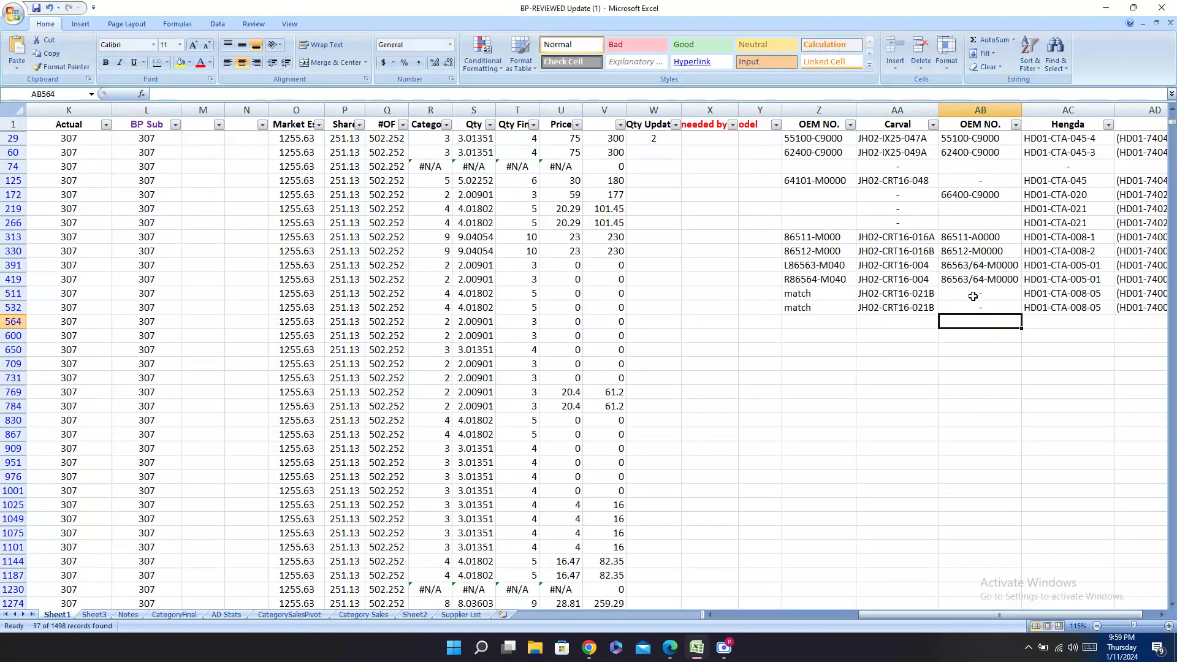
click(677, 651)
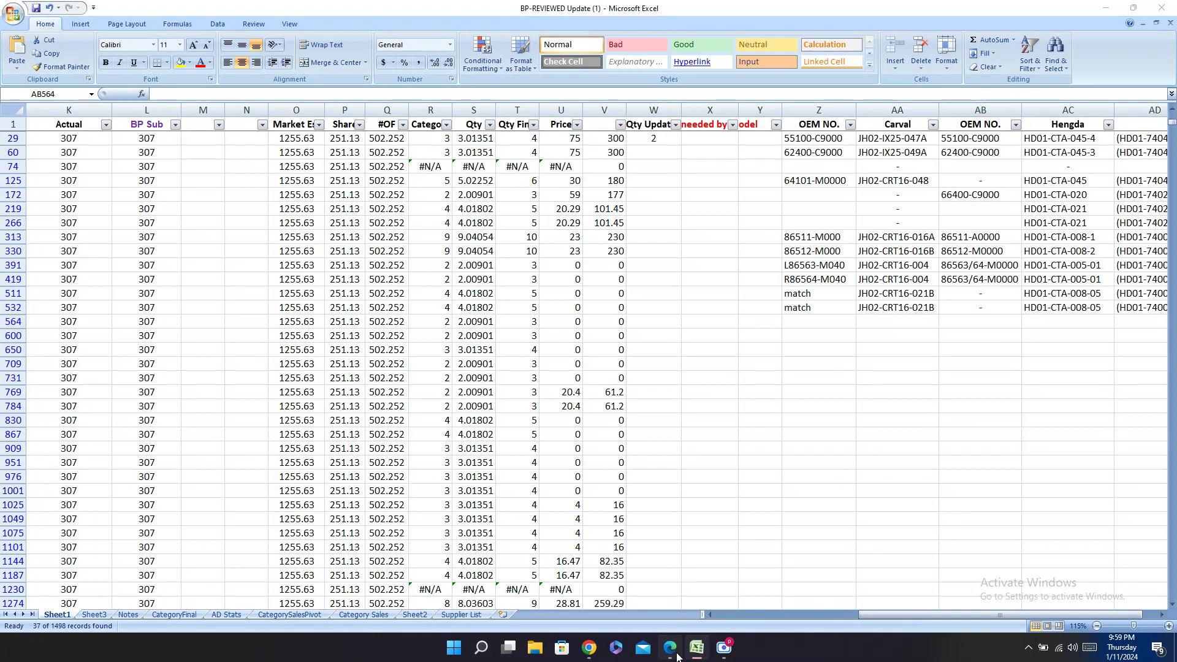
Step: Shorten the Hengda catalogue search term to 86513
scroll(761, 226, up, 3)
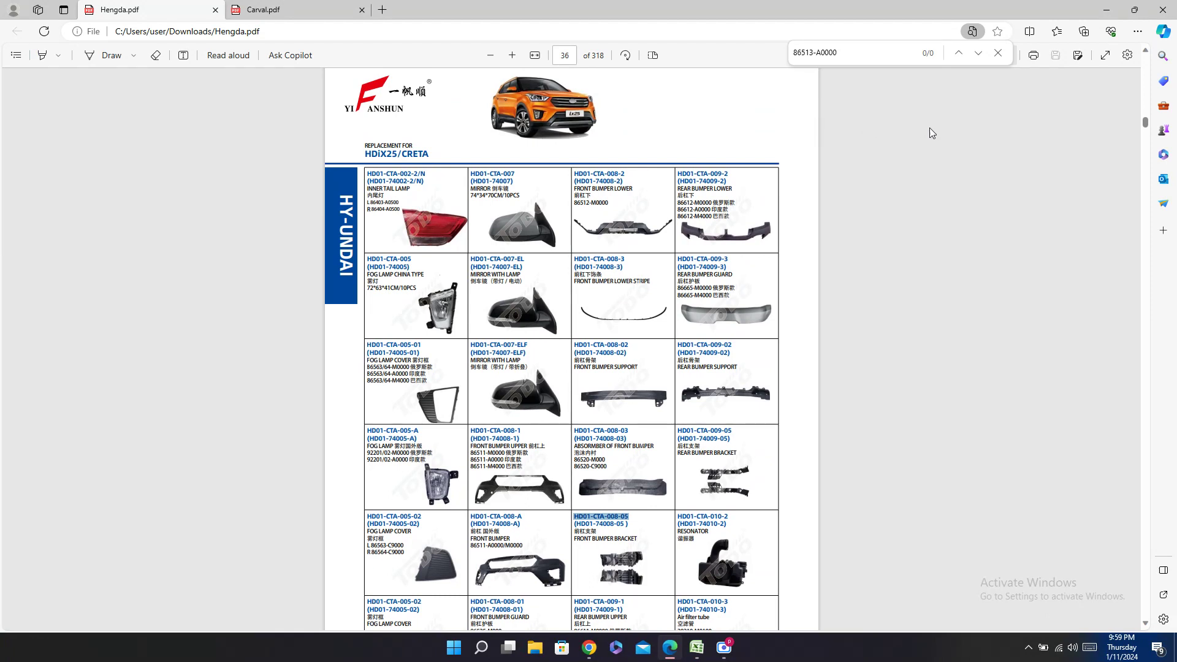
click(851, 57)
key(BackSpace)
key(BackSpace)
key(BackSpace)
key(BackSpace)
key(BackSpace)
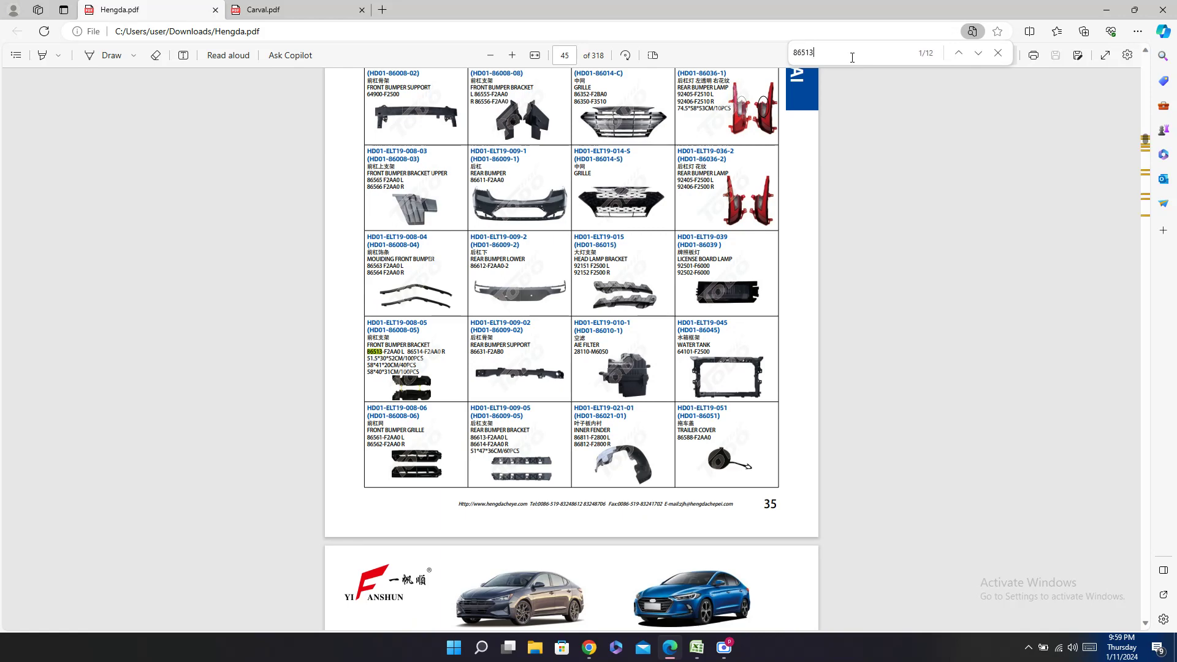
scroll(449, 247, up, 5)
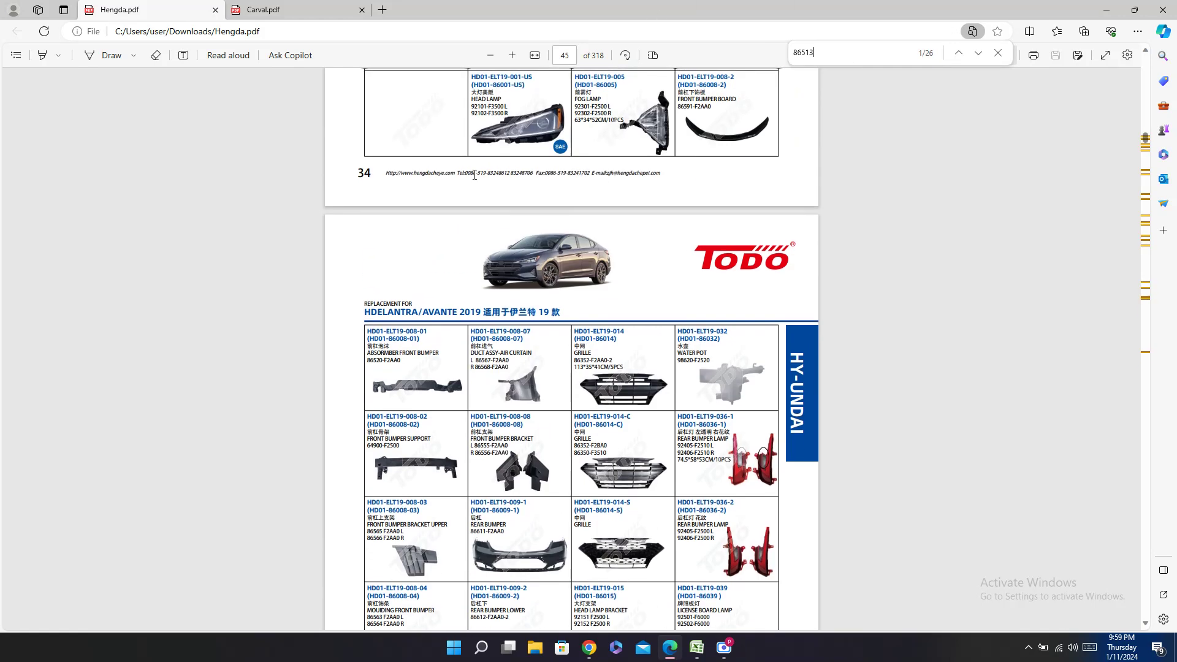
Step: Step forward through the first batch of 86513 matches in the catalogue
click(980, 55)
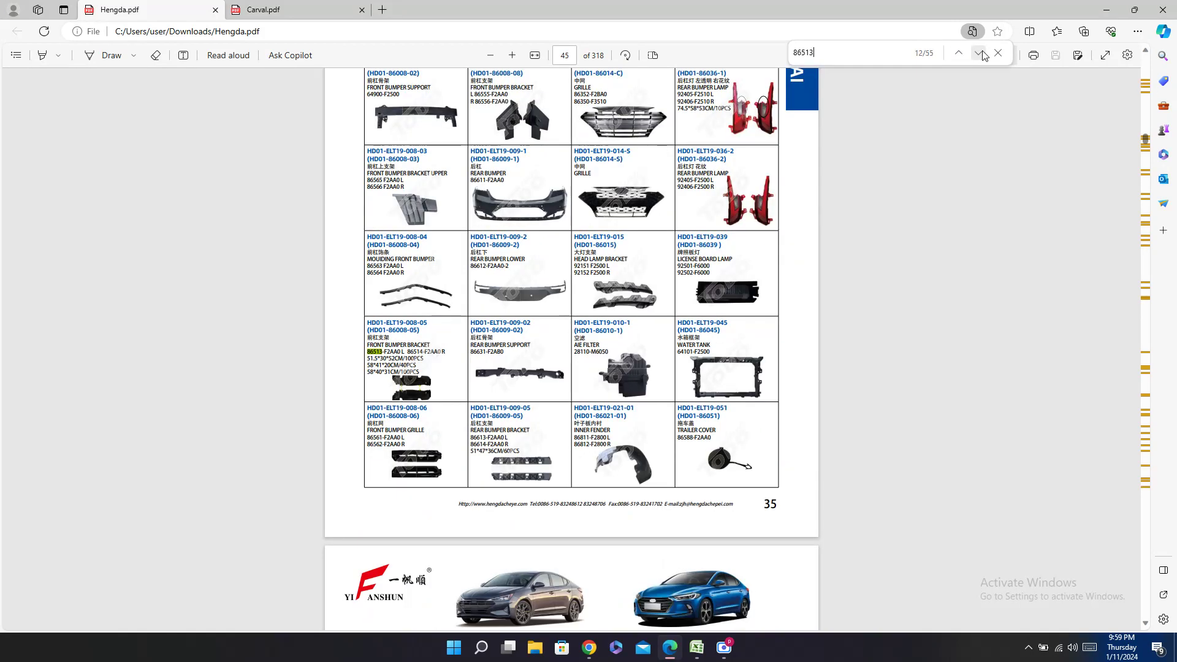
scroll(924, 112, up, 2)
scroll(949, 95, up, 2)
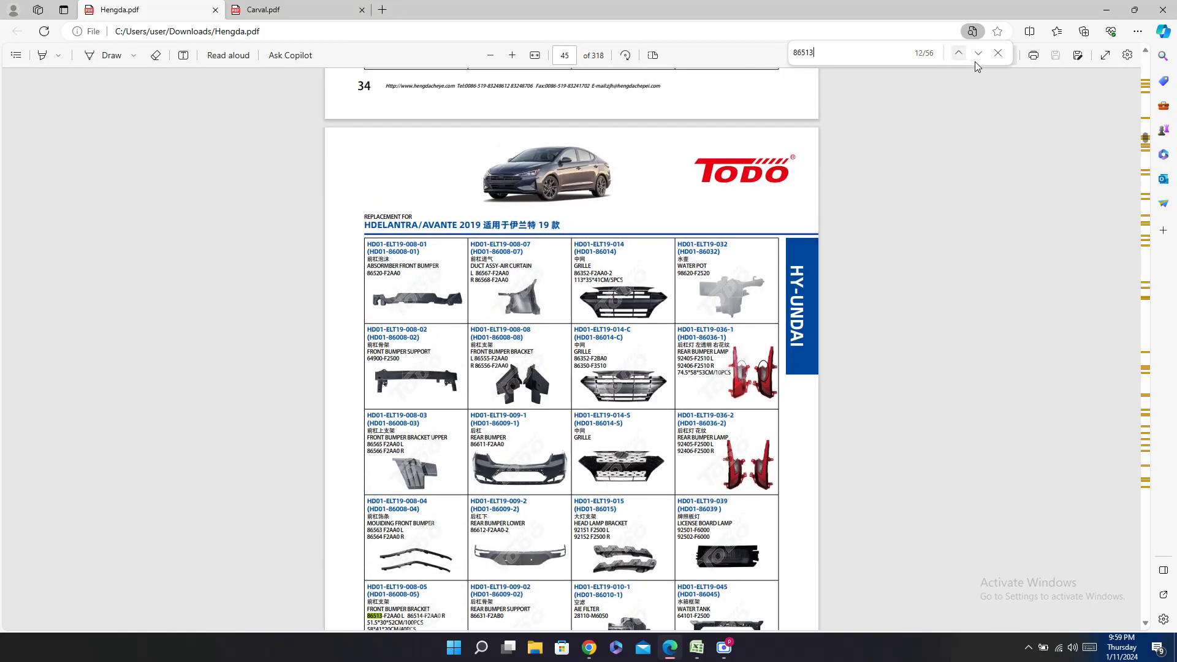
click(978, 54)
click(979, 54)
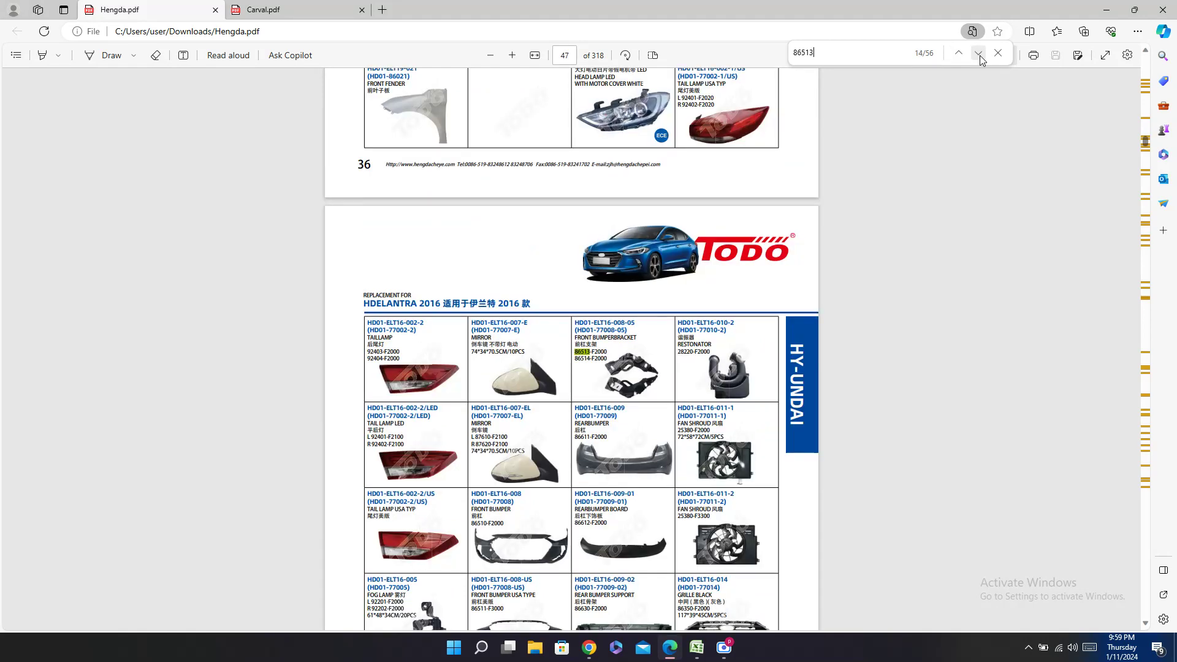
click(979, 54)
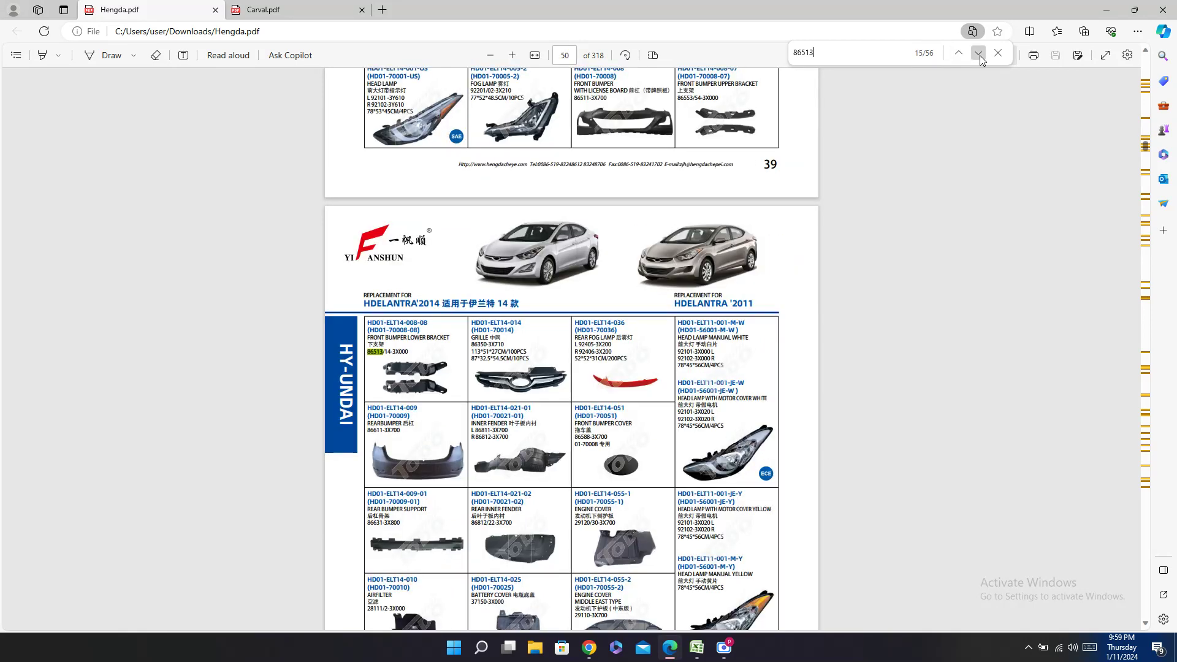
click(979, 54)
click(979, 54)
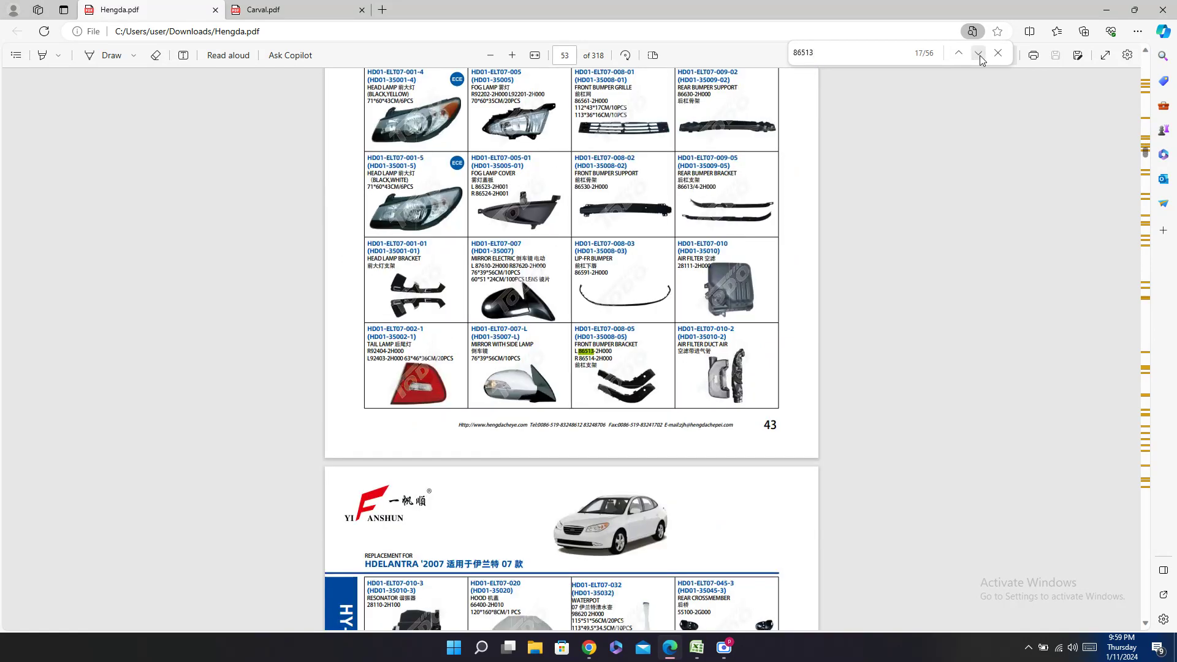
click(979, 53)
scroll(908, 170, up, 4)
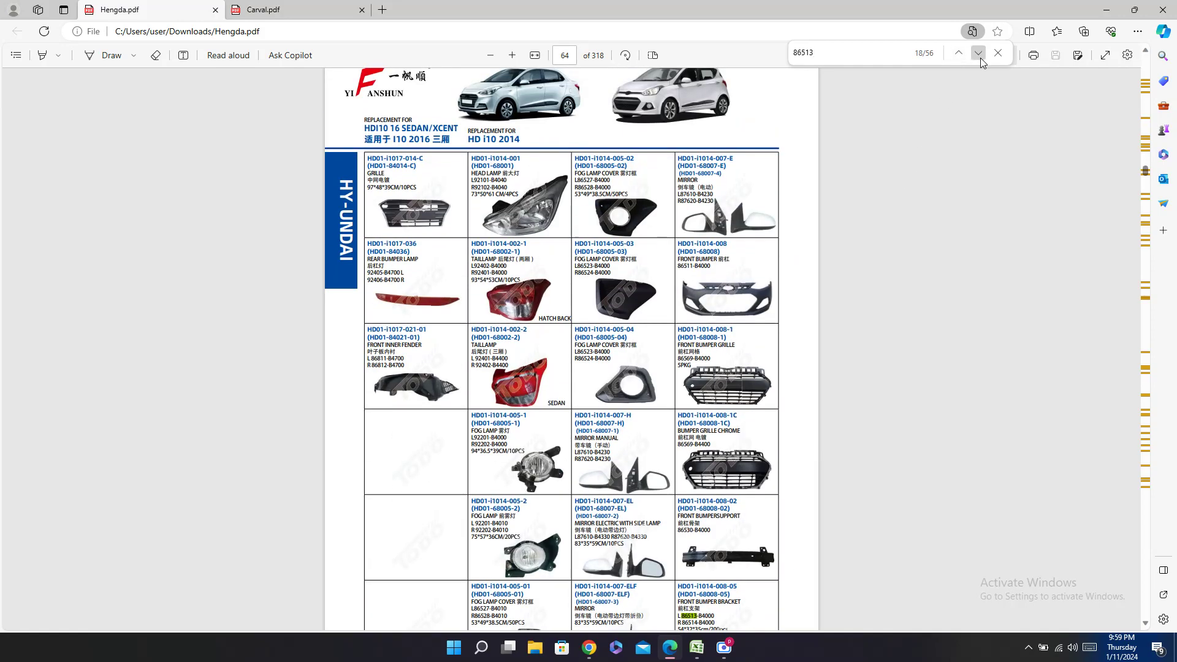
click(980, 58)
click(980, 58)
click(980, 57)
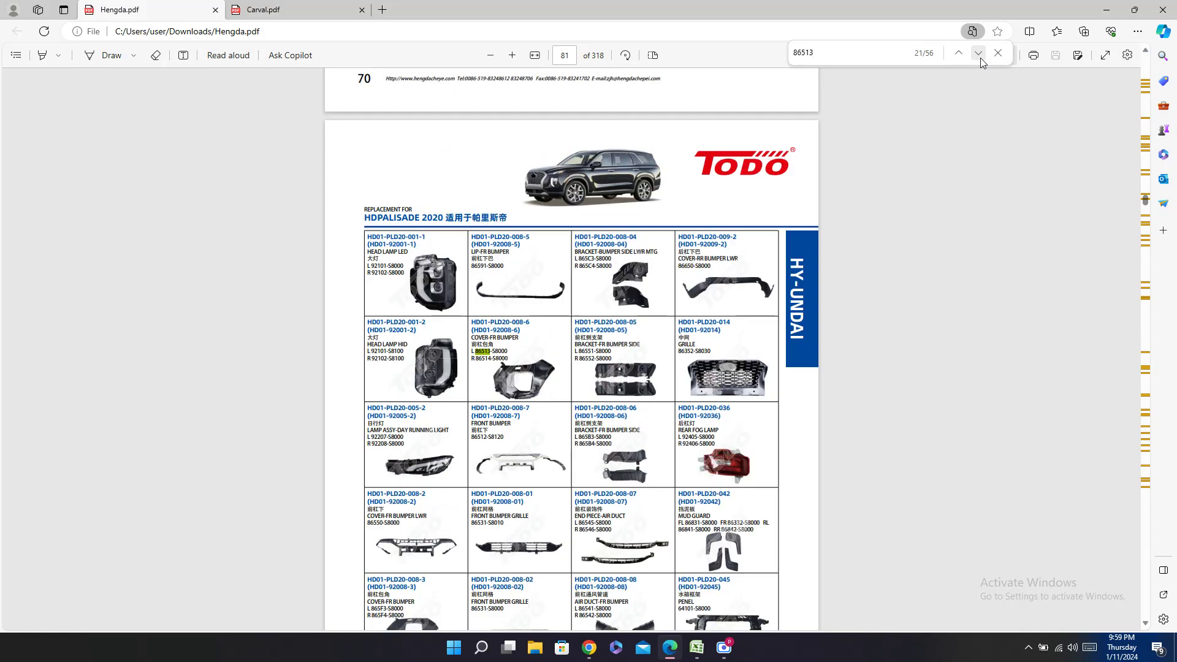
click(980, 57)
click(980, 57)
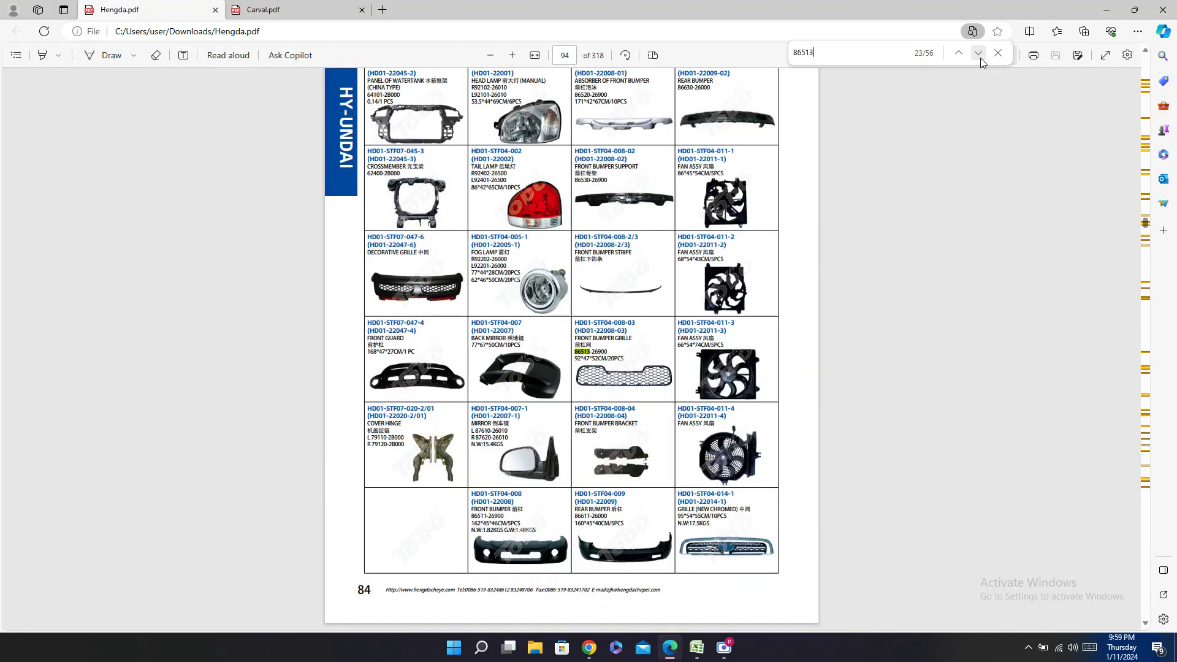
Step: Continue through the remaining 86513 matches, step back one, and select the search term
scroll(878, 164, up, 3)
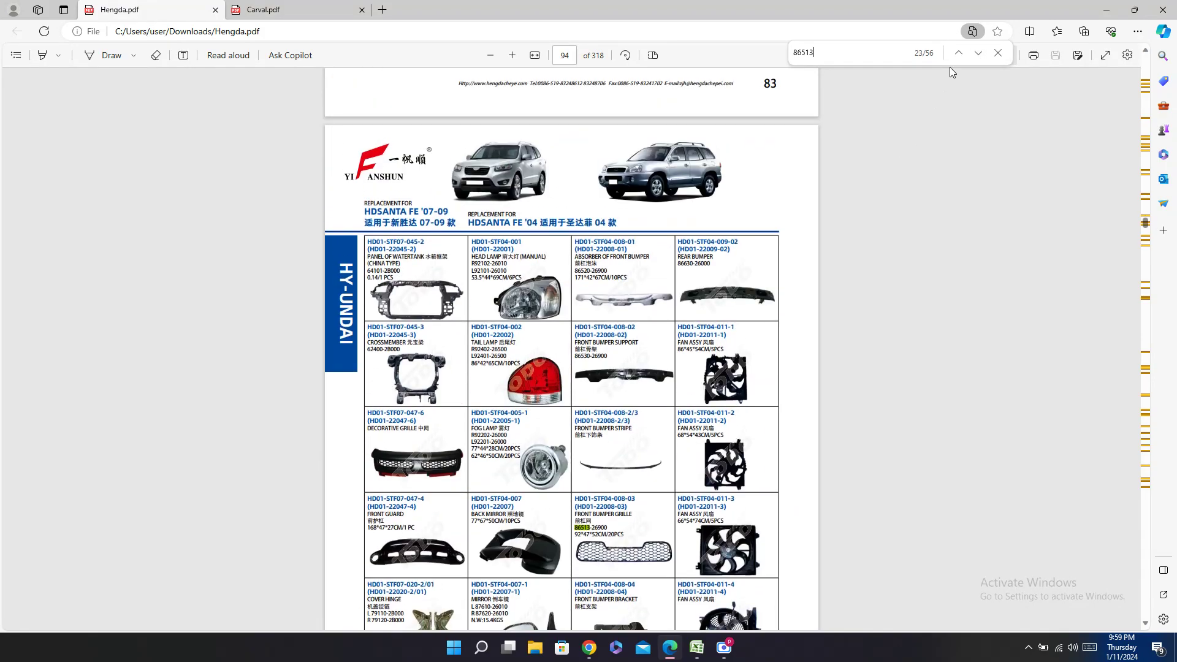
click(977, 54)
click(976, 54)
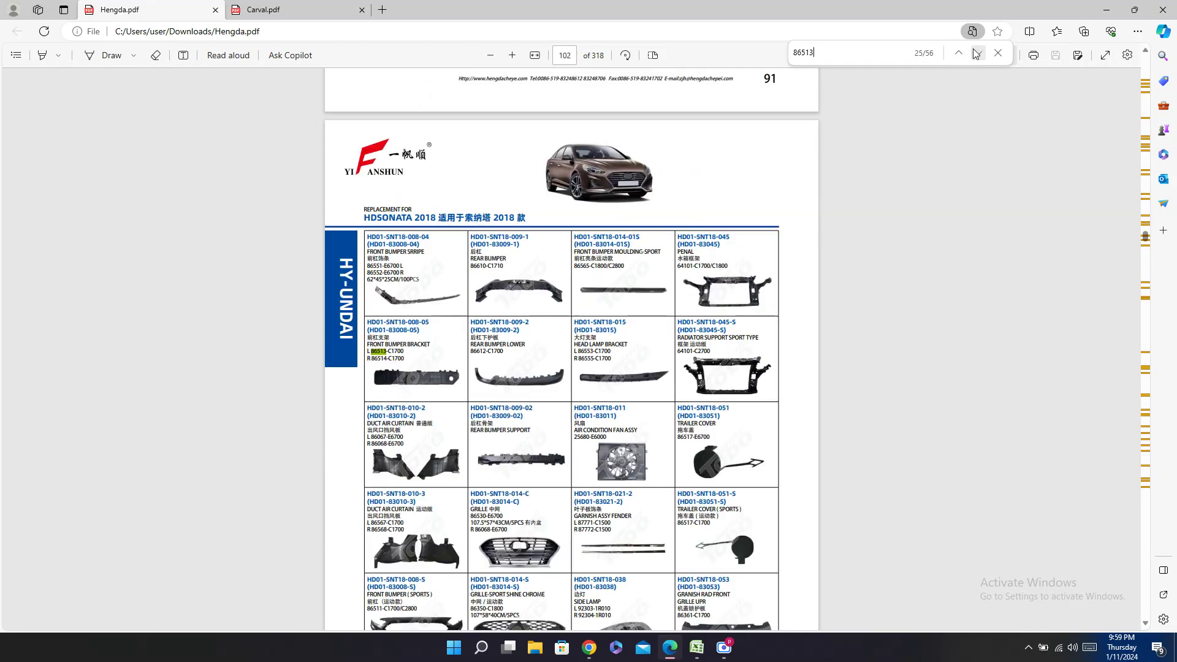
click(976, 54)
click(977, 53)
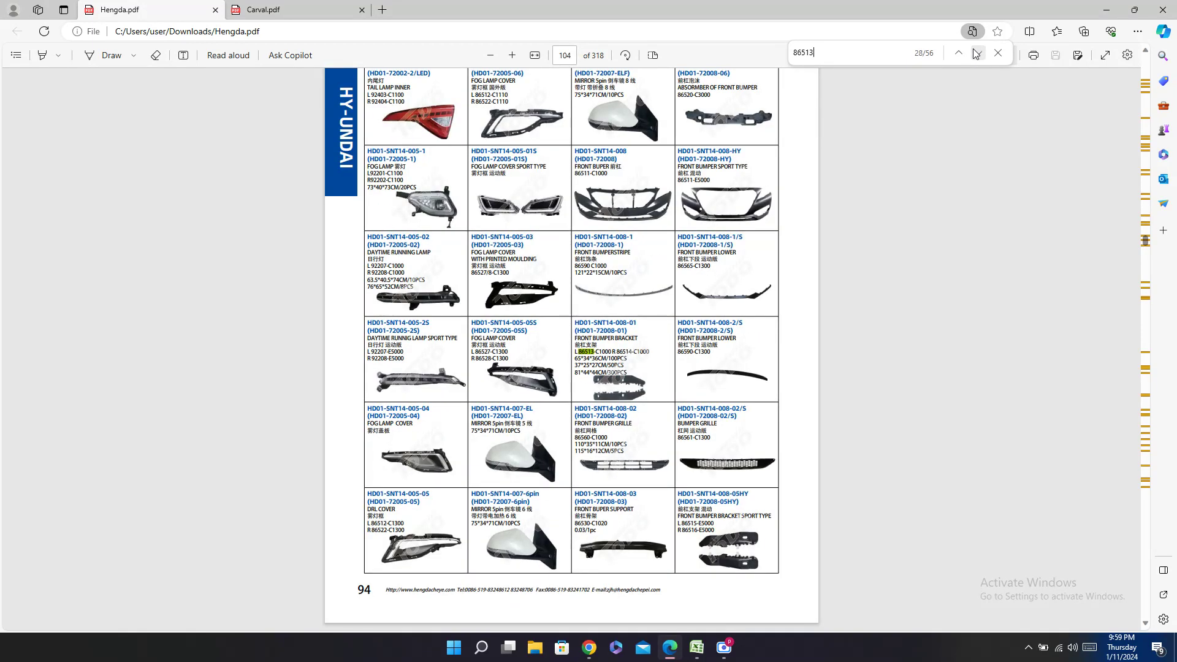
click(980, 56)
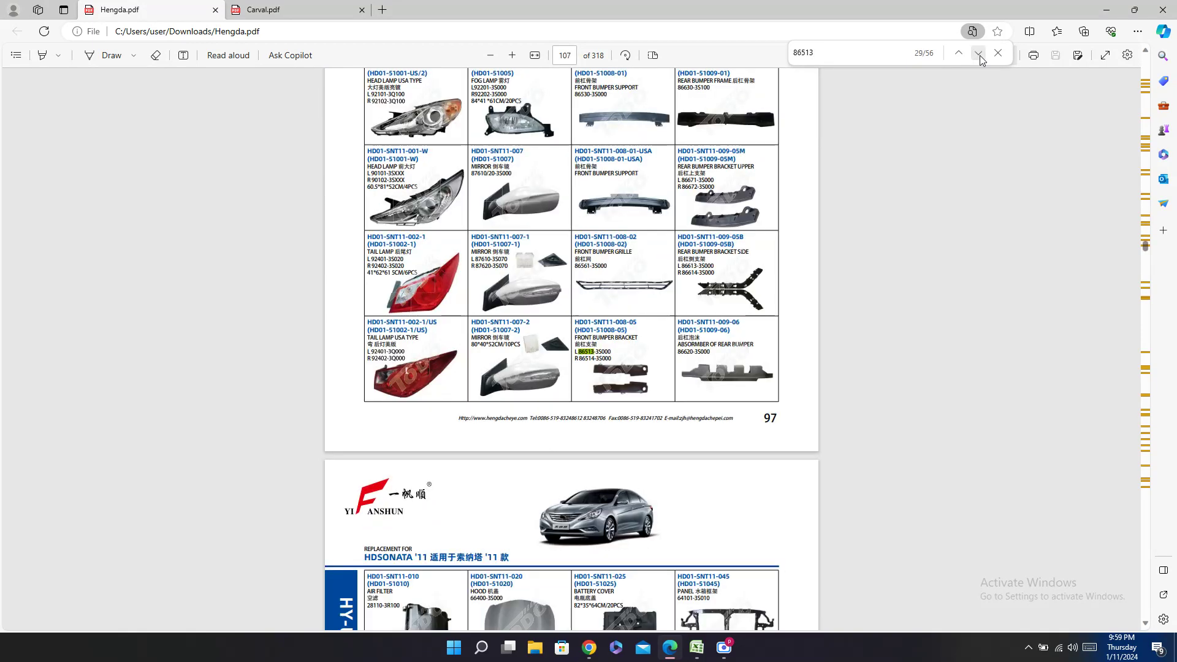
scroll(786, 163, up, 4)
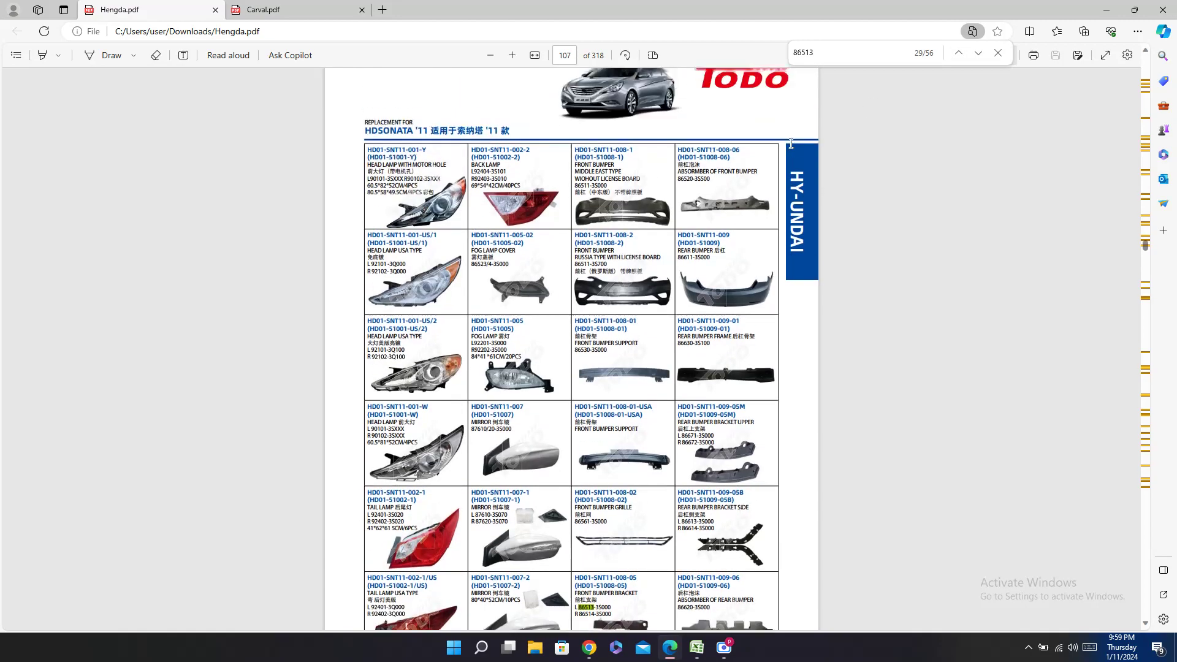
click(982, 55)
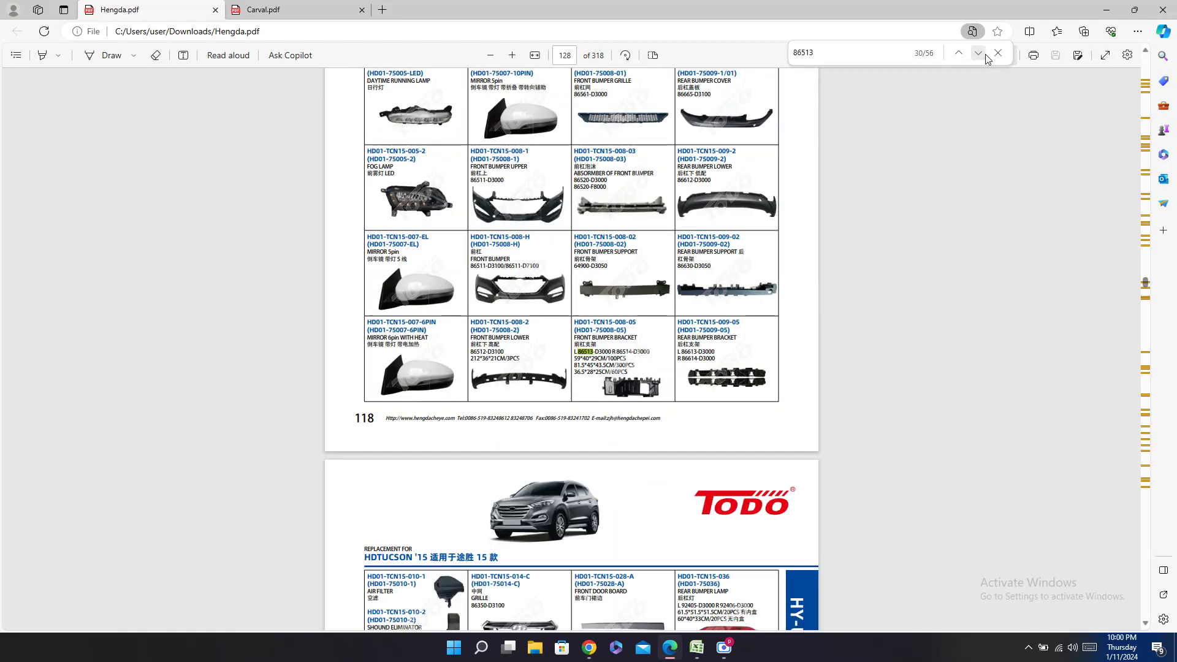
click(987, 59)
click(985, 58)
click(978, 57)
click(977, 57)
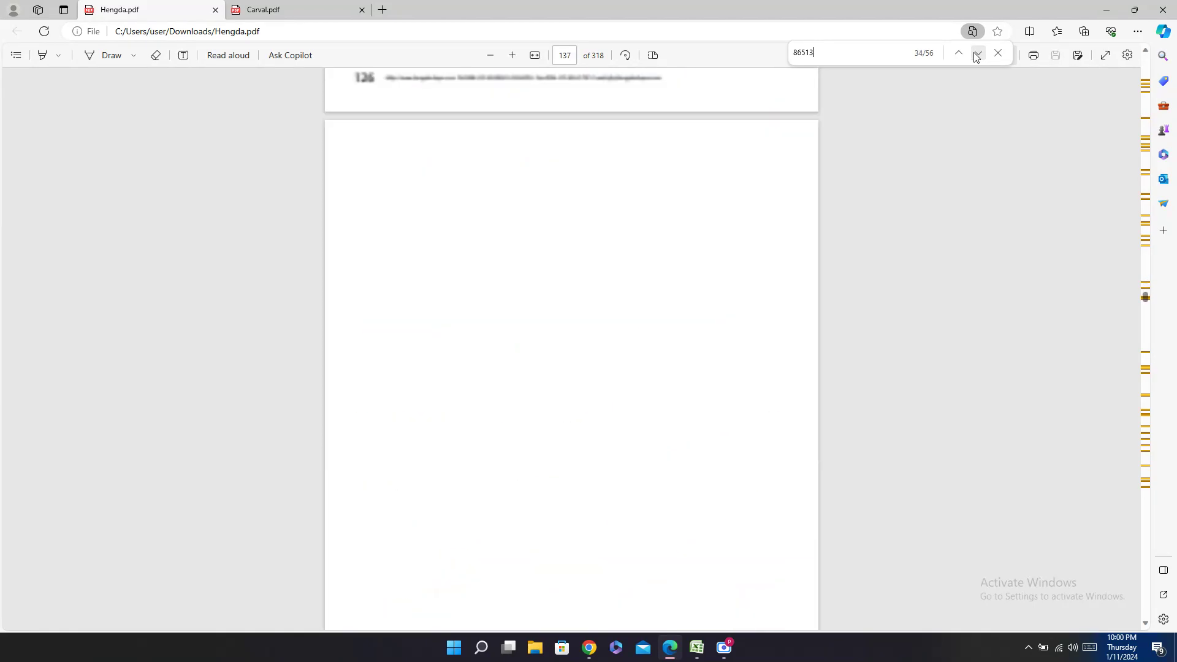
click(957, 54)
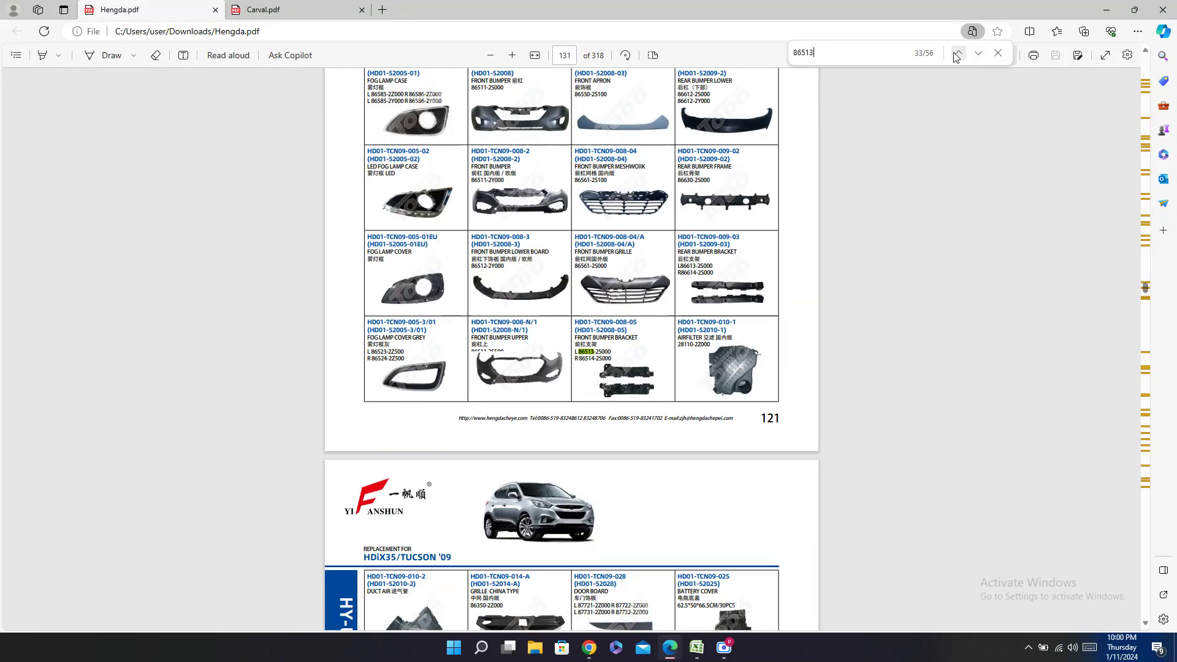
scroll(526, 230, down, 15)
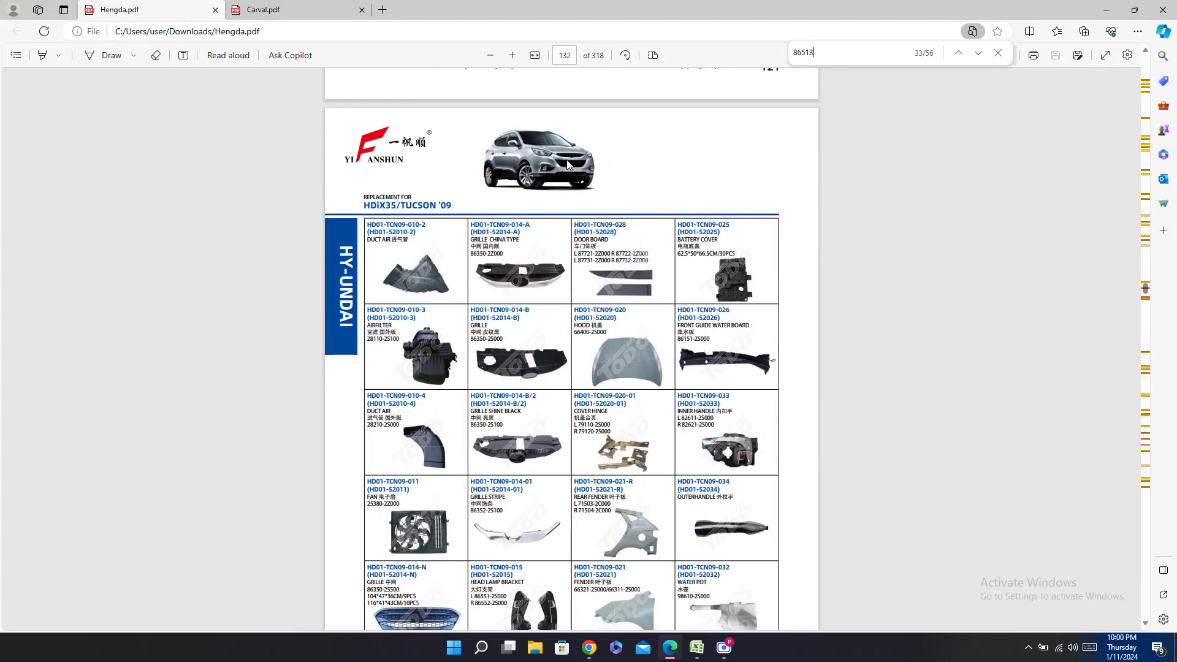
scroll(576, 151, down, 5)
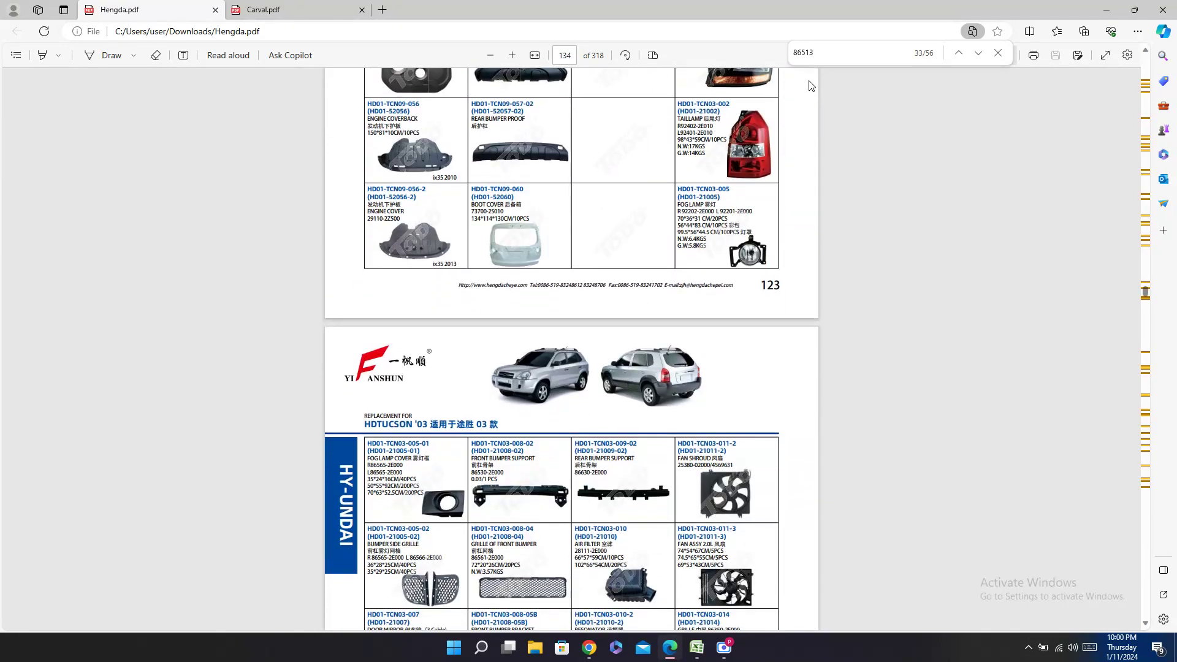
key(ctrl+a)
Step: Search 'creta' to reach page 37's HDiX25/CRETA parts, close the search, and return to Excel
text(creat)
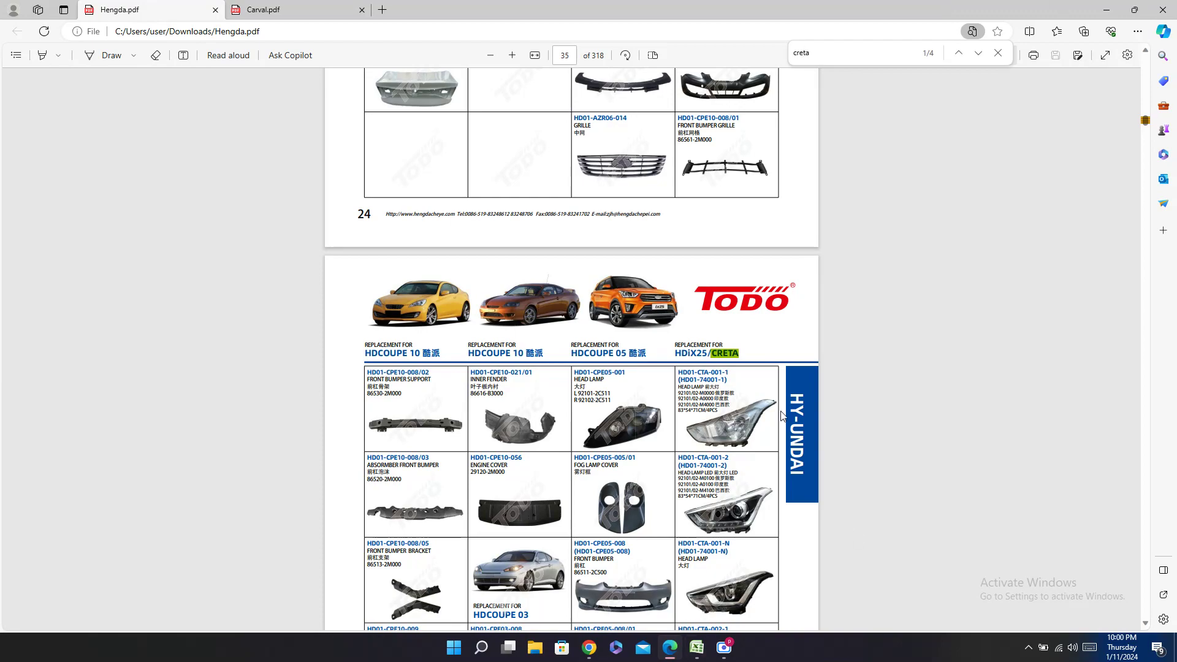
scroll(699, 187, down, 15)
scroll(699, 187, down, 15)
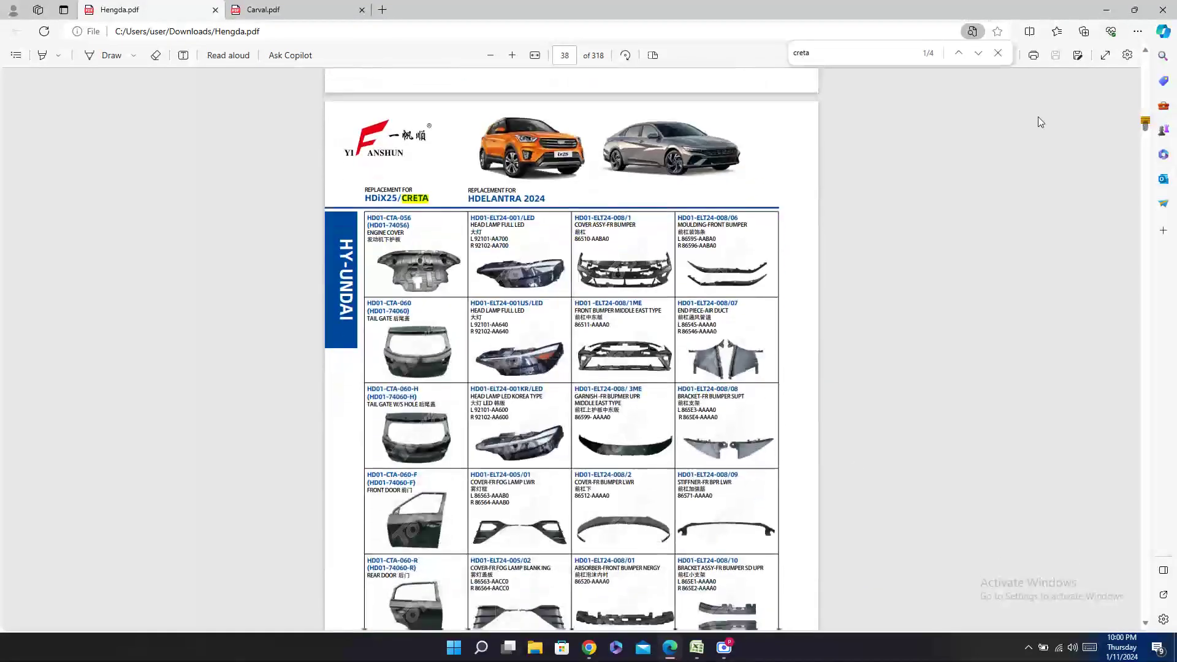
click(998, 54)
scroll(625, 215, up, 5)
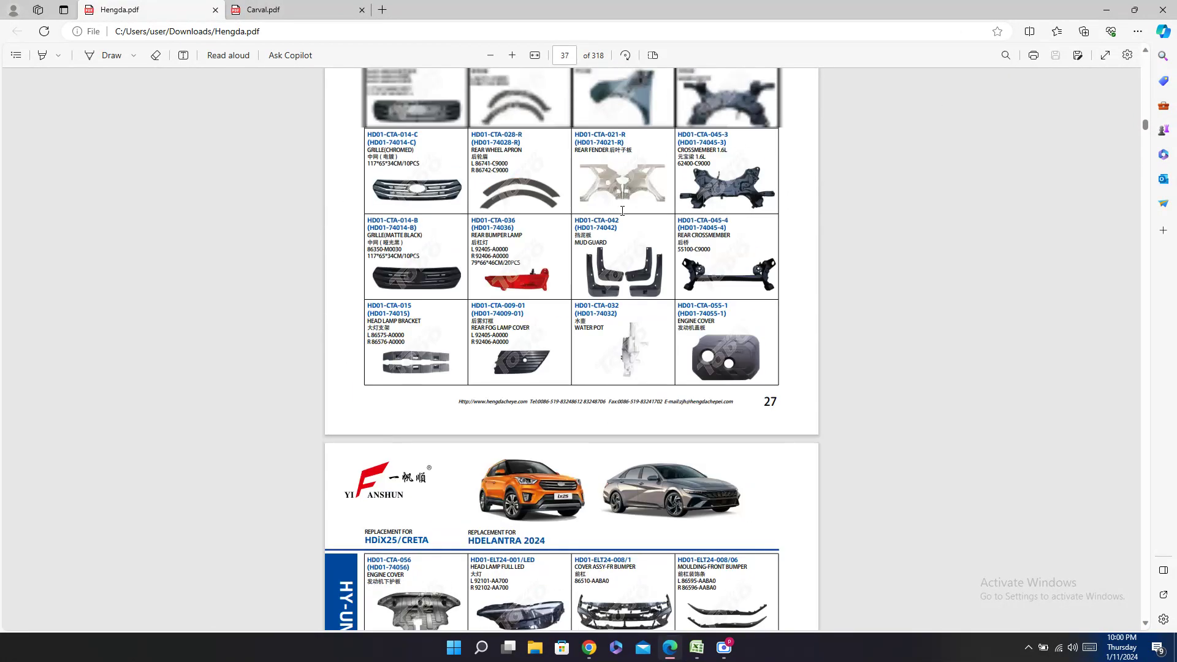
scroll(622, 210, up, 4)
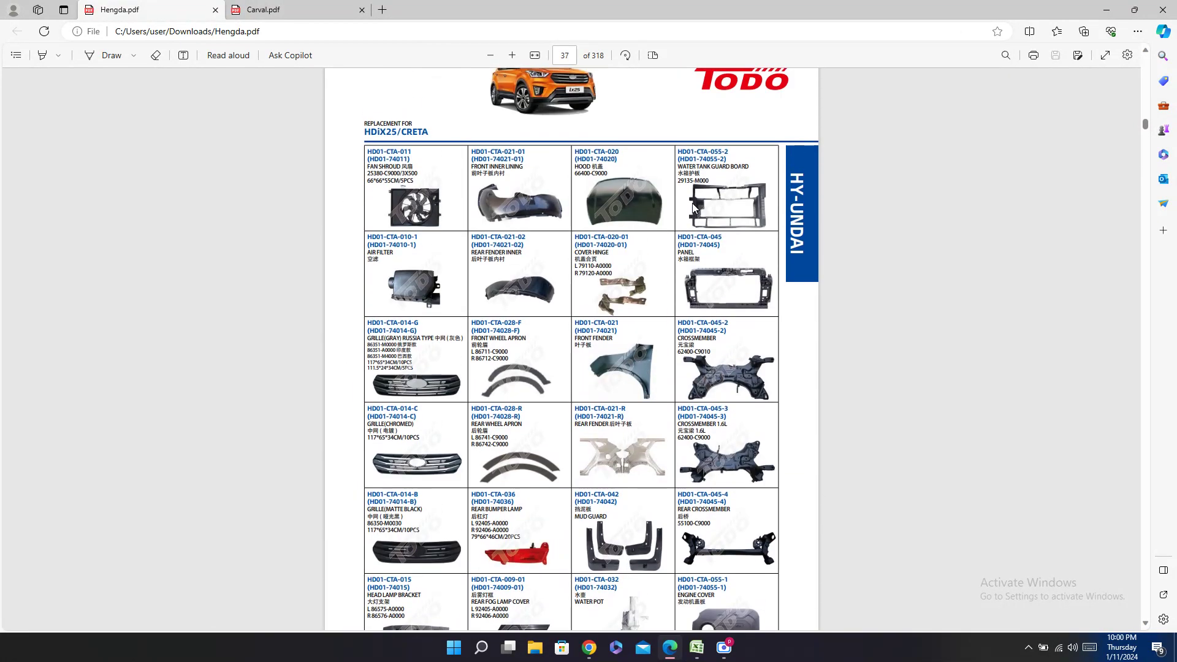
click(696, 647)
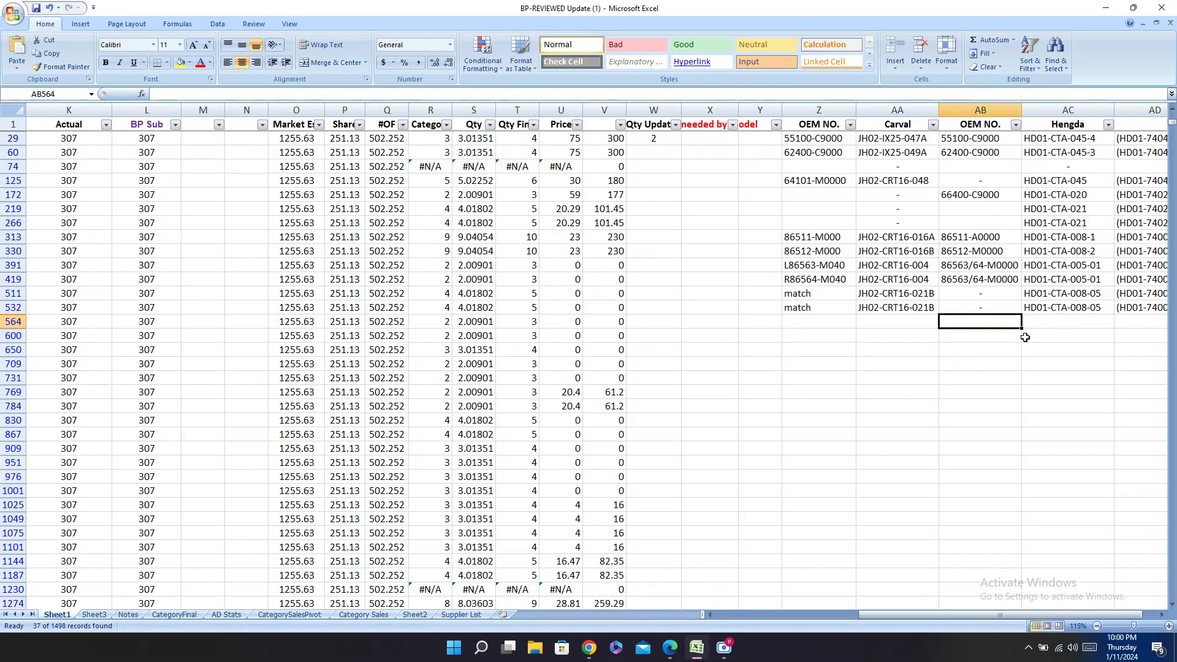
Step: Read row 564's part number 86530-A0900 in column D, then switch back to the Hengda PDF
key(Left)
key(Left)
key(Left)
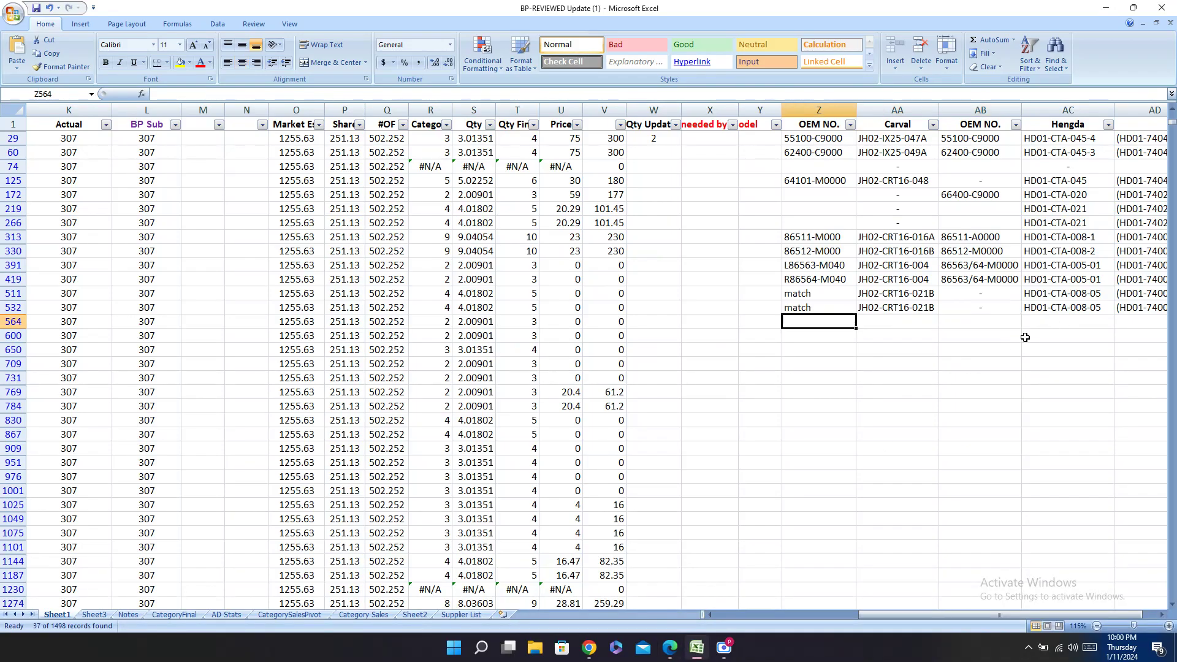
key(Home)
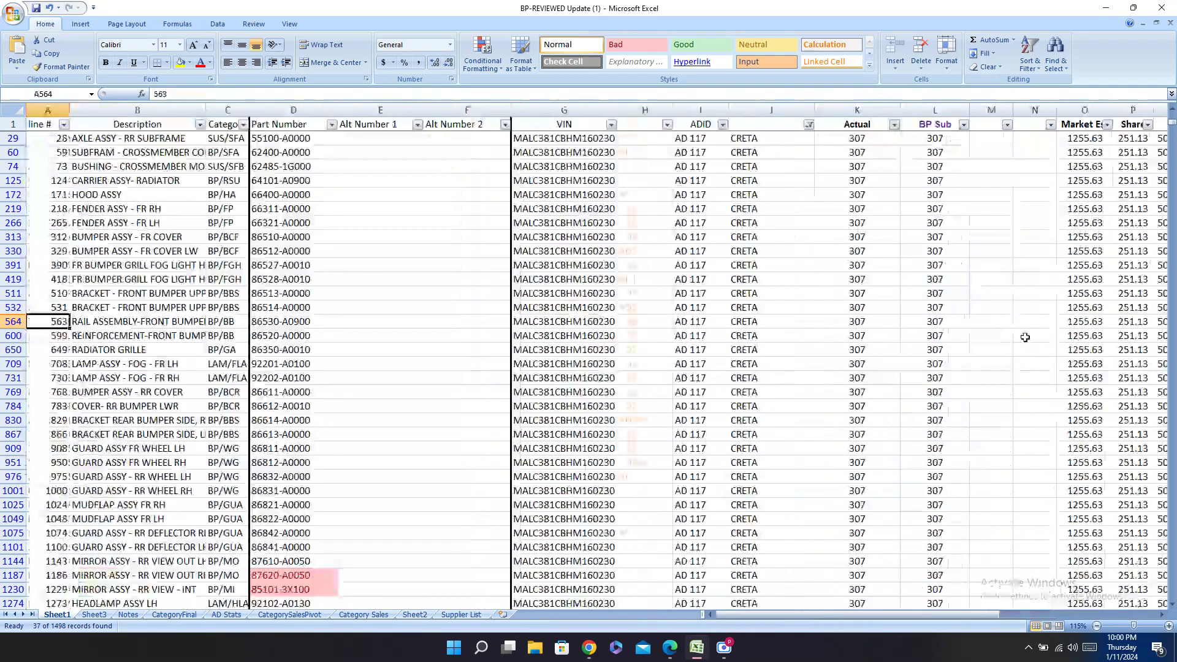
key(Right)
key(Right)
key(Right)
key(Right)
key(Left)
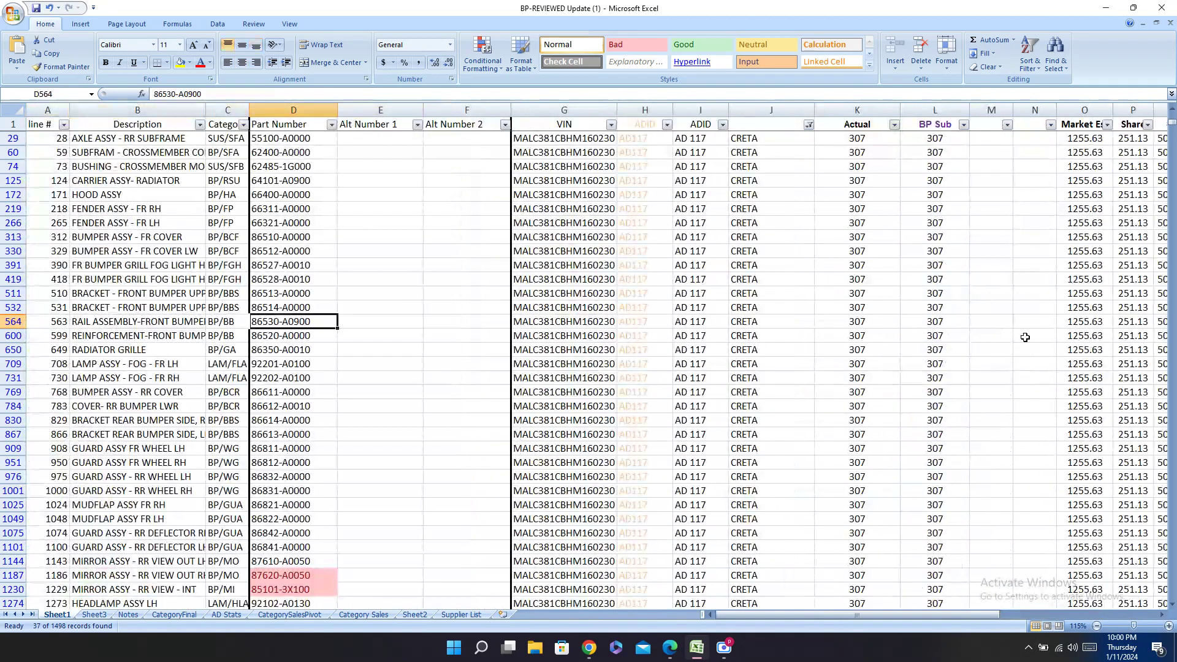
key(Right)
key(Right)
key(Right)
key(Right)
key(Right)
key(Right)
key(Right)
key(Right)
key(Right)
key(Right)
key(Right)
key(Right)
key(Right)
key(Right)
key(Right)
key(Right)
key(Right)
key(Right)
key(Right)
key(Right)
key(Right)
key(Right)
key(Right)
key(Right)
key(Right)
key(Right)
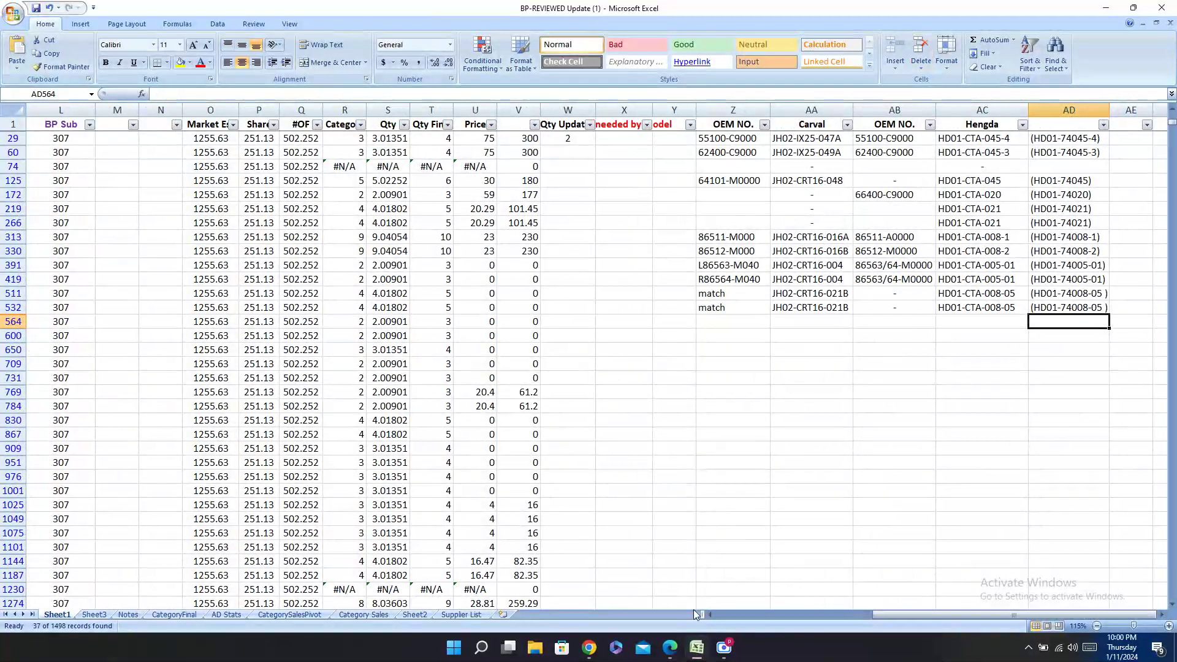
key(alt+Tab)
scroll(676, 211, down, 1)
scroll(676, 211, down, 3)
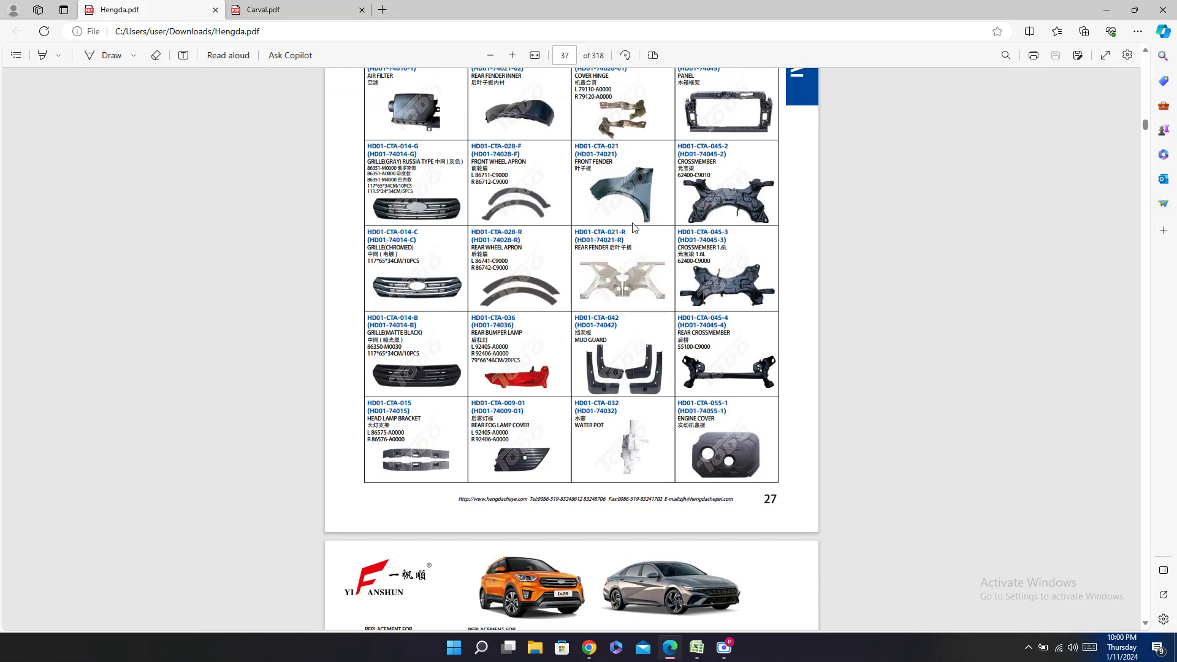
Step: Scroll Hengda.pdf until the CRETA table from HD01-CTA-002-2/N to HD01-CTA-010-3 is fully visible
scroll(734, 273, down, 2)
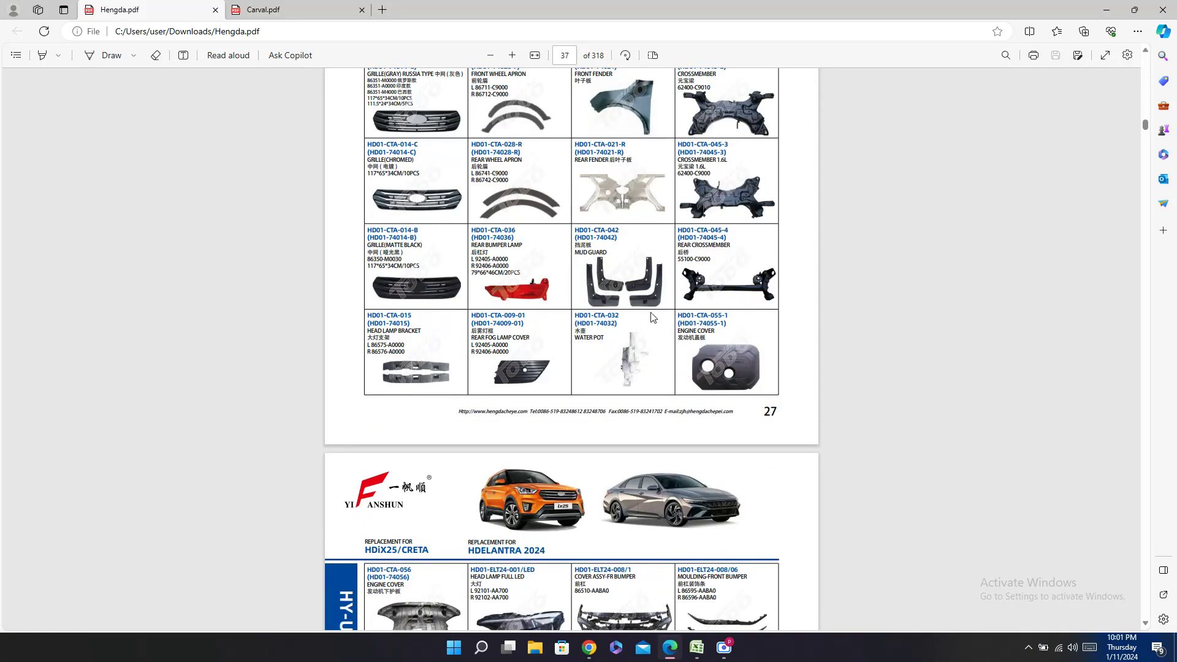
scroll(680, 359, up, 2)
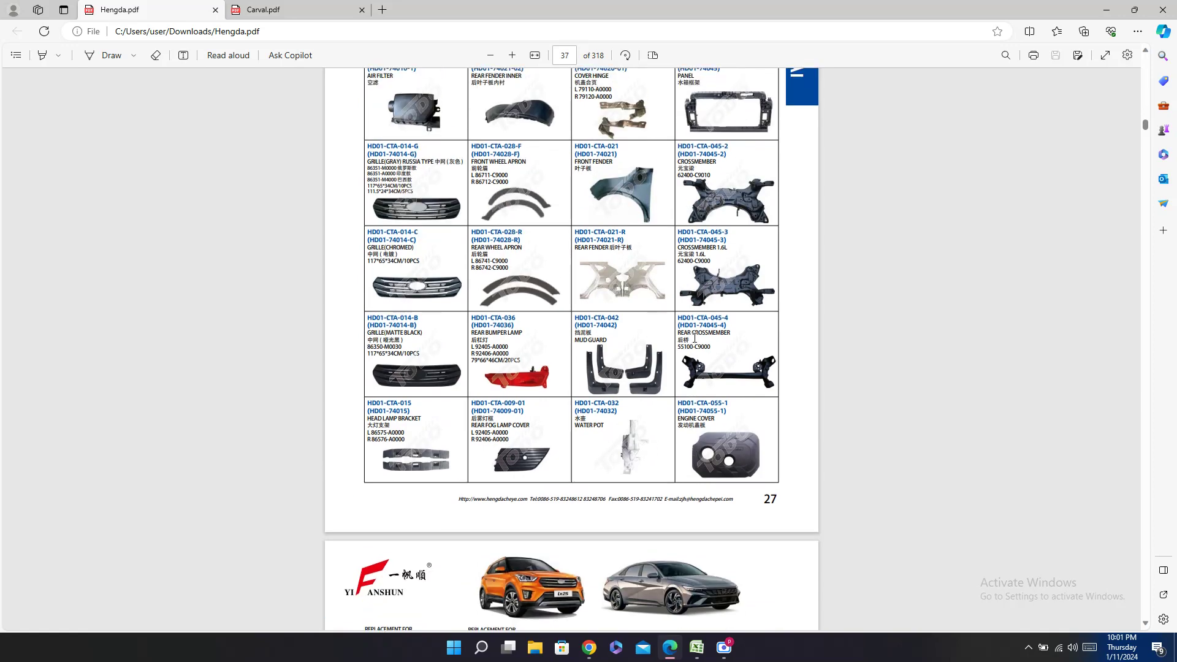
scroll(695, 337, up, 3)
scroll(695, 340, up, 6)
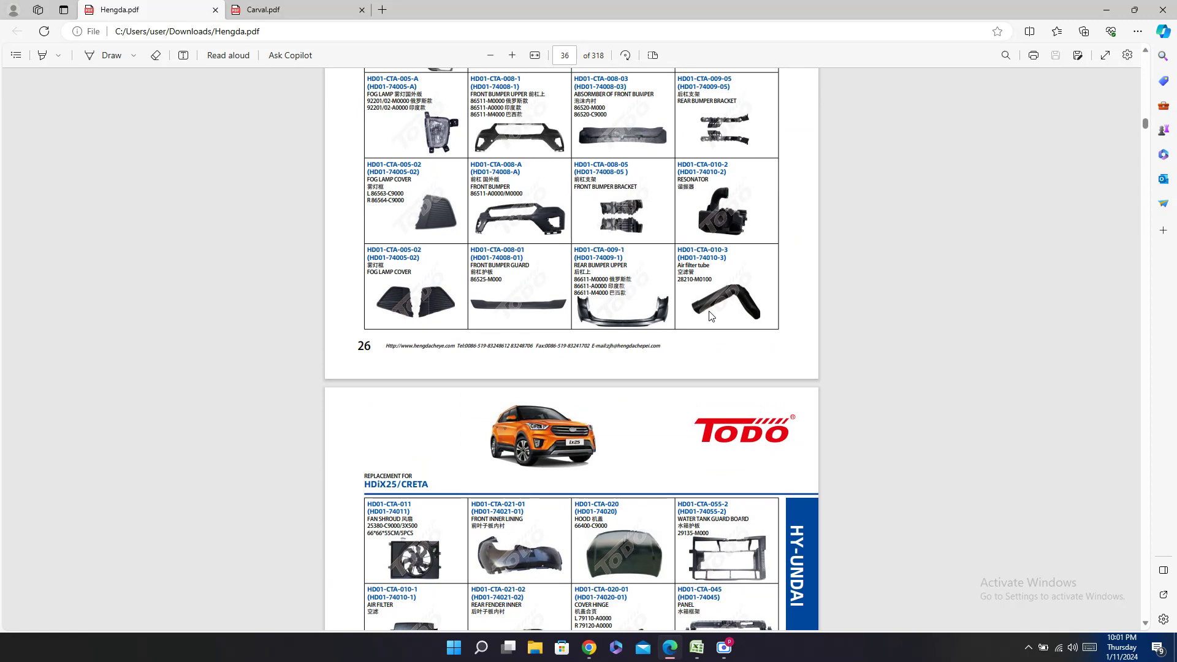
scroll(710, 316, up, 2)
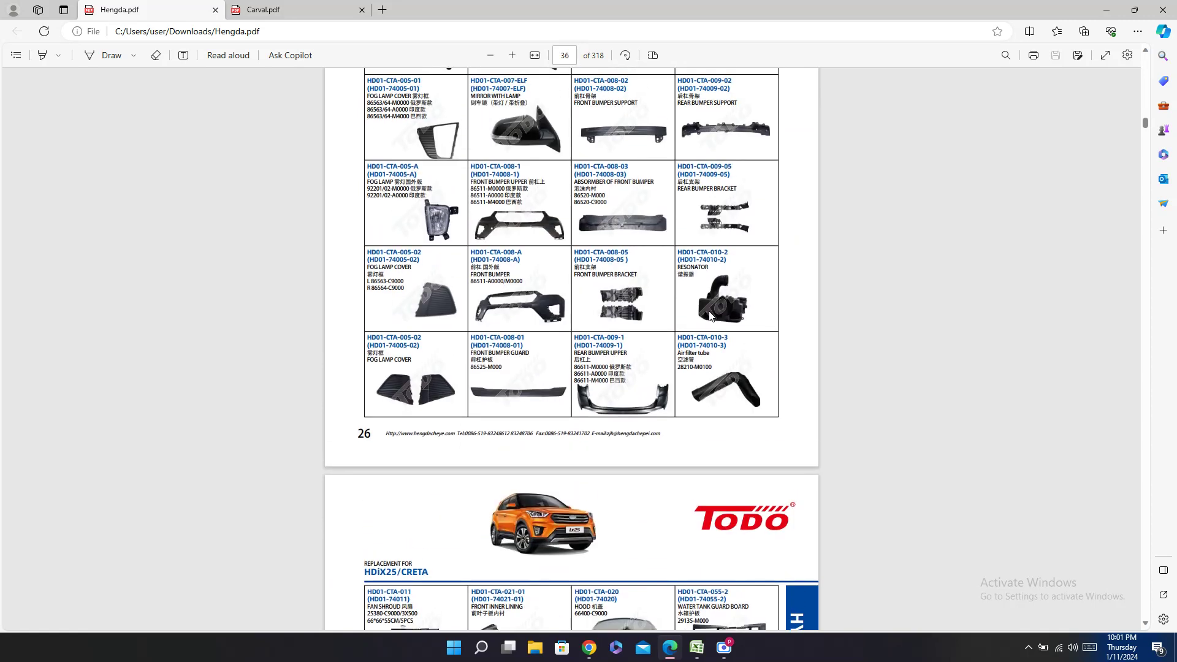
scroll(710, 316, up, 4)
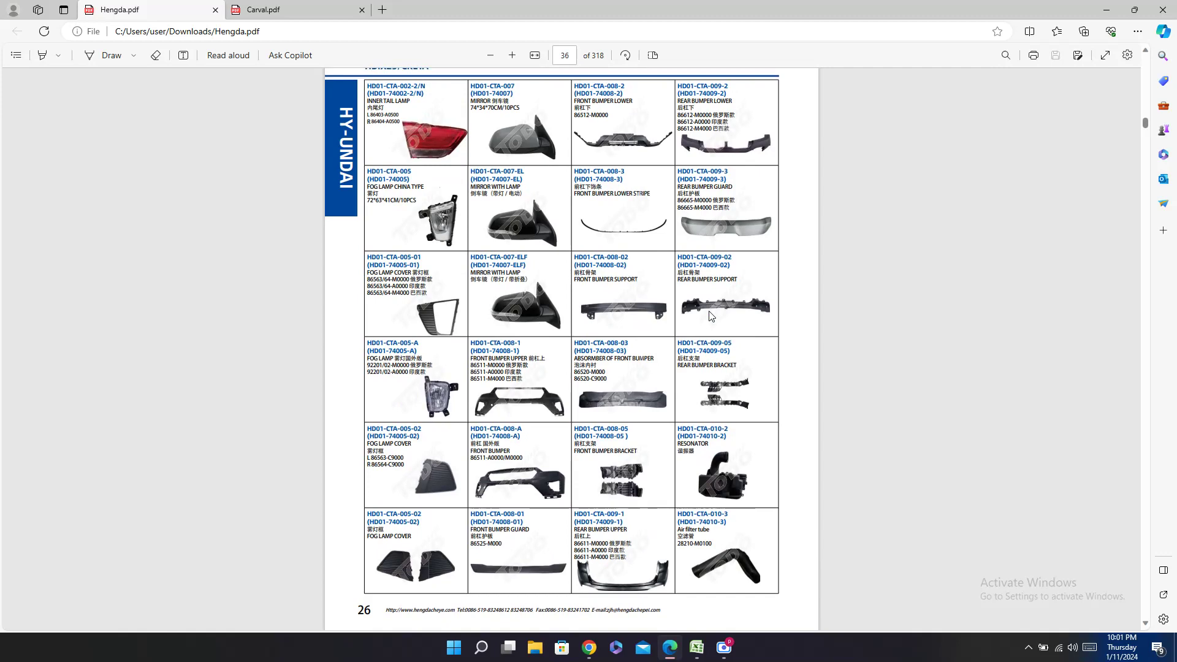
scroll(705, 307, up, 4)
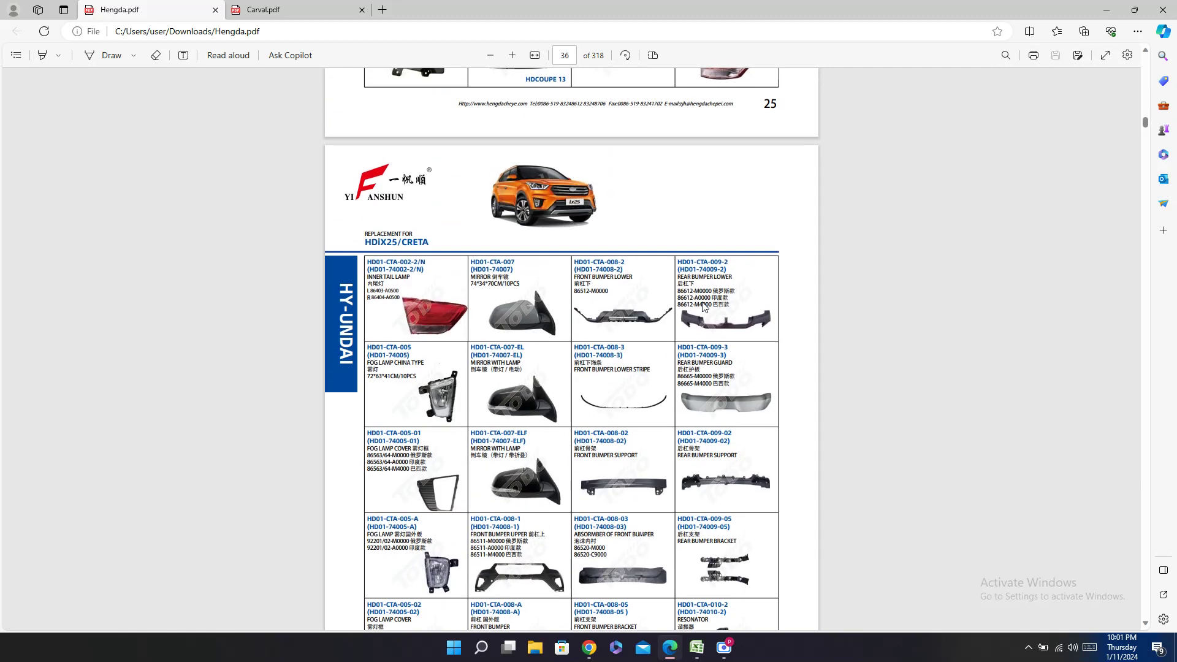
scroll(705, 306, up, 4)
scroll(705, 306, up, 2)
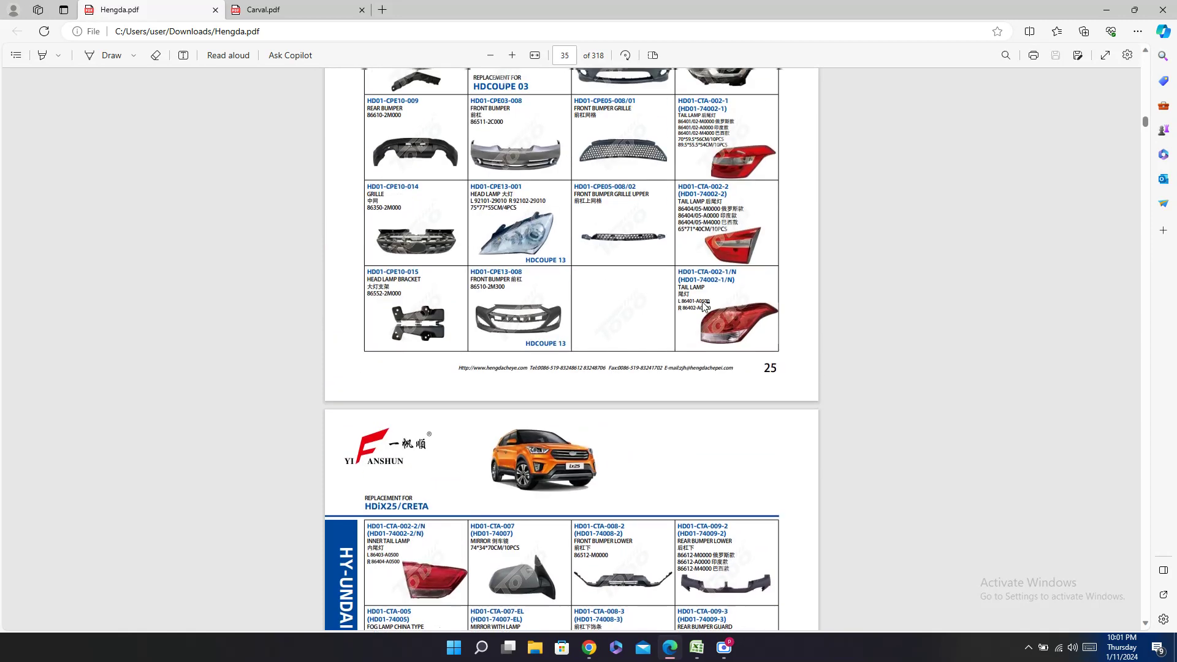
scroll(705, 306, down, 2)
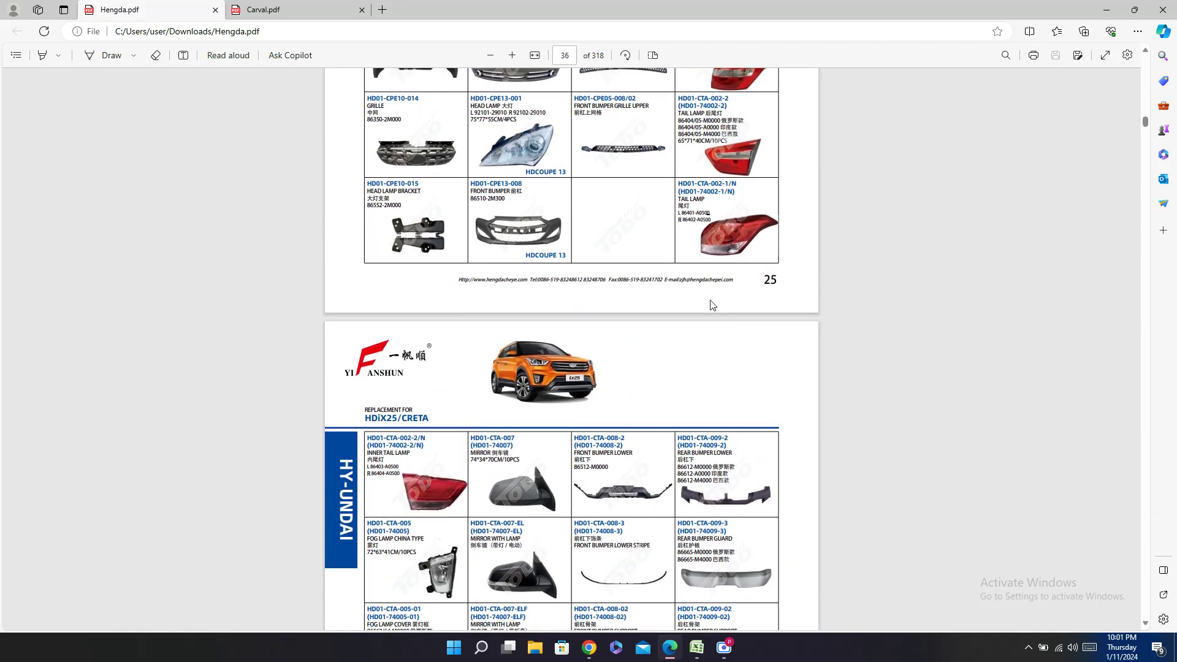
scroll(712, 304, up, 6)
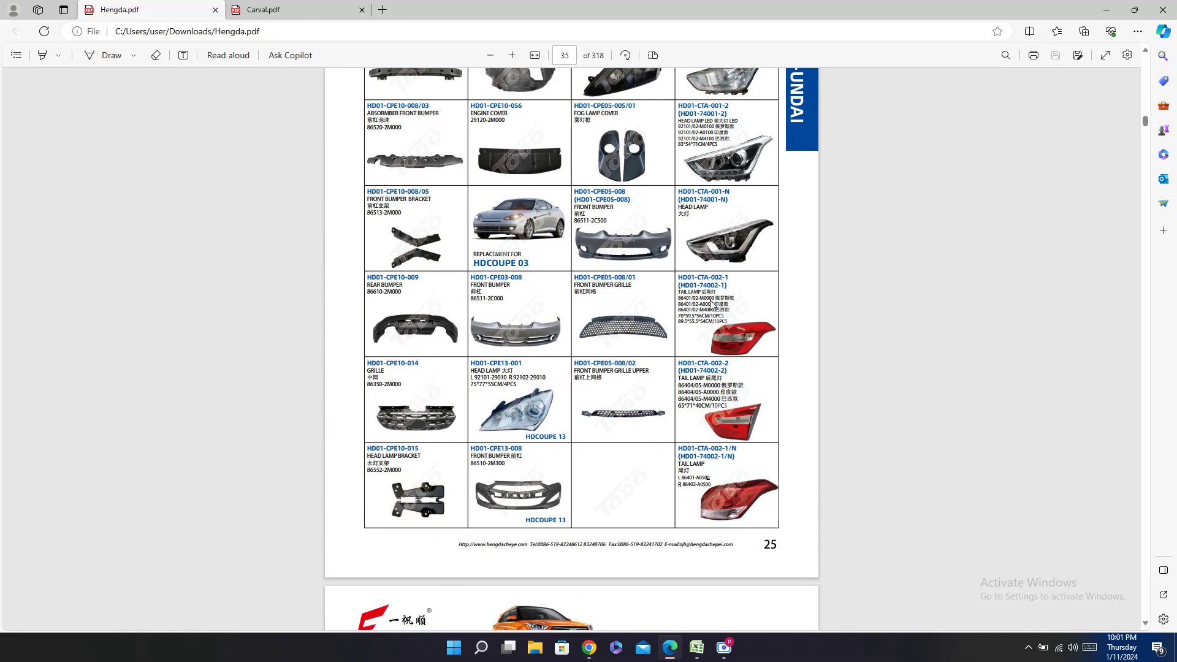
scroll(711, 303, down, 6)
scroll(711, 303, up, 10)
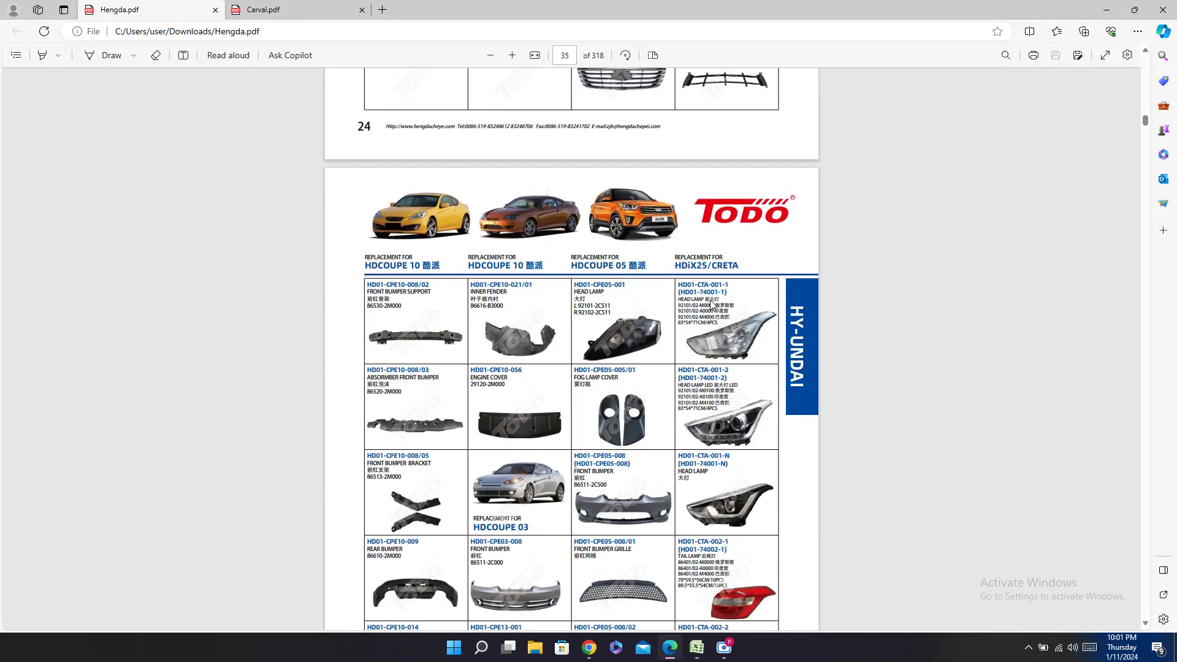
scroll(711, 303, down, 10)
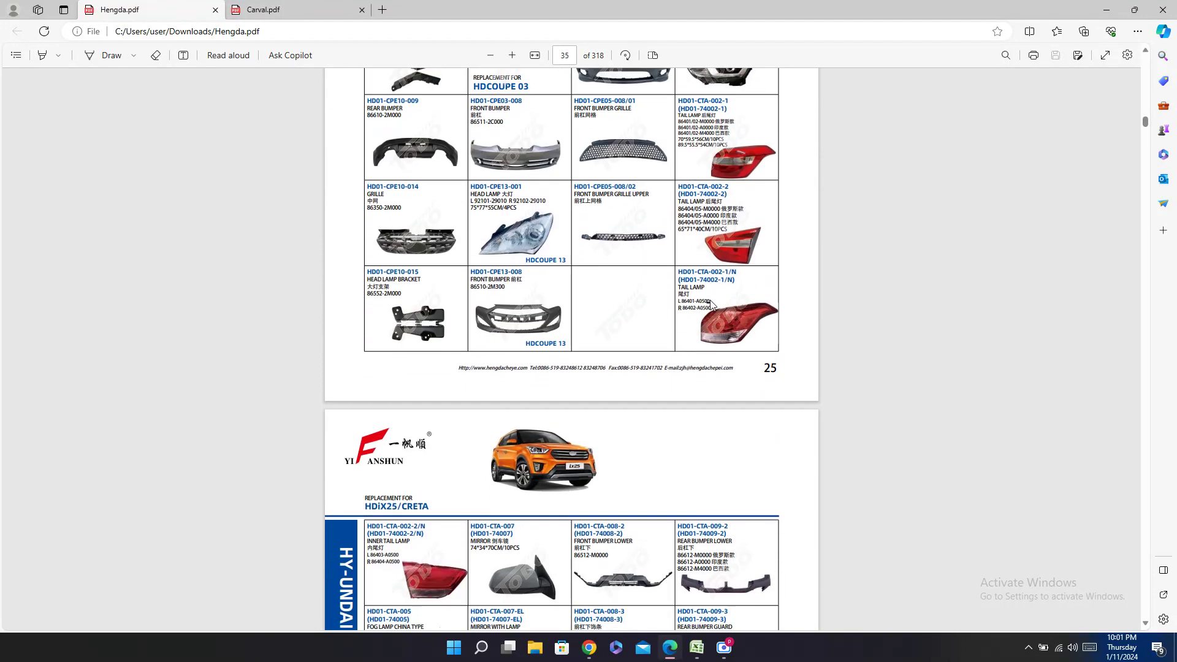
scroll(711, 304, down, 5)
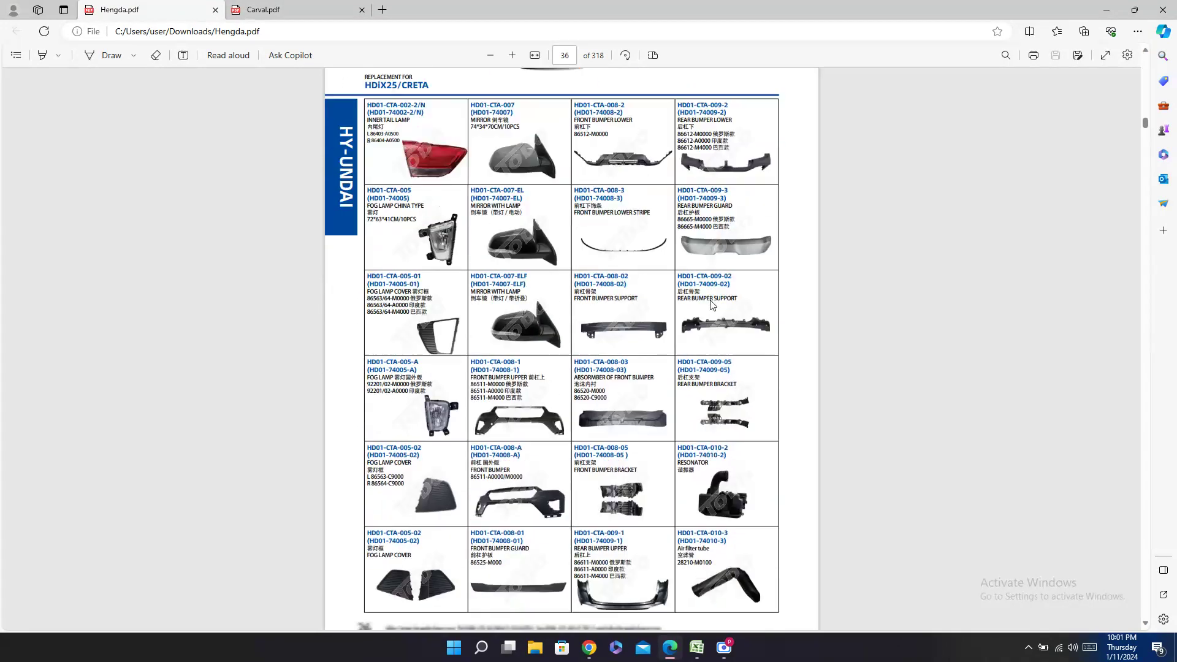
Step: Copy Hengda number HD01-CTA-008-02 from the PDF into cell AC564
double_click(603, 256)
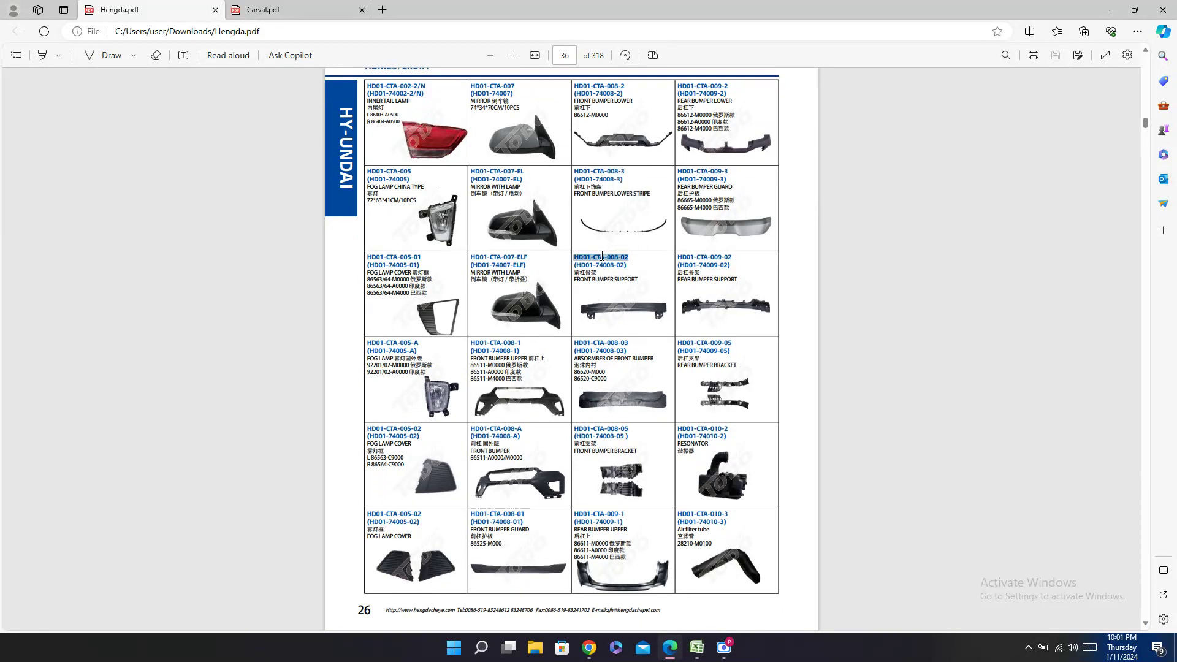
right_click(603, 257)
click(637, 307)
click(696, 647)
click(1004, 320)
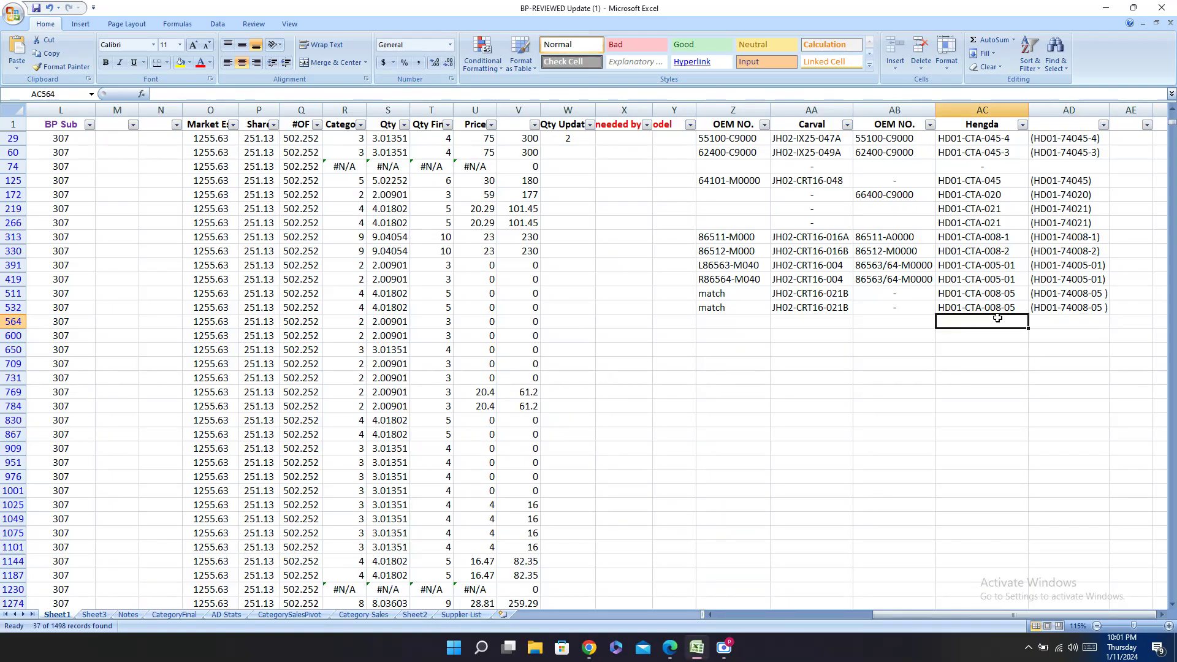
right_click(1001, 316)
click(1036, 366)
Step: Copy the code (HD01-74008-02) from the PDF into cell AD564
click(1070, 324)
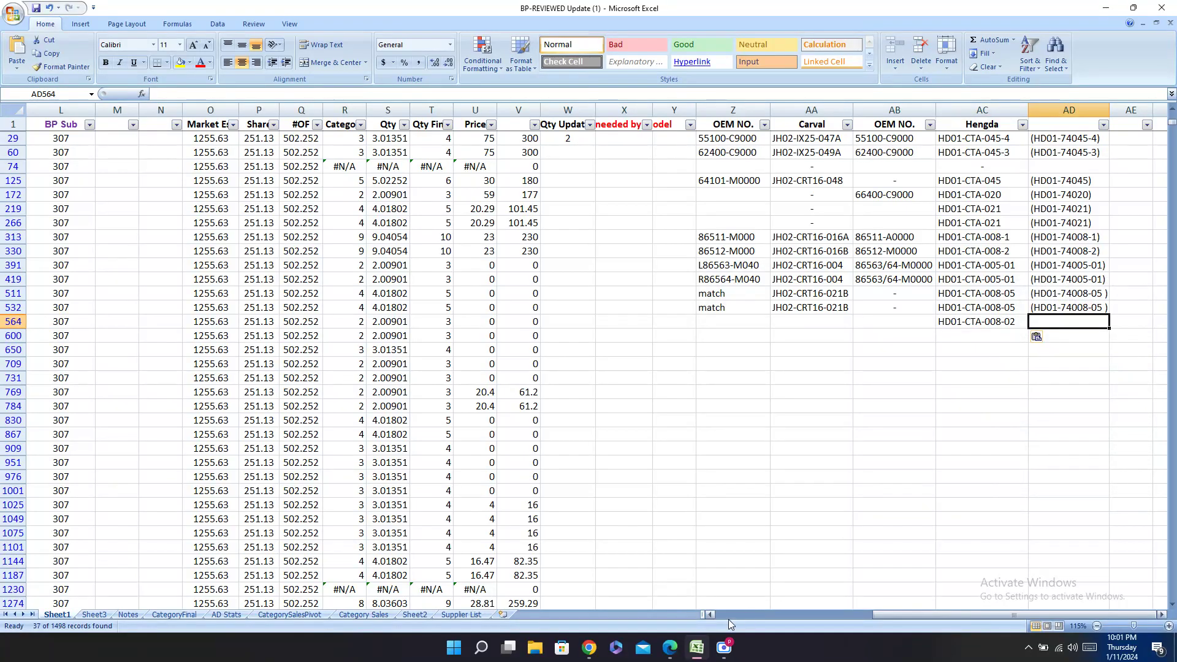
click(669, 647)
double_click(614, 268)
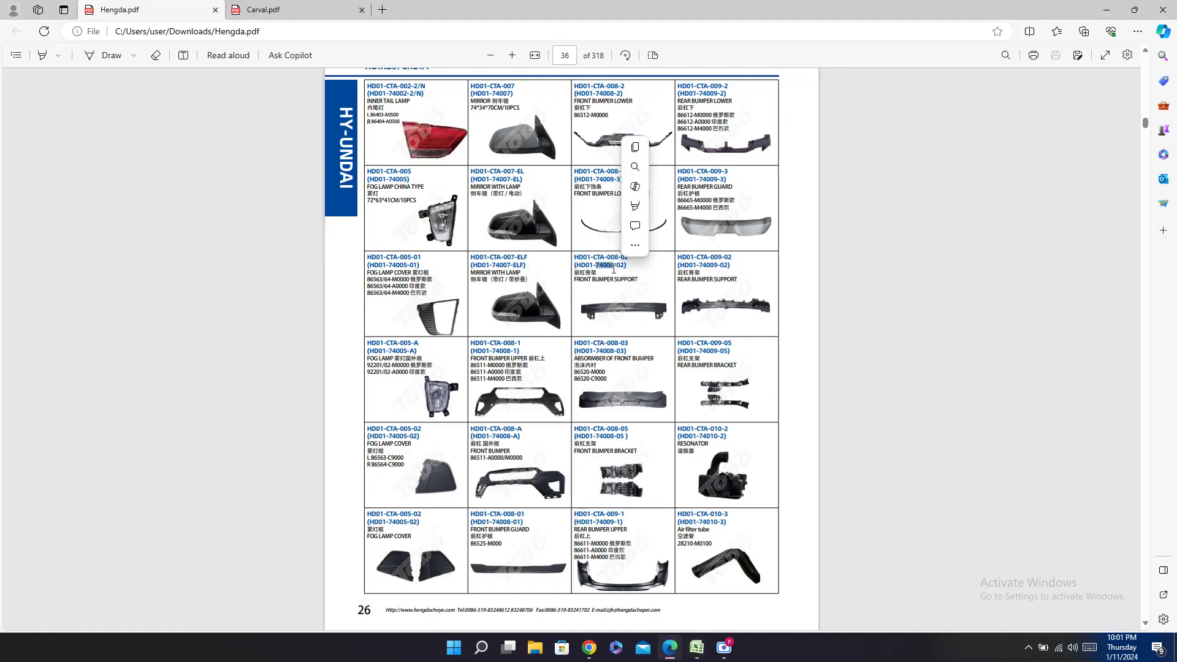
key(ctrl+c)
right_click(613, 268)
click(699, 320)
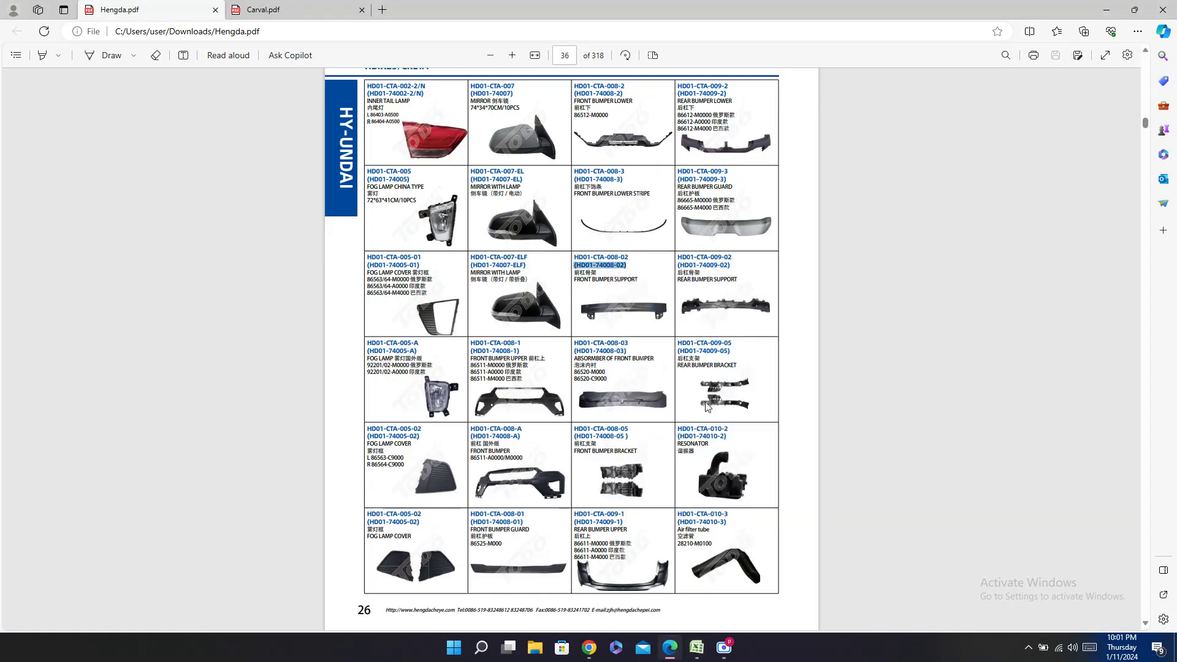
click(697, 646)
right_click(1046, 320)
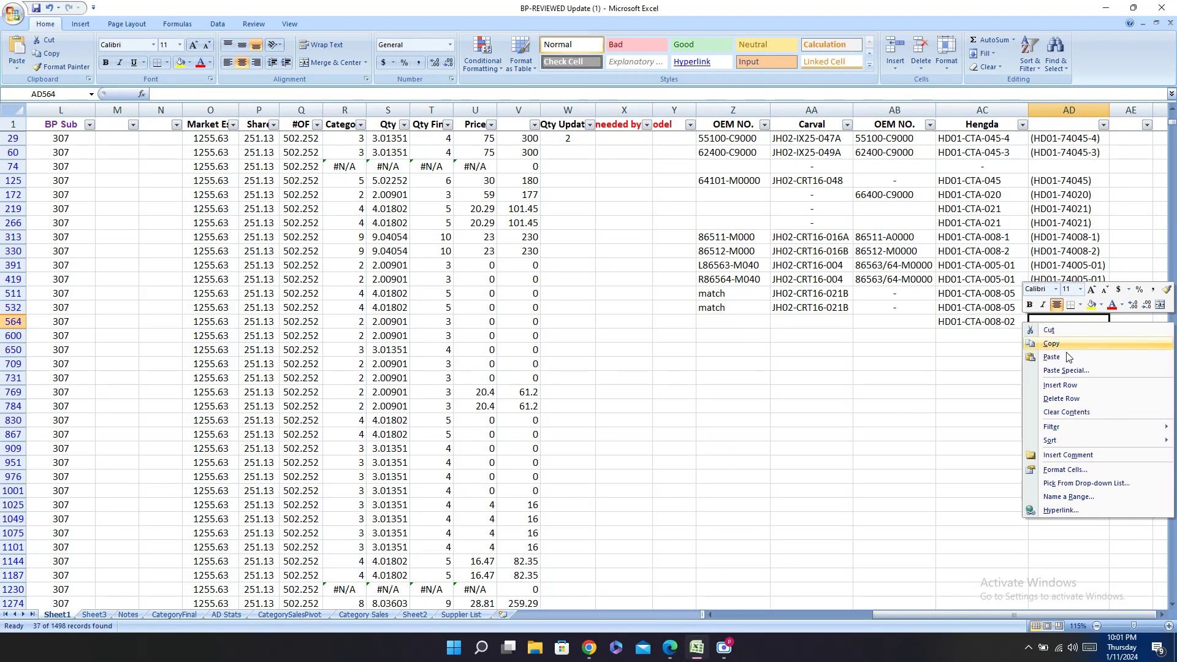
click(1057, 355)
Step: Select cell AC600 and copy Hengda number HD01-CTA-008-03 from the catalogue
click(984, 335)
click(669, 646)
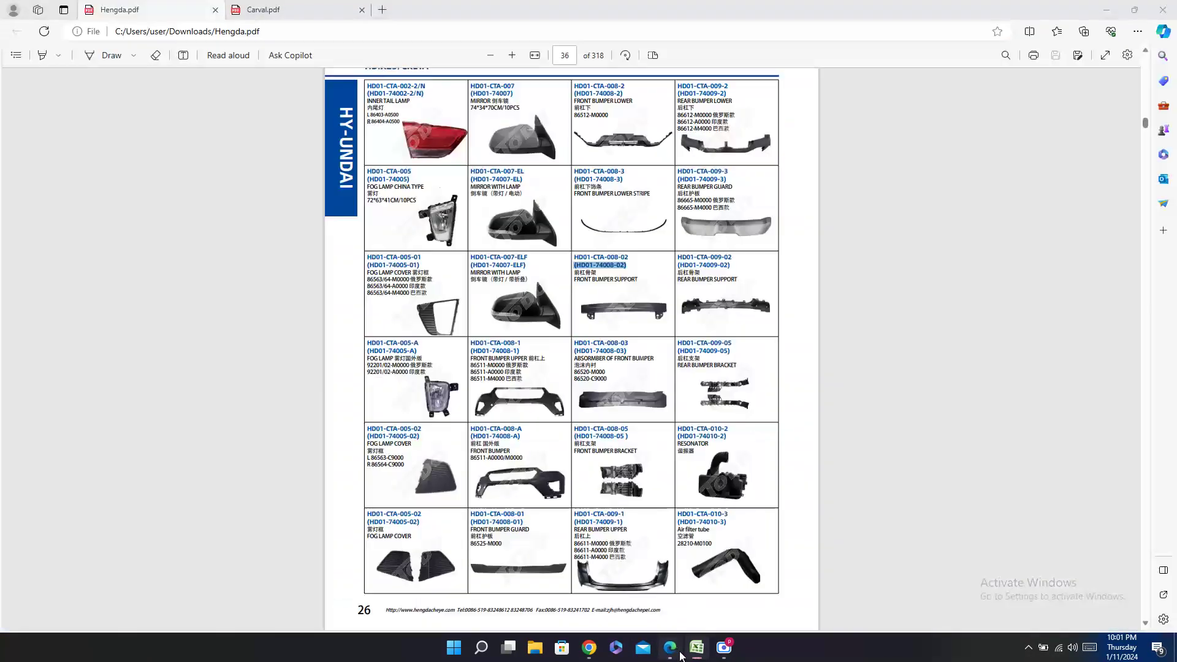
double_click(701, 257)
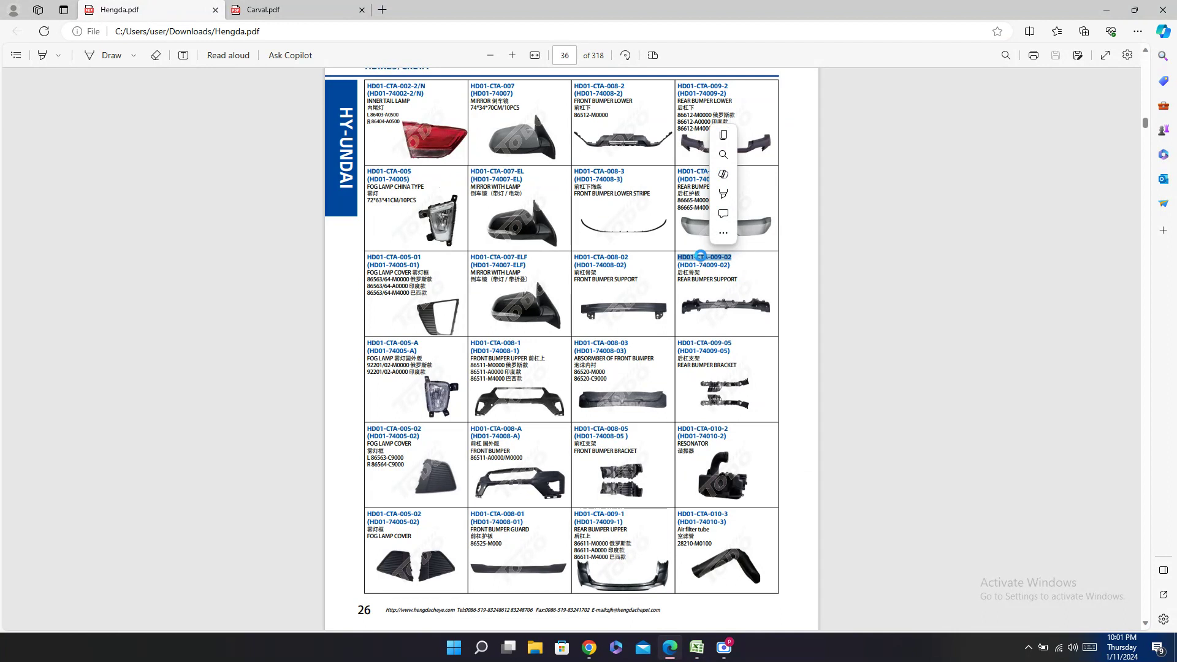
key(ctrl+c)
click(617, 347)
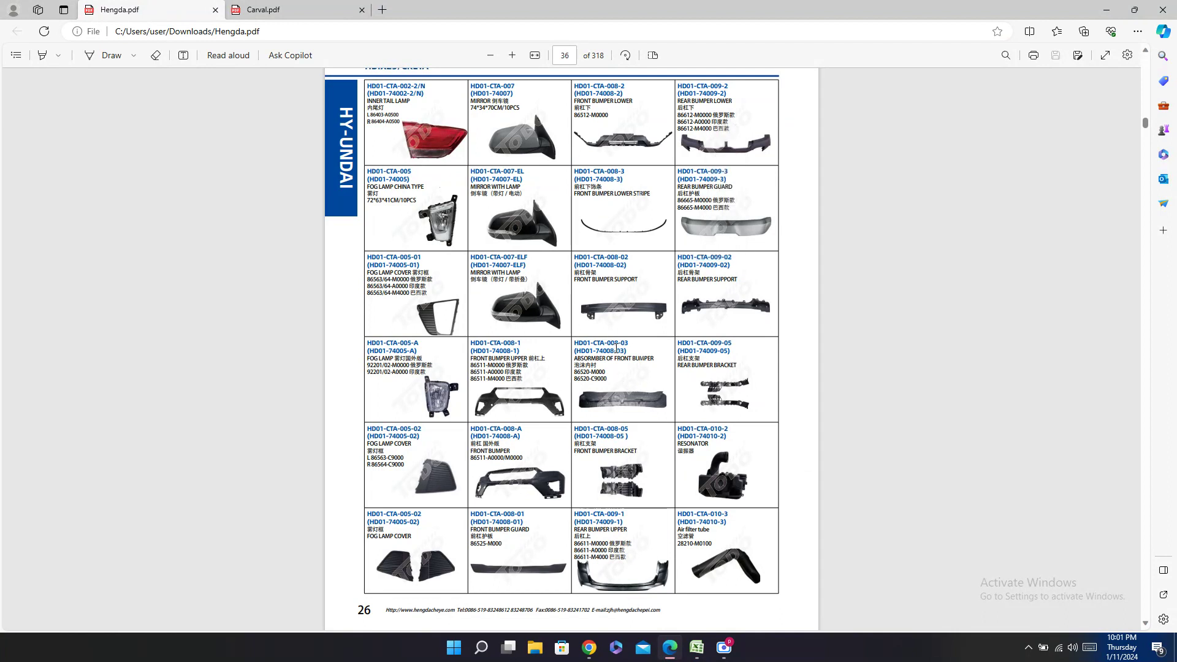
double_click(613, 343)
right_click(613, 344)
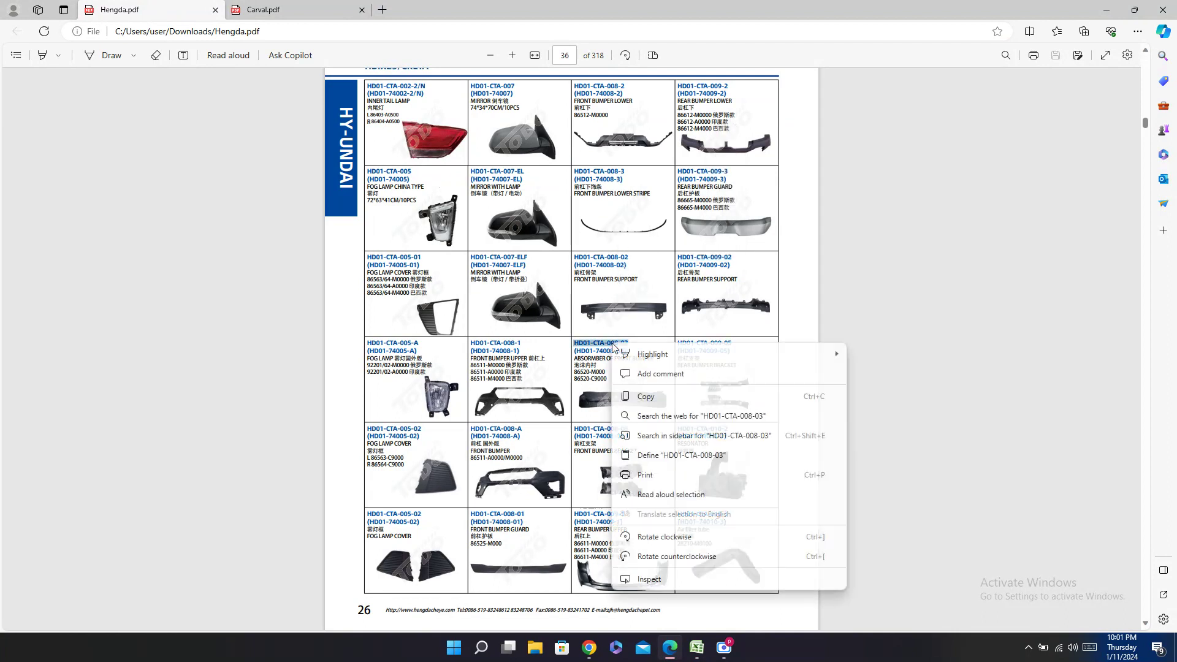
click(645, 397)
Step: Paste HD01-CTA-008-03 into cell AC600
mouse_move(697, 648)
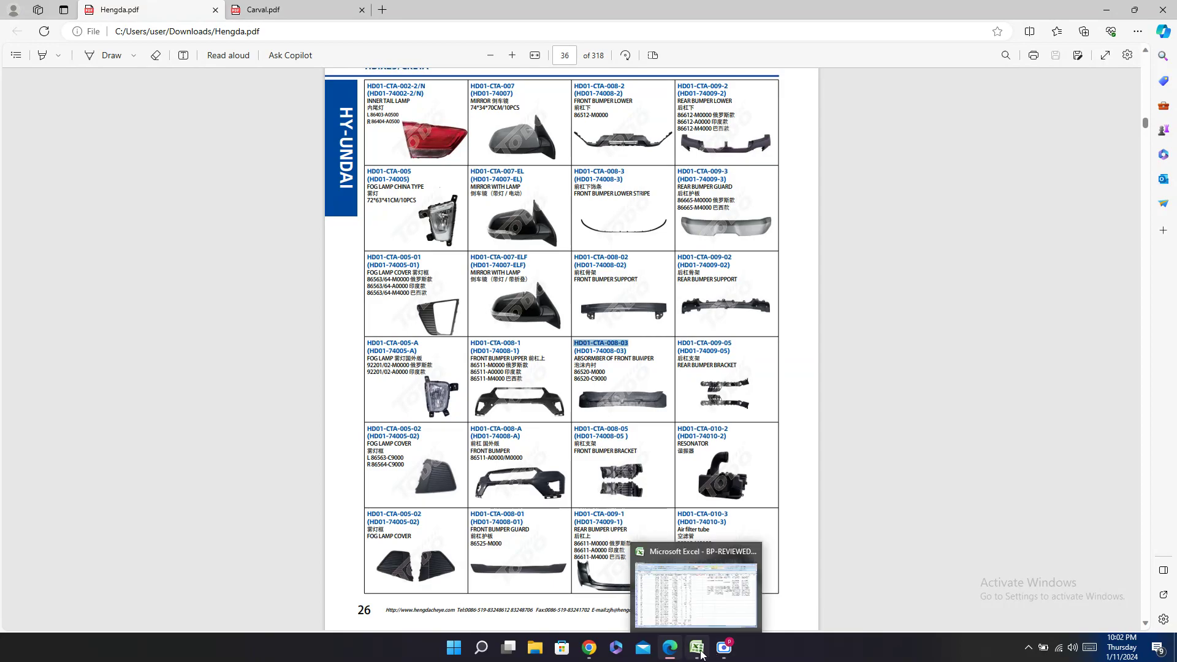
click(723, 582)
right_click(973, 336)
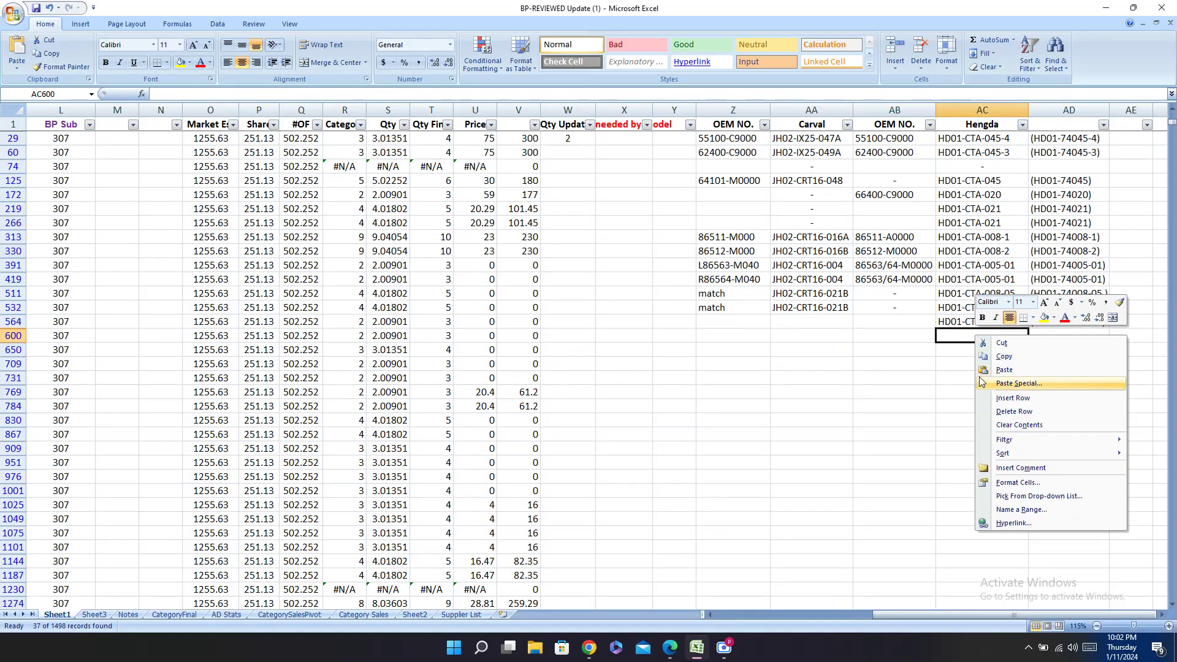
click(1005, 376)
Step: Copy the code (HD01-74008-03) from the PDF into cell AD600
key(Tab)
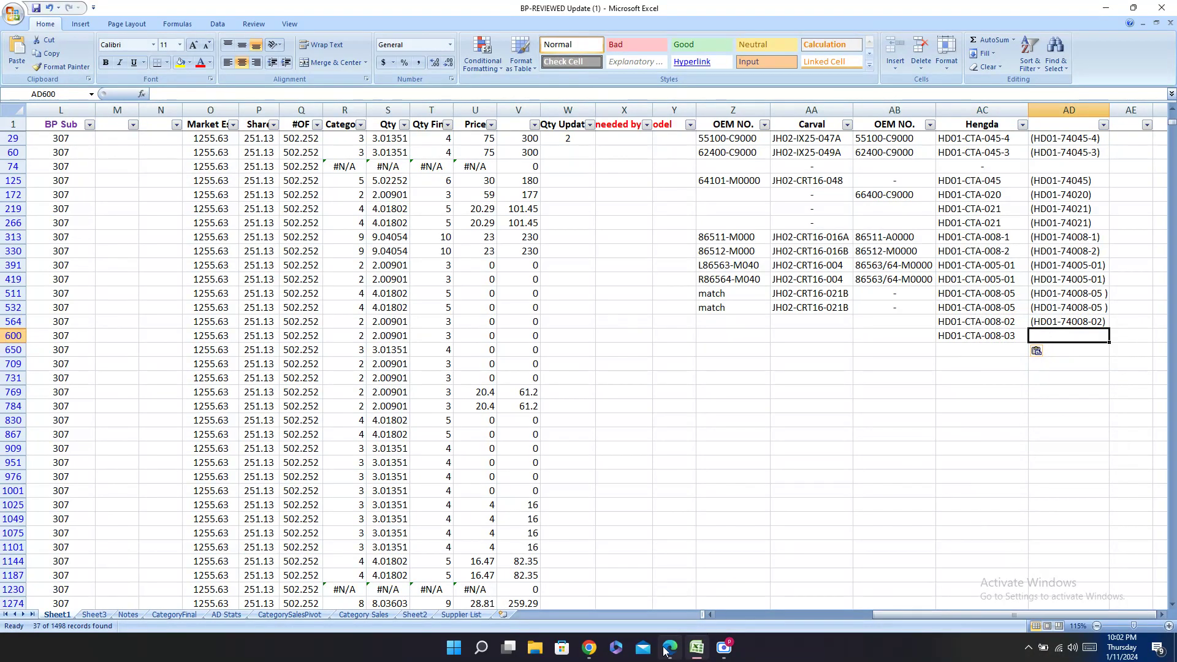
click(670, 648)
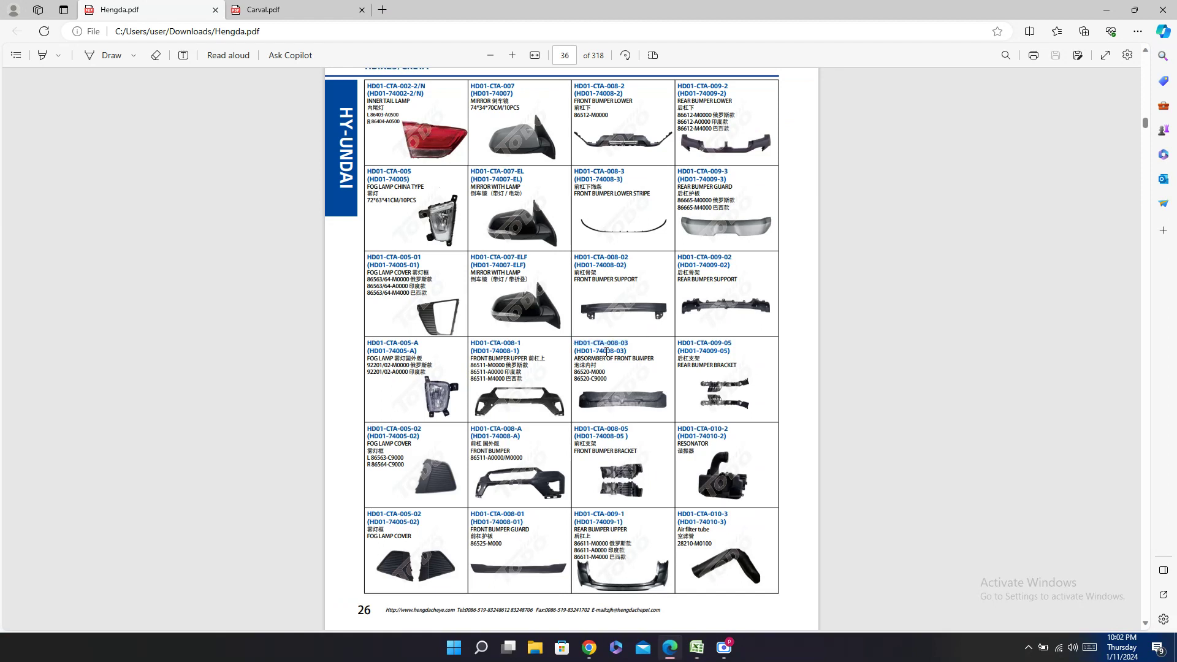
double_click(606, 351)
right_click(607, 353)
click(682, 407)
click(697, 648)
click(1072, 337)
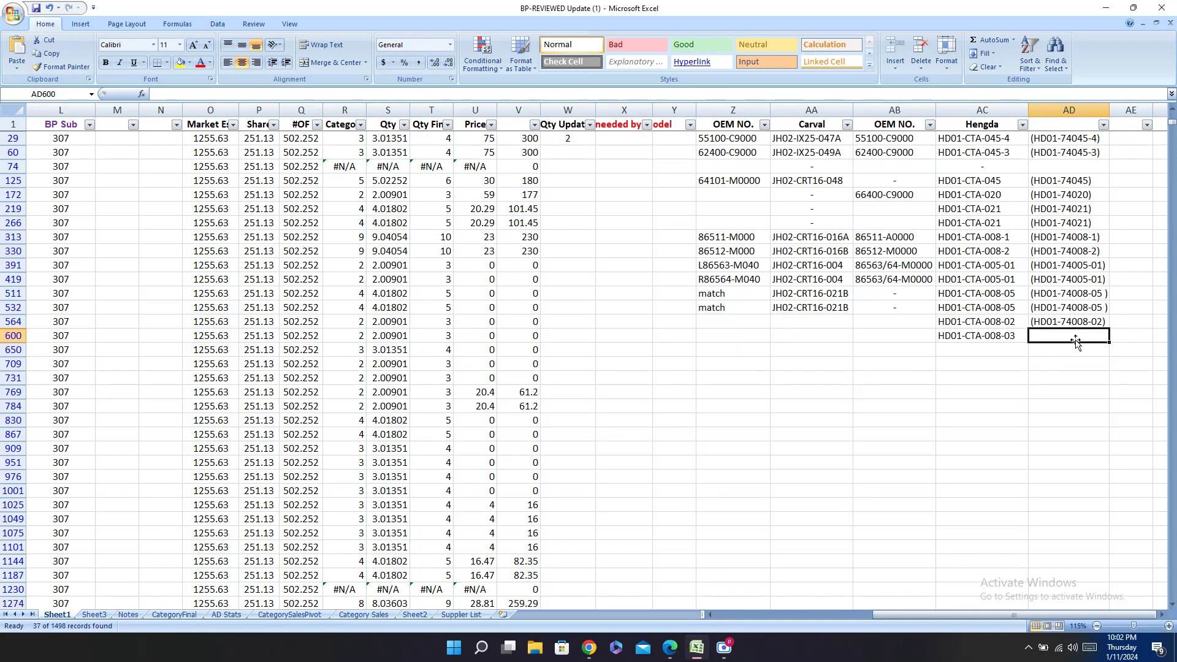
right_click(1068, 339)
click(944, 370)
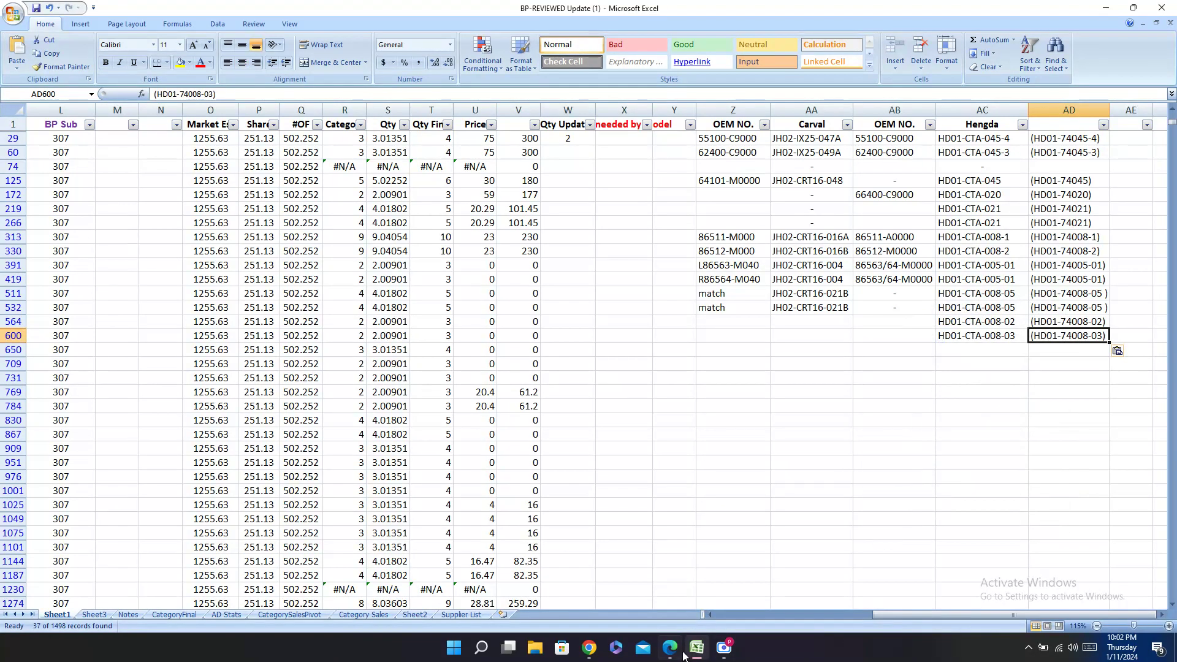
Step: Copy OEM number 86520-C9000 from the PDF into row 600's OEM NO. cell AB600
click(670, 648)
double_click(601, 378)
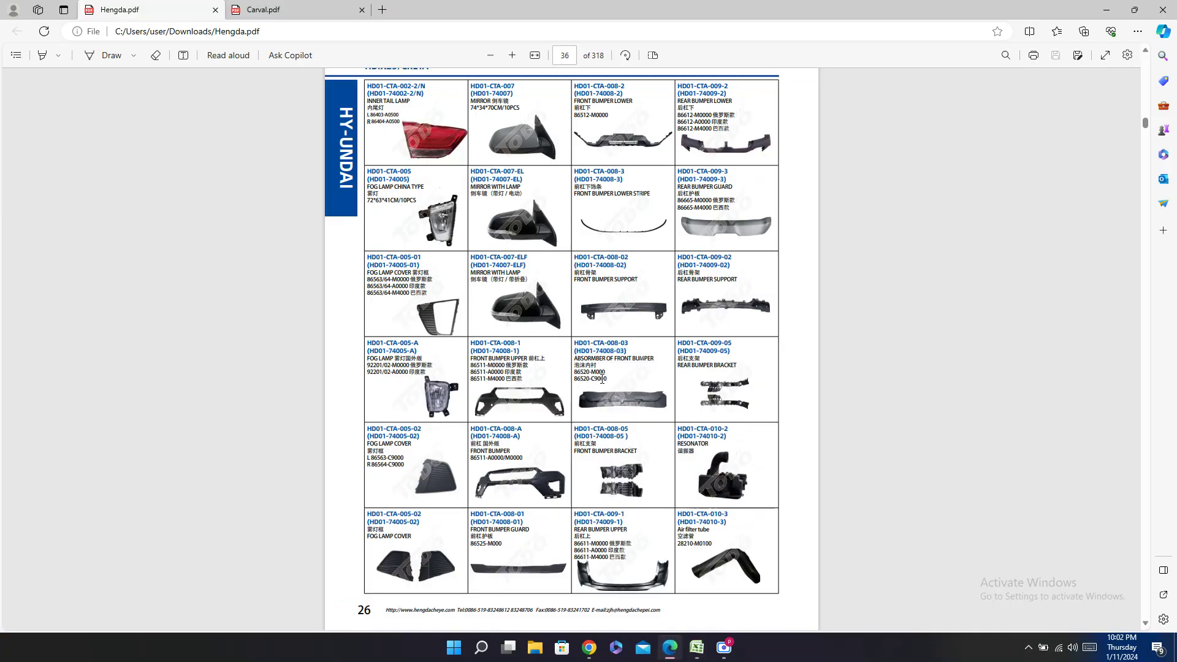
right_click(603, 382)
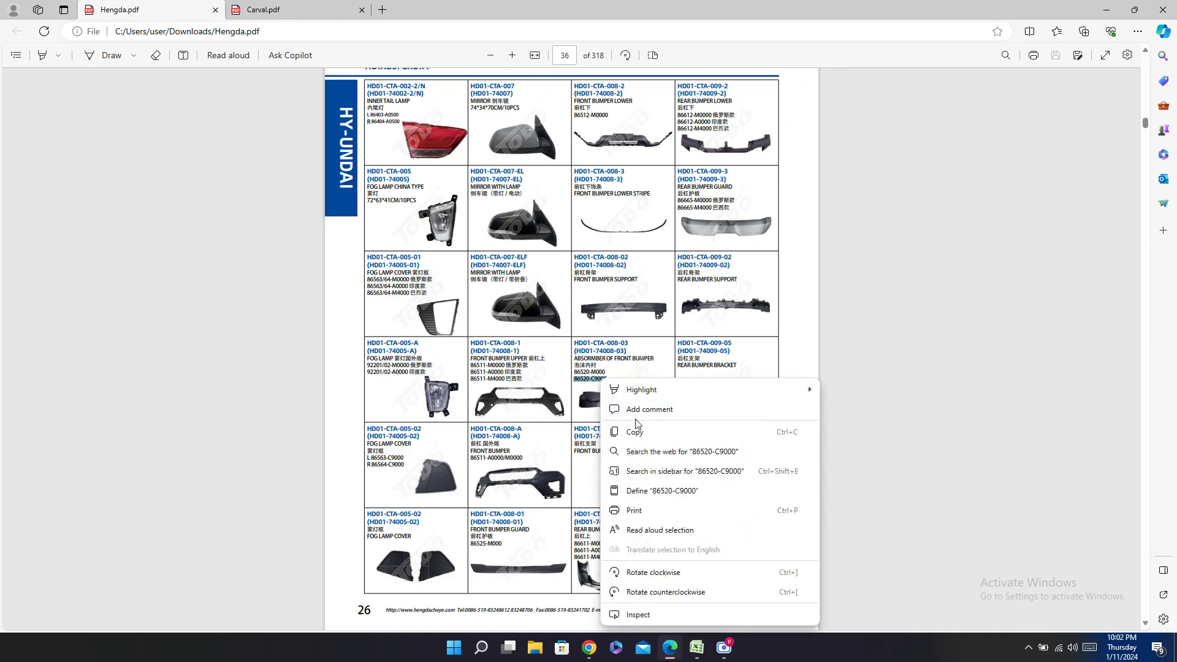
click(638, 432)
mouse_move(722, 650)
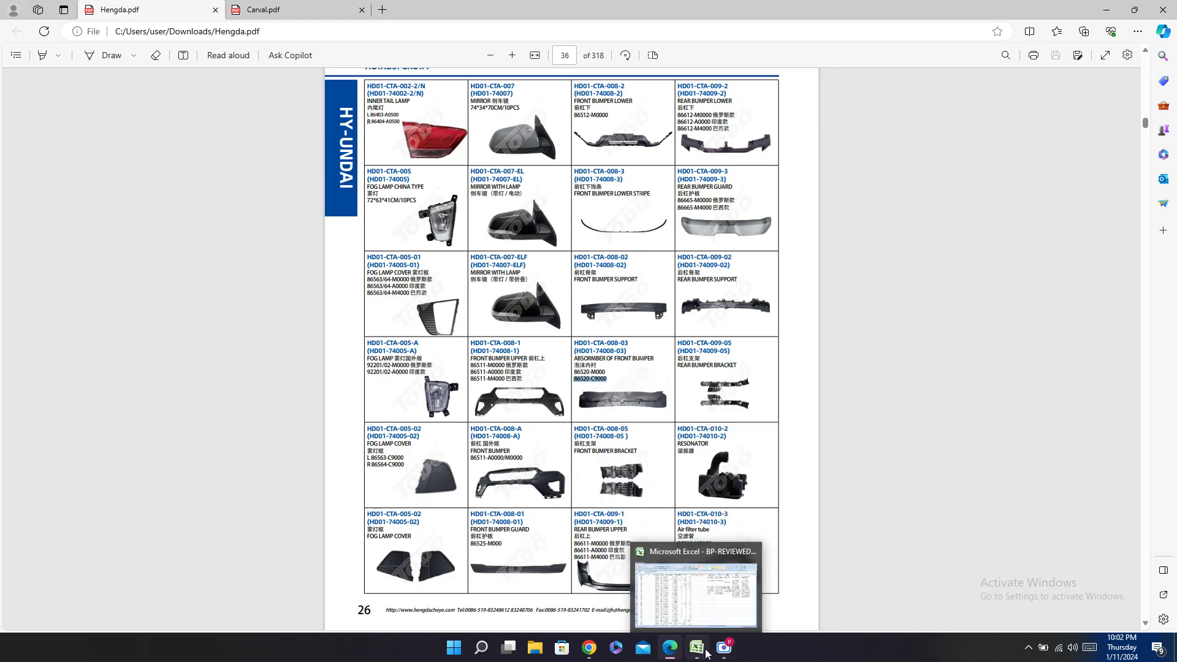
click(696, 648)
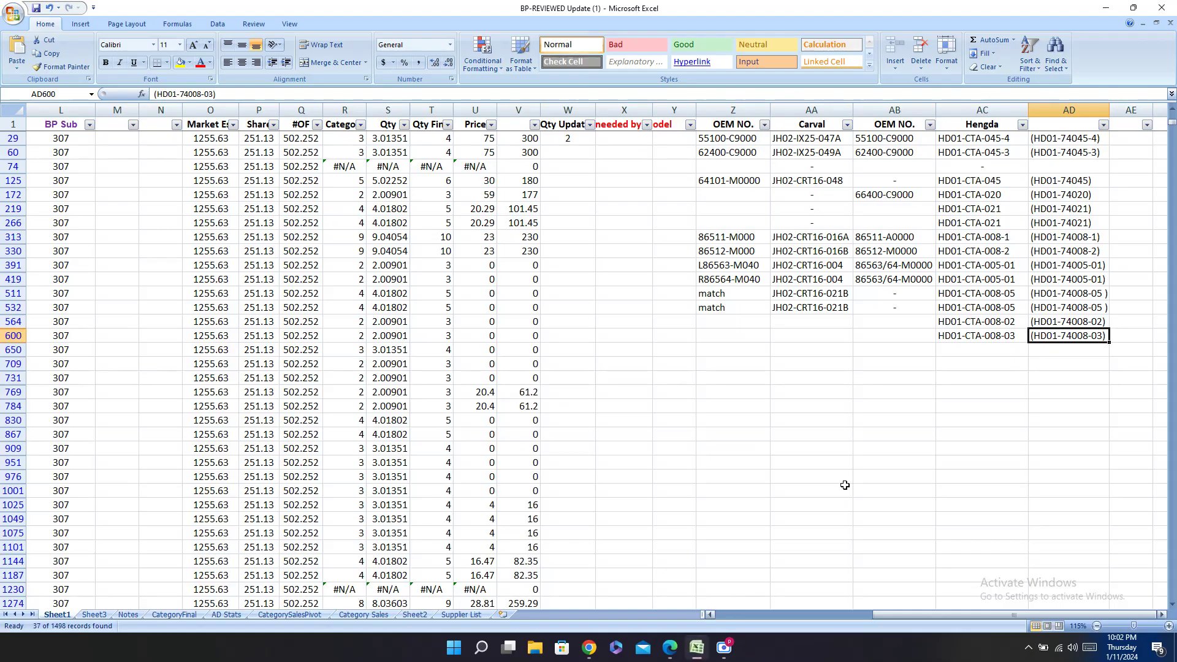
right_click(908, 337)
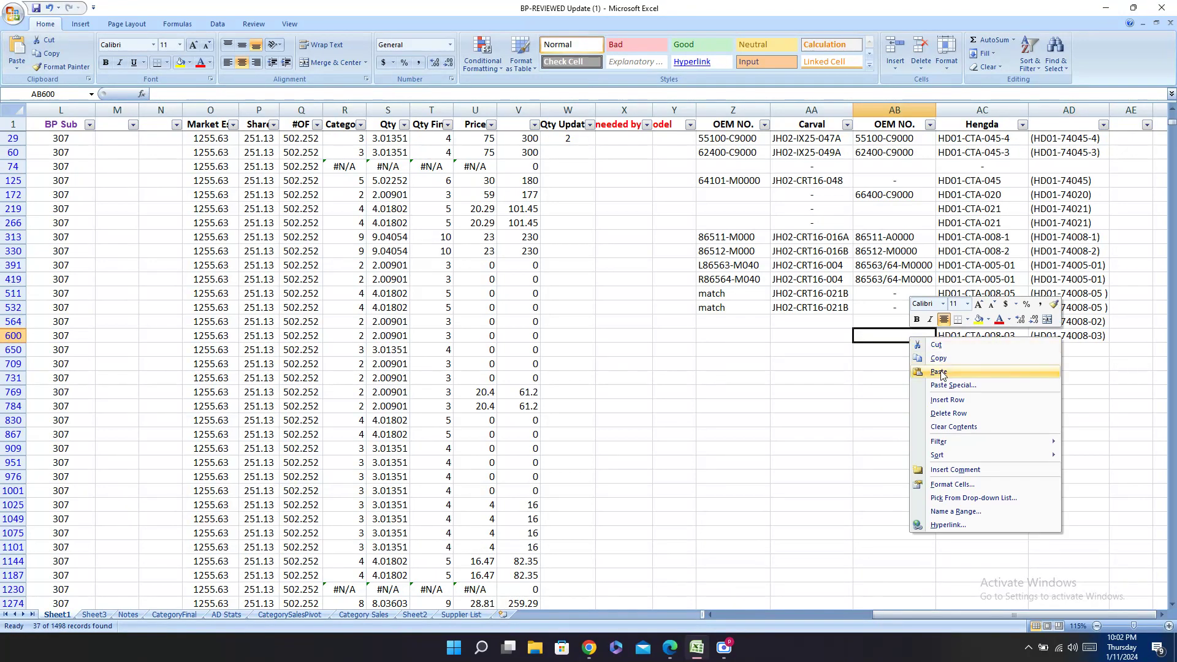
click(944, 374)
click(906, 322)
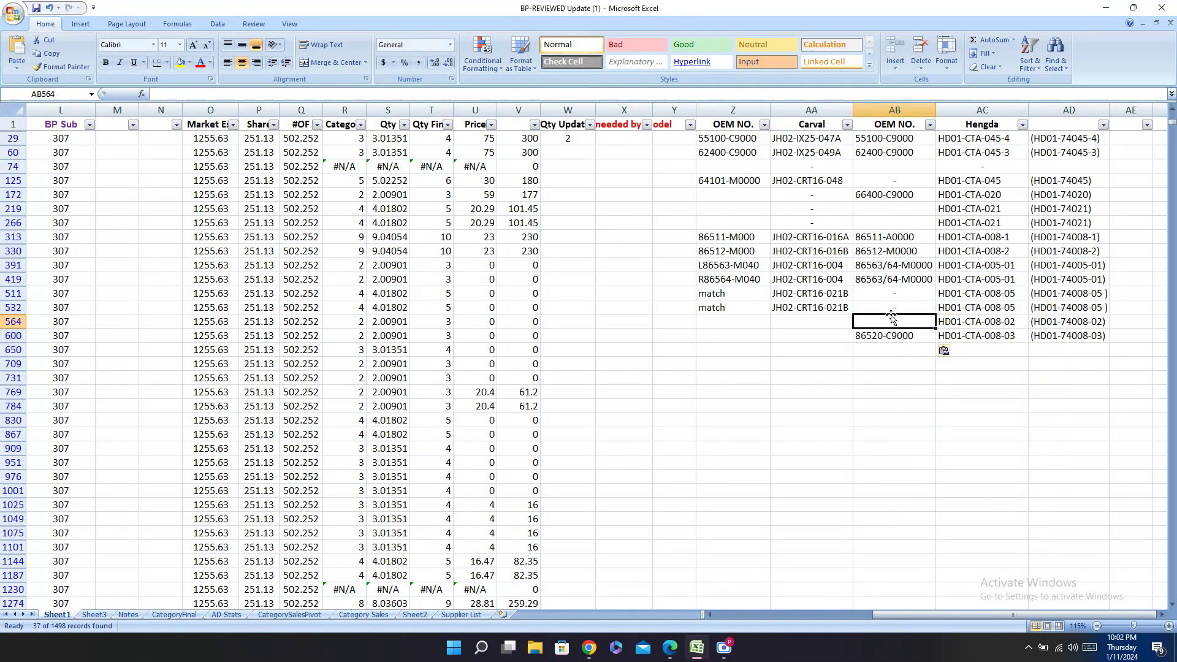
Step: Enter a dash in row 564's OEM NO. cell and move to its Carval cell
text(-)
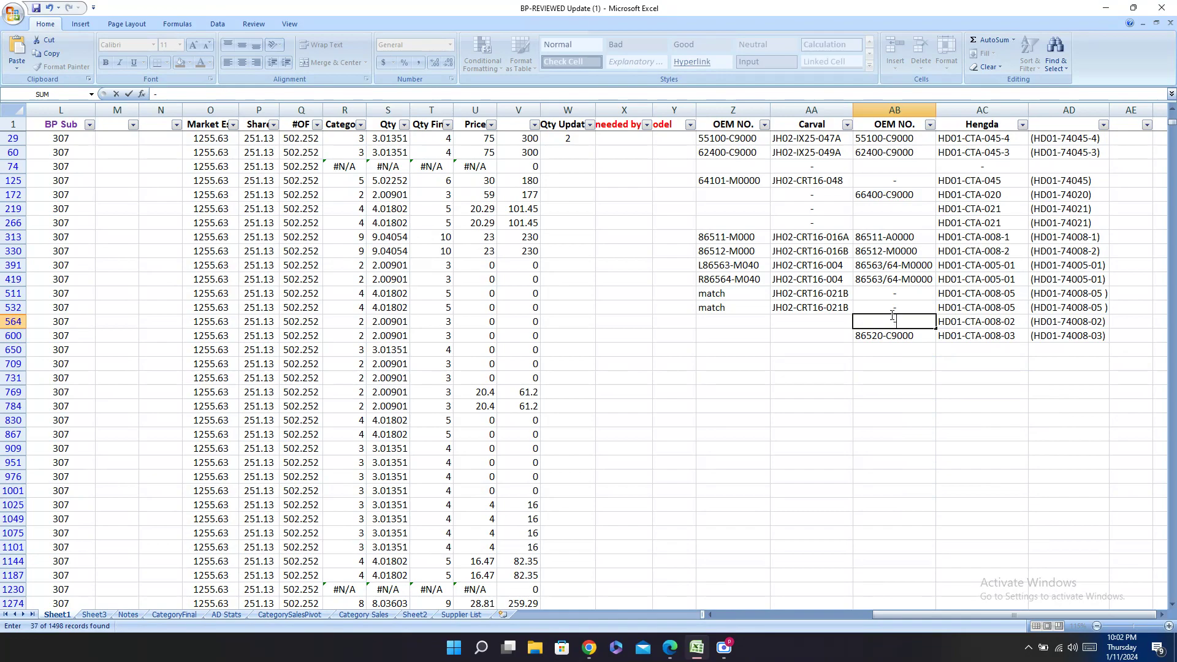
key(Return)
key(Left)
key(Left)
key(Left)
key(Left)
key(Left)
key(Left)
key(Left)
key(Left)
key(Left)
key(Left)
key(Left)
key(Left)
key(Left)
key(Left)
key(Left)
key(Left)
key(Left)
key(Left)
key(Left)
key(Left)
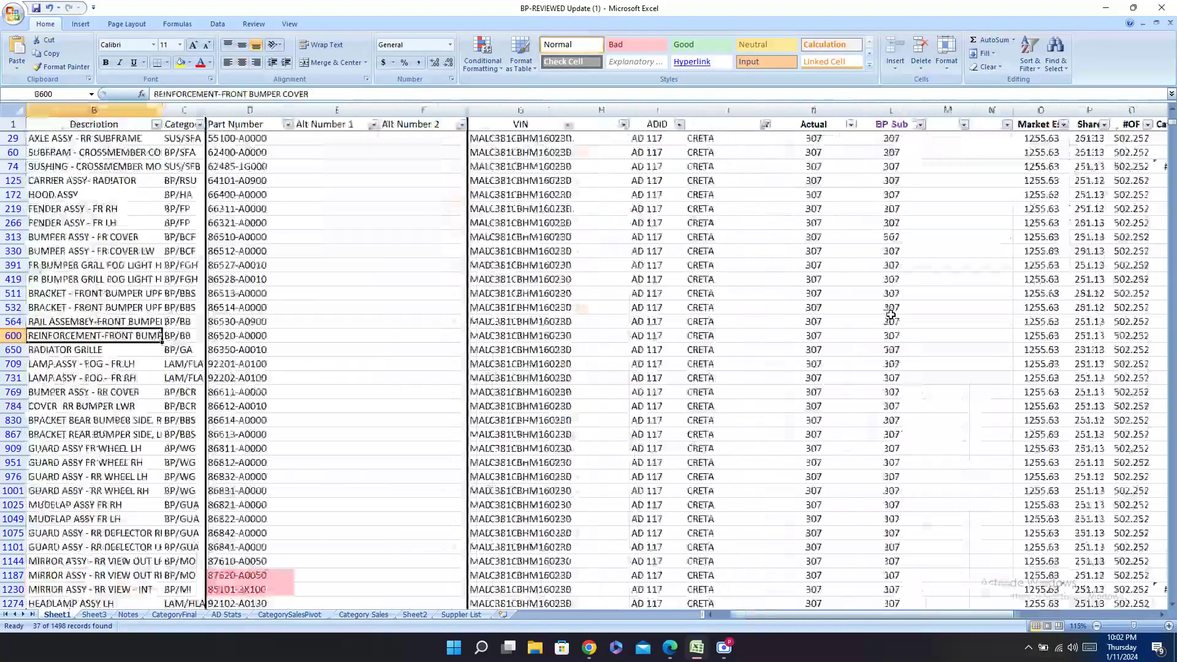
key(Right)
key(Right)
key(Right)
key(Right)
key(Right)
key(Right)
key(Right)
key(Right)
key(Right)
key(Right)
key(Right)
key(Right)
key(Right)
key(Right)
key(Right)
key(Right)
key(Right)
key(Right)
key(Right)
key(Right)
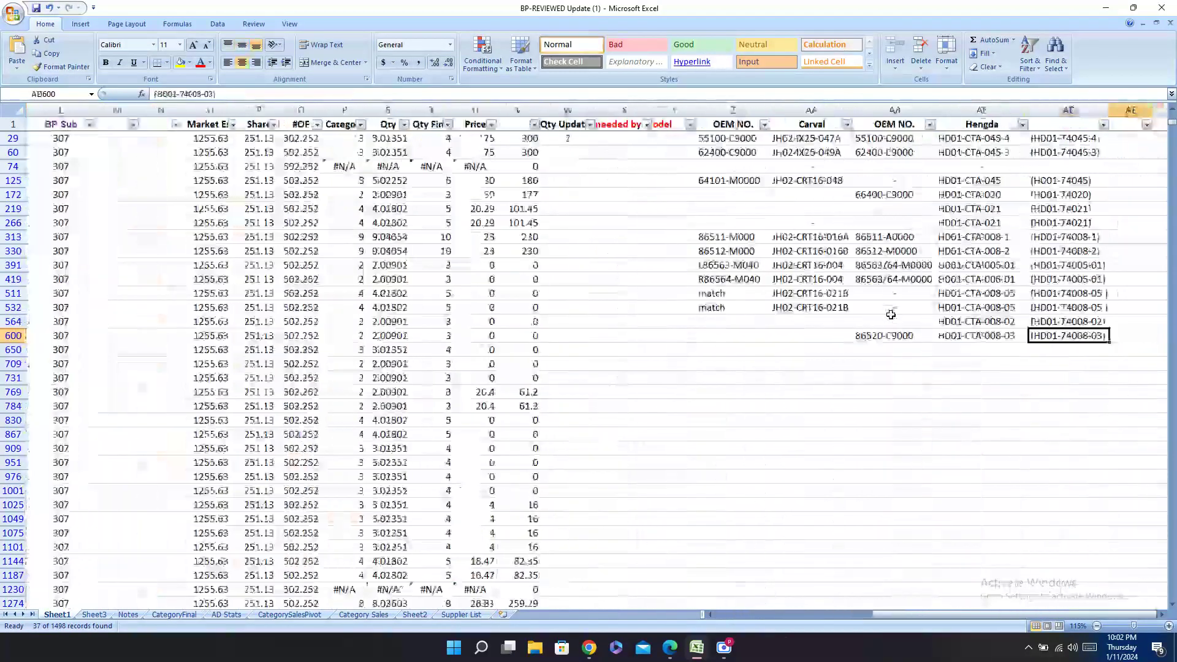
key(Right)
key(Up)
key(Up)
key(Left)
key(Left)
key(Left)
key(Left)
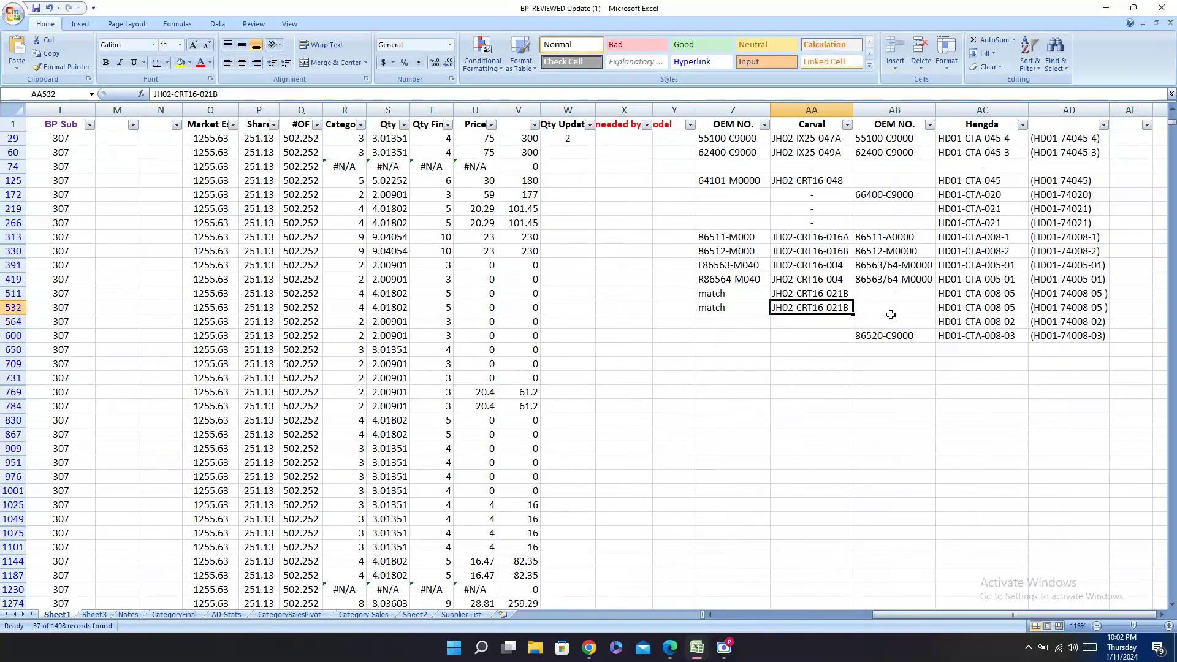
key(Down)
Step: Put dashes in the Carval cells of rows 564 and 600
text(-)
key(Return)
text(-)
key(Return)
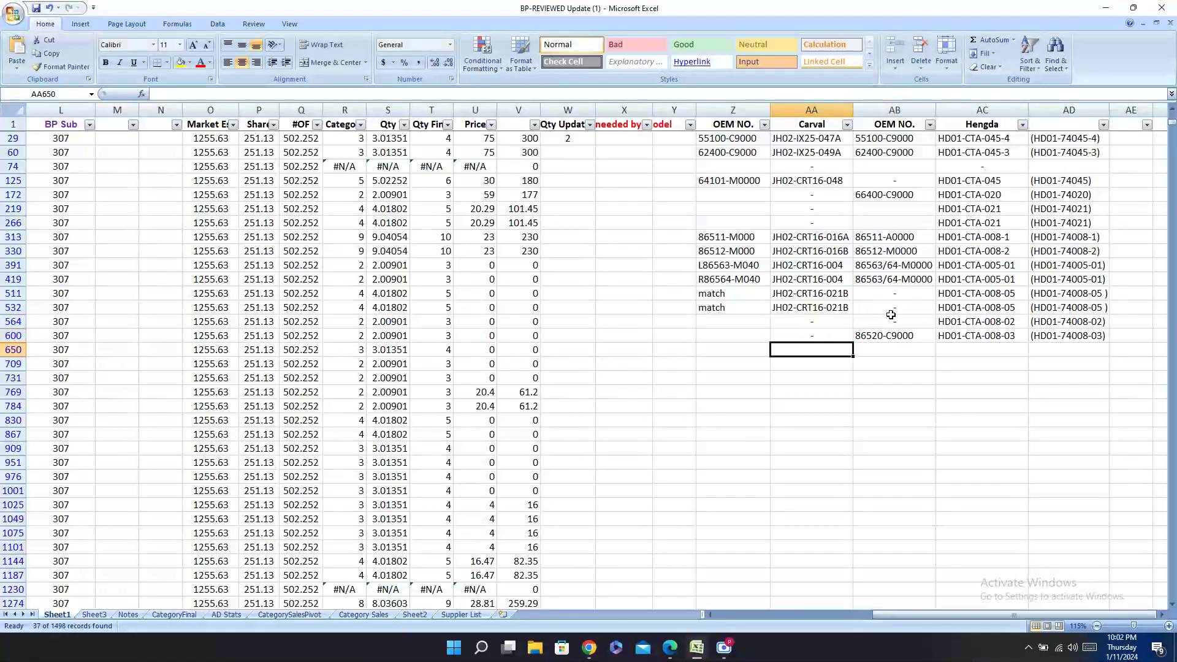
key(Left)
key(Left)
key(Left)
key(Left)
key(Left)
key(Left)
key(Left)
key(Left)
key(Left)
key(Left)
key(Left)
key(Left)
key(Left)
key(Left)
key(Left)
key(Left)
key(Left)
key(Left)
key(Left)
key(Left)
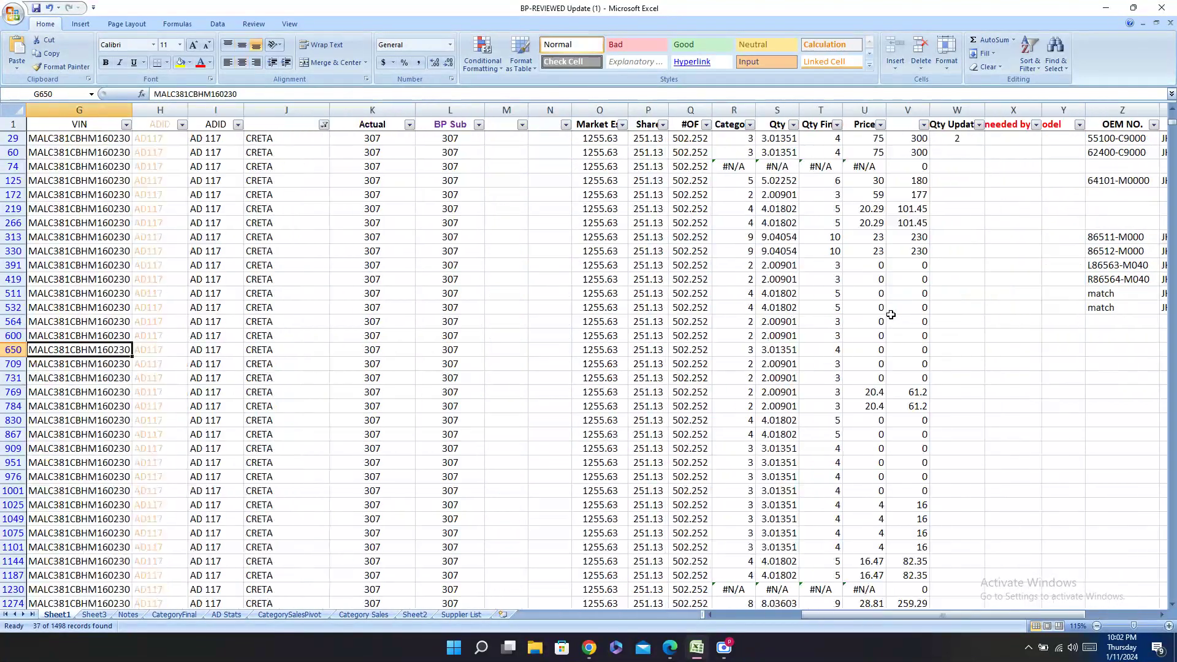
key(Right)
key(Right)
key(Right)
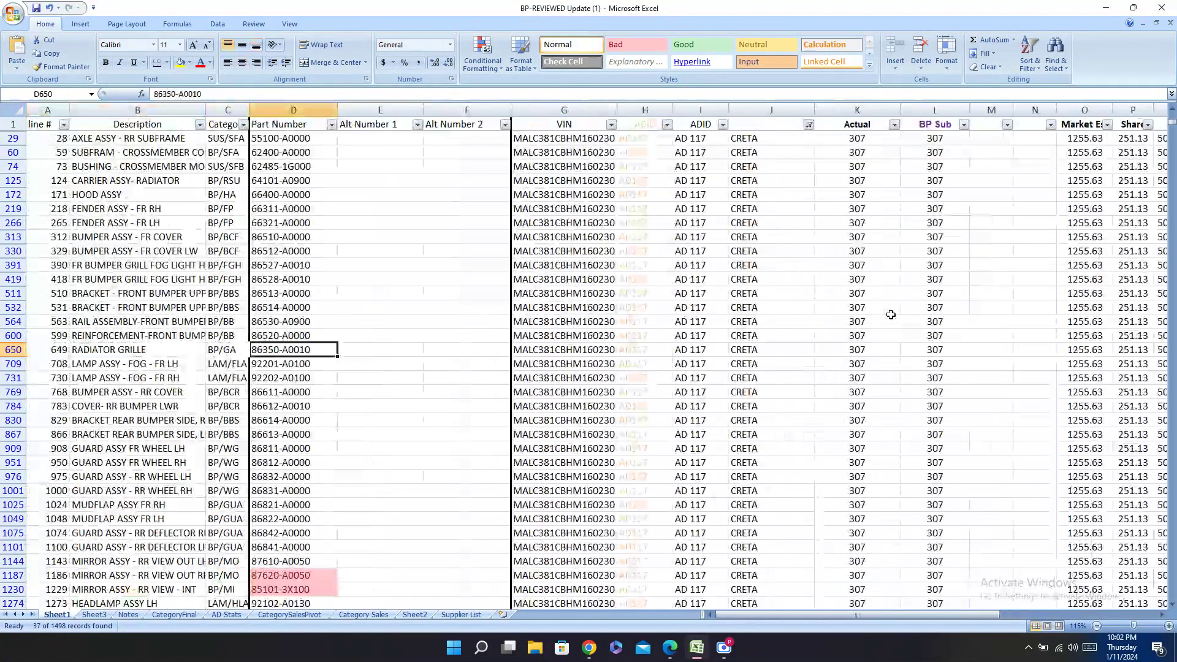
Step: Find the grille entry in the Hengda catalogue and move across row 650 toward the catalogue columns
click(669, 647)
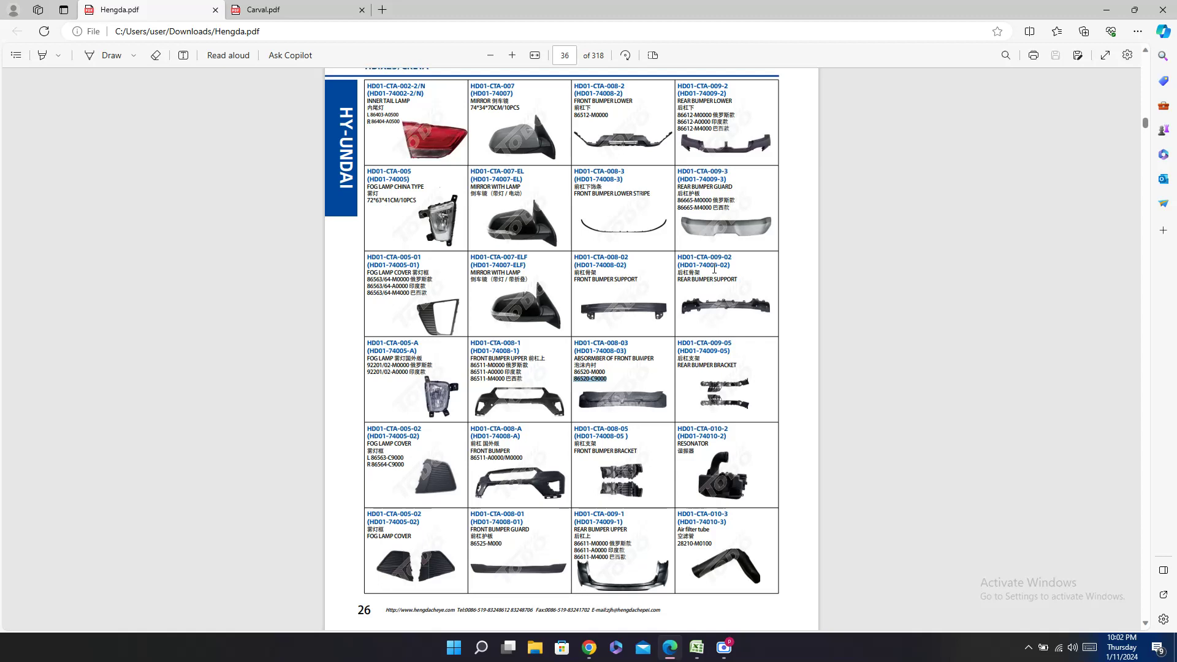
scroll(745, 274, up, 8)
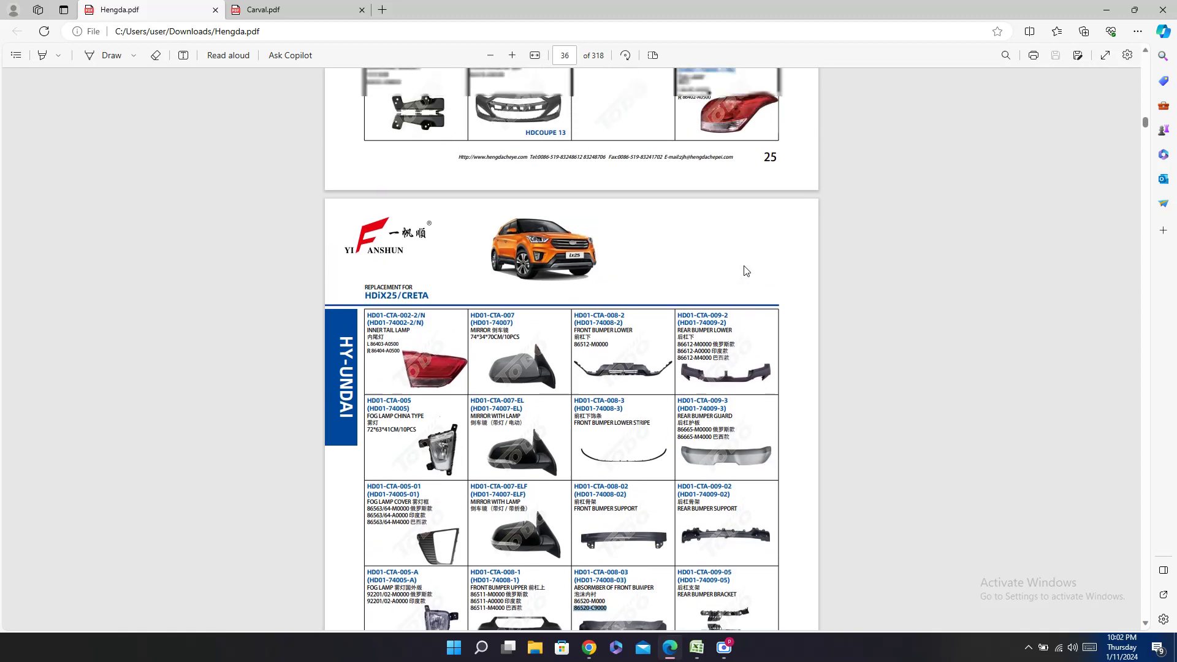
scroll(745, 271, up, 4)
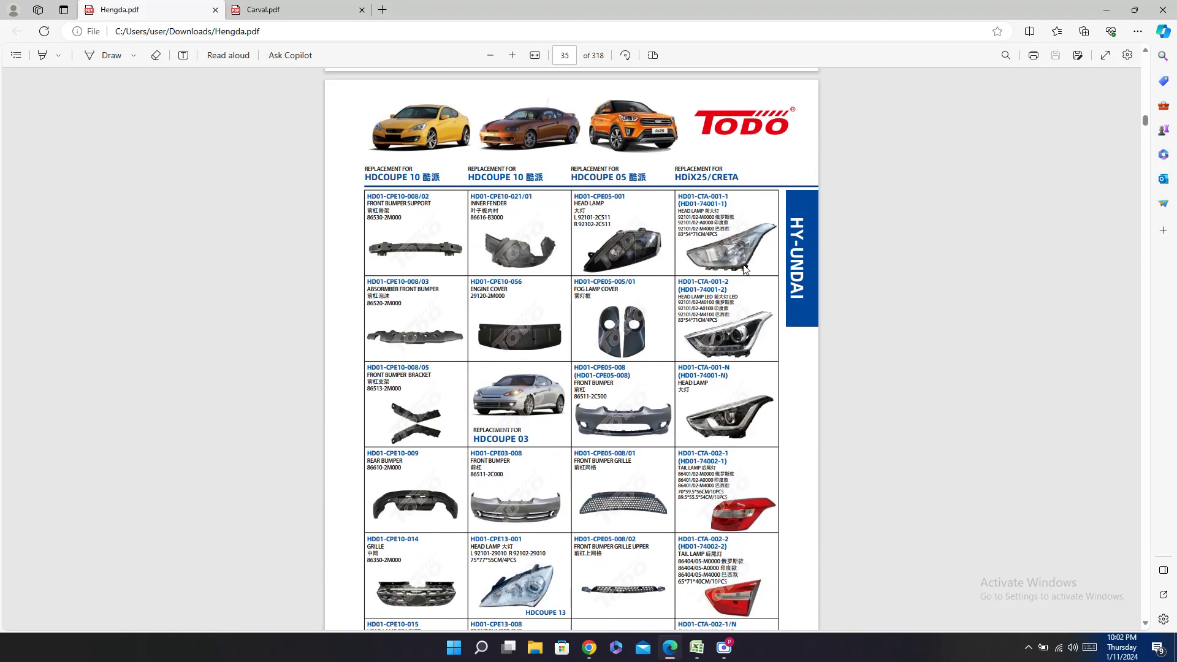
scroll(744, 270, down, 8)
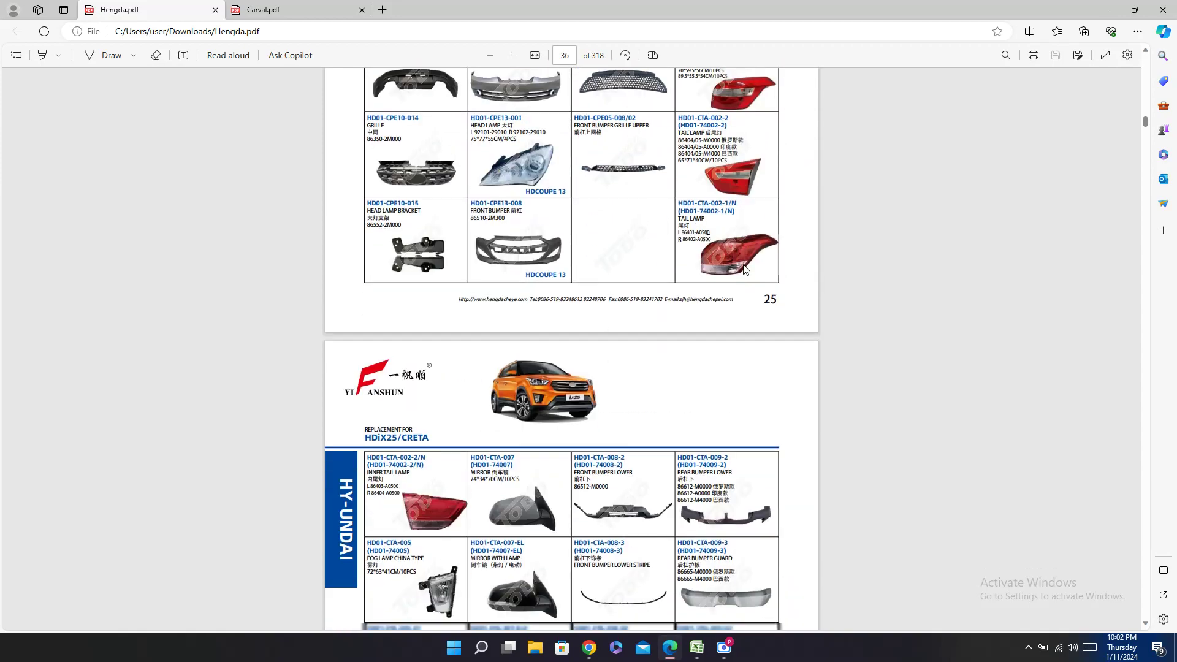
scroll(746, 270, down, 2)
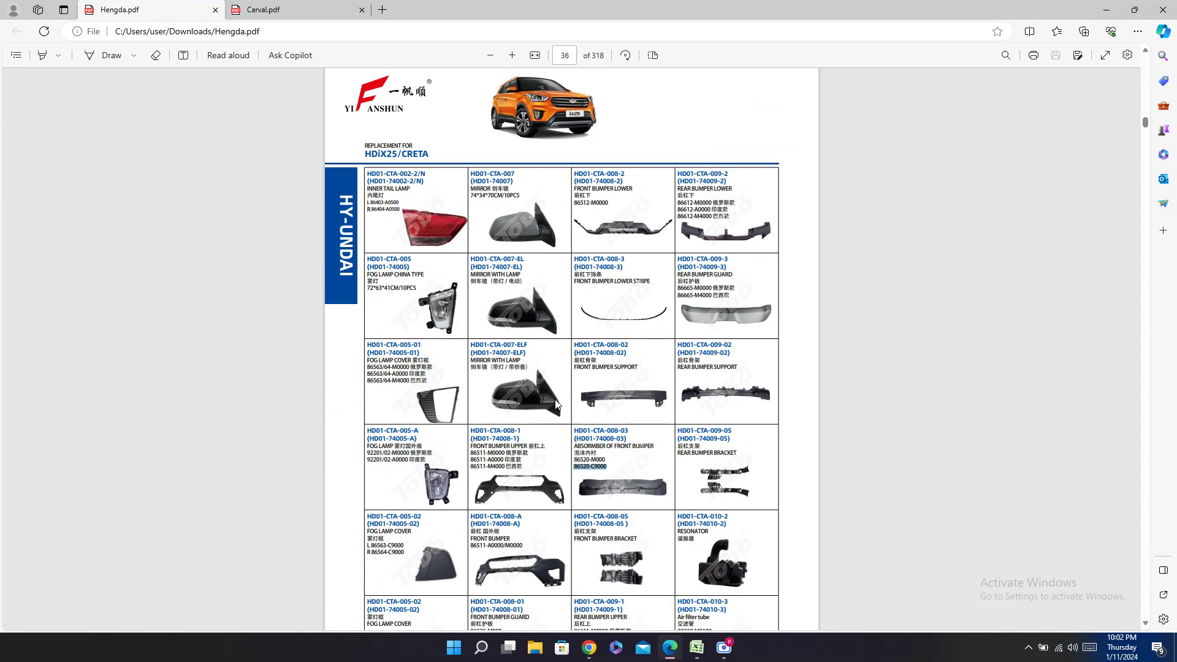
scroll(559, 396, down, 5)
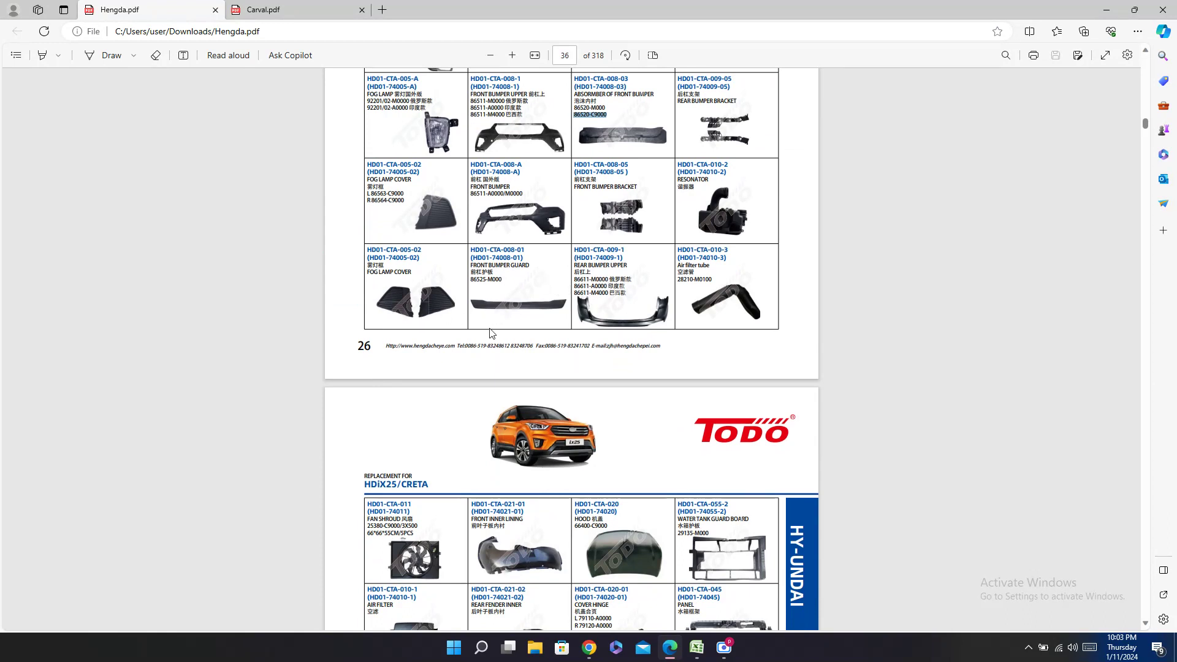
scroll(752, 438, down, 4)
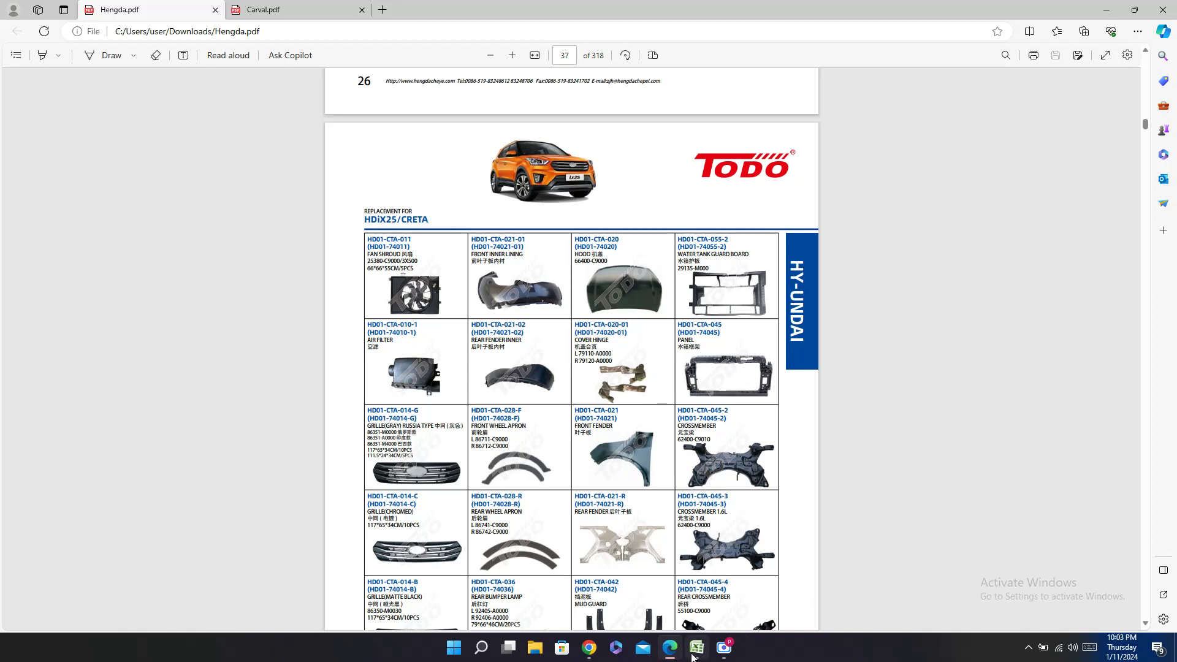
click(753, 631)
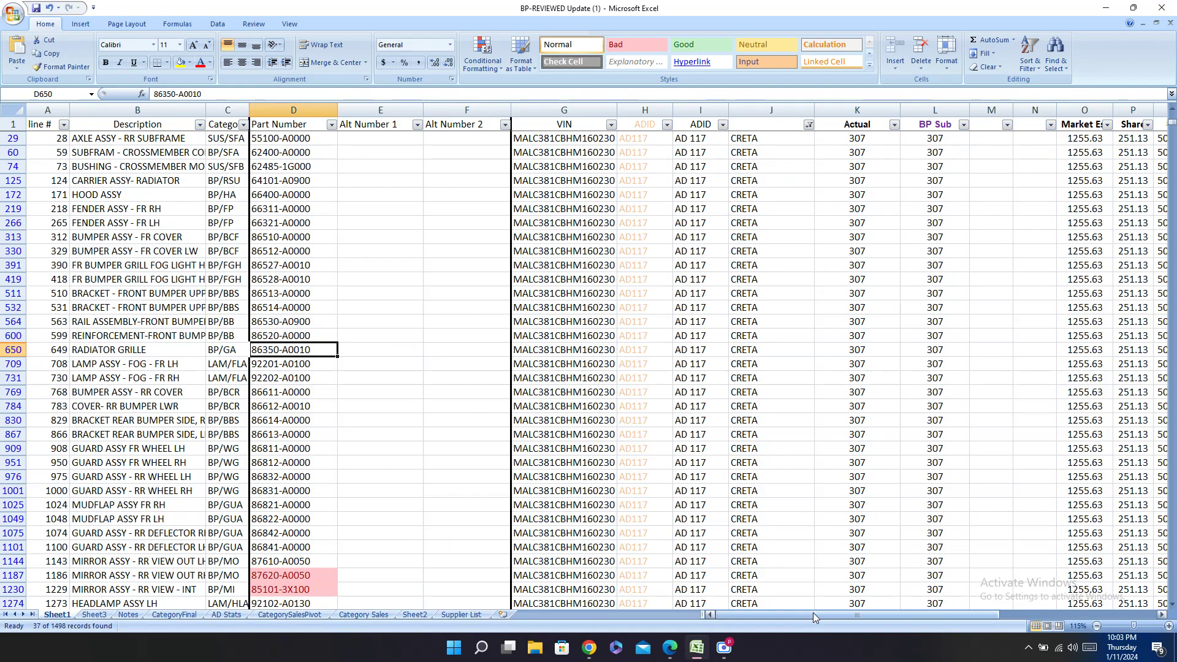
key(Right)
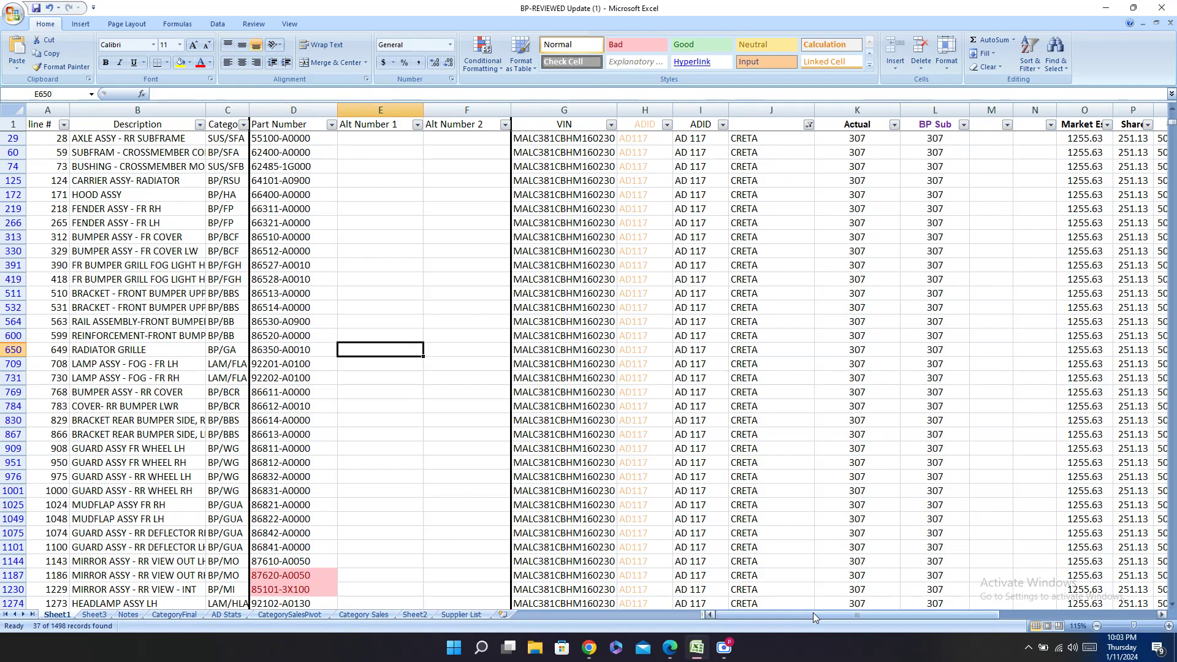
key(Right)
key(Right)
key(Right)
key(Right)
key(Right)
key(Right)
key(Right)
key(Right)
key(Right)
key(Right)
key(Right)
key(Right)
key(Right)
key(Right)
key(Right)
key(Right)
key(Right)
key(Right)
key(Right)
key(Right)
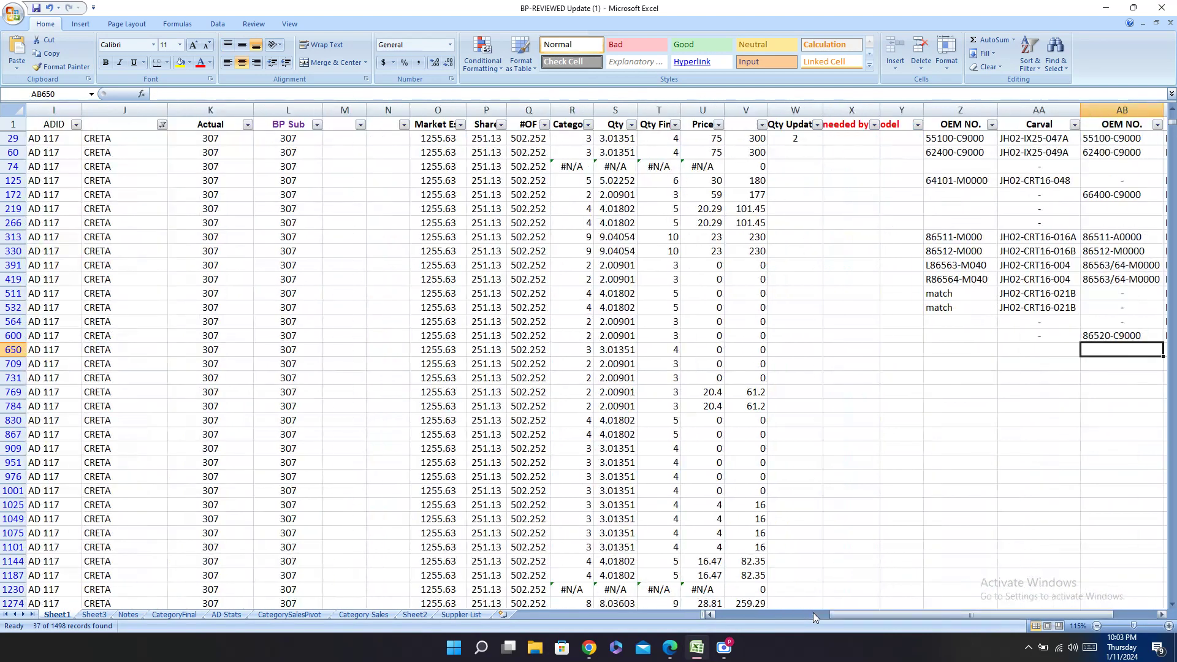
key(Right)
key(Right)
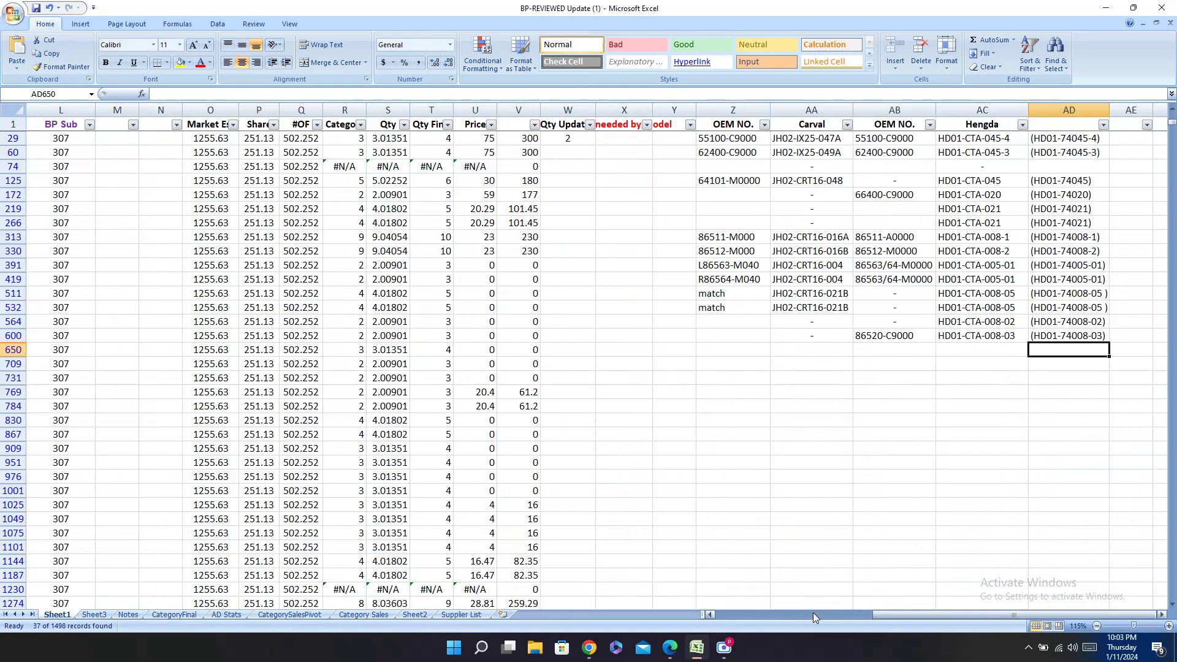
Step: Copy Hengda code HD01-CTA-014-G into cells AD650 and AC650
key(alt+Tab)
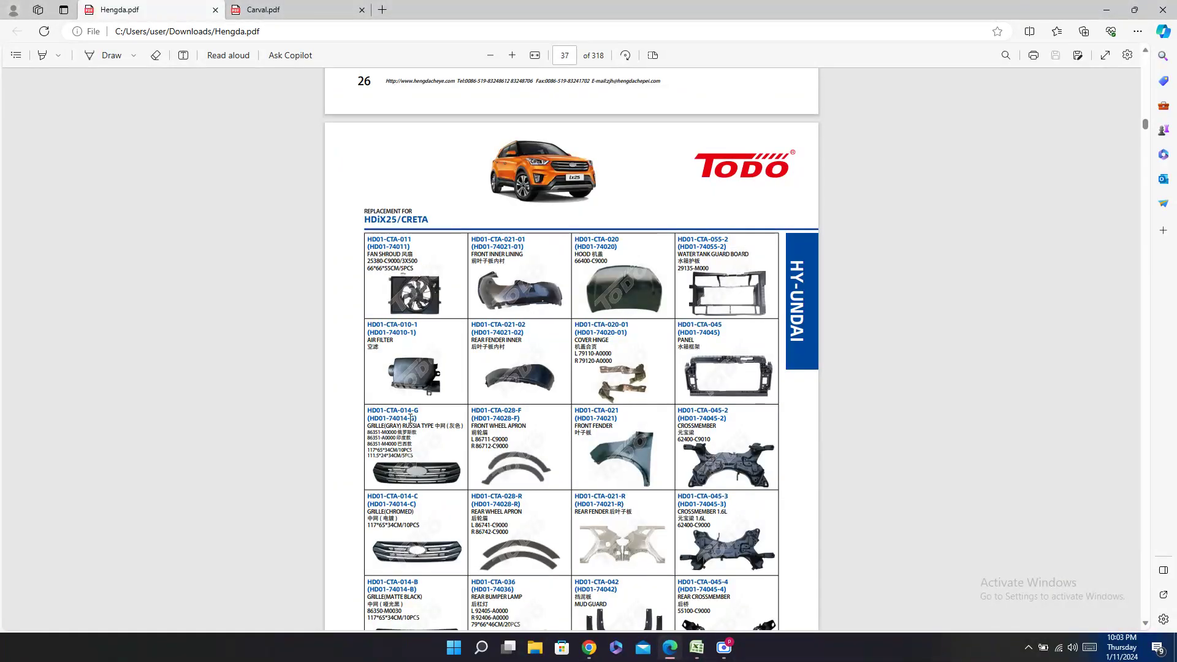
double_click(402, 412)
right_click(401, 412)
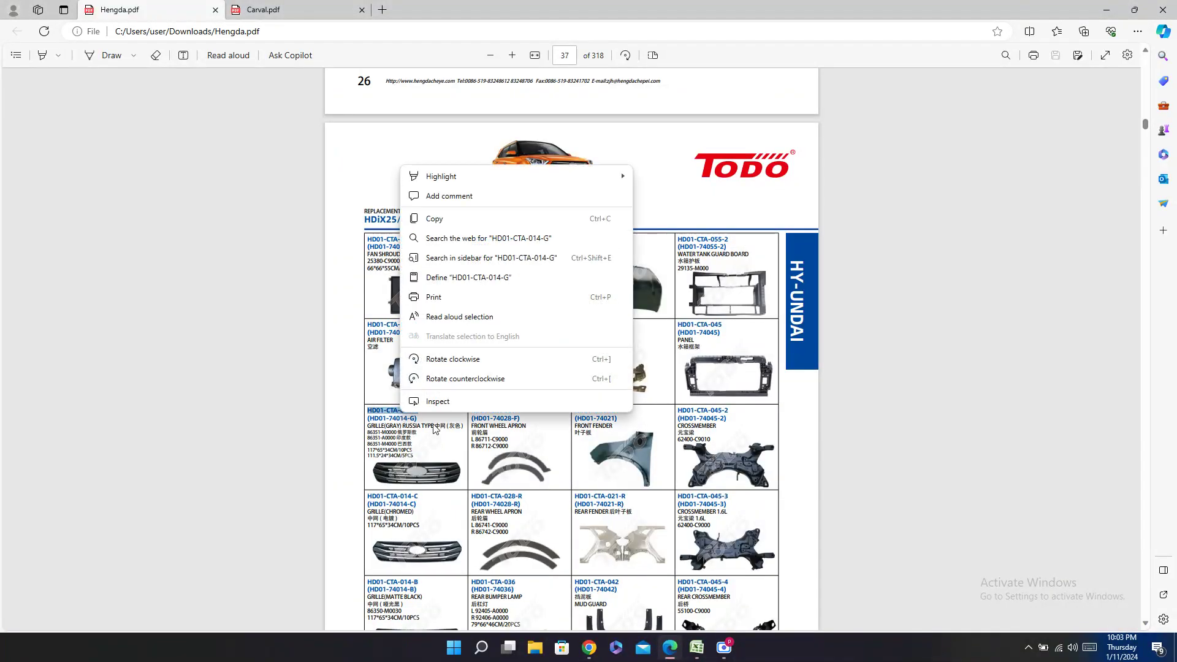
click(443, 219)
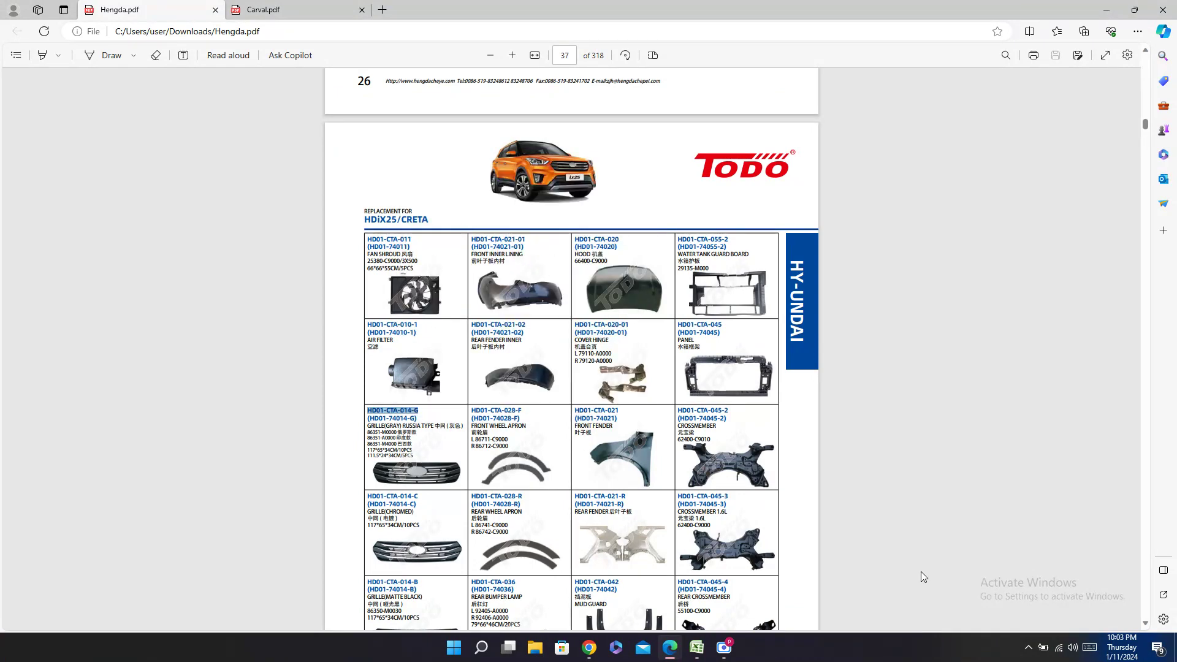
click(697, 650)
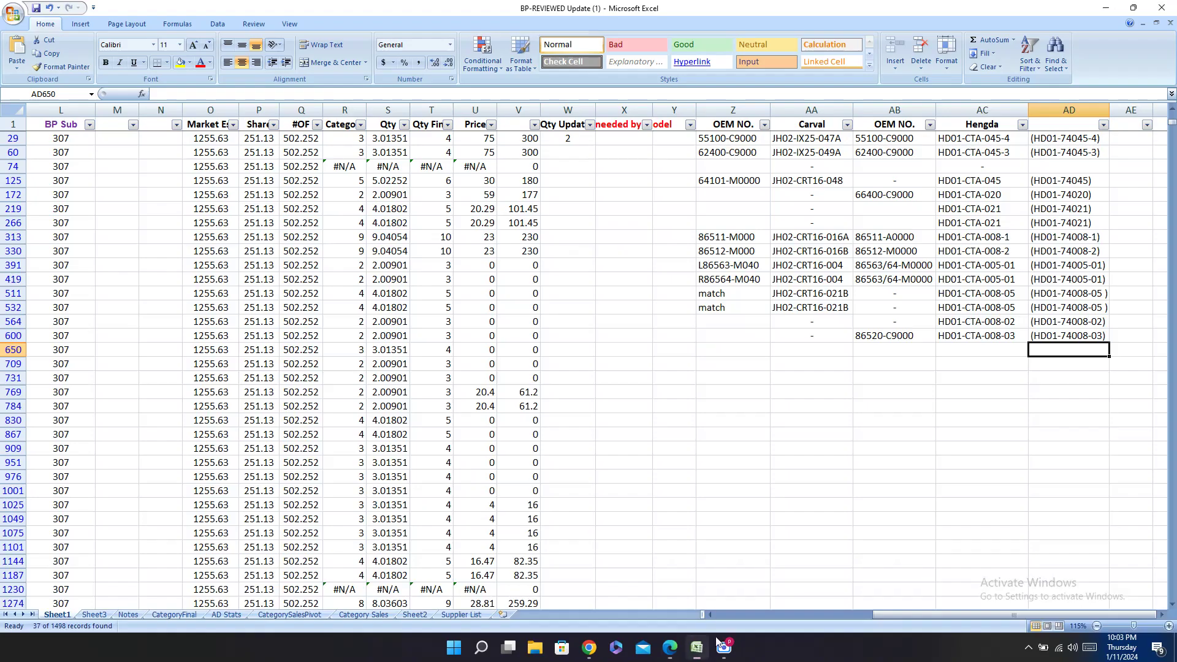
right_click(1047, 350)
click(1053, 386)
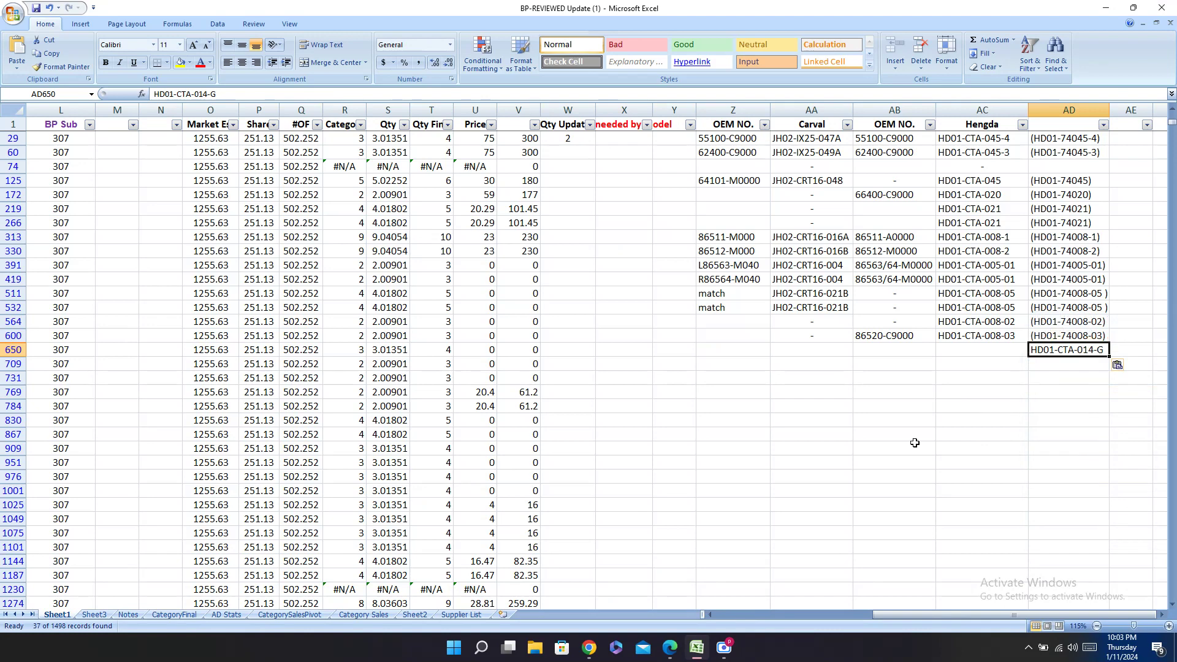
right_click(996, 353)
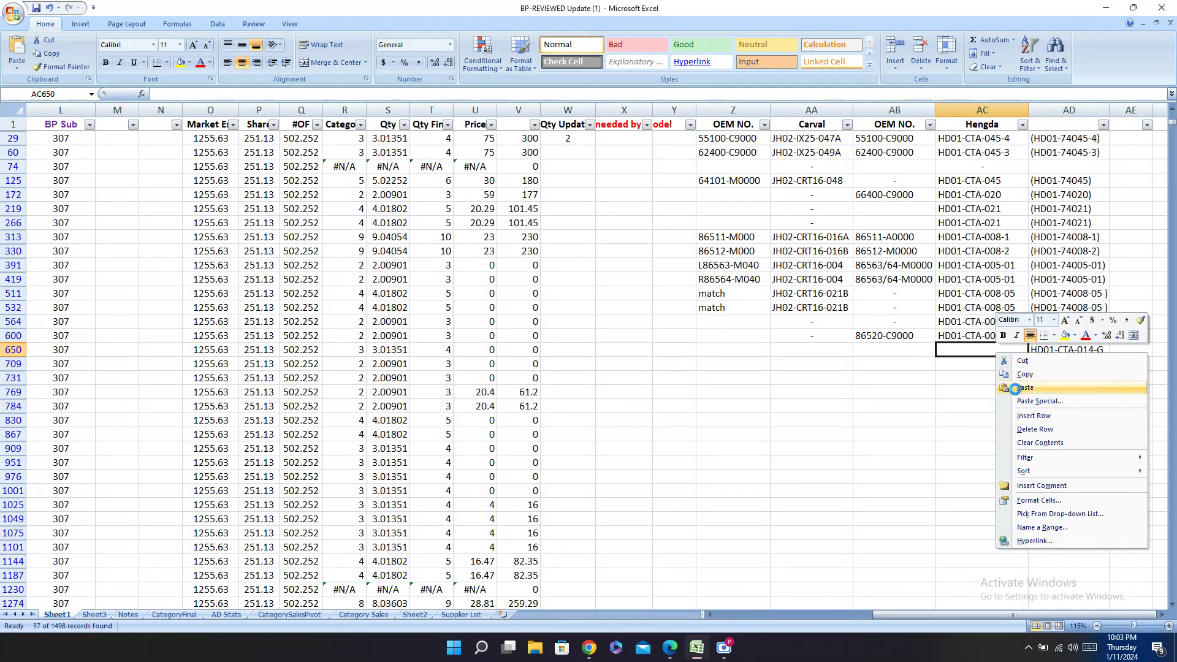
click(1023, 387)
Step: Replace AD650 with the alternate Hengda code (HD01-74014-G)
click(674, 651)
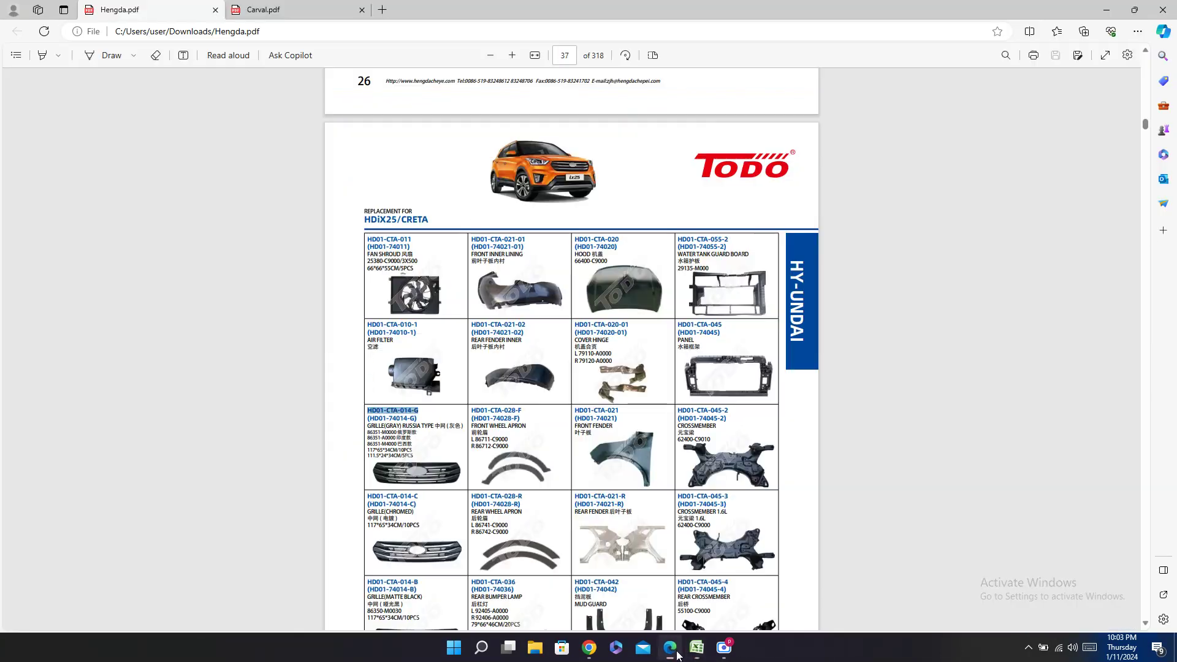
double_click(401, 418)
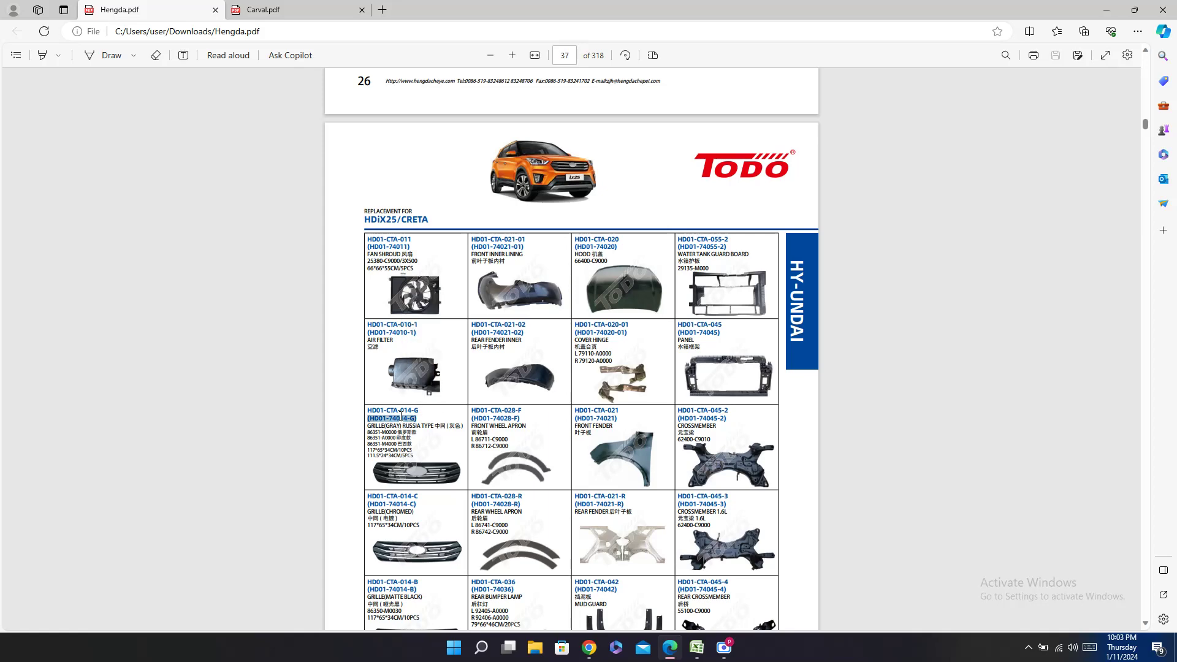
right_click(400, 416)
click(456, 231)
click(697, 648)
click(1067, 350)
right_click(1066, 351)
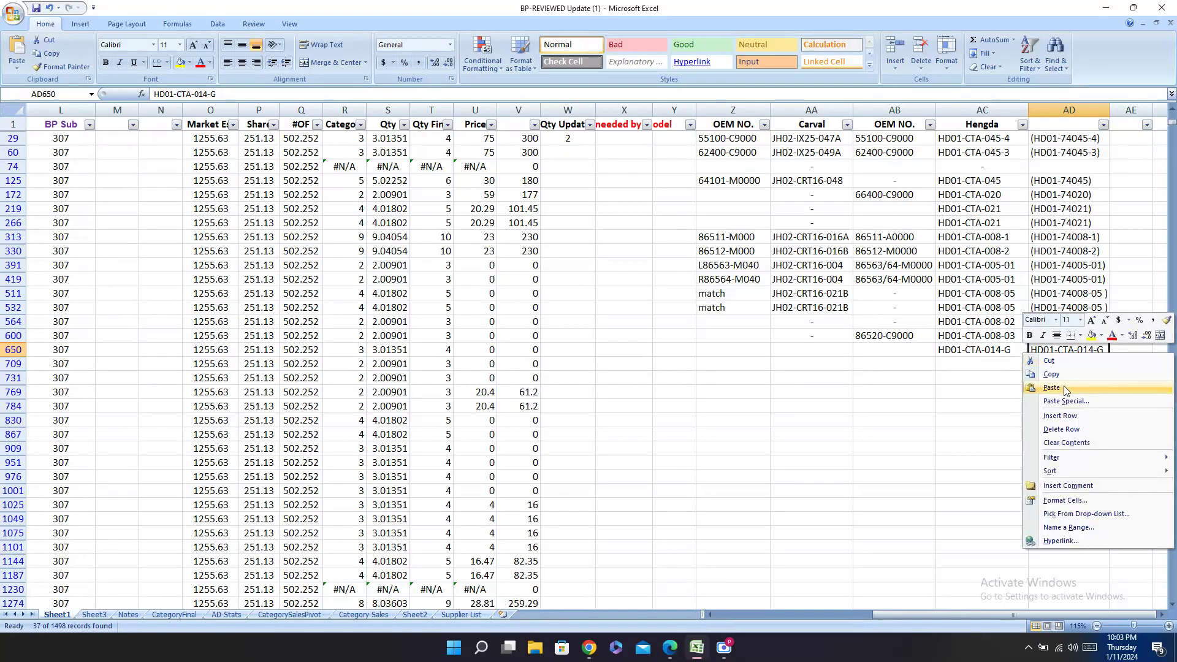
click(1051, 388)
Step: Enter OEM number 86351-A0000 in AB650, deleting the pasted Chinese suffix
click(877, 350)
key(alt+Tab)
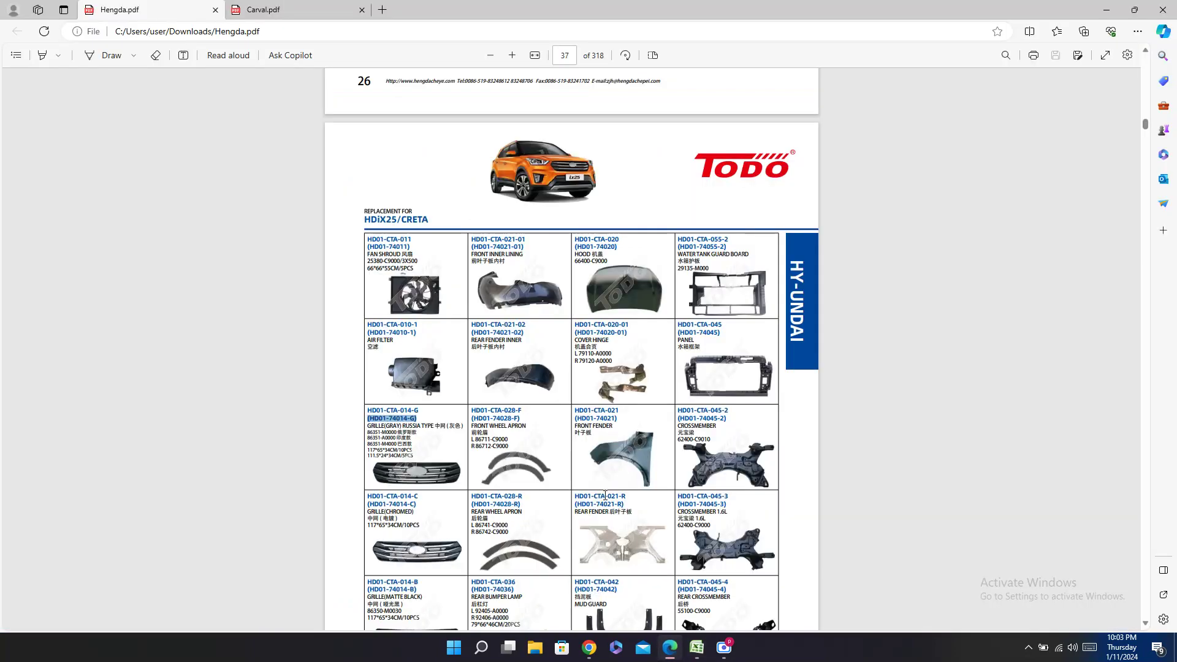
click(379, 450)
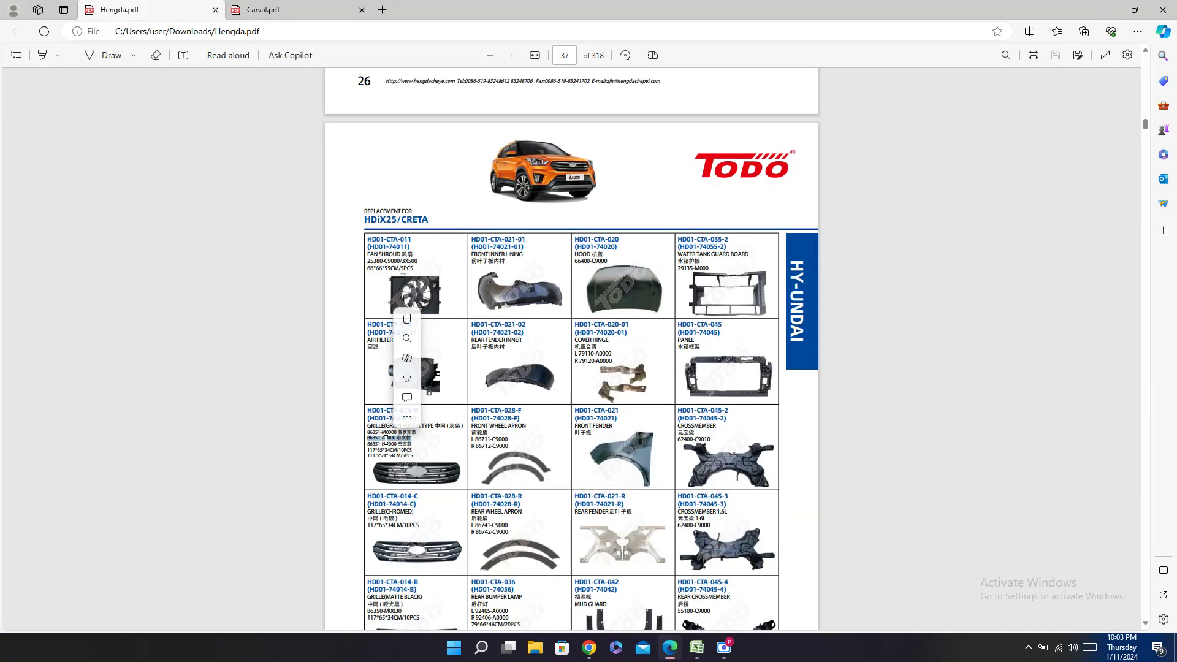
right_click(386, 438)
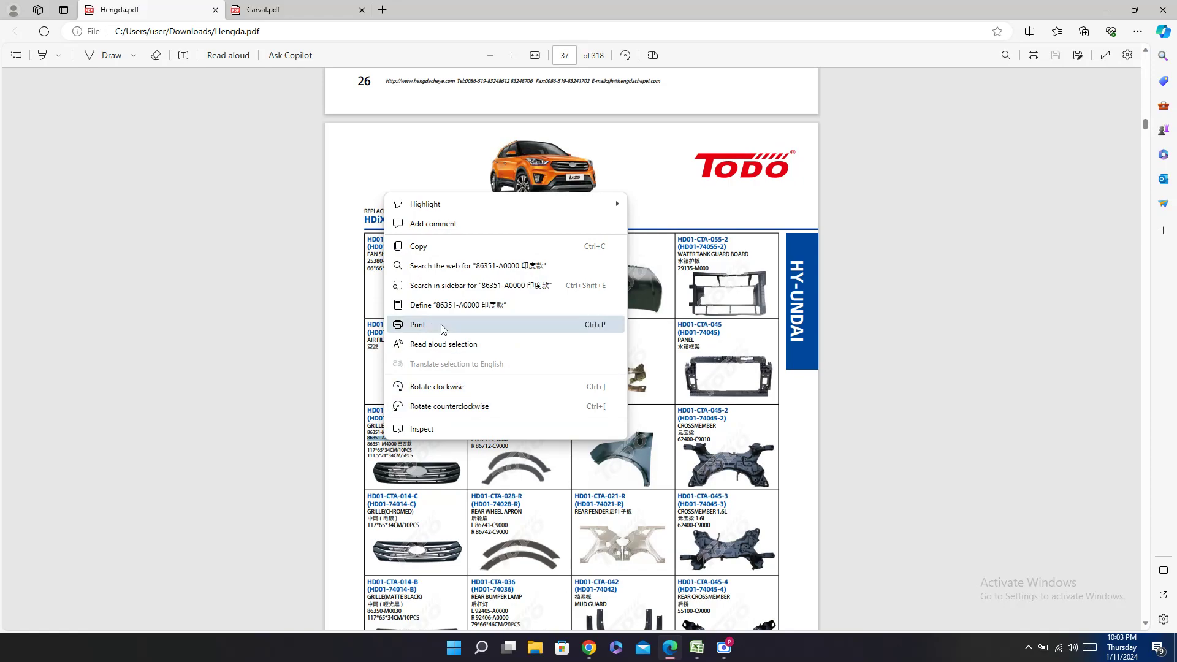
click(442, 252)
click(697, 647)
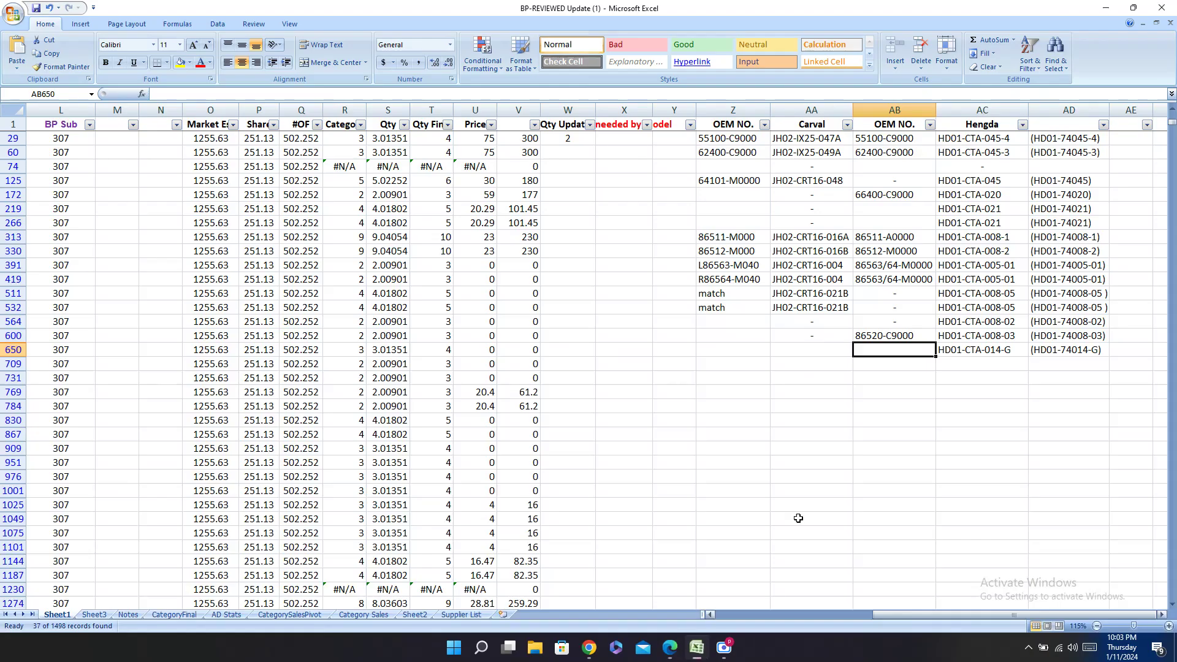
right_click(881, 345)
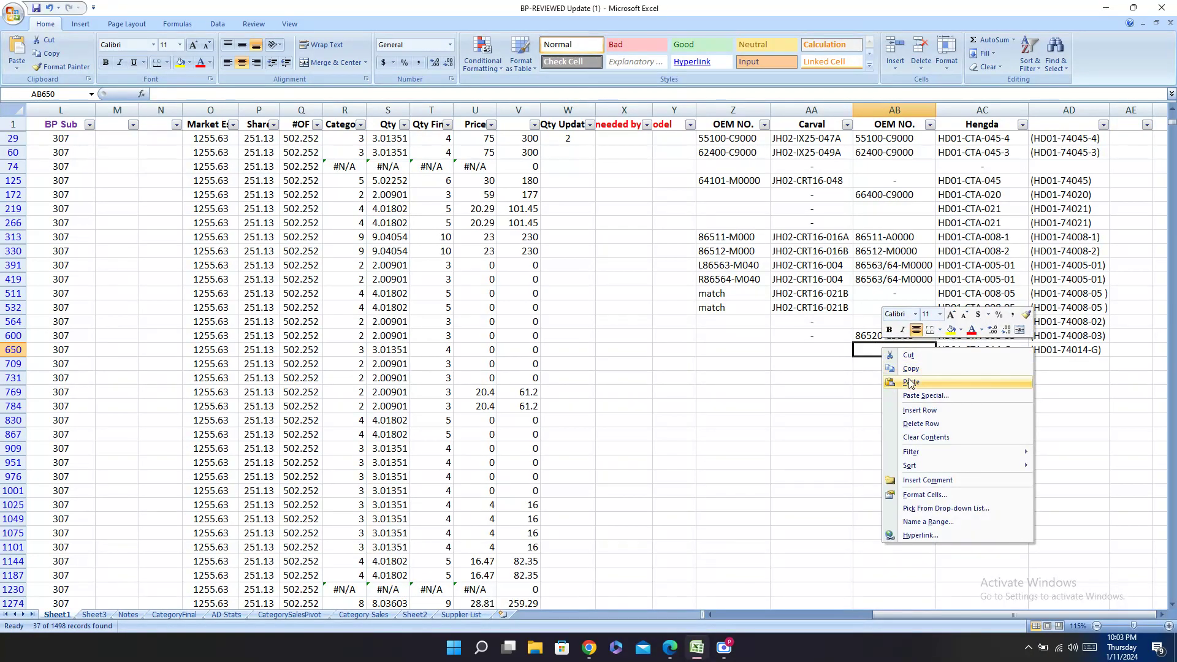
click(987, 391)
drag(205, 95, 290, 98)
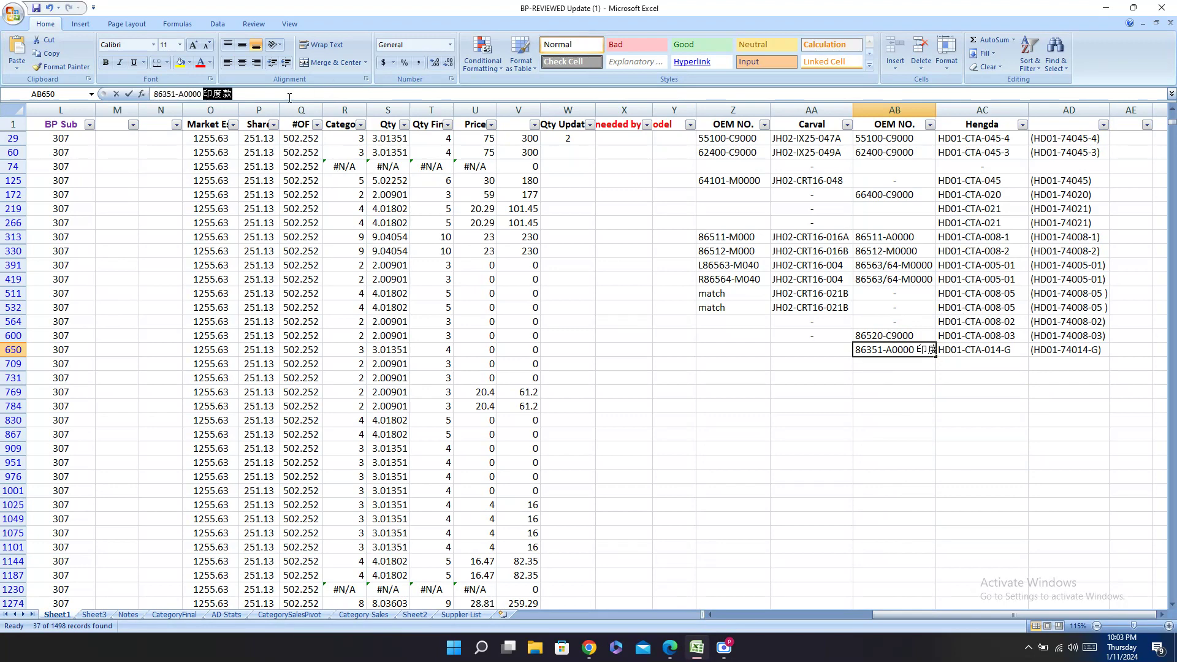
key(BackSpace)
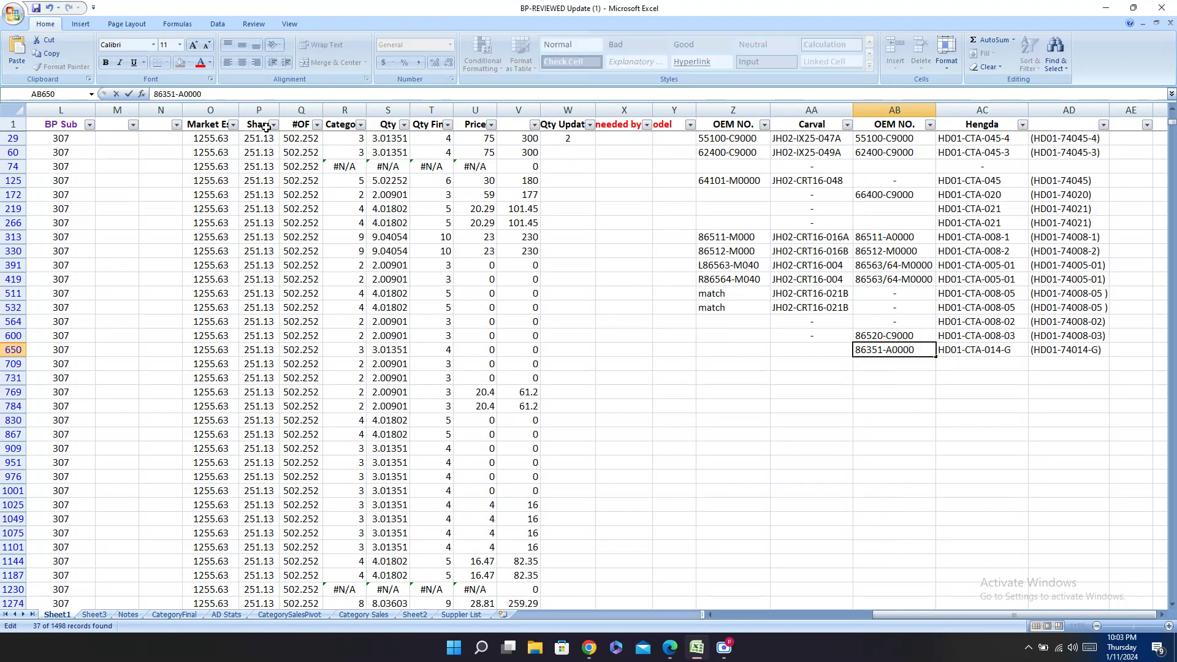
key(Return)
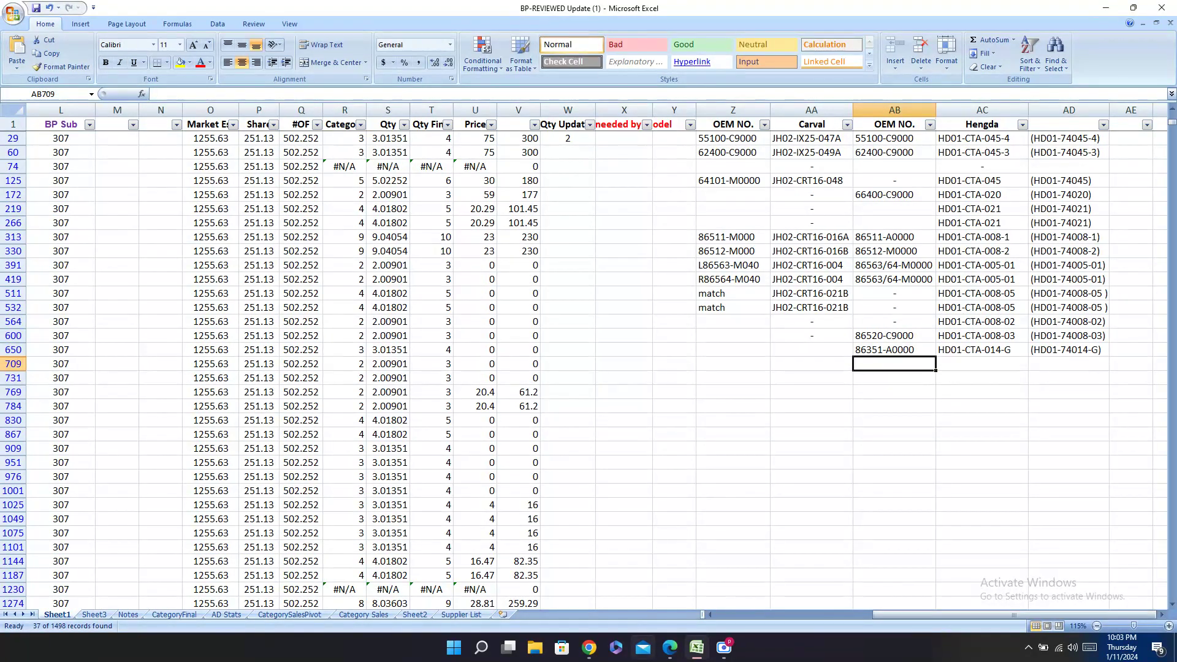
Step: Copy Carval code JH02-CRT16-007 from the Carval catalogue into AA650
click(670, 647)
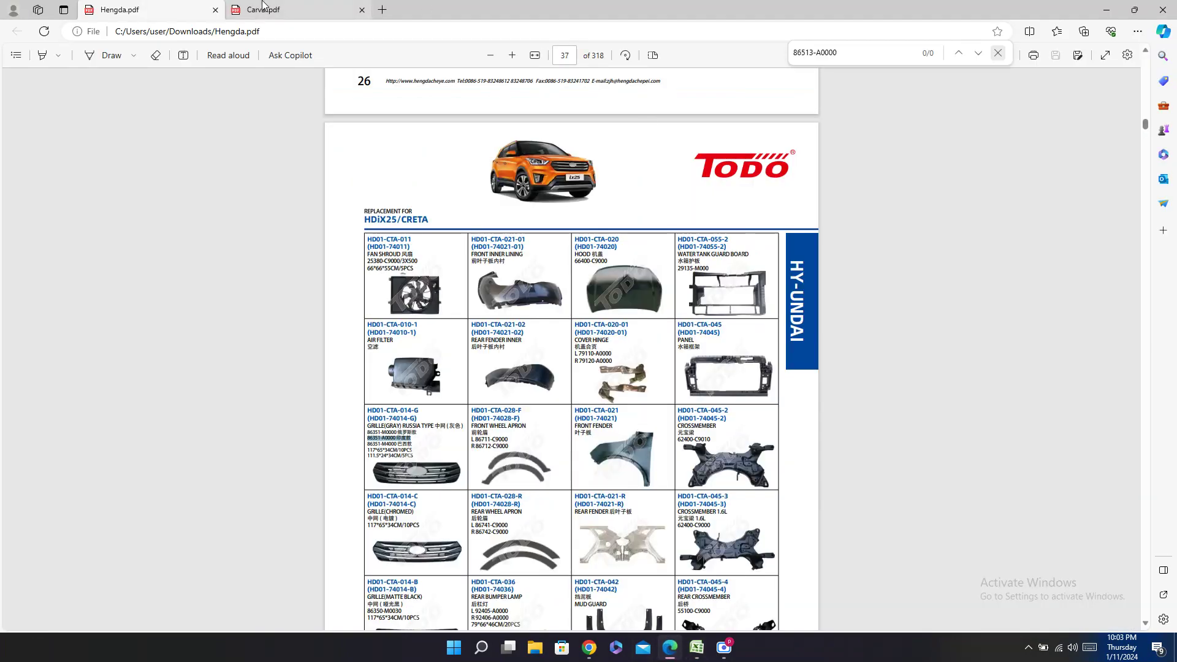
click(263, 7)
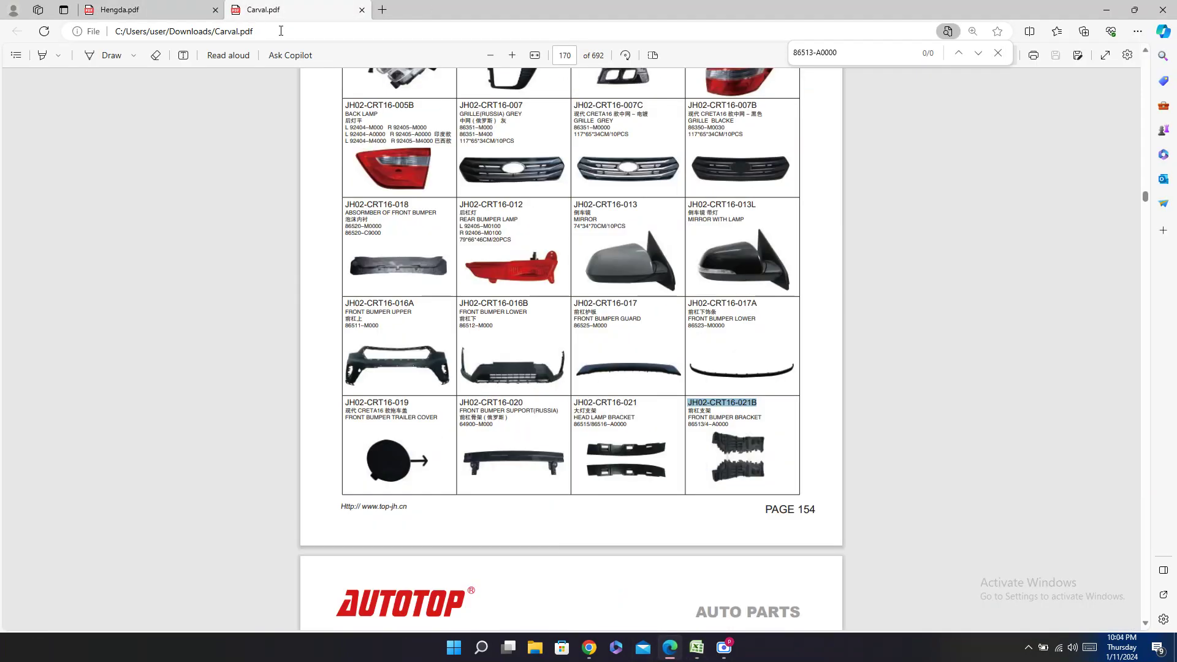
scroll(535, 231, up, 2)
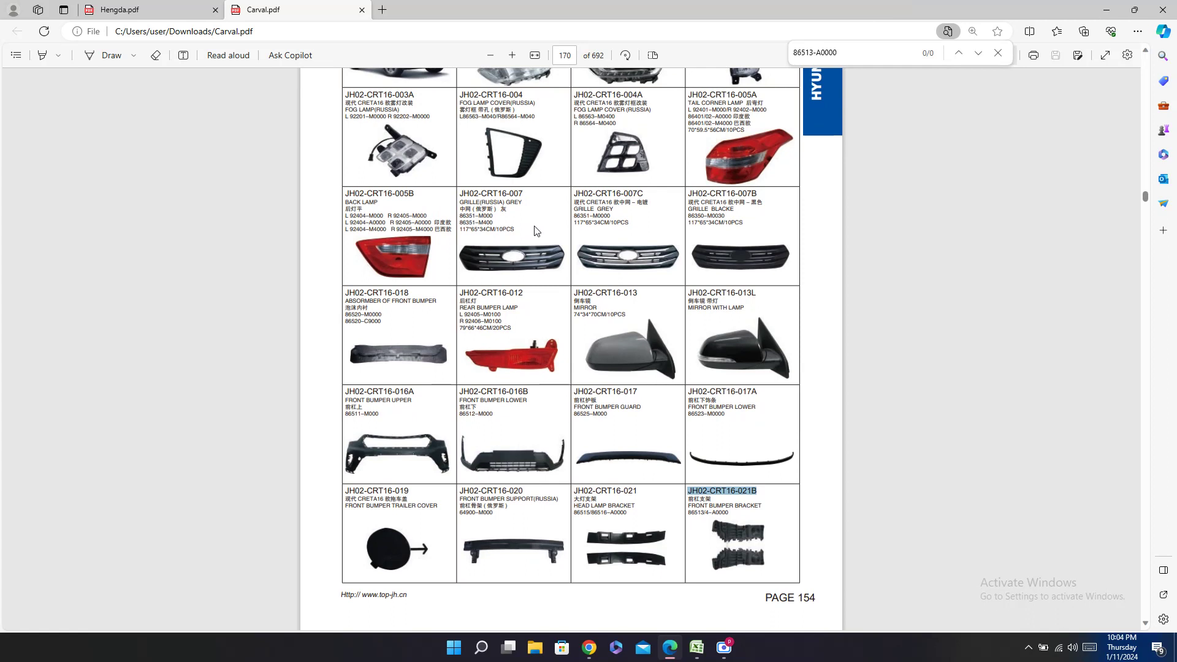
scroll(536, 231, up, 2)
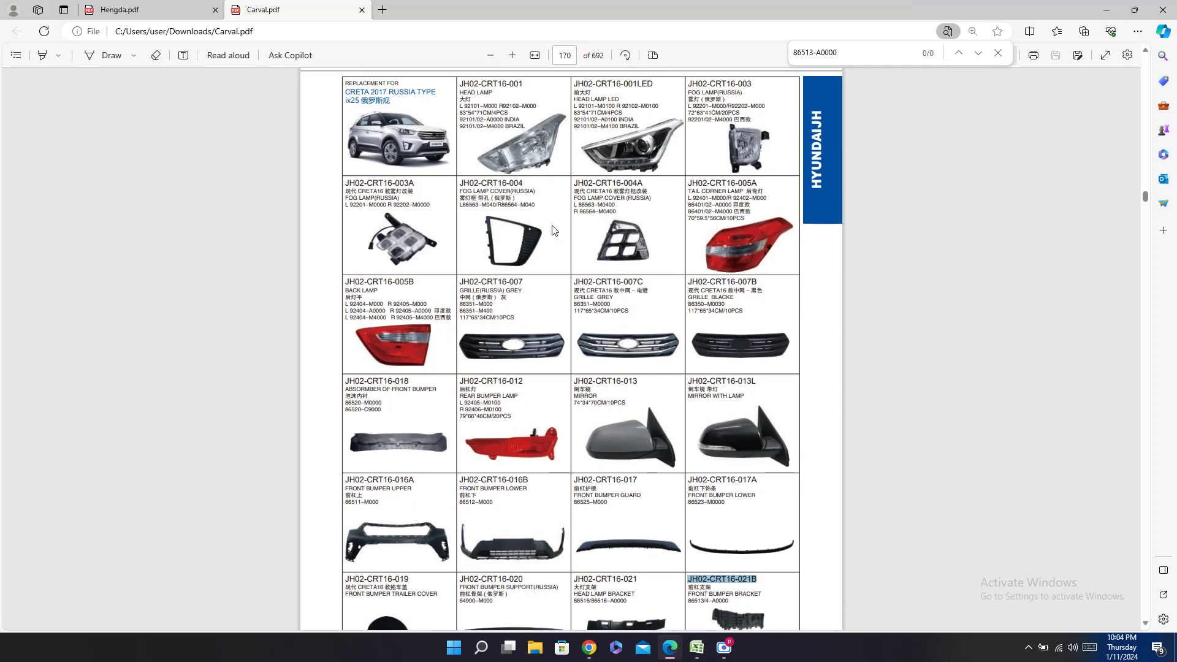
double_click(487, 283)
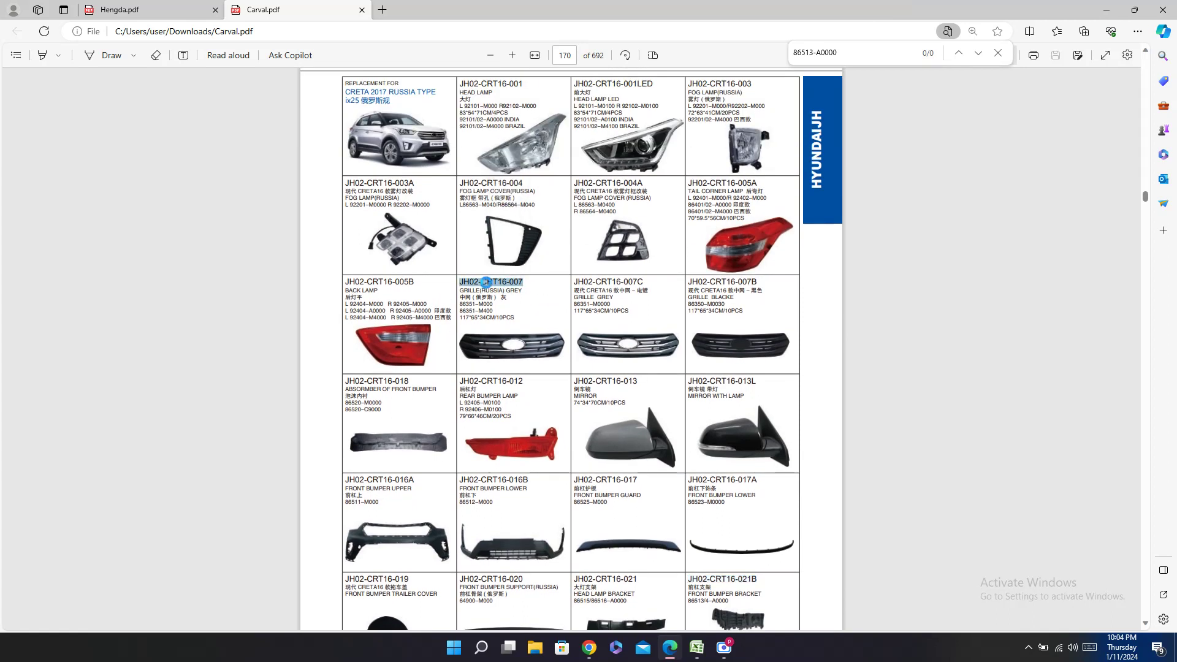
right_click(488, 283)
click(517, 339)
click(697, 648)
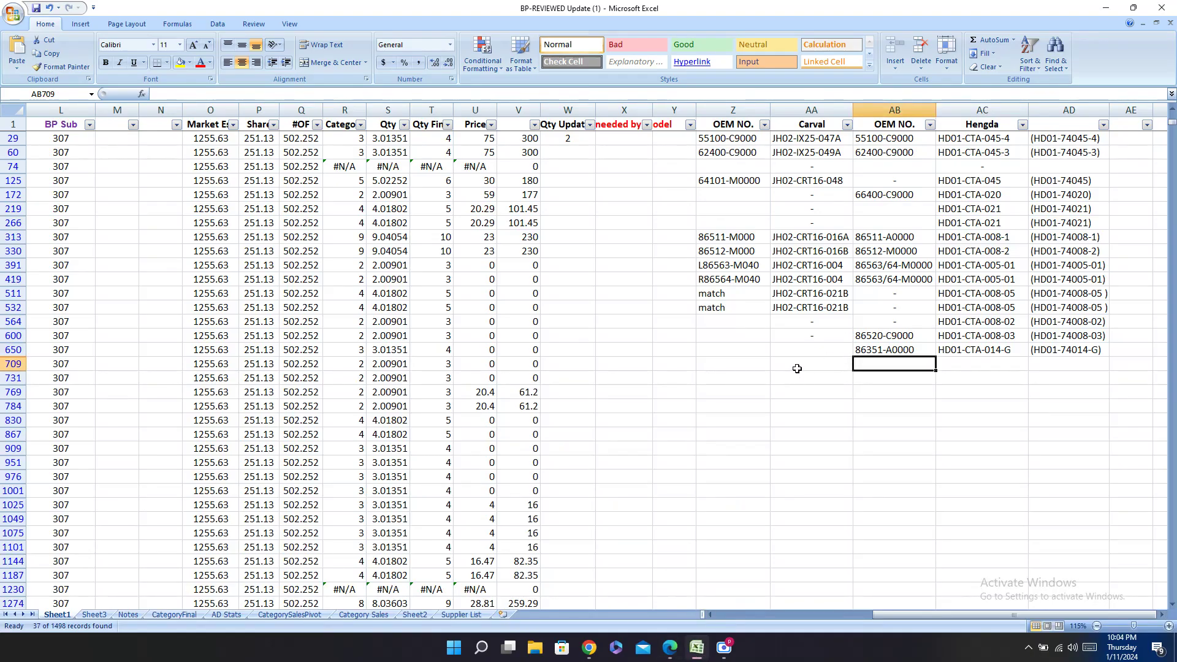
right_click(815, 353)
click(833, 396)
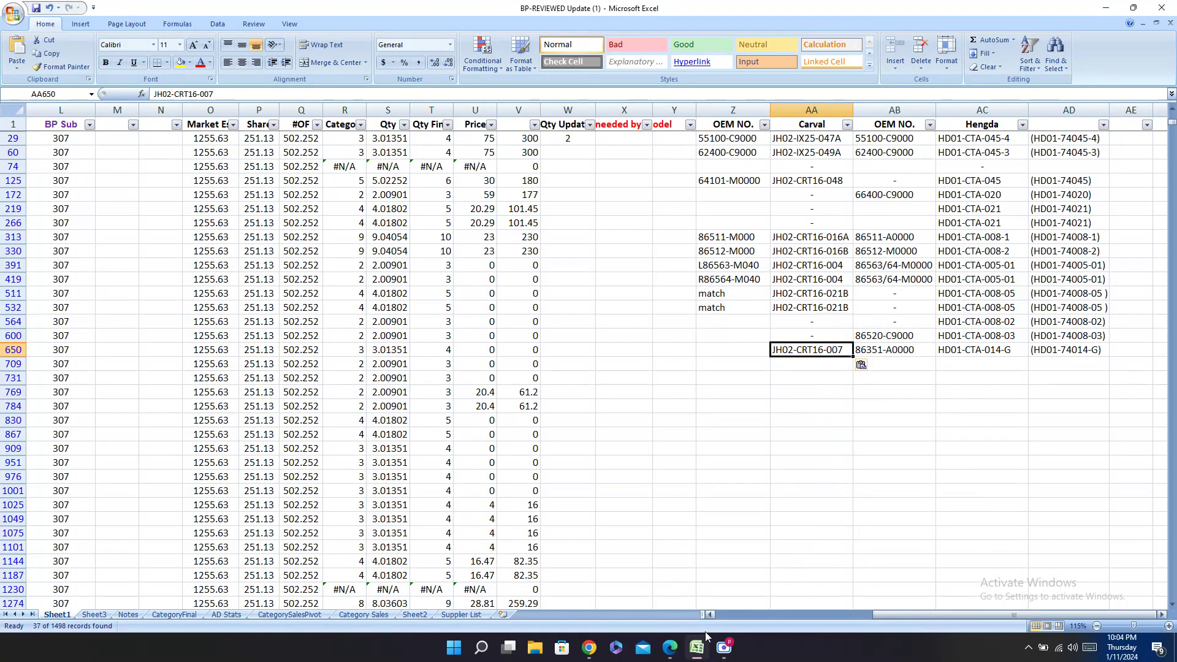
Step: Copy the grille's Carval OEM number 86351-M000 into Z650
key(alt+Tab)
drag(460, 304, 485, 304)
right_click(486, 305)
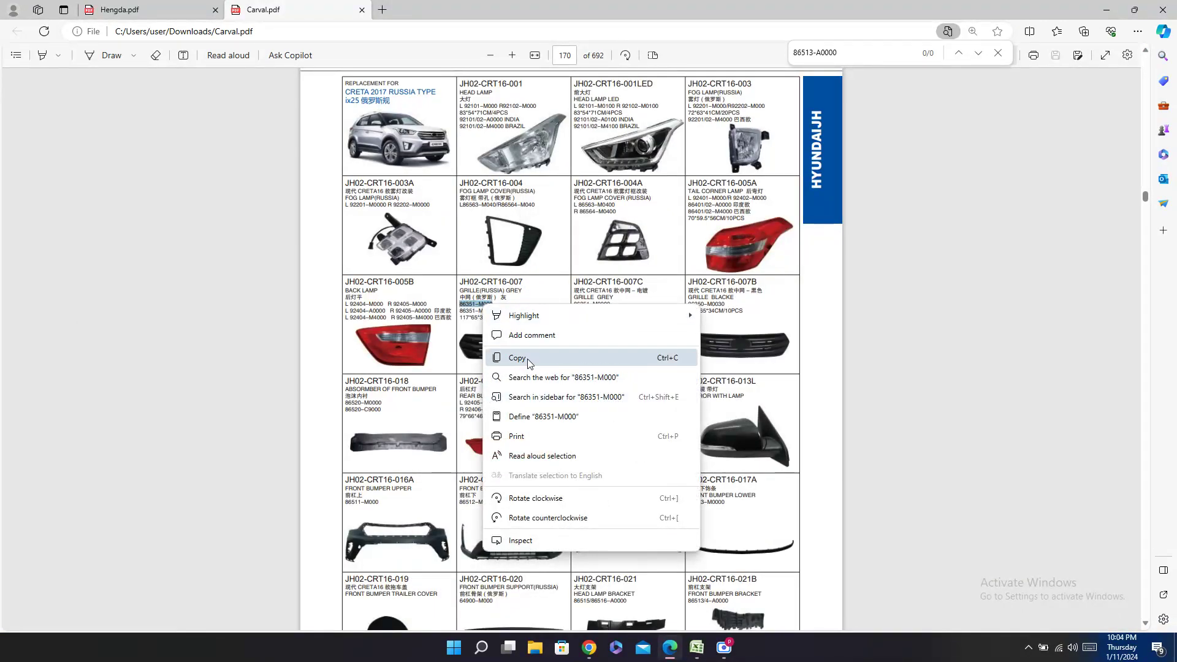
click(527, 357)
click(696, 648)
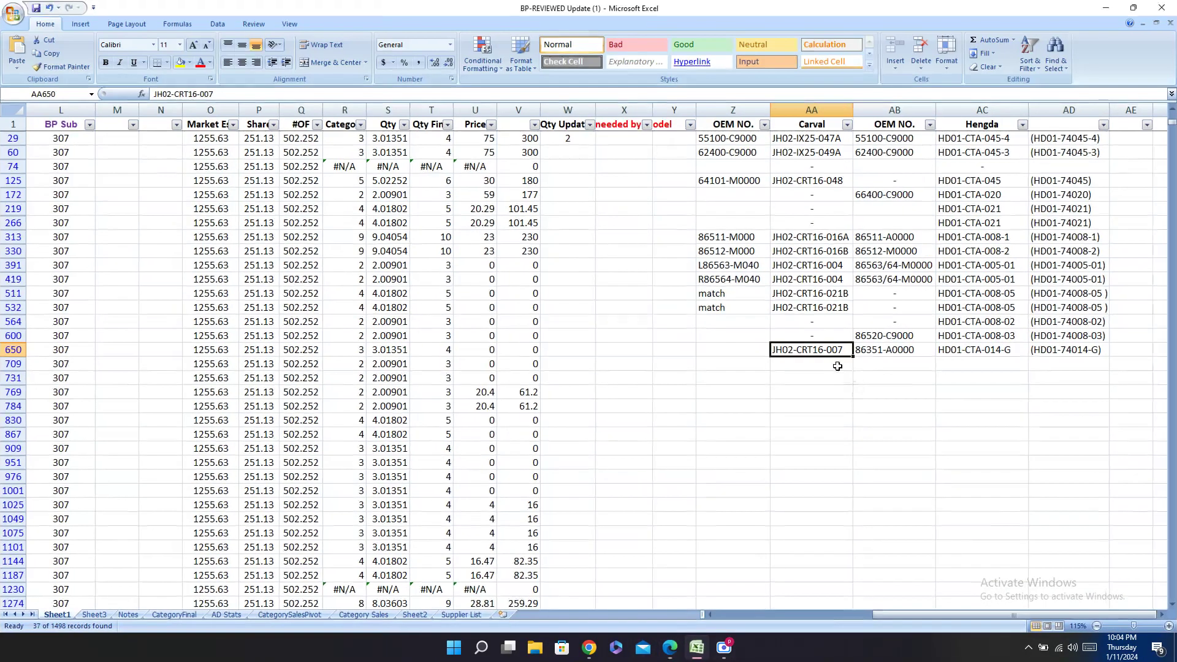
right_click(744, 345)
click(777, 378)
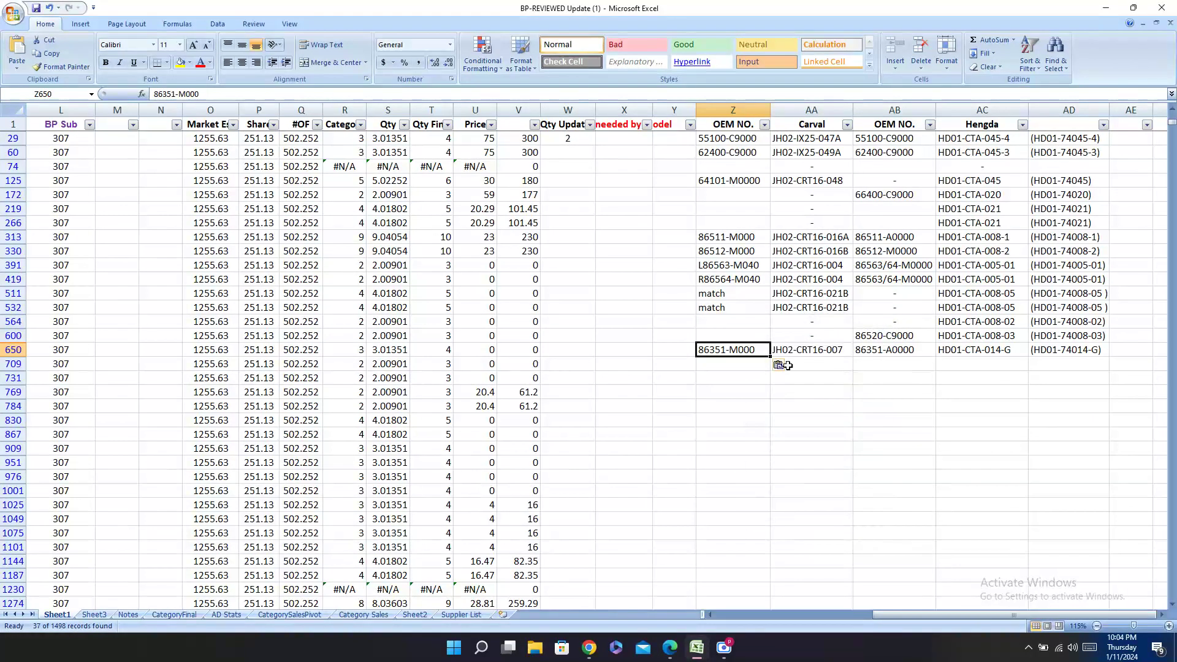
key(Left)
key(Left)
key(Left)
key(Left)
key(Left)
key(Left)
key(Left)
key(Left)
key(Left)
key(Left)
key(Left)
key(Left)
key(Left)
key(Left)
key(Left)
key(Left)
key(Left)
key(Left)
key(Left)
key(Left)
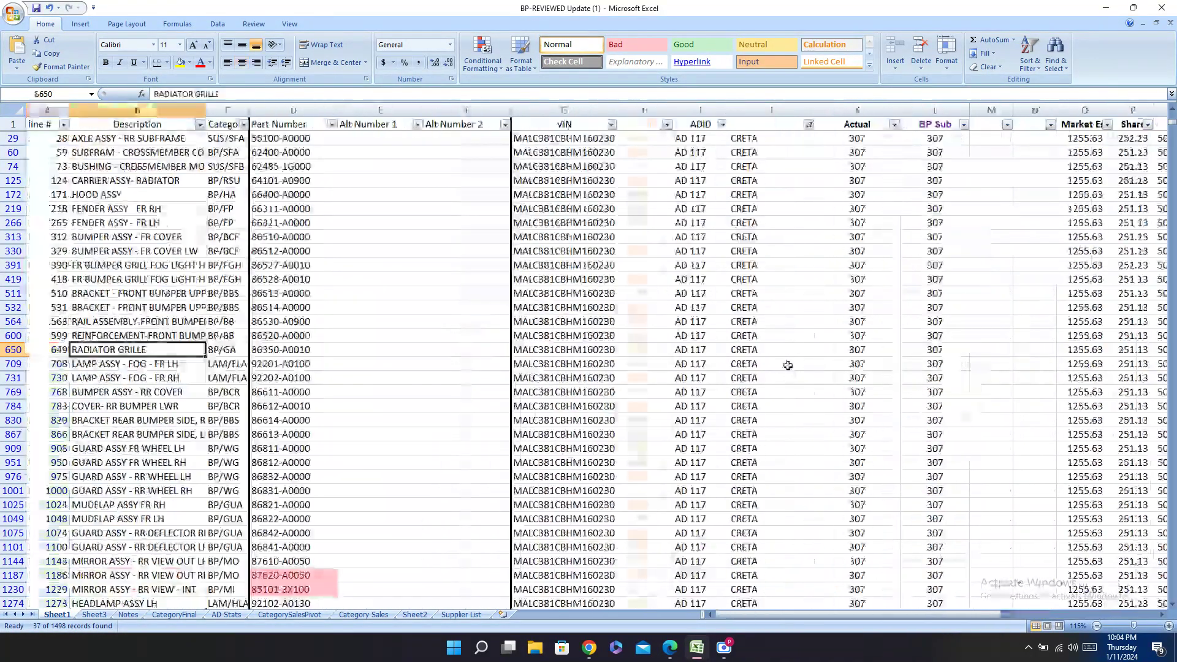
Step: Copy the fog lamp's Carval code JH02-CRT16-003 into AA709 and AA731
key(Right)
key(Down)
key(Right)
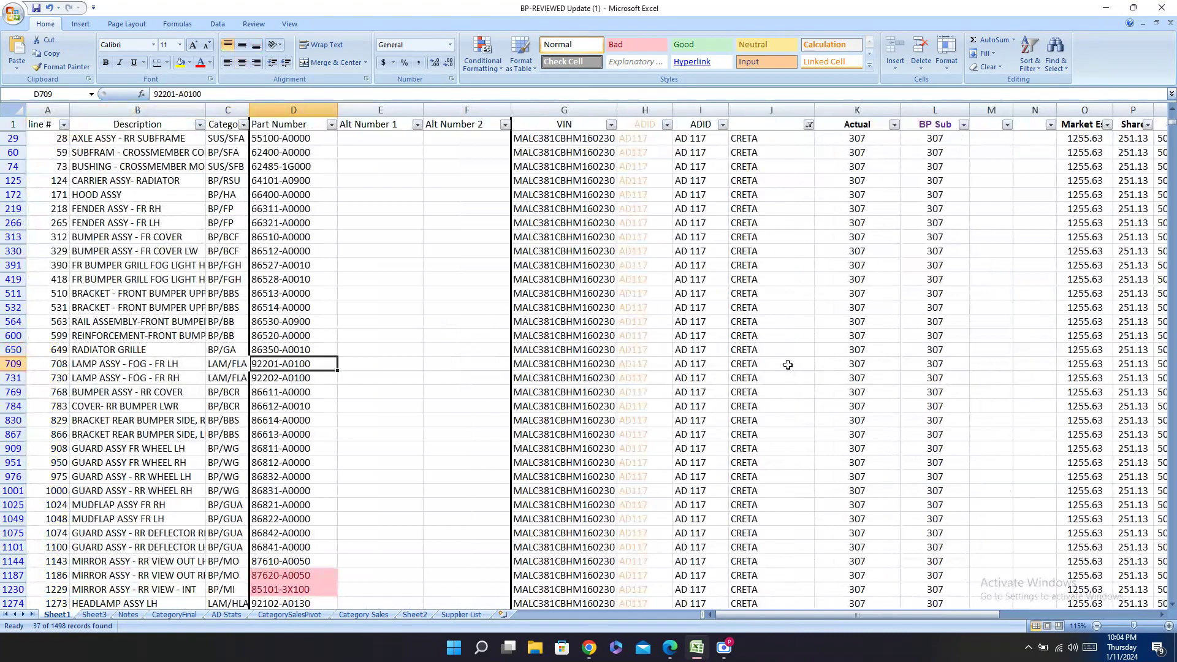
key(Right)
key(Right)
key(Right)
key(Right)
key(Right)
key(Right)
key(Right)
key(Right)
key(Right)
key(Right)
key(Right)
key(Right)
key(Right)
key(Right)
key(Right)
key(Right)
key(Right)
key(Right)
key(Right)
key(Right)
key(Right)
key(Right)
key(Right)
key(Right)
key(Right)
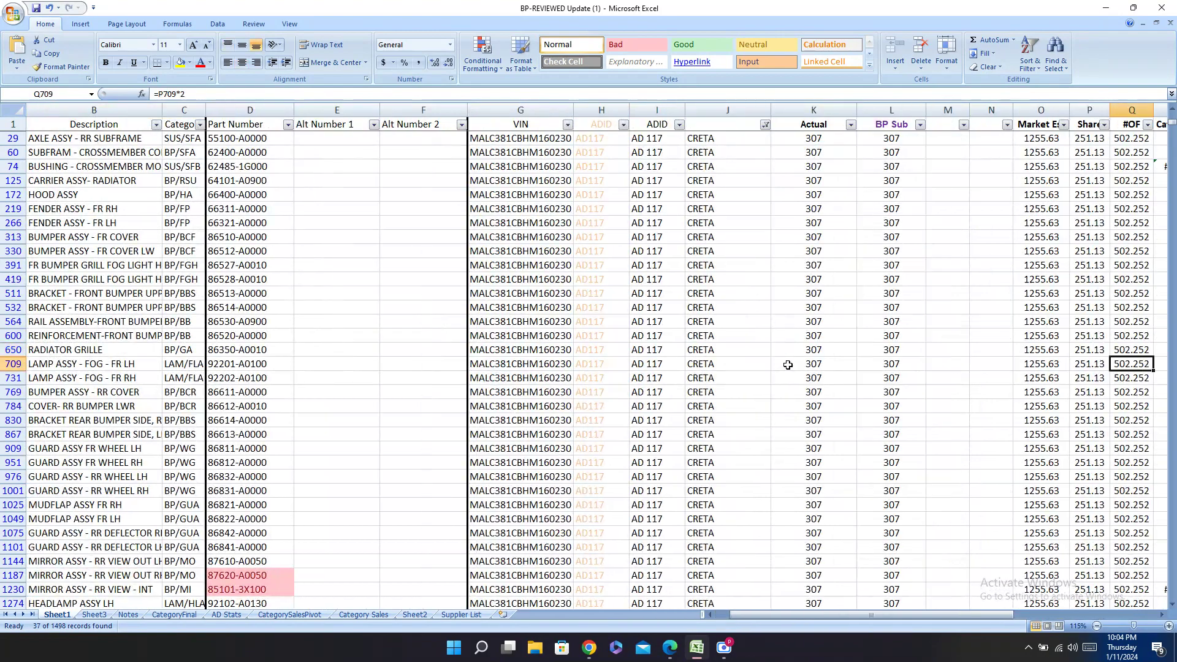
key(Left)
key(Left)
key(Left)
key(Left)
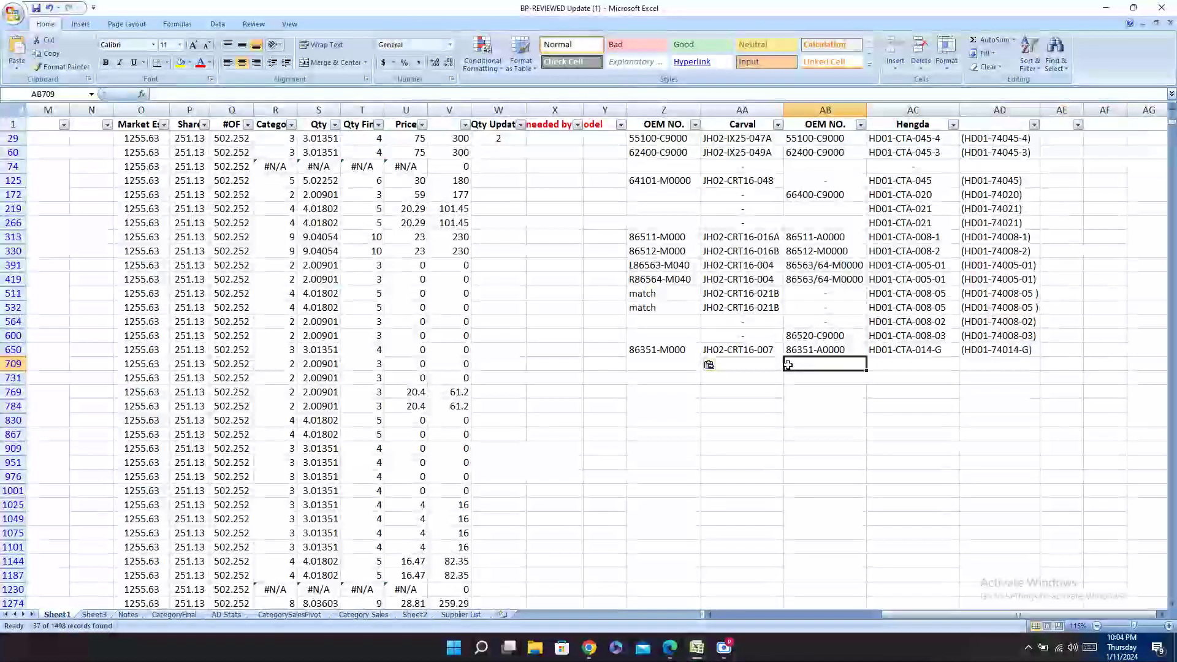
key(alt+Tab)
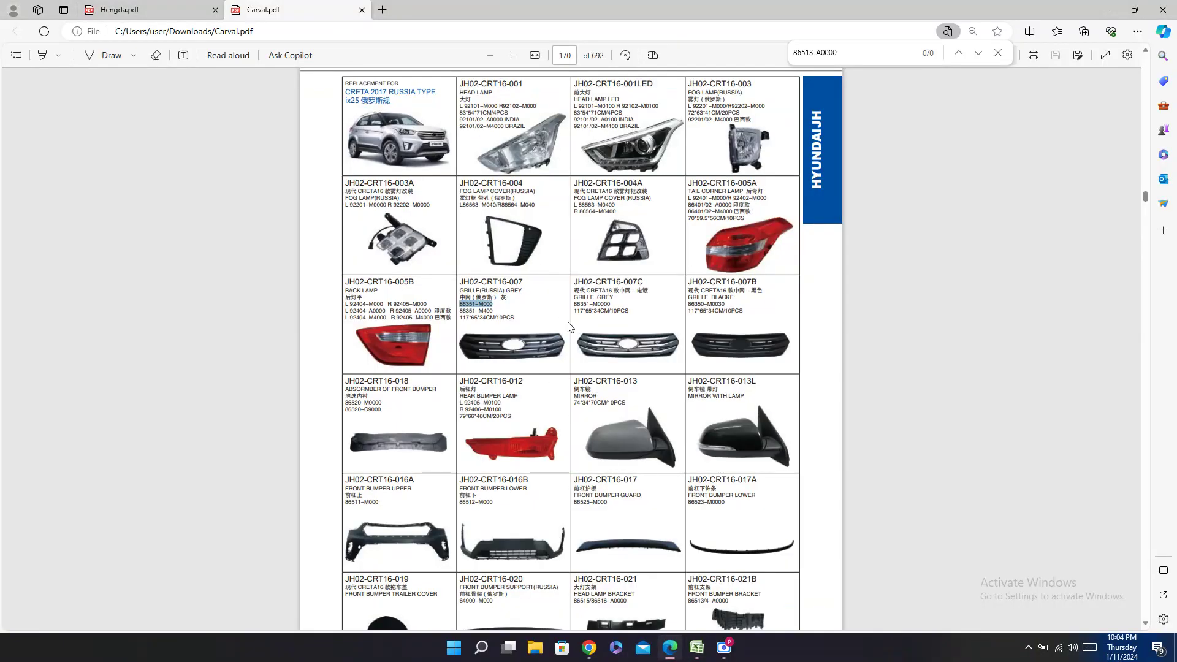
scroll(810, 214, up, 2)
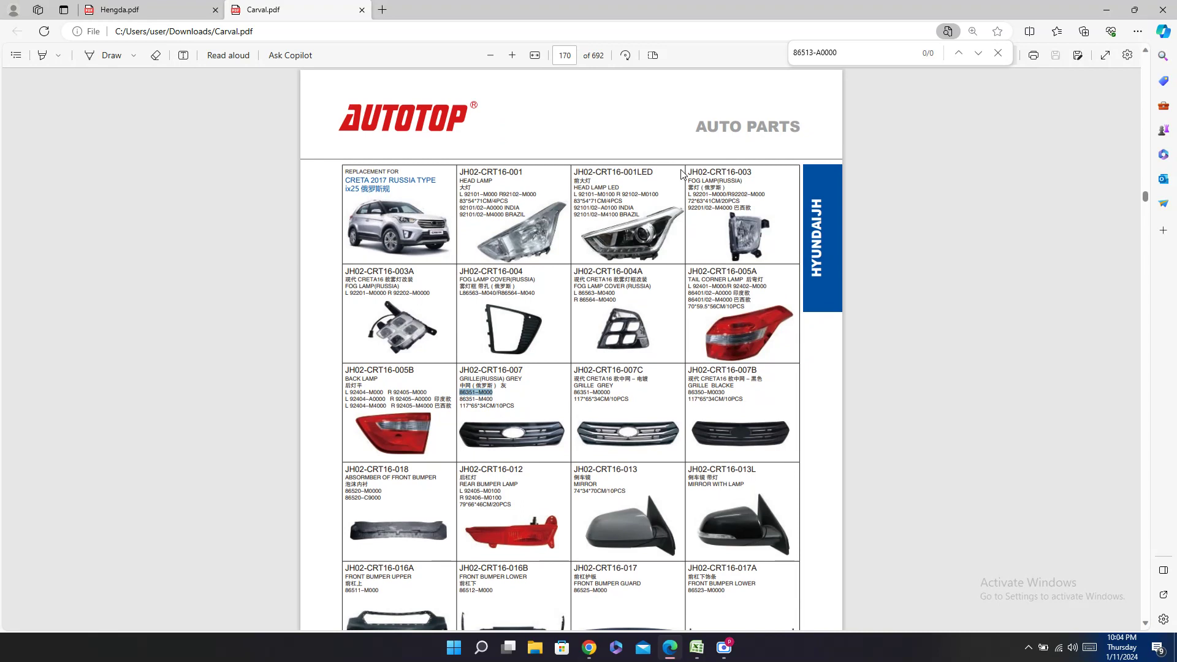
double_click(722, 173)
right_click(722, 173)
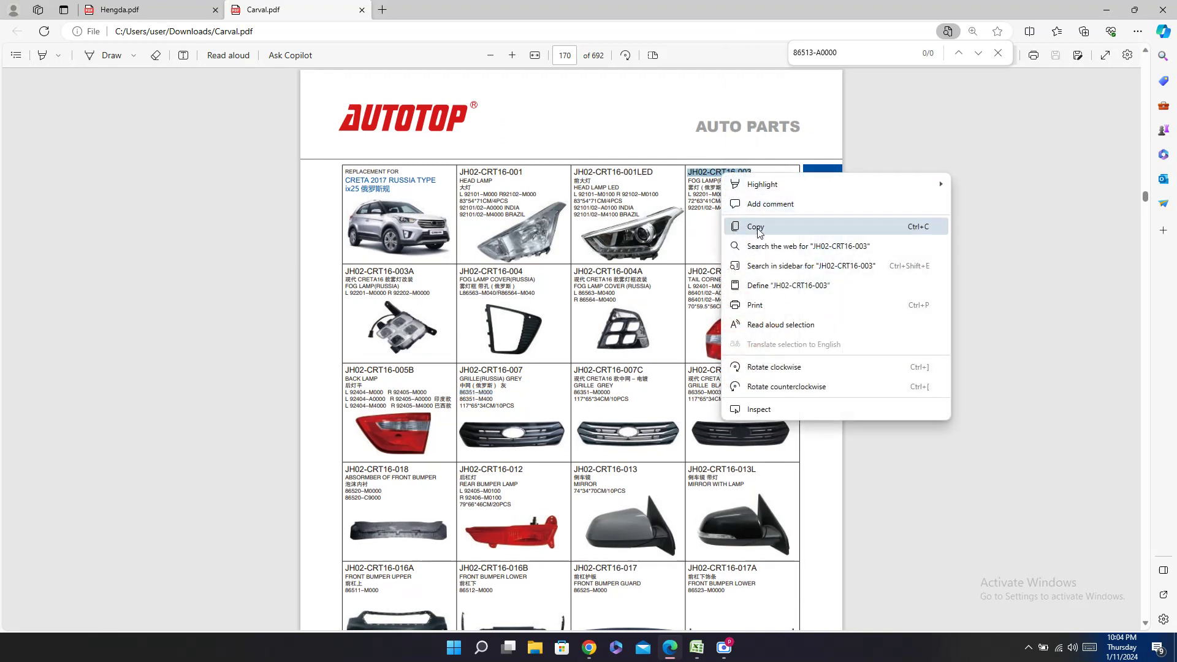
click(754, 226)
click(697, 647)
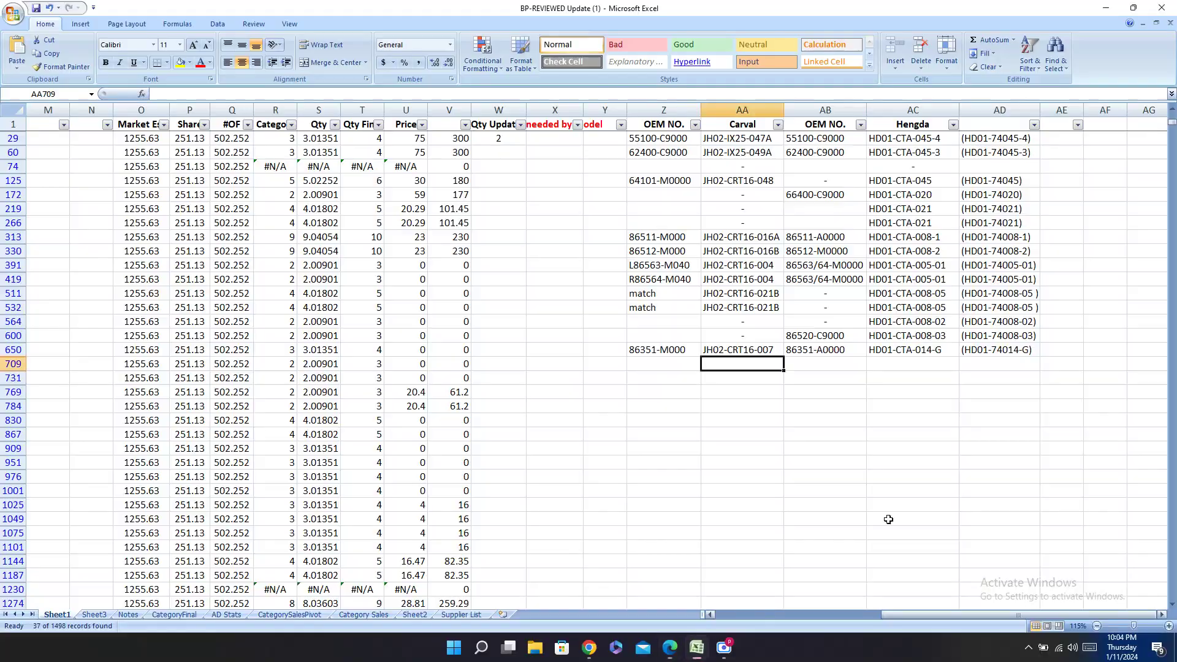
right_click(753, 363)
click(783, 397)
right_click(751, 377)
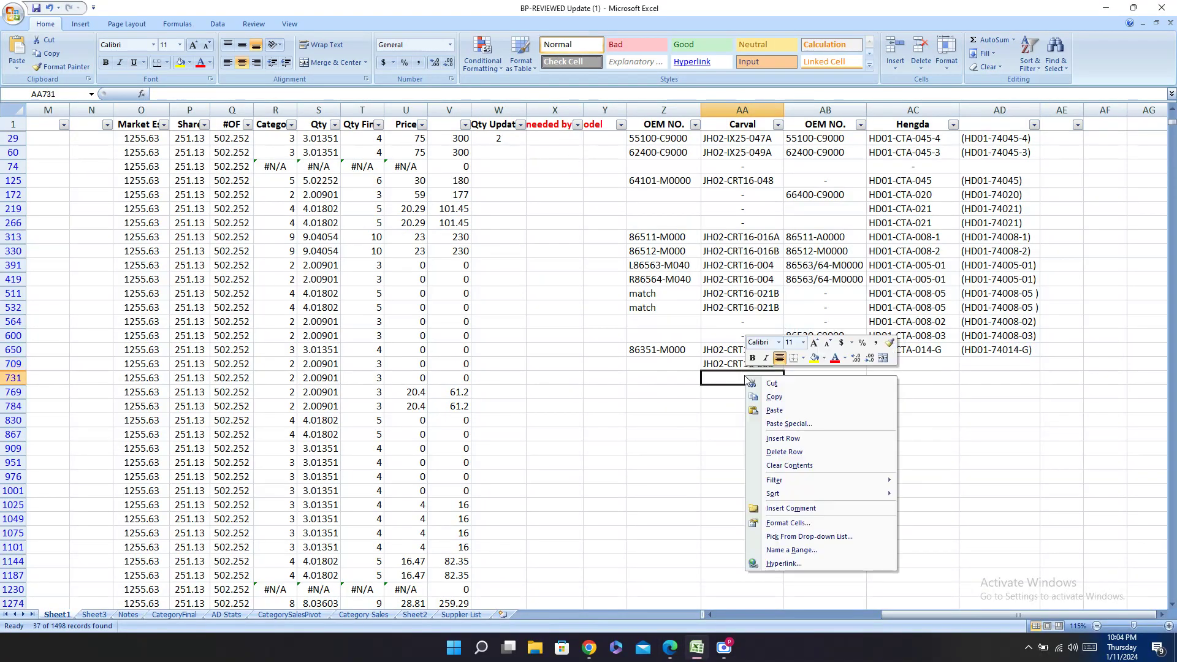
click(782, 410)
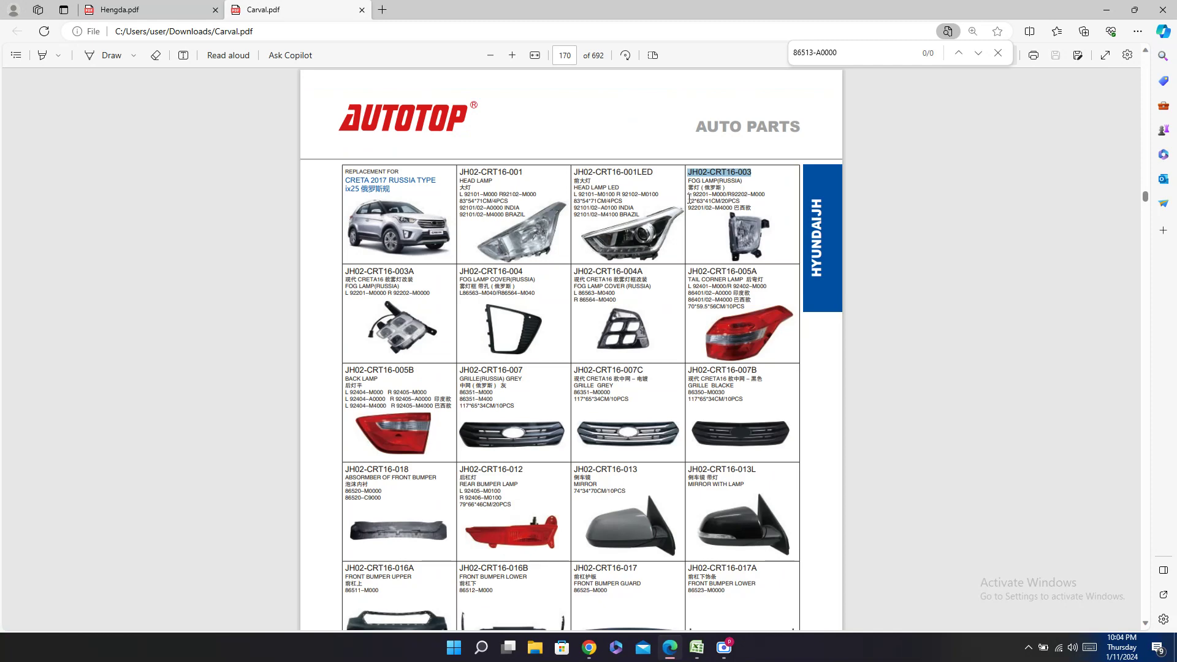
Step: Paste the left fog lamp number L 92201-M000 into Z709
click(689, 193)
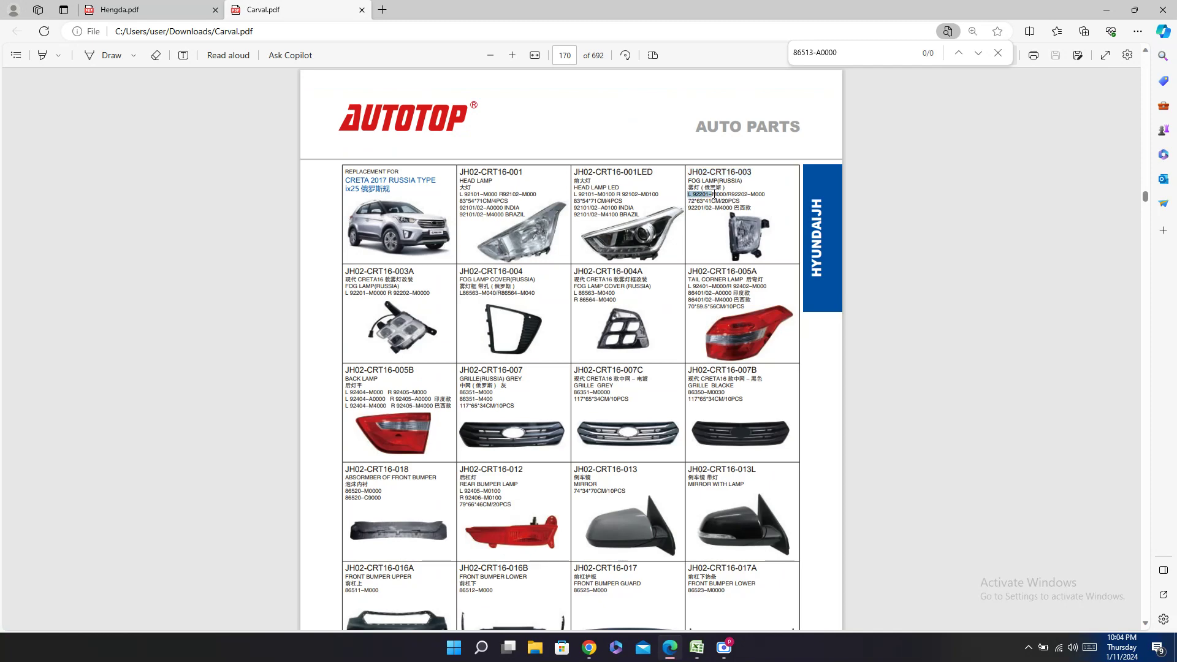
right_click(712, 195)
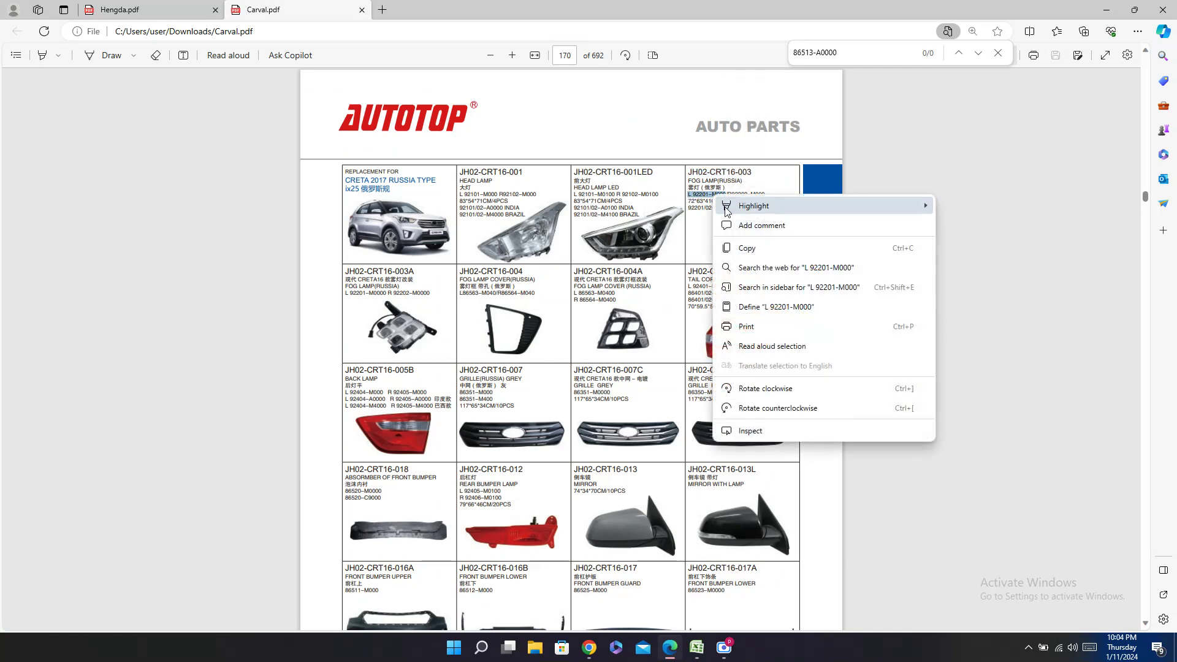
click(745, 251)
click(696, 650)
click(675, 363)
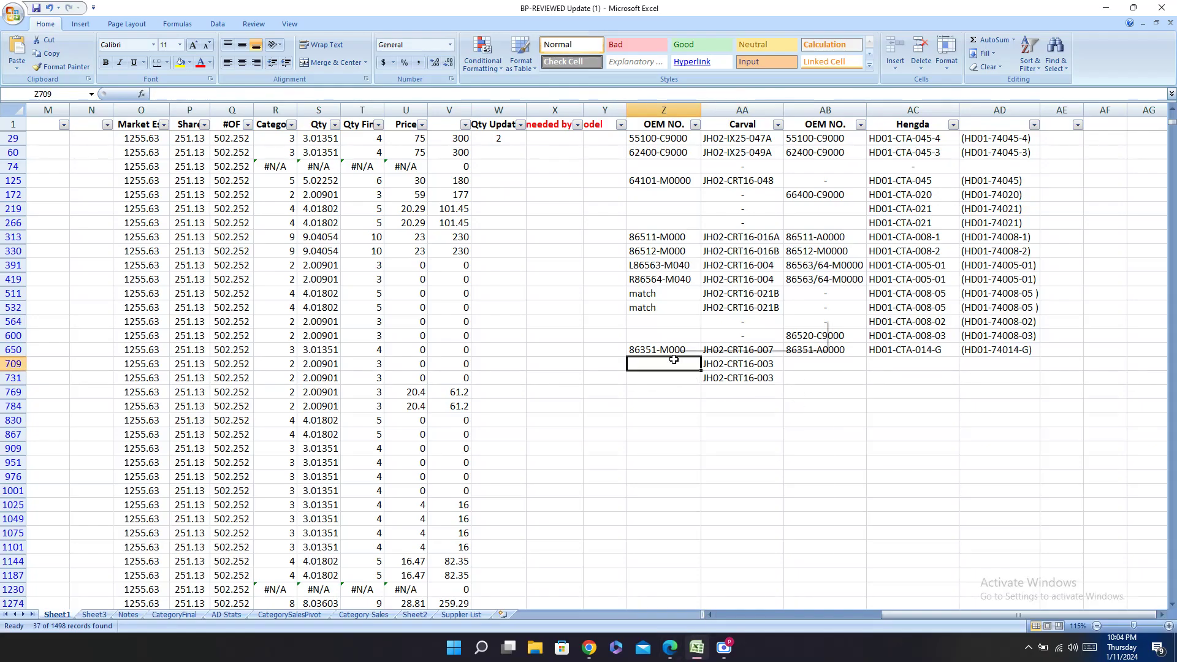
right_click(675, 364)
click(704, 394)
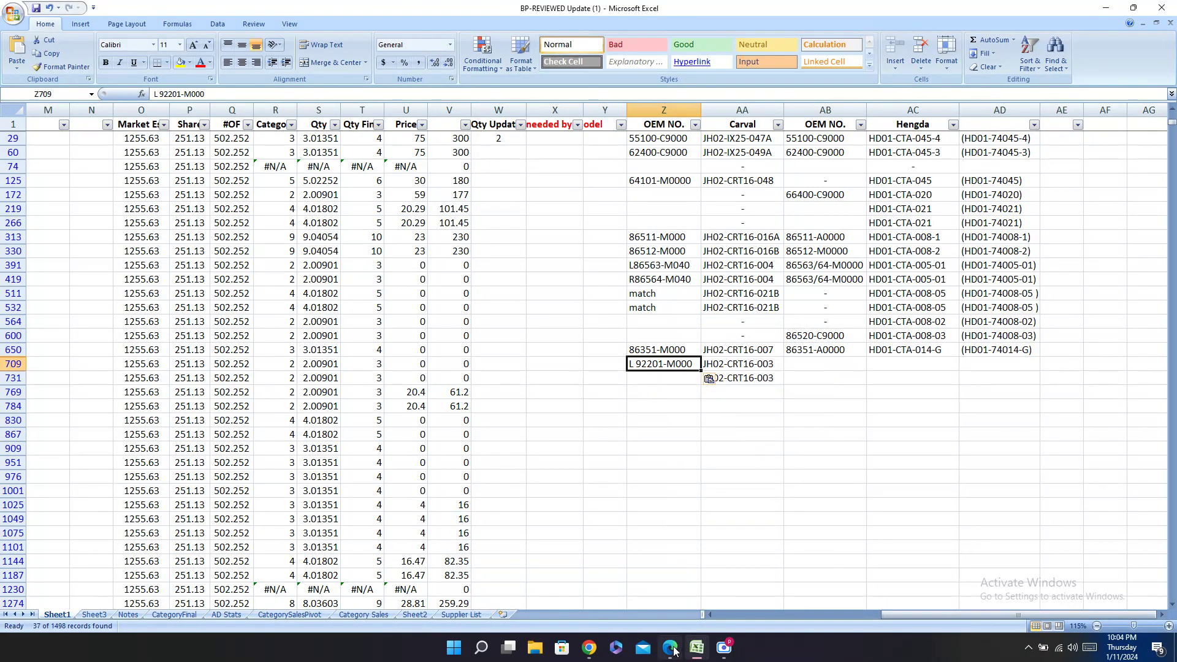
Step: Put the right fog lamp number R92202-M000 into Z731, removing the stray leading character
click(670, 648)
click(728, 195)
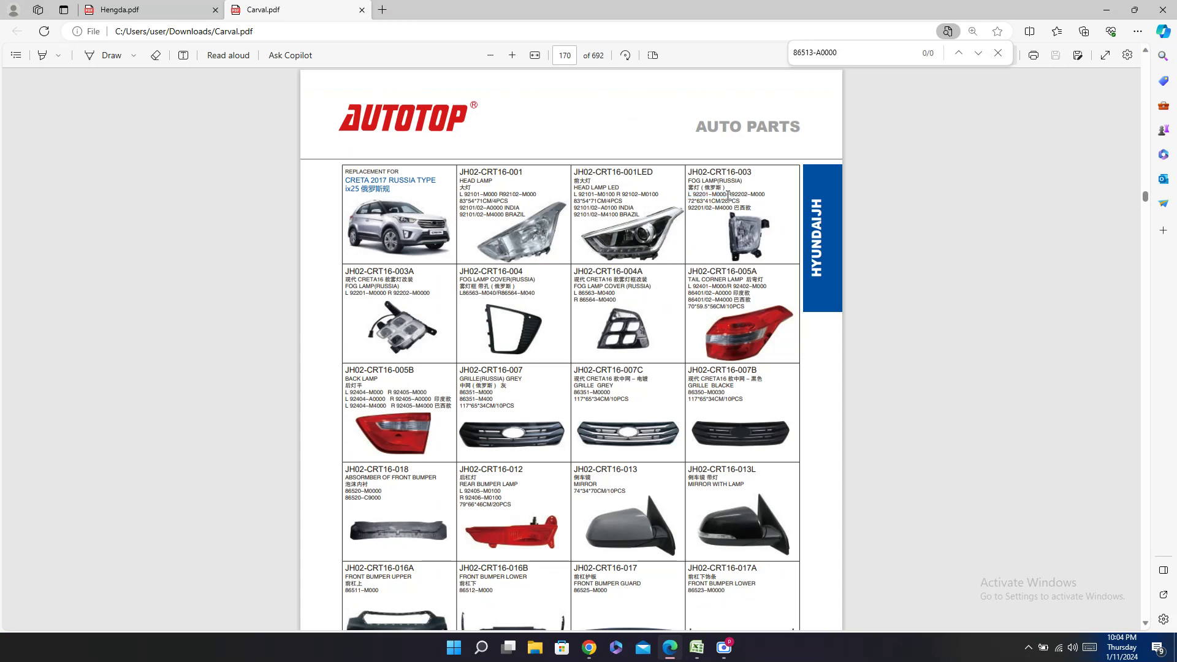
right_click(767, 193)
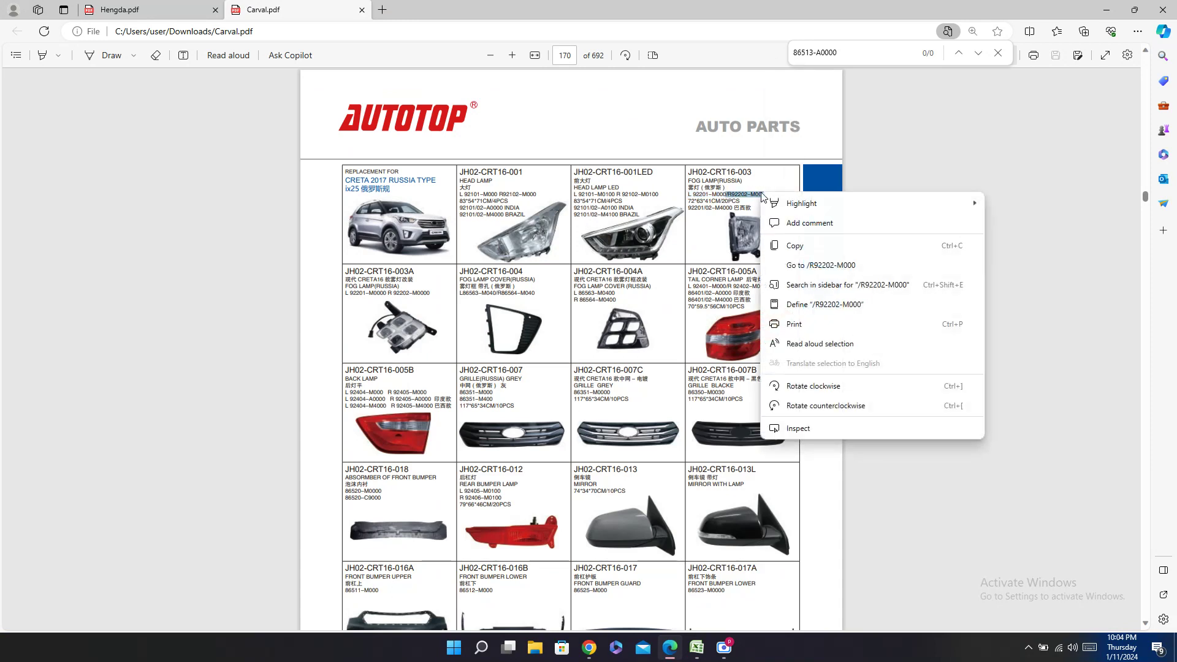
click(791, 244)
click(696, 648)
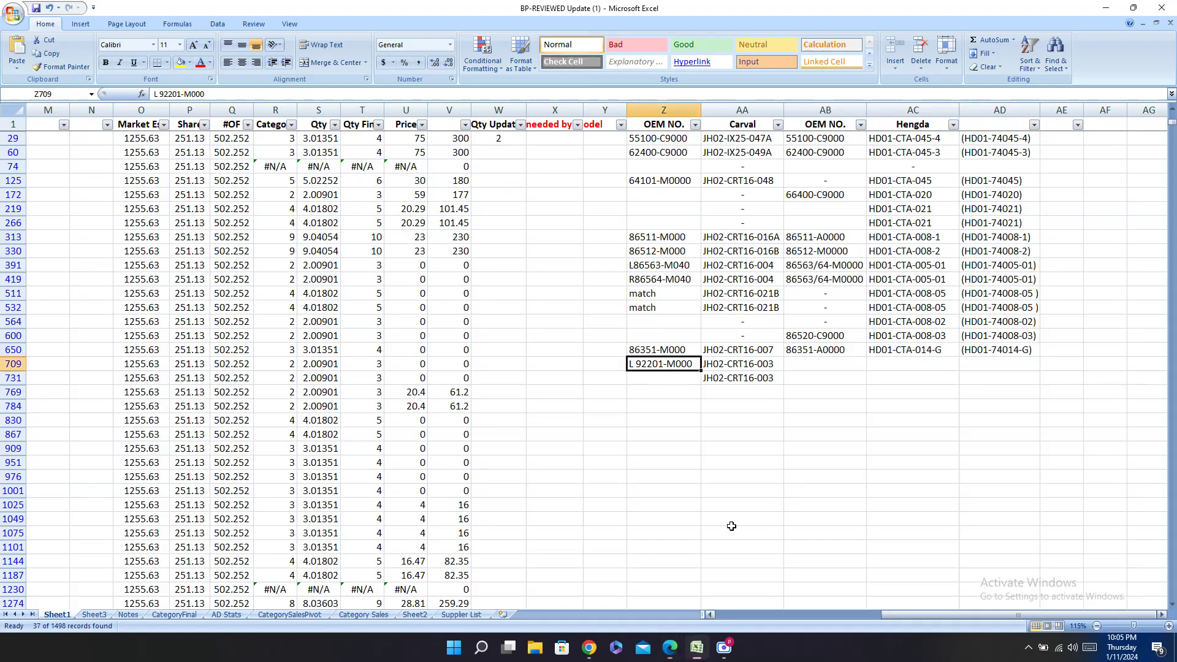
right_click(646, 379)
click(680, 409)
double_click(634, 379)
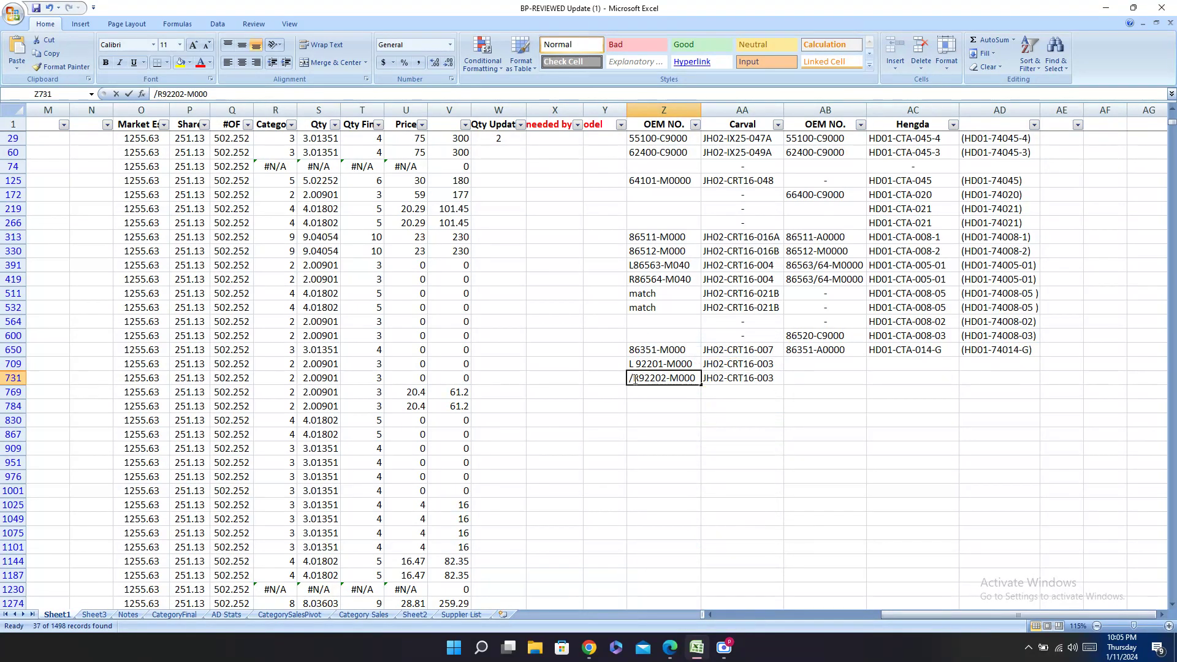
key(BackSpace)
key(Return)
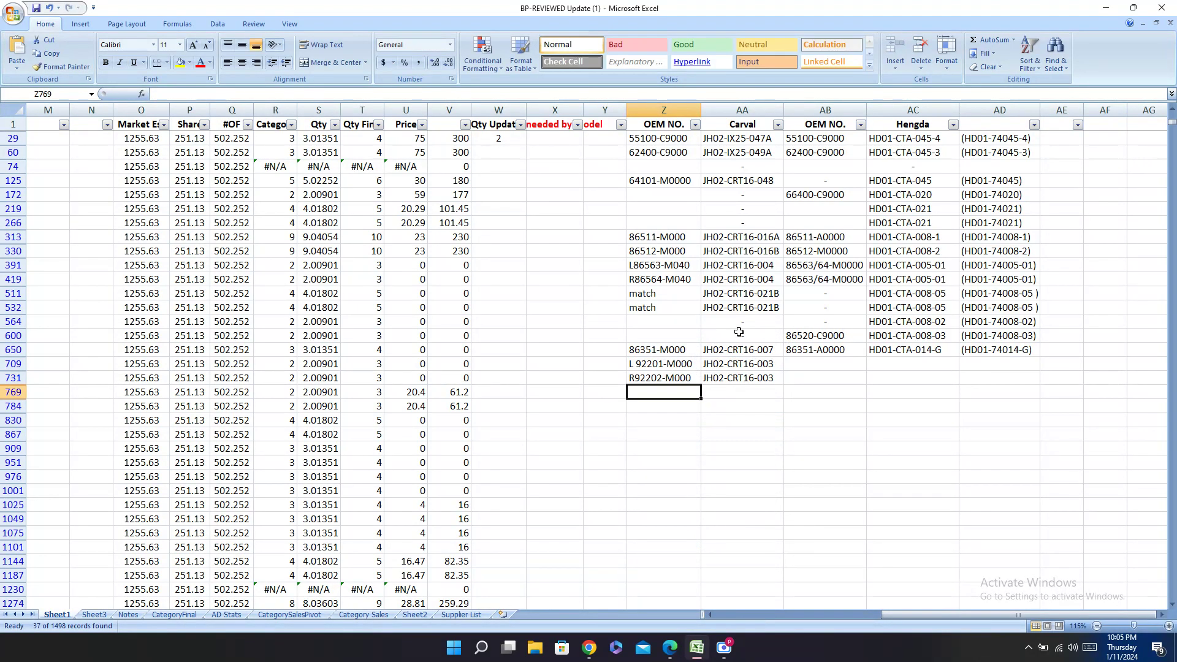
Step: Copy Hengda code HD01-CTA-005-A into AC709 and AC731
click(669, 648)
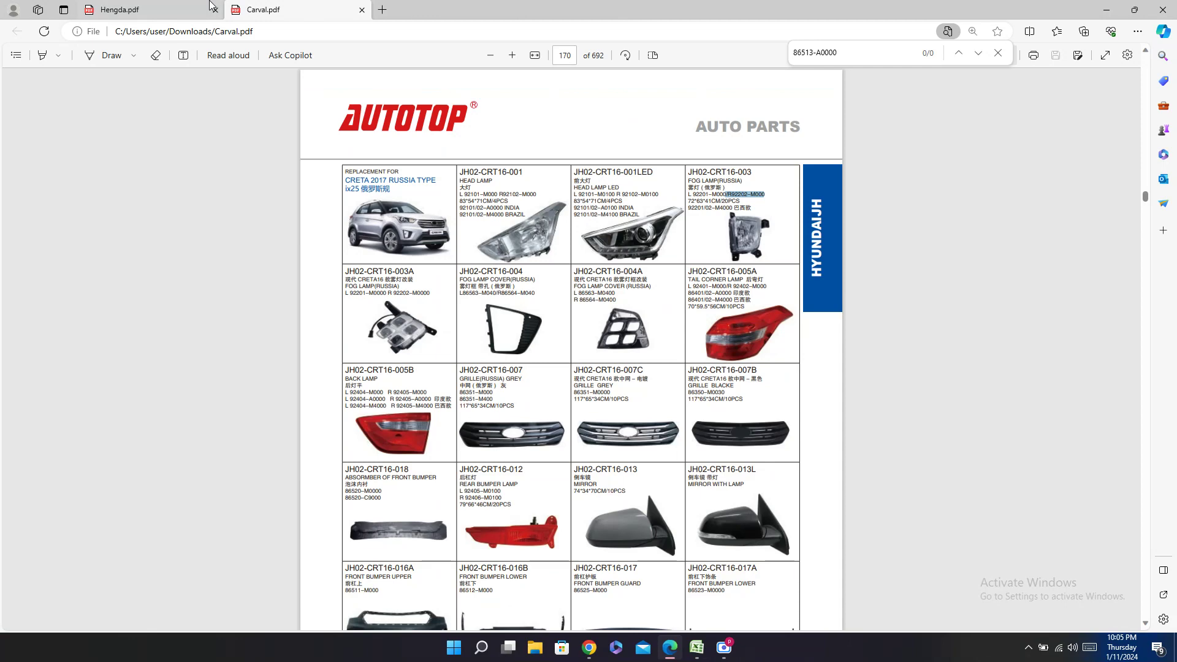
click(182, 6)
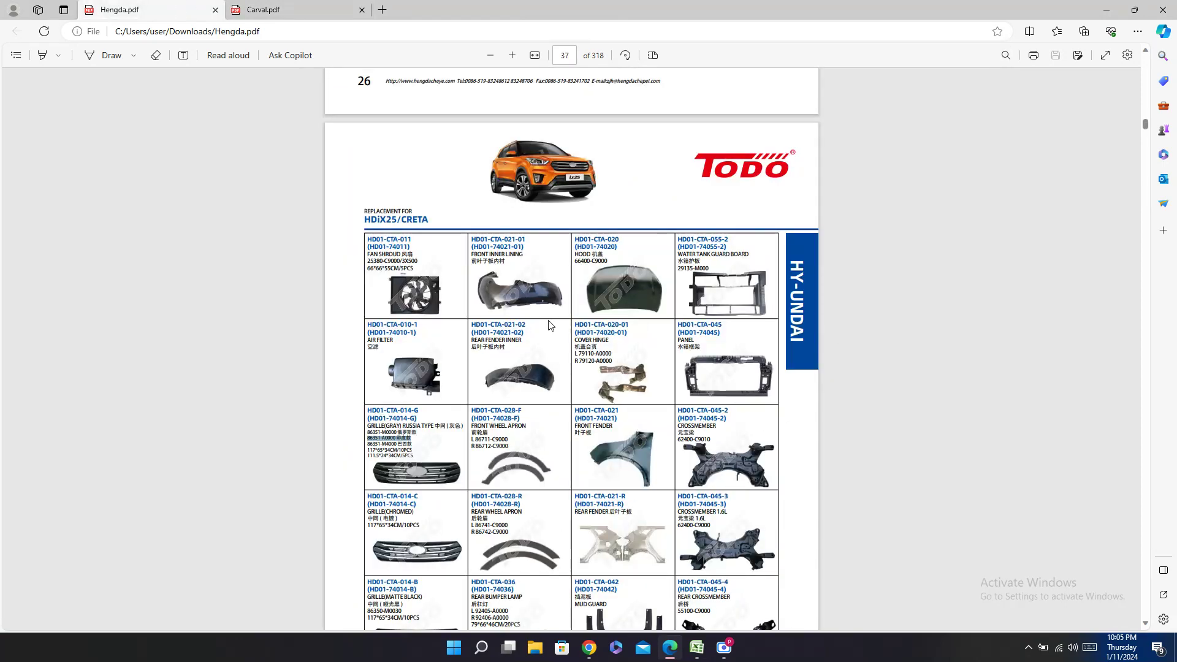
scroll(803, 395, down, 5)
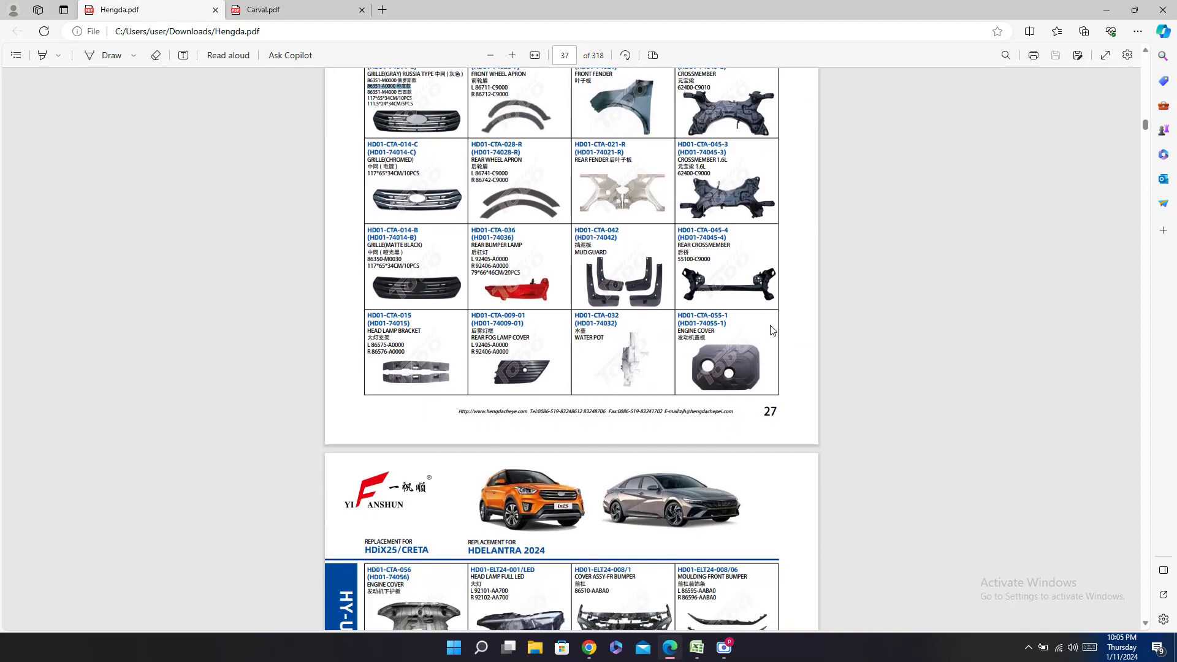
scroll(673, 318, down, 5)
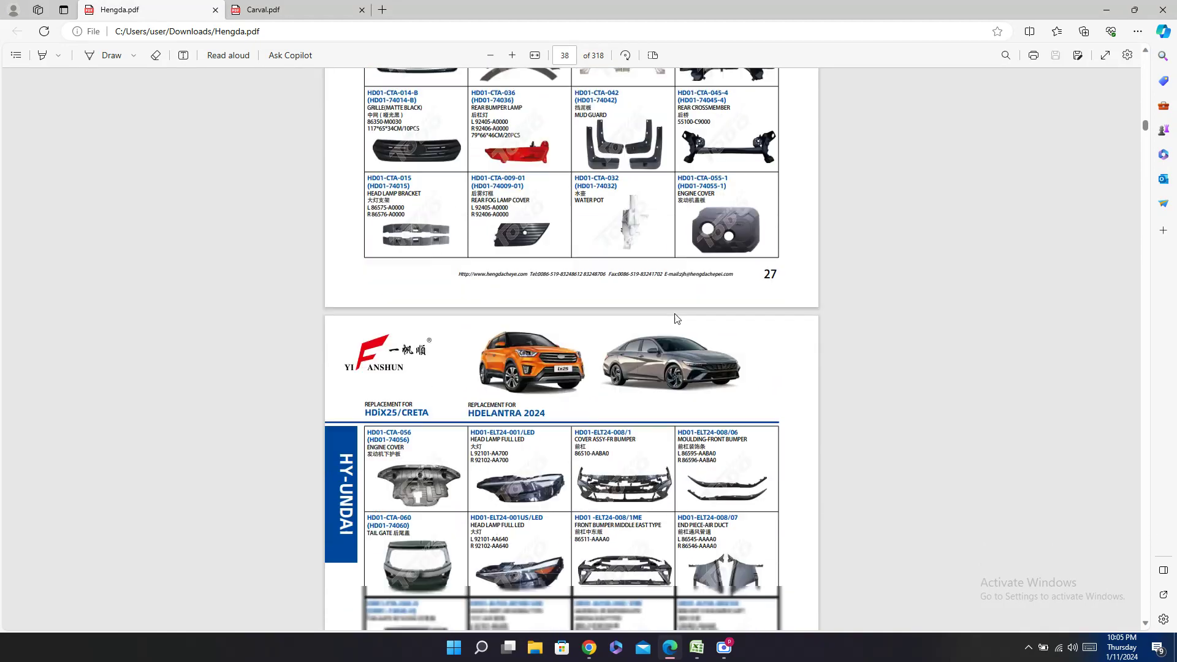
scroll(504, 327, up, 5)
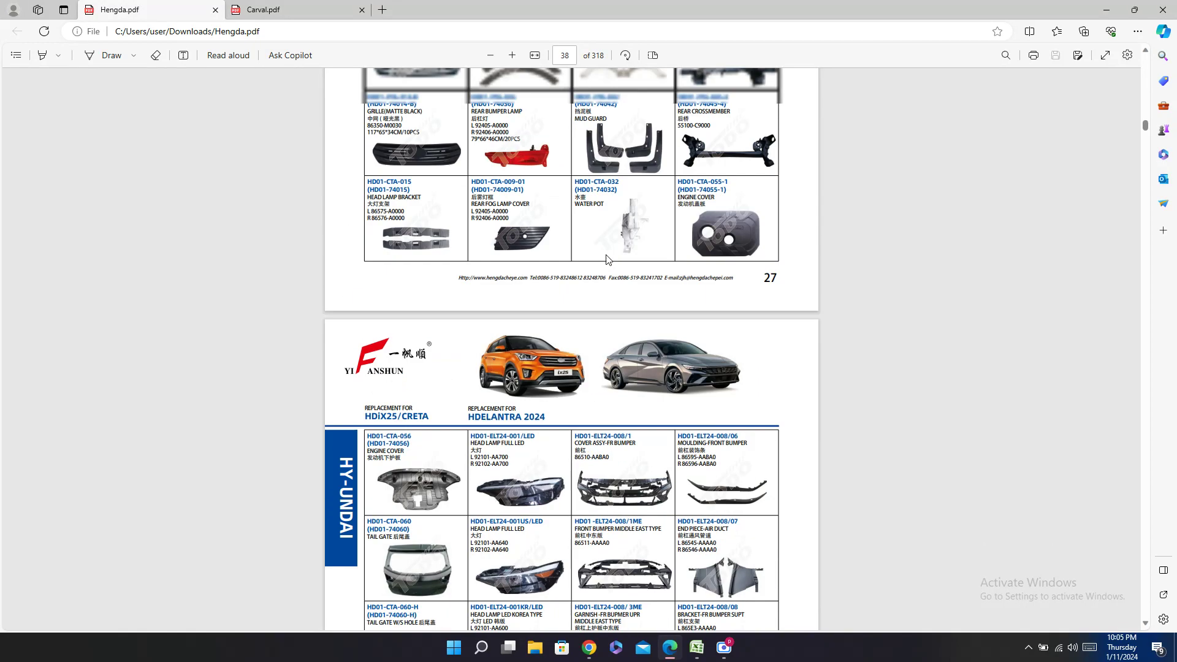
scroll(753, 291, up, 10)
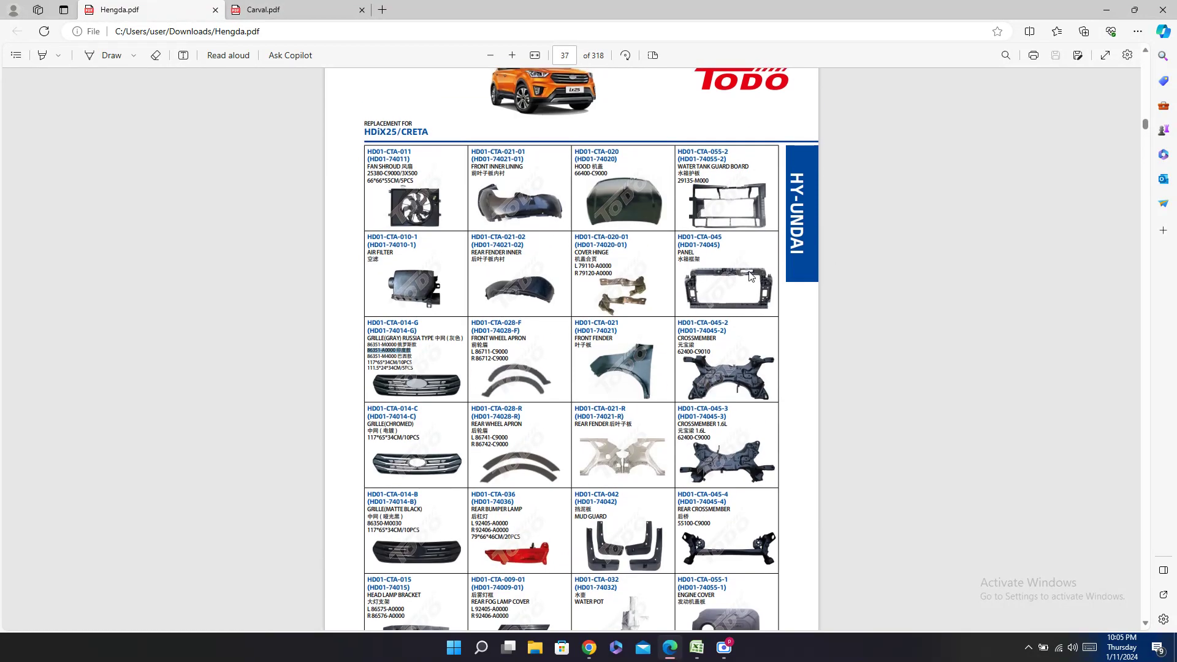
scroll(748, 256, up, 2)
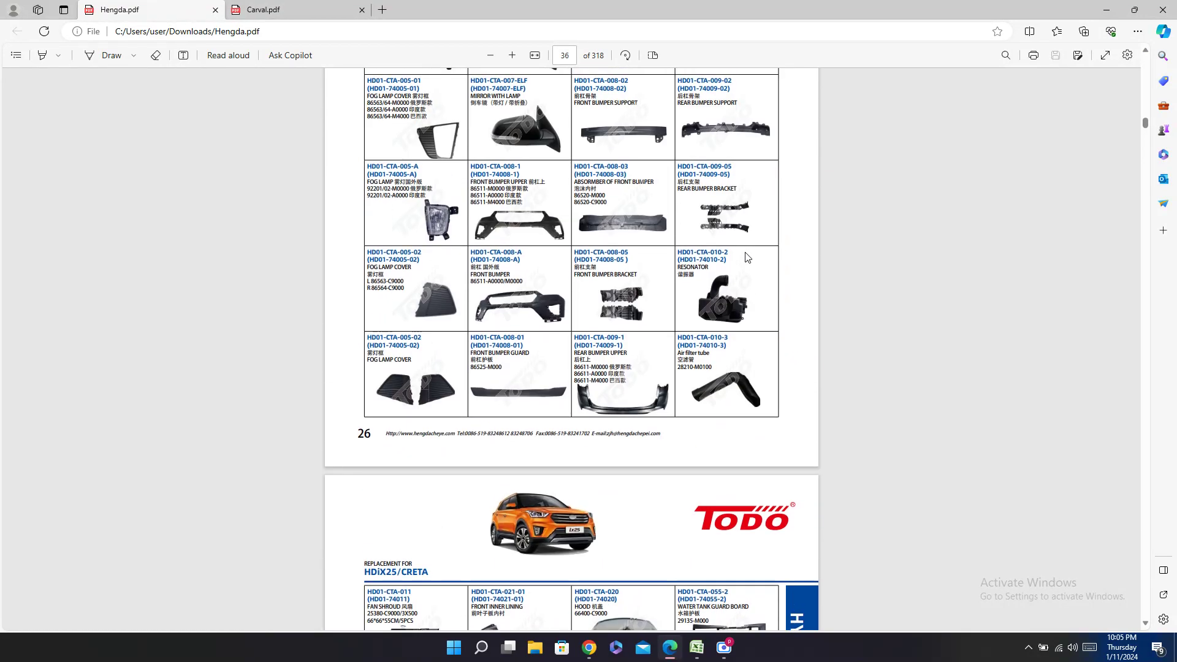
scroll(748, 257, up, 3)
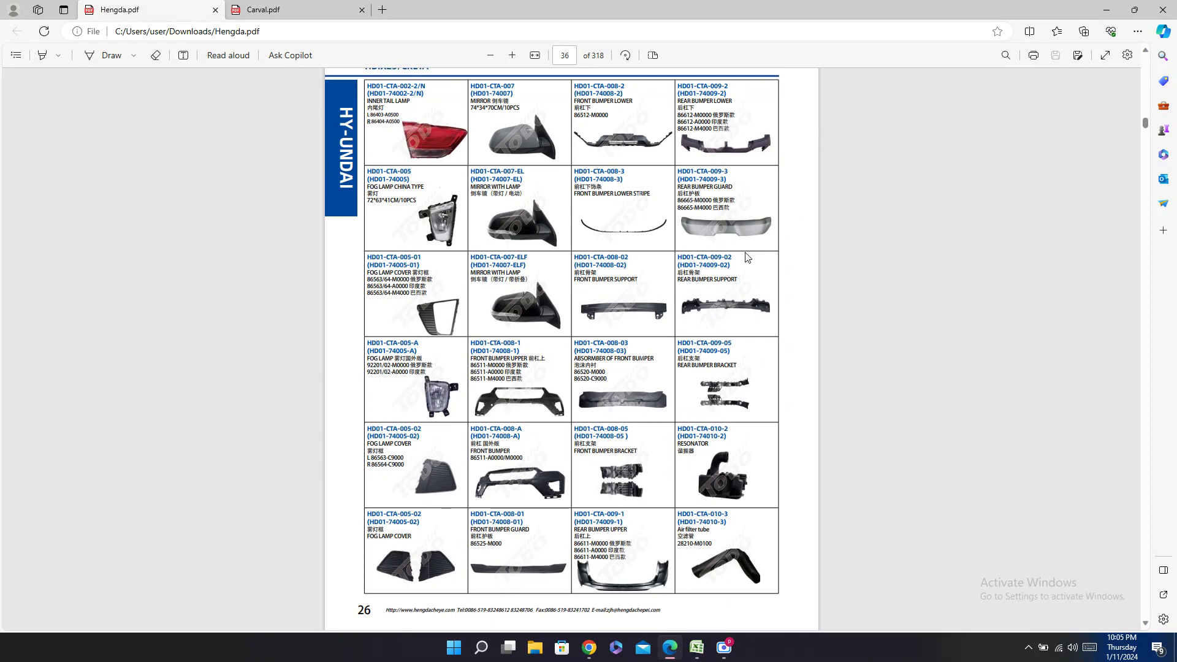
scroll(747, 257, up, 2)
double_click(396, 430)
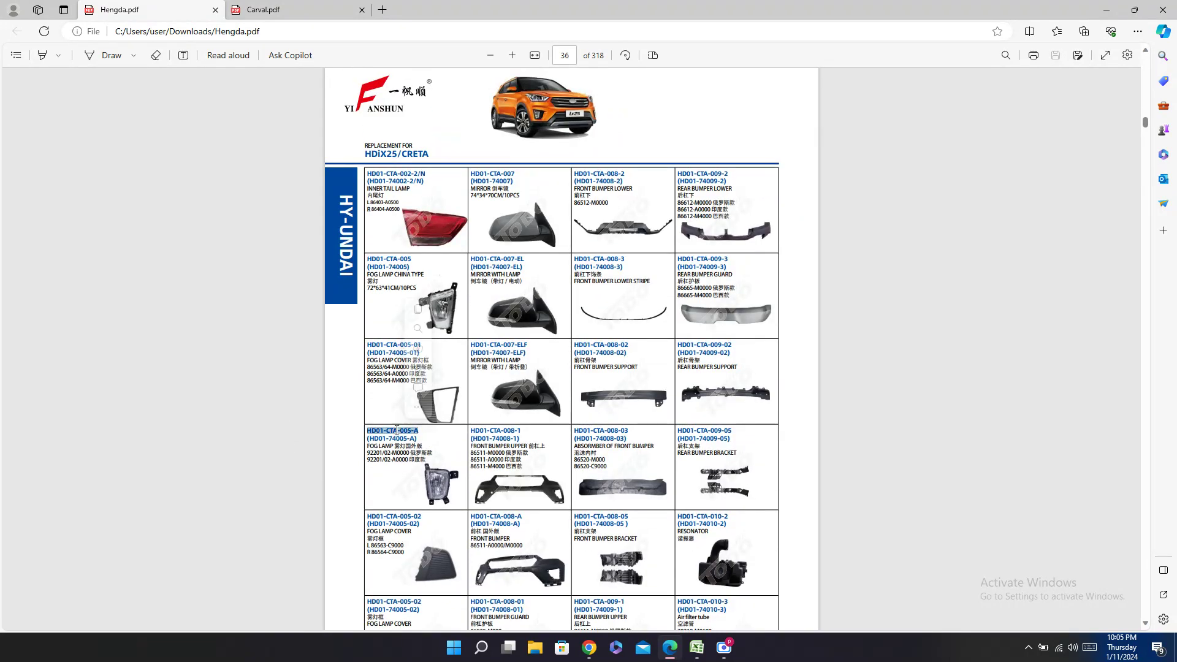
right_click(398, 430)
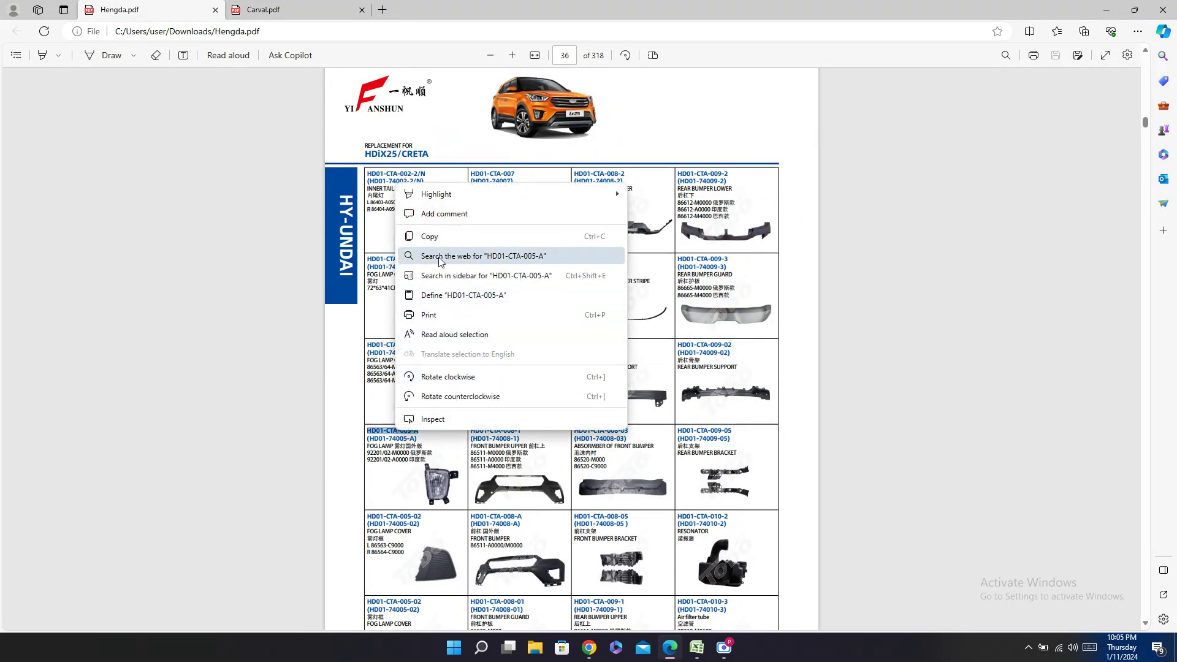
click(430, 237)
click(697, 648)
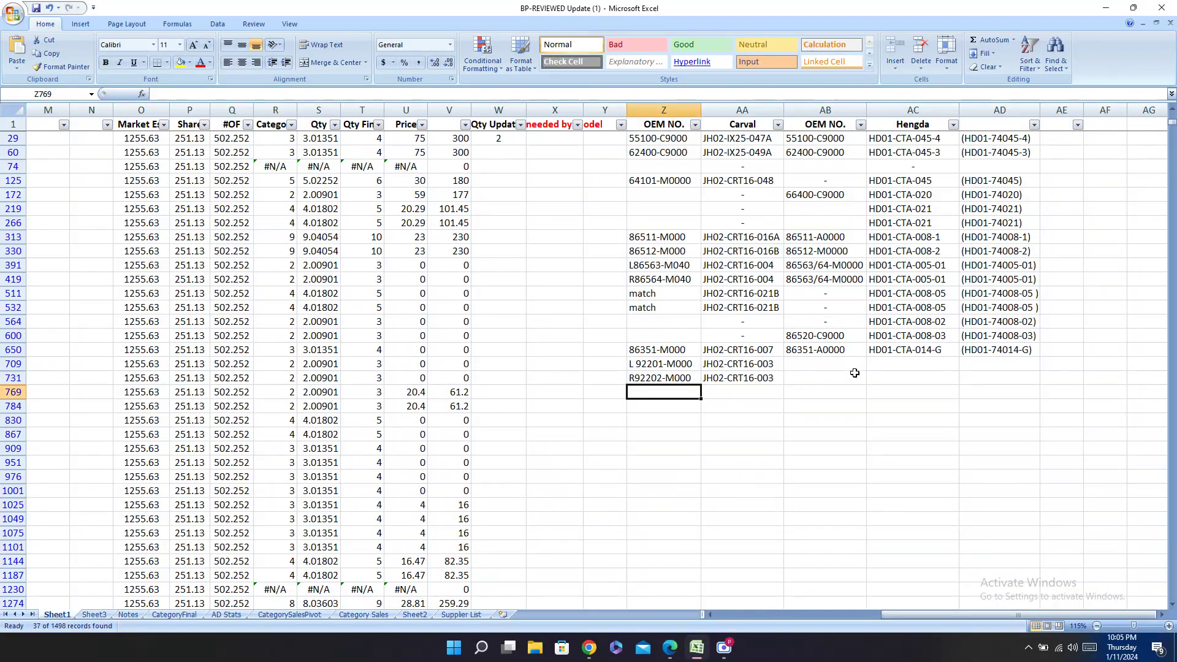
right_click(908, 366)
click(929, 396)
right_click(910, 380)
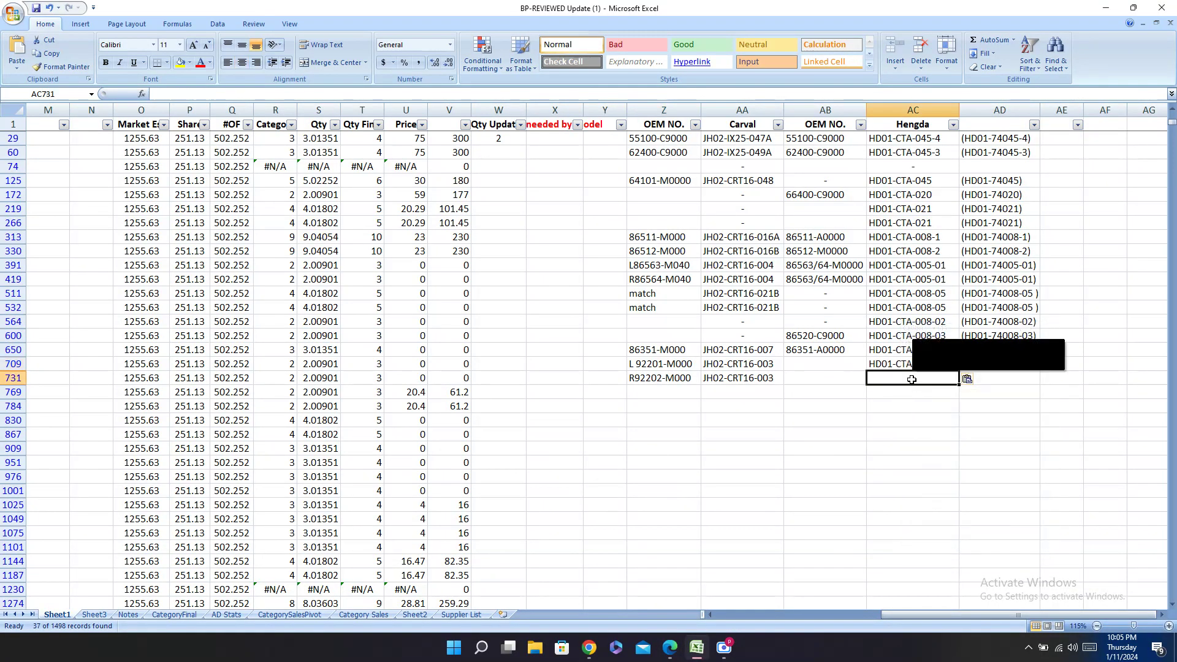
click(930, 410)
Step: Copy the alternate Hengda code (HD01-74005-A) into AD709 and AD731
click(671, 649)
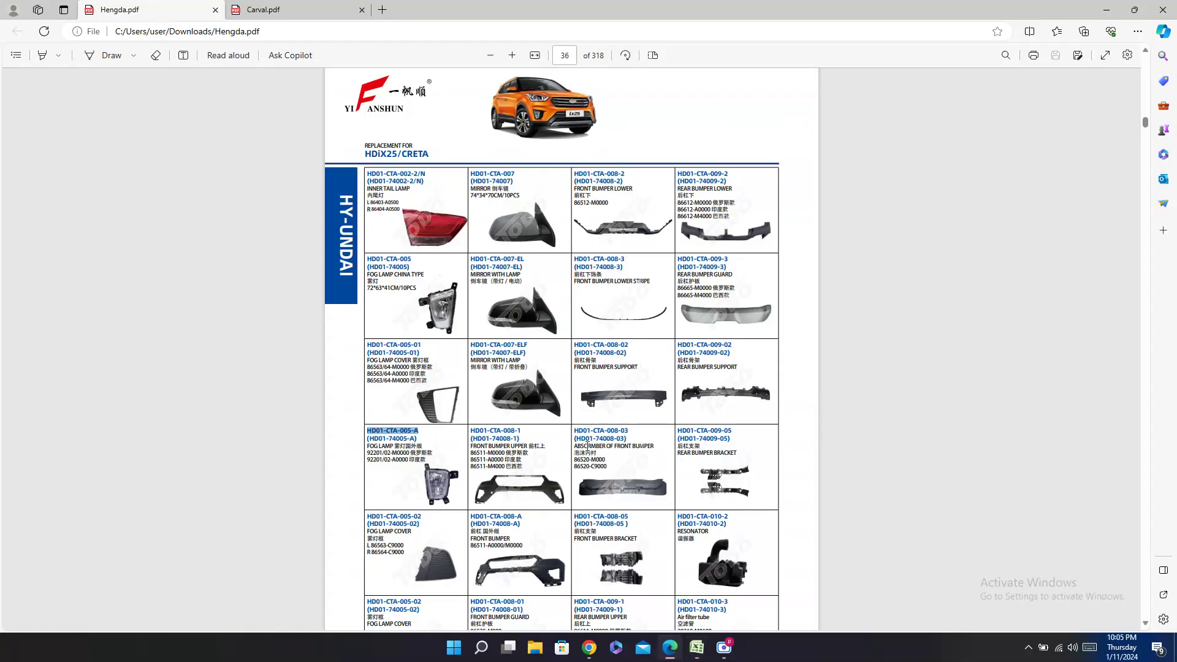
drag(366, 439, 419, 439)
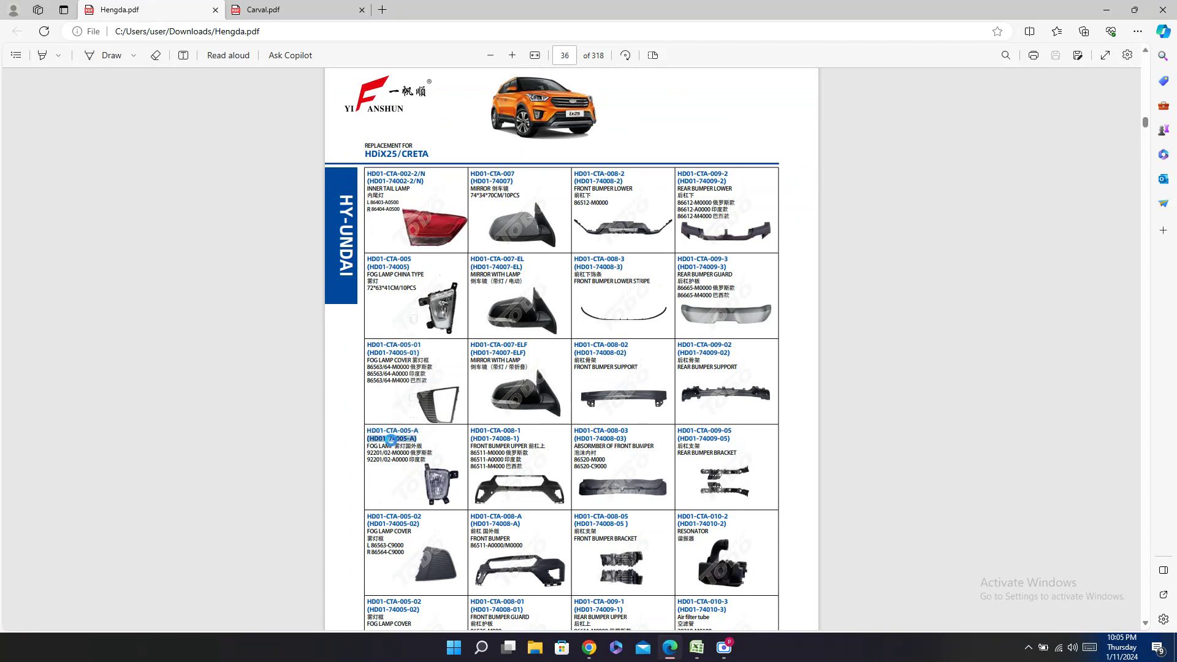
right_click(392, 439)
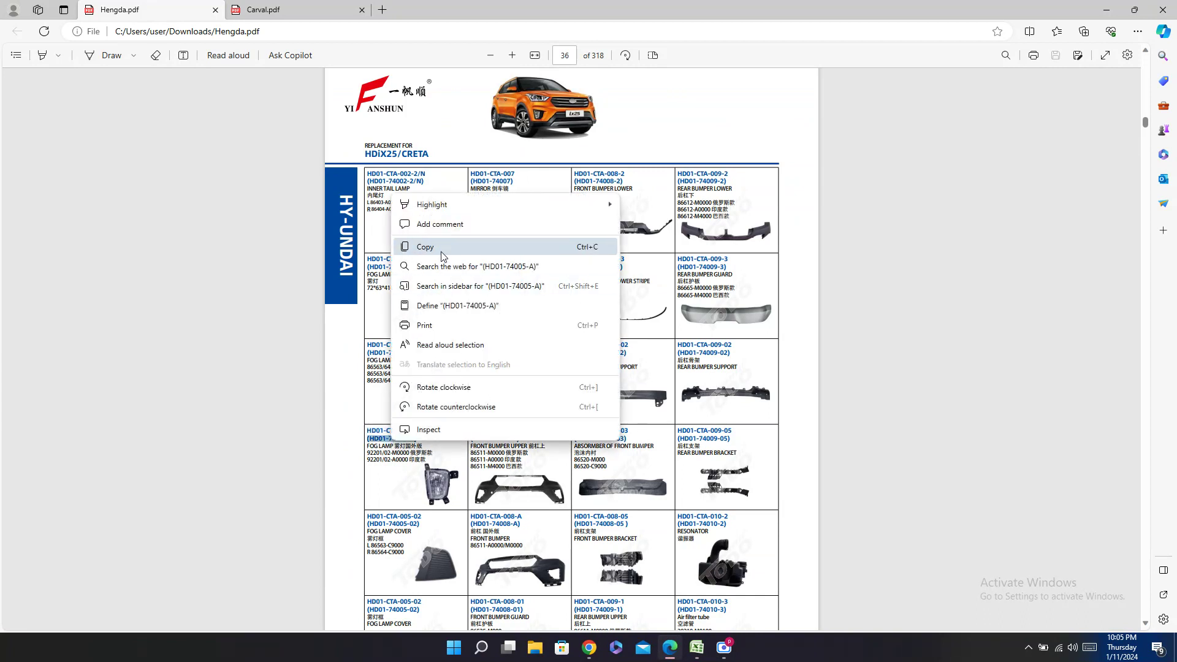
click(466, 247)
click(697, 647)
right_click(982, 364)
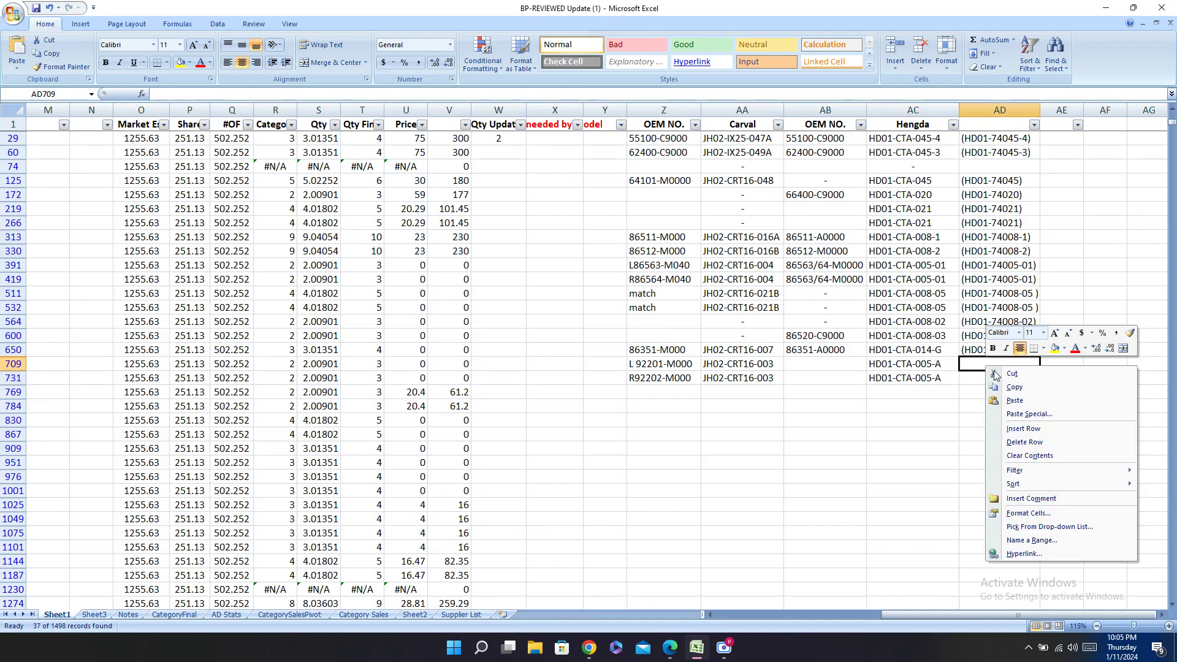
click(1012, 396)
right_click(983, 378)
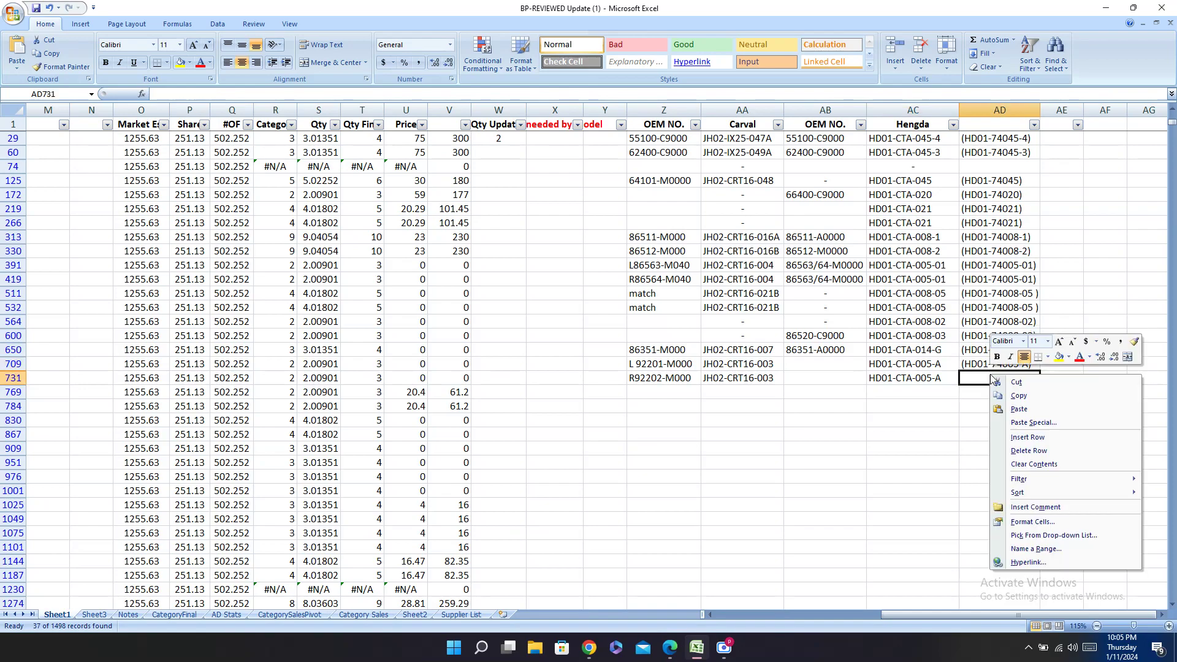
click(1015, 415)
drag(923, 612, 668, 655)
Step: Enter OEM number 92201/02-A0000 in AB709, deleting the trailing Chinese text
click(670, 648)
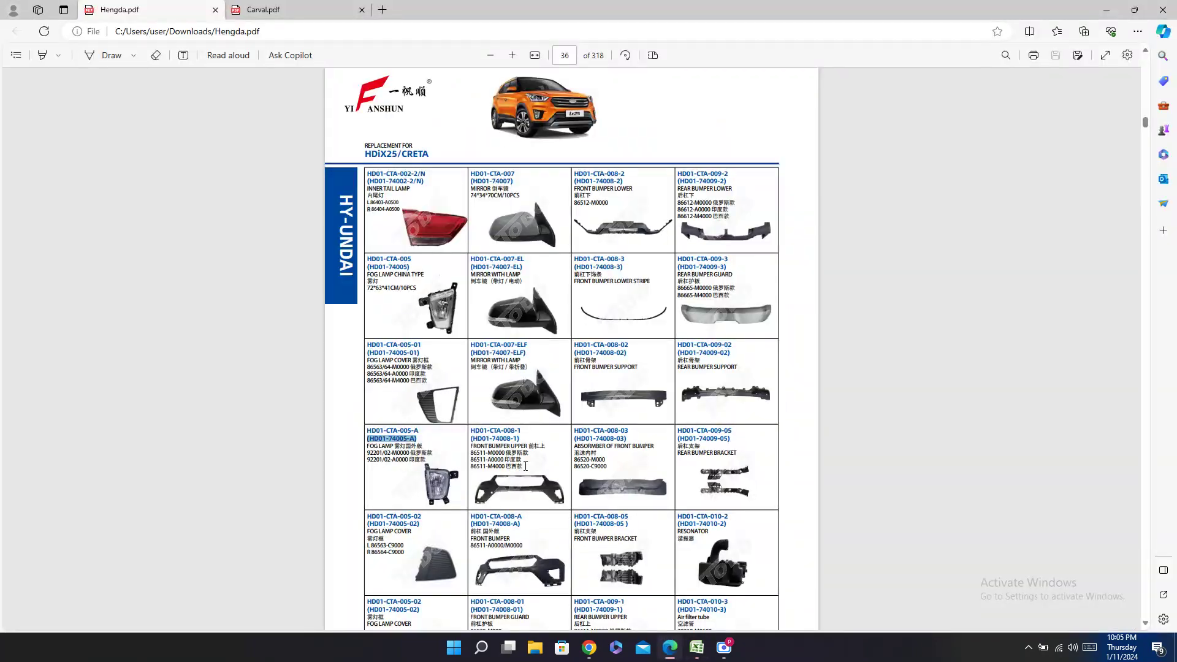
triple_click(399, 459)
right_click(399, 459)
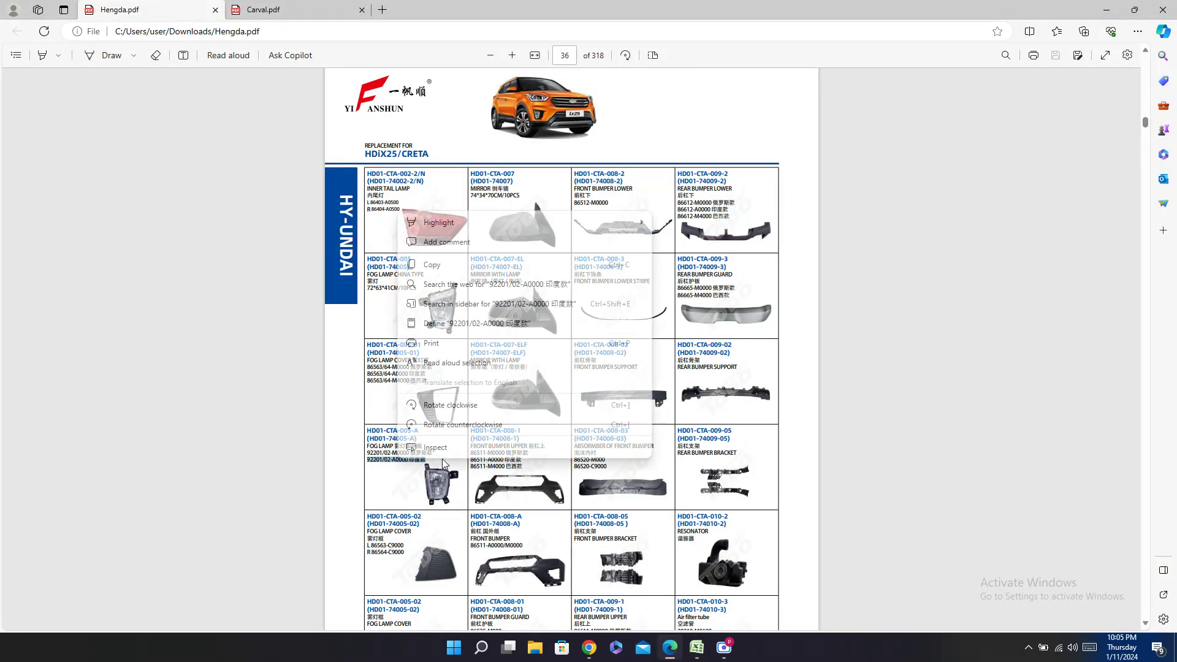
click(446, 271)
click(696, 649)
click(813, 369)
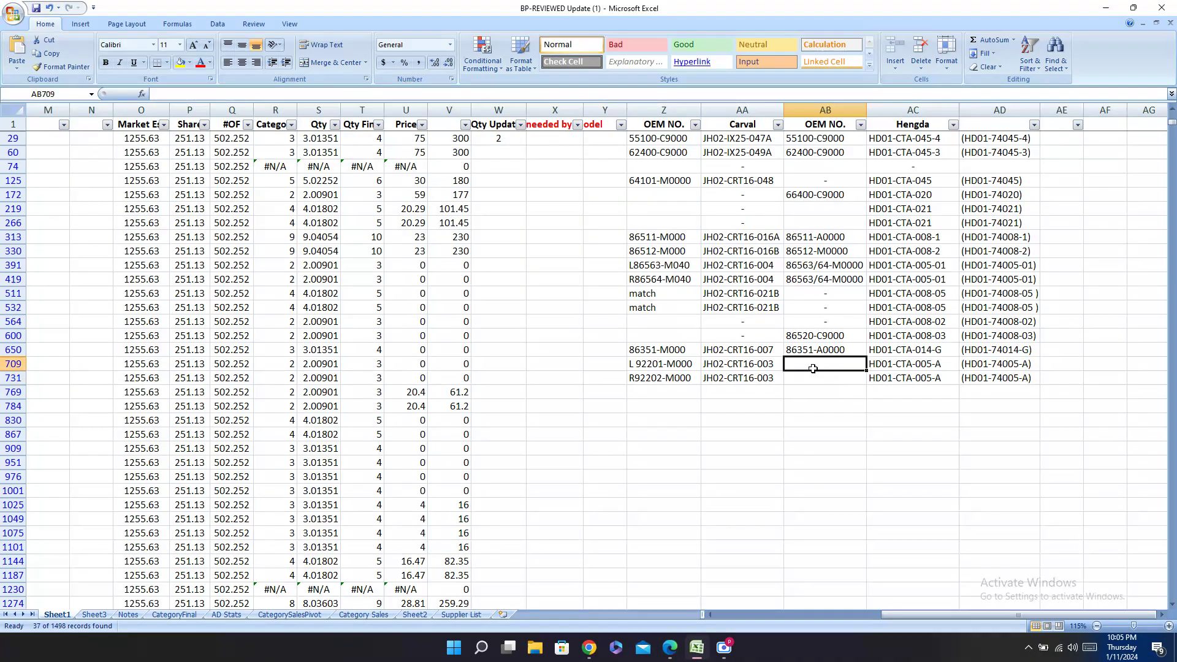
right_click(813, 369)
click(849, 407)
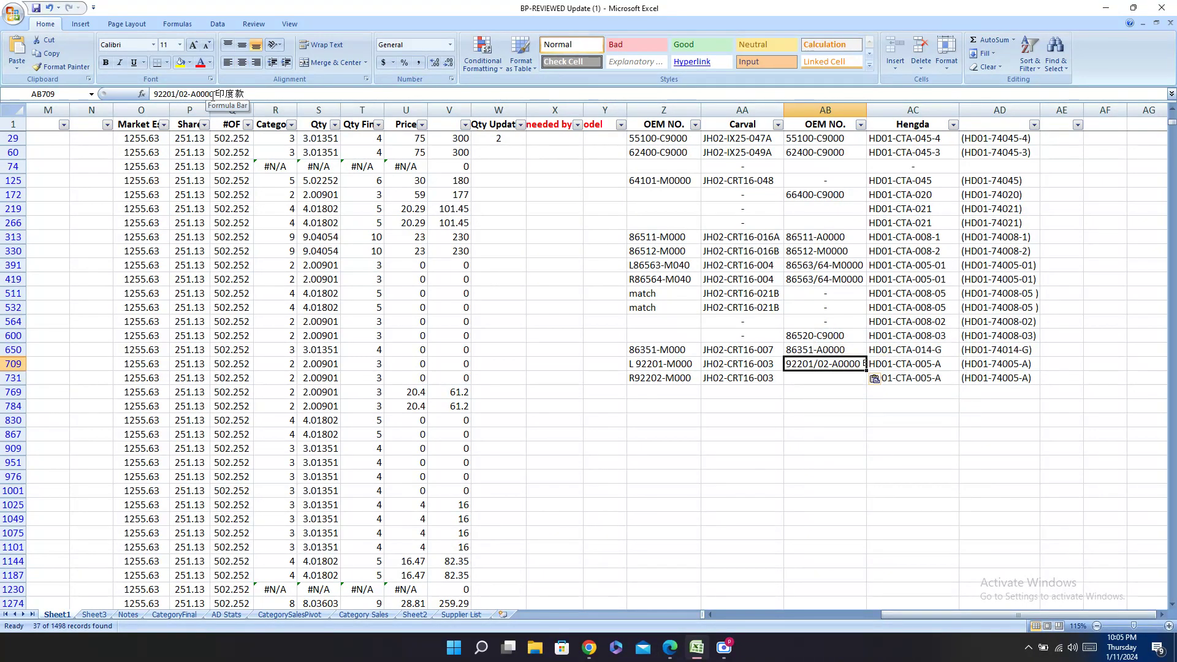
drag(214, 94, 245, 96)
key(Delete)
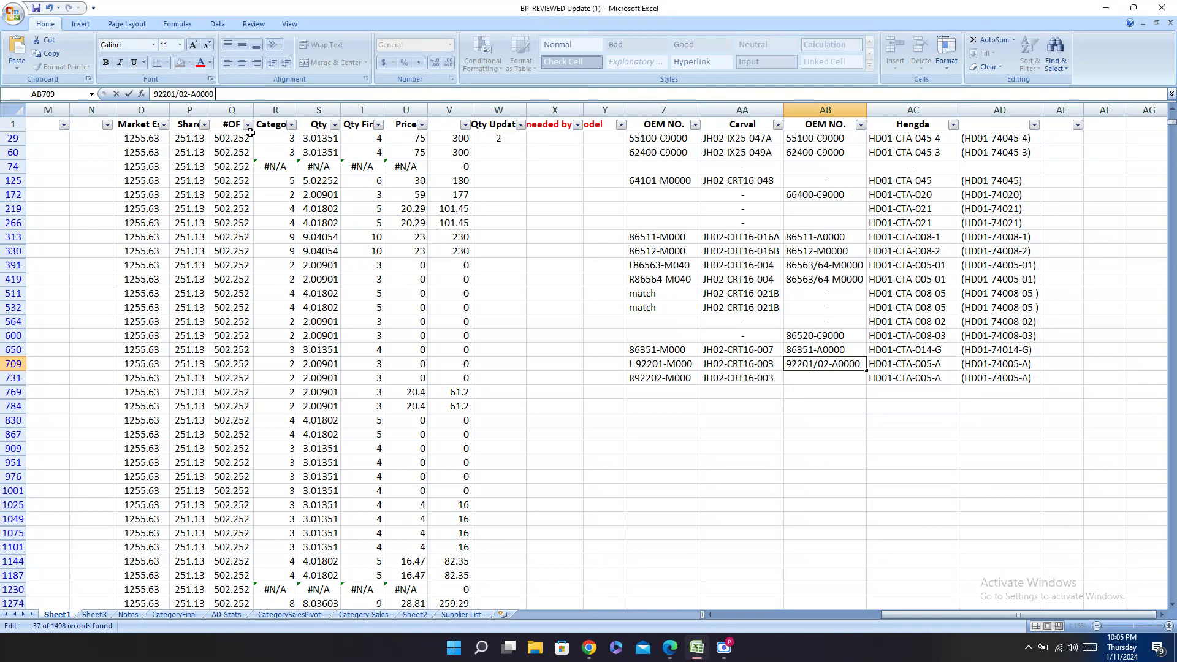
key(Return)
Step: Copy 92201/02-A0000 from AB709 into AB731
key(Up)
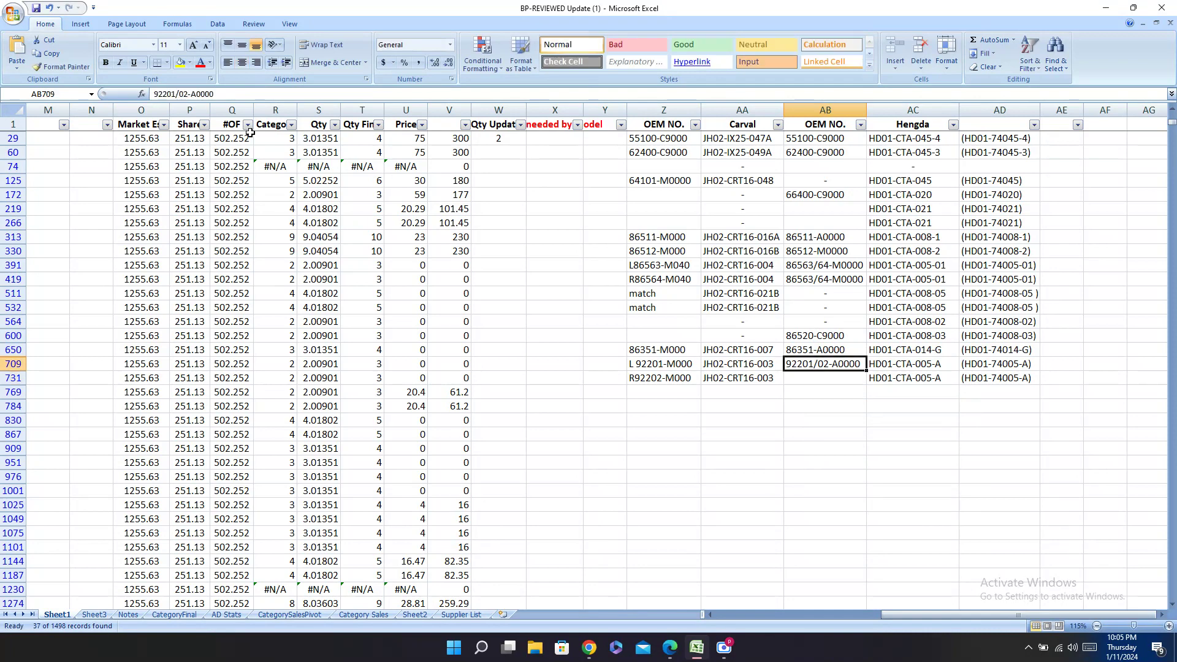
key(ctrl+c)
key(Down)
key(ctrl+v)
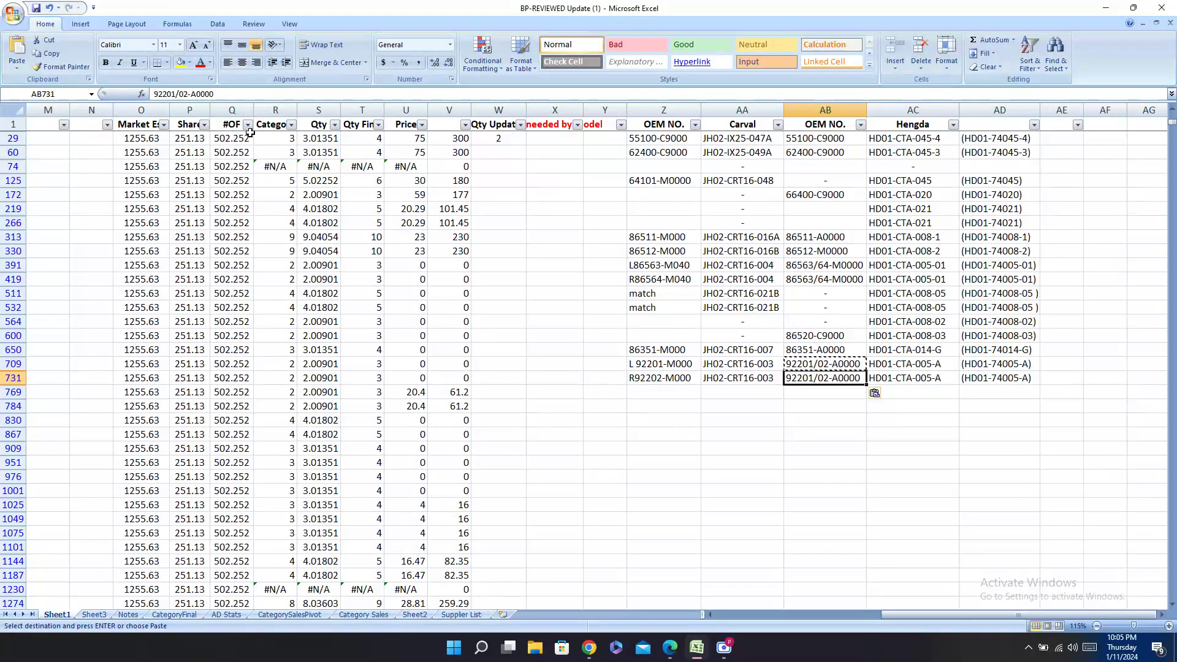
key(Down)
key(Left)
key(Left)
key(Left)
key(Left)
key(Left)
key(Left)
key(Left)
key(Left)
key(Left)
key(Left)
key(Left)
key(Left)
key(Left)
key(Left)
key(Left)
key(Left)
key(Left)
key(Left)
key(Left)
key(Left)
key(Left)
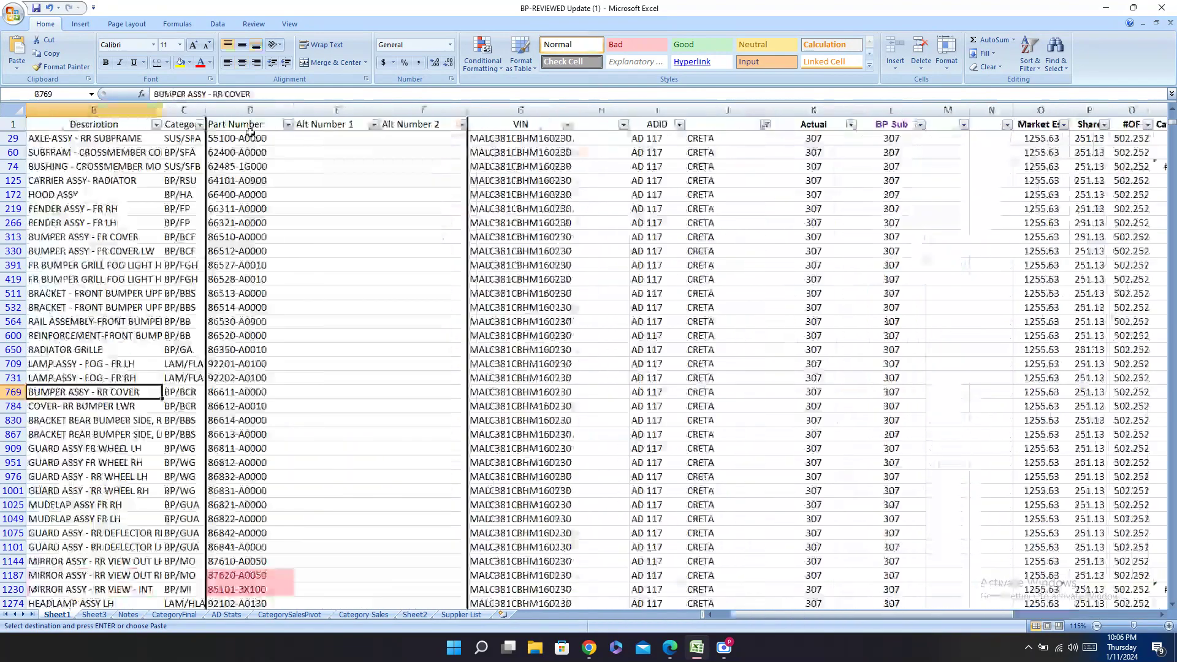
Step: Search the Hengda and Carval catalogues for part number 86611-A0000
key(Right)
key(Right)
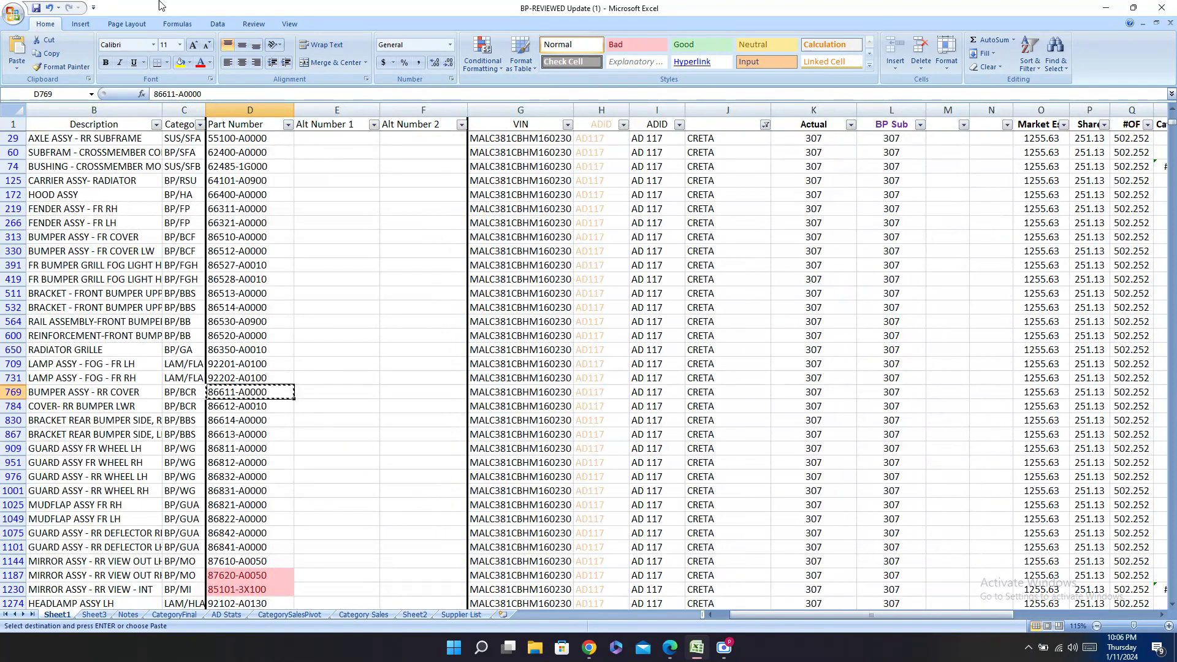
click(681, 649)
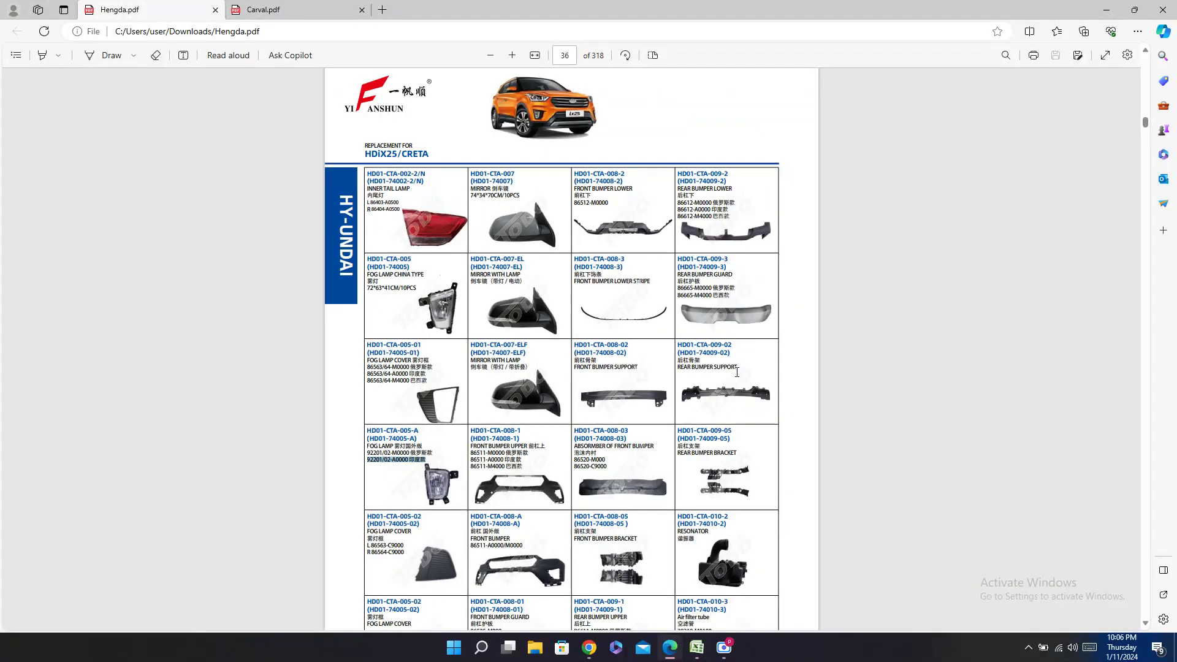
key(ctrl+f)
key(ctrl+v)
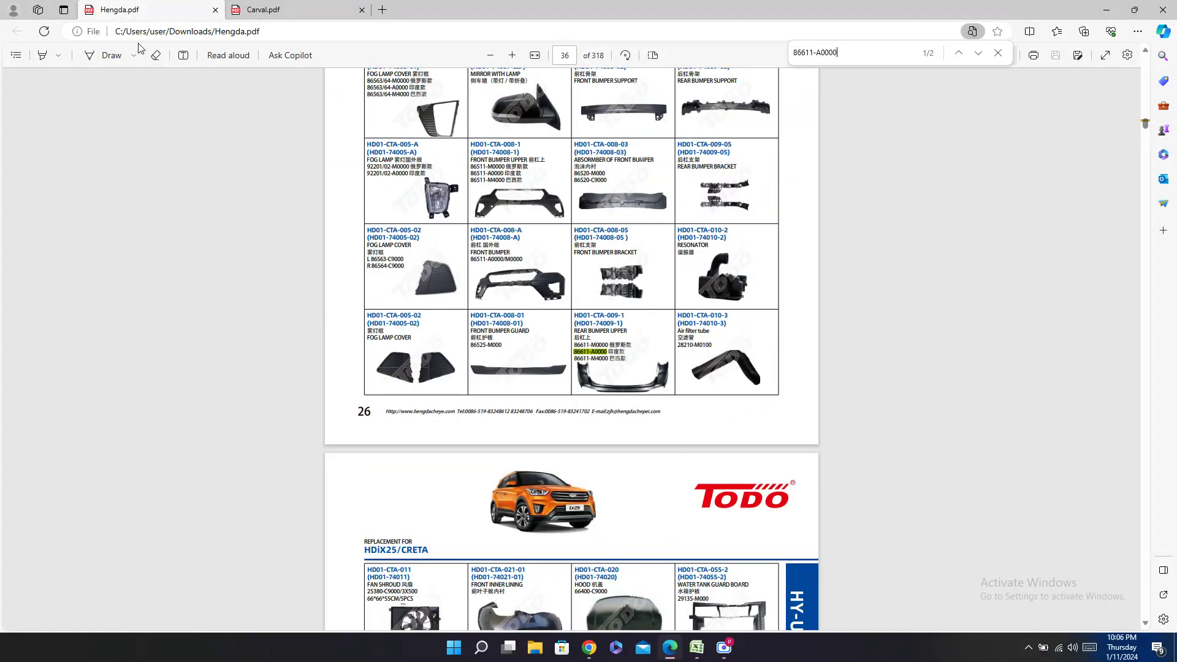
click(331, 10)
key(ctrl+f)
key(ctrl+v)
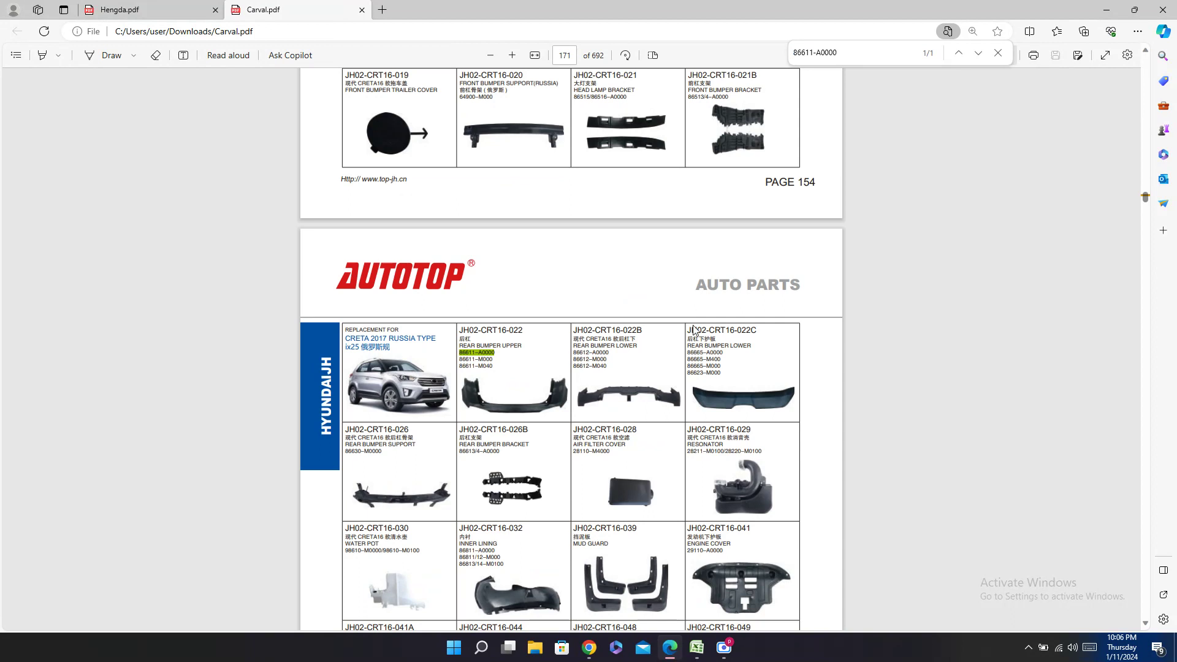
Step: Copy Carval code JH02-CRT16-022 into cell AA769
double_click(495, 329)
double_click(497, 330)
triple_click(496, 330)
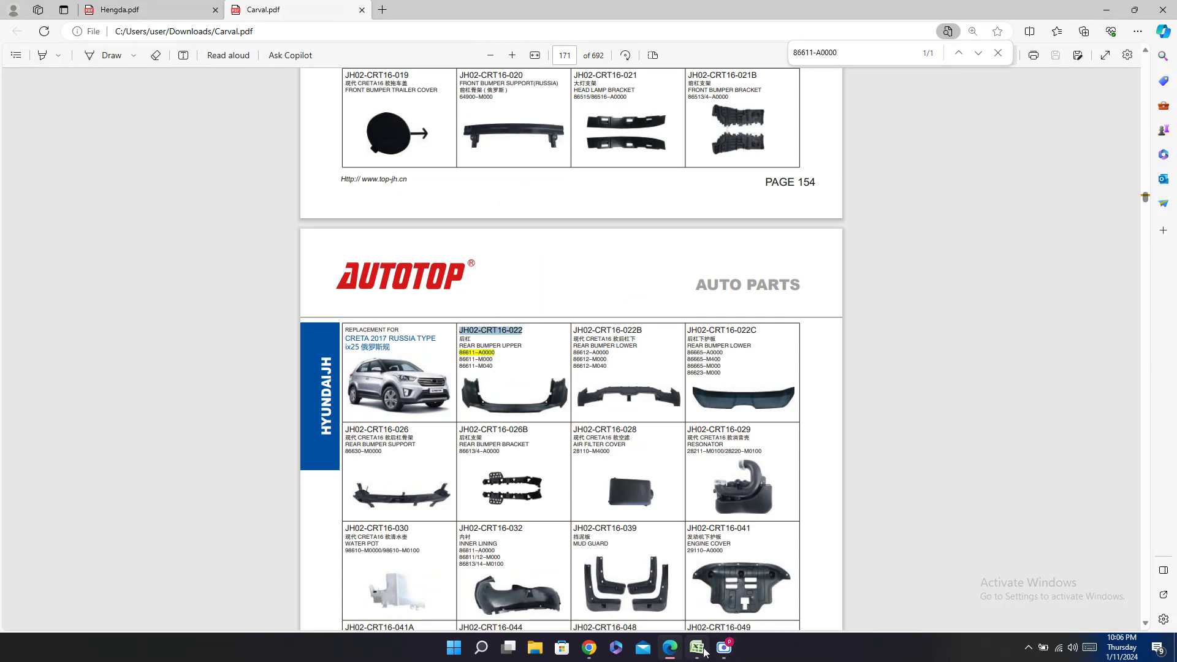
mouse_move(698, 647)
click(724, 567)
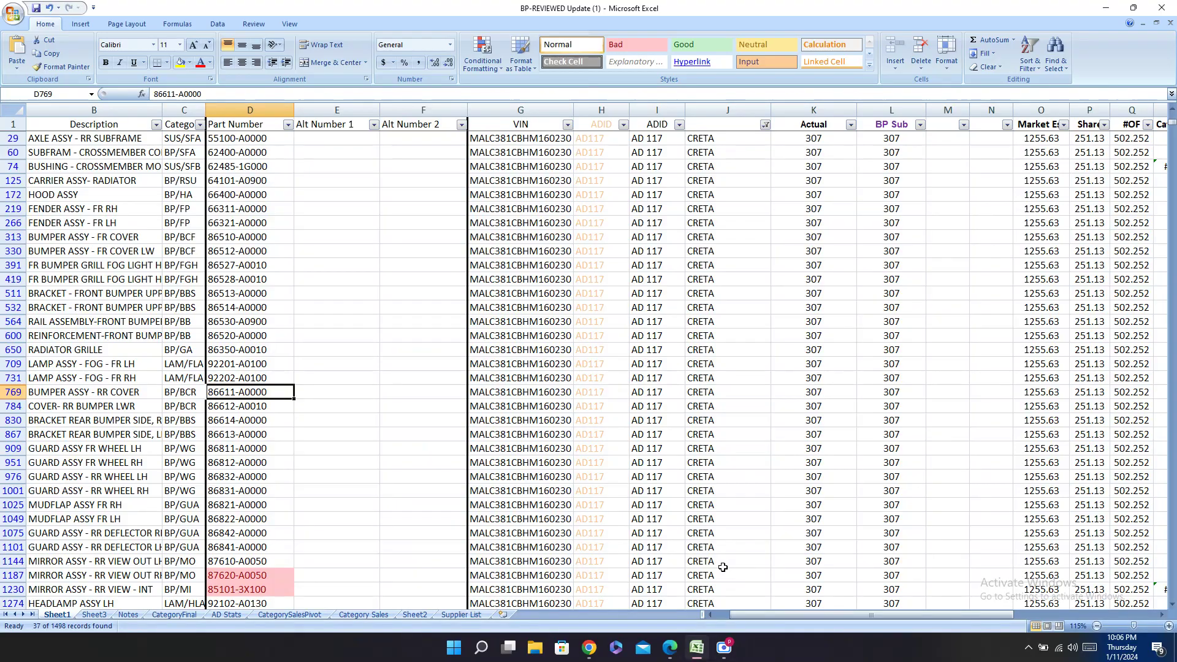
key(Right)
key(Right)
key(Right)
key(Right)
key(Right)
key(Right)
key(Right)
key(Right)
key(Right)
key(Right)
key(Right)
key(Right)
key(Right)
key(Right)
key(Right)
key(Right)
key(Right)
key(Right)
key(Right)
key(Right)
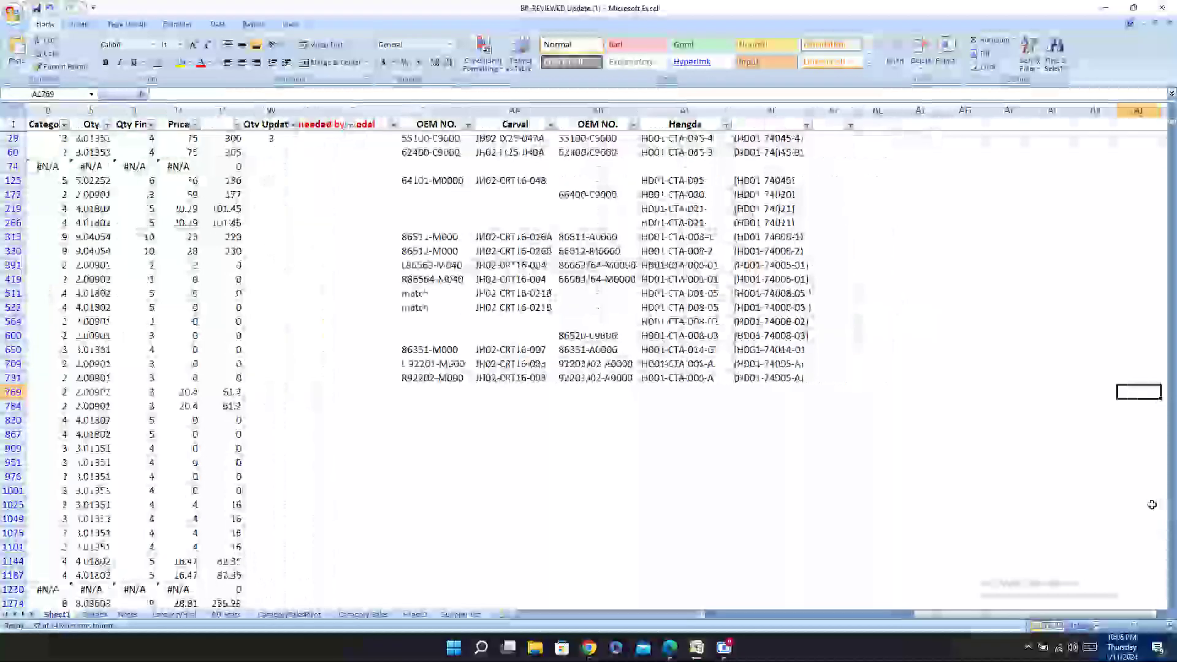
key(Left)
key(Left)
key(Left)
key(Left)
key(Left)
key(Left)
key(Left)
key(Left)
key(Left)
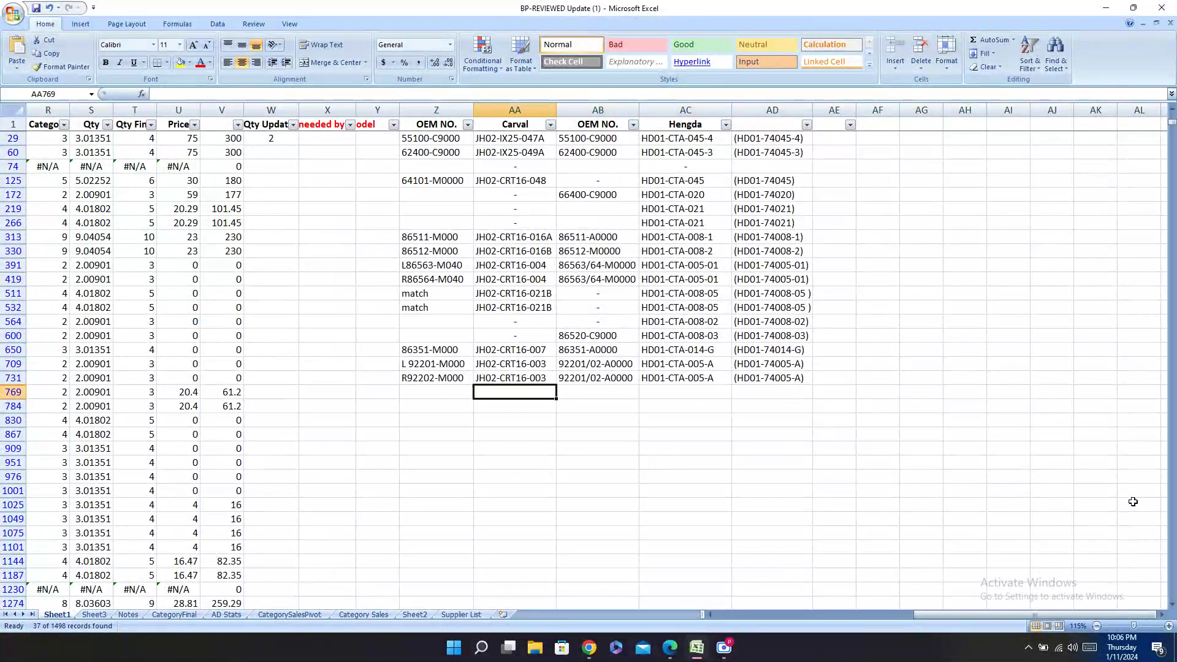
key(ctrl+v)
Step: Enter match in both OEM NO. cells Z769 and AB769
click(452, 384)
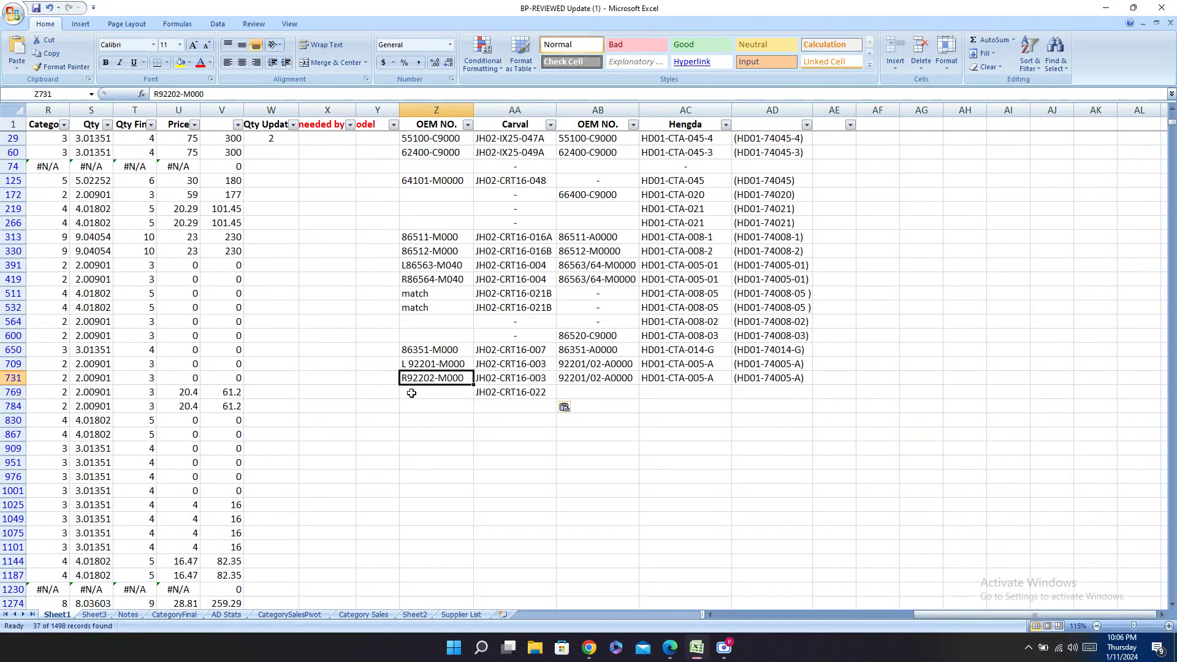
click(433, 394)
text(ma)
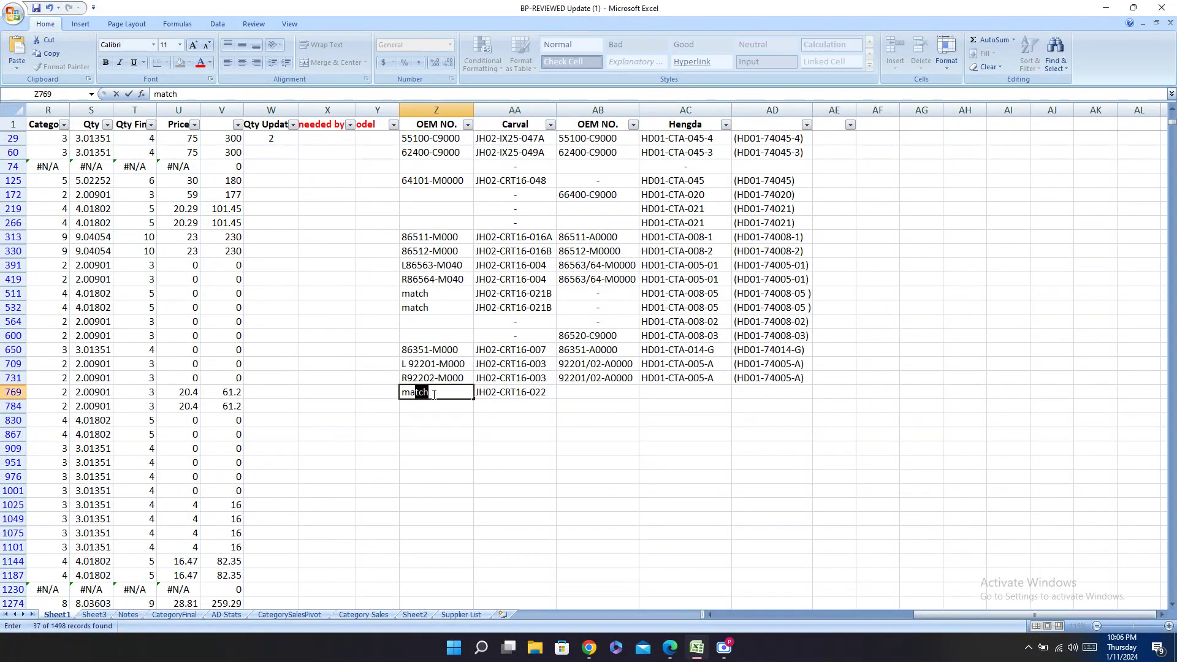
key(Tab)
key(Tab)
text(ma)
key(Tab)
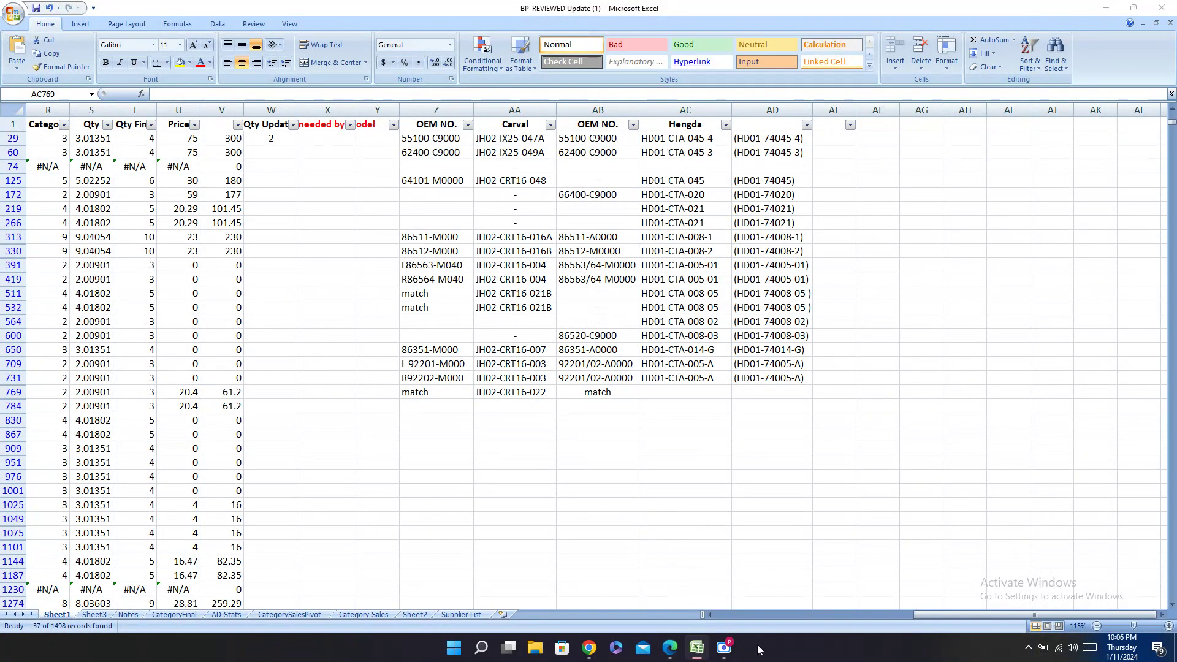
Step: Paste Hengda HD01-CTA-009-1 into AC769 and (HD01-74009-1) into AD769
click(665, 656)
click(158, 6)
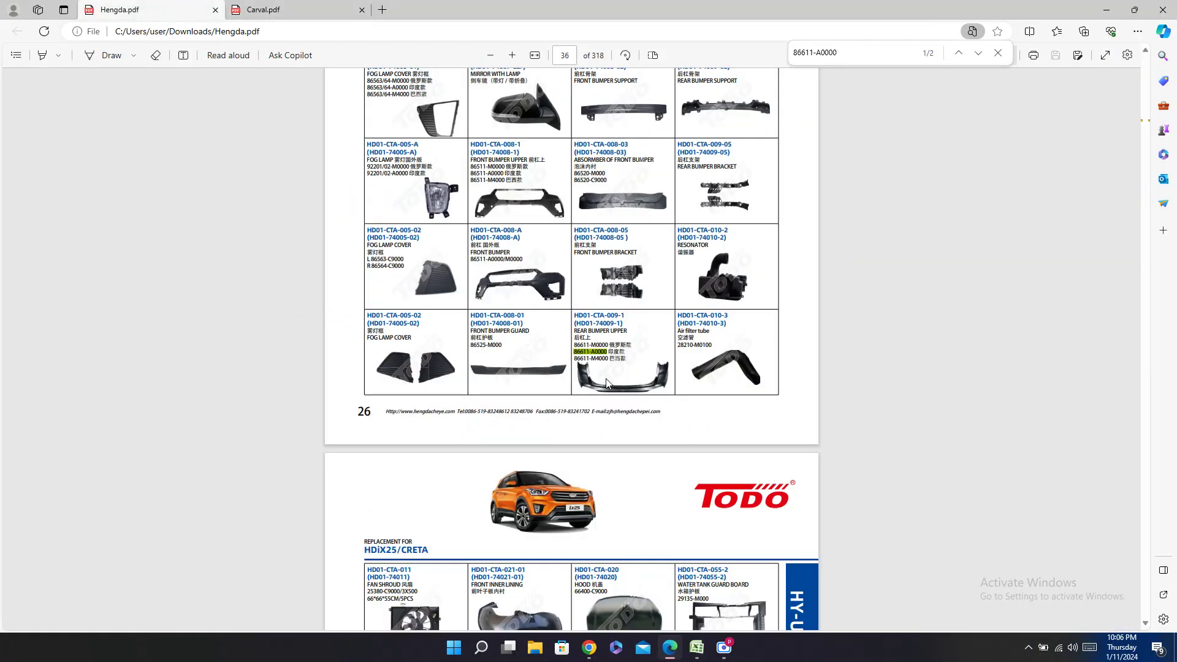
click(697, 648)
key(ctrl+v)
click(670, 648)
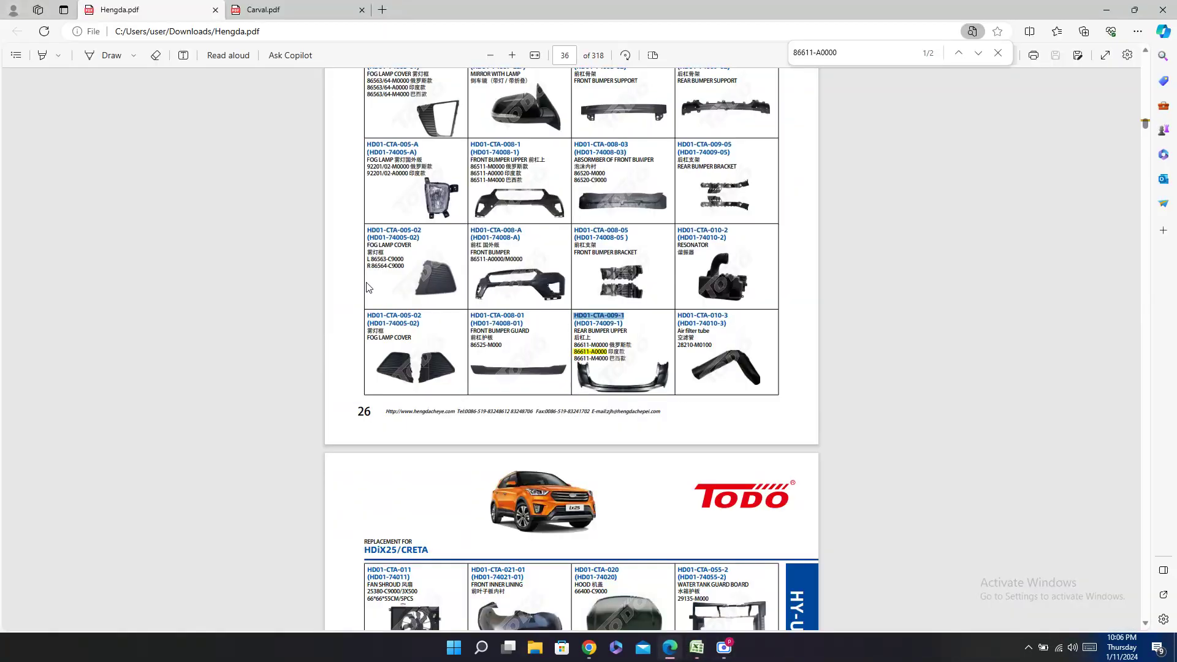
drag(623, 323, 573, 323)
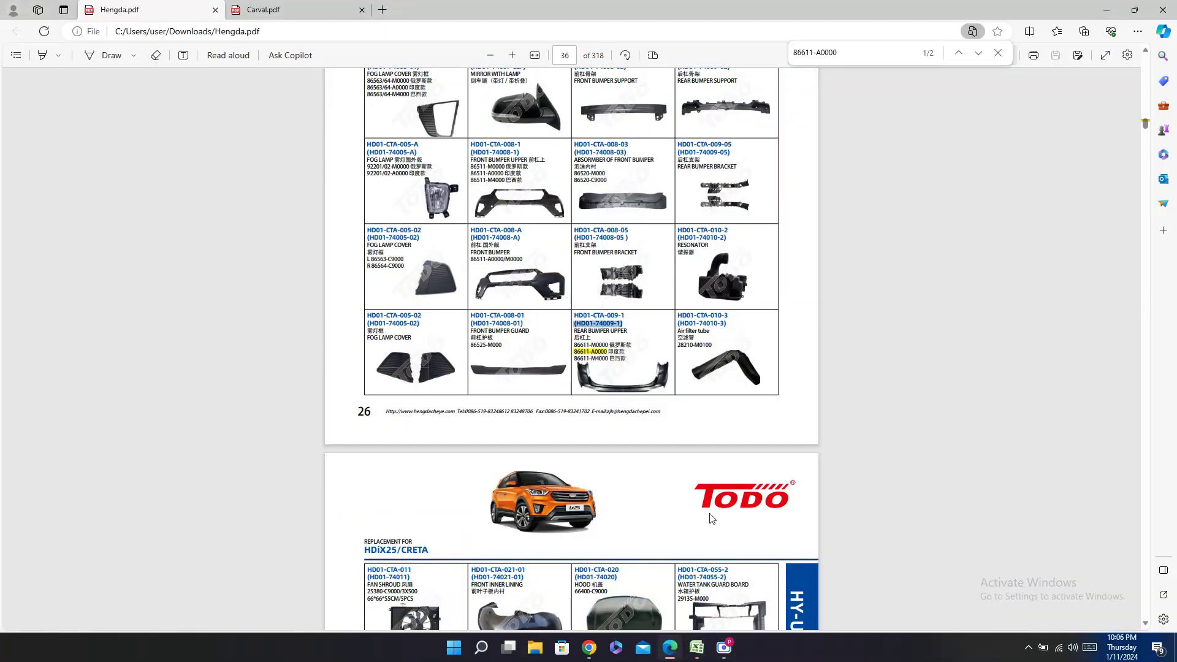
click(697, 652)
click(775, 398)
key(ctrl+v)
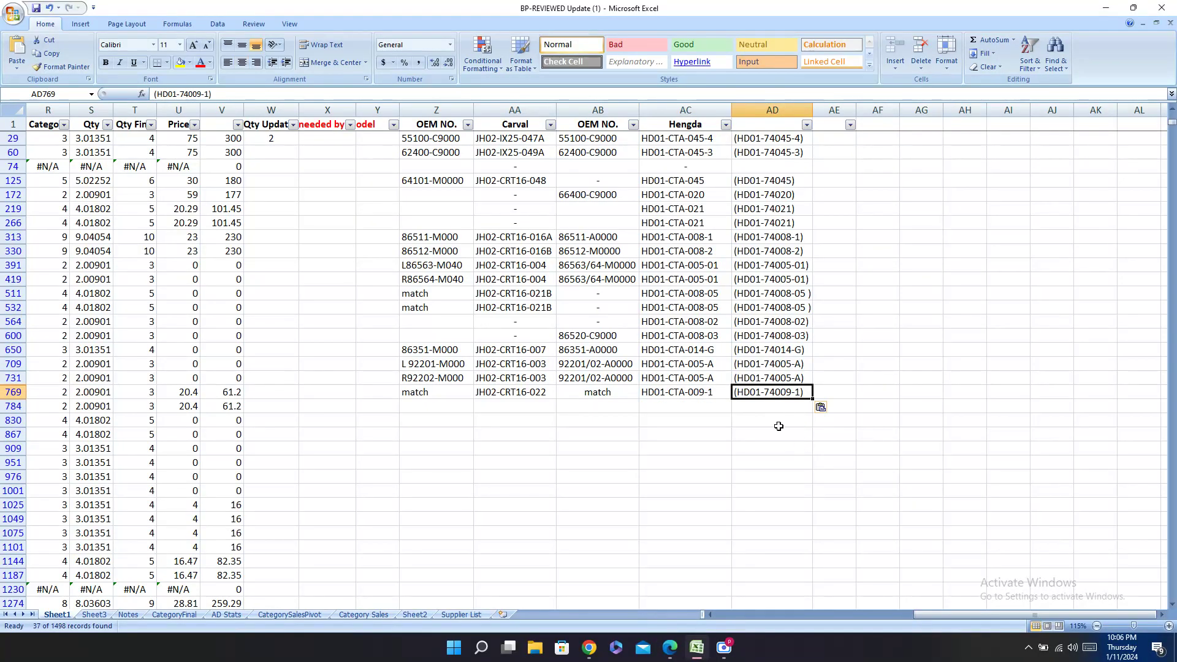
click(751, 406)
Step: Copy Hengda code HD01-CTA-009-2 from the catalogue into cell AC784
key(Left)
key(Left)
key(Left)
key(Left)
key(Left)
key(Left)
key(Left)
key(Left)
key(Left)
key(Left)
key(Left)
key(Left)
key(Left)
key(Left)
key(Left)
key(Left)
key(Left)
key(Left)
key(Left)
key(Left)
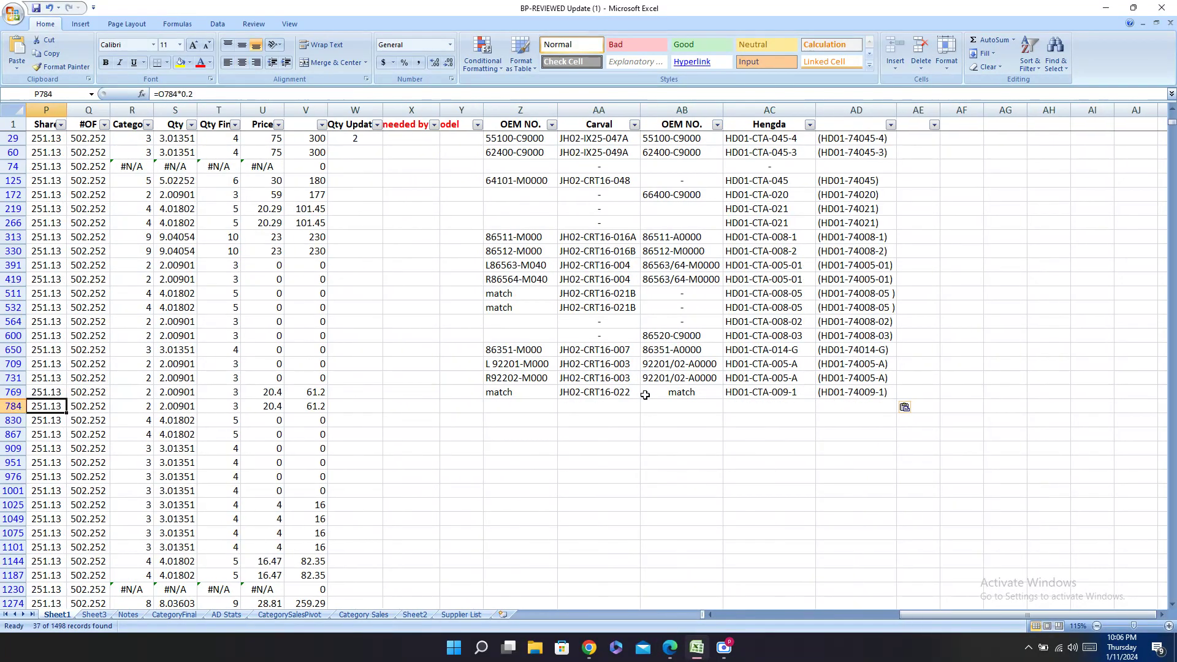
key(Left)
key(Left)
key(Left)
key(Left)
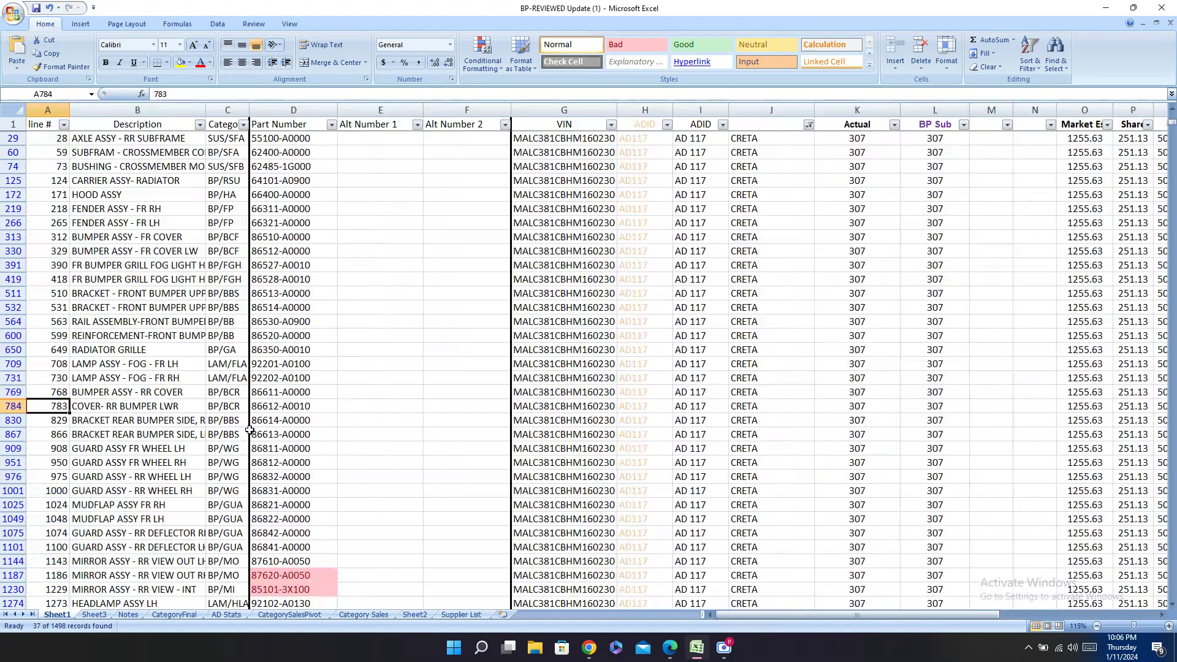
key(Right)
key(Right)
key(Right)
key(Right)
key(Right)
key(Right)
key(Right)
key(Right)
key(Right)
key(Right)
key(Right)
key(Right)
key(Right)
key(Right)
key(Right)
key(Right)
key(Right)
key(Right)
key(Right)
key(Right)
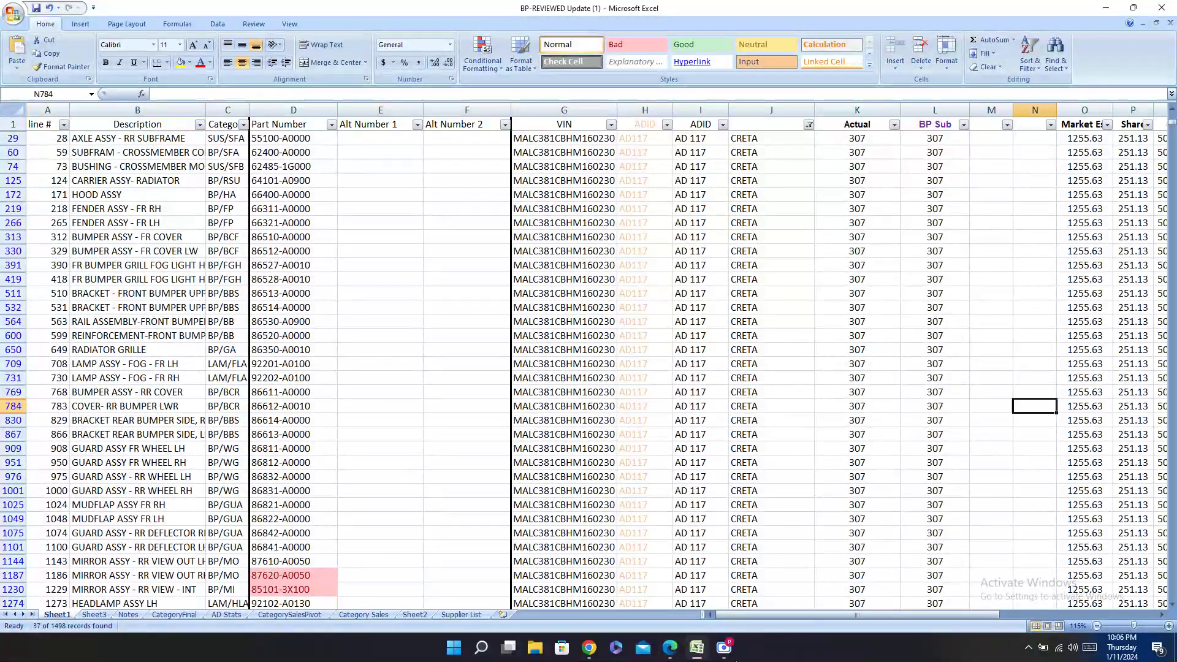
key(Right)
key(Right)
key(Right)
key(Right)
key(Left)
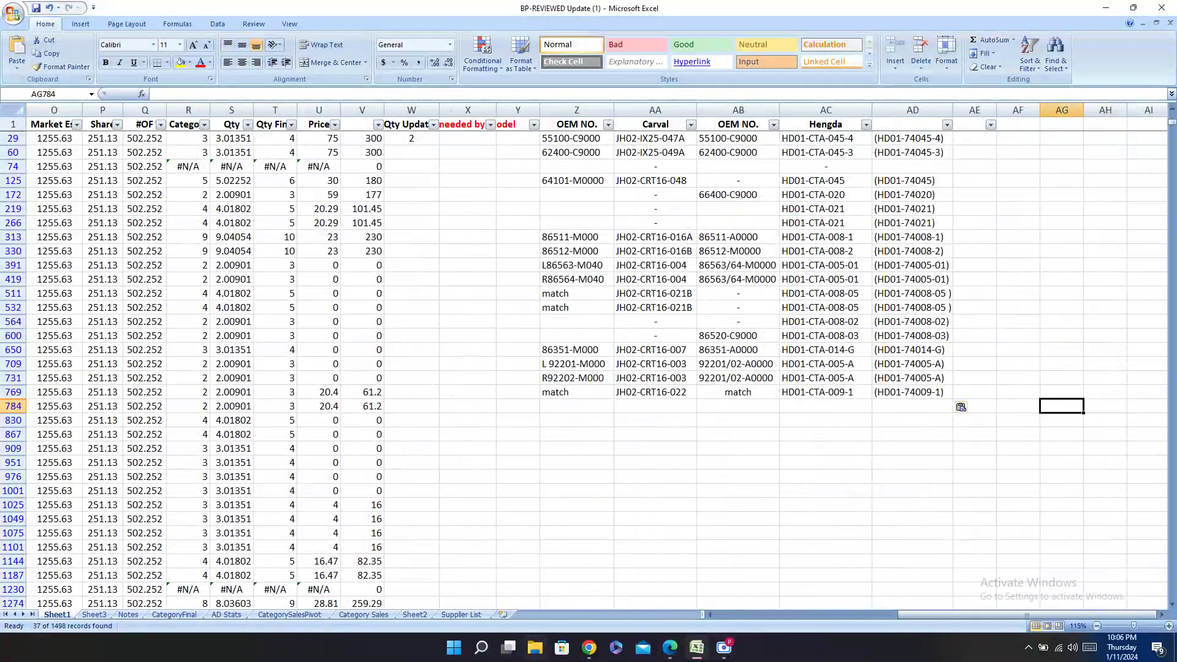
key(Left)
key(Left)
key(Left)
key(Left)
key(Left)
key(Left)
key(Left)
key(Left)
mouse_move(669, 648)
click(688, 465)
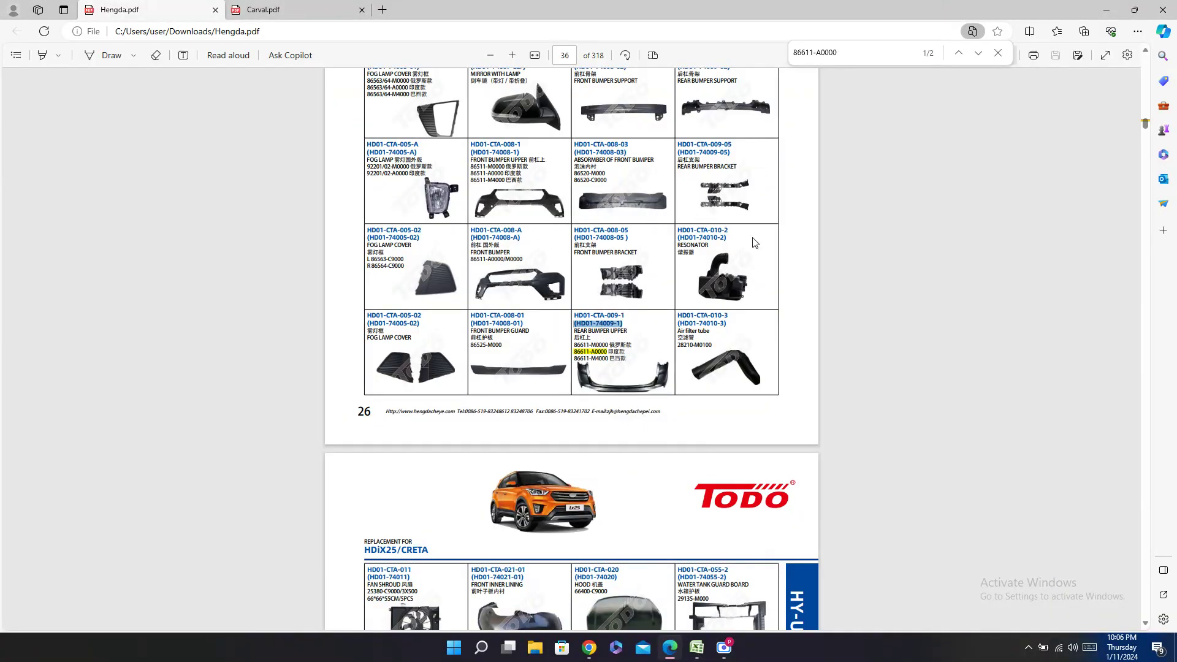
scroll(768, 225, up, 4)
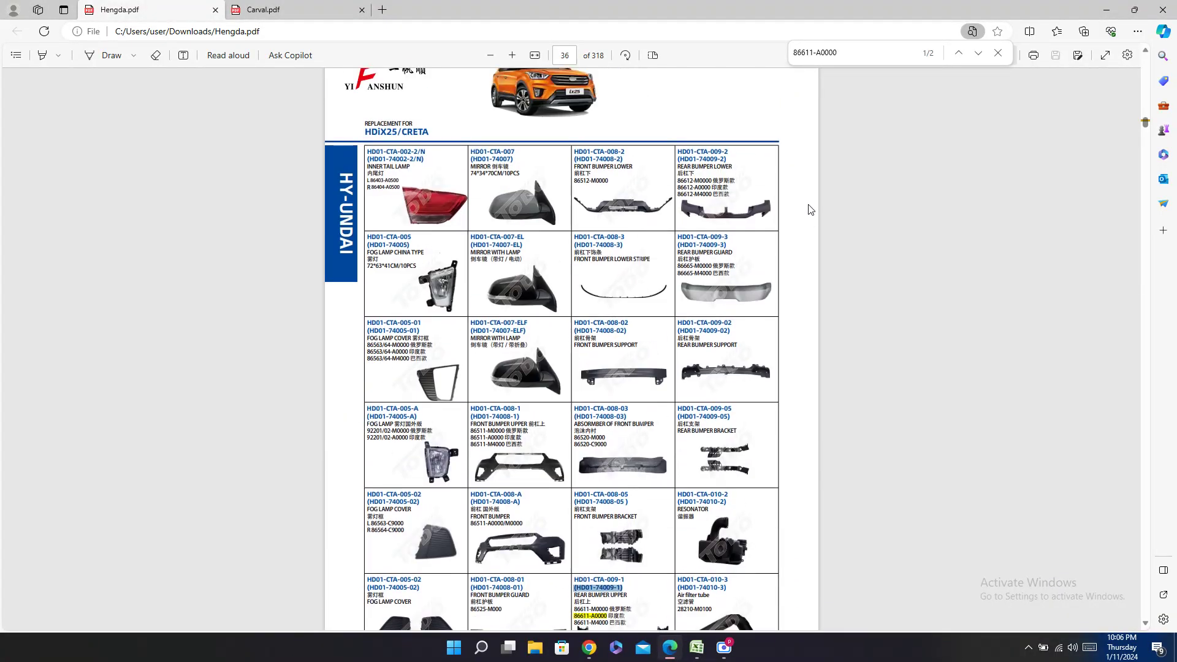
drag(725, 152, 678, 151)
right_click(710, 151)
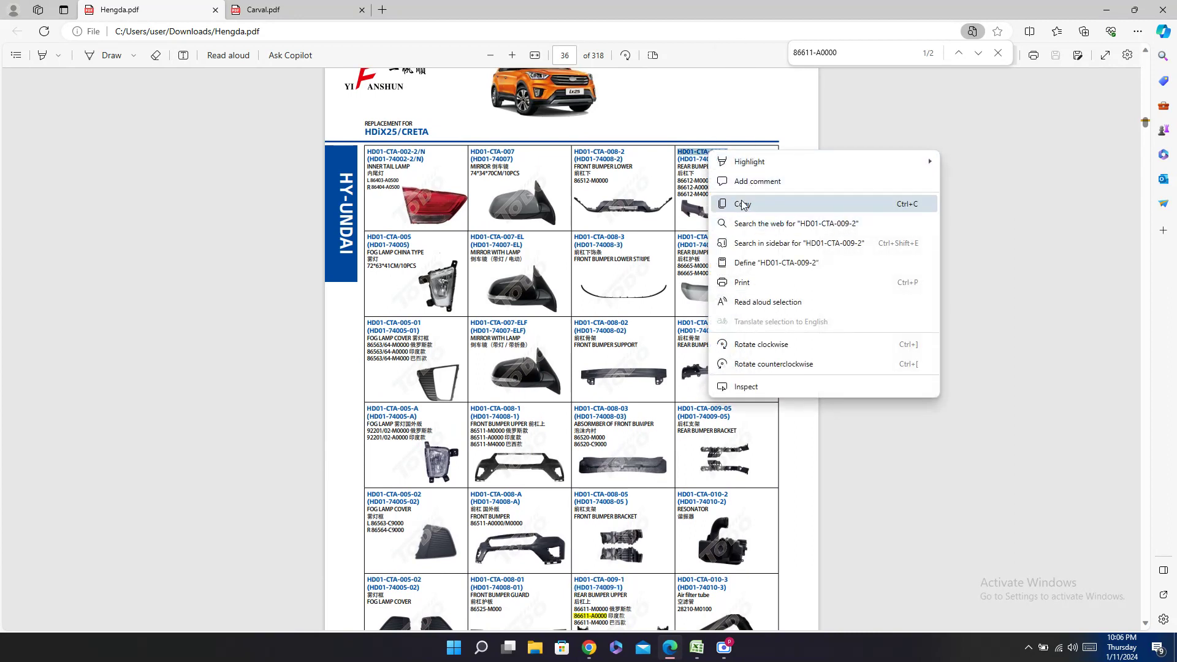
click(742, 205)
click(697, 647)
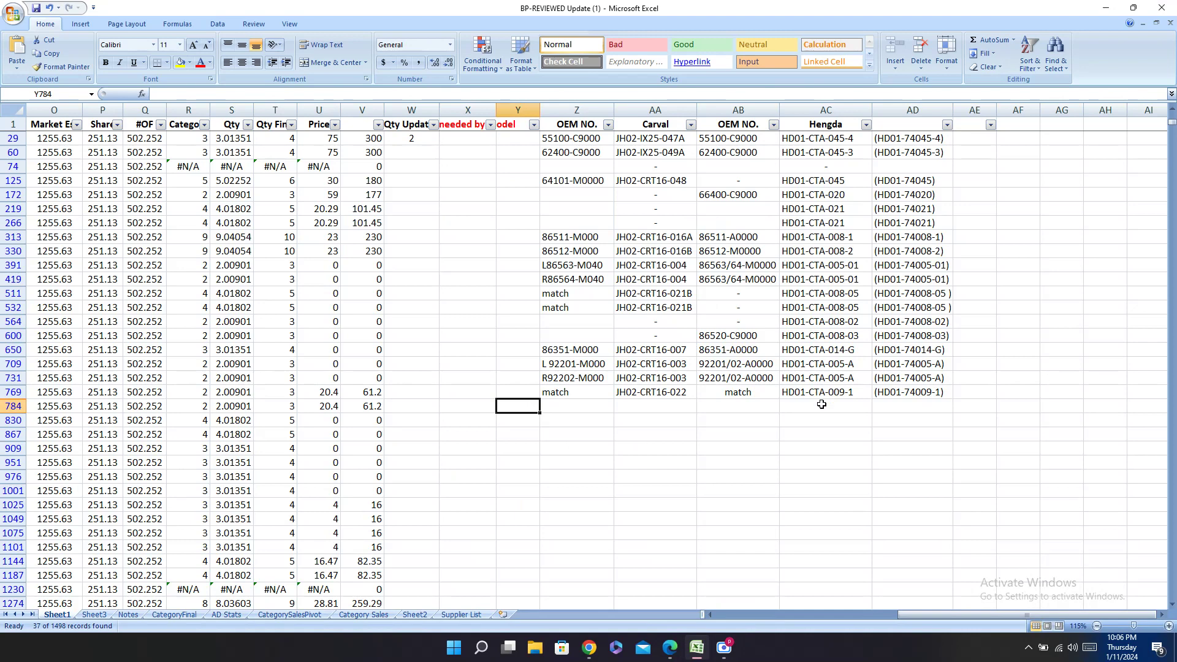
right_click(822, 405)
click(844, 438)
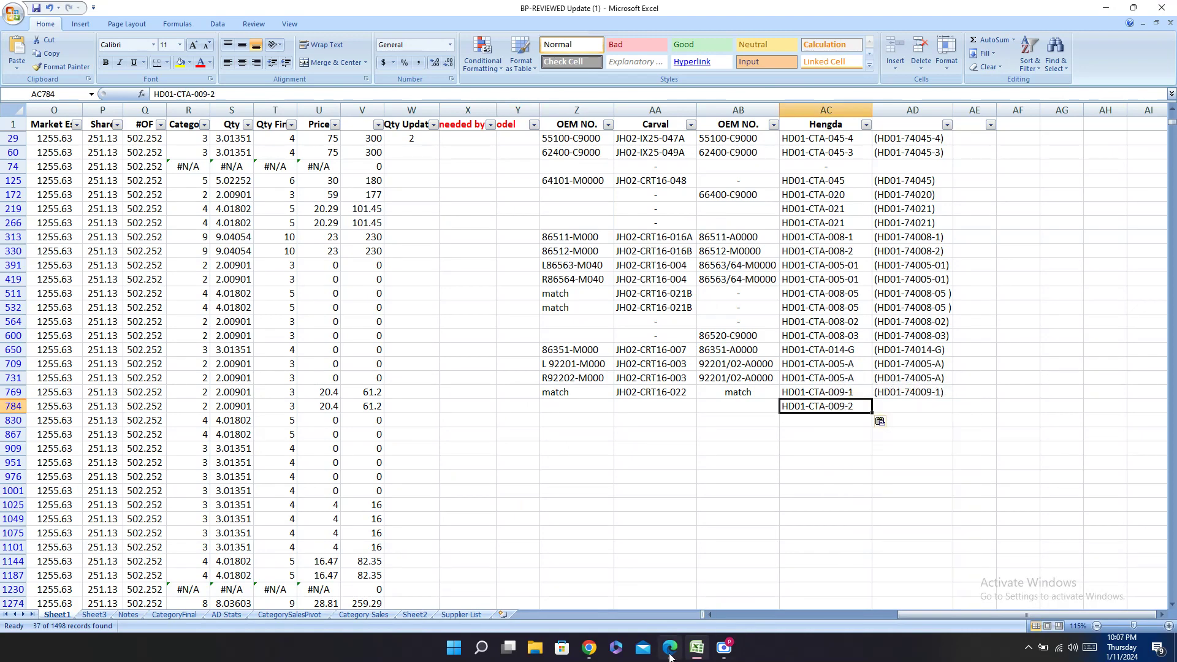
Step: Copy the bracketed Hengda code (HD01-74009-2) into cell AD784
click(670, 649)
double_click(697, 160)
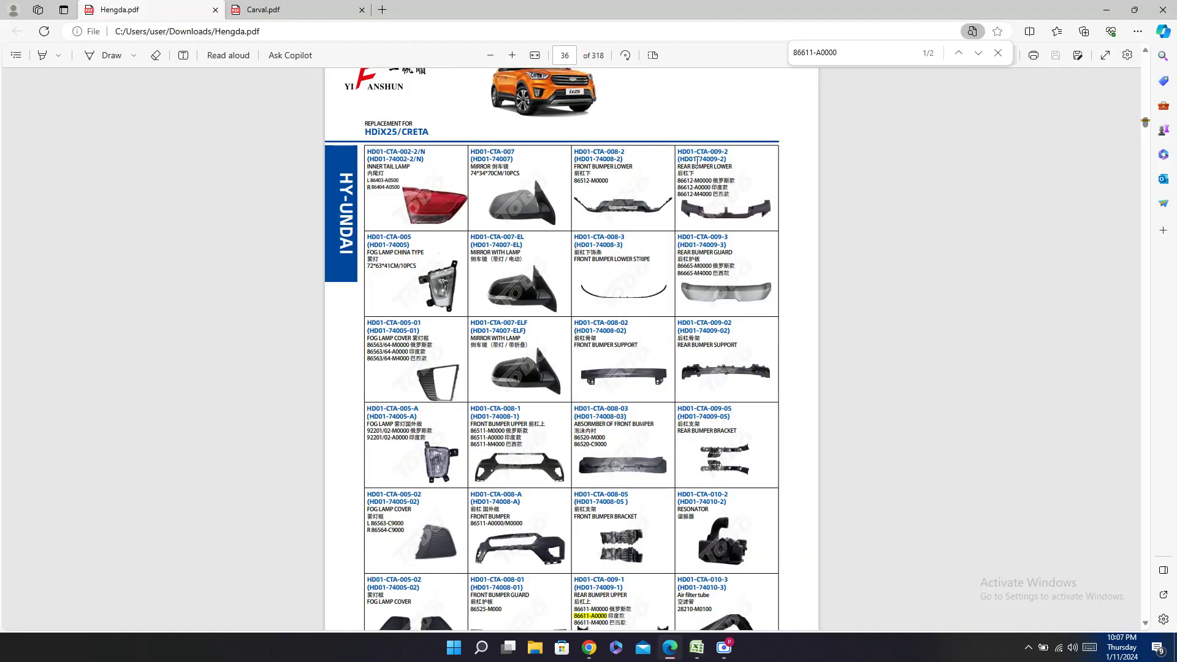
right_click(715, 159)
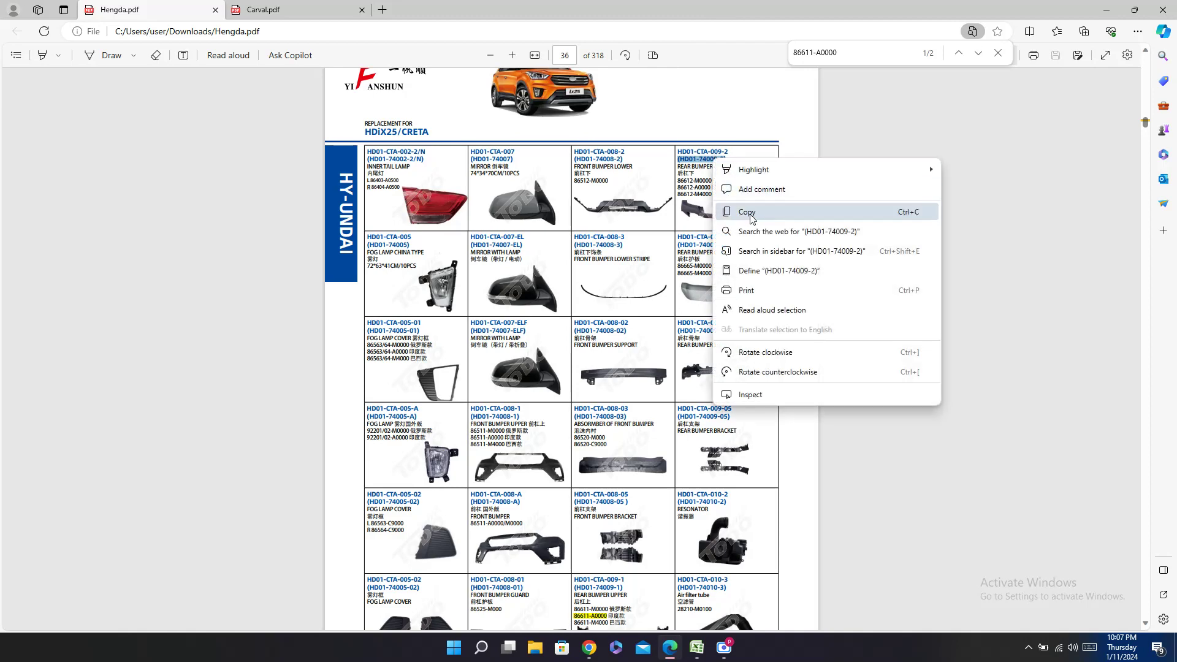
click(754, 212)
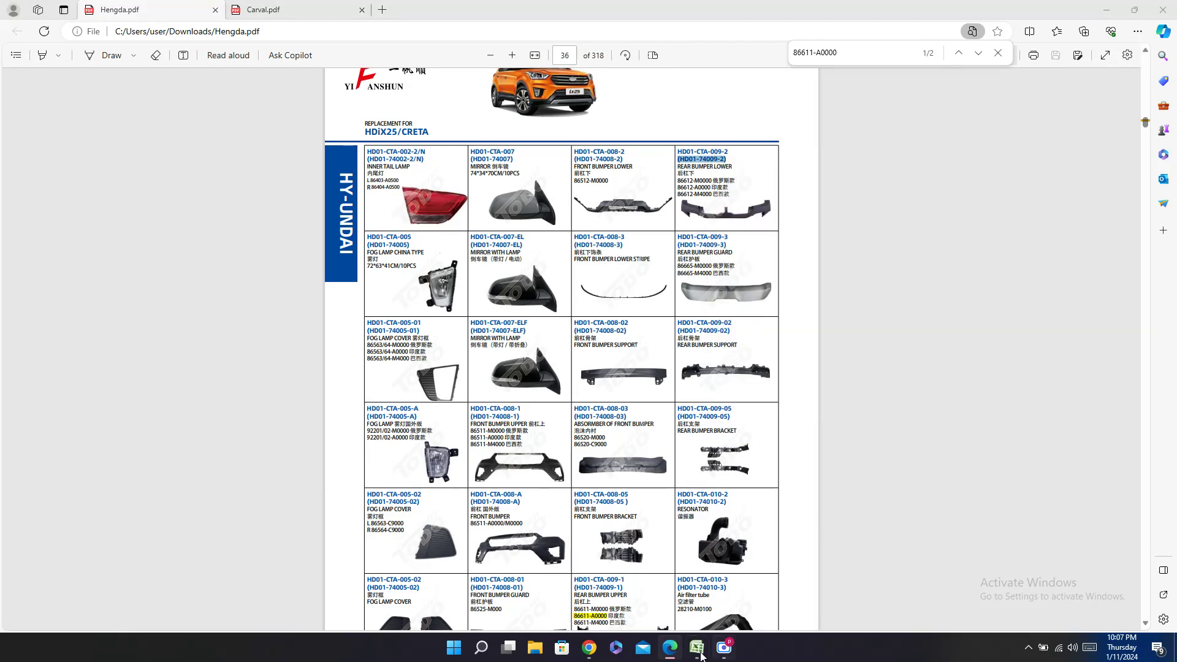
click(697, 648)
right_click(884, 409)
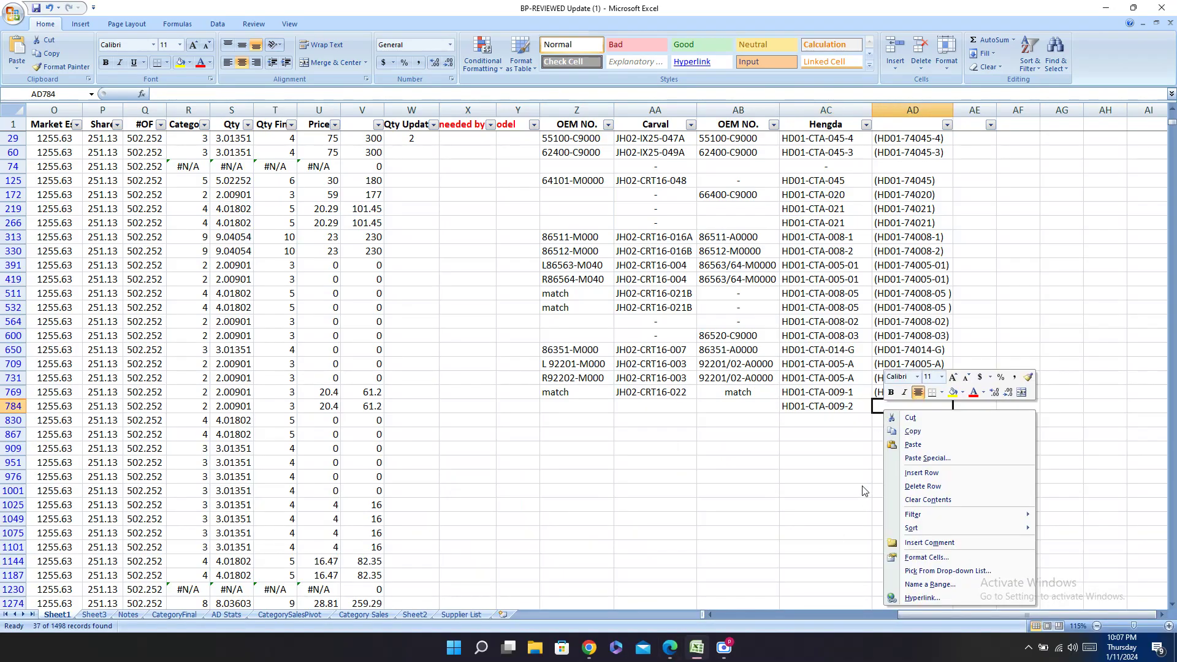
click(913, 444)
Step: Set the second OEM NO. cell AB784 to match
key(alt+Tab)
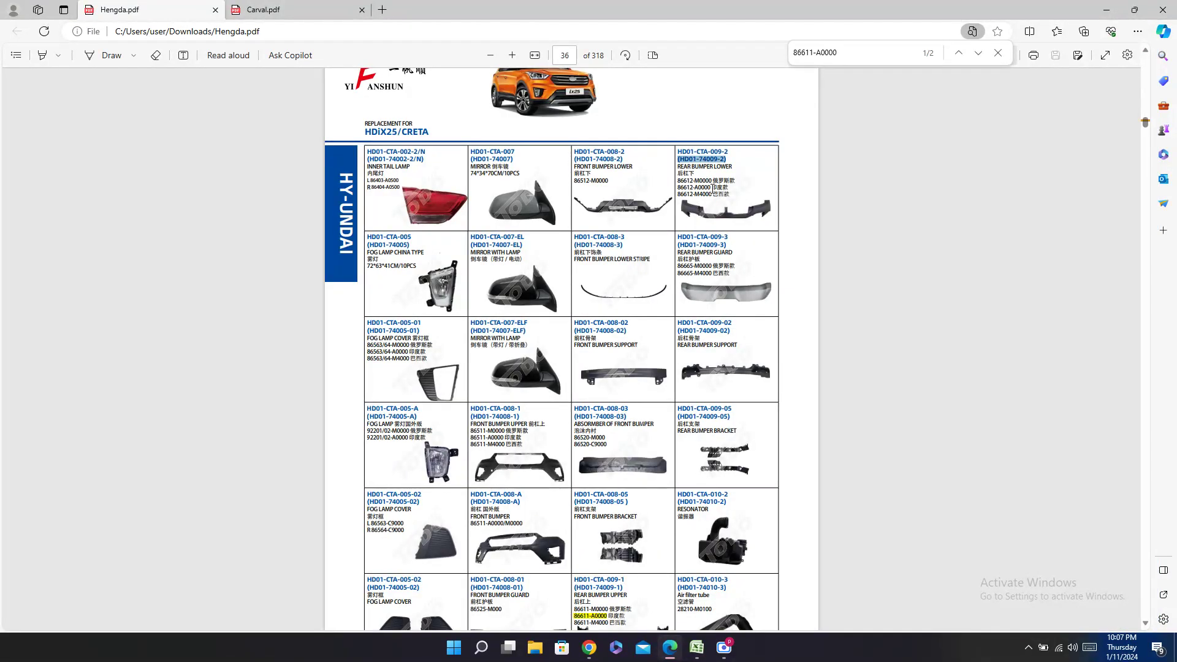
drag(713, 188, 697, 188)
click(698, 653)
click(742, 407)
key(ctrl+v)
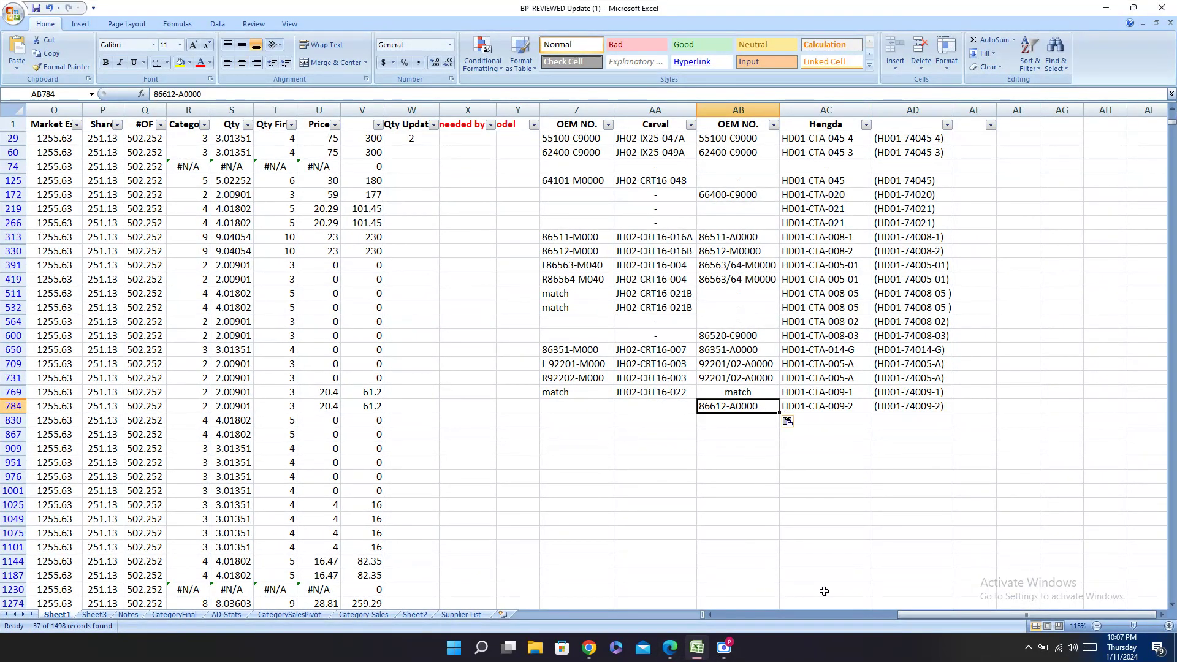
drag(910, 615, 941, 635)
text(match)
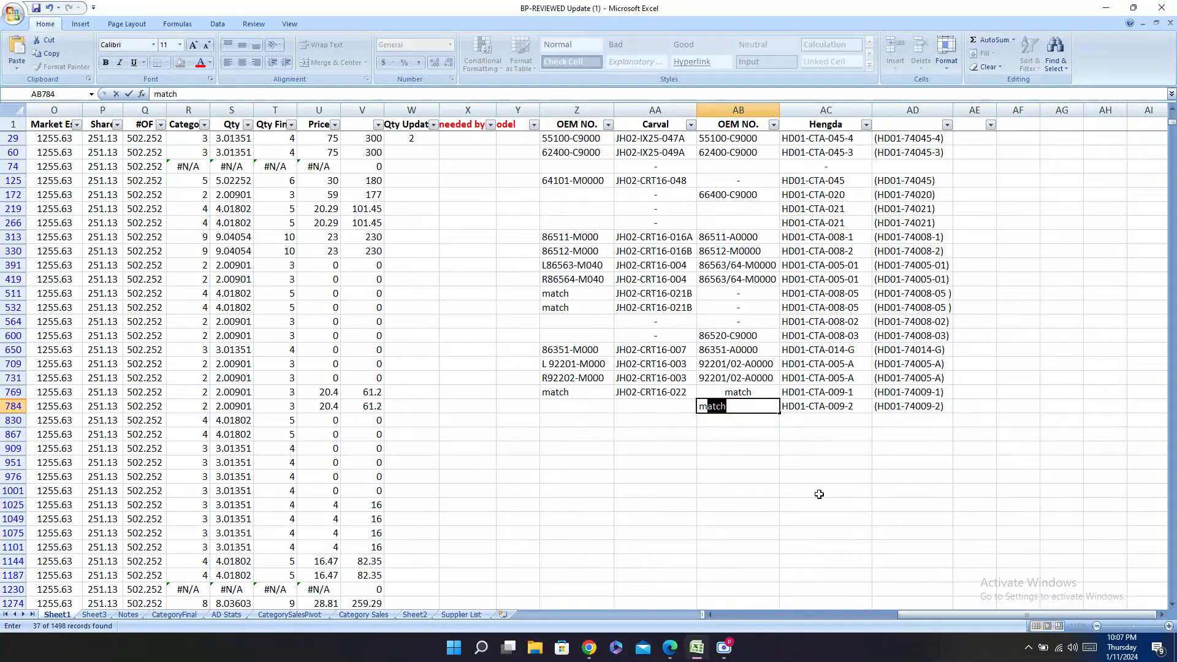
key(Left)
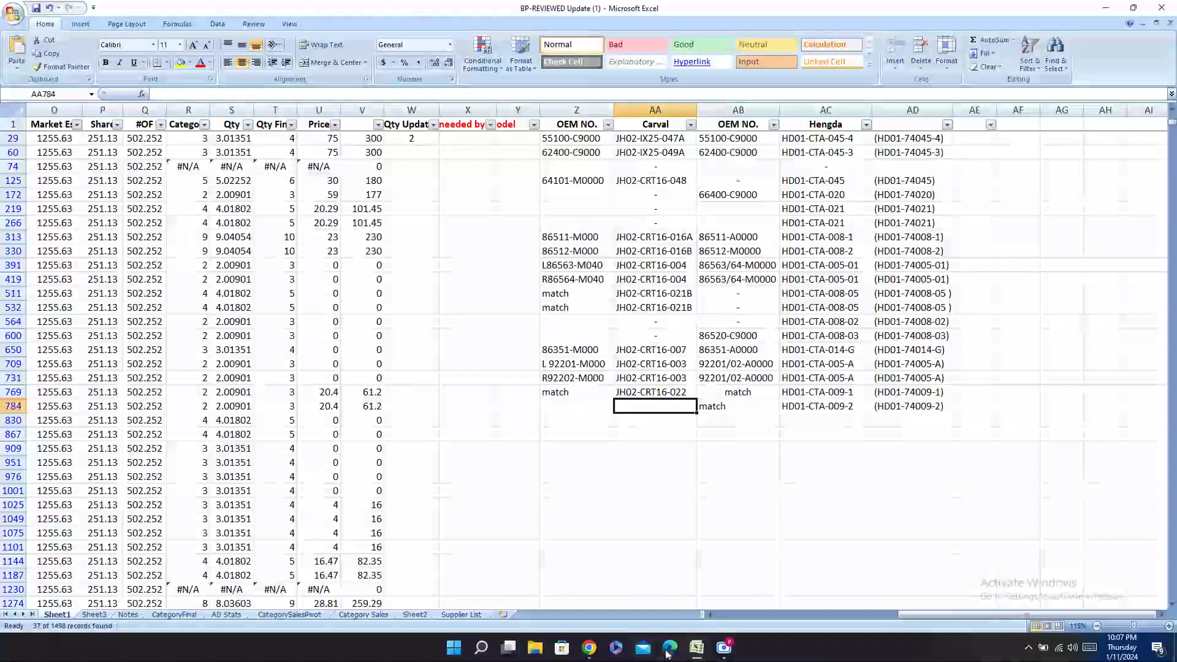
click(670, 647)
Step: Copy Carval code JH02-CRT16-022B from the Carval catalogue into cell AA784
click(351, 5)
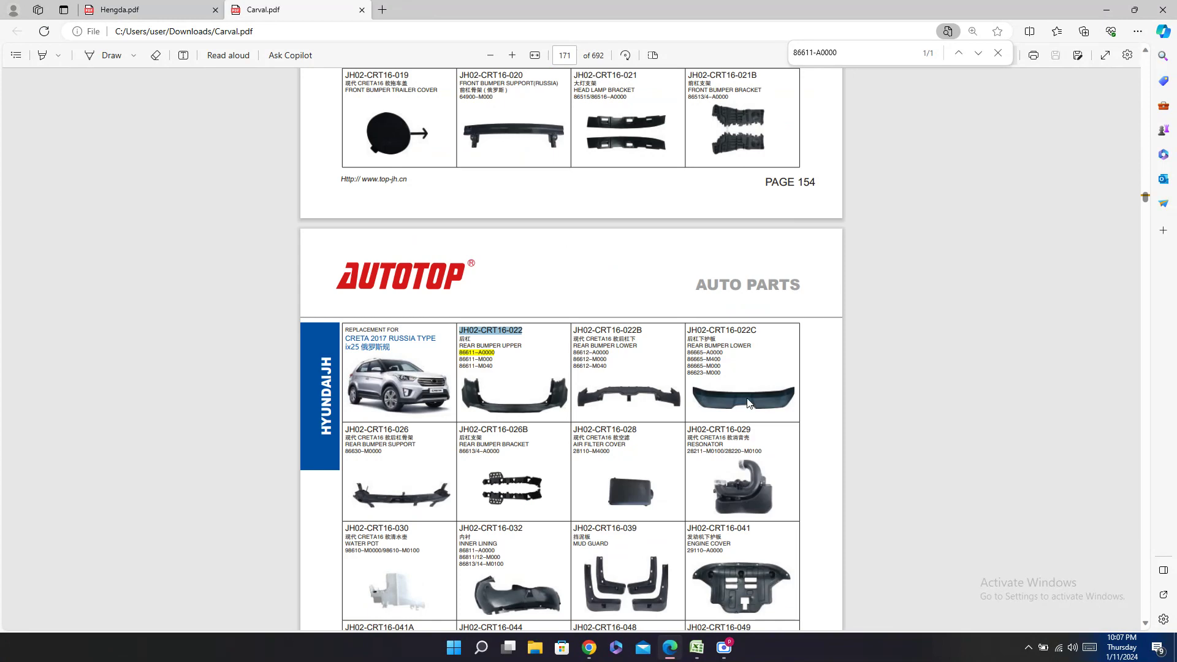
scroll(646, 339, down, 2)
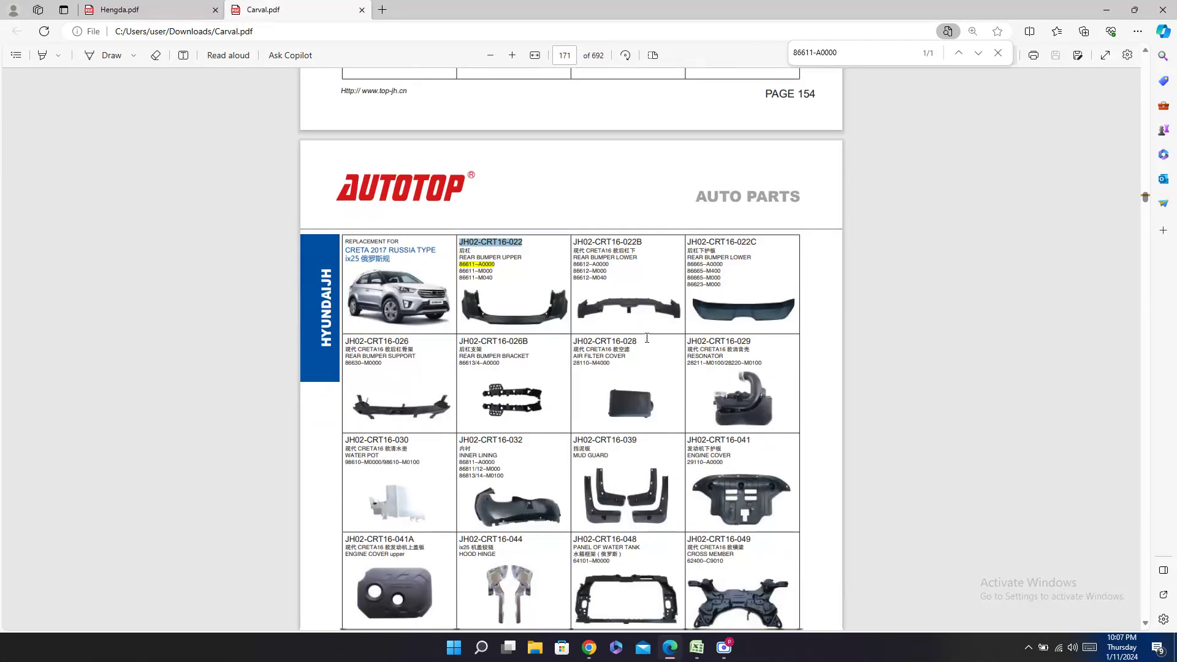
scroll(647, 338, down, 2)
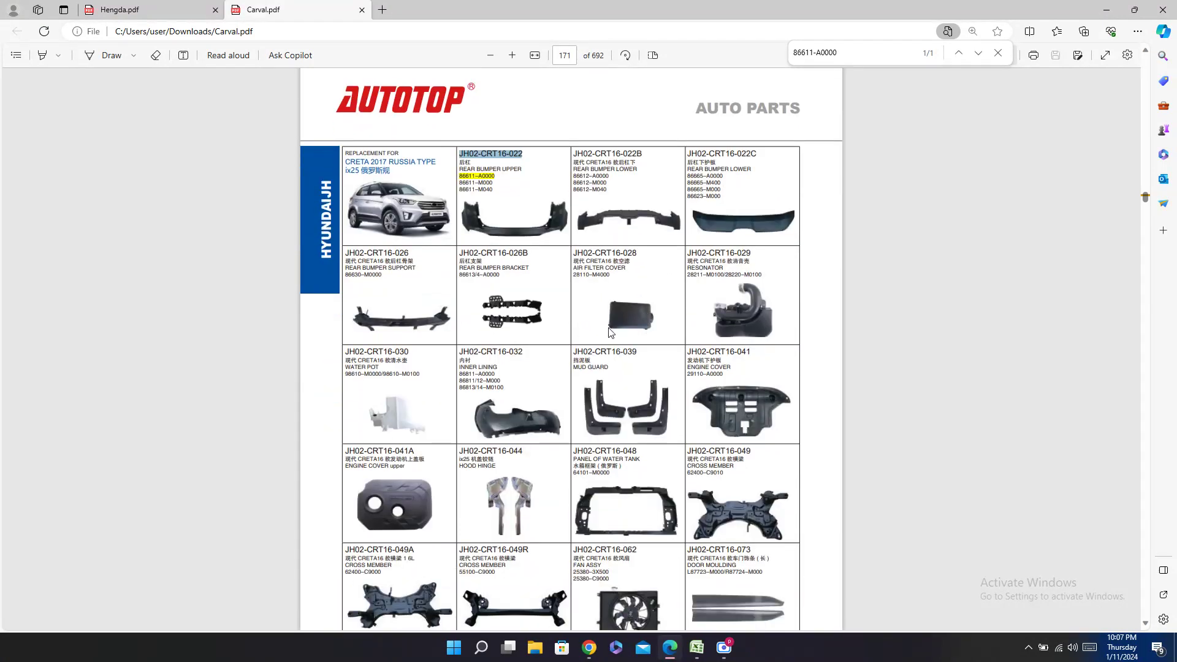
double_click(612, 153)
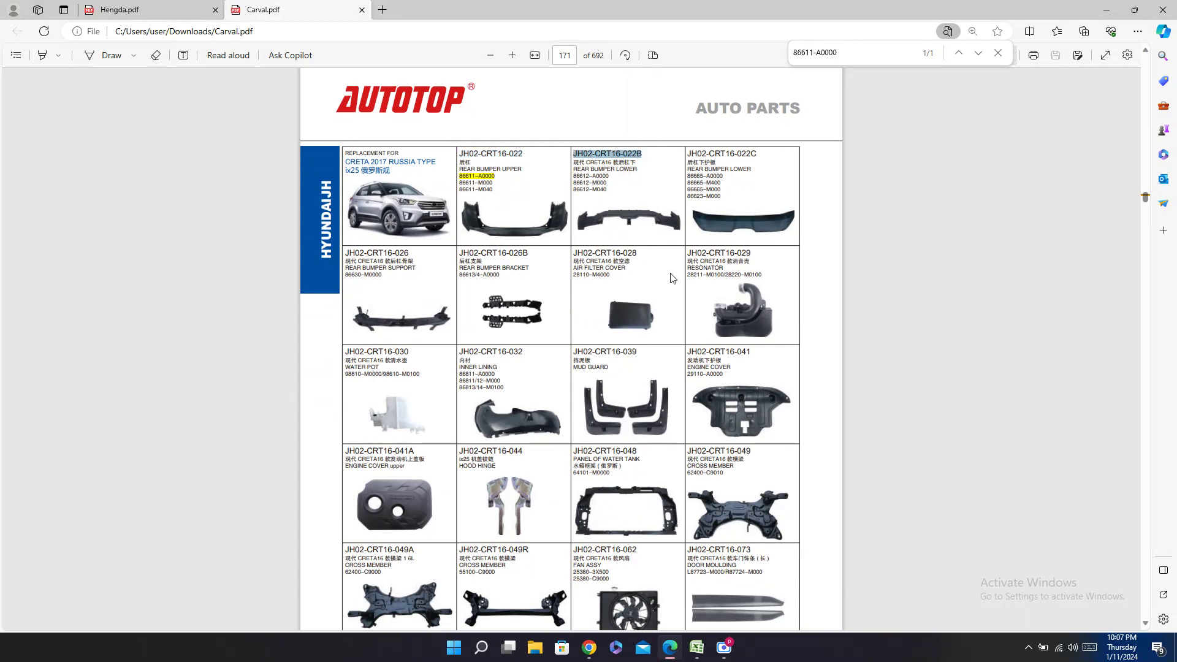
click(696, 647)
key(ctrl+v)
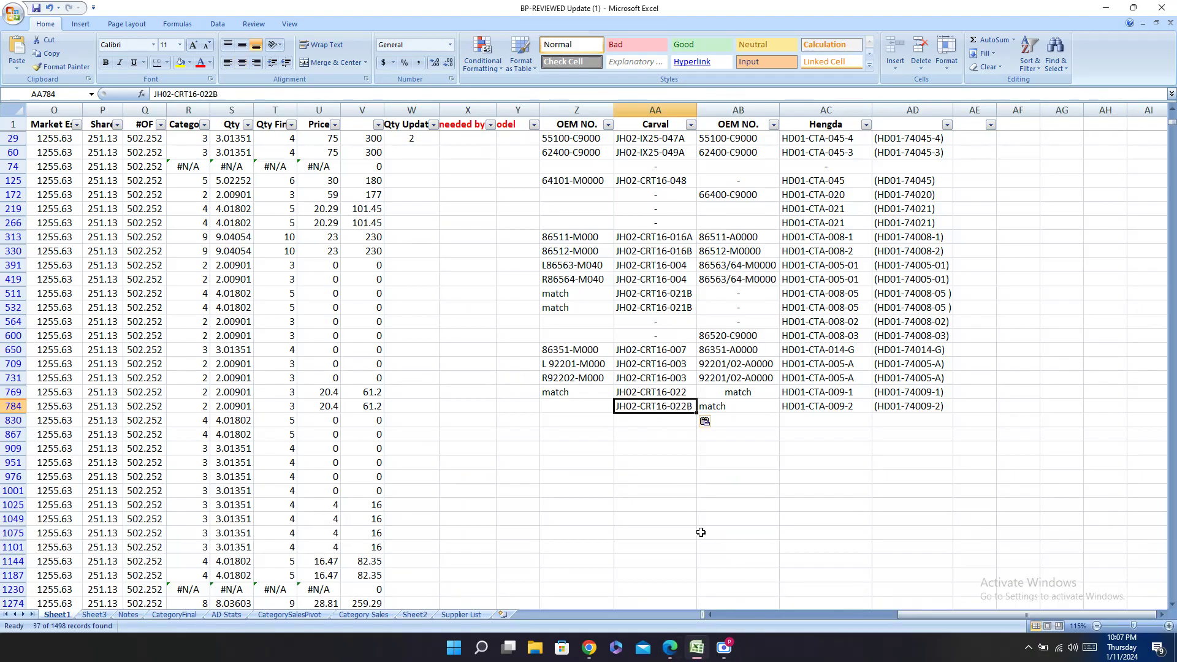
drag(907, 616, 711, 649)
Step: Copy OEM number 86611-A0000 from the Carval catalogue into cell Z784
click(670, 647)
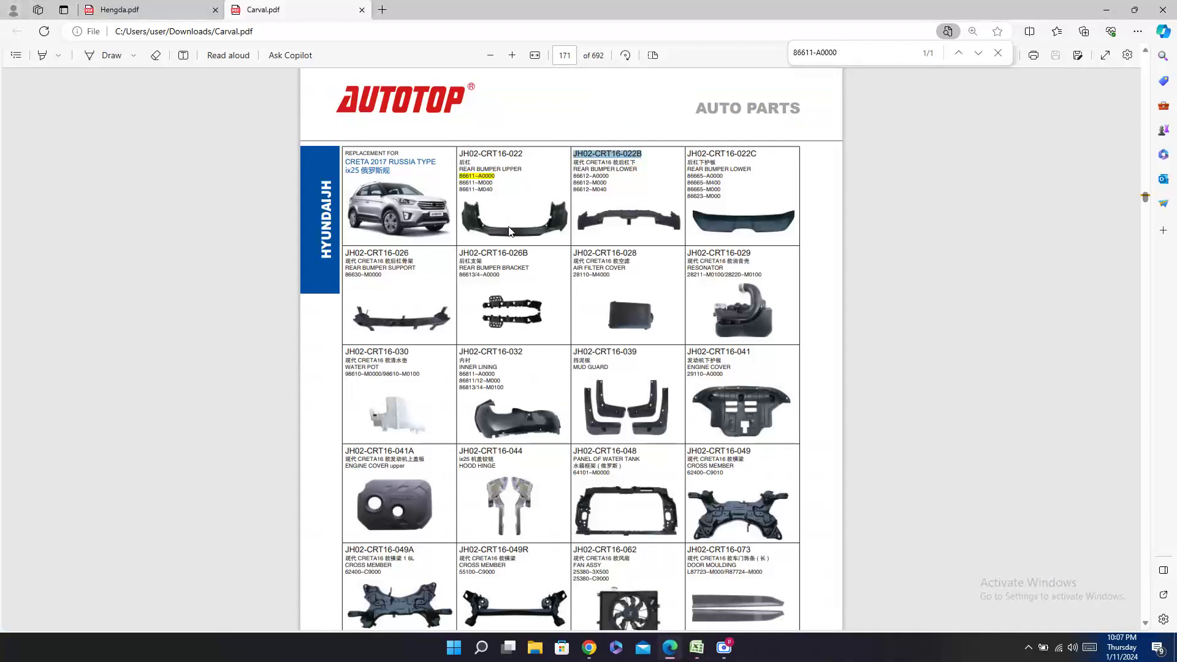
double_click(490, 175)
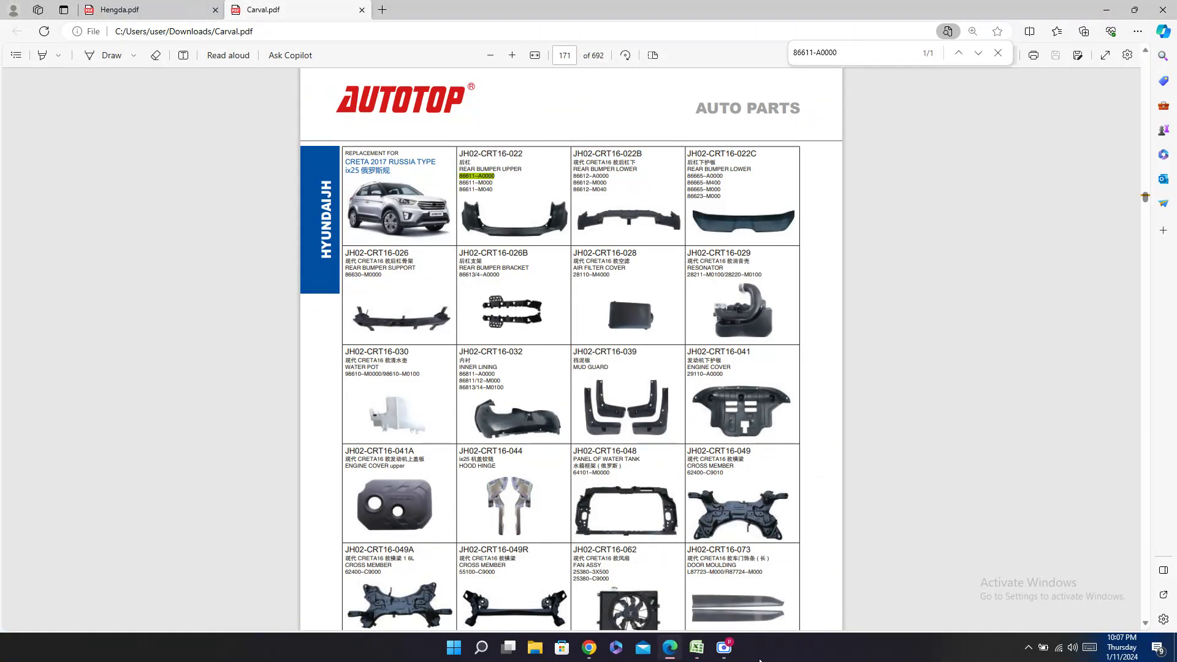
click(696, 647)
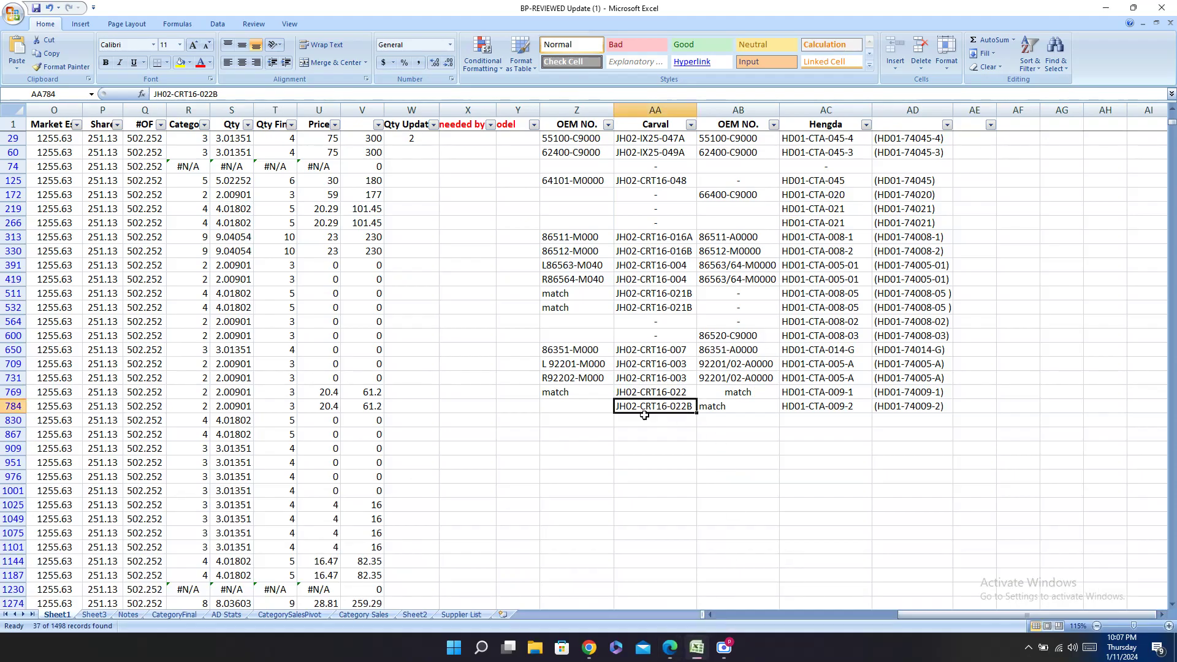
click(596, 402)
key(ctrl+v)
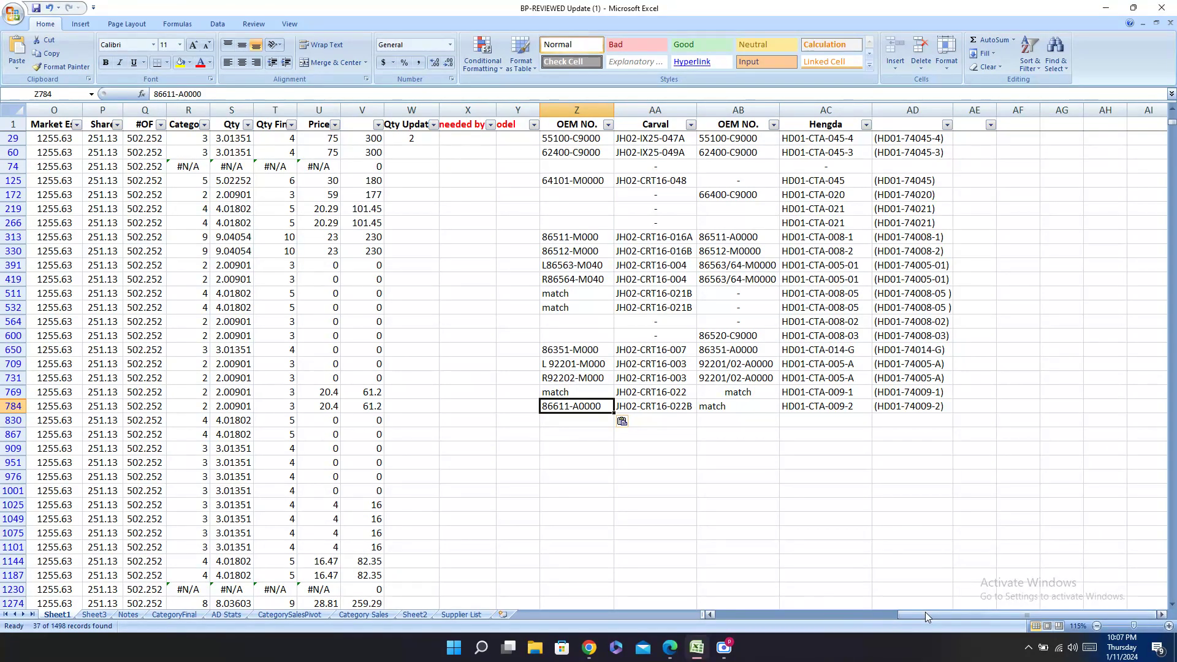
drag(925, 612, 1072, 629)
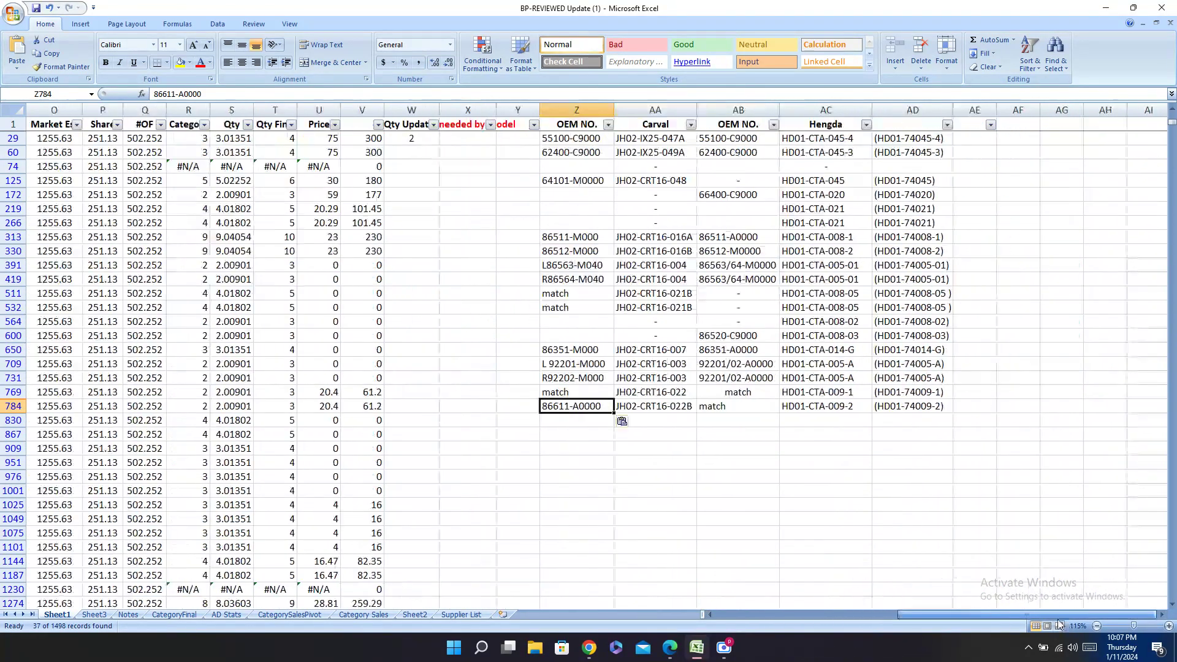
click(656, 422)
key(Left)
key(ctrl+Left)
key(ctrl+Left)
key(ctrl+Left)
key(ctrl+Left)
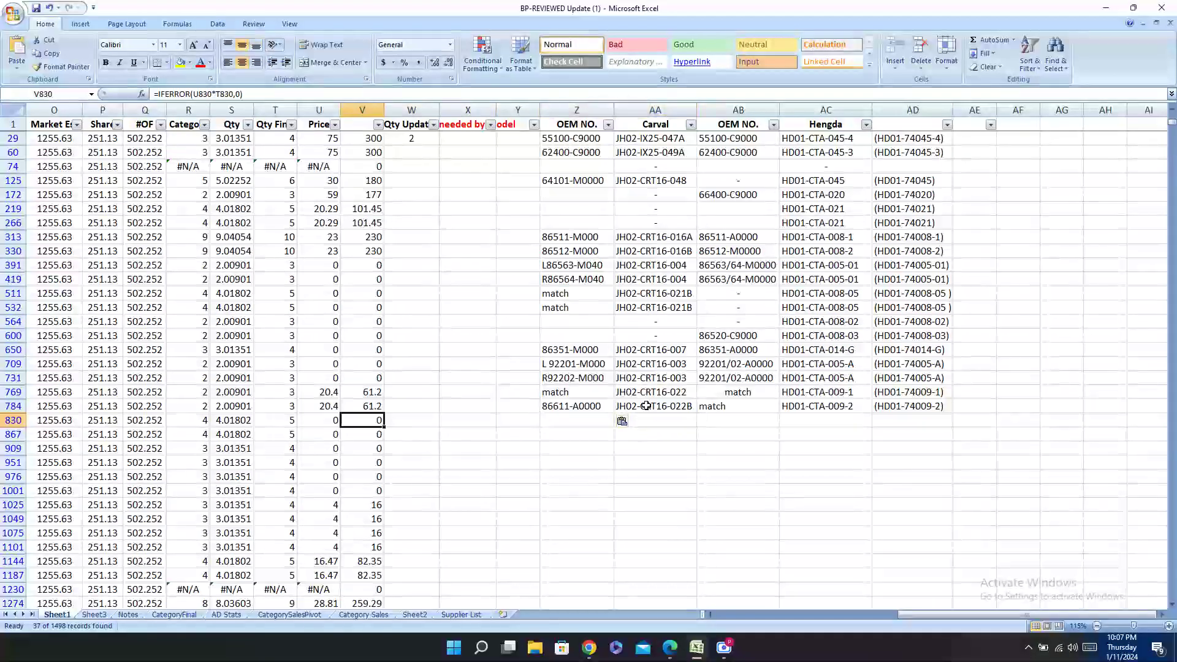
Step: Copy Carval code JH02-CRT16-026B into cells AA830 and AA867
key(Right)
key(Right)
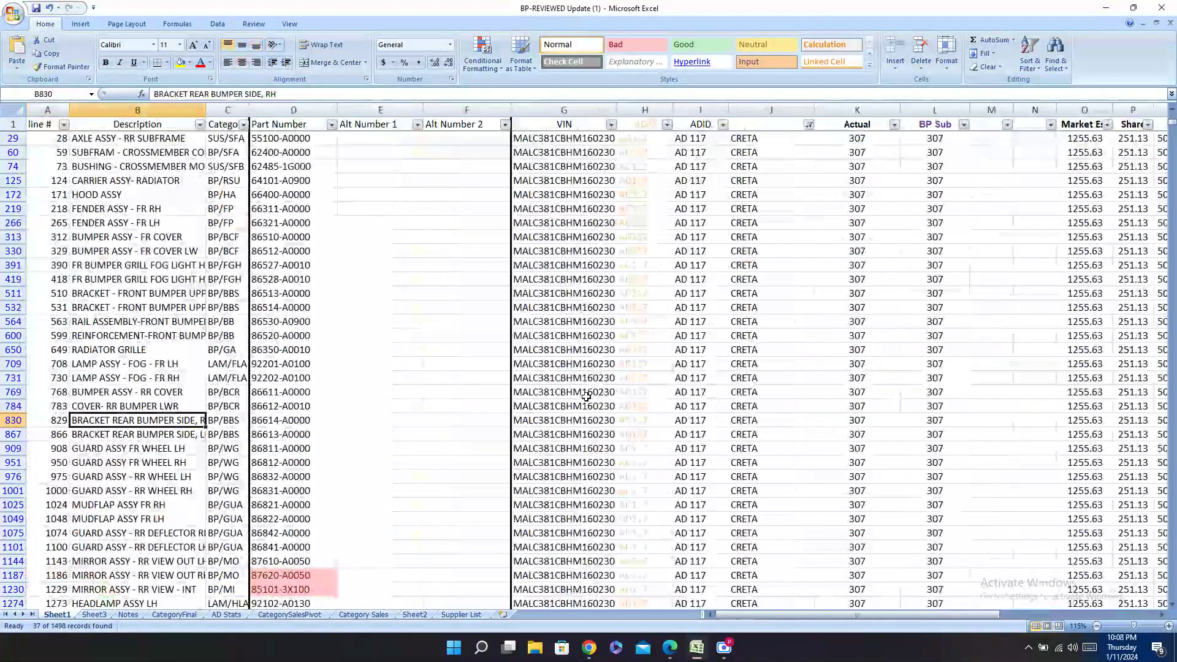
key(Right)
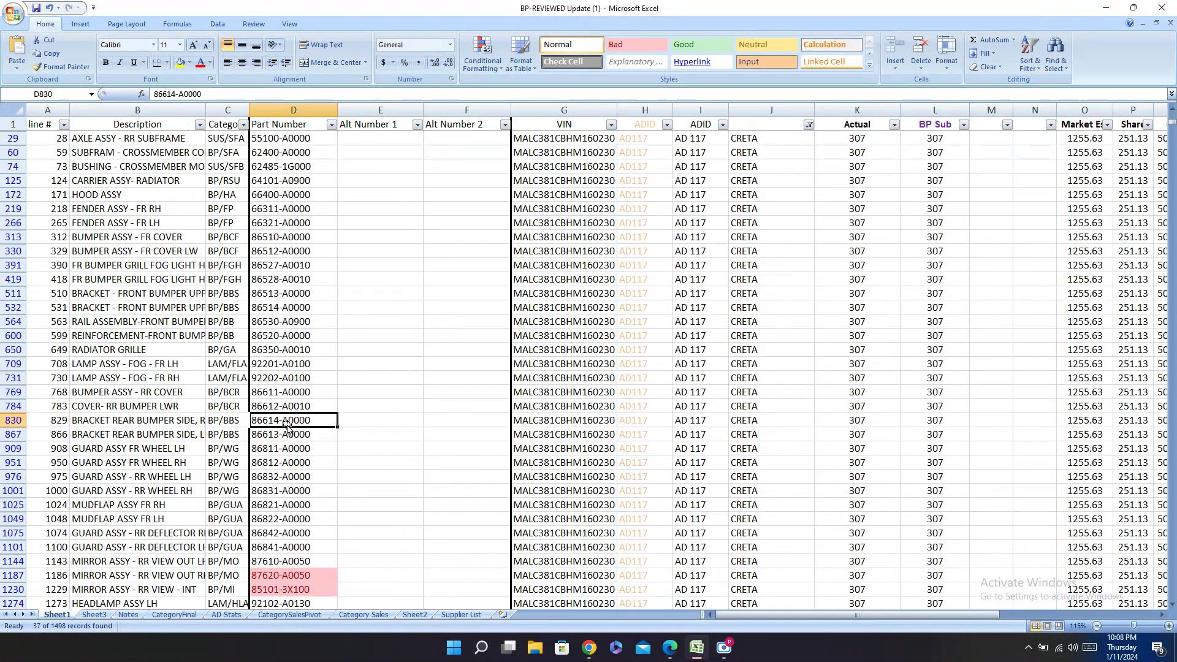
scroll(578, 295, down, 2)
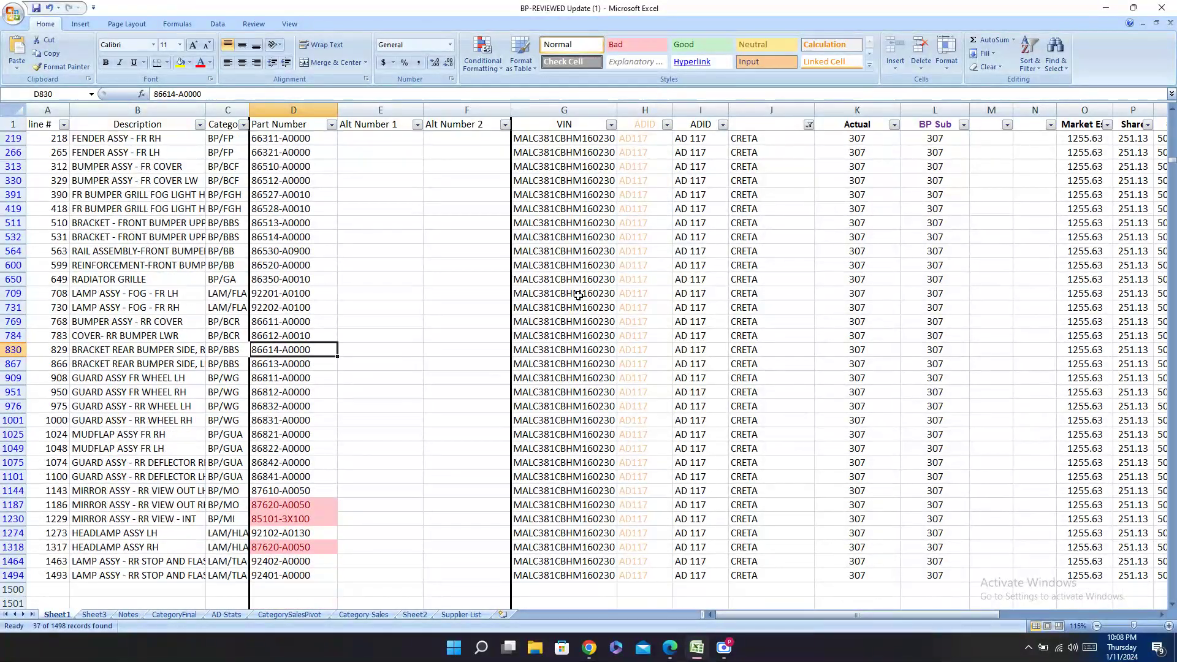
click(695, 654)
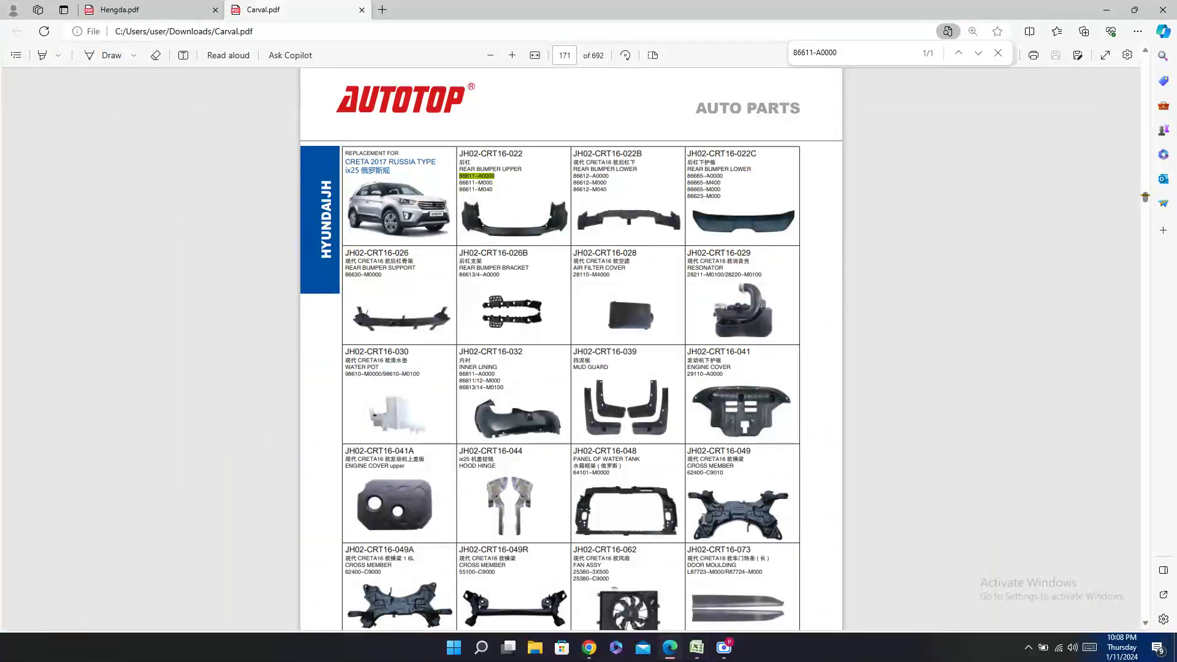
double_click(499, 253)
key(ctrl+c)
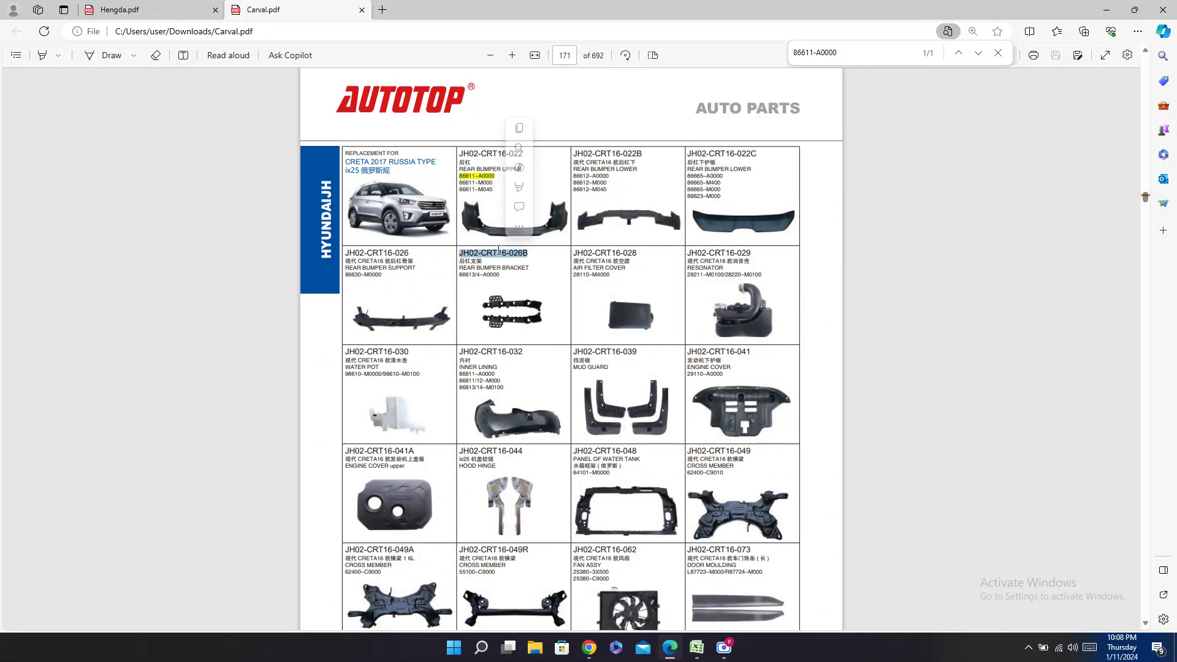
click(697, 650)
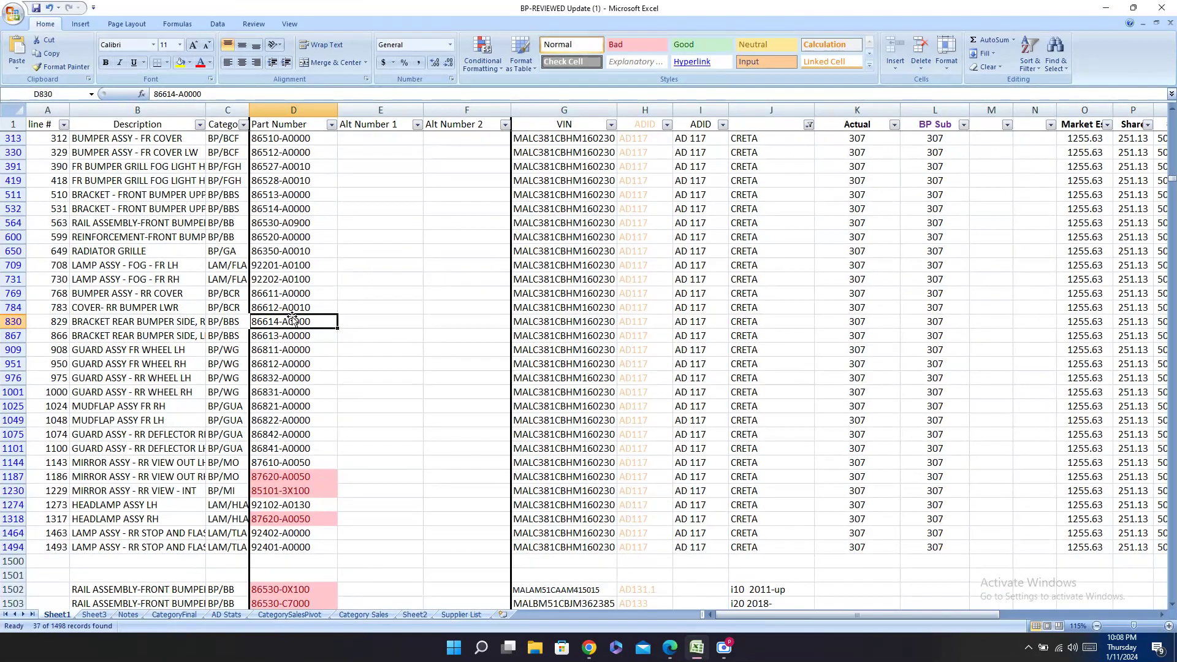
drag(293, 322, 1141, 338)
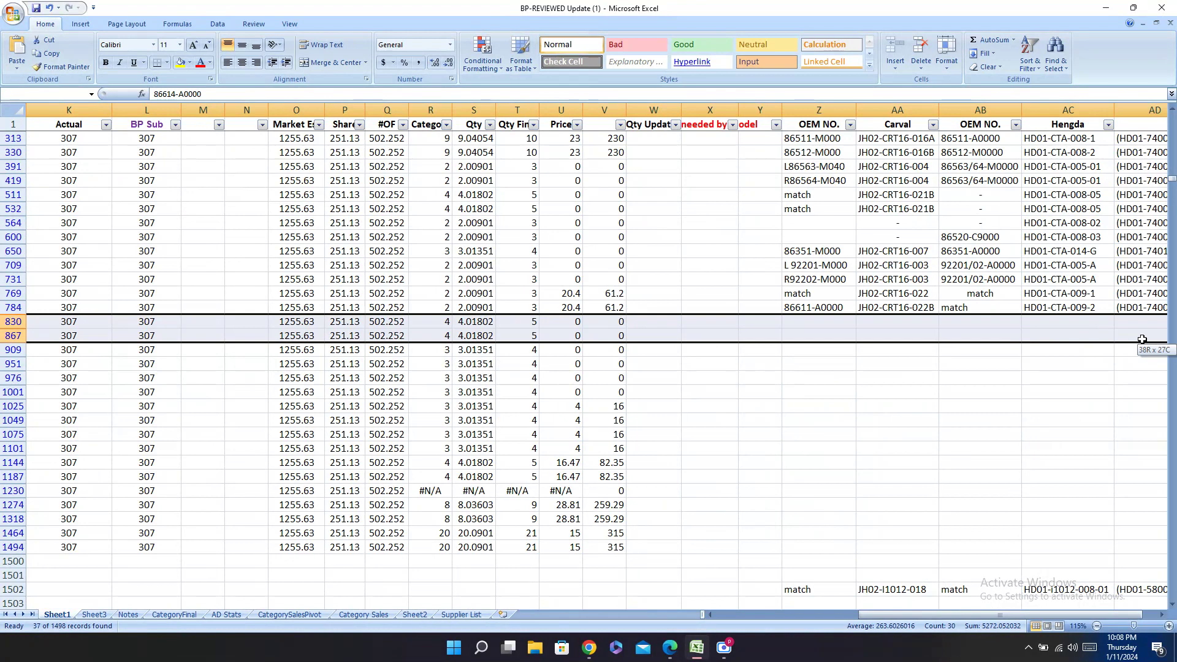
click(669, 648)
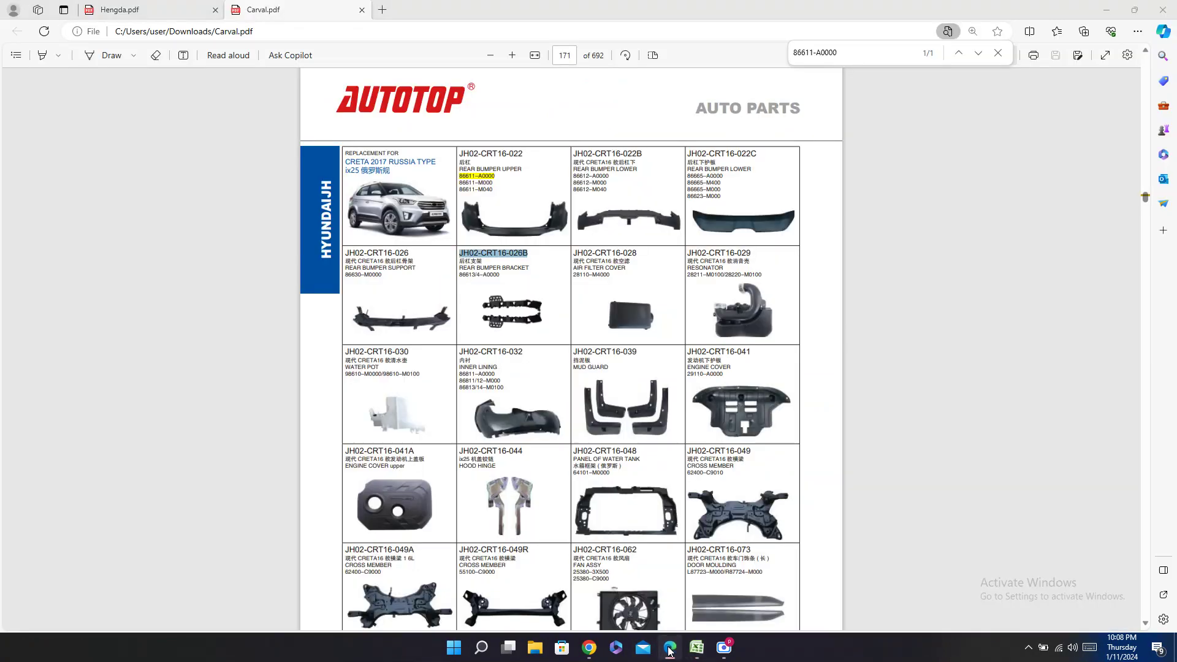
click(697, 649)
click(887, 324)
key(ctrl+v)
click(896, 335)
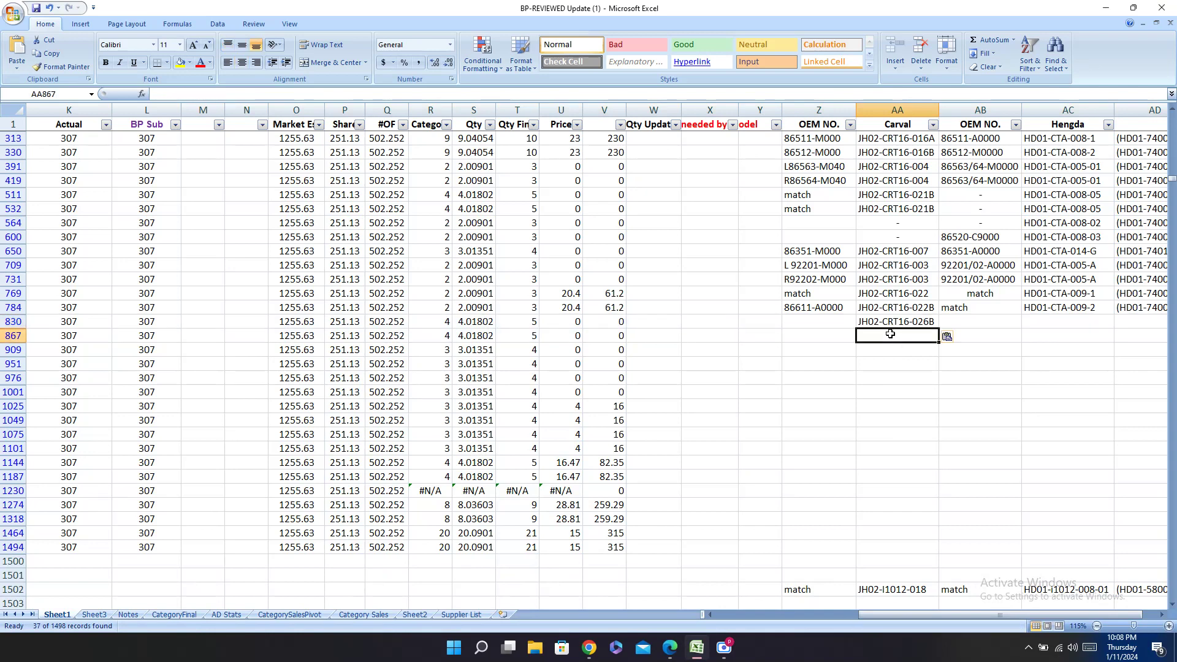
key(ctrl+v)
Step: Enter match in the OEM NO. cells Z867 and Z830
key(Left)
text(m)
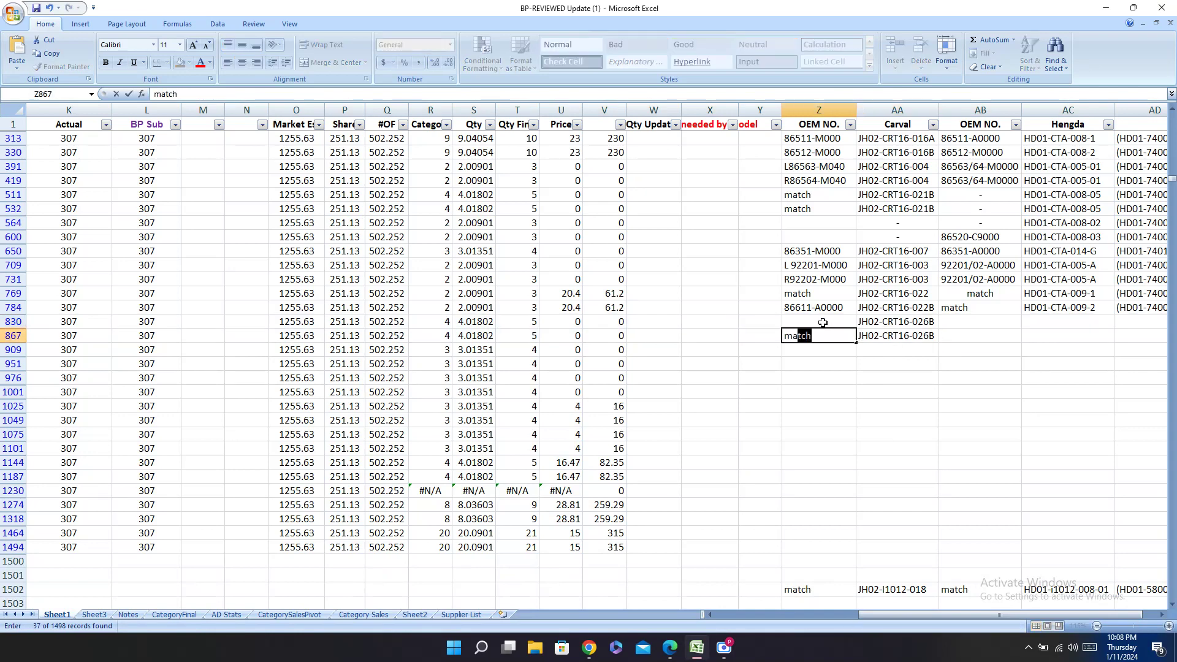
key(ctrl+Return)
key(Right)
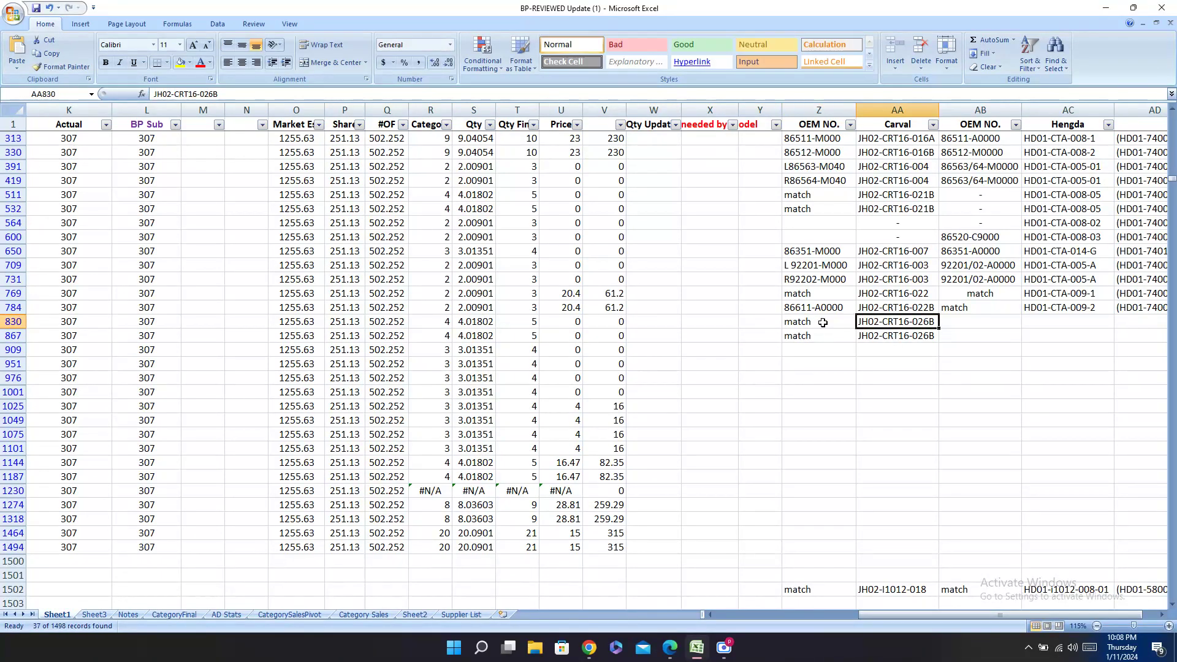
key(Right)
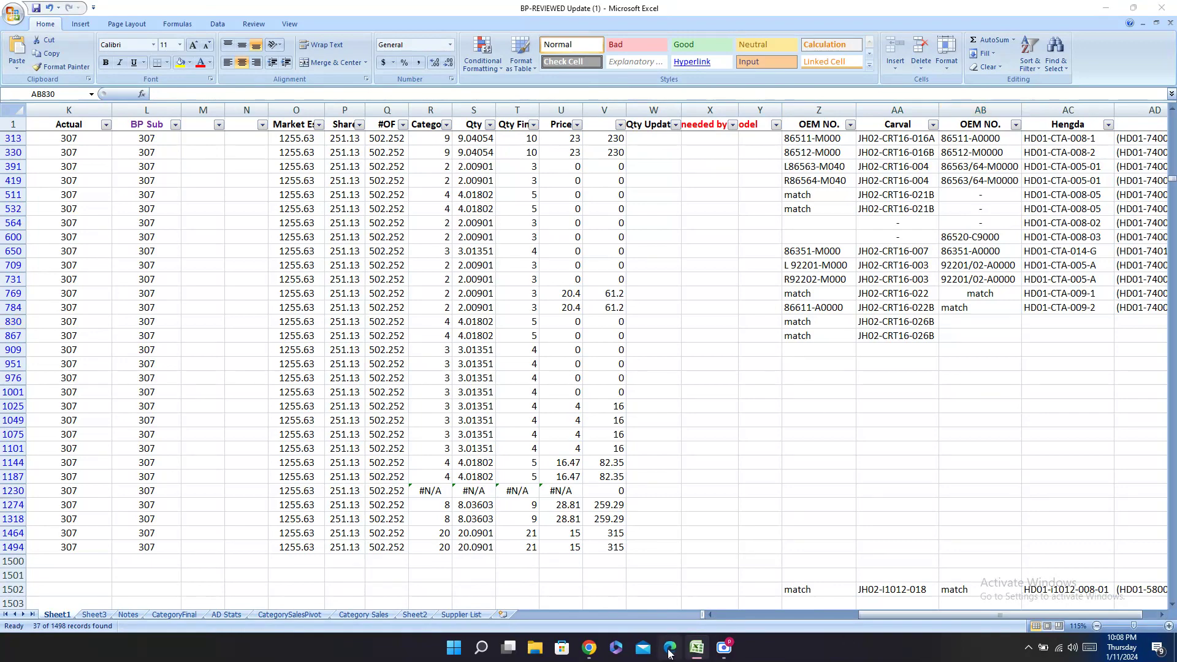
key(alt+Tab)
click(202, 6)
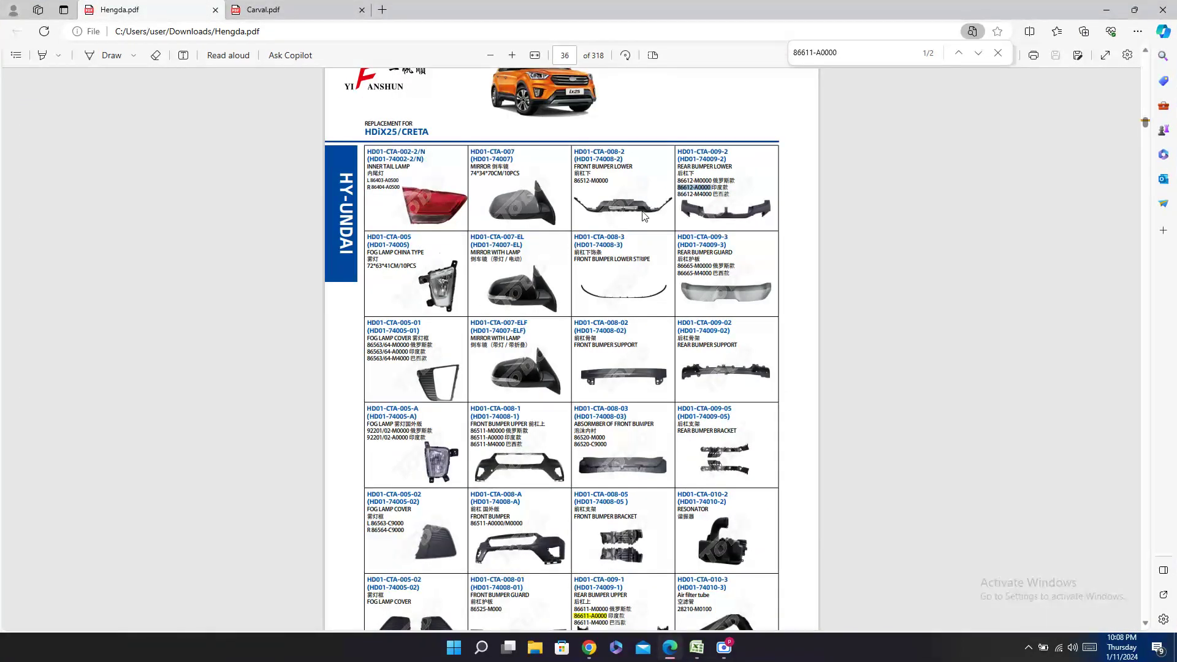
scroll(761, 282, down, 5)
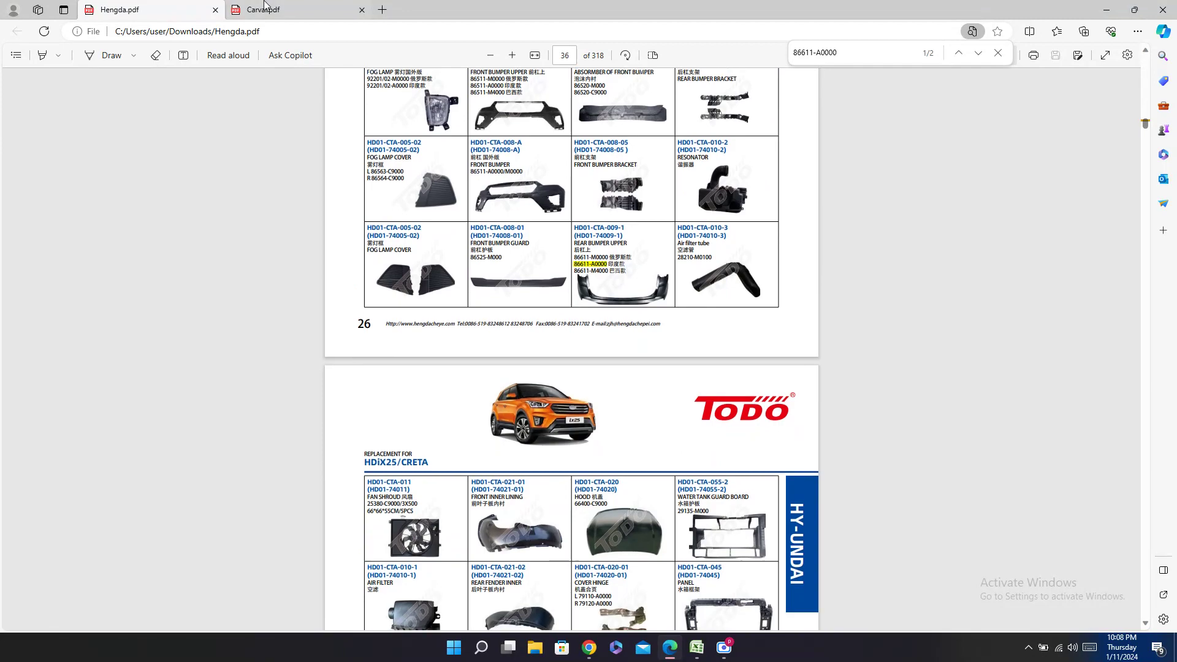
click(270, 8)
click(158, 7)
scroll(612, 434, down, 3)
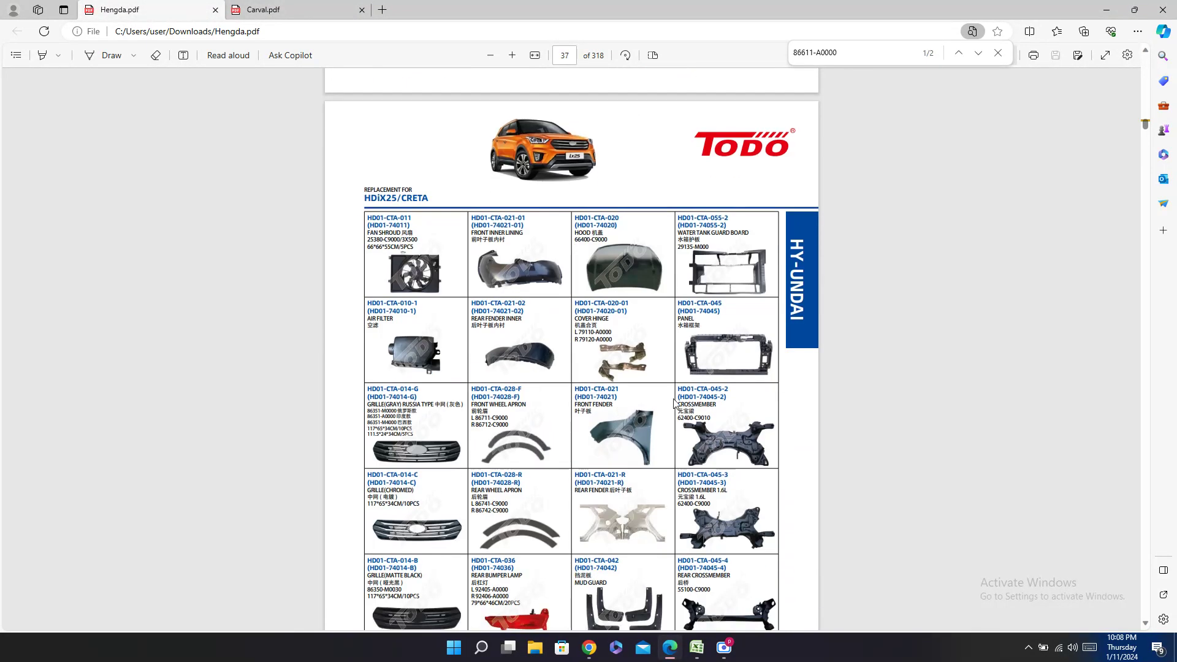
scroll(674, 402, down, 8)
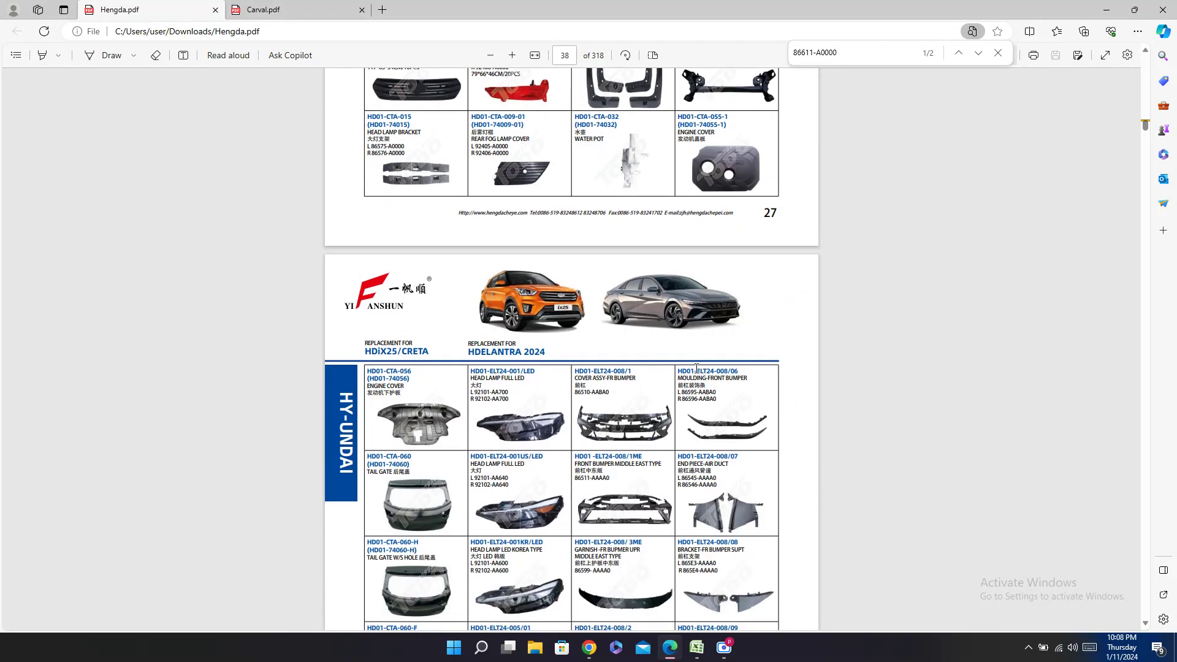
scroll(697, 368, up, 7)
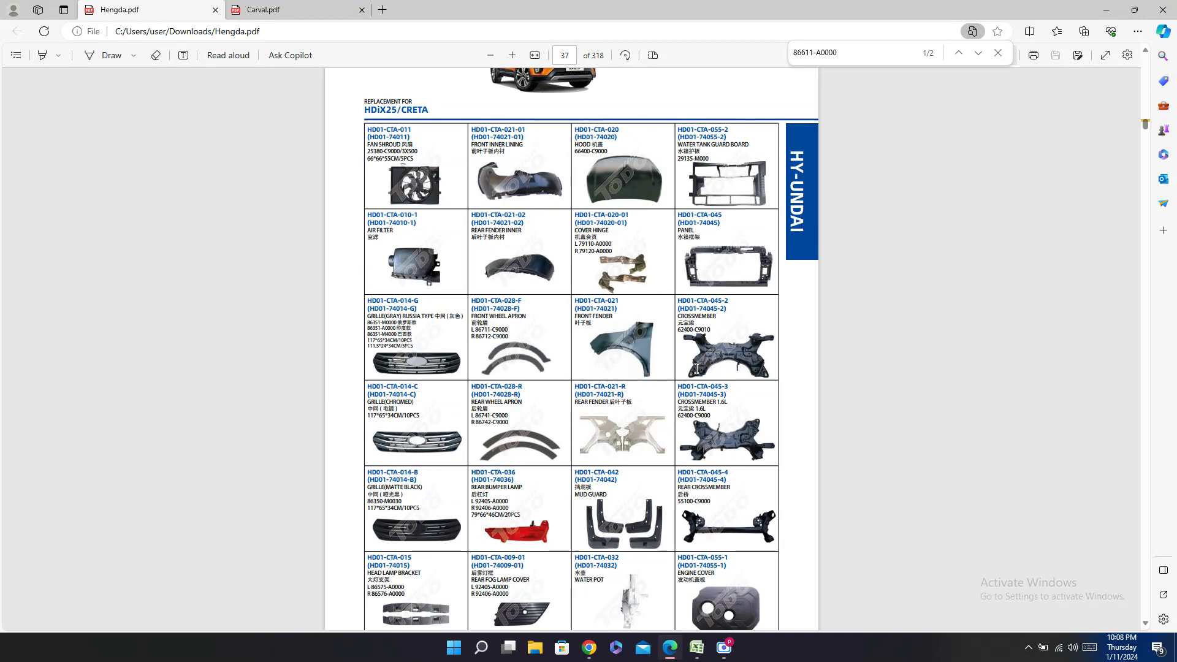
scroll(711, 257, up, 8)
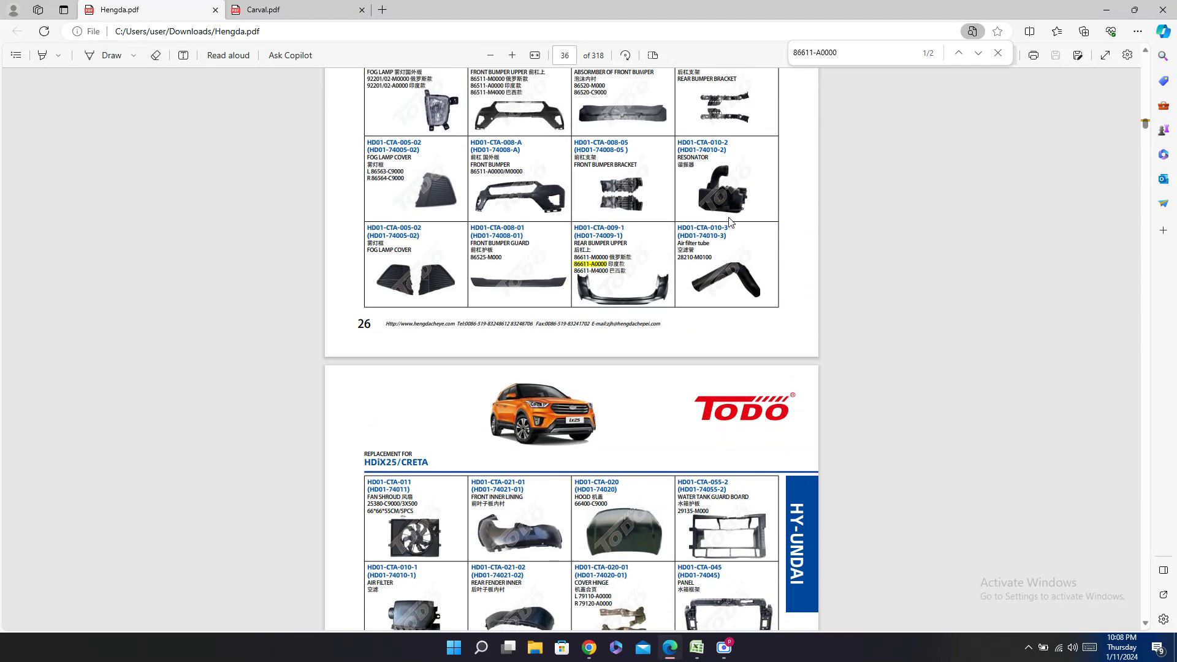
scroll(825, 183, up, 1)
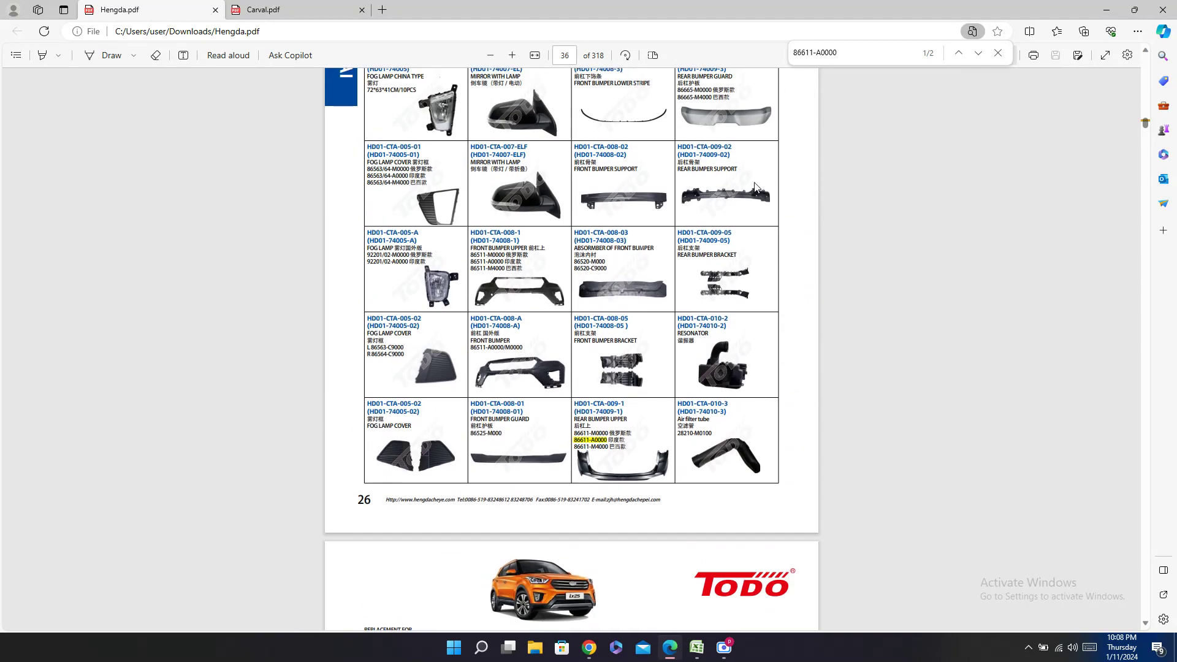
scroll(755, 187, up, 1)
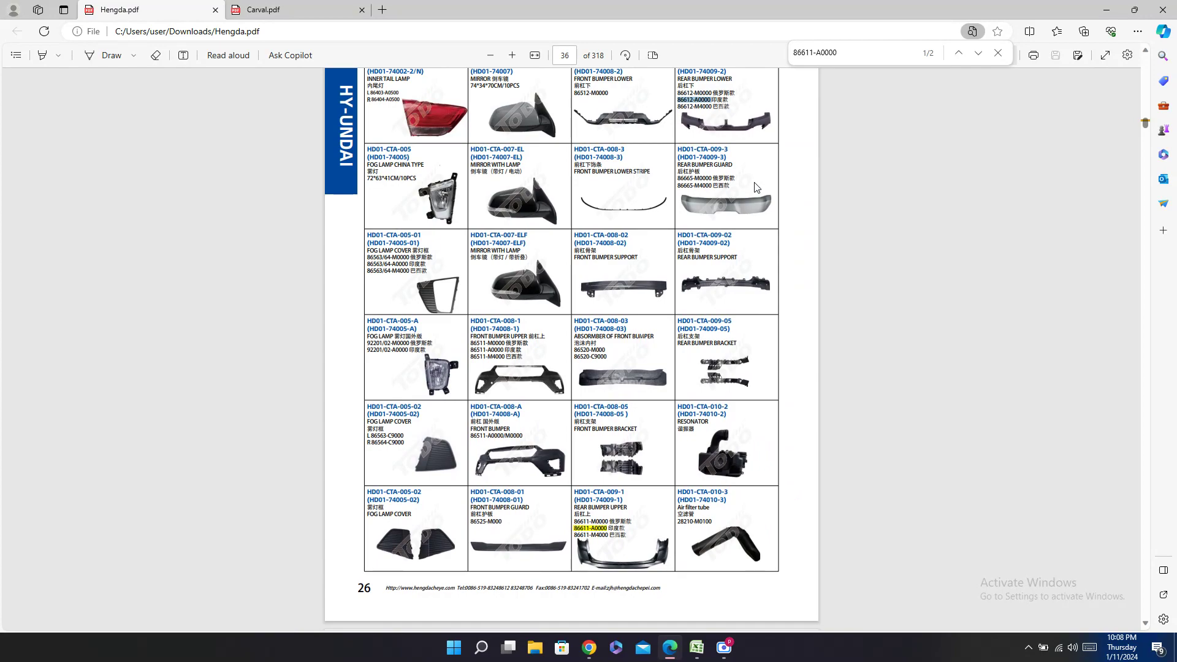
scroll(757, 187, up, 6)
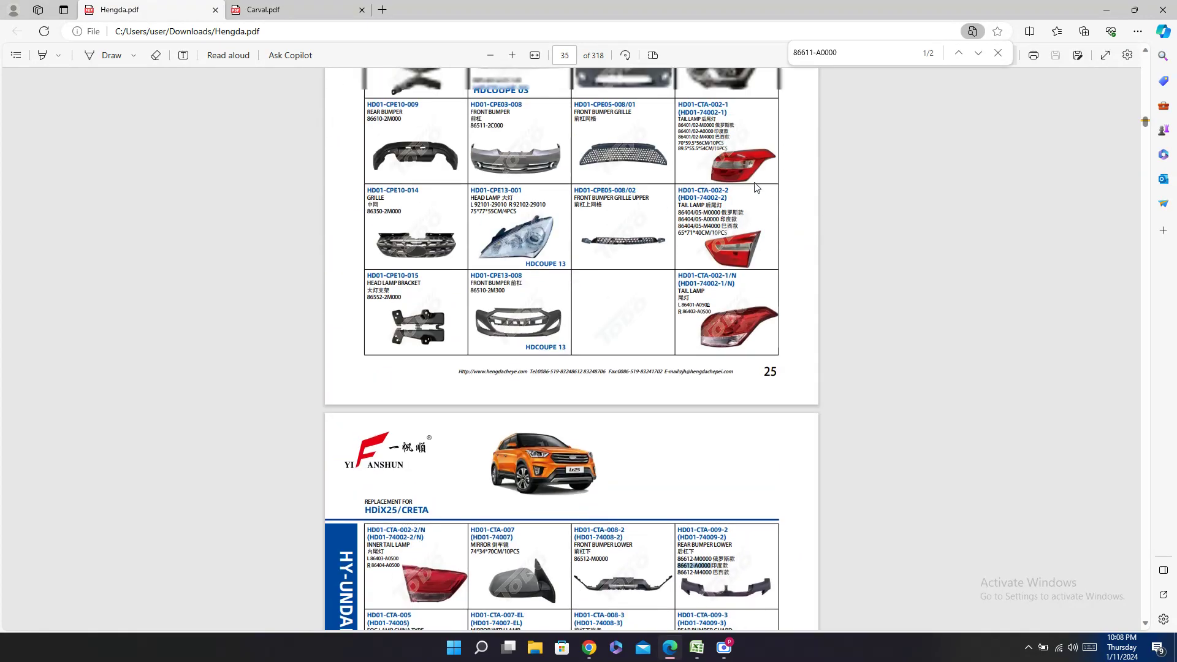
scroll(757, 186, up, 3)
scroll(760, 306, down, 3)
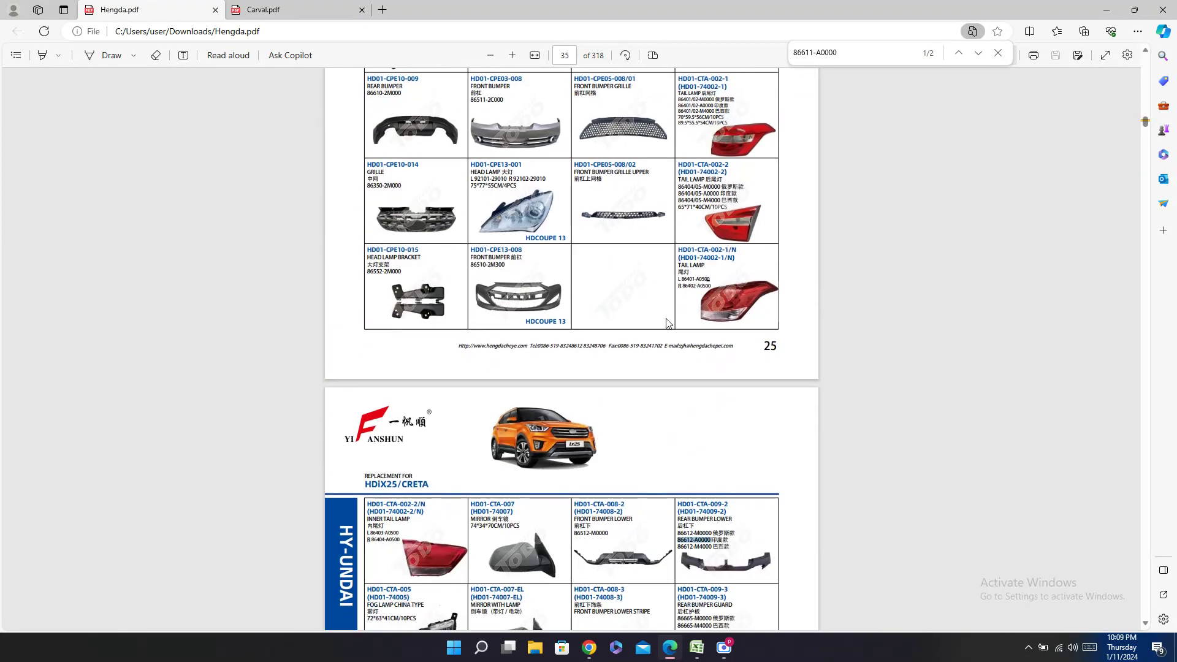
scroll(668, 323, down, 1)
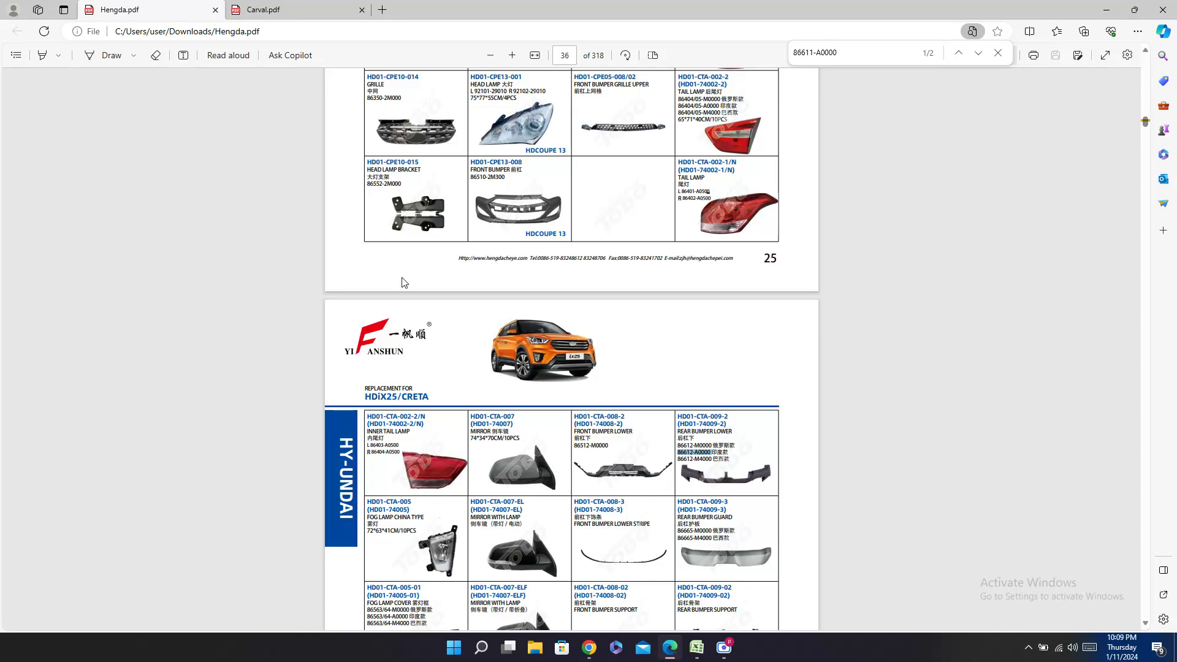
Step: Copy Hengda code HD01-CTA-009-05 from Hengda.pdf into cells AC830 and AC867
scroll(404, 283, down, 4)
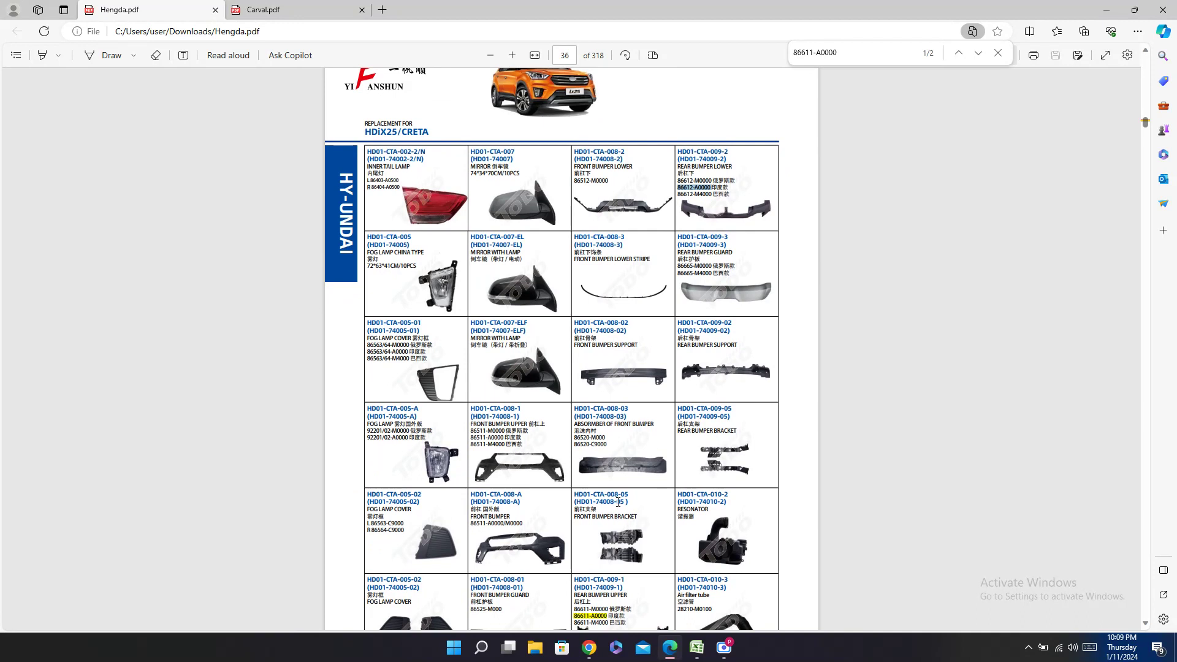
double_click(720, 406)
key(ctrl+c)
click(696, 648)
click(1048, 324)
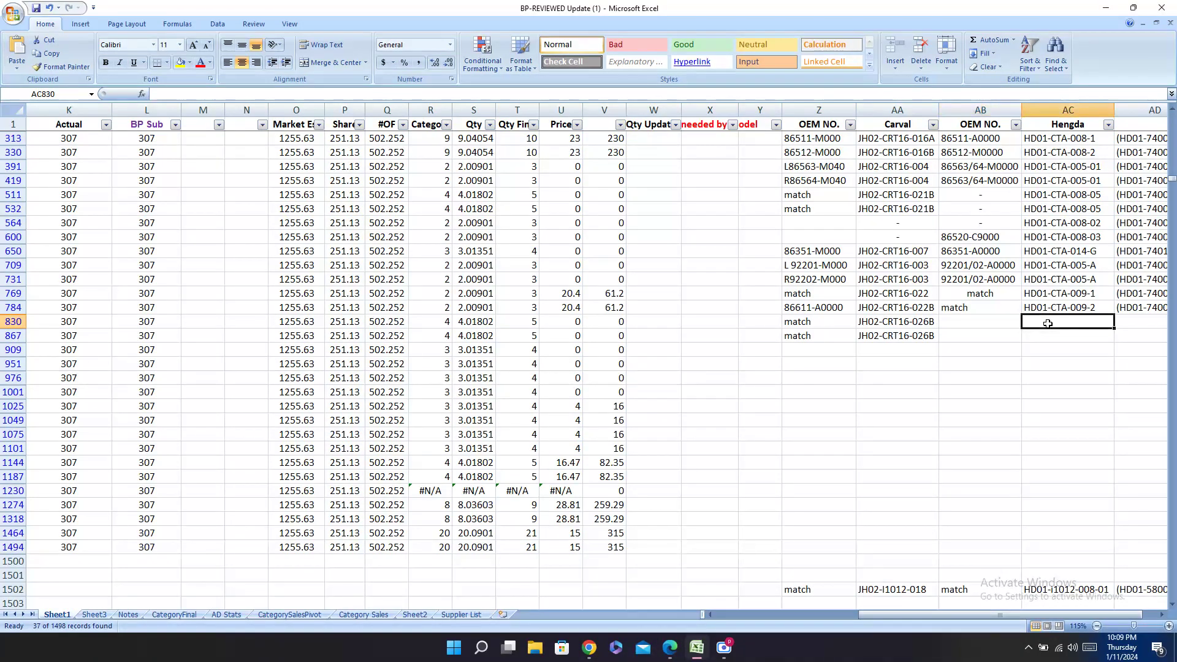
key(ctrl+v)
click(1050, 335)
key(ctrl+v)
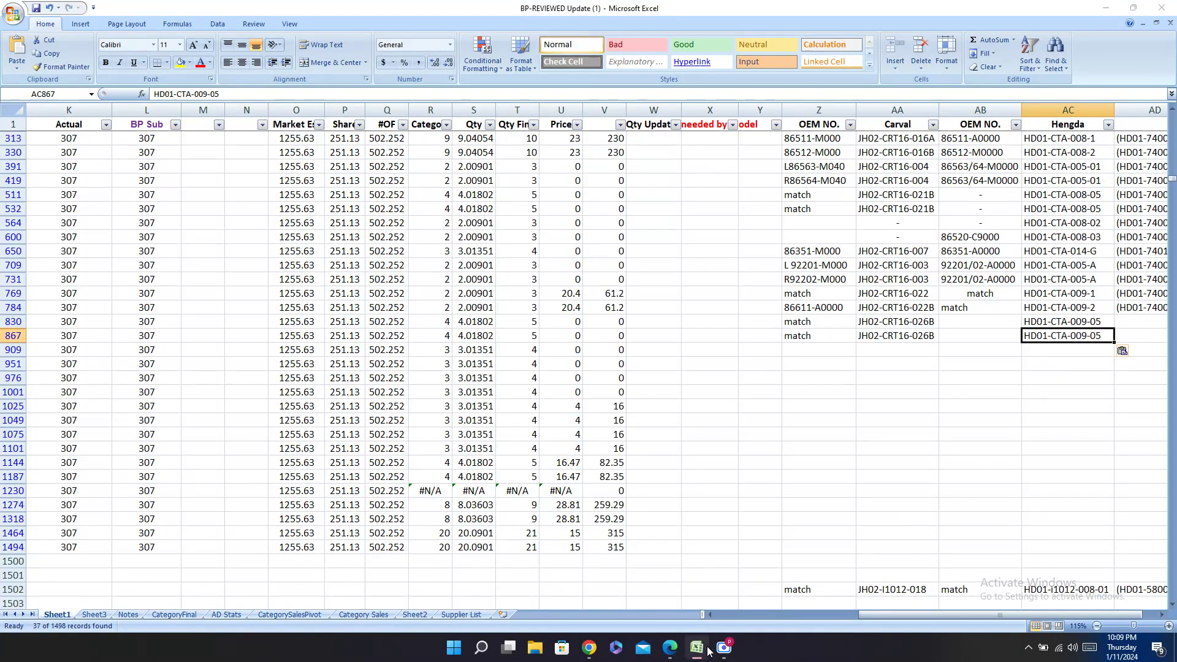
Step: Copy the alternate code (HD01-74009-05) into cells AD830 and AD867
click(670, 648)
double_click(710, 416)
key(ctrl+c)
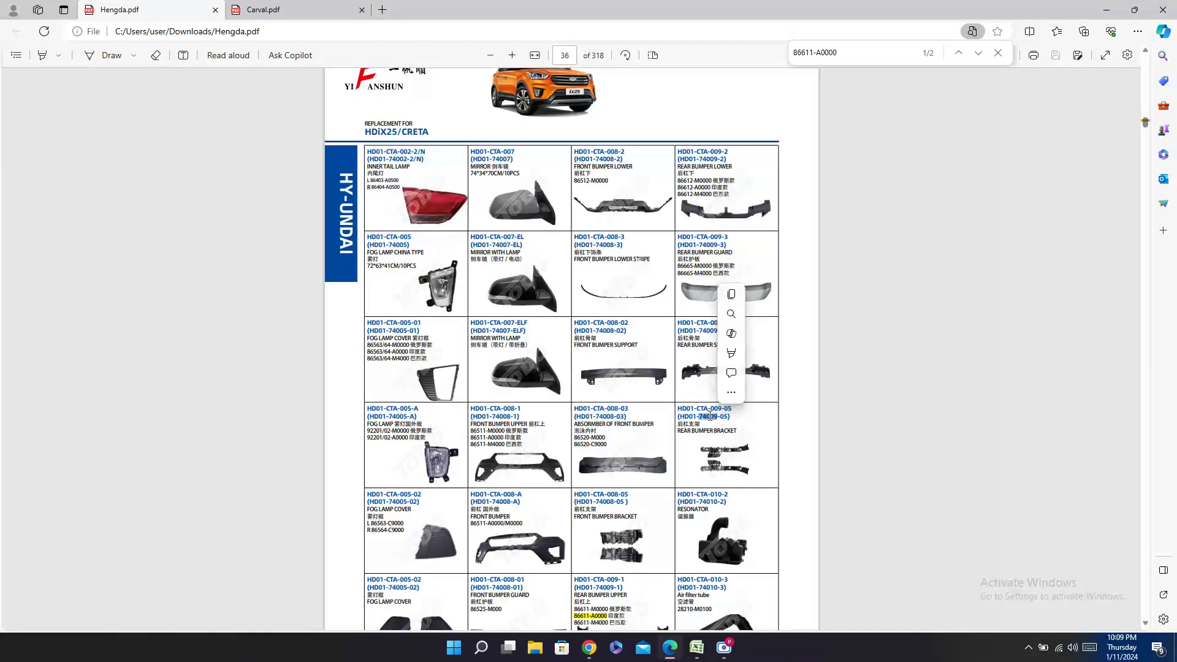
click(697, 646)
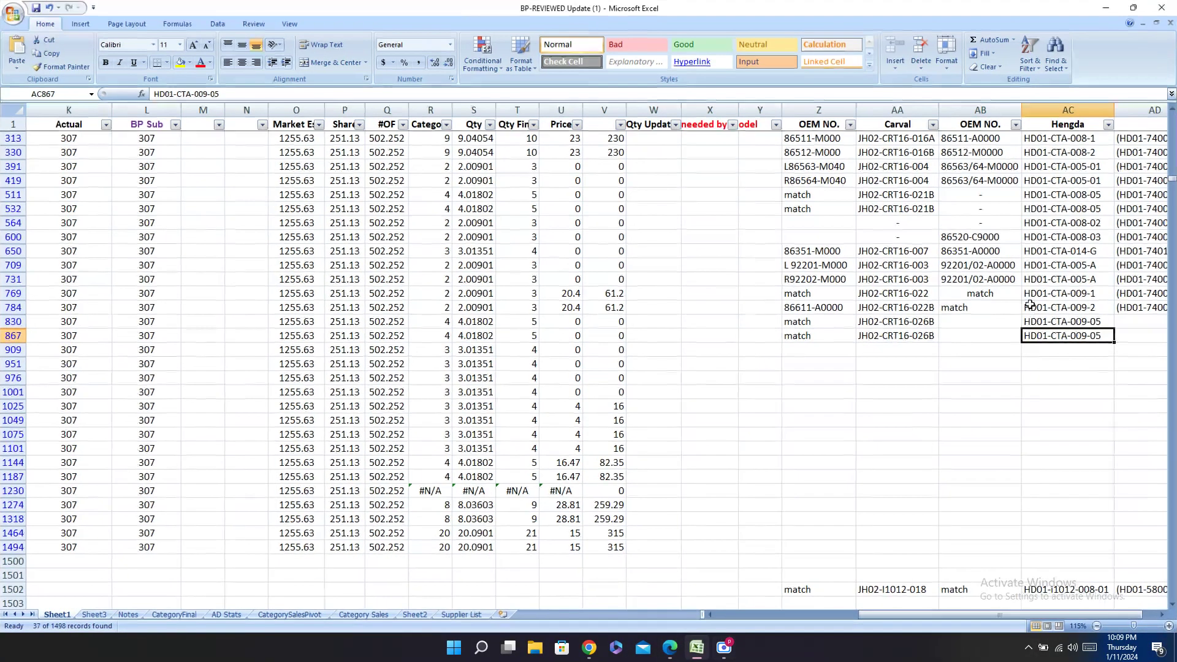
click(1140, 321)
key(ctrl+v)
click(1140, 339)
key(ctrl+v)
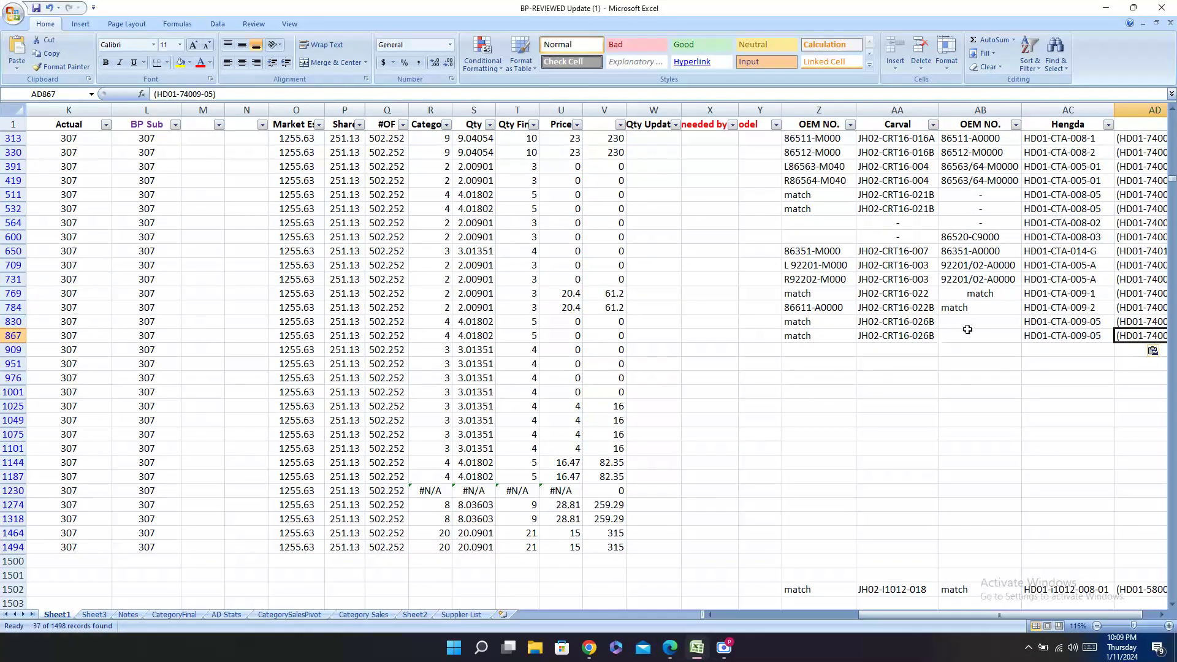
Step: Enter a dash in OEM NO. cells AB830 and AB867, then move to part number D909
click(982, 319)
text(-)
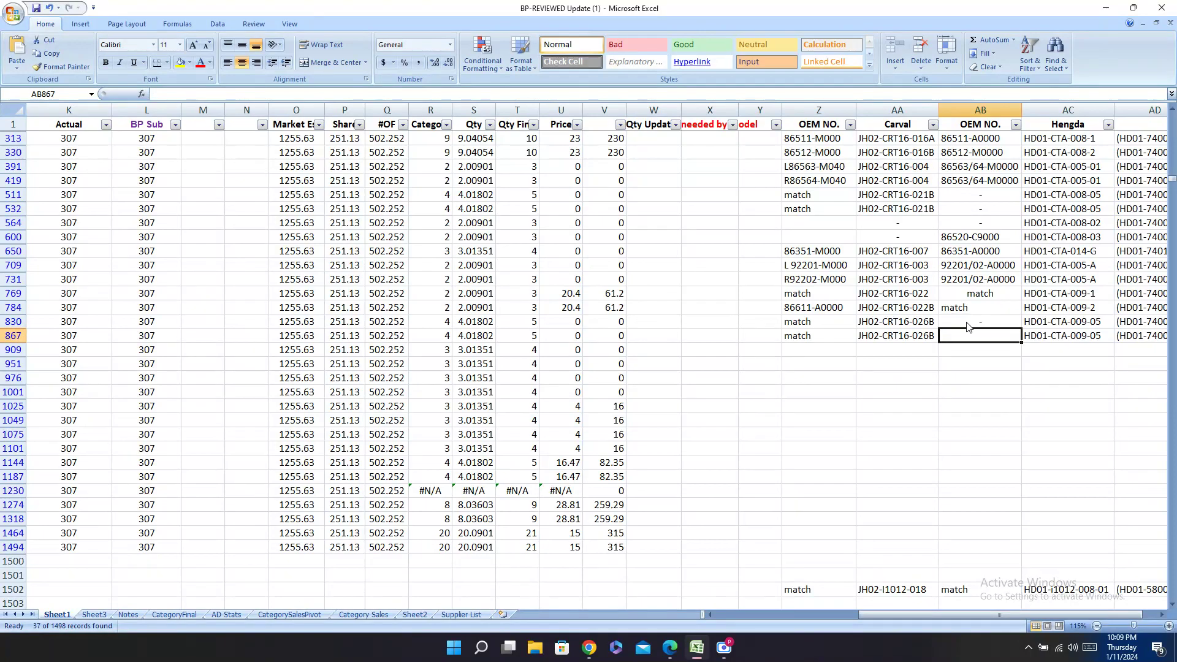
key(Return)
text(-)
key(Return)
key(Left)
key(Left)
key(Left)
key(Left)
key(Left)
key(Left)
key(Left)
key(Left)
key(Left)
key(Left)
key(Left)
key(Left)
key(Left)
key(Left)
key(Left)
key(Left)
key(Left)
key(Left)
key(Left)
key(Left)
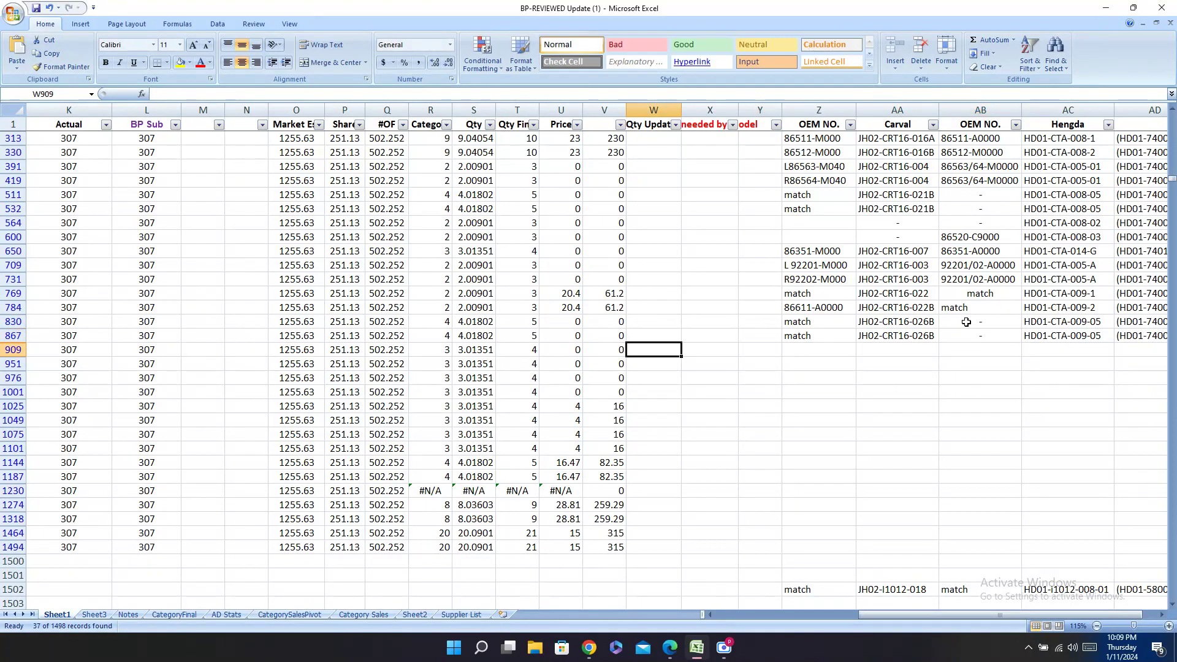
key(Right)
key(Right)
key(Right)
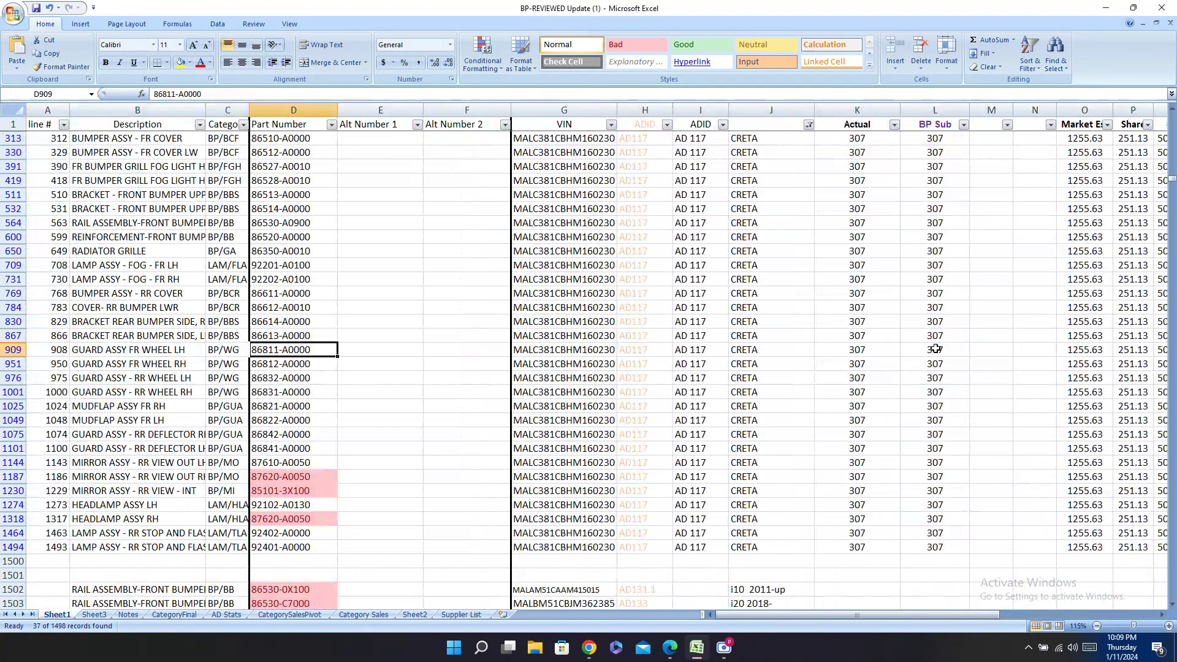
Step: Search Carval.pdf for part 86811-A0000 and copy its code JH02-CRT16-032
key(ctrl+c)
click(670, 647)
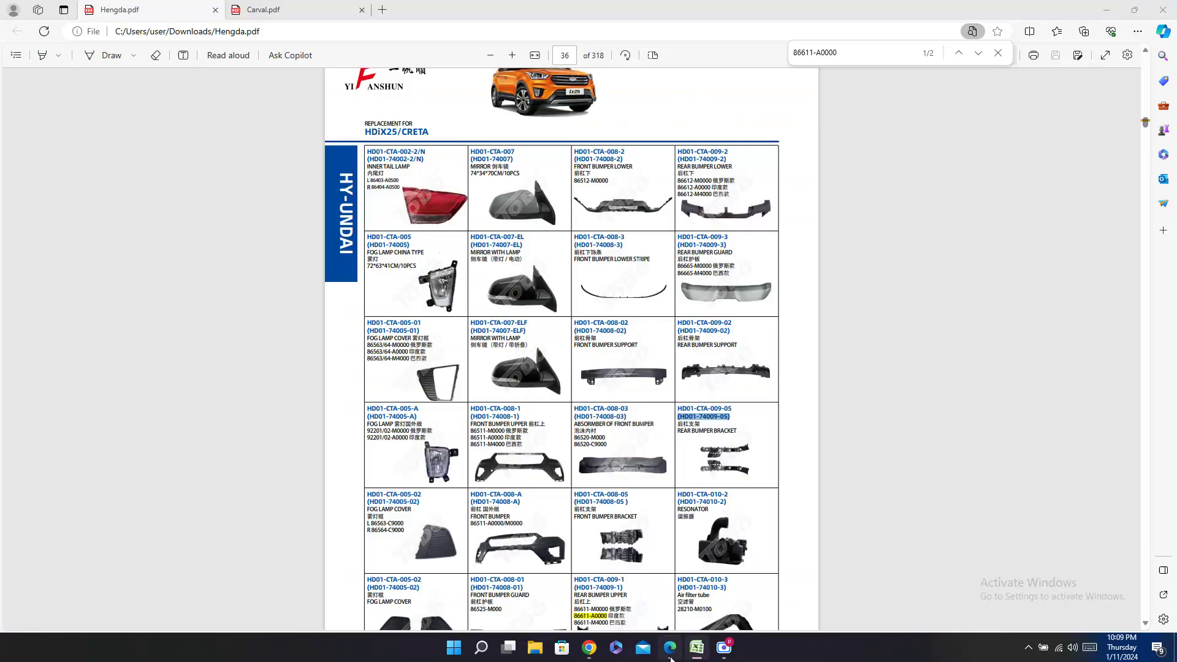
key(ctrl+f)
key(ctrl+v)
click(272, 32)
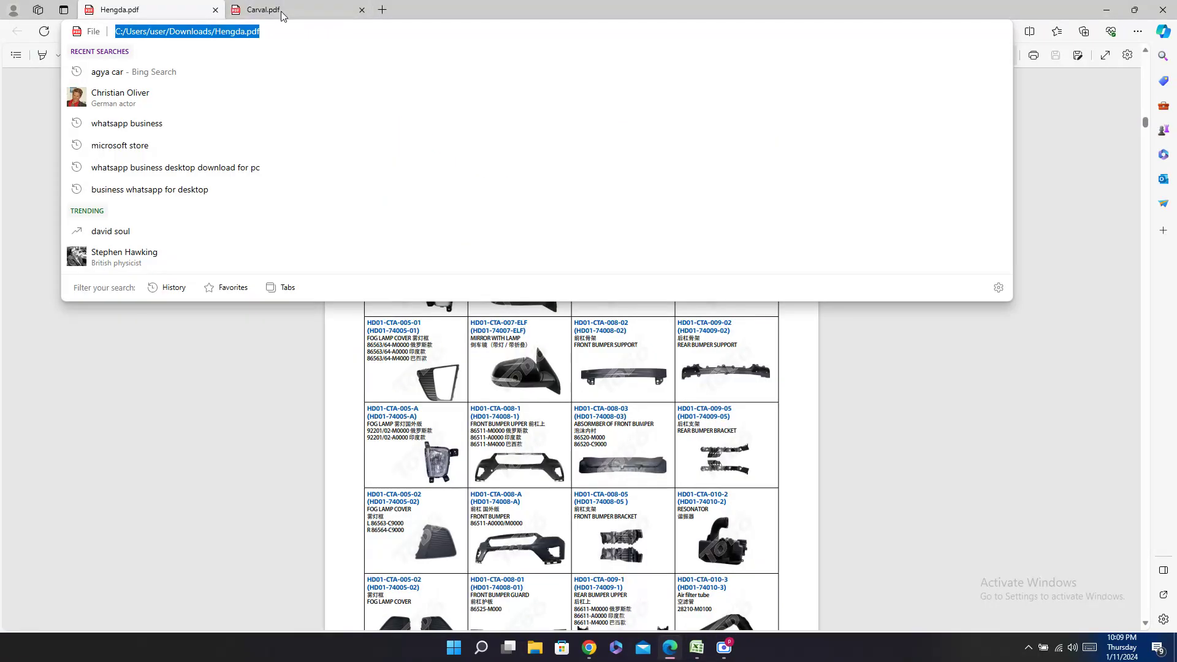
key(ctrl+Tab)
key(ctrl+f)
key(ctrl+v)
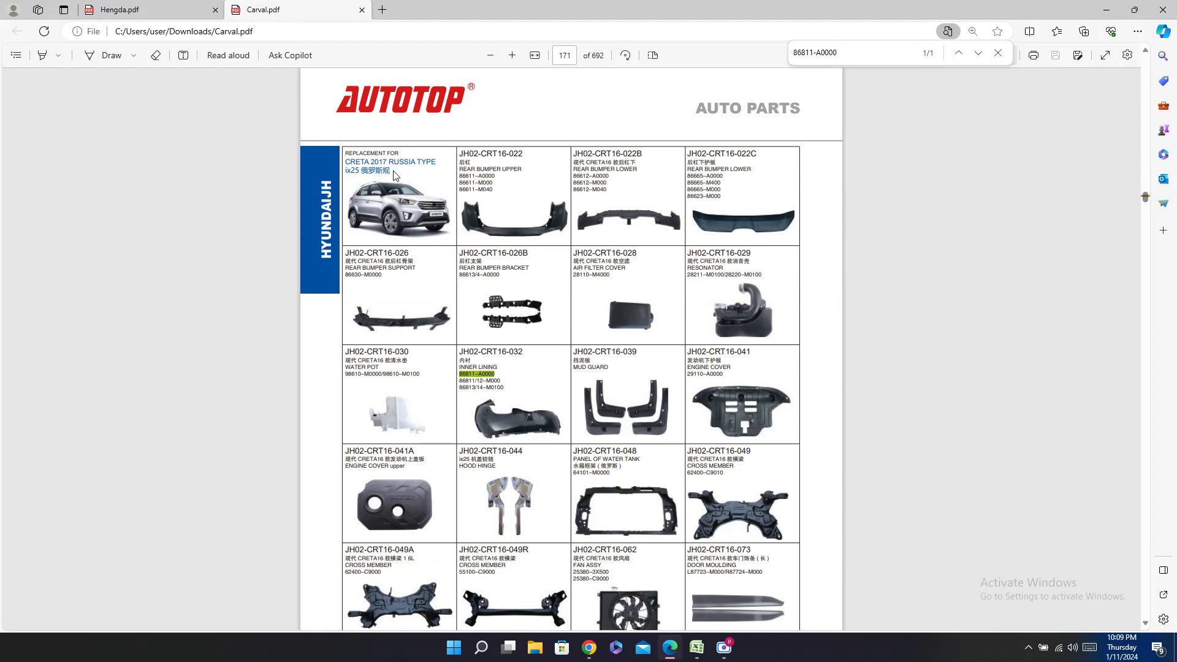
double_click(491, 354)
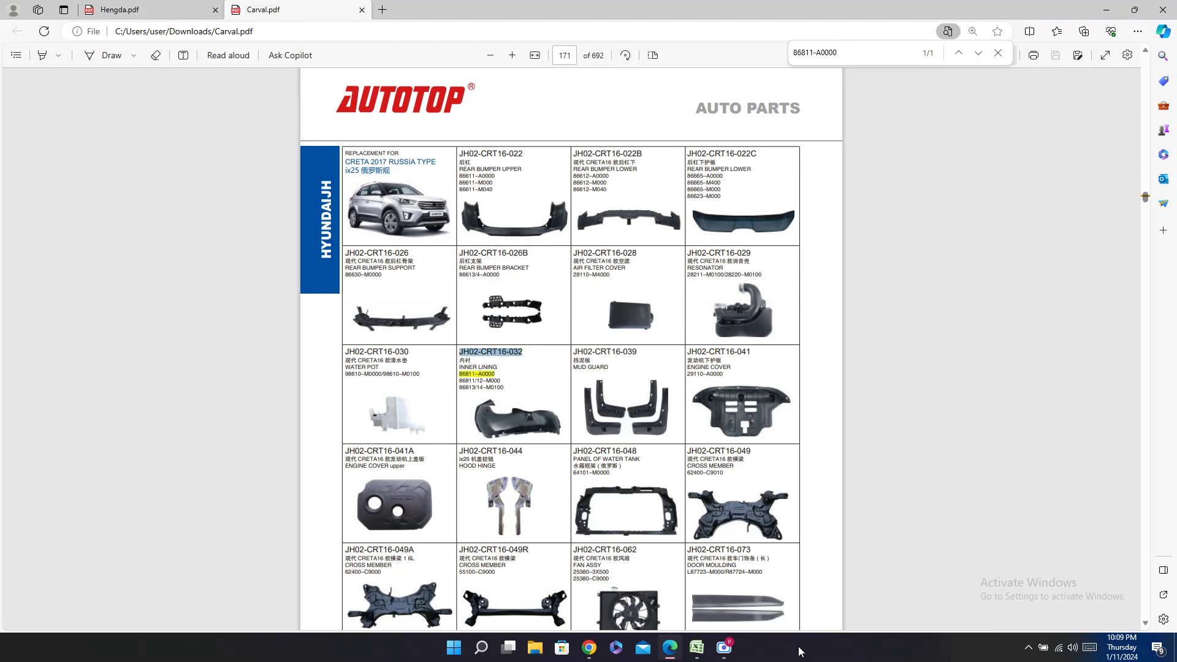
Step: Paste Carval code JH02-CRT16-032 into cells AA909 and AA951
click(696, 647)
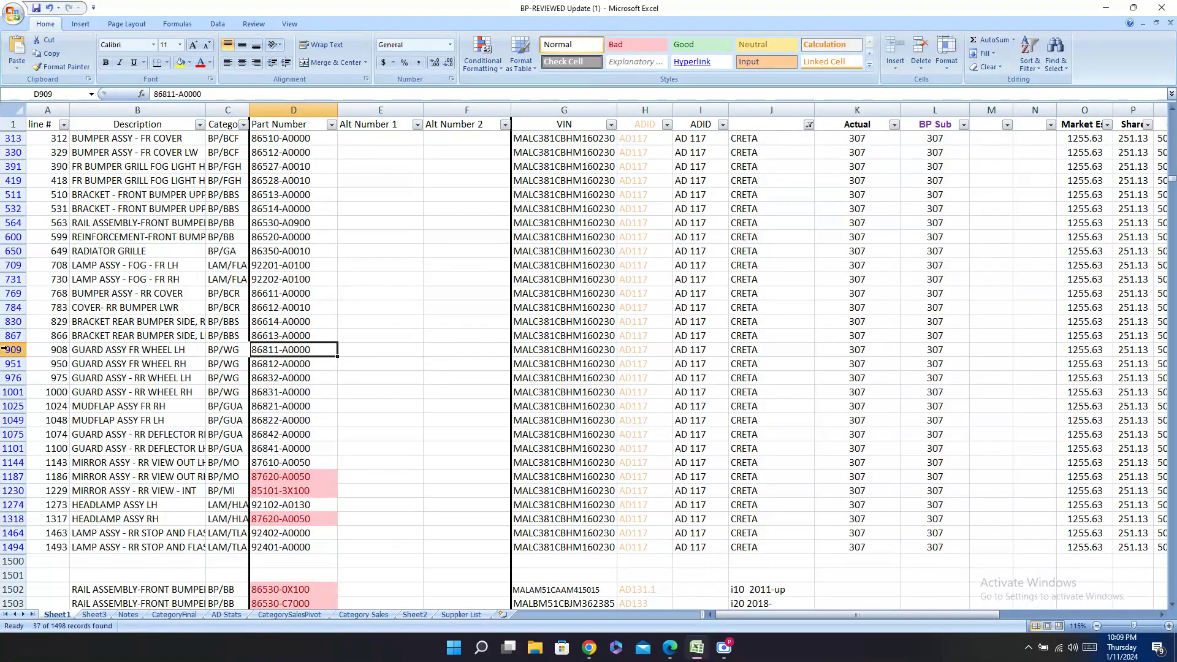
drag(12, 350, 13, 363)
click(670, 650)
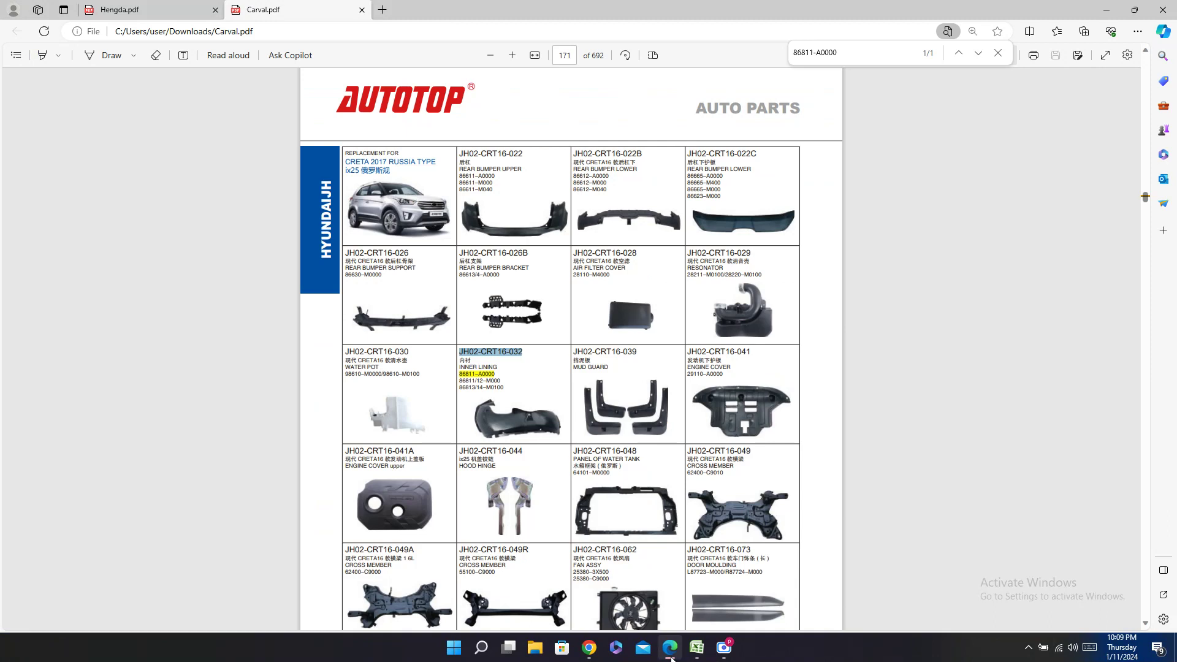
click(696, 647)
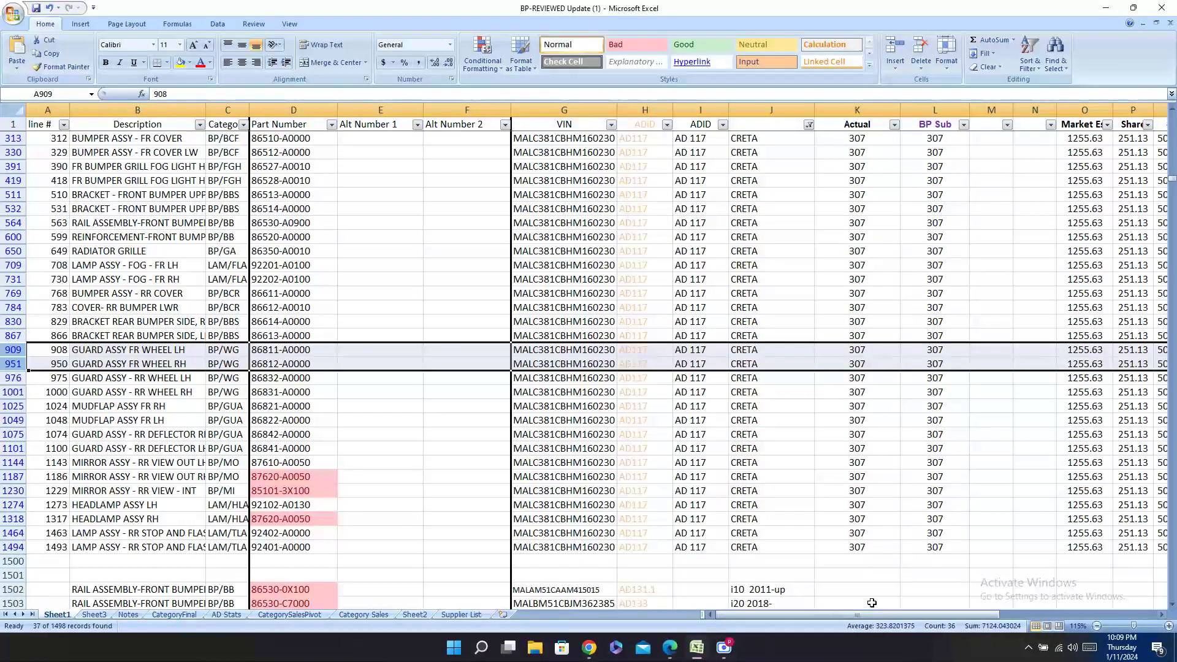
drag(871, 615, 879, 620)
click(664, 656)
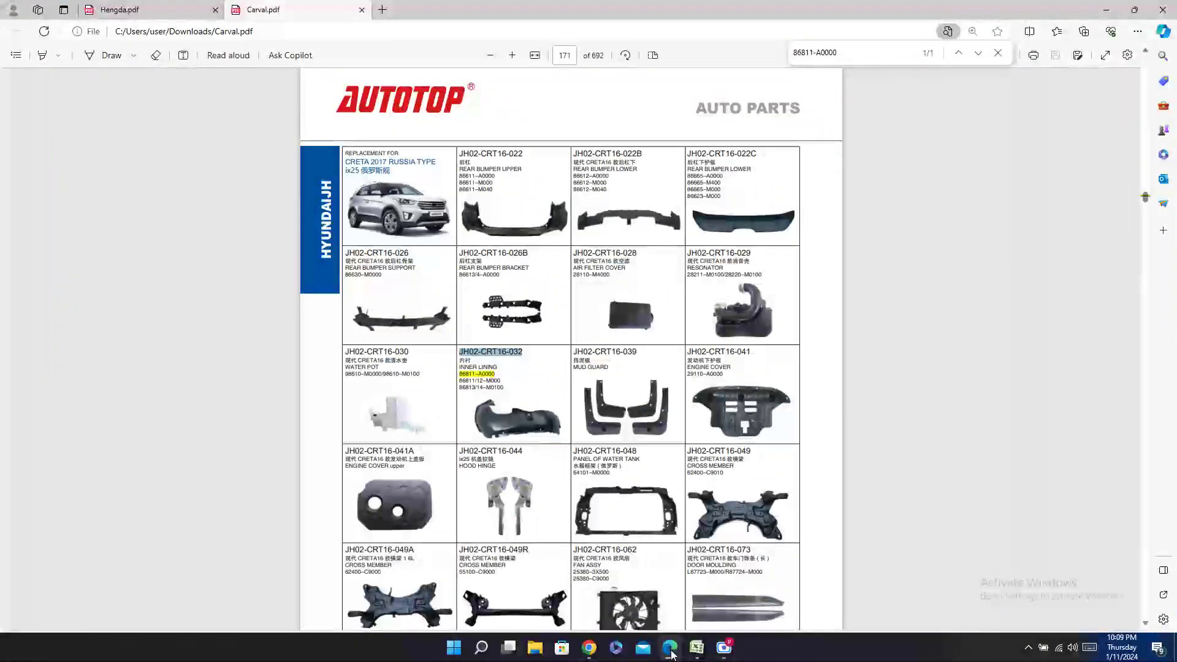
click(697, 647)
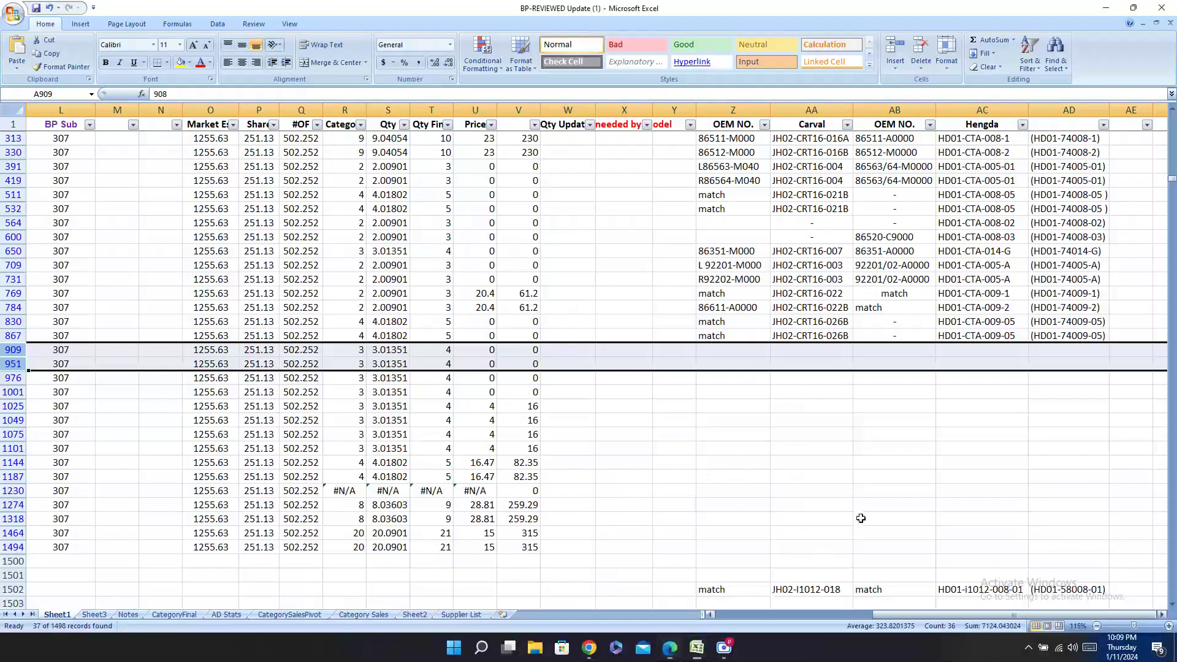
click(795, 347)
key(ctrl+v)
drag(795, 349, 791, 364)
key(ctrl+v)
Step: Enter 'match' in OEM NO. cells Z909 and Z951, then return to the Hengda catalog
click(719, 350)
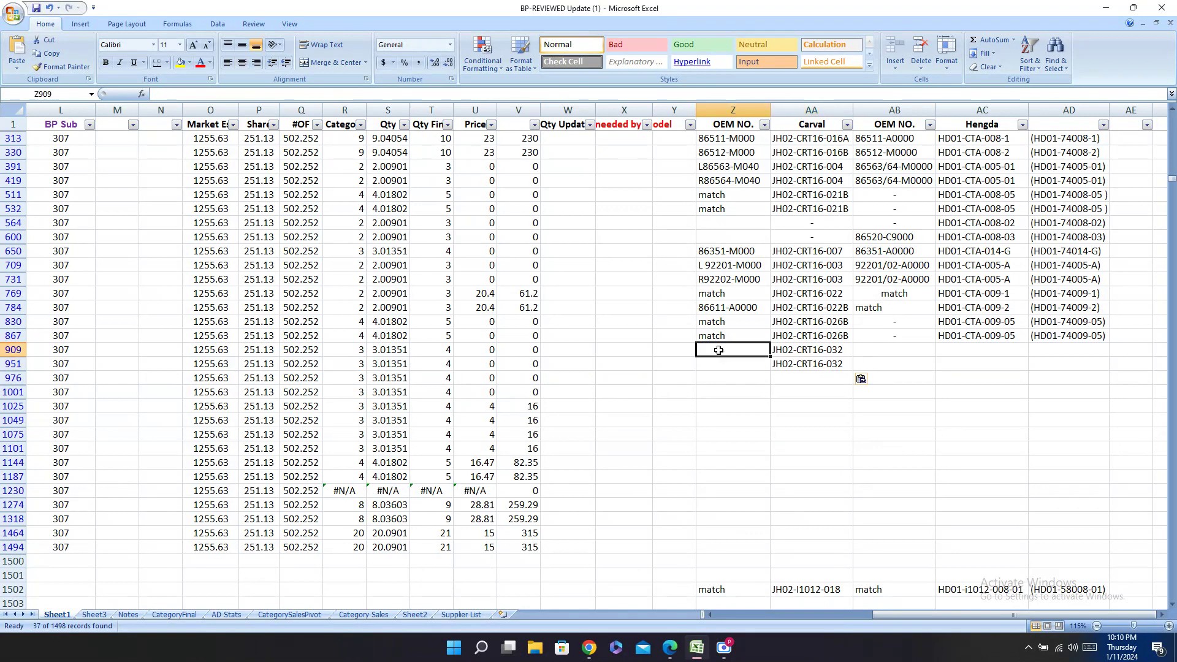
text(ma)
key(Return)
text(ma)
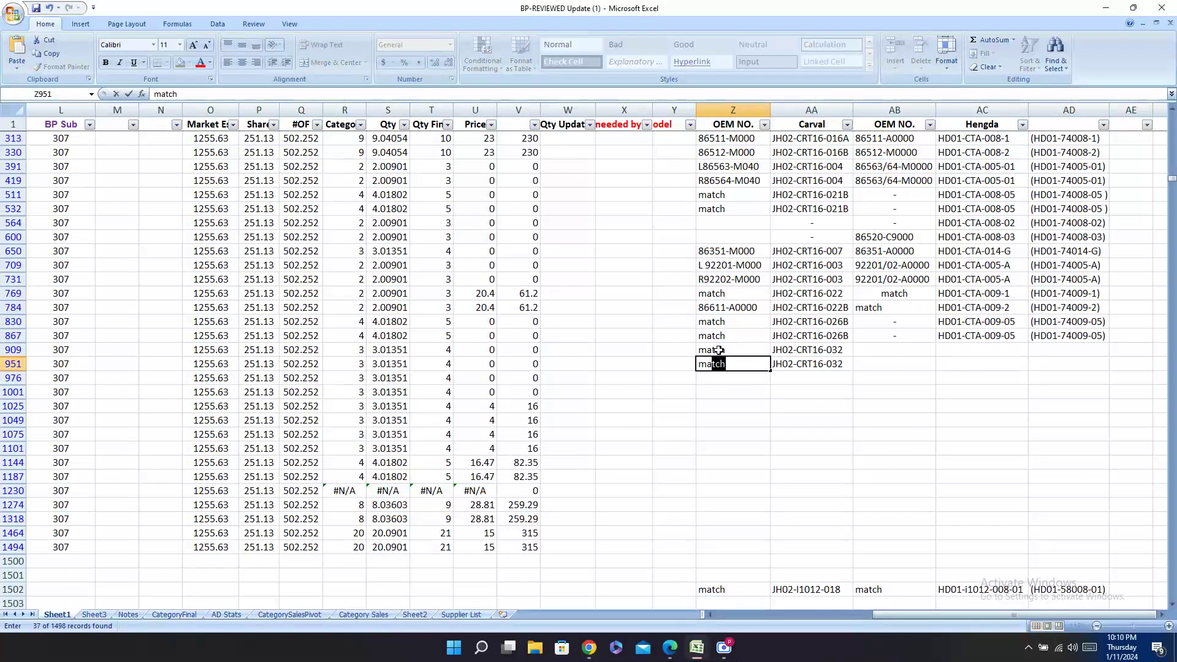
key(Tab)
key(Tab)
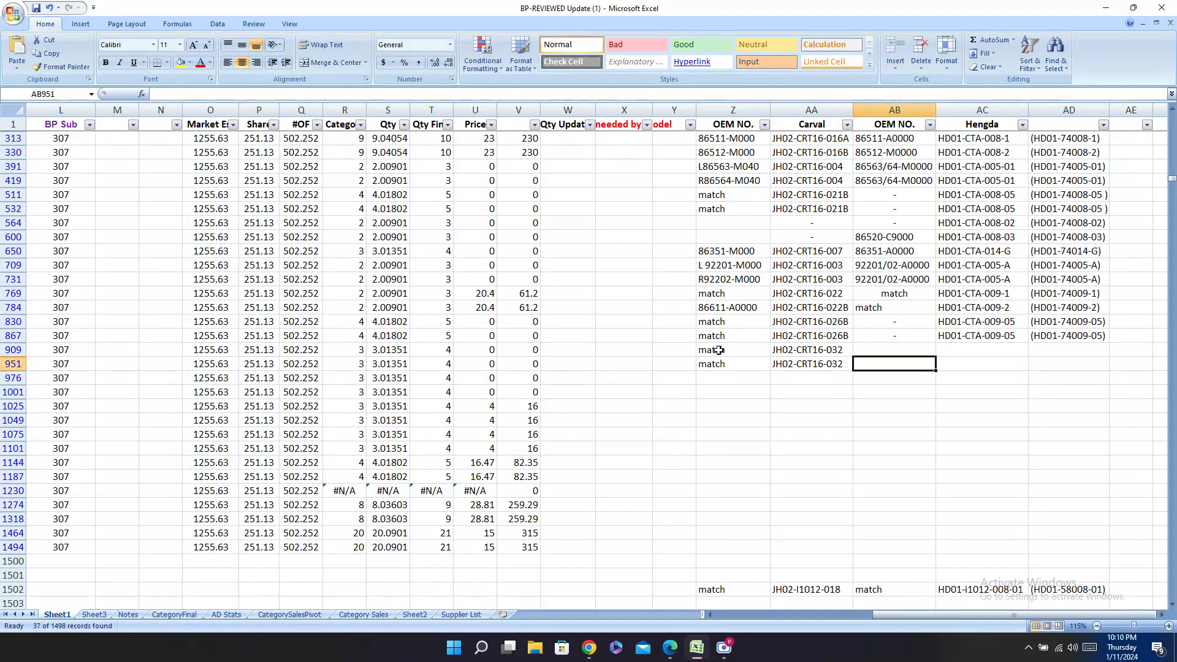
click(669, 647)
click(132, 9)
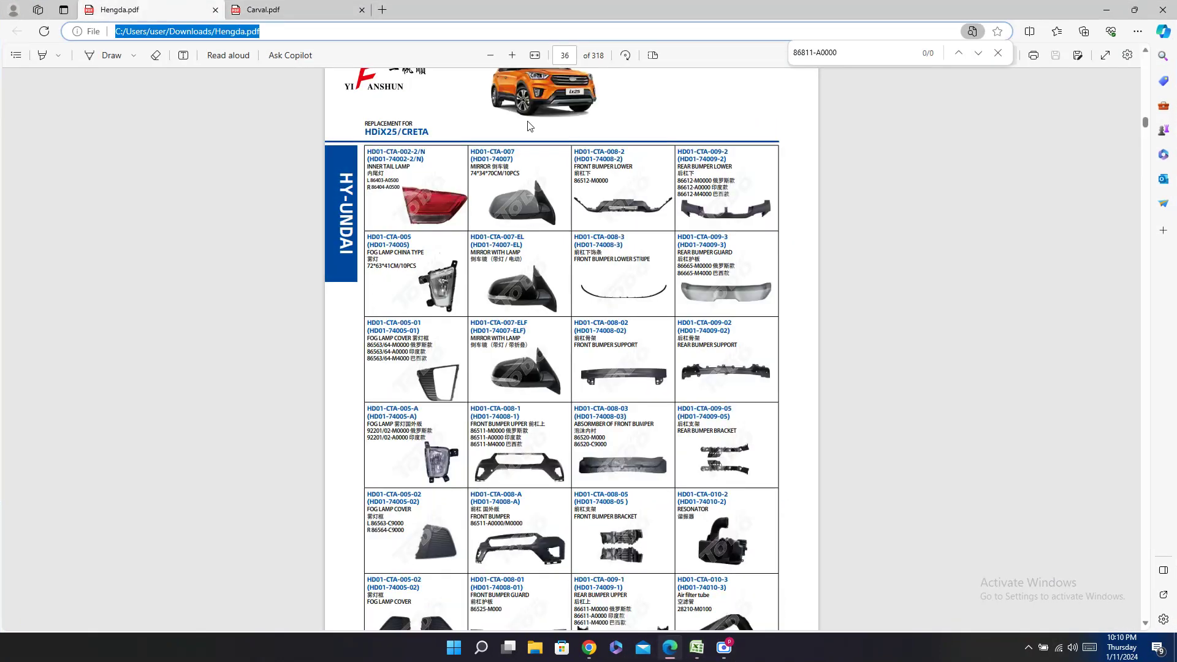
Step: Copy Hengda code HD01-CTA-021-01 from Hengda.pdf into cells AC909 and AC951
click(852, 52)
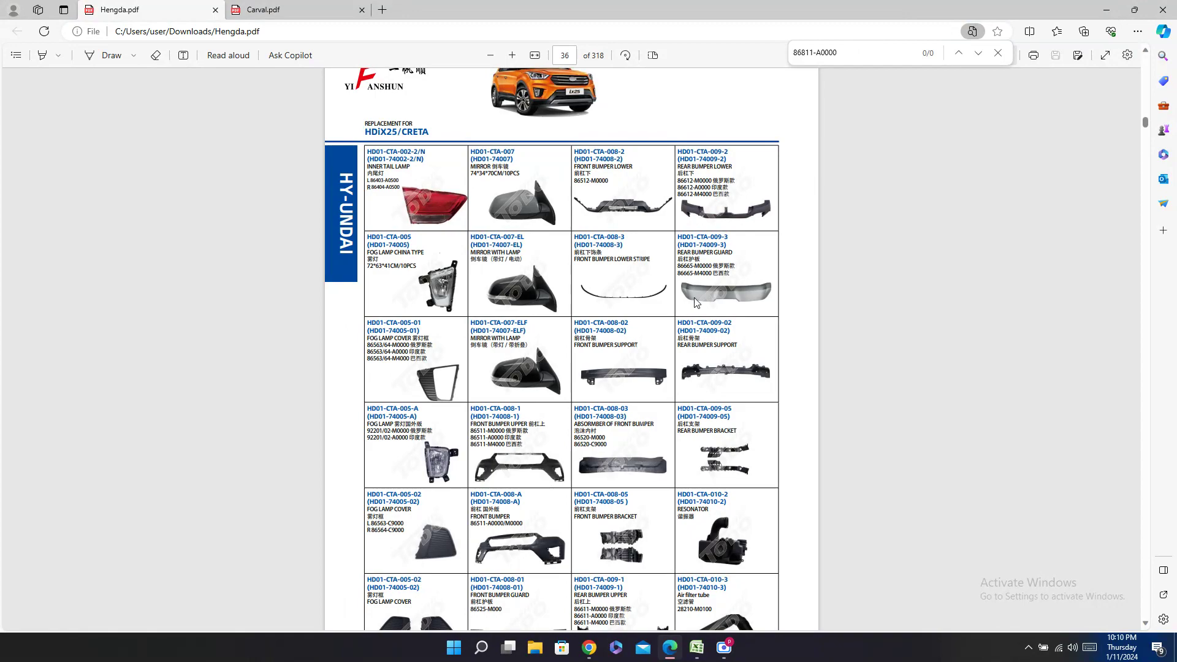
scroll(696, 302, up, 5)
scroll(694, 304, down, 6)
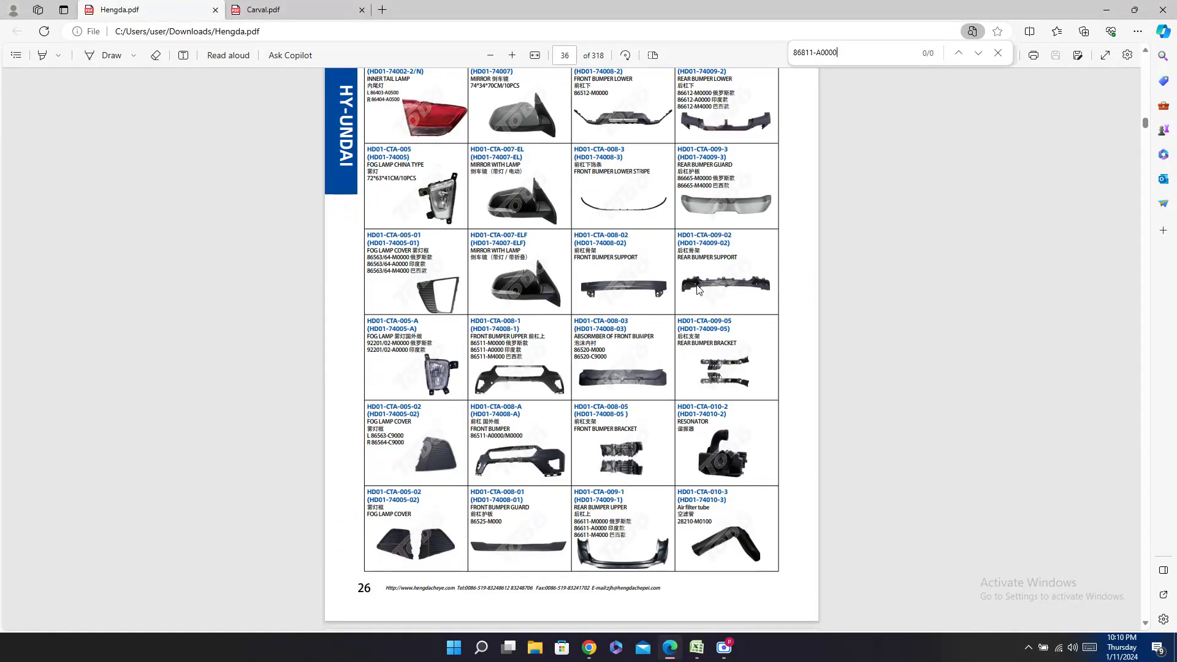
scroll(697, 288, down, 8)
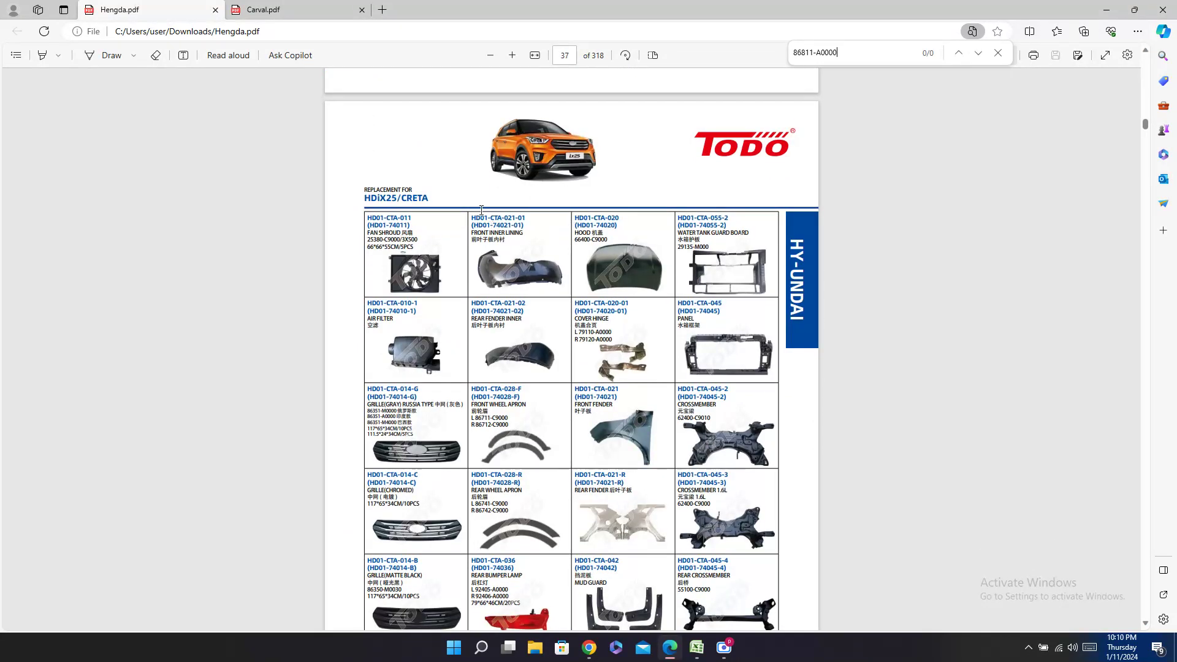
triple_click(498, 213)
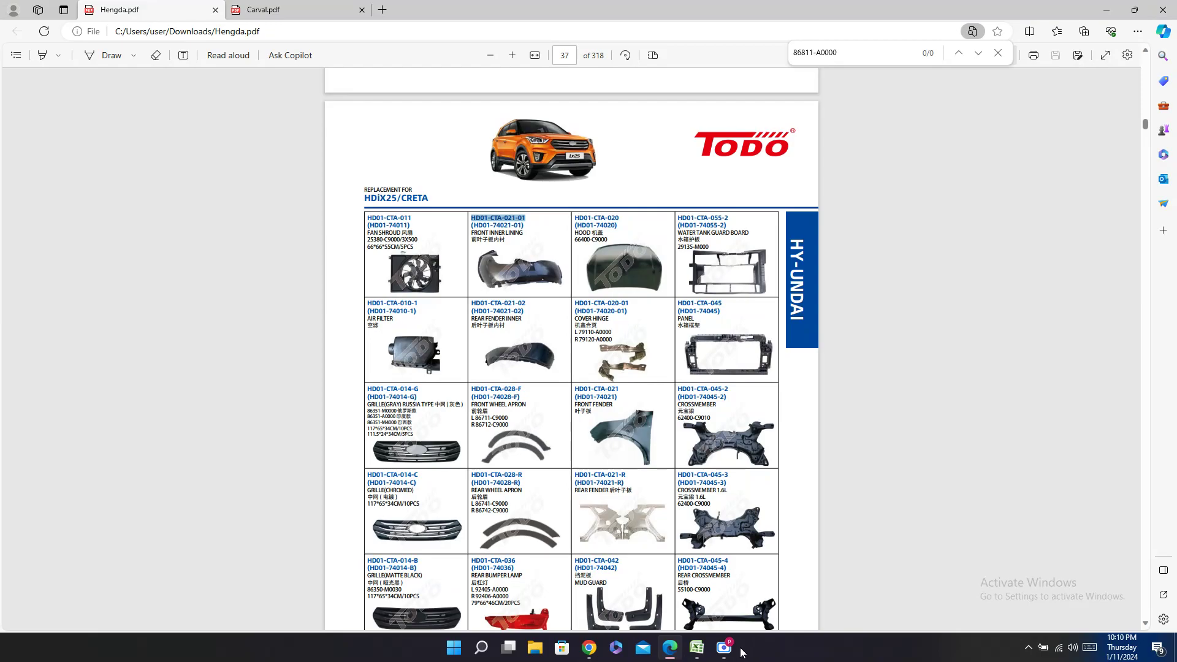
click(696, 648)
click(960, 341)
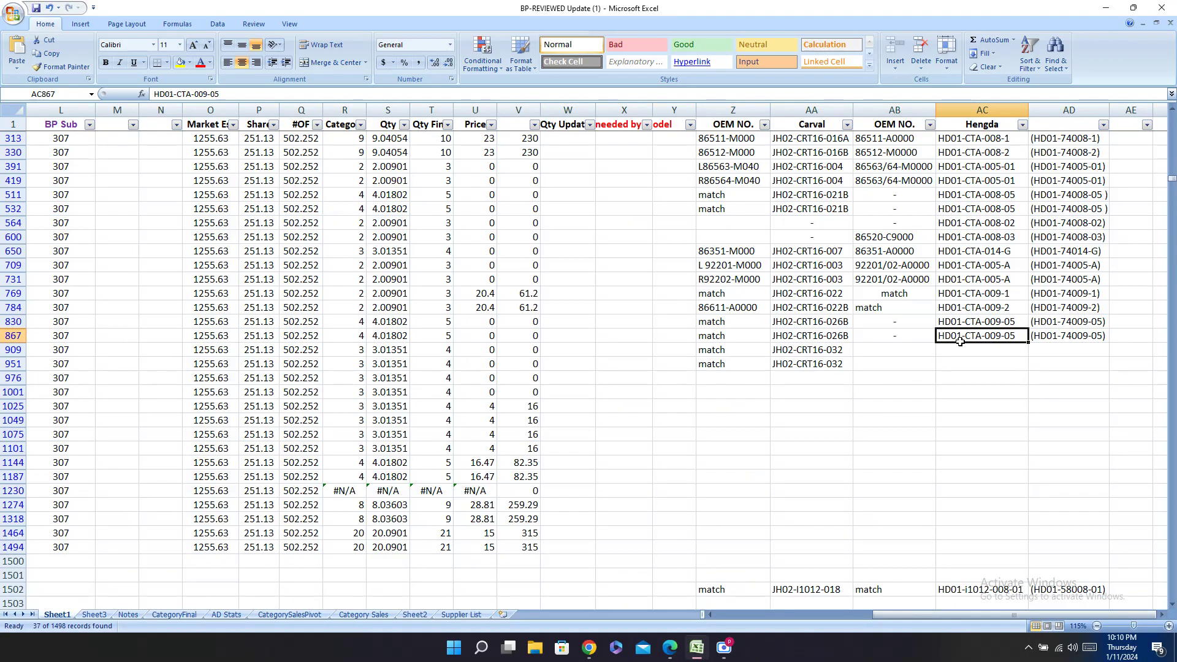
click(968, 350)
key(ctrl+v)
click(976, 363)
key(ctrl+v)
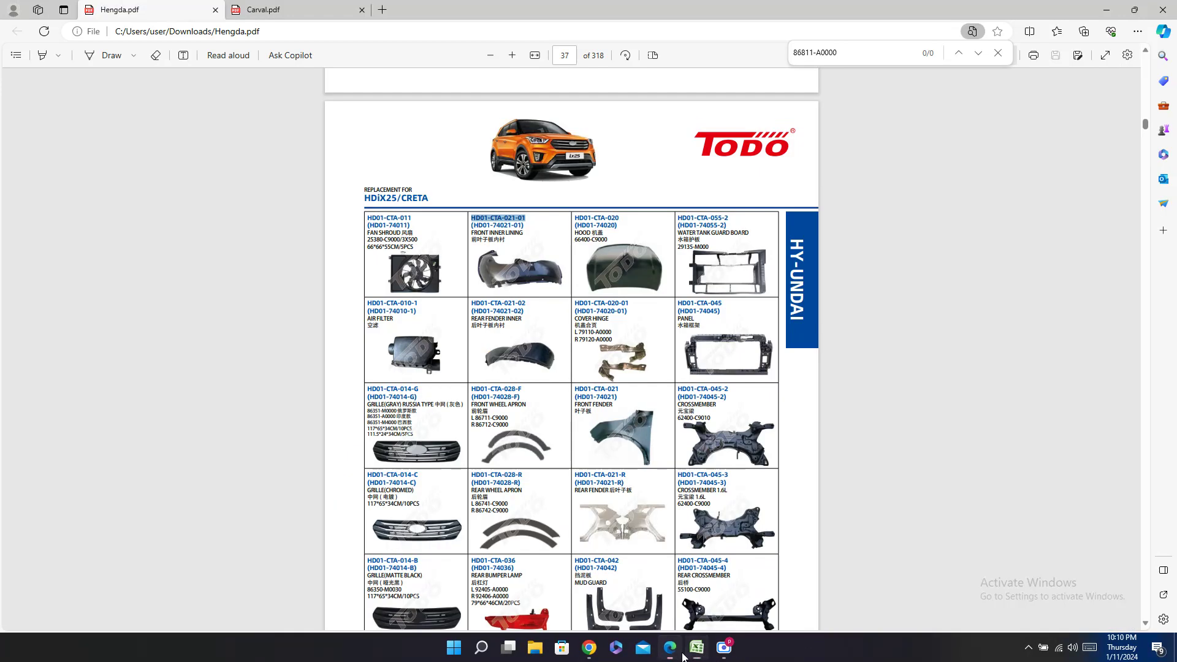
Step: Copy the bracketed code (HD01-74021-01) into cells AD909 and AD951
click(669, 648)
triple_click(496, 224)
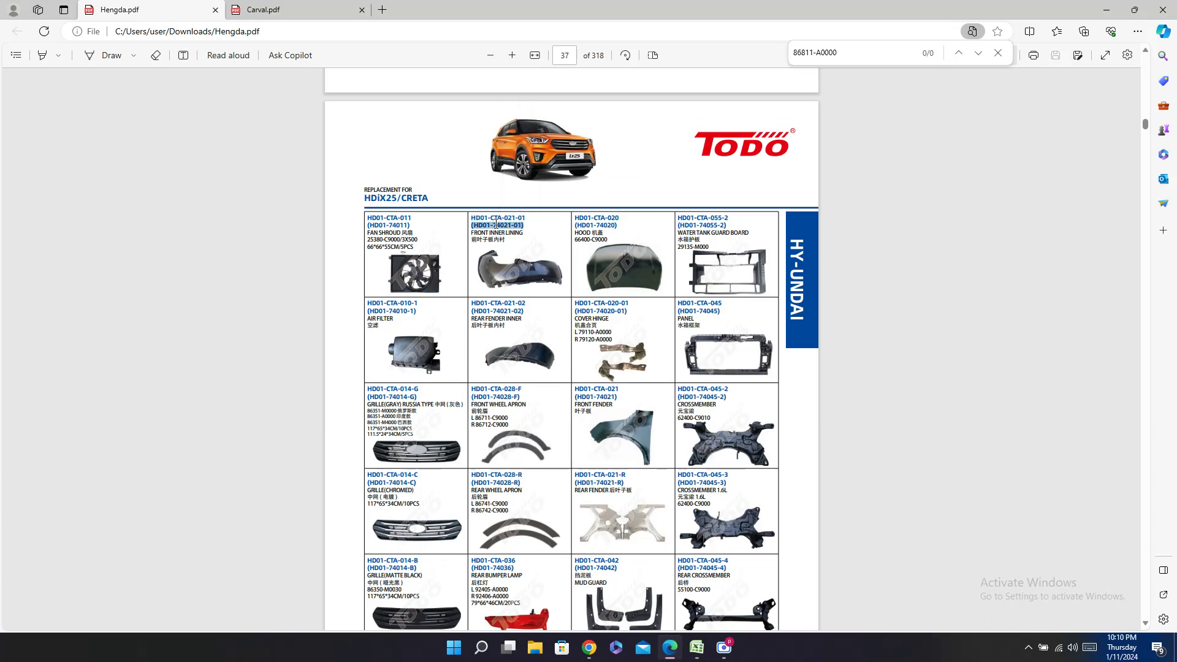
key(ctrl+c)
click(696, 648)
click(1053, 348)
key(ctrl+v)
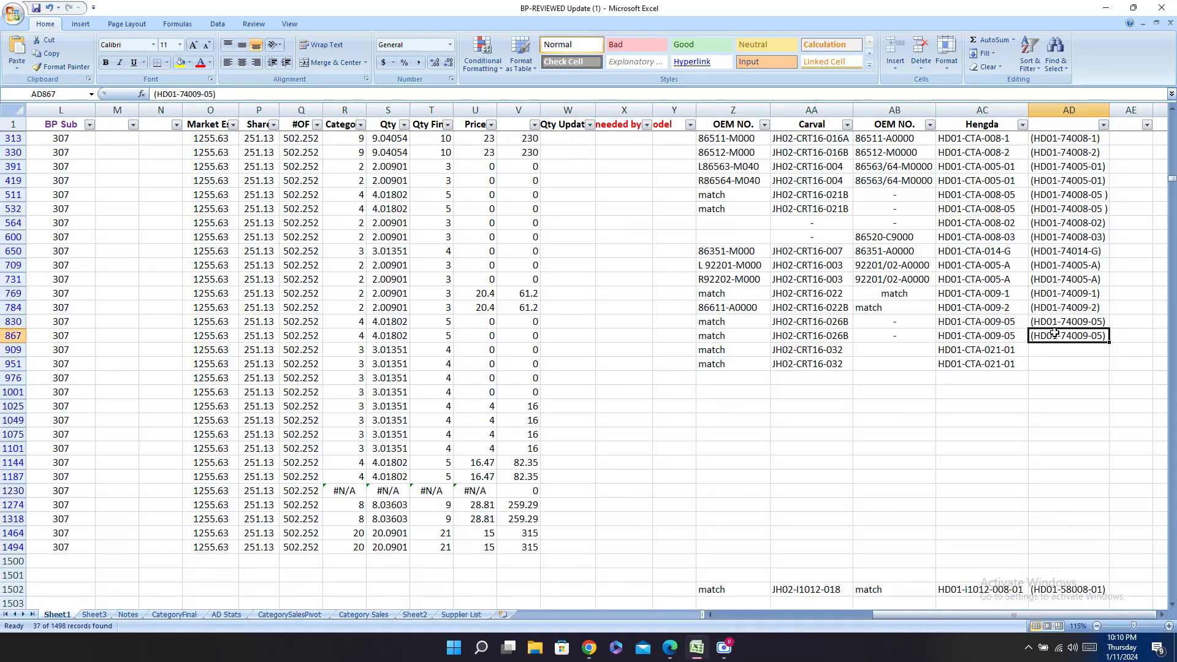
key(ctrl+z)
key(ctrl+v)
click(1042, 364)
key(ctrl+v)
Step: Enter a dash in OEM NO. cells AB909 and AB951
click(913, 349)
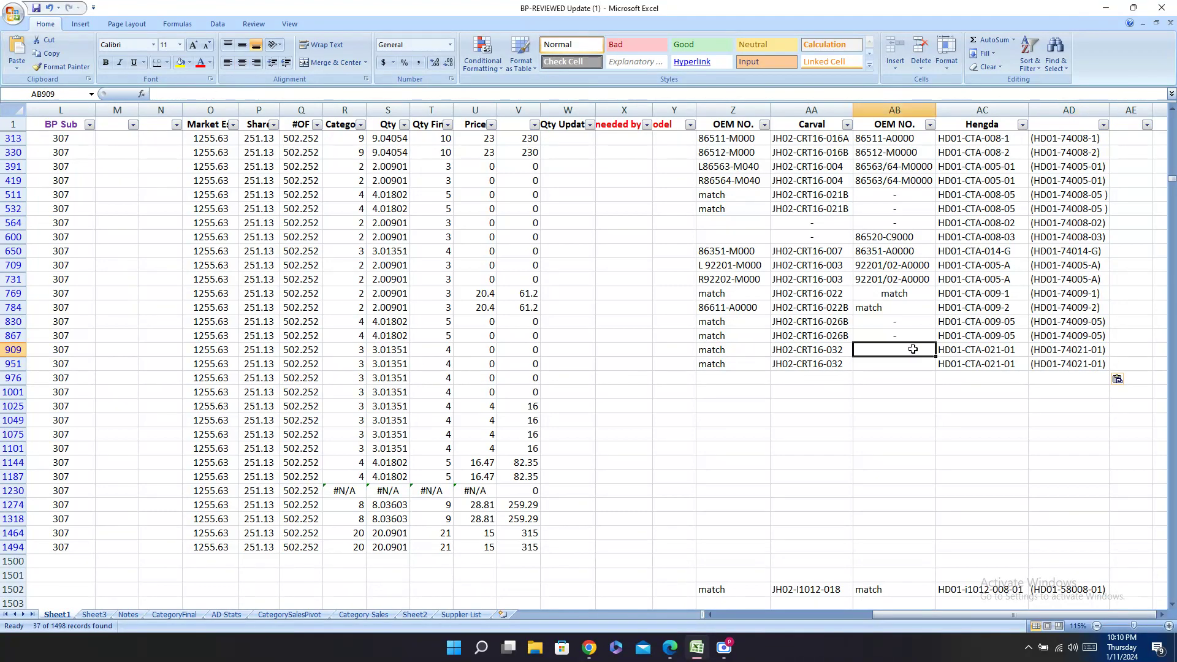
text(-)
key(Return)
text(-)
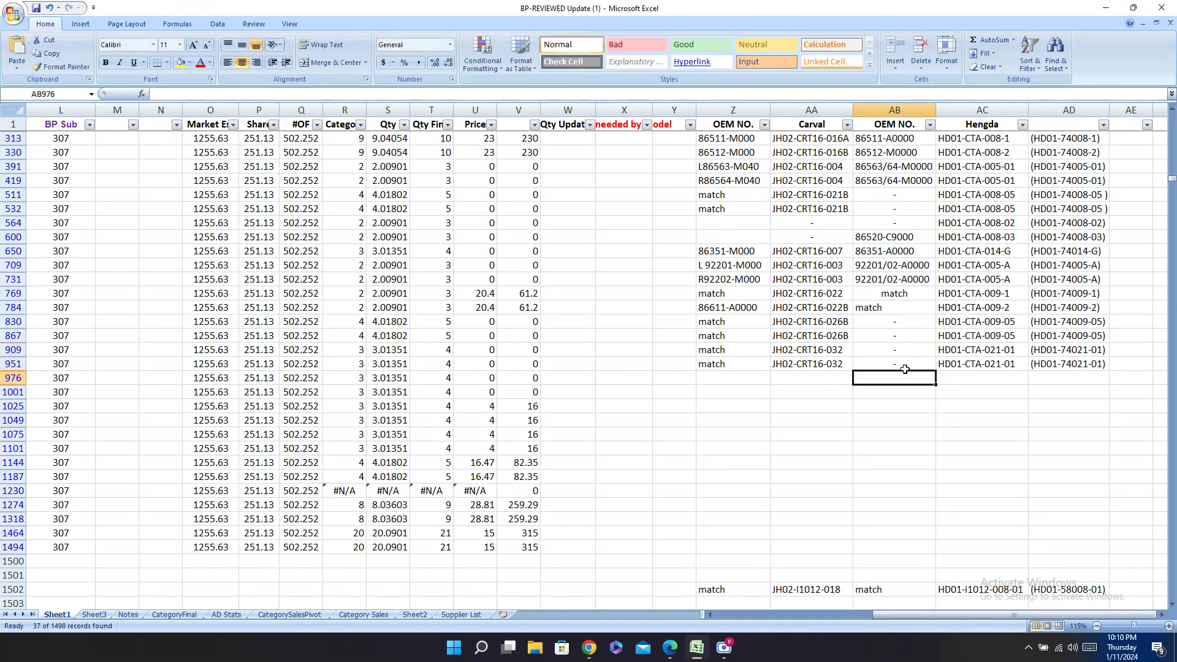
key(Return)
key(Left)
key(Left)
key(Left)
key(Left)
key(Left)
key(Left)
key(Left)
key(Left)
key(Left)
key(Left)
key(Left)
key(Left)
key(Left)
key(Left)
key(Left)
key(Left)
key(Left)
key(Left)
key(Left)
key(Left)
key(Left)
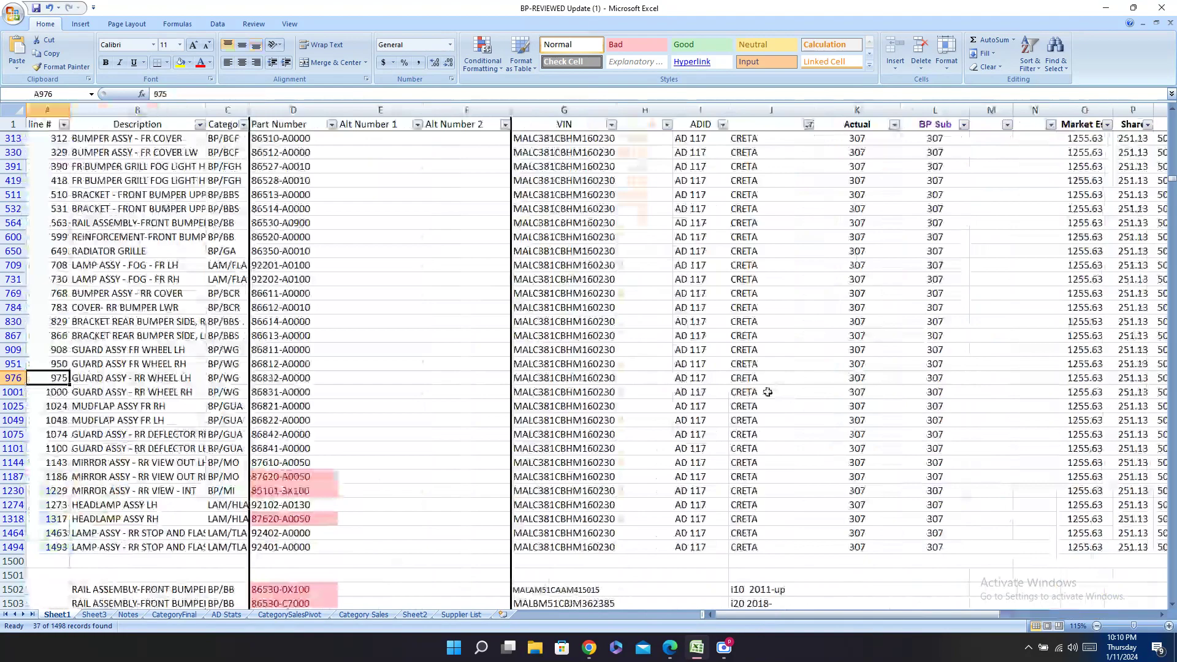
Step: Put dashes in the Carval and Hengda supplier cells of rows 976 and 1001
key(Right)
key(Right)
key(Right)
key(Right)
key(Right)
key(Right)
key(Right)
key(Right)
key(Right)
key(Right)
key(Right)
key(Right)
key(Right)
key(Right)
key(Right)
key(Right)
key(Right)
key(Right)
key(Right)
key(Right)
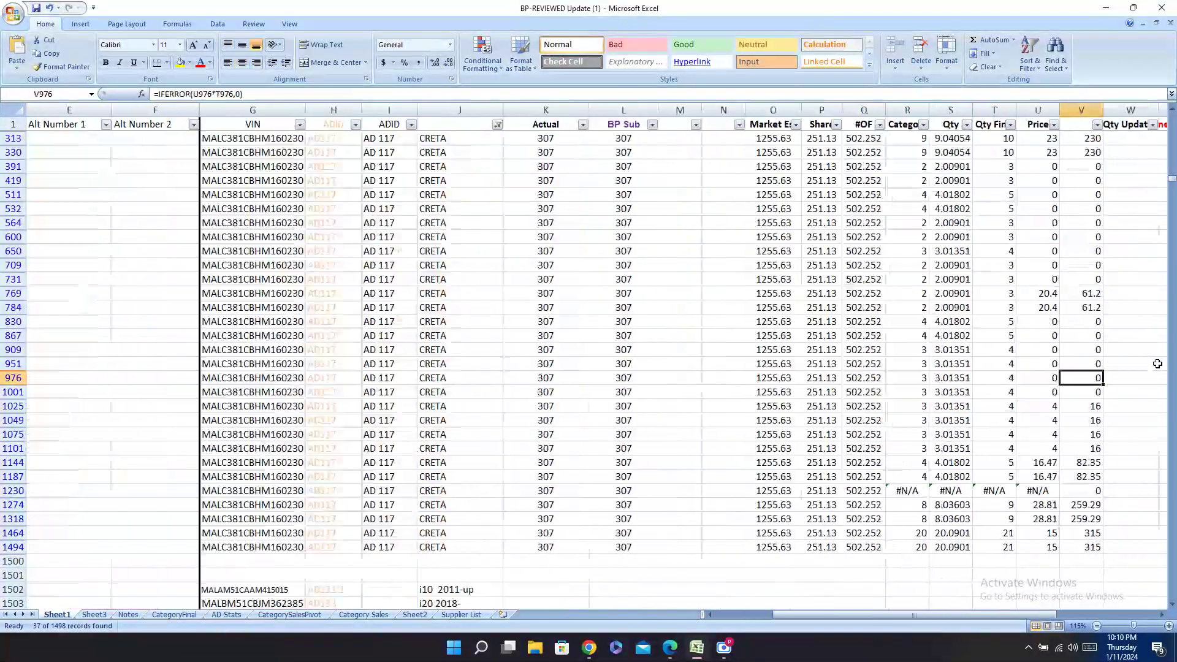
click(1047, 378)
text(-)
key(Return)
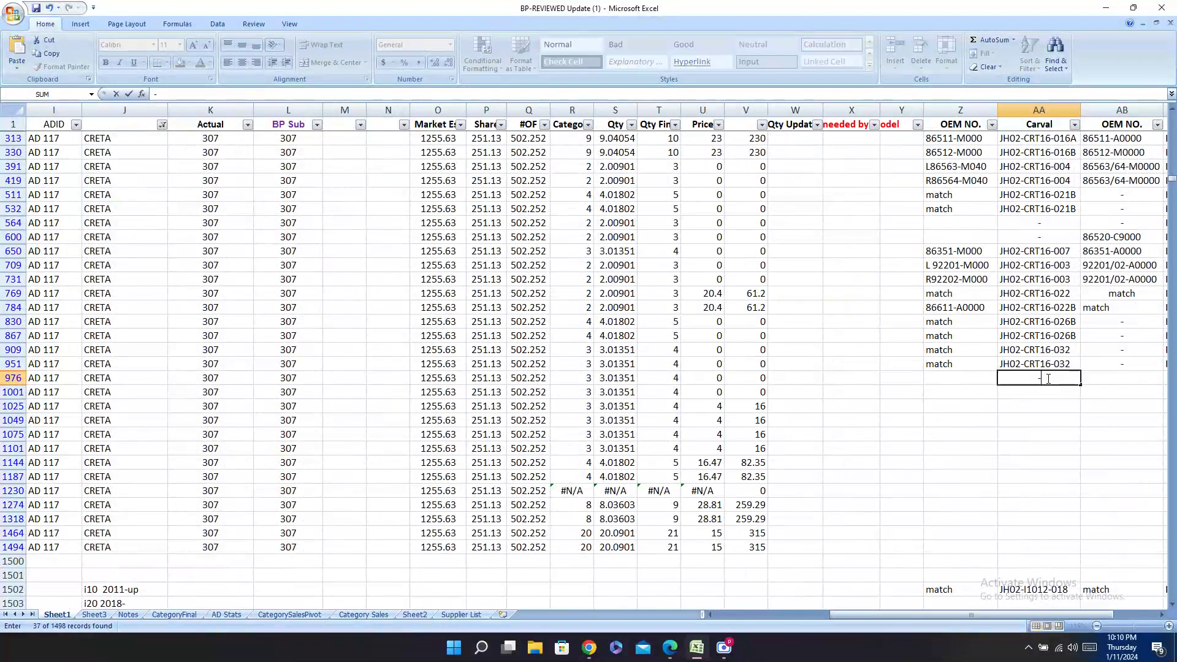
text(-)
key(Return)
click(1140, 377)
click(1167, 377)
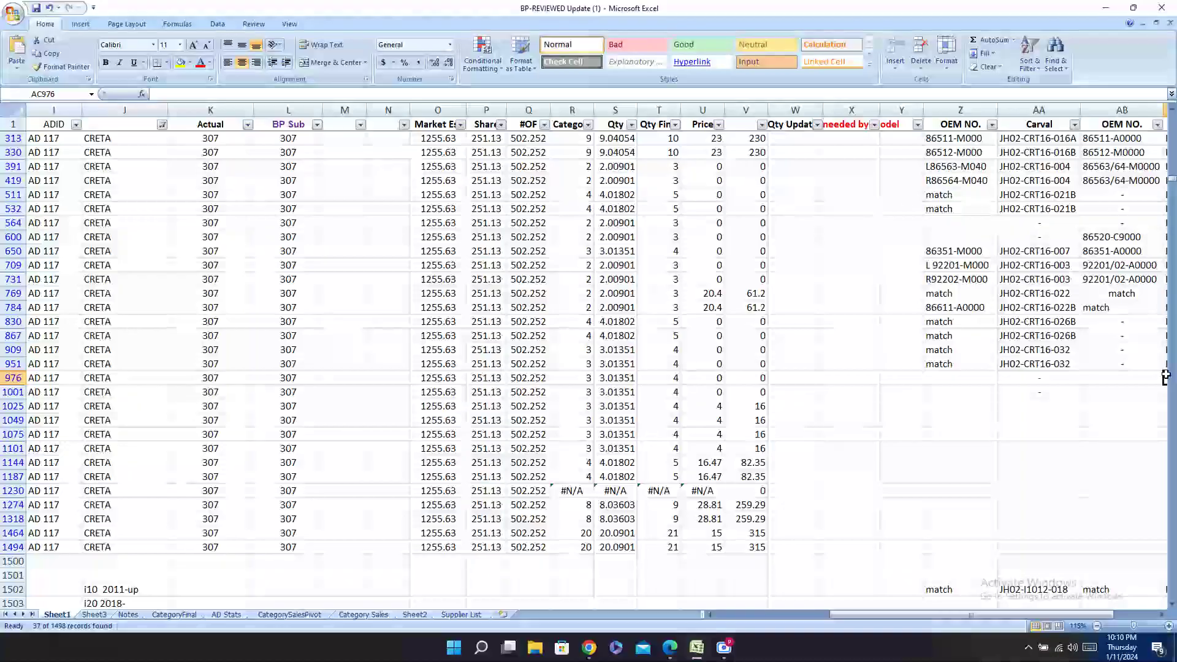
text(-)
key(Return)
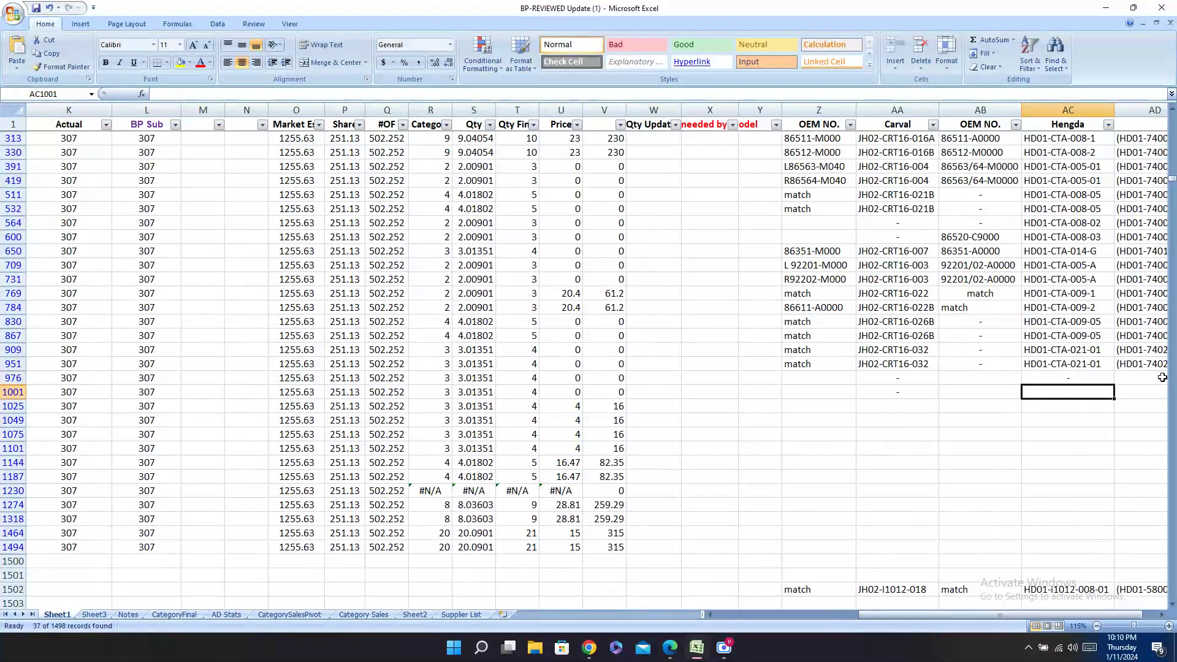
text(-)
key(Return)
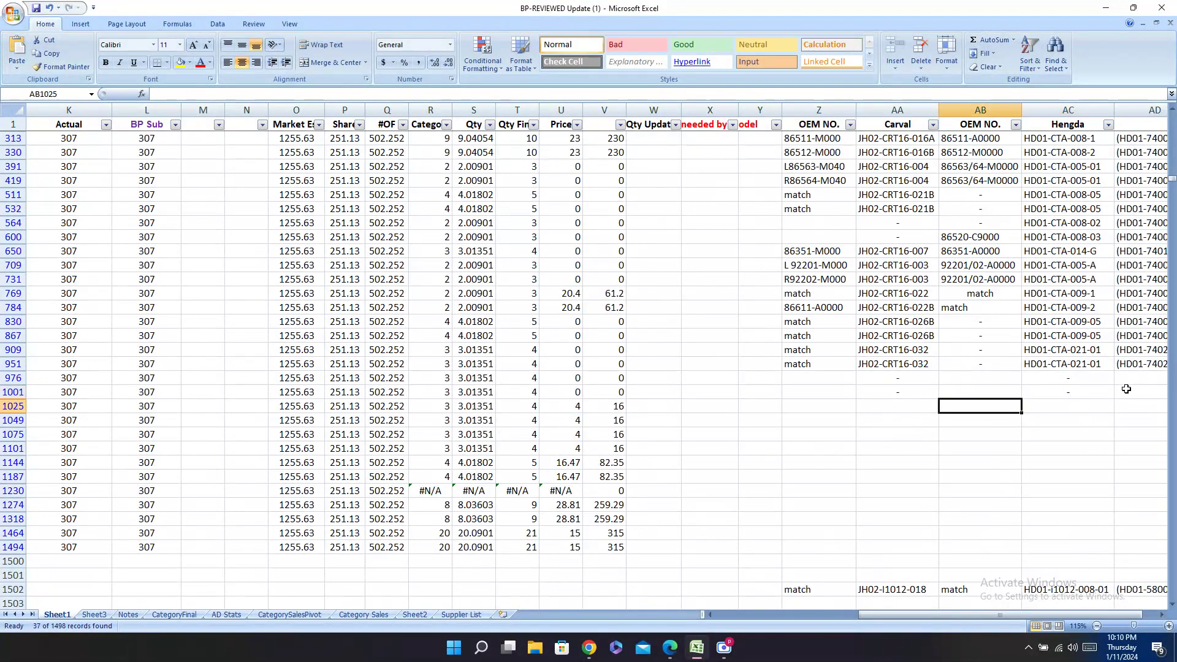
key(Left)
key(Left)
key(Left)
key(Left)
key(Left)
key(Left)
key(Left)
key(Left)
key(Left)
key(Left)
key(Left)
key(Left)
key(Left)
key(Left)
key(Left)
key(Left)
key(Left)
key(Left)
key(Left)
key(Left)
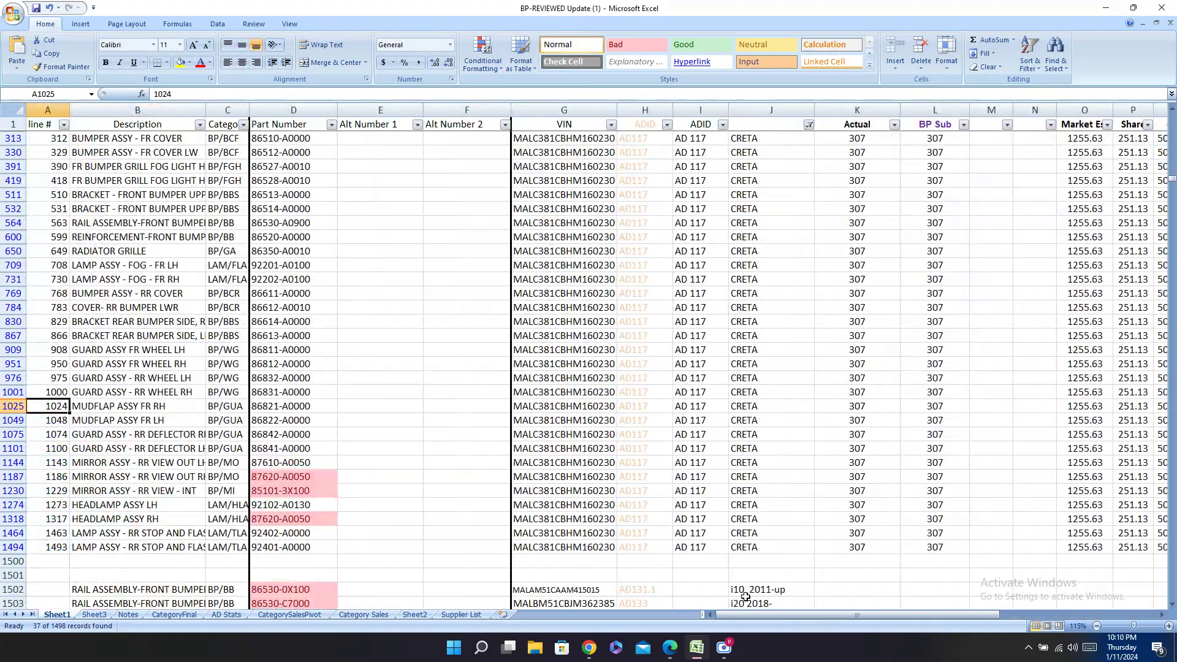
Step: Copy the mud guard code HD01-CTA-042 from the Hengda catalog
mouse_move(670, 647)
click(687, 599)
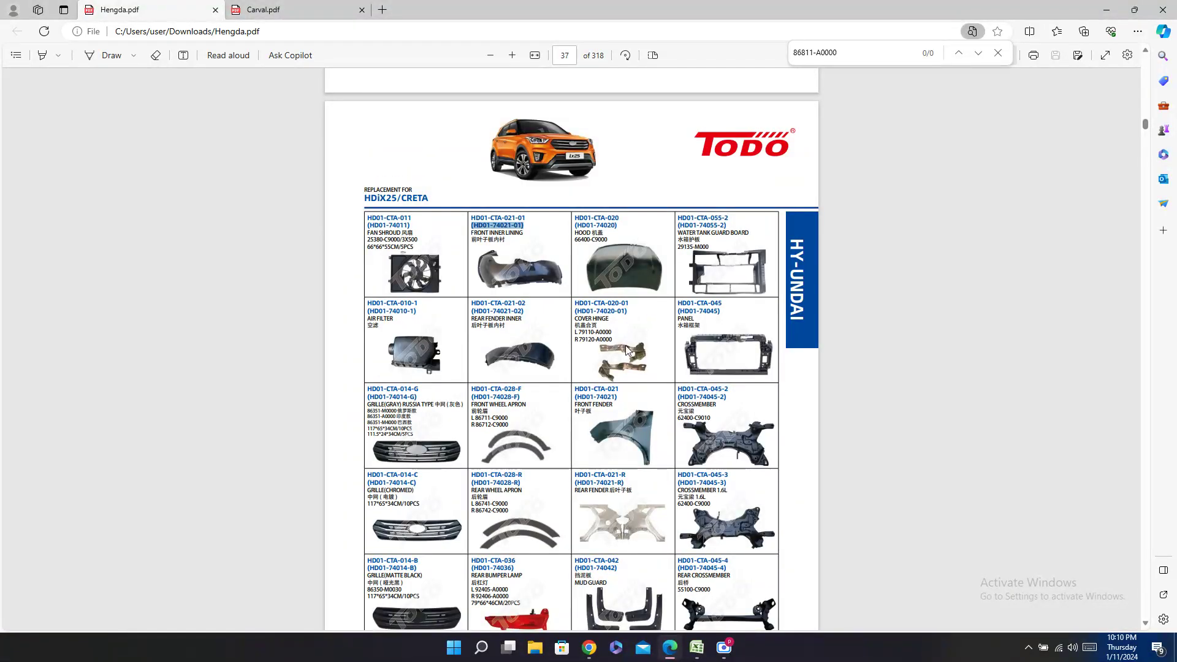
scroll(610, 299, down, 4)
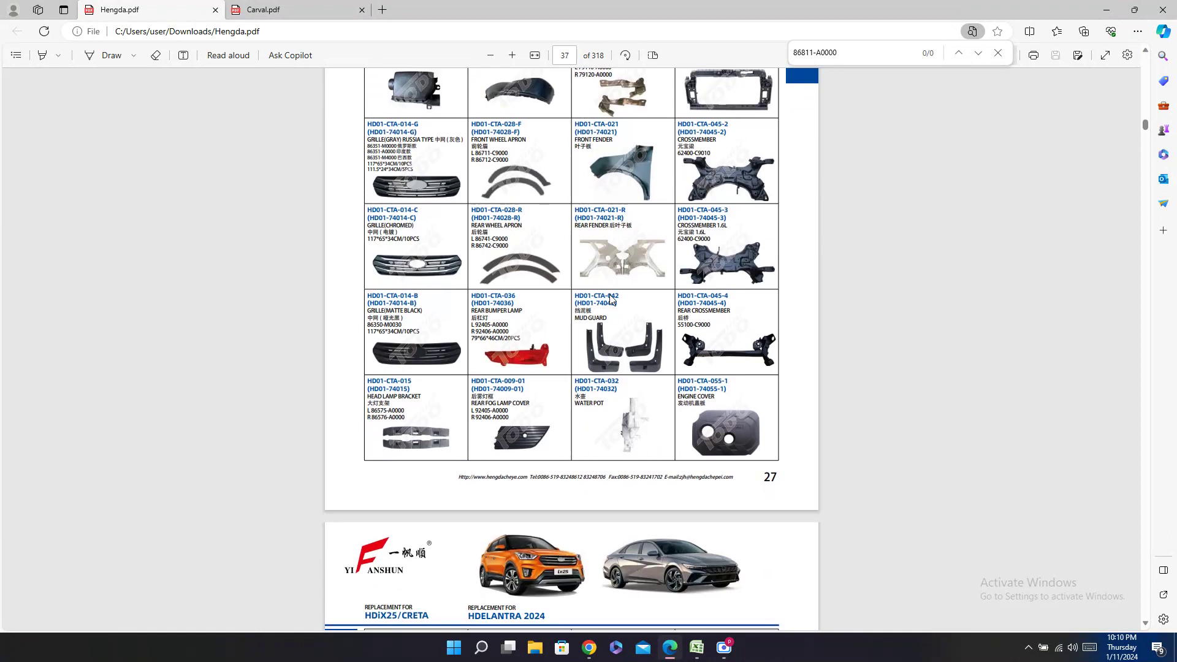
scroll(618, 302, up, 1)
double_click(602, 382)
key(ctrl+c)
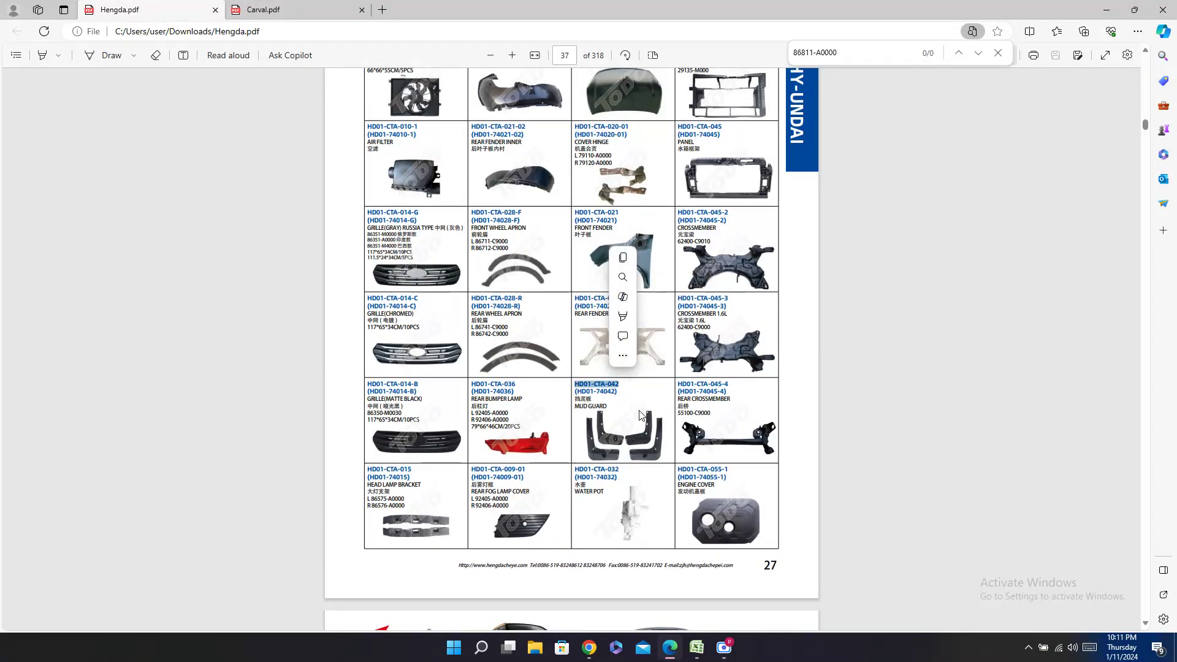
click(697, 648)
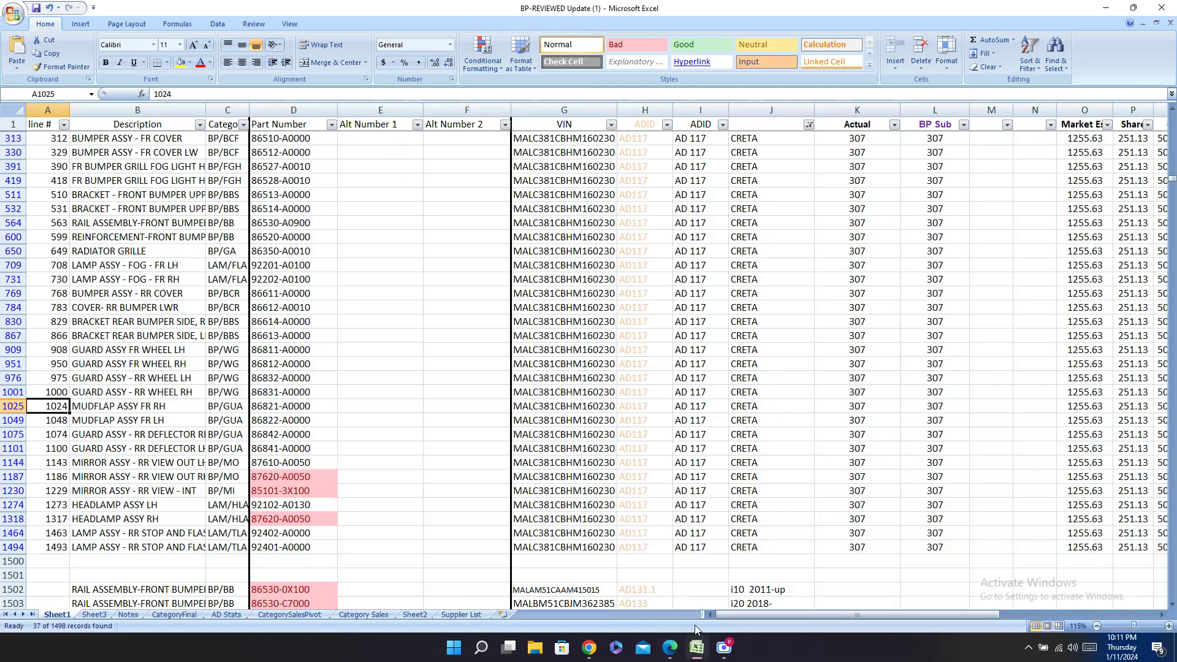
Step: Paste HD01-CTA-042 into the Hengda cells of rows 1025, 1049, 1075 and 1101
text(0000)
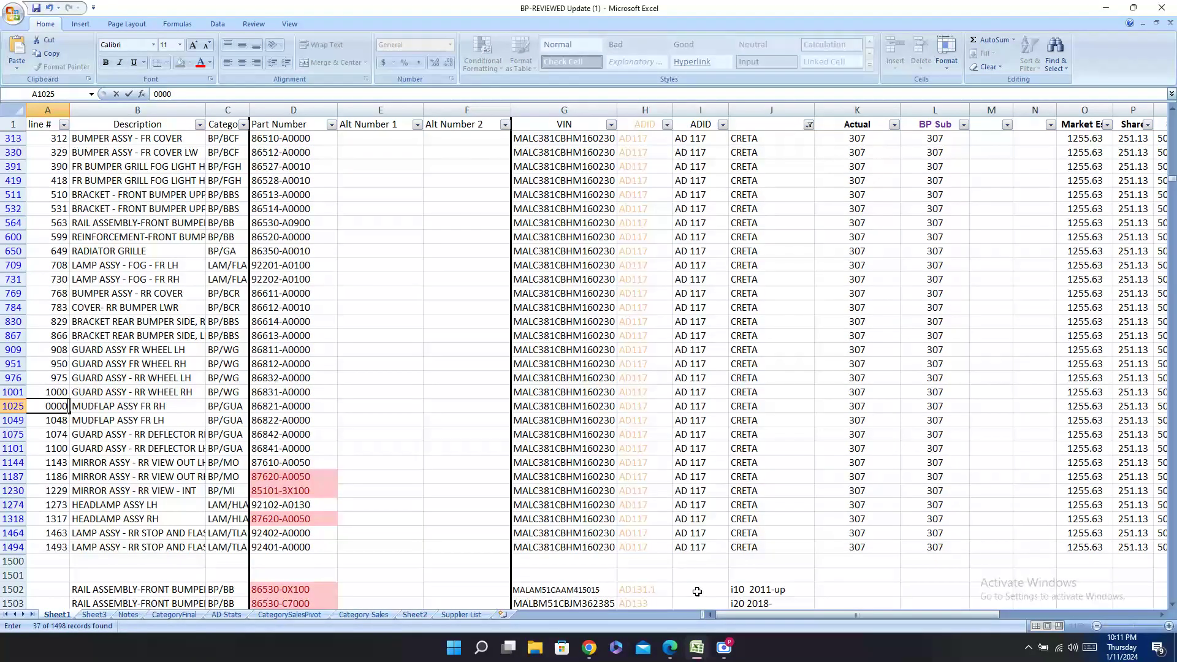
key(Escape)
key(Right)
key(Right)
key(Right)
key(Right)
key(Right)
key(Right)
key(Right)
key(Right)
key(Right)
key(Right)
key(Right)
key(Right)
key(Right)
key(Right)
key(Right)
key(Right)
key(Right)
key(Right)
key(Right)
key(Right)
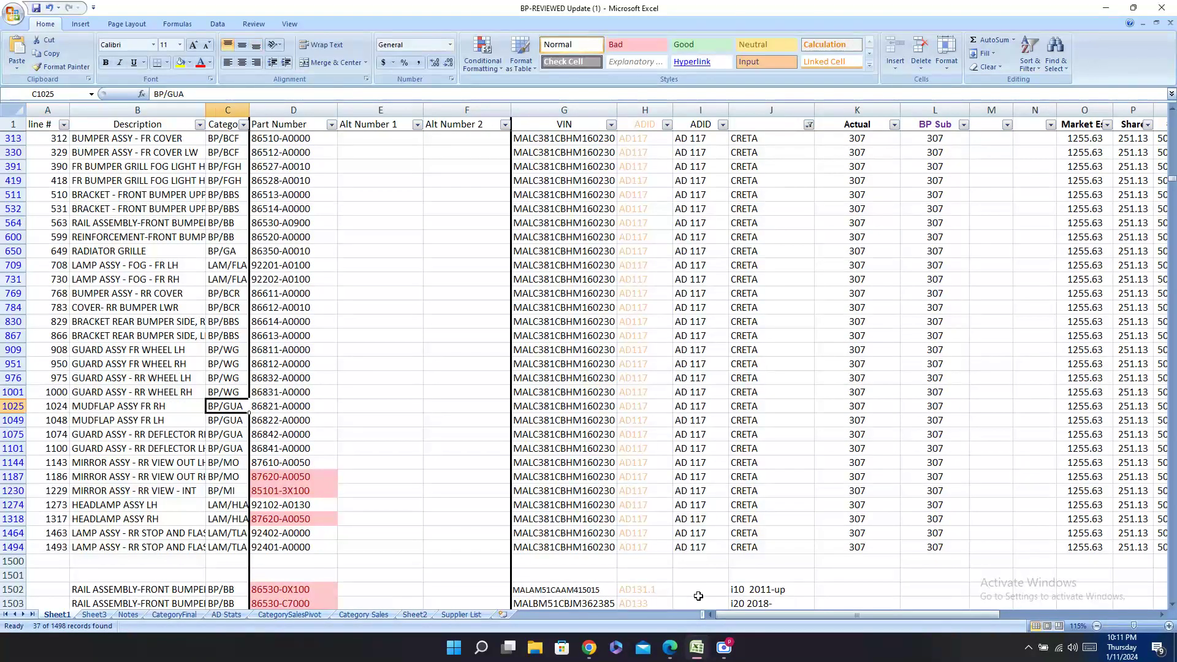
key(Left)
key(Left)
key(Left)
key(Left)
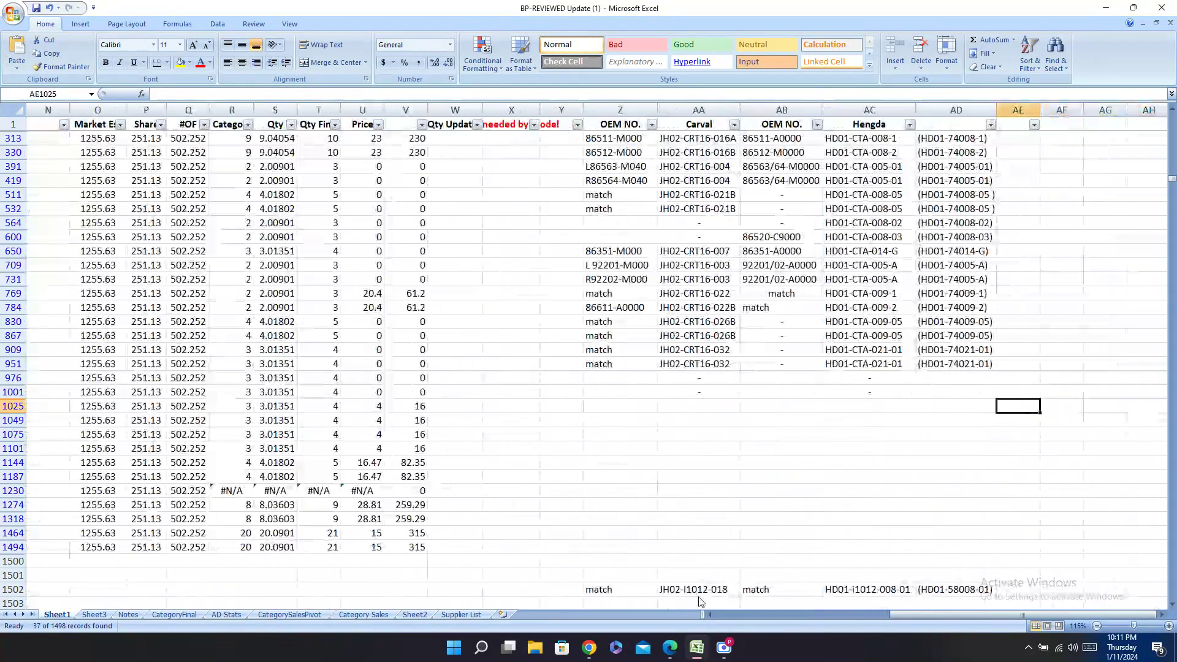
key(ctrl+v)
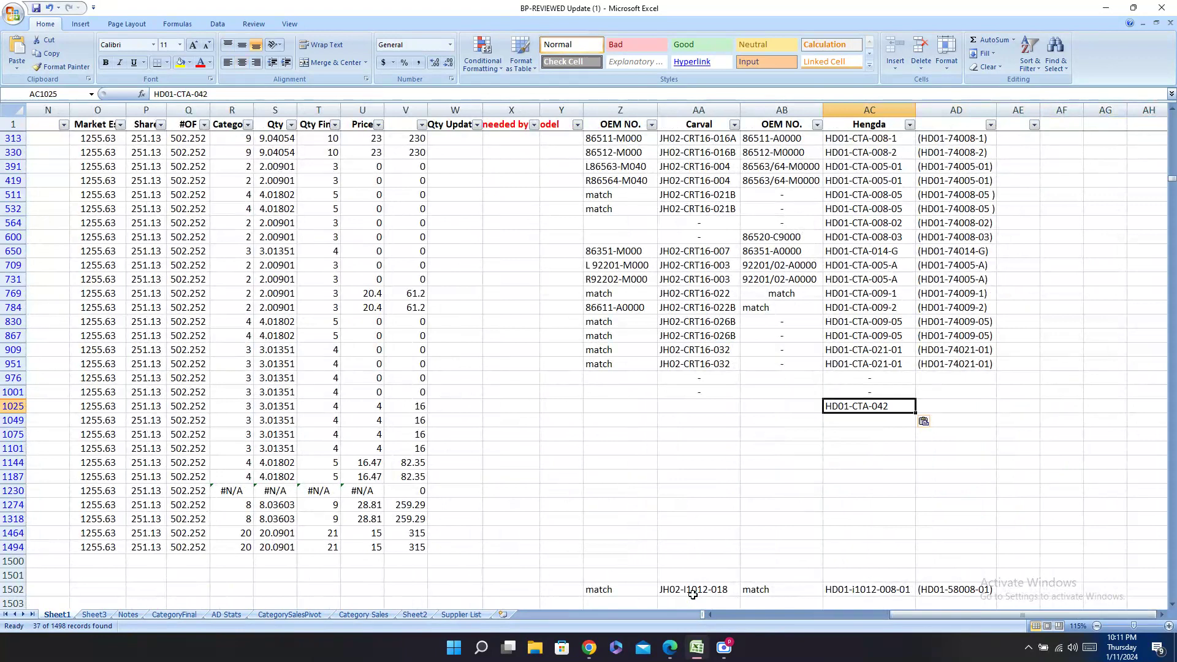
key(Down)
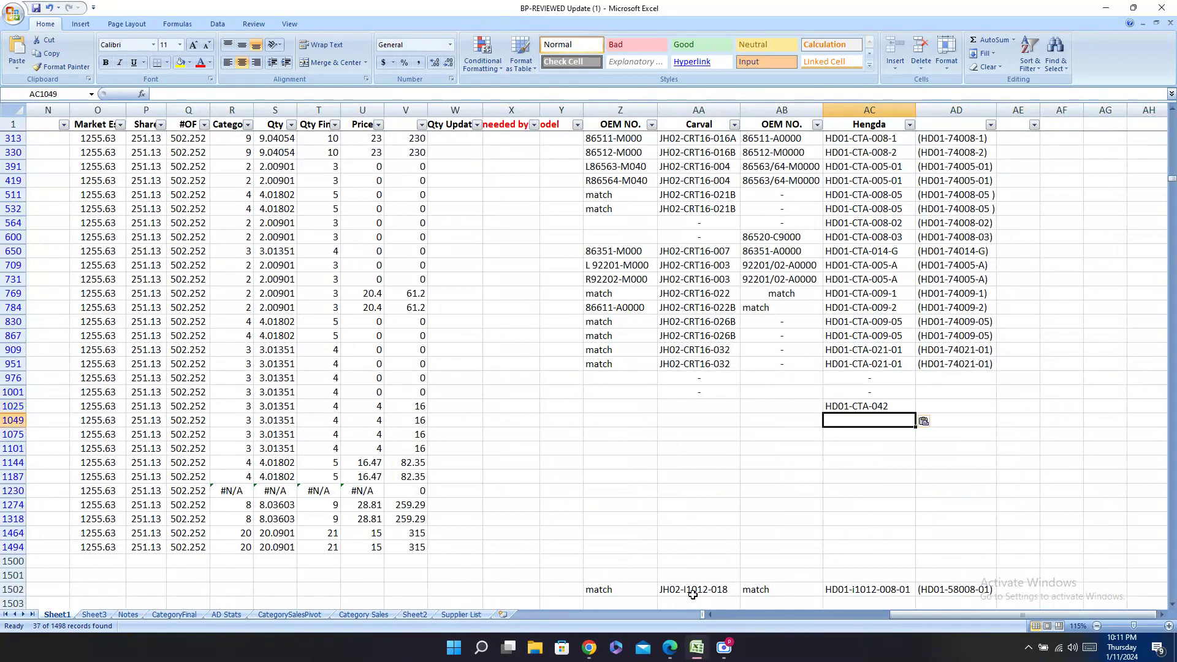
key(ctrl+v)
key(Down)
key(ctrl+v)
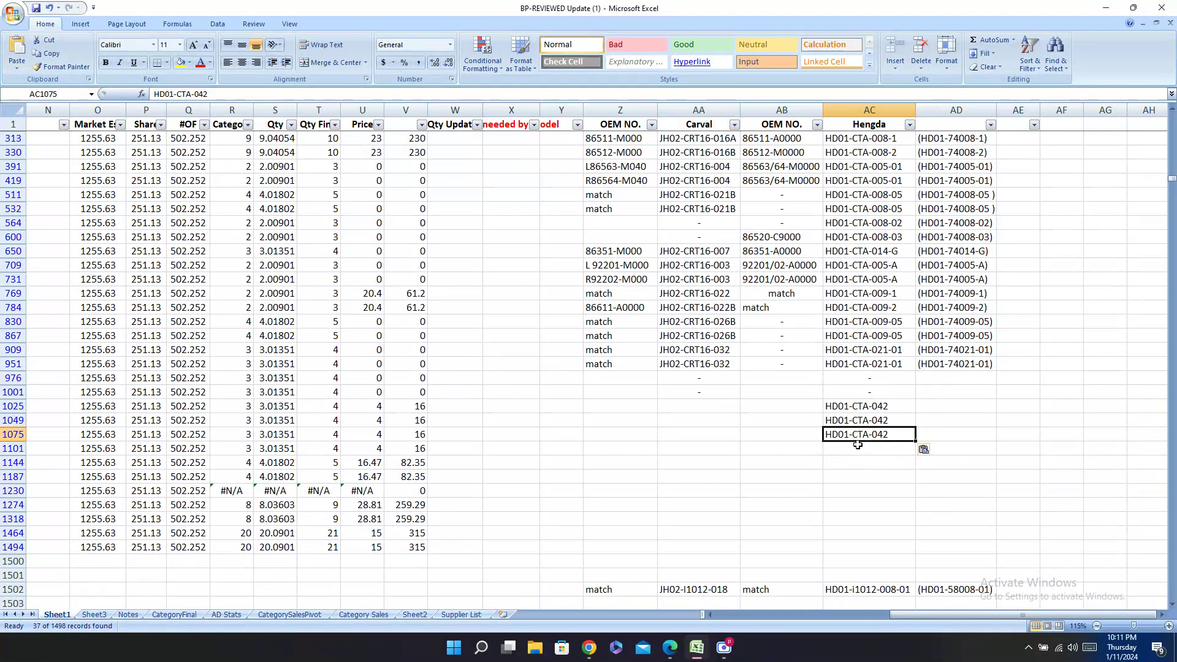
key(Down)
key(ctrl+v)
Step: Copy the bracketed code (HD01-74042) into cells AD1025, AD1049, AD1075 and AD1101
click(670, 648)
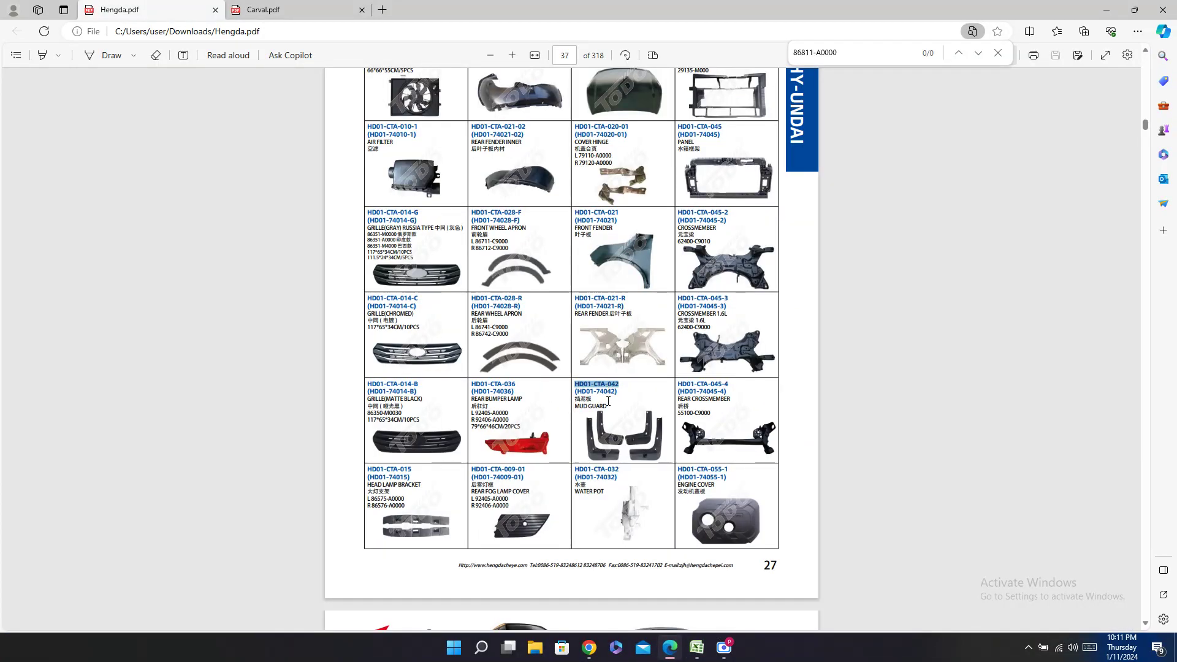
drag(618, 392, 575, 392)
key(ctrl+c)
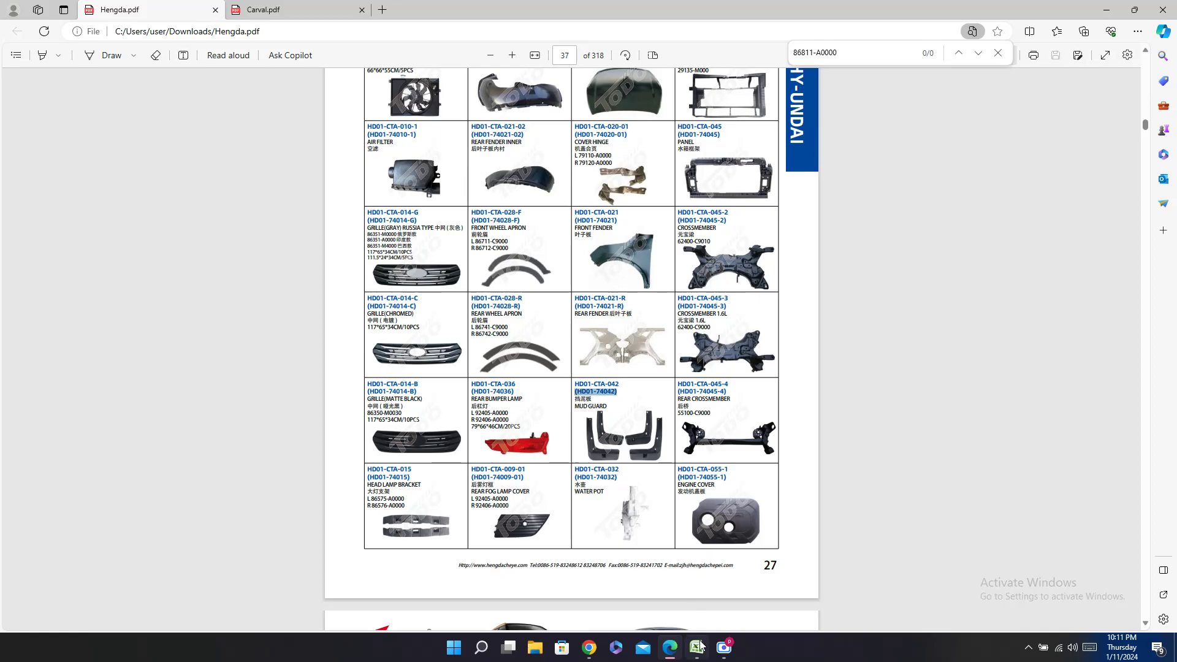
click(696, 648)
click(959, 403)
key(ctrl+v)
click(975, 417)
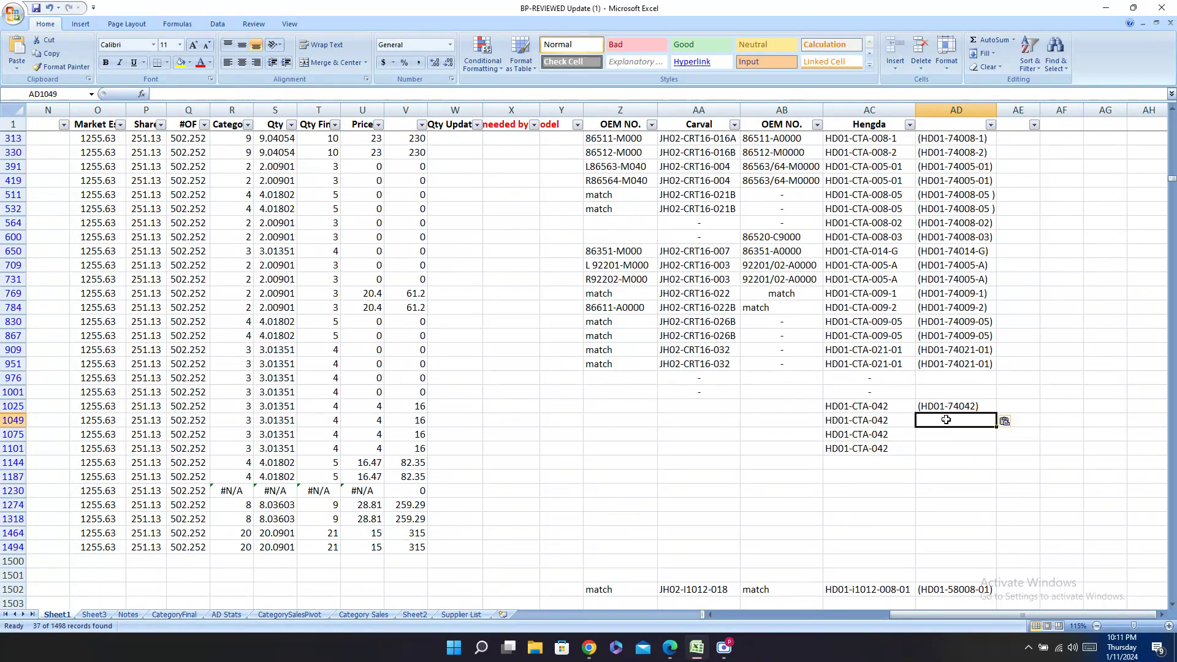
key(ctrl+v)
click(959, 435)
key(ctrl+v)
key(ctrl+v)
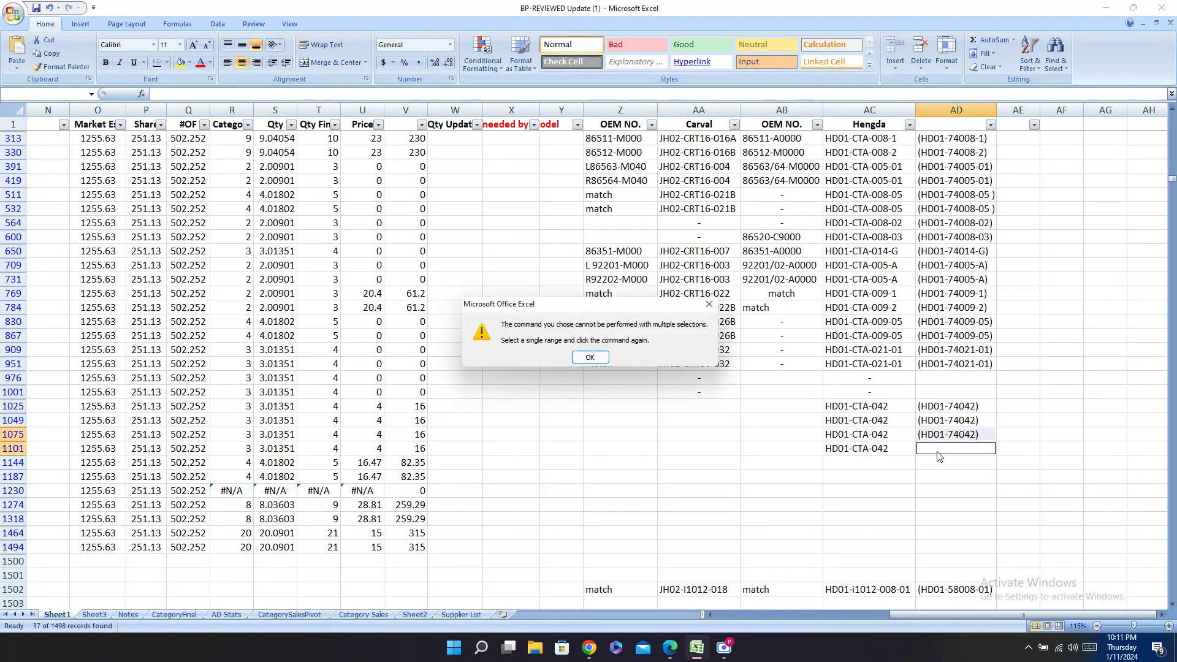
click(709, 304)
click(951, 448)
key(ctrl+v)
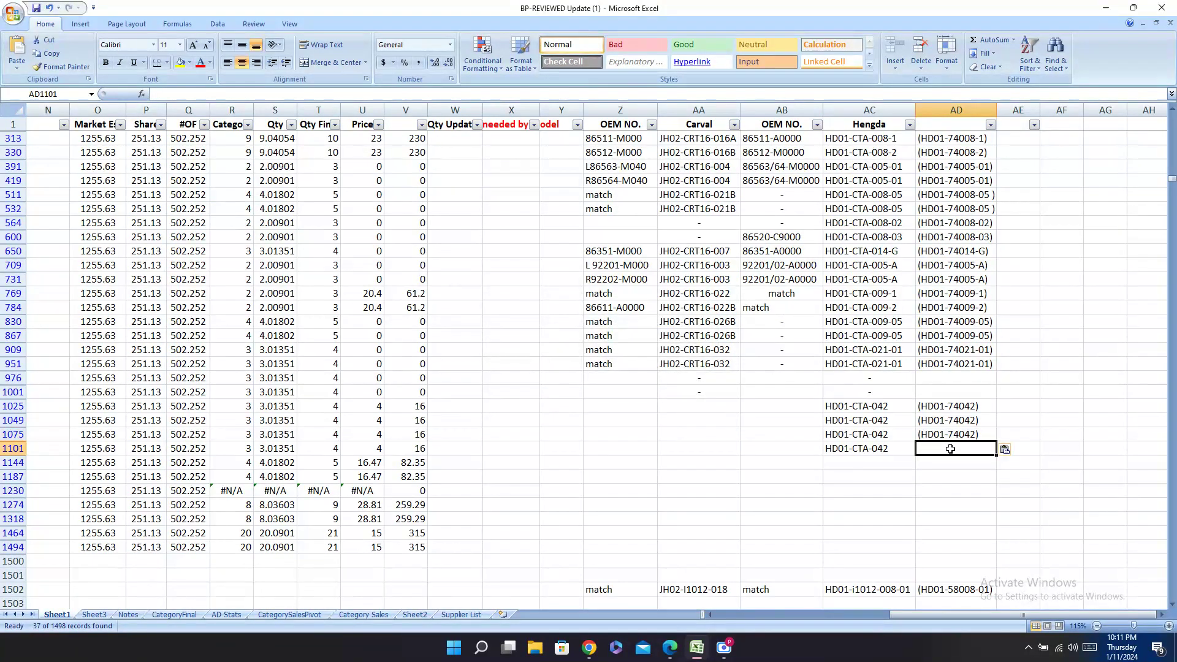
Step: Copy Carval code JH02-CRT16-039 from Carval.pdf
click(715, 406)
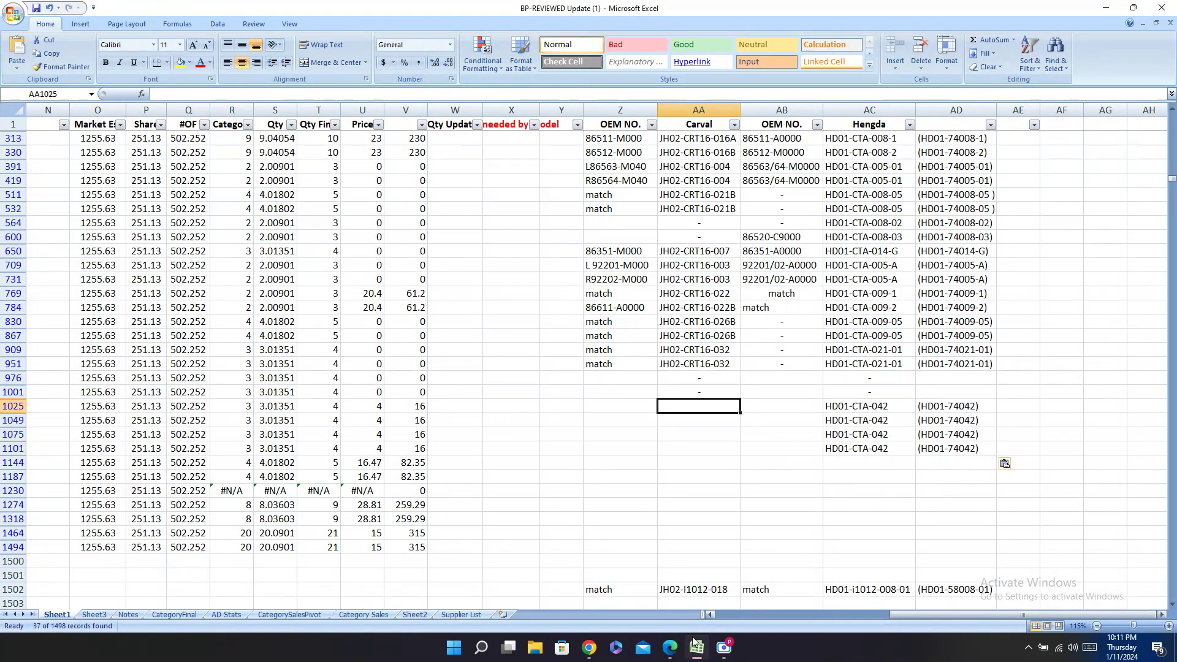
click(669, 648)
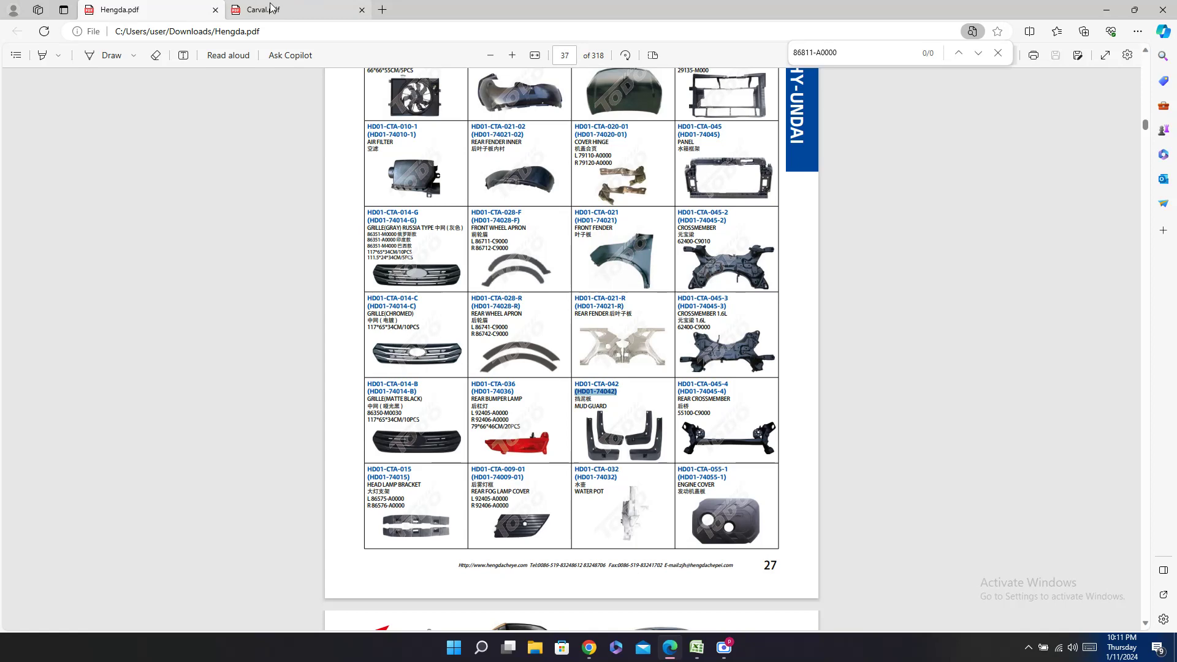
click(265, 6)
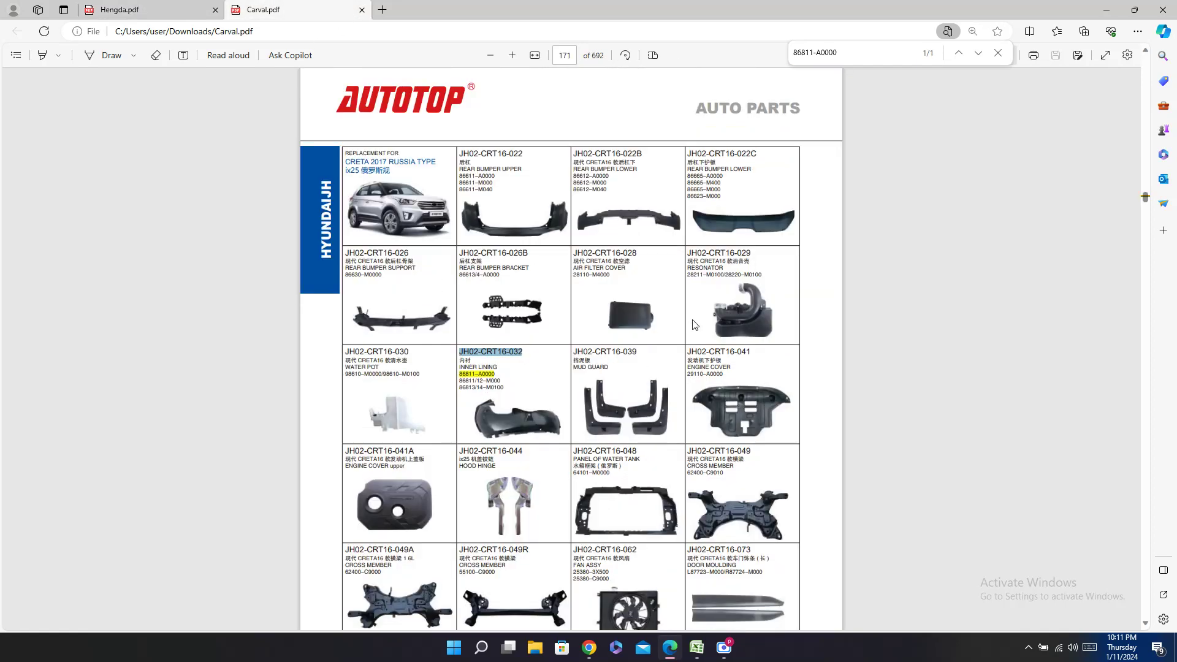
scroll(695, 325, down, 5)
scroll(608, 179, up, 3)
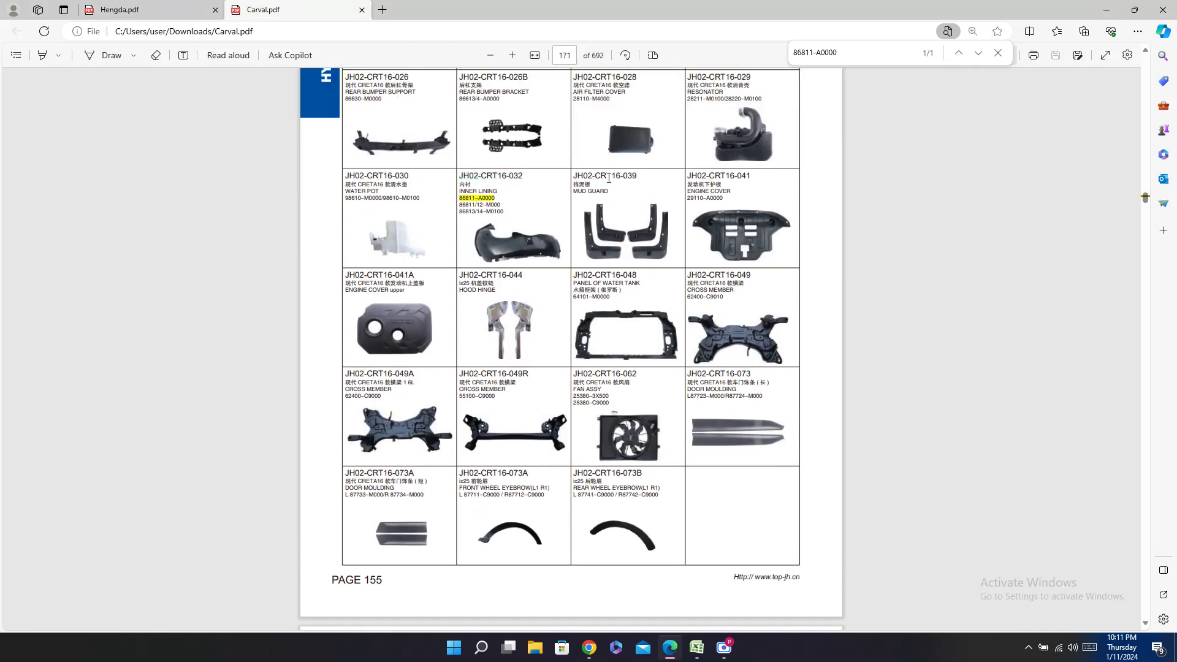
double_click(609, 178)
key(ctrl+c)
Step: Paste JH02-CRT16-039 into cells AA1025, AA1049, AA1075 and AA1101, then move to row 1144
click(697, 648)
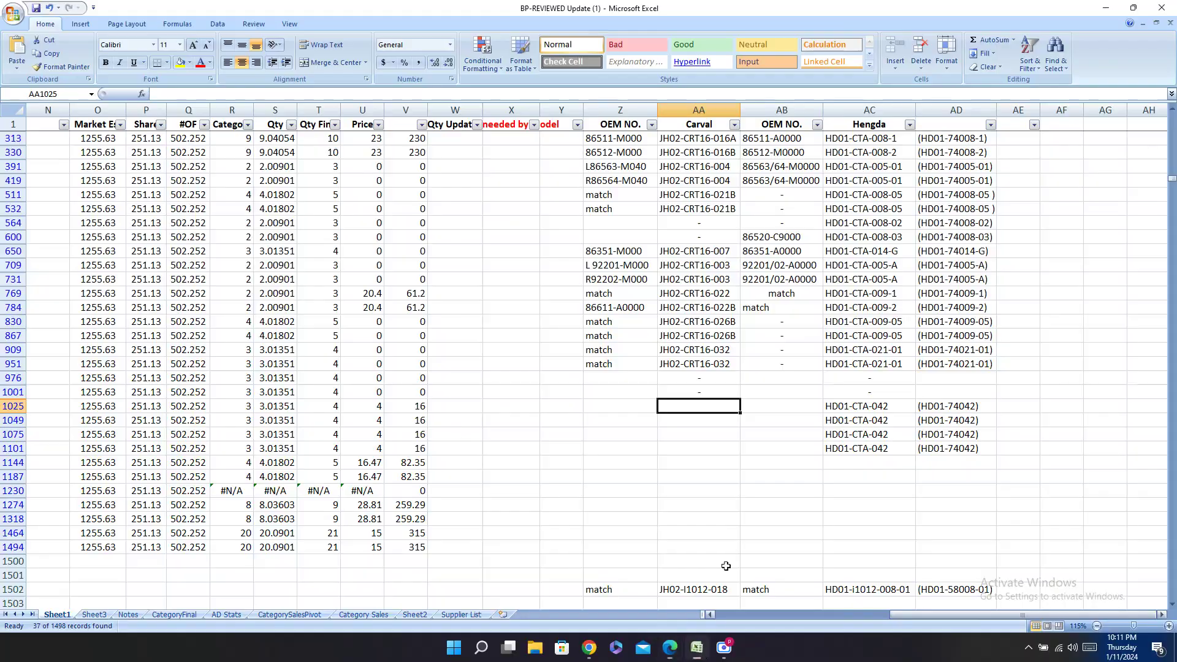
key(ctrl+v)
click(693, 420)
key(ctrl+v)
click(702, 435)
key(ctrl+v)
click(710, 449)
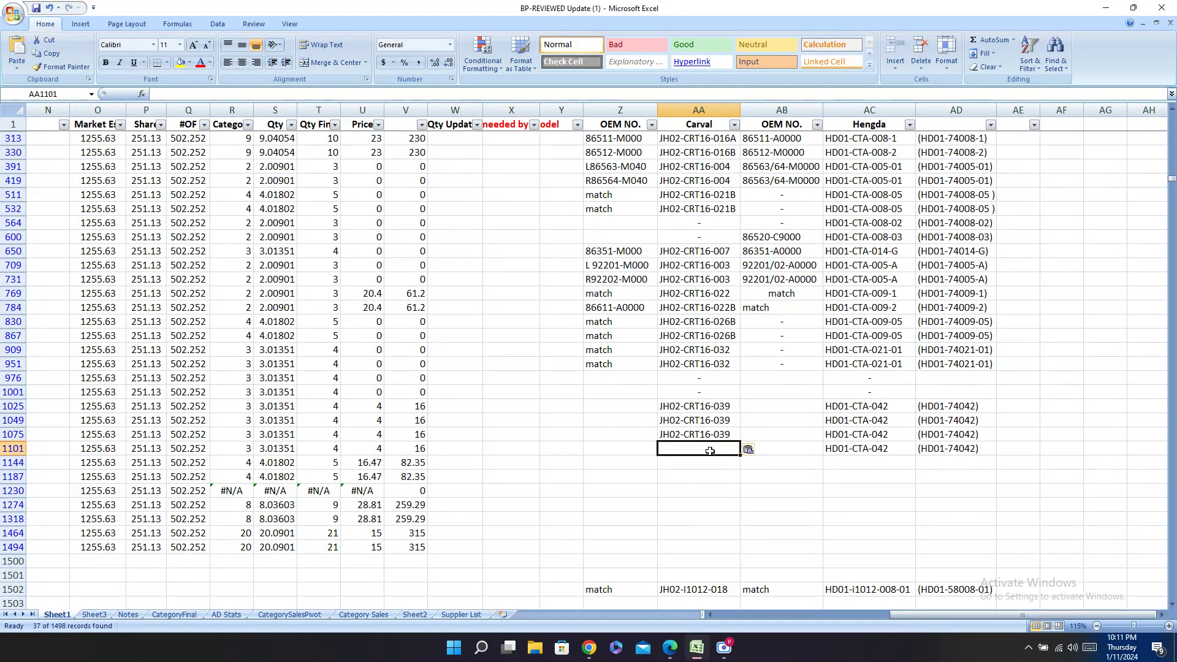
key(ctrl+v)
click(789, 467)
key(Left)
key(Left)
key(Left)
key(Left)
key(Left)
key(Left)
key(Left)
key(Left)
key(Left)
key(Left)
key(Left)
key(Left)
key(Left)
key(Left)
key(Left)
key(Left)
key(Left)
key(Left)
key(Left)
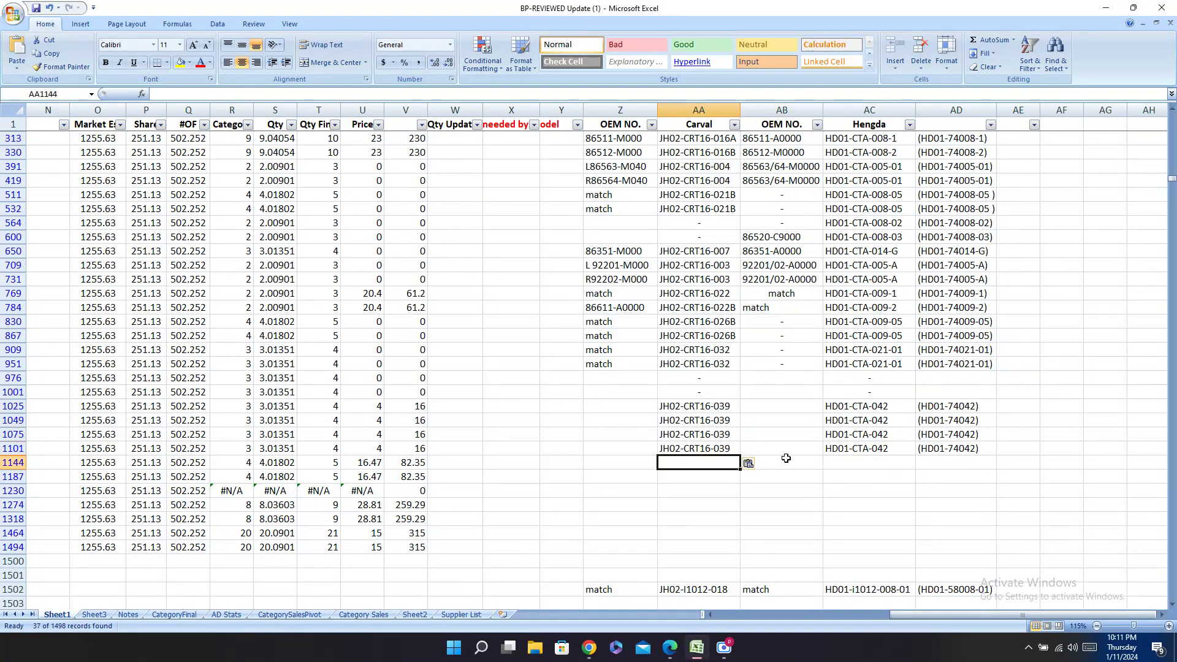
key(Left)
key(Left)
key(Left)
key(Left)
key(Left)
key(Left)
key(Left)
key(Left)
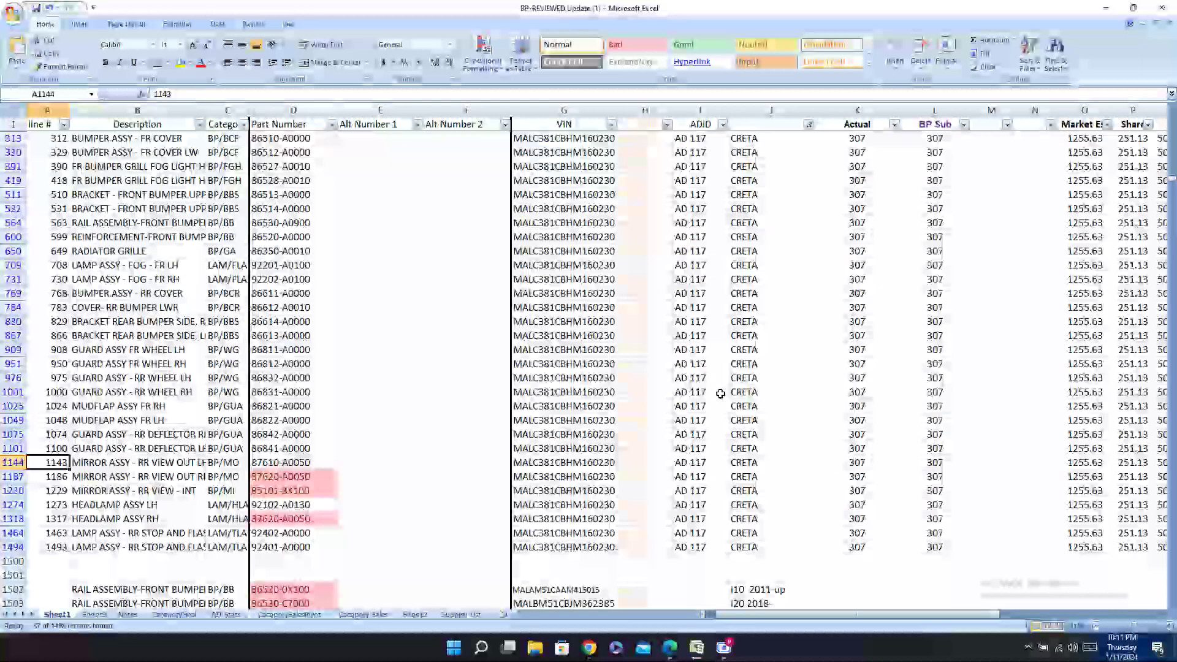
Step: Copy row 1144's part number 87610-A0050 and search the Carval catalog for it
key(Right)
key(Right)
key(Right)
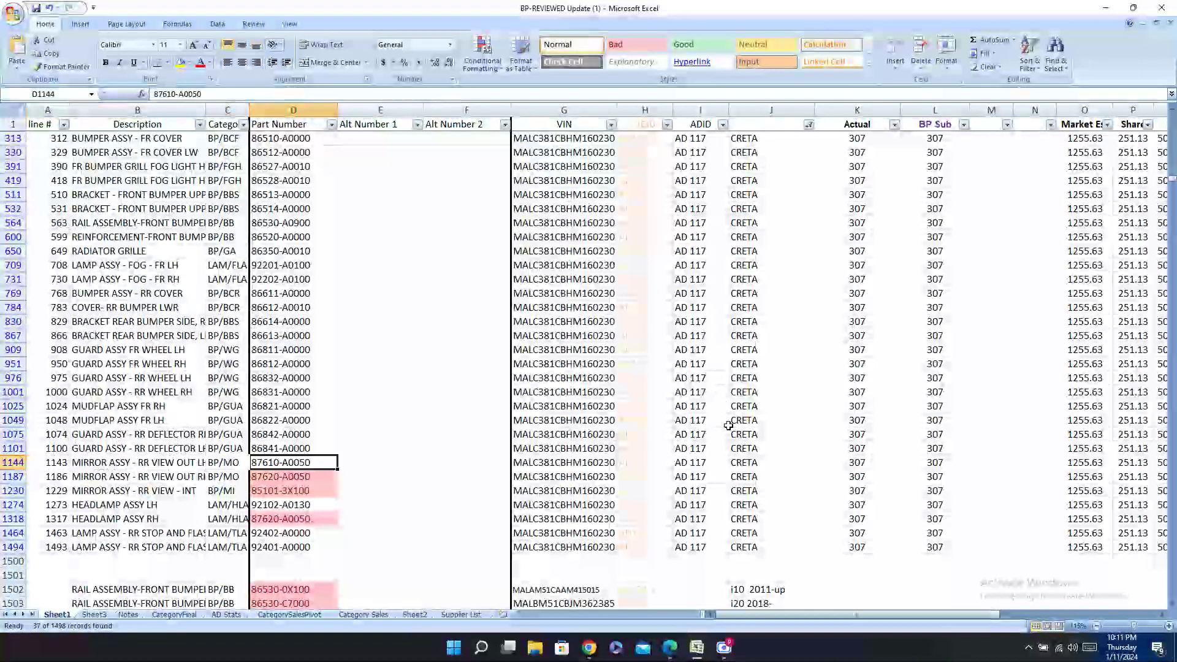
key(ctrl+c)
click(669, 647)
key(ctrl+f)
key(ctrl+v)
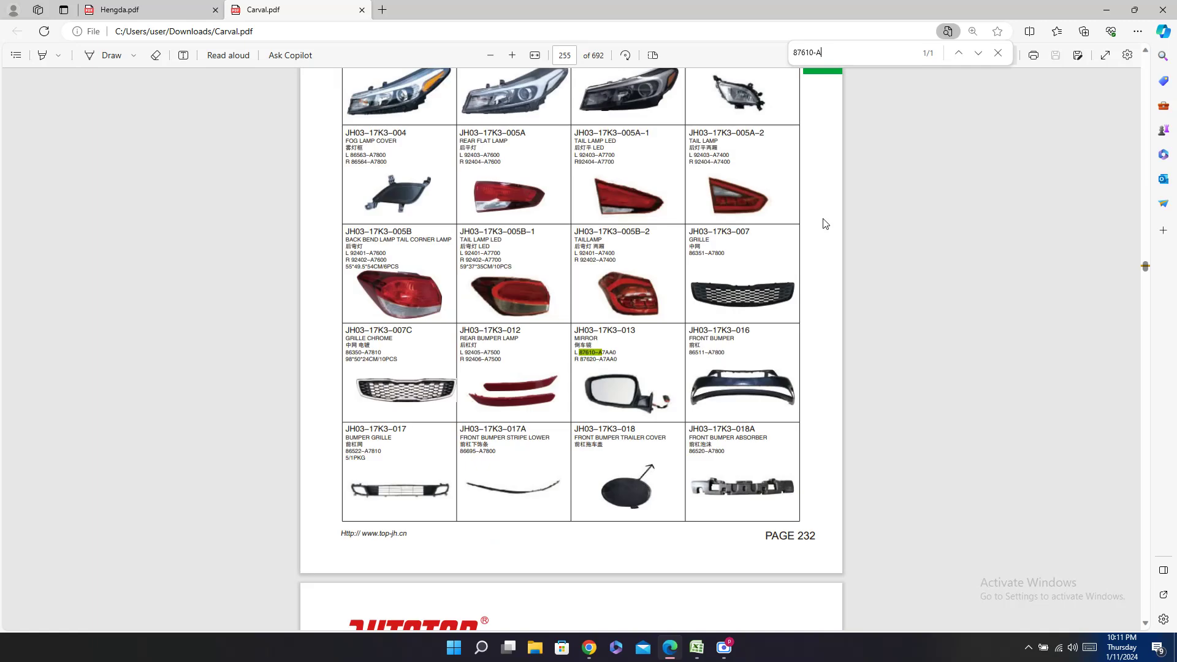
Step: Search the Carval catalog for 'cret' and browse the Creta pages
scroll(695, 377, up, 3)
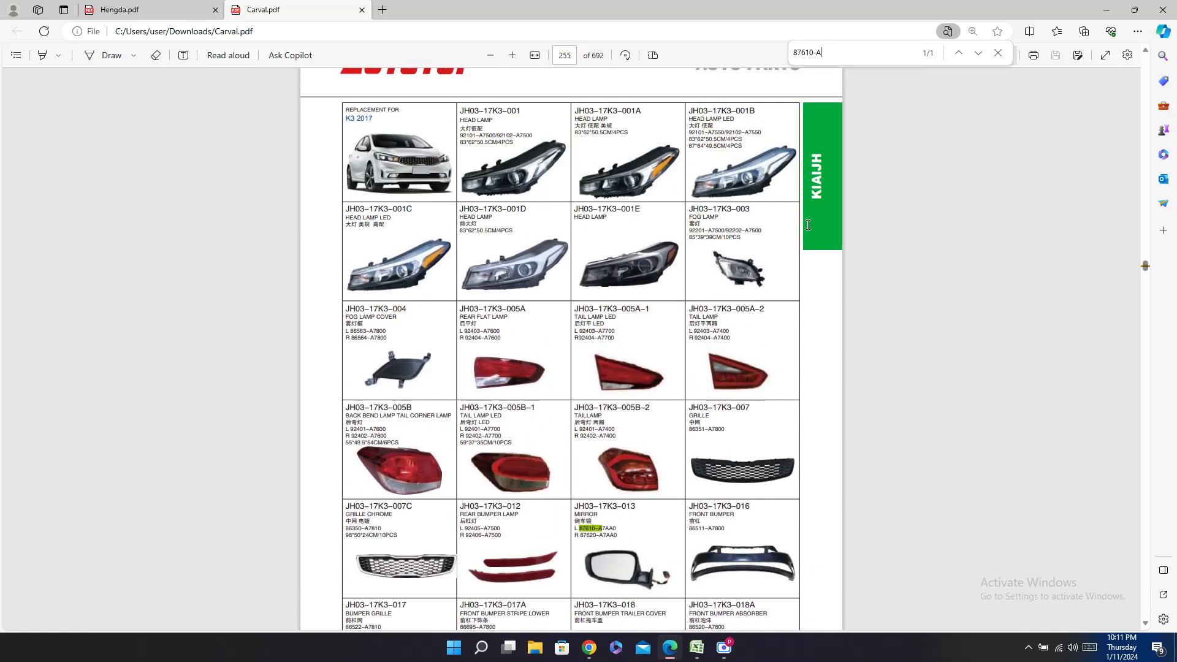
key(ctrl+a)
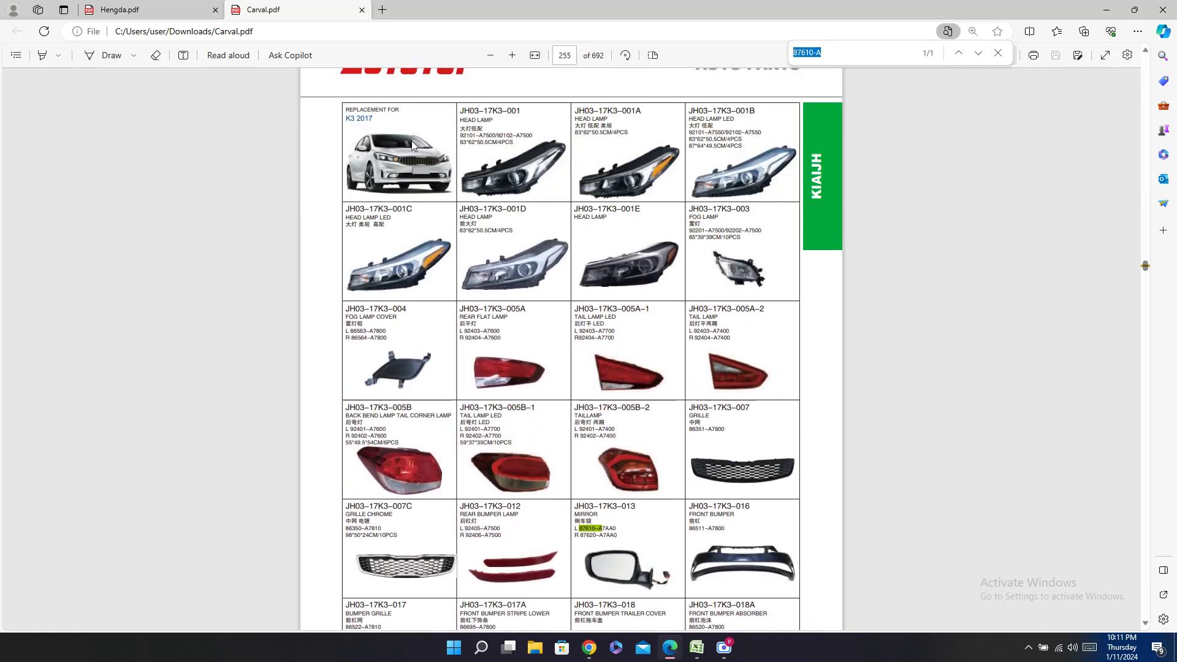
text(creta)
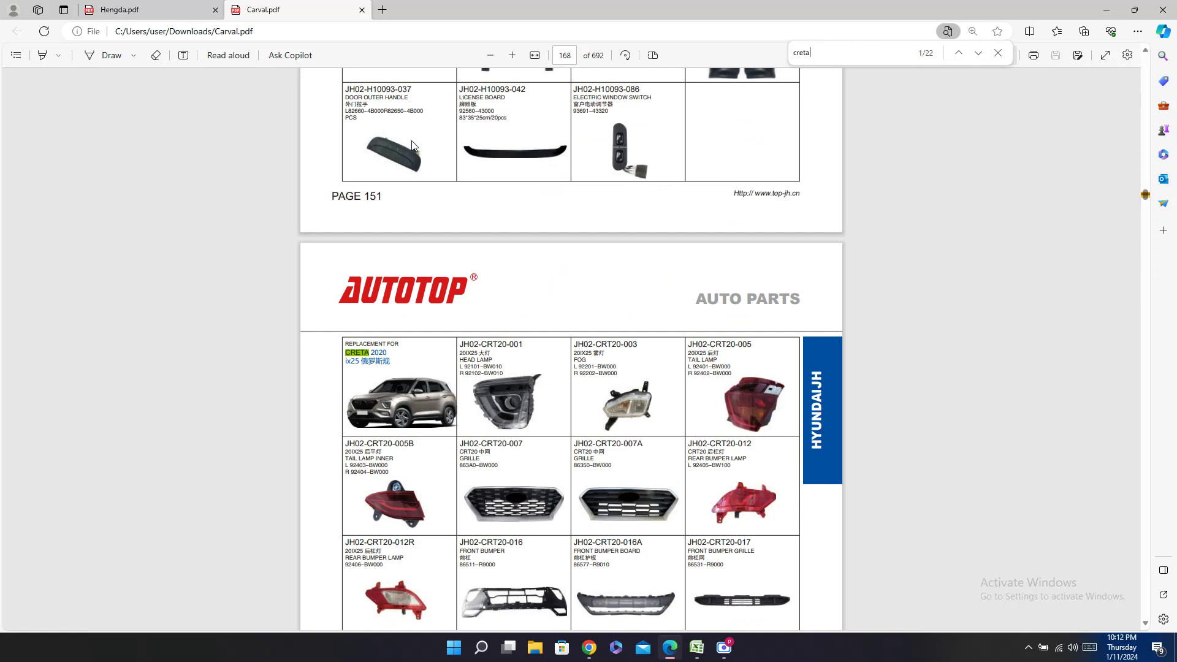
scroll(486, 251, down, 6)
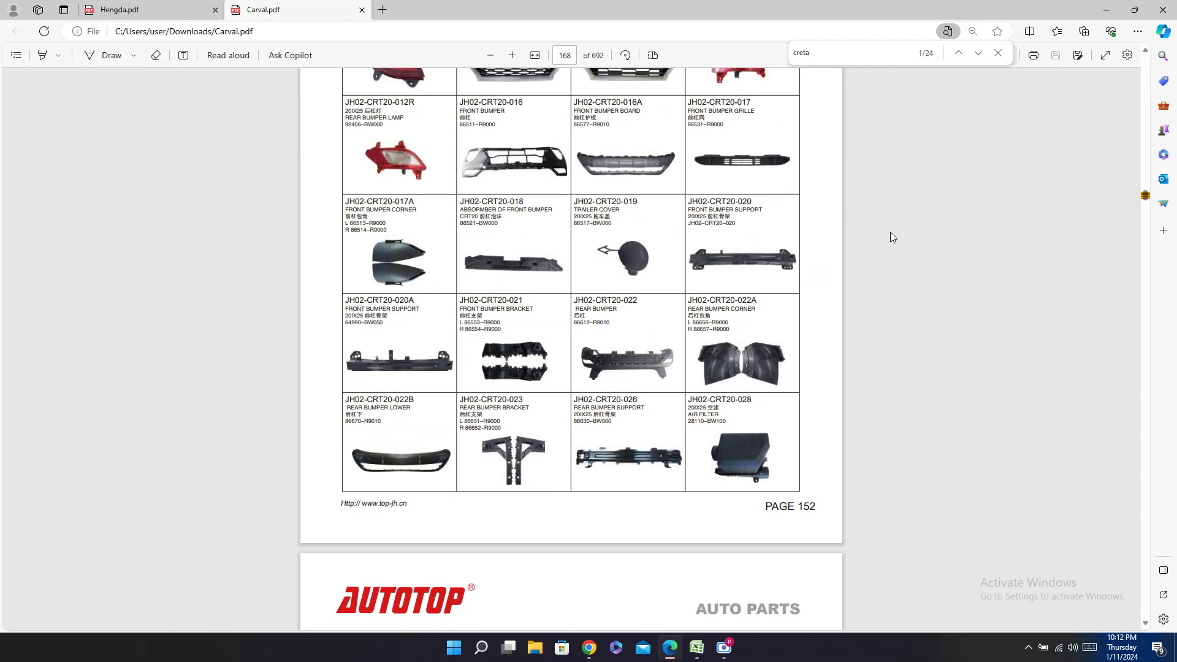
scroll(892, 237, down, 15)
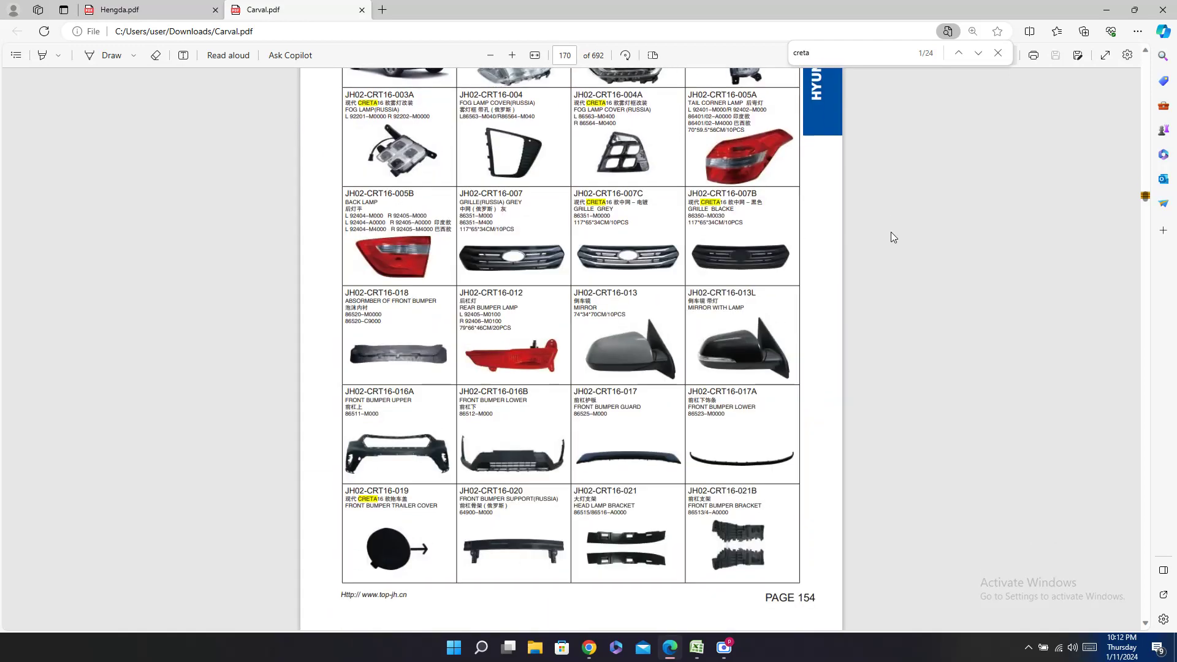
scroll(892, 232, up, 4)
scroll(891, 232, down, 3)
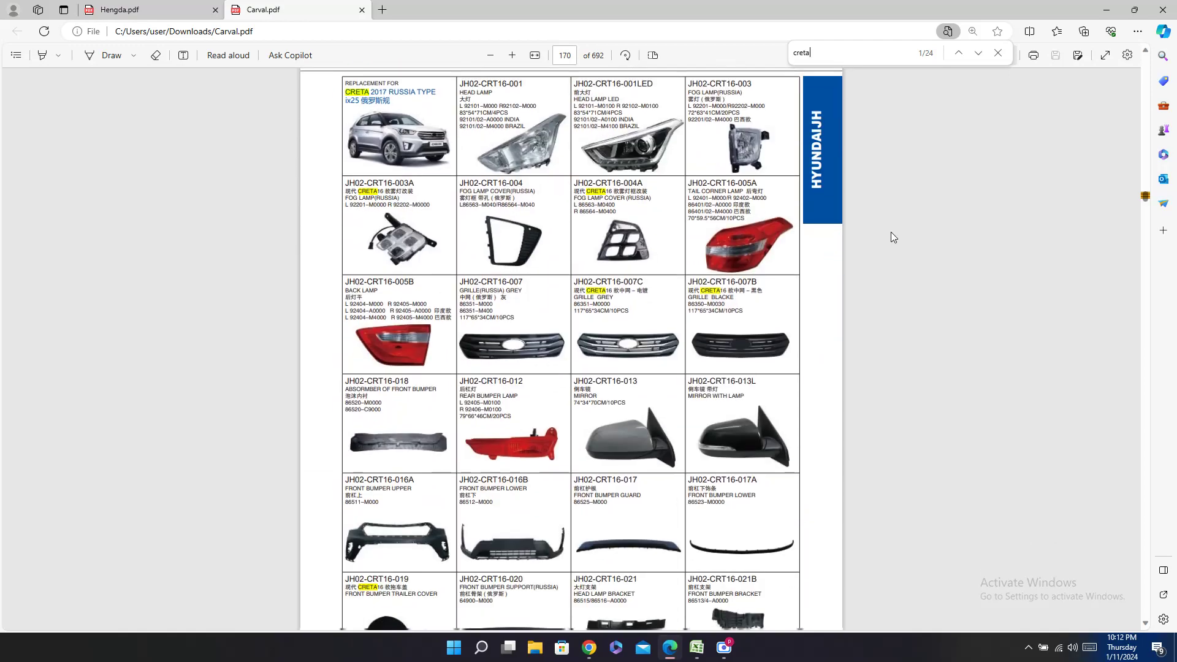
click(998, 53)
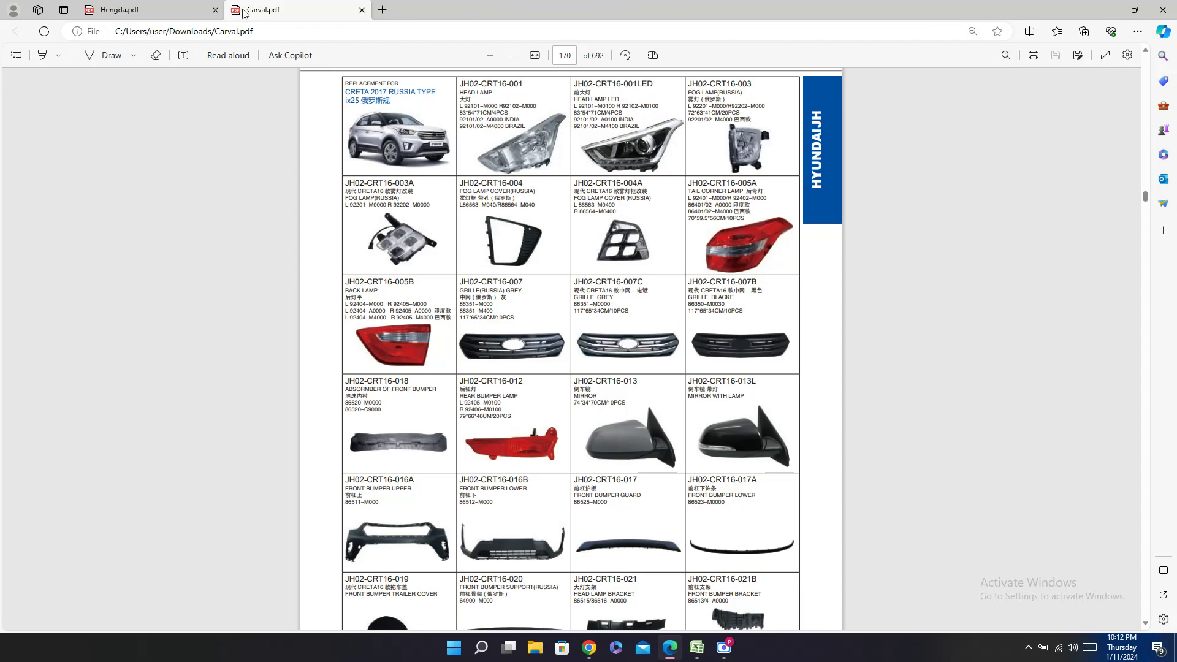
Step: Switch to the Hengda catalog, clear its search, and return to the spreadsheet
click(184, 11)
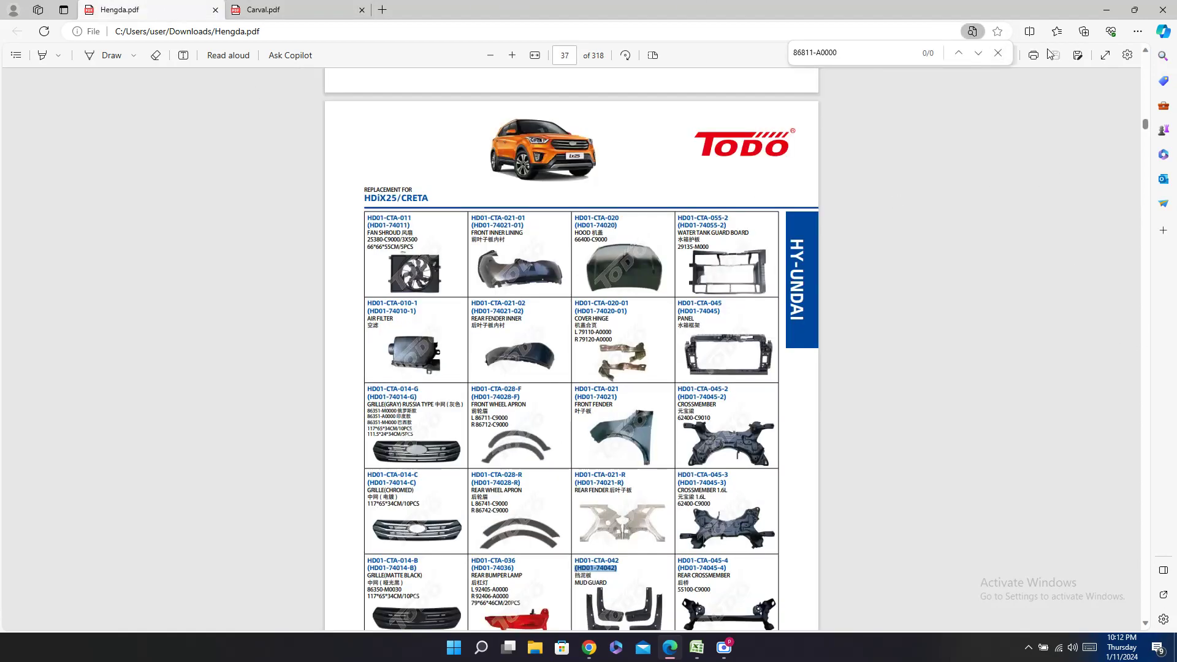
click(998, 53)
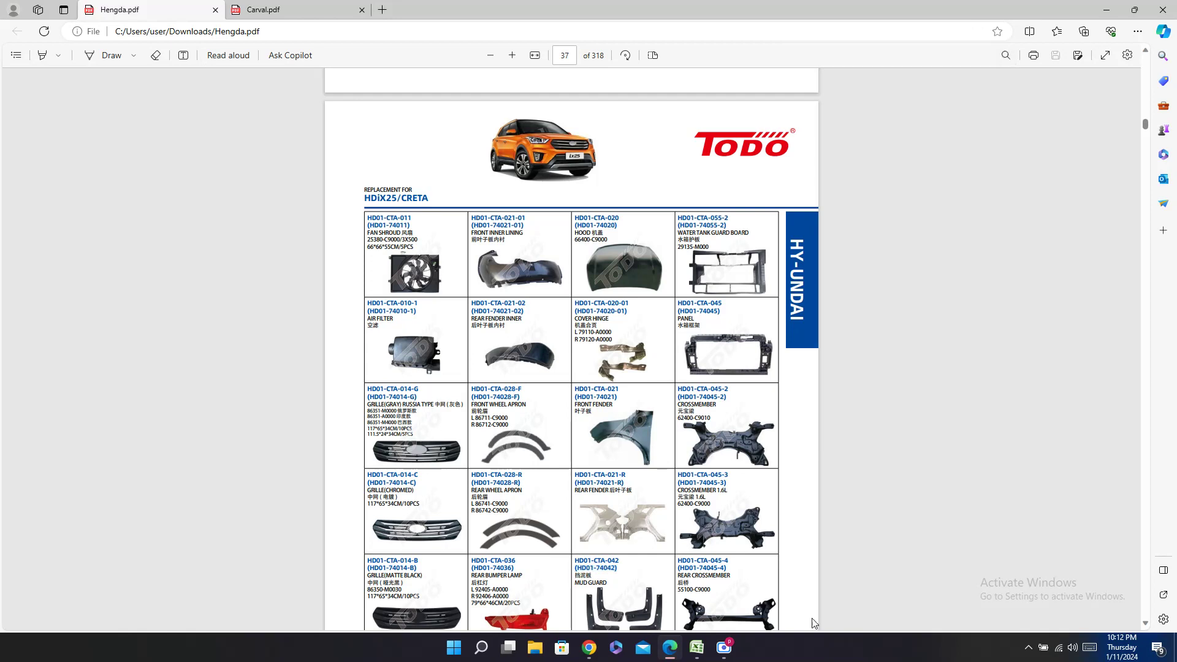
click(699, 651)
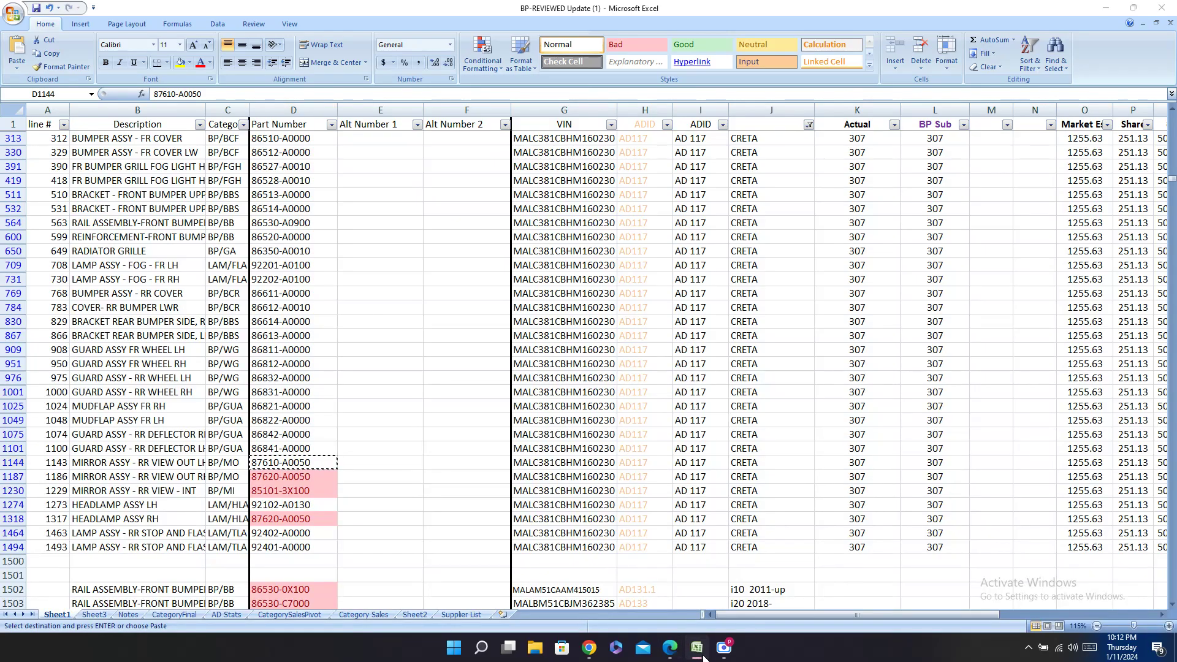
Step: Check row 1144's part and locate Hengda code HD01-CTA-007 in the Hengda catalog
click(703, 656)
click(697, 650)
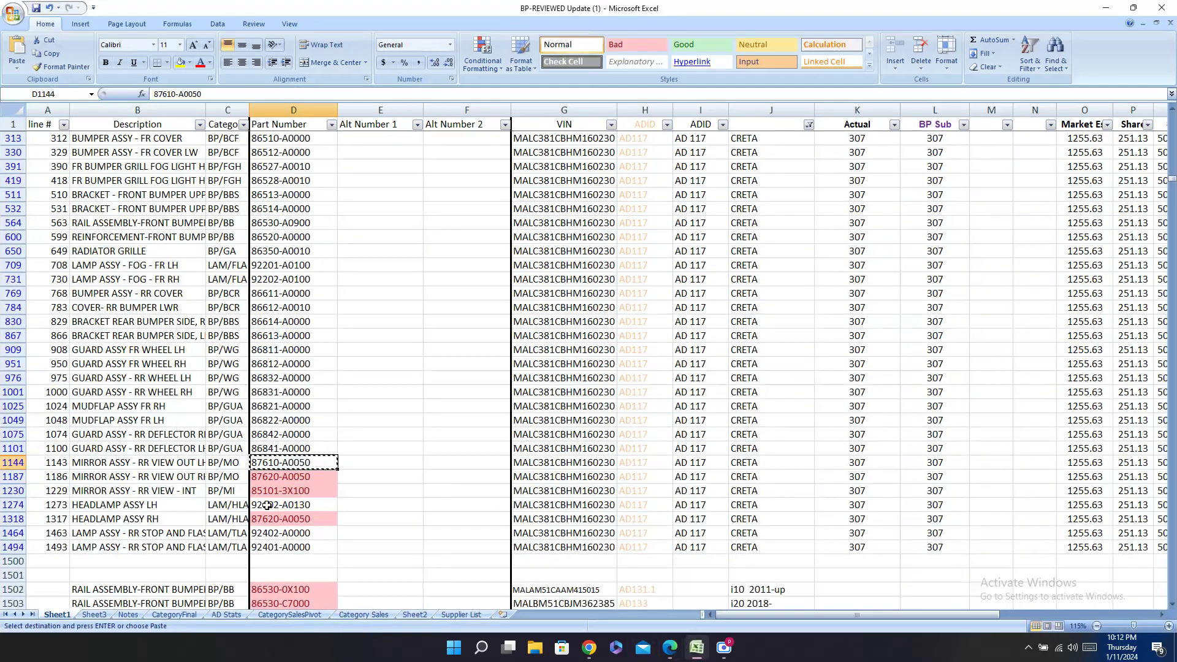
key(ctrl+c)
key(Left)
key(Left)
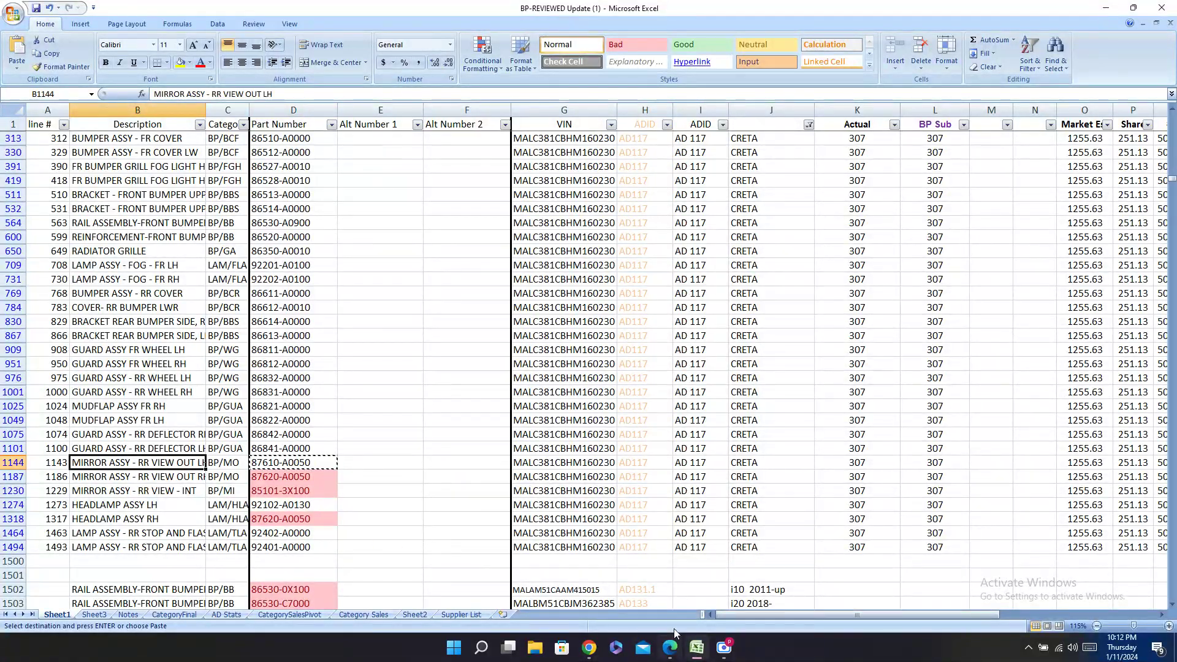
click(697, 648)
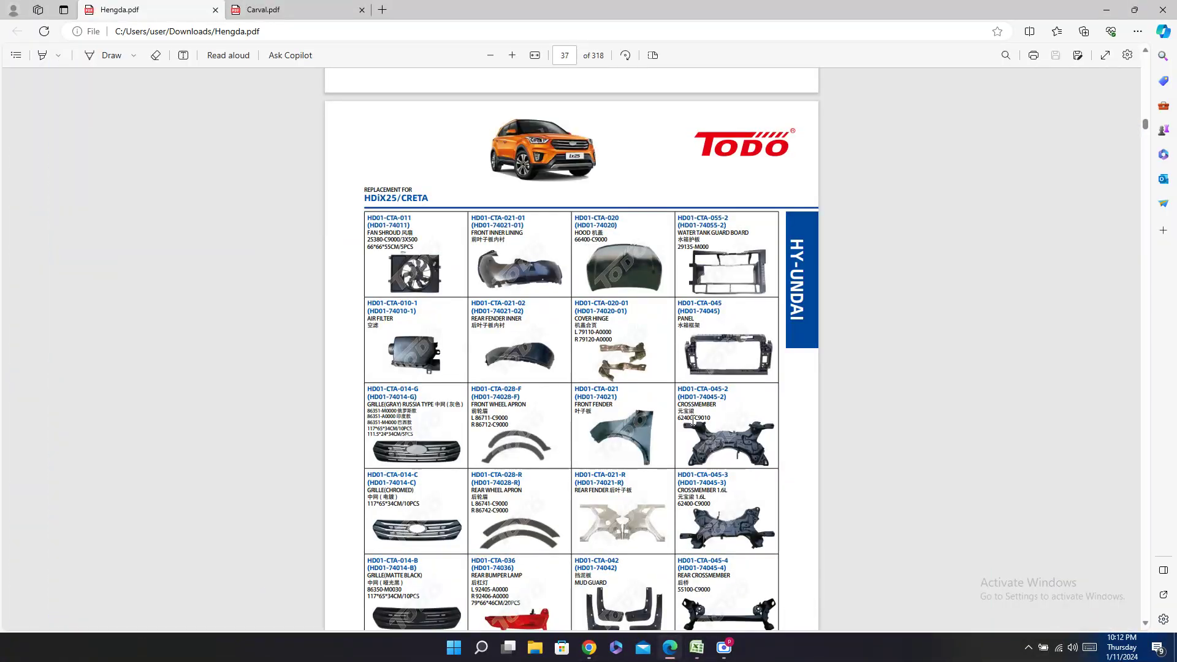
scroll(693, 420, up, 10)
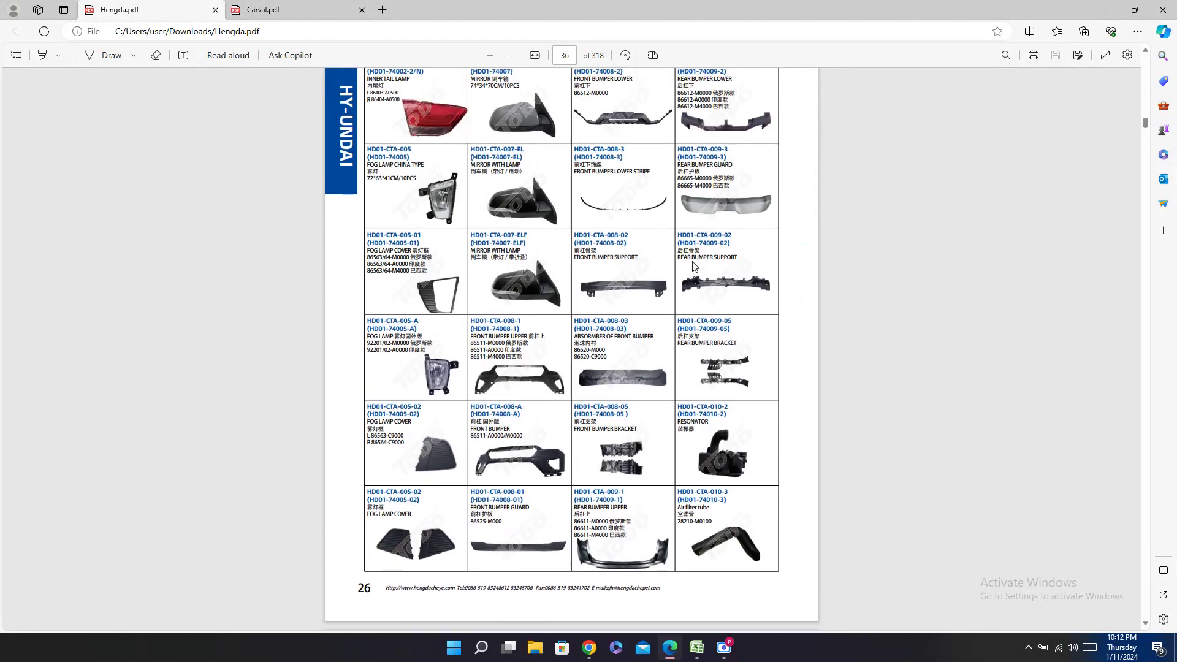
scroll(694, 266, up, 3)
scroll(693, 265, down, 5)
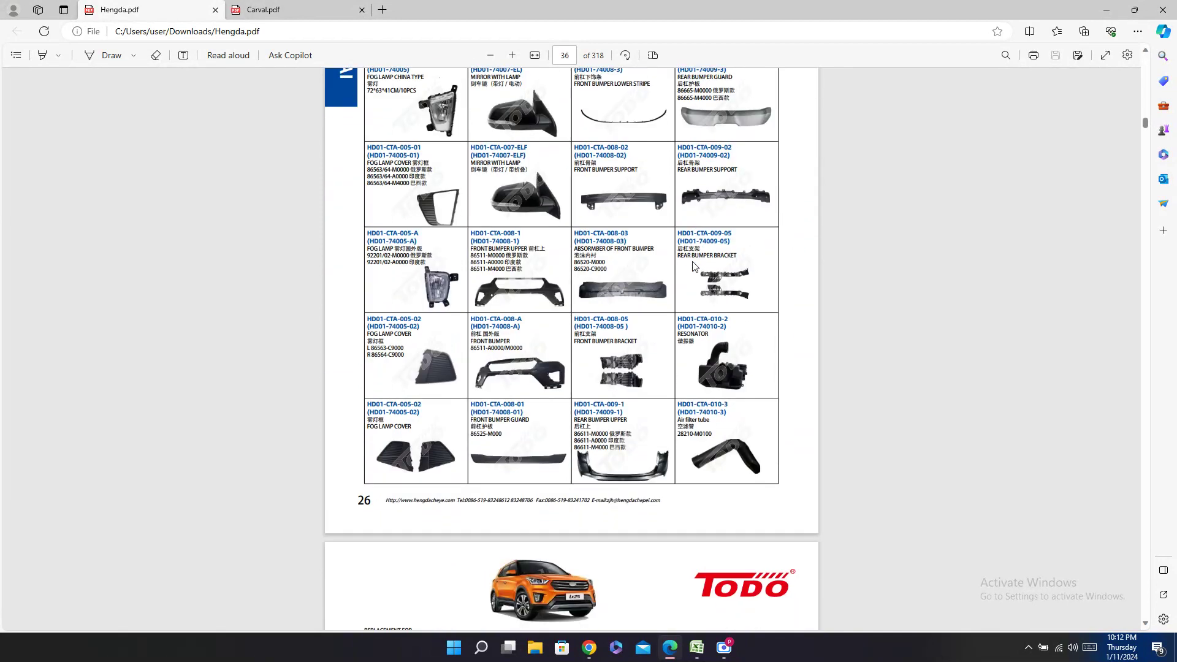
scroll(693, 265, up, 4)
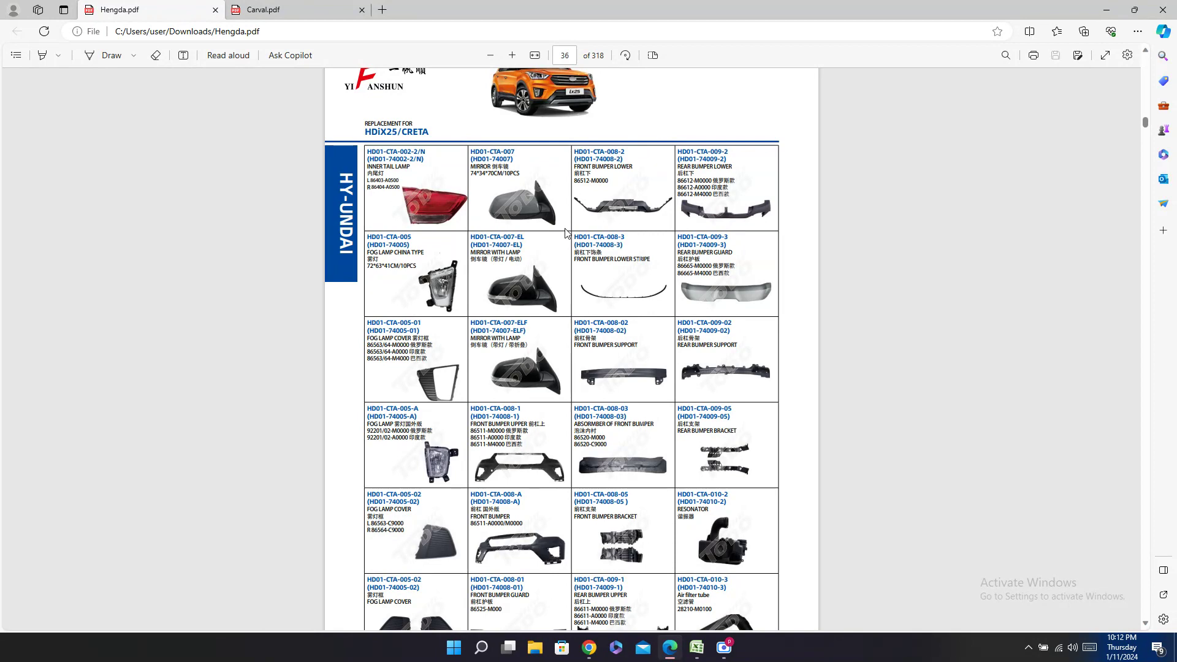
scroll(567, 233, down, 4)
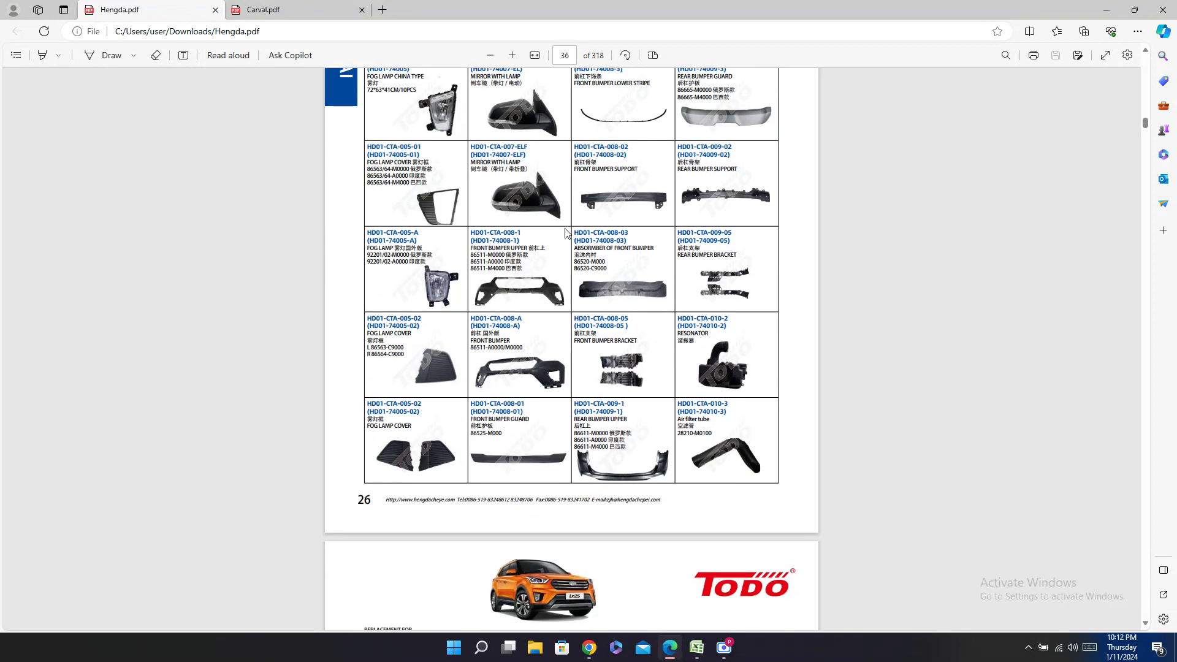
scroll(534, 245, up, 5)
double_click(499, 239)
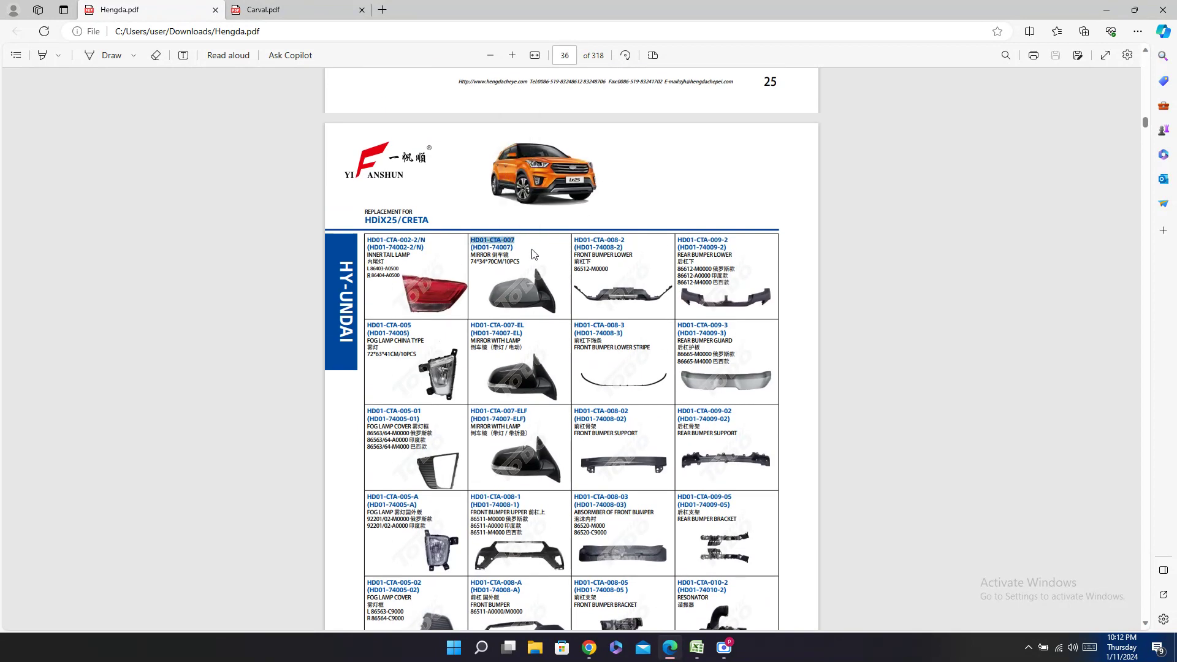
Step: Enter HD01-CTA-007 in the Hengda cells of rows 1144 and 1187
click(697, 649)
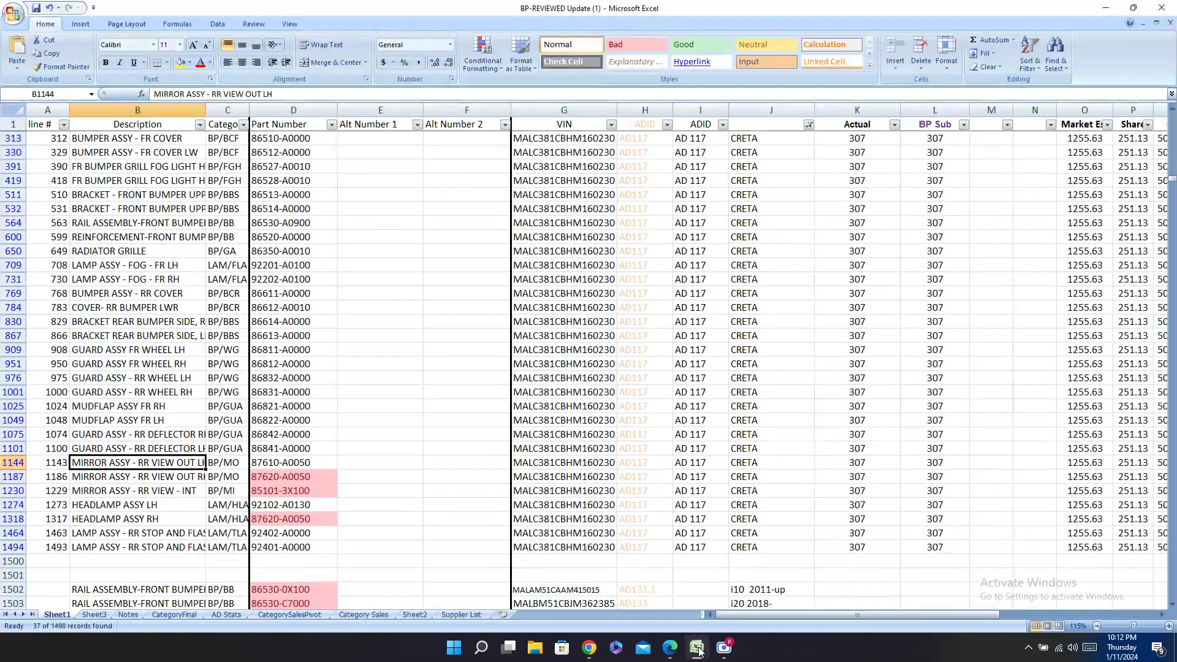
key(Right)
key(Right)
key(Right)
key(Right)
key(Right)
key(Right)
key(Right)
key(Right)
key(Right)
key(Right)
key(Right)
key(Right)
key(Right)
key(Right)
key(Right)
key(Right)
key(Right)
key(Right)
key(Right)
key(Right)
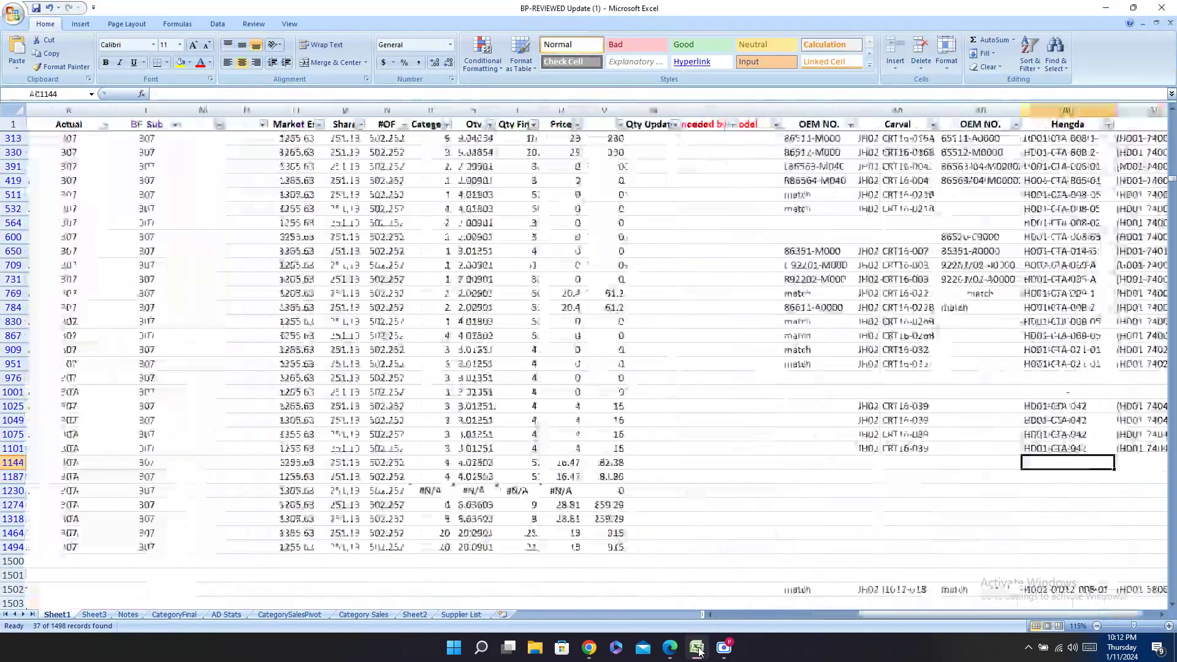
key(ctrl+v)
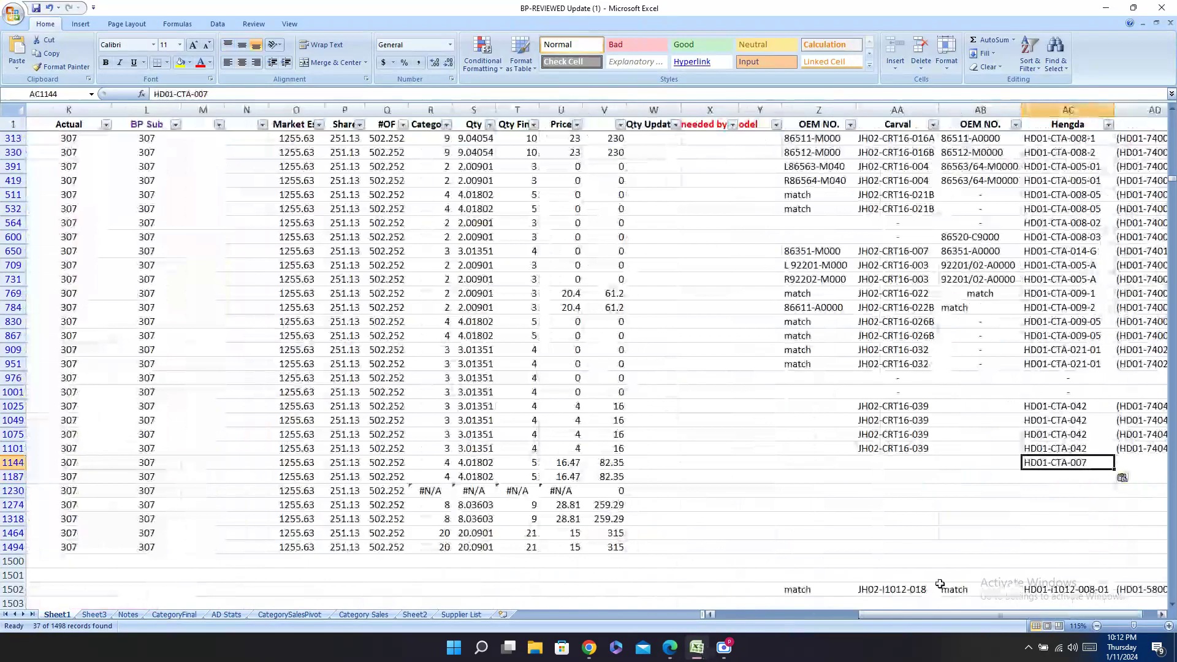
key(Down)
key(ctrl+v)
Step: Copy the Hengda reference (HD01-74007) into cell AD1187
click(670, 648)
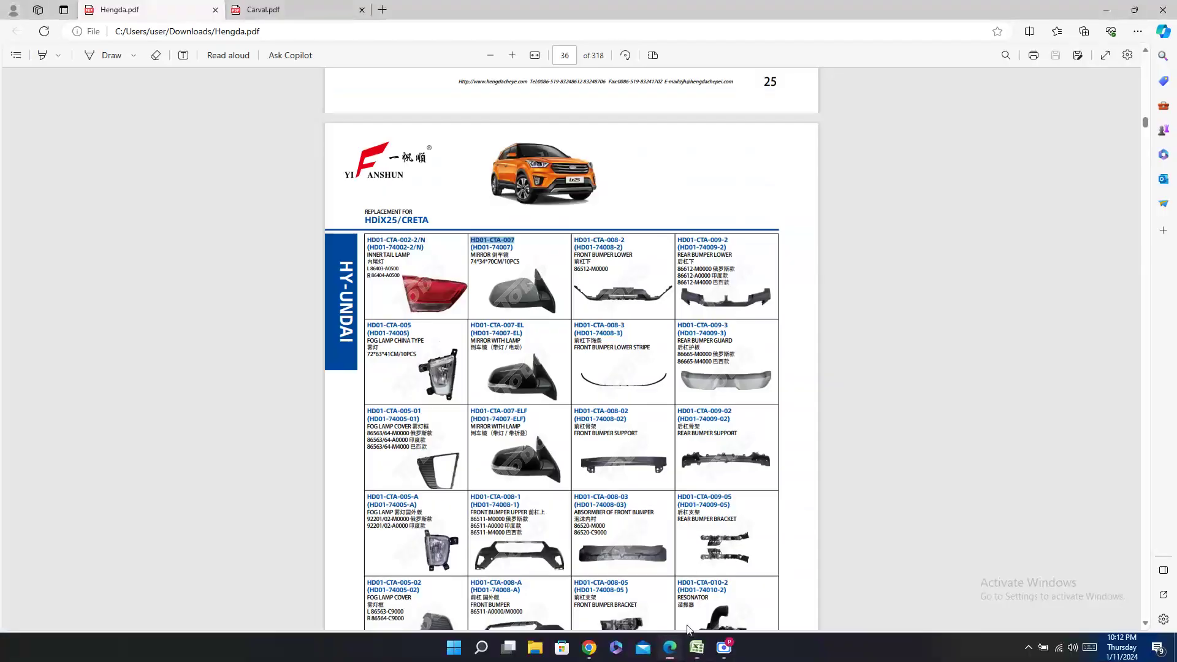
double_click(499, 249)
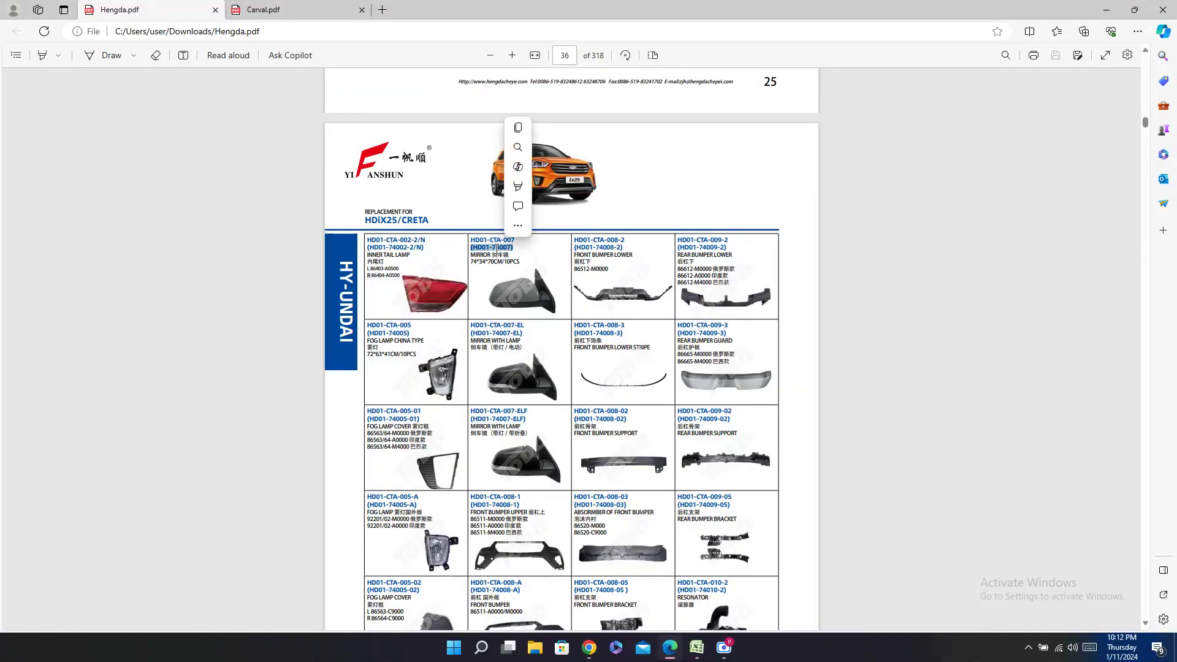
key(ctrl+c)
click(695, 649)
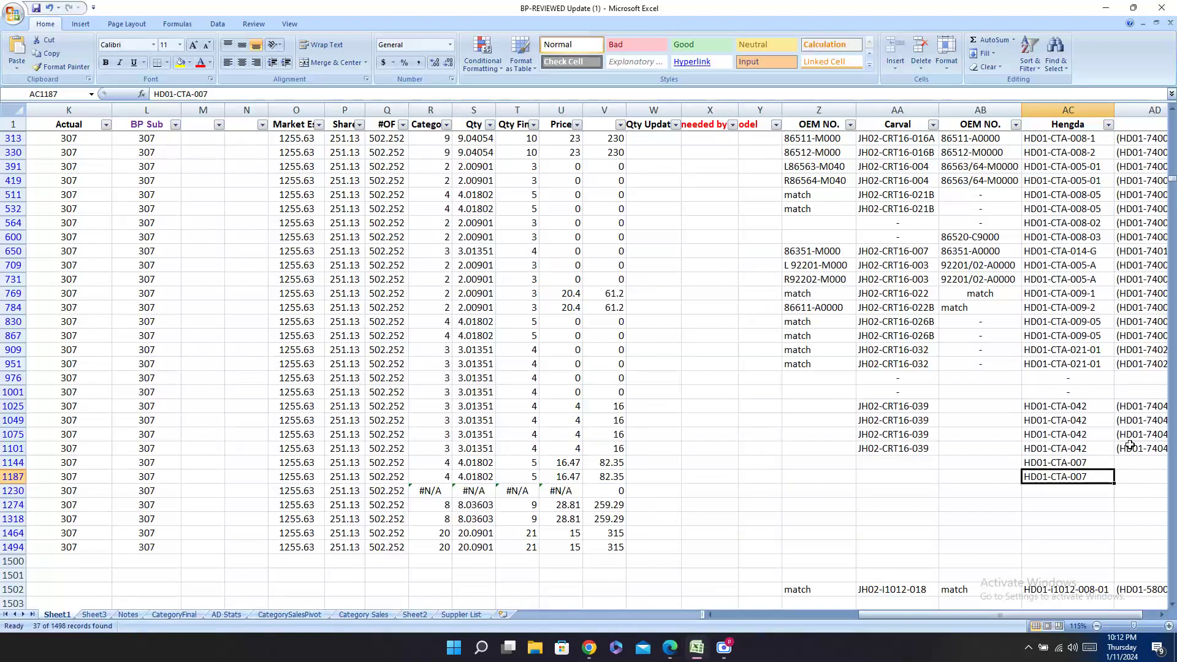
click(1126, 477)
key(ctrl+v)
Step: Enter a dash in the empty OEM cell AB1025
click(996, 404)
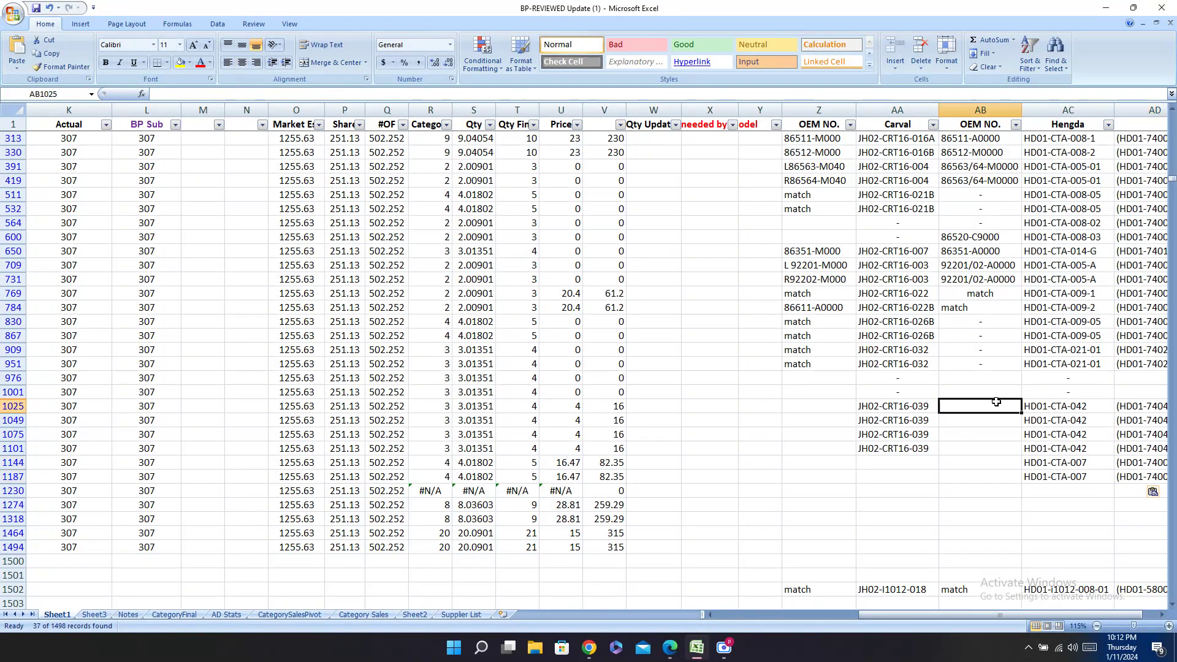
text(-)
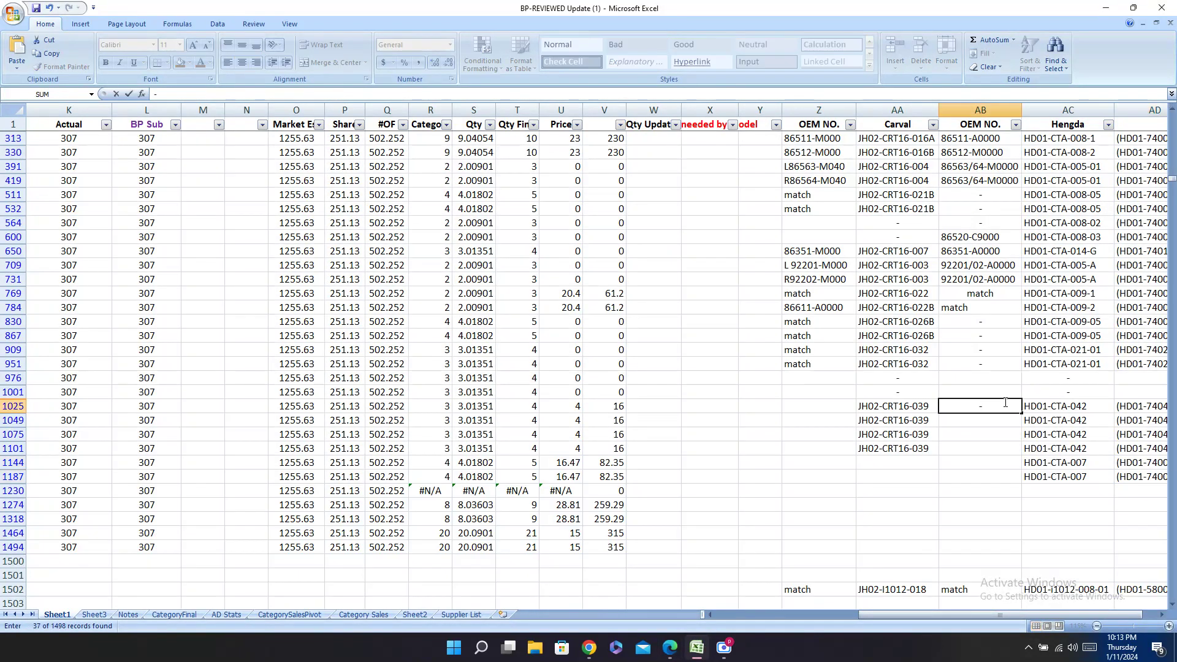
key(Return)
Step: Fill the next five empty cells down column AB with dashes
text(-)
key(Return)
text(-)
key(Return)
text(-)
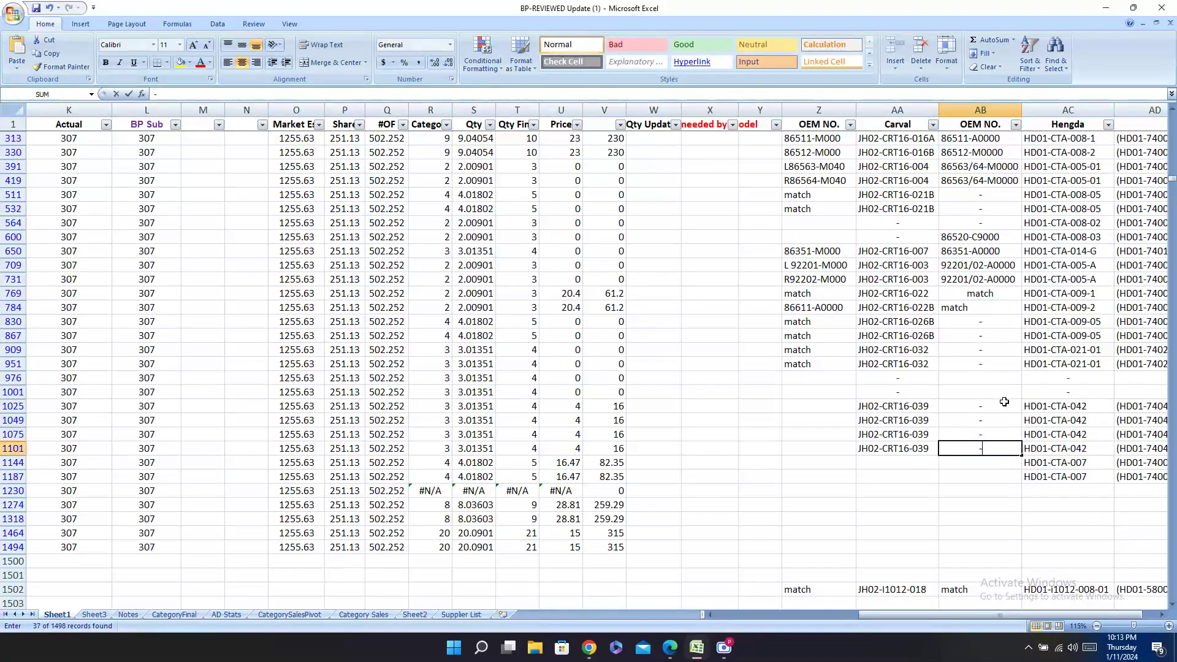
key(Return)
text(-)
key(Return)
text(-)
key(Return)
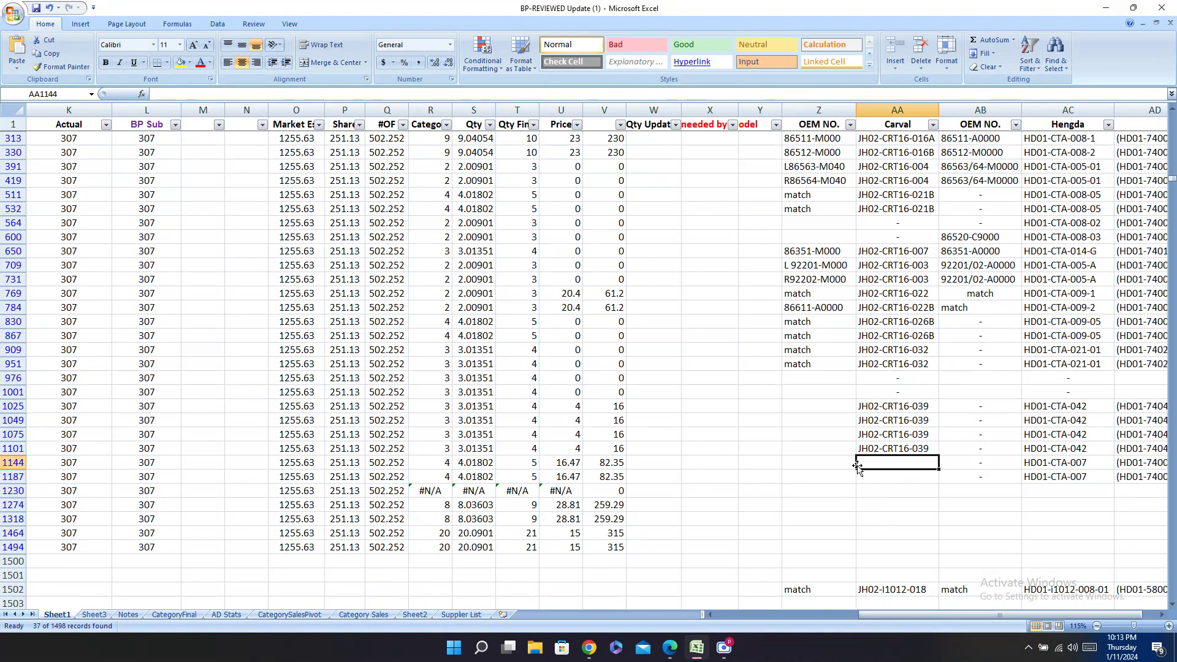
Step: Dash the empty OEM cells in column Z from Z1025 down to Z1101
click(825, 410)
text(-)
key(Return)
text(-)
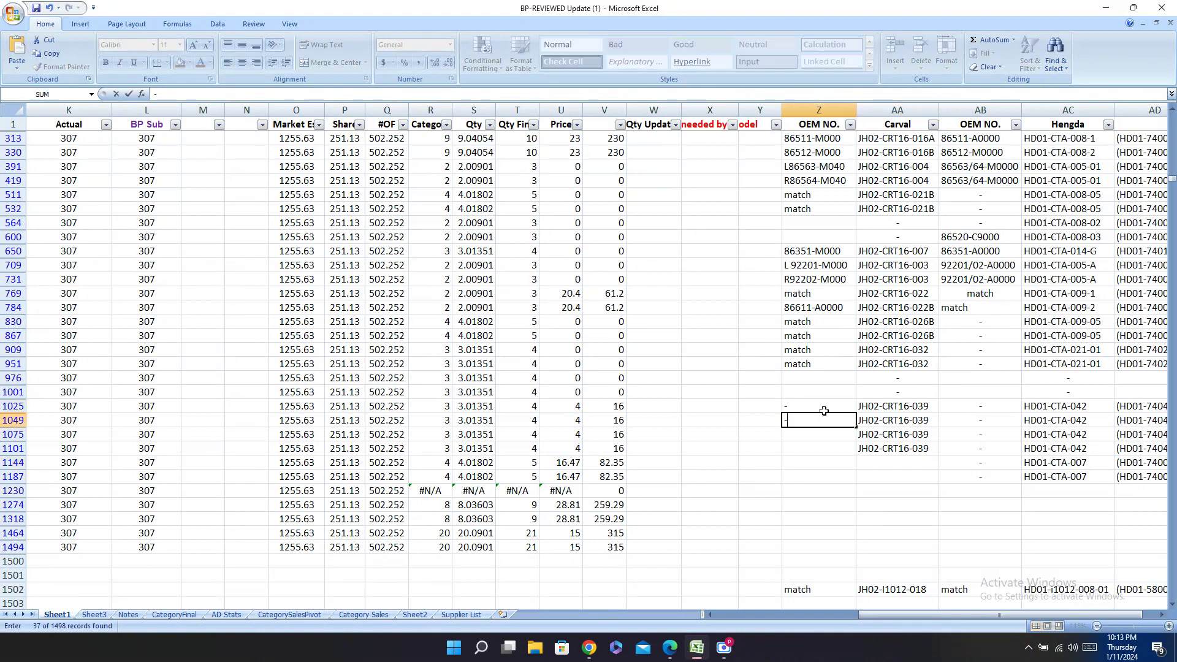
key(Return)
text(-)
key(Return)
text(-)
key(Return)
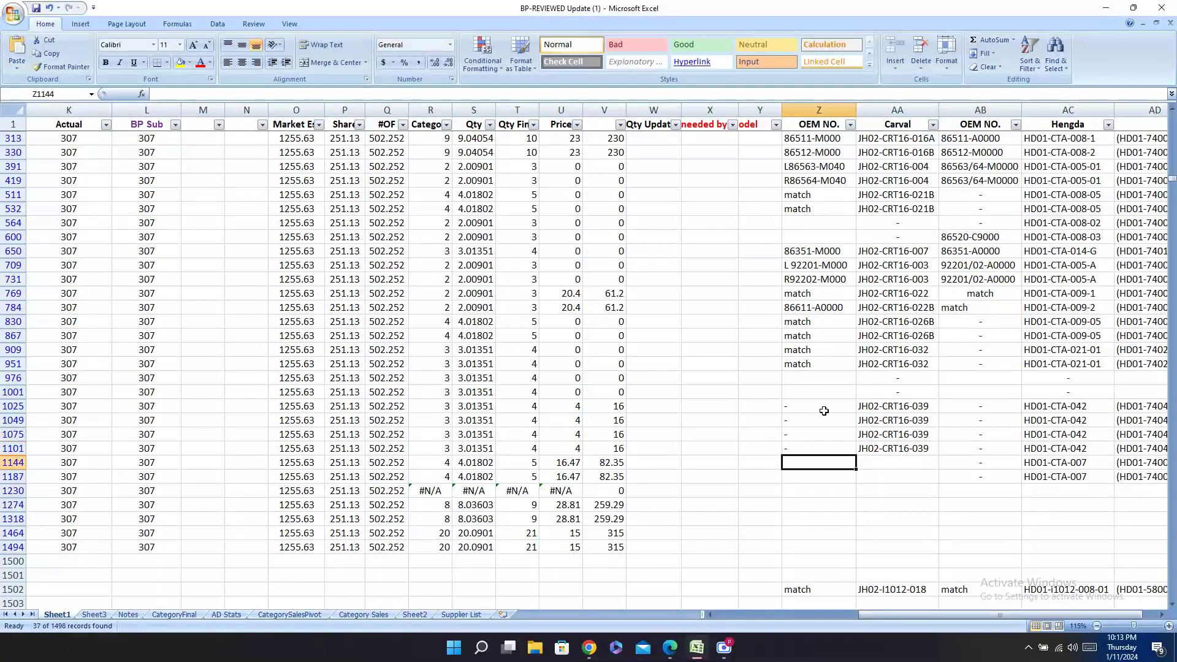
Step: Select the mirror code JH02-CRT16-013 in the Carval catalog
click(677, 645)
click(336, 7)
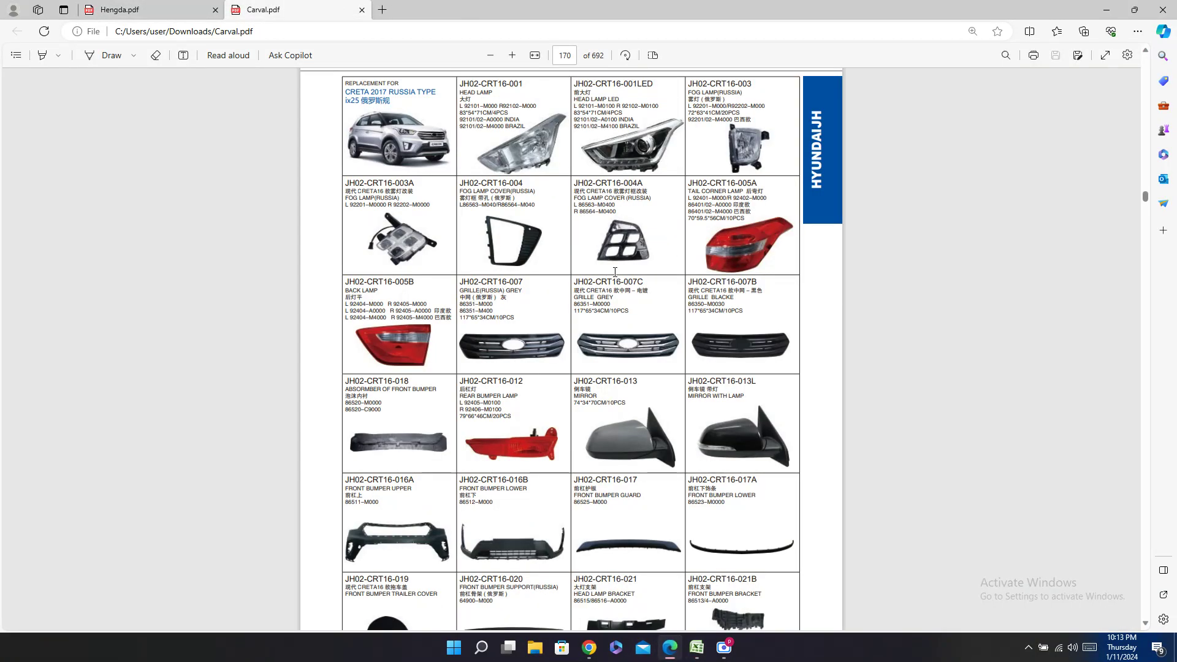
scroll(617, 270, down, 3)
scroll(625, 260, up, 2)
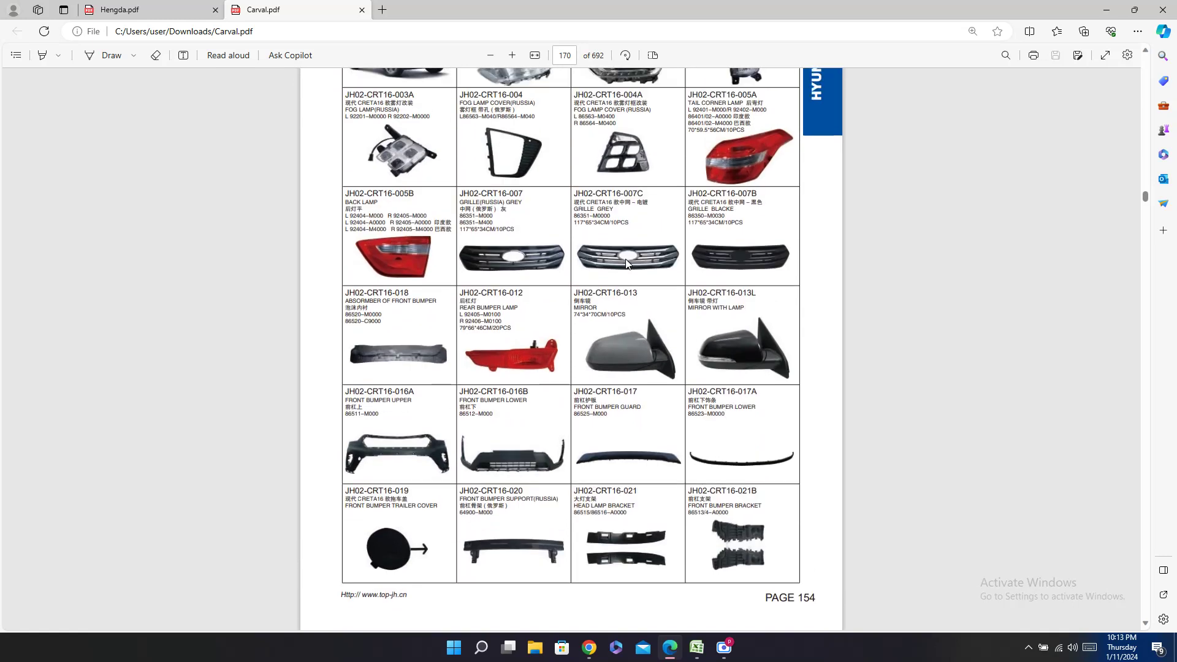
double_click(603, 292)
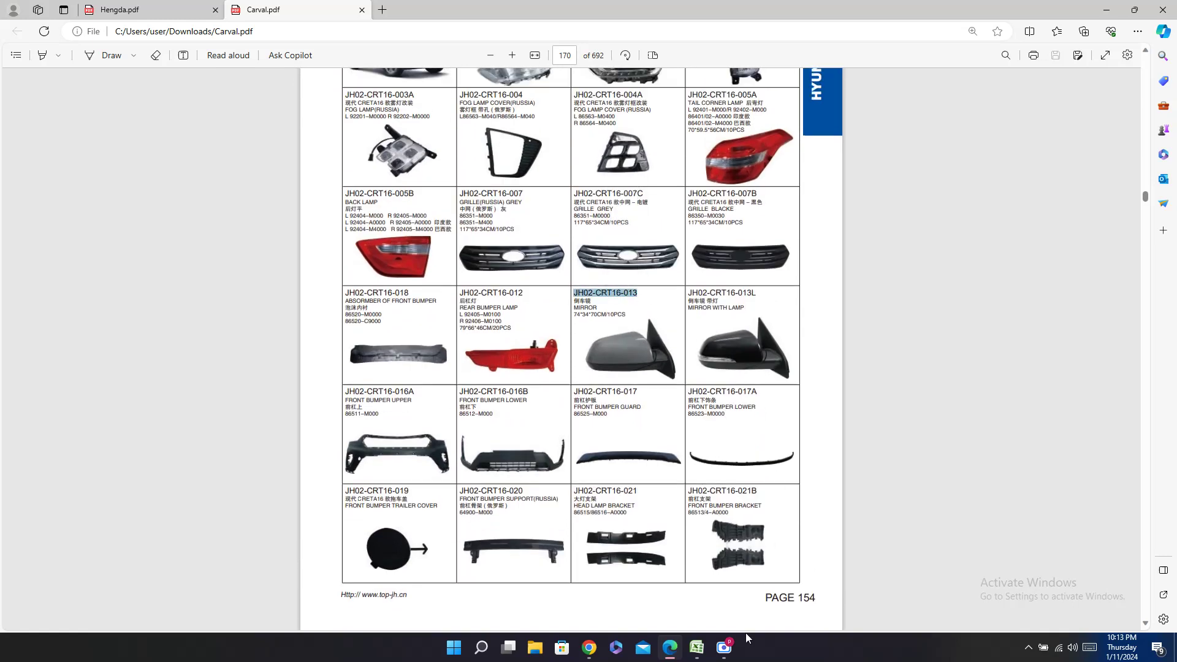
Step: Dash the OEM cells Z1144 and Z1187
click(696, 647)
text(-)
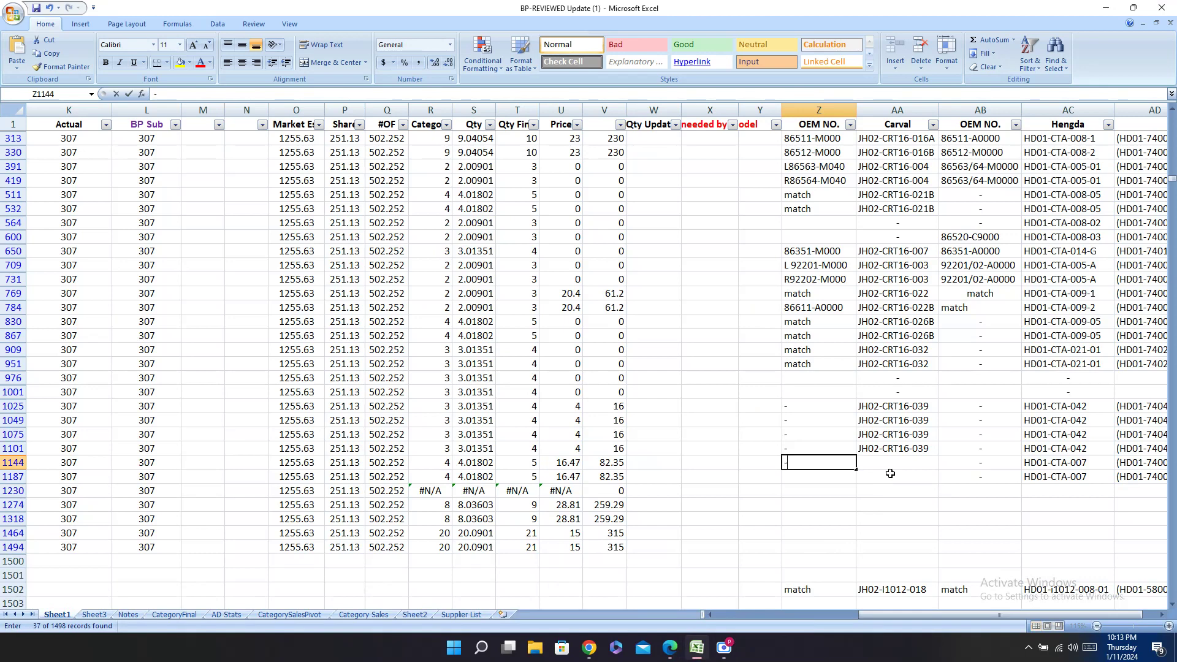
key(Return)
text(-)
key(Return)
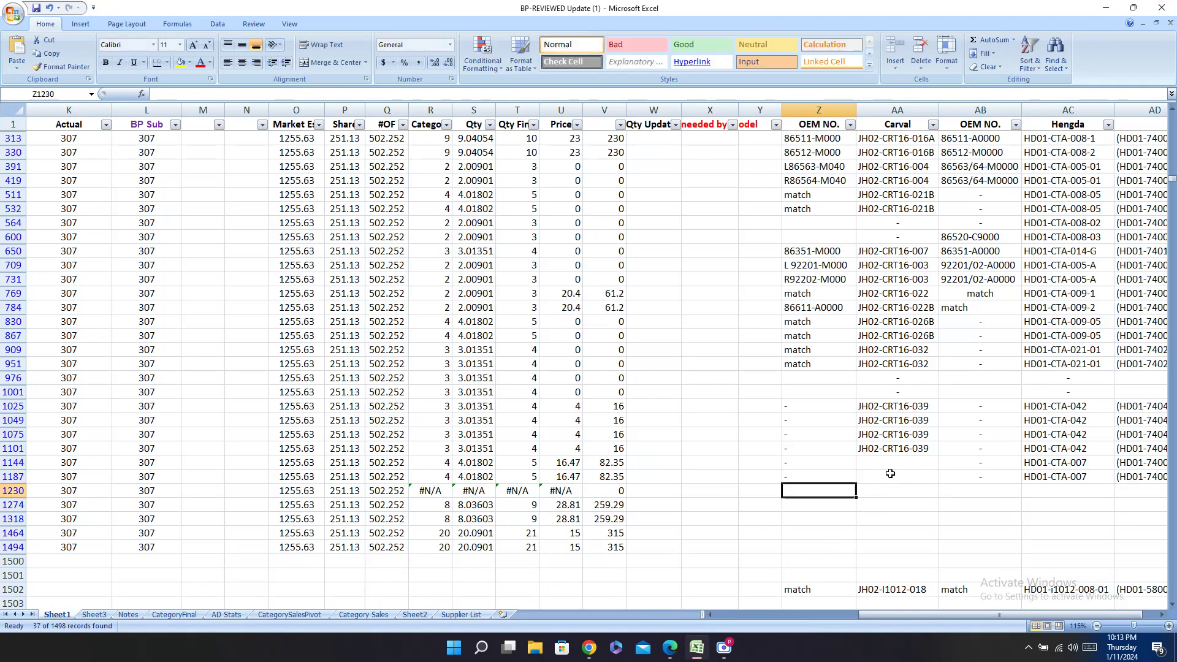
Step: Paste Carval code JH02-CRT16-013 into AA1144 and AA1187
click(906, 461)
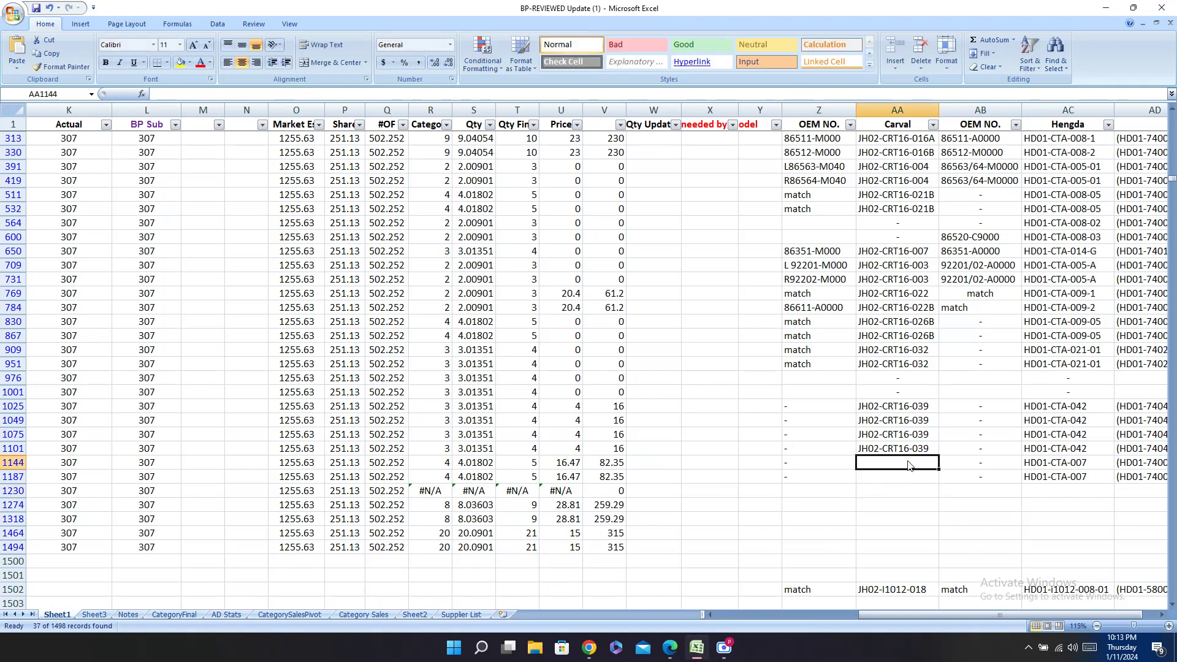
key(ctrl+v)
click(896, 476)
key(ctrl+v)
Step: Dash row 1230's Carval cell AA1230 and Hengda cell AC1230
click(896, 491)
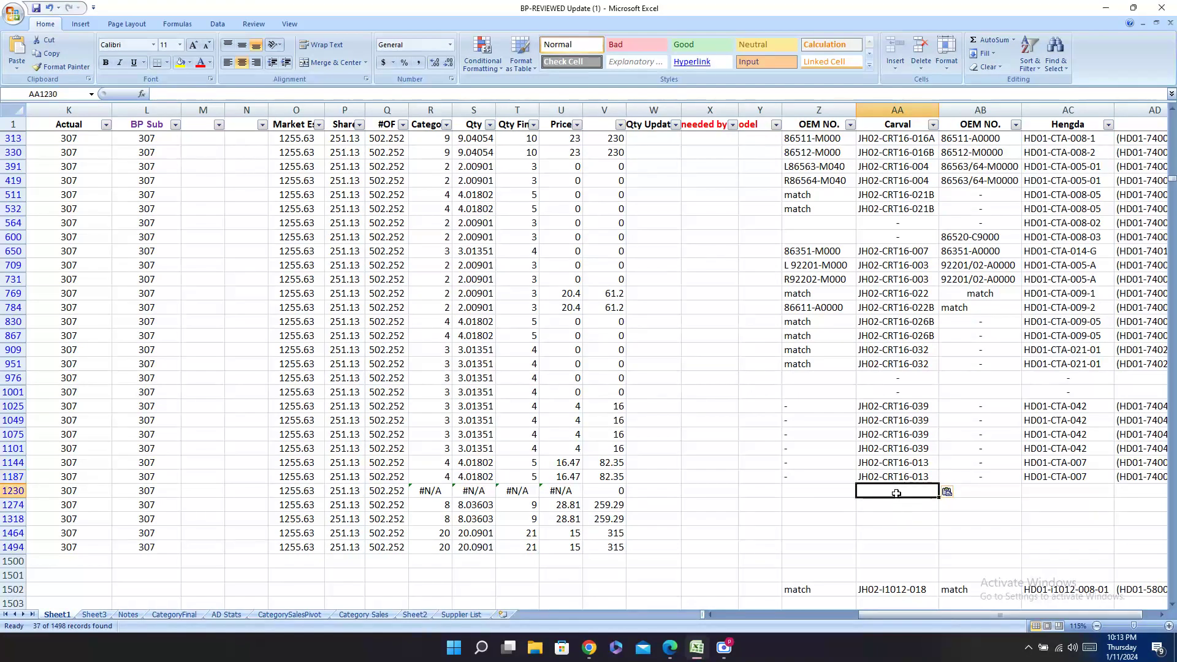
text(-)
key(Return)
click(1063, 489)
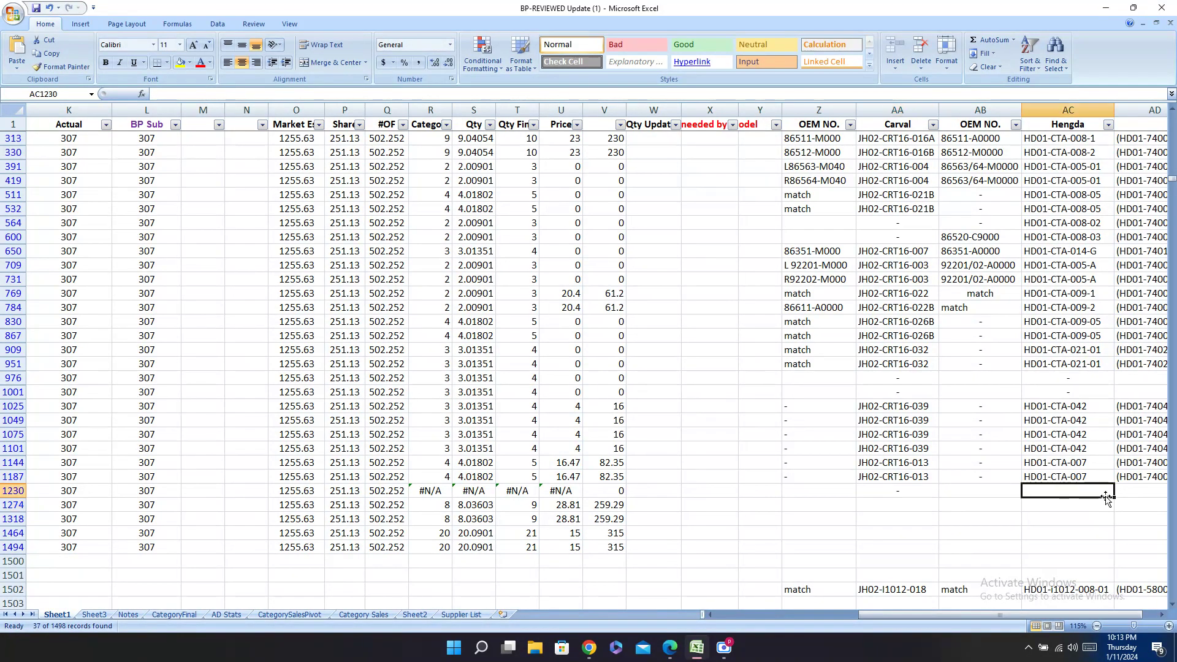
text(-)
key(Return)
key(Left)
key(Left)
key(Left)
key(Left)
key(Left)
key(Left)
key(Left)
key(Left)
key(Left)
key(Left)
key(Left)
key(Left)
key(Left)
key(Left)
key(Left)
key(Left)
key(Left)
key(Left)
key(Left)
key(Left)
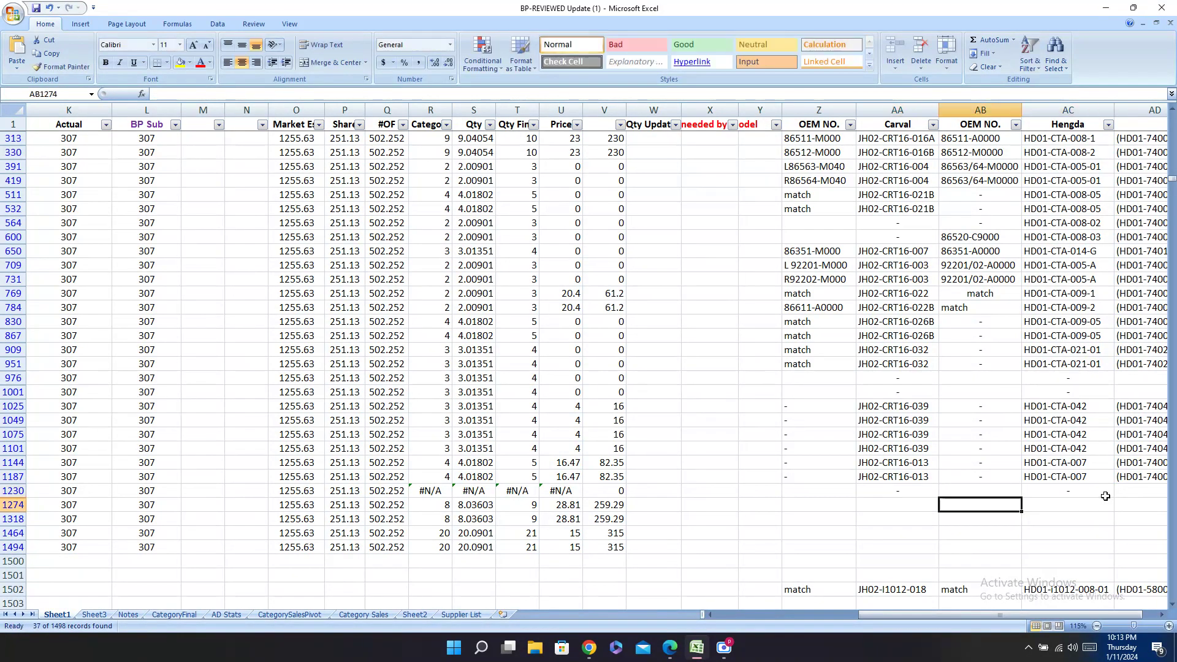
key(Right)
key(Right)
key(Right)
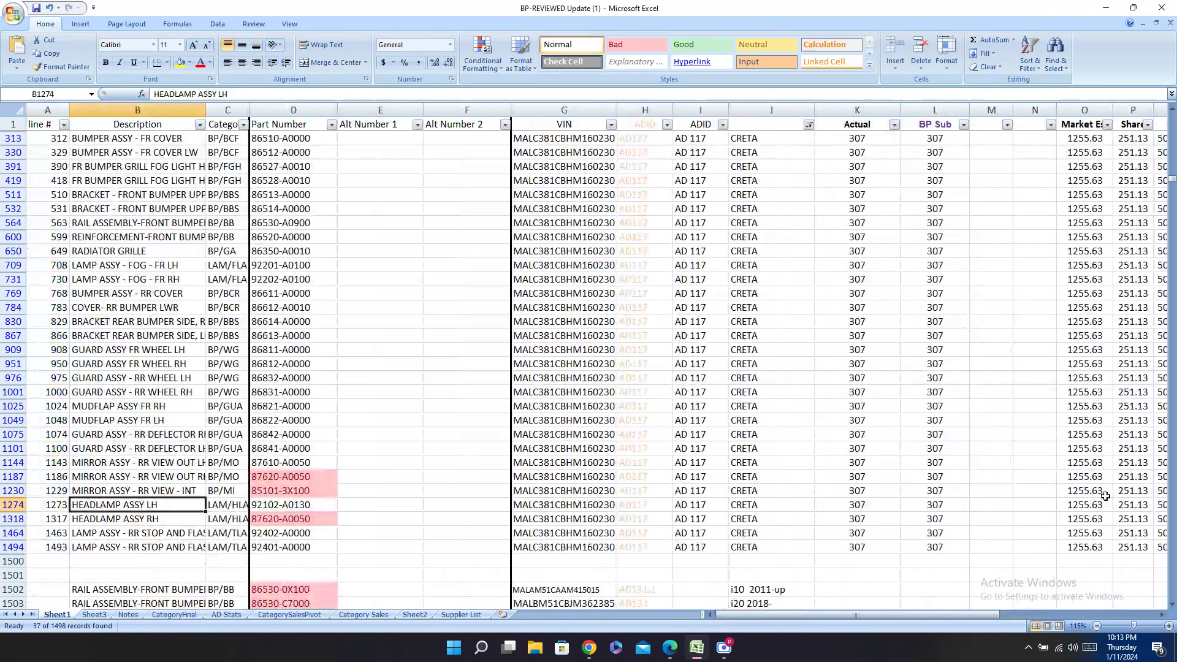
Step: Search the Carval catalog for 92102-A0130 and select the head lamp's 92101/02-A0000 number
key(ctrl+c)
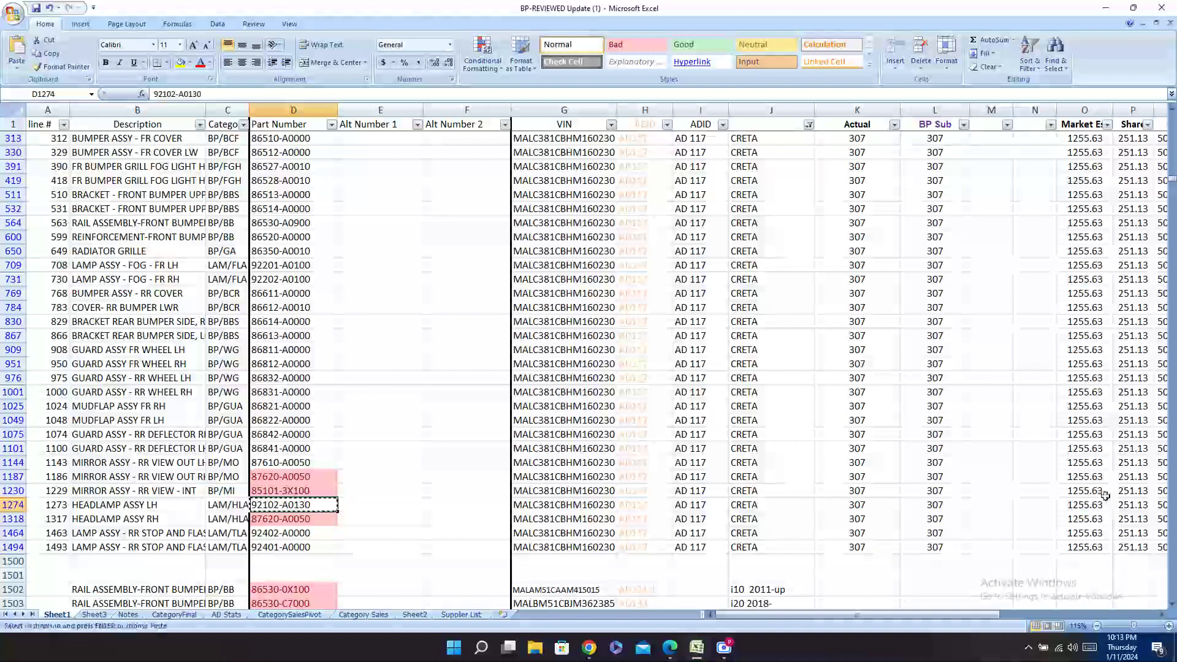
click(674, 650)
key(ctrl+f)
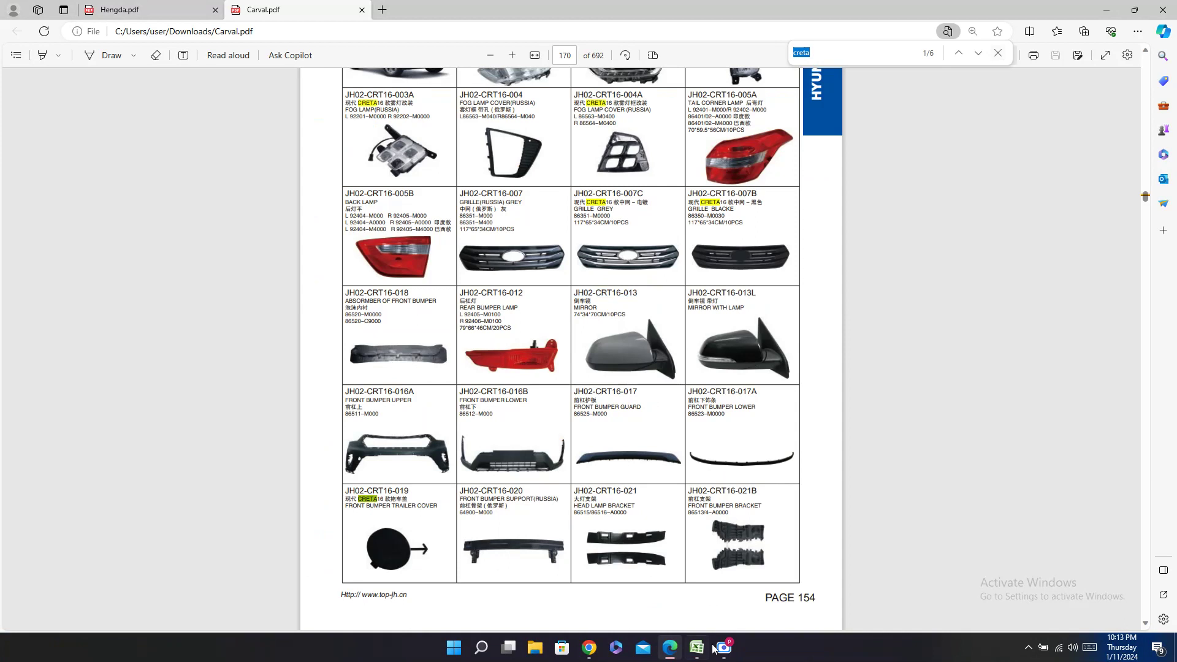
key(ctrl+v)
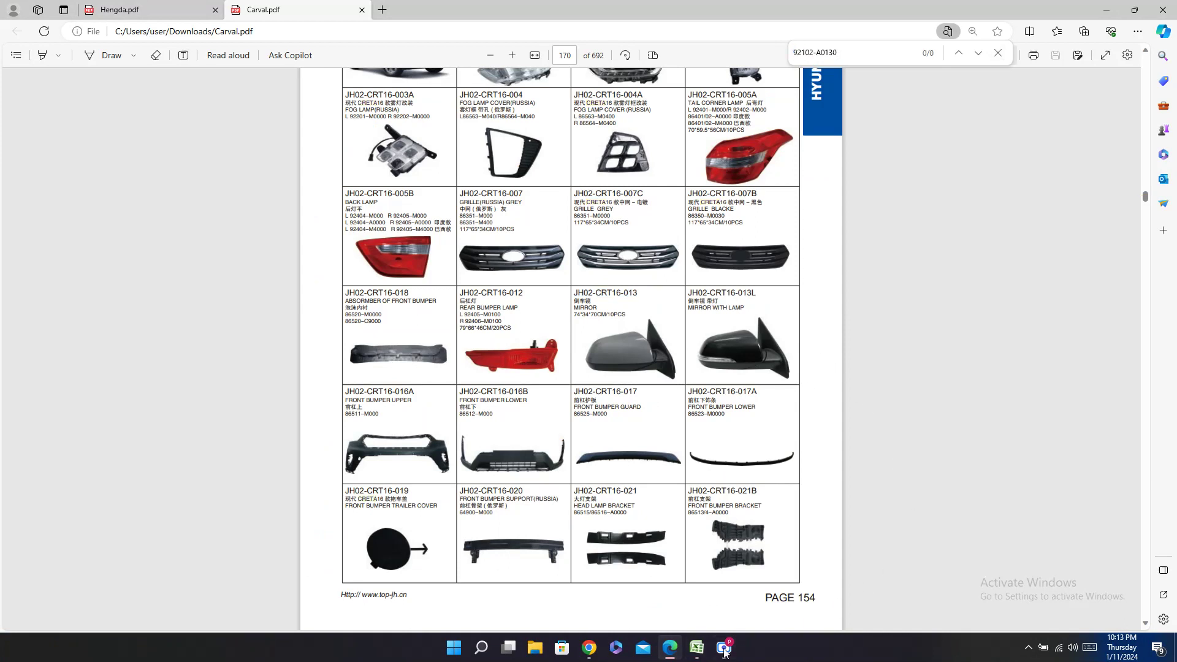
click(699, 647)
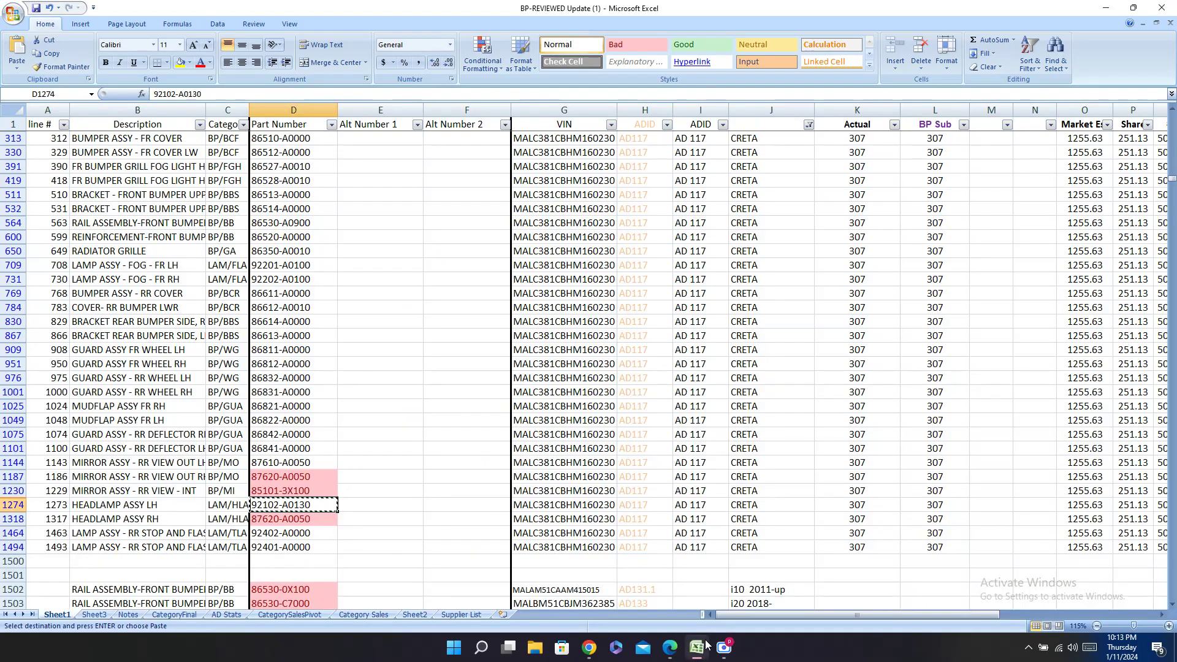
click(699, 647)
scroll(763, 356, up, 3)
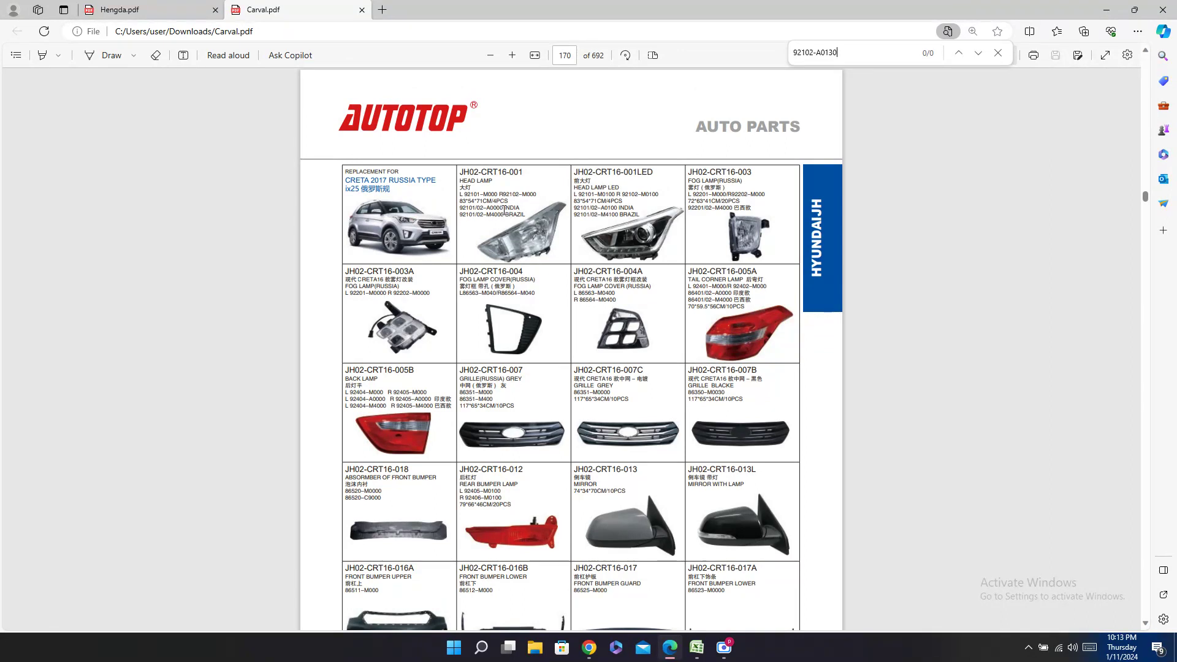
drag(504, 210, 467, 210)
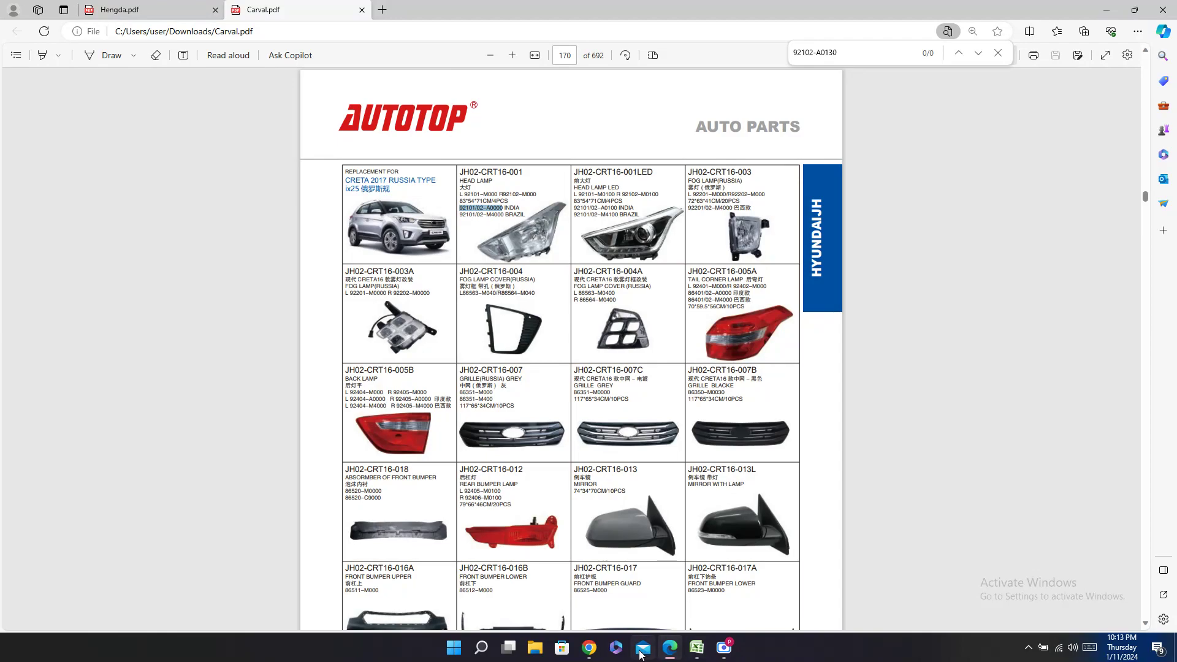
Step: Enter OEM number 92101/02-A0000 in the OEM cells of rows 1274 and 1318
click(670, 647)
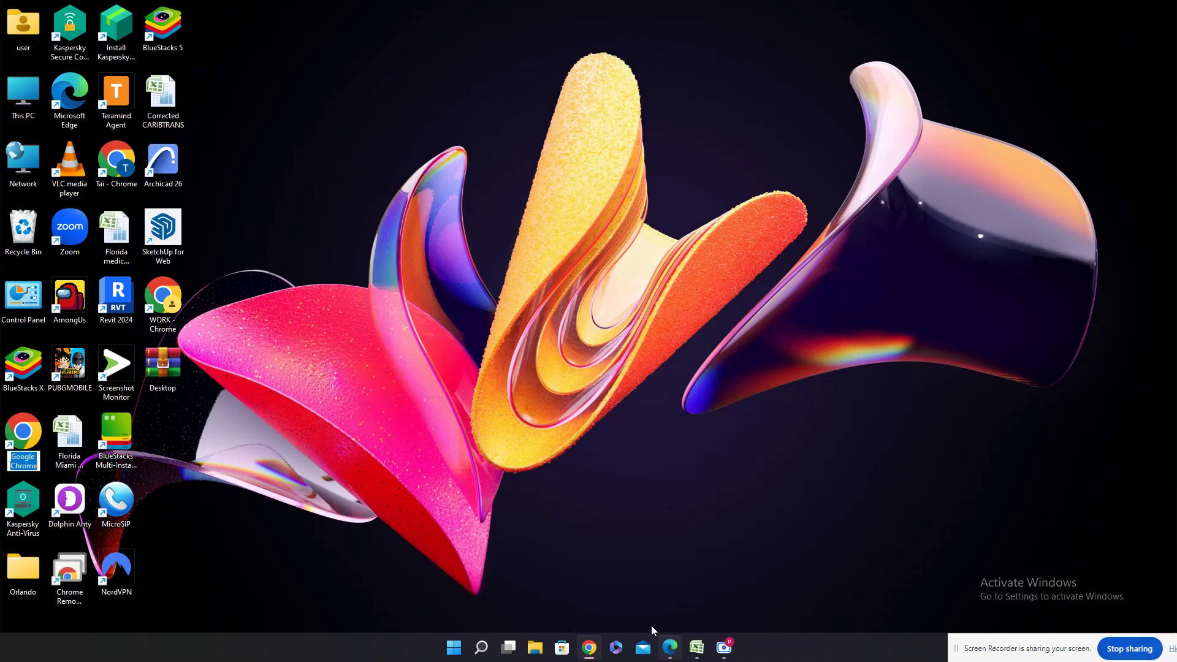
click(696, 647)
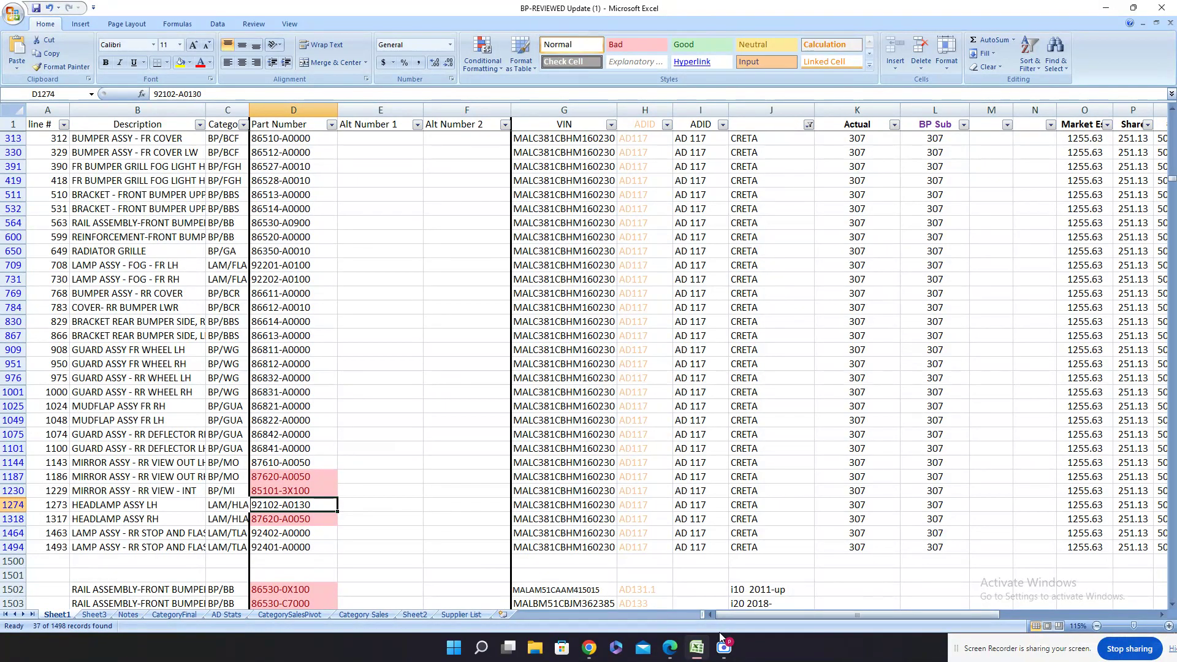
key(Right)
key(Right)
key(Right)
key(Right)
key(Right)
key(Right)
key(Right)
key(Right)
key(Right)
key(Right)
key(Right)
key(Right)
key(Right)
key(Right)
key(Right)
key(Right)
key(Right)
key(Right)
key(Right)
key(Right)
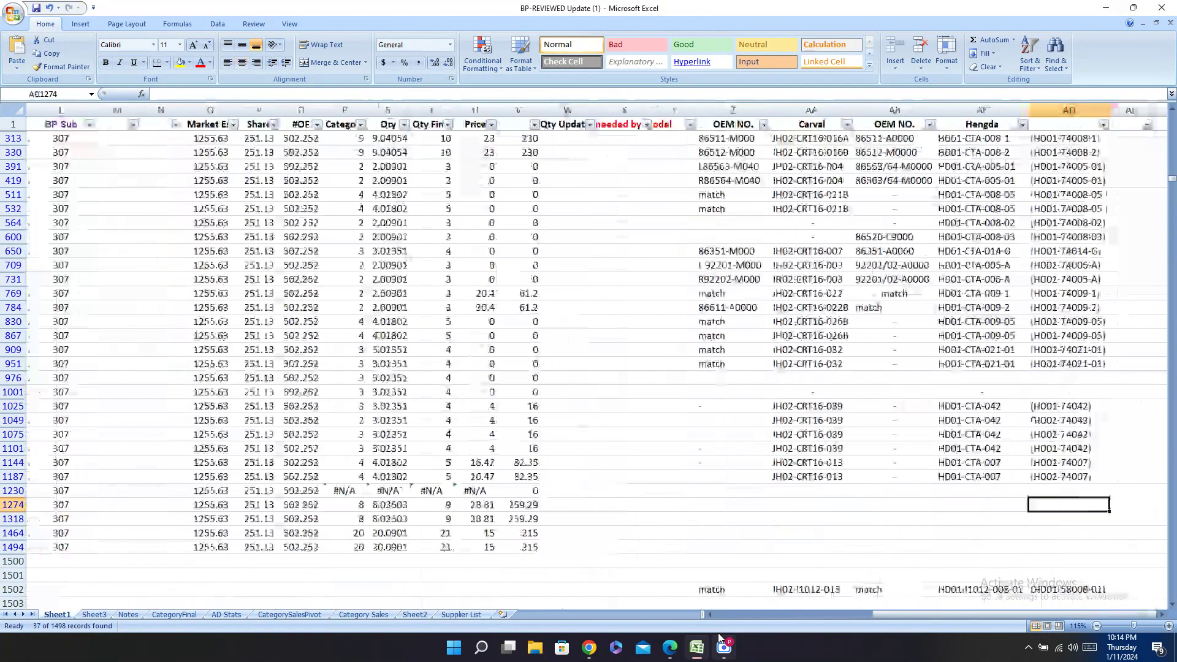
key(Left)
key(Left)
key(Left)
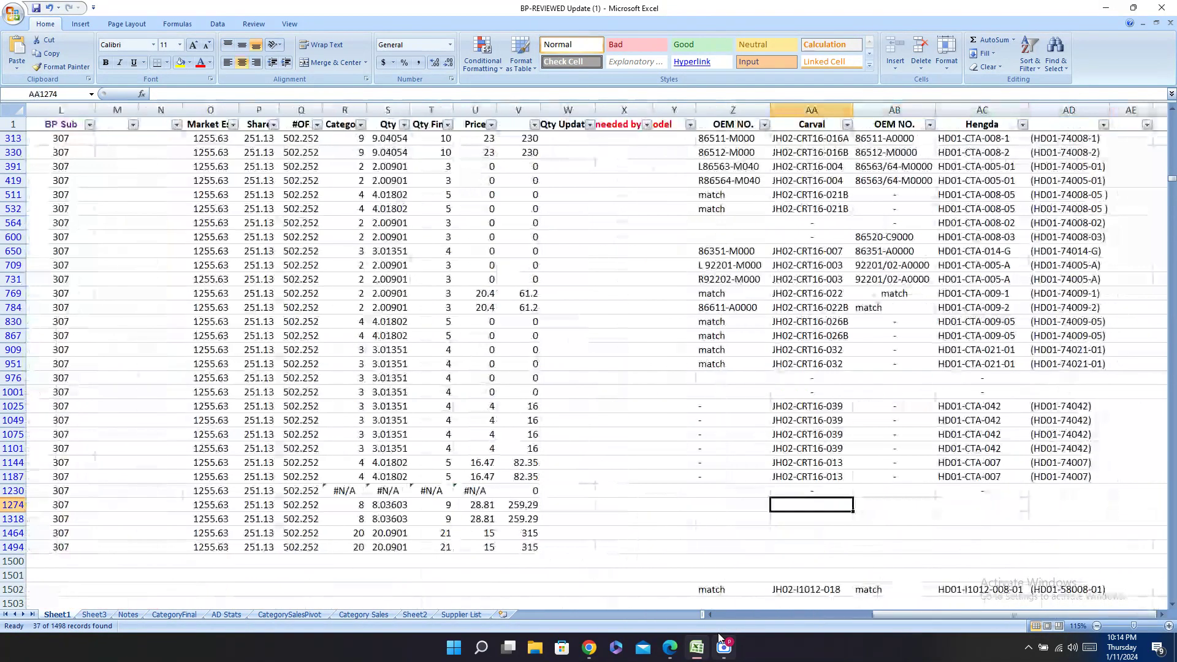
key(Left)
key(ctrl+v)
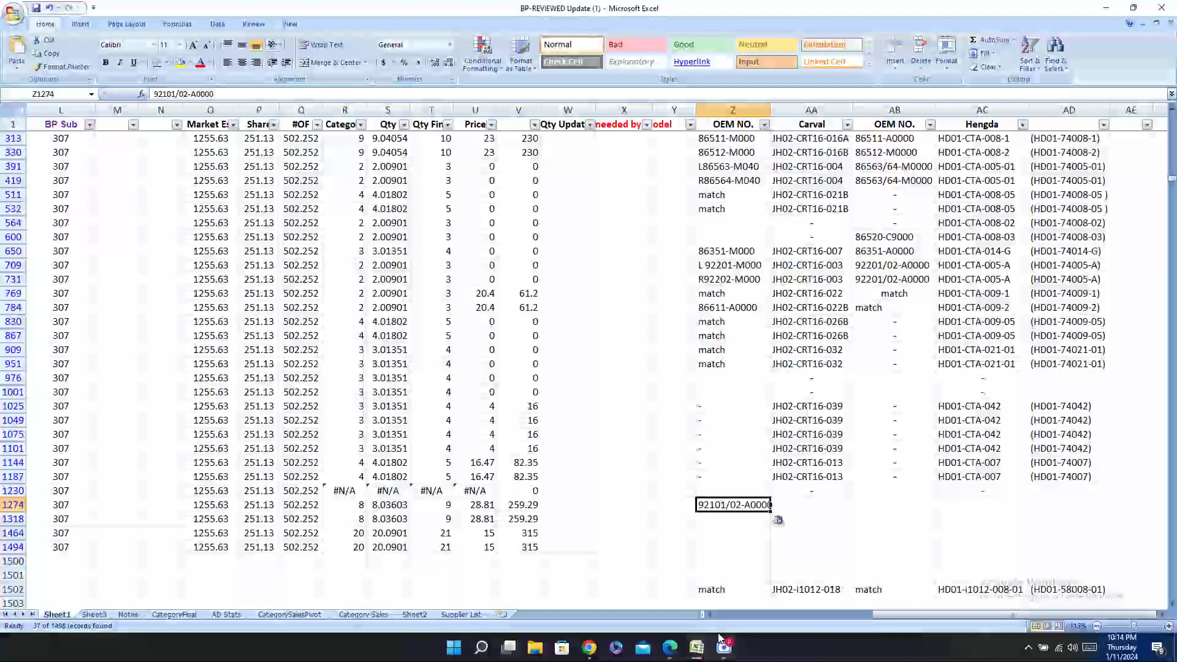
key(Down)
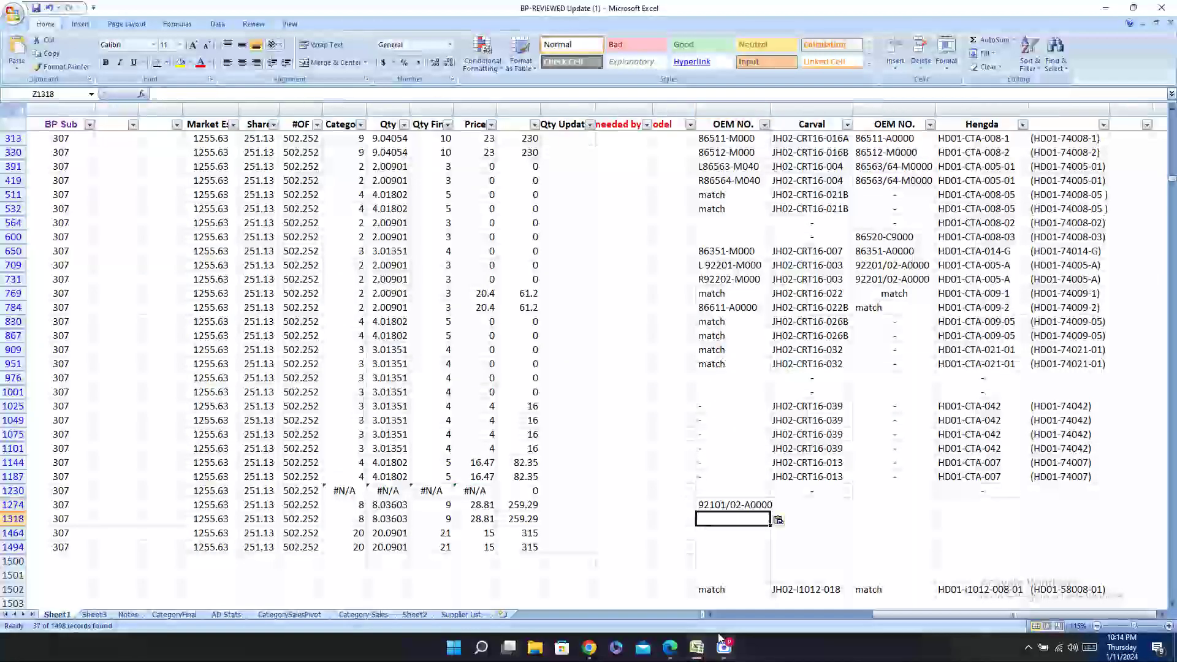
key(ctrl+v)
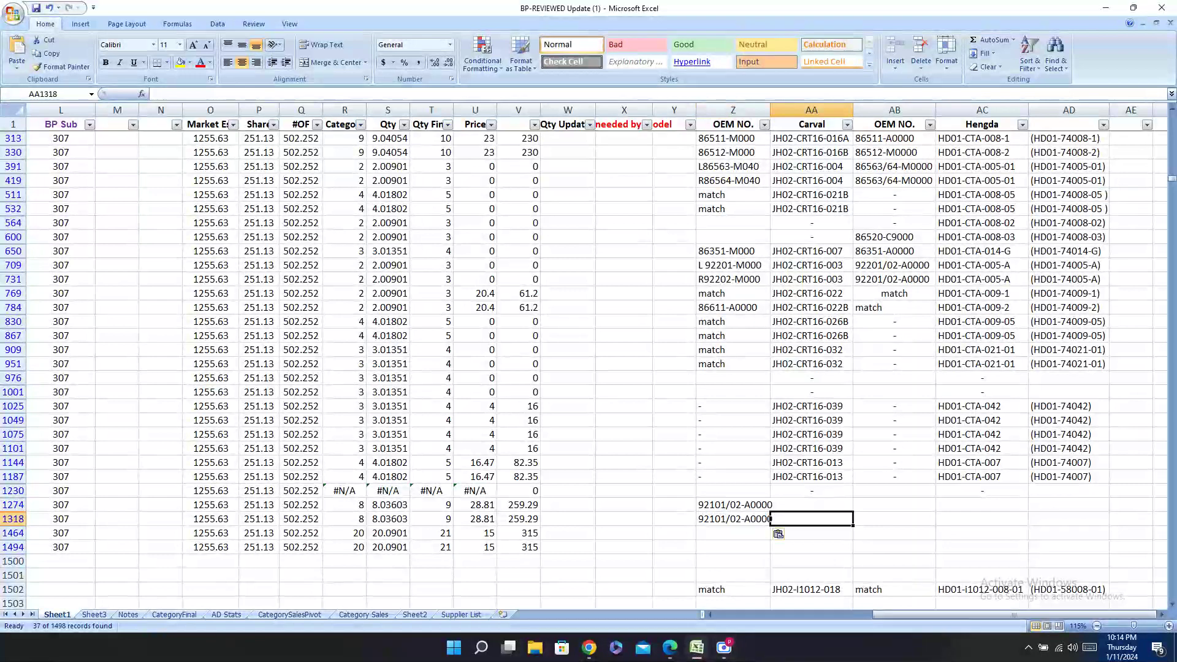
Step: Enter Carval code JH02-CRT16-001 in the Carval cells of rows 1274 and 1318
click(670, 648)
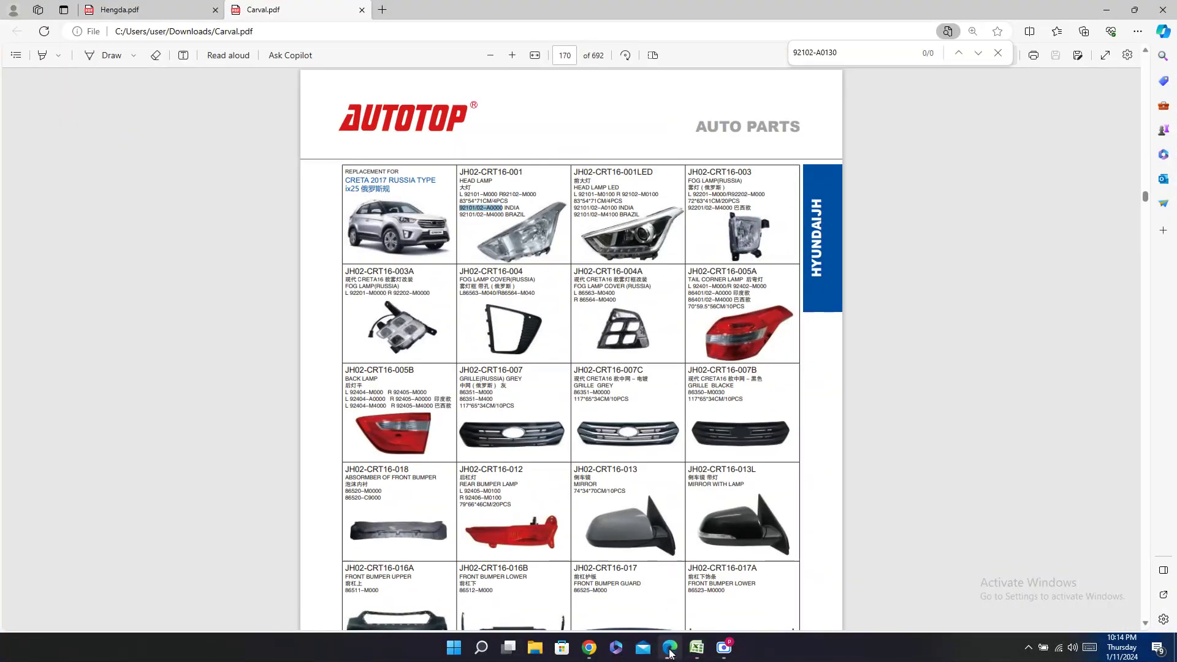
double_click(487, 172)
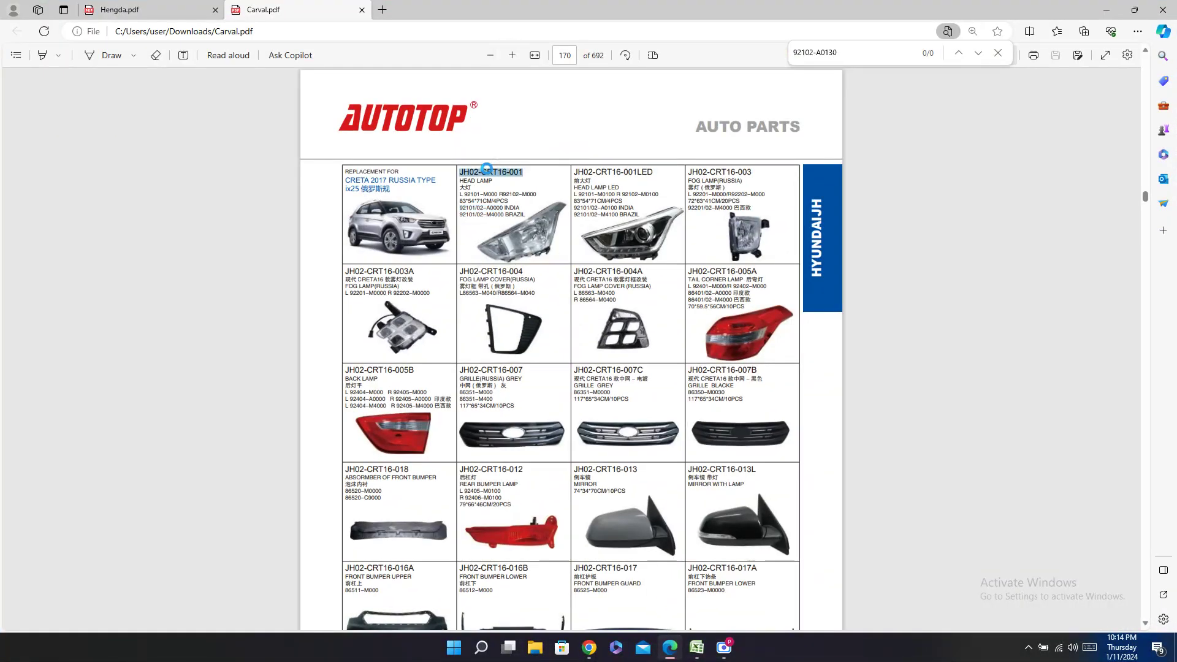
click(697, 649)
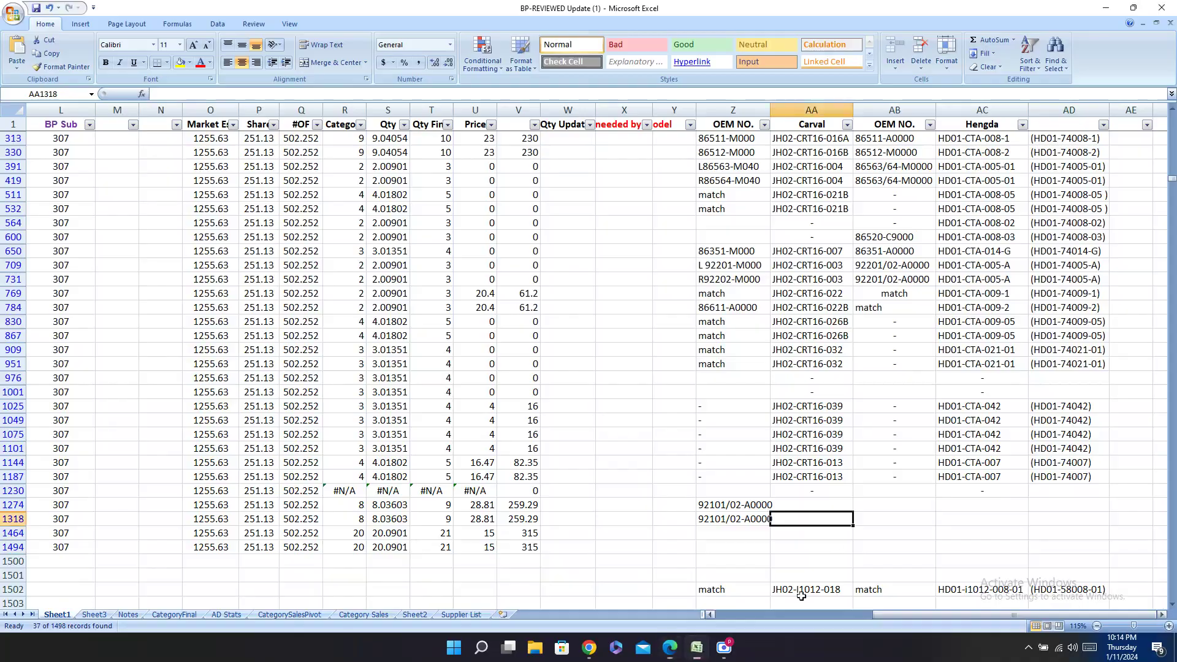
click(825, 503)
key(ctrl+v)
click(827, 518)
key(ctrl+v)
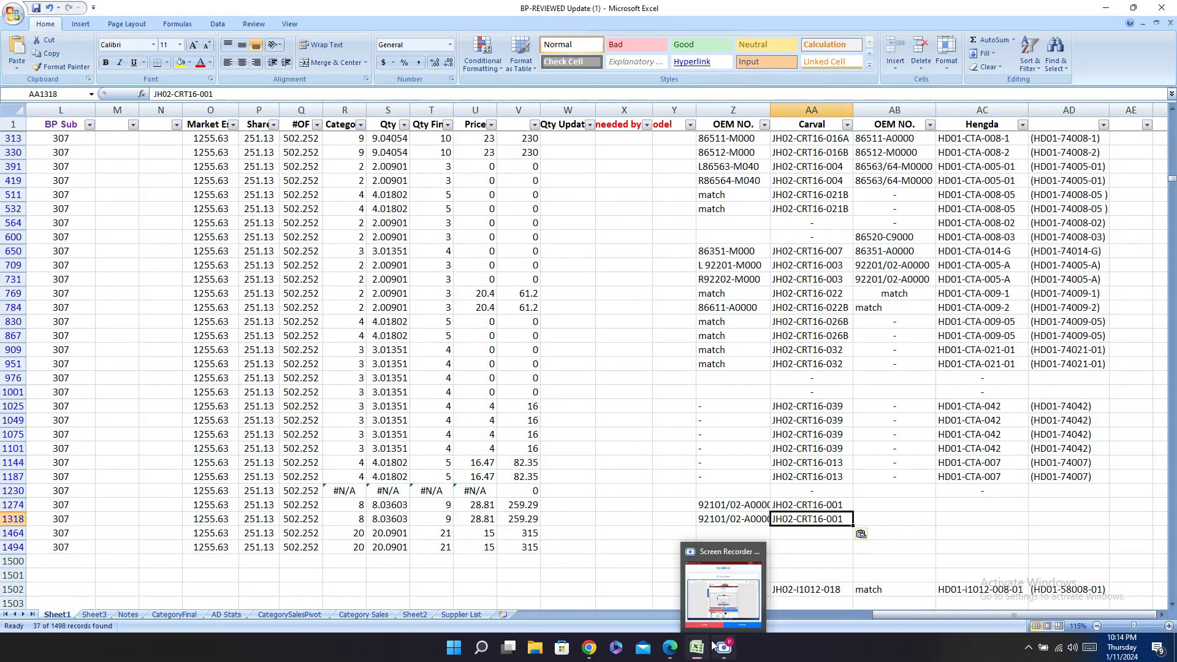
click(803, 531)
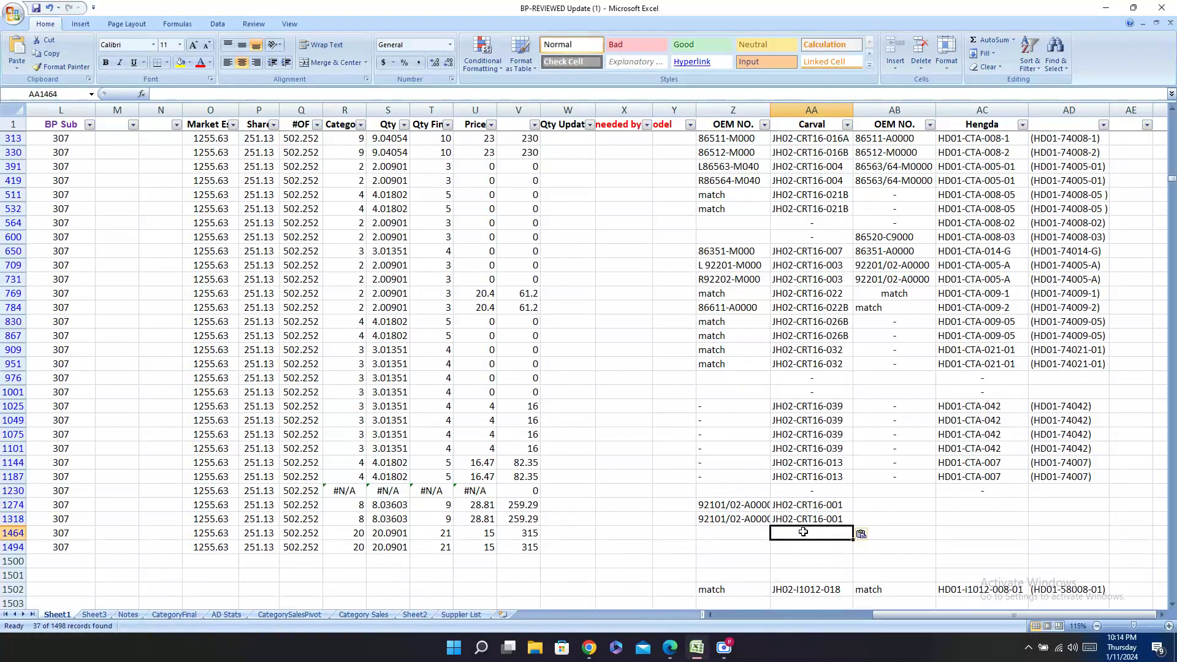
key(Left)
key(Left)
key(Left)
key(Left)
key(Left)
key(Left)
key(Left)
key(Left)
key(Left)
key(Left)
key(Left)
key(Left)
key(Left)
key(Left)
key(Left)
key(Left)
key(Left)
key(Left)
key(Left)
key(Left)
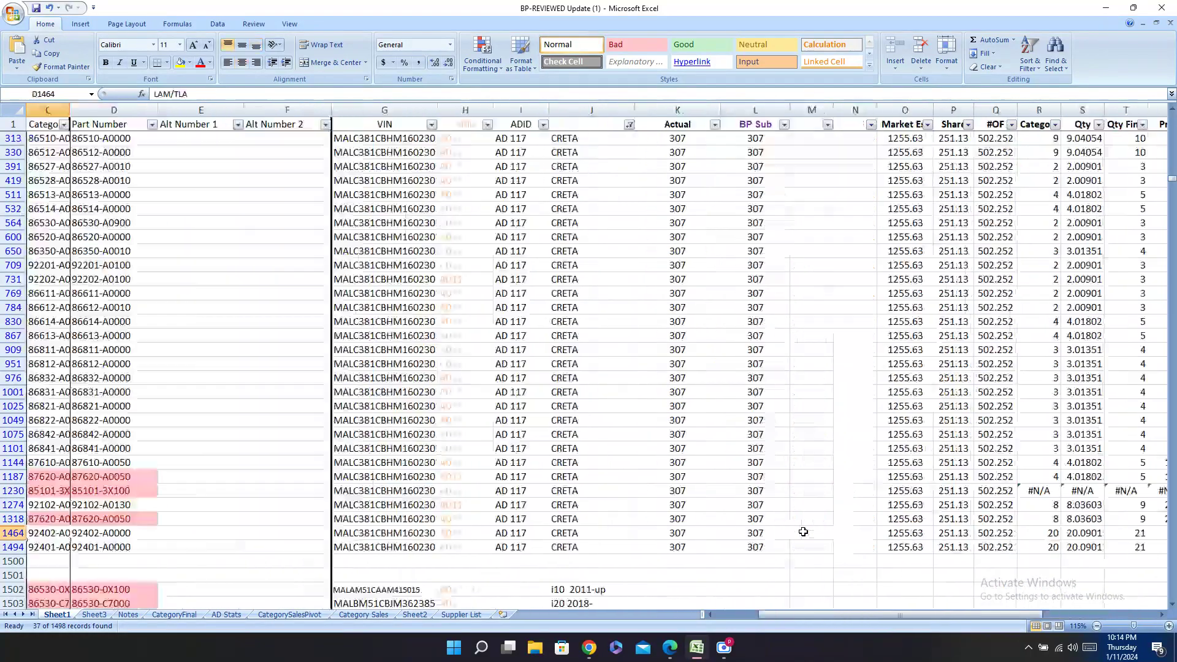
Step: Find the HD01-CTA-001-1 entry in the Hengda catalogue and copy the part number beneath it
key(Right)
key(Right)
key(Right)
key(Right)
key(Right)
key(Right)
key(Right)
key(Right)
key(Right)
key(Right)
key(Right)
key(Right)
key(Right)
key(Right)
key(Right)
key(Right)
key(Right)
key(Right)
key(Right)
key(Right)
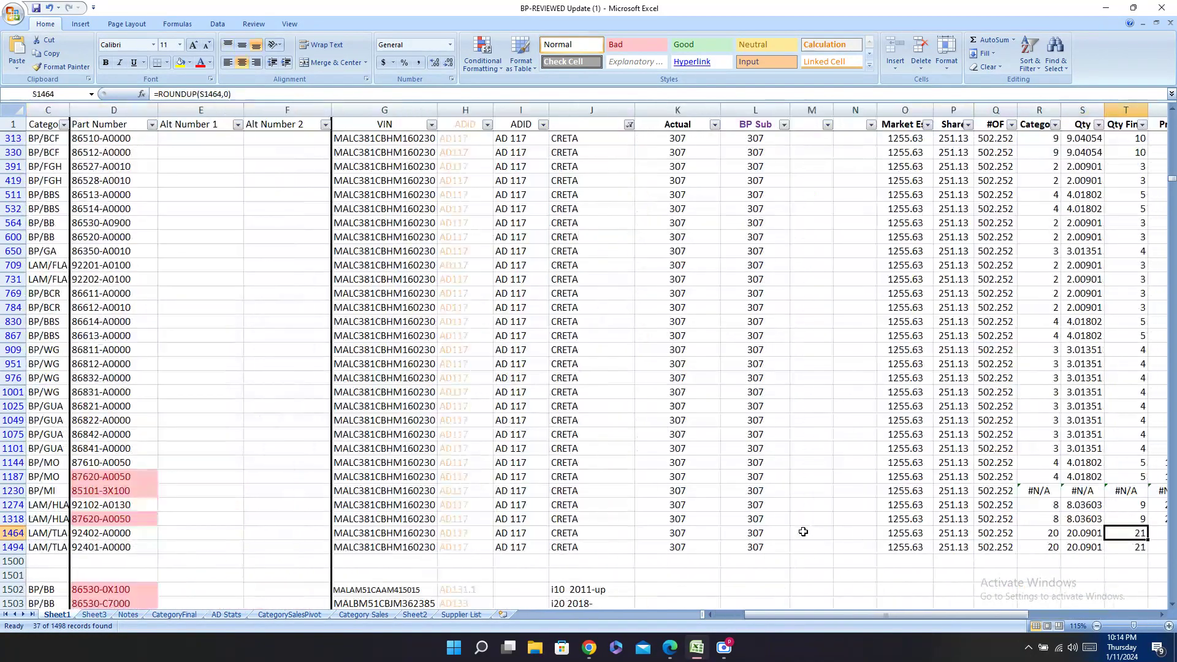
key(Right)
key(Right)
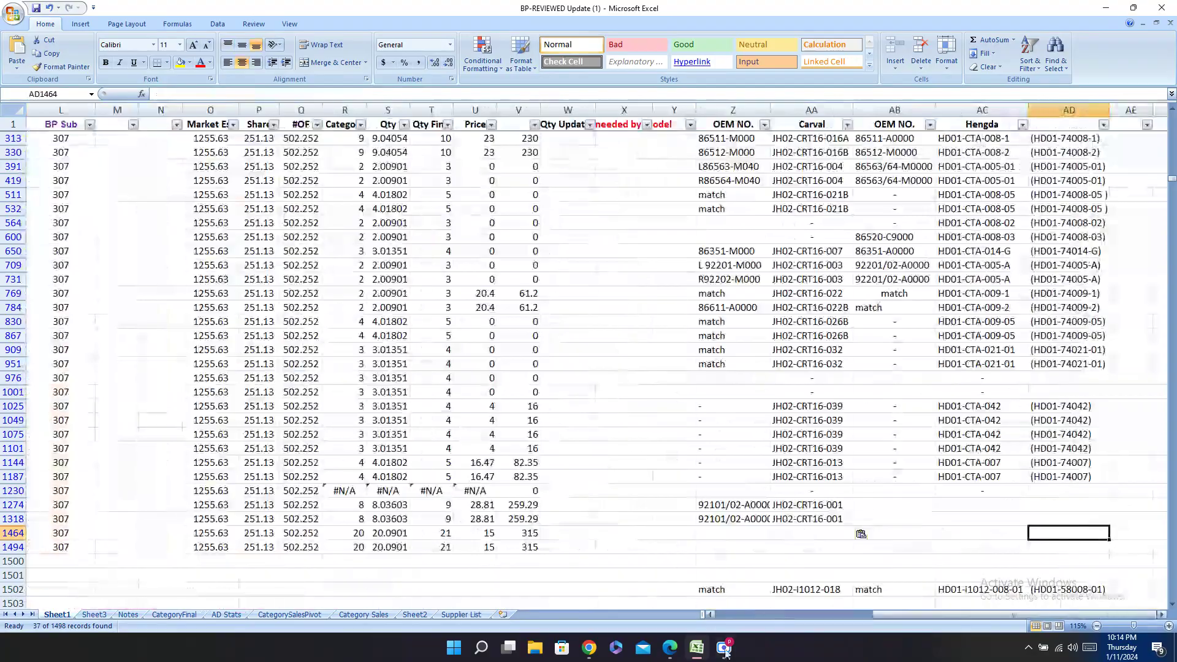
click(670, 647)
click(174, 10)
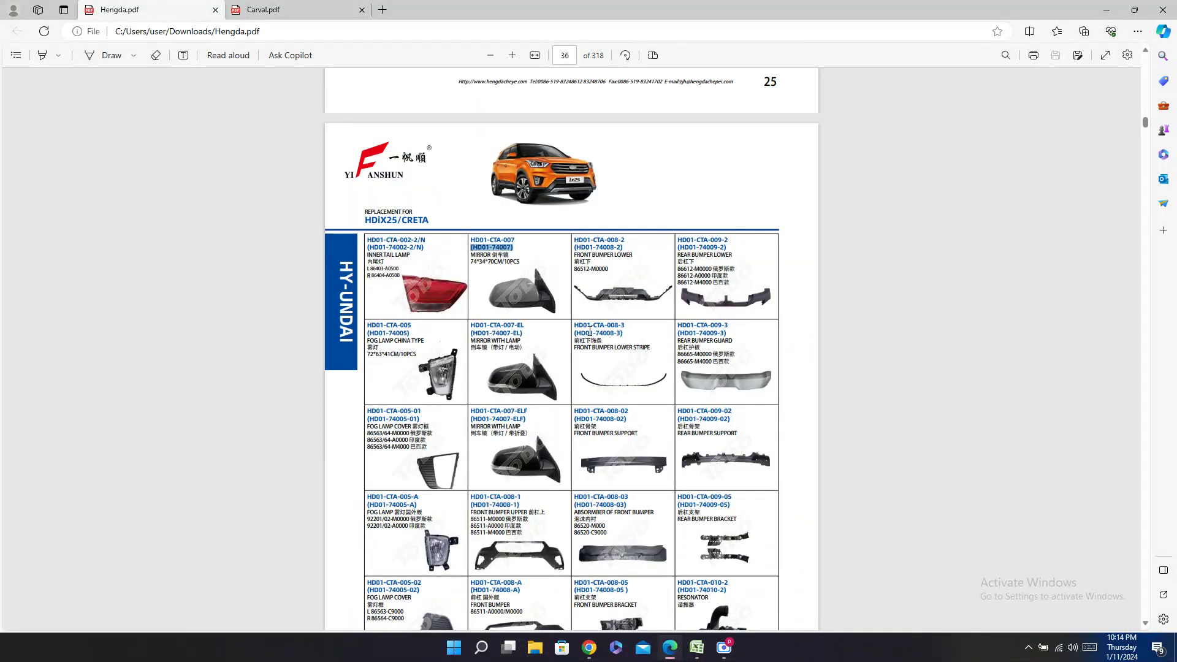
click(270, 7)
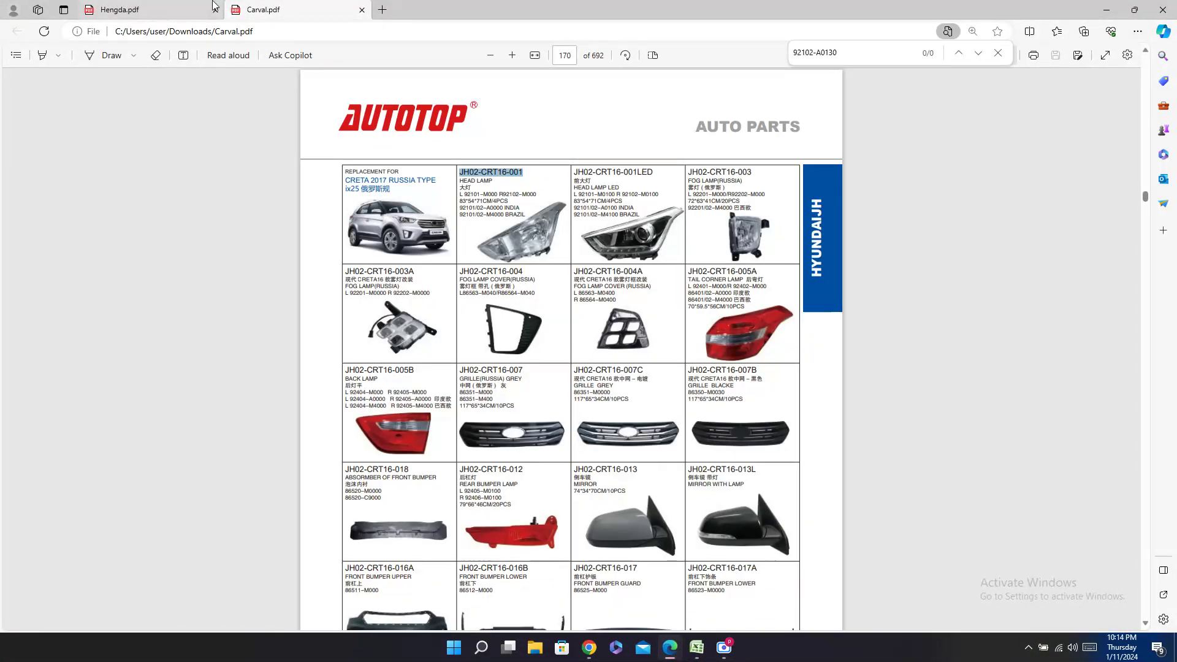
click(215, 6)
scroll(643, 246, up, 10)
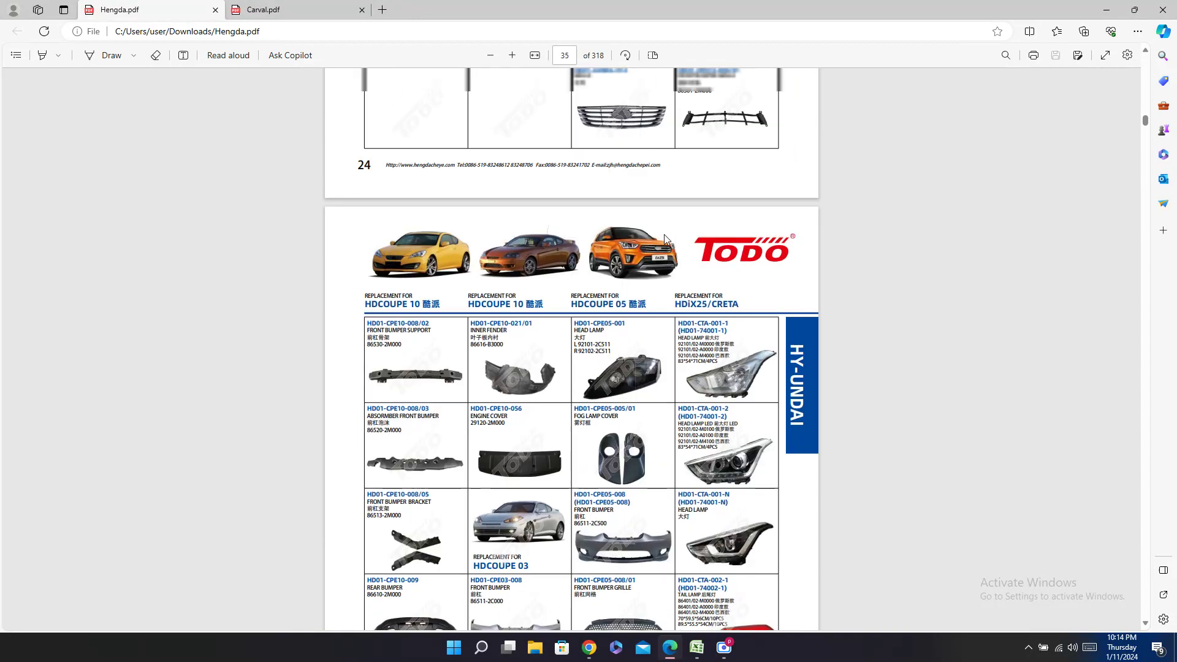
scroll(864, 273, down, 2)
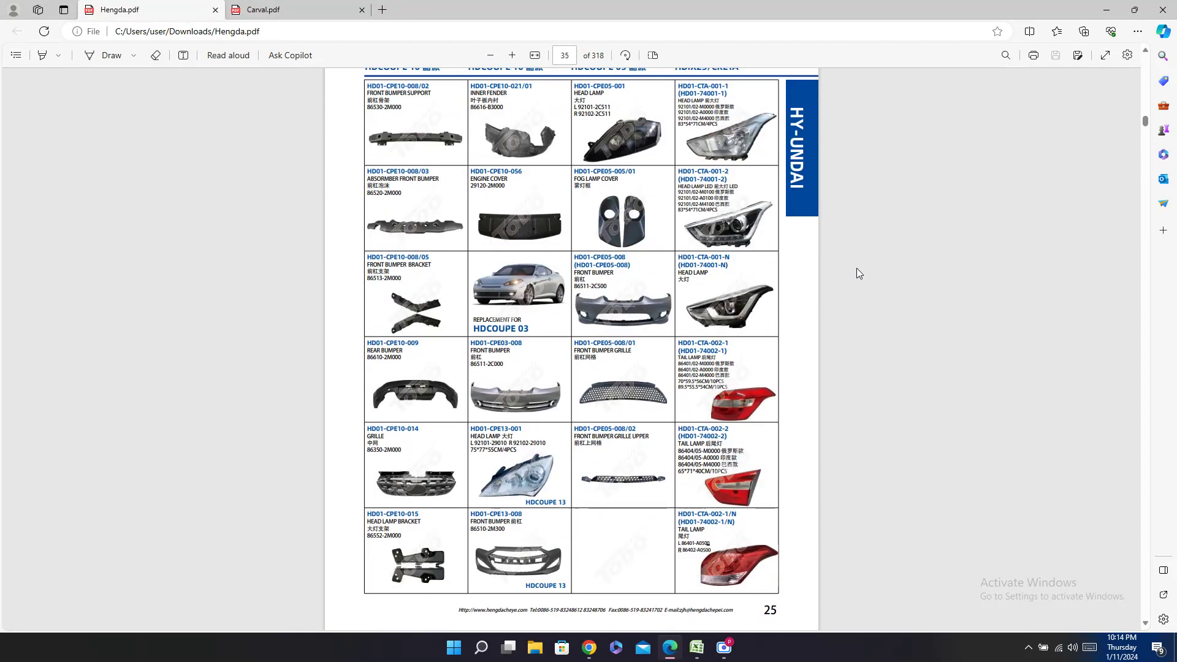
scroll(849, 251, up, 2)
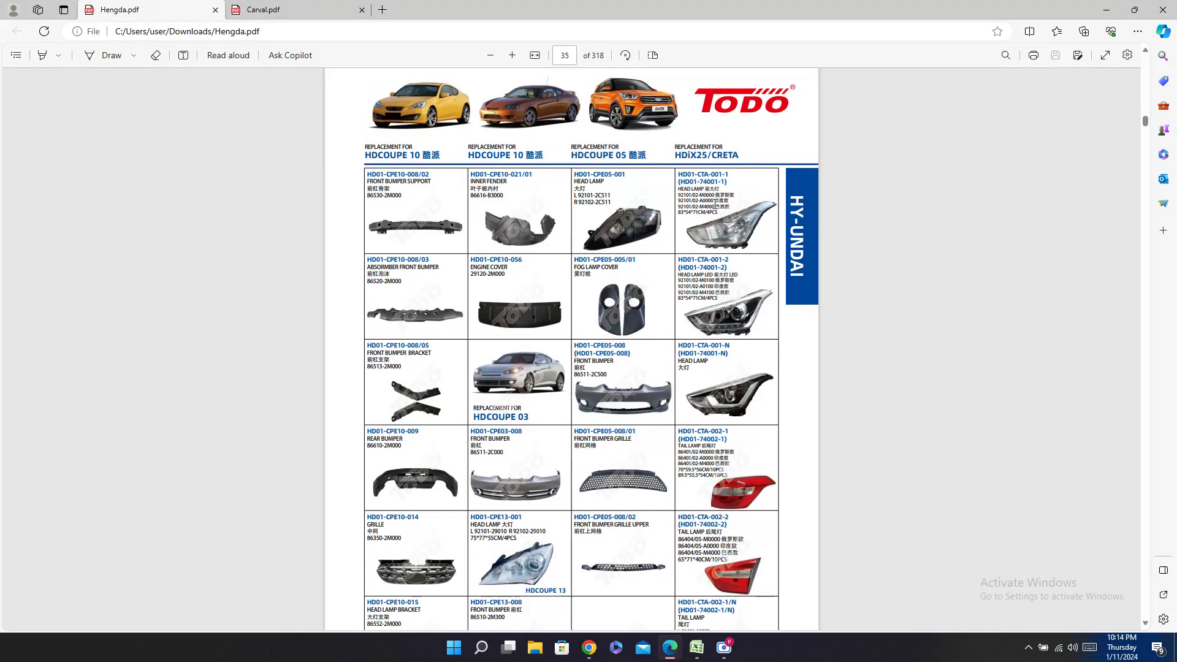
drag(711, 200, 679, 203)
key(ctrl+c)
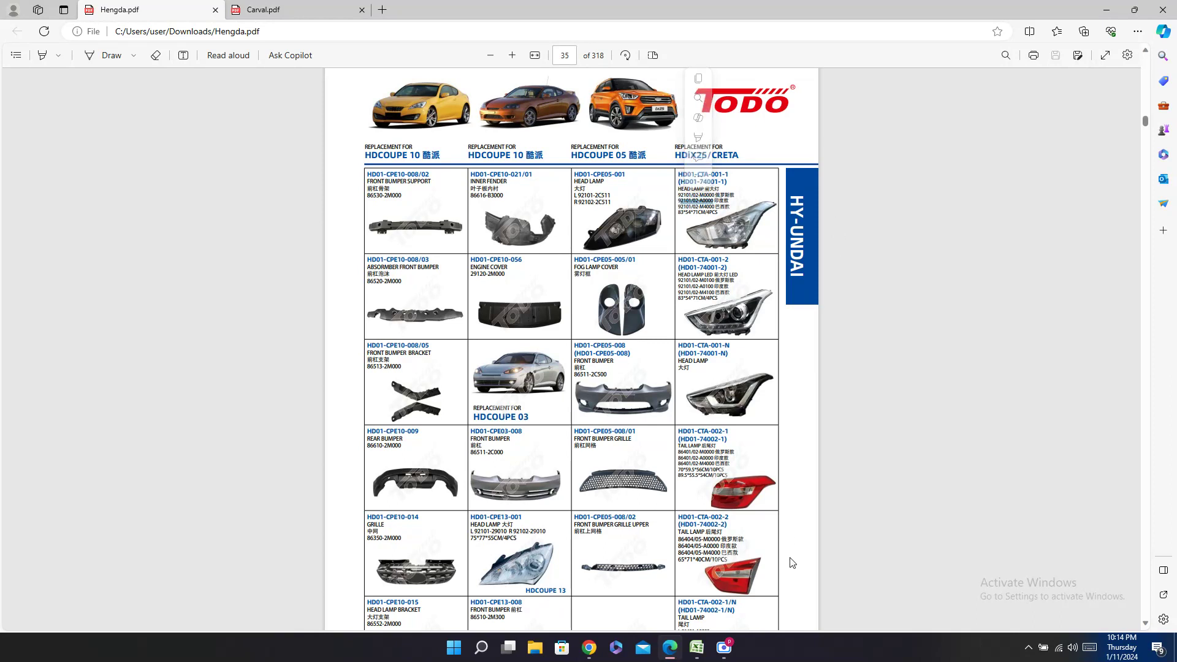
click(683, 658)
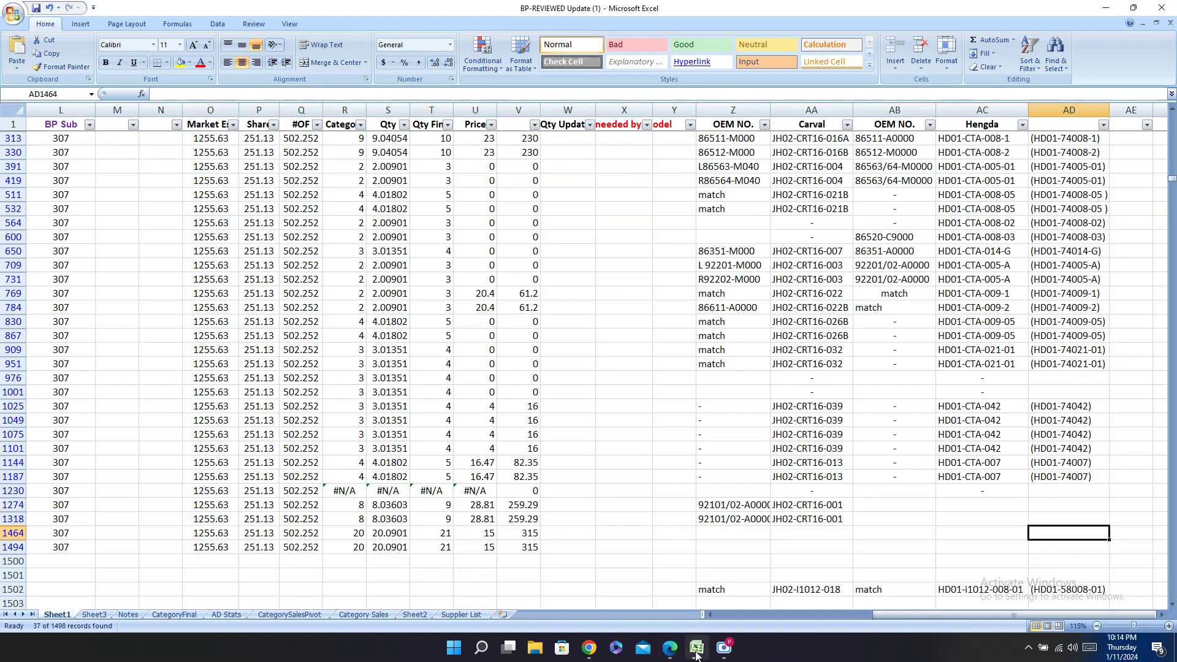
Step: Fill row 1274's second OEM cell with the full OEM number 92101/02-A0000
click(909, 503)
key(ctrl+v)
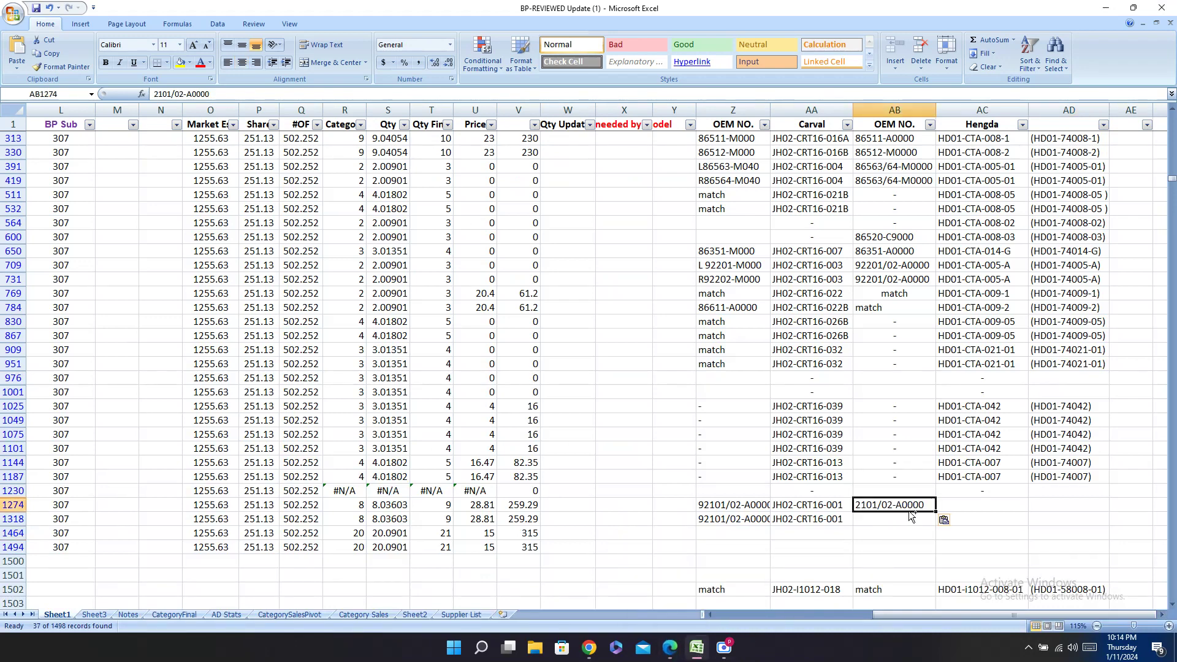
click(884, 523)
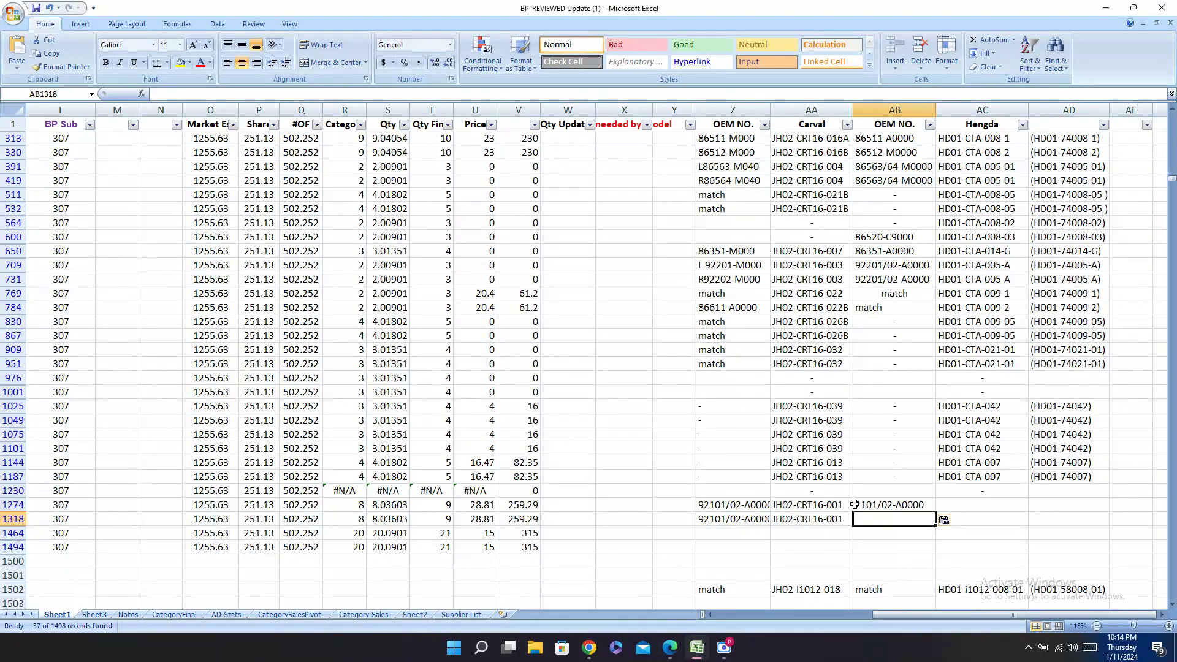
drag(743, 511, 744, 521)
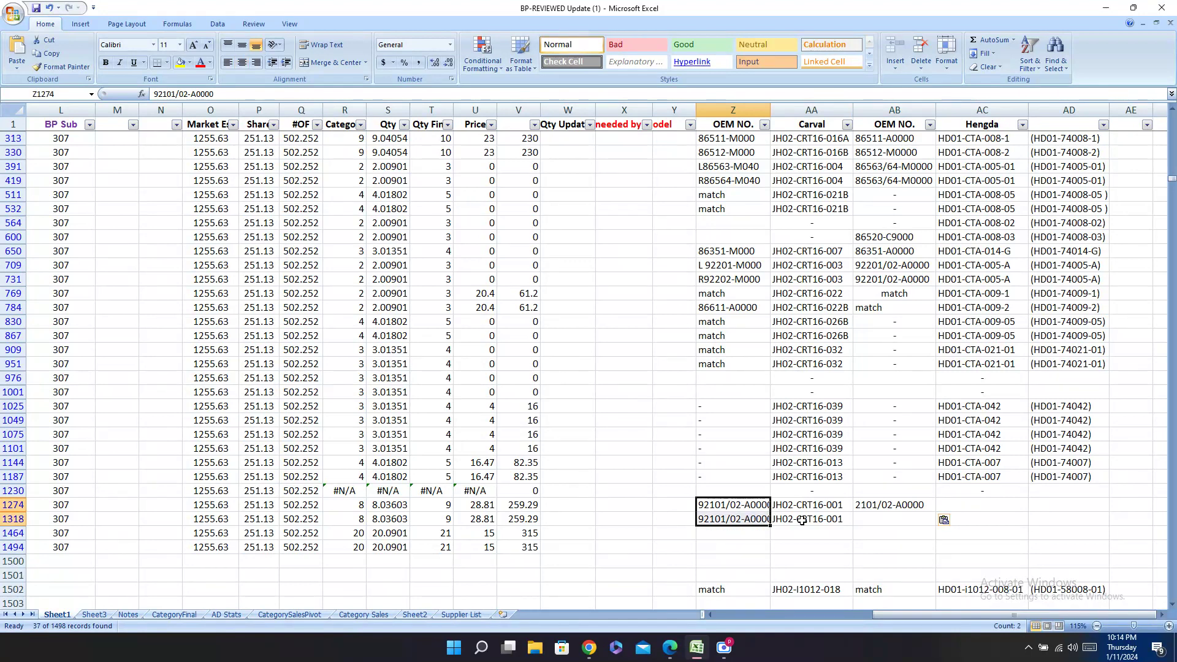
click(742, 509)
key(ctrl+c)
click(889, 504)
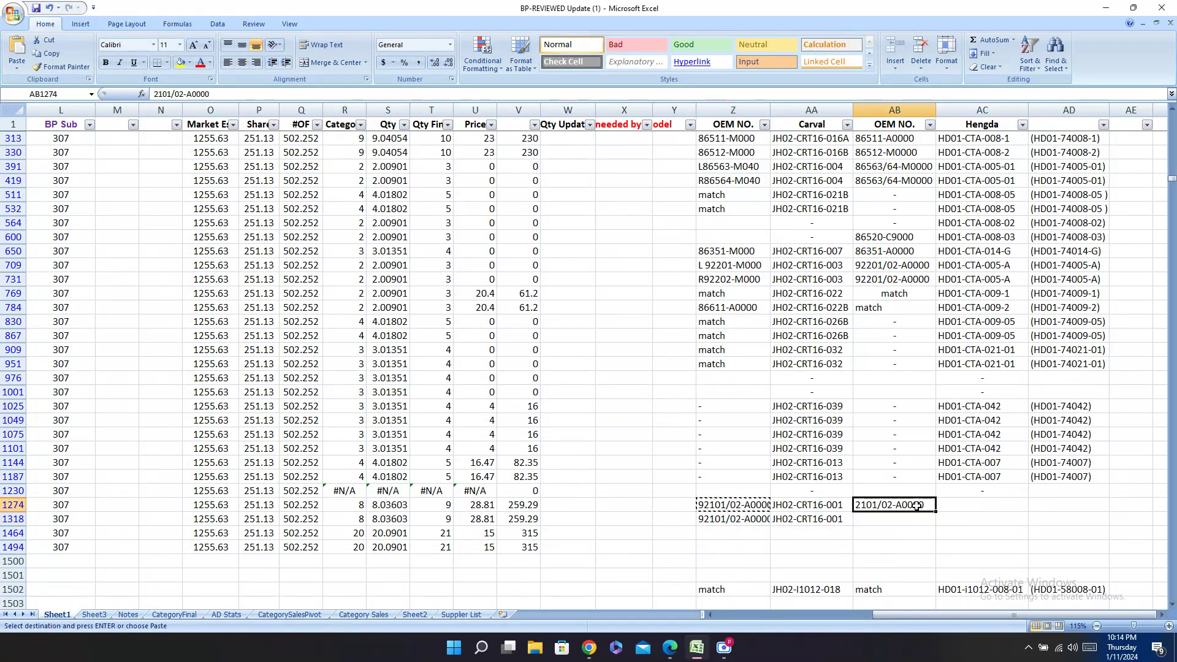
key(ctrl+v)
Step: Copy row 1318's own OEM number into its second OEM cell
click(886, 518)
key(ctrl+v)
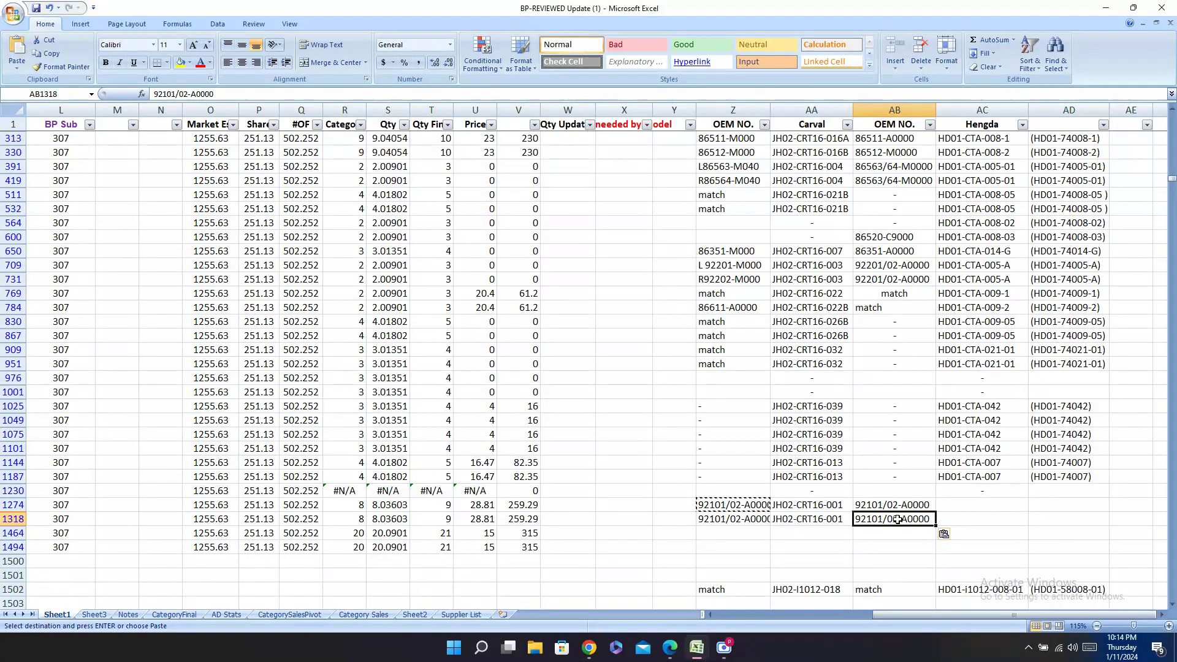
key(ctrl+z)
click(737, 518)
key(ctrl+c)
click(867, 519)
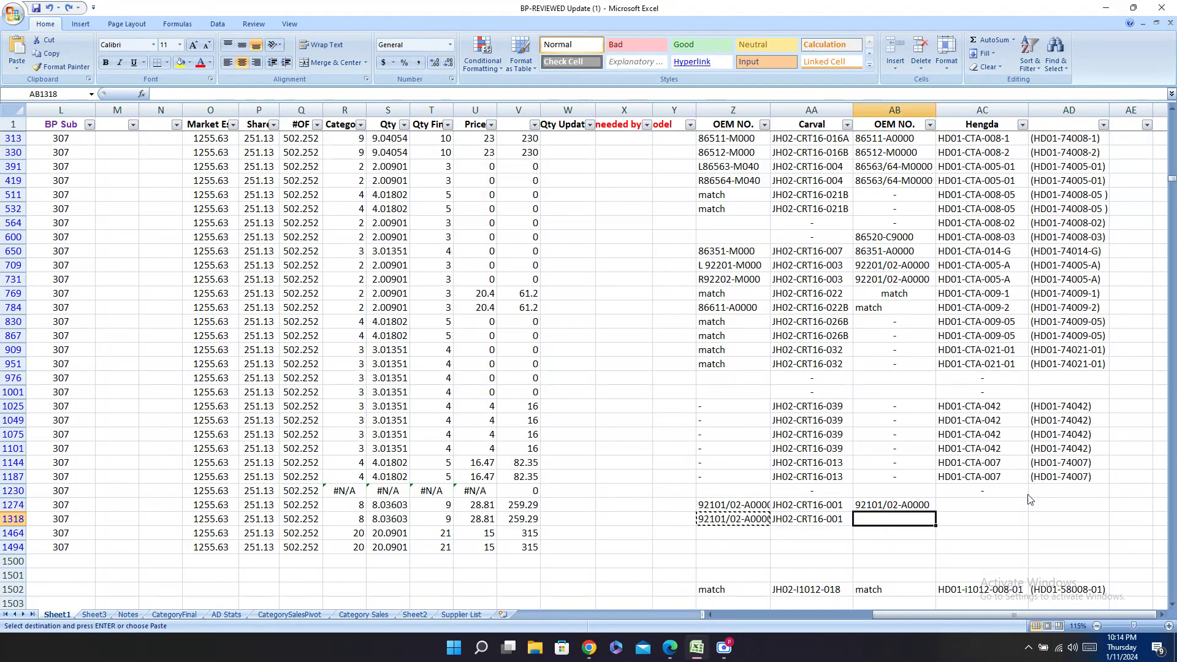
key(ctrl+v)
Step: Fill the Hengda cells of rows 1274 and 1318 with code HD01-CTA-001-1
click(986, 503)
key(alt+Tab)
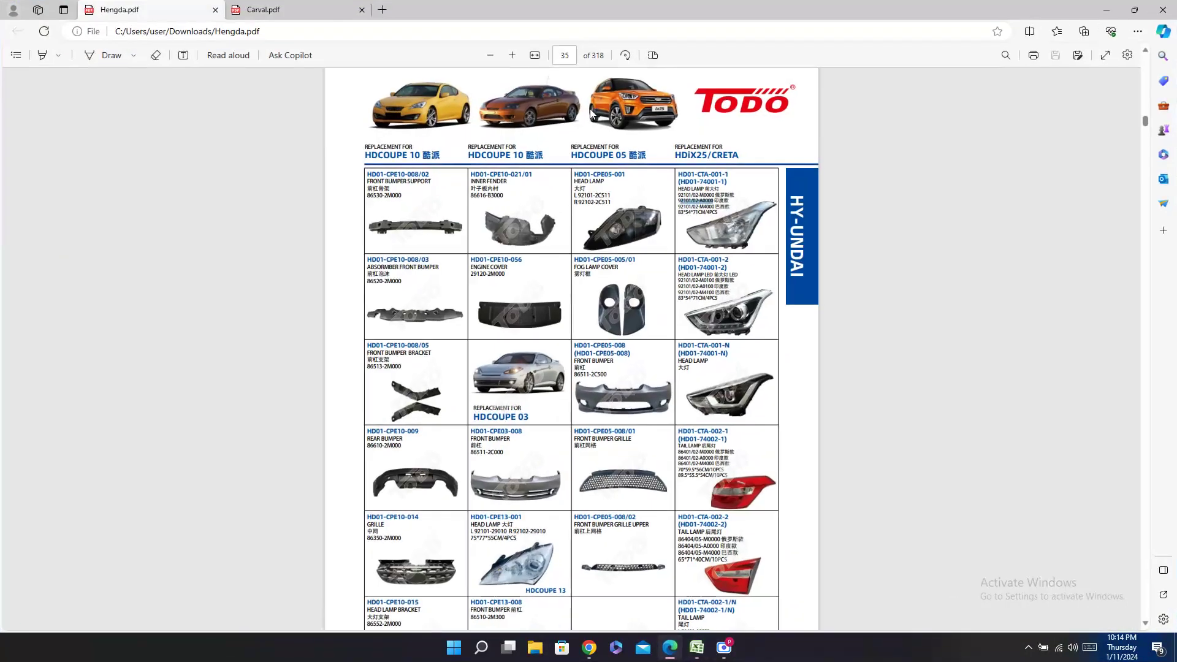
double_click(709, 178)
key(ctrl+c)
key(alt+Tab)
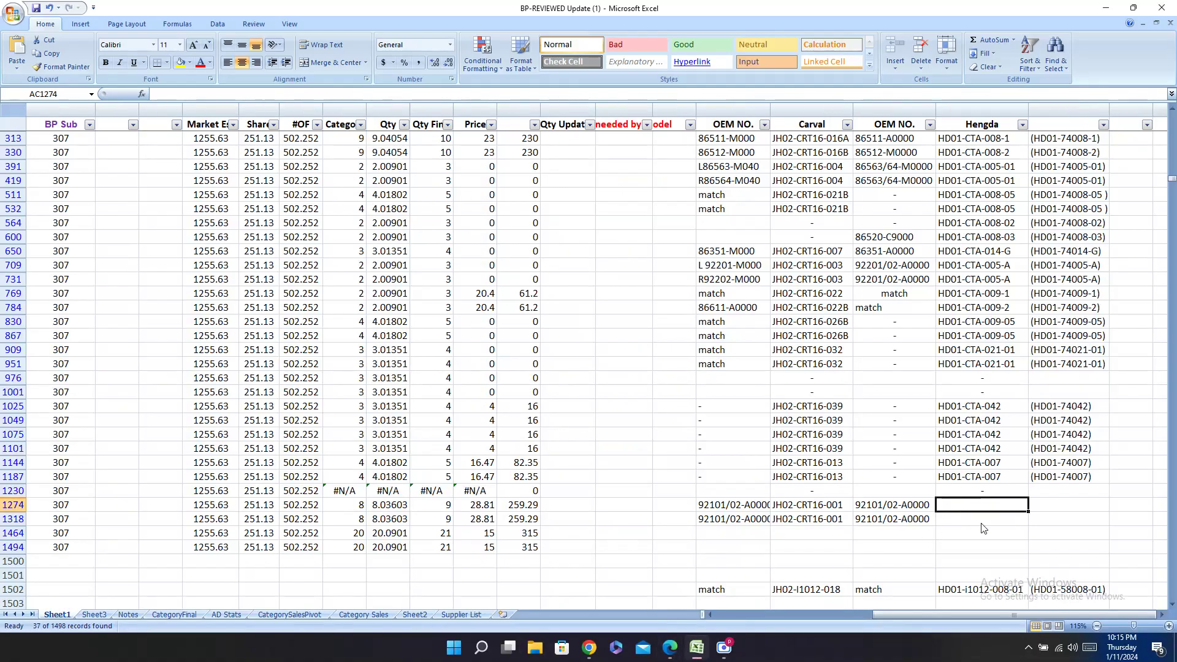
key(ctrl+v)
click(976, 519)
key(ctrl+v)
Step: Paste the alternate code (HD01-74001-1) into rows 1274, 1464 and 1318, then return to row 1464's start
key(alt+Tab)
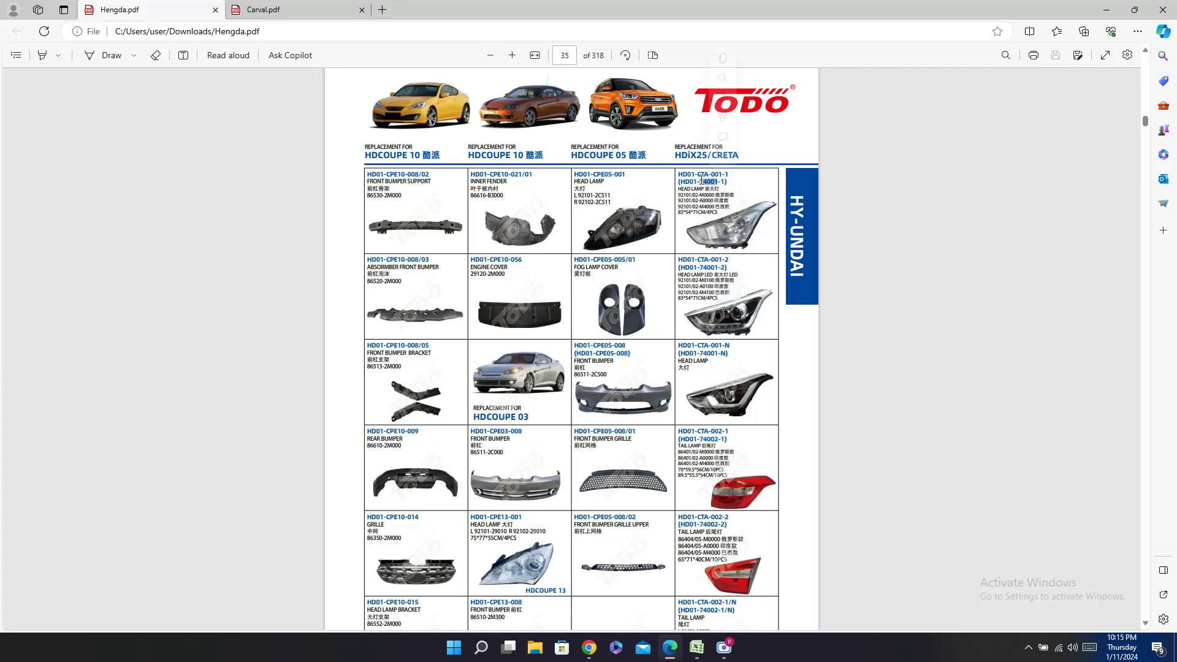
double_click(705, 182)
key(ctrl+c)
click(697, 648)
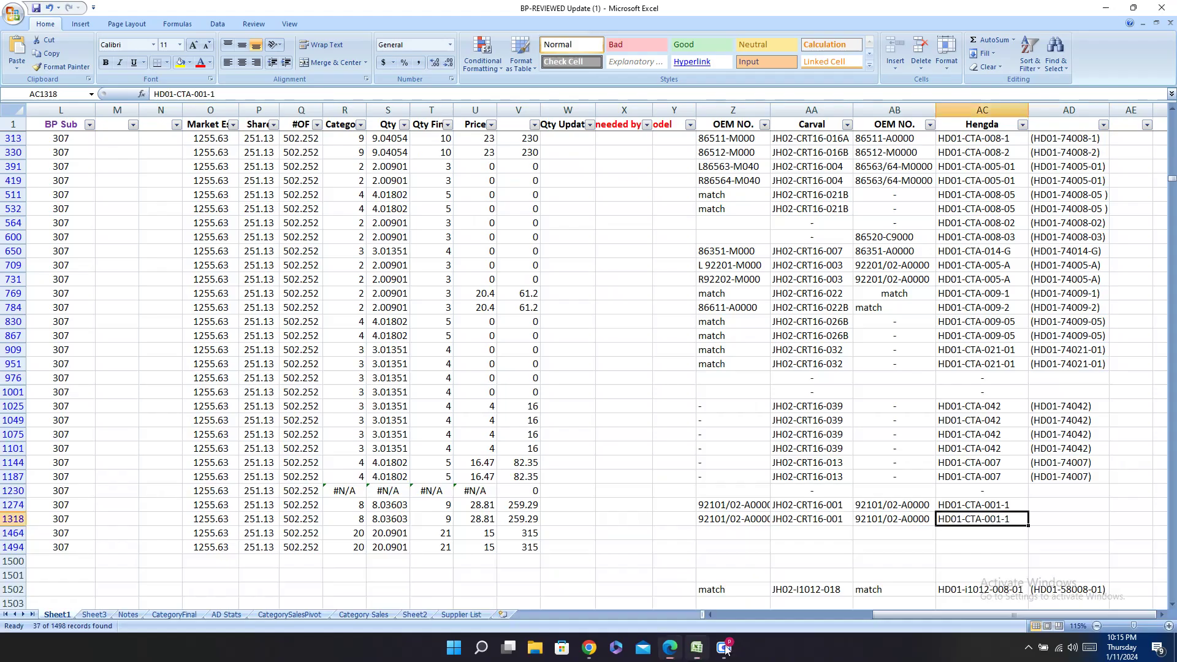
click(1054, 501)
key(ctrl+v)
click(1054, 529)
key(ctrl+v)
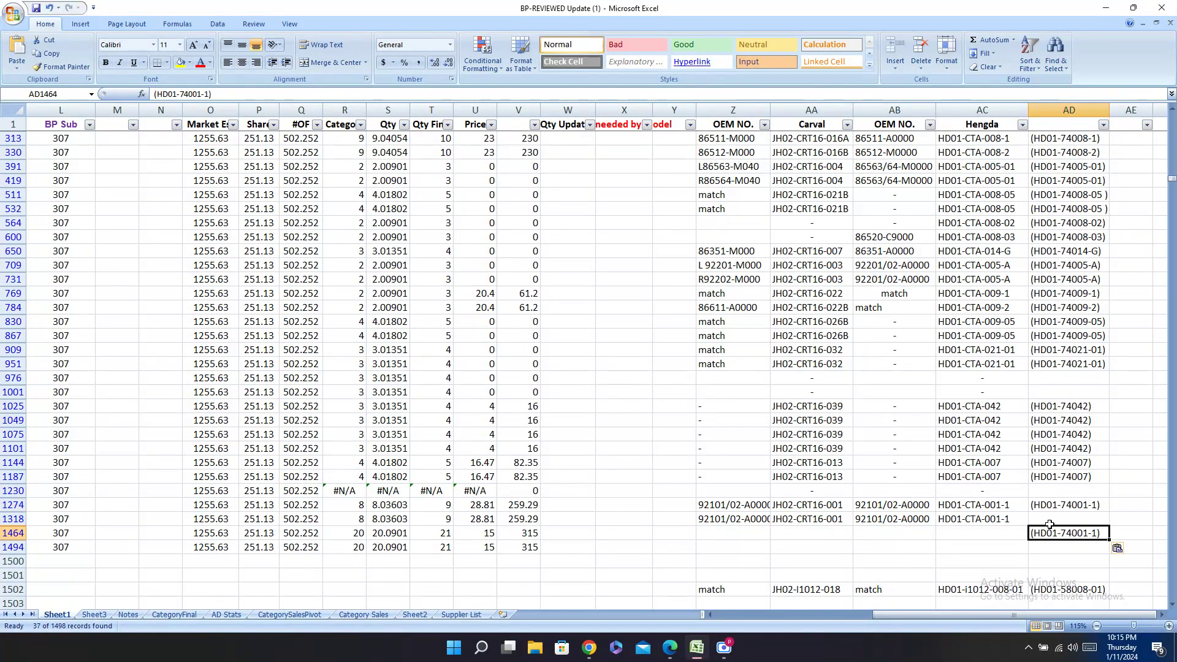
click(1055, 520)
key(ctrl+v)
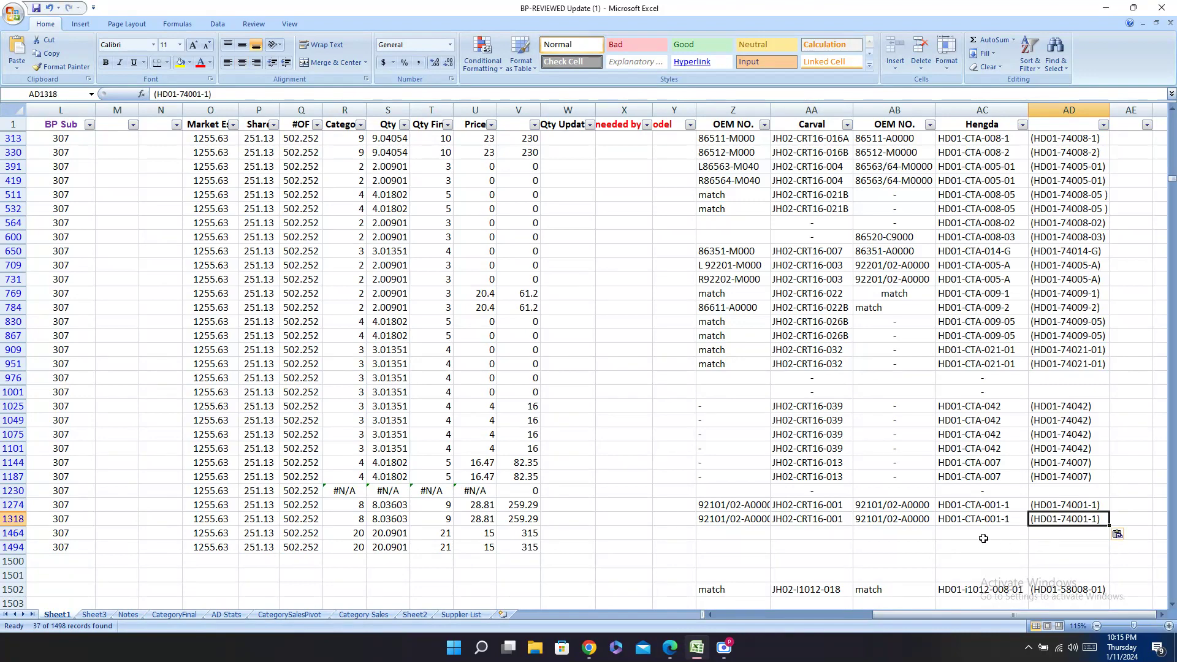
click(983, 537)
key(ctrl+Left)
key(ctrl+Left)
key(ctrl+Left)
key(ctrl+Left)
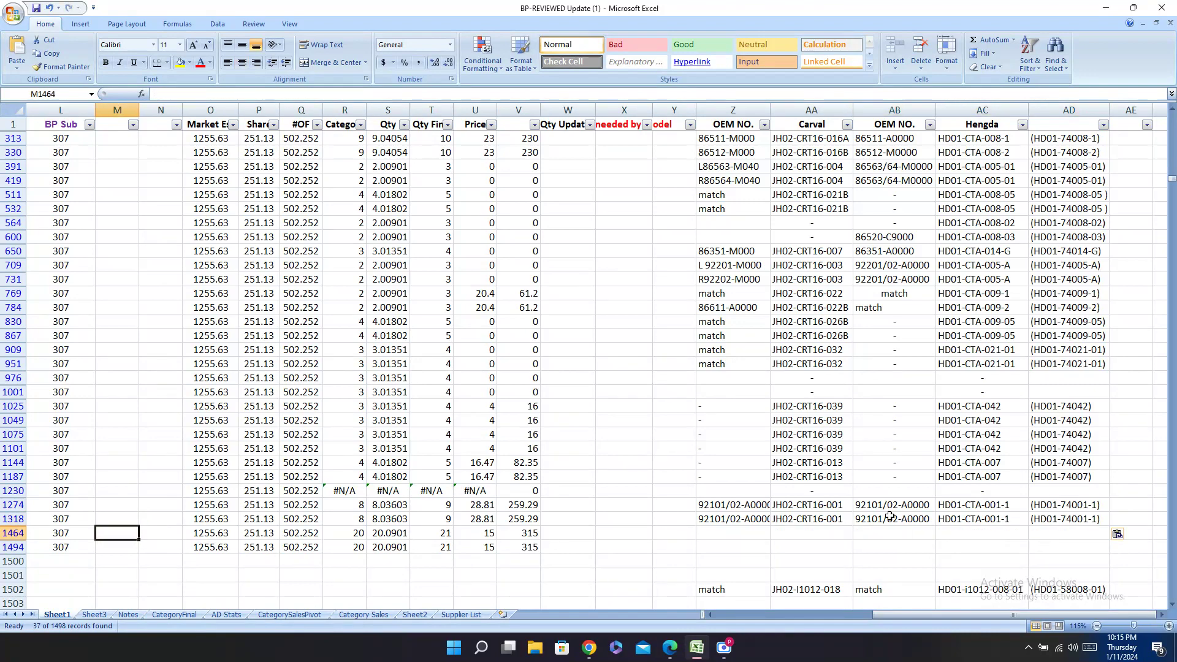
Step: Search the sheet for 'cre' with Find
click(732, 559)
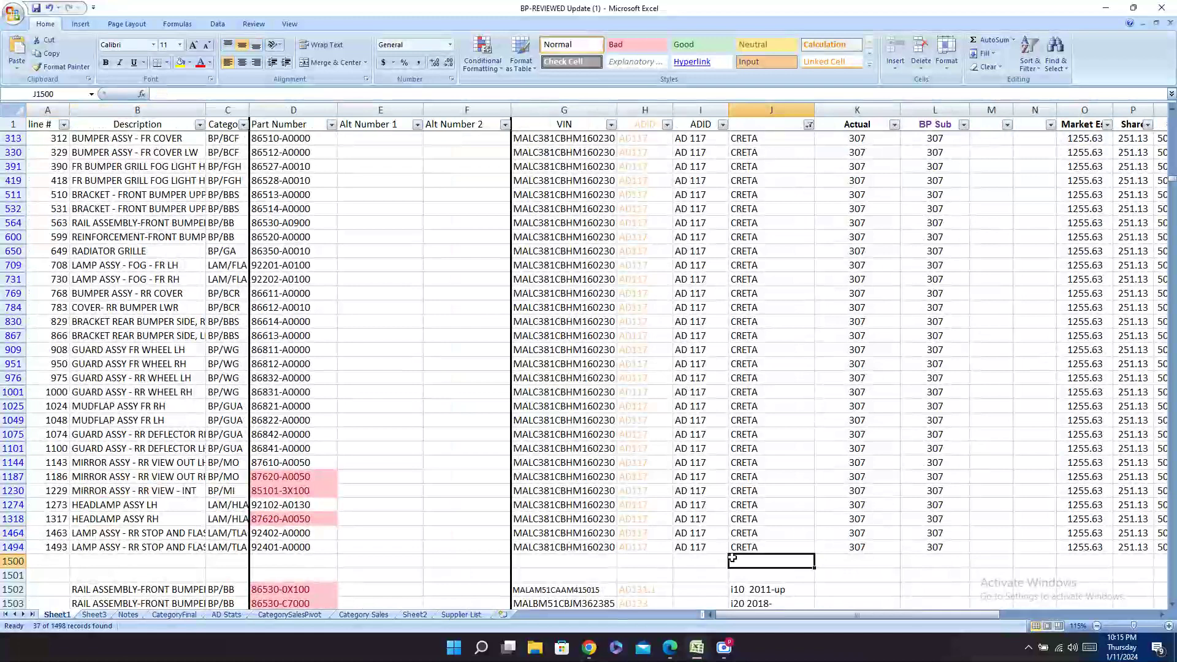
key(ctrl+f)
text(creta)
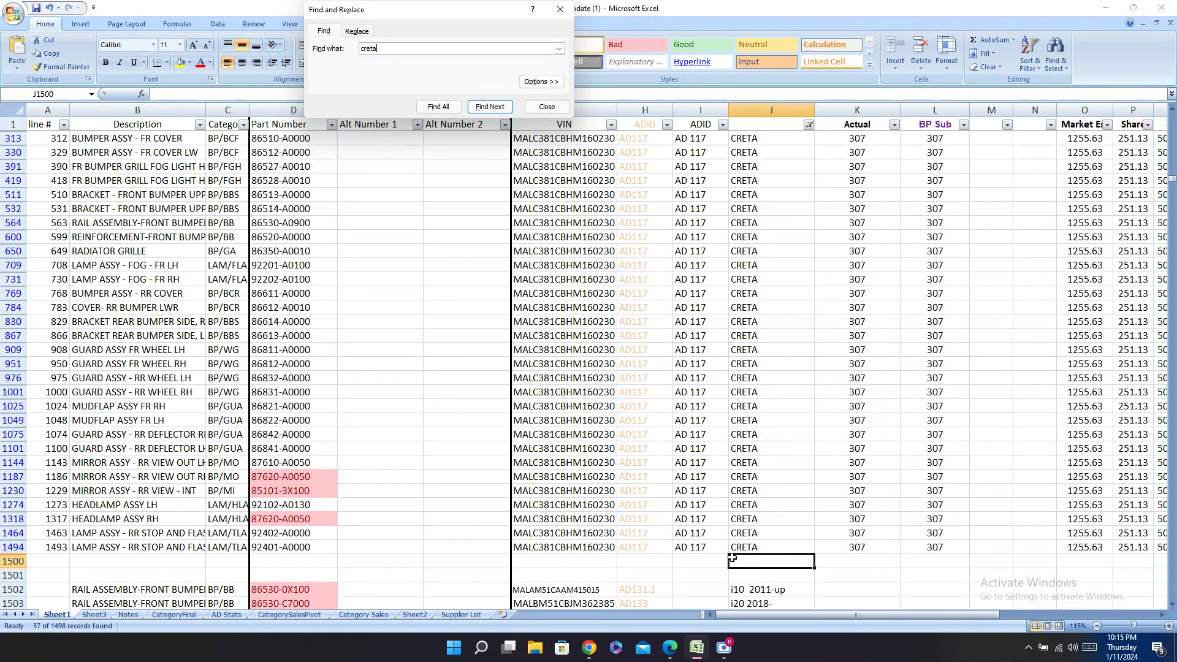
Step: Select the part numbers in D1464 and D1494 and bring up the Hengda catalogue PDF
drag(853, 547, 1067, 536)
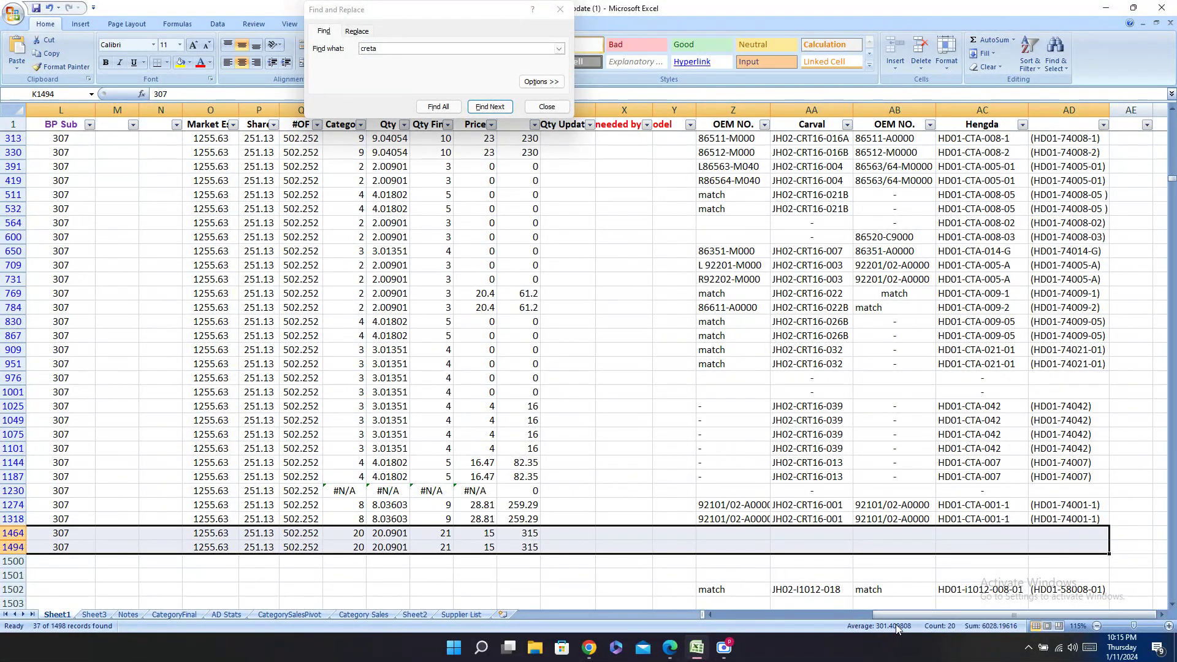
drag(906, 611, 558, 656)
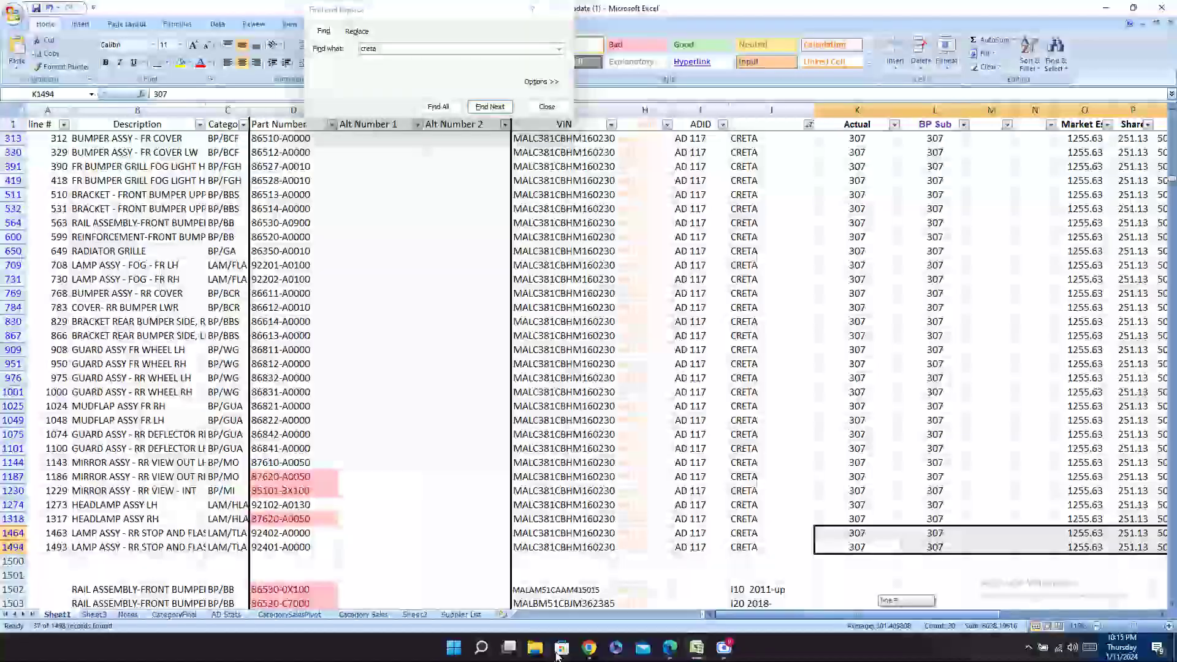
click(121, 535)
click(280, 536)
drag(284, 540, 285, 547)
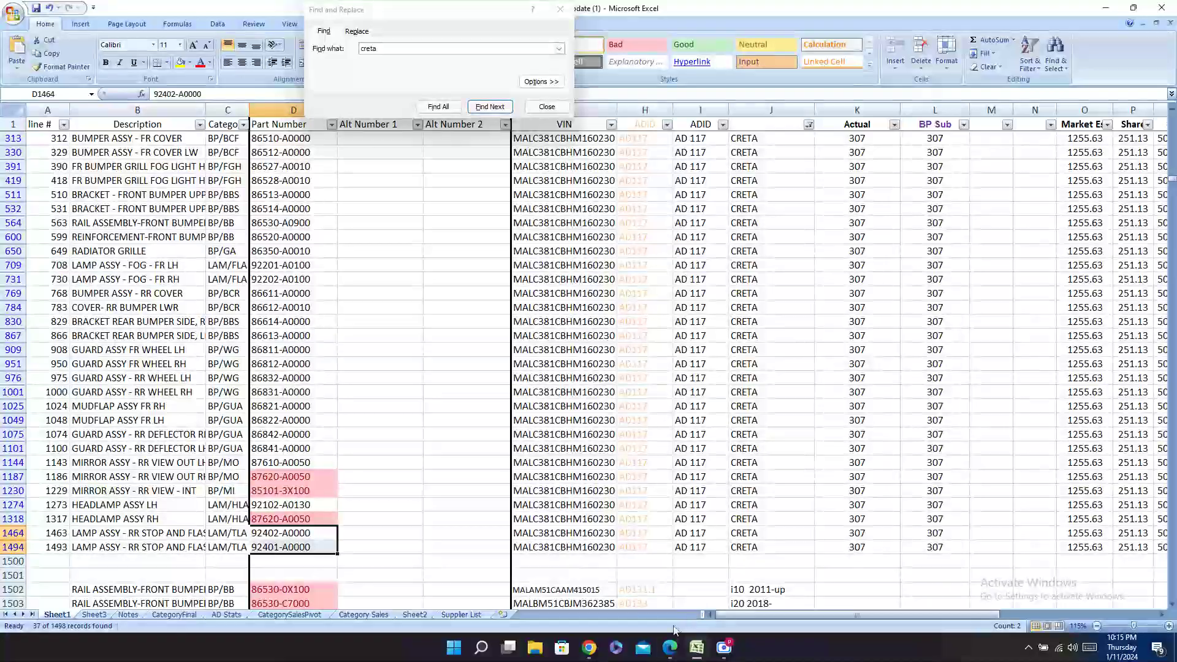
click(670, 648)
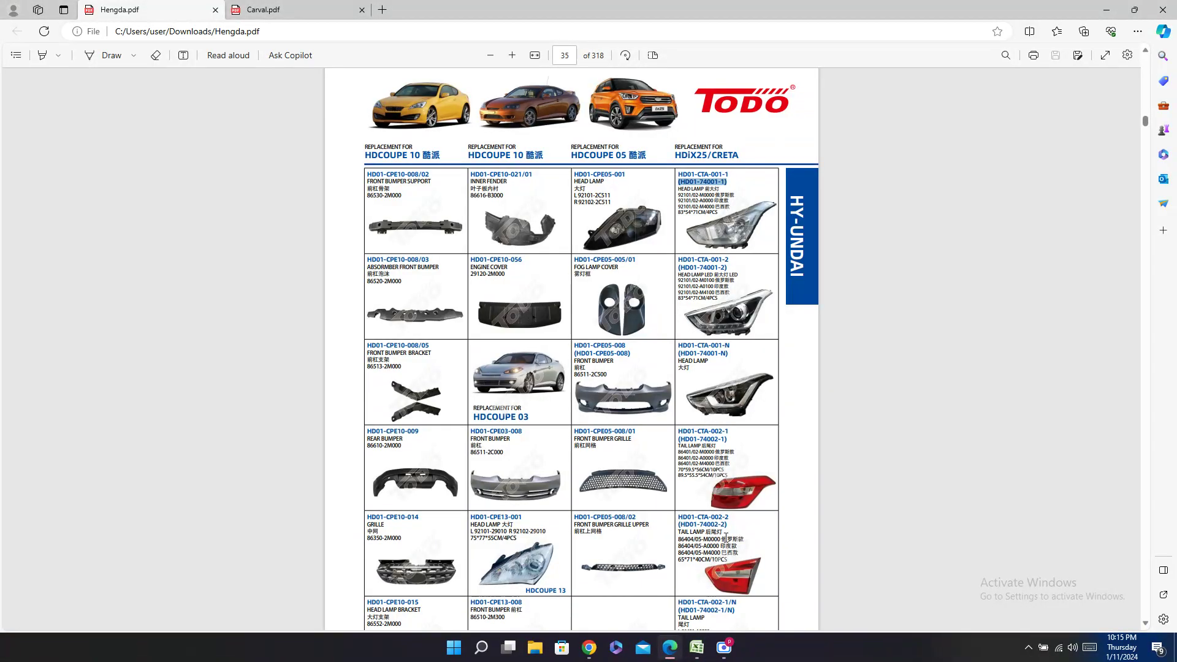
Step: Copy part number 92401-A0000 from D1494 and search the Hengda PDF for 92401-A
scroll(725, 537, down, 3)
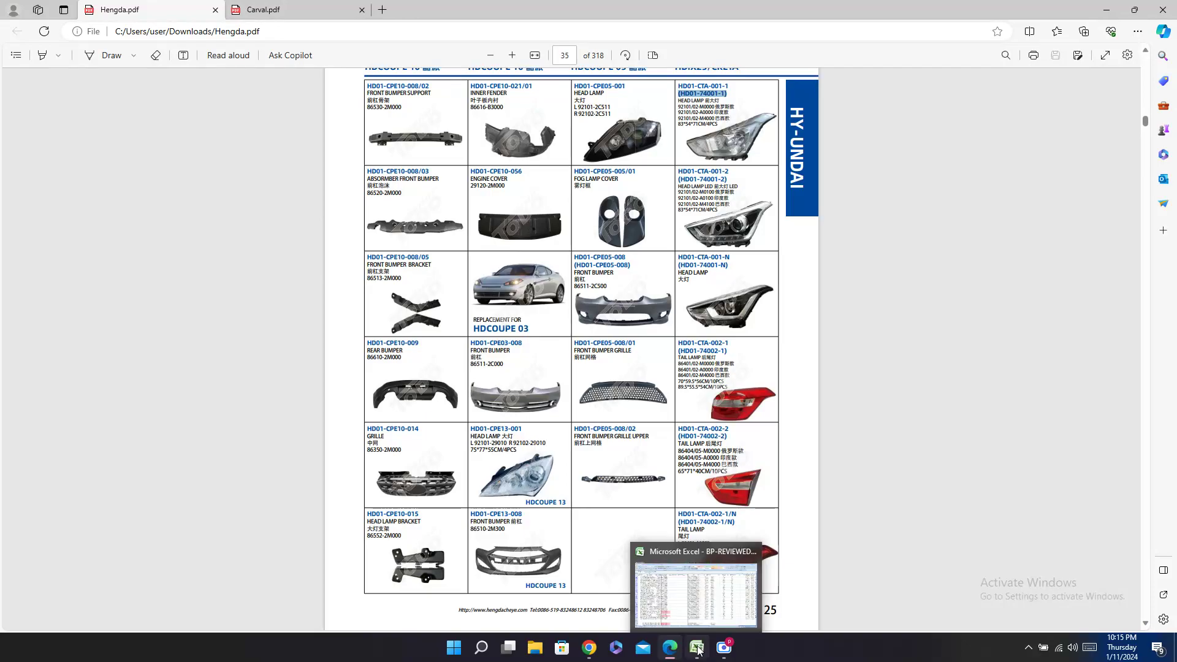
click(699, 650)
click(306, 542)
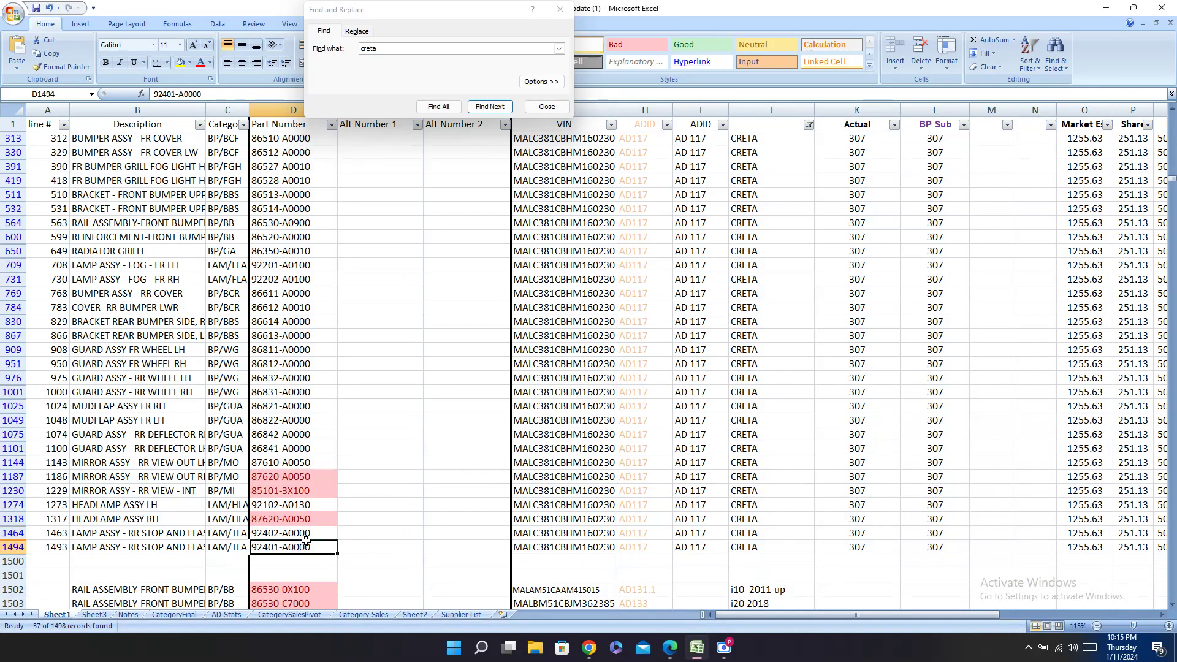
click(674, 649)
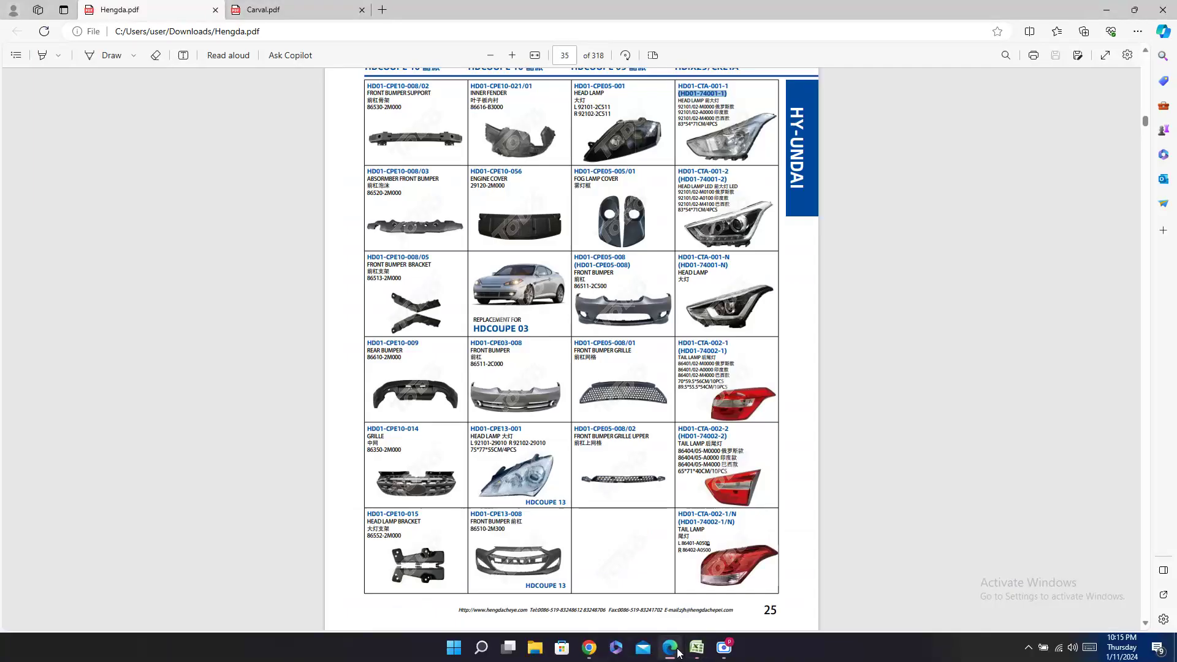
key(ctrl+f)
key(ctrl+v)
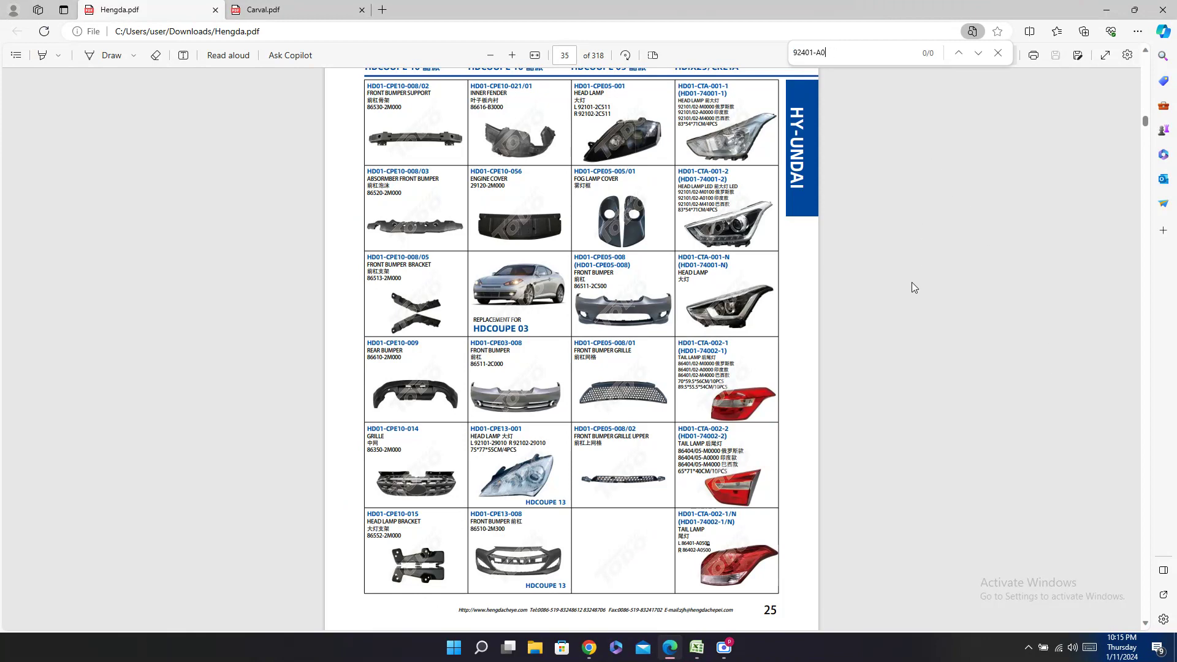
key(BackSpace)
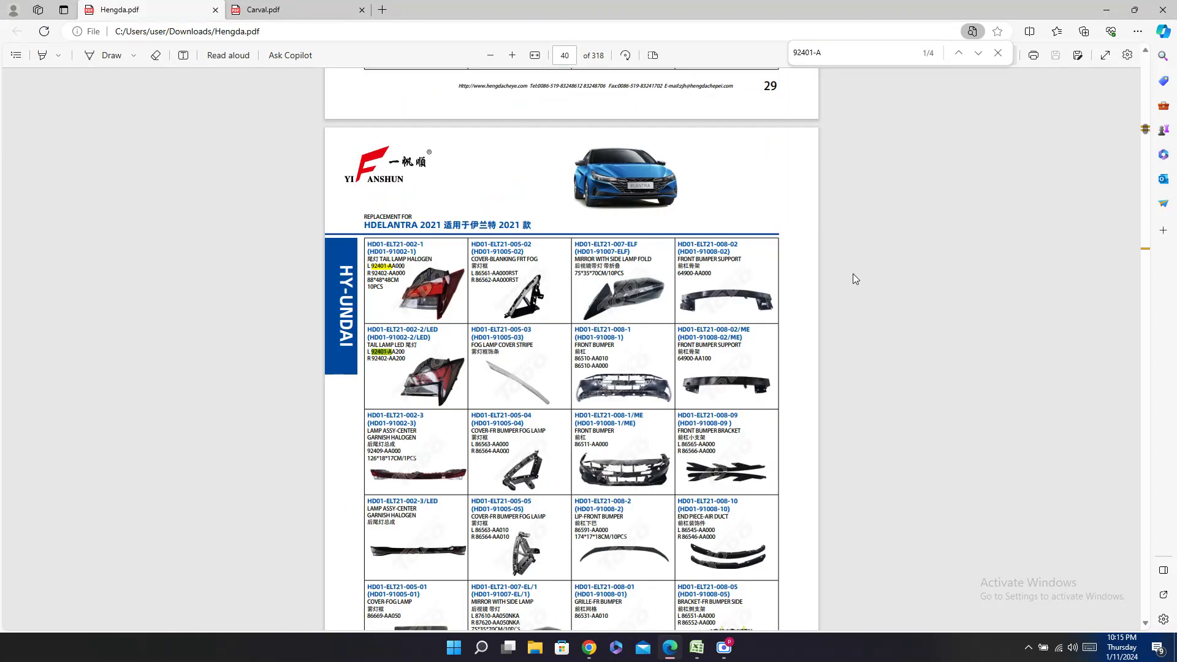
Step: Step through all ten 92401-A matches in the Hengda catalogue
click(978, 53)
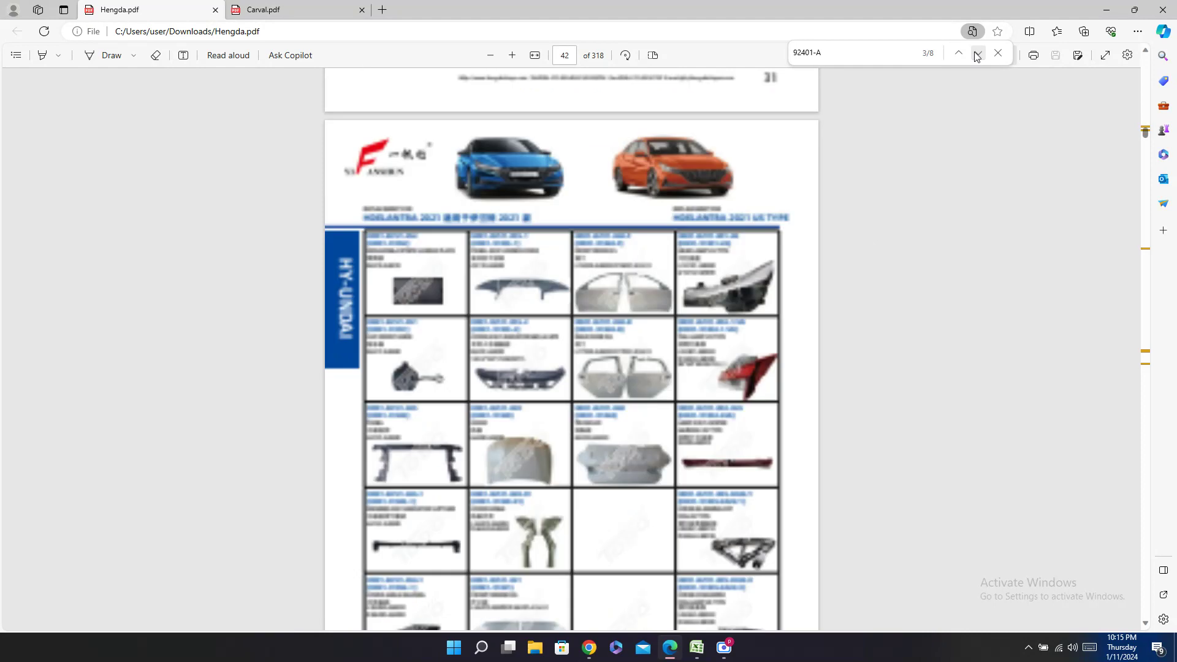
click(977, 54)
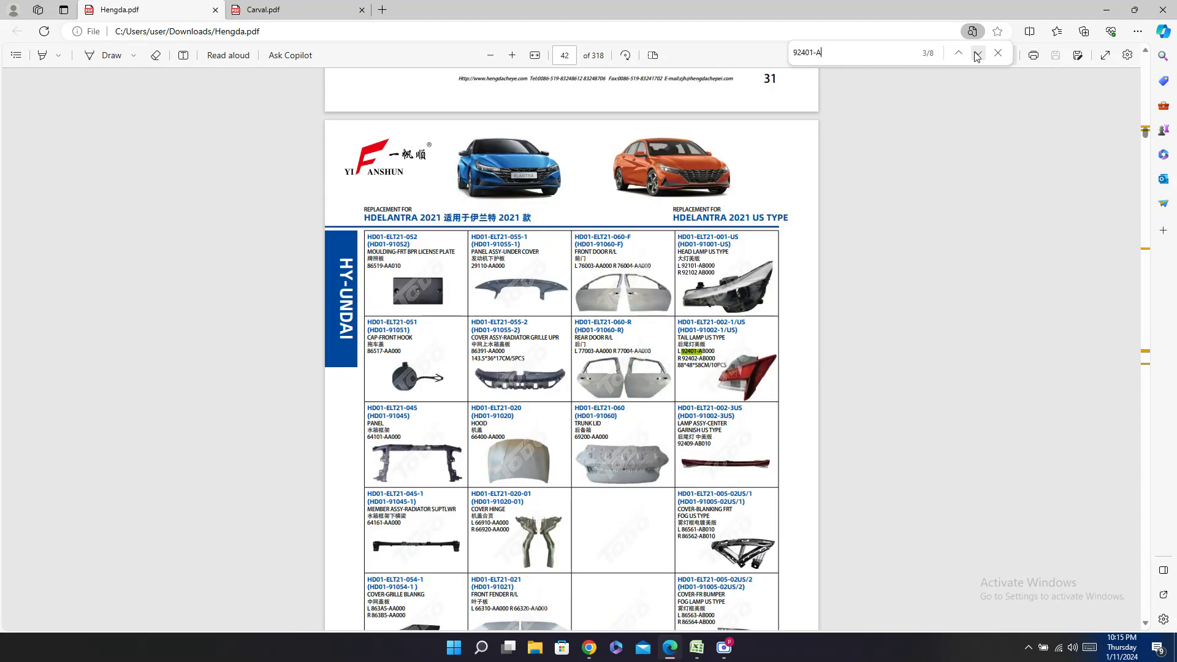
click(978, 55)
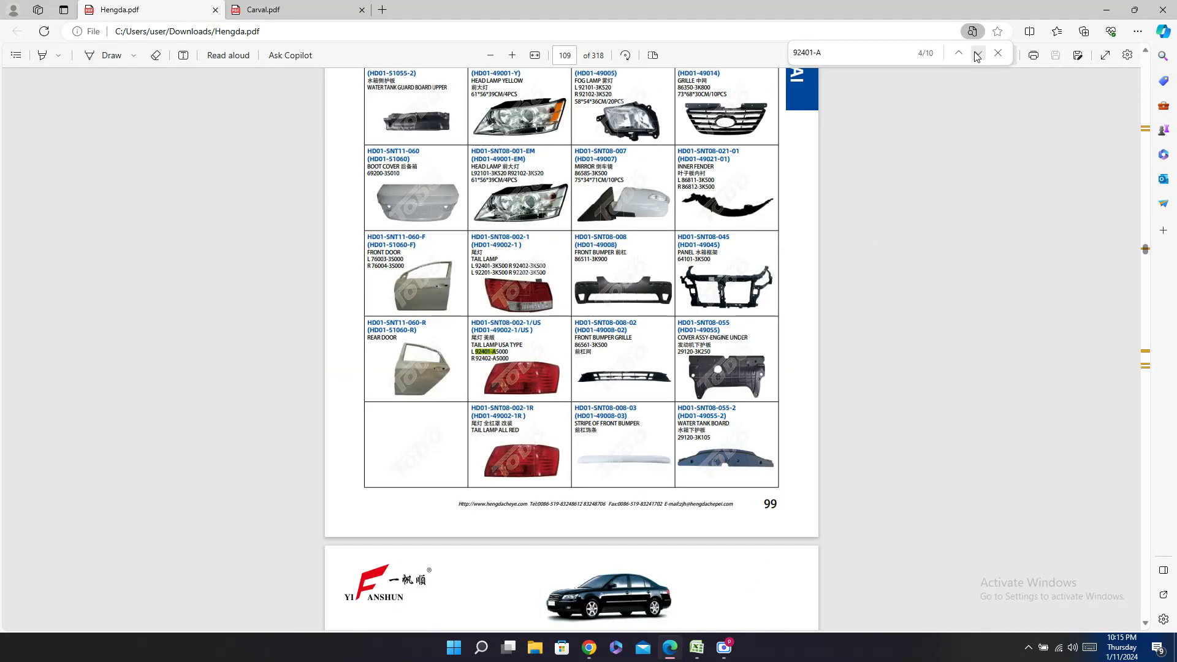
click(978, 55)
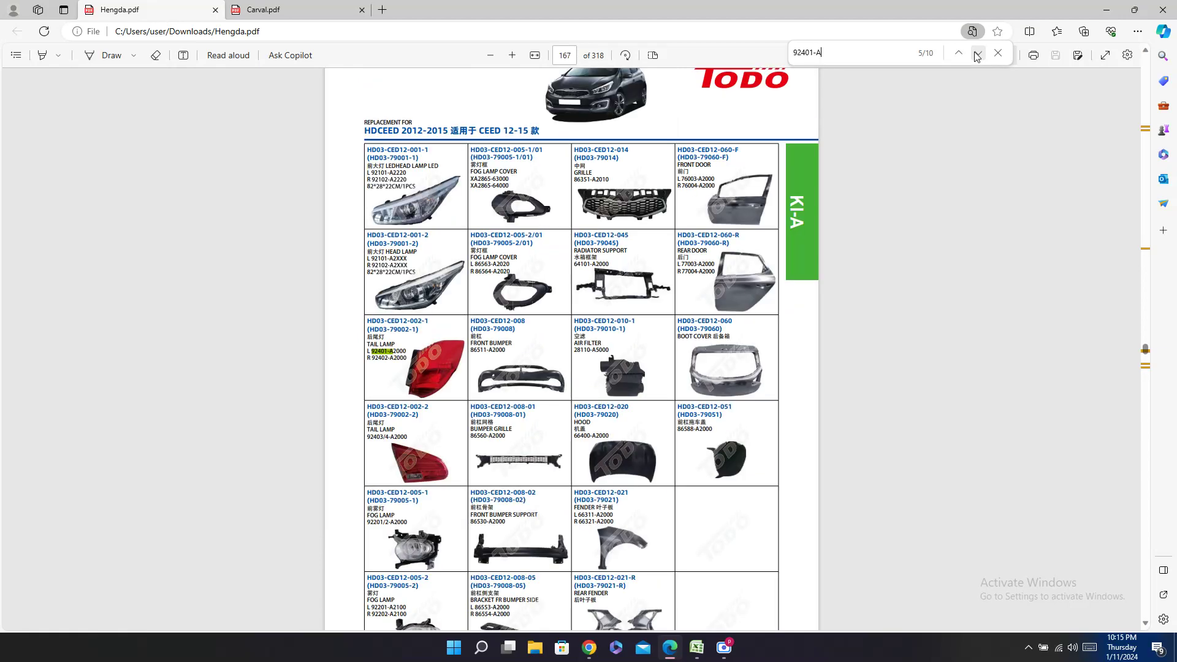
click(978, 55)
click(978, 55)
click(978, 54)
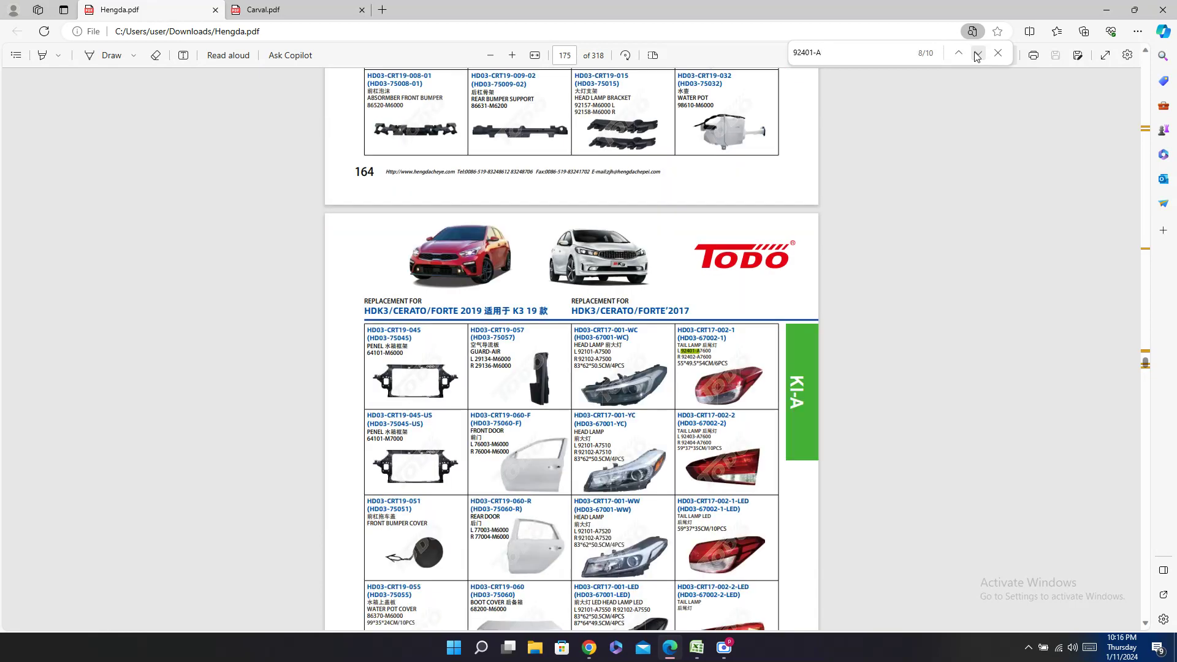
click(977, 54)
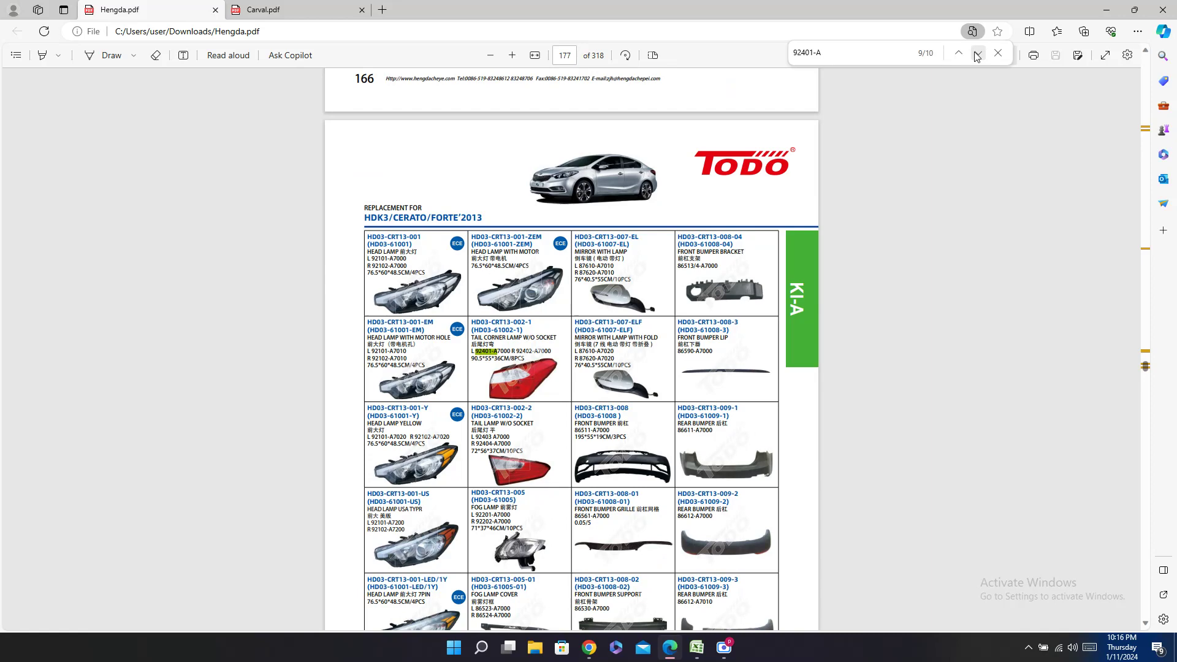
click(978, 55)
click(978, 55)
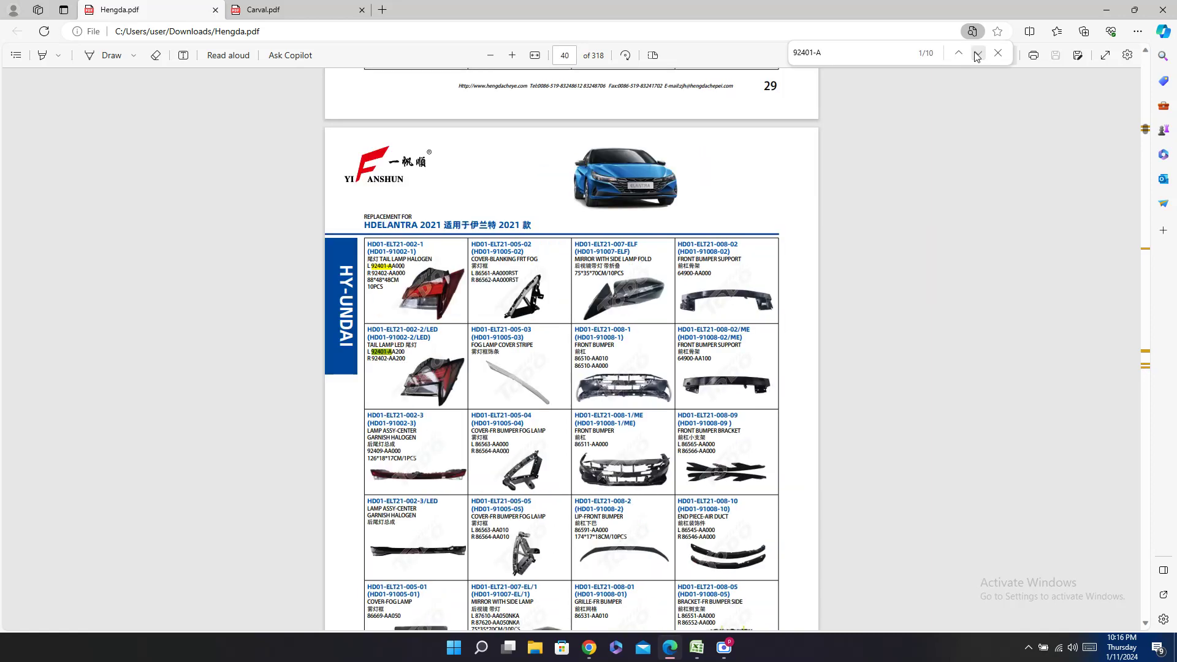
Step: Replace the PDF search term with 'creta'
key(ctrl+a)
click(977, 54)
click(978, 54)
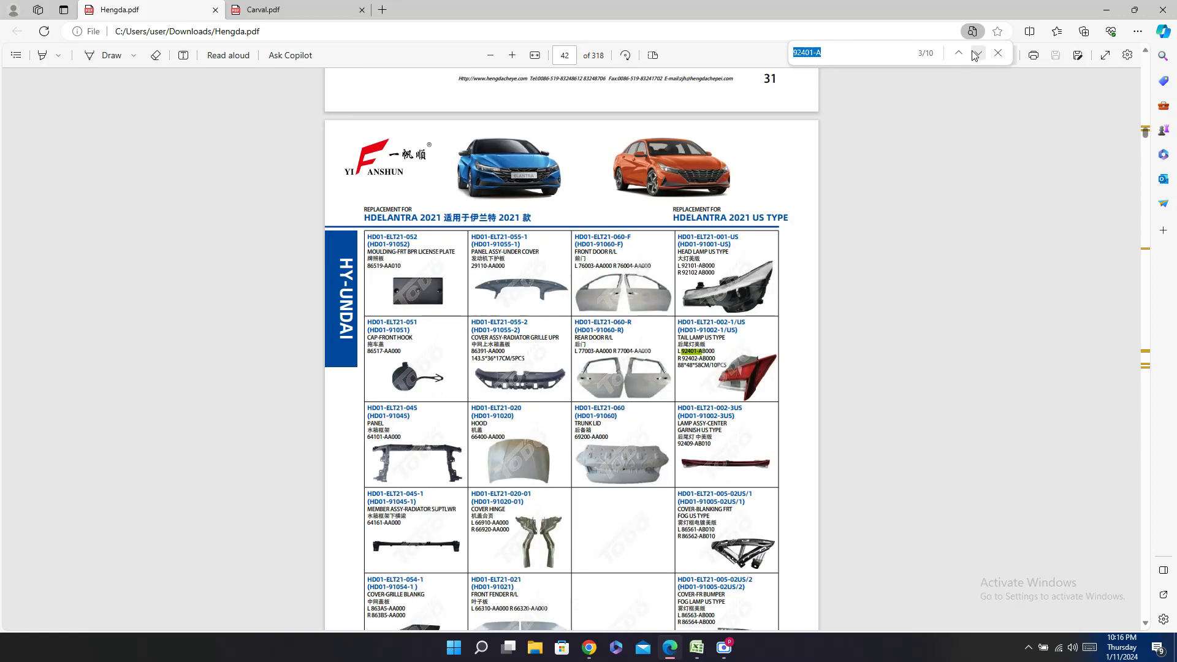
text(creta)
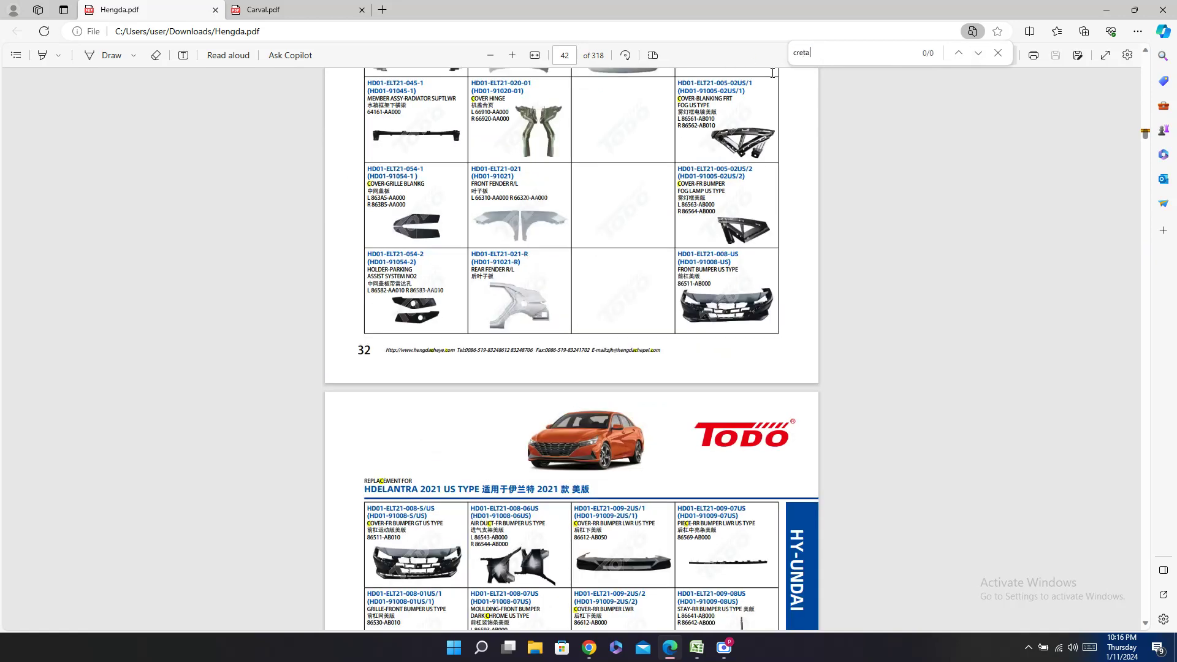
Step: Fill the Carval cells of rows 1464 and 1494 with code JH02-CRT16-005A
click(263, 10)
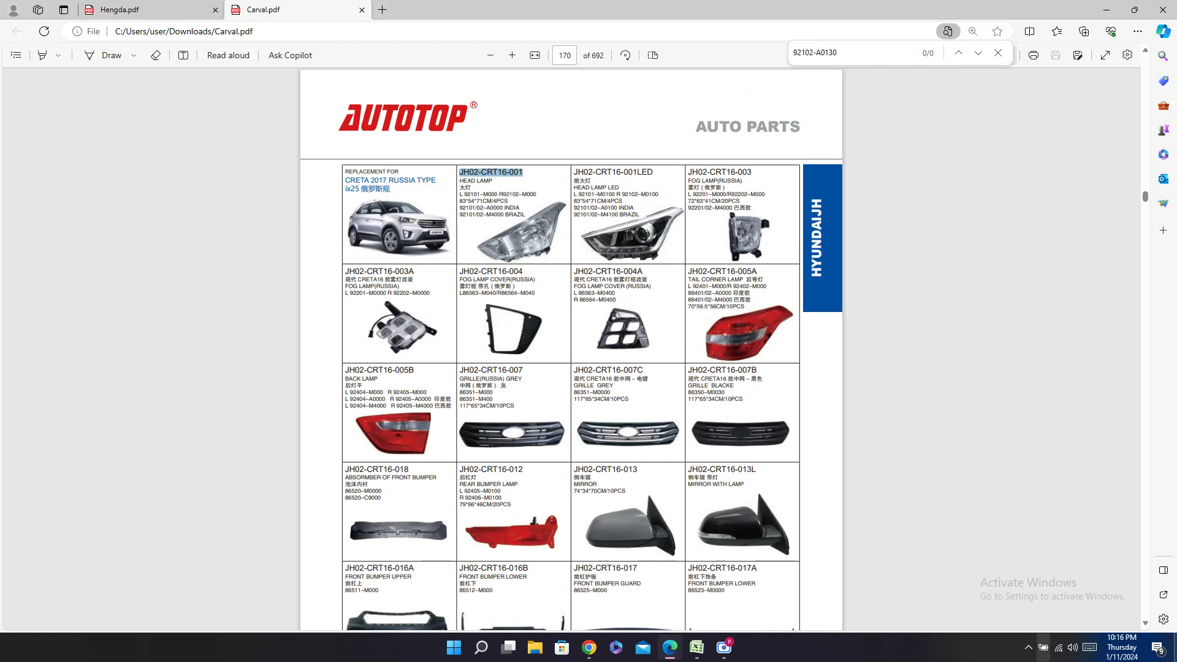
triple_click(722, 268)
key(ctrl+c)
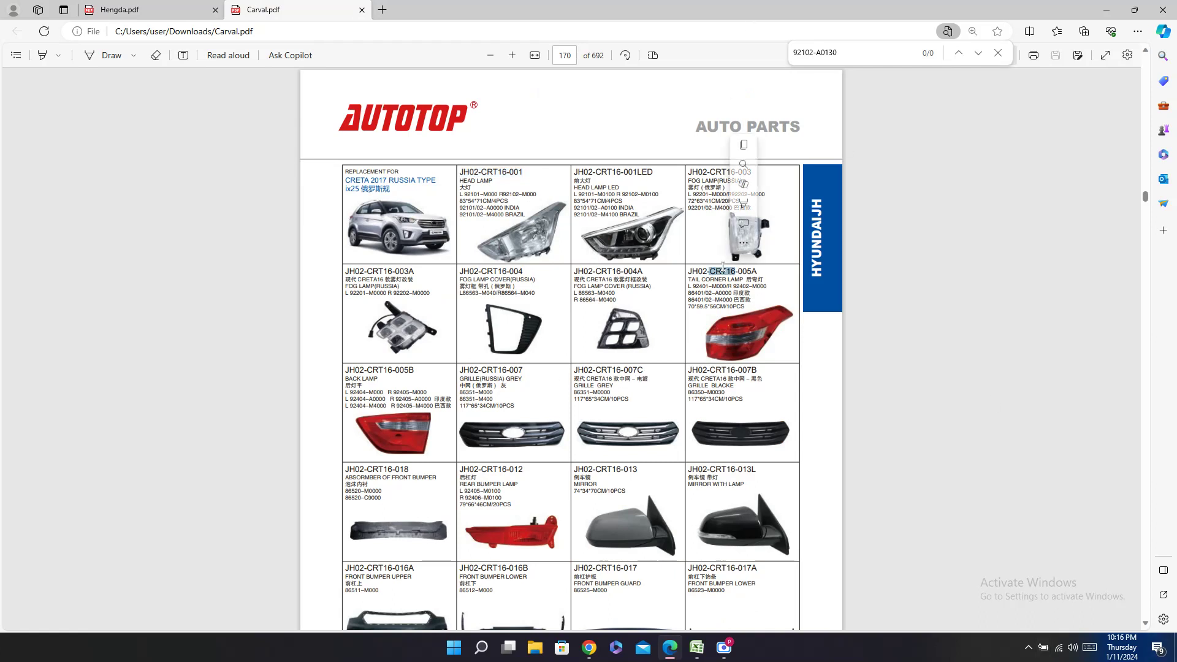
click(697, 657)
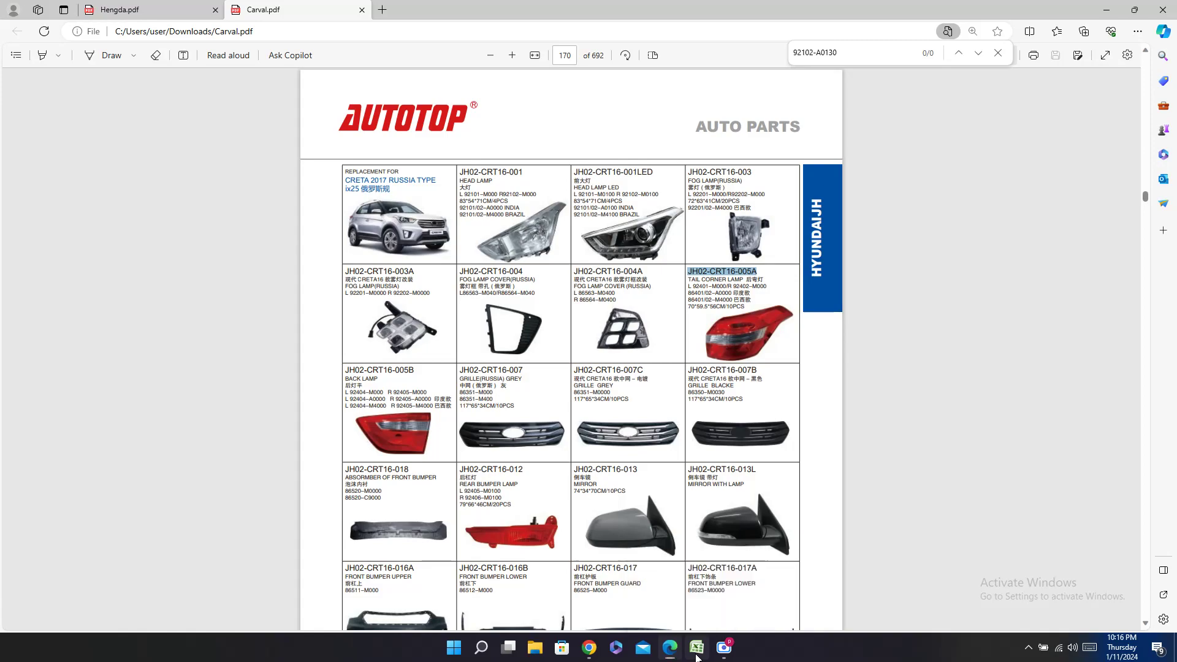
scroll(802, 549, right, 6)
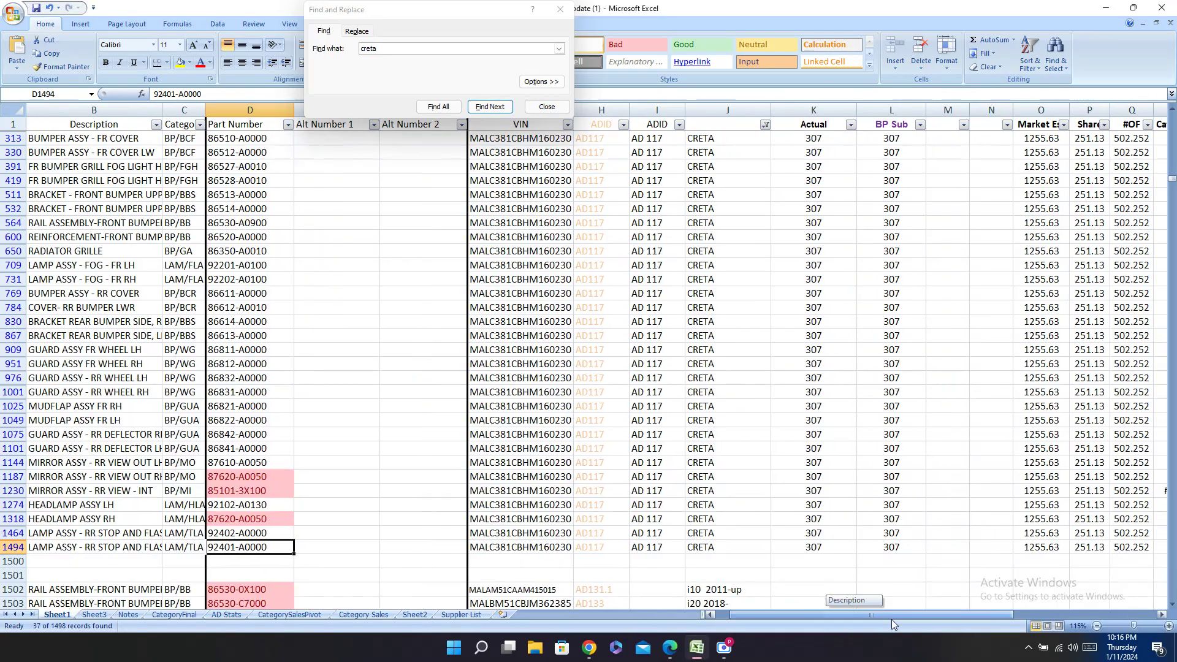
click(812, 539)
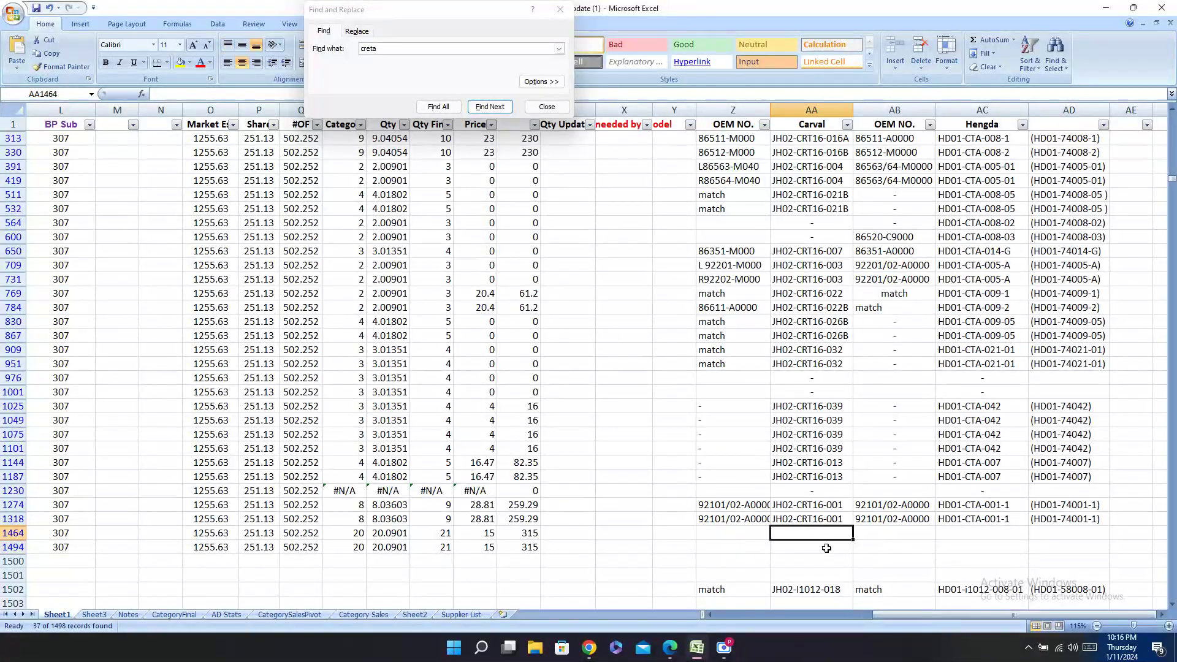
key(ctrl+v)
ctrl+click(822, 547)
key(ctrl+v)
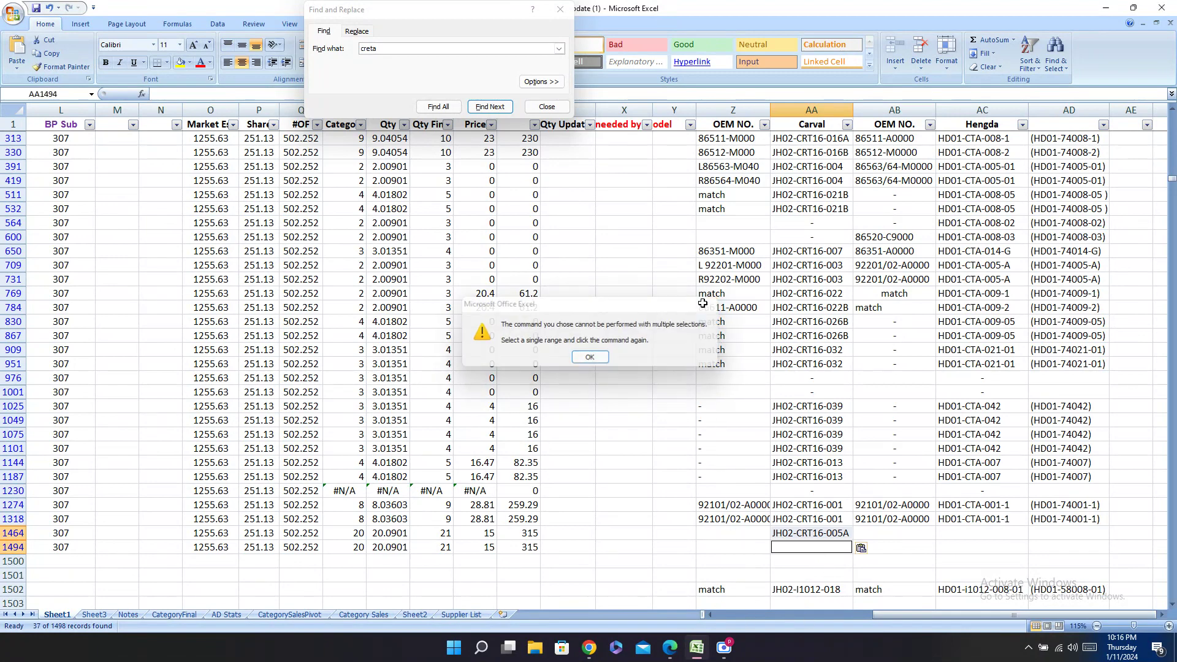
key(Return)
click(810, 551)
key(ctrl+v)
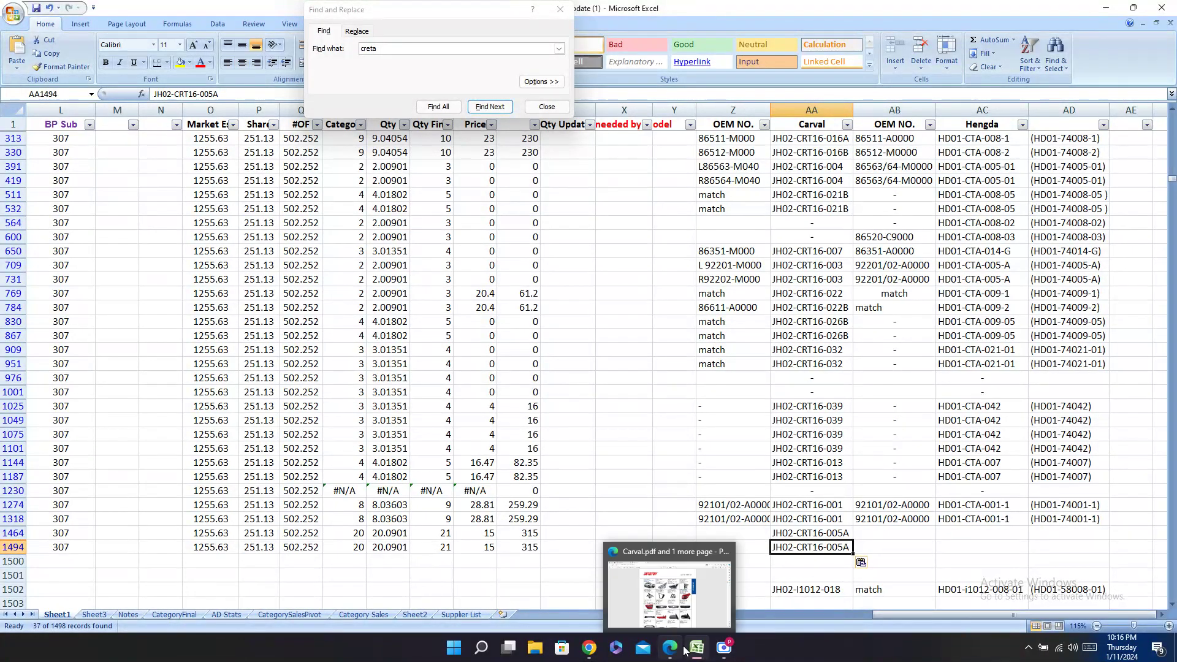
Step: Paste the Carval line L 92401-M000/R 92402-M000 into the OEM NO. cells of rows 1464 and 1494
click(676, 649)
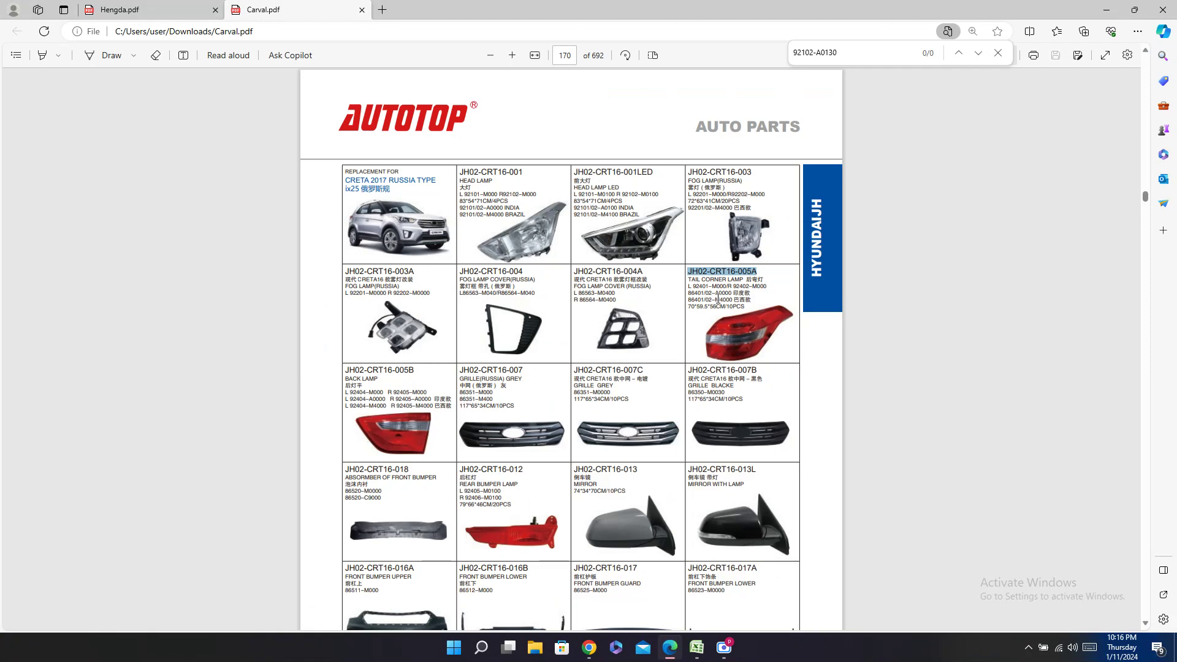
drag(732, 293, 691, 296)
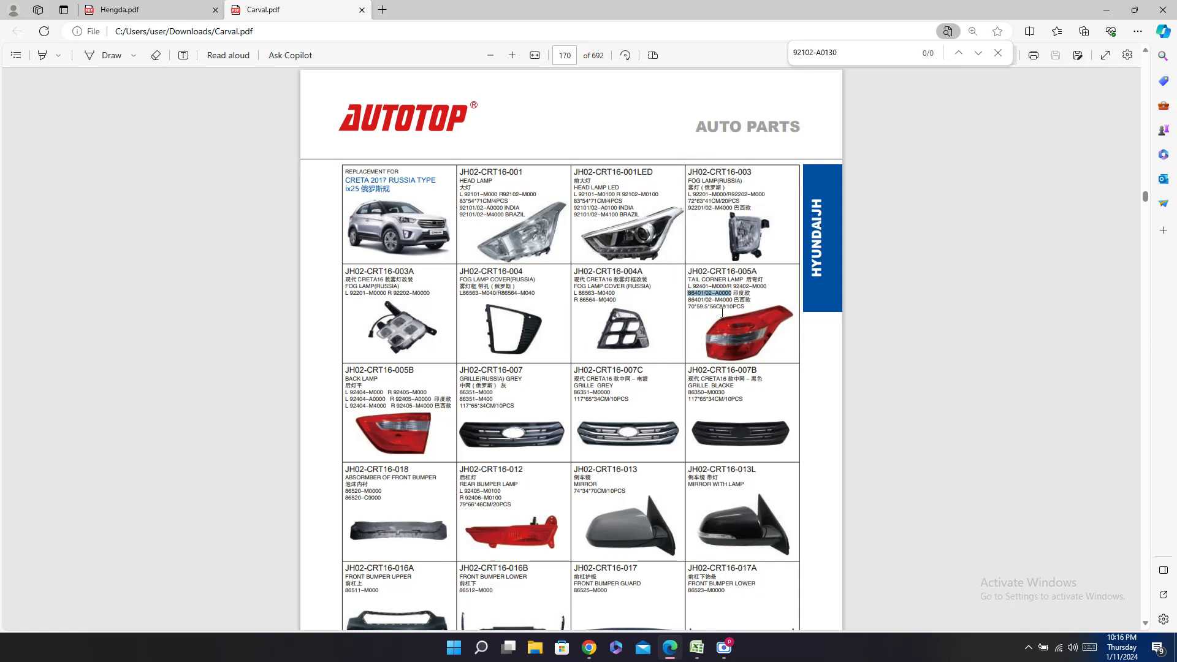
mouse_move(722, 280)
mouse_down()
mouse_move(691, 287)
mouse_move(712, 286)
mouse_up()
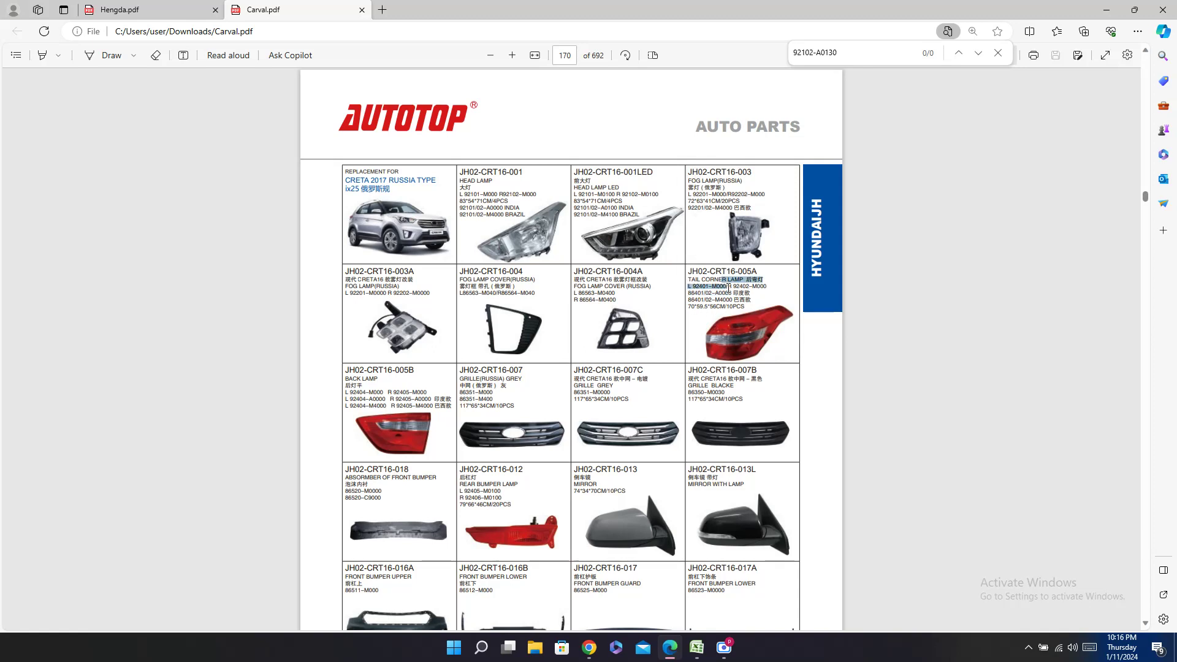
click(727, 288)
triple_click(728, 286)
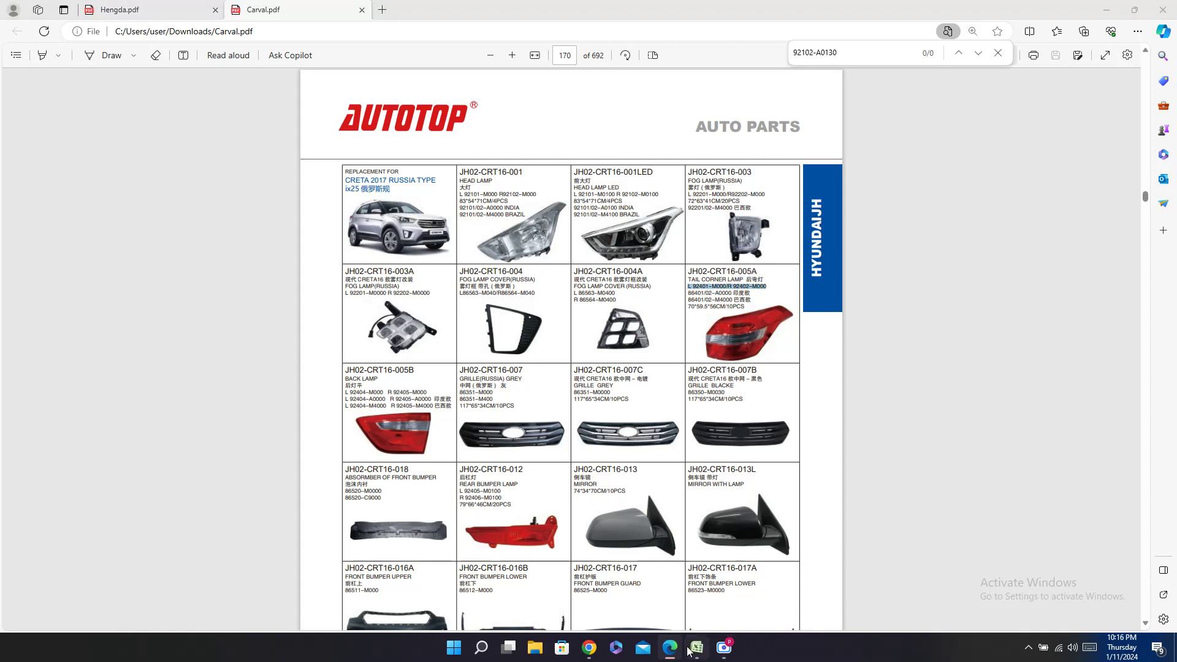
click(697, 647)
drag(875, 615, 691, 635)
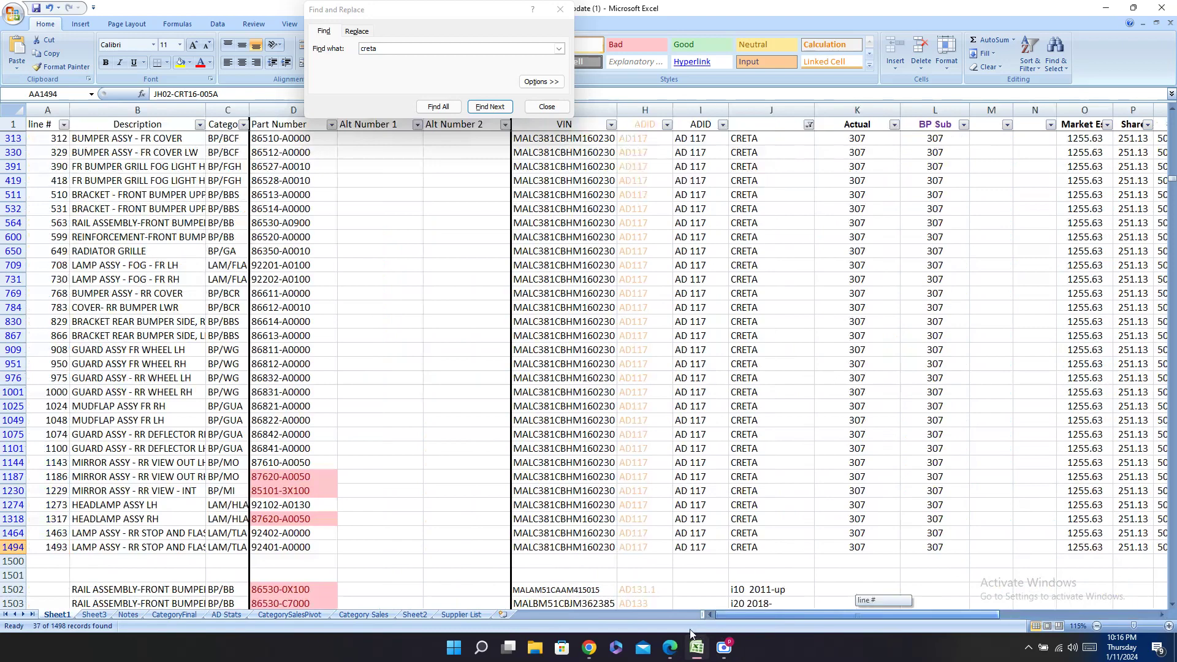
click(181, 532)
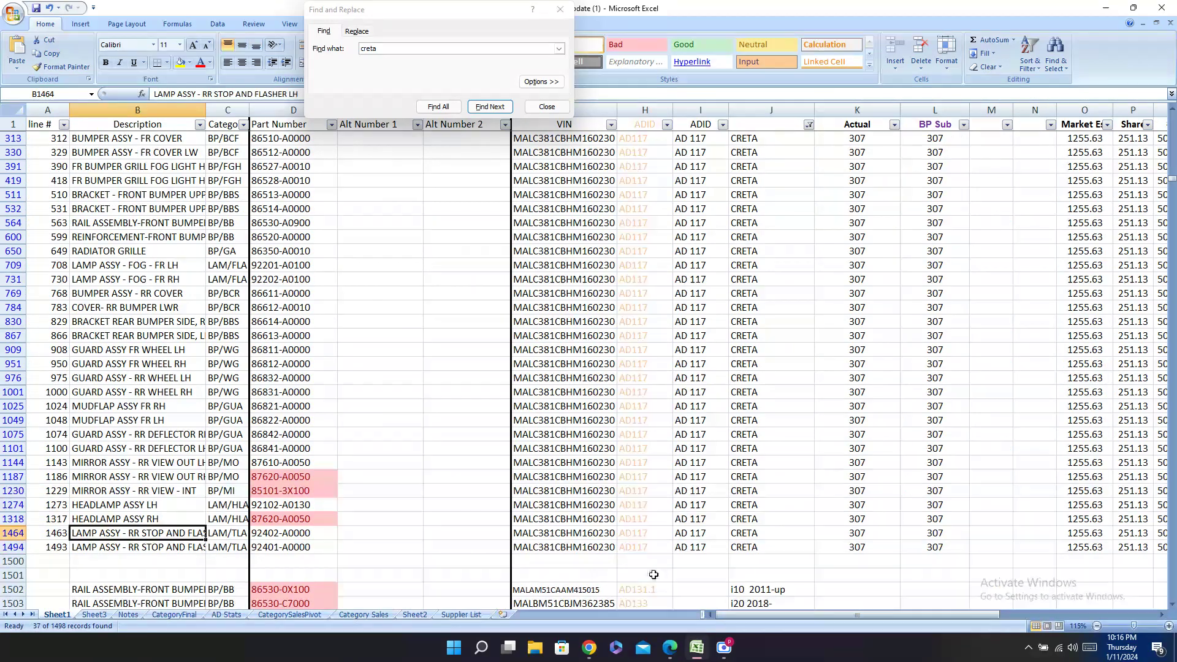
drag(888, 615, 1000, 535)
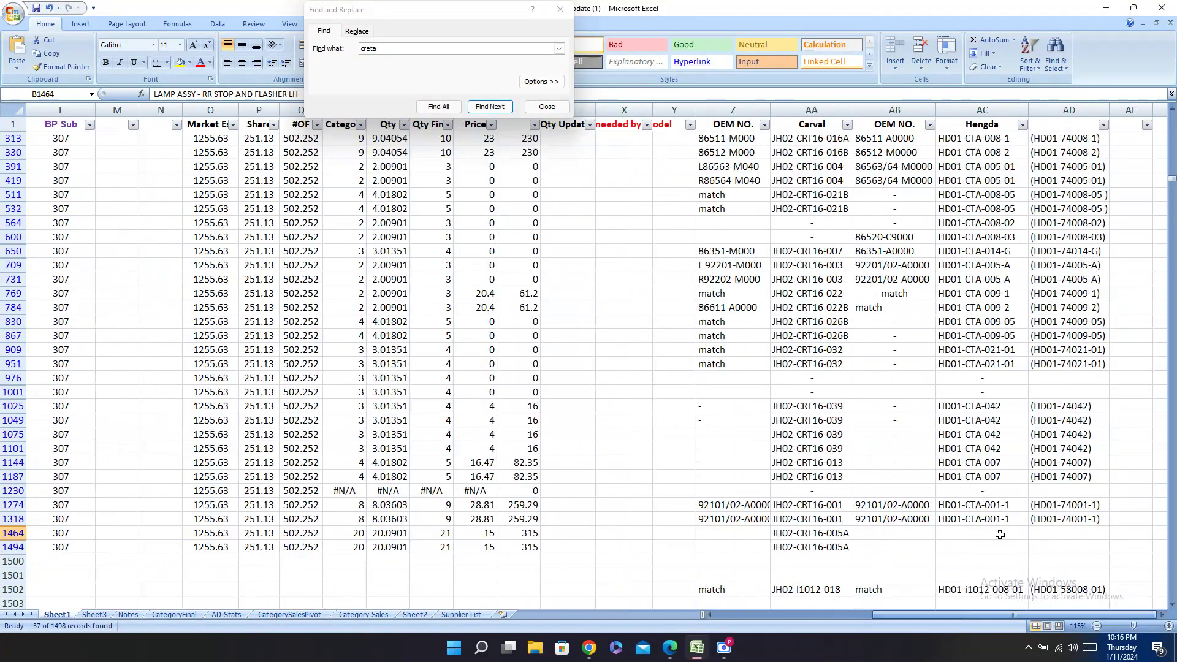
click(725, 528)
text(L 92401-M000/R 92402-M000)
click(730, 546)
text(L 92401-M000/R 92402-M000)
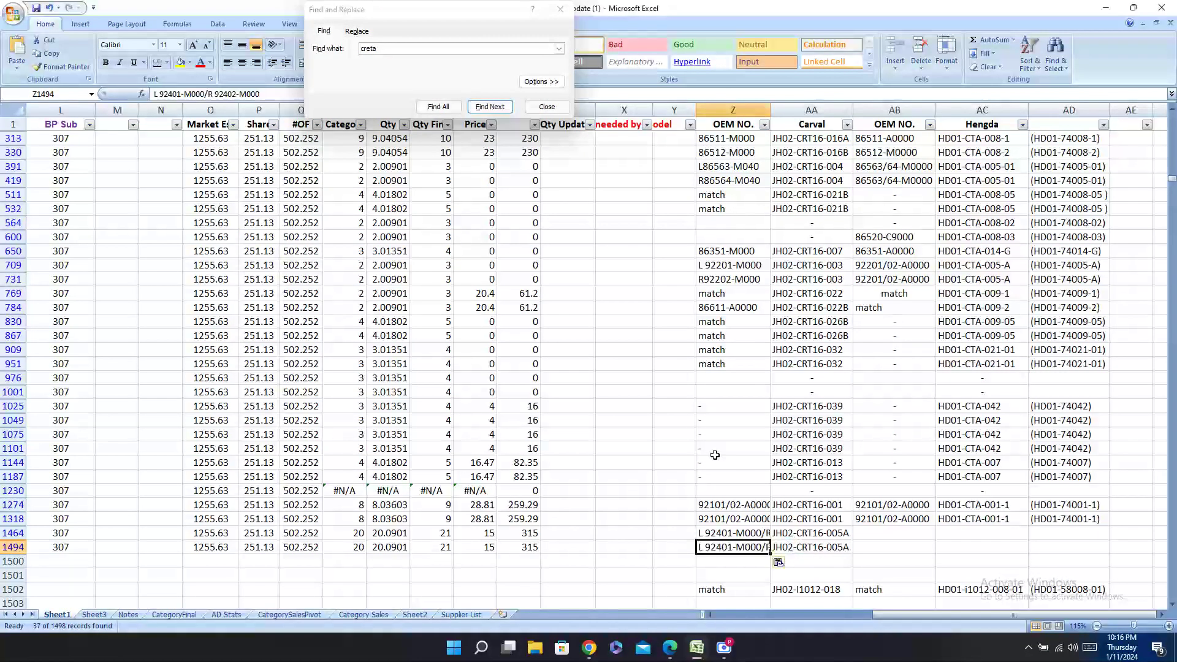
Step: Trim row 1494's OEM NO. to R 92402-M000 in the formula bar
click(207, 94)
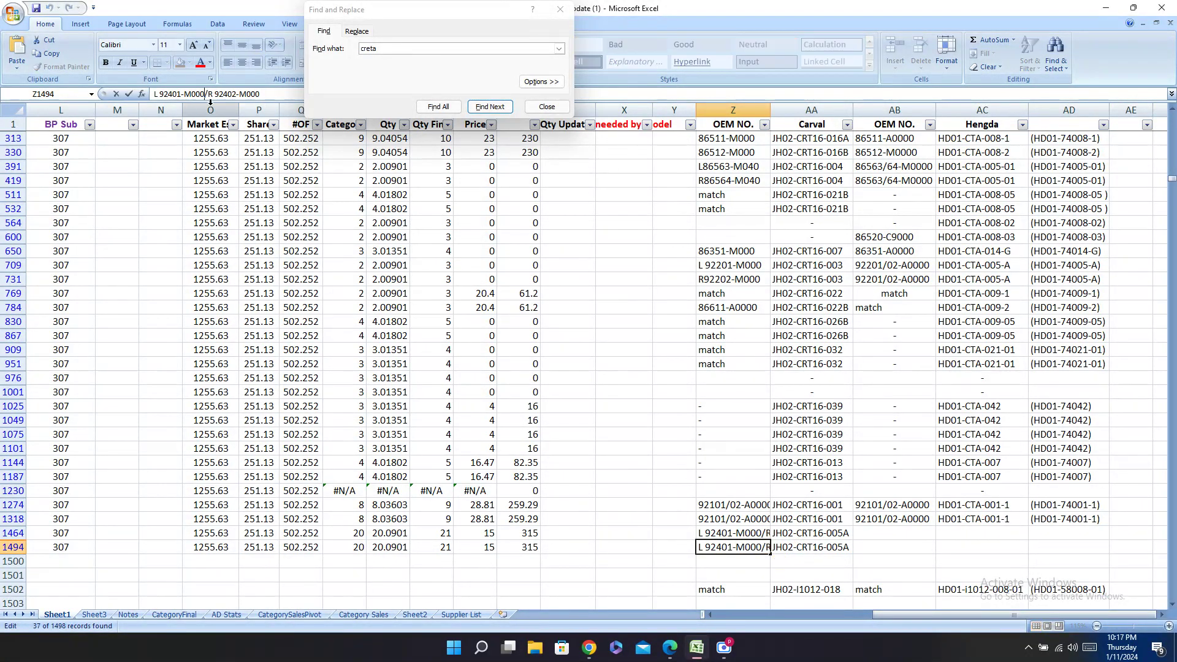
key(BackSpace)
key(BackSpace)
key(BackSpace)
key(BackSpace)
key(BackSpace)
key(BackSpace)
key(BackSpace)
key(BackSpace)
key(BackSpace)
key(BackSpace)
key(BackSpace)
key(BackSpace)
key(BackSpace)
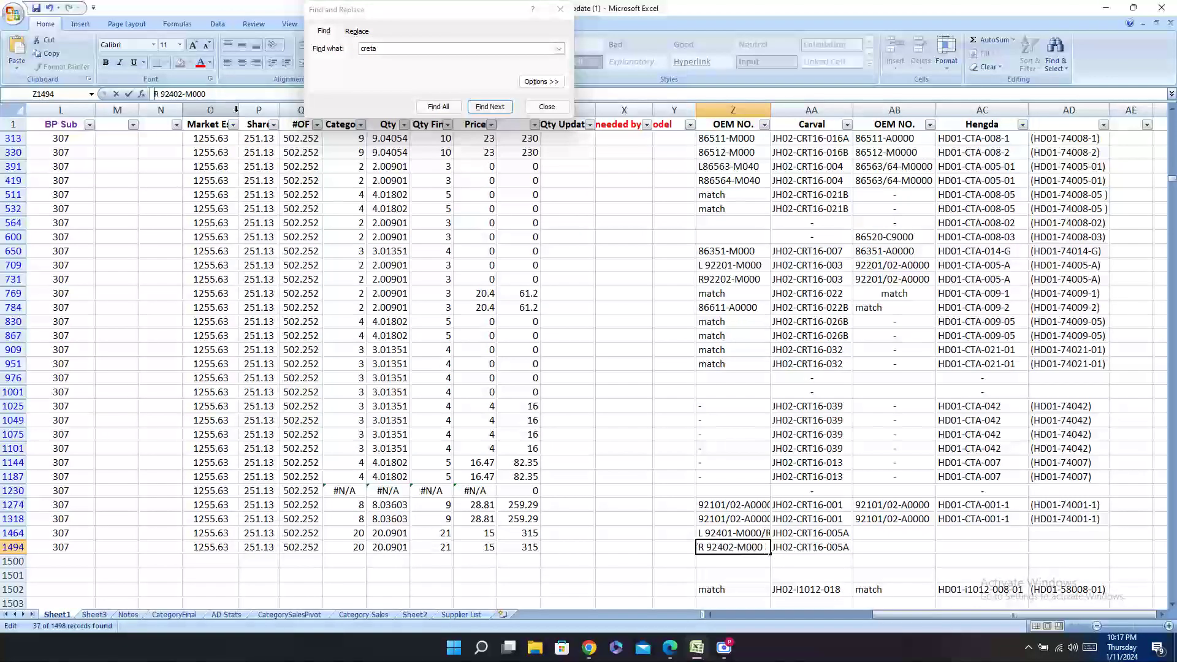
click(759, 534)
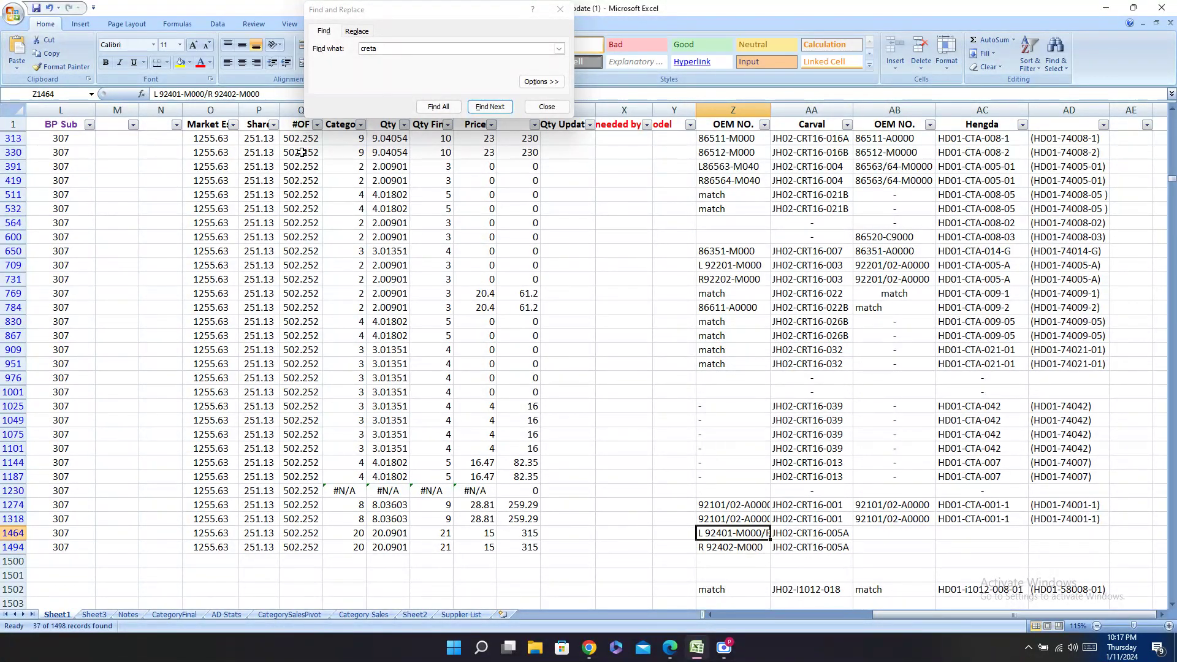
Step: Delete R 92402-M000 from row 1464's OEM NO., leaving L 92401-M000
drag(207, 95, 260, 94)
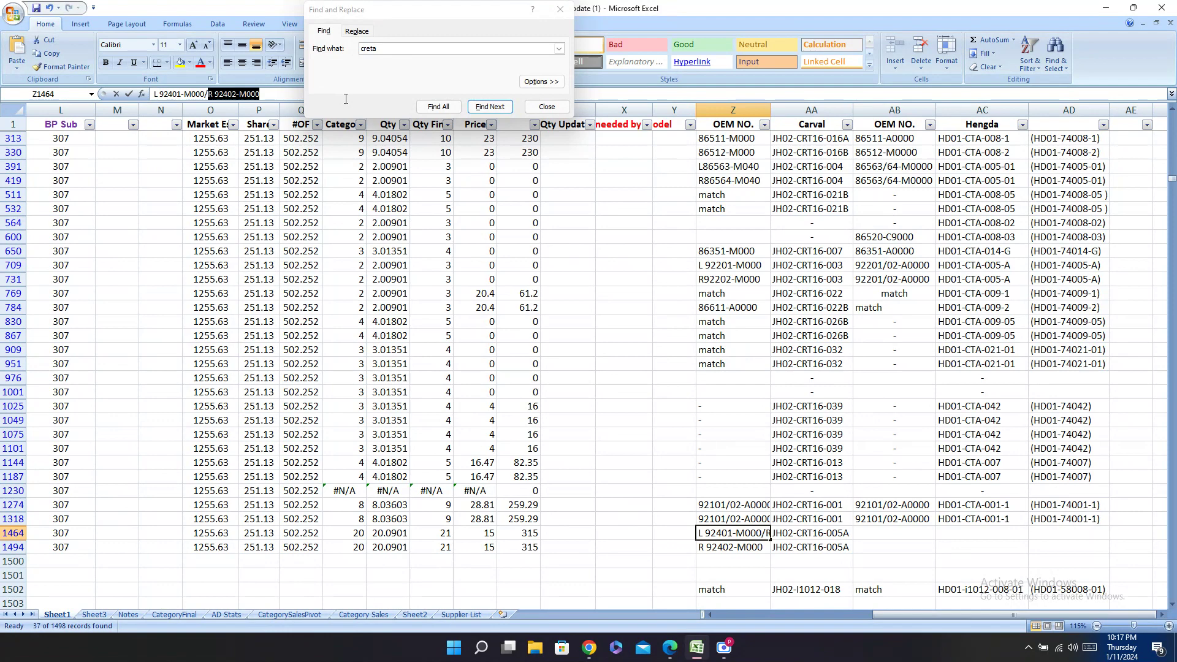
key(BackSpace)
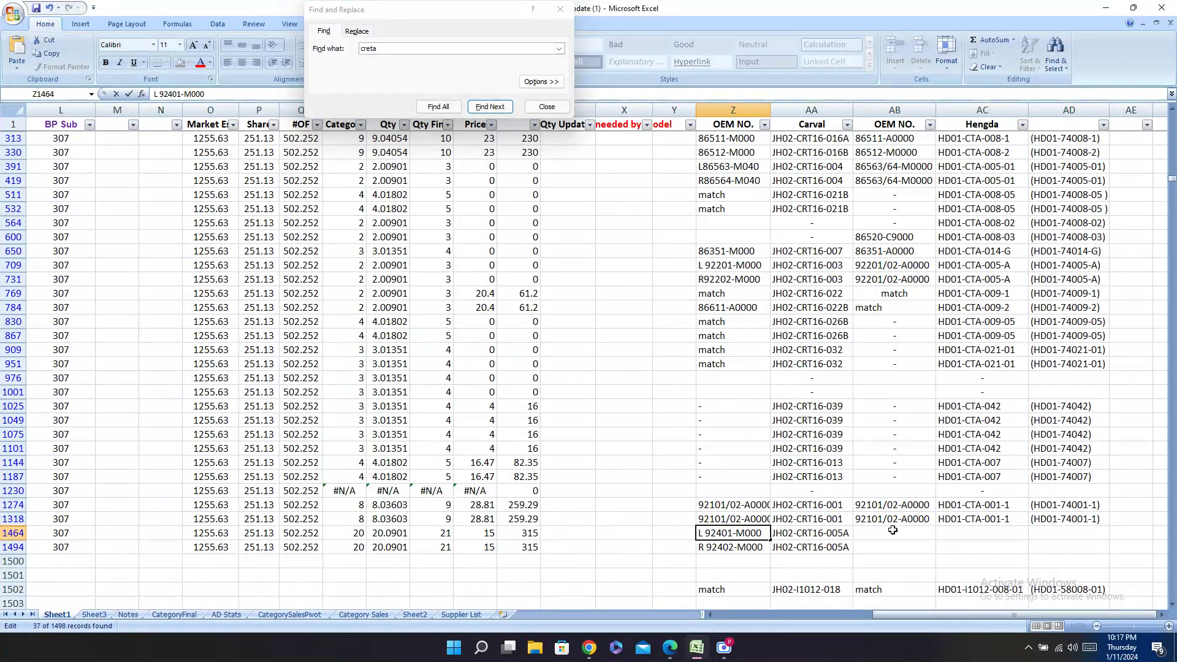
click(893, 532)
Step: Copy L 86401-A0500 from the Hengda Creta tail lamp into row 1464's second OEM cell
click(681, 648)
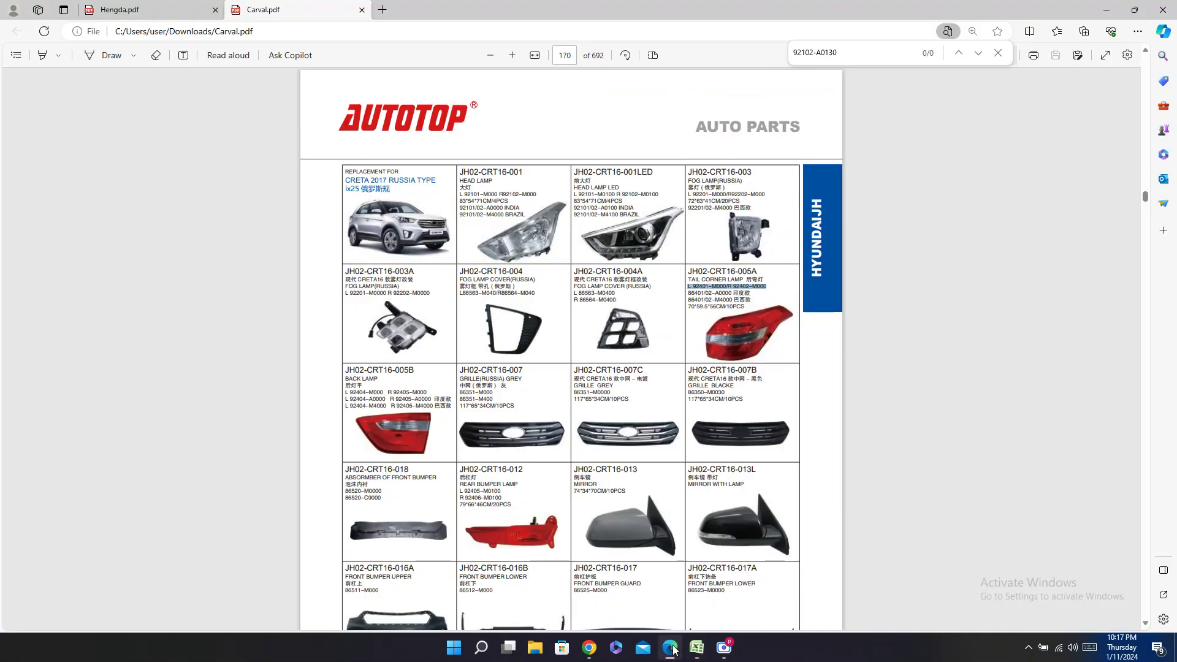
click(150, 6)
scroll(758, 314, down, 8)
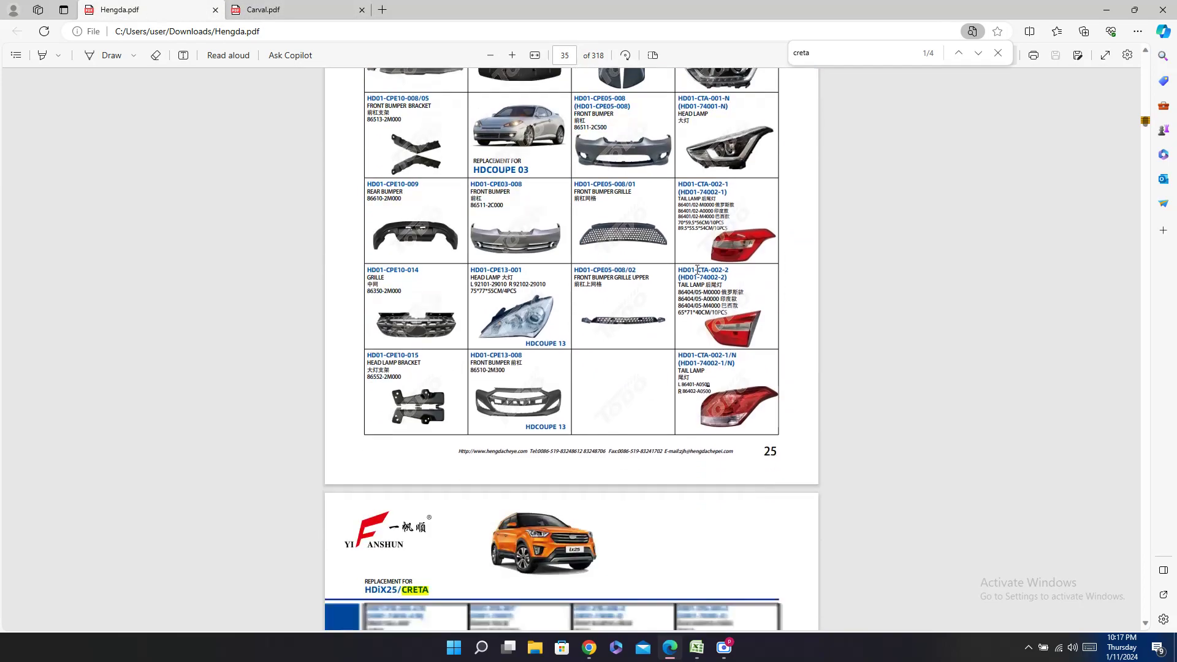
scroll(715, 301, up, 2)
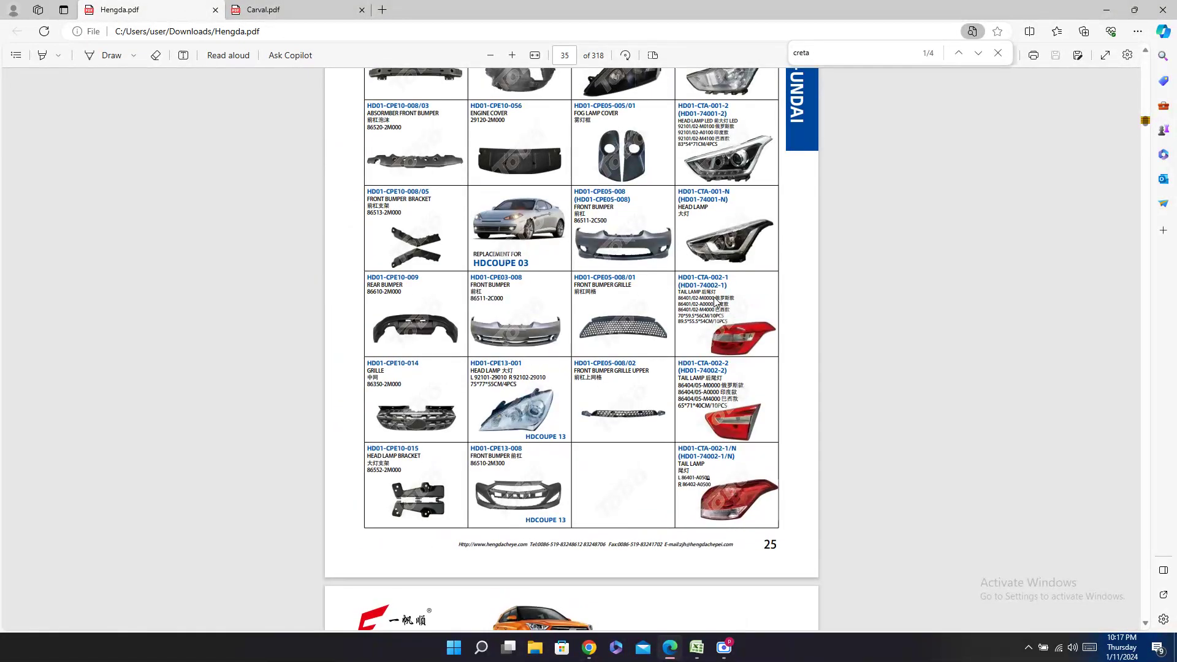
scroll(714, 300, down, 3)
scroll(715, 300, up, 1)
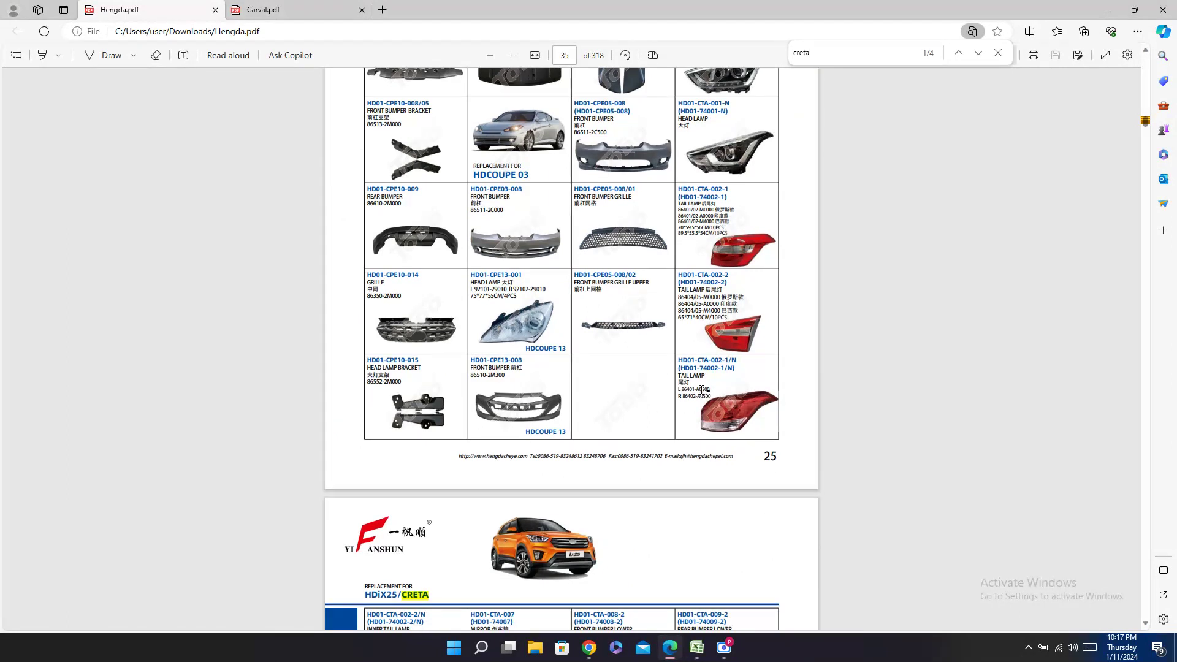
triple_click(701, 390)
key(ctrl+c)
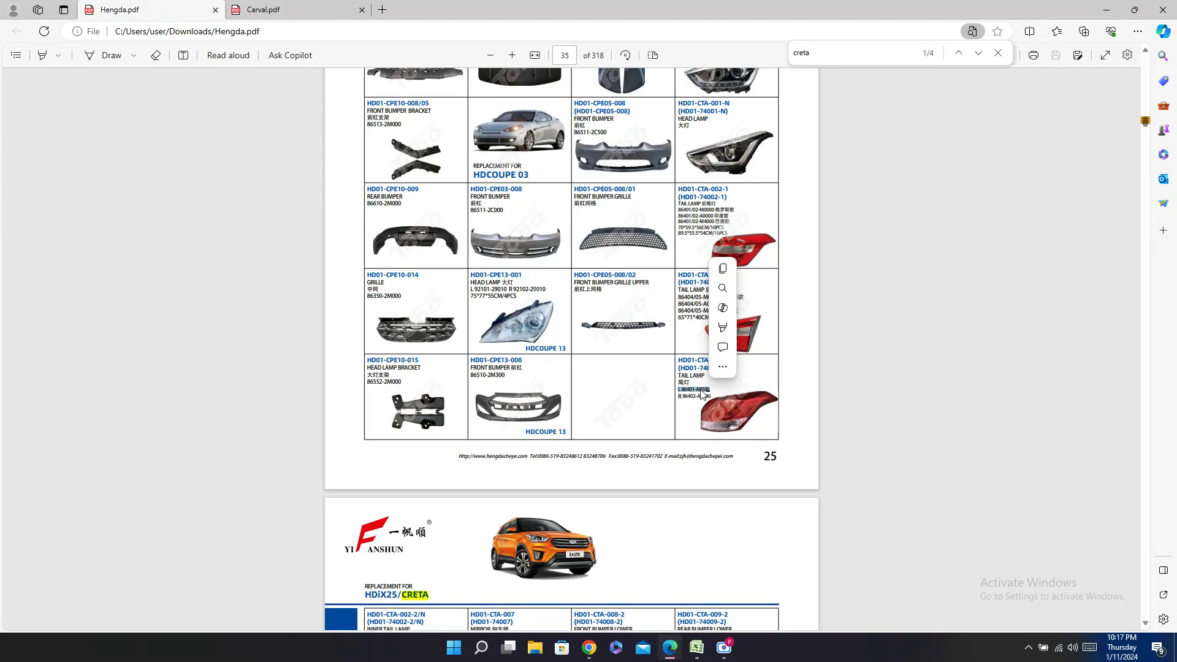
click(703, 644)
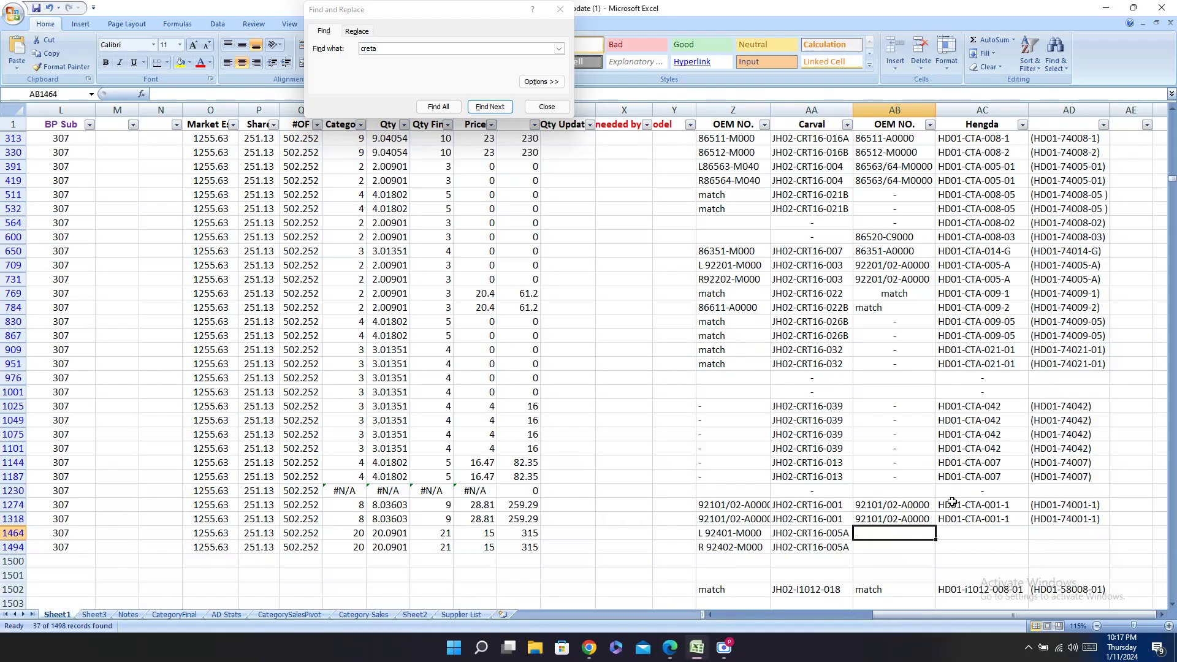
key(ctrl+v)
click(895, 549)
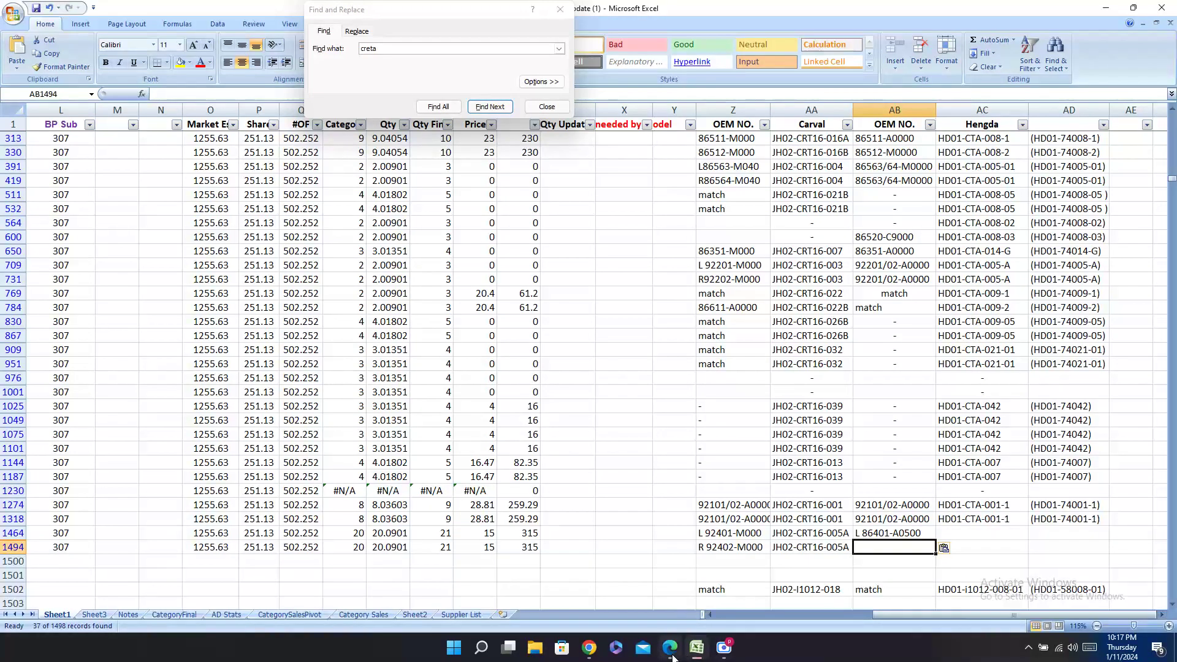
Step: Scroll through the Carval catalogue to review the tail lamp entries
click(670, 647)
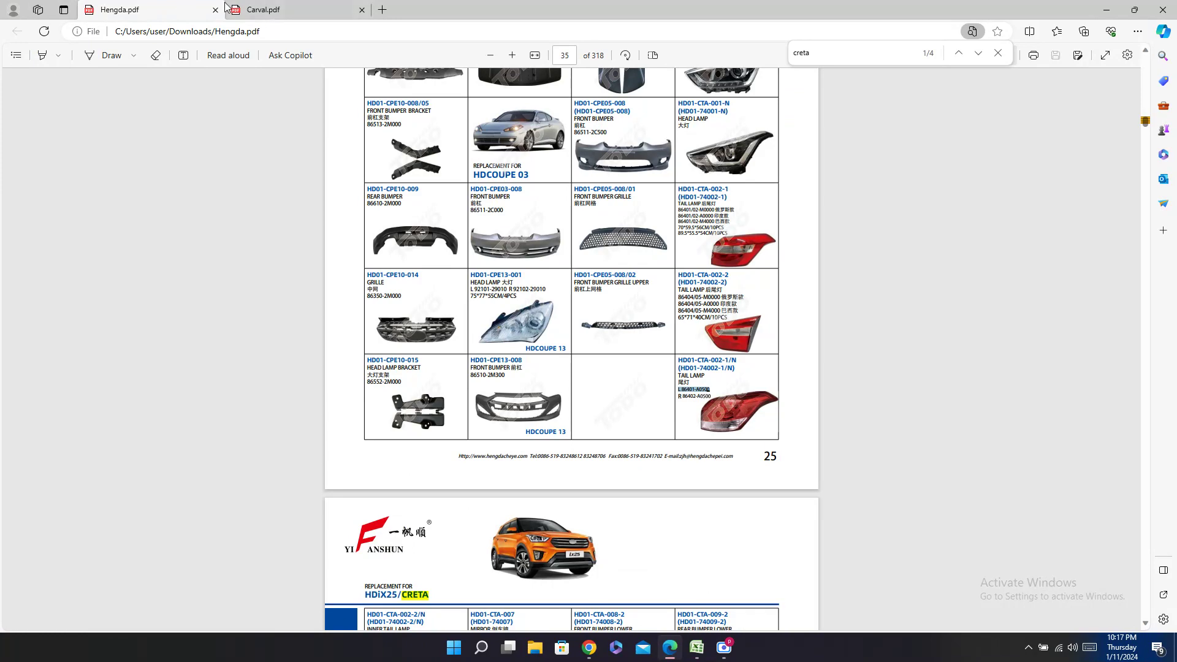
click(292, 12)
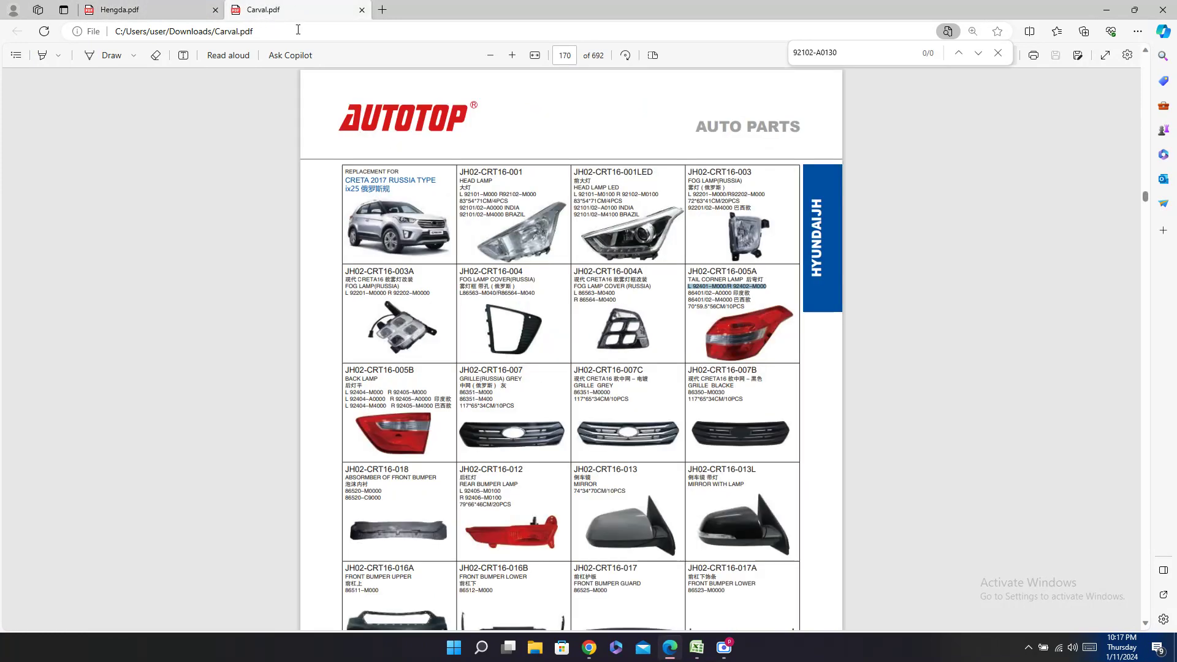
scroll(425, 255, down, 10)
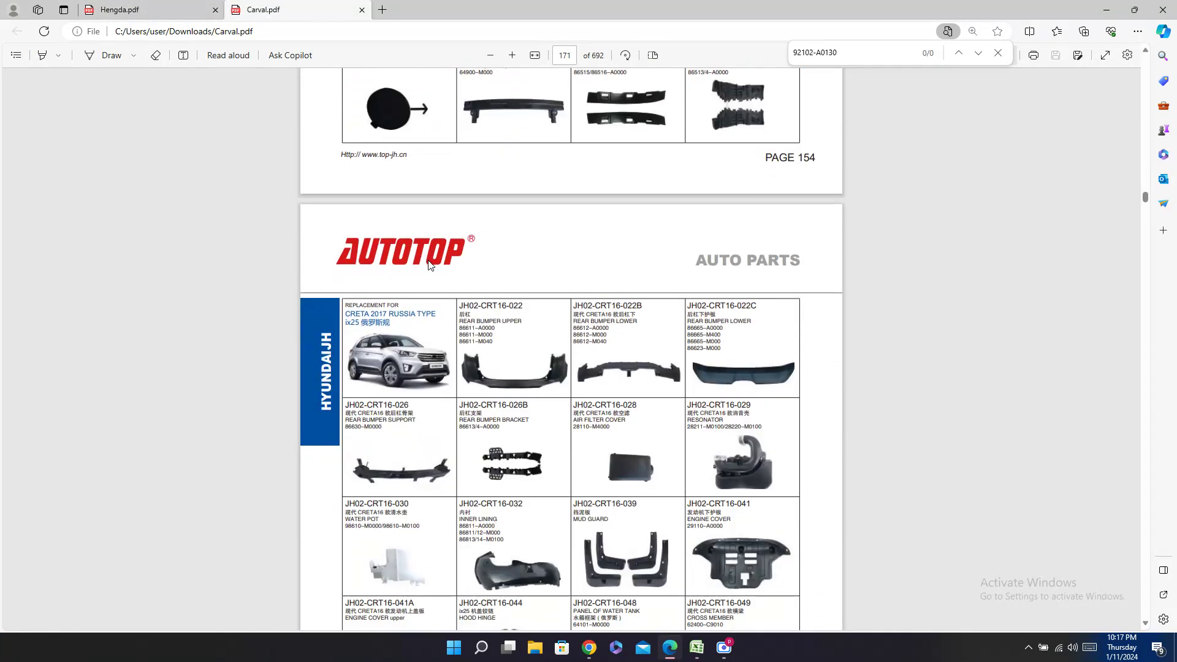
scroll(428, 265, down, 10)
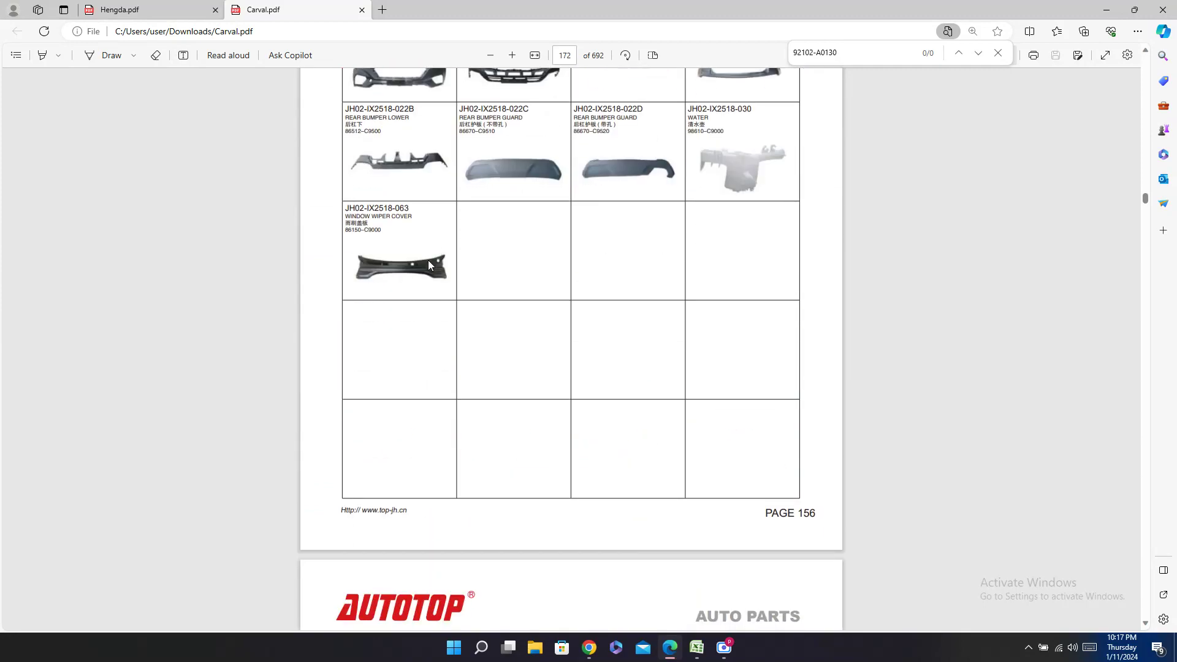
scroll(428, 265, down, 7)
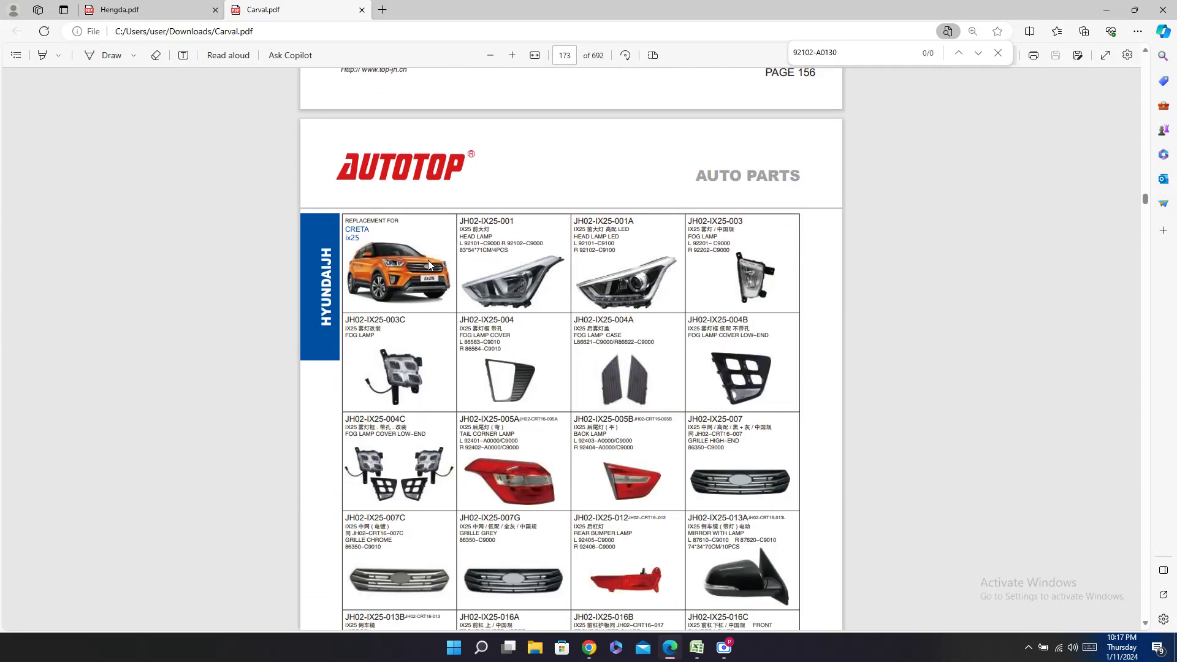
scroll(428, 265, down, 4)
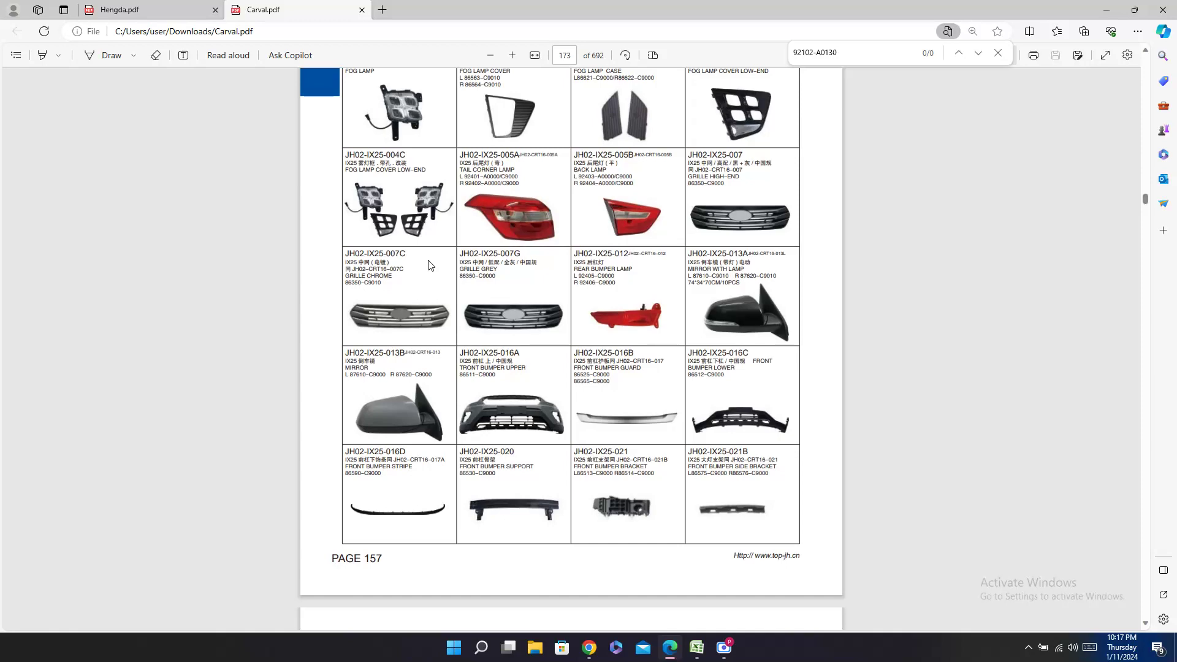
Step: Select Hengda code HD01-CTA-002-1/N and return to Excel's cell AC1464
click(150, 16)
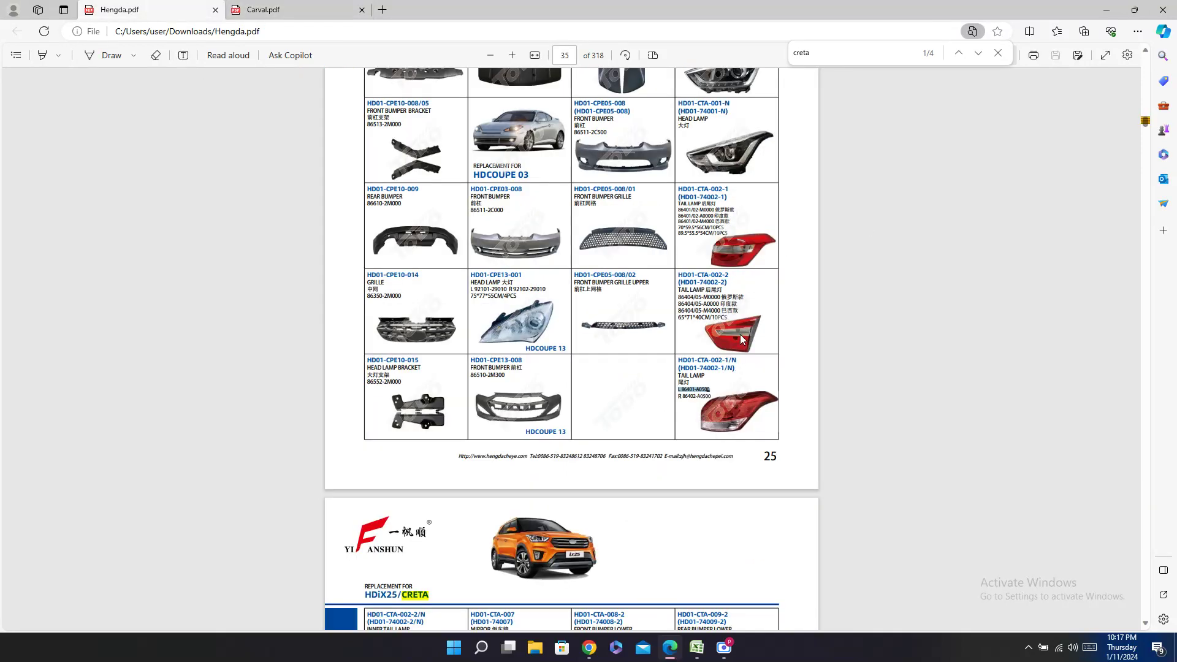
scroll(741, 335, down, 7)
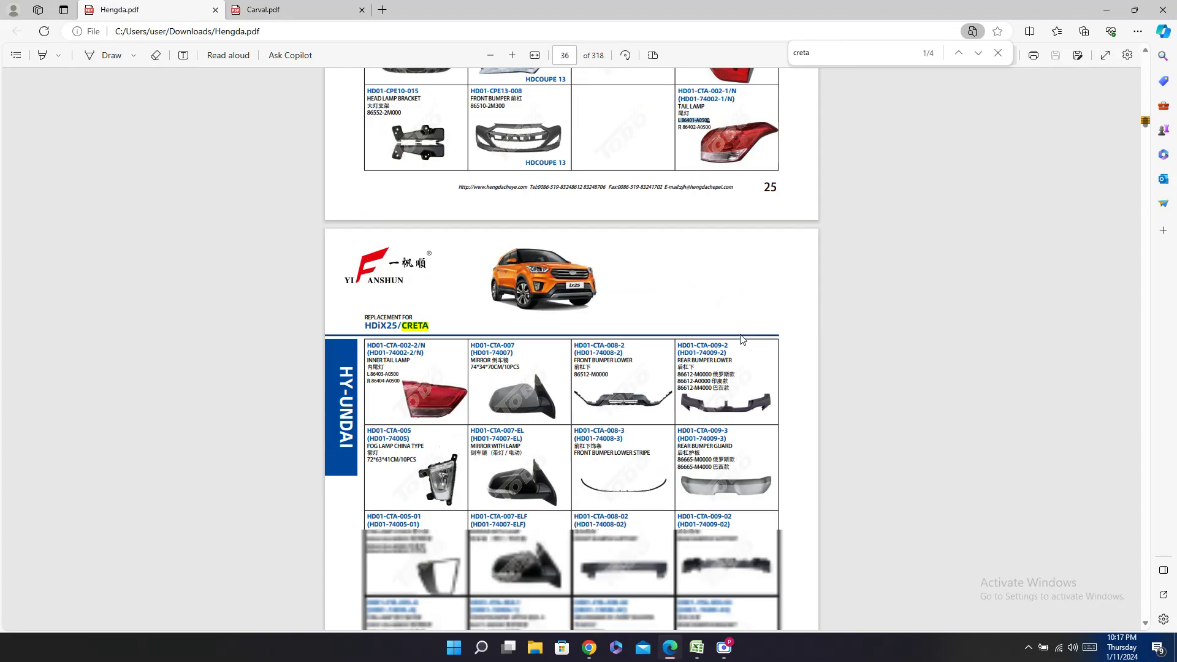
scroll(741, 336, up, 9)
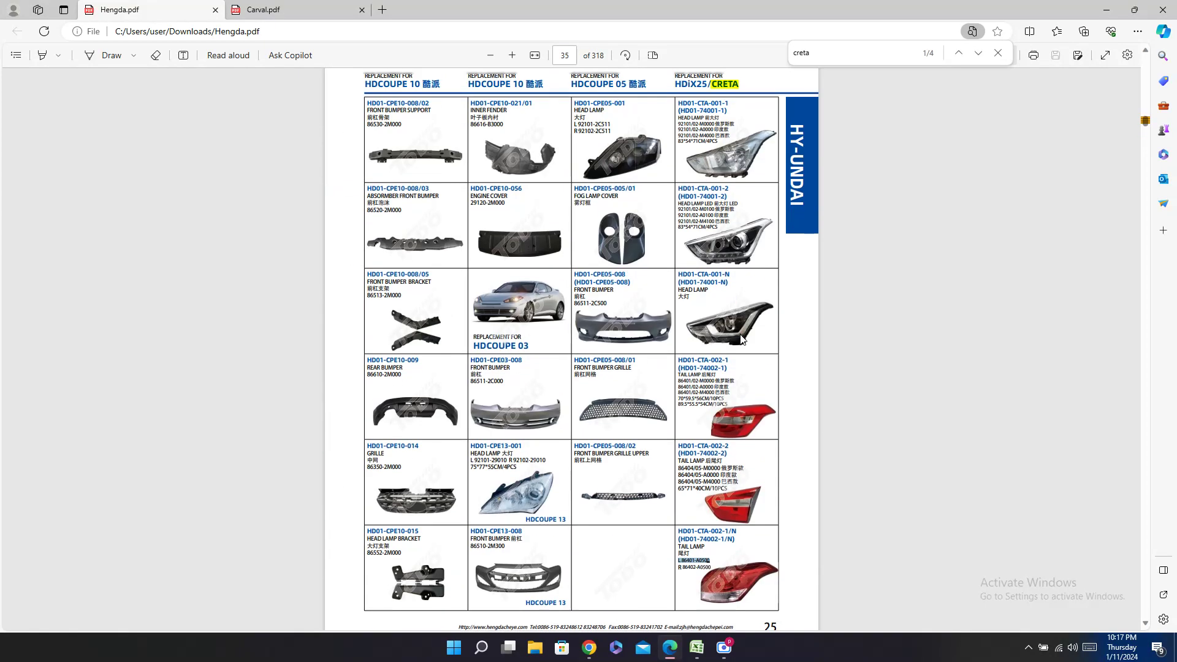
click(721, 528)
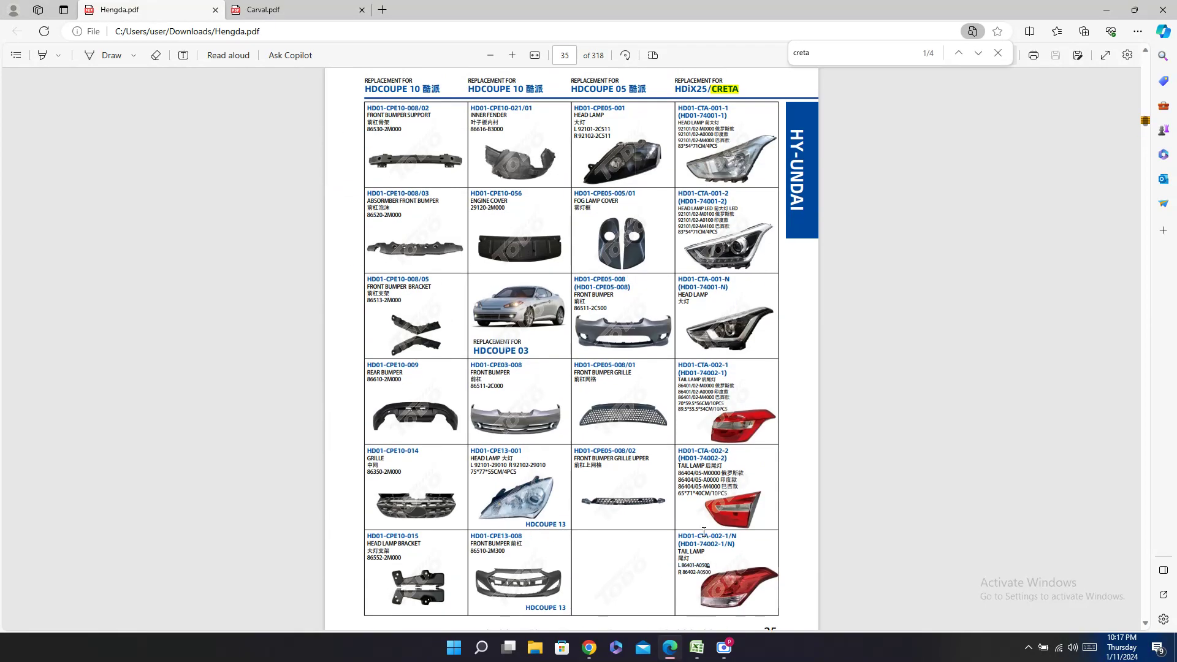
scroll(747, 440, up, 1)
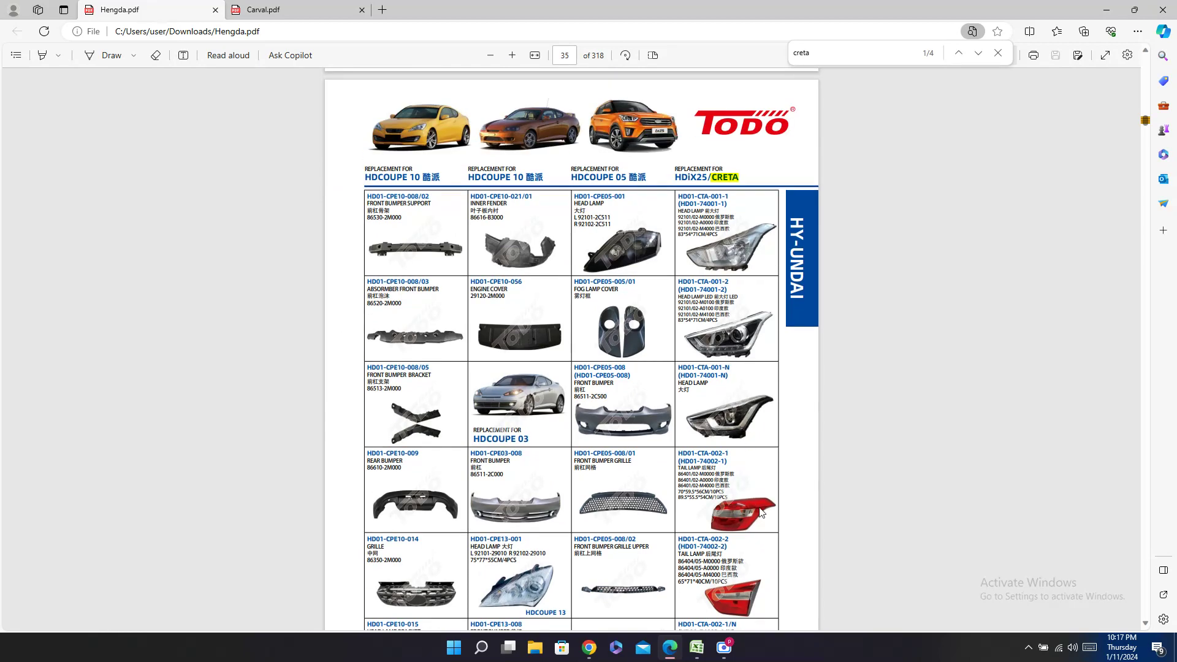
scroll(737, 524, down, 3)
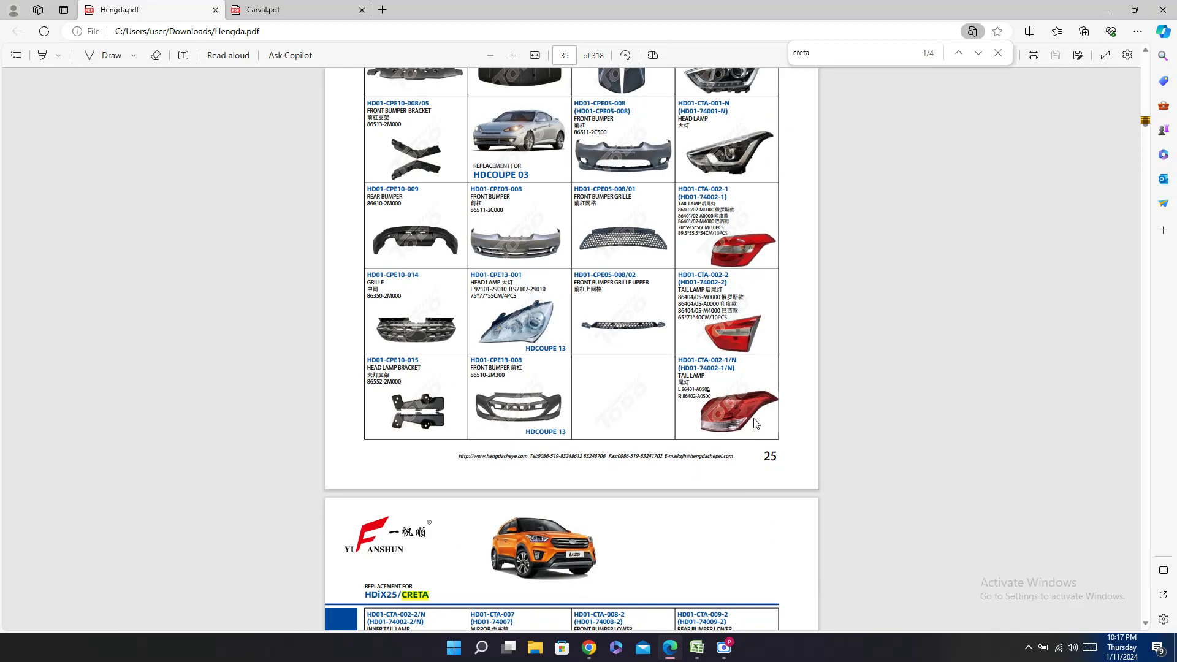
double_click(709, 359)
key(ctrl+c)
click(696, 648)
click(956, 531)
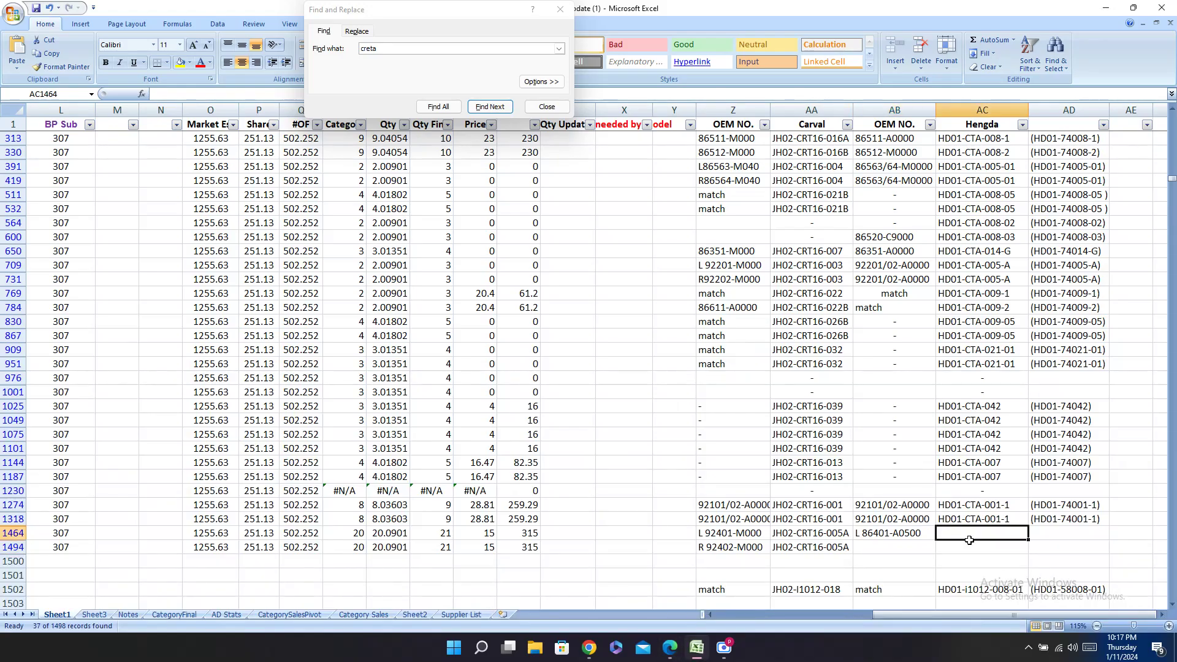
Step: Paste Hengda code HD01-CTA-002-1/N into AC1464 and AC1494
key(ctrl+v)
click(971, 548)
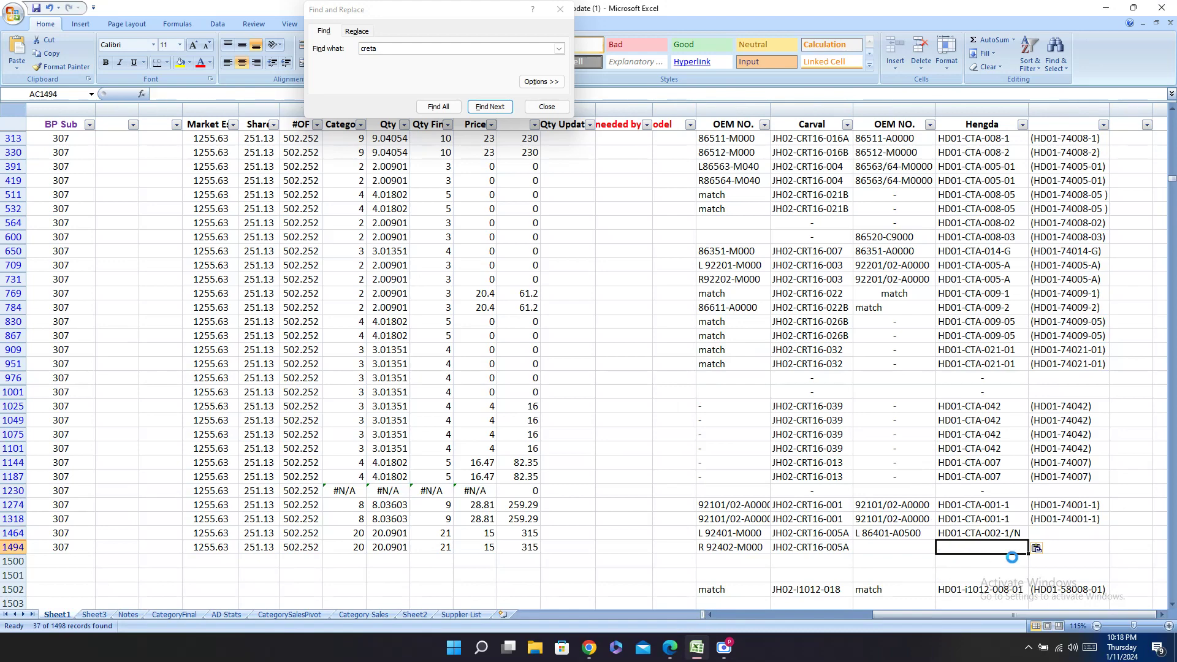
key(ctrl+v)
Step: Copy the alternate code (HD01-74002-1/N) from Hengda.pdf into AD1464 and AD1494
click(670, 648)
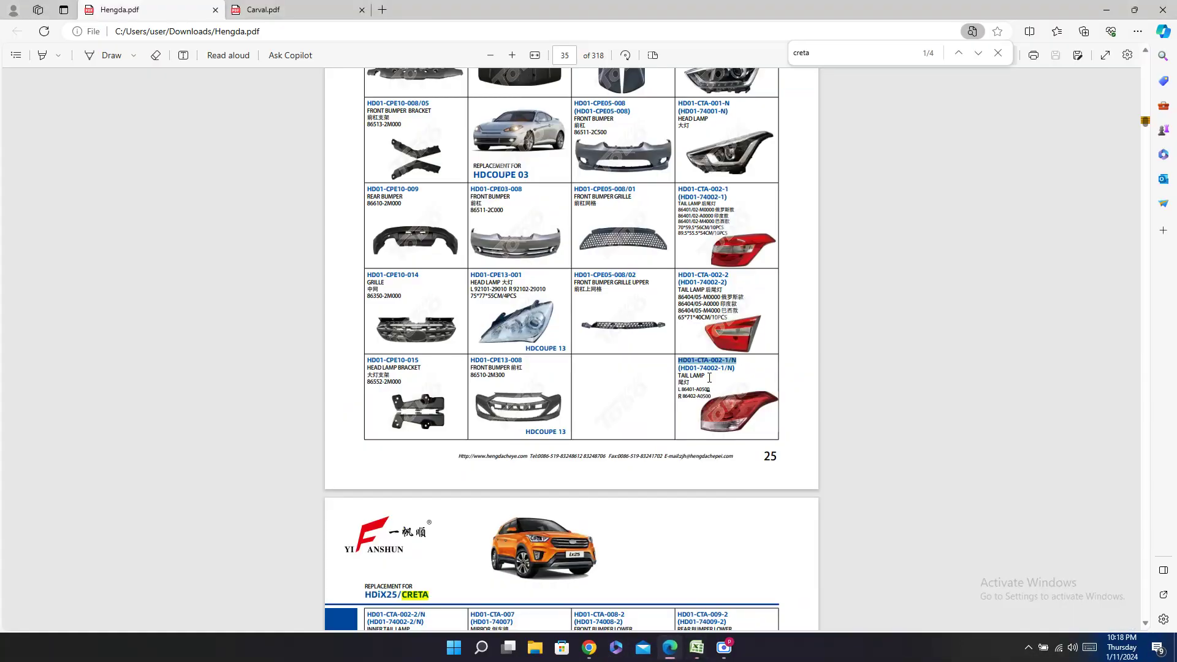
drag(677, 367, 735, 369)
key(ctrl+c)
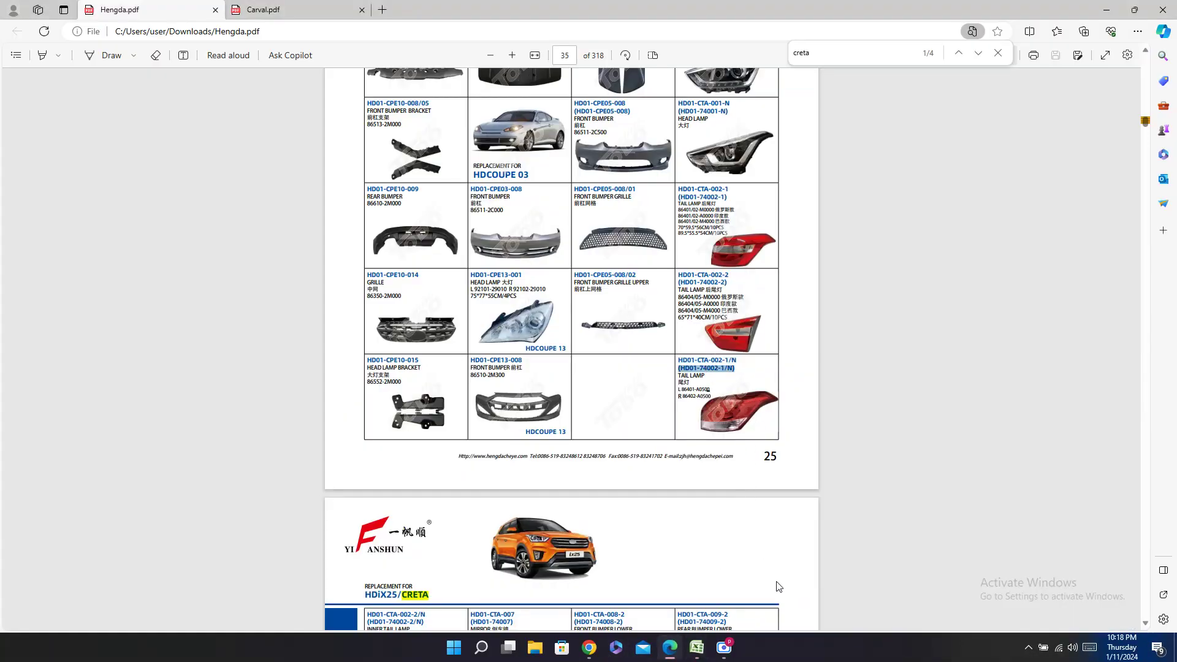
click(696, 647)
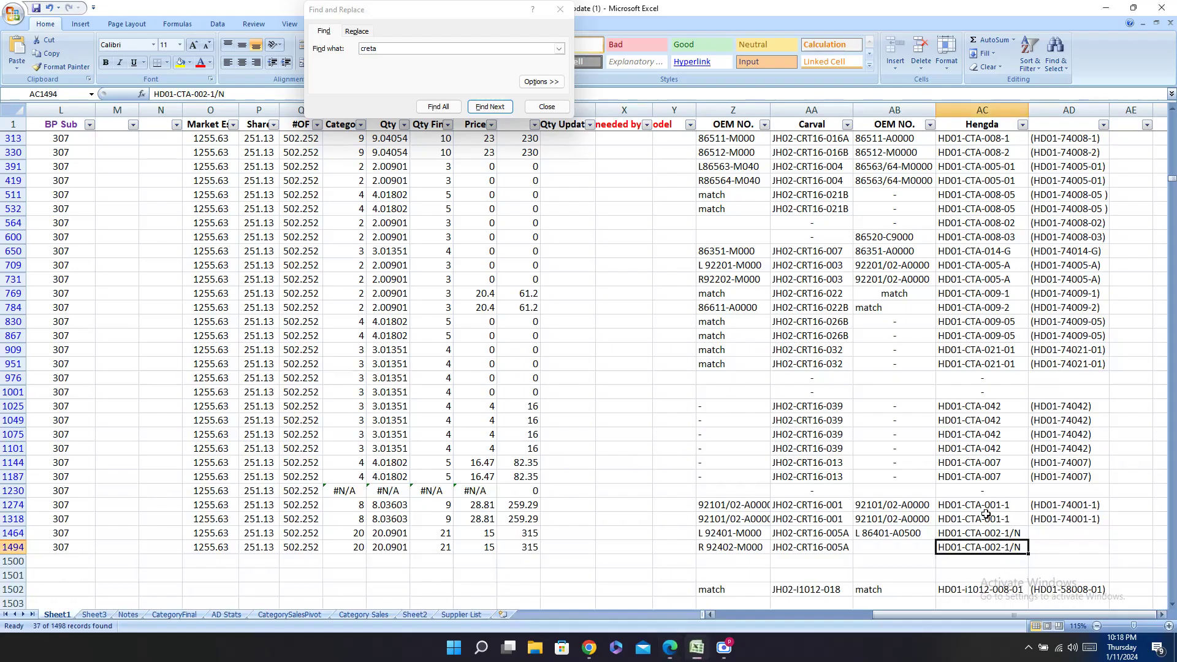
click(1045, 533)
key(ctrl+v)
ctrl+click(1052, 552)
key(ctrl+v)
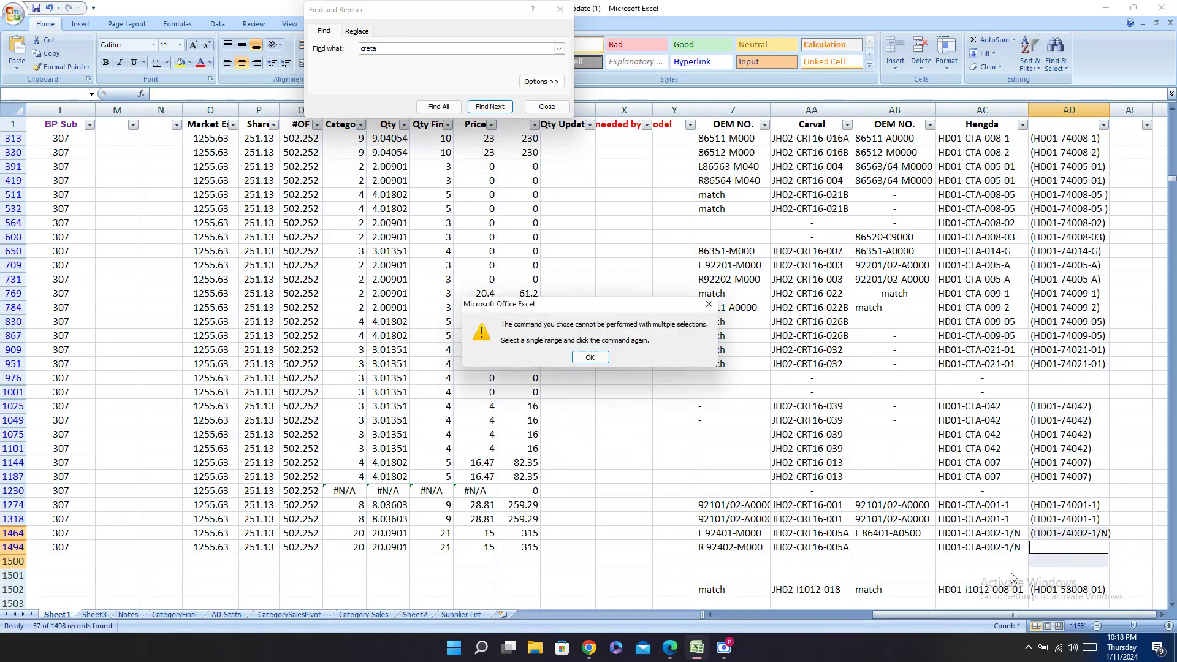
click(709, 304)
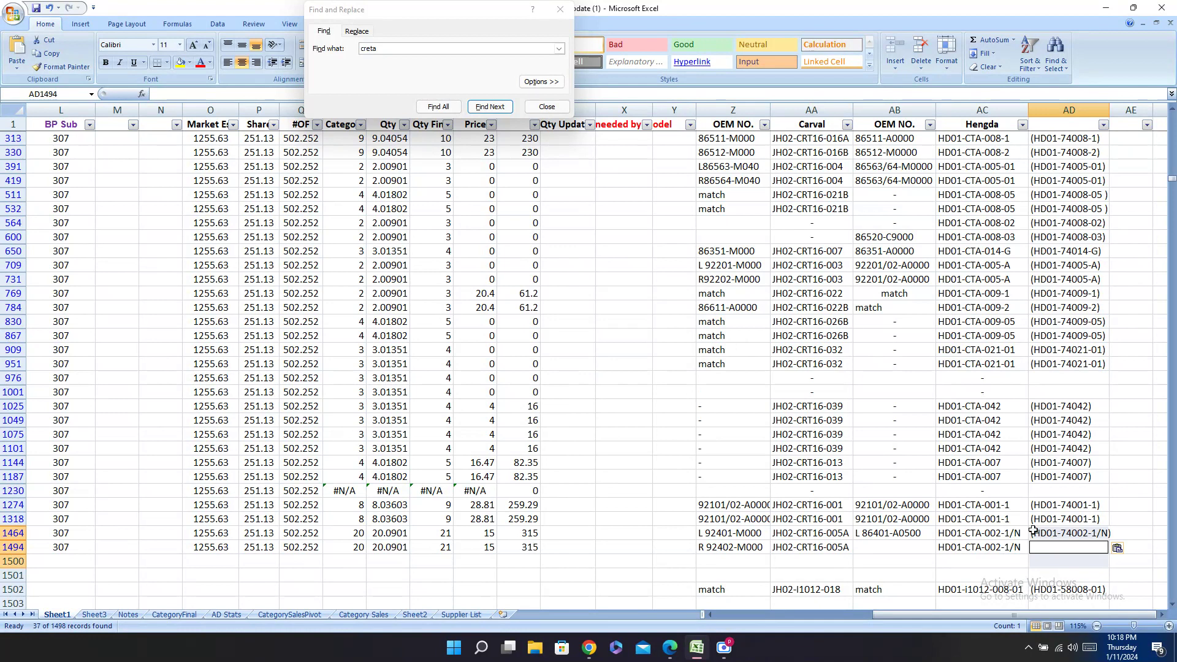
click(1066, 547)
key(ctrl+v)
Step: Fill OEM numbers L 86401-A0500 into AB1464 and R 86402-A0500 into AB1494
click(669, 648)
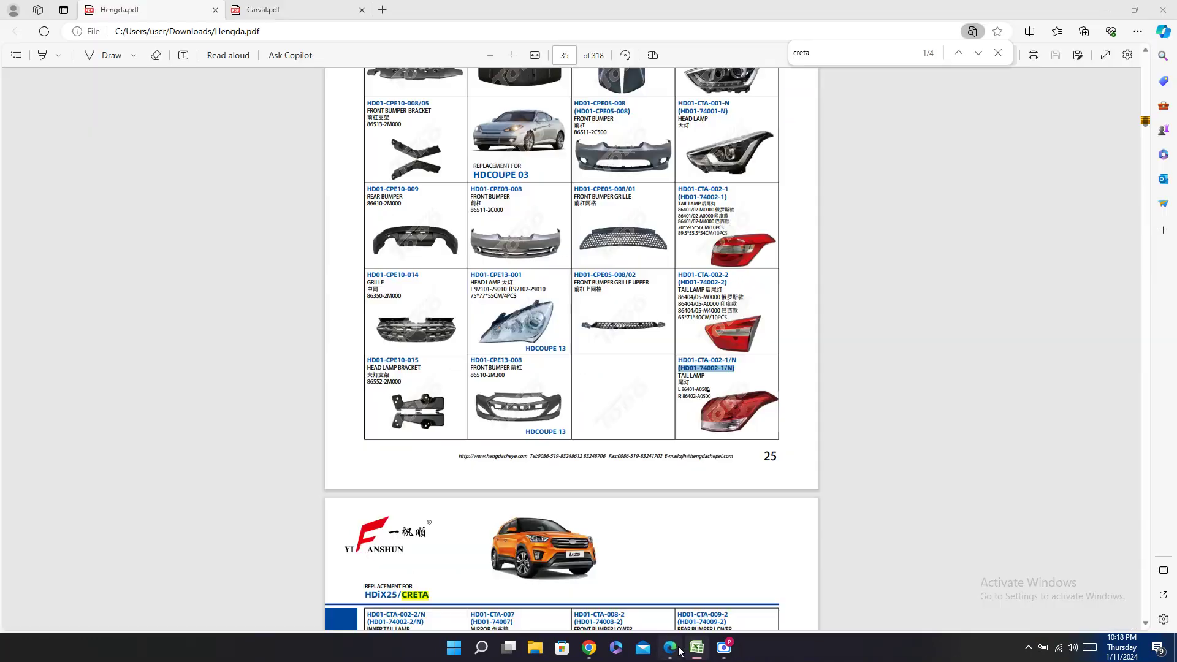
drag(710, 390, 678, 389)
key(ctrl+c)
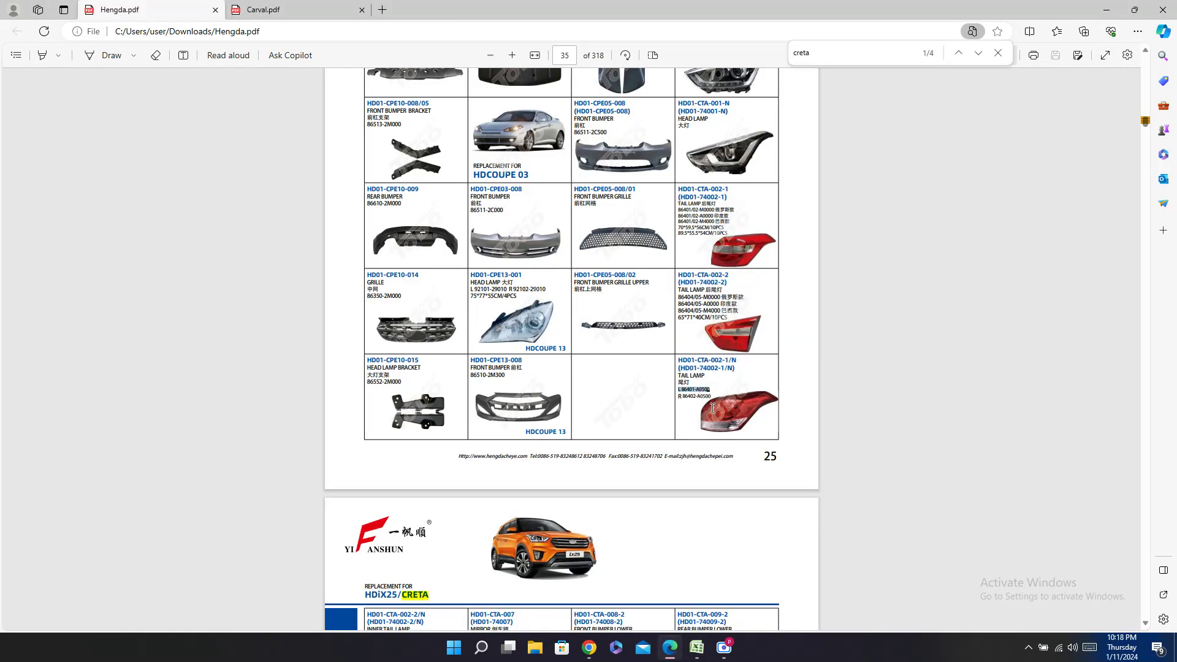
click(697, 646)
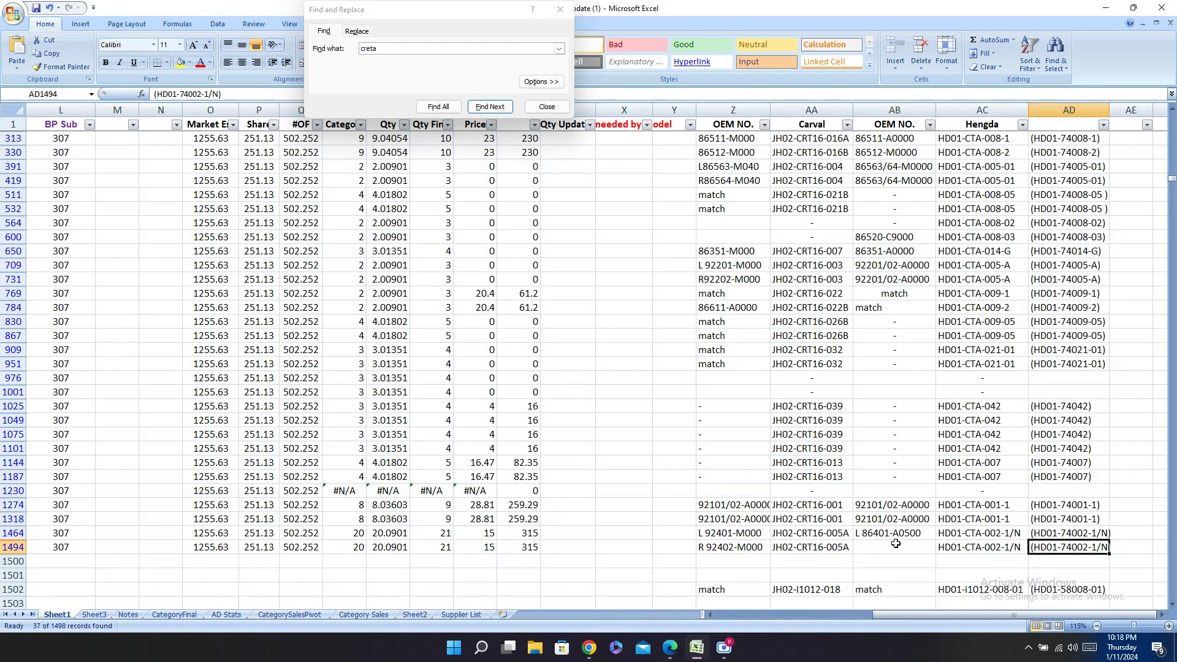
click(916, 533)
key(ctrl+v)
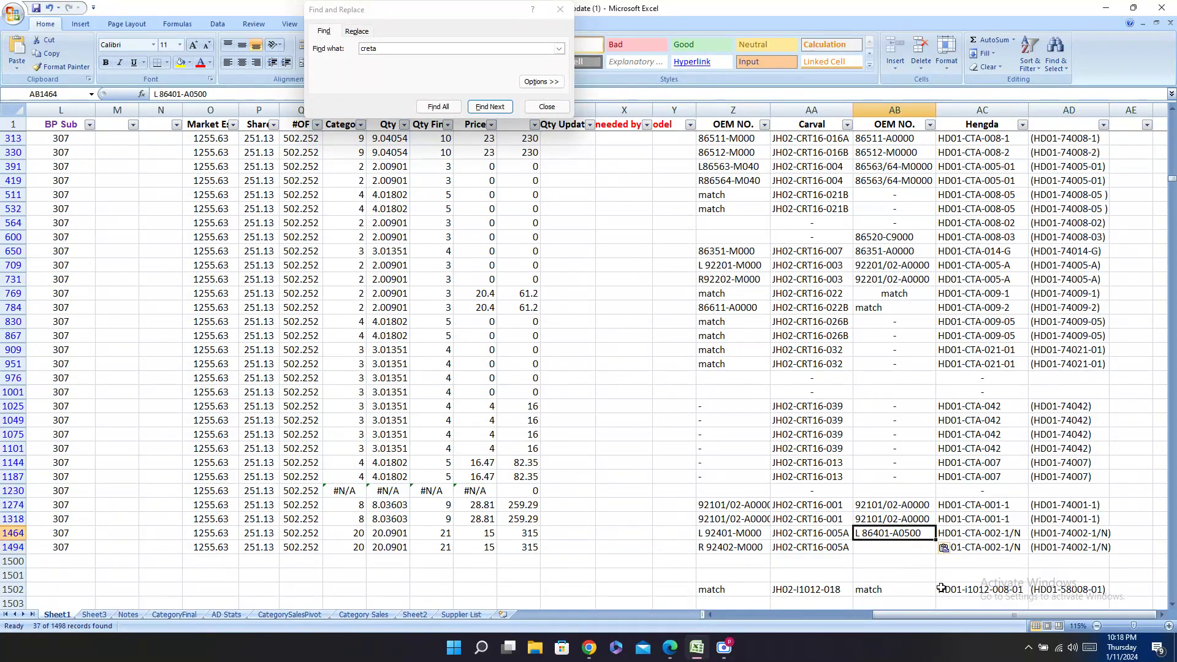
click(670, 647)
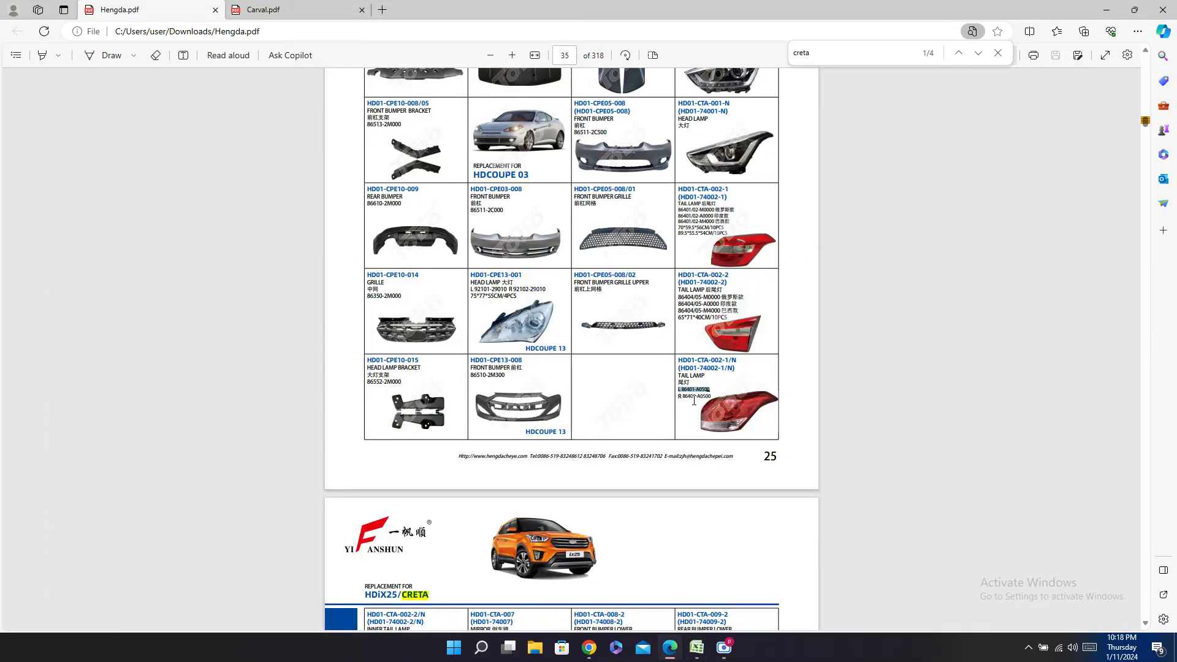
drag(678, 396, 711, 396)
key(ctrl+c)
click(696, 649)
click(916, 546)
key(ctrl+v)
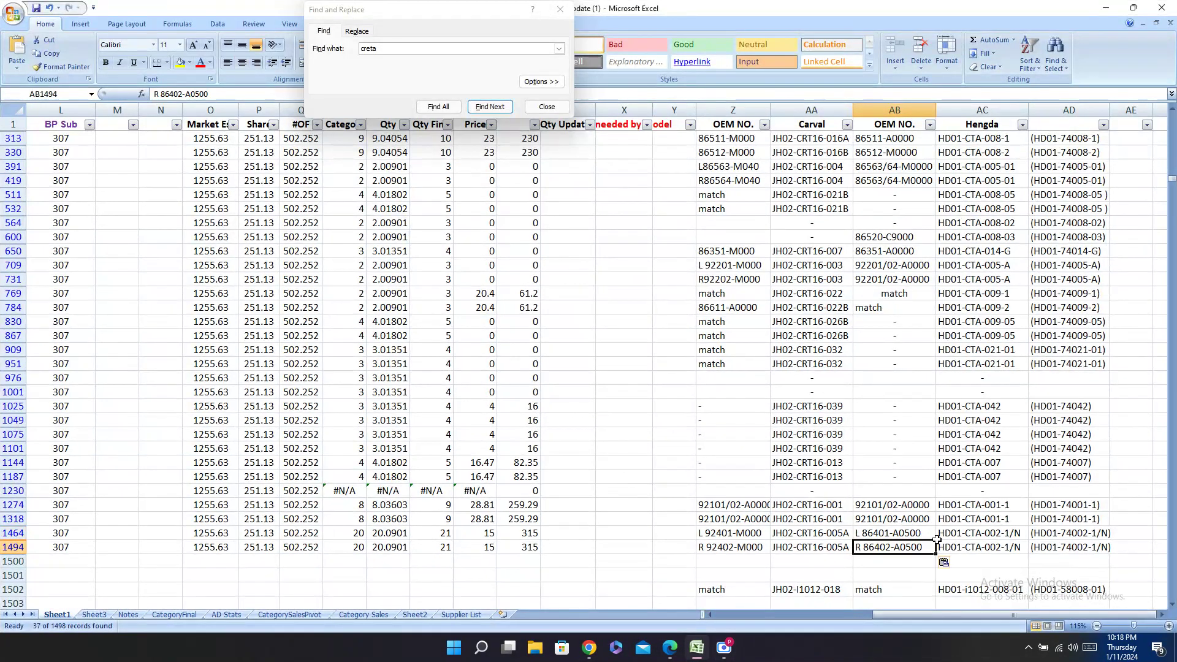
key(Left)
key(Left)
key(Left)
key(Left)
key(Left)
key(Left)
key(Left)
key(Left)
key(Left)
key(Left)
key(Left)
key(Left)
key(Left)
key(Left)
key(Left)
key(Left)
key(Left)
key(Left)
key(Left)
key(Left)
key(Left)
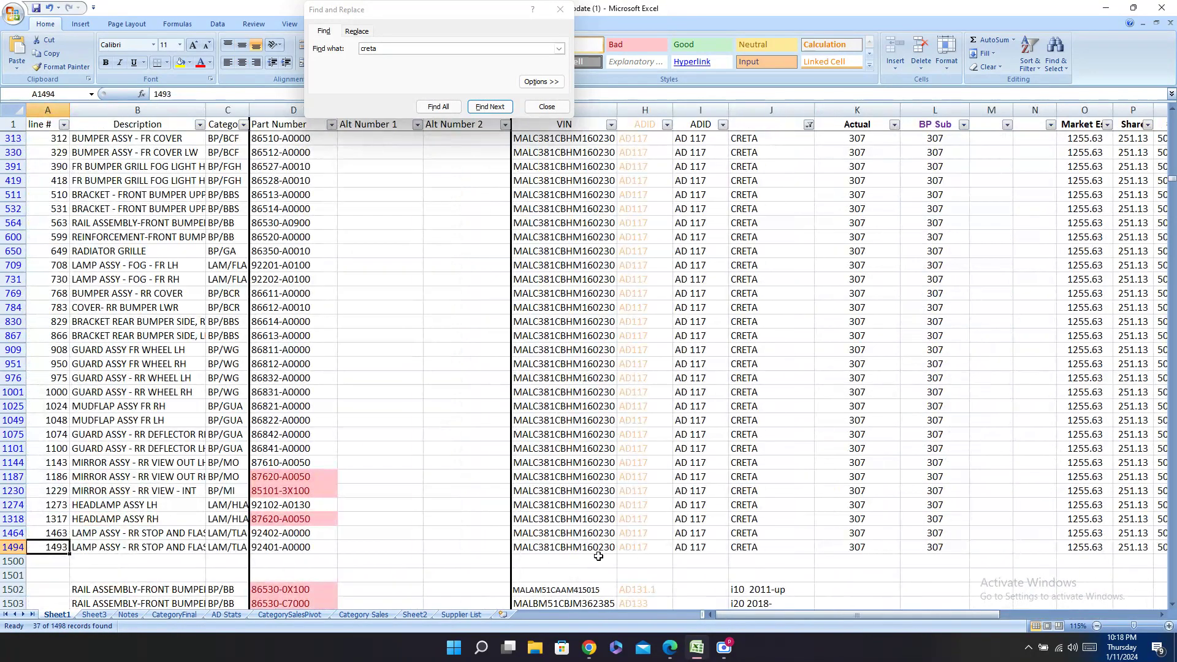
Step: Search the sheet for CRETA, copied from J1494, replacing the old 'creta' search text
click(741, 545)
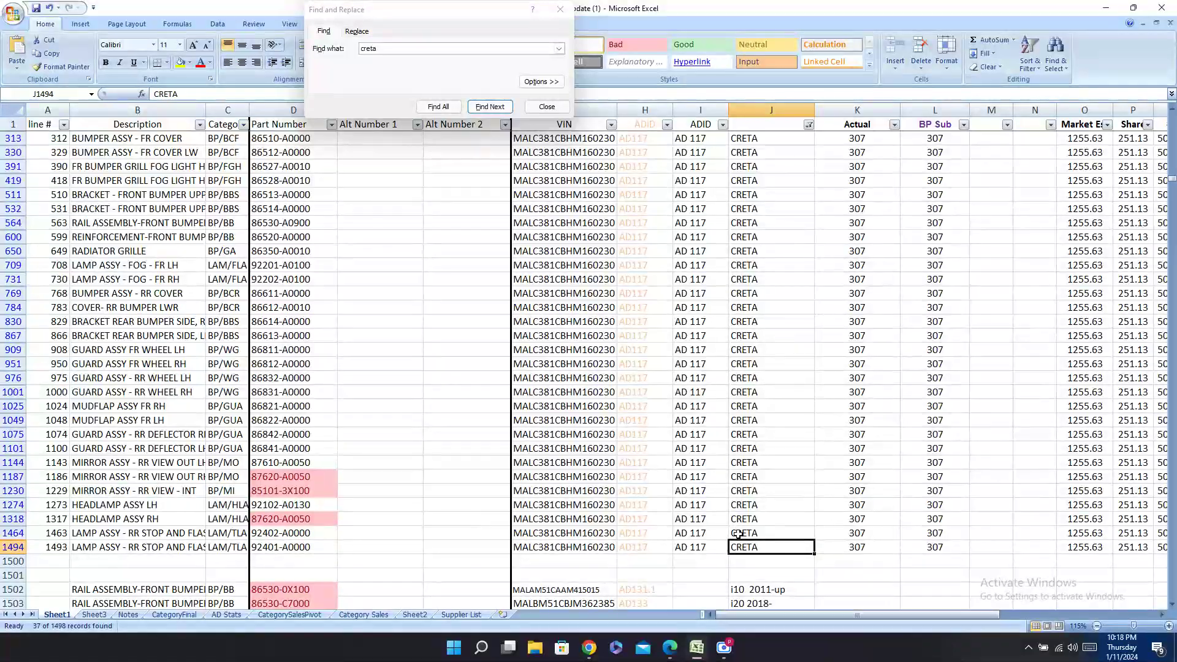
key(ctrl+c)
key(ctrl+f)
key(ctrl+v)
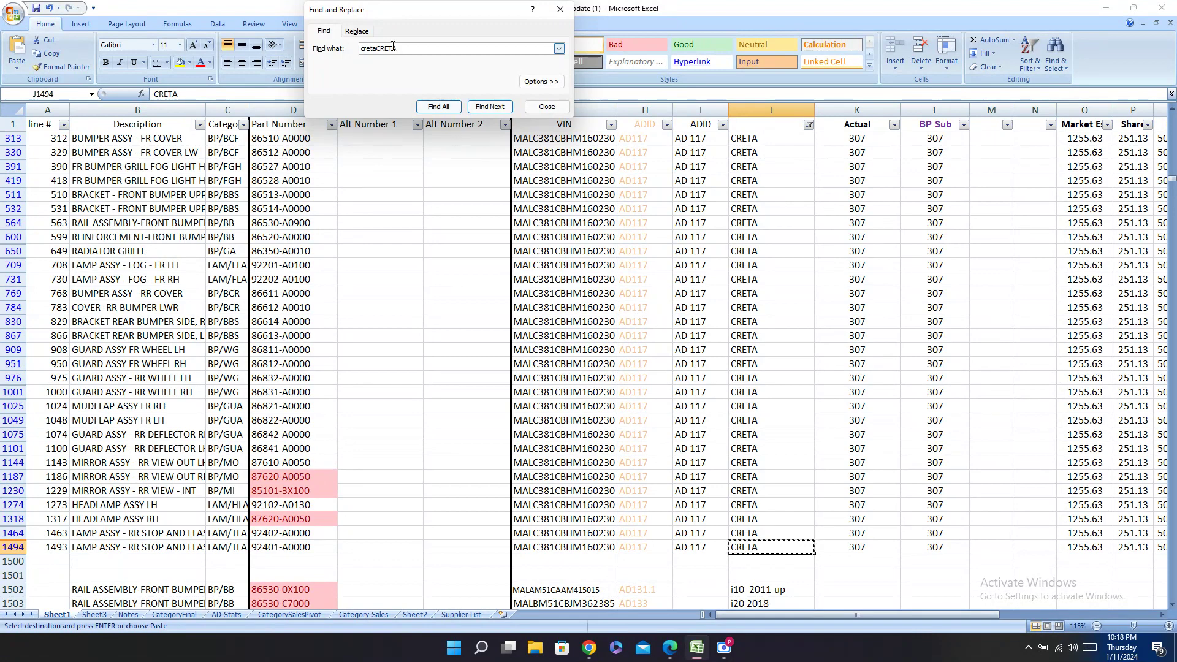
key(Home)
key(shift+Right)
key(shift+Right)
key(shift+Right)
key(shift+Right)
key(shift+Right)
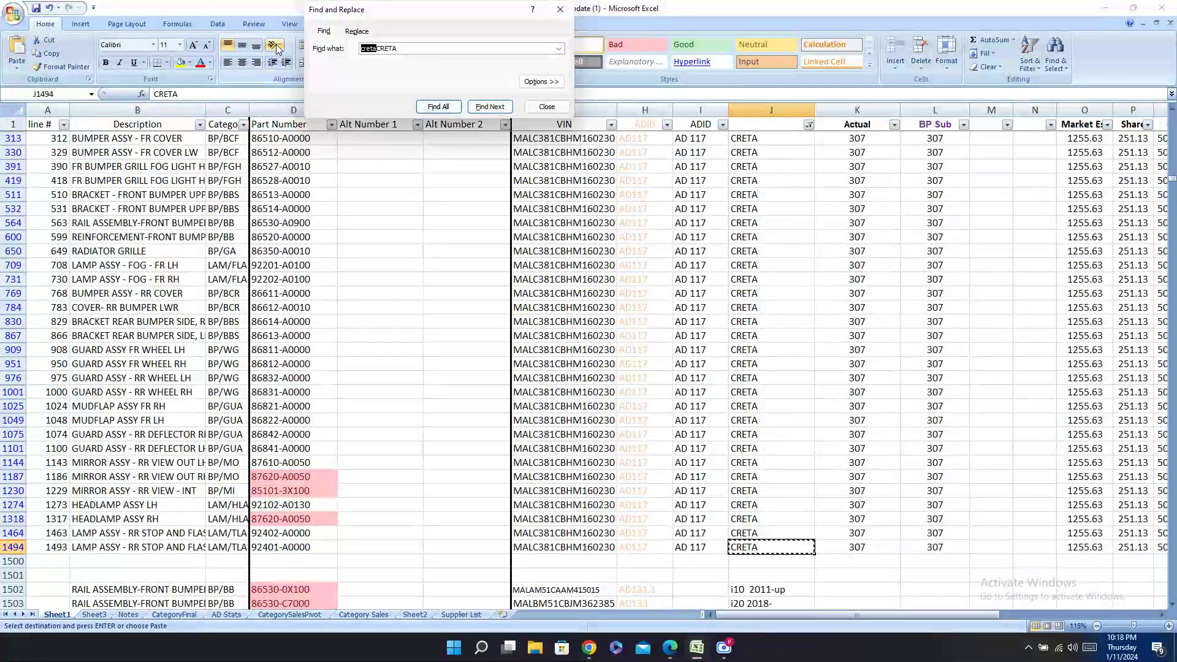
key(Delete)
key(Return)
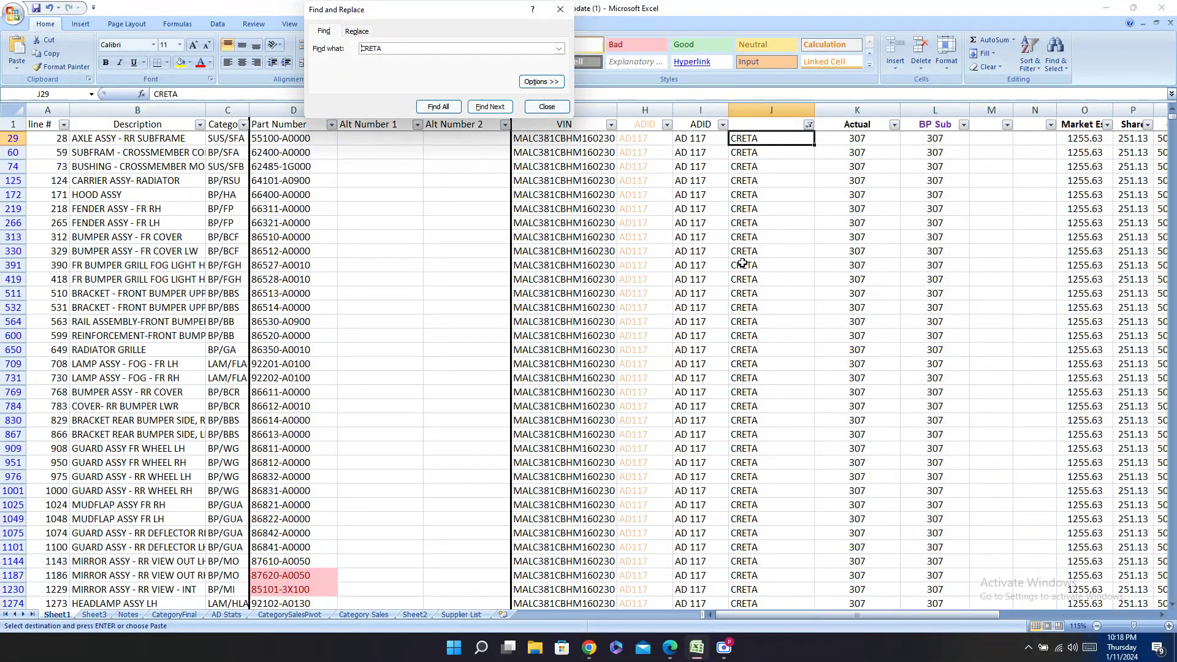
Step: Step through the CRETA matches, then untick CRETA in column J's filter
scroll(745, 263, down, 7)
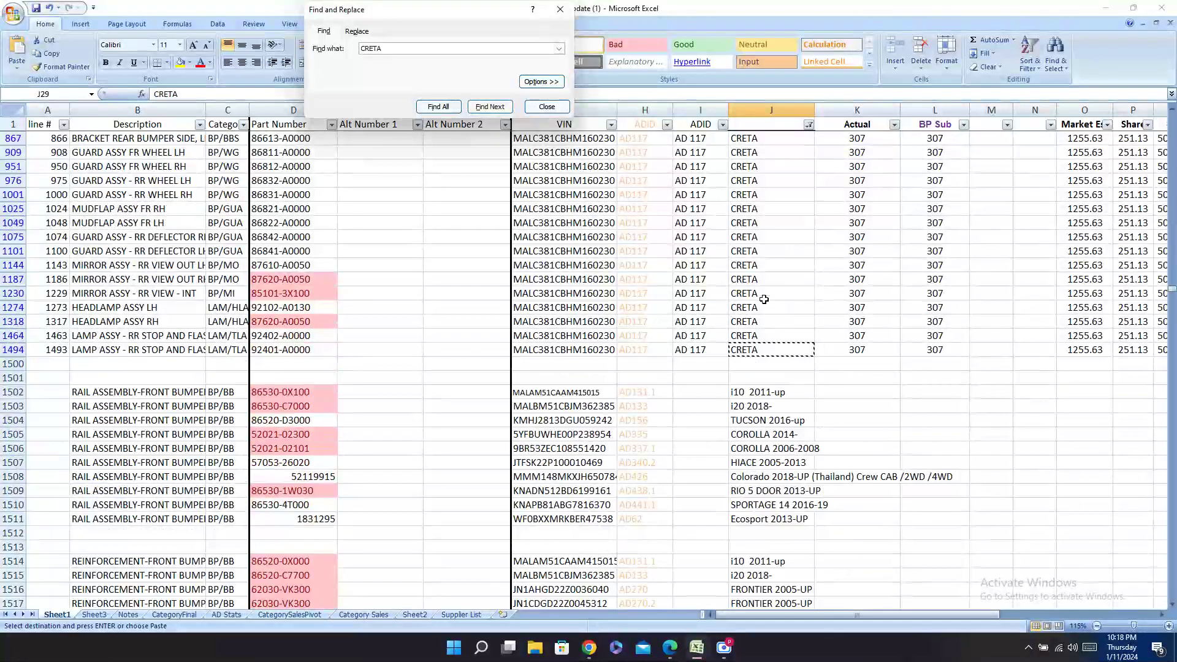
click(764, 299)
key(Escape)
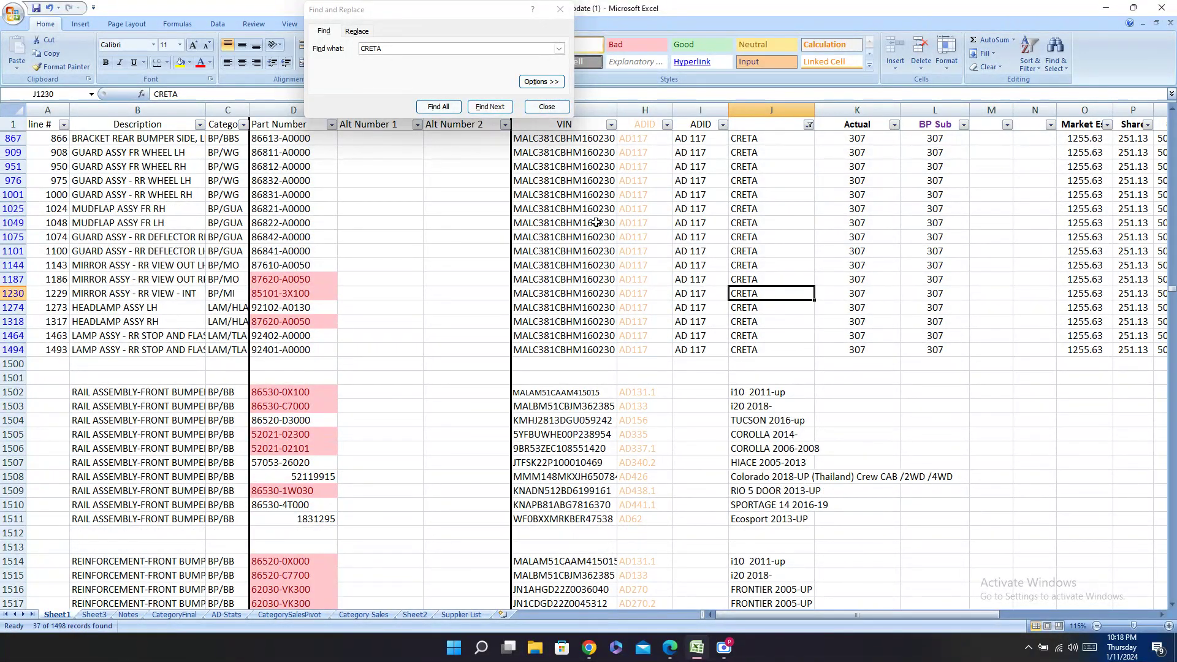
click(491, 107)
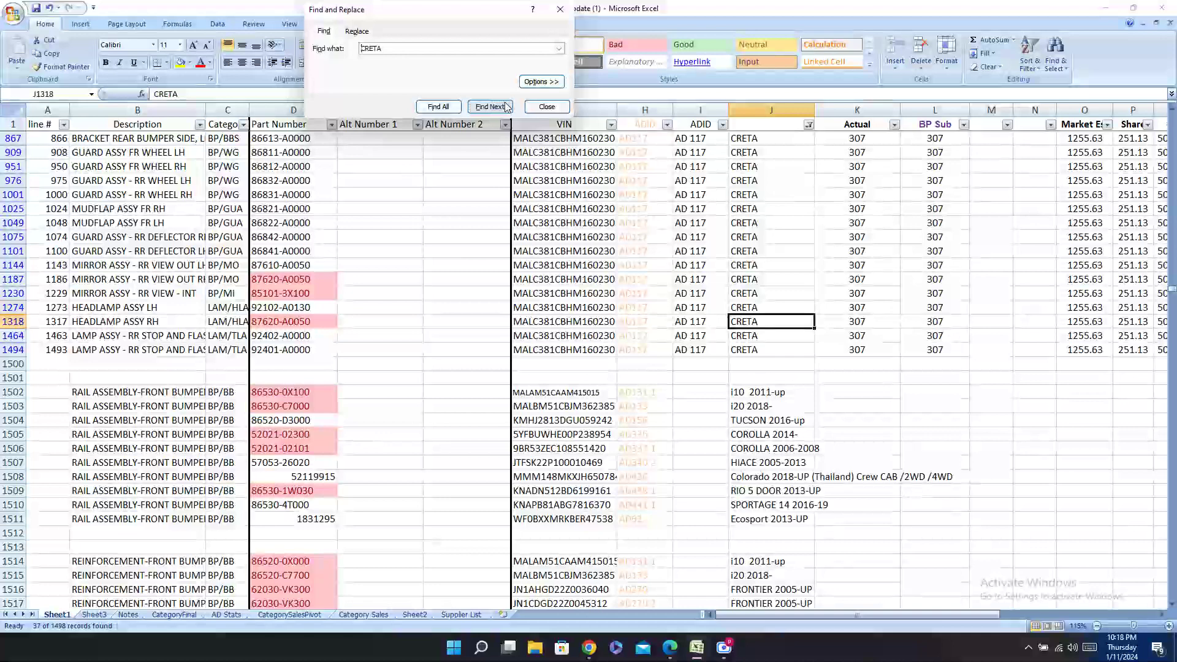
click(490, 106)
click(491, 108)
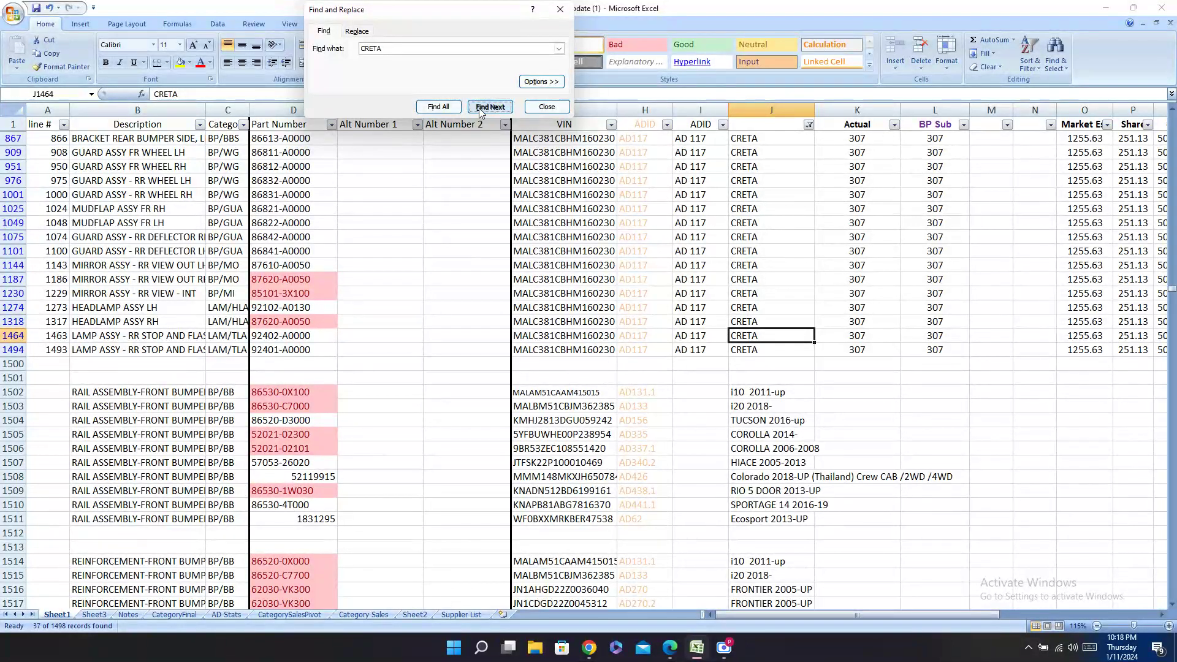
click(485, 109)
click(482, 111)
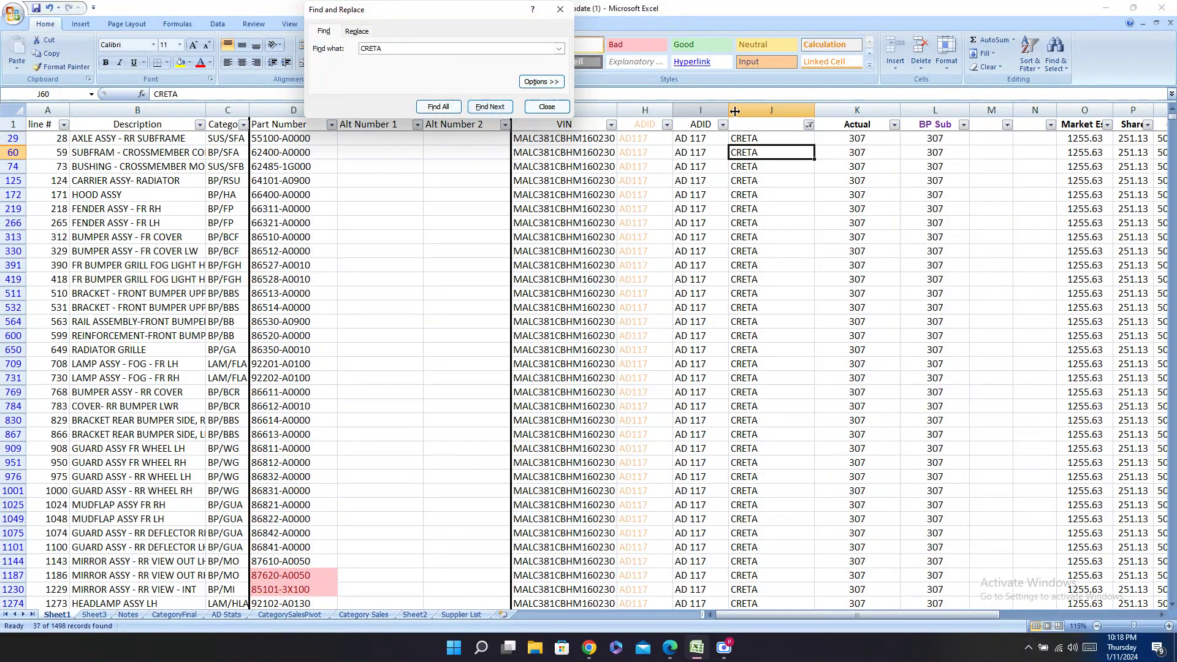
click(809, 125)
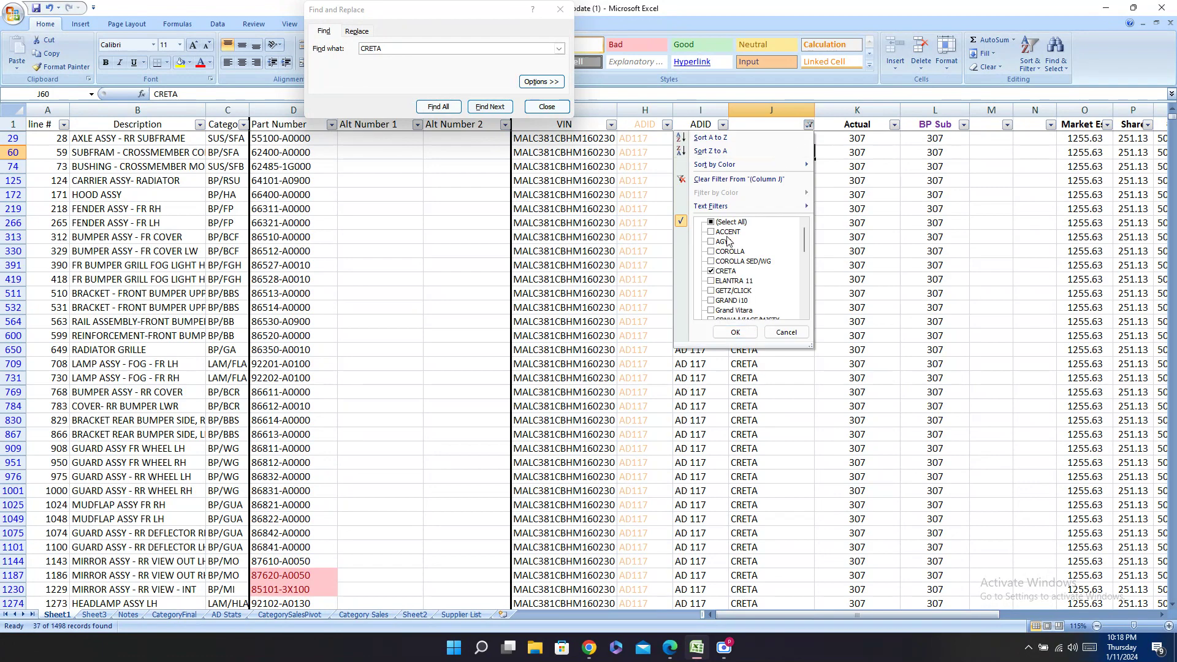
click(721, 273)
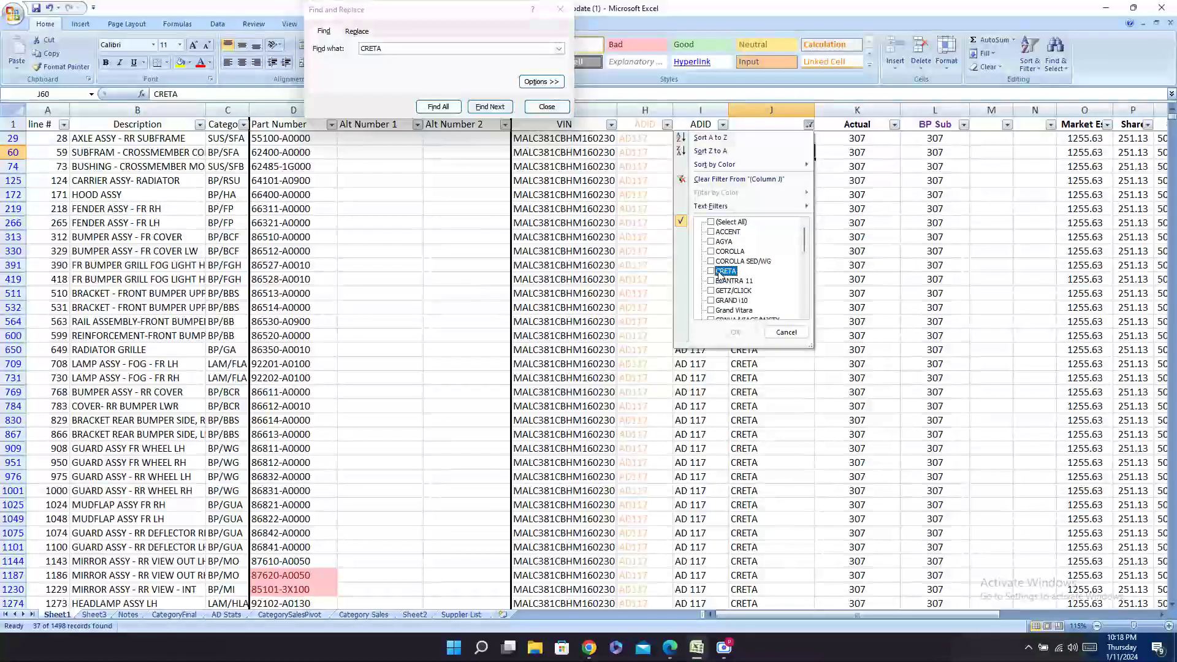
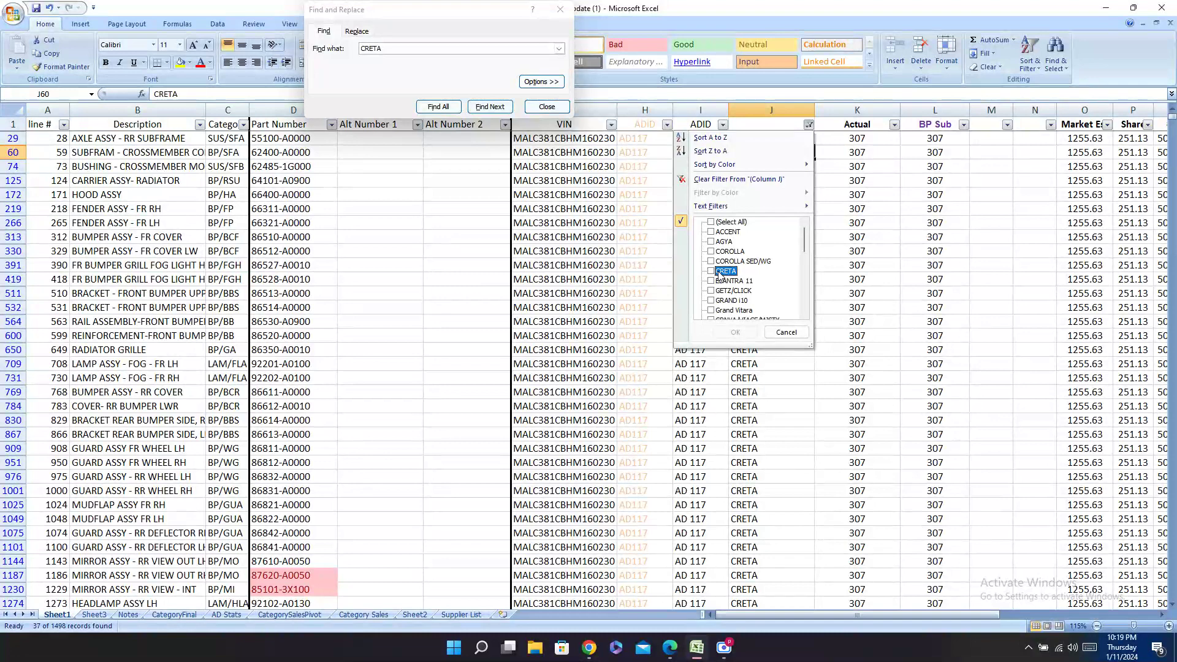
Step: Filter column J to show only GETZ/CLICK rows
click(732, 292)
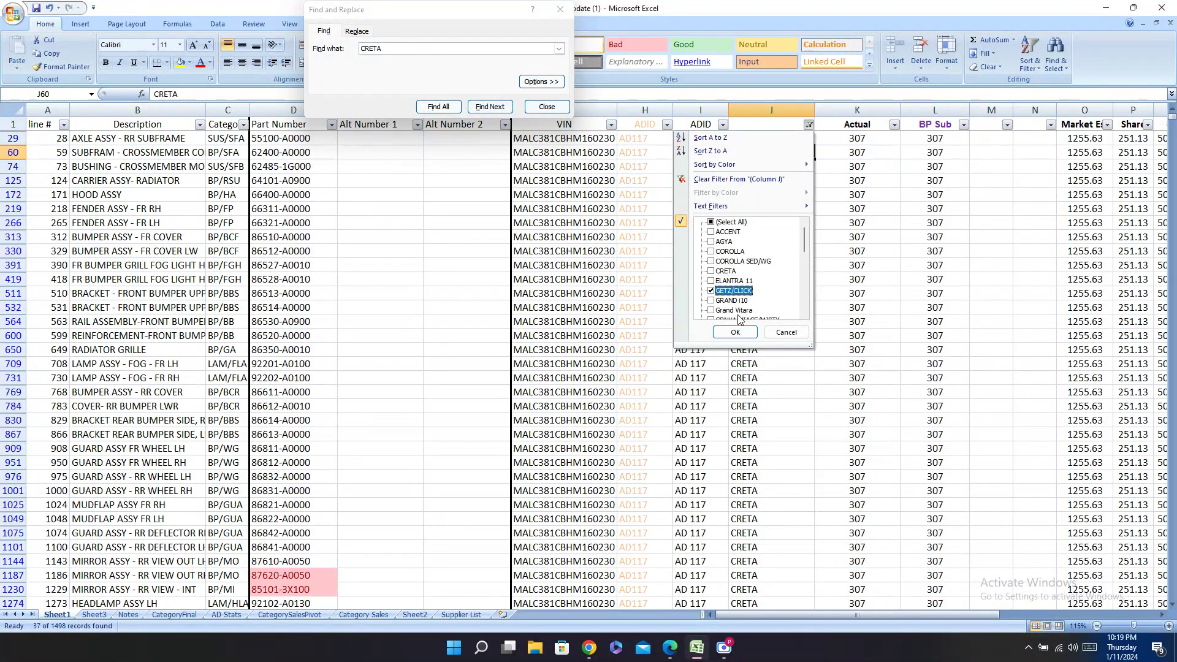
click(736, 331)
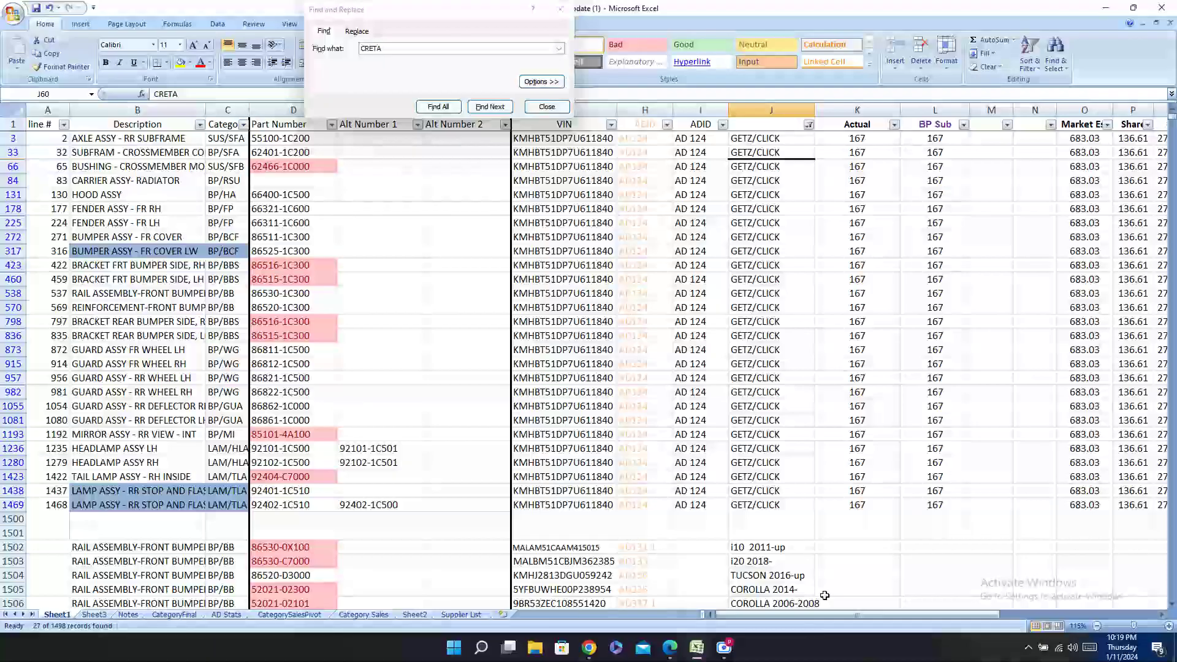
drag(794, 615, 706, 631)
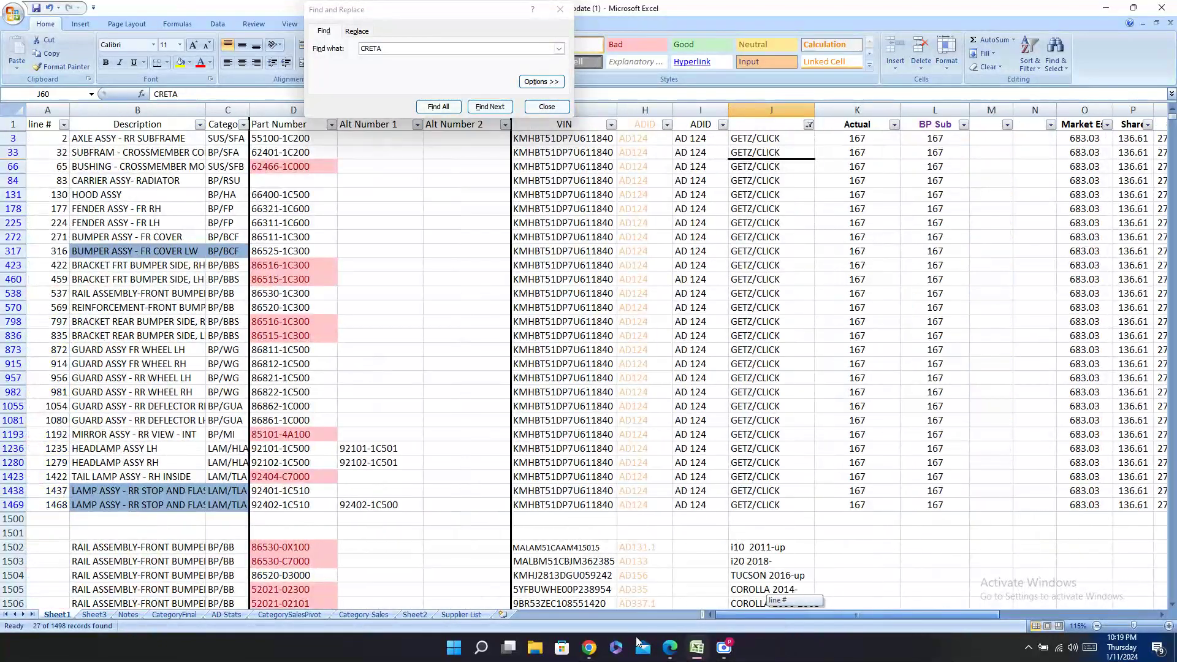
drag(638, 642, 641, 638)
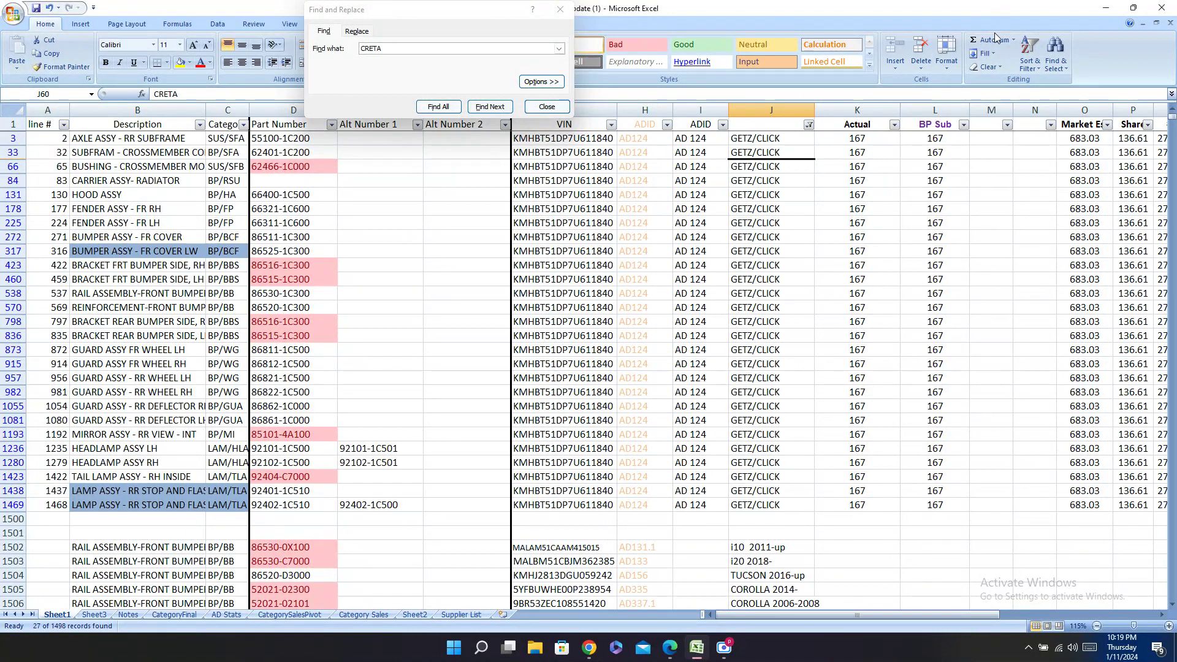
Step: Reopen column J's filter list to verify GETZ/CLICK, then close it unchanged
click(810, 125)
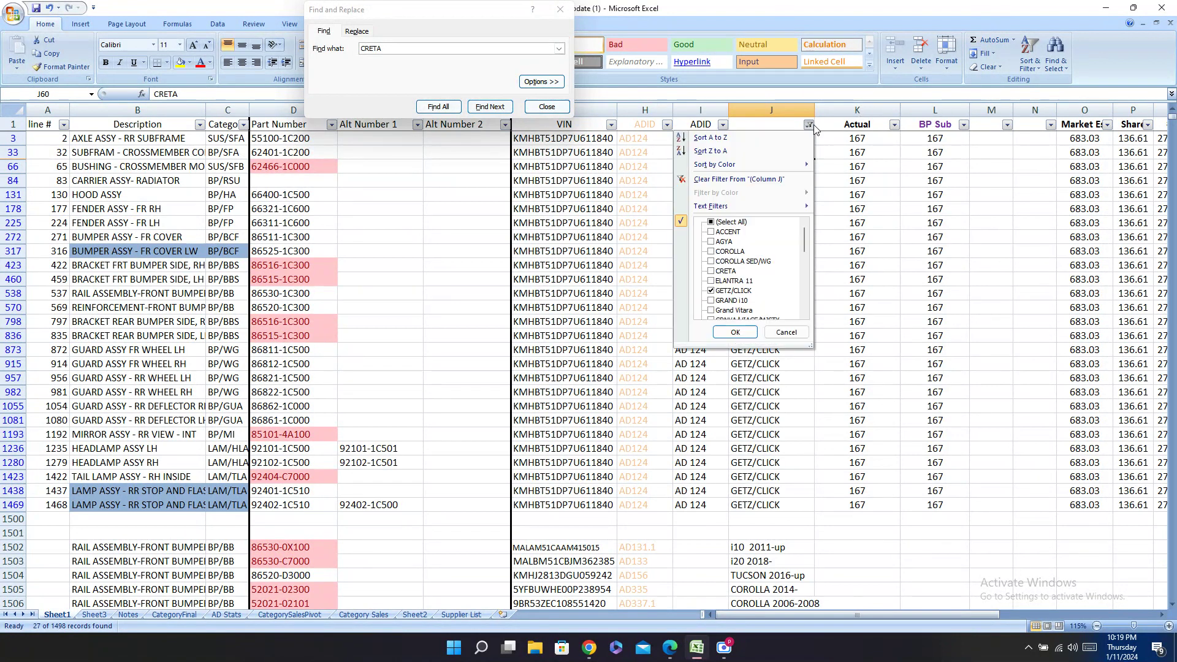
scroll(750, 267, down, 1)
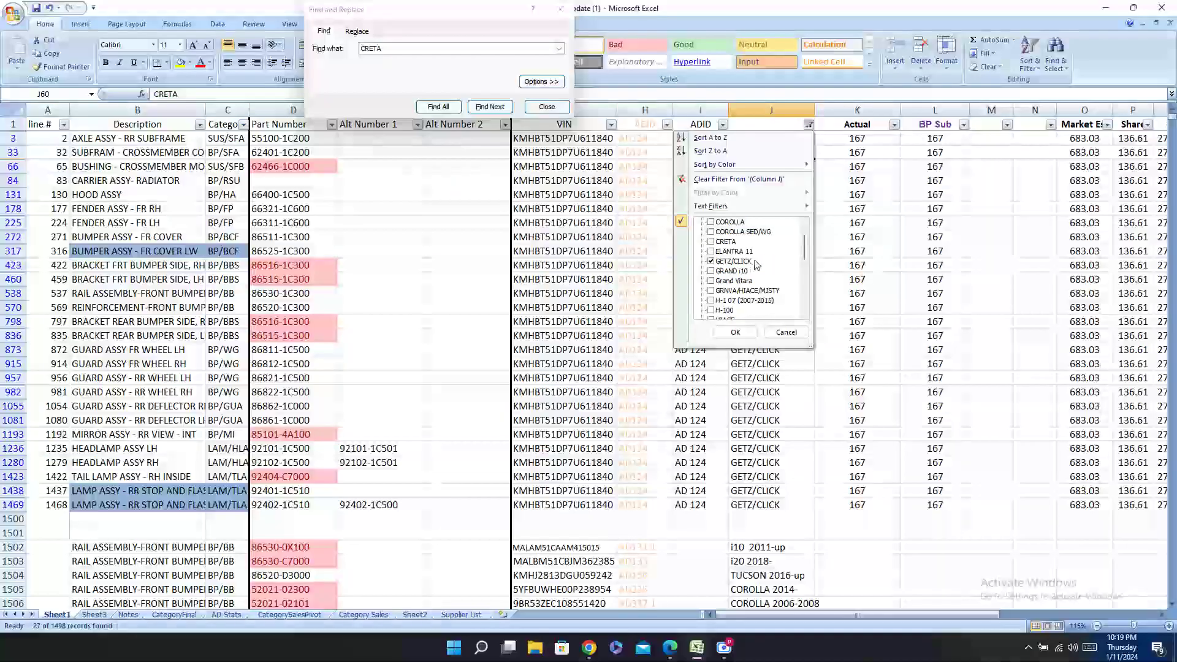
scroll(773, 294, down, 8)
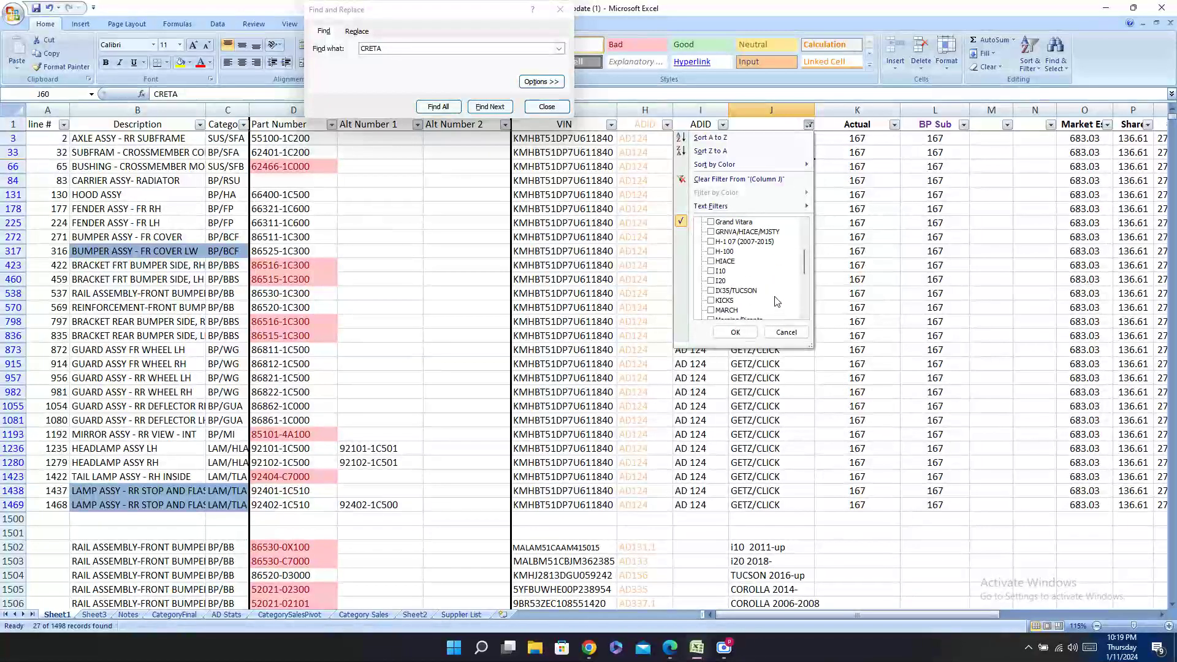
scroll(777, 302, up, 9)
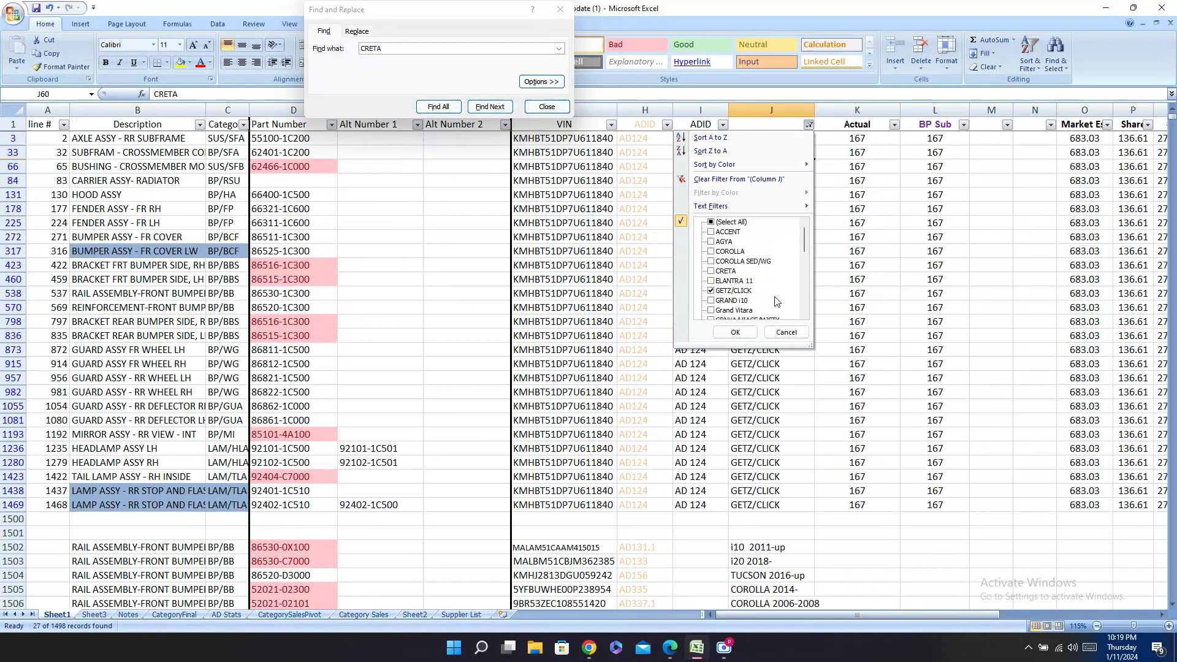
key(Escape)
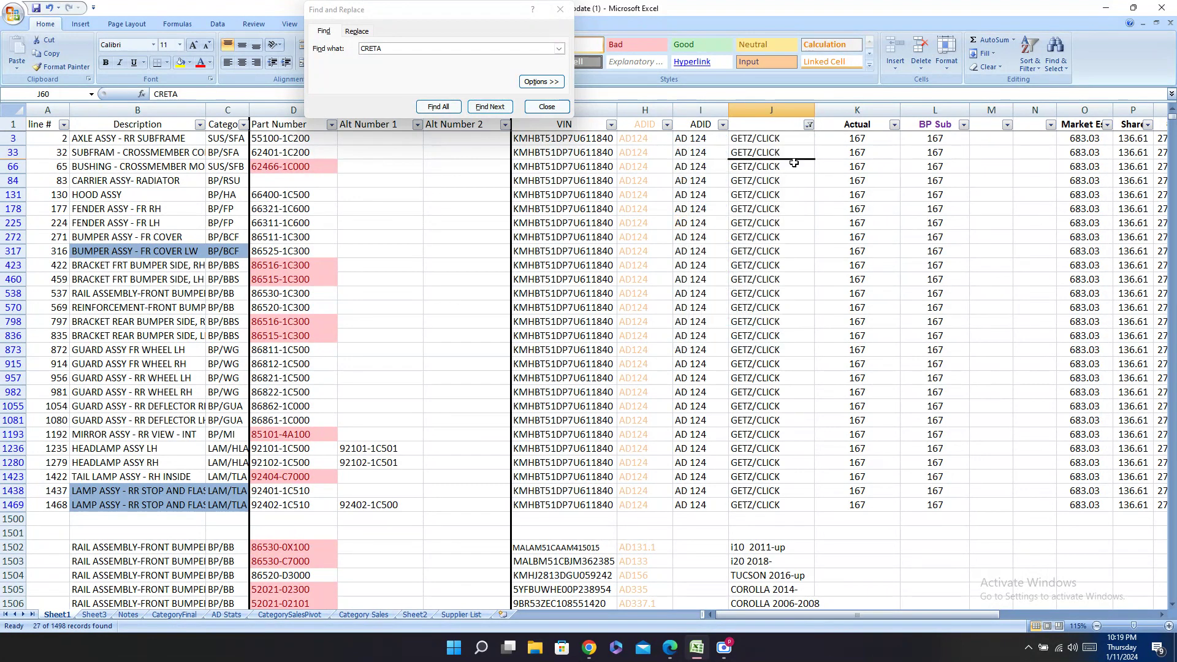
right_click(580, 151)
Step: Copy the VIN from cell G33 and launch Chrome with the chosen profile
click(611, 170)
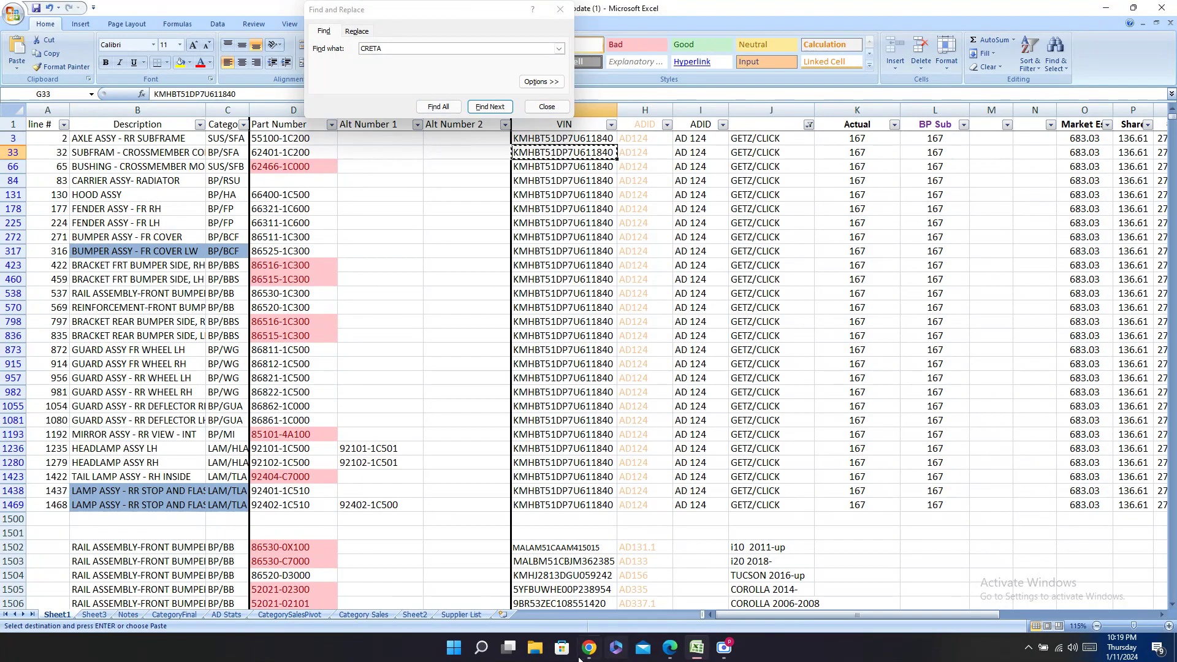
click(1105, 7)
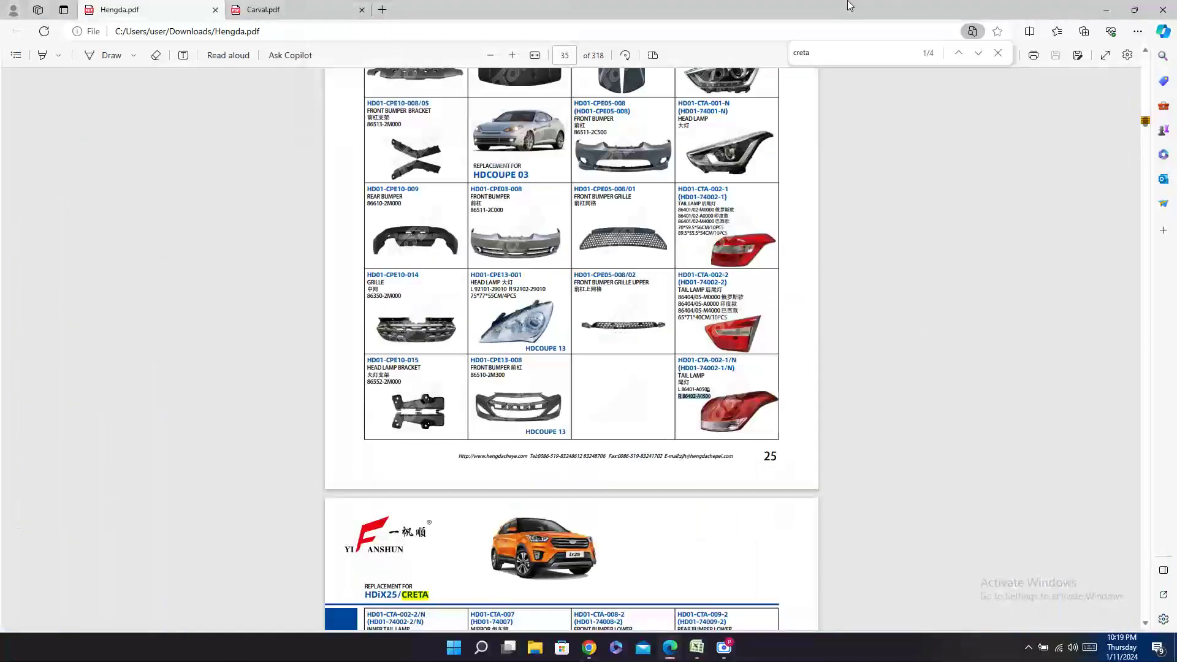
click(1107, 9)
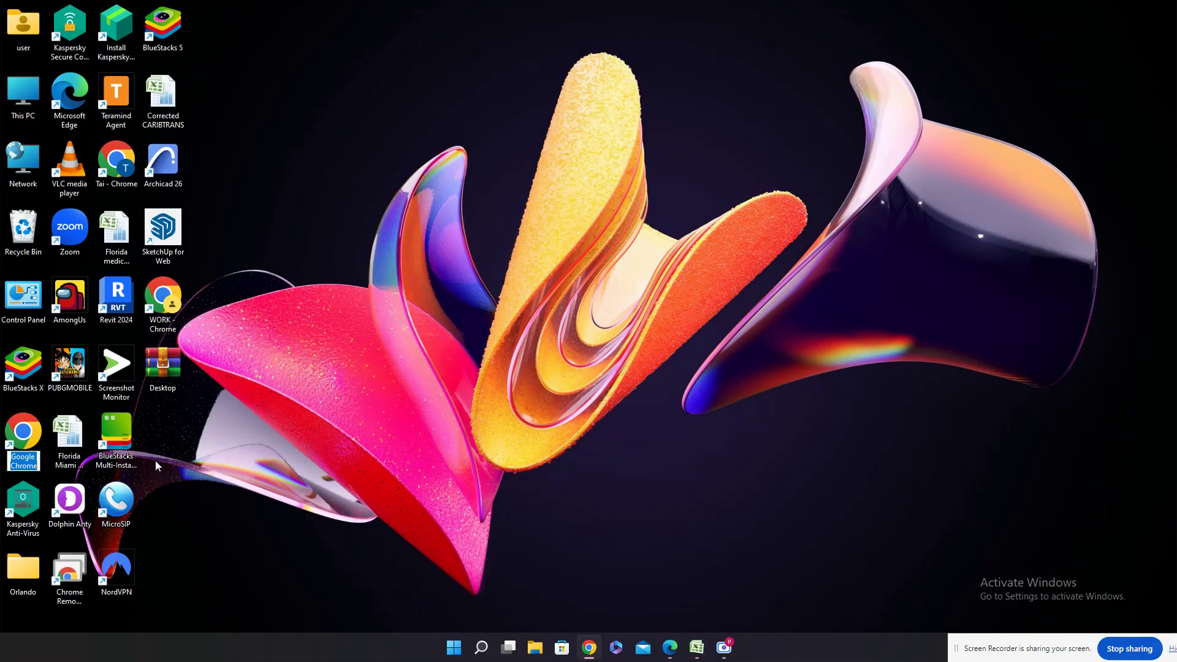
double_click(28, 414)
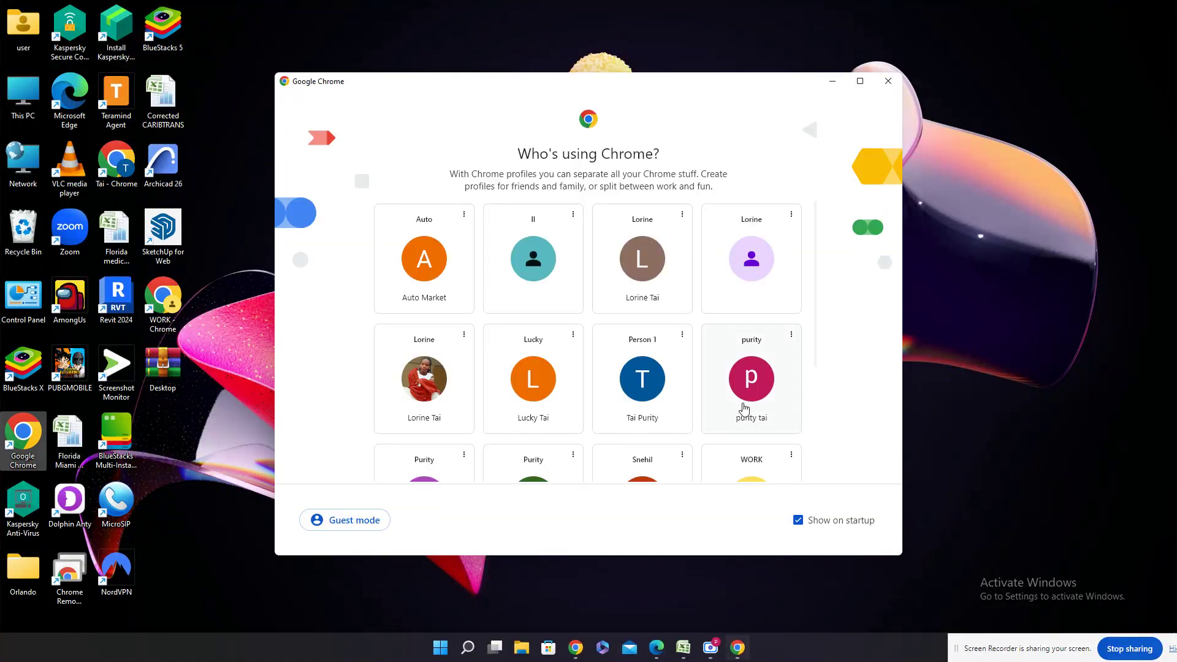
click(745, 406)
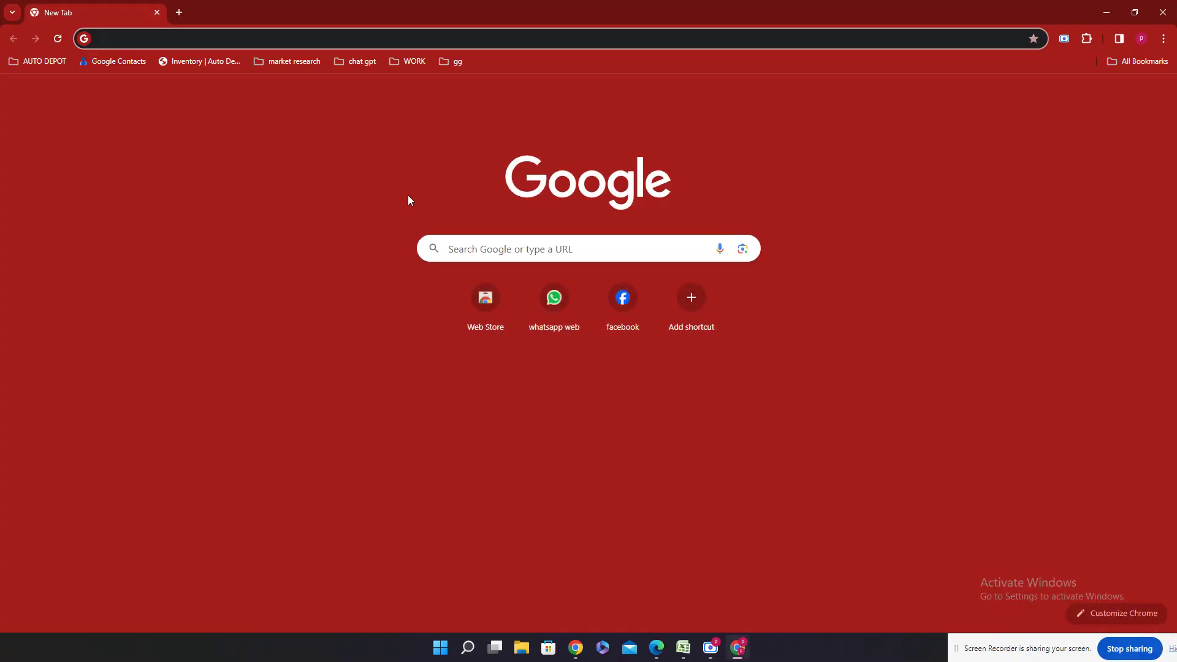
Step: Open PartSouq from the AUTO DEPOT bookmarks and paste the VIN into its search box
click(31, 61)
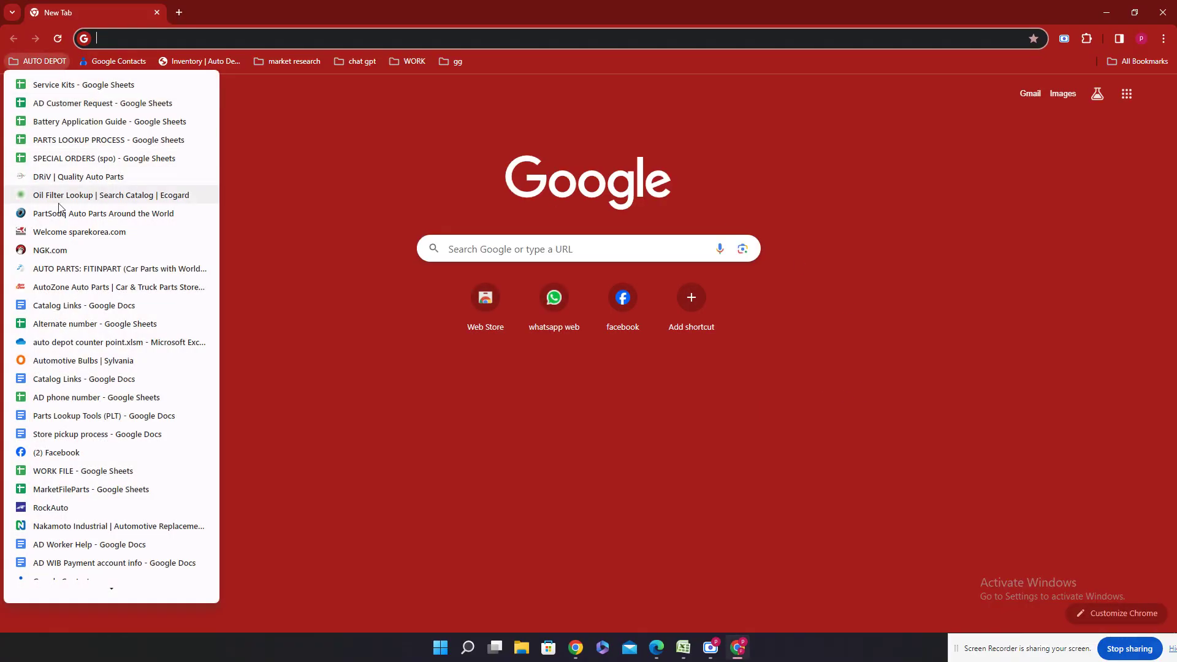
click(61, 216)
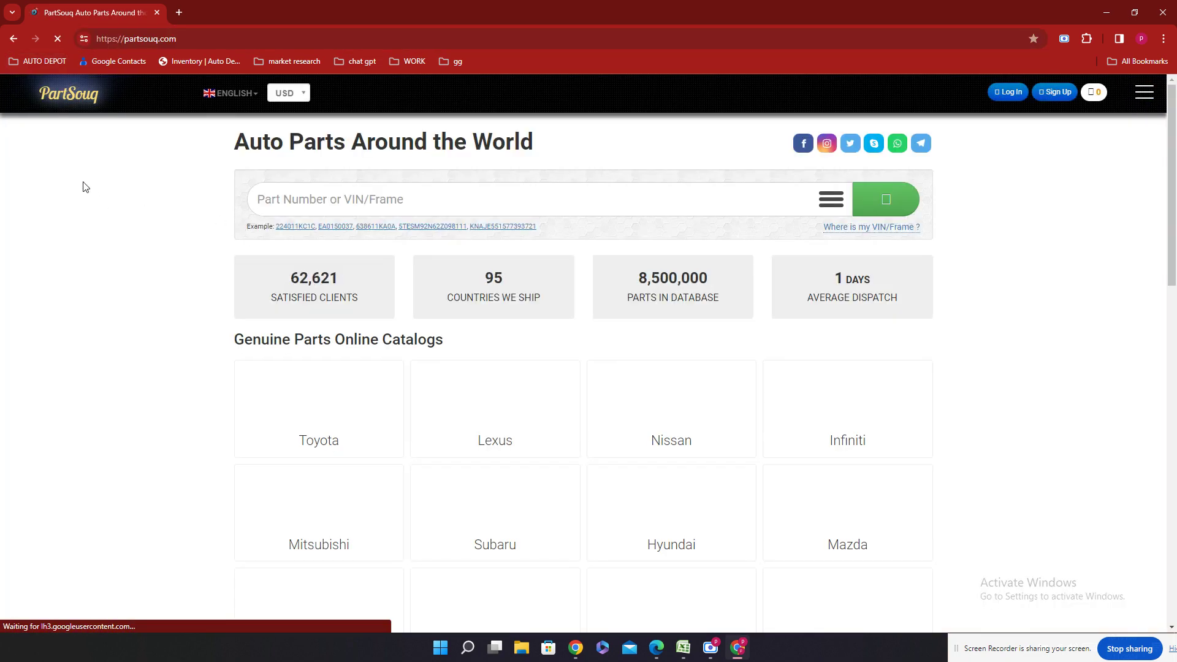
right_click(298, 203)
click(368, 311)
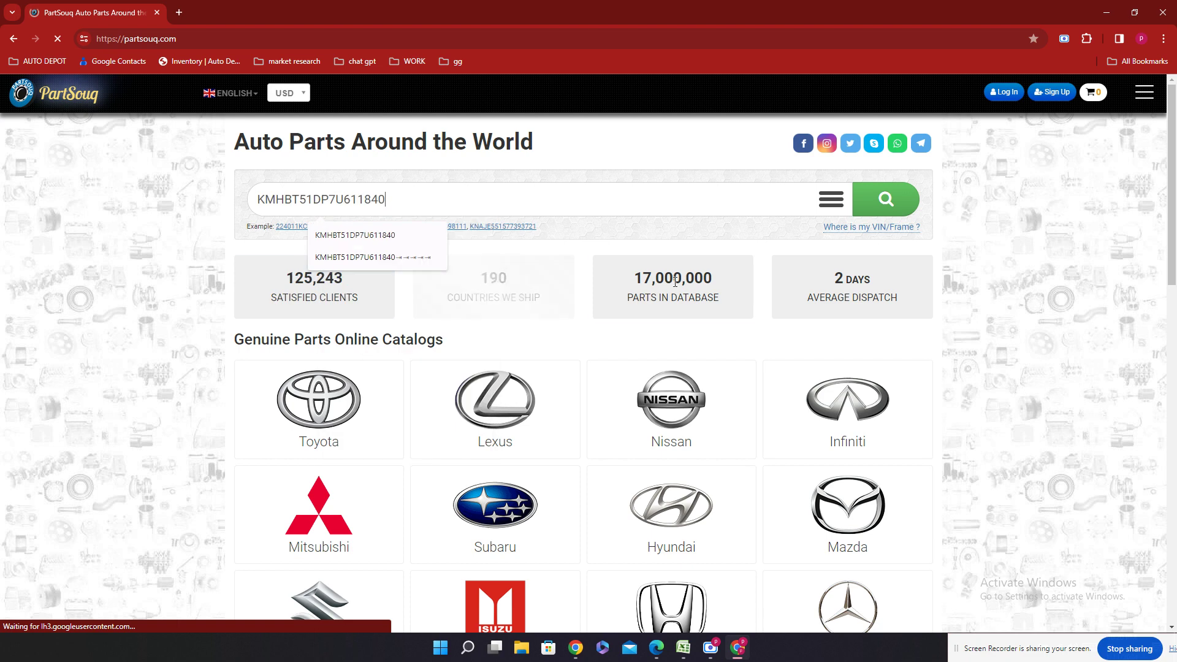
click(869, 208)
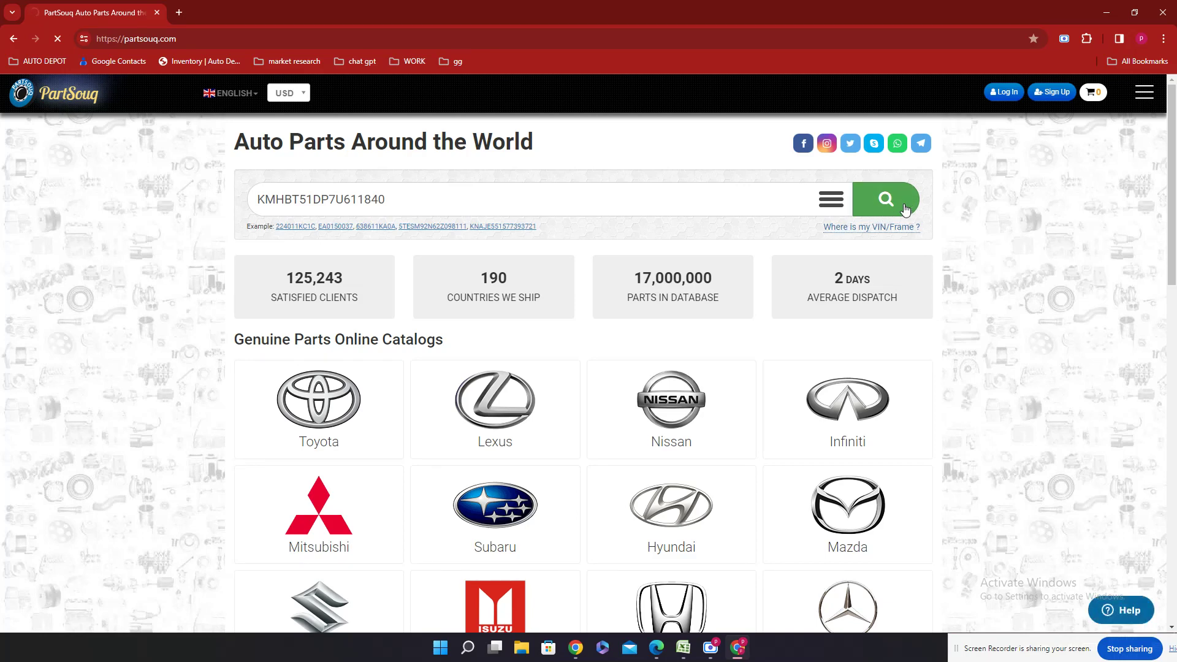
click(683, 648)
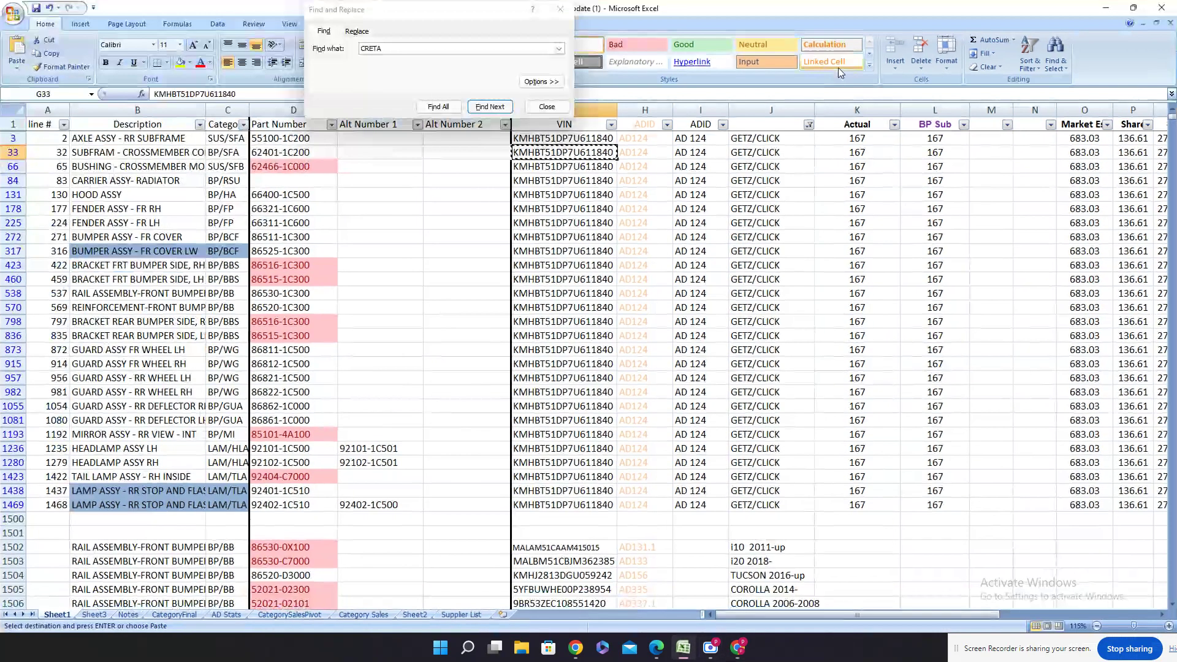
Step: Replace the catalog searches with 'g' in Hengda.pdf and 'get' in Carval.pdf
click(656, 648)
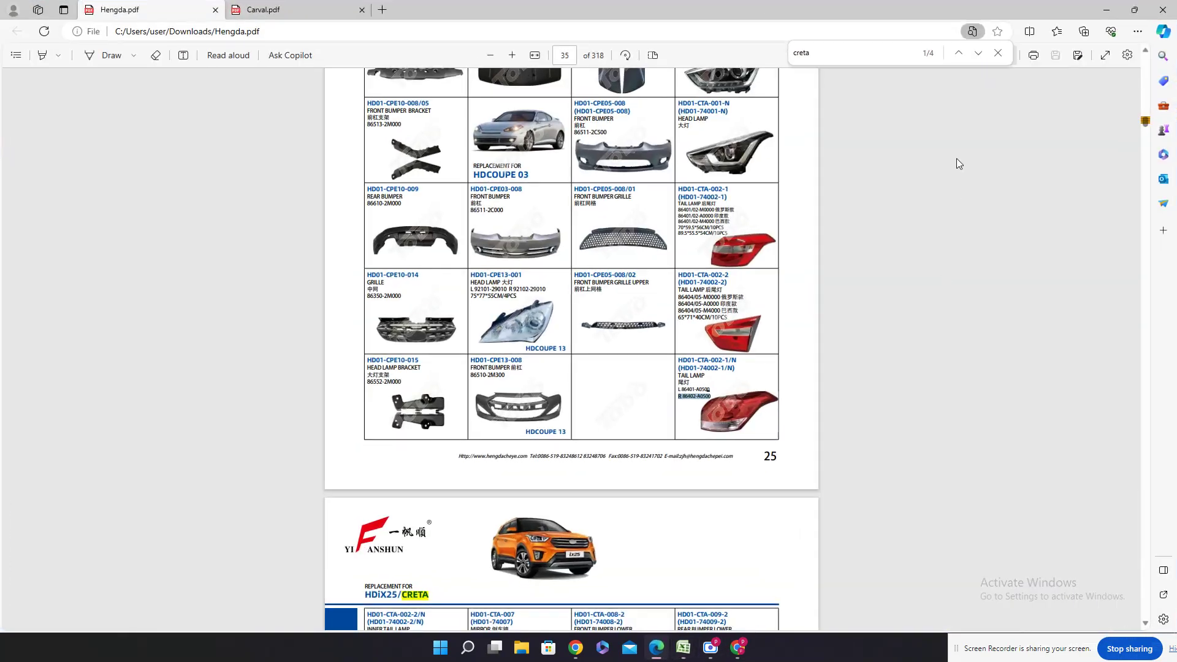
double_click(825, 48)
text(get)
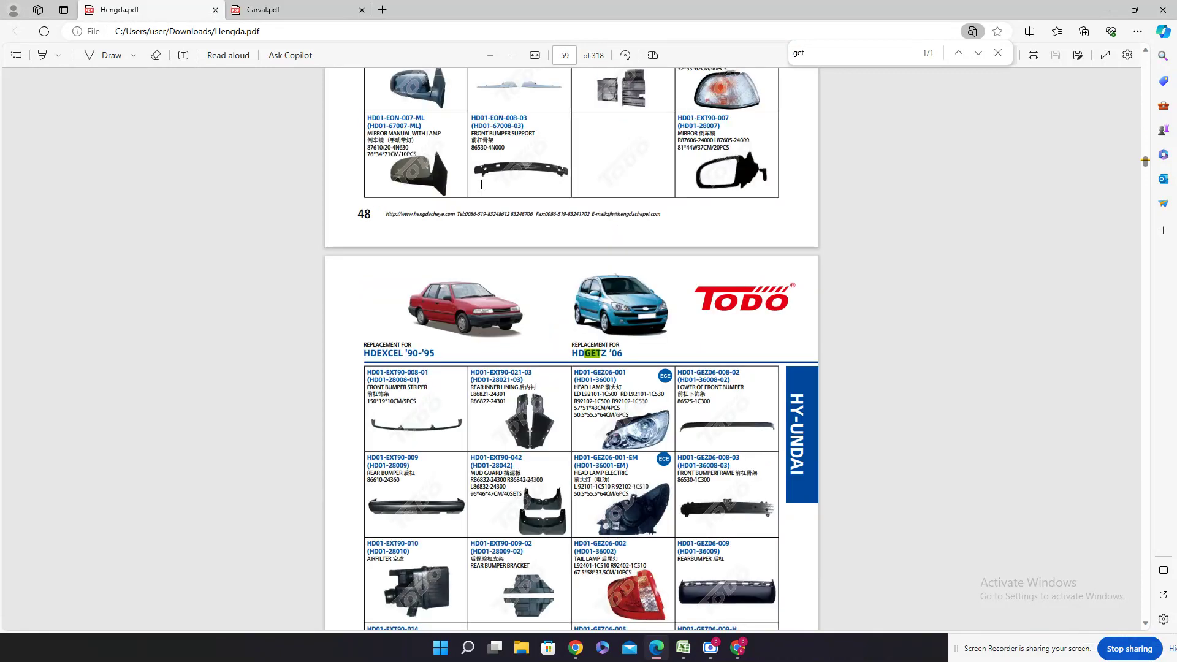
click(274, 11)
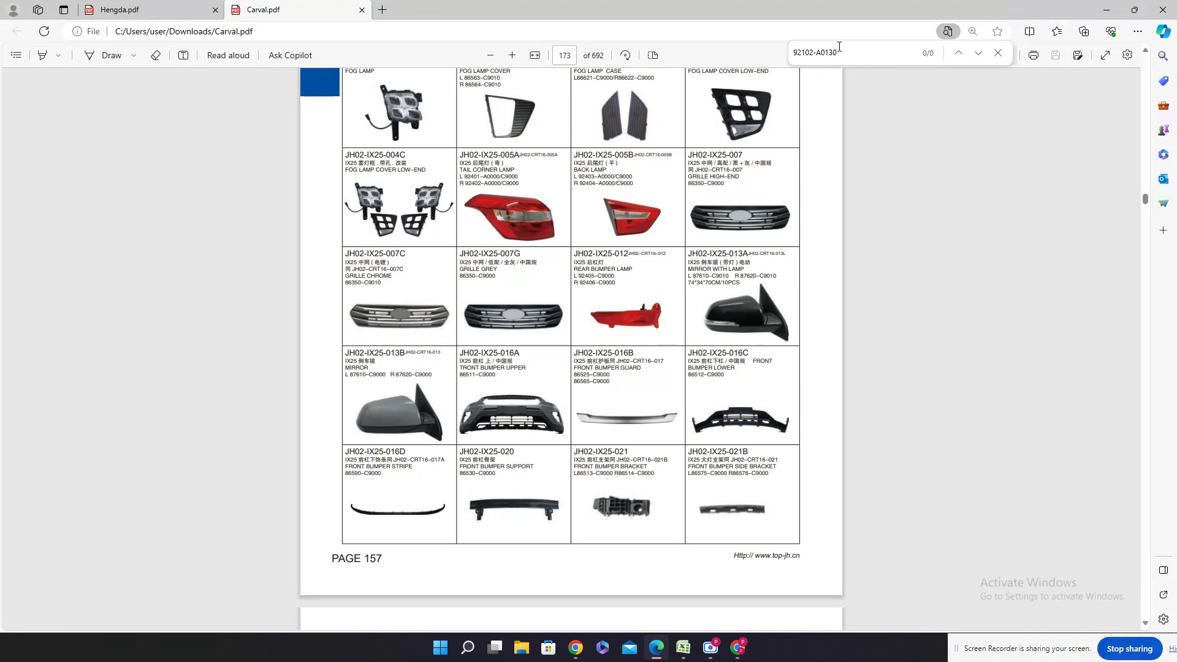
key(ctrl+f)
text(get)
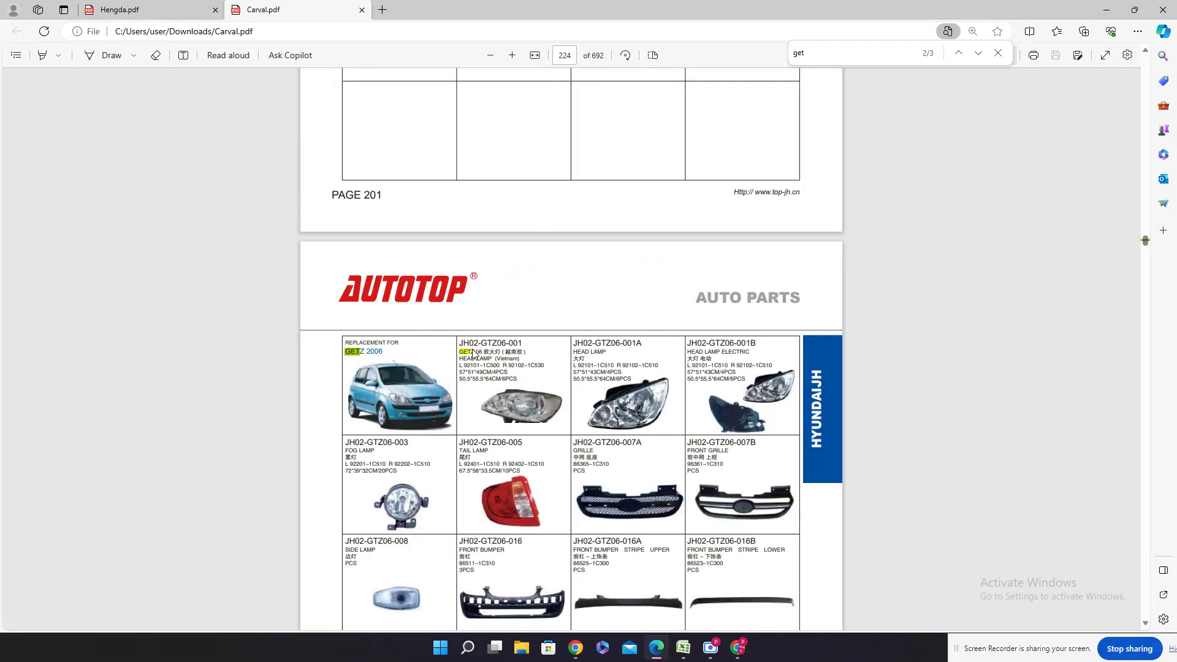
Step: Scroll through Carval.pdf's GETZ parts pages around page 225
scroll(479, 318, up, 10)
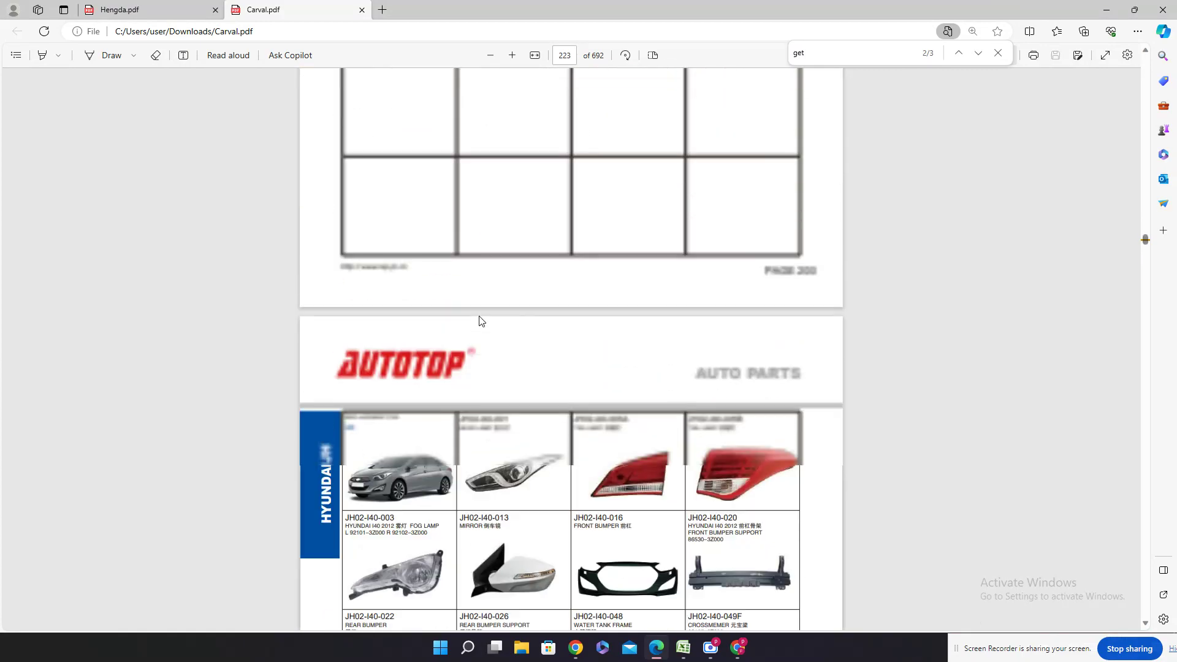
scroll(480, 321, up, 2)
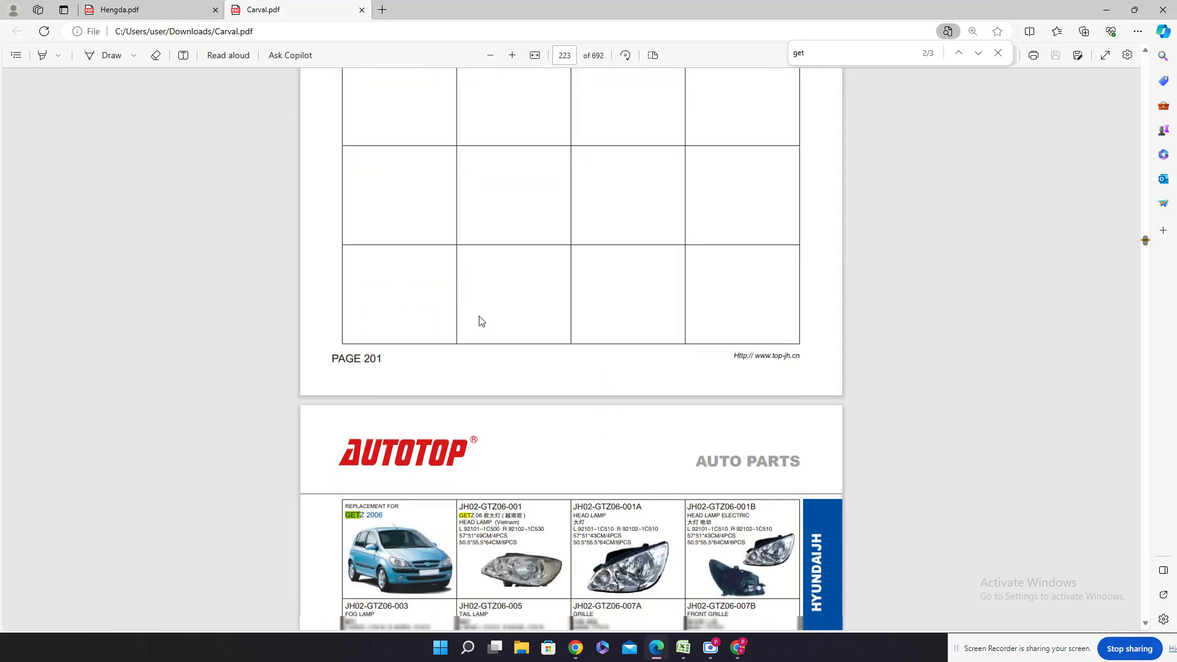
scroll(480, 321, down, 5)
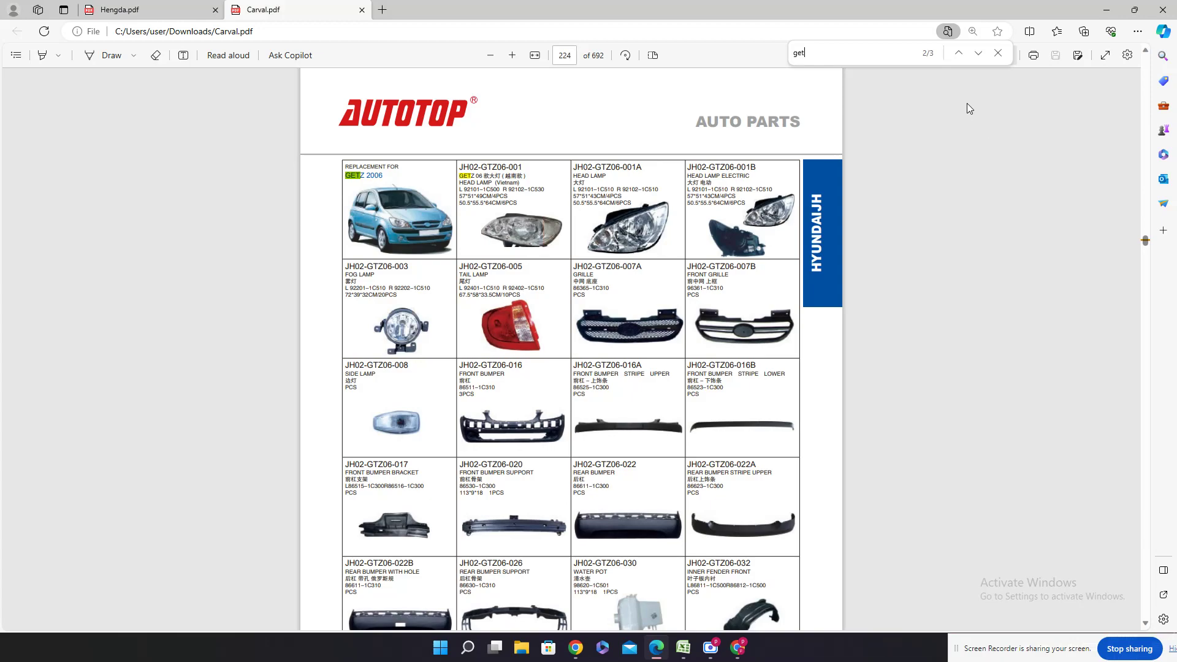
scroll(698, 194, down, 9)
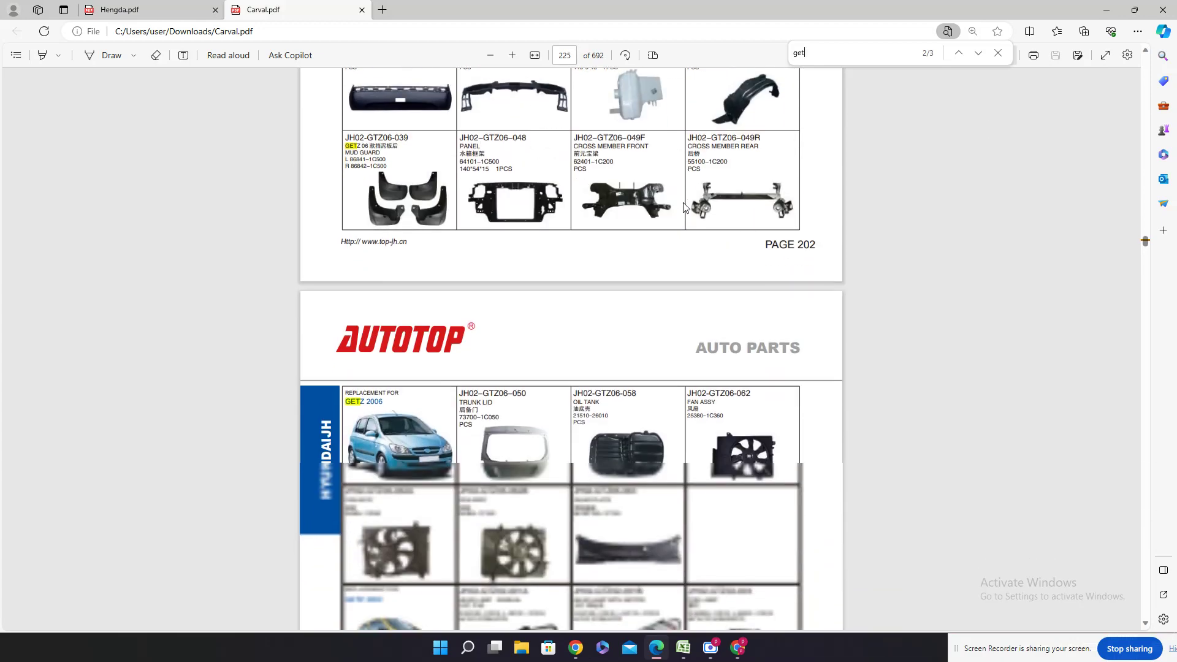
scroll(685, 207, down, 2)
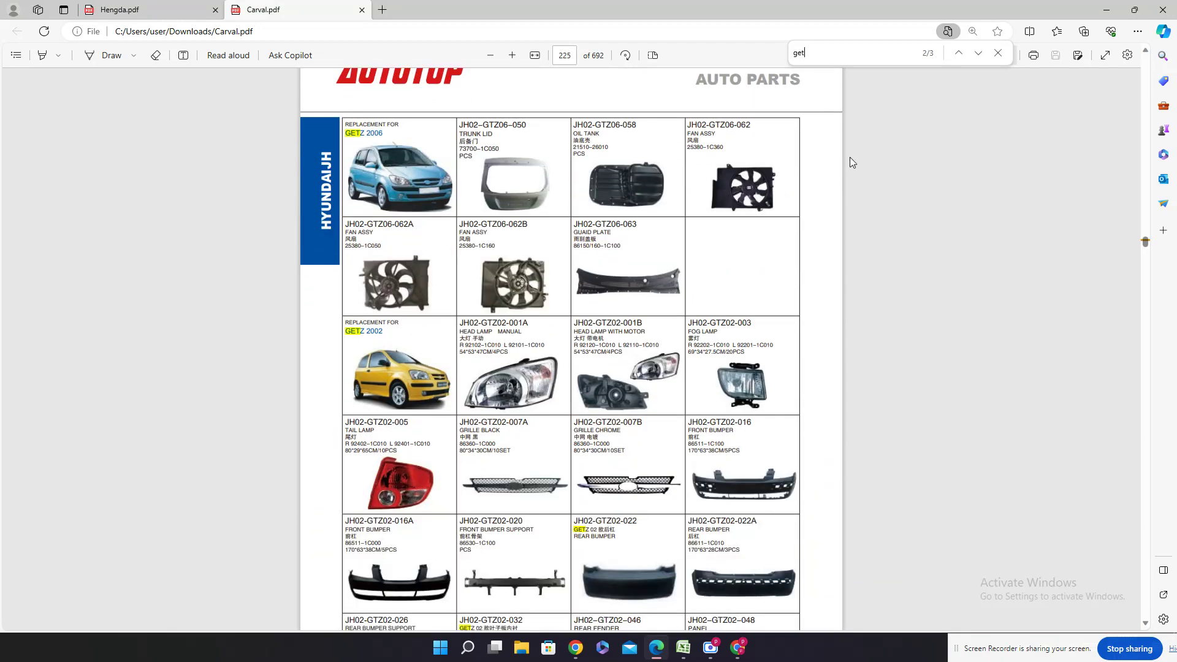
scroll(700, 204, down, 7)
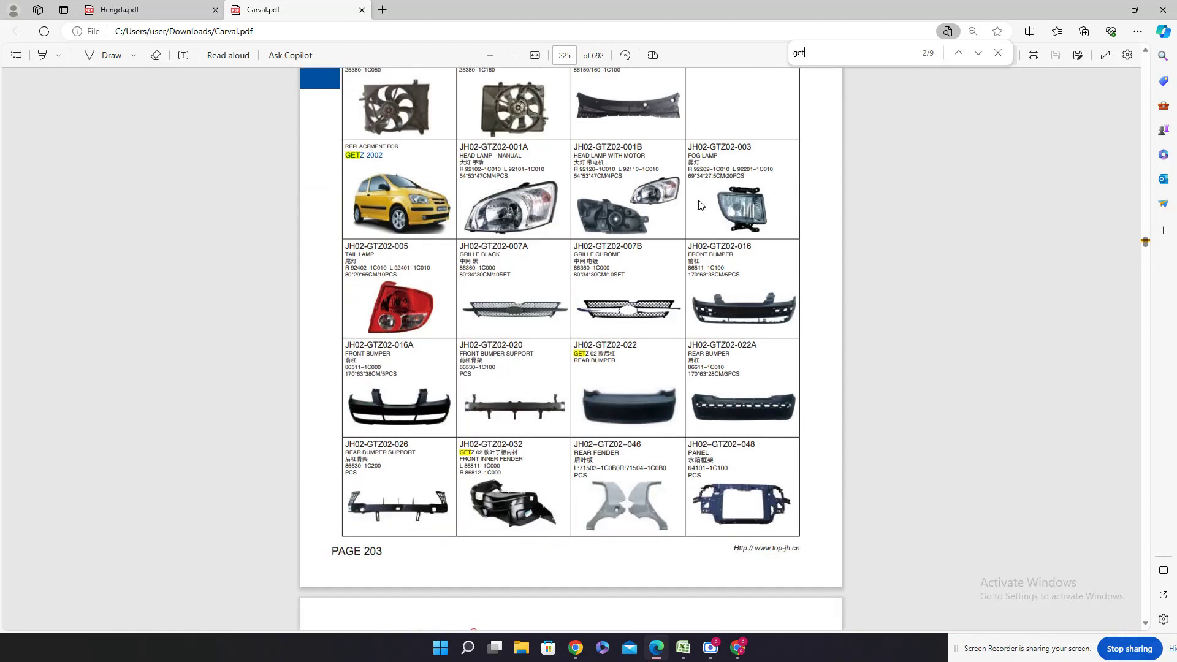
scroll(701, 204, down, 4)
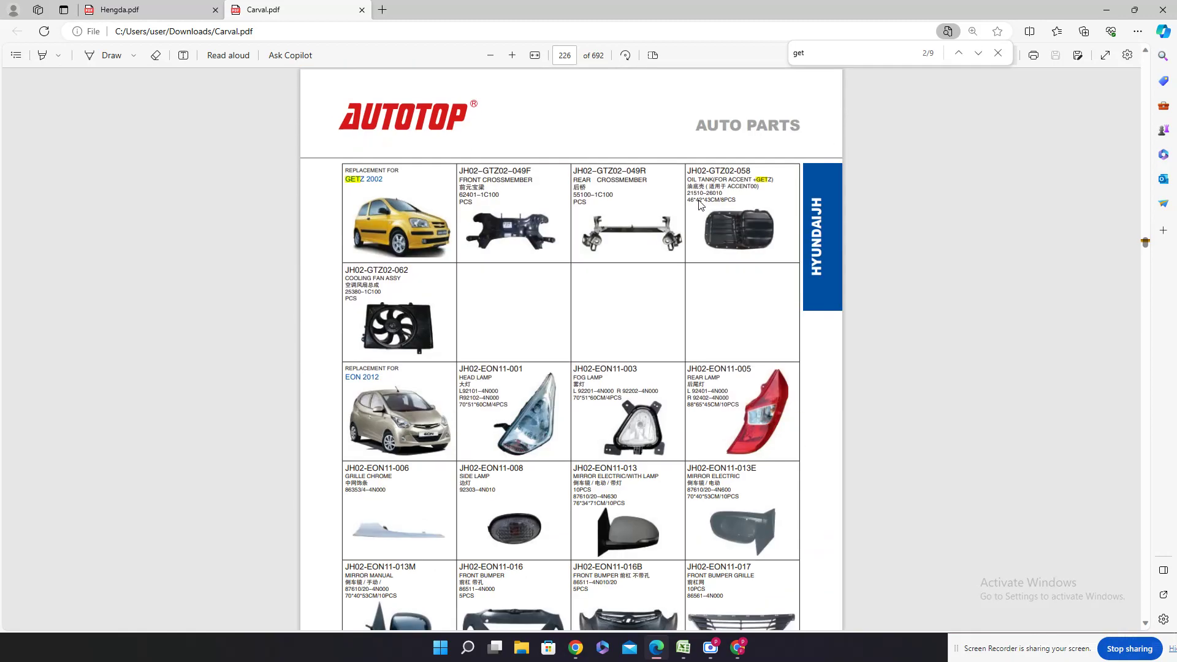
scroll(701, 204, up, 18)
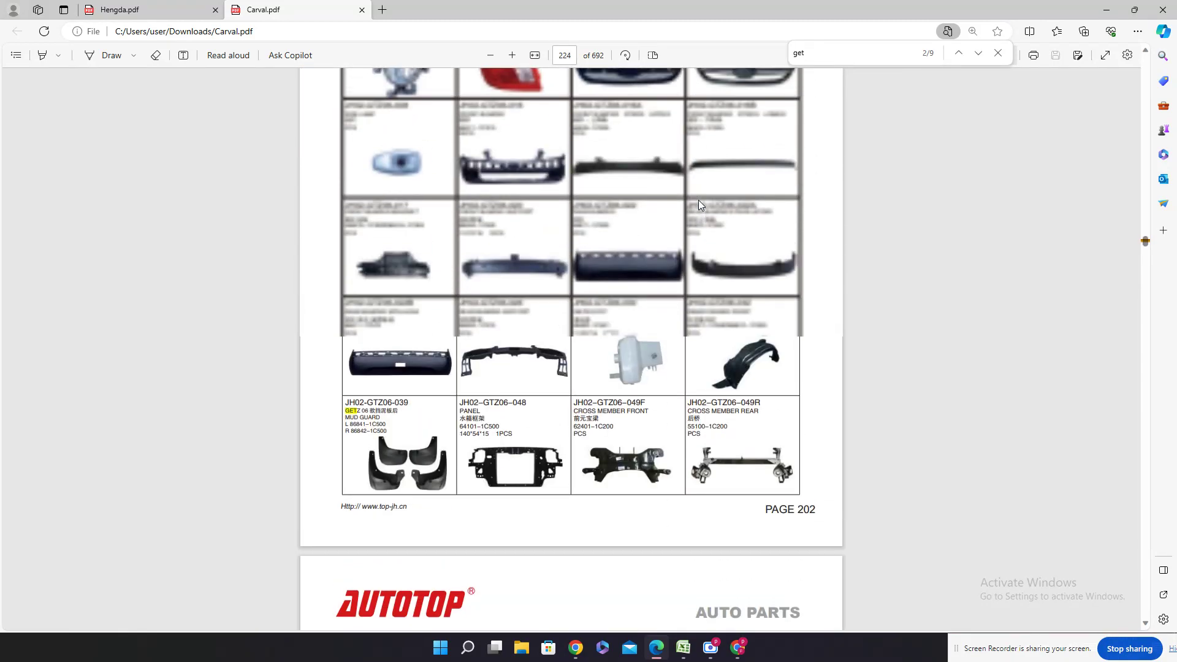
scroll(699, 204, down, 10)
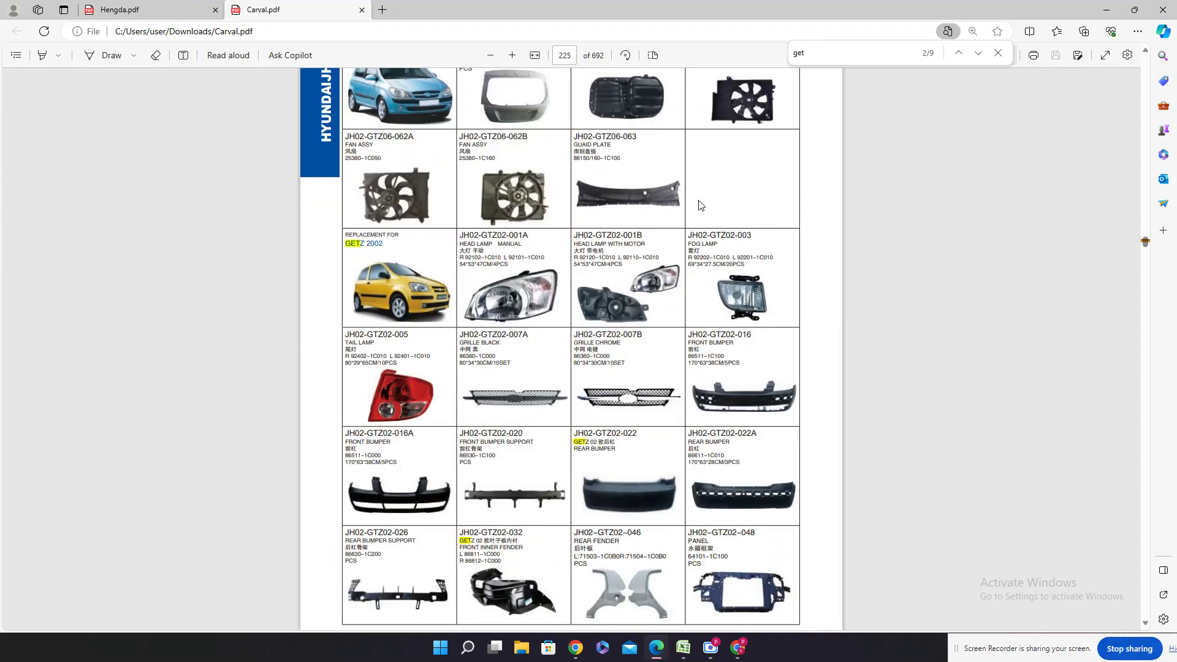
click(683, 647)
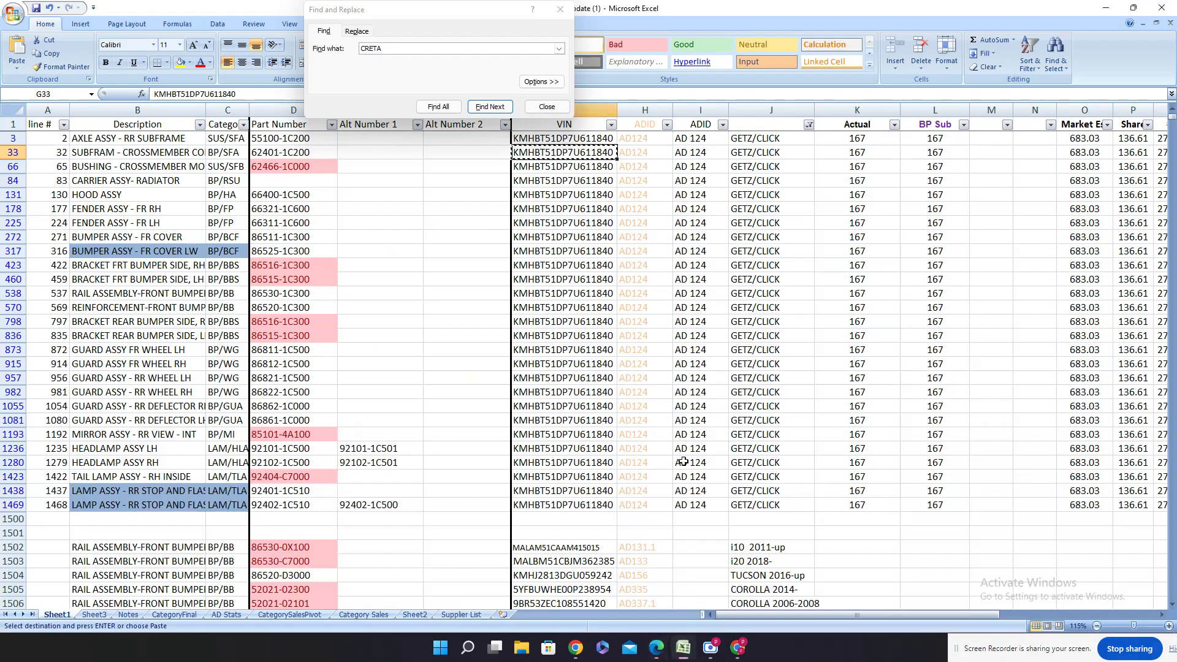
Step: Highlight the GETZ/CLICK vehicle's model and model year on the PartSouq page
click(738, 646)
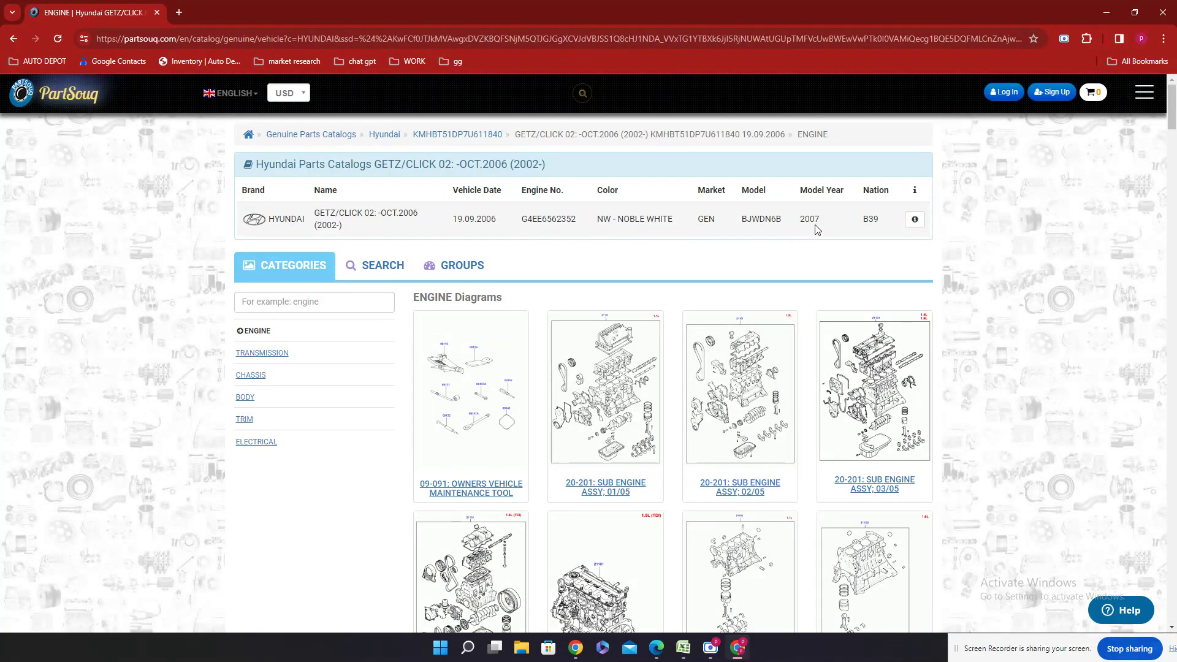
drag(815, 230, 762, 231)
click(683, 647)
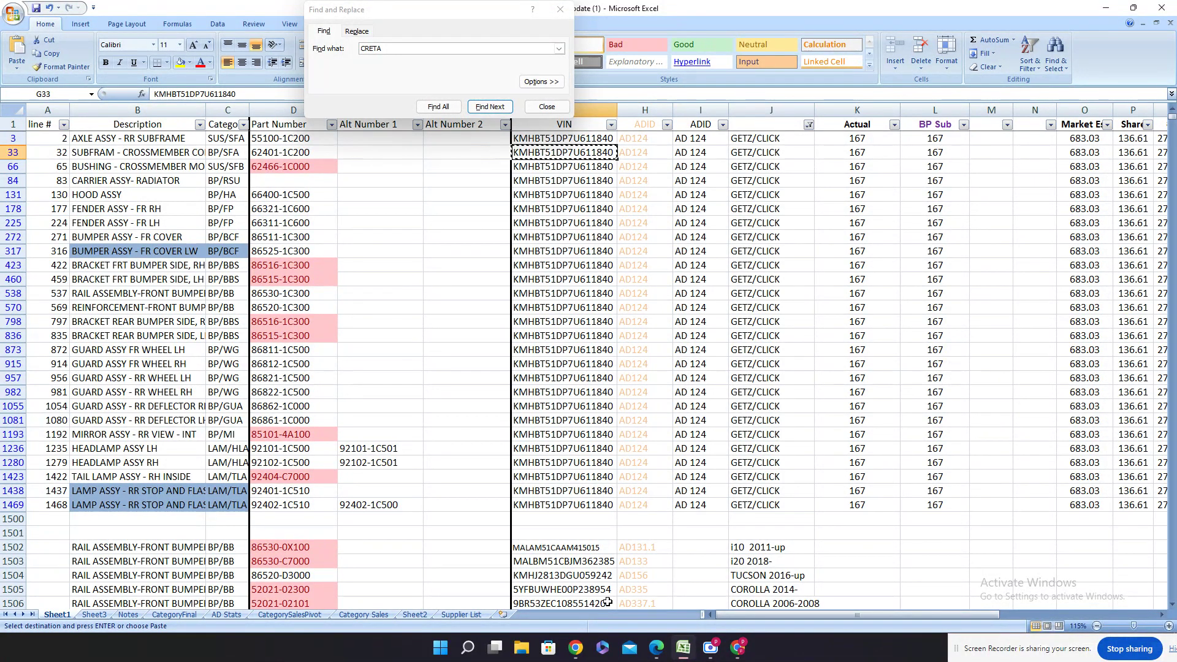
click(740, 654)
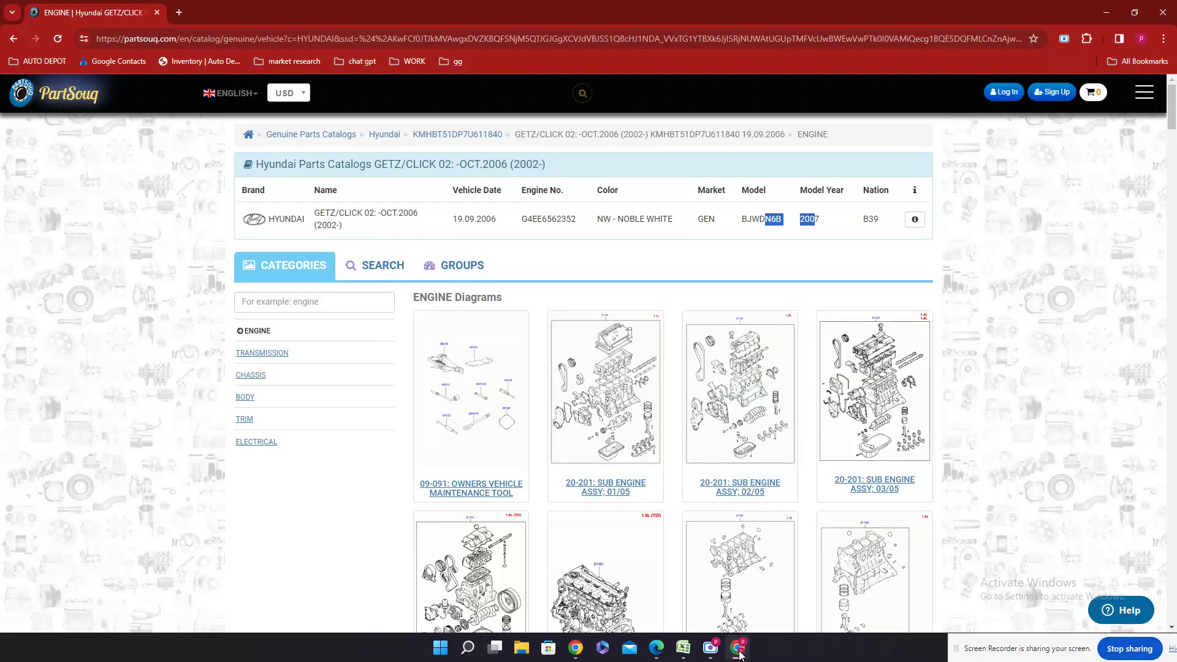
click(739, 654)
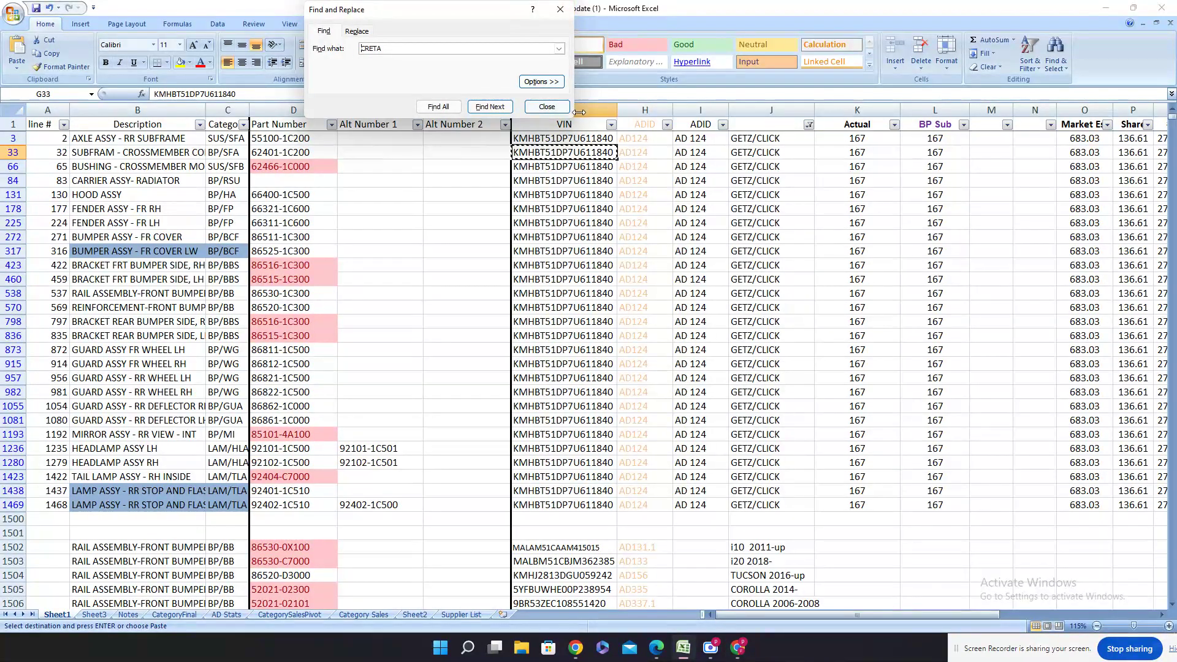
Step: Close Find and Replace and copy part number 55100-1C200 from cell D3
key(Escape)
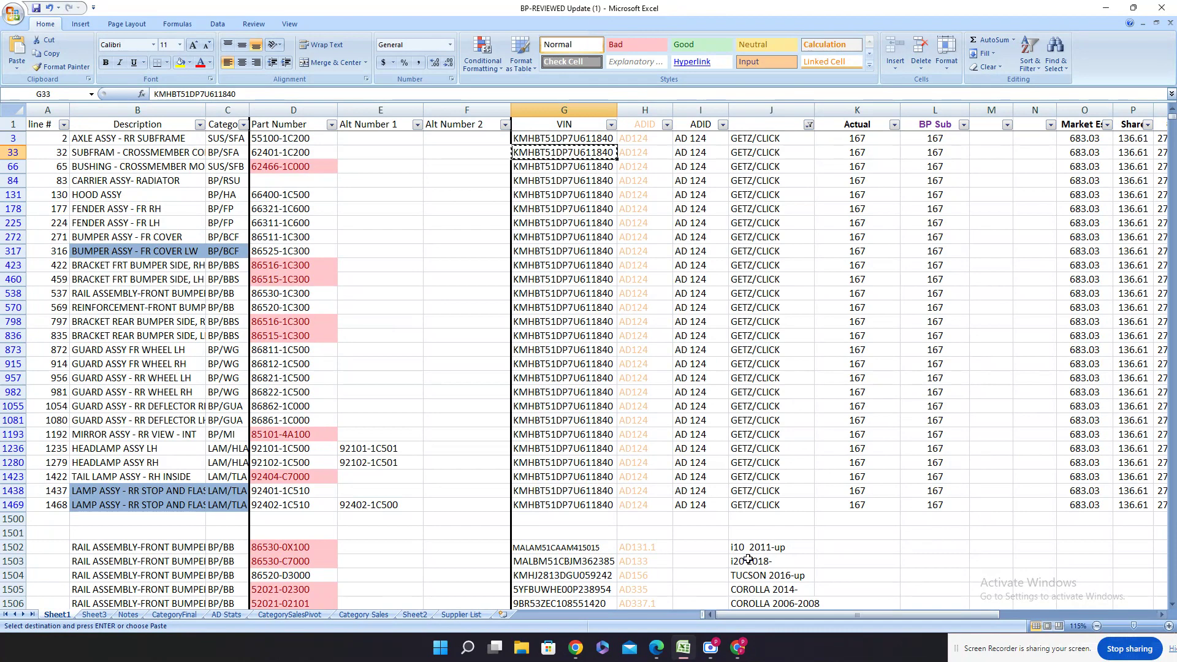
click(746, 544)
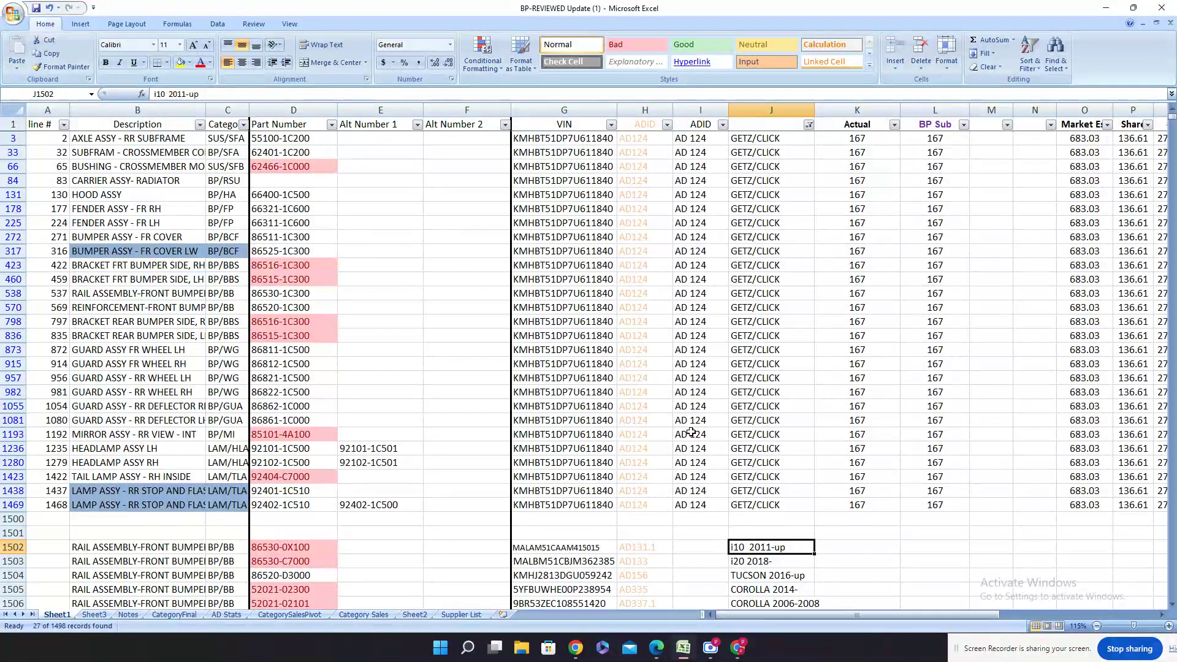
click(301, 137)
key(ctrl+c)
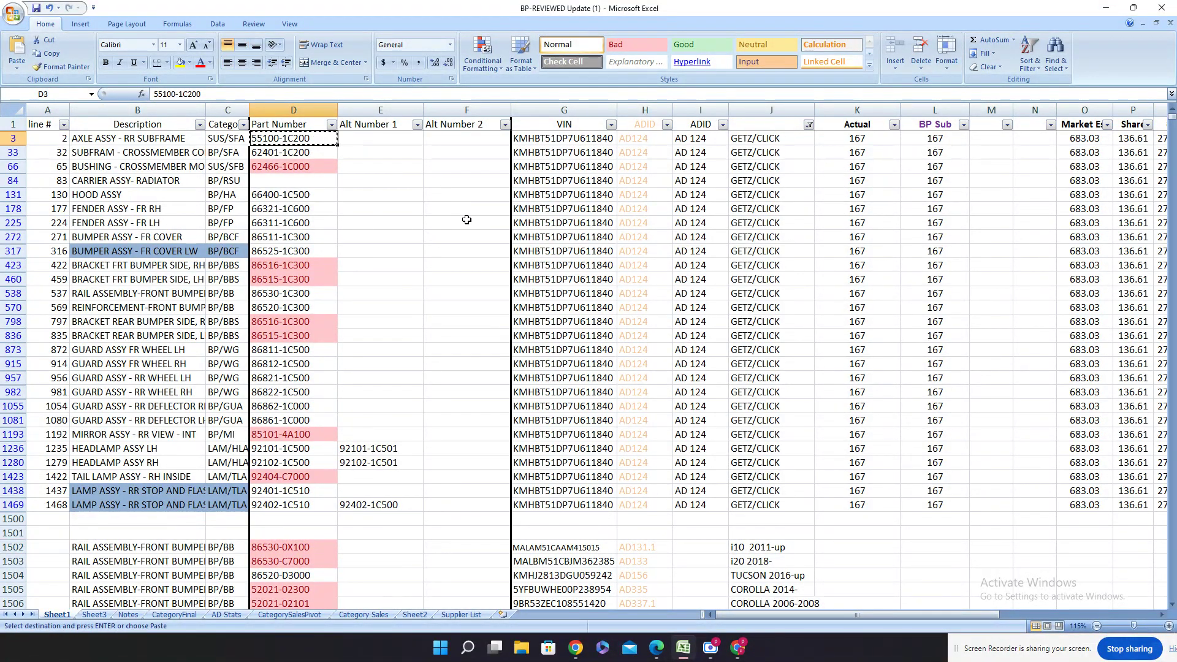
Step: Search Hengda.pdf for 55100-1C200 and select the matching code HD01-GEZ06-045-2
key(ctrl+f)
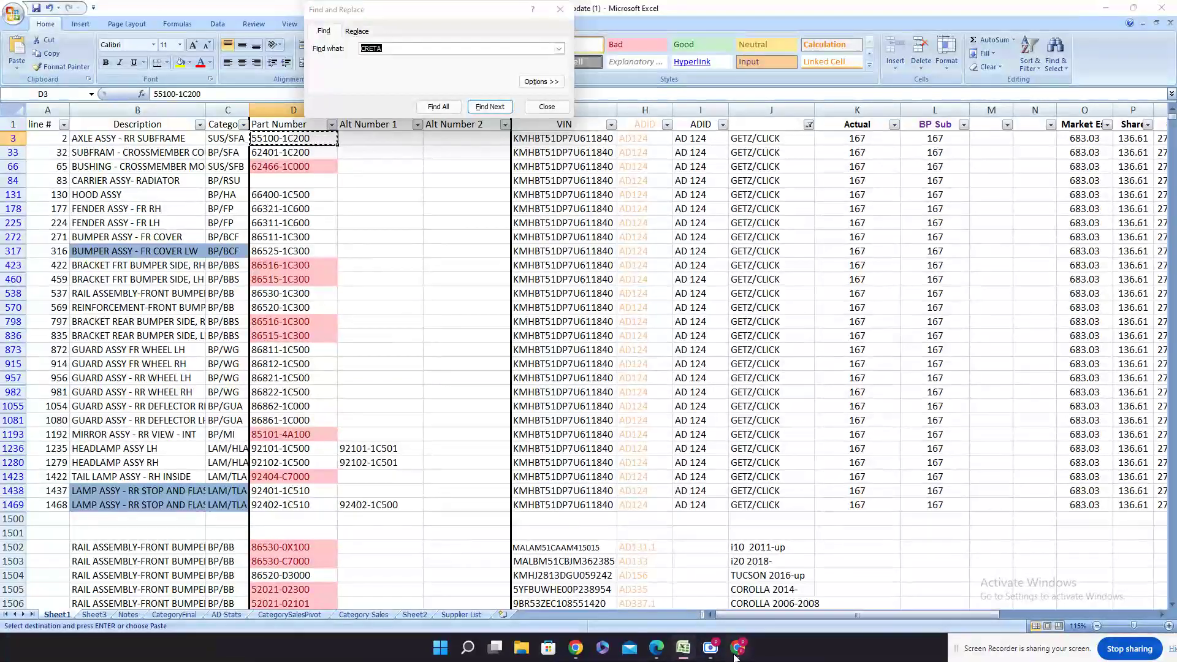
click(657, 649)
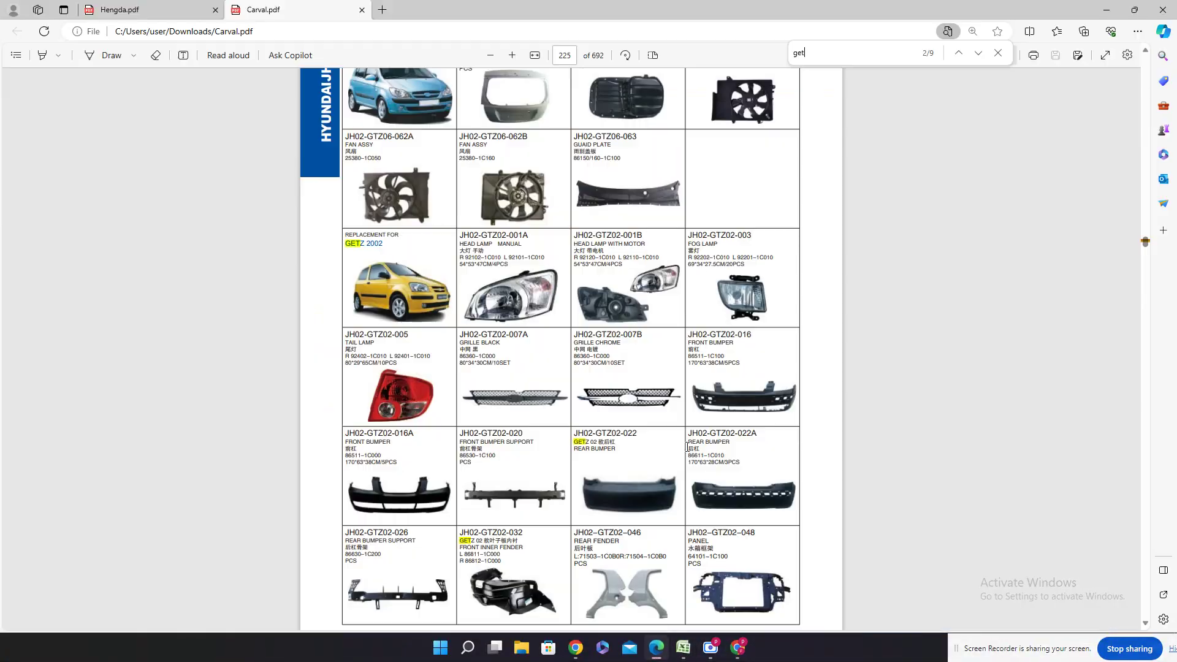
click(120, 8)
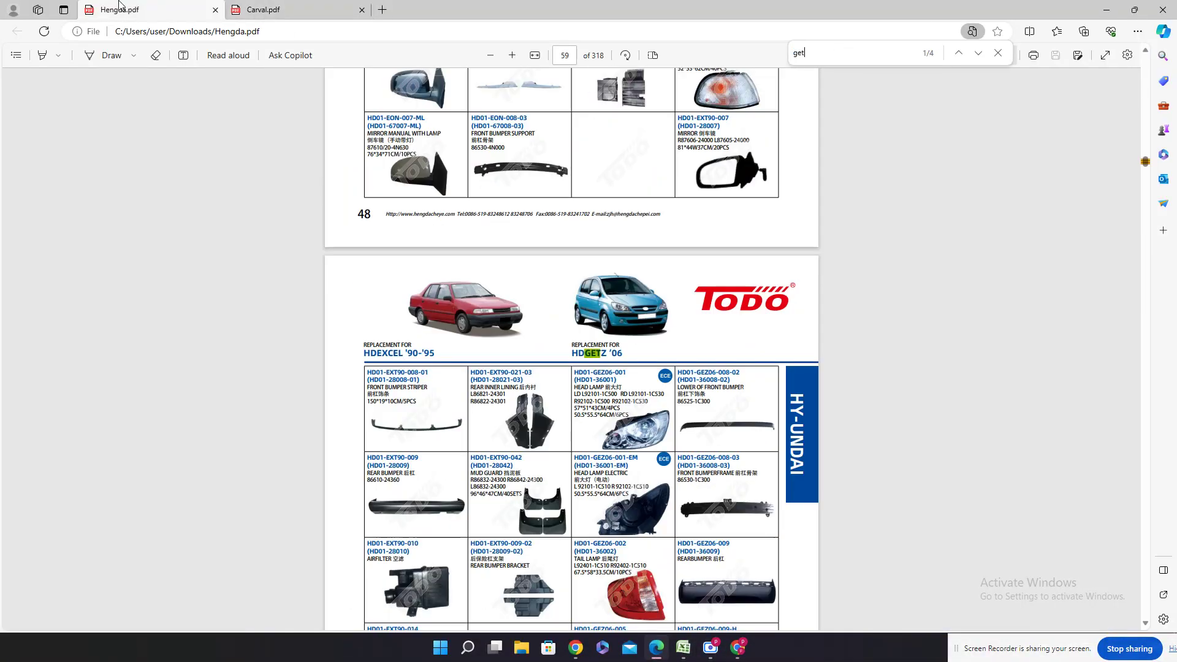
key(ctrl+f)
key(ctrl+v)
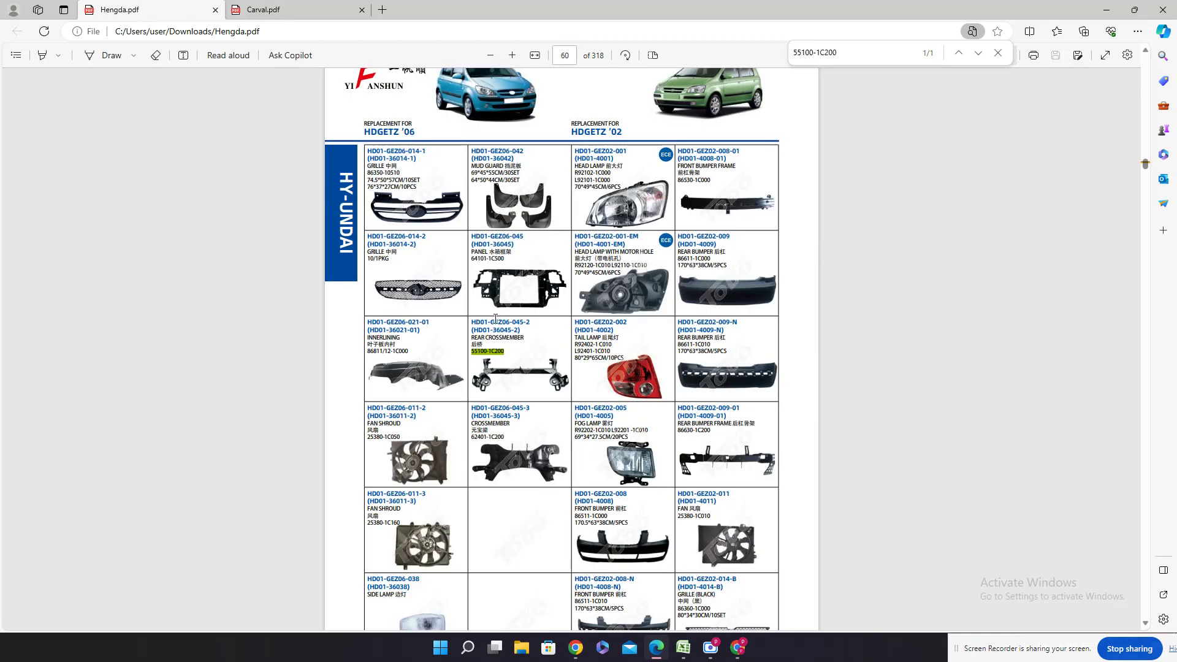
drag(471, 322, 530, 322)
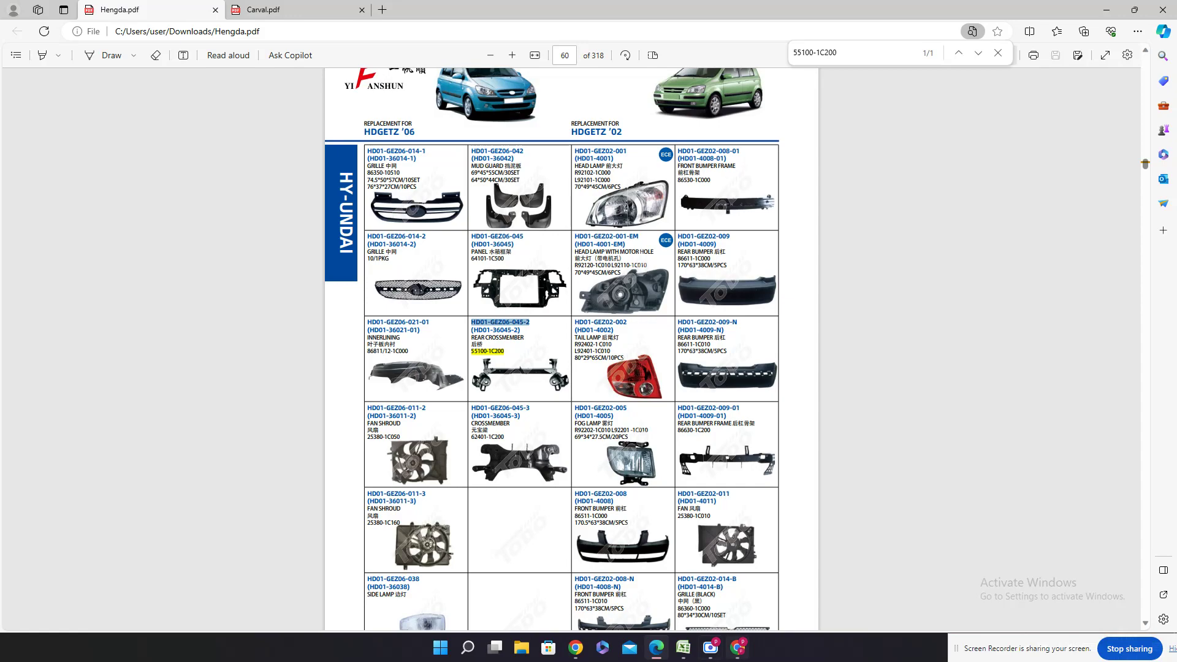
Step: Close the PartSouq window and dismiss Excel's CRETA search dialog
click(738, 647)
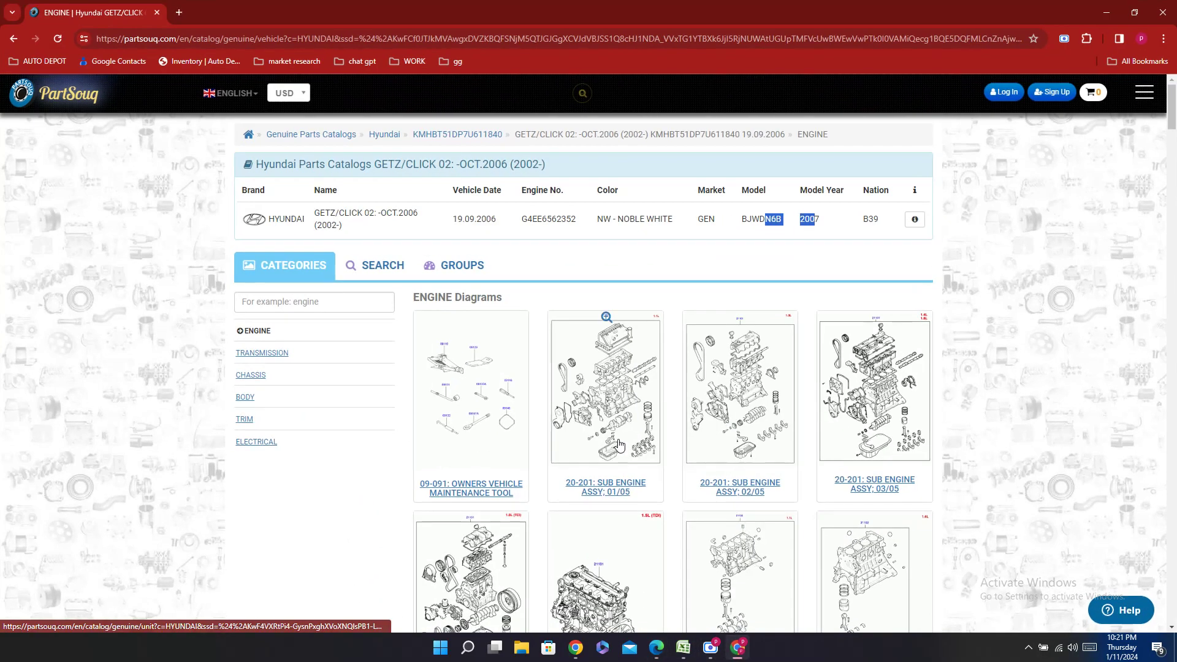
click(1163, 13)
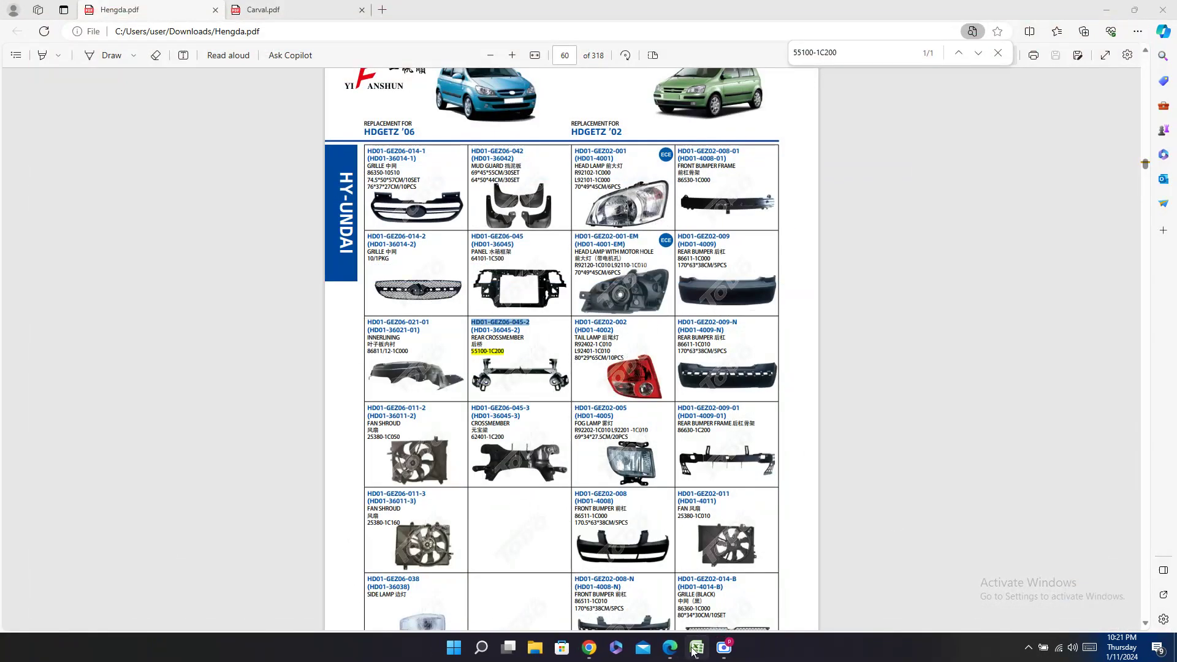
click(694, 651)
text(CRETA)
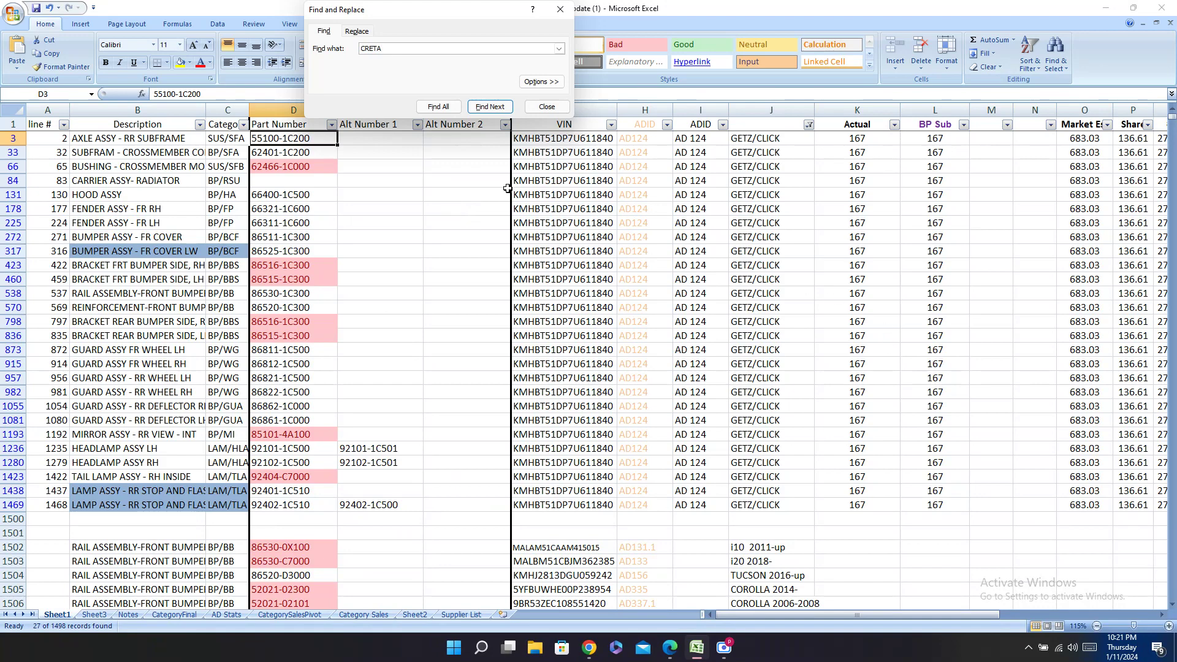
click(560, 10)
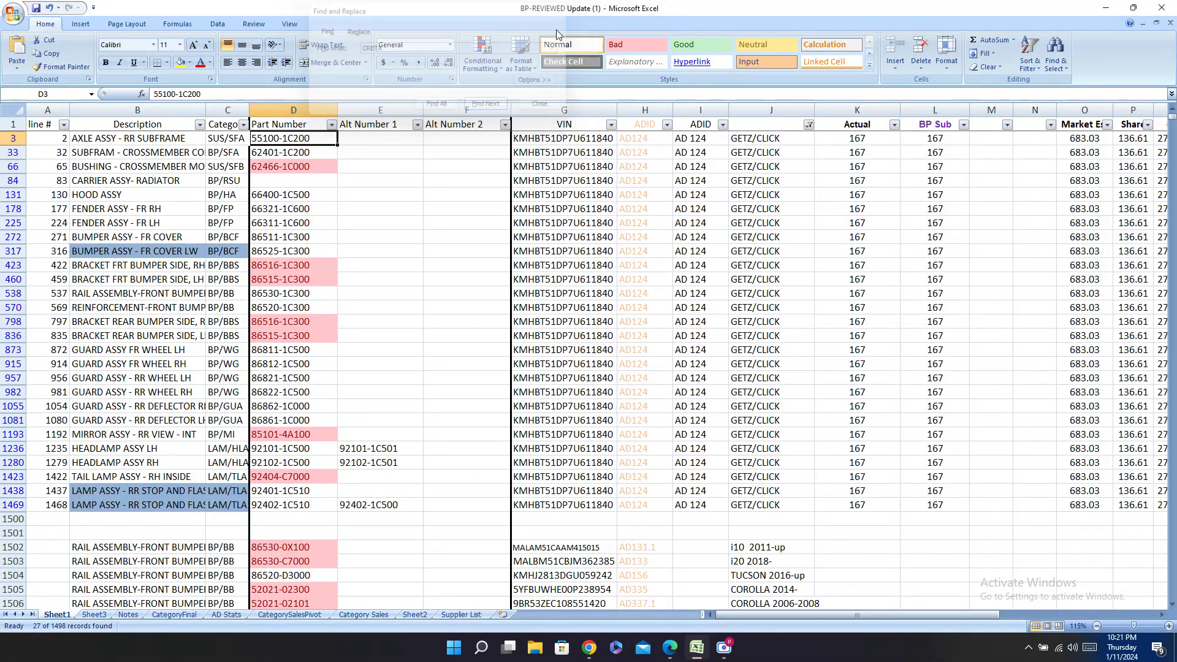
key(Right)
key(F1)
Step: Enter 'match' in OEM NO. cell AB3 beside the Hengda column
click(706, 145)
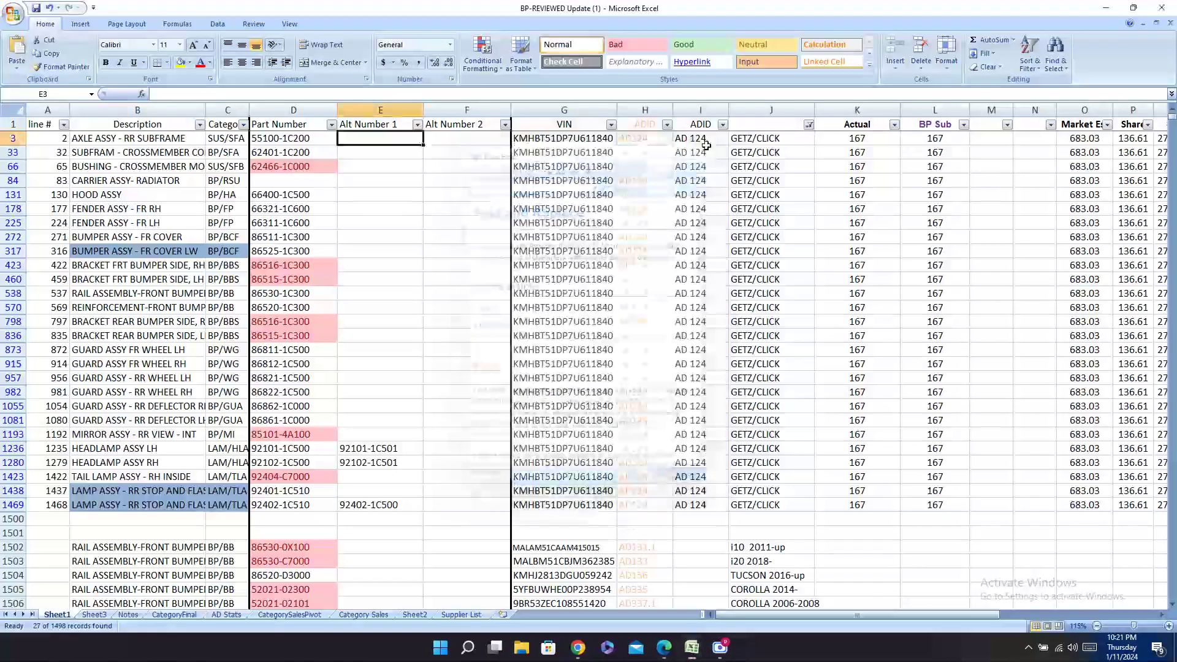
key(Right)
key(Right)
key(Right)
key(Right)
key(Right)
key(Right)
key(Right)
key(Right)
key(Right)
key(Right)
key(Right)
key(Right)
key(Right)
key(Right)
key(Right)
key(Right)
key(Right)
key(Right)
key(Right)
key(Right)
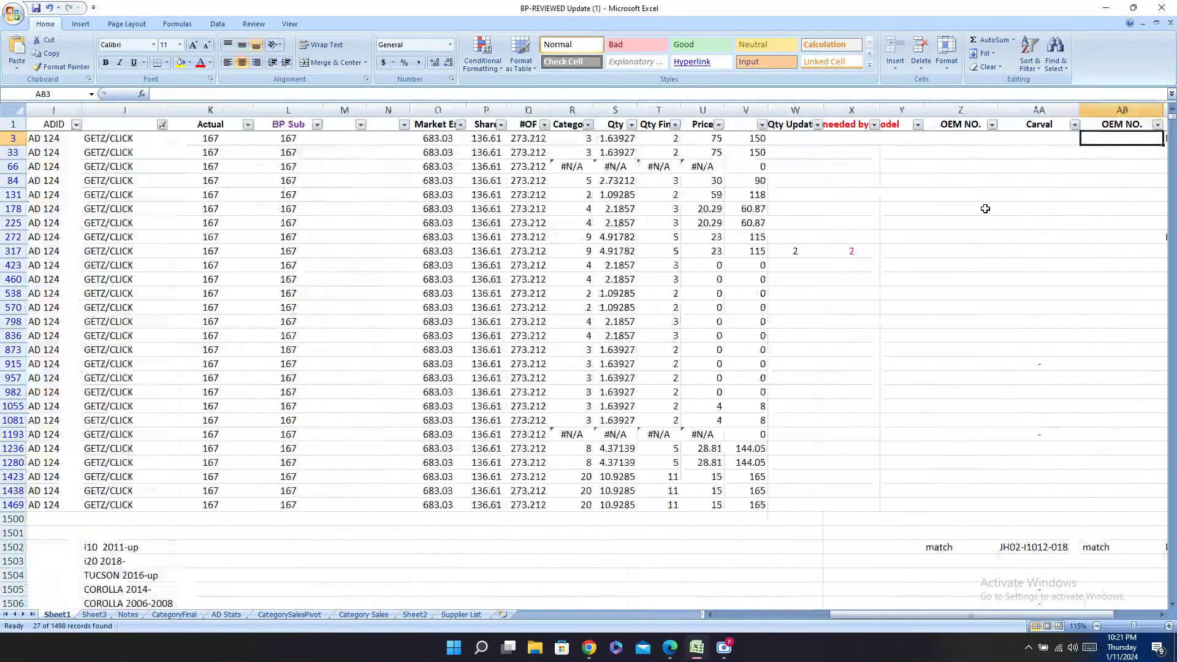
key(Right)
key(Right)
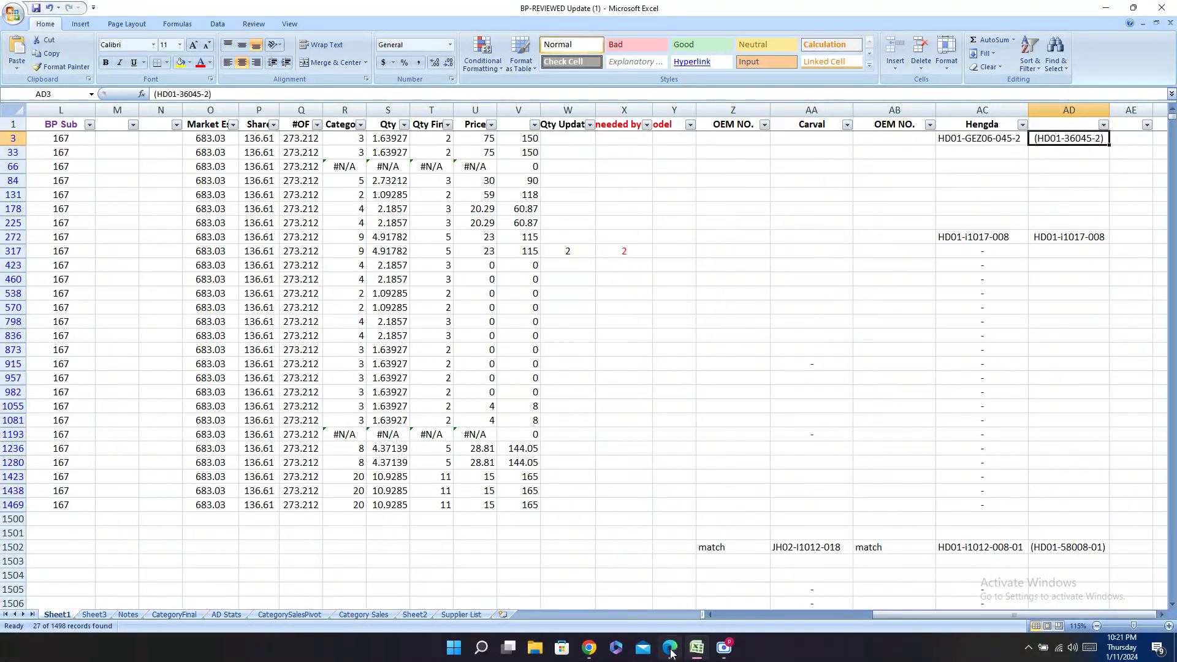
click(670, 651)
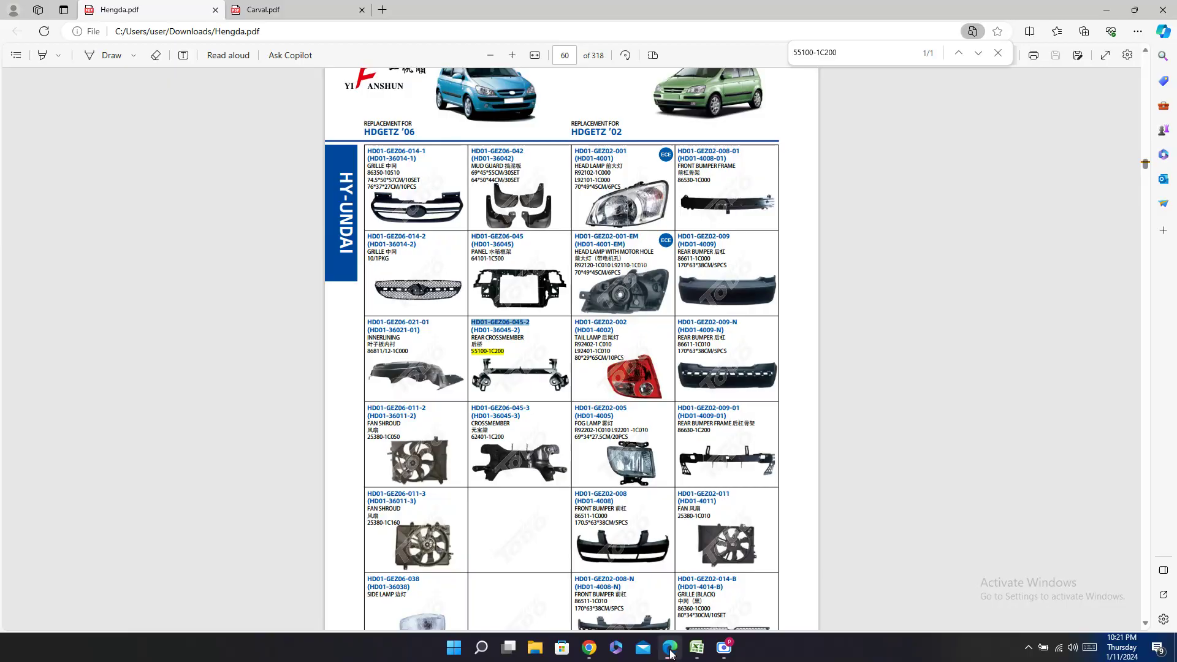
click(670, 651)
click(901, 143)
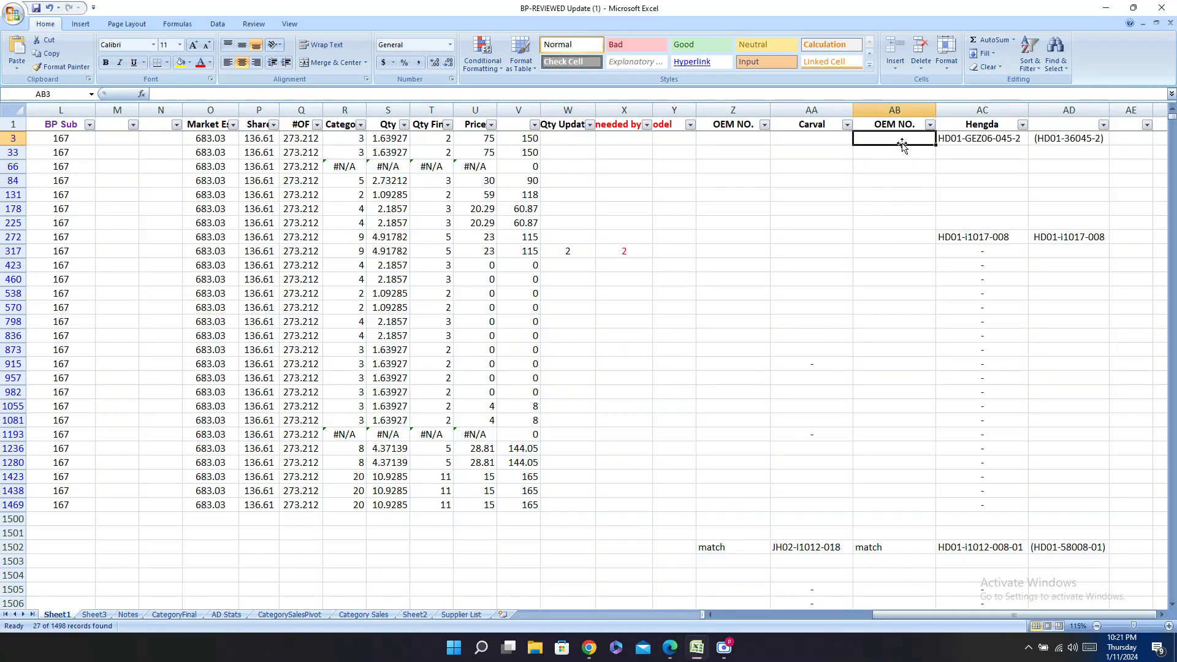
text(match)
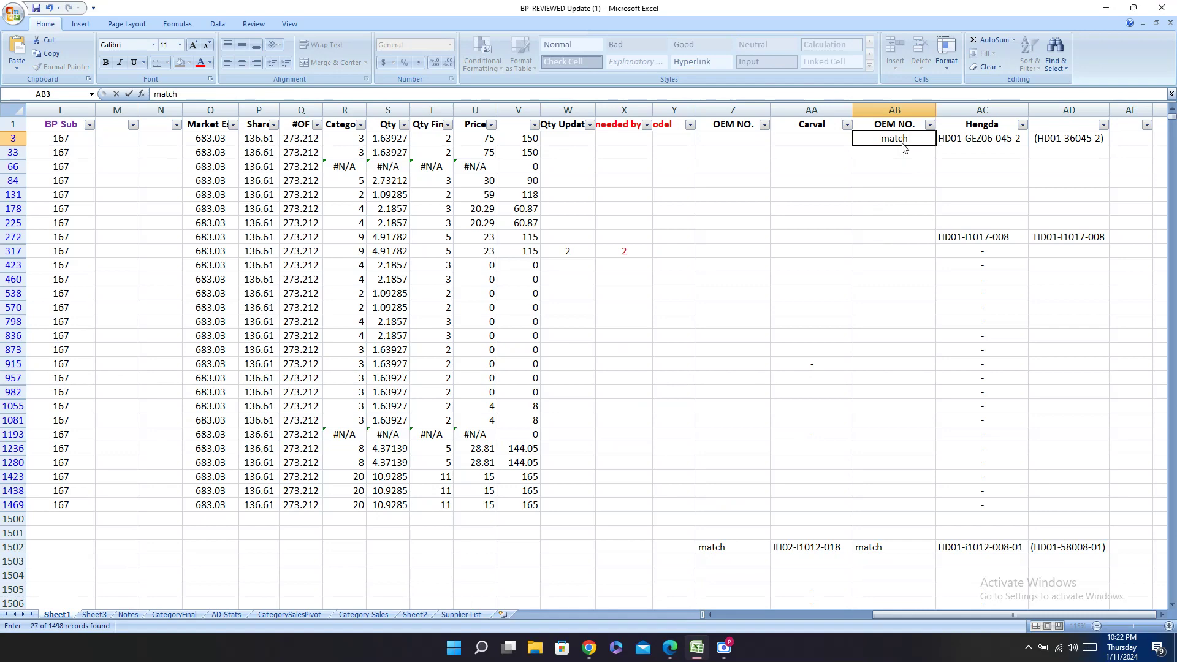
key(Return)
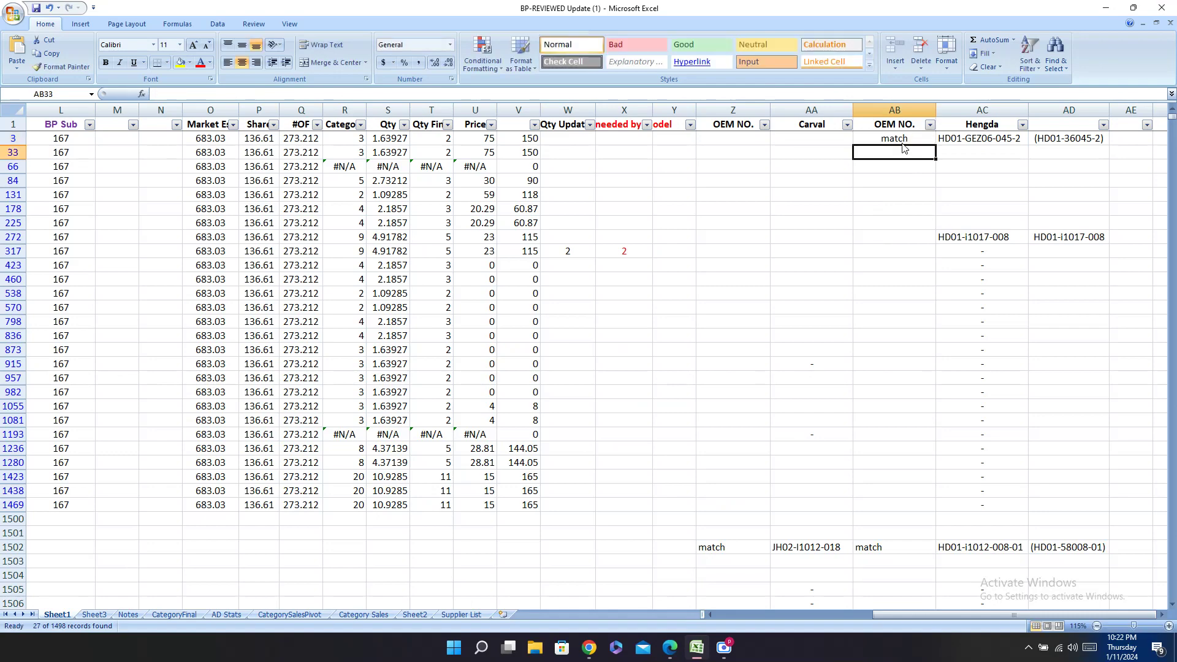
Step: Paste Carval code JH02-GTZ06-049R into AA3 and mark OEM NO. Z3 'match'
click(669, 648)
click(288, 10)
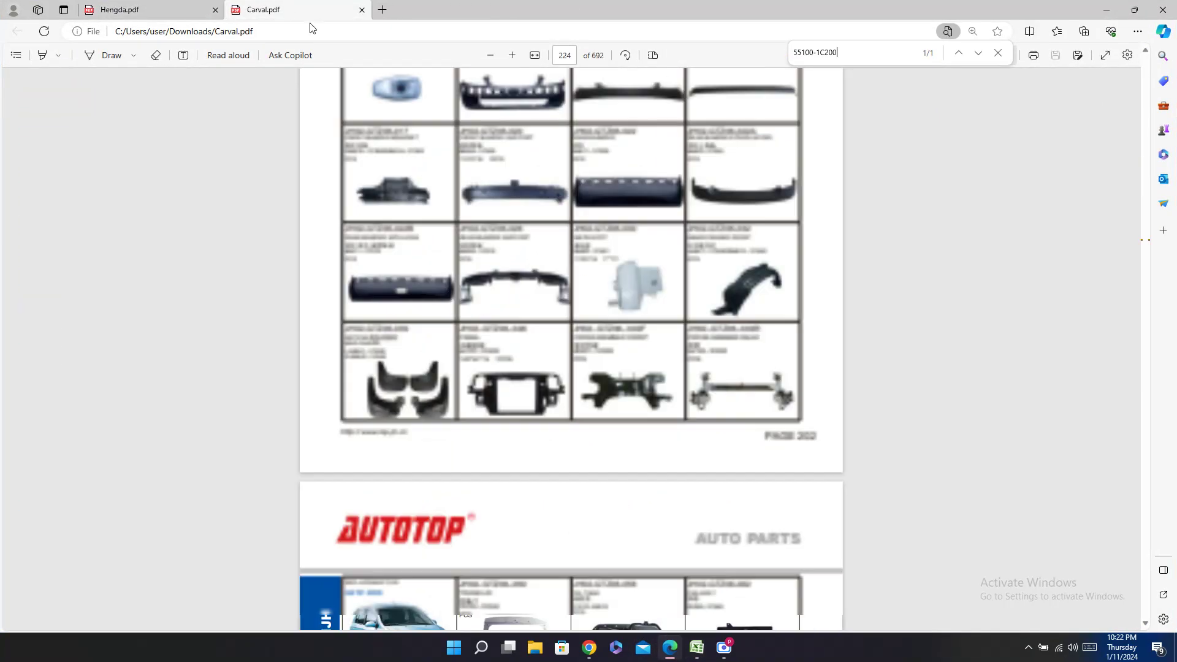
triple_click(715, 331)
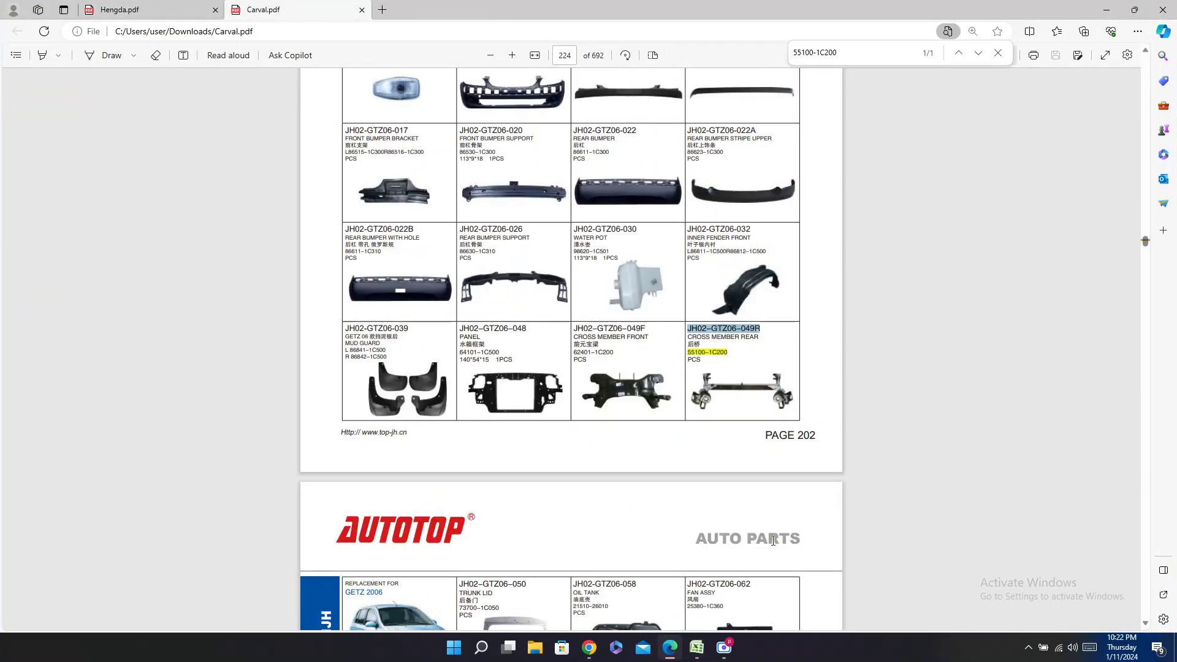
click(697, 648)
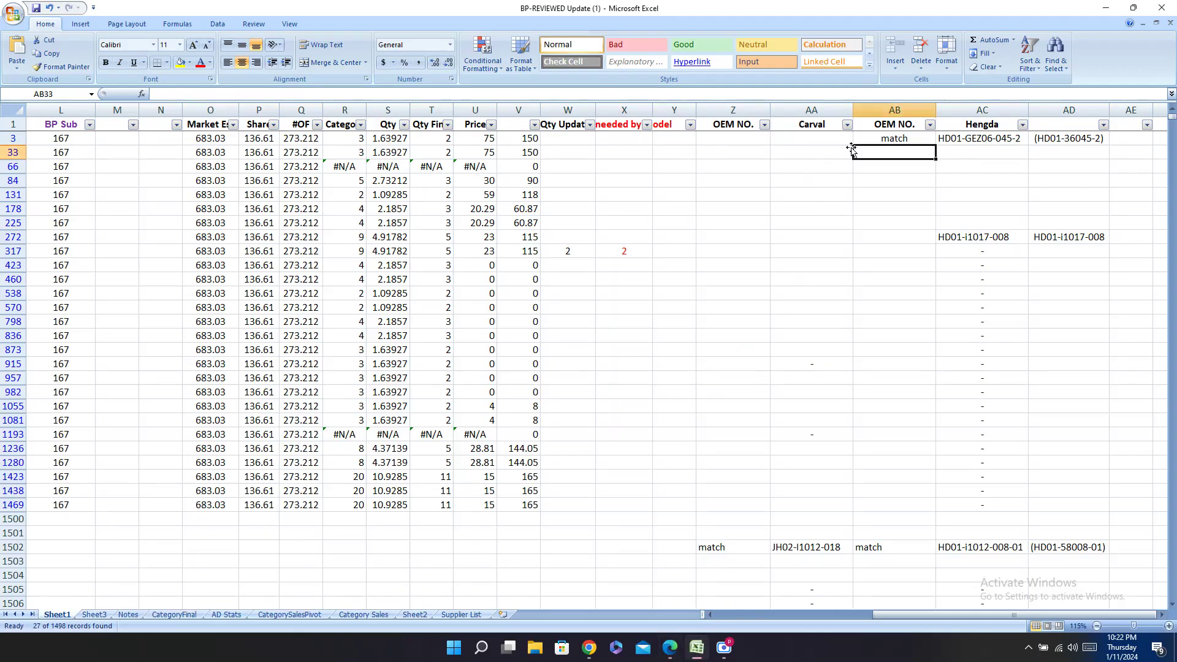
click(828, 138)
text(JH02-GTZ06-049R)
click(705, 140)
text(m)
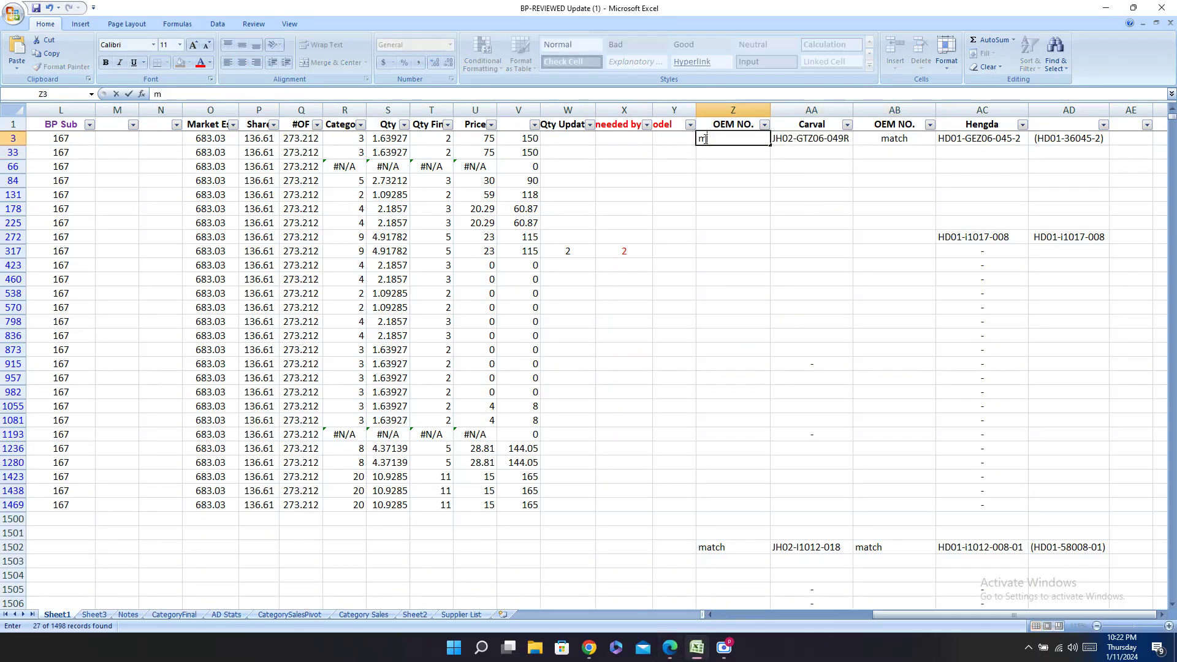
text(atch)
key(Return)
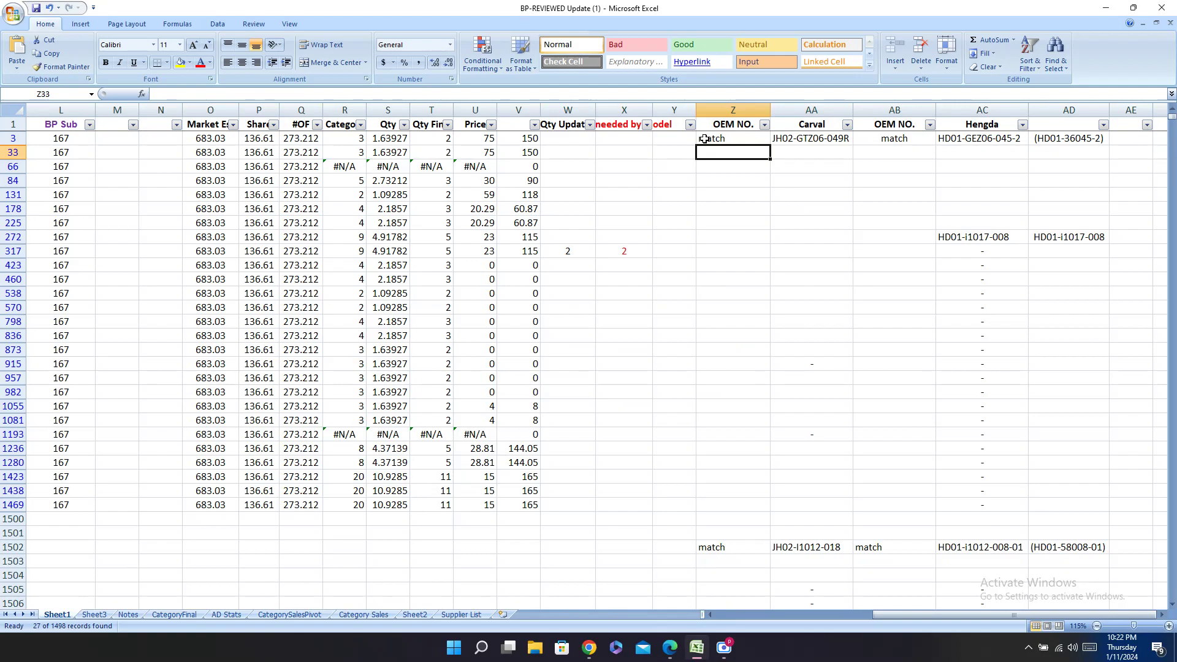
Step: Copy part number 62401-1C200 from the subframe crossmember row 33
key(Left)
key(Left)
key(Left)
key(Left)
key(Left)
key(Left)
key(Left)
key(Left)
key(Left)
key(Left)
key(Left)
key(Left)
key(Left)
key(Left)
key(Left)
key(Left)
key(Left)
key(Left)
key(Left)
key(Left)
key(Left)
key(Left)
key(Left)
key(Left)
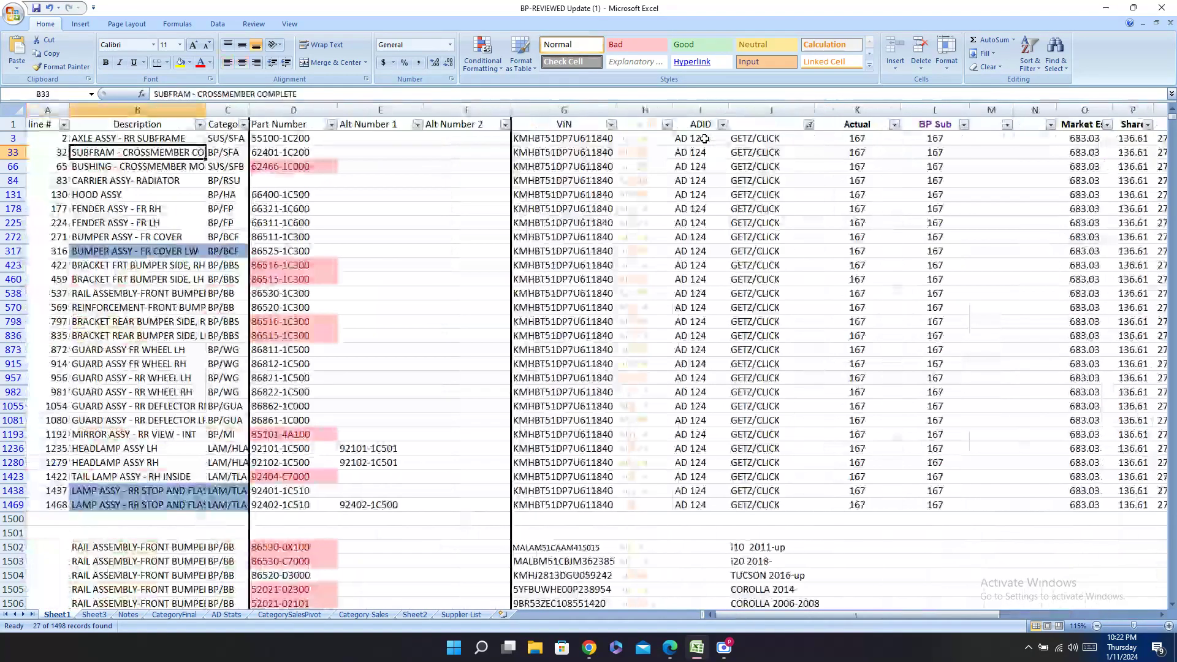
key(Right)
key(Right)
key(ctrl+c)
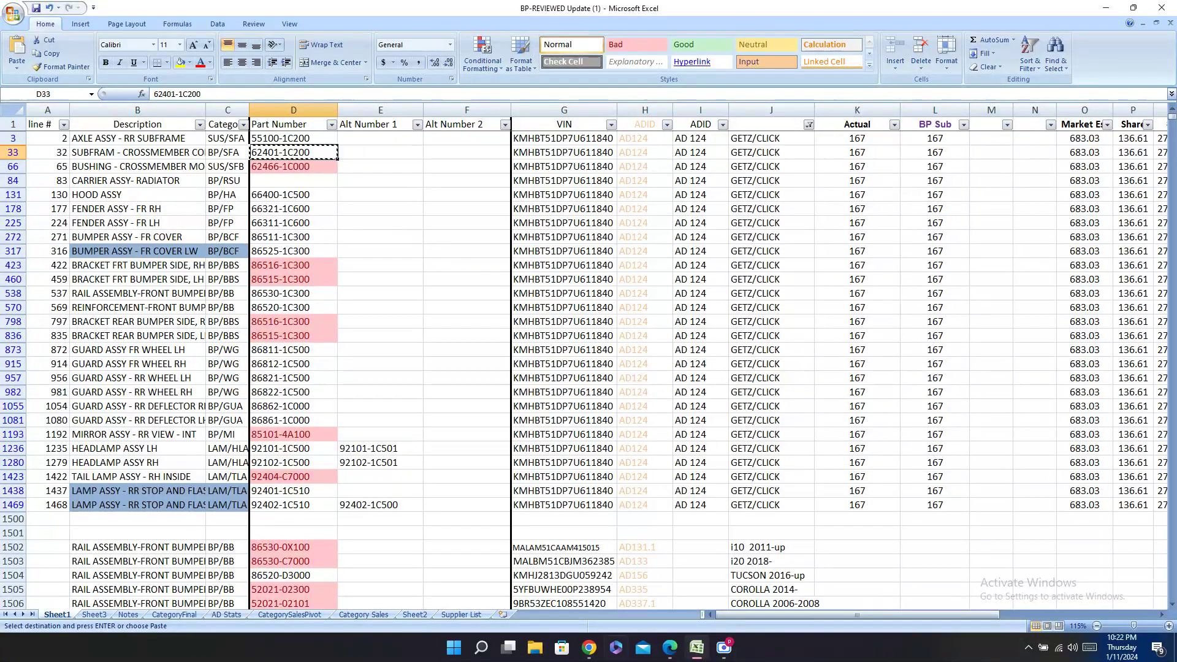
Step: Search both catalogs for 62401-1C200 and select Hengda code HD01-GEZ06-045-3
key(alt+Tab)
key(ctrl+f)
key(ctrl+v)
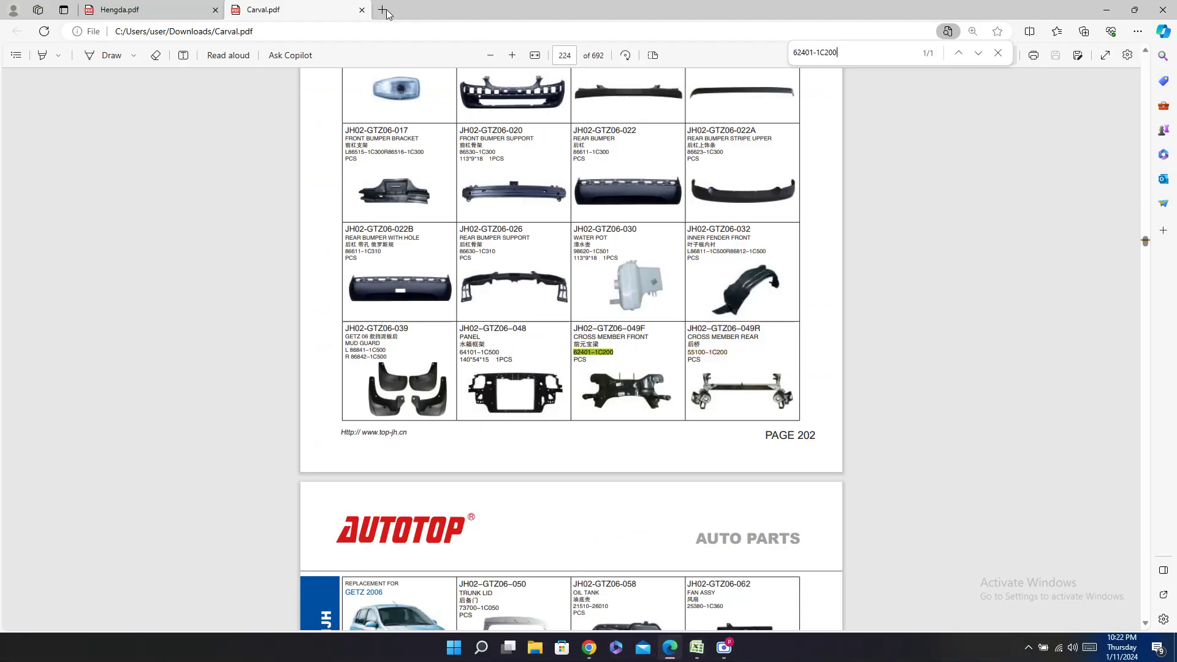
click(171, 9)
key(ctrl+f)
key(ctrl+v)
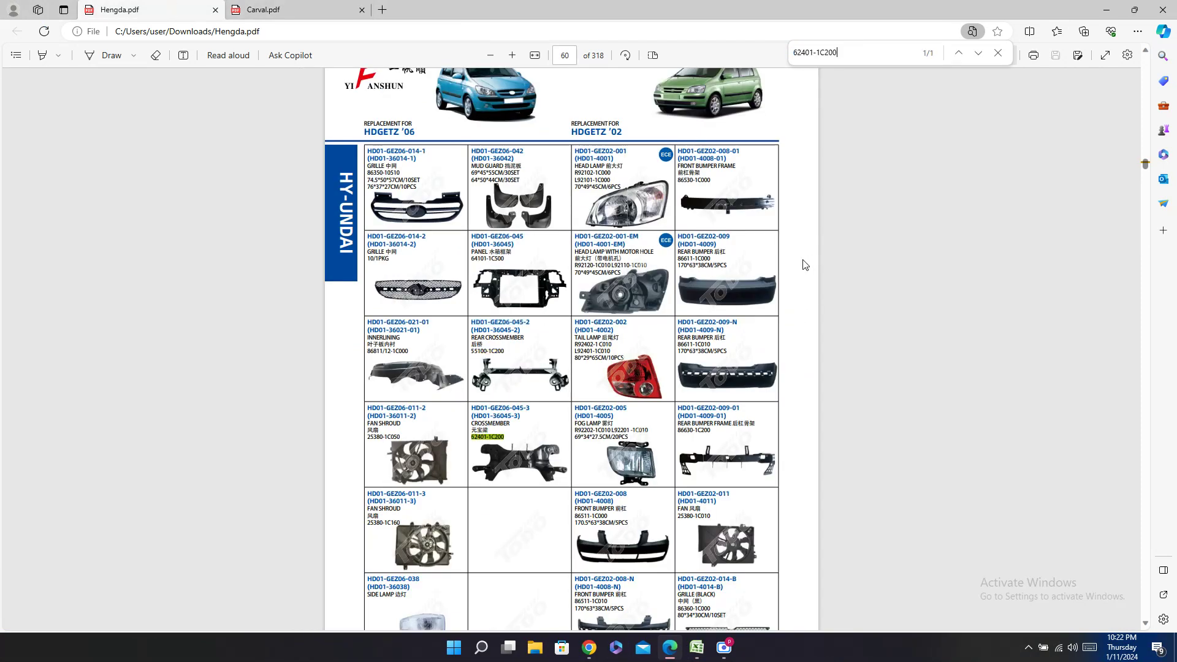
double_click(508, 409)
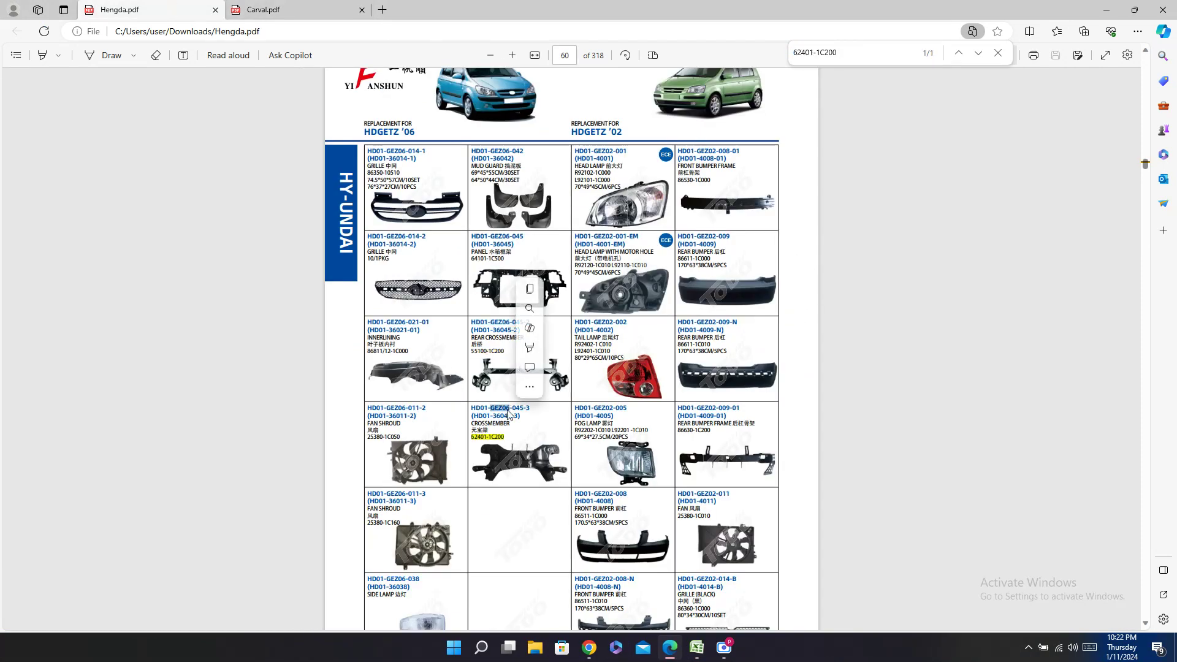
Step: Paste HD01-GEZ06-045-3 into row 33's Hengda column
click(695, 649)
key(Right)
key(Right)
key(Right)
key(Right)
key(Right)
key(Right)
key(Right)
key(Right)
key(Right)
key(Right)
key(Right)
key(Right)
key(Right)
key(Right)
key(Right)
key(Right)
key(Right)
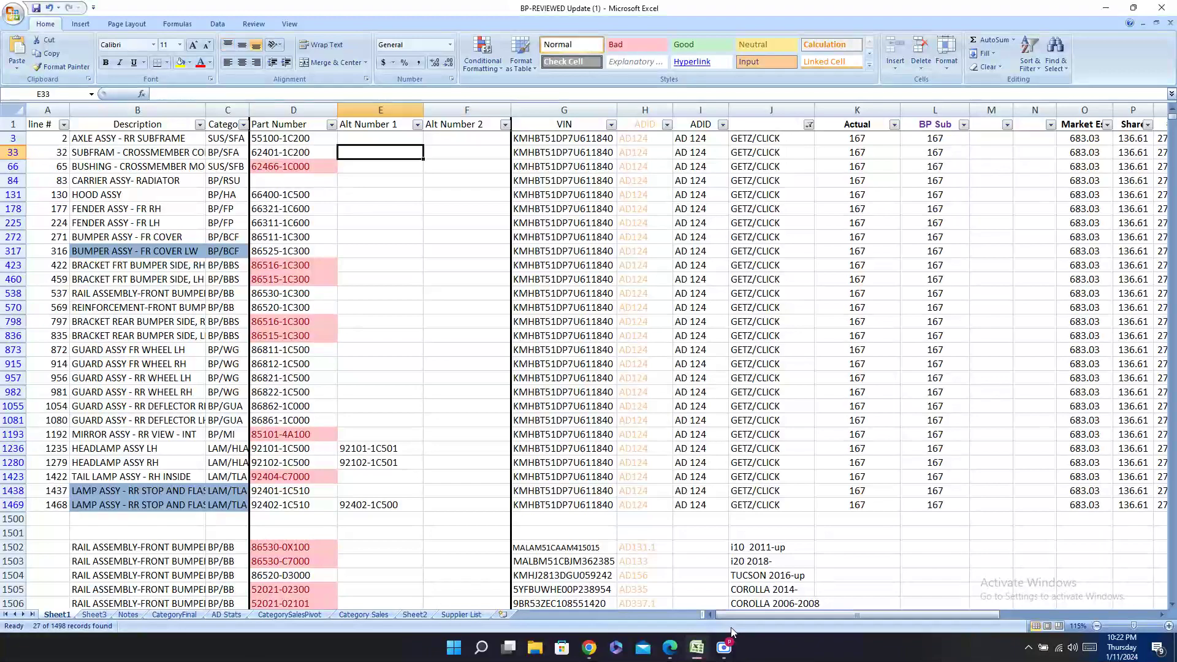
key(Right)
key(Right)
key(Right)
key(Right)
key(Right)
key(Right)
key(Right)
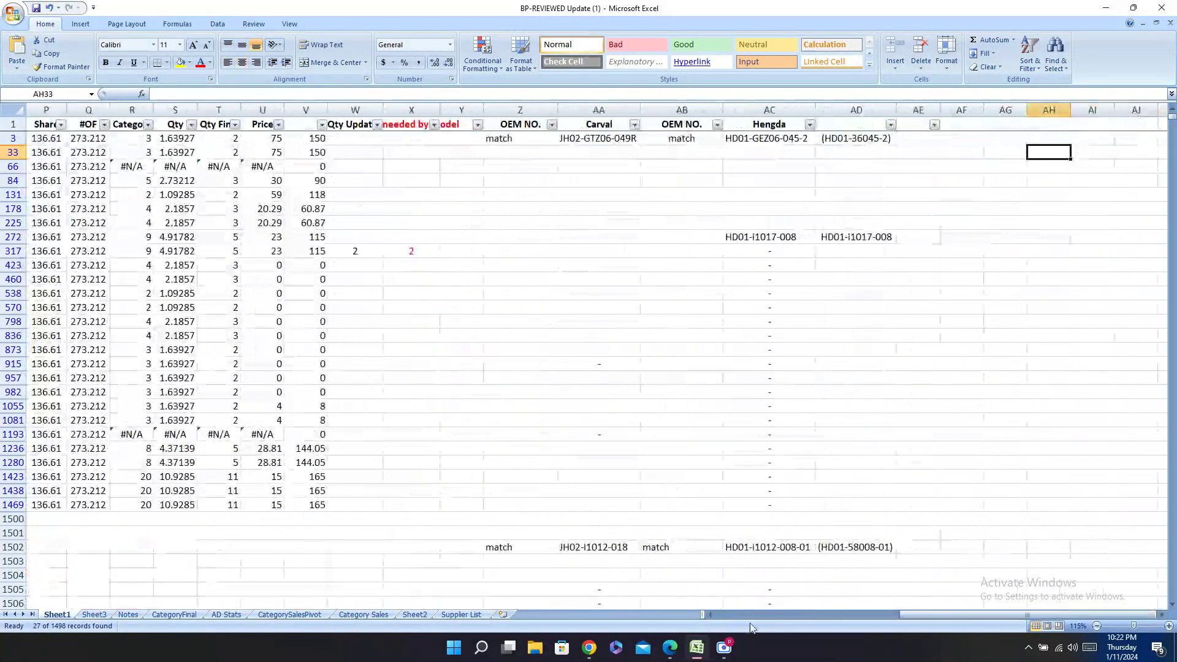
key(Right)
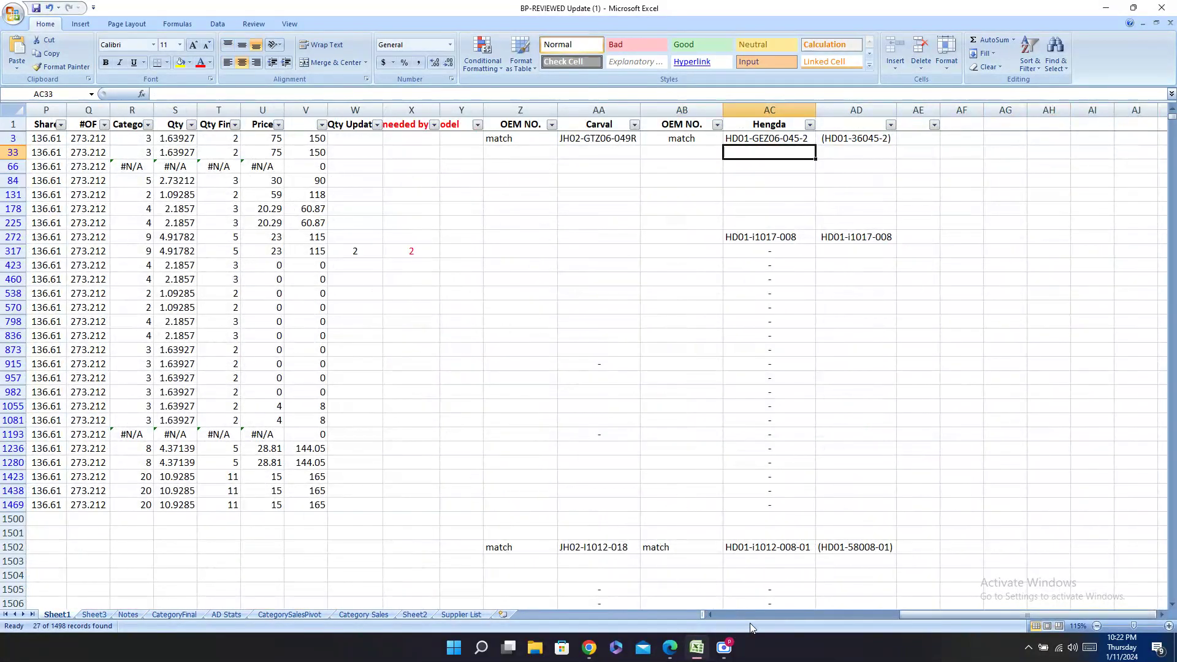
key(ctrl+v)
Step: Paste (HD01-36045-3) beside the Hengda code and mark Hengda's OEM NO. 'match'
click(677, 654)
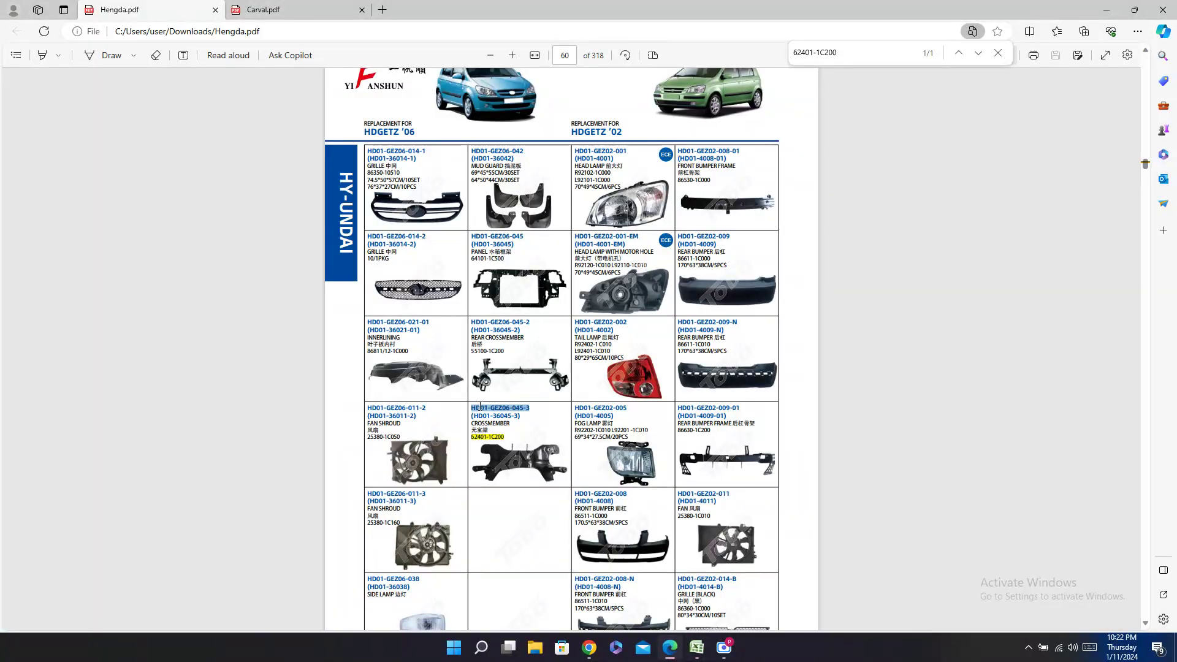
double_click(494, 416)
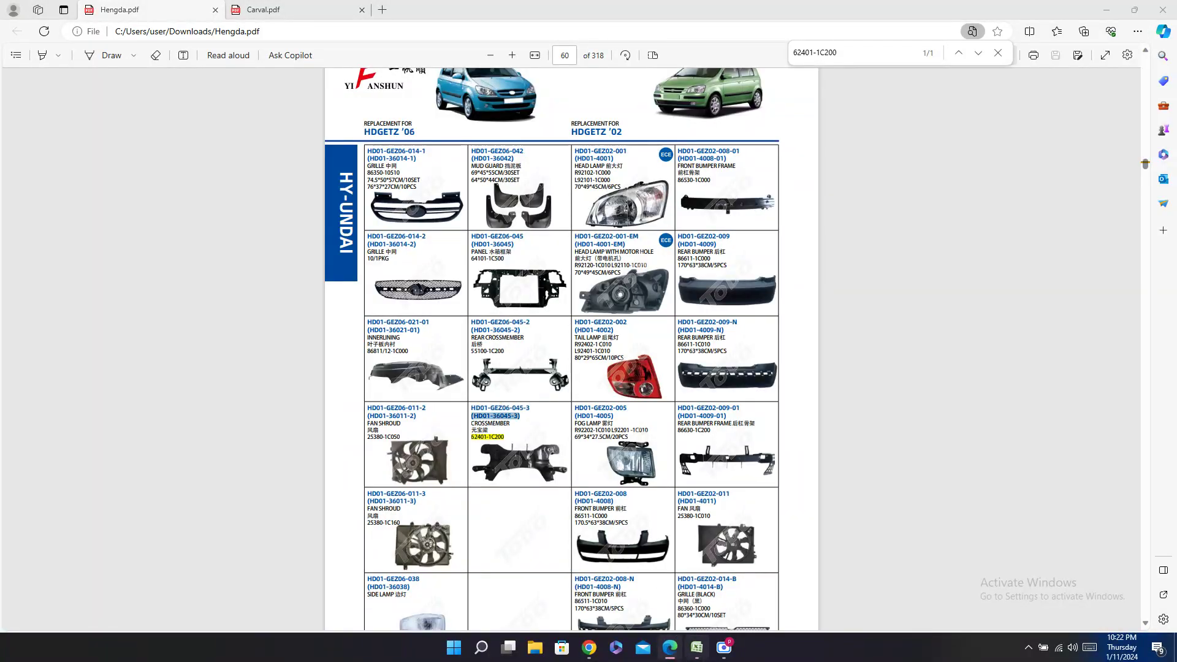
key(ctrl+c)
key(alt+Tab)
click(842, 150)
key(ctrl+v)
click(700, 153)
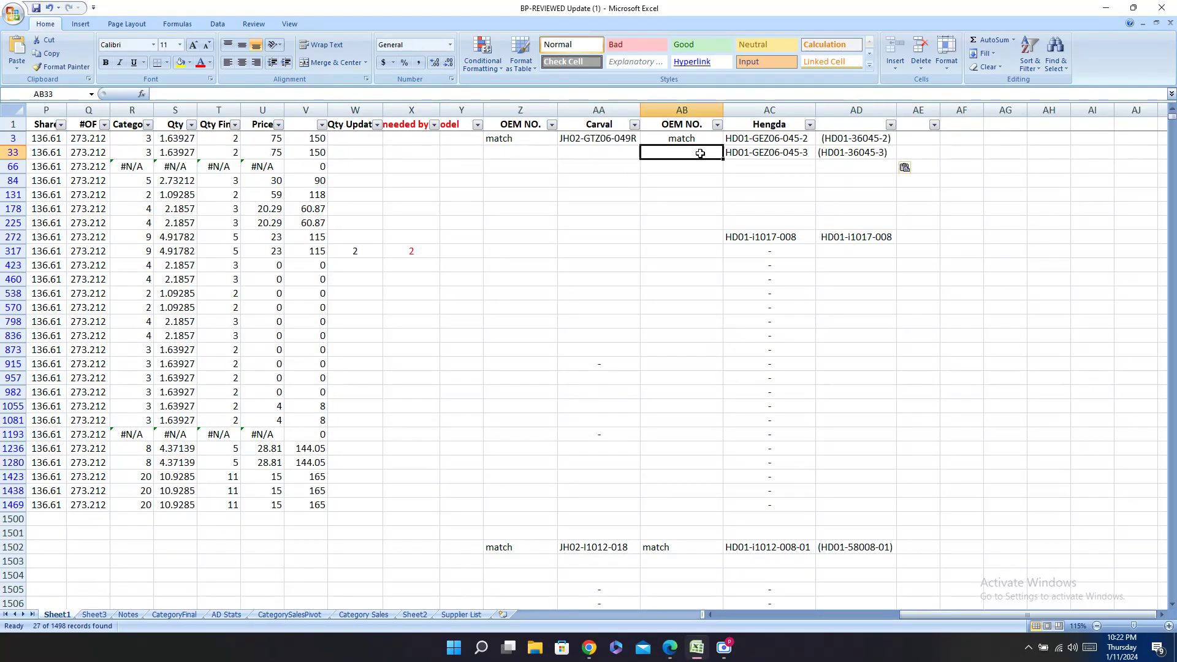
text(mat)
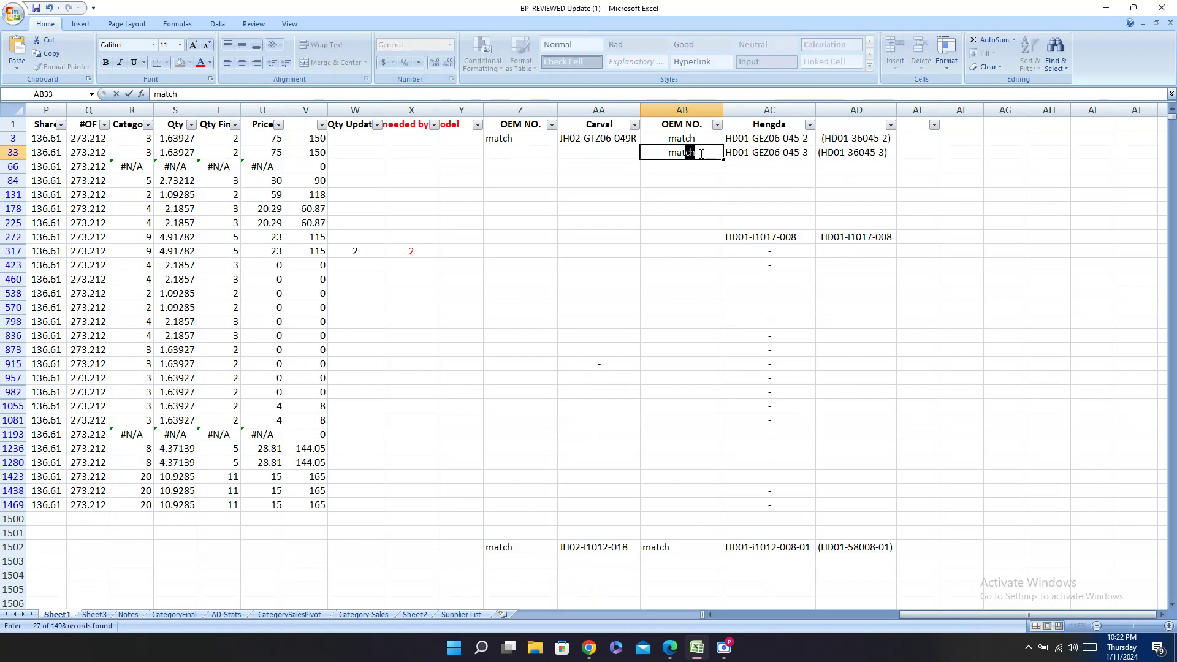
key(Left)
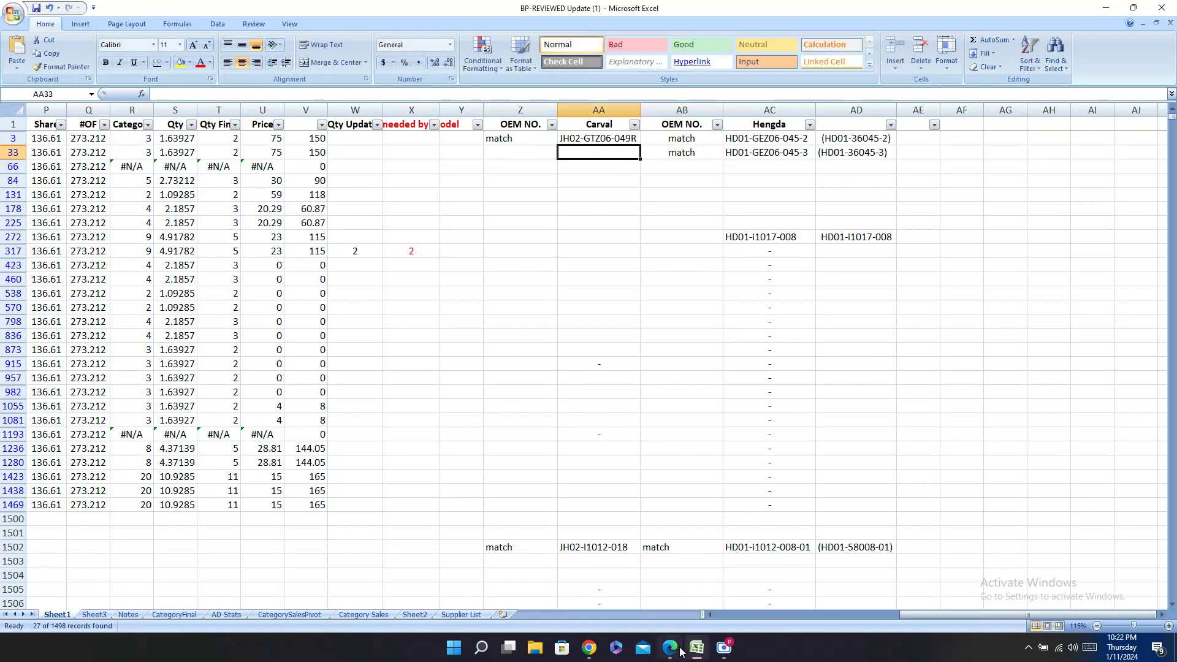
Step: Paste Carval code JH02-GTZ06-049F into row 33 and mark its OEM NO. 'match'
click(670, 647)
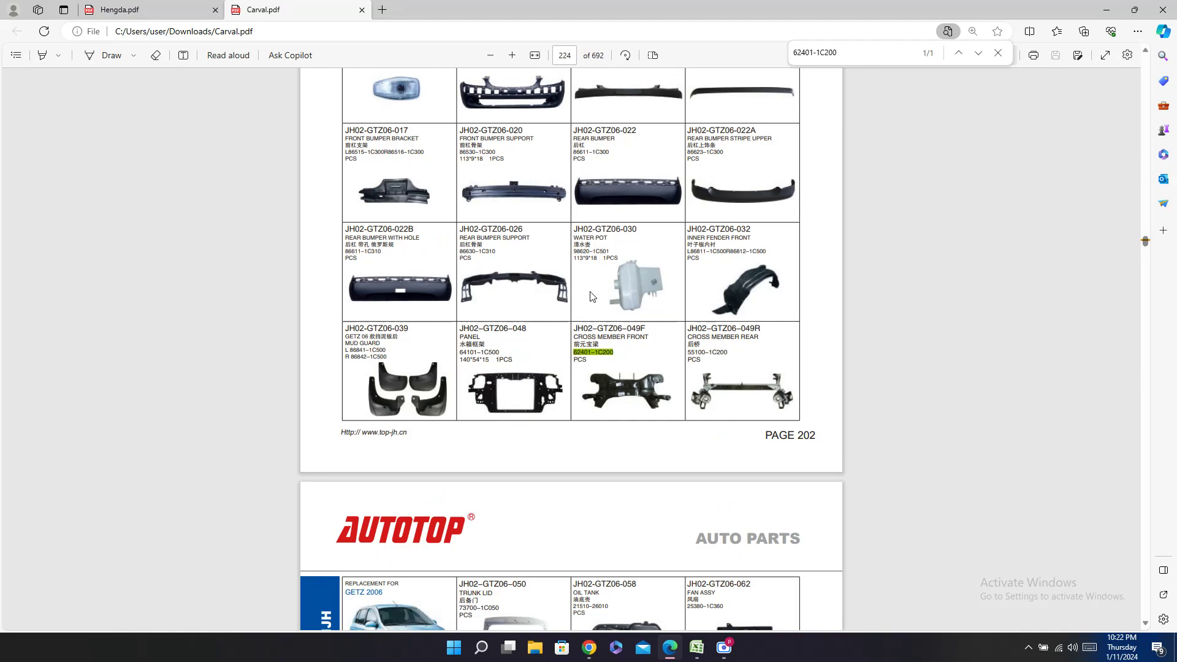
drag(572, 328, 645, 328)
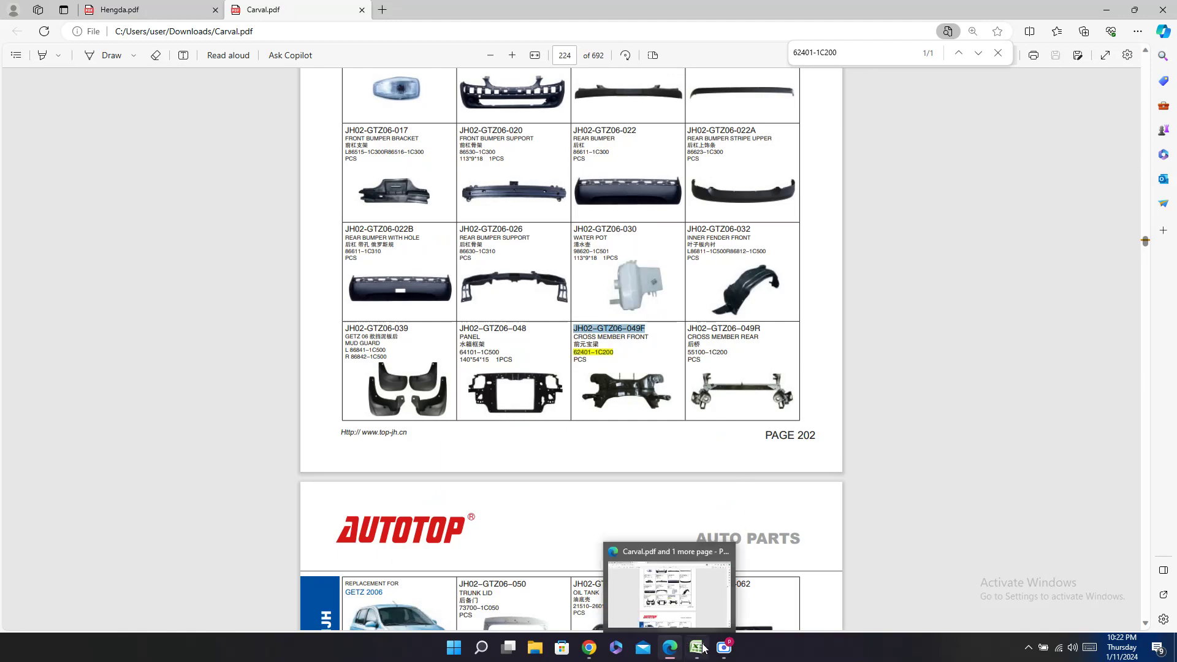
click(697, 648)
key(ctrl+v)
click(524, 159)
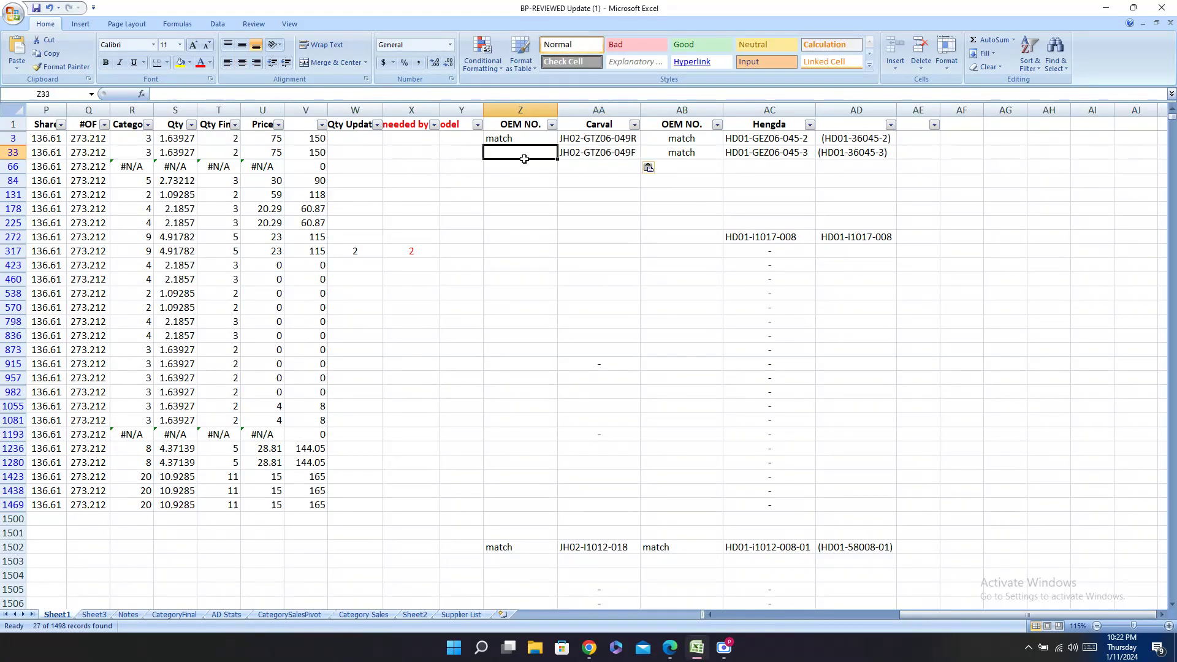
text(ma)
key(Left)
key(Left)
key(Left)
key(Left)
key(Left)
key(Left)
key(Left)
key(Left)
key(Left)
key(Left)
key(Left)
key(Left)
key(Left)
key(Left)
key(Left)
key(Left)
key(Left)
key(Left)
key(Left)
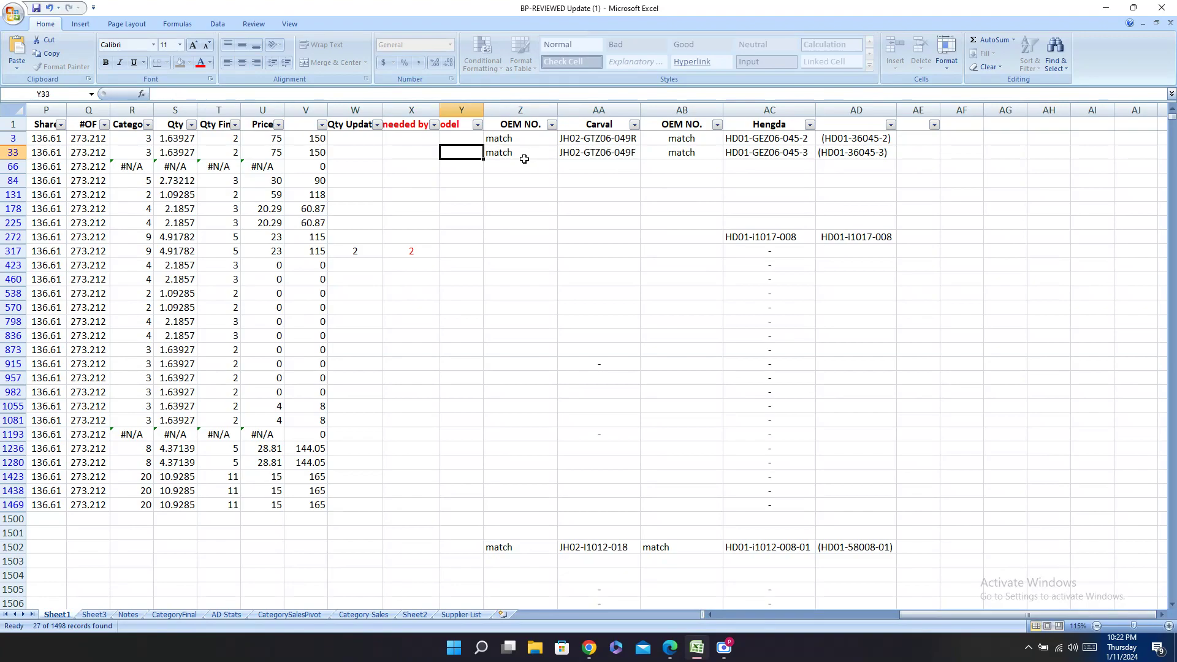
key(Left)
key(Left)
key(Left)
key(Left)
key(Left)
key(Left)
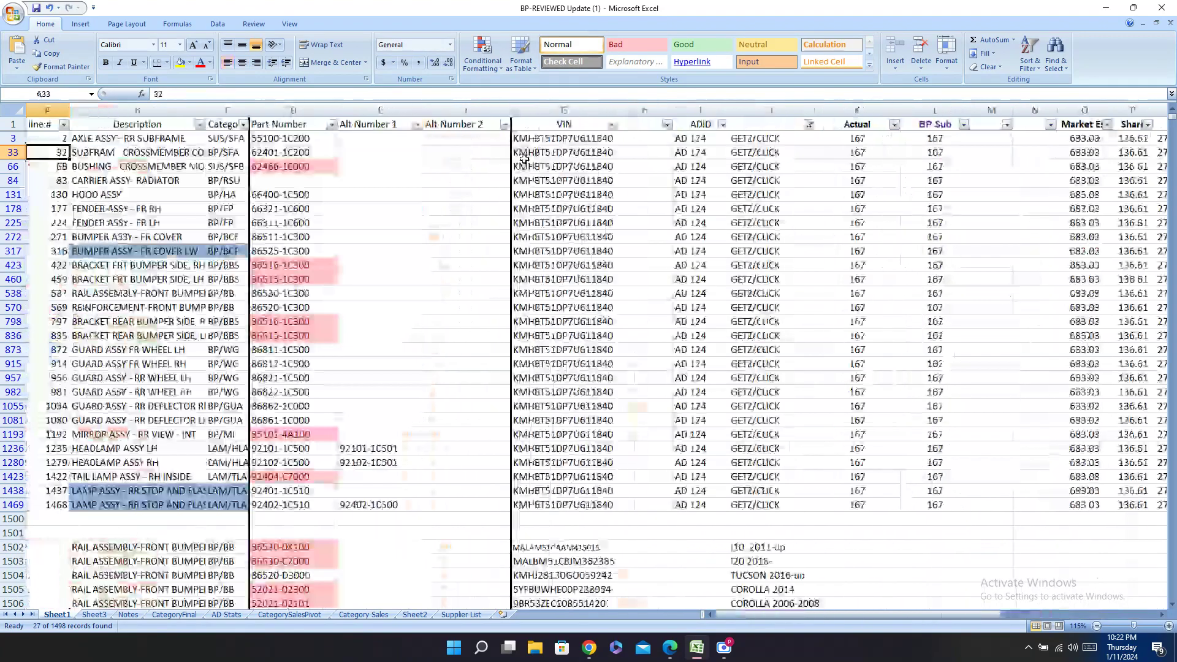
Step: Copy part number 62466-1C000 from bushing row 66
key(Down)
key(Right)
key(Right)
key(Right)
key(Right)
key(Right)
key(Right)
key(Right)
key(Right)
key(Right)
key(Left)
key(Left)
key(Left)
key(Left)
key(Left)
key(Left)
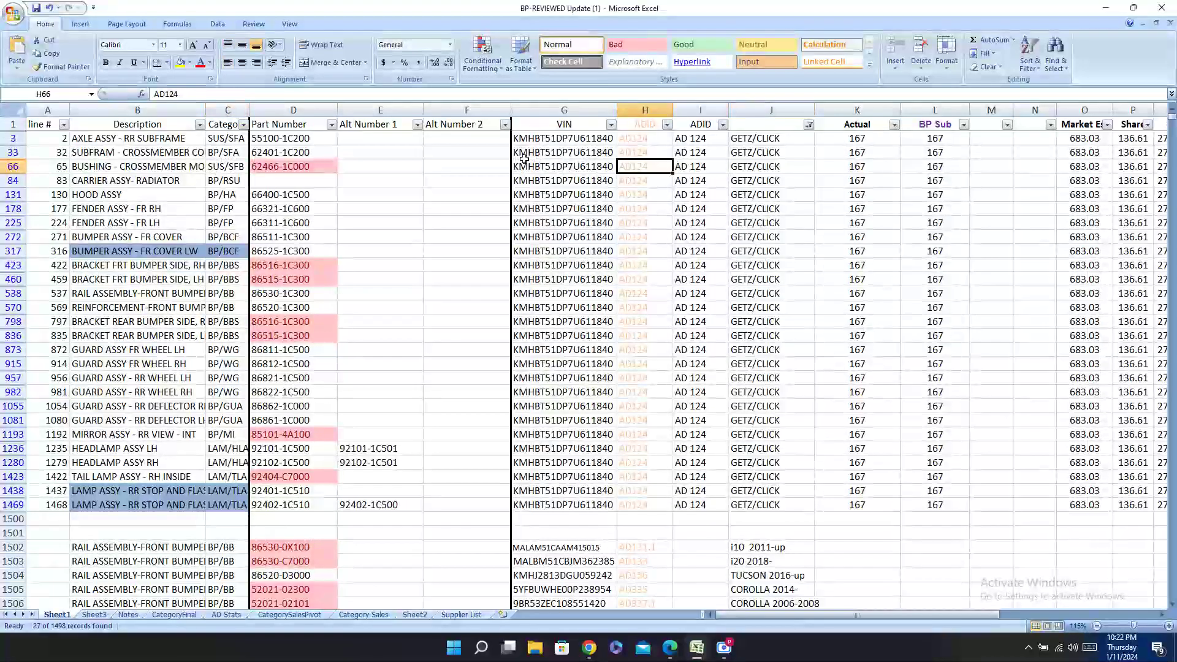
key(ctrl+c)
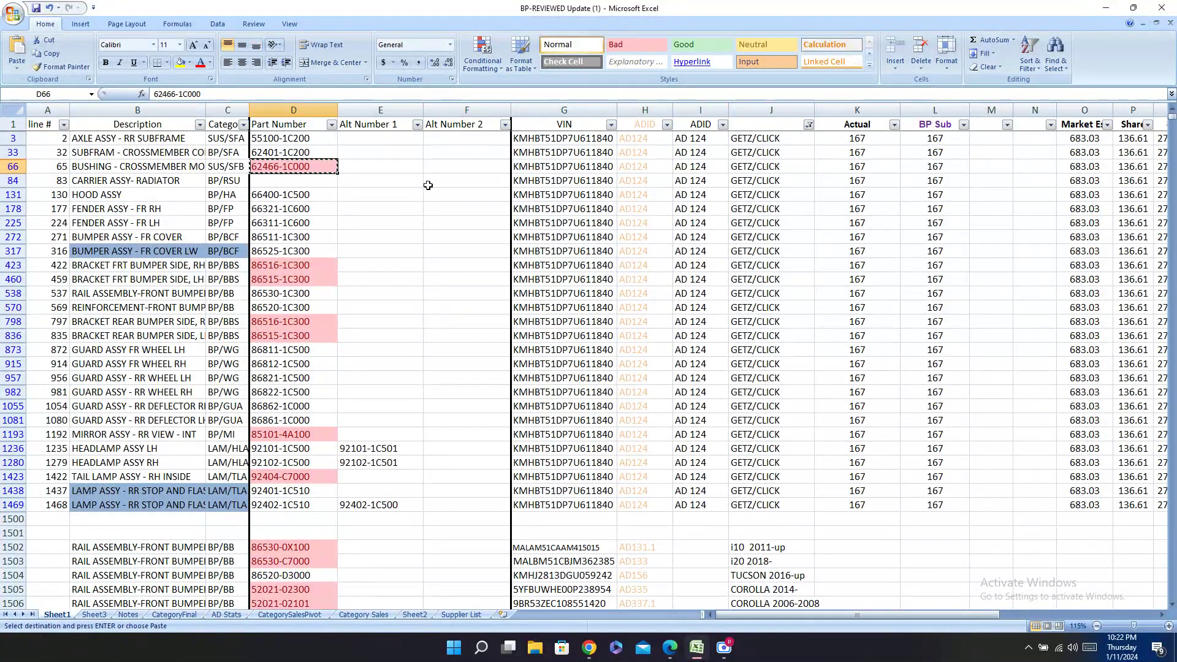
Step: Search Hengda.pdf for 62466-1C000
click(670, 647)
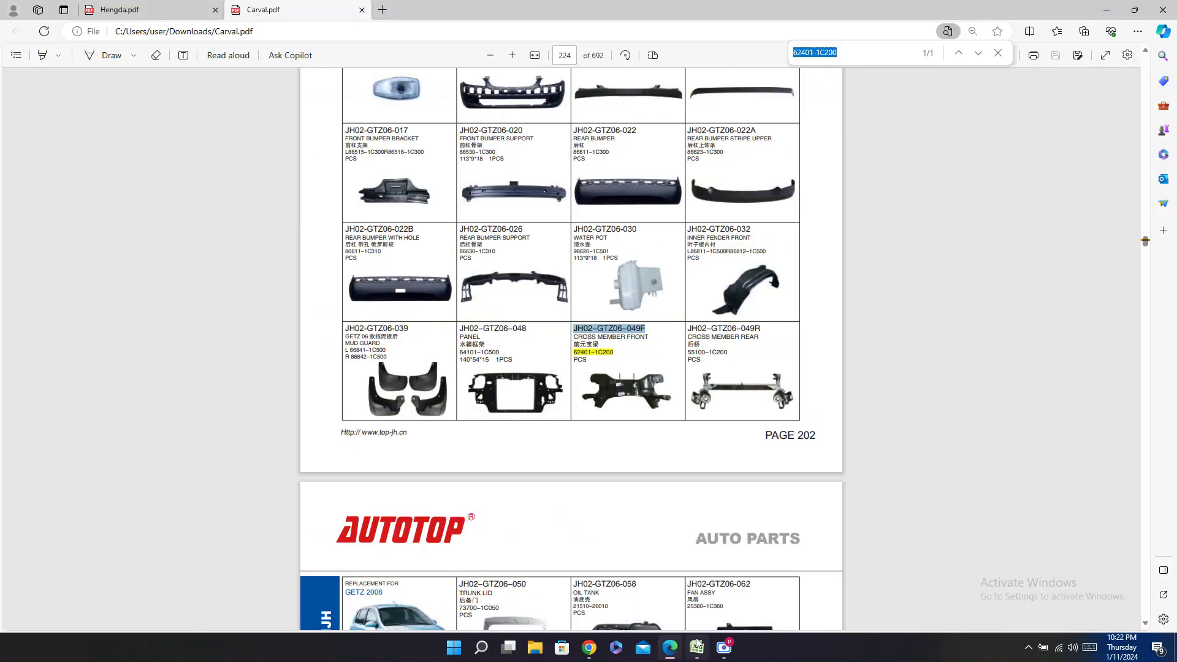
click(144, 10)
key(ctrl+f)
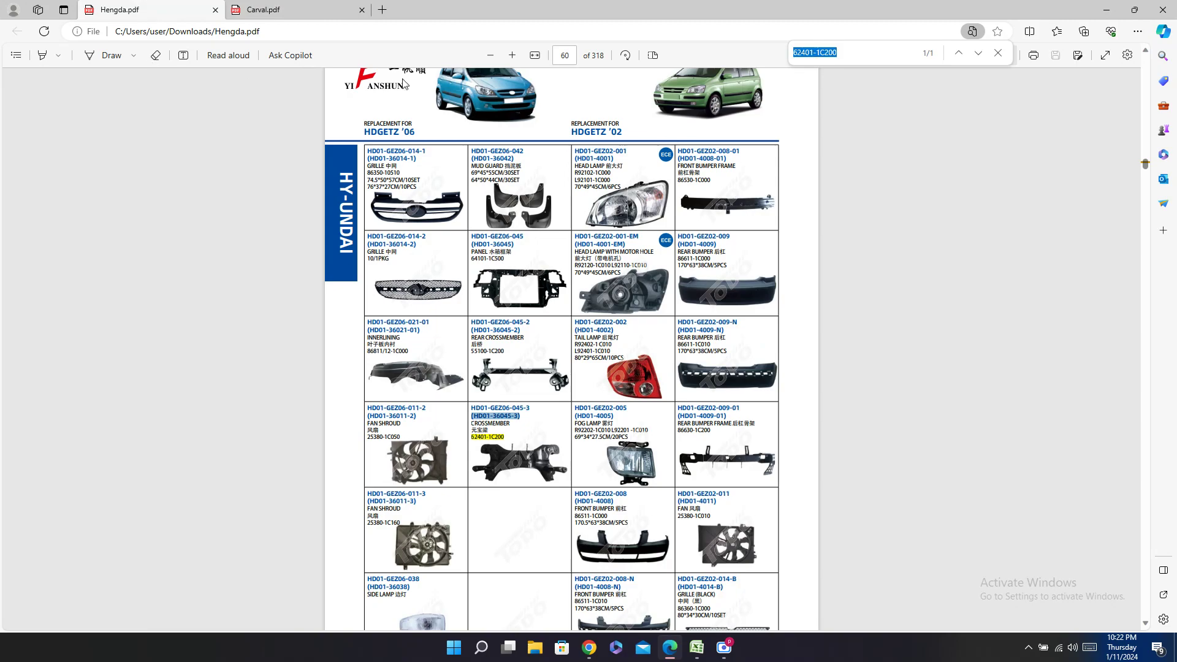
key(ctrl+v)
click(697, 647)
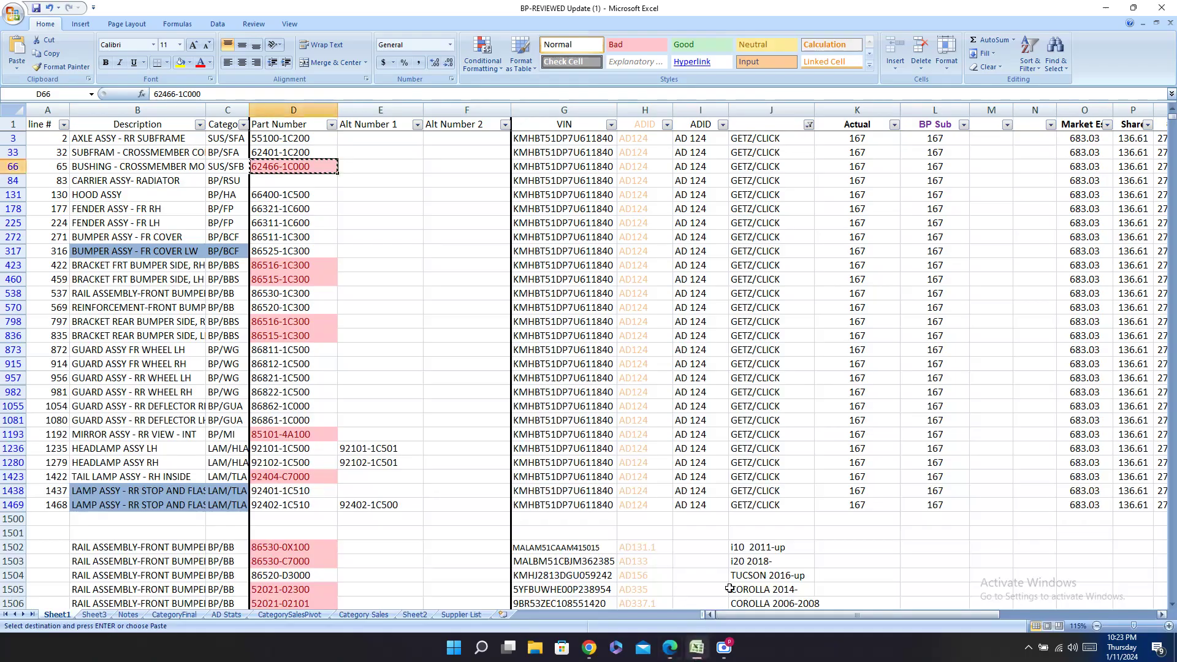
click(670, 647)
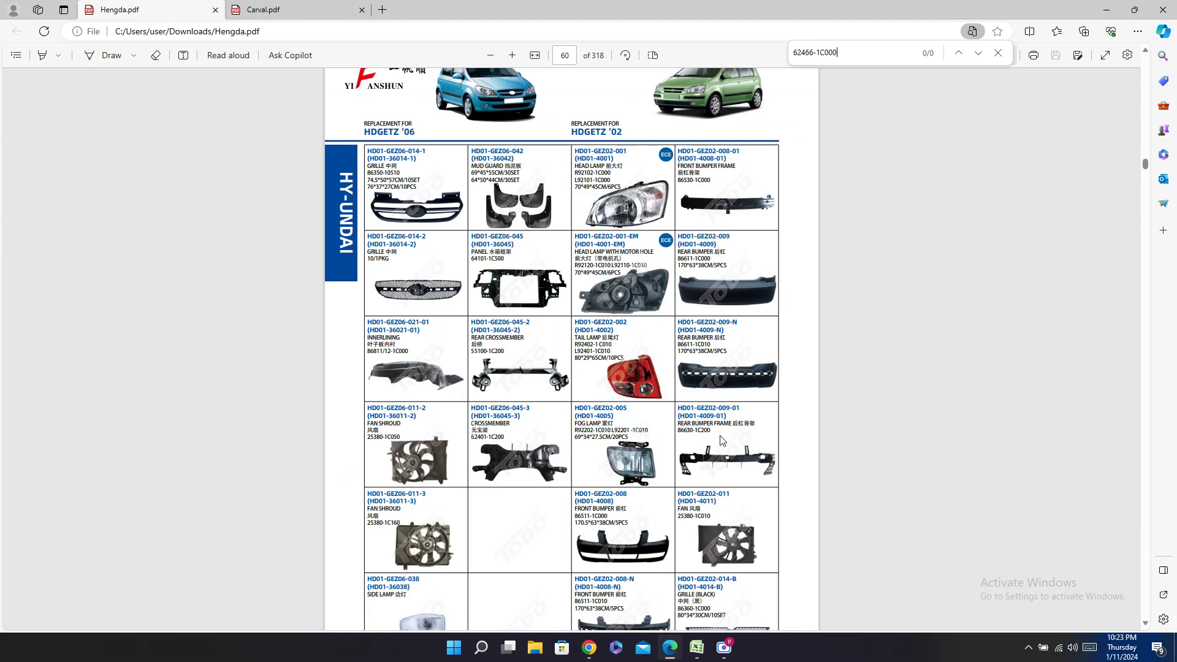
Step: Scroll Hengda.pdf to confirm 62466-1C000 has no matches (0/0)
scroll(722, 440, down, 4)
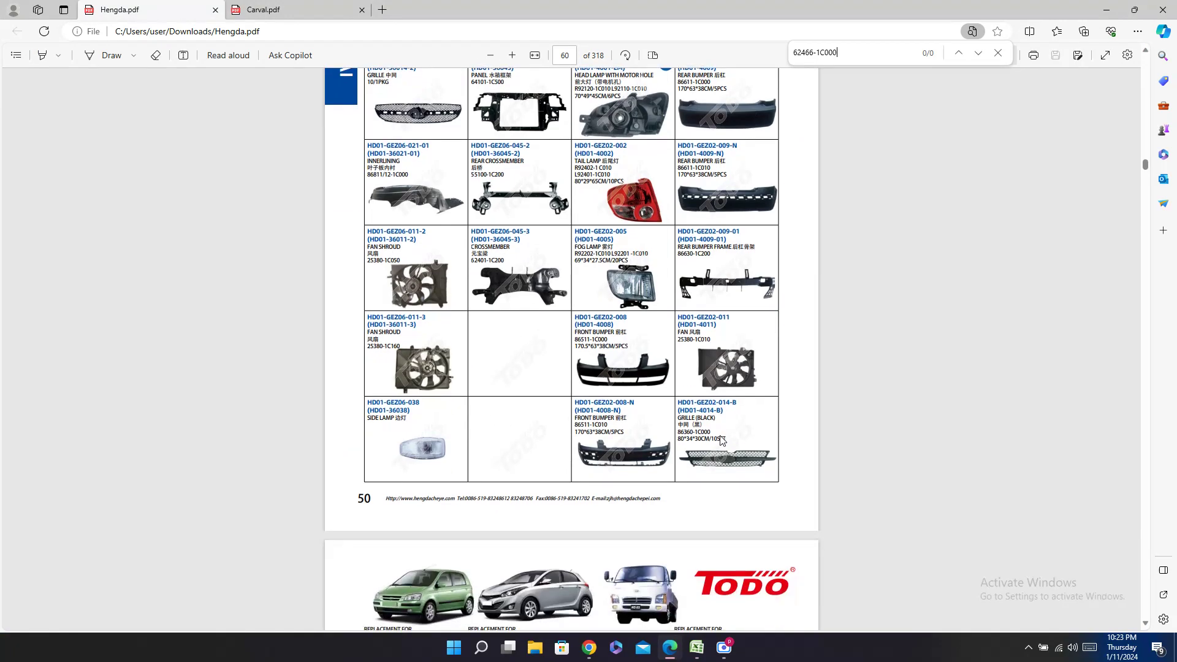
scroll(758, 438, up, 8)
scroll(781, 439, up, 3)
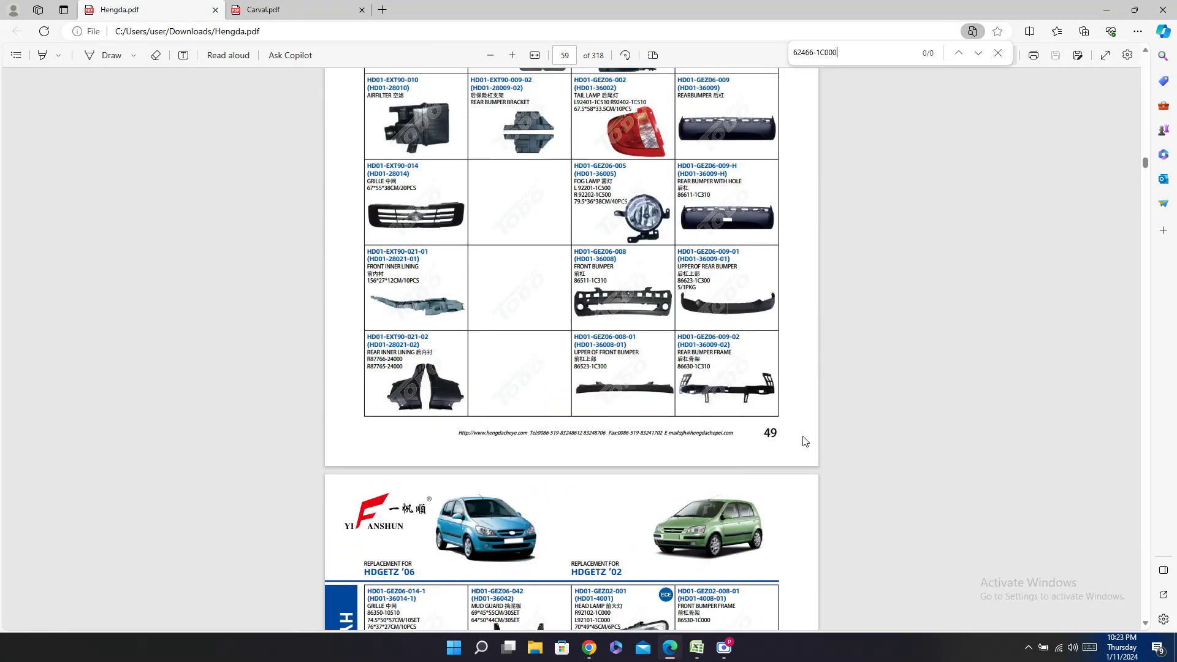
scroll(840, 445, up, 4)
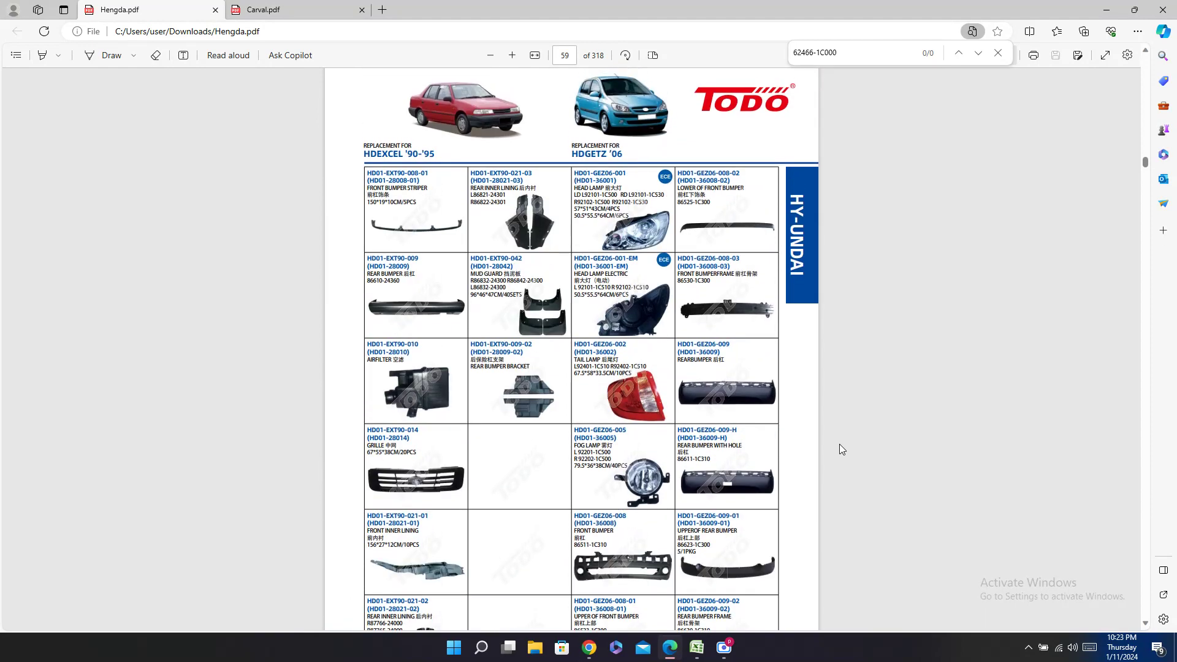
scroll(839, 444, down, 2)
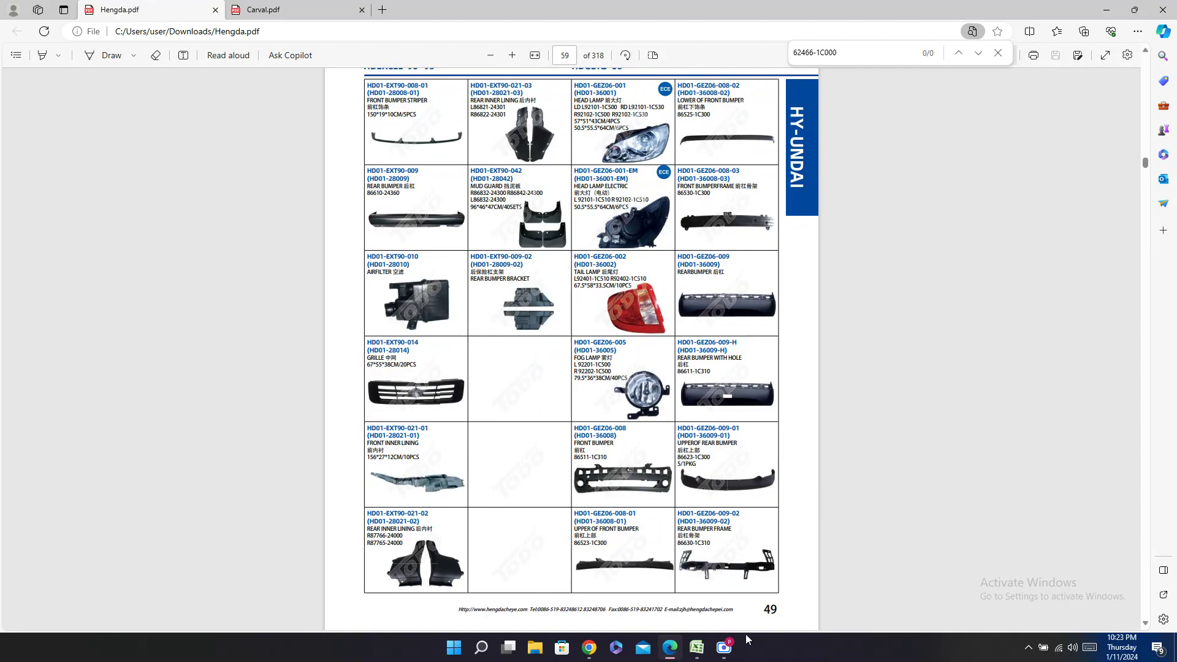
scroll(759, 584, up, 8)
scroll(759, 585, up, 1)
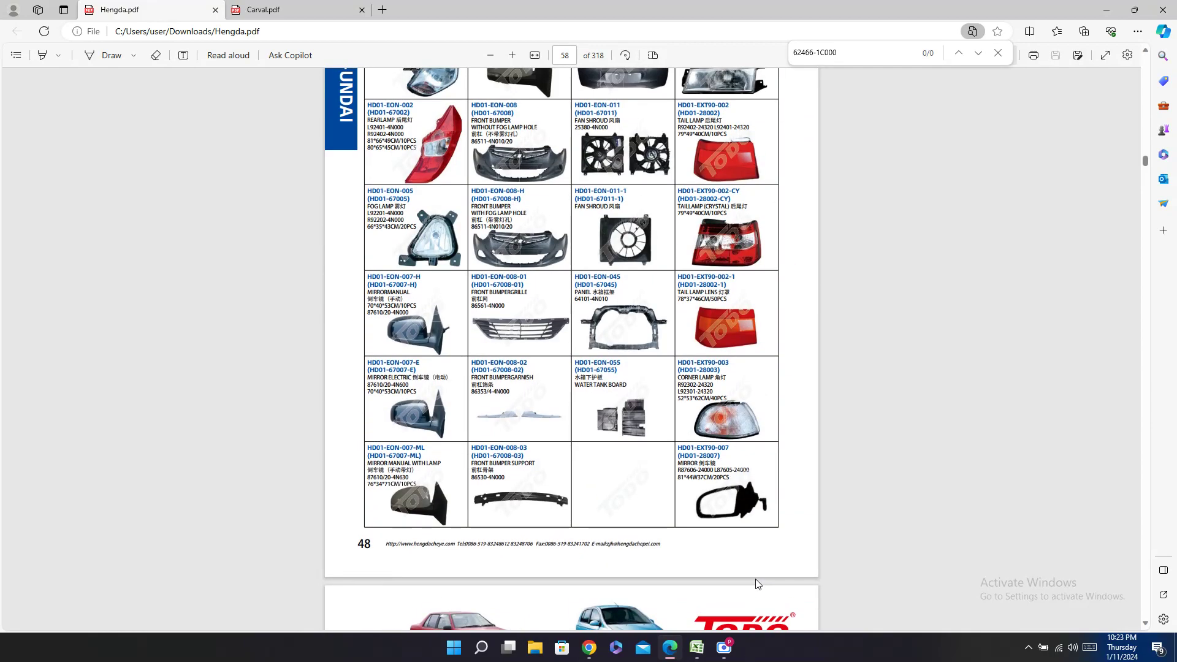
scroll(758, 584, up, 3)
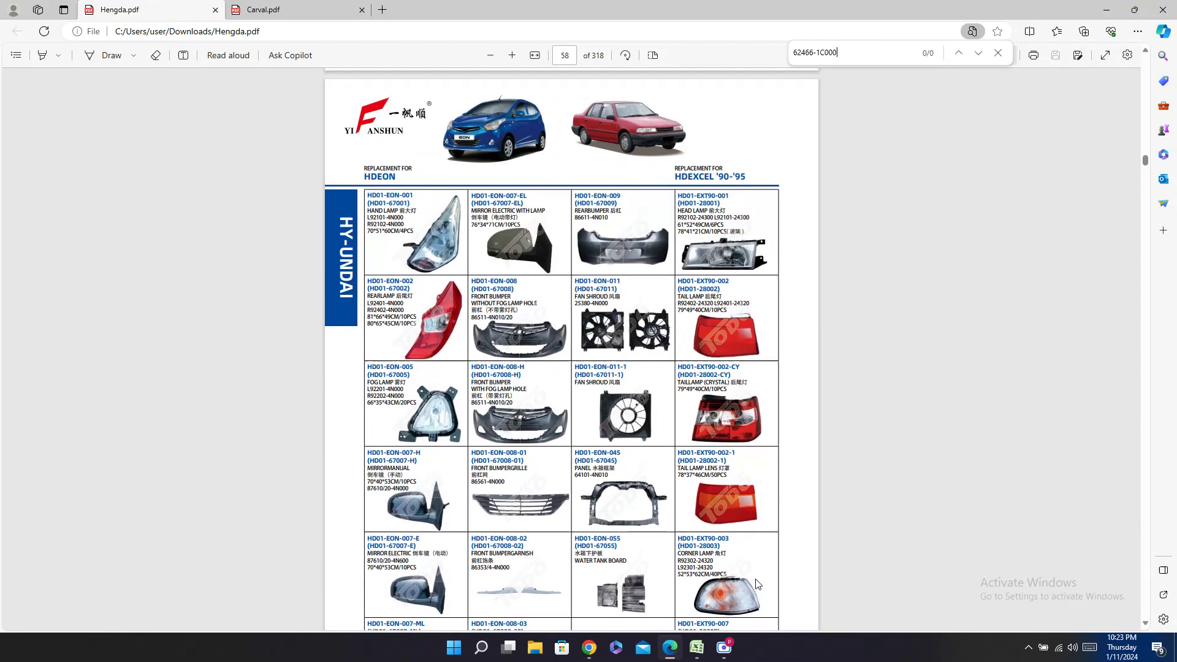
scroll(758, 584, down, 20)
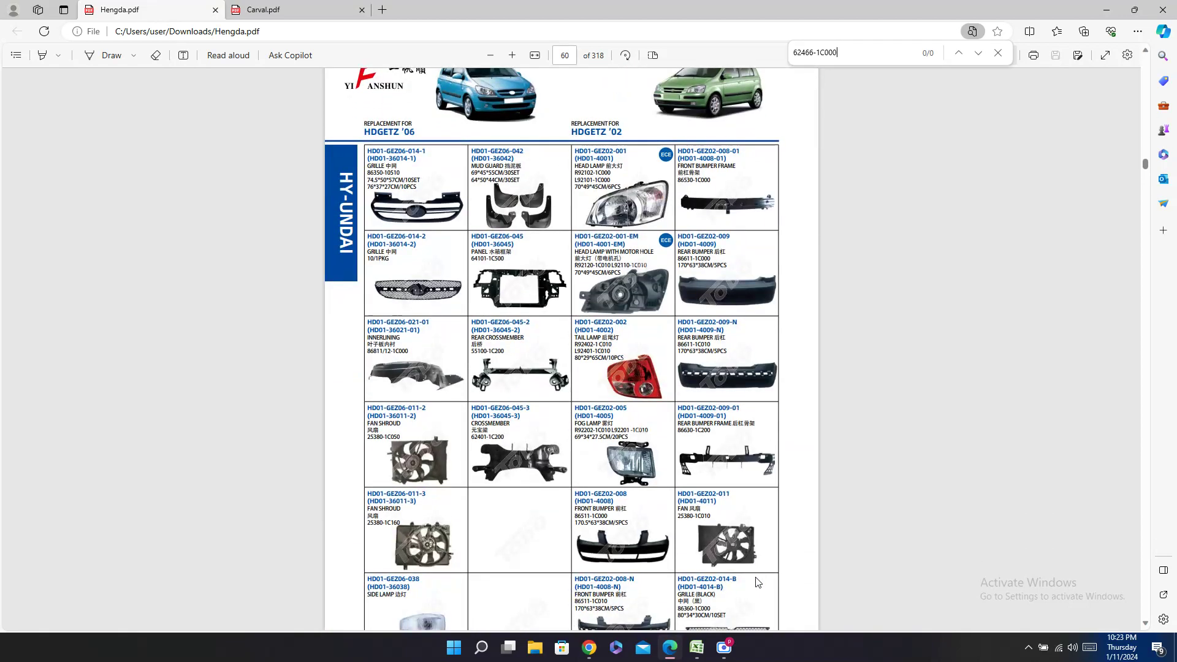
scroll(758, 584, down, 6)
scroll(758, 584, down, 6)
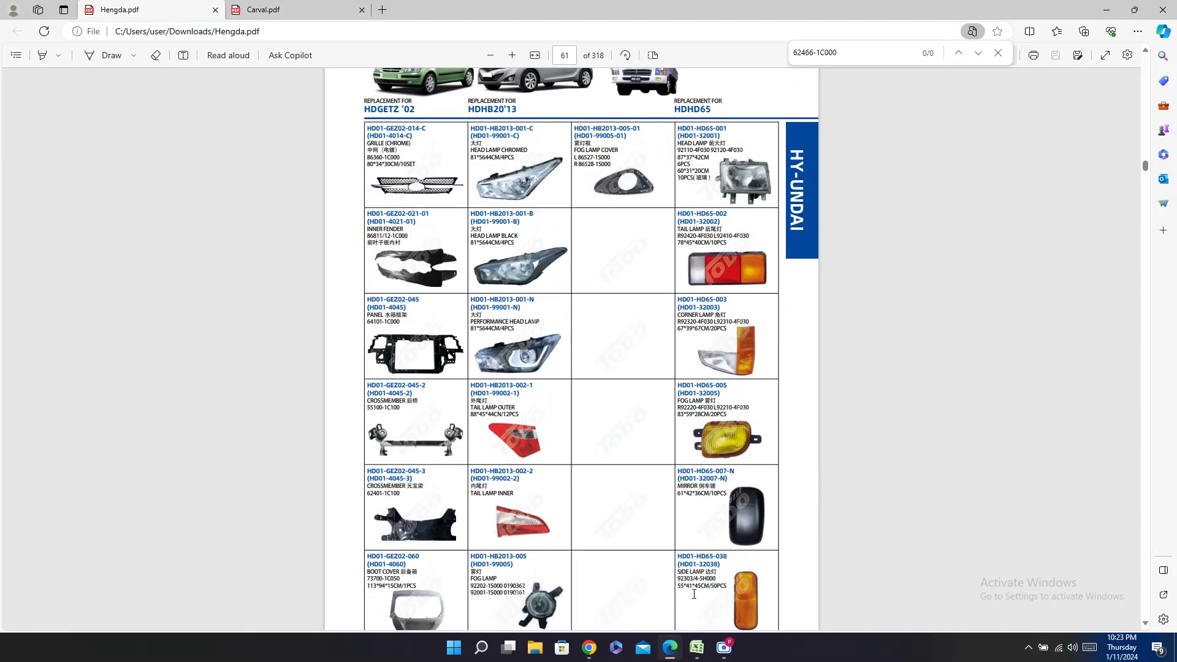
click(696, 647)
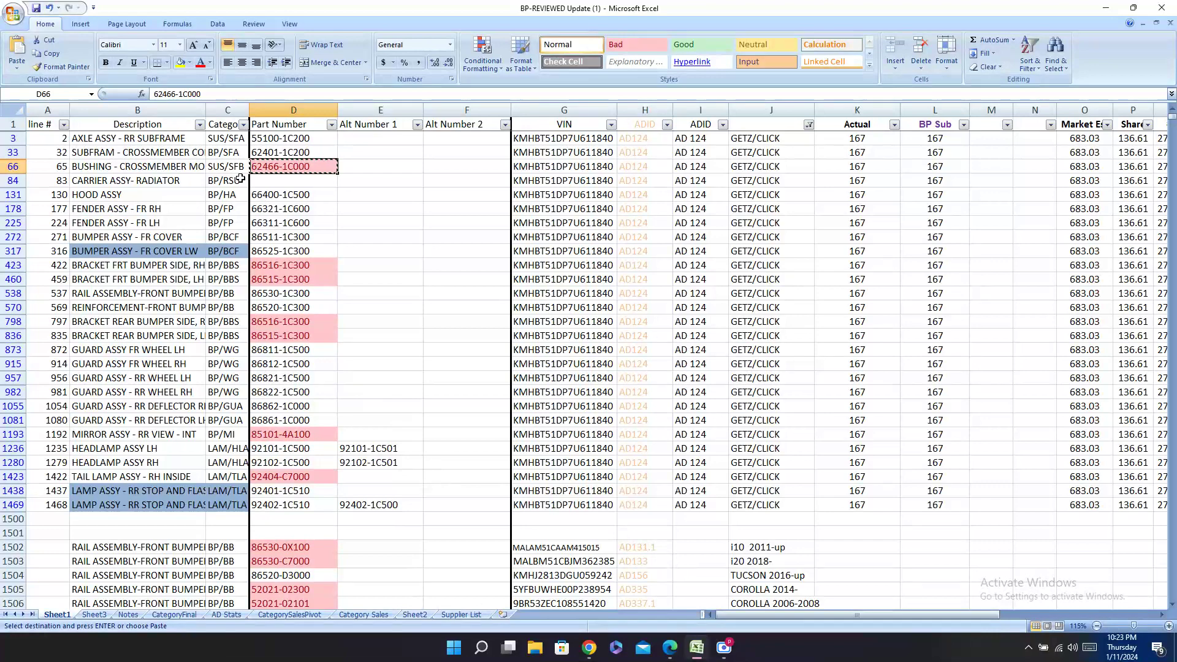
Step: Find and copy the Hengda code HD01-GEZ06-045 on page 60 of Hengda.pdf
click(282, 181)
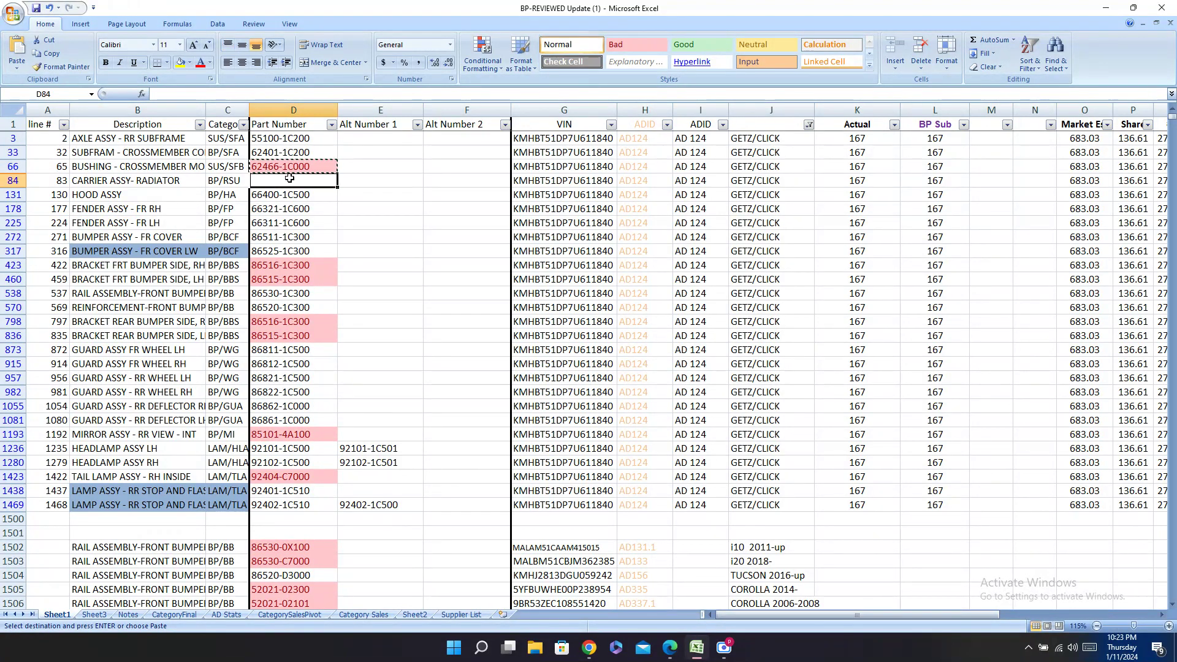
click(696, 647)
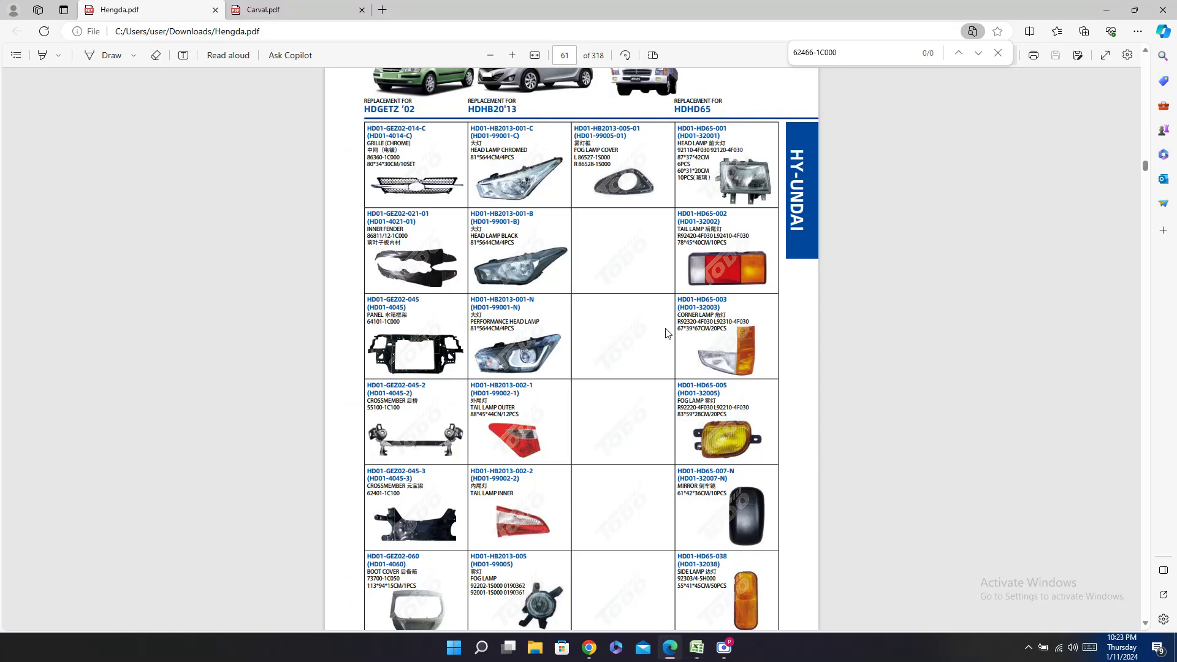
scroll(650, 349, down, 3)
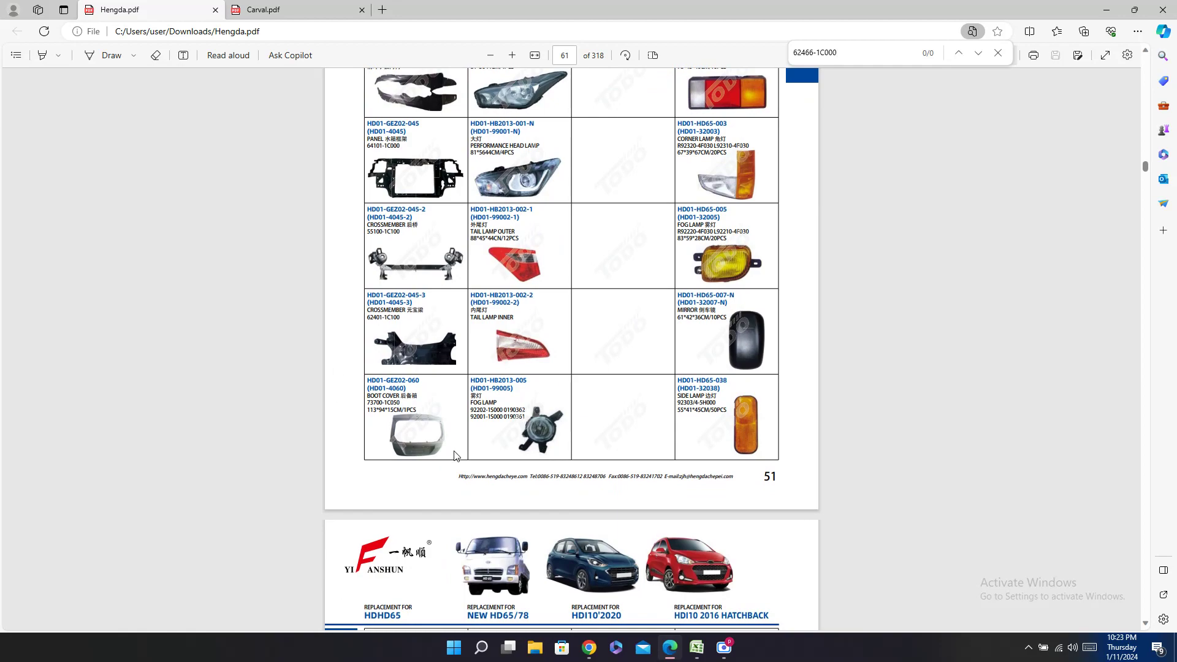
scroll(472, 435, up, 10)
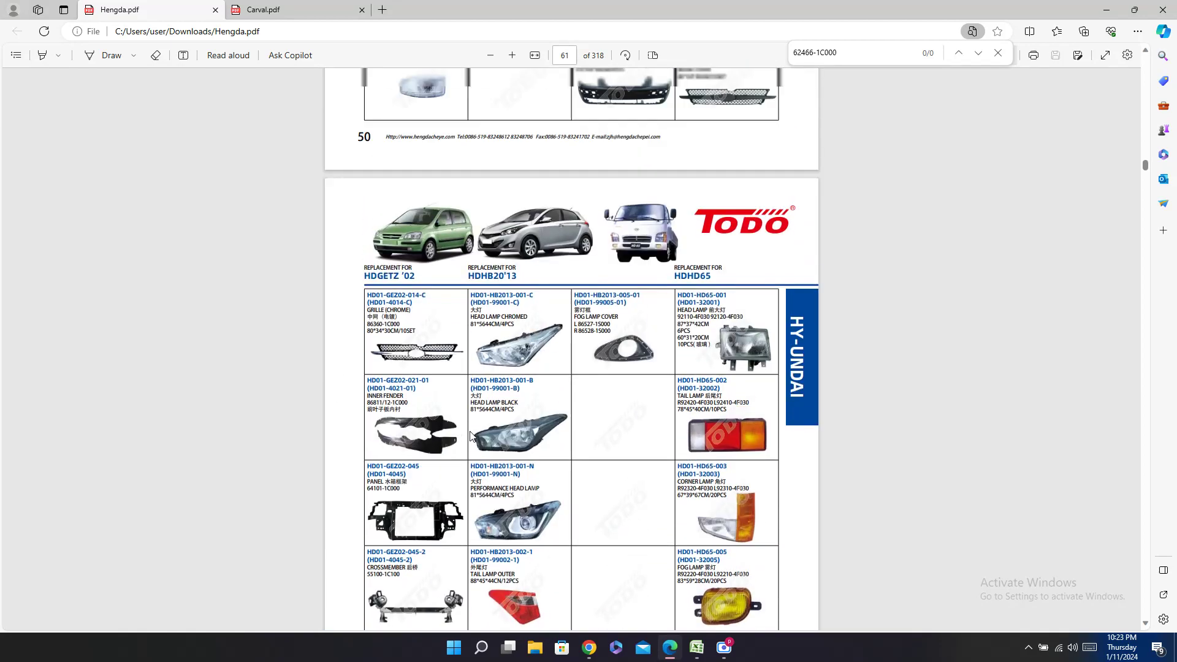
scroll(737, 403, up, 5)
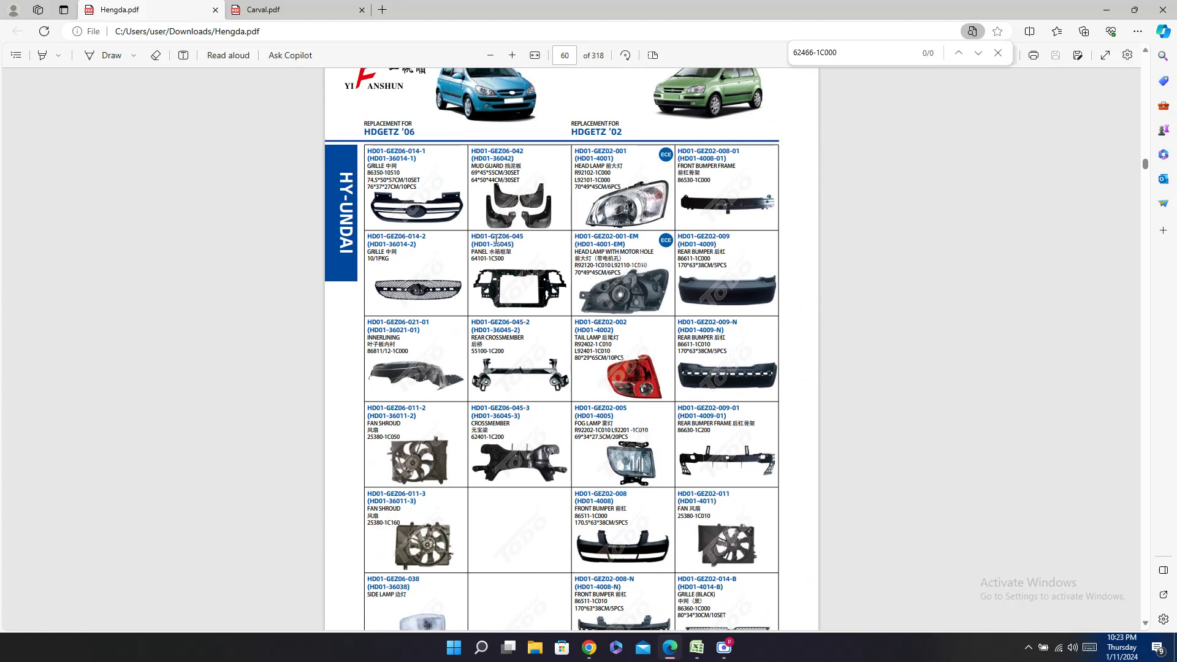
double_click(497, 239)
key(ctrl+c)
click(698, 651)
click(699, 653)
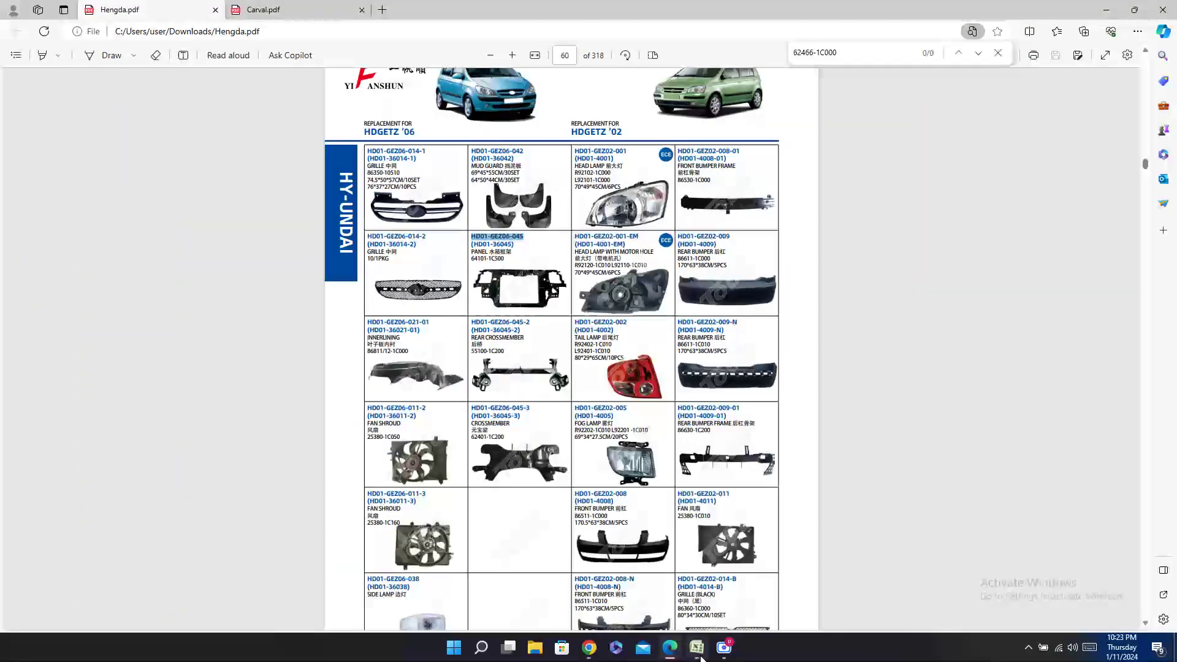
click(698, 651)
click(699, 651)
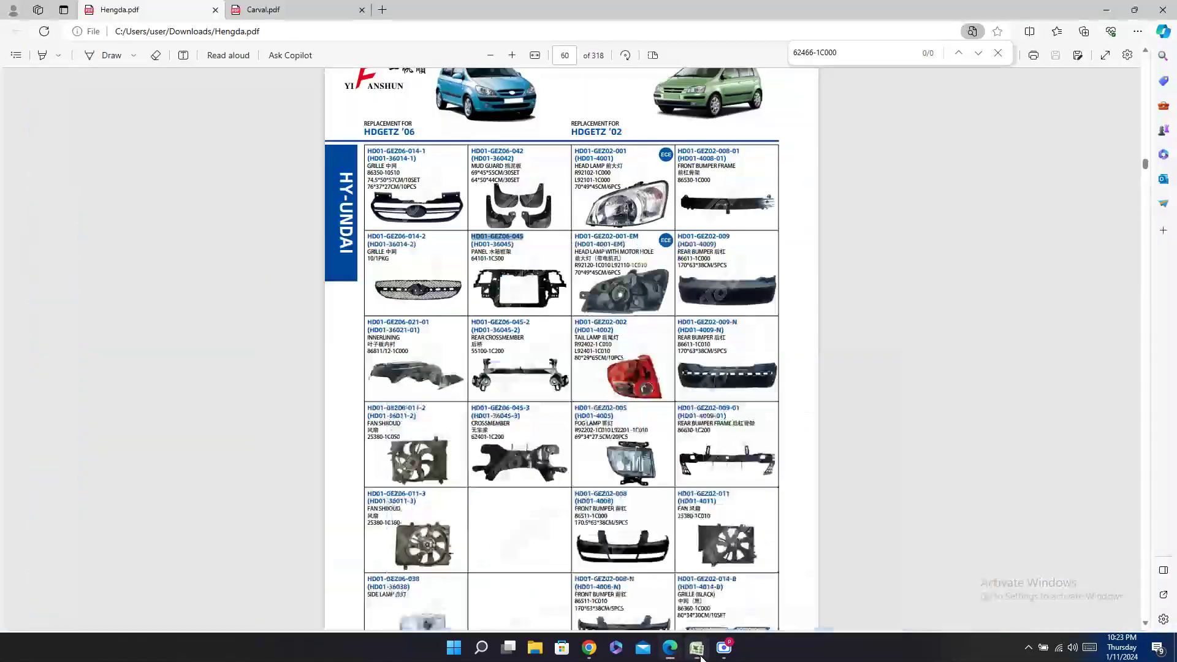
click(699, 651)
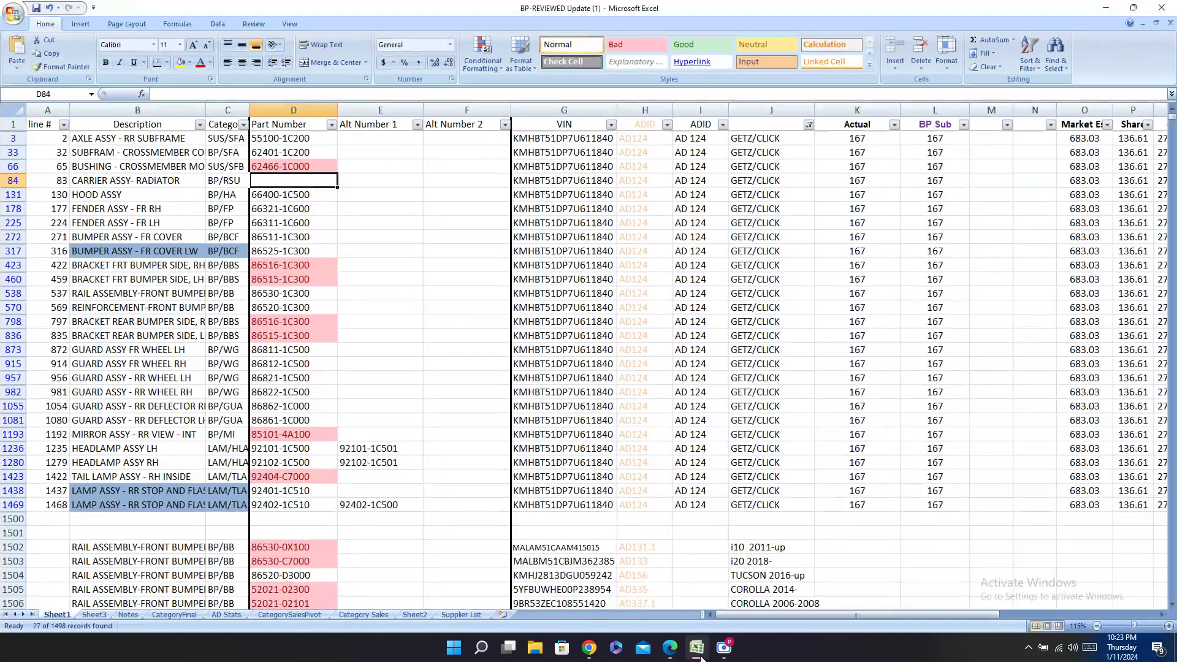
Step: Paste HD01-GEZ06-045 into row 84's Hengda cell AC84
key(Down)
key(Up)
key(Right)
key(Right)
key(Right)
key(Right)
key(Right)
key(Right)
key(Right)
key(Right)
key(Right)
key(Right)
key(Right)
key(Right)
key(Right)
key(Right)
key(Right)
key(Right)
key(Right)
key(Right)
key(Right)
key(Right)
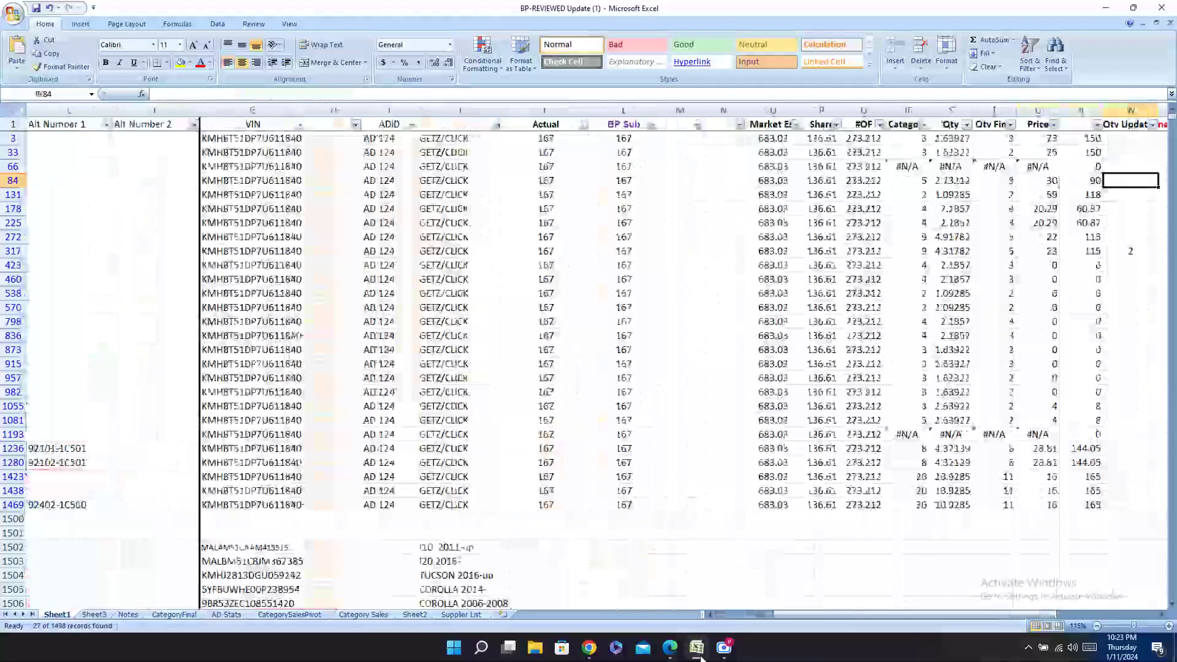
key(Right)
key(Right)
key(Right)
key(Right)
key(Right)
key(Right)
key(Left)
key(Left)
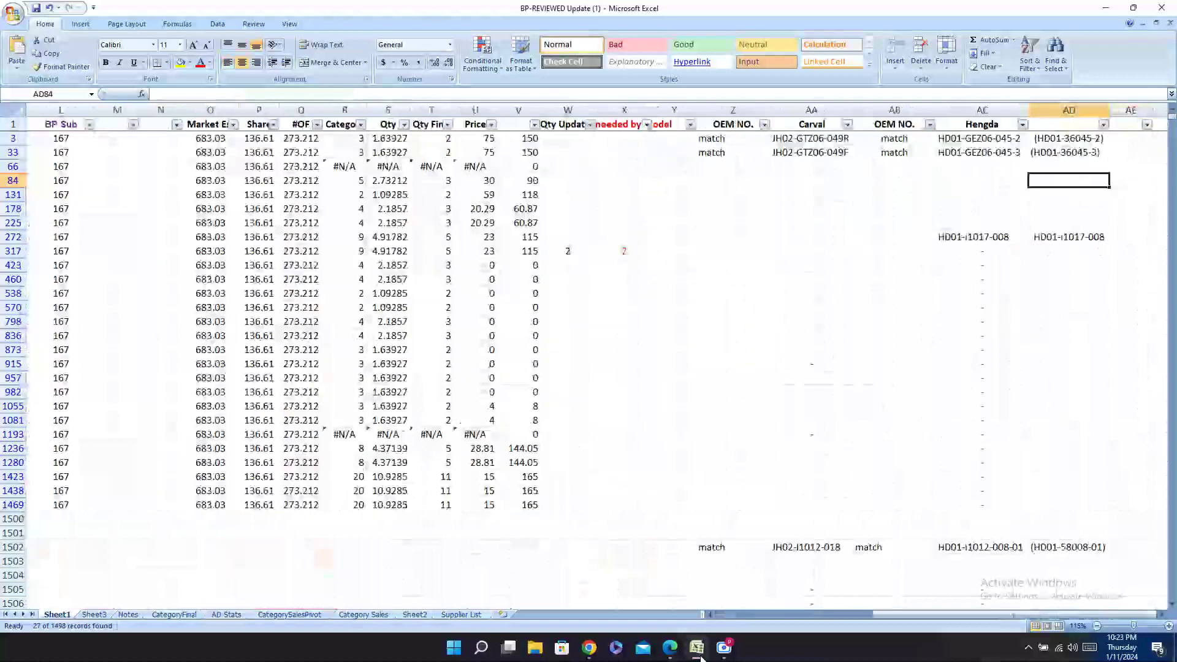
key(ctrl+v)
Step: Copy (HD01-36045) from the Hengda catalog into AD84
click(699, 655)
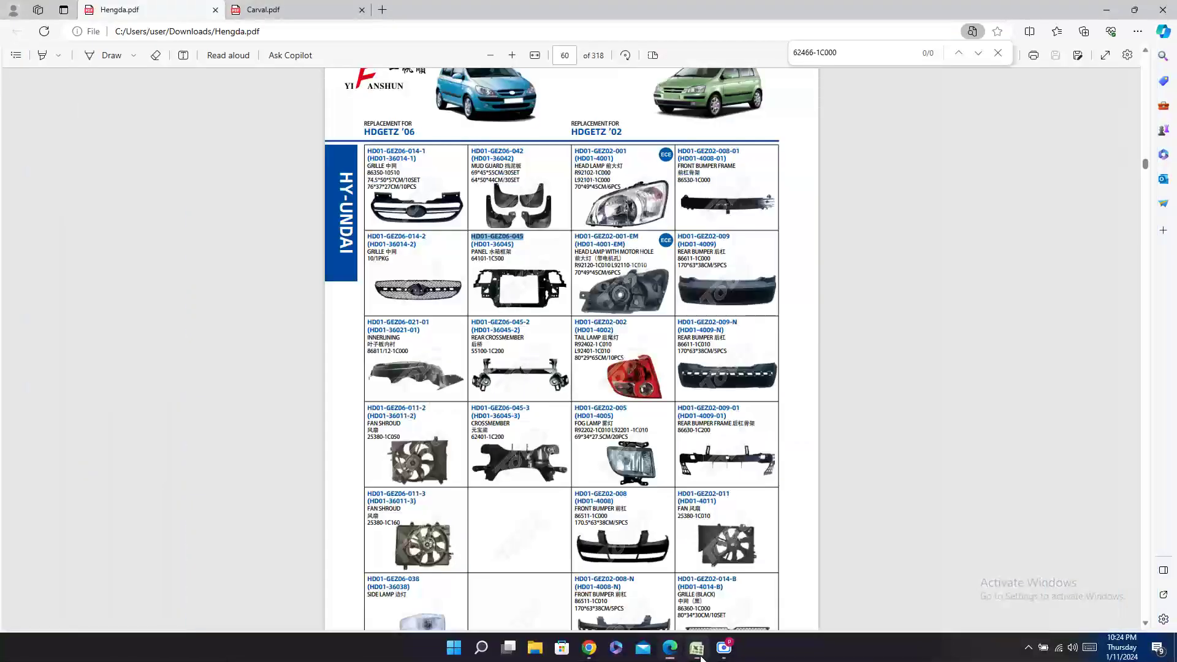
double_click(494, 243)
key(ctrl+c)
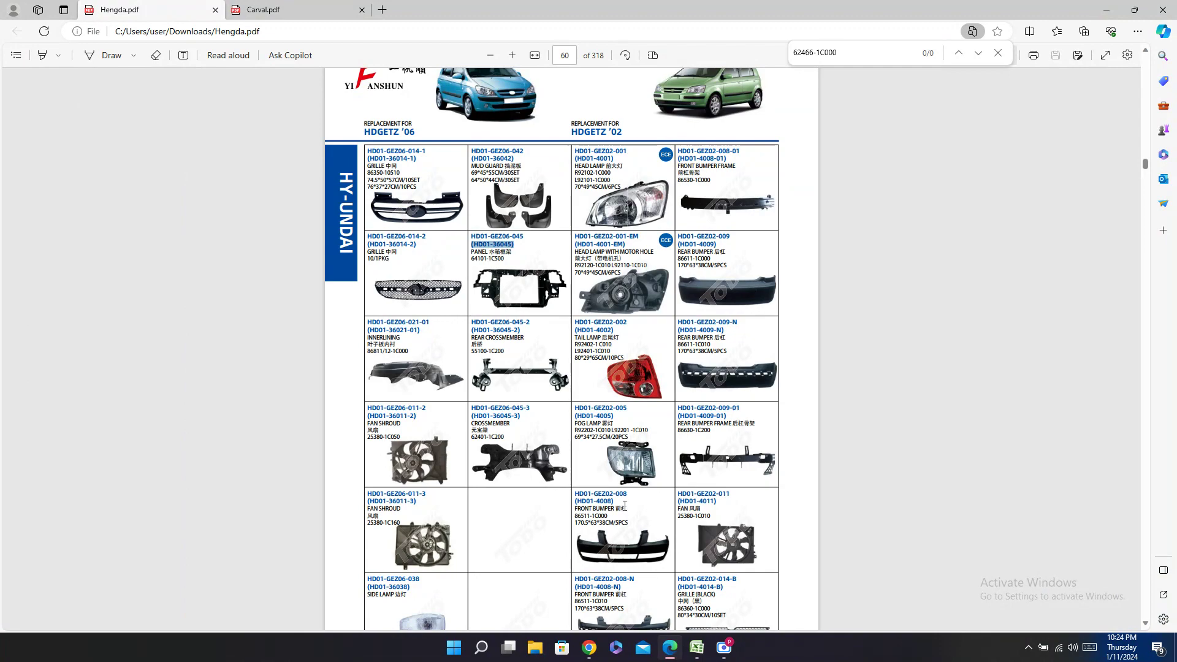
key(alt+Tab)
click(1054, 181)
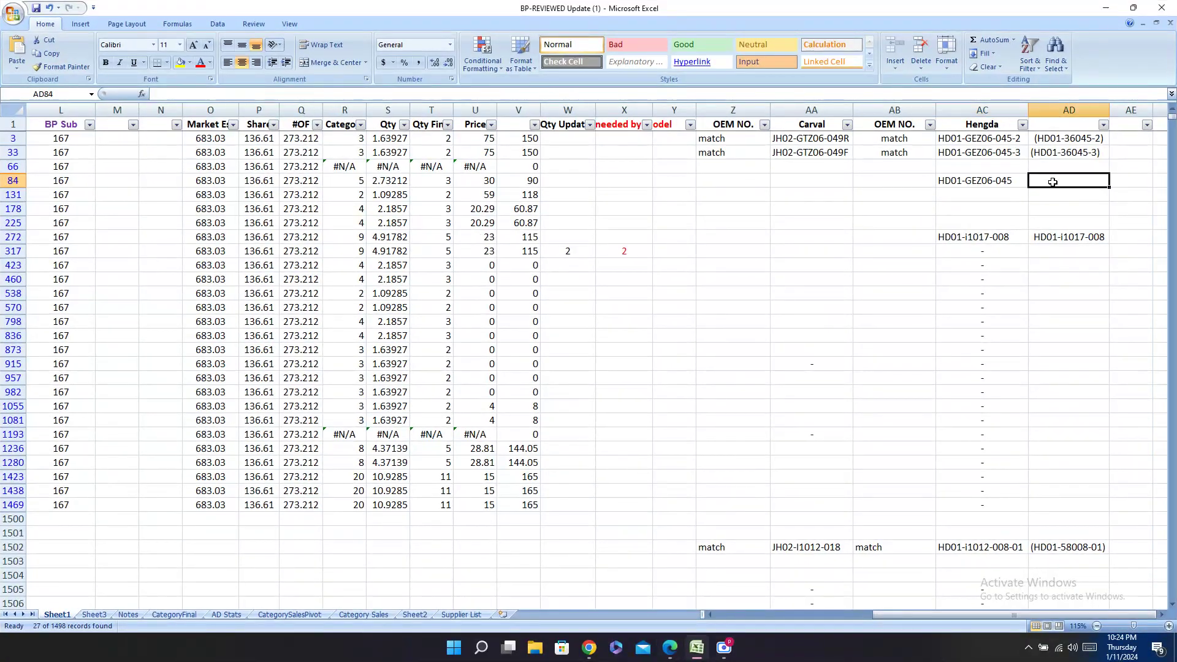
key(ctrl+v)
Step: Paste OEM number 64101-1C500 into row 84's OEM NO. cell AB84
click(874, 182)
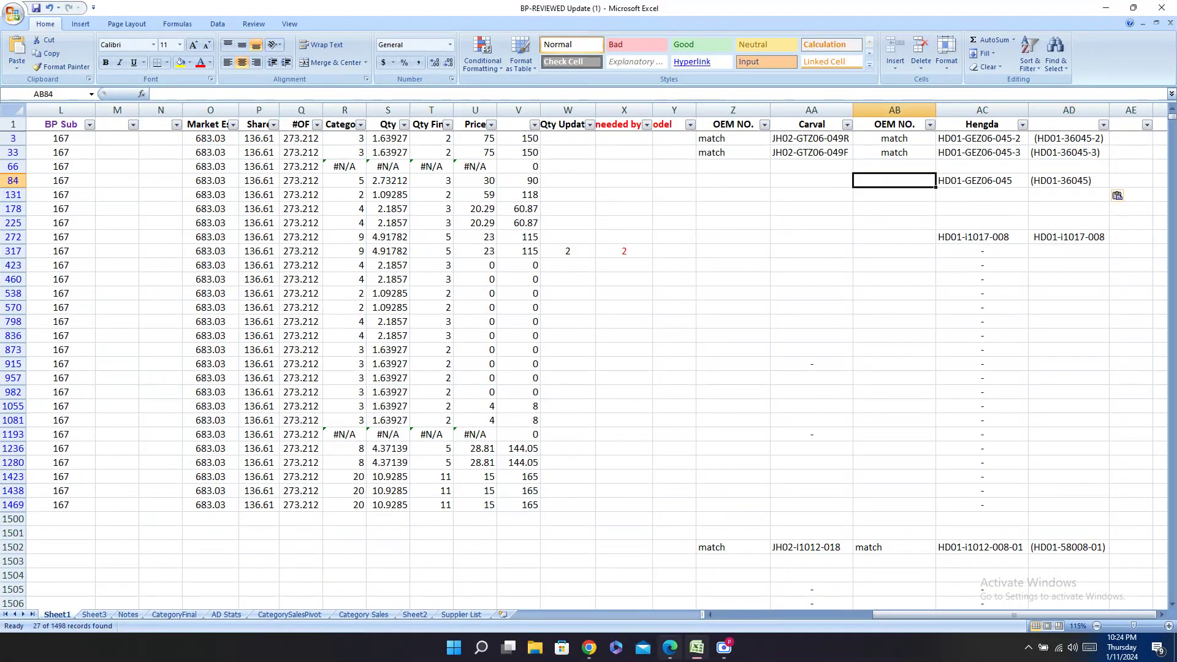
click(670, 648)
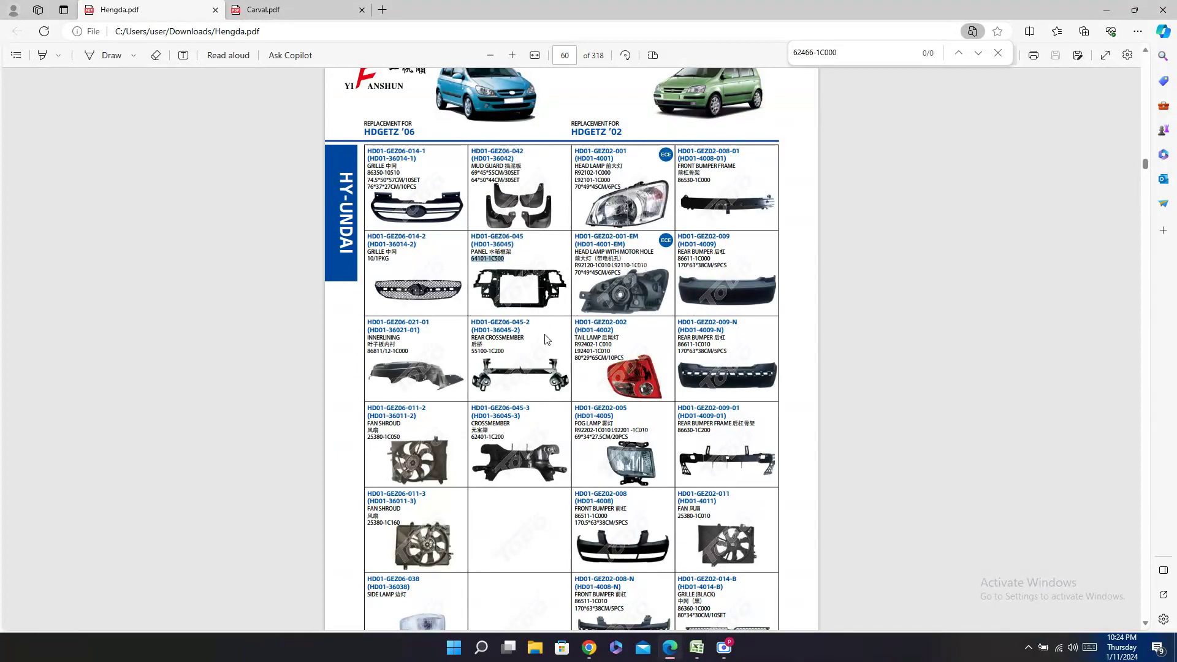
click(697, 648)
key(ctrl+v)
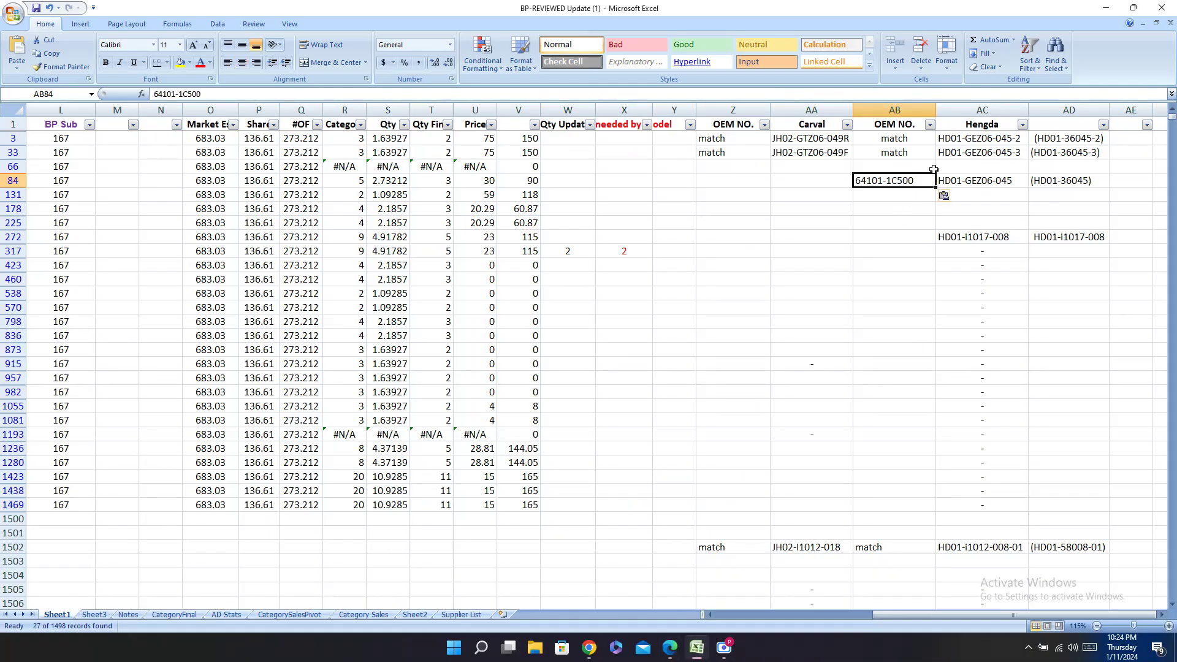
Step: Enter a dash in row 66's Hengda cell AC66 and Carval cell AA66
click(958, 165)
text(-)
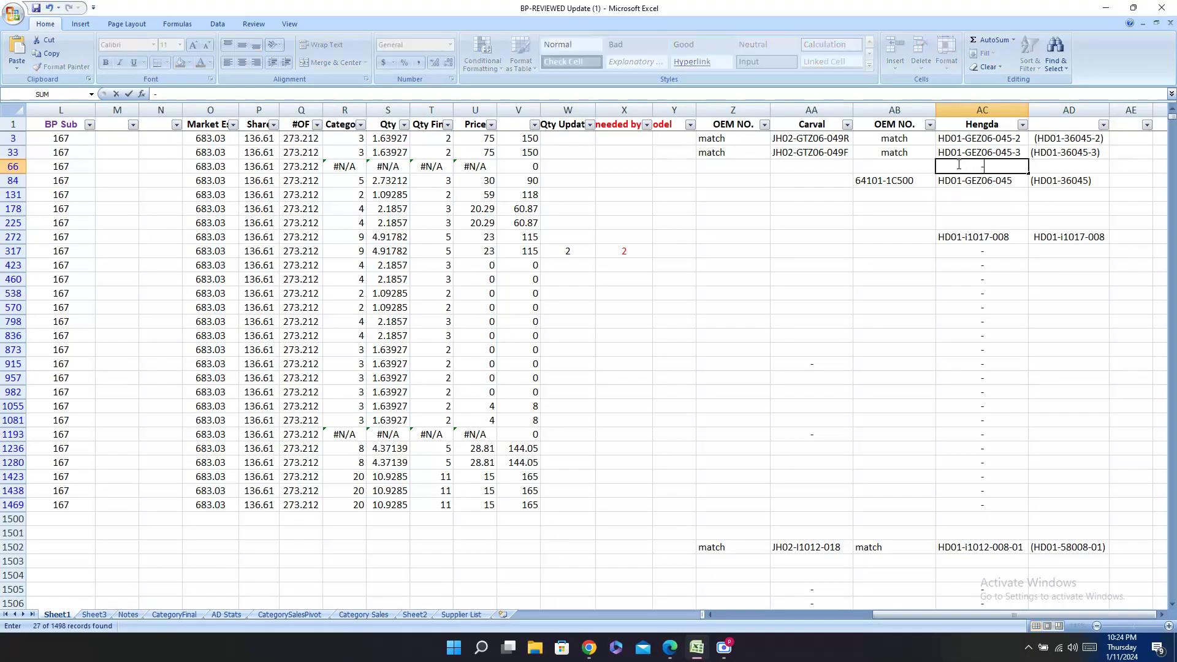
key(Return)
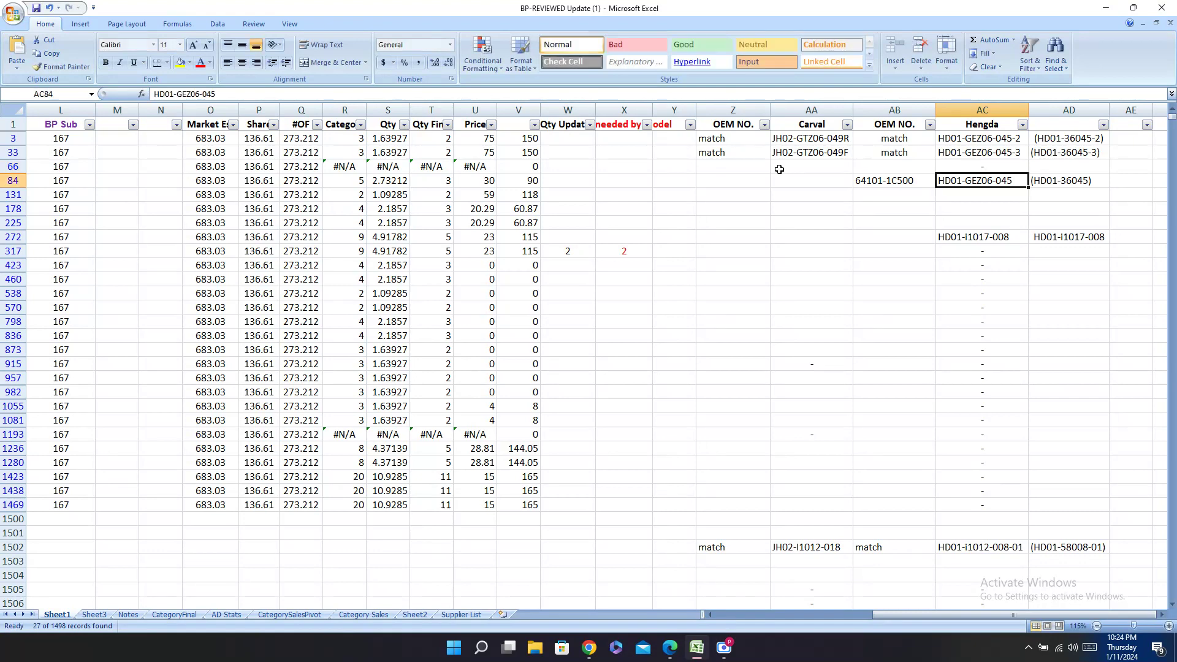
click(791, 169)
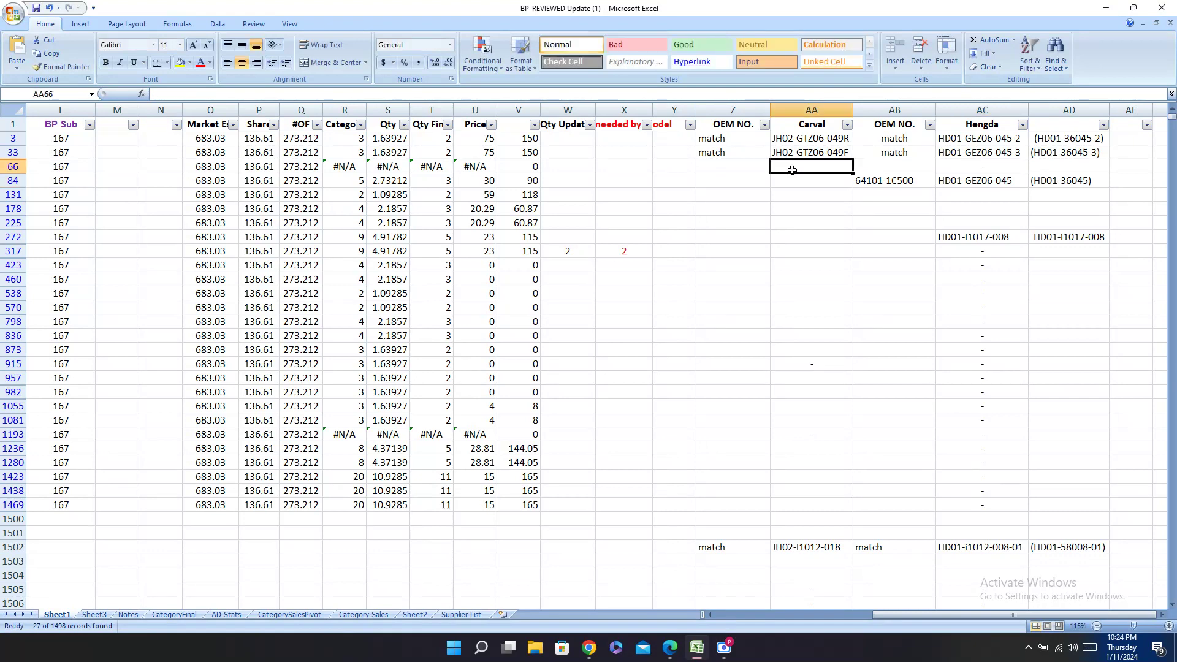
text(-)
key(Return)
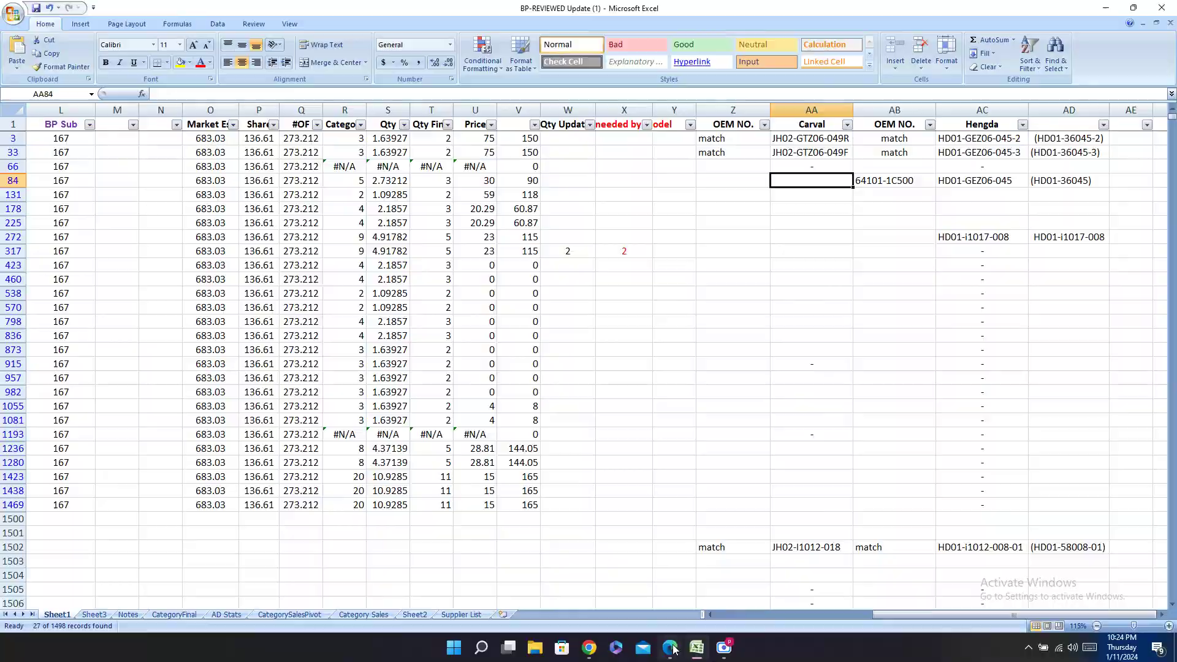
click(670, 648)
Step: Scroll Carval.pdf pages 202–203 looking for part 62466-1C000
click(288, 10)
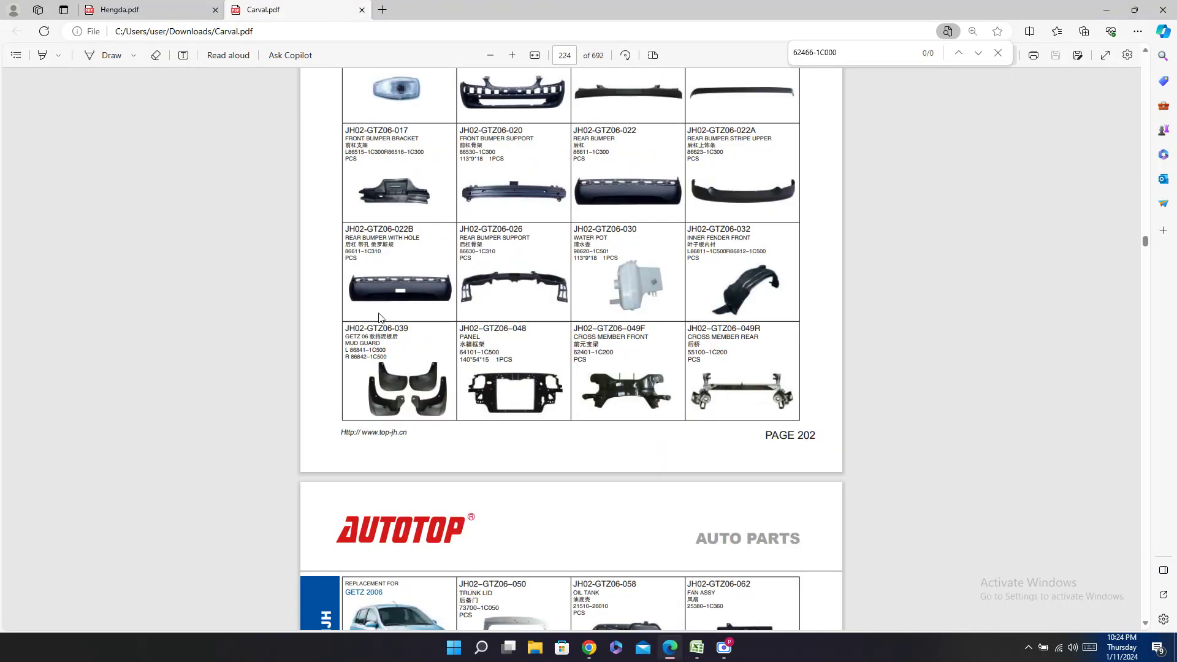
scroll(490, 392, up, 4)
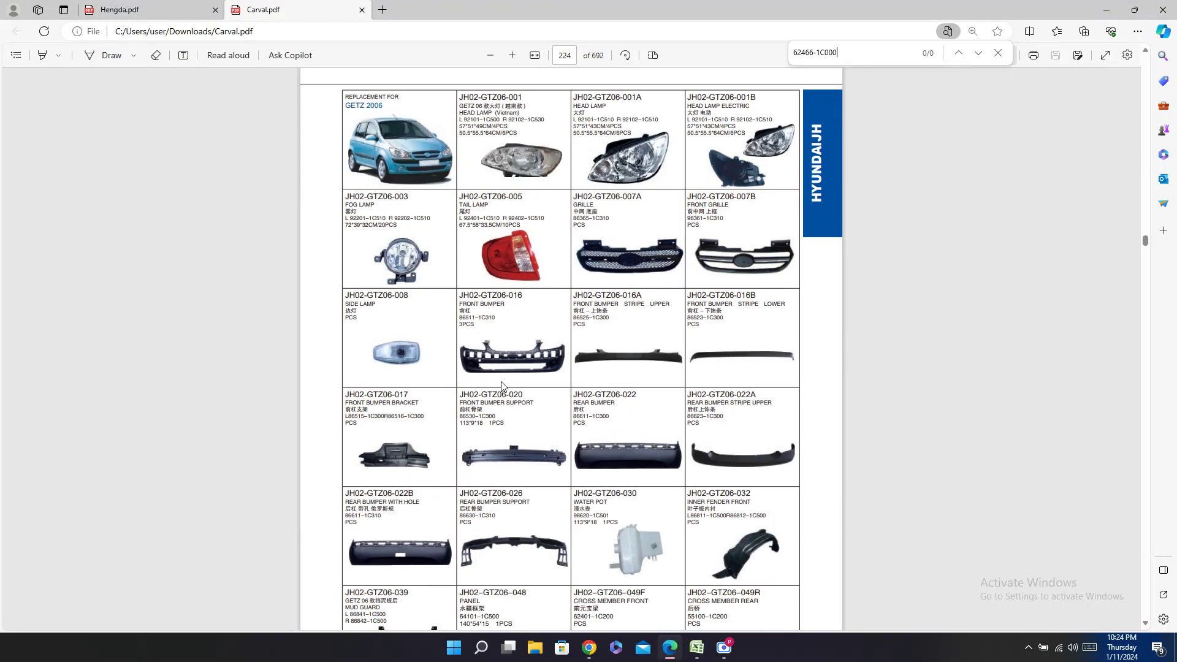
scroll(832, 356, up, 10)
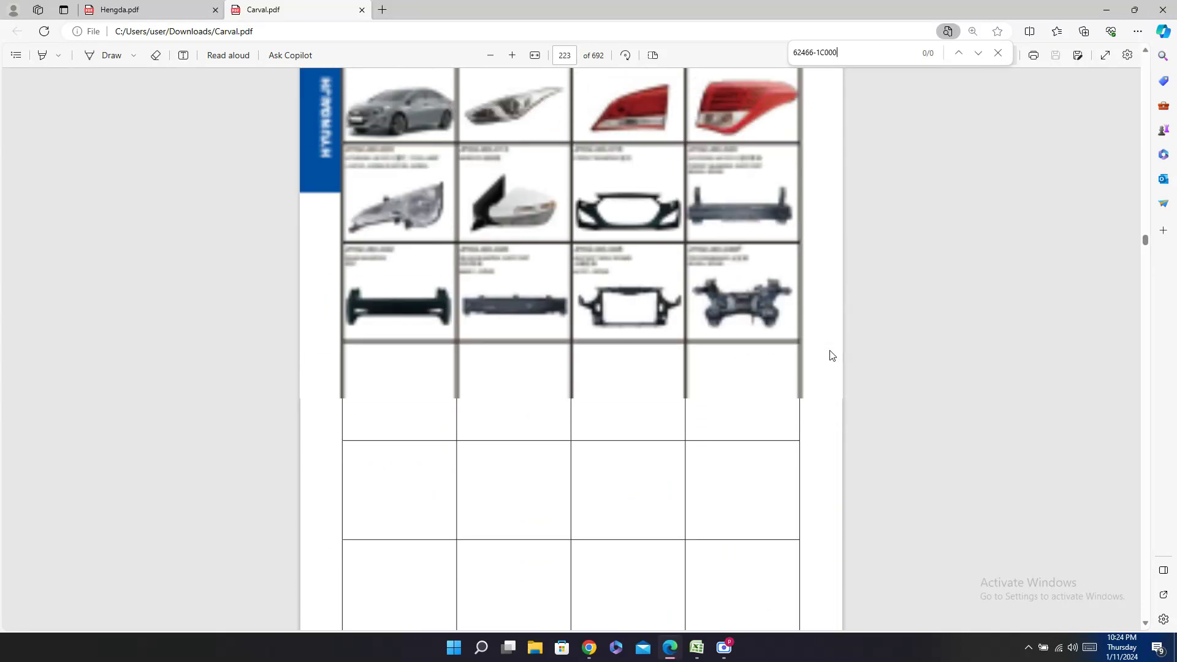
scroll(831, 356, down, 10)
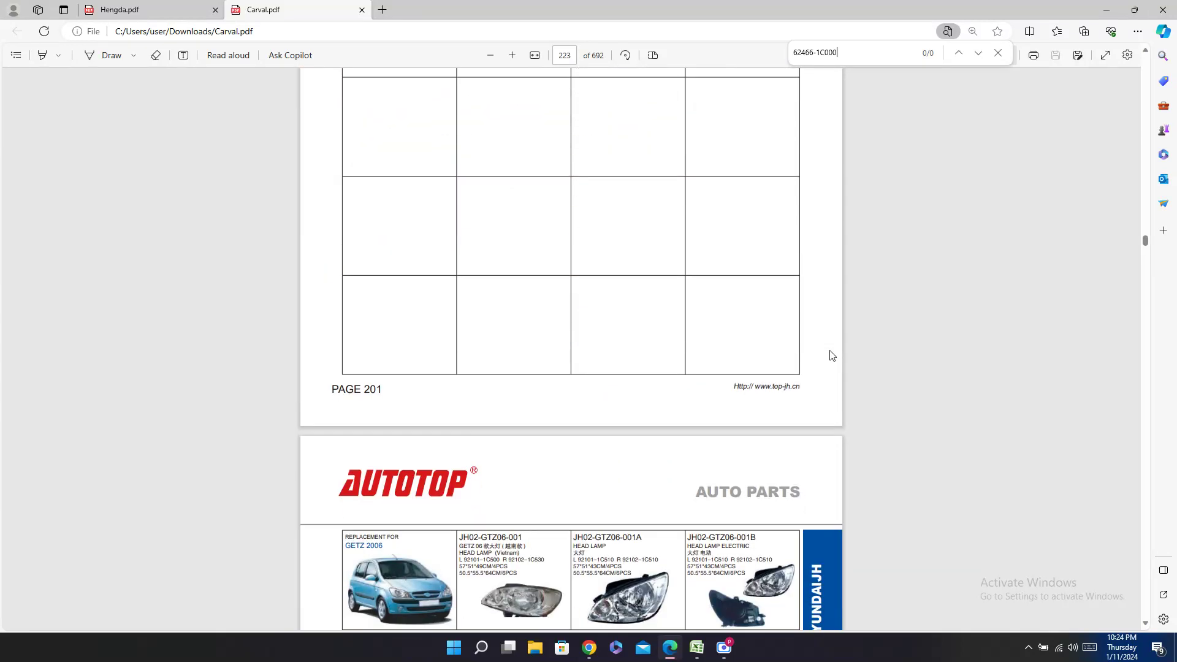
scroll(832, 355, down, 2)
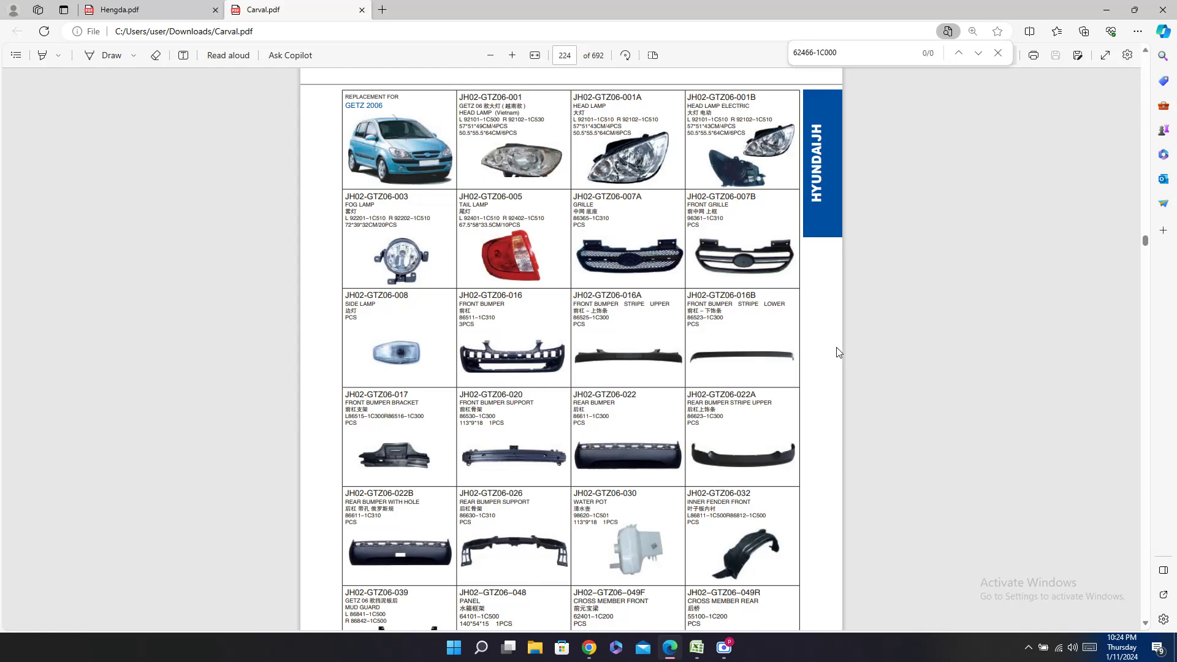
scroll(839, 351, down, 4)
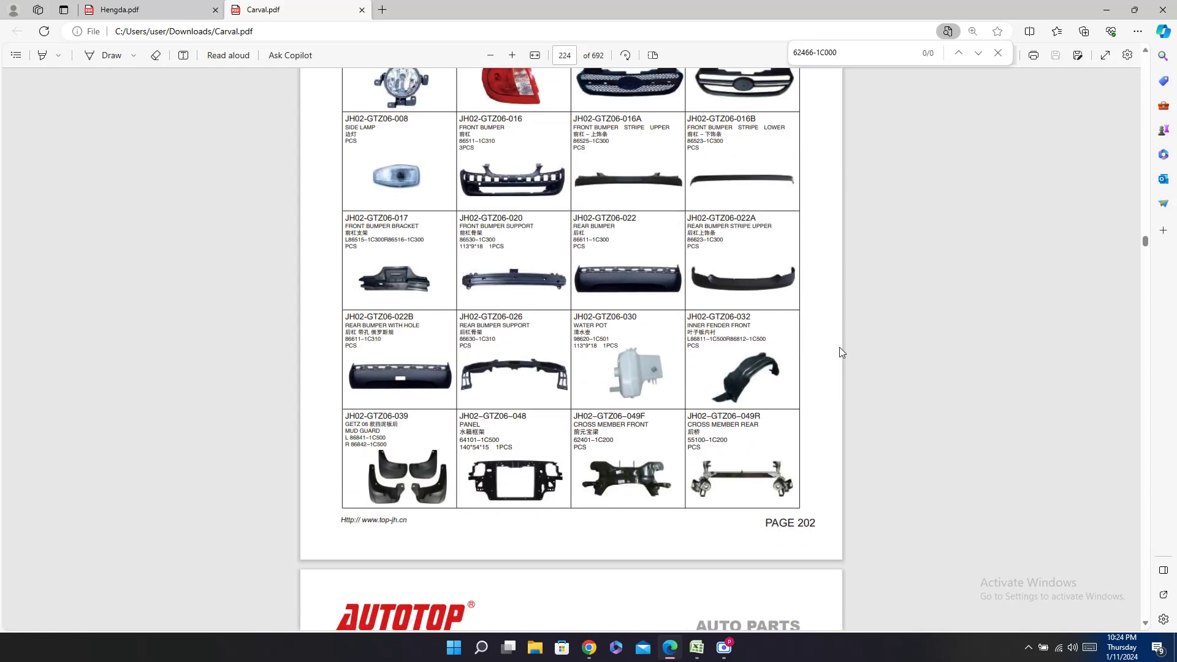
scroll(839, 341, up, 4)
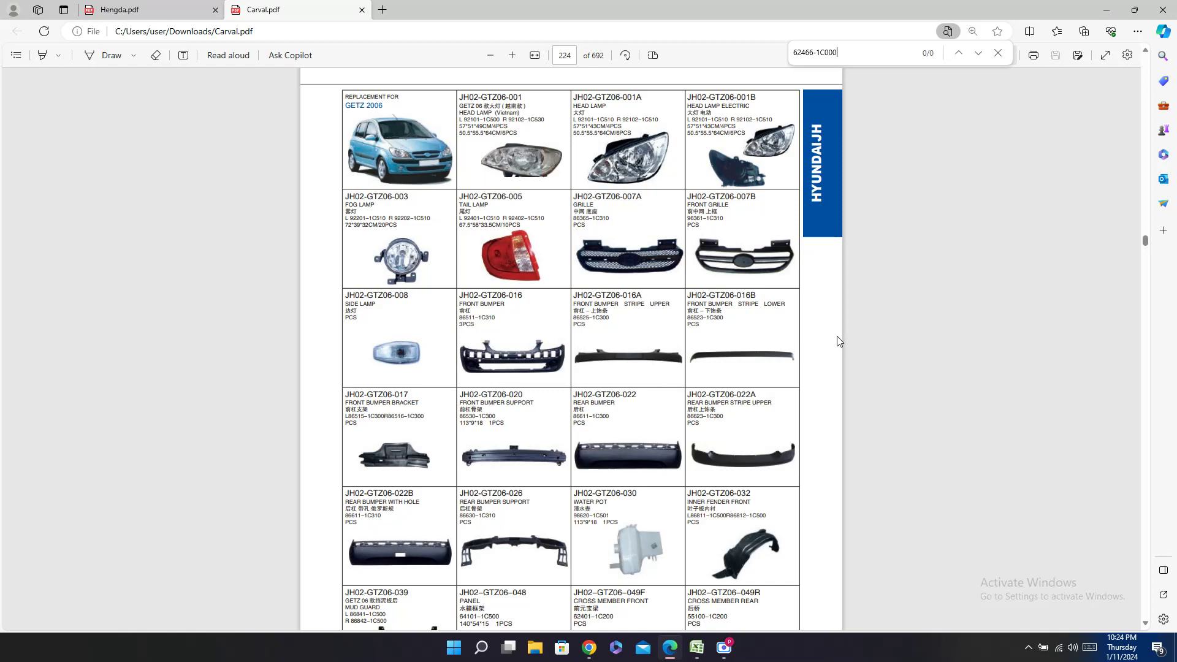
scroll(838, 342, down, 14)
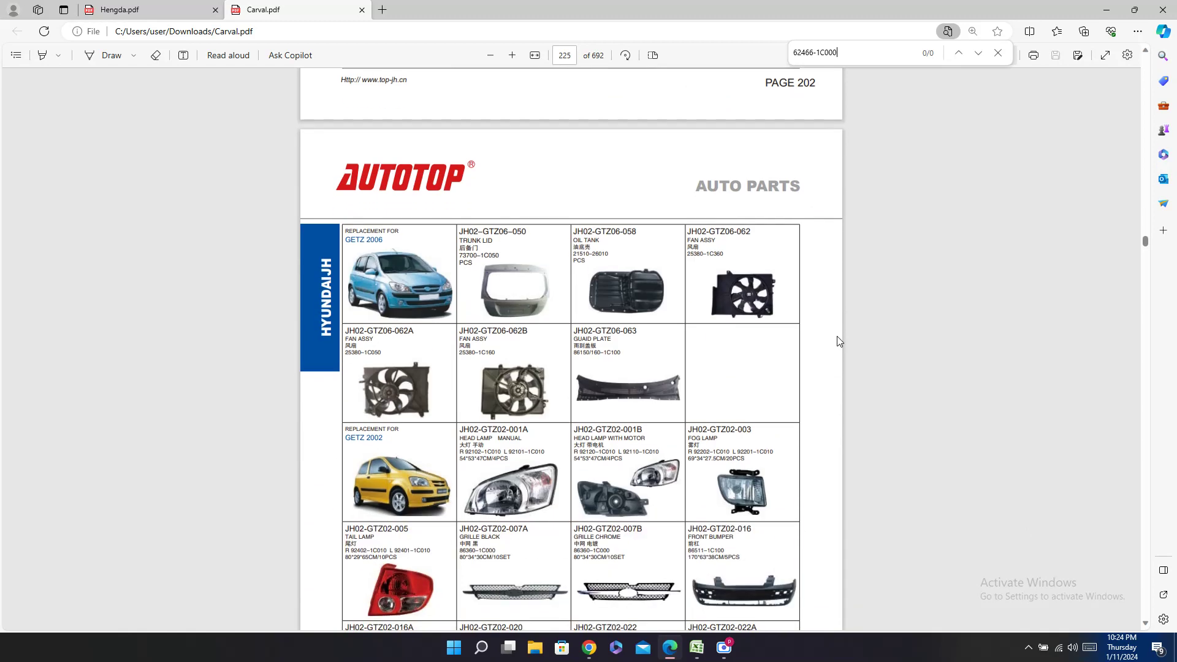
Step: Recheck the Carval GETZ pages for 62466-1C000, then return to the parts workbook
click(697, 647)
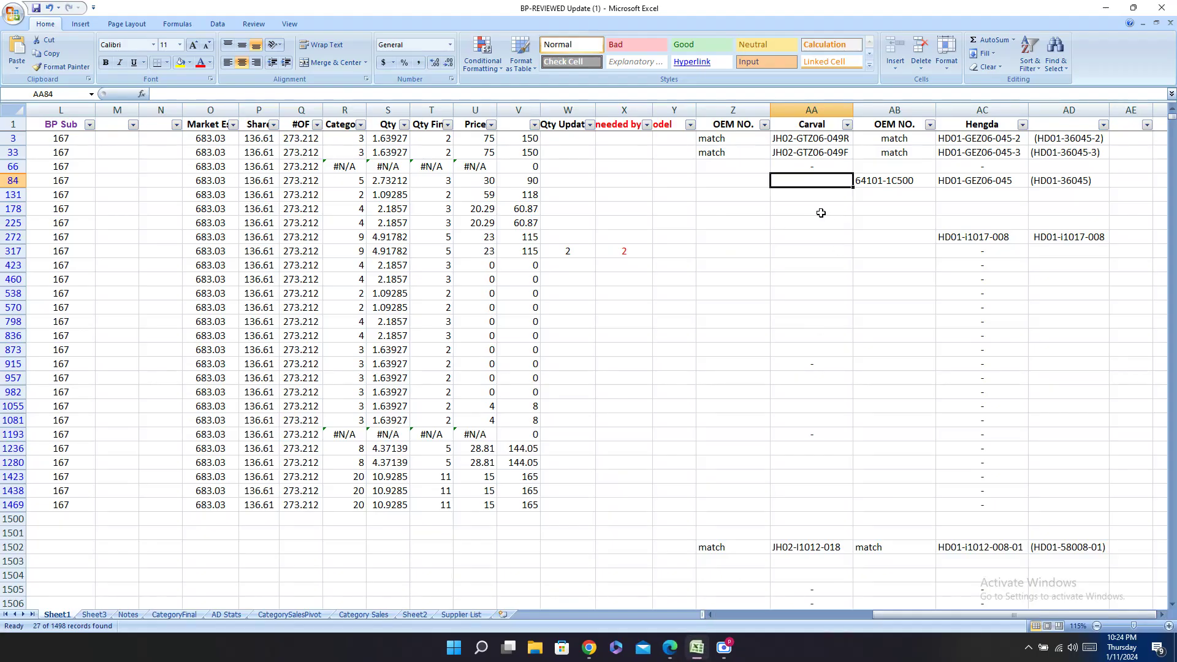
click(677, 651)
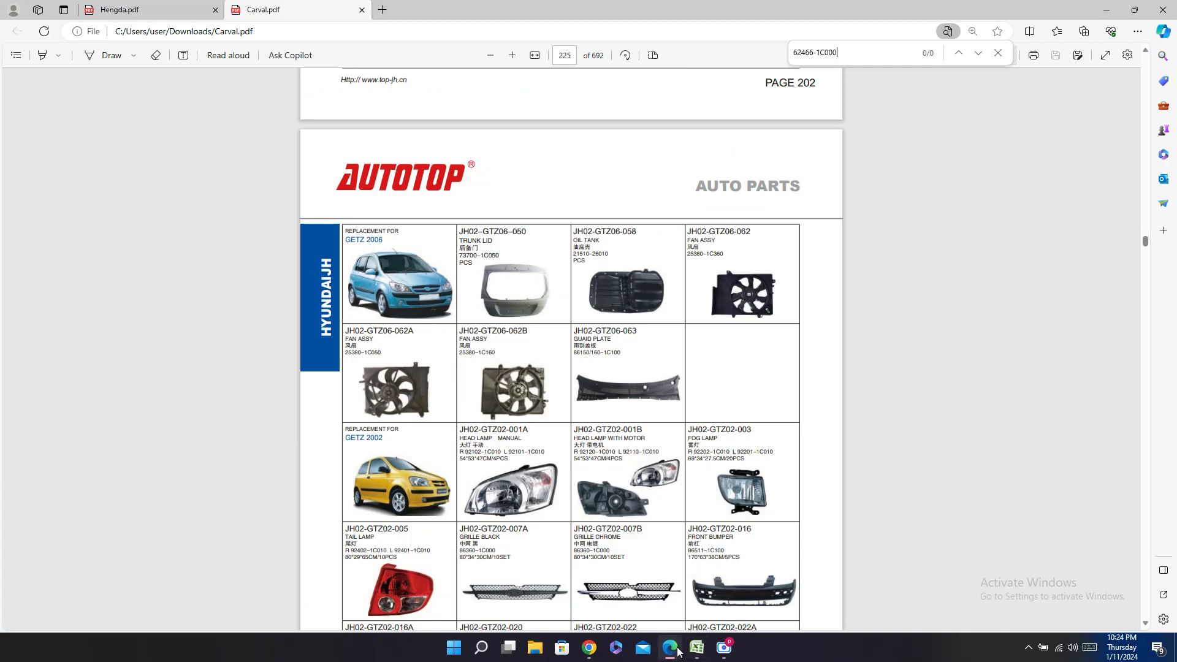
scroll(564, 282, down, 5)
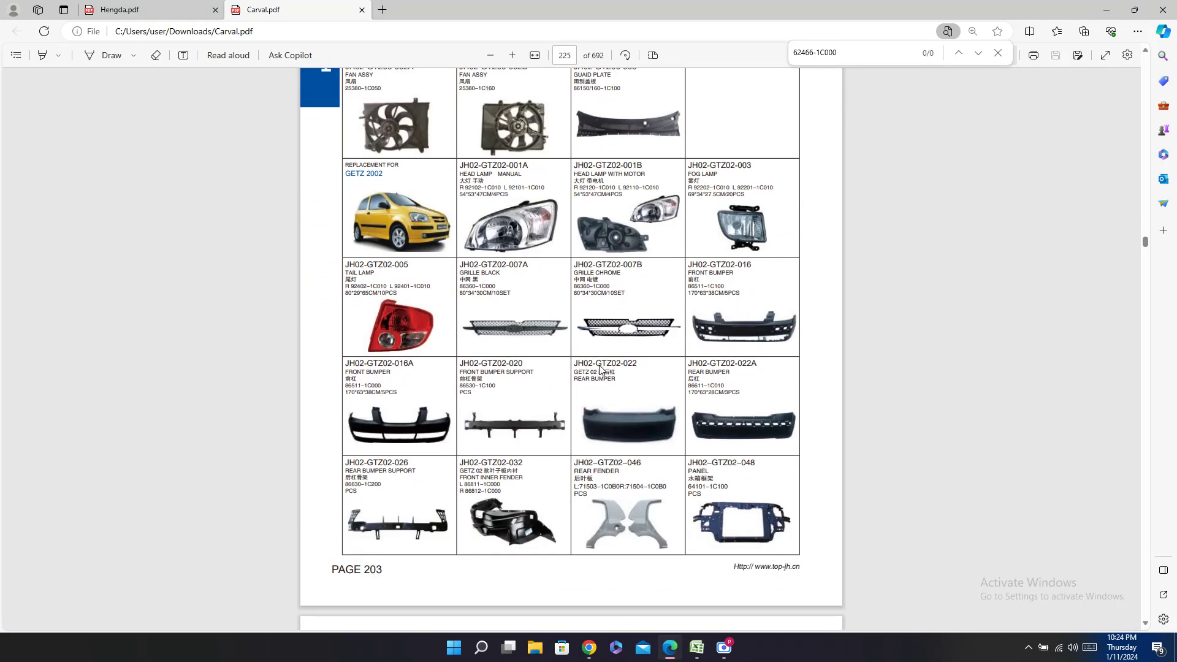
scroll(599, 367, up, 4)
scroll(600, 368, down, 12)
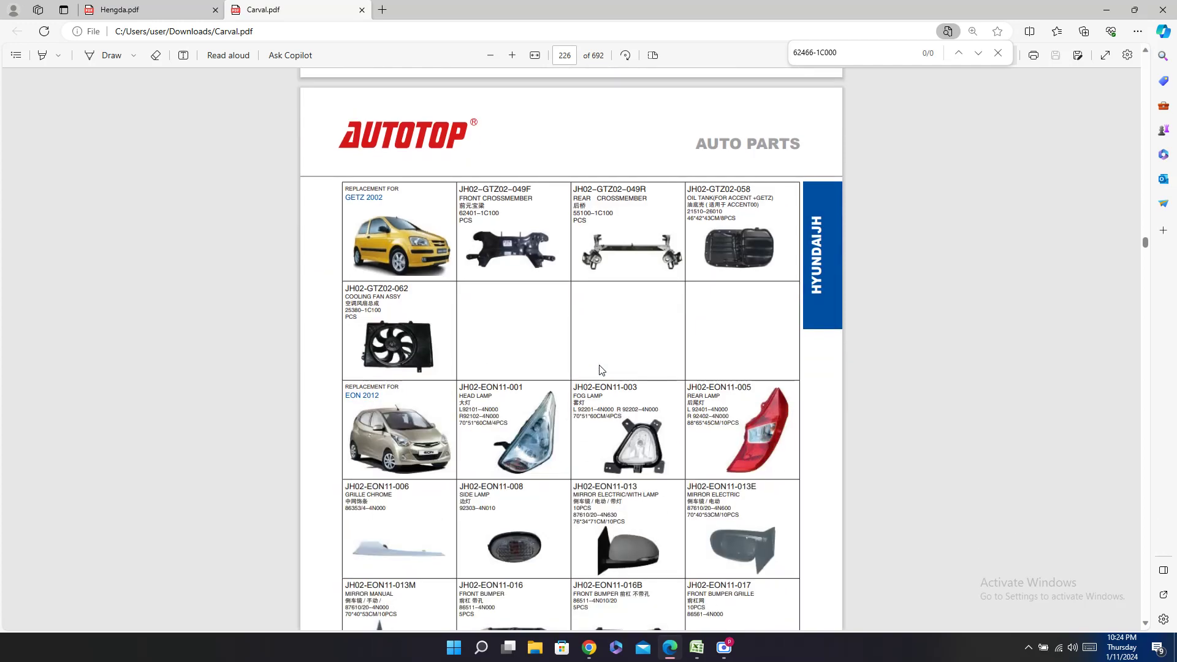
scroll(599, 369, up, 7)
scroll(600, 369, up, 3)
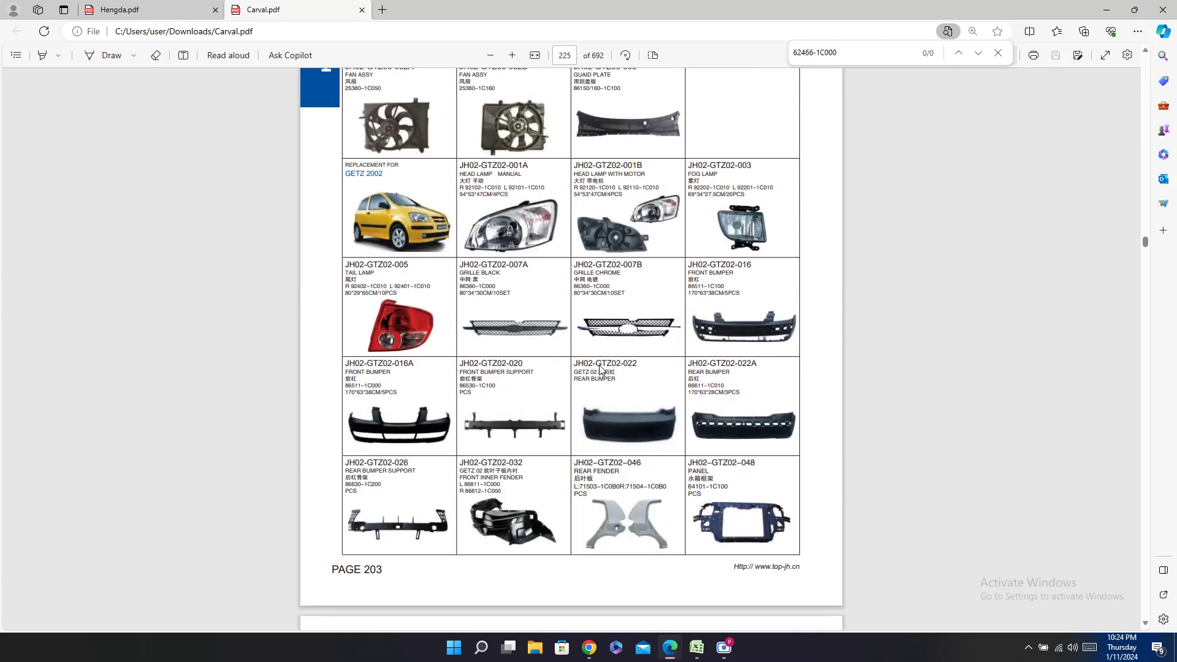
click(706, 645)
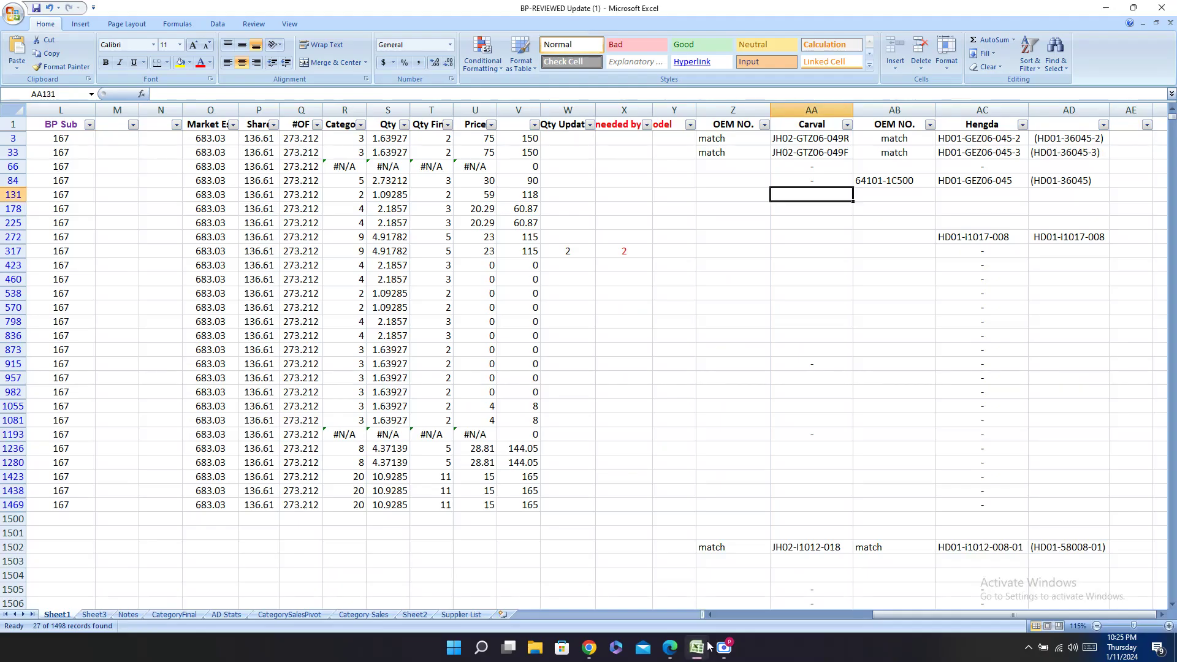
Step: Search both Carval.pdf and Hengda.pdf for hood part number 66400-1C500 from D131
key(Left)
key(Left)
key(Left)
key(Left)
key(Left)
key(Left)
key(Left)
key(Left)
key(Left)
key(Left)
key(Left)
key(Left)
key(Left)
key(Left)
key(Left)
key(Left)
key(Left)
key(Left)
key(Left)
key(Left)
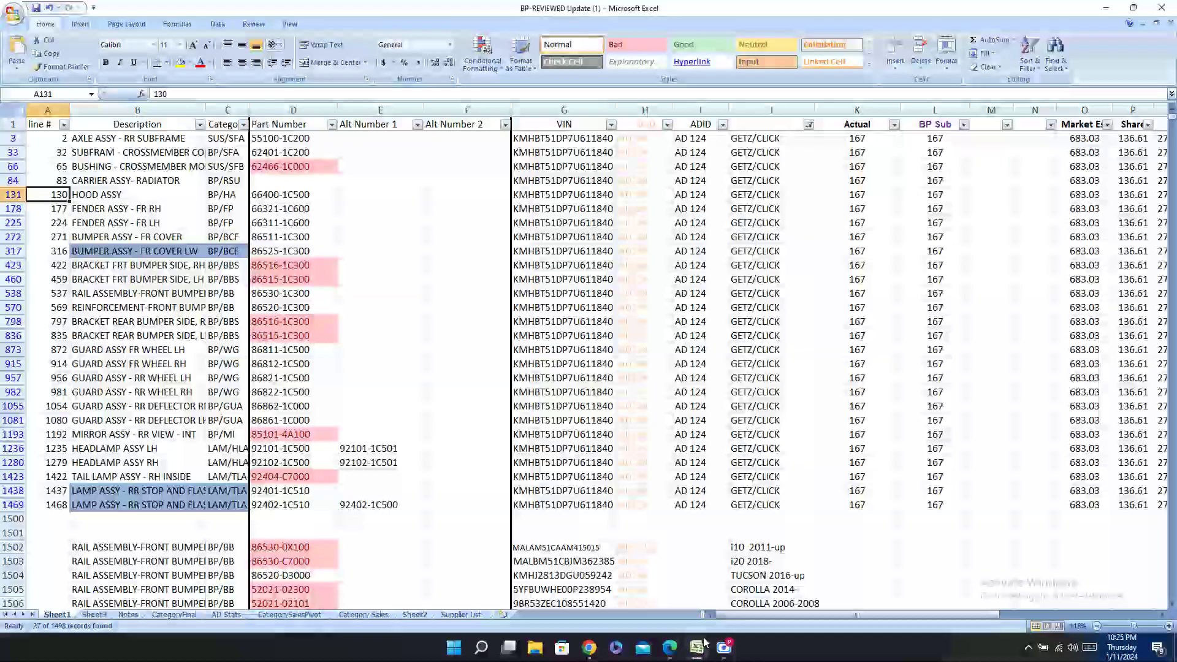
key(Up)
key(Down)
key(Right)
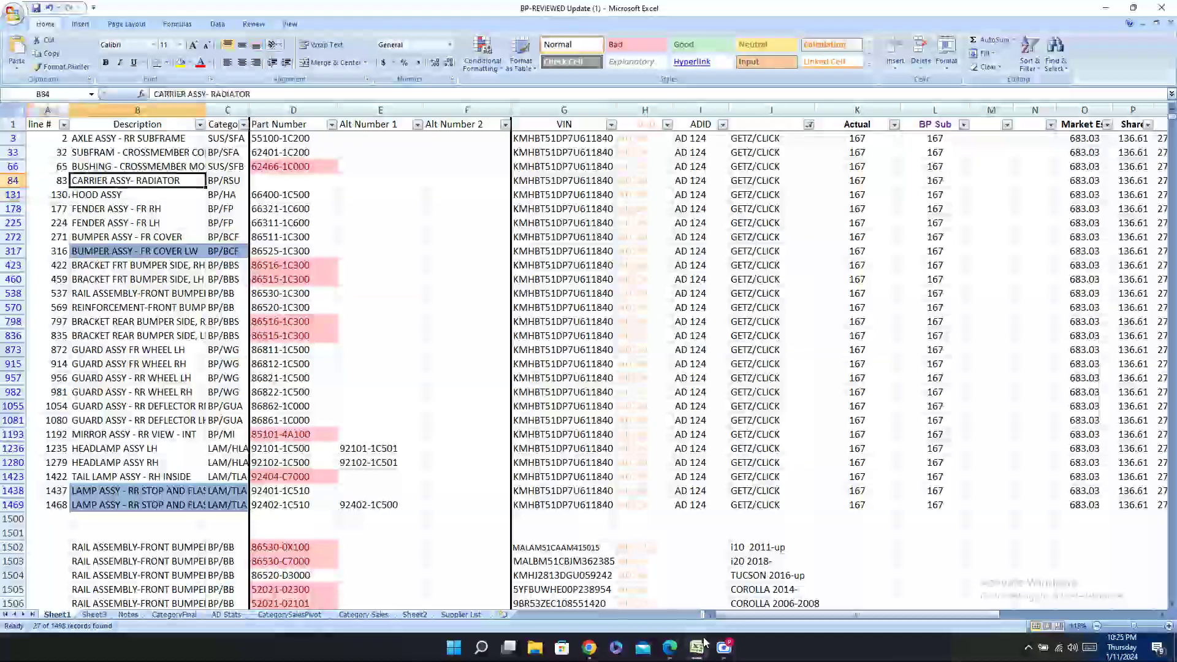
key(Right)
key(Right)
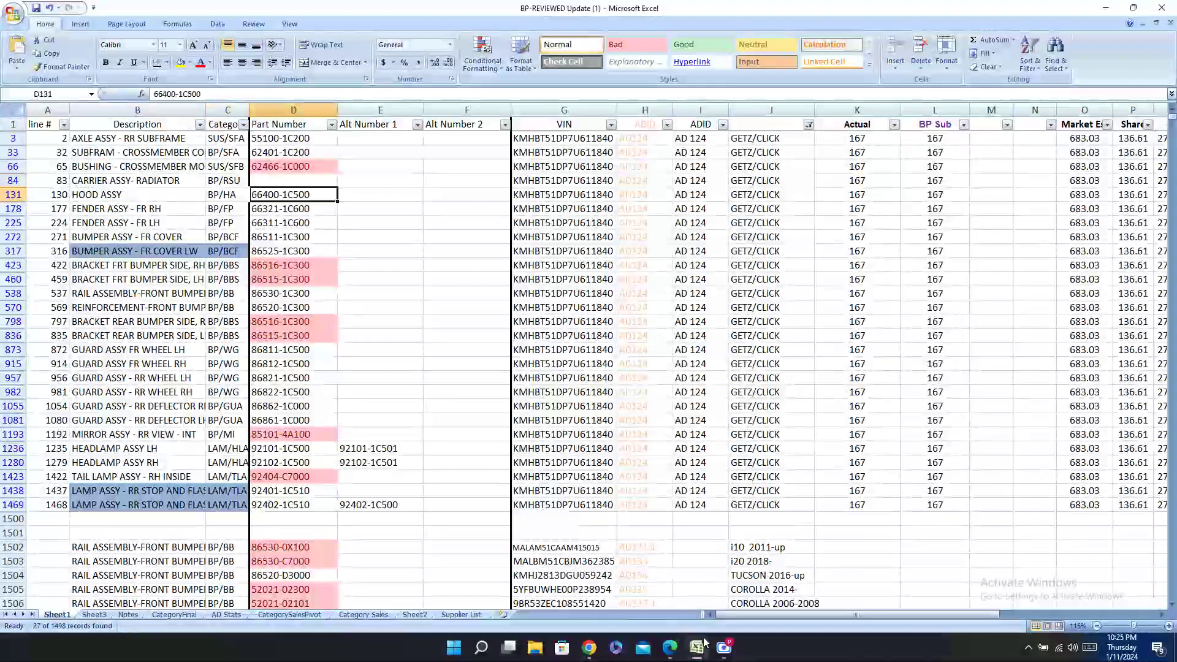
key(ctrl+c)
click(669, 647)
key(ctrl+v)
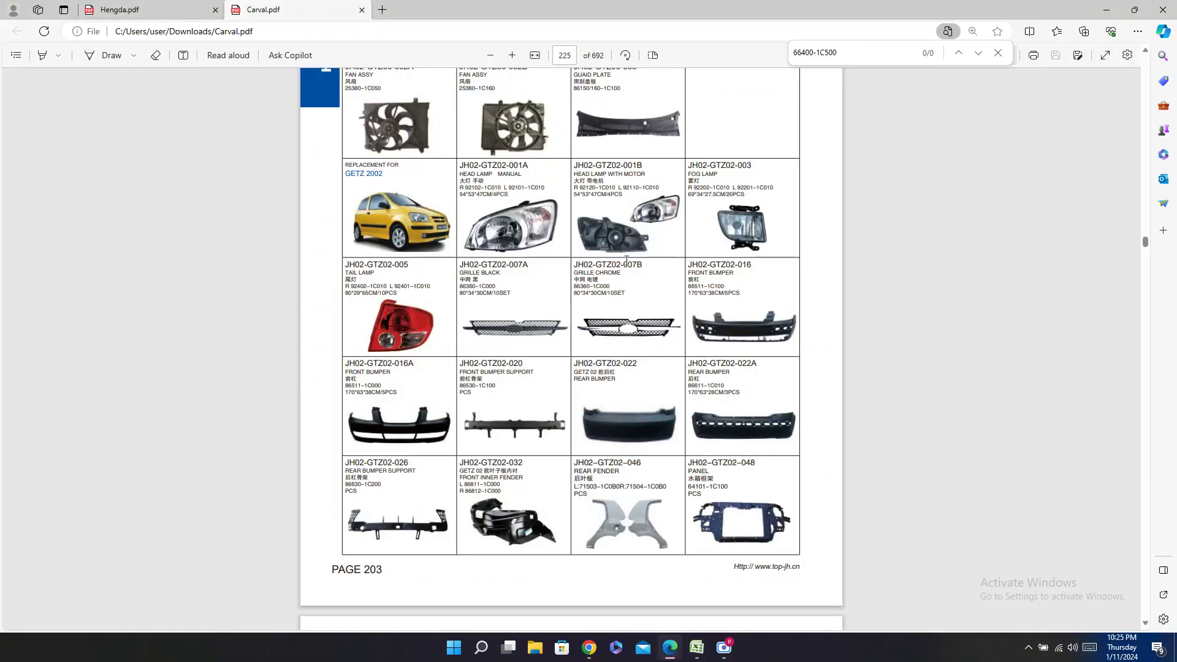
click(159, 10)
key(ctrl+f)
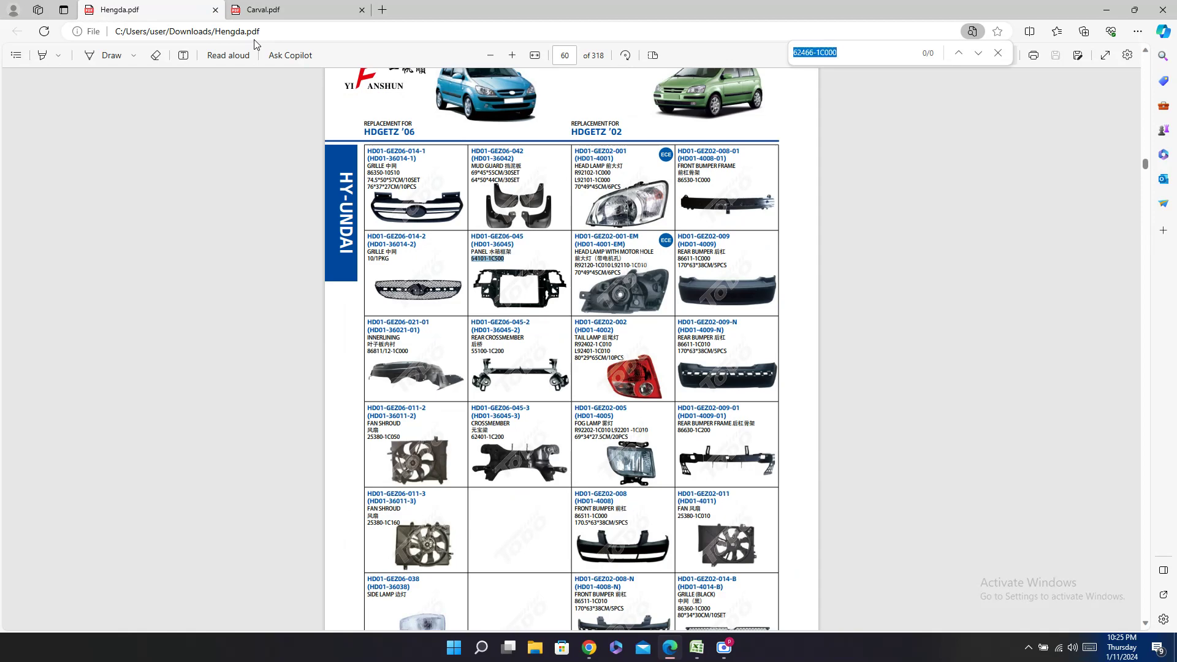
key(ctrl+v)
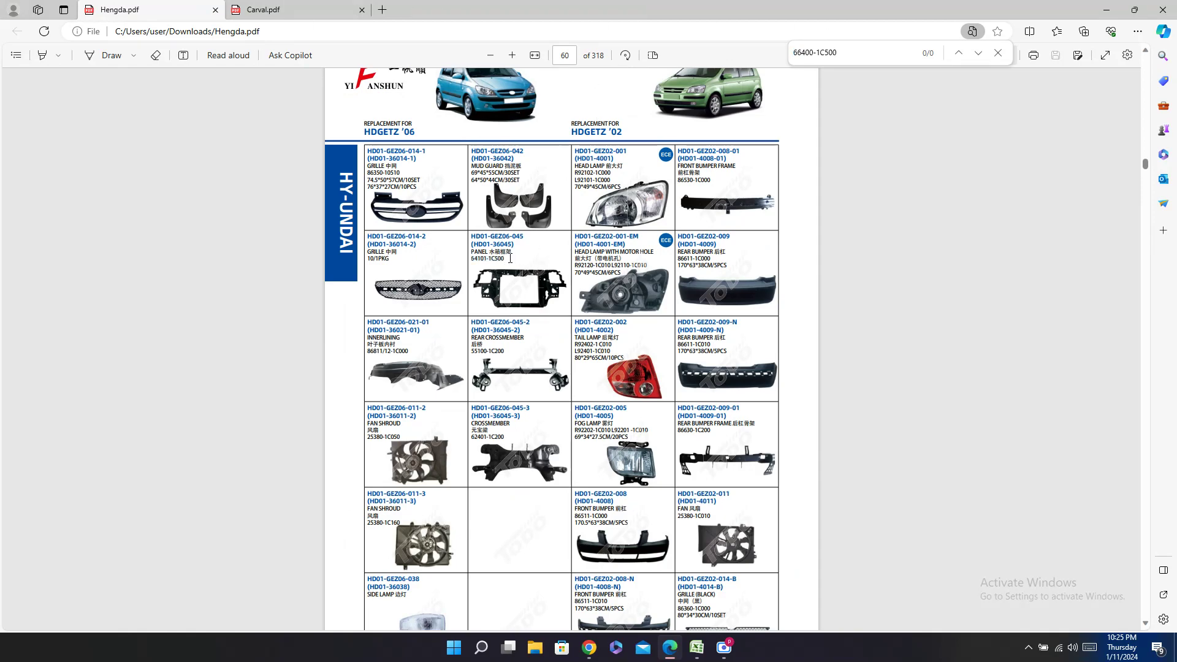
click(697, 652)
Step: Search Carval.pdf for fender part number 66321-1C600 copied from D178
click(312, 211)
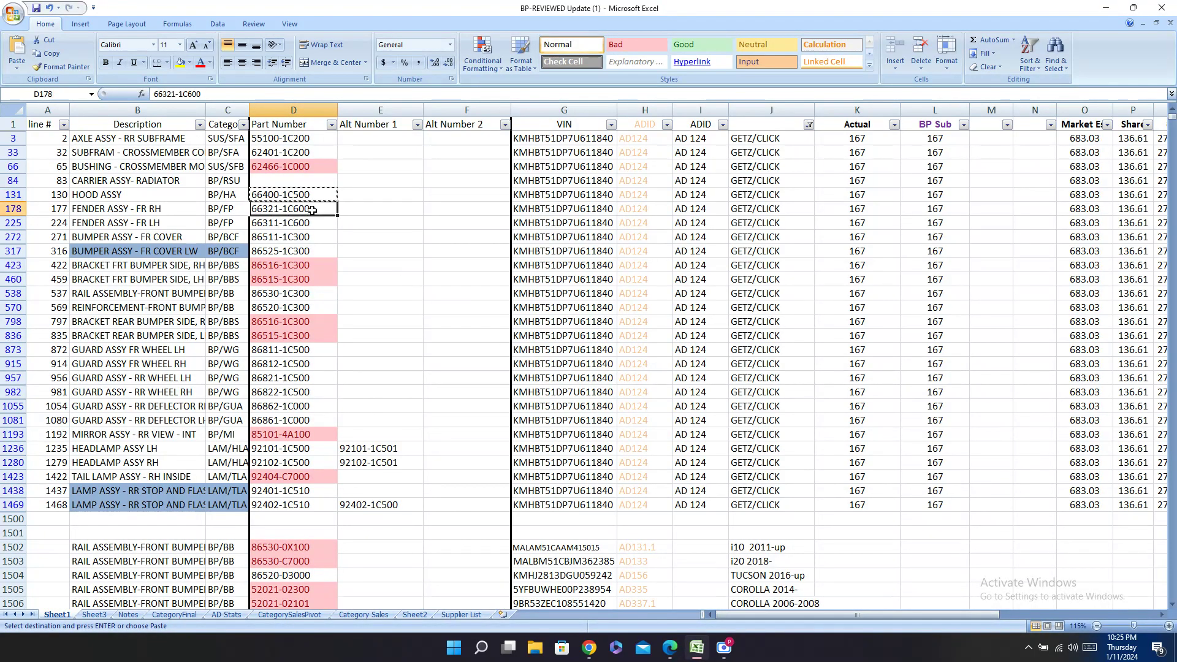
key(ctrl+c)
click(670, 651)
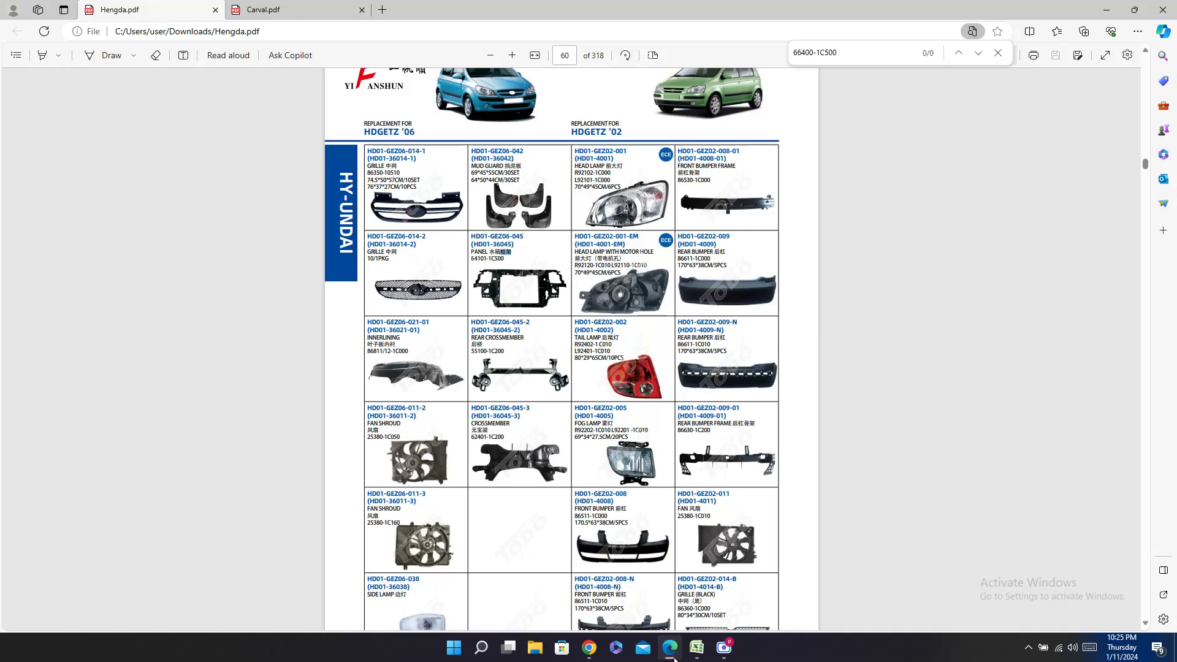
click(268, 9)
key(ctrl+f)
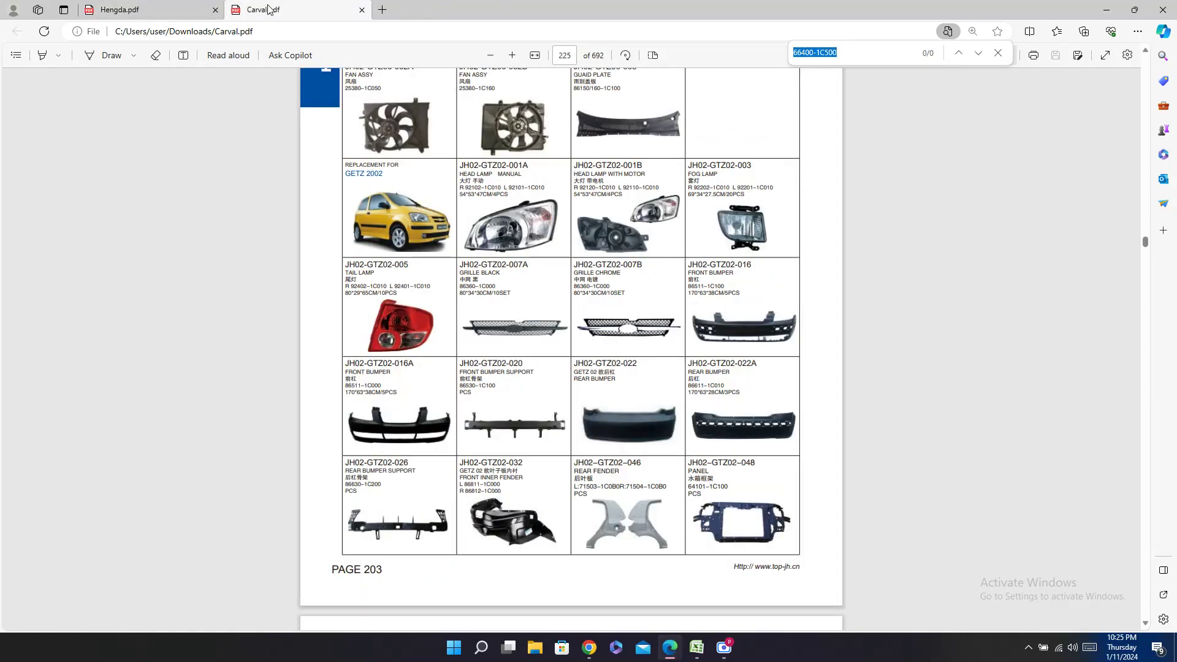
key(ctrl+v)
Step: Page through Carval.pdf GETZ pages 223–226 looking for 66321-1C600
scroll(520, 428, up, 1)
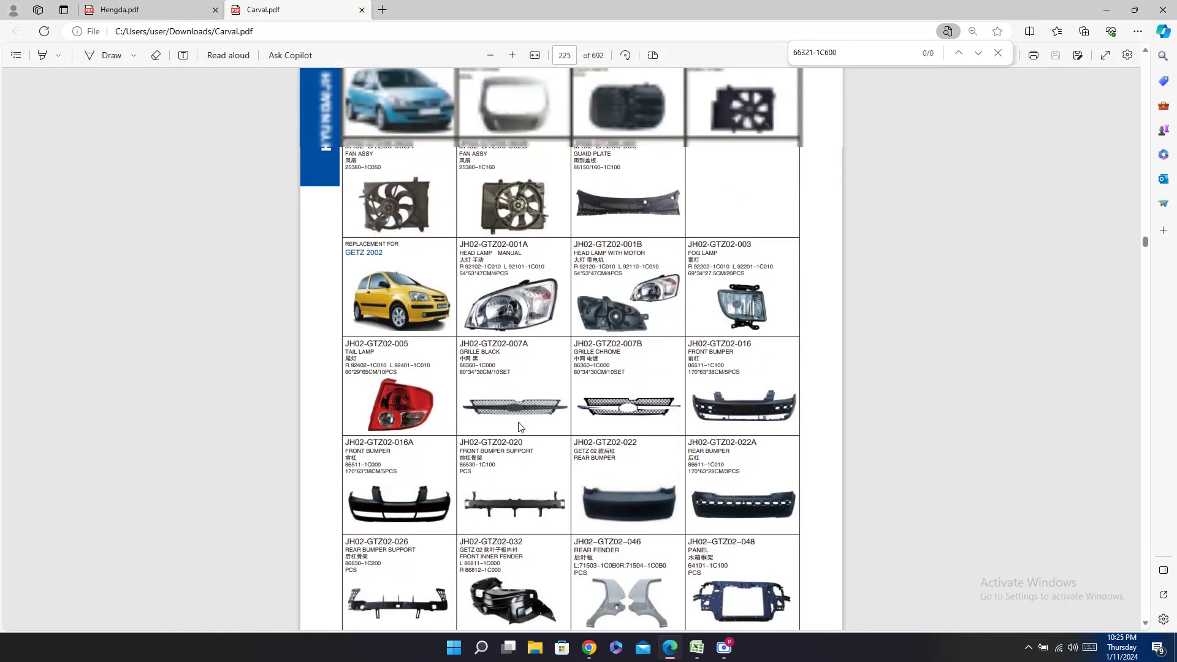
scroll(776, 362, up, 1)
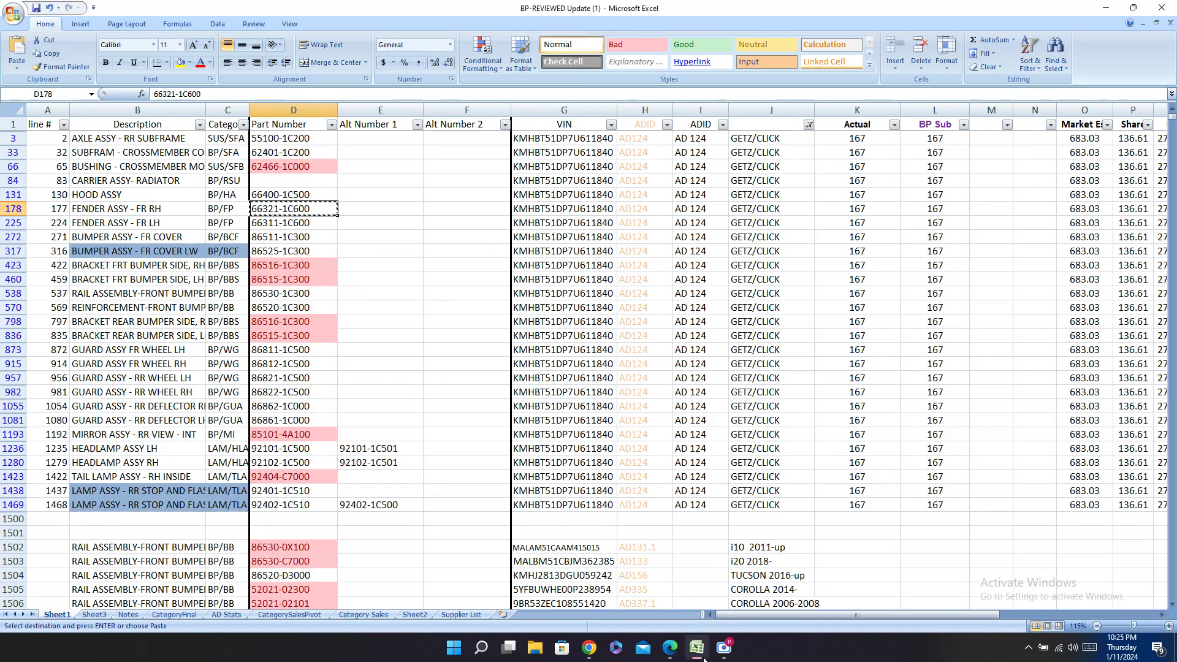
scroll(731, 391, down, 5)
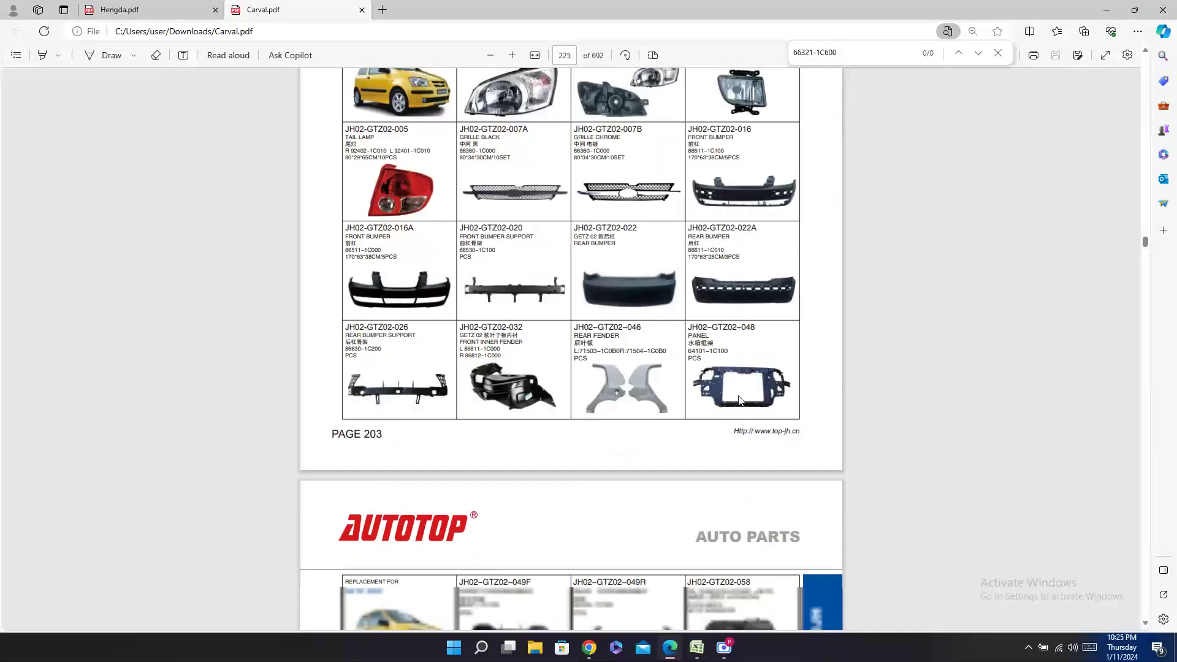
scroll(739, 399, down, 2)
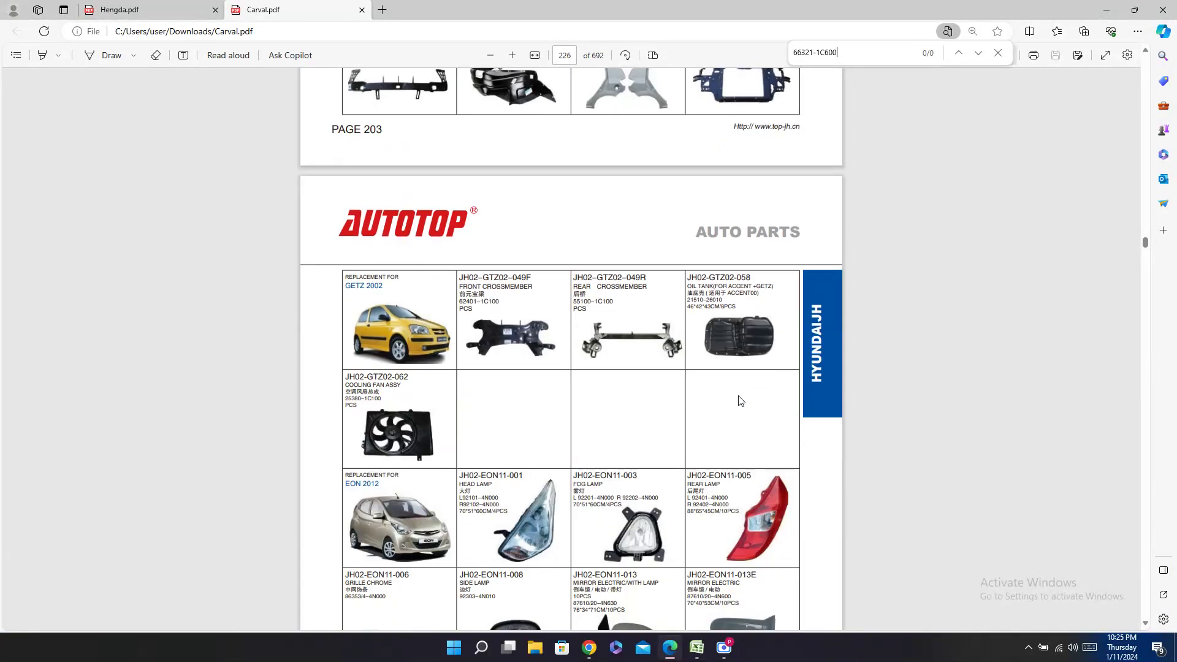
scroll(741, 400, up, 3)
scroll(740, 400, down, 2)
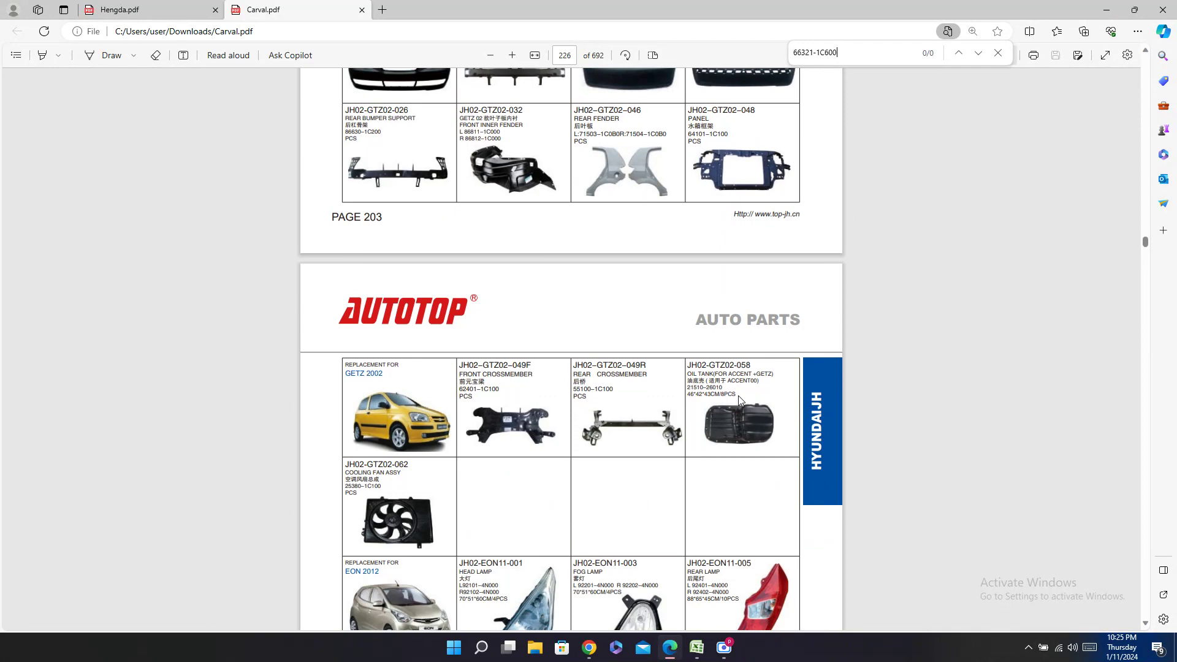
scroll(740, 400, down, 2)
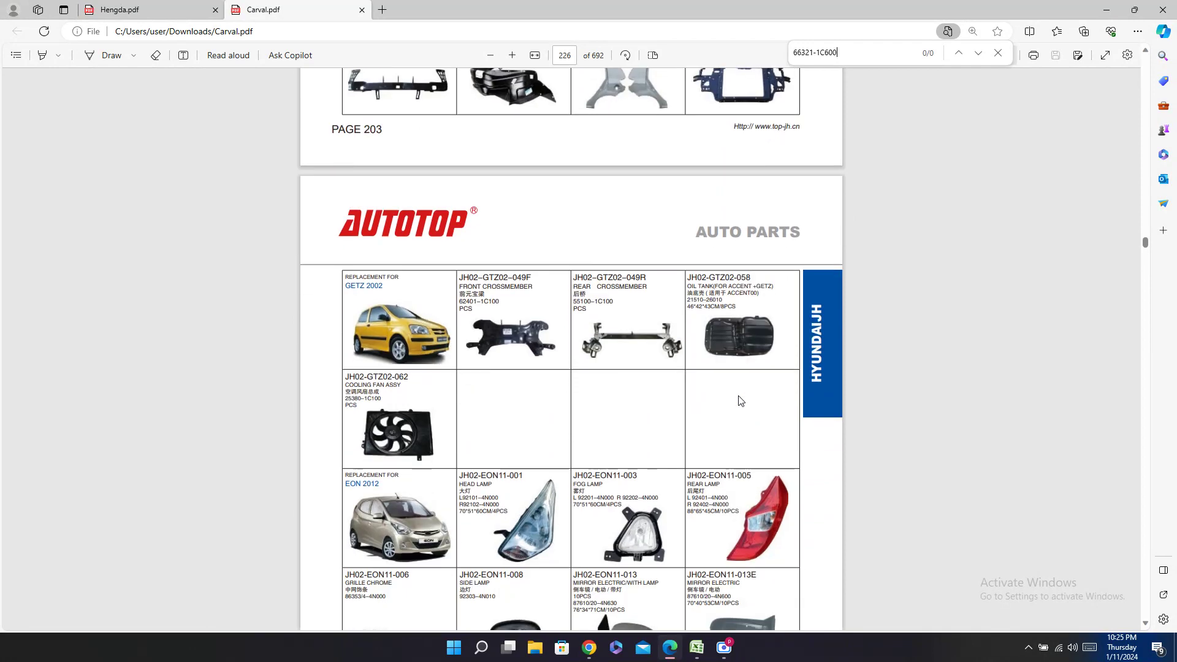
scroll(741, 400, up, 4)
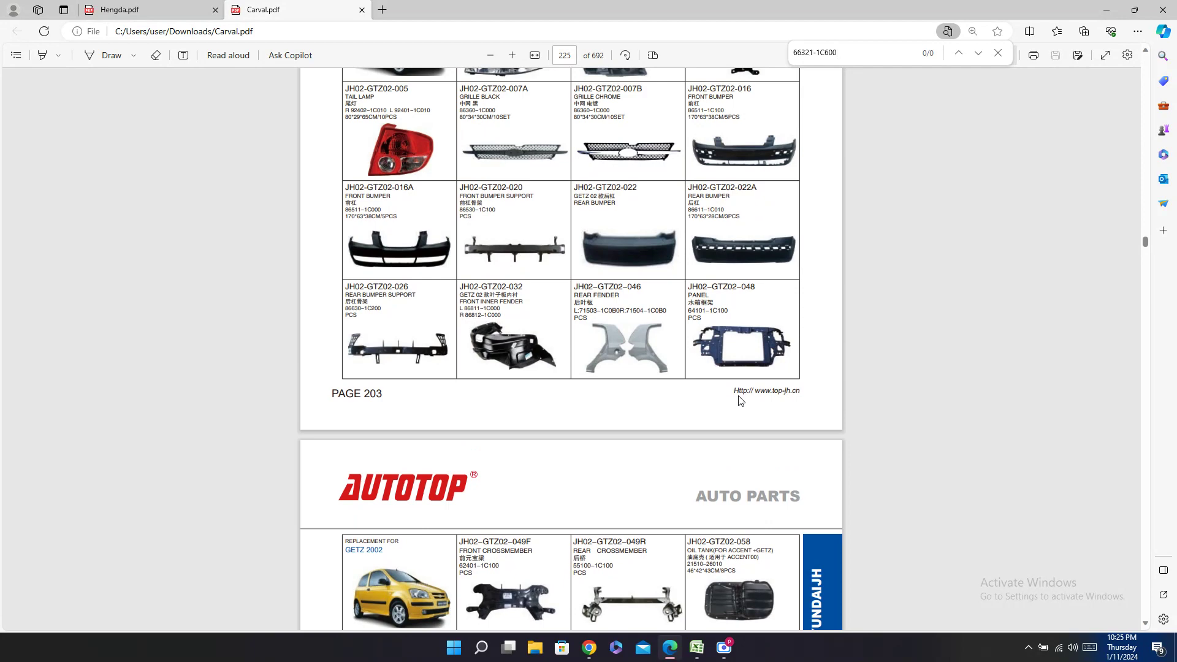
scroll(740, 401, up, 3)
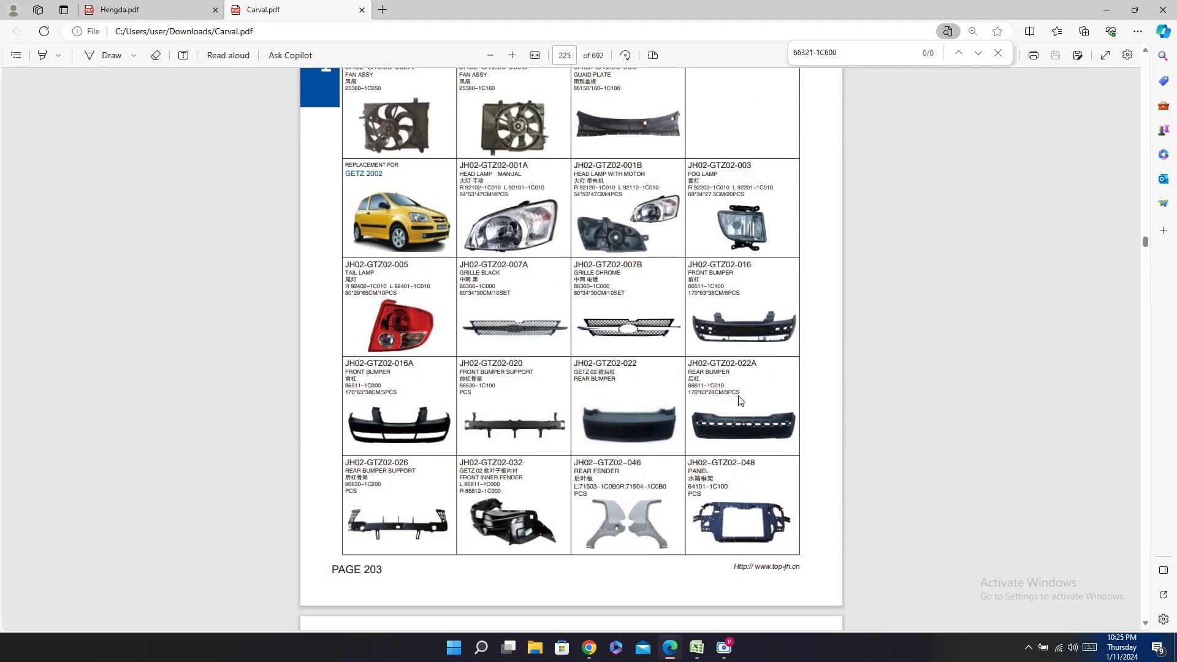
scroll(740, 401, up, 4)
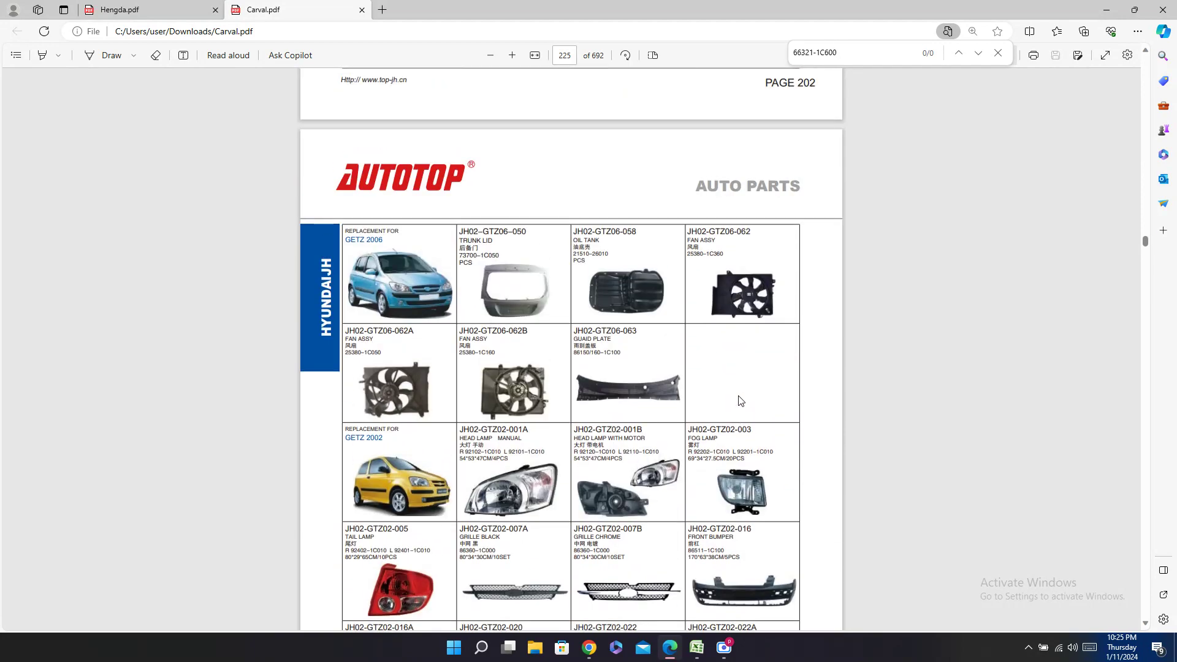
scroll(741, 400, up, 5)
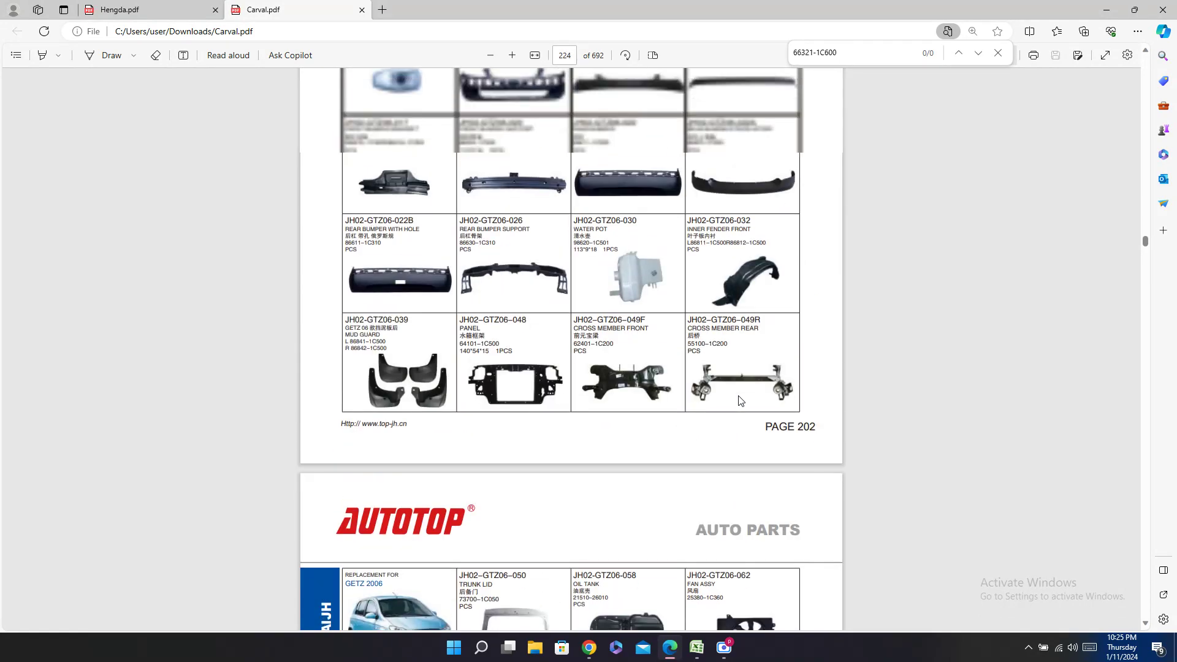
scroll(740, 400, up, 4)
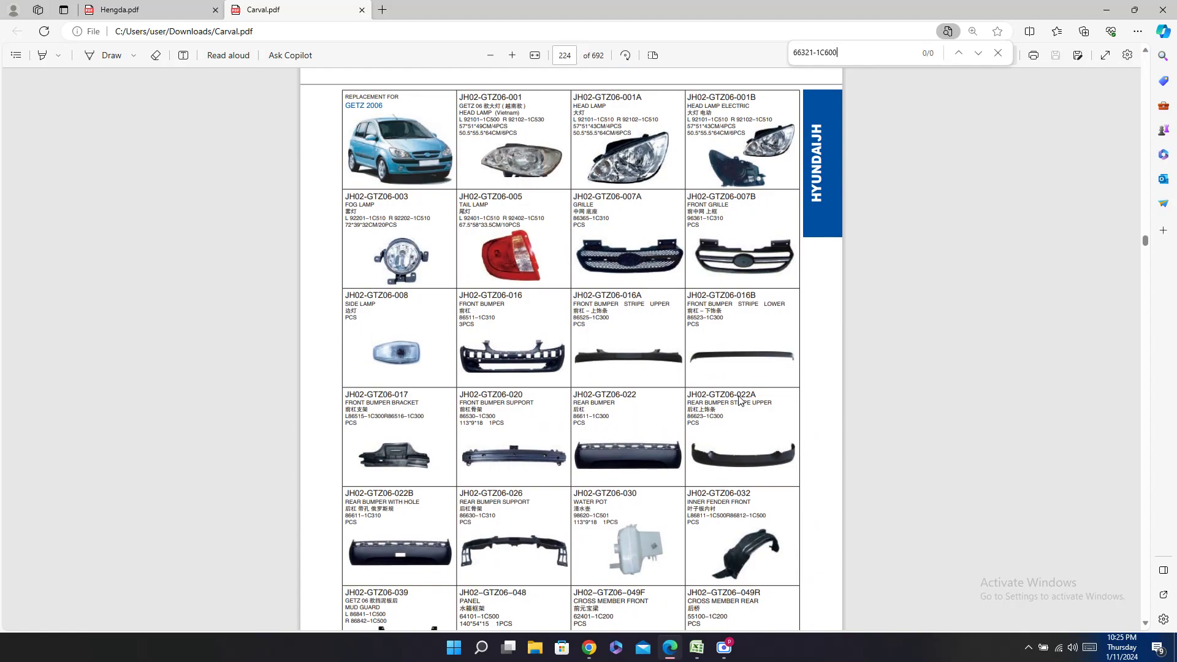
scroll(740, 400, up, 10)
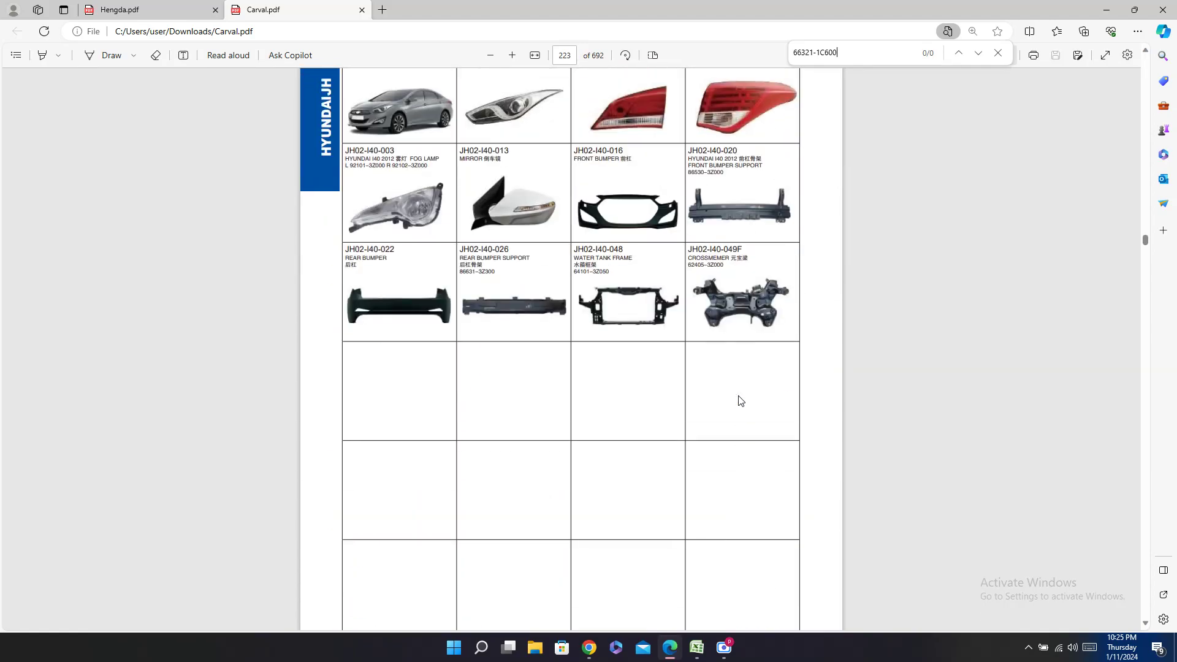
scroll(741, 401, up, 1)
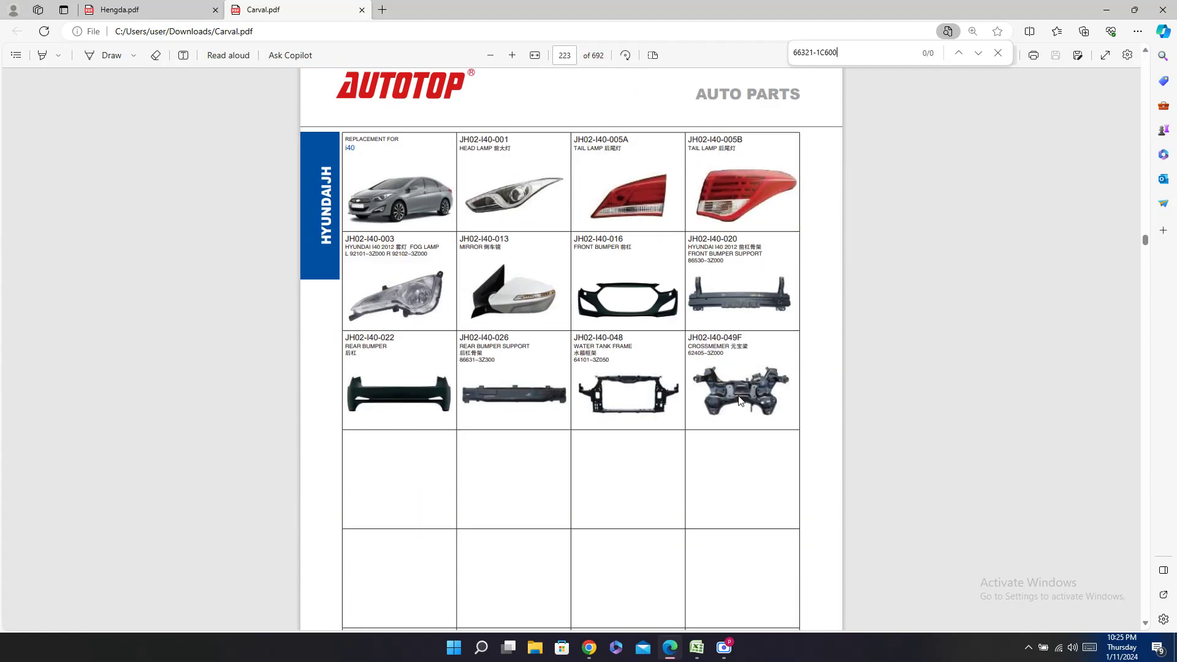
click(699, 645)
click(699, 645)
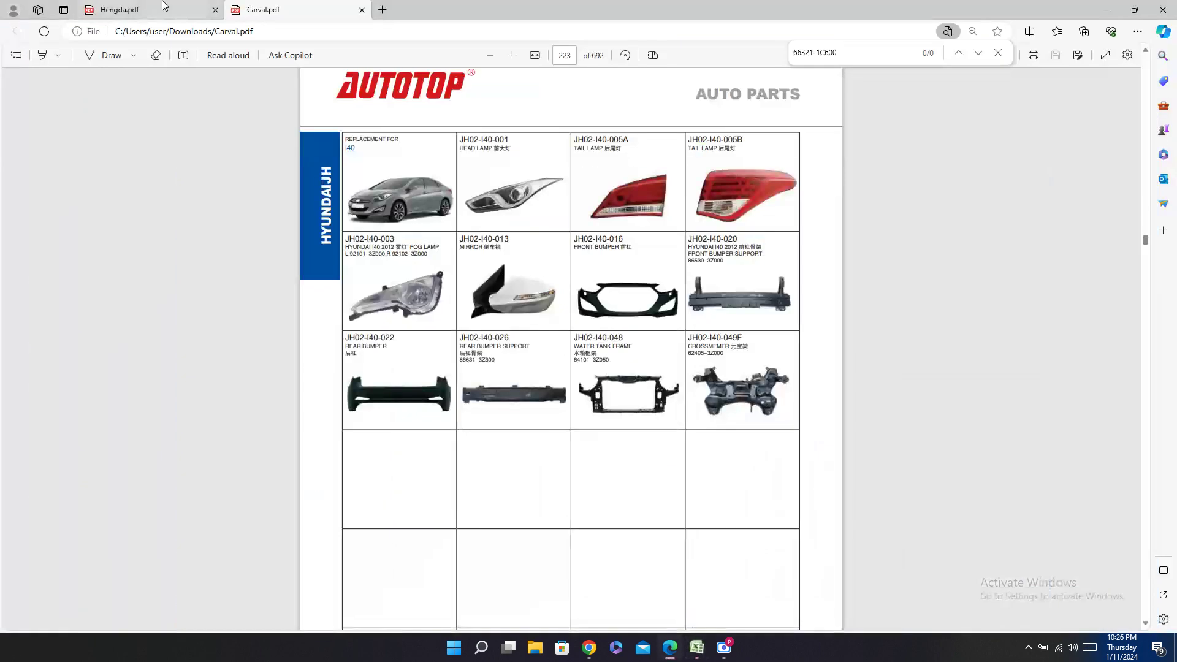
Step: Scroll Hengda.pdf from page 61 back to the Getz '06 table on page 59, scanning for 66321-1C600
click(184, 12)
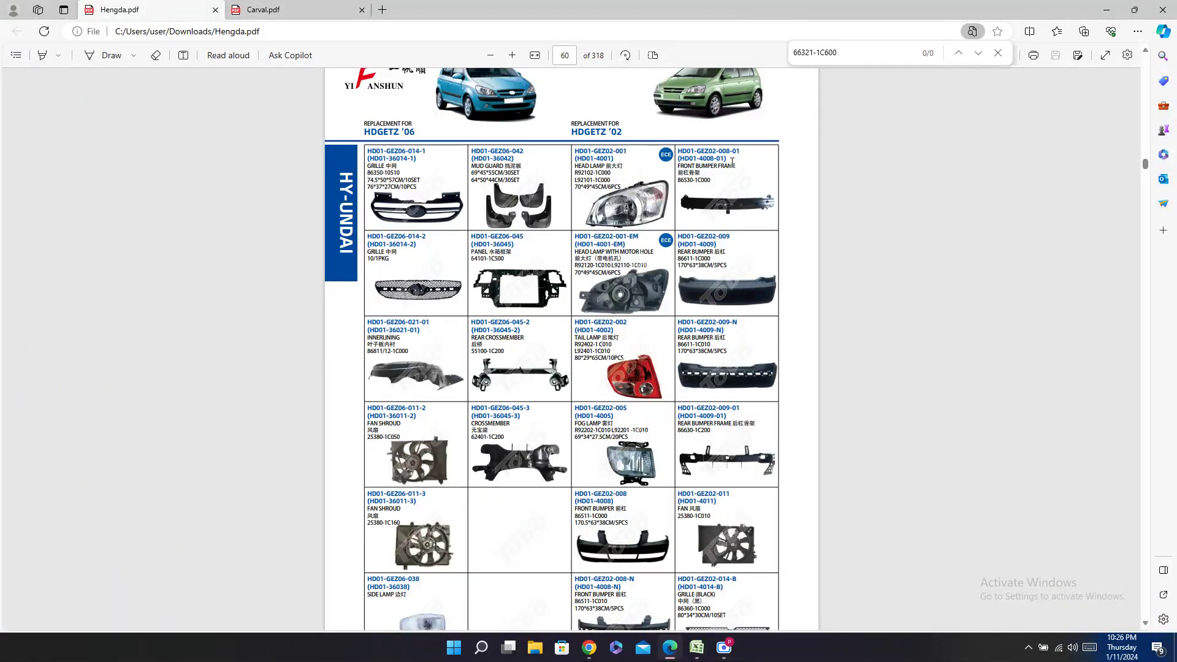
scroll(736, 140, down, 2)
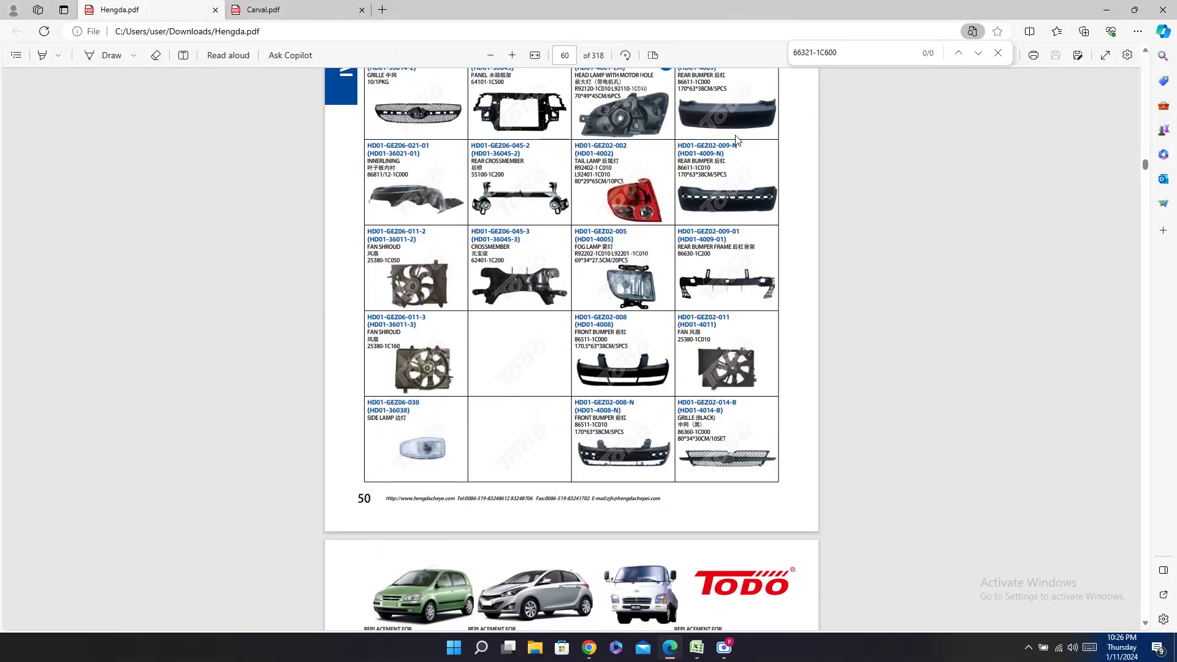
scroll(736, 140, down, 5)
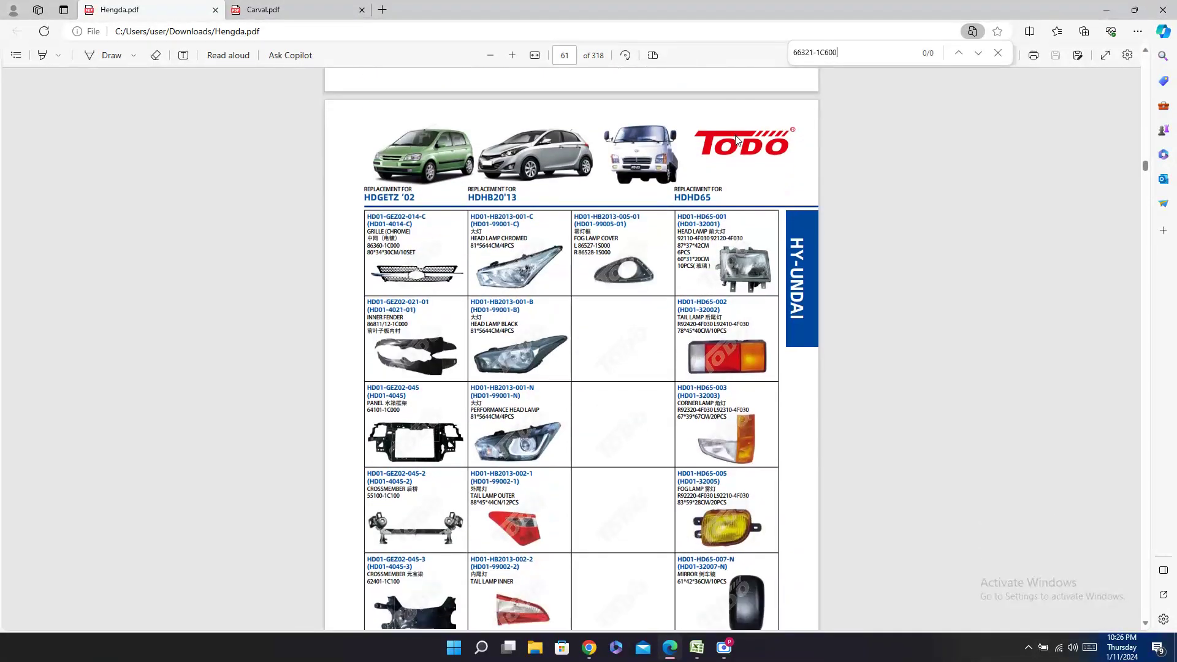
scroll(736, 140, down, 2)
scroll(736, 140, down, 2)
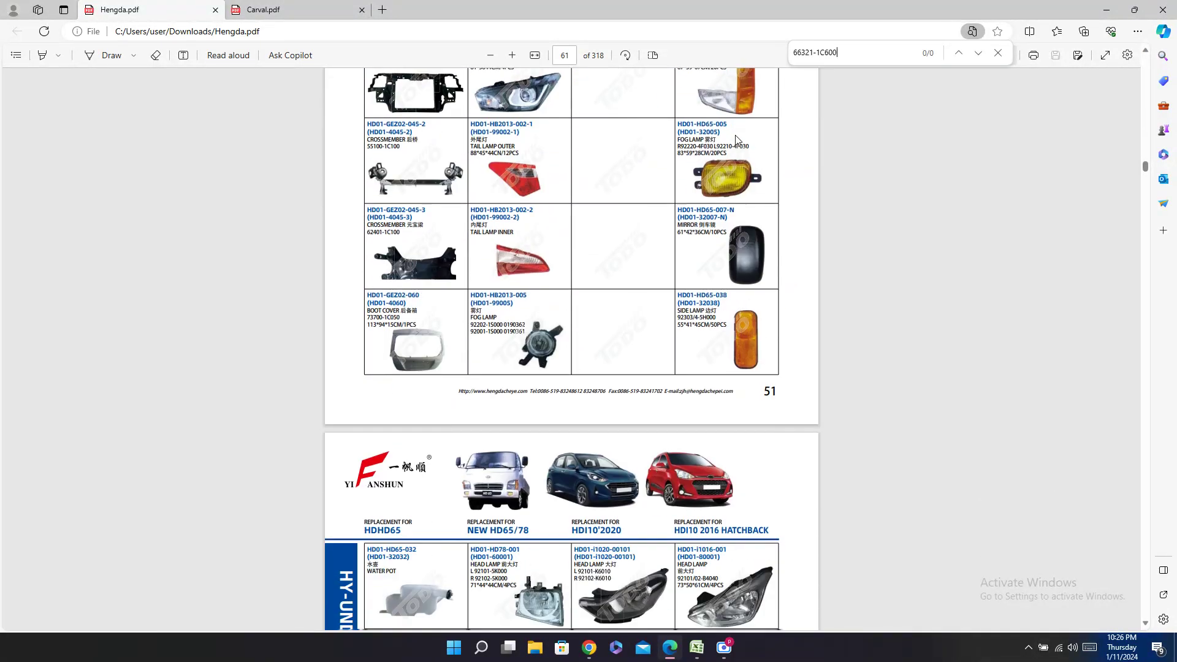
scroll(737, 139, up, 3)
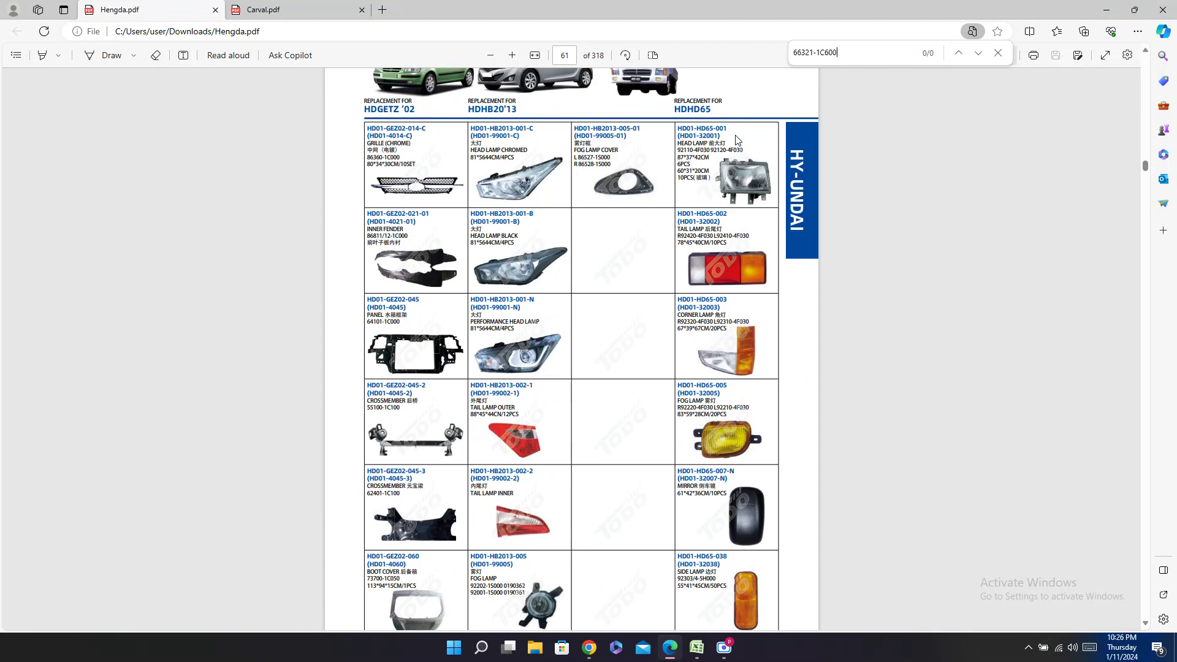
scroll(737, 140, up, 3)
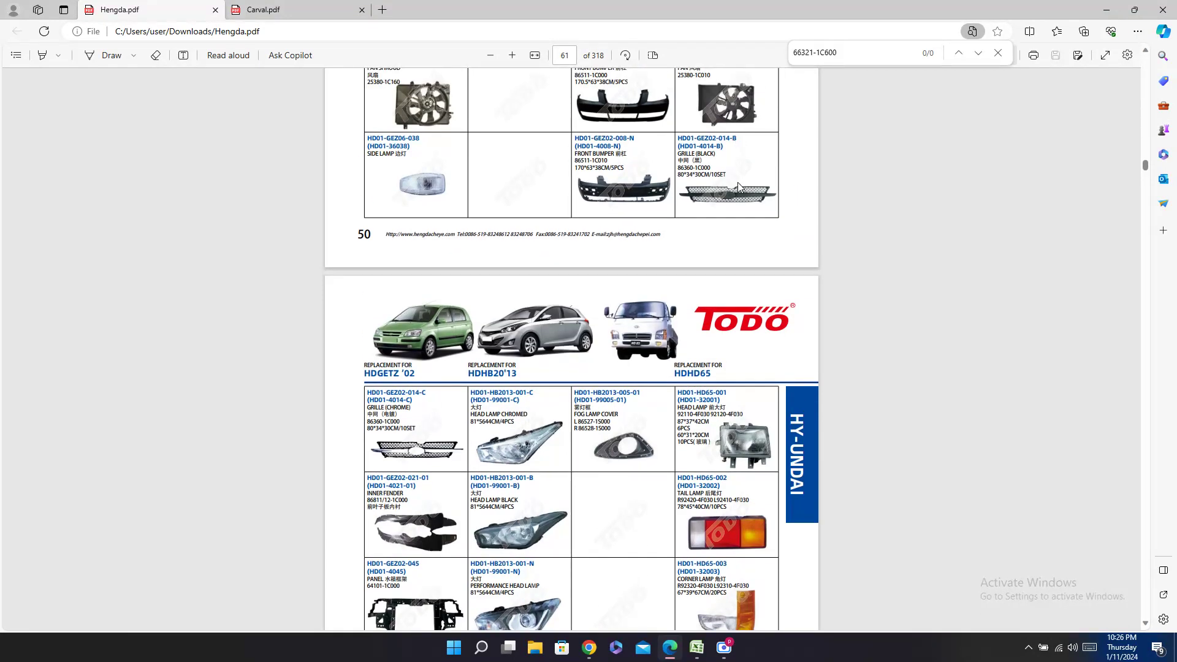
scroll(737, 182, up, 3)
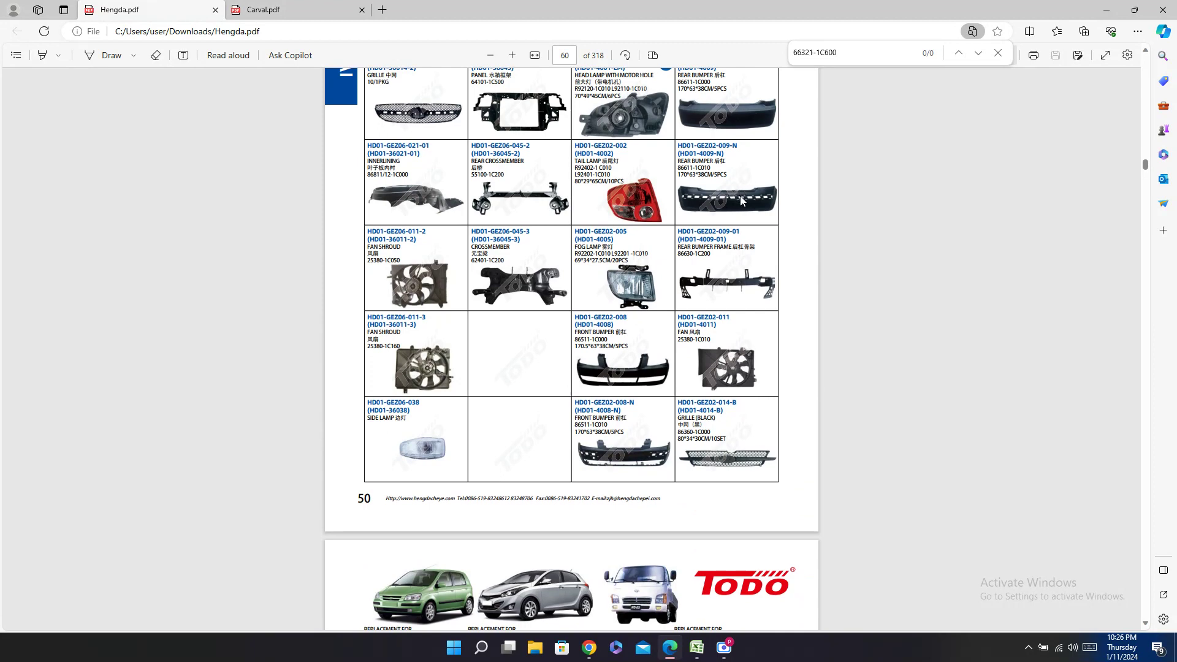
scroll(741, 196, up, 1)
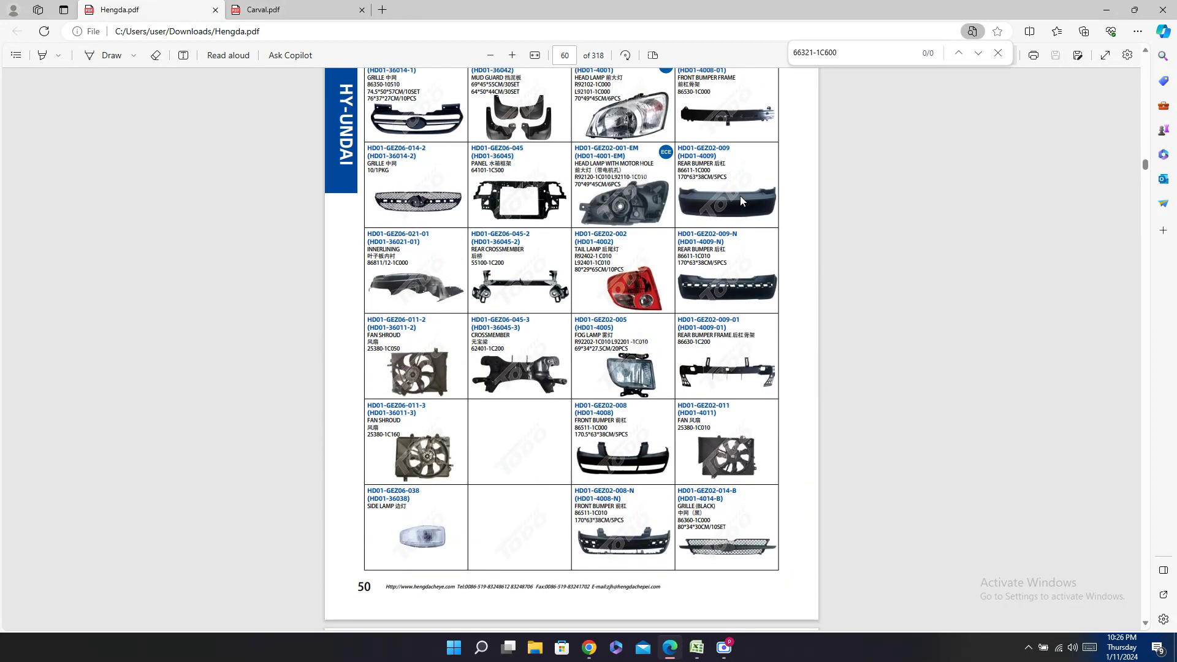
scroll(740, 196, up, 1)
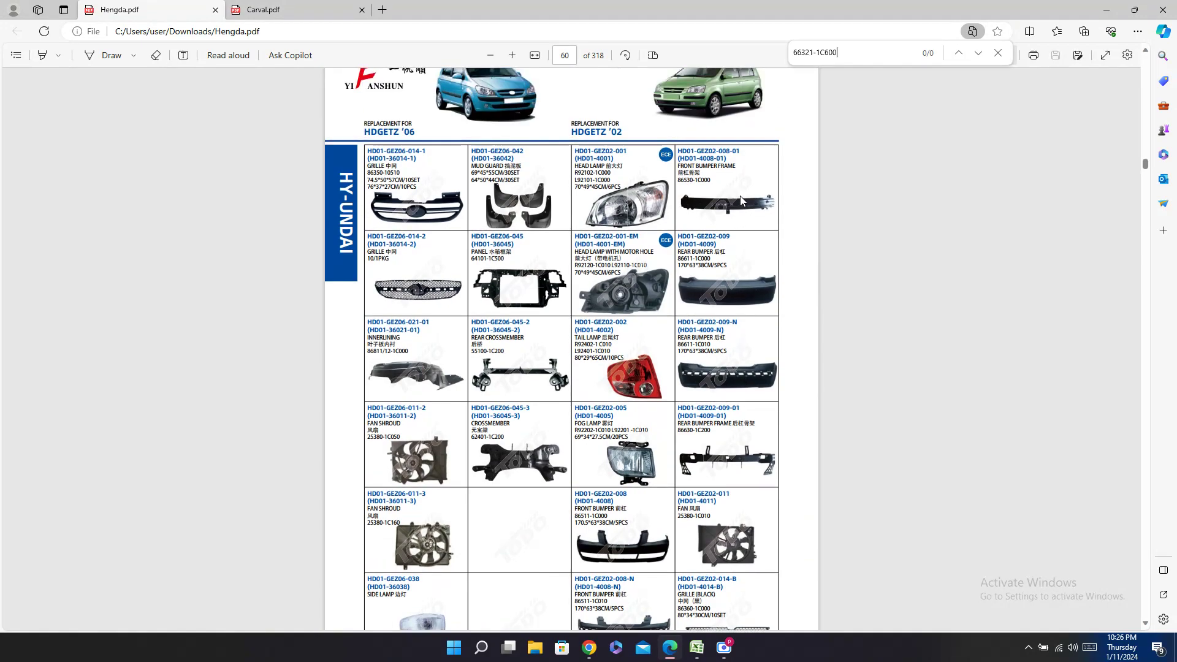
scroll(740, 196, down, 1)
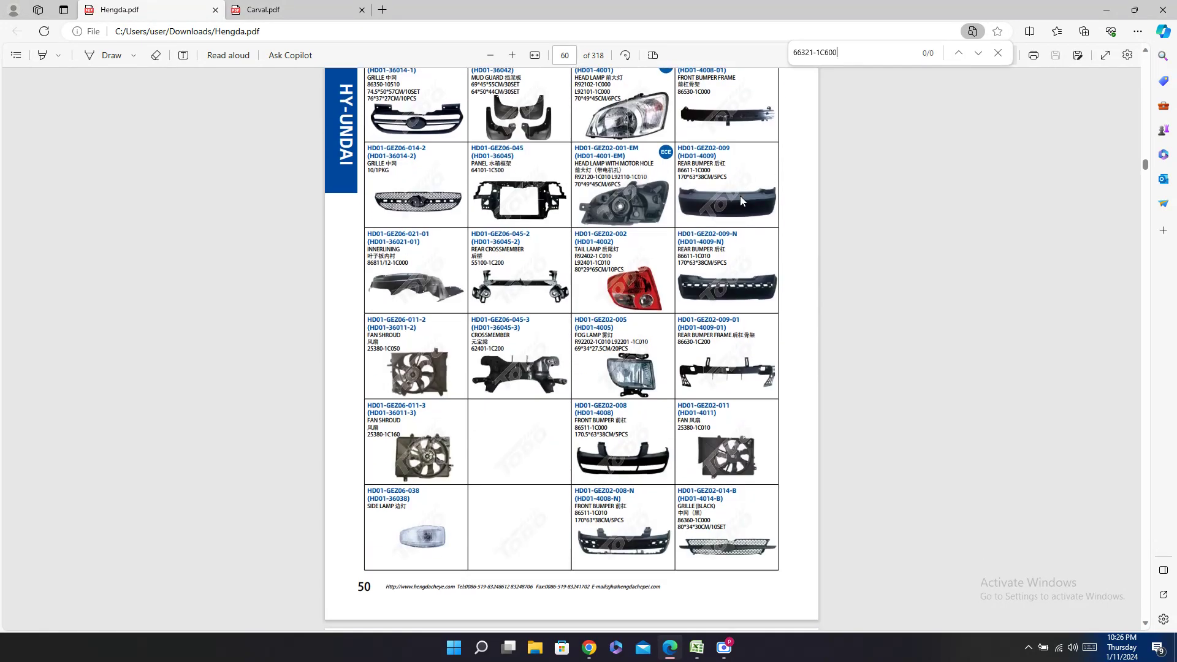
scroll(741, 196, up, 6)
scroll(740, 196, up, 1)
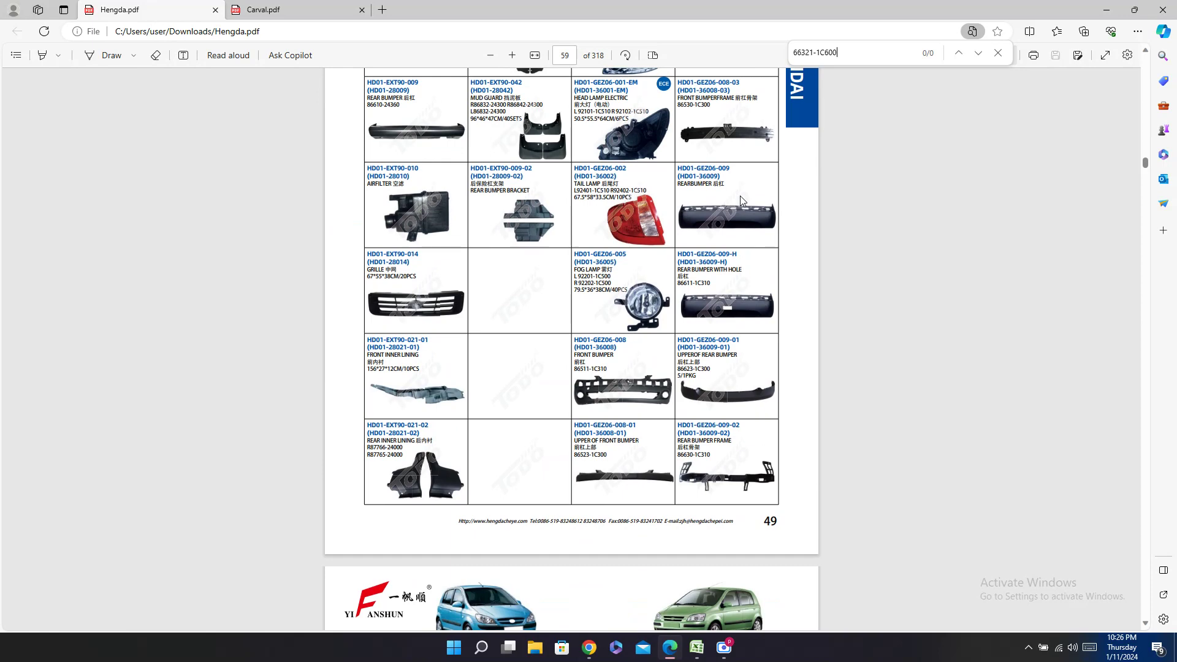
scroll(741, 196, up, 1)
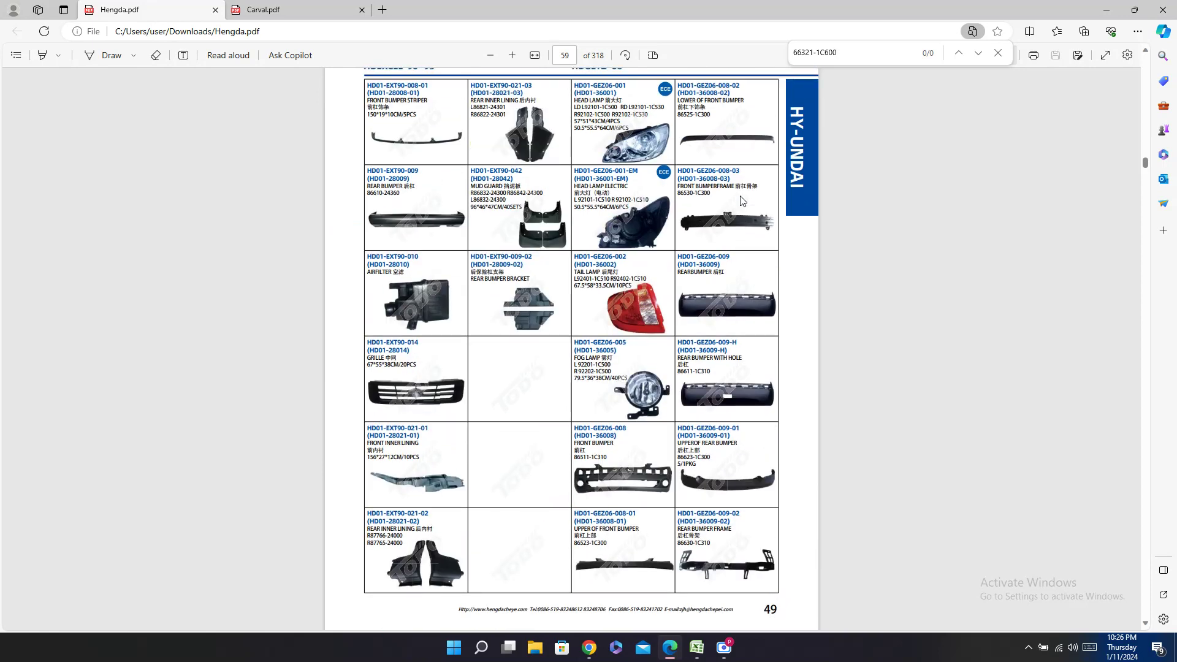
scroll(743, 202, up, 1)
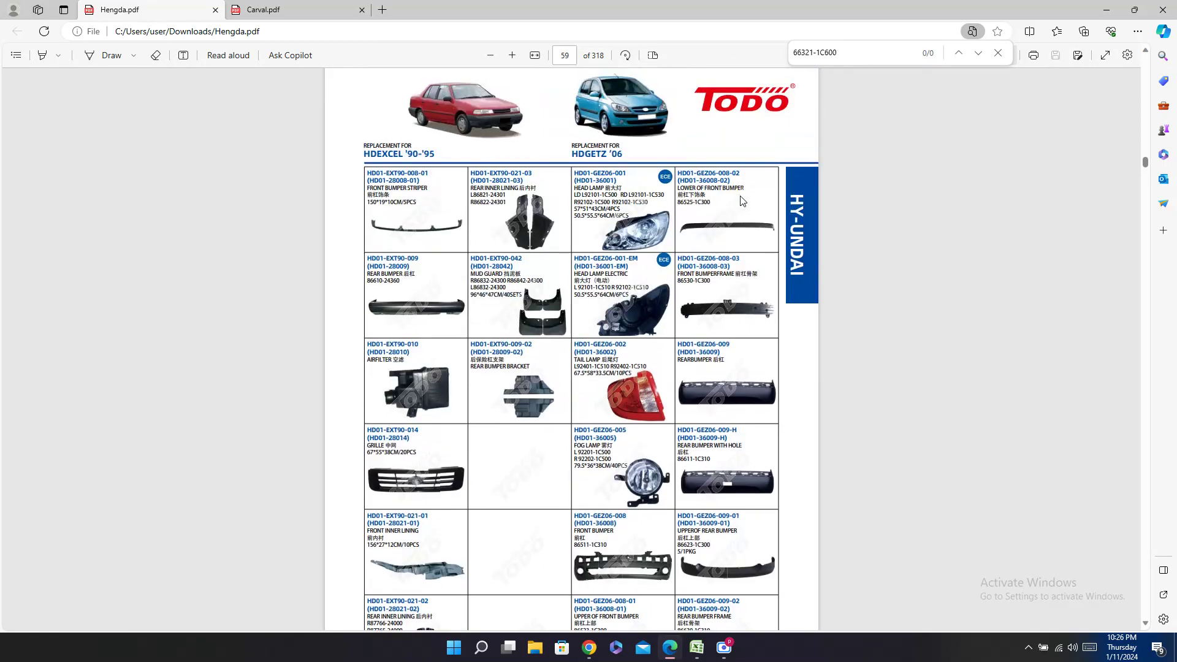
scroll(743, 202, down, 1)
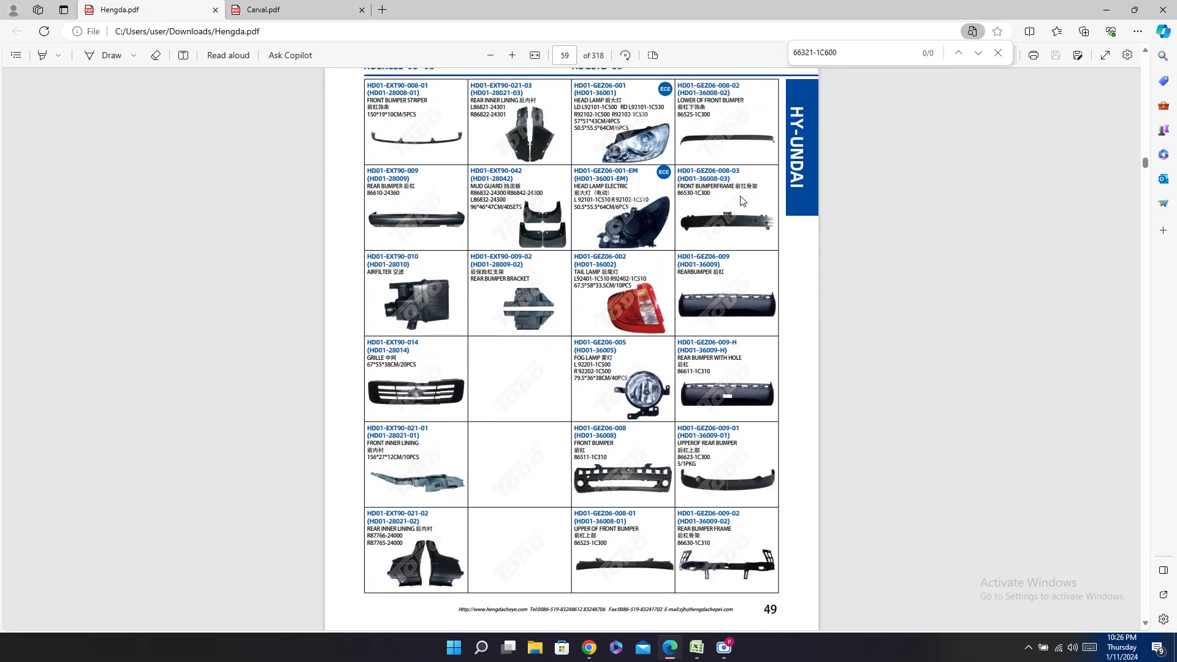
Step: Put a dash in the Carval cells AA131, AA178 and AA225
click(696, 648)
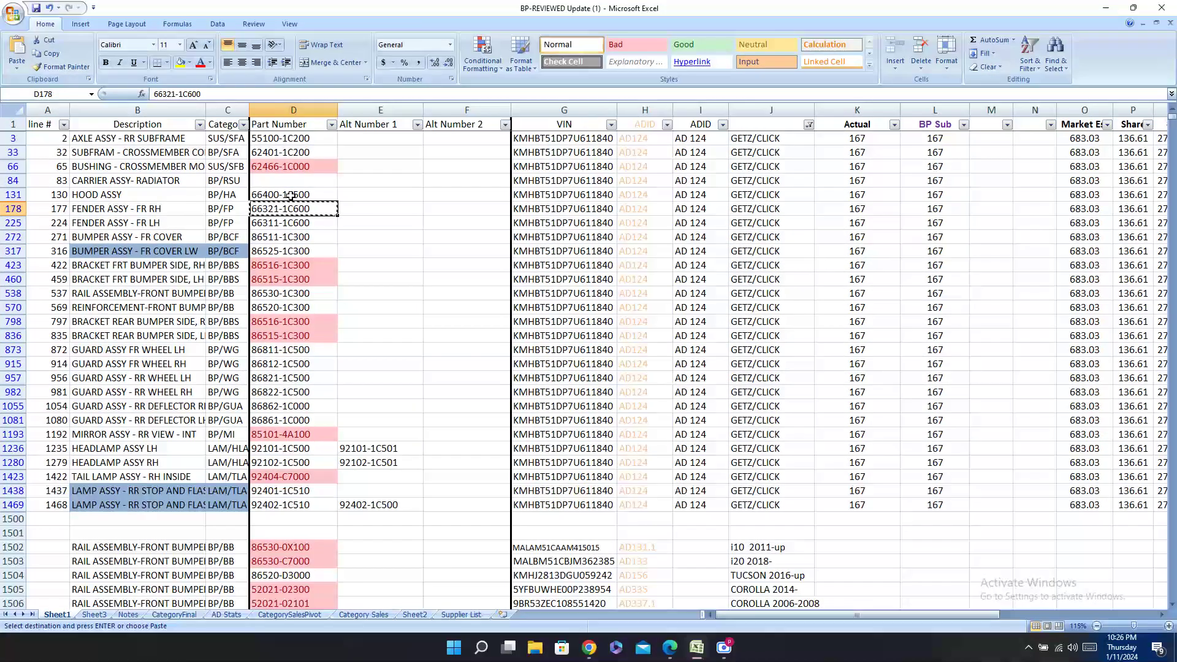
click(291, 195)
key(Right)
key(Right)
key(Right)
key(Right)
key(Right)
key(Right)
key(Right)
key(Right)
key(Right)
key(Right)
key(Right)
key(Right)
key(Right)
key(Right)
key(Right)
key(Right)
key(Right)
key(Right)
key(Right)
key(Right)
key(Right)
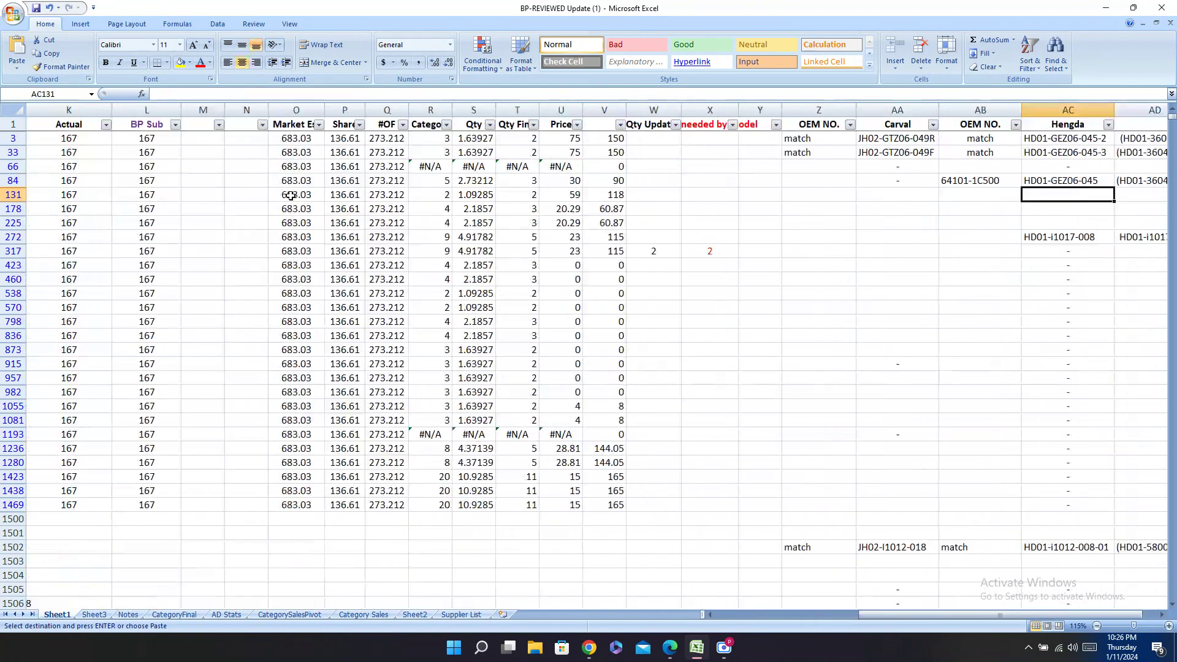
key(Left)
text(-)
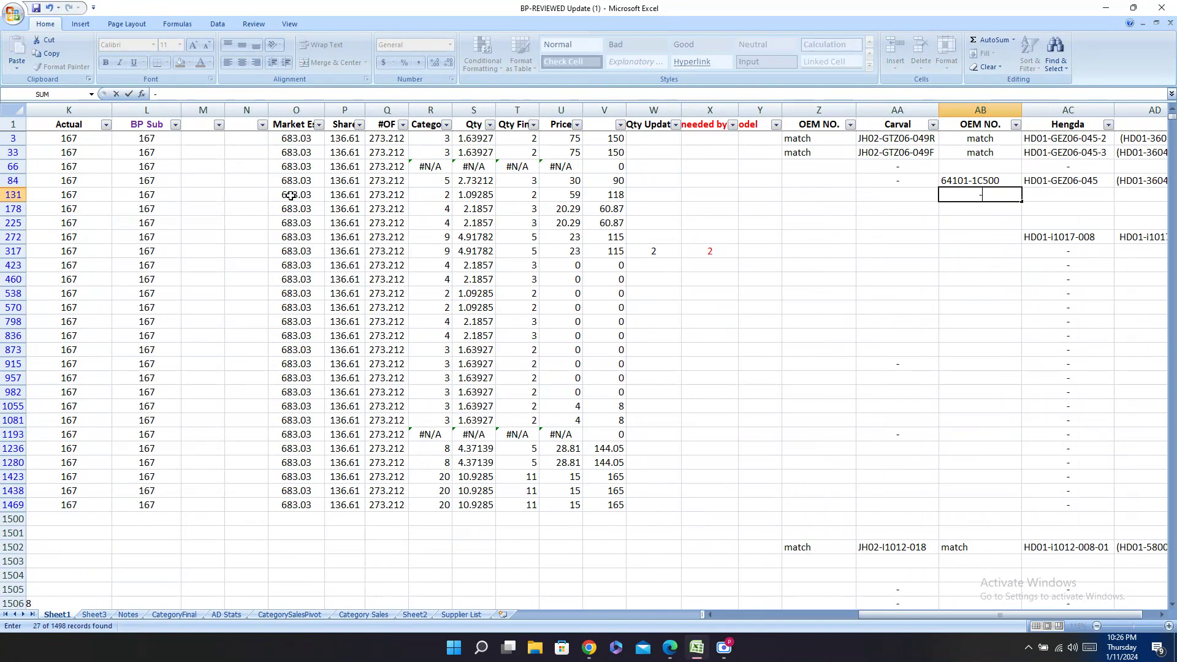
key(Escape)
key(Left)
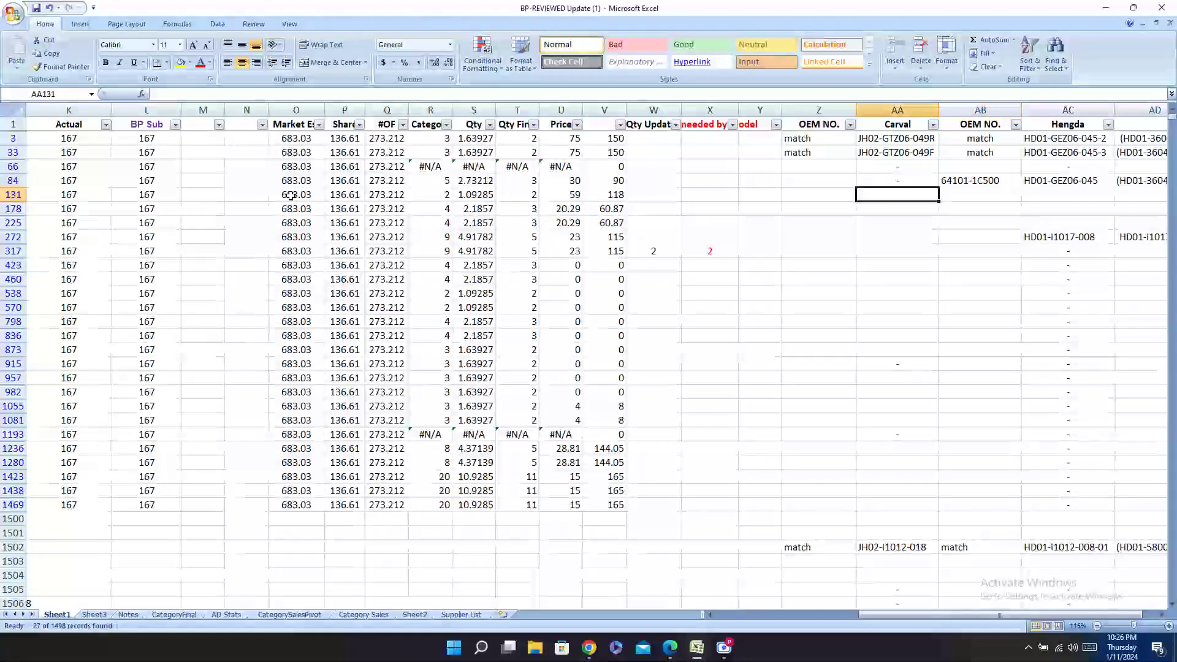
text(-)
key(Return)
text(-)
key(Return)
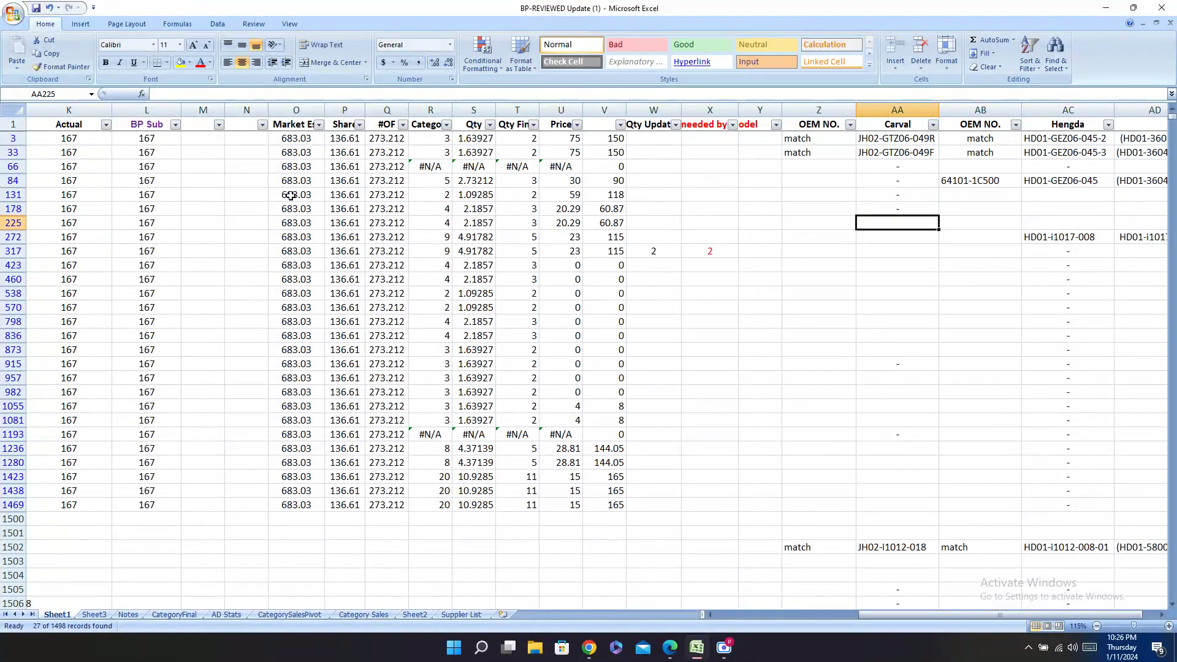
text(-)
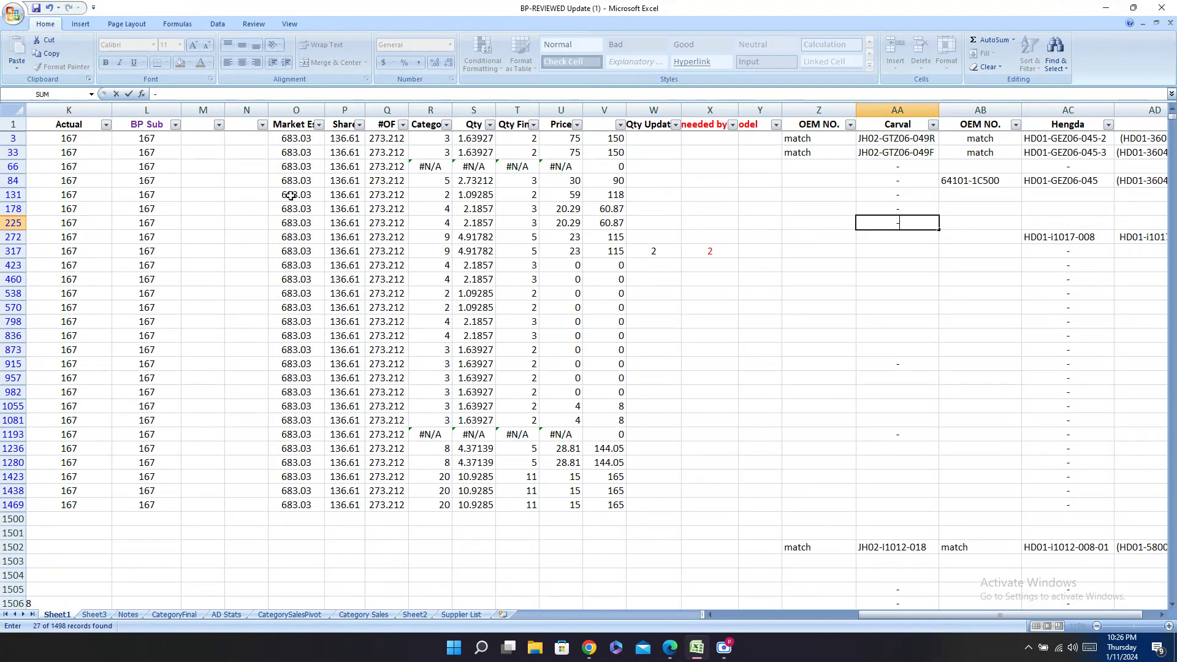
key(Return)
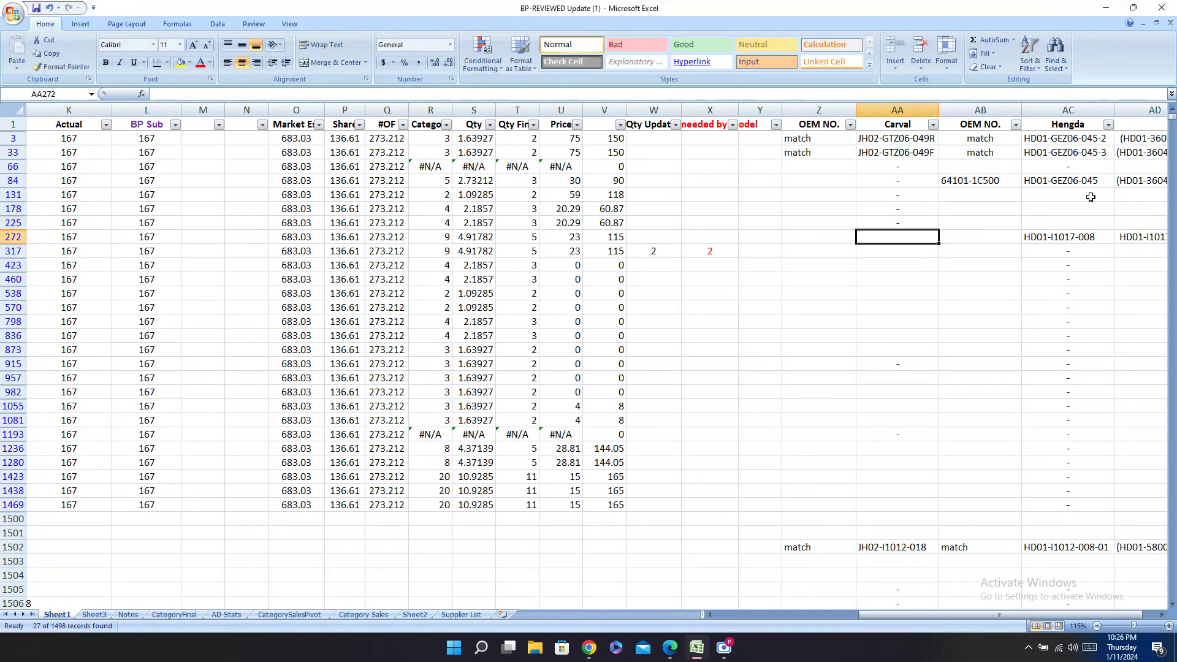
Step: Put a dash in the Hengda cells AC131, AC178 and AC225
click(1073, 193)
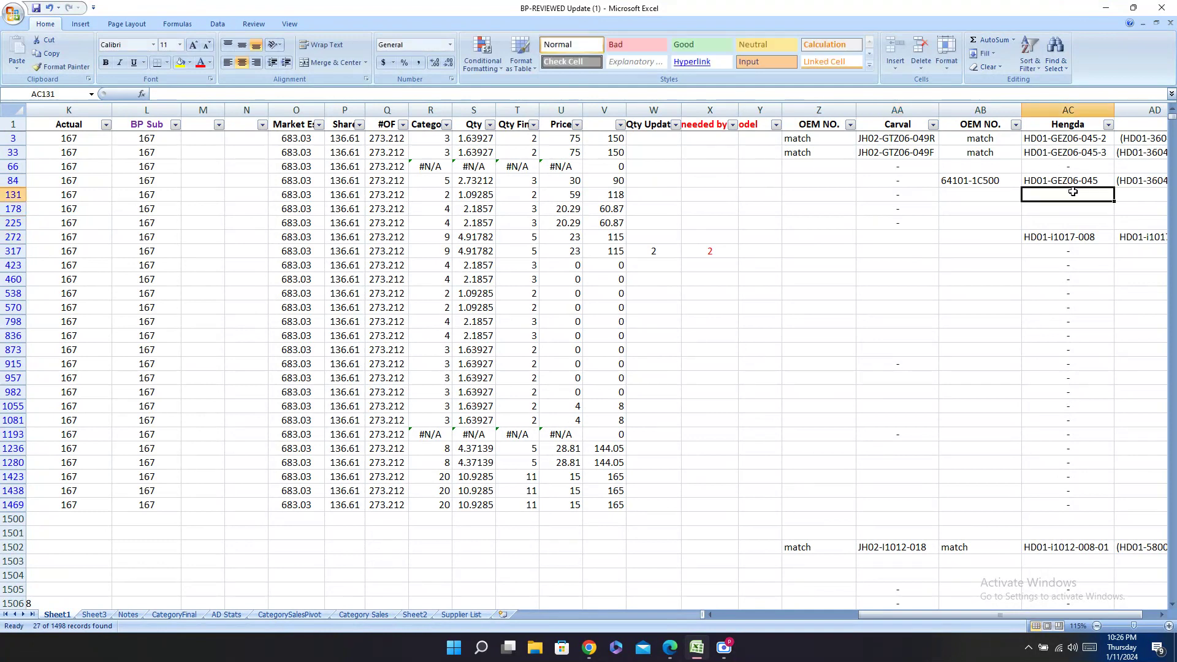
text(-)
key(Return)
text(-)
key(Return)
text(-)
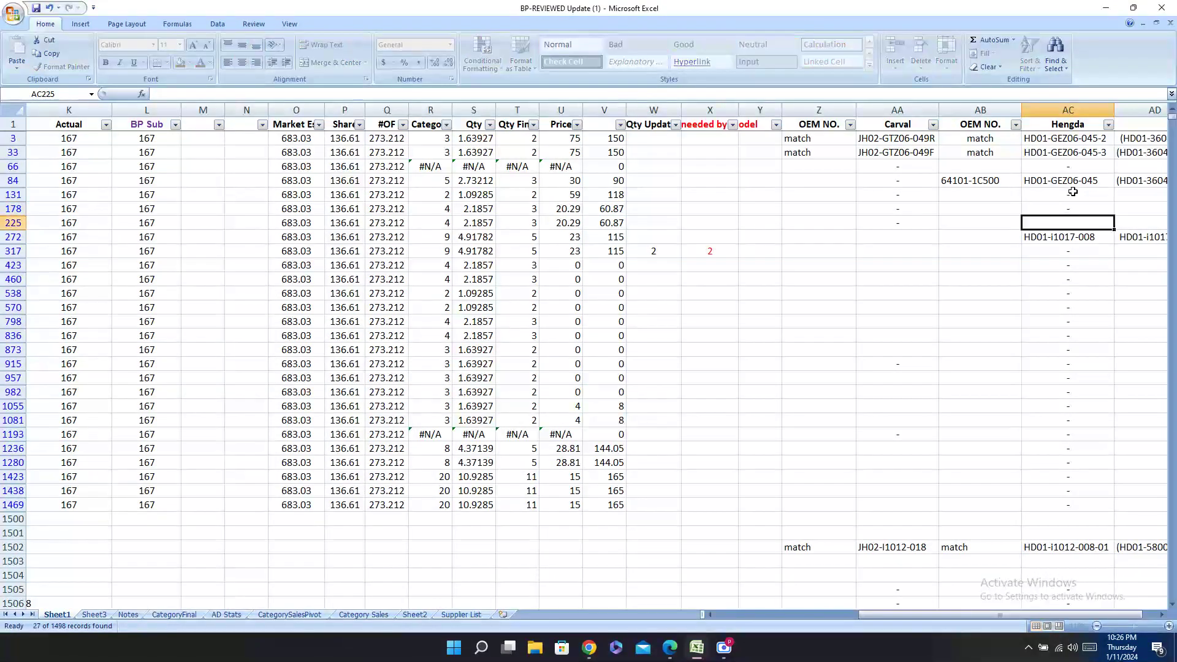
key(Return)
key(Left)
key(Left)
key(Left)
key(Left)
key(Left)
key(Left)
key(Left)
key(Left)
key(Left)
key(Left)
key(Left)
key(Left)
key(Left)
key(Left)
key(Left)
key(Left)
key(Left)
key(Left)
key(Left)
key(Left)
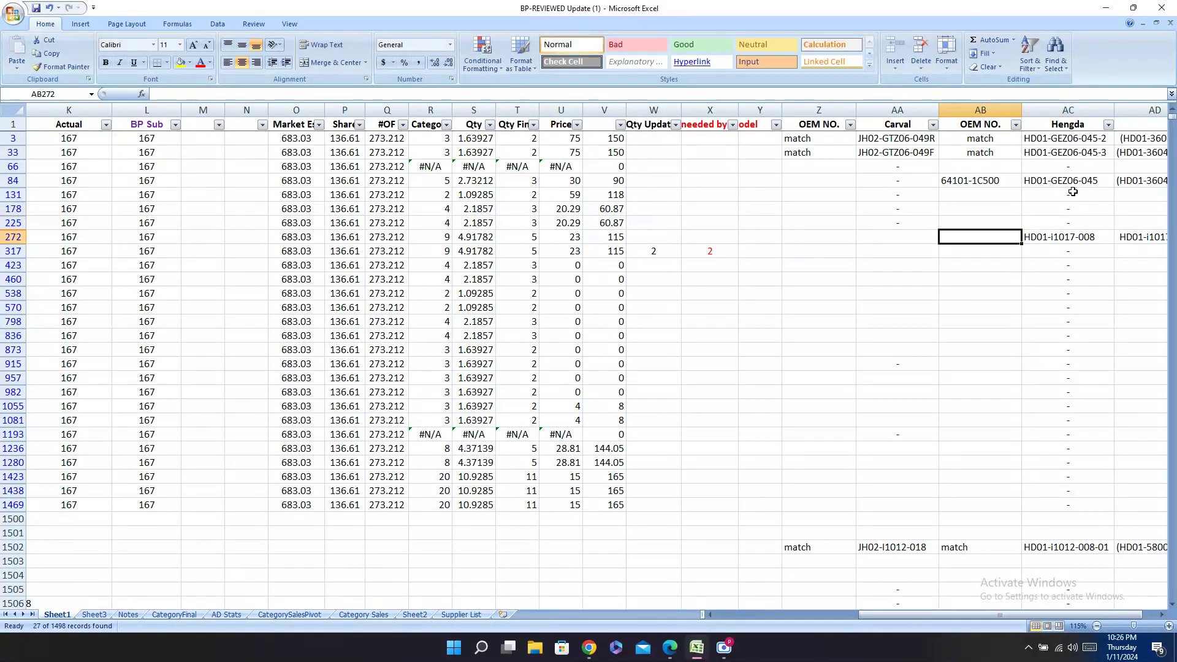
key(Right)
key(Right)
key(Right)
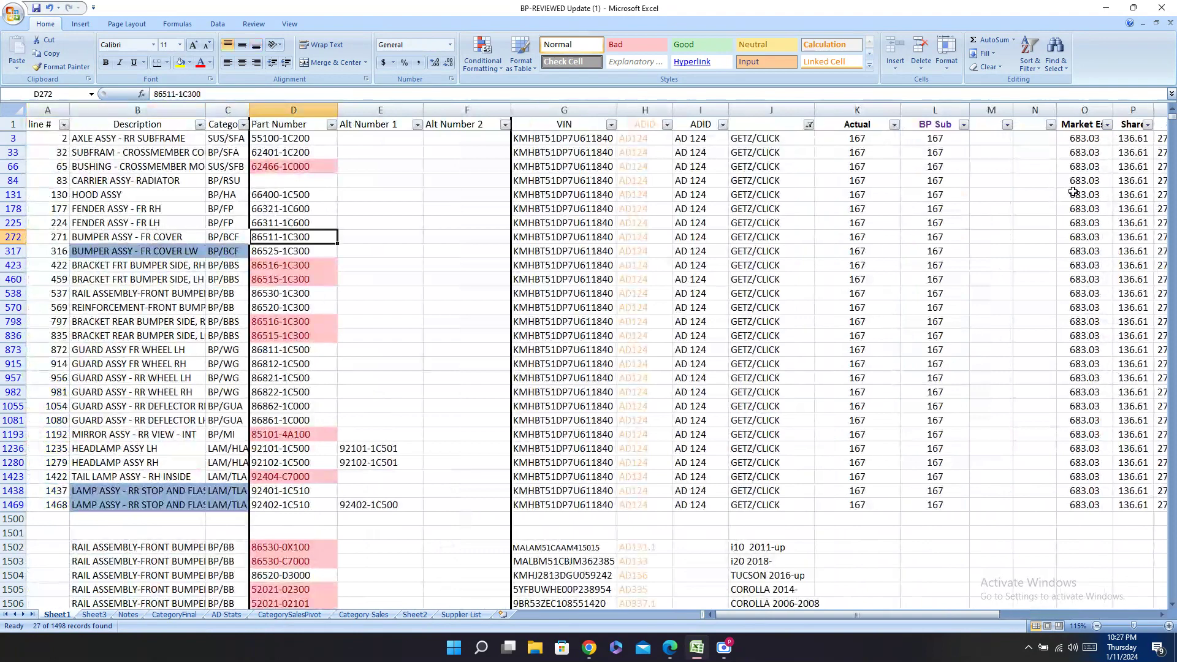
Step: Copy part number 86511-1C300 from the spreadsheet and search the catalogs for it
key(alt+Tab)
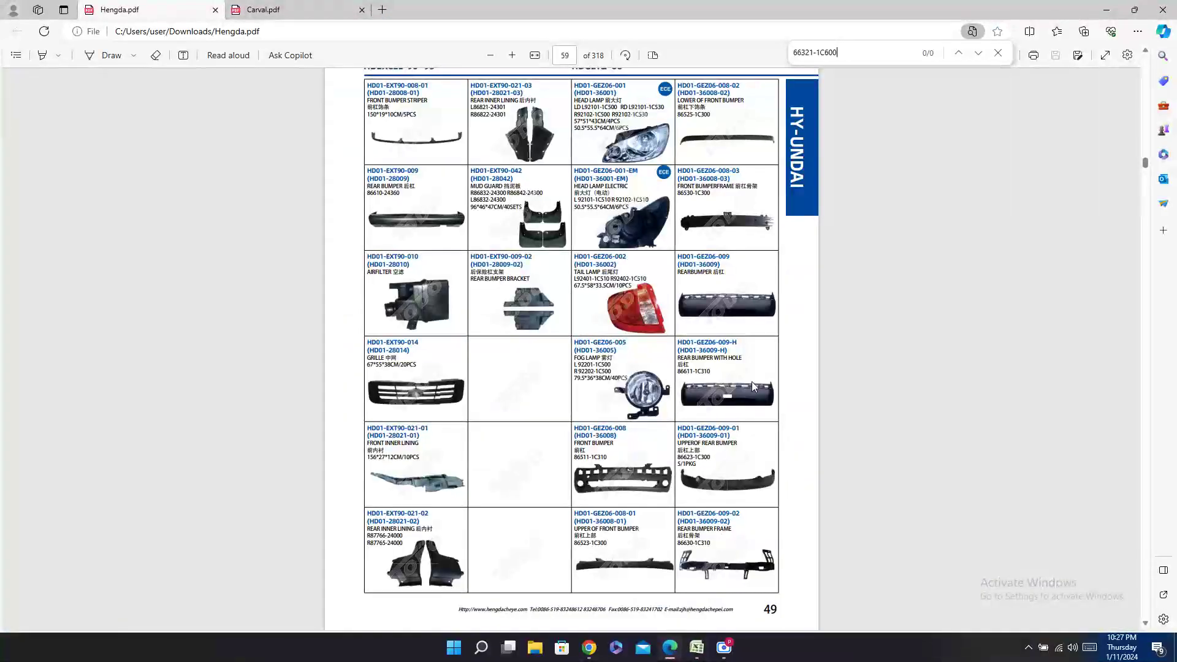
scroll(662, 202, up, 2)
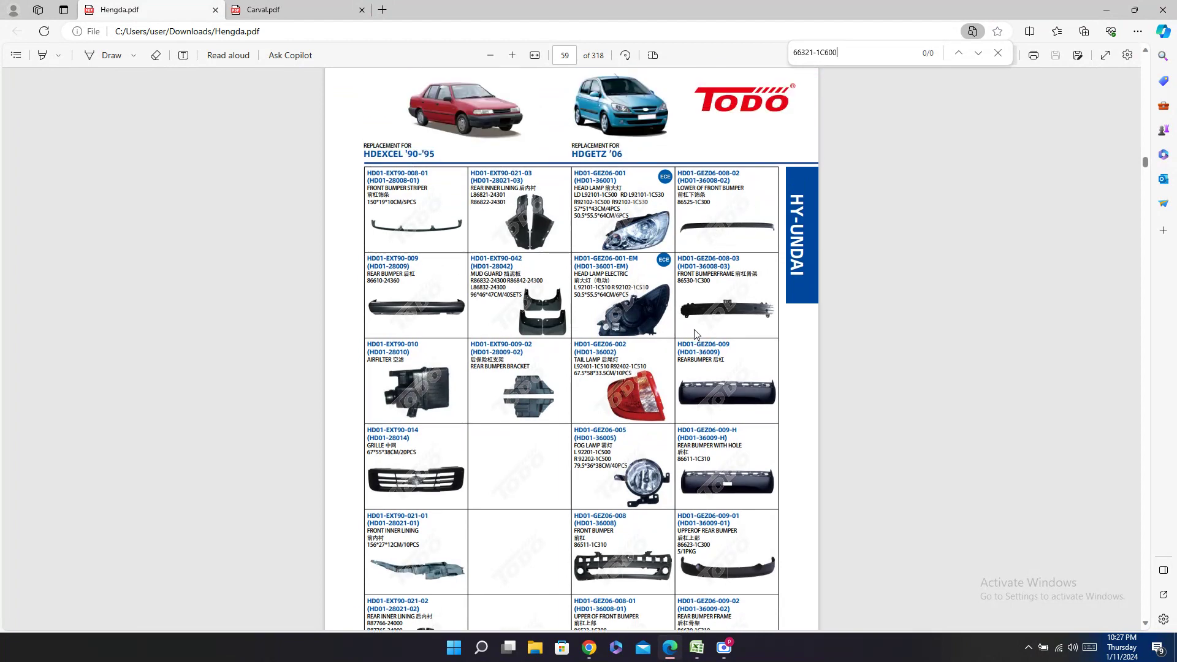
scroll(740, 291, down, 4)
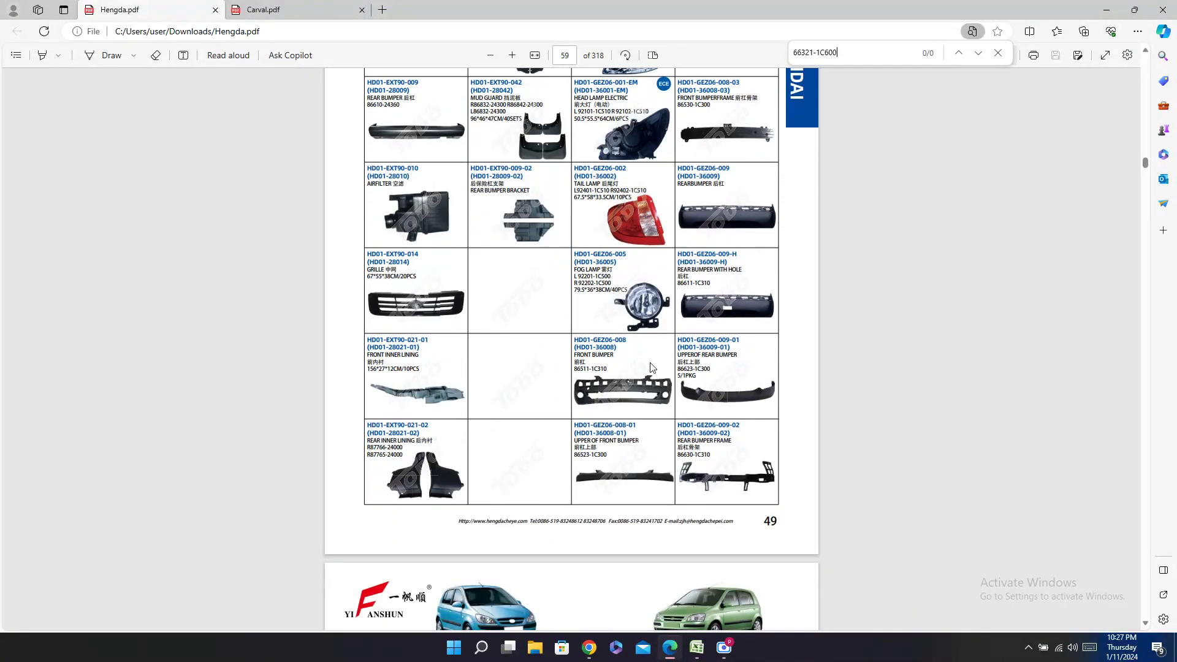
click(697, 648)
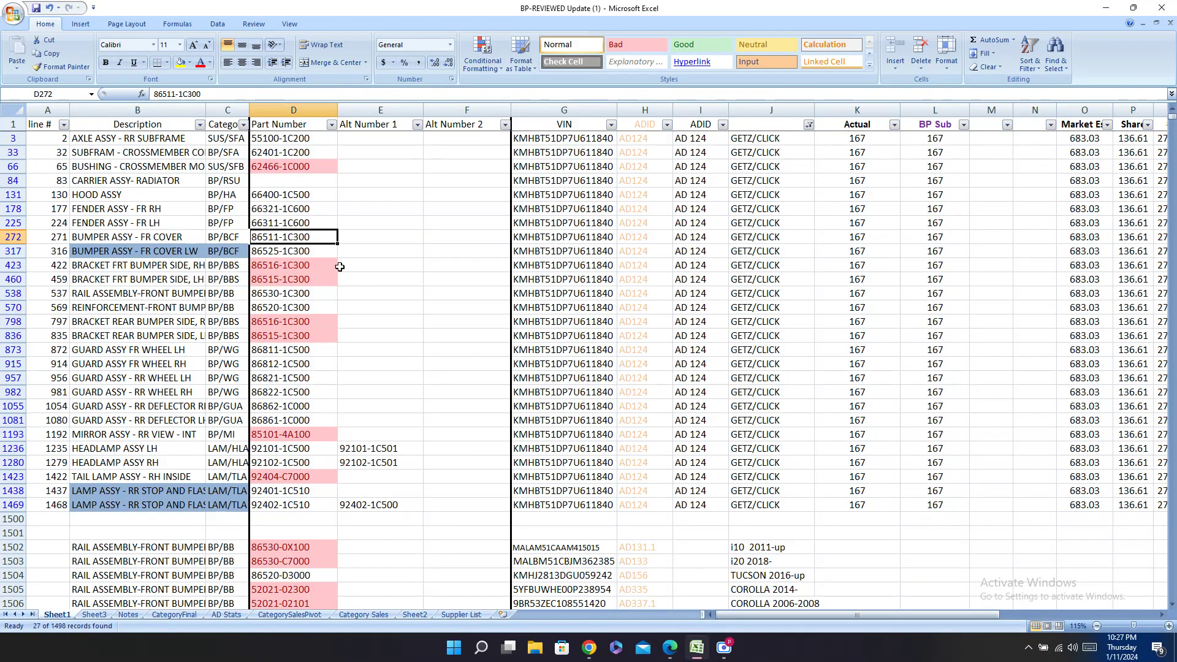
key(ctrl+c)
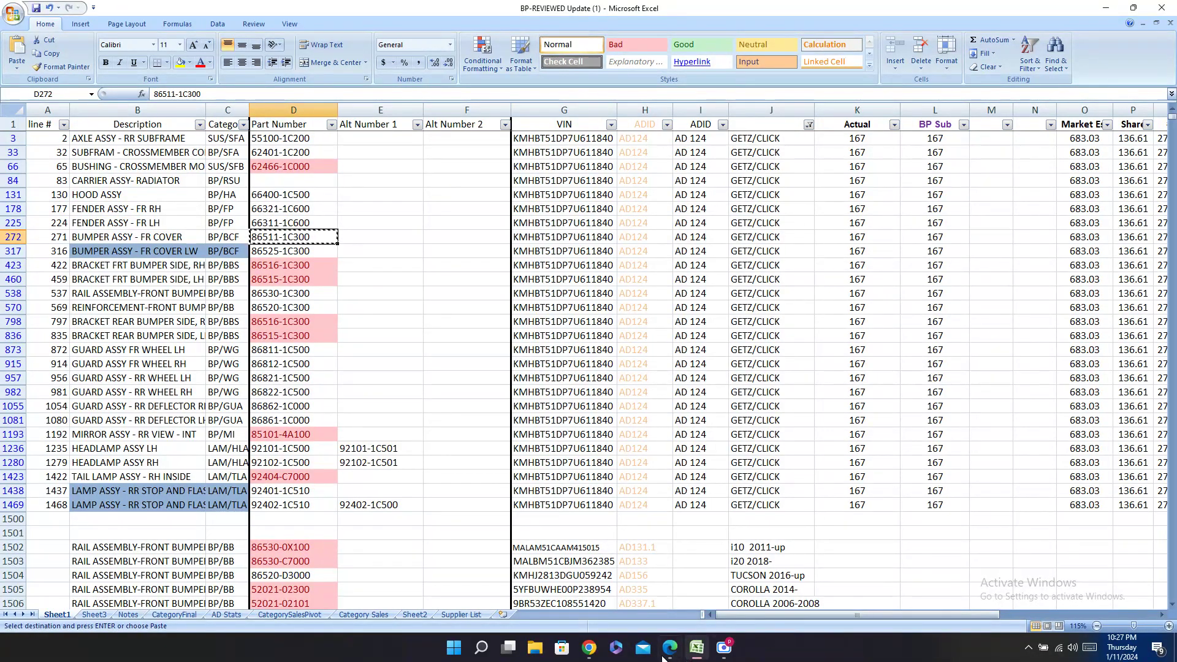
click(670, 649)
key(ctrl+f)
key(ctrl+v)
Step: Search the Carval catalog for 86511-1C and select the code JH02-GTZ06-016
click(280, 17)
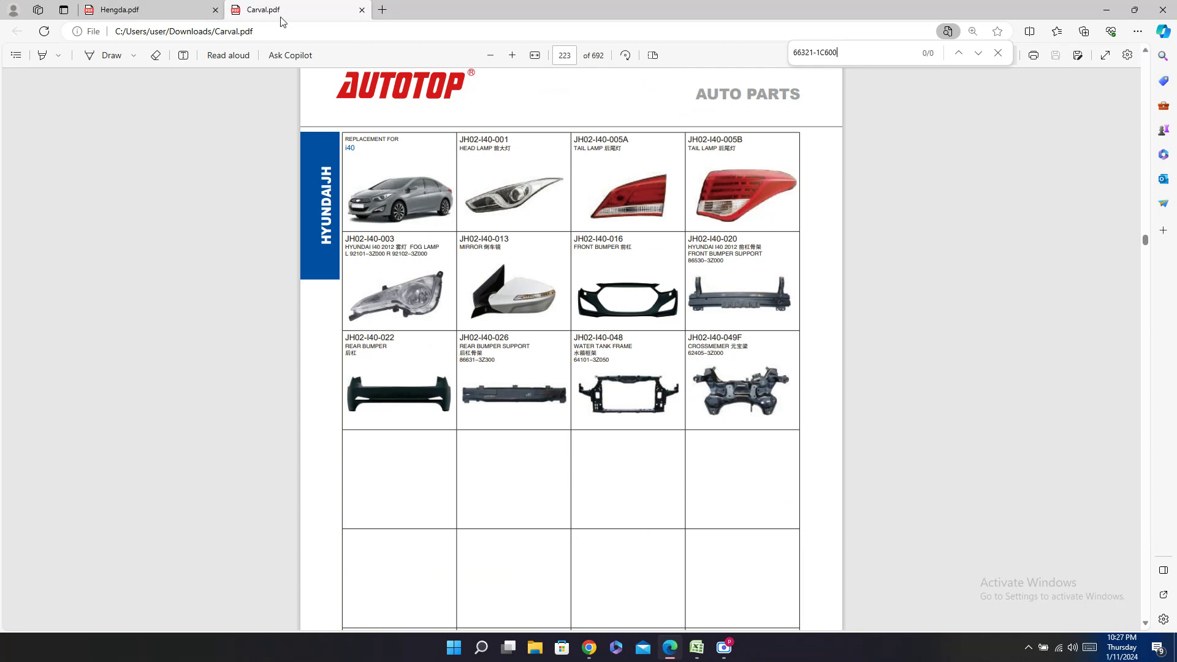
key(ctrl+f)
key(ctrl+v)
key(BackSpace)
key(BackSpace)
key(BackSpace)
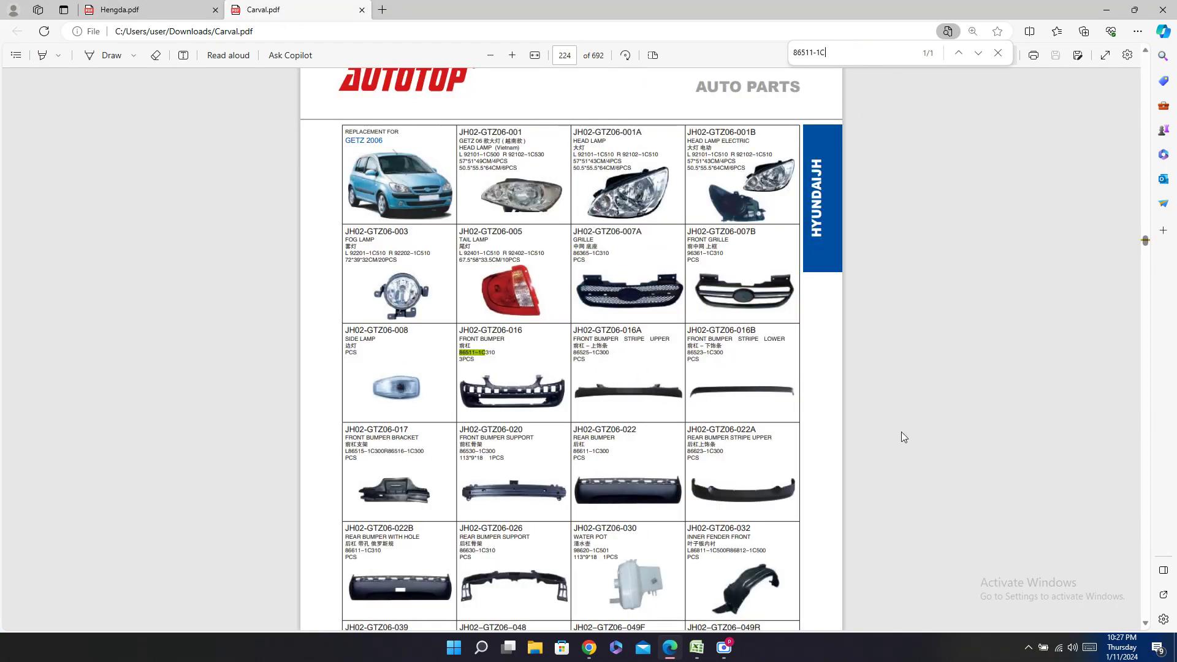
double_click(483, 331)
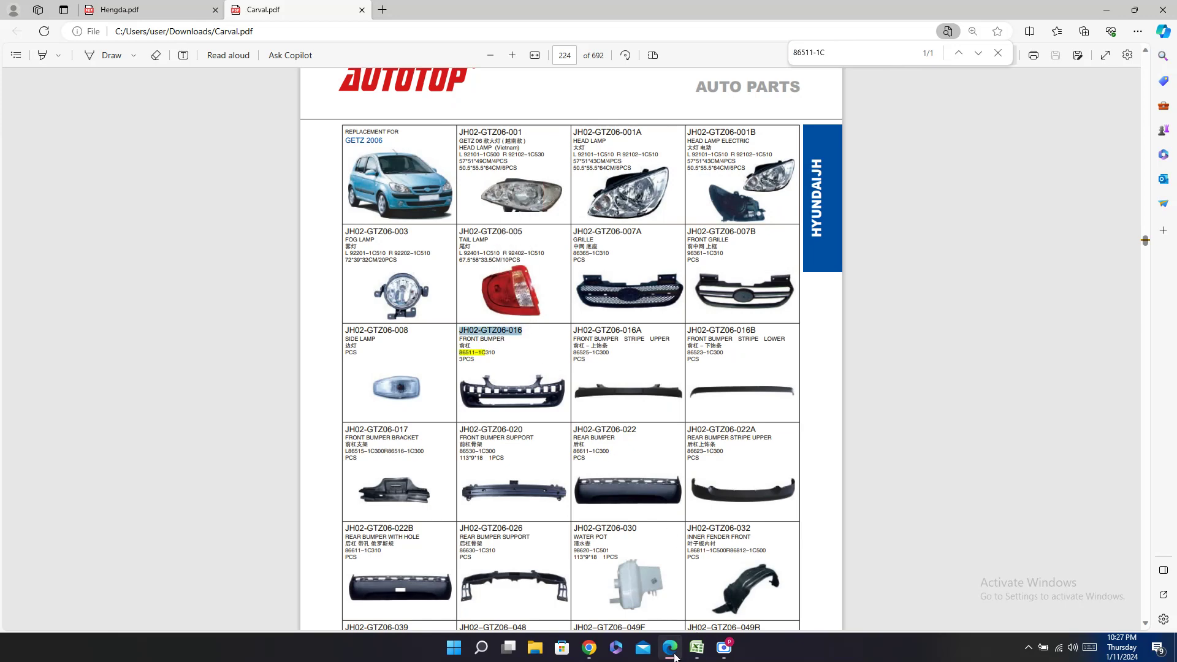
Step: Paste JH02-GTZ06-016 into row 272's Carval cell
click(697, 648)
key(Right)
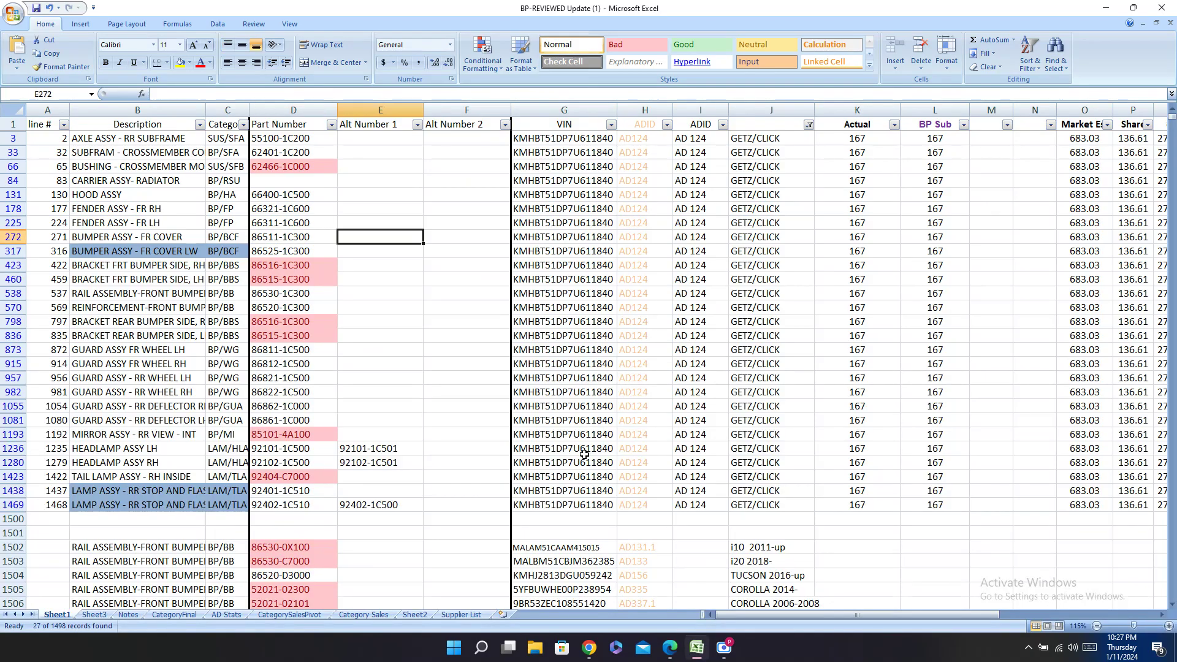
key(Right)
key(Right)
key(Right)
key(Right)
key(Right)
key(Right)
key(Right)
key(Right)
key(Right)
key(Right)
key(Right)
key(Right)
key(Right)
key(Right)
key(Right)
key(Right)
key(Right)
key(Right)
key(Right)
key(Right)
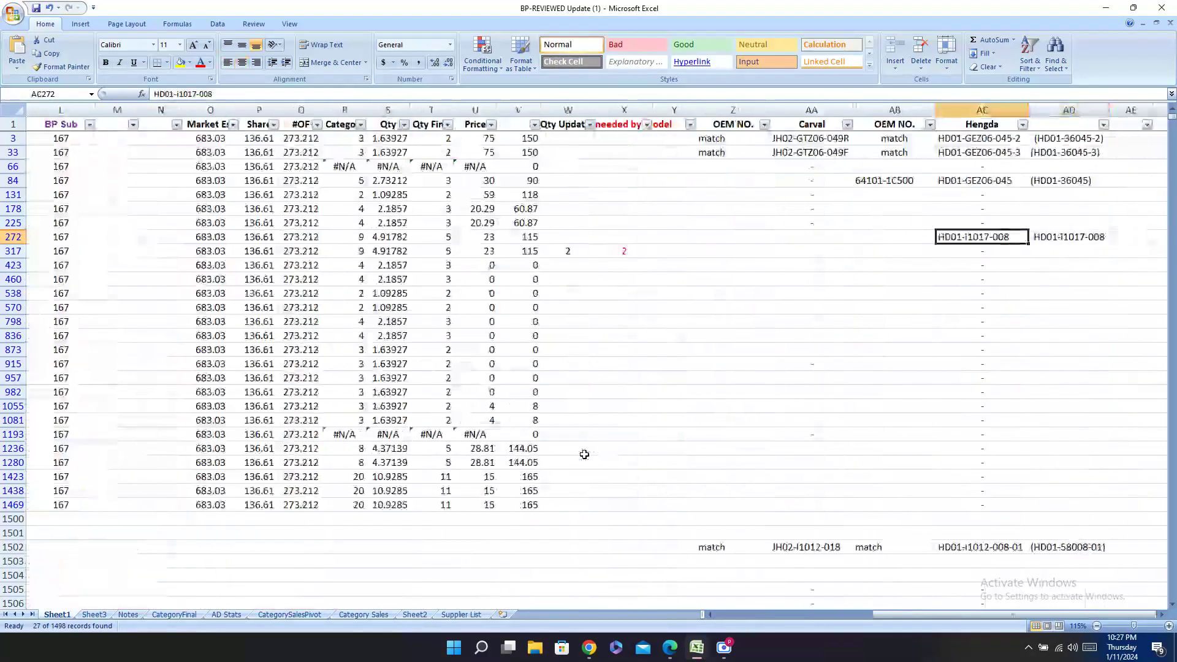
click(672, 649)
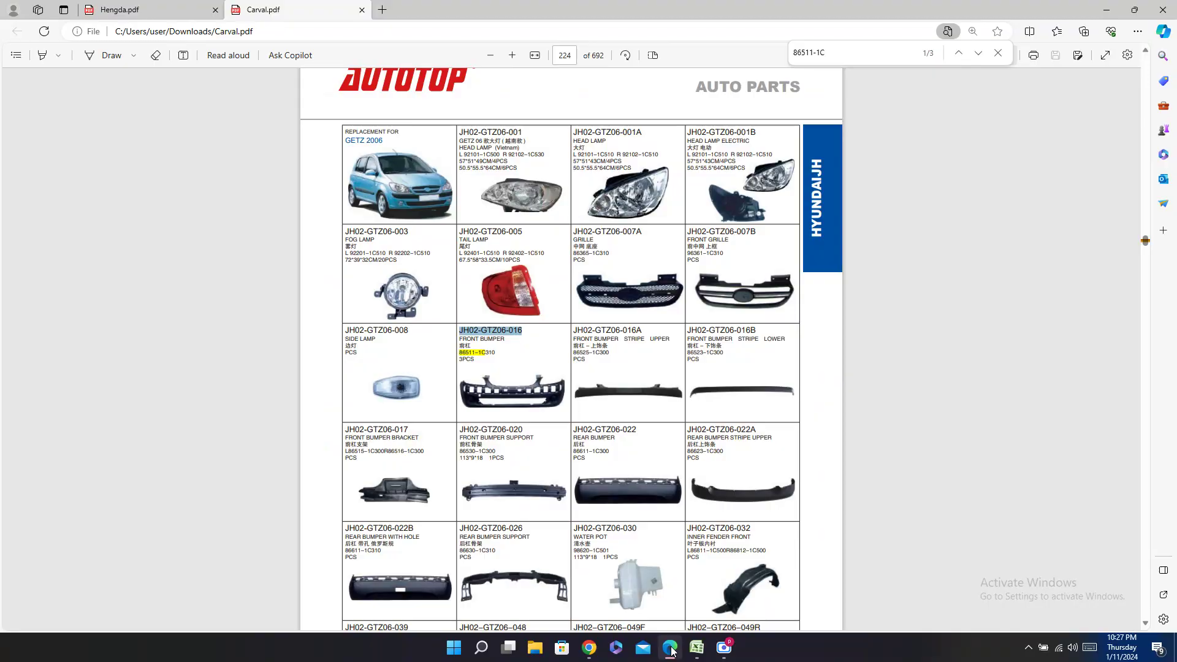
click(671, 650)
key(Left)
key(ctrl+v)
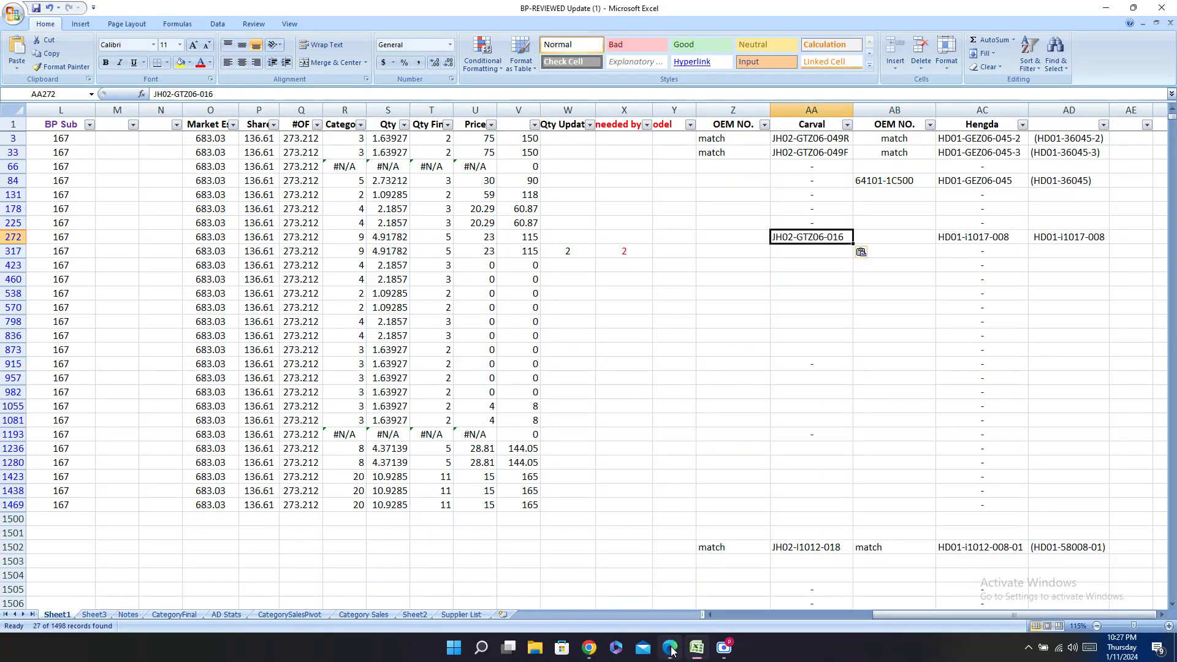
Step: Copy the front bumper's OEM number 86511-1C310 from Carval into Z272
click(671, 650)
drag(459, 353, 491, 351)
click(669, 645)
key(Left)
key(ctrl+v)
click(902, 236)
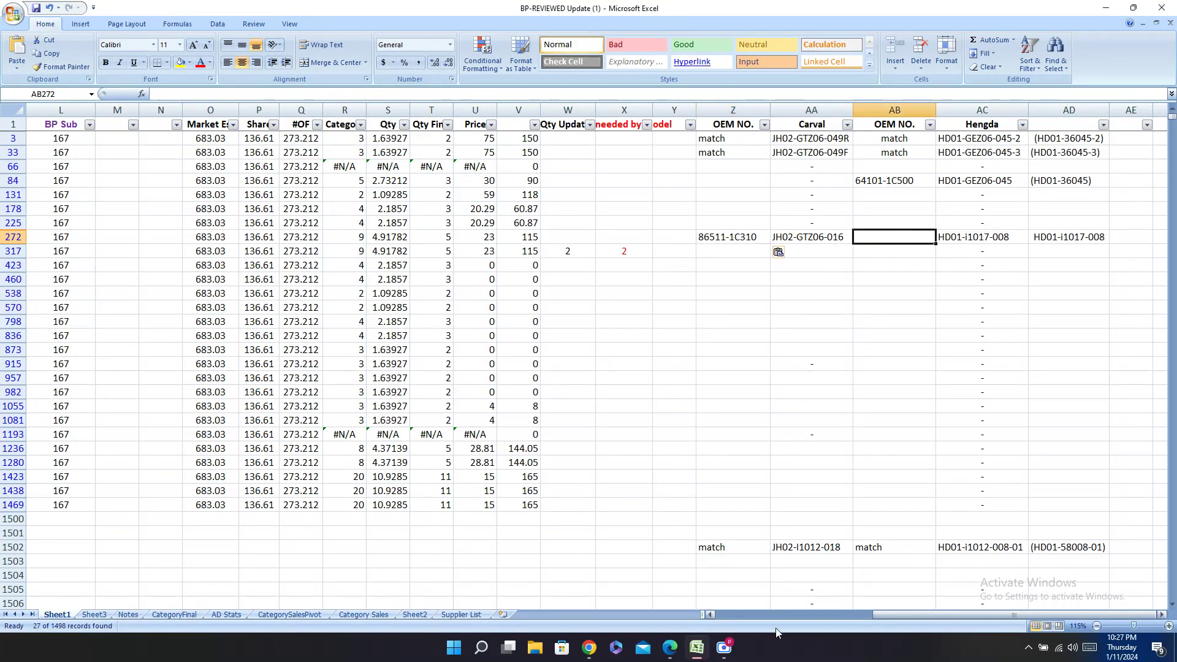
Step: Narrow the Hengda search to 86511-1C3 and paste HD01-GEZ06-008 into AC272
click(670, 648)
click(162, 8)
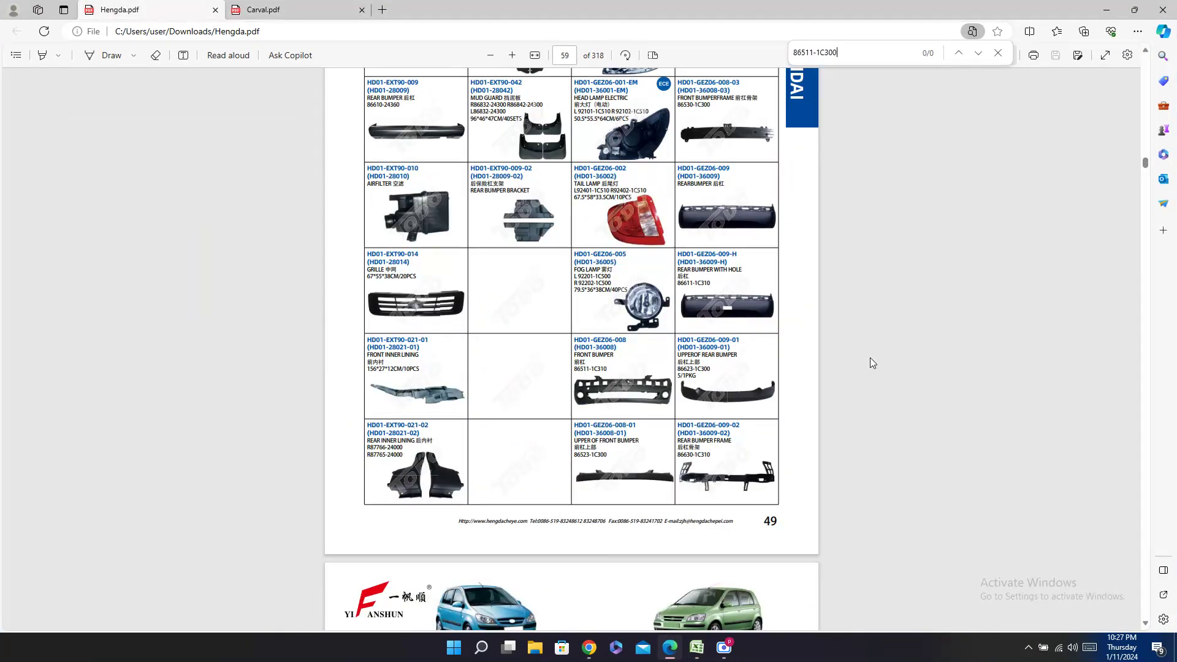
scroll(943, 256, up, 2)
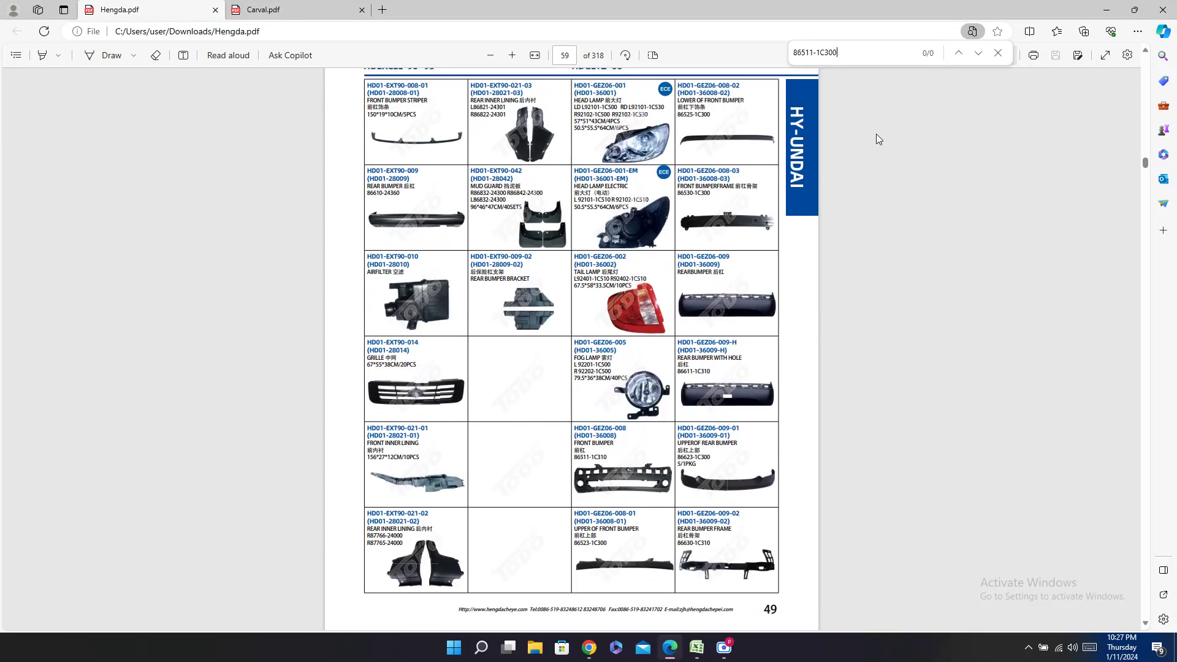
key(BackSpace)
key(BackSpace)
click(697, 648)
click(964, 237)
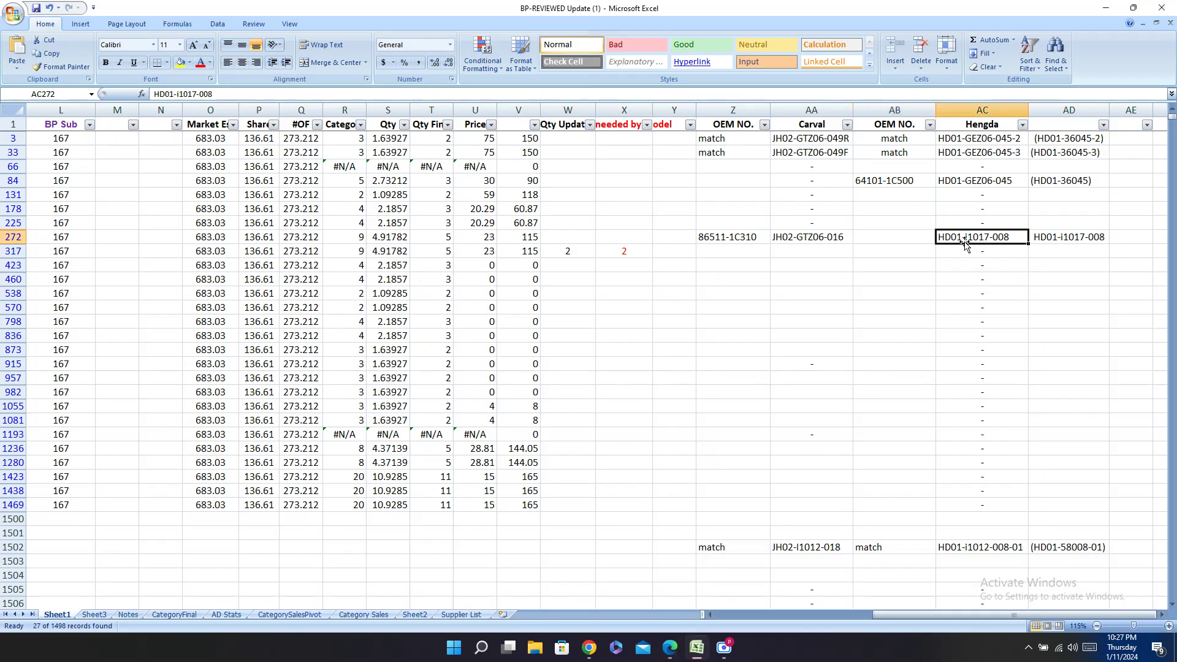
key(ctrl+v)
Step: Copy the Hengda code (HD01-36008) under the front bumper into AD272
click(670, 648)
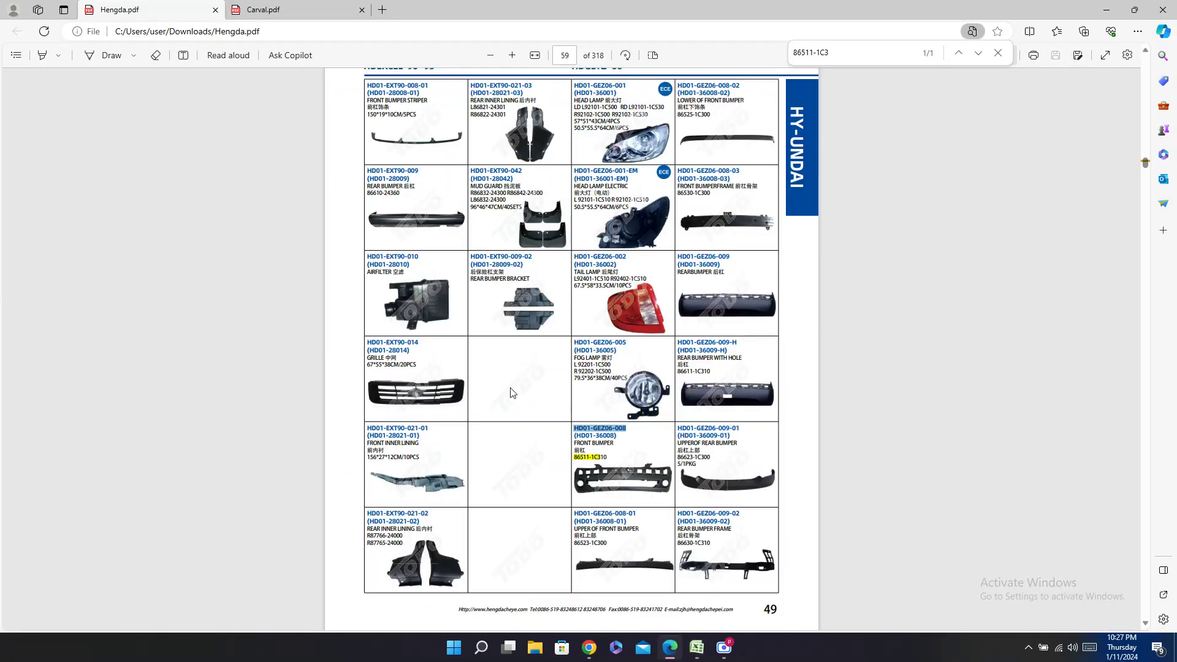
double_click(596, 436)
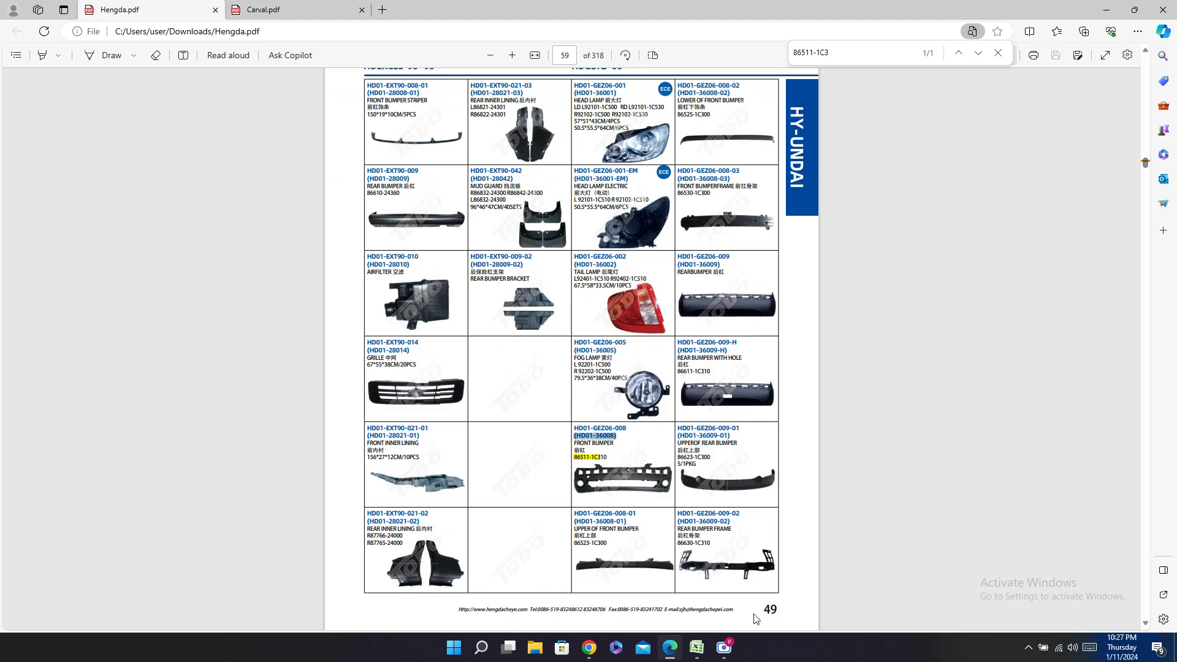
key(ctrl+c)
click(697, 648)
click(1068, 237)
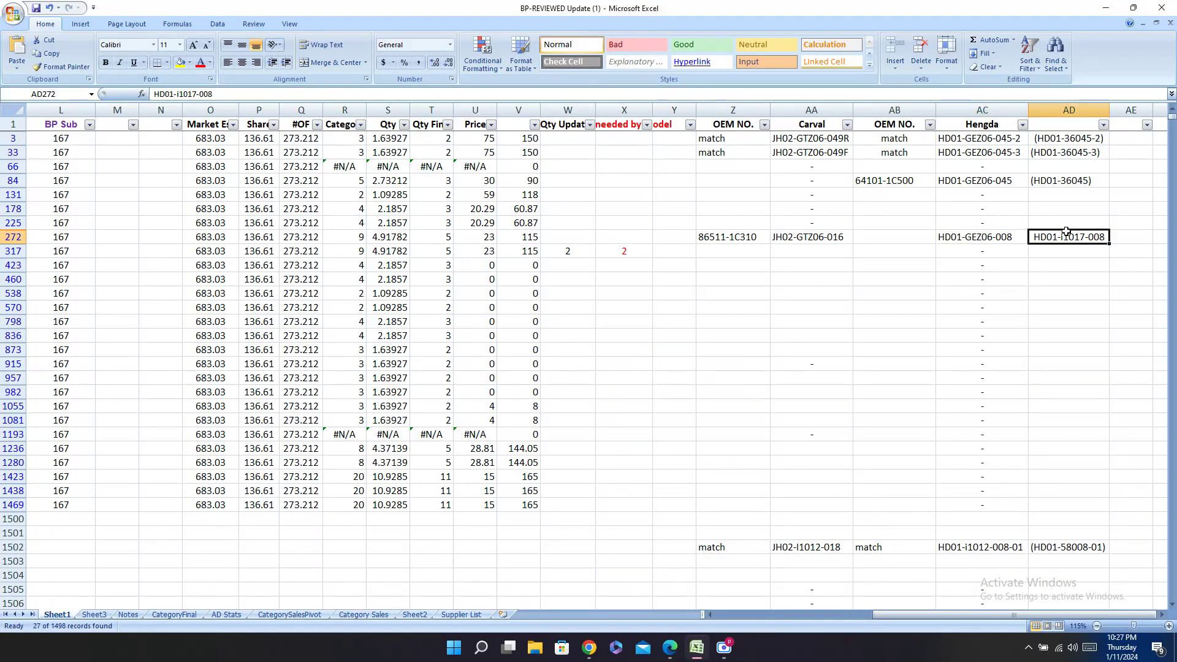
key(ctrl+v)
Step: Paste 86511-1C310 into the second OEM NO. cell AB272
click(670, 648)
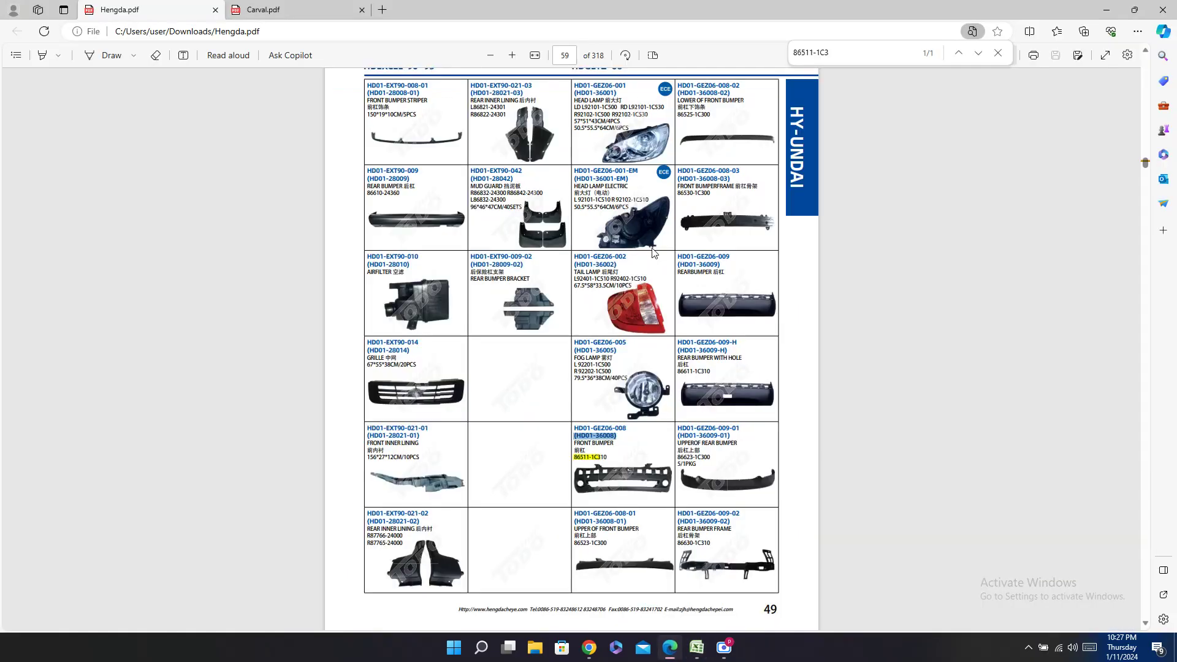
click(596, 453)
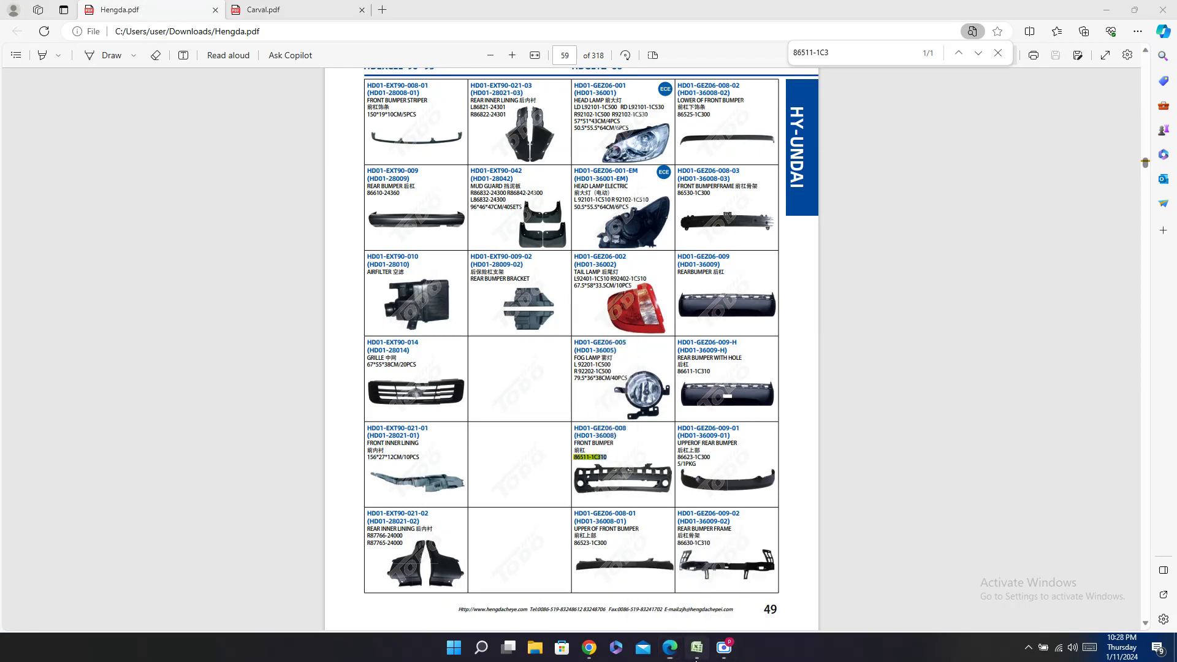
click(696, 656)
click(881, 236)
key(ctrl+v)
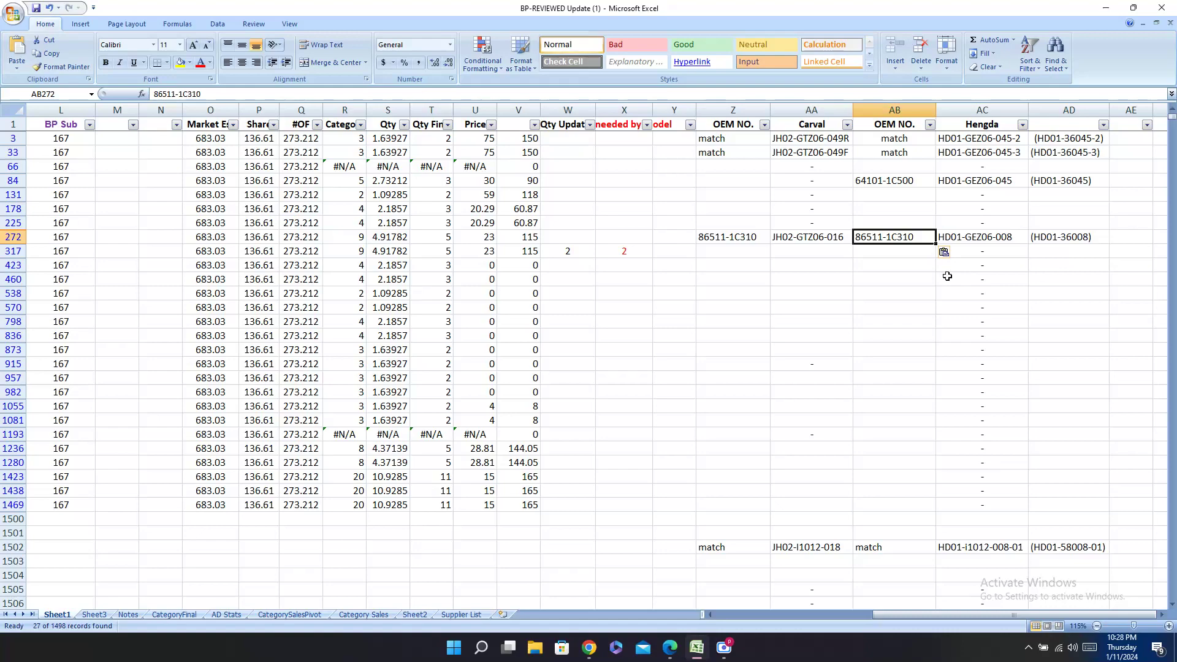
key(Down)
key(Left)
key(Left)
key(Left)
key(Left)
key(Left)
key(Left)
Step: Copy part number 86525-1C300 from D317 and search both Hengda and Carval catalogs for it
key(Home)
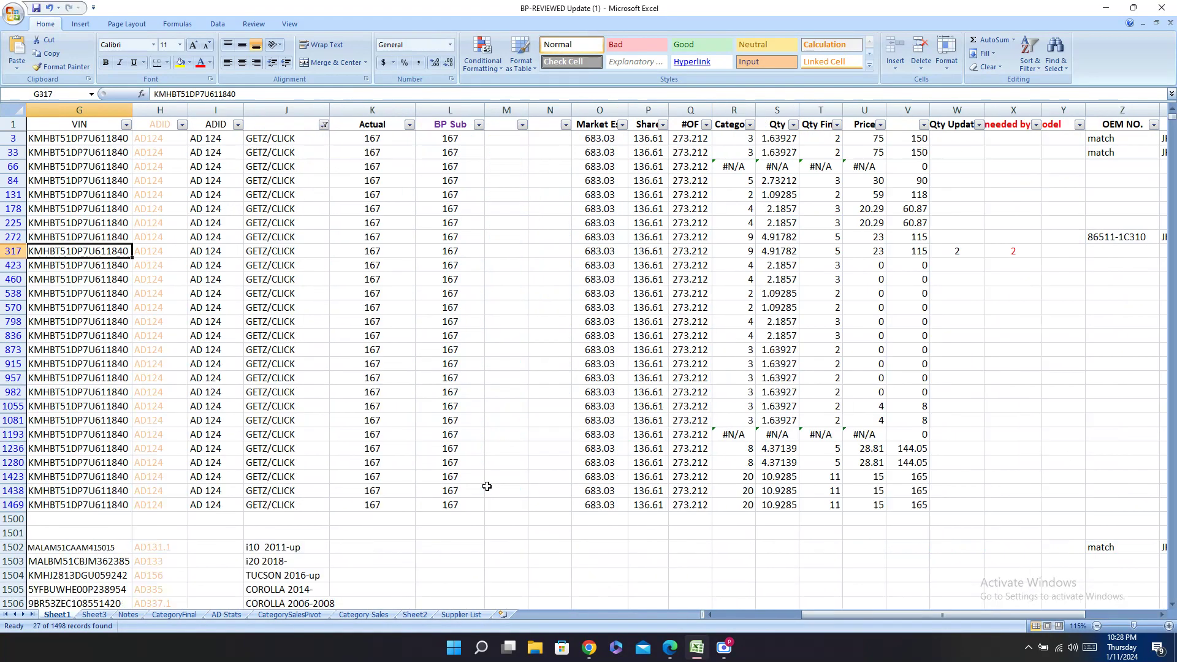
key(Right)
key(Right)
key(Right)
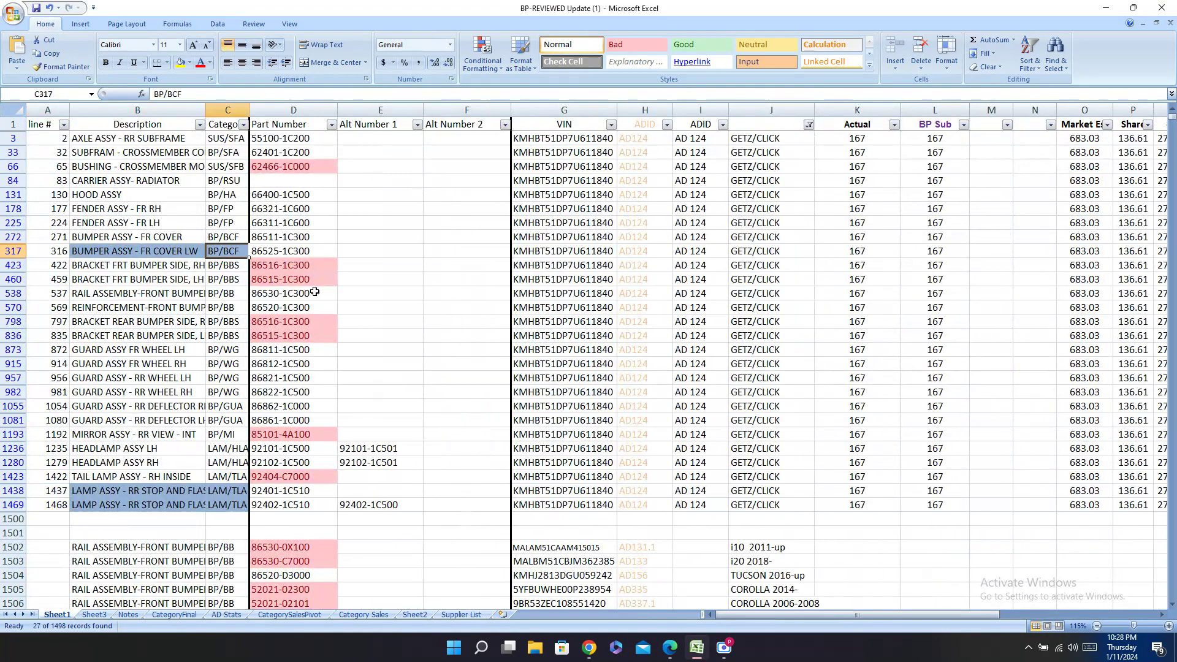
key(ctrl+c)
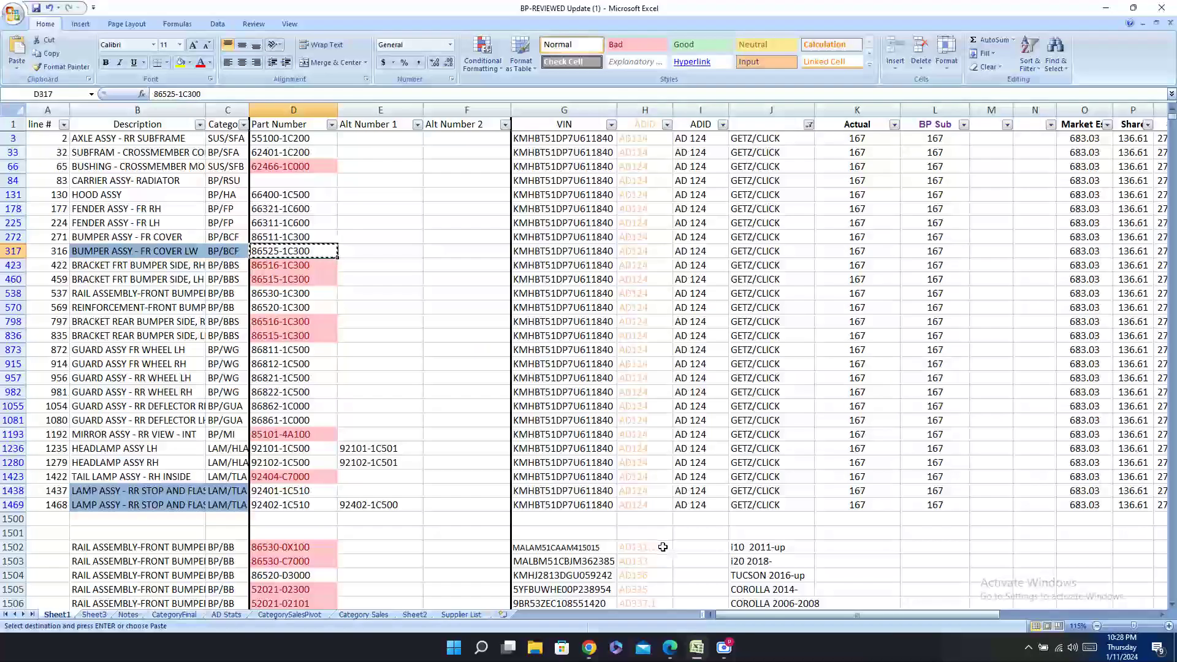
key(alt+Tab)
key(ctrl+f)
key(ctrl+v)
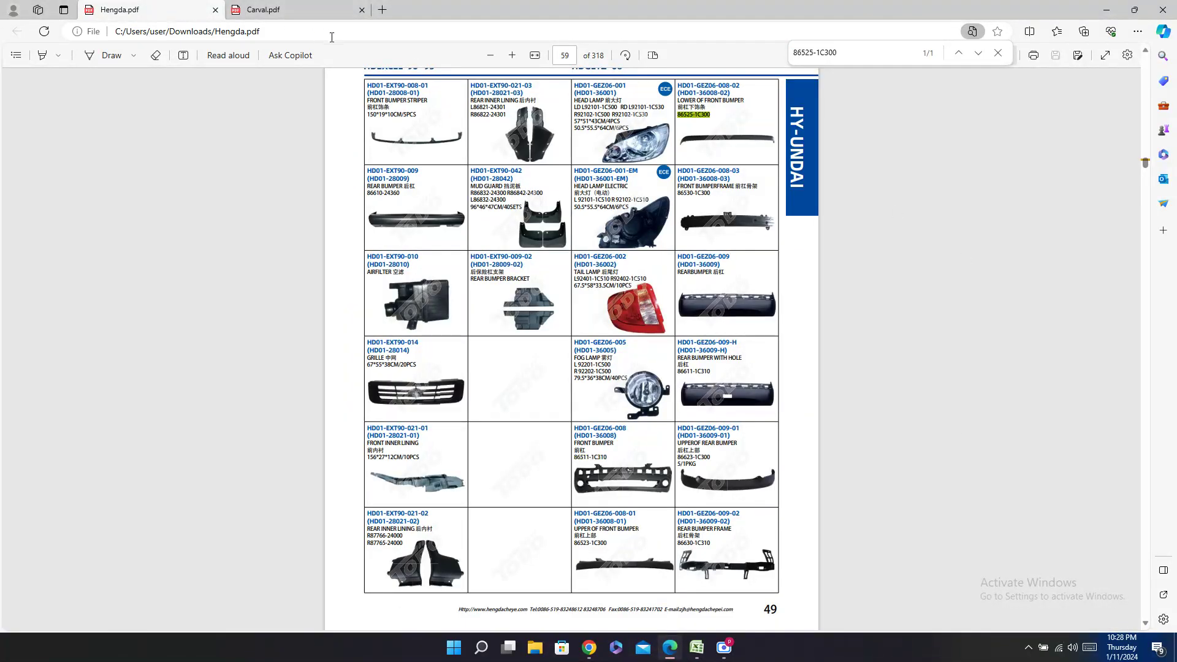
click(294, 9)
key(ctrl+f)
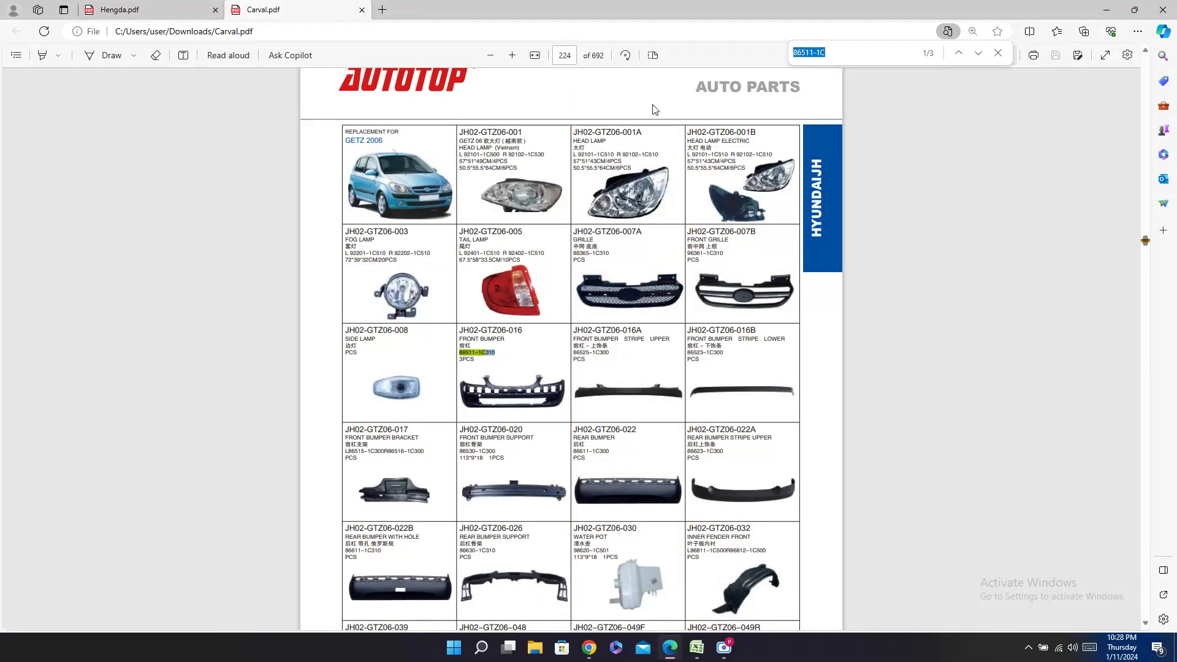
key(ctrl+v)
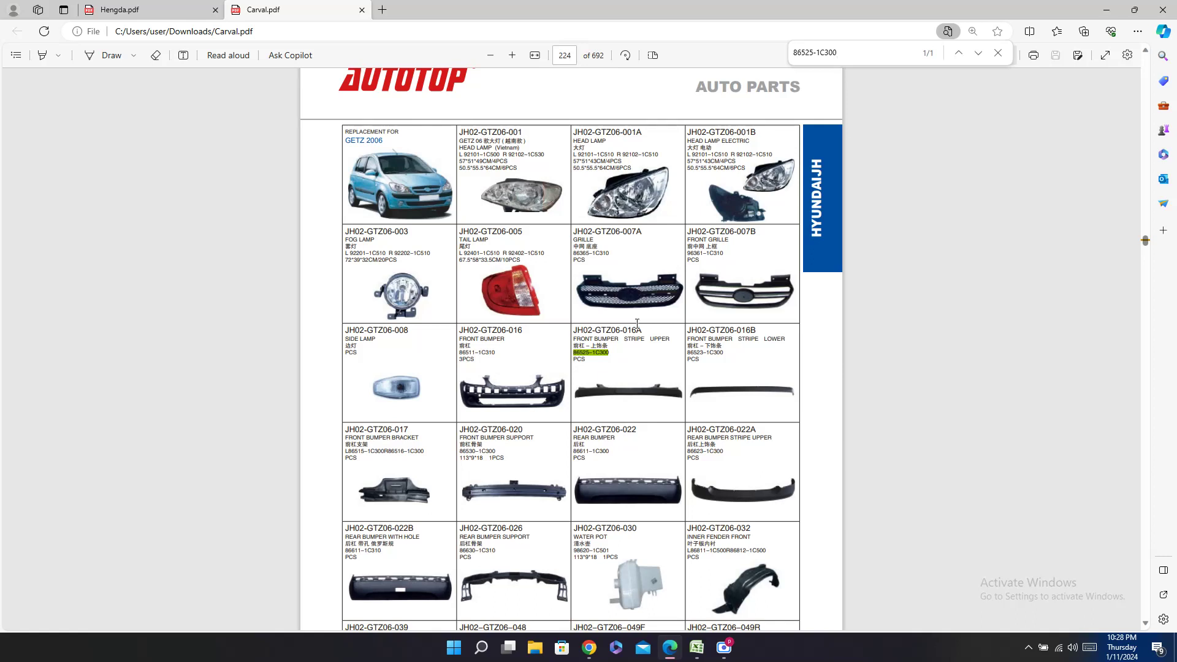
Step: Paste the Carval code JH02-GTZ06-016A into AA317
click(595, 333)
click(696, 647)
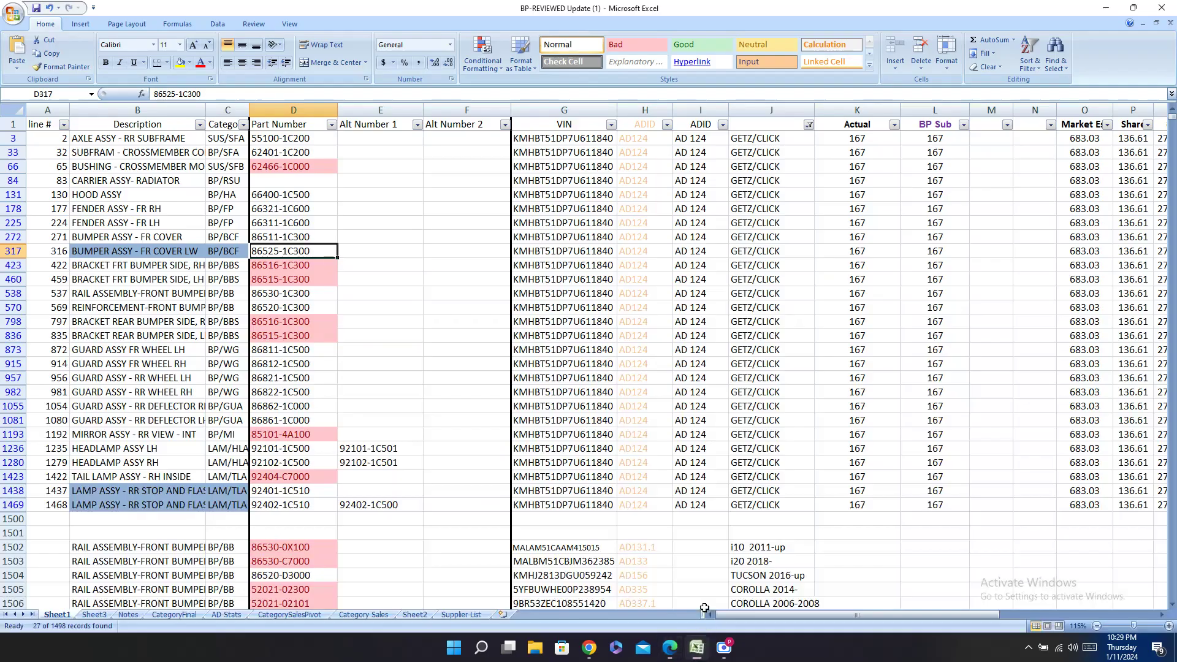
key(Right)
key(ctrl+Right)
key(ctrl+Right)
key(ctrl+Right)
key(ctrl+Right)
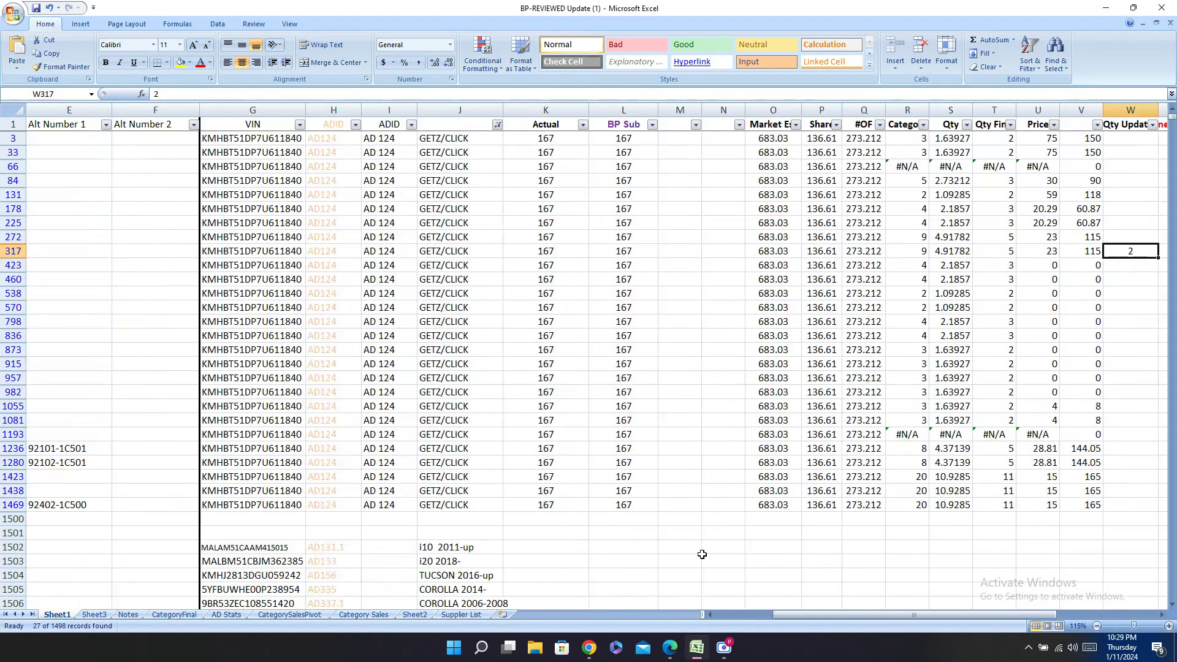
key(Right)
key(Right)
key(Right)
key(Right)
key(Right)
key(Right)
key(Right)
key(Right)
key(Right)
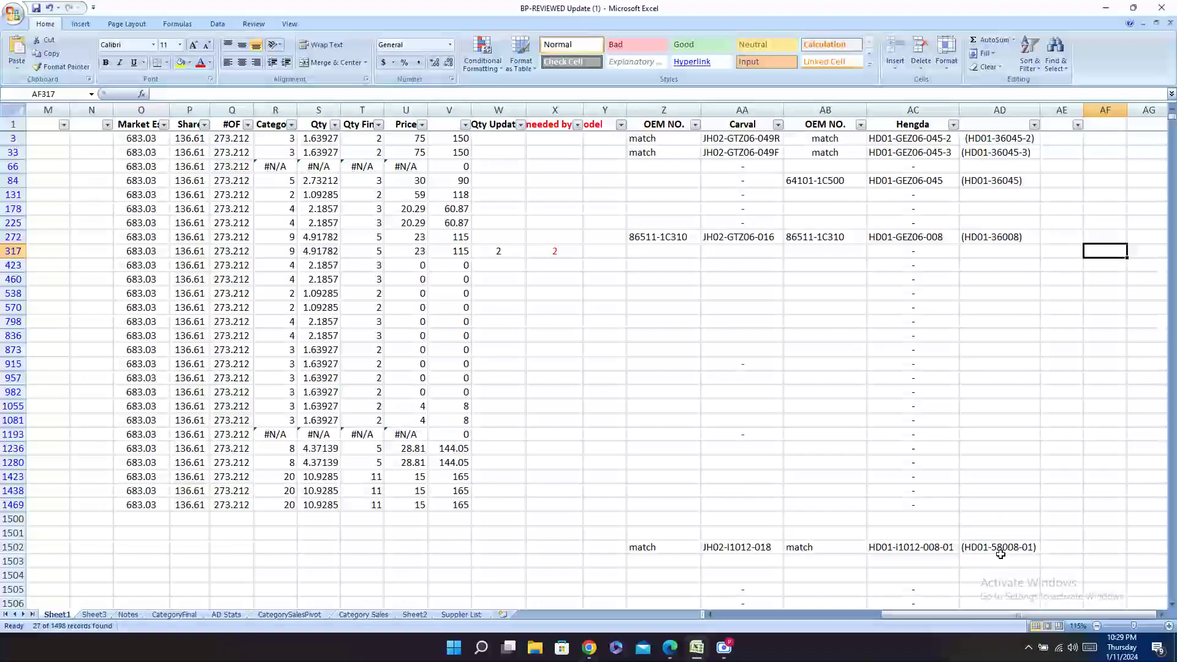
key(Left)
key(Left)
key(Left)
key(Left)
key(Left)
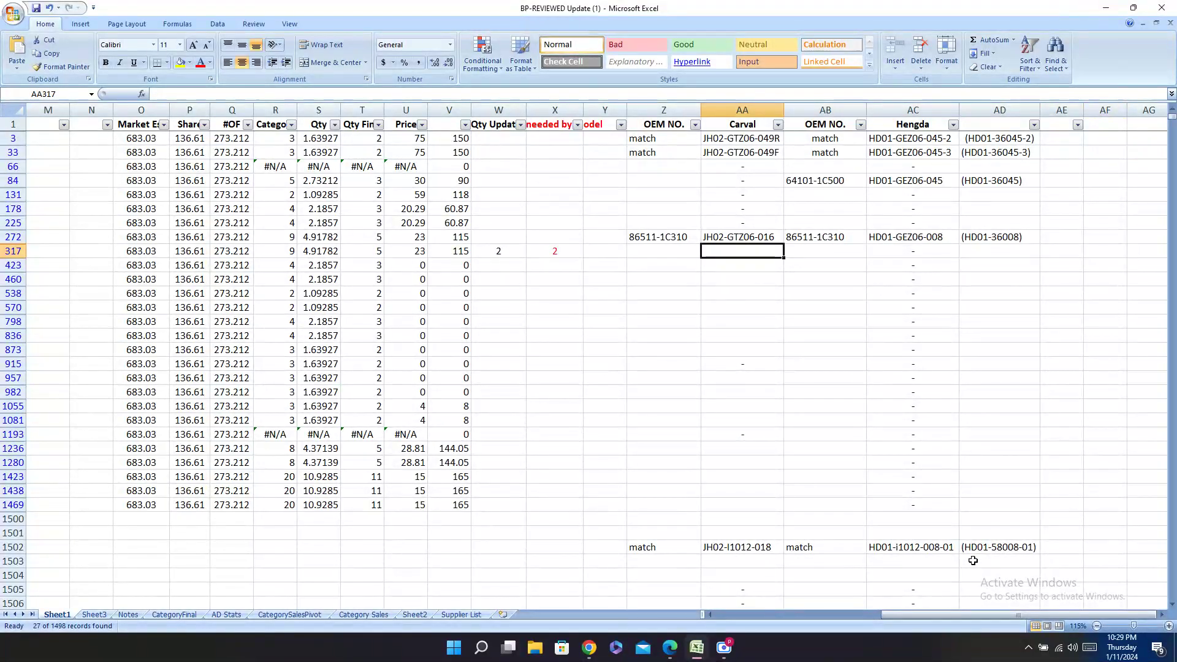
key(ctrl+v)
Step: Mark both OEM NO. cells Z317 and AB317 as 'match'
key(Left)
text(m)
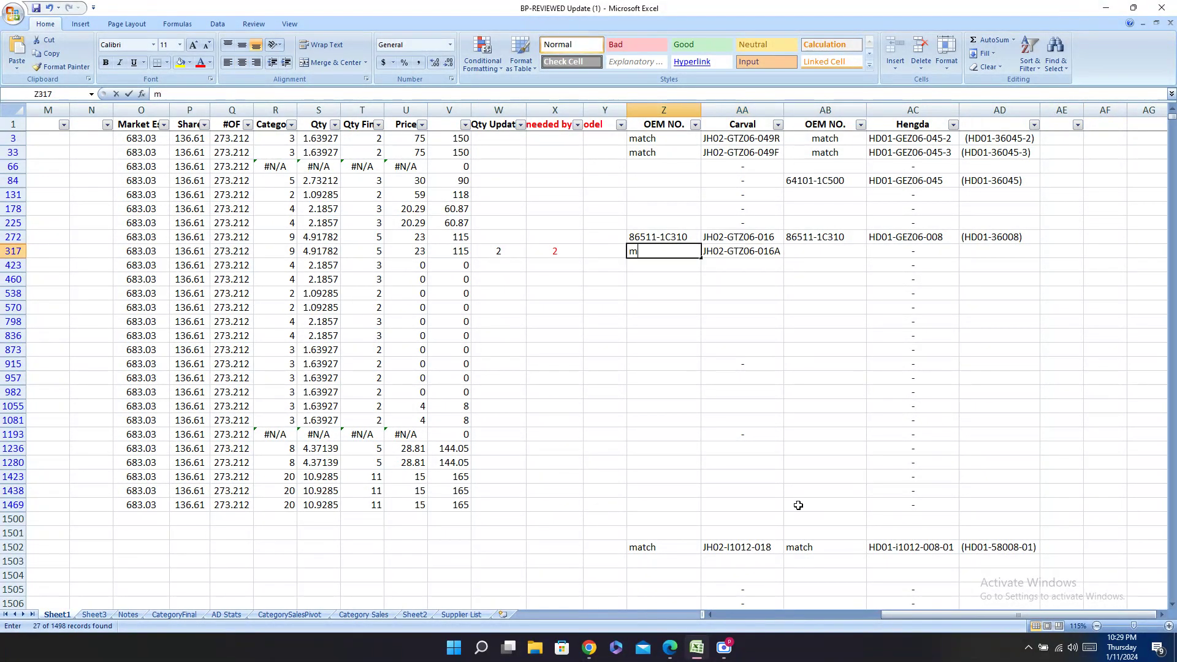
text(atch)
key(Right)
key(Right)
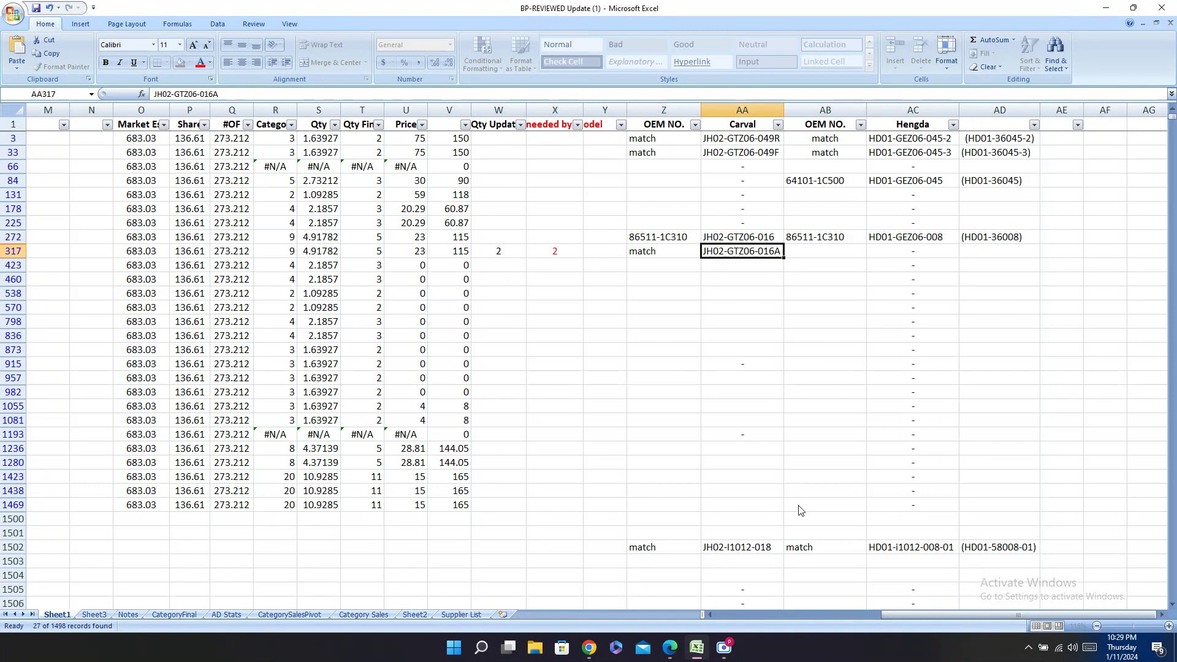
text(mat)
key(Right)
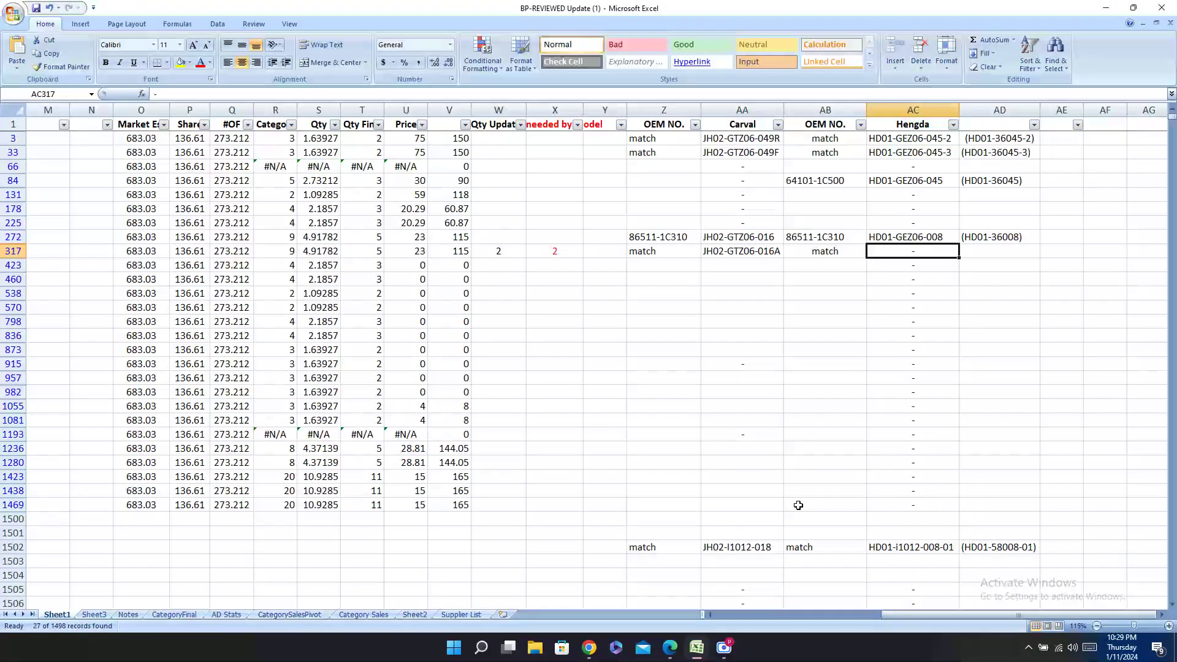
Step: Copy the Hengda code HD01-GEZ06-008-02 into AC317
click(665, 654)
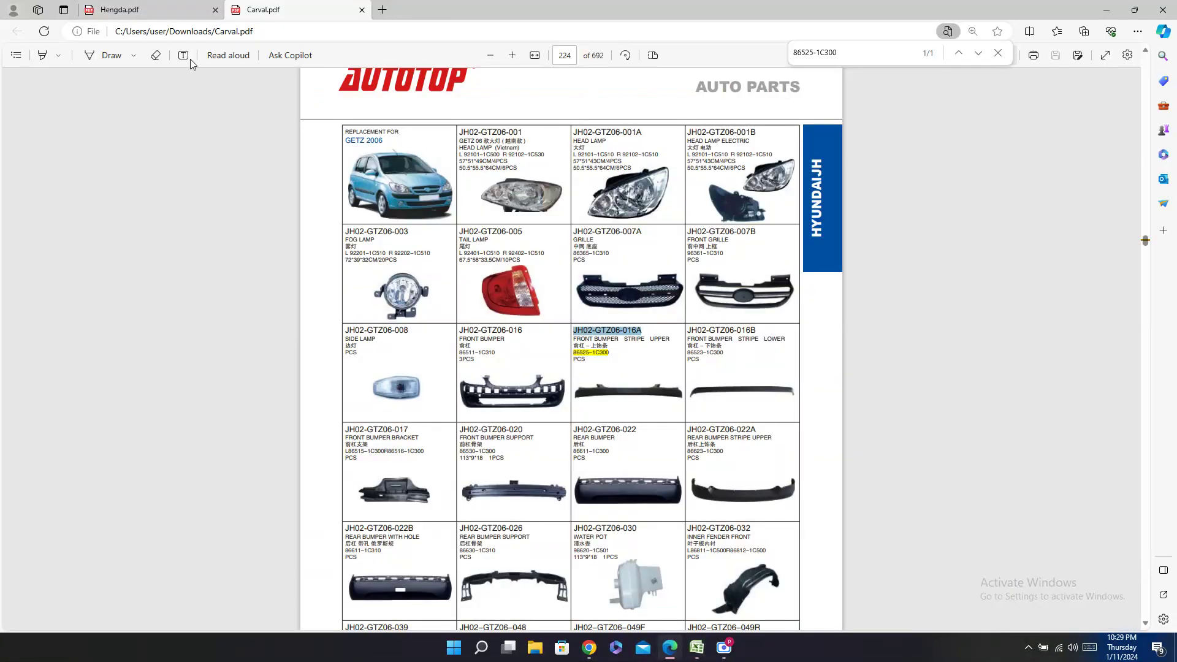
click(122, 10)
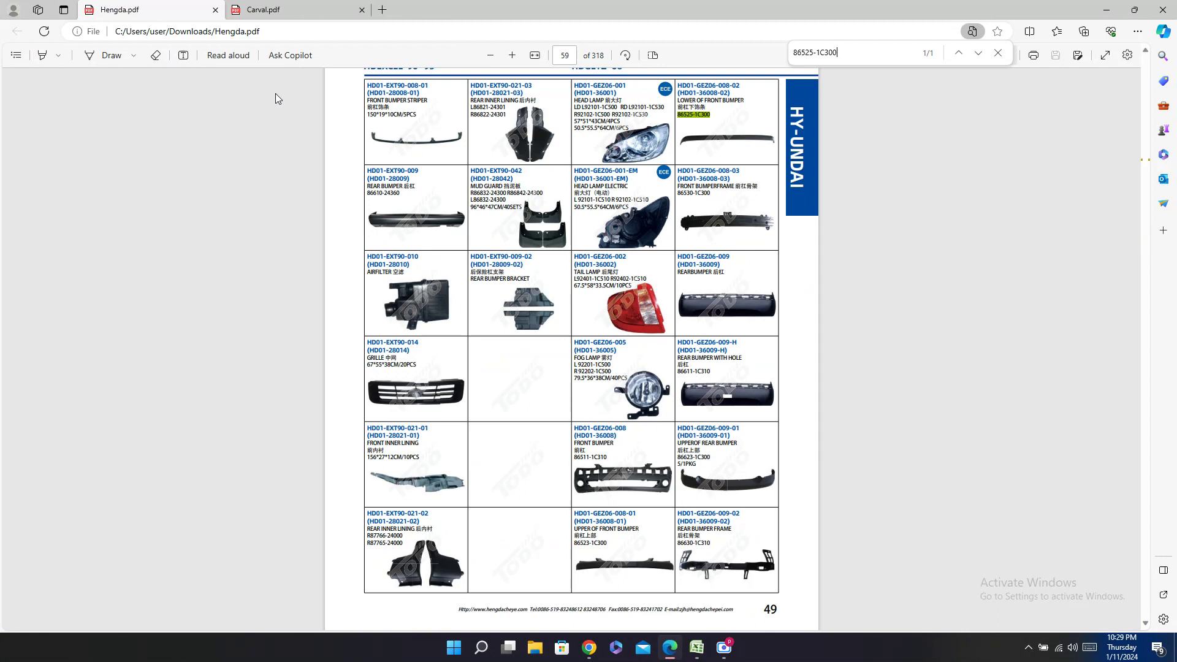
triple_click(705, 86)
key(ctrl+c)
click(697, 648)
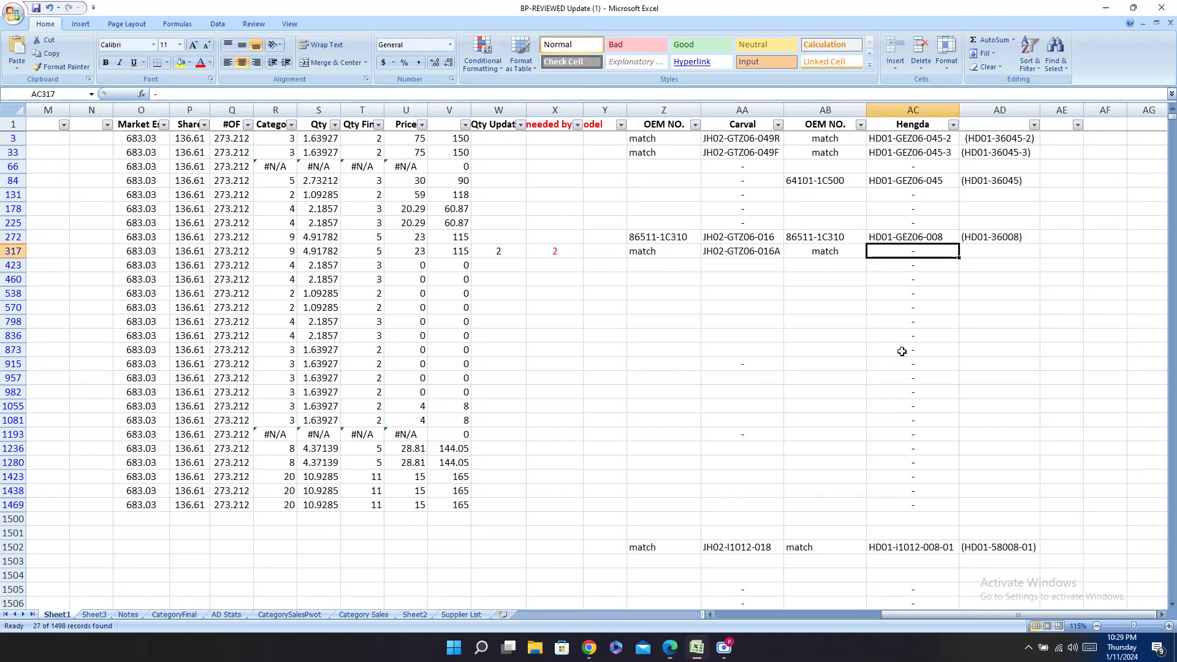
key(ctrl+v)
Step: Copy (HD01-36008-02) into the cell beside it, then move to row 423
click(707, 654)
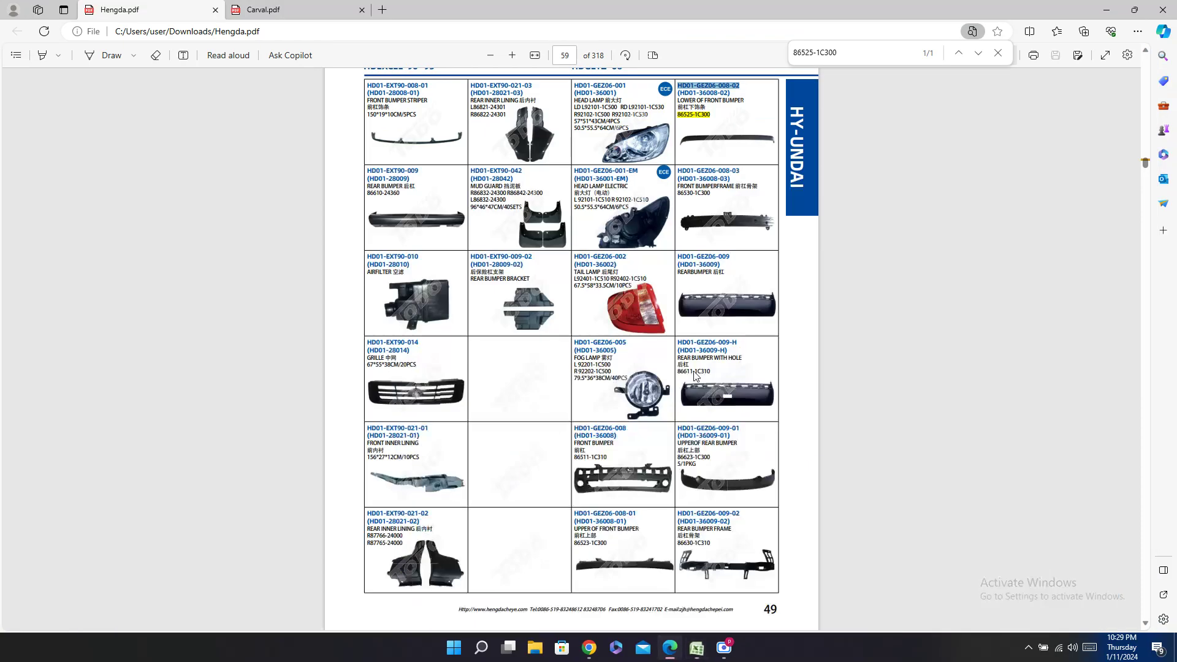
triple_click(698, 93)
key(ctrl+c)
click(697, 649)
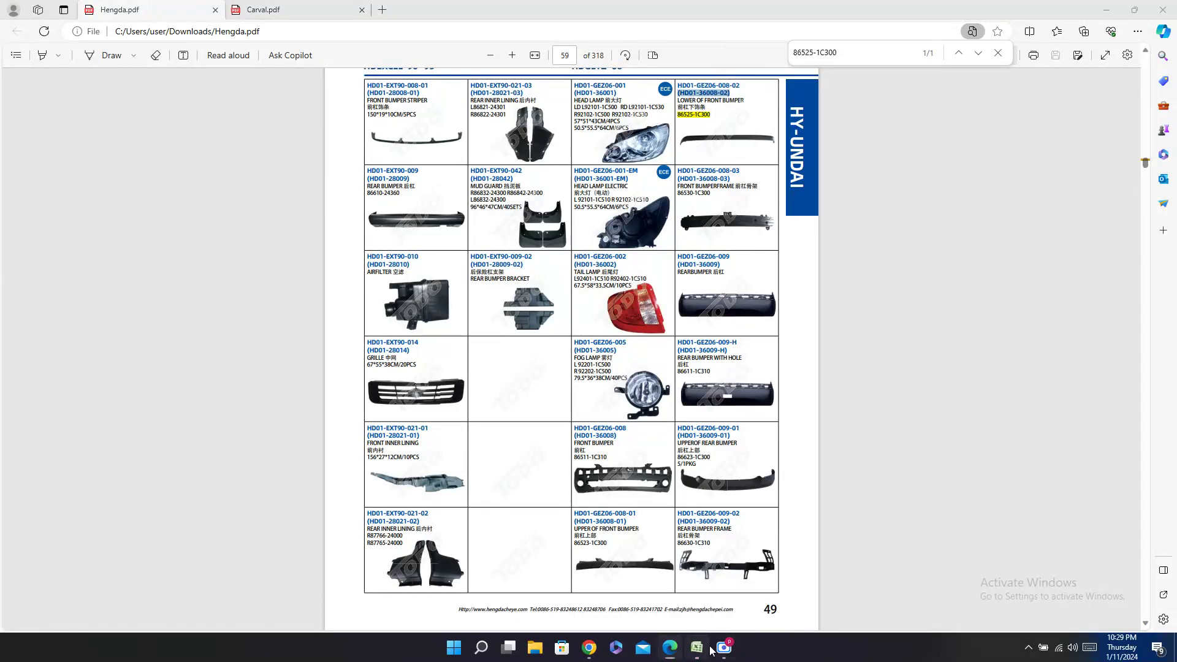
click(988, 251)
key(ctrl+v)
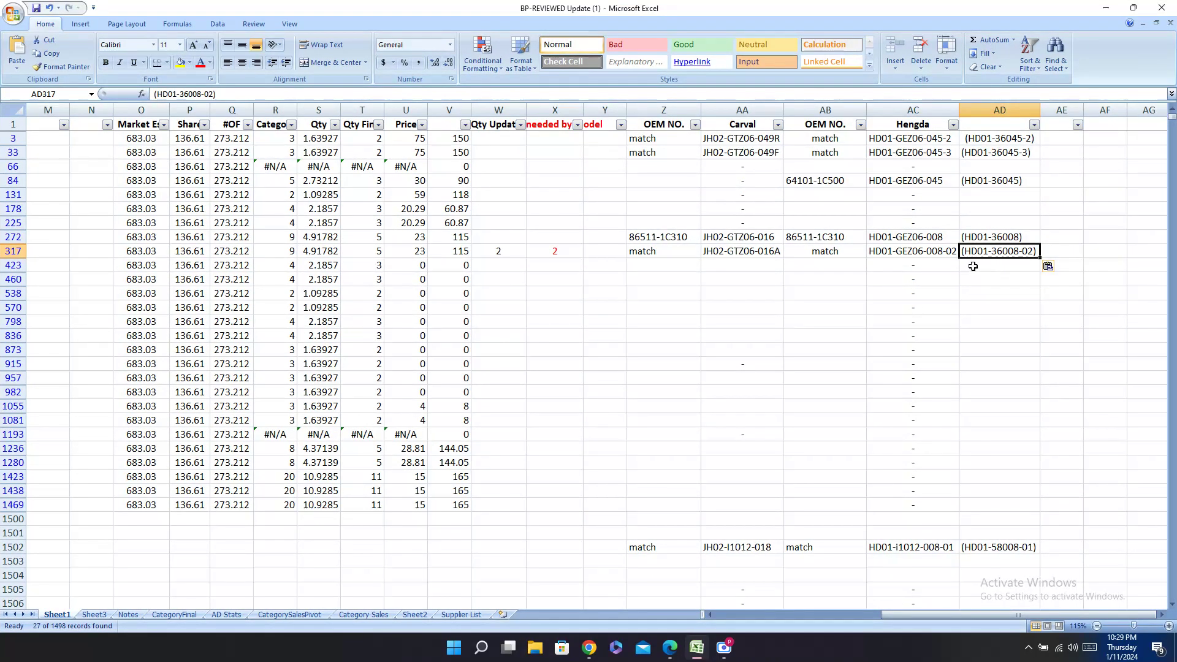
key(Return)
key(Left)
key(Left)
key(Left)
key(Left)
key(Left)
key(Left)
key(Left)
key(Left)
key(Left)
key(Left)
key(Left)
key(Left)
key(Left)
key(Left)
key(Left)
key(Left)
key(Left)
key(Left)
key(Left)
key(Left)
key(Left)
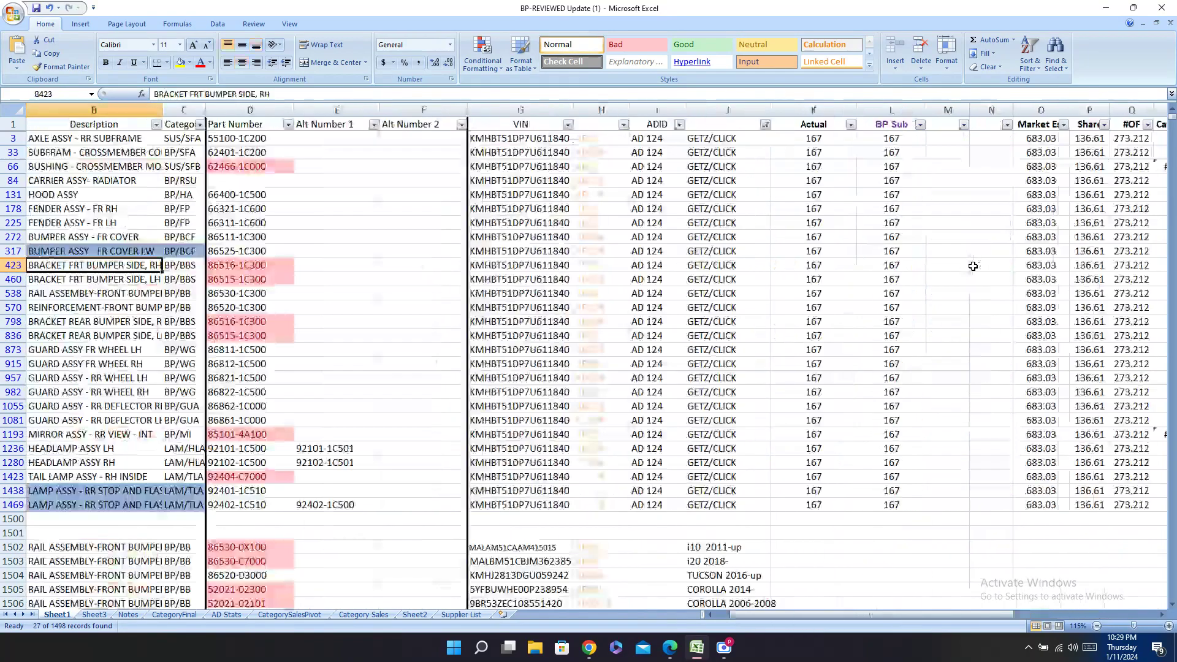
Step: Search the Carval catalog for part 86516-1C300 and select the code JH02-GTZ06-017
key(Right)
key(Right)
key(Right)
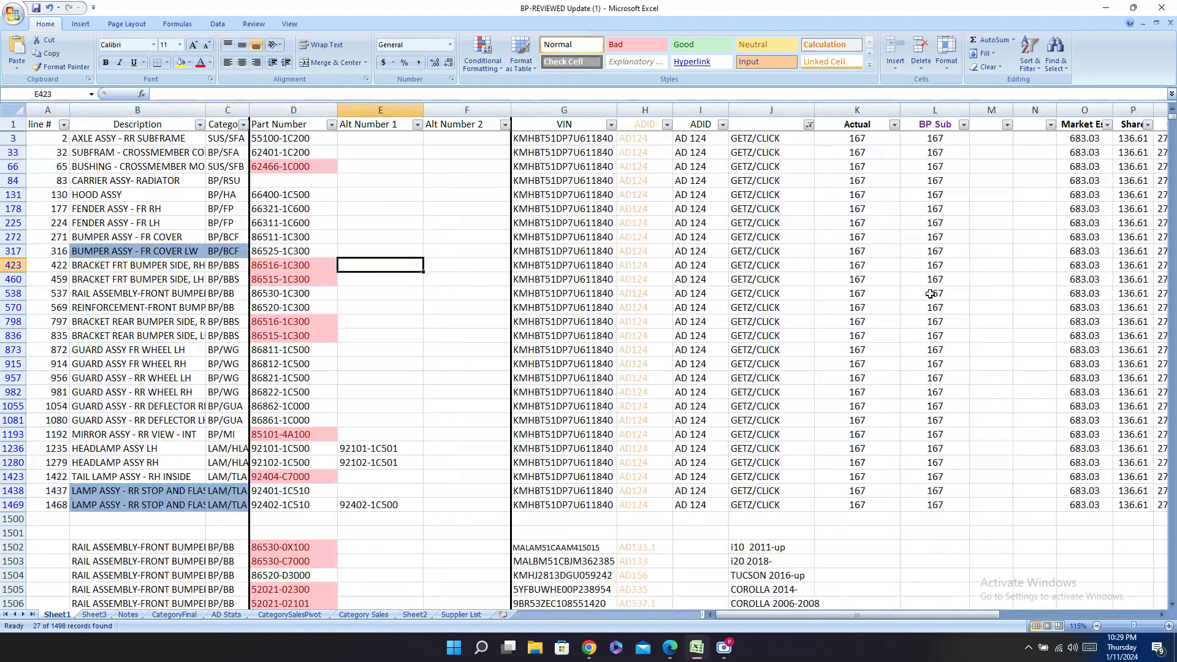
key(Left)
key(ctrl+c)
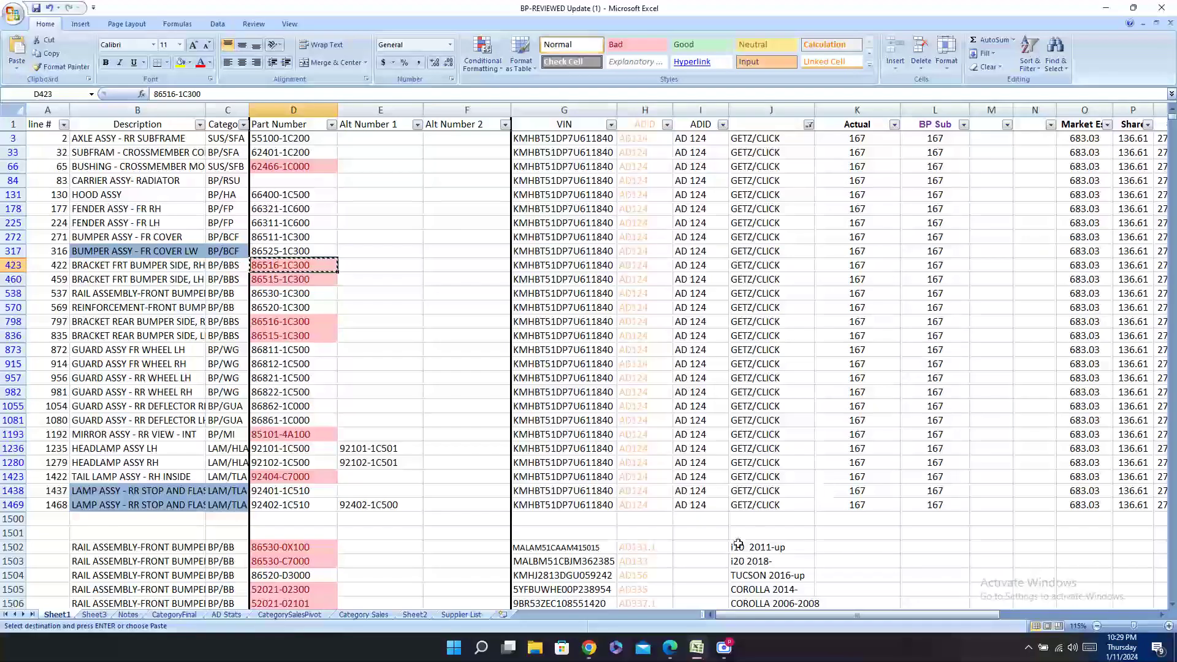
click(671, 649)
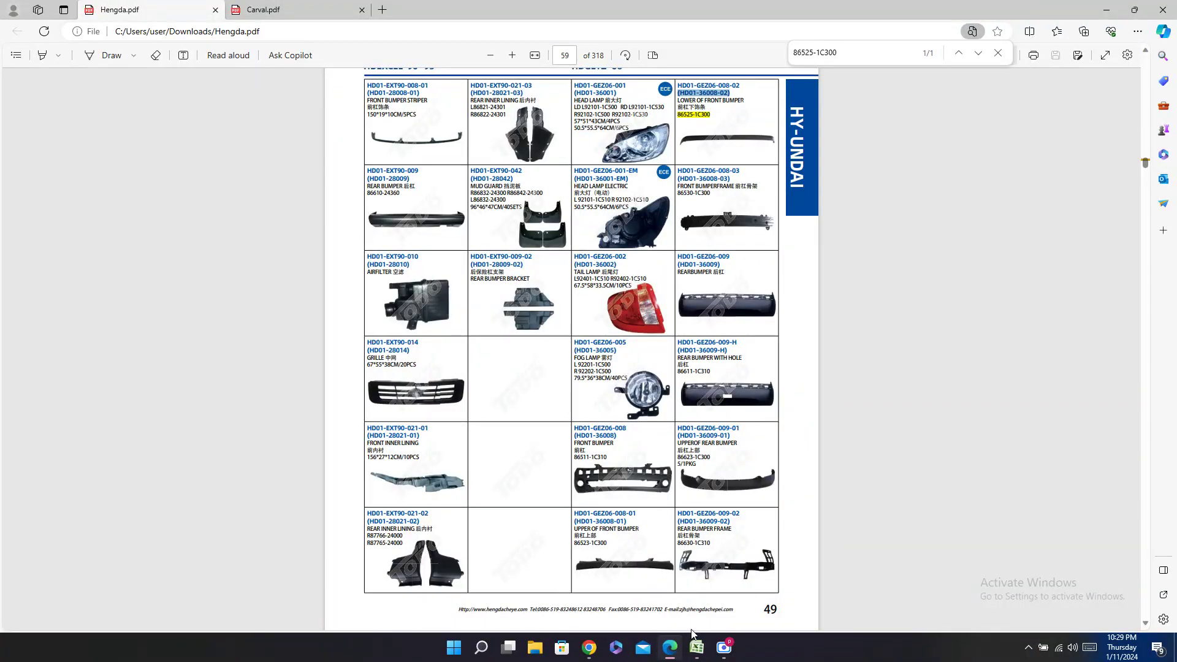
click(265, 13)
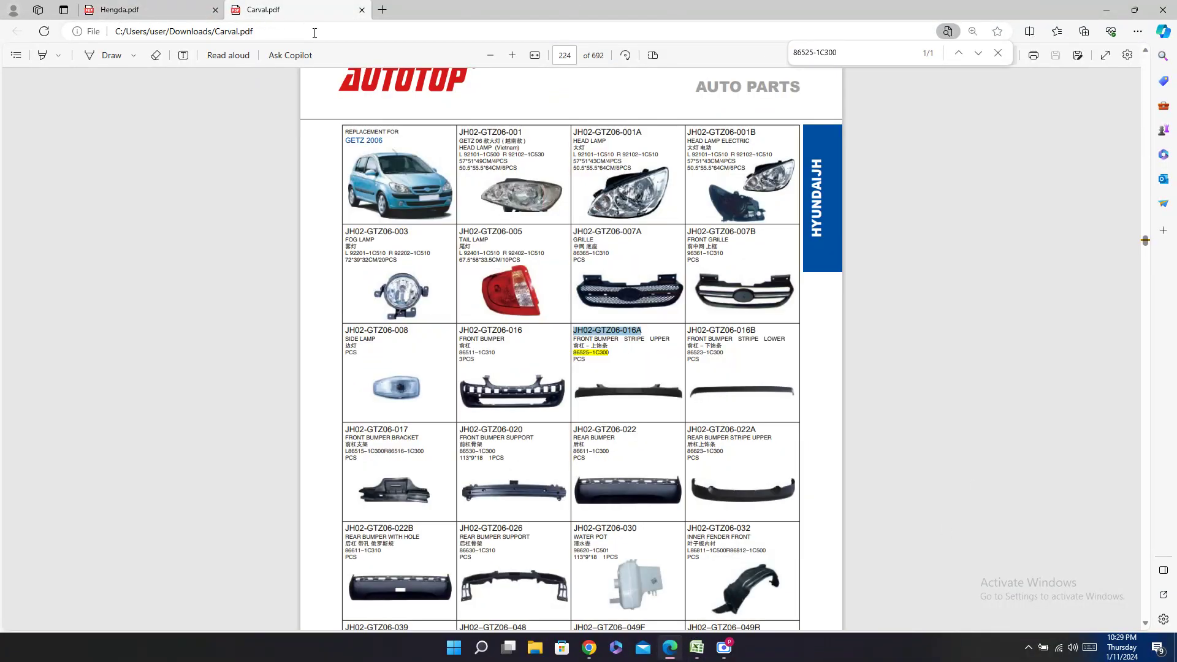
key(ctrl+f)
key(ctrl+v)
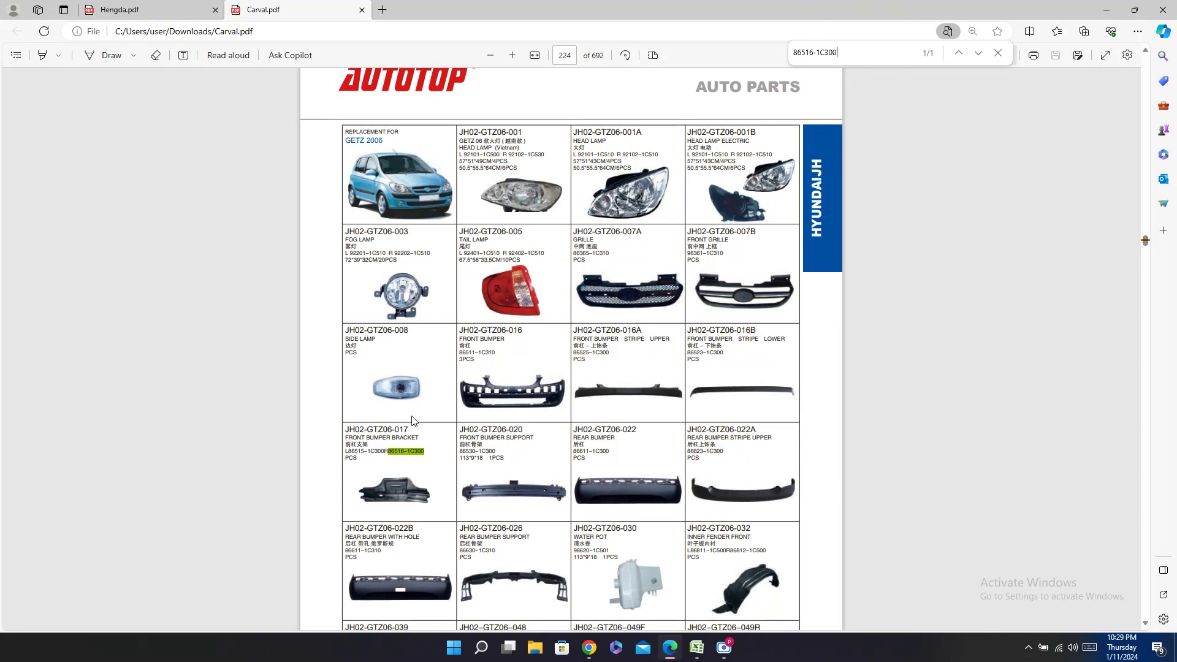
drag(409, 429, 344, 430)
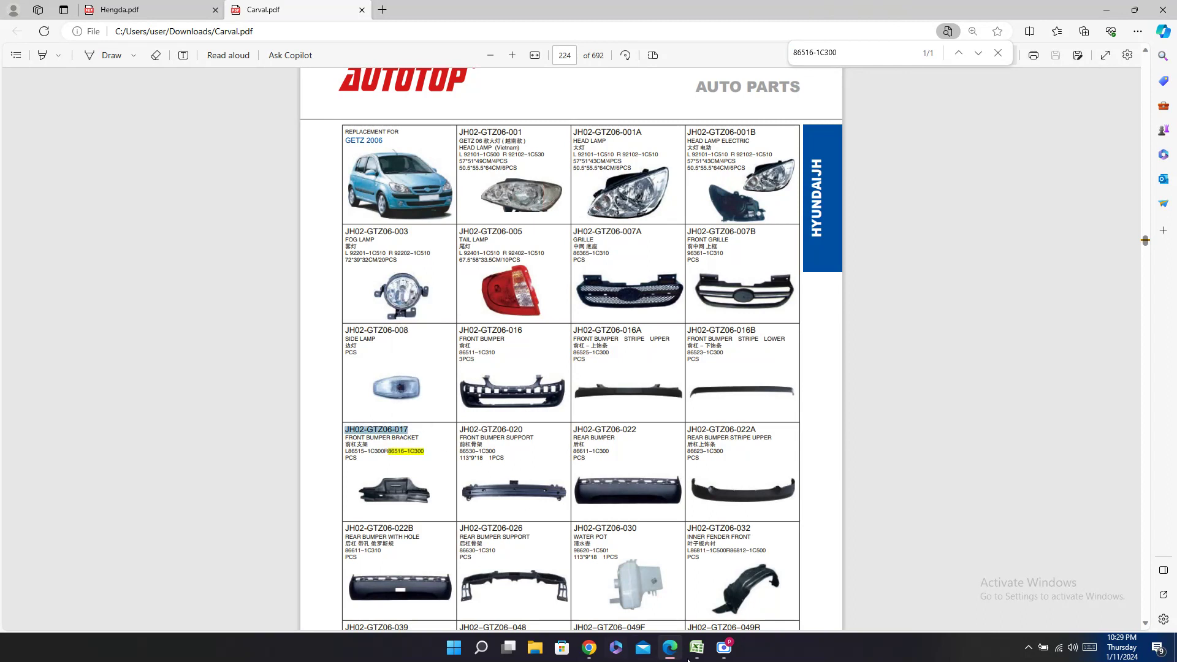
Step: Paste JH02-GTZ06-017 into the Carval cells of rows 423 and 460
click(696, 649)
key(Right)
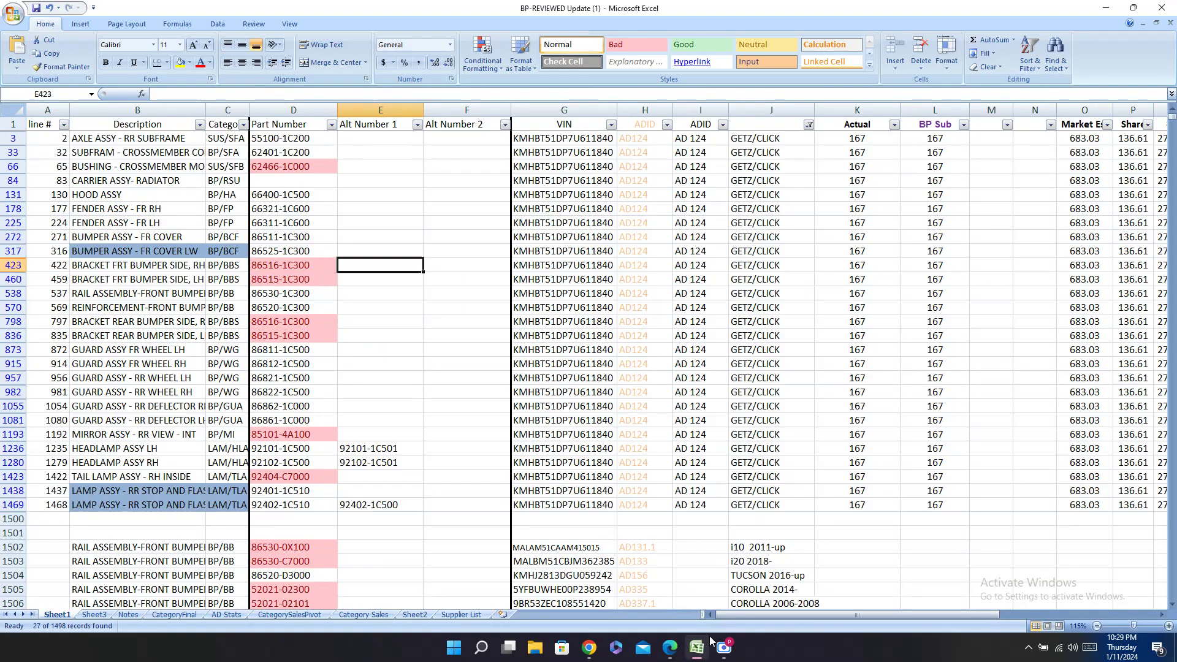
key(Right)
key(Right)
key(Right)
key(Right)
key(Right)
key(Right)
key(Right)
key(Right)
key(Right)
key(Right)
key(Right)
key(Right)
key(Right)
key(Right)
key(Right)
key(Right)
key(Right)
key(Right)
key(Right)
key(Right)
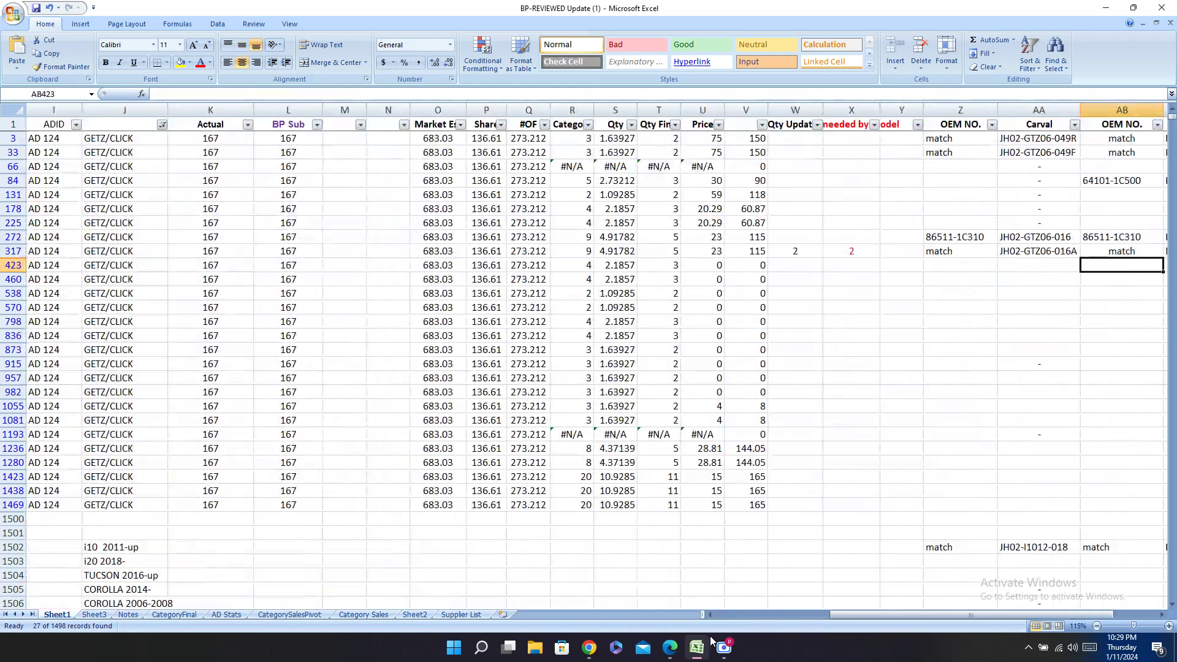
key(Left)
key(ctrl+v)
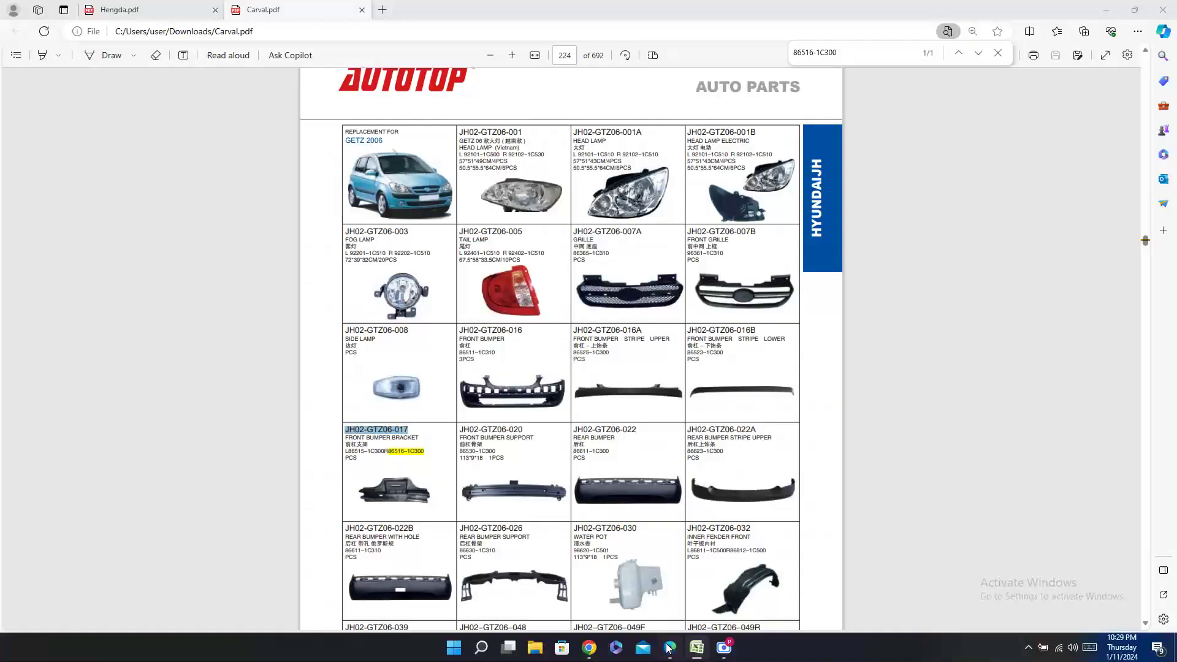
click(670, 649)
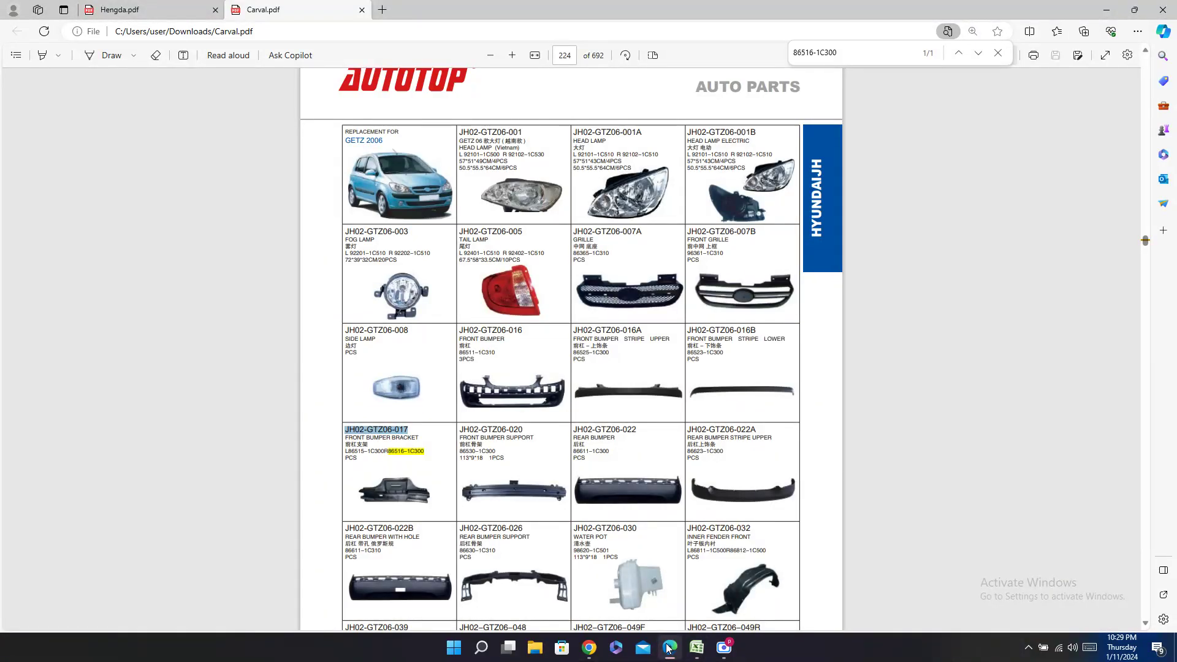
click(670, 648)
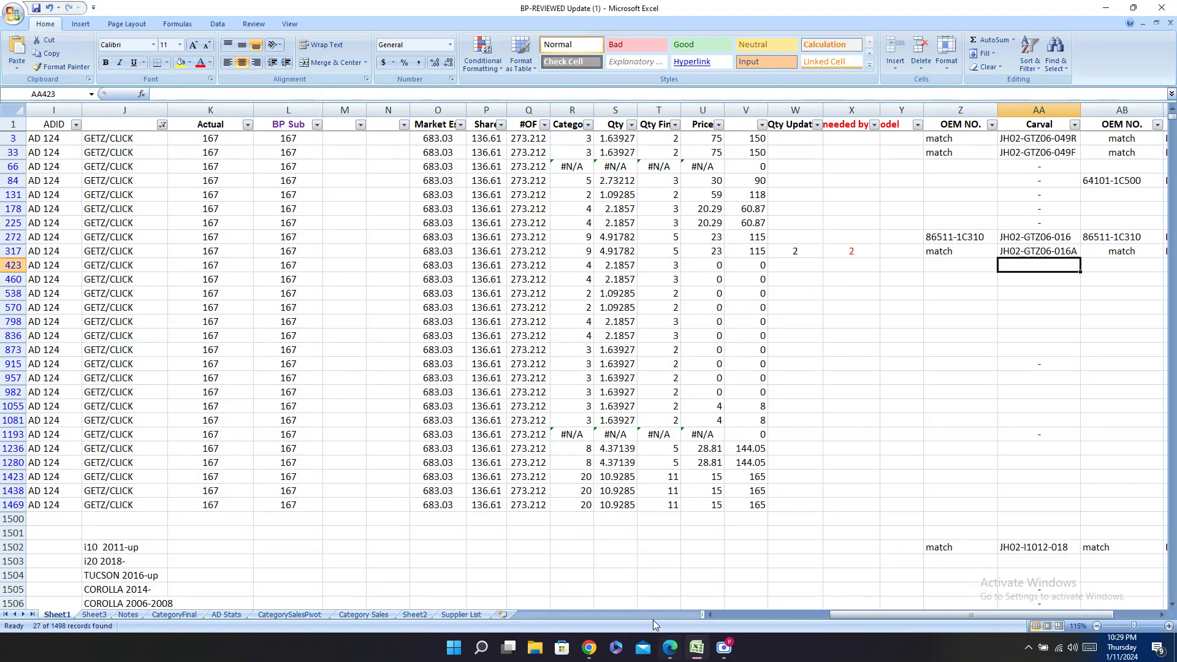
key(ctrl+v)
key(Down)
key(ctrl+v)
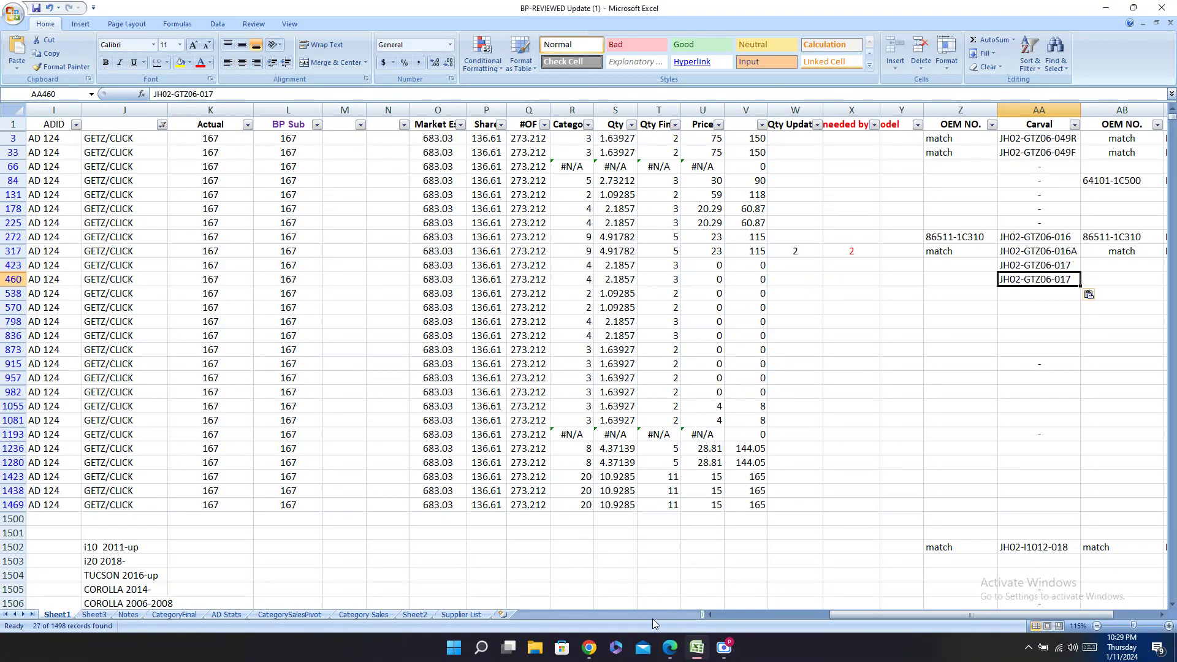
Step: Enter 'match' in the OEM NO. cells Z460 and Z423
key(Left)
text(ma)
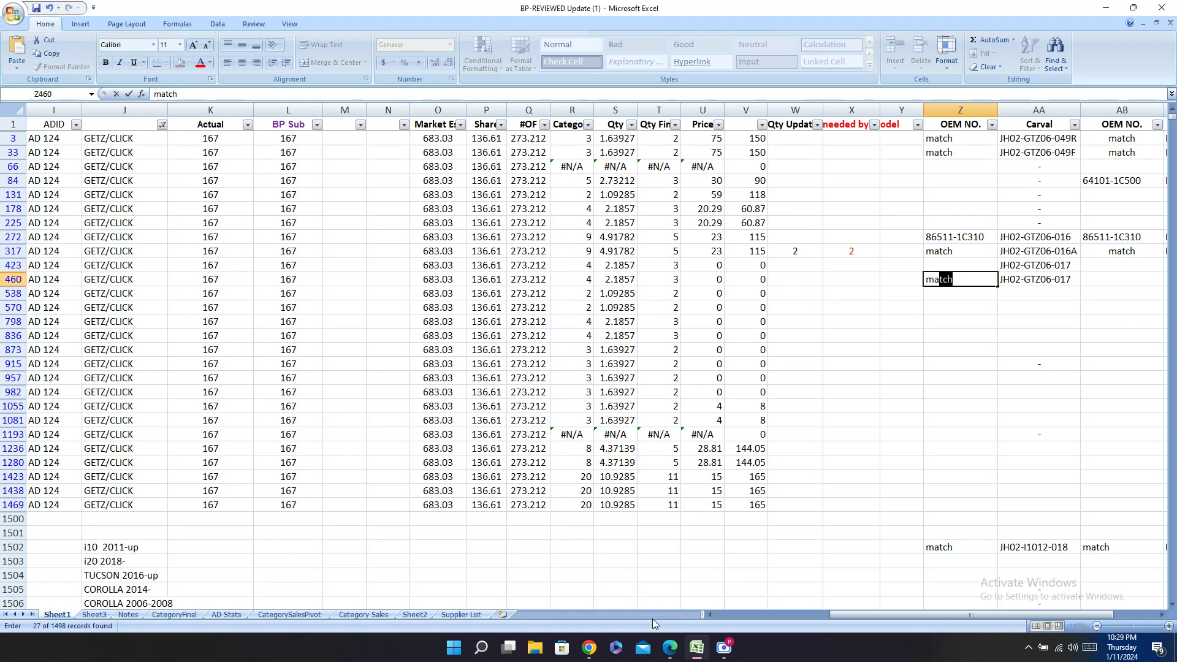
key(Up)
text(ma)
key(Right)
key(Right)
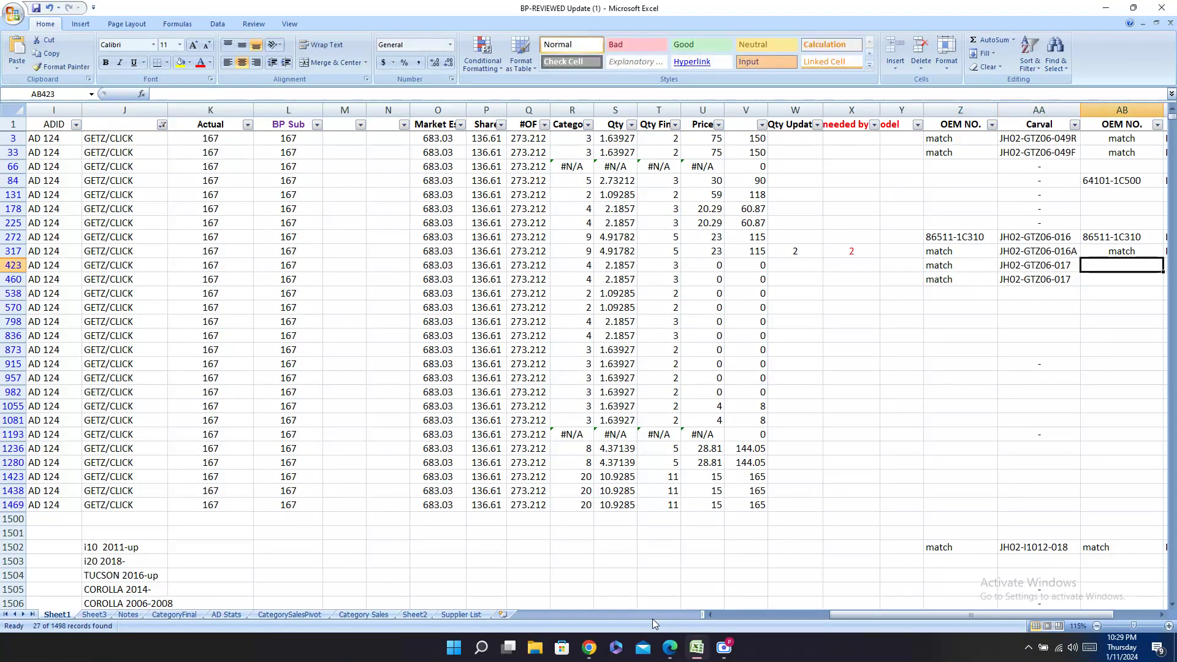
key(Right)
key(Right)
key(Left)
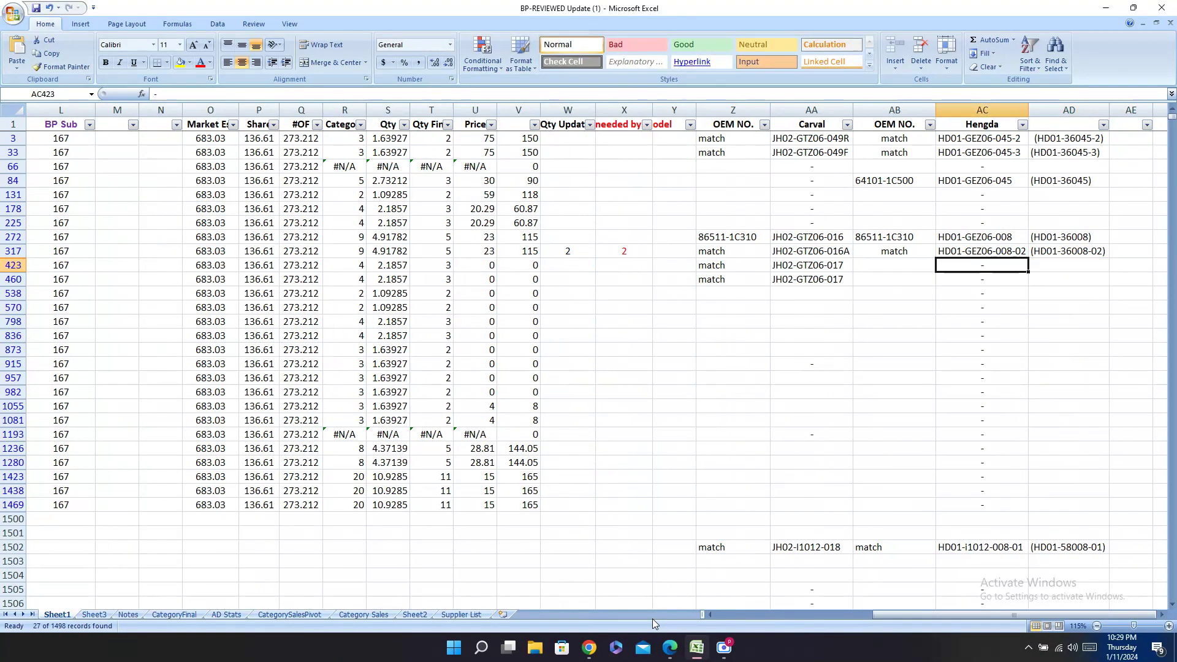
Step: Look through the Hengda catalog for the side bracket and find no match
click(669, 648)
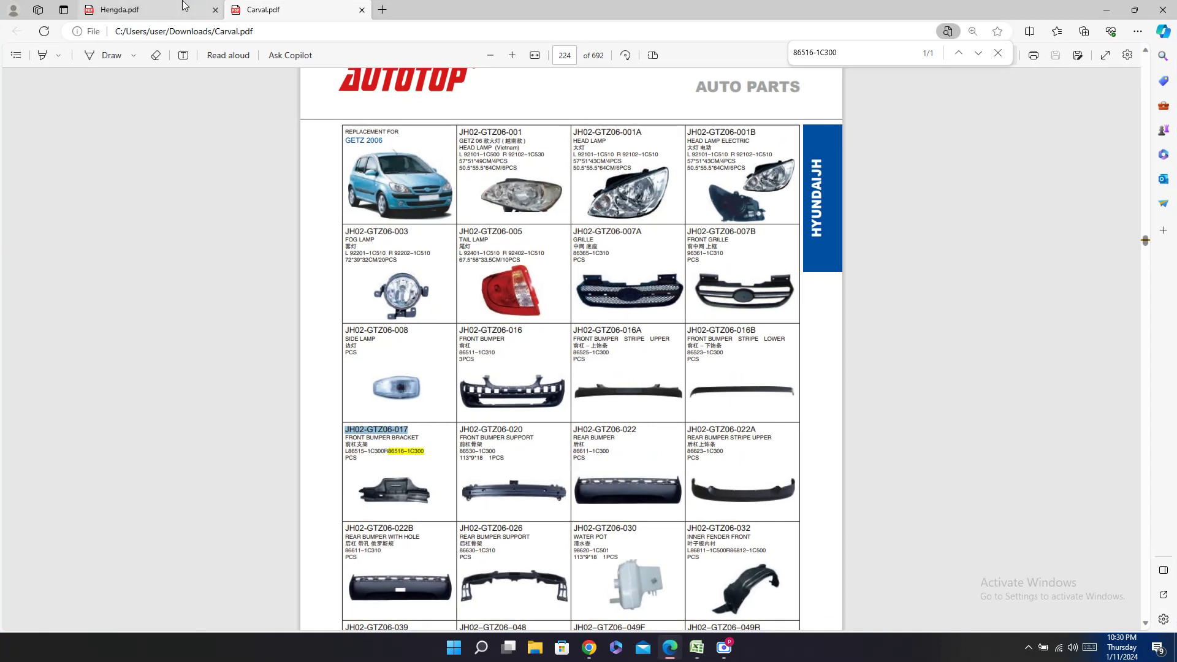
click(184, 6)
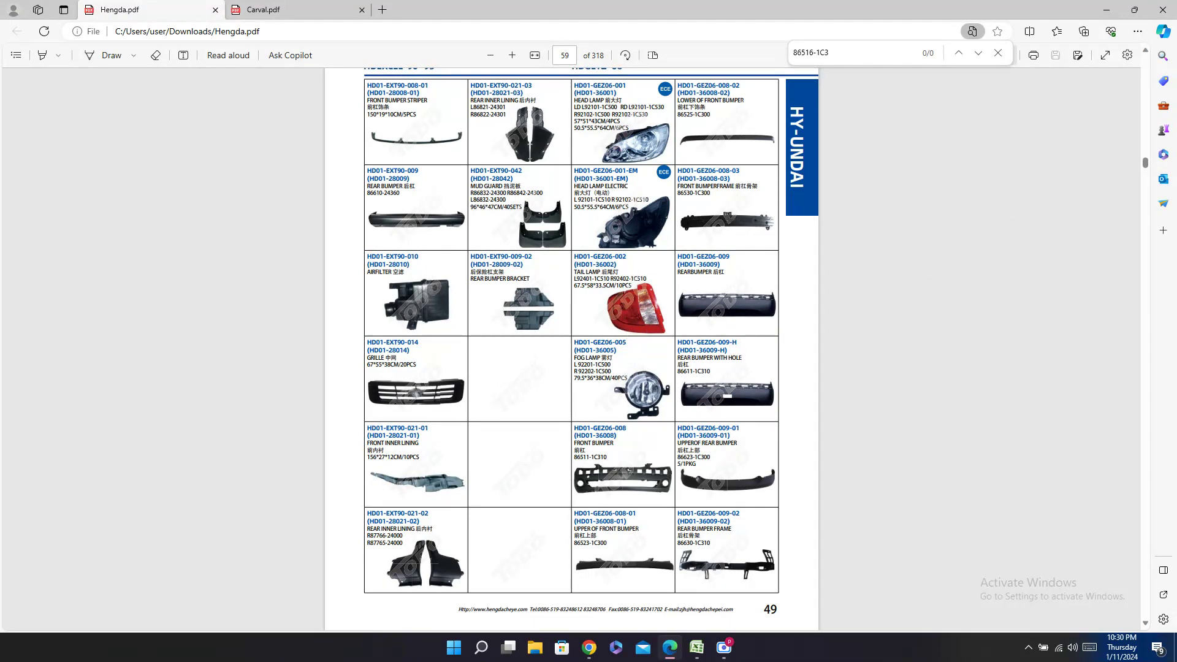
click(285, 9)
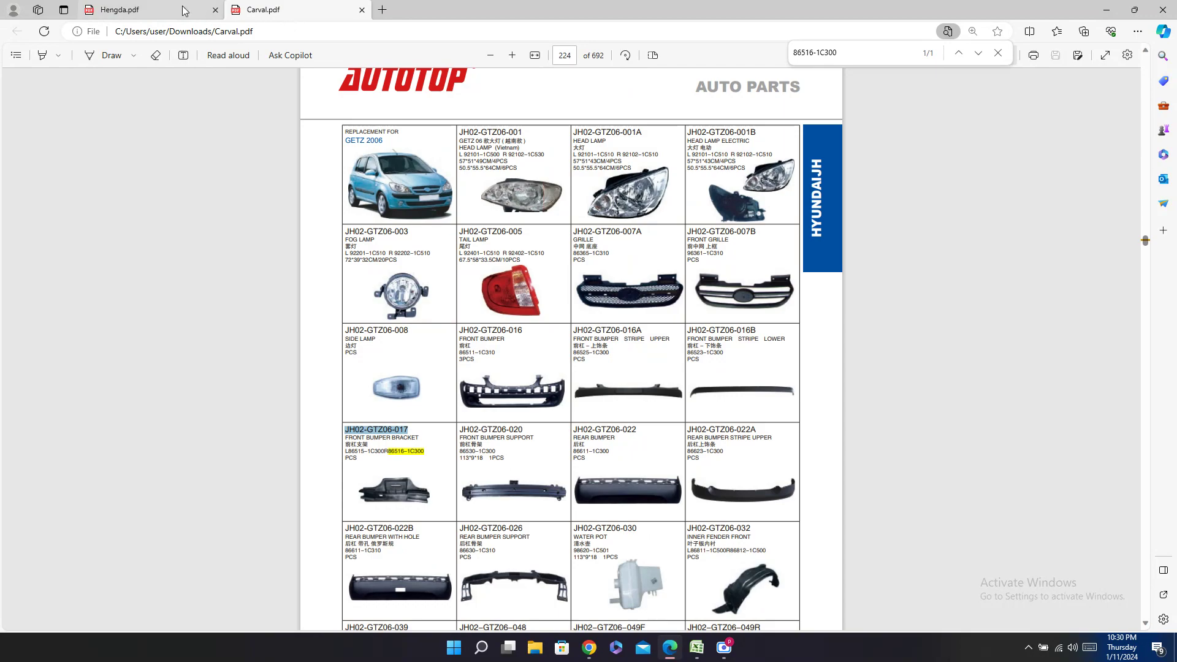
click(142, 9)
scroll(720, 194, up, 4)
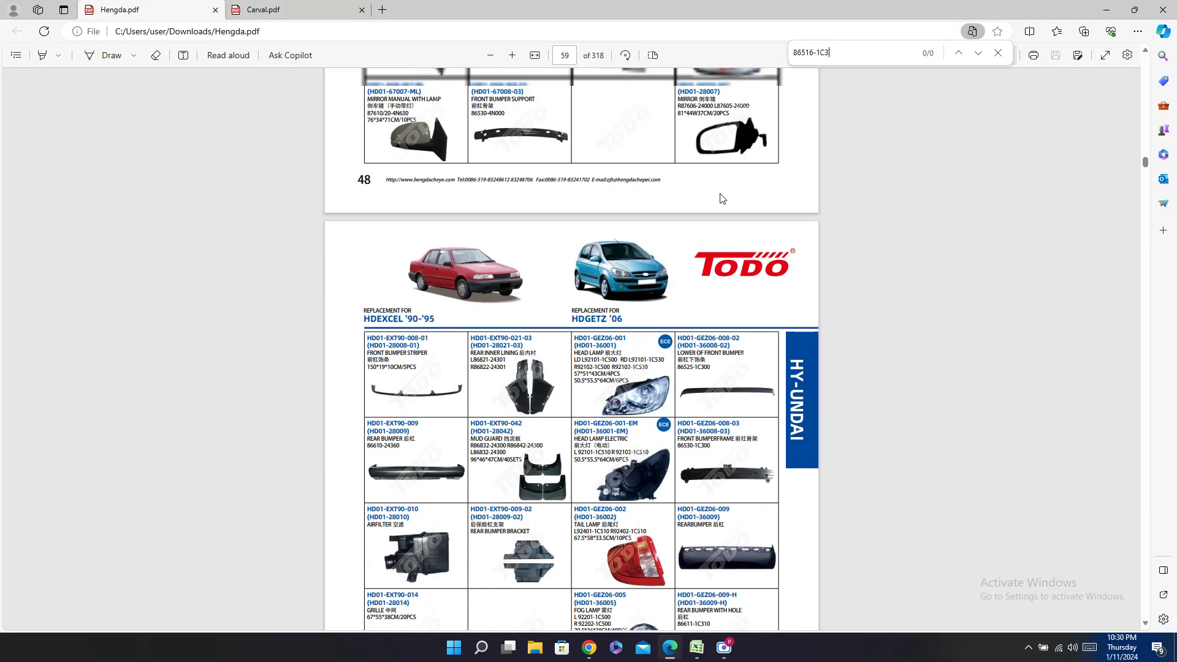
scroll(743, 177, down, 2)
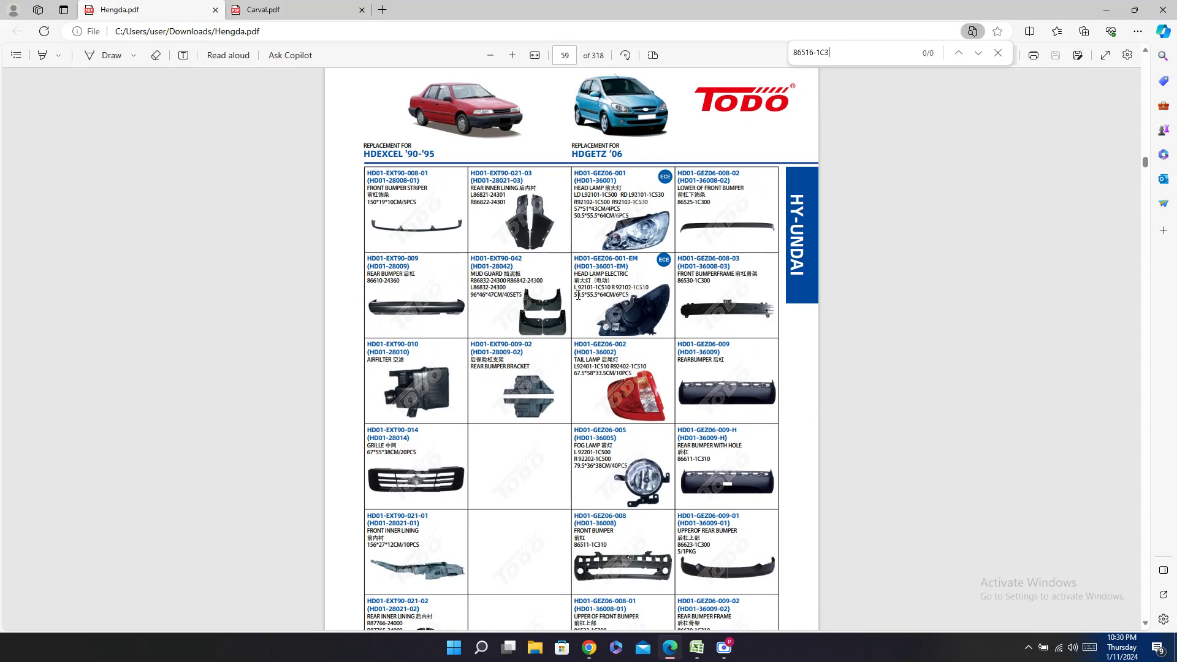
scroll(972, 211, down, 2)
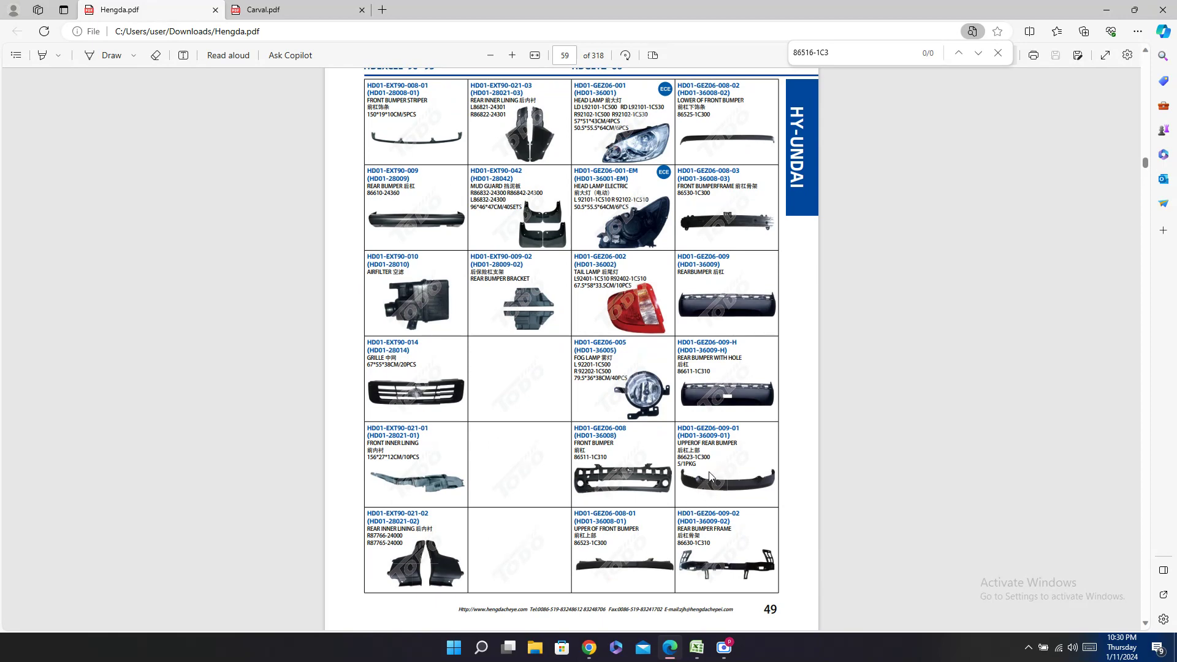
scroll(704, 444, down, 6)
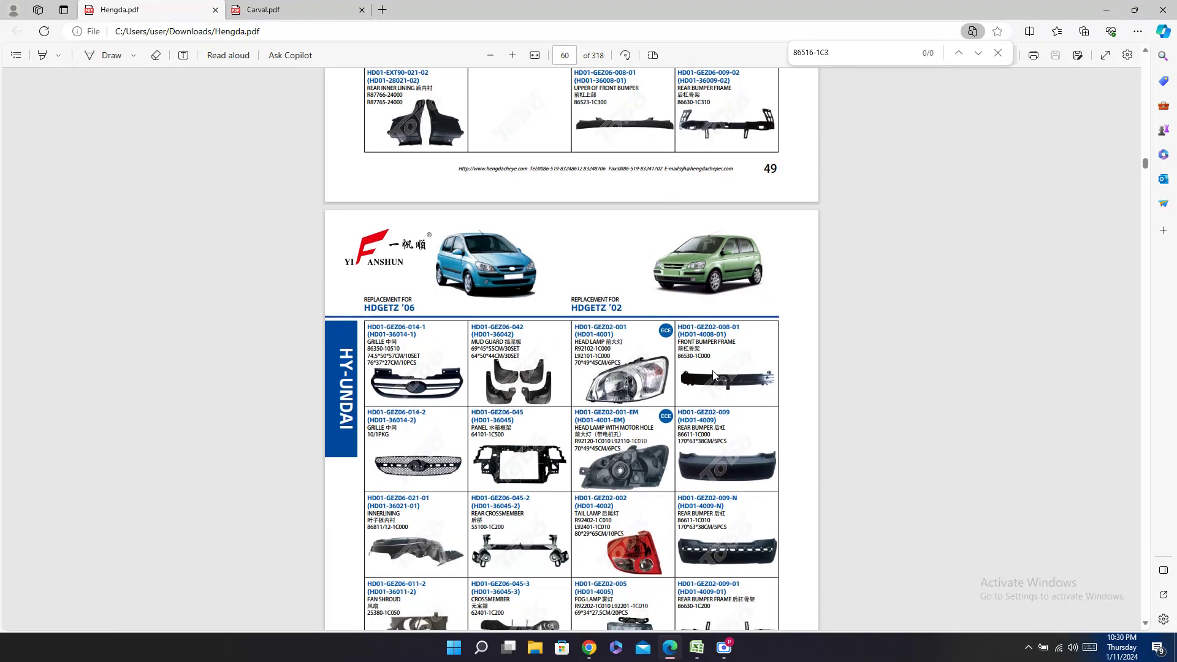
scroll(713, 373, down, 1)
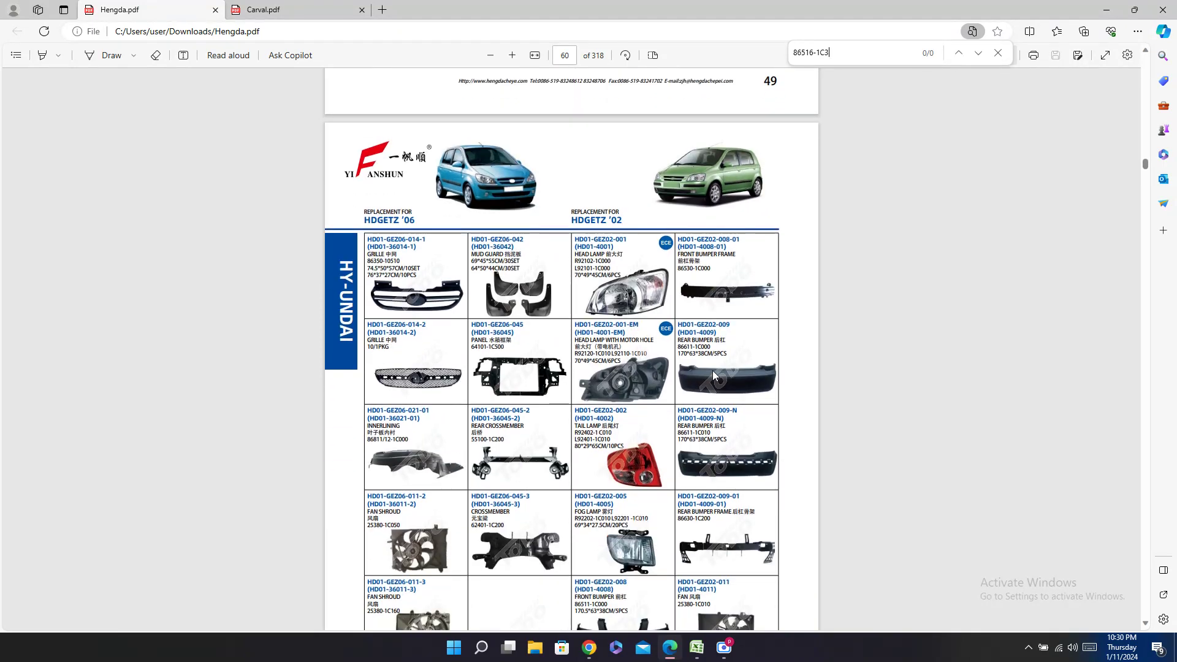
scroll(713, 374, down, 1)
scroll(713, 374, down, 1)
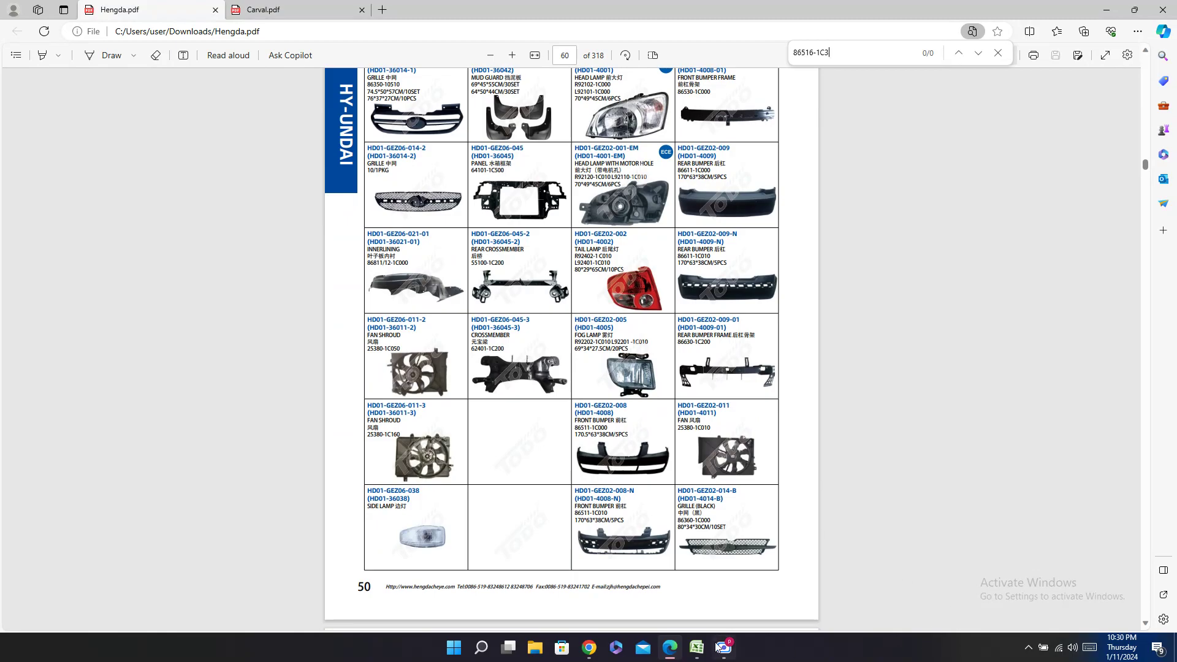
click(696, 648)
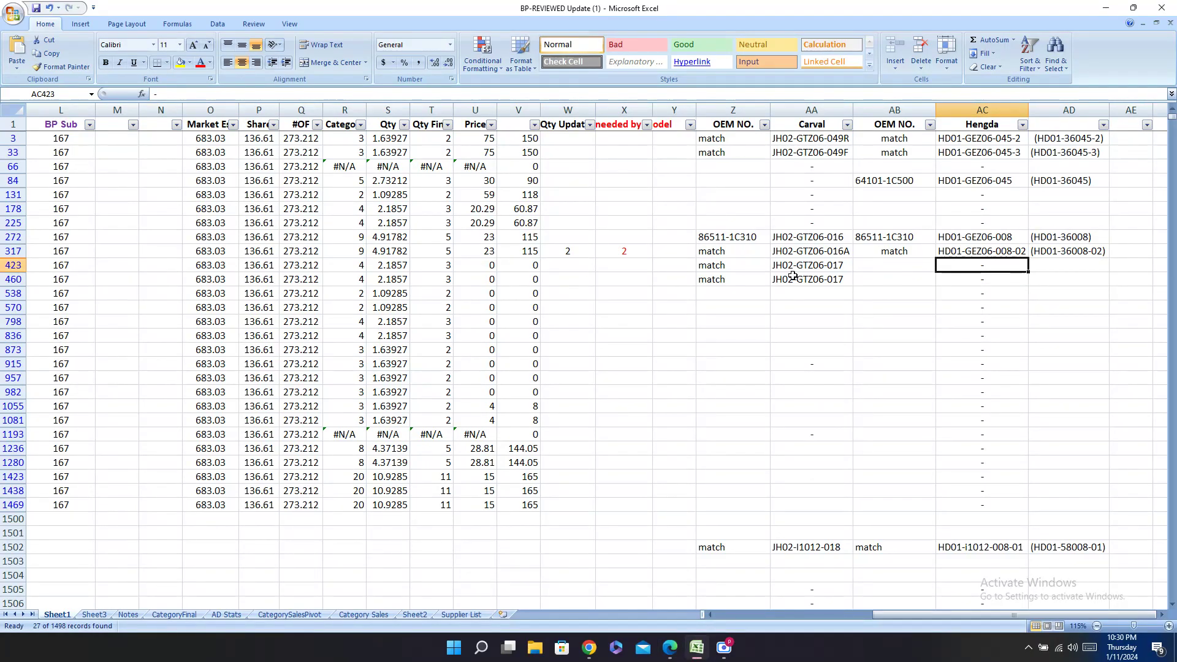
Step: Search the catalogs for part 86530-1C300 and select the Carval code JH02-GTZ06-020
click(817, 289)
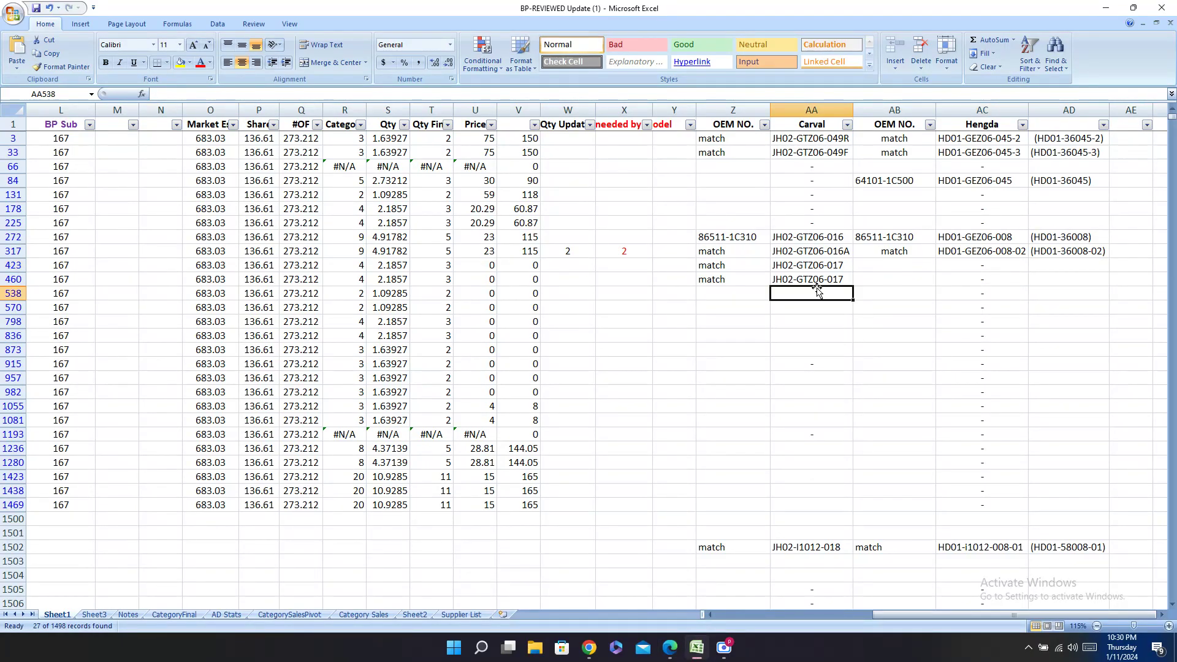
key(Left)
key(Left)
key(Left)
key(Left)
key(Left)
key(Left)
key(Left)
key(Left)
key(Left)
key(Left)
key(Left)
key(Left)
key(Left)
key(Left)
key(Left)
key(Left)
key(Left)
key(Left)
key(Left)
key(Left)
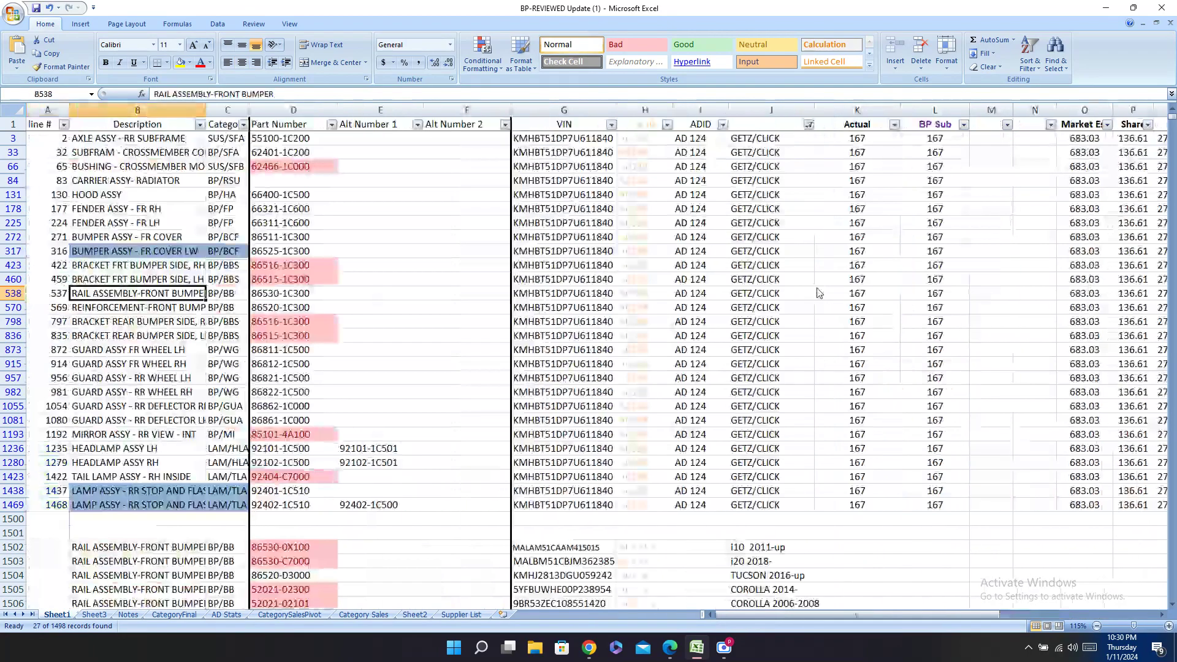
key(Right)
key(Right)
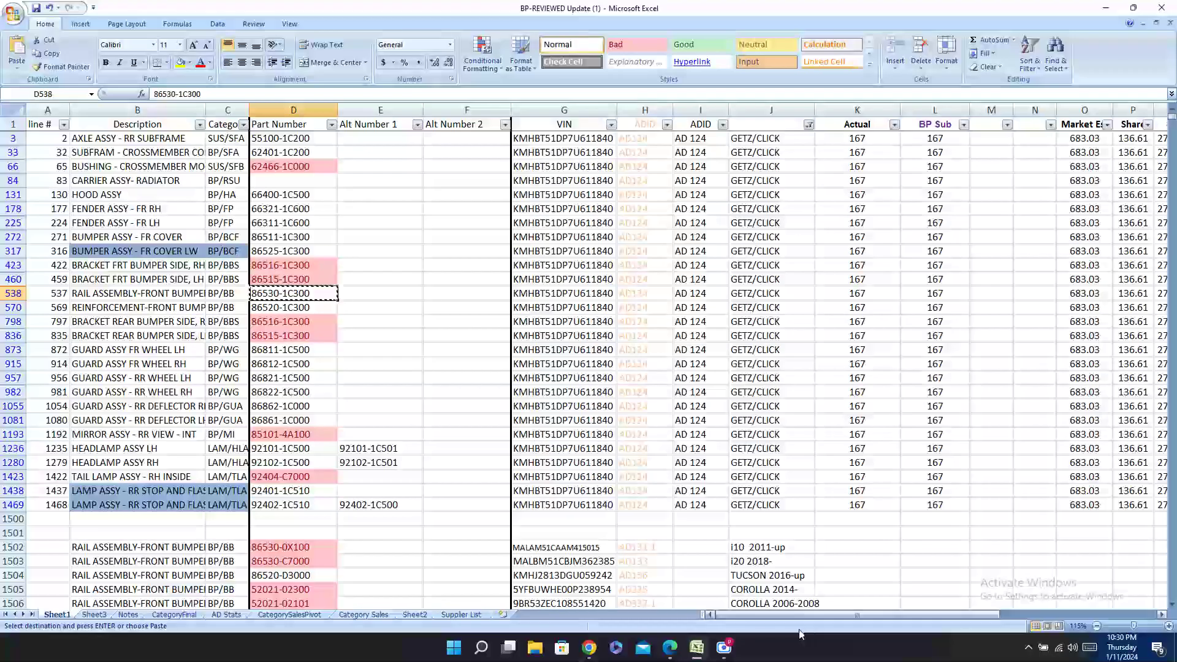
key(ctrl+c)
key(alt+Tab)
key(ctrl+f)
key(ctrl+v)
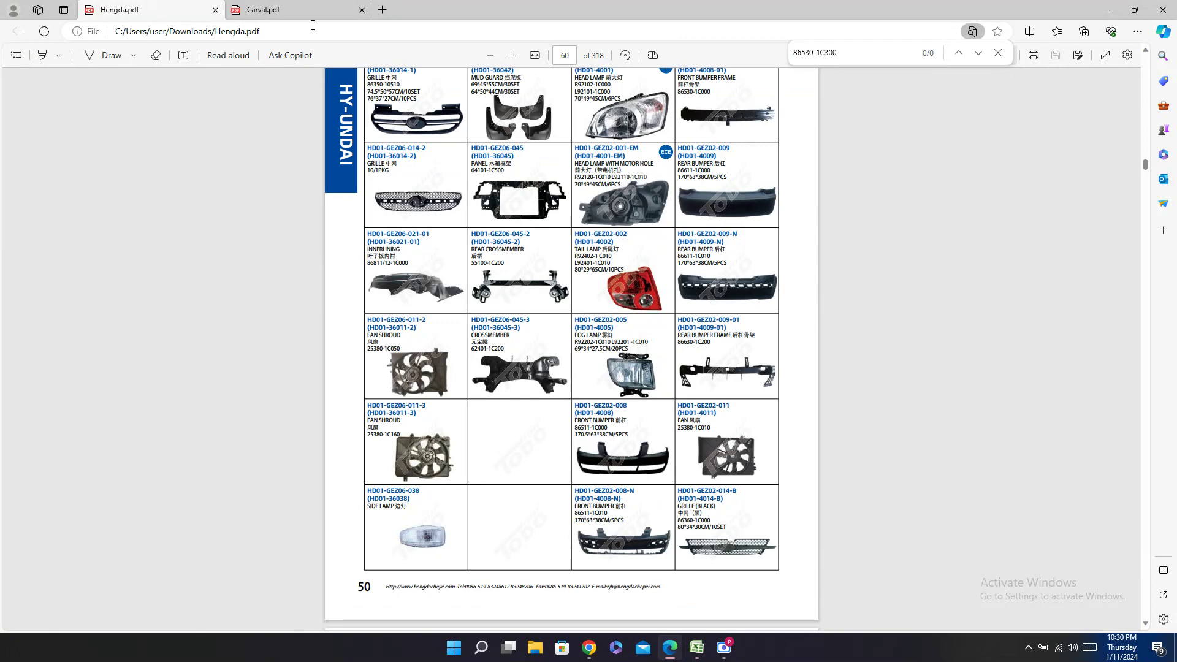
click(282, 9)
key(ctrl+f)
key(ctrl+v)
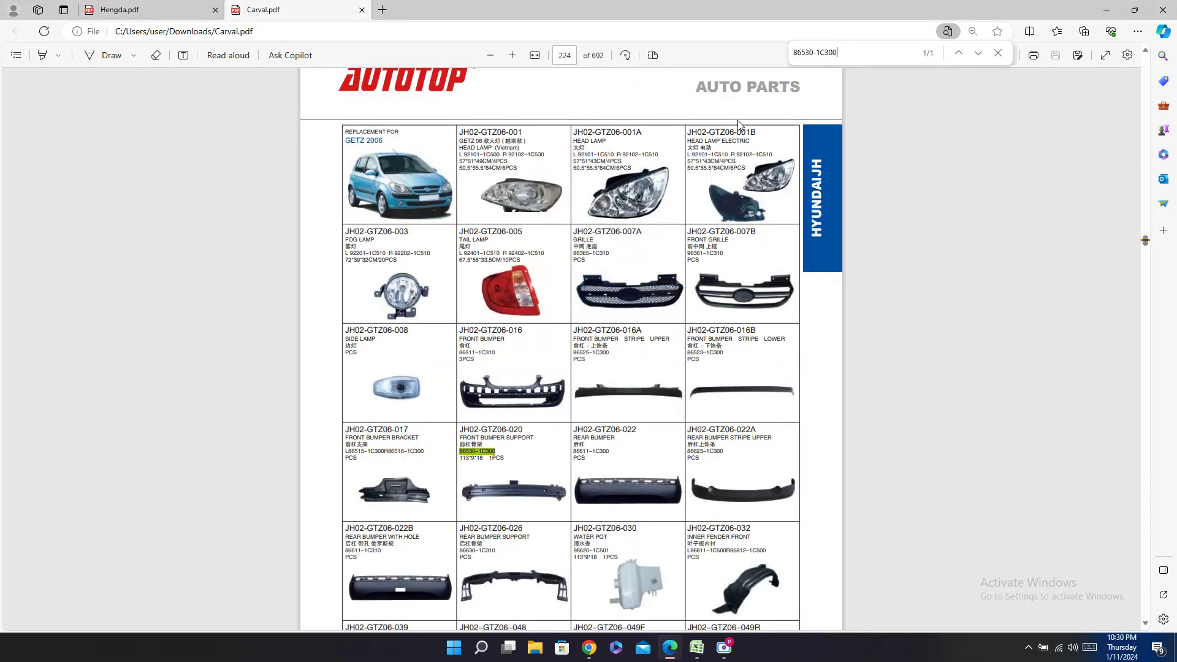
double_click(497, 429)
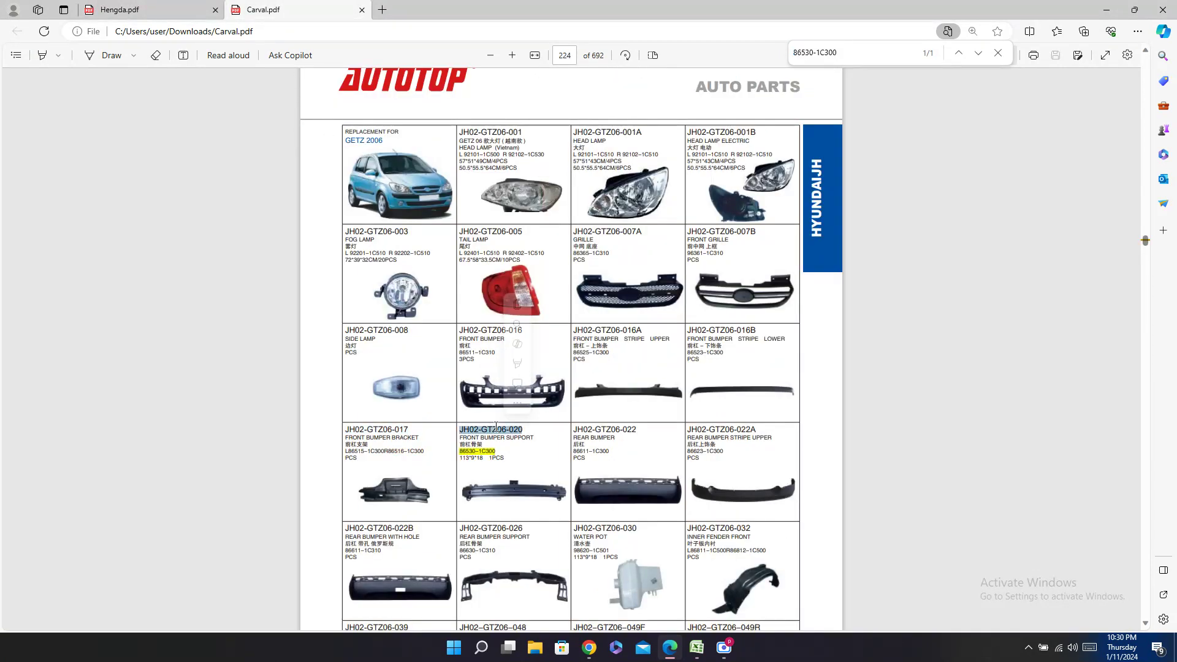
Step: Paste JH02-GTZ06-020 into AA538 and enter 'match' in Z538
click(699, 648)
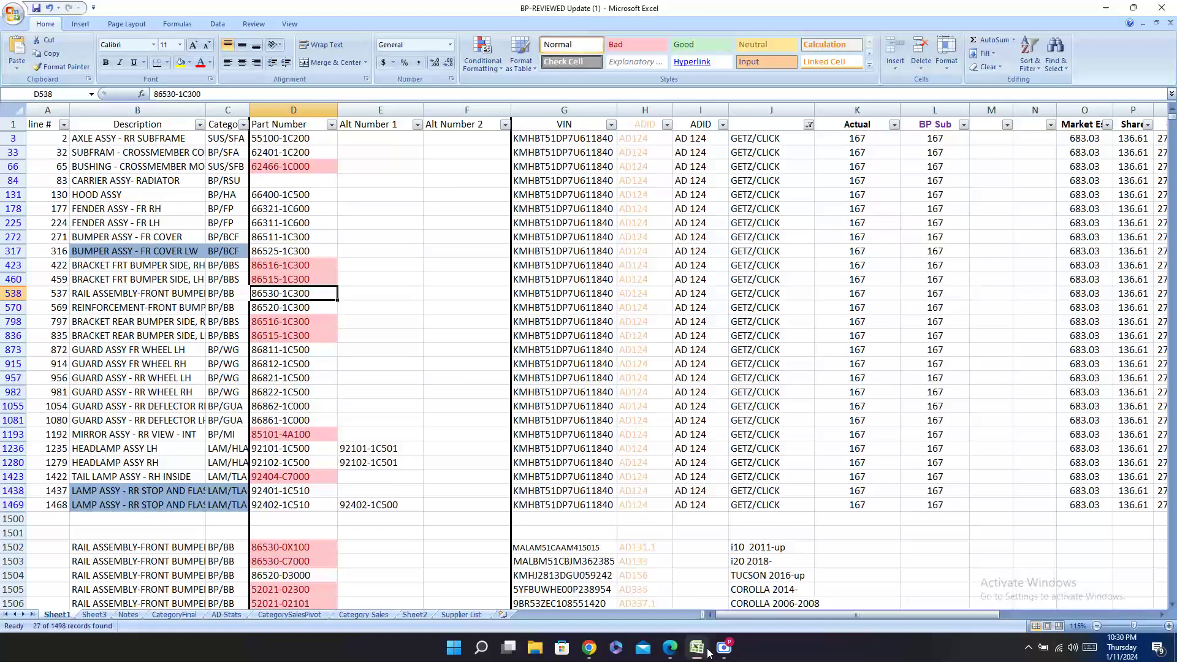
key(Right)
key(Right)
key(Right)
key(Right)
key(Right)
key(Right)
key(Right)
key(Right)
key(Right)
key(Right)
key(Right)
key(Right)
key(Right)
key(Right)
key(Right)
key(Right)
key(Right)
key(Right)
key(Right)
key(Right)
key(Right)
key(Right)
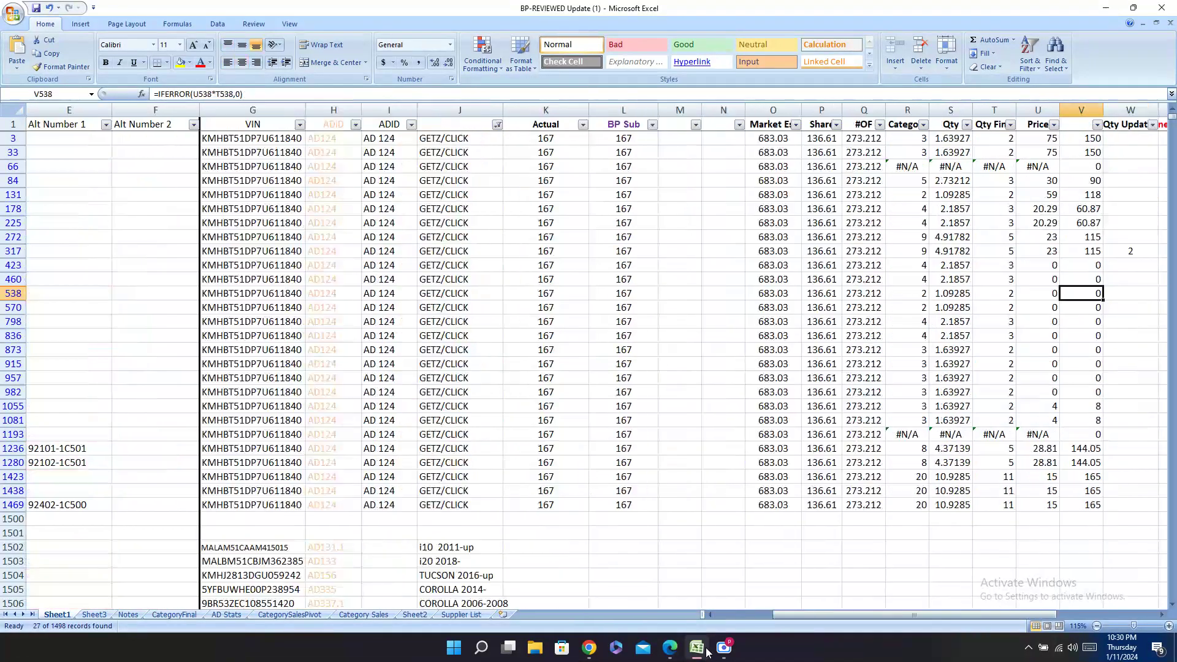
key(Right)
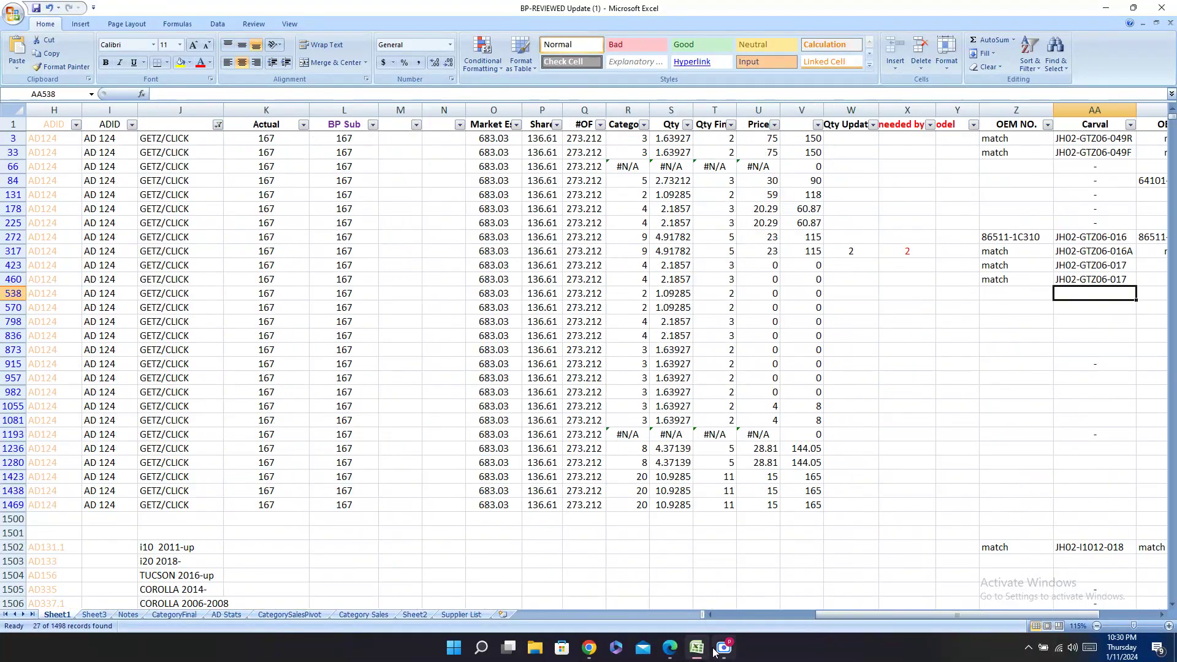
key(ctrl+v)
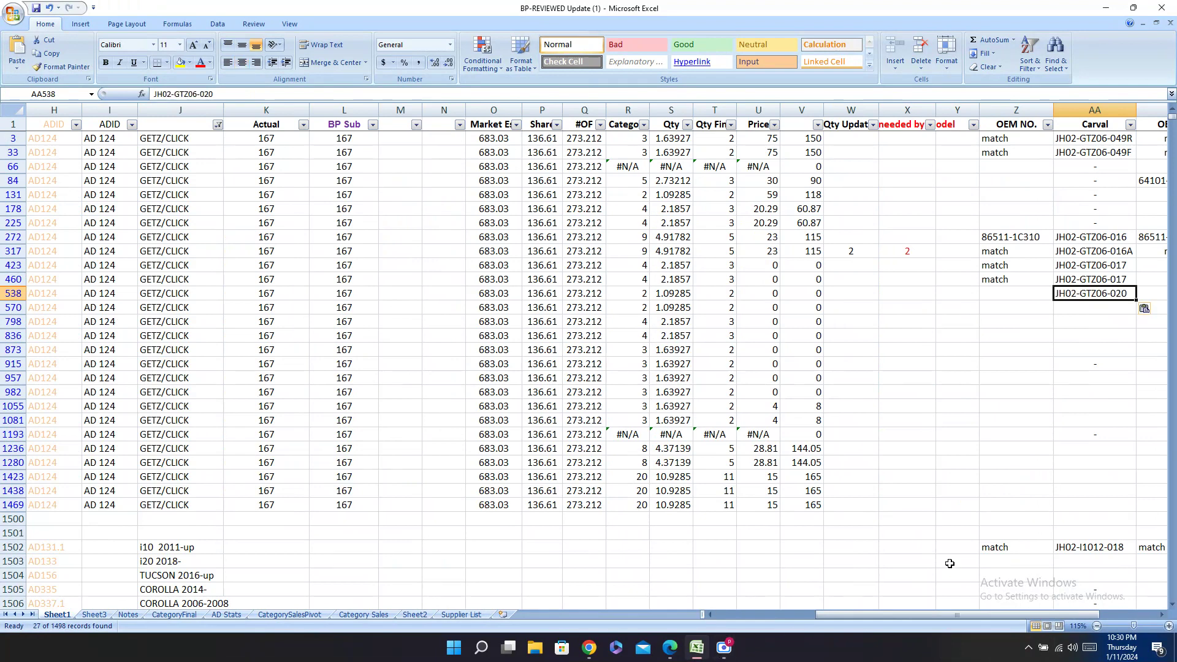
key(Left)
text(match)
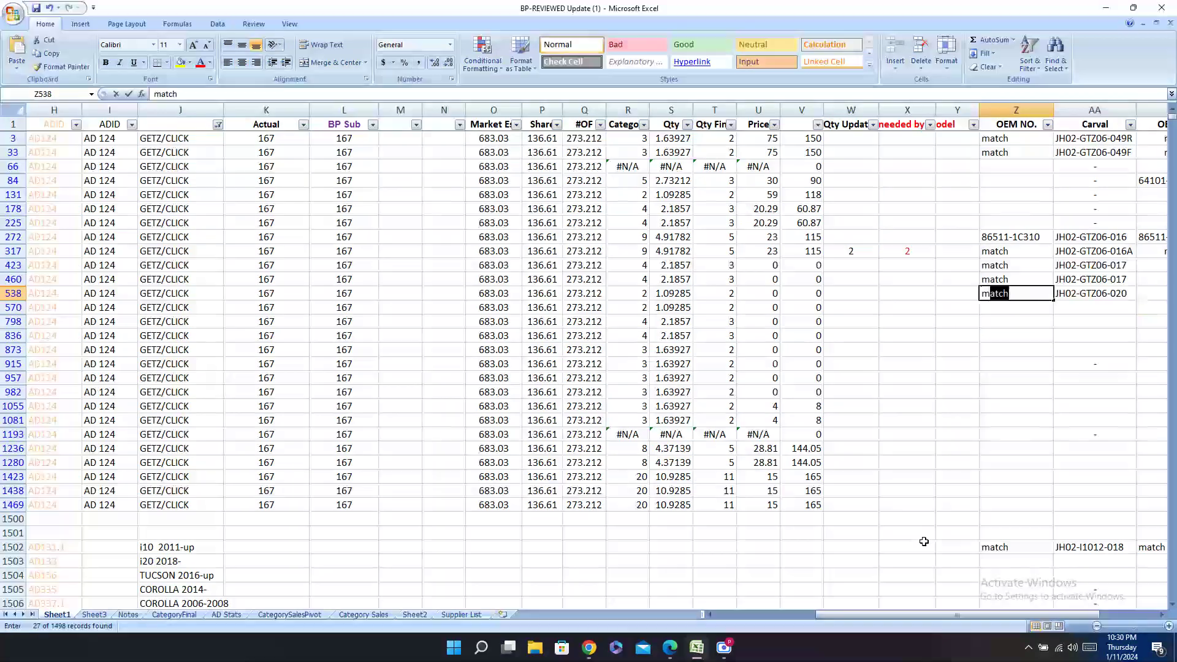
key(Right)
key(Right)
key(Right)
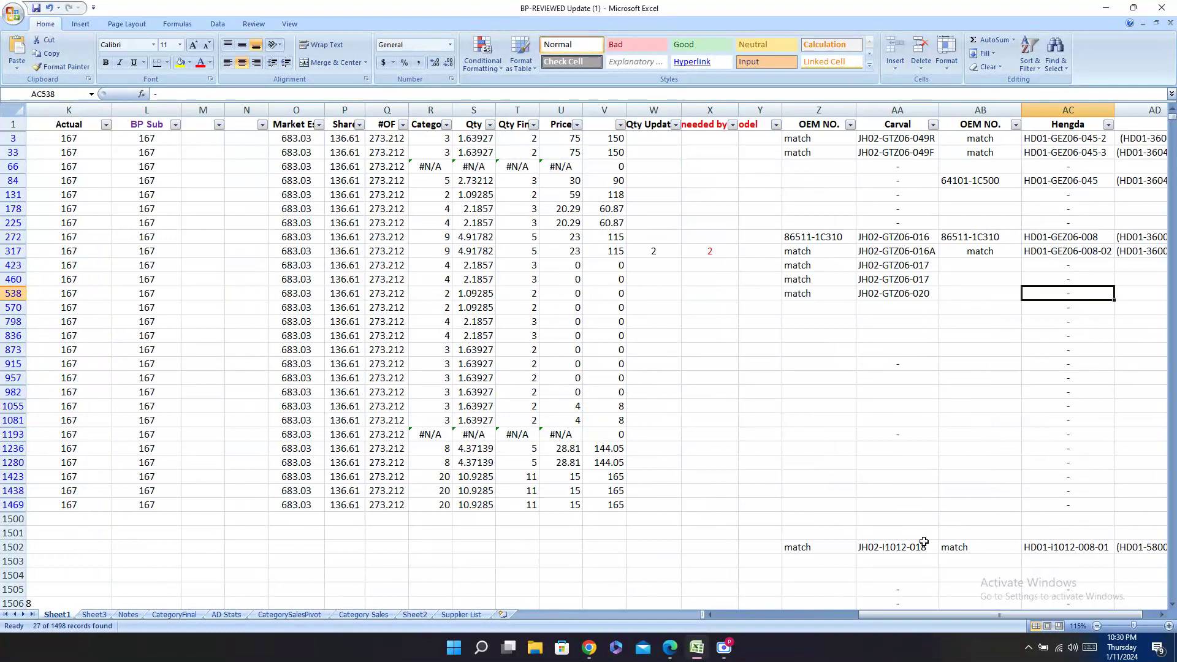
click(670, 647)
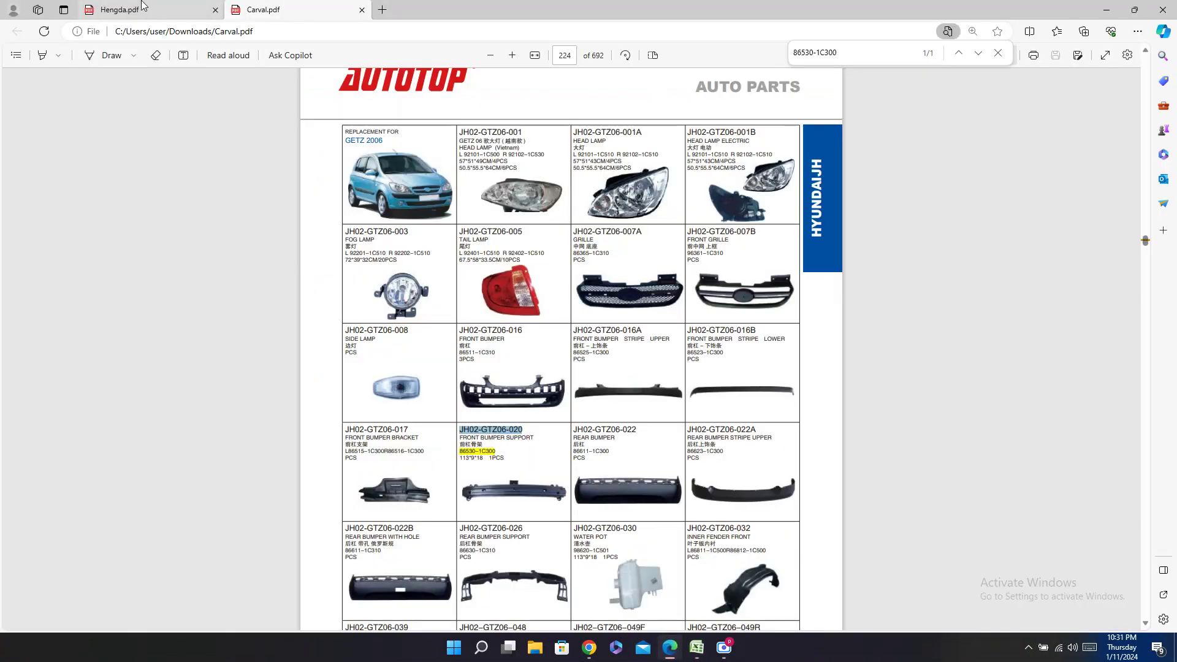
Step: Copy Hengda code HD01-GEZ06-008-03 from Hengda.pdf into row 538's Hengda cell
click(142, 7)
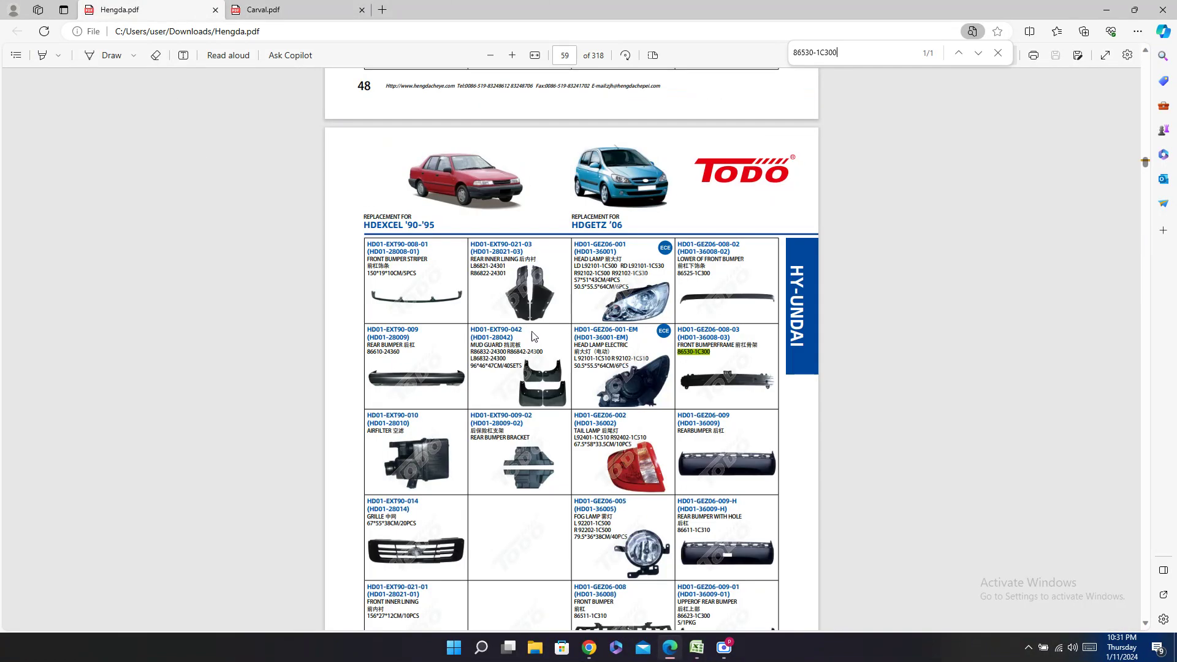
double_click(718, 332)
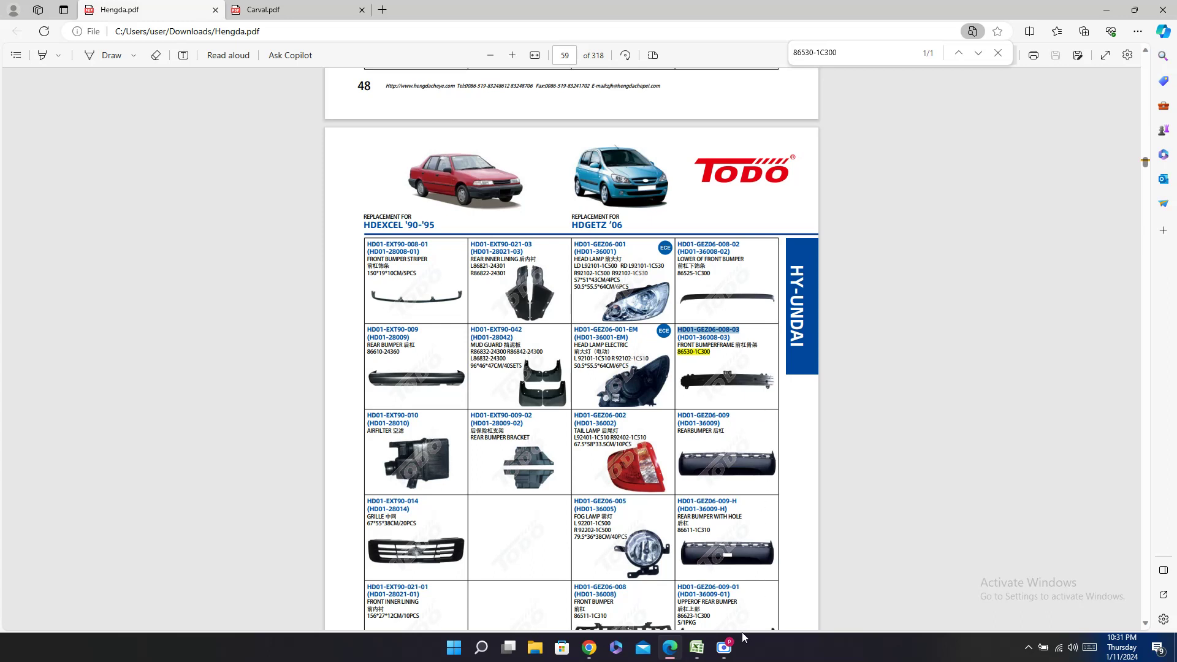
click(699, 655)
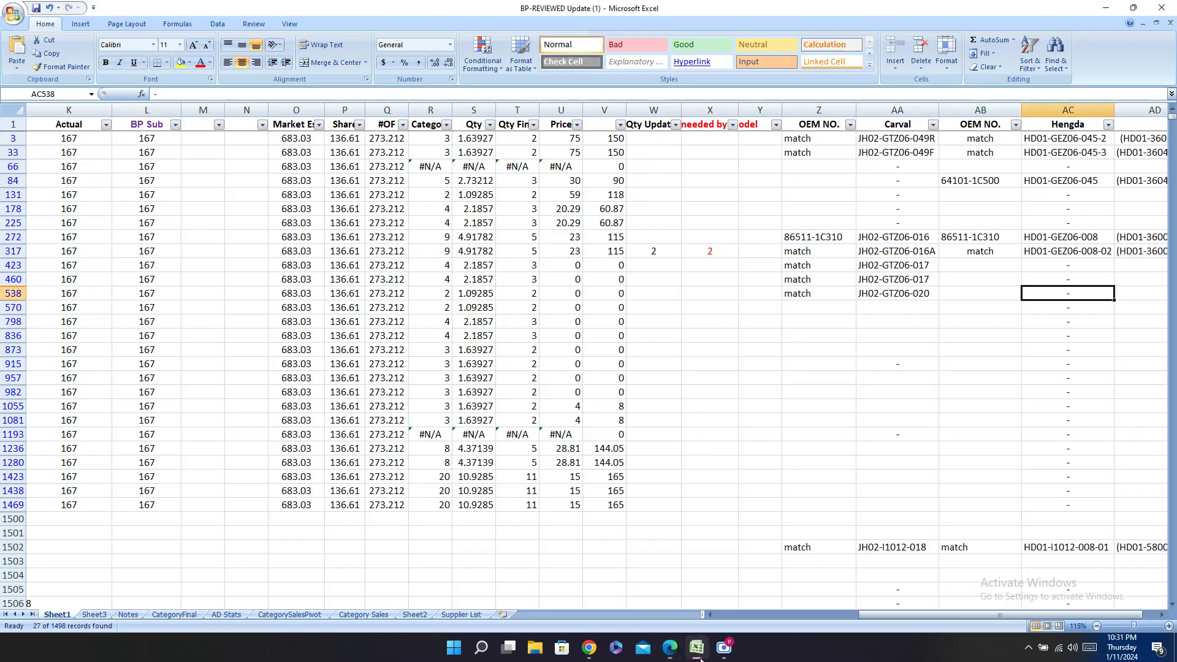
key(Left)
key(Left)
key(Left)
key(Left)
key(Left)
key(Left)
key(Left)
key(Left)
key(Left)
key(Left)
key(Left)
key(Left)
key(Left)
key(Left)
key(Left)
key(Left)
key(Left)
key(Left)
key(Left)
key(Left)
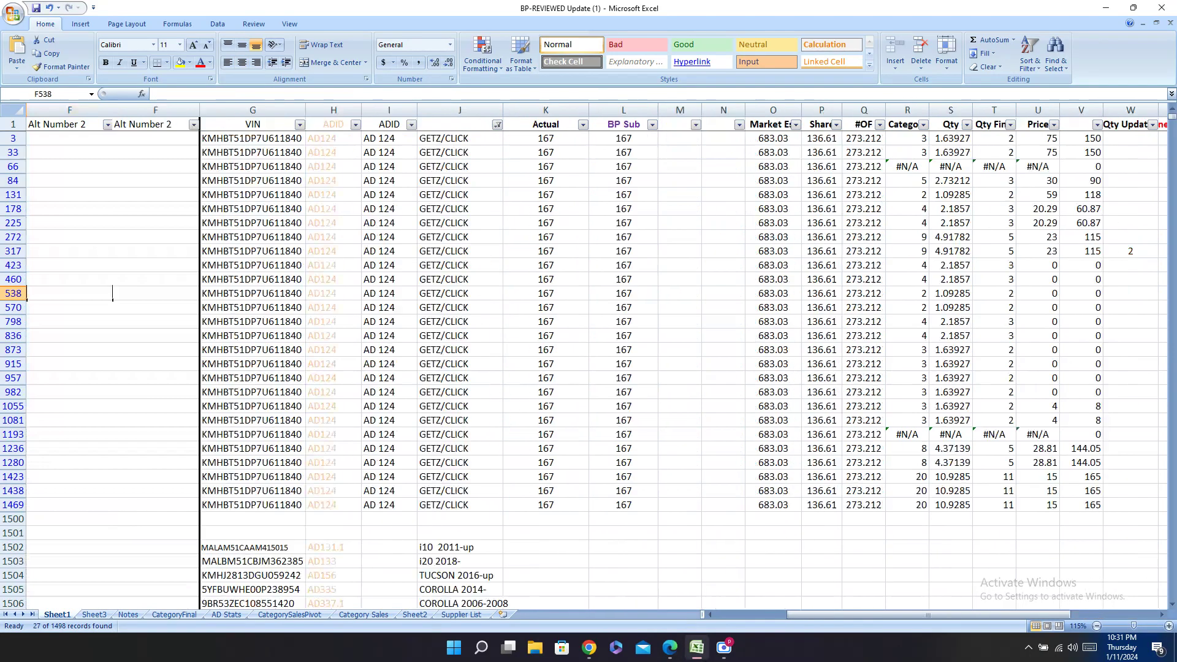
key(Left)
key(Left)
key(Left)
key(Left)
key(Right)
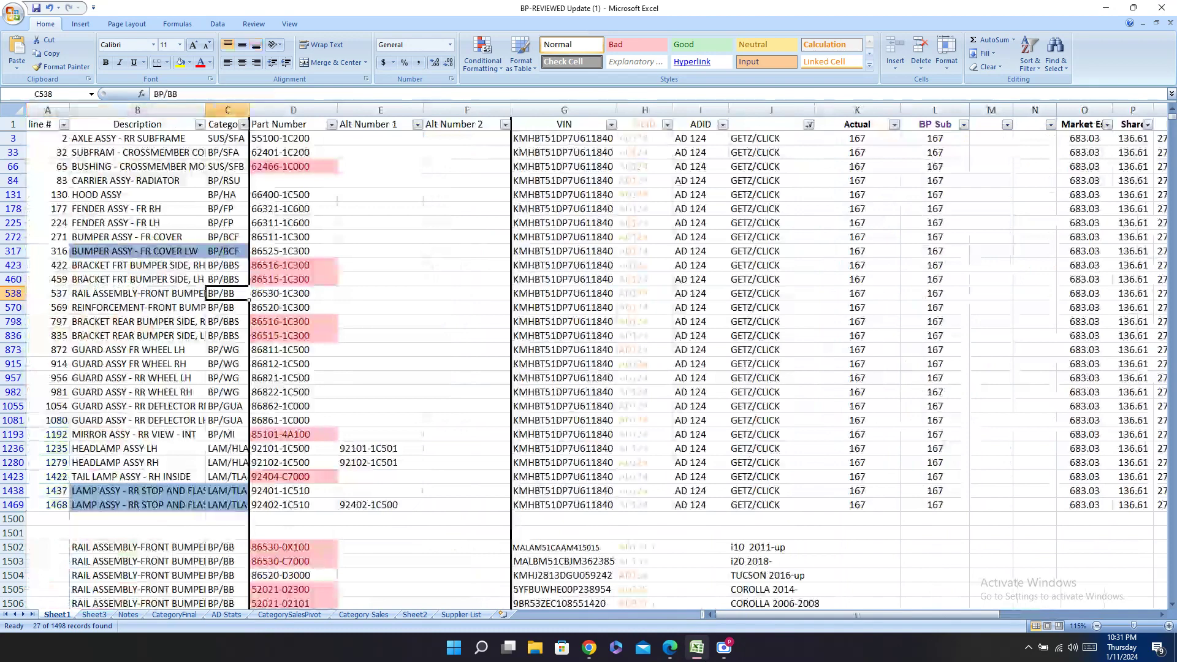
click(672, 650)
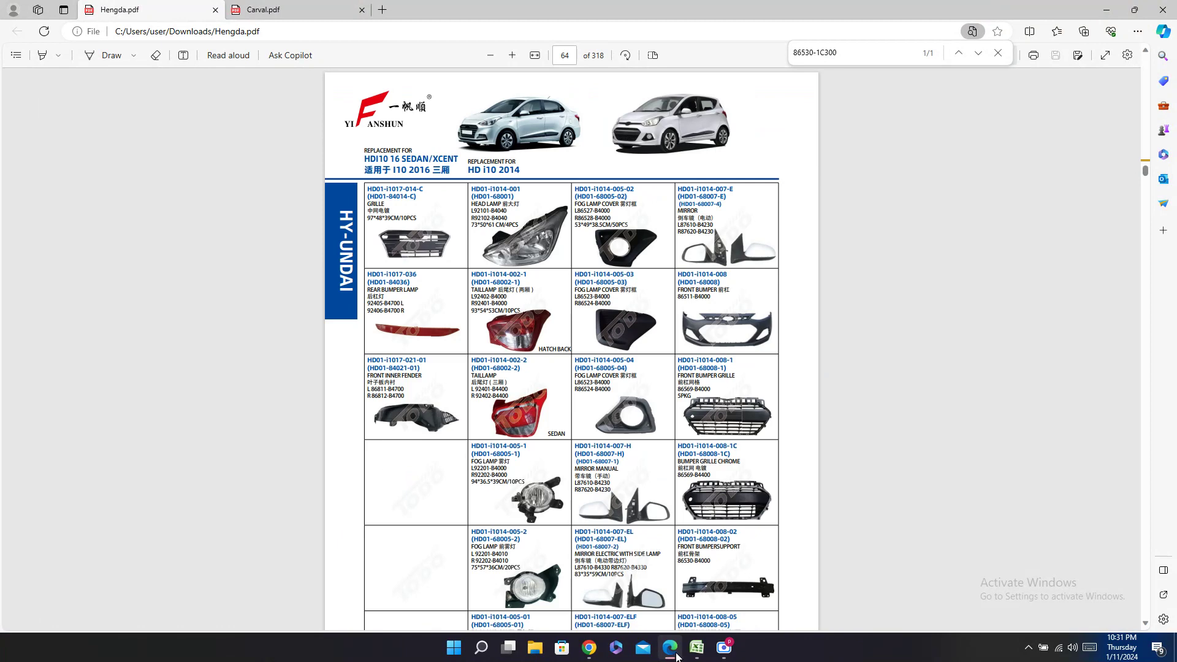
click(977, 53)
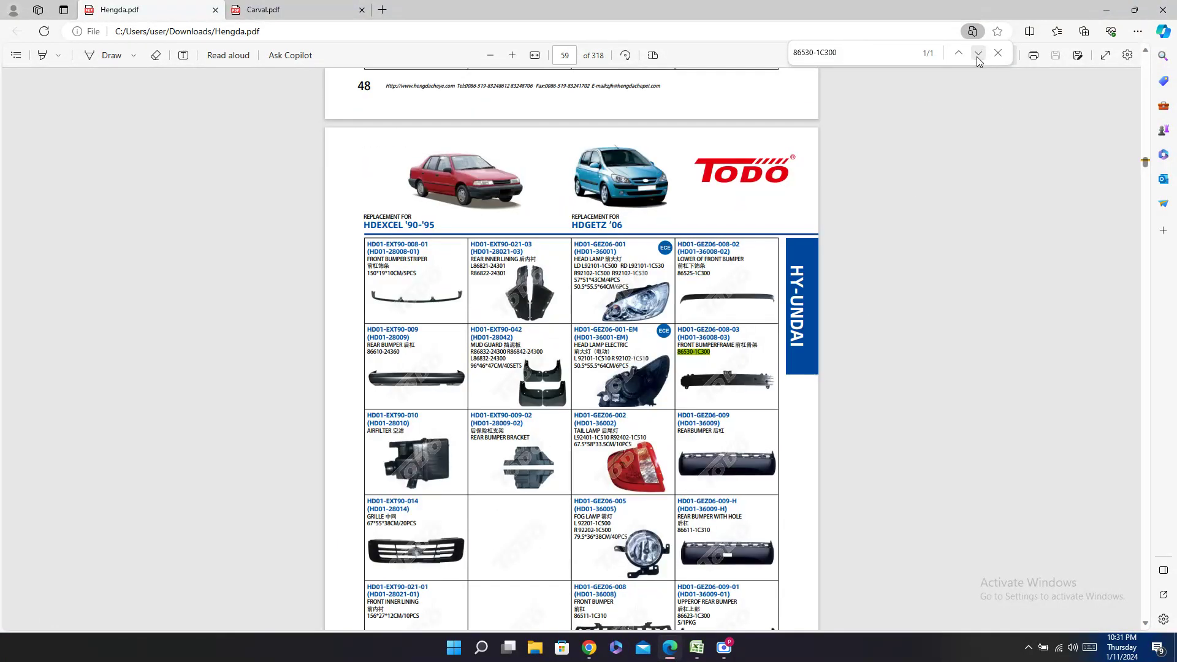
double_click(722, 330)
key(ctrl+c)
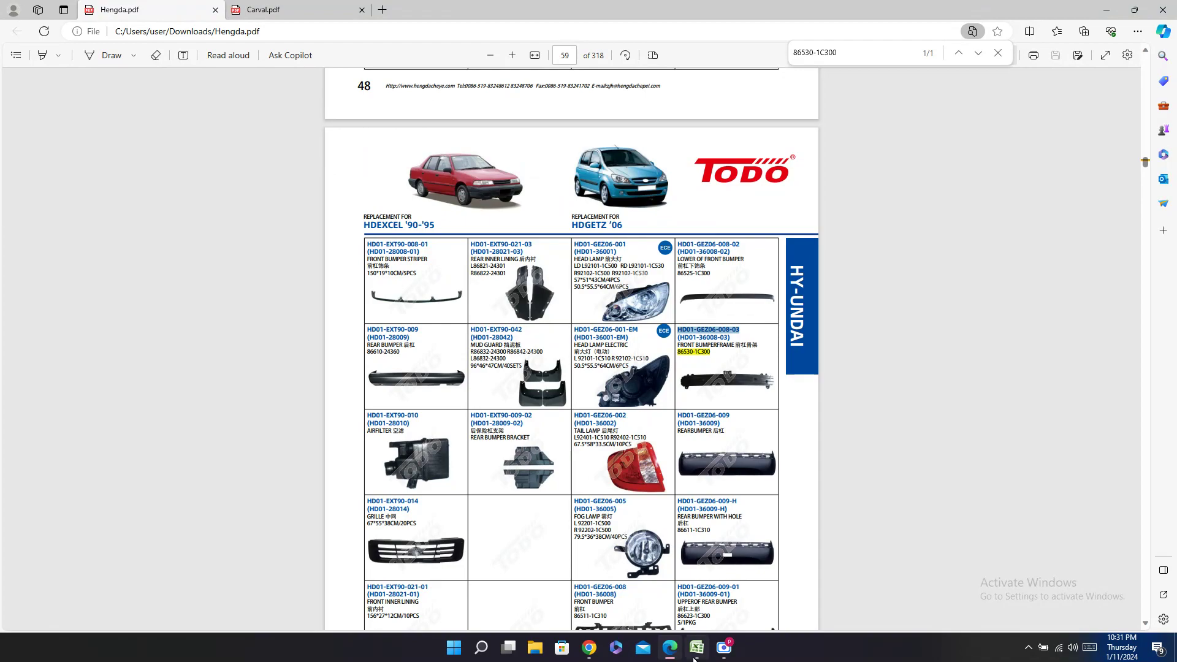
click(697, 647)
key(Right)
key(Right)
key(Right)
key(Right)
key(Right)
key(Right)
key(Right)
key(Right)
key(Right)
key(Right)
key(Right)
key(Right)
key(Right)
key(Right)
key(Right)
key(Right)
key(Right)
key(Right)
key(Right)
key(Right)
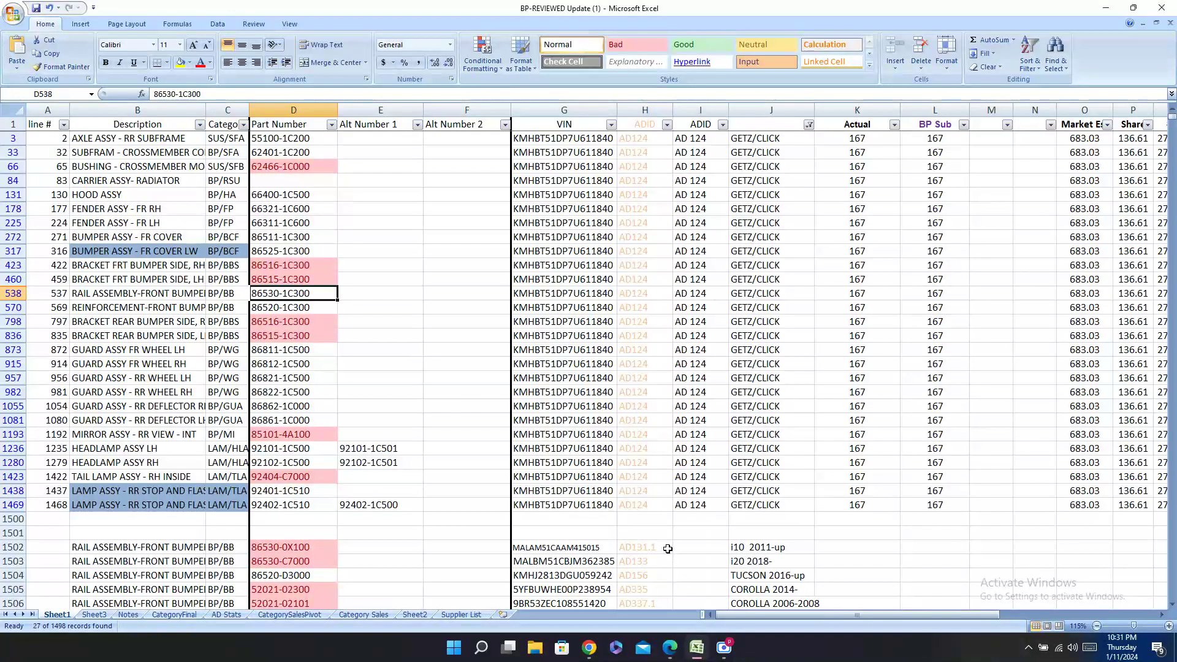
key(Left)
key(Left)
key(Left)
key(Left)
key(Left)
key(Left)
key(Left)
key(Left)
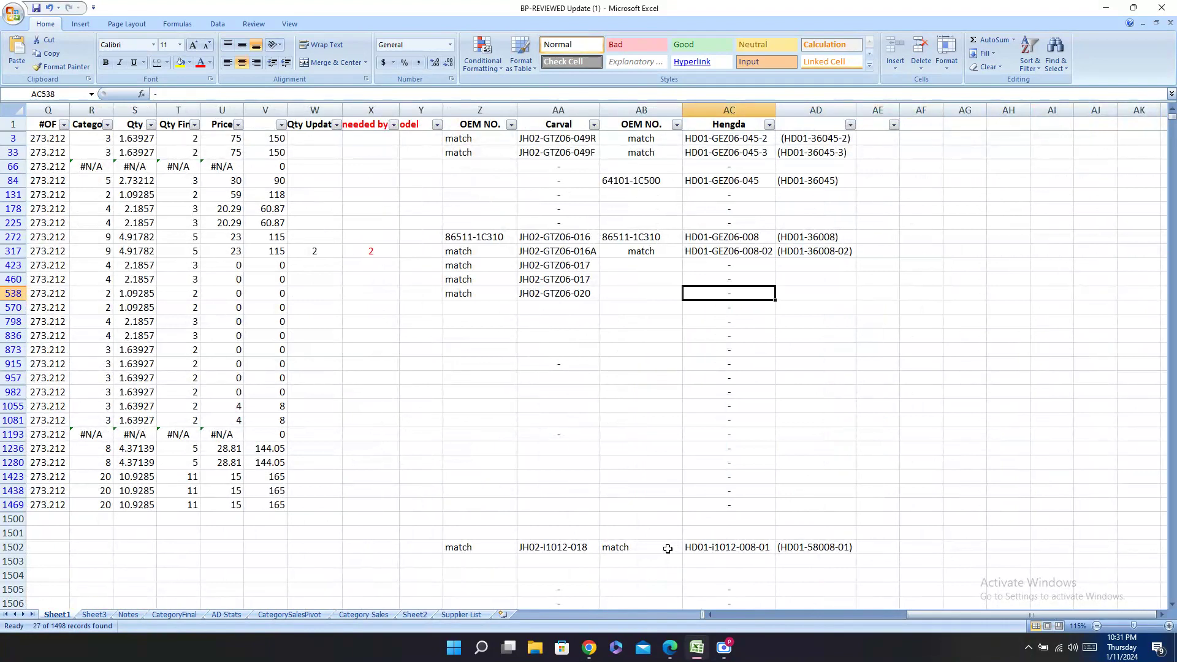
key(ctrl+v)
Step: Enter 'match' in row 538's OEM NO. cell
key(Left)
text(match)
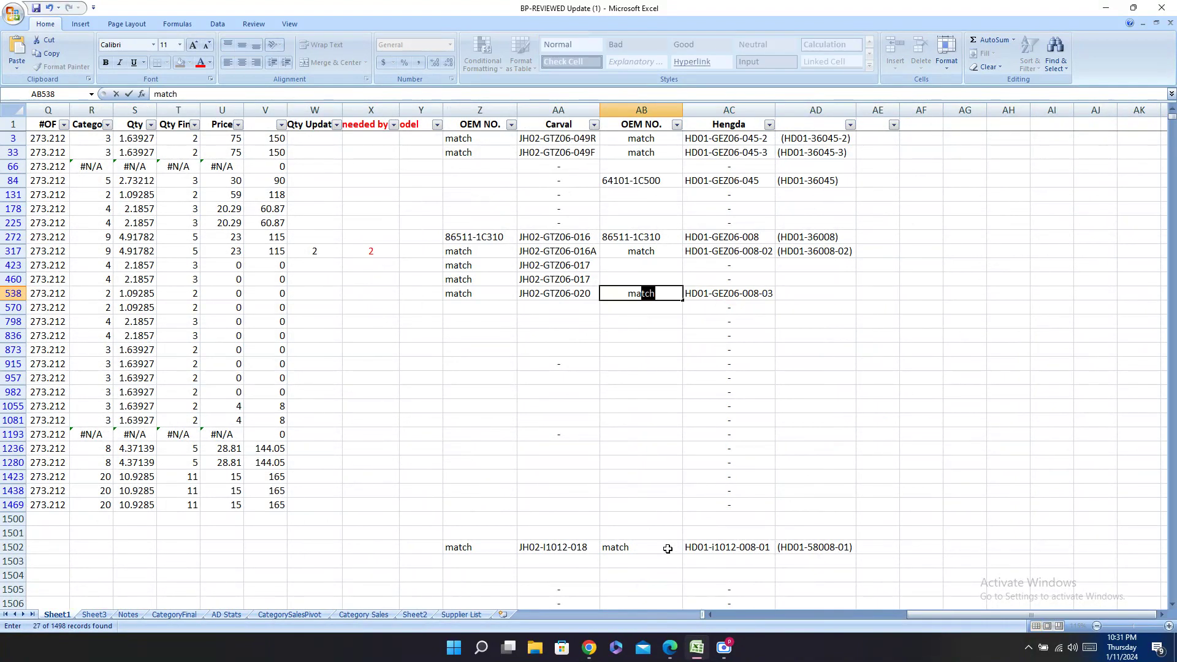
key(Return)
key(Up)
key(Right)
key(Right)
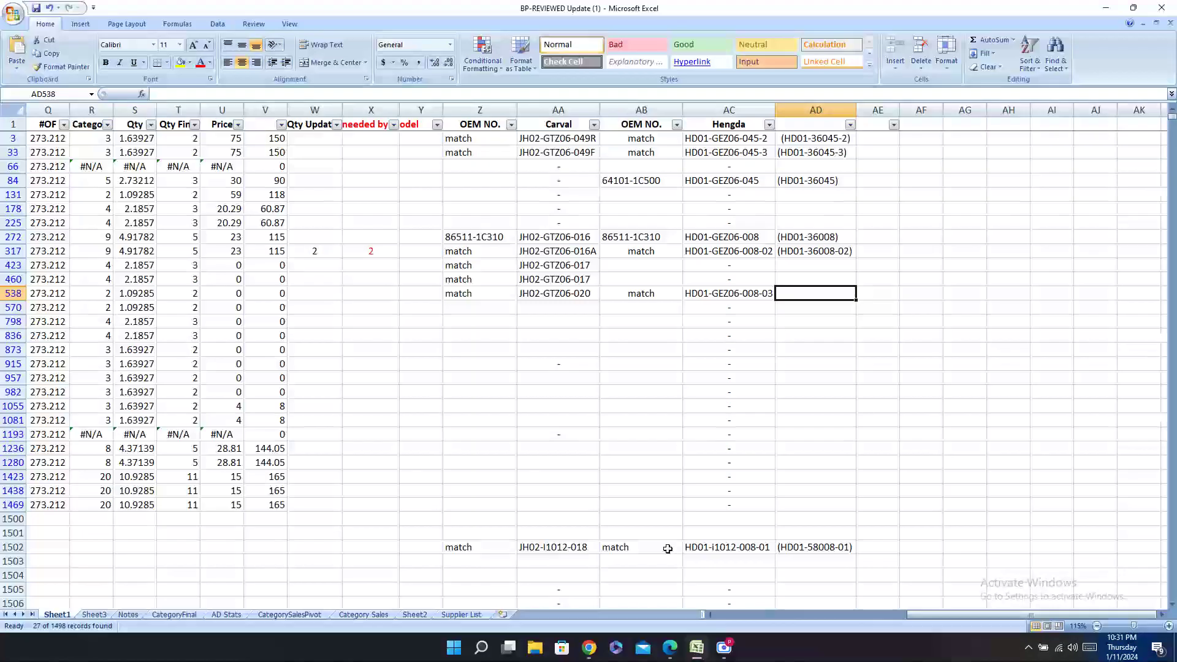
Step: Paste the alternate Hengda code (HD01-36008-03) into row 538's next cell
click(670, 648)
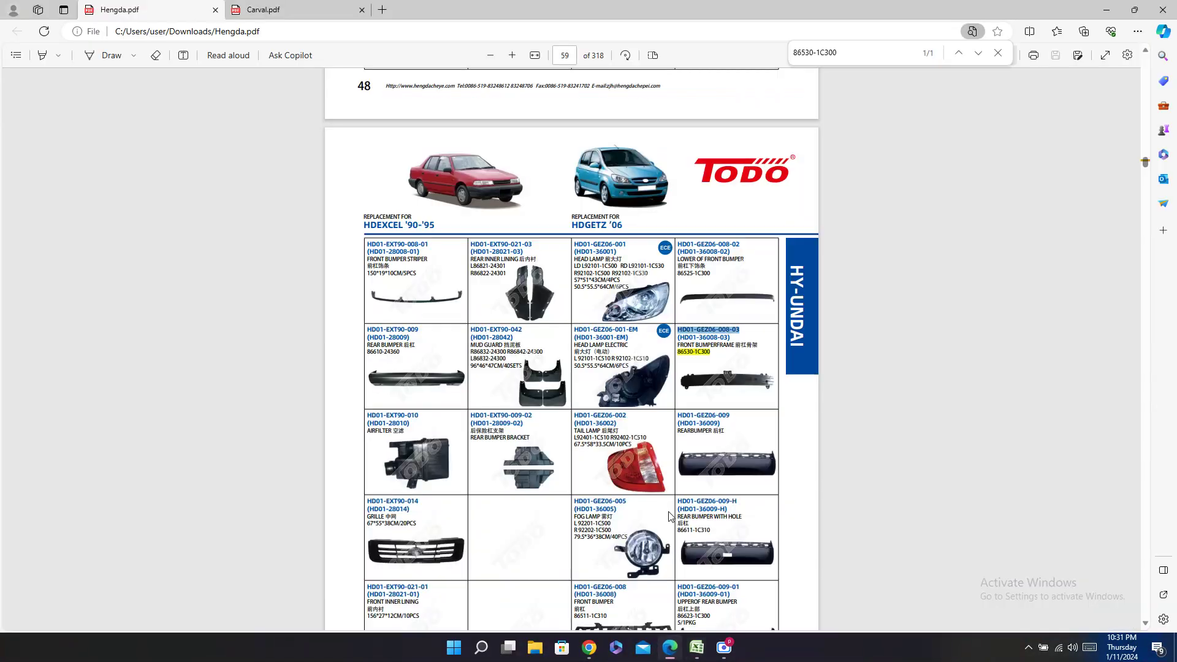
click(700, 339)
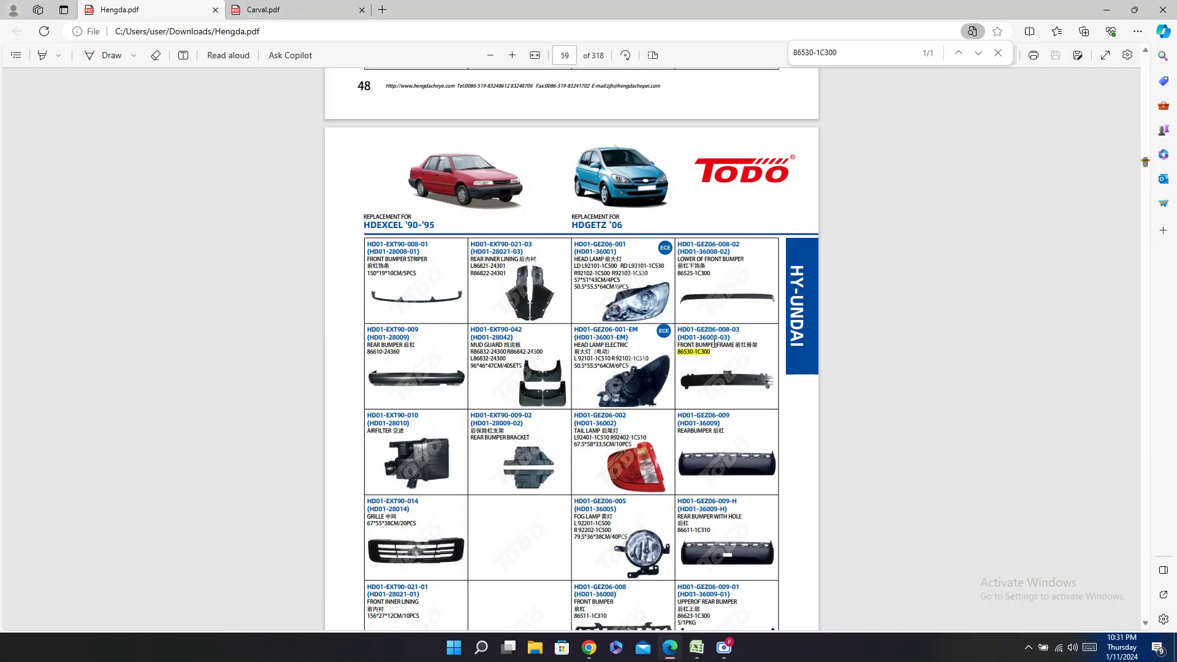
double_click(700, 339)
key(ctrl+c)
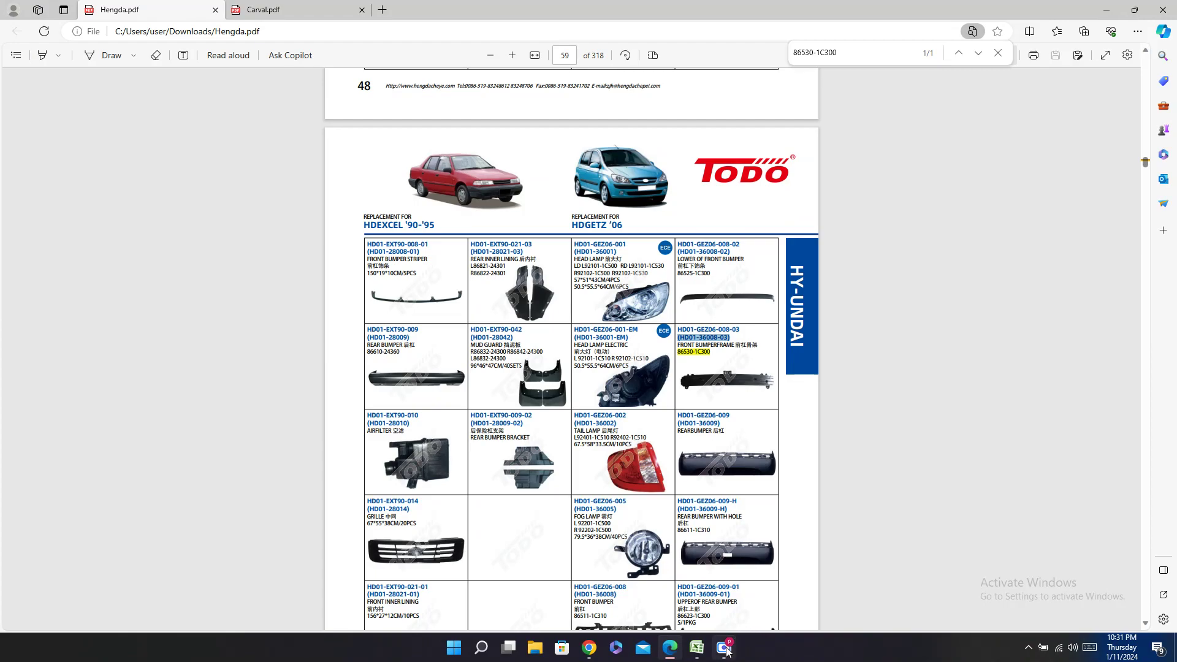
click(696, 648)
key(ctrl+v)
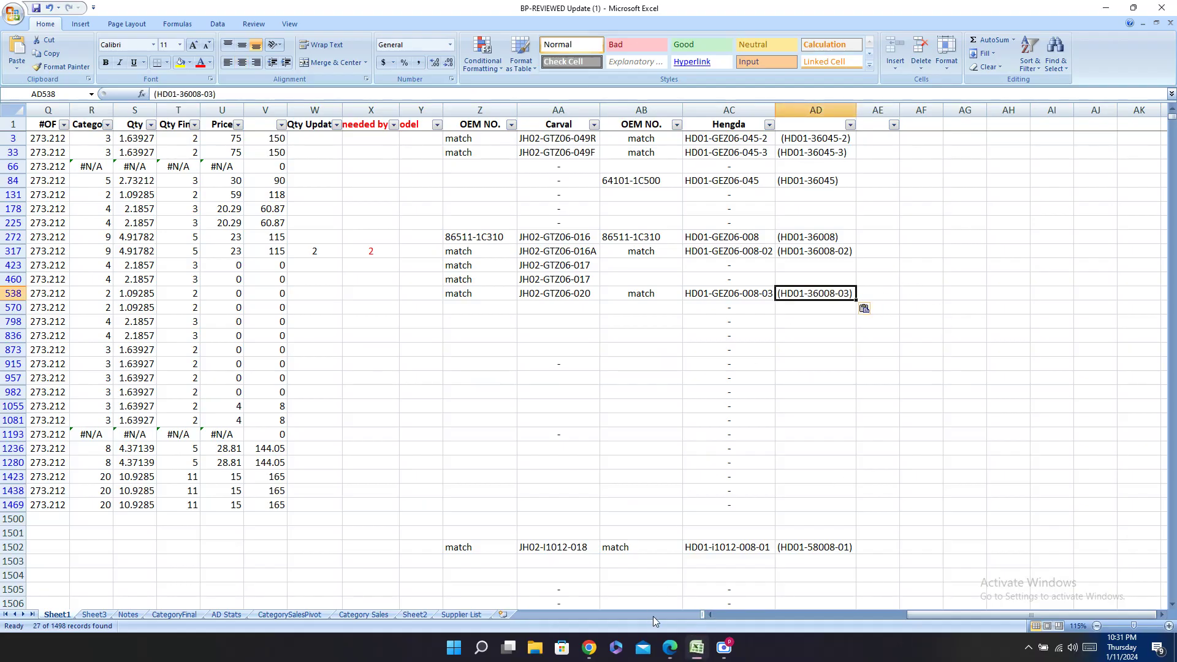
Step: Change the Hengda and Carval PDF searches to 86520-1C300
click(669, 648)
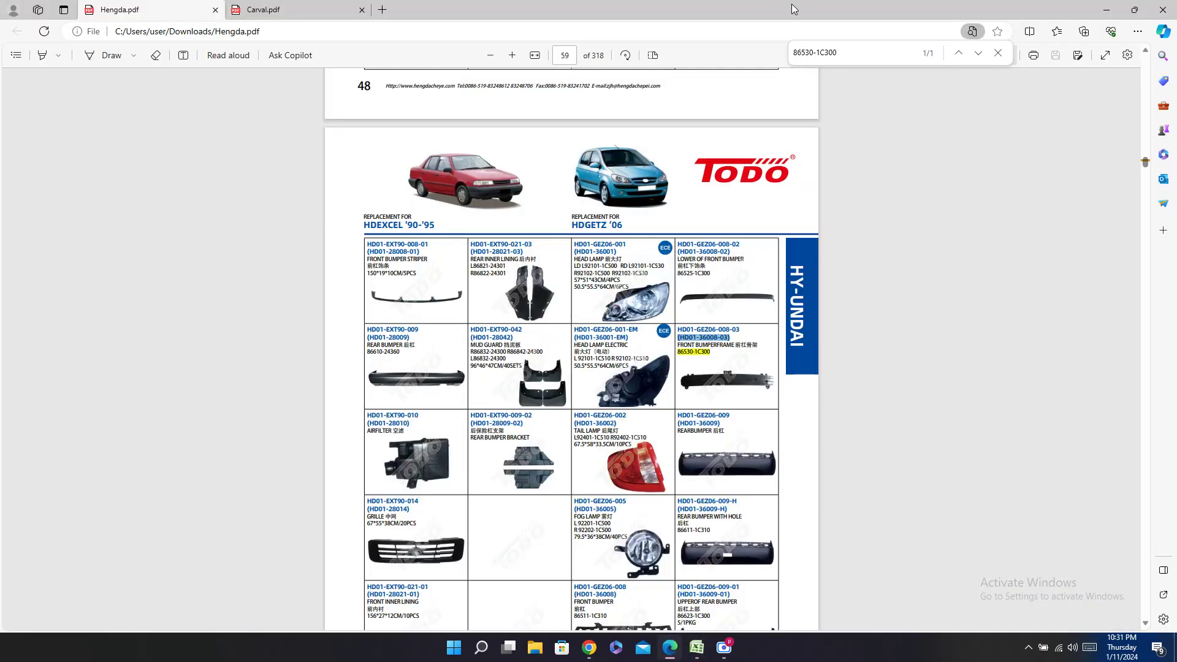
click(808, 49)
key(BackSpace)
text(2)
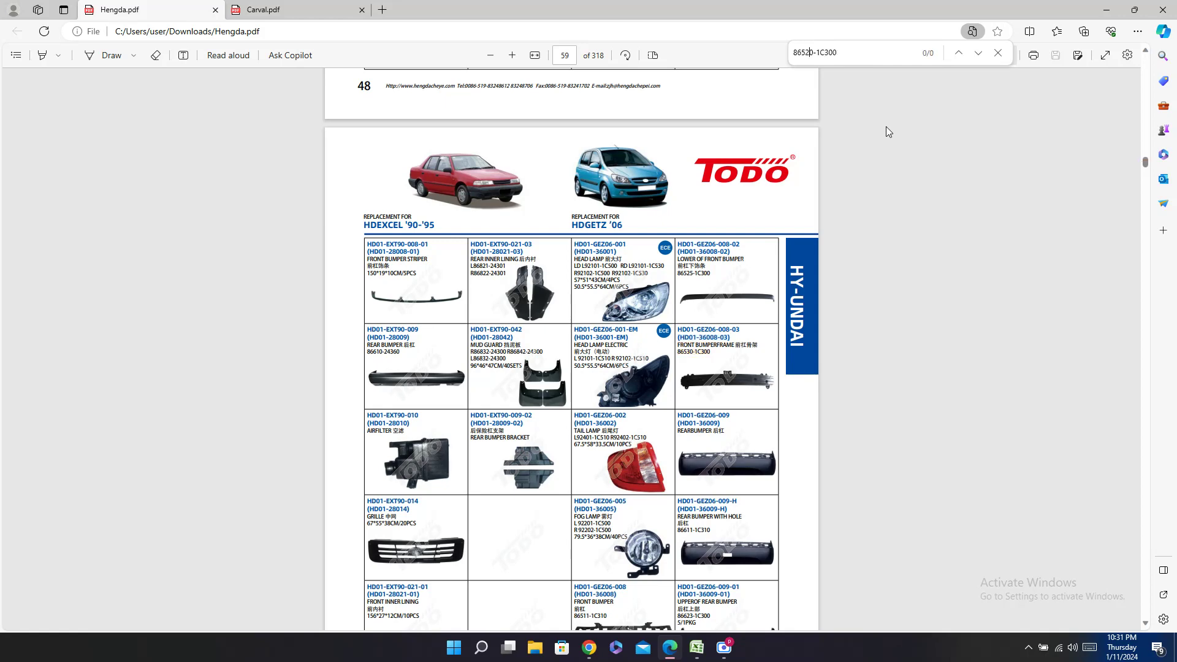
click(263, 10)
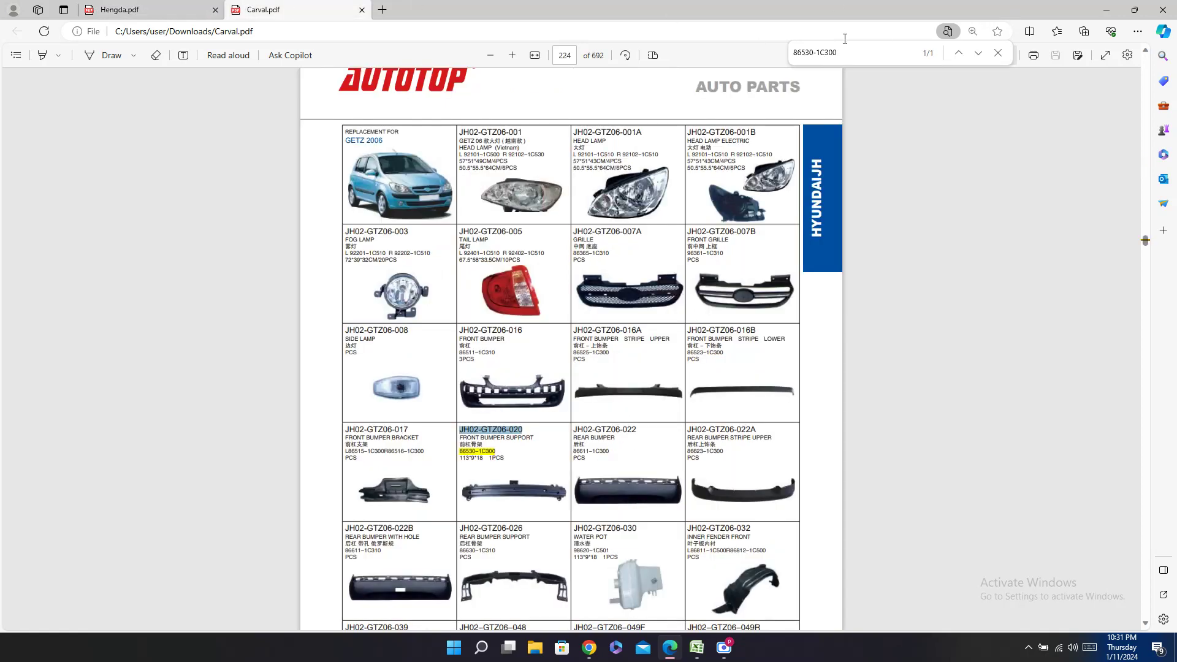
key(BackSpace)
key(BackSpace)
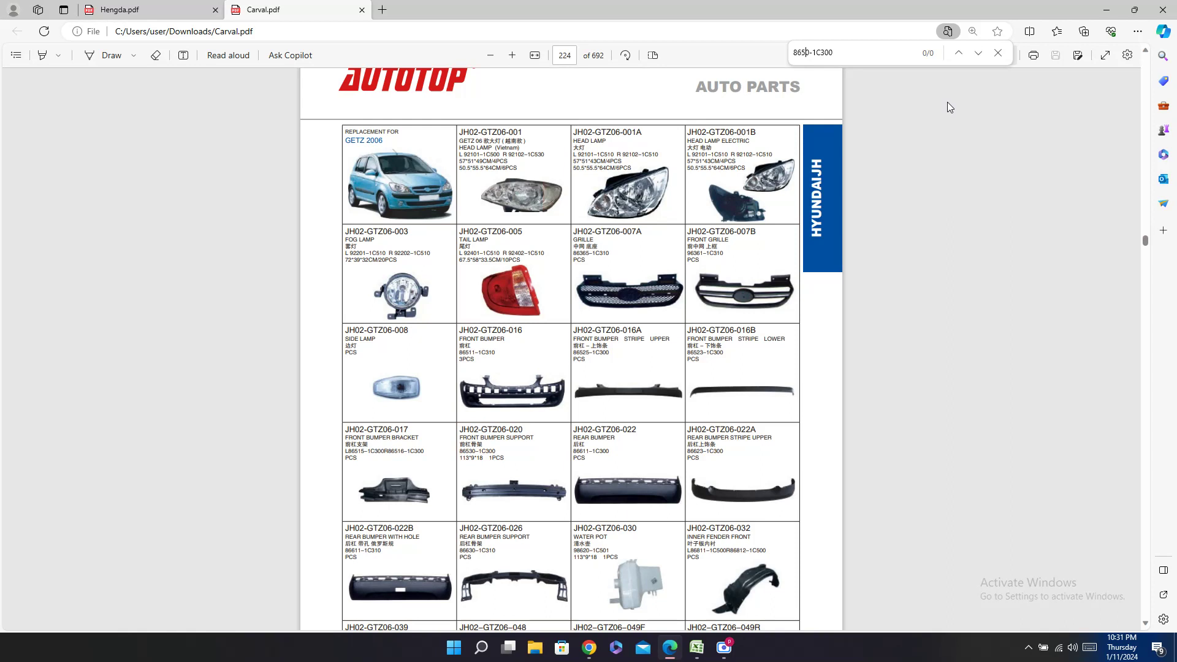
text(20)
scroll(711, 363, down, 3)
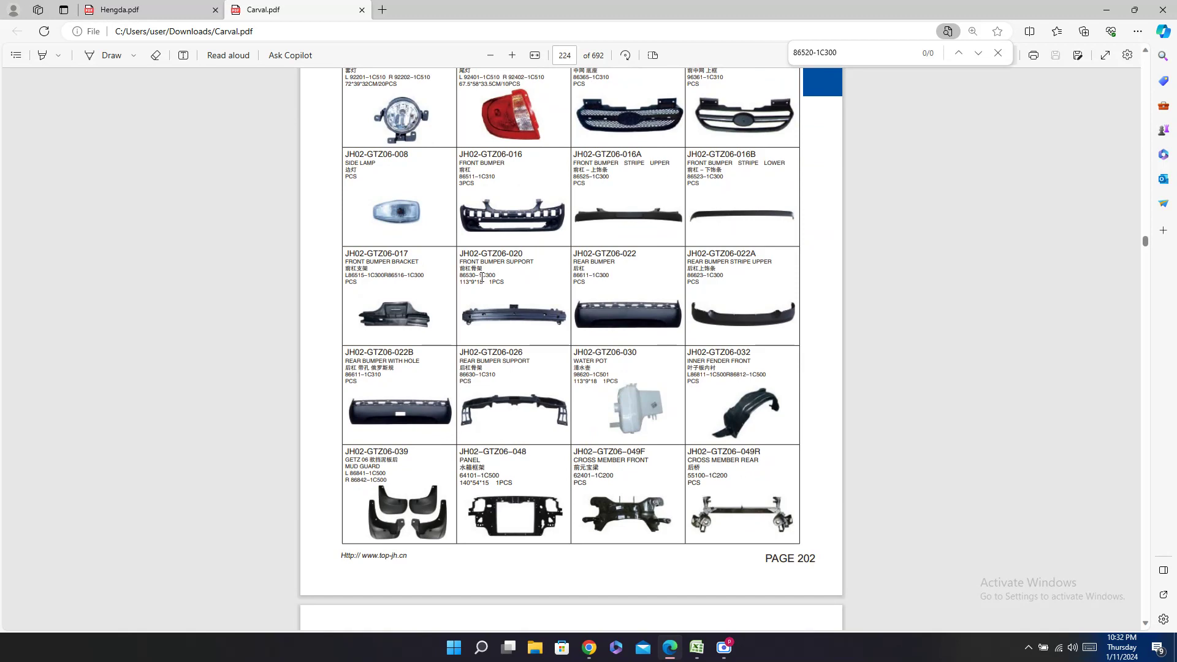
Step: Copy row 570's part number 86520-1C300 from the parts spreadsheet
scroll(482, 277, up, 5)
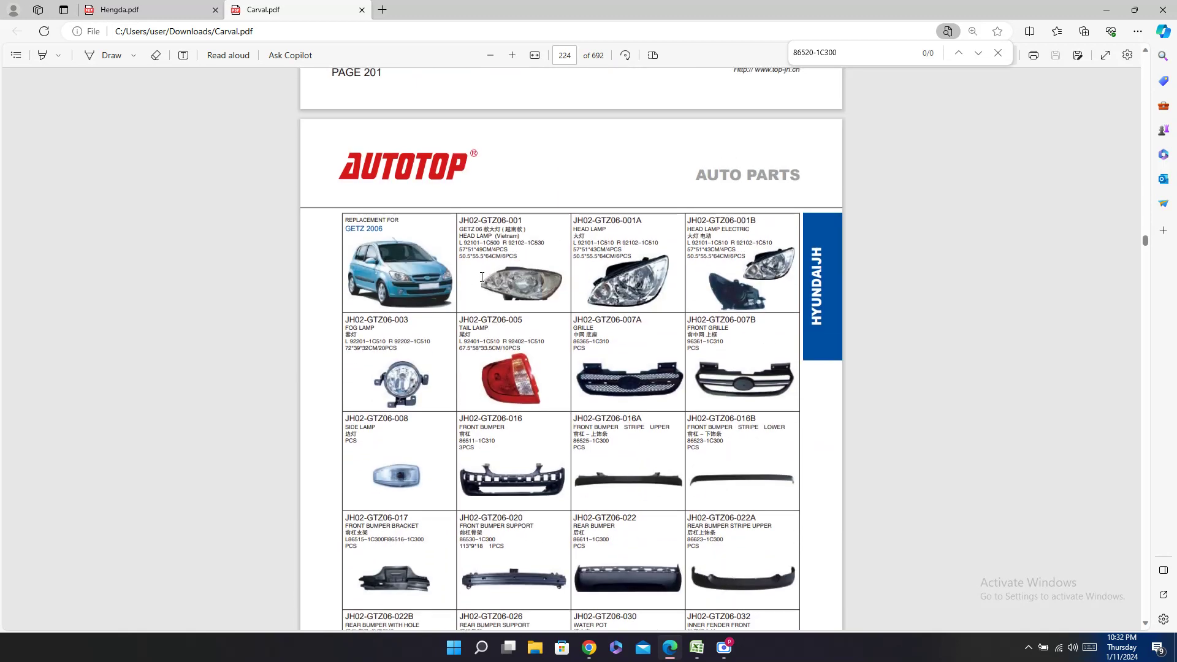
click(100, 9)
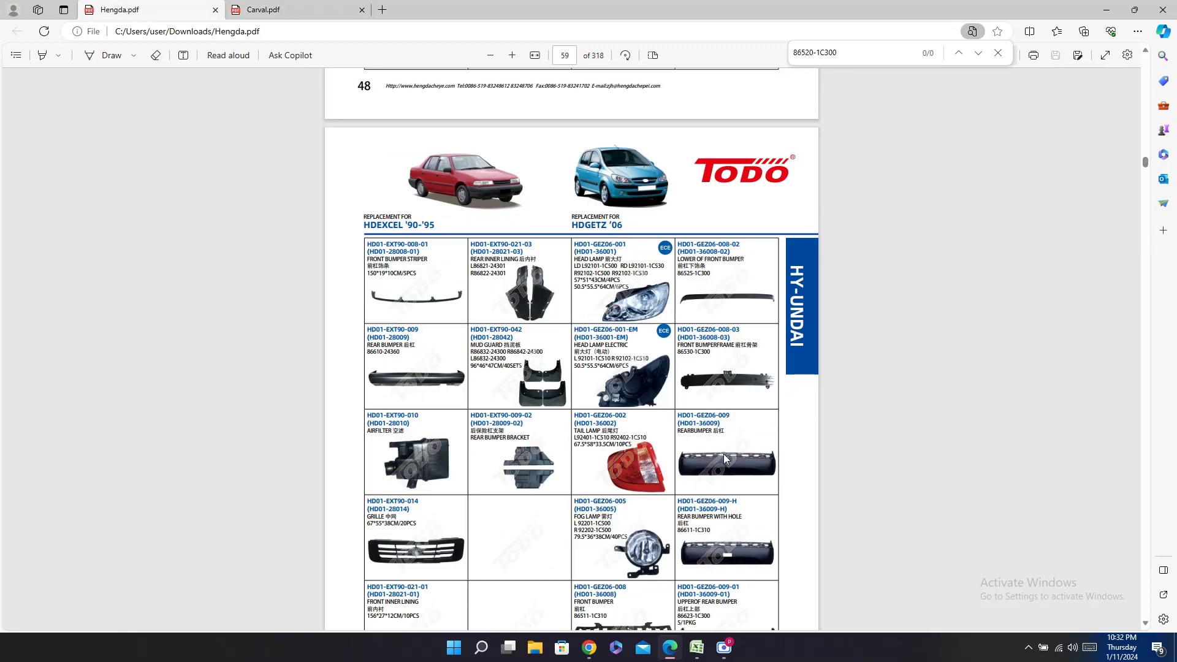
click(696, 648)
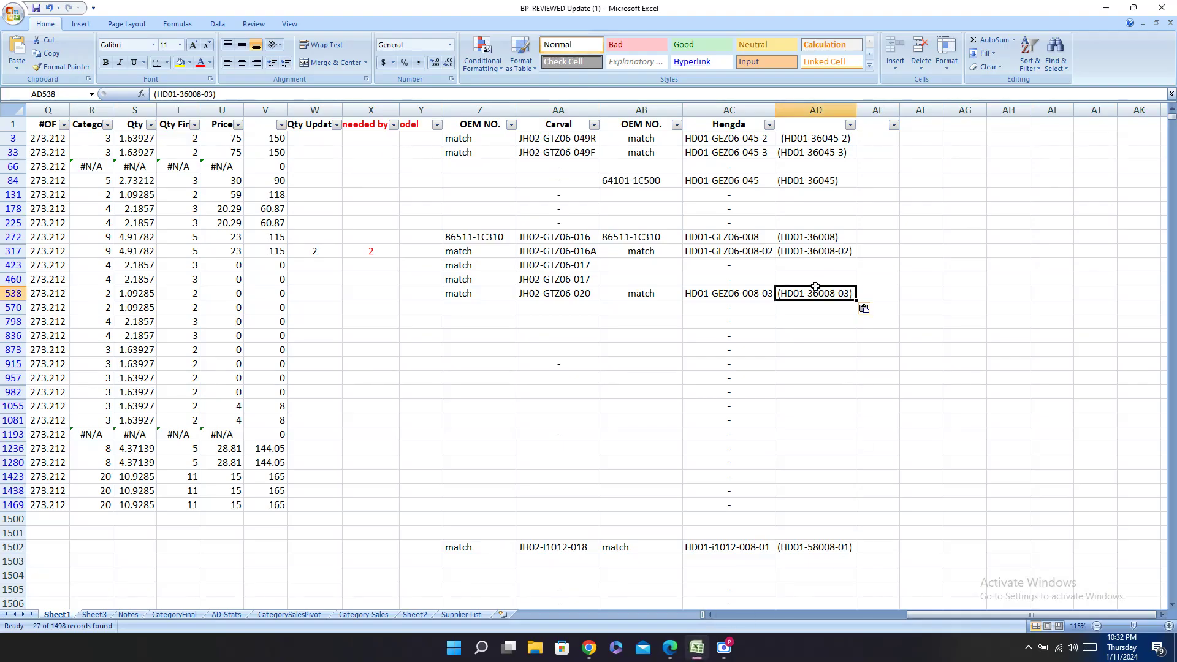
click(815, 310)
key(Left)
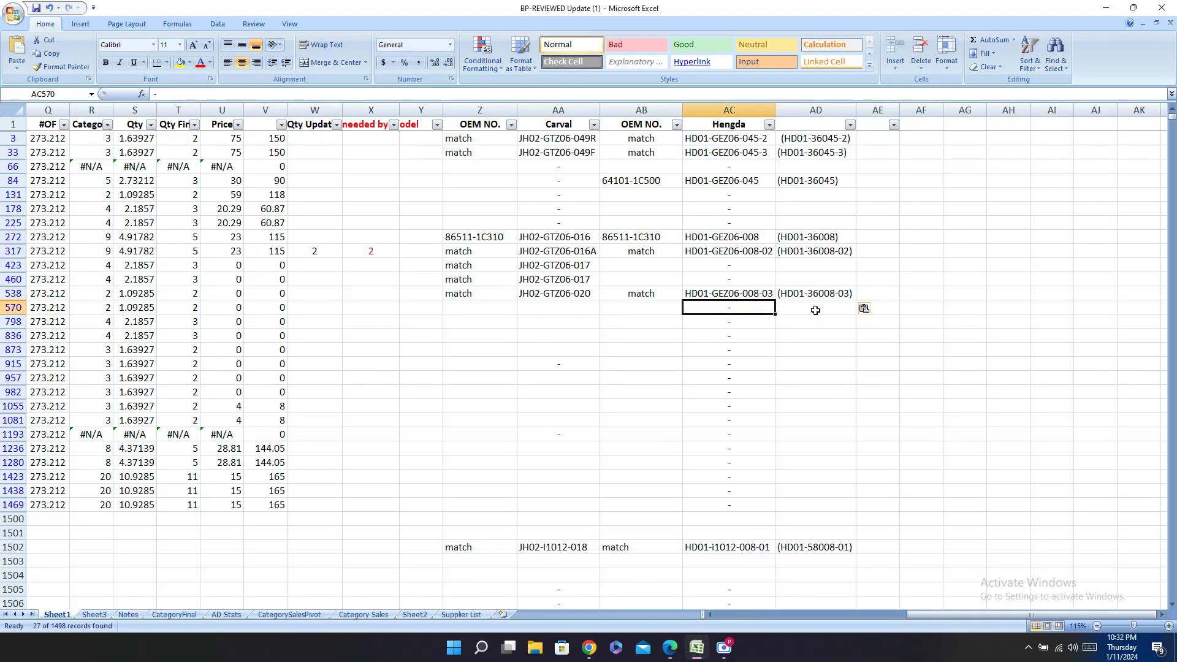
key(Home)
key(Right)
key(Right)
key(Right)
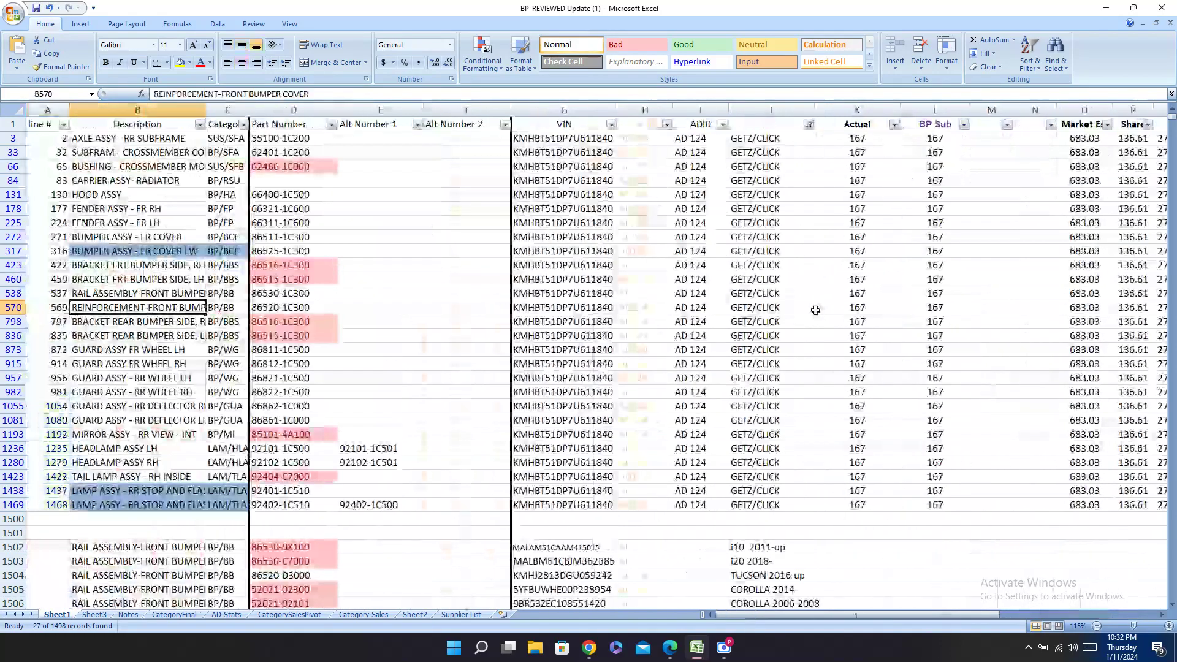
key(ctrl+c)
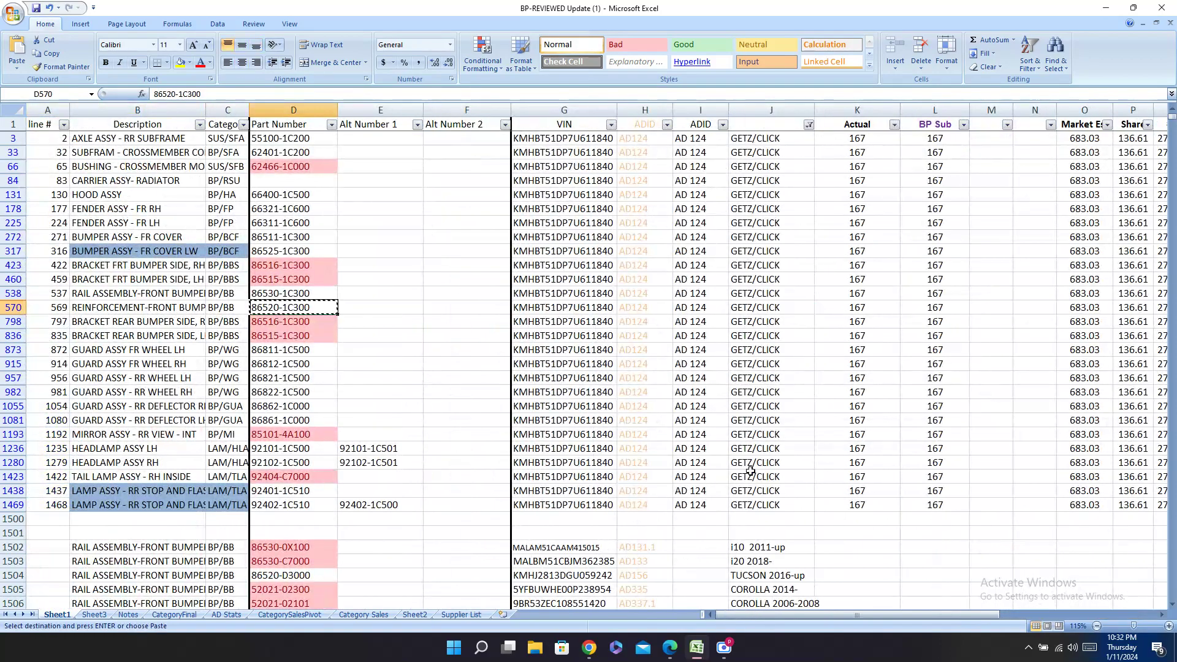
Step: Search the Hengda and Carval catalogs for the part, shortened to 86520-1C
click(669, 648)
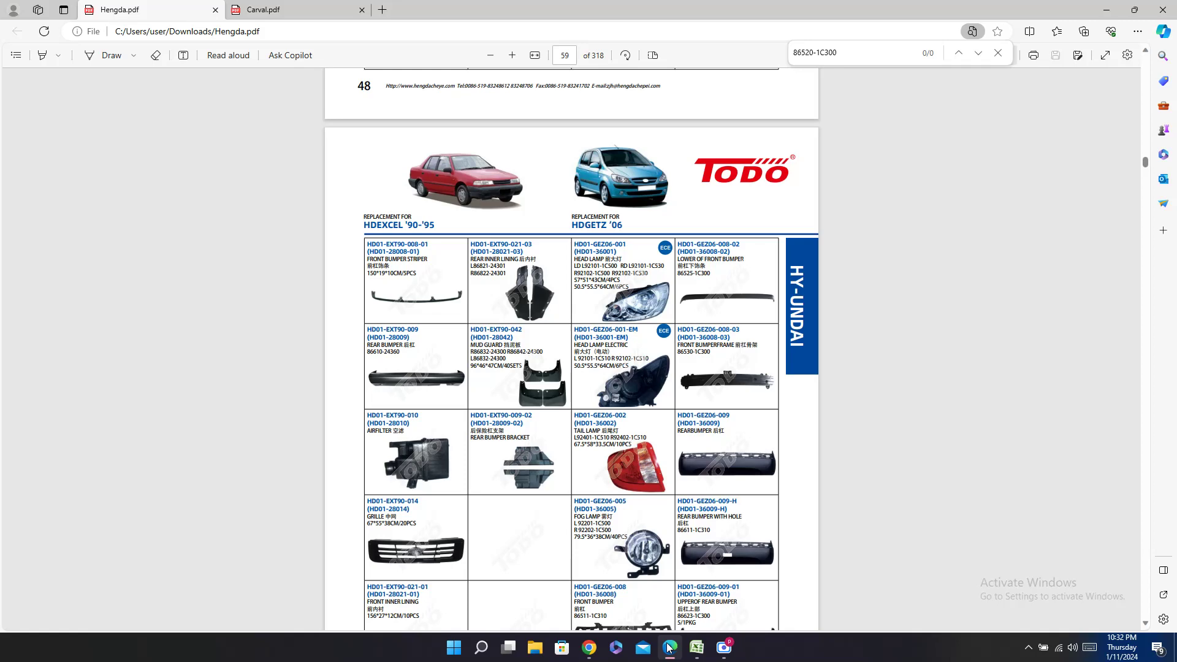
key(ctrl+f)
key(ctrl+v)
click(352, 6)
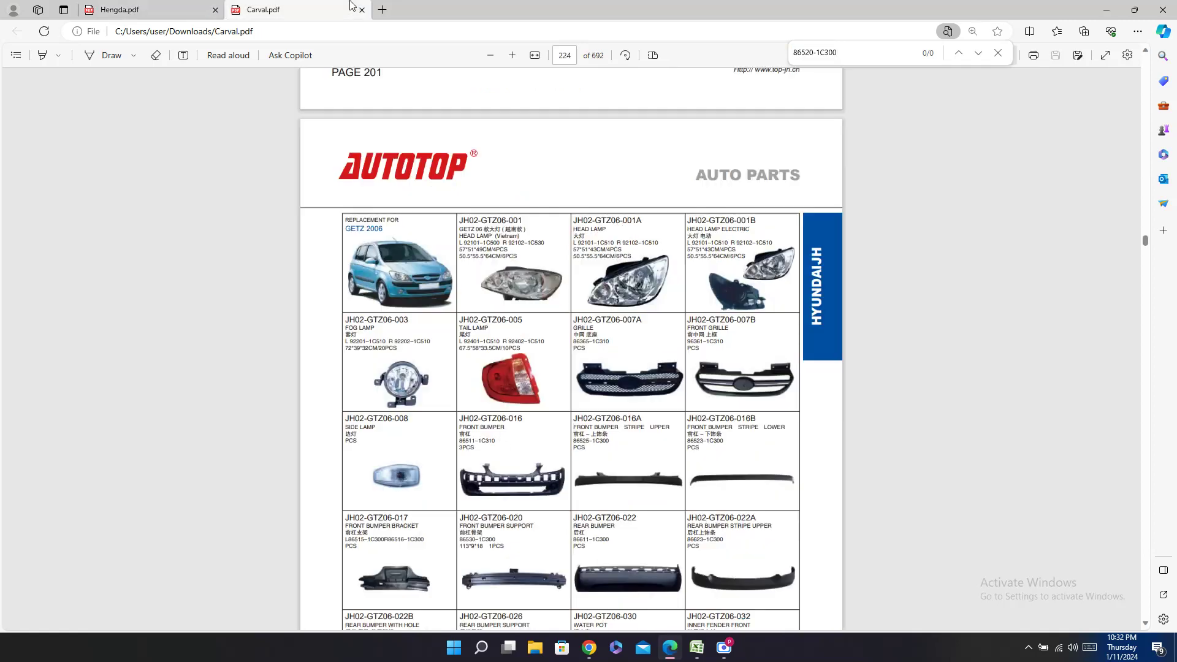
key(ctrl+f)
key(ctrl+v)
key(BackSpace)
key(BackSpace)
key(BackSpace)
click(772, 78)
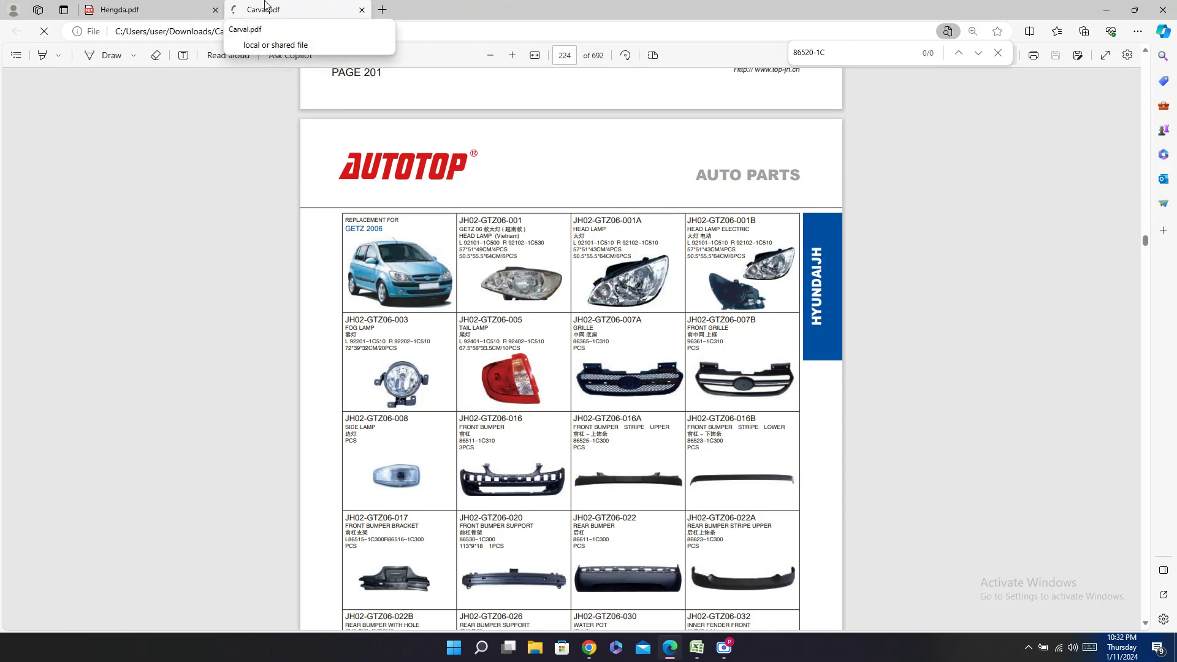
click(184, 6)
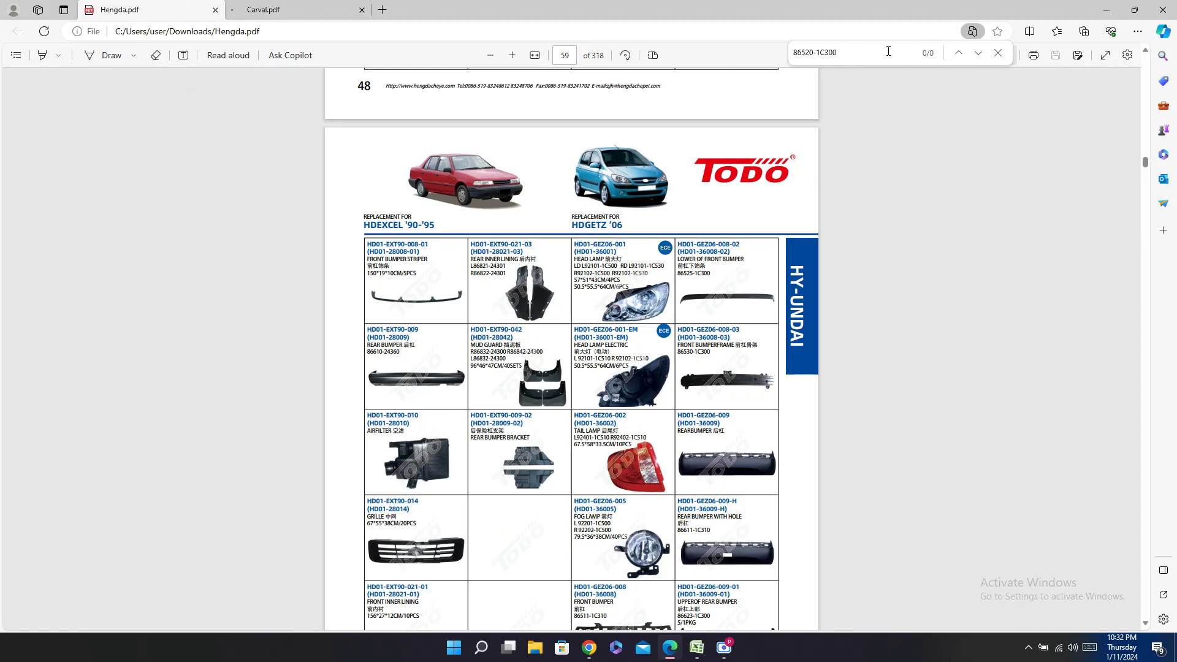
key(BackSpace)
key(BackSpace)
key(BackSpace)
Step: Bring the Carval tab back from the top-jh.cn error page to Carval.pdf and paste the part number into Find
click(247, 6)
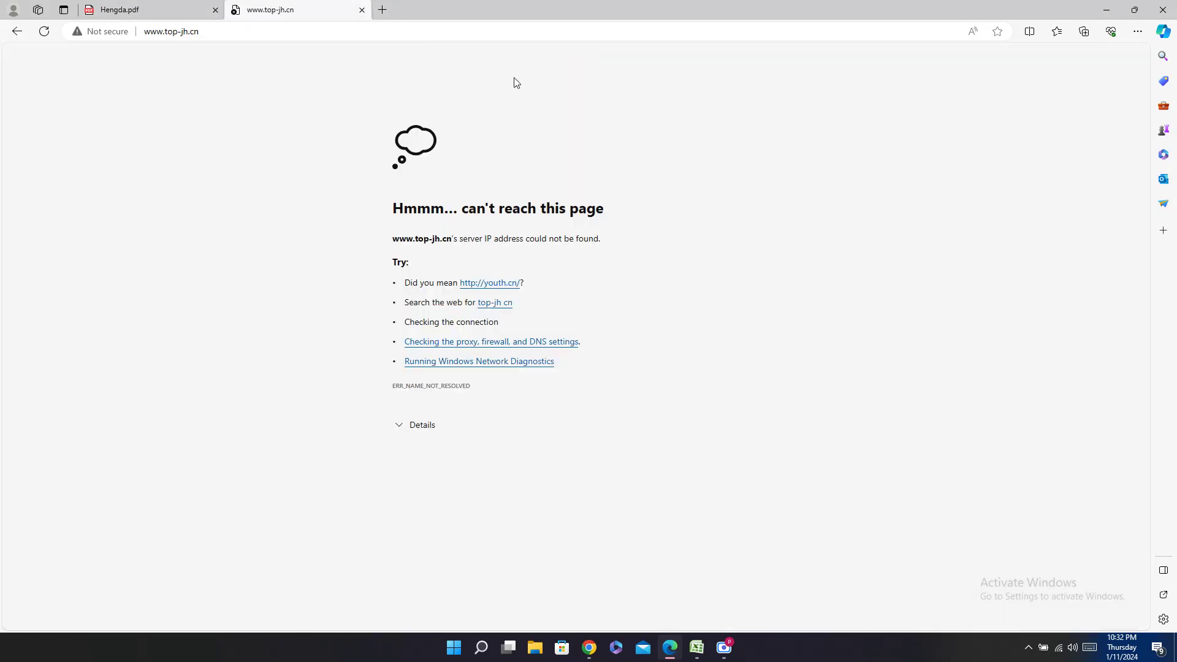
click(17, 31)
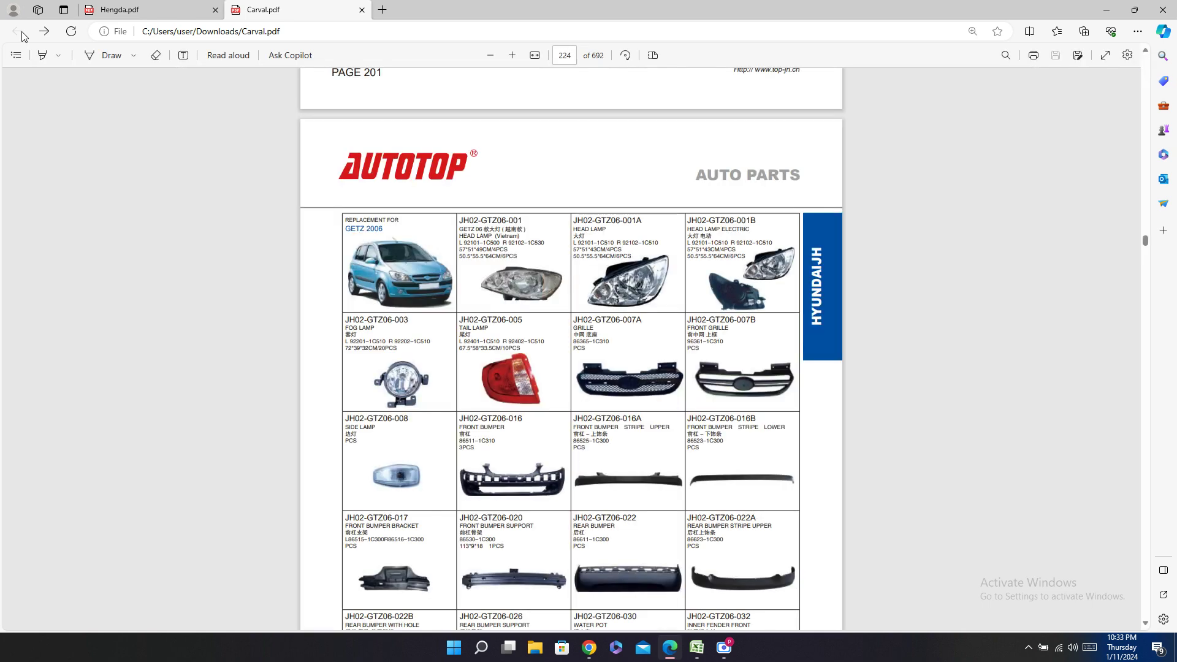
key(ctrl+f)
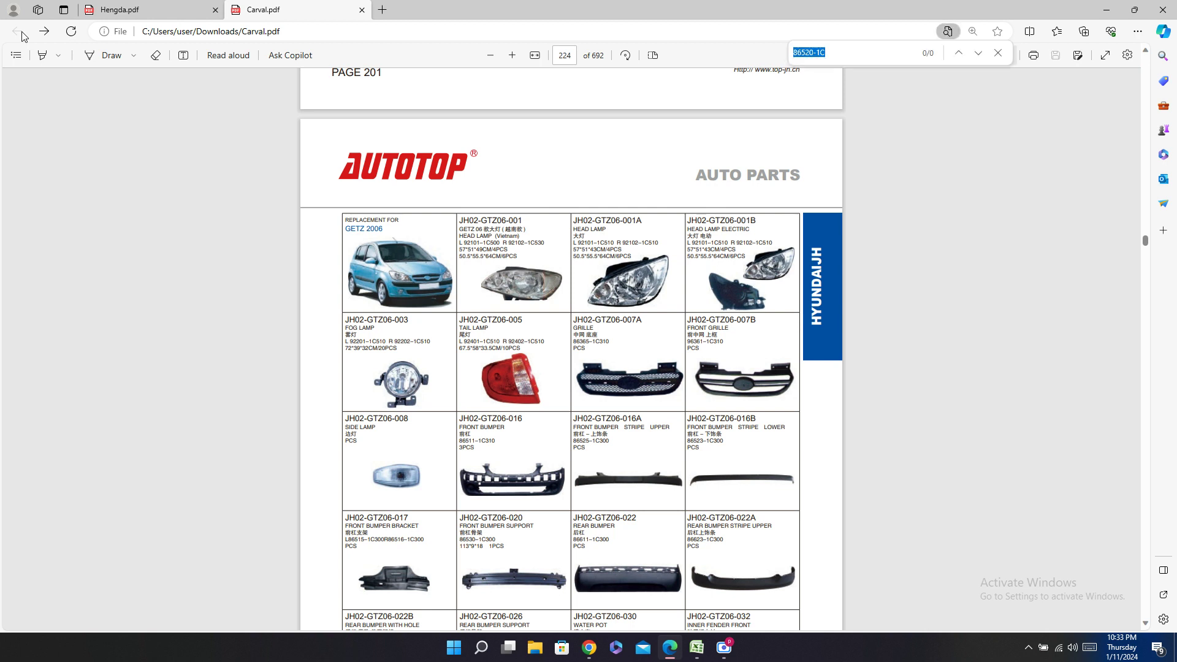
key(ctrl+v)
Step: Trim the Carval search query to 86520-1C, which returns 0 matches
key(BackSpace)
key(BackSpace)
key(BackSpace)
Step: Copy row 798's part number 86516-1C300 and search the Carval and Hengda catalogs for it
click(694, 651)
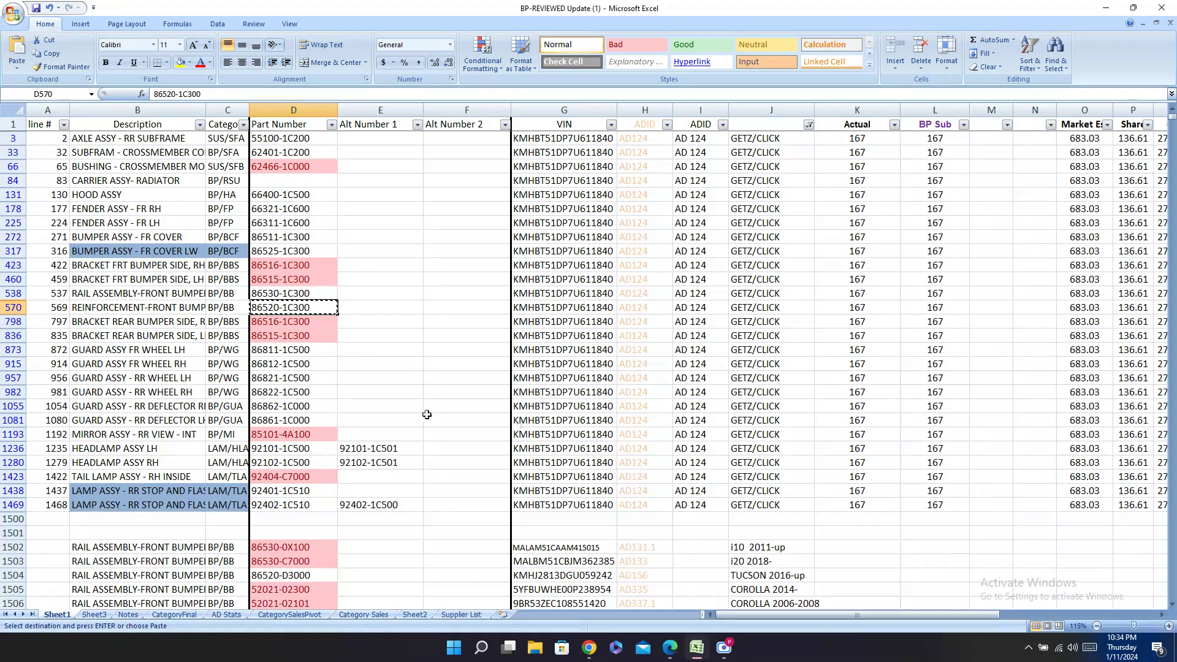
click(304, 322)
key(ctrl+c)
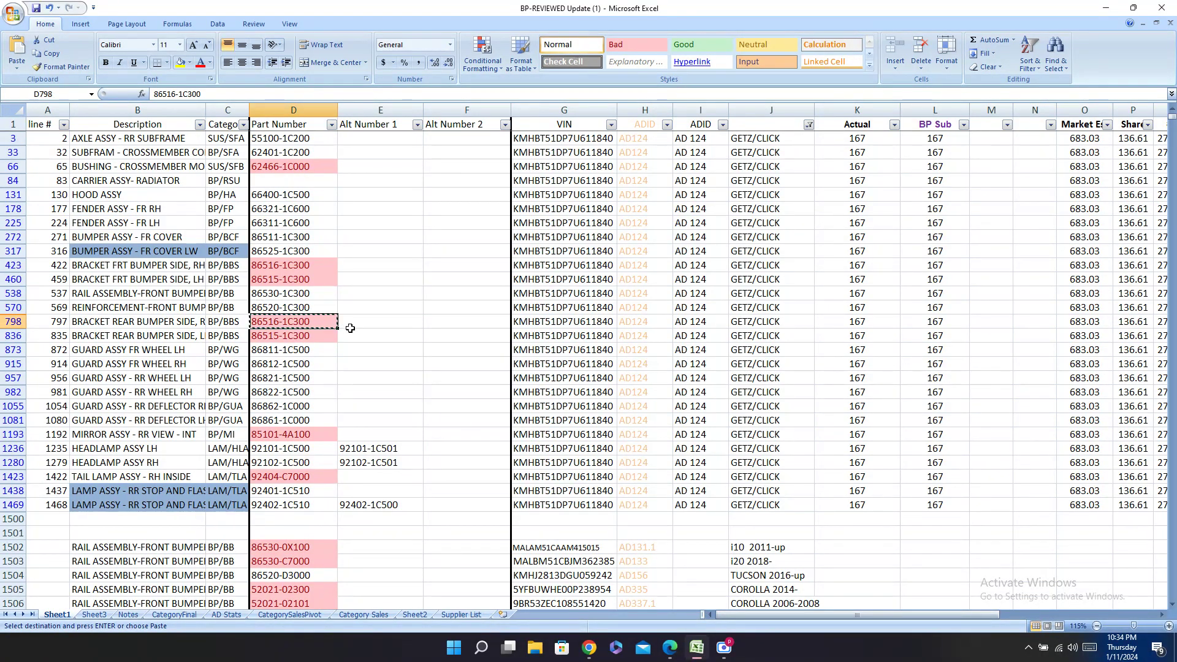
click(671, 651)
key(ctrl+v)
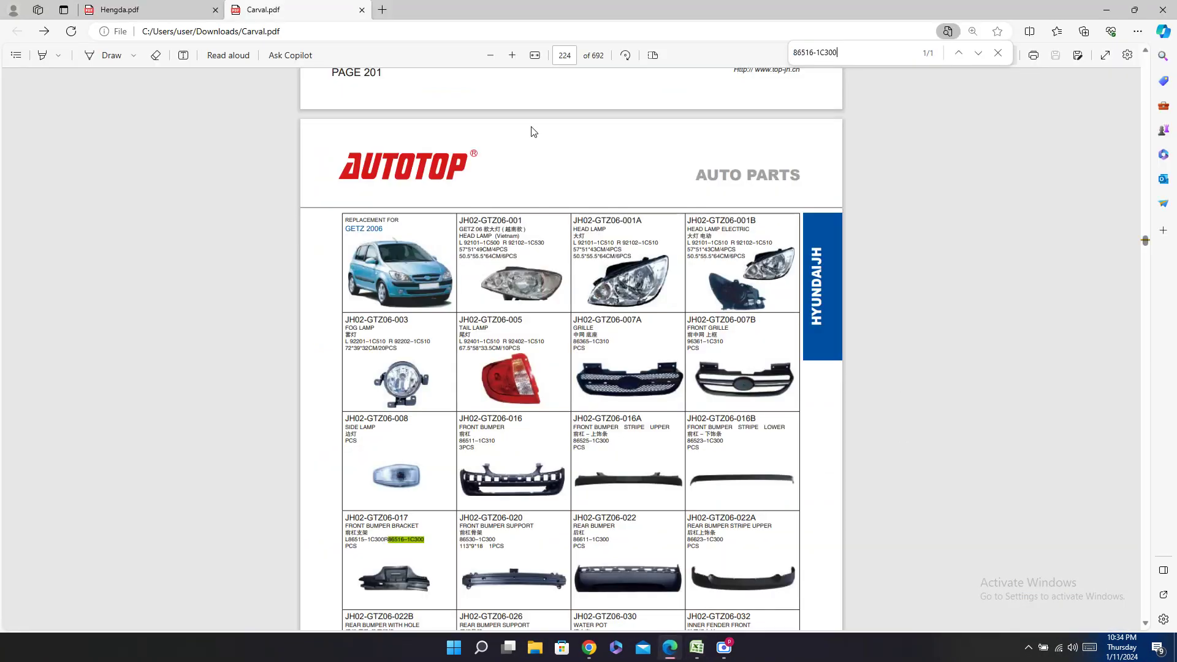
click(184, 9)
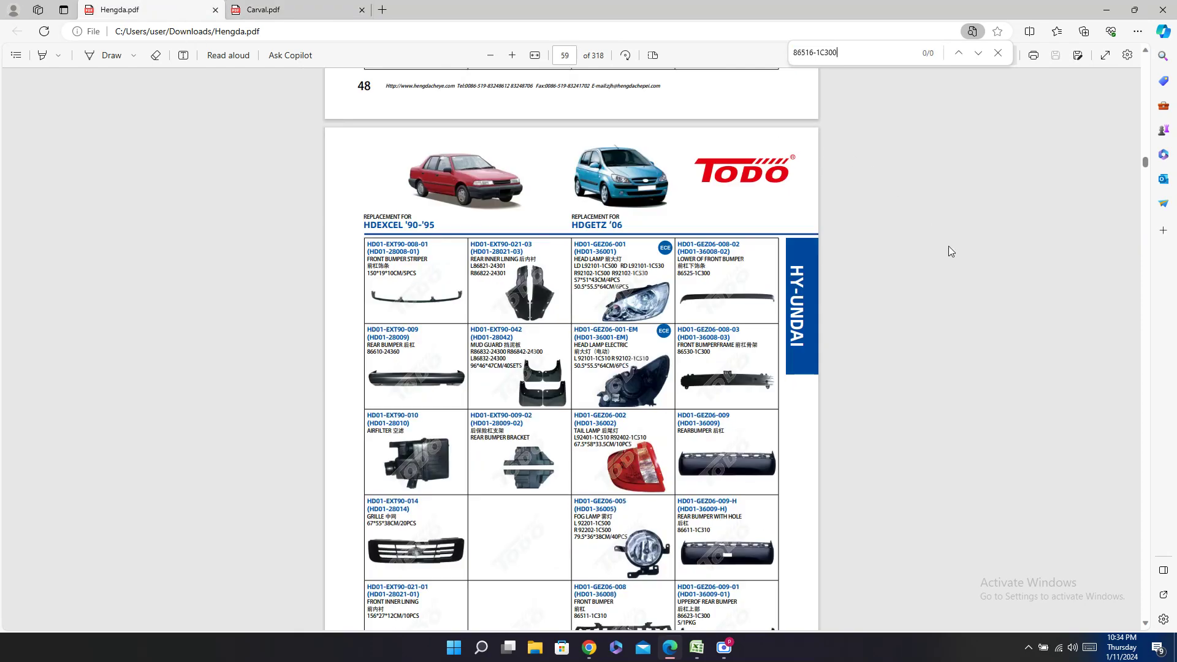
click(343, 12)
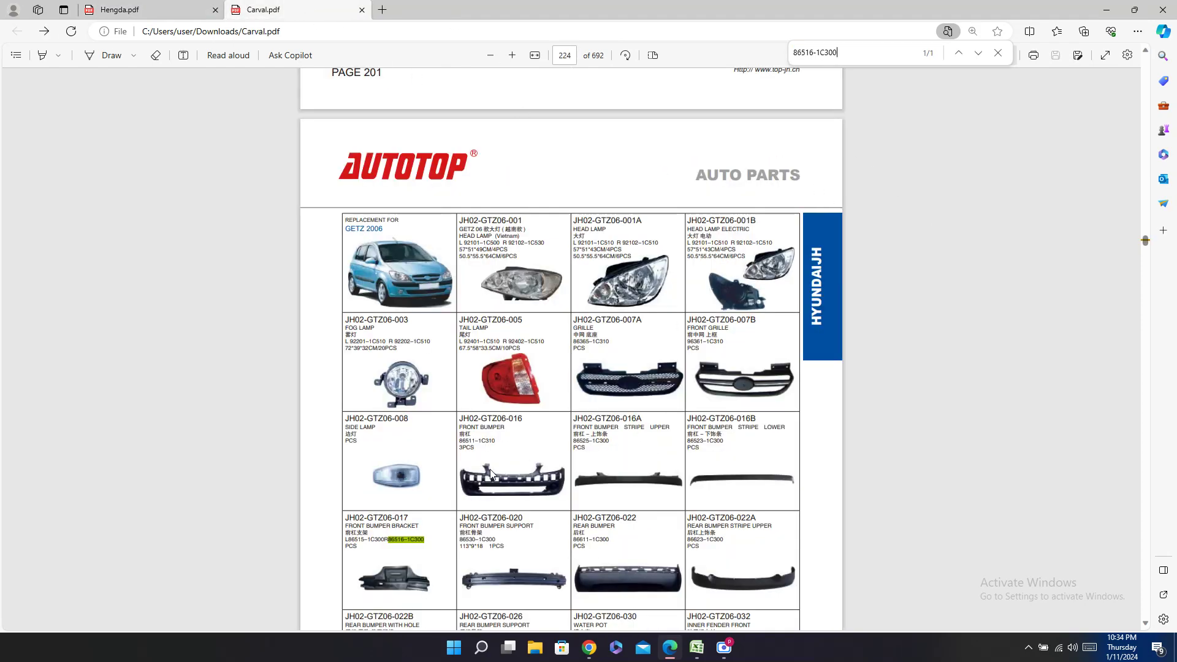
Step: Select Carval number JH02-GTZ06-017, then select rows 798 and 836 in the spreadsheet
scroll(389, 430, down, 2)
triple_click(389, 429)
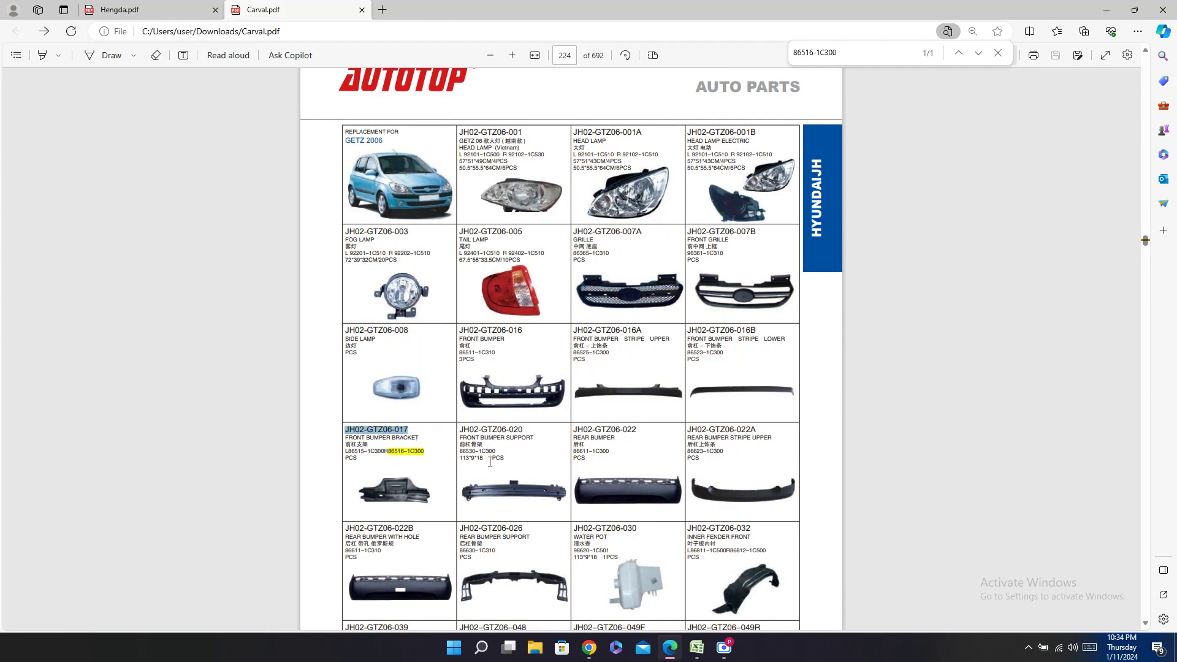
click(696, 659)
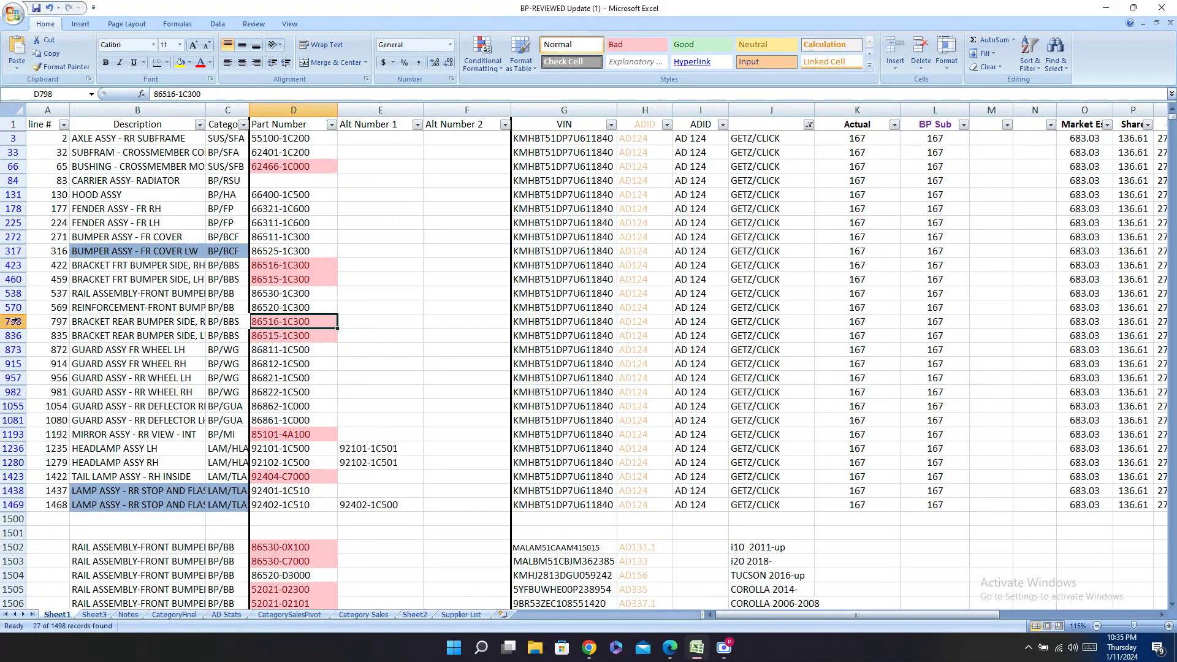
drag(12, 321, 11, 335)
drag(717, 614, 1084, 618)
click(669, 654)
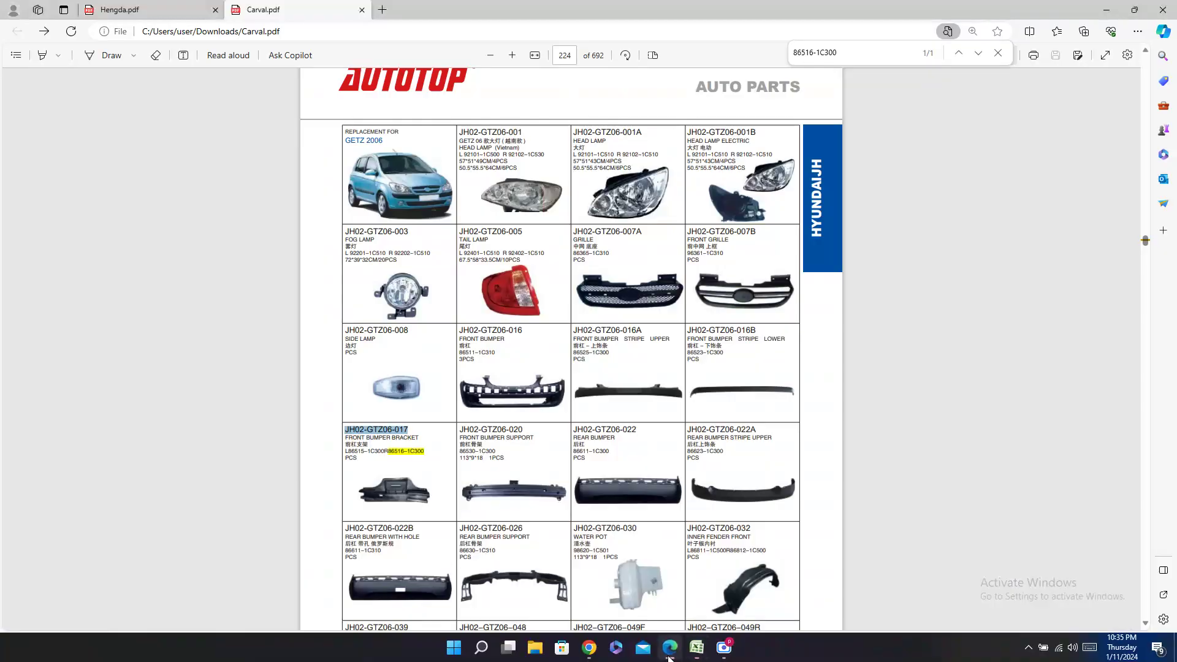
click(696, 648)
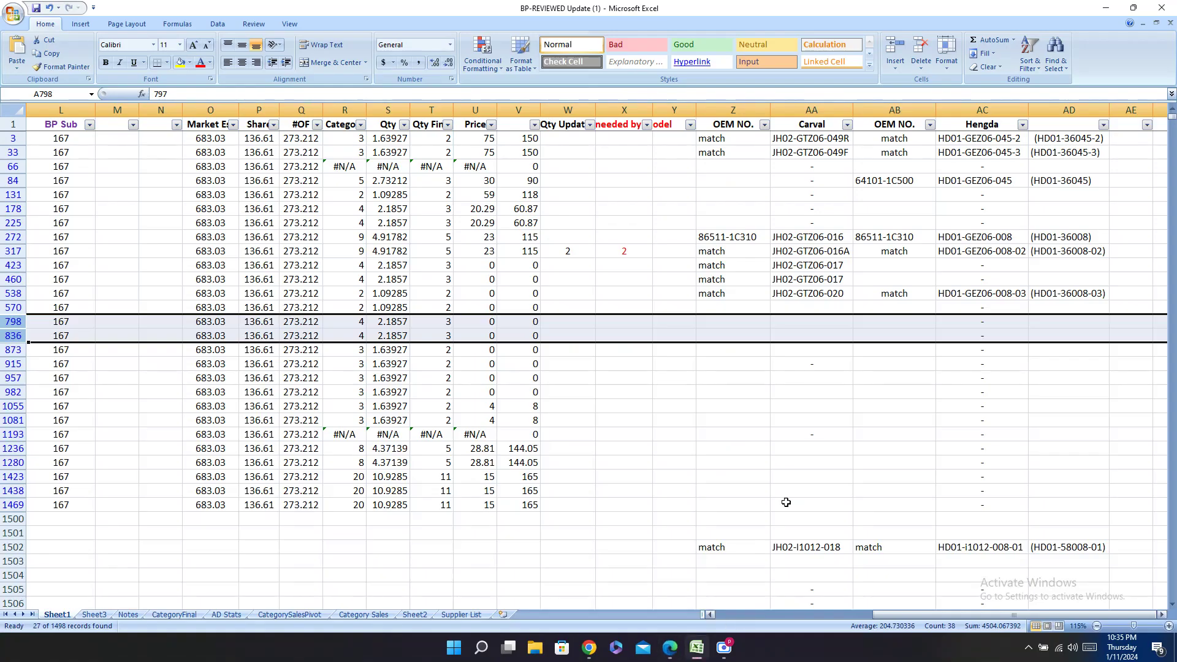
Step: Paste JH02-GTZ06-017 into the Carval cells of rows 798 and 836, and enter '-' for row 570
click(819, 323)
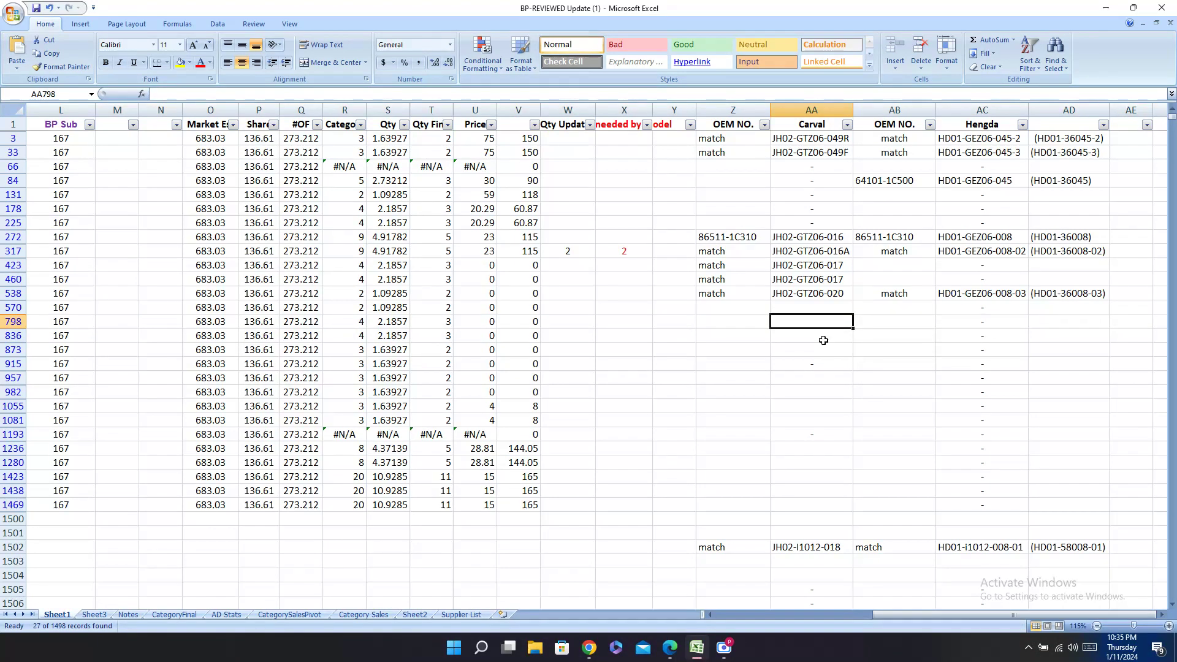
key(ctrl+v)
click(823, 337)
key(ctrl+v)
click(825, 299)
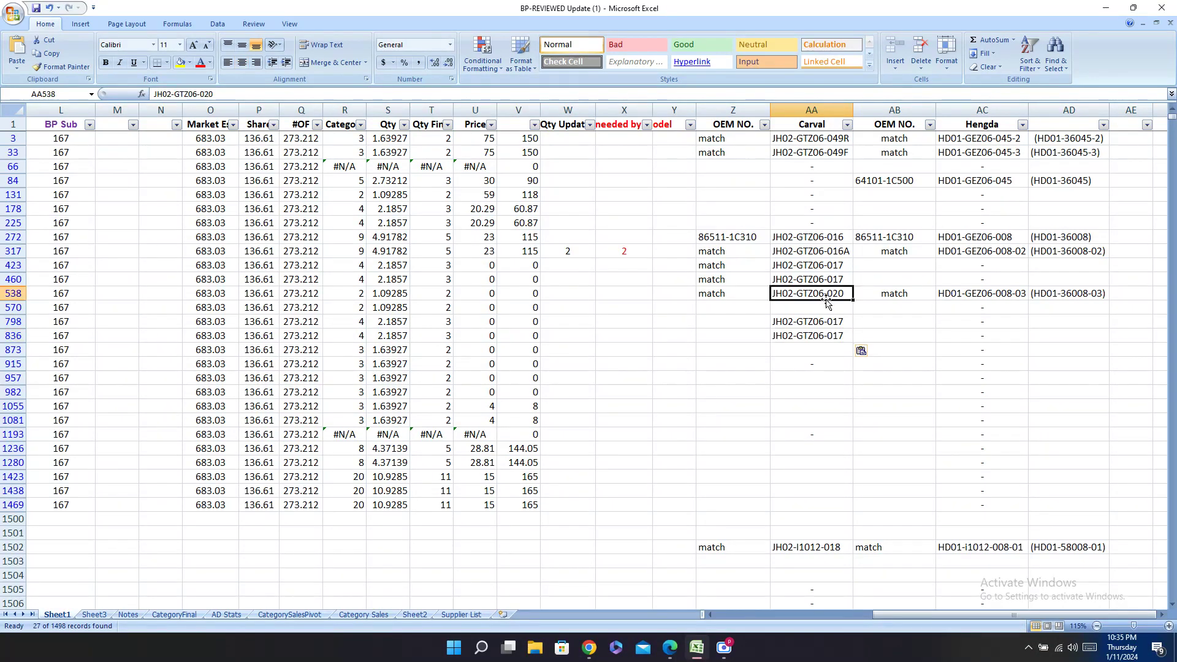
click(820, 314)
text(-AA798)
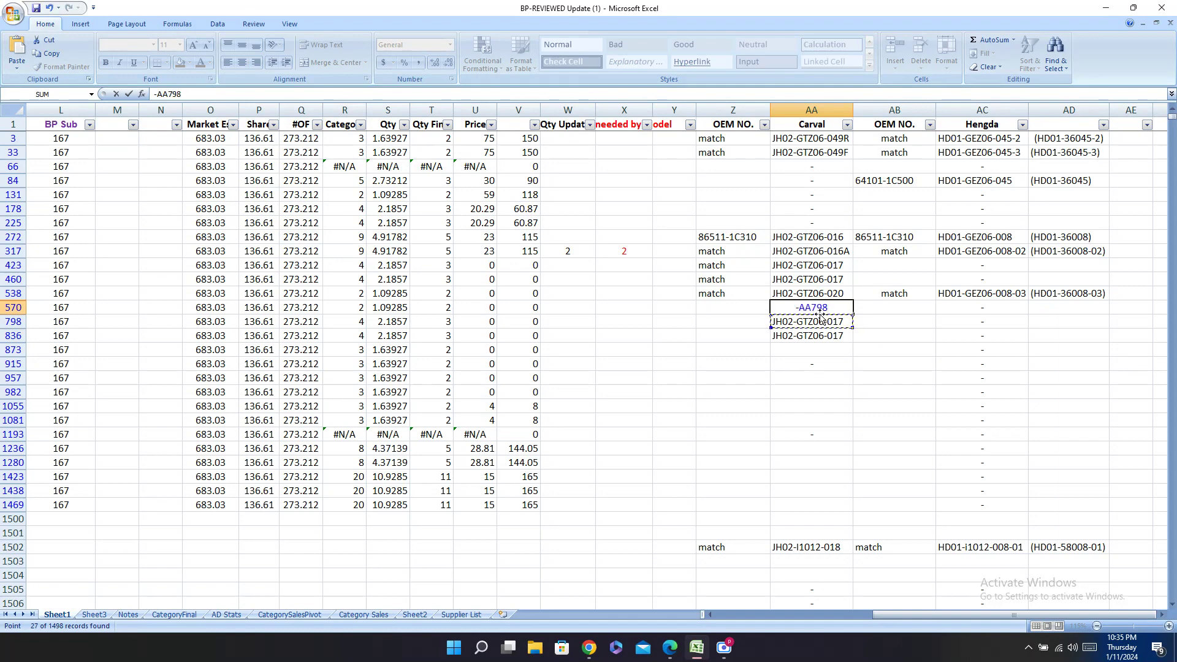
key(Escape)
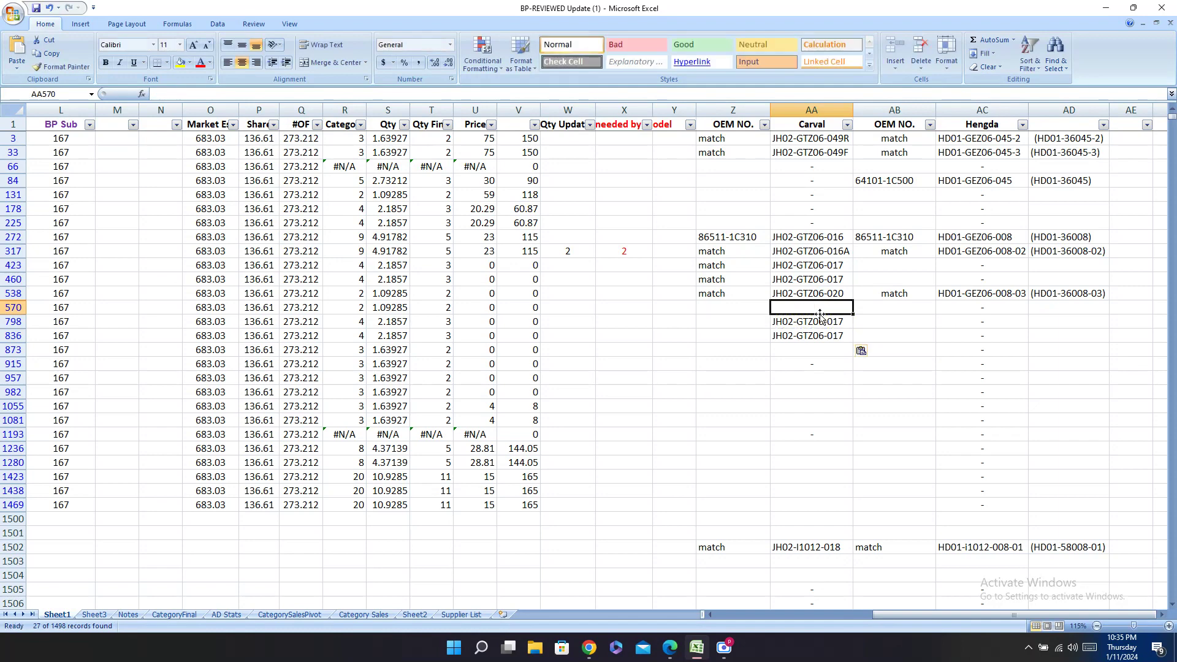
text(-)
key(Return)
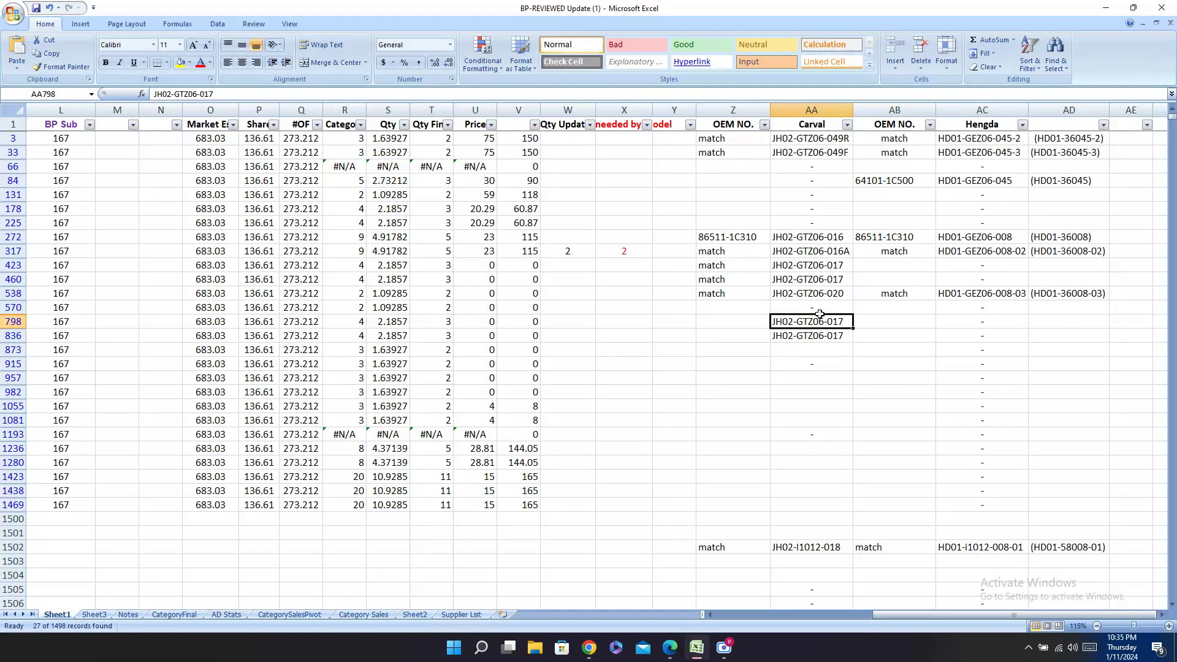
Step: Mark the OEM NO. column 'match' for rows 798 and 836
key(Left)
text(match)
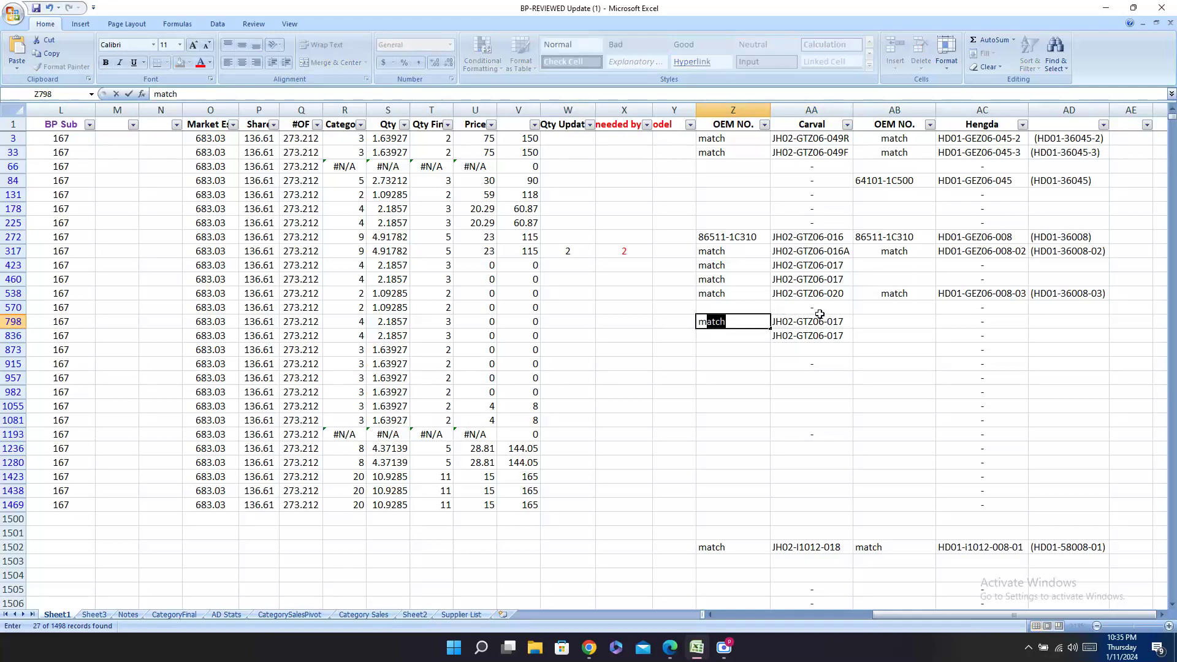
key(Return)
text(m)
key(Tab)
key(Tab)
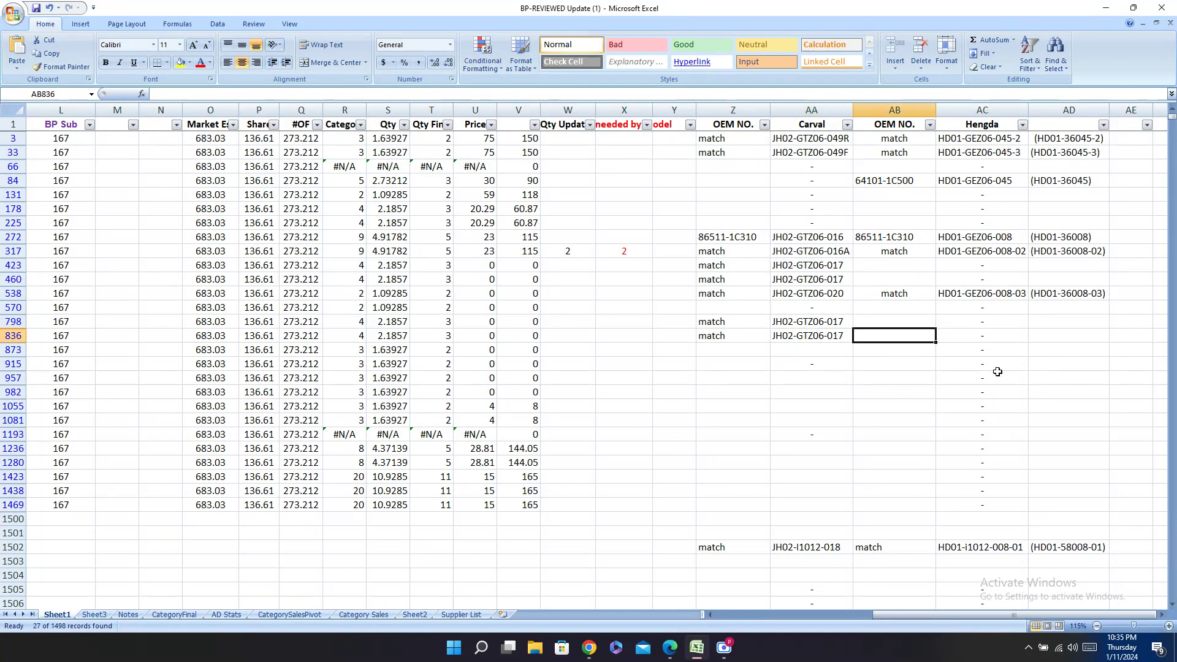
Step: Compare the 86516 search results in the Hengda and Carval catalogues
click(670, 648)
click(147, 10)
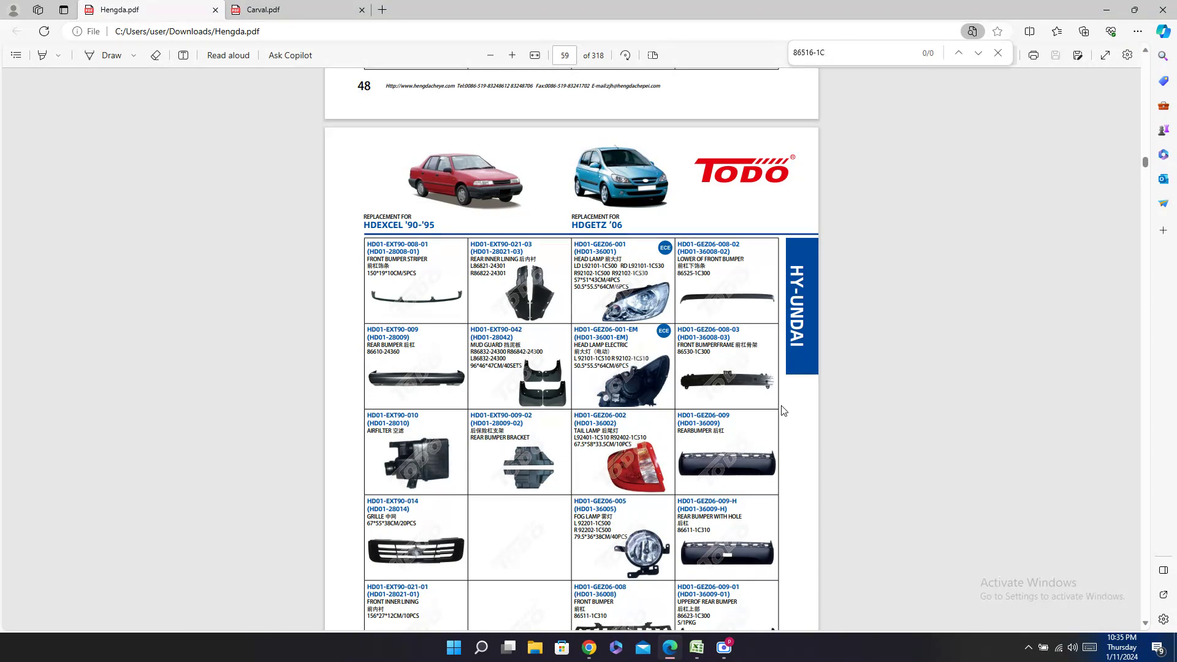
click(252, 8)
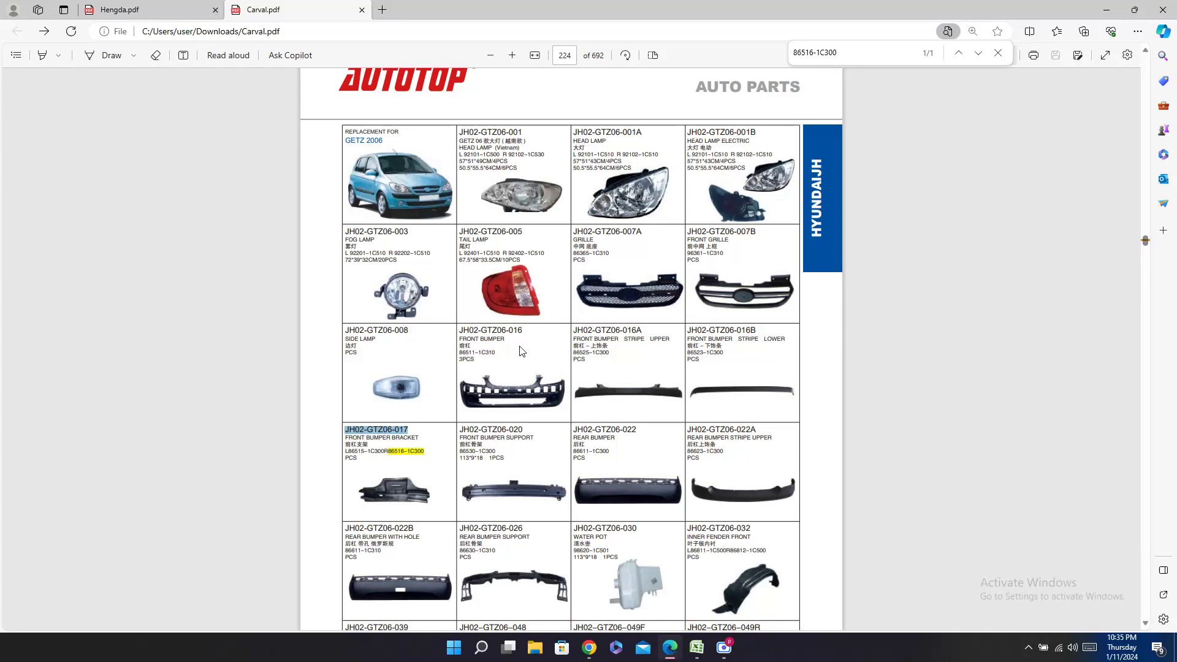
click(166, 9)
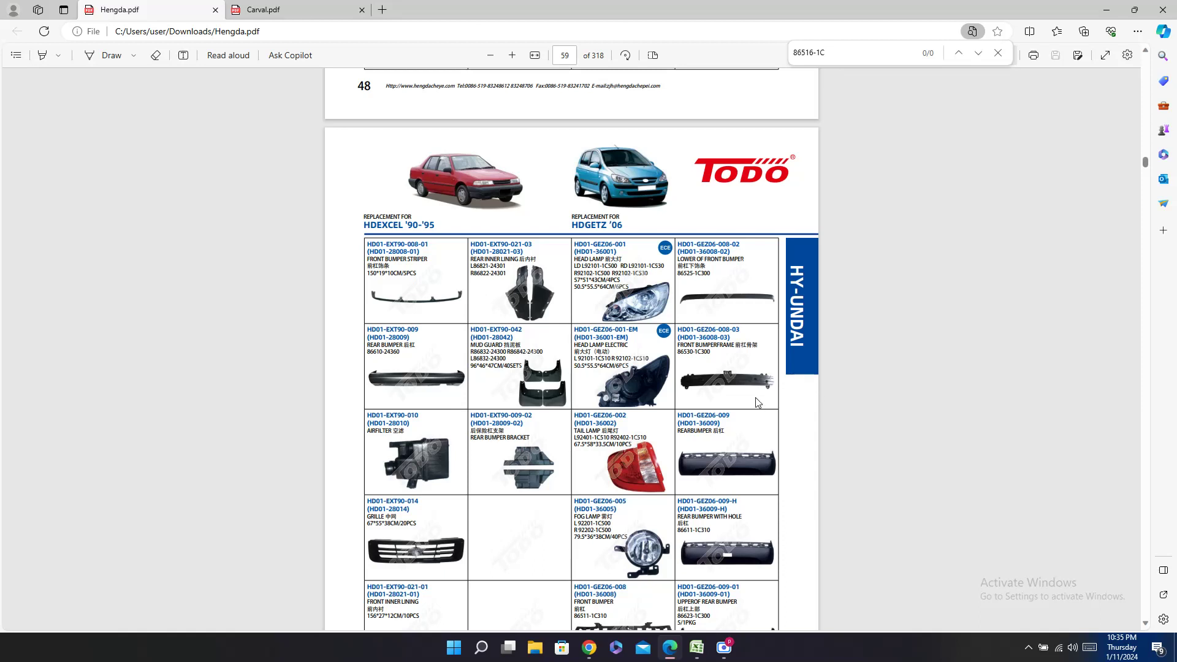
scroll(758, 403, down, 10)
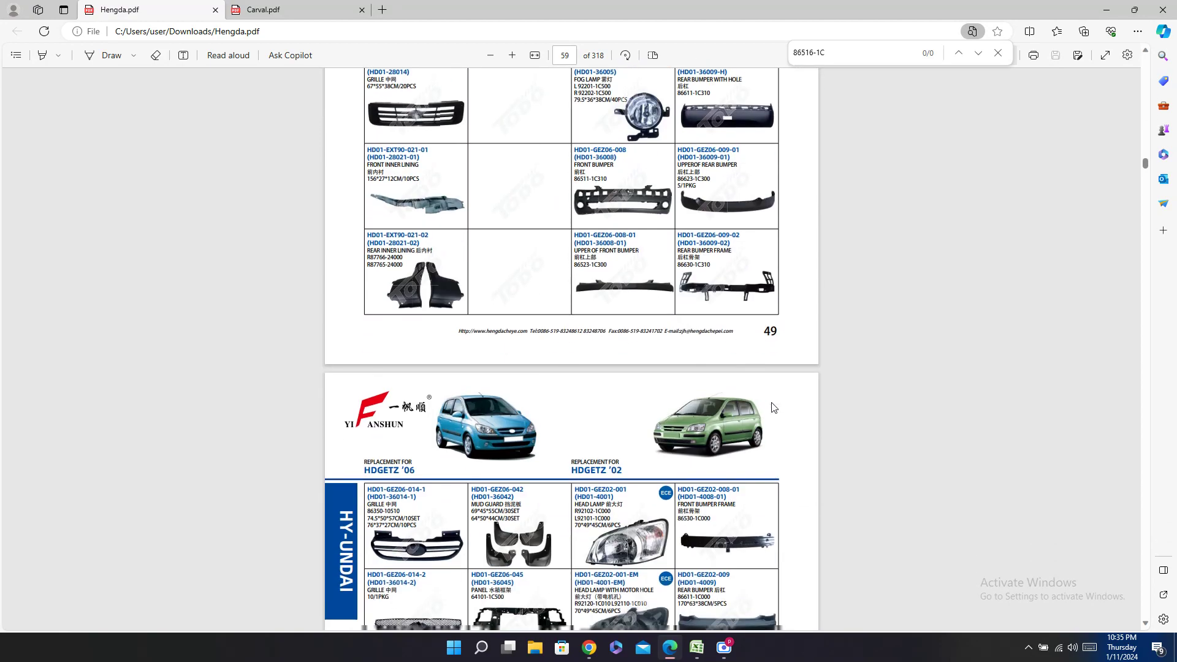
scroll(773, 408, down, 2)
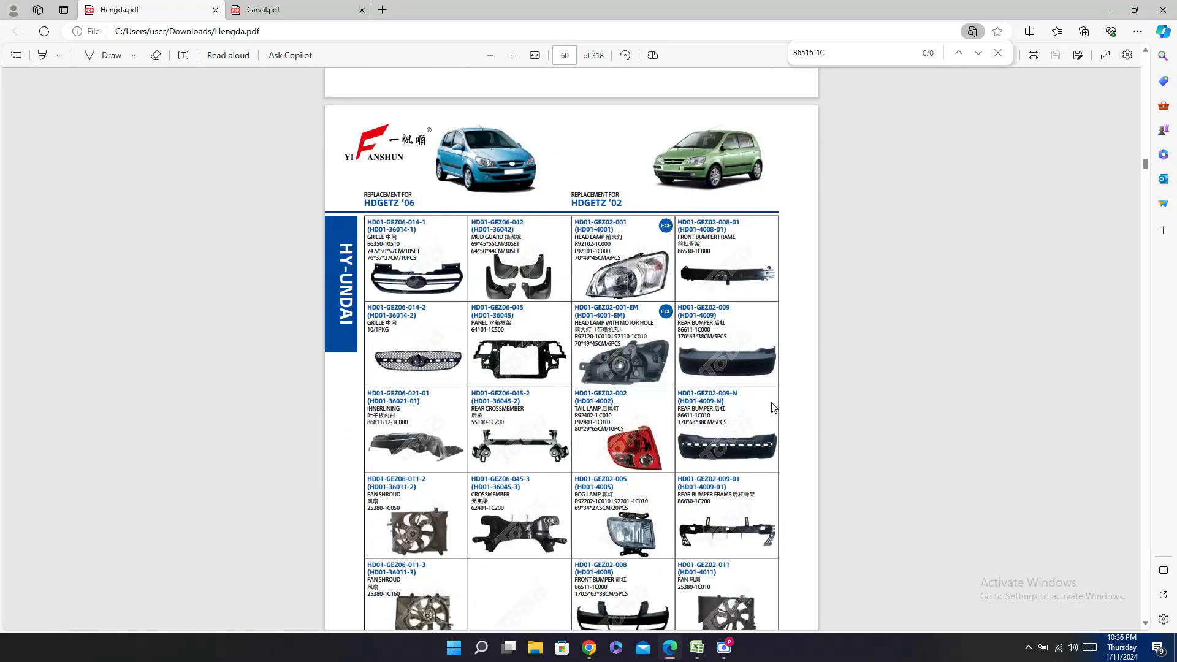
scroll(773, 408, down, 2)
scroll(774, 407, down, 2)
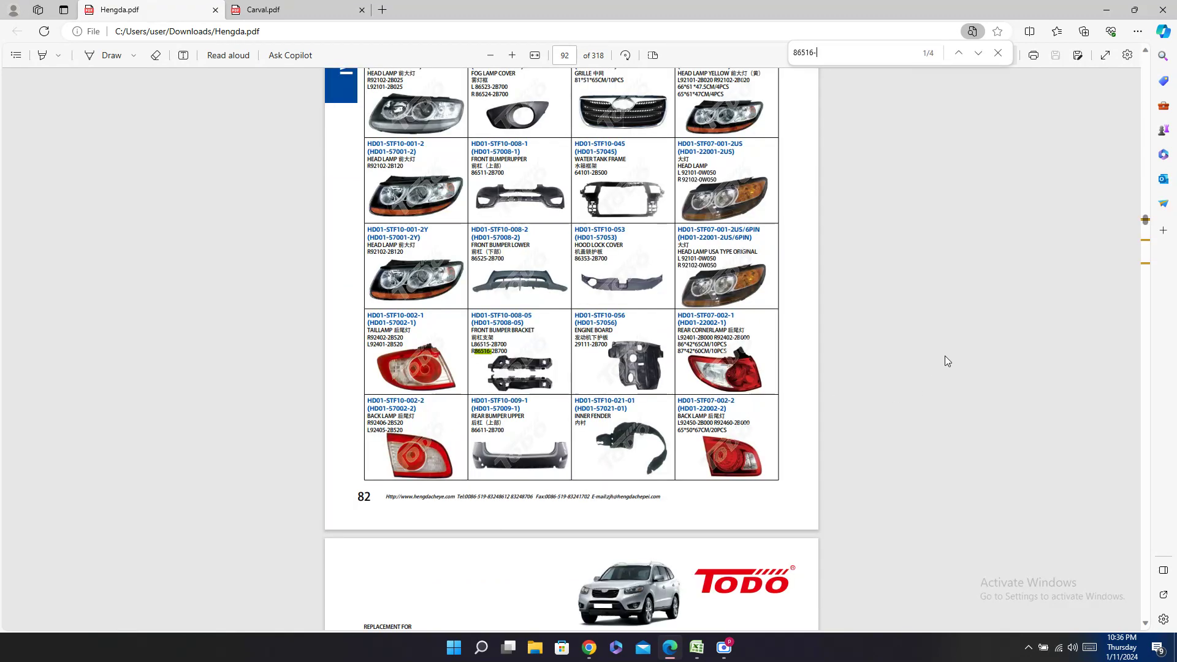
Step: Step through the remaining 86516 matches in Hengda, then search it for 'getz'
click(979, 54)
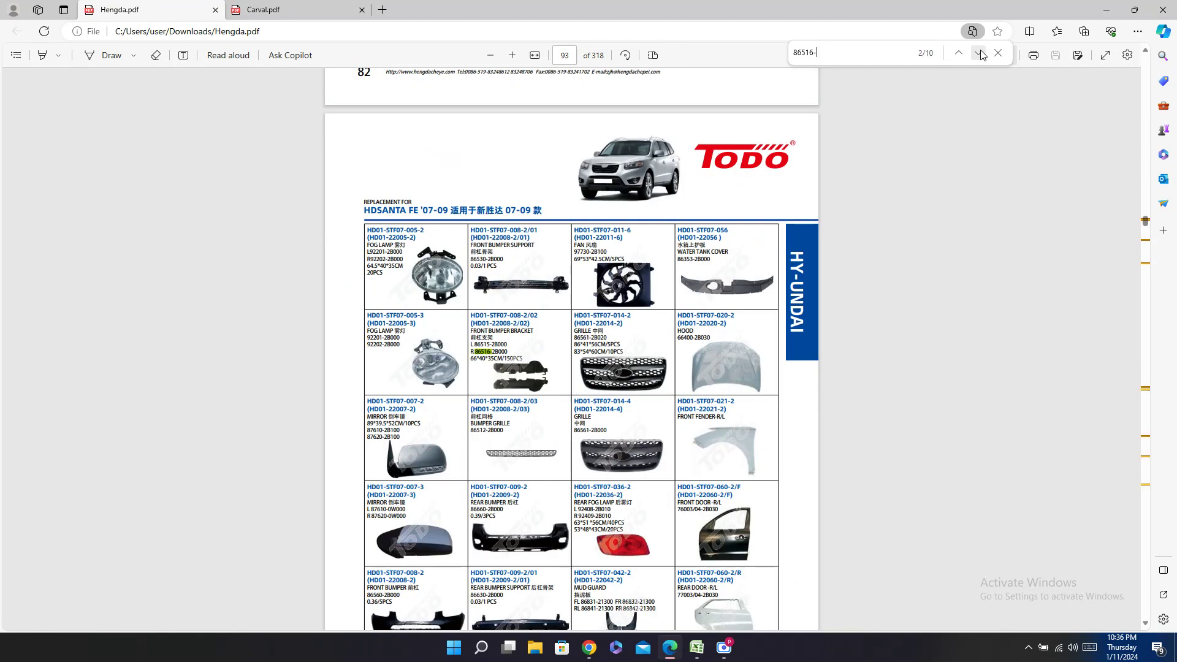
click(979, 54)
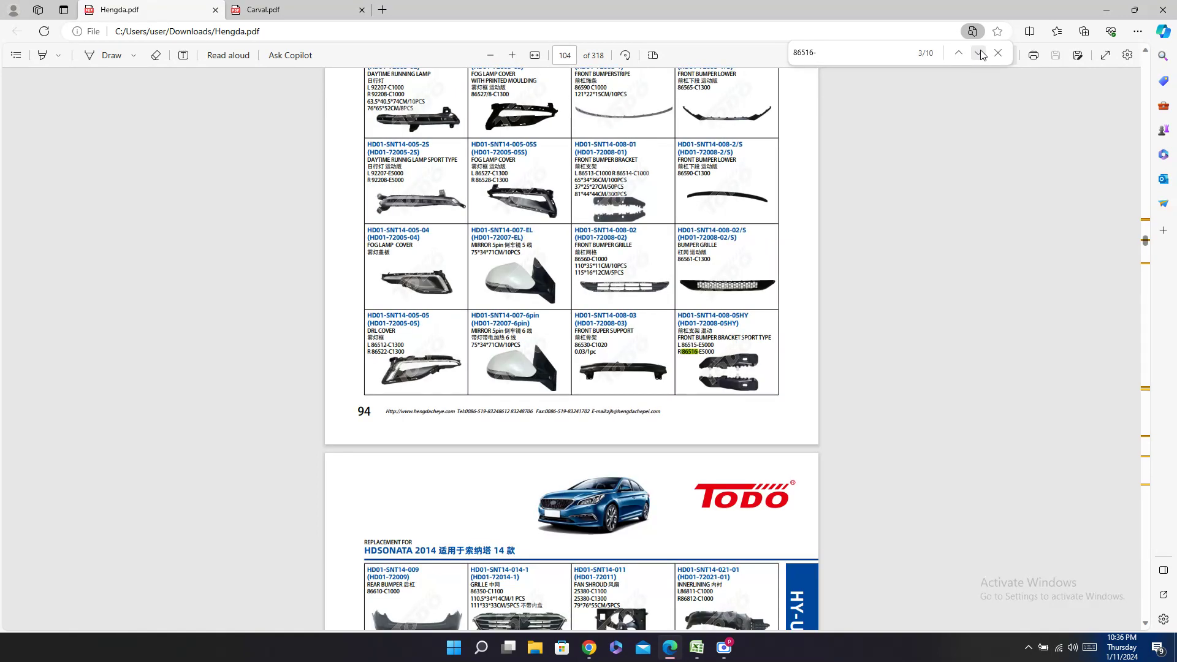
click(979, 54)
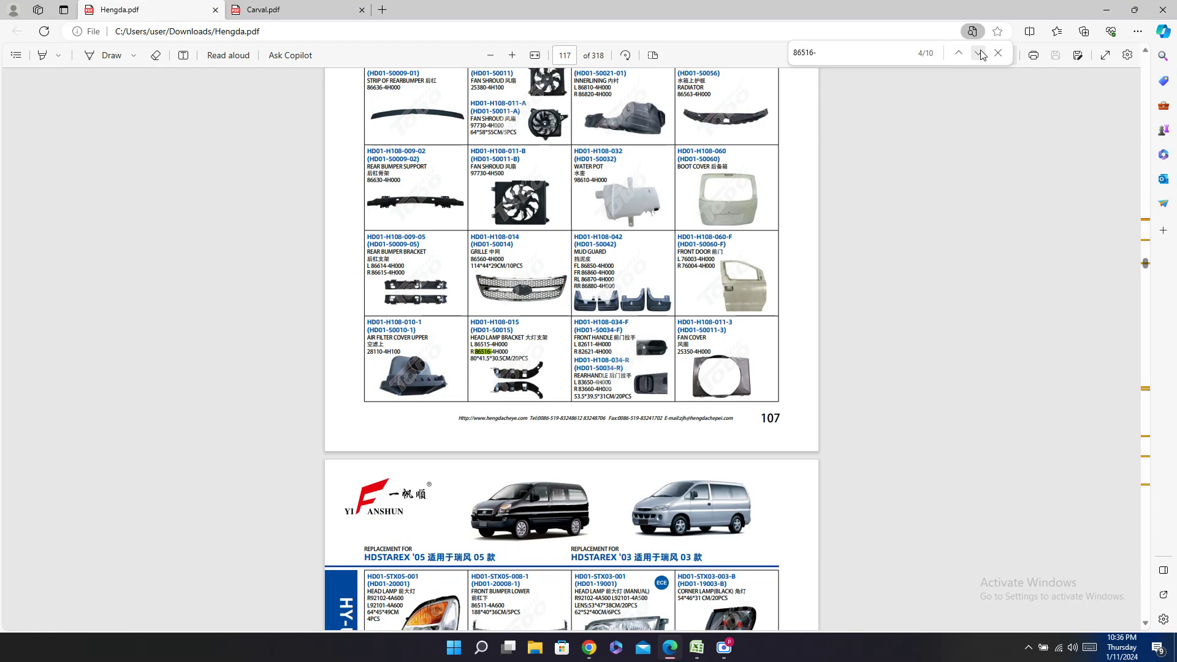
scroll(778, 328, up, 4)
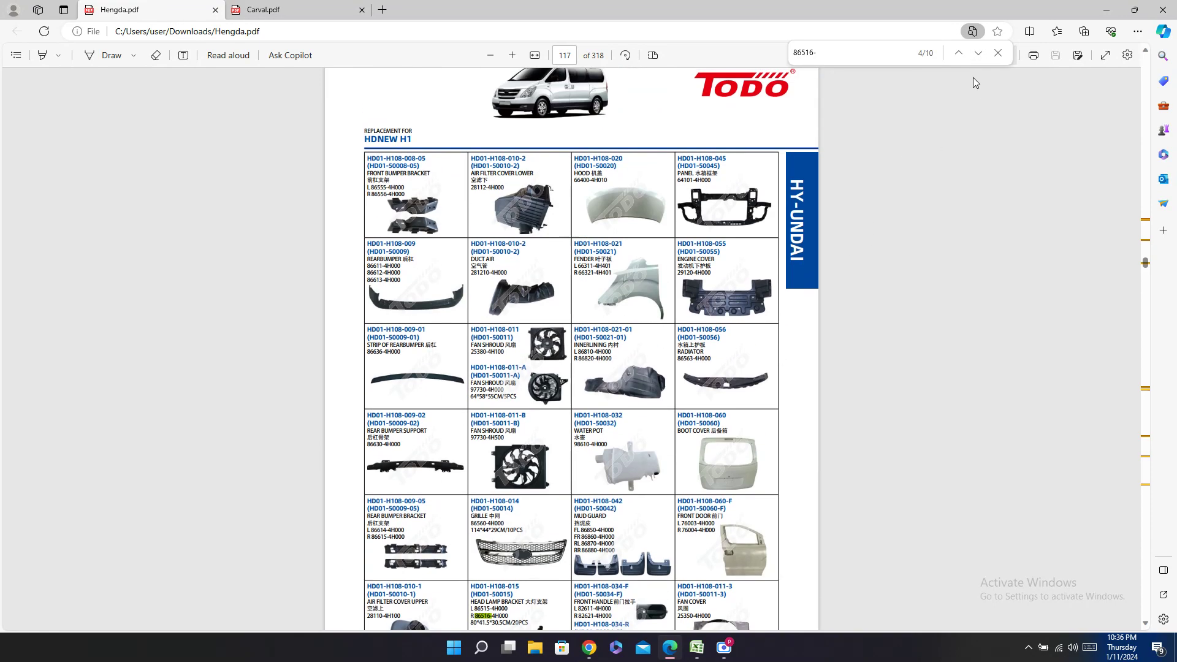
click(979, 54)
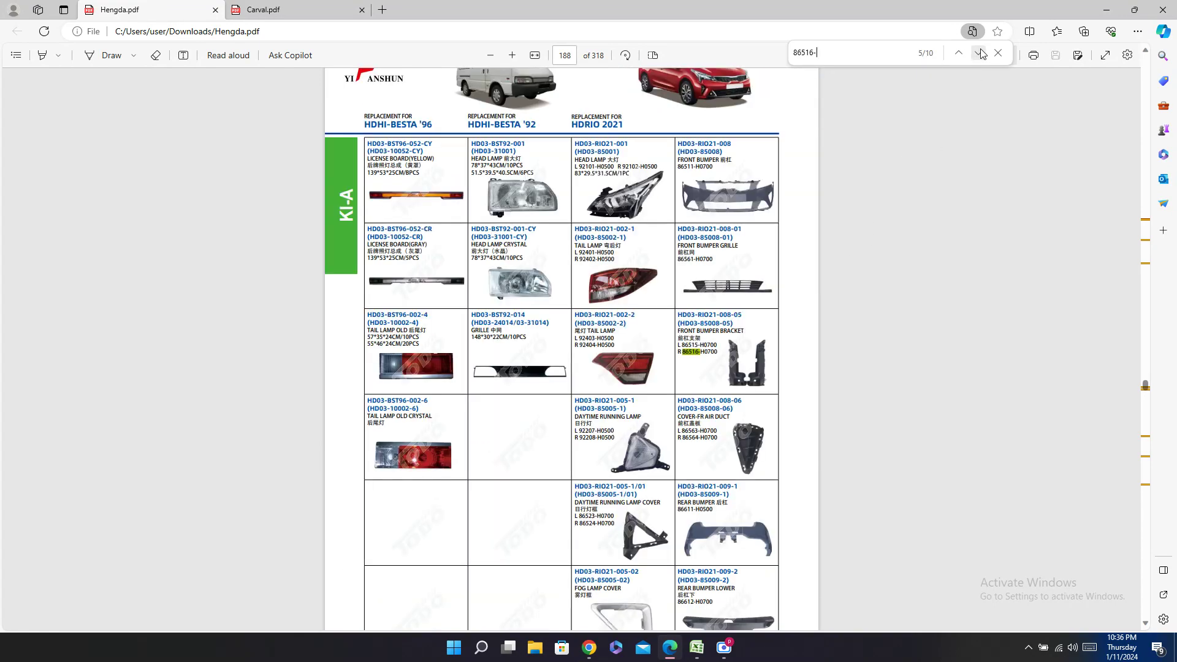
click(979, 54)
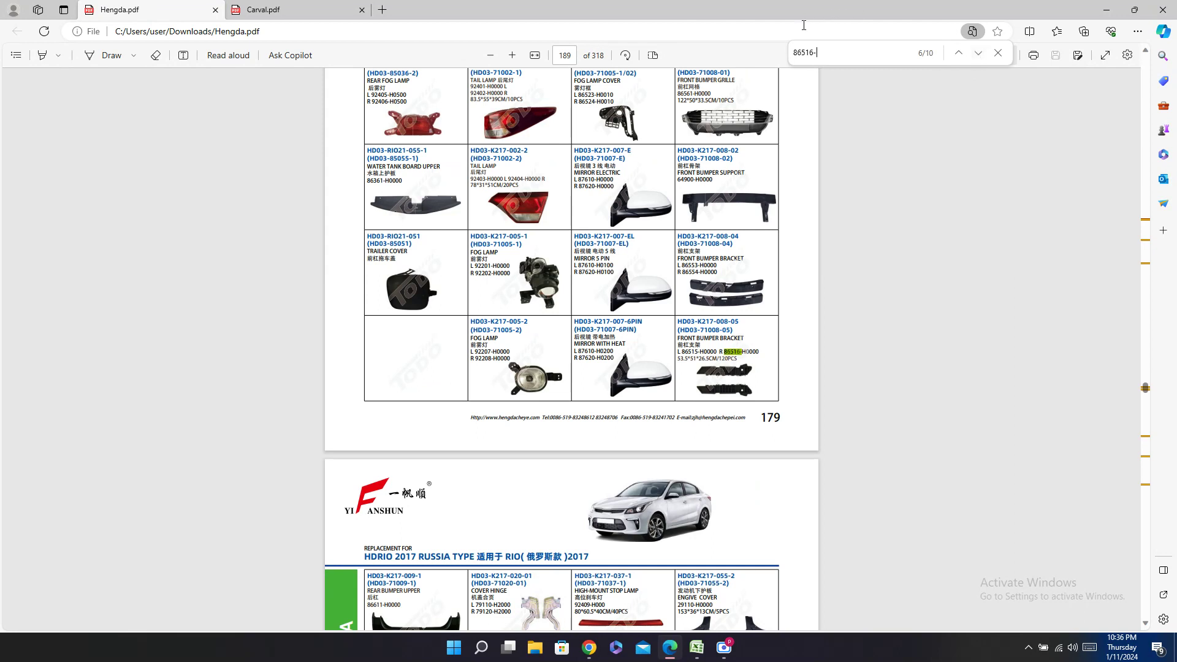
triple_click(840, 47)
text(getz)
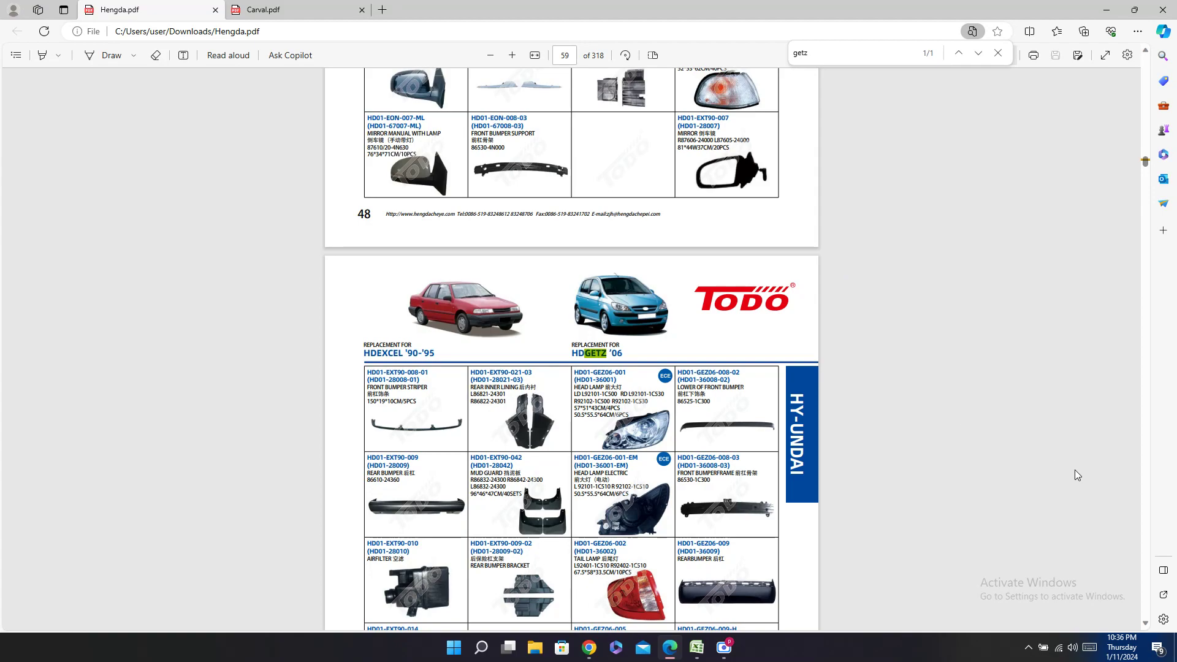
Step: Select row 873's part number cell, 86811-1C500, in the parts sheet
click(697, 648)
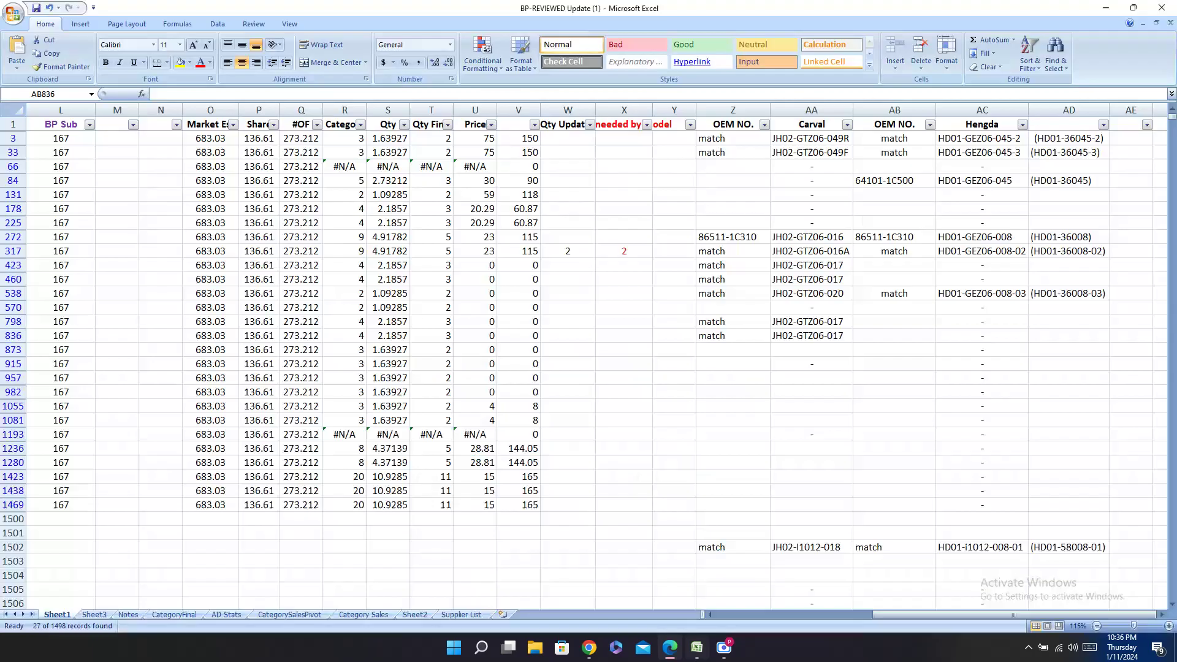
click(837, 351)
key(Left)
key(Left)
key(Left)
key(Left)
key(Left)
key(Left)
key(Left)
key(Left)
key(Left)
key(Left)
key(Left)
key(Left)
key(Left)
key(Left)
key(Left)
key(Left)
key(Left)
key(Left)
key(Left)
key(Left)
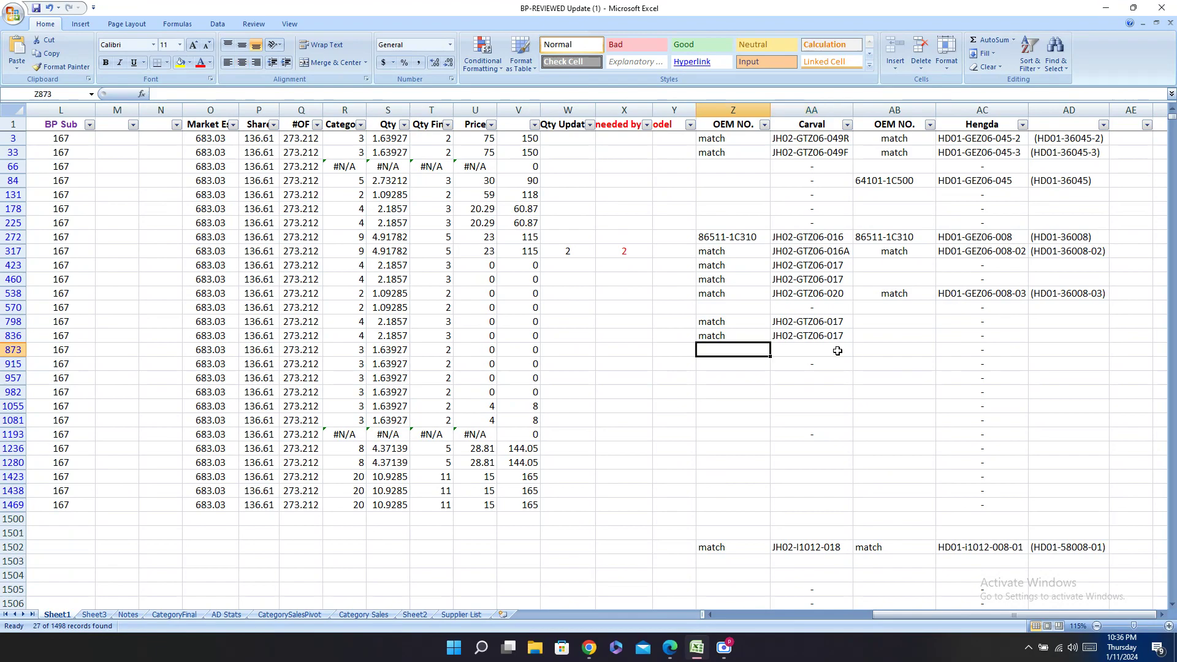
key(Right)
key(Right)
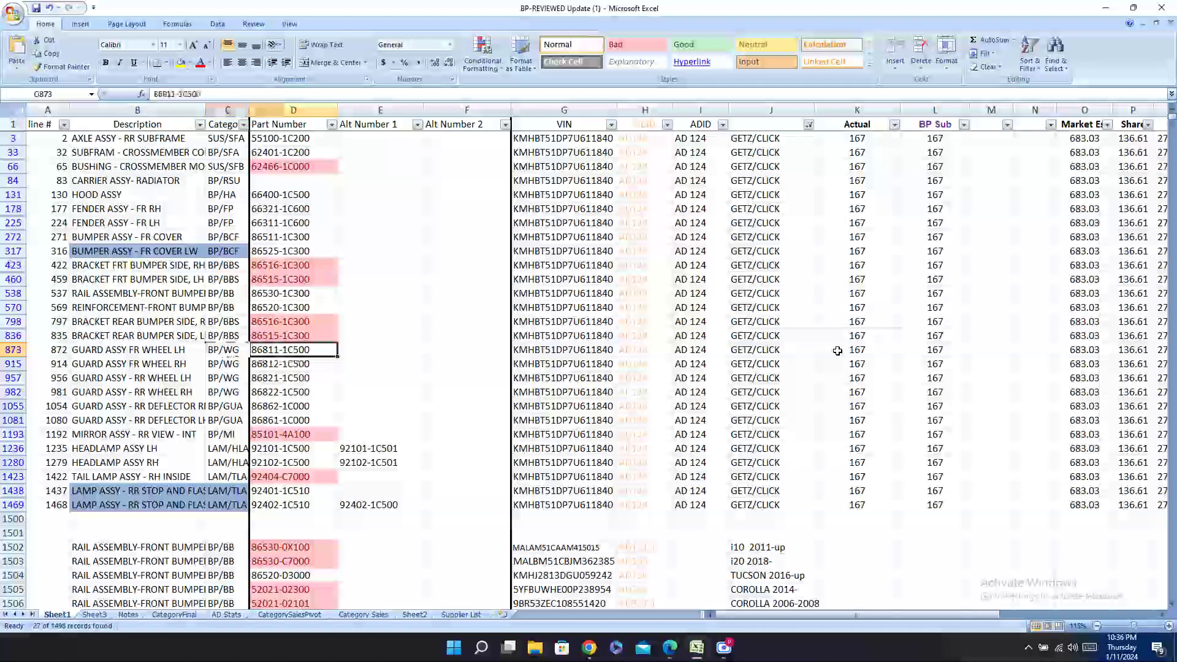
Step: Look up 86811-1C500 in the Carval catalogue and select its number JH02-GTZ06-032
key(ctrl+c)
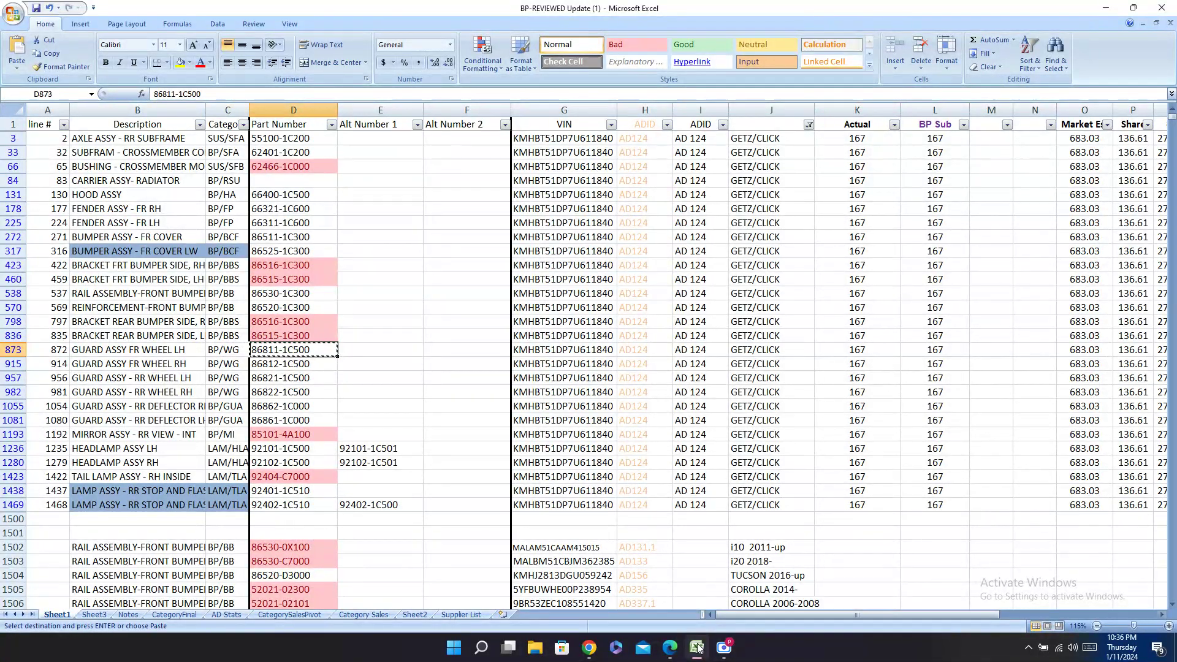
key(ctrl+f)
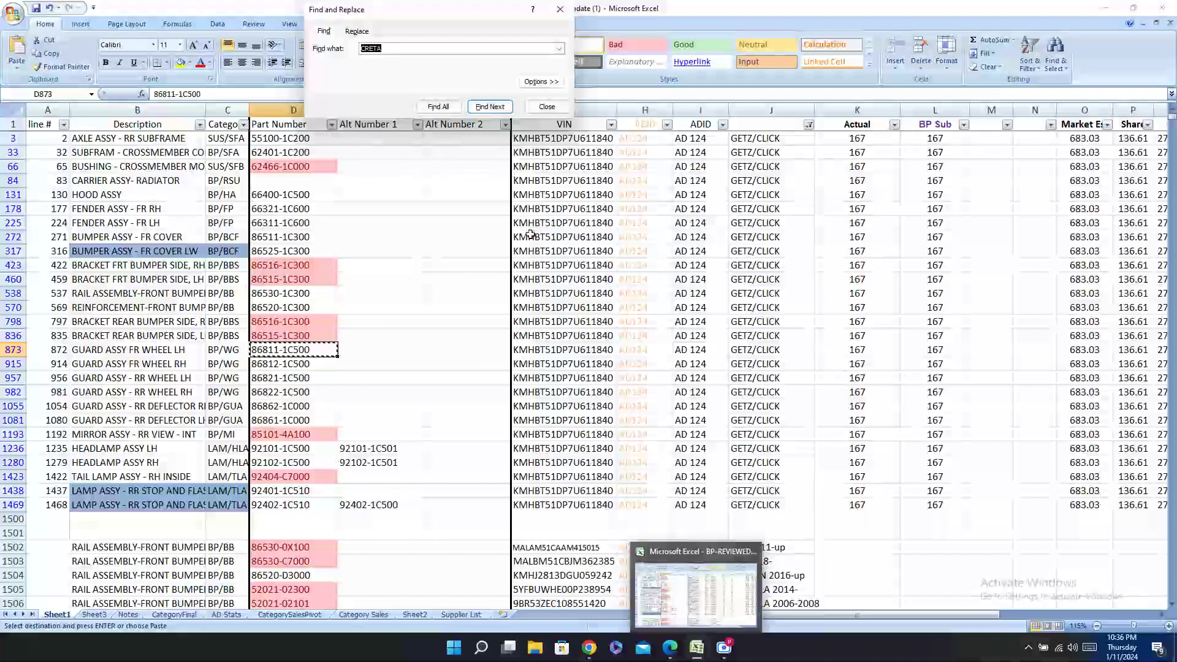
click(672, 650)
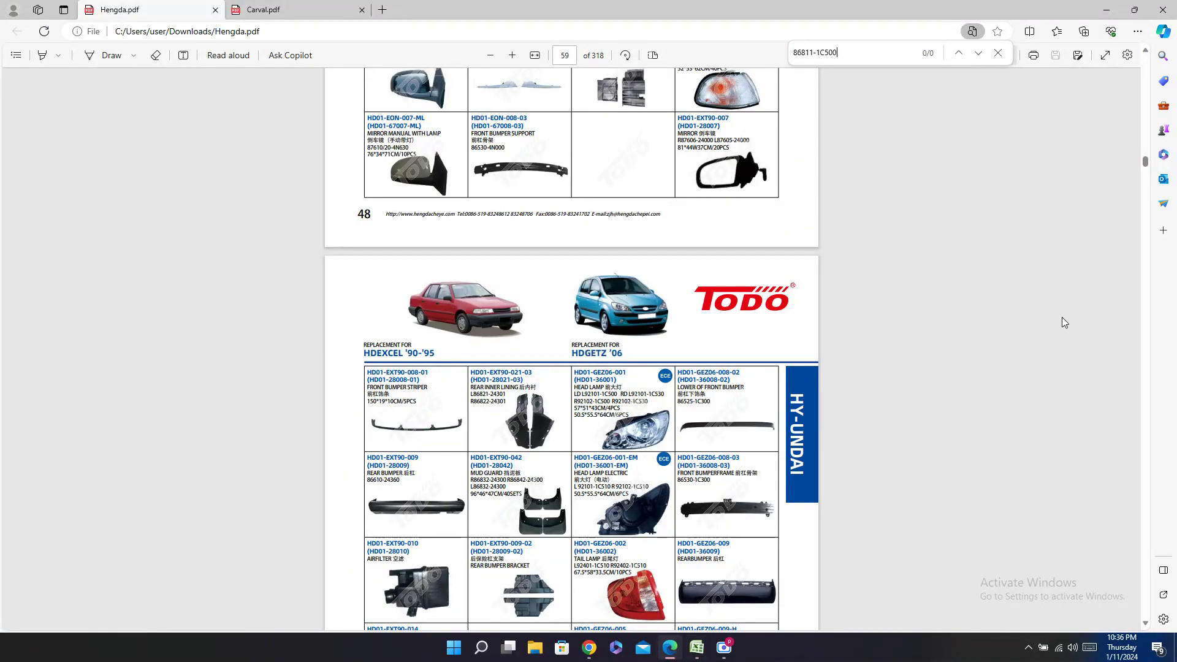
click(317, 5)
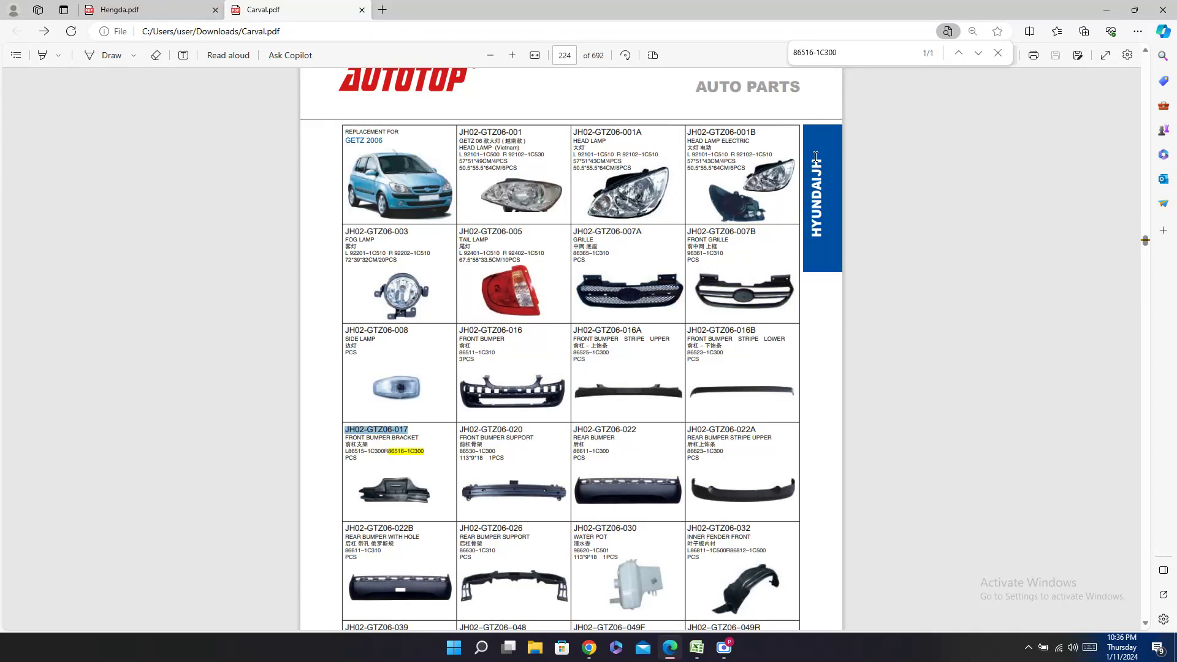
key(ctrl+f)
key(ctrl+v)
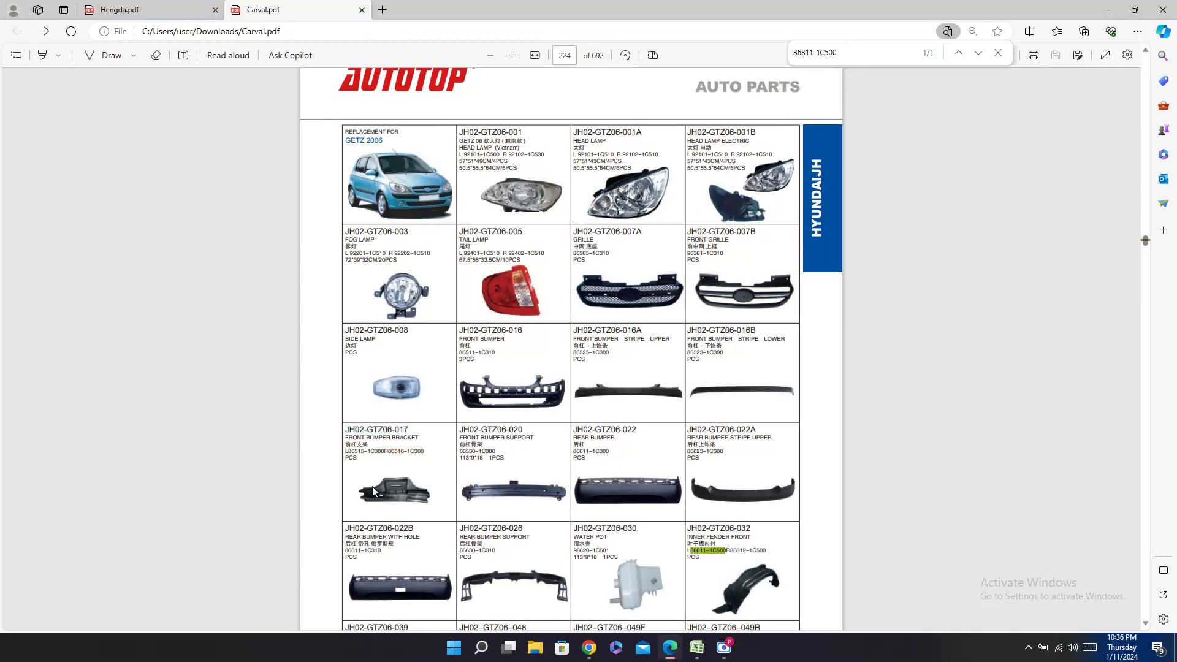
scroll(819, 389, down, 3)
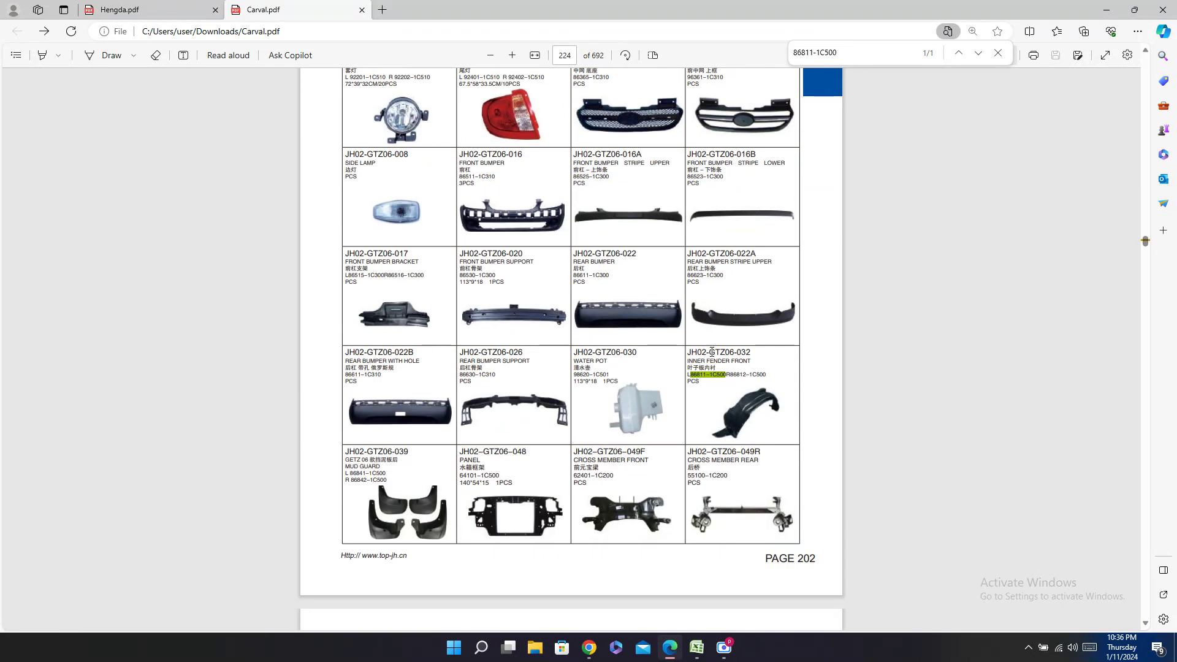
double_click(712, 352)
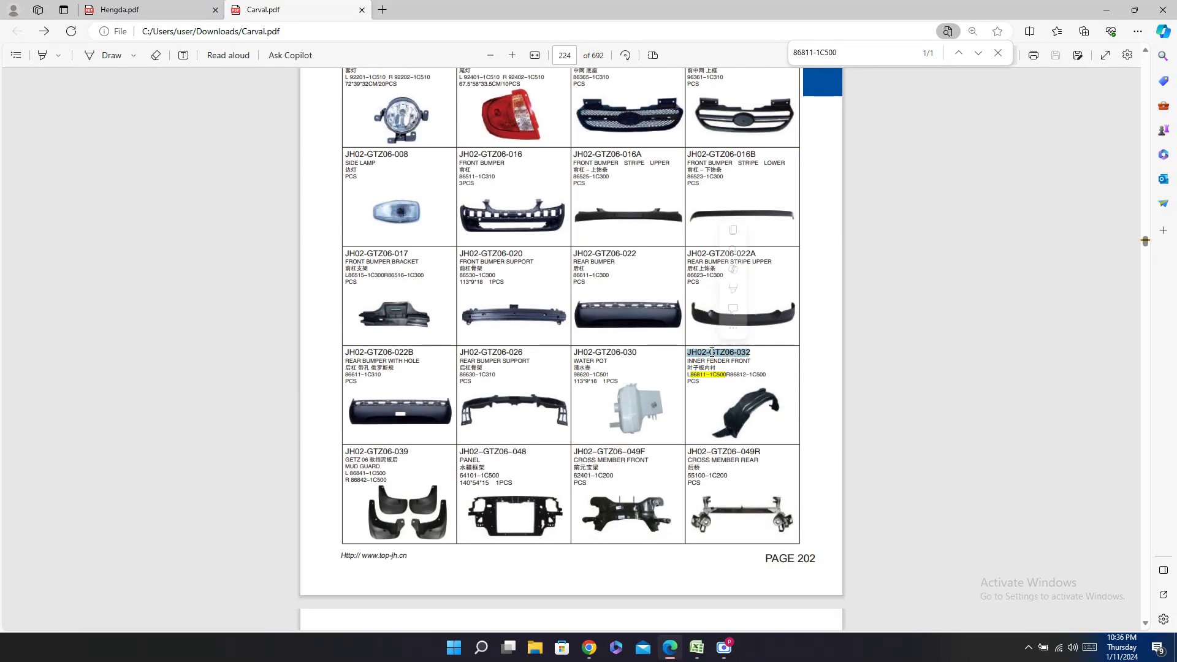
click(705, 650)
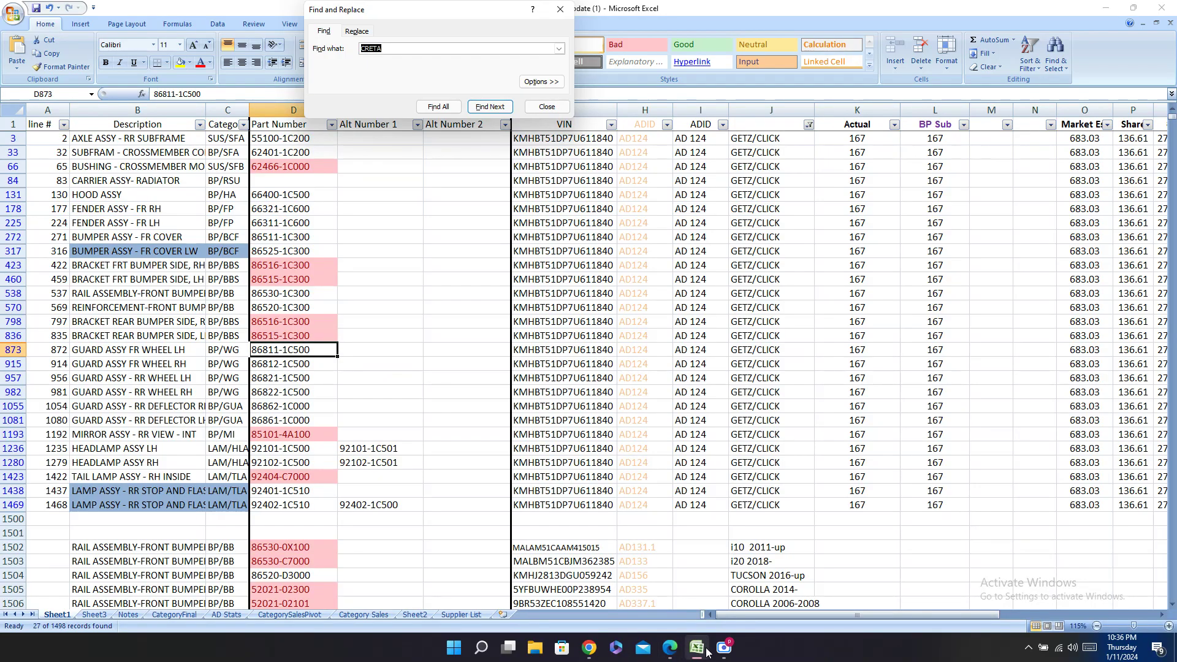
Step: Paste JH02-GTZ06-032 into the Carval cells of rows 873 and 915
key(End)
click(286, 352)
key(Right)
key(Right)
key(Right)
key(Right)
key(Right)
key(Right)
key(Right)
key(Right)
key(Right)
key(Right)
key(Right)
key(Right)
key(Right)
key(Right)
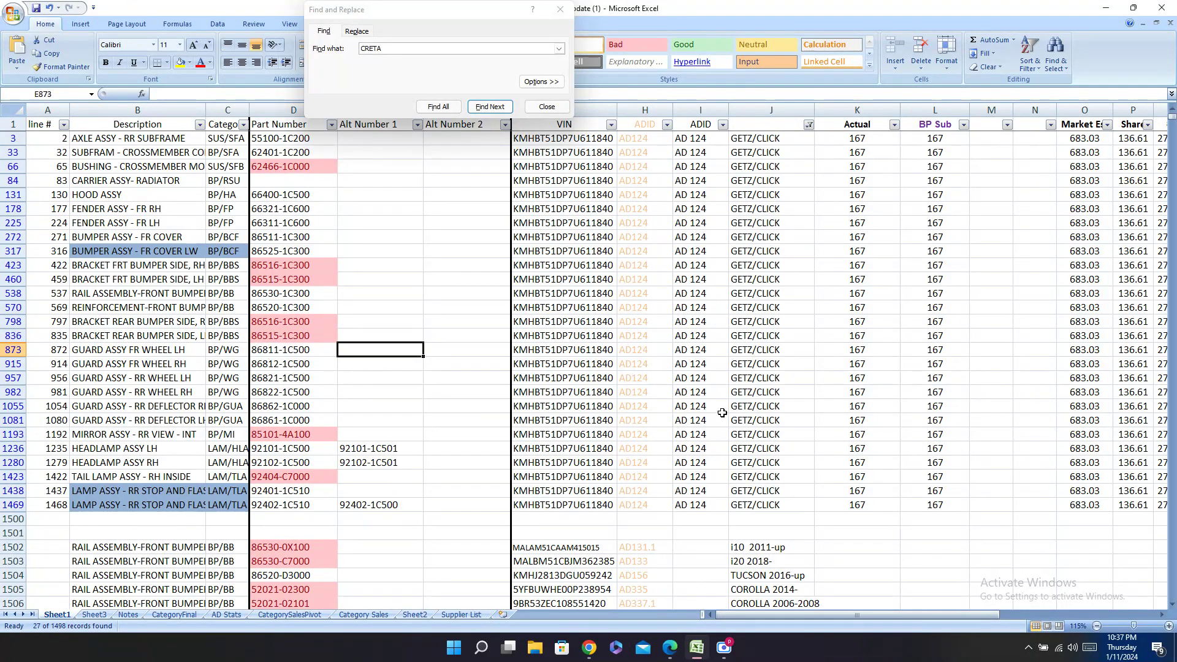
key(Right)
key(Right)
key(Right)
key(Right)
key(Right)
key(Right)
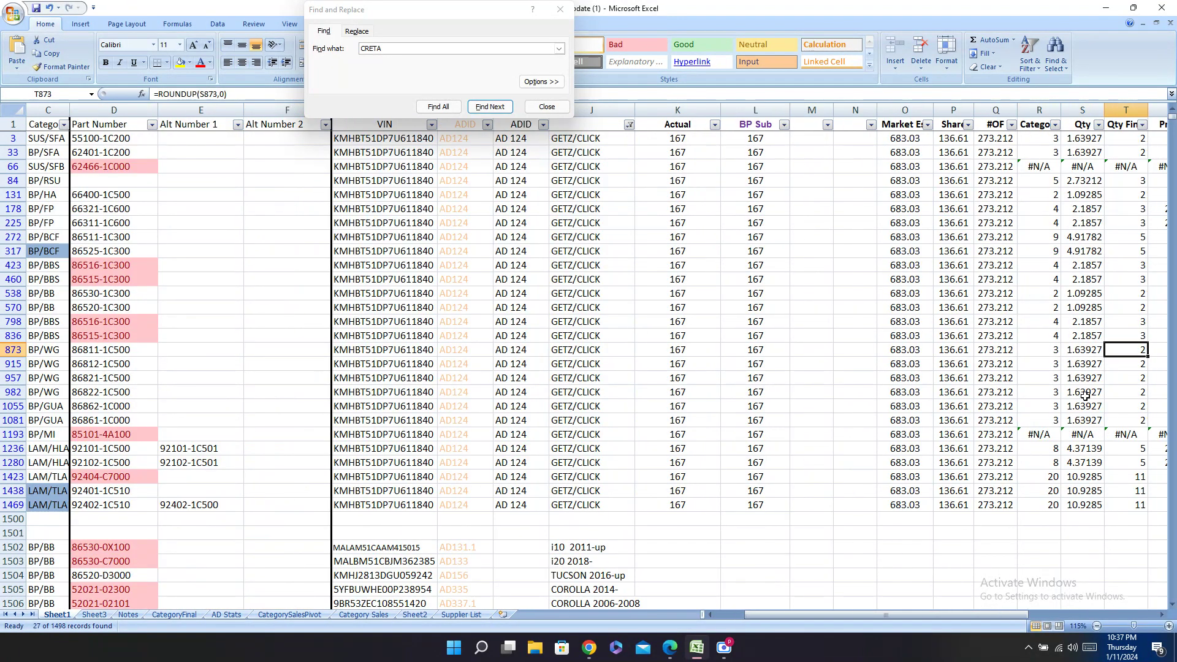
key(Right)
key(Right)
key(Right)
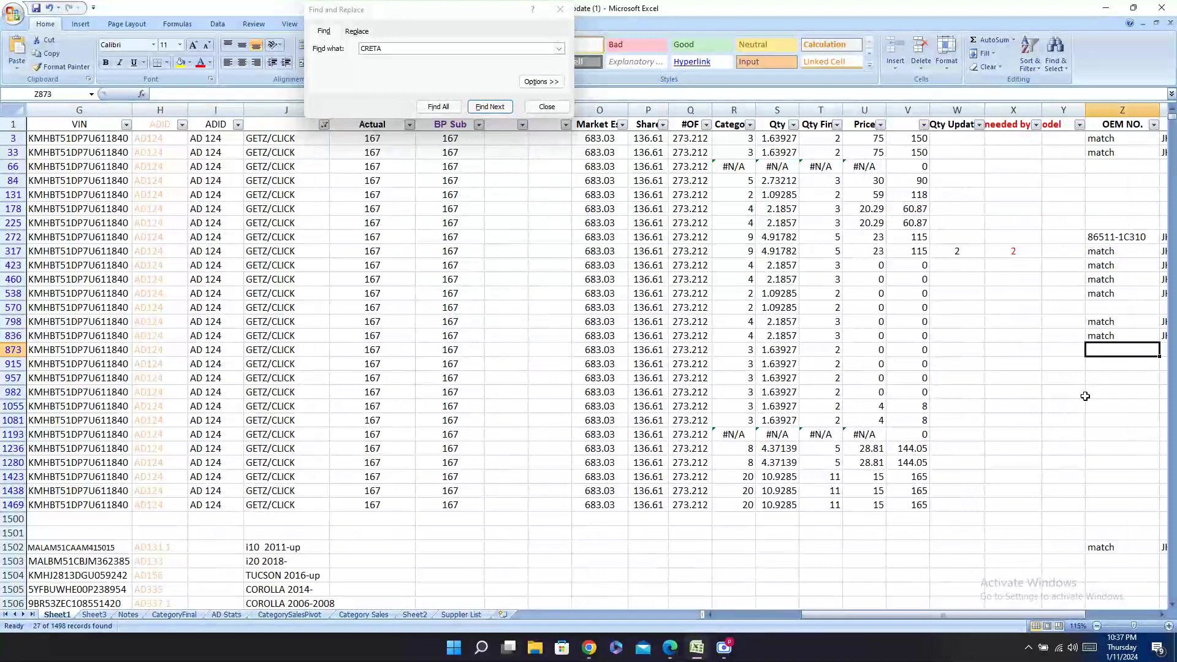
key(ctrl+v)
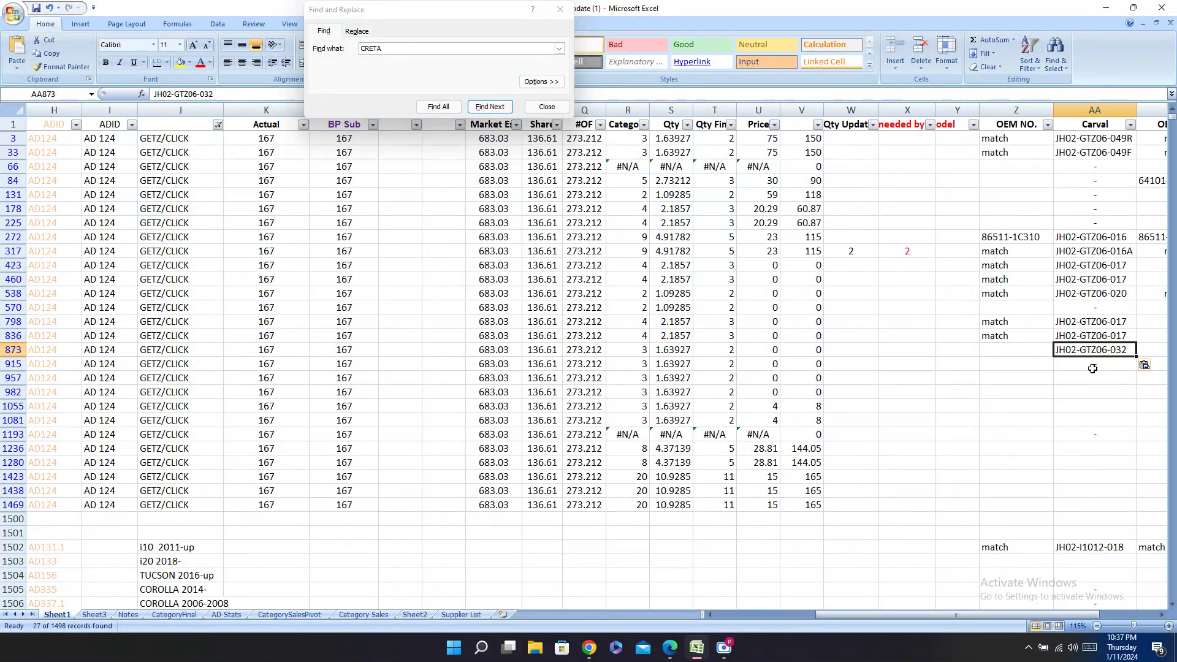
click(1094, 368)
key(ctrl+v)
Step: Enter 'match' in the OEM NO. column for rows 873 and 915
click(1008, 347)
text(m)
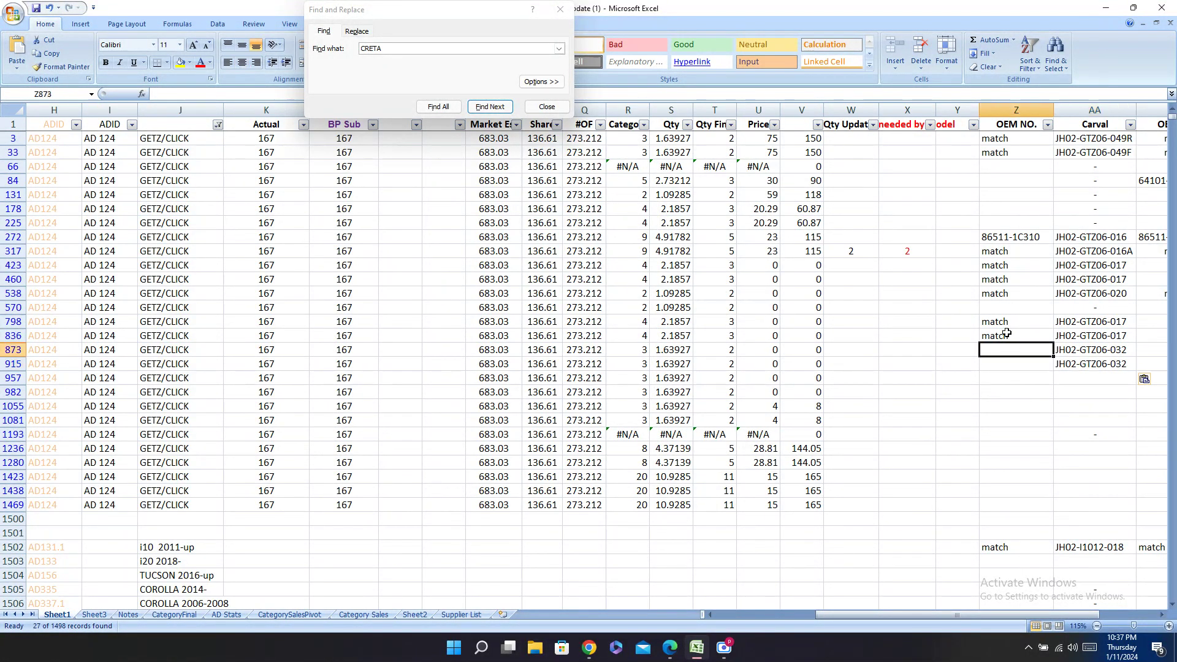
key(Return)
text(ma)
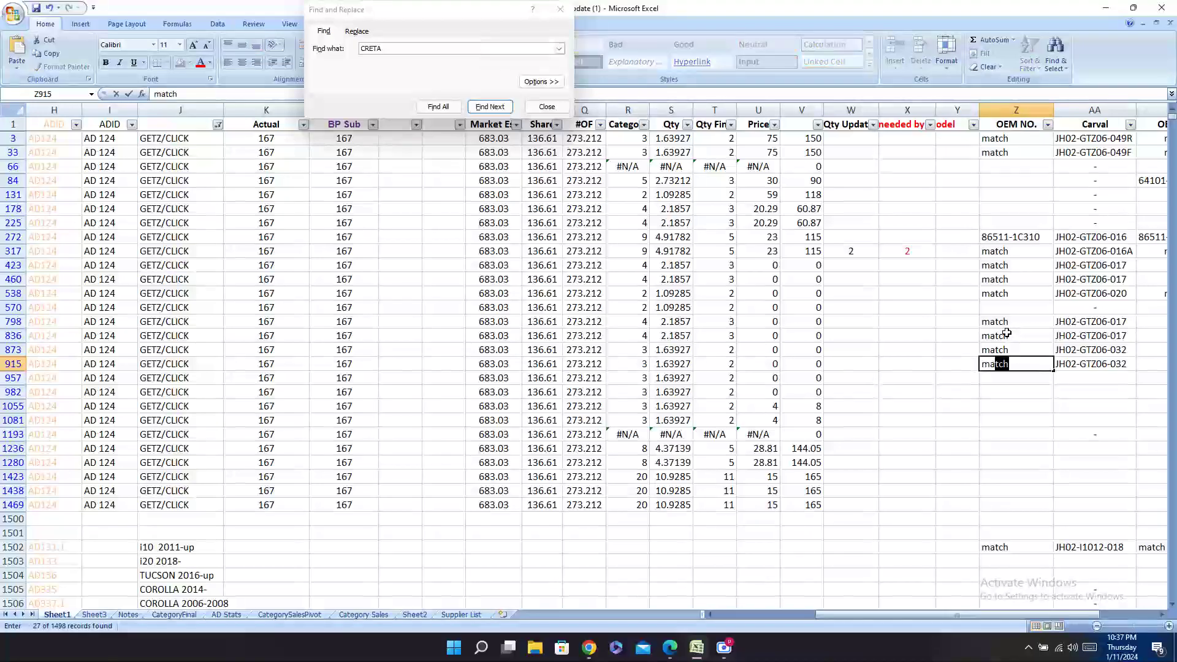
key(Left)
key(Left)
key(Left)
key(Left)
key(Left)
key(Left)
key(Left)
key(Left)
key(Left)
key(Left)
key(Left)
key(Left)
key(Left)
key(Left)
key(Left)
key(Left)
key(Left)
key(Left)
key(Left)
key(Left)
key(Left)
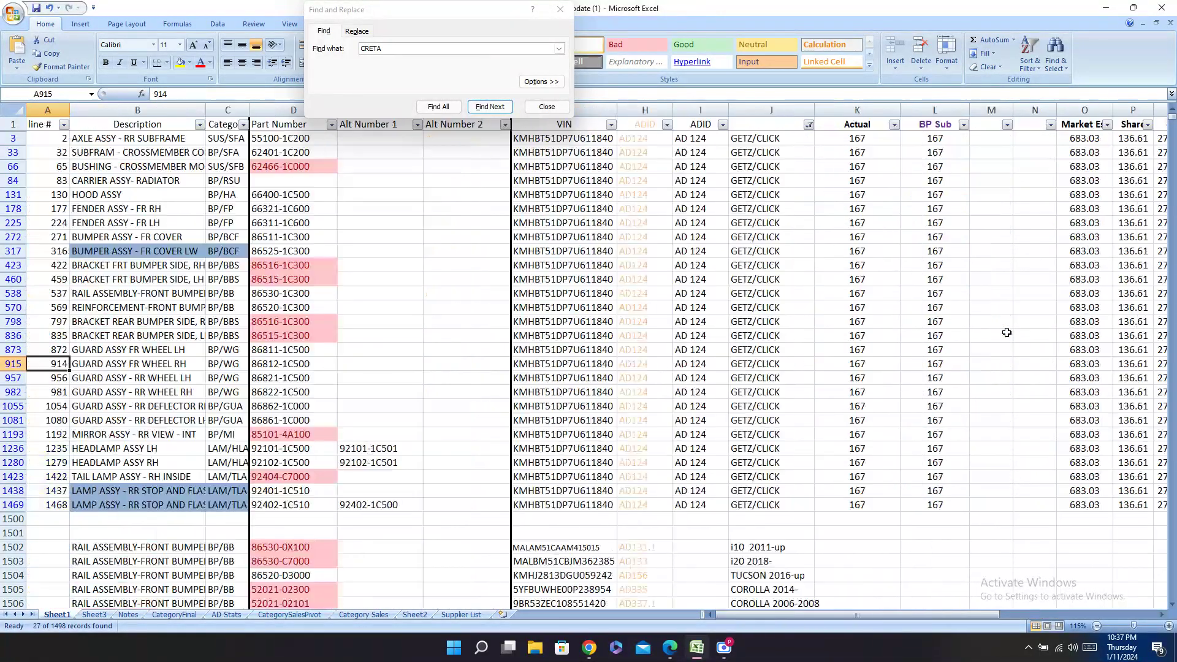
key(Right)
key(Right)
key(Right)
key(Right)
key(Right)
key(Right)
key(Right)
key(Right)
key(Right)
key(Right)
key(Right)
key(Right)
key(Right)
key(Right)
key(Right)
key(Right)
key(Right)
key(Right)
key(Right)
key(Right)
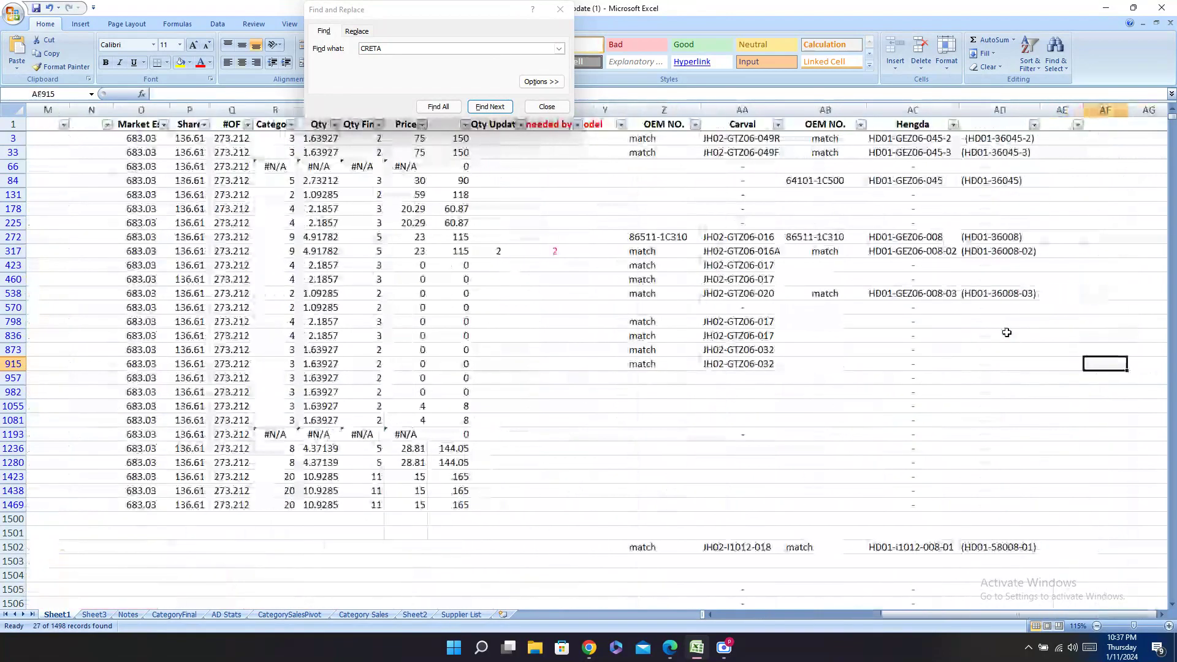
key(Left)
key(Left)
key(Left)
key(Left)
key(Right)
key(Right)
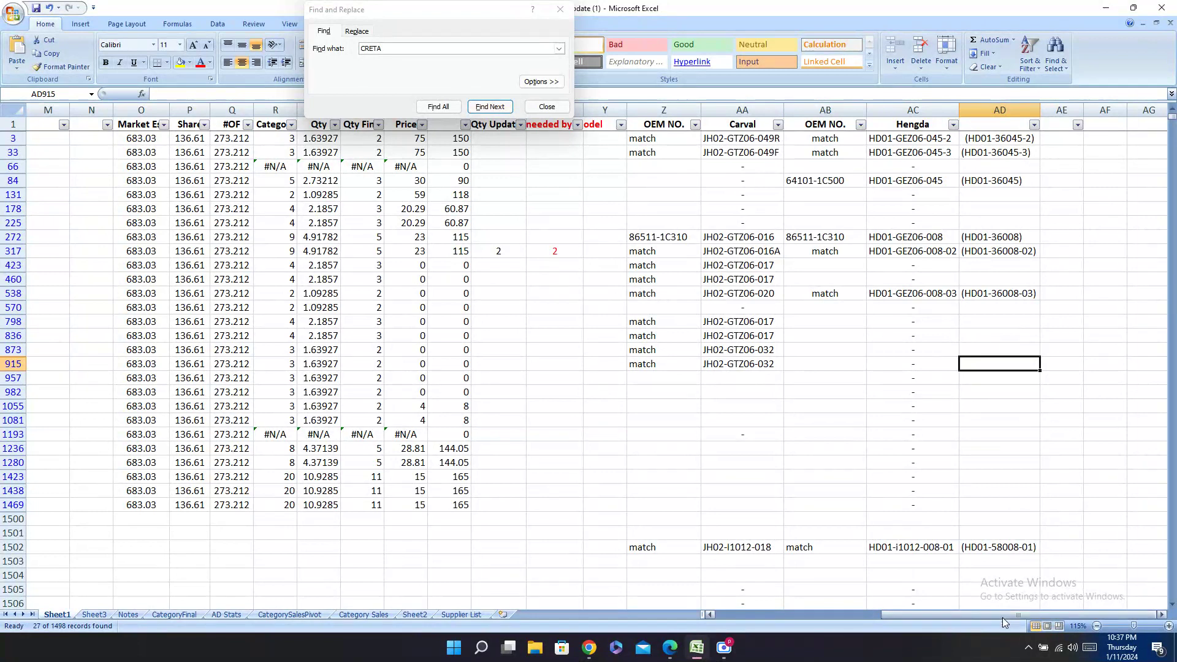
Step: Copy part number 86811/12-1C000 from the HDGETZ '06 entry in Hengda.pdf
click(669, 647)
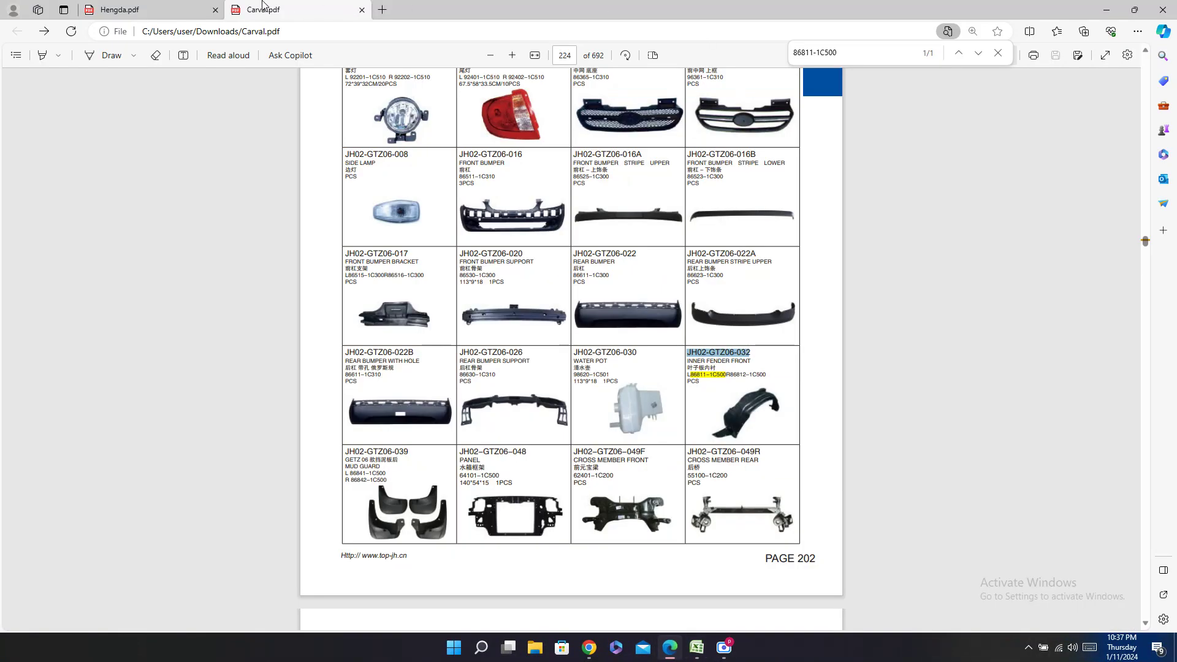
click(178, 8)
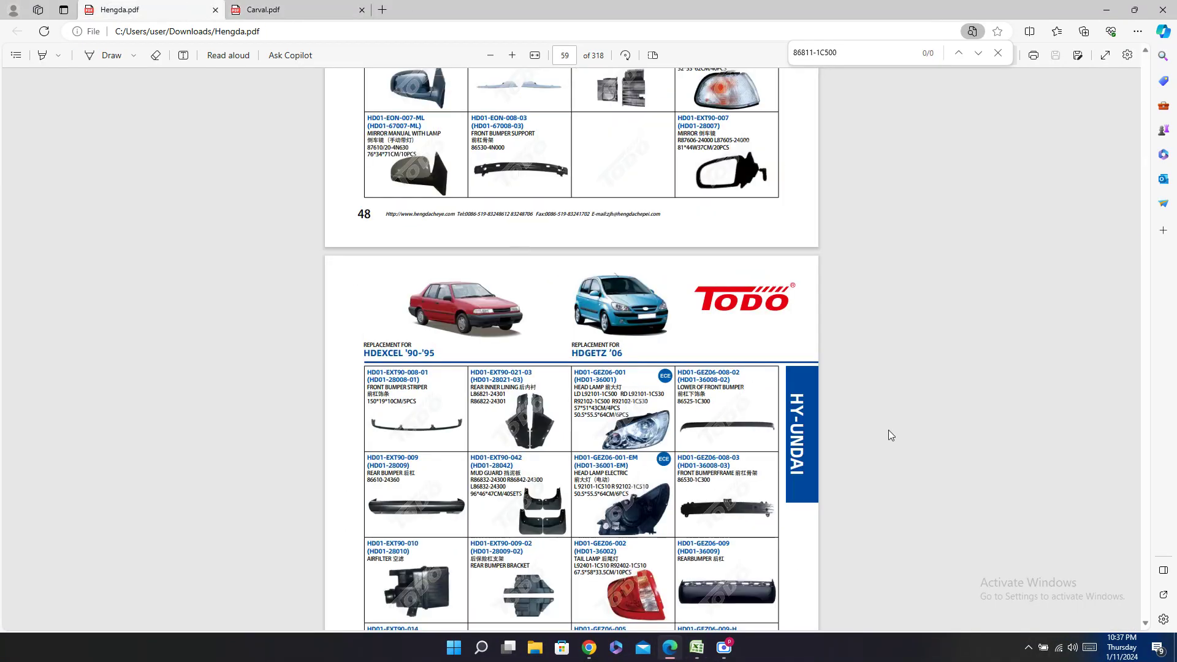
scroll(655, 369, down, 5)
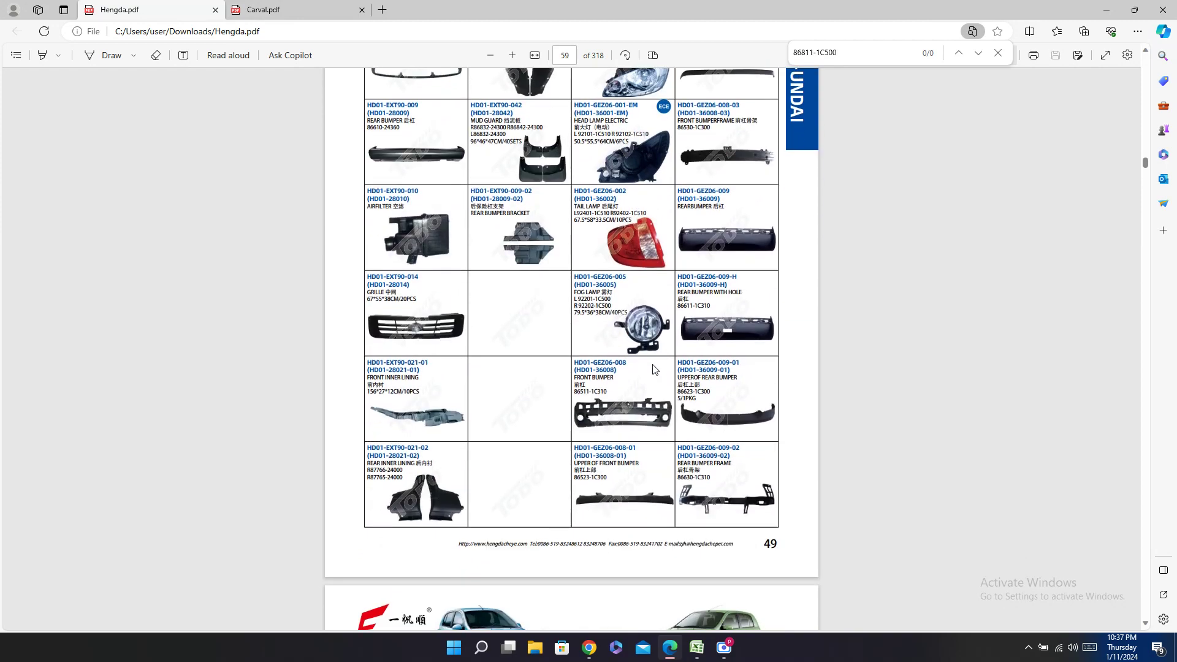
scroll(655, 369, down, 5)
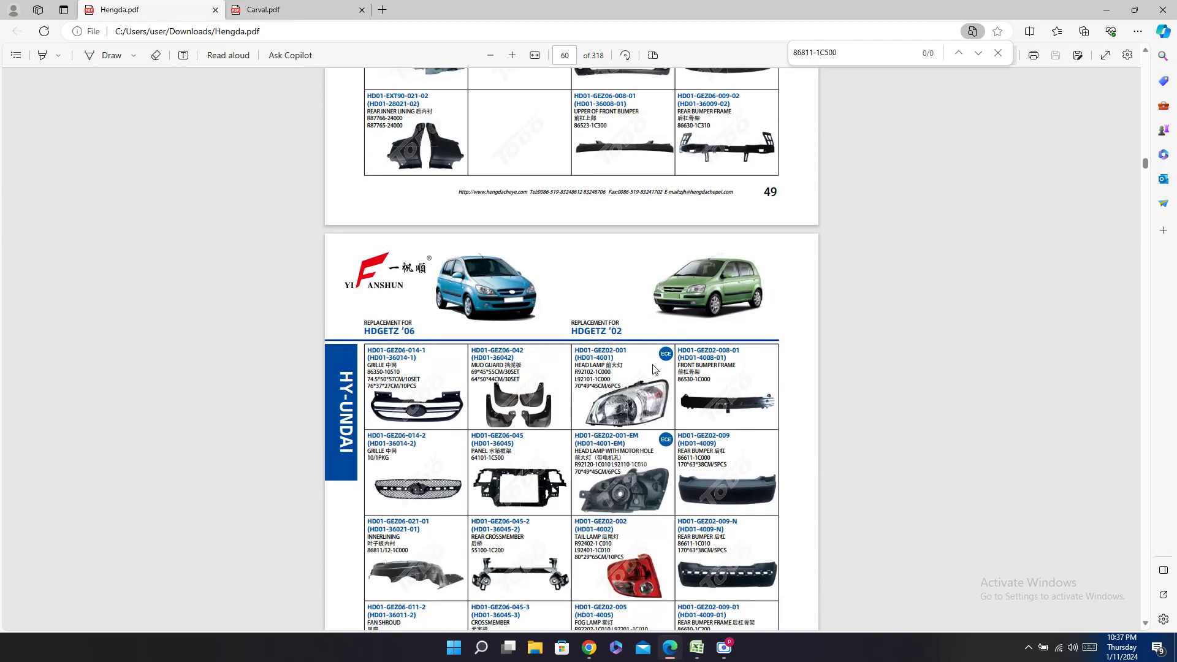
scroll(655, 369, down, 3)
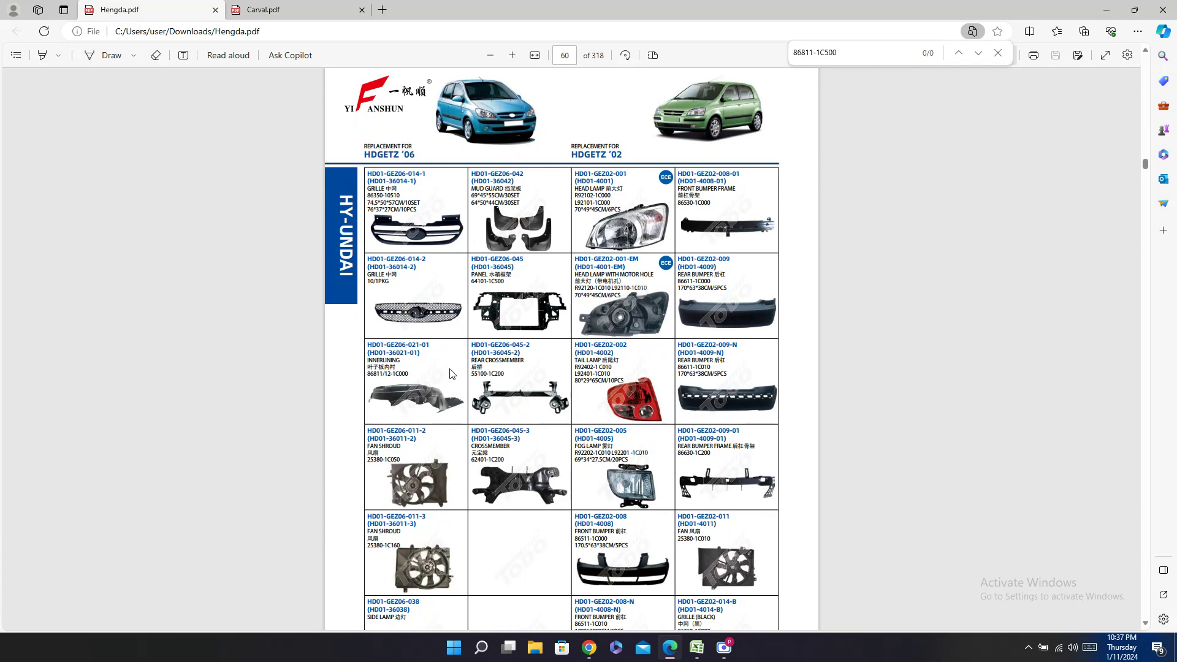
drag(404, 374, 366, 375)
key(ctrl+c)
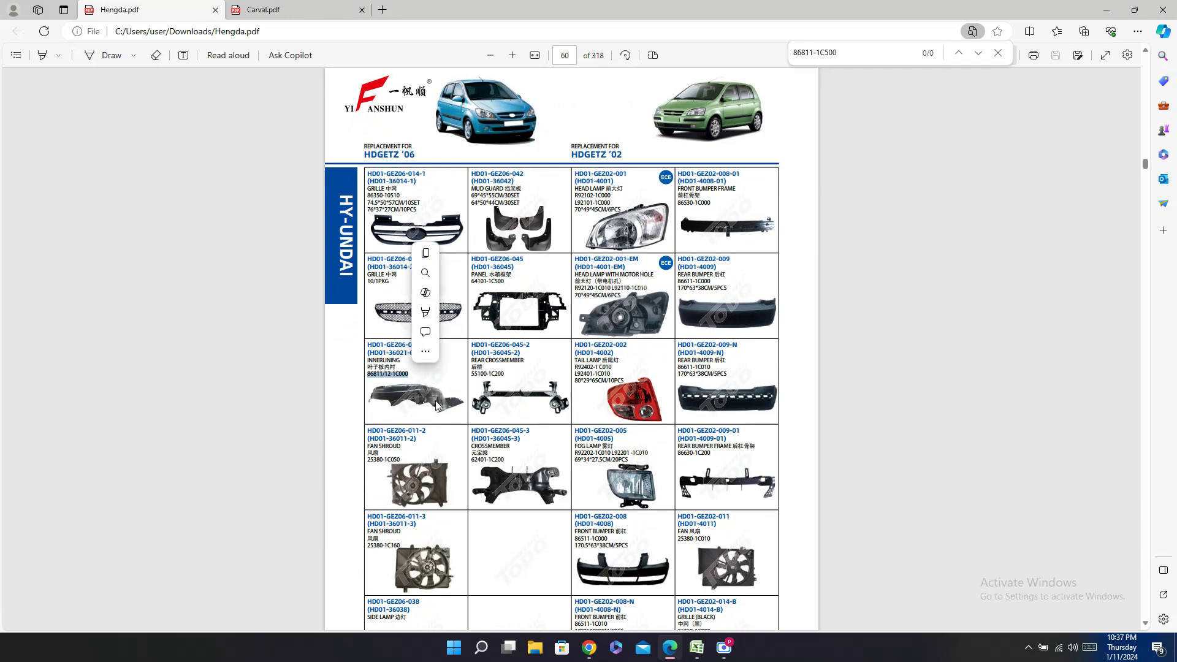
click(424, 291)
click(697, 647)
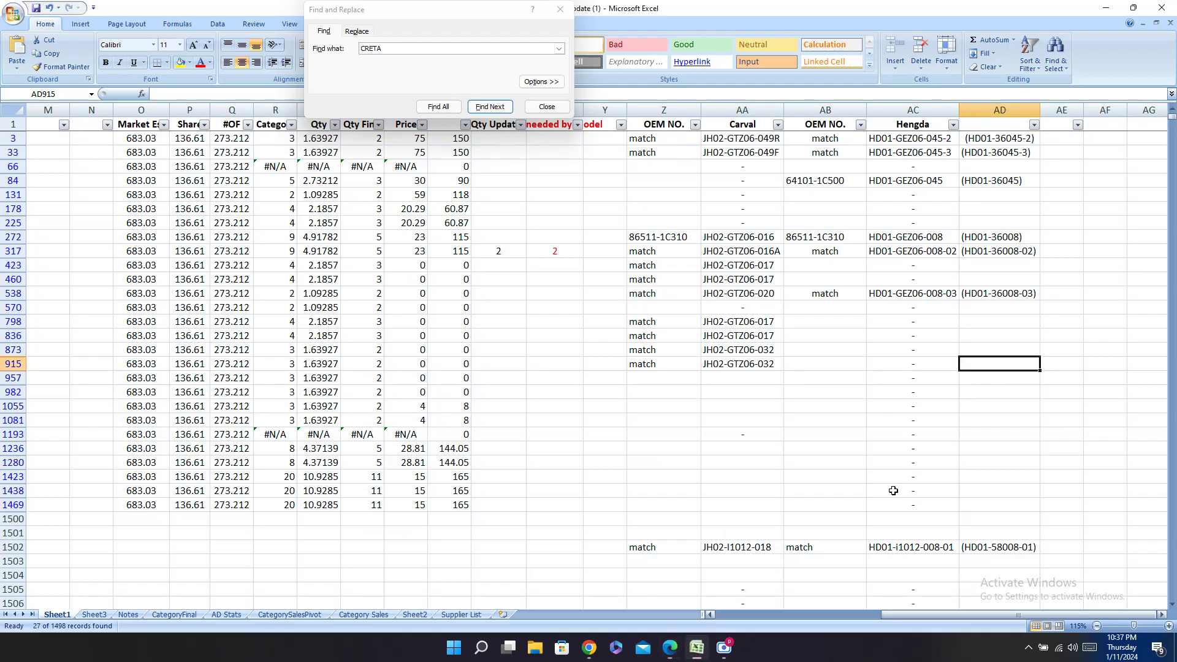
Step: Paste OEM number 86811/12-1C000 into rows 873 and 915
click(841, 351)
key(ctrl+v)
key(Return)
key(ctrl+v)
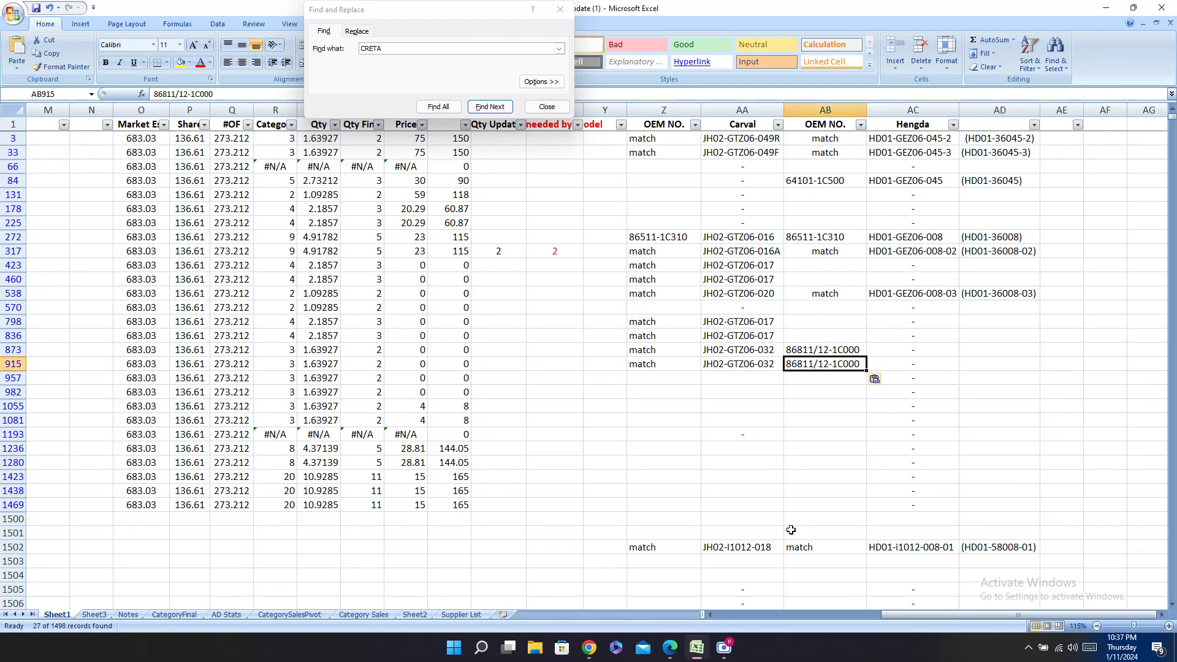
key(Left)
key(Left)
key(Left)
key(Left)
key(Left)
key(Left)
key(Left)
key(Left)
key(Left)
key(Left)
key(Left)
key(Left)
key(Left)
key(Left)
key(Left)
key(Left)
key(Left)
key(Left)
key(Left)
key(Left)
key(Left)
key(Left)
key(Left)
key(Left)
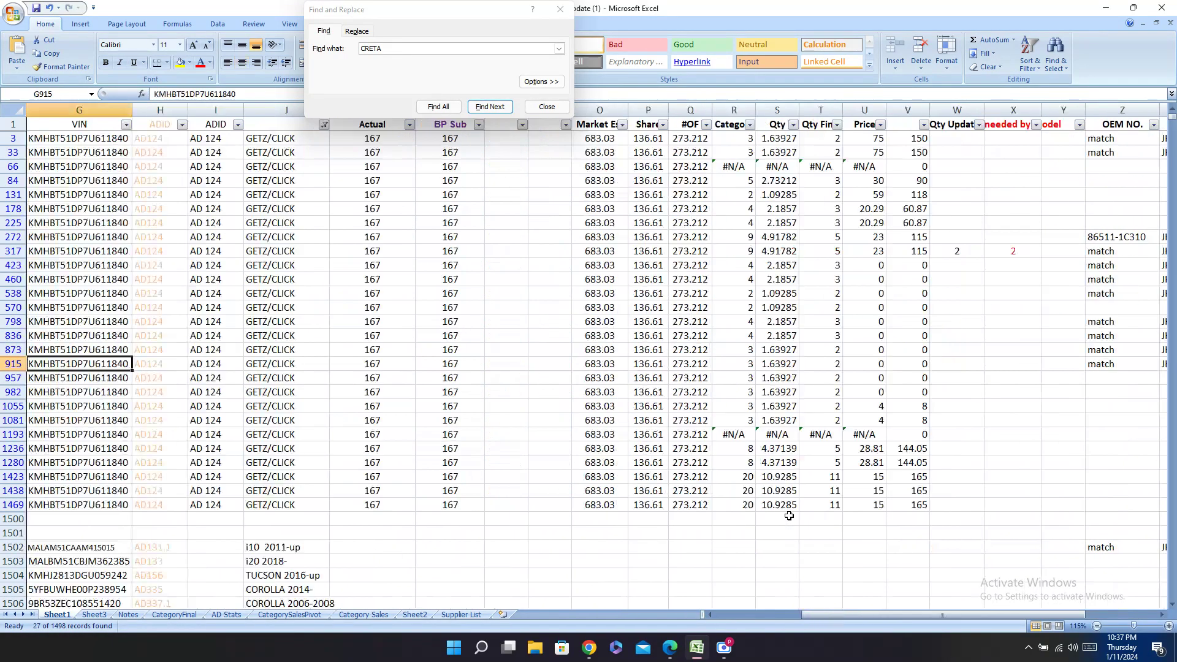
key(Right)
key(Right)
key(Right)
key(Right)
key(Right)
key(Right)
key(Right)
key(Right)
key(Right)
key(Right)
key(Right)
key(Right)
key(Right)
key(Right)
key(Right)
key(Right)
key(Right)
key(Right)
key(Right)
key(Right)
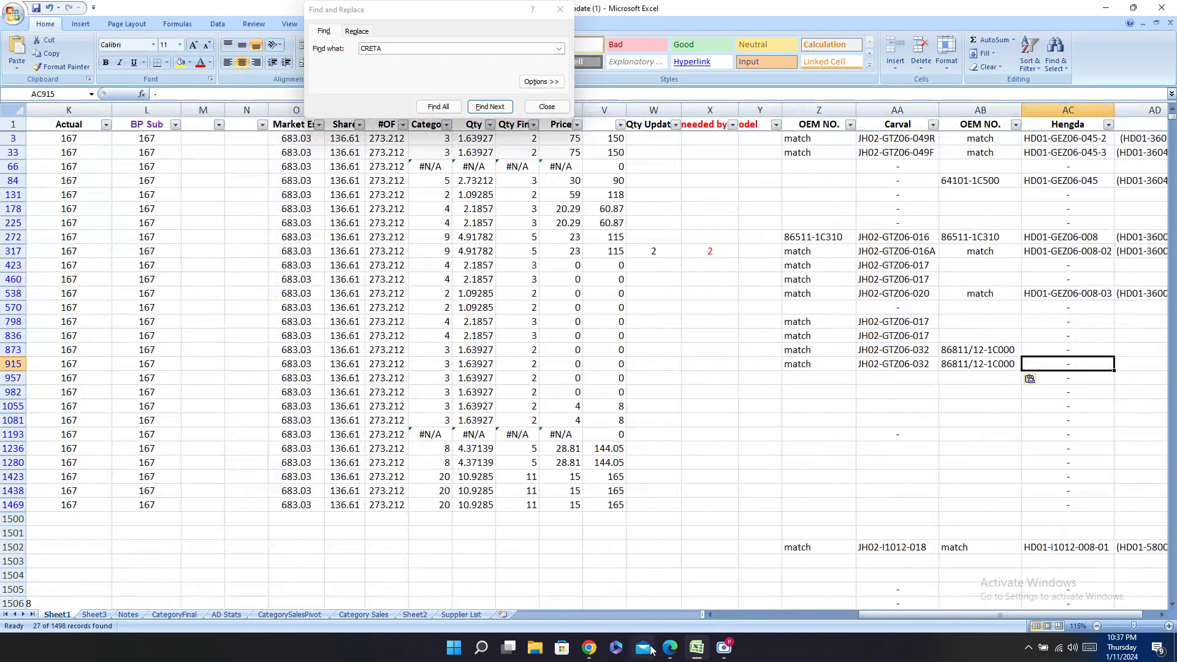
Step: Paste Hengda code HD01-GEZ06-021-01 into rows 915 and 873
click(670, 649)
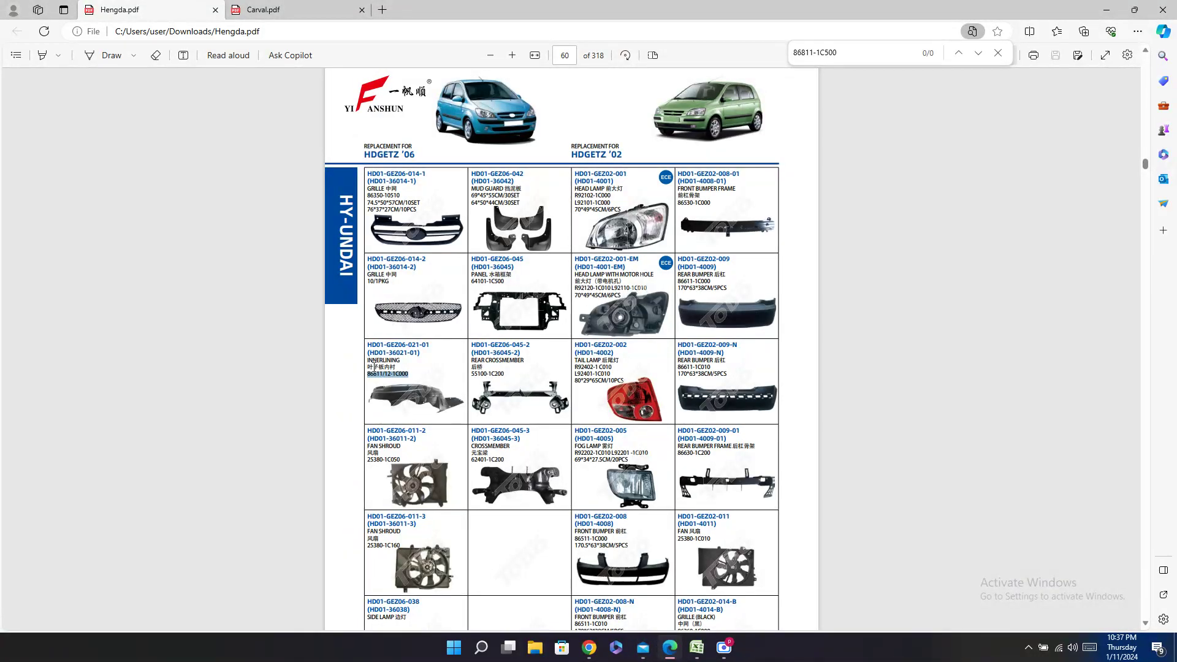
click(697, 648)
text(HD01-GEZ06-021-01)
key(Up)
text(HD01-GEZ06-021-01)
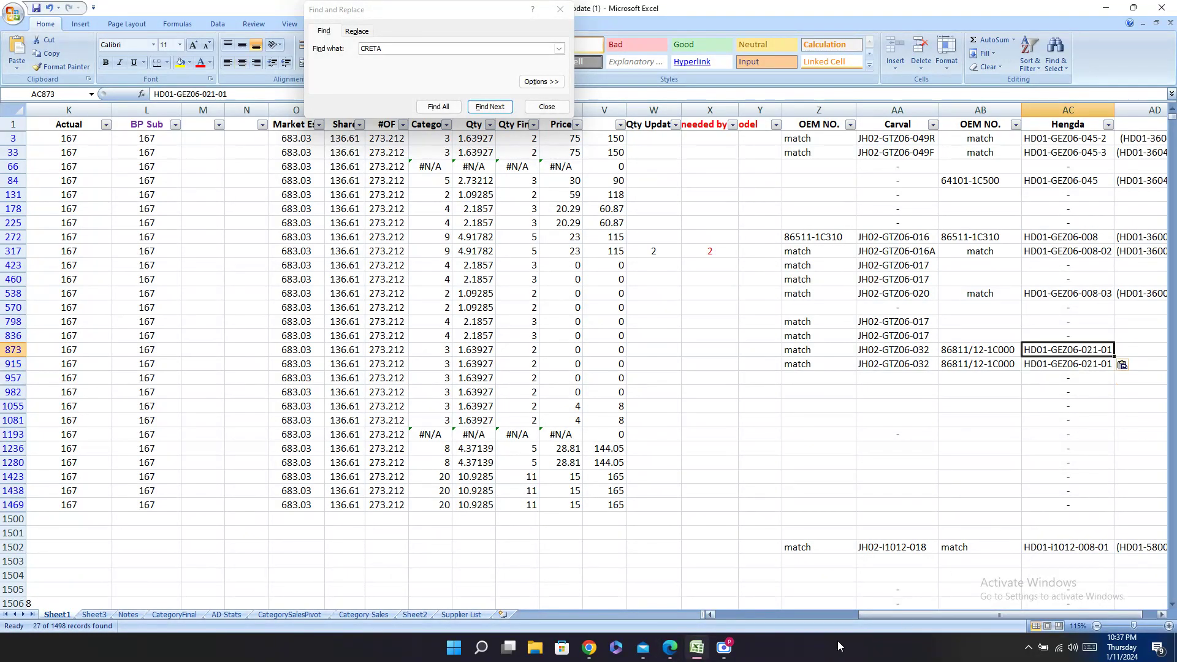
Step: Paste (HD01-36021-01) into column AD for rows 873 and 915
click(669, 649)
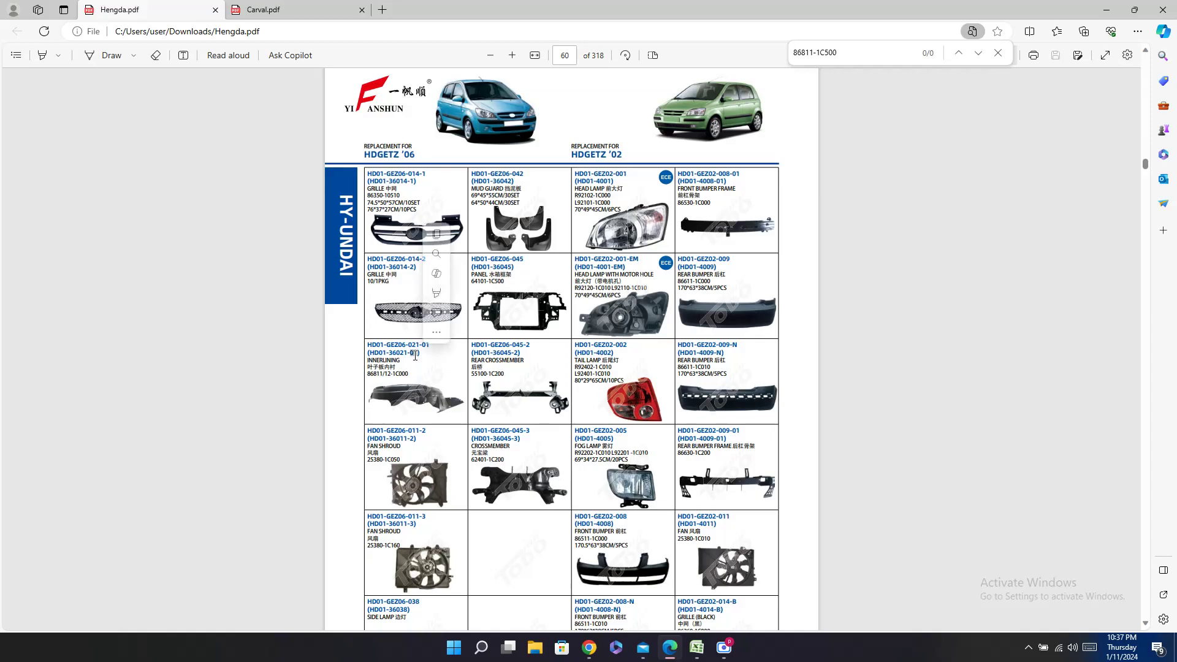
click(697, 648)
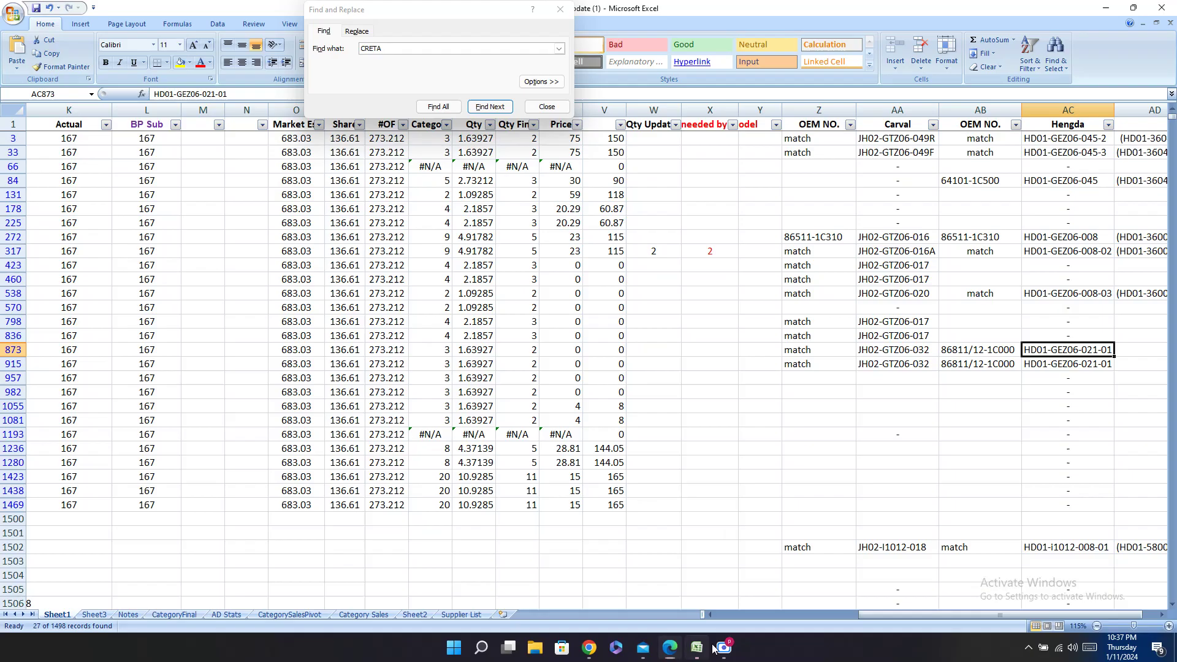
click(1141, 349)
text((HD01-36021-01))
click(1140, 363)
text((HD01-36021-01))
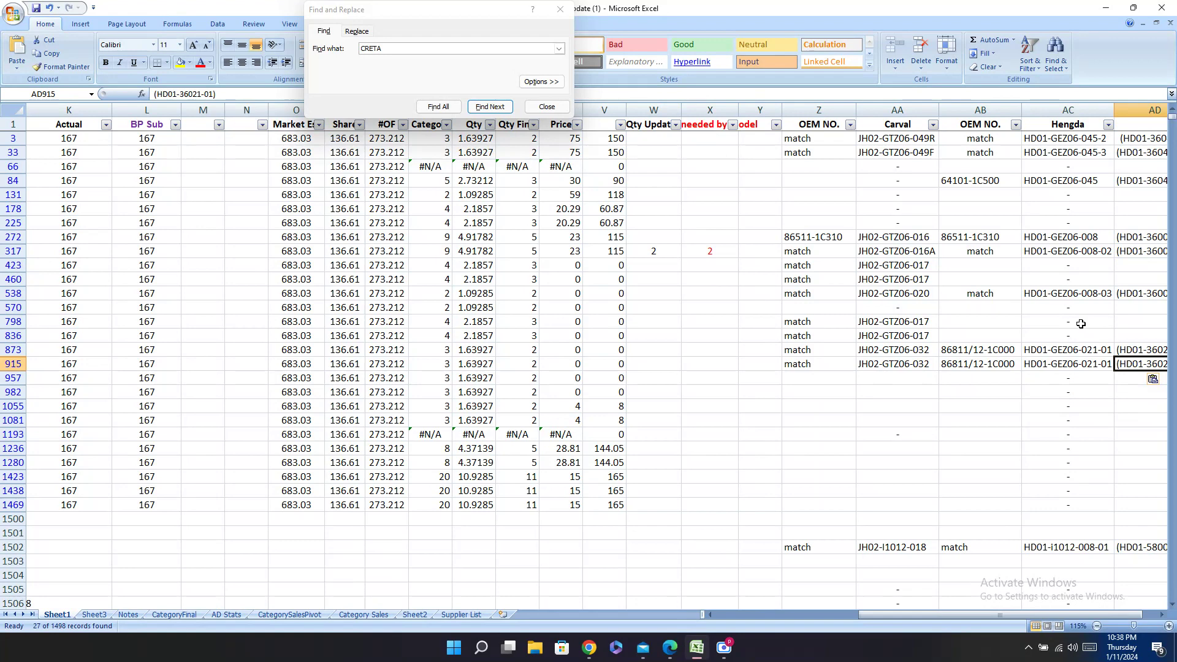
key(Left)
key(Left)
key(Left)
key(Left)
key(Left)
key(Left)
key(Left)
key(Left)
key(Left)
key(Left)
key(Left)
key(Left)
key(Left)
key(Left)
key(Left)
key(Left)
key(Left)
key(Left)
key(Left)
key(Left)
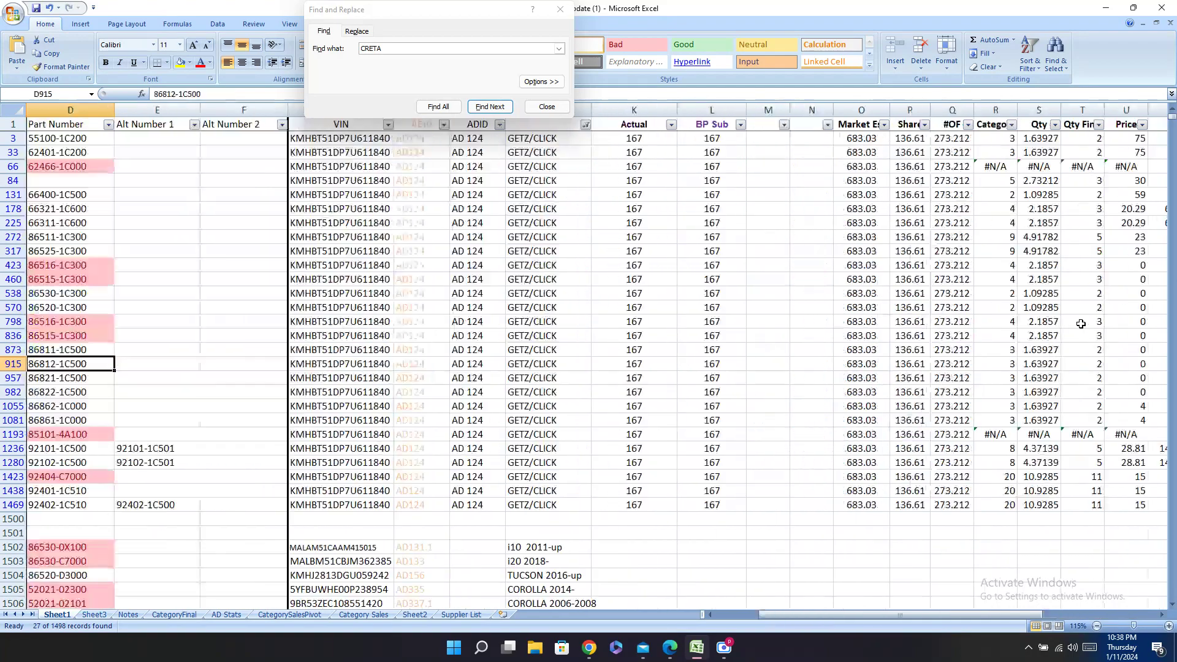
Step: Put a dash in row 982's Carval cell to mark it as having no match
key(Left)
key(Left)
key(Left)
key(Down)
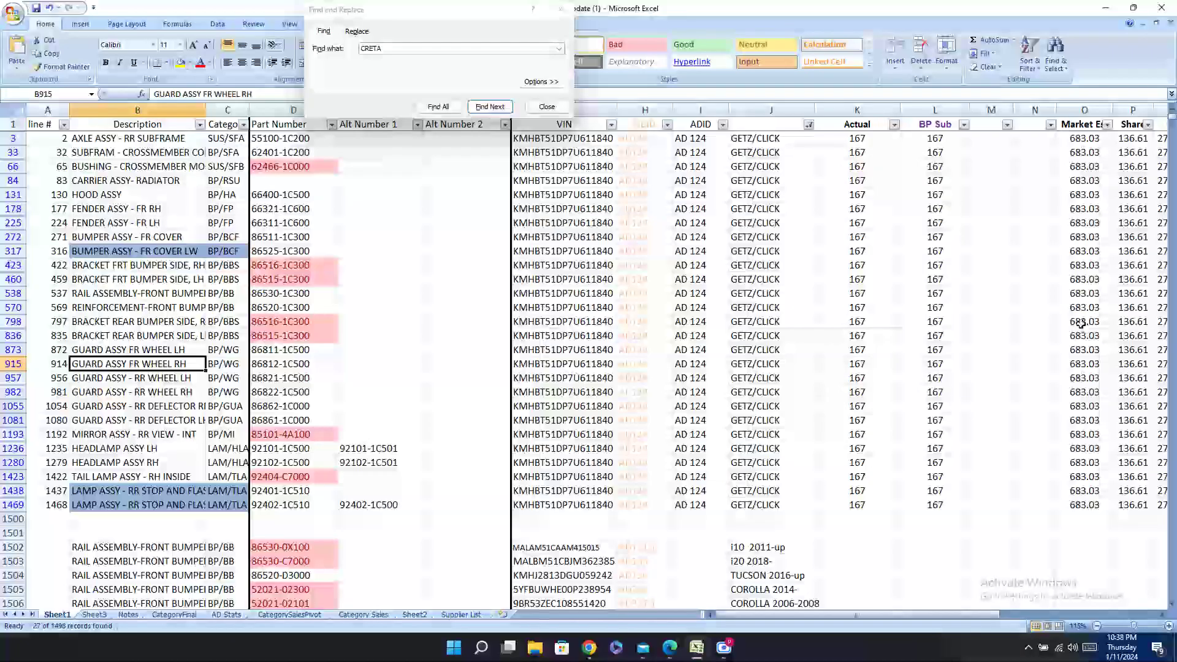
key(Right)
key(Right)
key(Down)
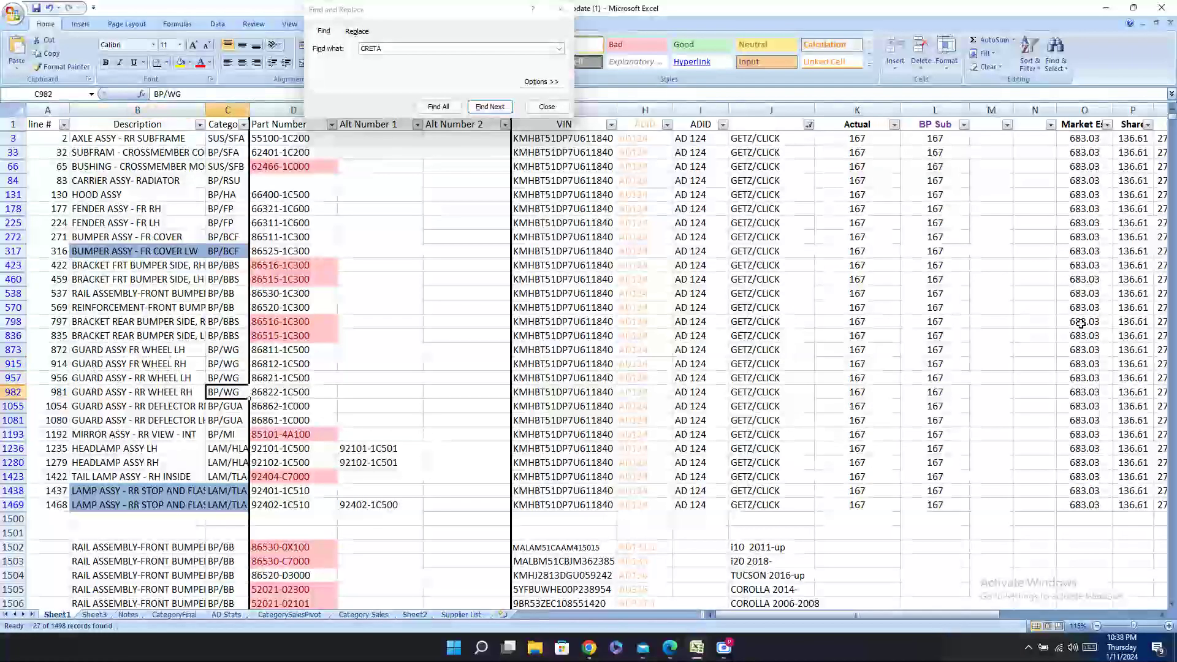
key(Right)
key(Right)
key(Right)
key(Right)
key(Right)
key(Right)
key(Right)
key(Right)
key(Right)
key(Right)
key(Right)
key(Right)
key(Right)
key(Right)
key(Right)
key(Right)
key(Right)
key(Right)
key(Right)
key(Right)
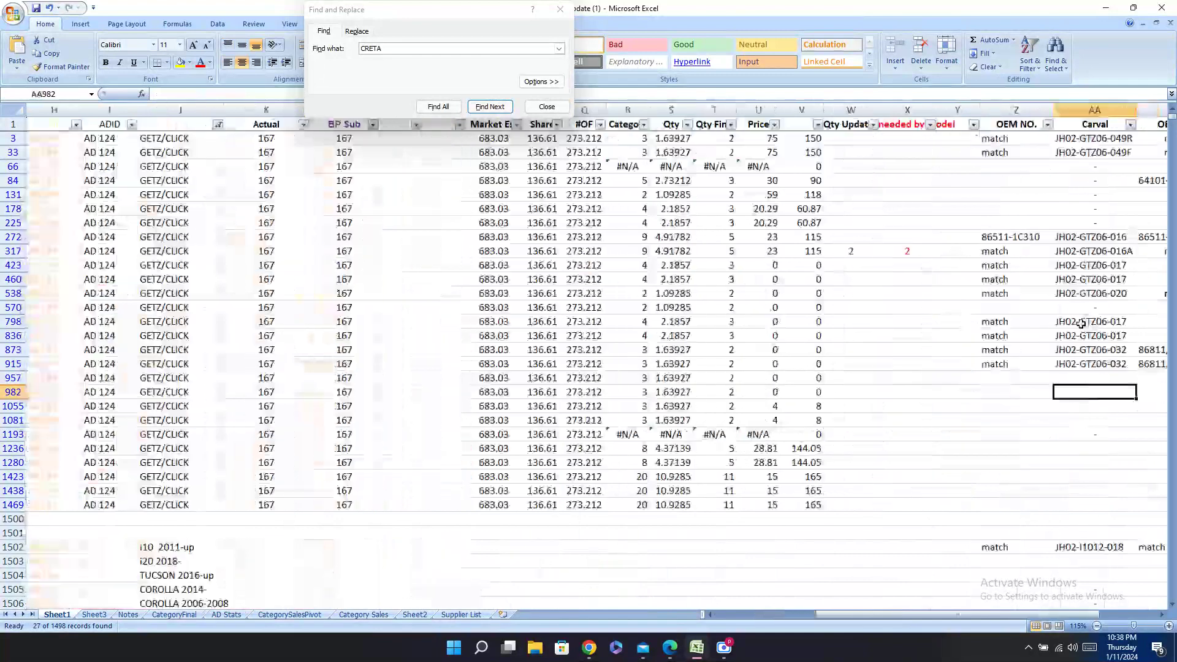
text(-)
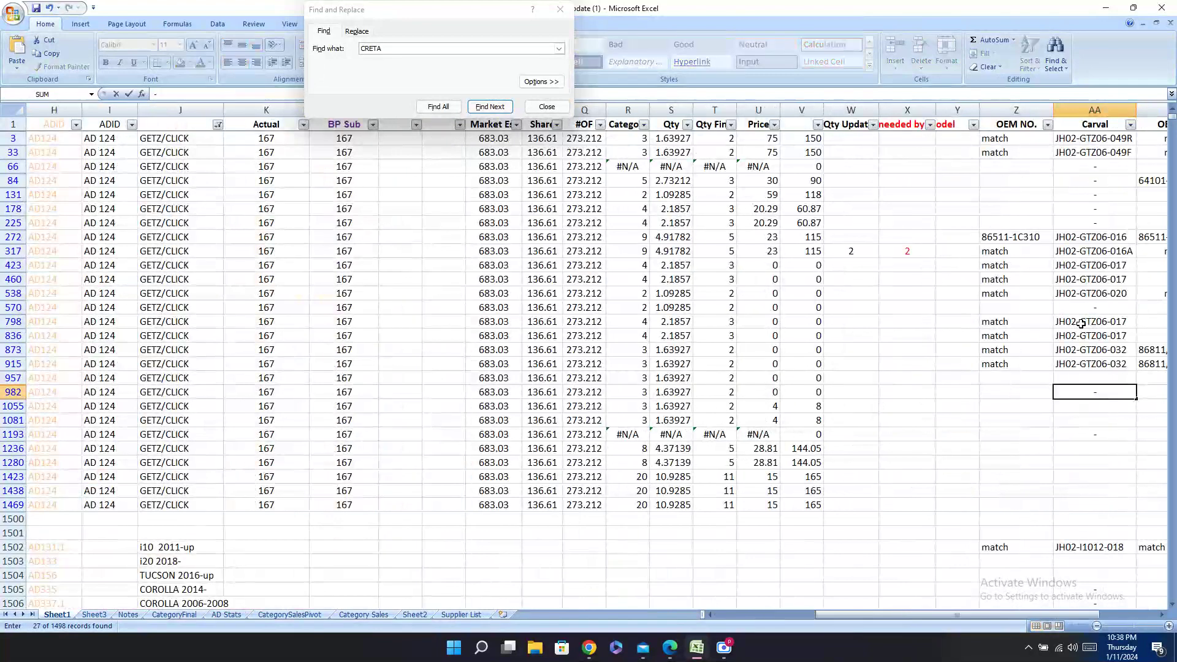
key(ctrl+Return)
Step: Put a dash in row 957's Carval cell as well, then move to row 1055
key(Up)
text(-)
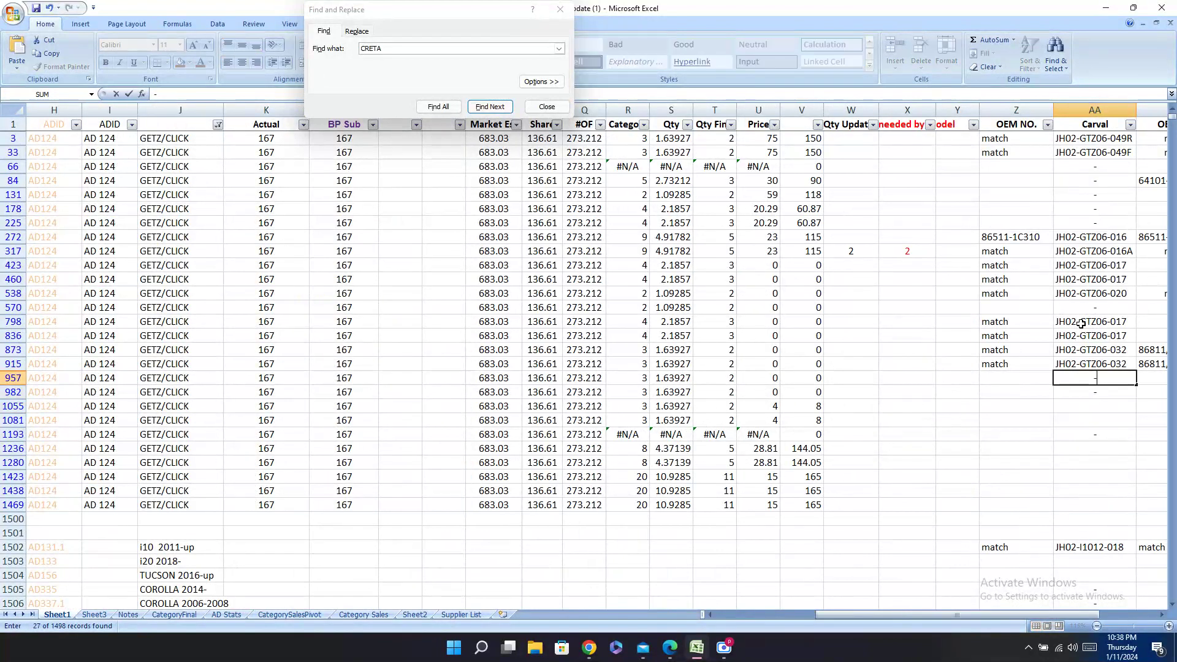
key(Return)
key(Down)
key(Left)
key(Left)
key(Left)
key(Left)
key(Left)
key(Left)
key(Left)
key(Left)
key(Left)
key(Left)
key(Left)
key(Left)
key(Left)
key(Left)
key(Left)
key(Left)
key(Left)
key(Left)
key(Left)
key(Left)
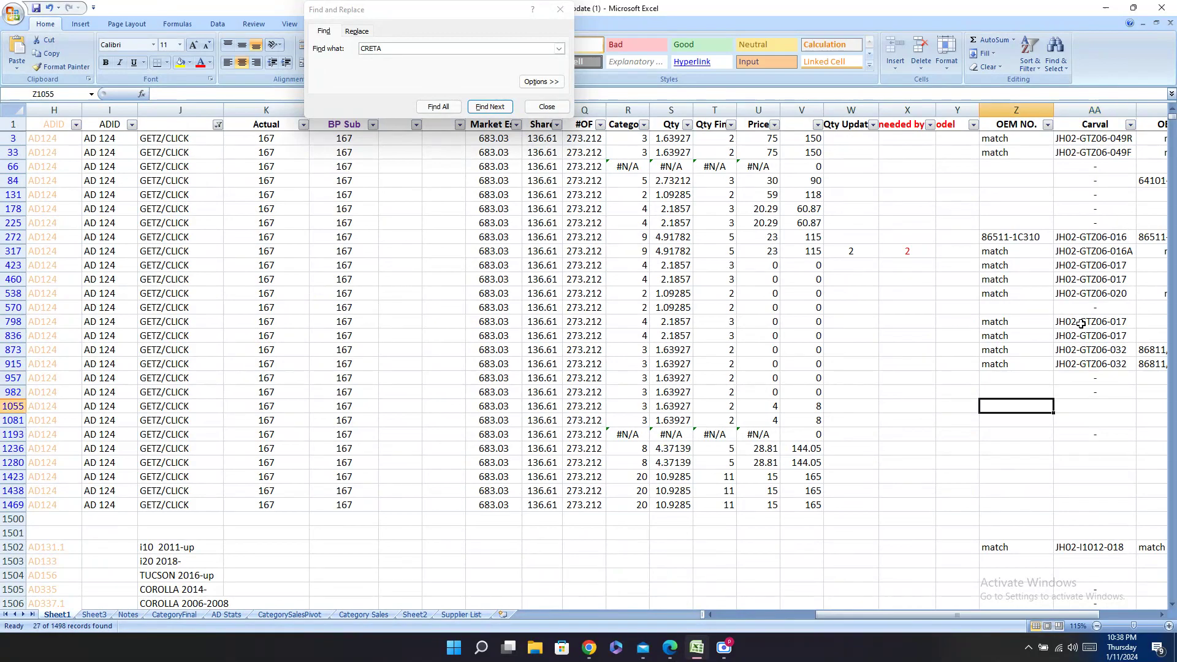
key(Left)
key(Left)
key(Left)
key(Left)
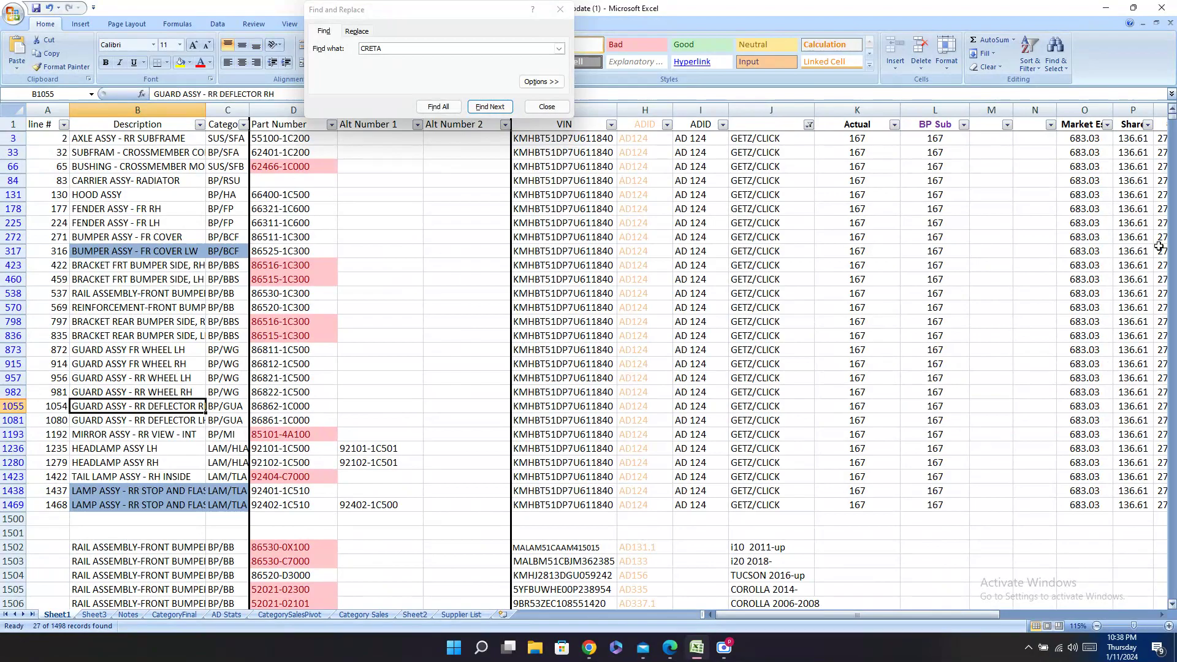
Step: Scroll through the Getz parts pages of the Hengda catalog PDF
click(669, 648)
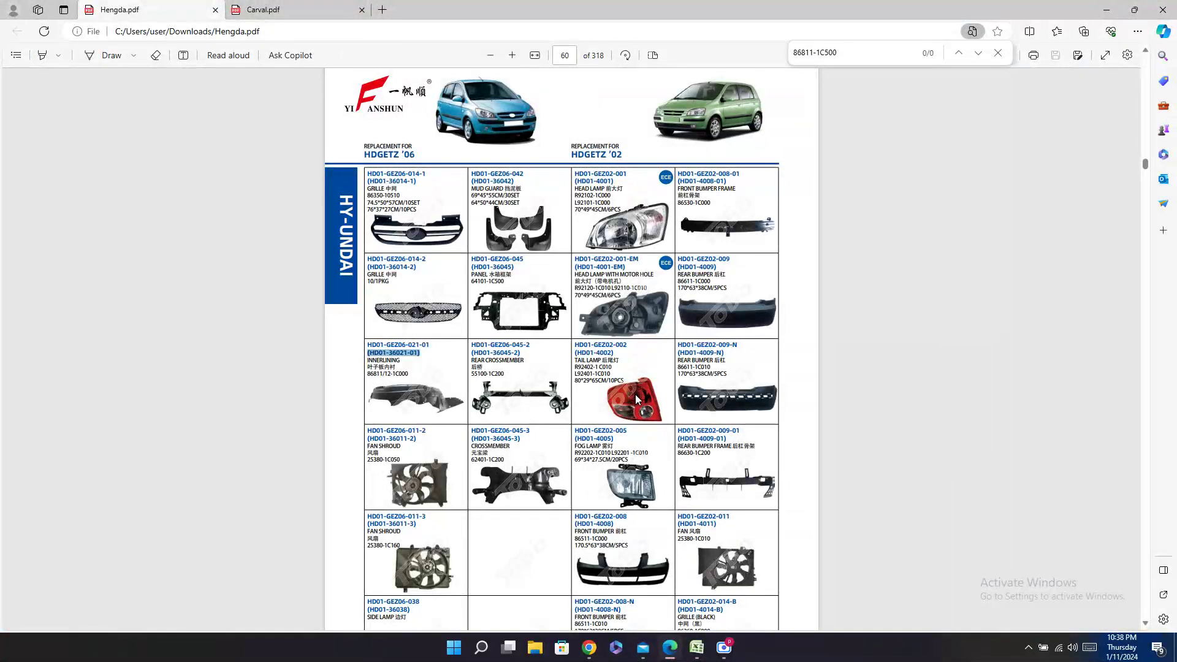
scroll(637, 399, down, 3)
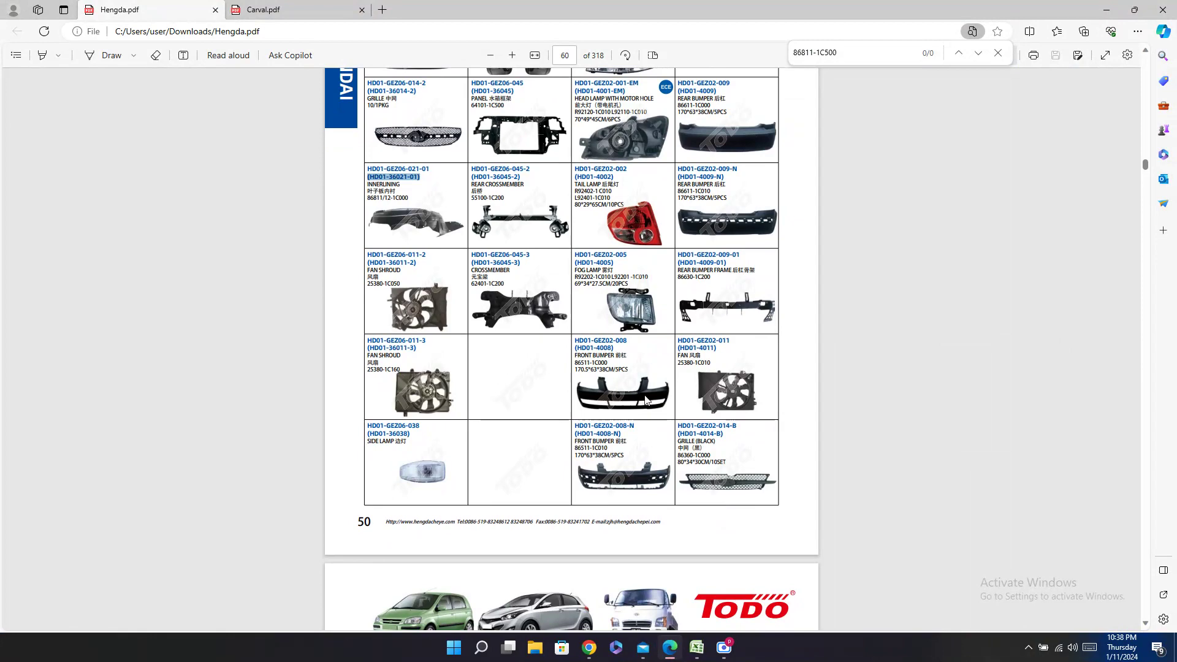
scroll(640, 398, up, 7)
scroll(1036, 318, up, 3)
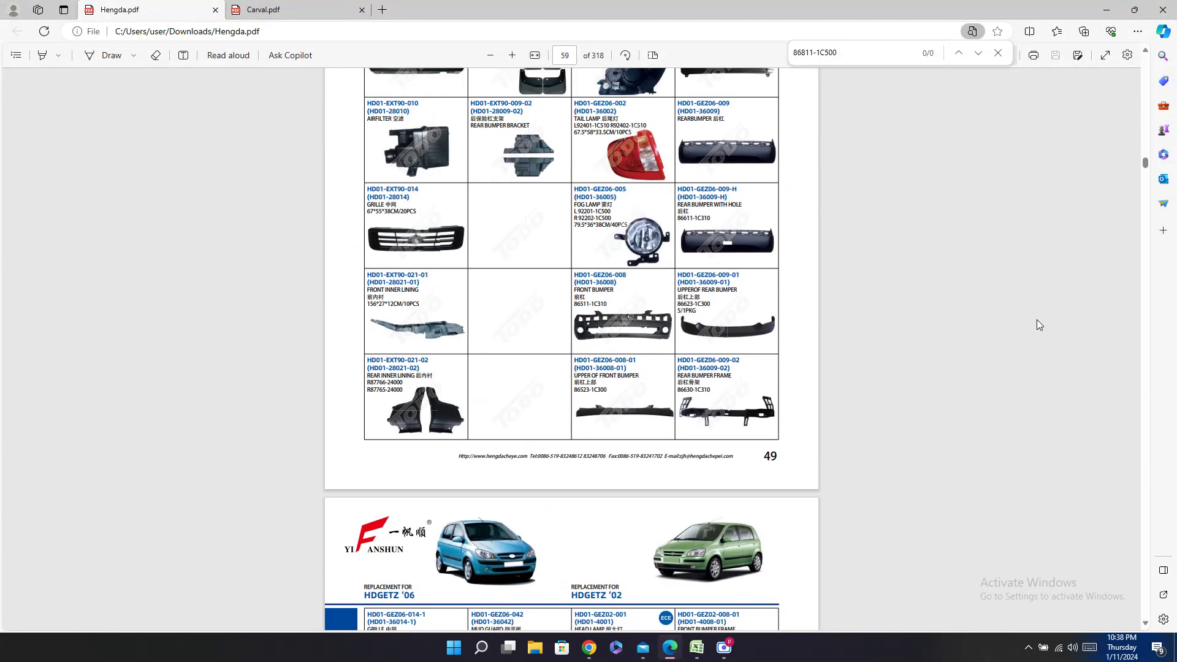
scroll(965, 265, up, 3)
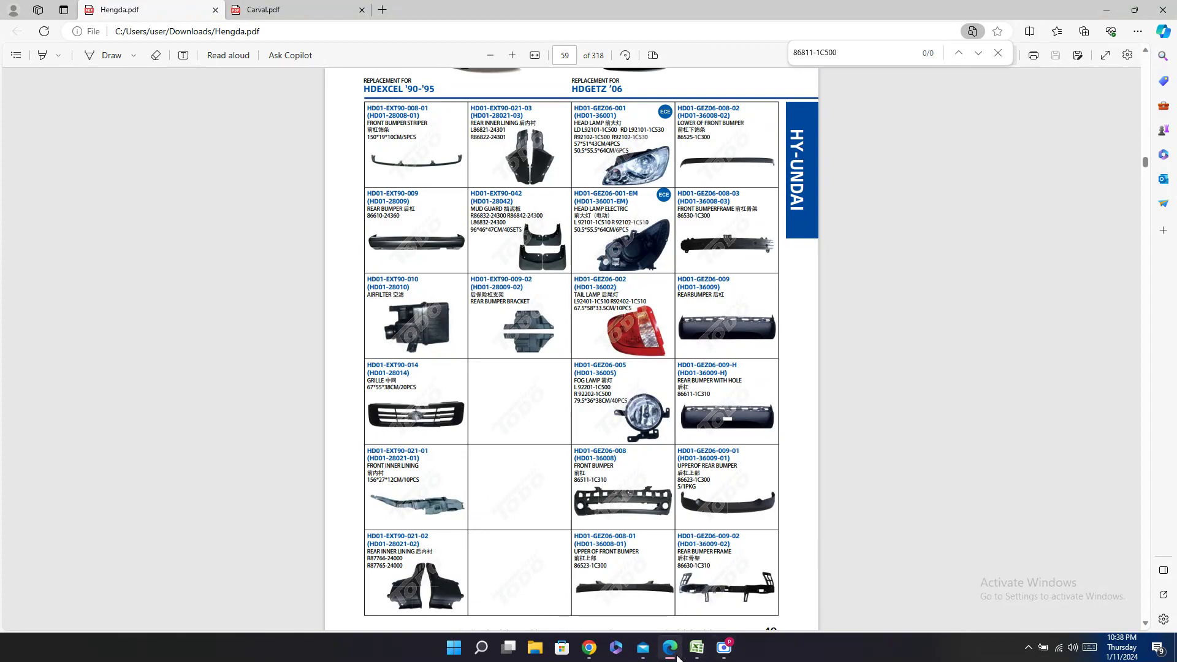
Step: Copy part number 86862-1C000 from row 1055 of the spreadsheet
click(696, 649)
click(269, 404)
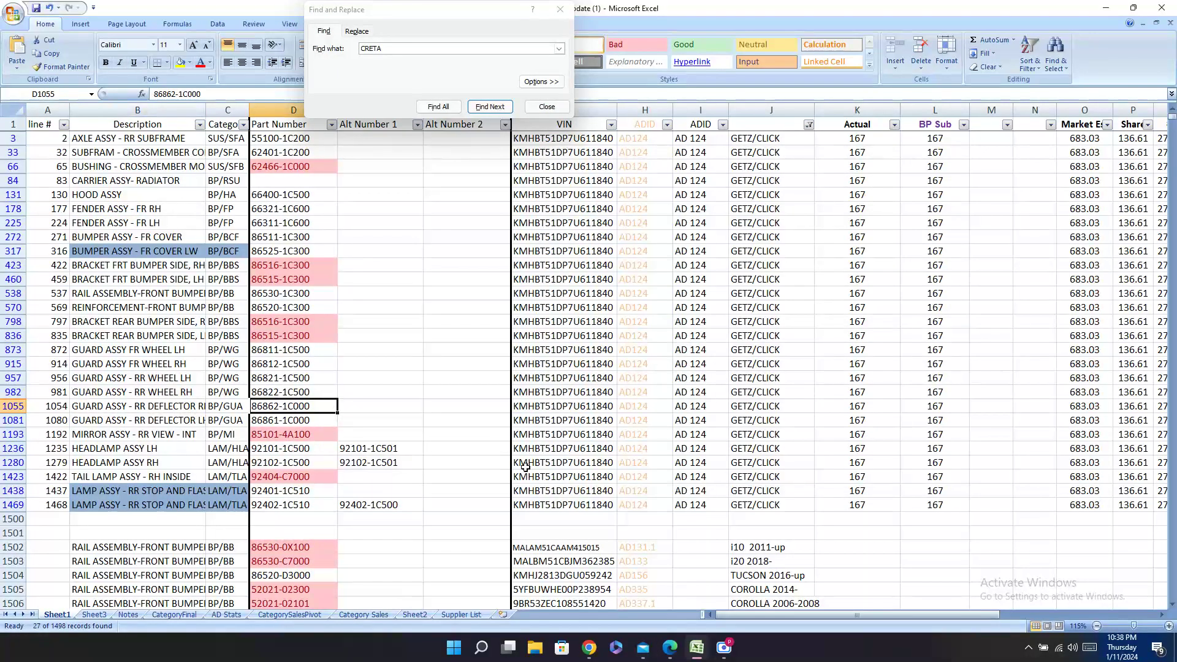
key(ctrl+c)
click(669, 654)
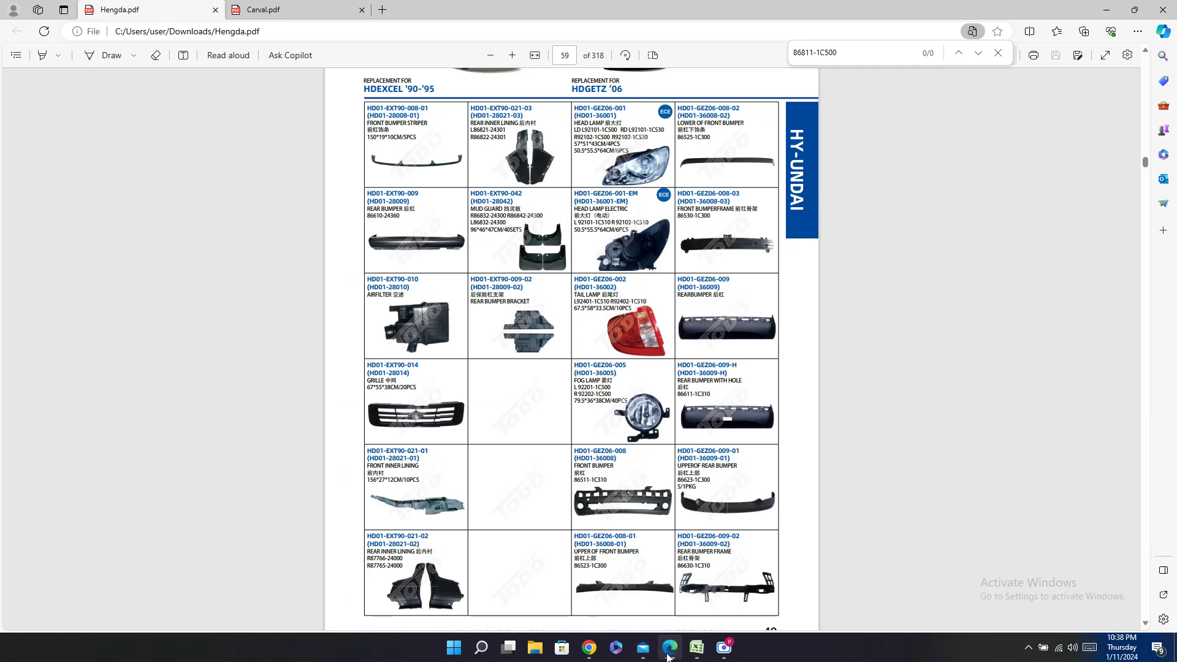
Step: Search Carval.pdf for 86862-1C000, shortening the search term to 86862-1C
click(266, 7)
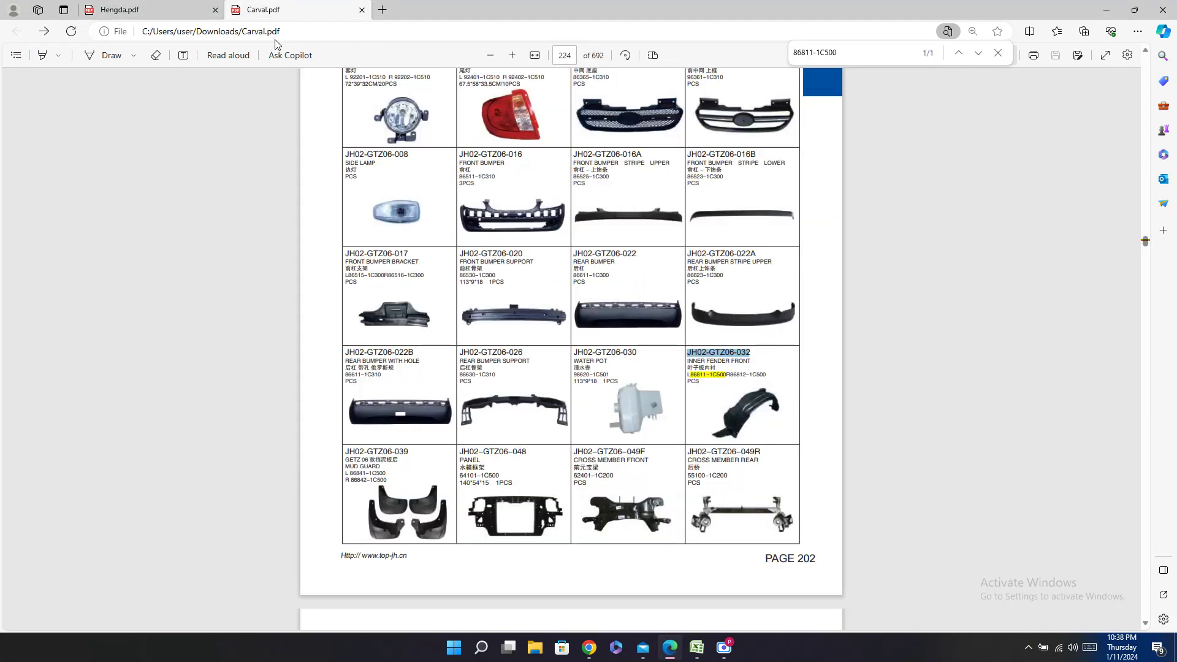
key(ctrl+f)
key(ctrl+v)
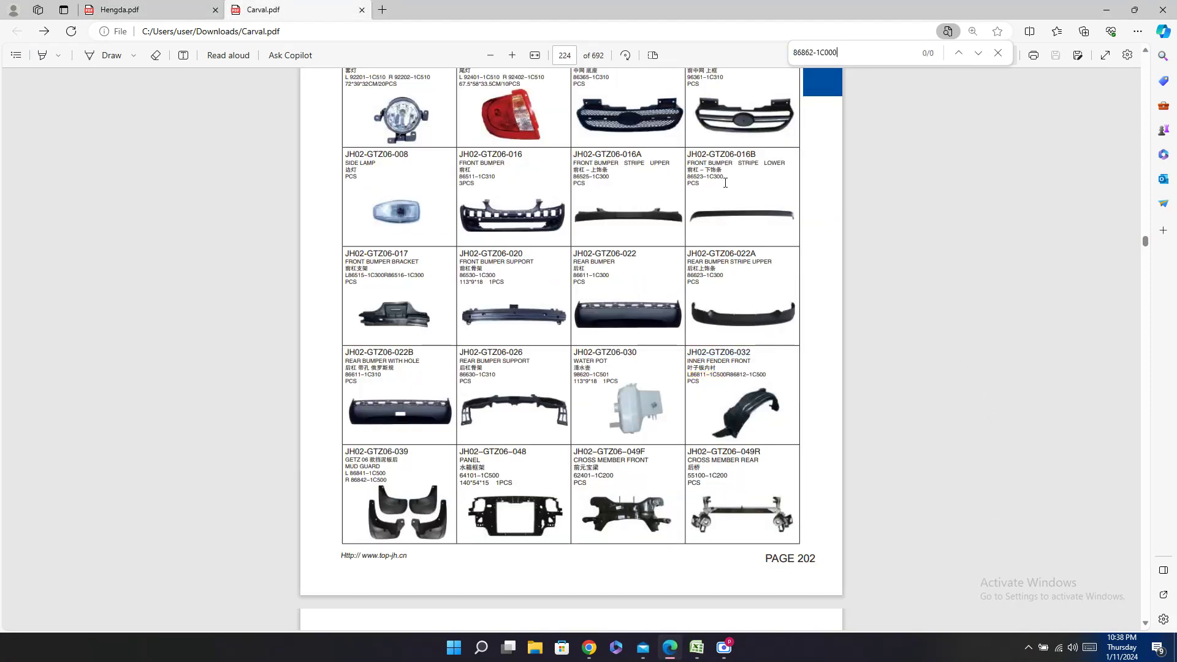
key(BackSpace)
key(BackSpace)
Step: Scroll the Getz pages 201–203 looking for 86862-1C, finding no match
scroll(767, 399, up, 5)
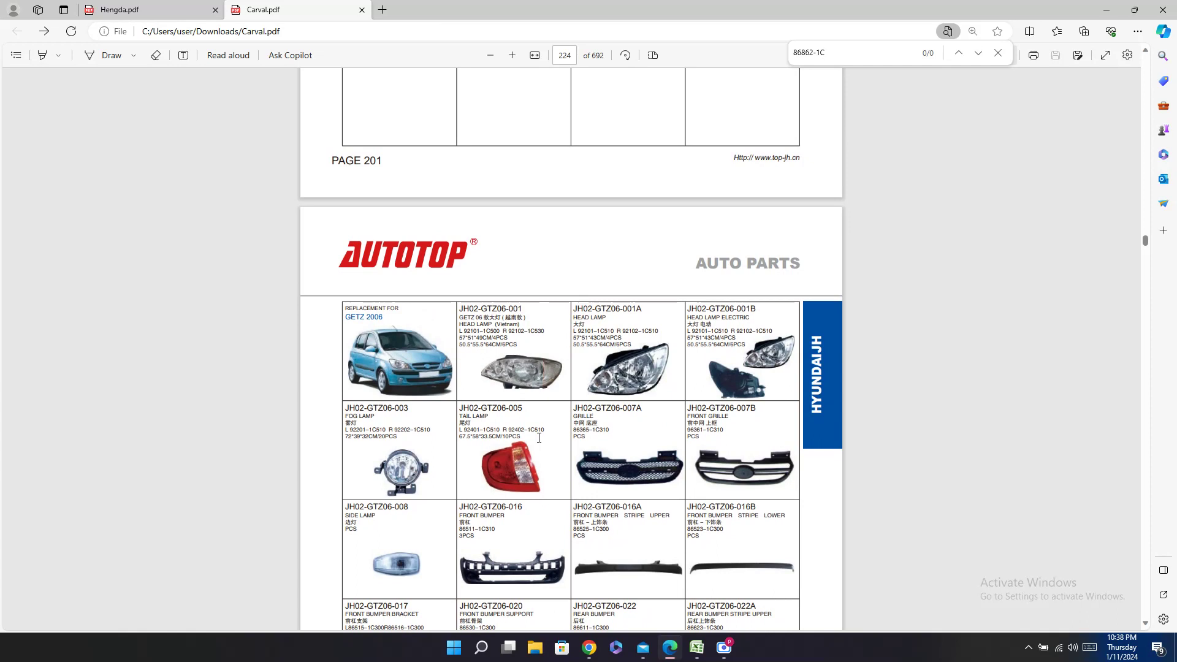
scroll(865, 480, down, 5)
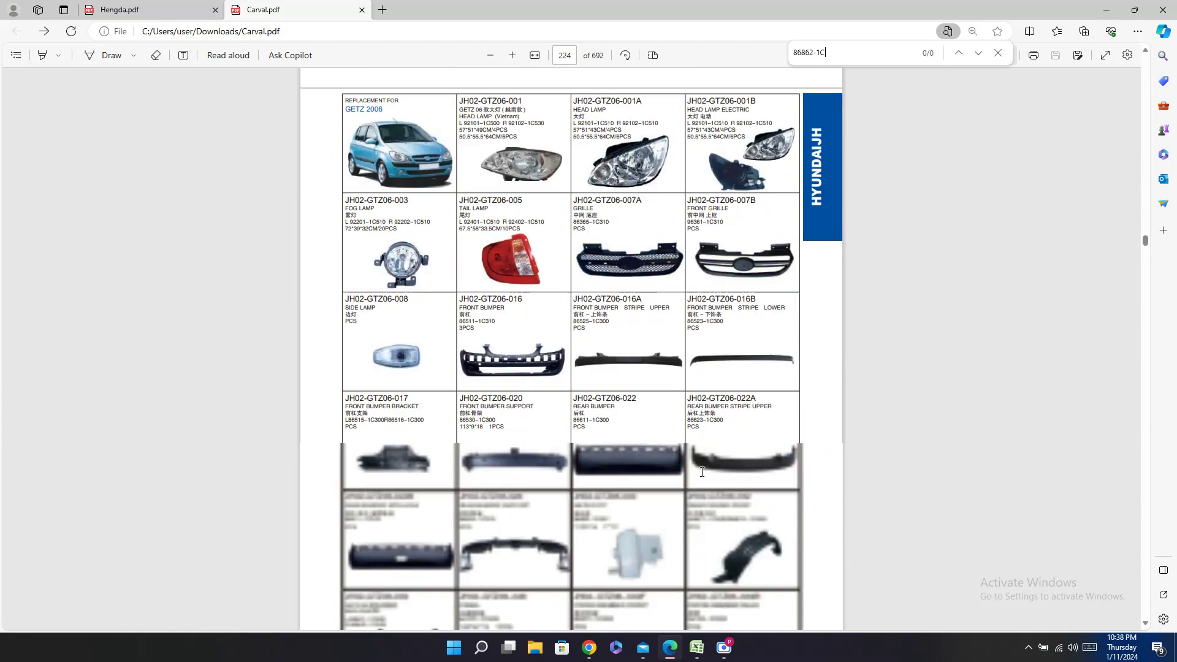
scroll(702, 472, up, 6)
scroll(702, 472, up, 4)
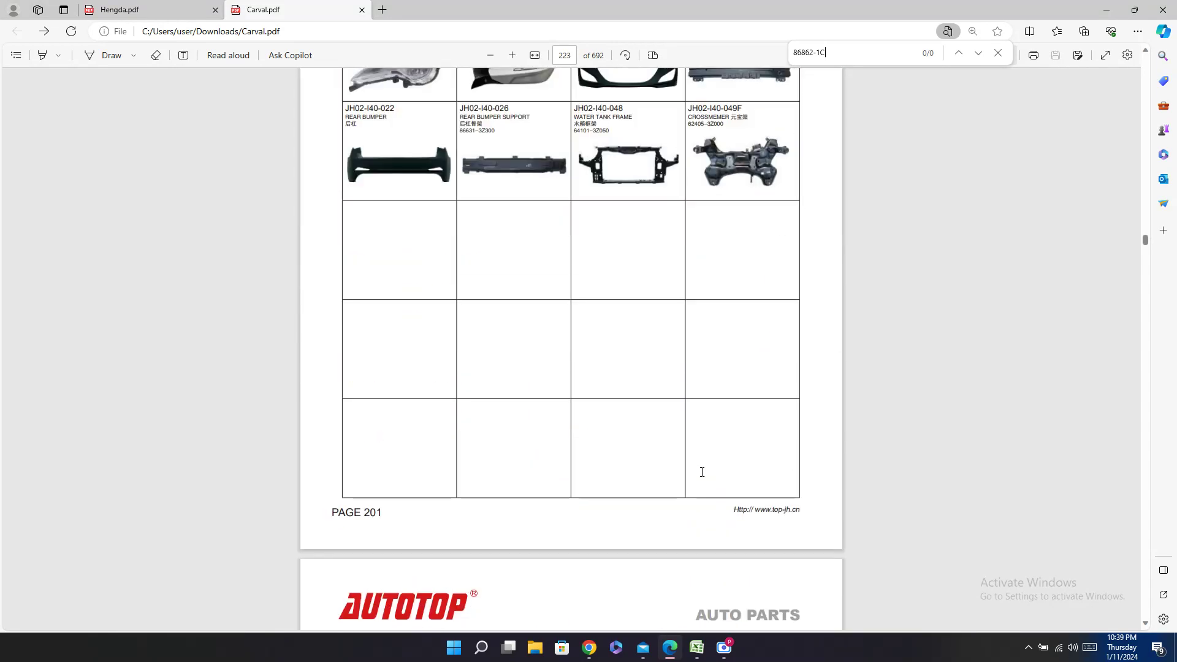
scroll(702, 472, up, 5)
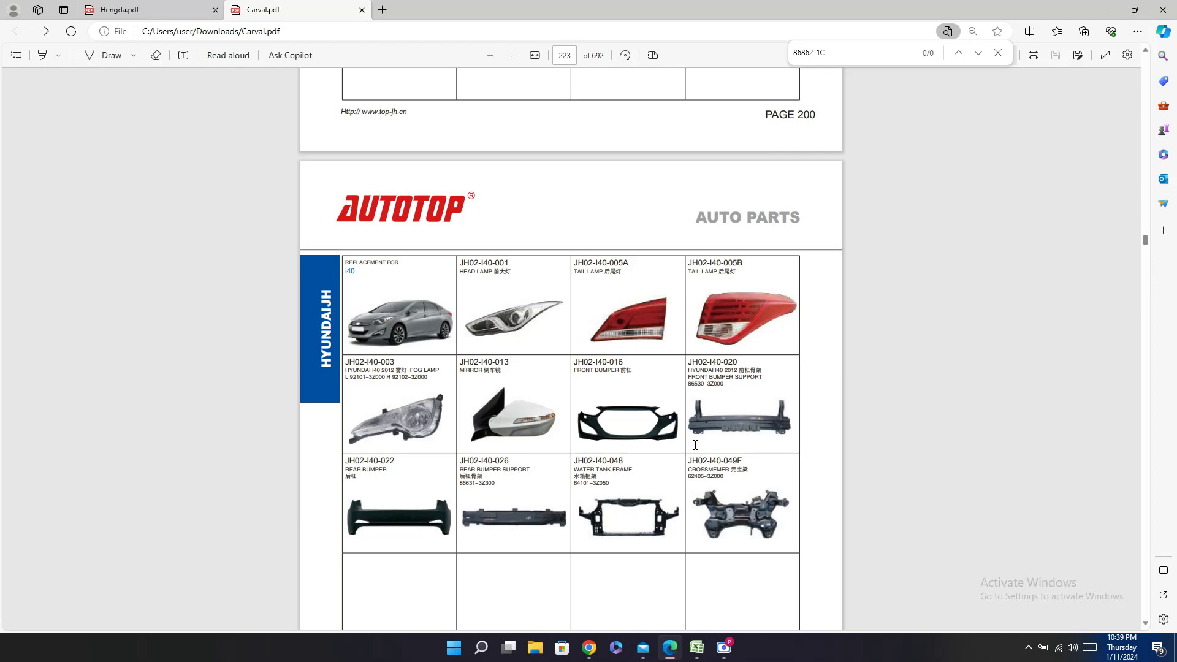
scroll(786, 315, down, 10)
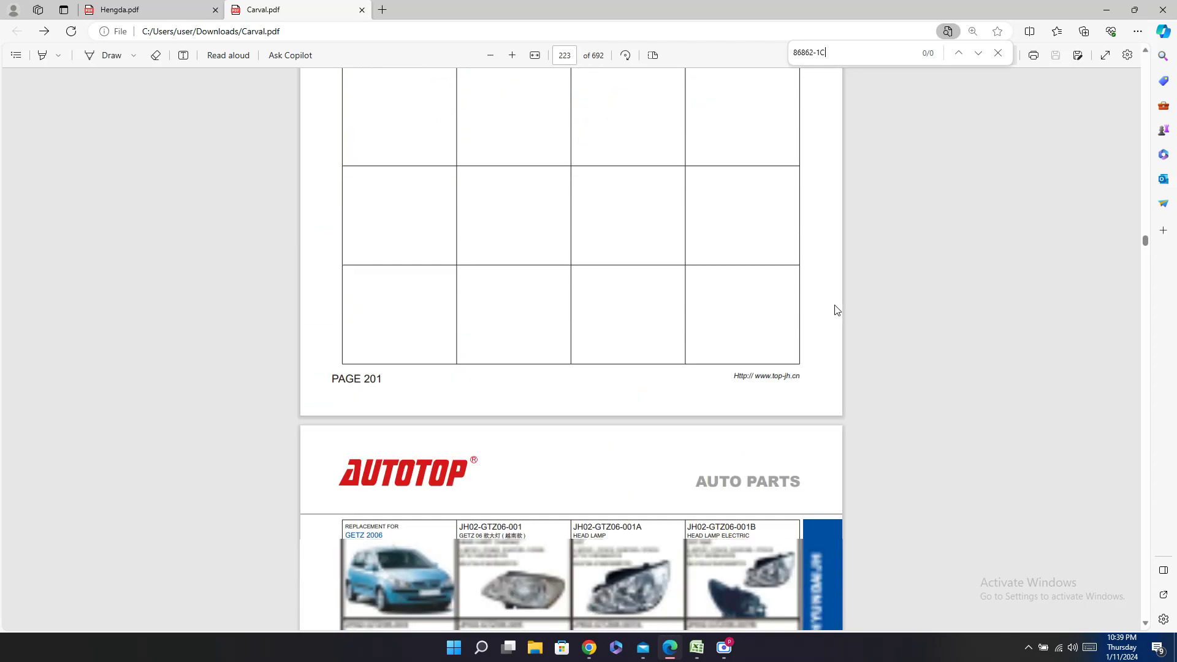
scroll(837, 306, down, 4)
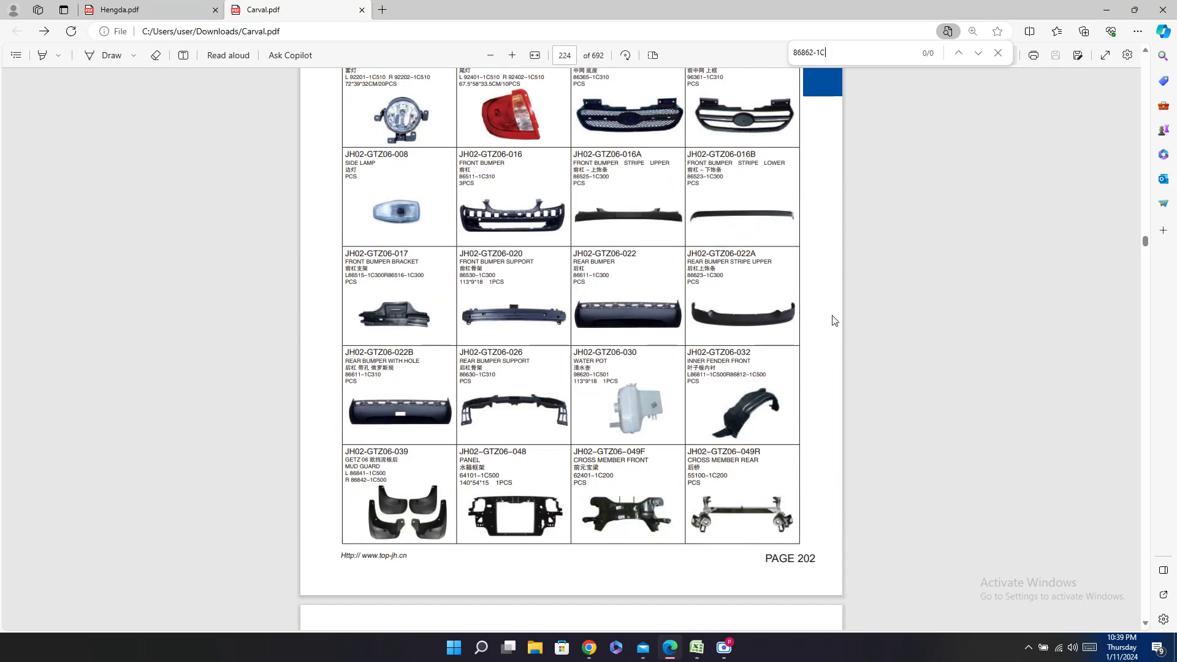
scroll(819, 358, down, 3)
scroll(856, 373, down, 10)
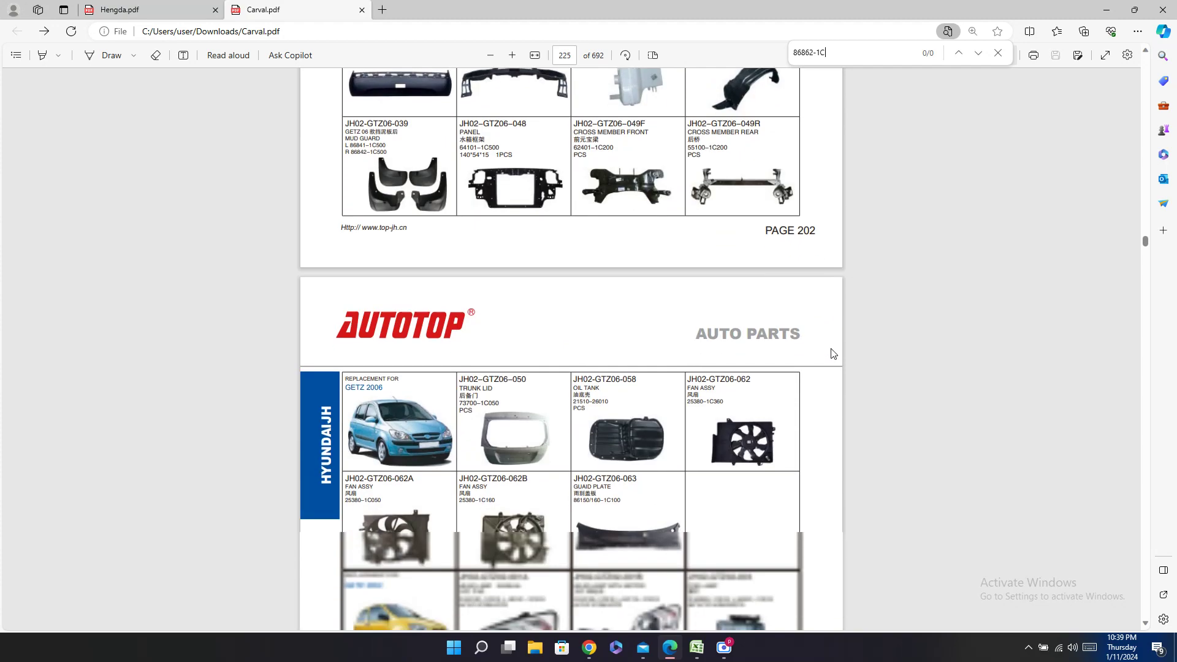
scroll(843, 351, down, 1)
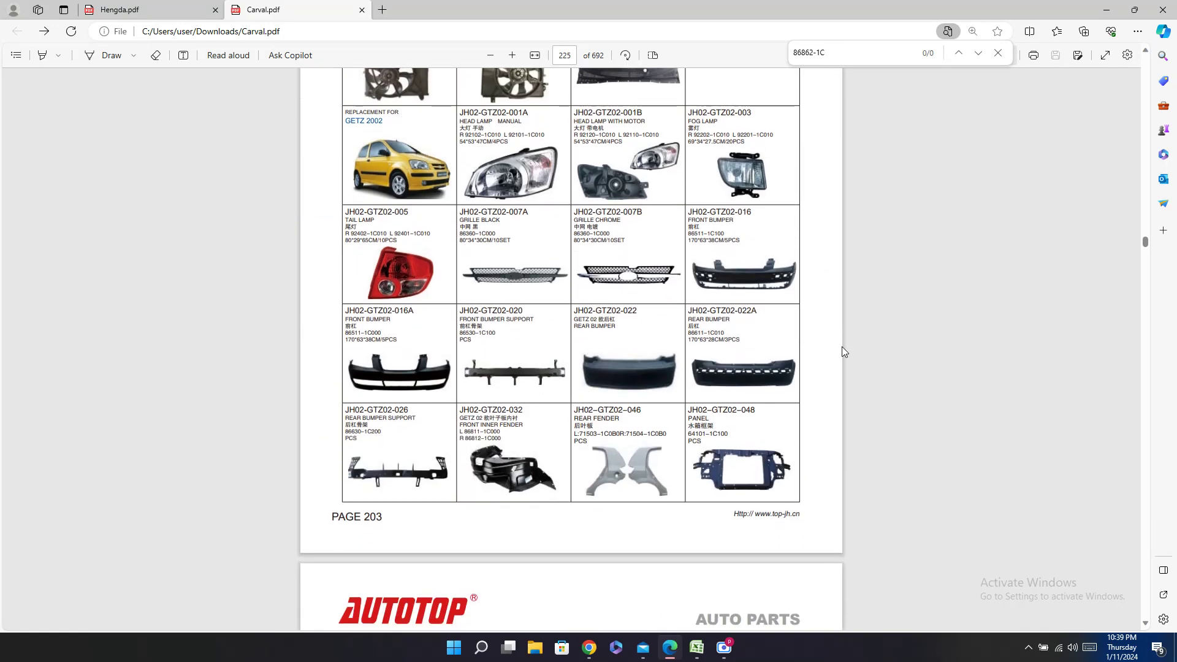
scroll(843, 352, down, 8)
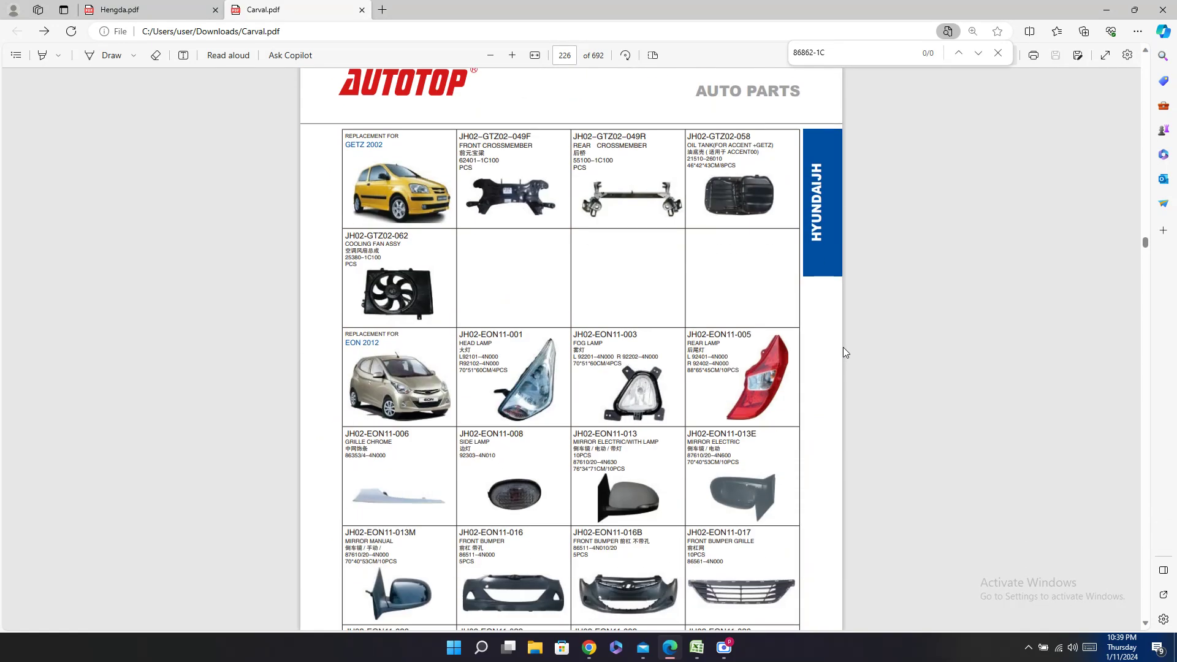
scroll(843, 347, up, 3)
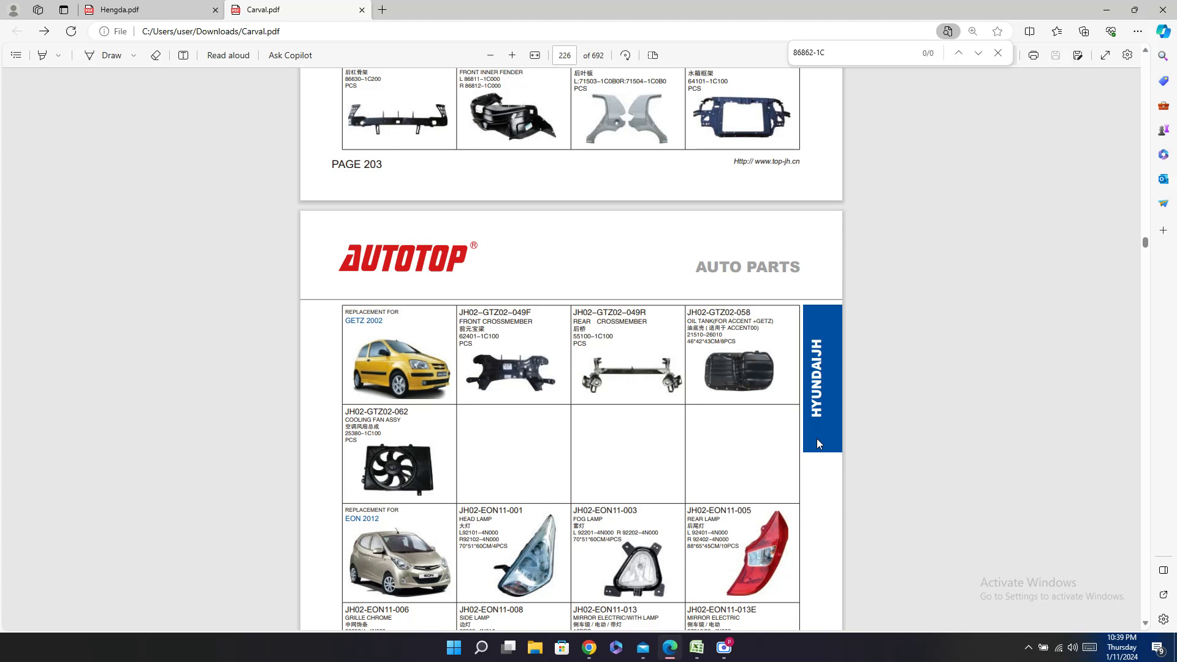
Step: Paste a dash into the Carval cells of rows 1055 and 1081
click(696, 648)
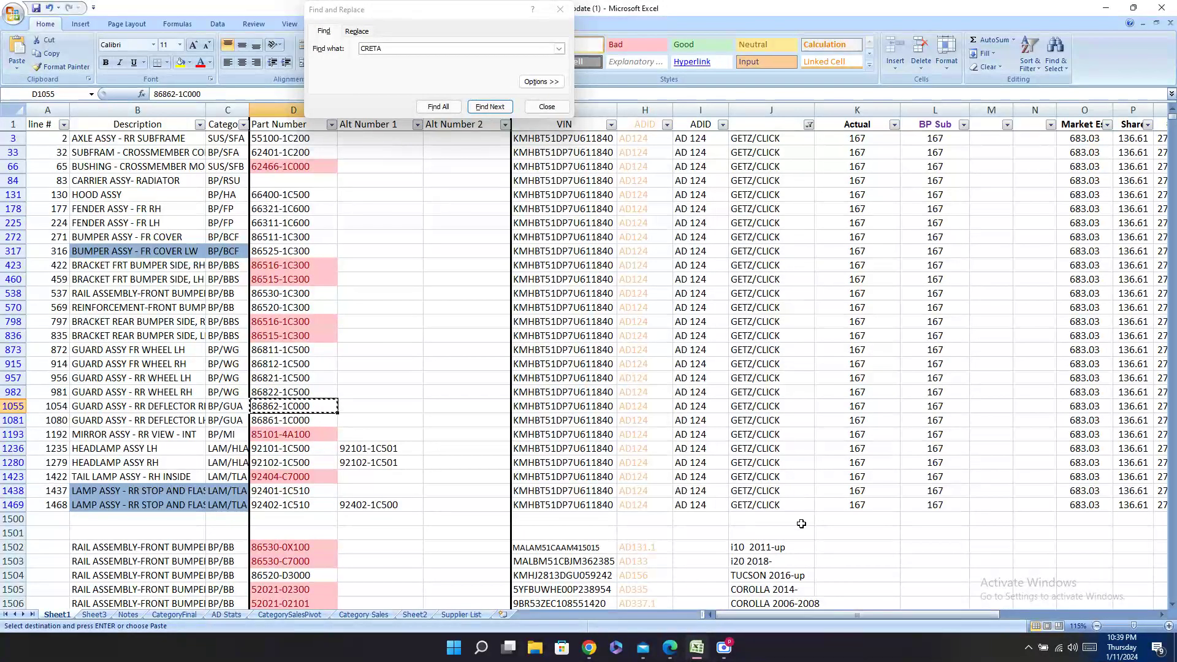
key(Right)
key(Right)
key(Right)
key(Right)
key(Right)
key(Right)
key(Right)
key(Right)
key(Right)
key(Right)
key(Right)
key(Right)
key(Right)
key(Right)
key(Right)
key(Right)
key(Right)
key(Right)
key(Right)
key(Right)
key(Right)
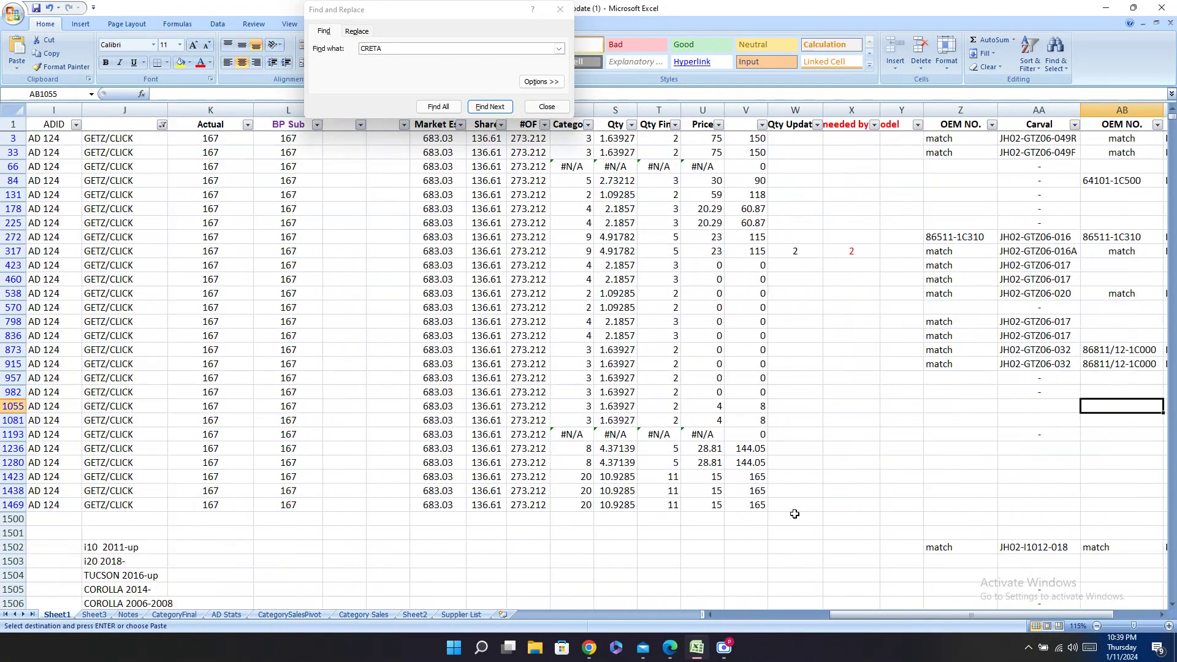
key(Left)
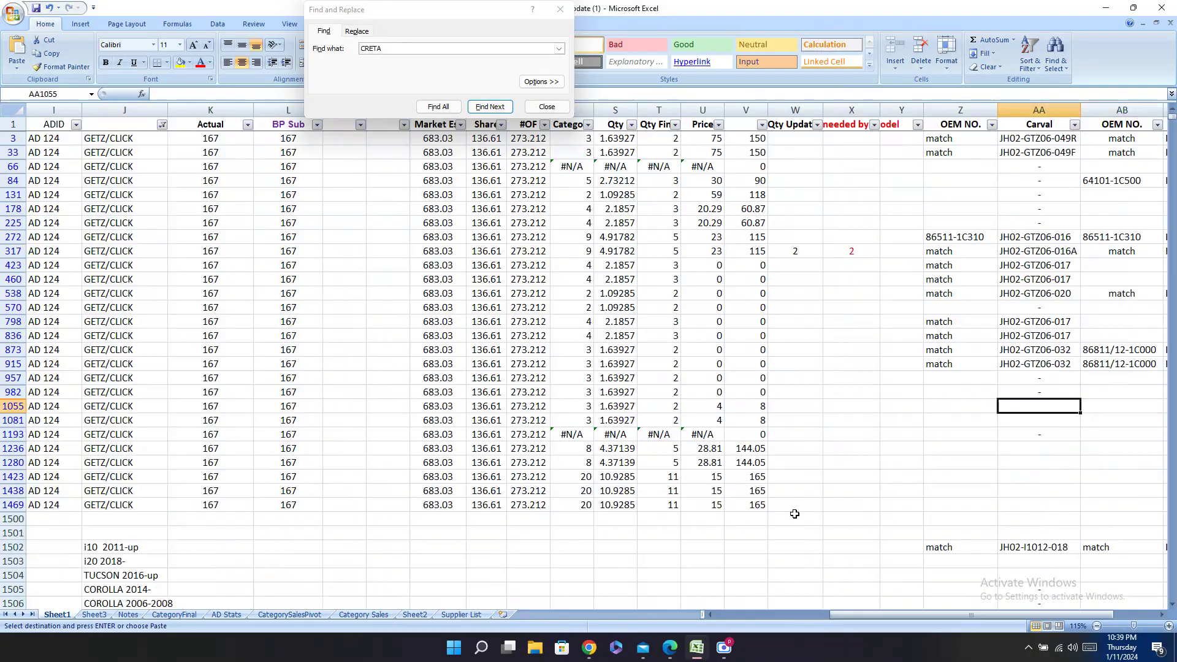
key(ctrl+v)
key(Down)
key(Return)
Step: Copy the headlamp part number 92101-1C500 from row 1236
key(Down)
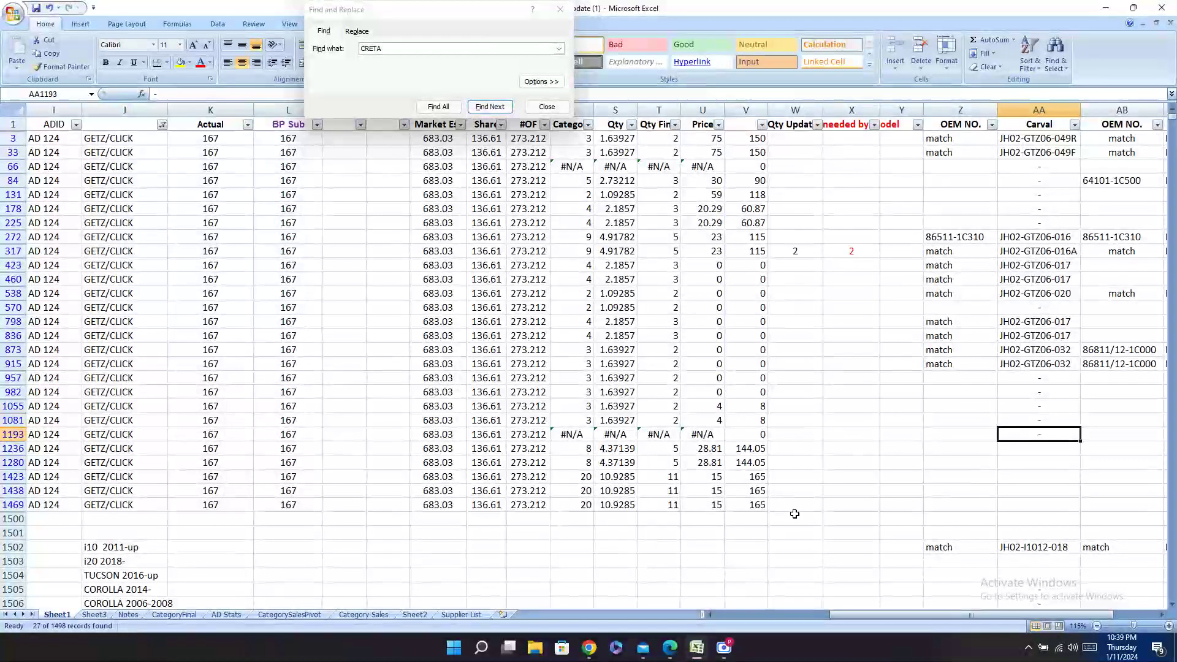
key(Left)
key(Left)
key(Left)
key(Left)
key(Left)
key(Left)
key(Left)
key(Left)
key(Left)
key(Left)
key(Left)
key(Left)
key(Left)
key(Left)
key(Left)
key(Left)
key(Left)
key(Left)
key(Left)
key(Left)
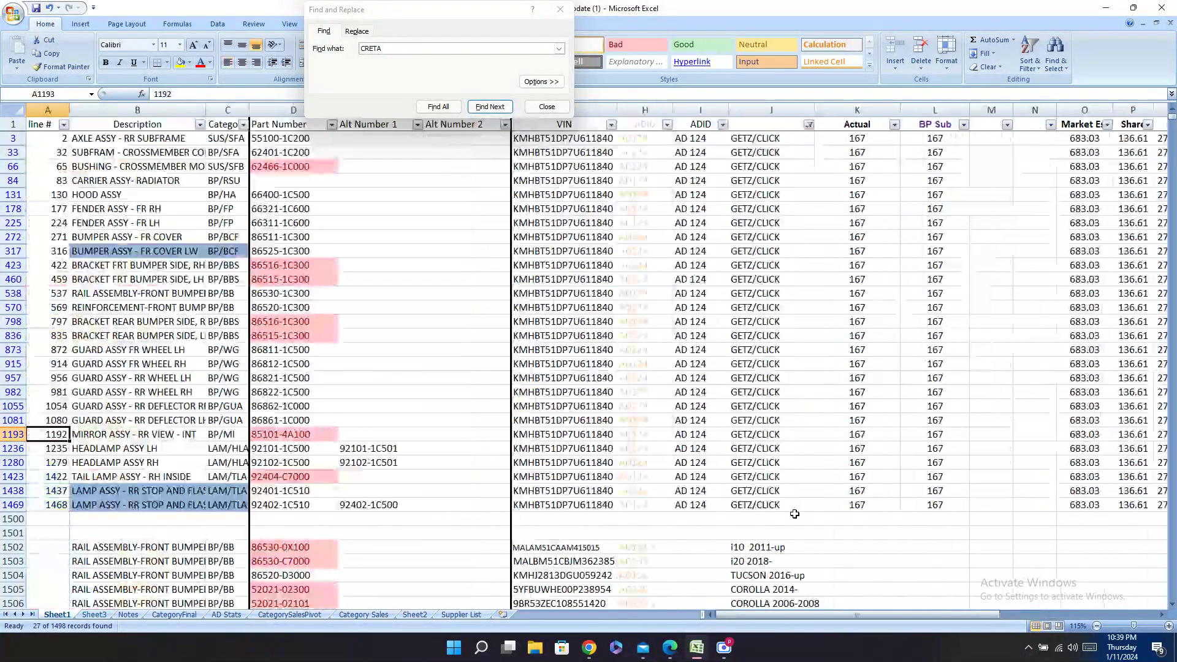
key(Down)
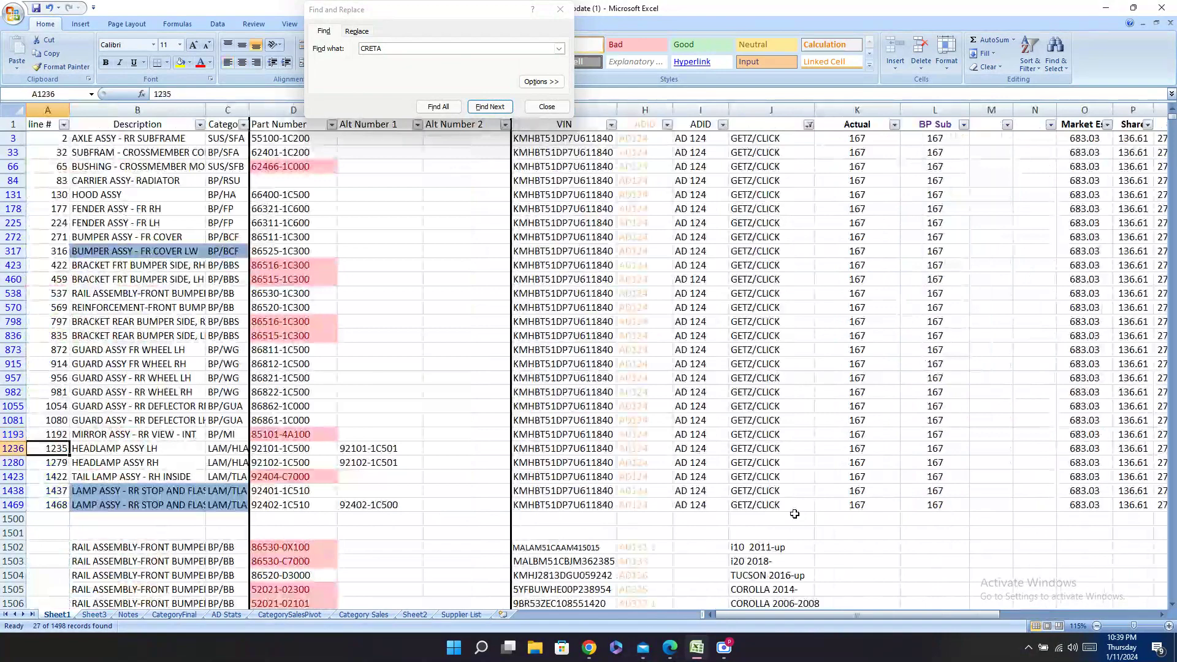
key(Right)
key(Right)
key(Right)
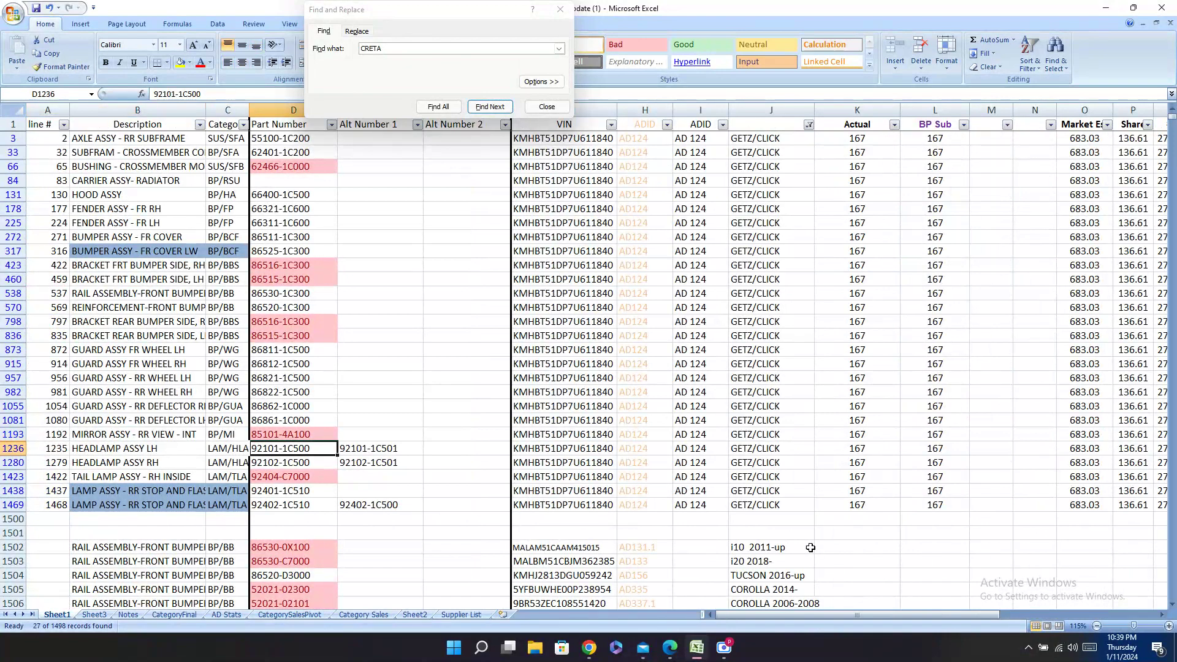
key(ctrl+c)
click(663, 653)
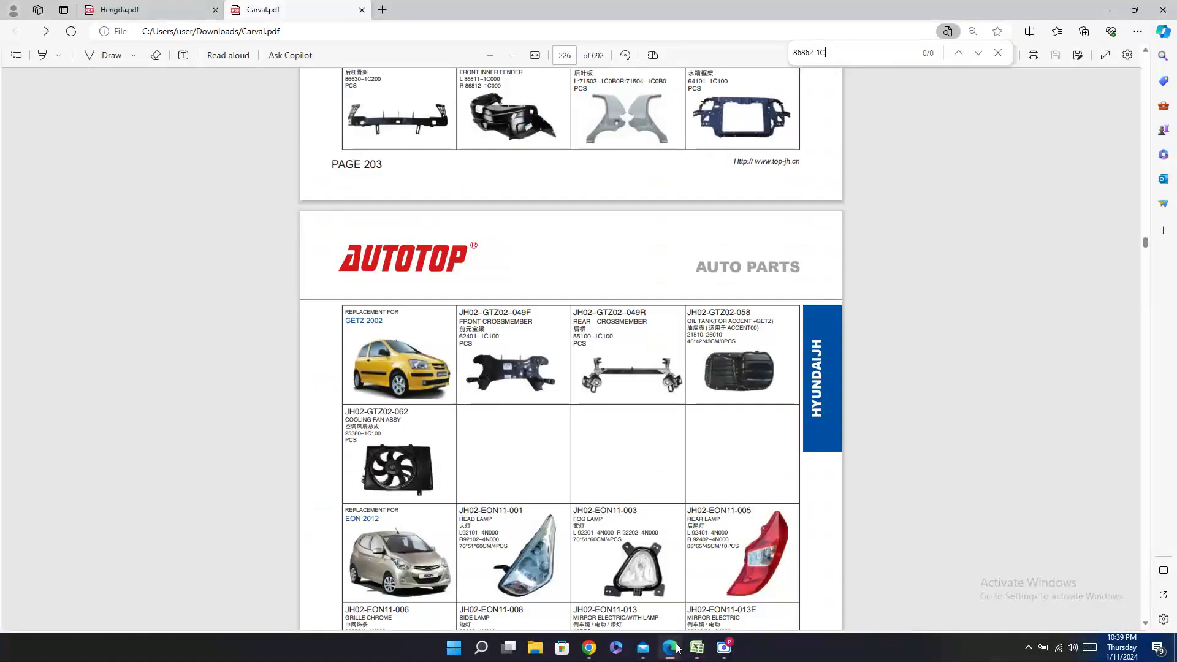
Step: Search Carval.pdf for 92101-1C500 and select its head lamp number JH02-GTZ06-001
key(ctrl+f)
key(ctrl+v)
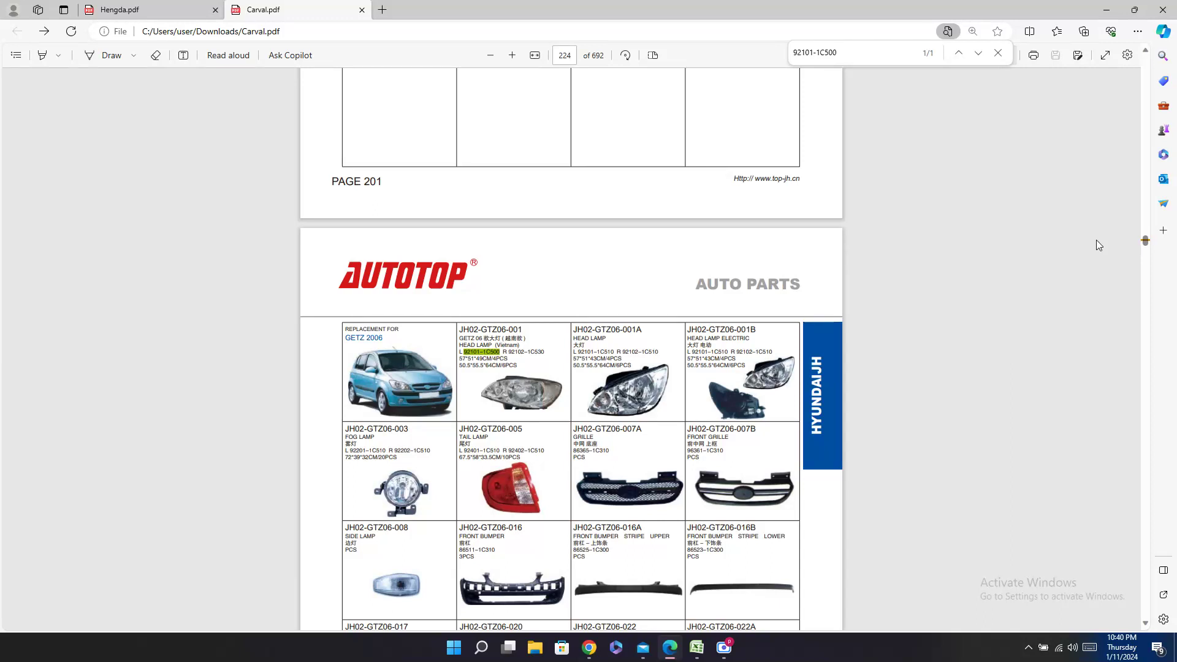
triple_click(481, 329)
click(697, 648)
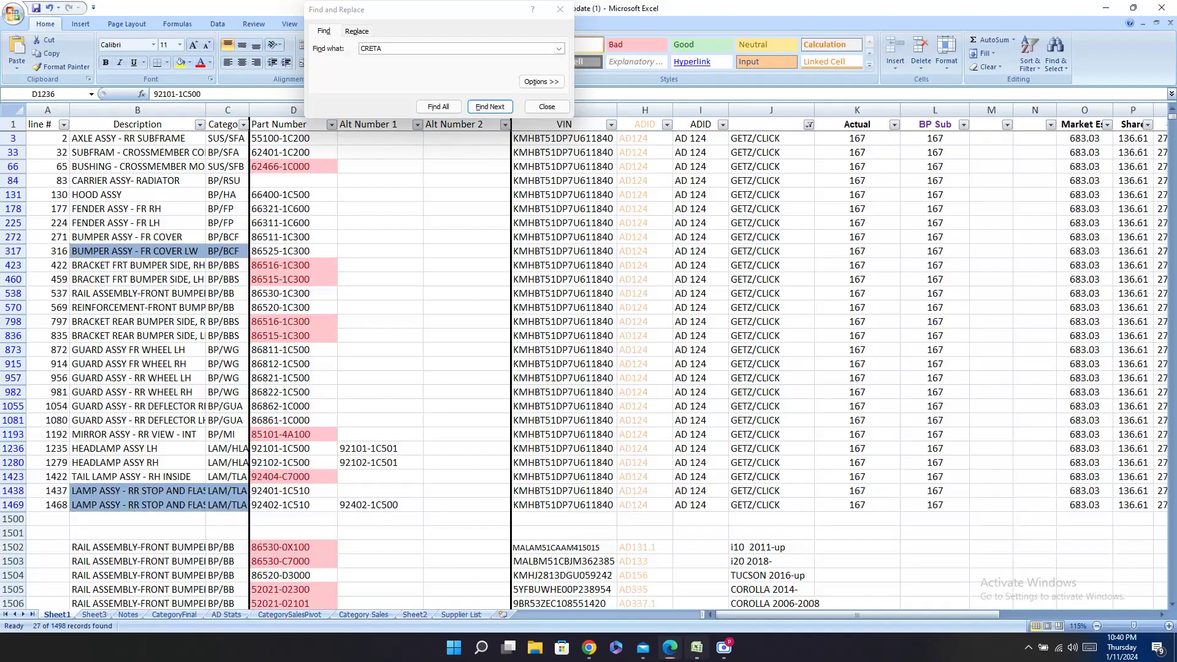
Step: Paste Carval number JH02-GTZ06-001 into the Carval cells of rows 1236 and 1280
click(380, 448)
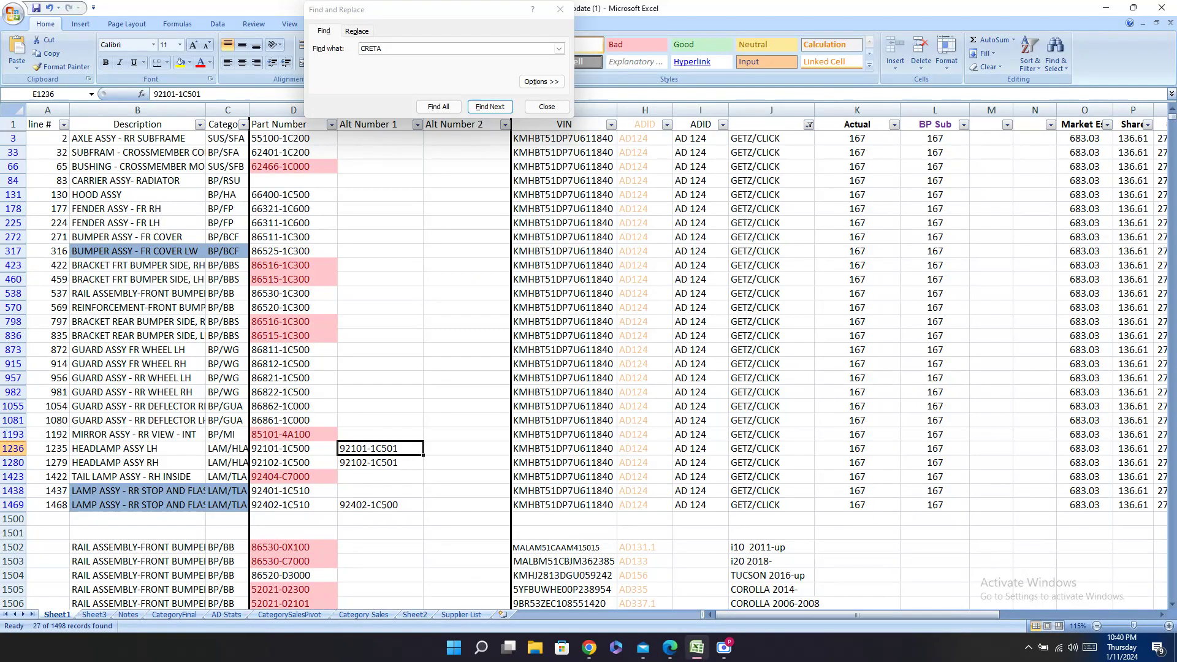
text(00)
key(Escape)
key(Right)
key(Right)
key(Right)
key(Right)
key(Right)
key(Right)
key(Right)
key(Right)
key(Right)
key(Right)
key(Right)
key(Right)
key(Right)
key(Right)
key(Right)
key(Right)
key(Right)
key(Right)
key(Right)
key(Right)
key(Right)
key(Right)
key(Right)
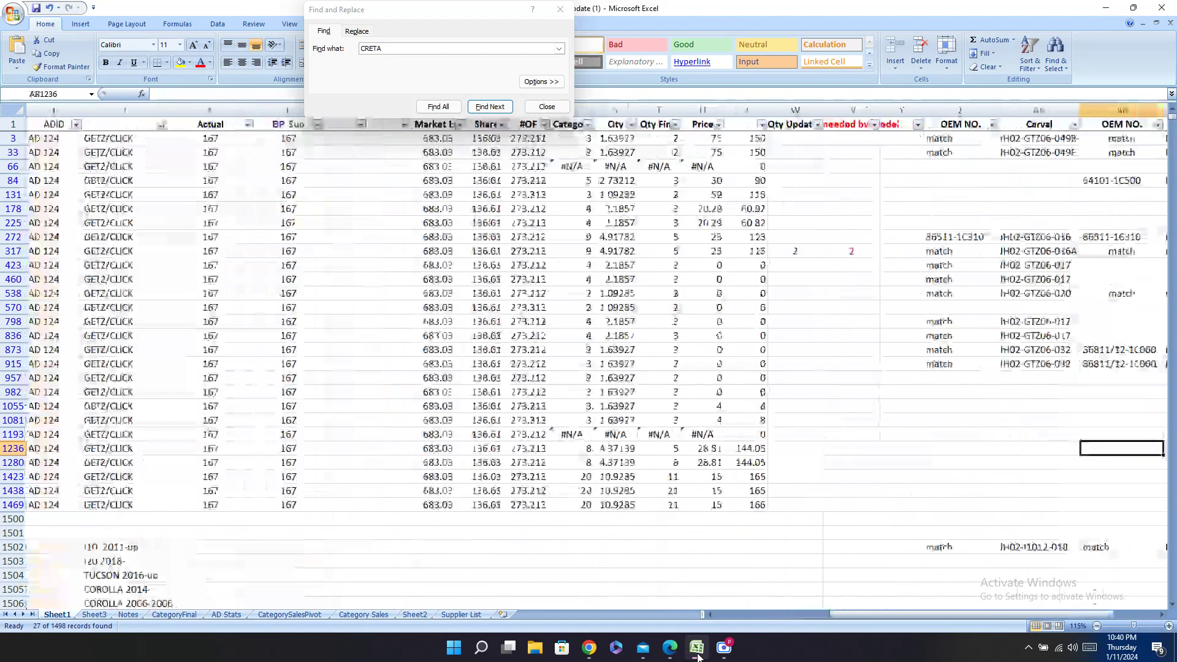
key(Left)
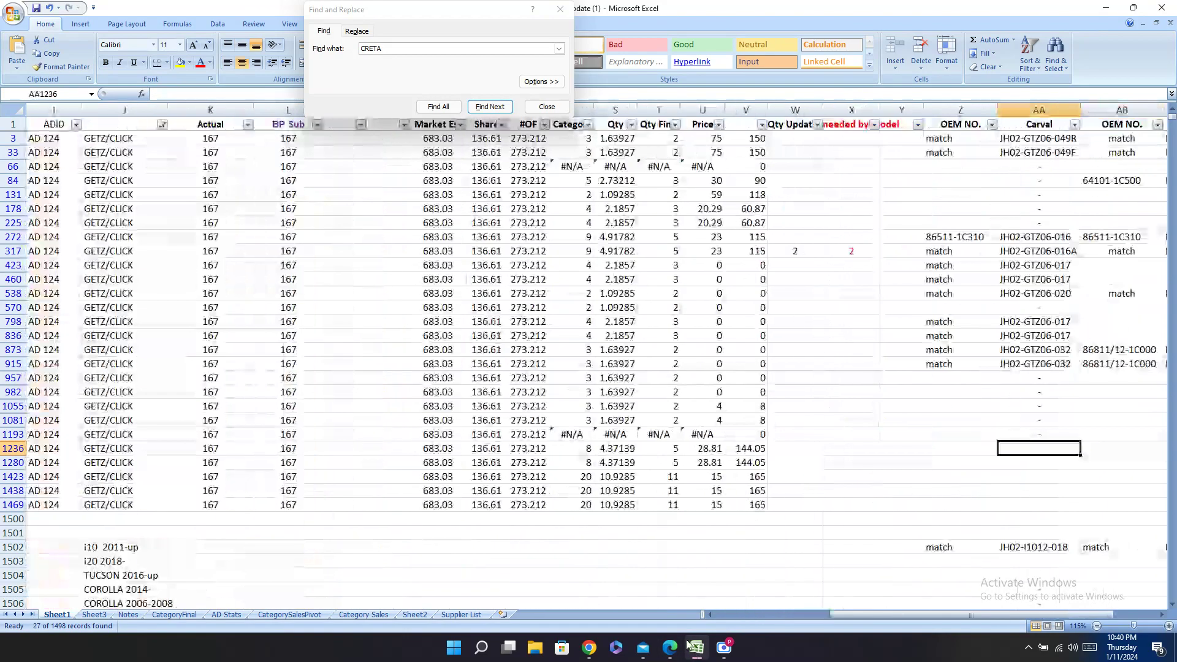
key(ctrl+v)
key(Return)
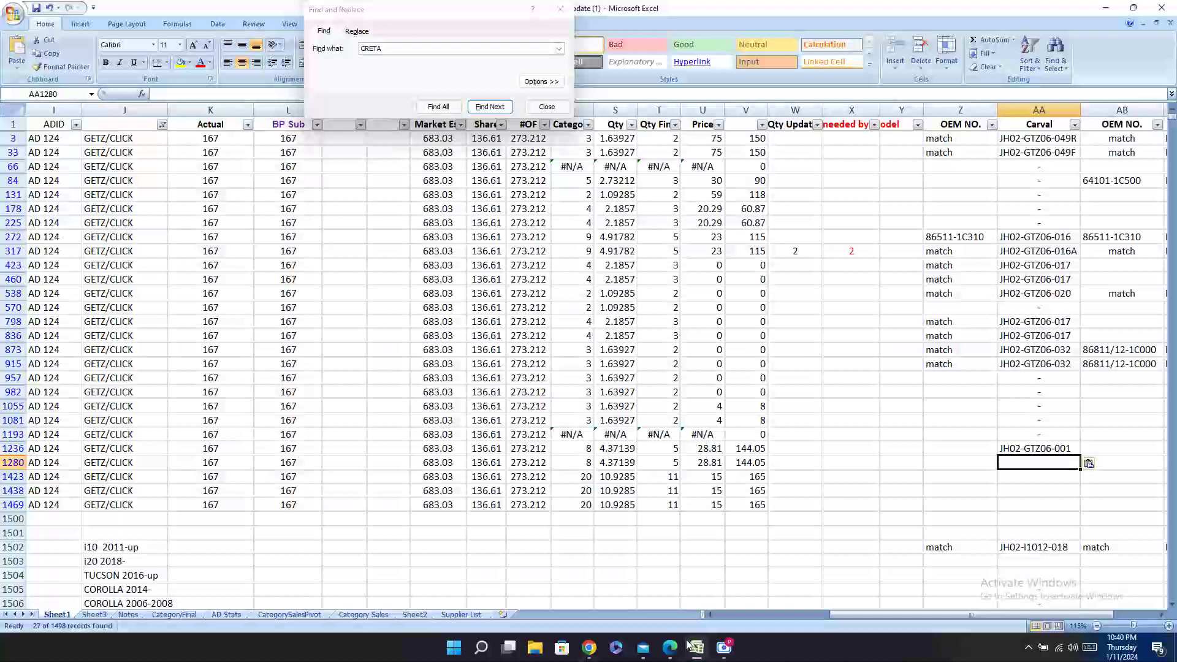
key(ctrl+v)
Step: Enter 'match' in row 1236's OEM NO. cell
key(Up)
key(Left)
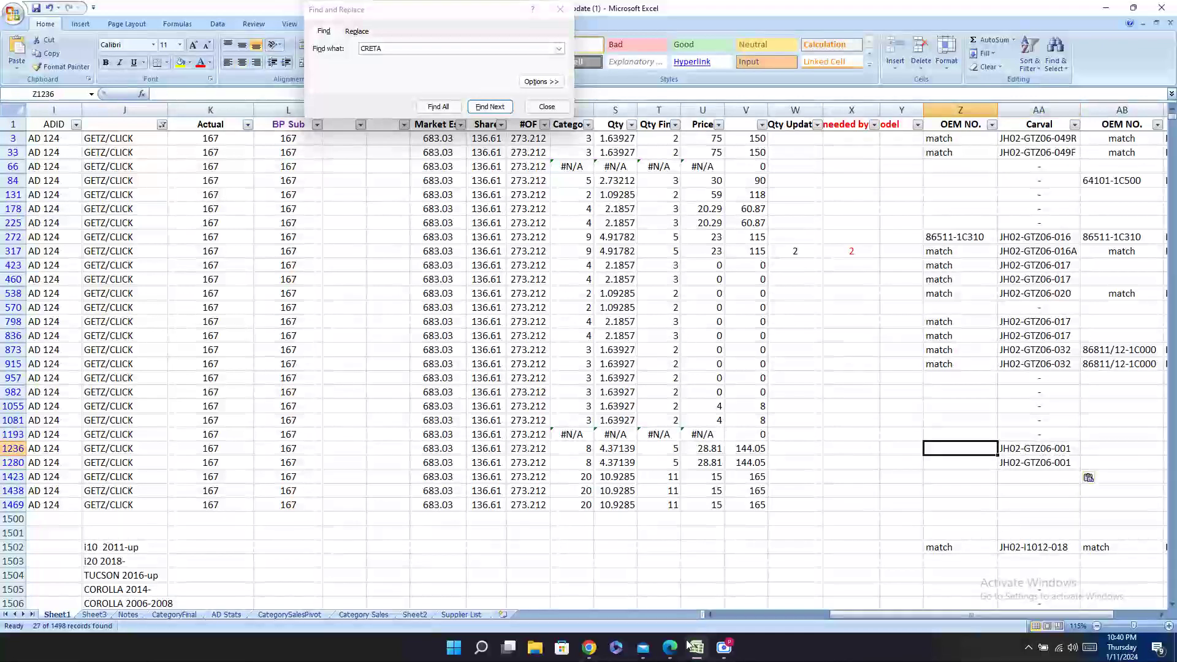
text(match)
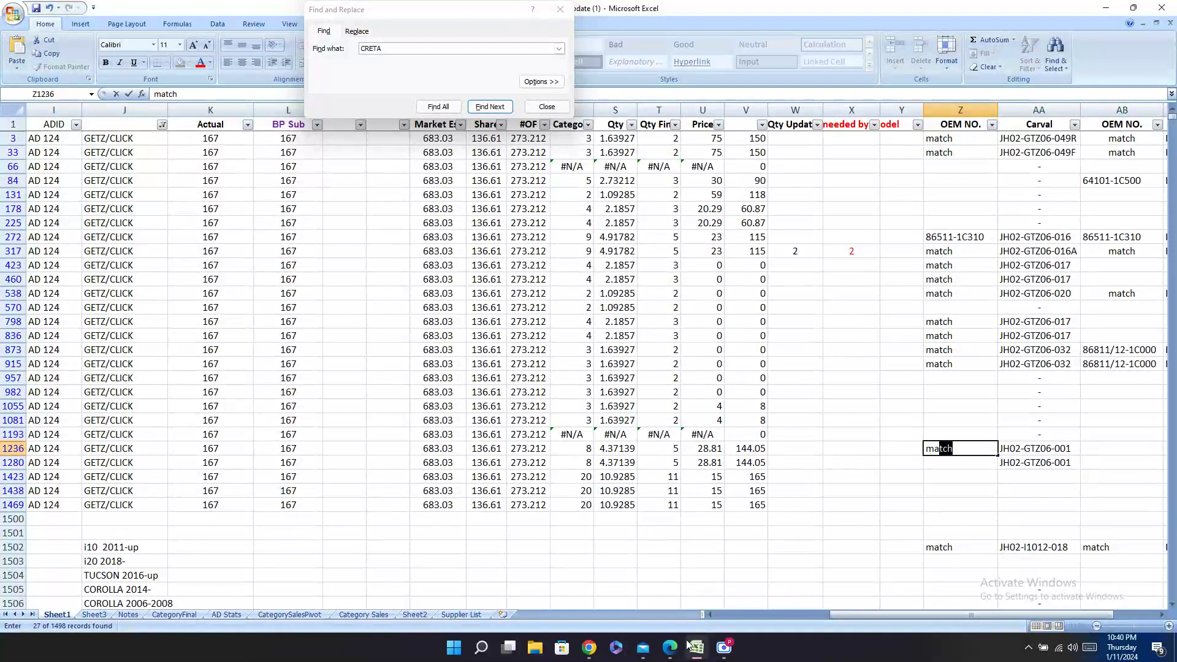
key(Return)
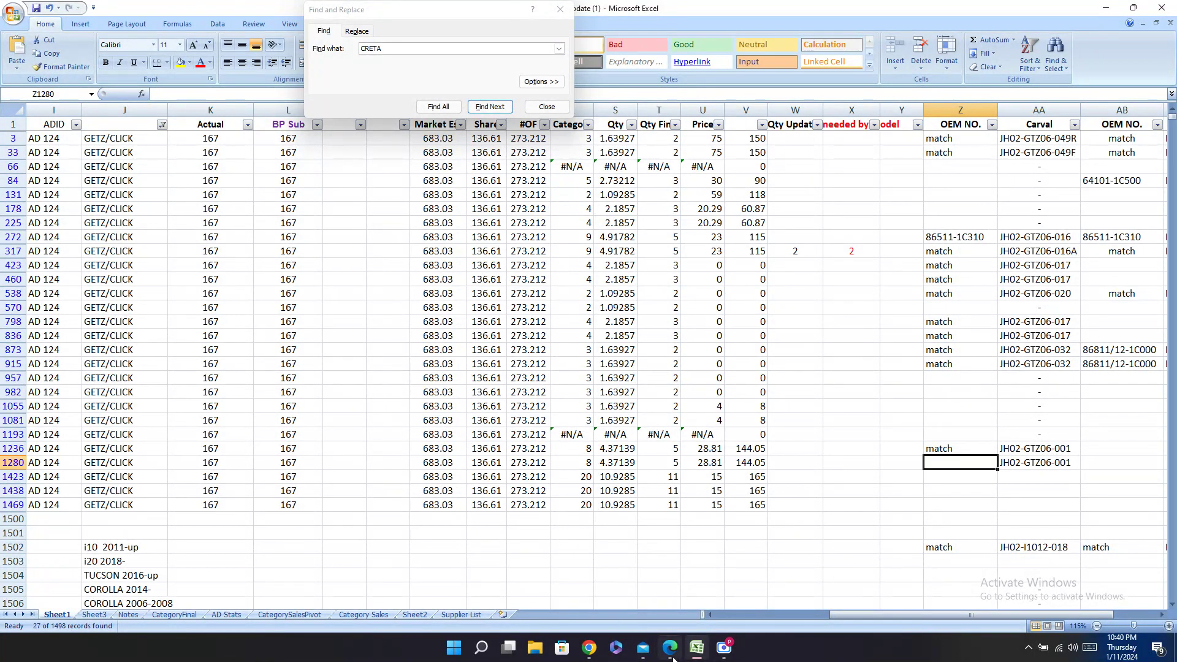
Step: Copy right headlamp number R 92102-1C530 from Carval.pdf into row 1280's OEM NO. cell
click(670, 647)
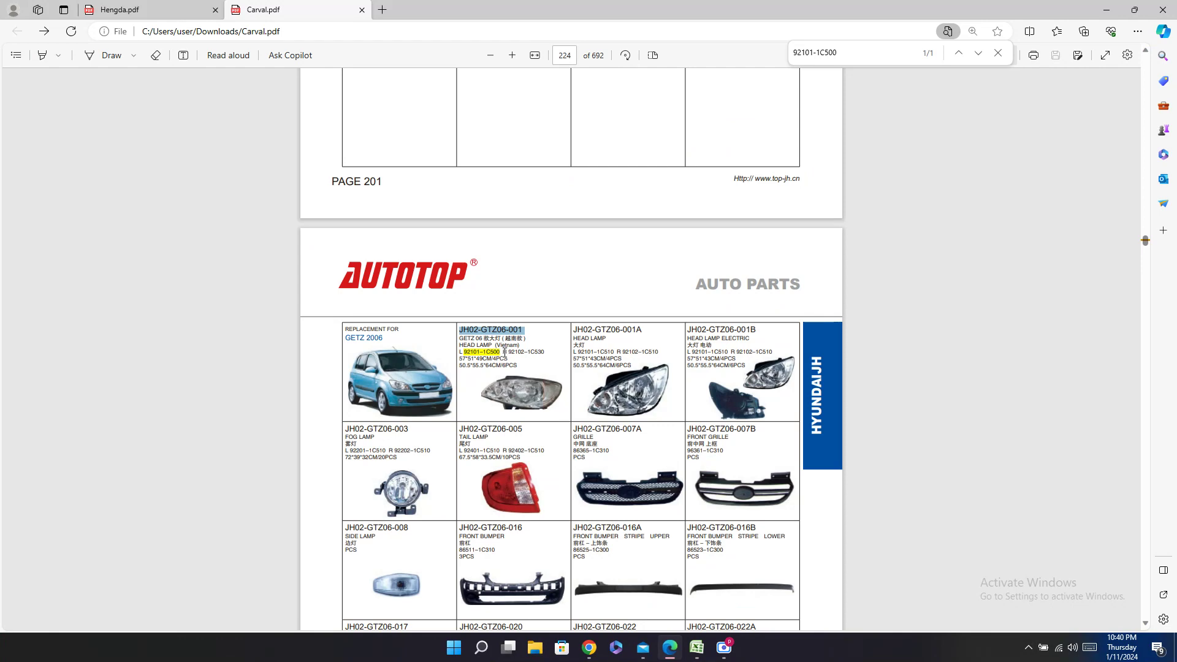
drag(503, 352, 548, 351)
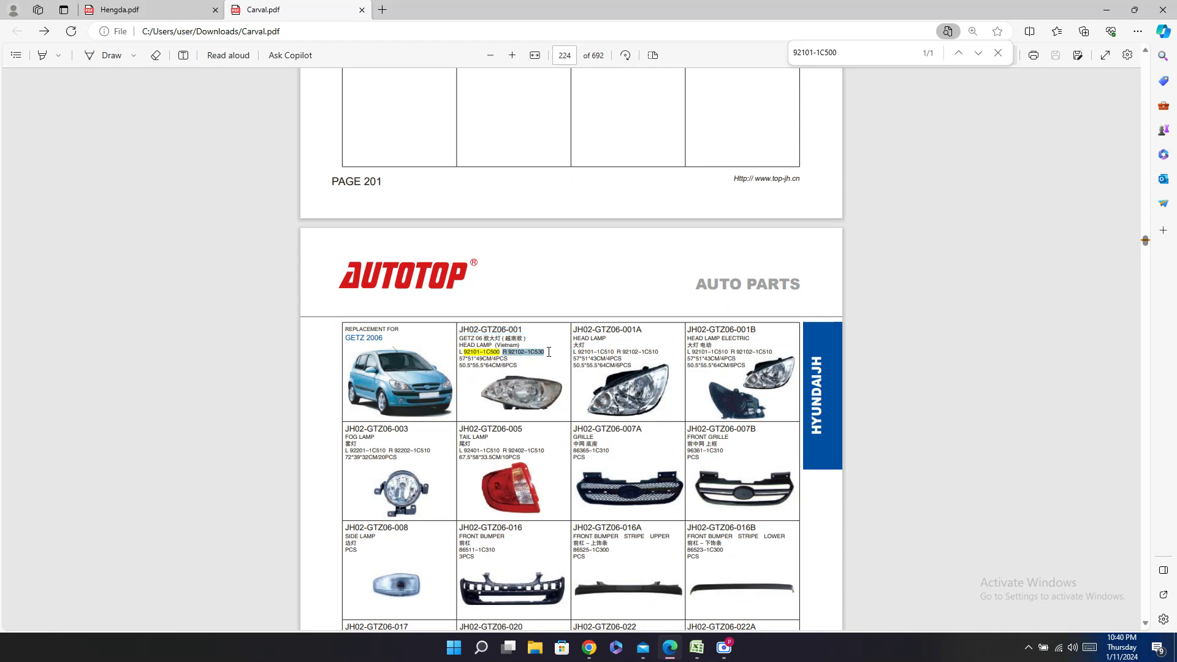
key(ctrl+c)
click(696, 648)
key(ctrl+v)
key(Left)
key(Left)
key(Left)
key(Left)
key(Left)
key(Left)
key(Left)
key(Left)
key(Left)
key(Left)
key(Left)
key(Left)
key(Left)
key(Left)
key(Left)
key(Left)
key(Left)
key(Left)
key(Left)
key(Left)
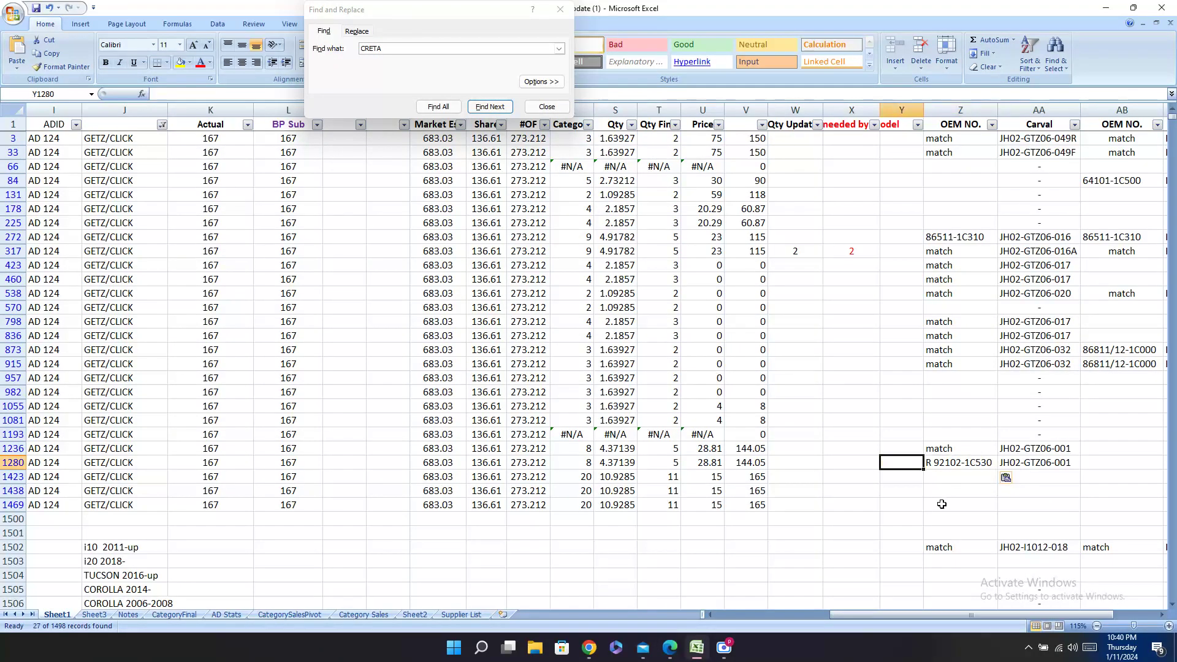
Step: Check row 1280's part number, catalog and OEM NO. entries, then bring up Hengda.pdf
key(Left)
key(Left)
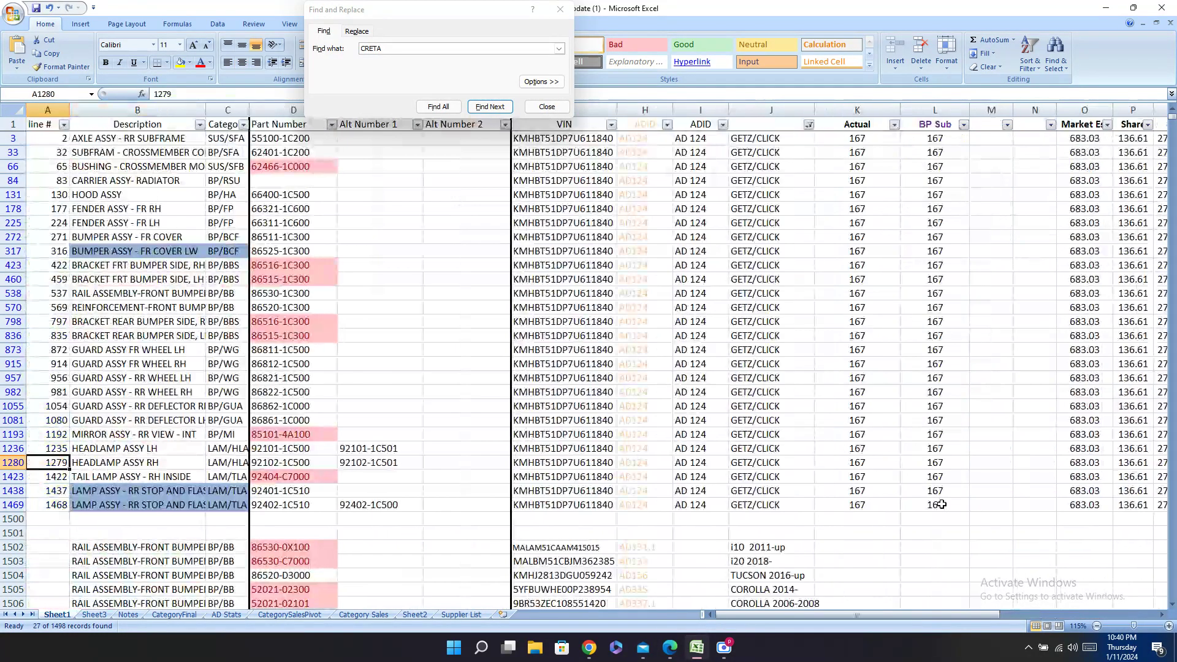
key(Right)
key(Right)
key(Right)
key(Right)
key(Right)
key(Right)
key(Right)
key(Right)
key(Right)
key(Right)
key(Right)
key(Right)
key(Right)
key(Right)
key(Right)
key(Right)
key(Right)
key(Right)
key(Right)
key(Right)
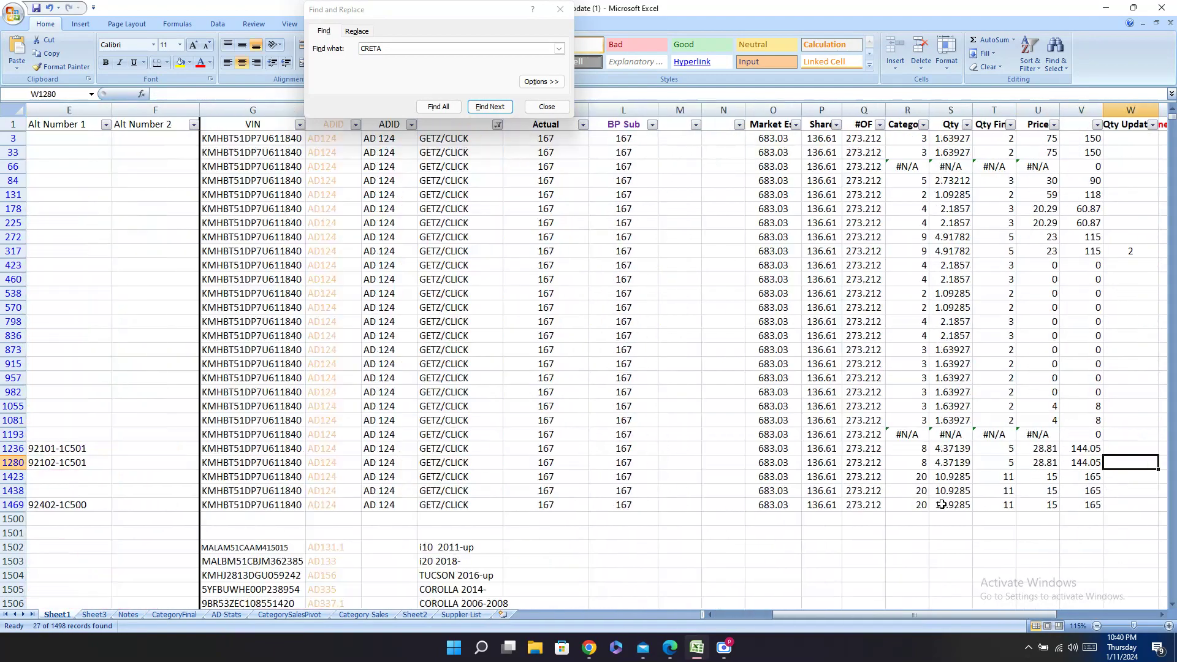
key(Right)
key(Right)
key(Right)
key(Right)
key(Right)
key(Right)
key(Right)
key(Right)
key(Right)
key(Right)
key(Right)
key(Left)
key(Left)
key(Left)
key(Left)
key(Left)
key(Left)
key(Left)
key(Left)
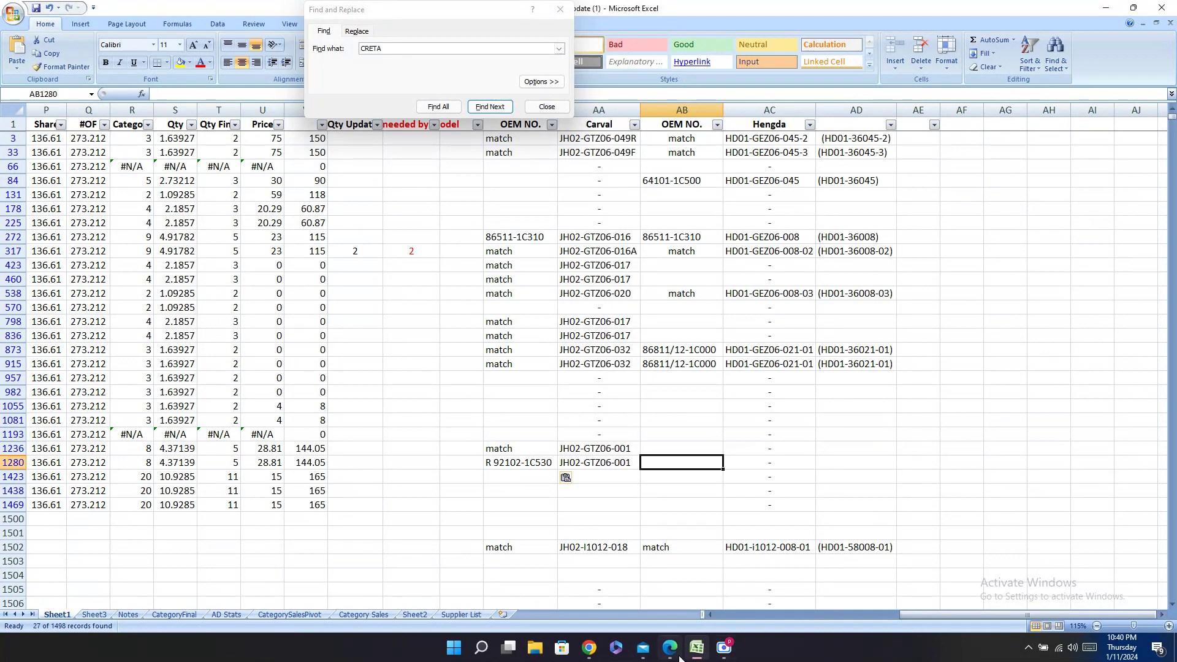
mouse_move(704, 656)
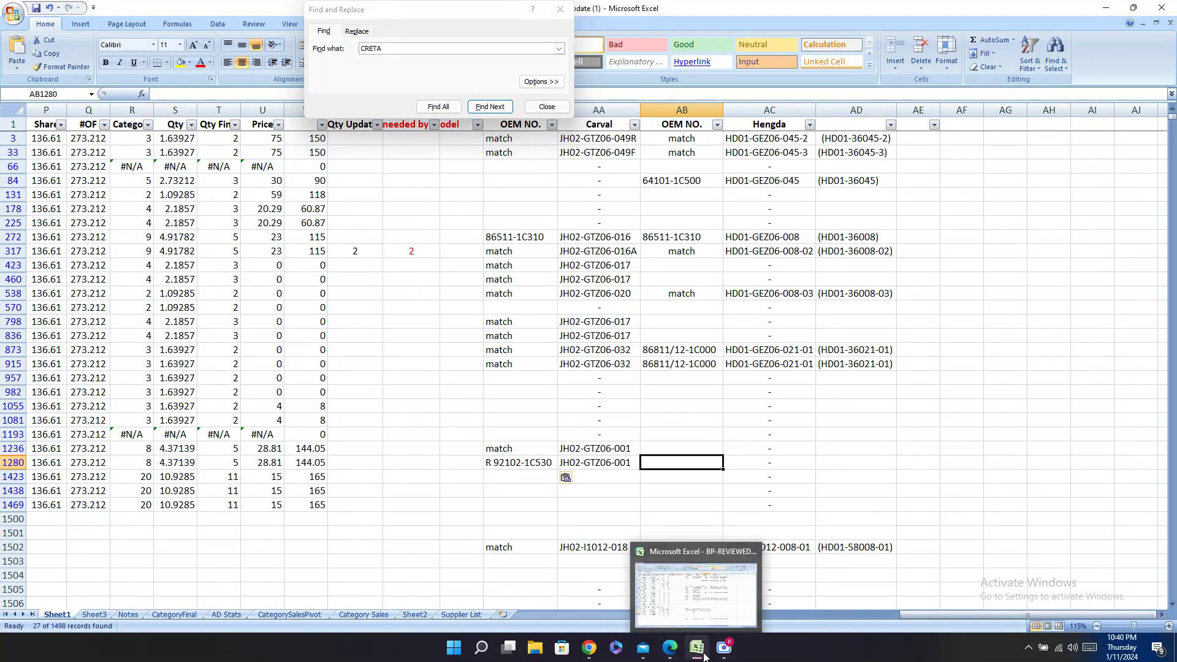
key(Left)
key(Left)
key(Left)
key(Left)
key(Left)
key(Left)
key(Left)
key(Left)
key(Left)
key(Left)
key(Left)
key(Left)
key(Left)
key(Left)
key(Left)
key(Left)
key(Left)
key(Left)
key(Left)
key(Left)
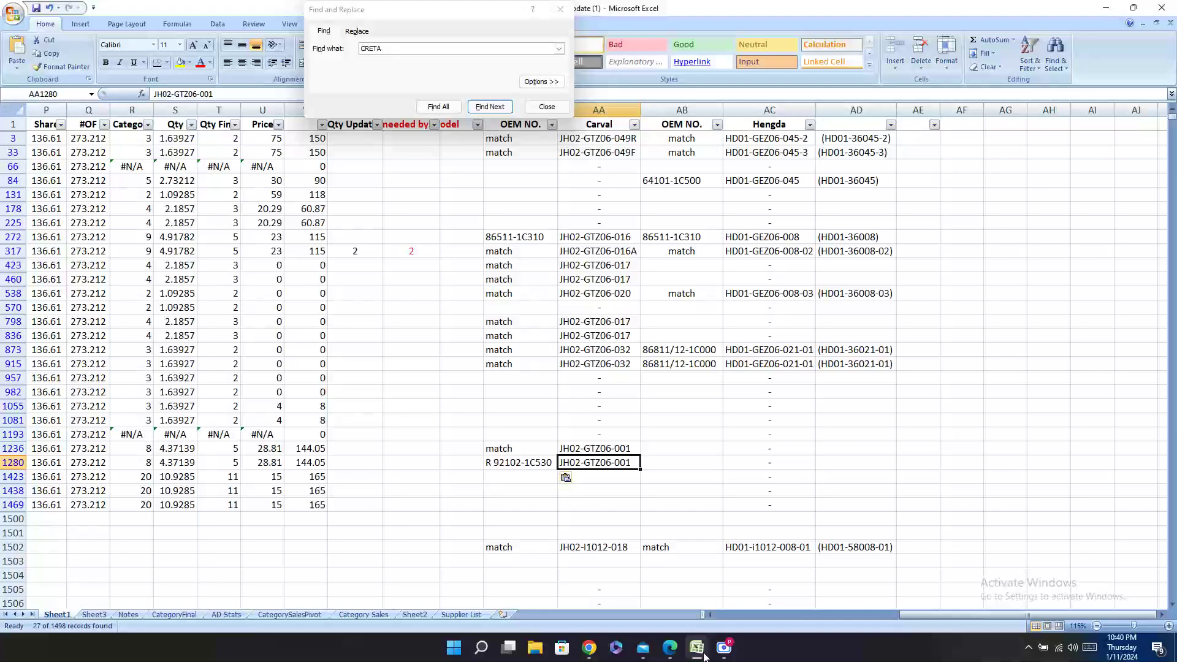
key(Left)
key(Left)
key(Left)
key(Left)
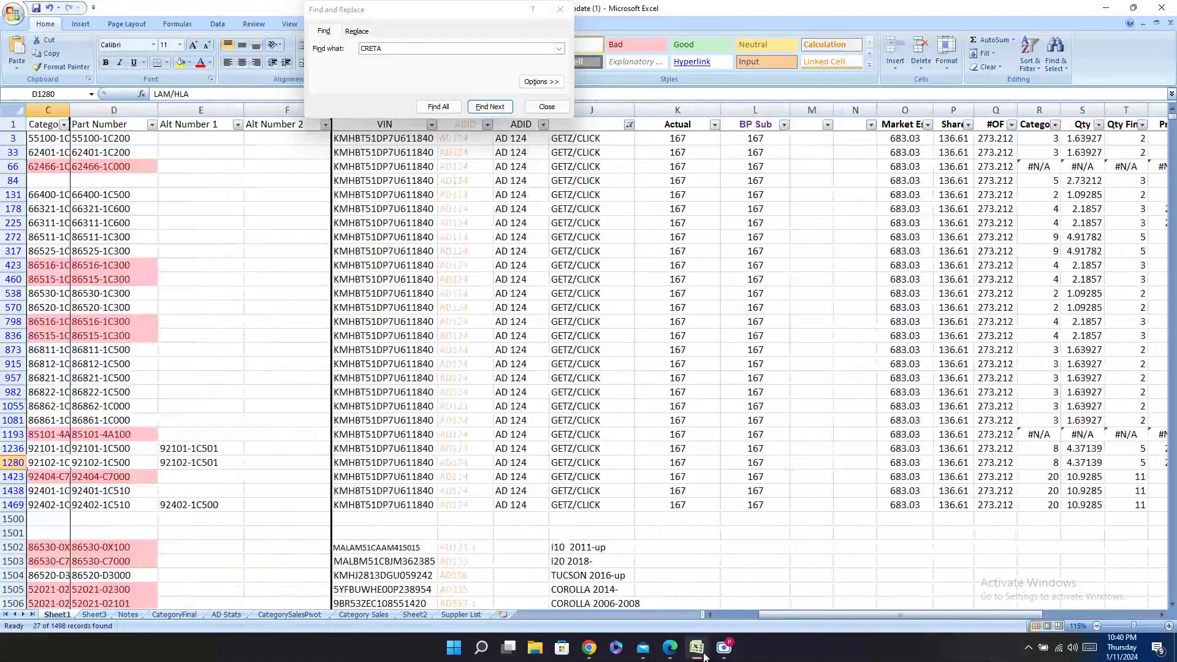
key(Left)
key(Left)
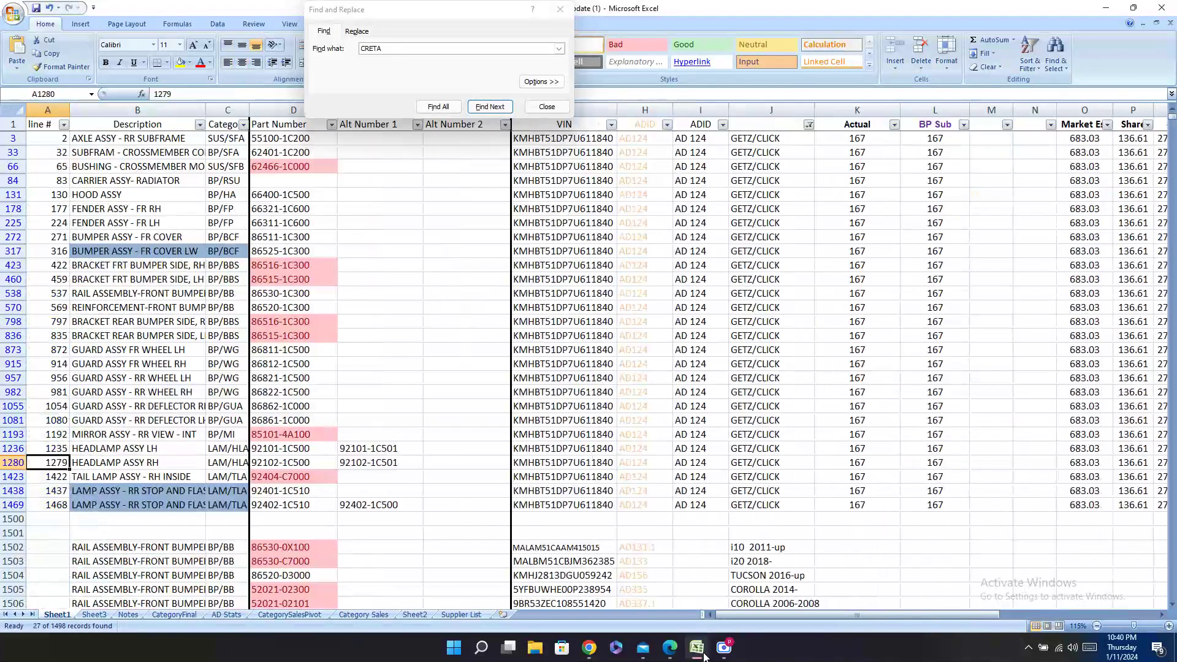
key(Right)
key(Right)
key(Right)
key(Right)
key(Right)
key(Right)
key(Right)
key(Right)
key(Right)
key(Right)
key(Right)
key(Right)
key(Right)
key(Right)
key(Right)
key(Right)
key(Right)
key(Right)
key(Right)
key(Right)
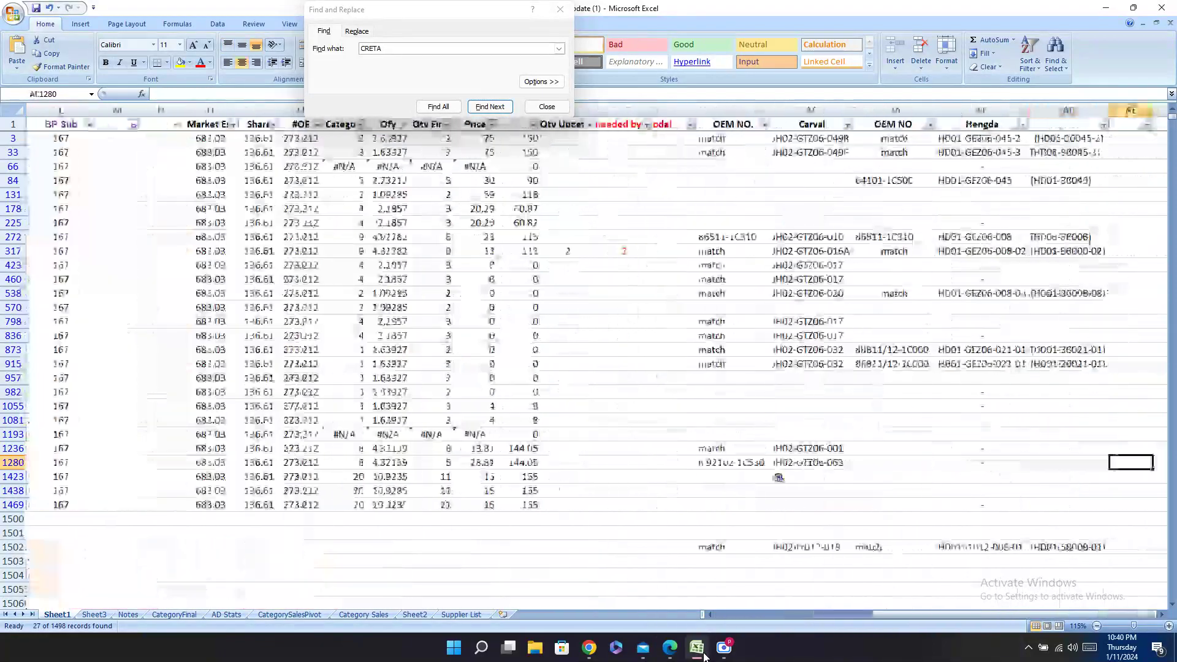
key(Left)
key(Left)
key(Left)
key(Left)
key(Left)
key(Left)
key(Left)
key(Left)
key(Left)
key(Left)
key(Left)
key(Left)
key(Left)
key(Left)
key(Left)
key(Left)
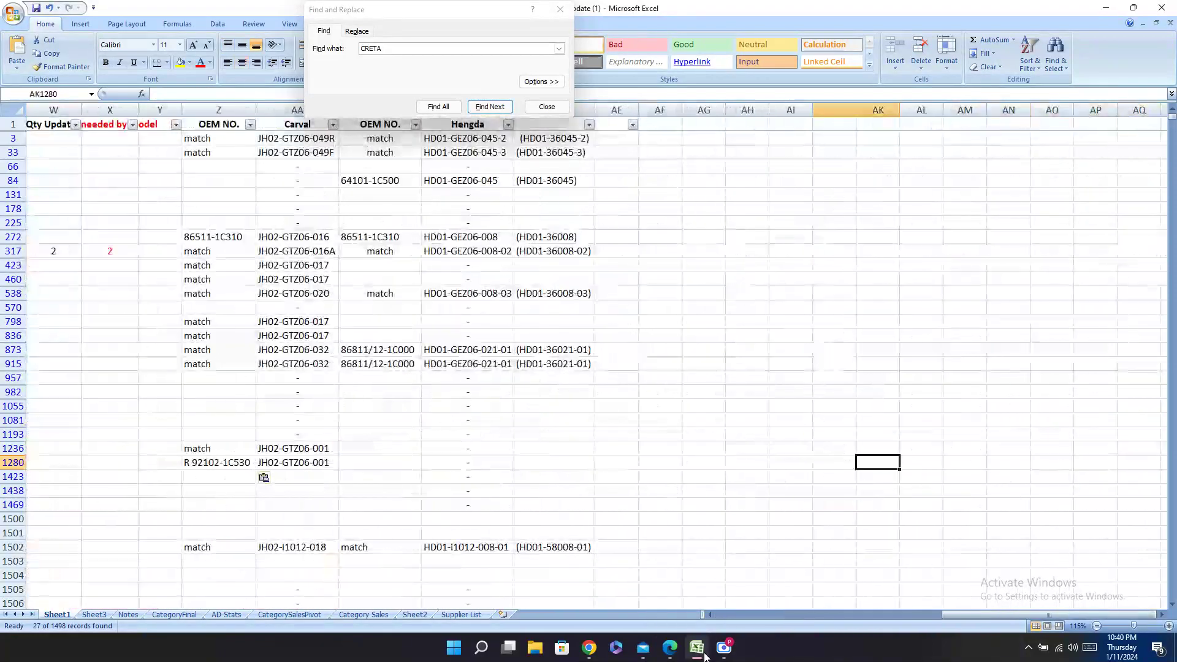
key(Right)
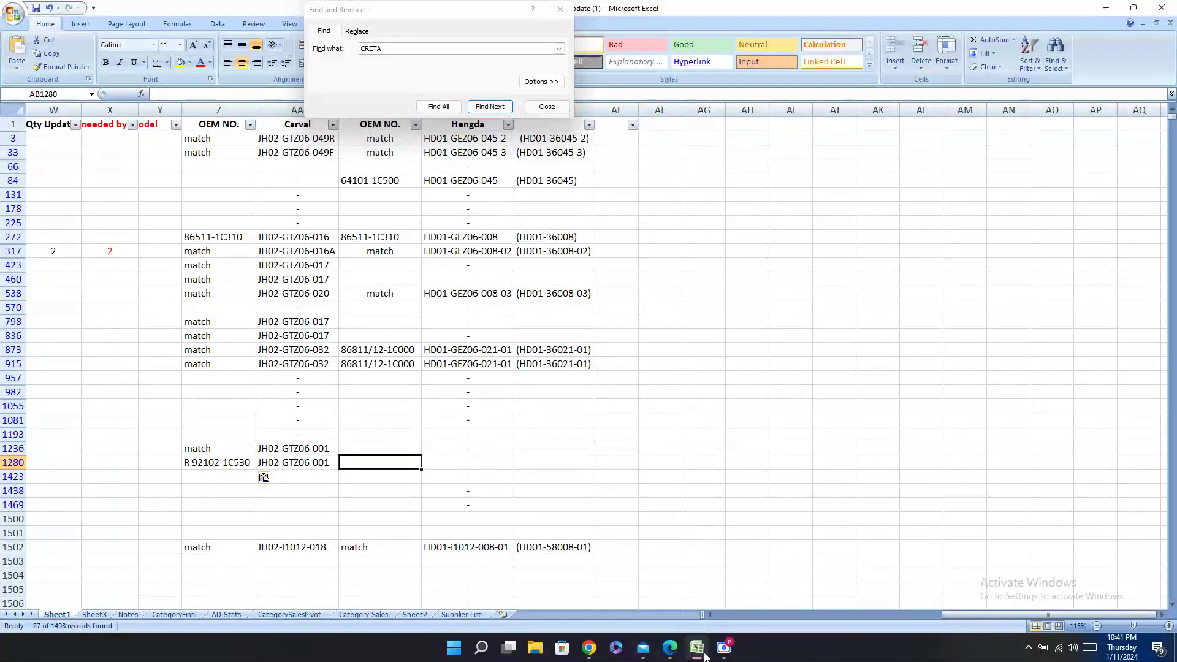
click(674, 648)
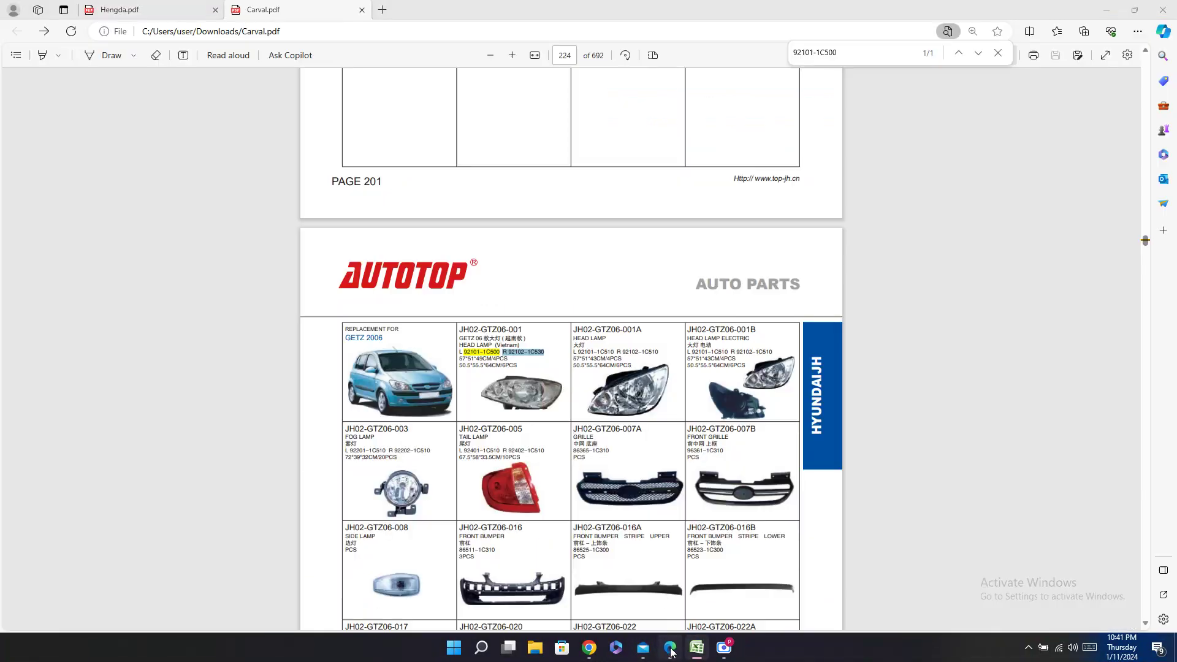
Step: Compare the Carval and Hengda catalogs and select Carval's search term 92101-1C500
click(286, 11)
click(173, 8)
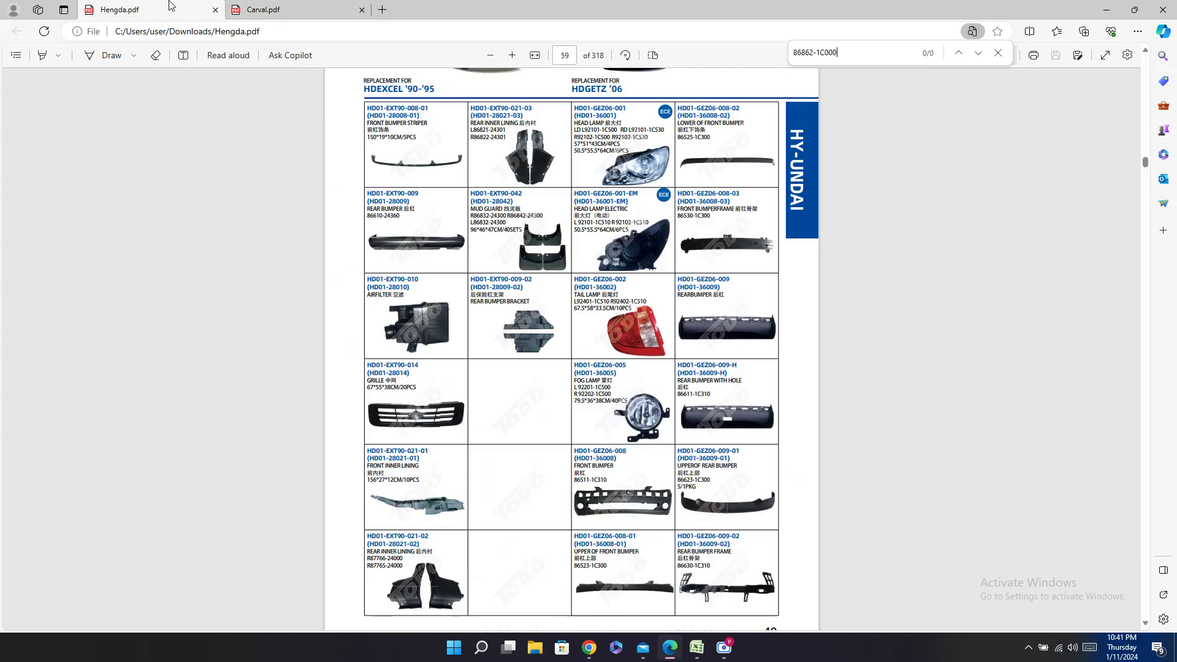
scroll(693, 311, up, 2)
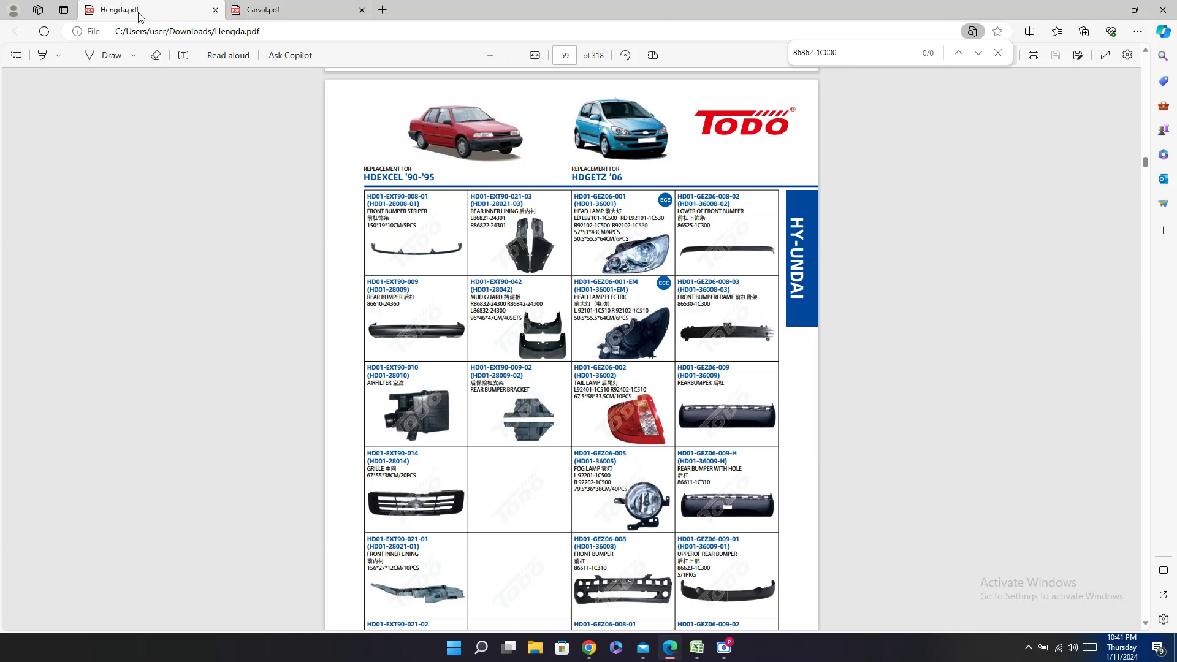
click(263, 10)
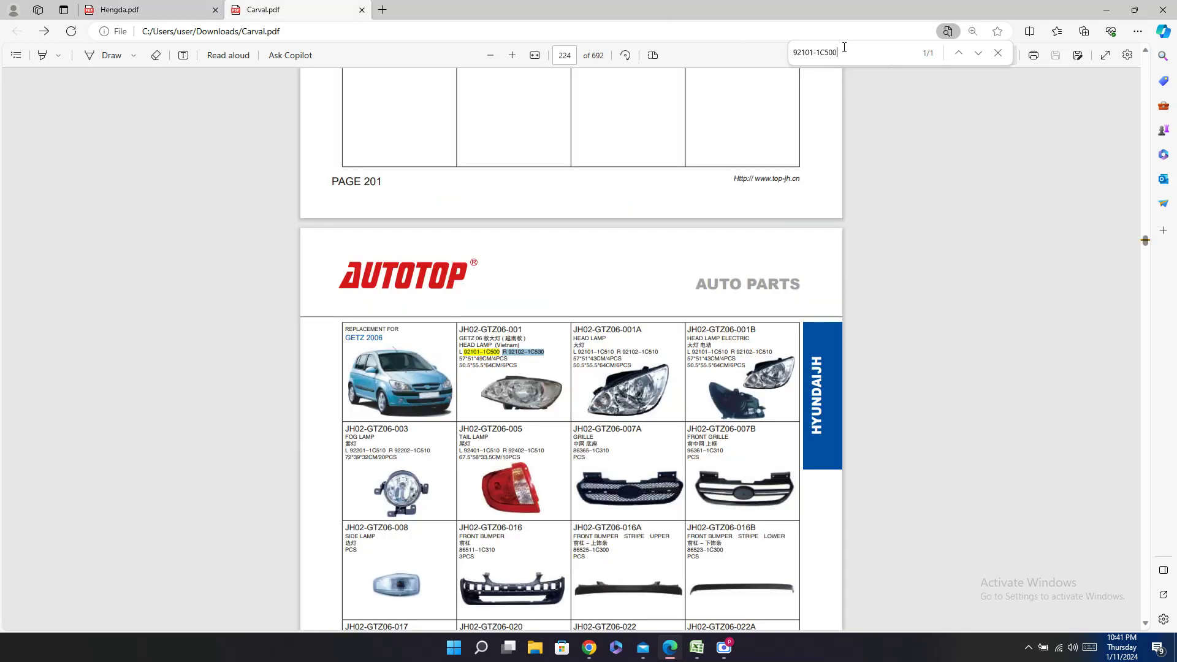
key(ctrl+a)
Step: Search Hengda.pdf for 92101-1C500 and paste HD01-GEZ06-001 into rows 1236 and 1280
click(107, 7)
key(ctrl+v)
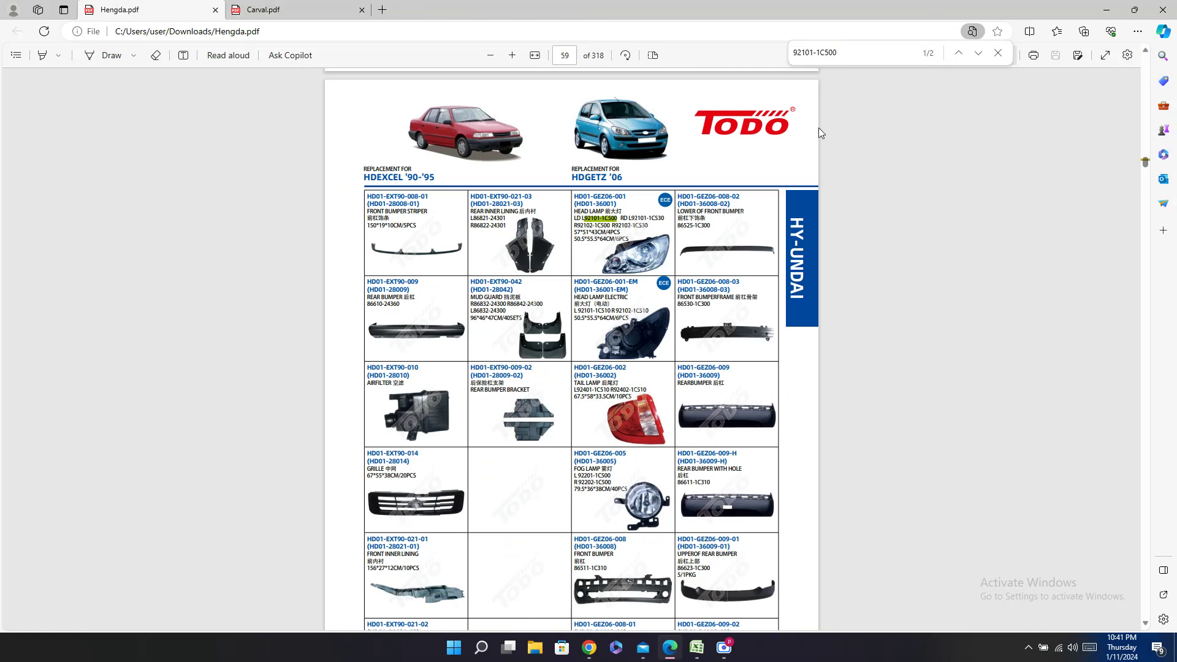
double_click(607, 196)
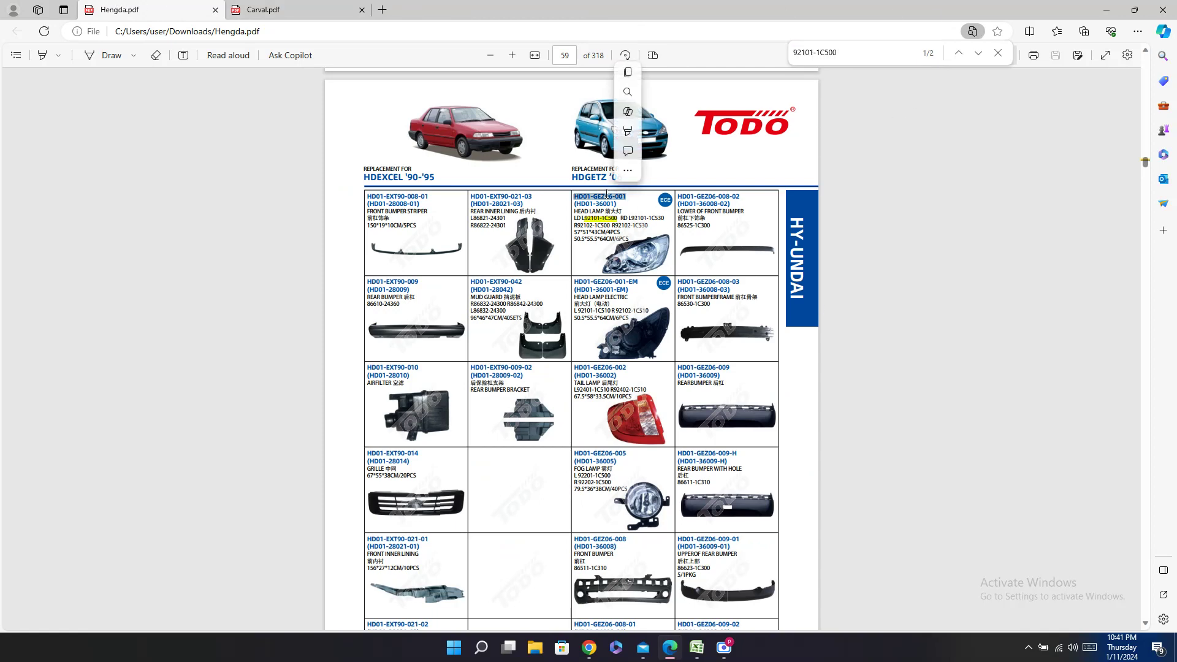
key(ctrl+c)
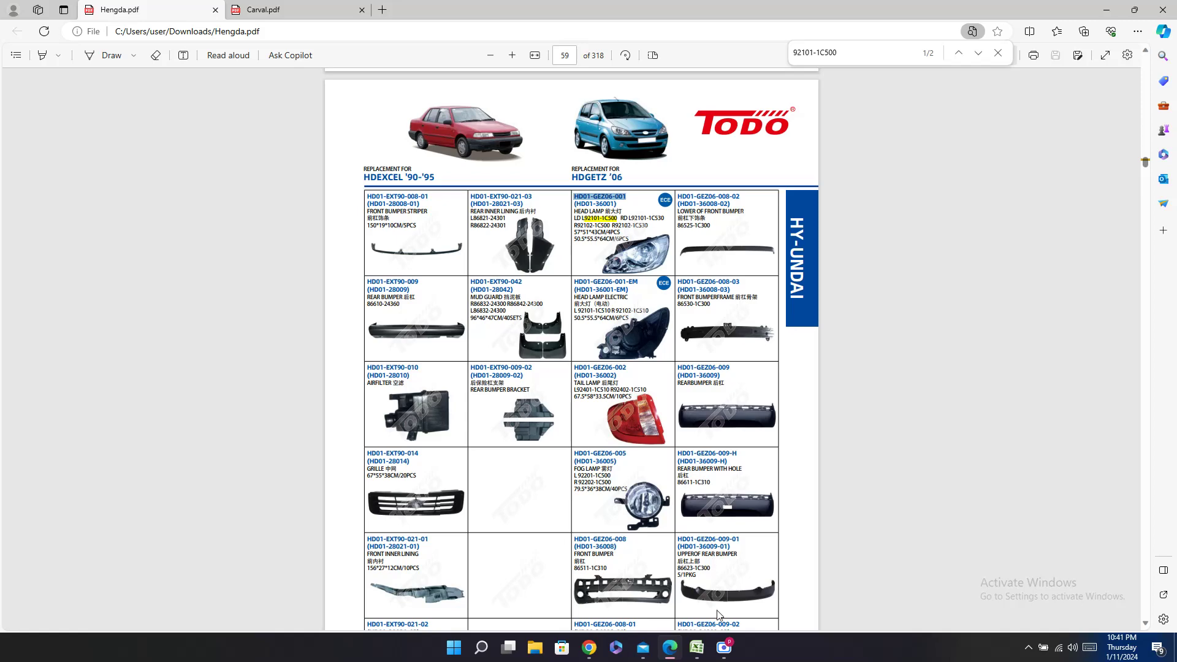
click(705, 652)
click(432, 452)
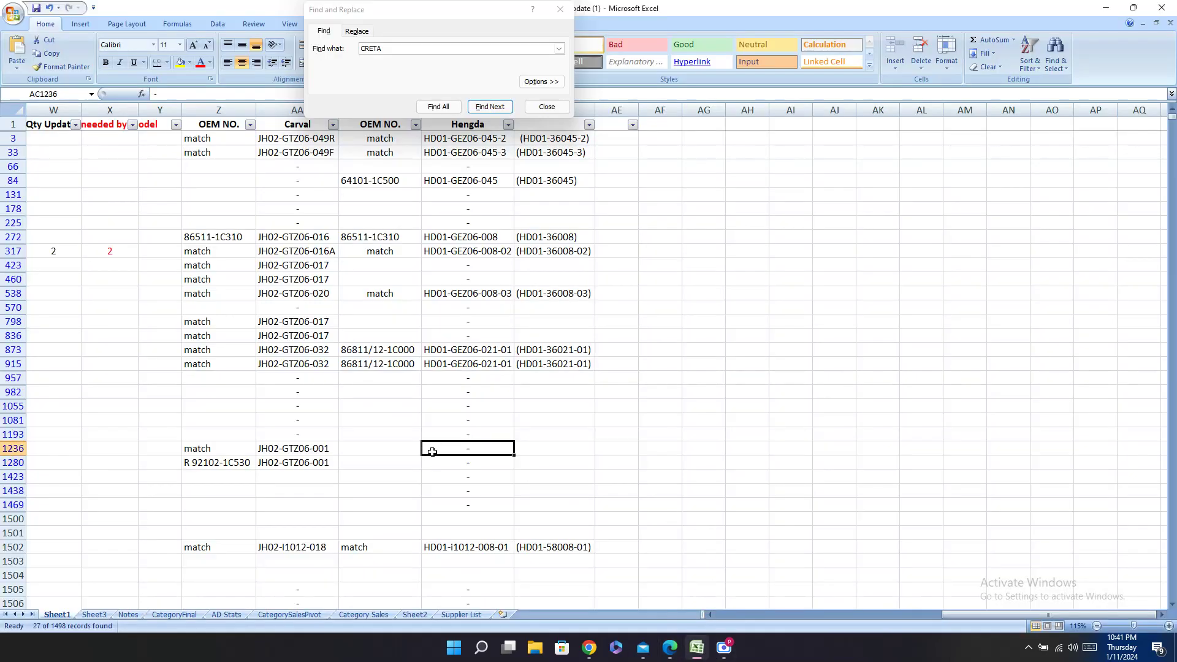
key(ctrl+v)
click(460, 466)
key(ctrl+v)
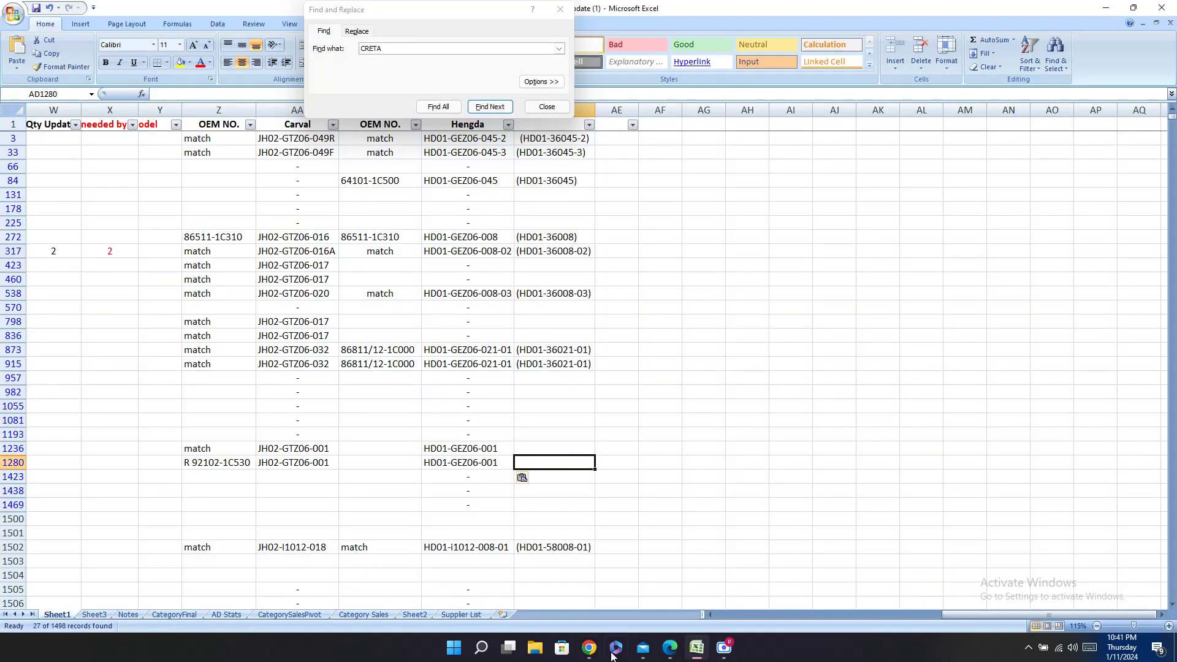
Step: Copy the alternate Hengda number (HD01-36001) into rows 1280 and 1236
click(670, 647)
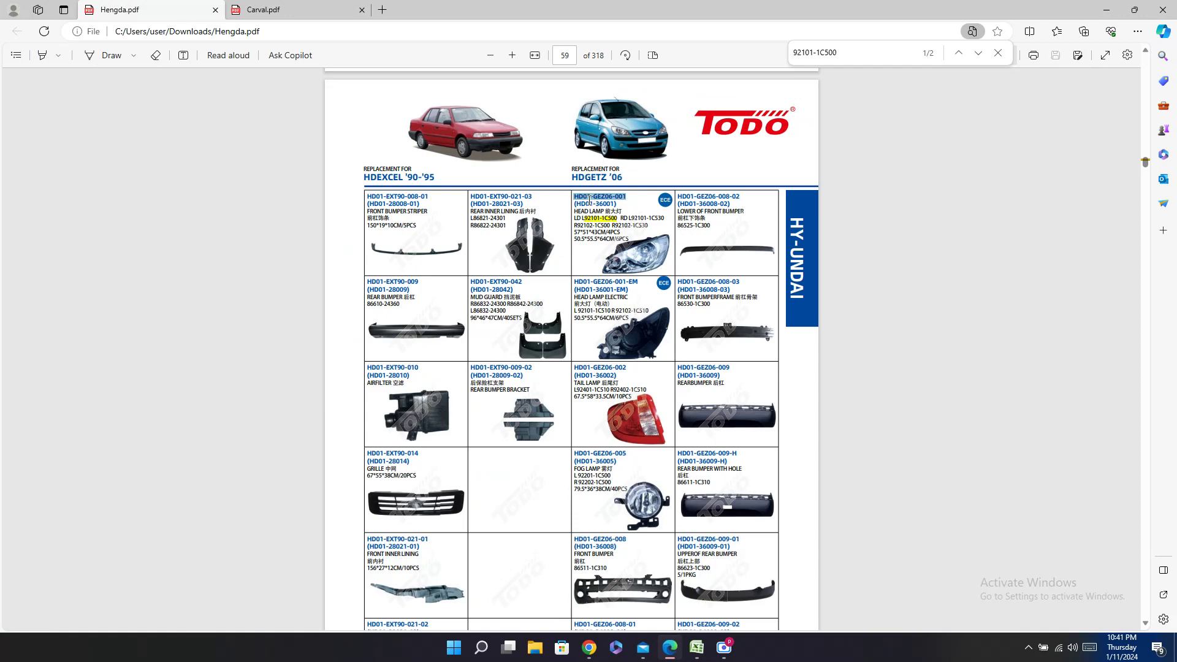
drag(573, 203, 616, 204)
click(695, 647)
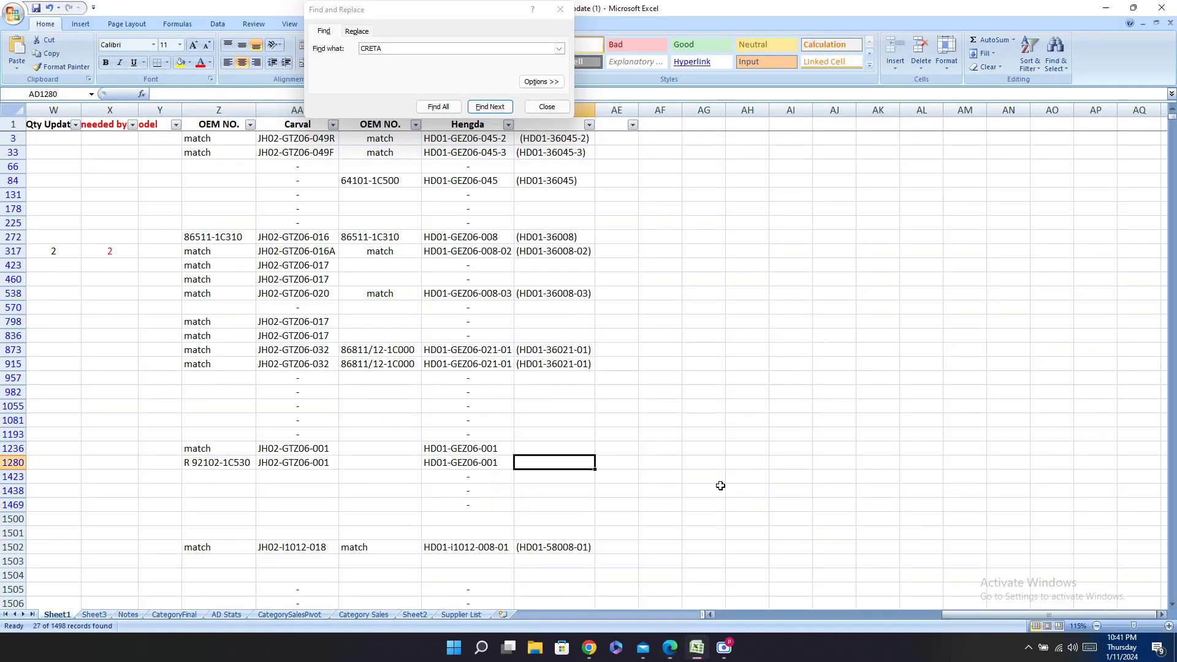
key(ctrl+v)
click(563, 450)
key(ctrl+v)
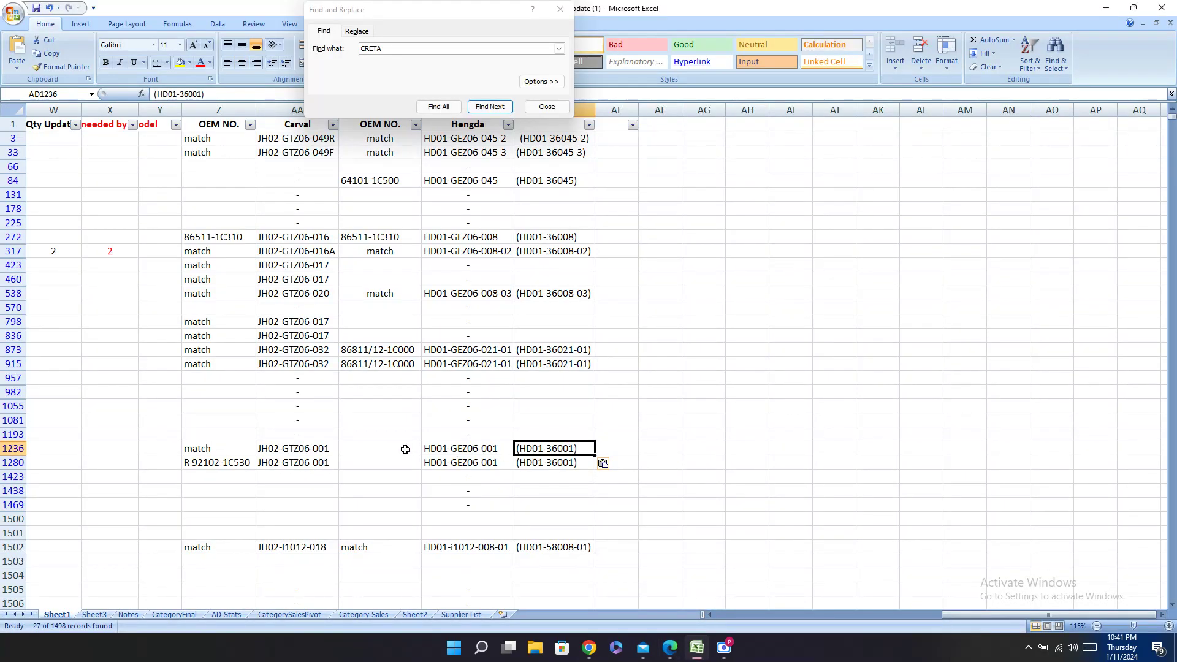
Step: Enter 'match' in row 1236's Hengda OEM NO. cell and recheck the headlamp entry in Hengda.pdf
click(402, 449)
text(match)
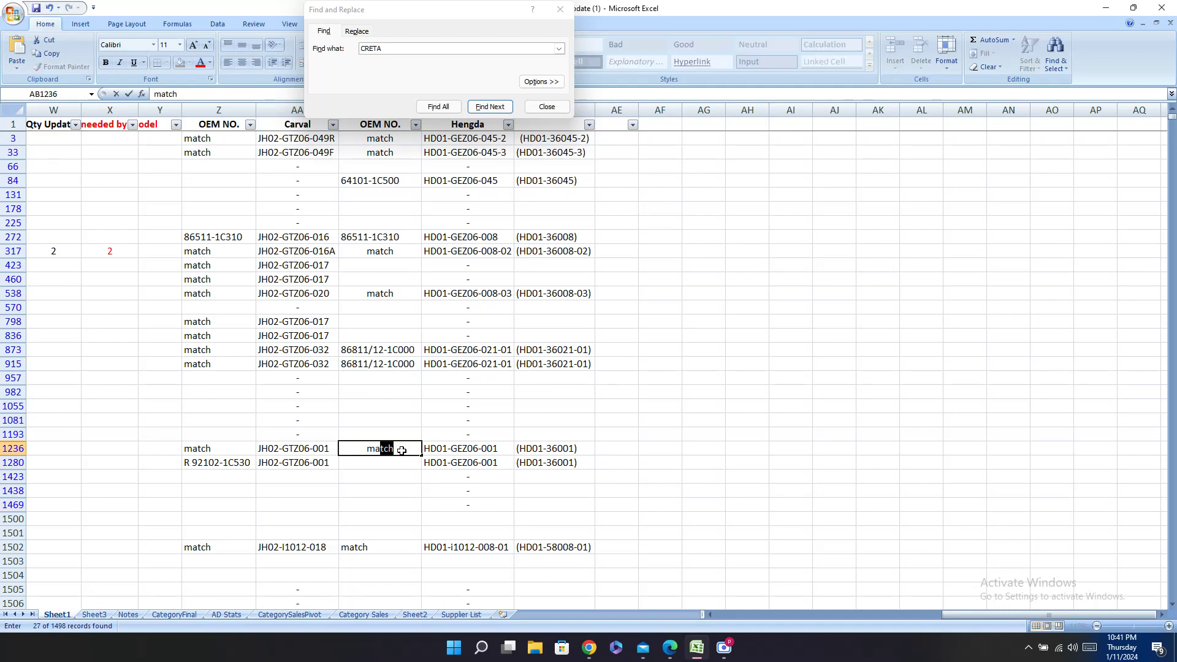
key(Return)
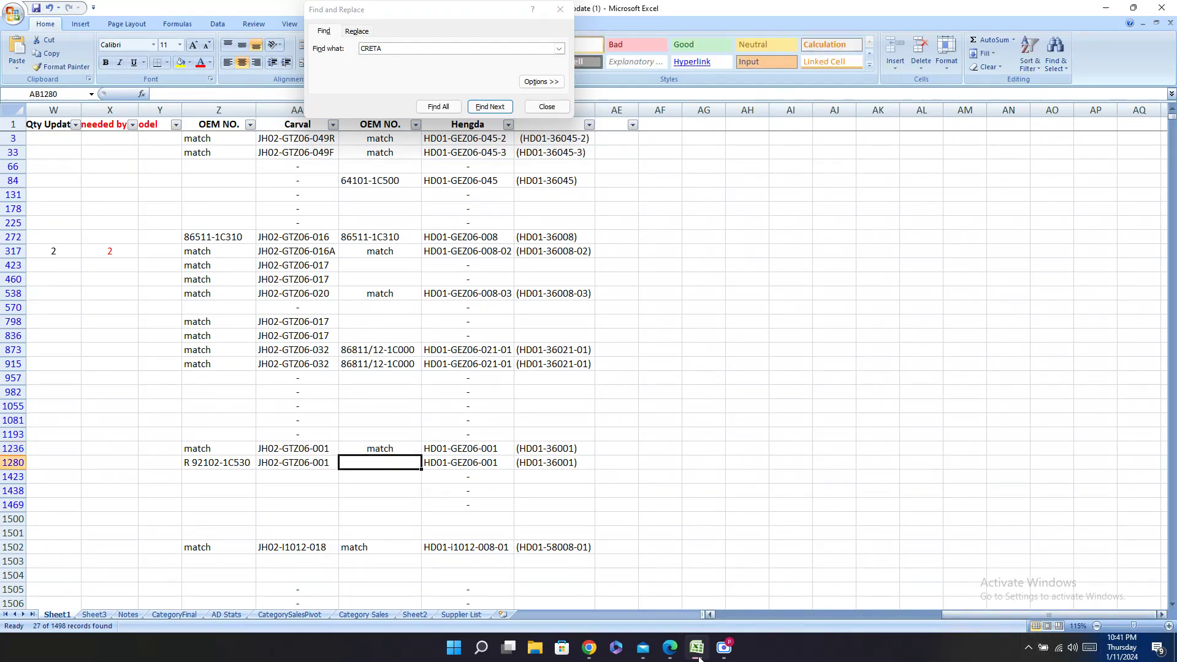
click(669, 647)
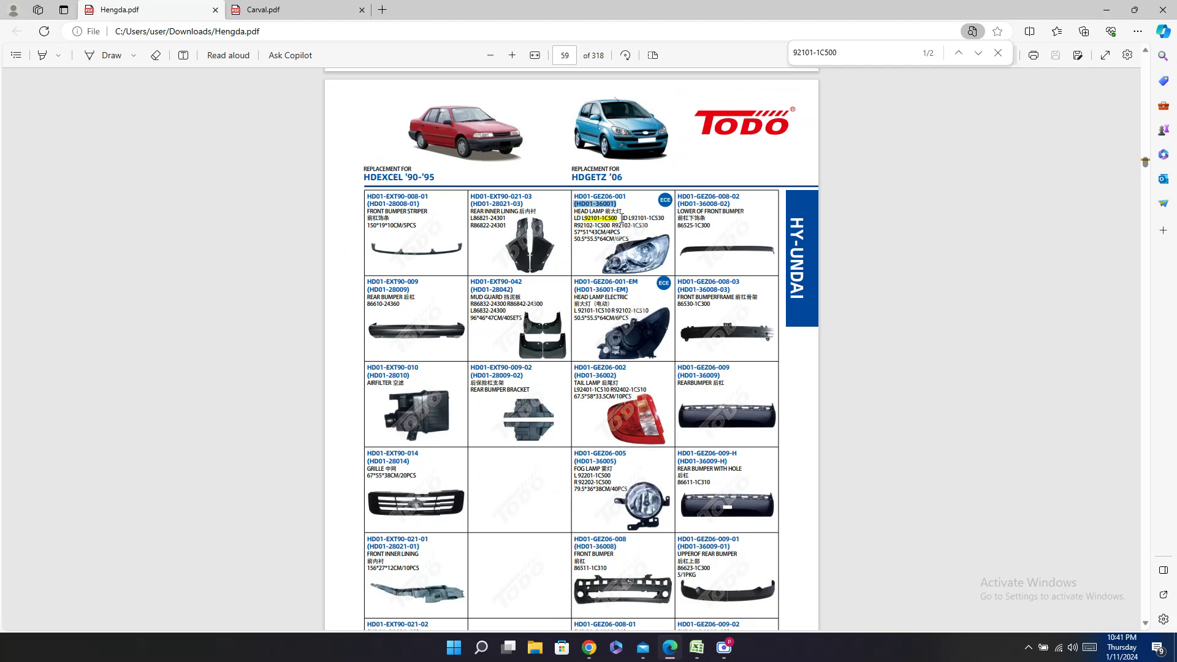
drag(621, 219, 660, 215)
click(605, 226)
click(697, 648)
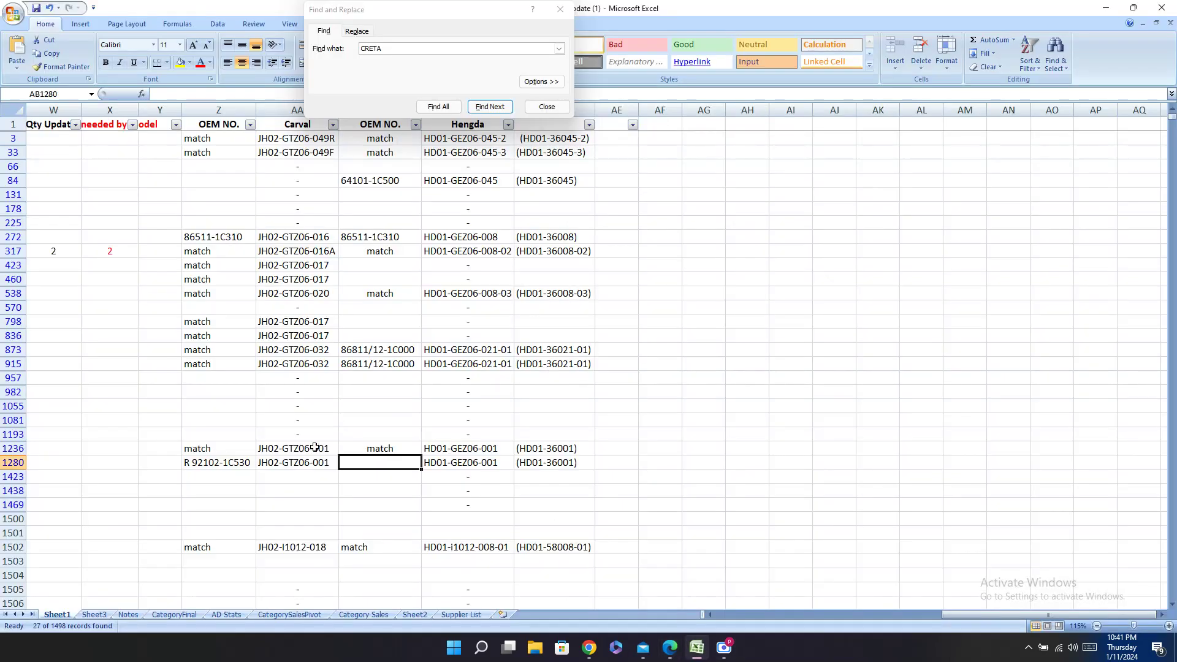
Step: Confirm the Hengda OEM match for row 1280 and copy row 1423's part number 92404-C7000
key(Return)
key(Left)
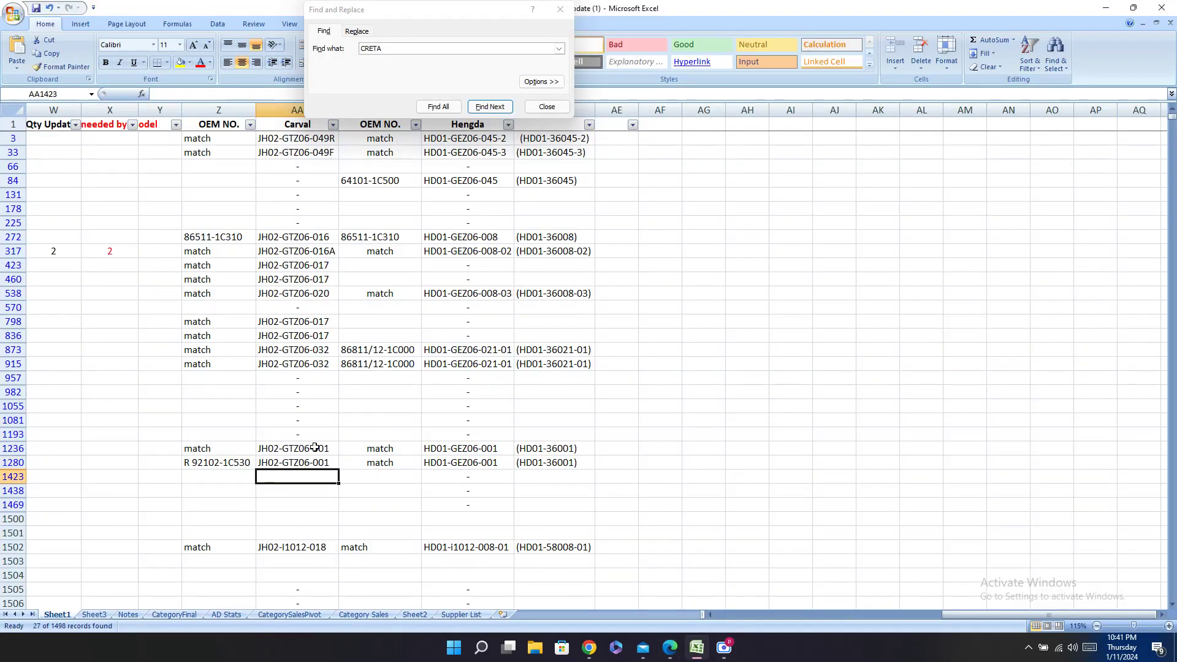
key(Home)
key(Home)
key(Right)
key(Right)
key(Right)
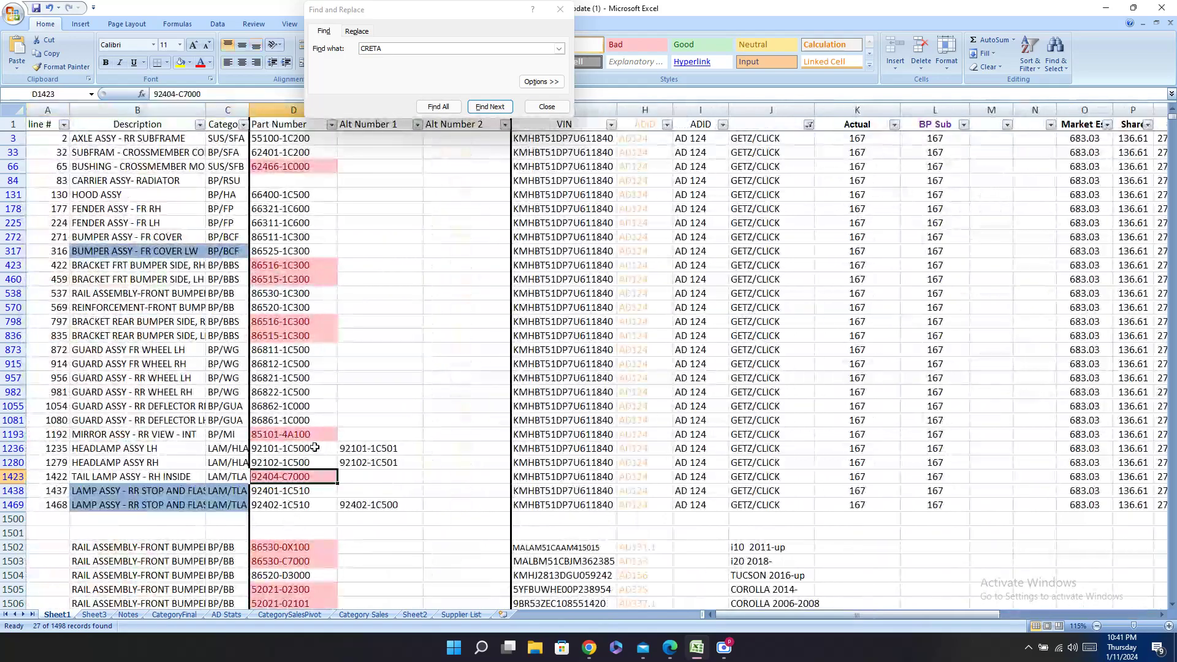
key(ctrl+c)
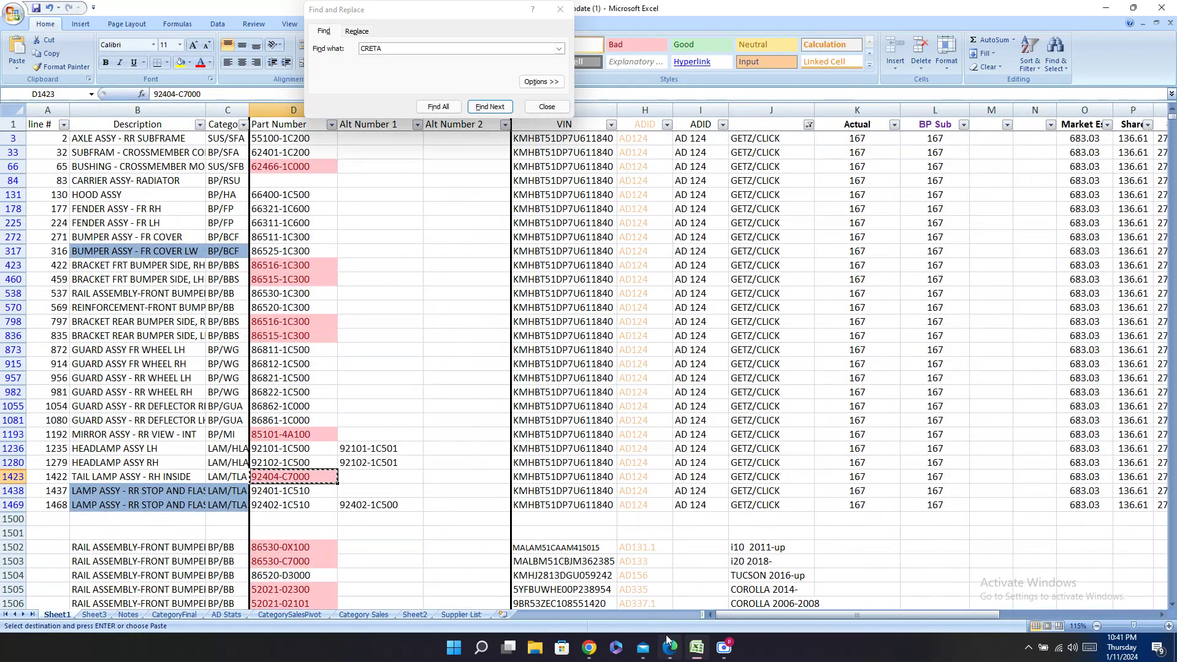
Step: Search the Hengda catalog for 92404-C7000, find no matches, and return to Excel
click(672, 649)
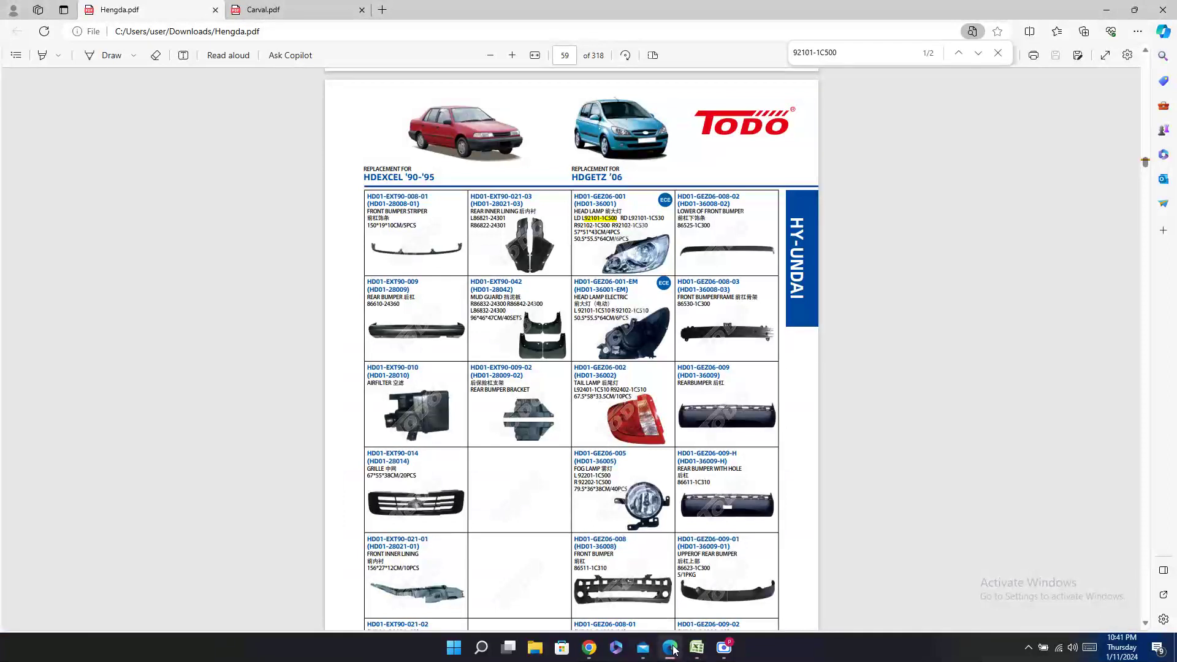
key(ctrl+f)
key(ctrl+v)
click(698, 649)
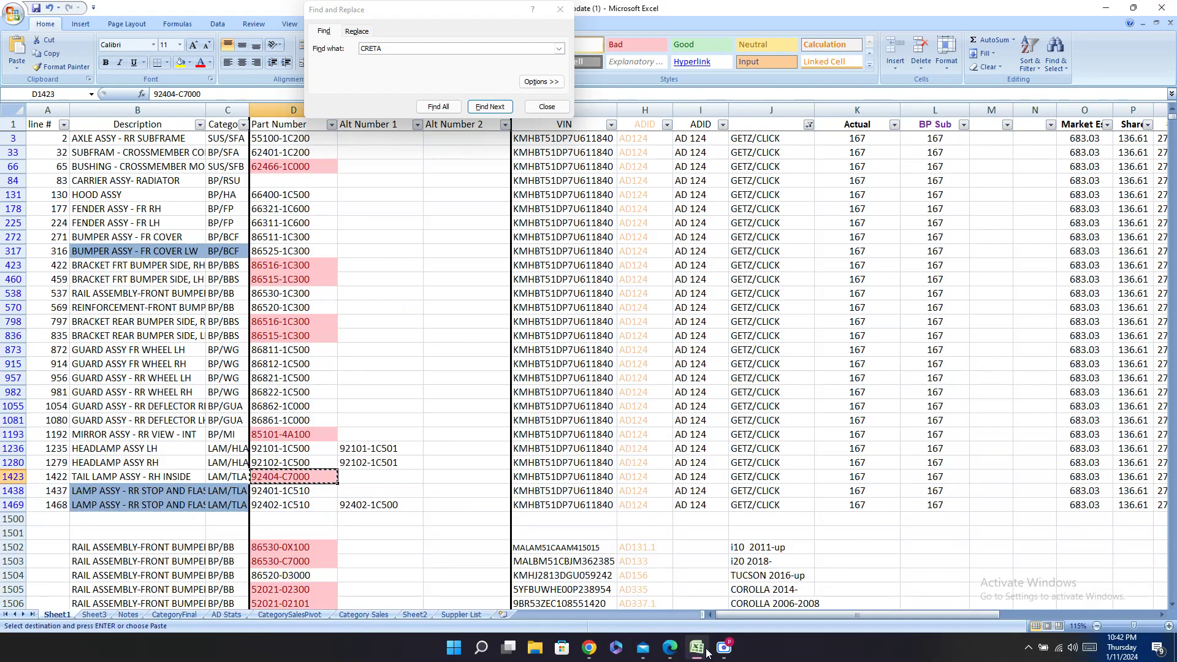
click(705, 650)
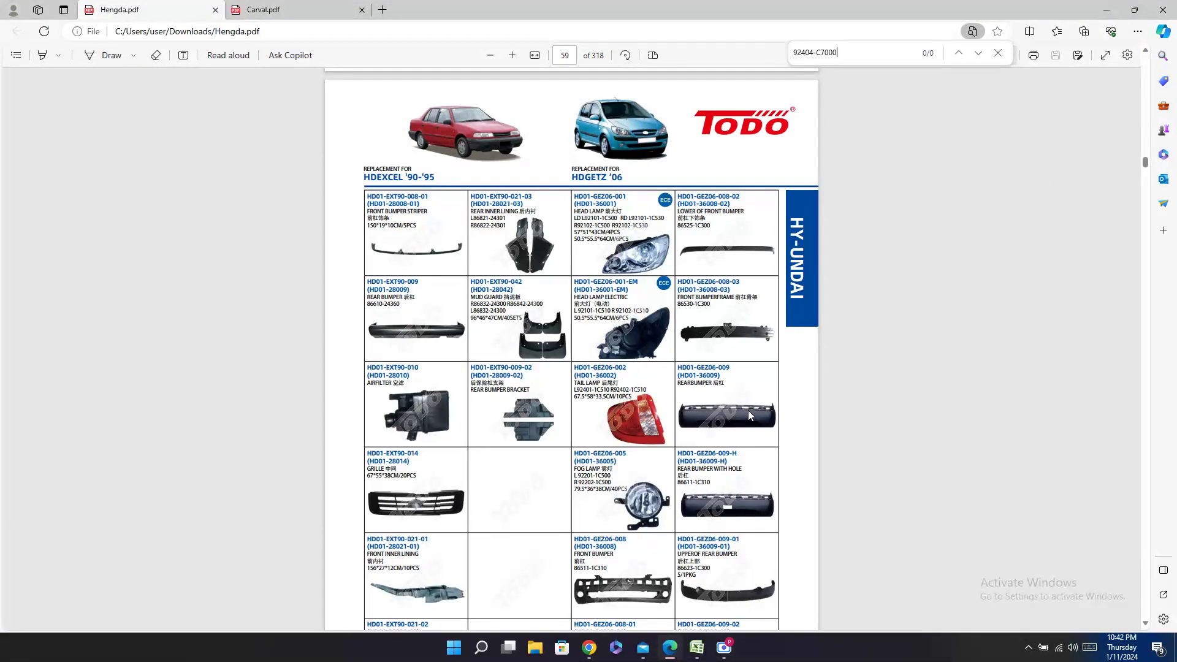
click(697, 648)
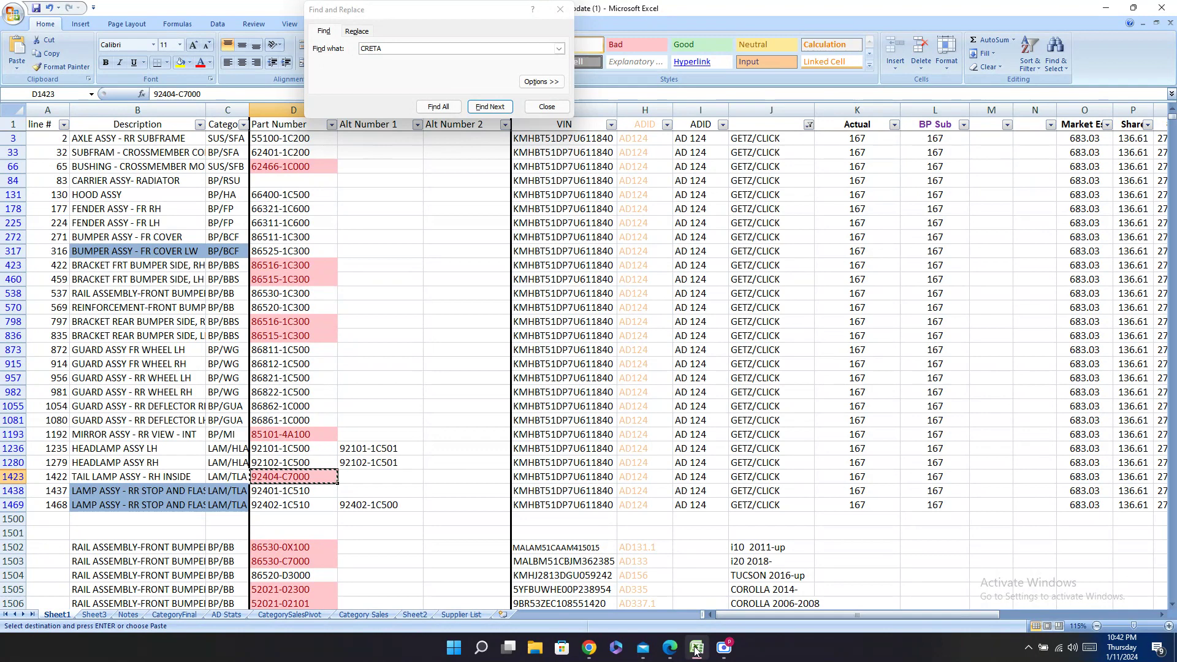
click(696, 648)
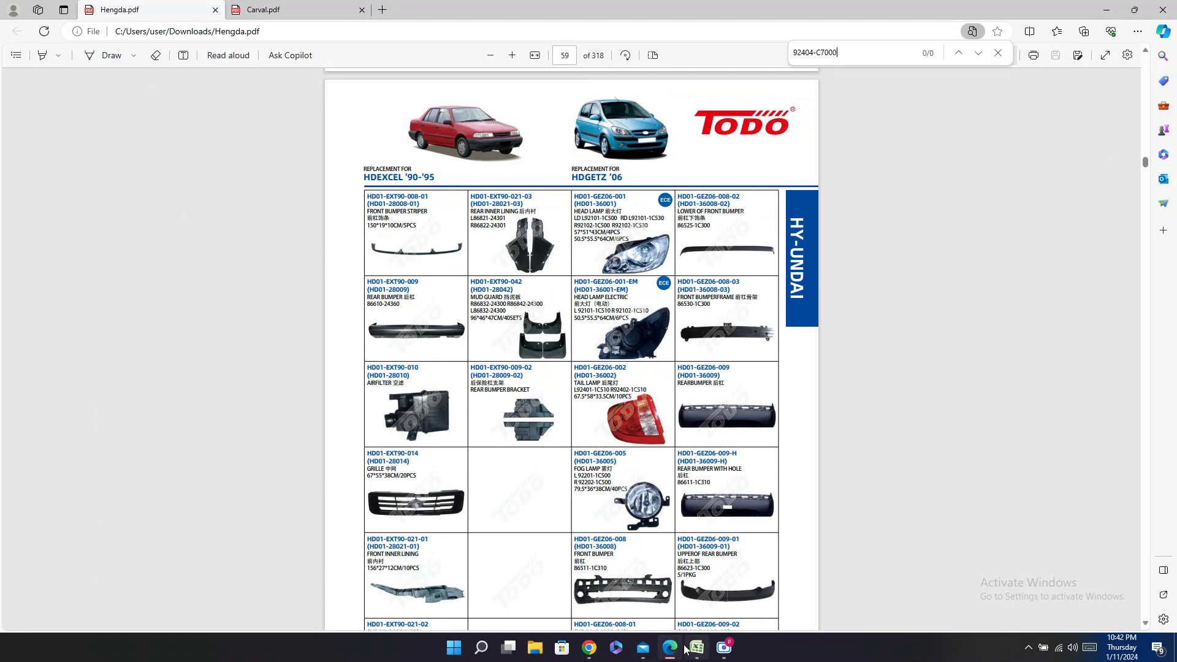
mouse_move(683, 655)
click(697, 648)
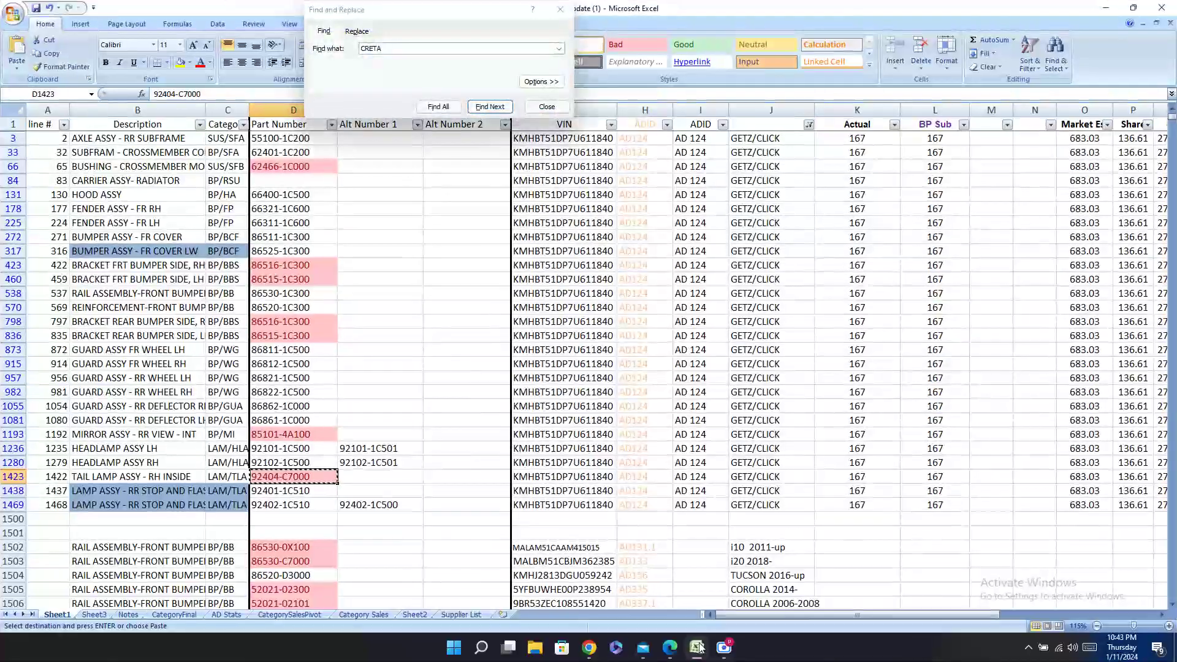
click(699, 648)
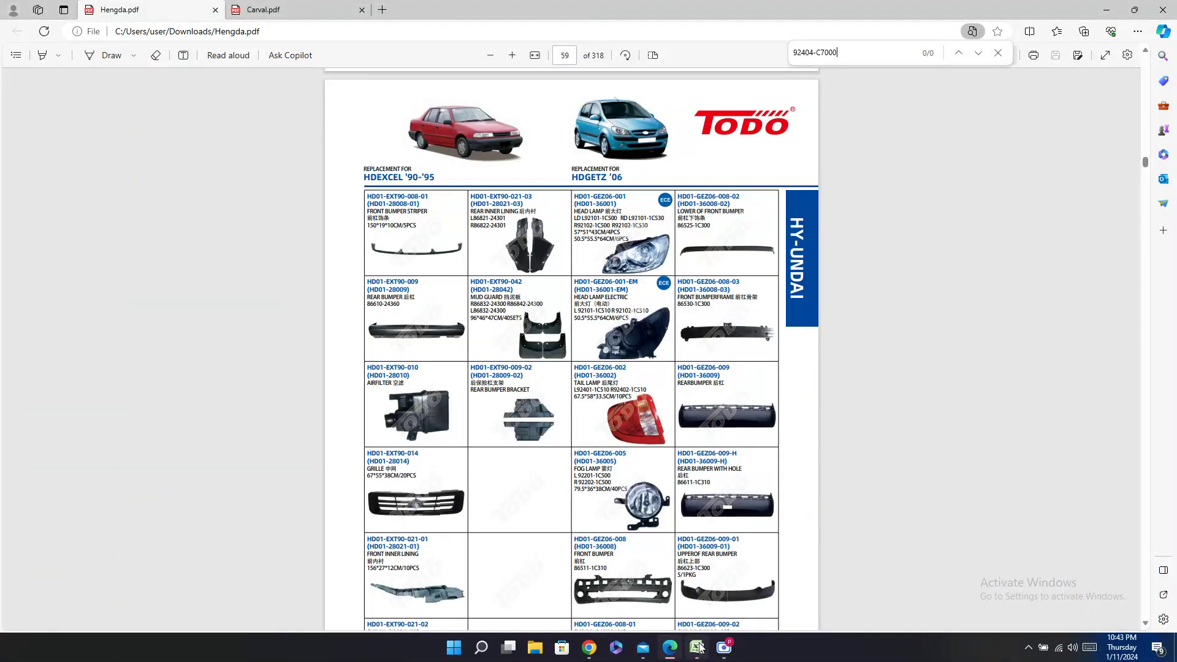
click(699, 648)
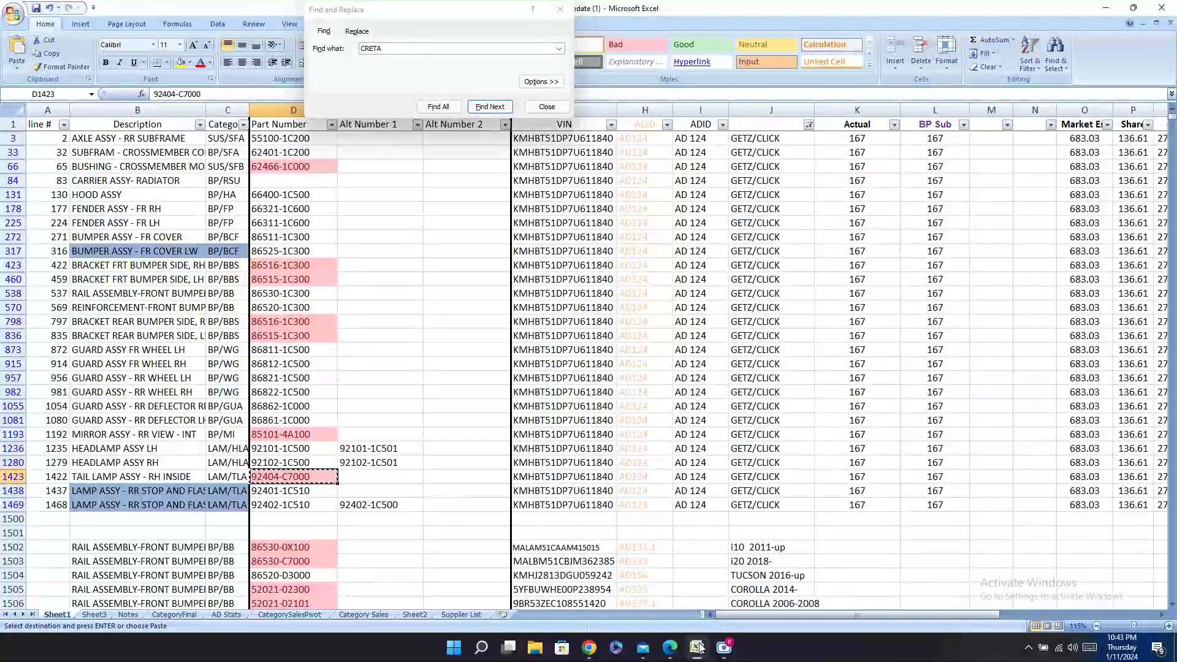
key(Return)
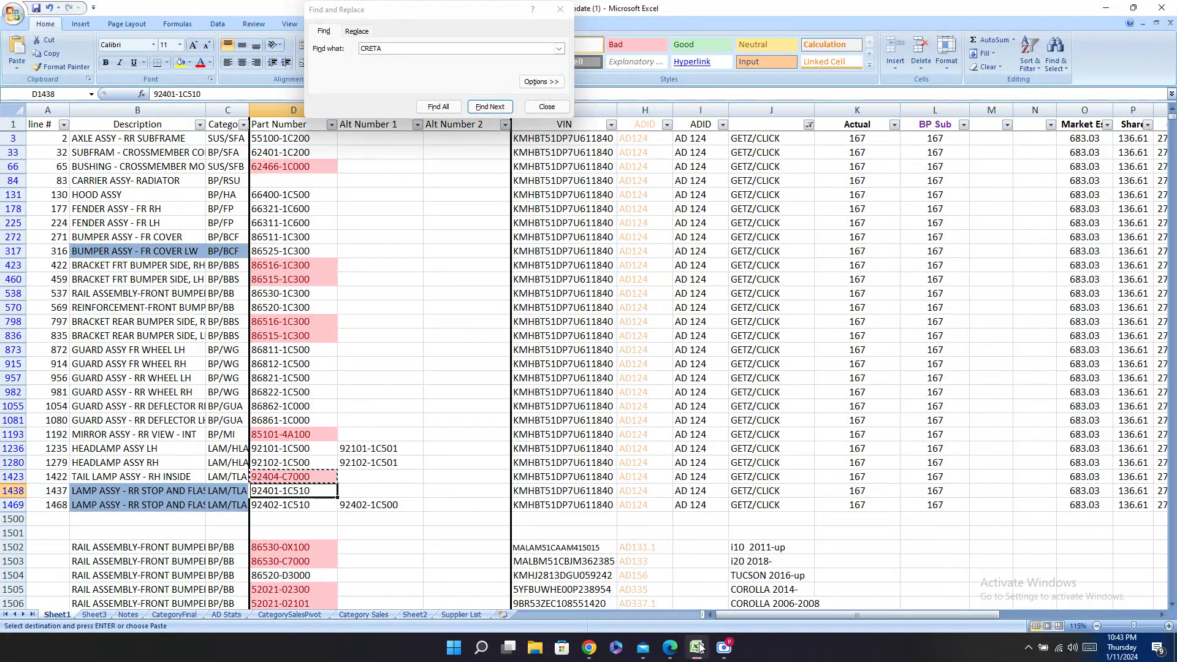
Step: Look up 92401-1C510 in the Hengda and Carval catalogs and select Carval number JH02-GTZ06-005
click(699, 648)
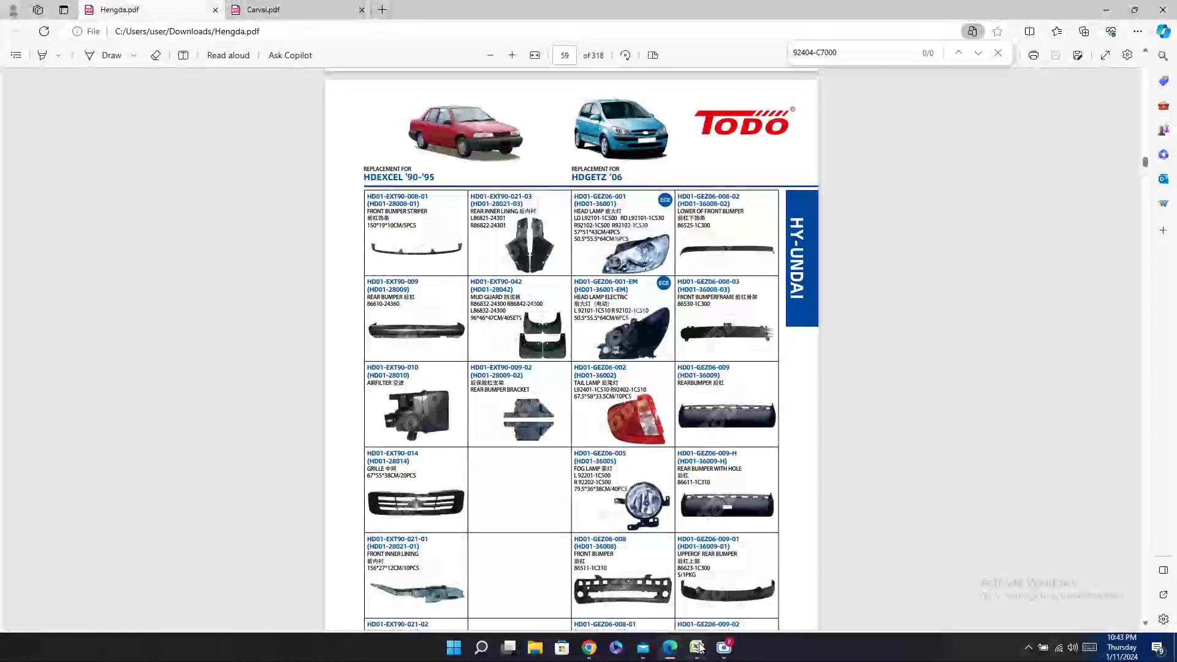
key(ctrl+f)
key(ctrl+v)
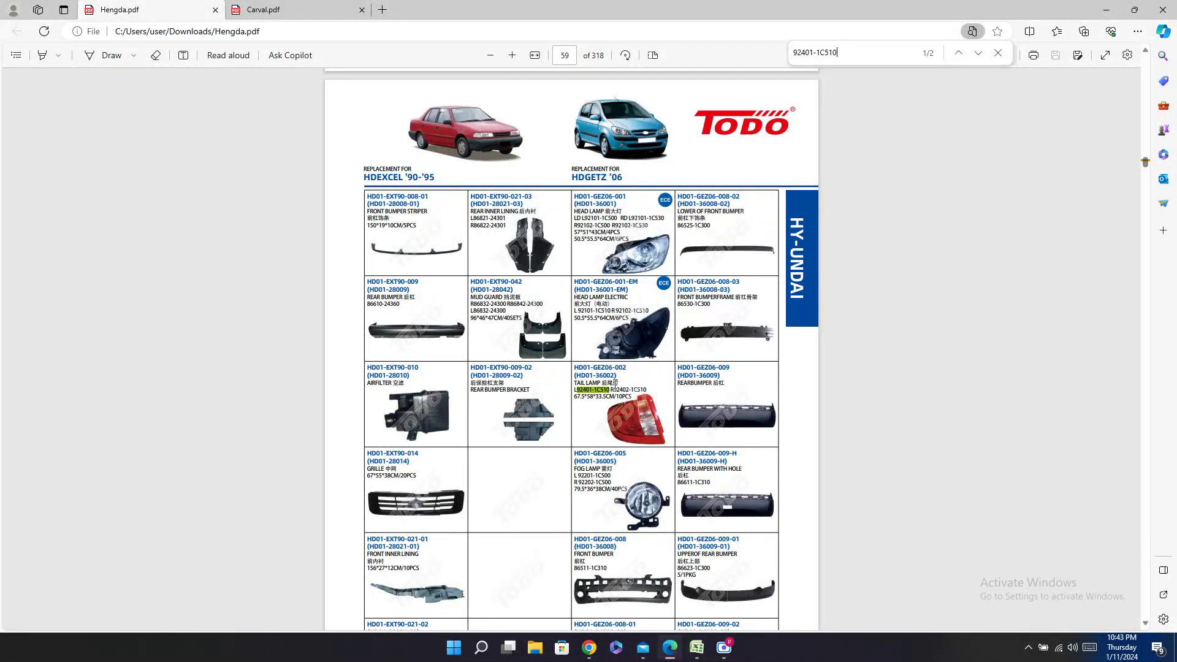
click(334, 10)
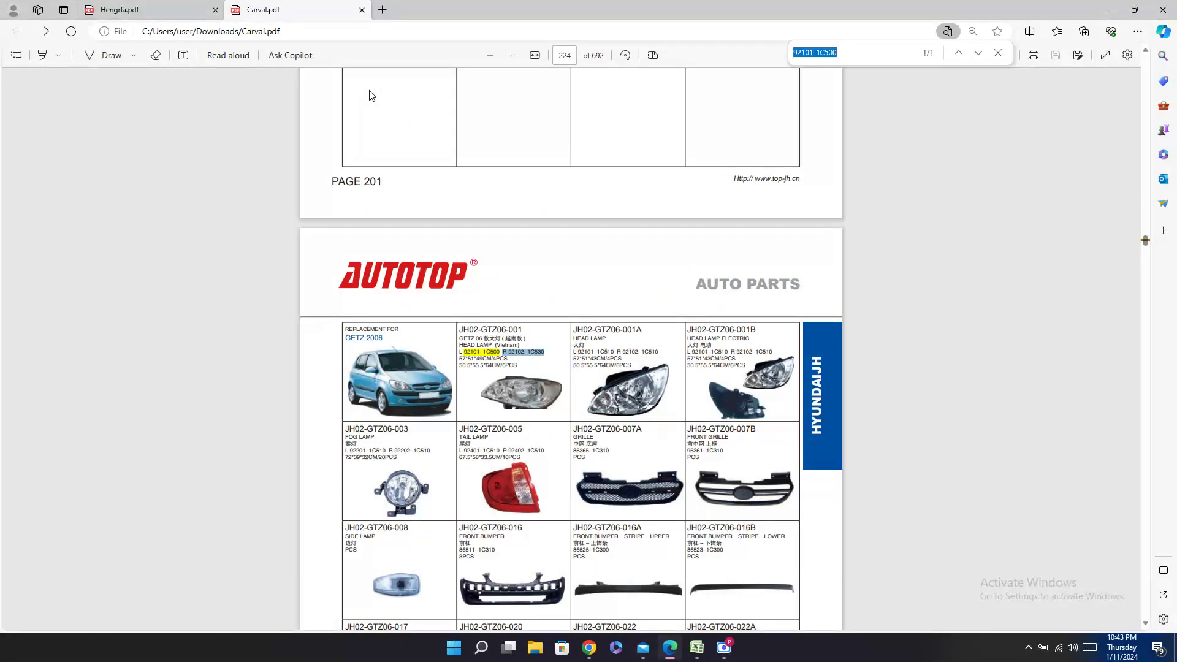
key(ctrl+v)
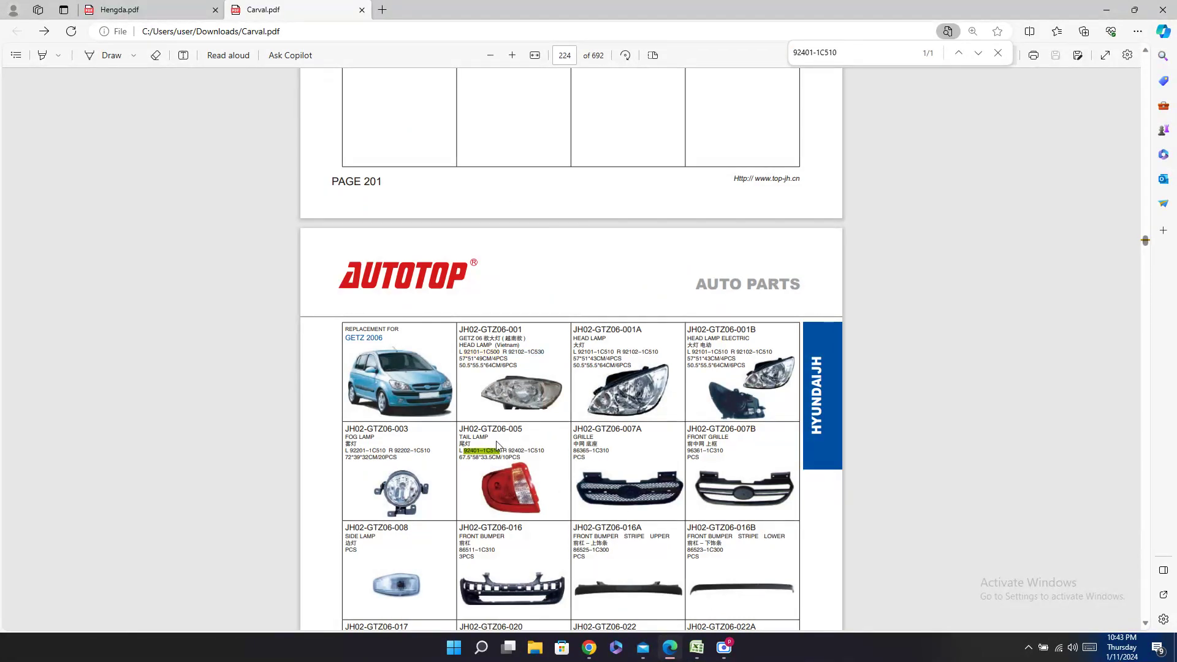
double_click(507, 429)
key(ctrl+c)
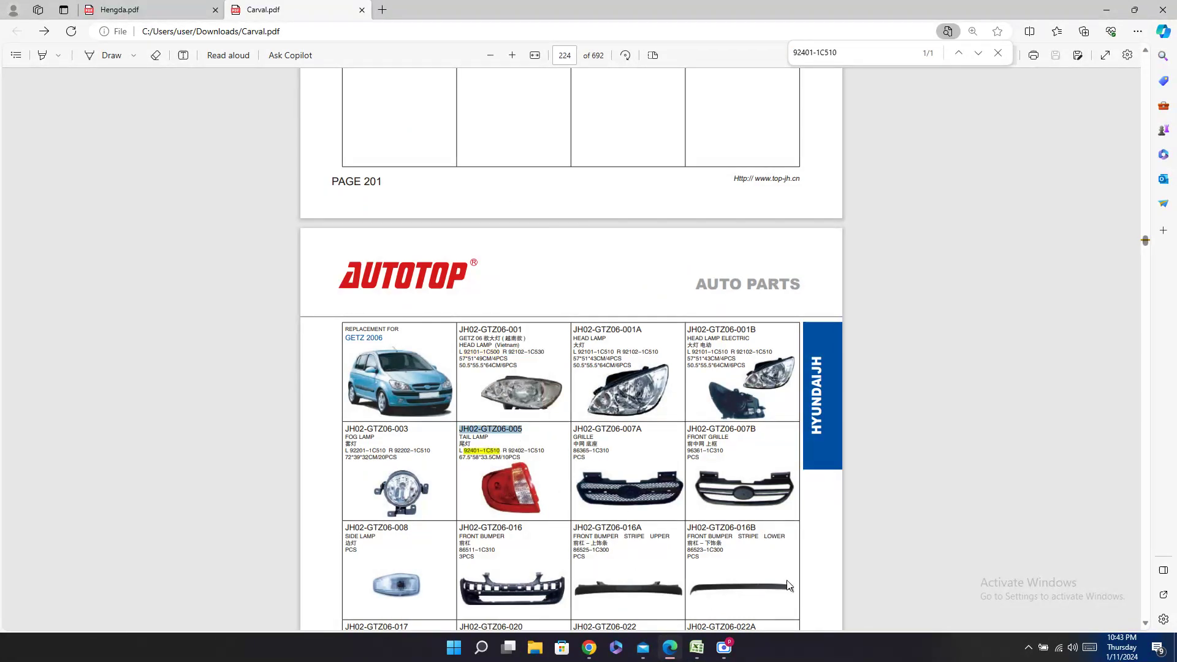
click(670, 647)
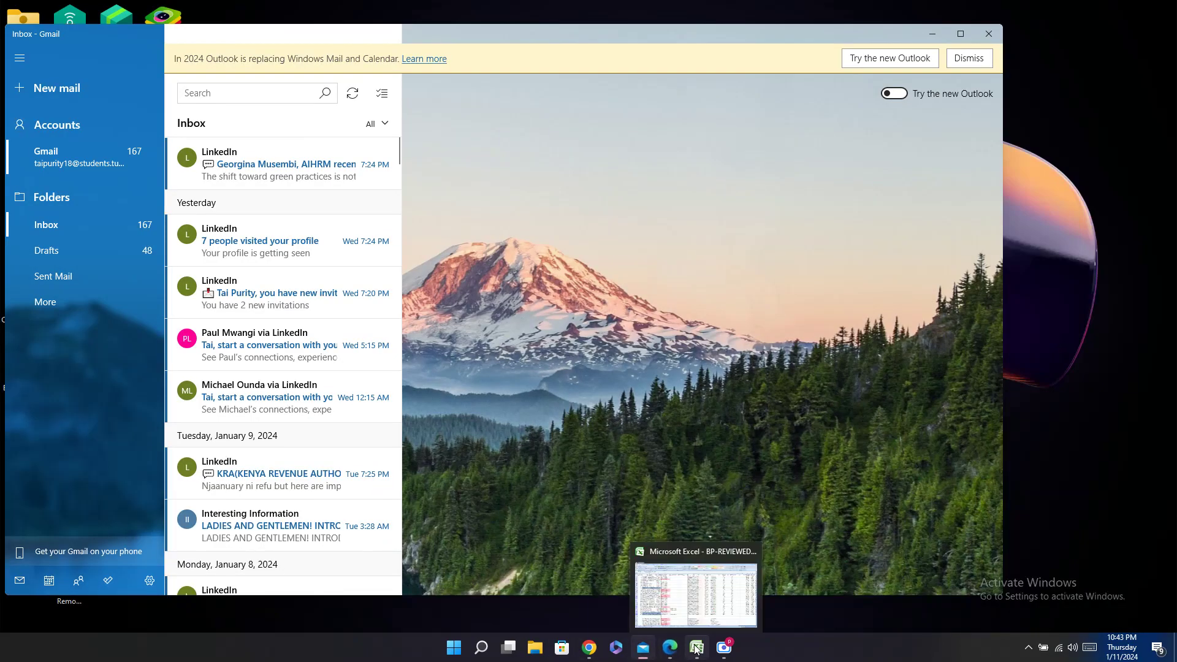
click(696, 649)
Step: Paste JH02-GTZ06-005 into the Carval cells of rows 1438 and 1469
key(Right)
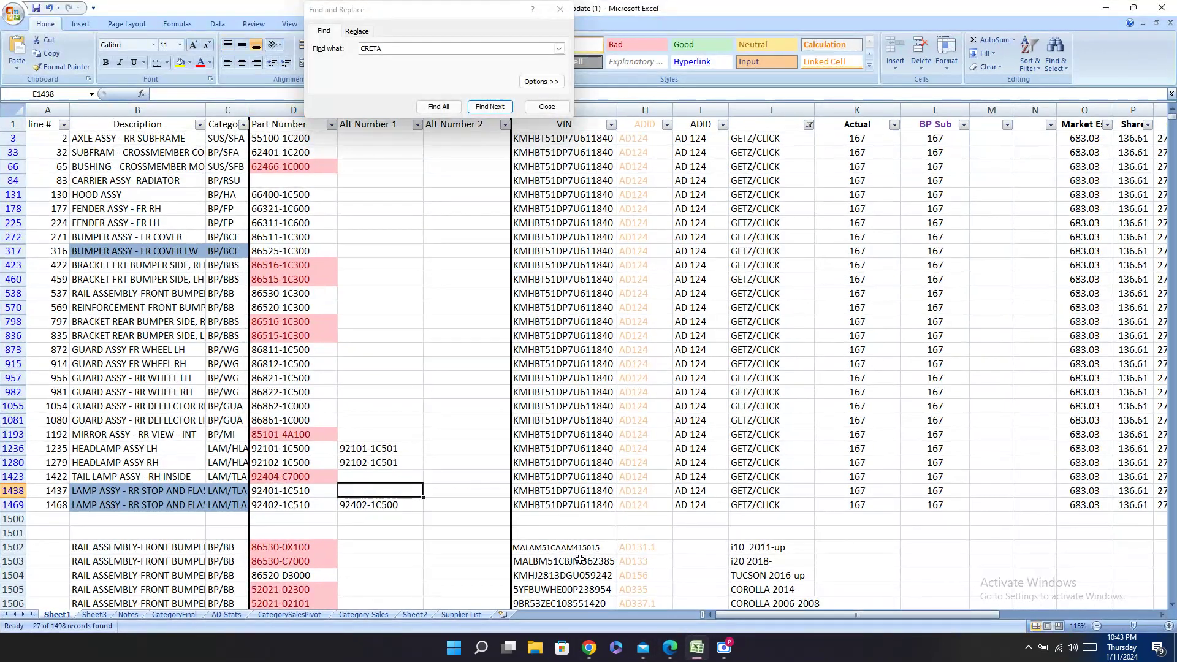
key(Right)
key(Right)
key(Right)
key(Right)
key(Right)
key(Right)
key(Right)
key(Right)
key(Right)
key(Right)
key(Right)
key(Right)
key(Right)
key(Right)
key(Right)
key(Right)
key(Right)
key(Right)
key(Right)
key(Right)
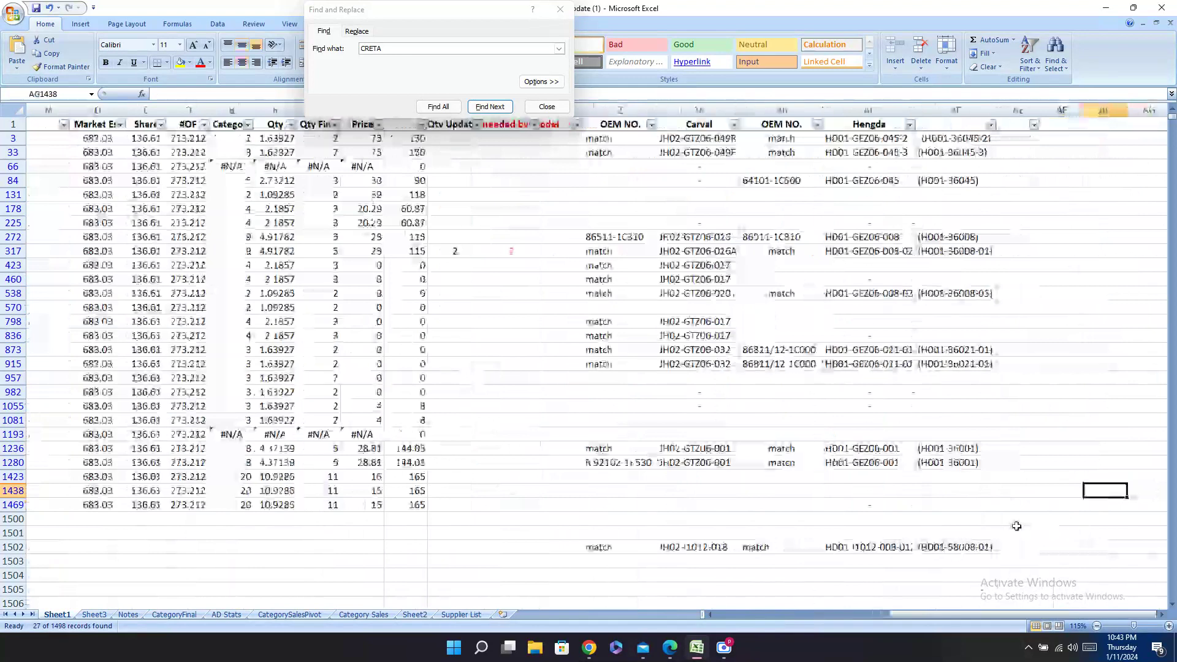
key(Left)
key(Left)
key(Left)
key(Left)
key(Left)
key(Left)
key(Left)
key(Left)
key(Left)
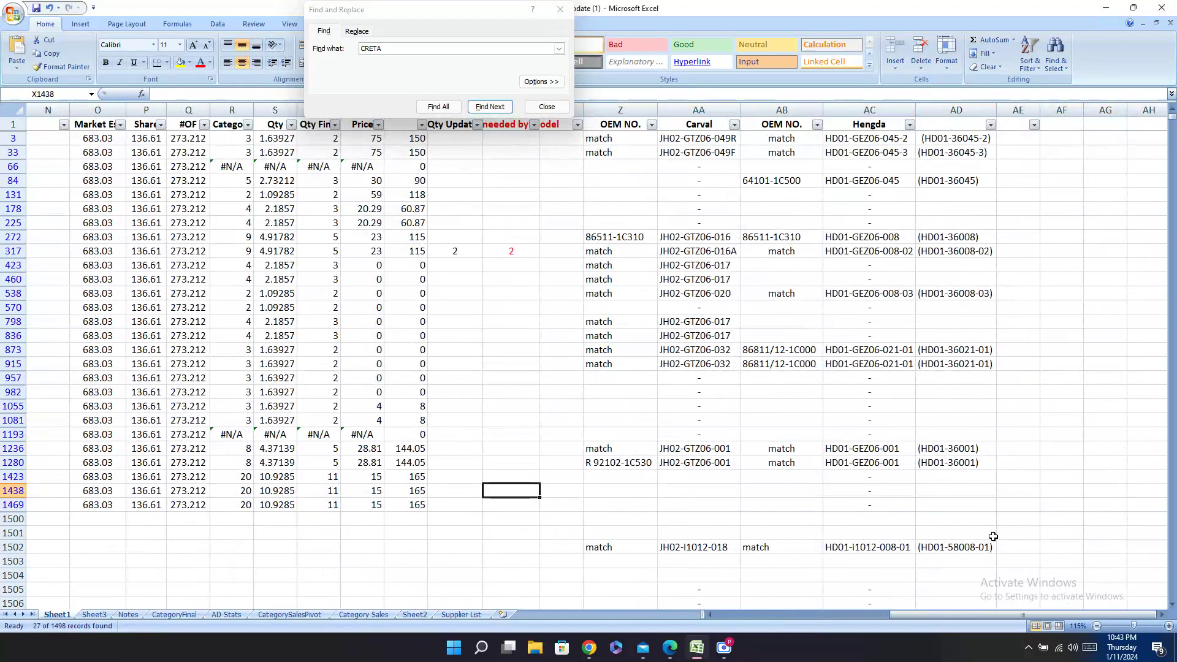
key(Right)
key(Right)
key(Right)
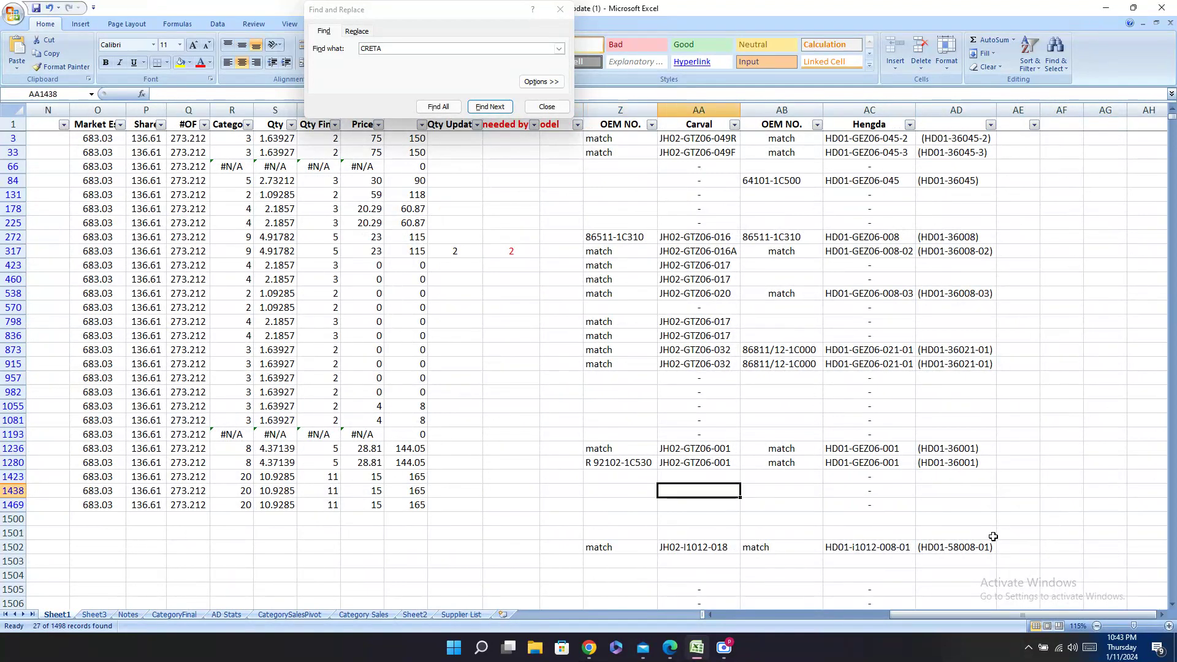
key(ctrl+v)
key(Down)
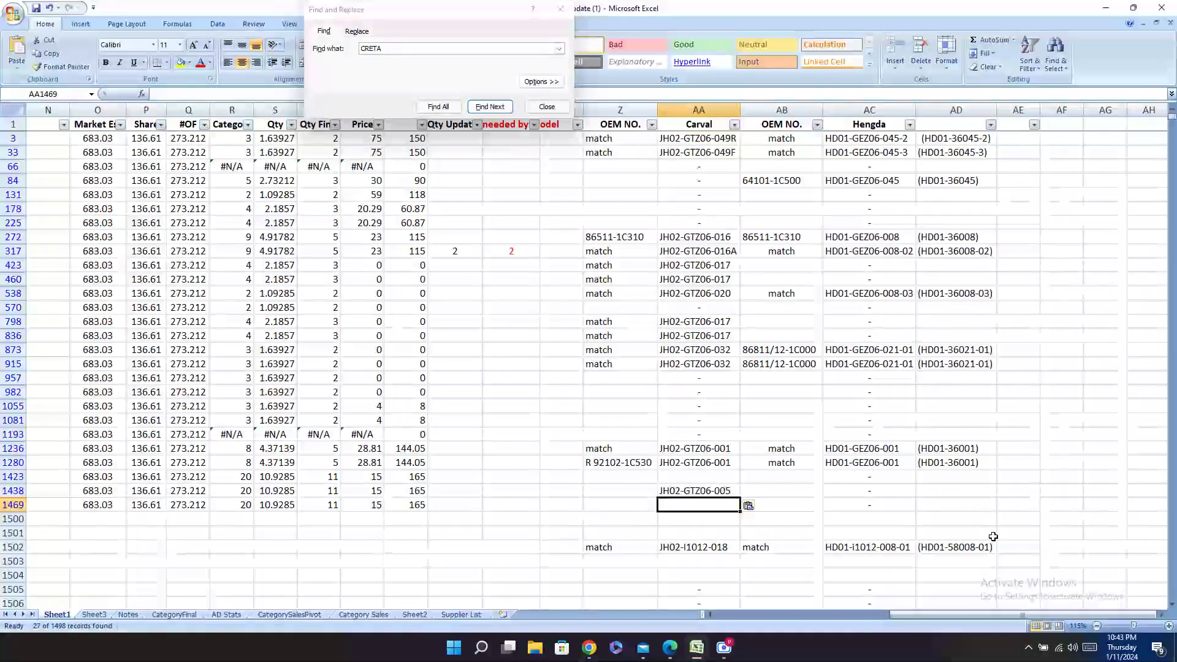
key(ctrl+v)
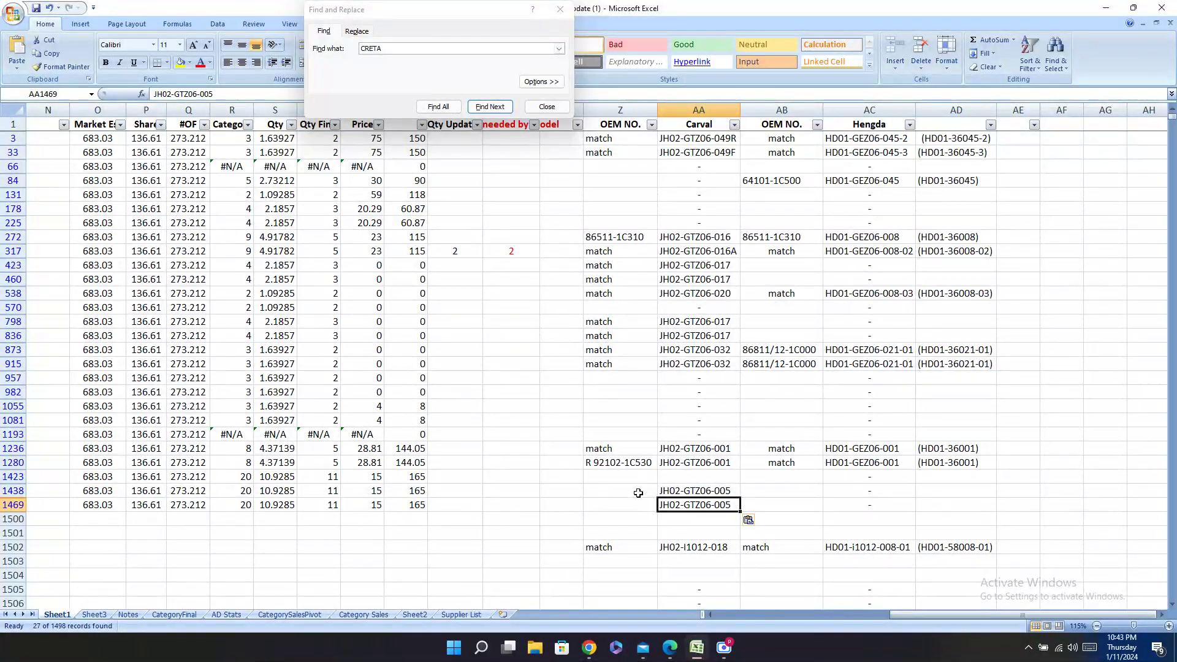
Step: Enter 'match' in both OEM columns for rows 1438 and 1469
click(636, 495)
text(m)
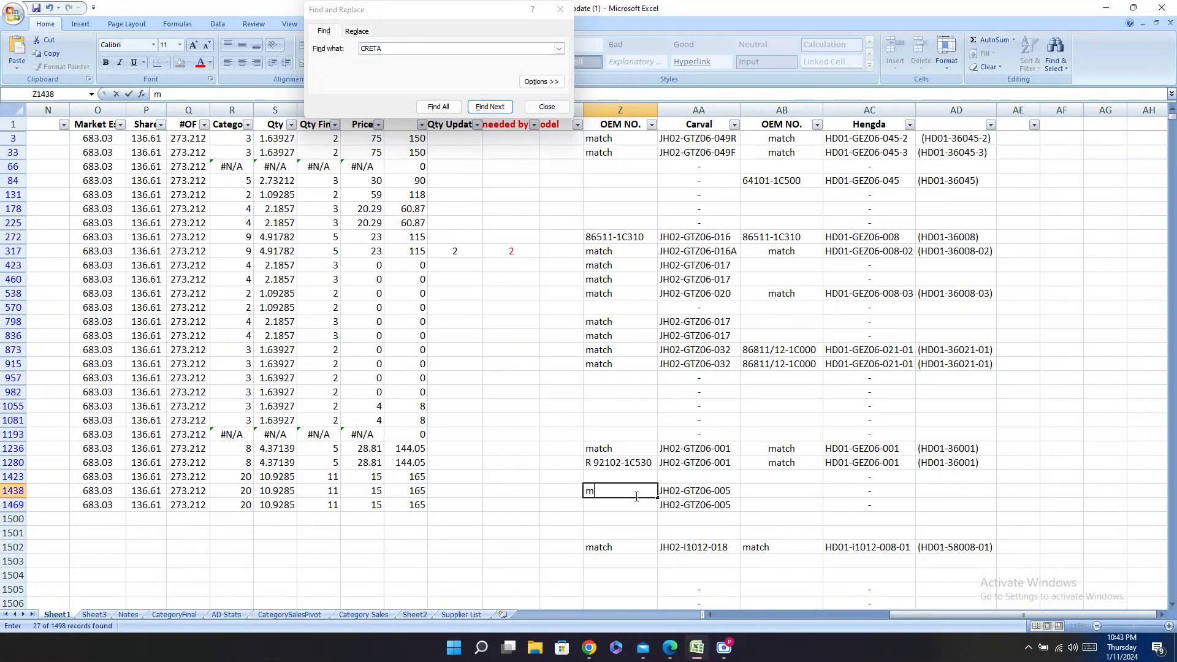
text(atch)
key(Return)
text(ma)
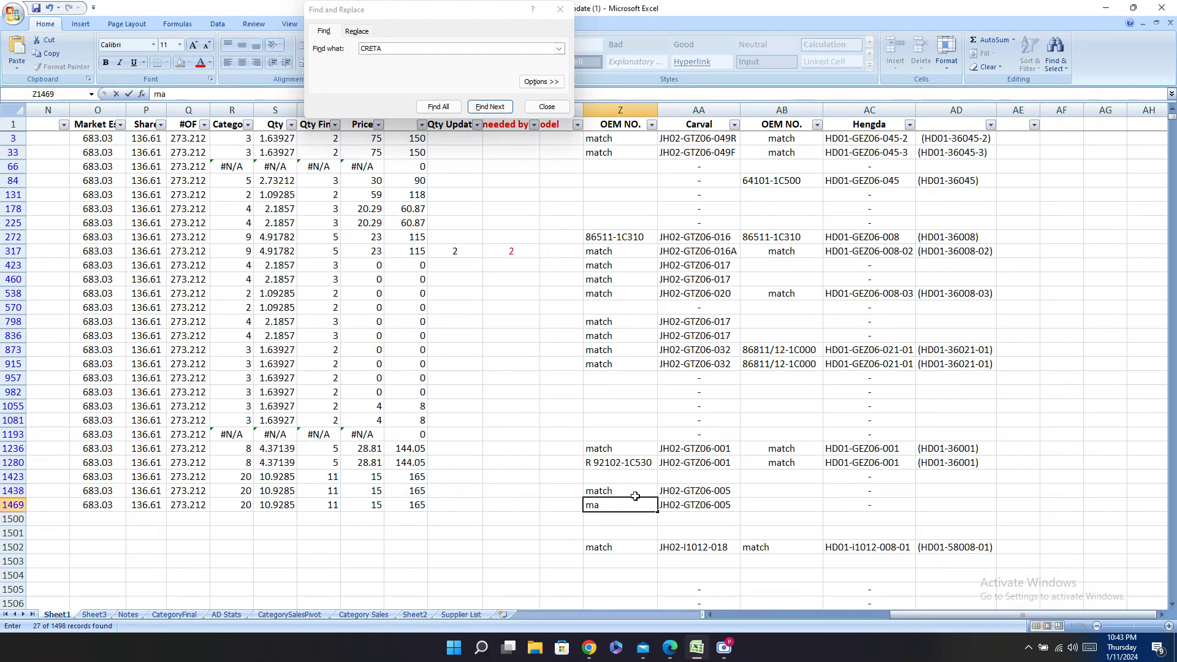
text(tch0)
key(BackSpace)
key(Tab)
key(Tab)
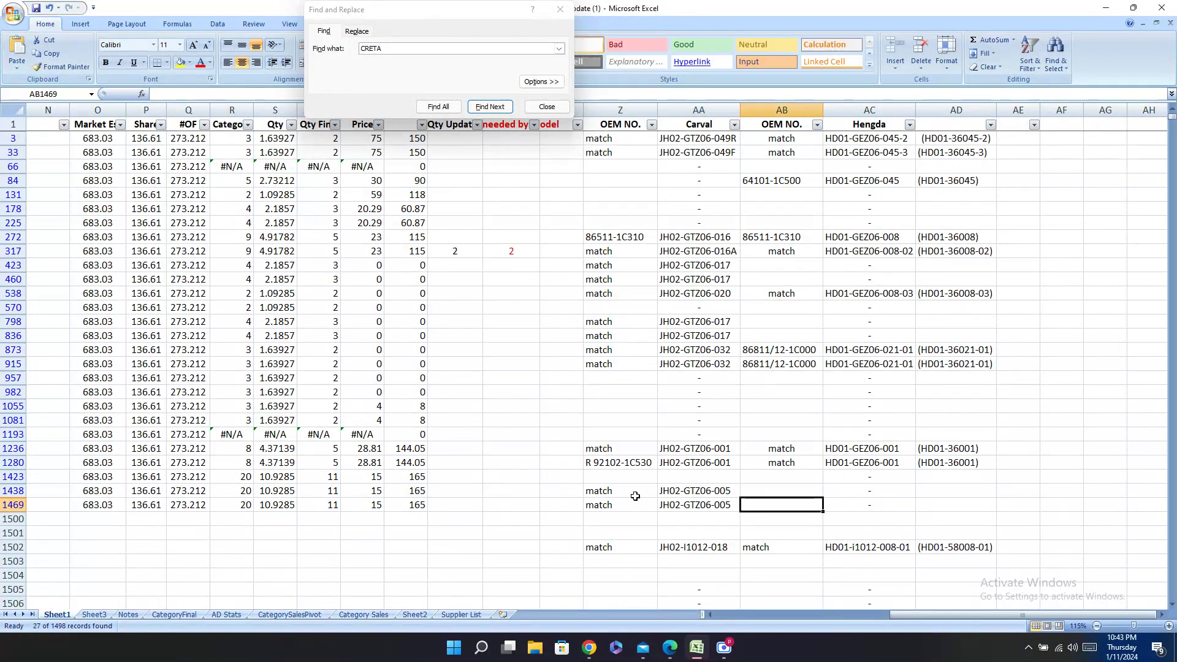
text(match)
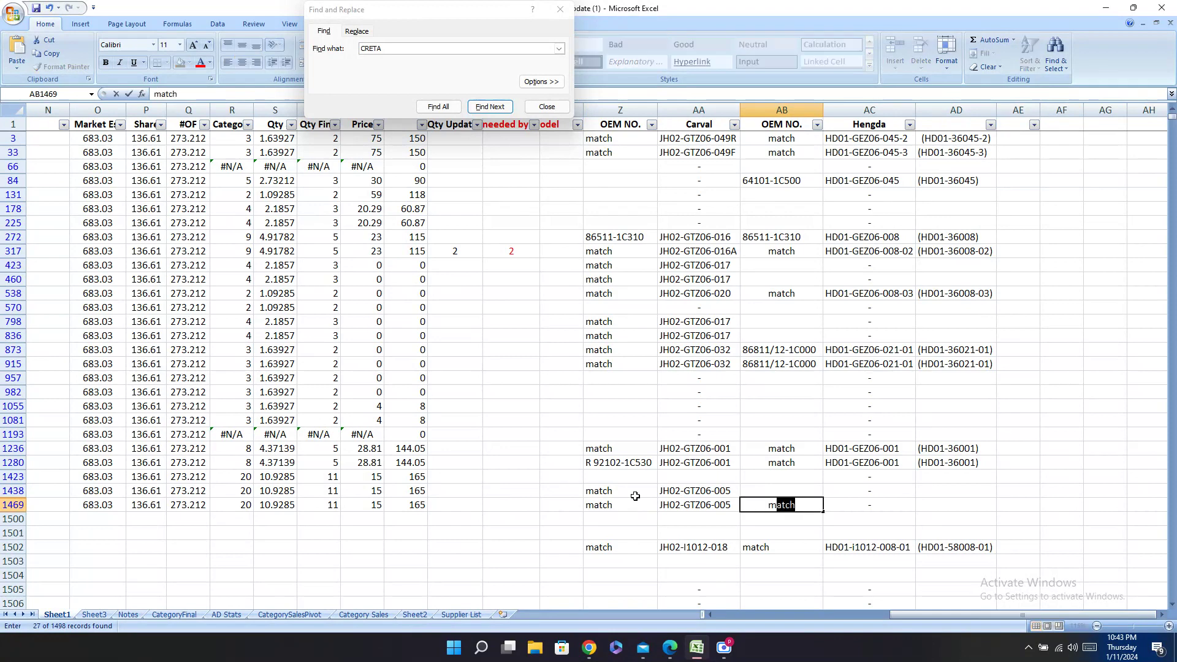
key(Up)
text(m)
key(Tab)
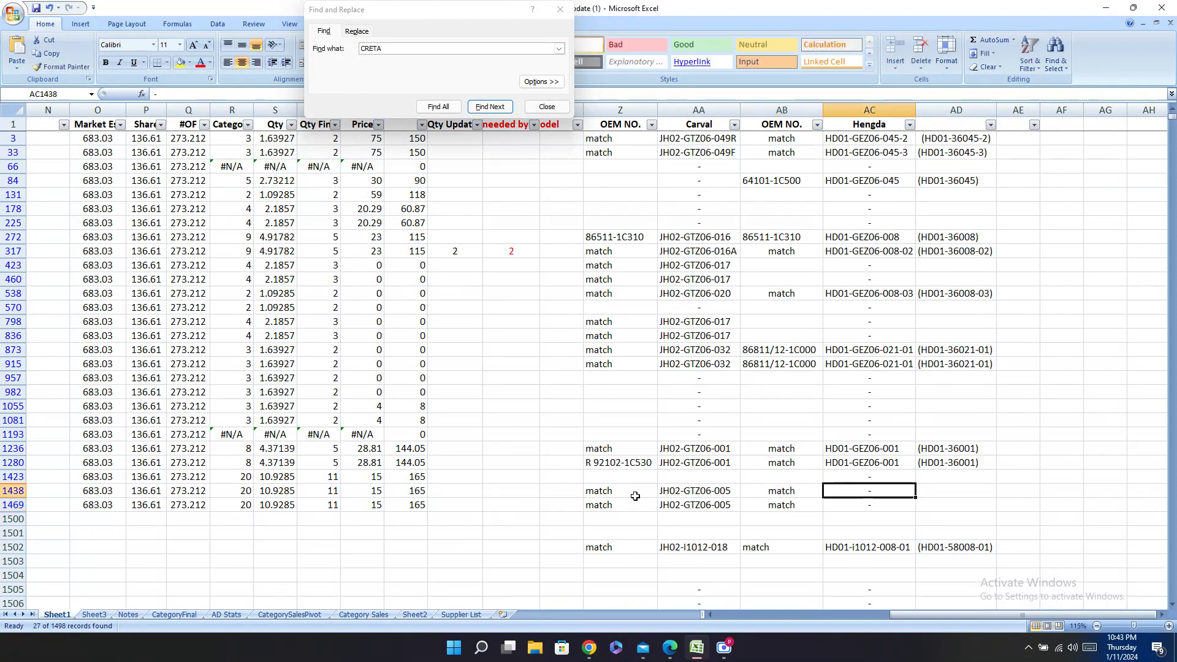
Step: Copy Hengda number HD01-GEZ06-002 into cells AC1438 and AC1469
click(670, 648)
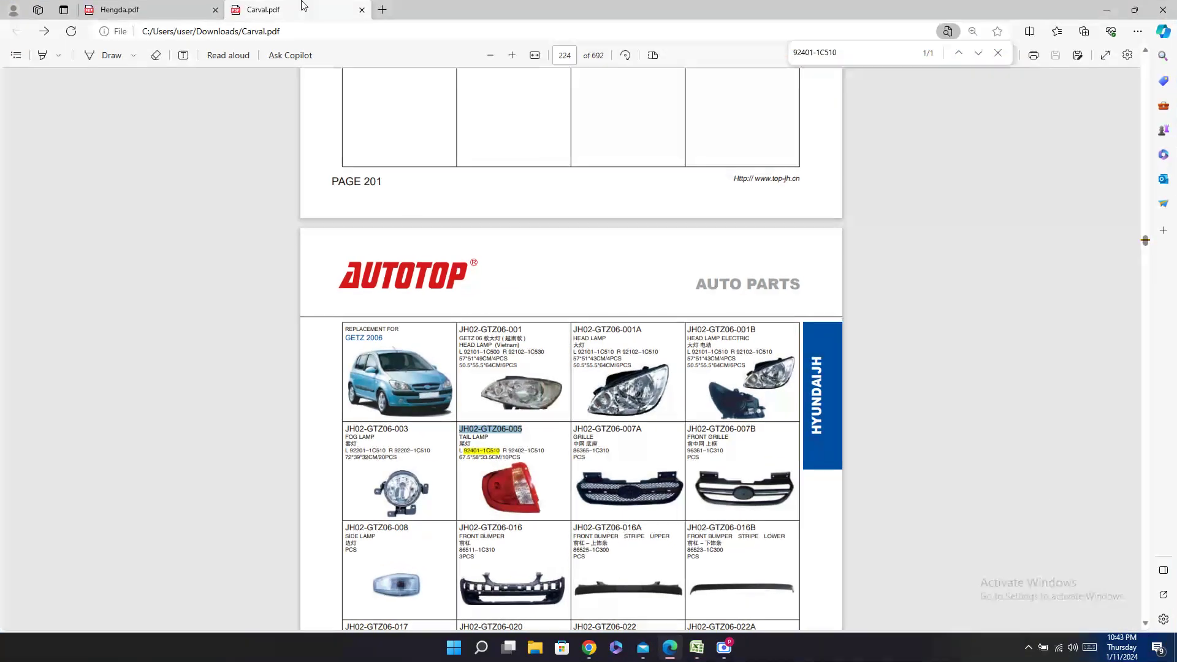
click(183, 13)
double_click(593, 367)
key(ctrl+c)
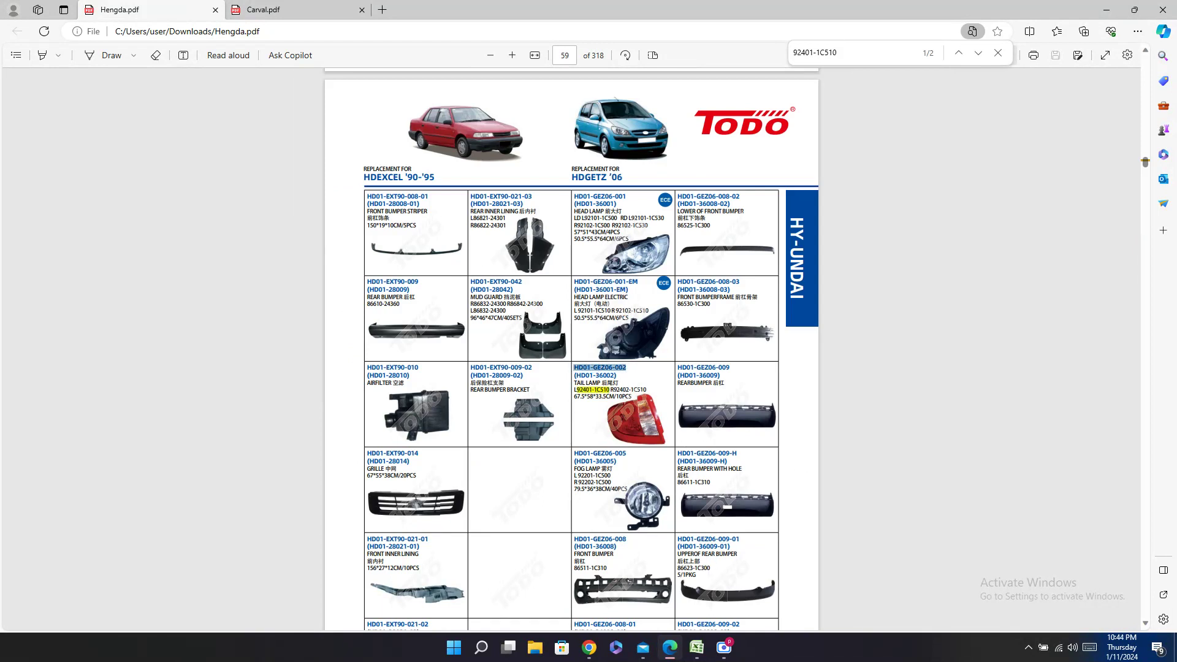
click(697, 646)
key(ctrl+v)
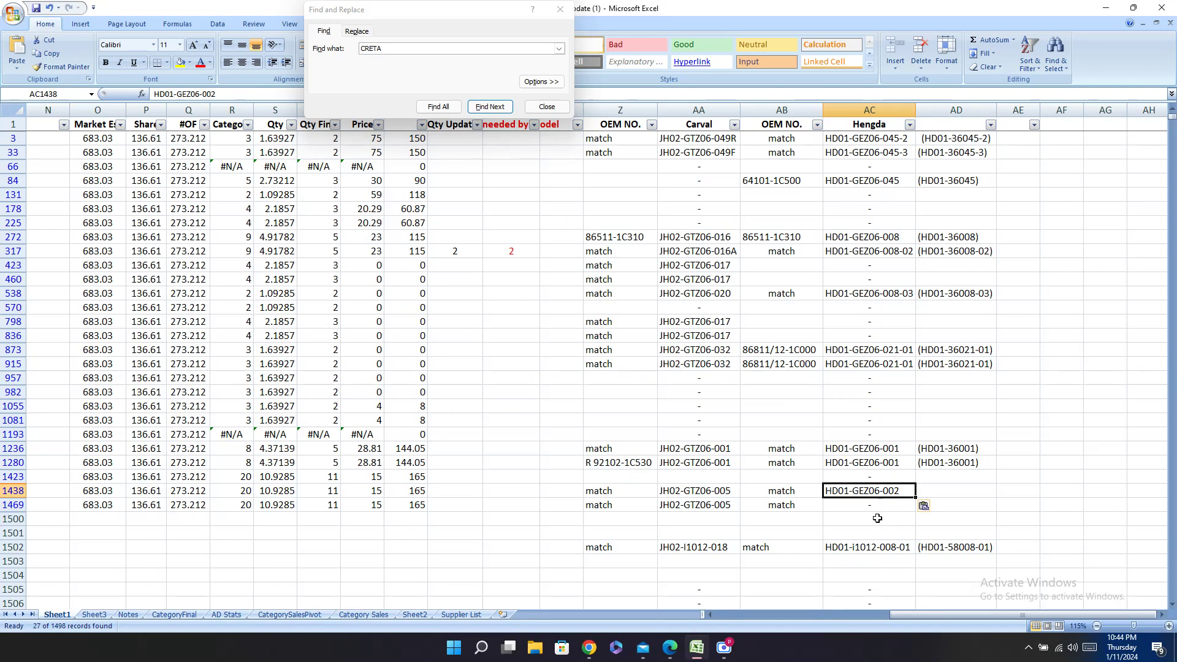
click(886, 504)
key(ctrl+v)
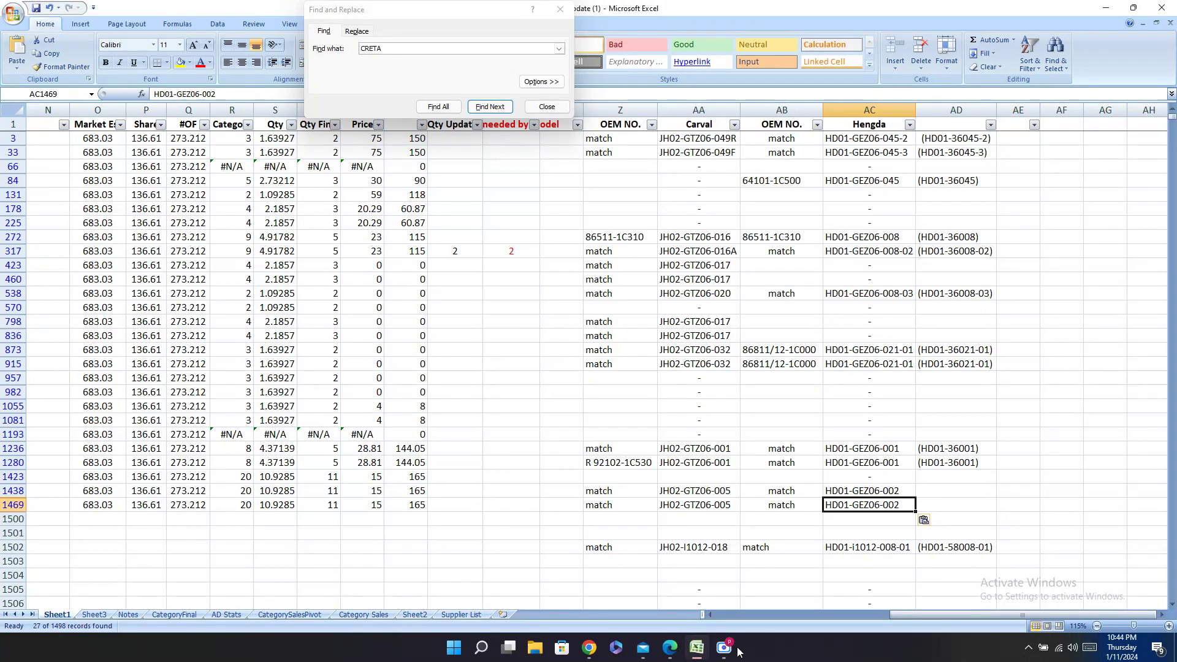
Step: Copy the code (HD01-36002) from the Hengda catalog into cells AD1438 and AD1469
click(677, 650)
drag(574, 375, 616, 375)
key(ctrl+c)
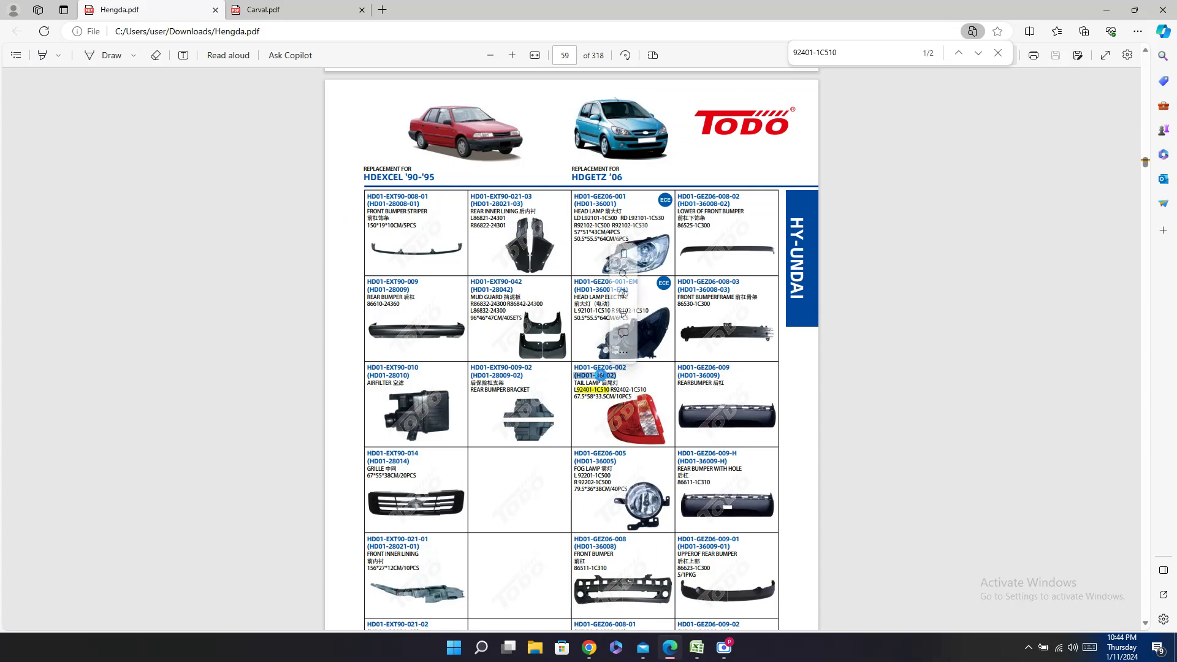
click(697, 648)
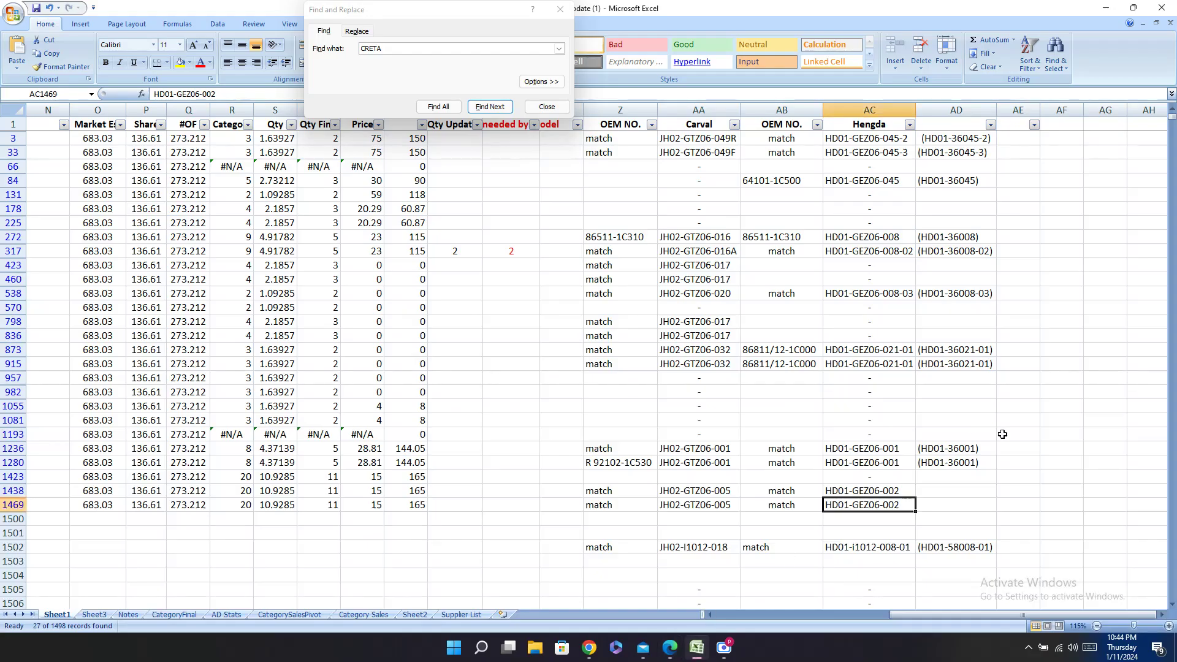
click(943, 491)
key(ctrl+v)
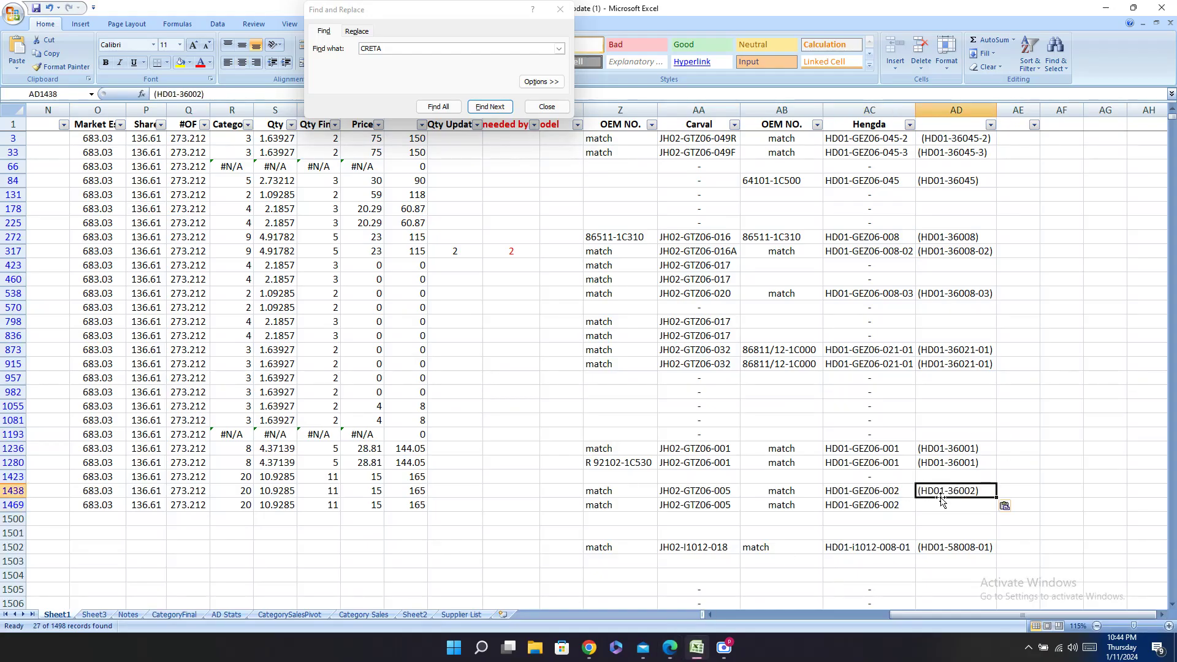
click(951, 504)
key(ctrl+v)
Step: Enter a dash in row 1423's unmatched catalog cell
click(963, 478)
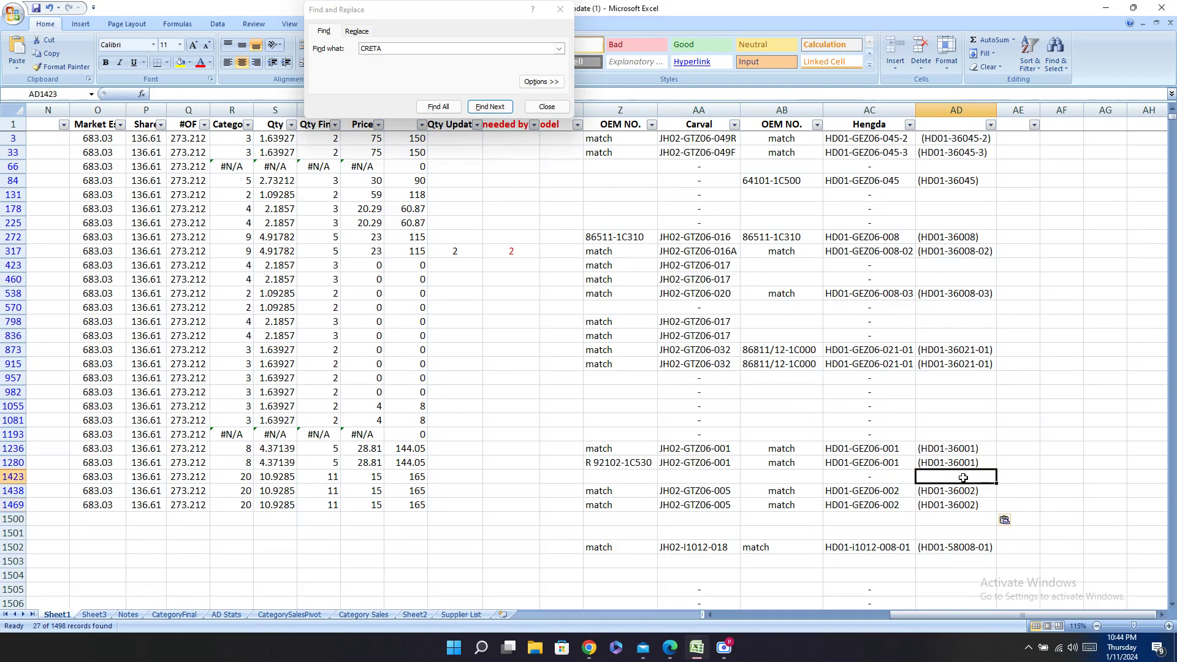
key(ctrl+Left)
key(ctrl+Left)
key(ctrl+Left)
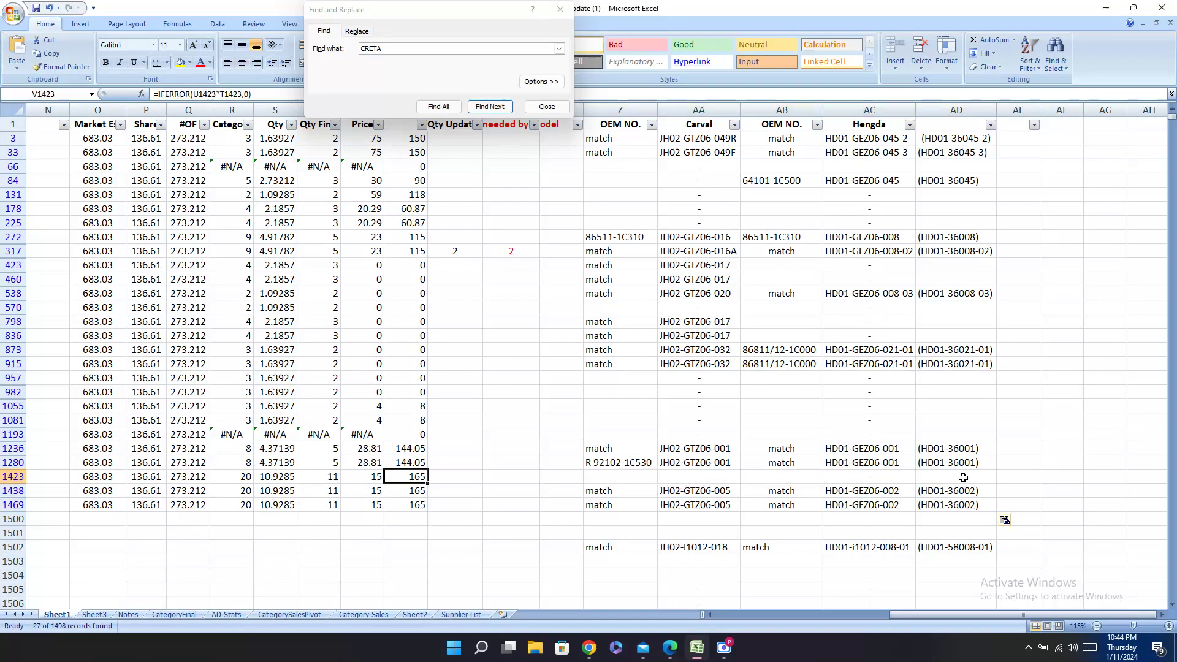
key(Right)
key(Right)
key(Right)
key(Right)
key(Right)
key(Right)
key(Right)
key(Right)
key(Right)
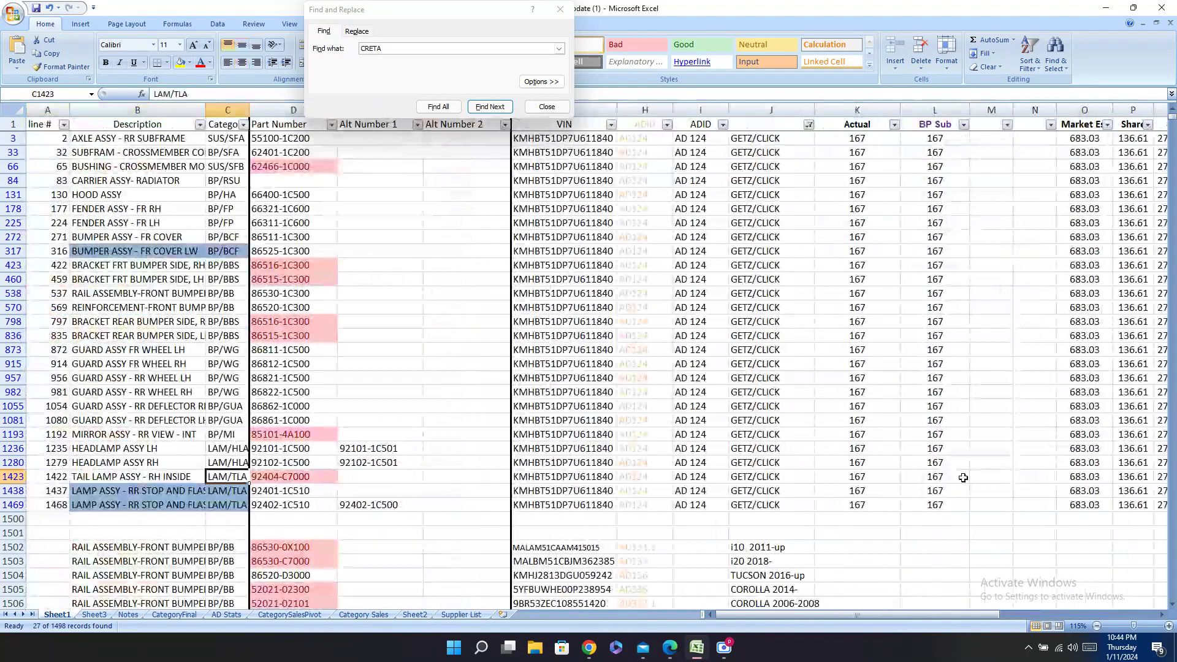
key(Right)
key(Right)
key(Right)
key(Right)
key(Right)
key(Right)
key(Right)
key(Right)
key(Right)
key(Right)
key(Right)
key(Right)
key(Right)
key(Right)
key(Right)
key(Right)
key(Right)
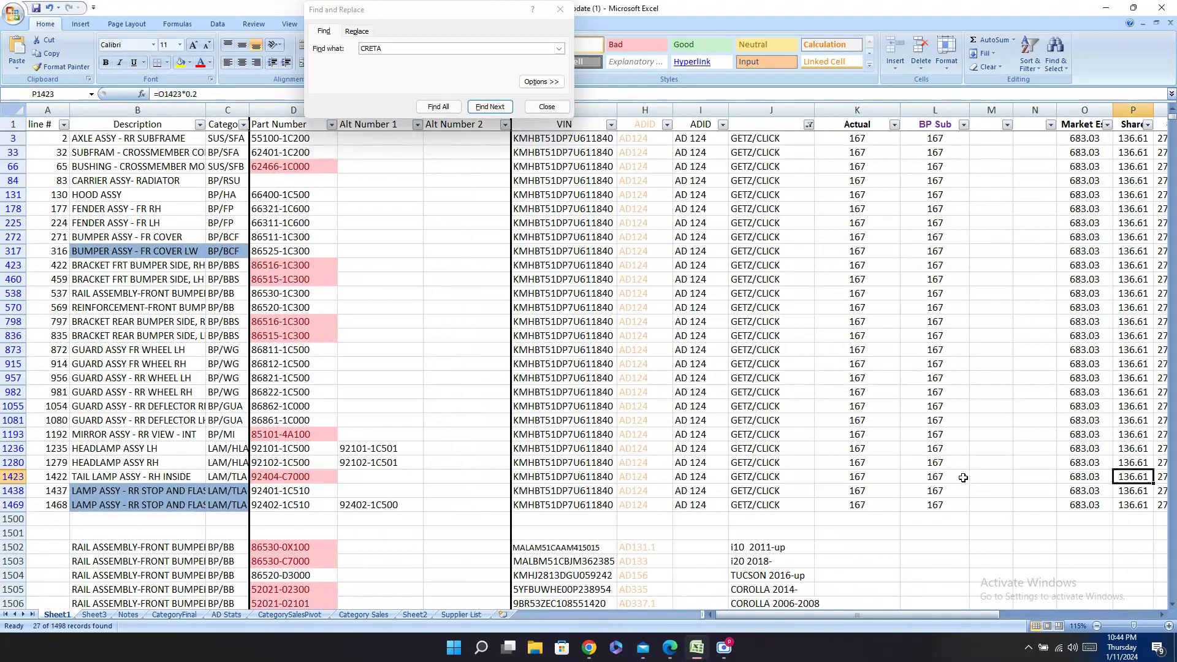
text(-)
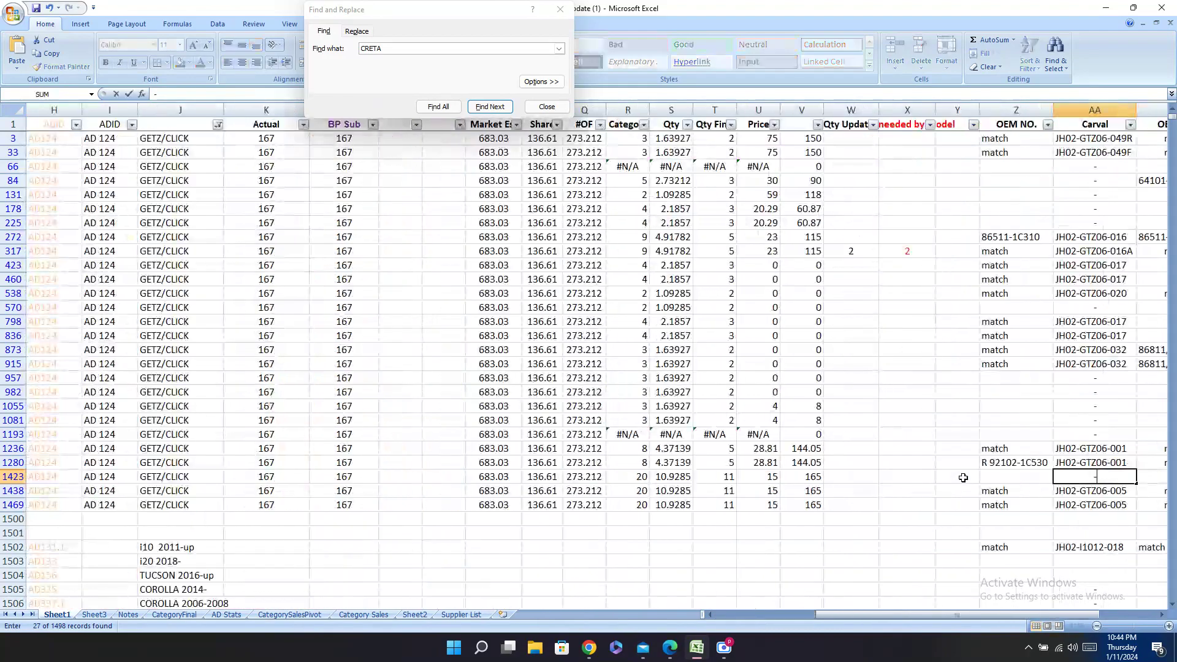
key(Right)
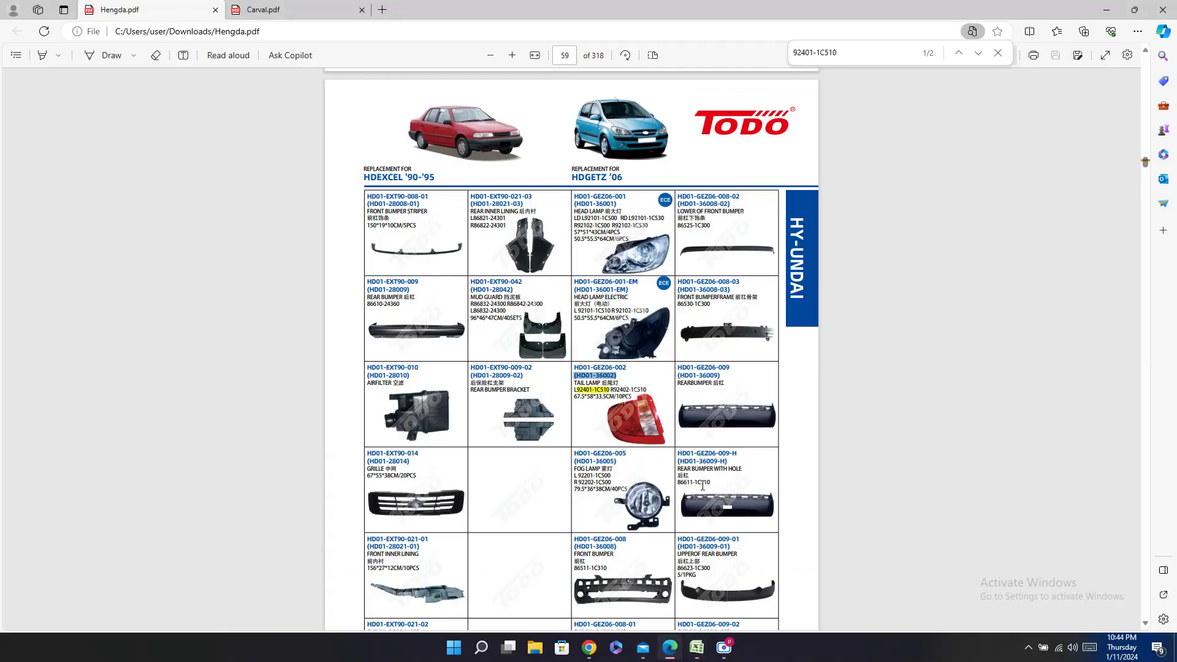
click(670, 647)
scroll(641, 332, down, 10)
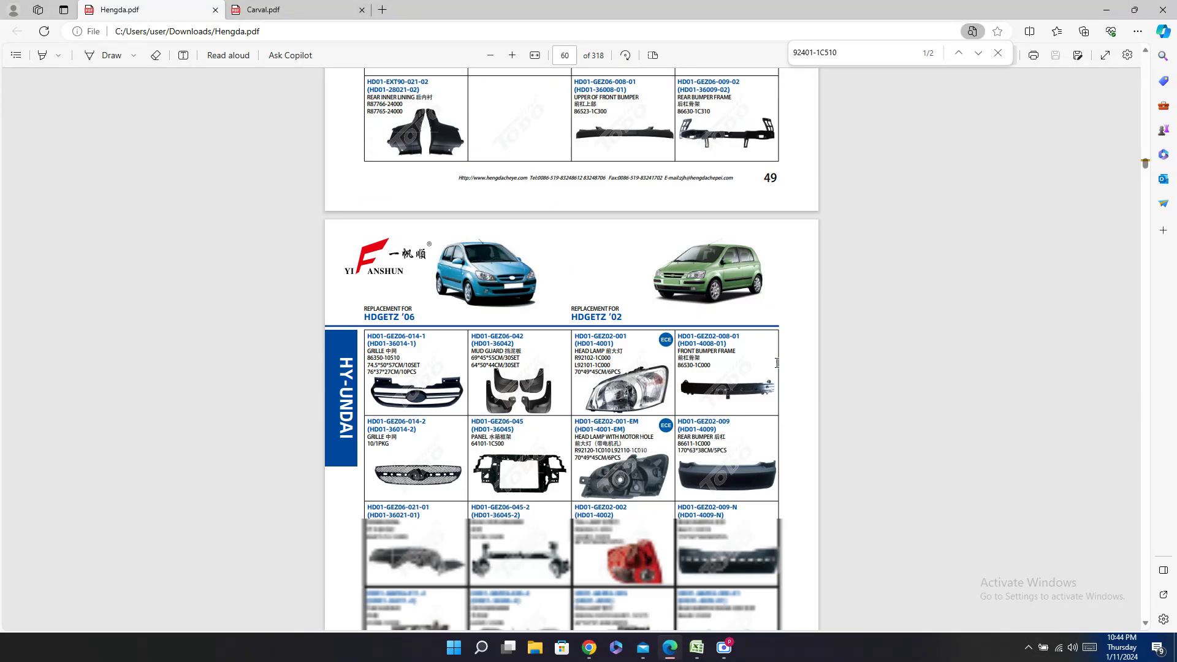
scroll(777, 363, up, 5)
scroll(777, 363, up, 2)
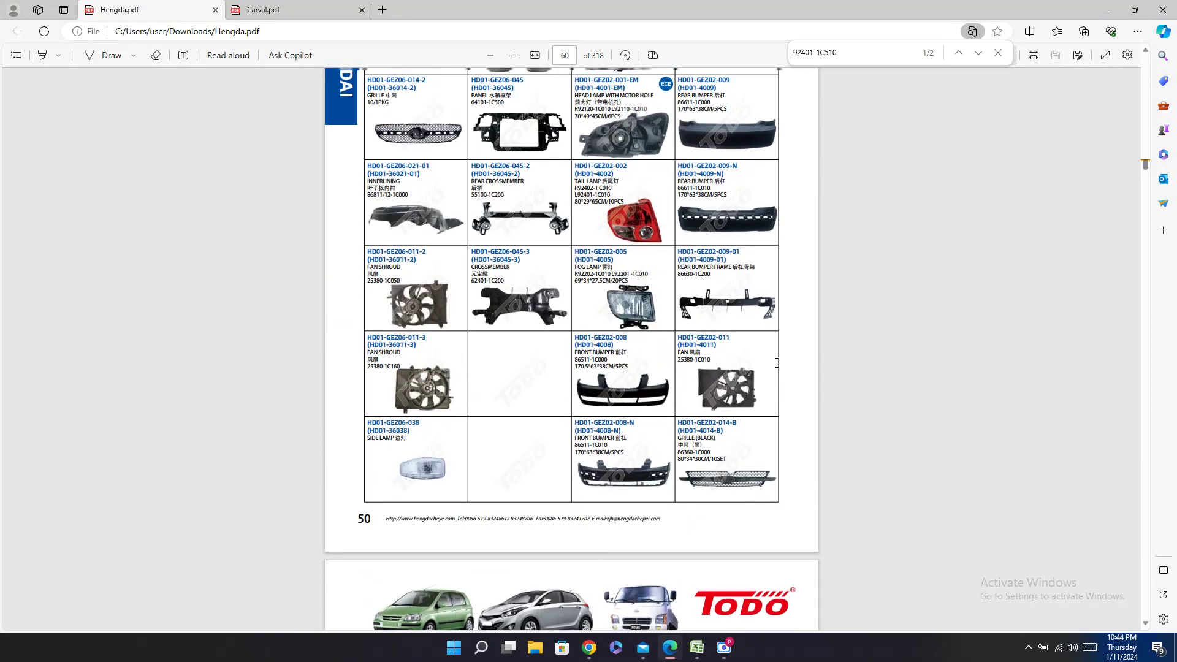
scroll(776, 363, down, 7)
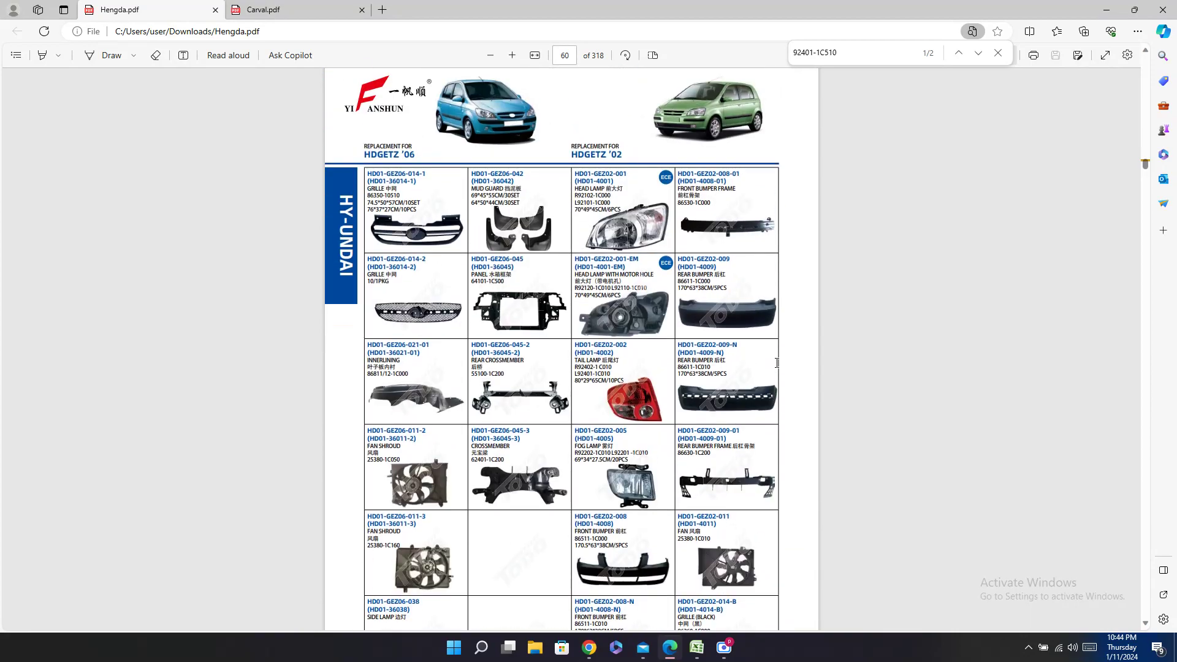
scroll(777, 363, up, 5)
scroll(777, 363, down, 5)
scroll(776, 363, up, 5)
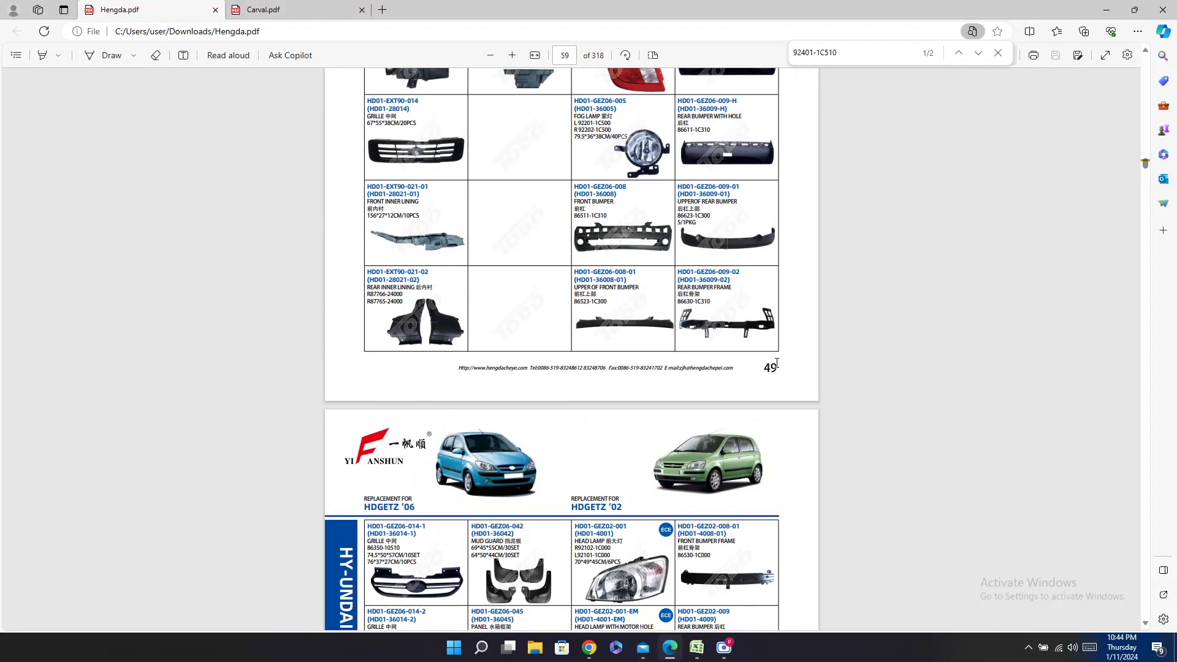
scroll(776, 363, up, 3)
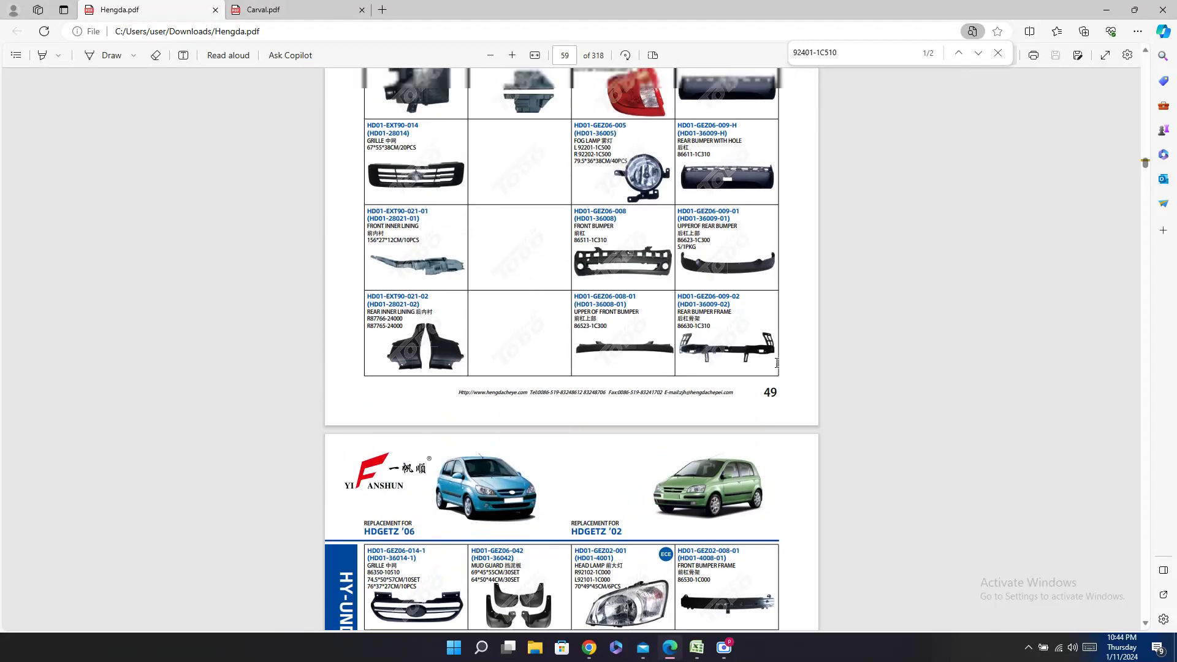
scroll(777, 363, up, 9)
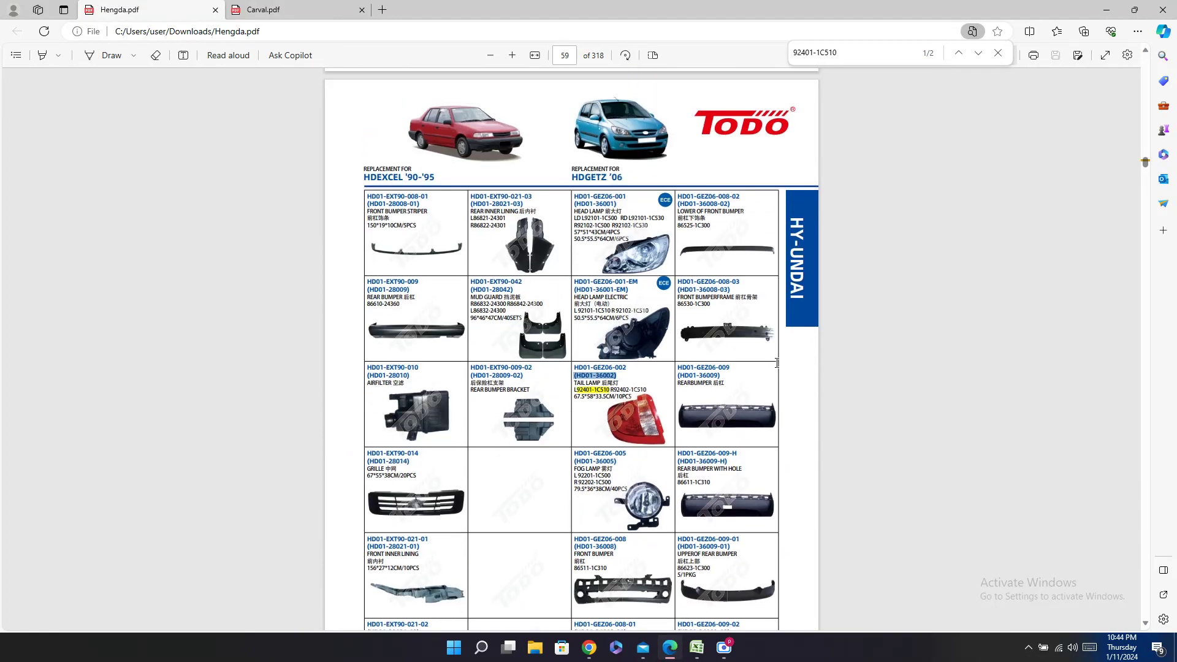
click(697, 648)
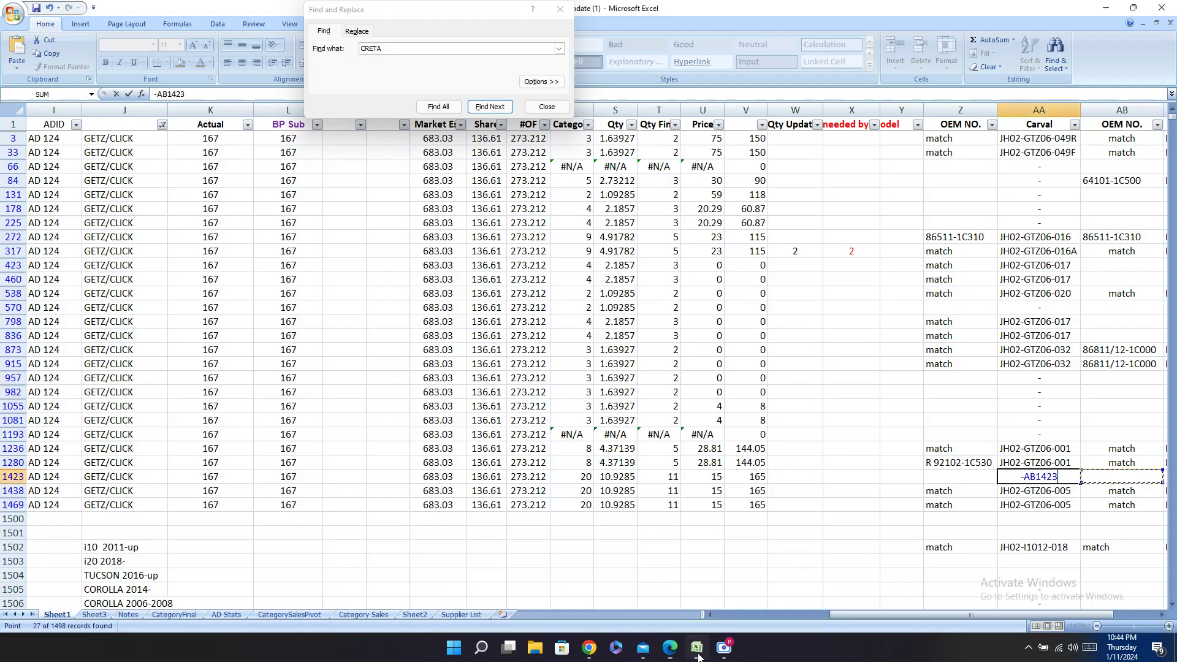
key(Escape)
text(-)
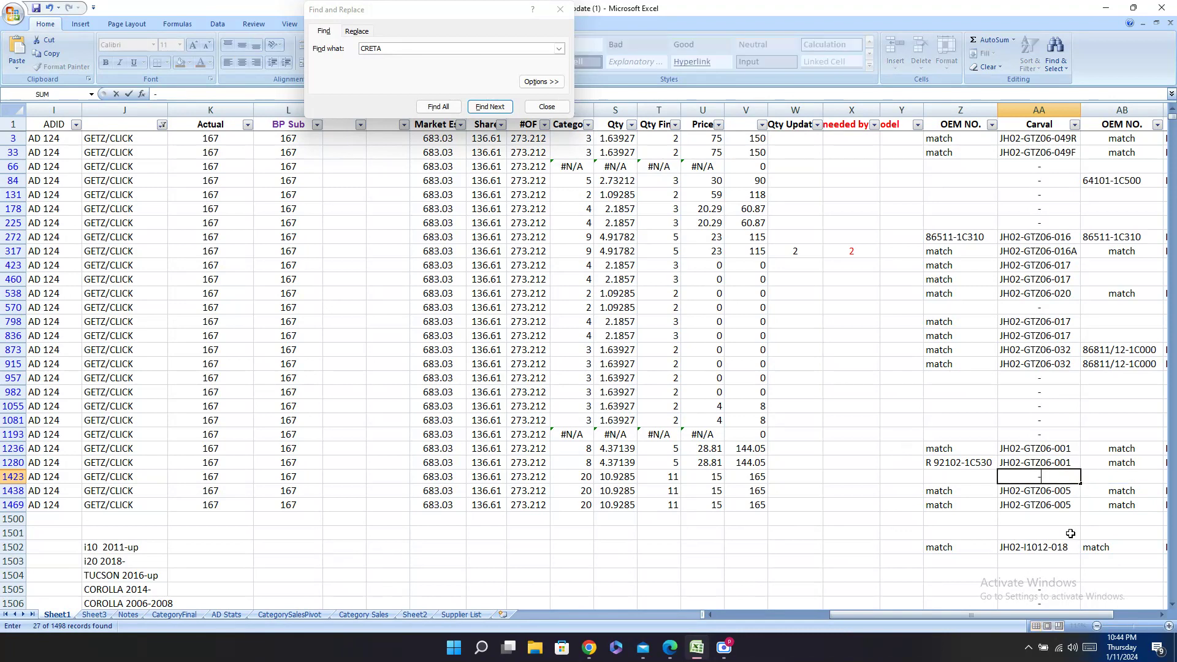
key(Return)
click(1048, 474)
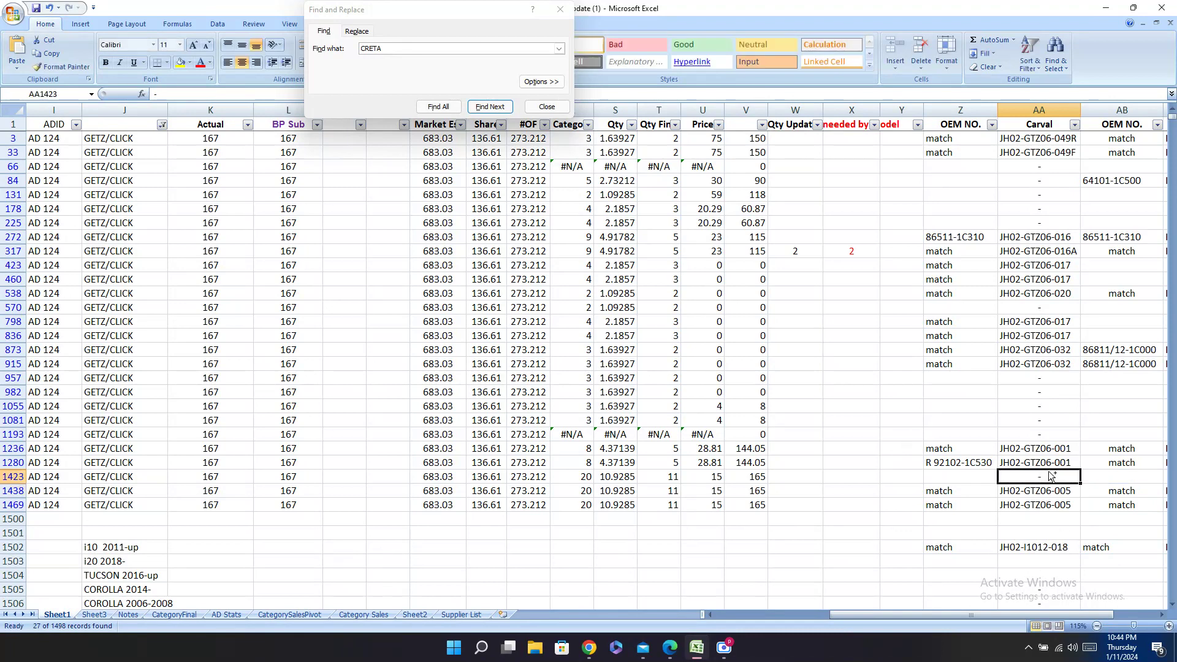
key(ctrl+c)
key(Right)
key(Right)
key(Right)
key(Right)
key(Right)
key(Right)
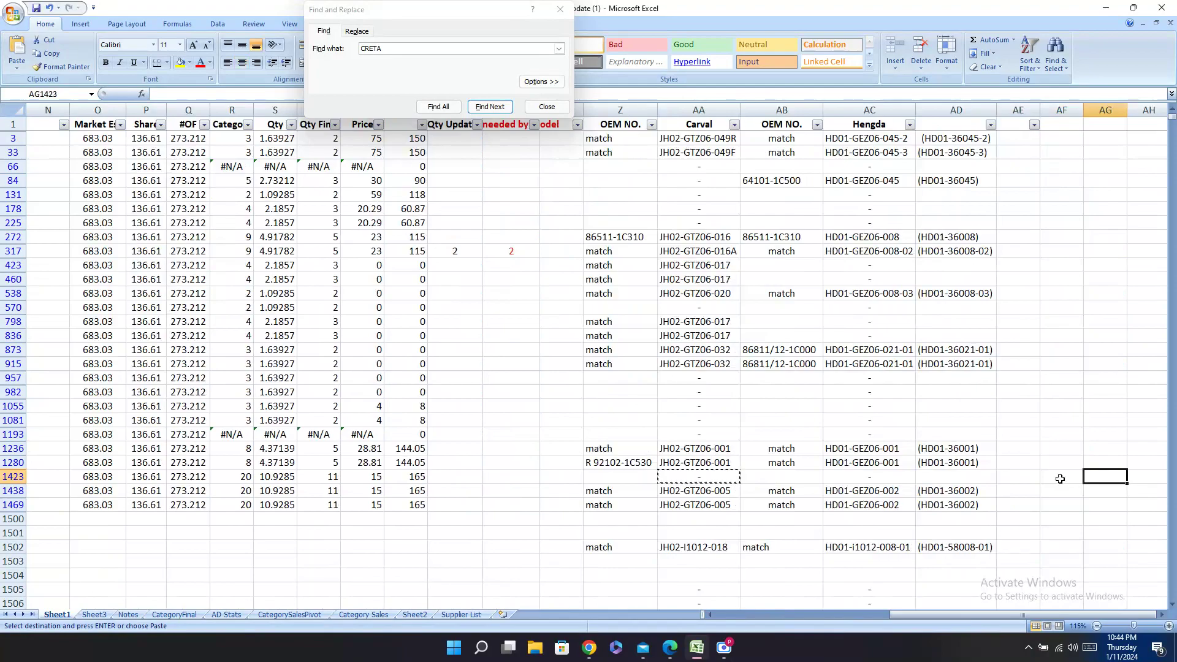
key(Escape)
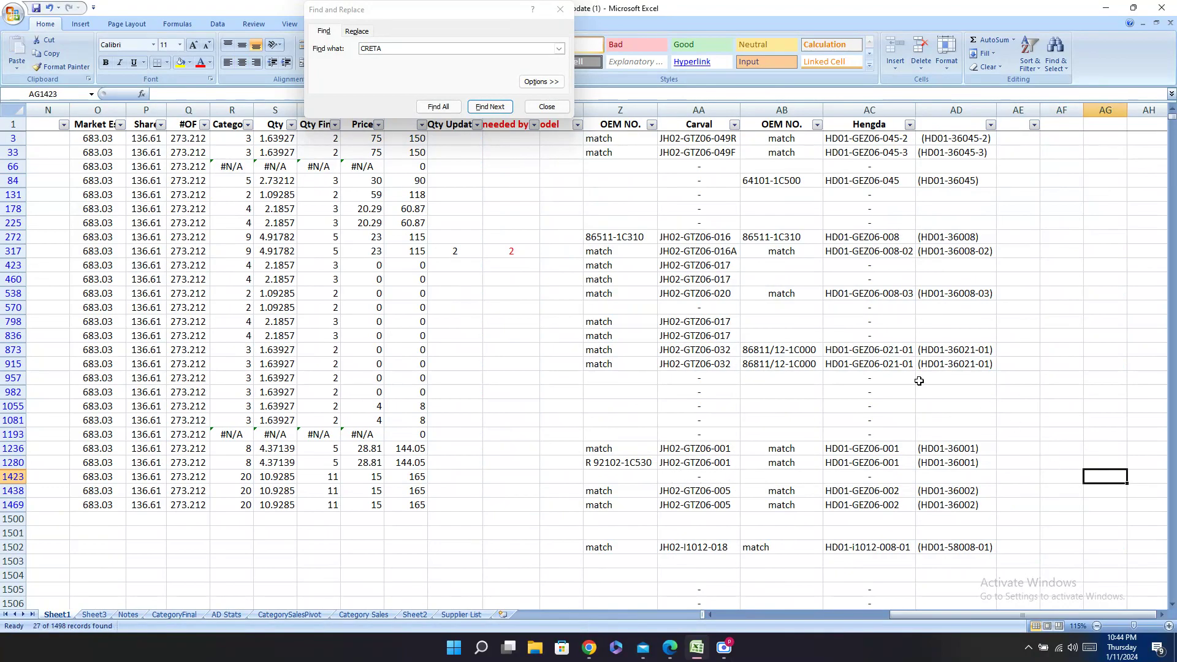
drag(892, 436, 46, 377)
drag(805, 617, 961, 617)
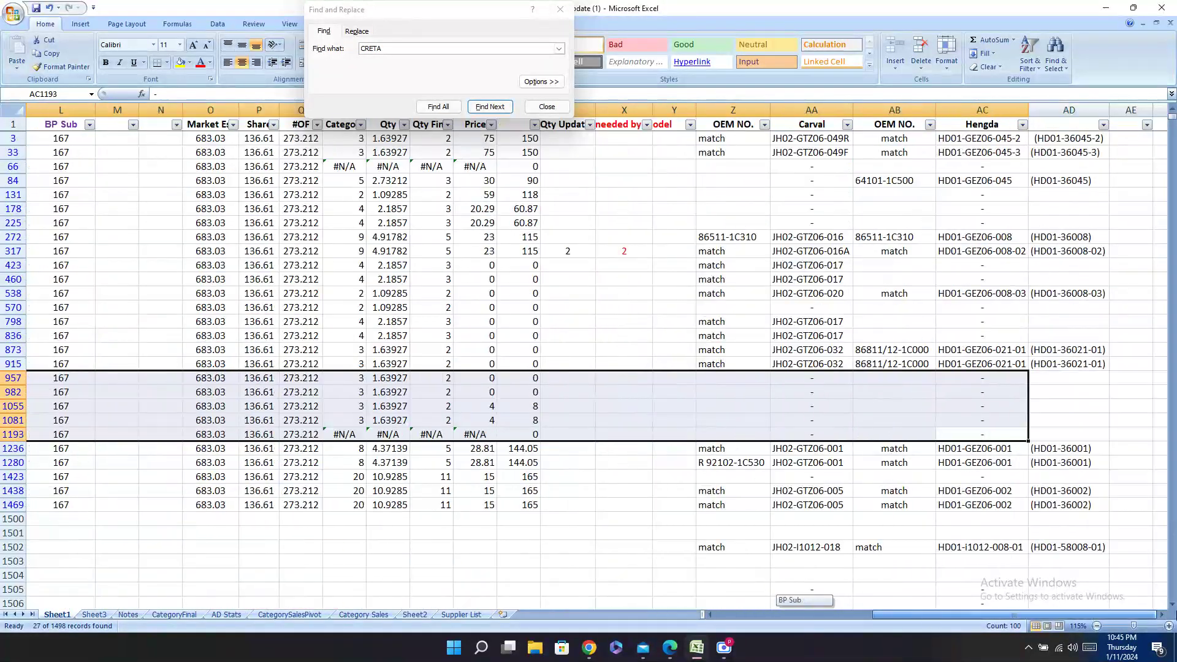
drag(1008, 336, 8, 308)
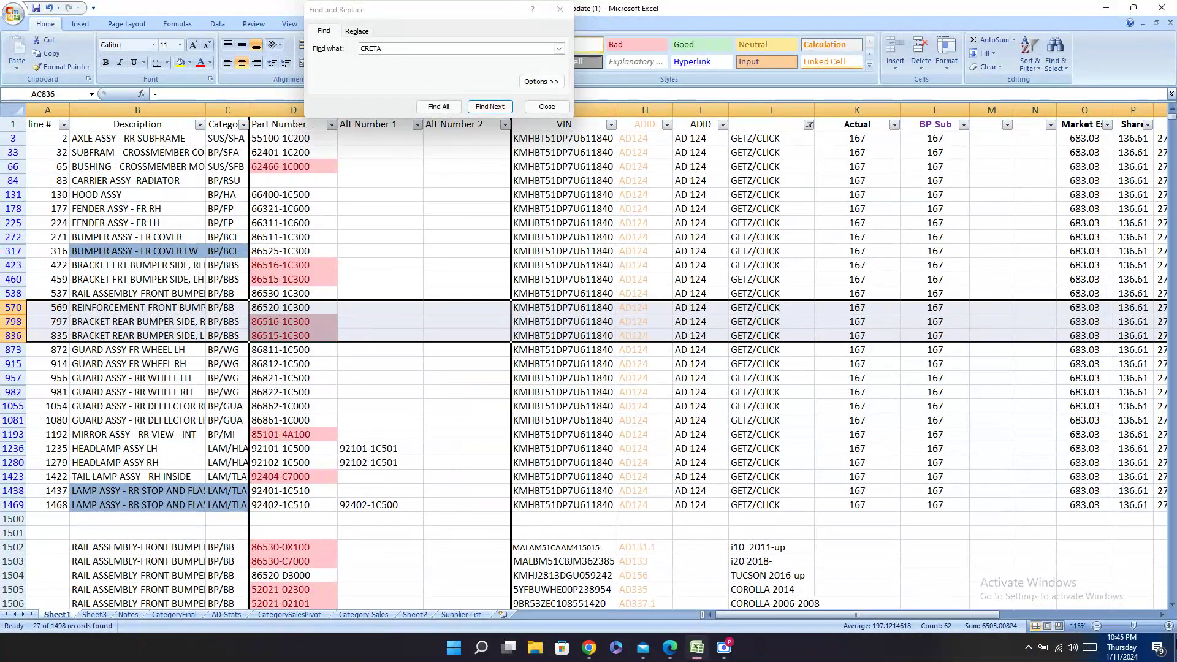
Step: Replace the CRETA search term in Find and Replace with GETZ
click(742, 519)
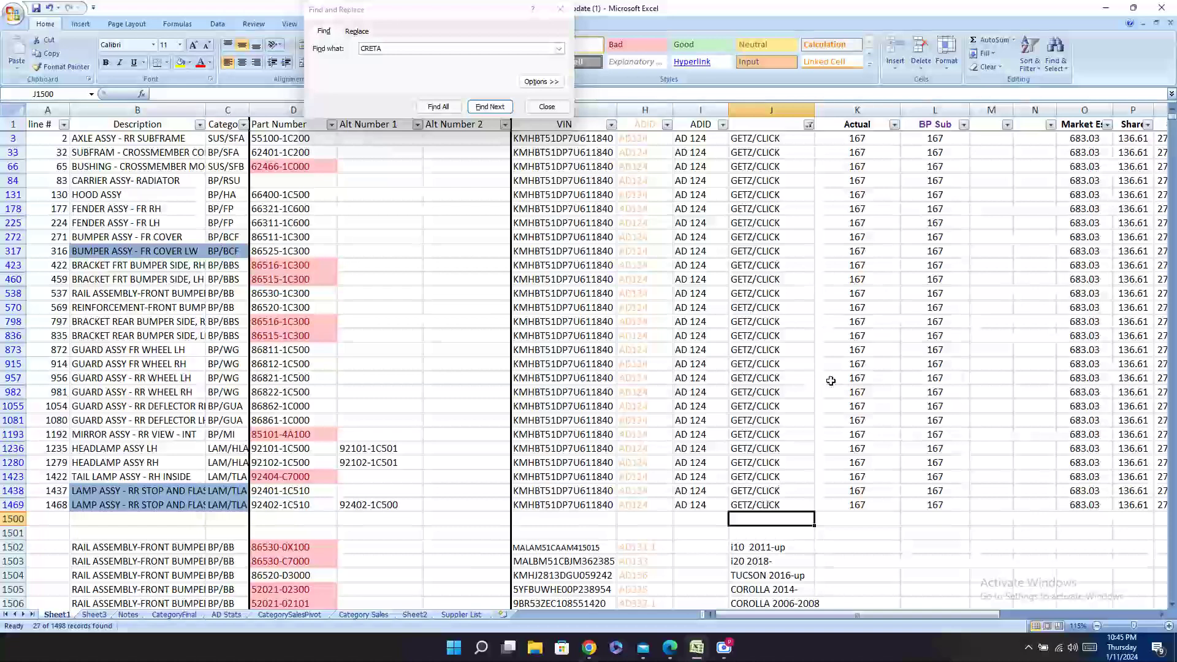
click(559, 48)
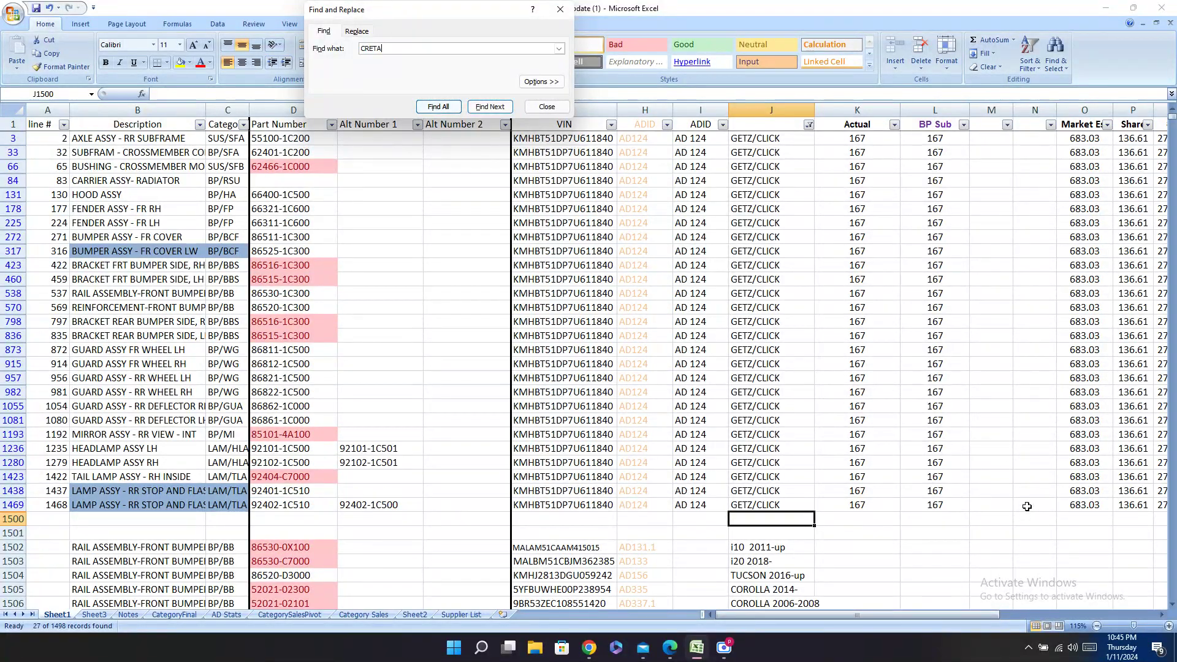
click(801, 505)
key(ctrl+c)
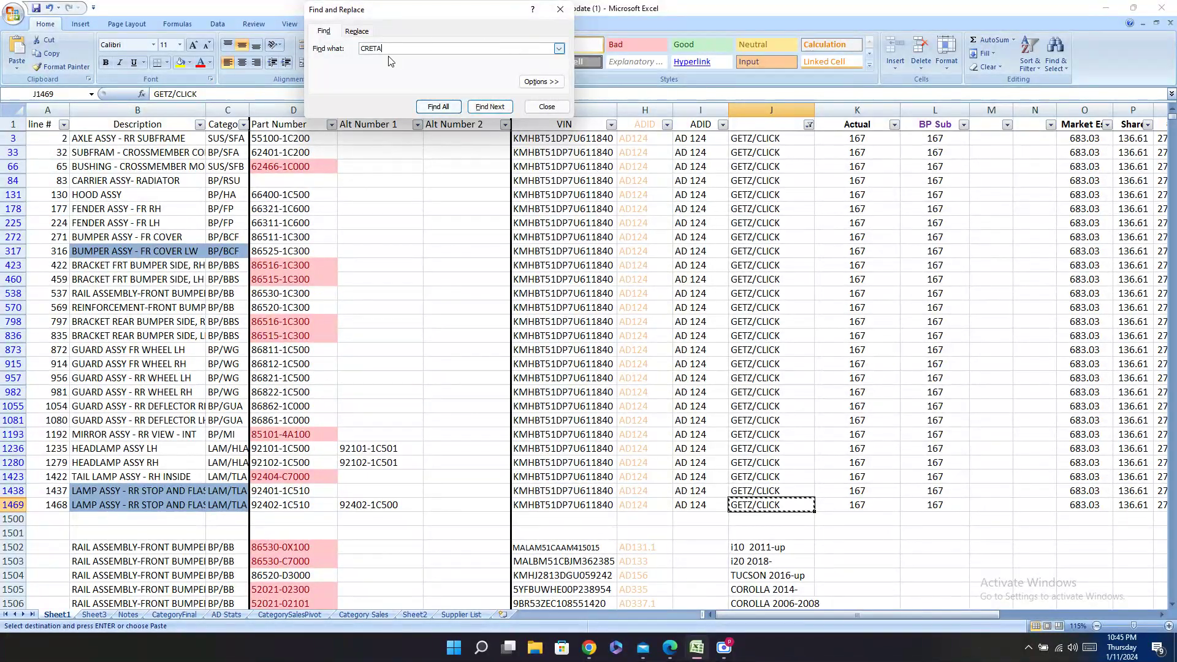
key(ctrl+a)
key(ctrl+v)
key(BackSpace)
key(BackSpace)
key(BackSpace)
key(BackSpace)
key(BackSpace)
key(BackSpace)
key(BackSpace)
click(808, 523)
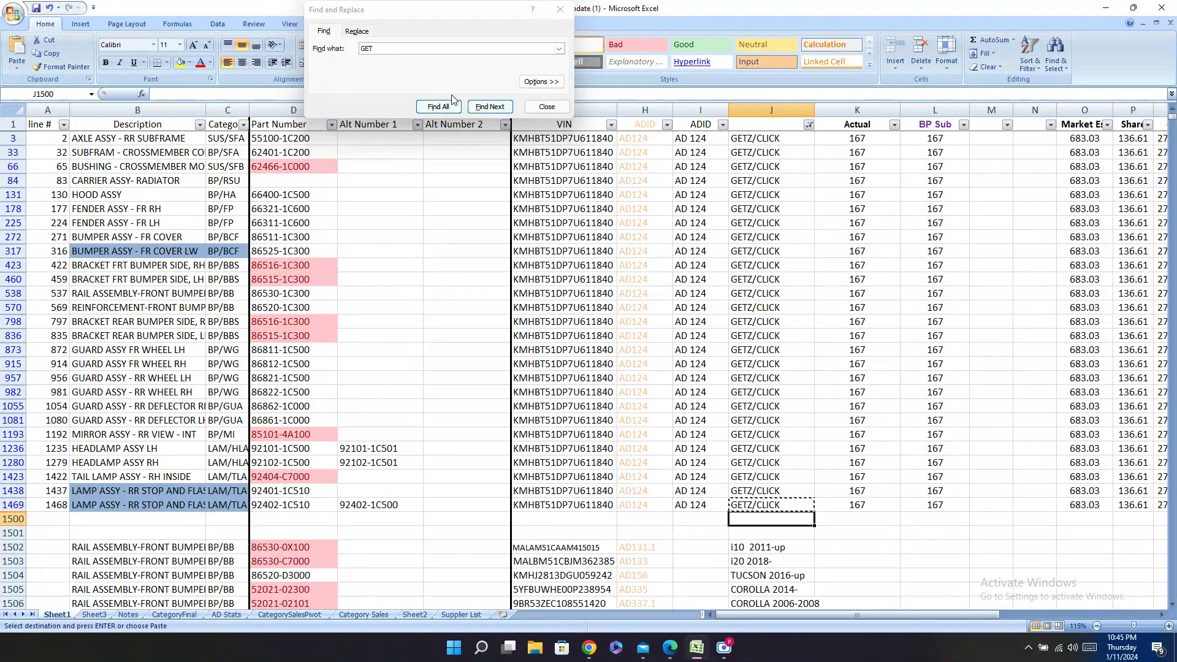
click(382, 48)
text(z)
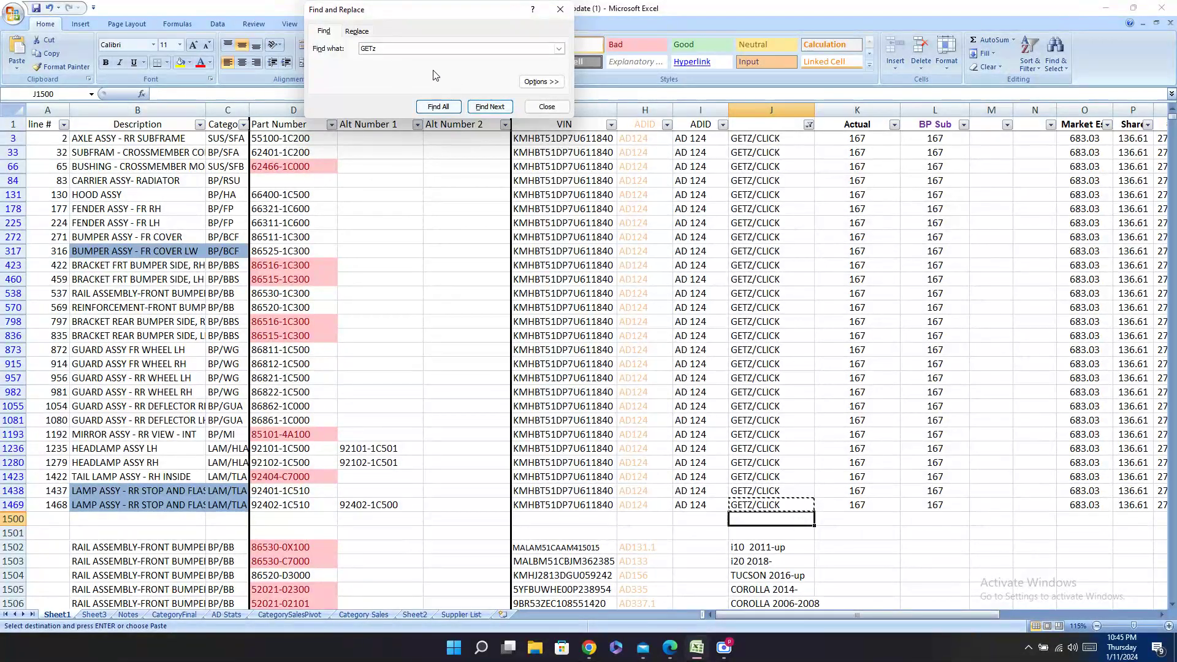
text(Z)
Step: Step through the GETZ/CLICK matches in column J with Find Next
click(478, 107)
click(490, 106)
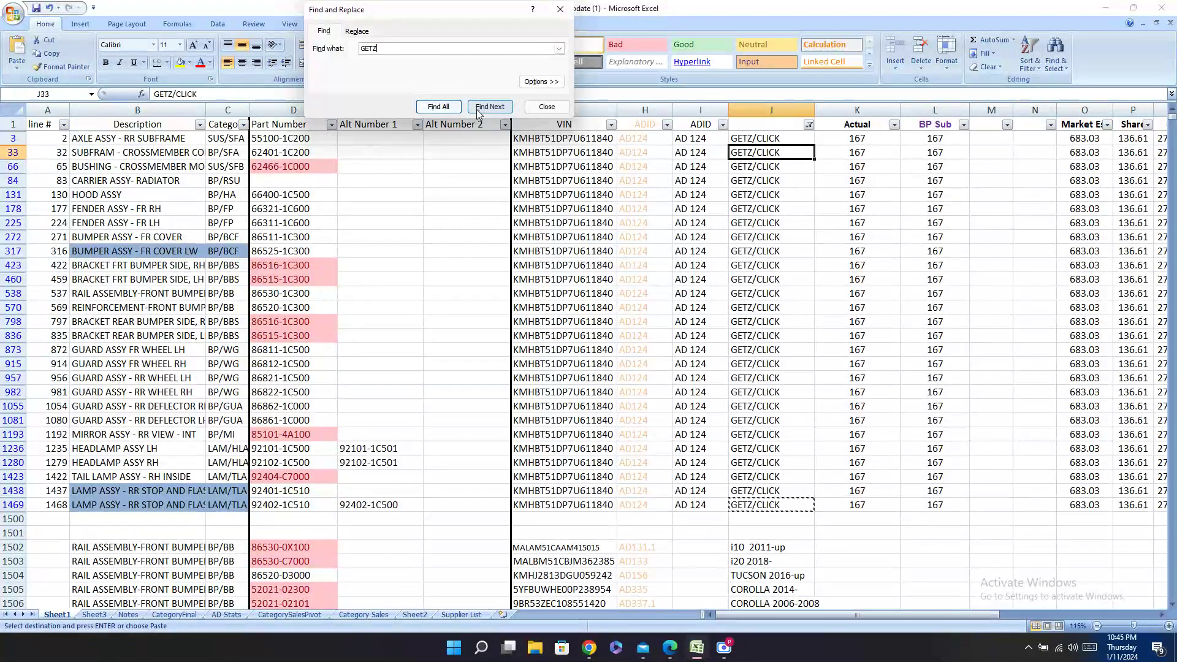
click(489, 106)
click(781, 533)
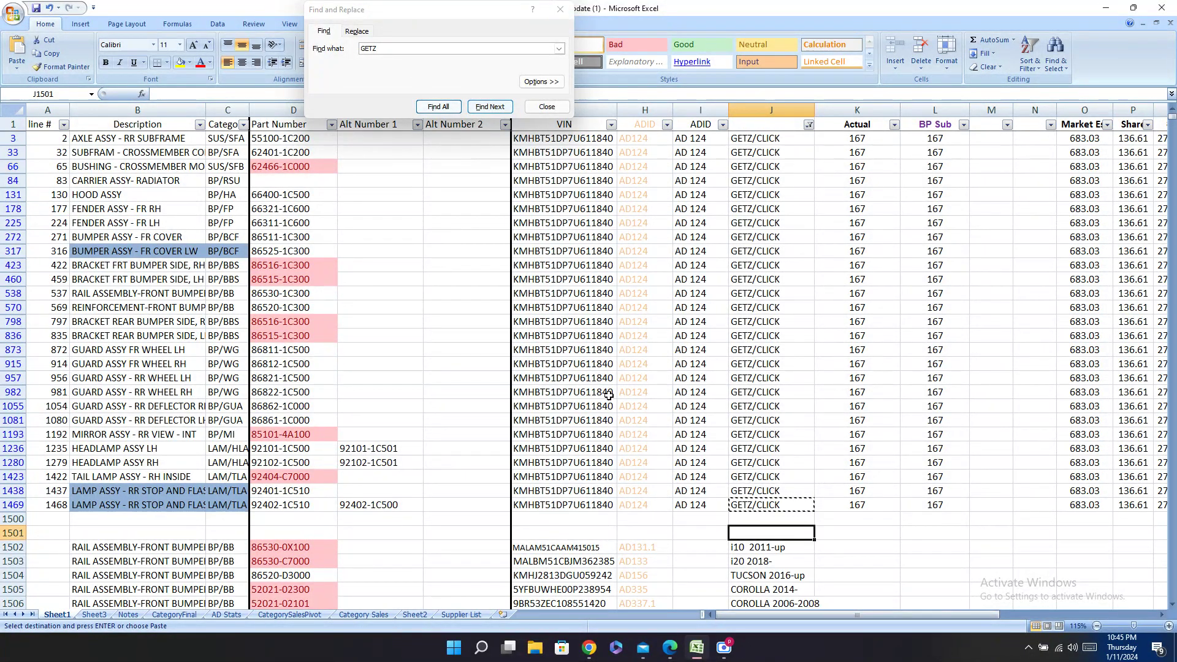
key(Escape)
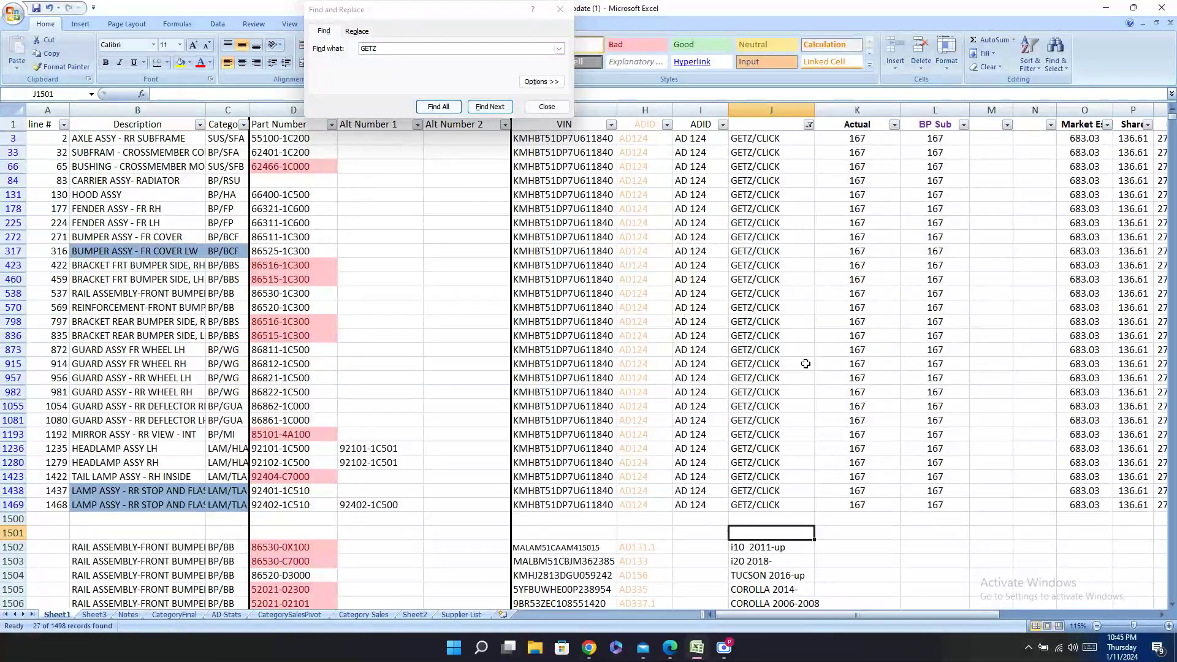
click(488, 107)
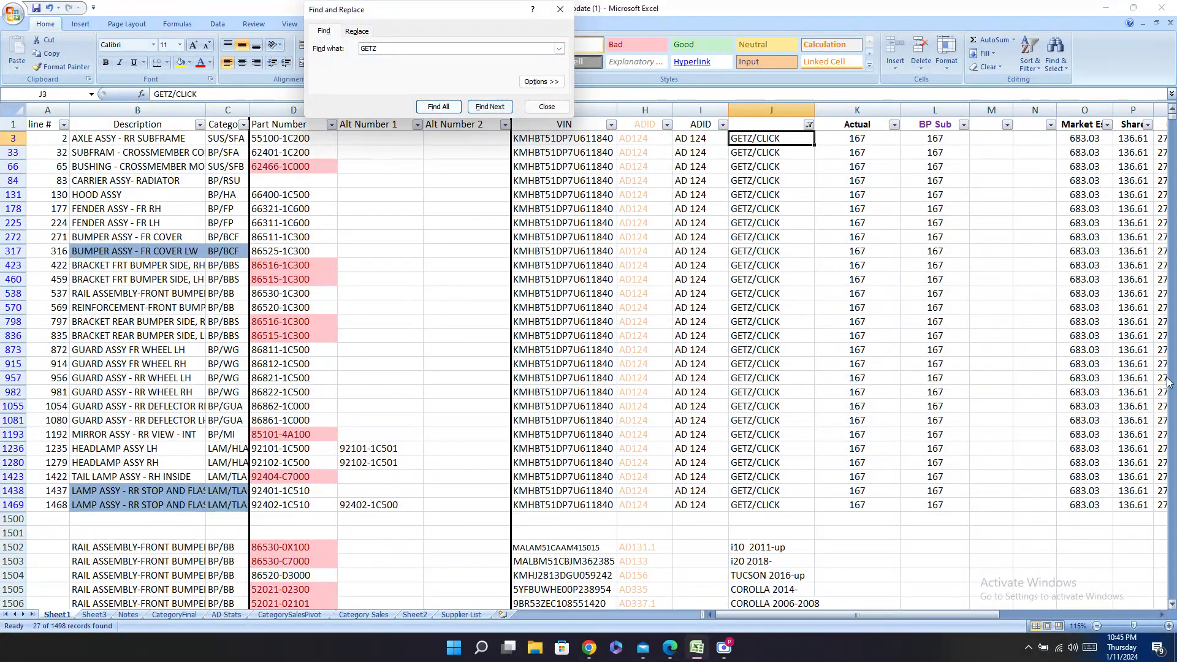
scroll(896, 312, down, 2)
scroll(895, 313, up, 1)
scroll(895, 313, up, 1)
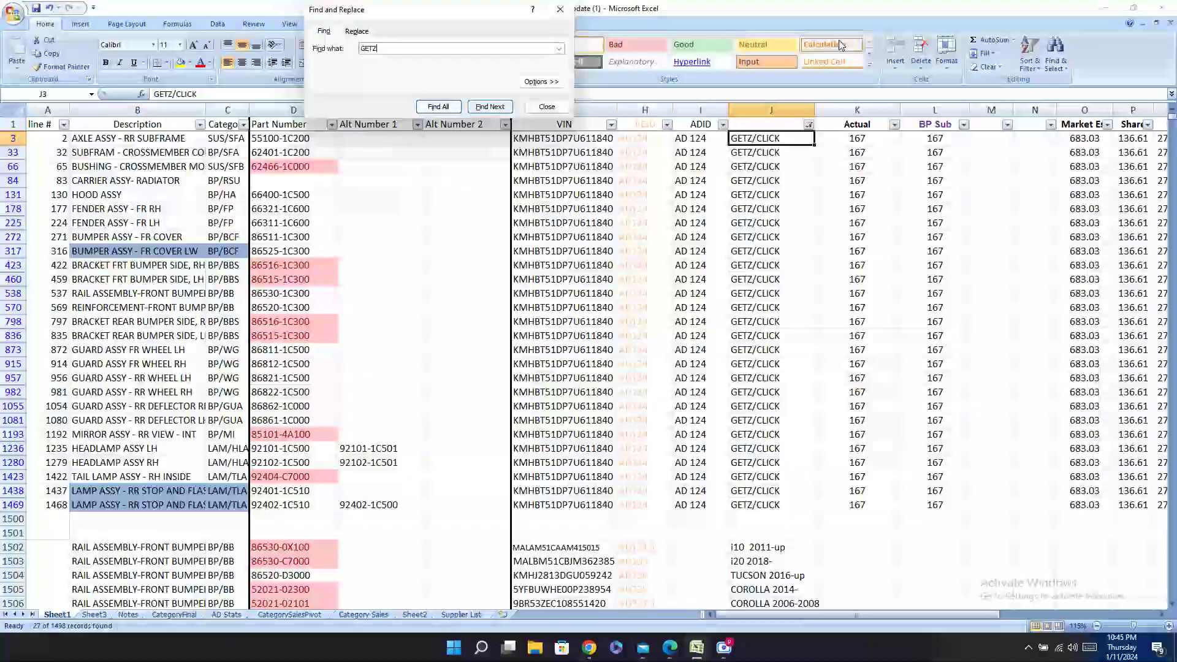
click(809, 125)
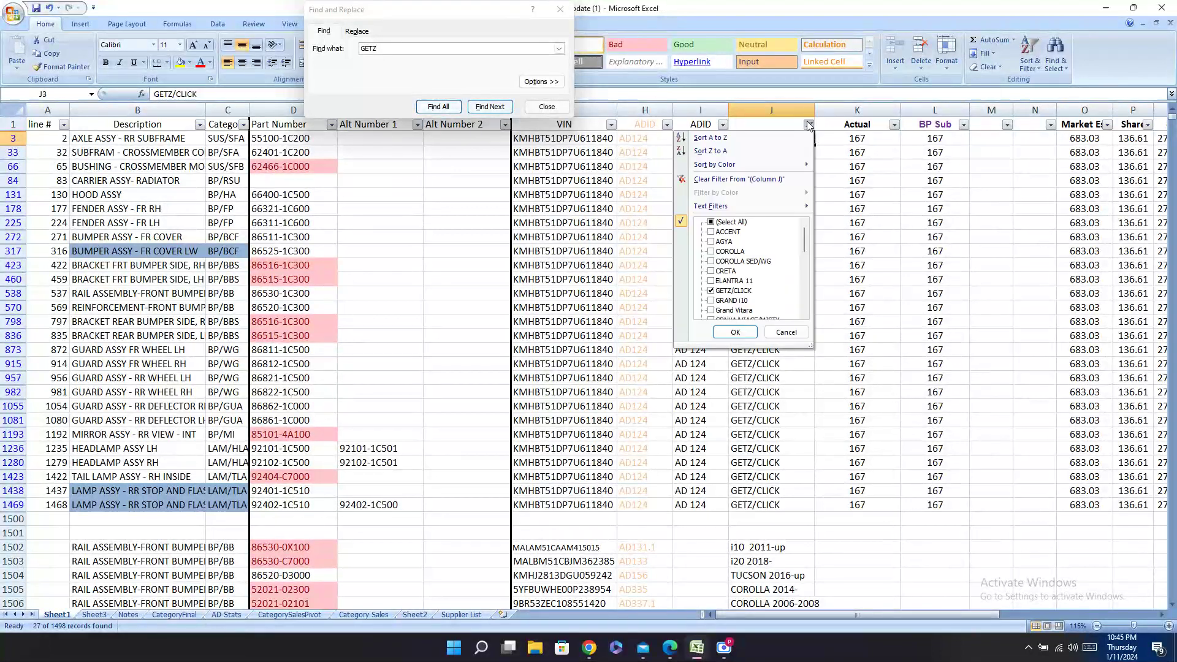
Step: Filter column J to GRAND i10 instead of GETZ/CLICK, then copy the Grand i10 VIN from G5
click(730, 300)
click(711, 290)
click(735, 332)
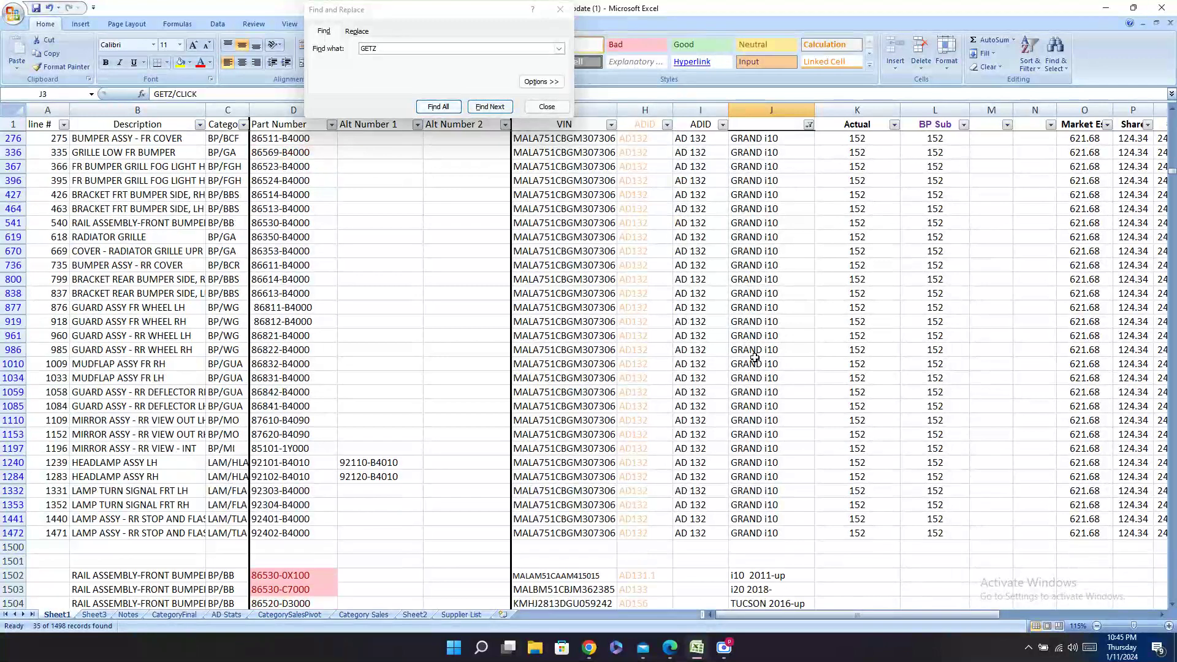
click(569, 140)
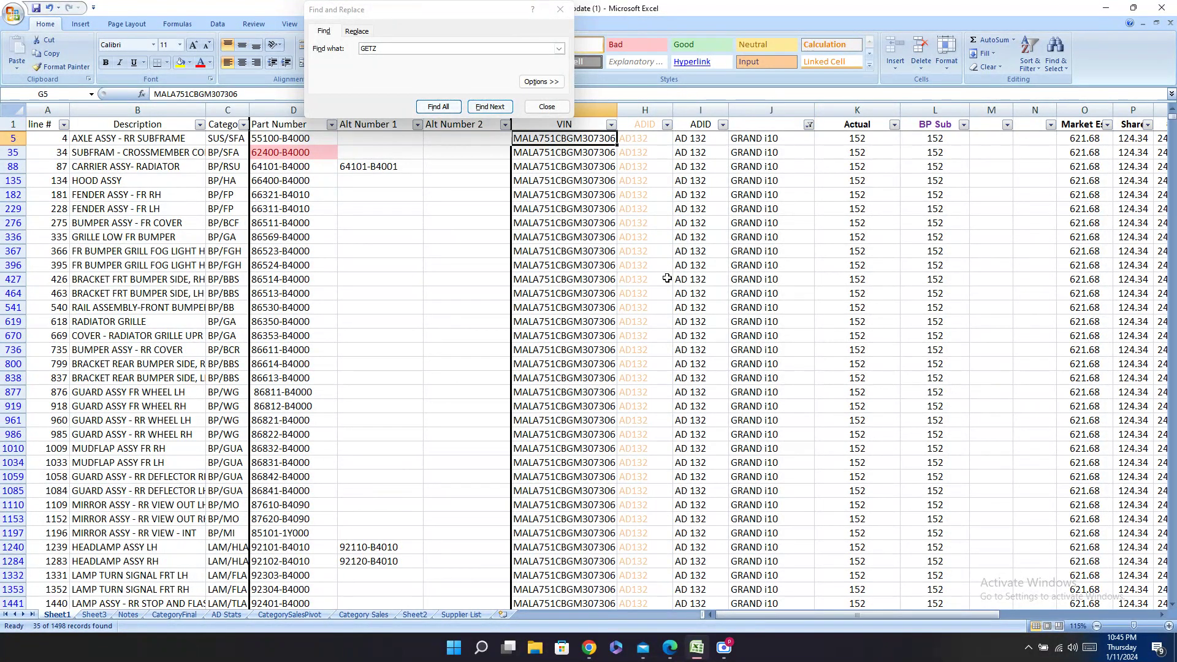
key(ctrl+c)
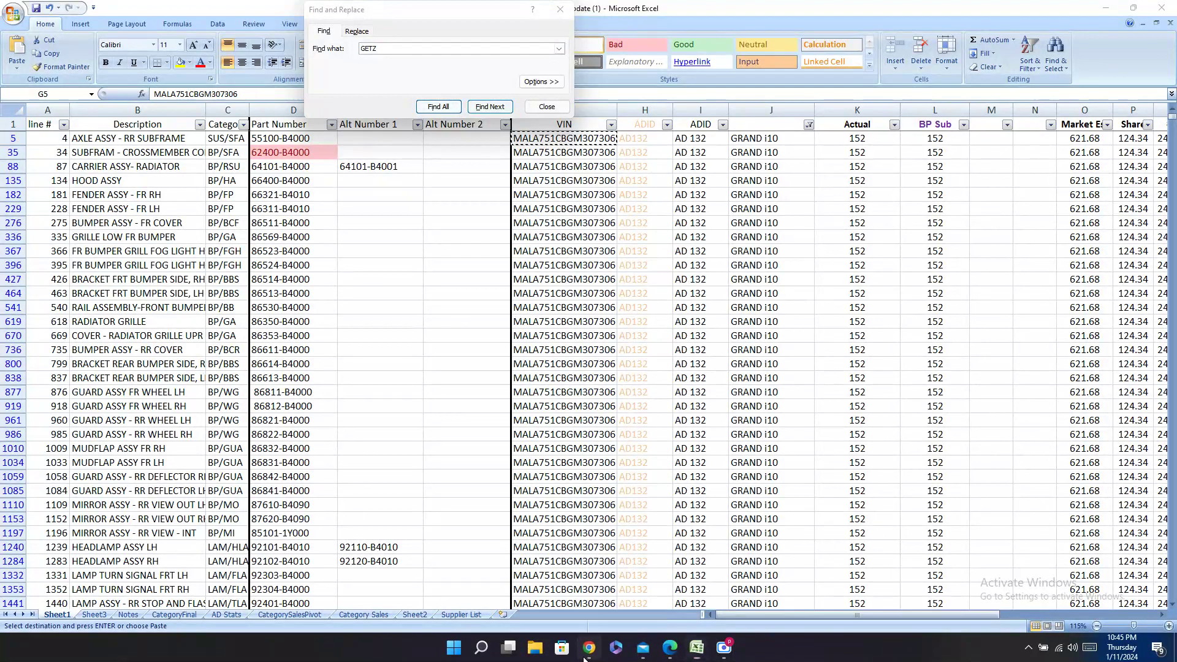
Step: Minimise Excel and Edge, close Mail, and launch Google Chrome in a chosen profile
click(1105, 8)
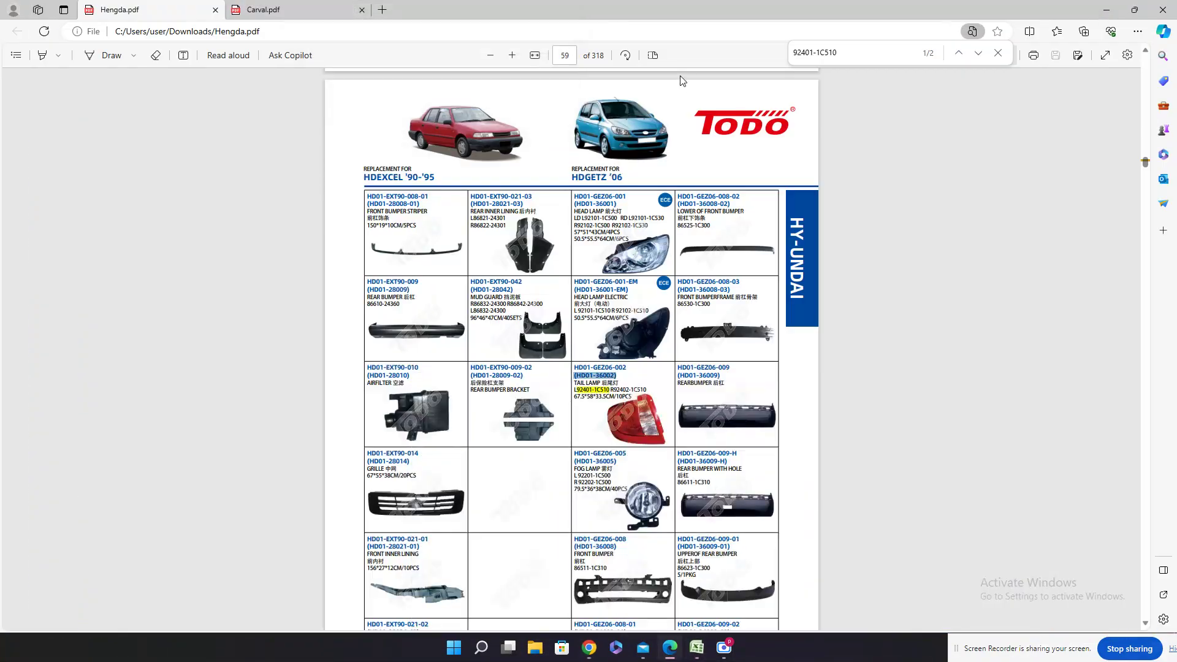
click(1111, 13)
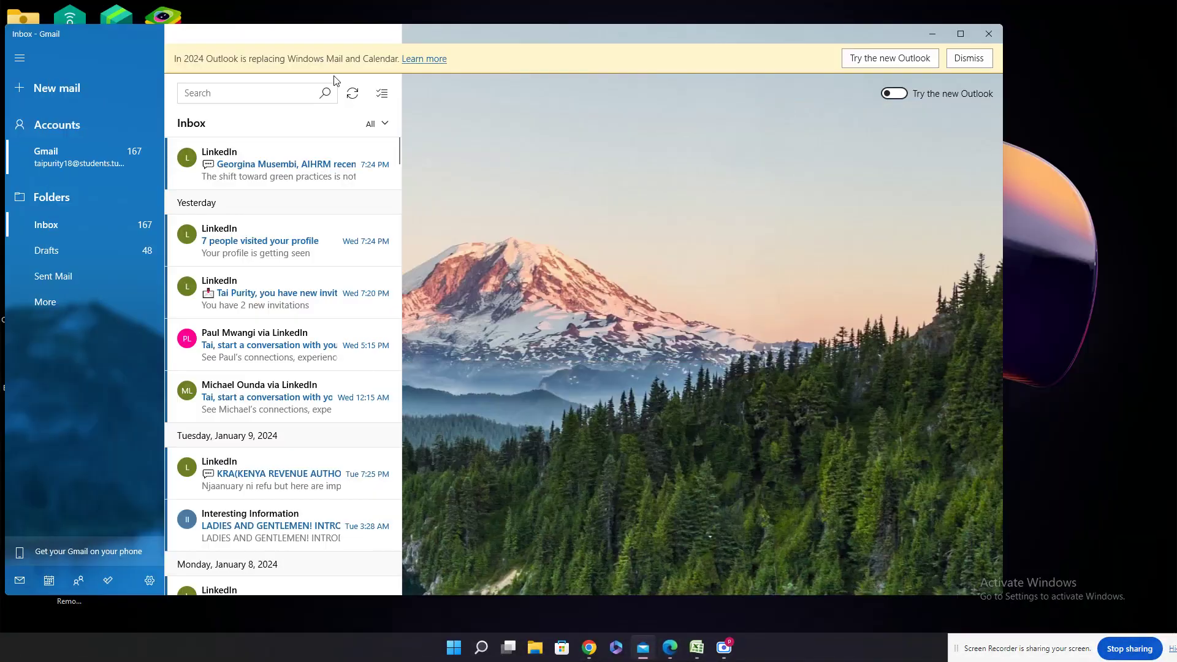
click(985, 42)
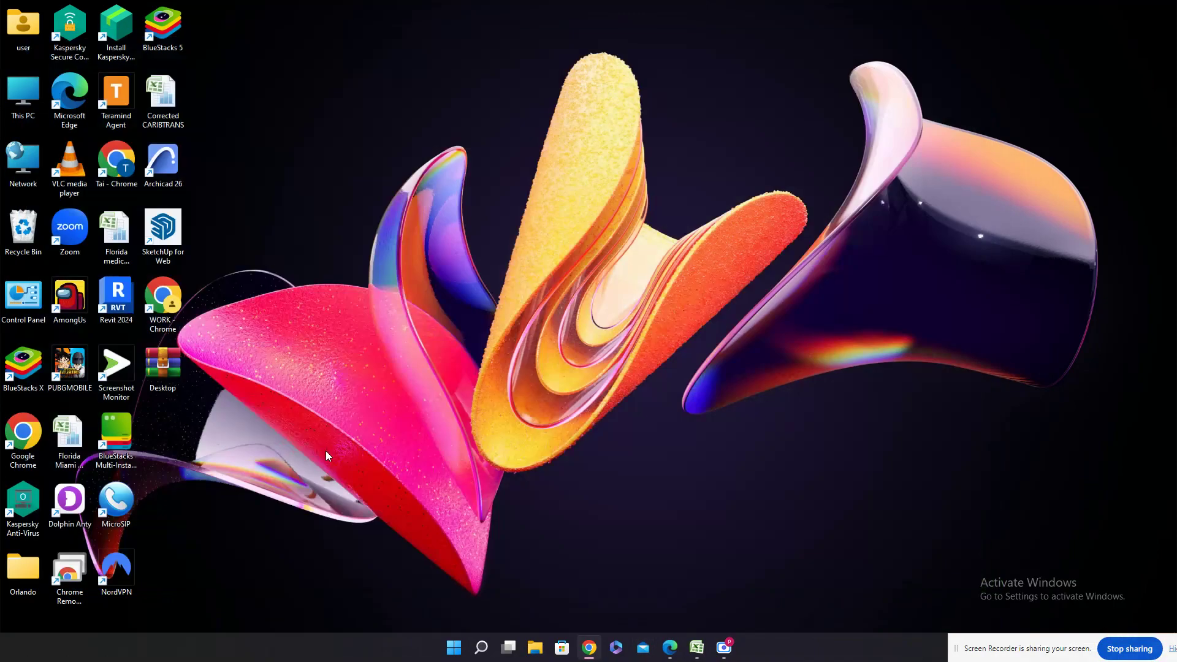
double_click(34, 439)
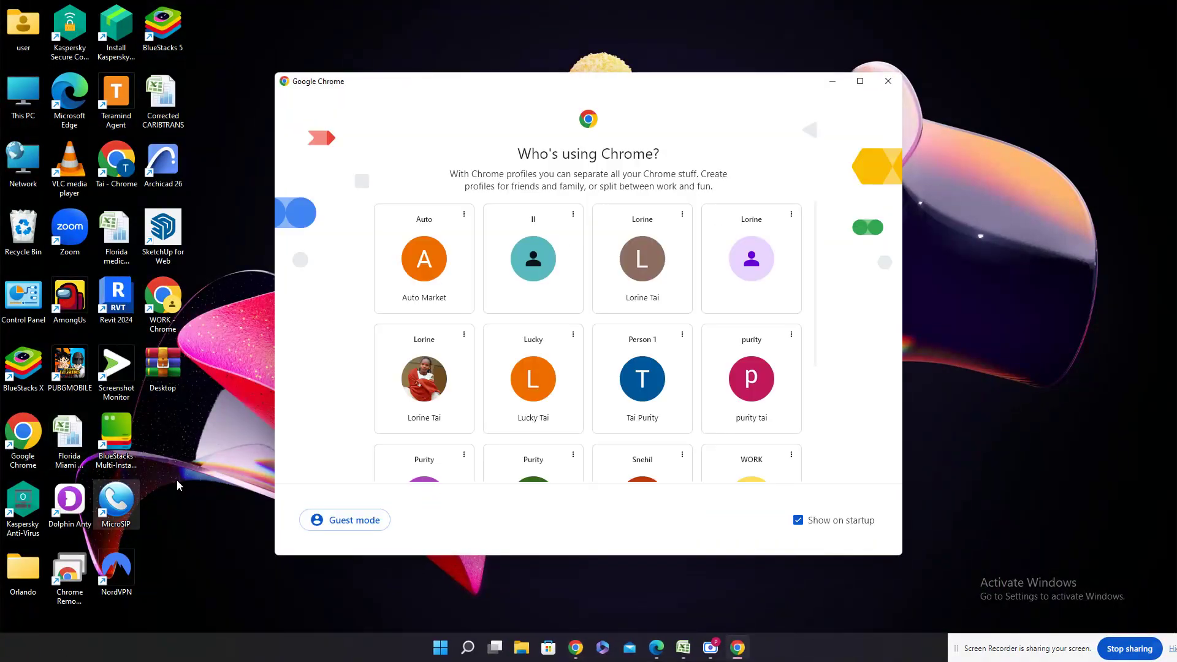
click(718, 419)
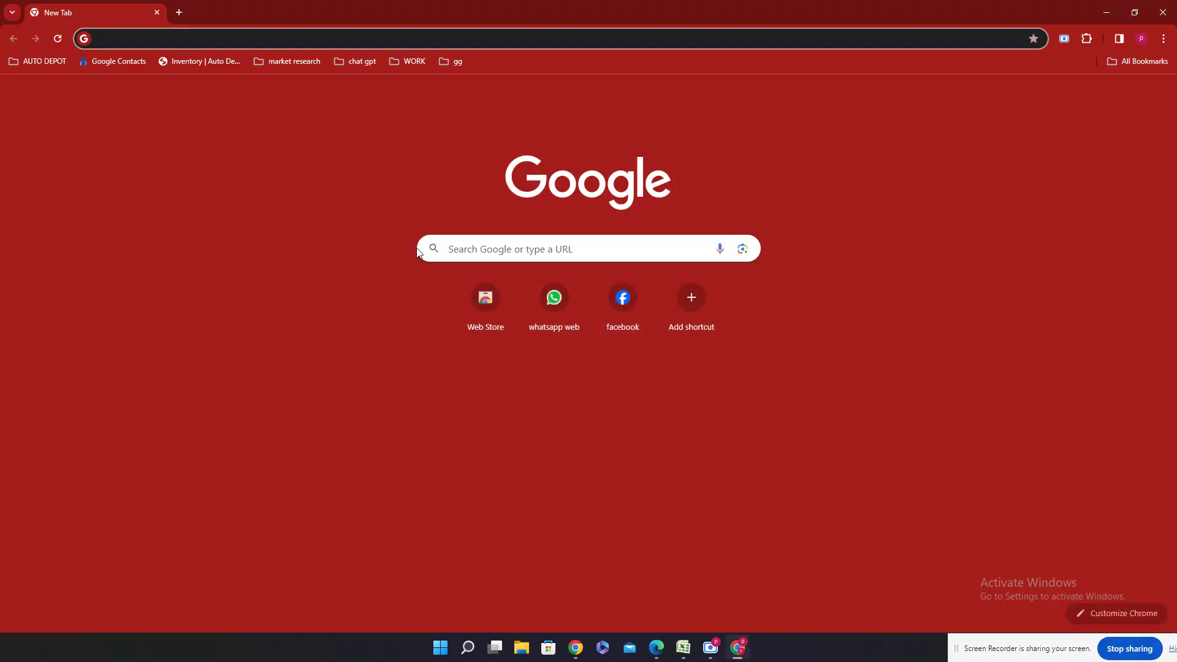
Step: Open PartSouq from the AUTO DEPOT bookmarks and paste the Grand i10 VIN into its search box
click(31, 64)
click(56, 204)
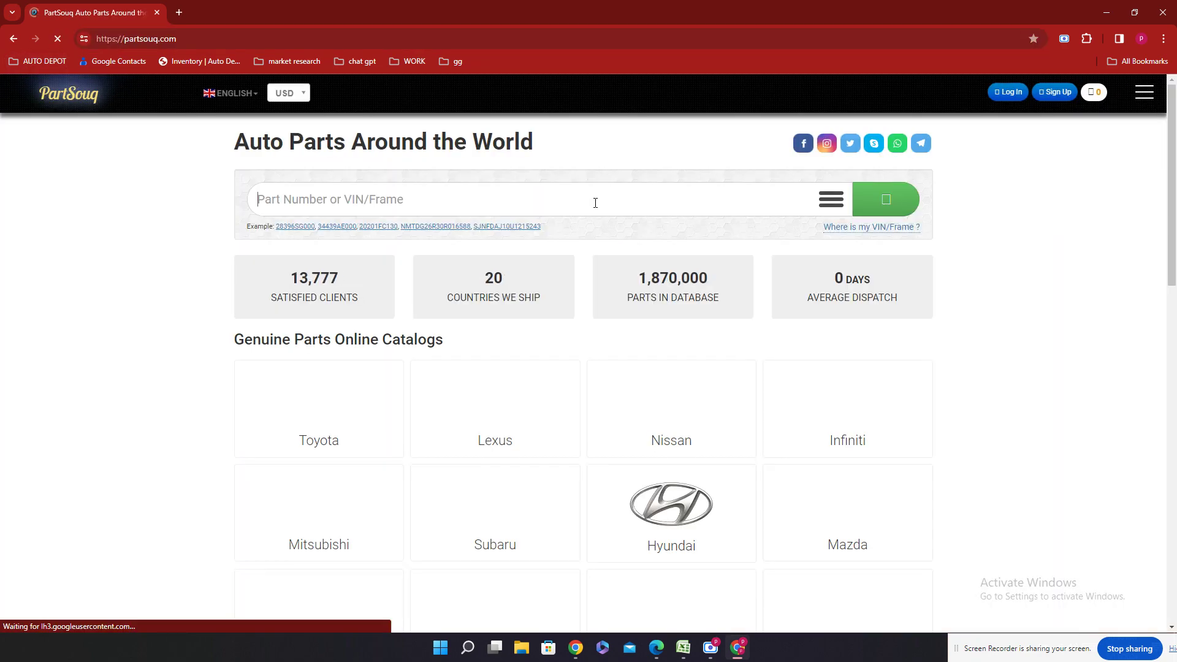
right_click(507, 208)
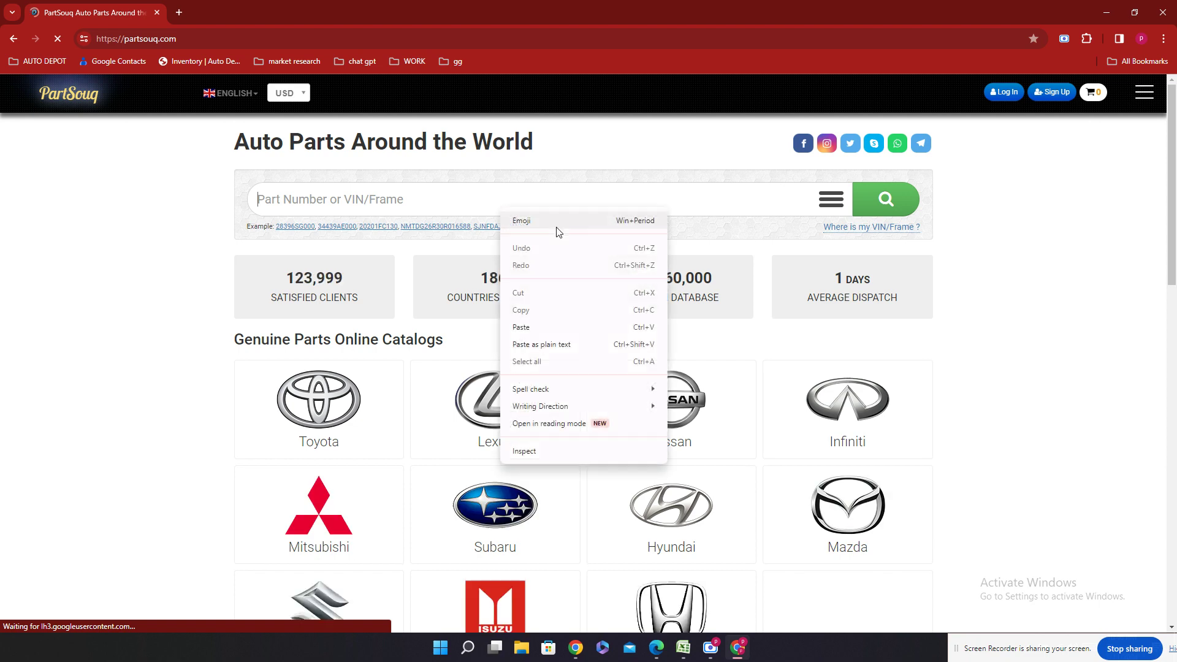
click(541, 318)
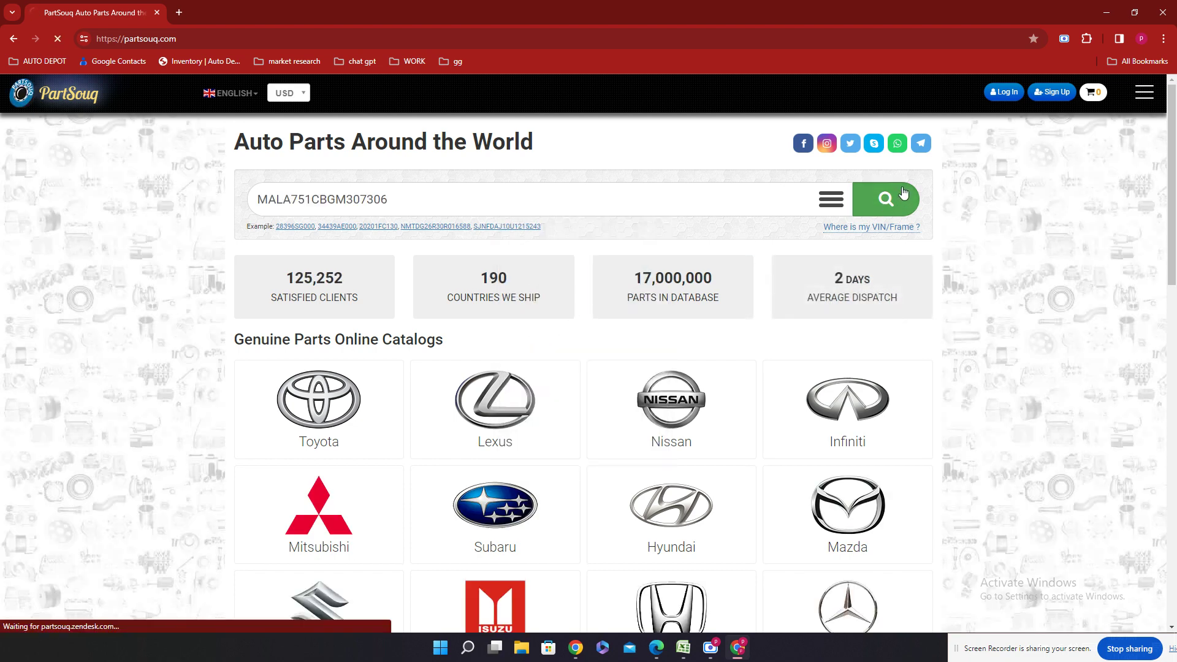
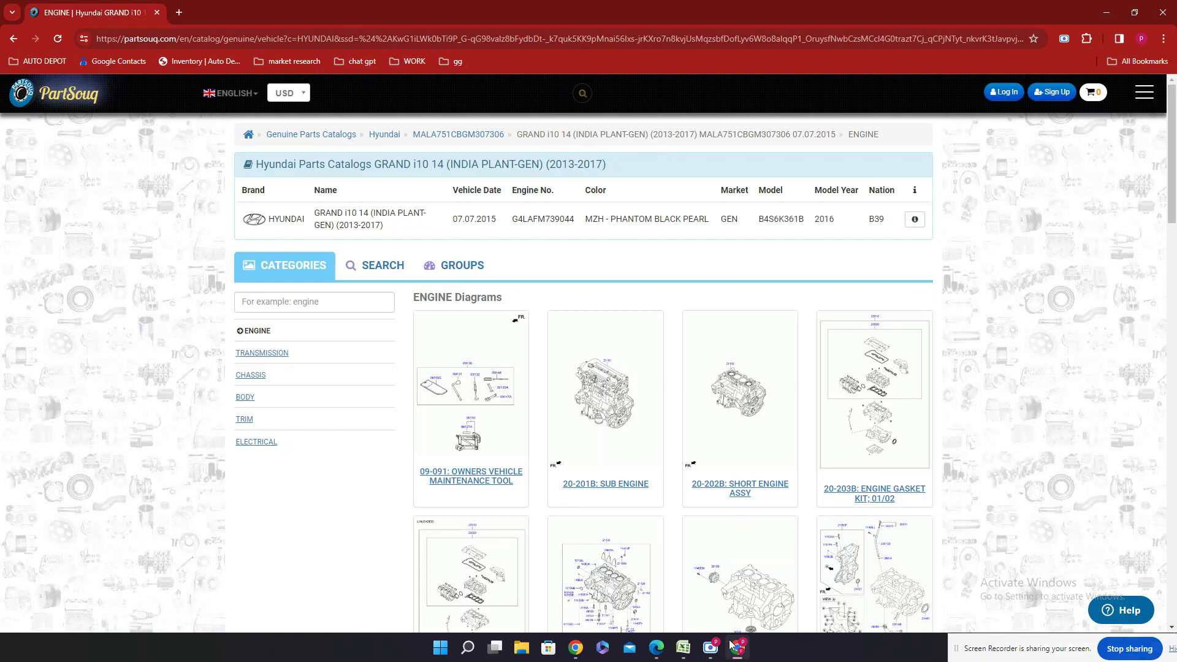
Step: Copy part number 55100-B4000 from cell D5 of the parts spreadsheet
click(687, 653)
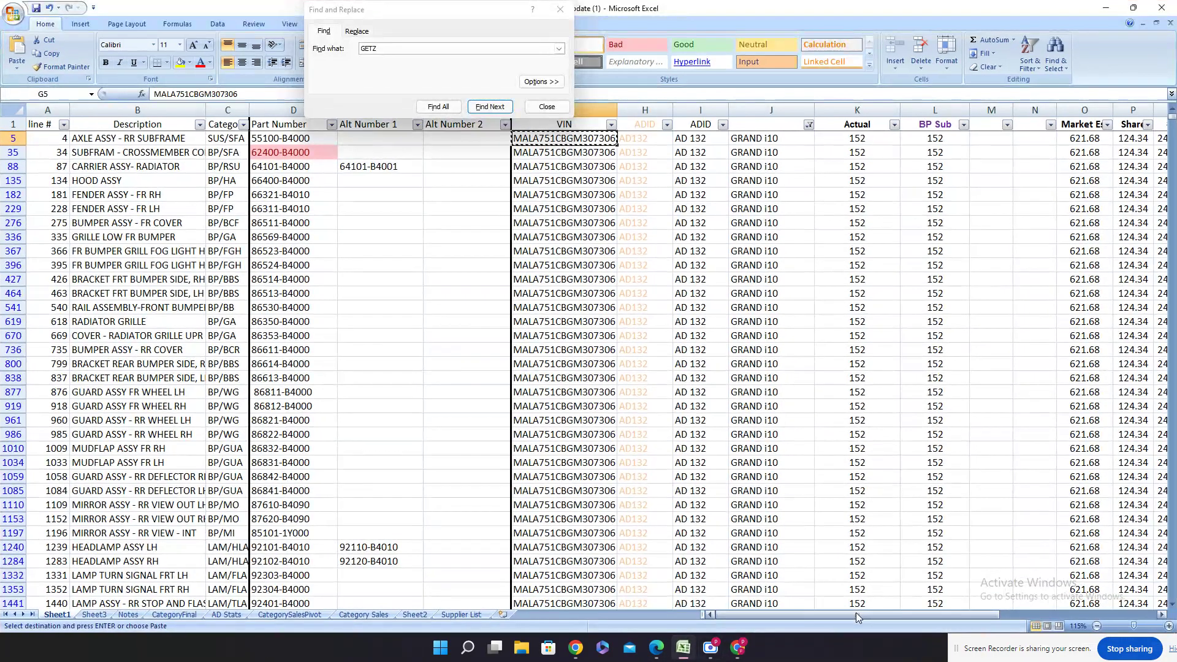
drag(855, 612, 887, 615)
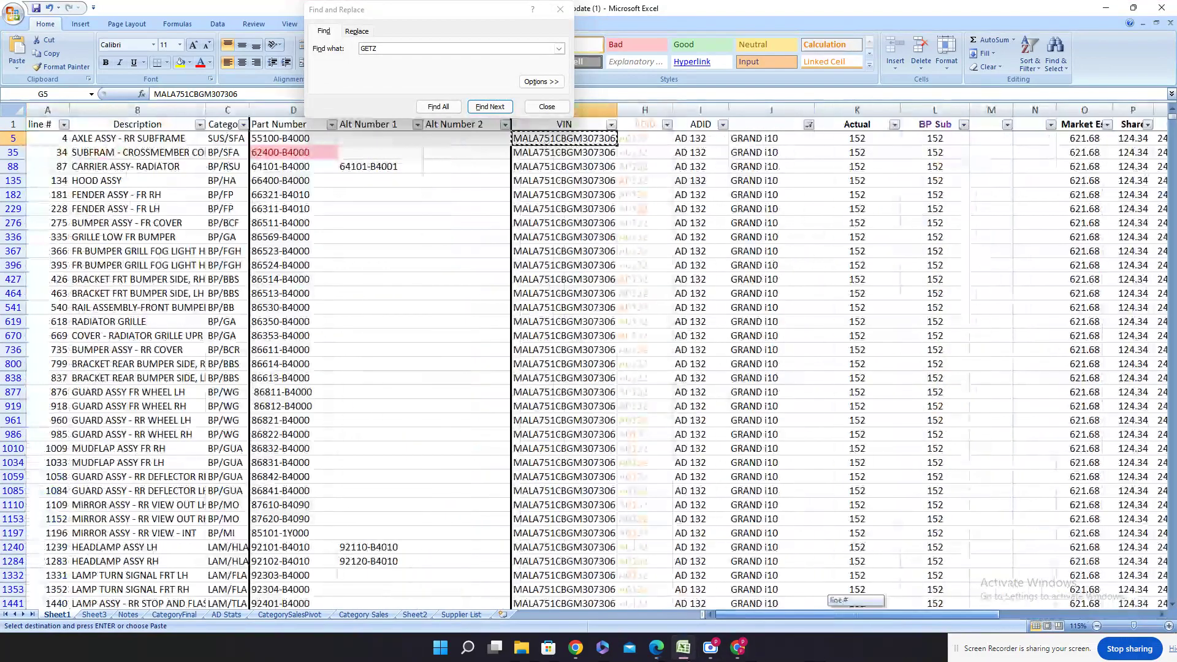
click(300, 139)
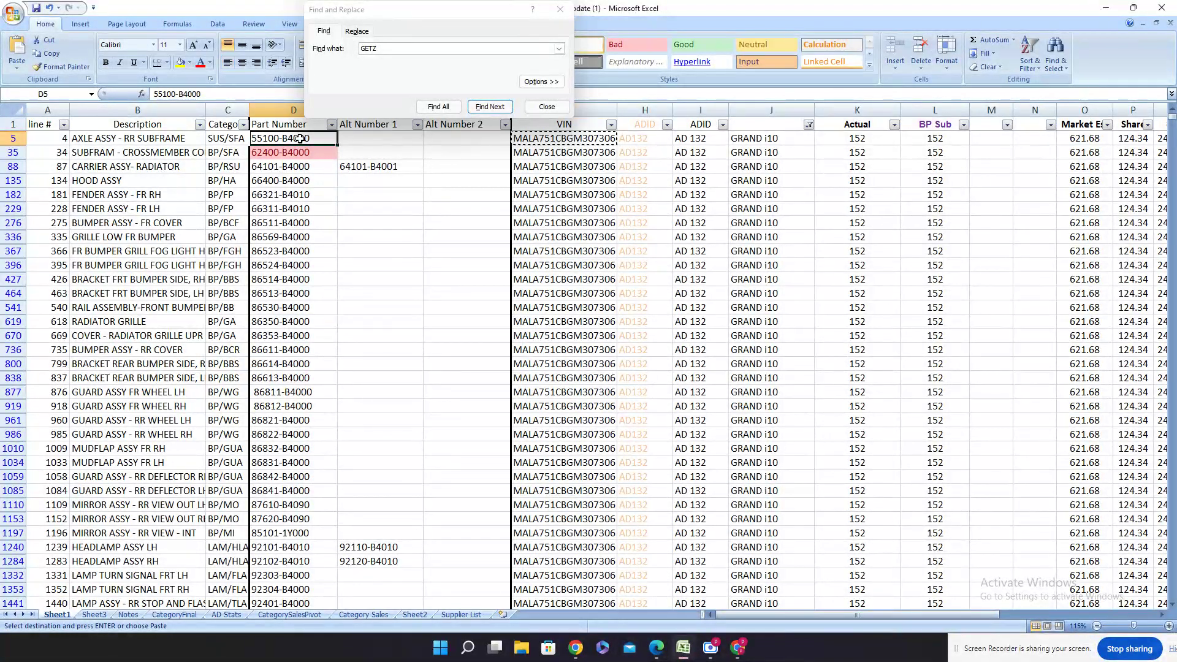
key(ctrl+c)
Step: Search the Carval catalog PDF for 55100-B4000
click(656, 647)
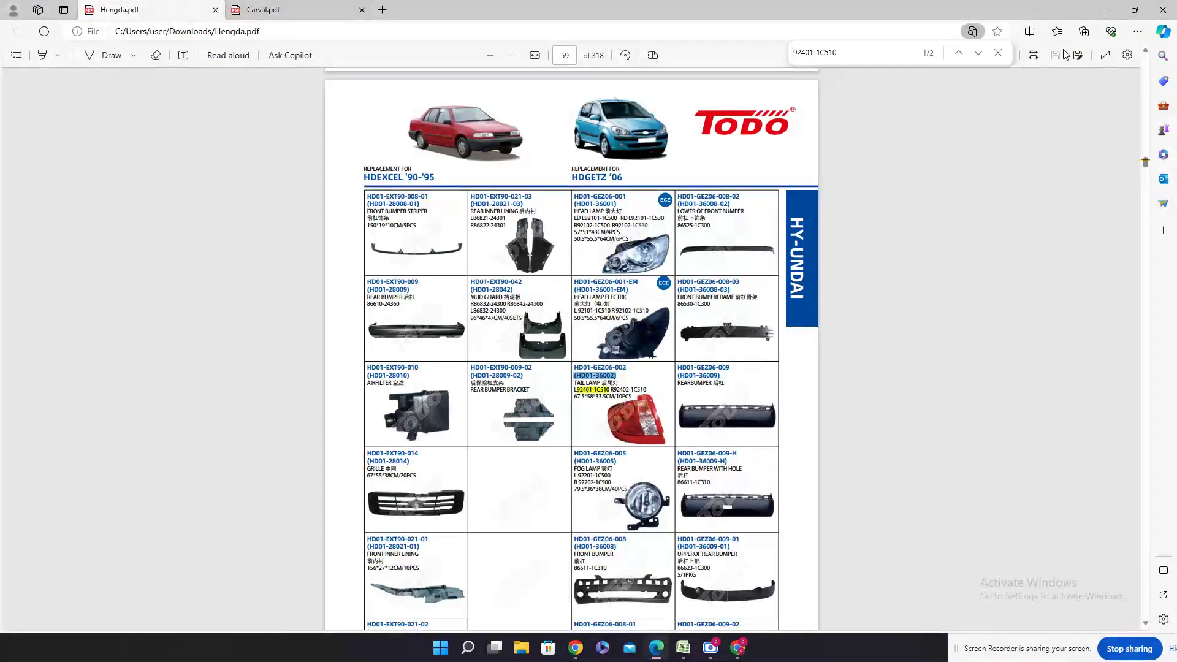
key(ctrl+f)
click(275, 10)
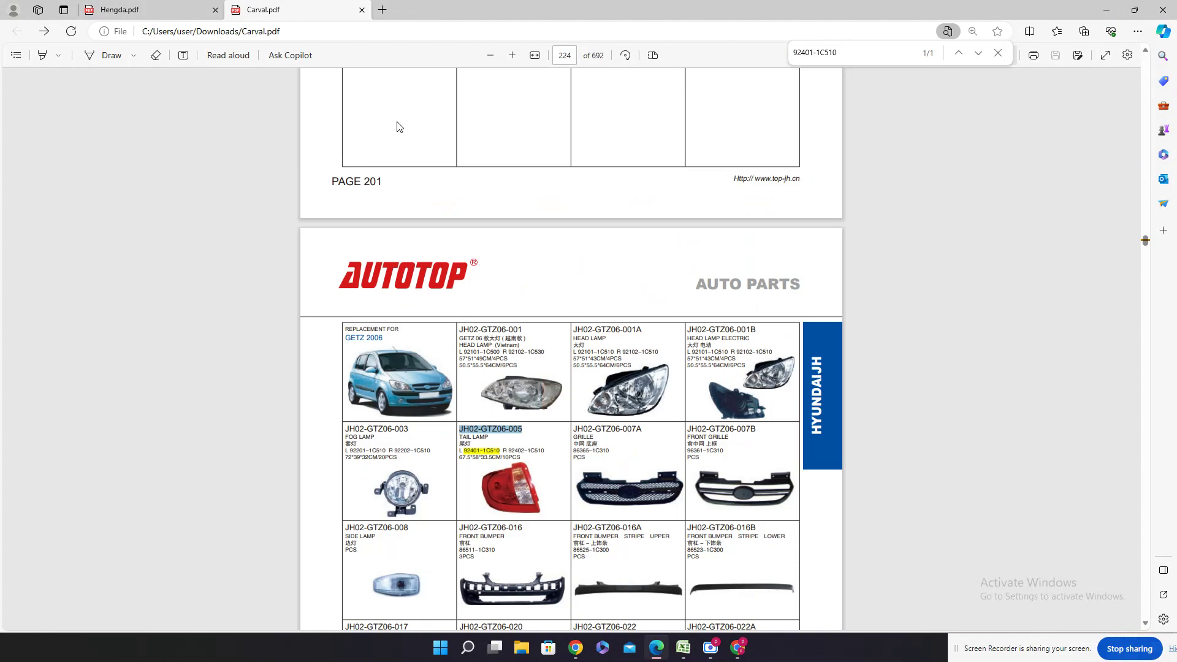
key(ctrl+v)
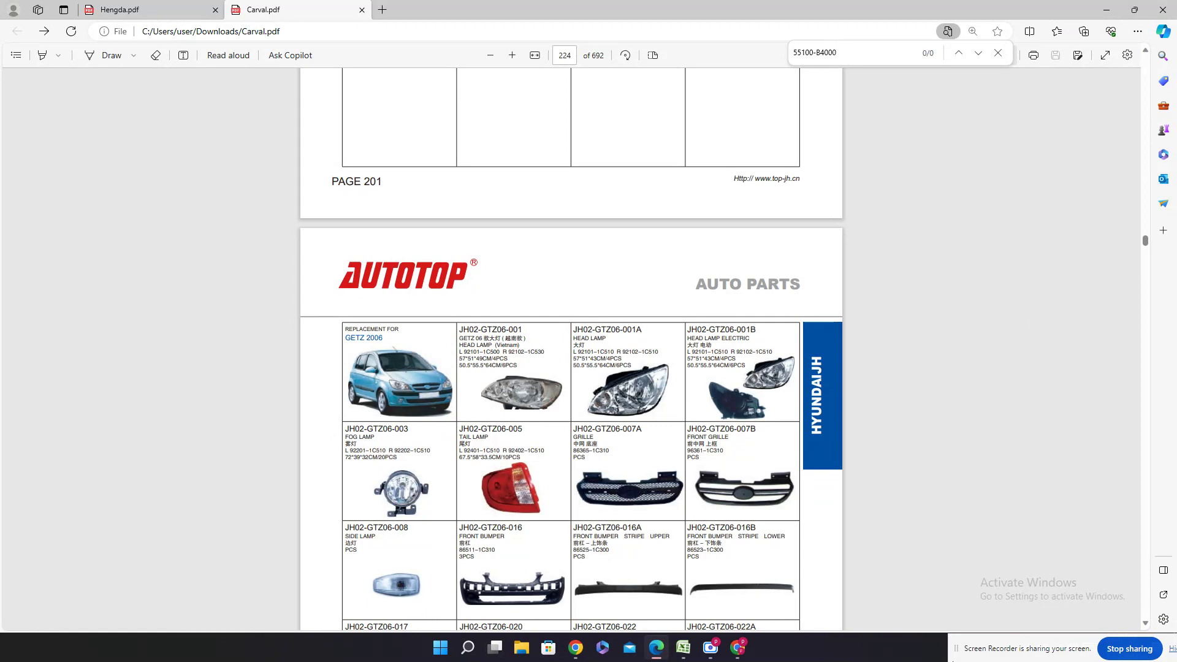
click(169, 9)
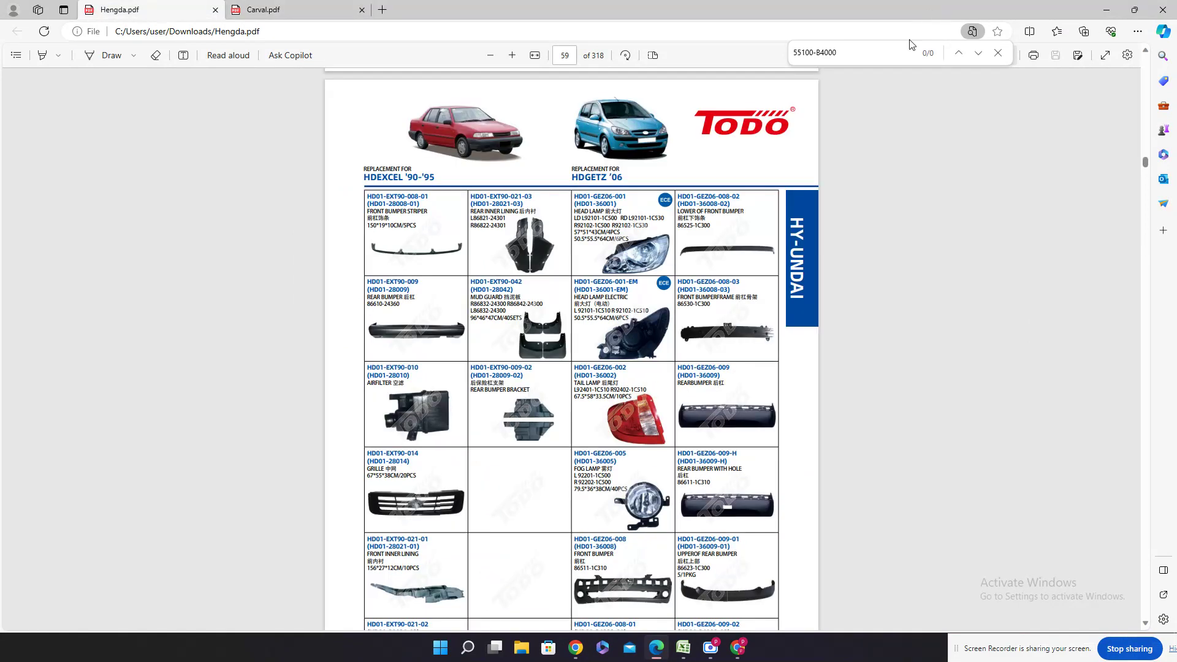
click(324, 8)
key(ctrl+f)
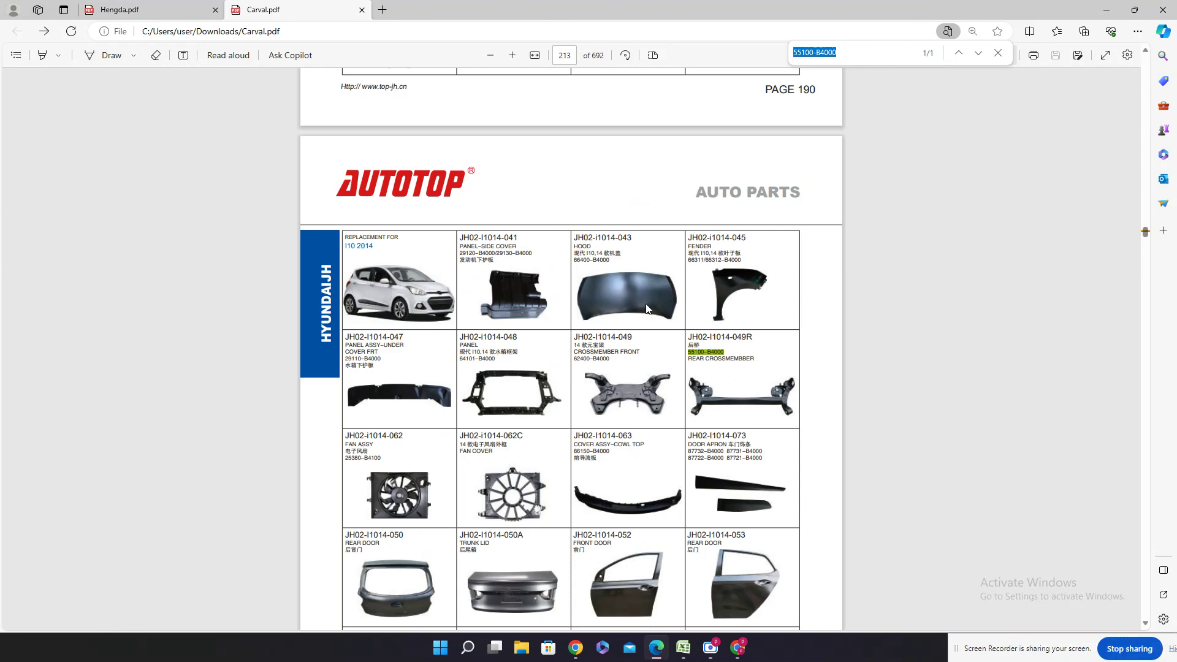
Step: Select the matching Carval code JH02-I1014-049R, comparing against the Hengda catalog
triple_click(731, 341)
key(ctrl+c)
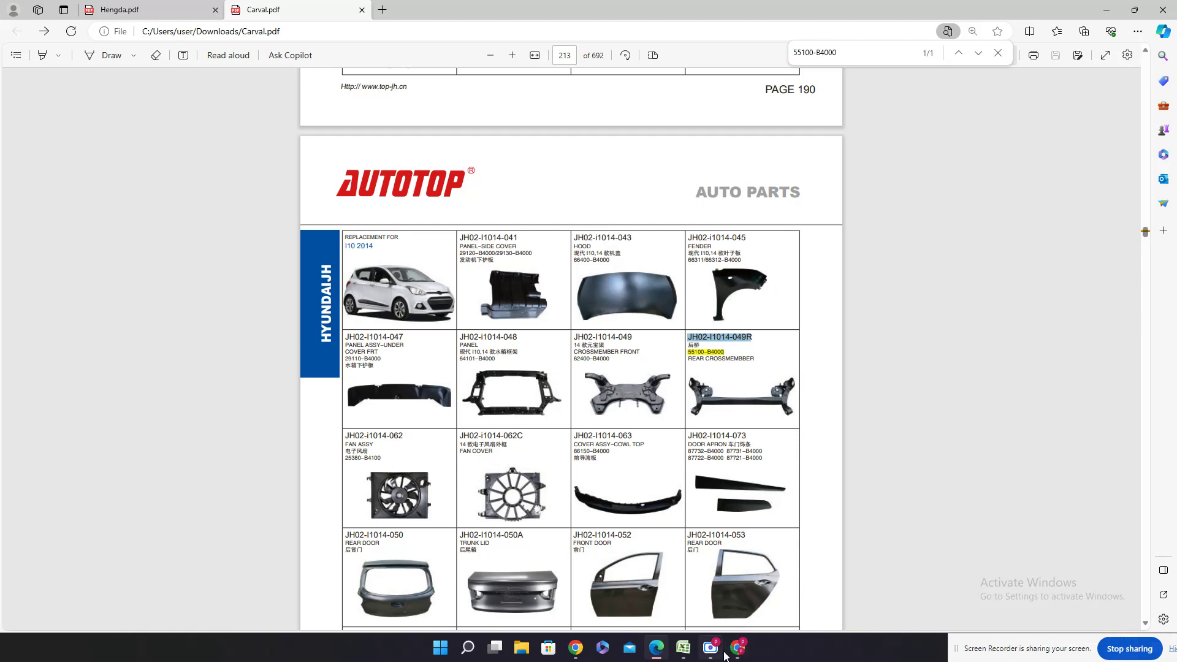
mouse_move(675, 656)
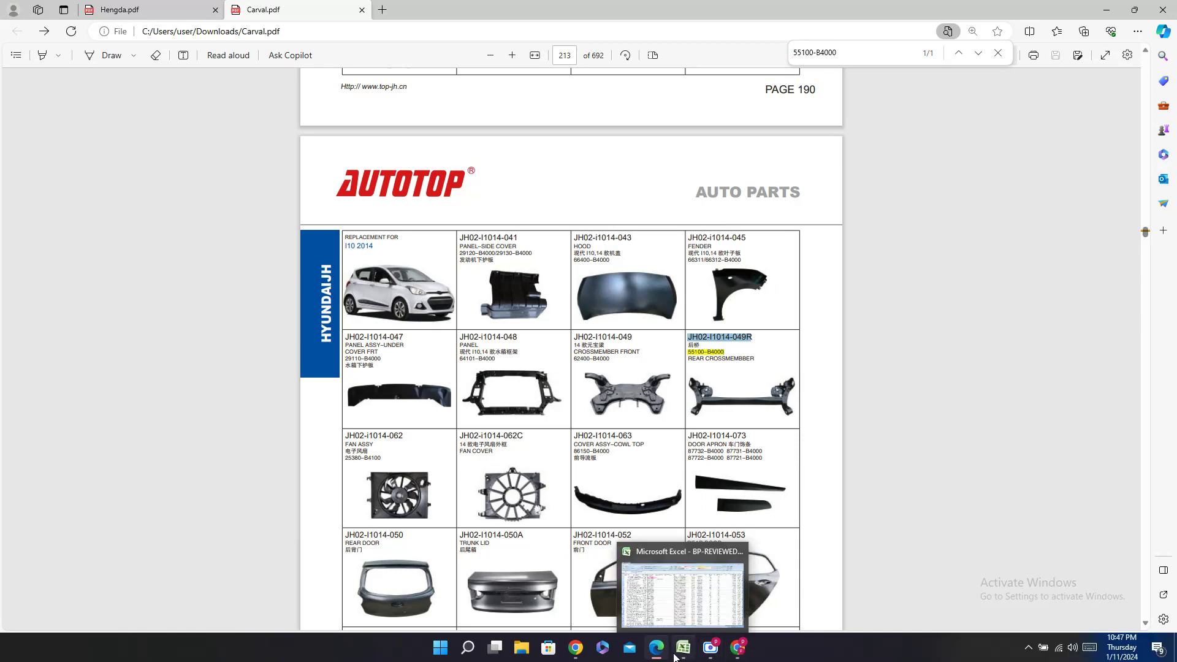
click(146, 9)
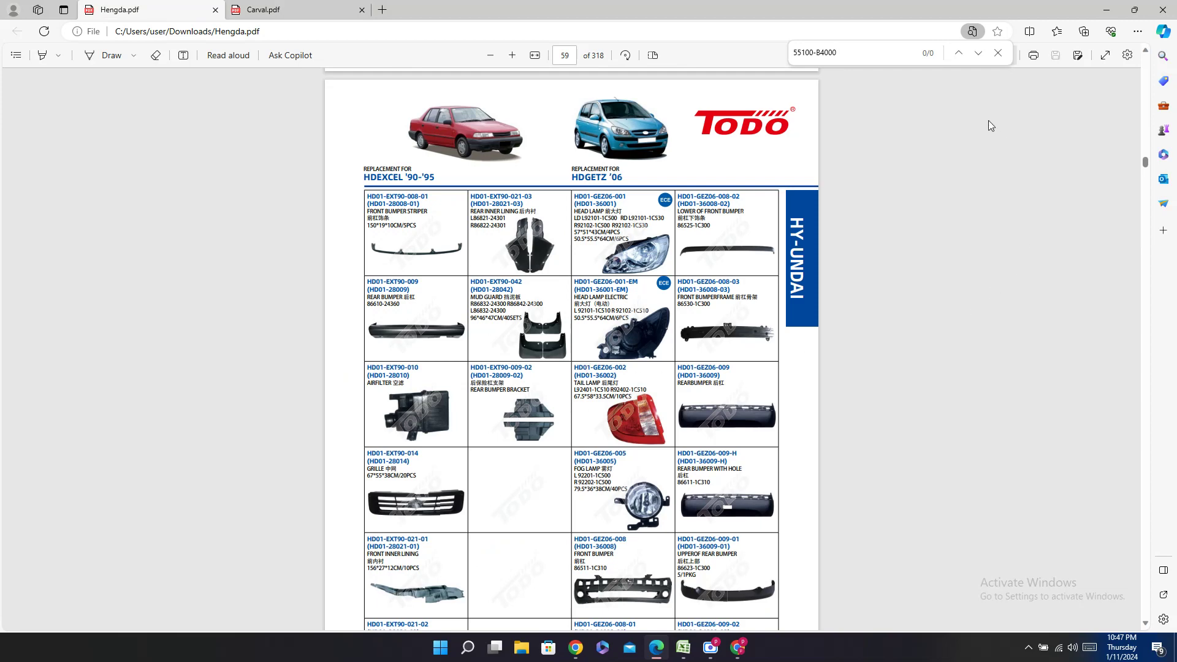
click(325, 11)
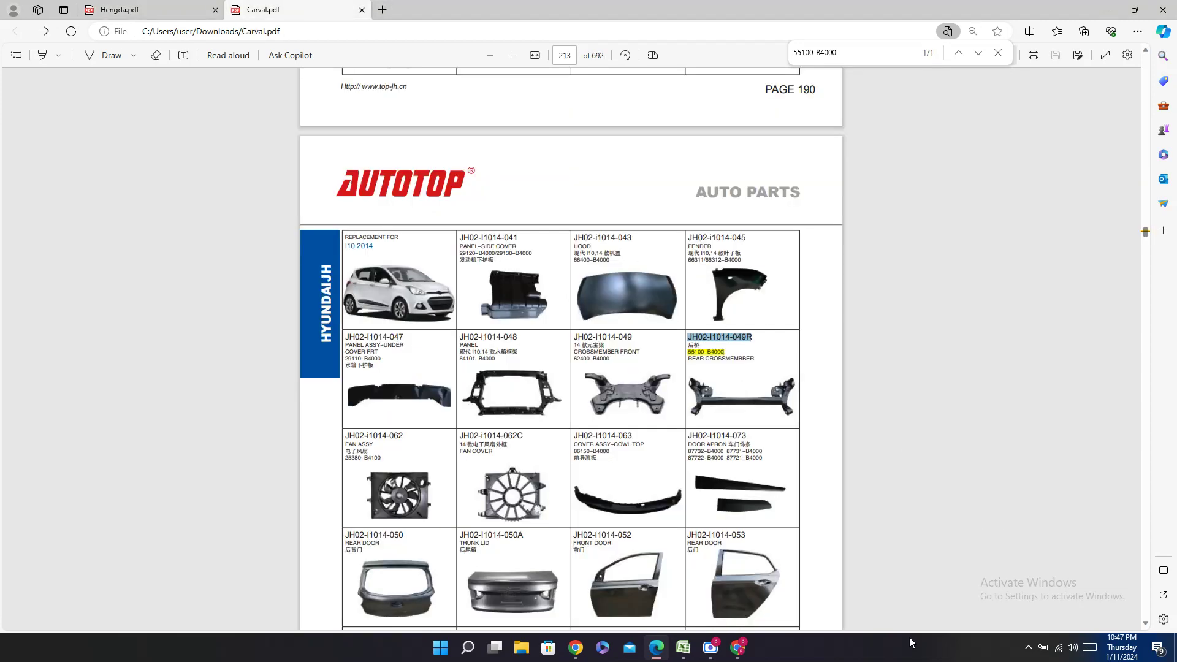
click(710, 647)
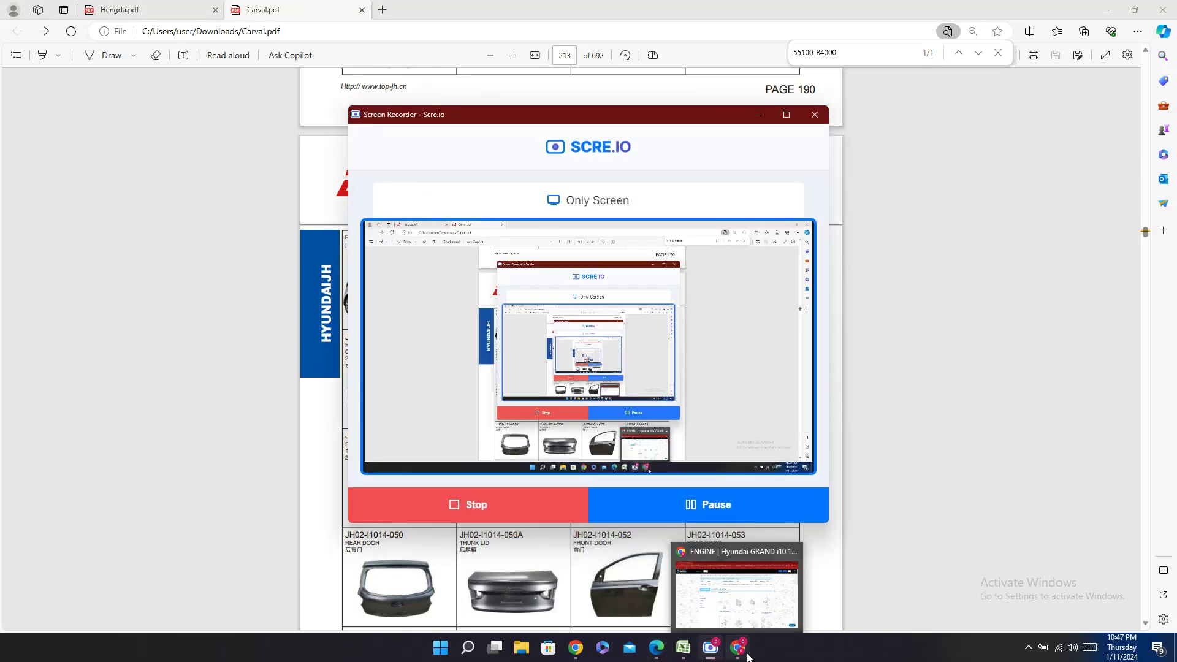
Step: Bring up the PartSouq parts catalog page, then close that browser window
click(748, 657)
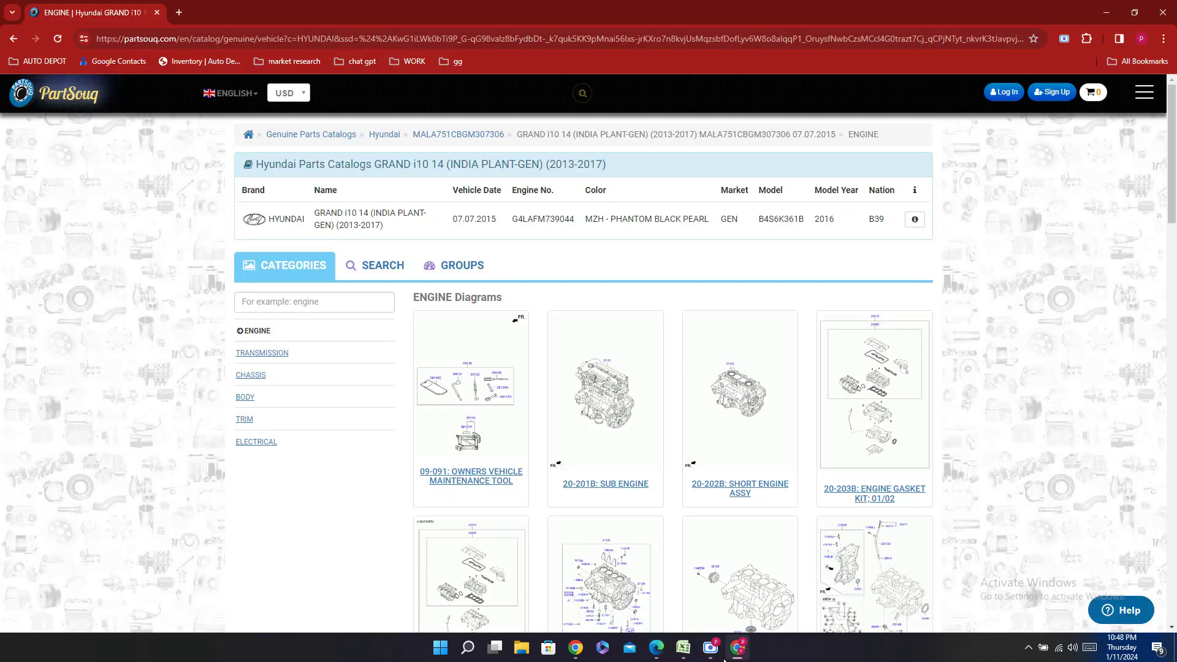
click(683, 647)
drag(896, 613, 752, 660)
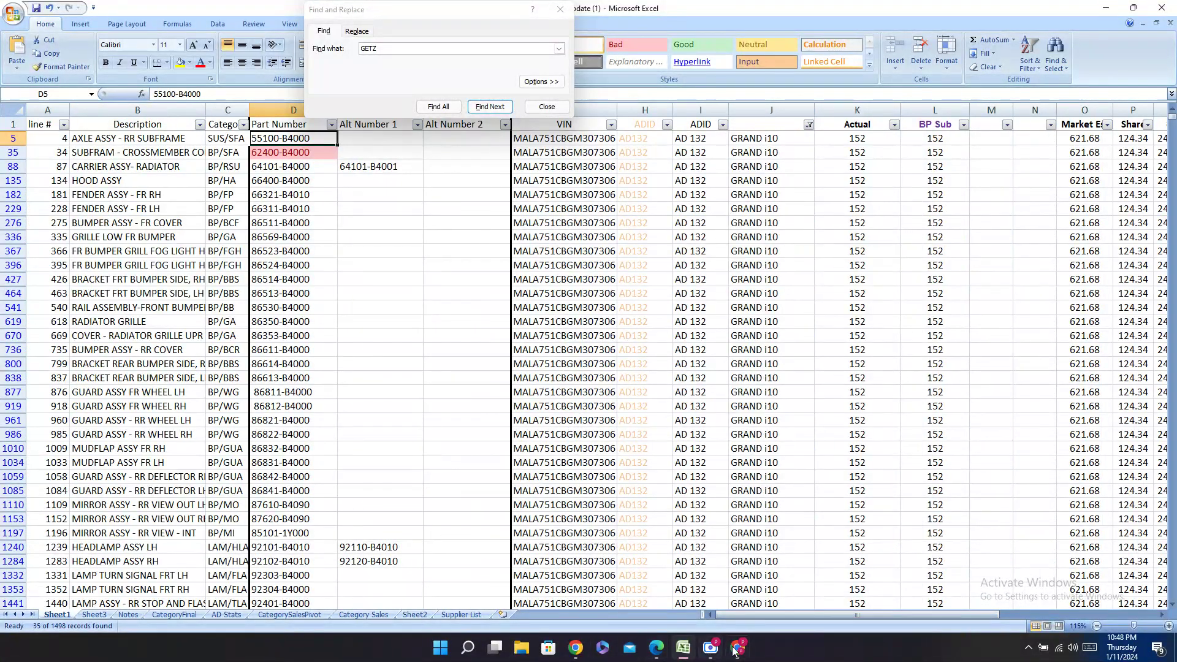
click(738, 647)
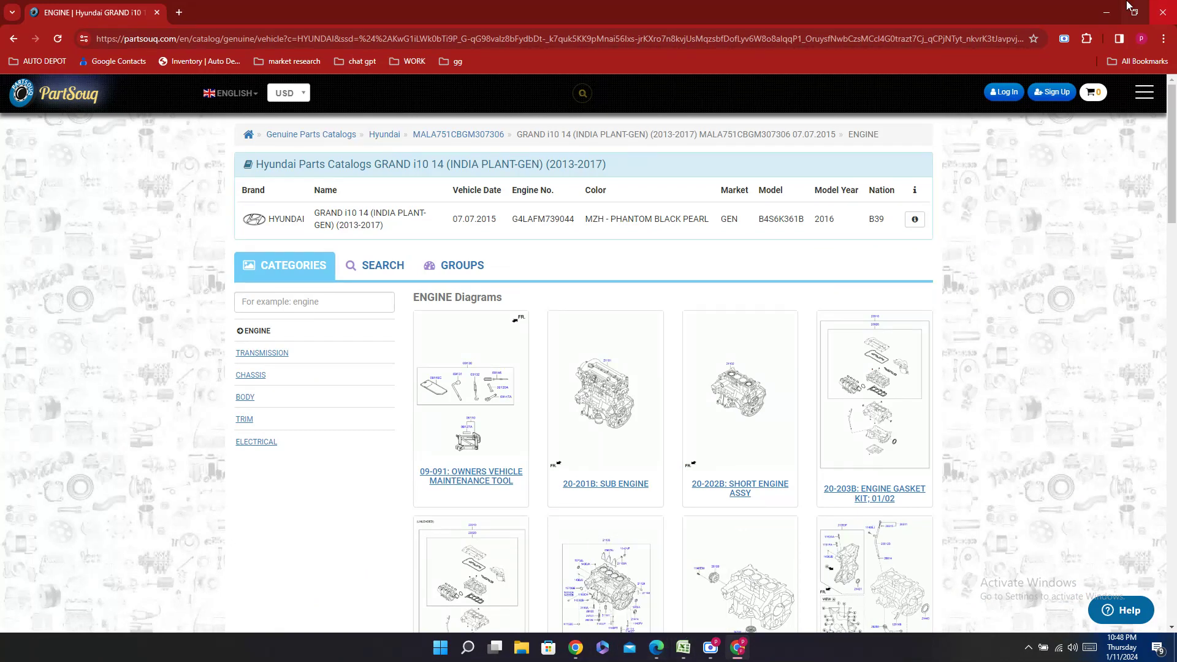
click(1165, 6)
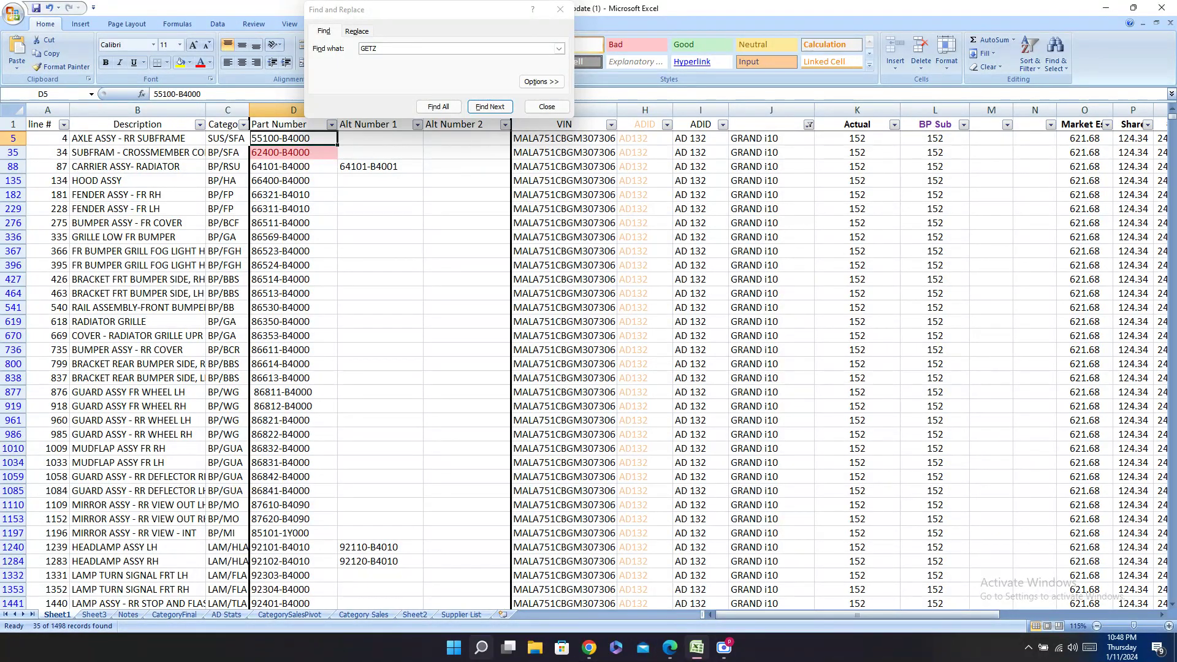
Step: Recheck the Hengda and Carval catalogs, then move along row 5 of the spreadsheet
click(670, 647)
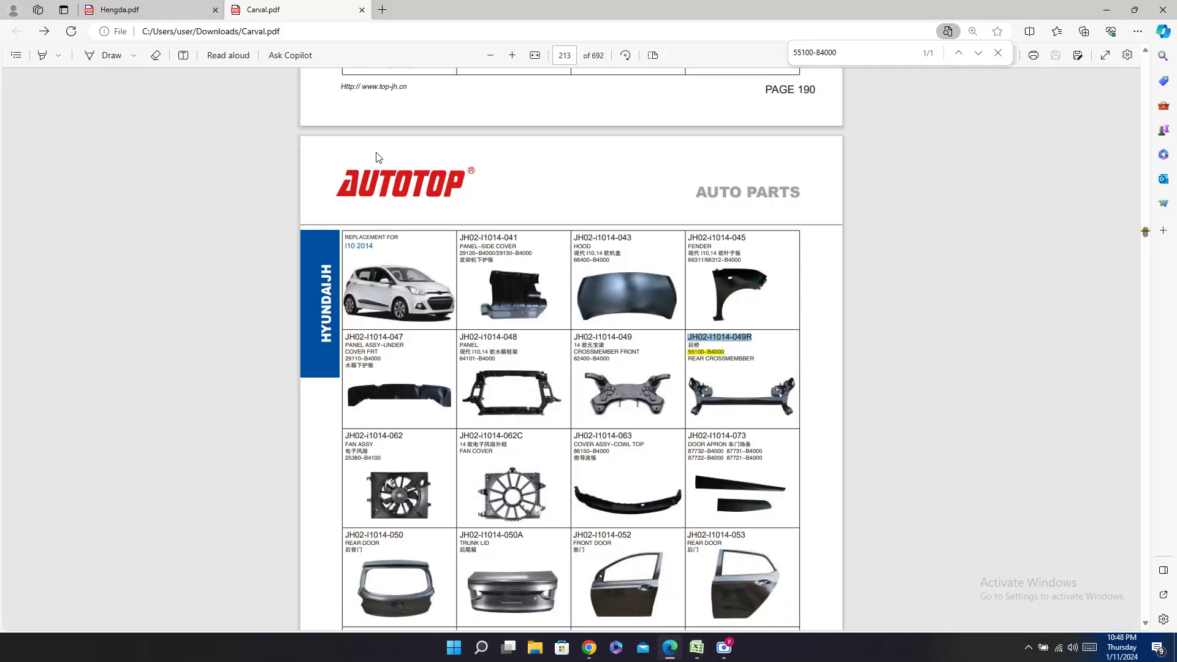
click(195, 12)
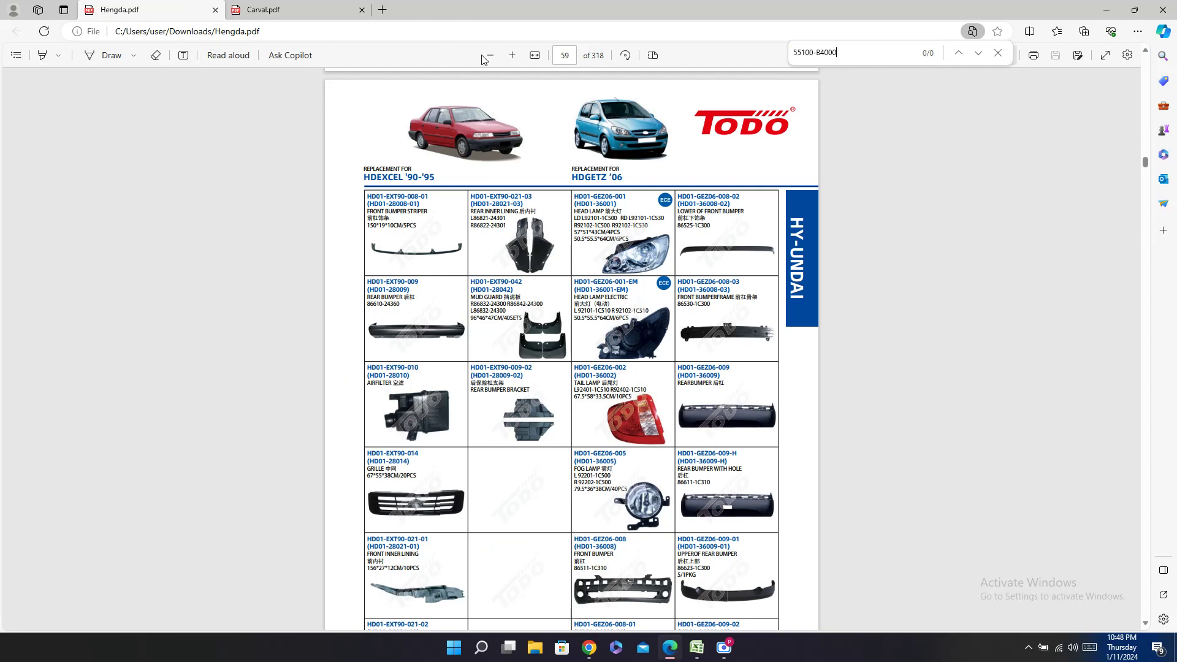
click(302, 9)
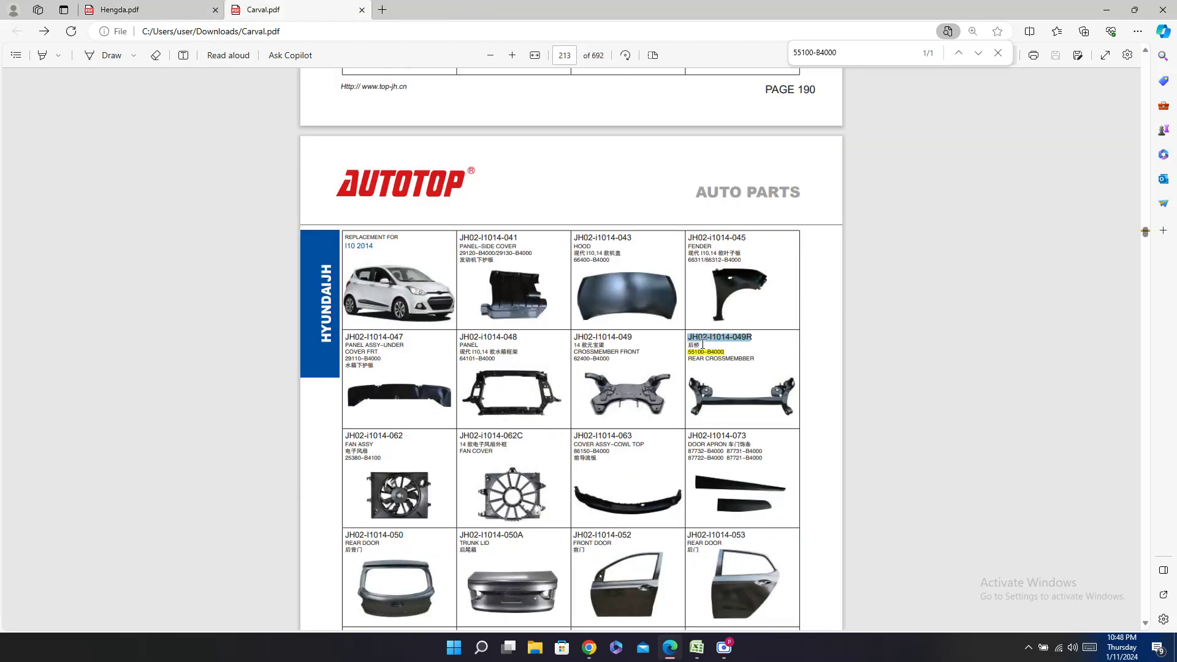
click(696, 647)
key(Return)
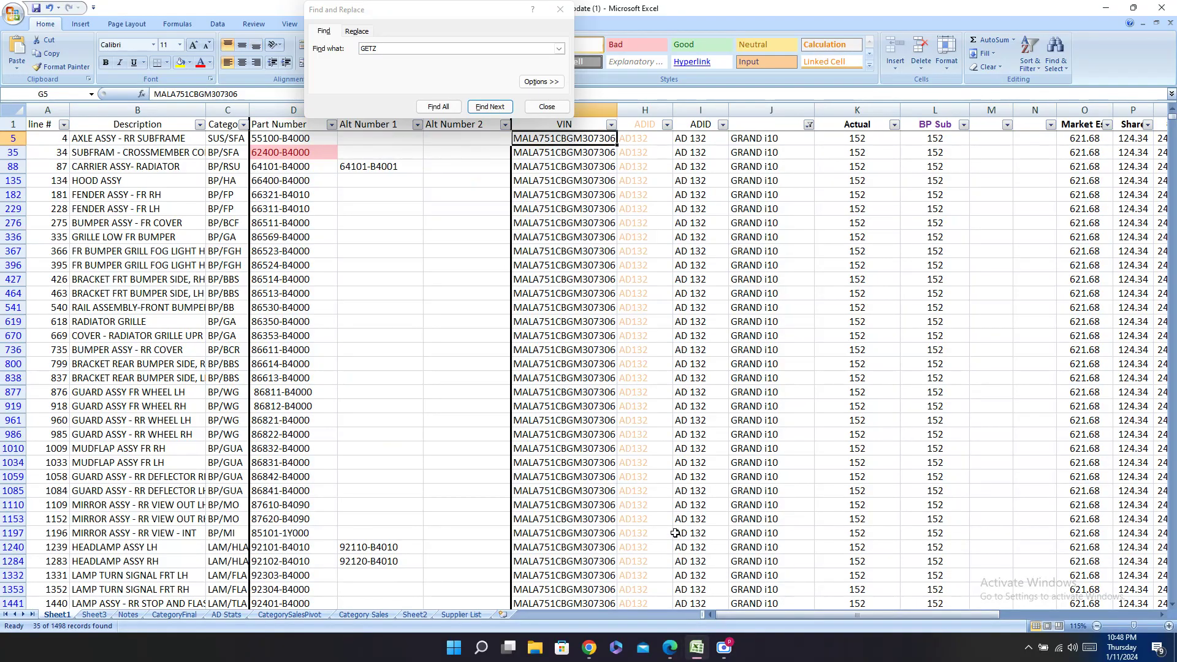
Step: Paste JH02-I1014-049R under Hengda and Carval in row 5, with 'match' as OEM NO
key(Return)
key(Return)
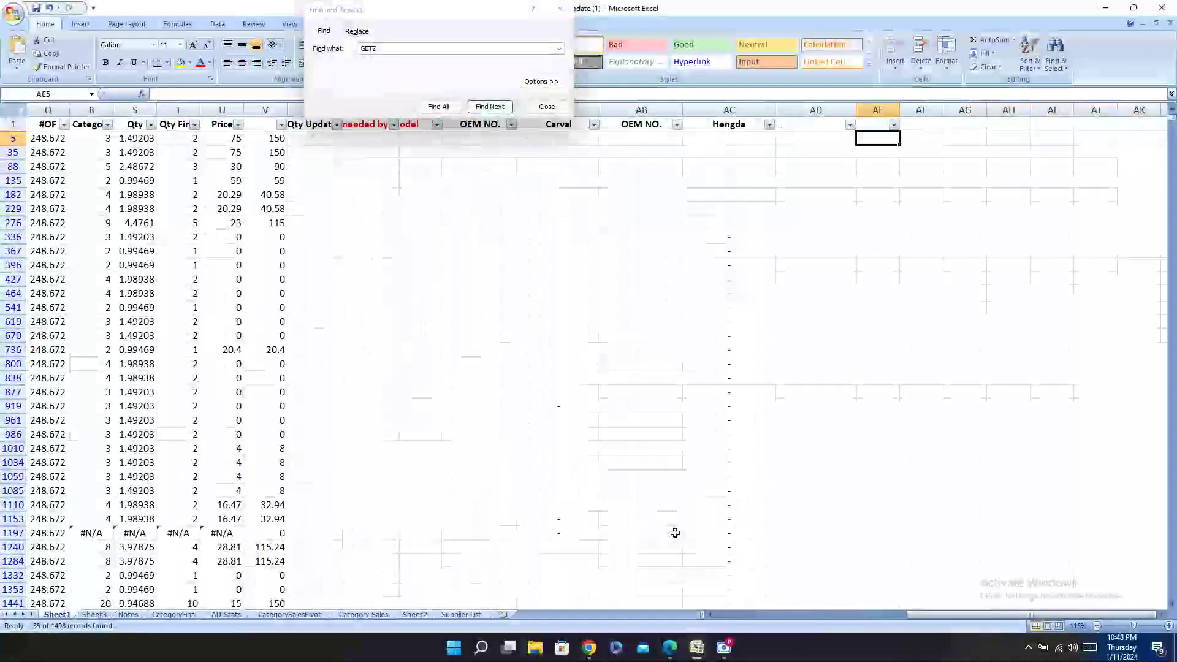
key(ctrl+v)
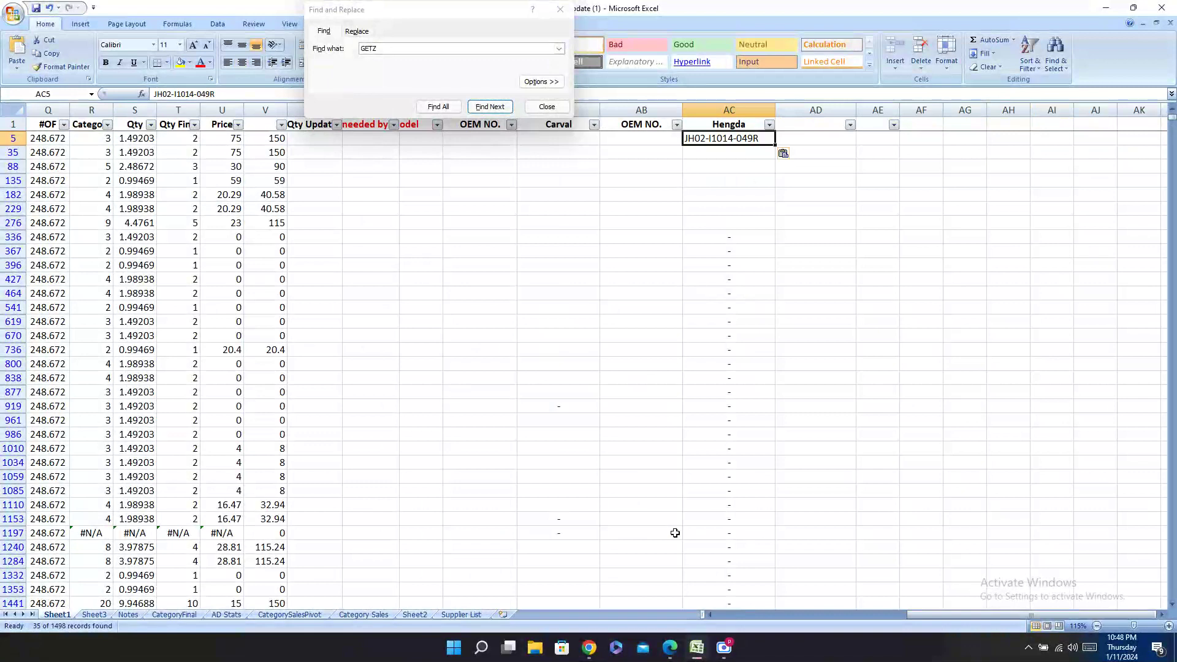
key(Left)
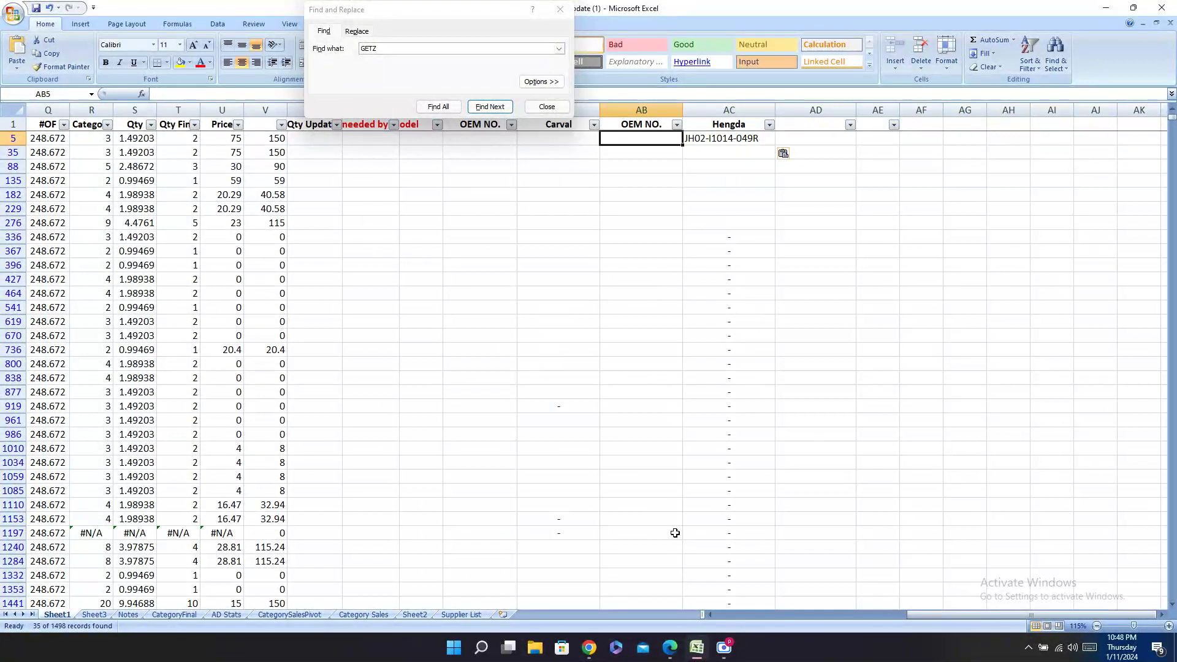
key(Left)
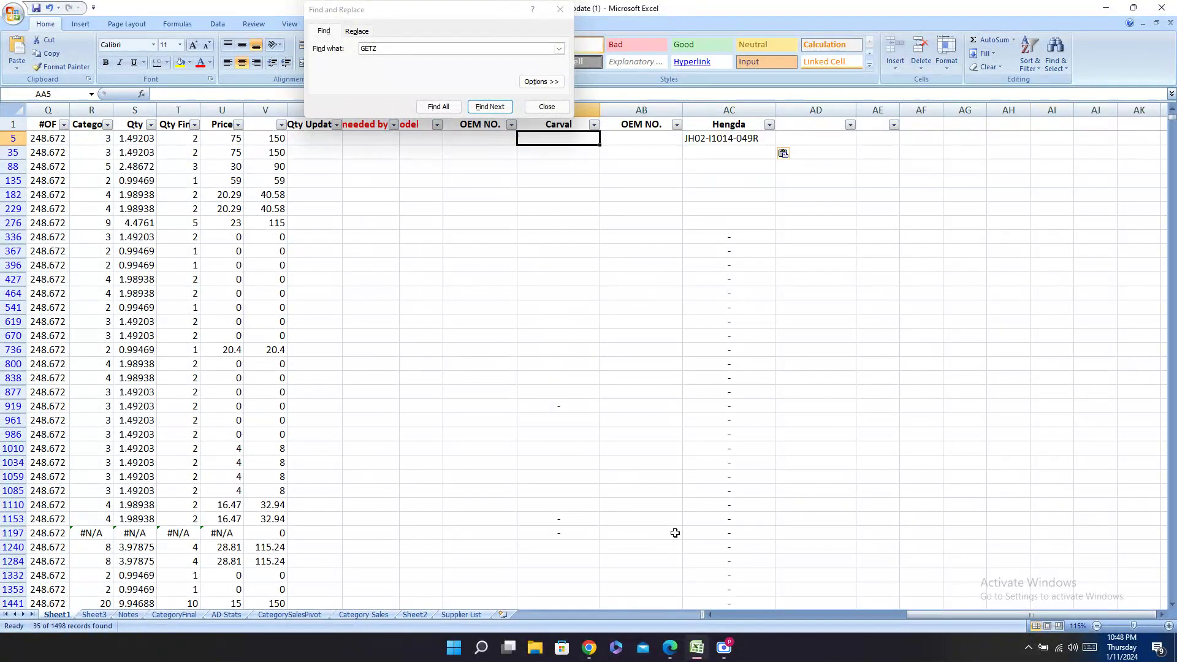
key(ctrl+v)
key(Left)
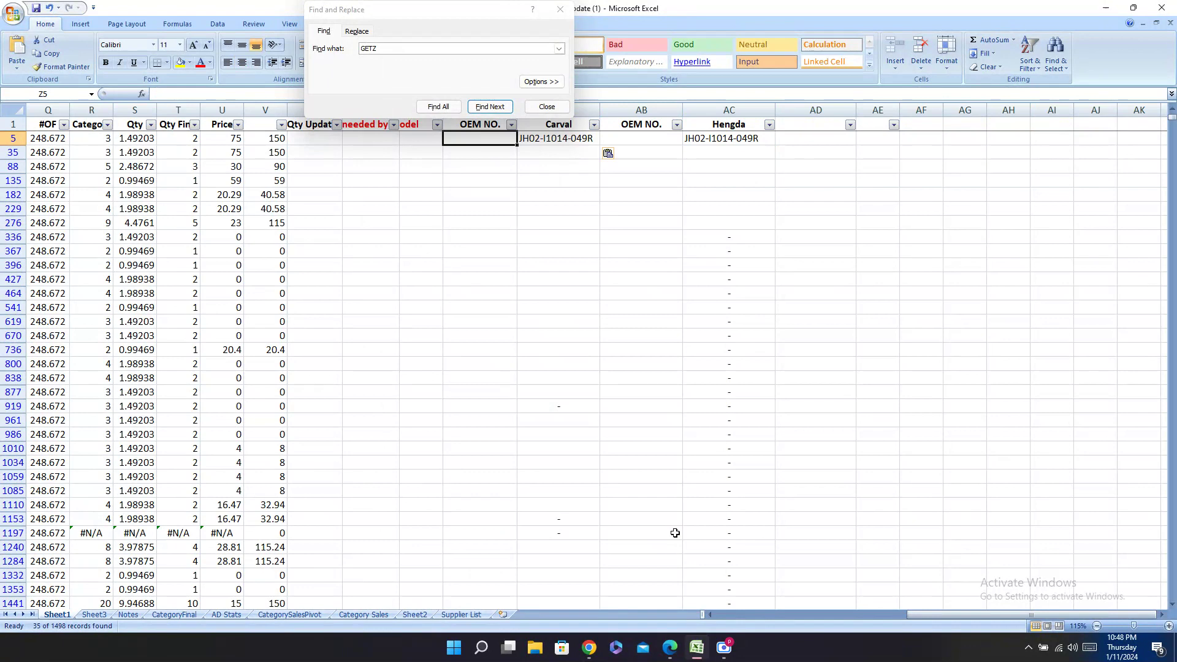
text(m)
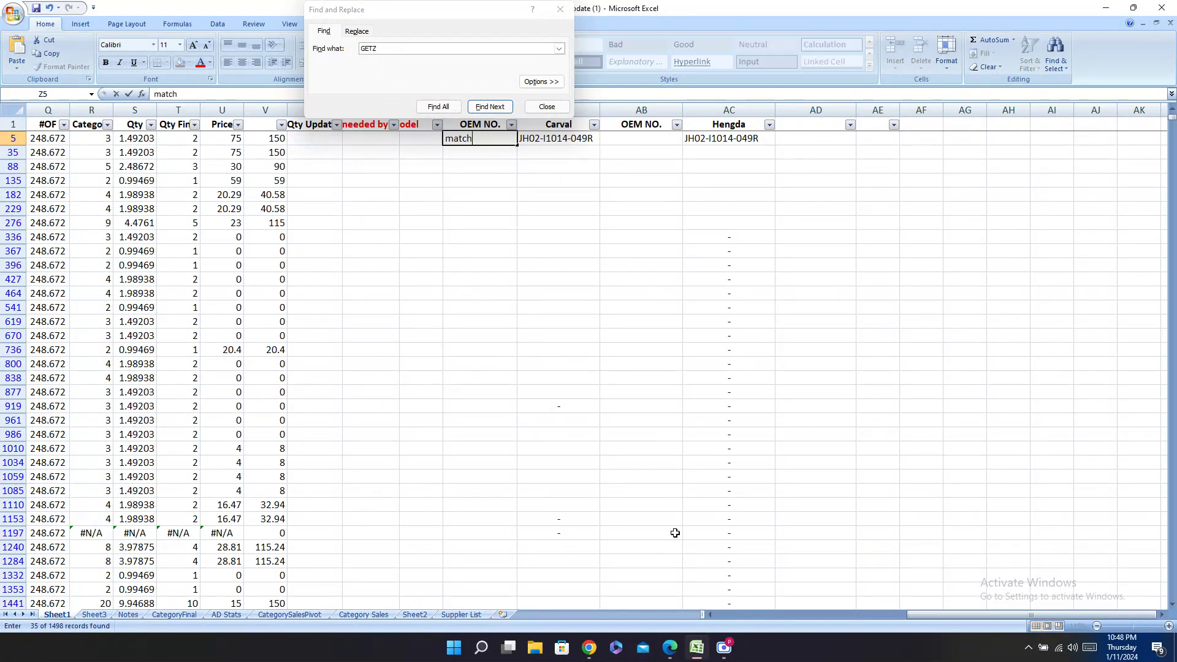
text(atch)
key(Right)
key(Right)
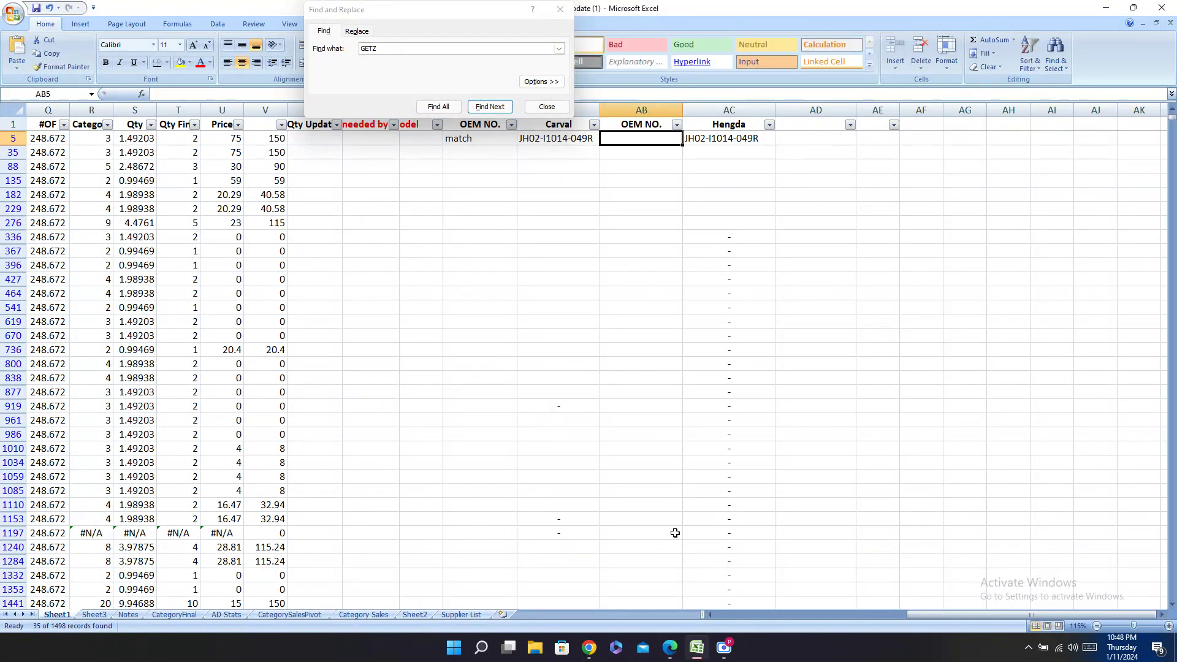
Step: Check the Hengda catalog for the part, then return to the spreadsheet
click(670, 648)
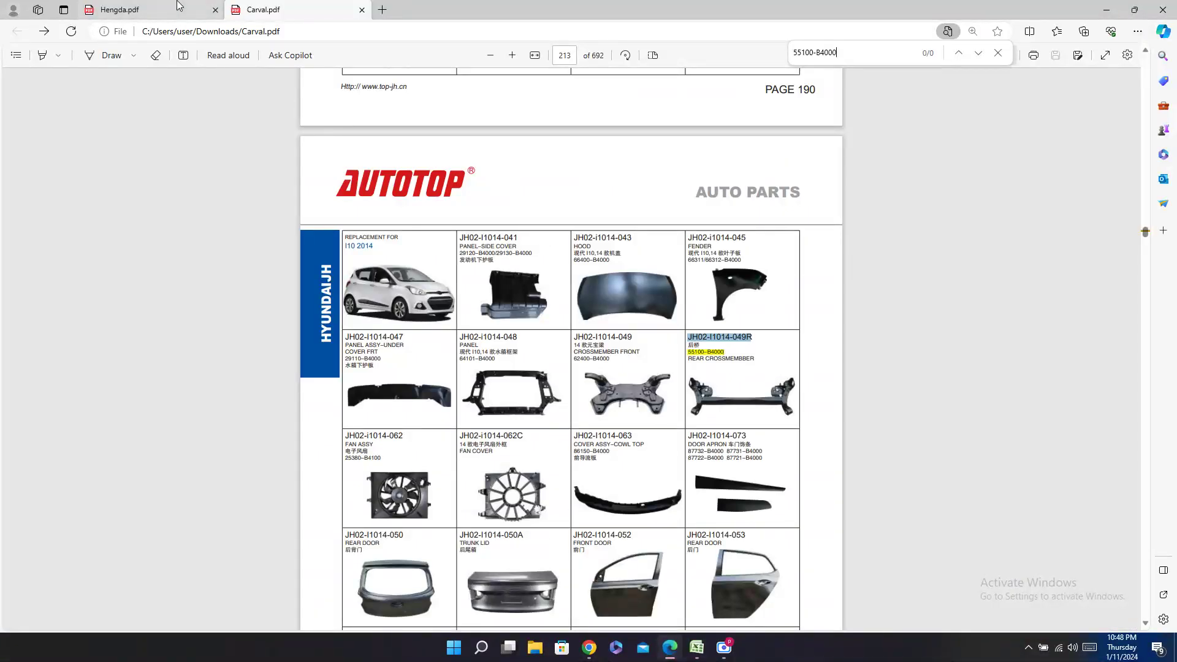
click(178, 7)
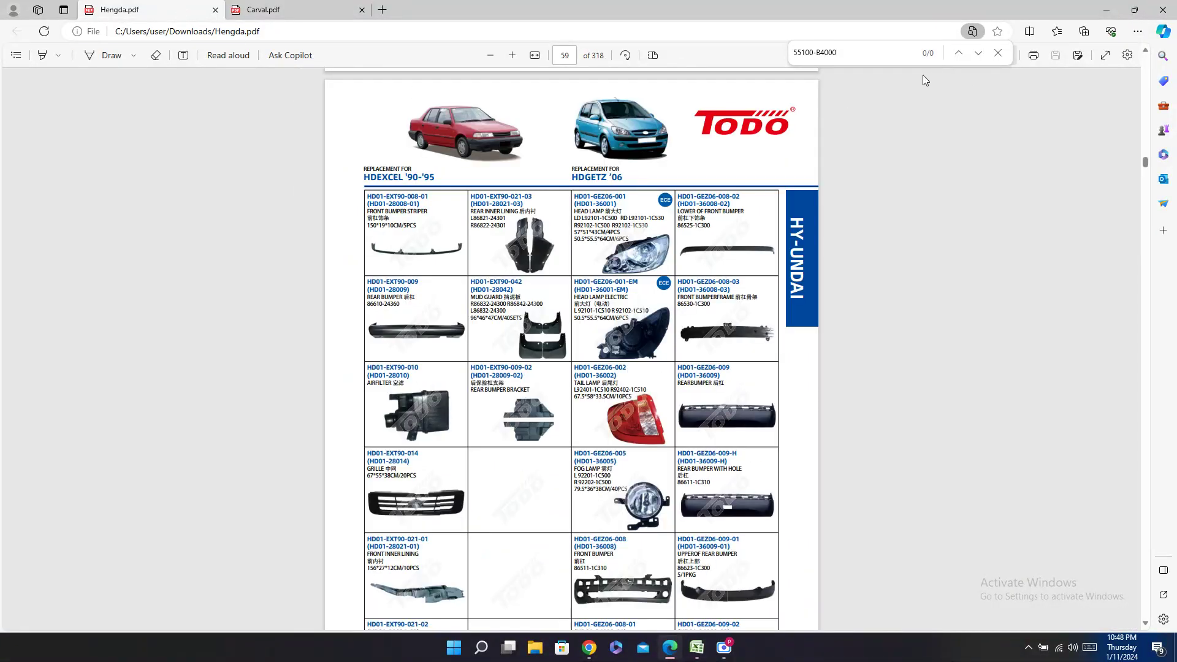
click(697, 648)
drag(952, 616, 778, 616)
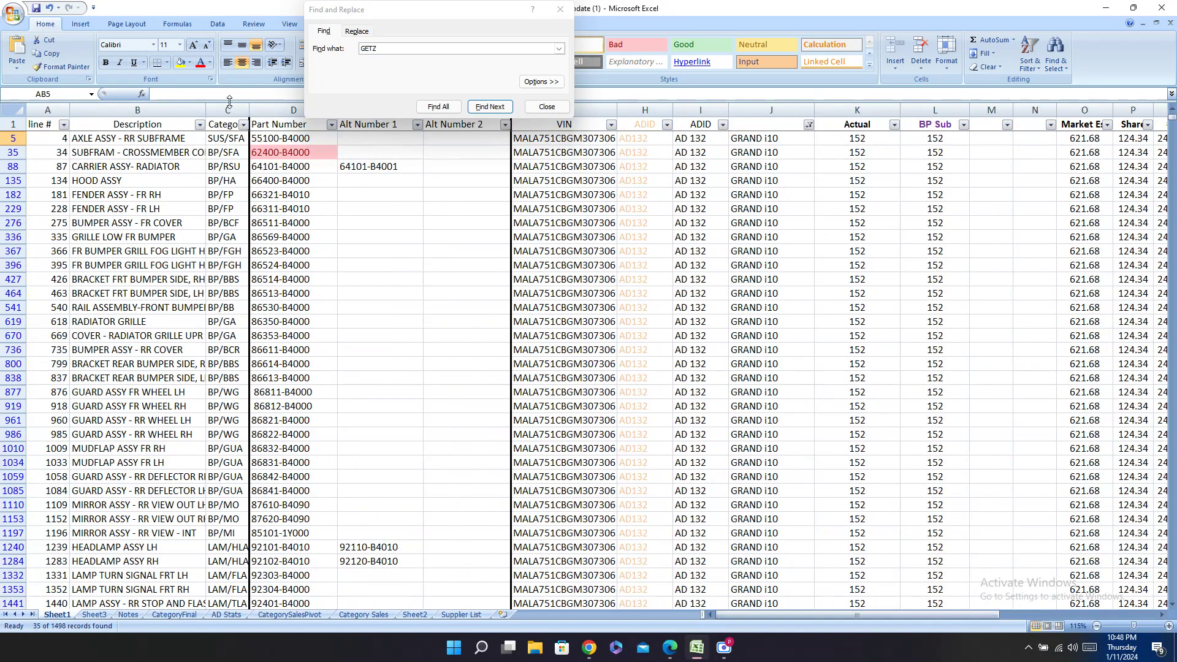
Step: Copy the 62400-B4000 part number from row 35
click(306, 163)
drag(306, 153, 322, 141)
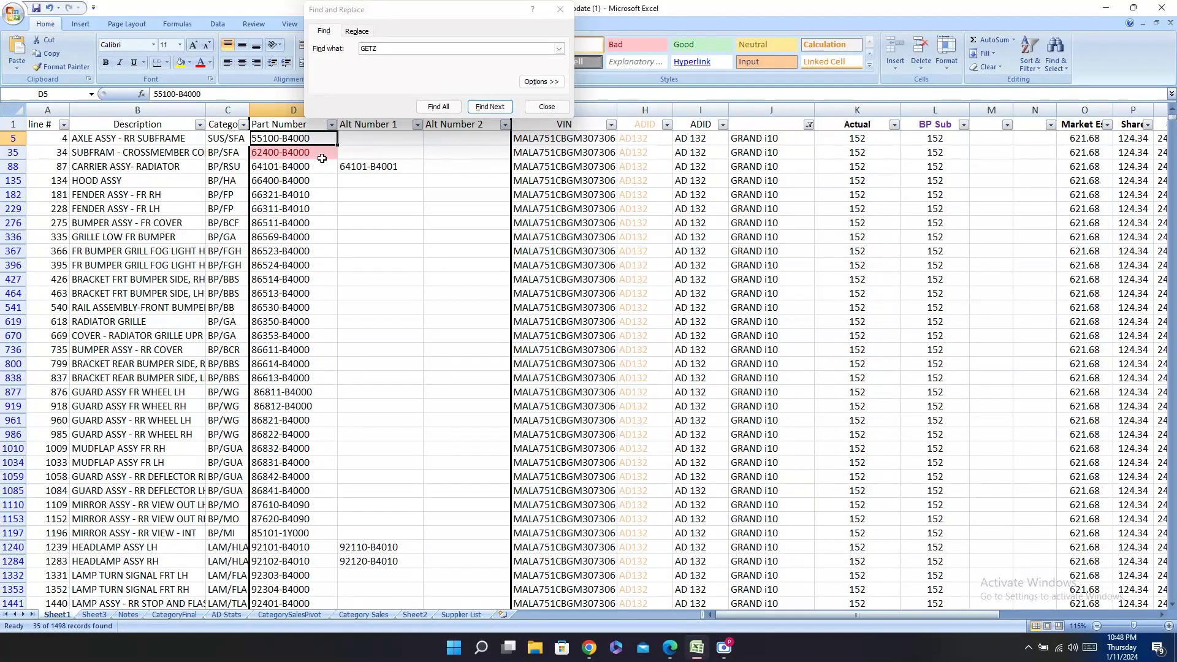
click(315, 154)
key(ctrl+c)
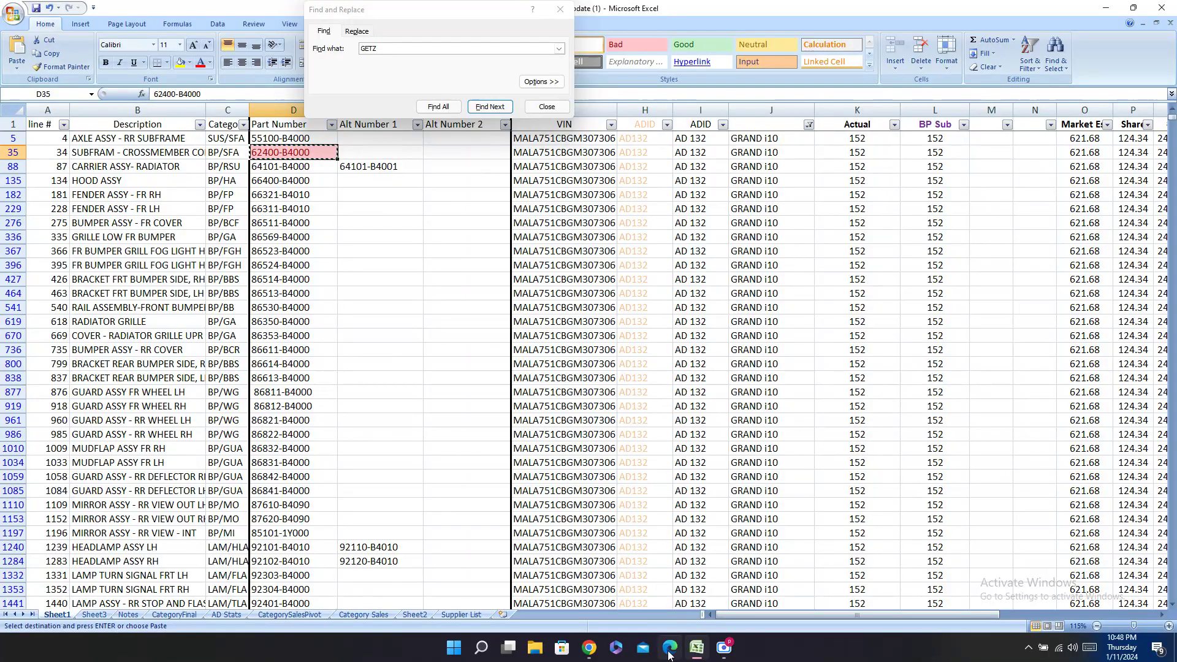
Step: Search the Hengda and Carval catalogs for 62400-B4000 and select code JH02-I1014-049
click(669, 648)
key(ctrl+f)
key(ctrl+v)
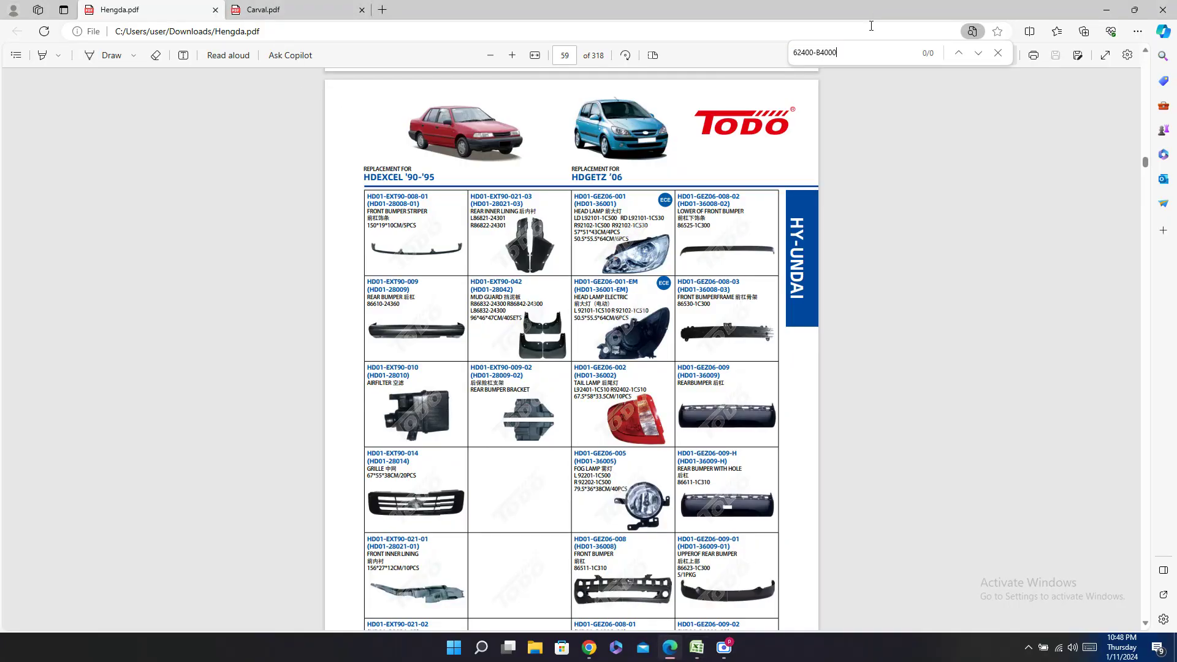
click(264, 6)
key(ctrl+f)
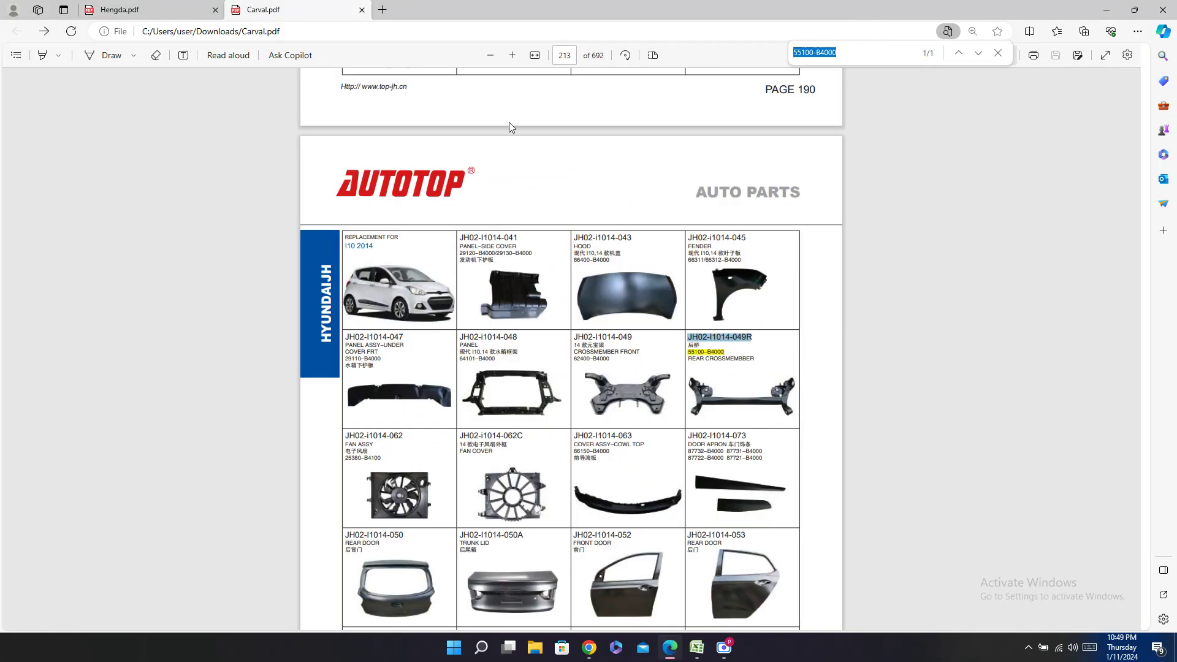
key(ctrl+v)
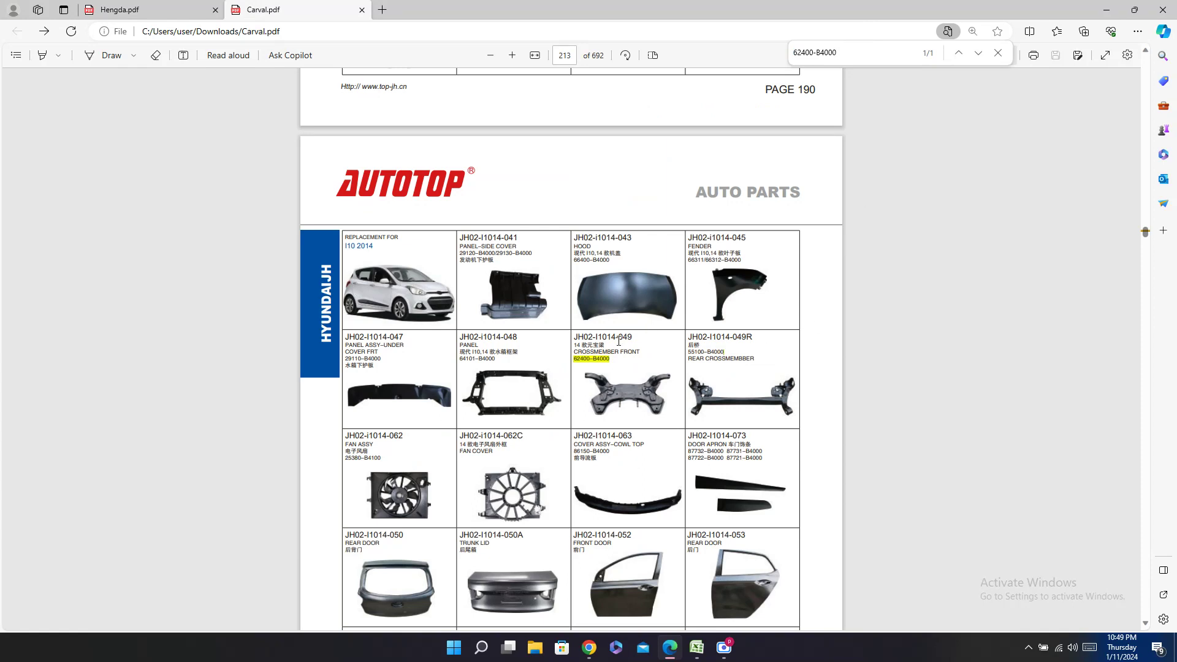
double_click(619, 338)
Step: Paste JH02-I1014-049 into row 35's Carval column and note 'match' as its OEM NO
click(697, 647)
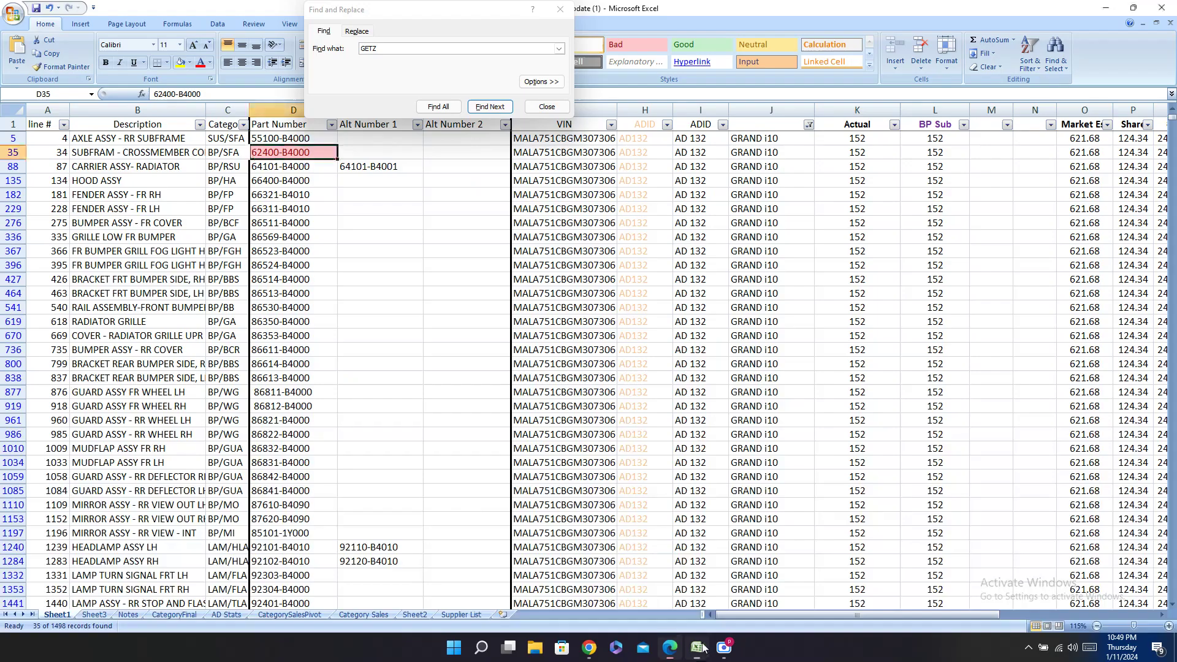
key(Right)
key(Right)
key(Right)
key(Right)
key(Right)
key(Right)
key(Right)
key(Right)
key(Right)
key(Right)
key(Right)
key(Right)
key(Right)
key(Right)
key(Right)
key(Right)
key(Right)
key(Right)
key(Right)
key(Right)
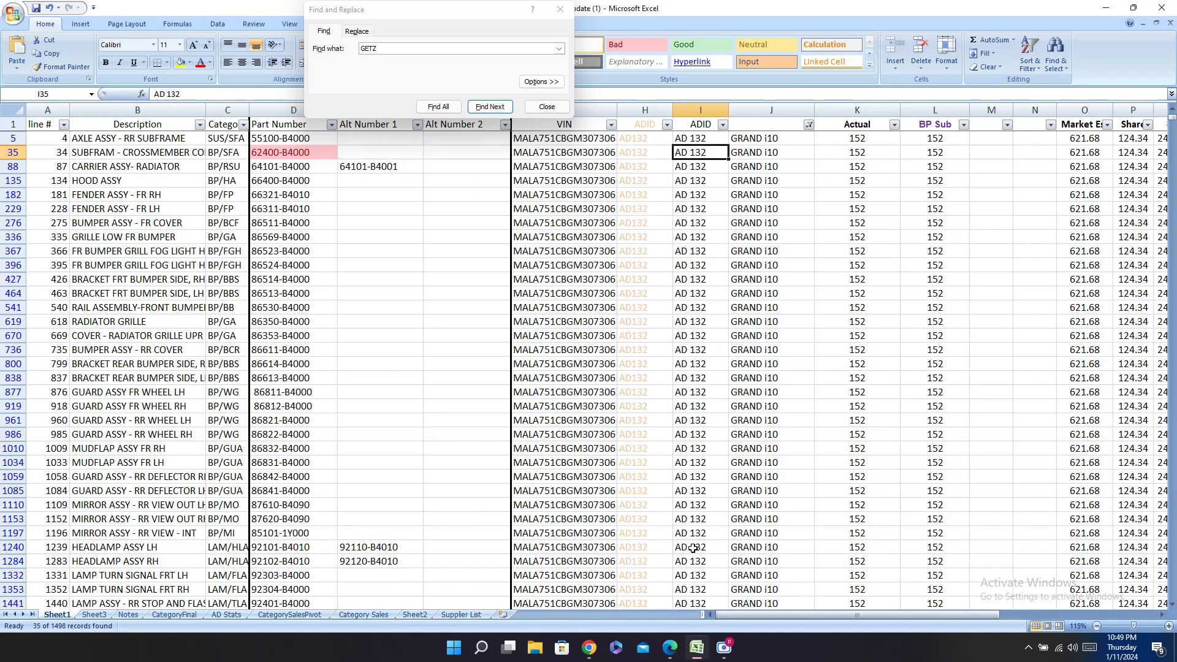
key(ctrl+v)
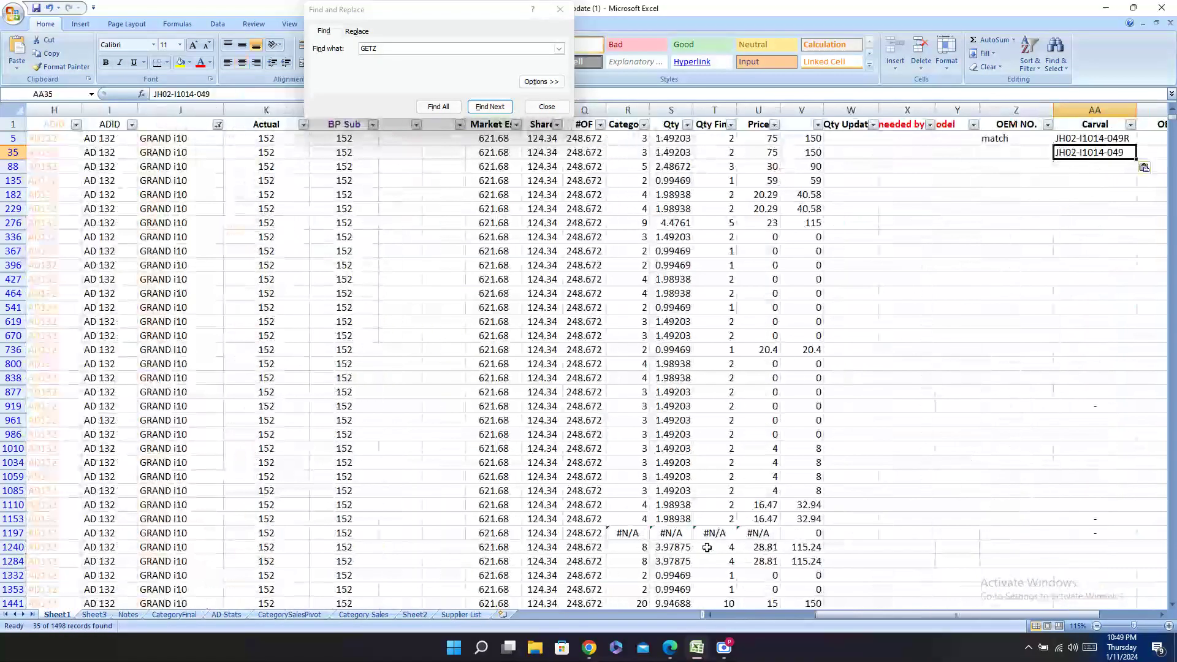
key(Left)
text(ma)
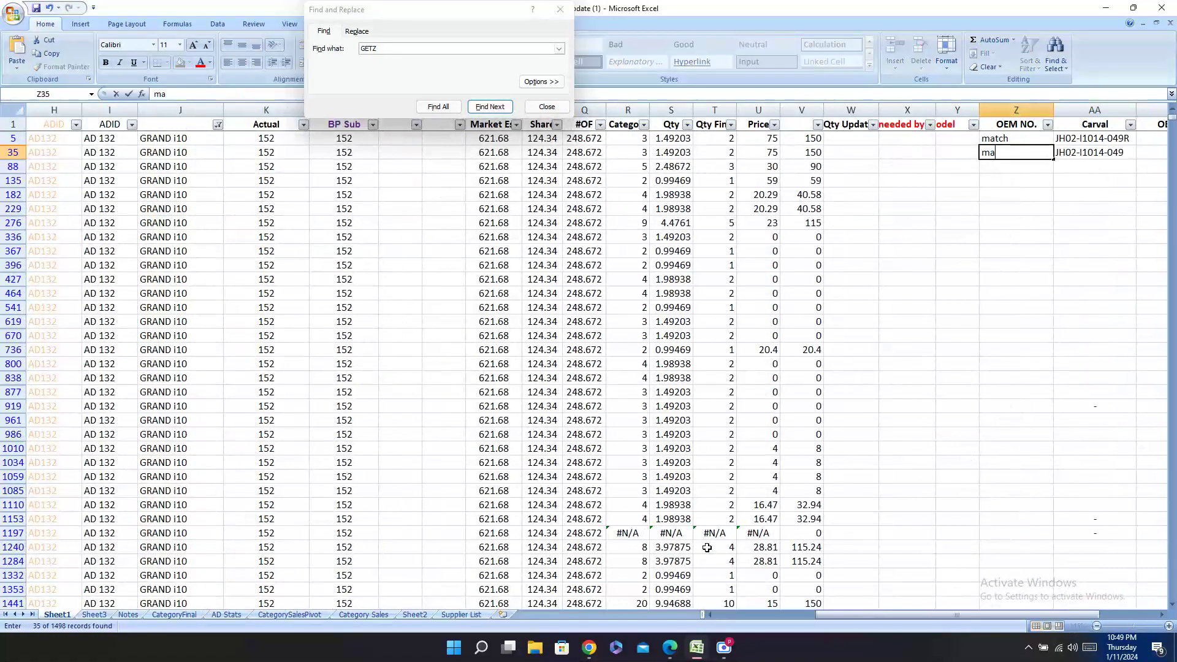
key(Left)
key(Left)
key(Left)
key(Left)
key(Left)
key(Left)
key(Left)
key(Left)
key(Left)
key(Left)
key(Left)
key(Left)
key(Left)
key(Left)
key(Left)
key(Left)
key(Left)
key(Left)
key(Left)
key(Left)
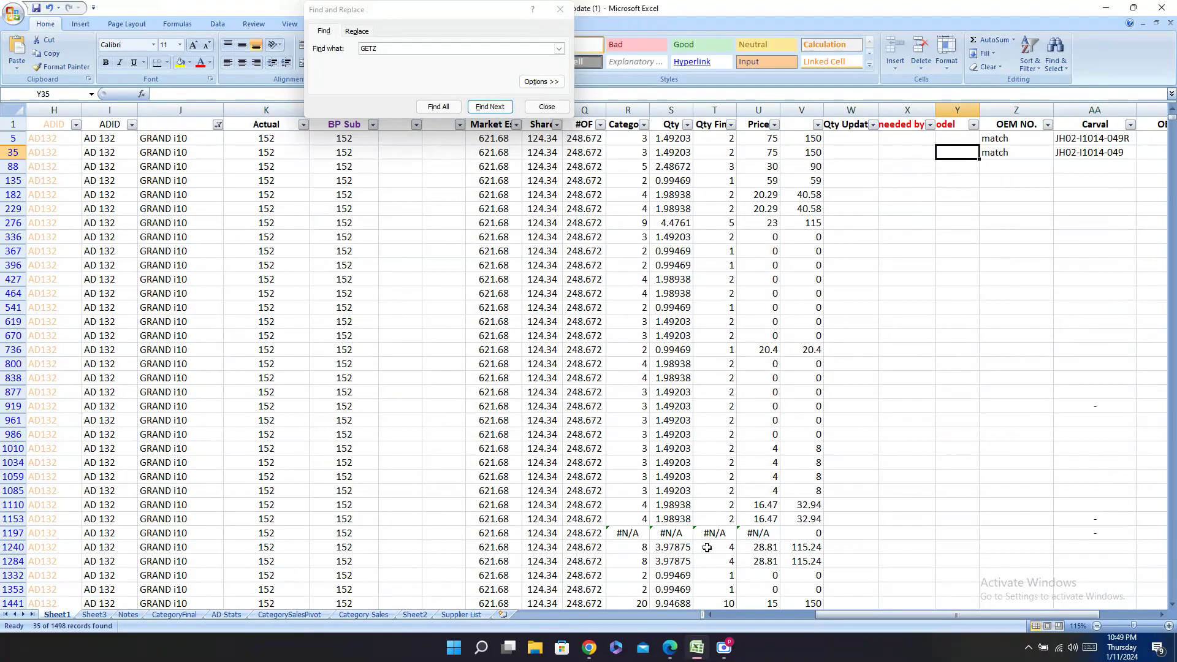
key(Down)
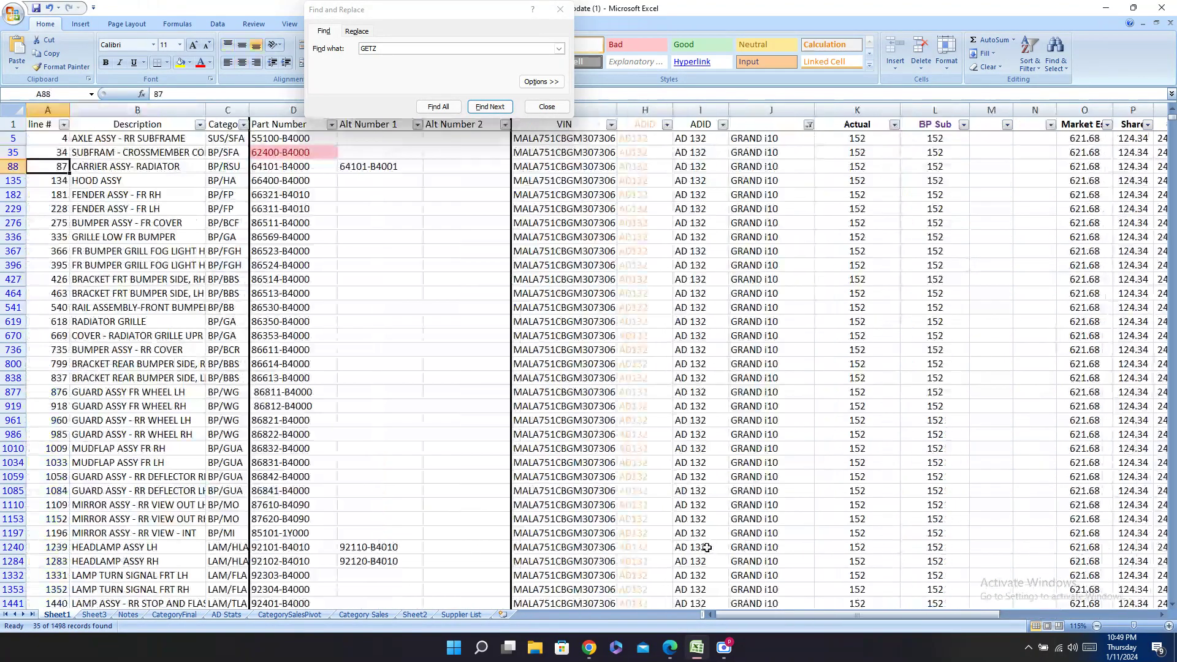
Step: Look up part 64101-B4000 in the Carval catalog and select code JH02-I1014-048
key(Right)
key(Right)
key(Right)
key(ctrl+c)
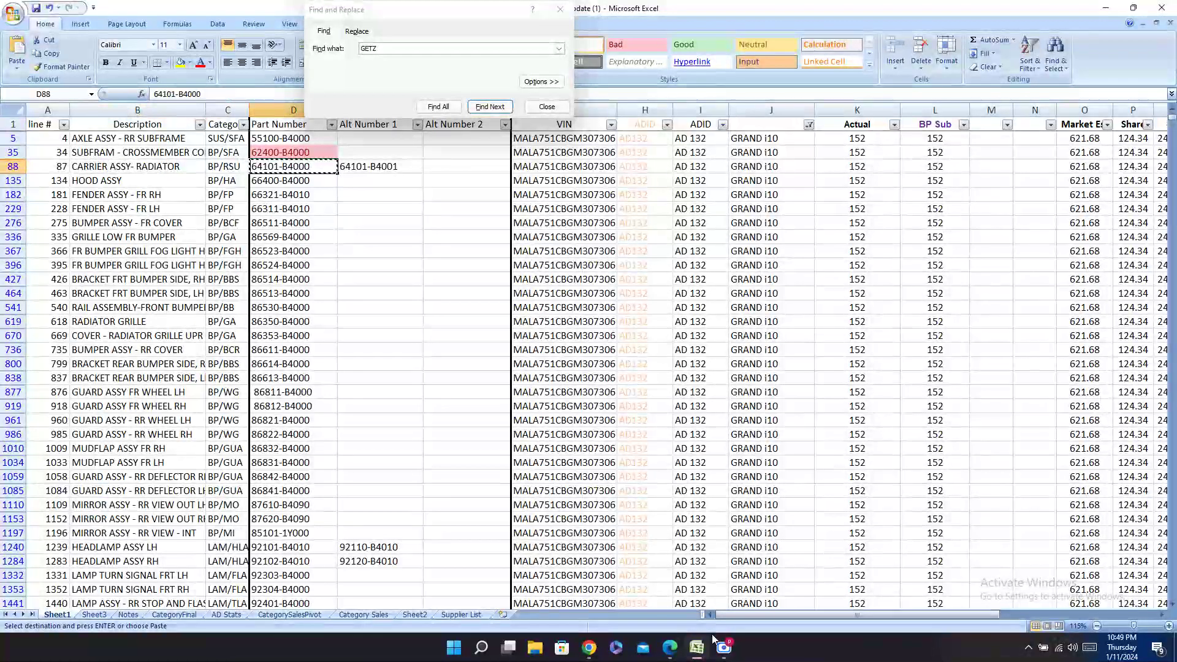
click(669, 648)
key(ctrl+f)
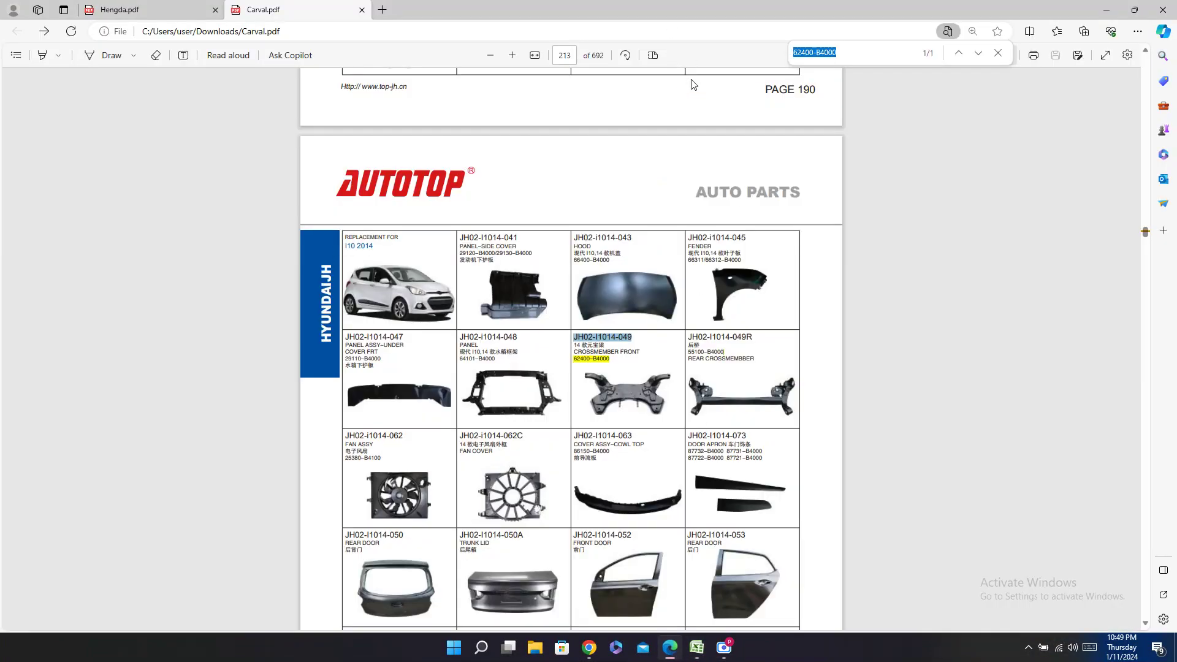
key(ctrl+v)
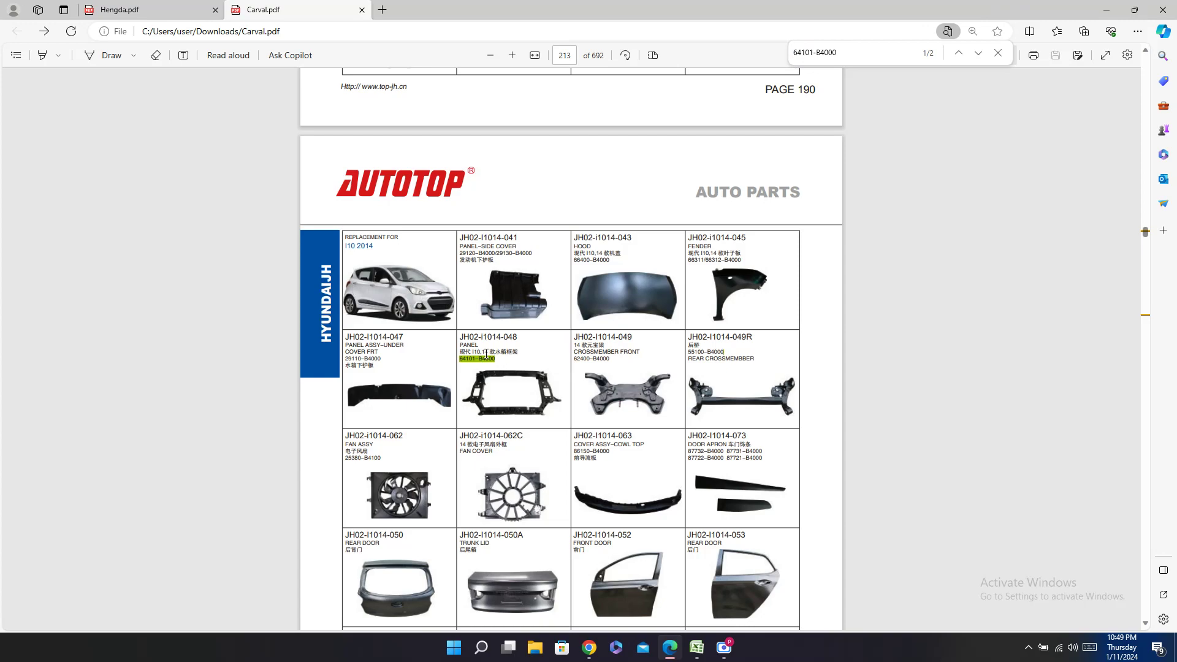
key(alt+Tab)
key(Return)
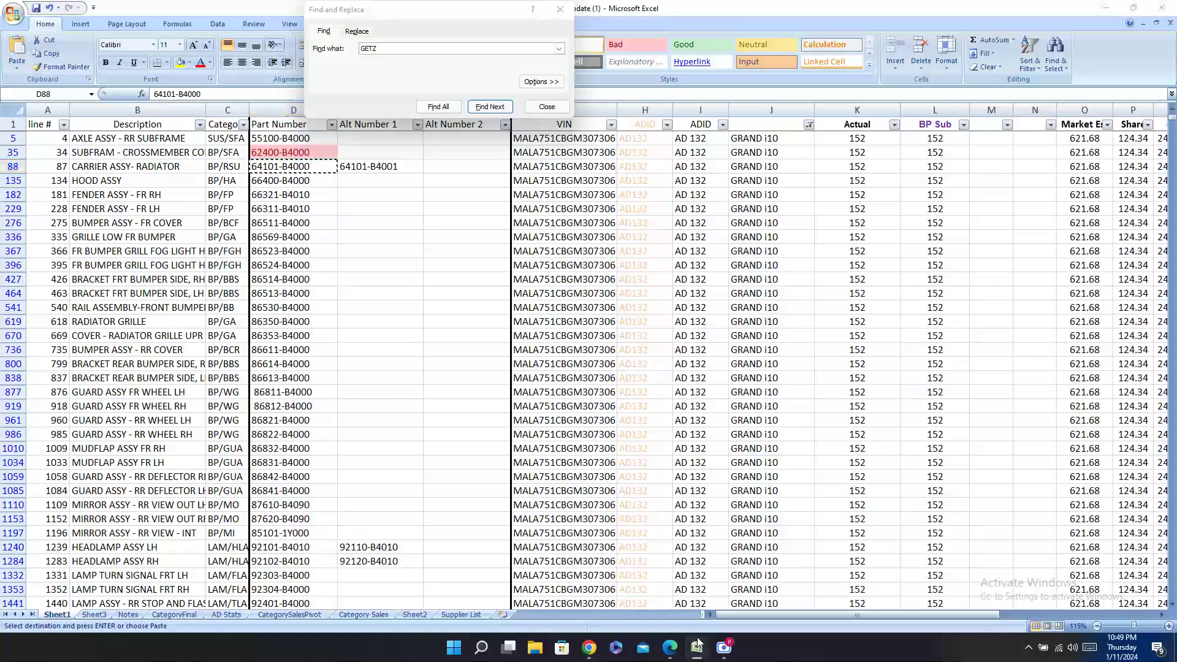
key(alt+Tab)
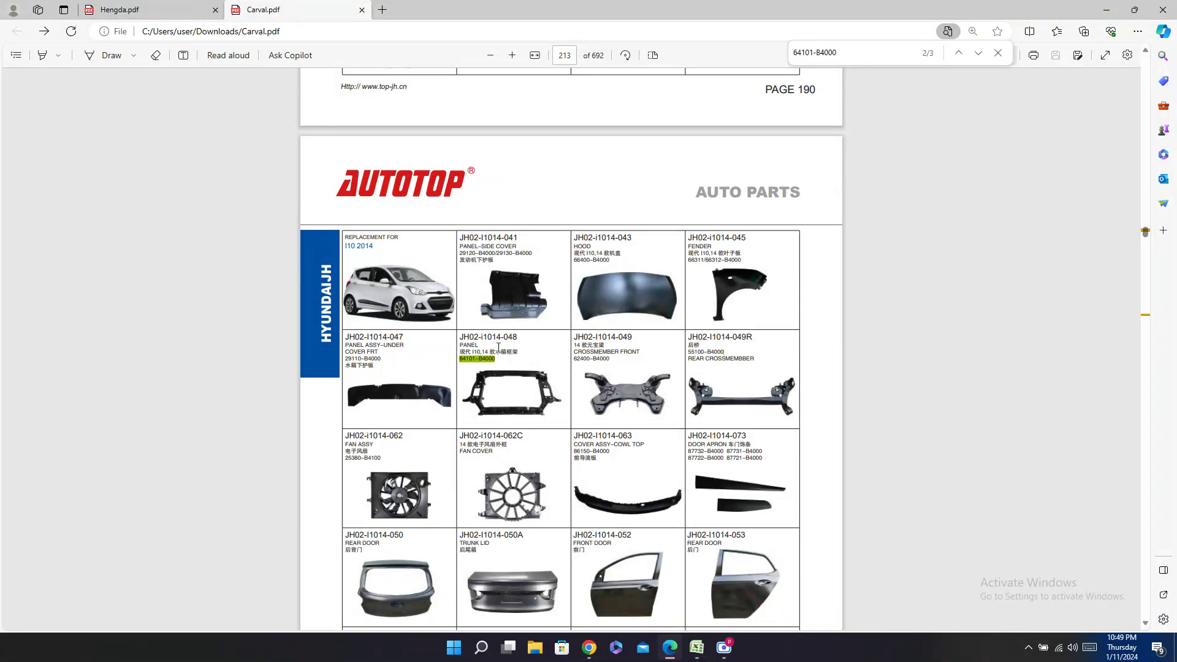
drag(518, 337, 459, 337)
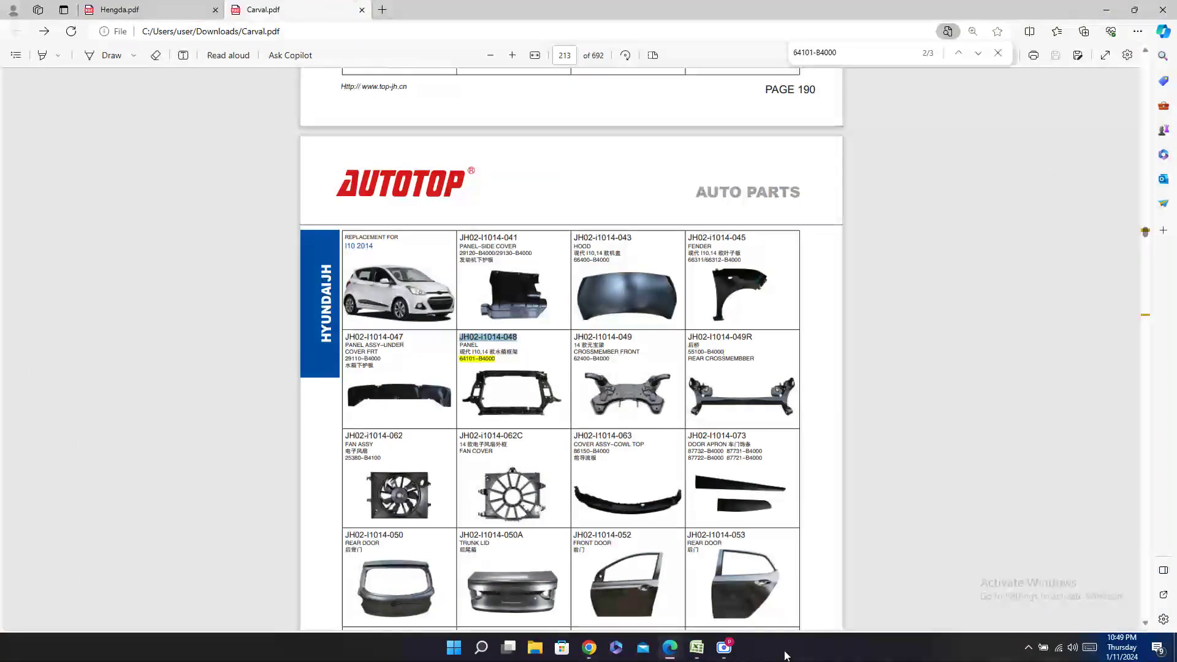
Step: Paste JH02-I1014-048 into row 88's Carval column with a 'match' OEM NO. note
click(697, 648)
key(Right)
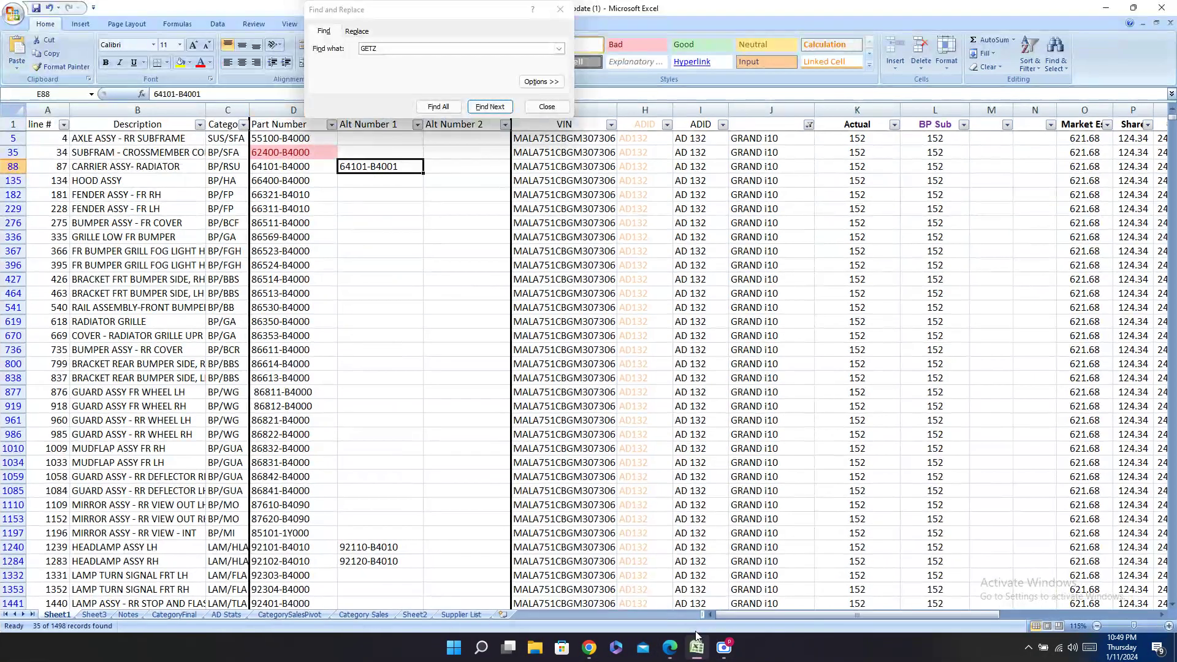
key(Right)
key(Right)
key(Right)
key(Right)
key(Right)
key(Right)
key(Right)
key(Right)
key(Right)
key(Right)
key(Right)
key(Right)
key(Right)
key(Right)
key(Right)
key(Right)
key(Right)
key(Right)
key(Right)
key(Right)
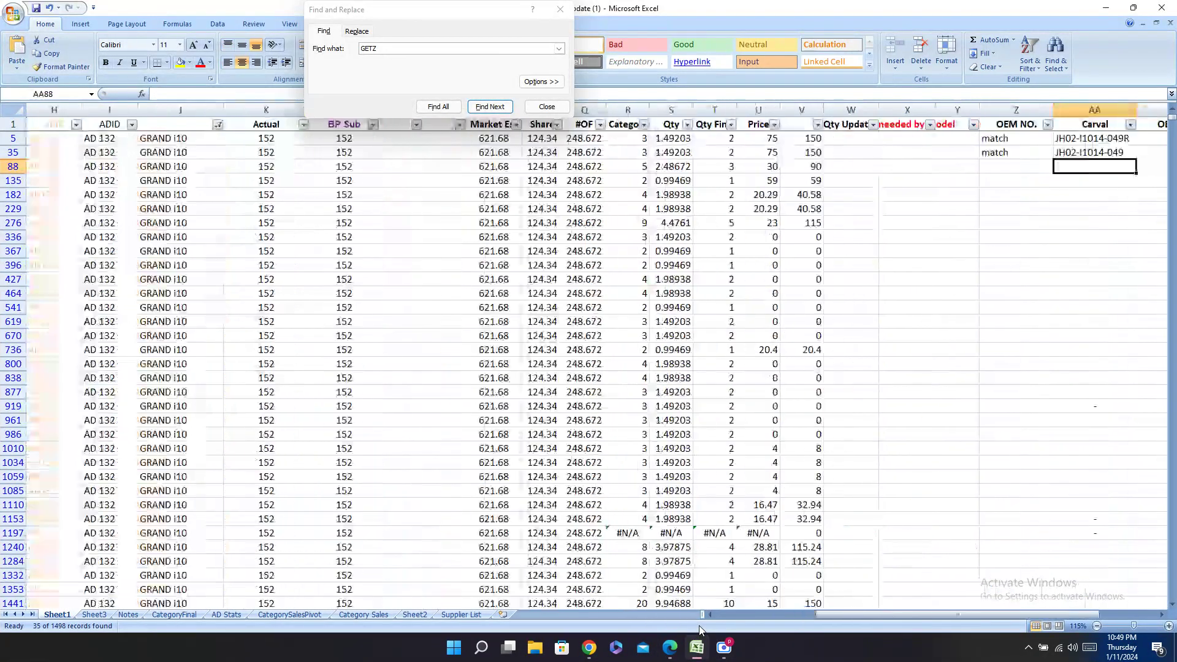
key(ctrl+v)
key(Left)
text(ma)
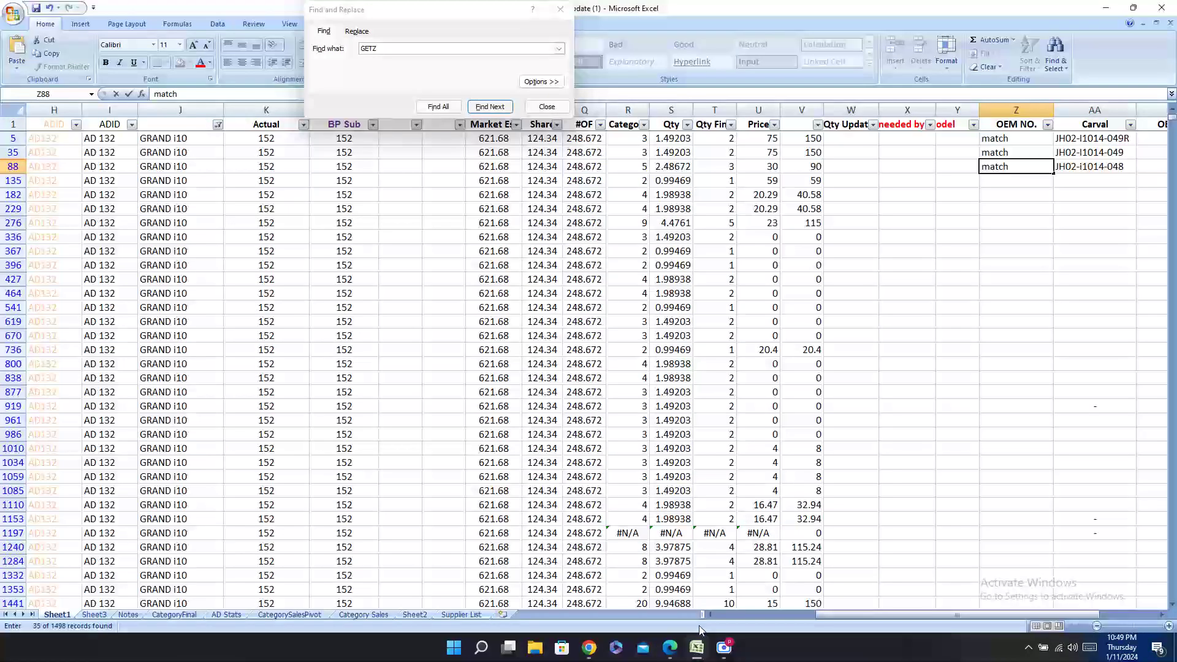
key(Return)
Step: Copy hood part number 66400-B4000 from row 135 and search the Carval catalog for it
key(Left)
key(Left)
key(Left)
key(Left)
key(Left)
key(Left)
key(Left)
key(Left)
key(Left)
key(Left)
key(Left)
key(Left)
key(Left)
key(Home)
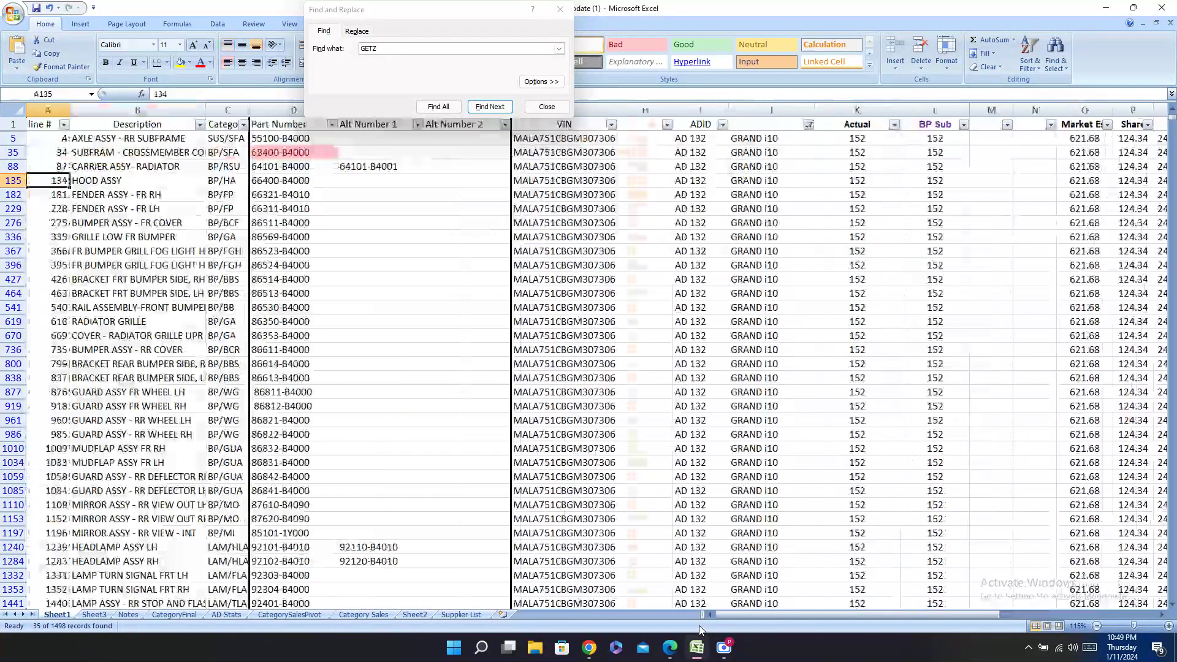
key(Right)
key(Right)
key(Right)
key(ctrl+c)
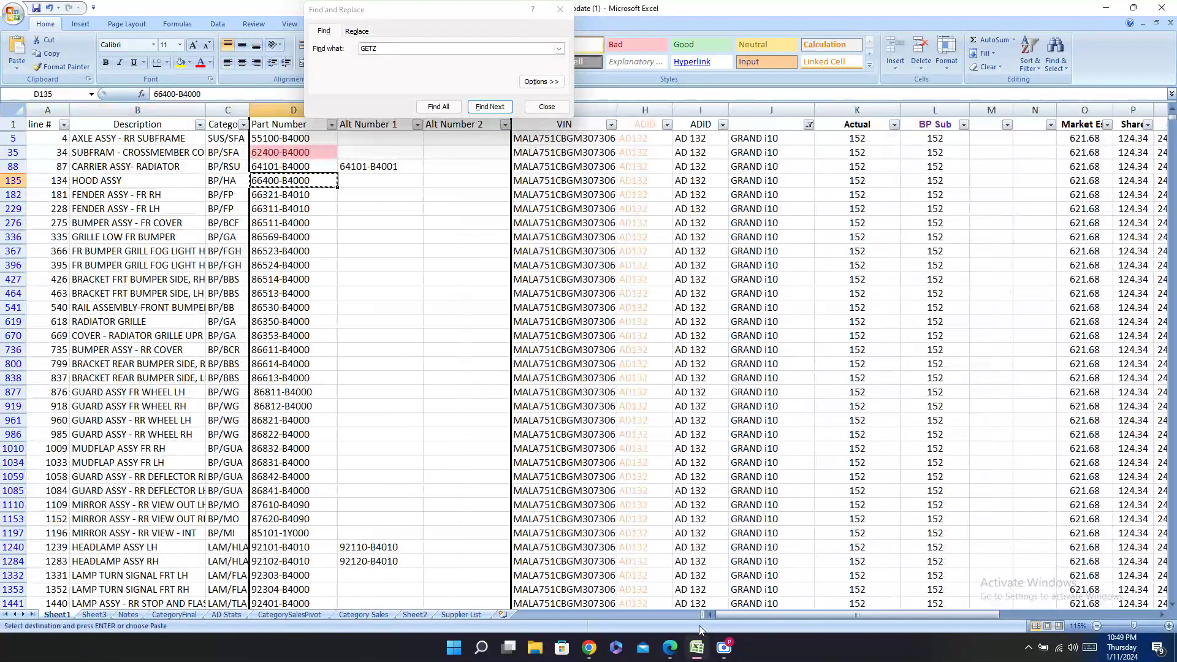
click(672, 651)
key(ctrl+v)
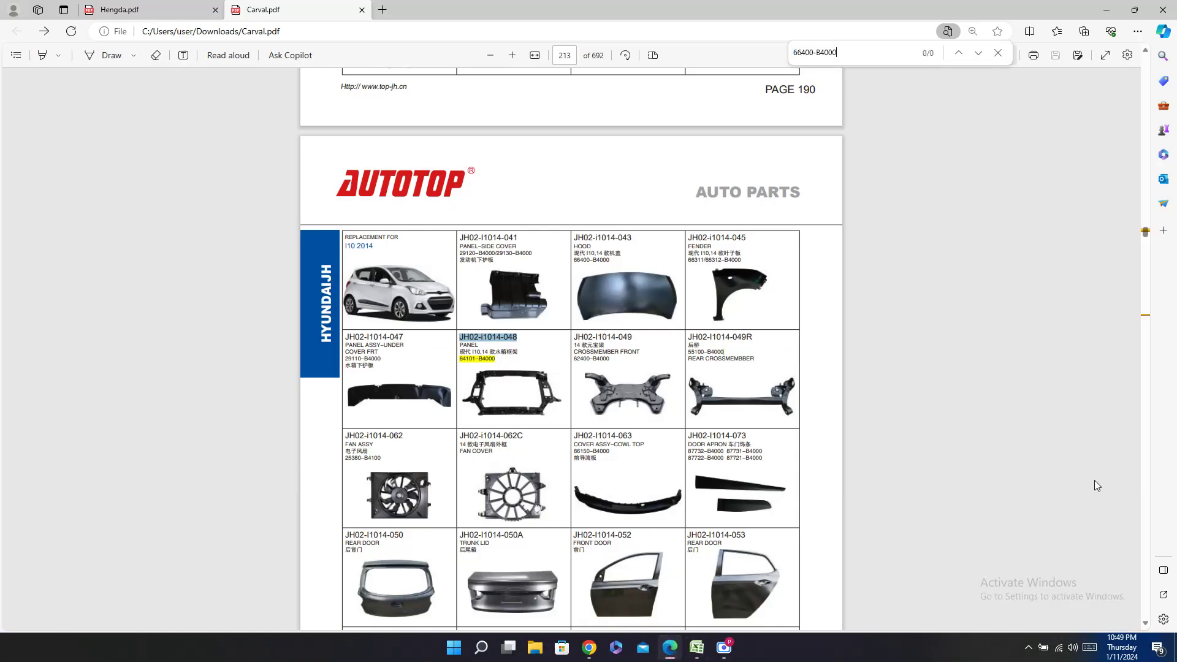
Step: Search the Hengda catalog for 66400-B4000 and select the hood code HD01-I1014-020
click(142, 14)
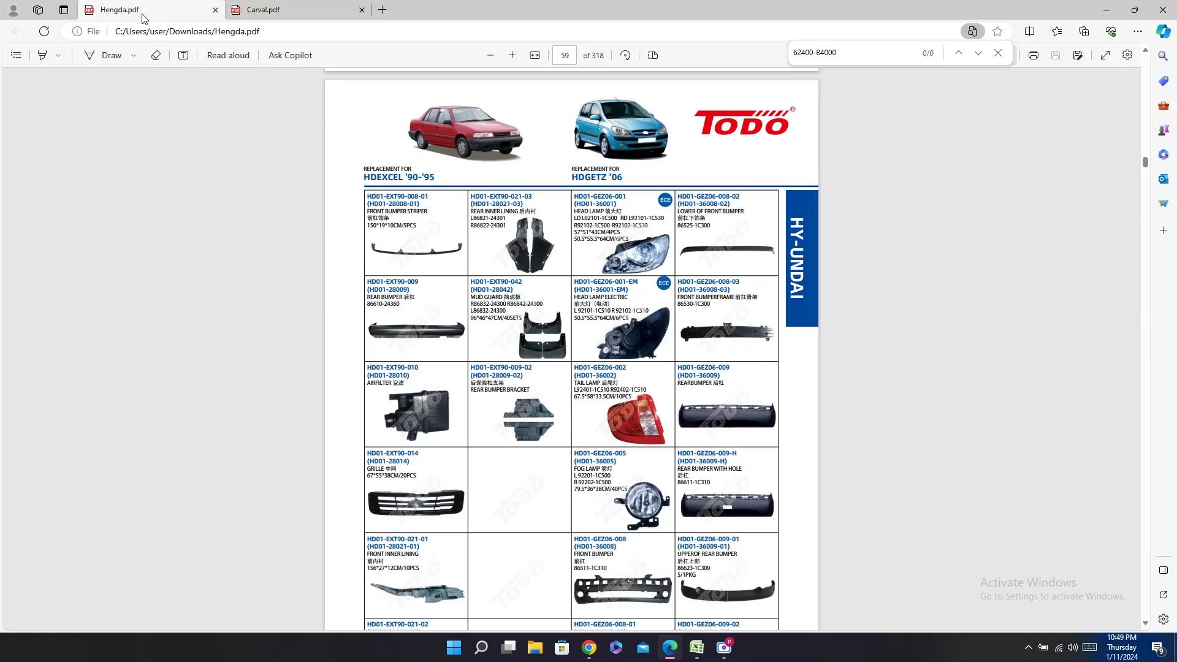
key(ctrl+f)
key(ctrl+v)
click(244, 13)
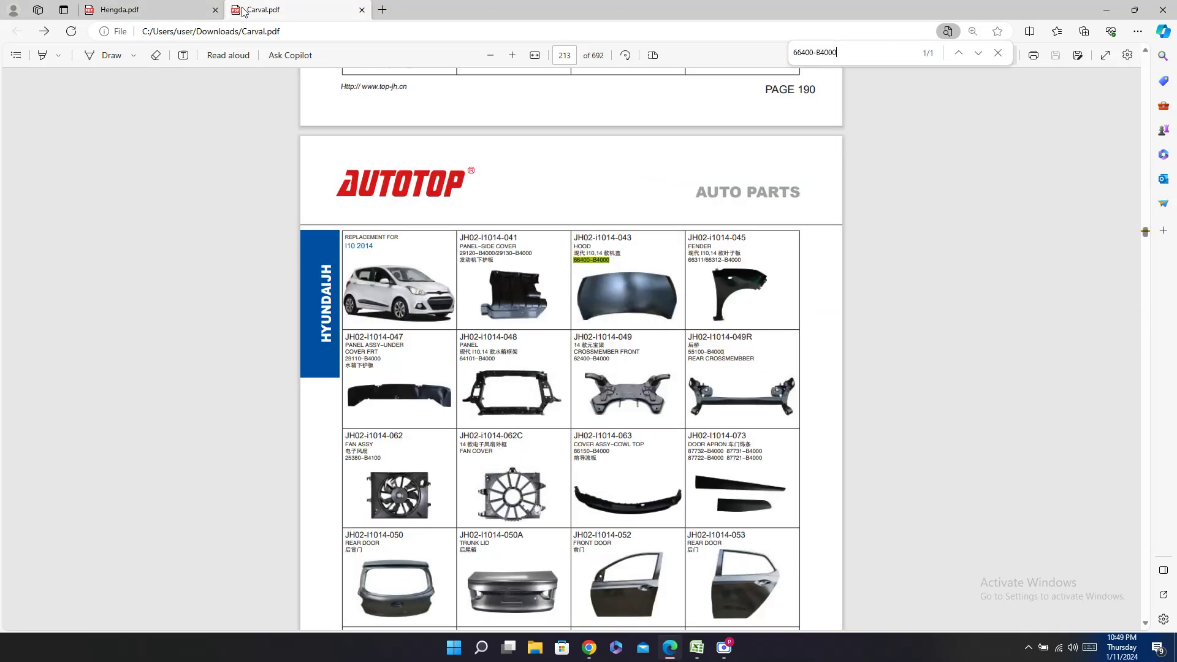
click(132, 12)
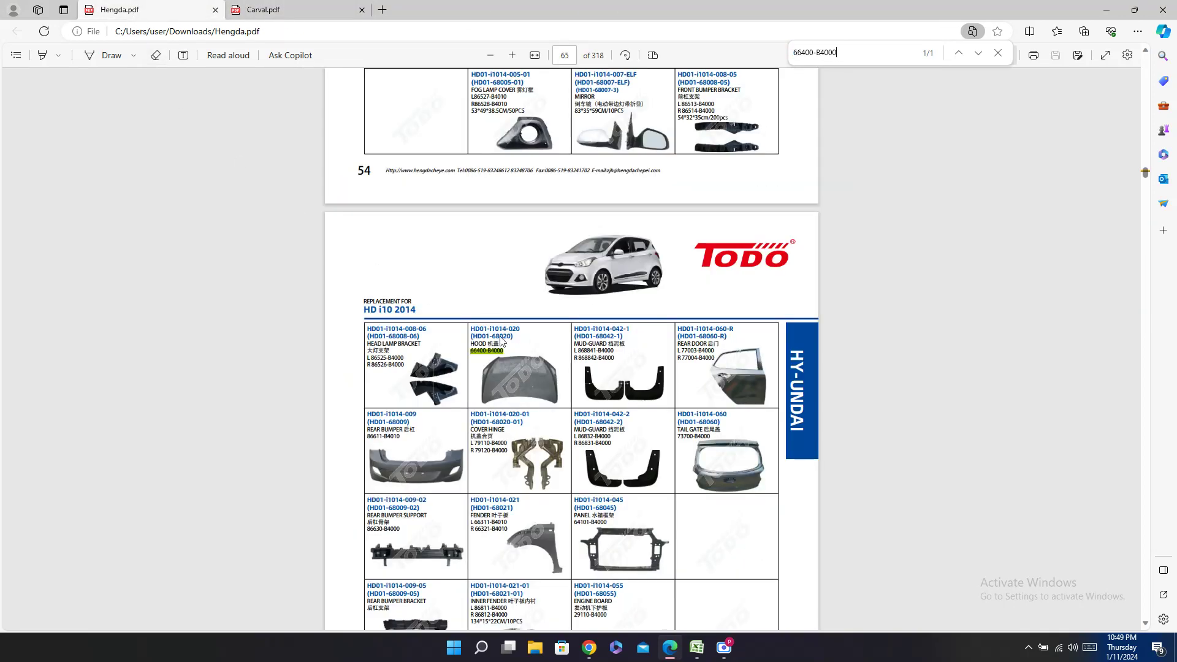
drag(470, 328, 520, 329)
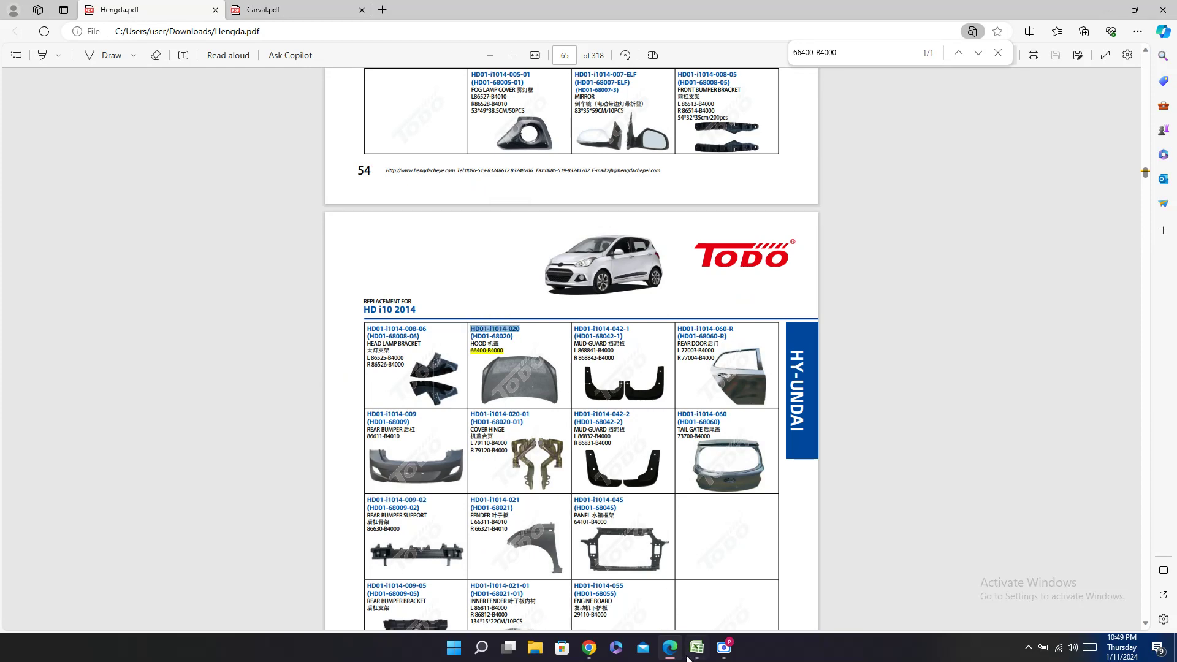
Step: Paste HD01-I1014-020 into row 135's Hengda column
click(689, 655)
key(Right)
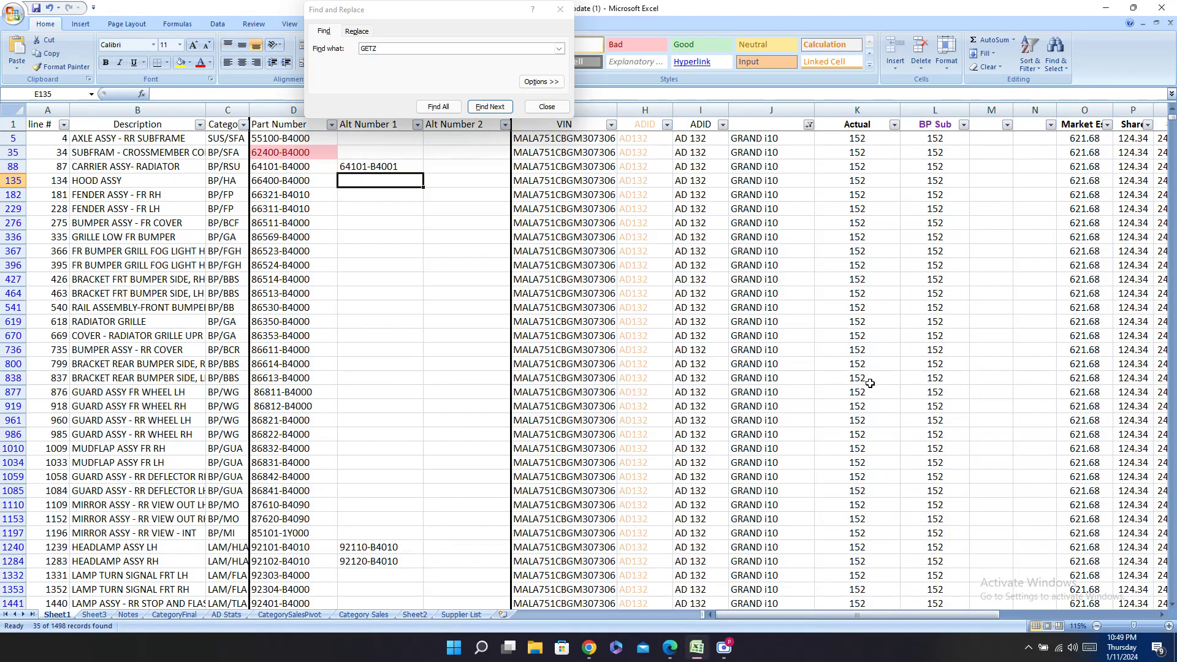
key(Right)
key(Right)
key(Right)
key(Right)
key(Right)
key(Right)
key(Right)
key(Right)
key(Right)
key(Right)
key(Right)
key(Right)
key(Right)
key(Right)
key(Right)
key(Right)
key(Right)
key(Right)
key(Right)
key(Right)
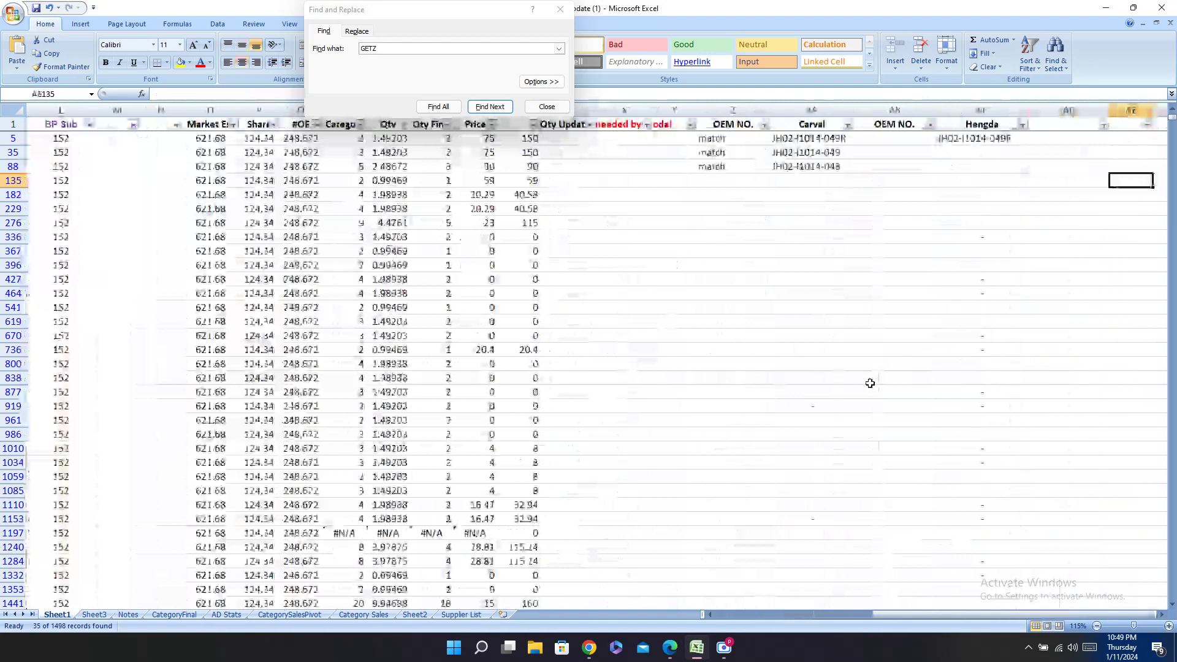
key(Left)
key(Left)
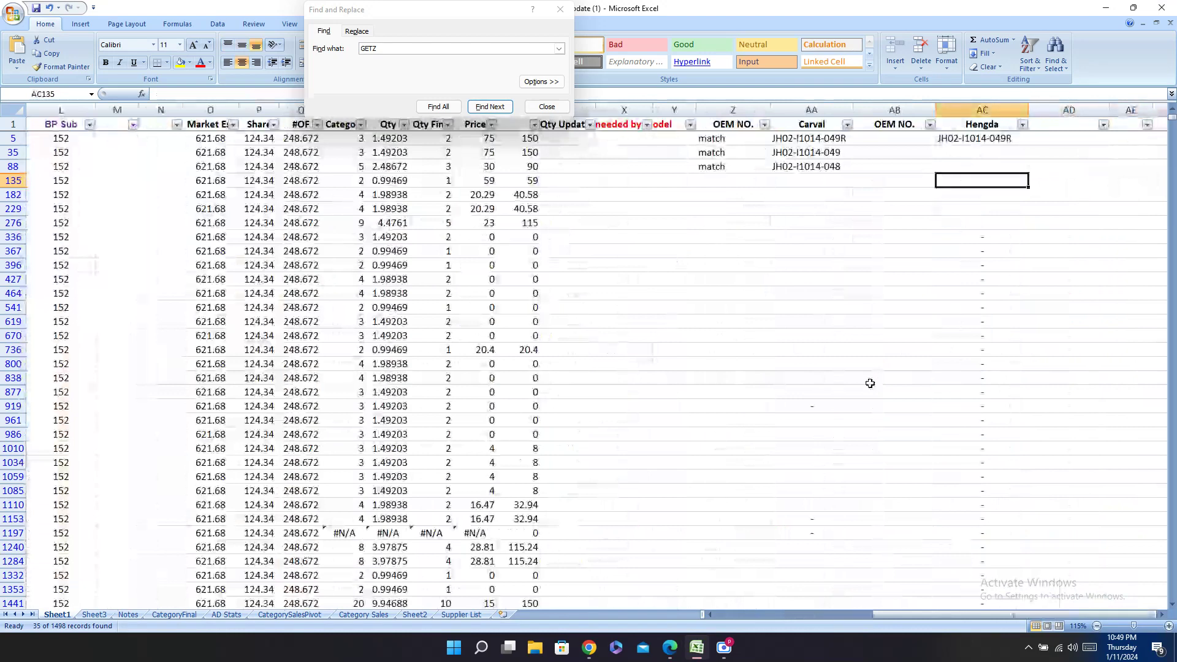
key(ctrl+v)
Step: Add the alternate Hengda code HD01-68020 beside it and a 'match' Hengda-side note
click(668, 654)
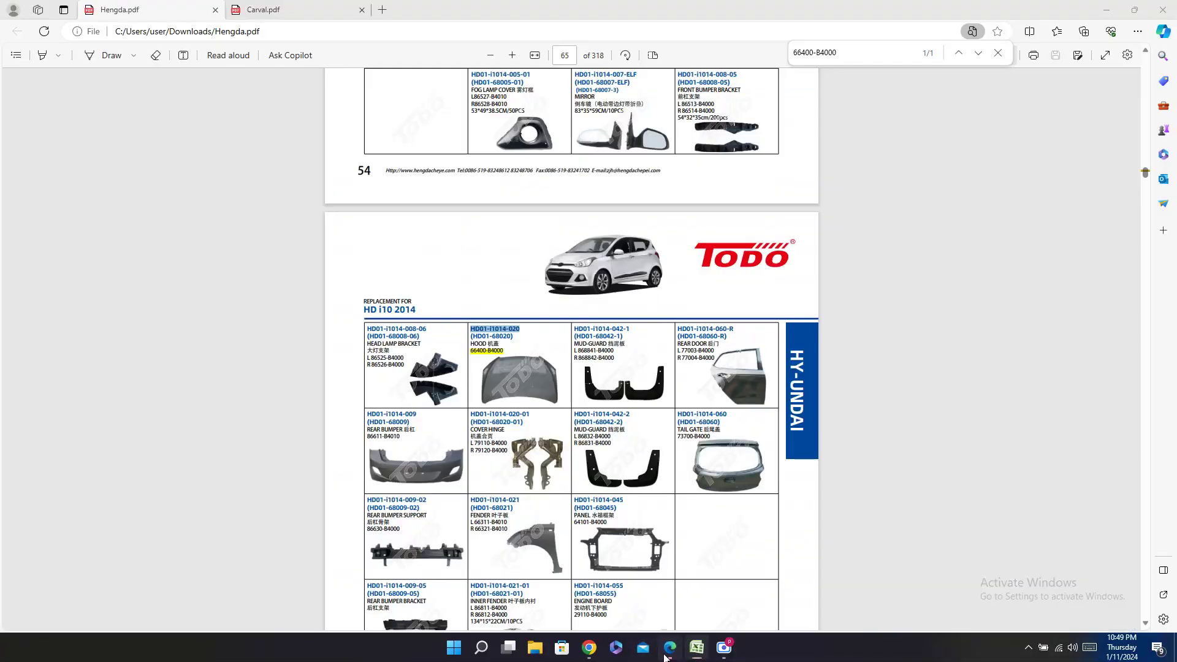
double_click(502, 336)
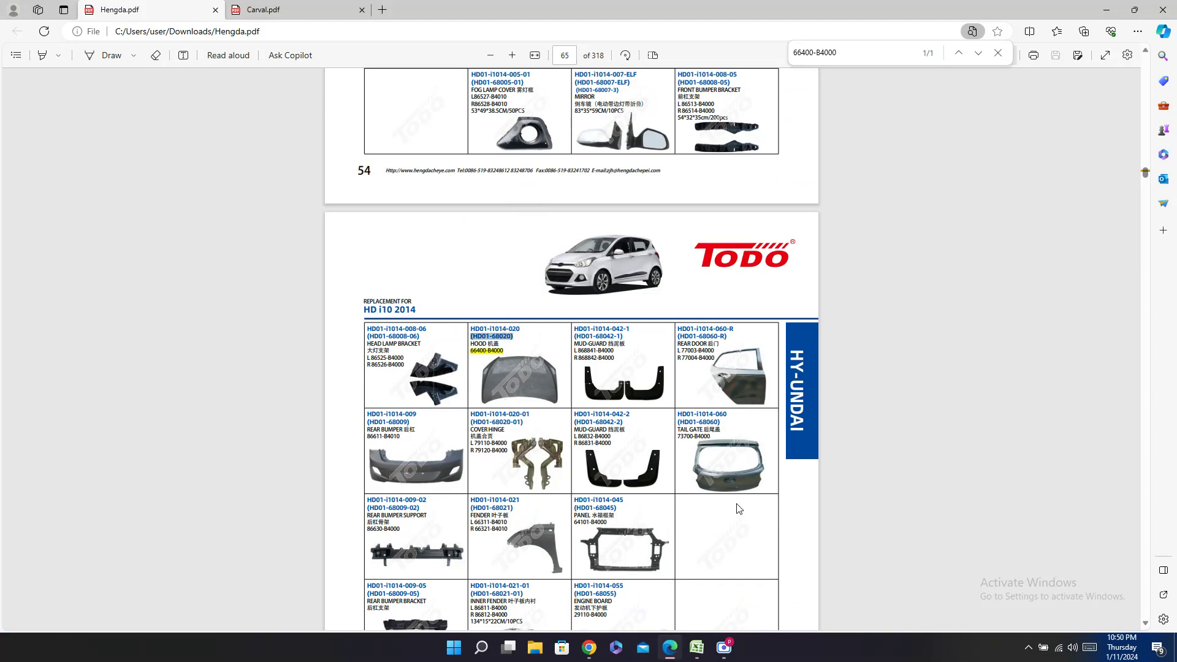
click(696, 648)
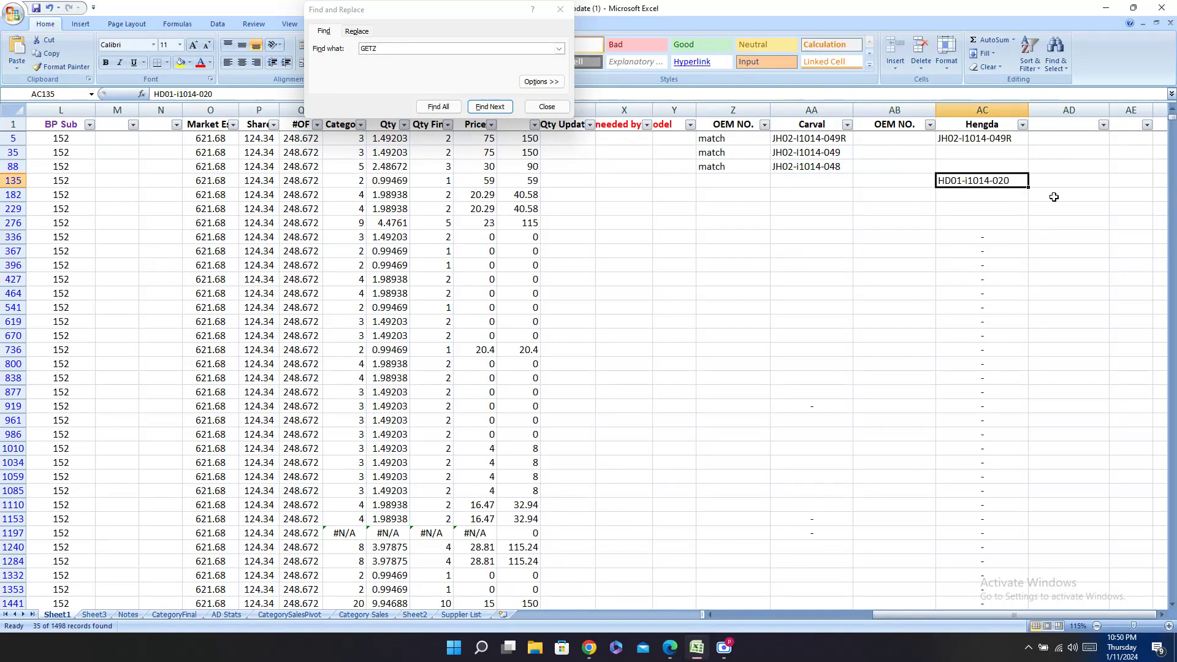
click(1058, 179)
key(ctrl+v)
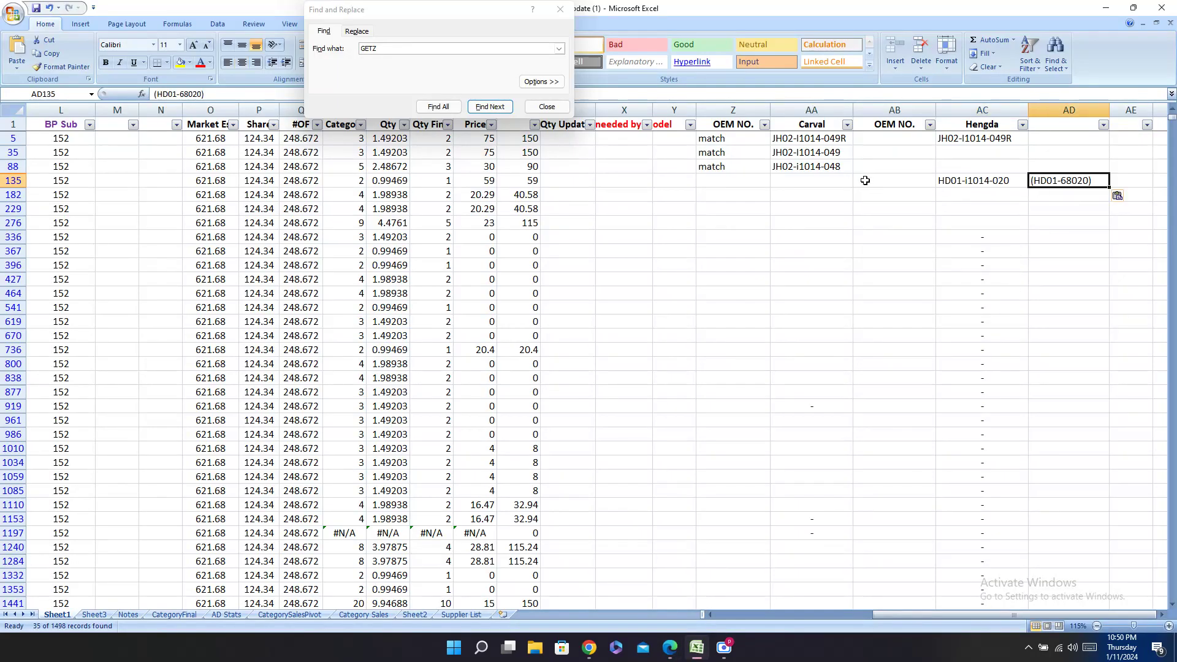
click(866, 181)
text(mat)
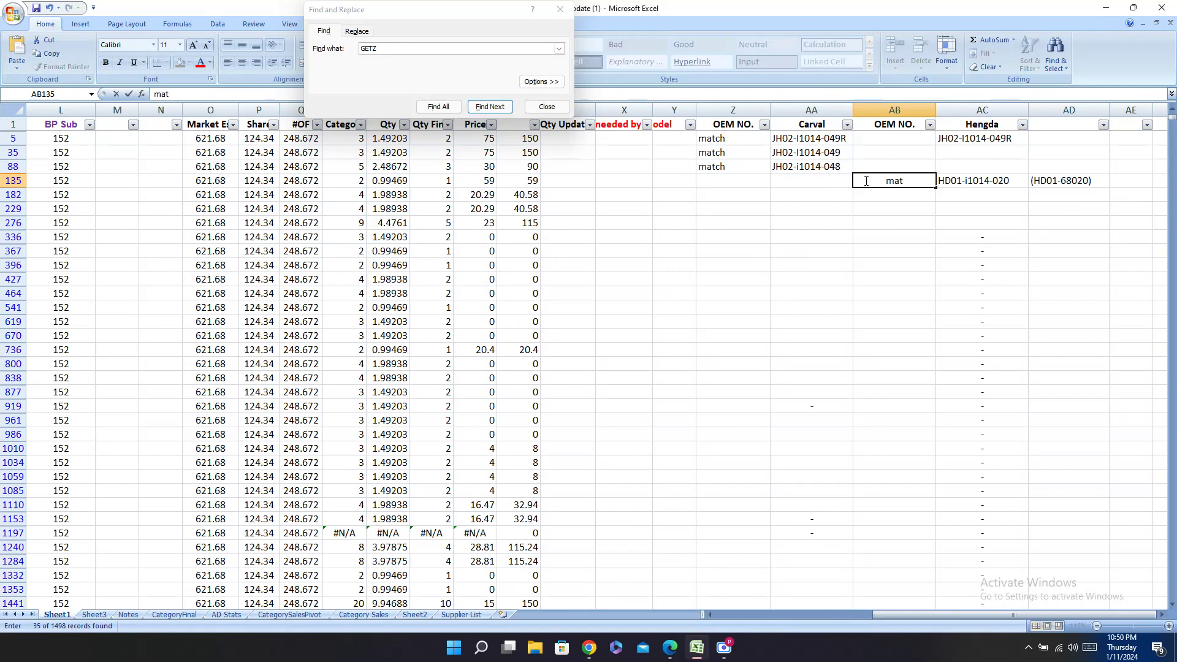
text(ch)
key(Left)
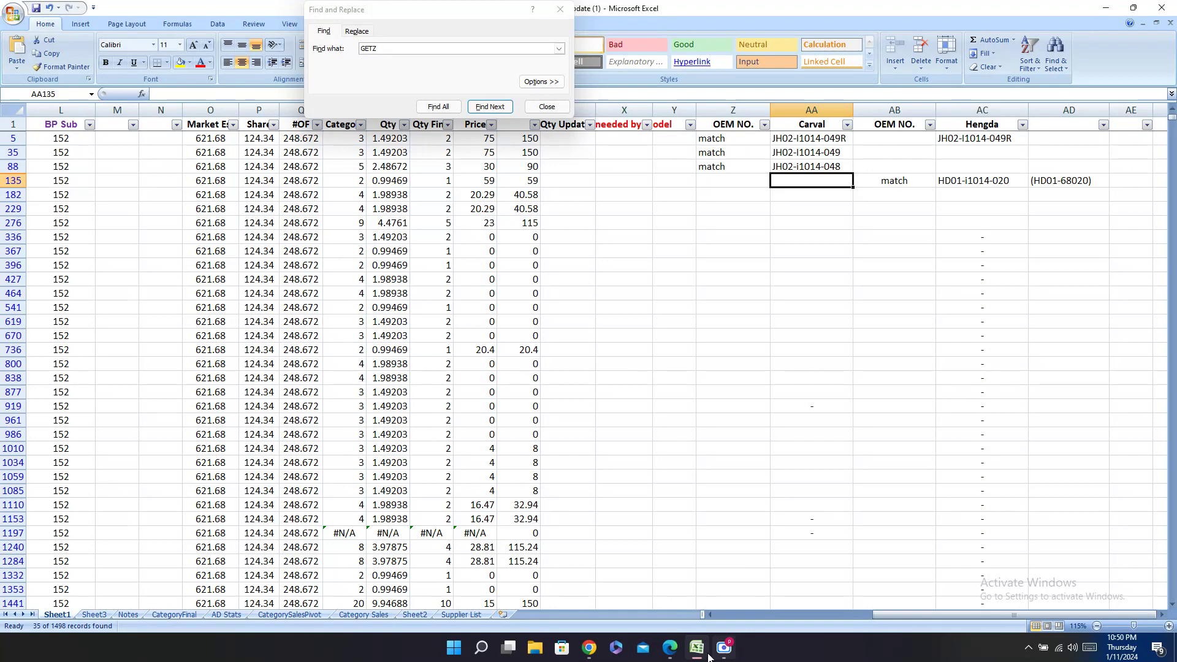
Step: Copy the hood's Carval code JH02-I1014-043 into row 135 with a 'match' note
click(669, 647)
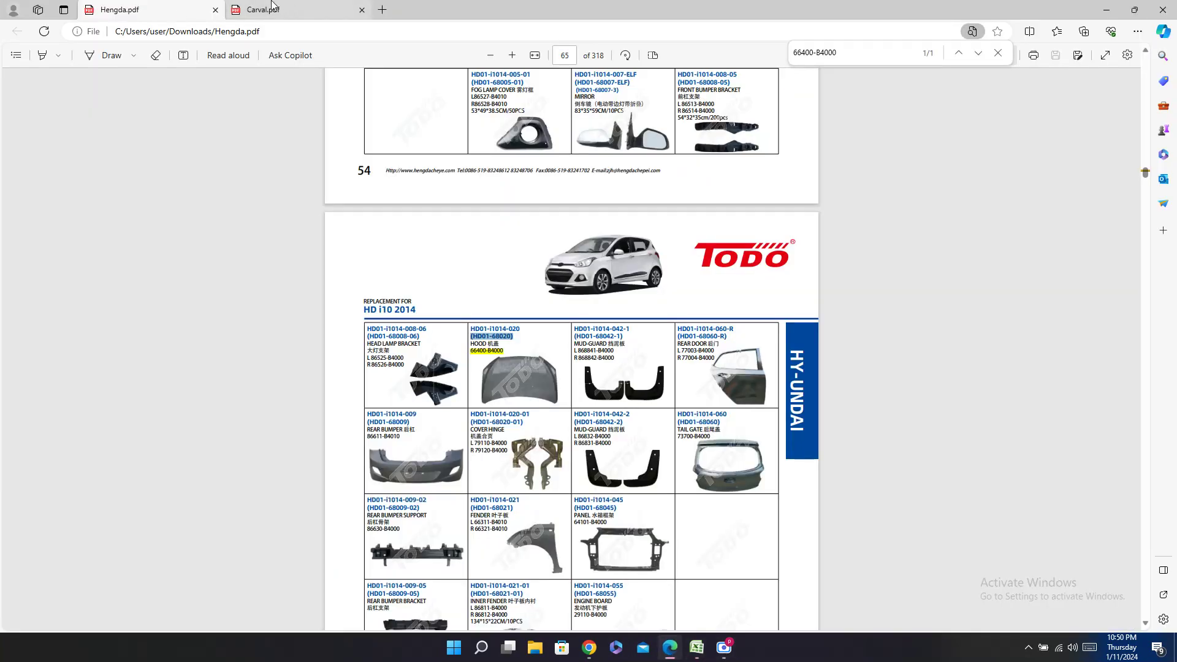
click(302, 17)
drag(573, 237, 631, 238)
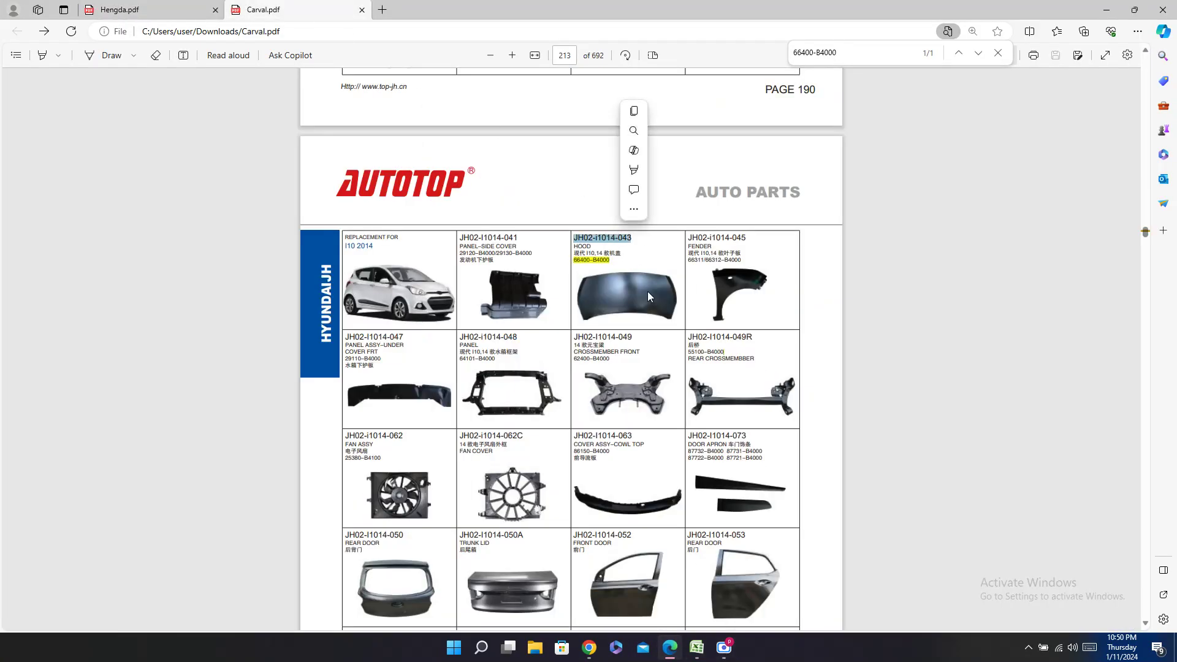
click(697, 648)
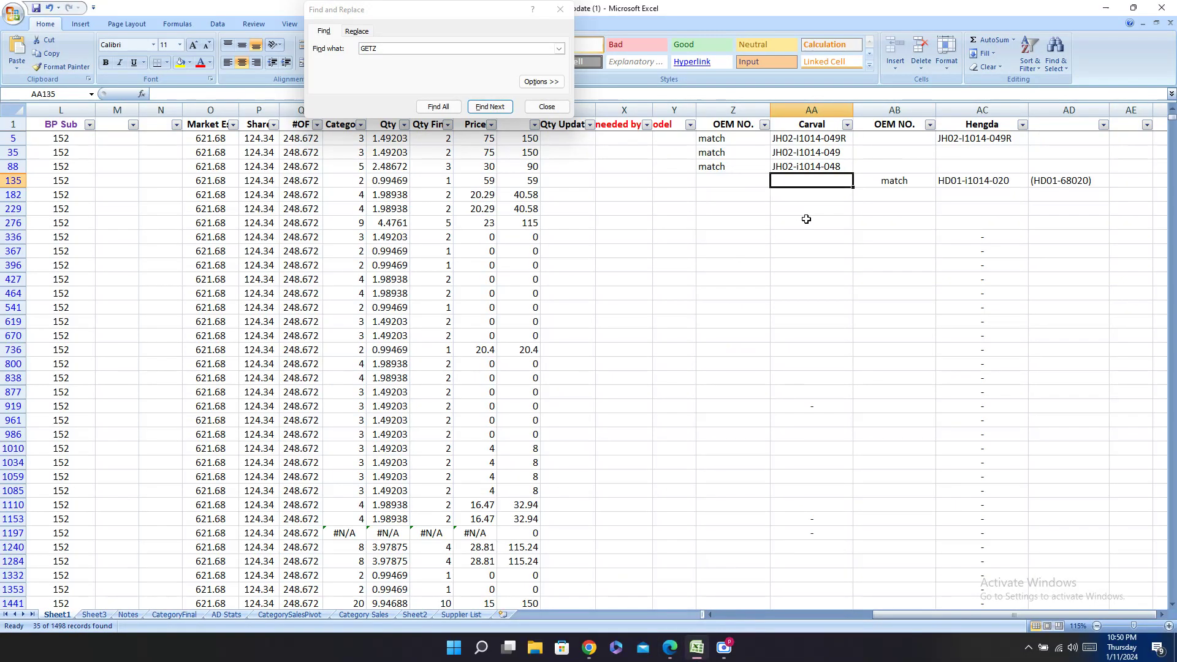
key(ctrl+v)
click(732, 181)
text(ma)
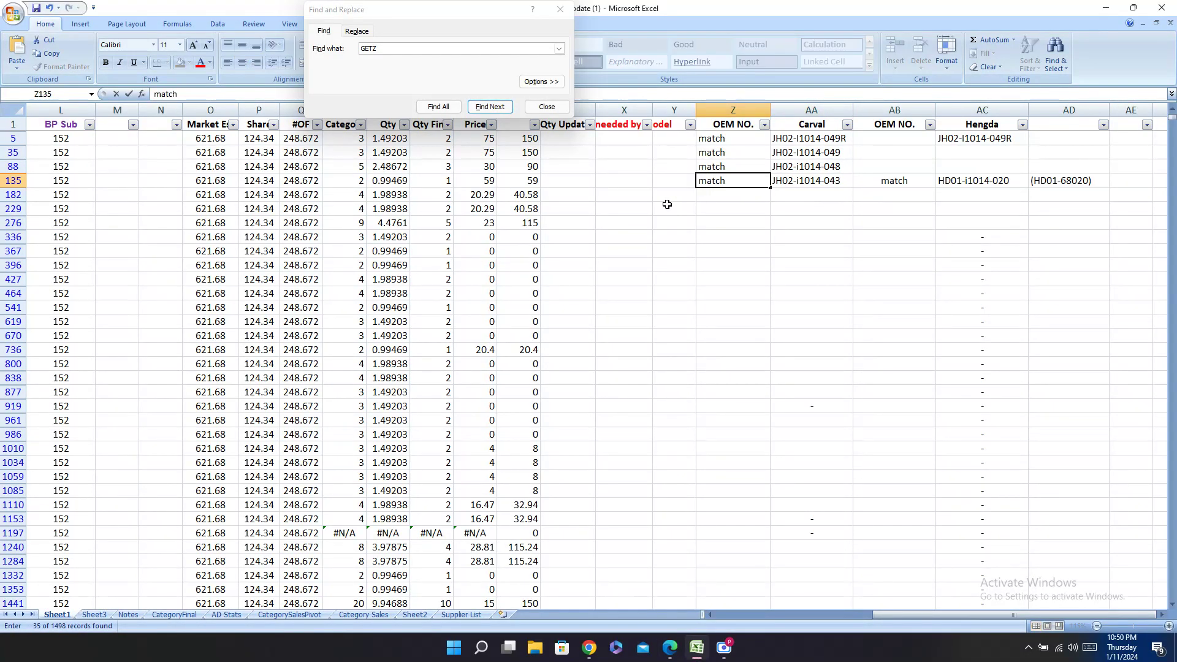
key(Left)
key(Left)
key(Left)
key(Left)
key(Left)
key(Left)
key(Left)
key(Left)
key(Left)
key(Left)
key(Left)
key(Left)
key(Left)
key(Left)
key(Left)
key(Left)
key(Left)
key(Left)
key(Left)
key(Left)
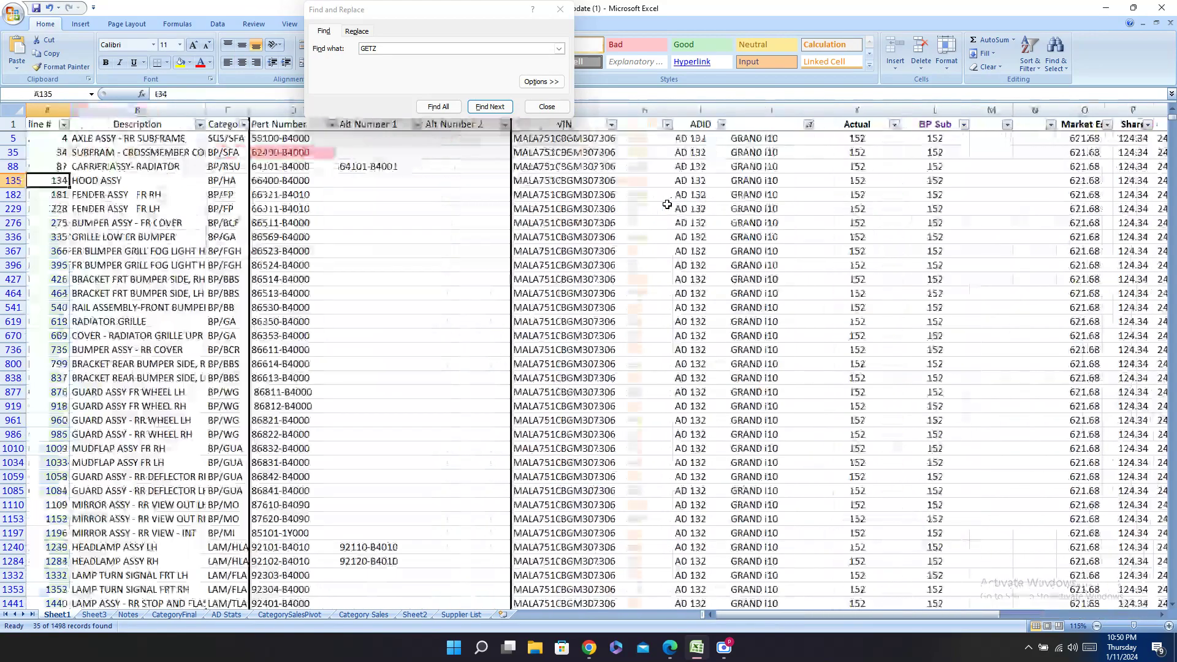
Step: Review the hood row, then scroll the Hengda catalog to the 64101-B4000 panel entry
key(Right)
key(Right)
key(Right)
key(Right)
key(Right)
key(Right)
key(Right)
key(Right)
key(Right)
key(Right)
key(Right)
key(Right)
key(Right)
key(Right)
key(Right)
key(Right)
key(Right)
key(Right)
key(Right)
key(Right)
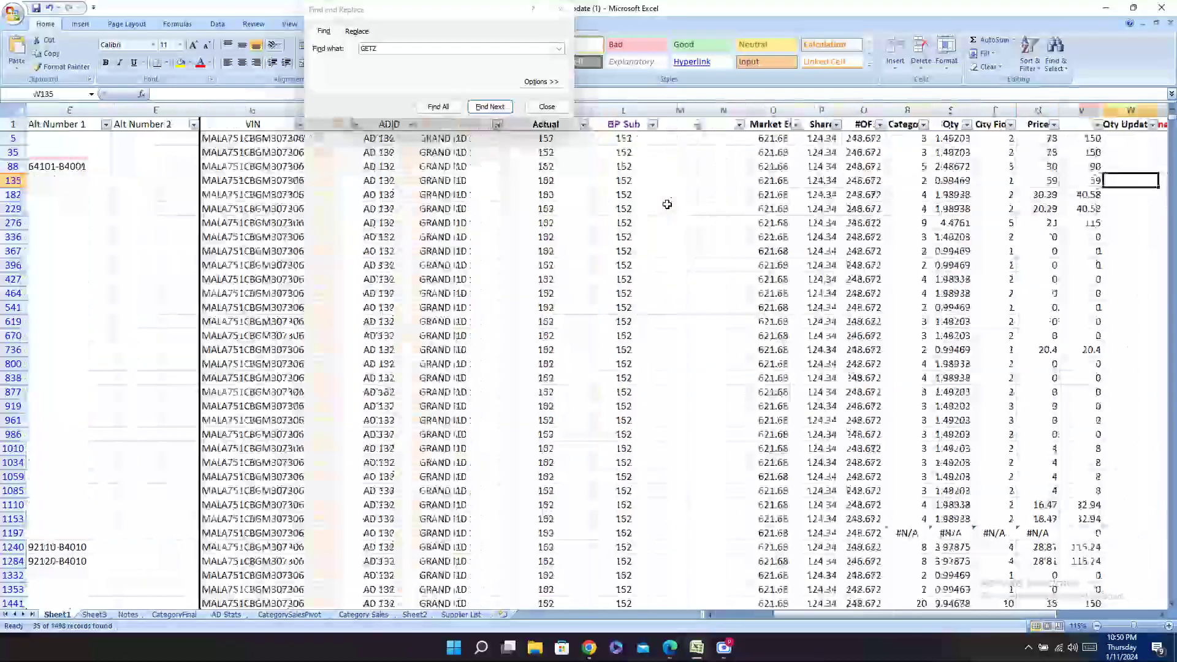
key(Right)
key(Right)
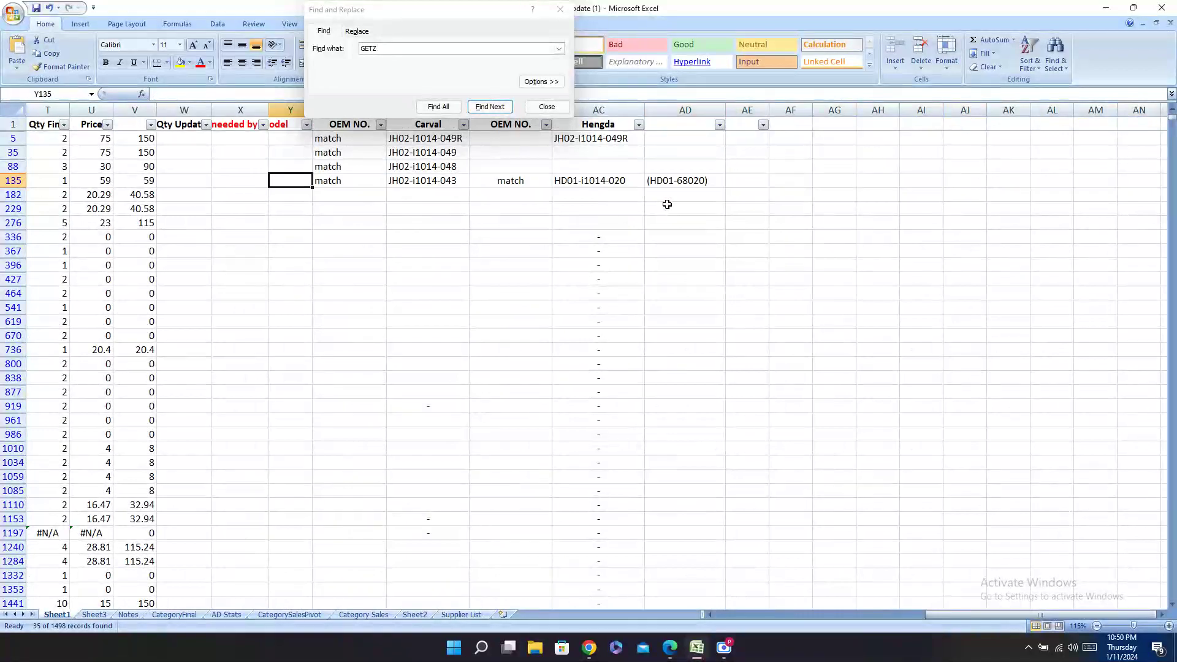
key(Left)
key(Left)
key(Left)
key(Left)
key(Left)
key(Left)
key(Left)
key(Left)
key(Left)
key(Left)
key(Left)
key(Left)
key(Left)
key(Left)
key(Left)
key(Left)
key(Left)
key(Left)
key(Left)
key(Left)
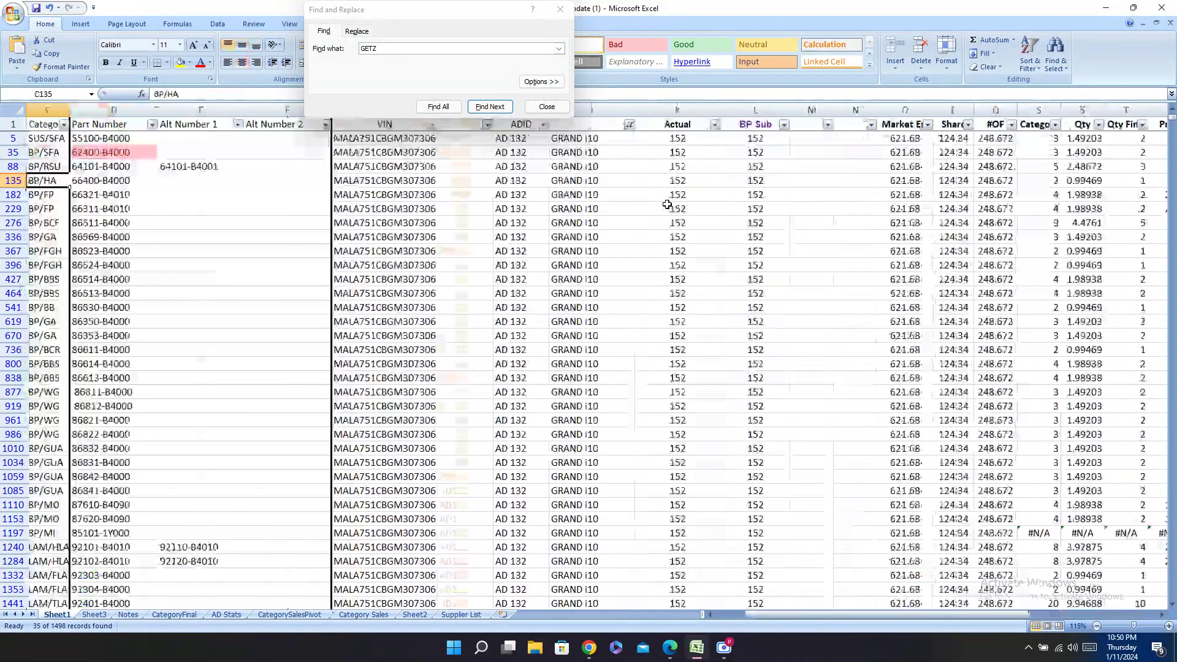
key(Left)
key(Left)
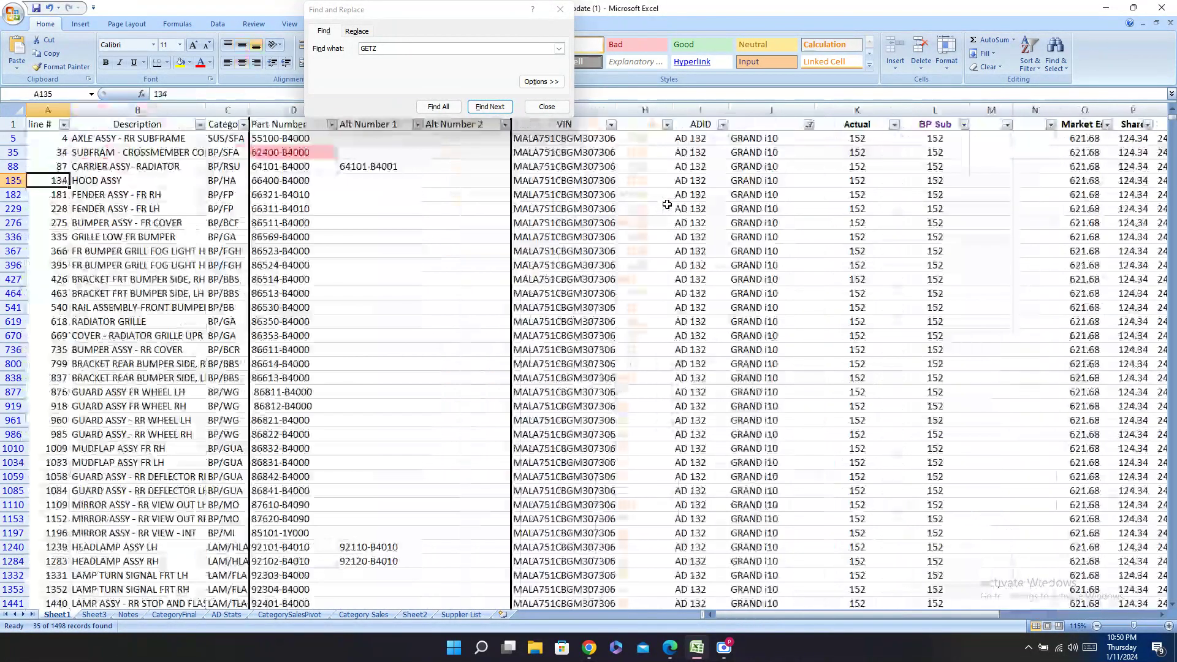
click(669, 647)
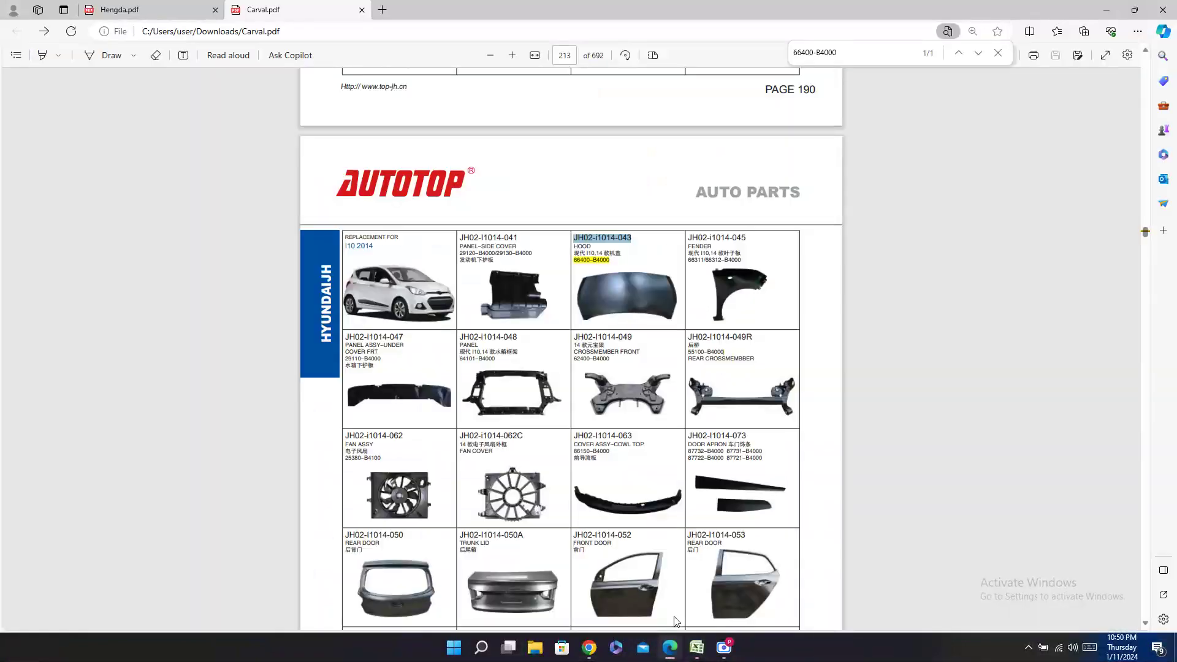
click(205, 6)
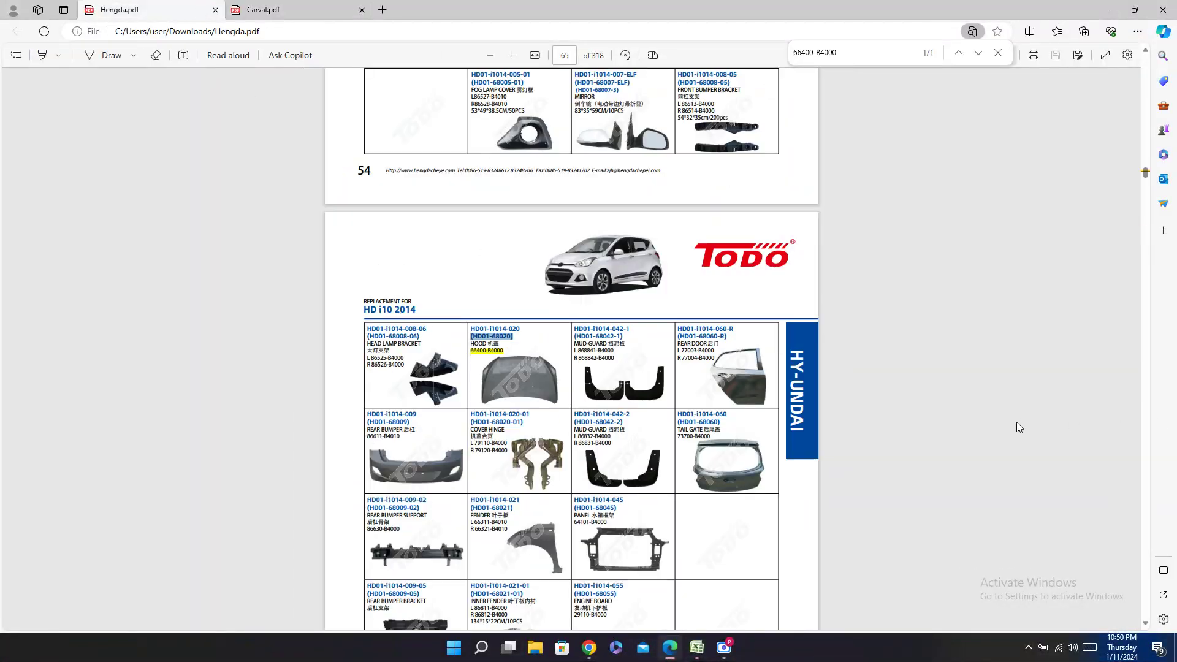
scroll(847, 554, down, 3)
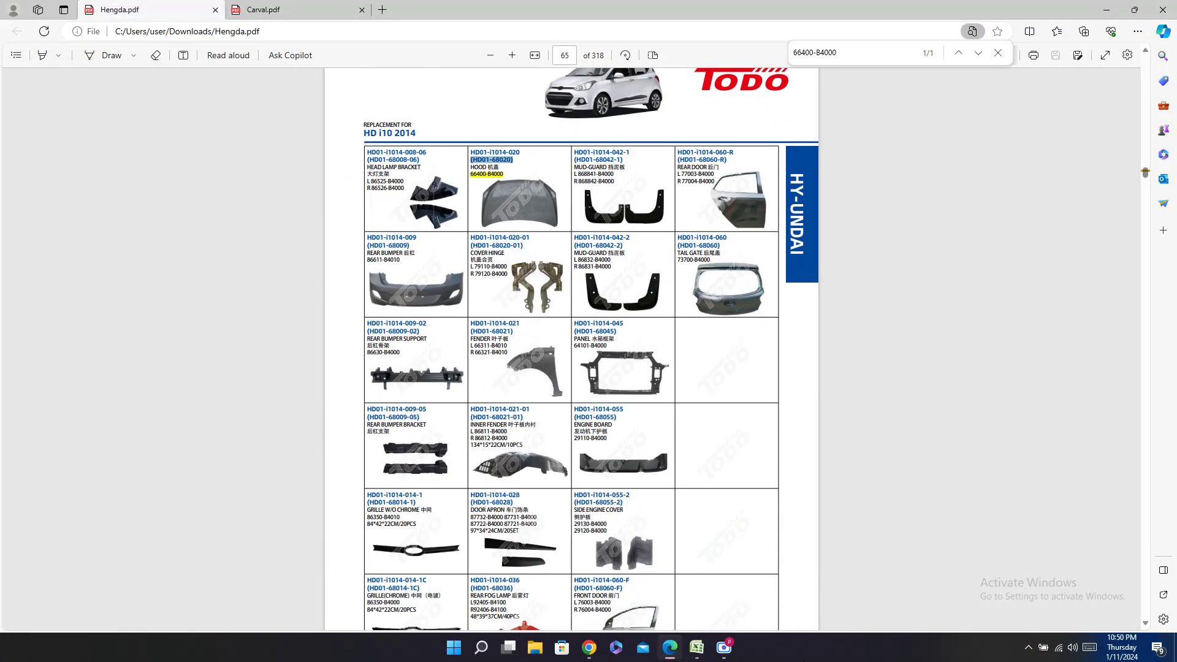
click(697, 650)
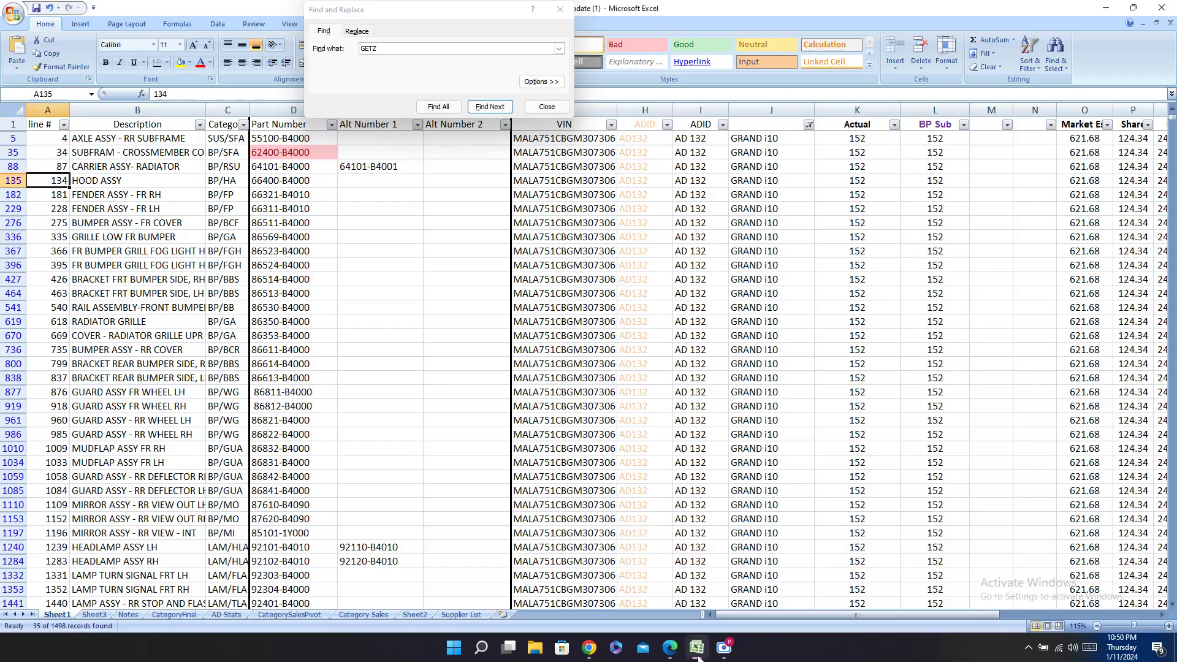
click(697, 650)
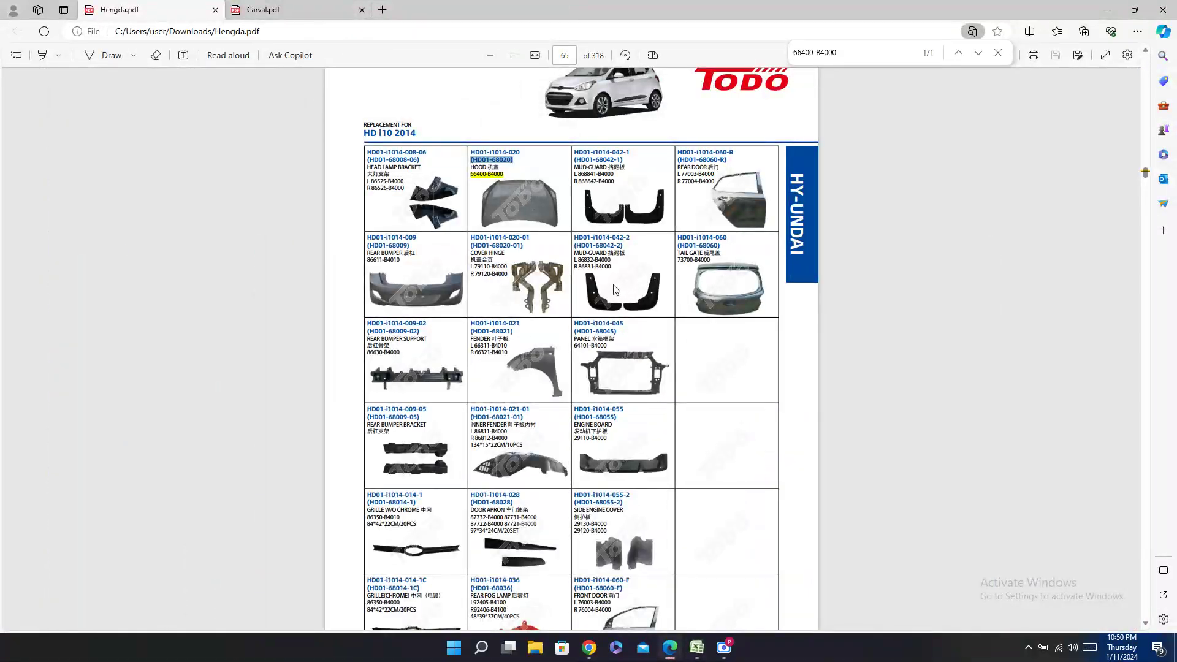
Step: Copy the panel's Hengda code HD01-I1014-045 from the catalog
double_click(599, 323)
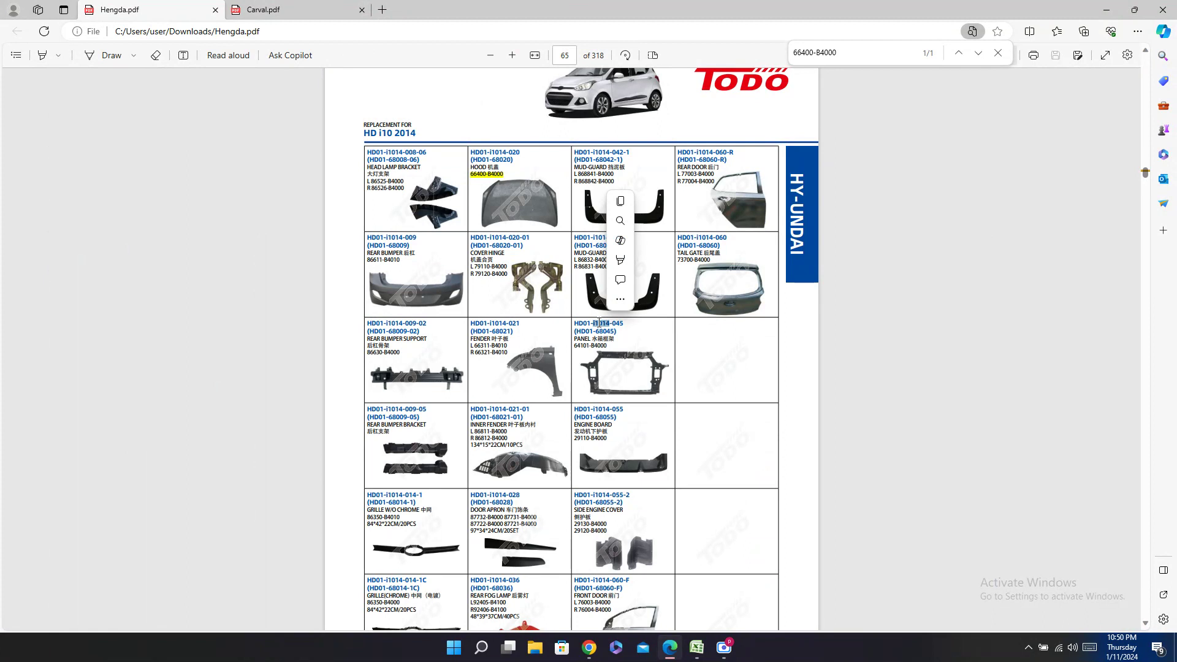
key(ctrl+c)
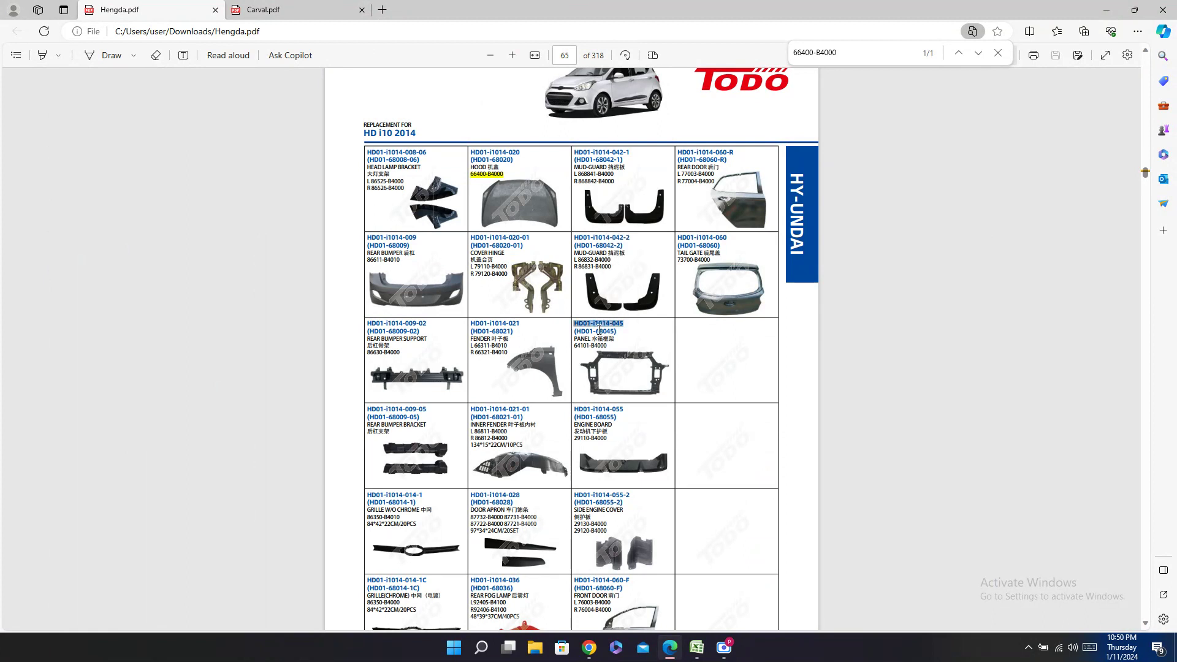
right_click(601, 320)
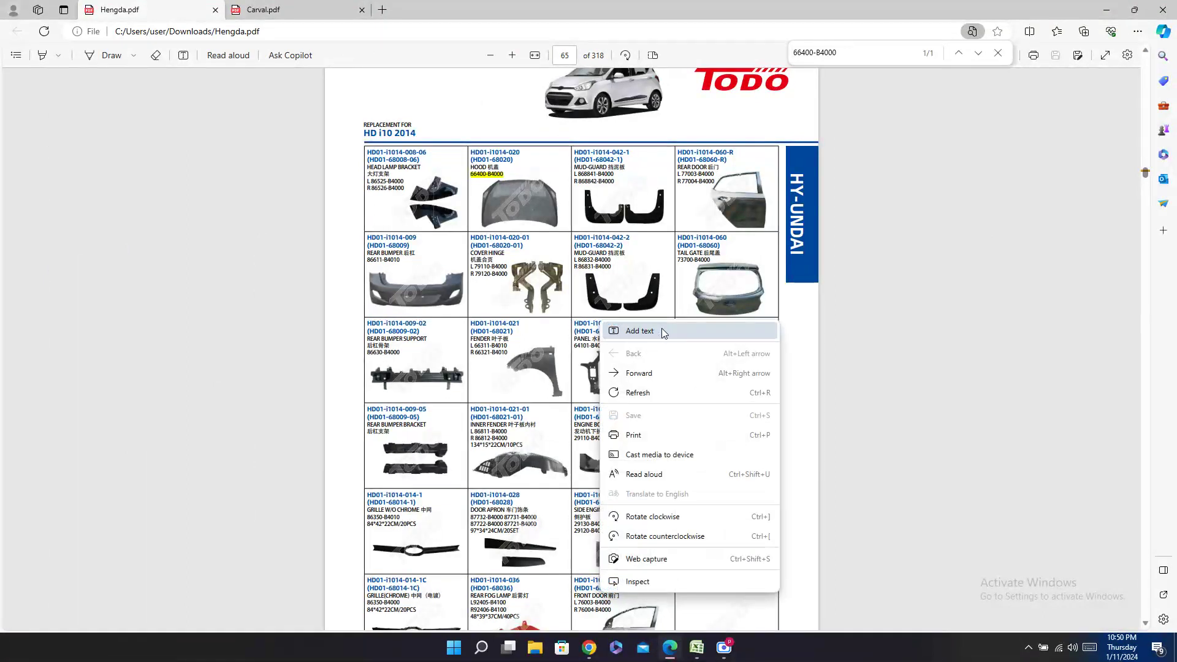
key(Escape)
right_click(588, 322)
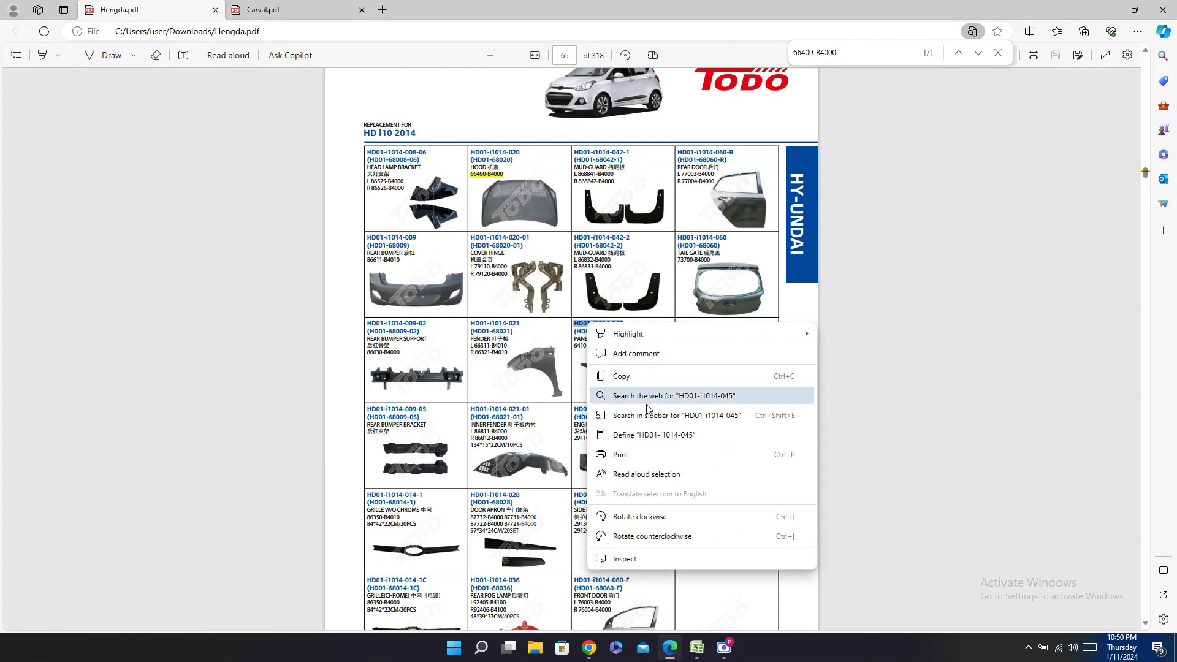
click(607, 376)
Step: Paste HD01-I1014-045 into row 88's Hengda column
click(697, 647)
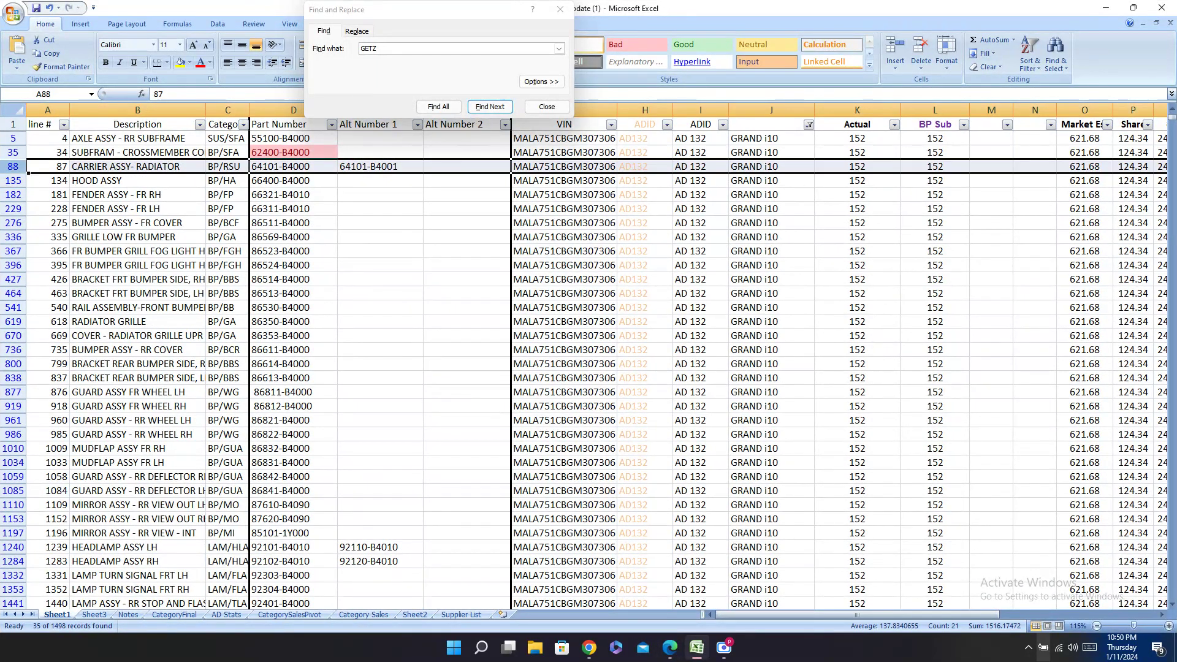
drag(797, 614, 954, 614)
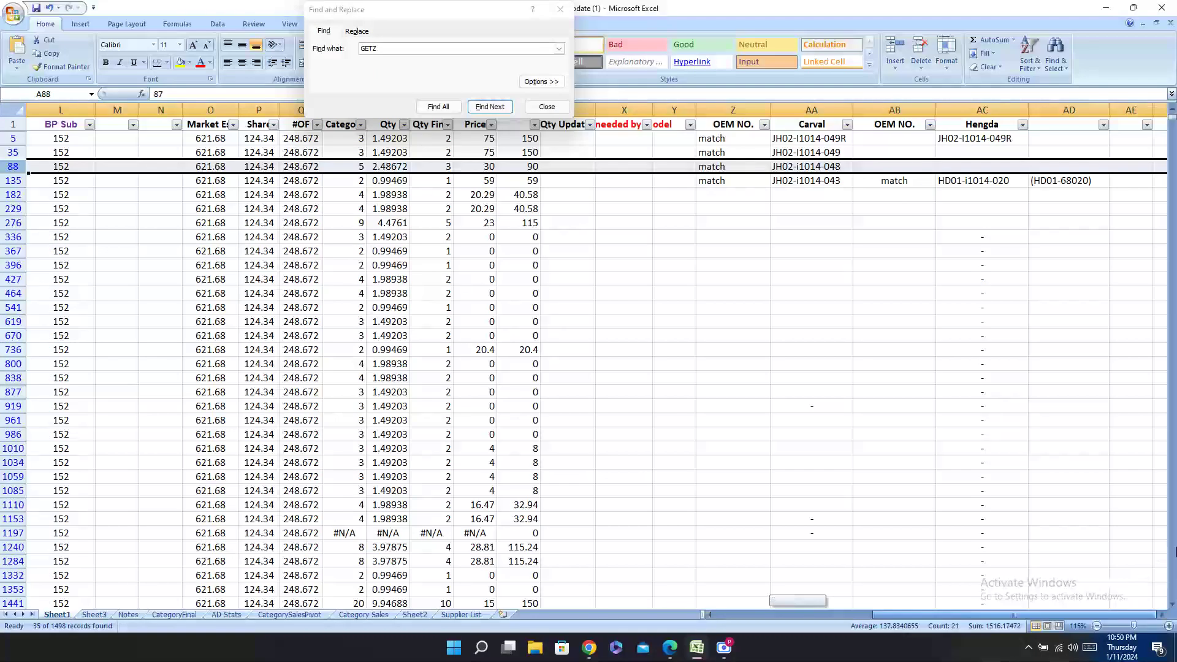
click(972, 165)
right_click(972, 165)
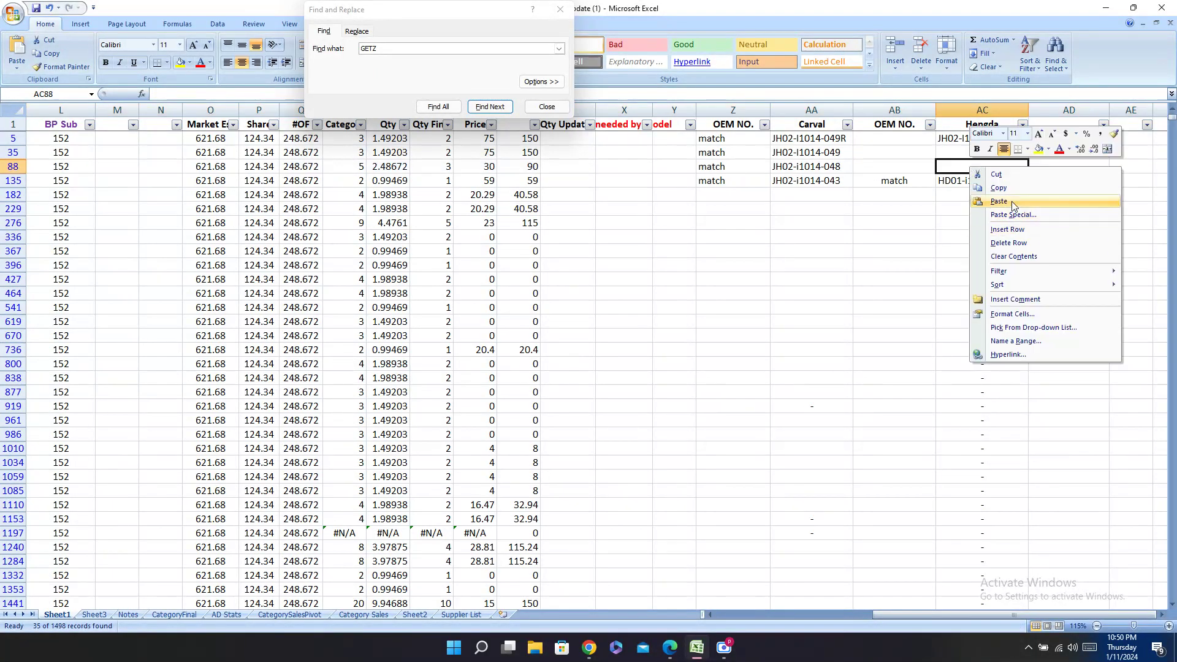
click(999, 201)
click(1072, 166)
Step: Copy the bracketed code (HD01-68045) and paste it beside row 88's Hengda code
click(668, 648)
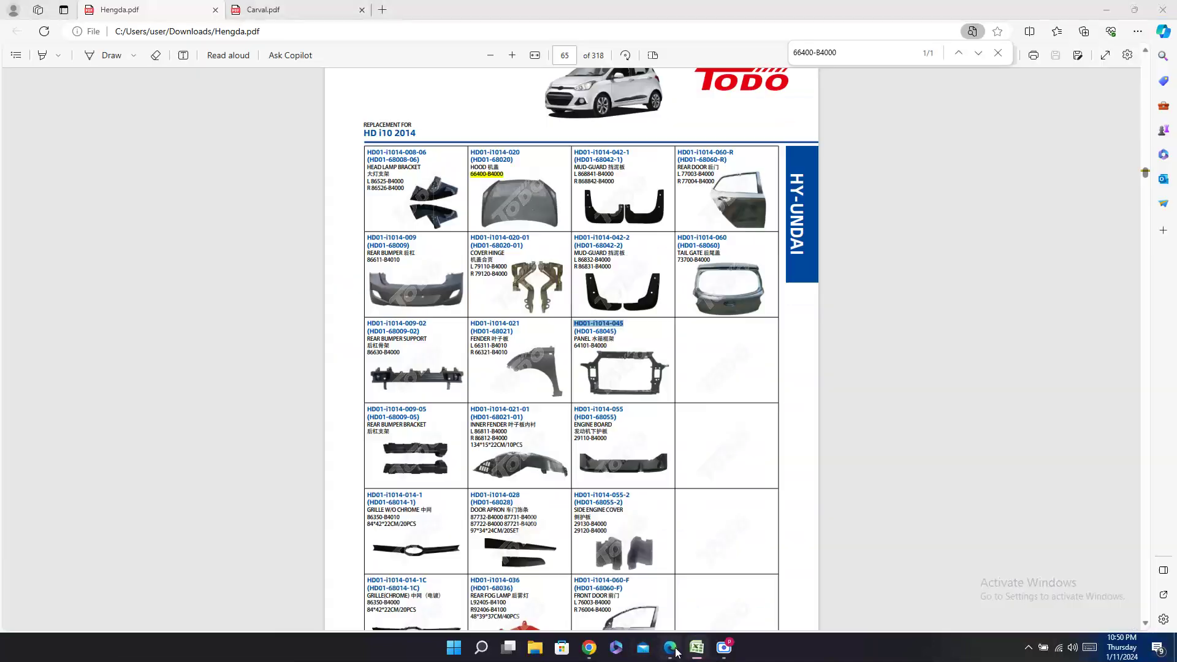
double_click(611, 334)
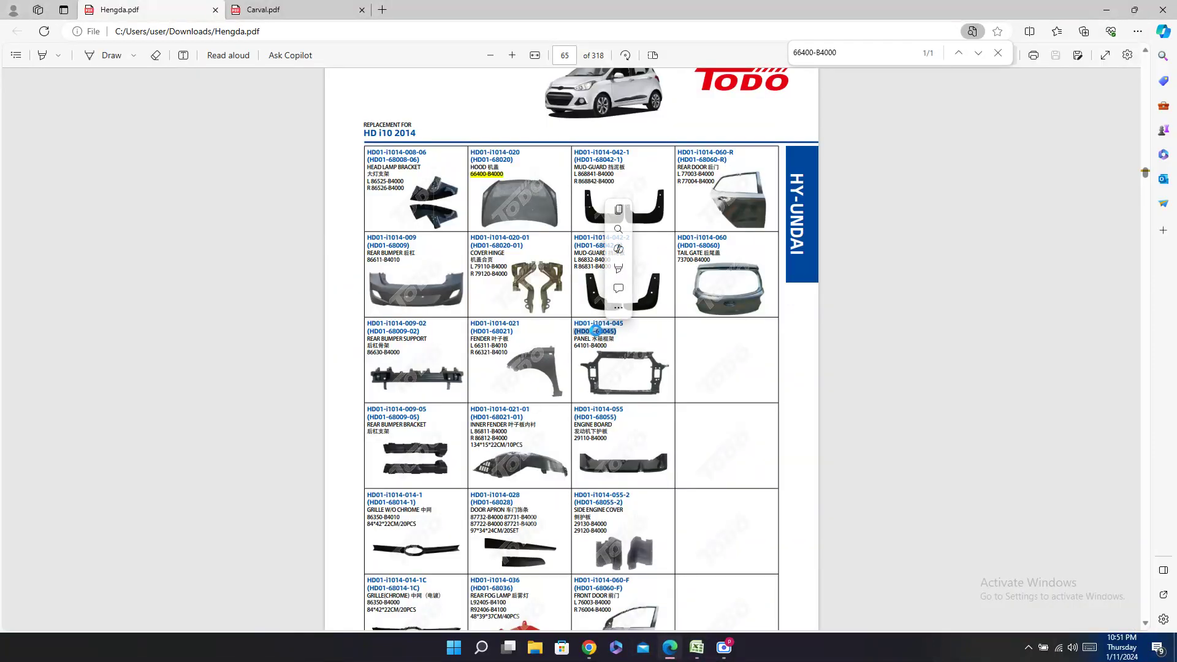
right_click(598, 334)
click(672, 385)
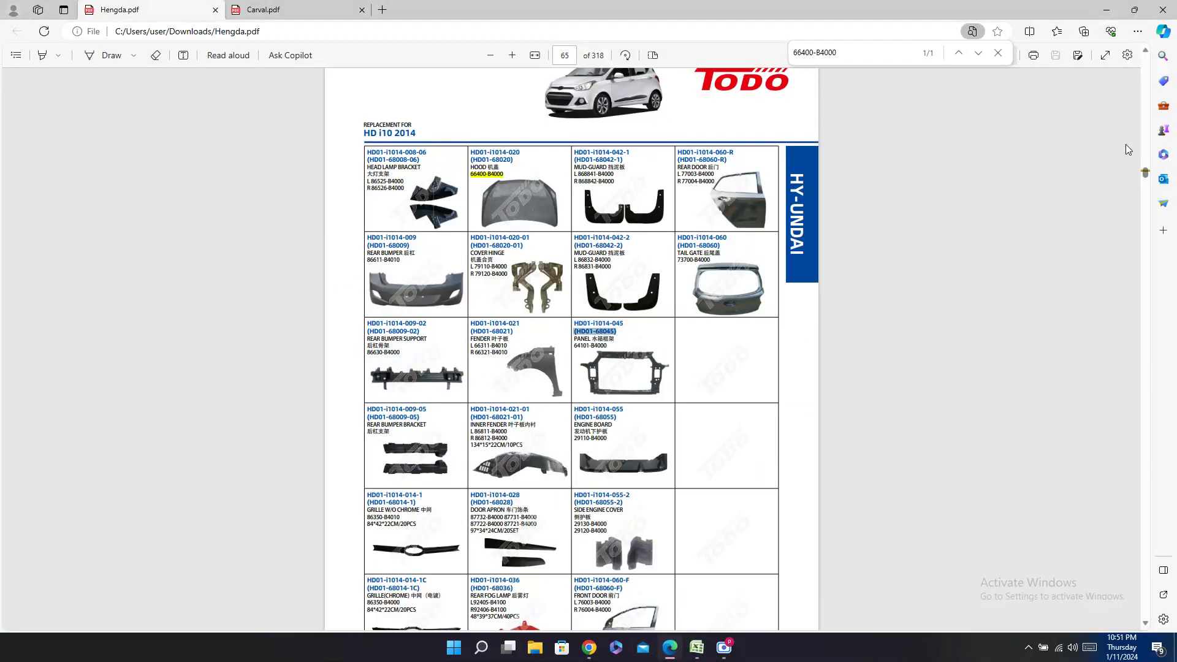
click(697, 646)
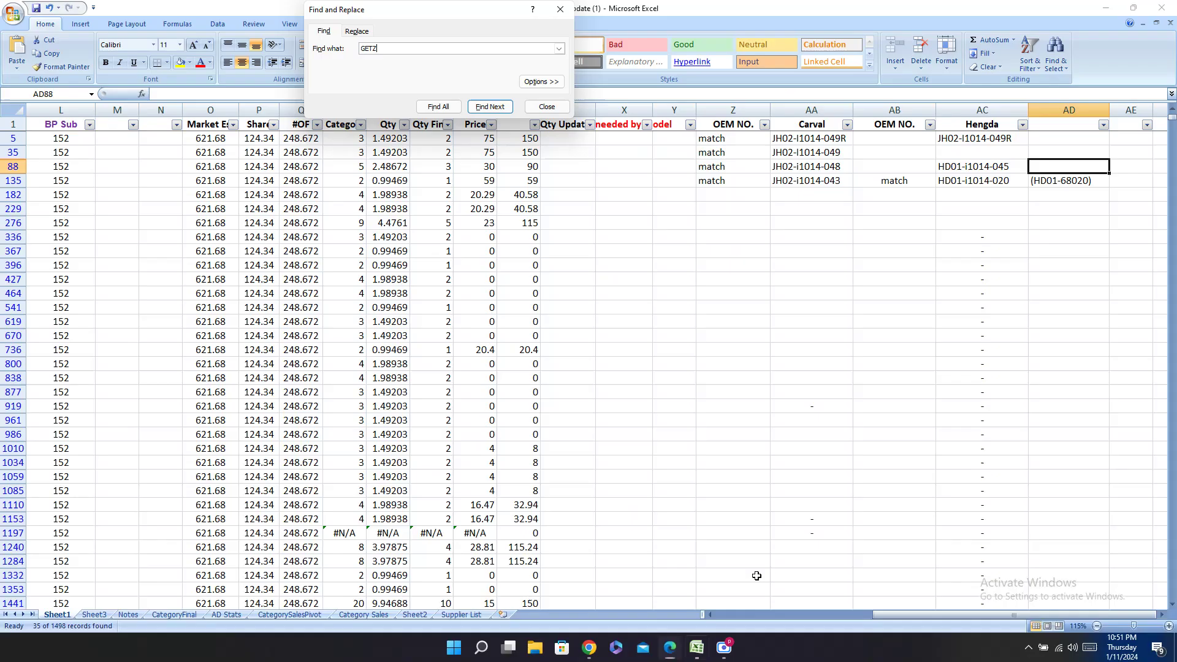
right_click(1053, 164)
click(1058, 196)
Step: Enter 'match' as row 88's Hengda-side note
click(915, 168)
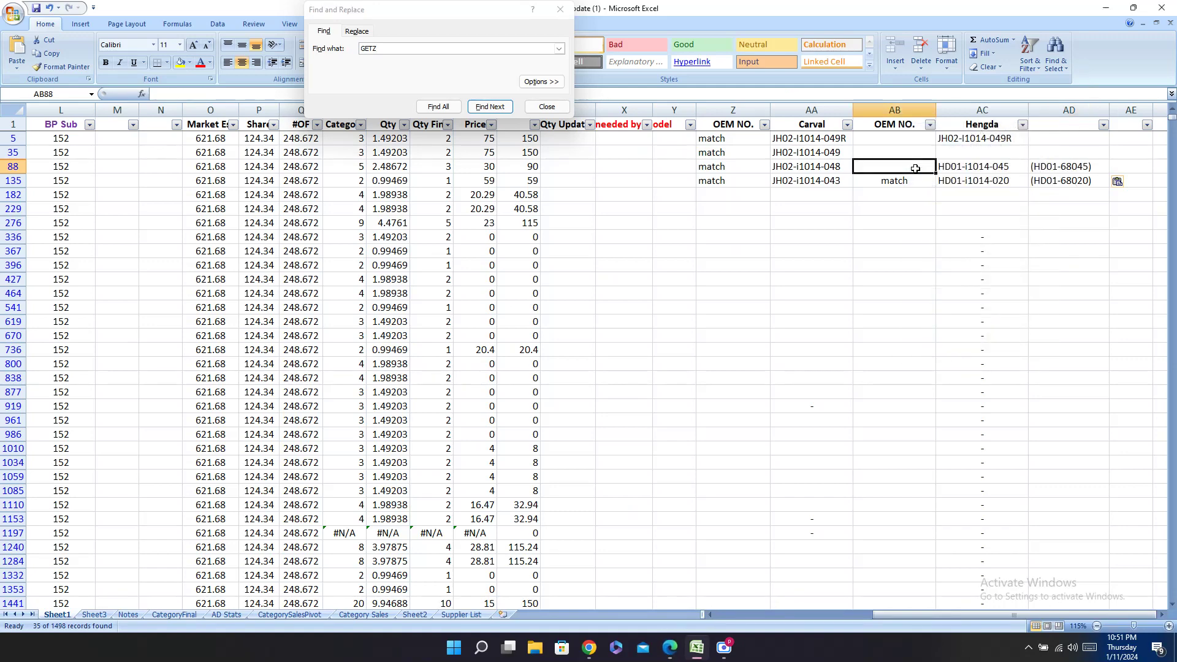
text(match)
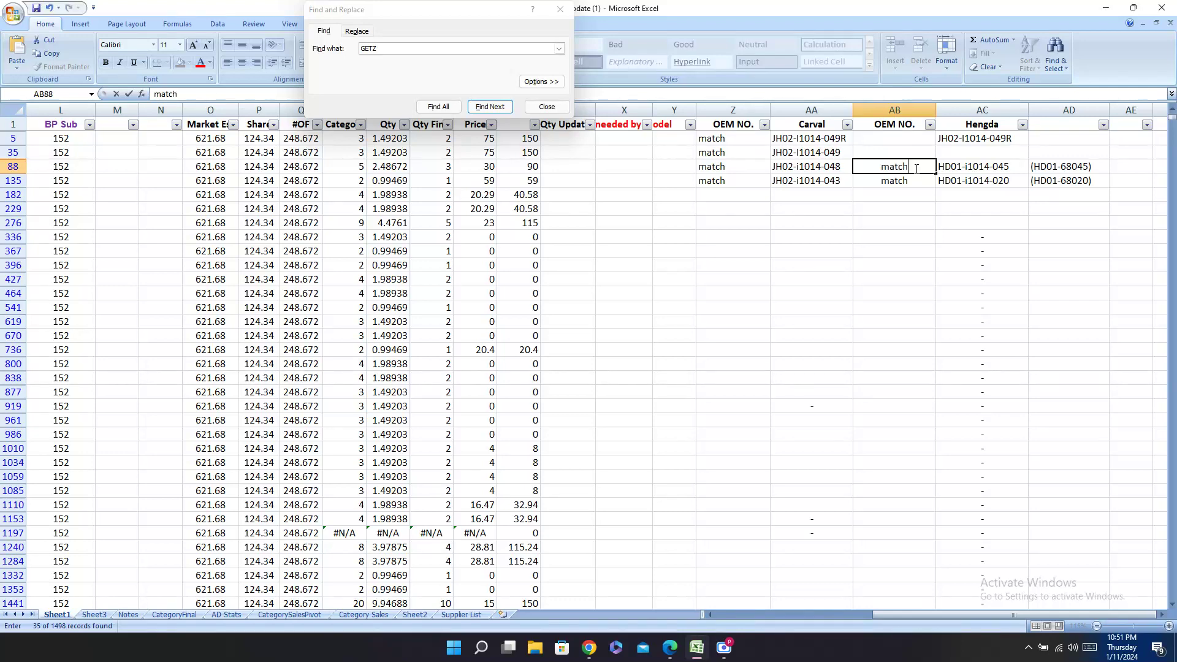
key(Up)
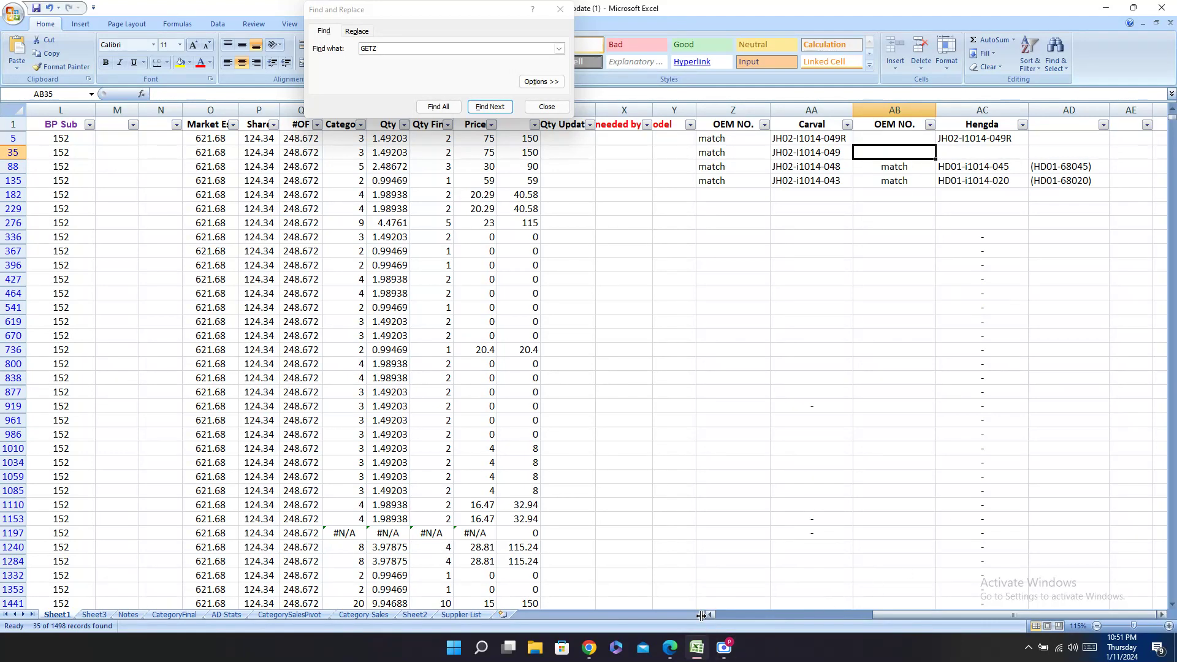
click(669, 647)
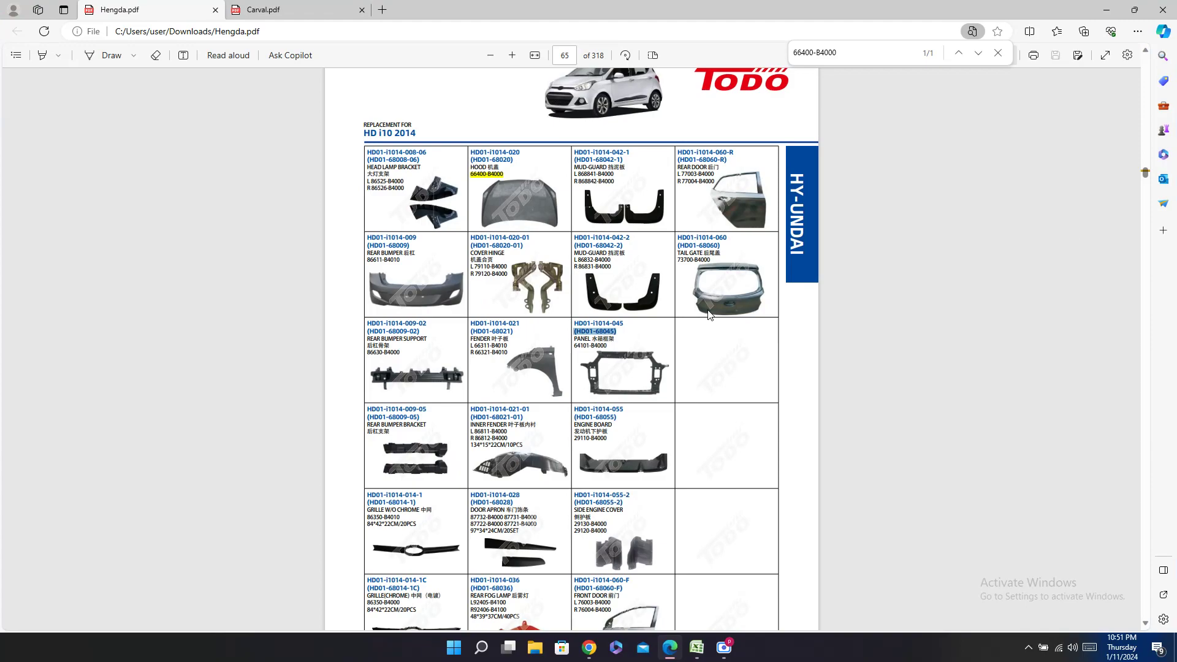
Step: Review the HD i10 2014 parts on Hengda.pdf pages 64–66, then return to the parts spreadsheet
click(692, 651)
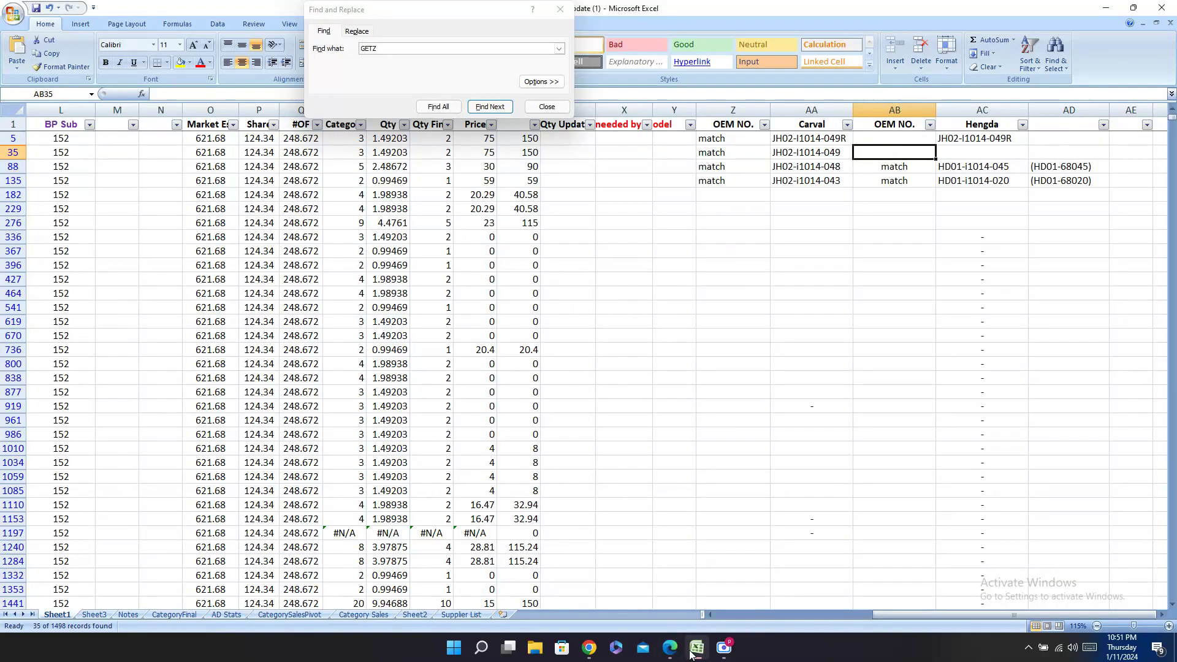
click(669, 648)
scroll(778, 441, down, 7)
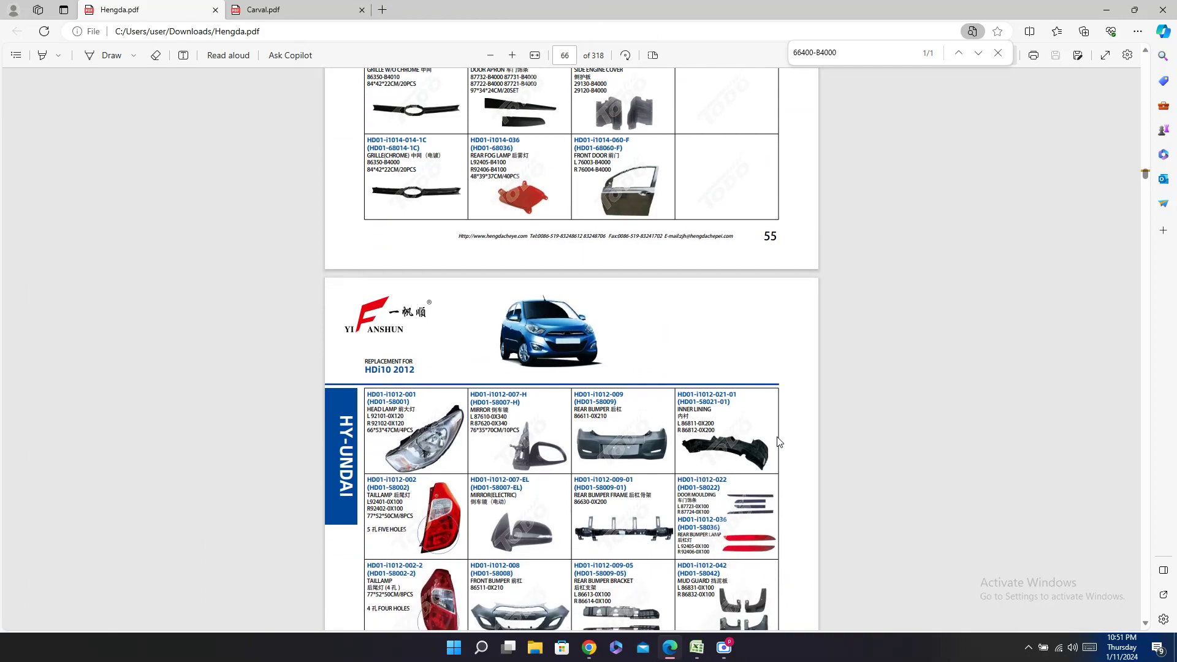
scroll(779, 442, up, 6)
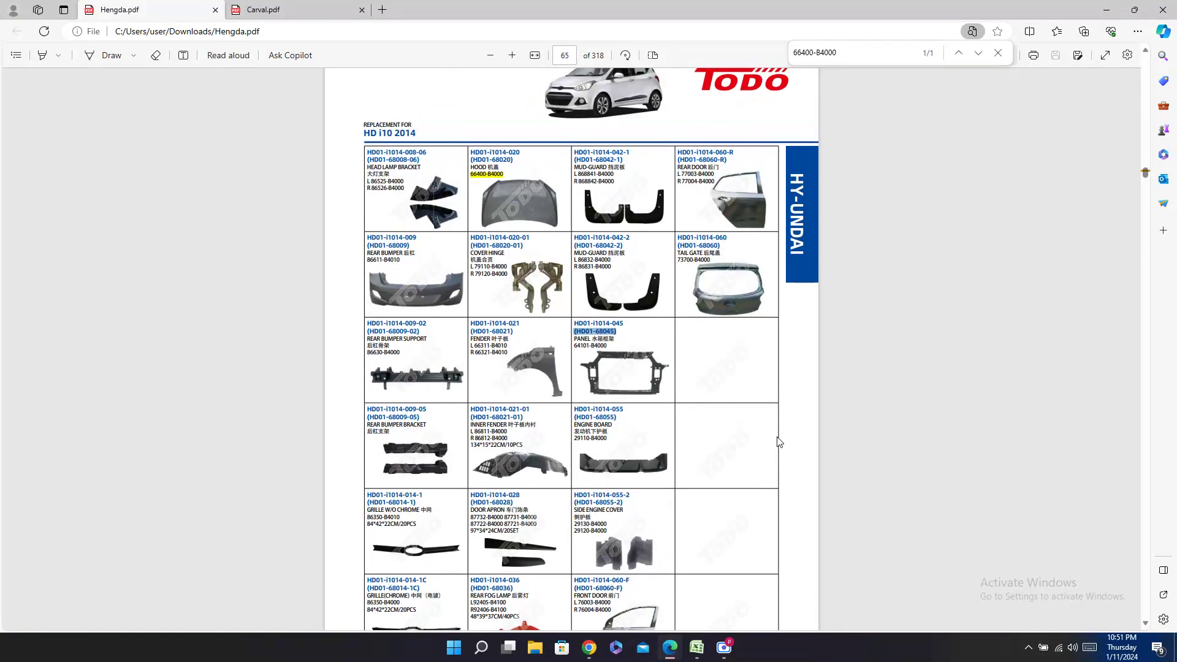
scroll(779, 442, up, 3)
scroll(779, 442, down, 3)
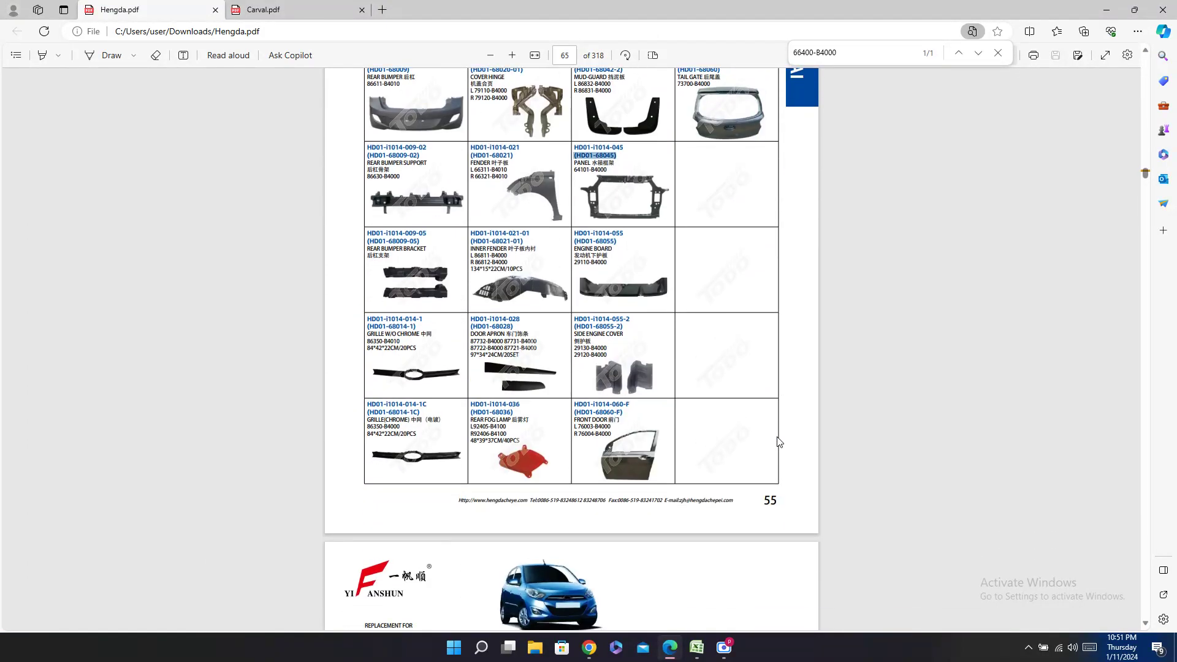
scroll(778, 442, down, 2)
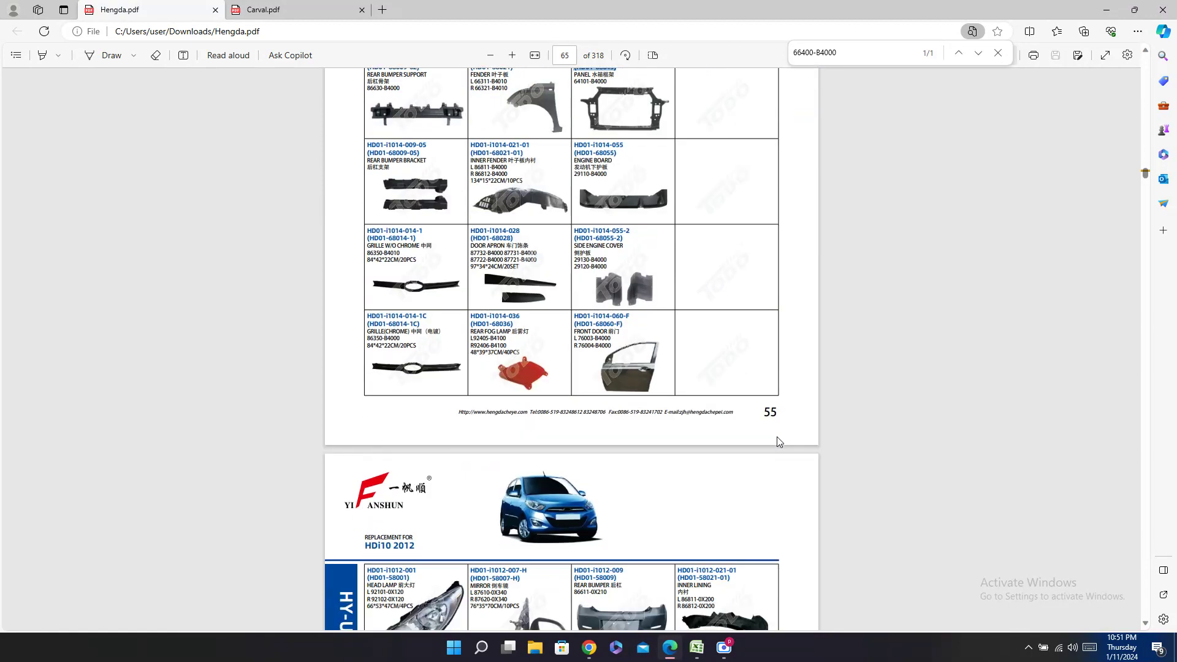
scroll(779, 442, up, 10)
scroll(778, 442, up, 5)
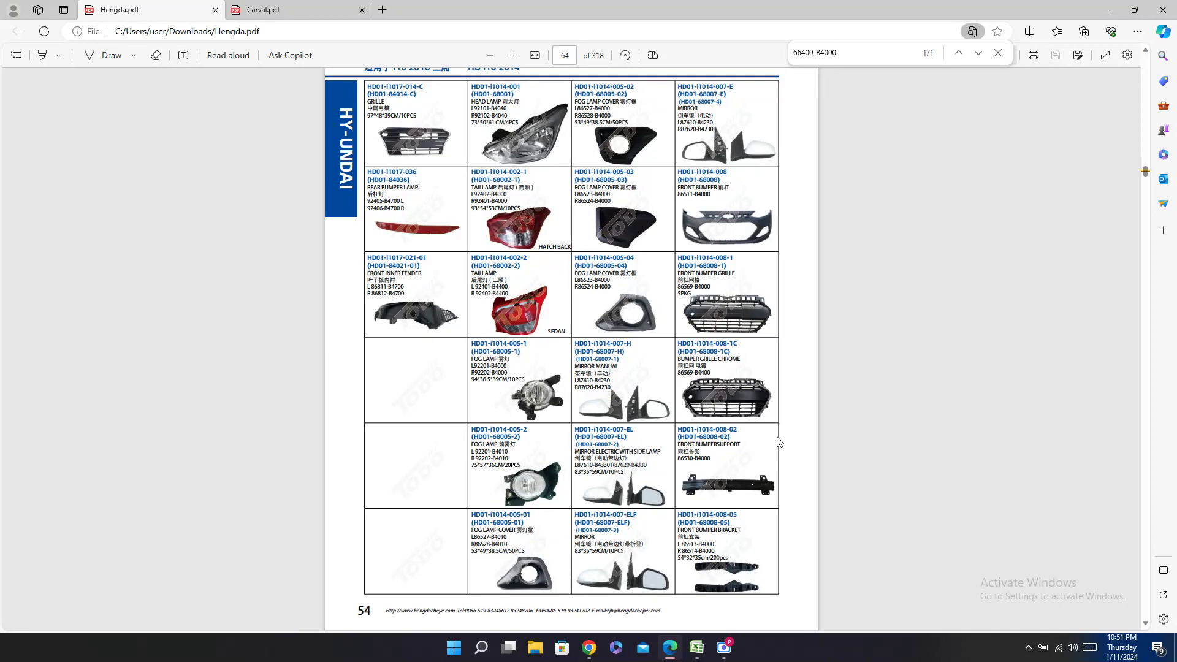
scroll(778, 442, up, 3)
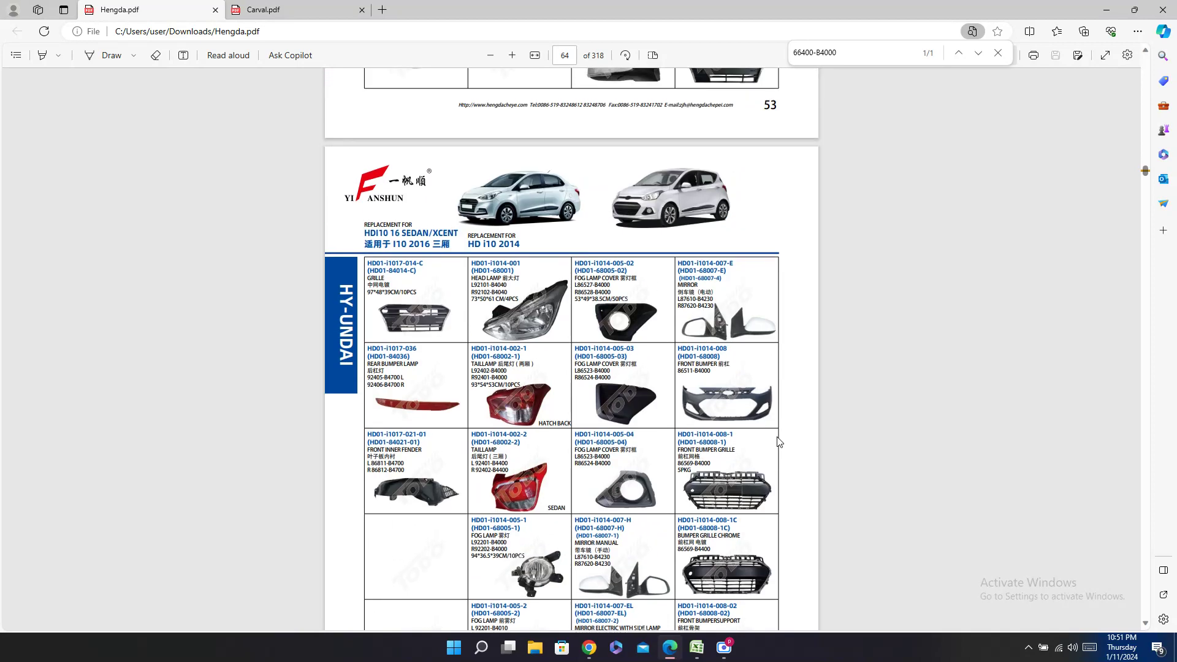
scroll(778, 442, down, 3)
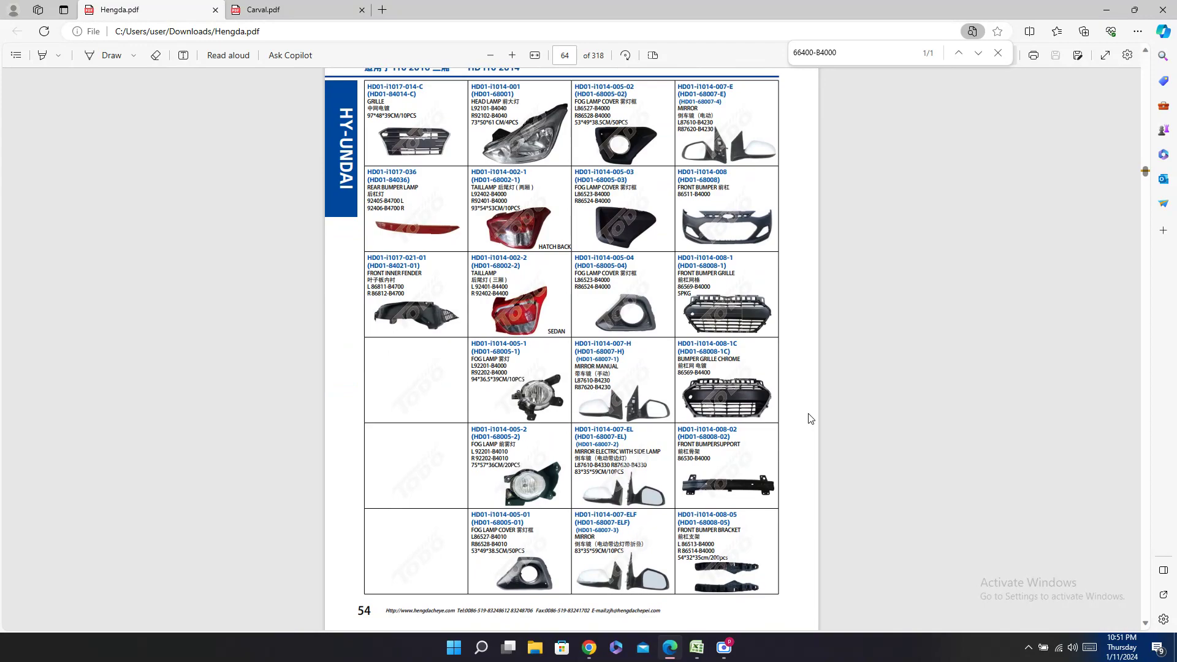
scroll(811, 419, down, 12)
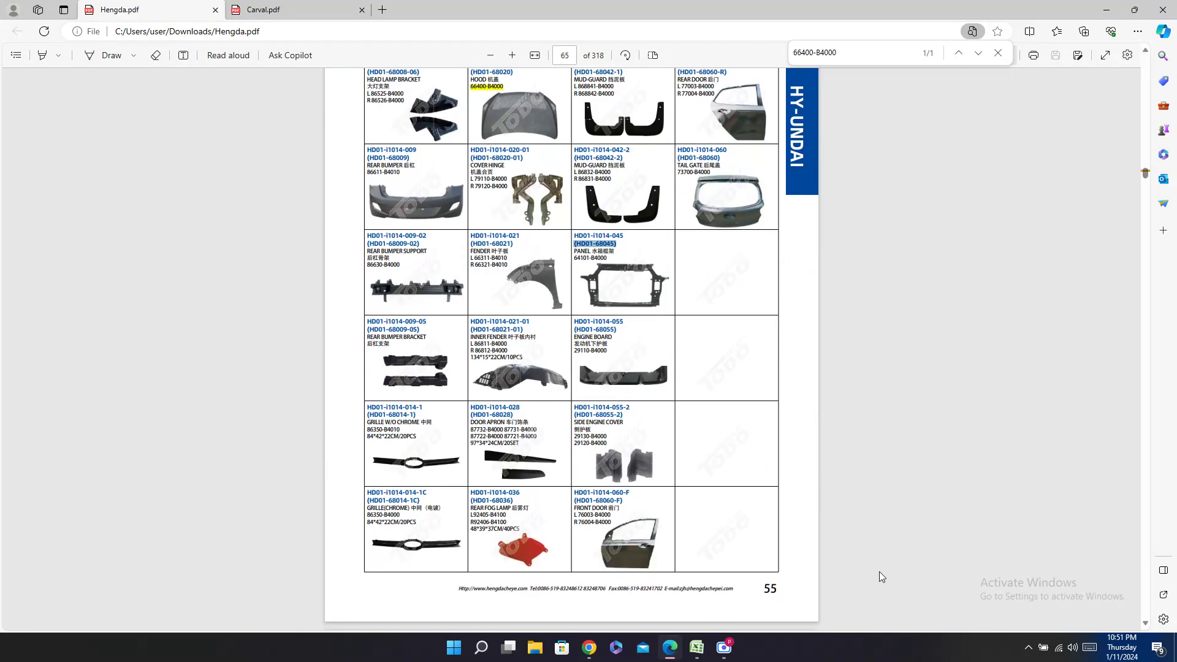
click(697, 647)
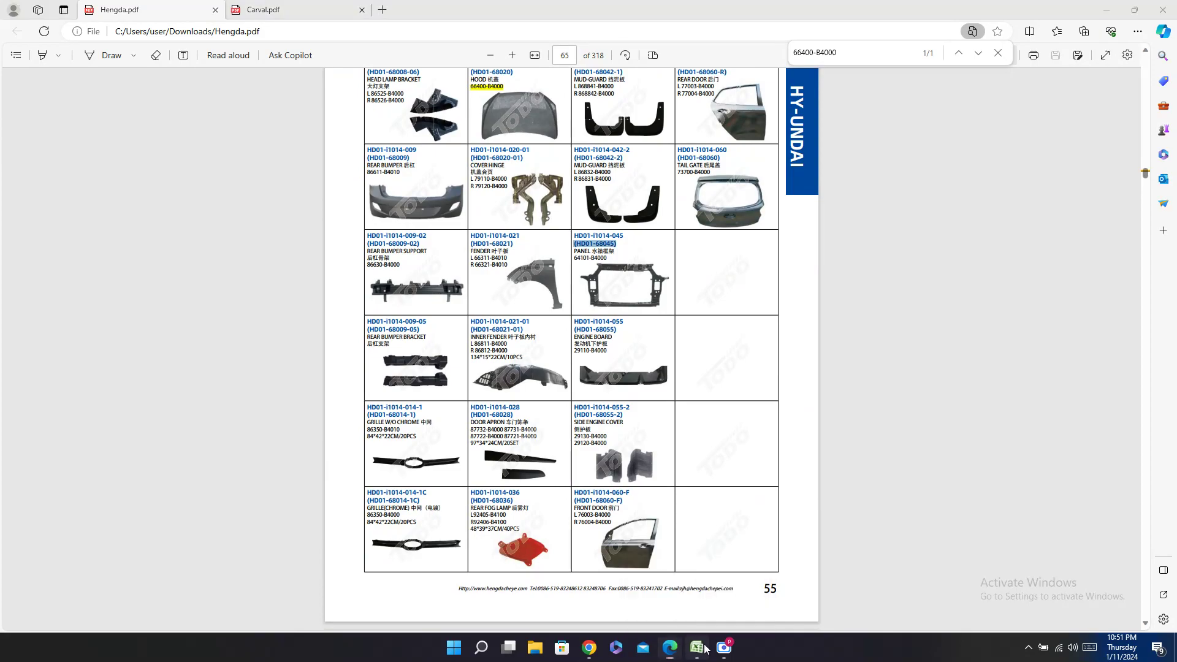
drag(884, 619, 803, 620)
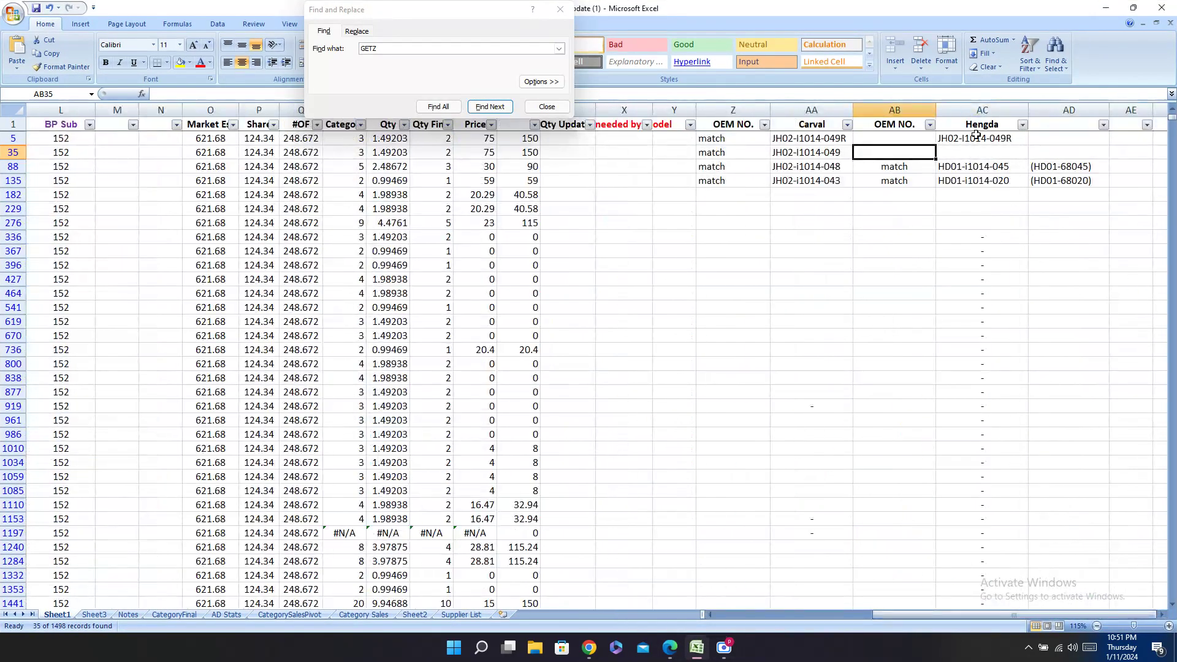
Step: Search both Hengda and Carval catalogs for row 5's code JH02-I1014-049R
click(978, 136)
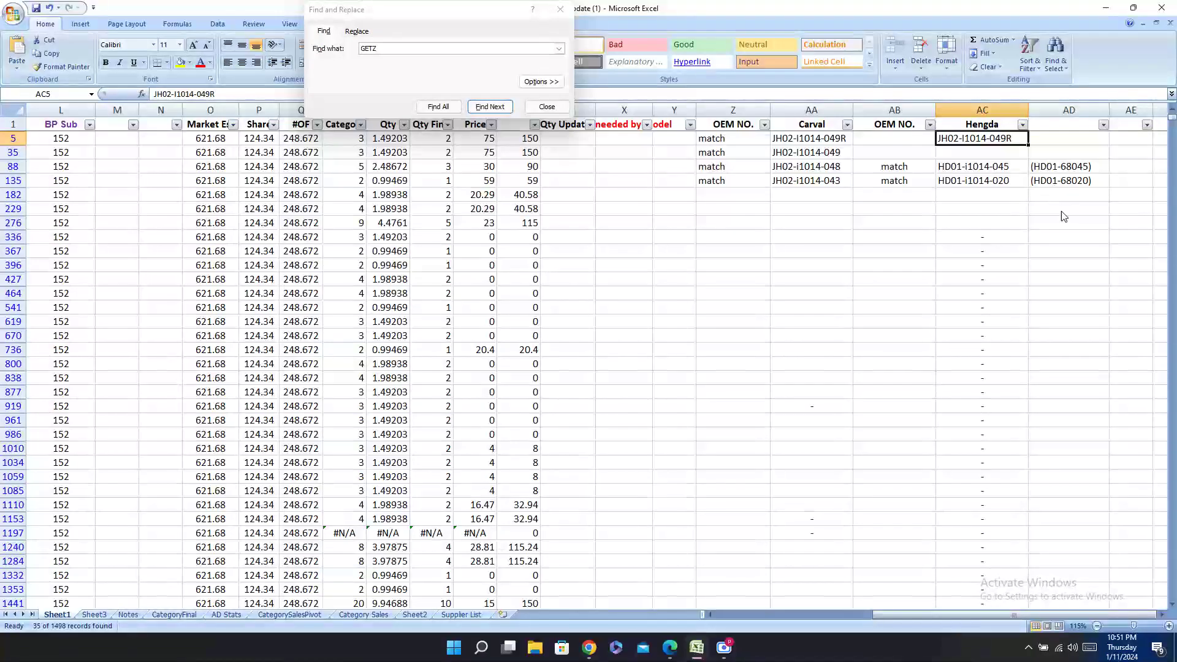
key(ctrl+c)
key(alt+Tab)
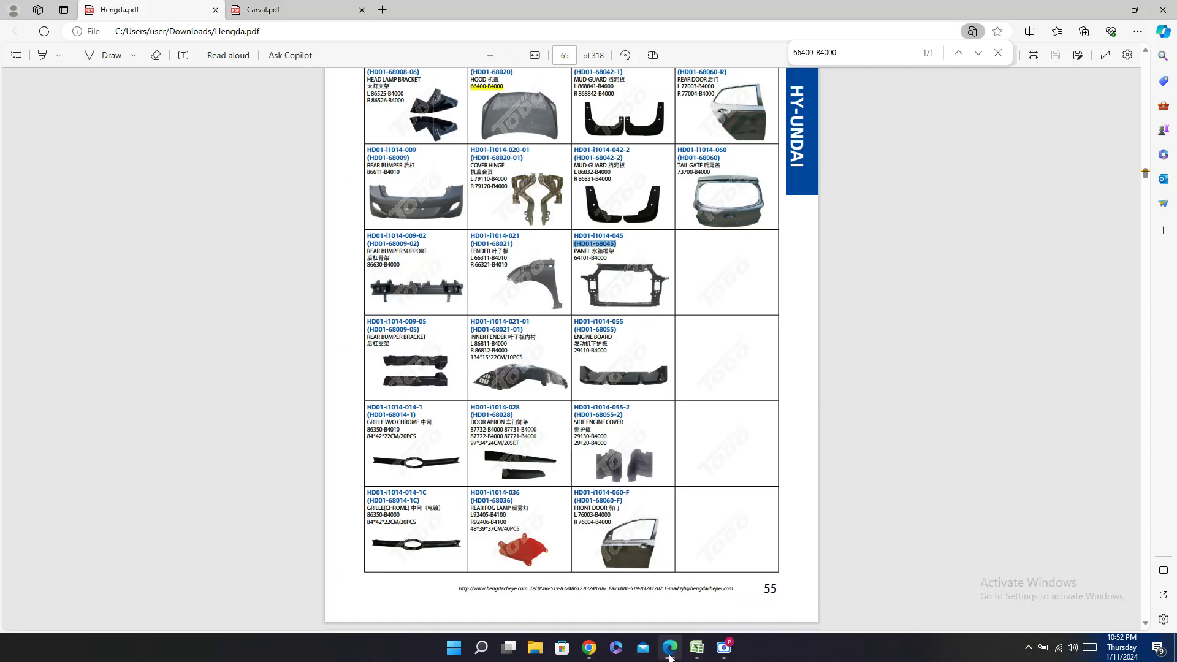
key(ctrl+v)
scroll(914, 181, up, 5)
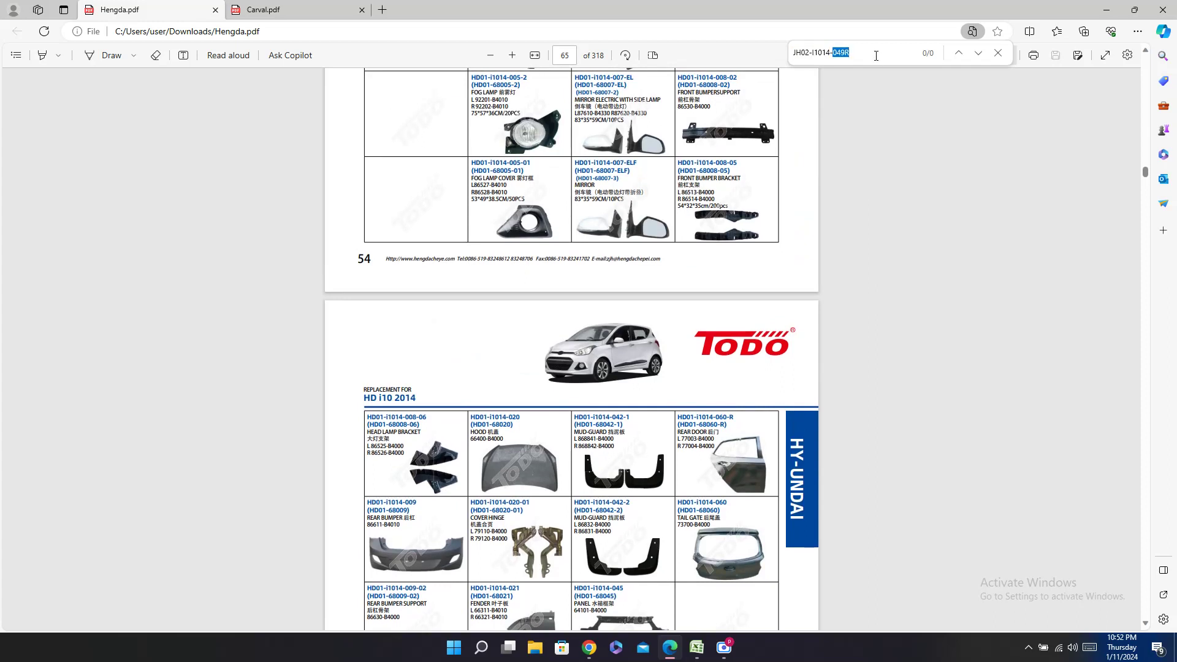
triple_click(876, 55)
click(859, 52)
click(267, 10)
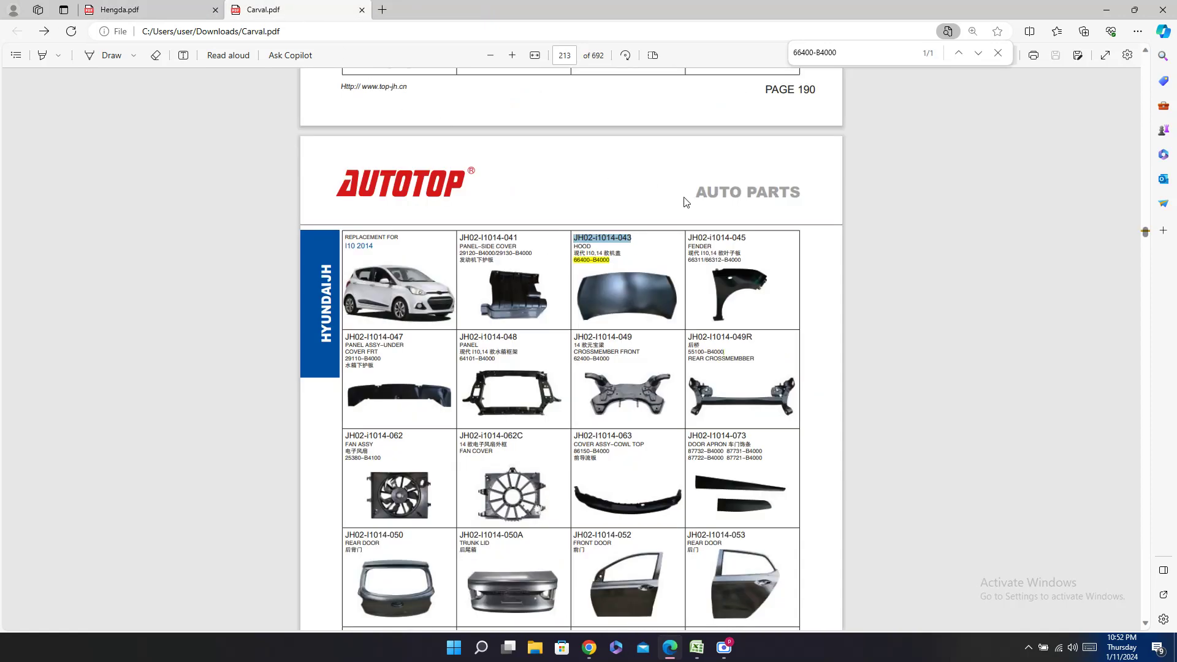
key(ctrl+f)
key(ctrl+v)
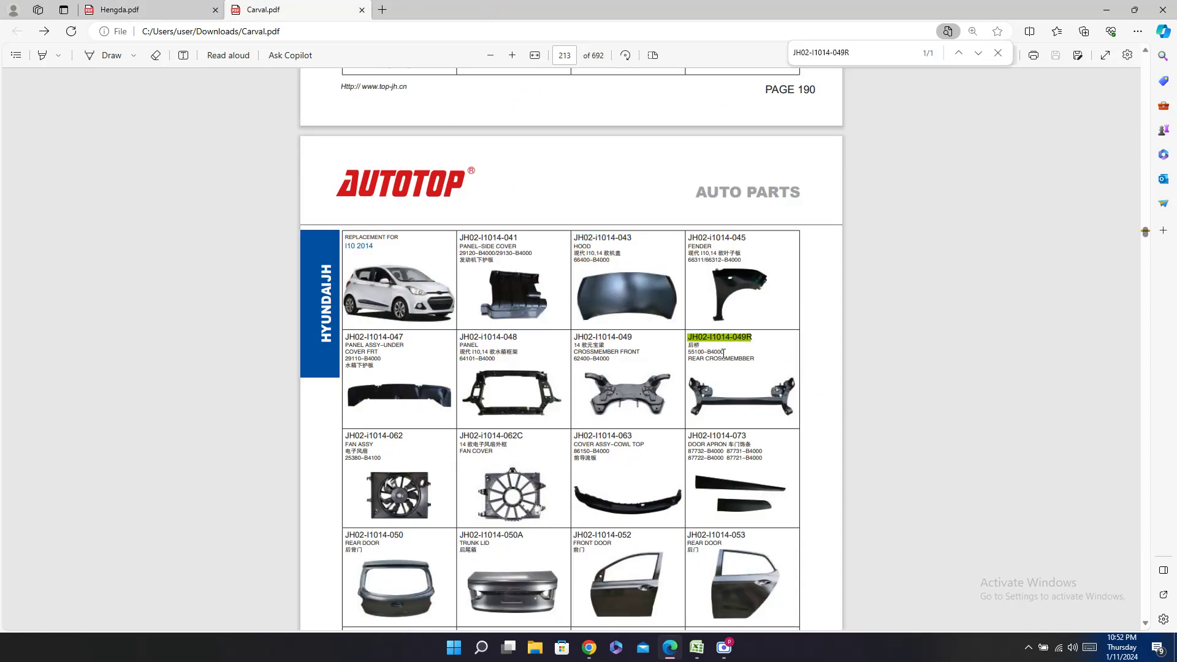
triple_click(723, 354)
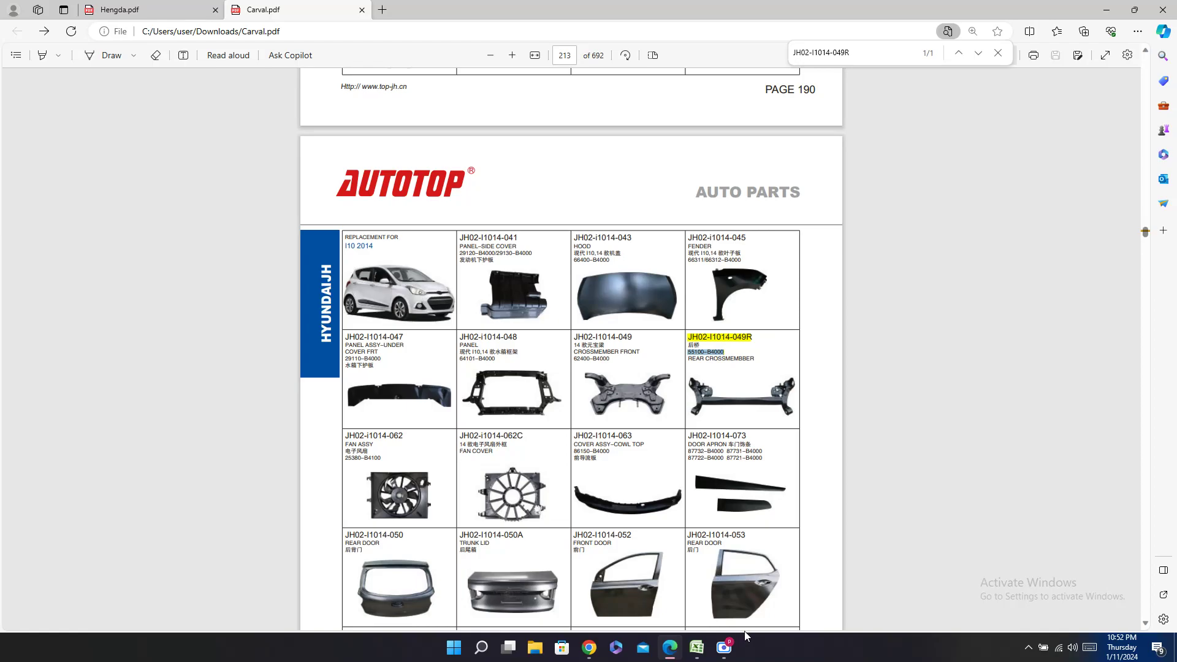
Step: Enter a dash in the Hengda cells AC5 and AC35
click(696, 648)
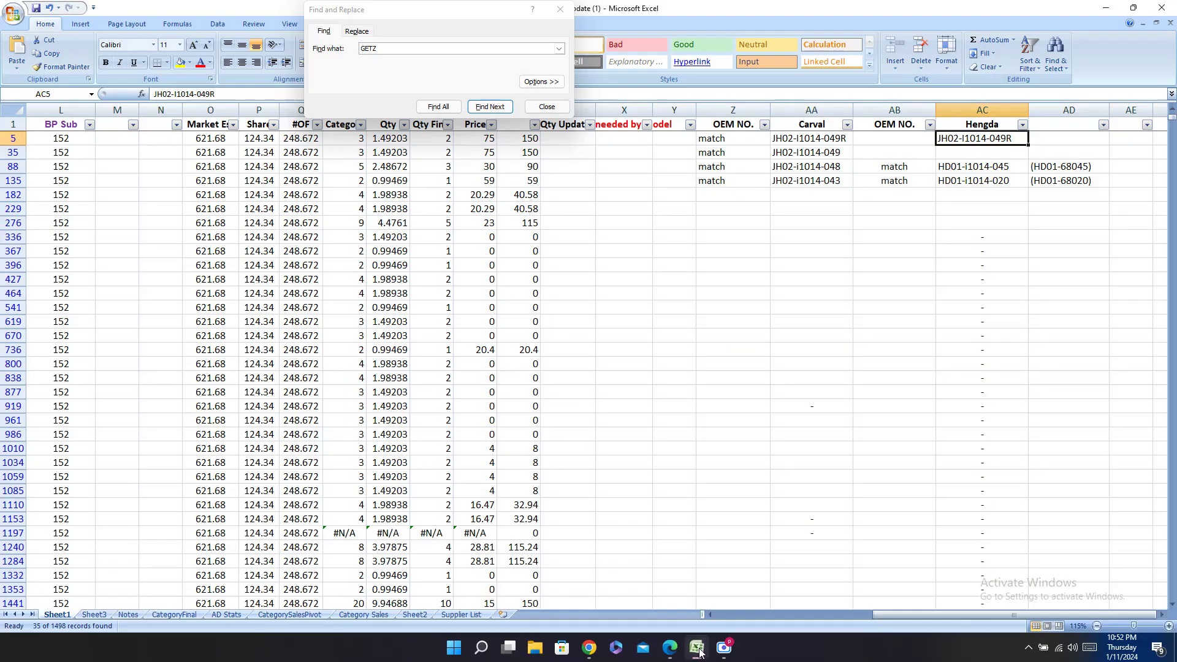
click(969, 140)
text(-)
key(Return)
text(-)
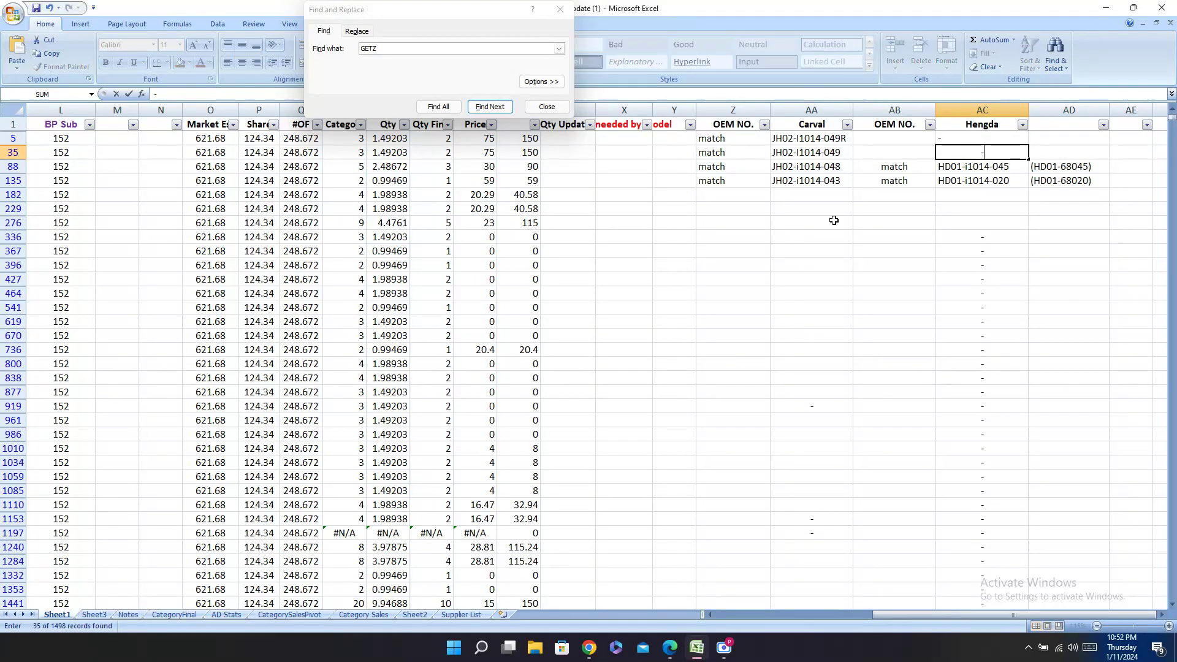
key(Return)
key(Return)
key(Return)
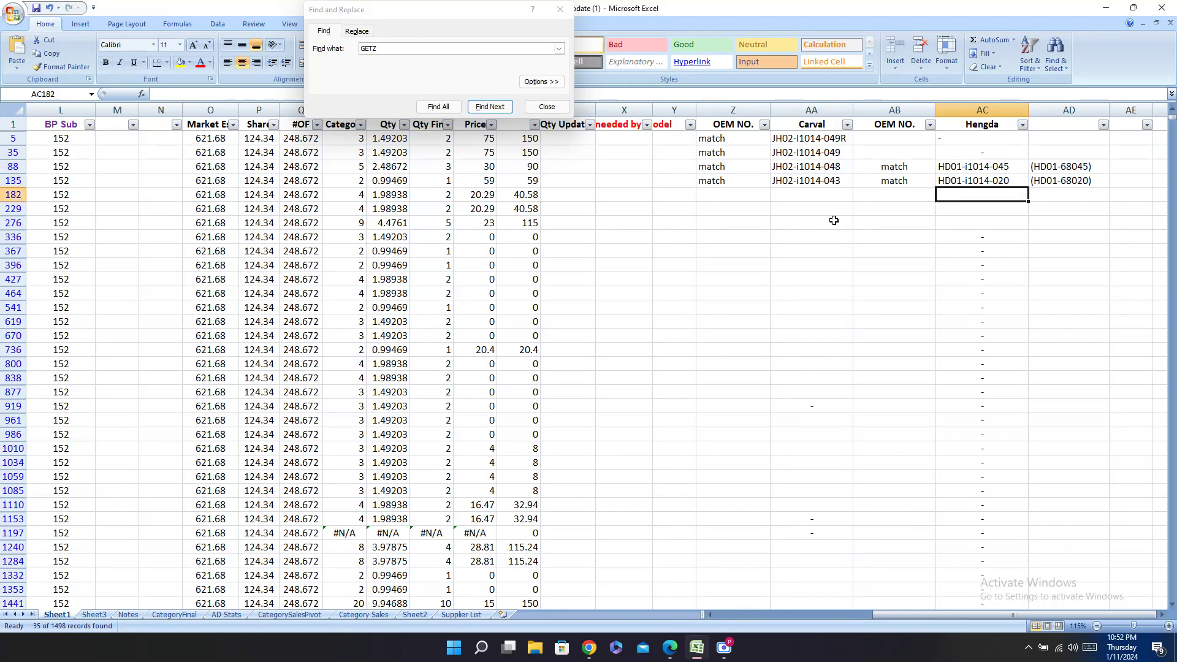
Step: Search the Hengda catalog for fender part 66321-B4010 and select code HD01-i1014-021
key(Left)
key(Home)
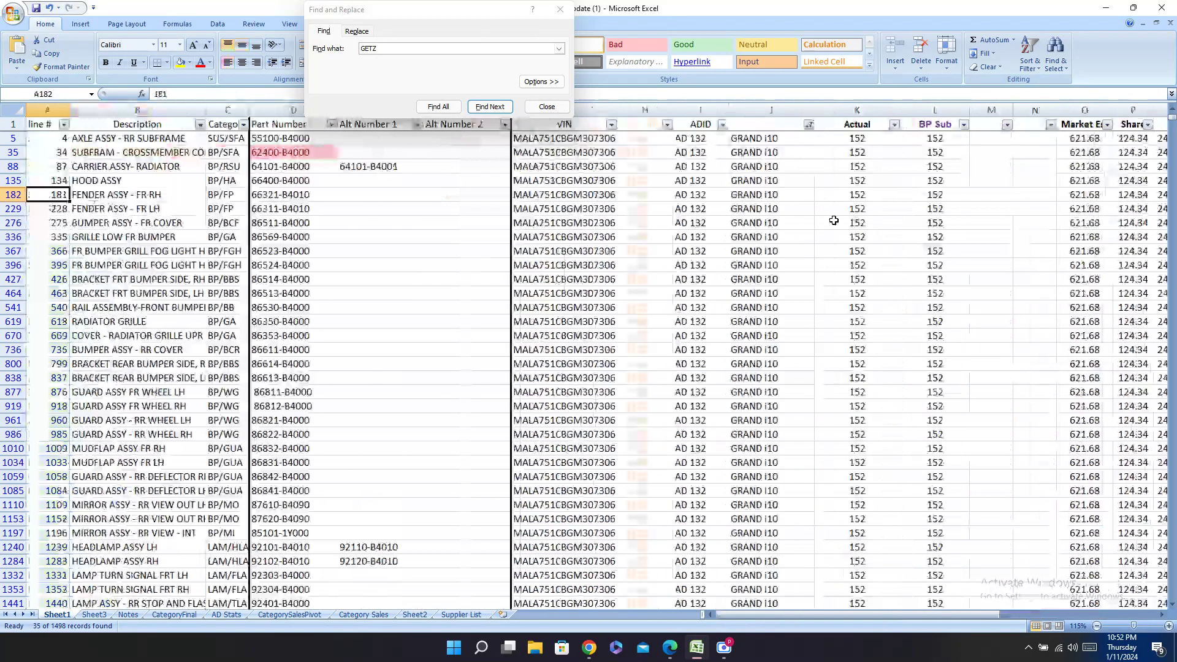
key(Right)
key(Right)
key(Right)
key(ctrl+c)
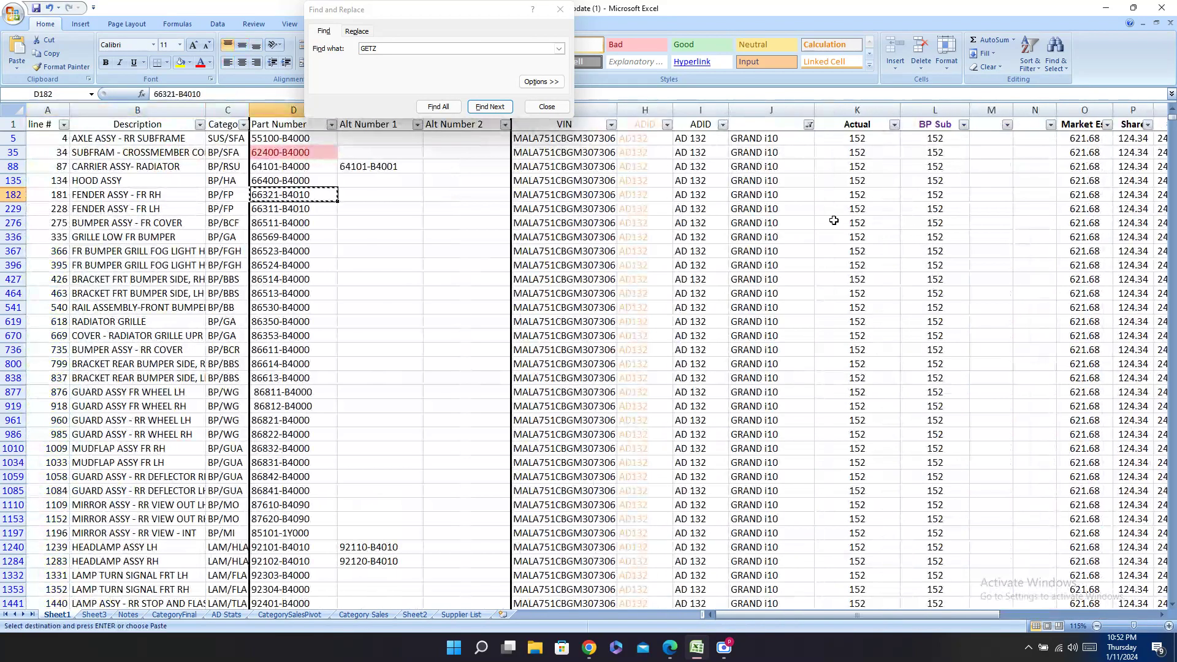
click(671, 647)
key(ctrl+f)
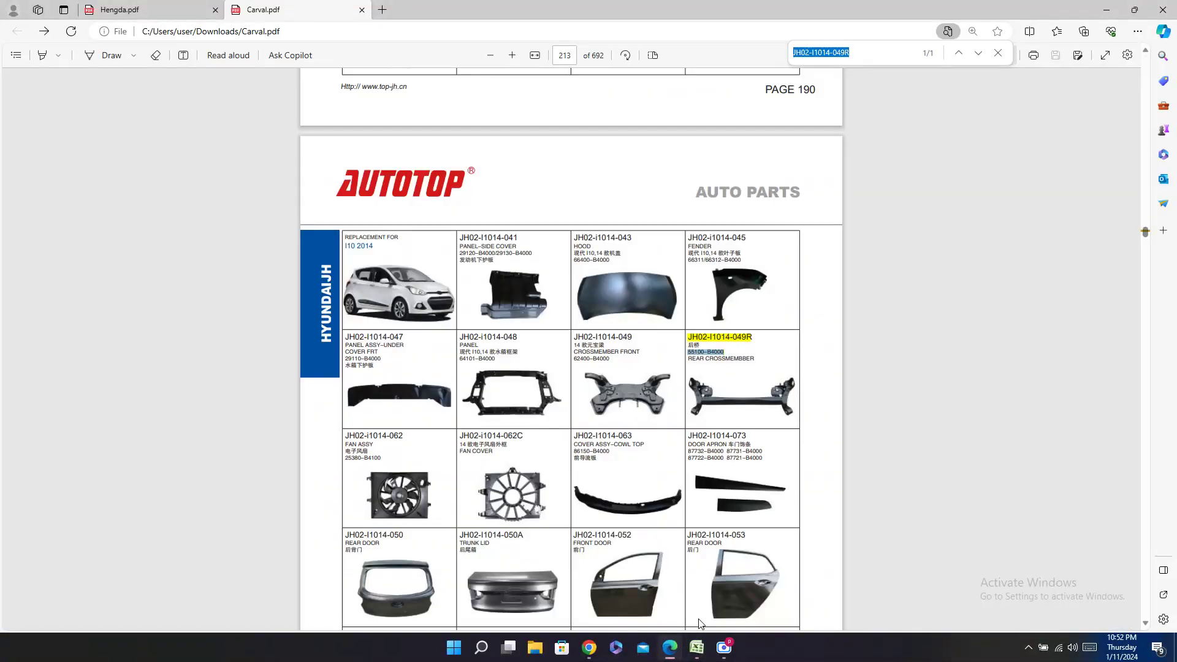
key(ctrl+v)
click(130, 9)
key(ctrl+f)
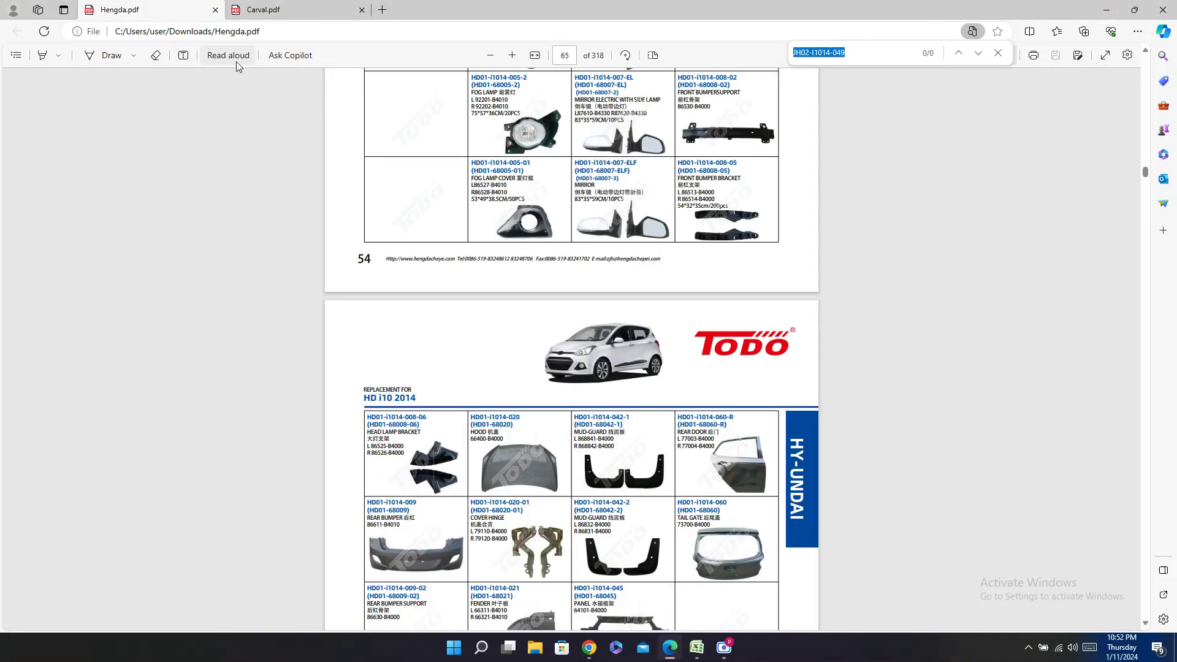
key(ctrl+v)
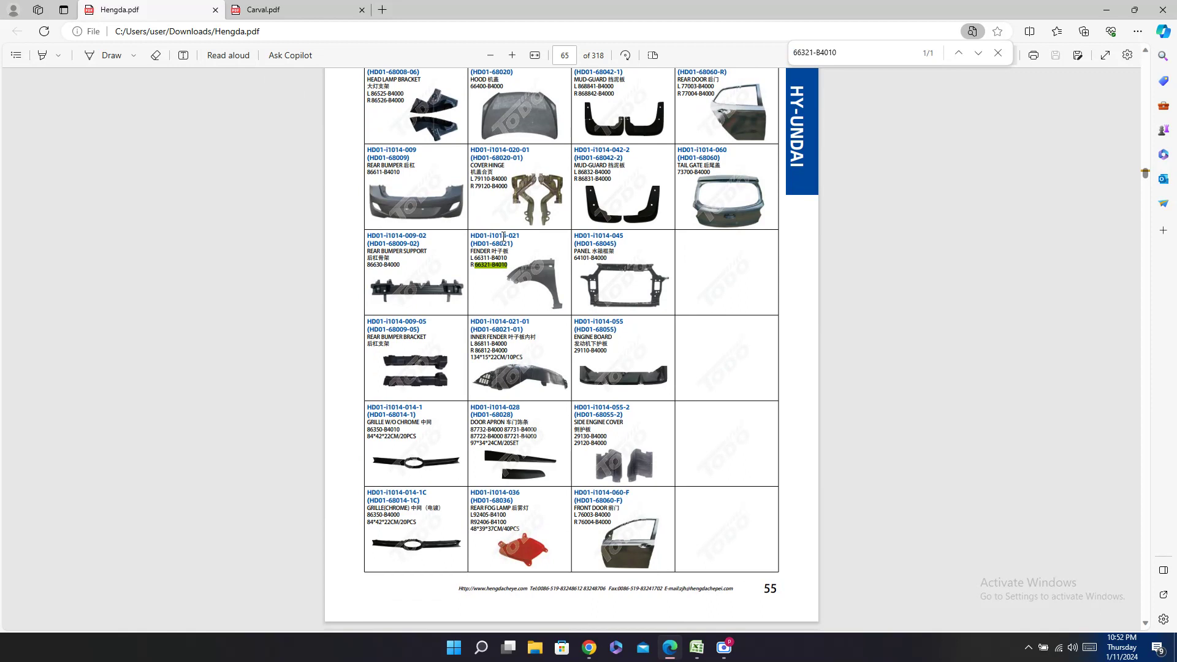
double_click(503, 236)
Step: Paste HD01-i1014-021 into the Hengda column of fender rows 182 and 229
click(697, 647)
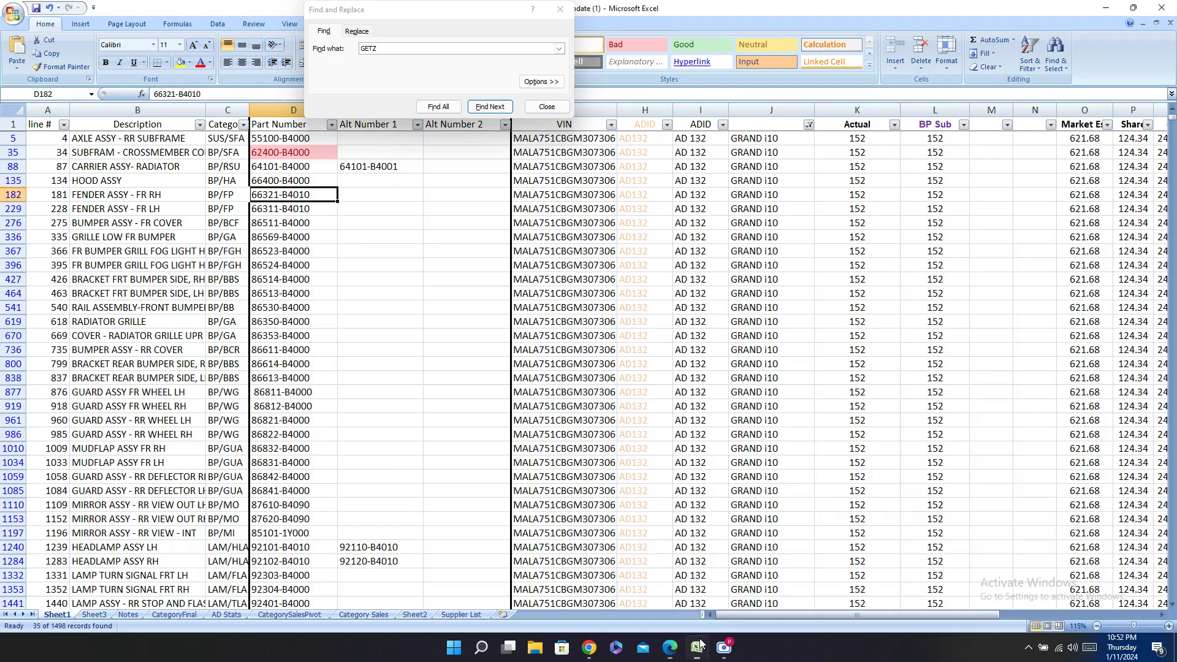
key(Right)
key(Right)
key(Right)
key(Right)
key(Right)
key(Right)
key(Right)
key(Right)
key(Right)
key(Right)
key(Right)
key(Right)
key(Right)
key(Right)
key(Right)
key(Right)
key(Right)
key(Right)
key(Right)
key(Right)
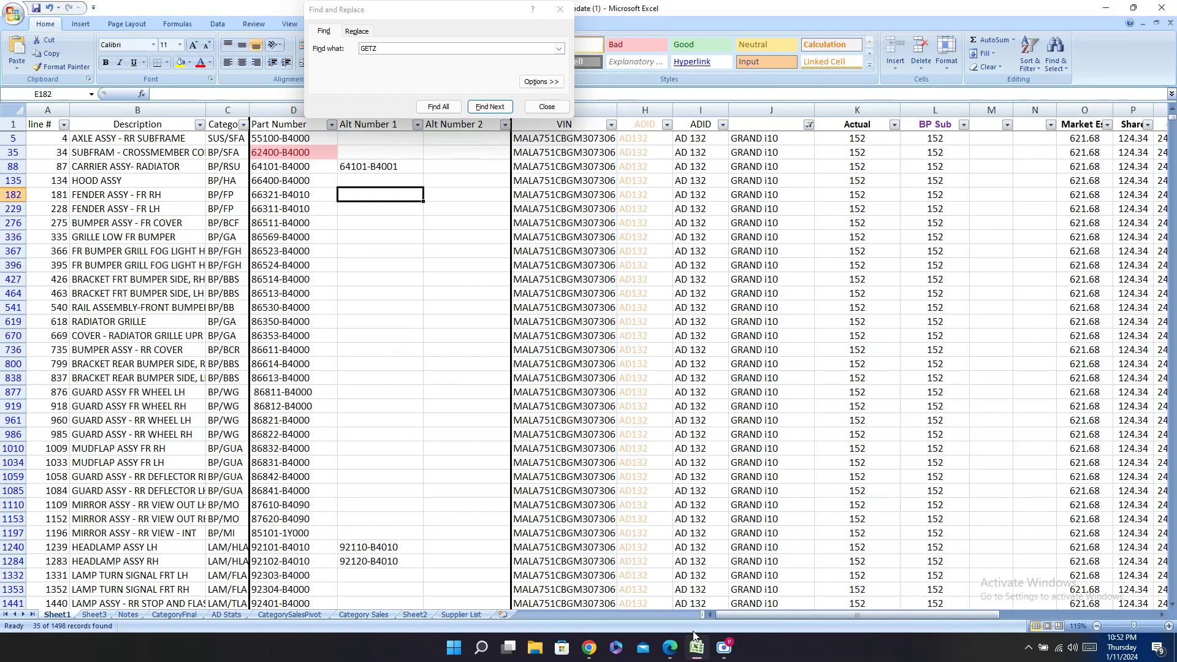
key(Right)
key(Right)
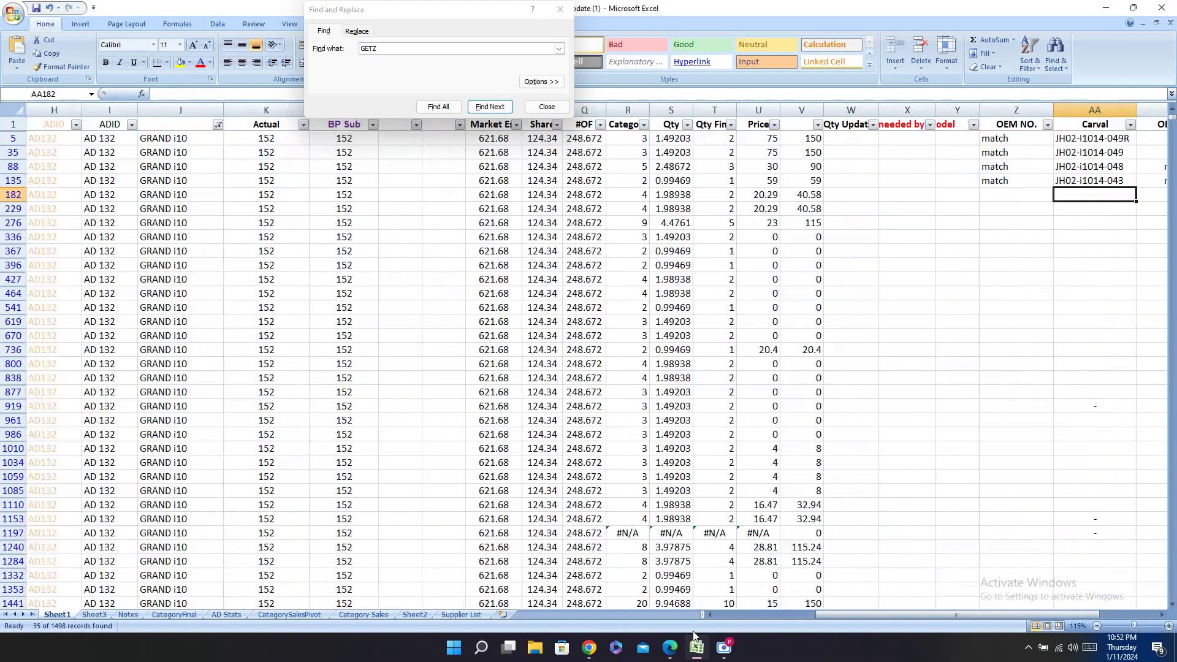
key(ctrl+v)
key(ctrl+z)
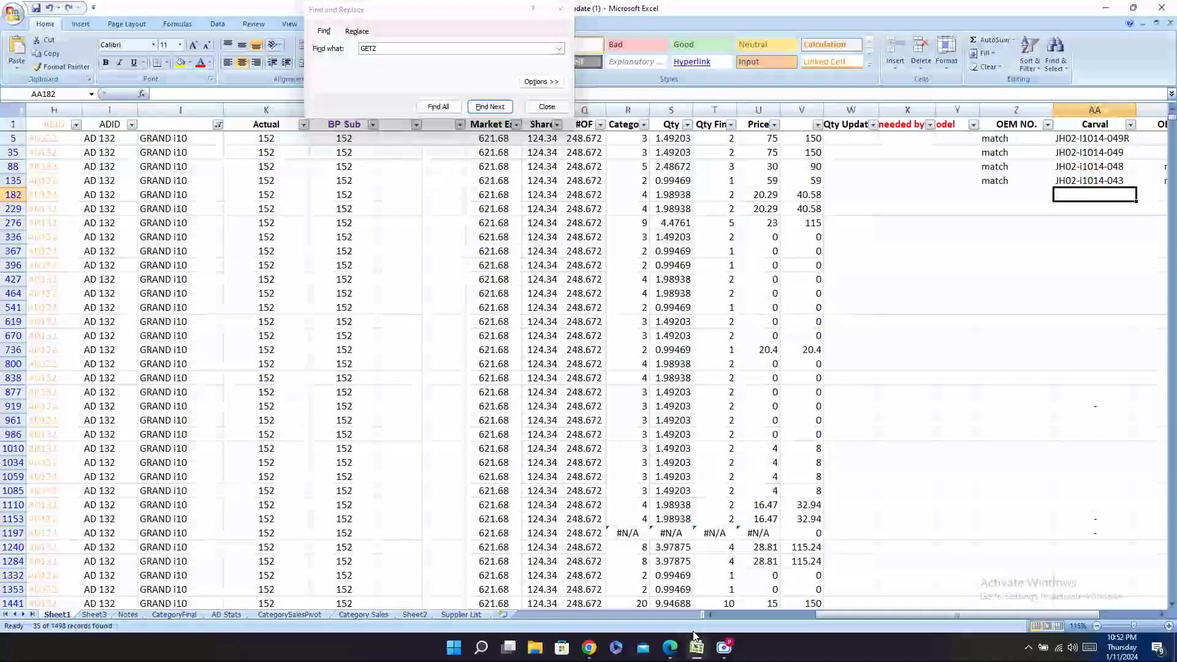
key(Right)
key(Right)
key(ctrl+v)
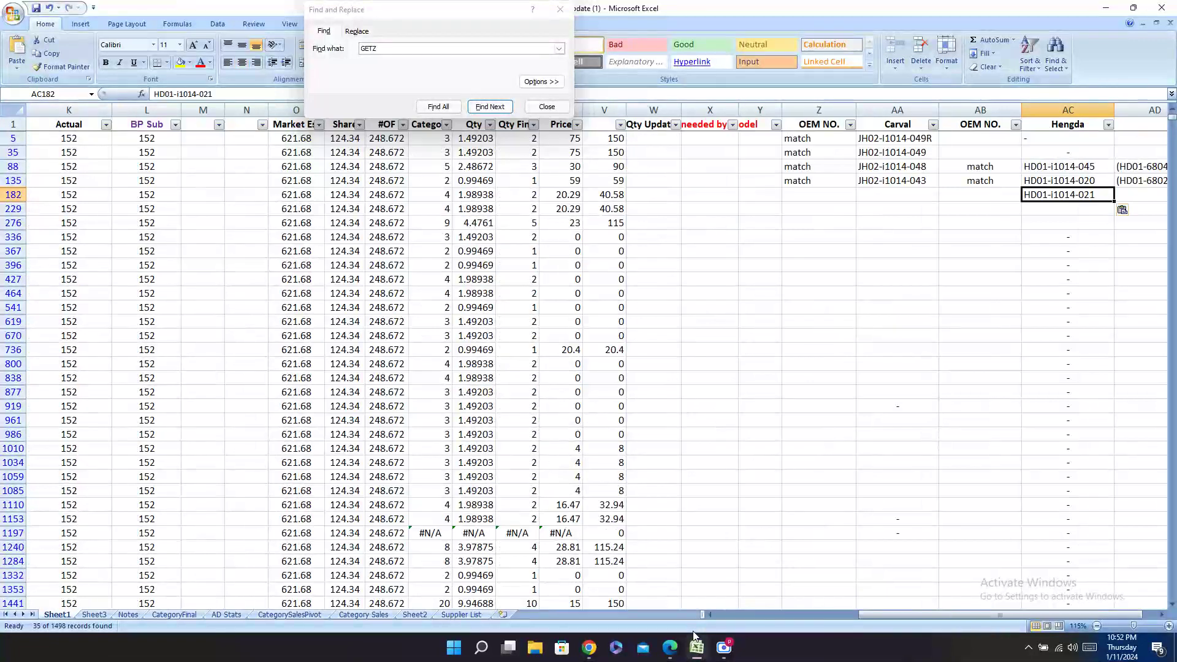
key(Down)
key(ctrl+v)
Step: Copy the alternate Hengda code (HD01-68021) into rows 182 and 229
key(ctrl+Right)
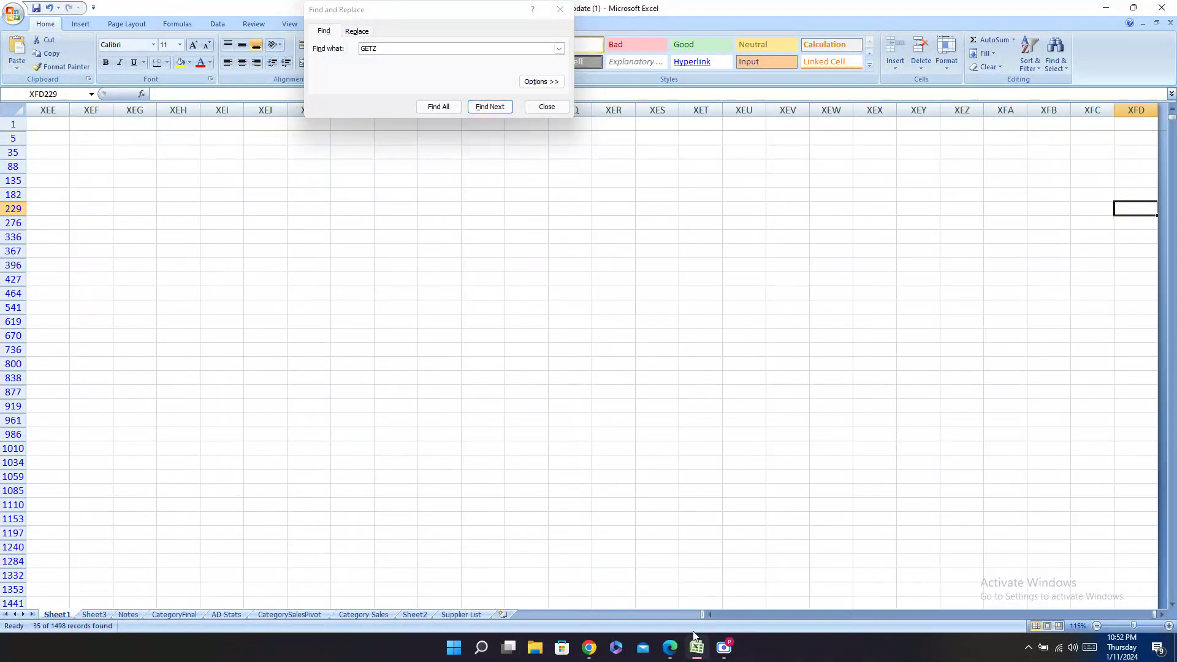
key(Left)
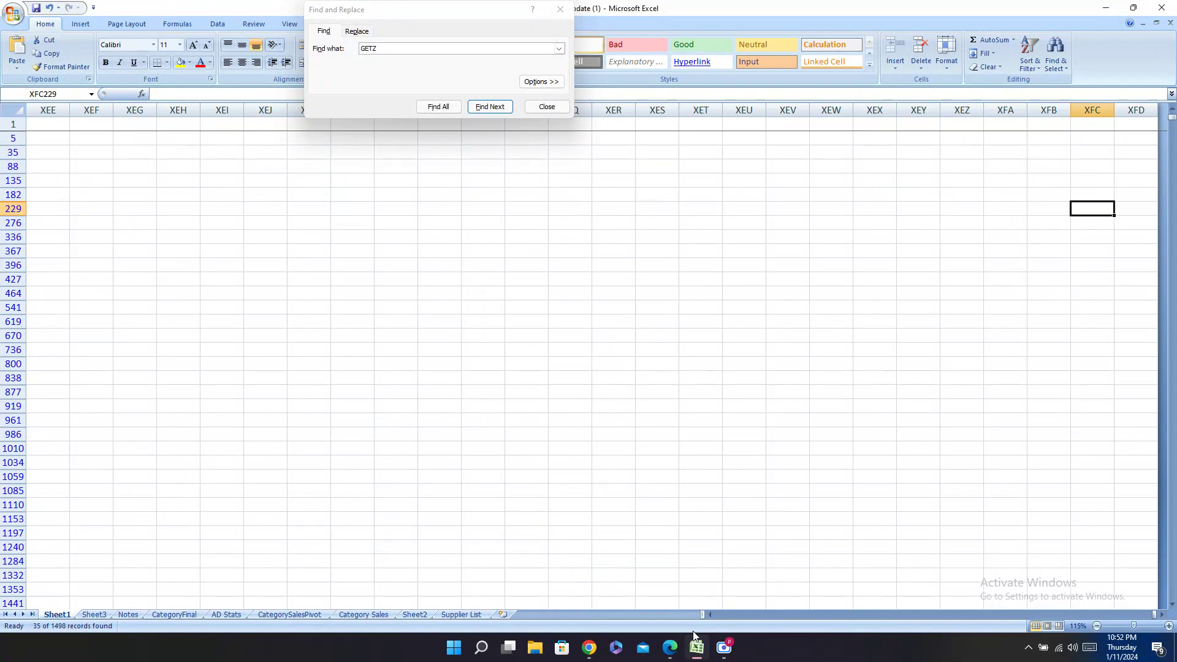
key(Left)
key(Left)
key(Left)
key(Left)
key(Left)
key(Left)
key(Left)
key(Left)
key(Left)
key(Left)
key(Left)
key(Left)
key(Left)
key(Left)
key(Left)
key(Left)
key(Left)
key(Left)
key(Left)
key(Left)
key(Left)
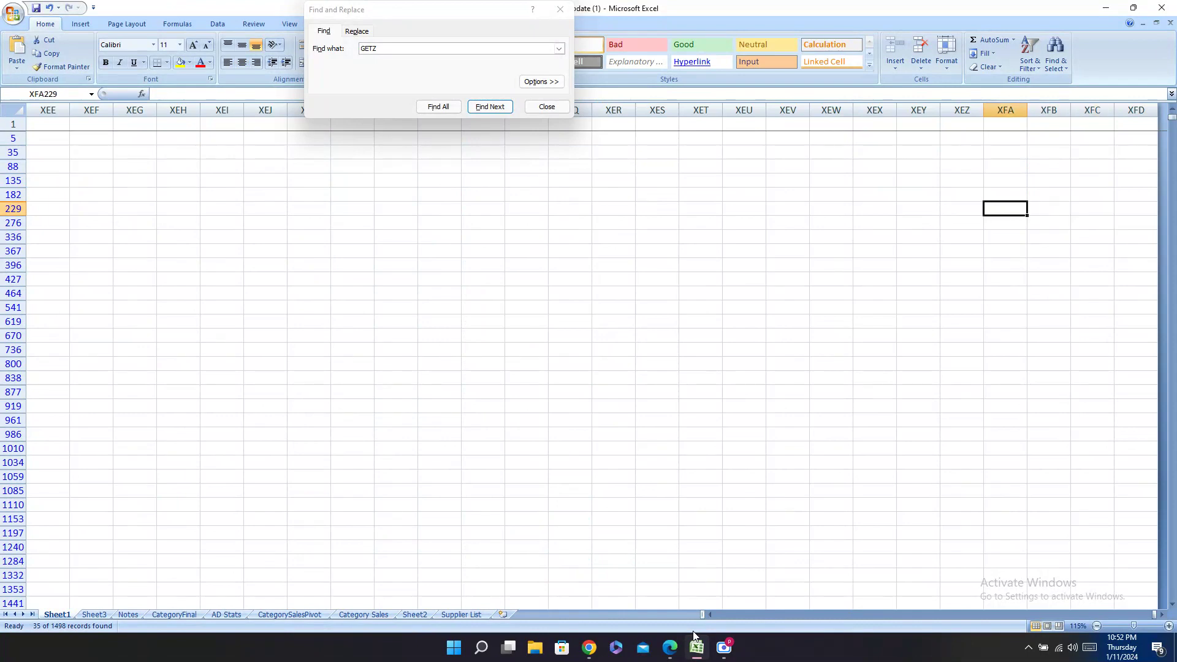
key(Left)
key(Left)
key(Left)
key(Left)
key(Left)
key(Left)
key(Left)
key(Left)
key(Left)
key(Left)
key(Left)
key(Left)
key(Left)
key(Left)
key(Left)
key(Left)
key(Left)
key(Left)
key(Left)
key(Left)
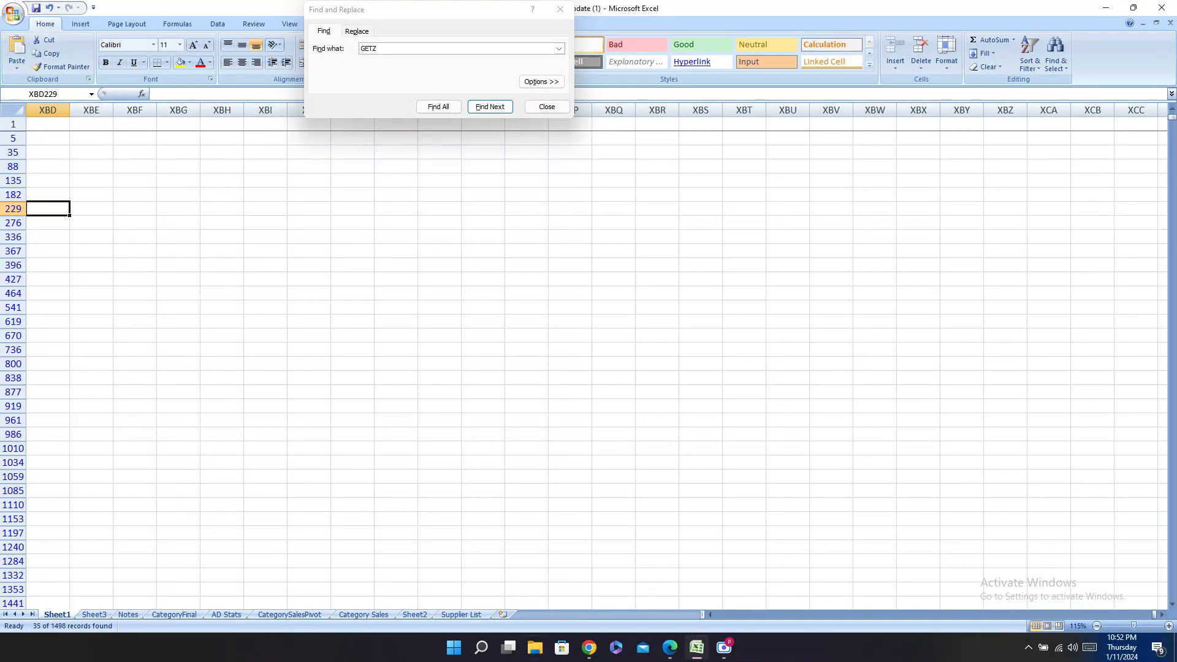
drag(1156, 614, 533, 651)
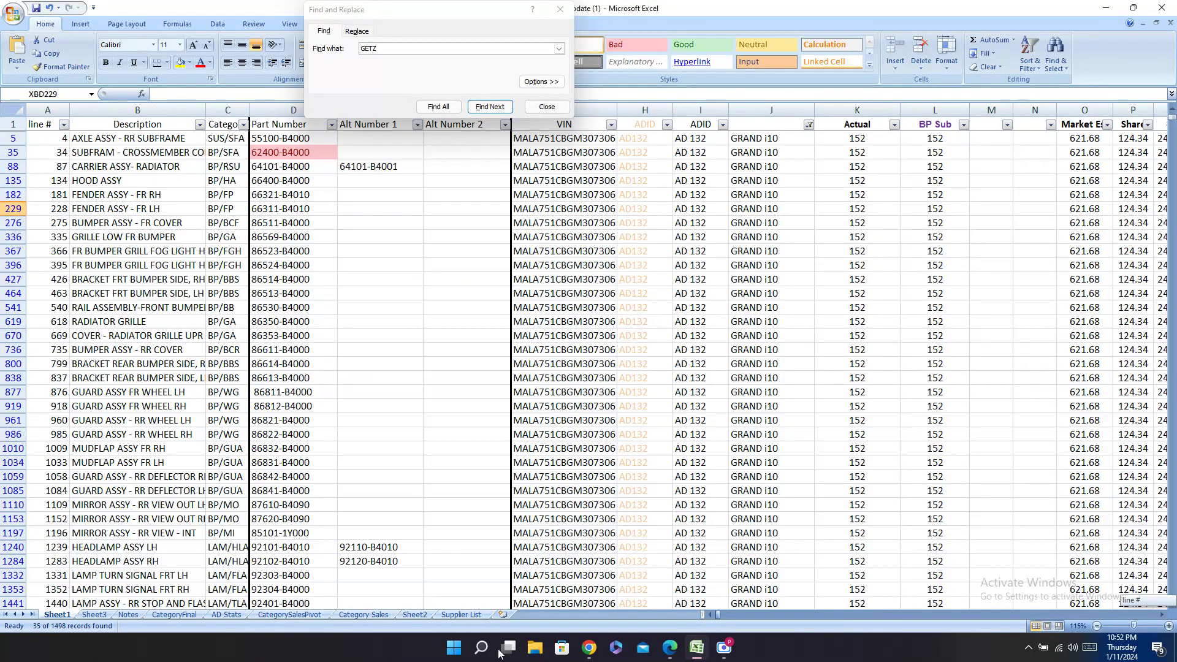
click(102, 207)
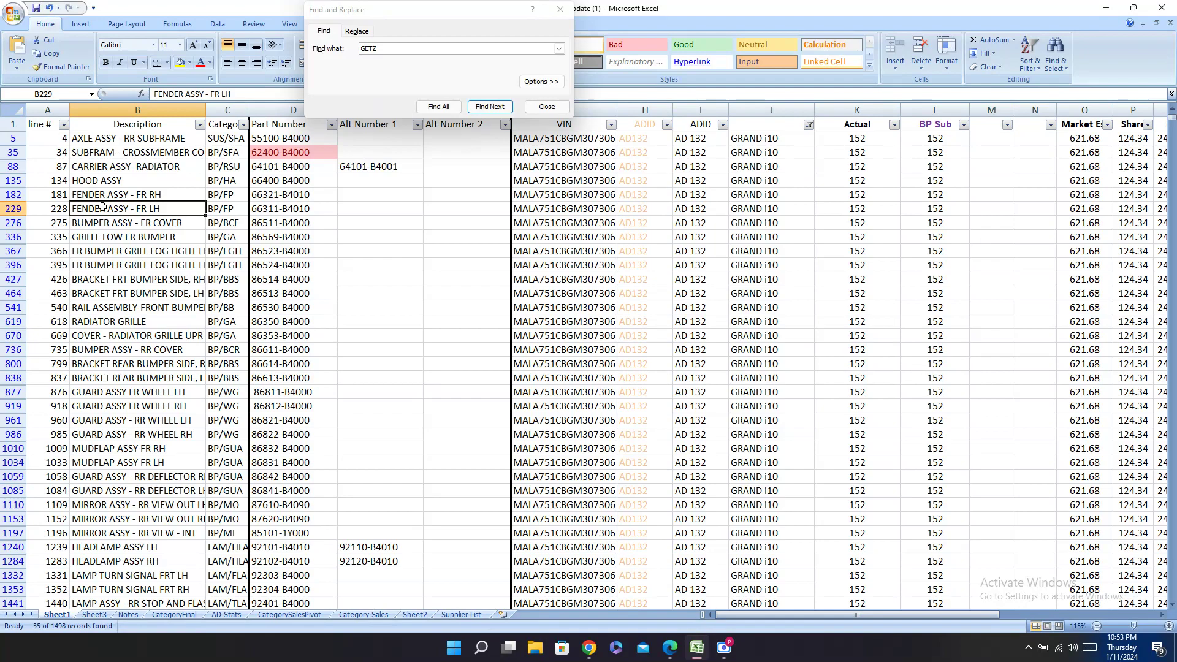
key(Up)
key(Right)
key(Right)
key(Right)
key(Right)
key(Right)
key(Right)
key(Right)
key(Right)
key(Right)
key(Right)
key(Right)
key(Right)
key(Right)
key(Right)
key(Right)
key(Right)
key(Right)
key(Right)
key(Right)
key(Right)
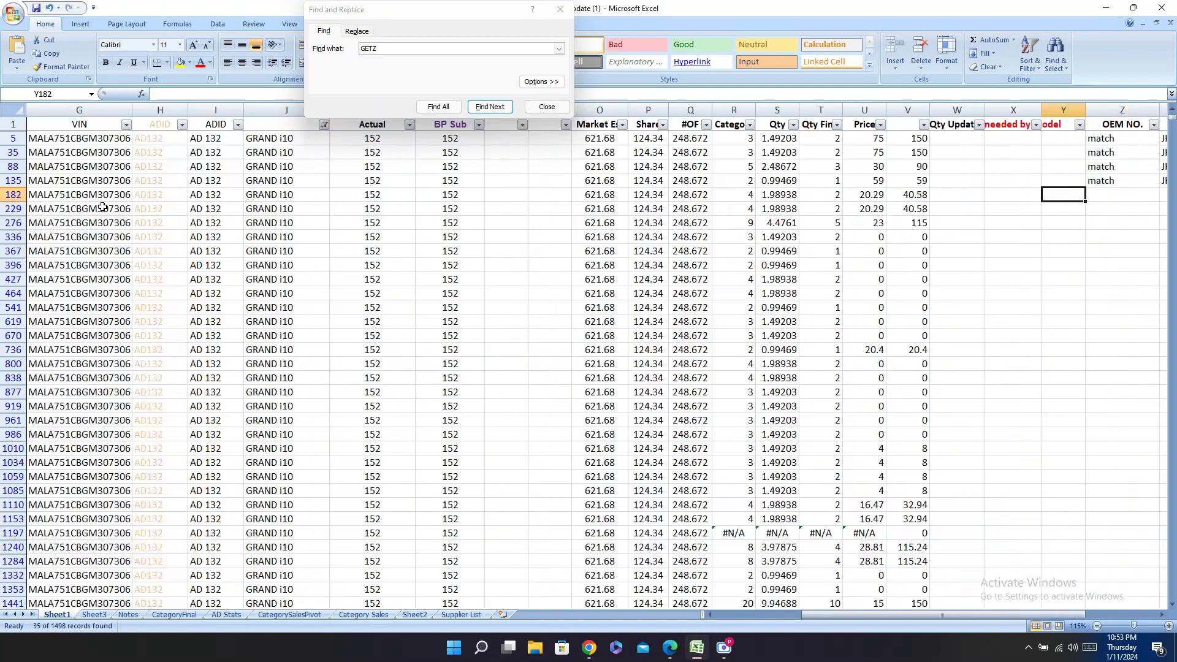
key(Right)
key(Right)
key(Right)
key(Right)
key(Right)
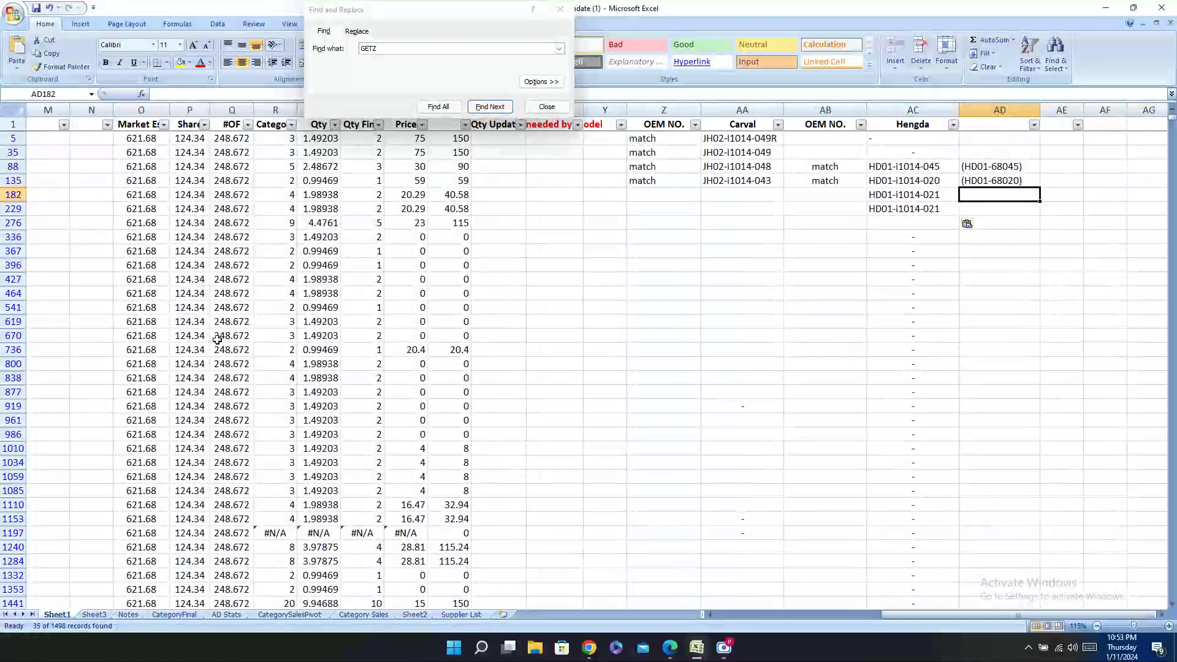
click(675, 660)
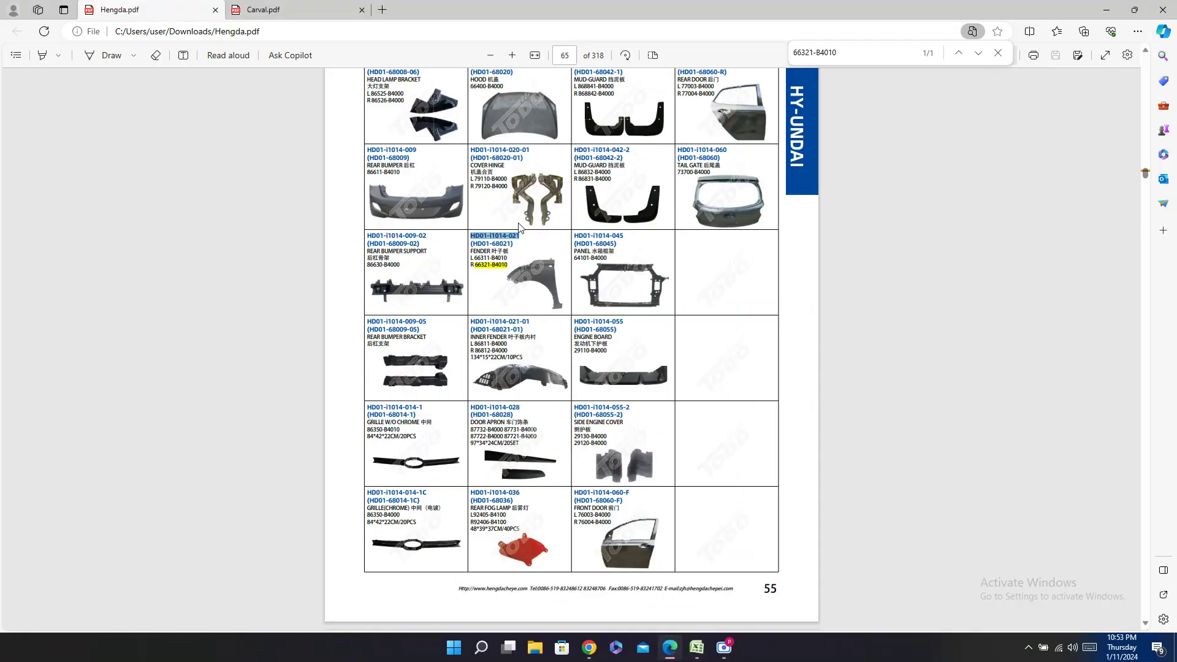
double_click(500, 245)
triple_click(500, 244)
key(ctrl+c)
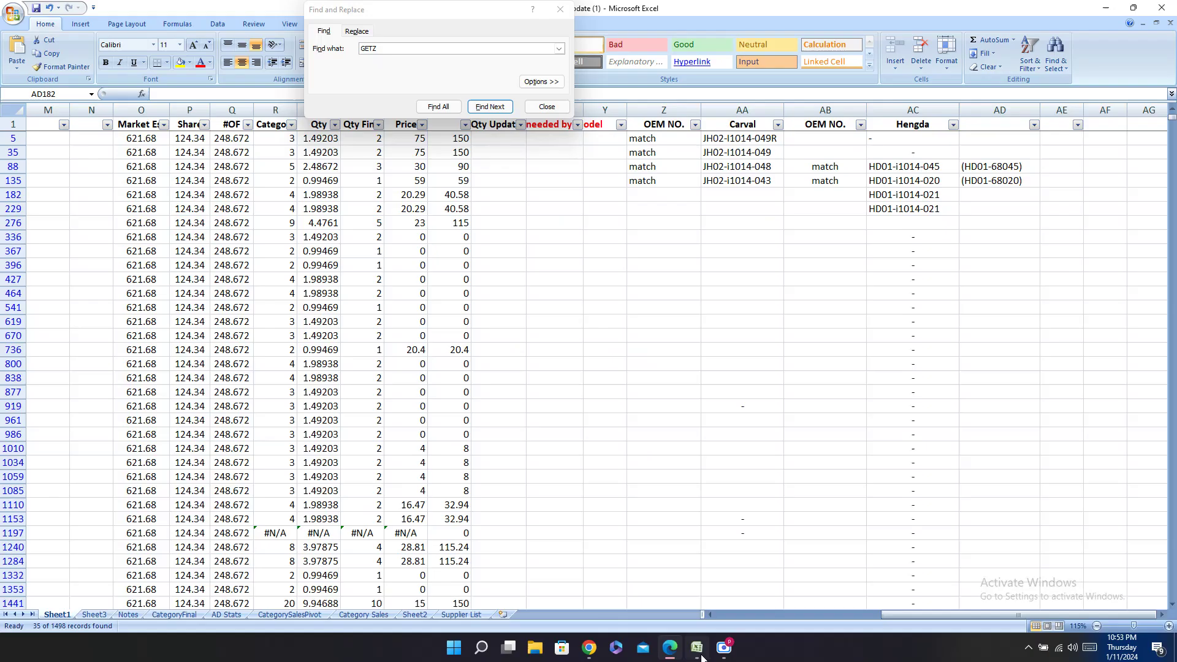
click(697, 649)
key(ctrl+v)
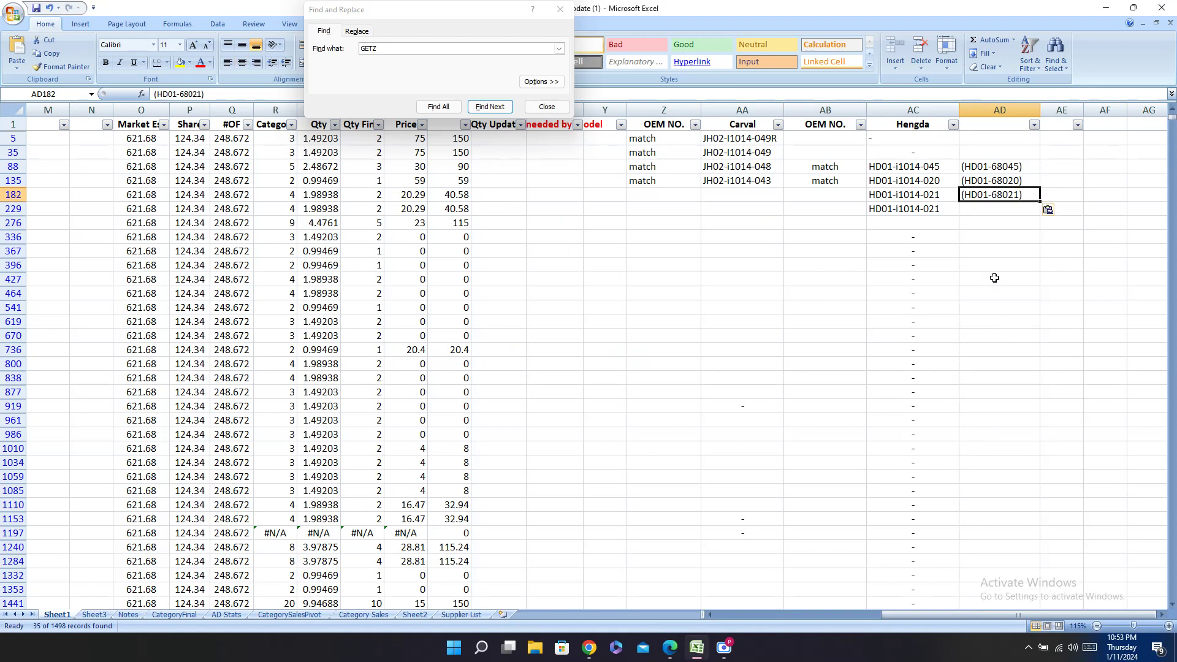
click(1017, 213)
key(ctrl+v)
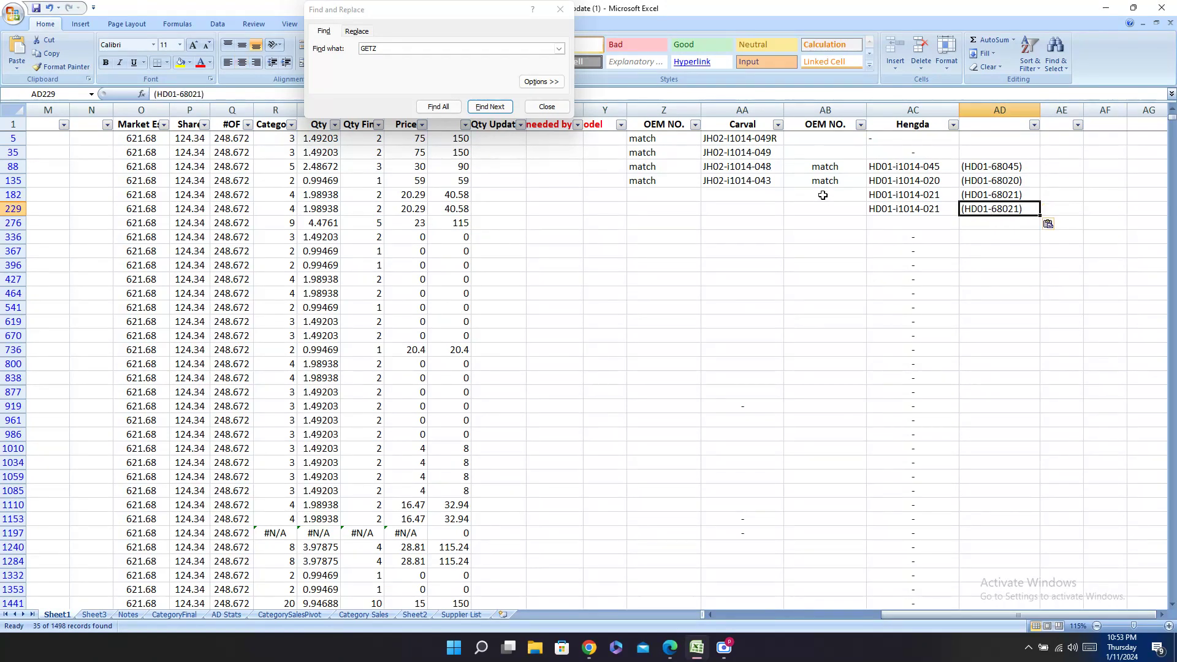
Step: Enter 'match' as the Hengda note for rows 182 and 229
click(823, 195)
text(ma)
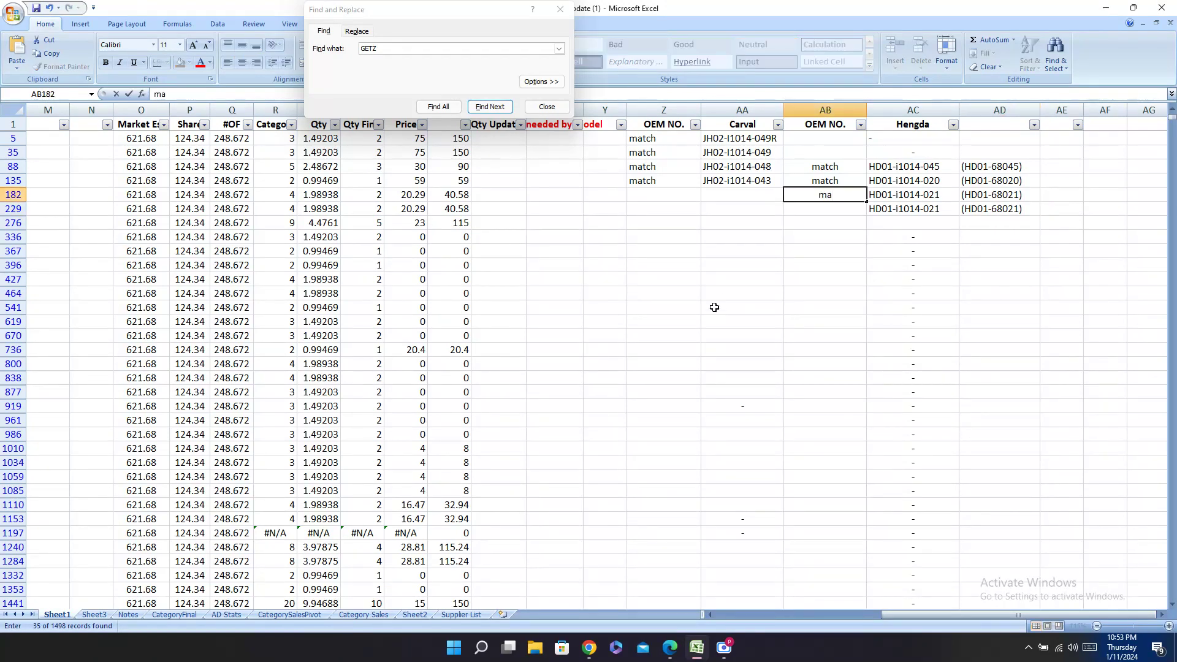
text(tch)
key(Return)
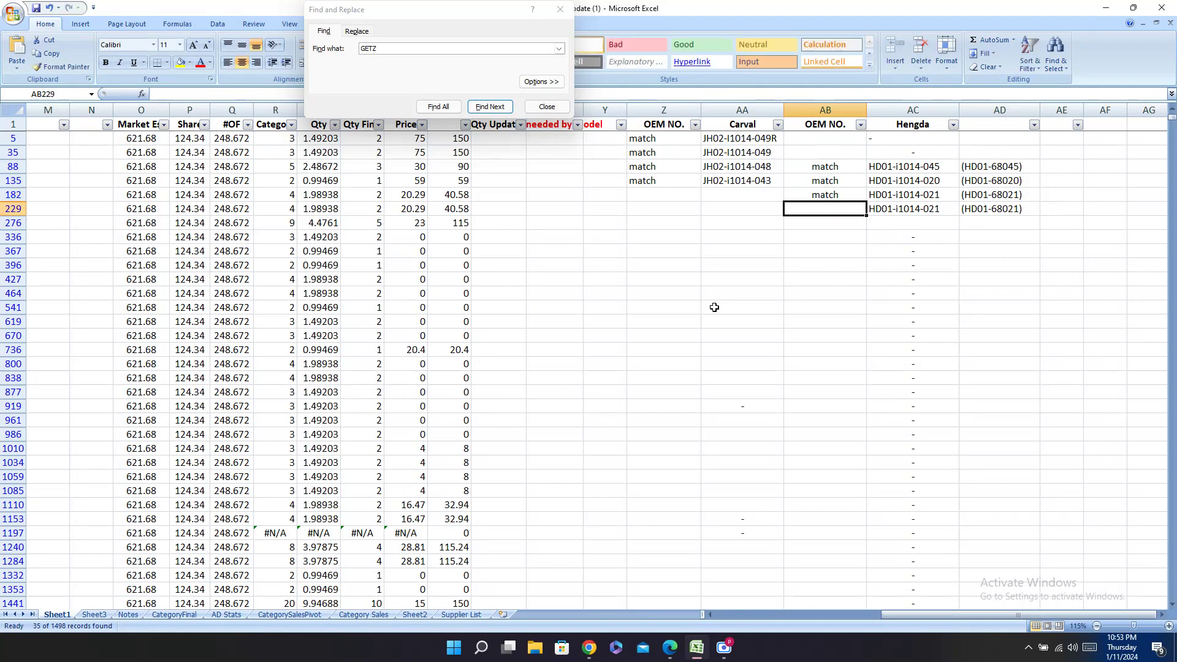
text(match)
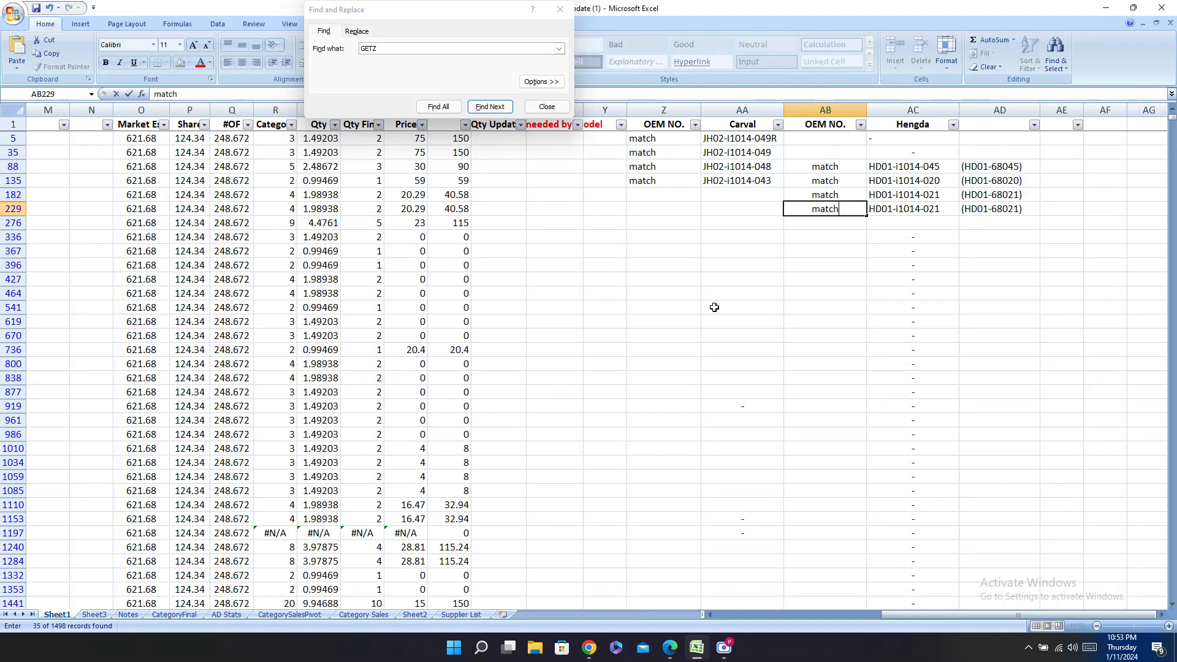
key(Left)
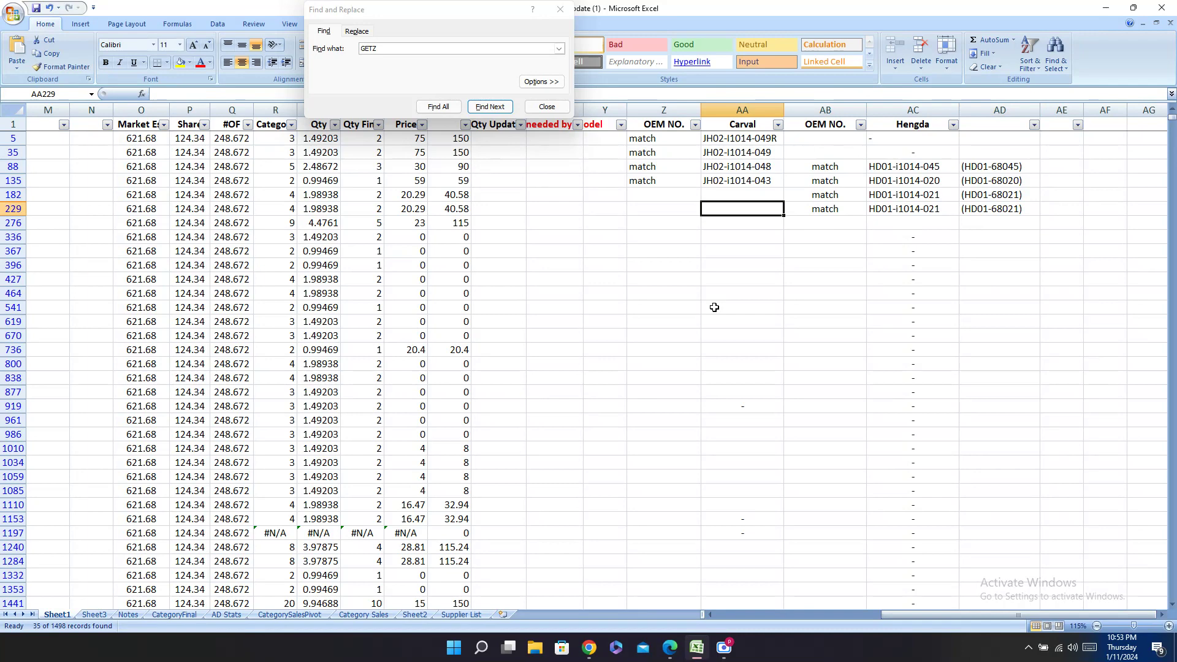
Step: Copy OEM number 66311/66312-B4000 from the Carval catalog into rows 182 and 229
click(669, 647)
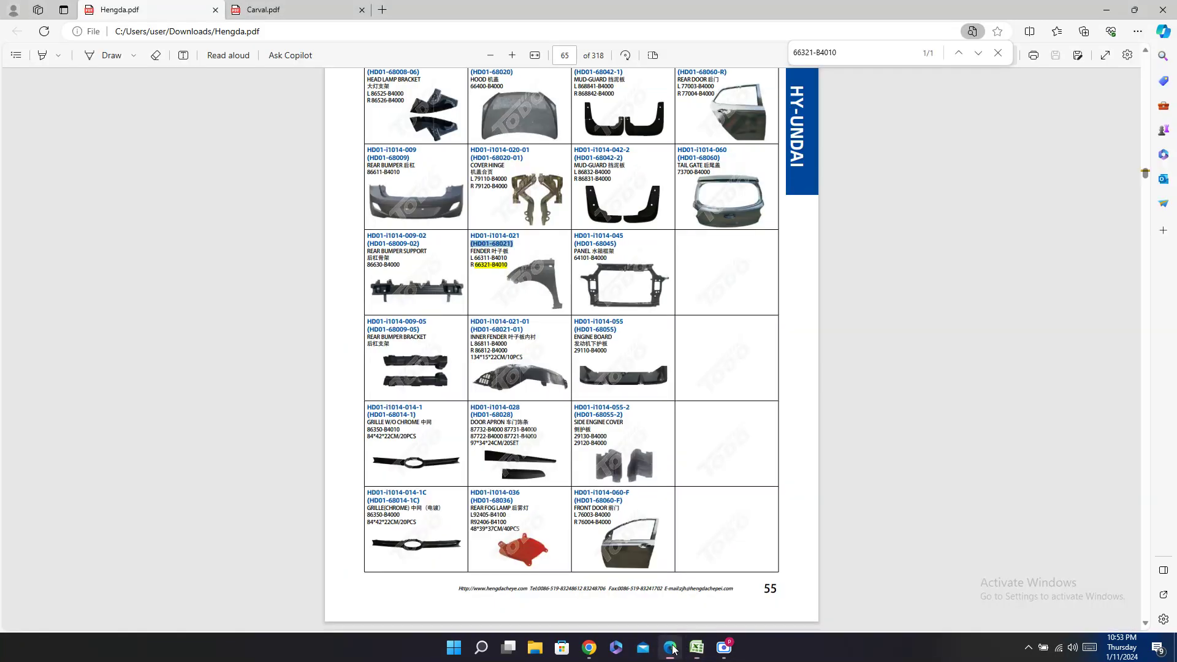
key(ctrl+Tab)
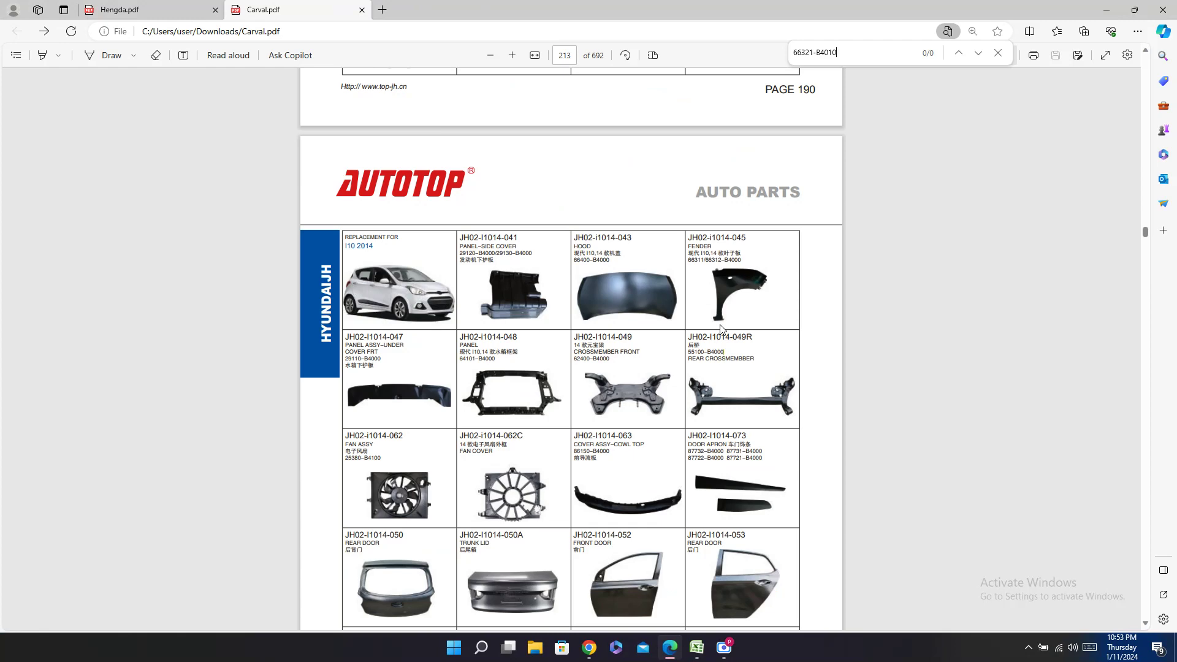
scroll(746, 251, down, 3)
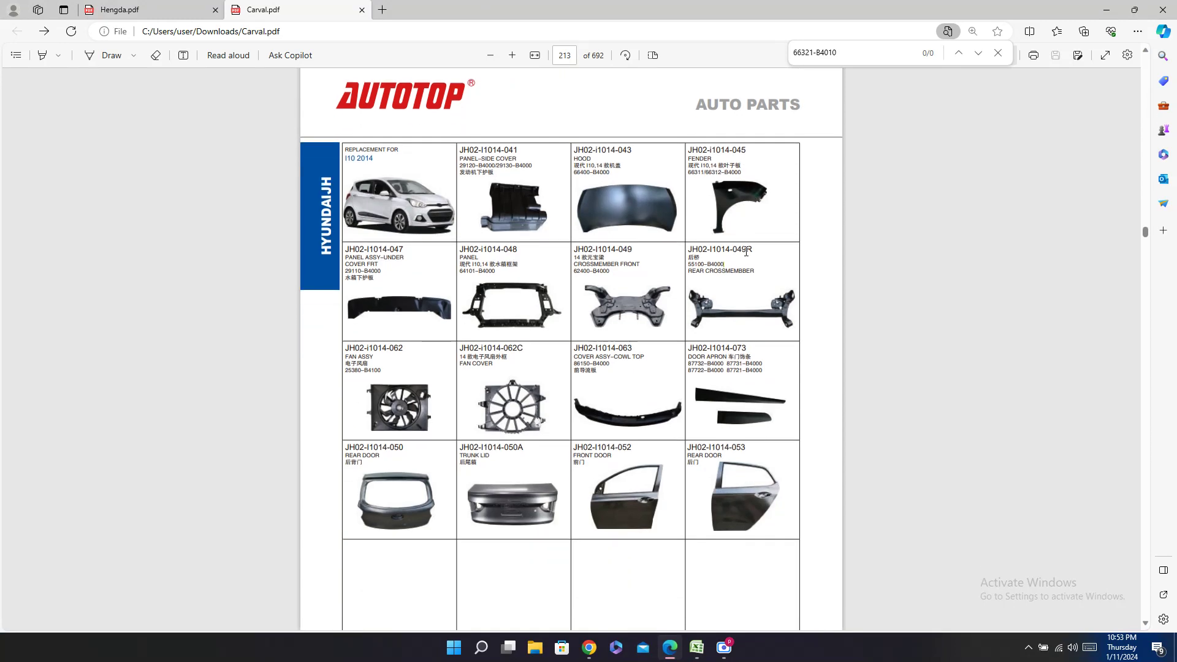
scroll(746, 252, up, 2)
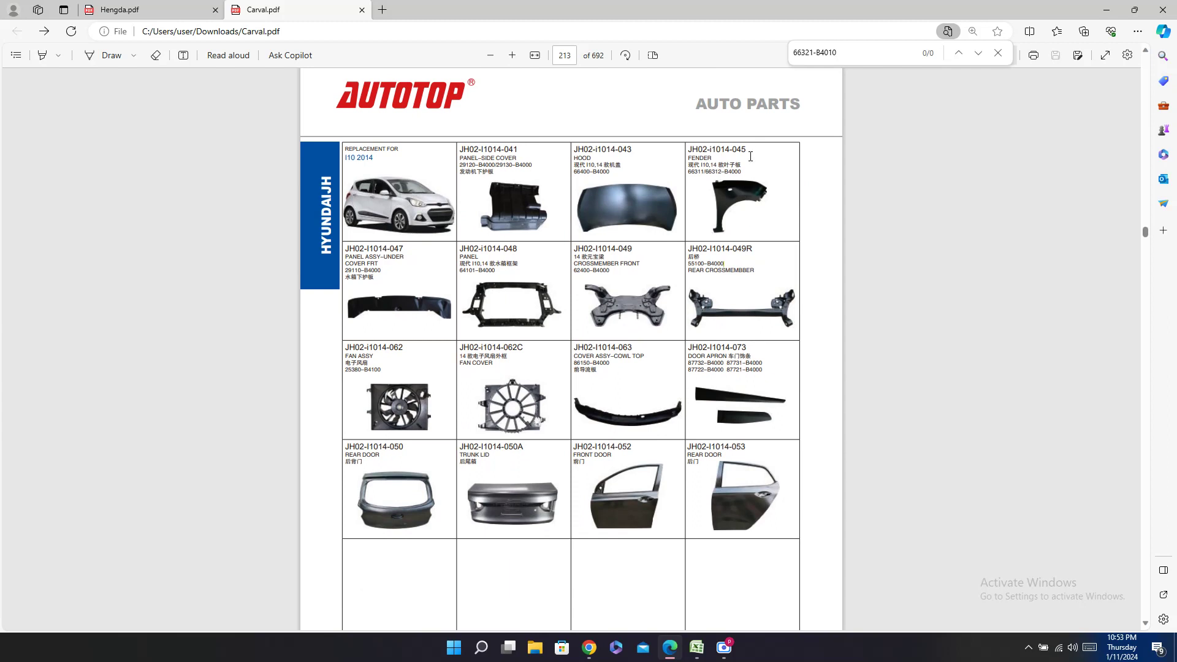
double_click(718, 172)
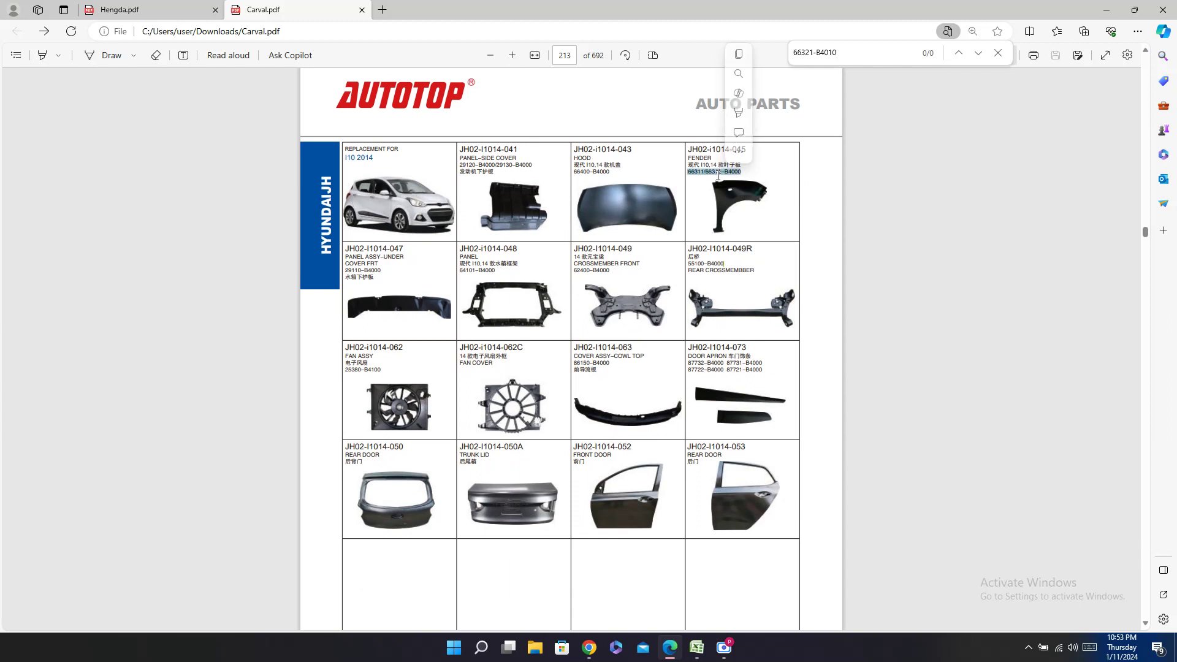
click(739, 54)
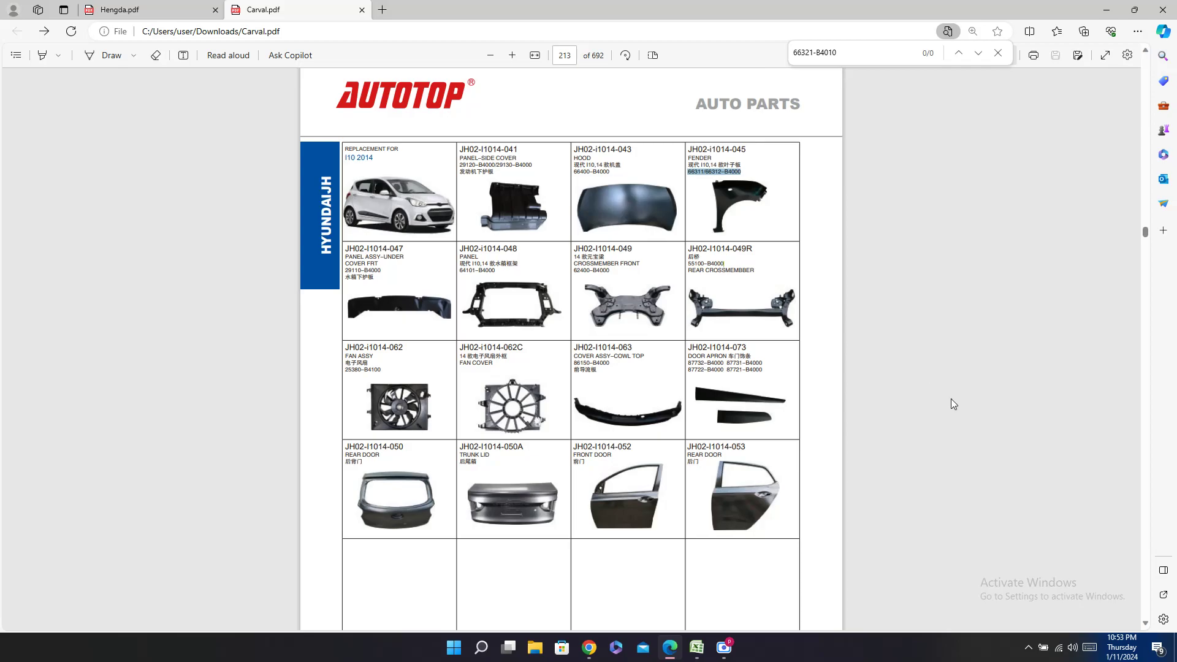
click(696, 648)
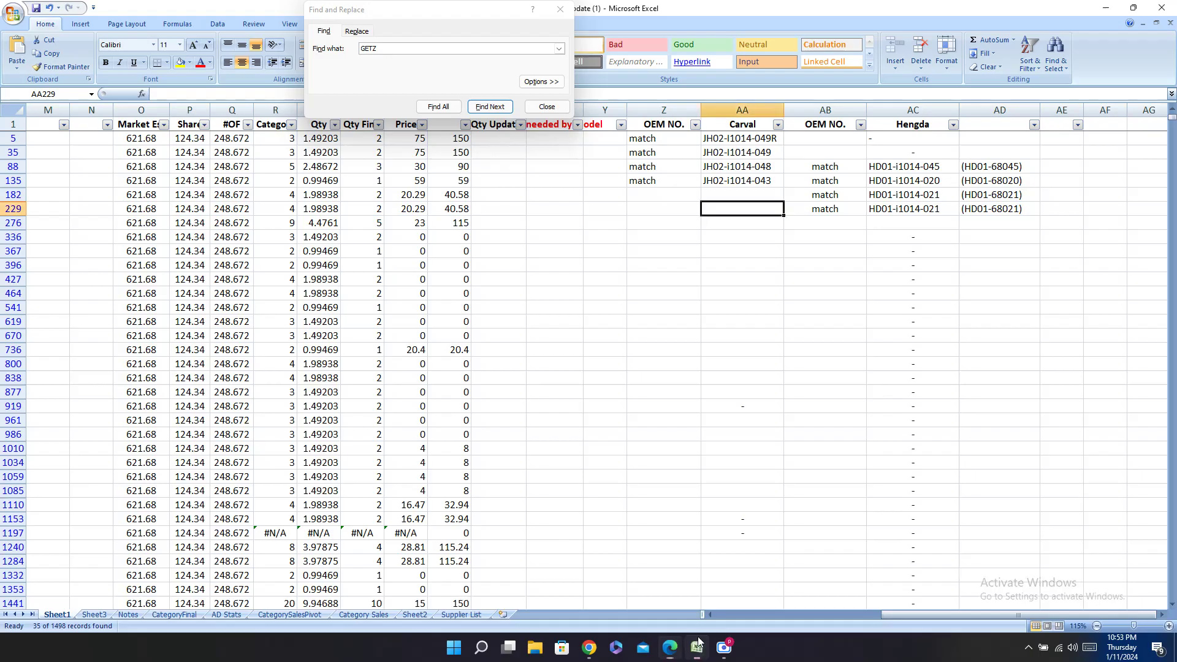
click(661, 196)
text(66311/66312-B4000)
click(673, 211)
text(66311/66312-B4000)
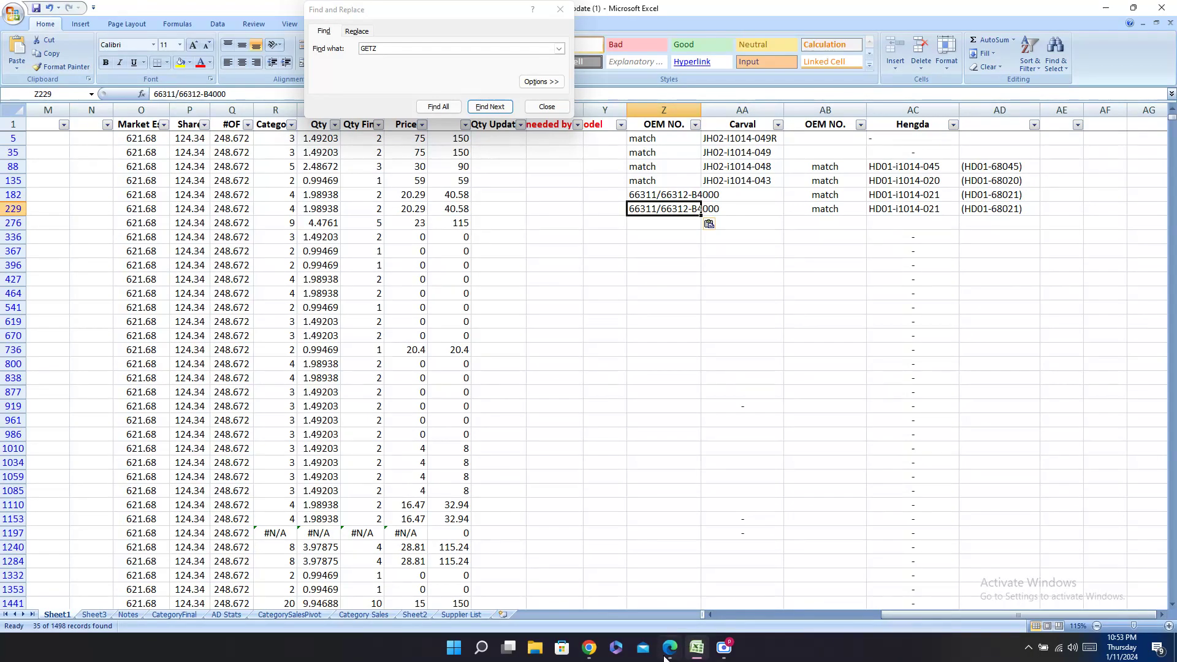
Step: Paste Carval code JH02-i1014-045 into the Carval column of rows 182 and 229
click(670, 648)
double_click(729, 153)
key(ctrl+c)
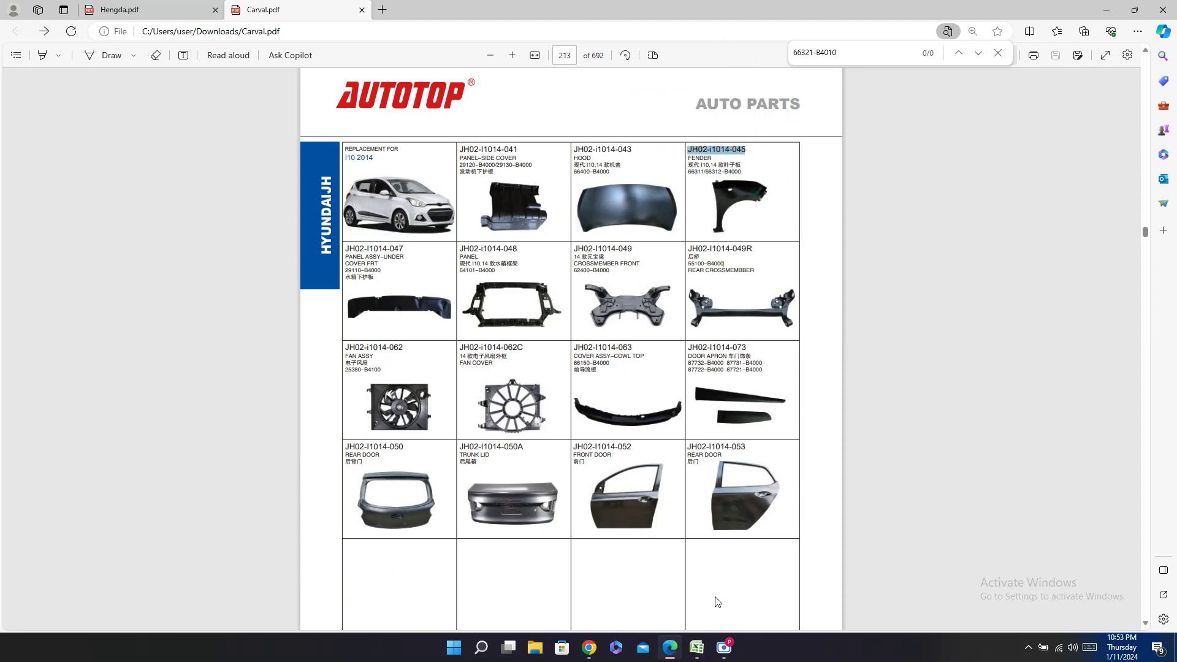
click(696, 648)
click(756, 196)
key(ctrl+v)
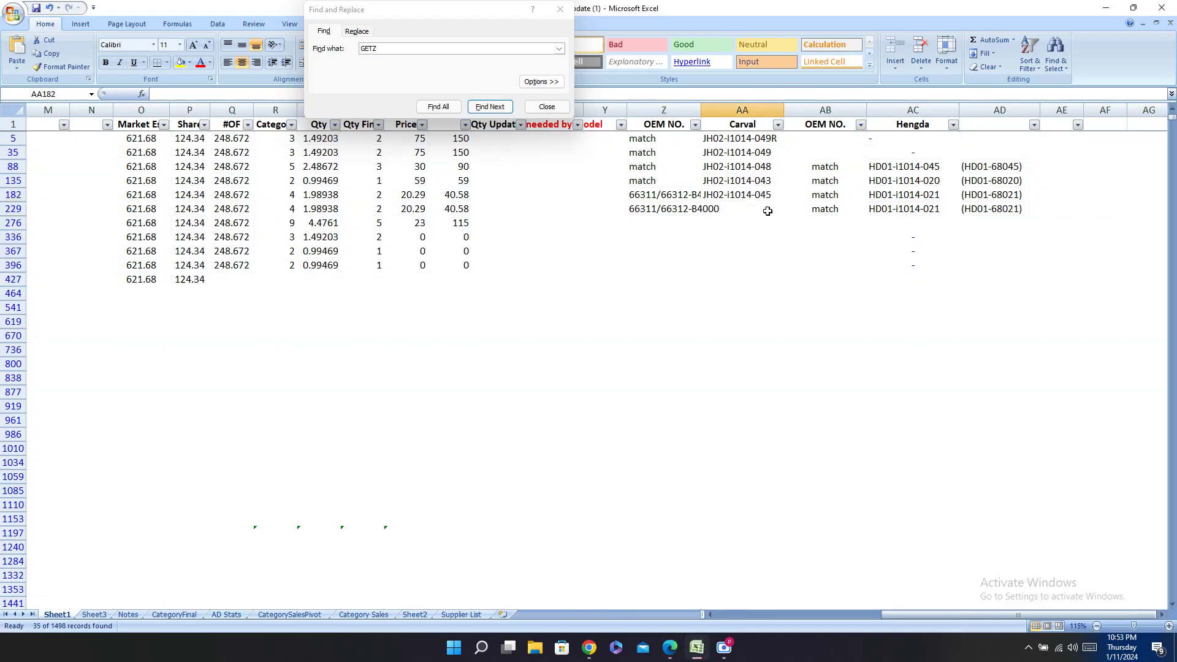
click(752, 209)
key(ctrl+v)
click(753, 226)
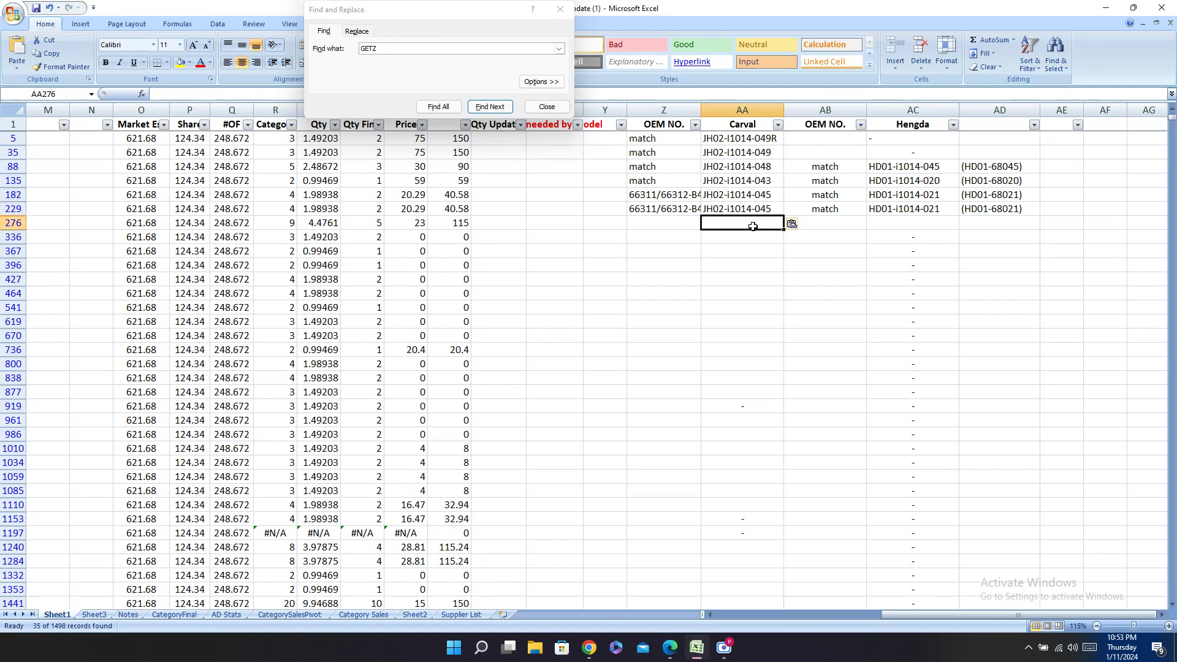
key(Left)
key(Left)
key(Left)
key(Left)
key(Left)
key(Left)
key(Left)
key(Left)
key(Left)
key(Left)
key(Left)
key(Left)
key(Left)
key(Left)
key(Left)
key(Left)
key(Left)
key(Left)
key(Left)
key(Left)
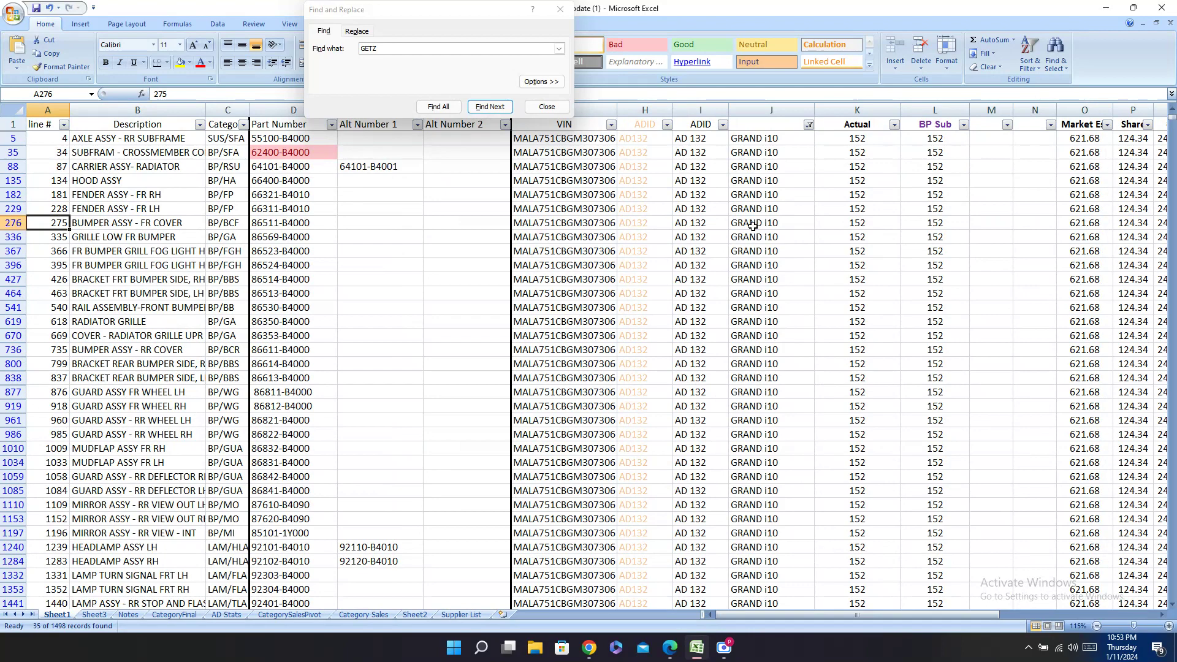
Step: Search the Hengda catalog for bumper 86511-B4000 and select code HD01-i1014-008
key(Right)
key(Right)
key(Right)
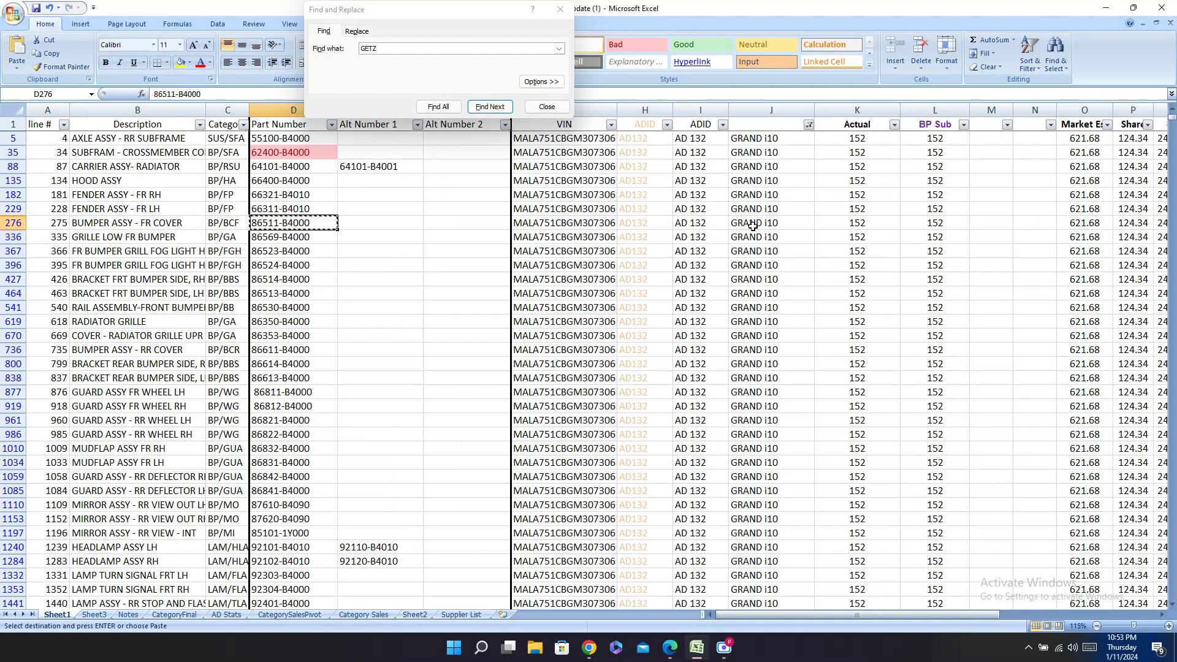
click(670, 648)
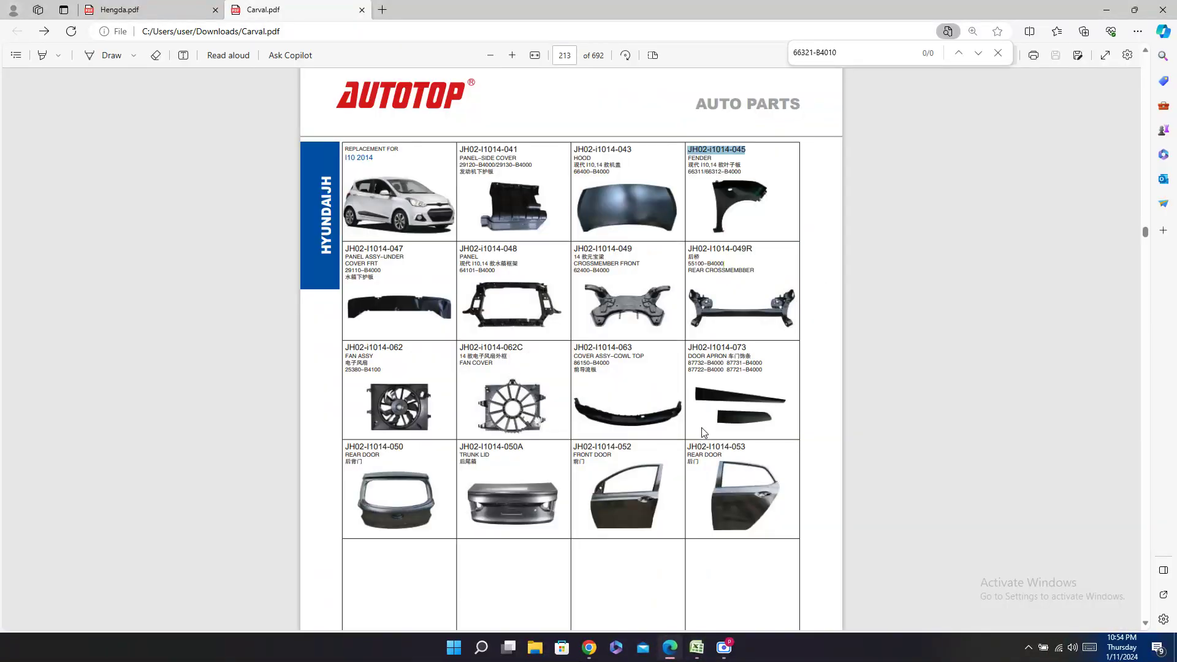
click(141, 10)
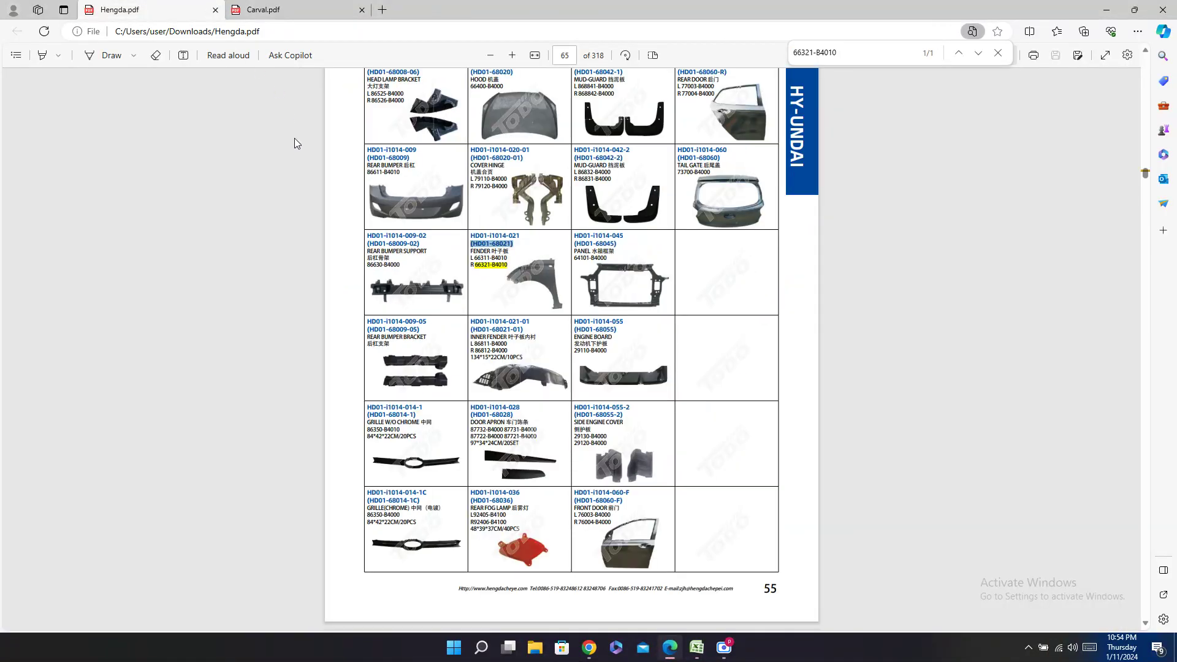
key(ctrl+f)
text(86511-B4000)
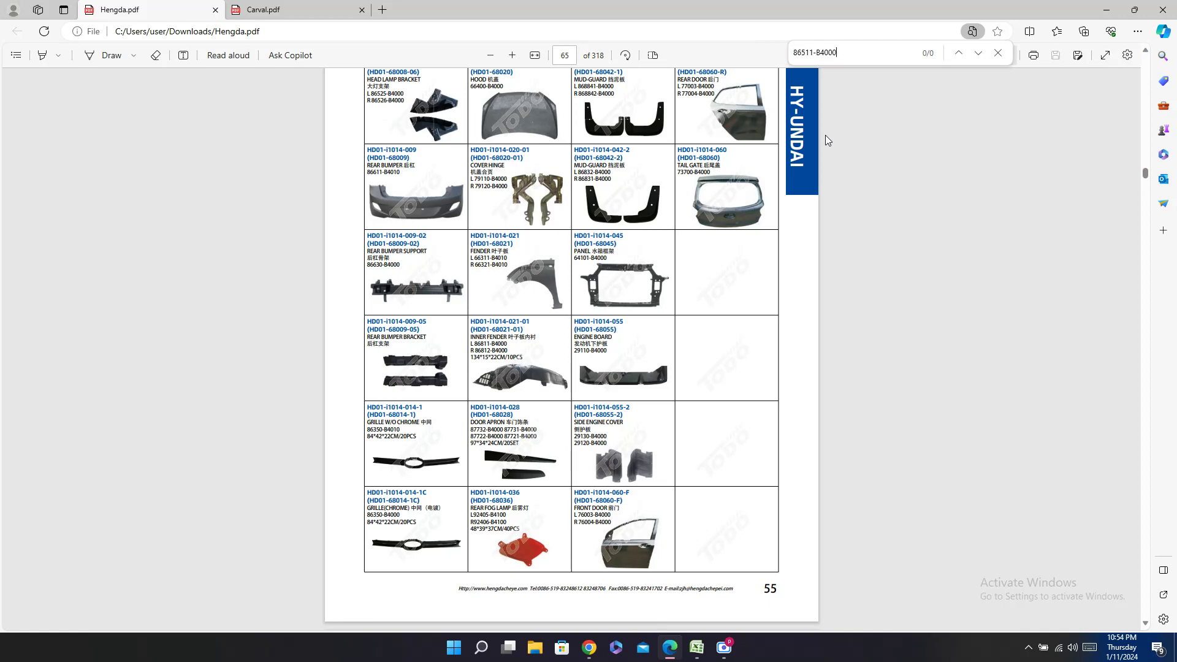
key(Return)
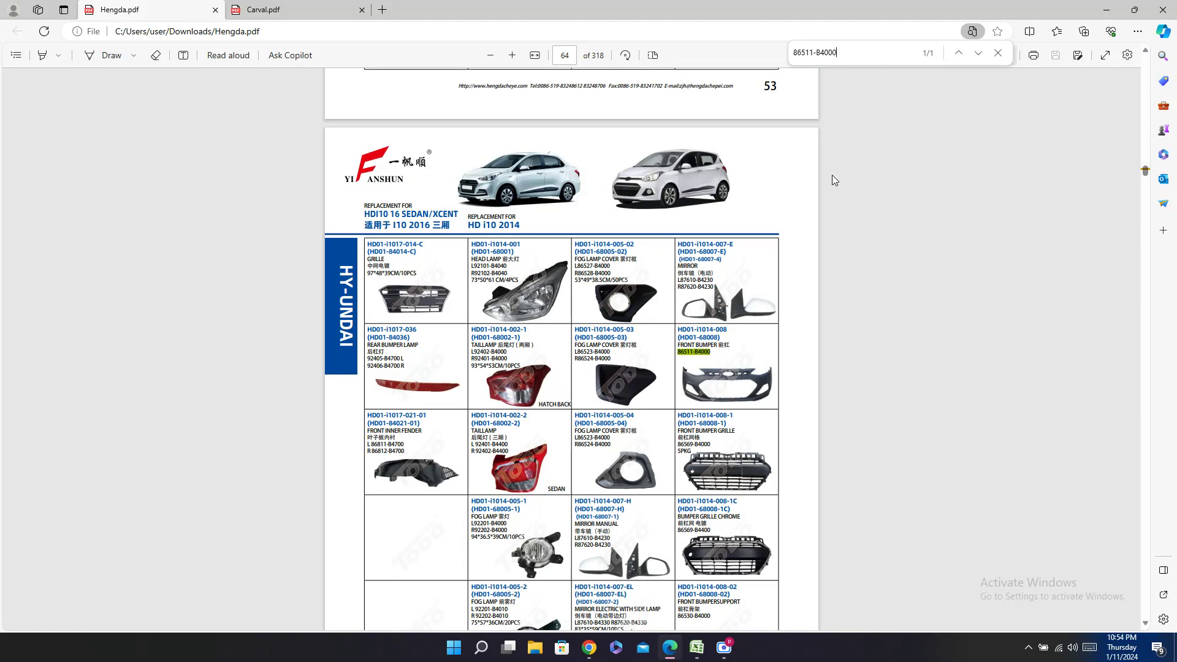
double_click(702, 328)
key(ctrl+c)
Step: Paste HD01-i1014-008 into row 276's Hengda column
click(688, 646)
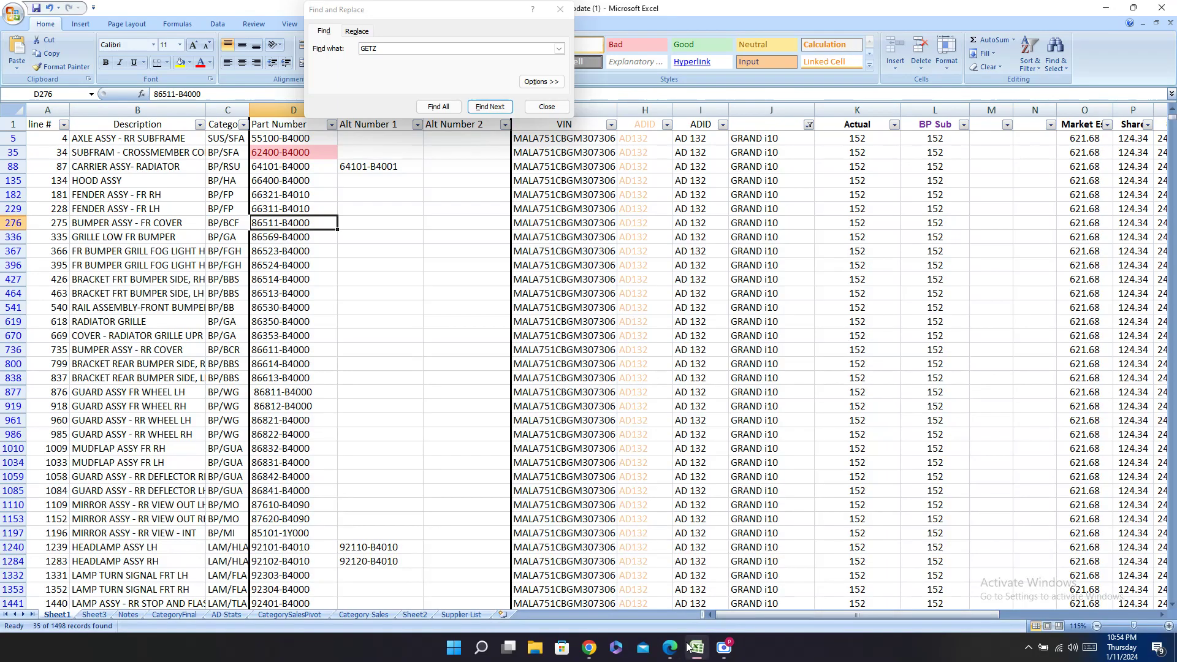
text(0)
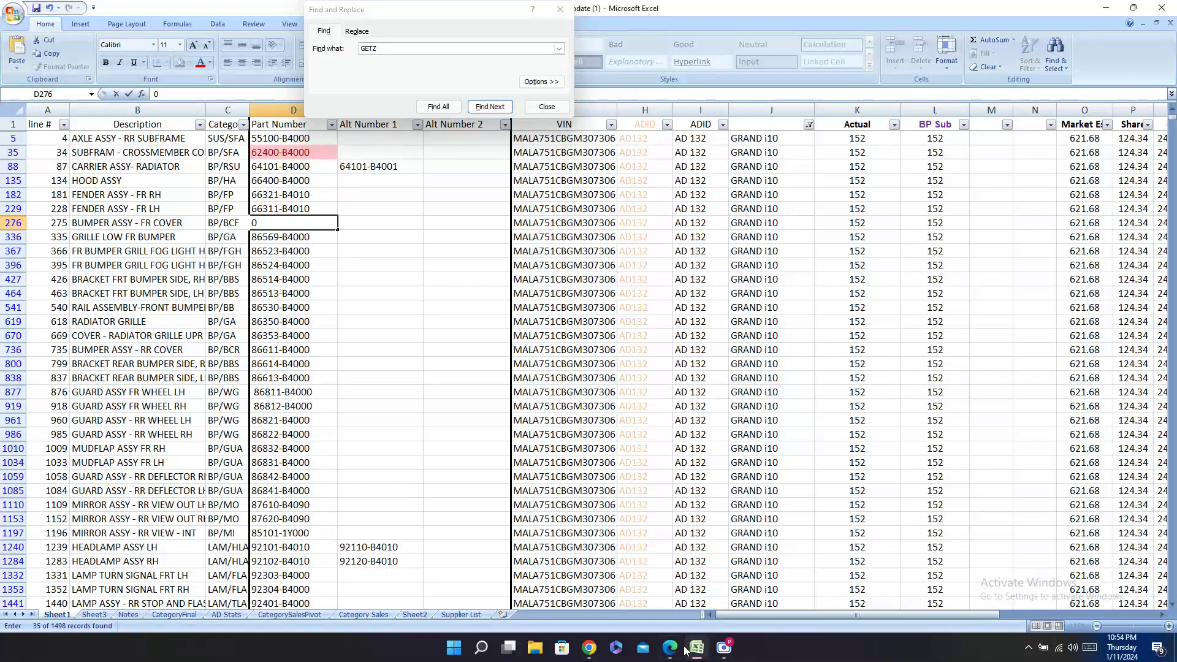
mouse_move(683, 649)
key(Escape)
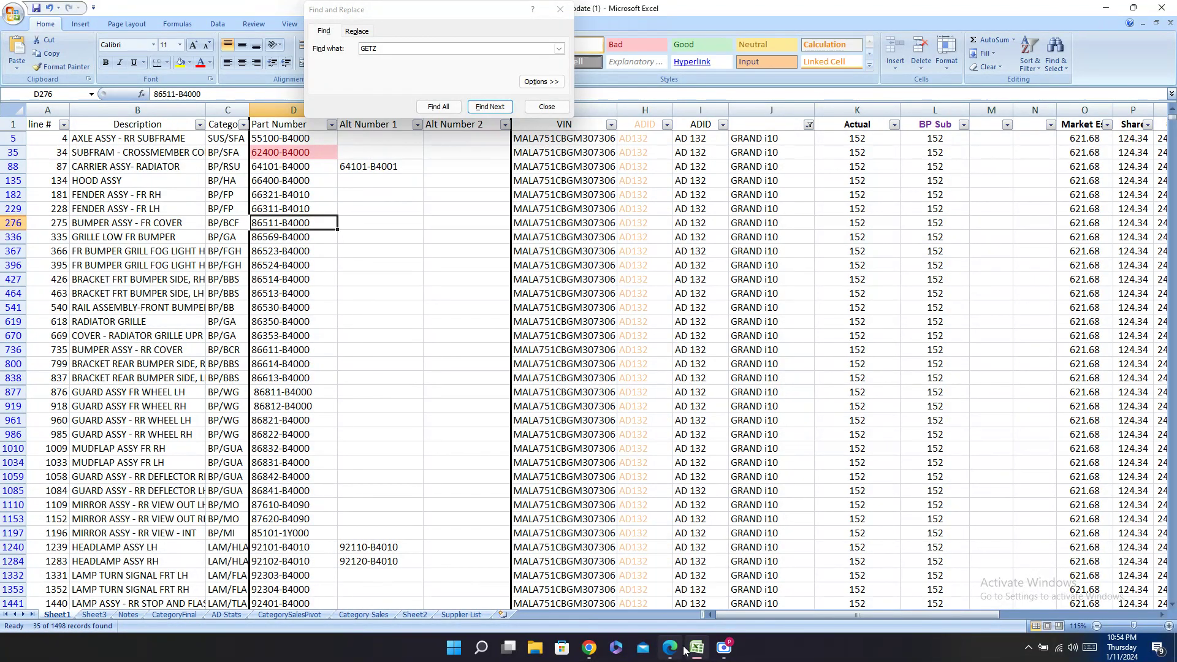
key(Right)
key(Right)
key(Right)
key(Right)
key(Right)
key(Right)
key(Right)
key(Right)
key(Right)
key(Right)
key(Right)
key(Right)
key(Right)
key(Right)
key(Right)
key(Right)
key(Right)
key(Right)
key(Right)
key(Right)
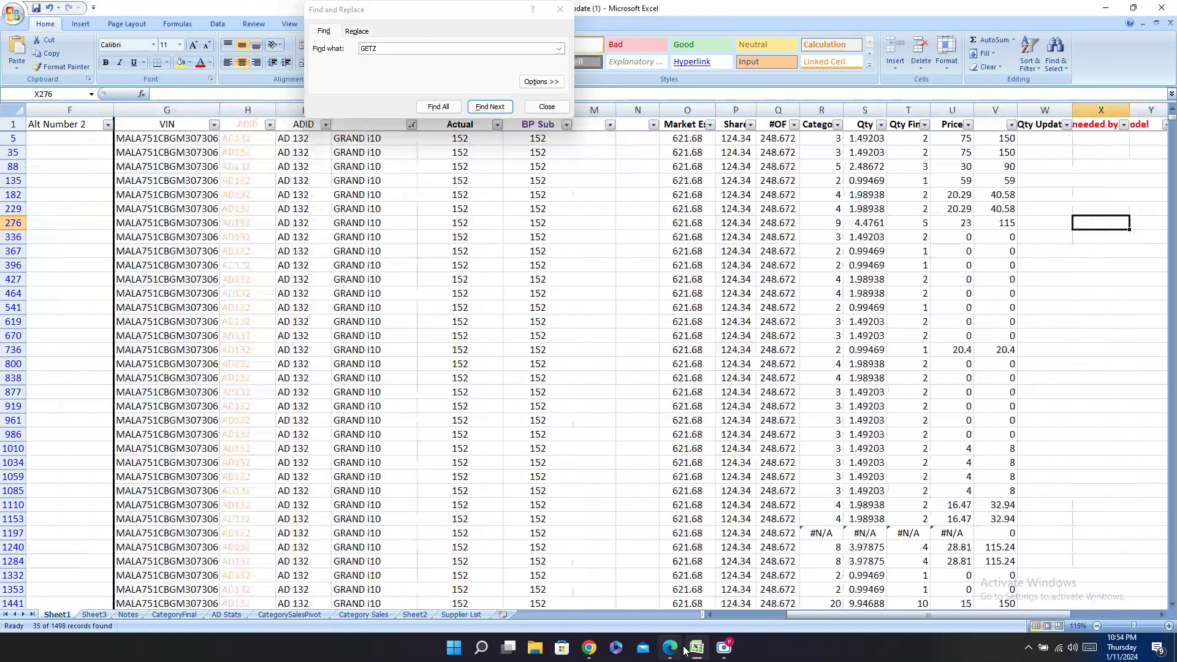
key(Right)
key(Right)
key(Right)
key(Right)
key(Right)
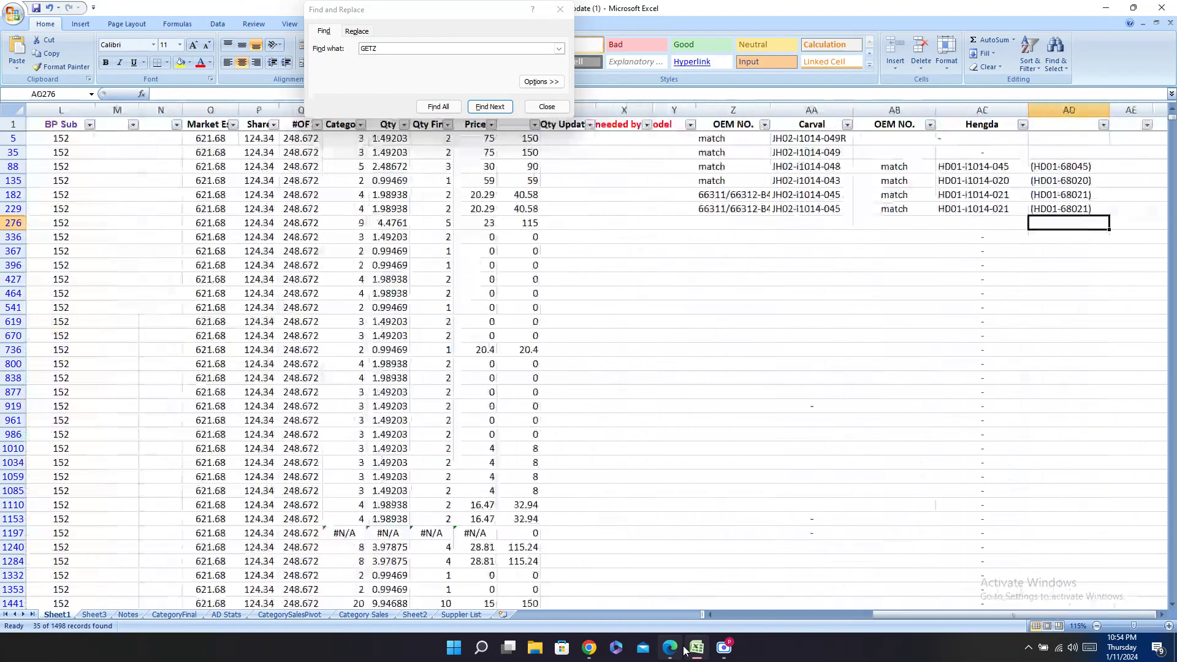
key(Left)
key(ctrl+v)
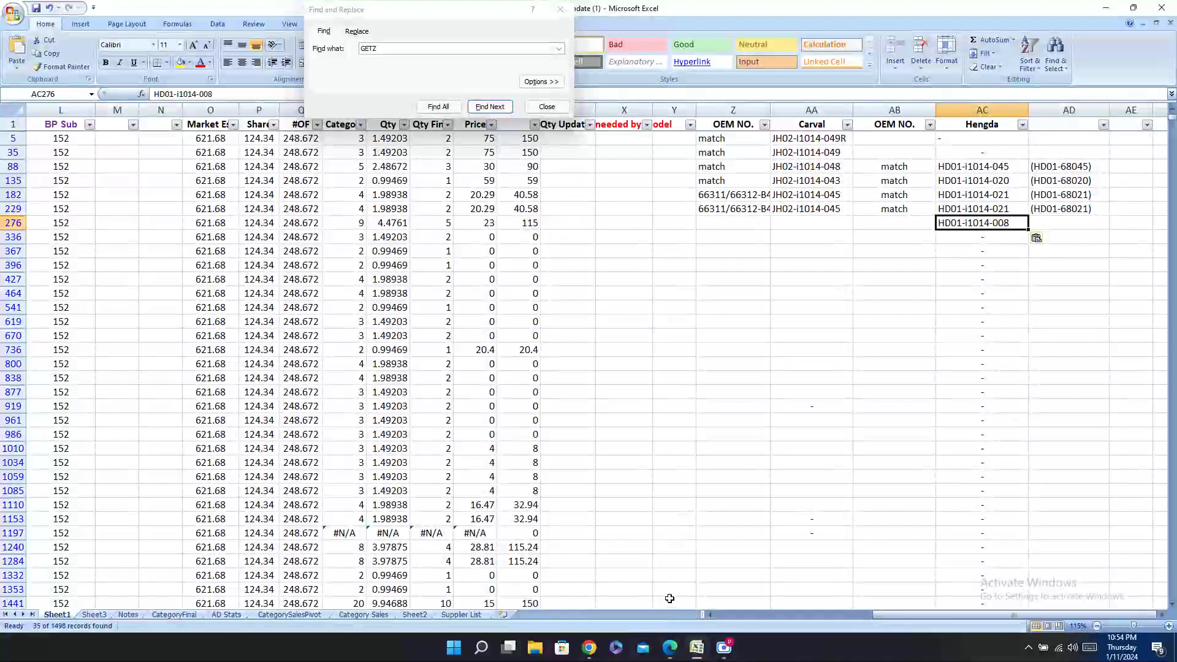
Step: Add the alternate code (HD01-68008) and a match note to row 276's Hengda entry
click(669, 648)
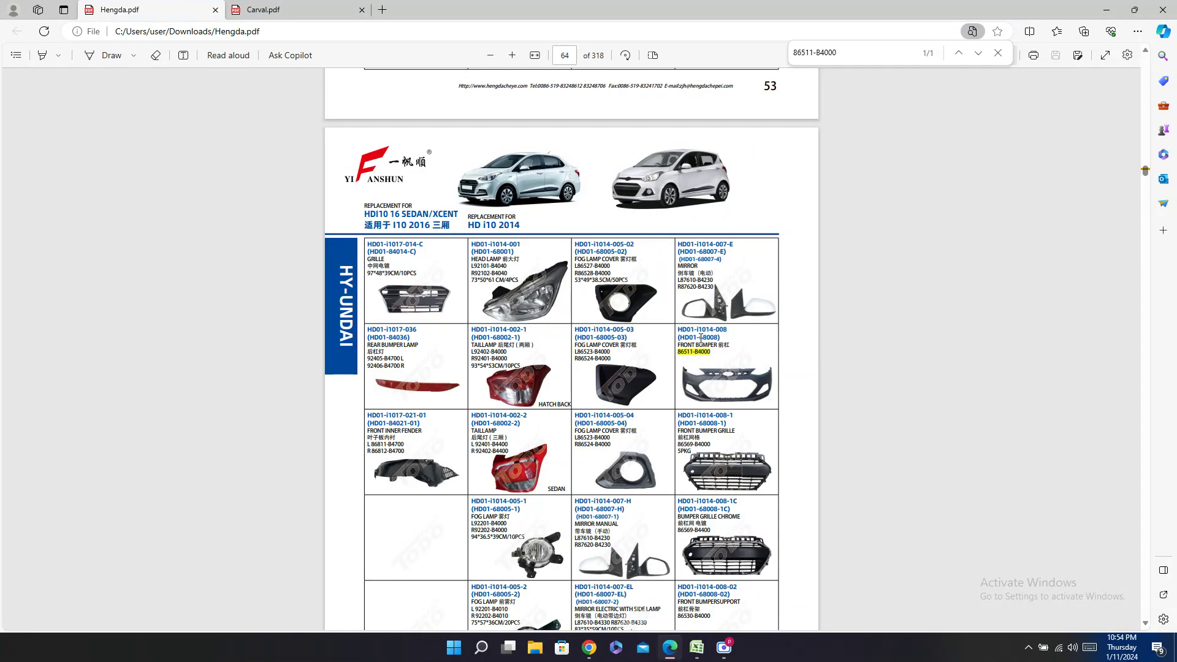
double_click(699, 338)
key(ctrl+c)
click(697, 648)
click(1065, 221)
key(ctrl+v)
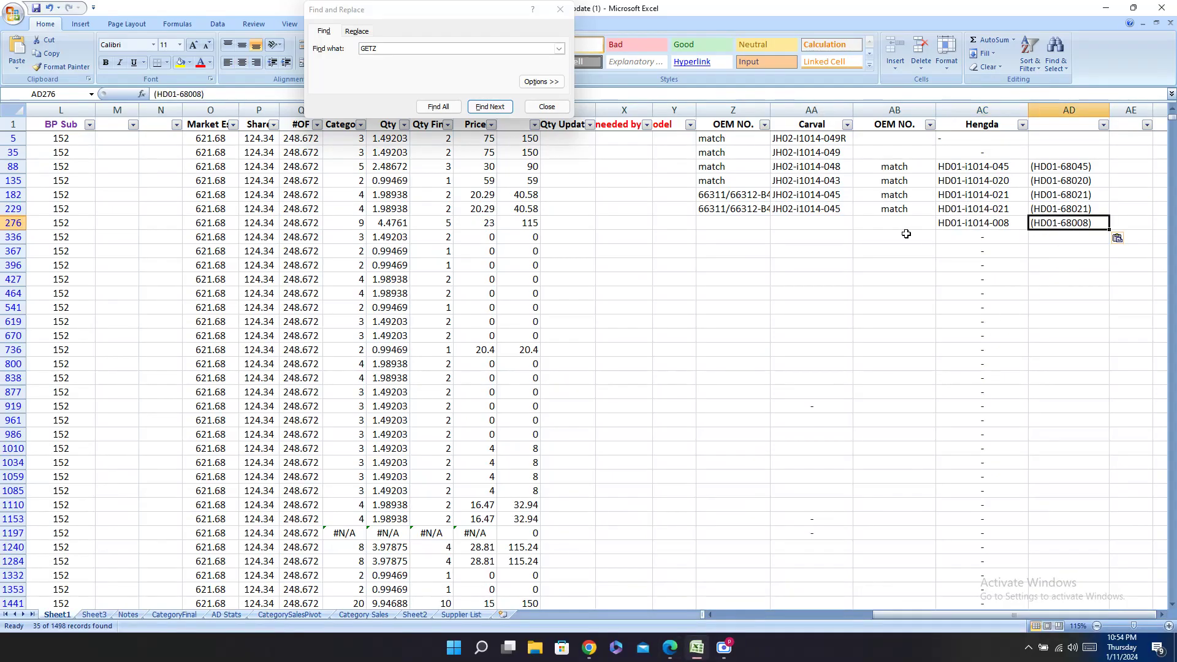
click(903, 225)
text(match)
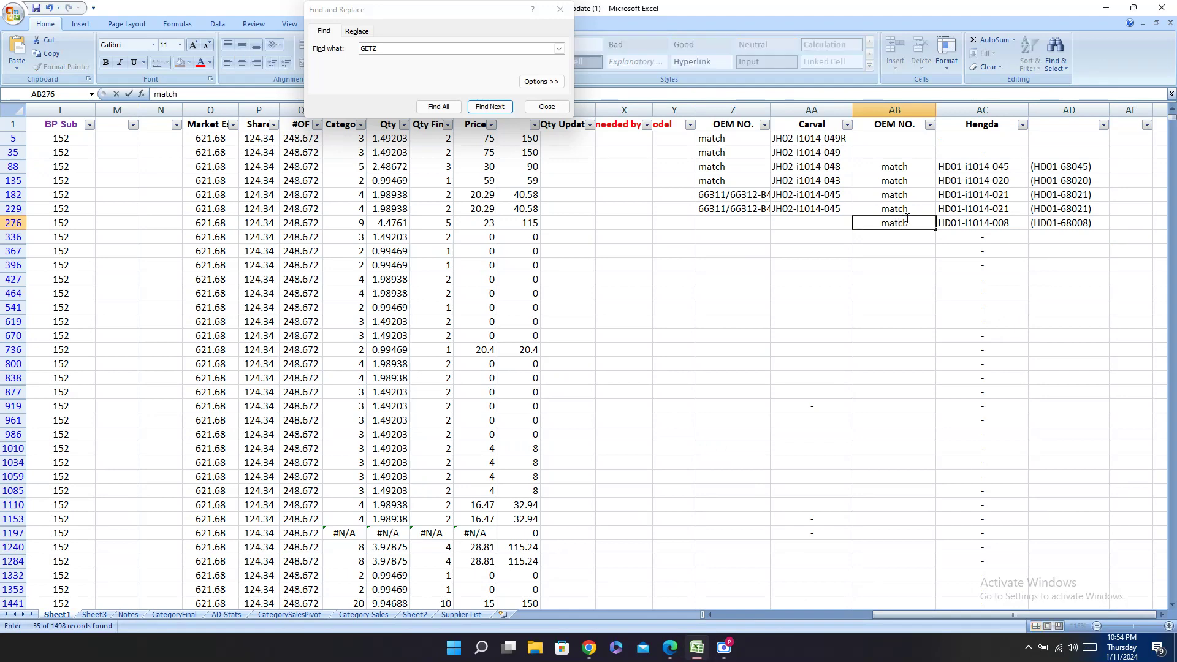
key(Left)
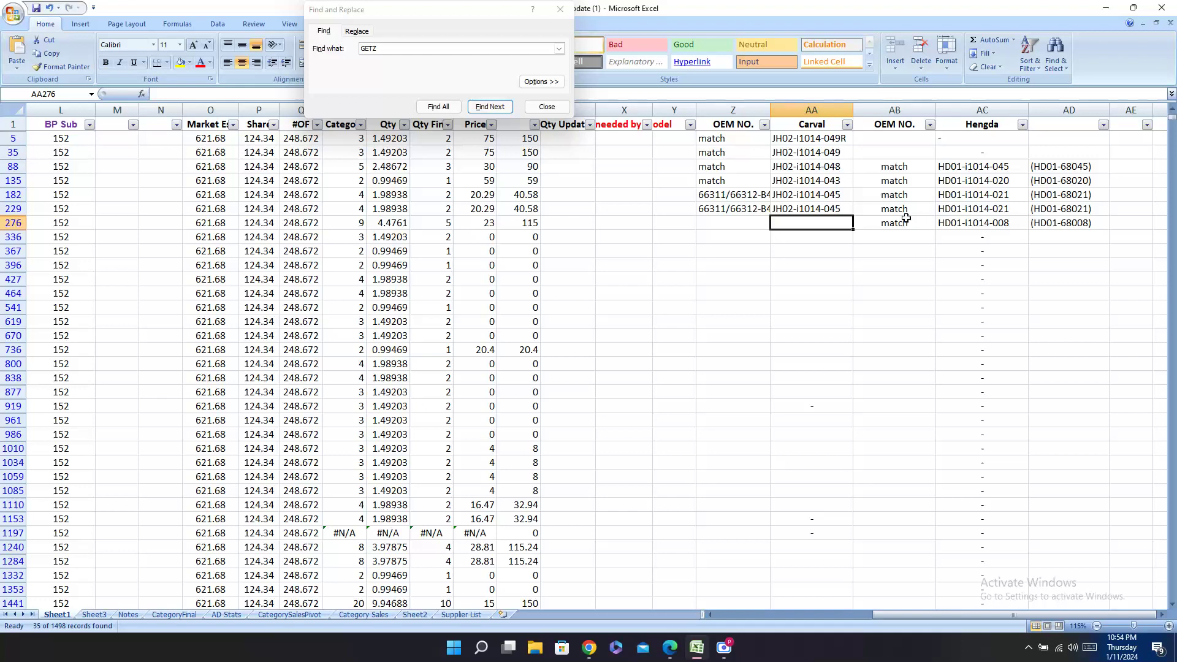
Step: Paste Carval code JH02-i1014-016 into row 276 with a match note
click(669, 648)
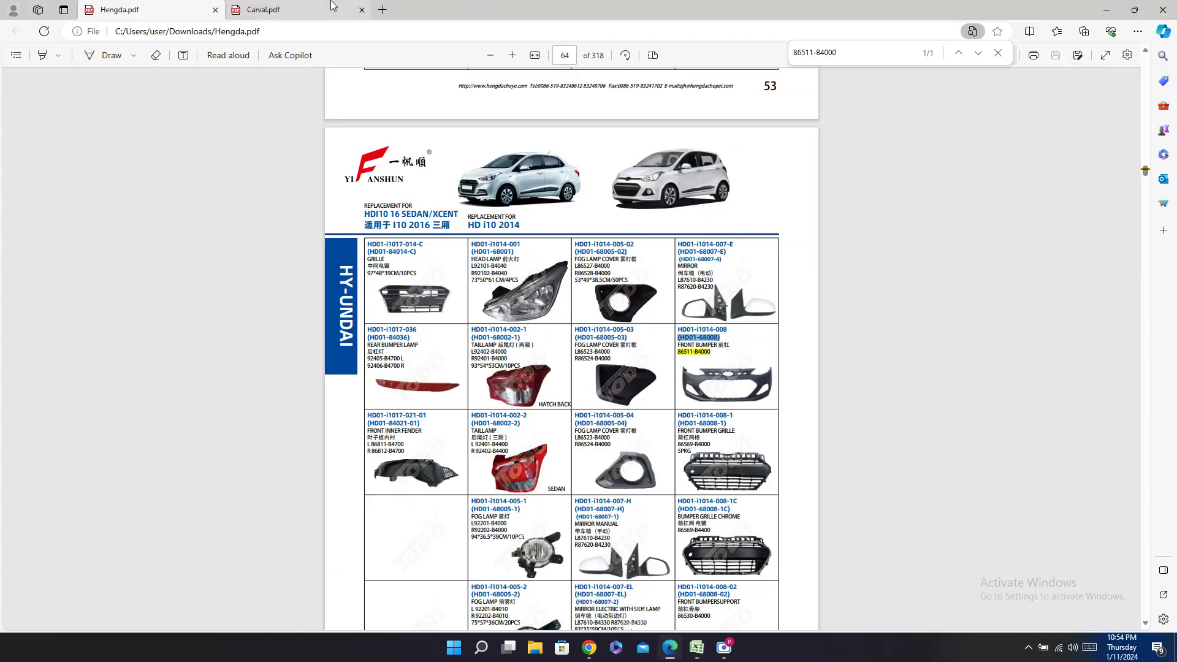
click(270, 9)
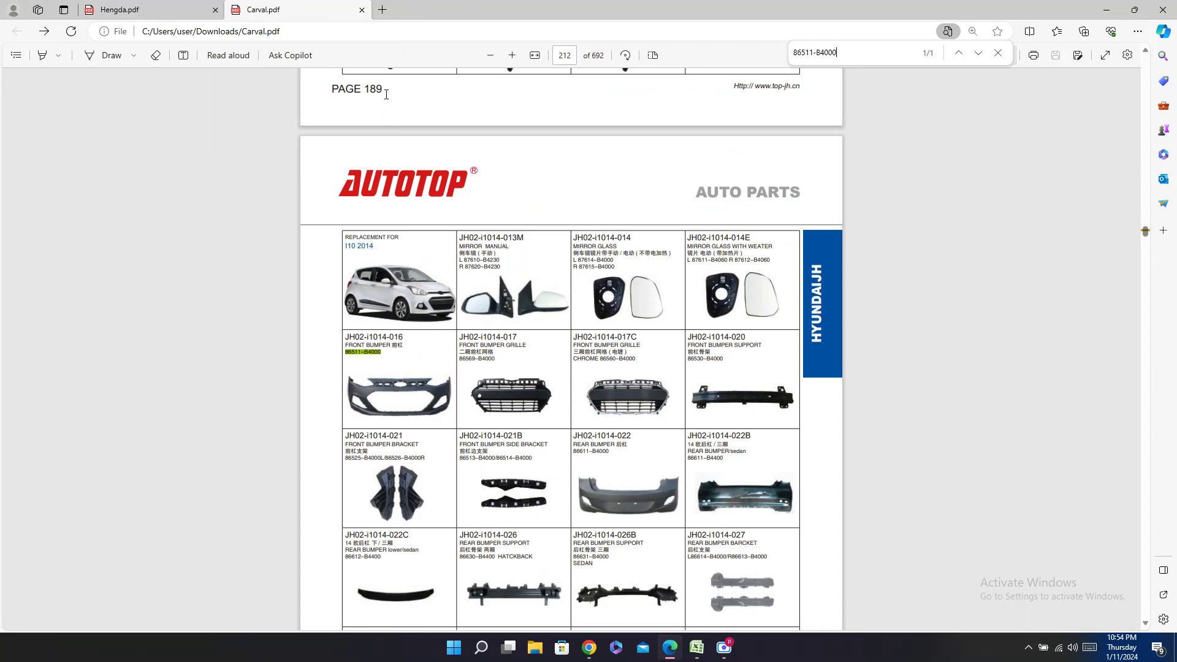
double_click(365, 336)
key(ctrl+c)
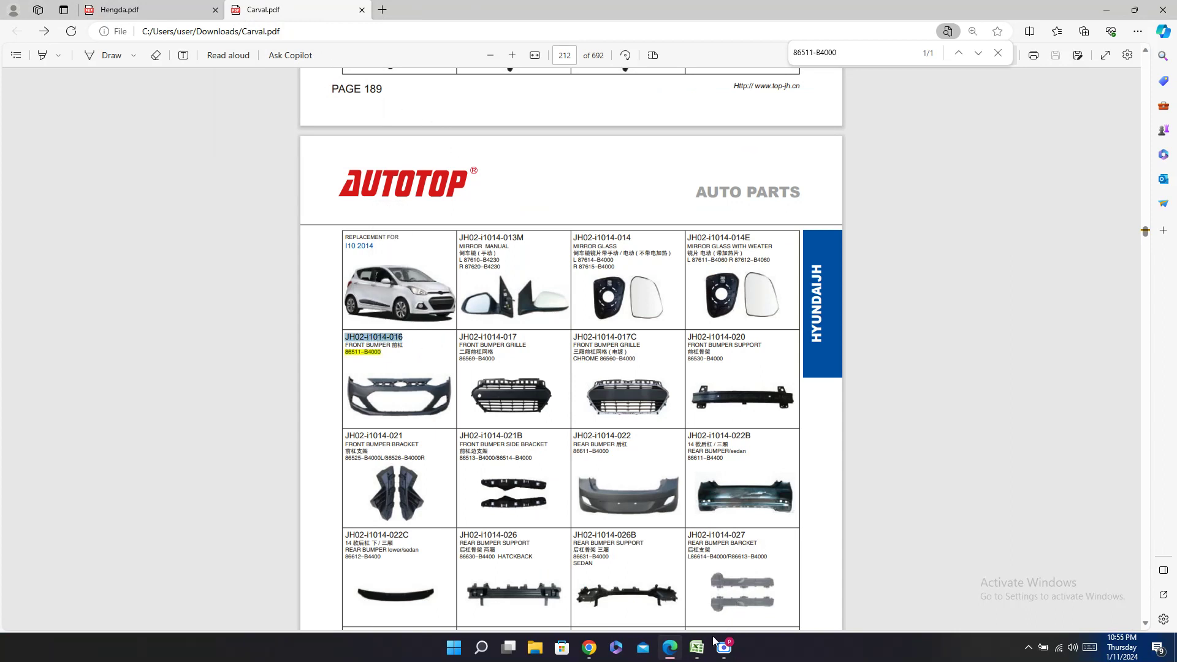
click(697, 648)
key(ctrl+v)
click(744, 222)
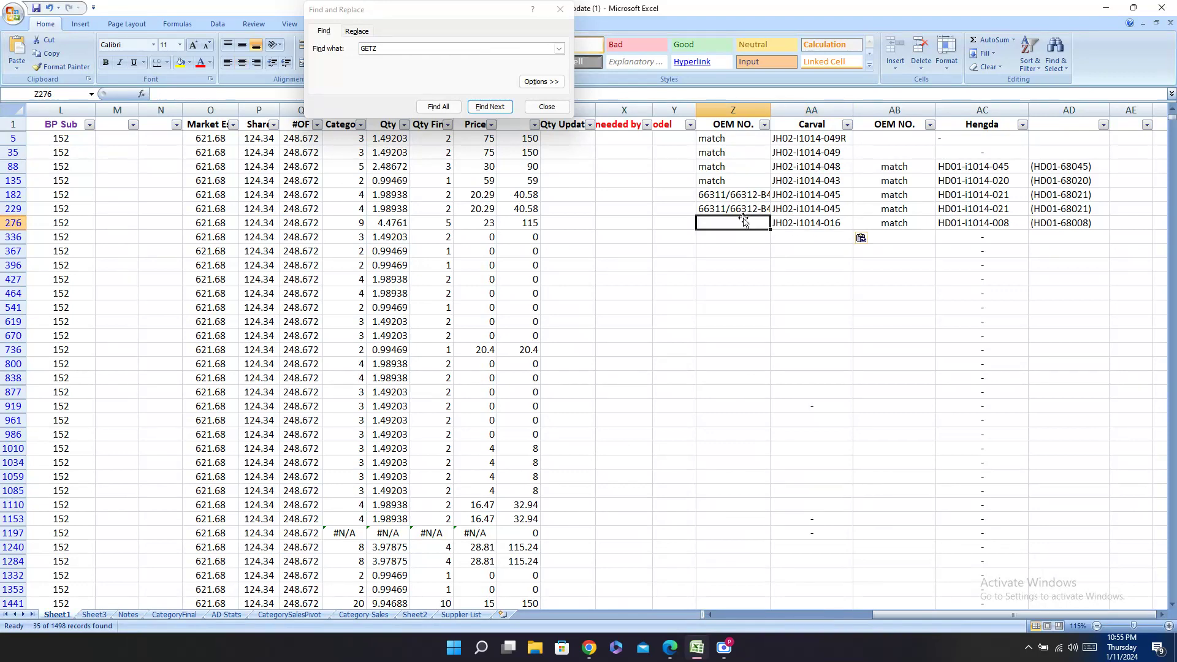
text(match)
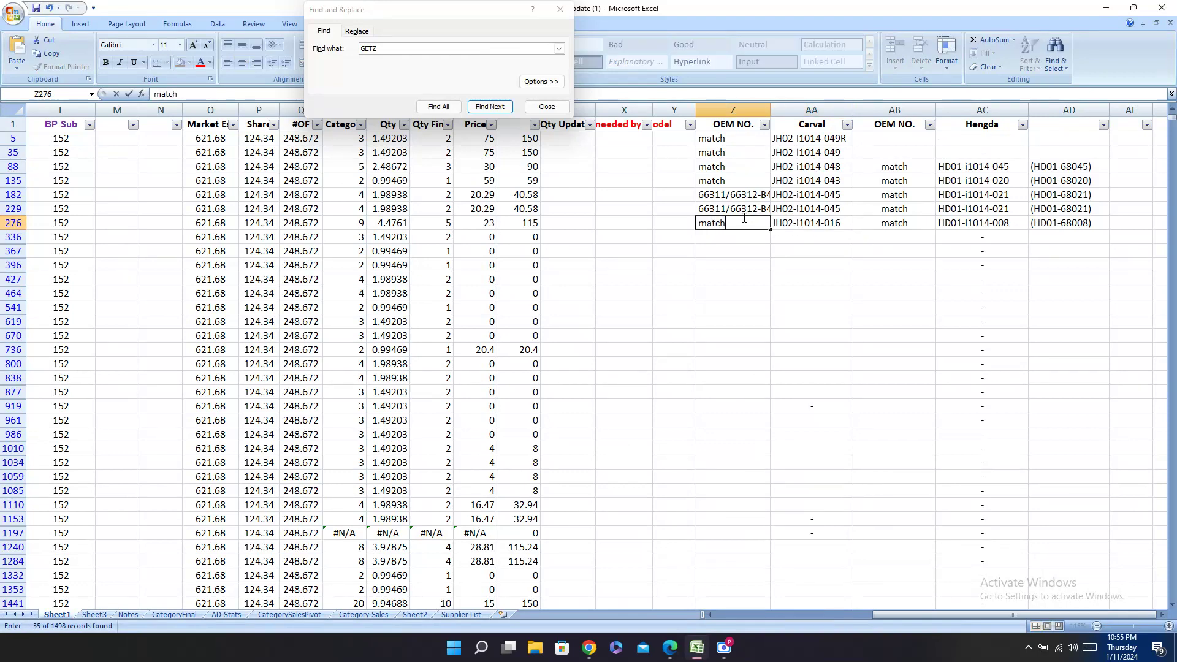
key(Return)
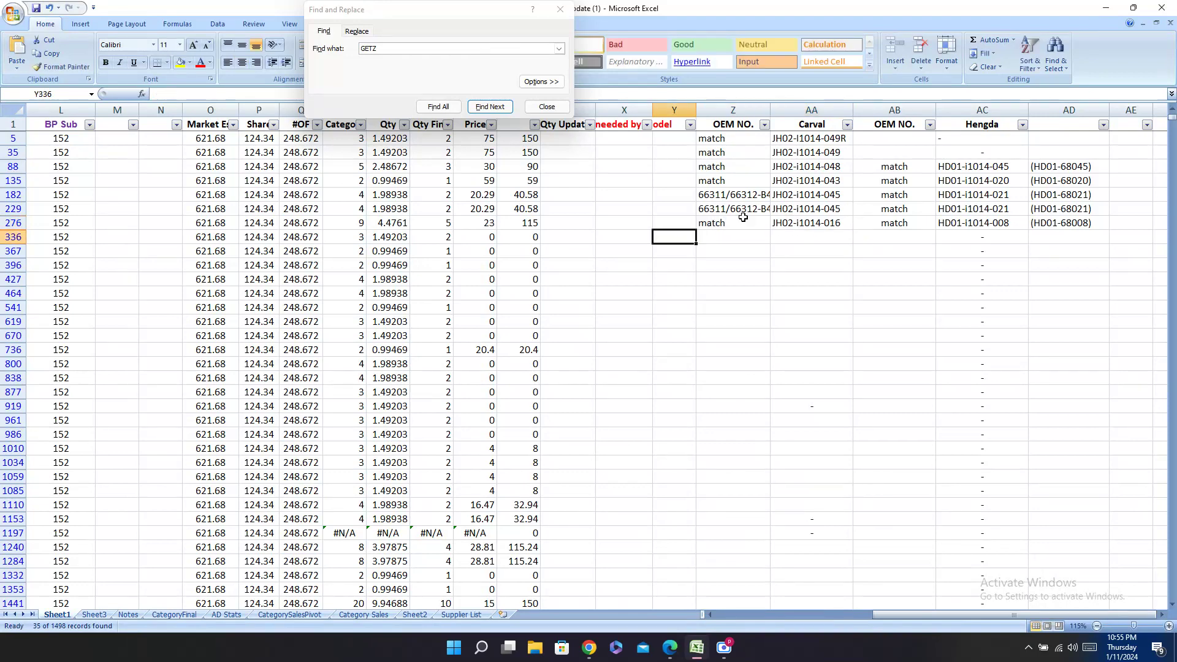
Step: Look up part number 86569-B4000 in the Carval and Hengda catalog PDFs
key(Left)
key(Left)
key(Left)
key(Left)
key(Left)
key(Left)
key(Left)
key(Left)
key(Left)
key(Left)
key(Left)
key(Left)
key(Left)
key(Left)
key(Left)
key(Left)
key(Left)
key(Left)
key(Left)
key(Left)
key(Right)
key(Right)
key(Right)
key(Right)
key(Right)
key(Right)
key(Right)
key(Right)
key(Right)
key(Right)
key(Right)
key(Right)
key(Right)
key(Right)
key(Right)
key(Right)
key(Right)
key(Right)
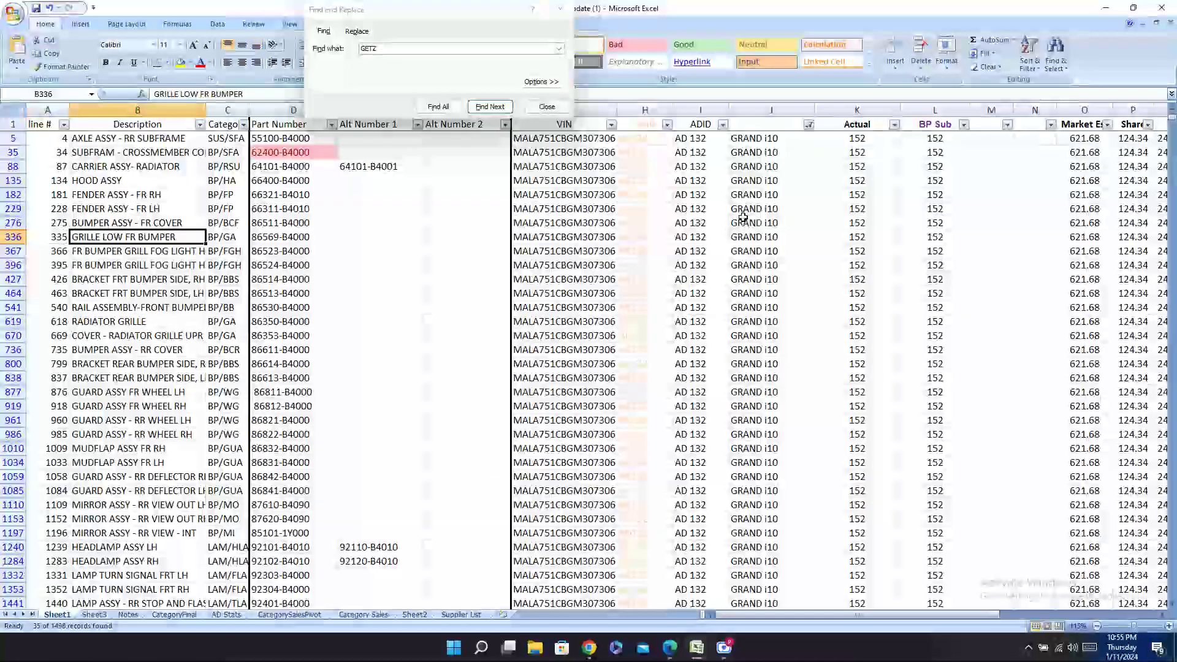
key(Right)
key(Right)
key(Right)
key(Right)
key(Right)
key(Right)
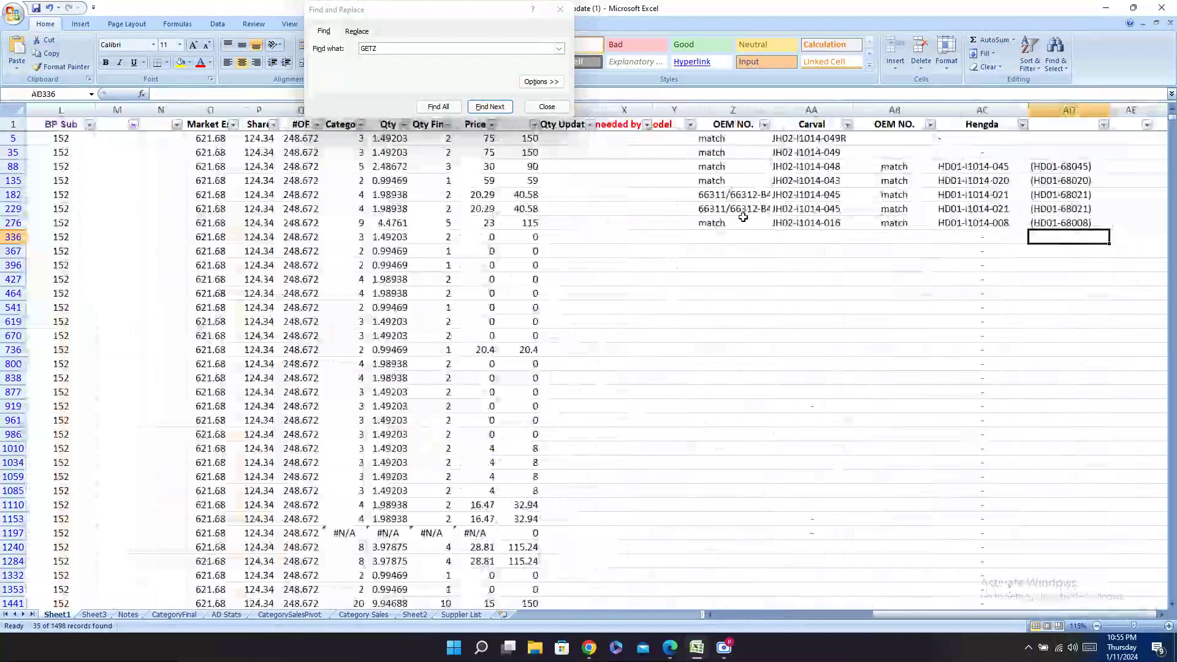
key(Home)
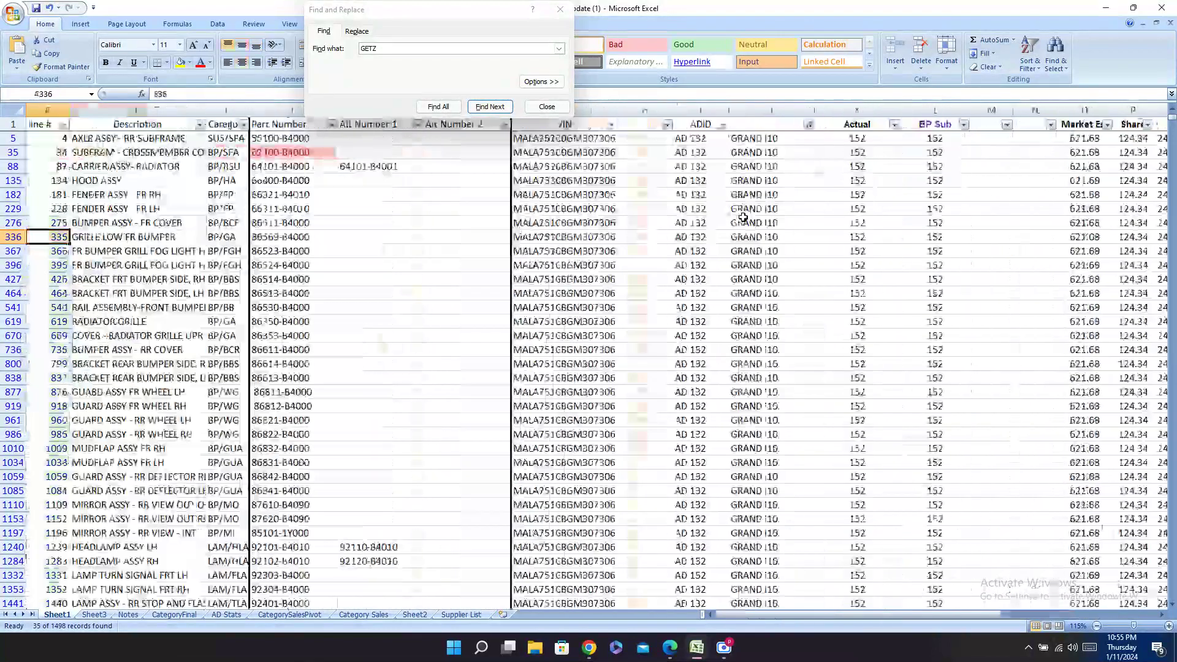
key(Right)
key(Right)
key(Right)
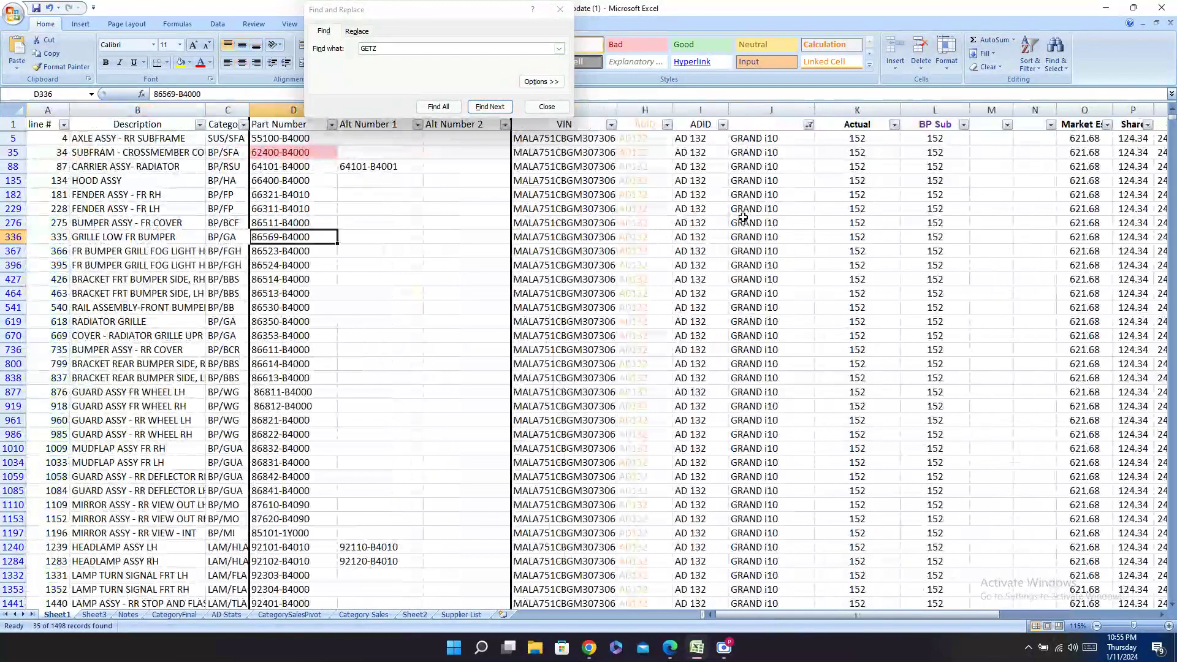
key(alt+Tab)
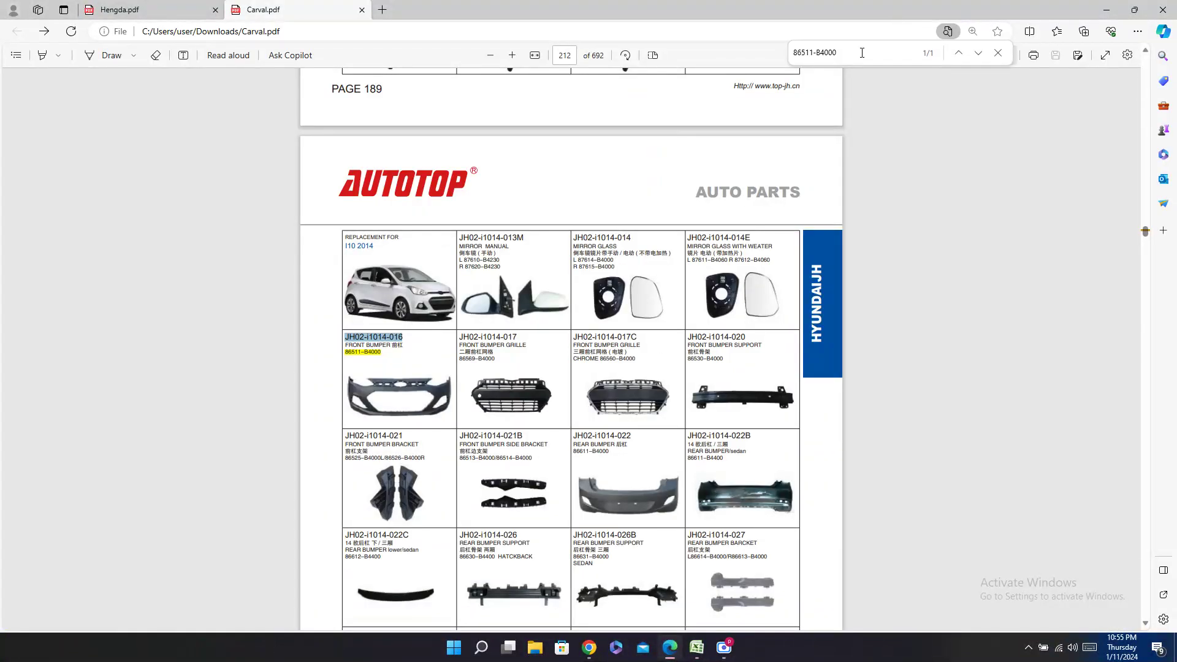
key(ctrl+a)
text(86569-B4000)
click(141, 7)
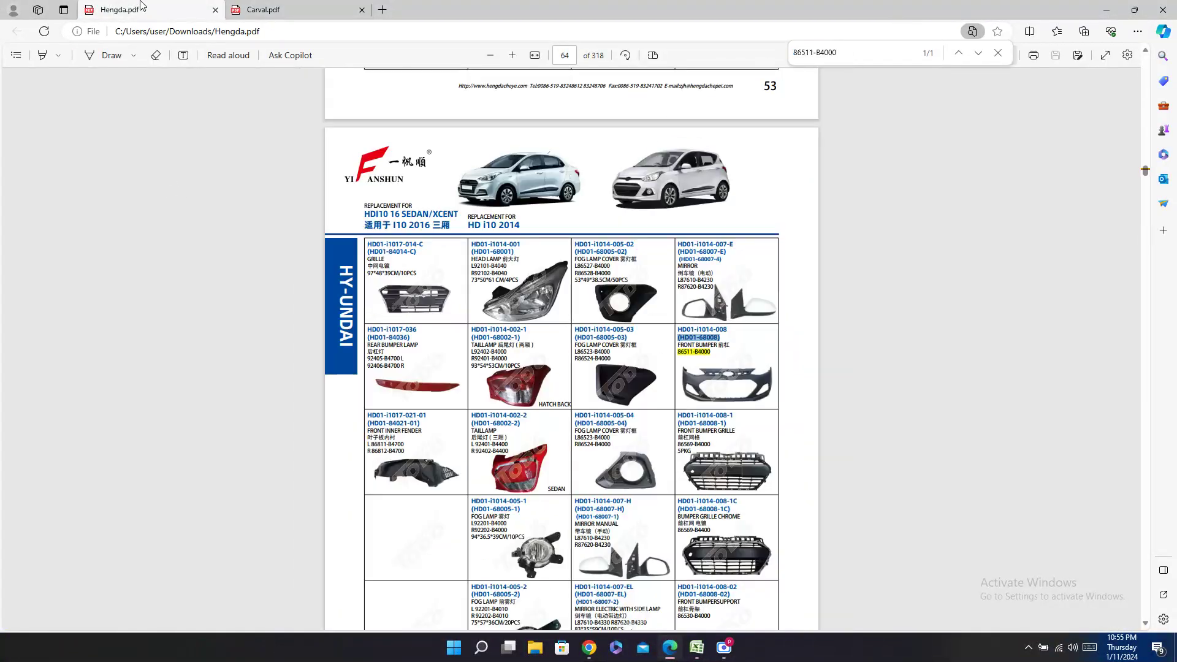
key(ctrl+f)
text(86569-B4000)
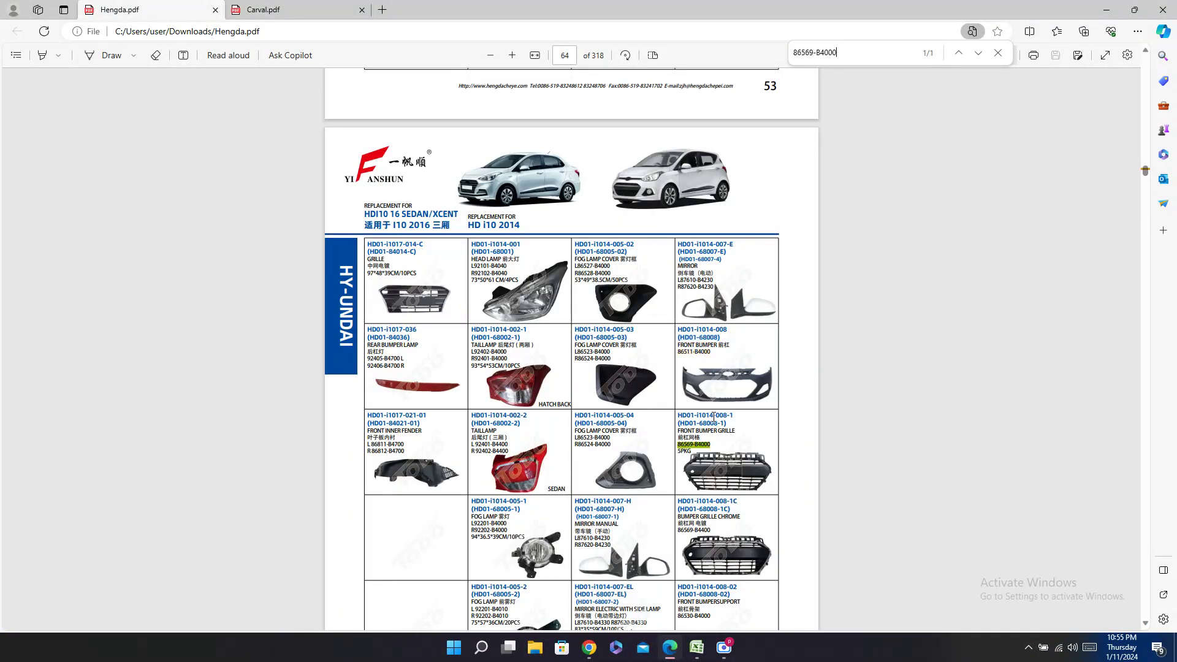
Step: Enter Hengda code HD01-i1014-008-1 in row 336 and mark it match
double_click(714, 417)
key(ctrl+c)
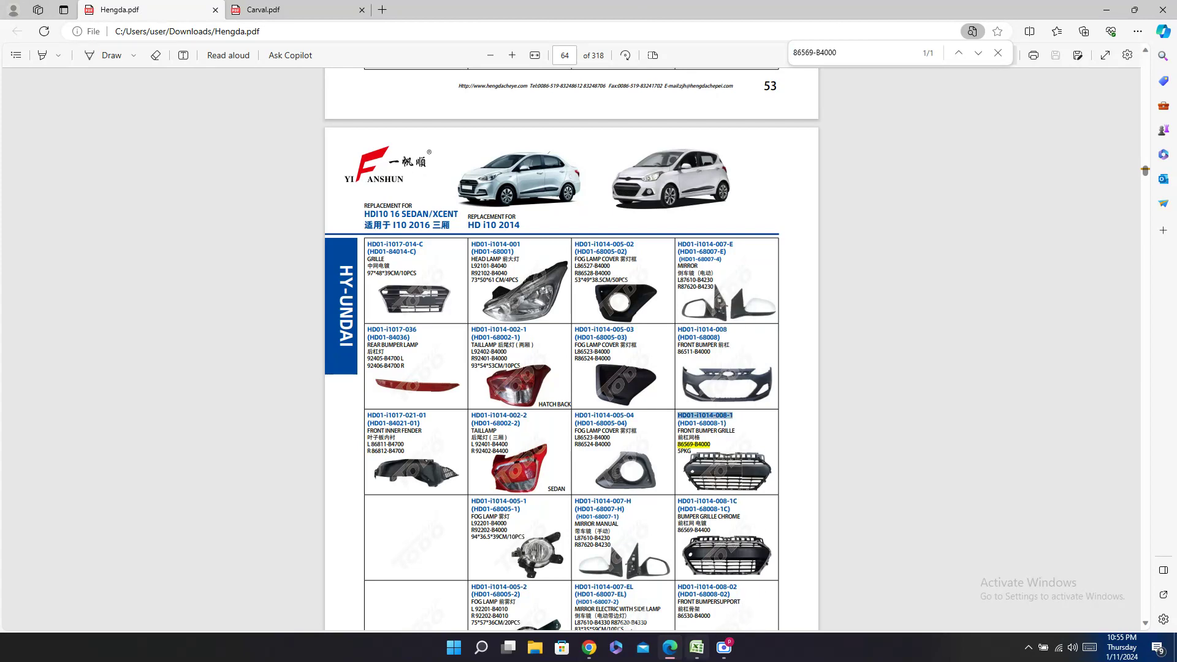
click(697, 648)
key(Right)
key(Right)
key(Right)
key(Right)
key(Right)
key(Right)
key(Right)
key(Right)
key(Right)
key(Right)
key(Right)
key(Right)
key(Right)
key(Right)
key(Right)
key(Right)
key(Right)
key(Right)
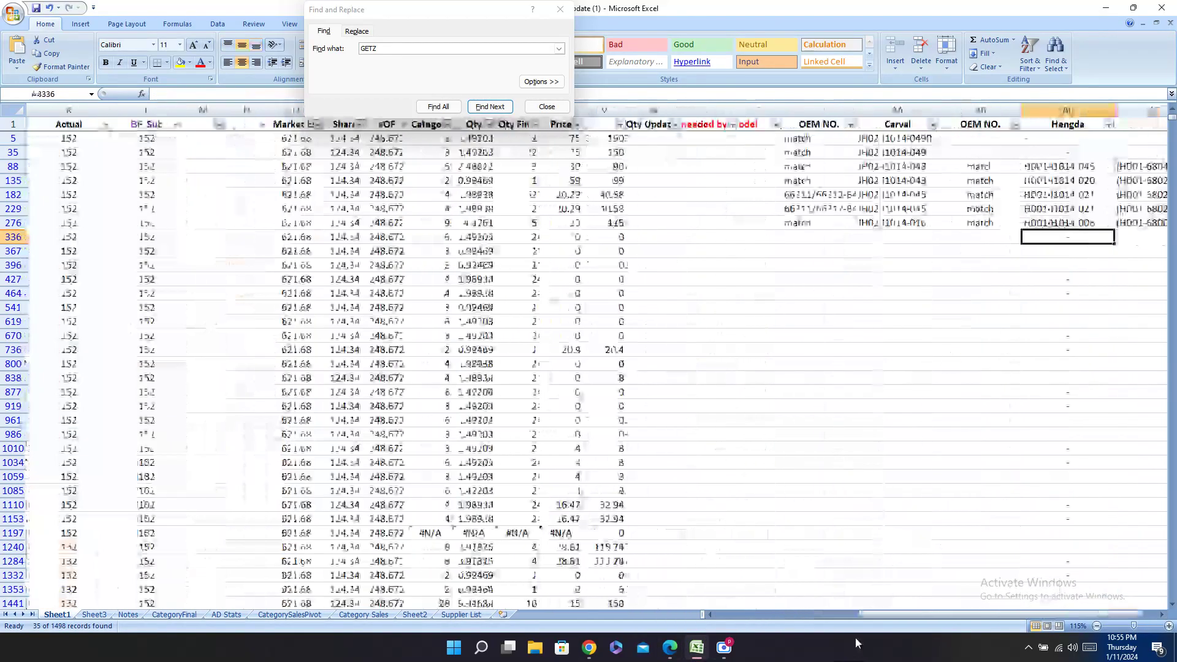
key(Left)
key(Left)
key(Left)
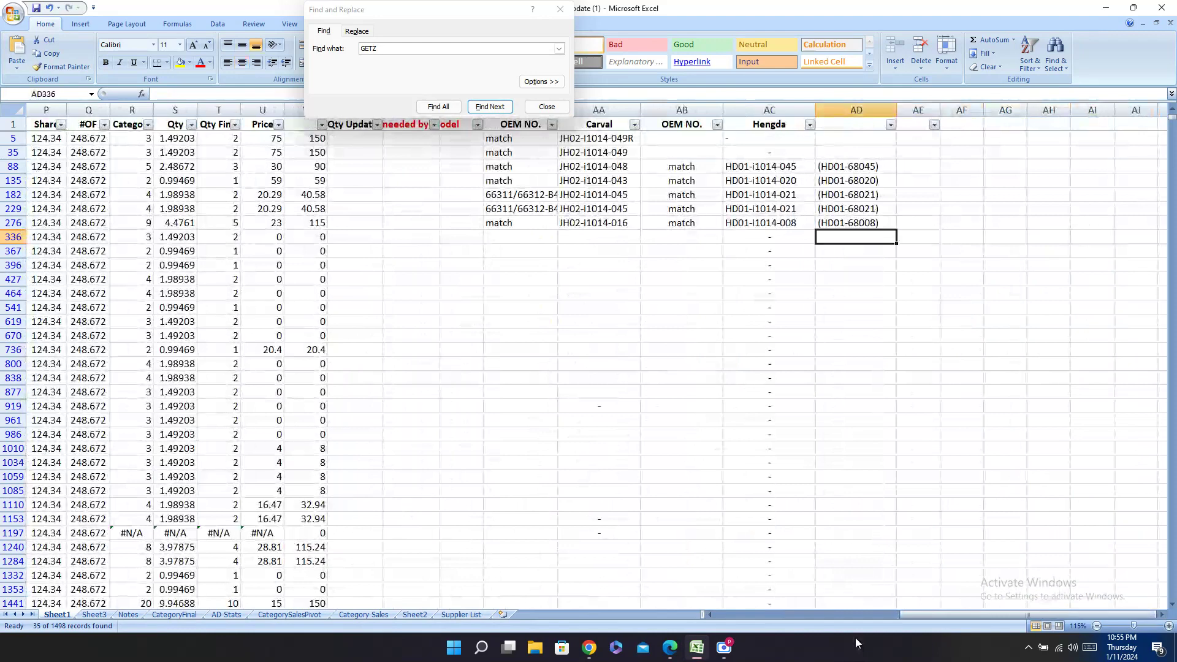
key(ctrl+v)
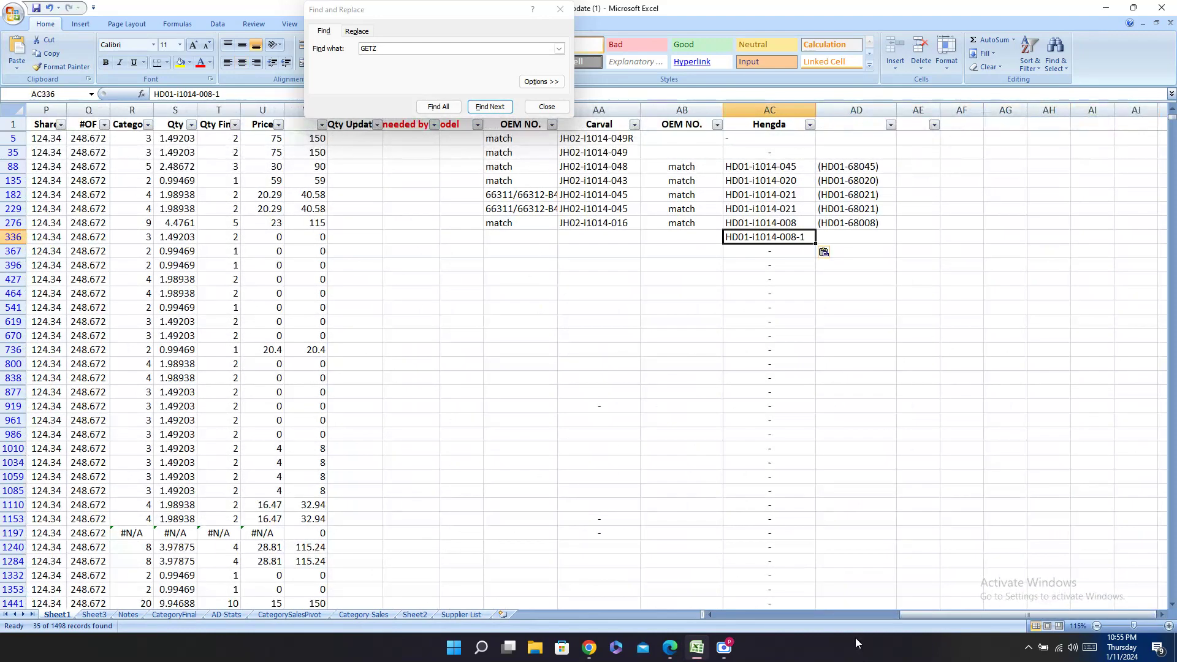
key(Left)
key(Left)
key(Left)
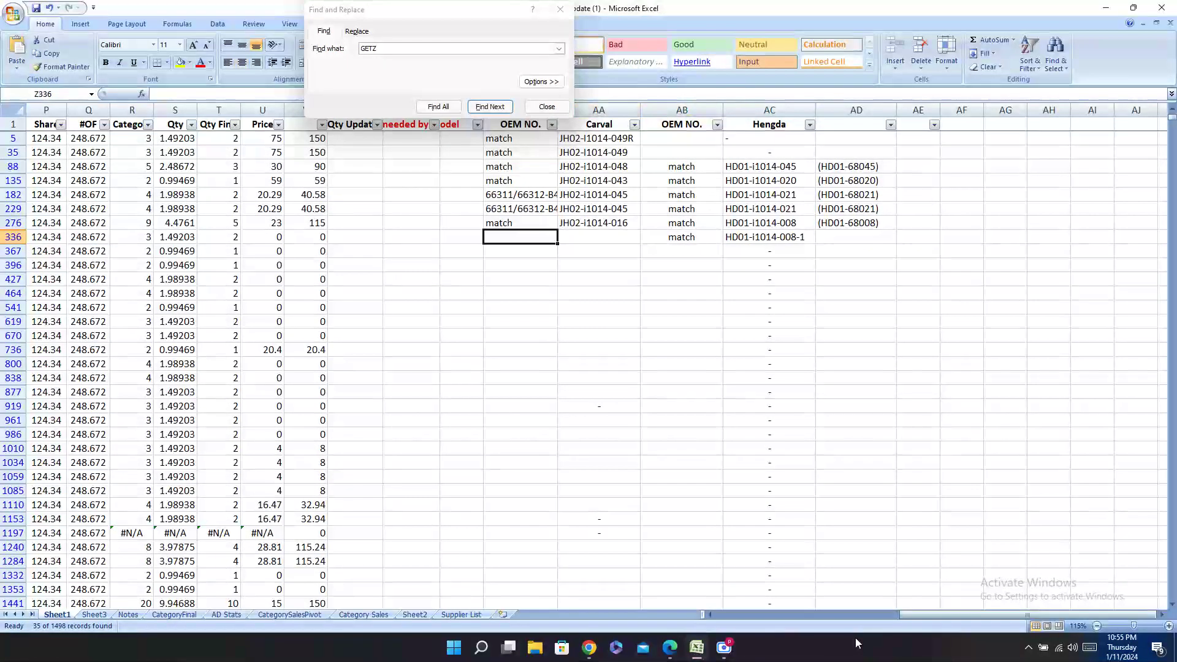
text(matc)
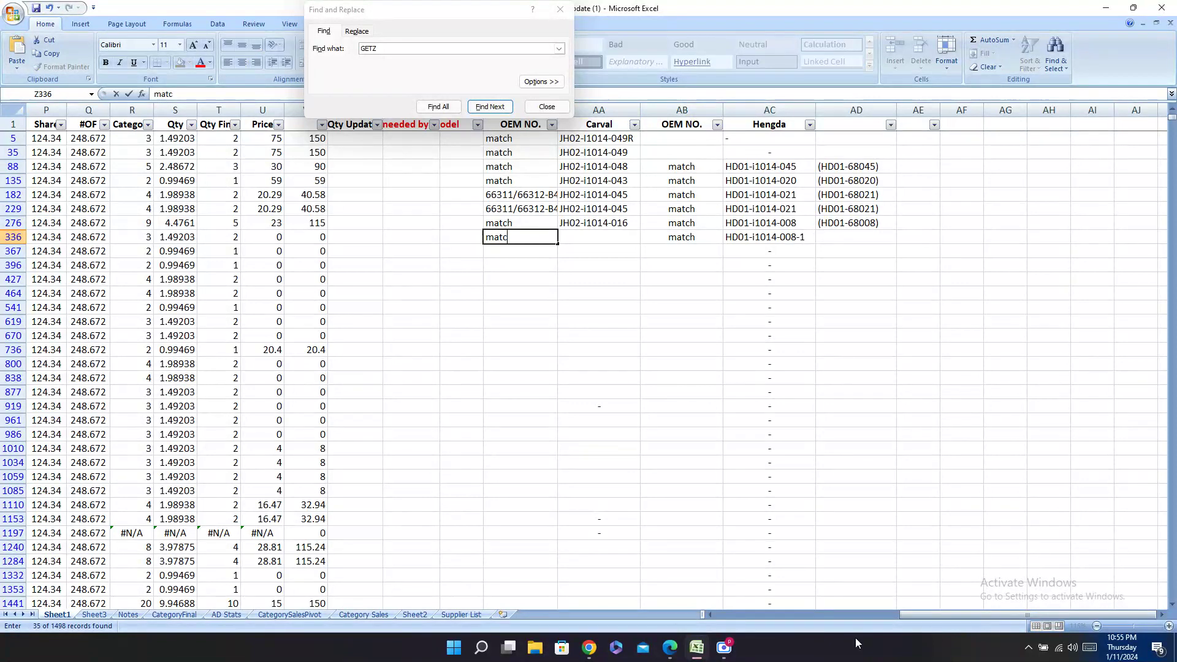
key(Right)
key(Right)
key(Right)
key(Right)
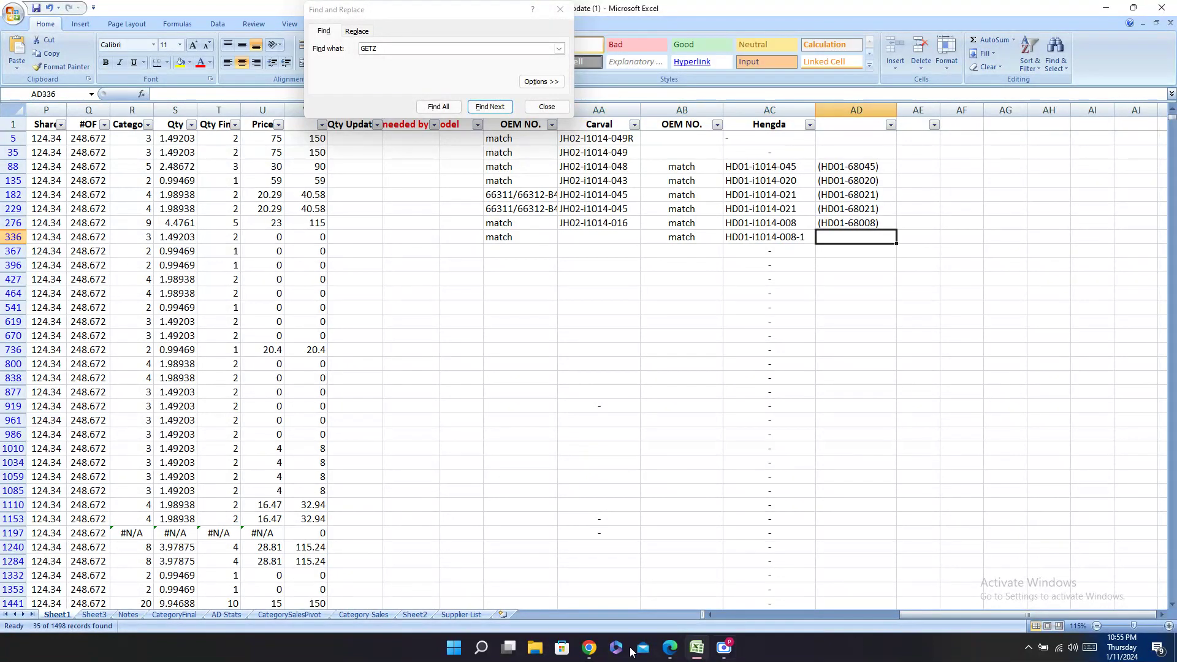
Step: Add the alternate Hengda code (HD01-68008-1) to row 336
click(670, 647)
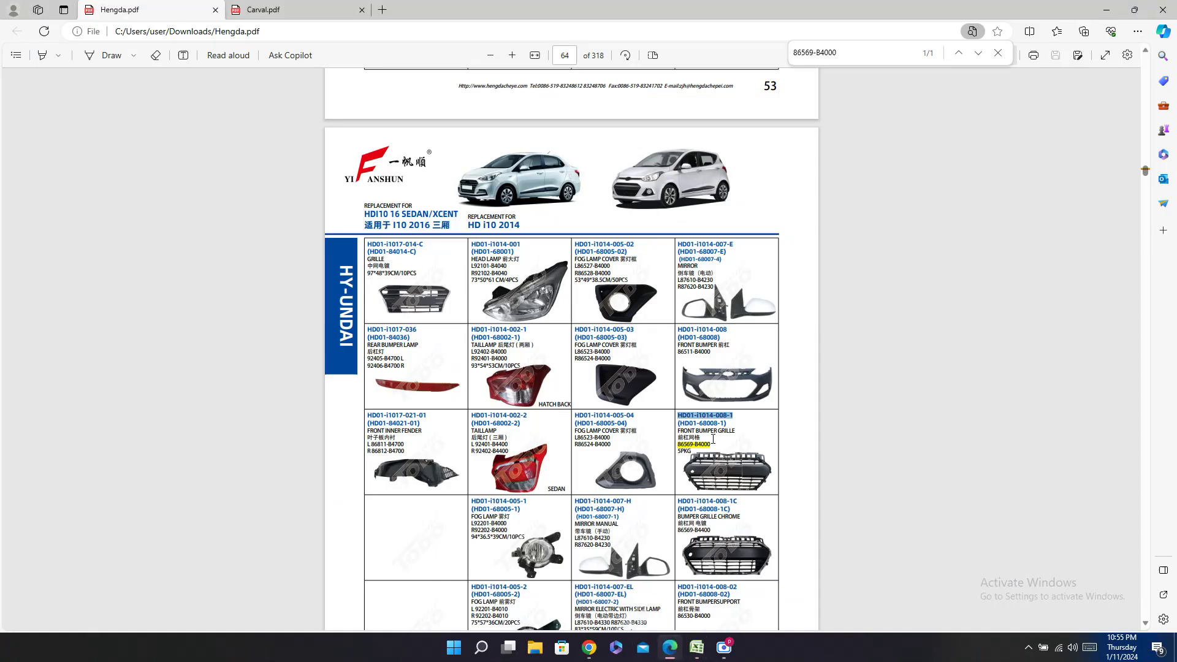
drag(728, 423, 677, 423)
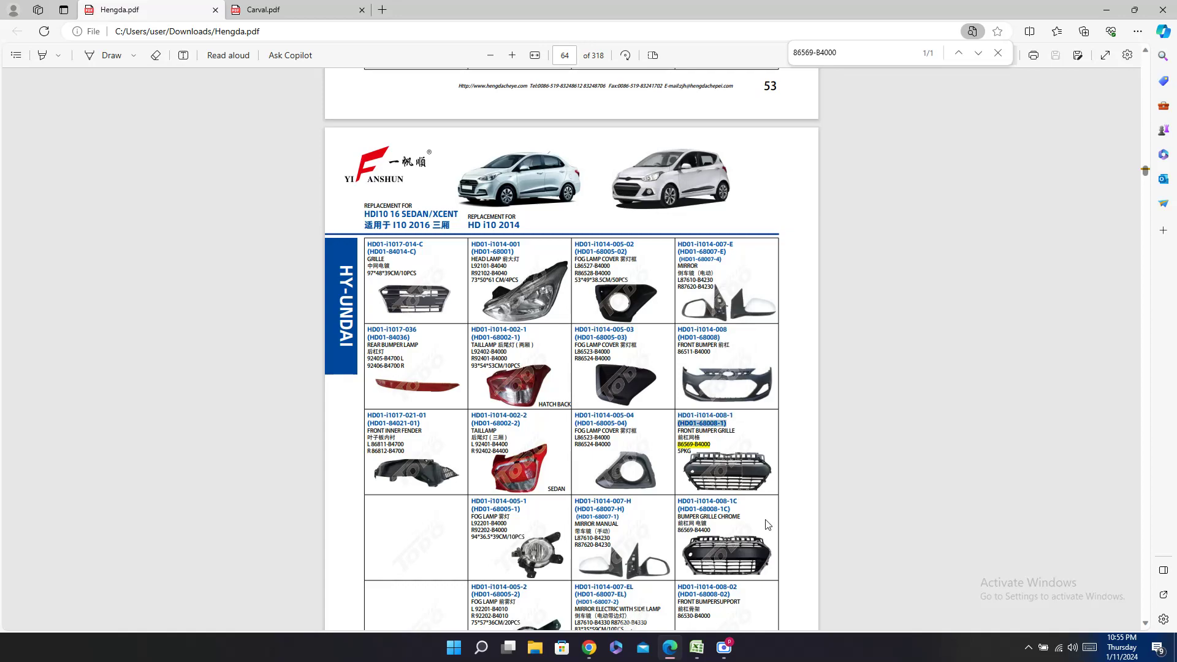
key(ctrl+c)
click(697, 648)
key(ctrl+v)
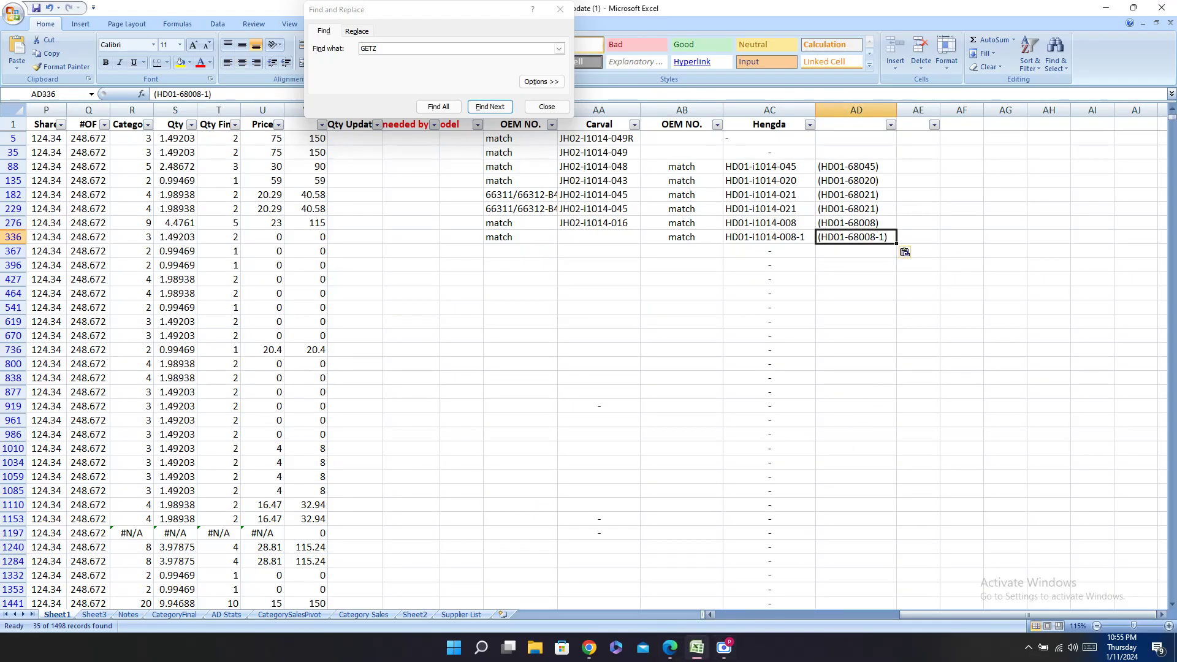
Step: Copy Carval code JH02-i1014-017 into row 336's Carval cell
click(670, 647)
click(273, 8)
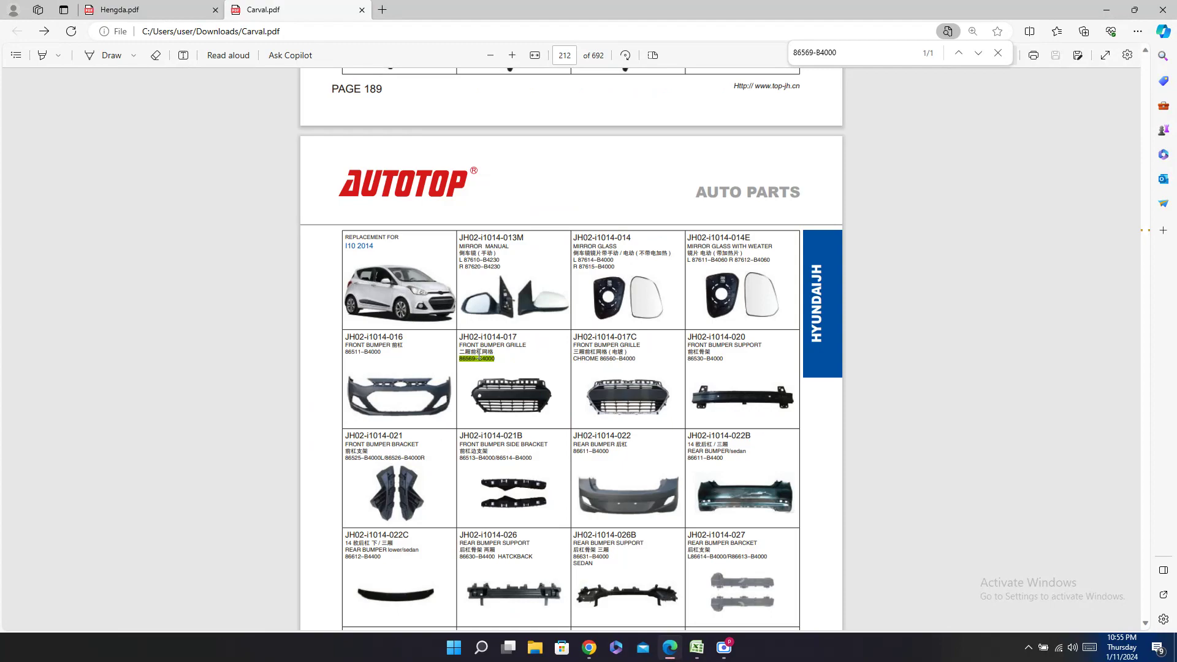
drag(518, 337, 458, 337)
key(ctrl+c)
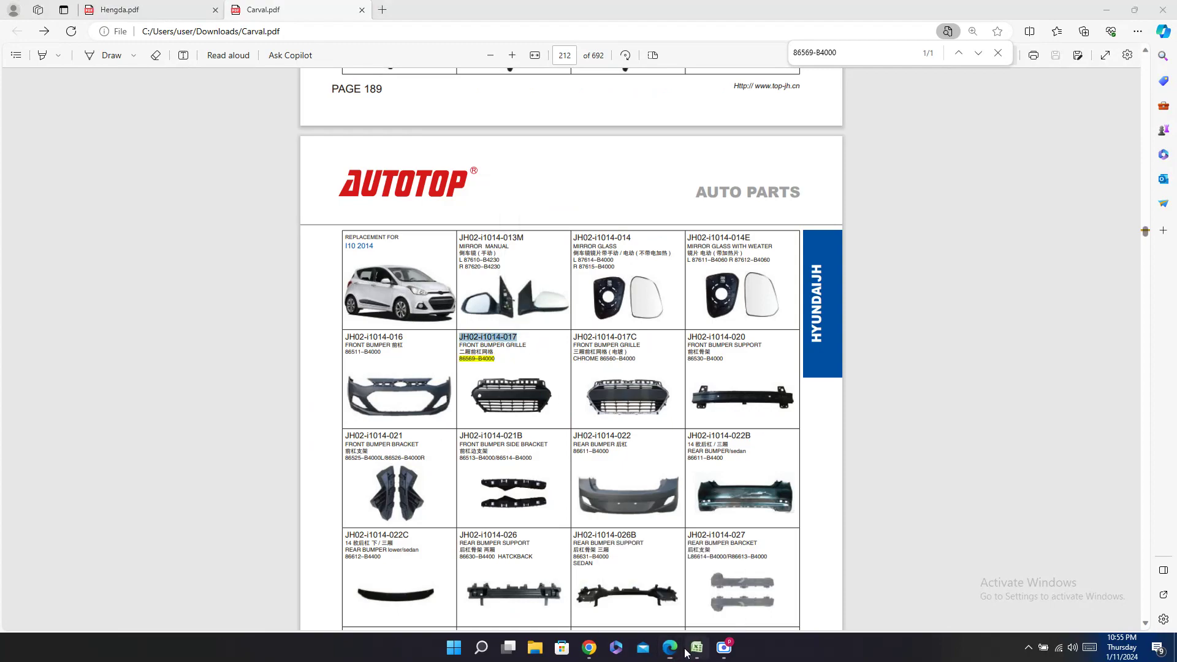
click(697, 647)
click(604, 237)
key(ctrl+v)
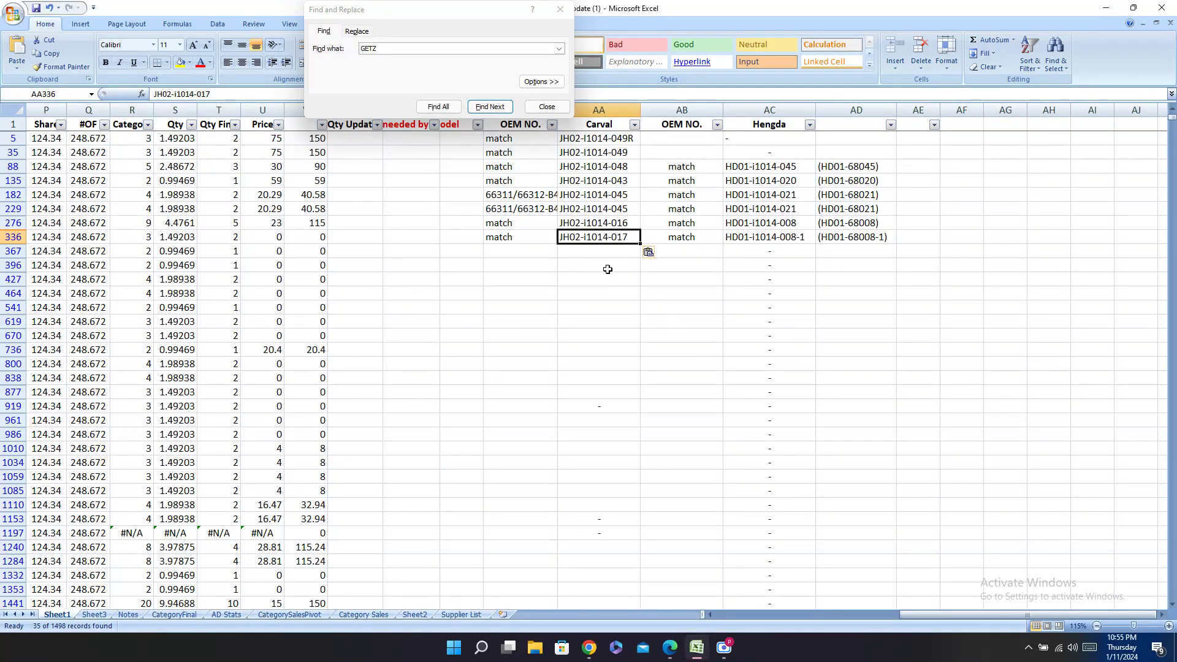
key(Down)
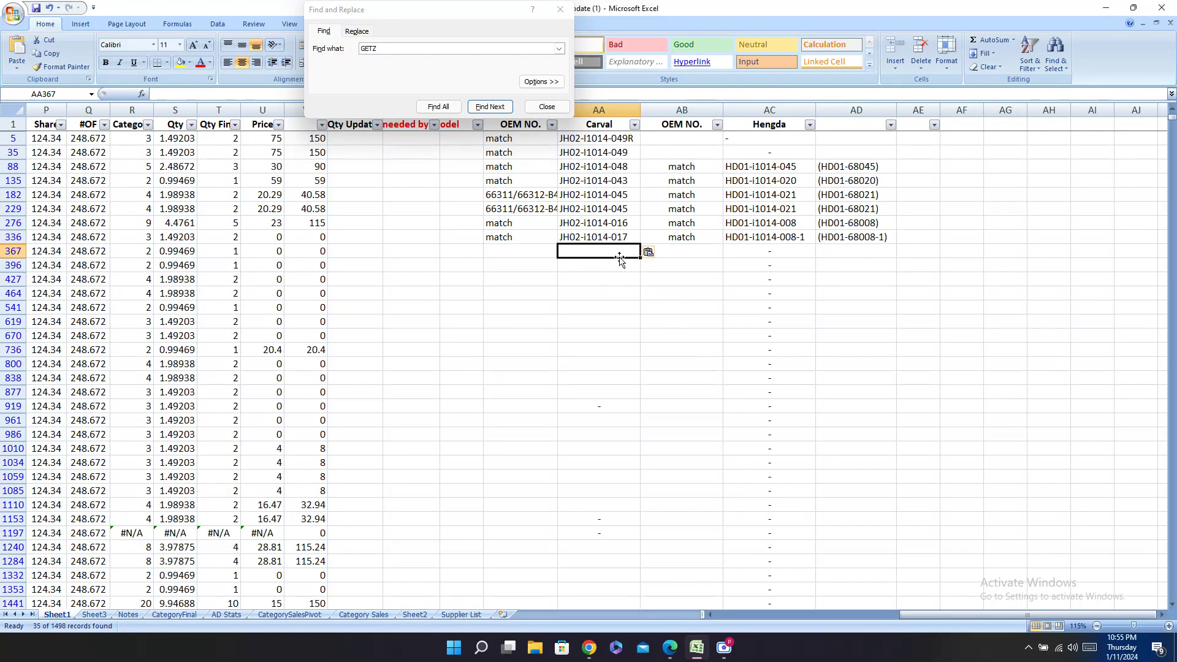
Step: Search Hengda for 86523-B4000 and enter (HD01-68005-04) in row 367
key(Left)
key(Left)
key(Left)
key(Left)
key(Left)
key(Left)
key(Left)
key(Left)
key(Left)
key(Left)
key(Left)
key(Left)
key(Left)
key(Left)
key(Left)
key(Left)
key(Left)
key(Left)
key(Left)
key(Left)
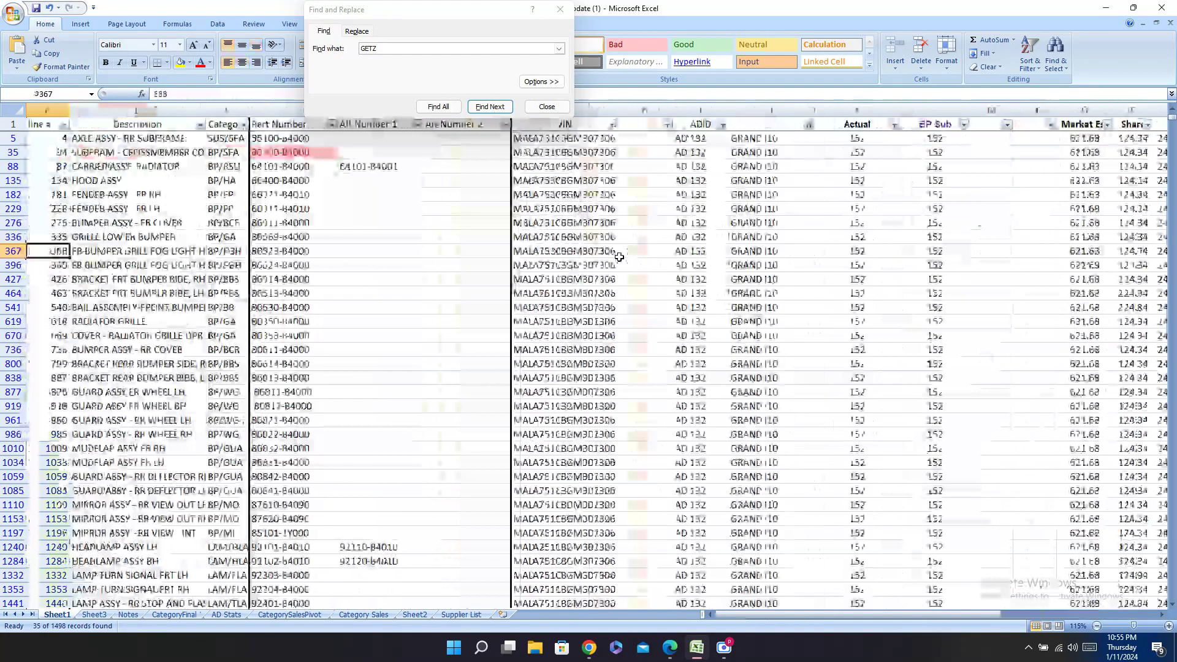
key(Right)
key(Right)
key(Right)
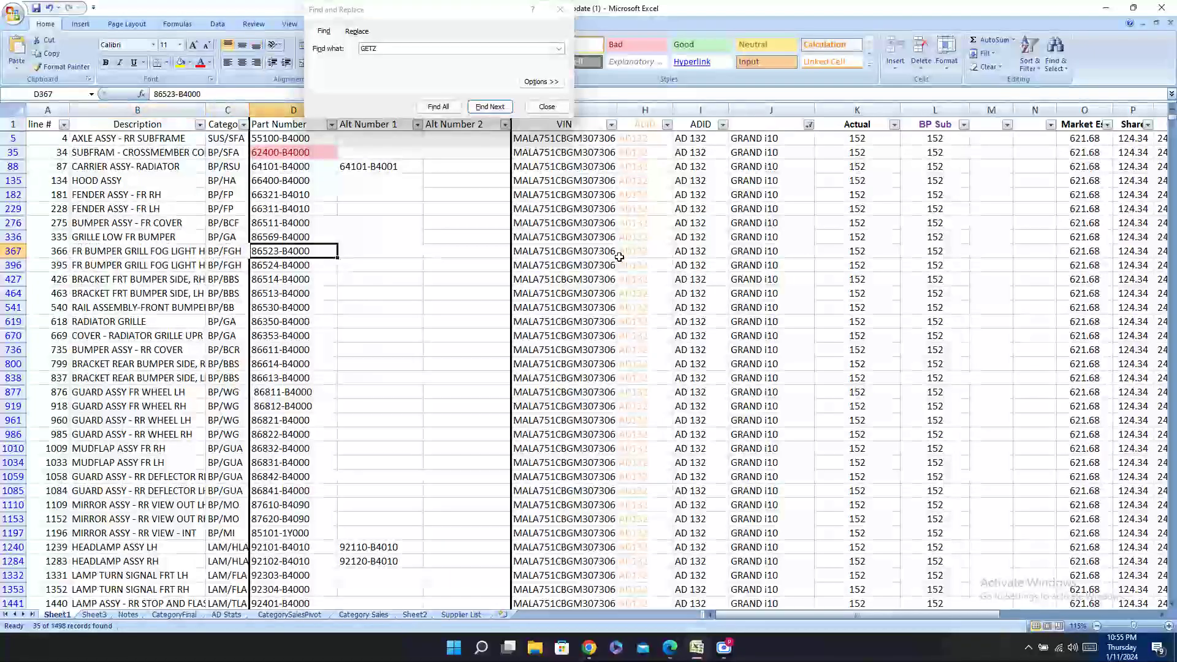
click(674, 648)
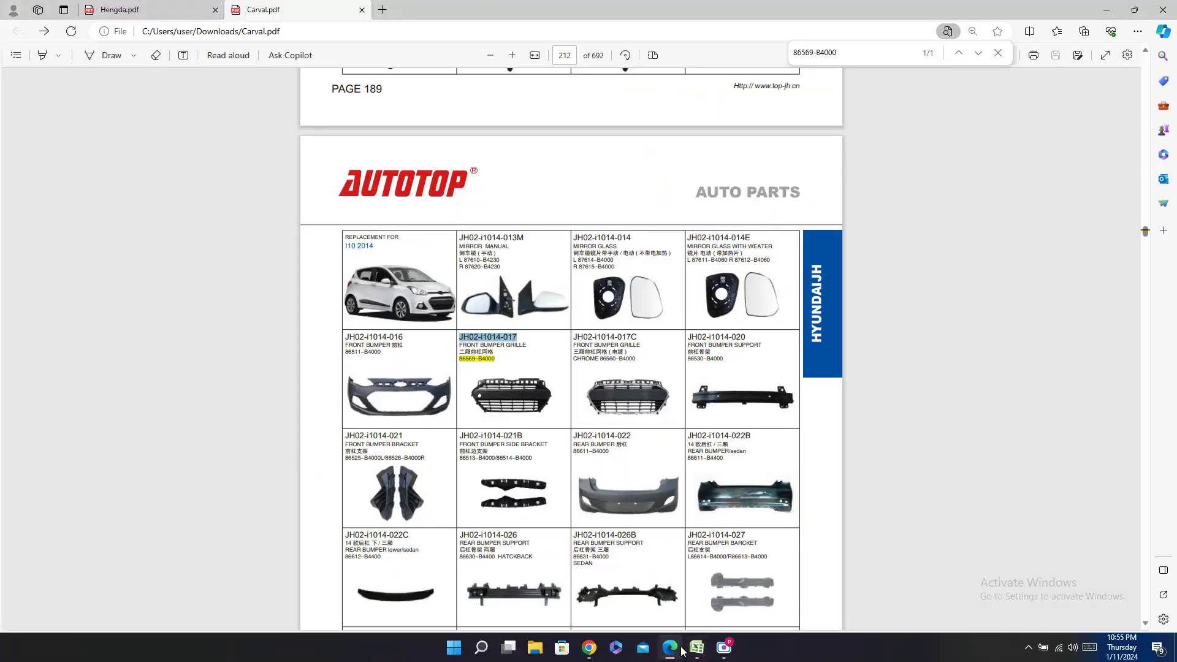
click(157, 9)
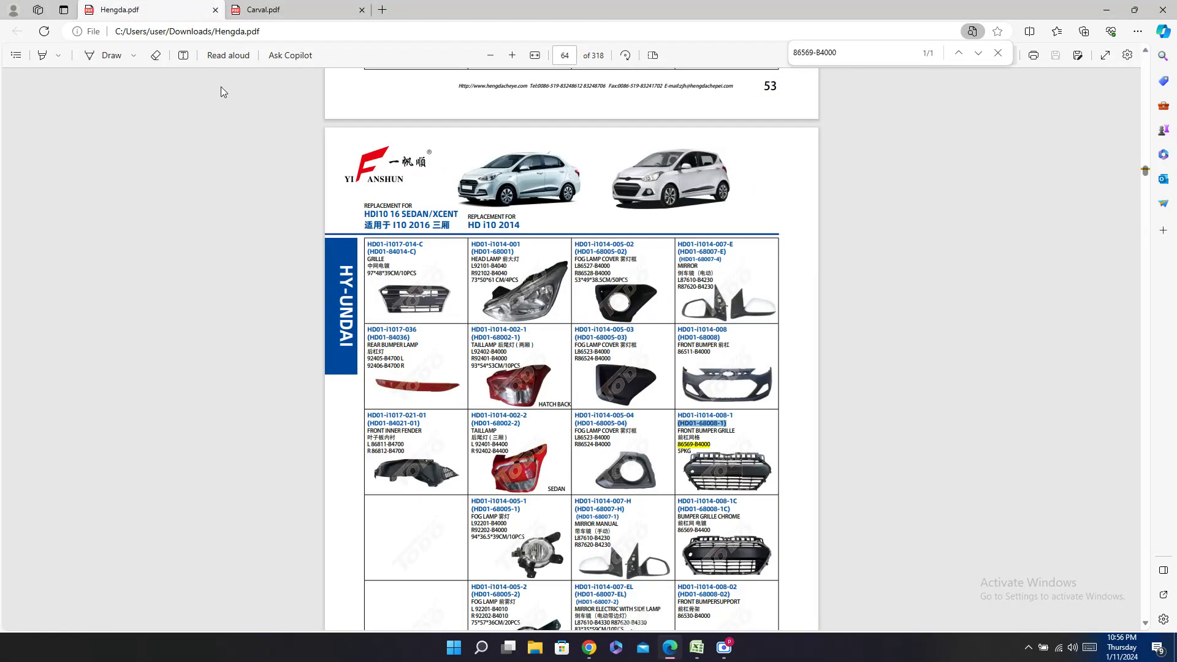
key(ctrl+f)
key(ctrl+v)
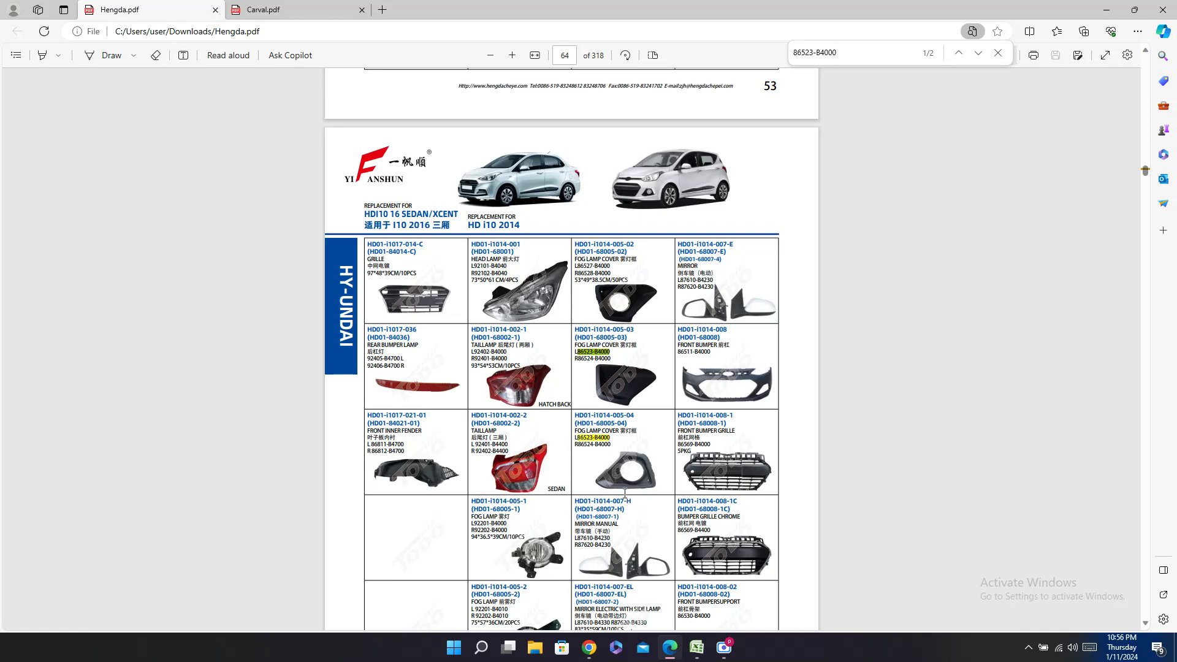
scroll(672, 325, down, 1)
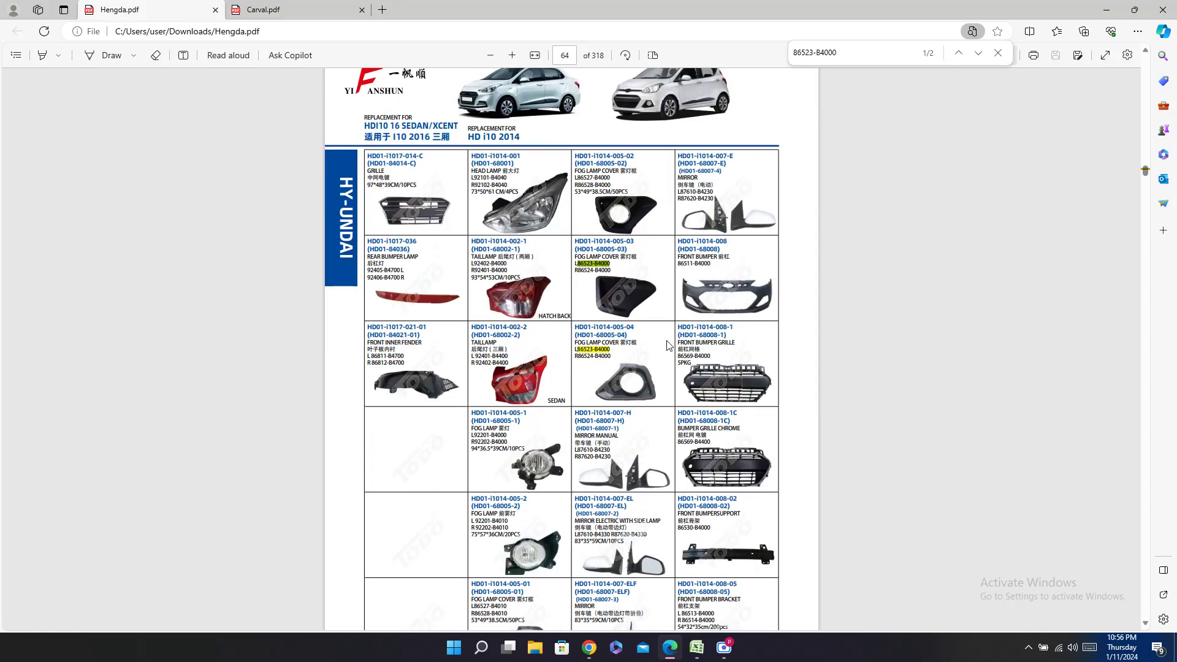
double_click(602, 334)
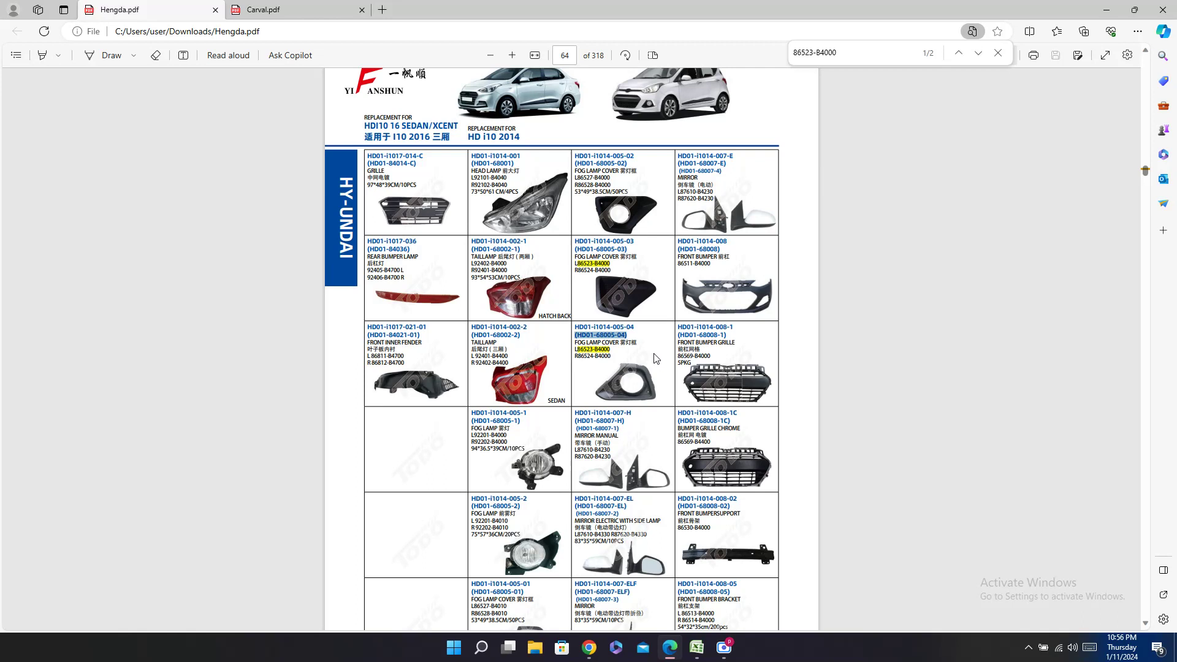
click(699, 656)
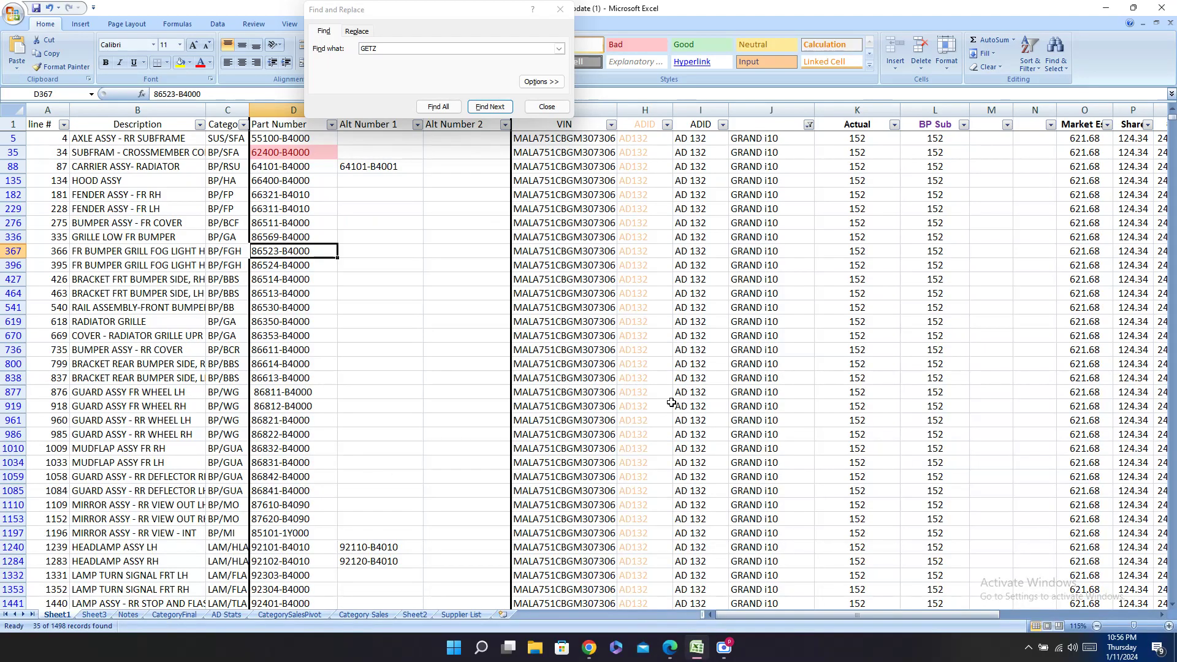
key(Right)
key(Right)
key(Right)
key(Right)
key(Right)
key(Right)
key(Right)
key(Right)
key(Right)
key(Right)
key(Right)
key(Right)
key(Right)
key(Right)
key(Right)
key(Right)
key(Right)
key(Right)
key(Right)
key(Right)
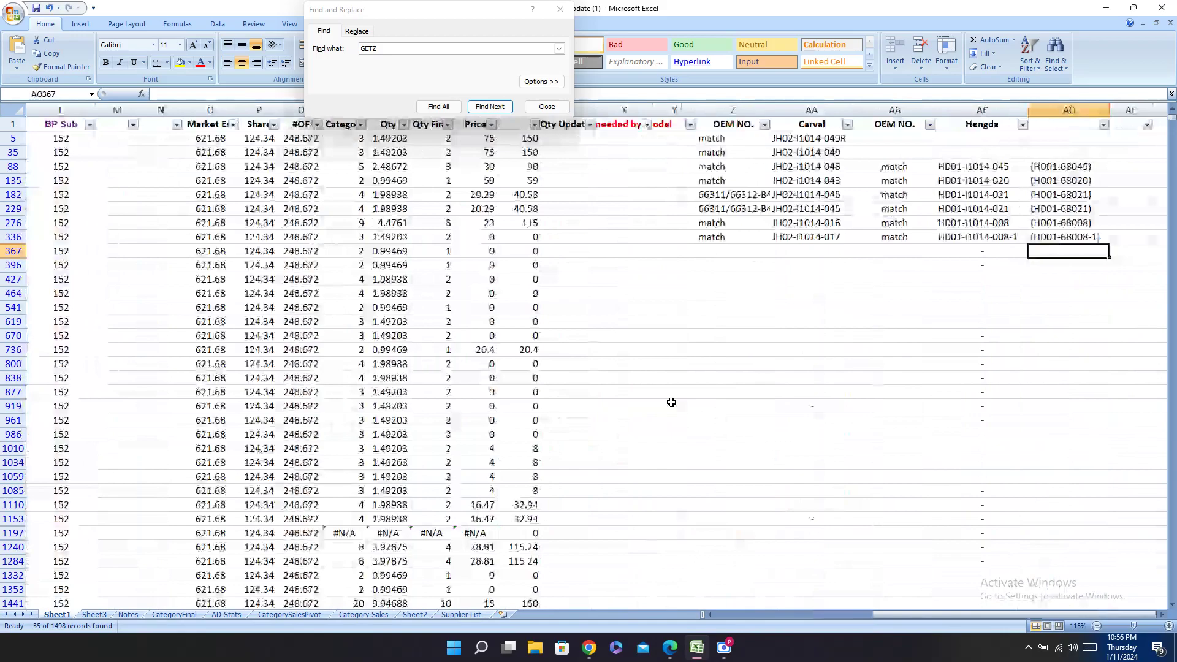
key(ctrl+v)
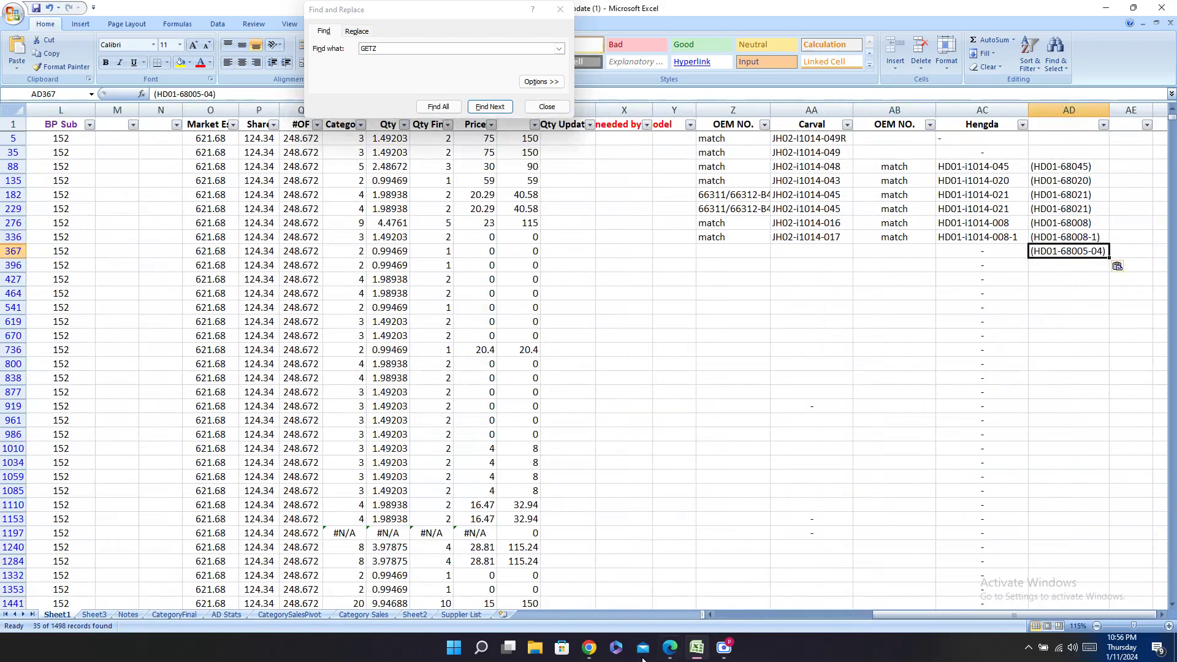
Step: Enter Hengda code HD01-i1014-005-04 in row 367 and mark rows 367 and 396 match
key(alt+Tab)
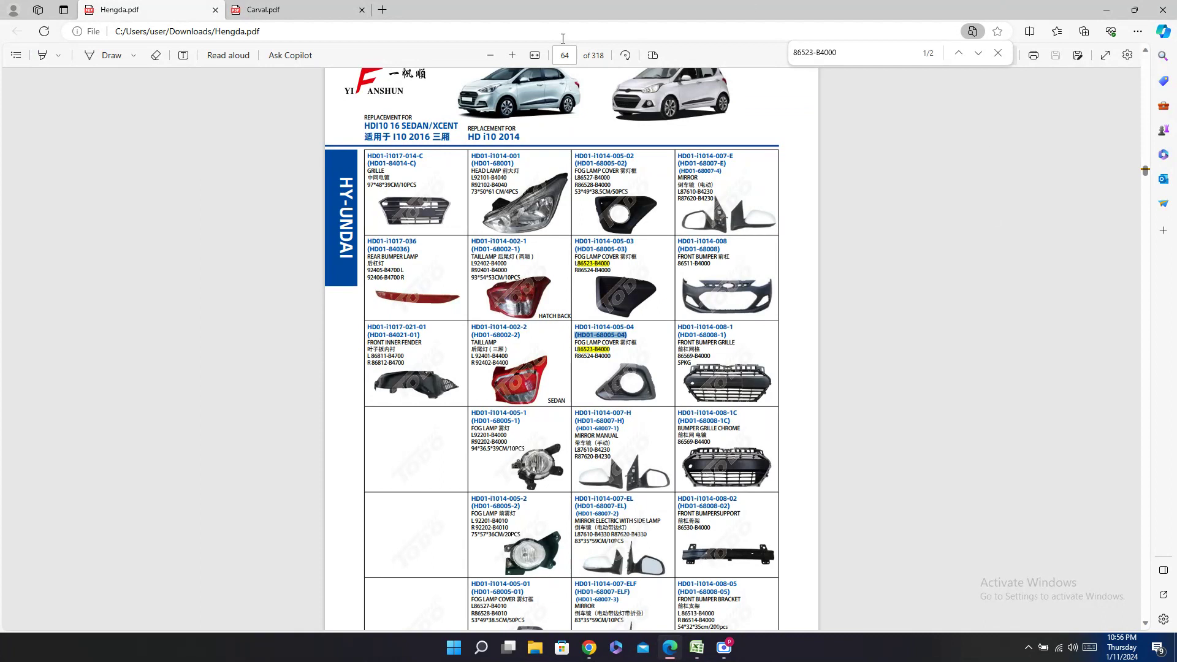
triple_click(592, 325)
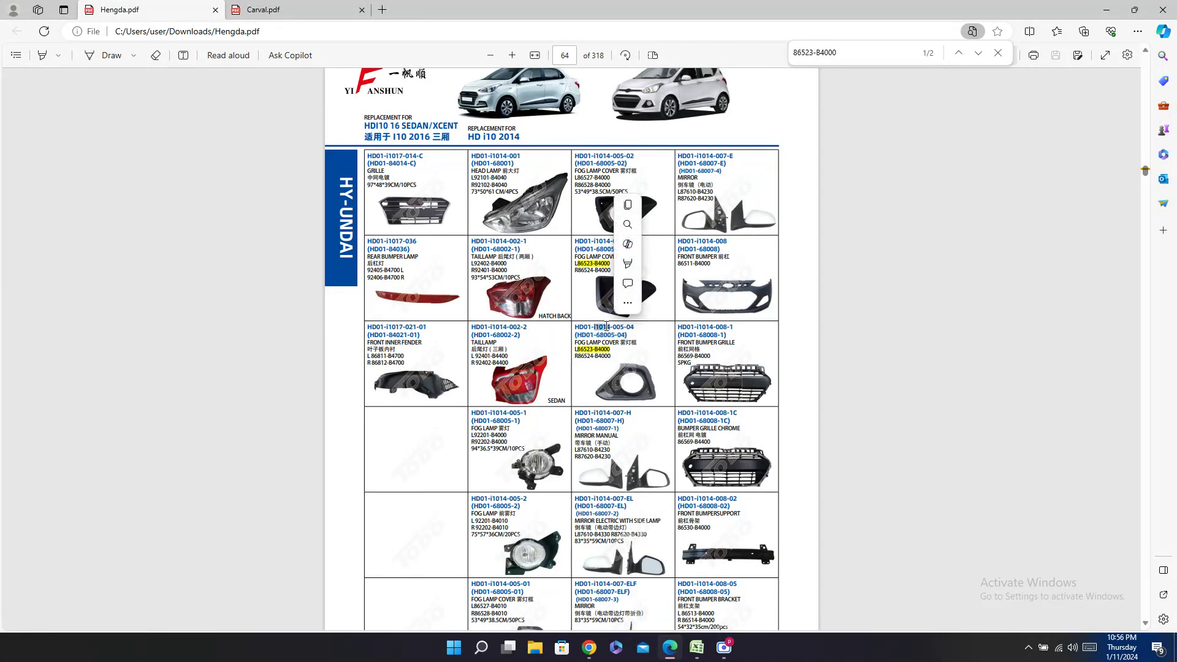
click(696, 648)
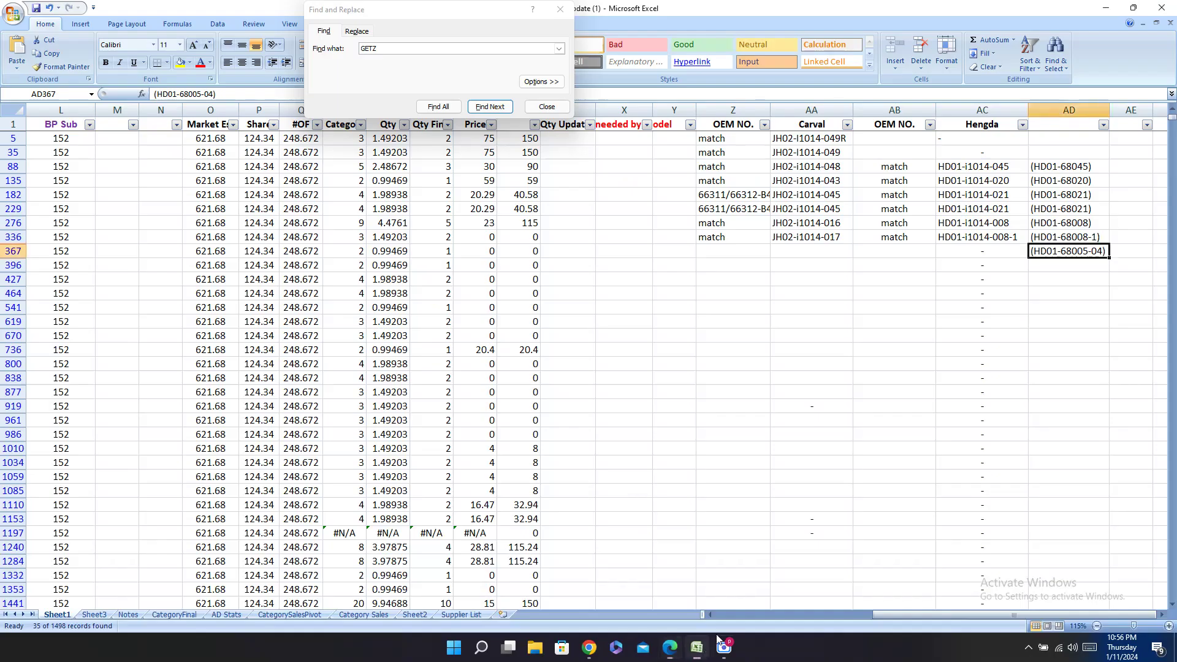
click(980, 250)
key(ctrl+v)
click(890, 256)
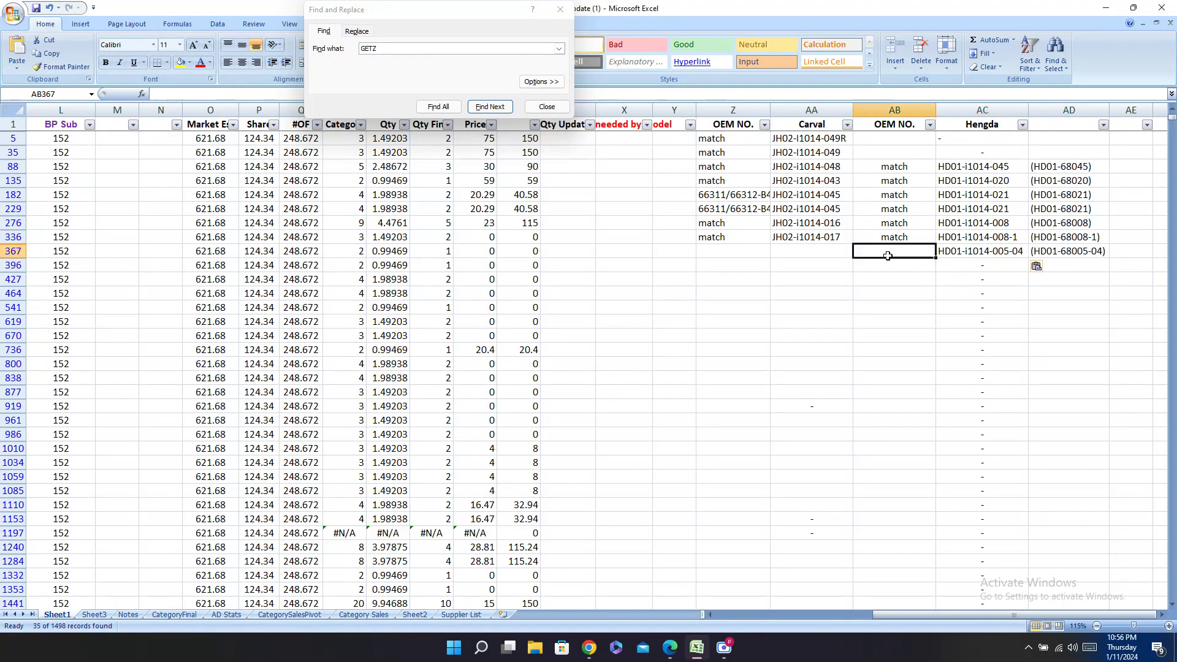
text(m)
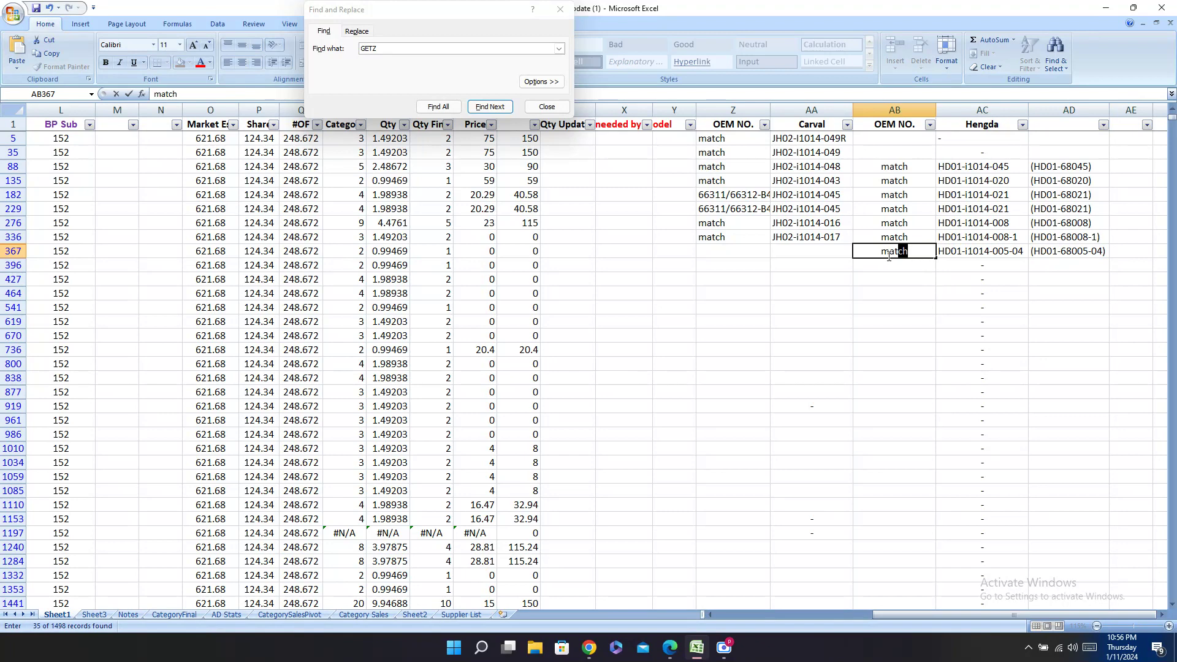
text(at)
key(Return)
text(m)
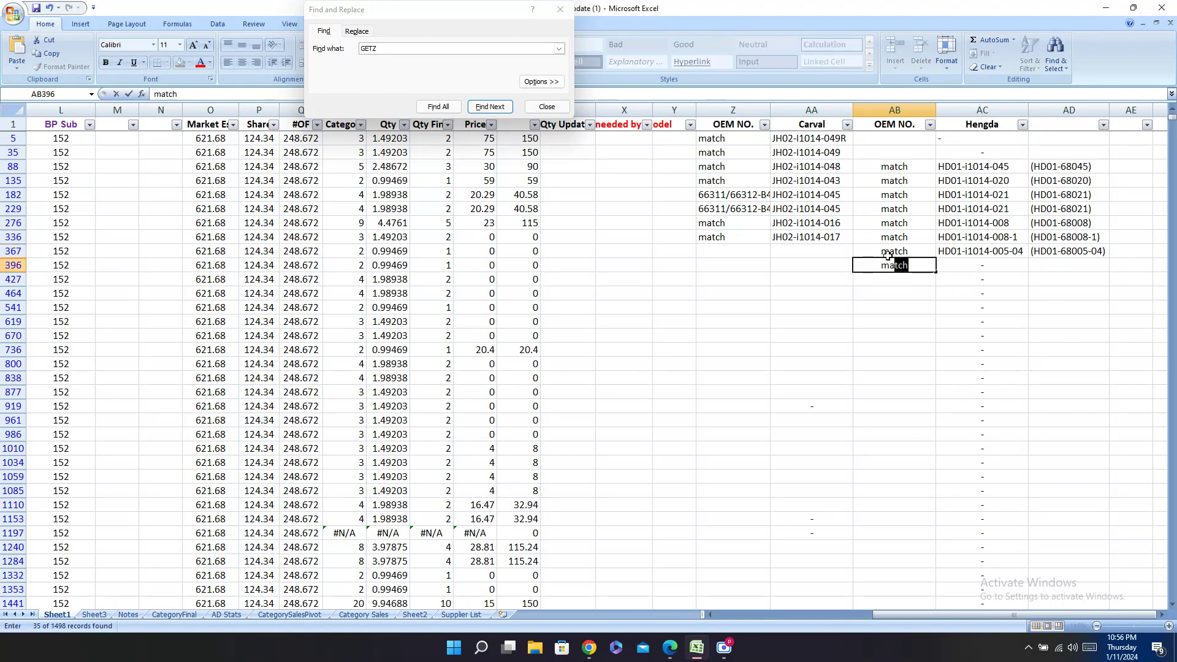
key(Tab)
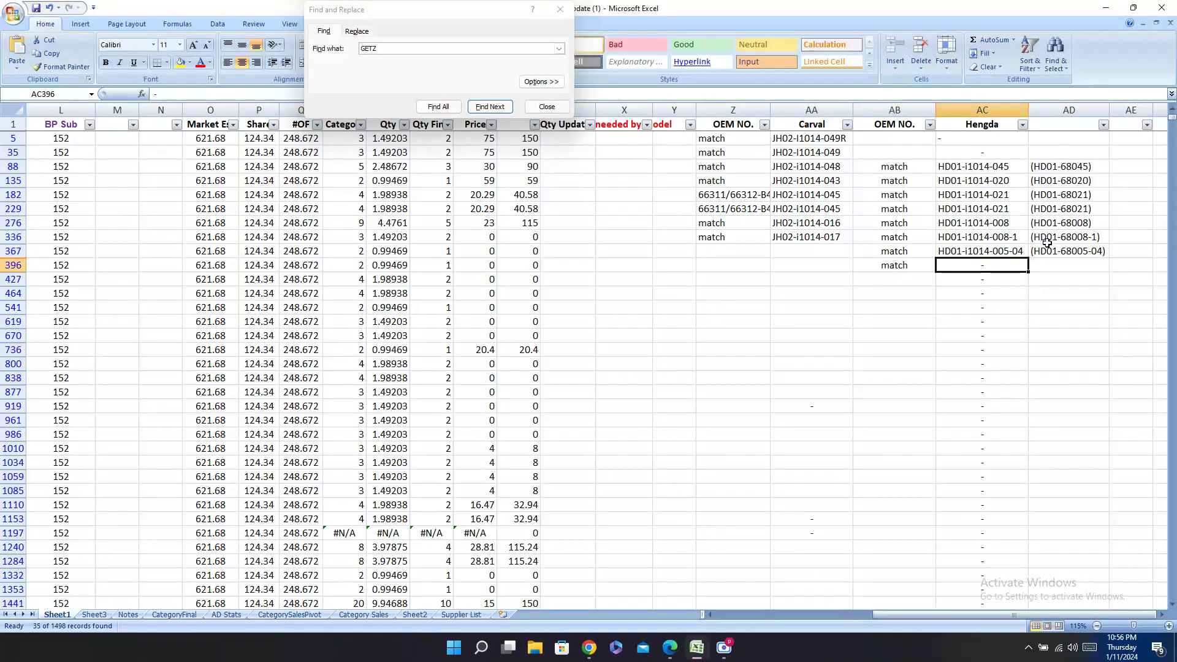
Step: Copy row 367's two Hengda codes into row 396
drag(1047, 251, 981, 245)
key(ctrl+c)
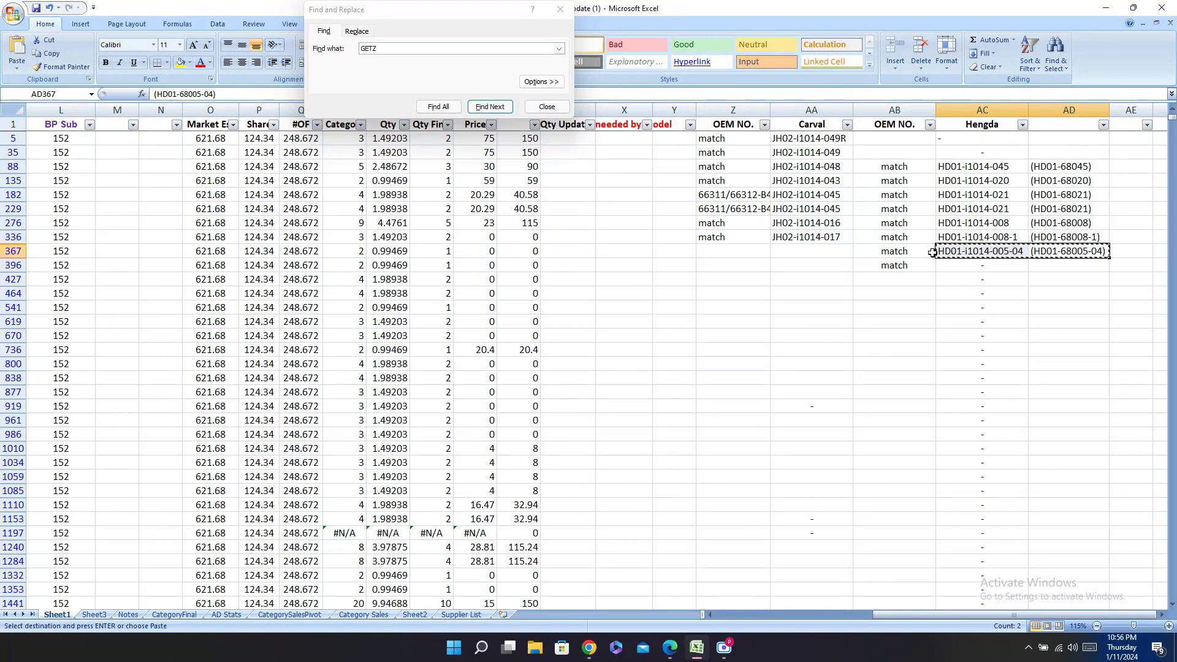
click(947, 264)
key(ctrl+v)
Step: Paste Carval code JH02-i1014-004A into rows 367 and 396
click(834, 263)
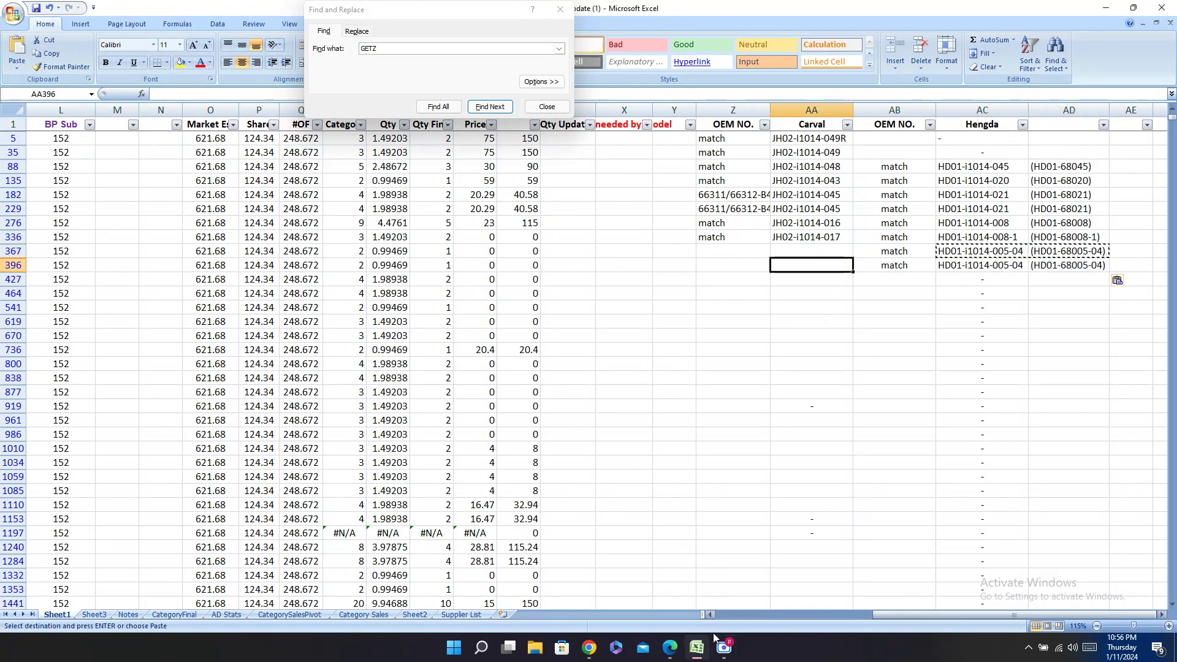
click(669, 647)
click(266, 7)
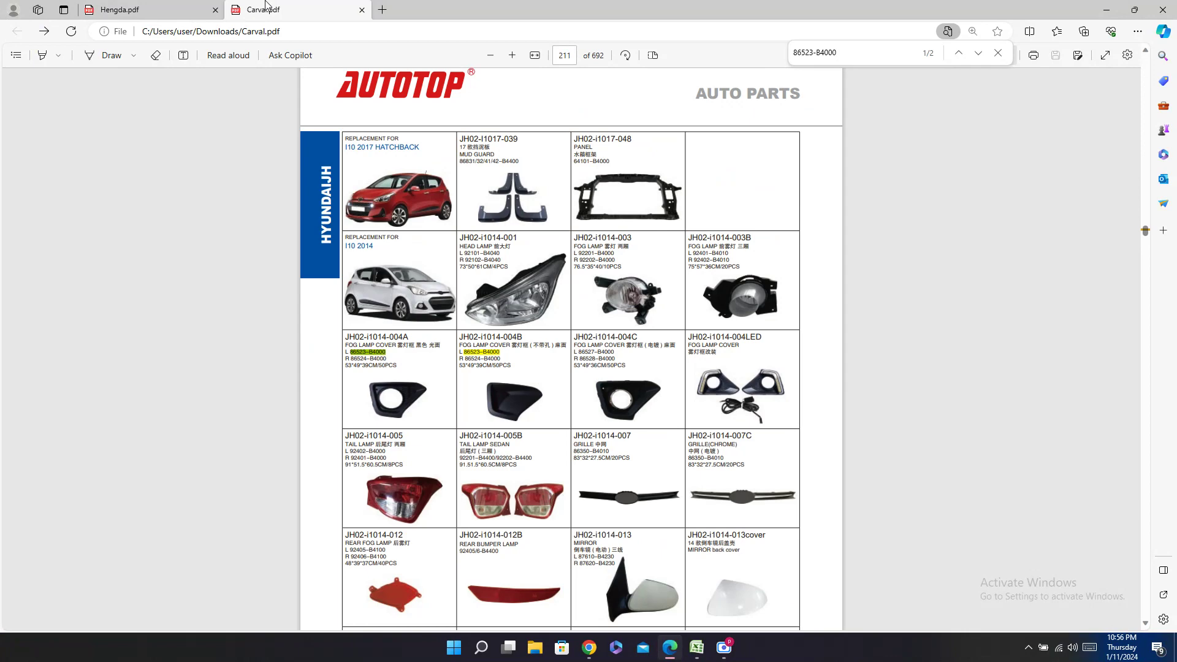
double_click(376, 336)
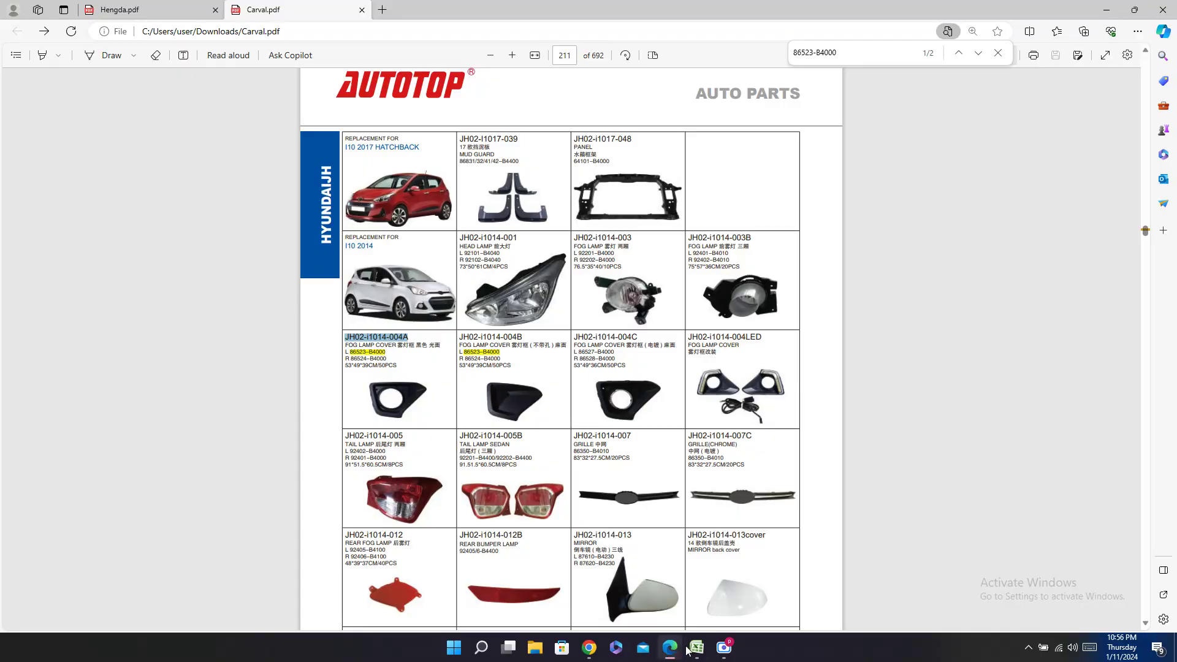
click(696, 647)
key(ctrl+v)
key(ctrl+z)
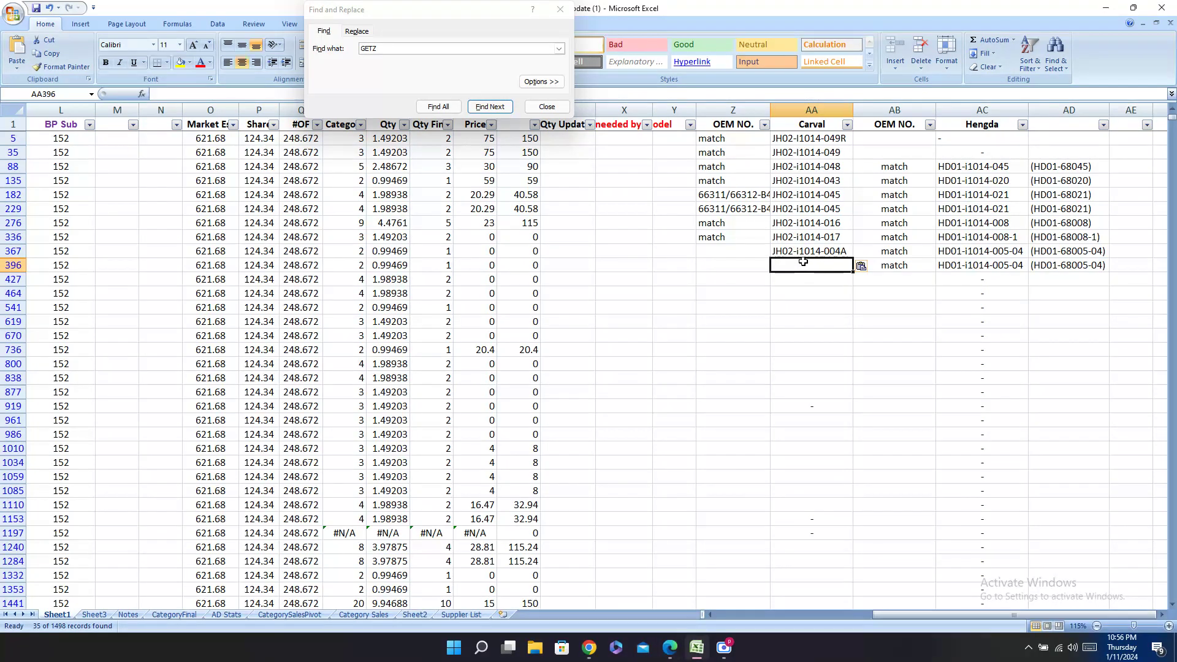
key(ctrl+v)
Step: Mark the Carval codes in rows 367 and 396 as match
click(740, 256)
text(ma)
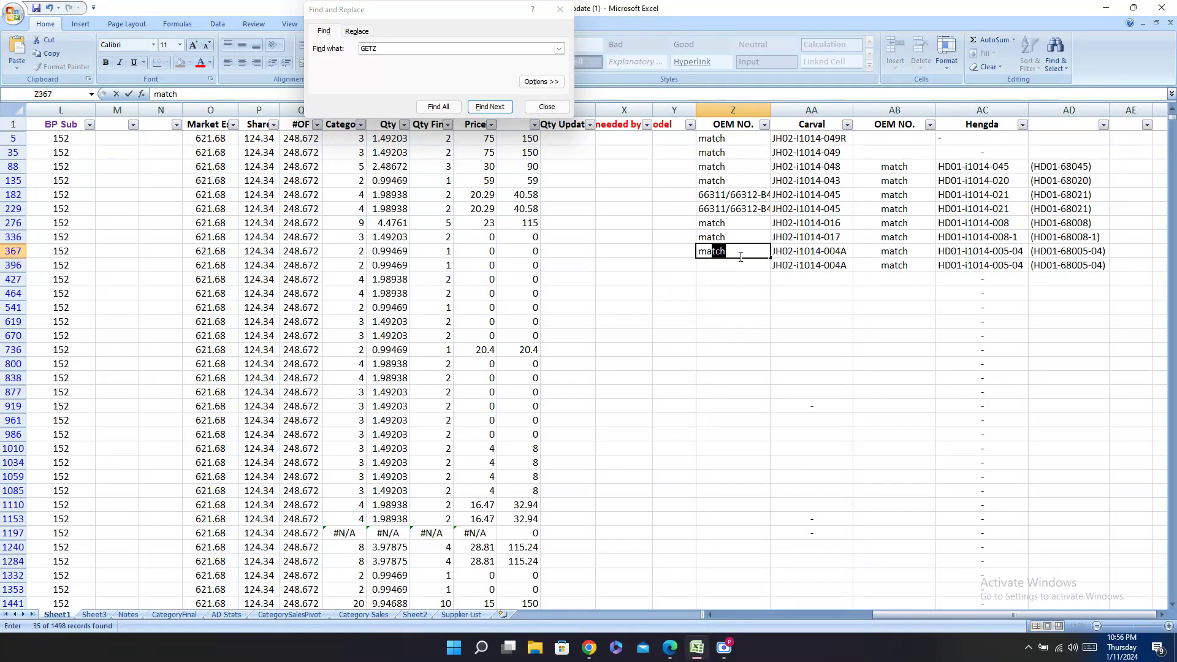
key(Return)
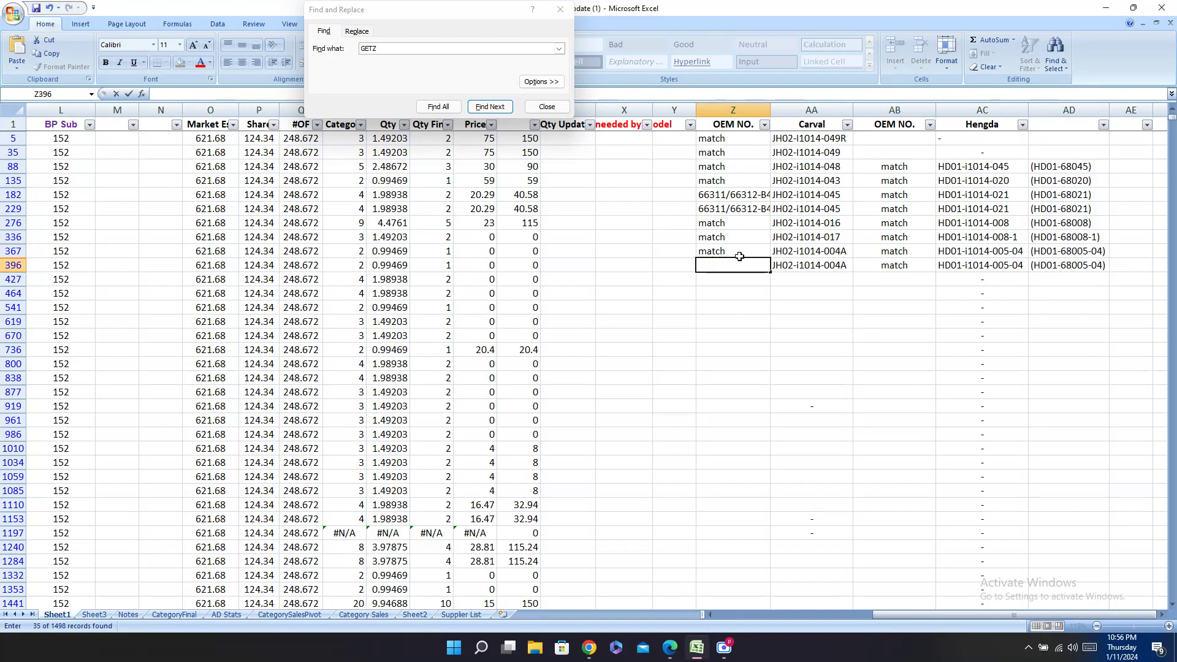
text(ma)
key(Return)
key(Left)
key(Left)
key(Left)
key(Left)
key(Left)
key(Left)
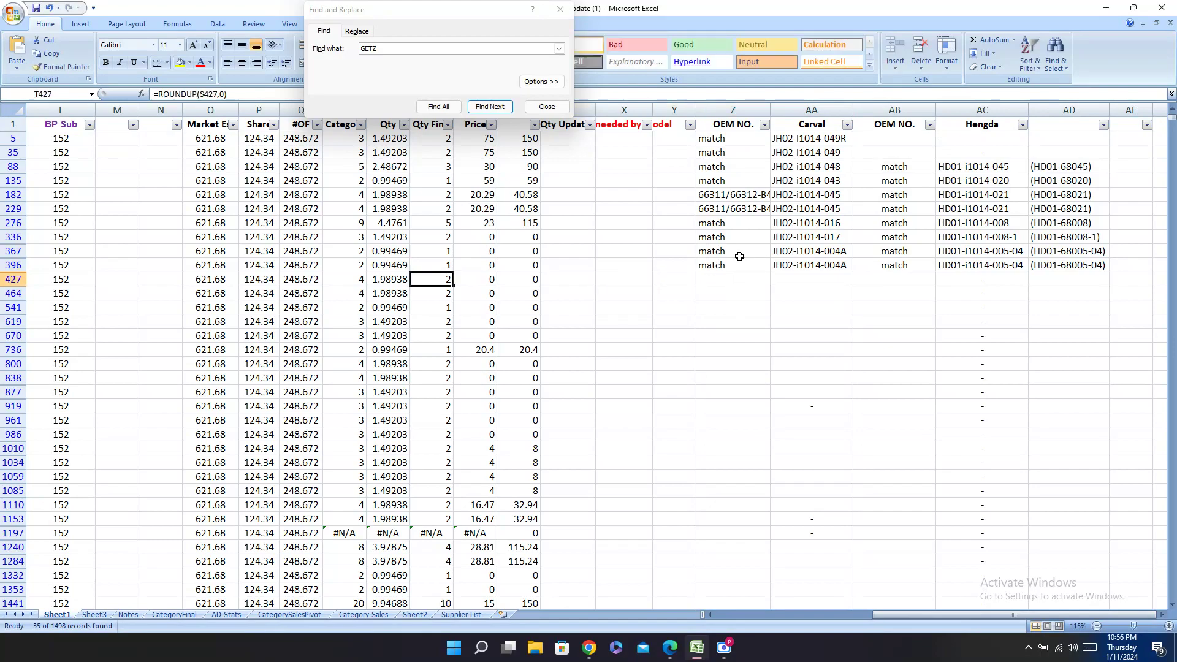
key(Left)
key(Left)
key(Left)
key(Left)
key(Left)
key(Left)
key(Left)
key(Left)
key(Left)
key(Left)
key(Left)
key(Left)
key(Left)
key(Left)
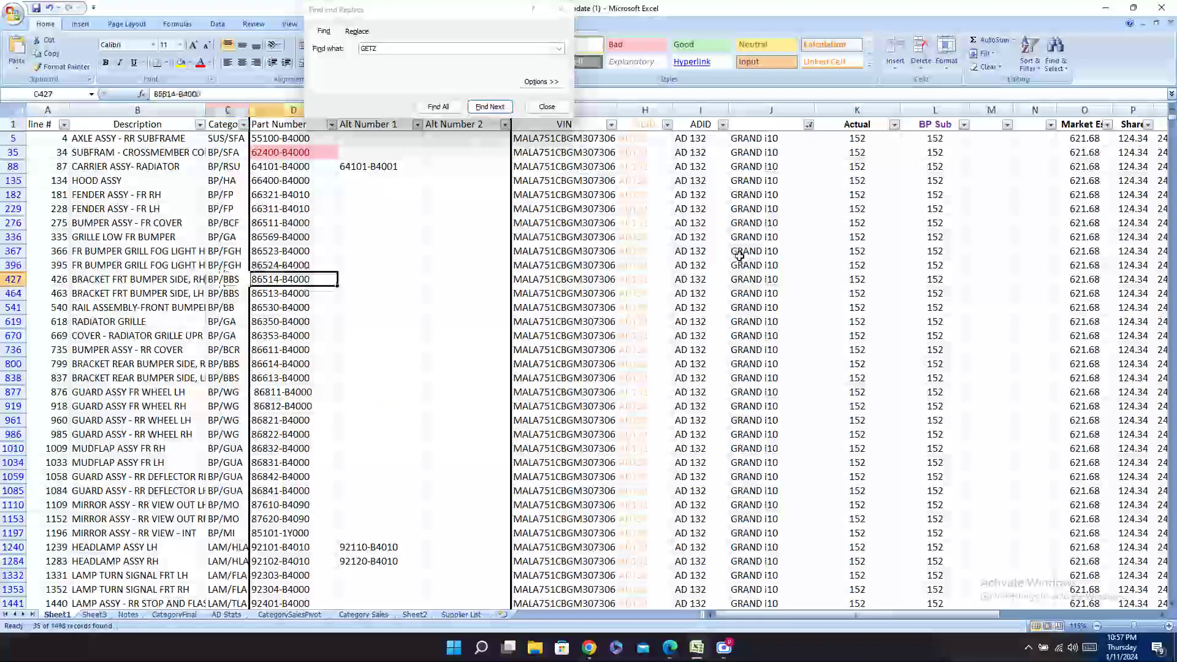
Step: Search the Carval and Hengda catalogs for part number 86514-B4000
key(ctrl+c)
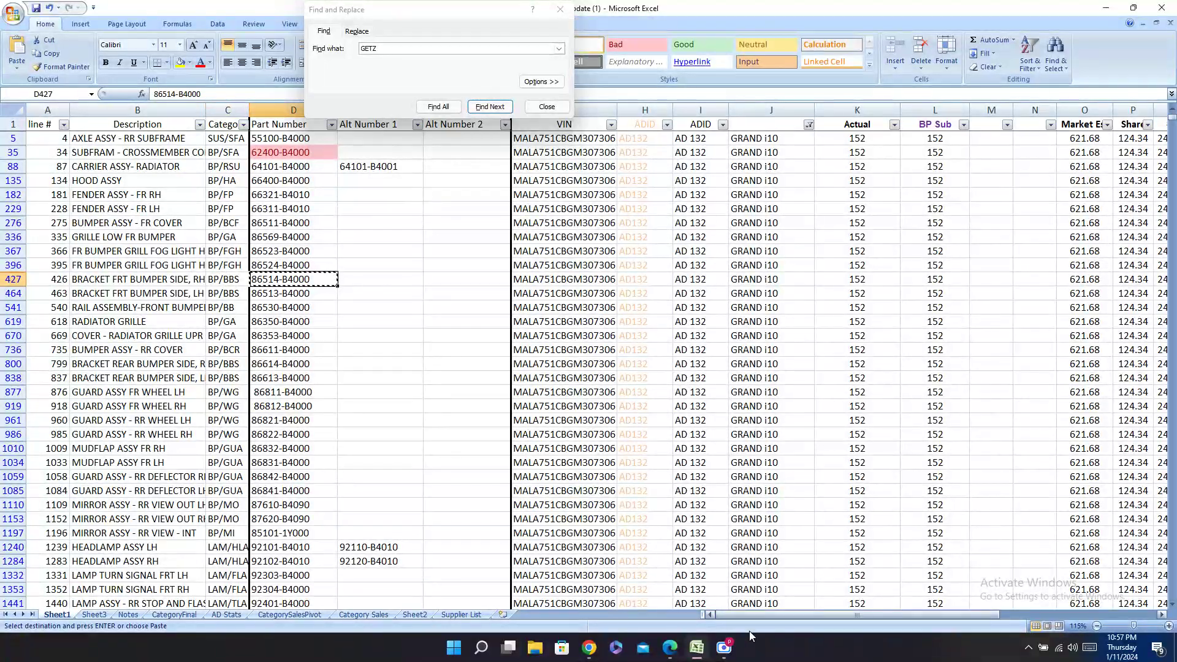
click(669, 646)
key(ctrl+f)
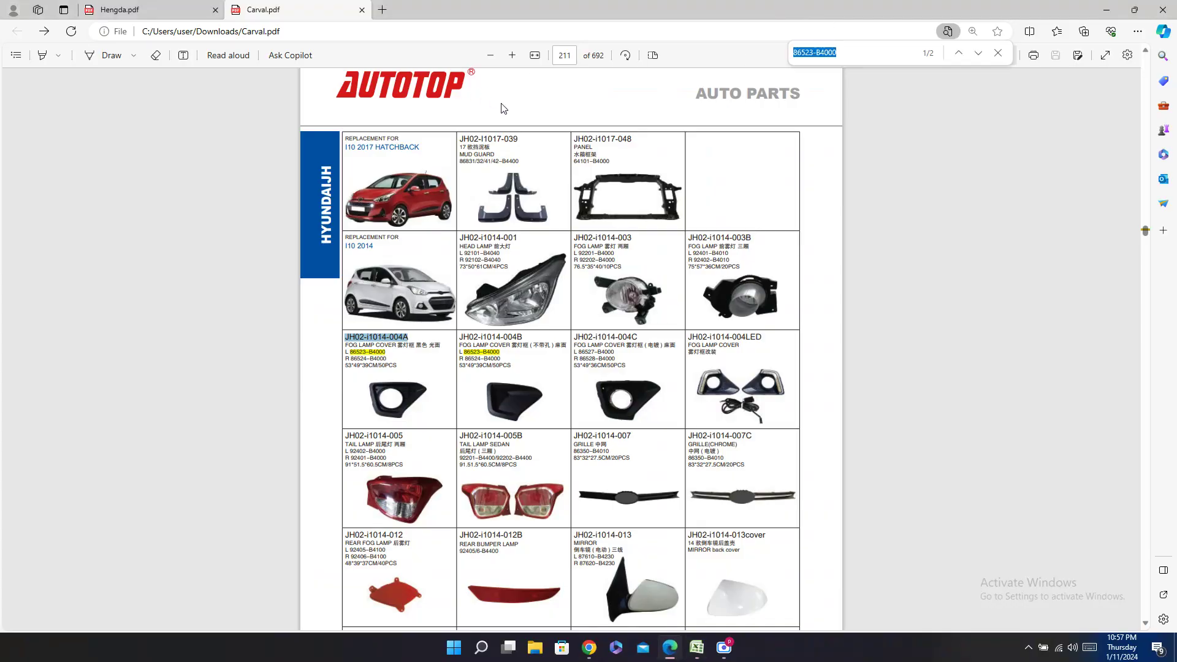
key(ctrl+v)
click(187, 18)
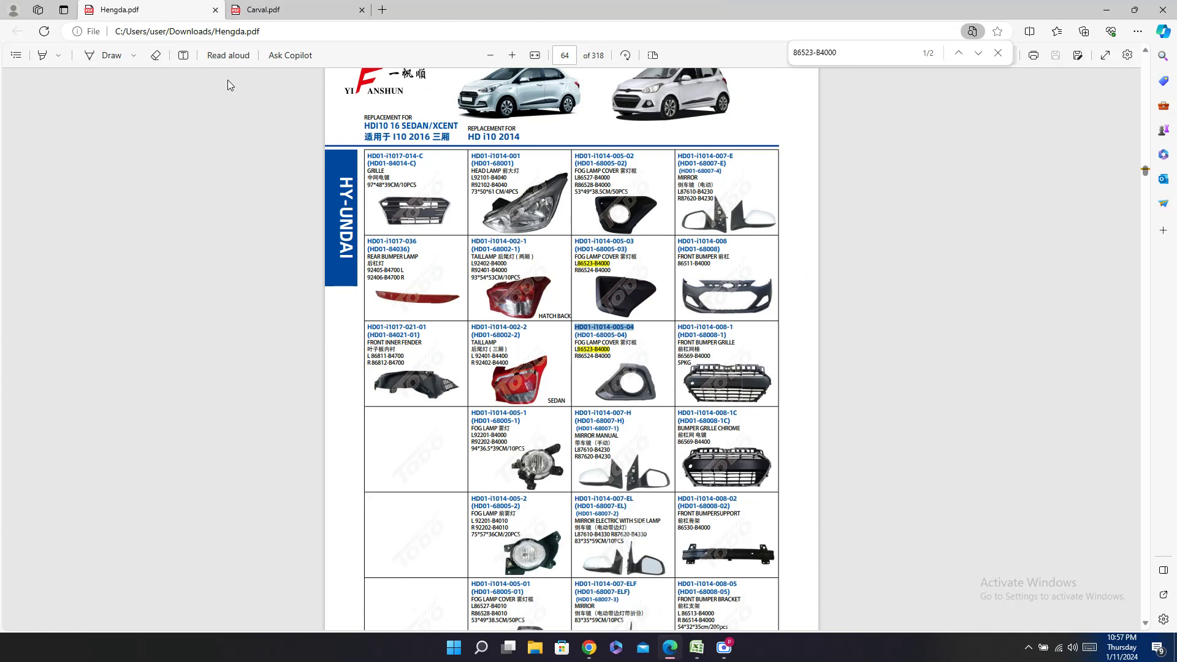
key(ctrl+f)
key(ctrl+v)
scroll(788, 380, down, 4)
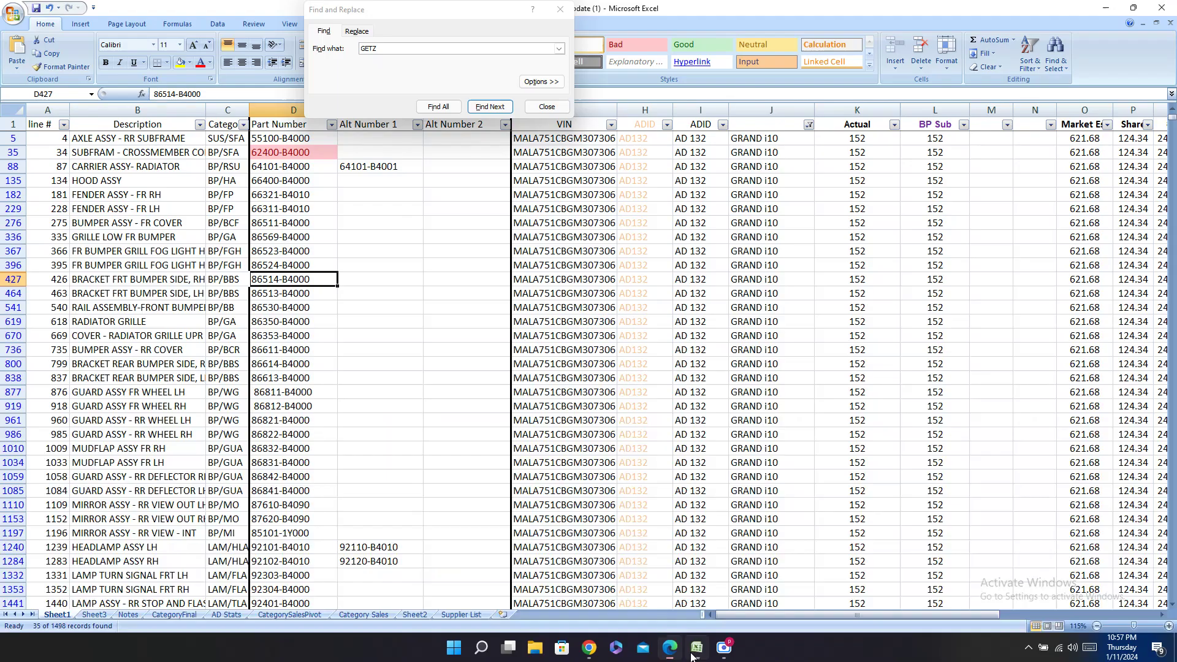
click(688, 652)
Step: Enter HD01-i1014-008-05 in rows 427 and 464 and type match in AB427 and AB464
key(Right)
key(Right)
key(Right)
key(Right)
key(Right)
key(Right)
key(Right)
key(Right)
key(Right)
key(Right)
key(Right)
key(Right)
key(Right)
key(Right)
key(Right)
key(Right)
key(Right)
key(Right)
key(Right)
key(Right)
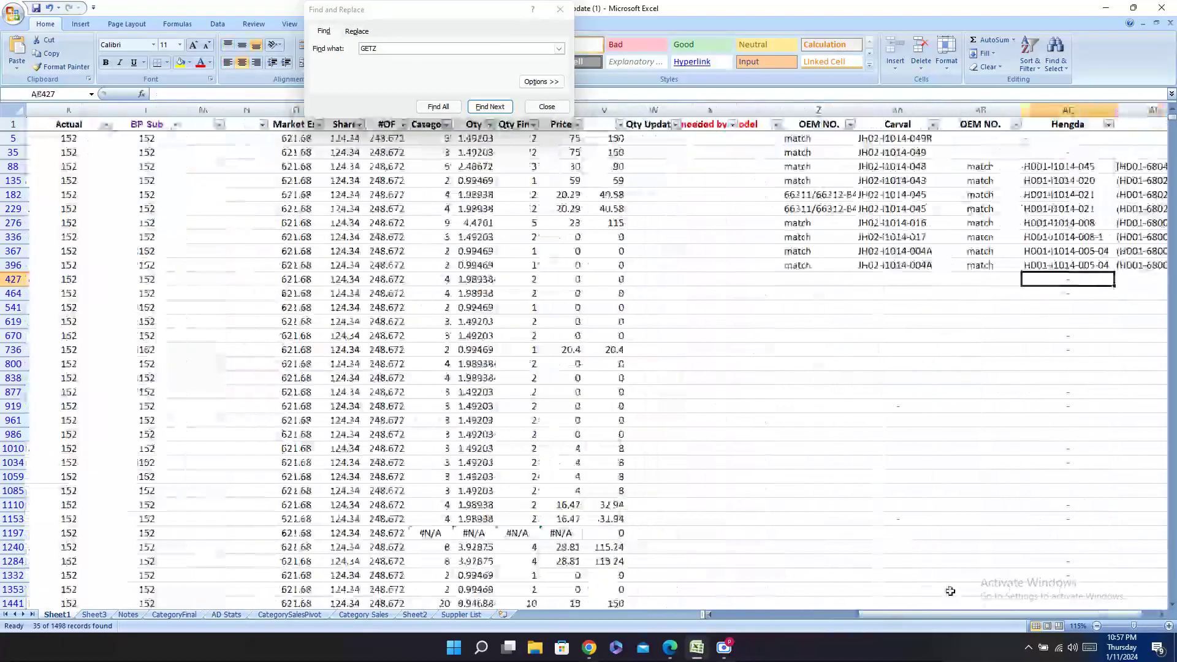
key(ctrl+v)
key(Down)
key(ctrl+v)
click(969, 269)
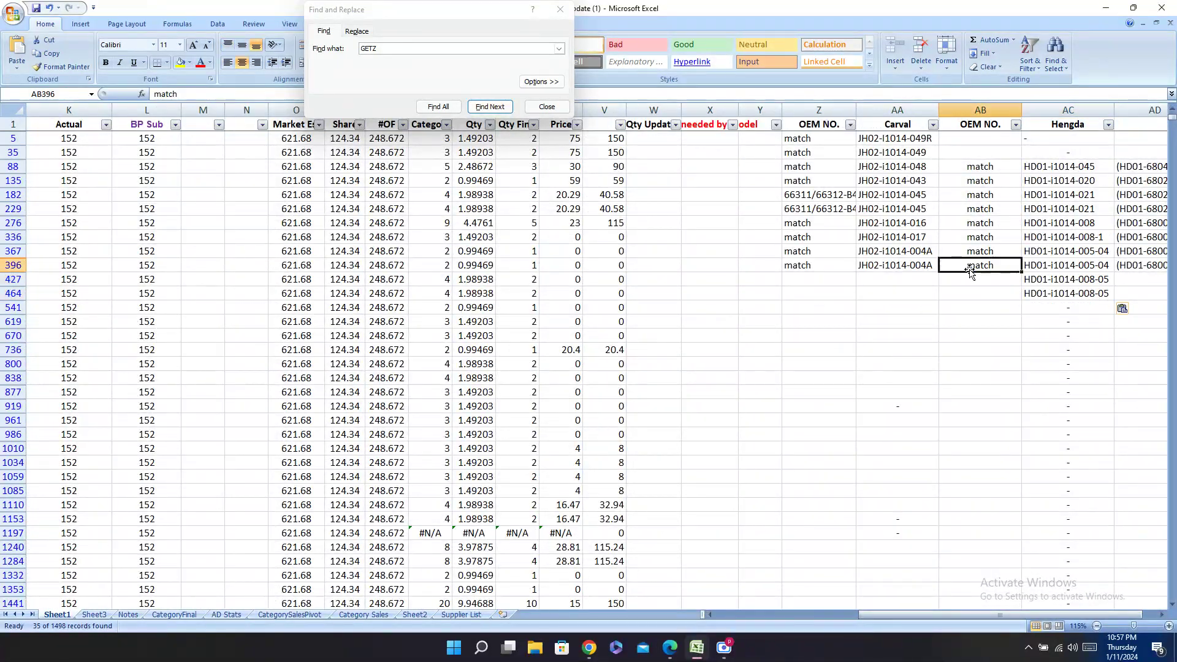
click(963, 278)
text(match)
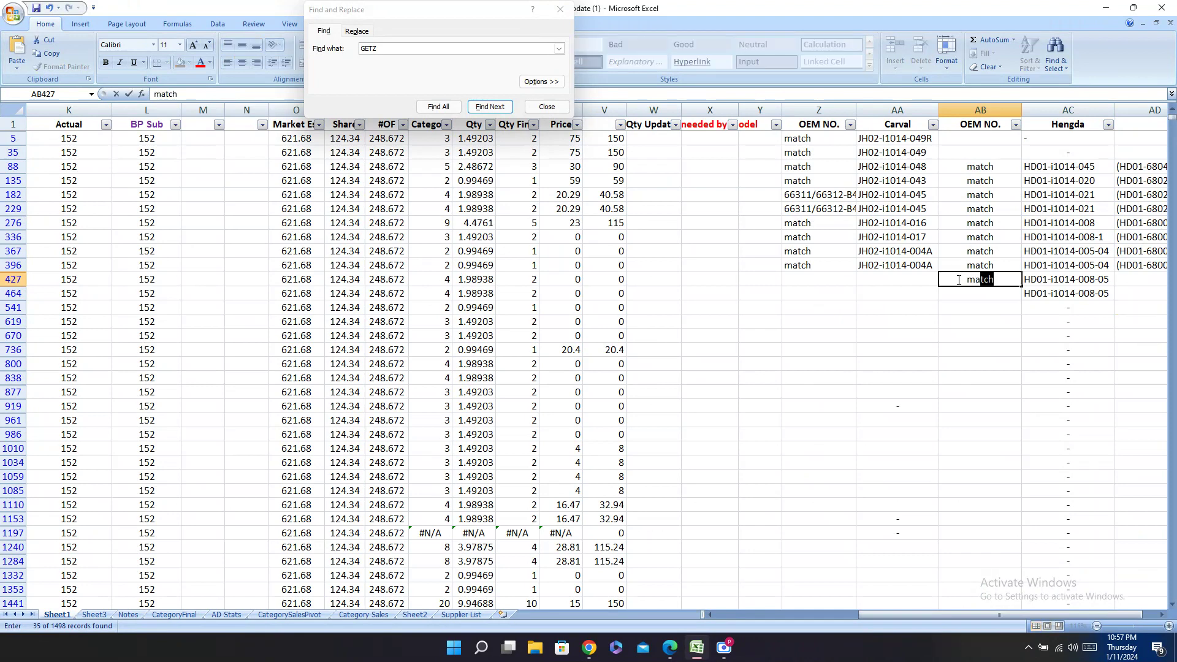
key(Return)
text(ma0)
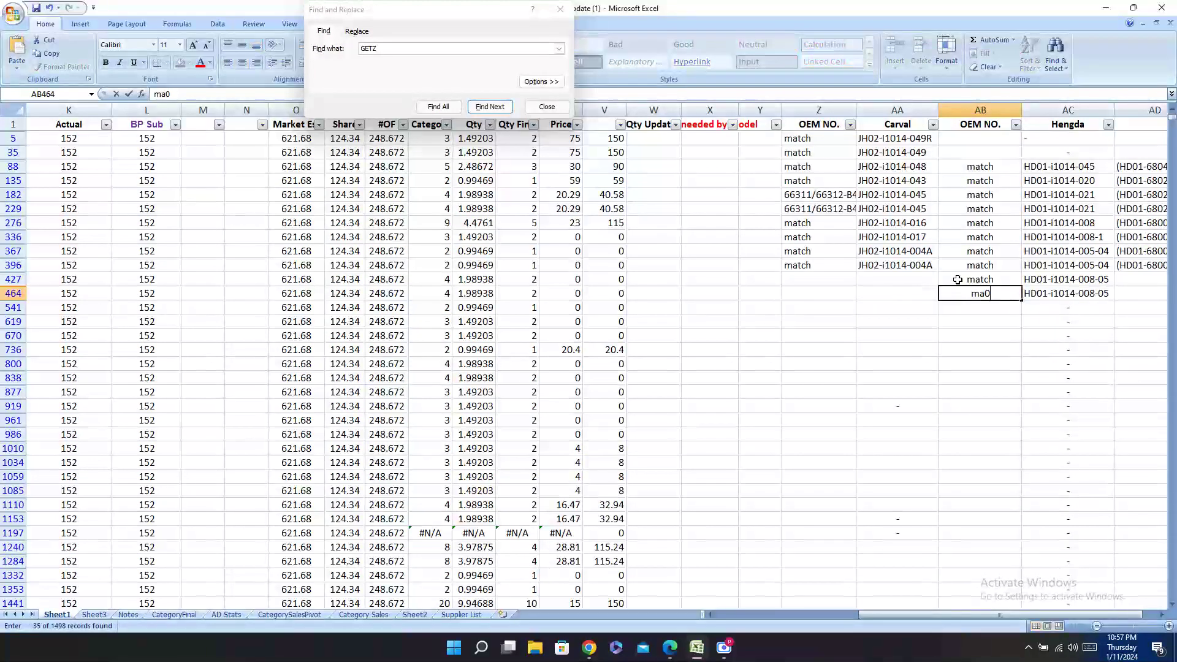
key(BackSpace)
key(BackSpace)
text(a)
key(Tab)
key(Tab)
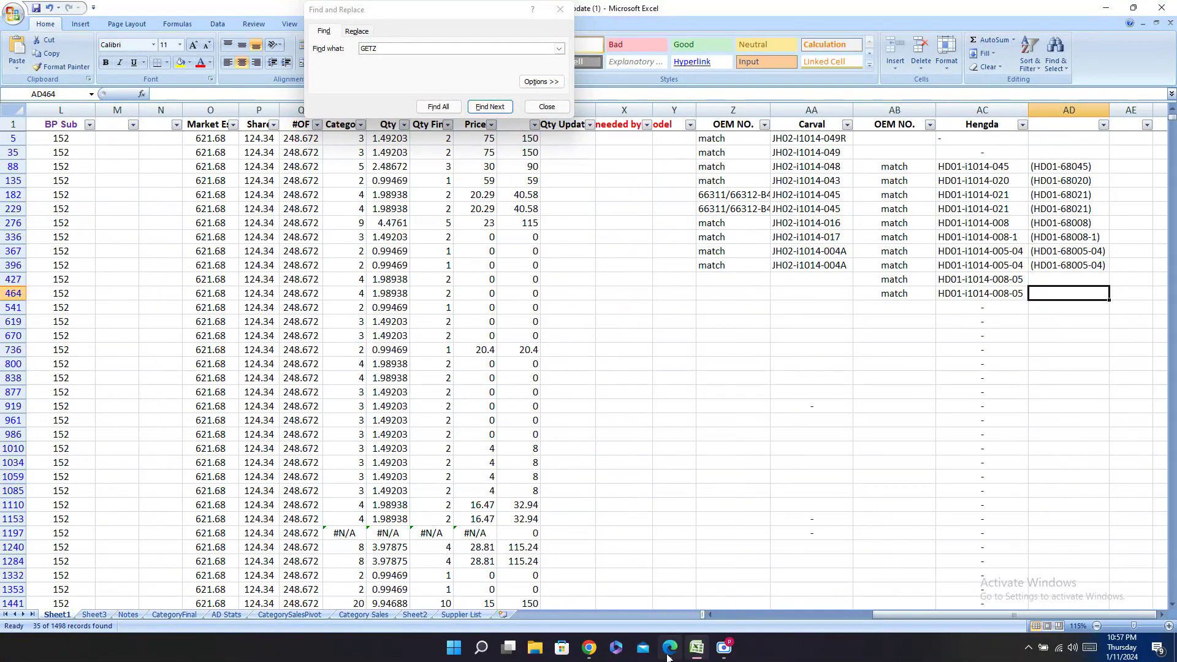
Step: Add the bracketed Hengda code (HD01-68008-05) to AD427 and AD464
key(alt+Tab)
drag(699, 327, 714, 327)
triple_click(715, 327)
key(ctrl+c)
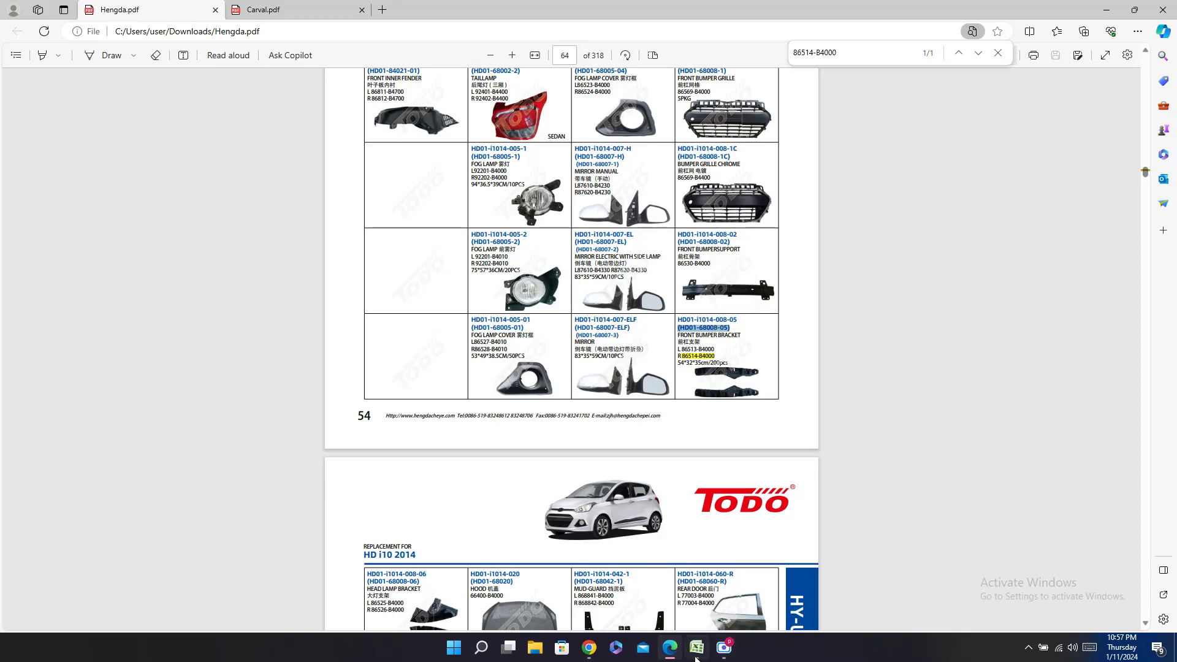
key(alt+Tab)
key(ctrl+v)
click(1069, 279)
key(ctrl+v)
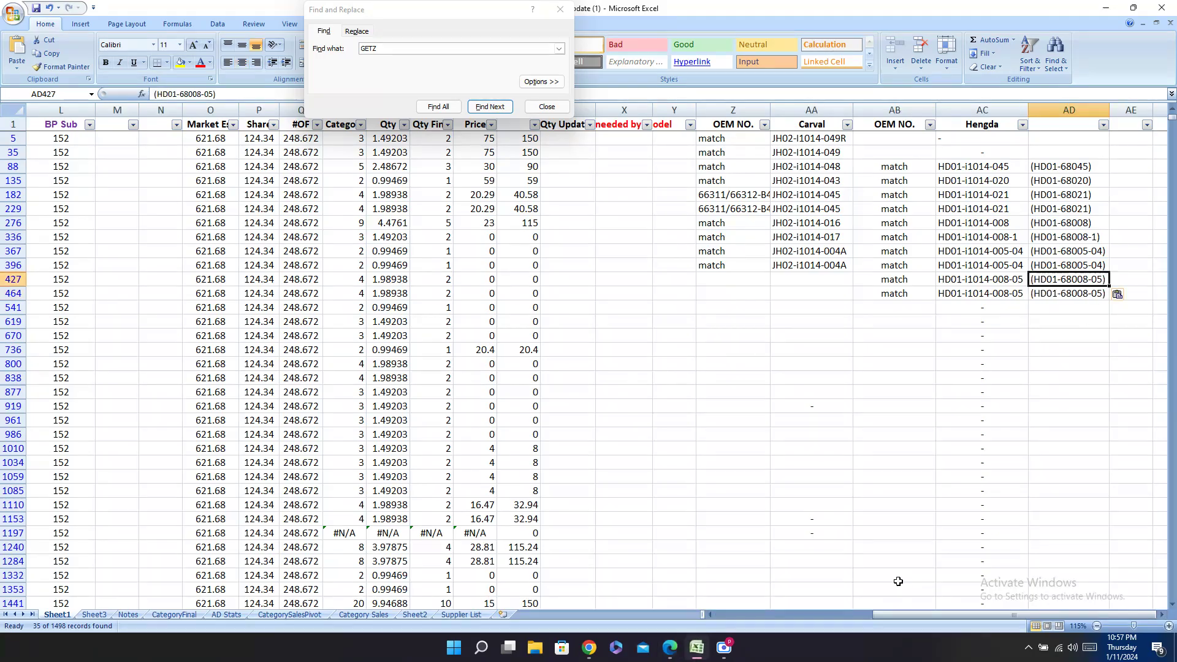
Step: Paste Carval code JH02-i1014-021B into AA427 and AA464
click(681, 644)
click(301, 10)
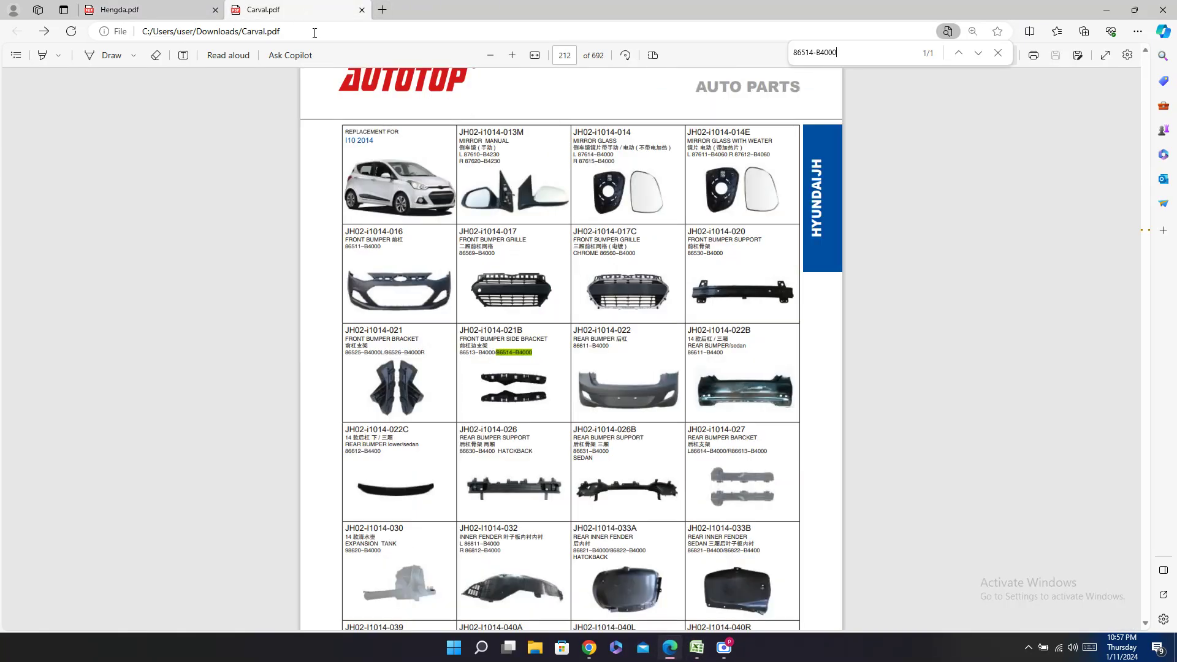
triple_click(484, 330)
key(ctrl+c)
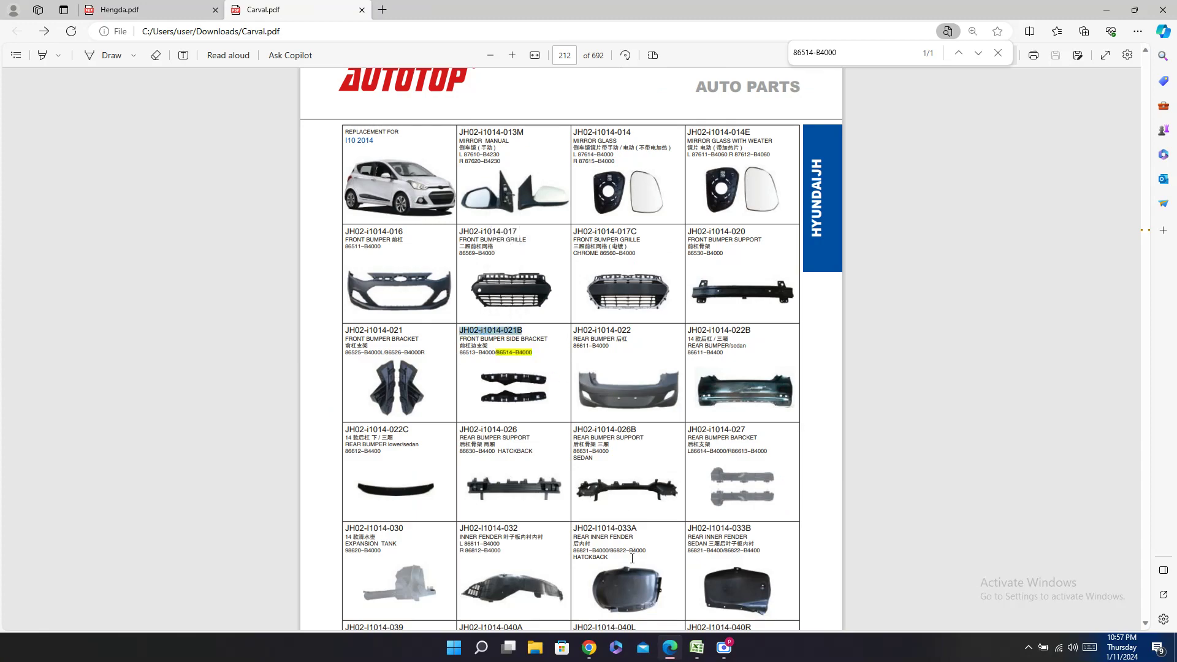
click(697, 647)
click(812, 279)
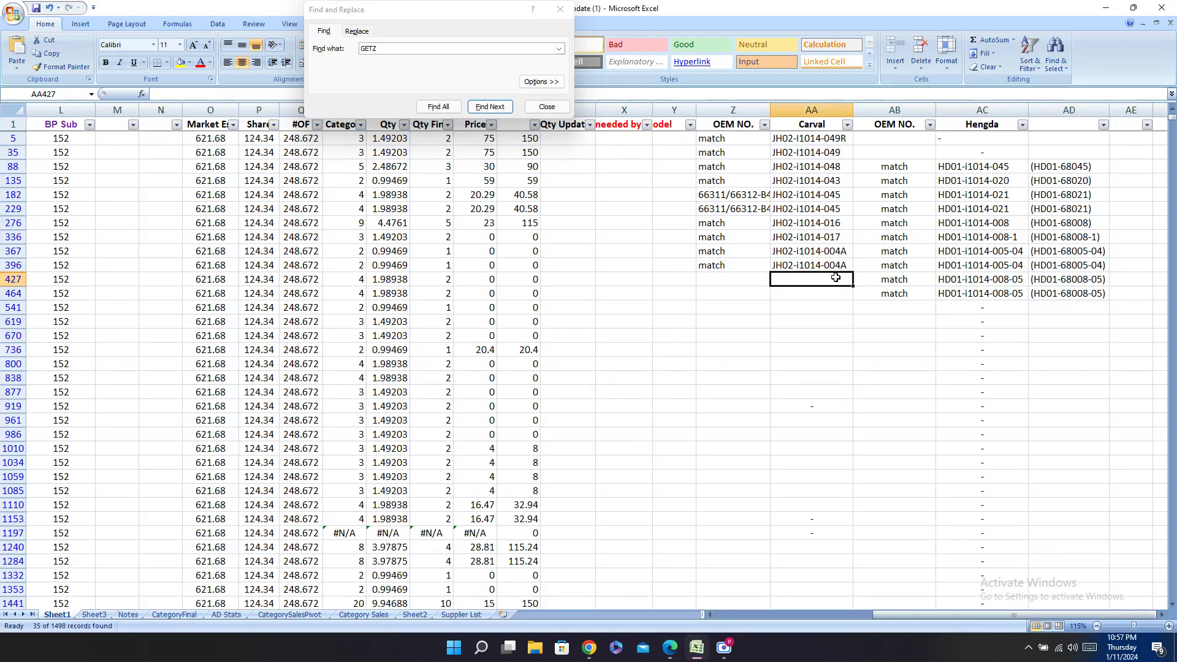
key(ctrl+v)
click(815, 296)
key(ctrl+v)
Step: Type match in Z427 and Z464 for the Carval codes
click(736, 290)
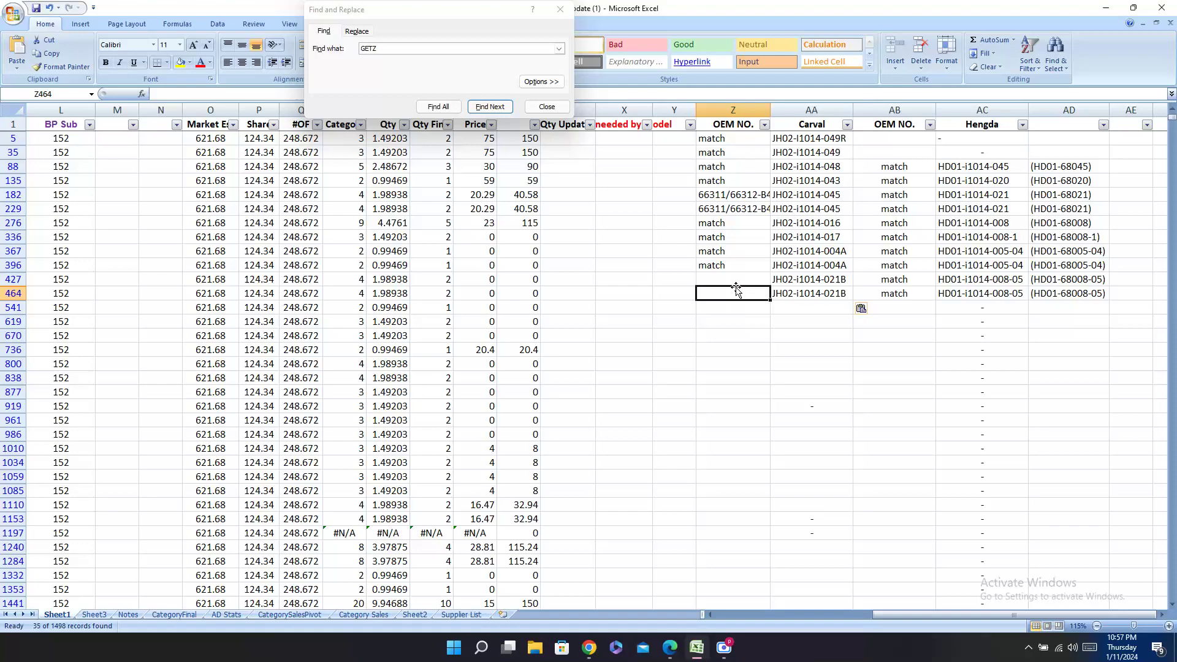
text(match)
click(736, 285)
text(ma)
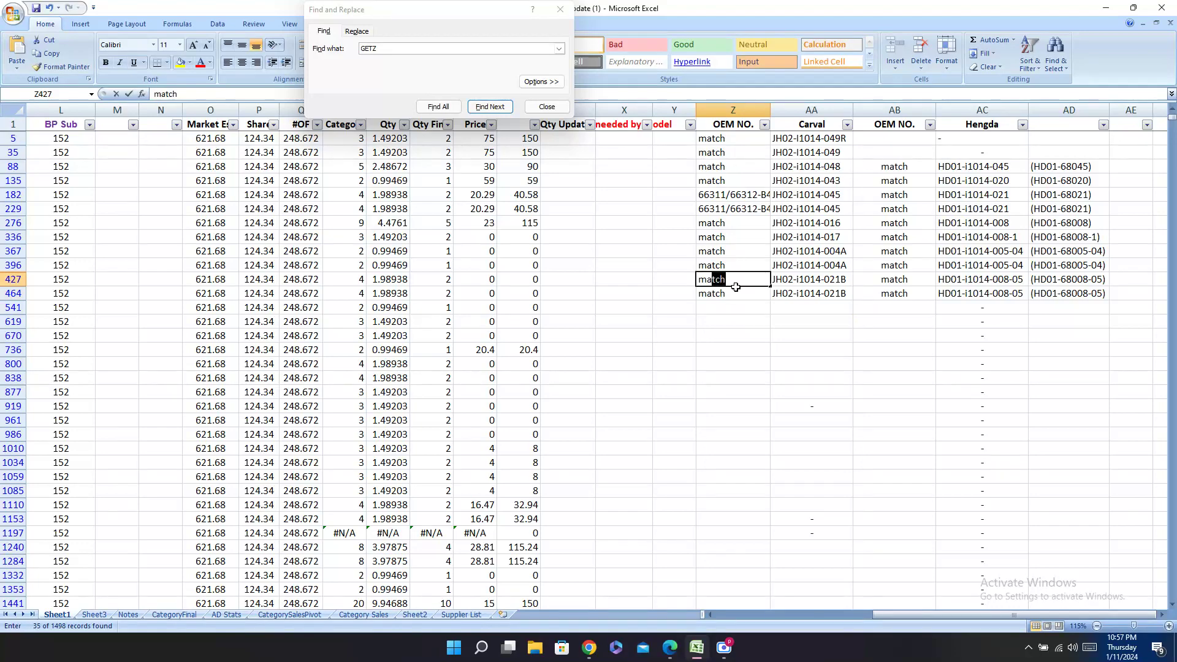
key(Return)
key(Left)
key(Left)
key(Left)
key(Left)
key(Left)
key(Left)
key(Left)
key(Left)
key(Left)
key(Left)
key(Left)
key(Left)
key(Left)
key(Left)
key(Left)
key(Left)
key(Left)
key(Left)
key(Left)
key(Left)
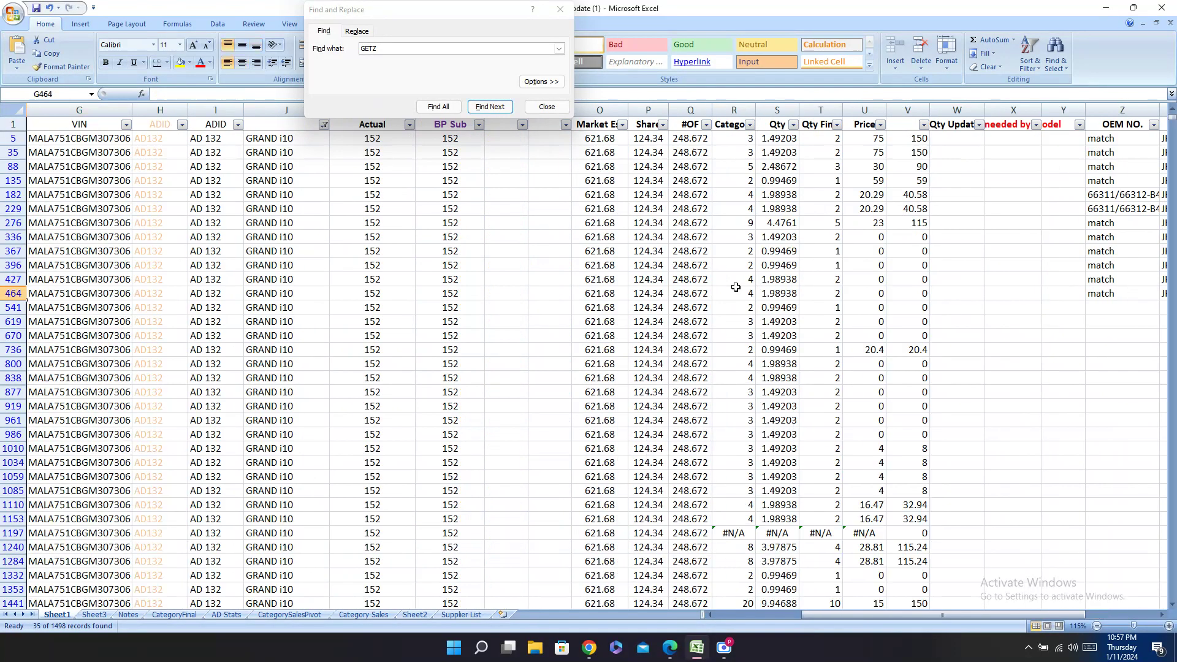
key(Down)
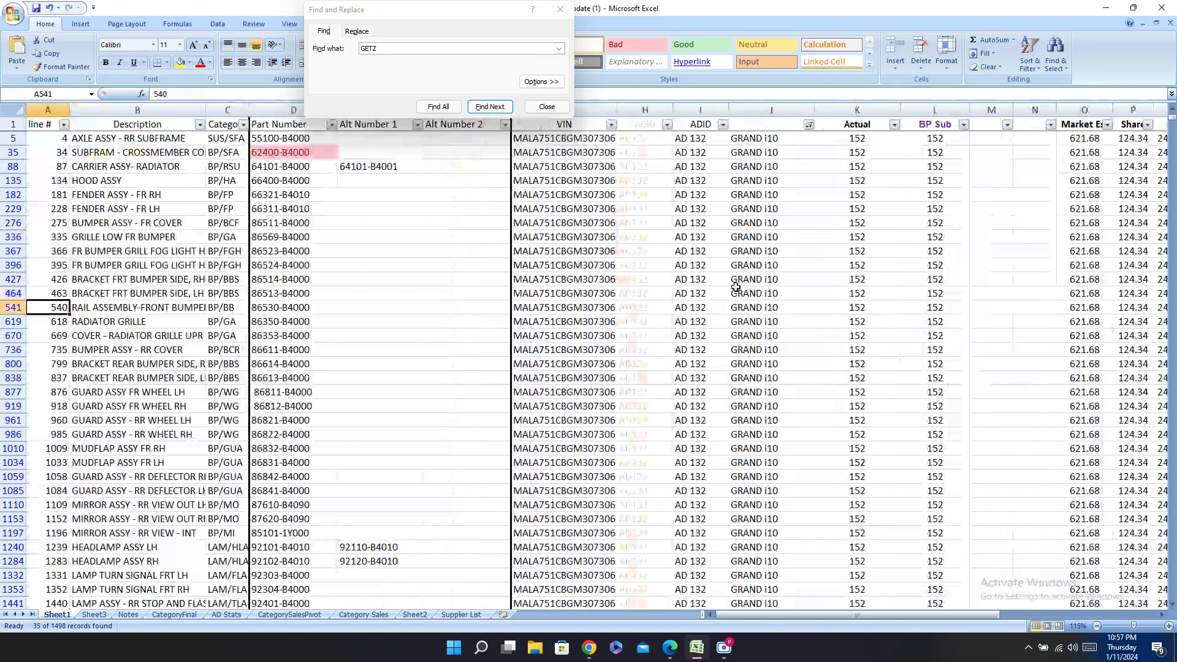
text(000)
key(Escape)
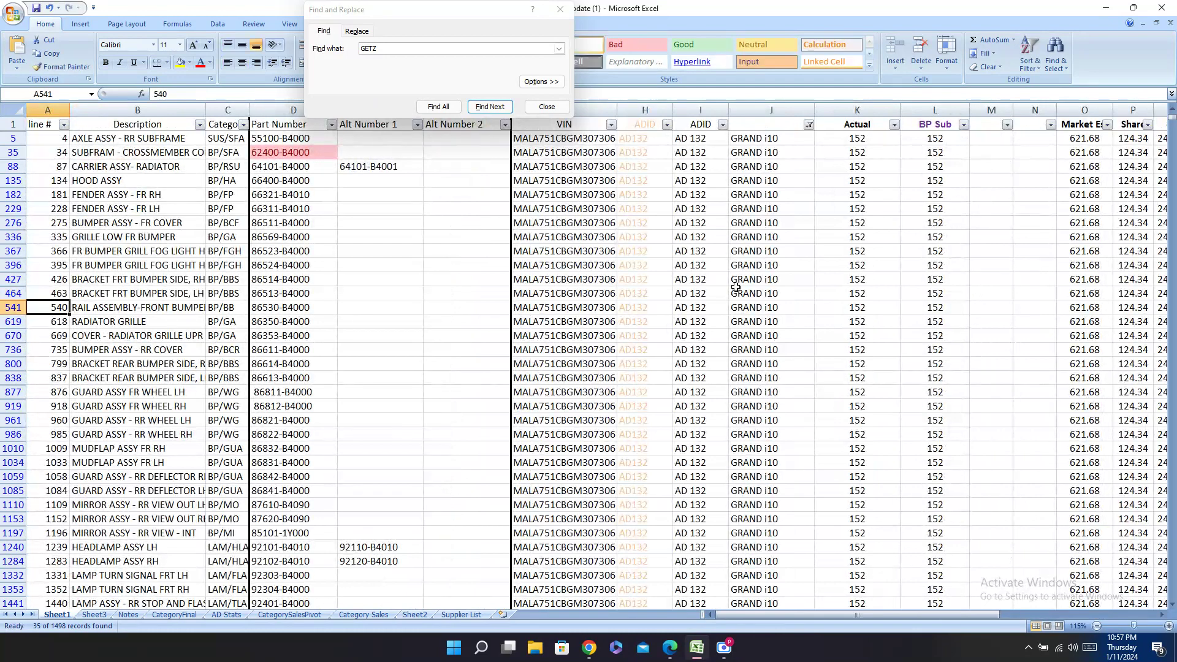
key(Right)
key(Right)
key(Right)
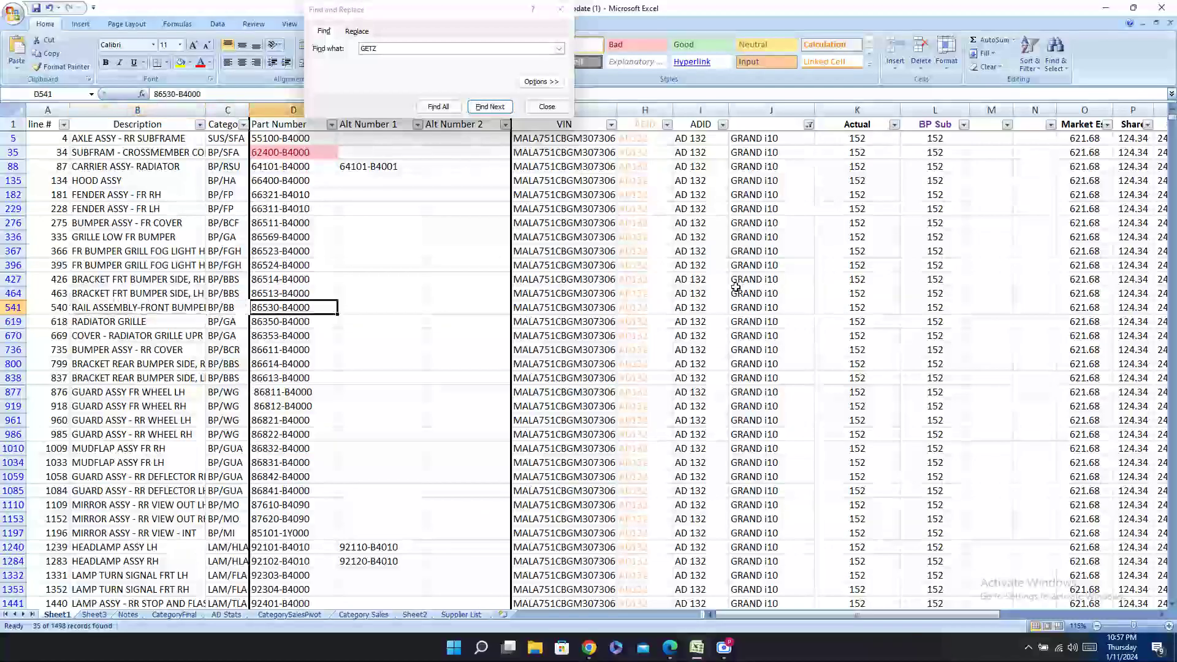
Step: Search the Hengda catalogue for 86530-B4000 and select code HD01-i1014-008-02
key(alt+Tab)
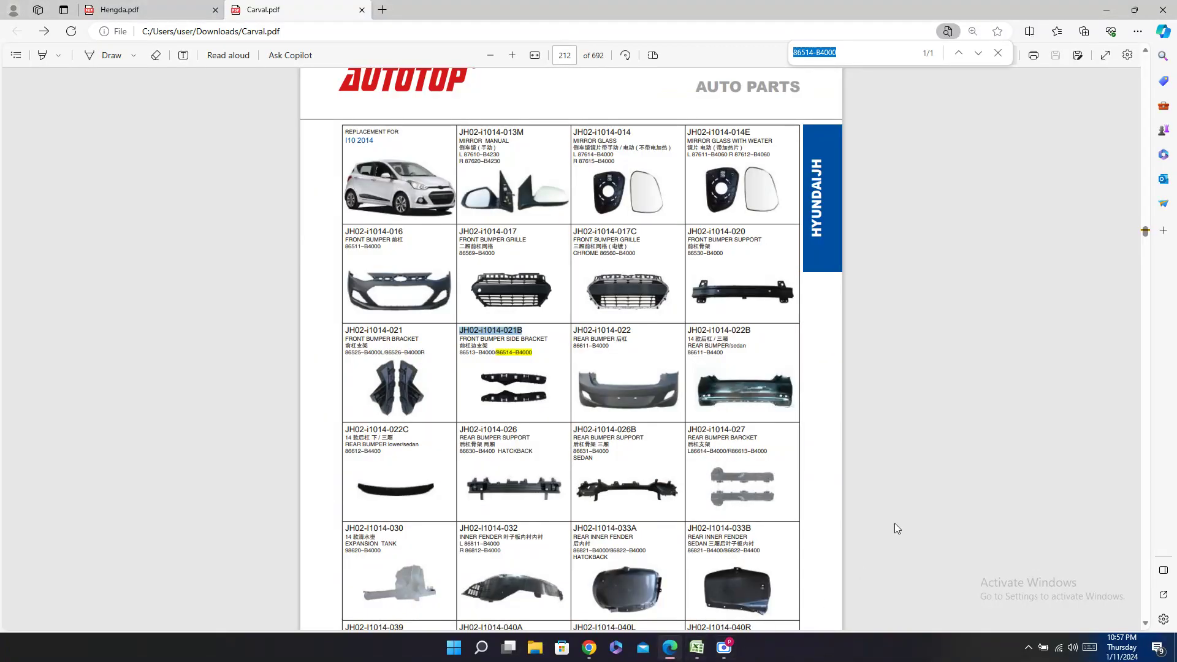
click(146, 8)
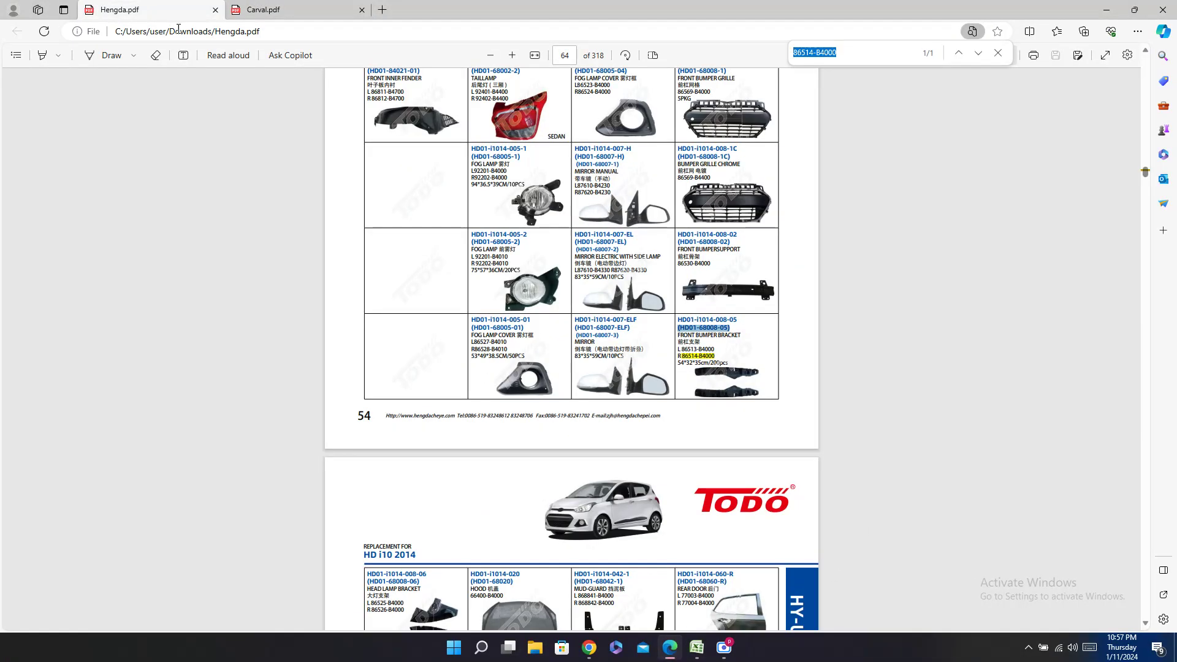
key(ctrl+v)
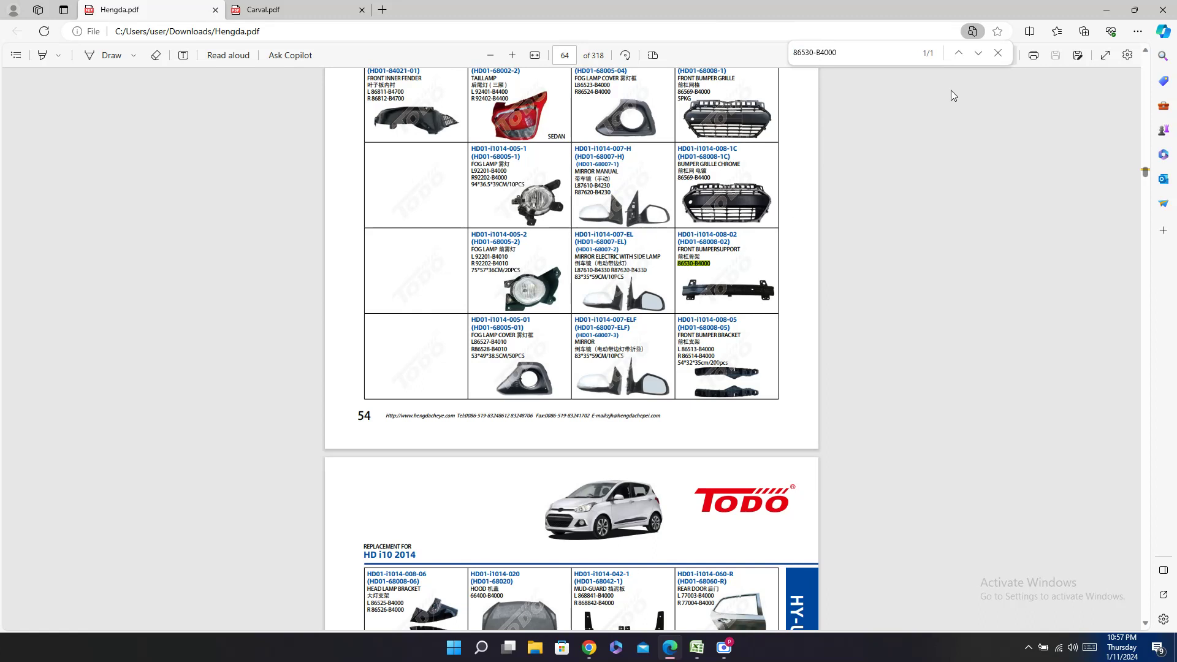
triple_click(711, 234)
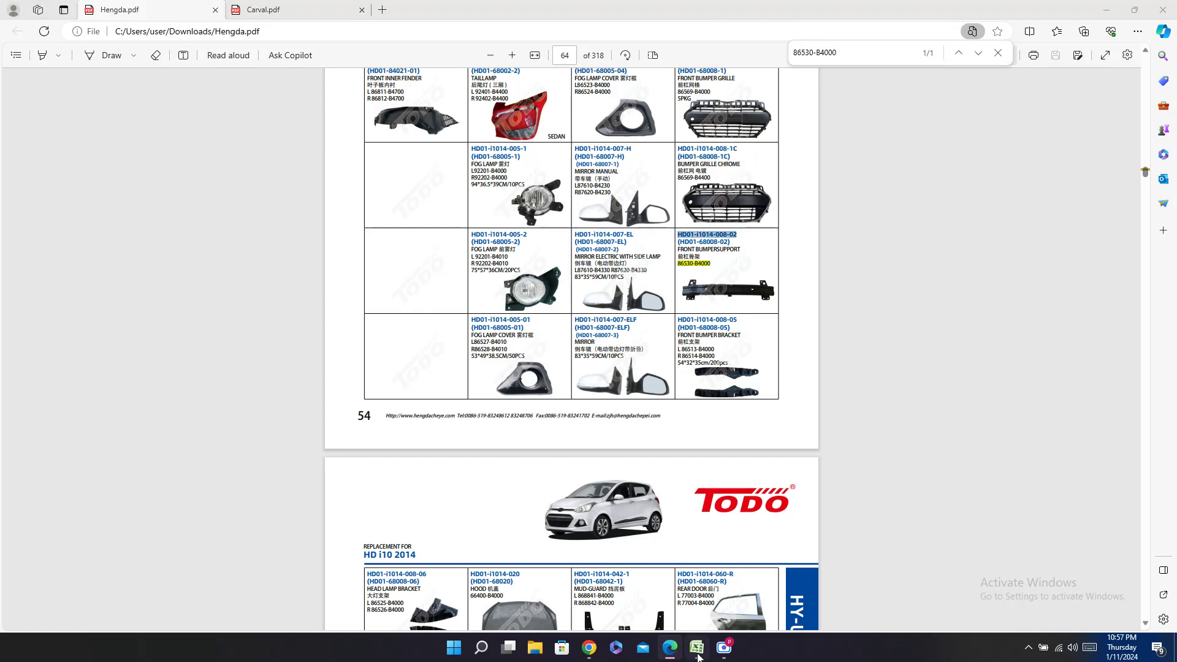
click(699, 644)
Step: Enter 'match' notes in Z541 and AB541 for the front bumper rail
key(Right)
key(Right)
key(Right)
key(Right)
key(Right)
key(Right)
key(Right)
key(Right)
key(Right)
key(Right)
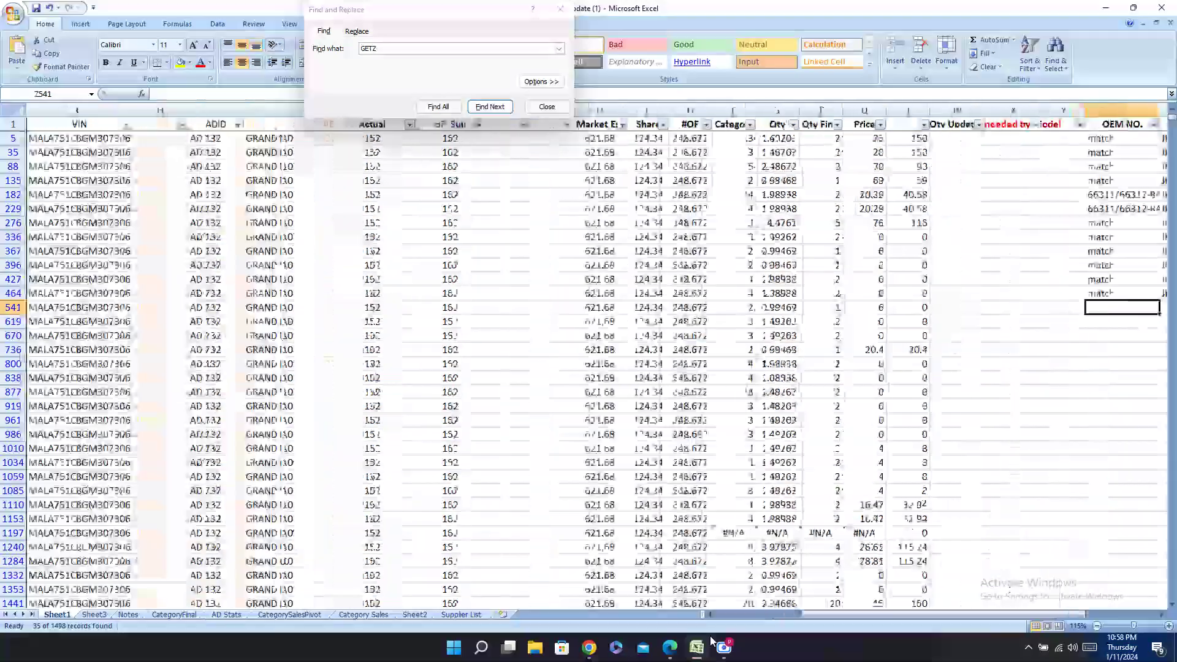
text(matc)
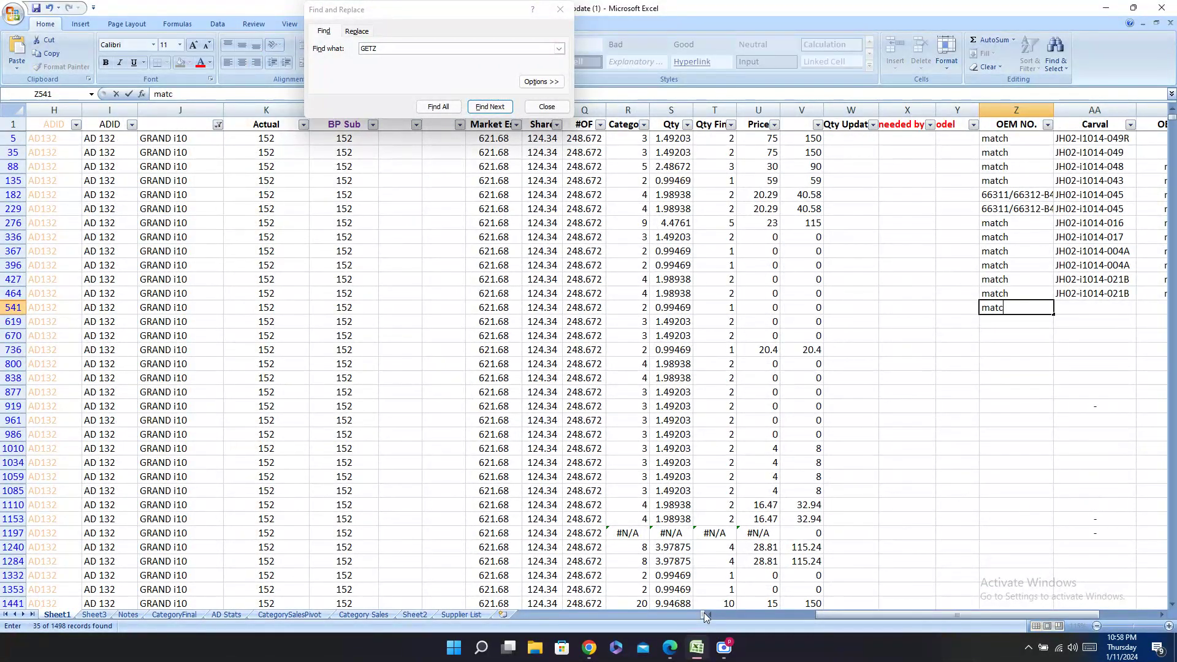
text(h)
key(Tab)
key(Tab)
text(match)
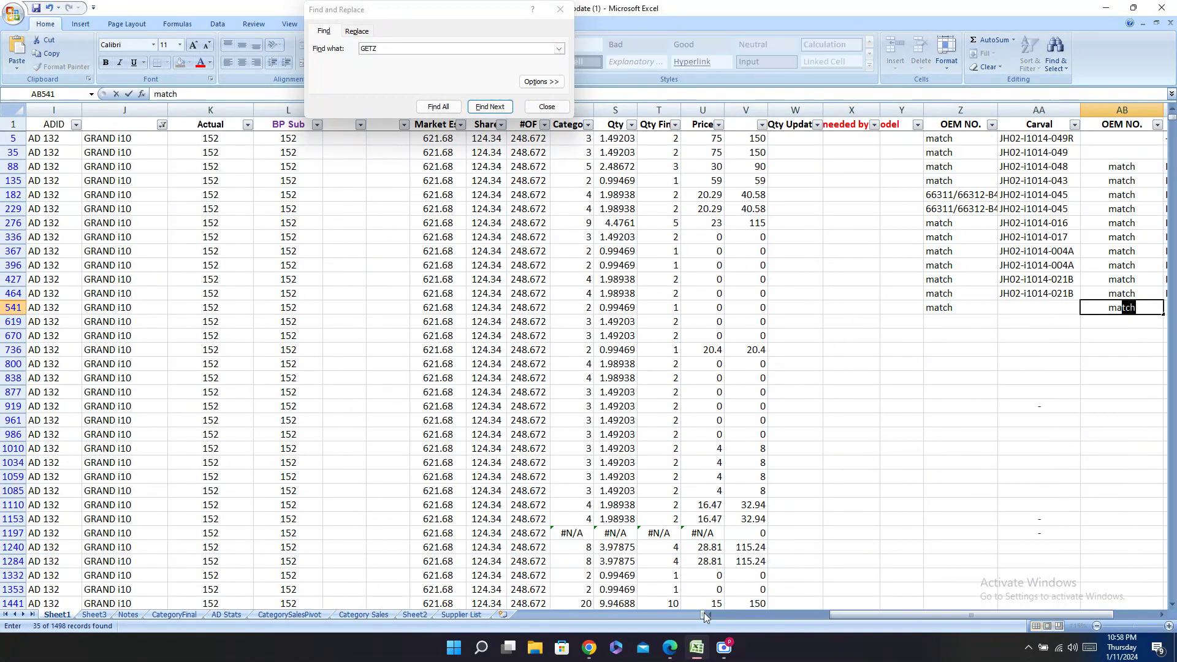
key(Return)
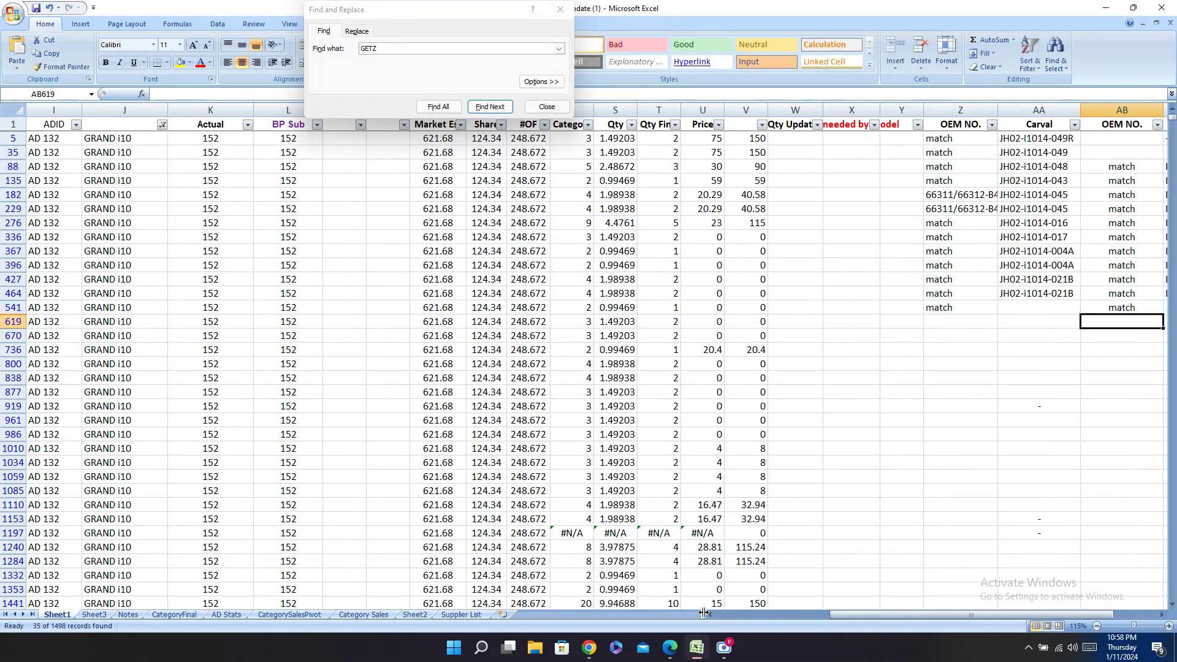
key(Up)
Step: Paste Hengda codes HD01-i1014-008-02 into AC541 and (HD01-68008-02) into AD541
key(Right)
key(Right)
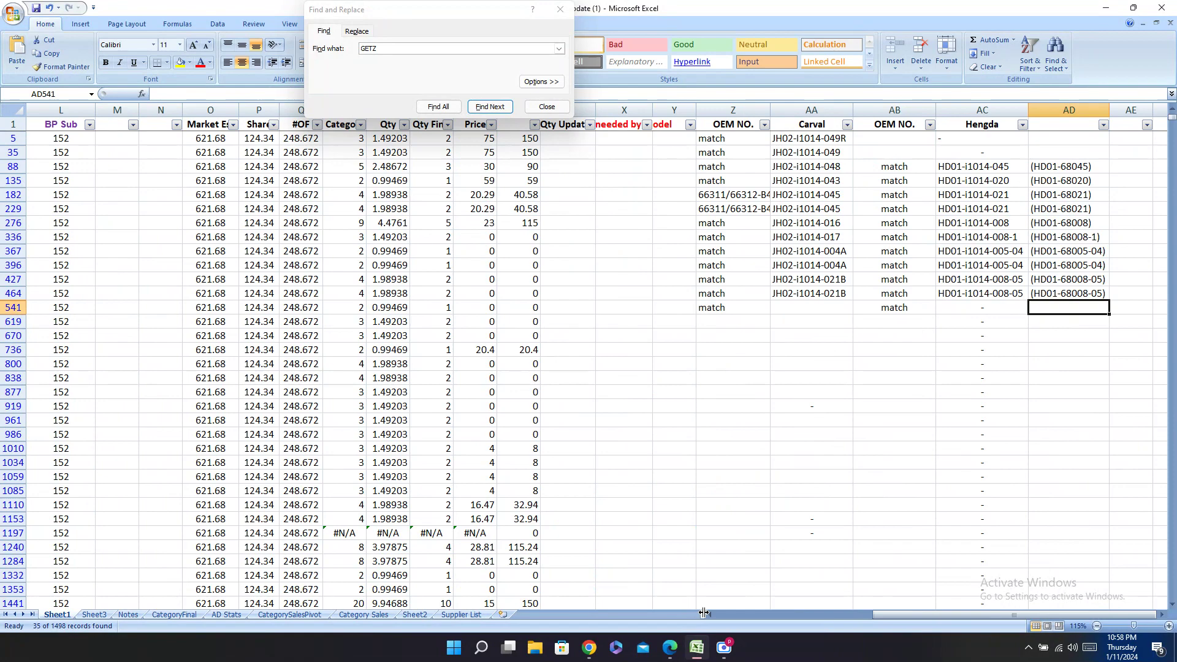
key(Left)
key(ctrl+v)
key(Right)
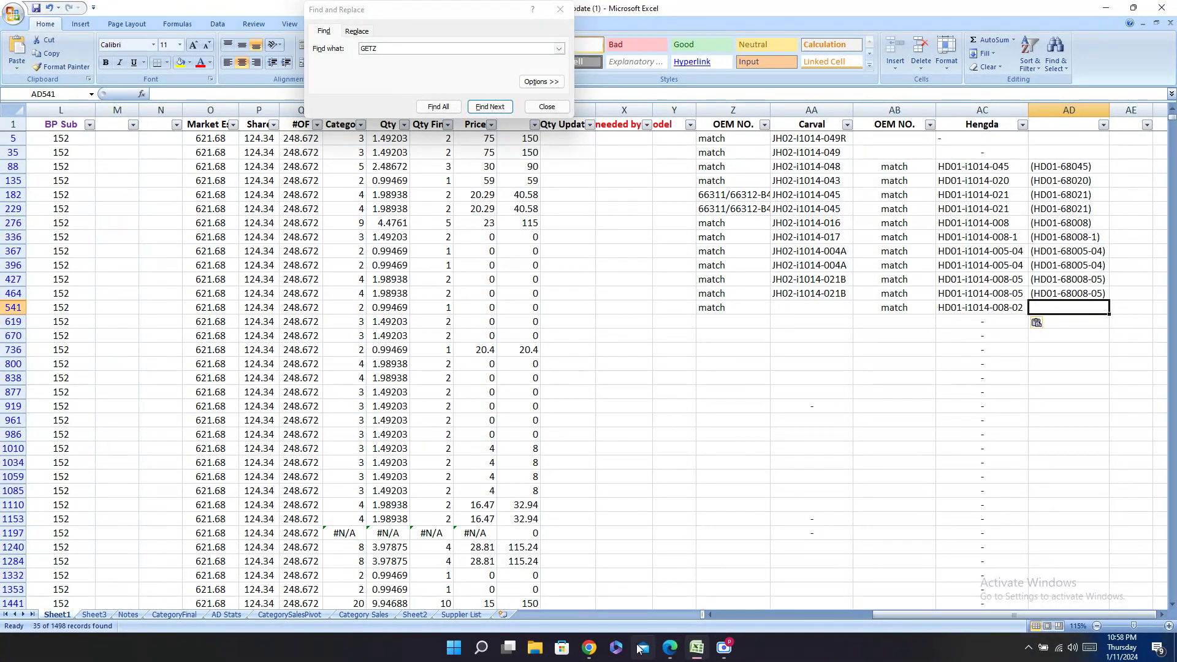
click(670, 648)
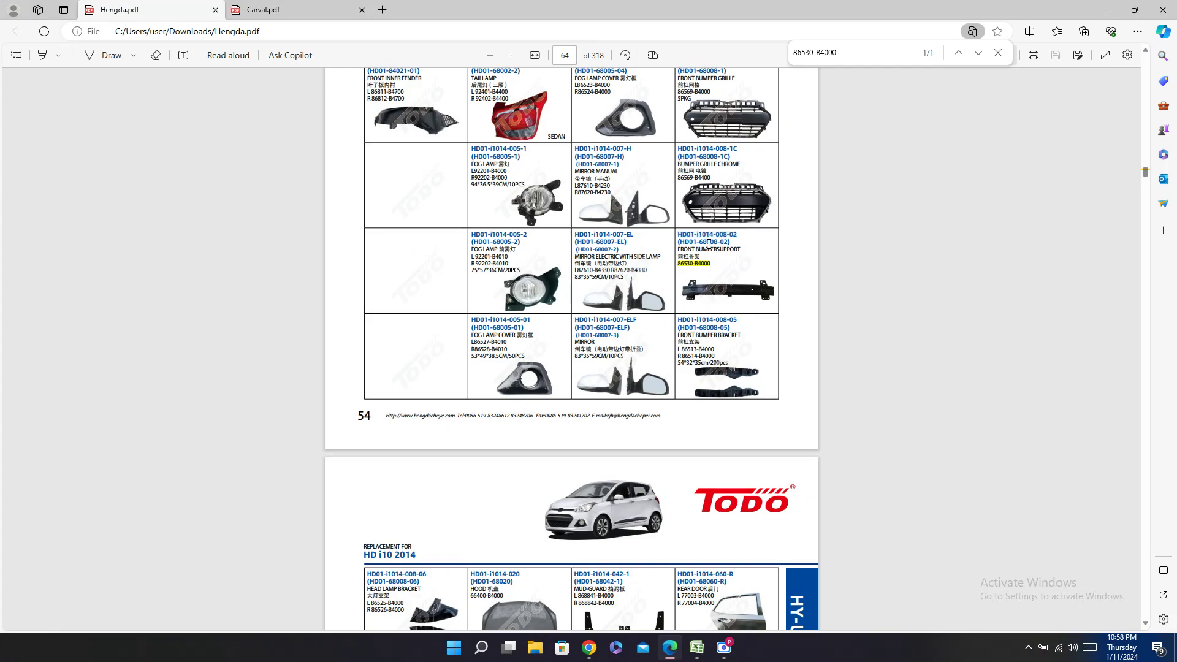
click(697, 648)
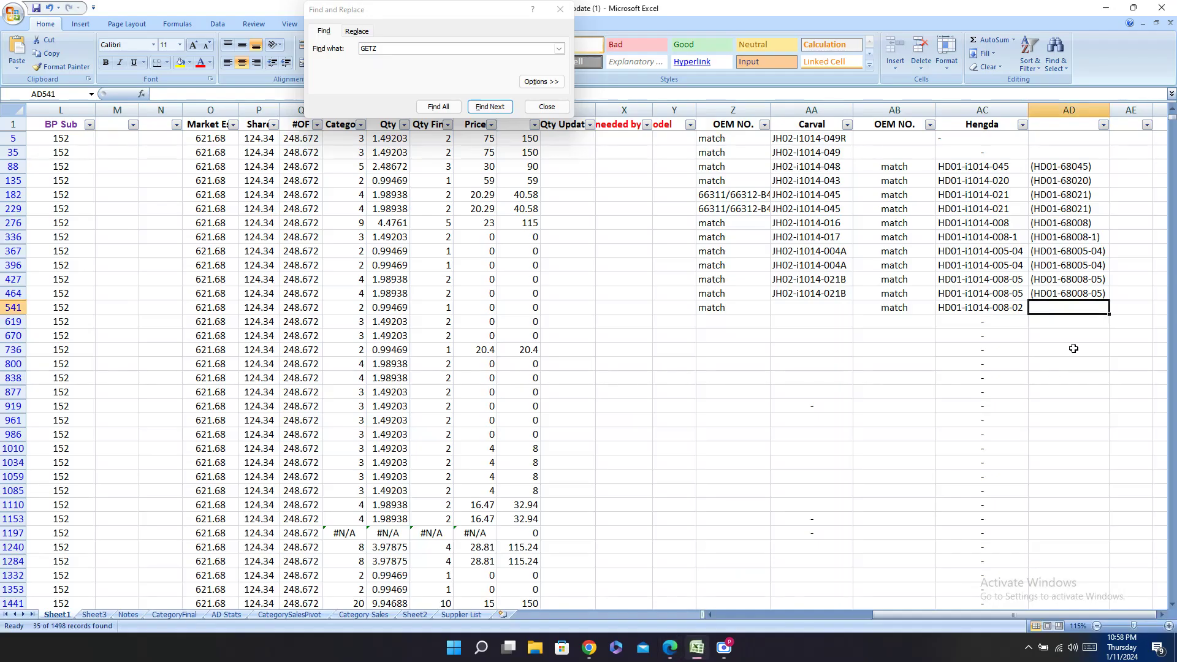
text((HD01-68008-02))
Step: Copy Carval code JH02-i1014-020 from the Carval catalogue into AA541
click(670, 648)
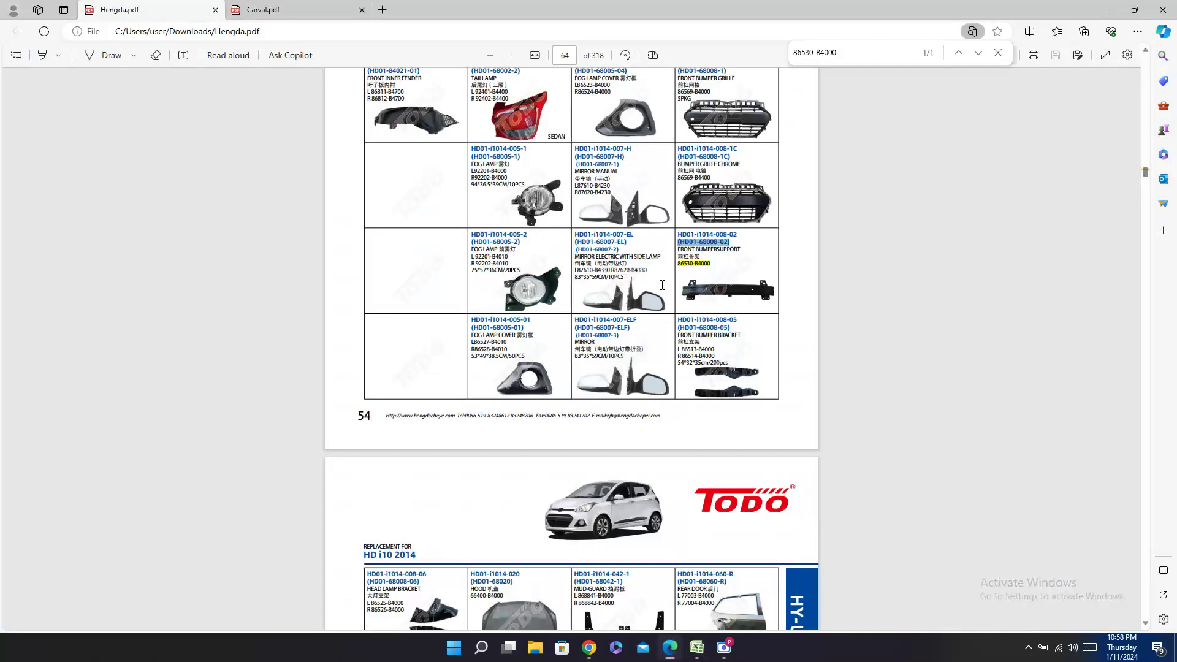
click(289, 10)
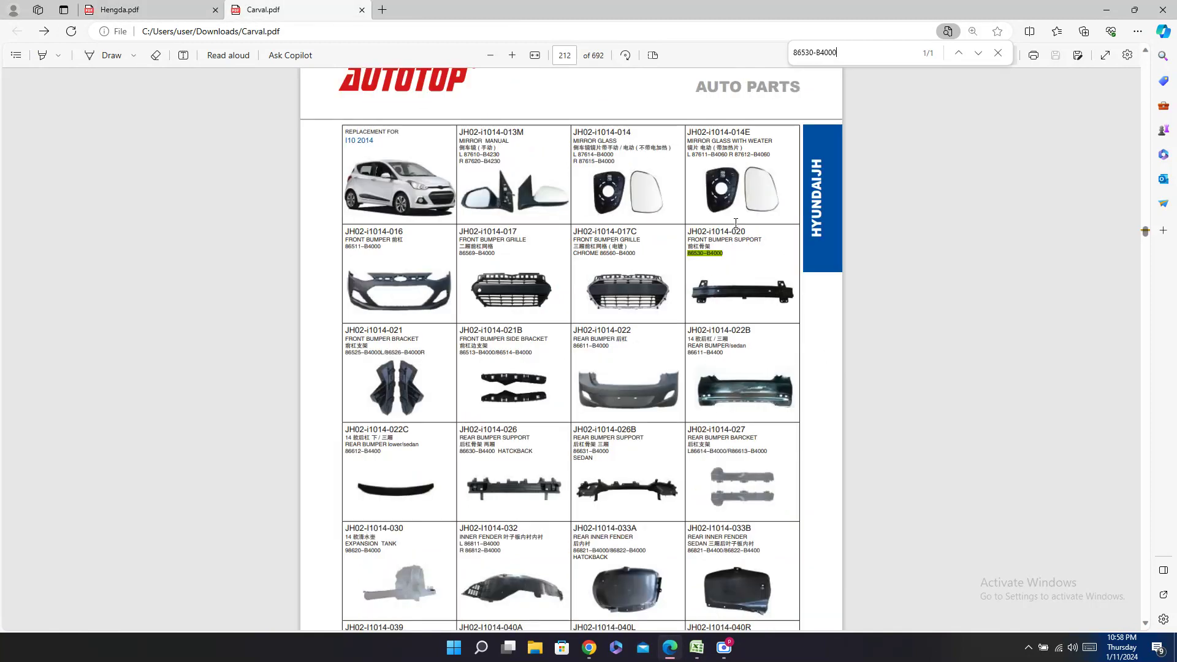
drag(745, 232, 686, 232)
key(ctrl+c)
click(697, 648)
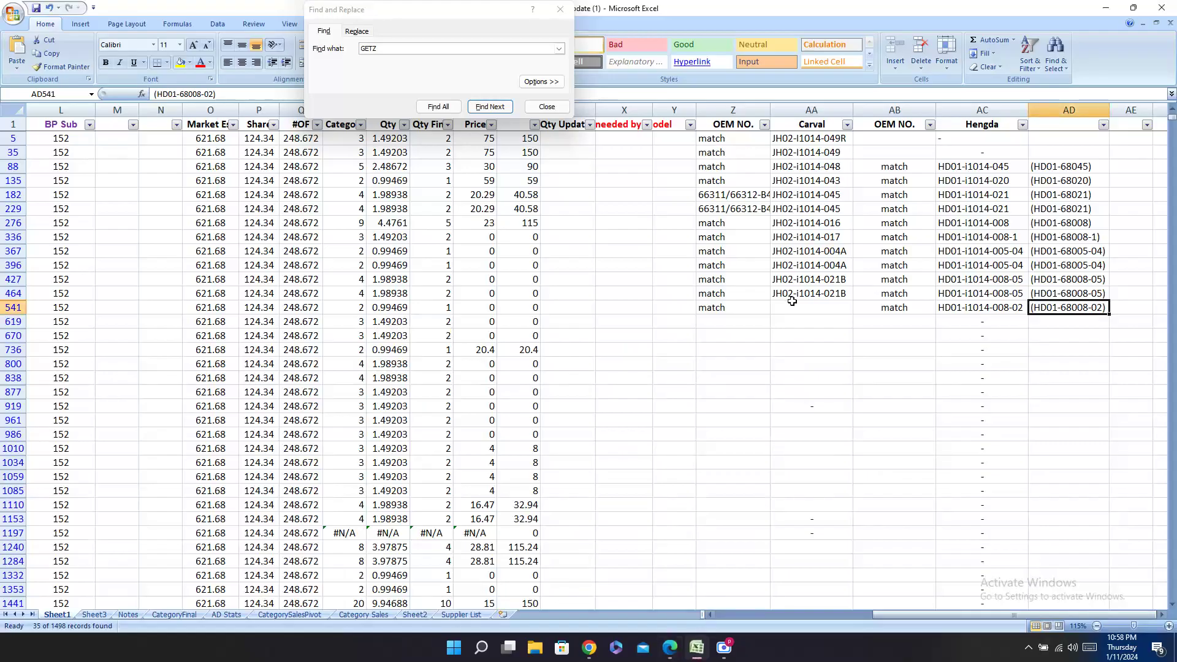
click(808, 308)
key(ctrl+v)
click(821, 324)
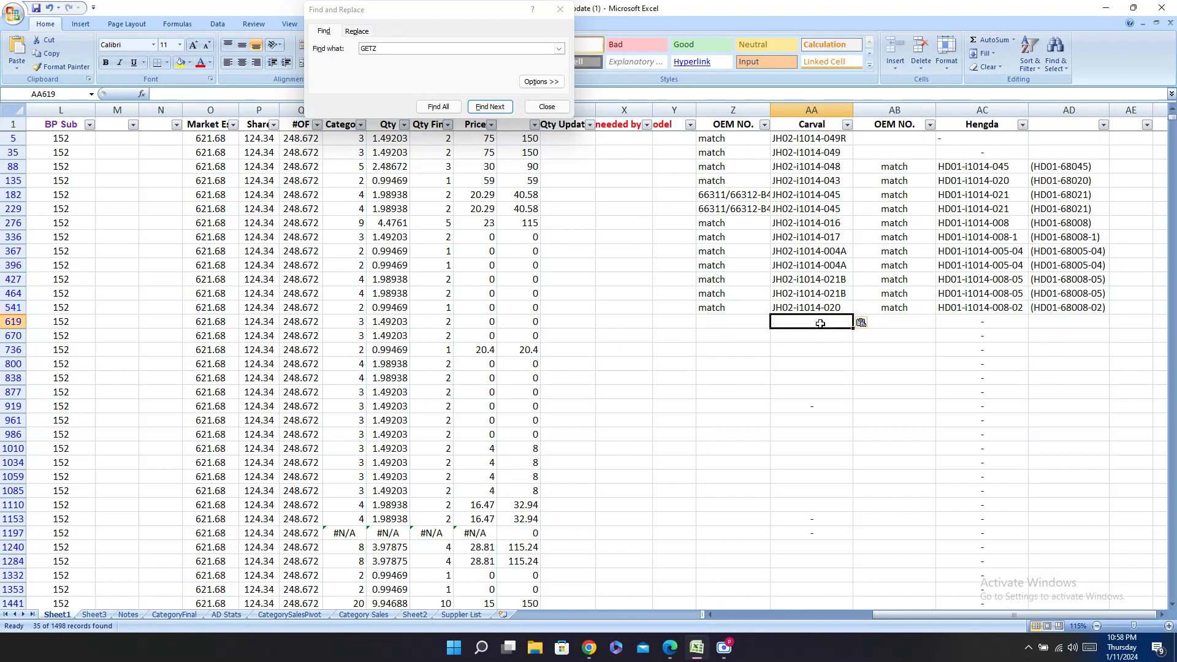
key(Left)
key(Left)
key(Left)
key(Left)
key(Left)
key(Left)
key(Left)
key(Left)
key(Left)
key(Left)
key(Left)
key(Left)
key(Left)
key(Left)
key(Left)
key(Left)
key(Left)
key(Left)
key(Left)
key(Left)
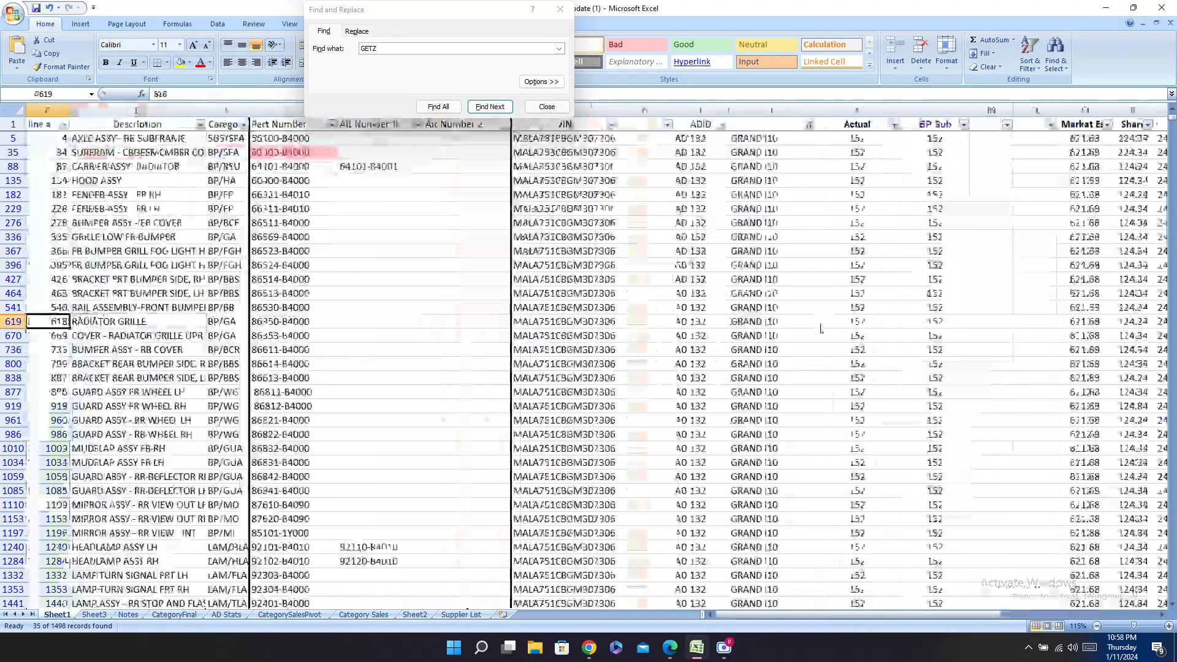
Step: Search both catalogs for 86350-B4000 and select Hengda code HD01-i1014-014-1C
key(Left)
key(Left)
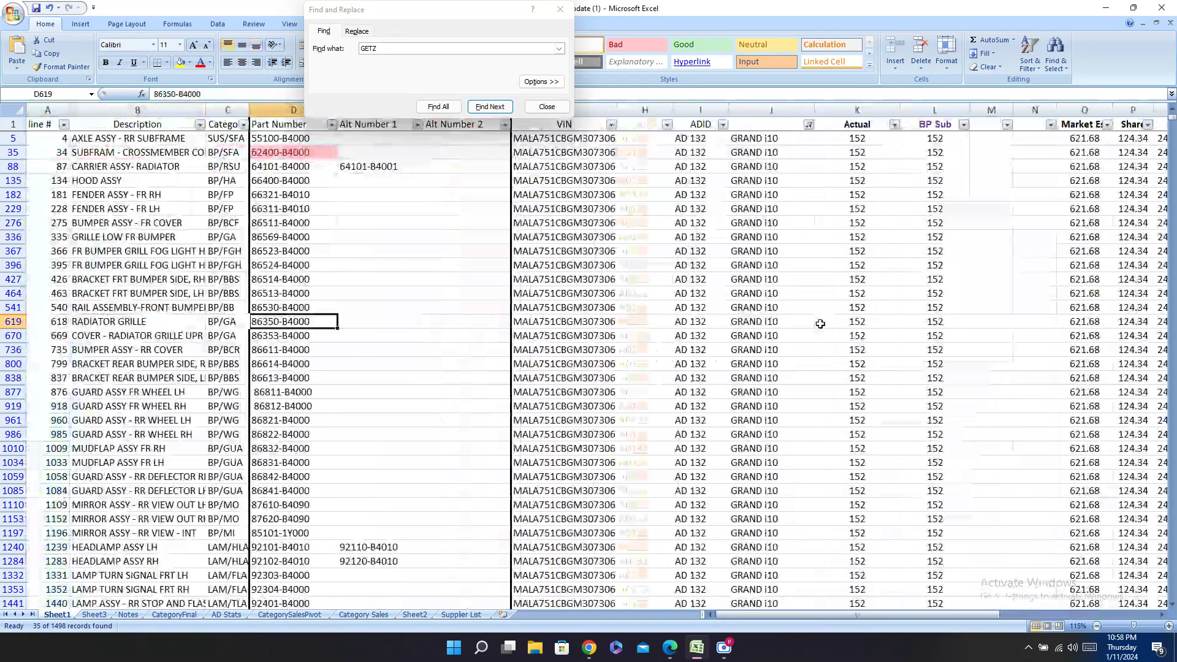
key(ctrl+c)
key(alt+Tab)
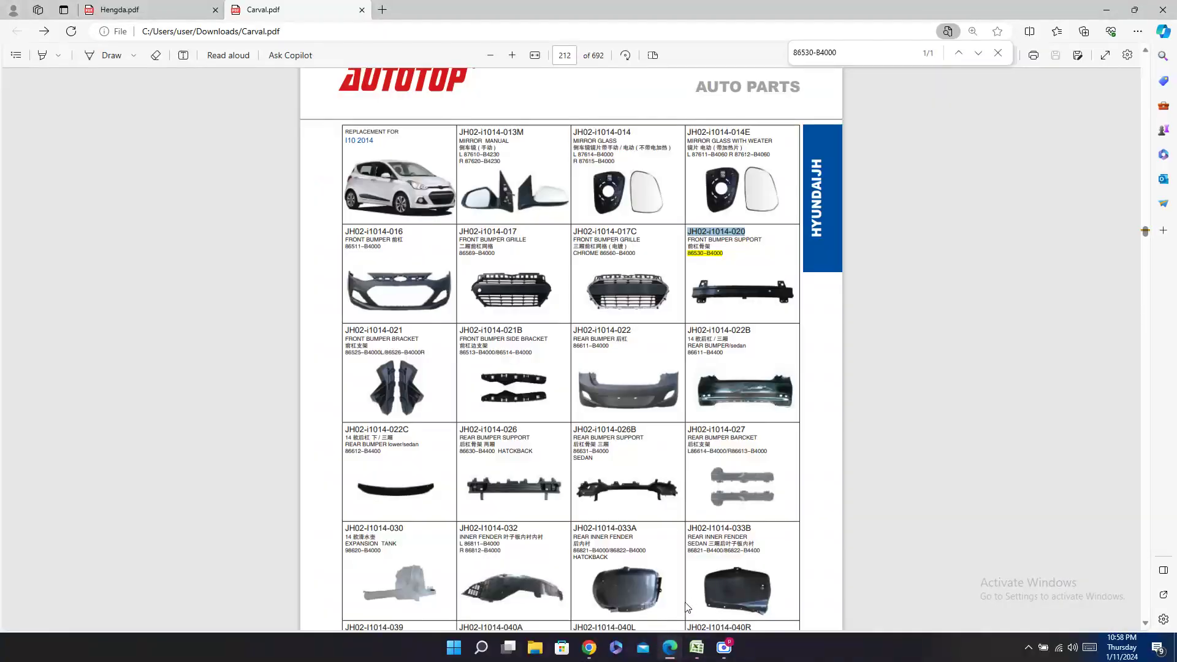
key(ctrl+f)
key(ctrl+v)
click(176, 5)
key(ctrl+f)
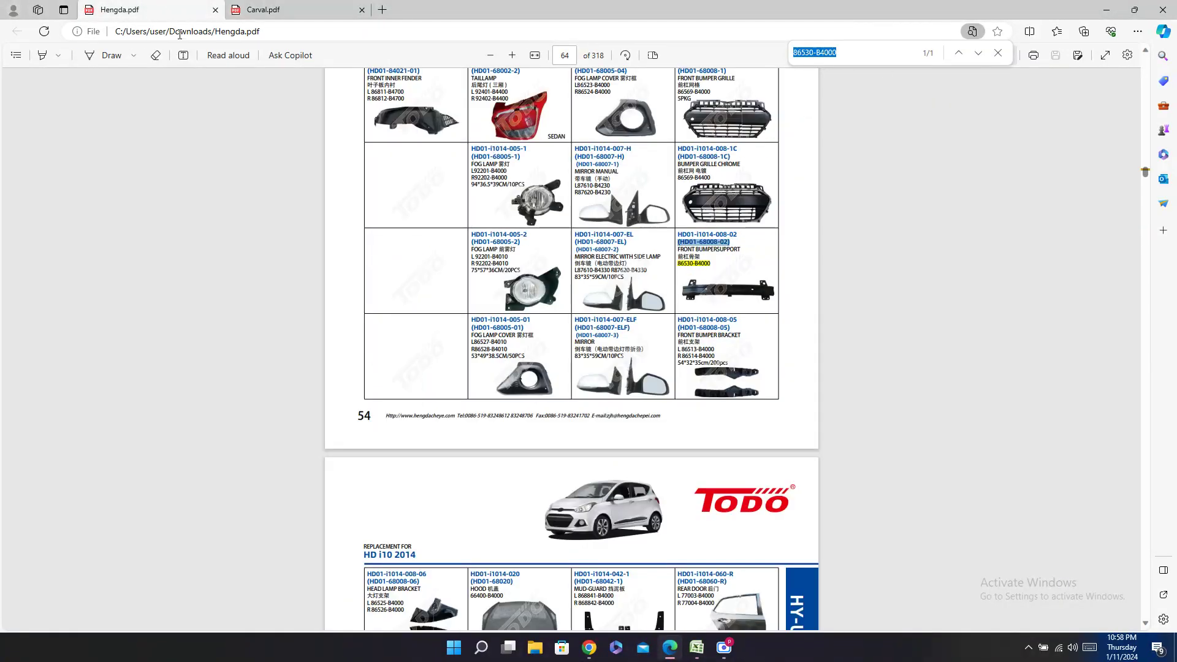
key(ctrl+v)
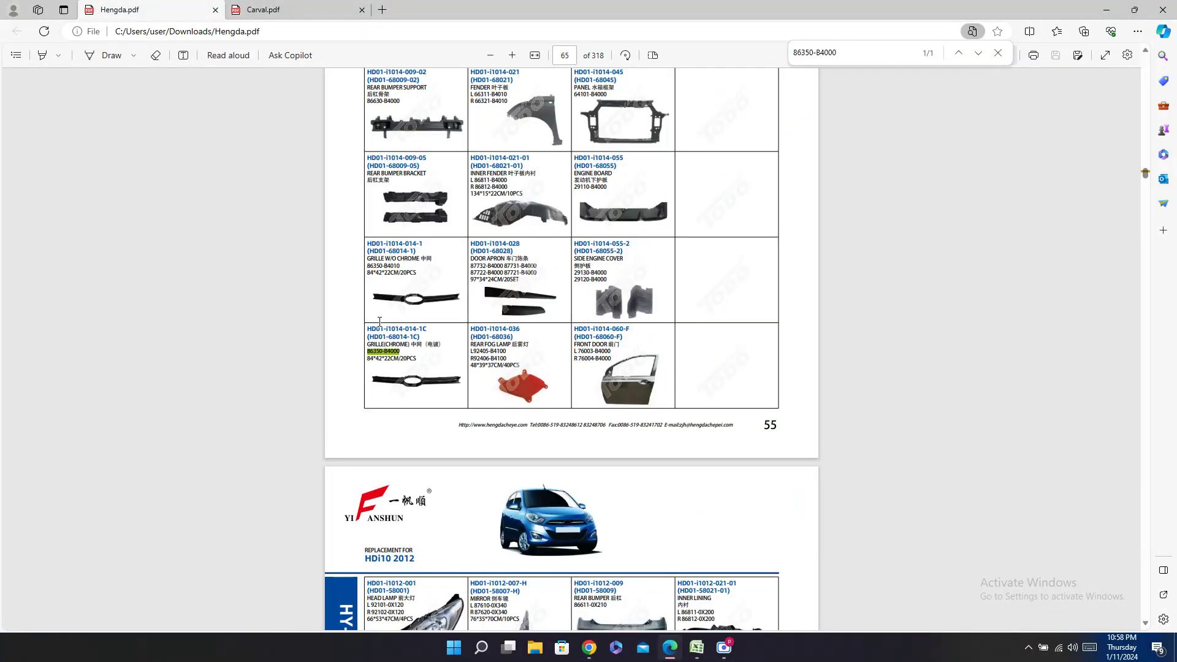
triple_click(415, 331)
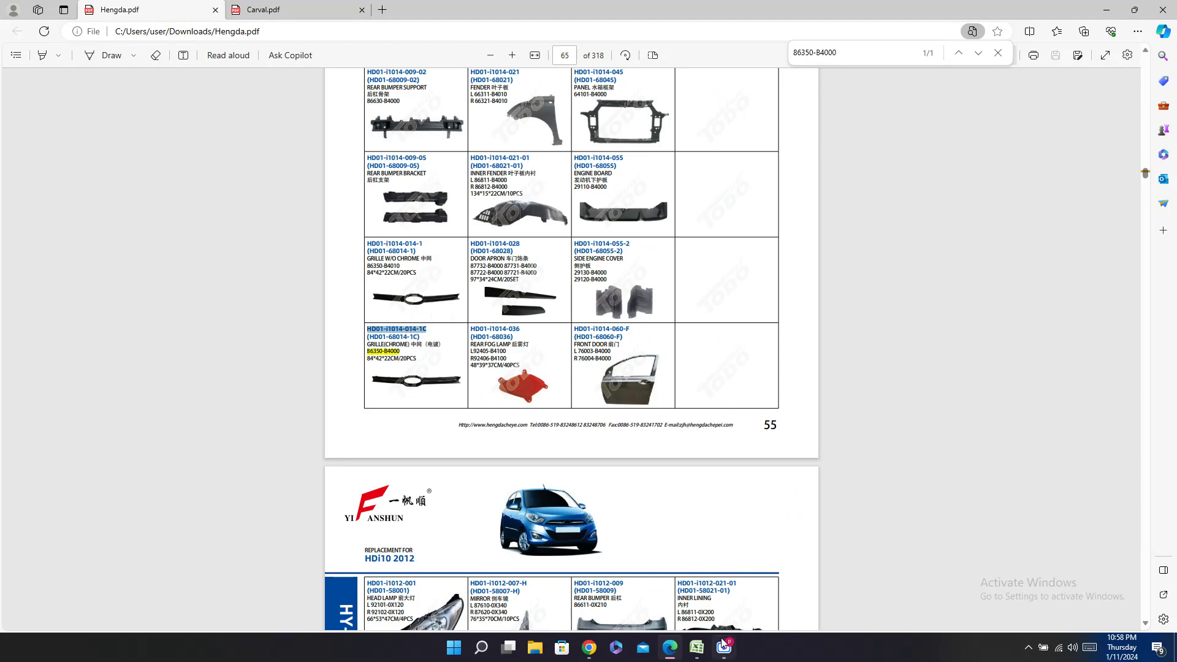
scroll(692, 404, up, 5)
scroll(692, 405, down, 4)
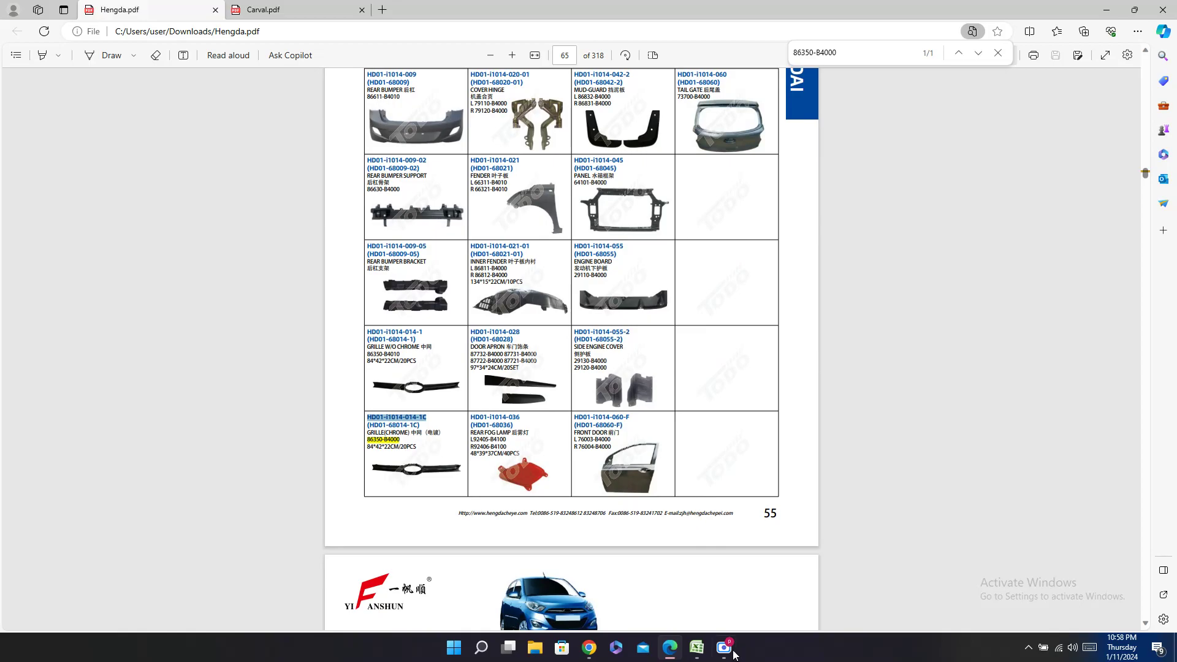
Step: Paste HD01-i1014-014-1C into the Hengda cell AC619
click(696, 647)
key(Right)
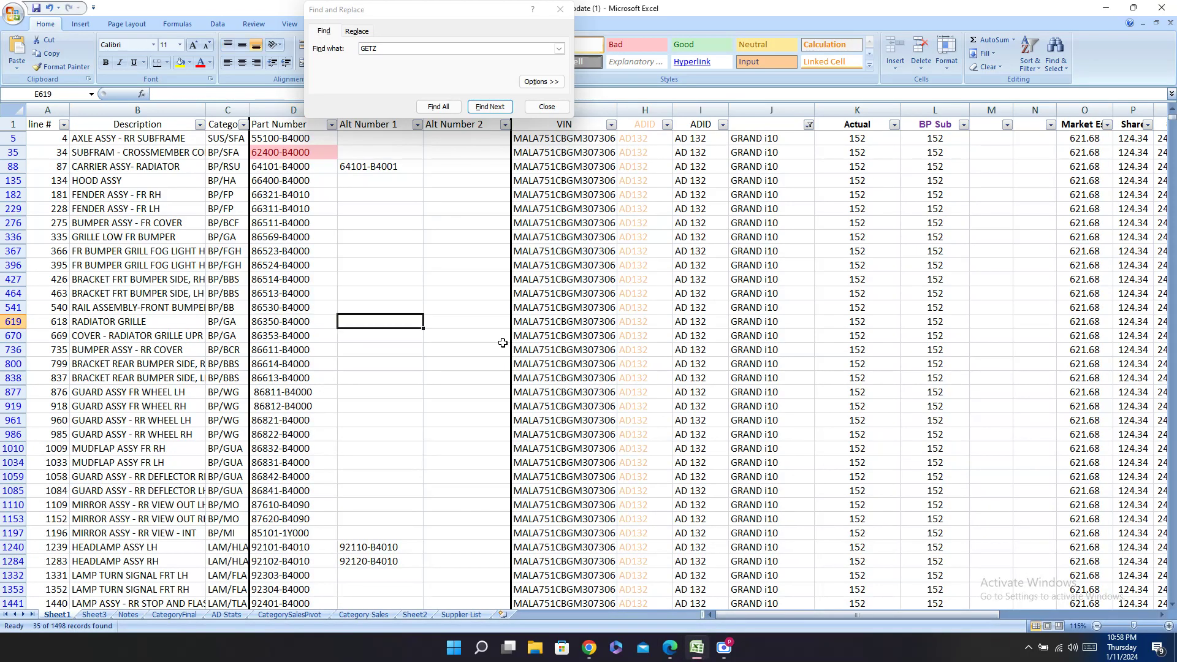
key(Right)
key(Right)
key(Right)
key(Right)
key(Right)
key(Right)
key(Right)
key(Right)
key(Right)
key(Right)
key(Right)
key(Right)
key(Right)
key(Right)
key(Right)
key(Right)
key(Right)
key(Right)
key(Right)
key(Right)
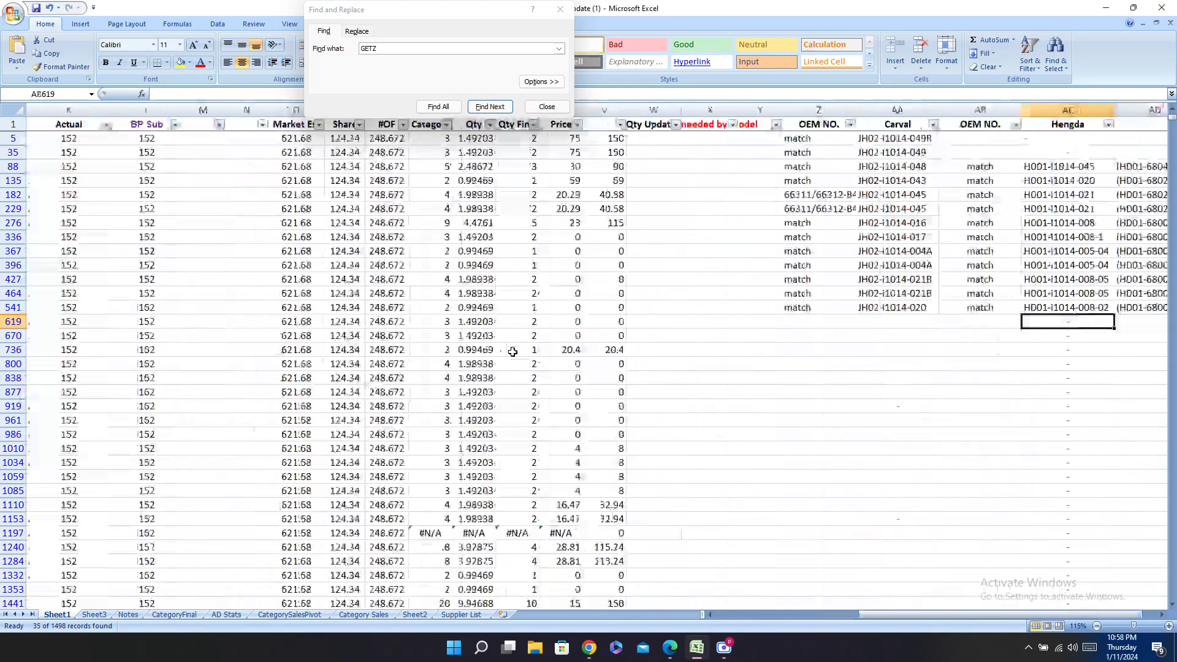
key(Right)
key(Left)
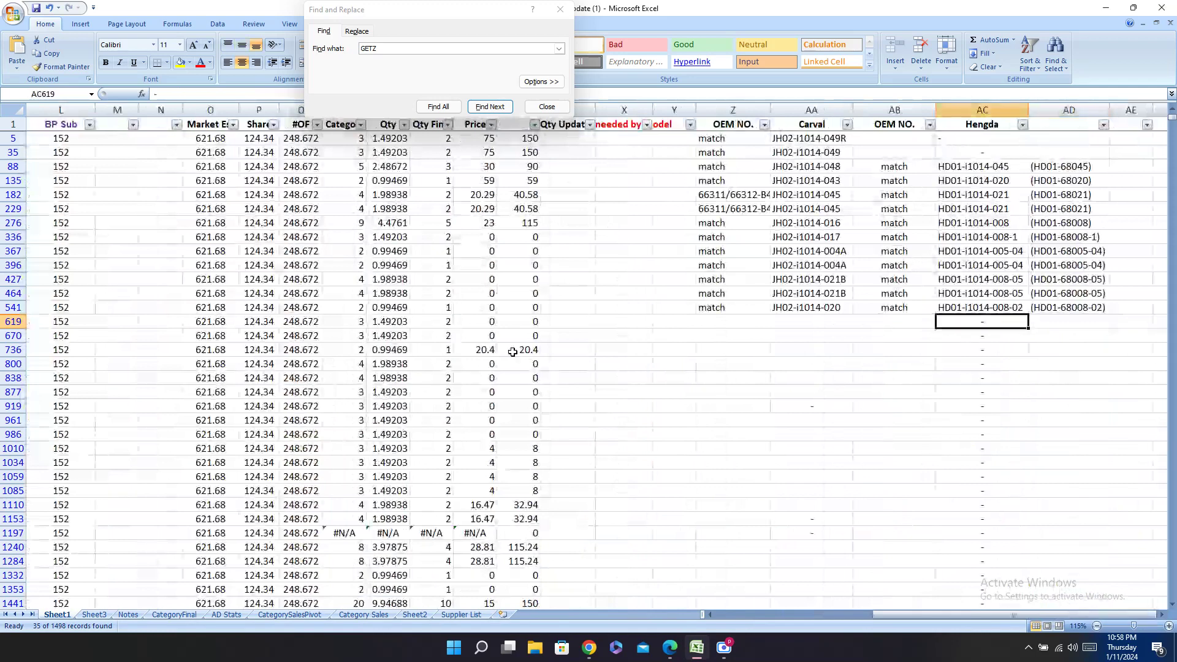
key(ctrl+v)
Step: Paste alternate code (HD01-68014-1C) into AD619 and add a 'match' note in AB619
click(671, 646)
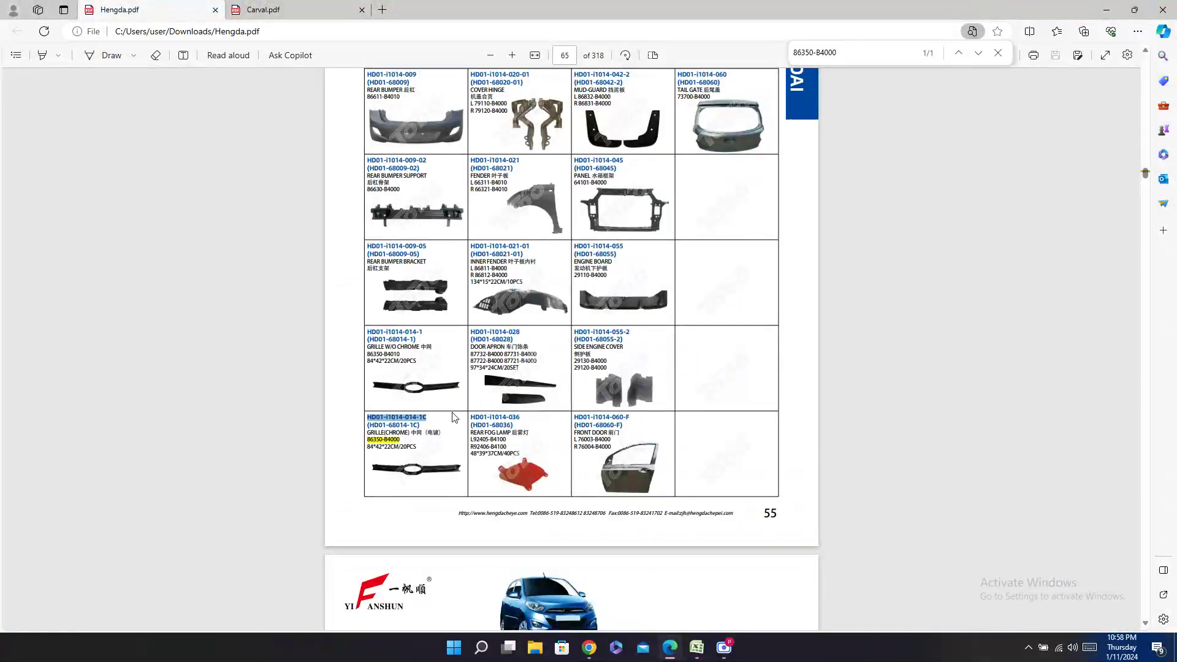
drag(367, 424, 427, 426)
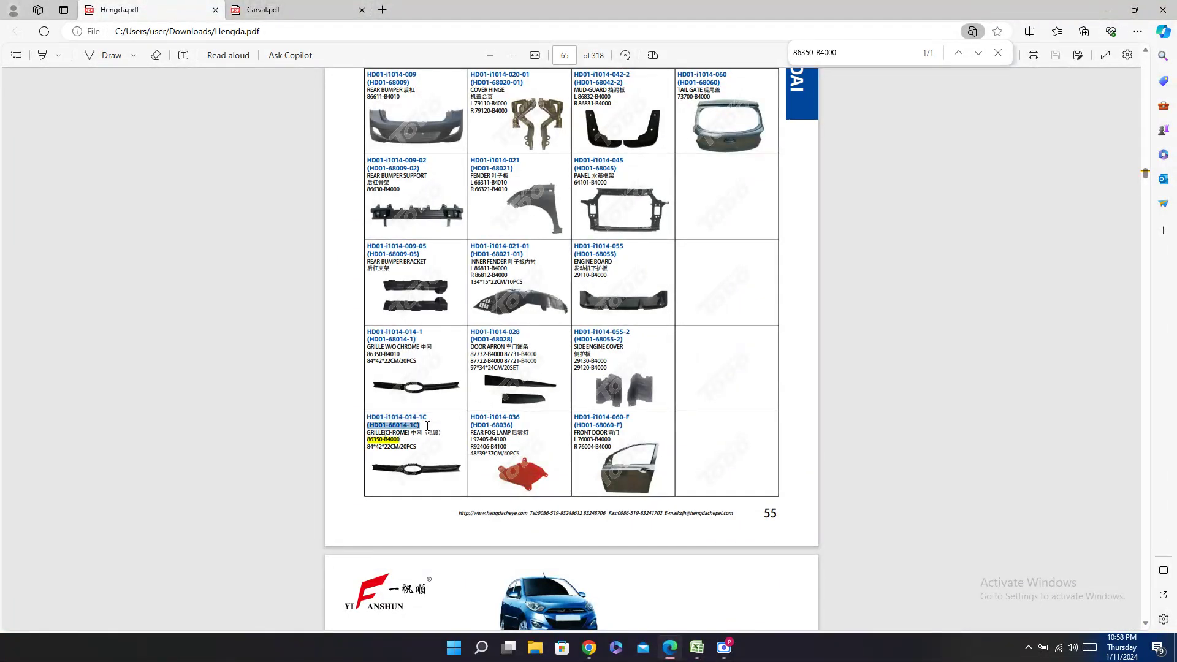
click(697, 647)
click(1065, 321)
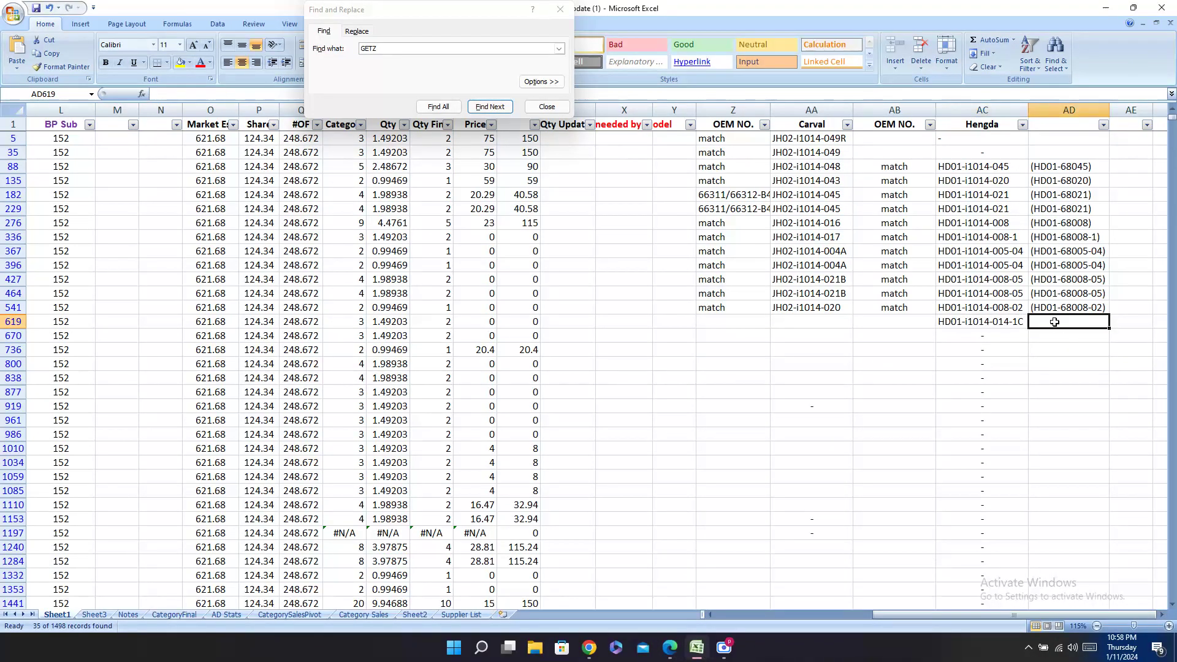
key(ctrl+v)
click(909, 317)
text(mat)
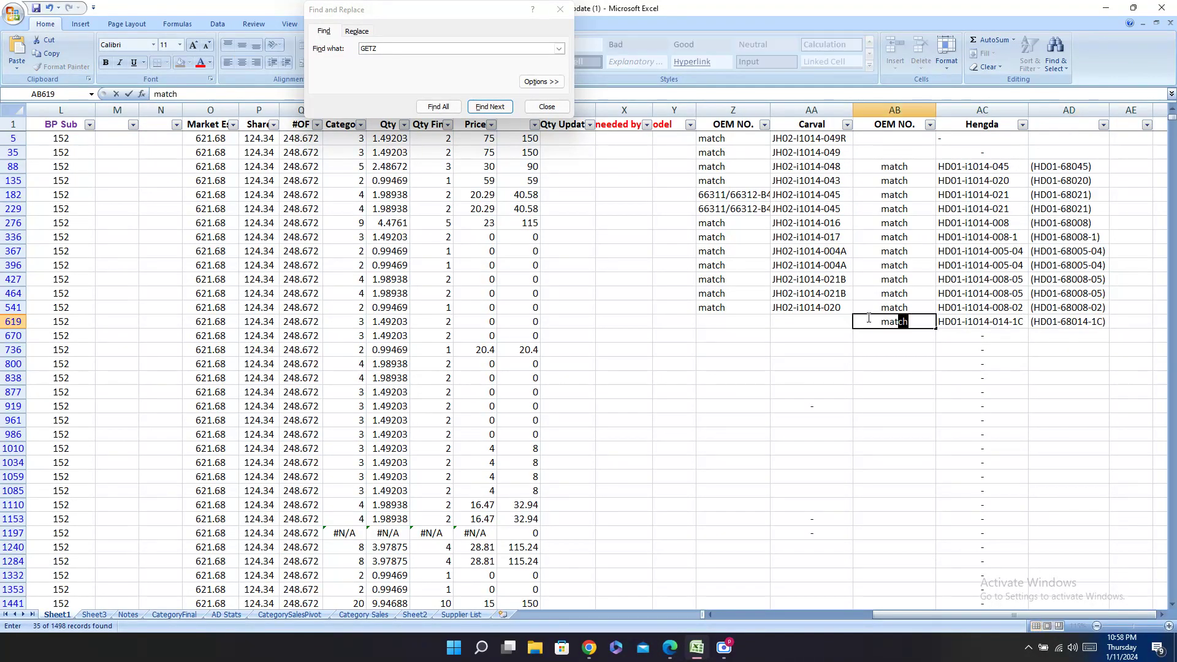
key(Left)
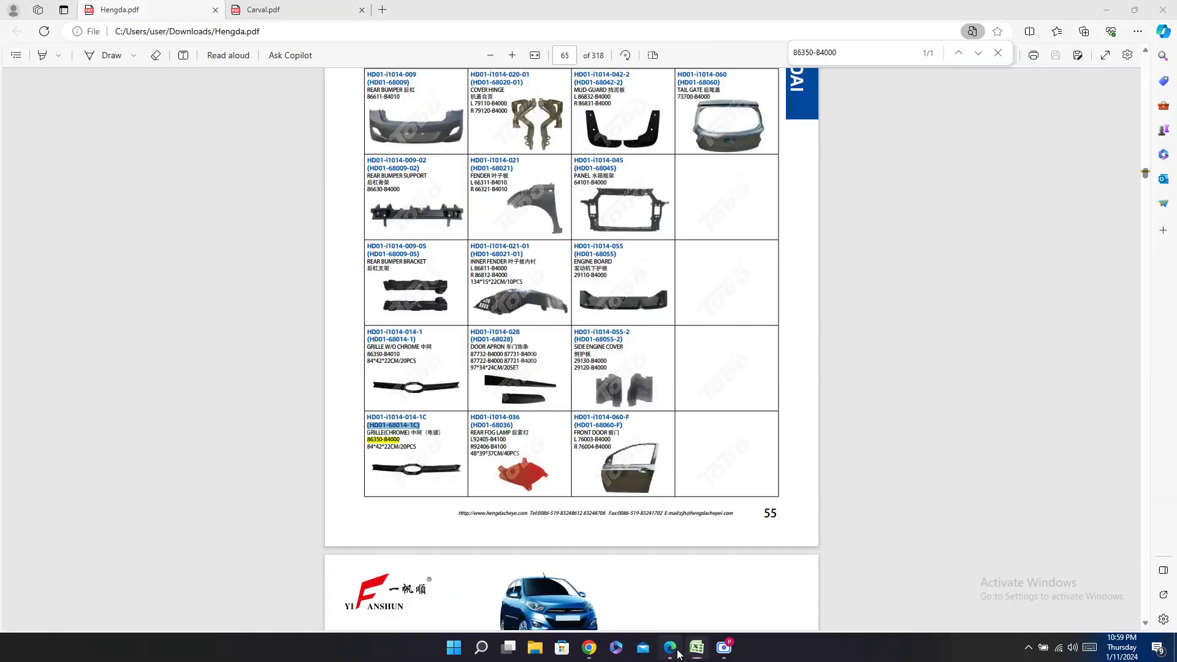
Step: Scroll the Carval catalog's i10 2014 pages 212–213 looking for 86350-B4000
click(670, 647)
click(351, 8)
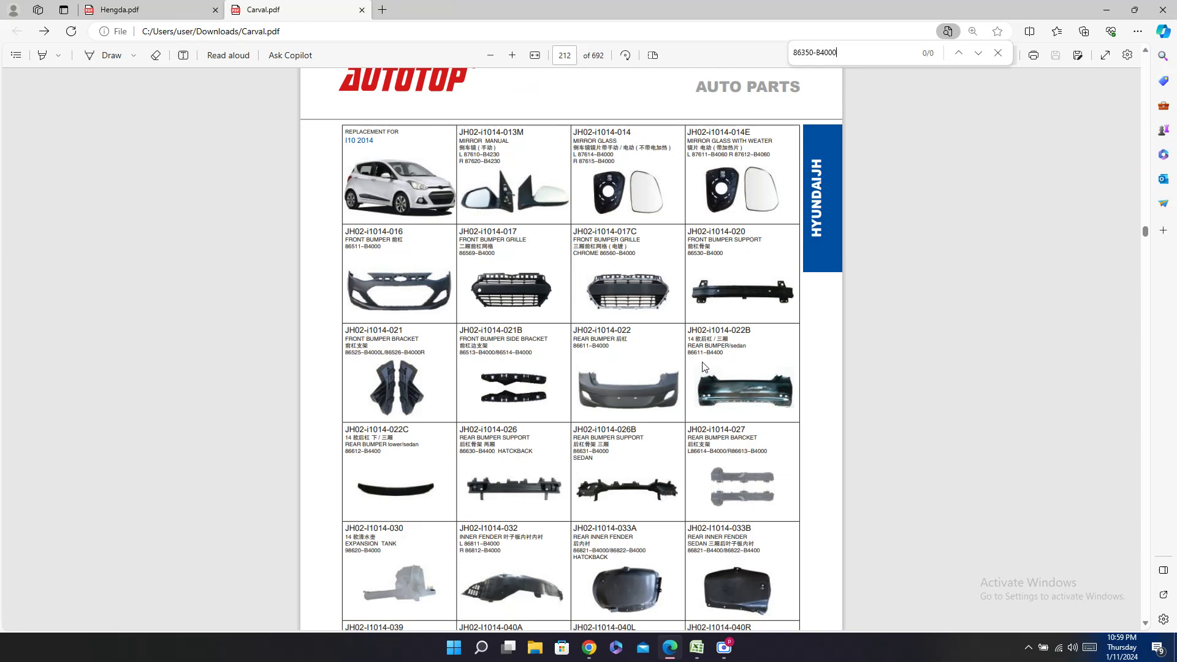
scroll(705, 315, down, 7)
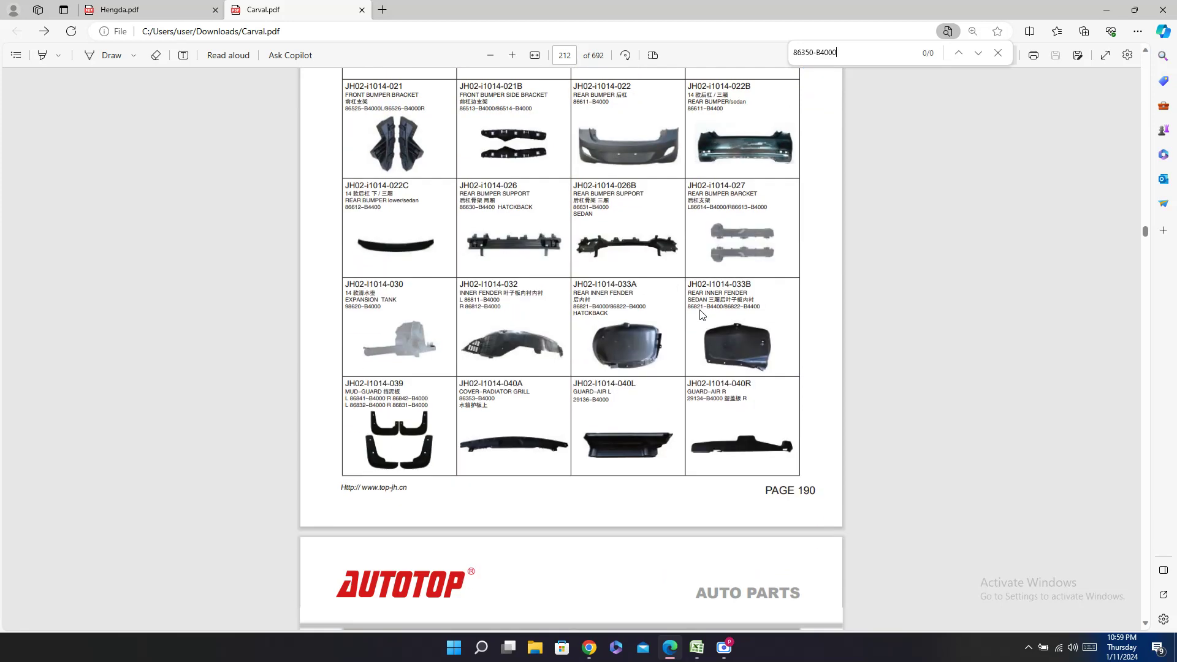
scroll(704, 315, down, 4)
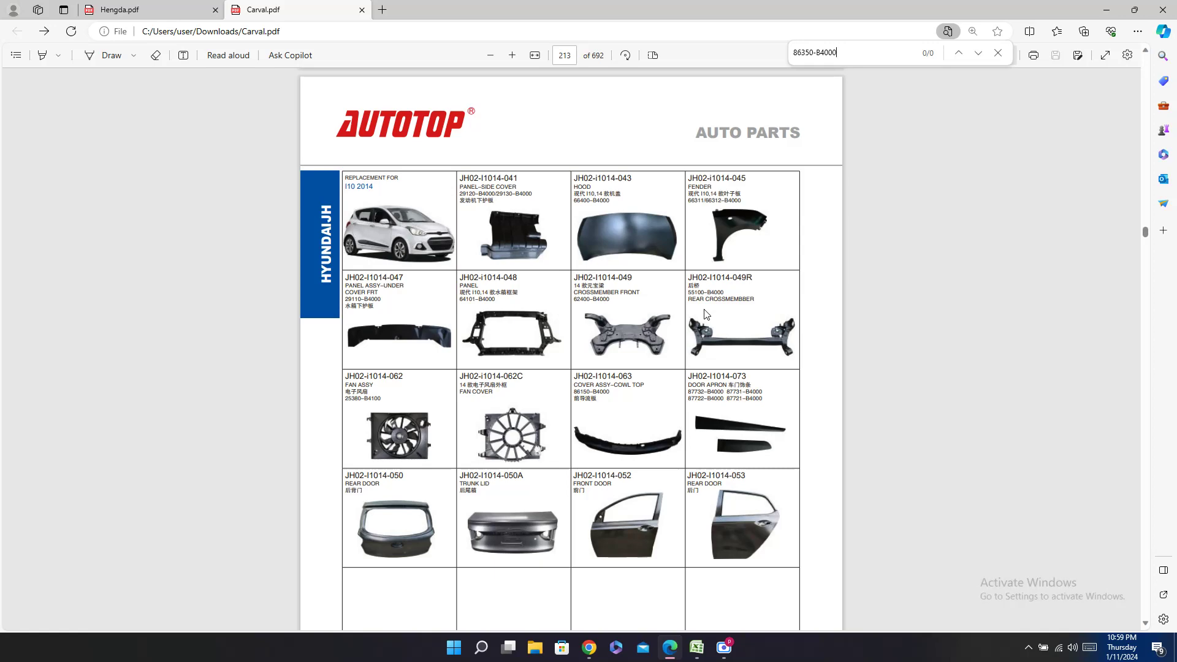
scroll(707, 315, up, 5)
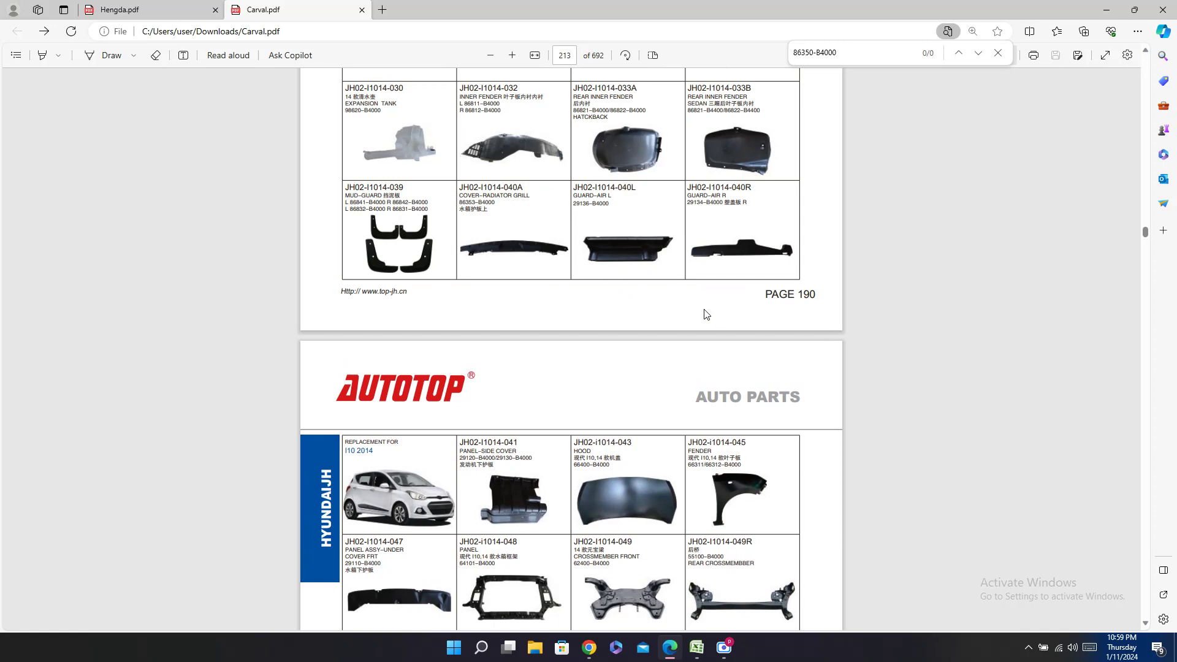
scroll(706, 314, up, 2)
scroll(706, 314, down, 2)
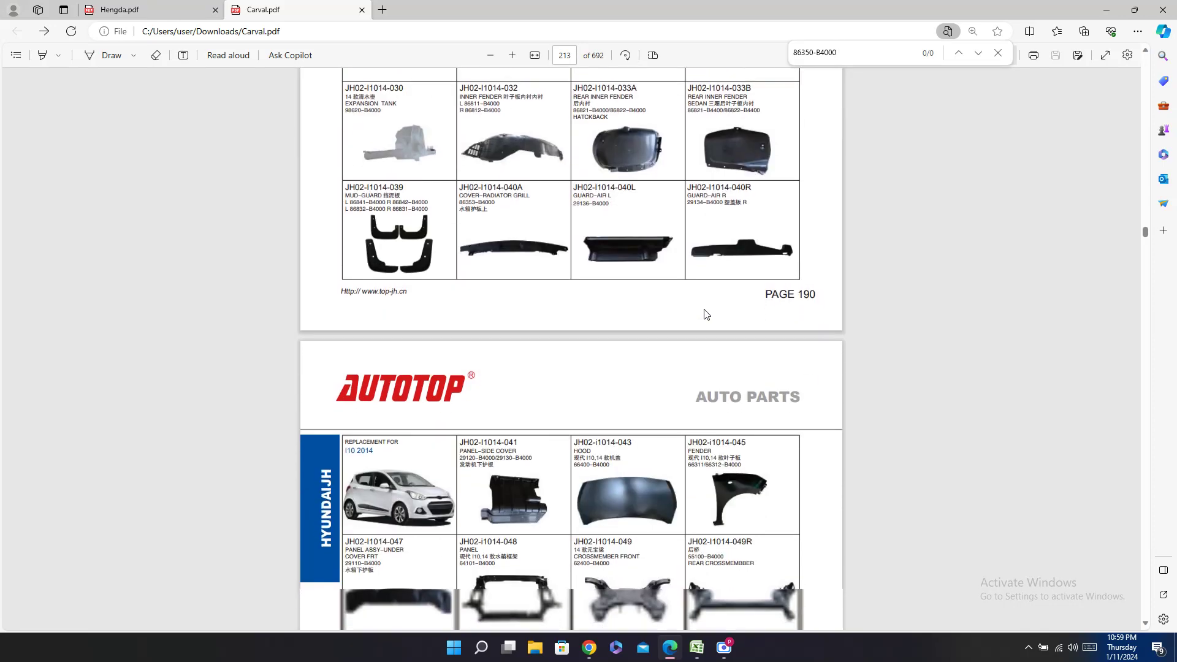
scroll(706, 315, up, 2)
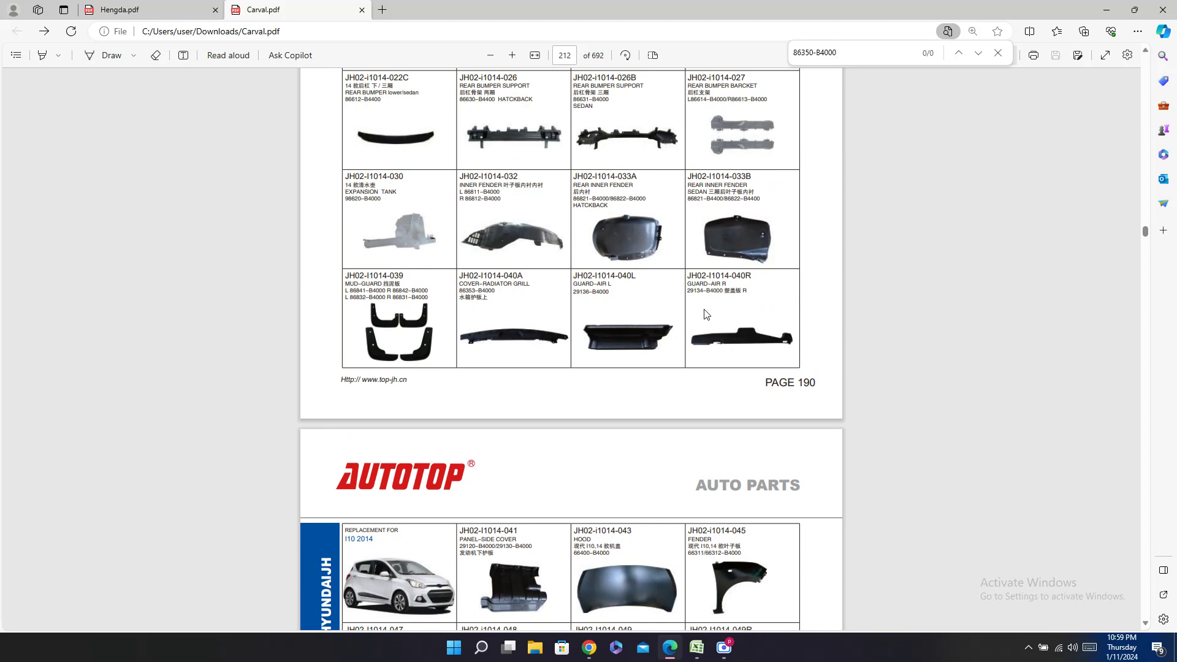
scroll(706, 314, up, 4)
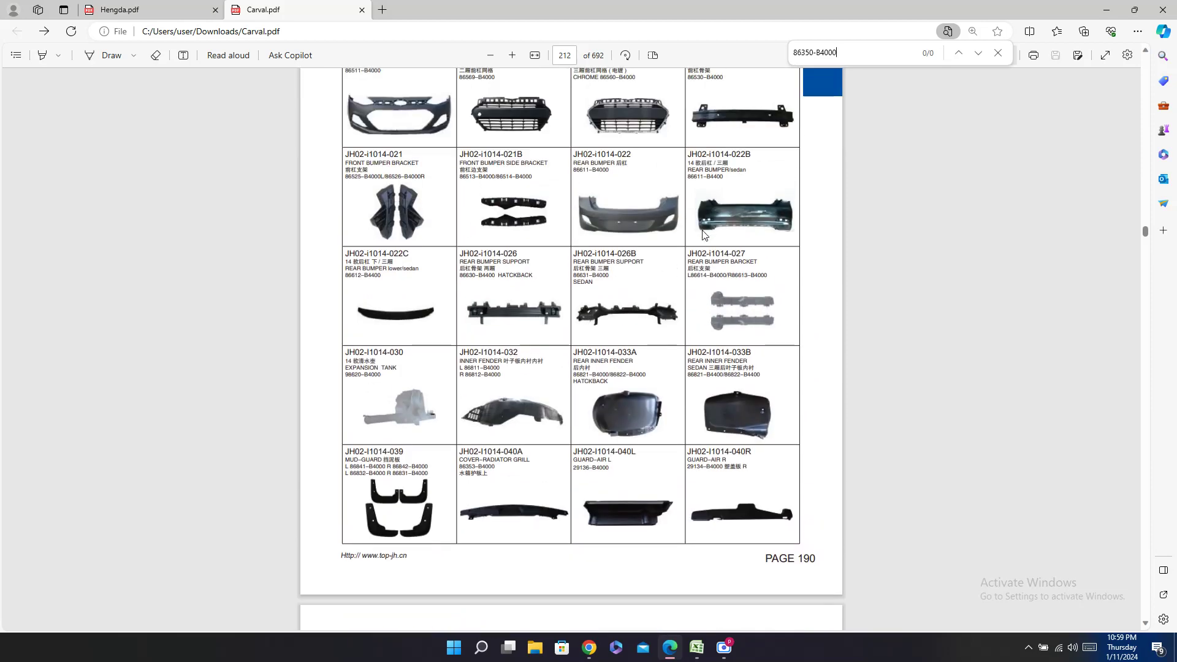
scroll(702, 230, up, 2)
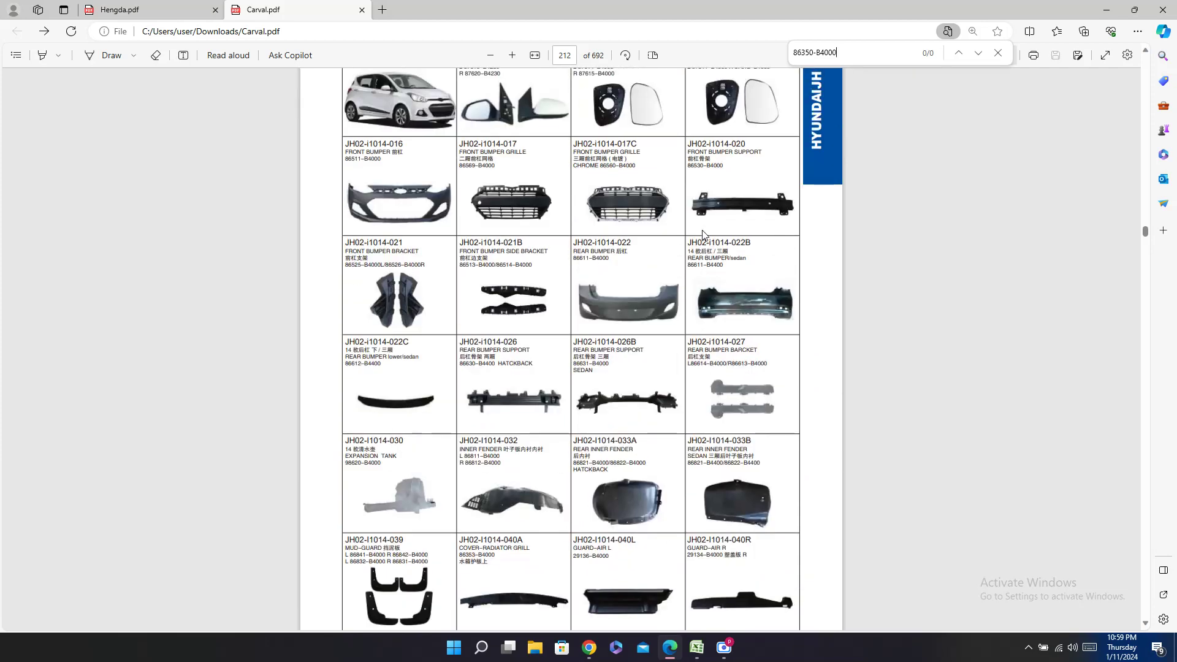
scroll(702, 233, up, 4)
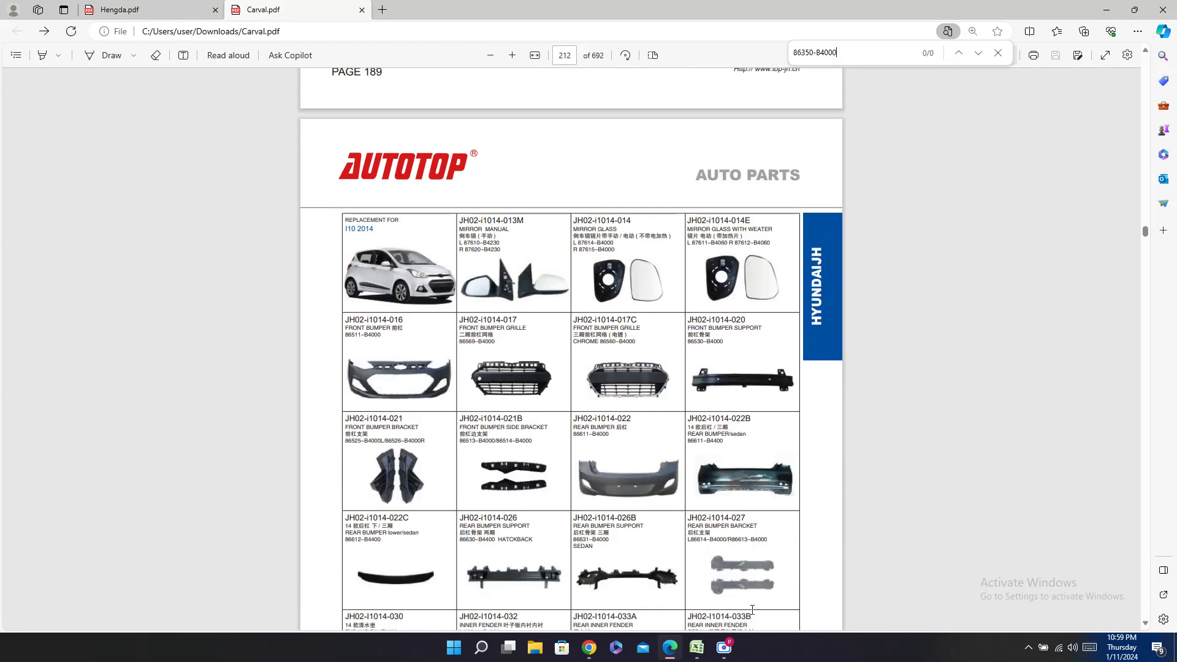
Step: Check row 619 in Excel, then keep scanning the Carval catalog pages
click(697, 648)
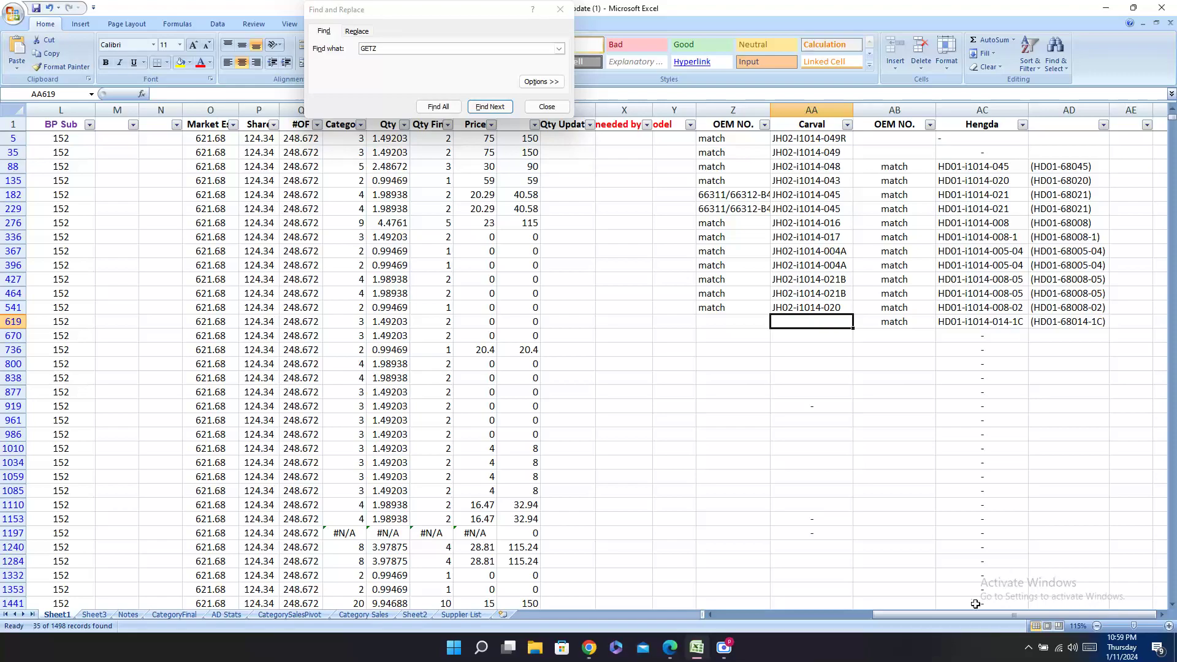
mouse_move(972, 615)
mouse_down()
mouse_move(798, 618)
mouse_move(972, 616)
mouse_up()
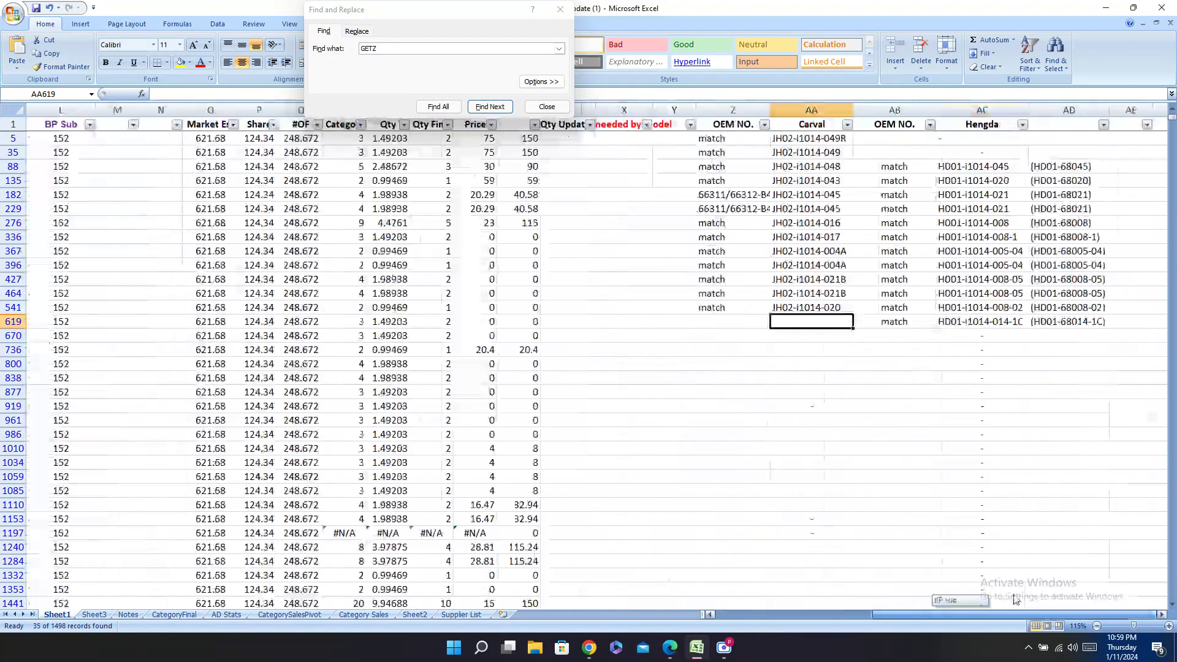
click(670, 648)
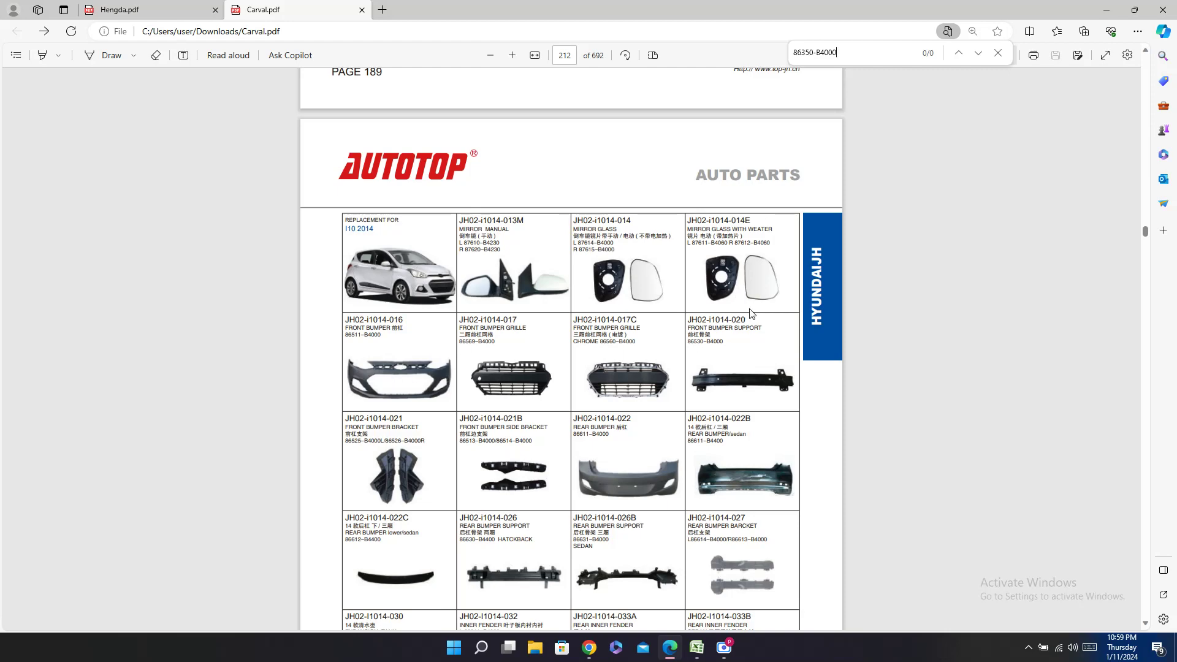
scroll(752, 309, up, 3)
scroll(758, 303, down, 2)
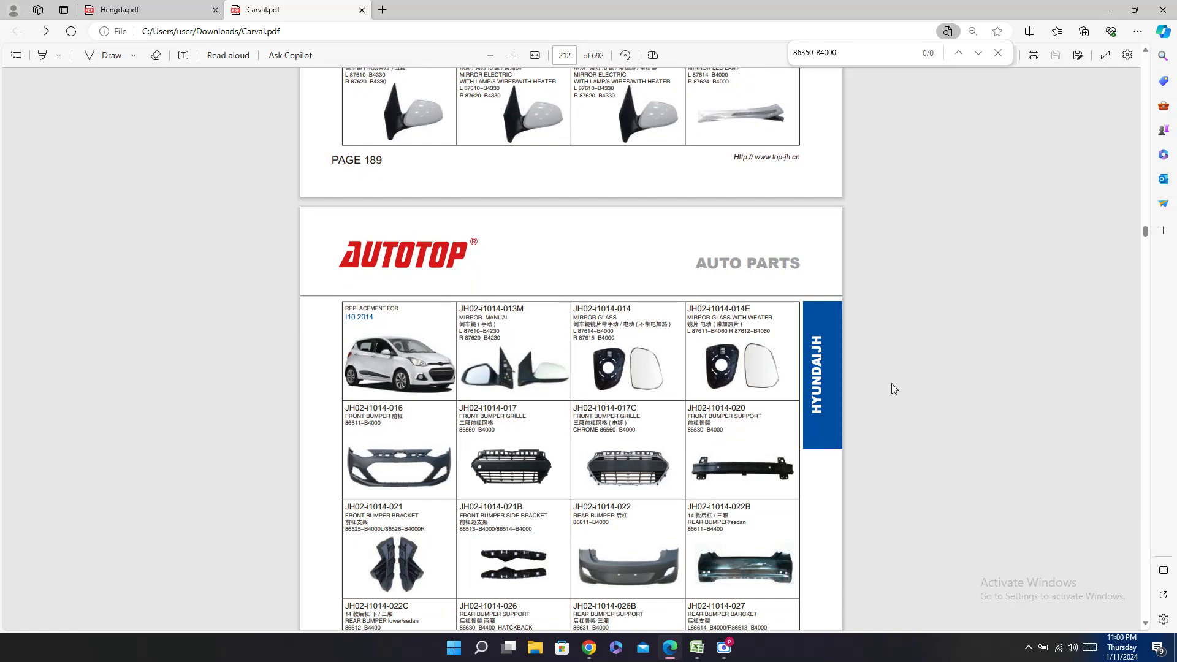
scroll(620, 426, down, 4)
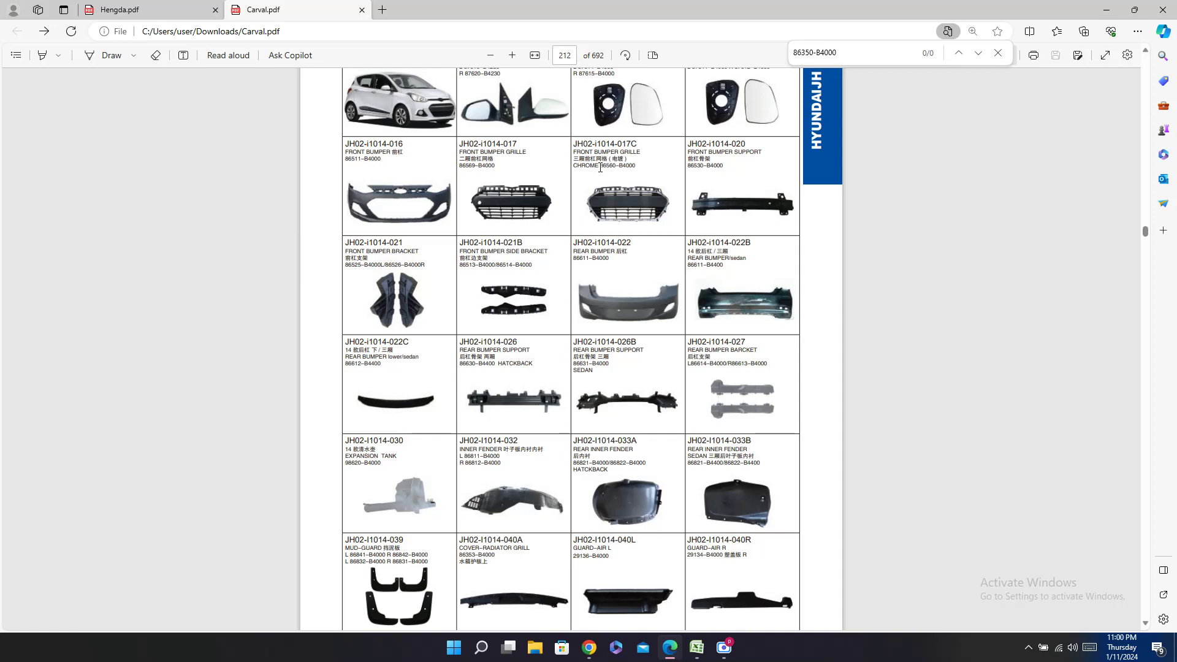
Step: Copy OEM number 86560-B4000 from Carval and search Hengda for it, finding no match on page 65
drag(600, 167, 652, 168)
click(656, 49)
click(680, 49)
click(206, 11)
key(ctrl+f)
text(86560-B4000)
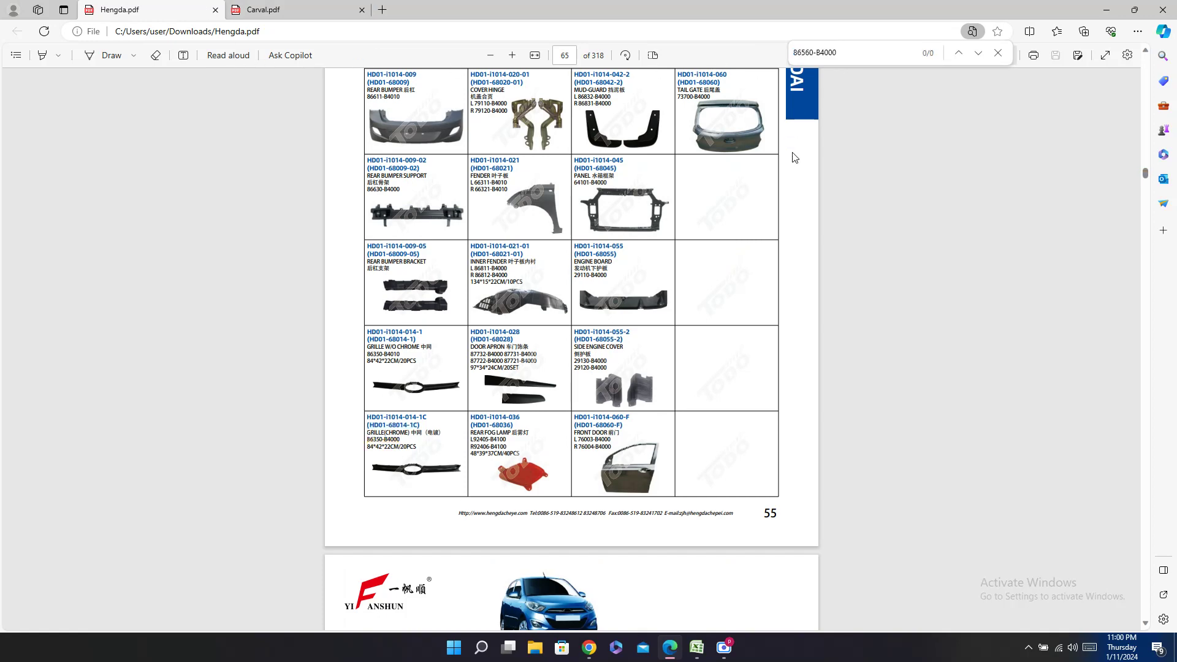
click(266, 11)
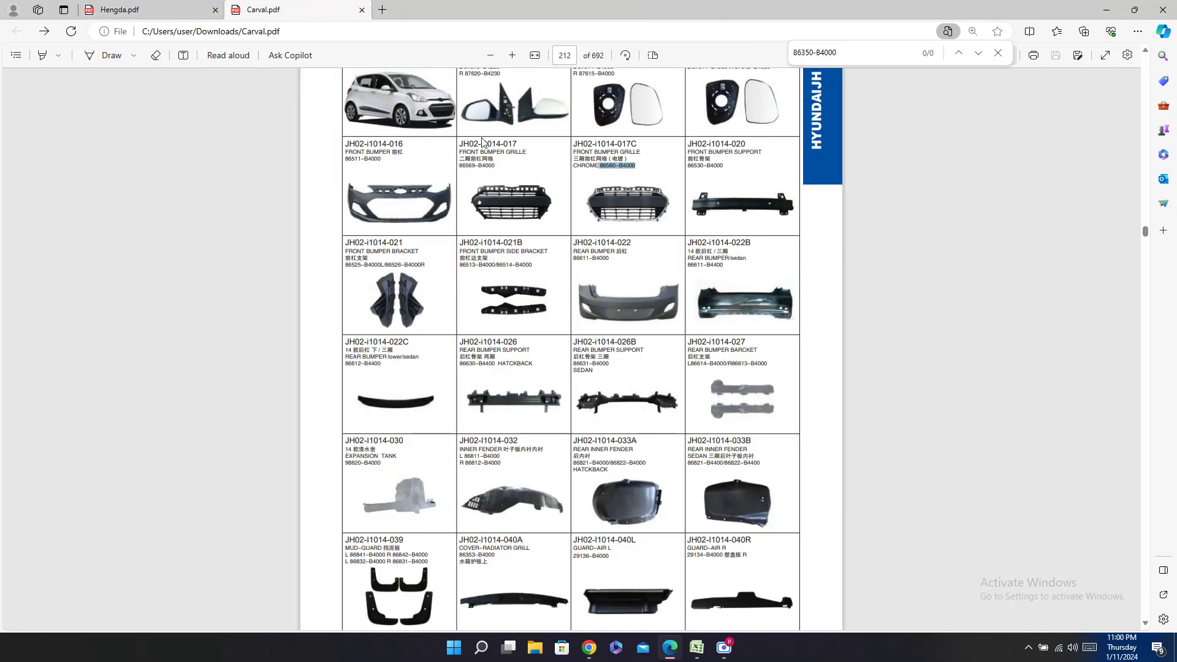
click(141, 9)
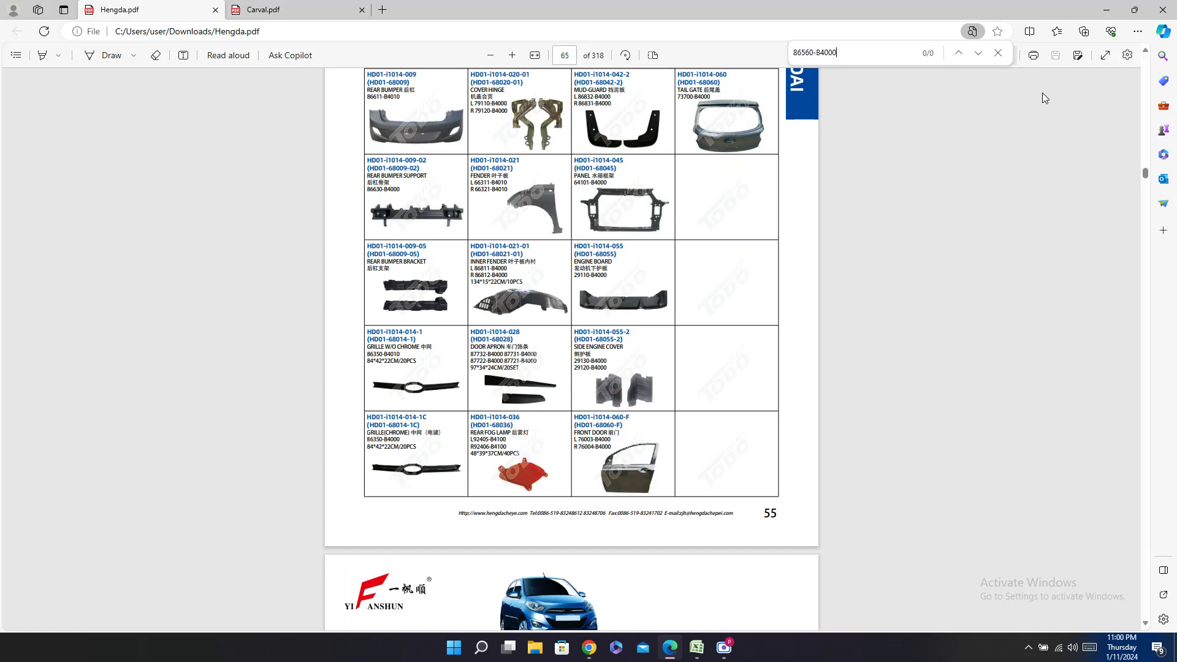
scroll(696, 284, up, 3)
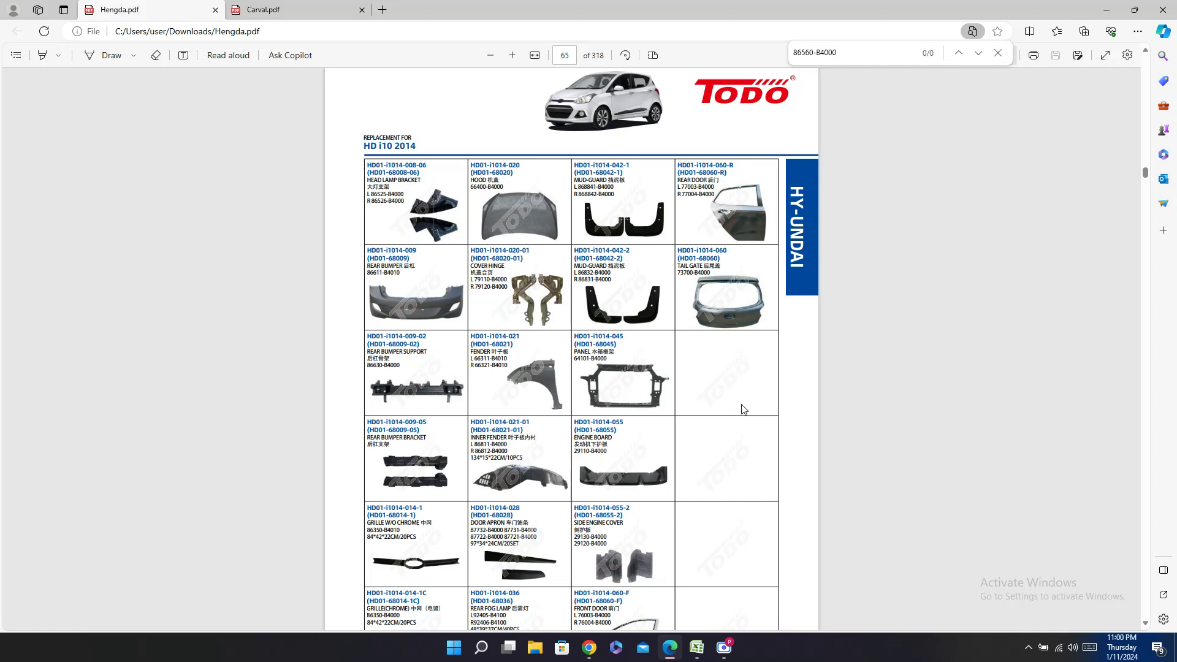
Step: Enter a dash in row 619's Carval cell
mouse_move(705, 651)
click(709, 613)
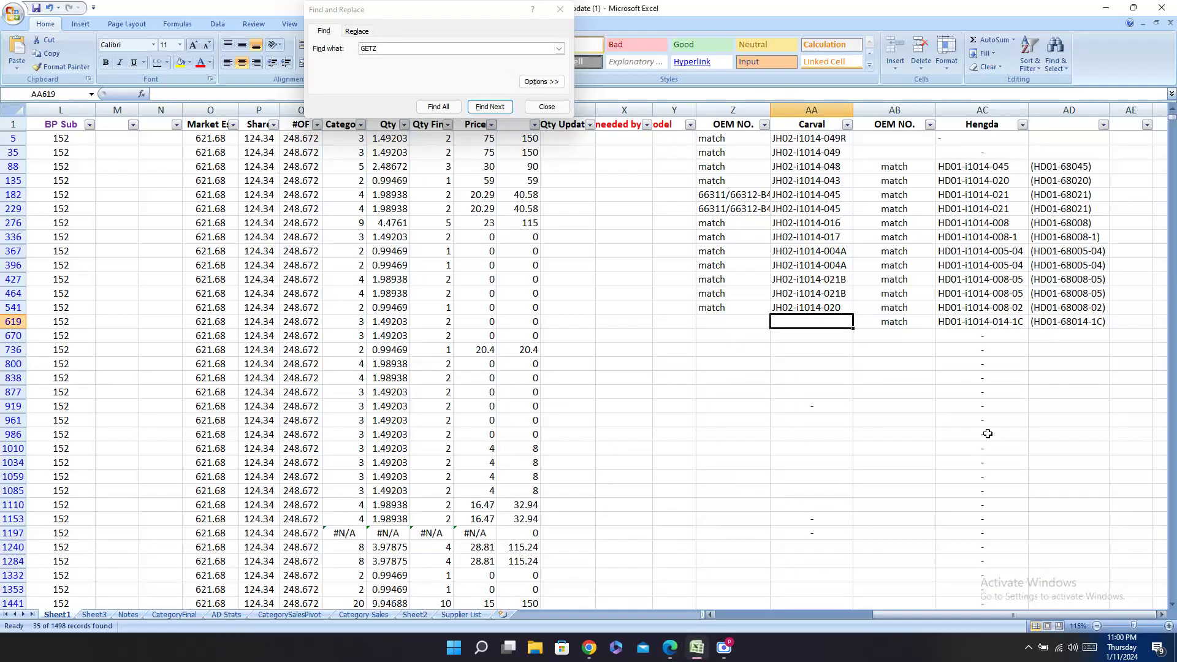
text(-)
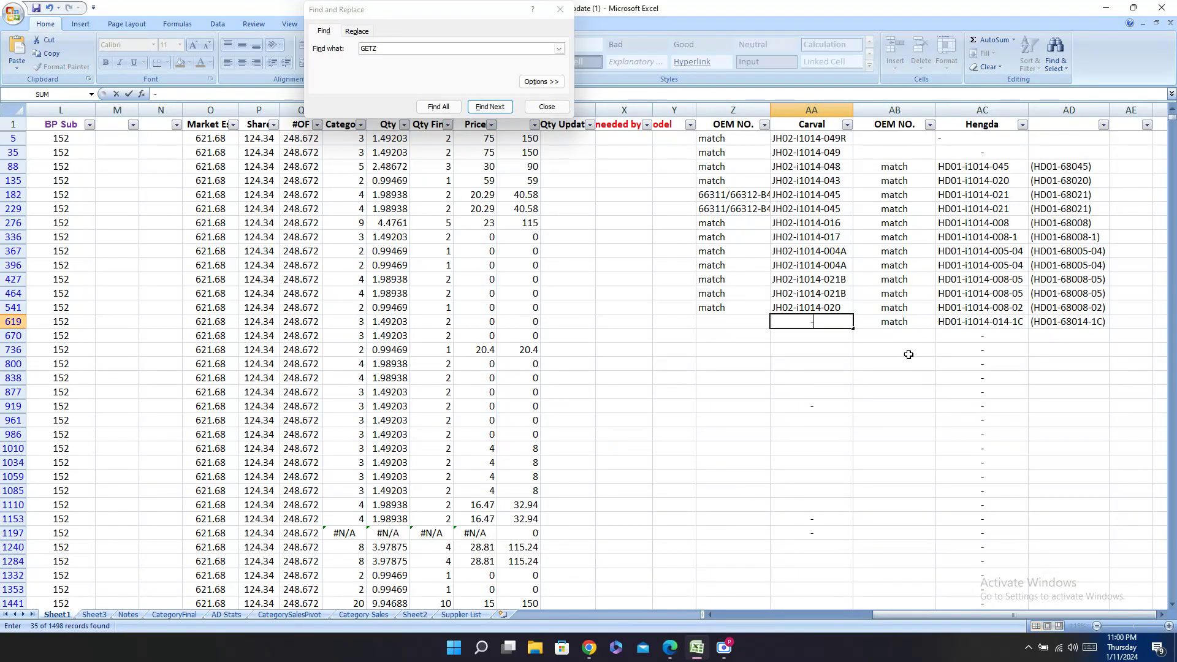
key(Return)
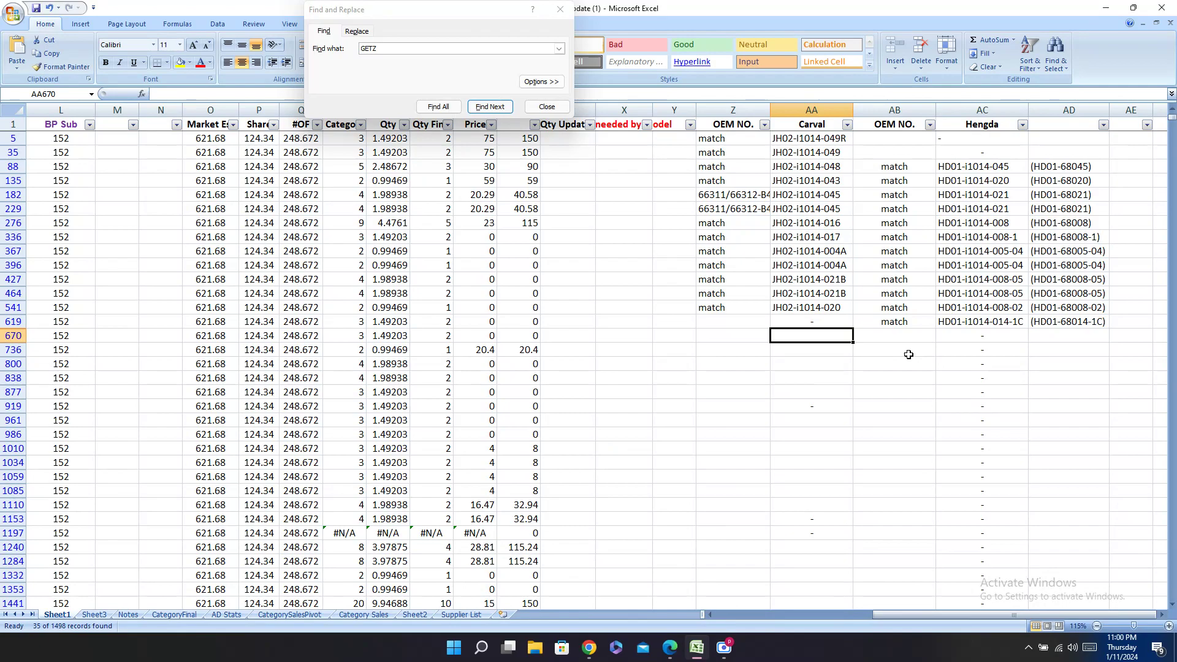
Step: Copy row 670's part number 86353-B4000 for lookup in the PDF catalogues
key(Left)
key(Left)
key(Left)
key(Left)
key(Left)
key(Left)
key(Left)
key(Left)
key(Left)
key(Left)
key(Left)
key(Left)
key(Left)
key(Left)
key(Left)
key(Left)
key(Left)
key(Left)
key(Left)
key(Left)
key(Left)
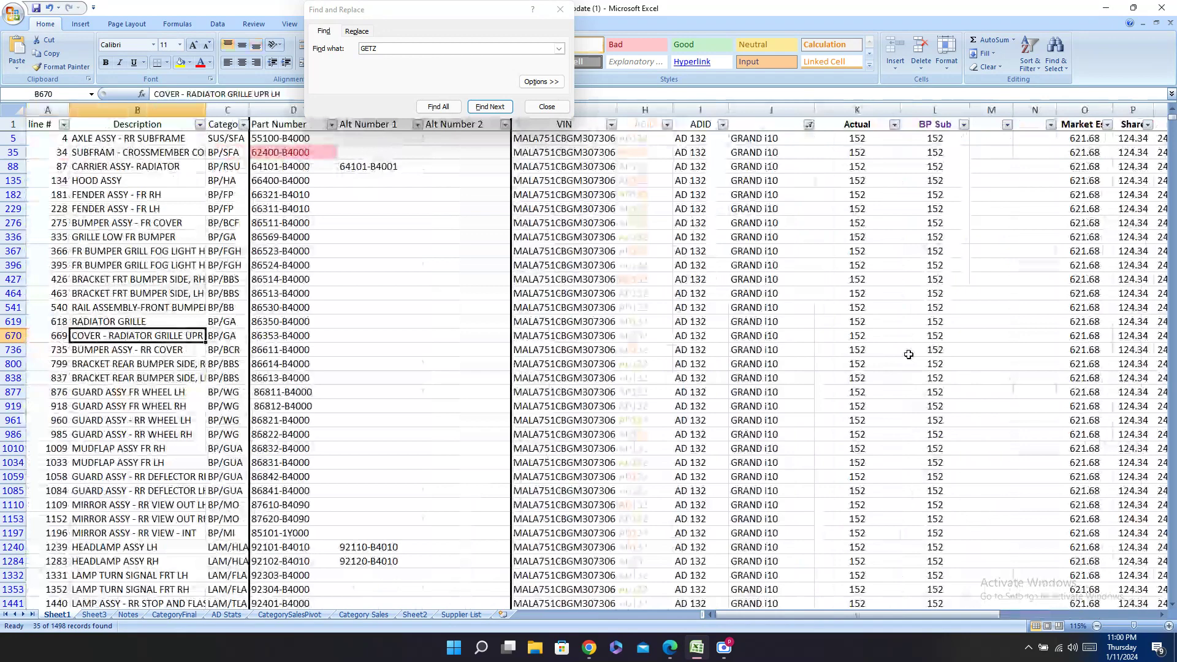
key(Right)
key(Right)
key(ctrl+c)
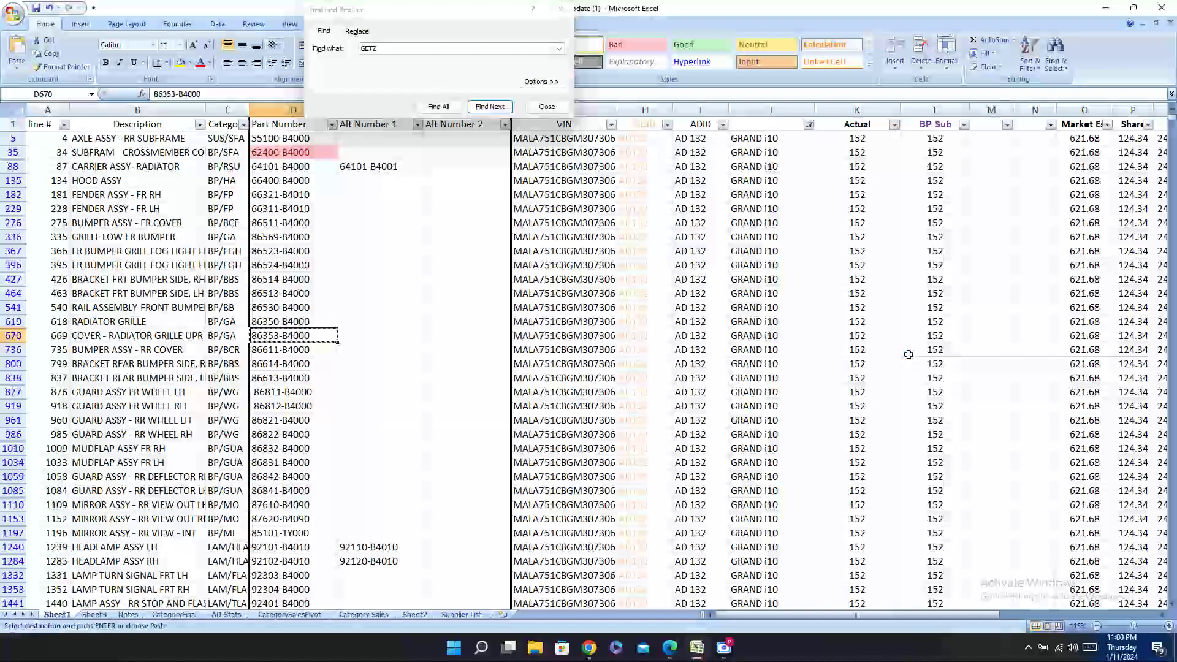
click(680, 646)
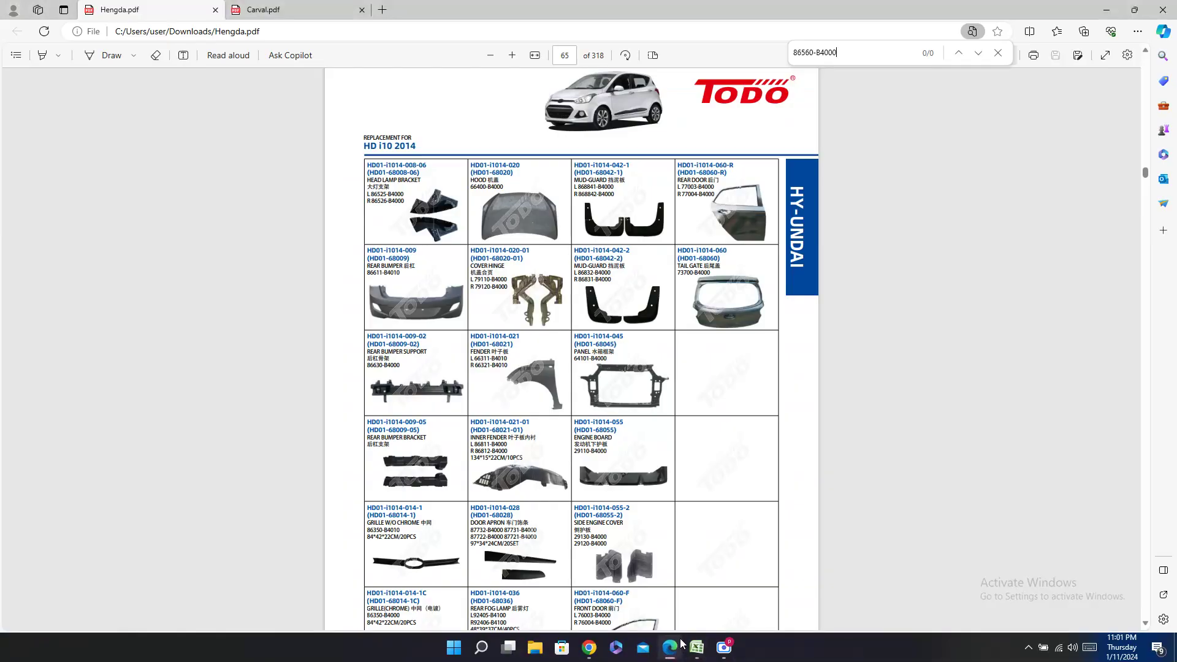
Step: Look up 86353-B4000 in Carval and paste its code JH02-I1014-040A into row 670's Carval cell
click(302, 7)
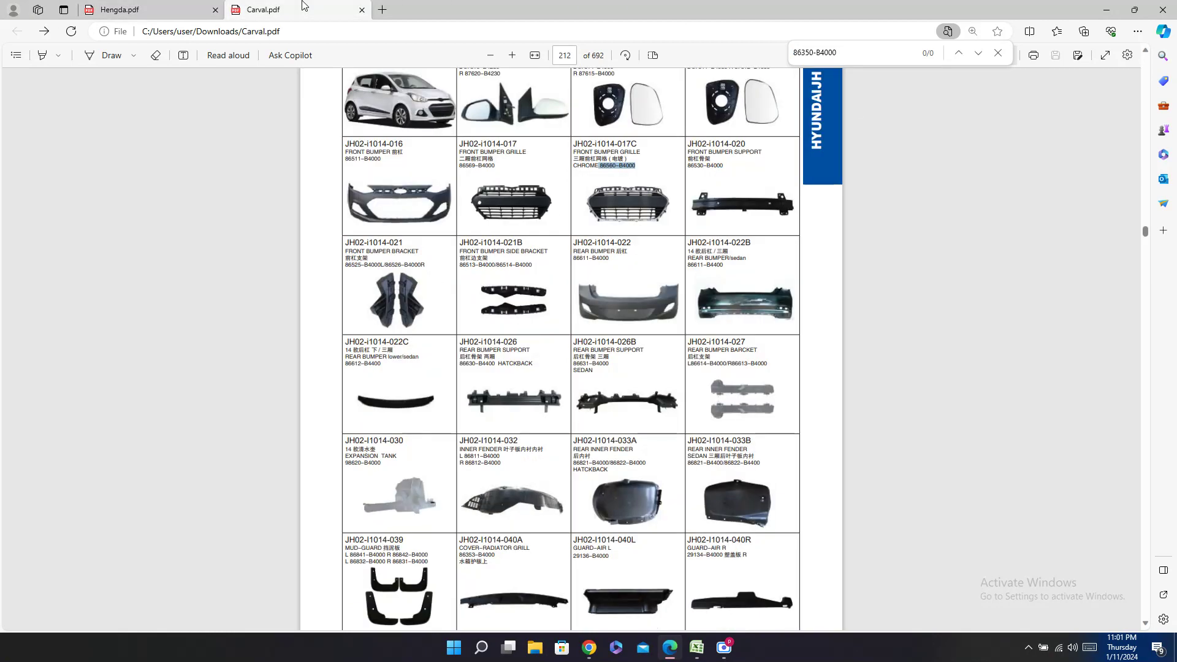
key(ctrl+f)
key(ctrl+v)
triple_click(521, 539)
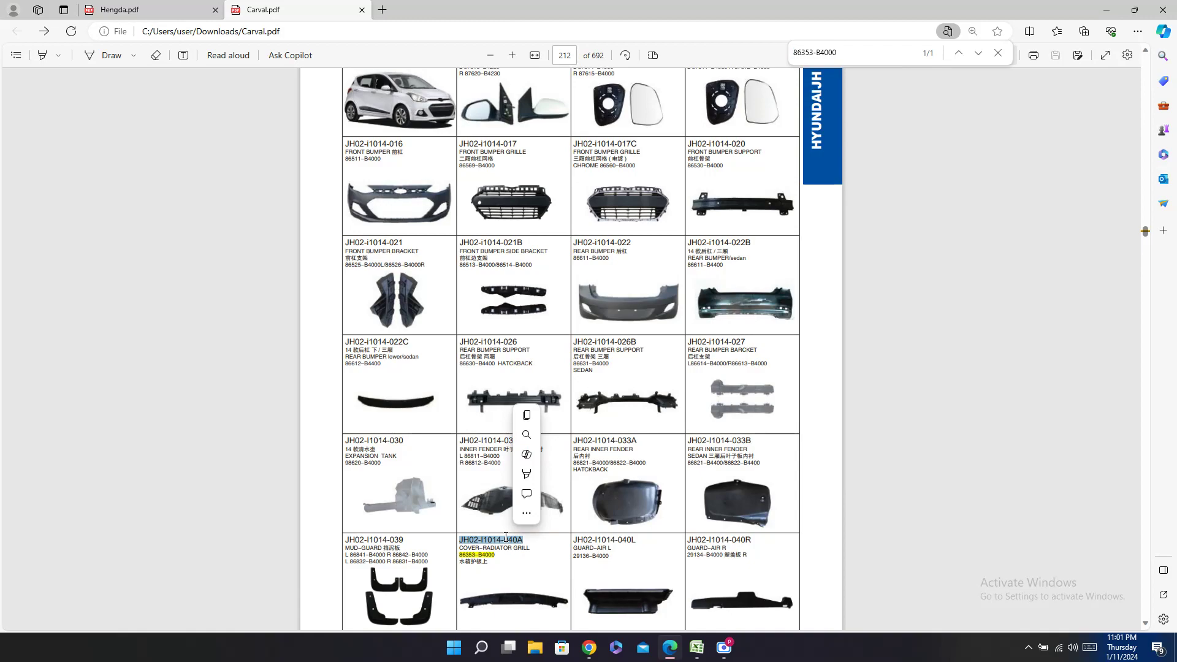
mouse_move(697, 647)
click(643, 546)
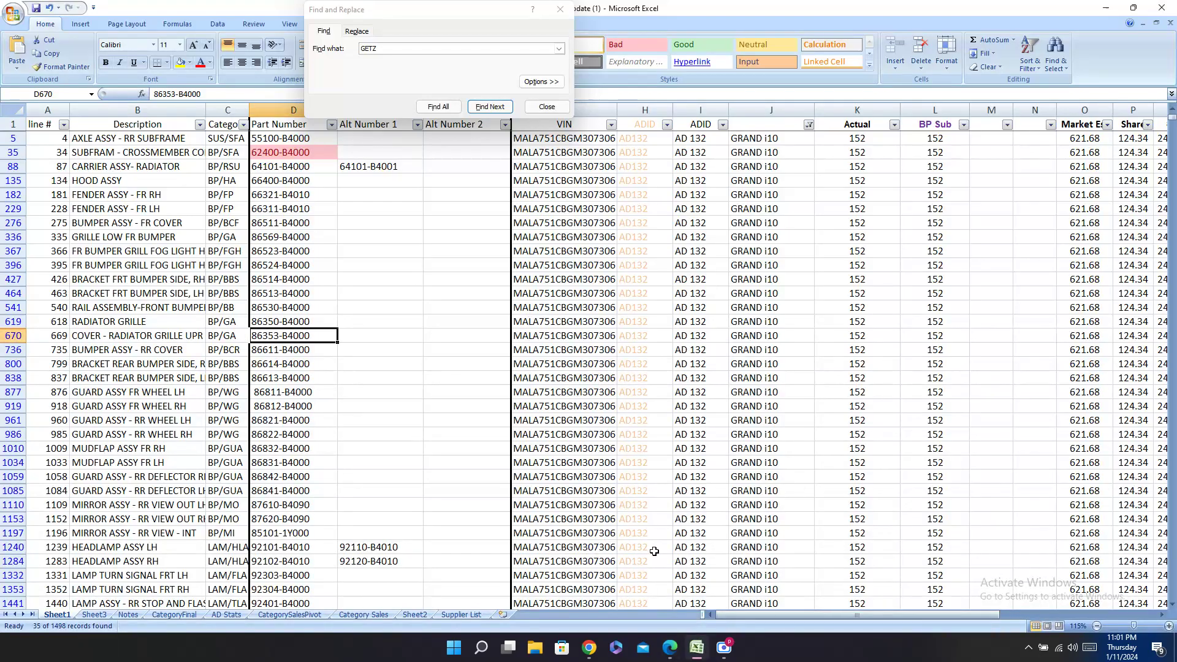
key(Right)
key(Right)
key(Right)
key(Right)
key(Right)
key(Right)
key(Right)
key(Right)
key(Right)
key(Right)
key(Right)
key(Right)
key(Right)
key(Right)
key(Right)
key(Right)
key(Right)
key(Right)
key(Right)
key(Right)
key(Right)
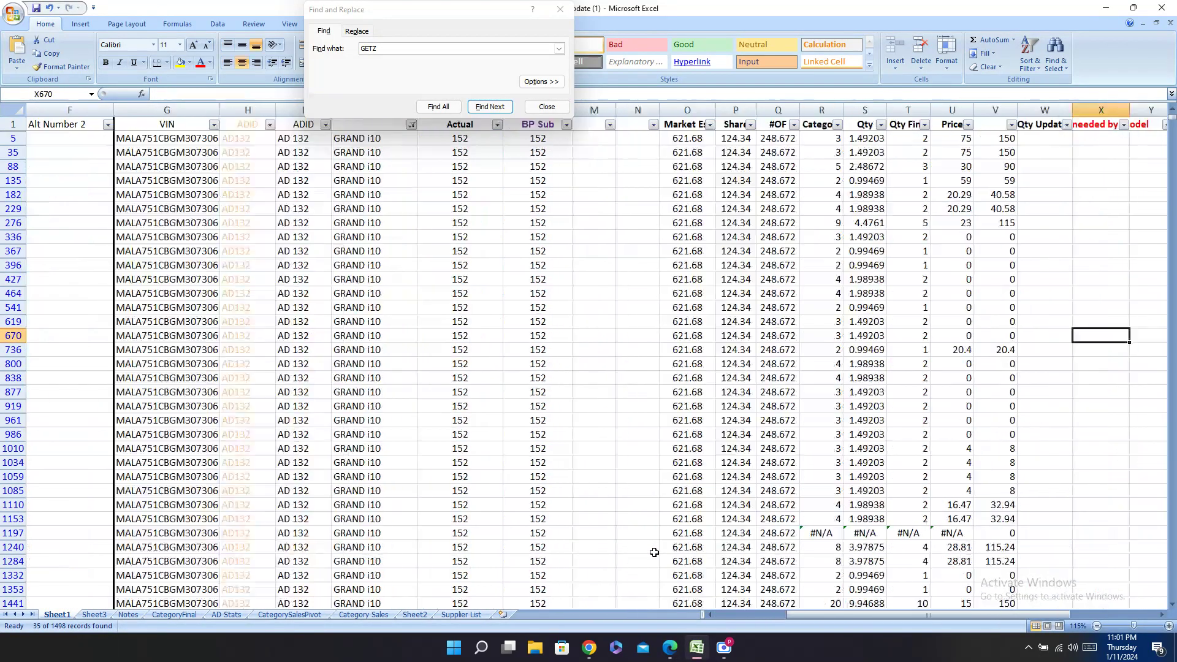
key(Right)
key(Right)
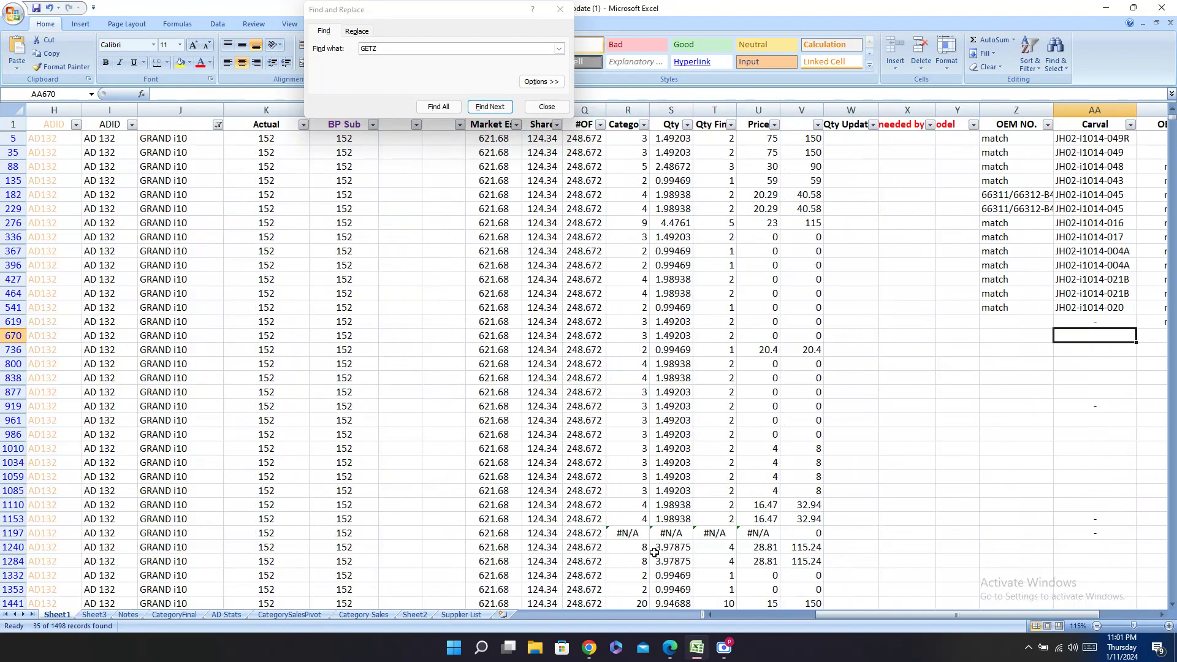
key(ctrl+v)
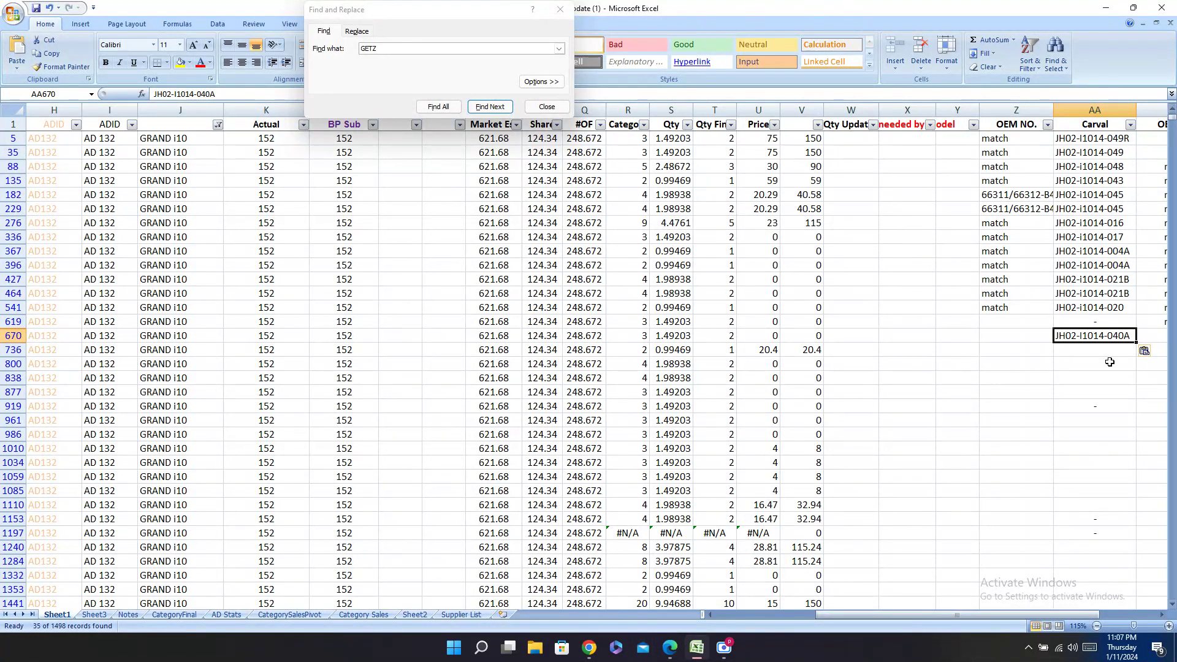
Step: Mark row 670's OEM NO. cell as match
click(1021, 340)
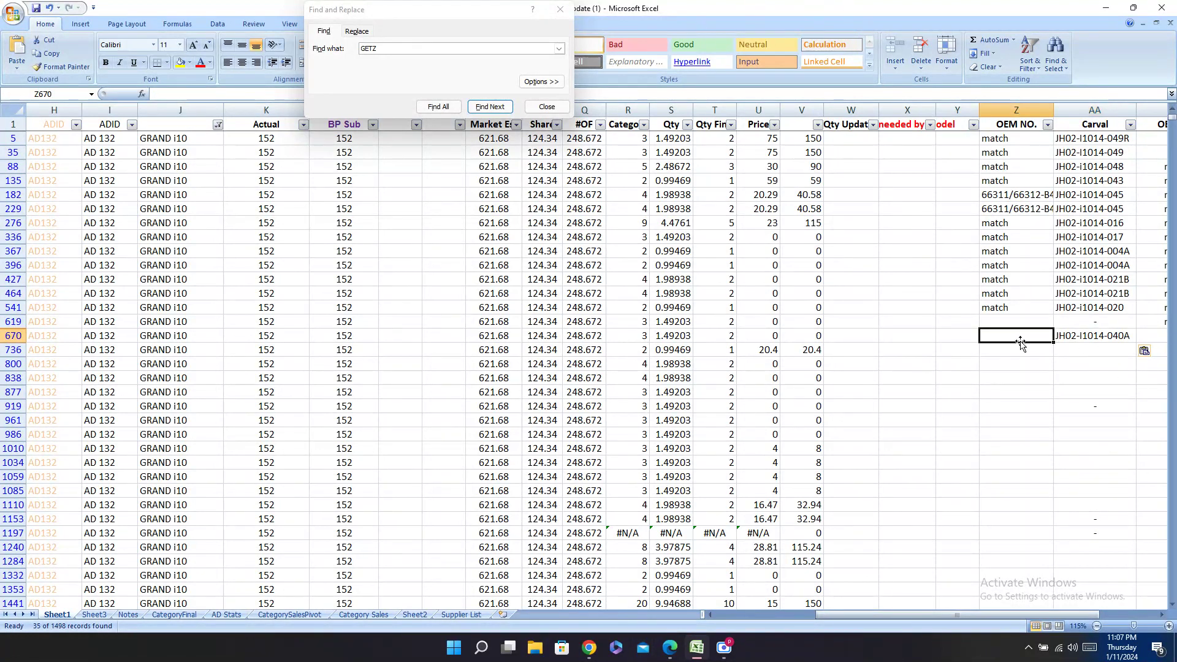
click(672, 651)
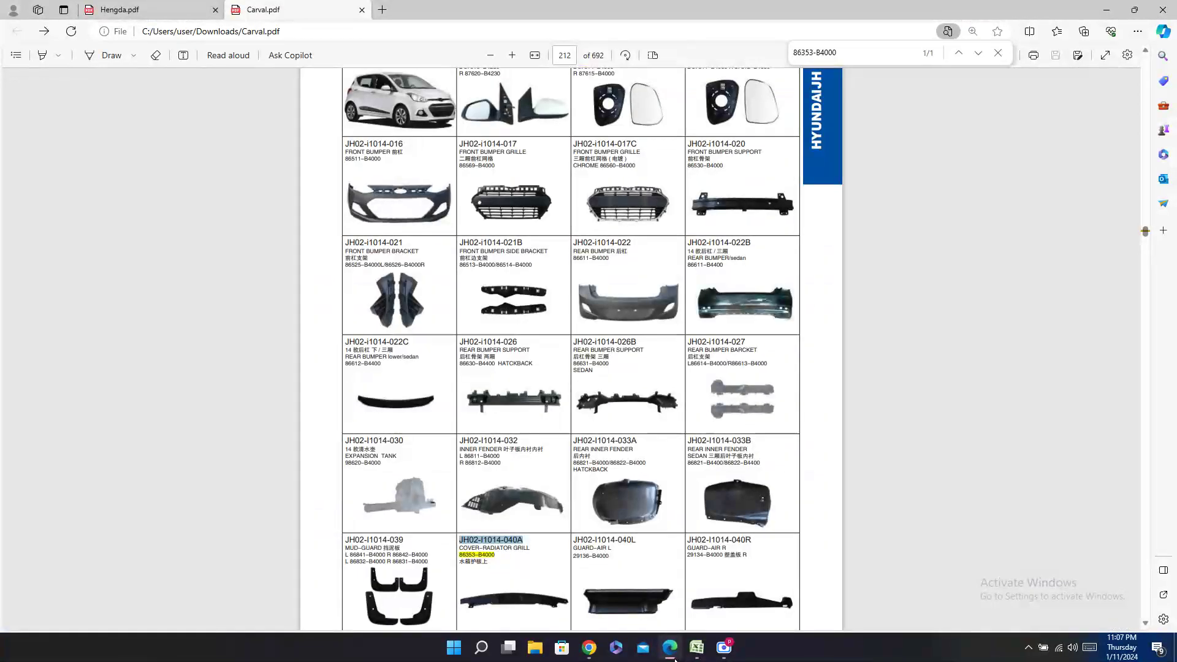
click(672, 651)
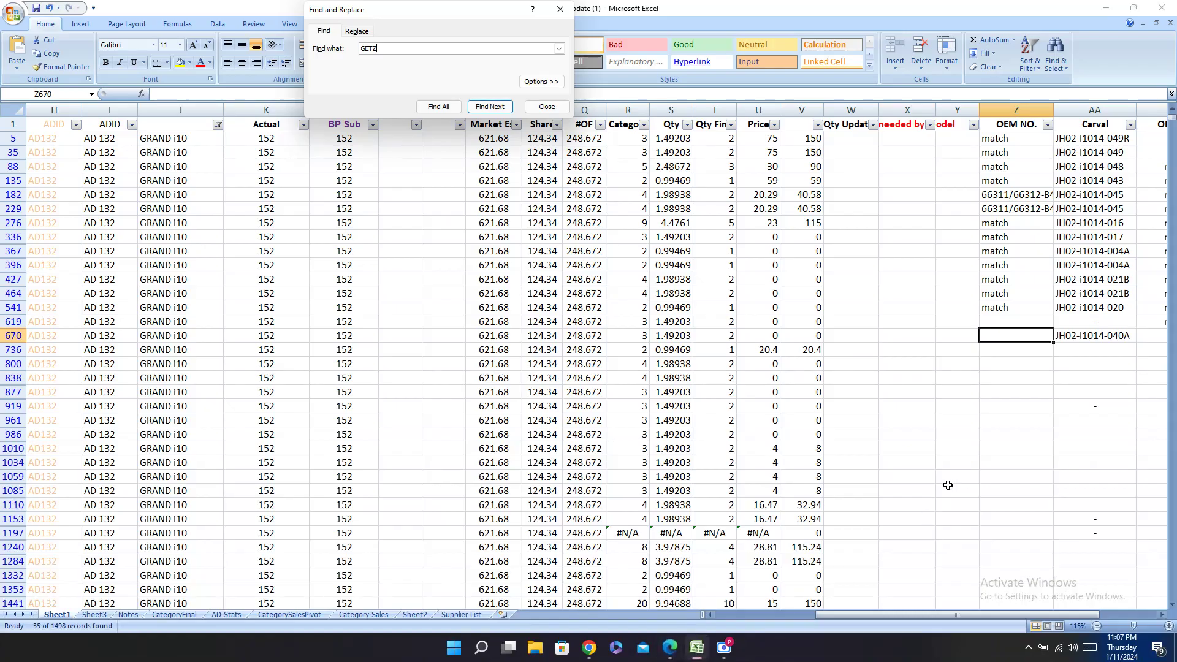
text(ma)
key(BackSpace)
key(BackSpace)
key(BackSpace)
click(998, 338)
key(ctrl+v)
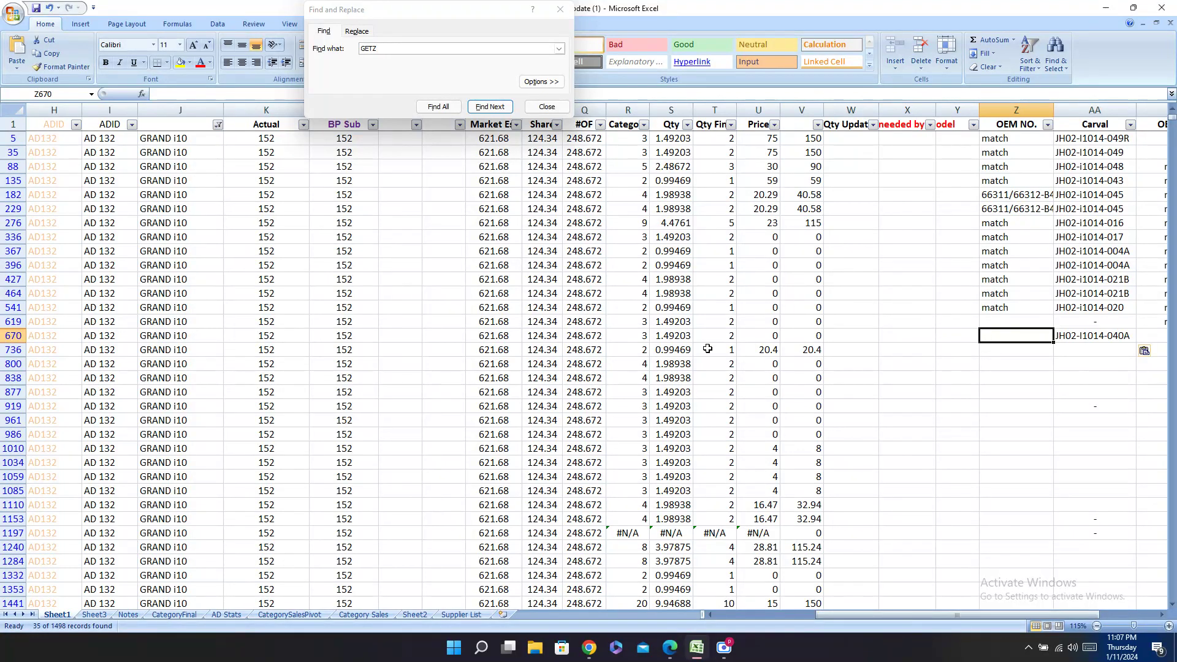
text(match)
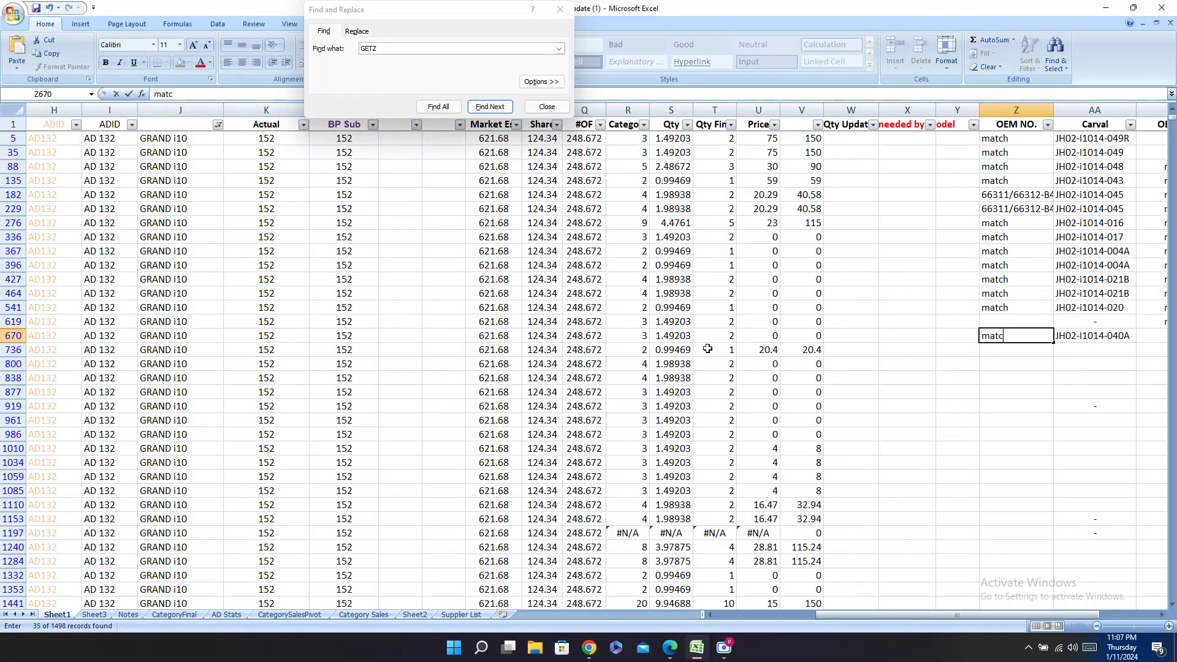
key(Left)
key(Left)
key(Left)
key(Left)
key(Left)
key(Left)
key(Left)
key(Left)
key(Left)
key(Left)
key(Left)
key(Left)
key(Left)
key(Left)
key(Left)
key(Left)
key(Left)
key(Left)
key(Left)
key(Left)
key(Left)
key(Left)
key(Left)
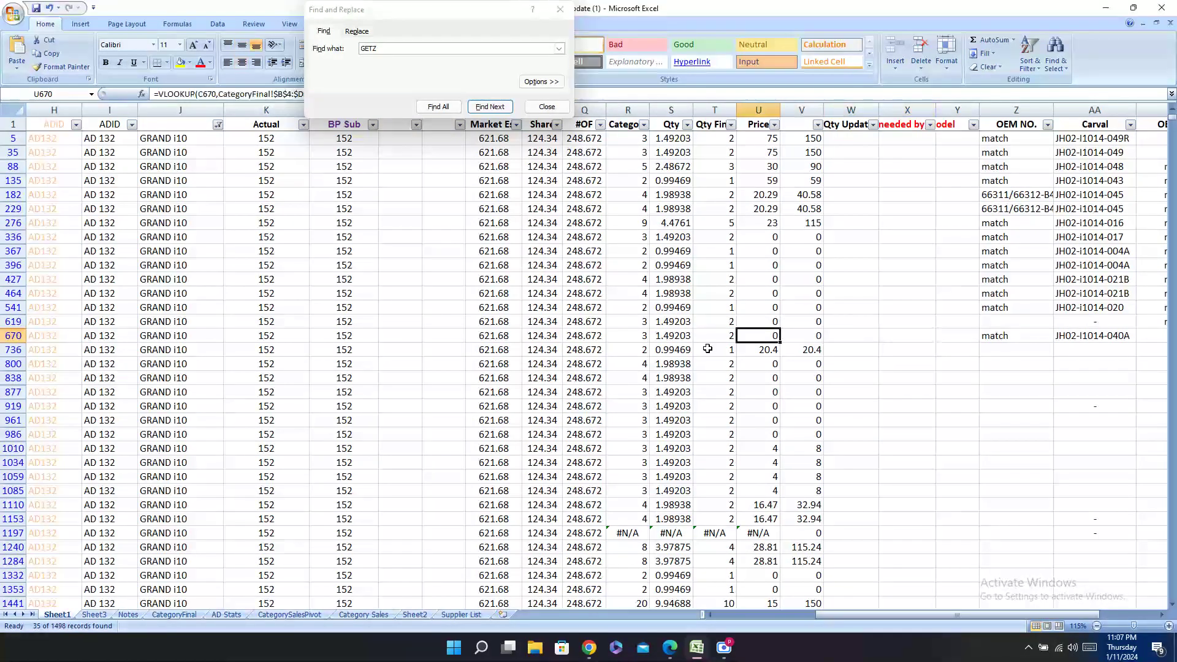
Step: Copy row 670's part number 86353-B4000 and bring up the Hengda catalogue
key(Right)
key(Right)
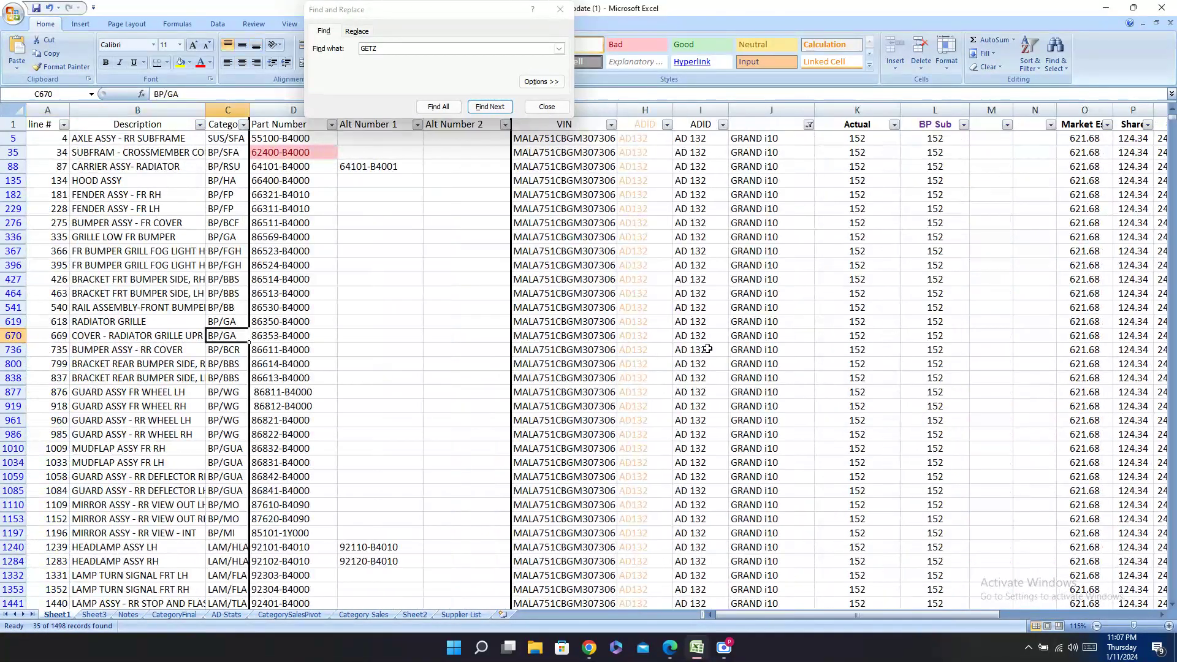
key(ctrl+c)
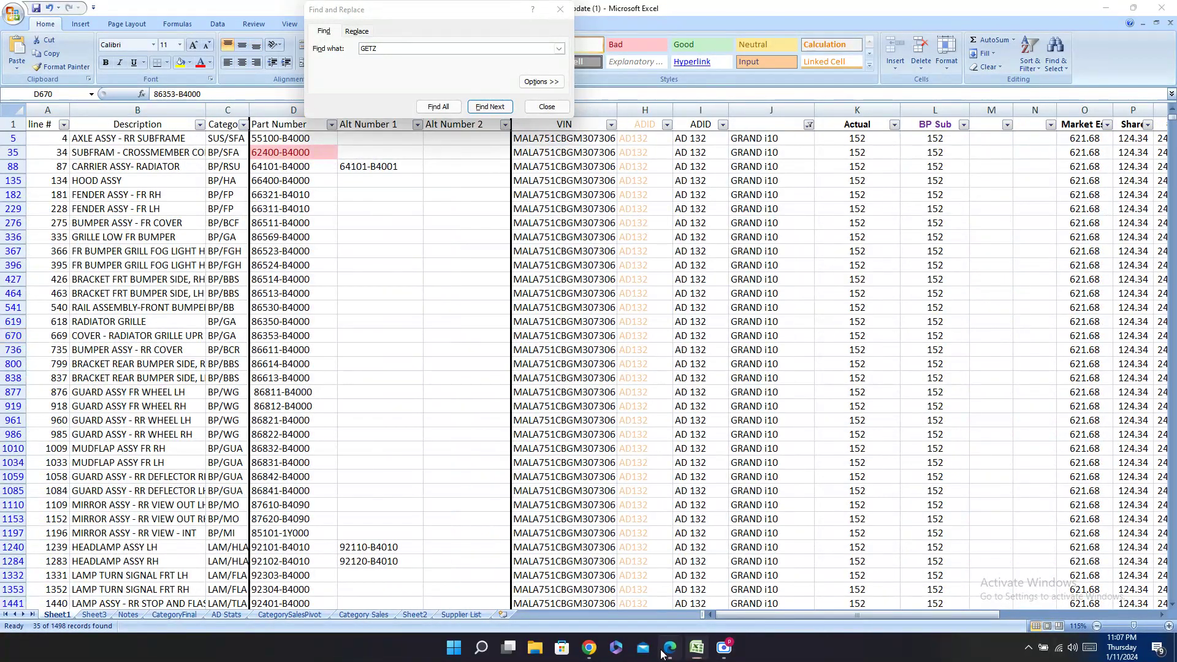
click(669, 648)
click(184, 10)
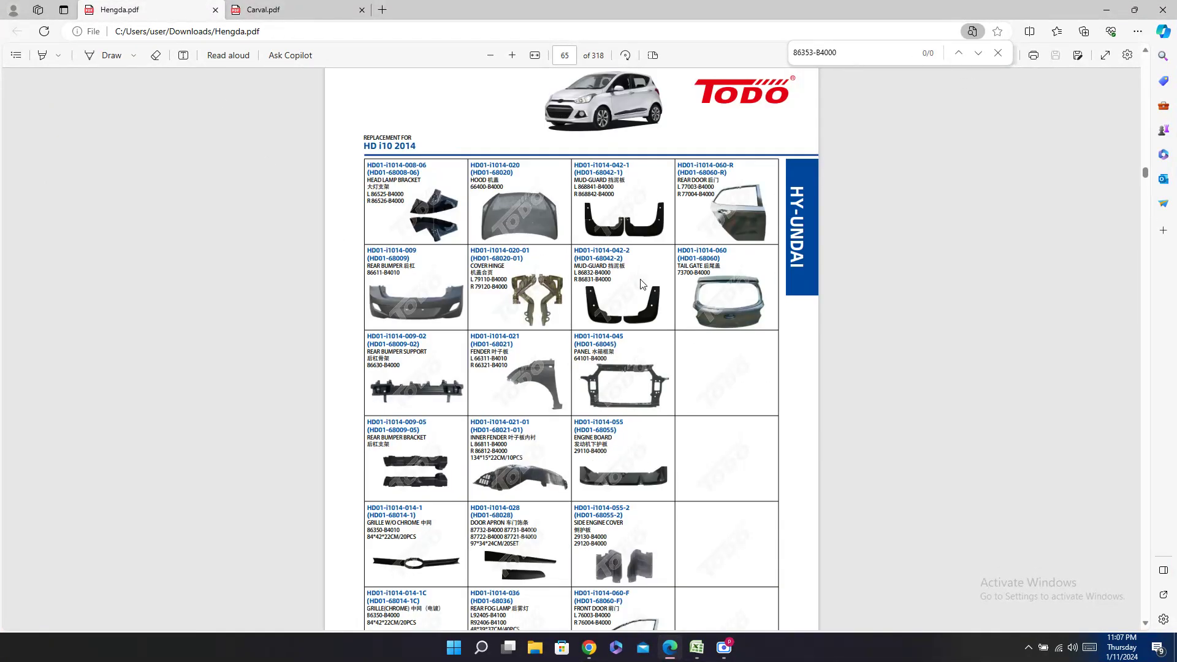
Step: Browse the Hengda catalogue around page 64 for 86353-B4000, which has no match
click(279, 7)
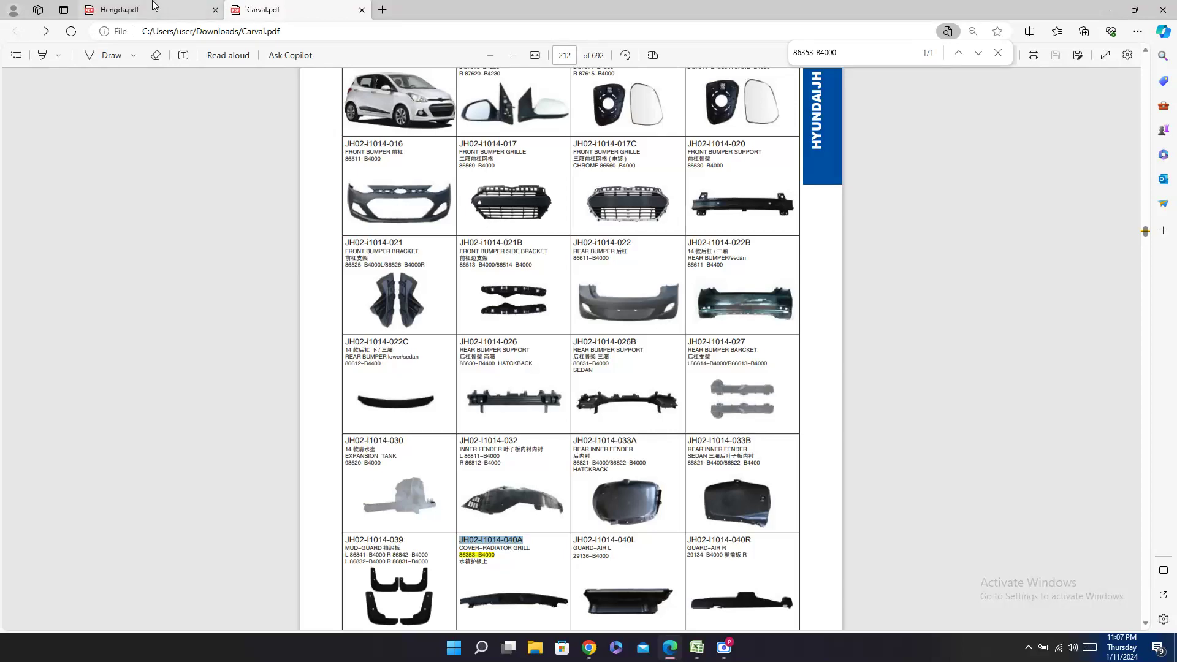
click(184, 9)
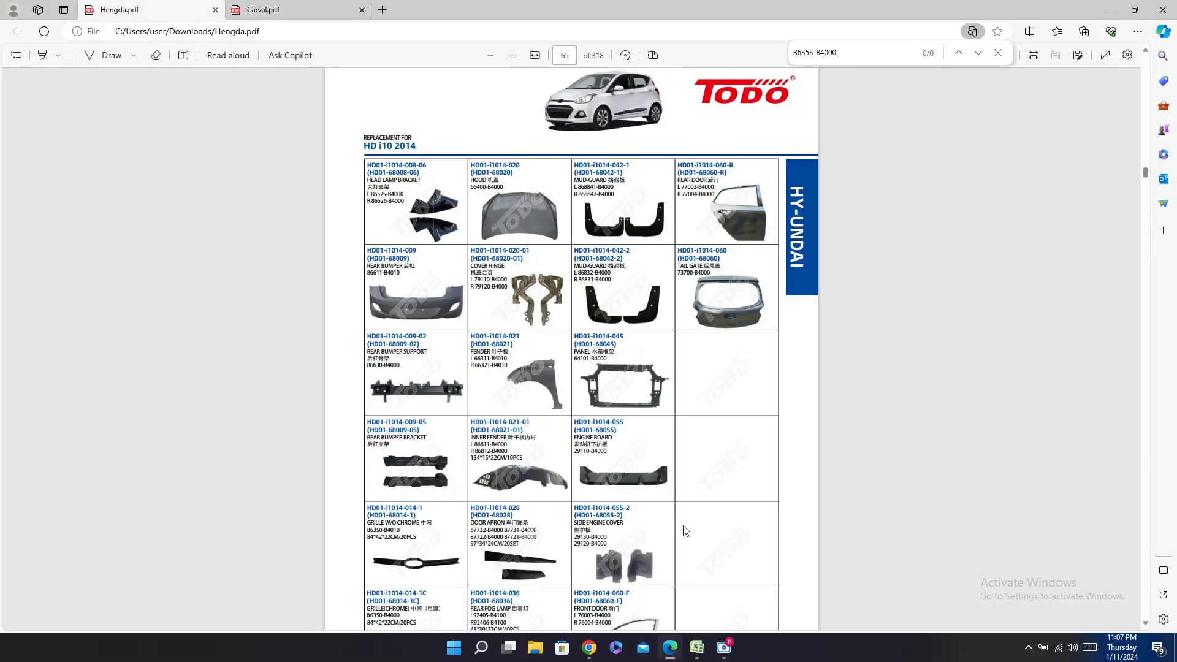
scroll(636, 408, down, 4)
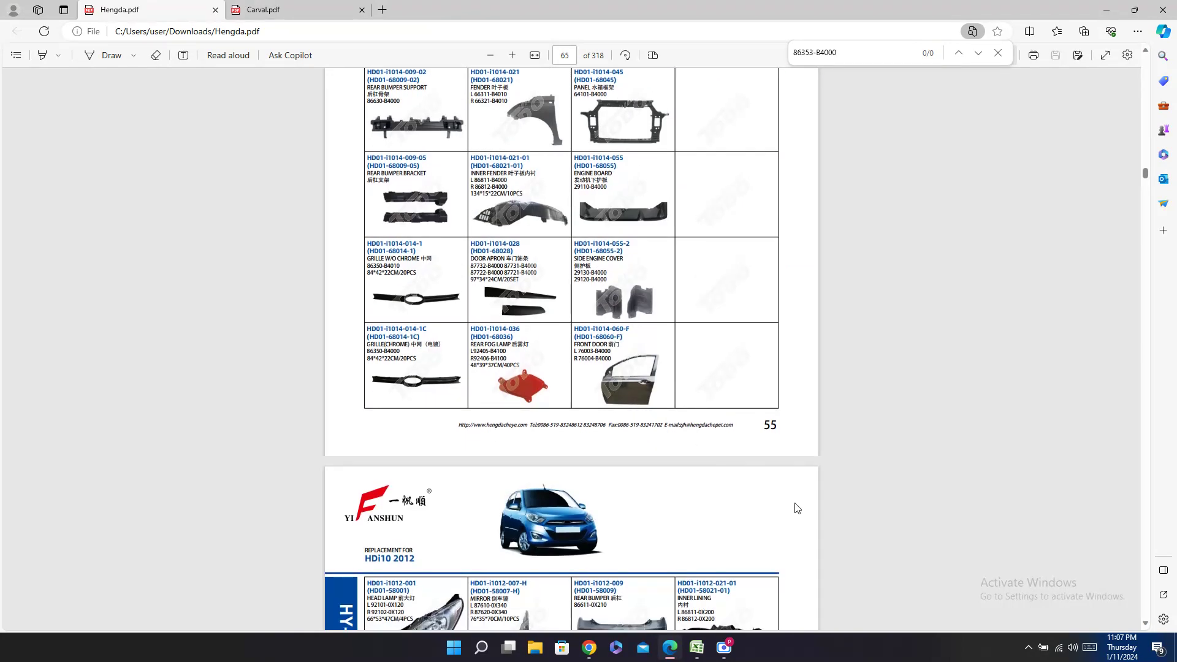
scroll(797, 508, down, 1)
scroll(797, 508, up, 1)
scroll(797, 508, up, 2)
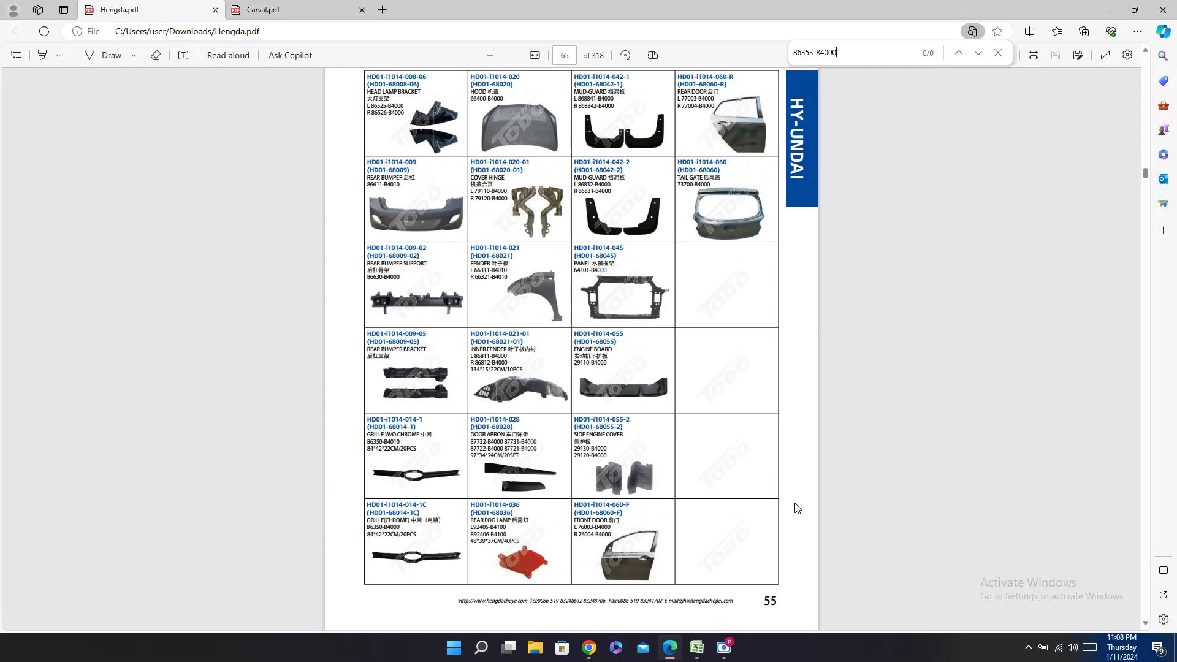
scroll(797, 508, up, 5)
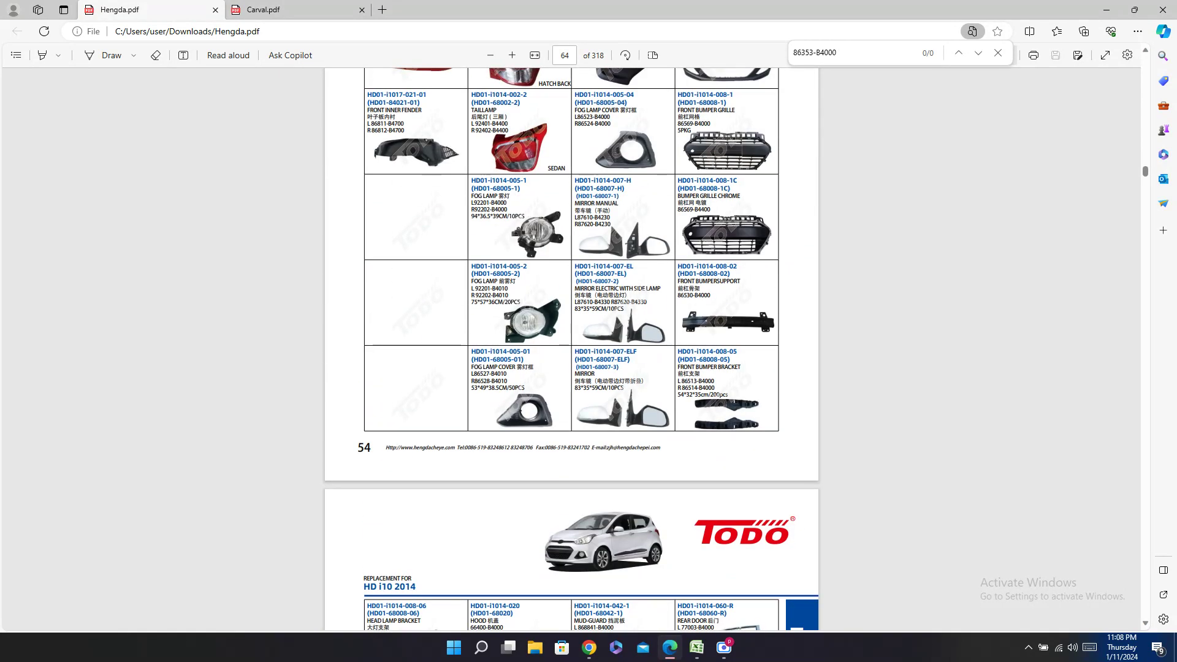
Step: Copy row 736's rear bumper cover part number 86611-B4000 for lookup in the catalogues
click(697, 649)
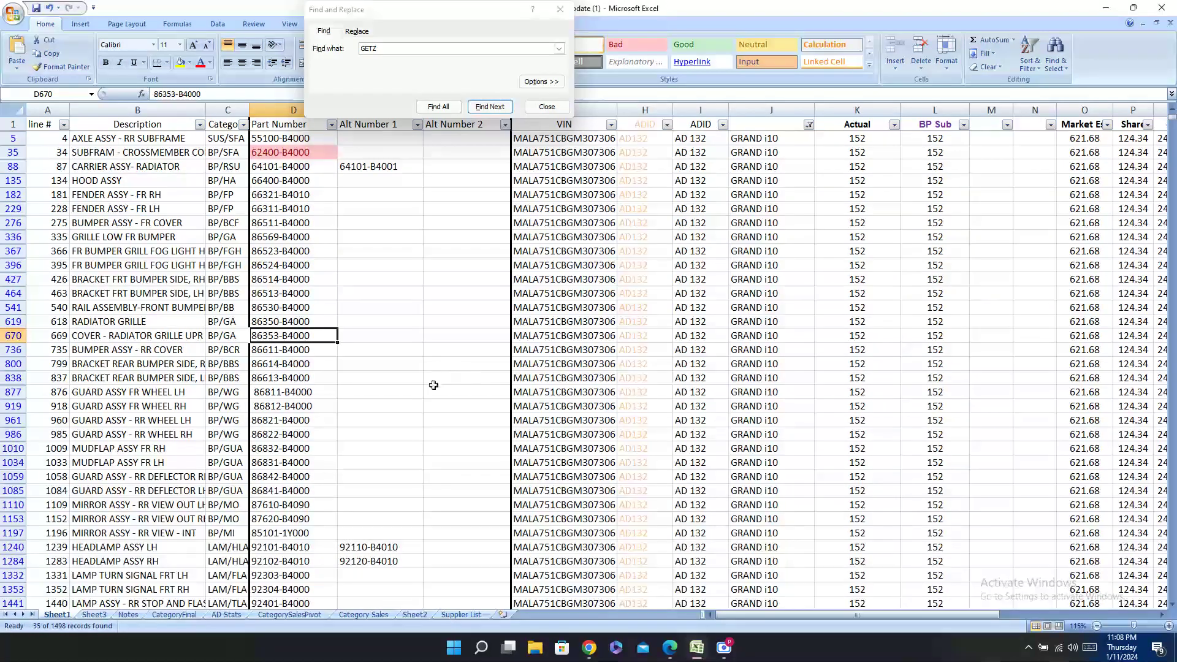
key(Right)
key(Right)
key(Right)
key(Right)
key(Right)
key(Right)
key(Right)
key(Right)
key(Right)
key(Right)
key(Right)
key(Right)
key(Right)
key(Right)
key(Right)
key(Right)
key(Right)
key(Right)
key(Right)
key(Right)
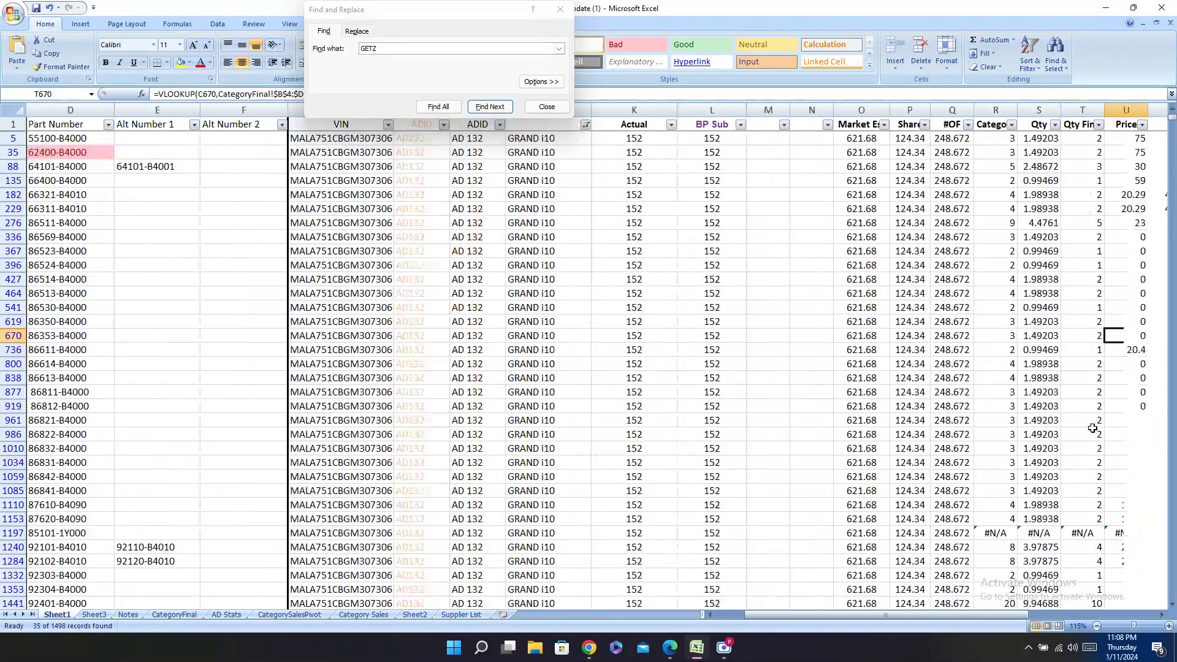
key(Right)
key(Right)
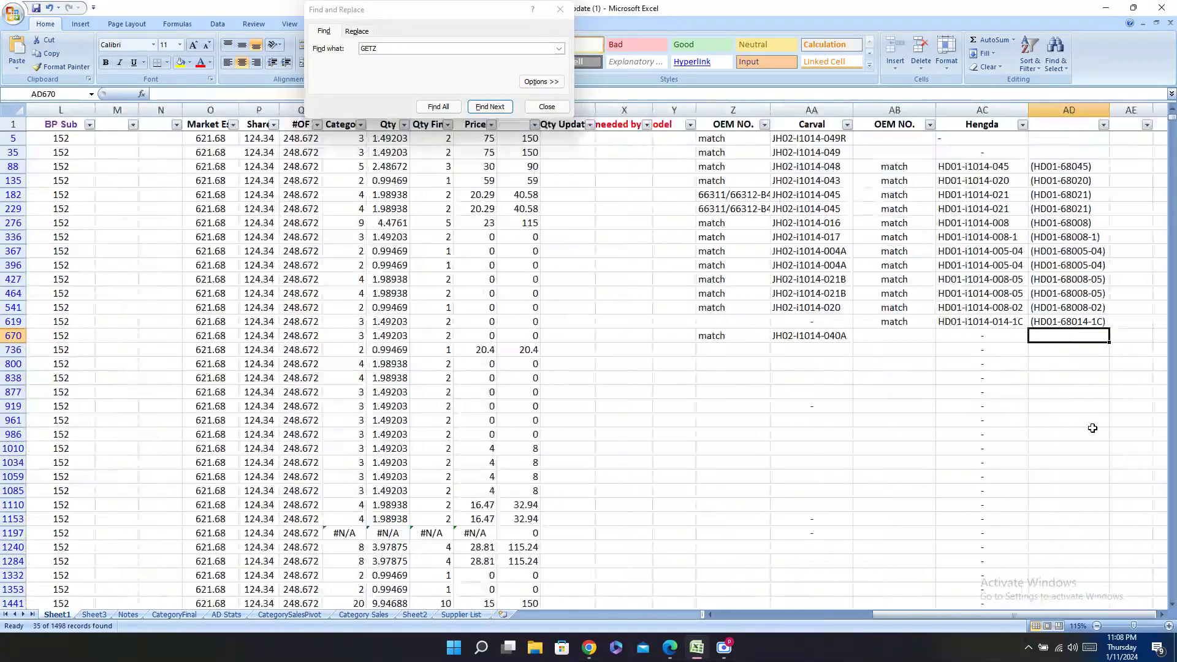
key(Down)
key(Left)
key(Left)
key(Left)
key(Left)
key(Left)
key(Left)
key(Left)
key(Left)
key(Left)
key(Left)
key(Left)
key(Left)
key(Left)
key(Left)
key(Left)
key(Left)
key(Left)
key(Left)
key(Left)
key(Left)
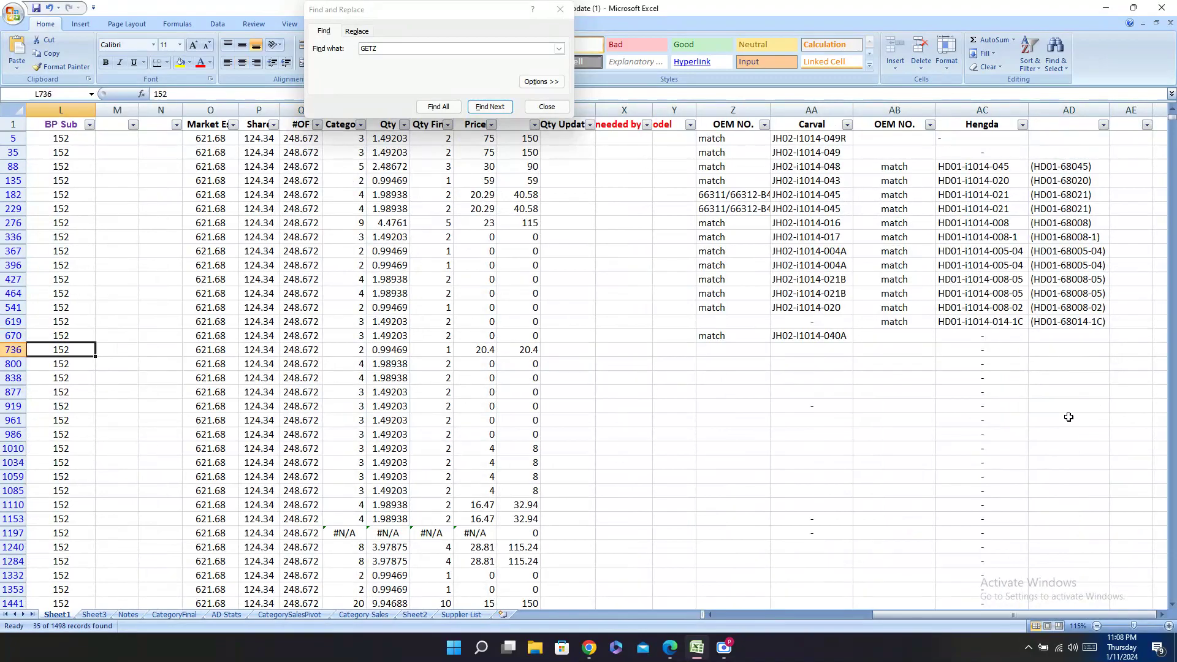
key(Right)
key(Right)
key(Right)
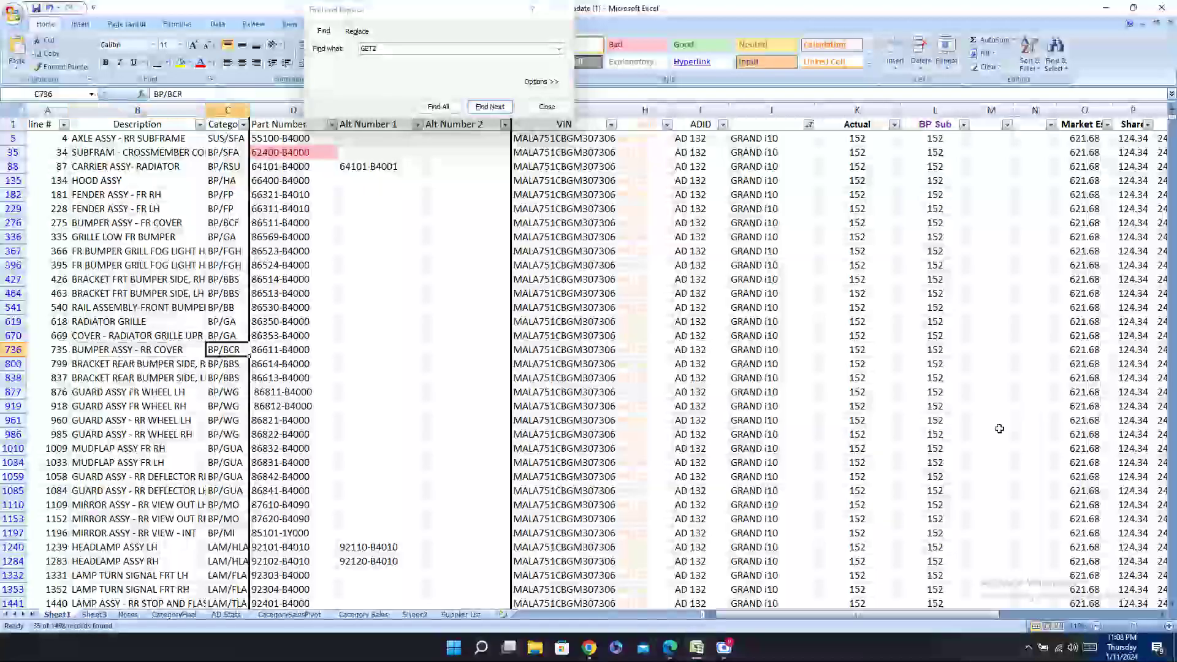
key(ctrl+c)
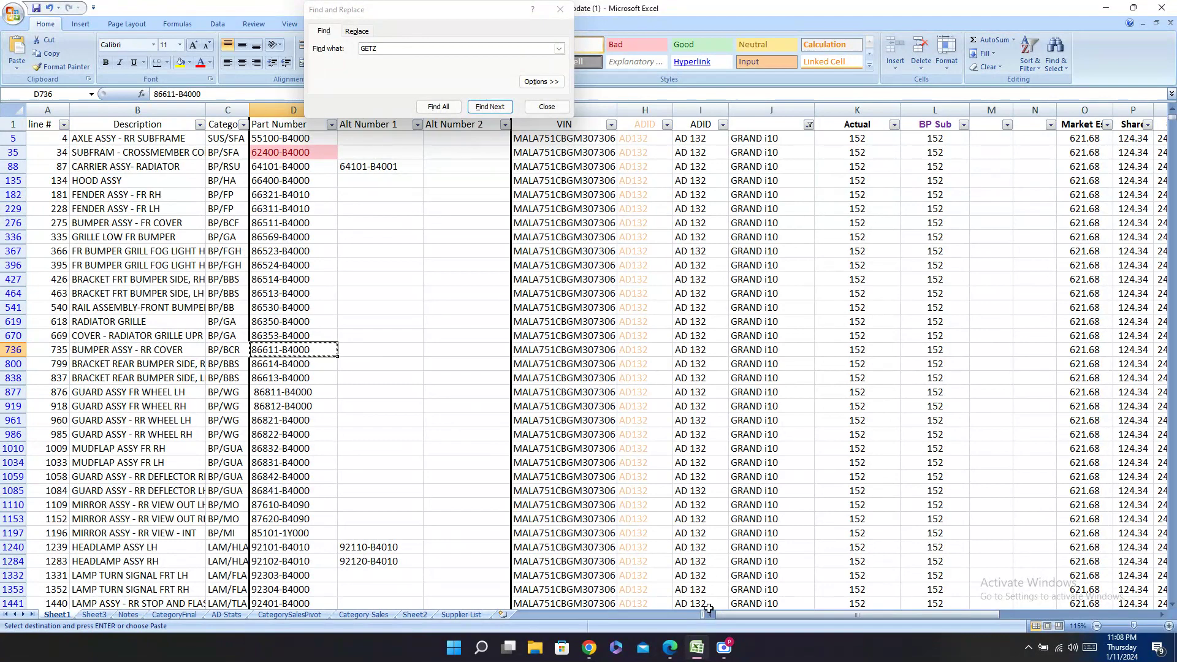
click(668, 654)
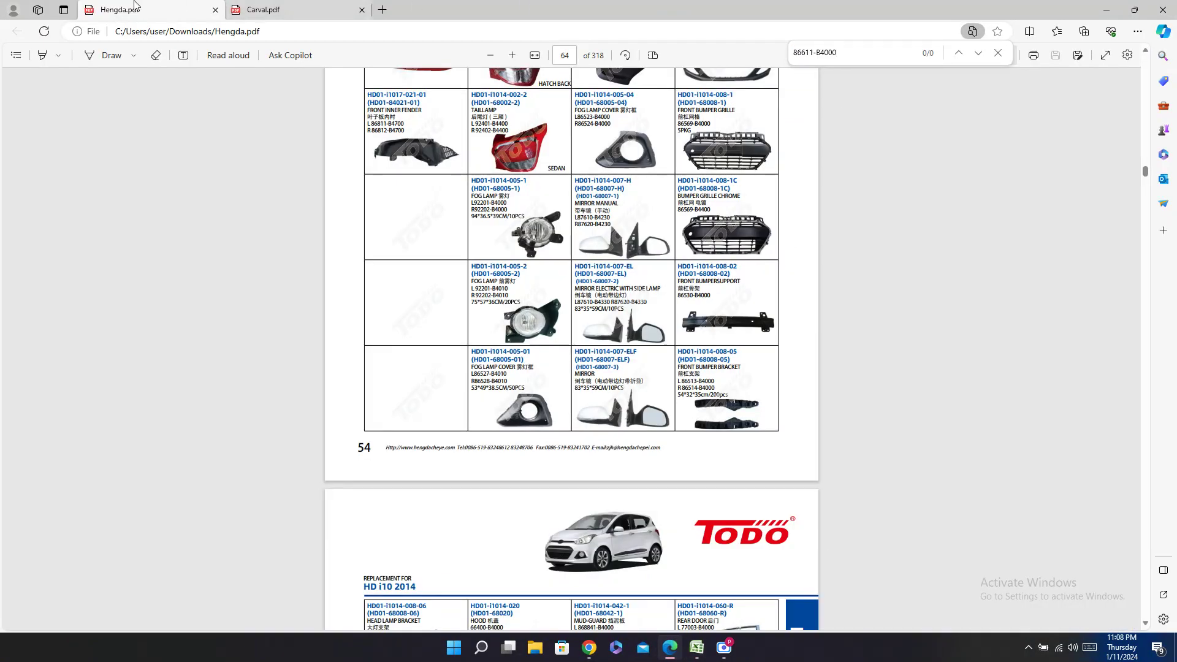
click(265, 9)
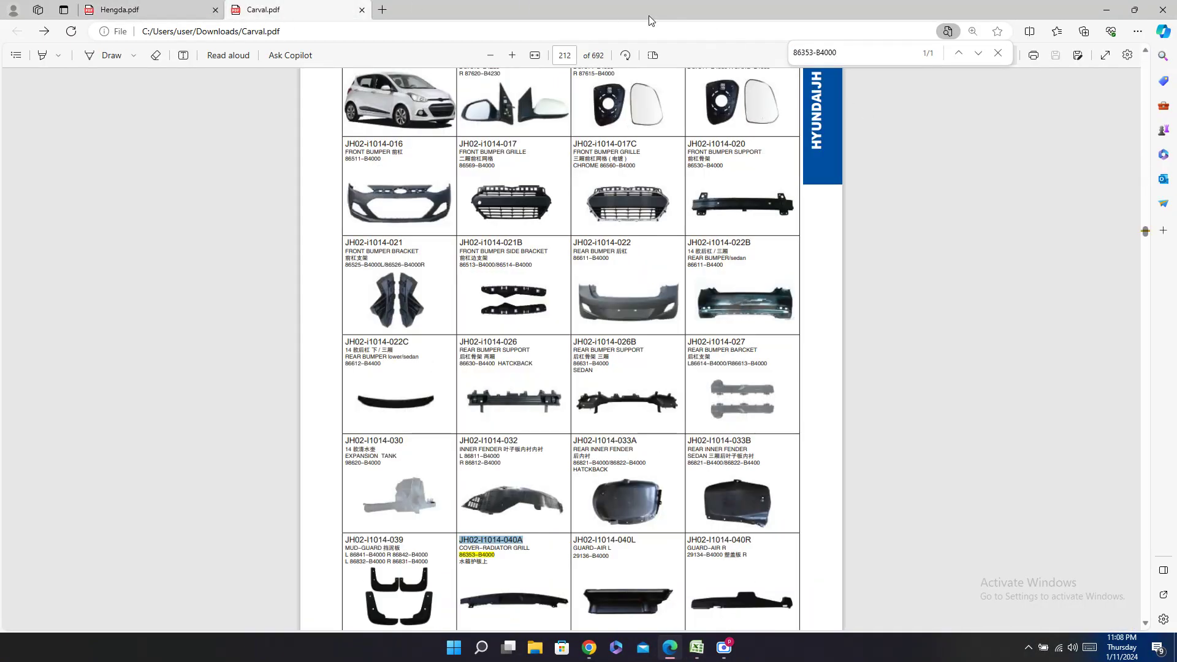
Step: Find 86611-B4000 in Carval and paste its code JH02-I1014-022 into row 736's Carval cell
key(ctrl+f)
key(ctrl+v)
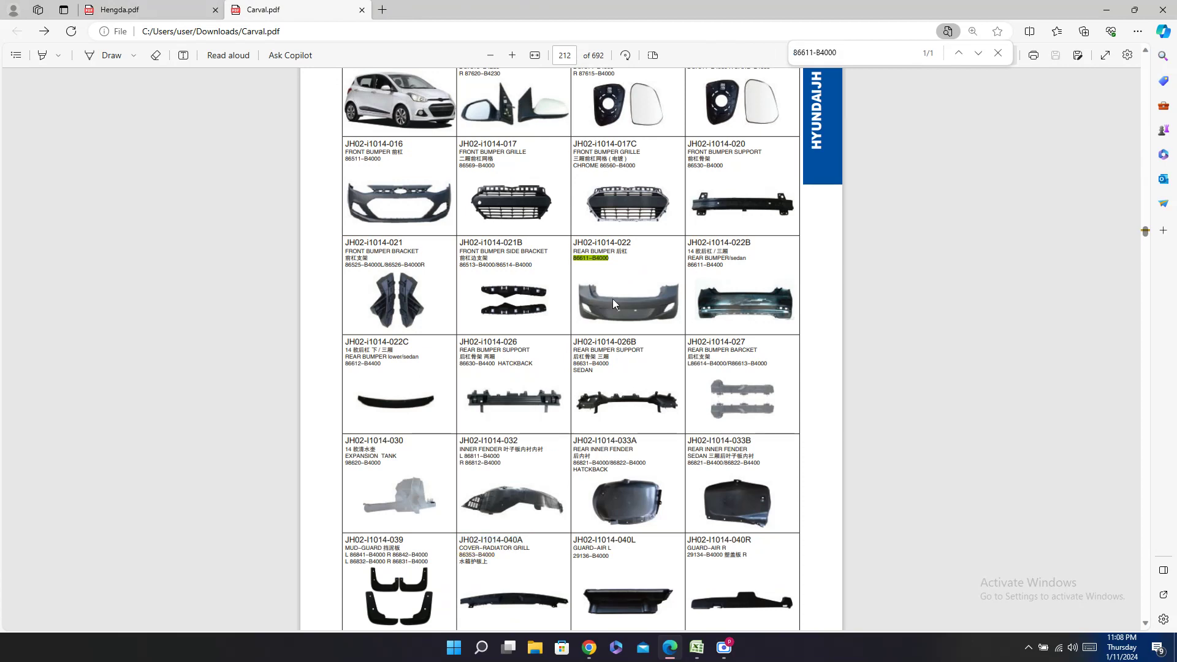
double_click(615, 244)
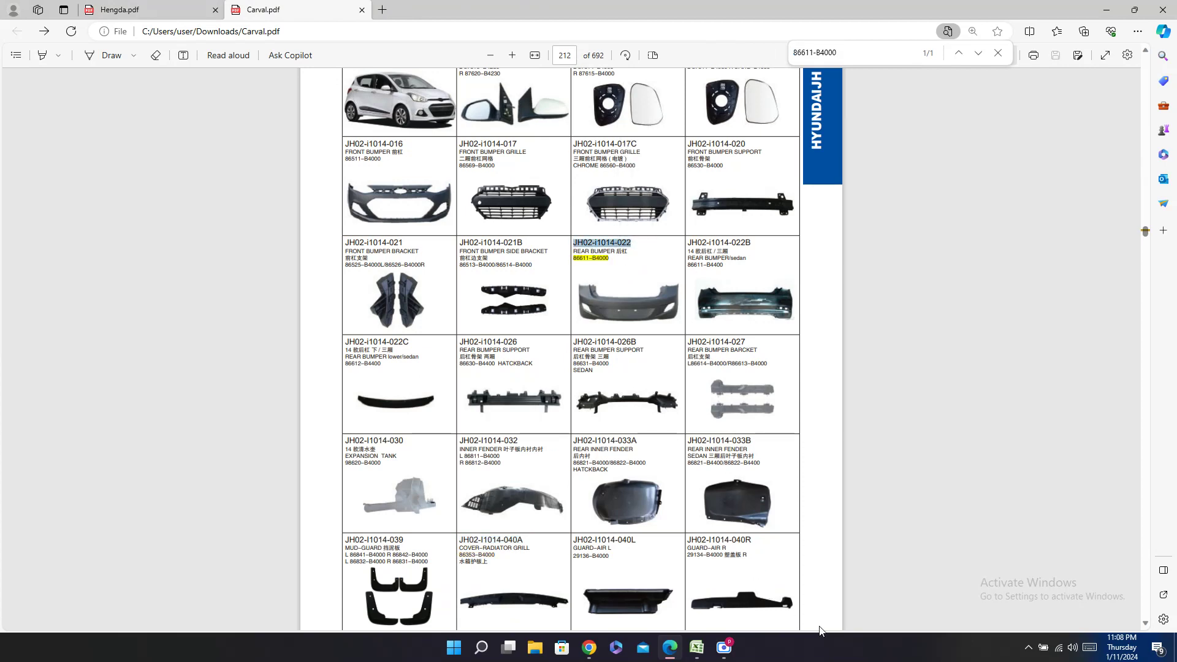
click(697, 647)
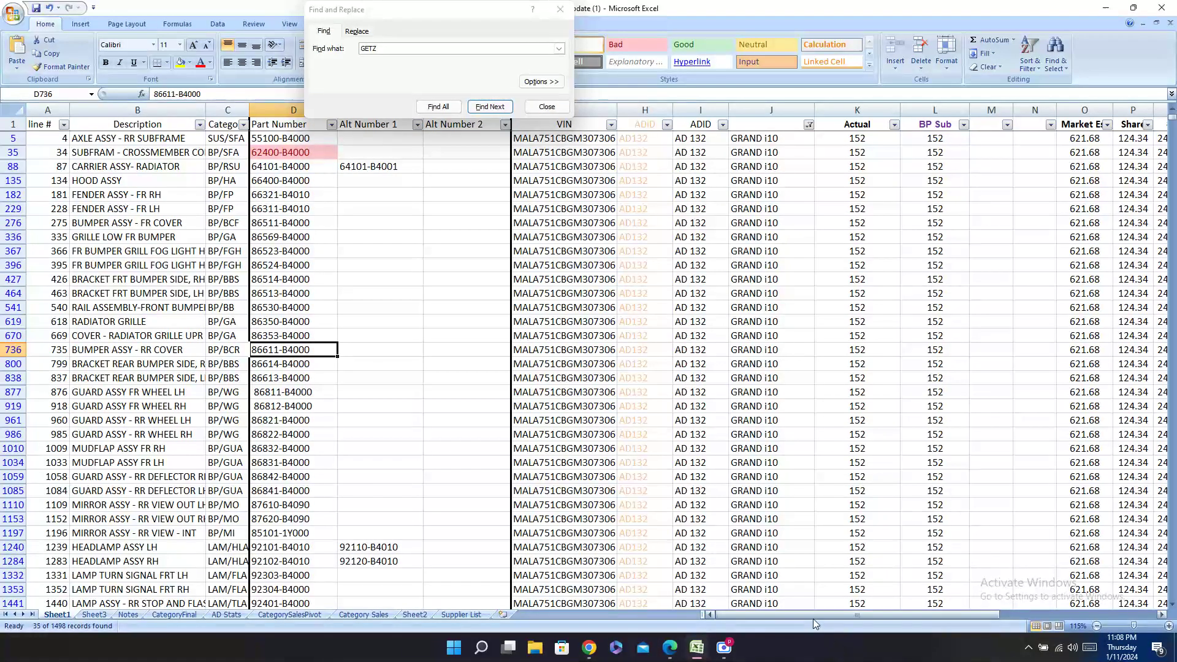
key(Right)
key(Right)
key(Right)
key(Right)
key(Right)
key(Right)
key(Right)
key(Right)
key(Right)
key(Right)
key(Right)
key(Right)
key(Right)
key(Right)
key(Right)
key(Right)
key(Right)
key(Right)
key(Right)
key(Right)
key(Right)
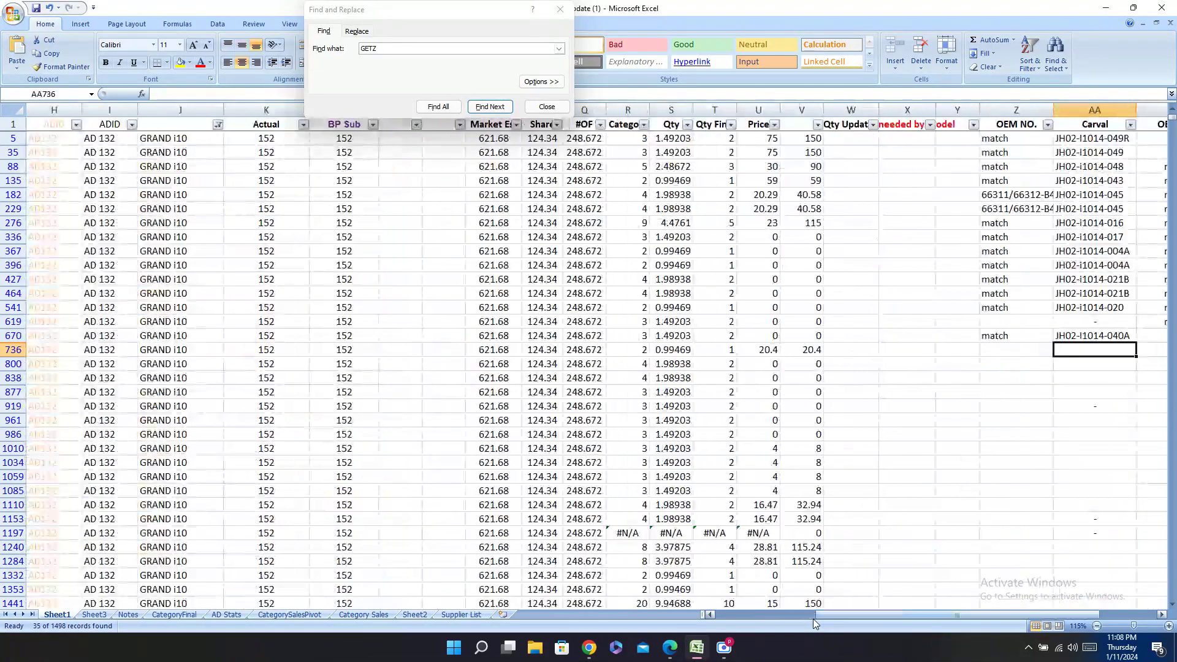
key(ctrl+v)
Step: Mark row 736's OEM NO. cell as match
key(Left)
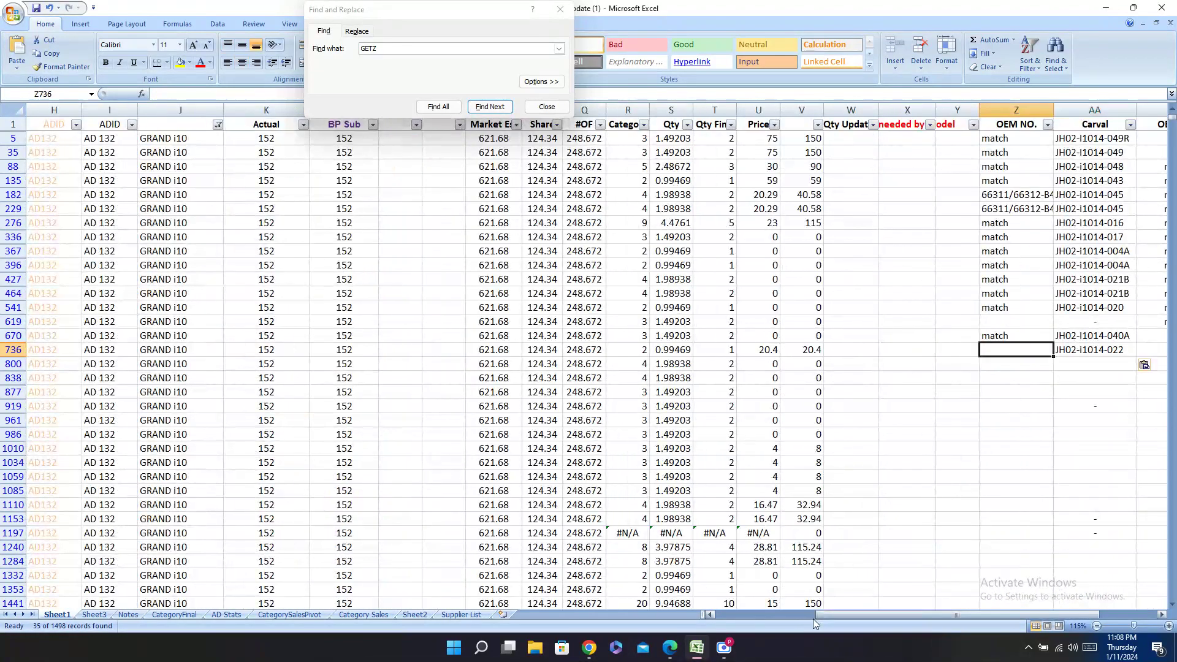
text(matc)
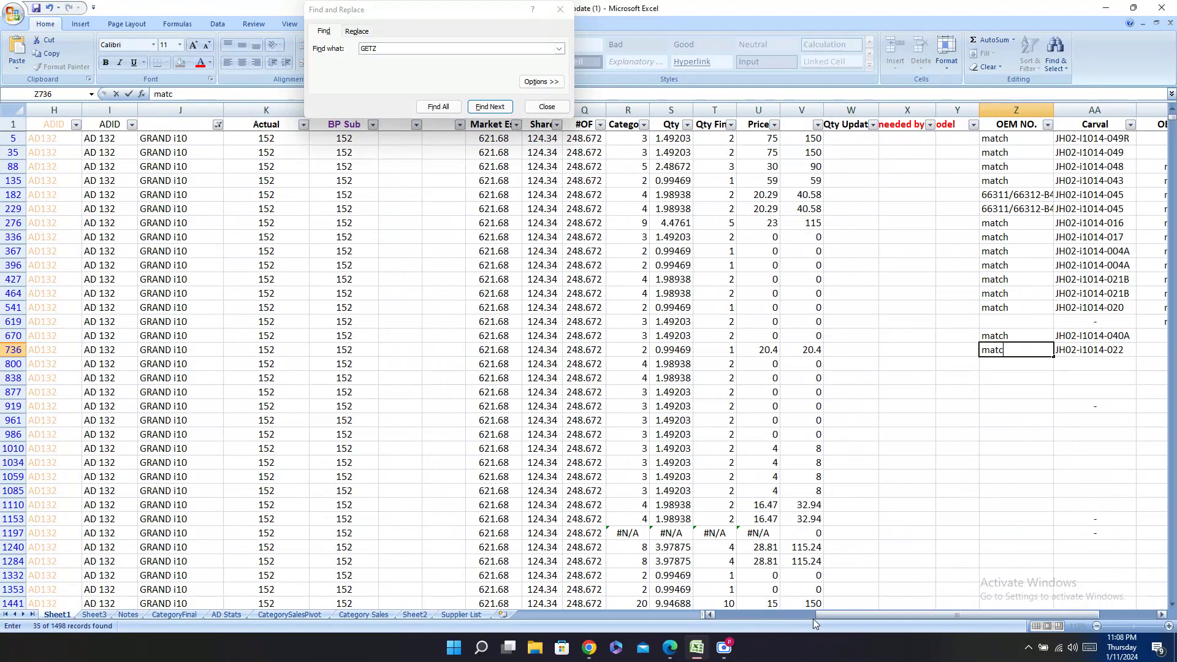
text(h)
key(Right)
key(Right)
key(Right)
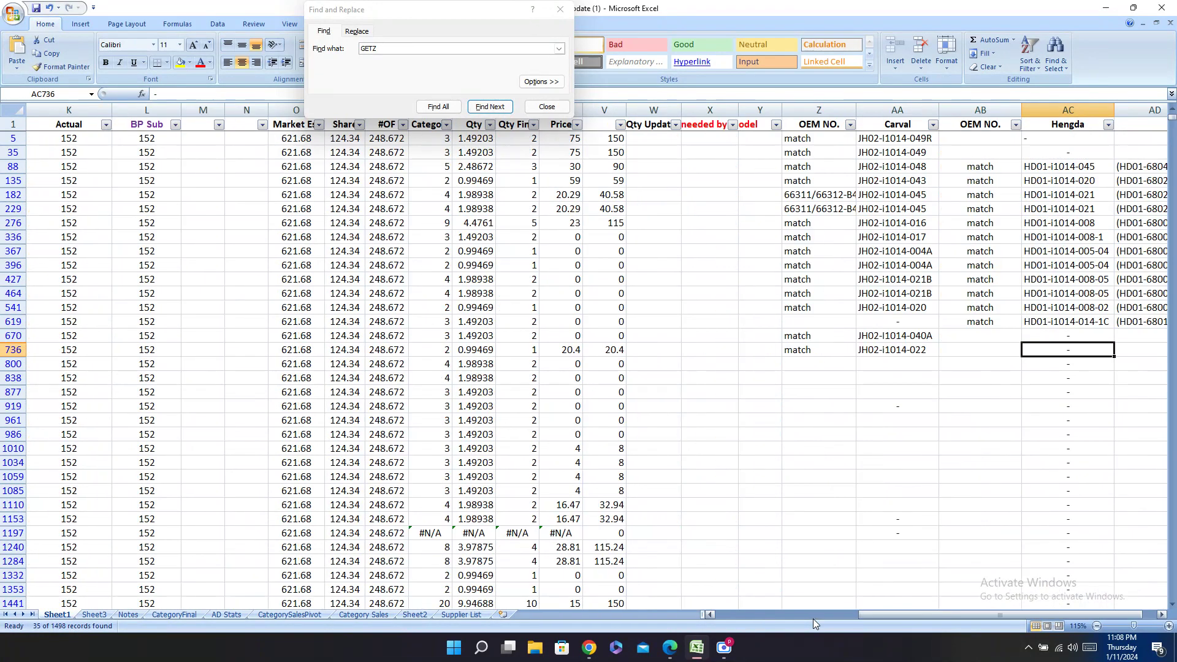
click(670, 648)
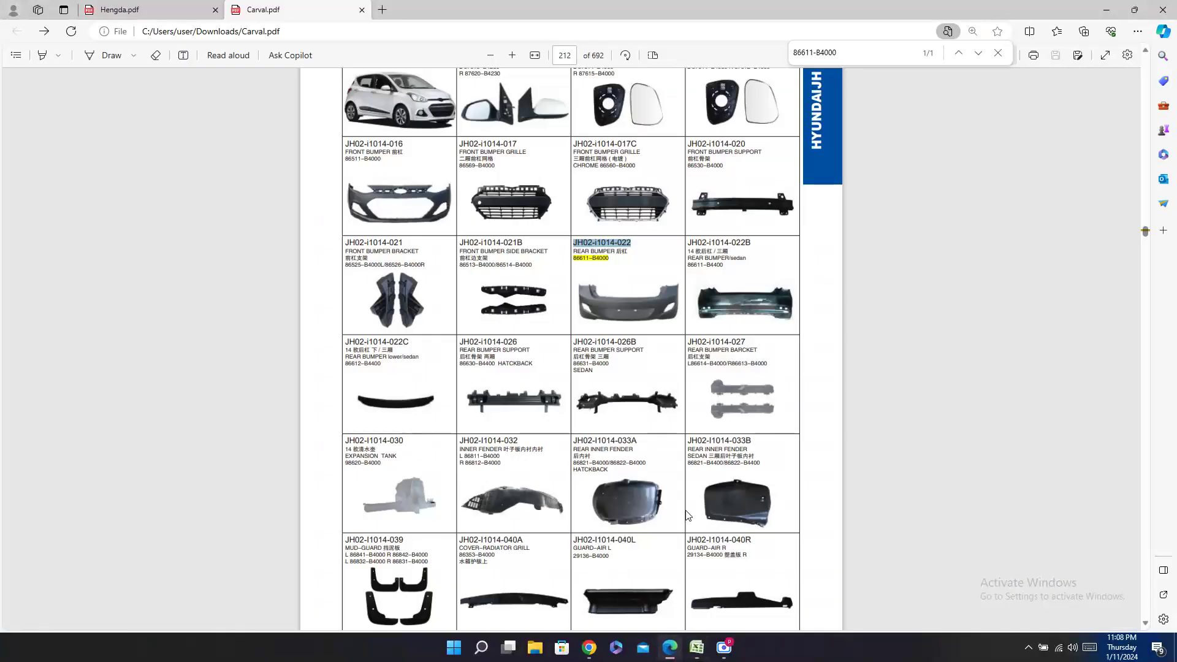
Step: Paste the Hengda rear bumper code HD01-i1014-009 into row 736's Hengda column
click(154, 9)
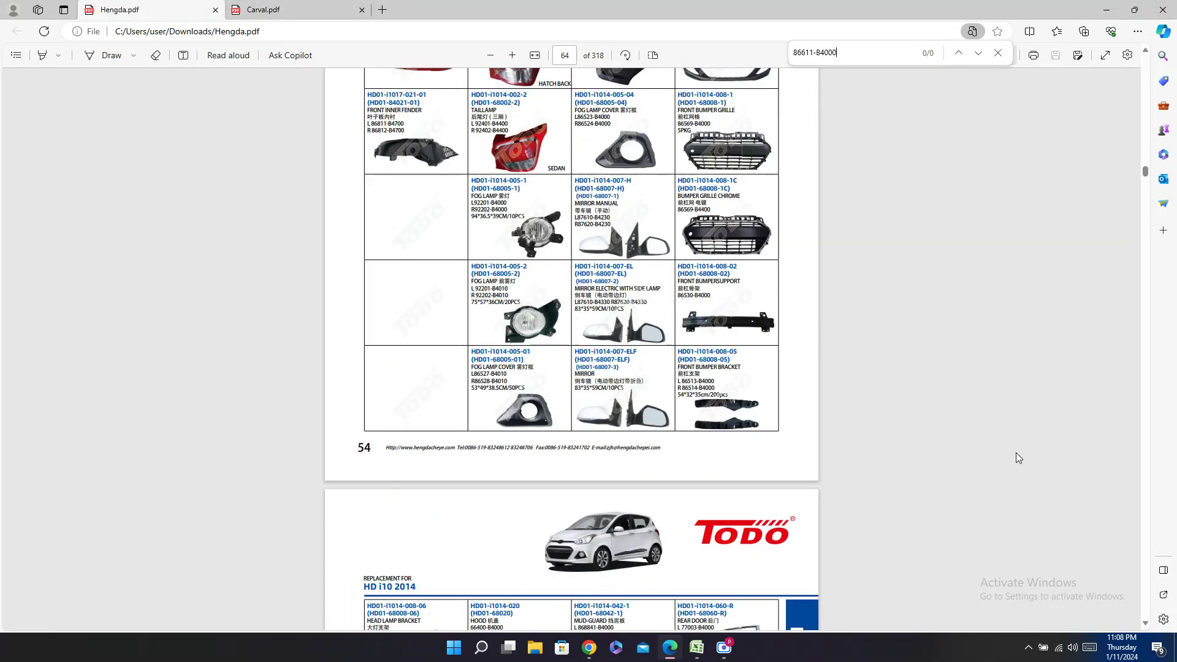
click(848, 62)
scroll(684, 335, up, 3)
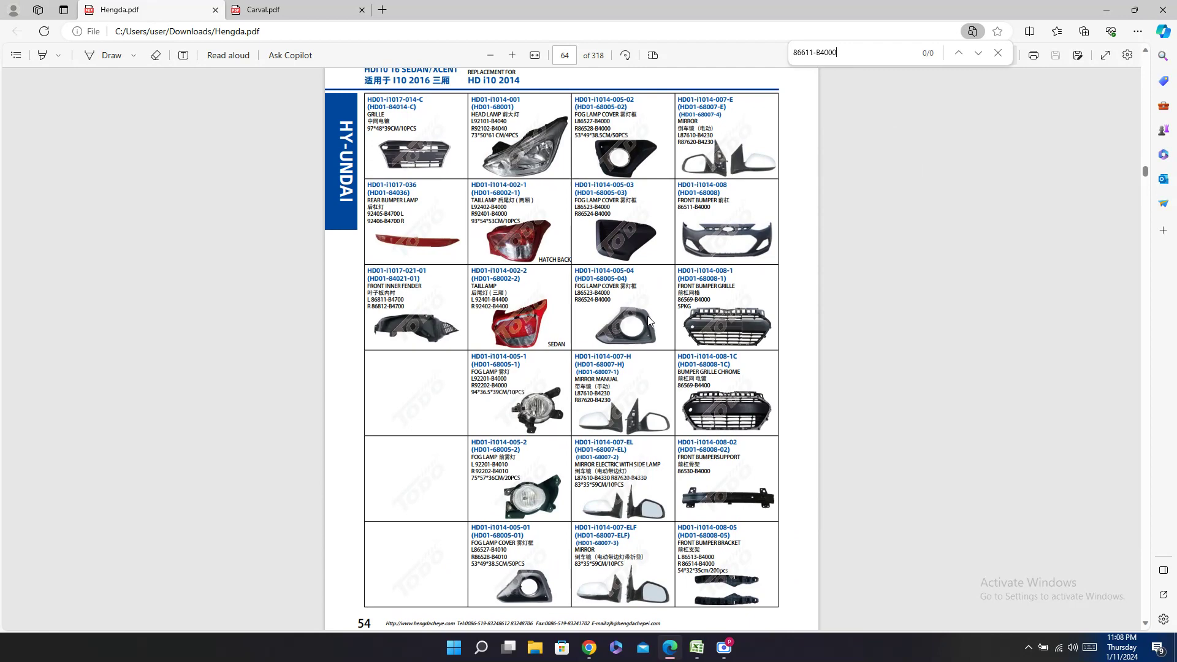
scroll(711, 296, down, 10)
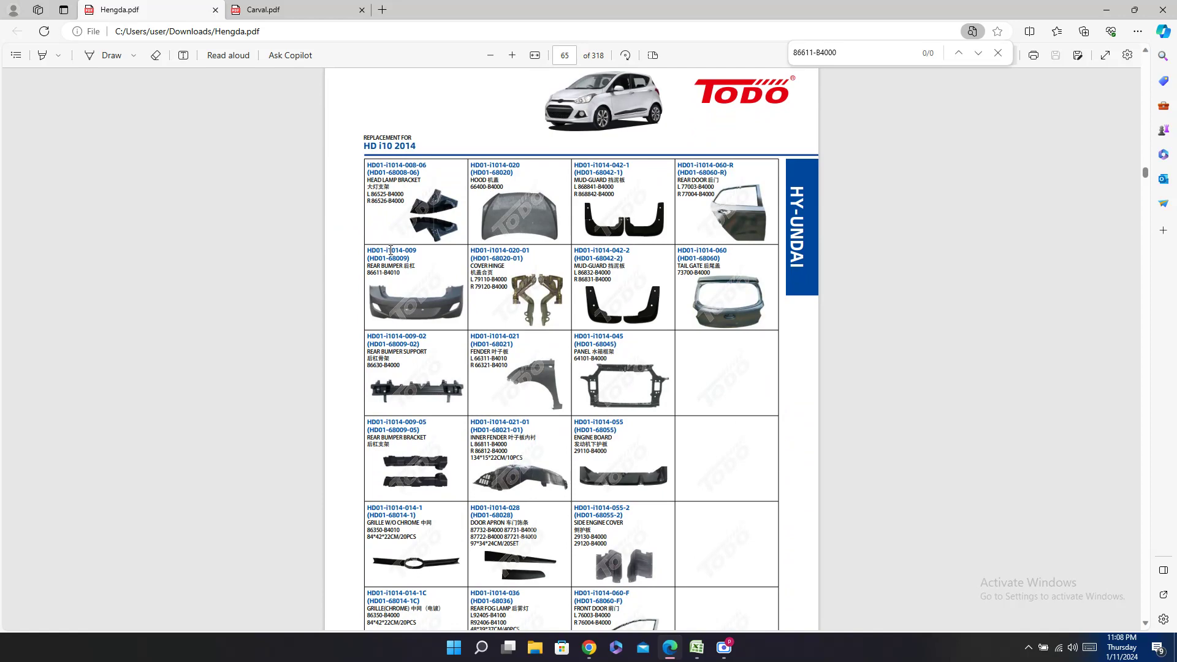
double_click(390, 250)
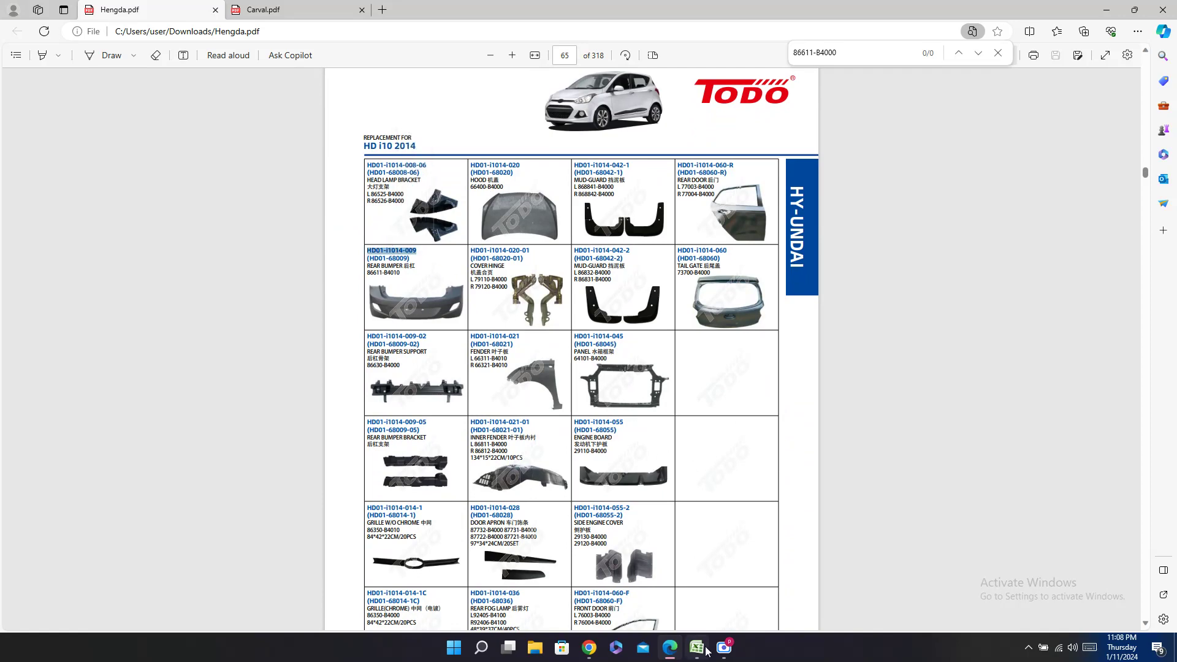
click(707, 649)
key(ctrl+v)
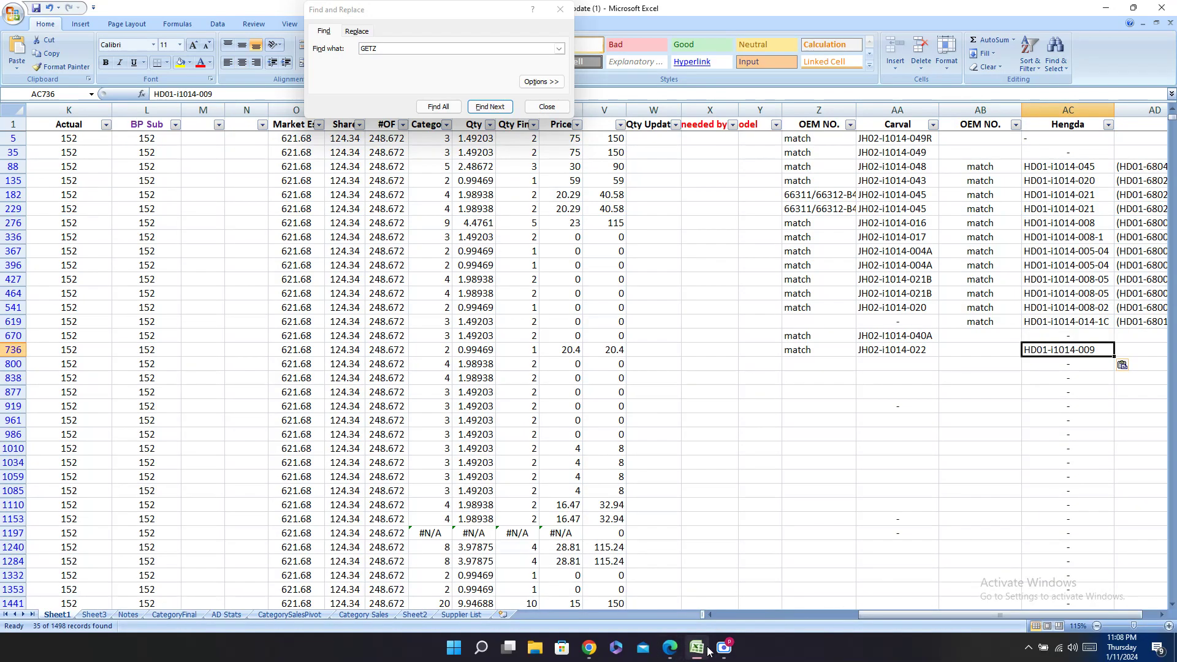
Step: Add the alternate Hengda code (HD01-68009) beside it in row 736
click(669, 647)
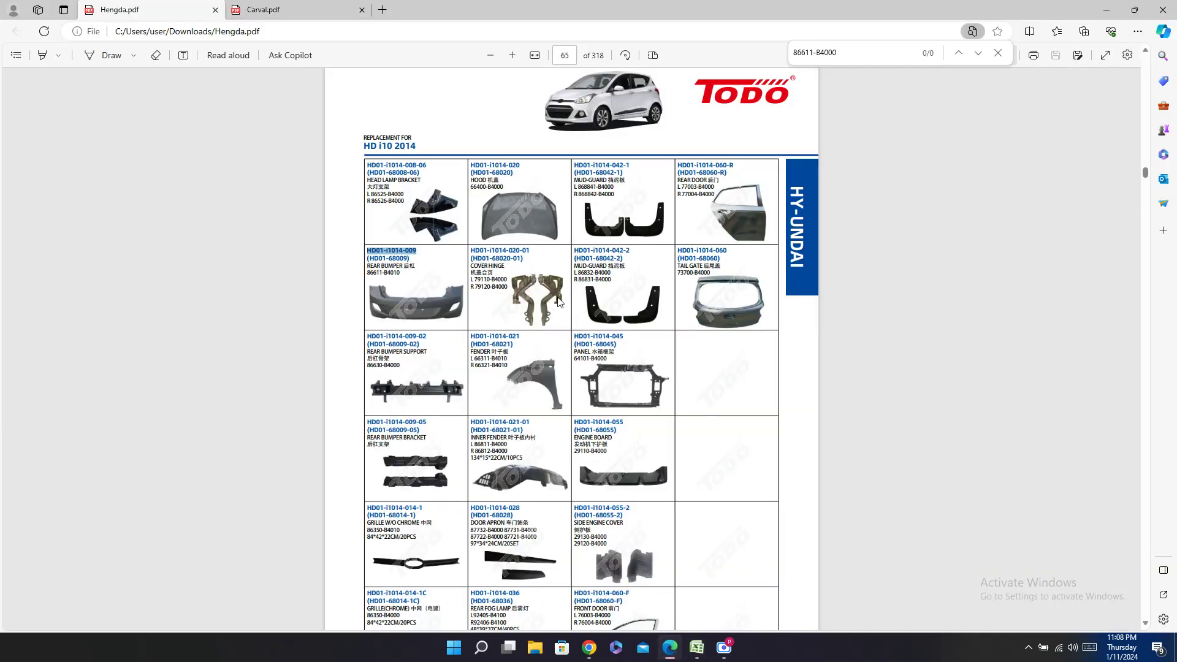
triple_click(394, 258)
click(697, 647)
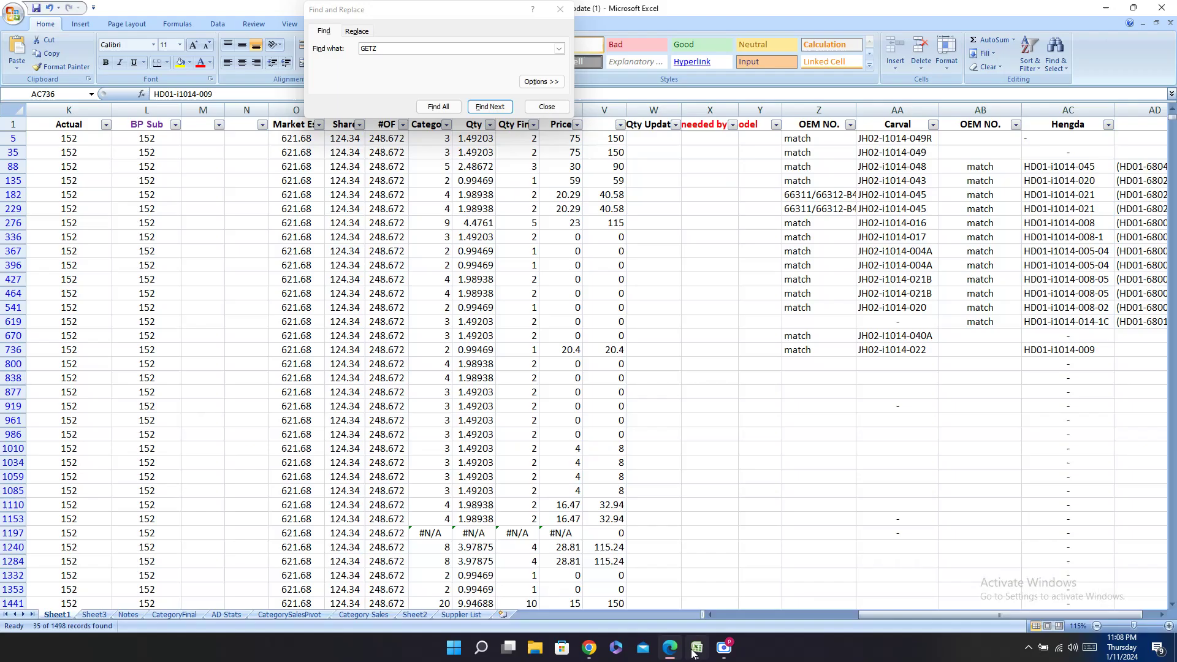
click(1140, 349)
key(ctrl+v)
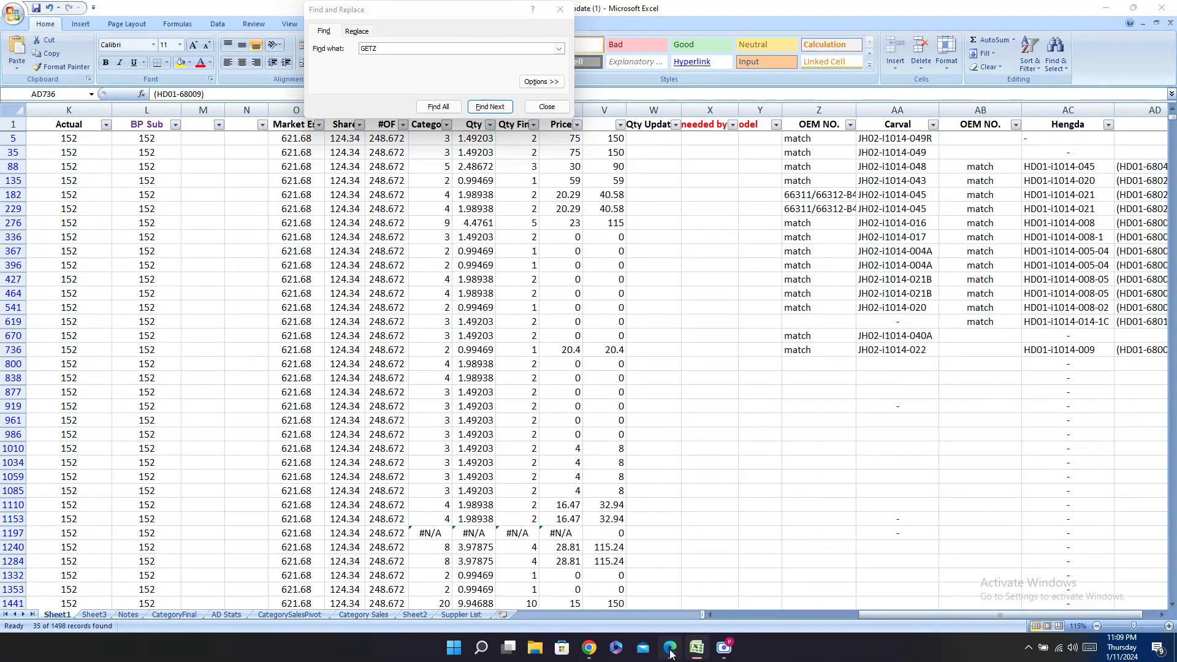
Step: Enter Hengda OEM number 86611-B4010 into row 736's OEM cell
click(670, 648)
triple_click(393, 273)
key(ctrl+c)
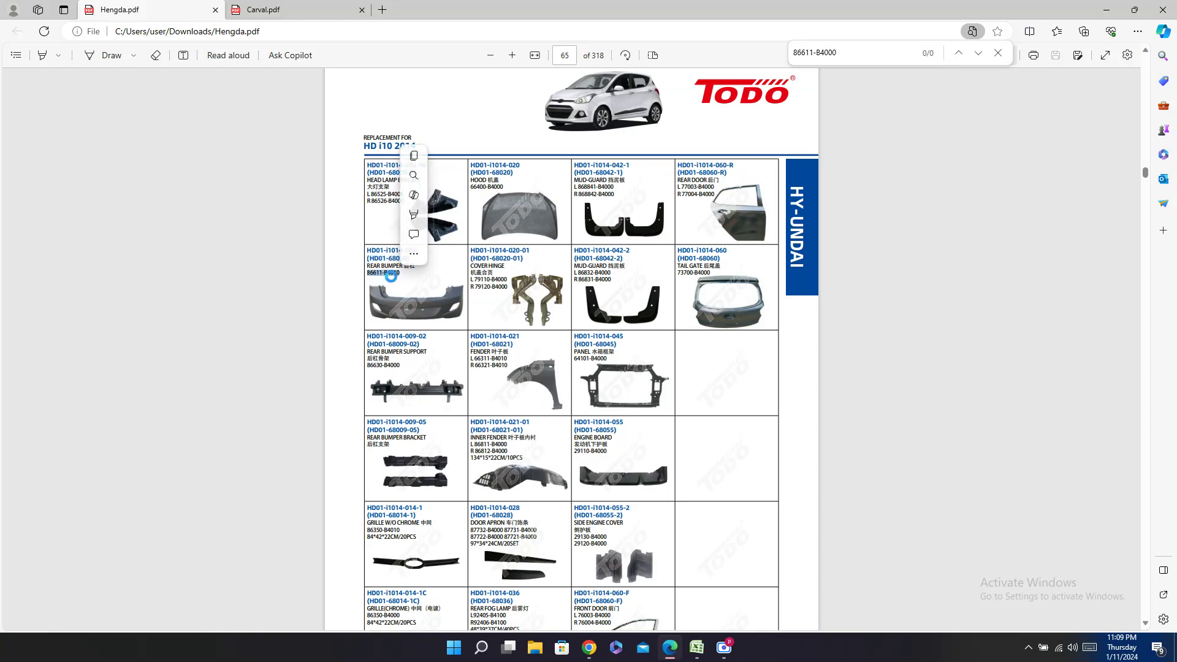
click(420, 225)
click(697, 647)
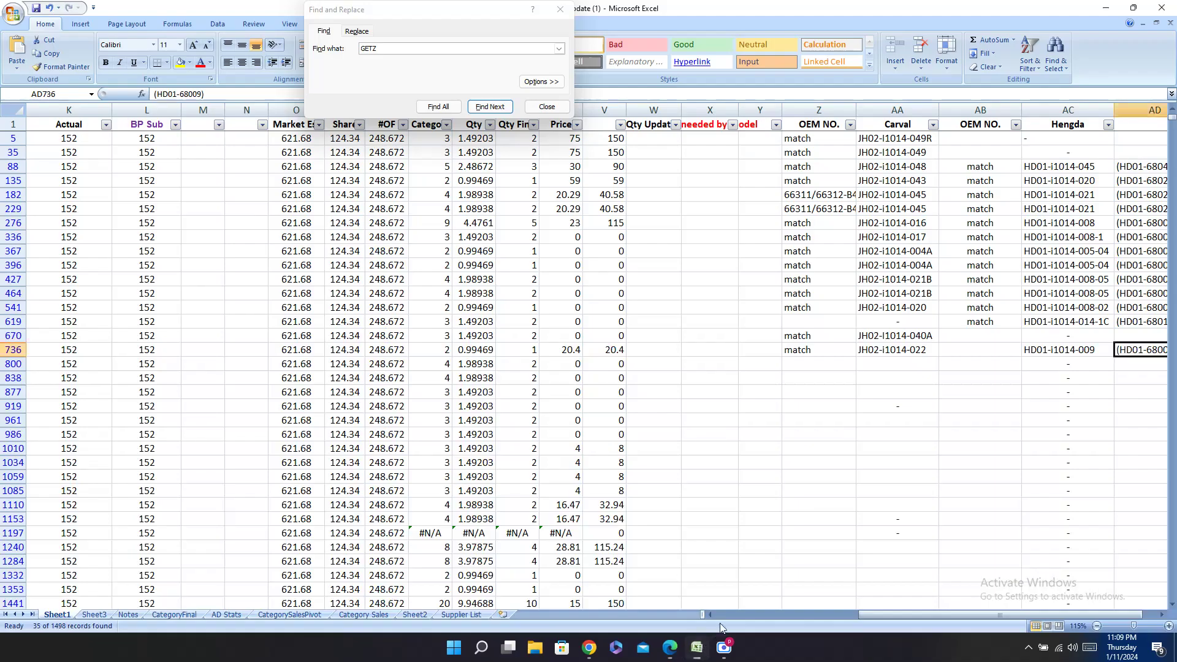
click(994, 347)
key(ctrl+v)
click(1061, 368)
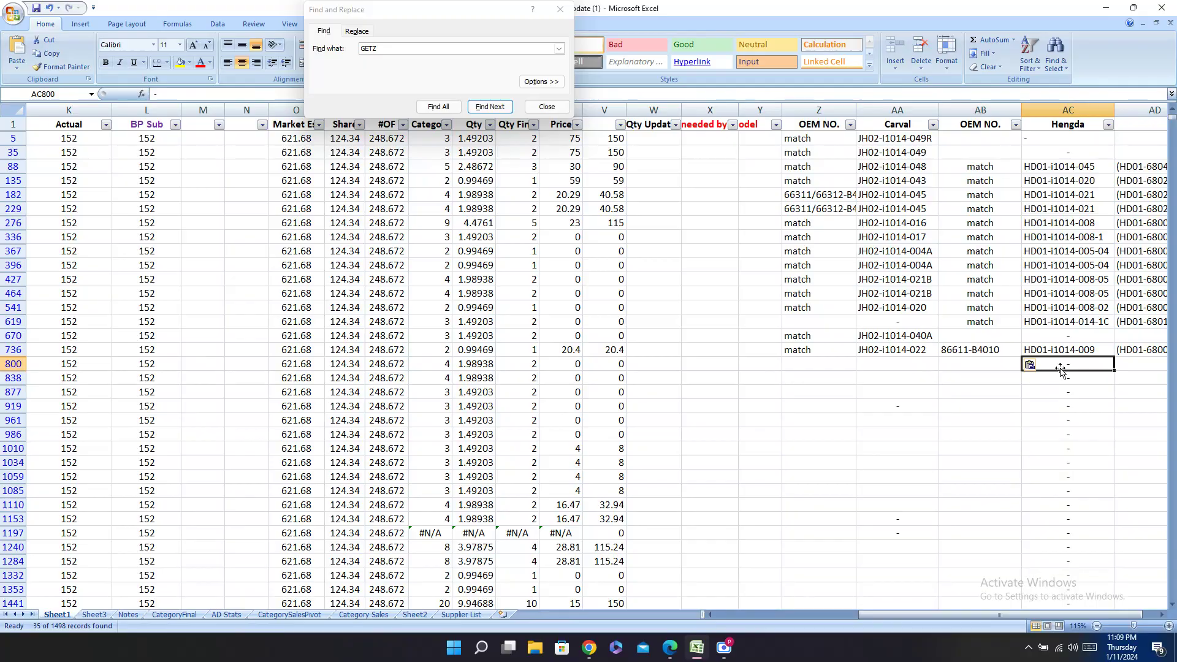
Step: Look up part 86614-B4000 in Carval and copy its code JH02-I1014-027
key(Left)
key(Left)
key(Left)
key(Left)
key(Left)
key(Left)
key(Left)
key(Left)
key(Left)
key(Left)
key(Left)
key(Left)
key(Left)
key(Left)
key(Left)
key(Left)
key(Left)
key(Left)
key(Left)
key(Left)
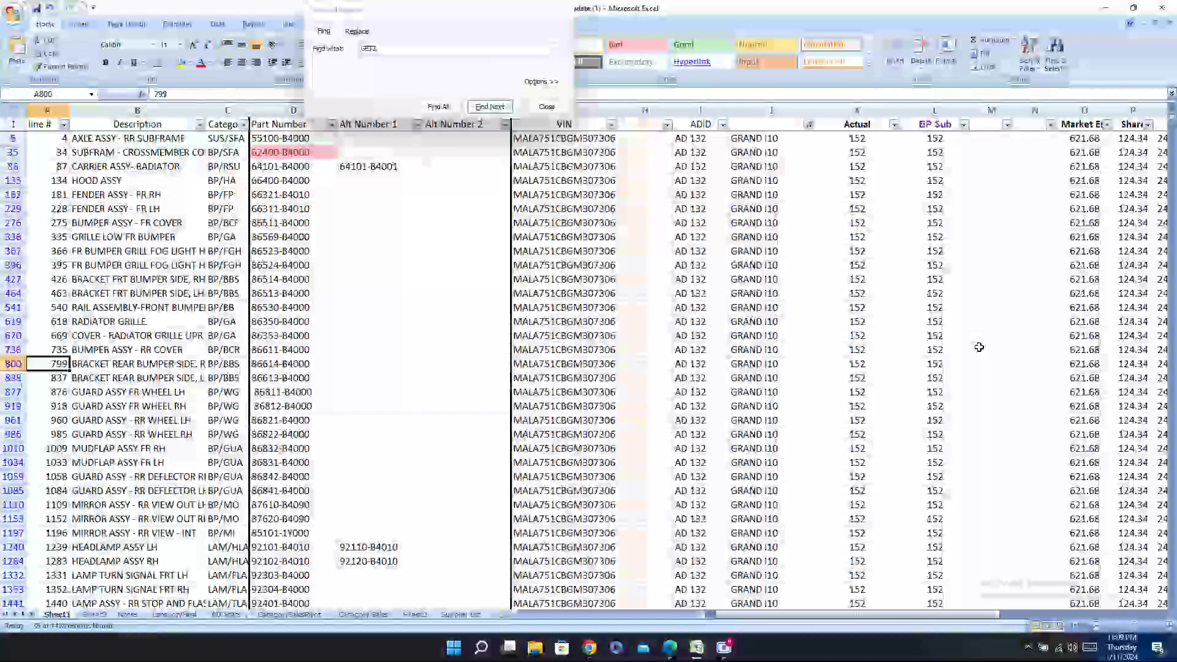
key(Right)
key(Right)
key(Right)
key(ctrl+c)
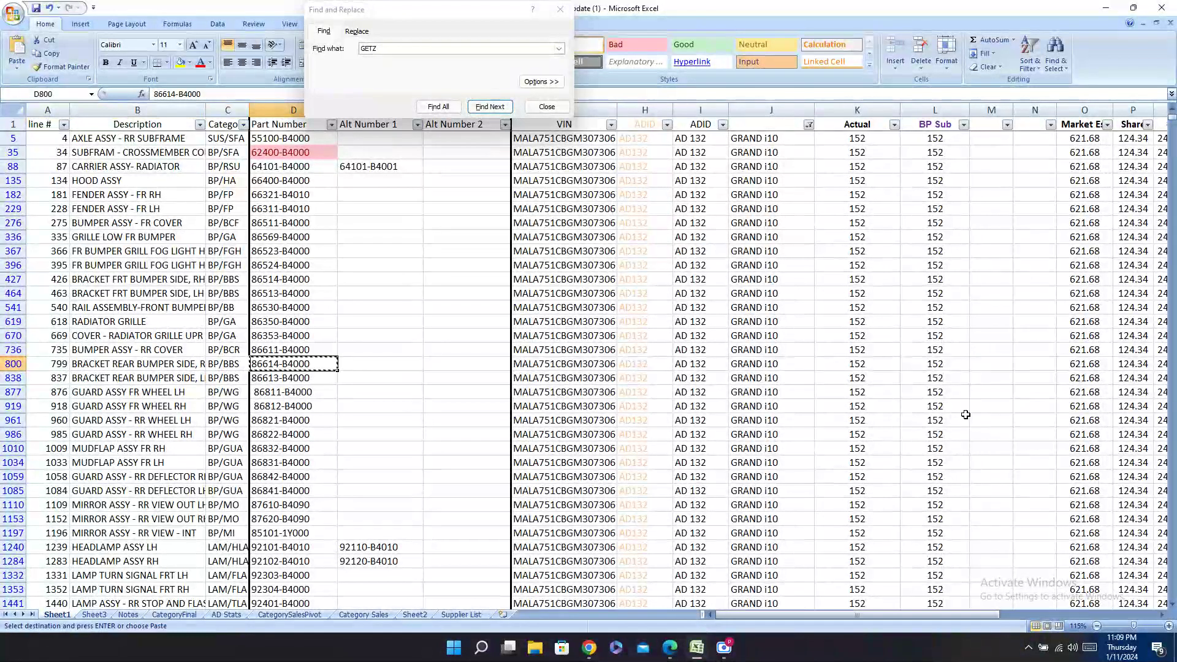
click(669, 648)
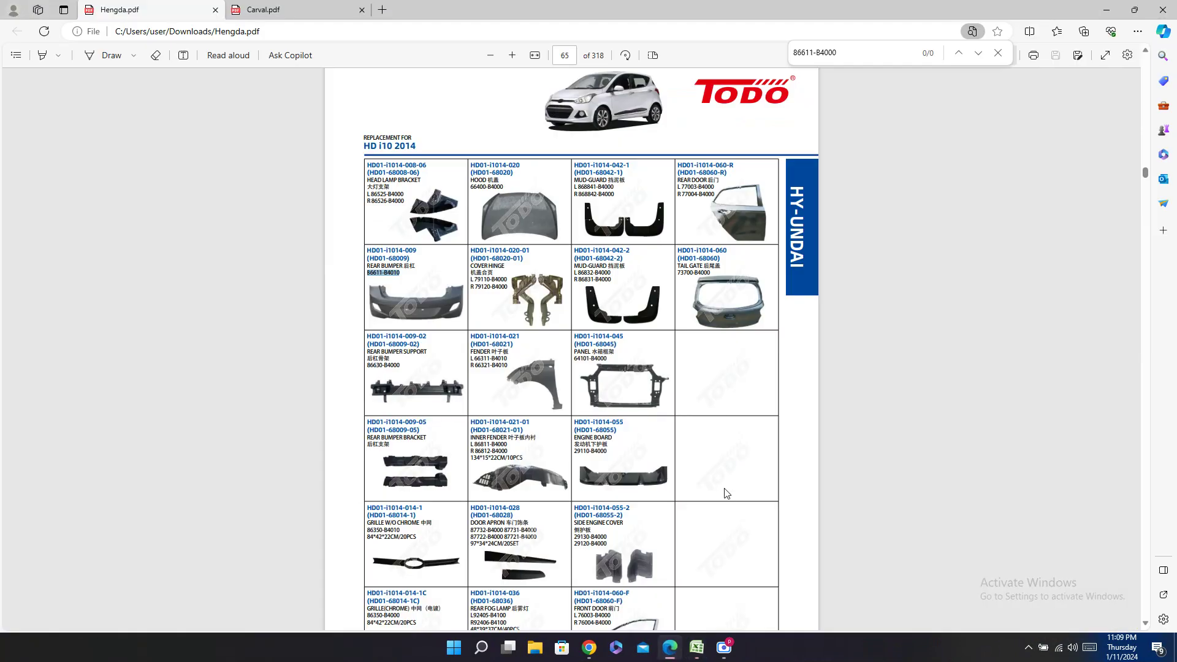
click(276, 7)
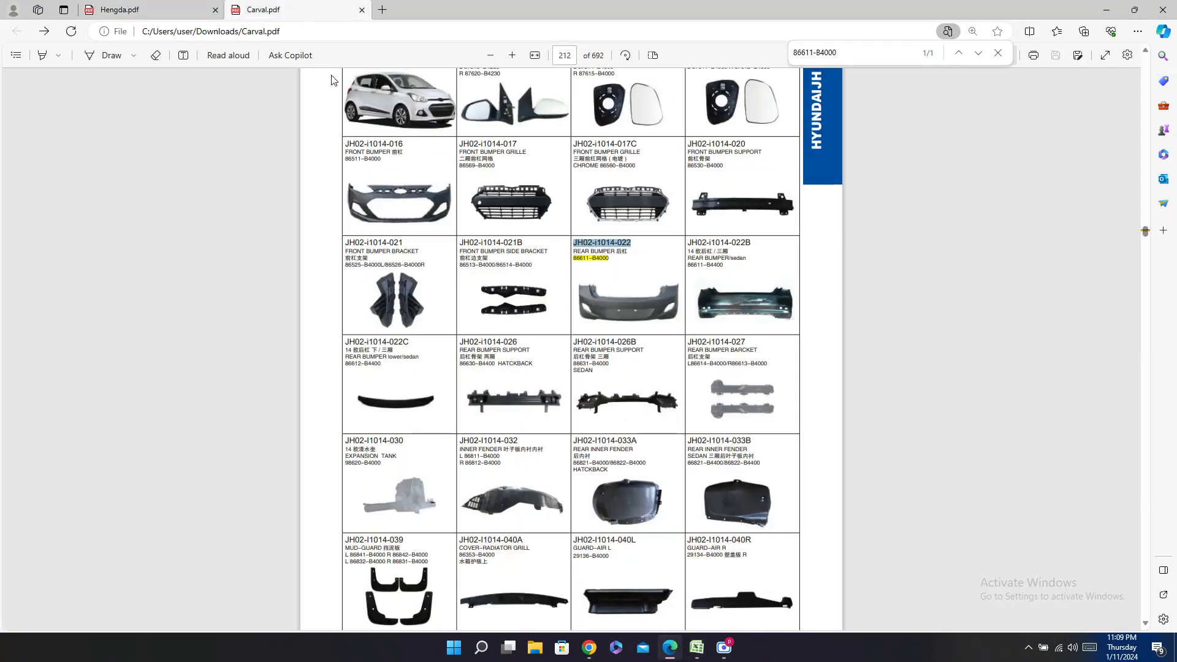
key(ctrl+f)
key(ctrl+v)
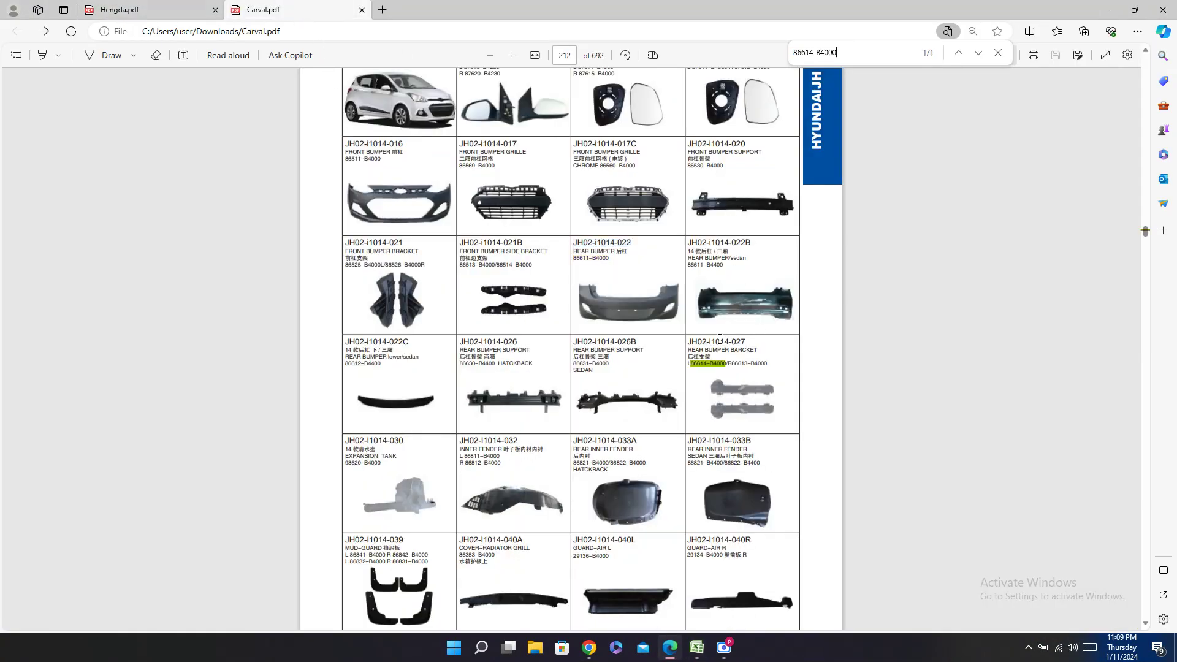
triple_click(719, 339)
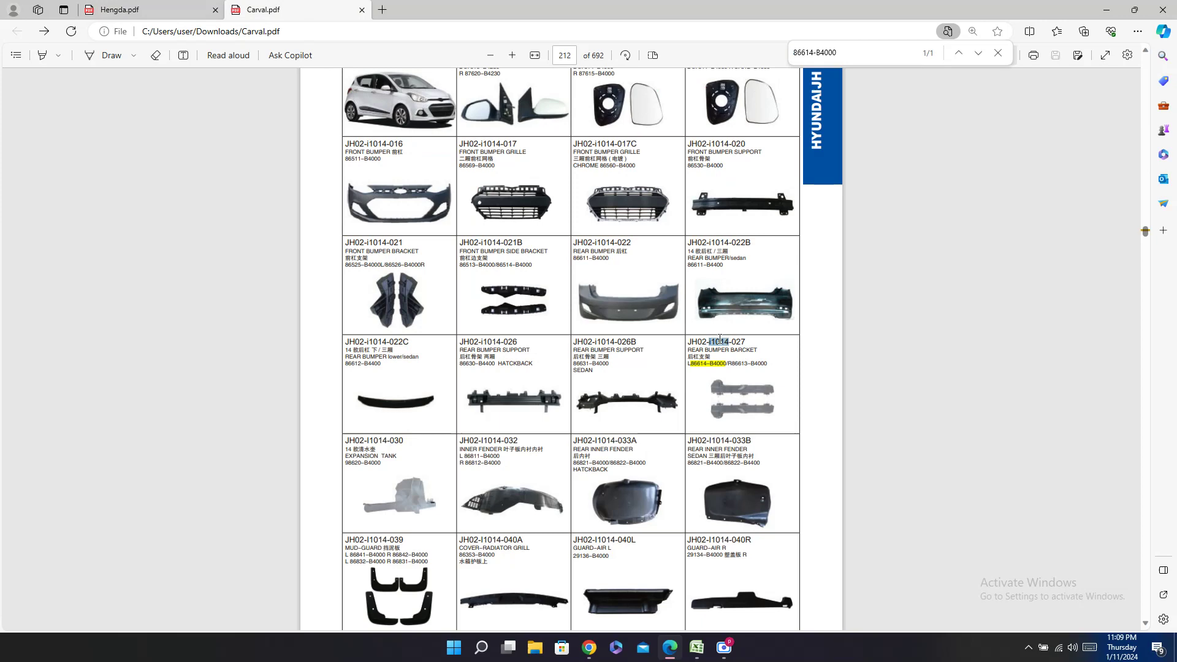
Step: Paste JH02-I1014-027 into the Carval cells of rows 800 and 838
click(696, 647)
key(Right)
key(Right)
key(Right)
key(Right)
key(Right)
key(Right)
key(Right)
key(Right)
key(Right)
key(Right)
key(Right)
key(Right)
key(Right)
key(Right)
key(Right)
key(Right)
key(Right)
key(Right)
key(Right)
key(Right)
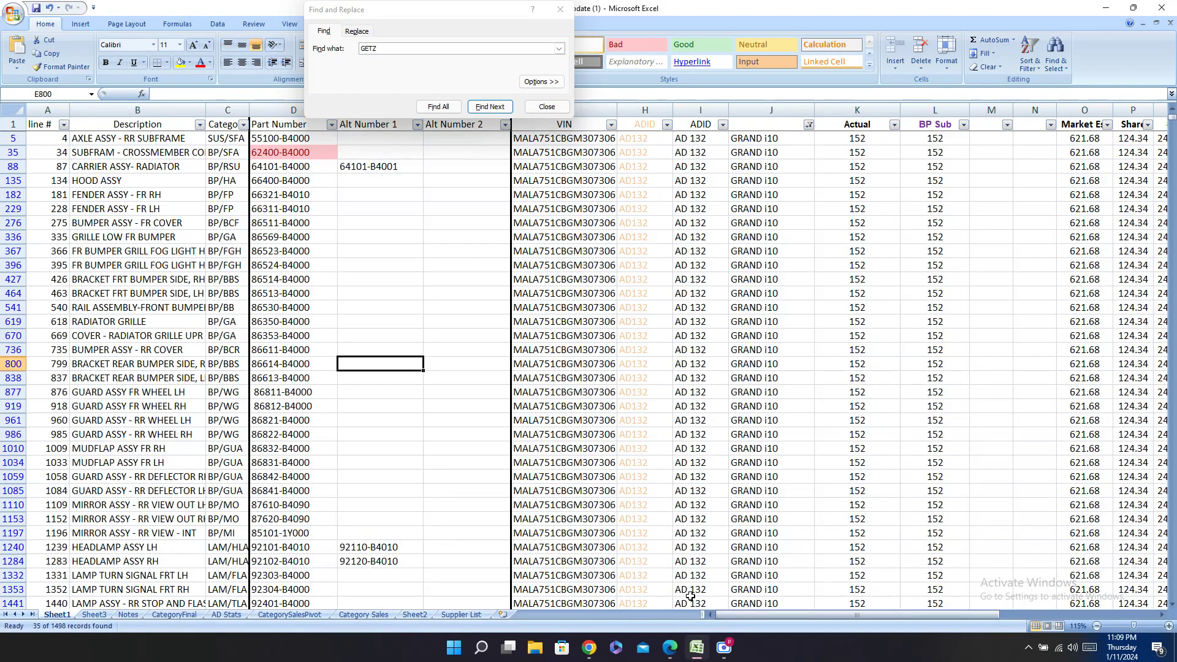
key(Right)
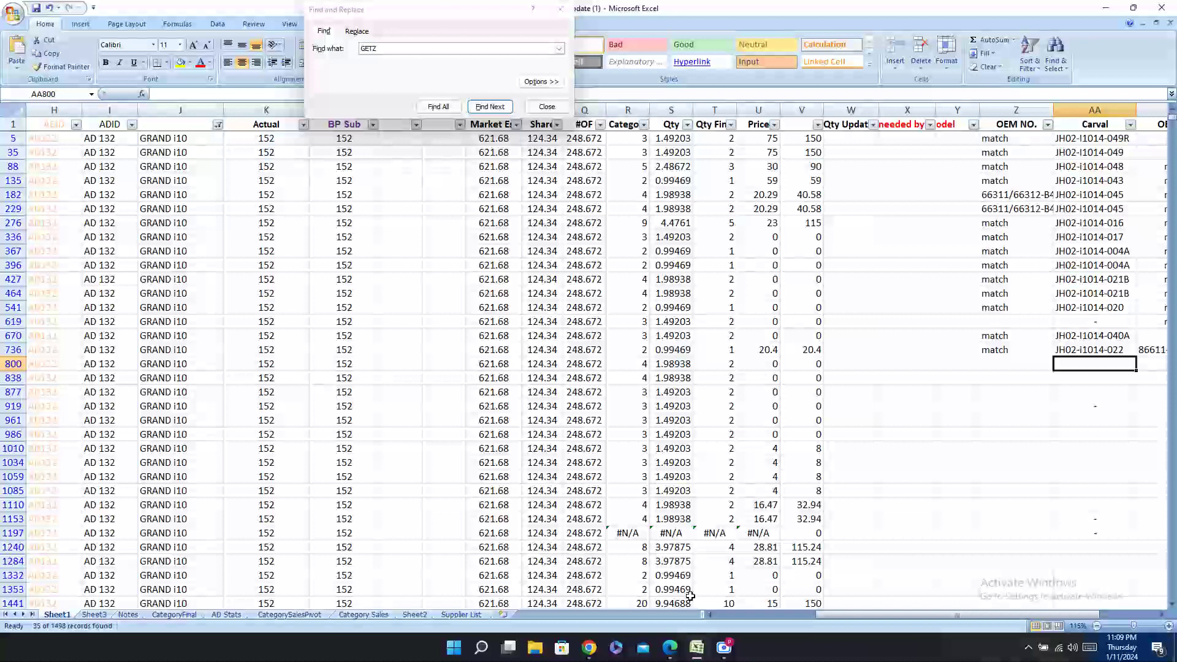
key(ctrl+v)
click(1096, 385)
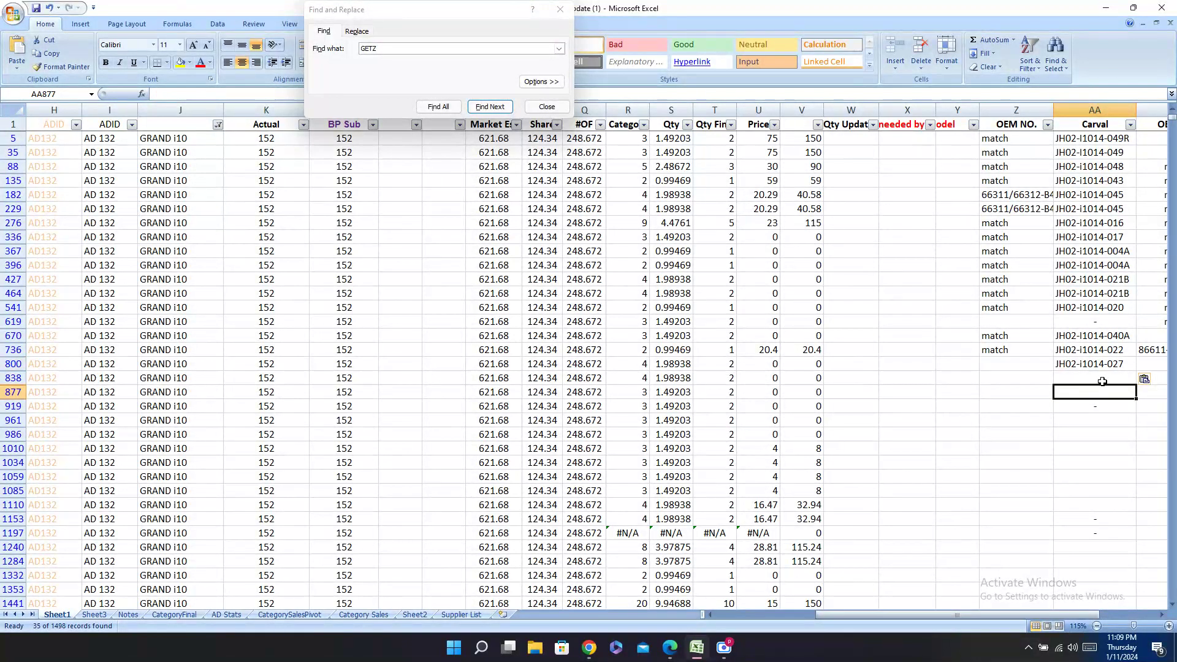
key(ctrl+v)
Step: Mark rows 800 and 838 as match under OEM NO
click(993, 368)
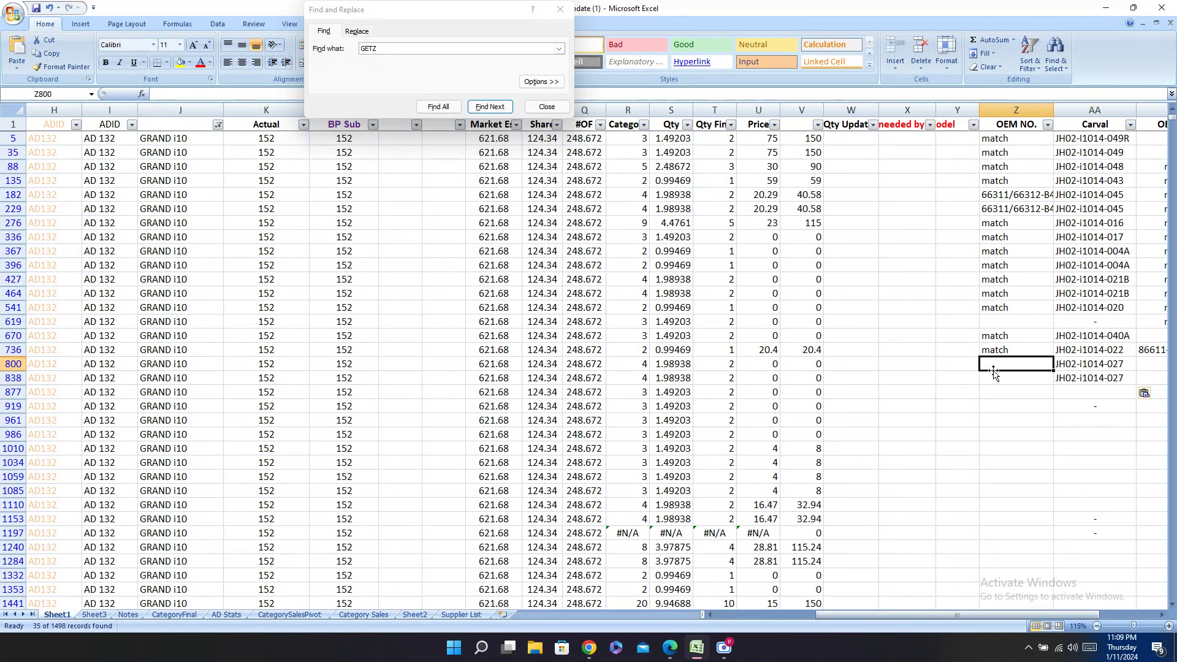
text(match)
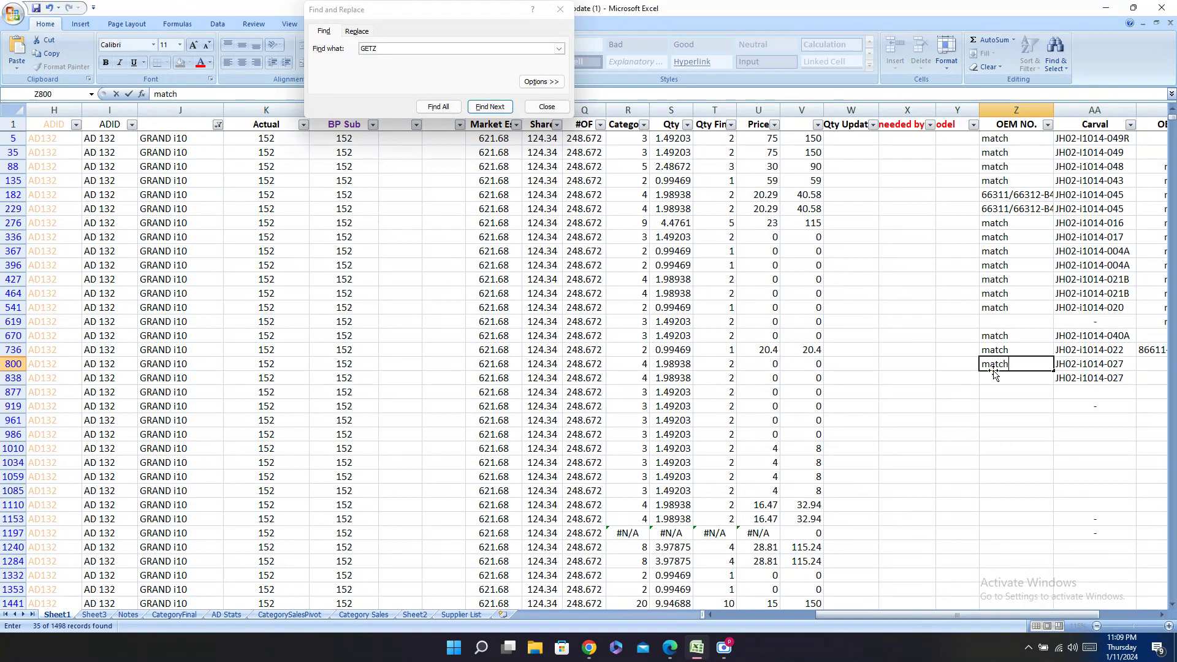
key(Return)
text(match)
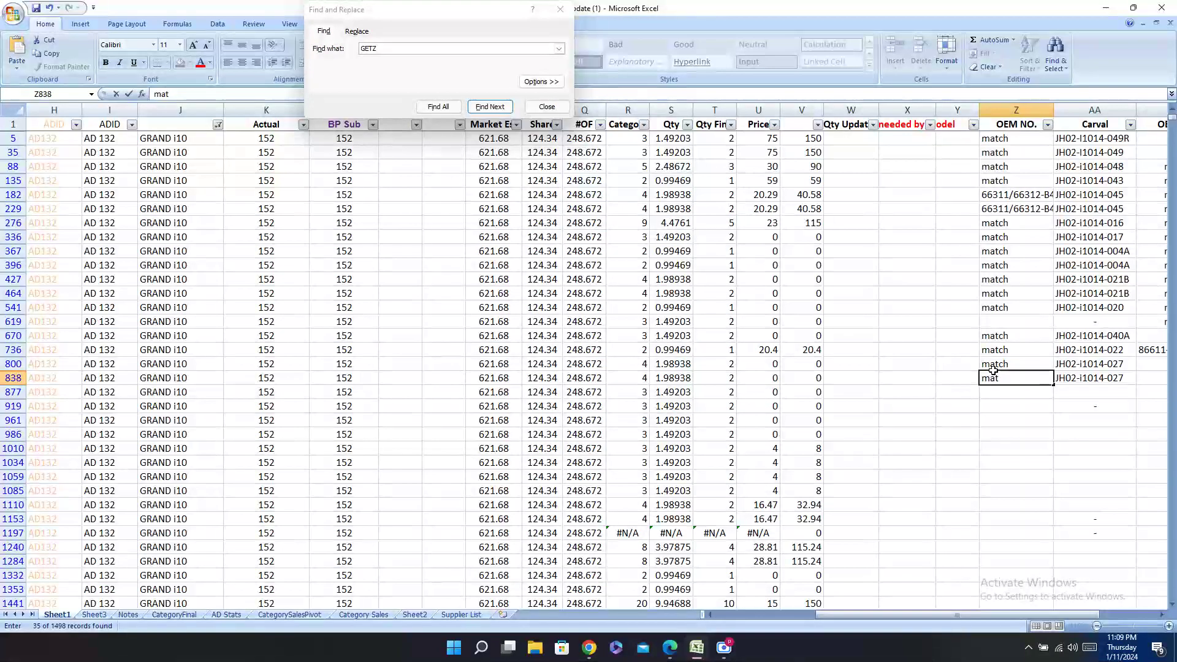
key(Right)
key(Right)
key(Right)
key(Right)
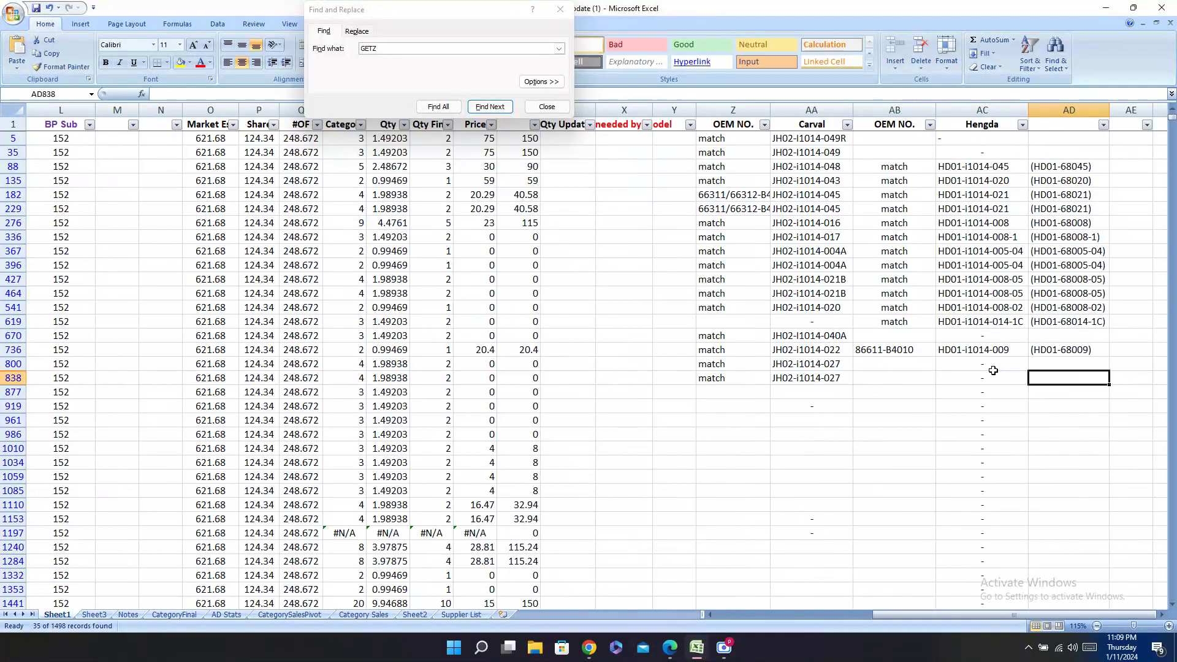
Step: Scroll page 65 of the Hengda catalogue and select the rear bumper bracket code (HD01-68009-05)
click(669, 647)
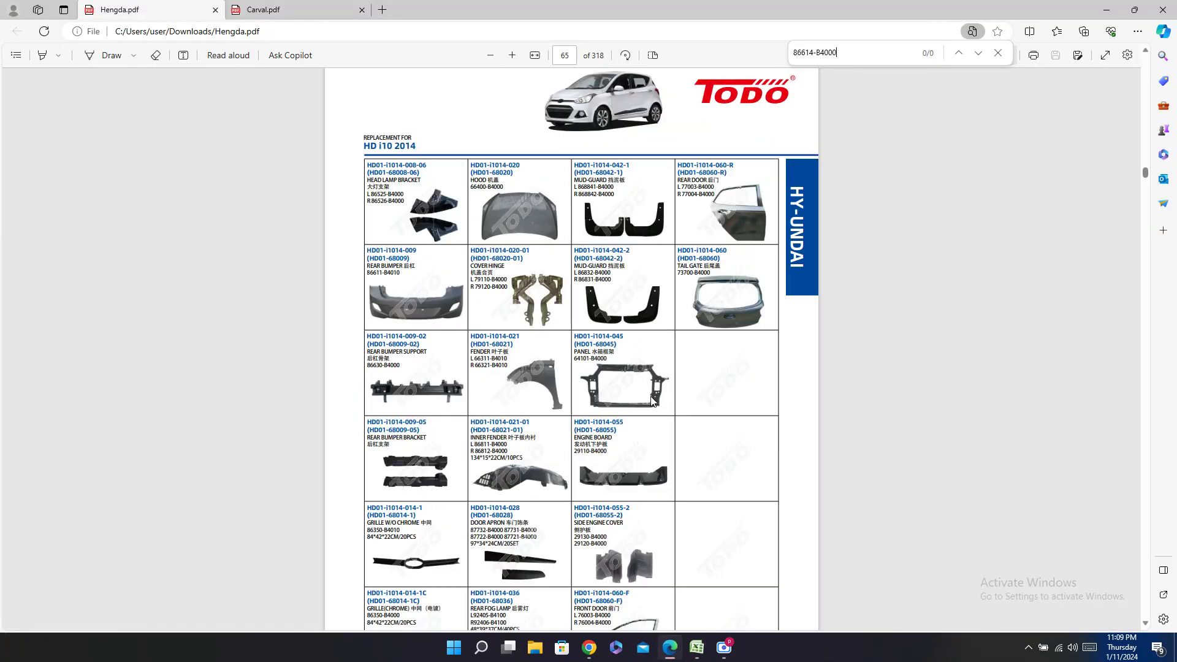
scroll(651, 402, down, 3)
scroll(661, 403, down, 6)
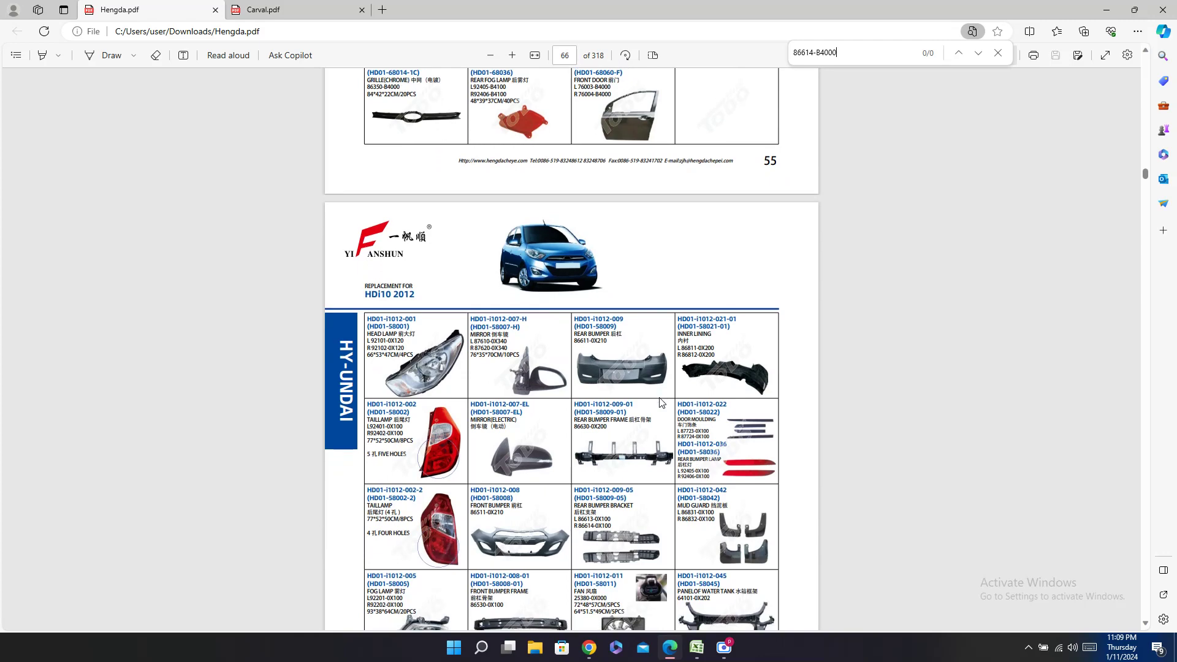
scroll(662, 403, up, 4)
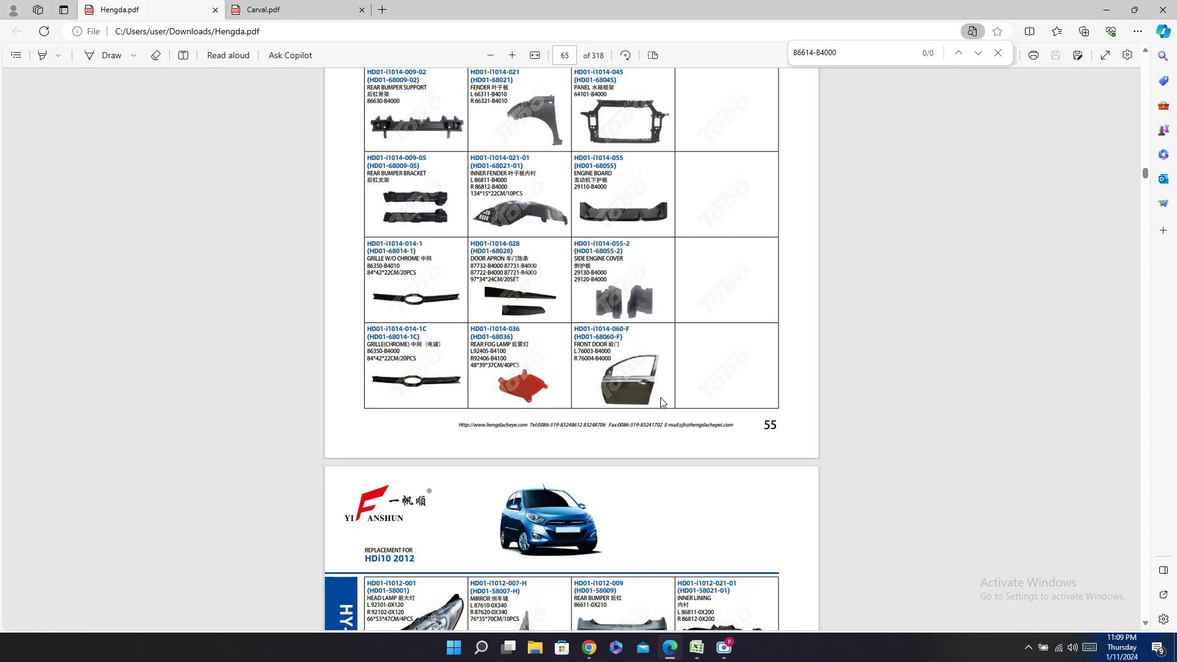
scroll(662, 403, up, 2)
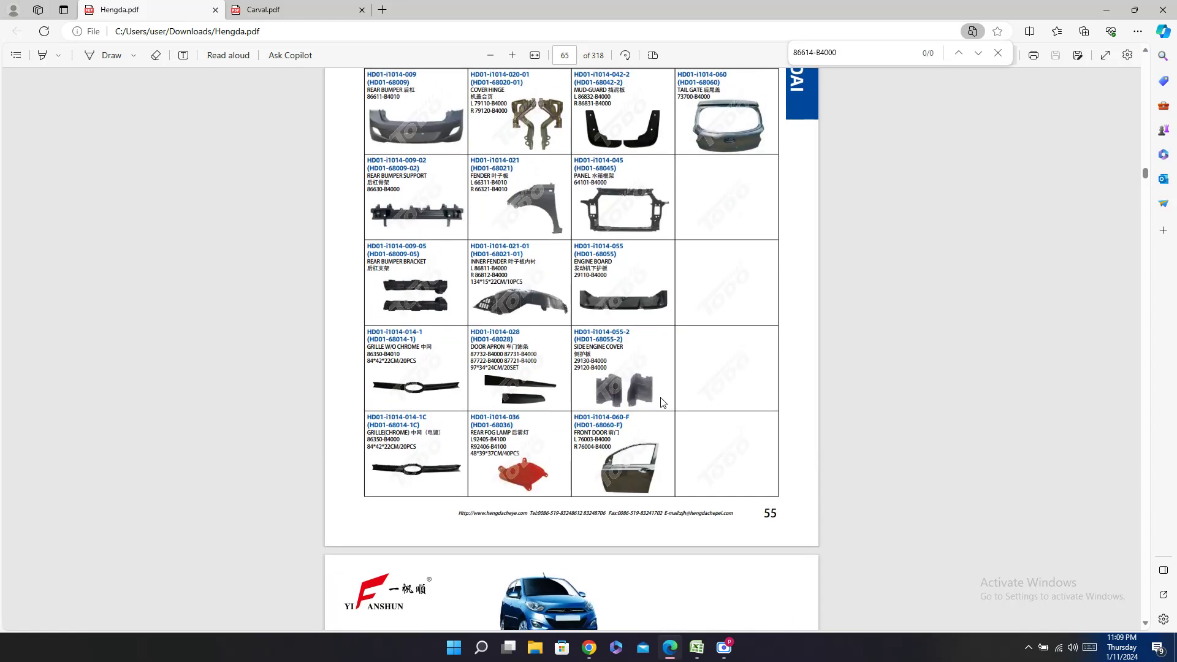
scroll(663, 402, up, 2)
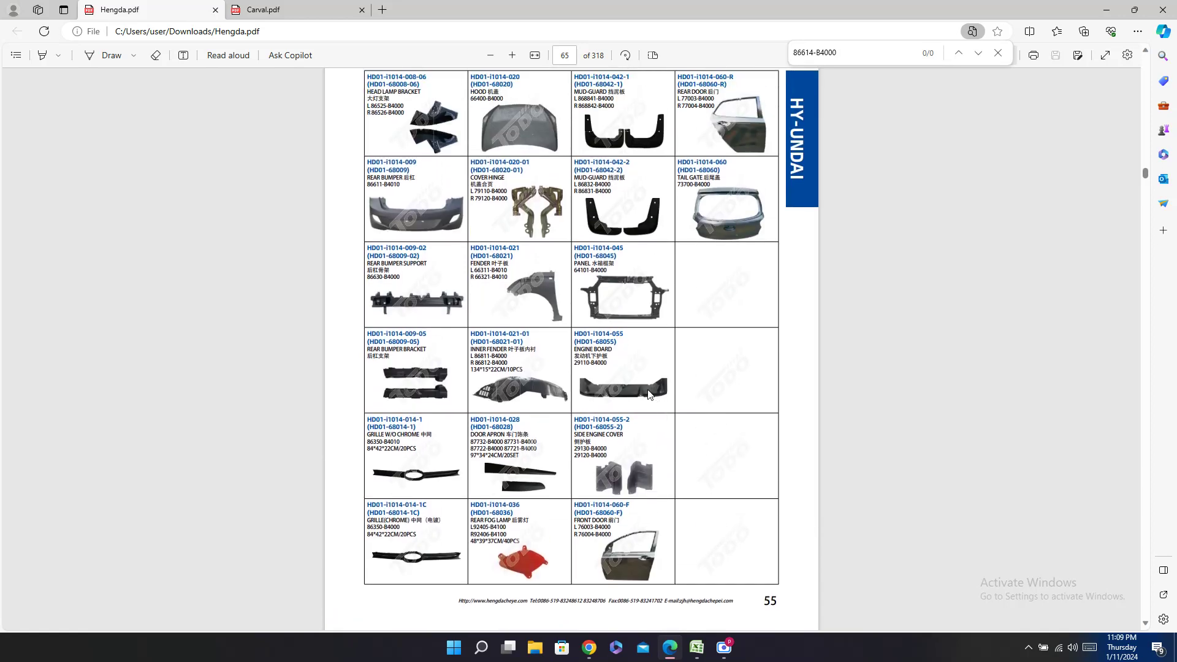
double_click(406, 342)
Step: Paste (HD01-68009-05) and Hengda code HD01-i1014-009-05 into row 838's Hengda cells
click(697, 648)
key(ctrl+v)
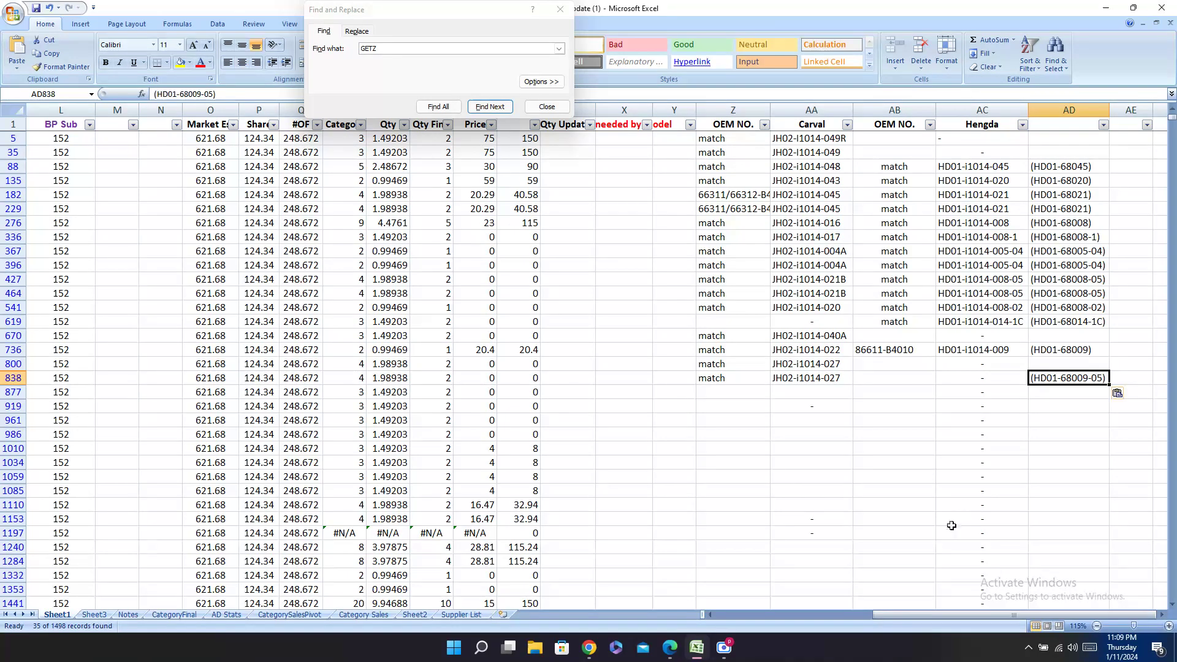
click(669, 648)
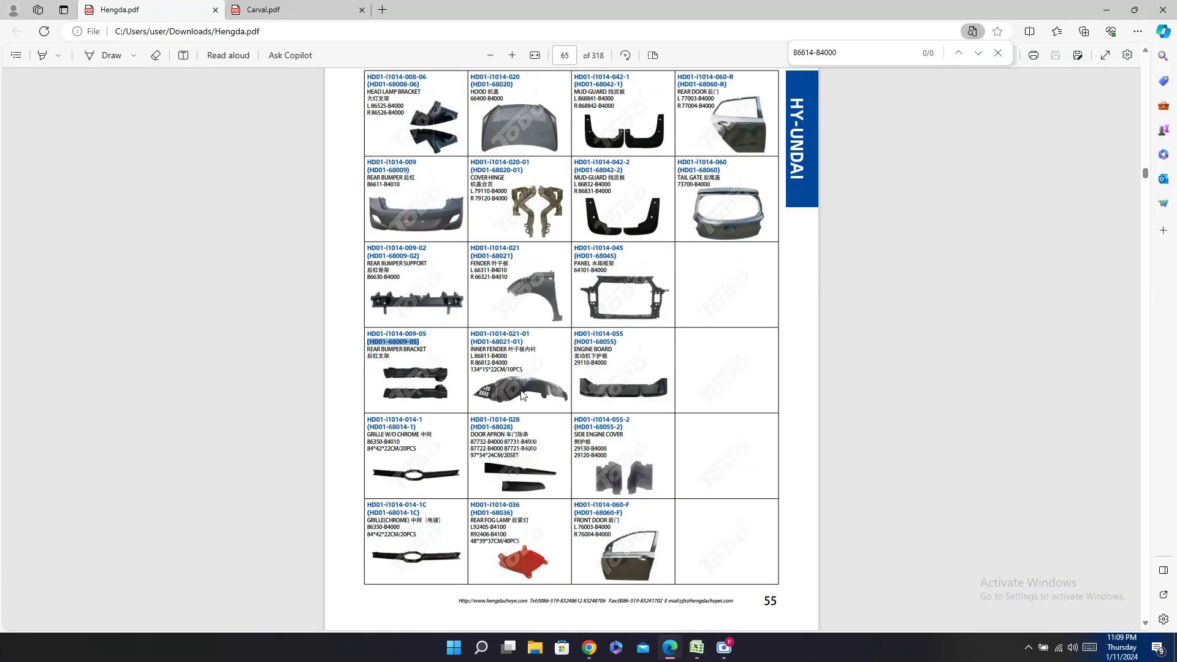
double_click(398, 334)
key(ctrl+c)
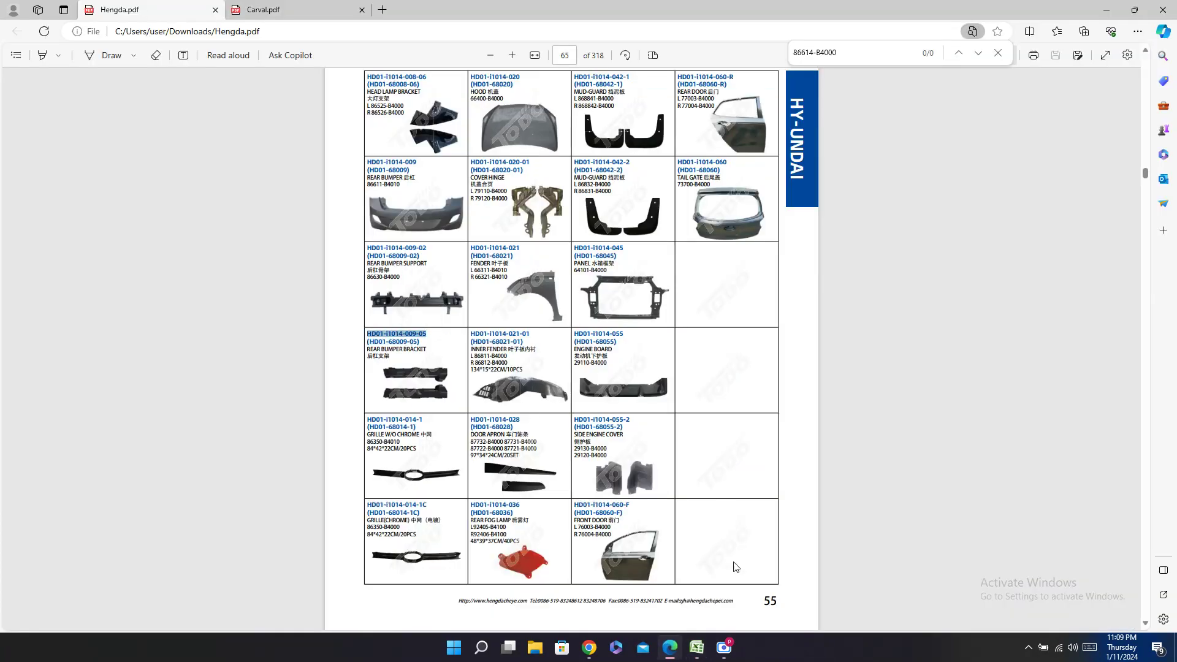
click(697, 648)
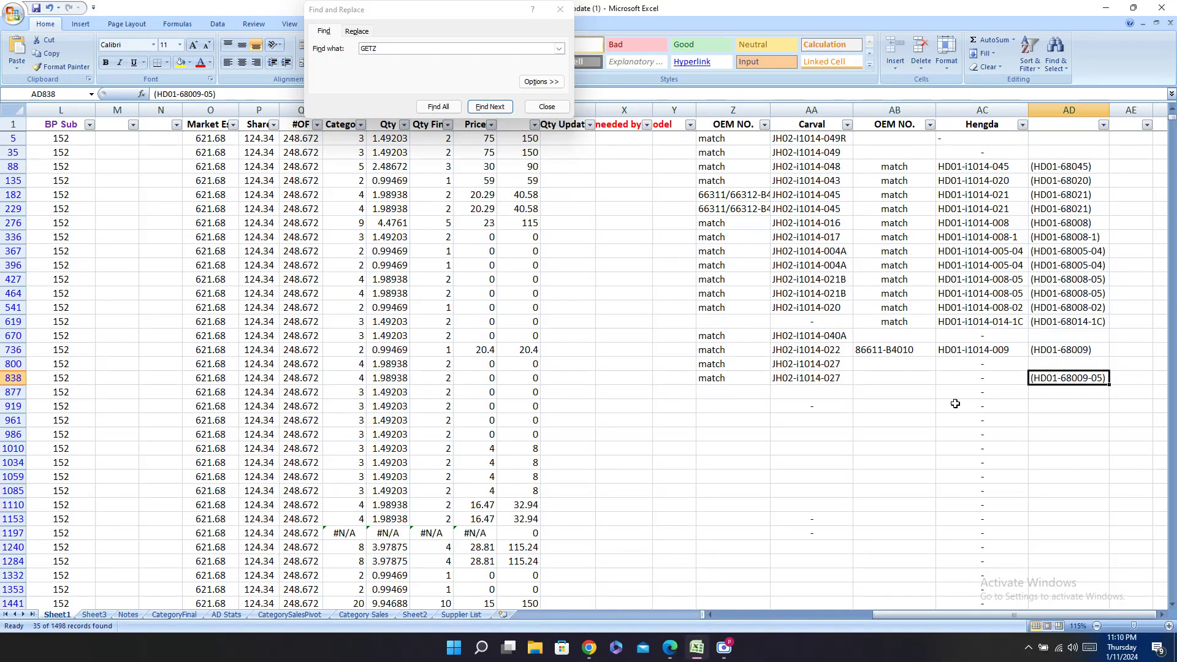
click(968, 380)
key(ctrl+v)
Step: Enter a dash as row 838's Hengda OEM NO. after checking the catalogue
click(883, 379)
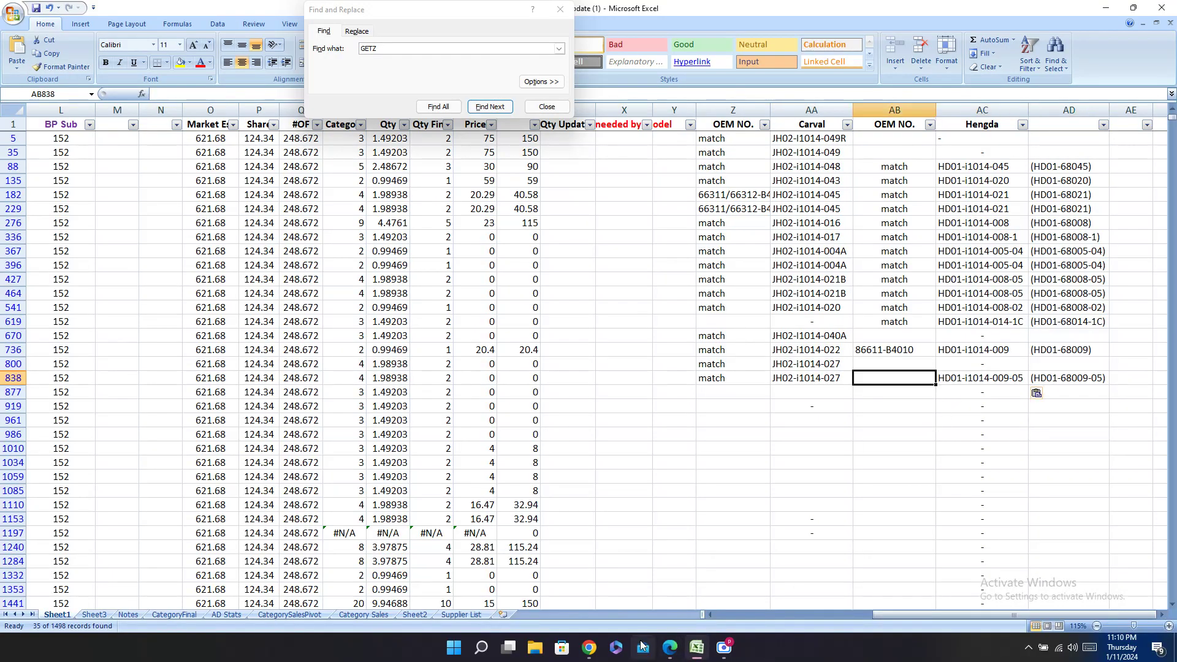
click(672, 644)
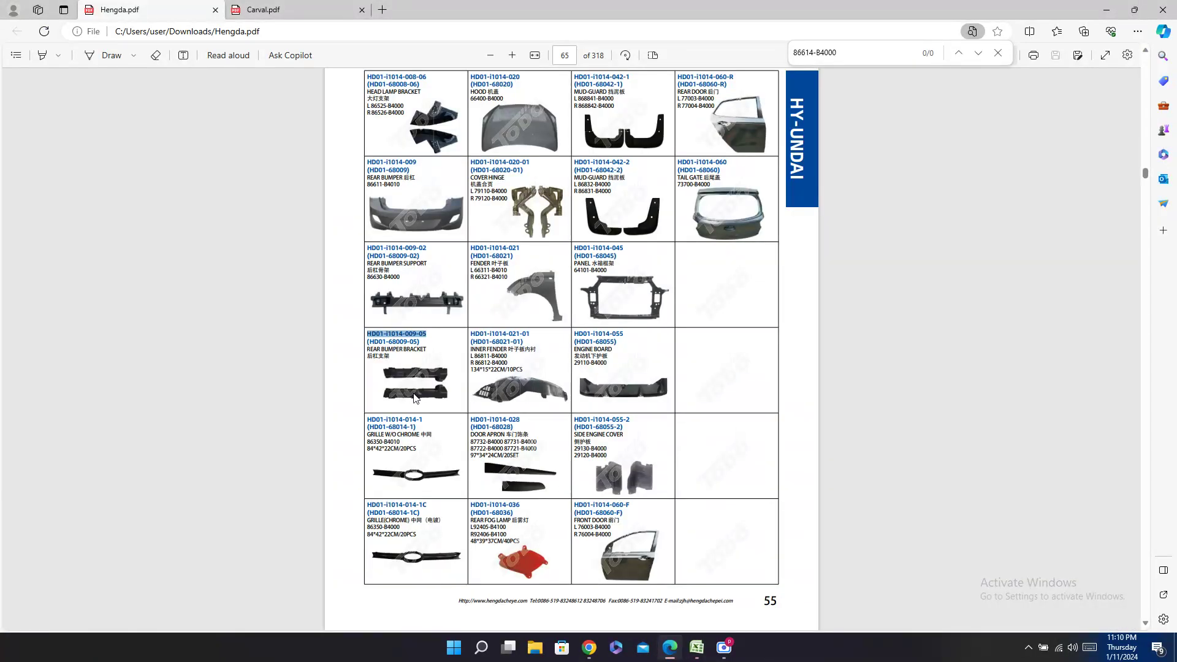
click(697, 648)
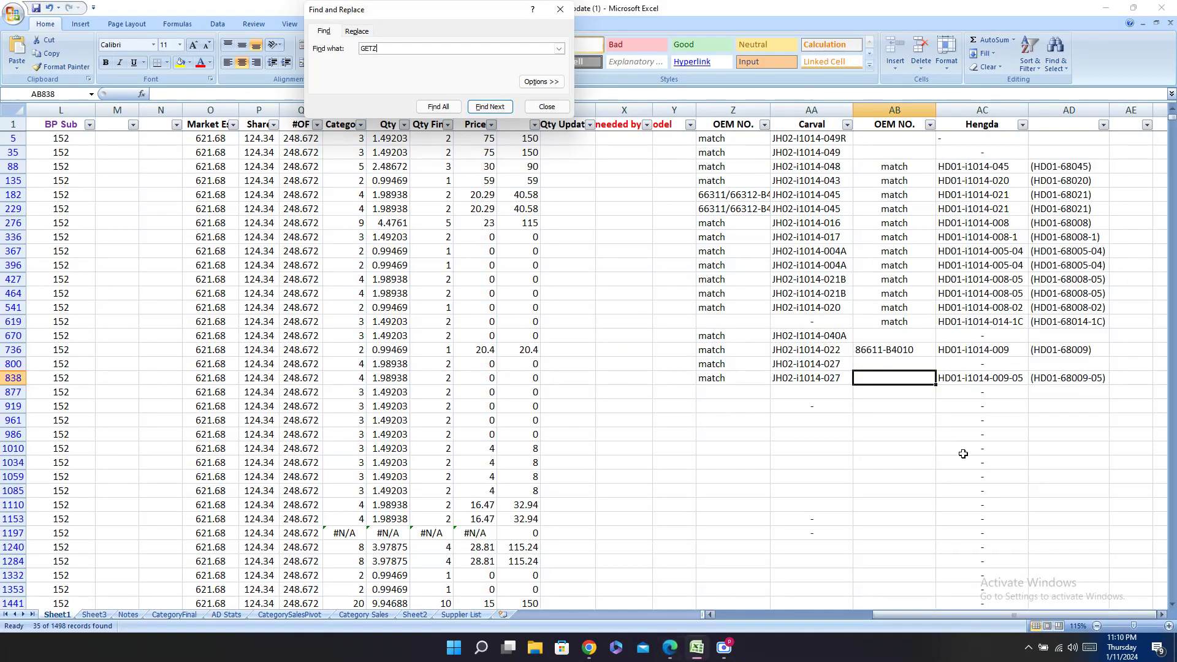
text(--)
click(901, 374)
key(ctrl+v)
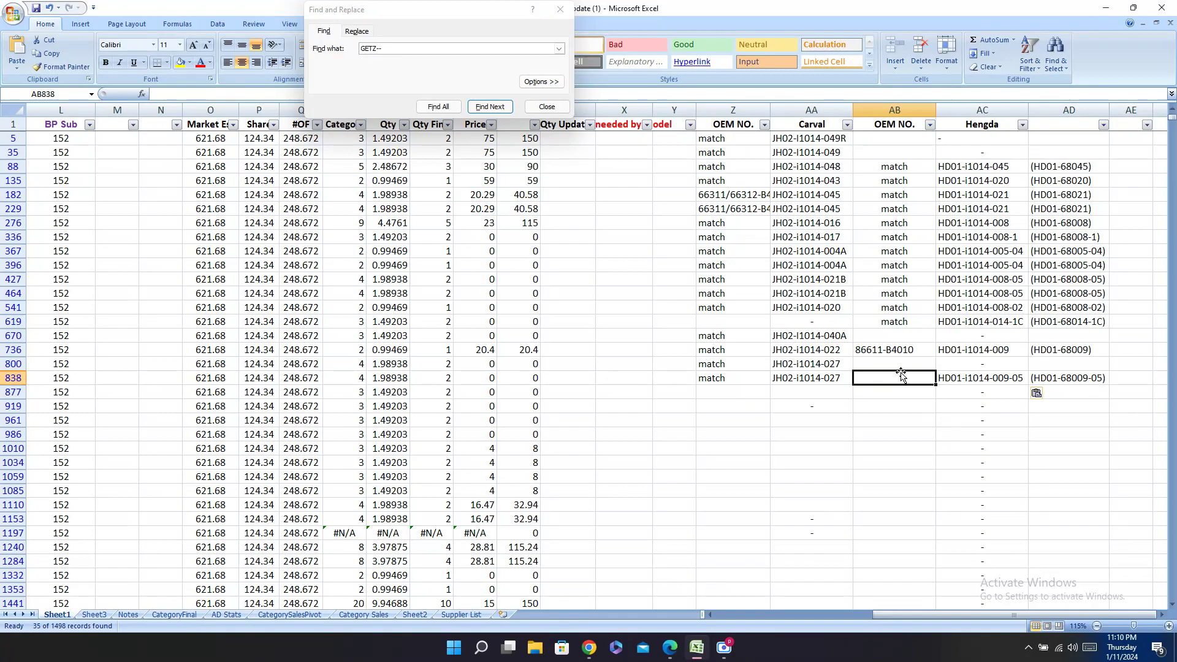
text(-)
key(Return)
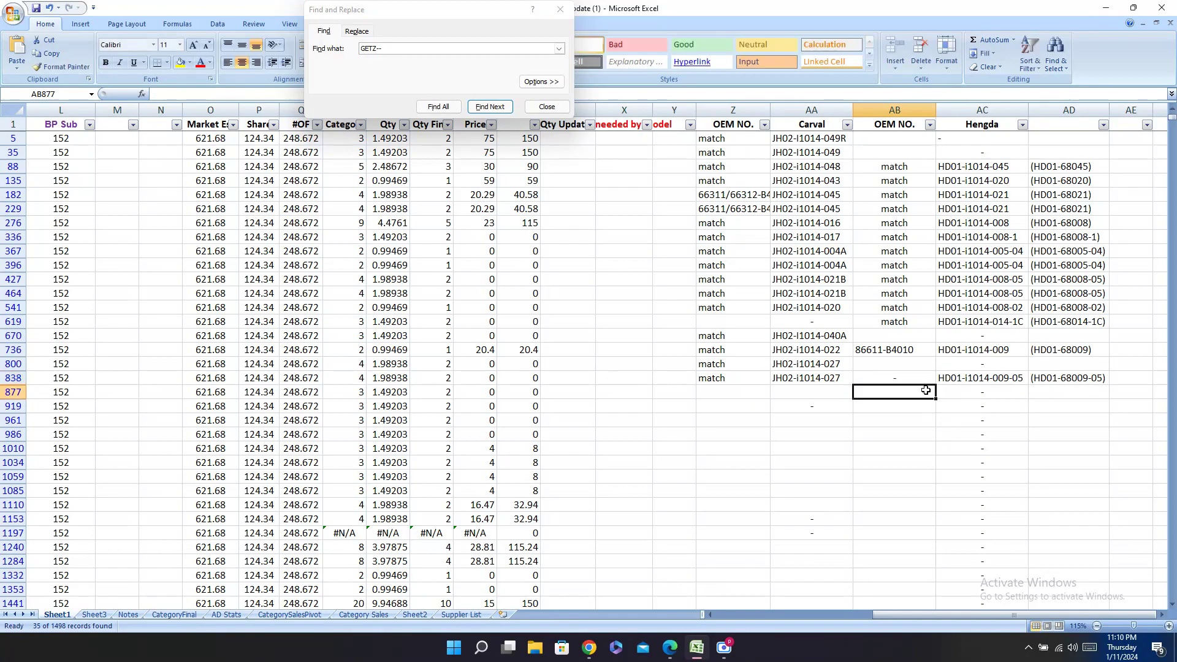
Step: Search the Carval catalogue for 86811-B4000 and select code JH02-I1014-032
key(Left)
key(Left)
key(Left)
key(Left)
key(Left)
key(Left)
key(Left)
key(Left)
key(Left)
key(Left)
key(Left)
key(Left)
key(Left)
key(Left)
key(Left)
key(Left)
key(Left)
key(Left)
key(Left)
key(Left)
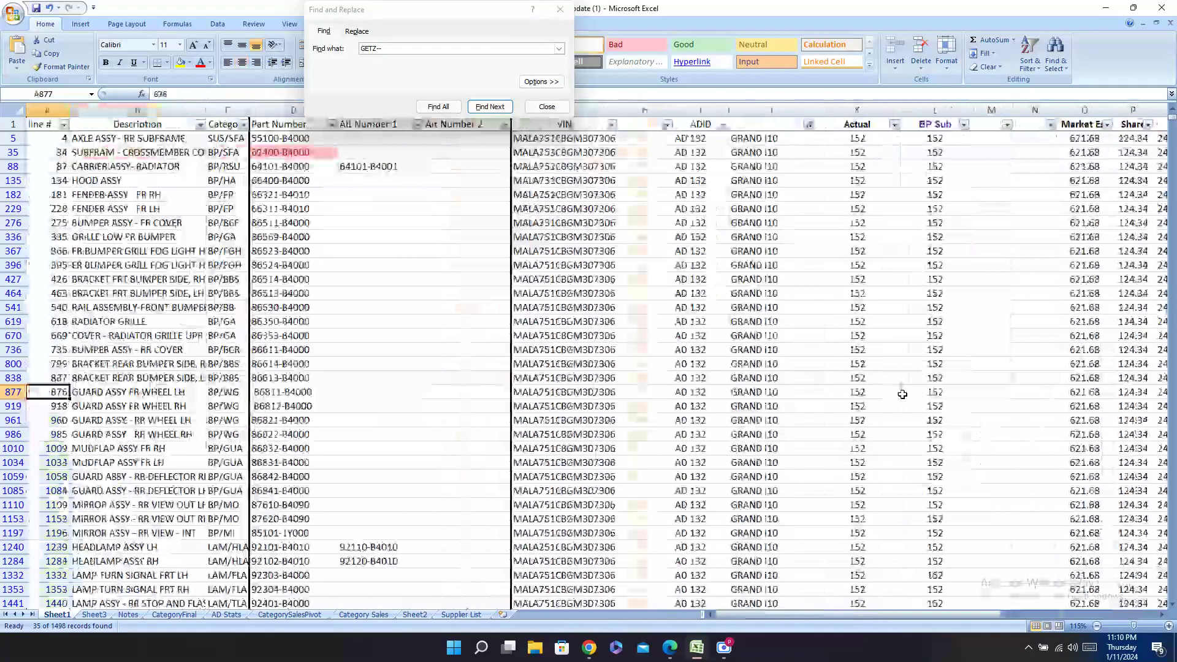
key(Right)
key(Right)
key(Right)
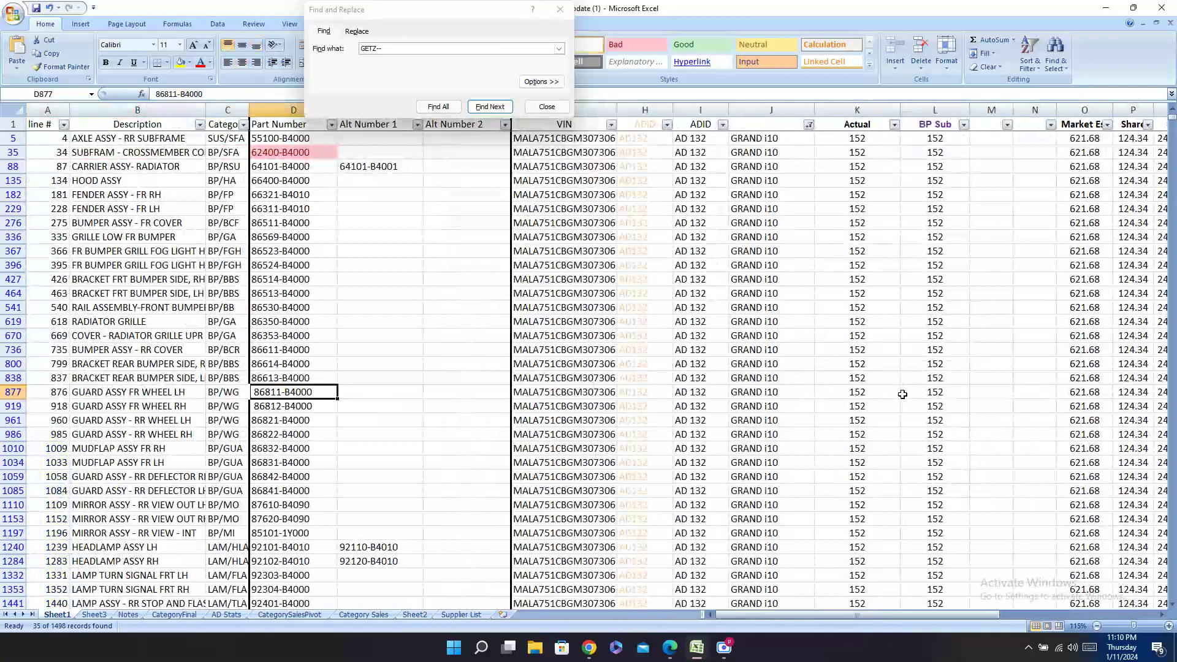
click(678, 654)
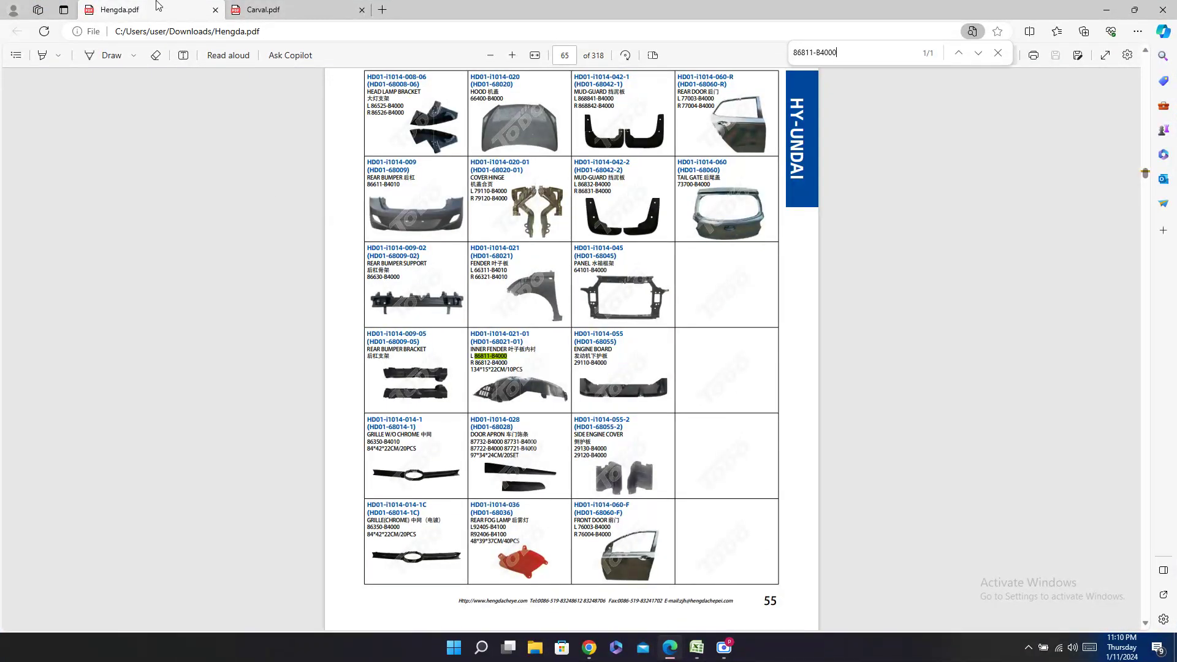
click(325, 11)
key(ctrl+f)
text(86811-B4000)
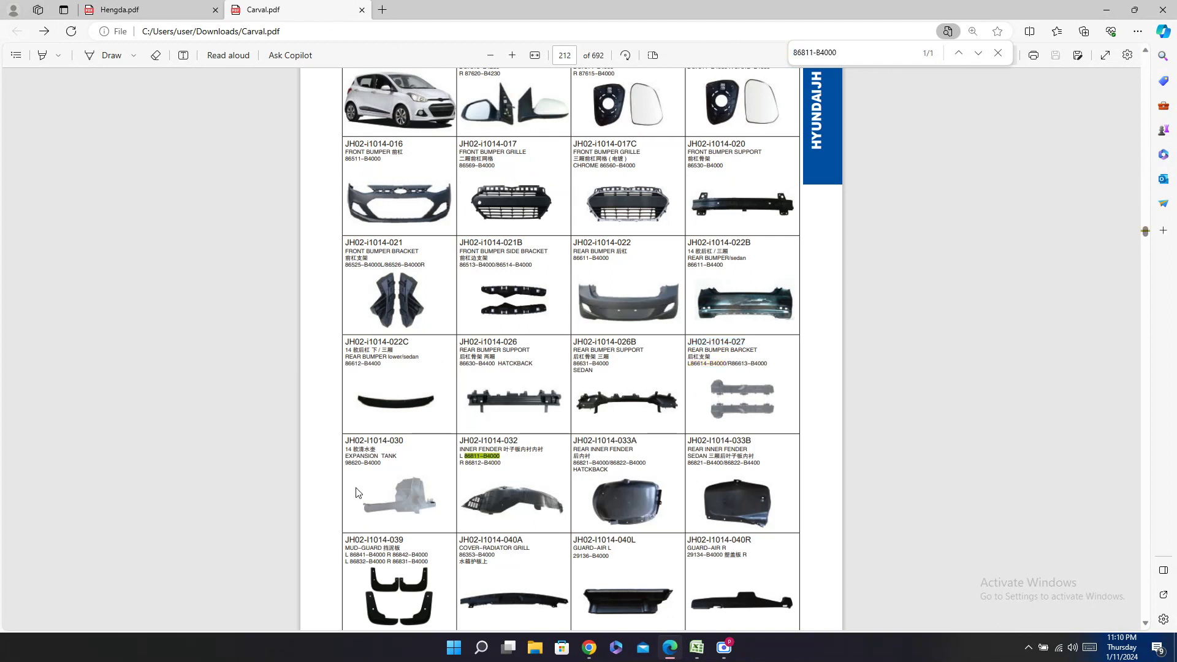
drag(460, 440, 518, 440)
key(ctrl+c)
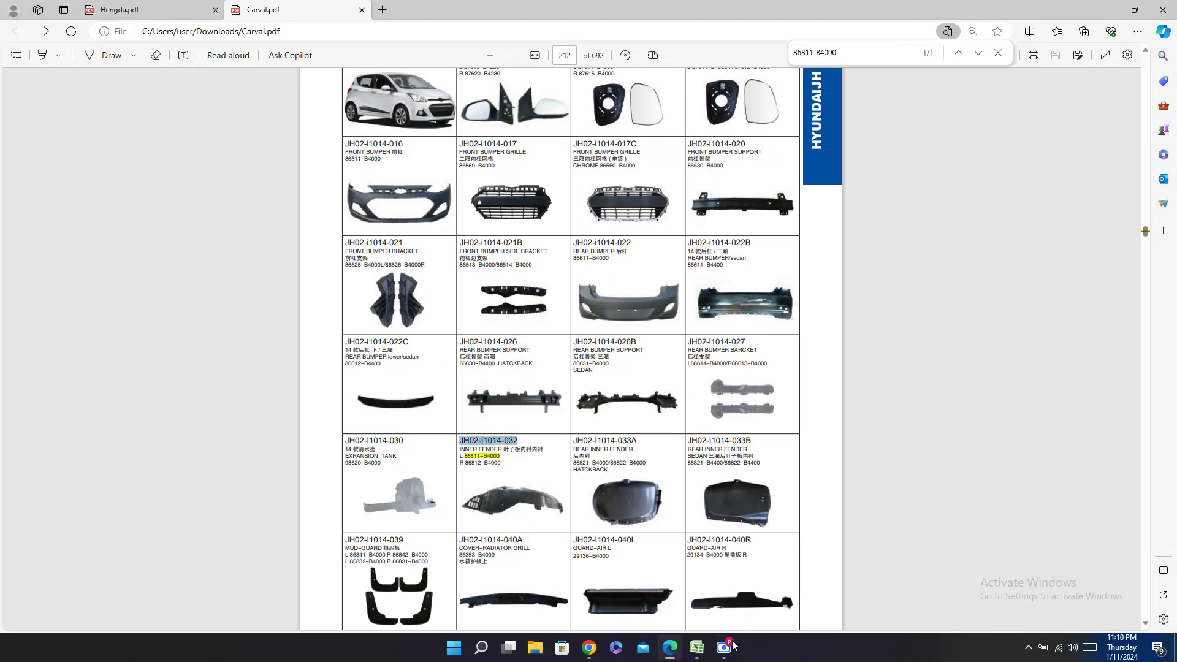
Step: Paste Carval code JH02-I1014-032 into AA877 and AA919
click(703, 654)
key(Right)
key(Right)
key(Right)
key(Right)
key(Right)
key(Right)
key(Right)
key(Right)
key(Right)
key(Right)
key(Right)
key(Right)
key(Right)
key(Right)
key(Right)
key(Right)
key(Right)
key(Right)
key(Right)
key(Right)
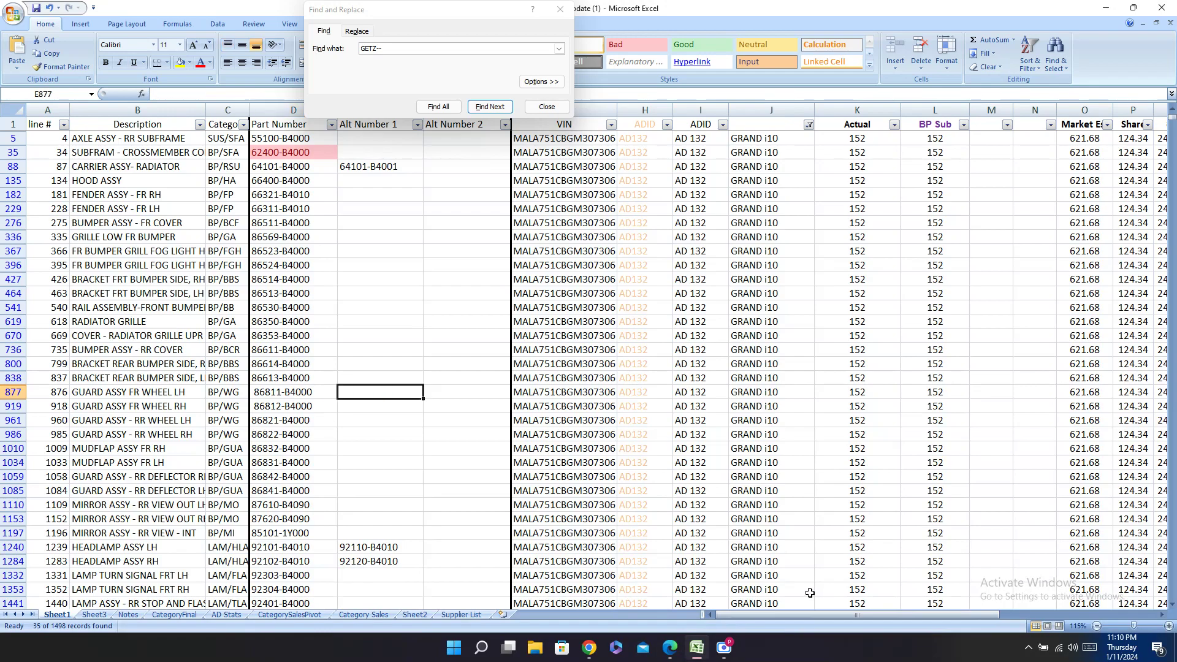
key(Right)
key(Right)
key(Right)
key(Right)
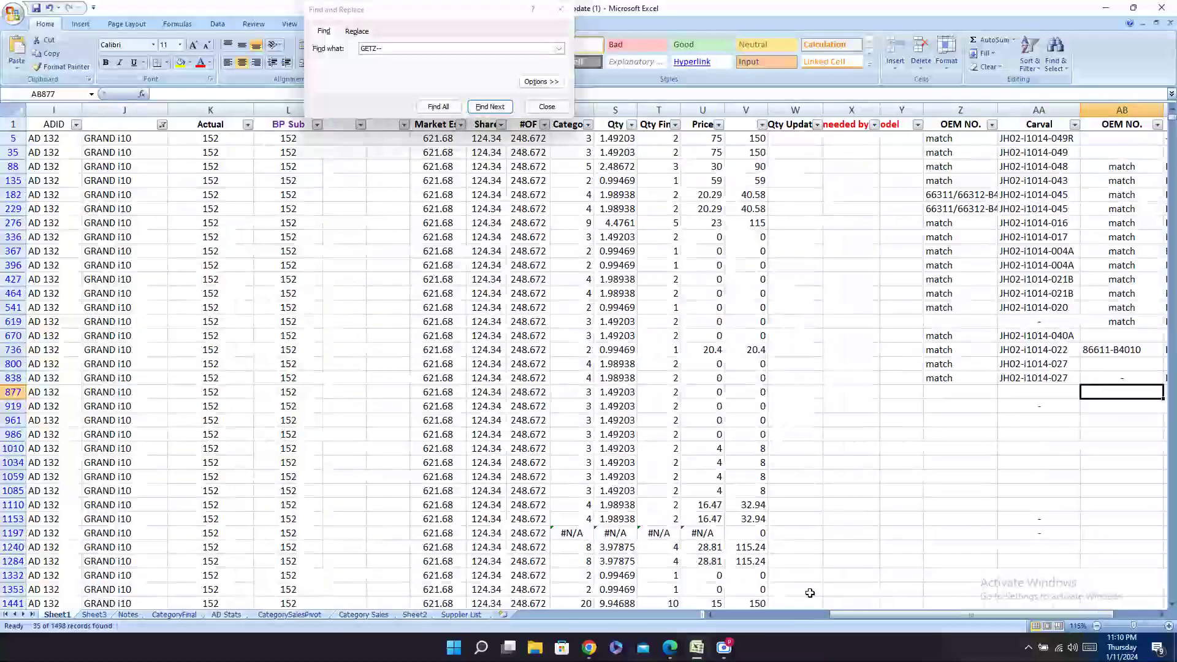
key(Left)
key(ctrl+v)
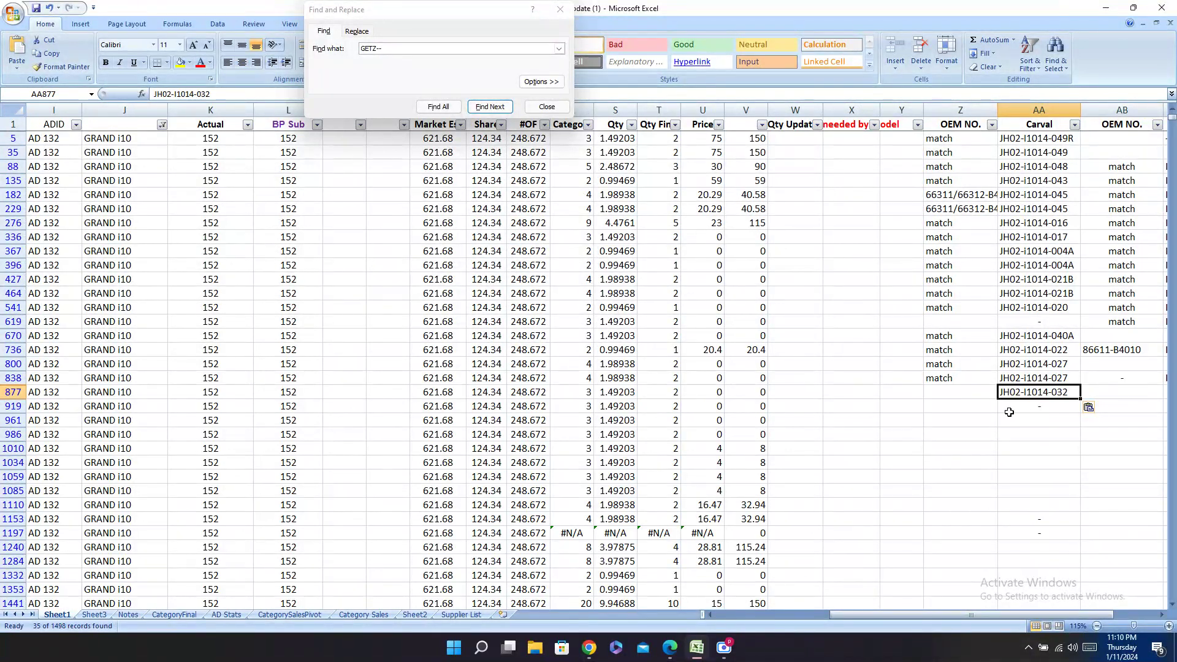
key(Down)
key(ctrl+v)
Step: Mark Z877, Z919, AB877 and AB919 as match
click(955, 390)
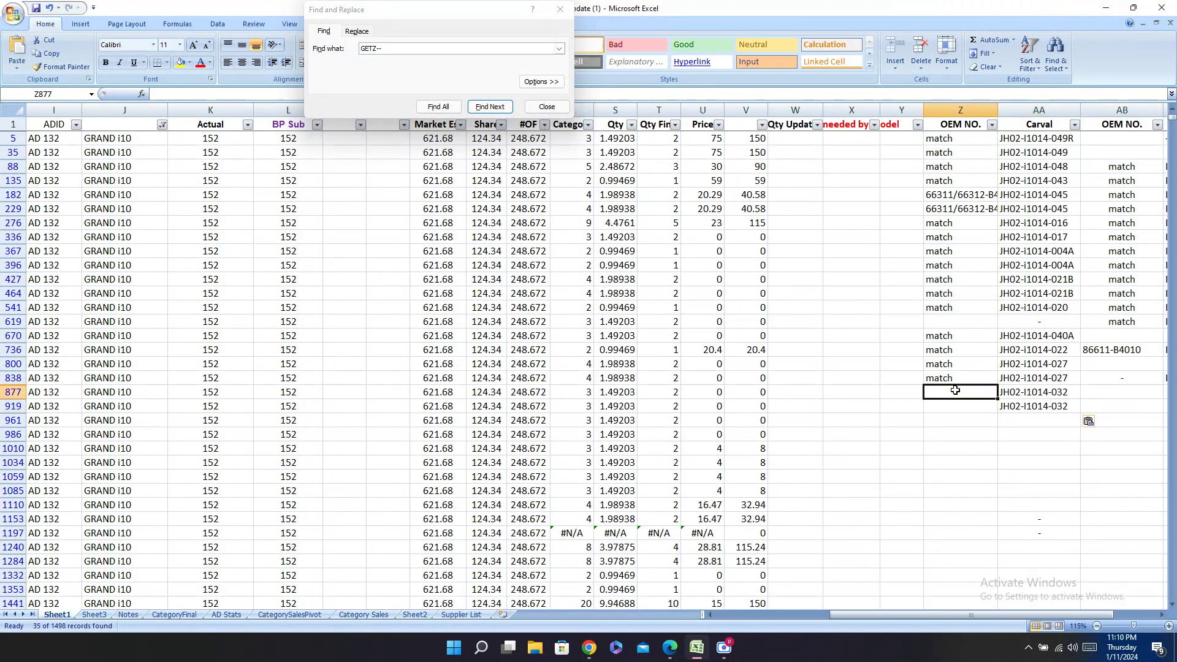
text(ma)
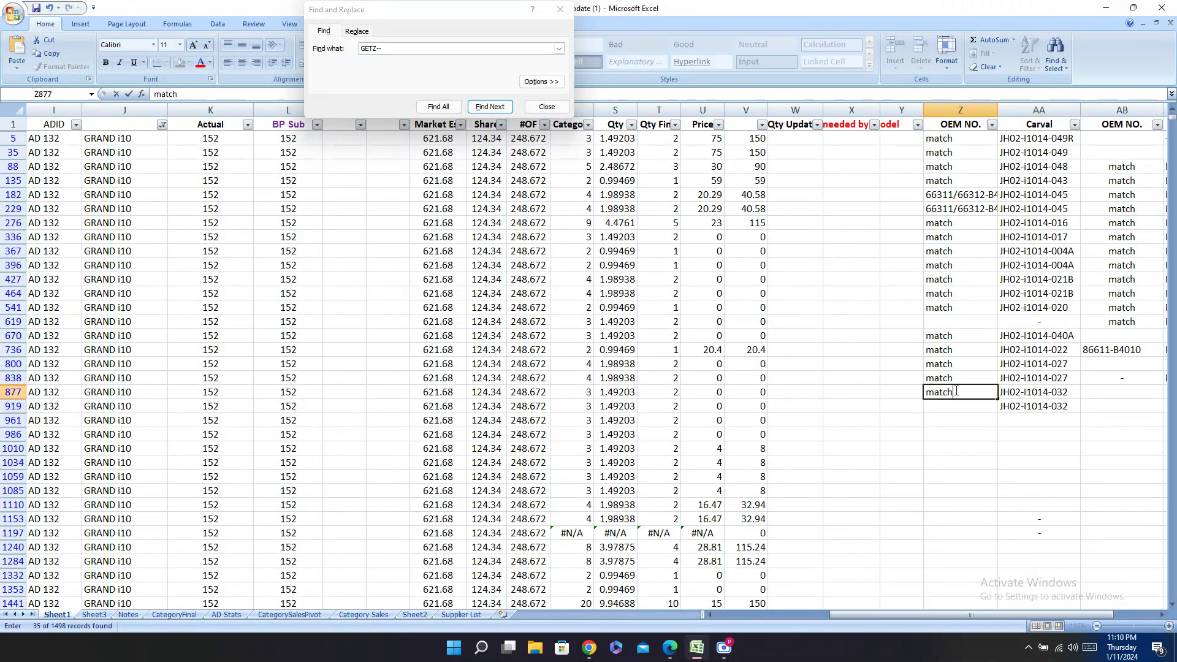
text(tch)
key(Return)
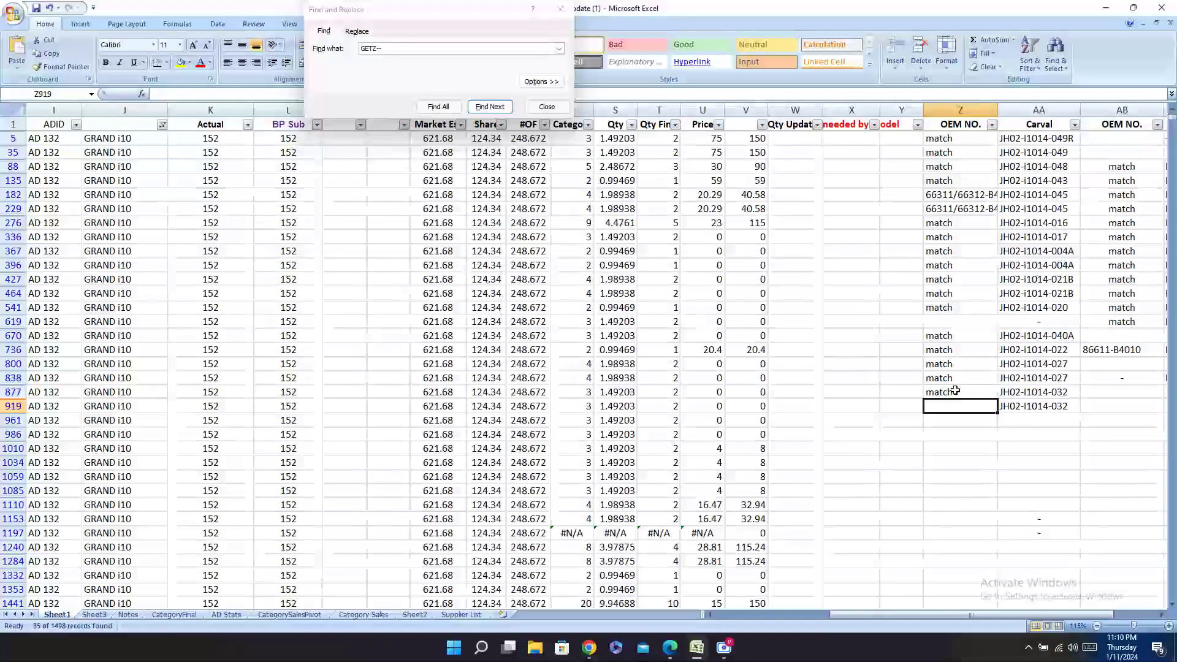
text(match)
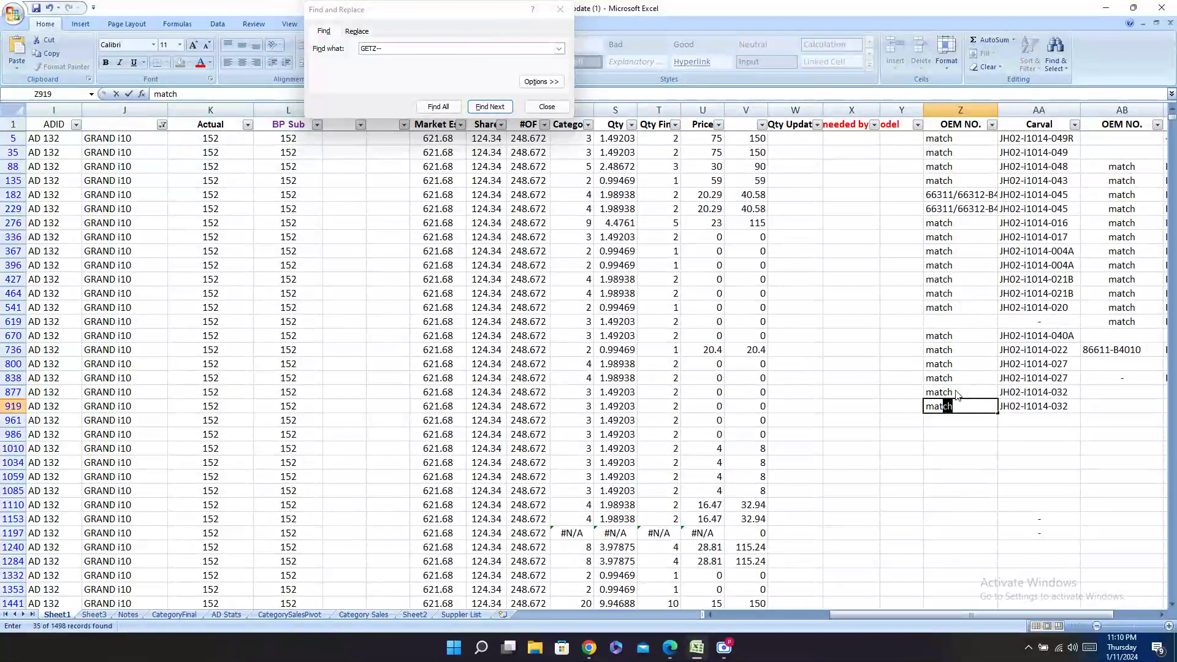
key(Right)
key(Right)
key(Right)
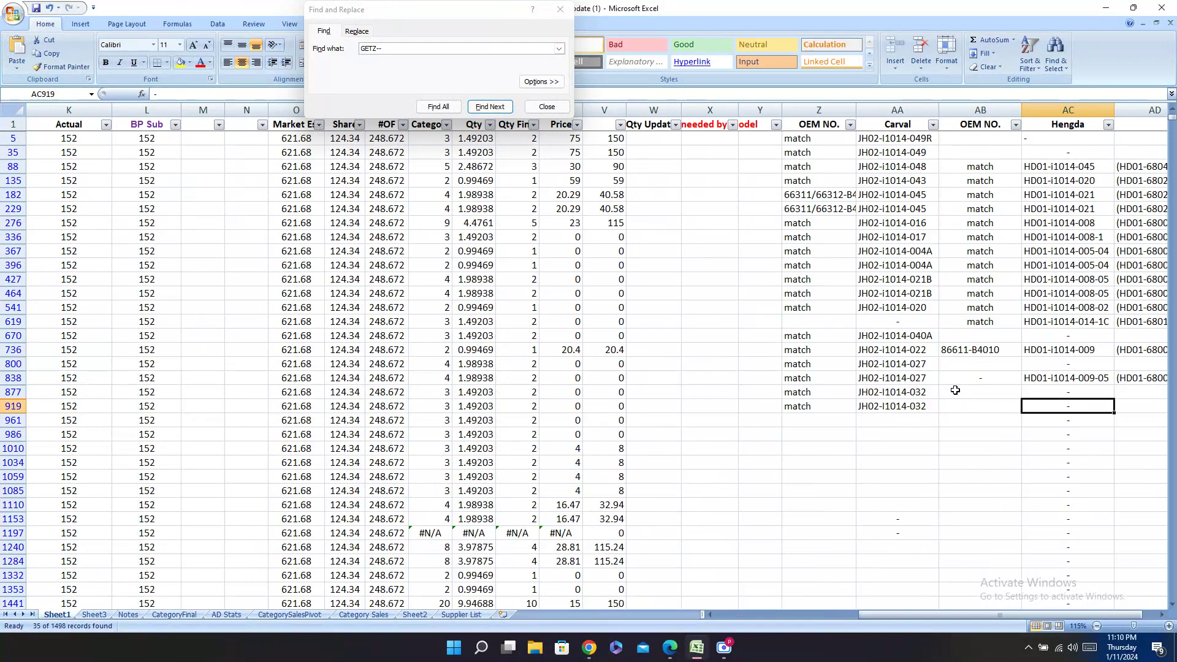
click(955, 390)
text(match)
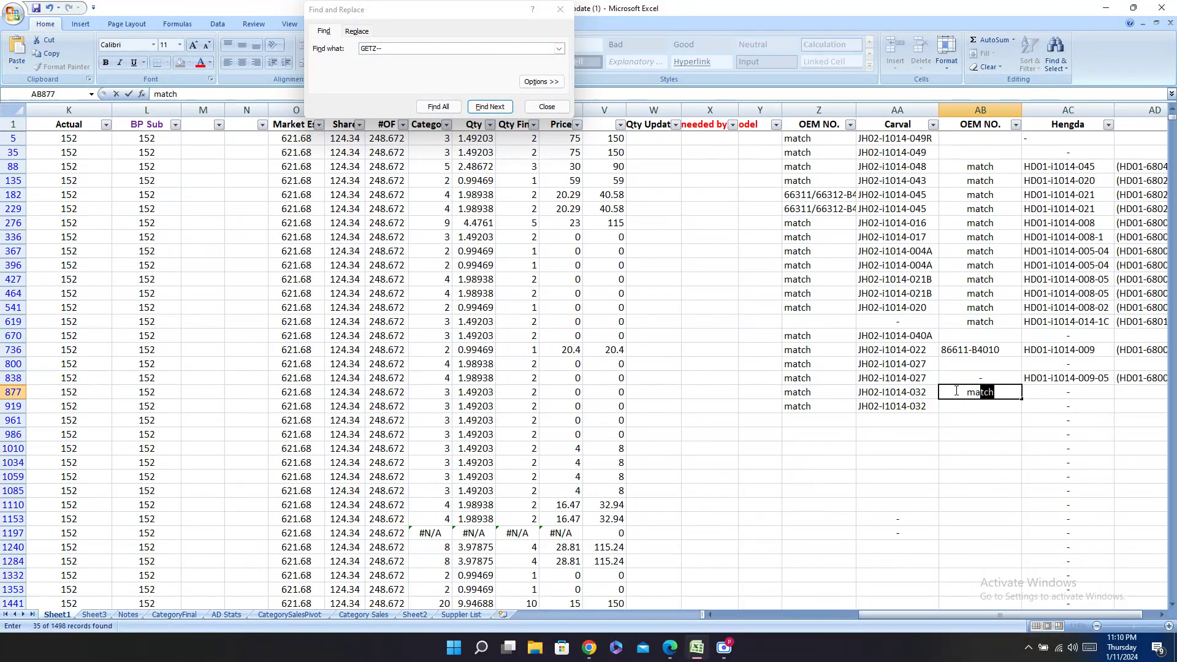
key(Return)
text(match)
key(Right)
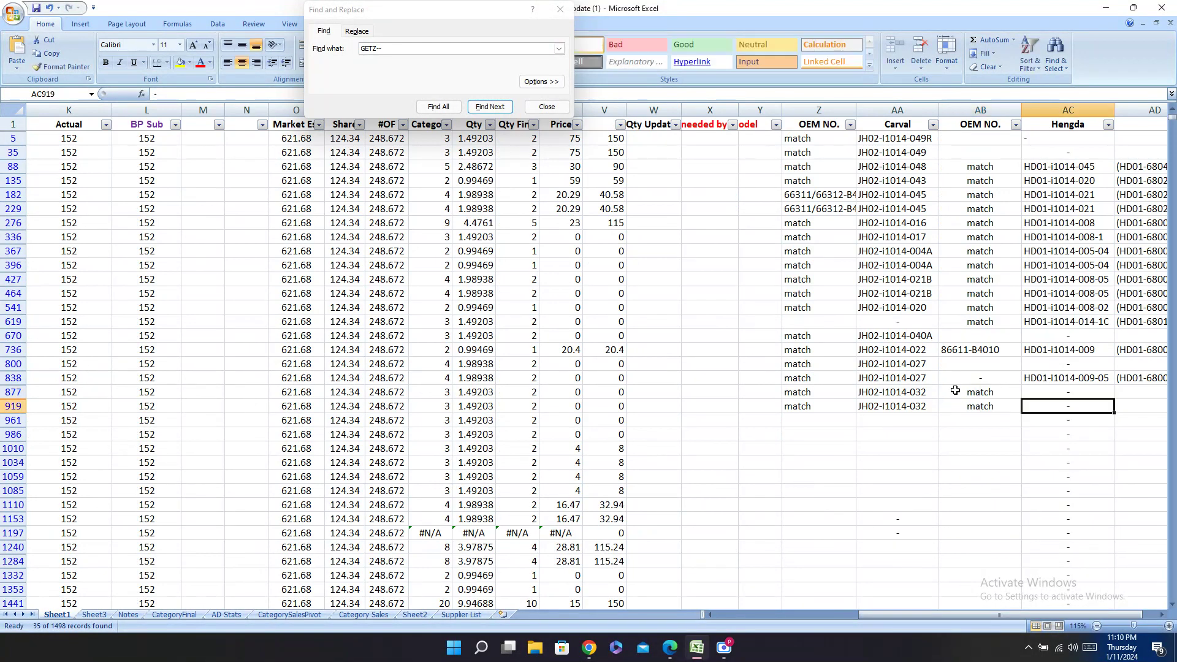
Step: Copy Hengda code HD01-i1014-021-01 from the catalogue into AC919
click(643, 648)
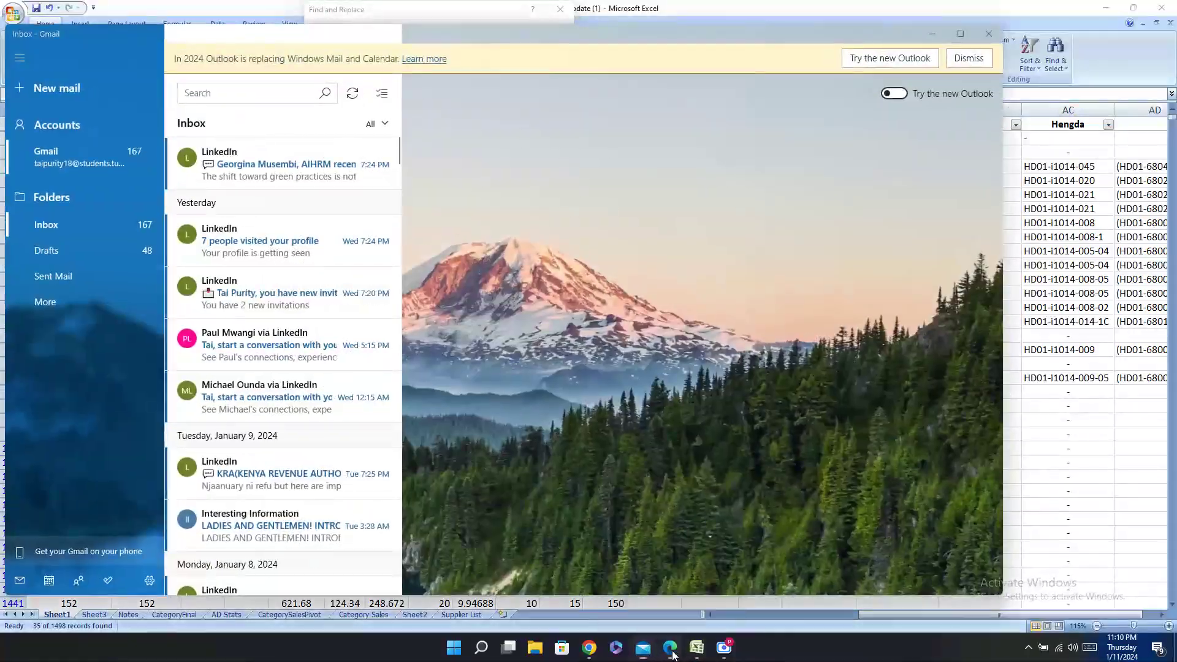
click(670, 650)
click(118, 8)
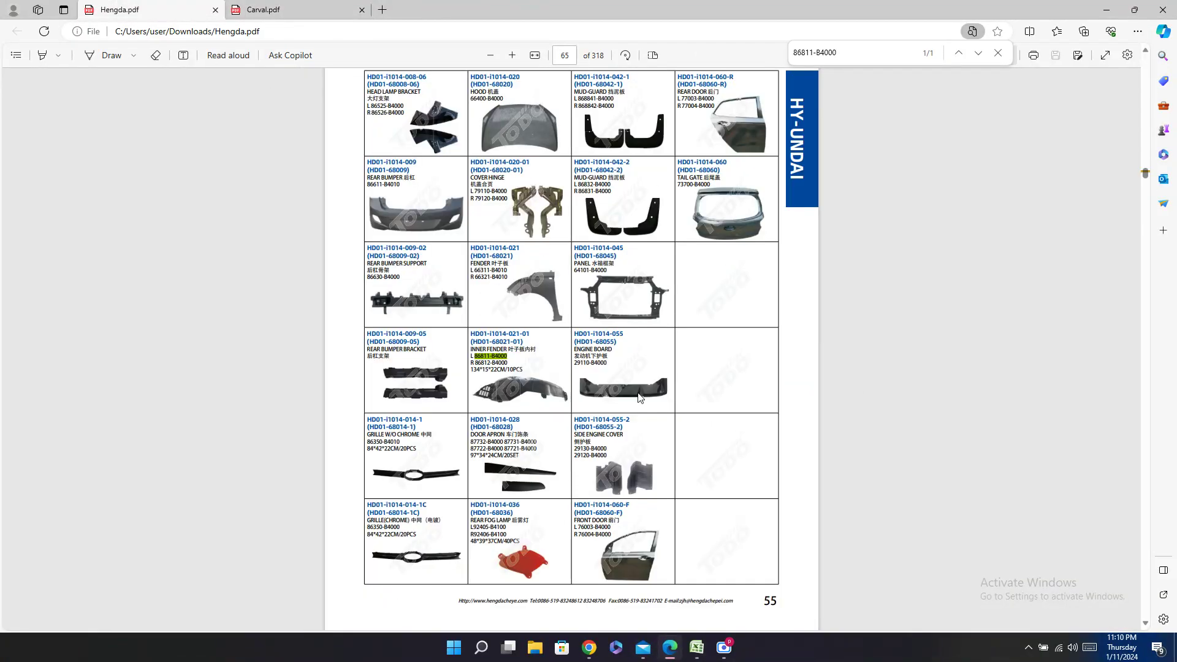
double_click(500, 334)
key(ctrl+c)
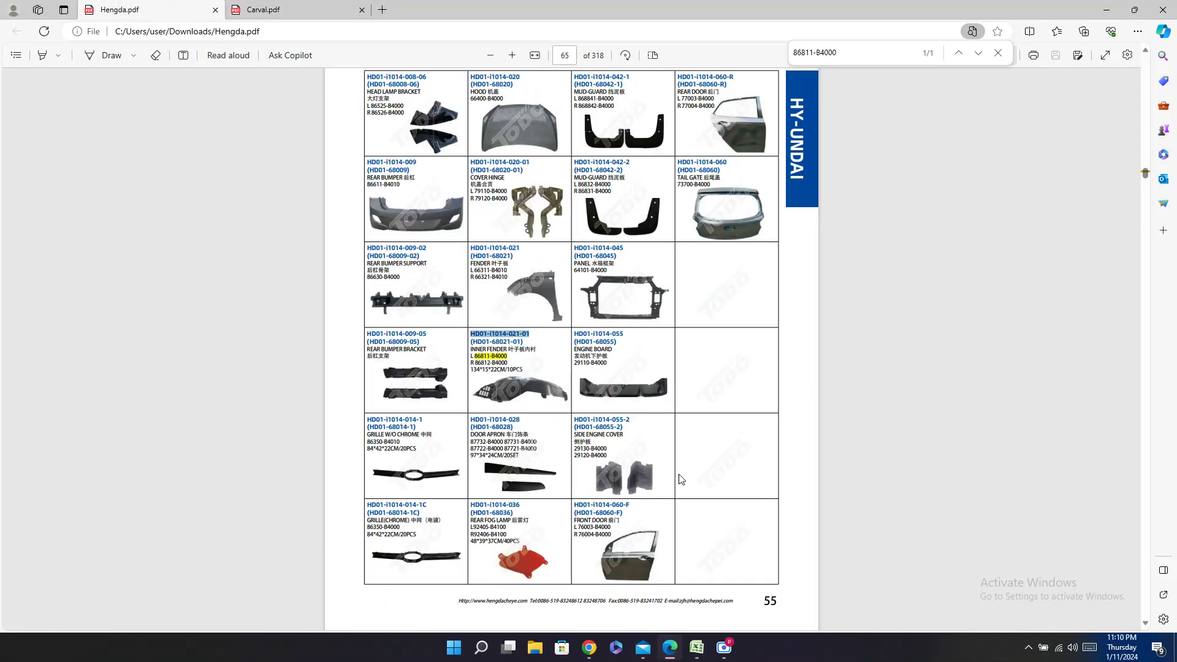
click(697, 647)
key(ctrl+v)
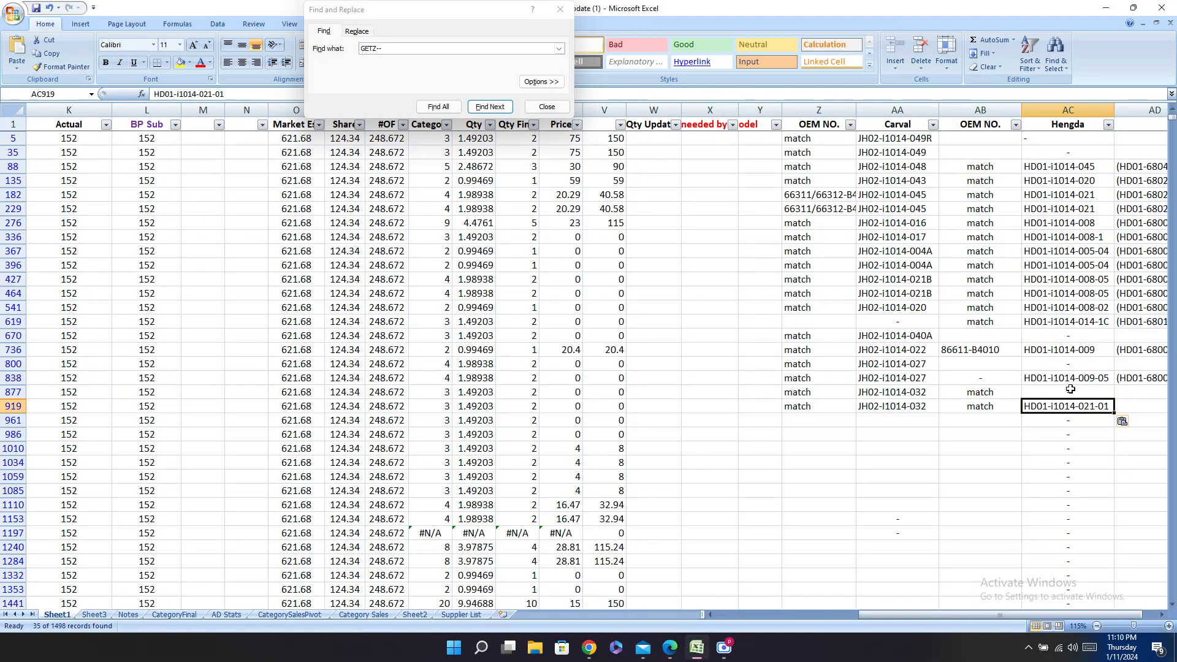
key(Up)
Step: Copy the bracketed code (HD01-68021-01) into AD877
click(670, 648)
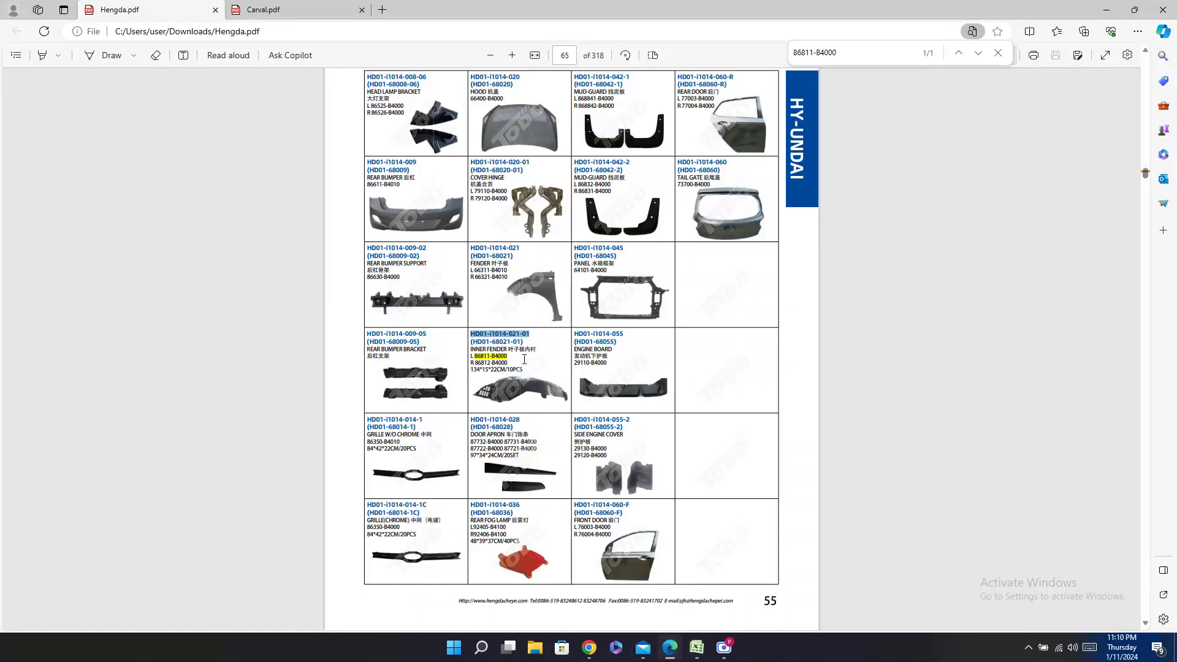
drag(522, 341, 469, 342)
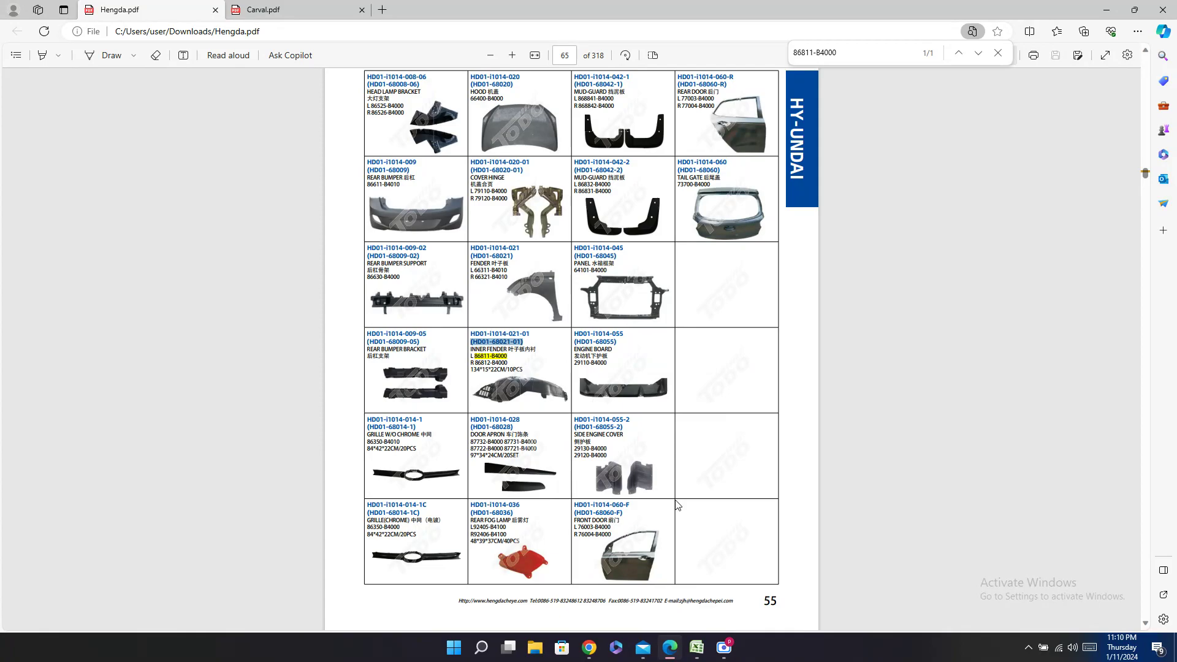
key(ctrl+c)
key(alt+Tab)
click(1131, 392)
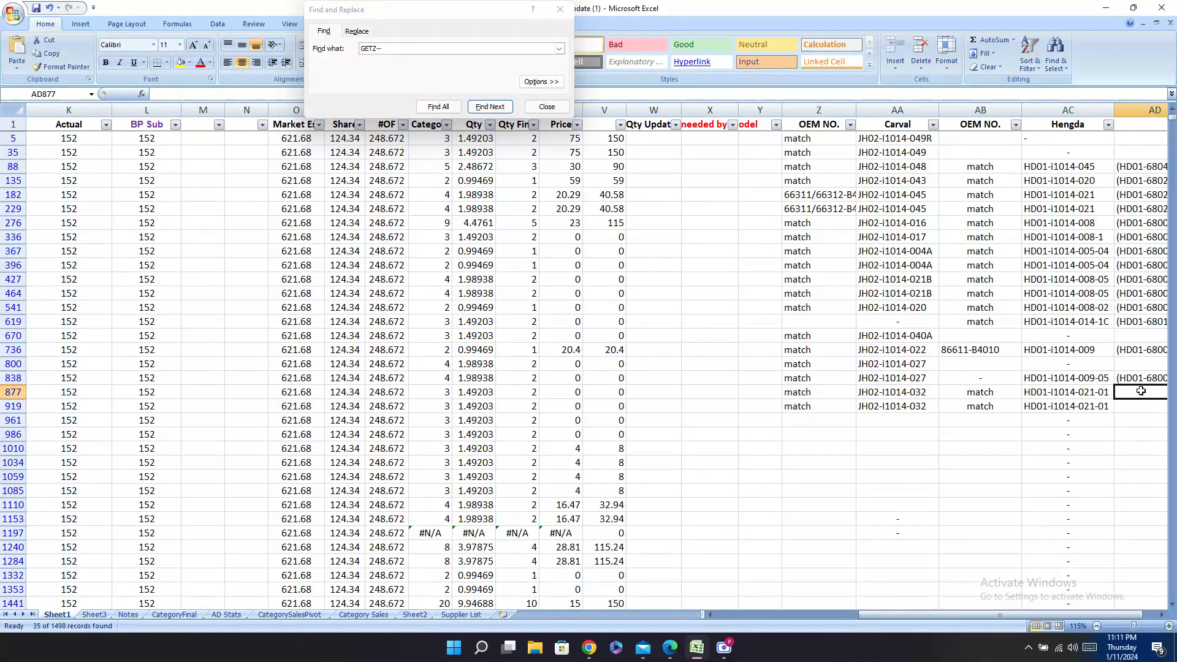
key(ctrl+v)
click(1133, 407)
Step: Paste (HD01-68021-01) into AD919 and copy row 961's part number 86821-B4000
key(ctrl+v)
click(1081, 419)
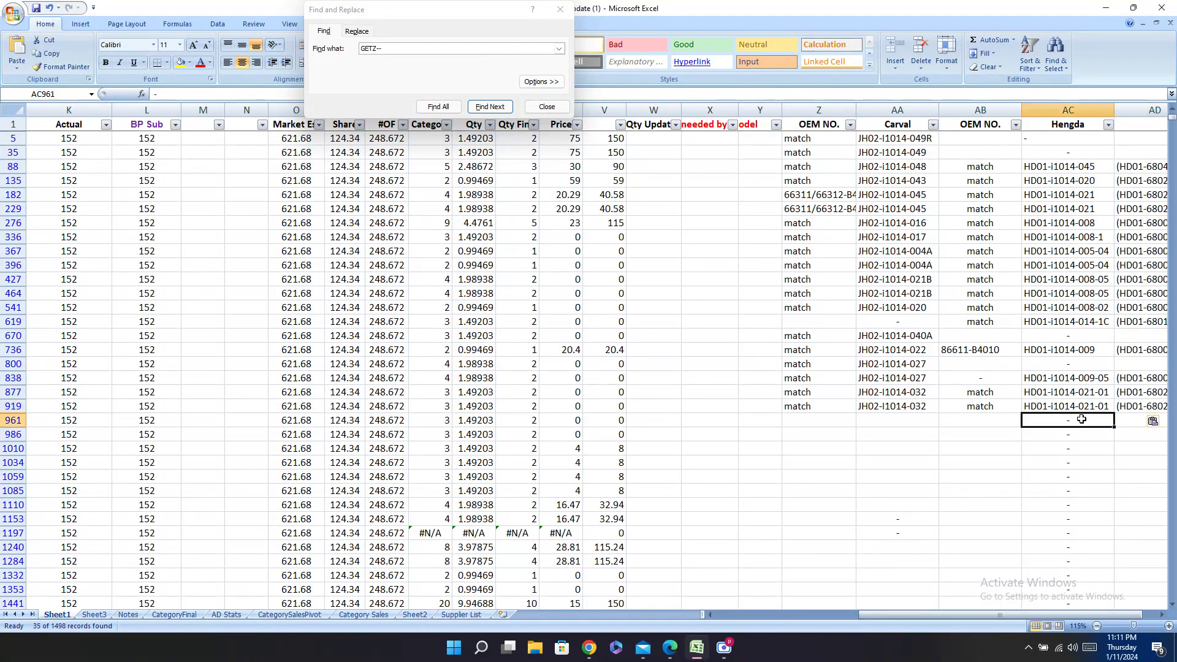
key(Left)
key(Left)
key(Left)
key(Left)
key(Left)
key(Left)
key(Left)
key(Left)
key(Left)
key(Left)
key(Left)
key(Left)
key(Left)
key(Left)
key(Left)
key(Left)
key(Left)
key(Left)
key(Left)
key(Left)
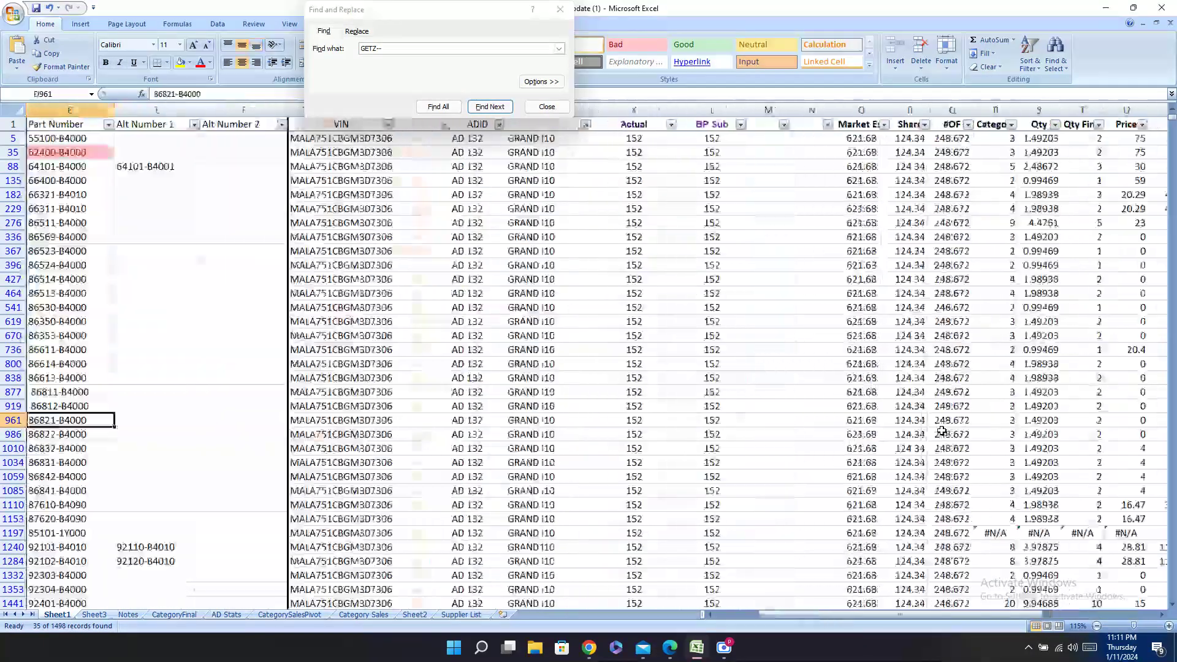
text(00)
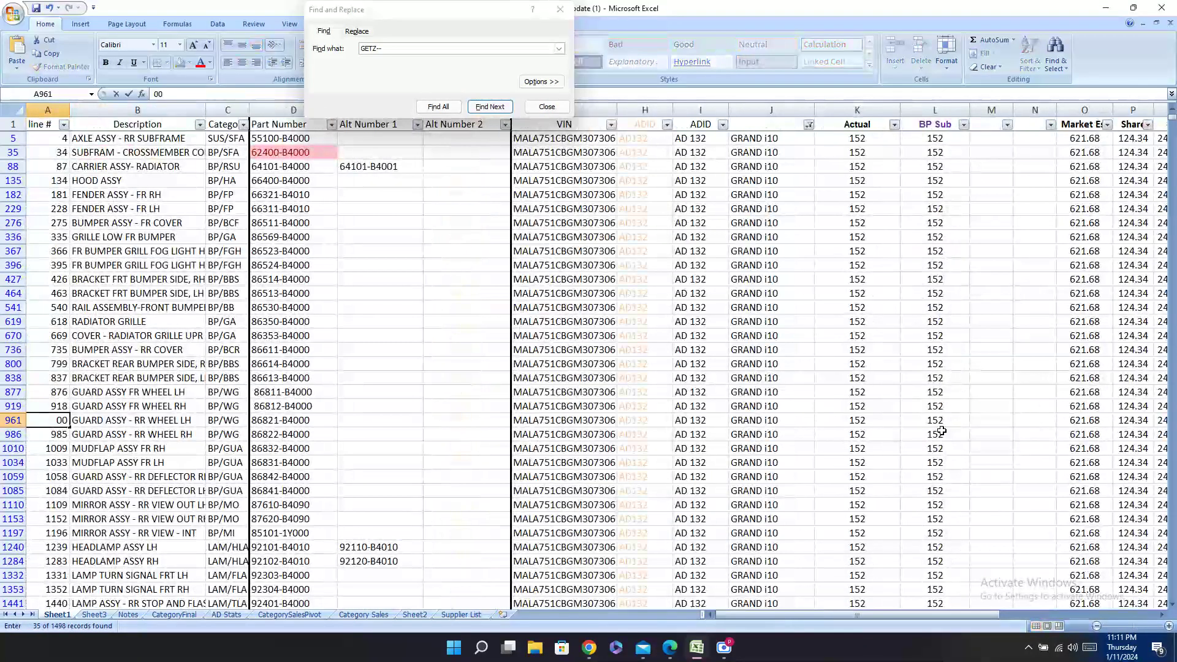
key(Escape)
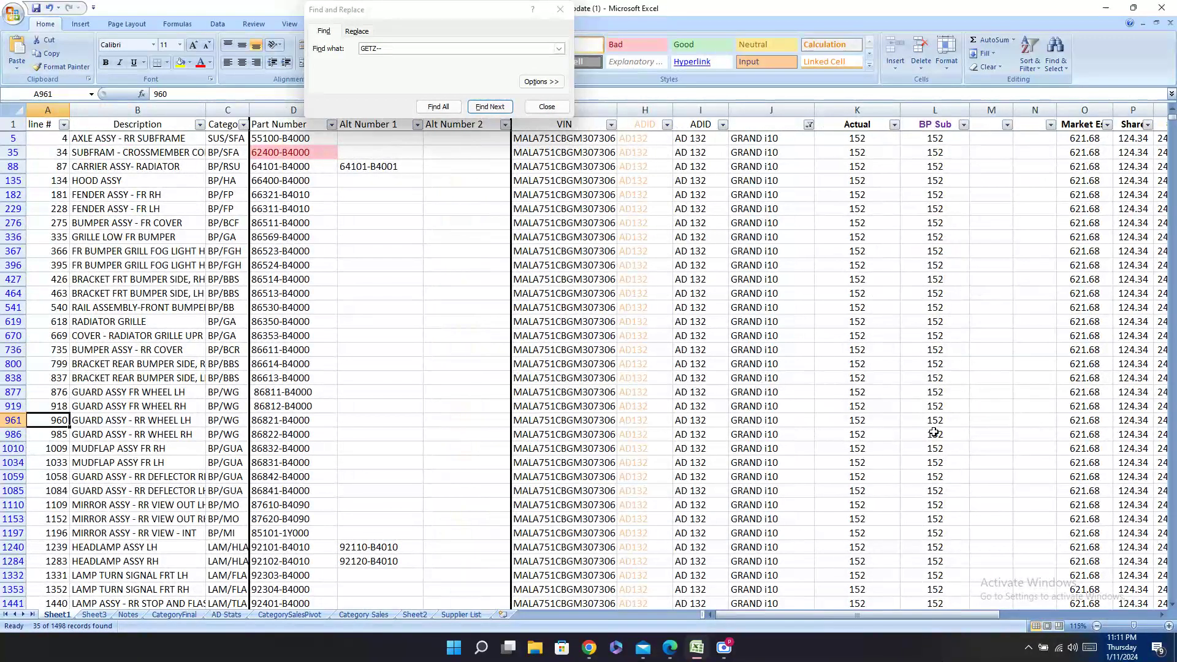
key(Right)
key(Right)
key(Right)
key(ctrl+c)
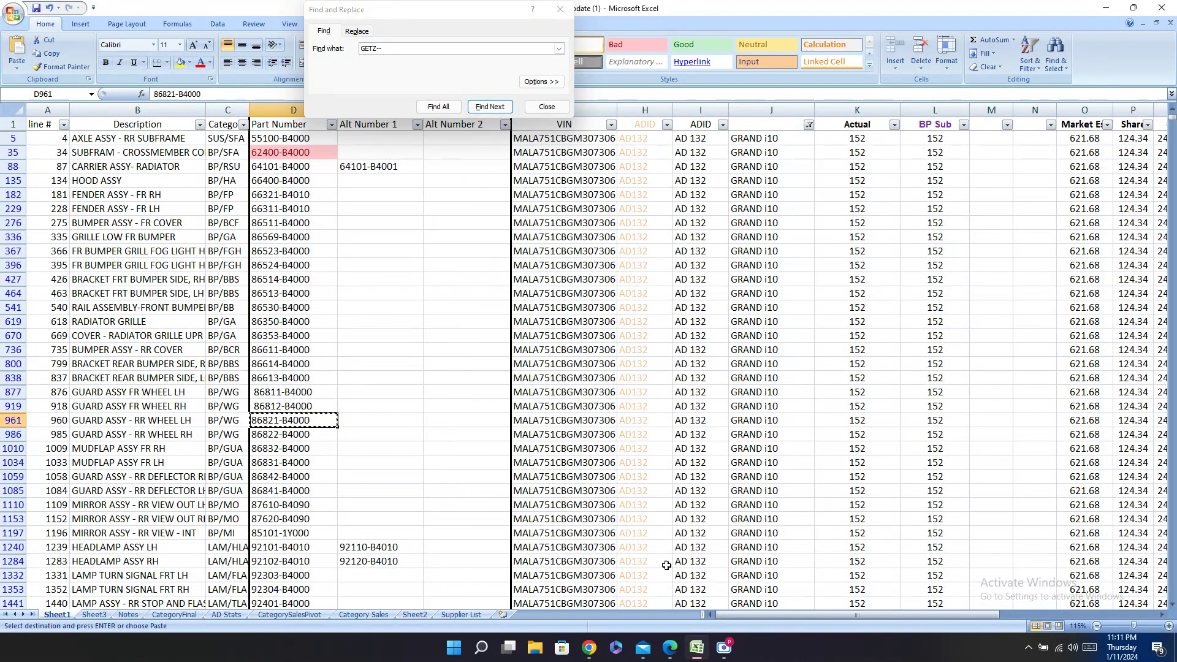
Step: Search both catalogues for 86821-B4000 and select Carval code JH02-I1014-033A
click(670, 648)
key(ctrl+f)
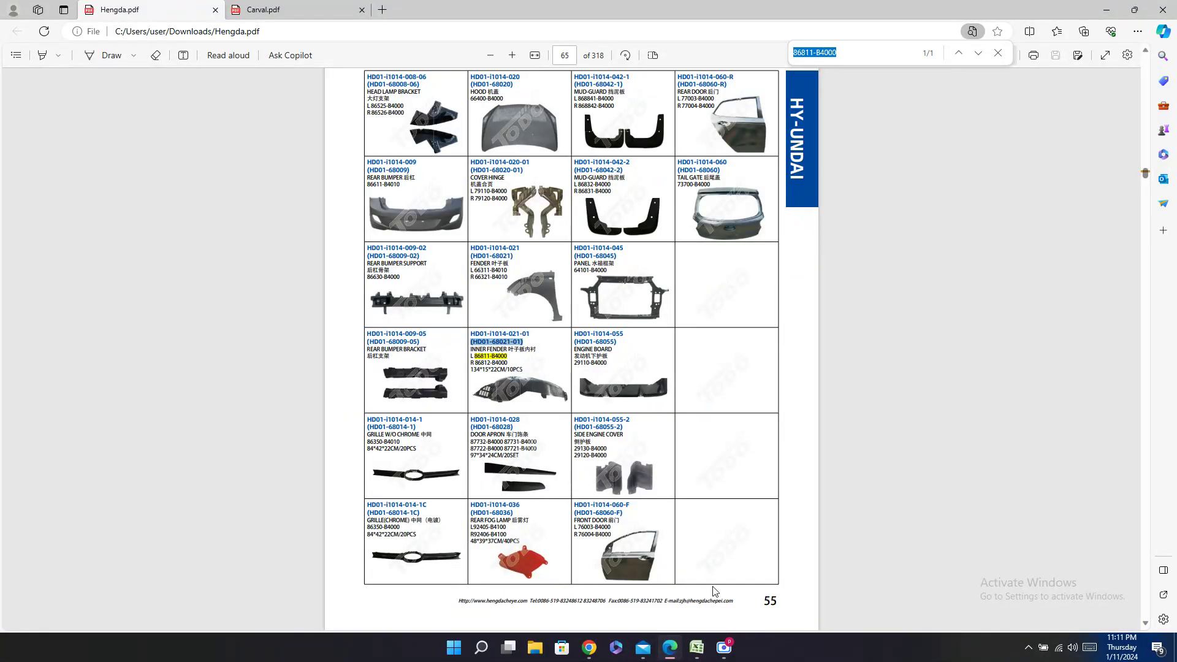
key(ctrl+v)
key(ctrl+Tab)
key(ctrl+f)
key(ctrl+v)
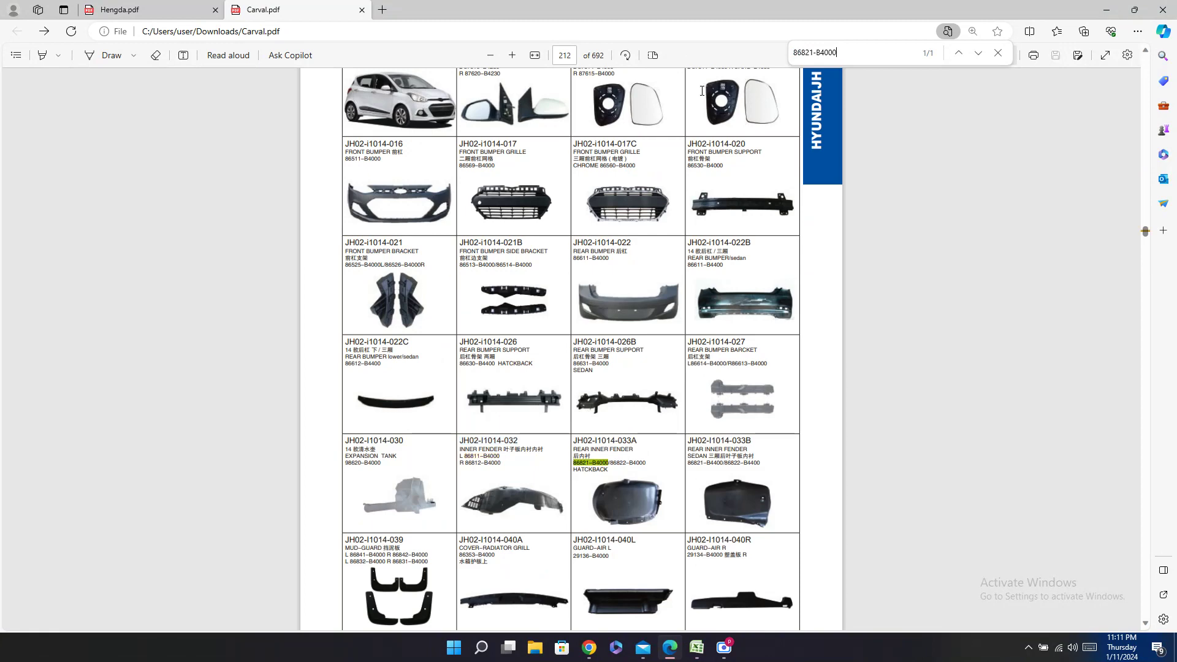
triple_click(613, 440)
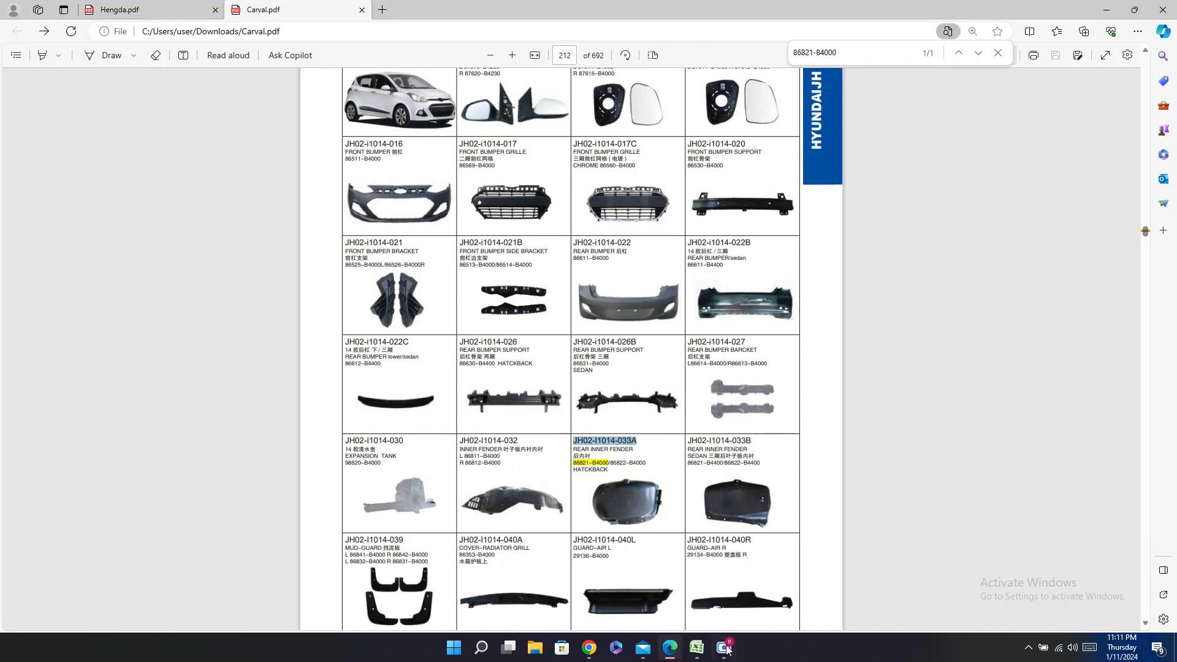
Step: Paste Carval code JH02-I1014-033A into AA961 and AA986
click(697, 648)
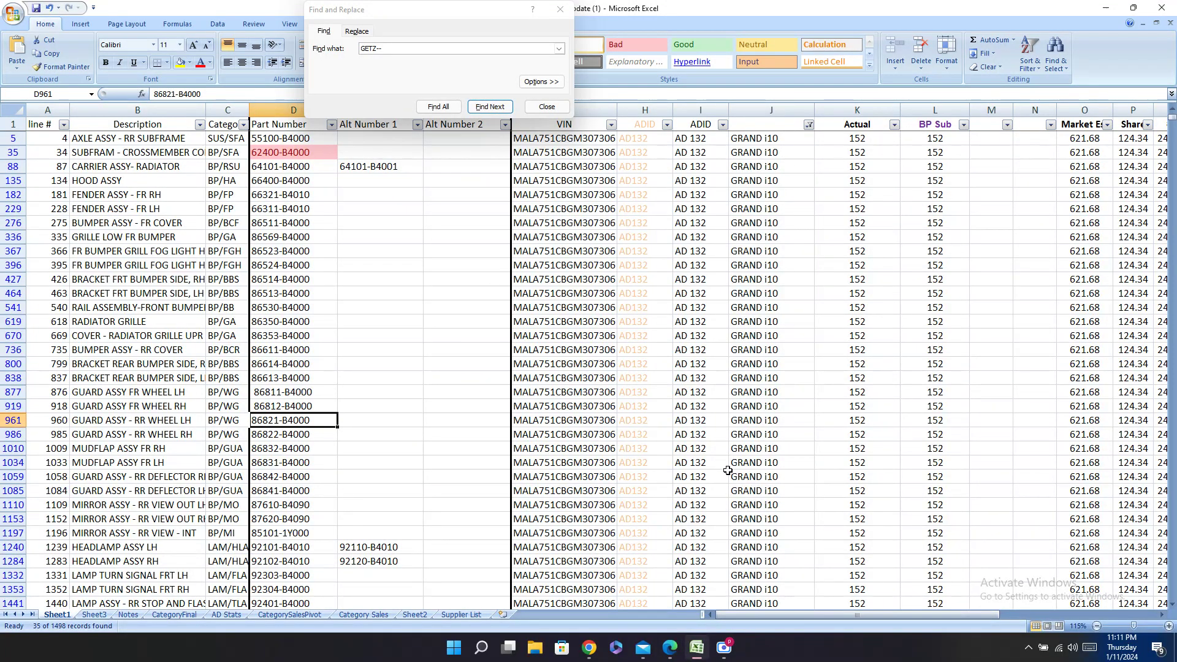
key(Right)
key(Right)
key(Right)
key(Right)
key(Right)
key(Right)
key(Right)
key(Right)
key(Right)
key(Right)
key(Right)
key(Right)
key(Right)
key(Right)
key(Right)
key(Right)
key(Right)
key(Right)
key(Right)
key(Right)
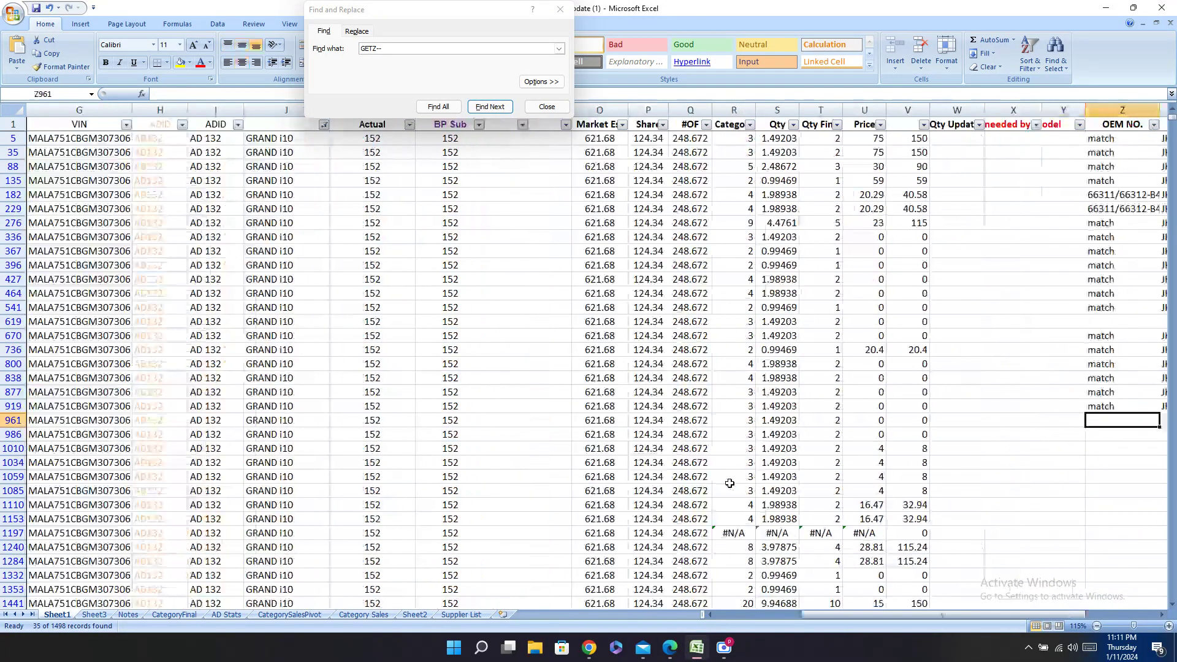
key(Right)
key(ctrl+v)
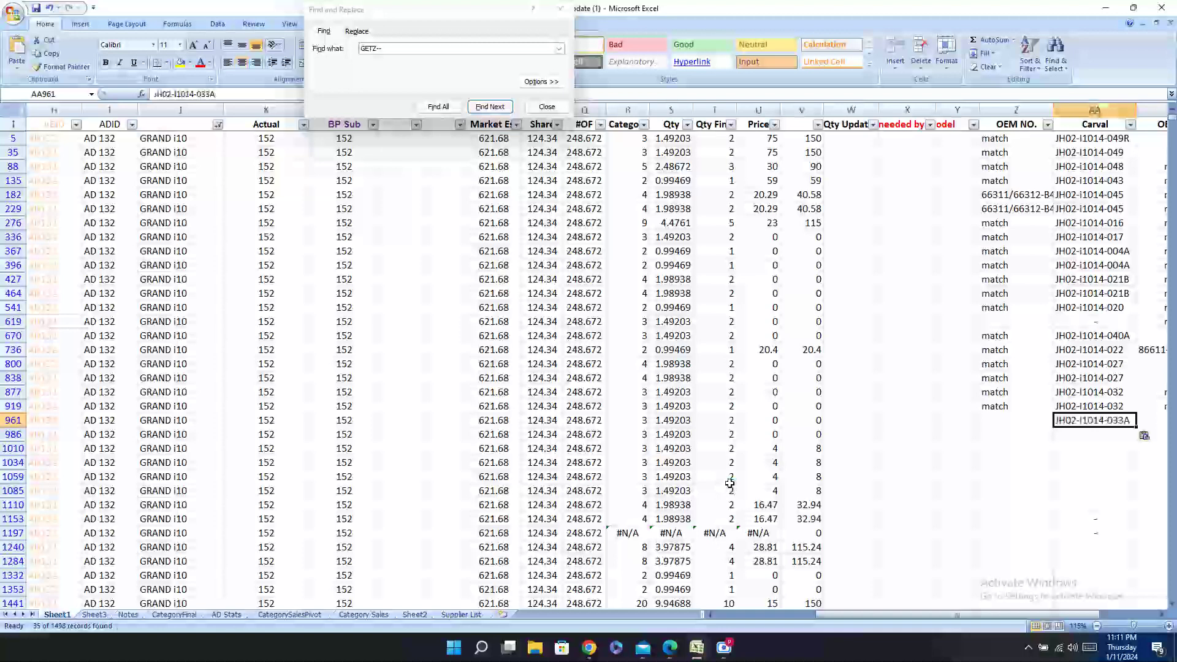
click(1088, 433)
key(ctrl+v)
Step: Enter match in Z986 and Z961
key(Left)
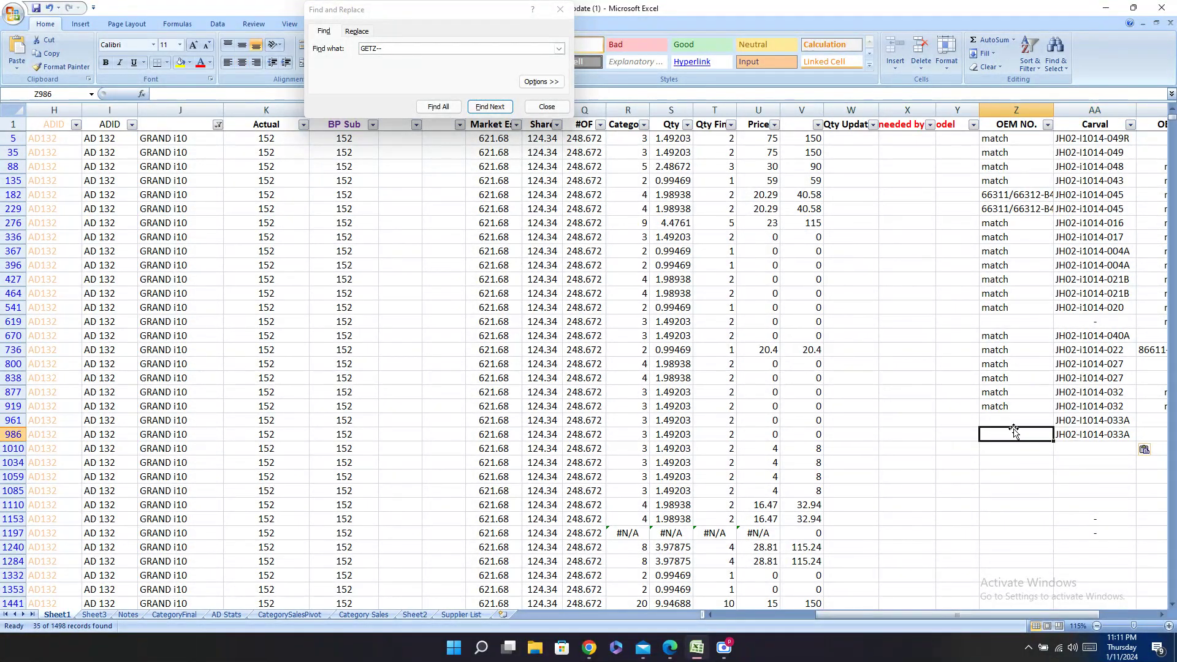
text(match)
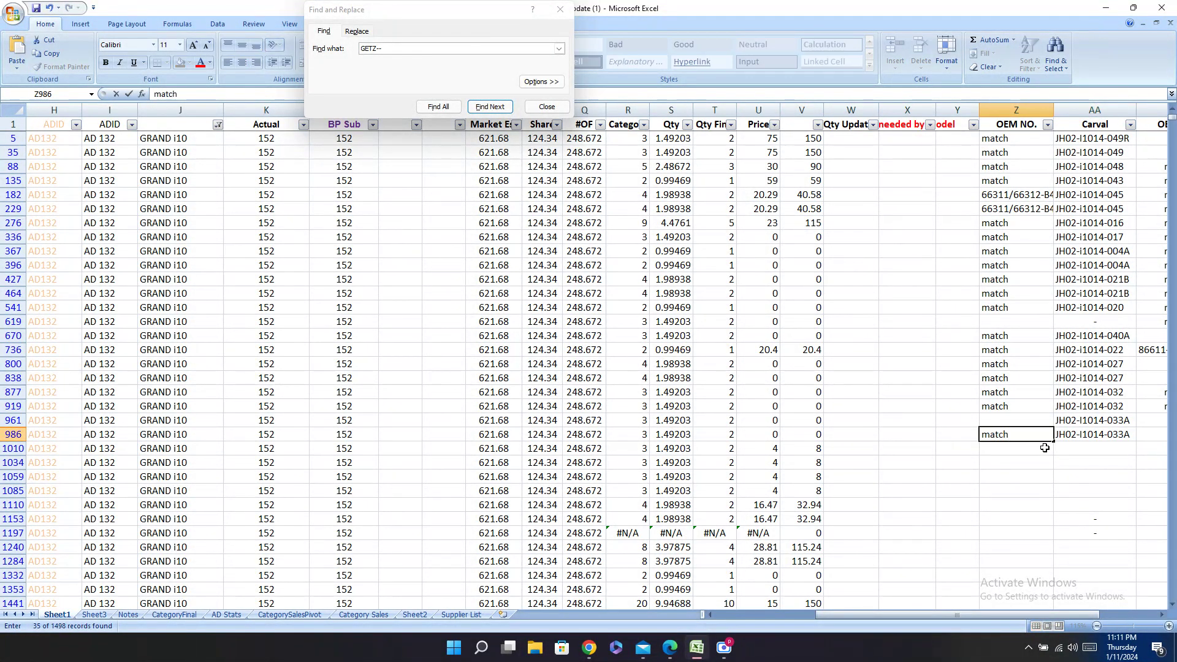
key(Up)
text(m)
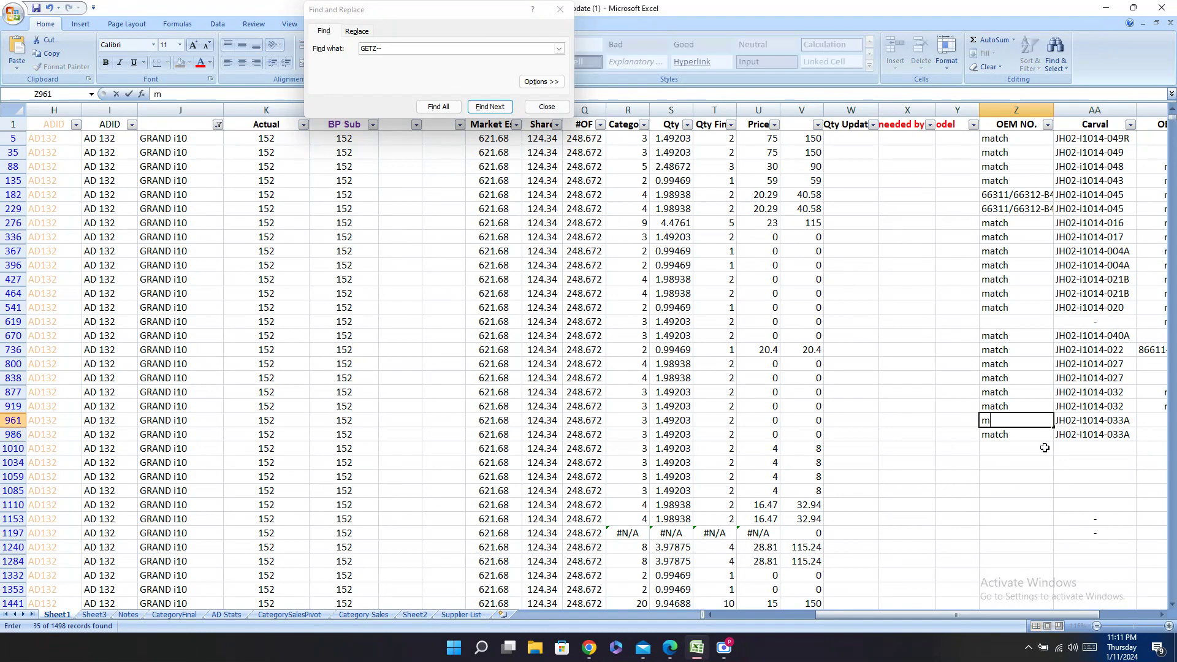
text(atch)
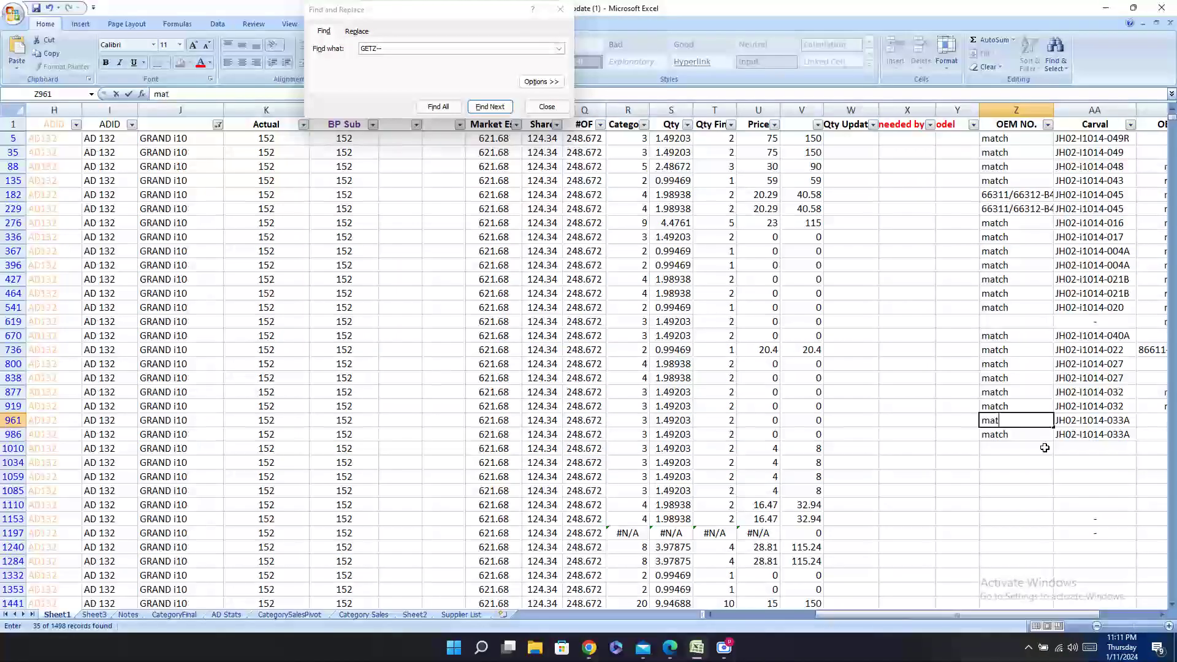
key(Right)
key(Right)
key(Right)
key(Right)
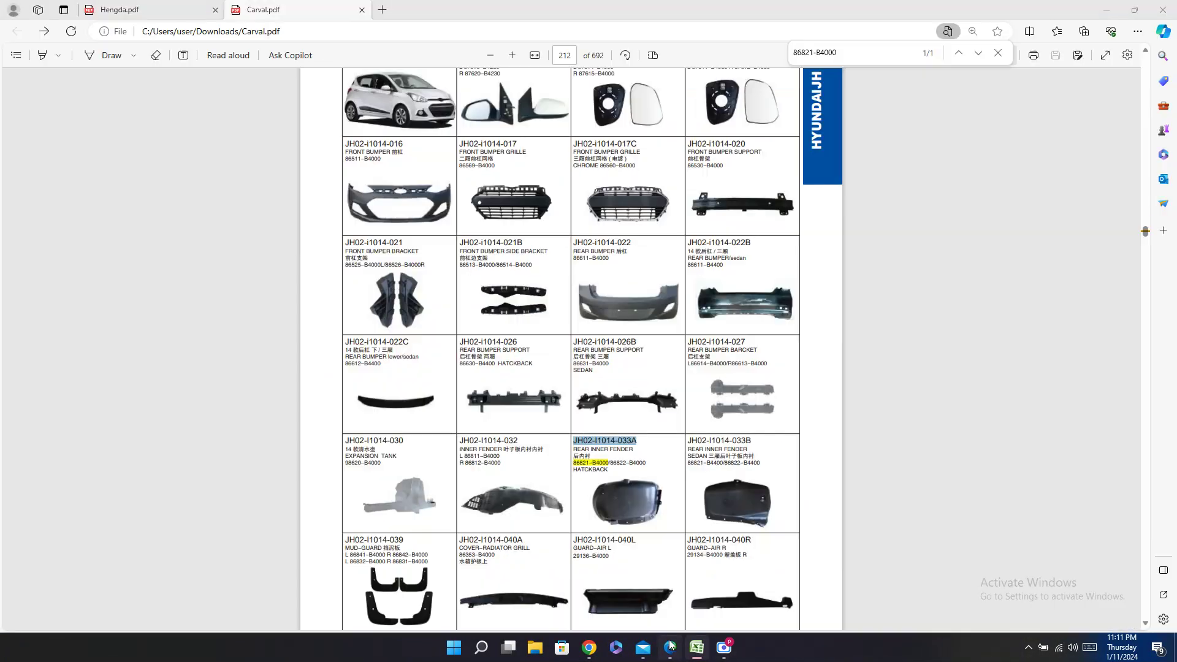
click(670, 647)
click(153, 9)
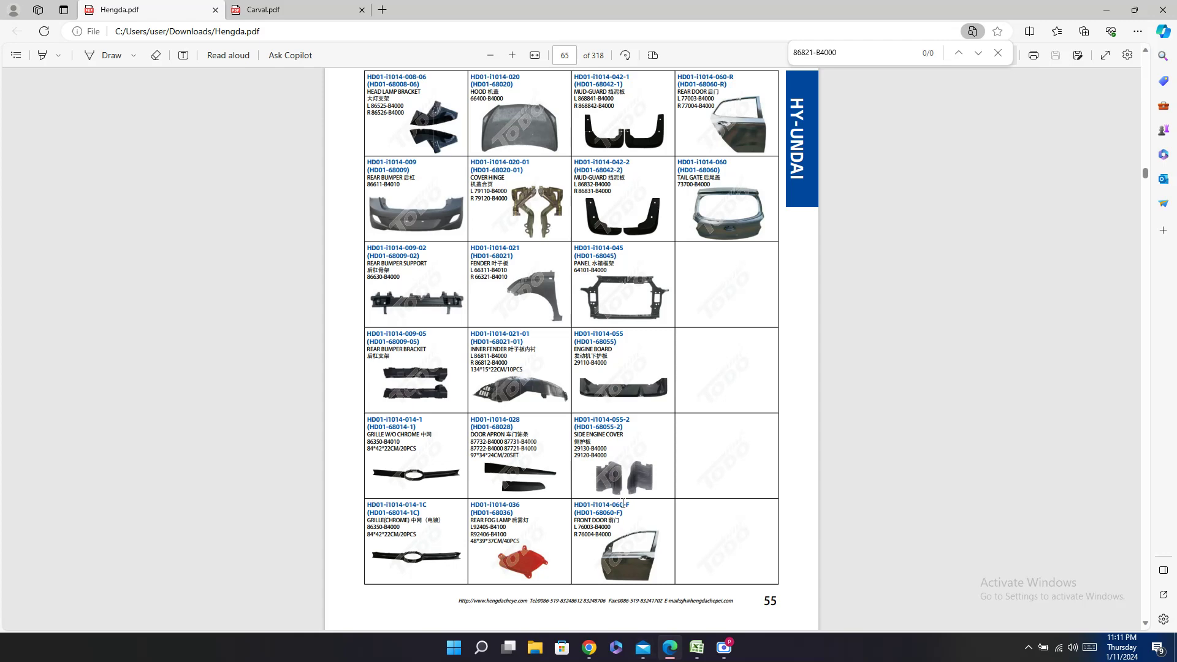
click(338, 8)
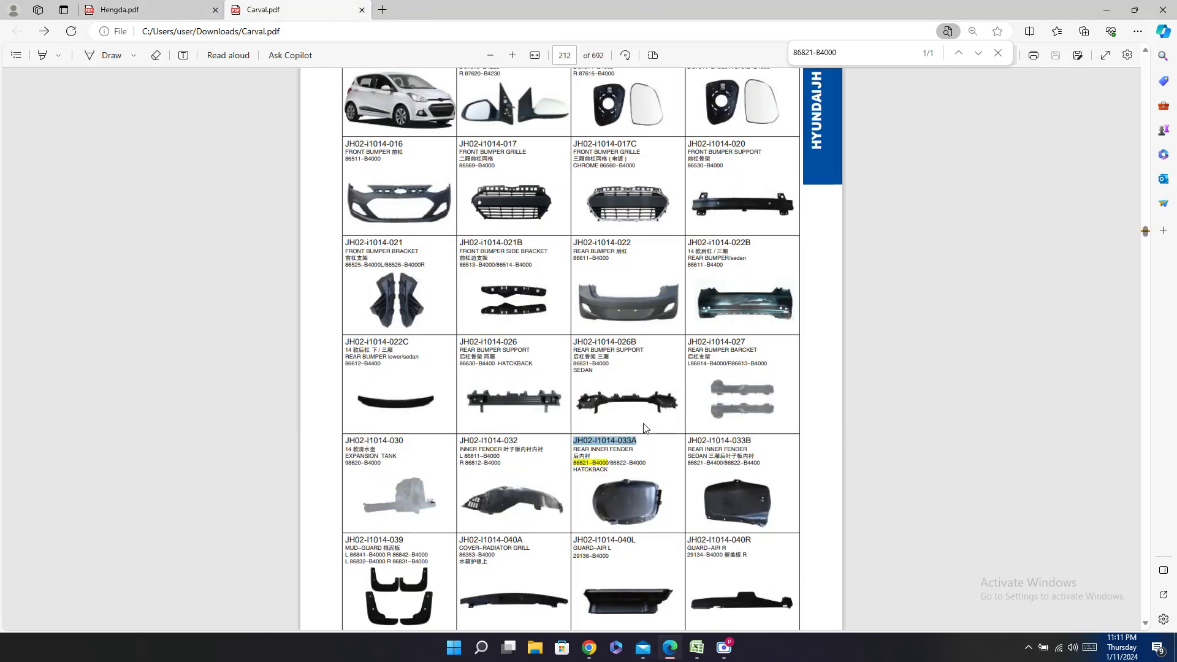
click(154, 6)
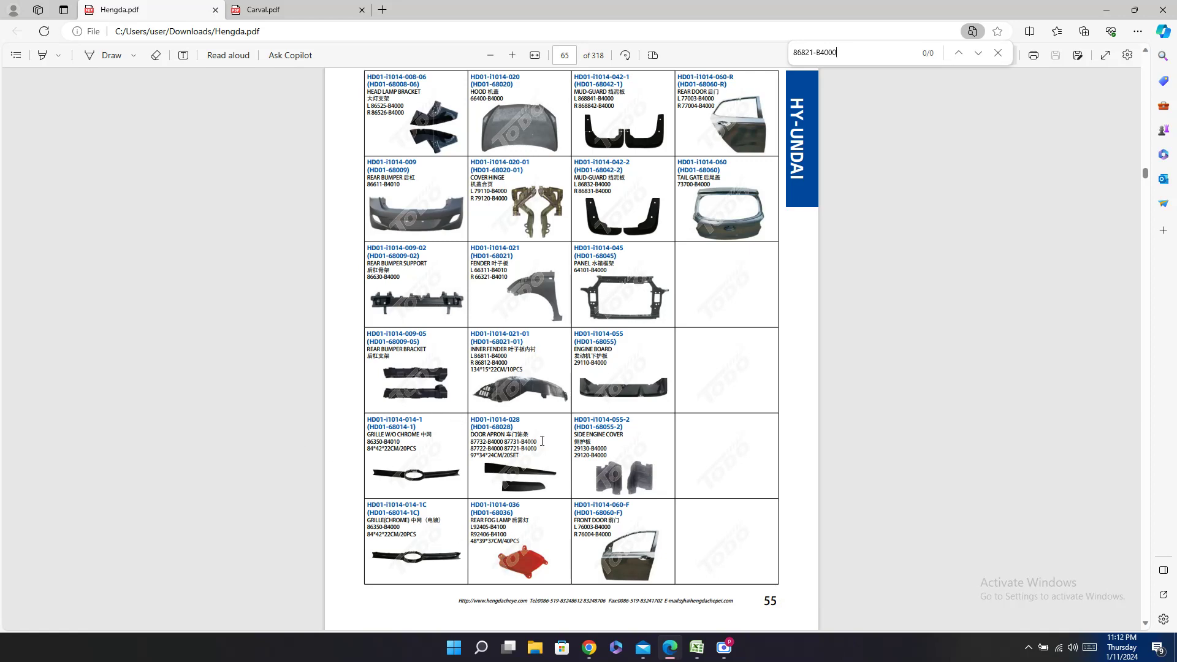
scroll(542, 441, up, 1)
scroll(1003, 425, up, 2)
scroll(984, 427, down, 6)
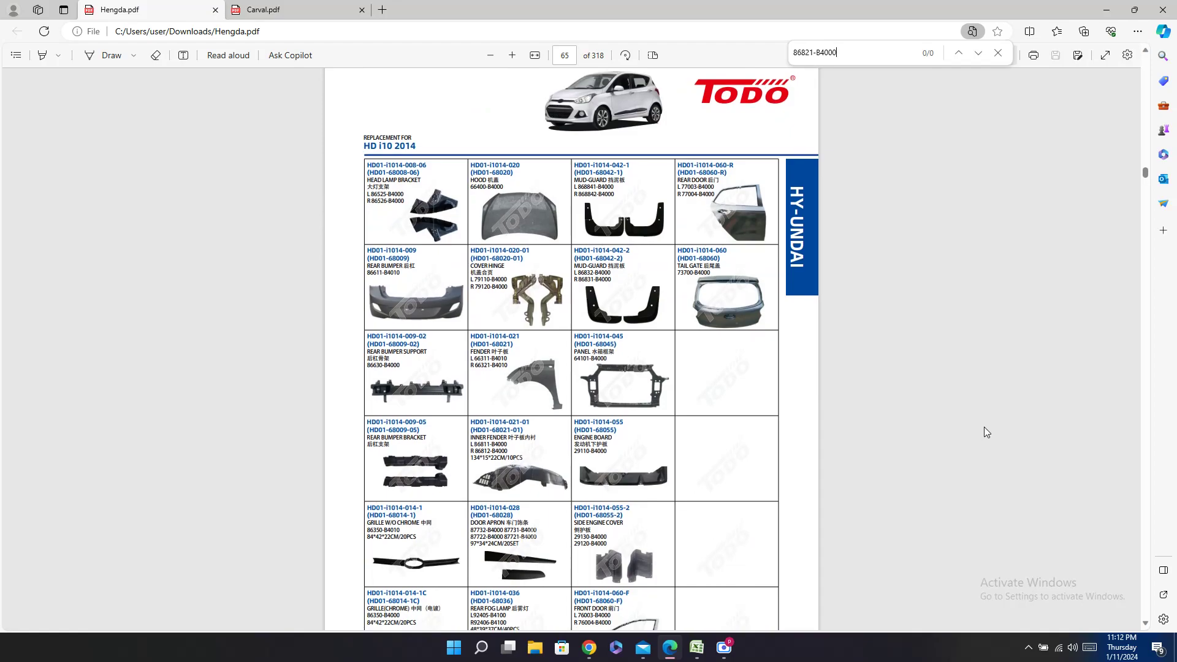
scroll(1017, 440, up, 3)
scroll(1020, 440, up, 8)
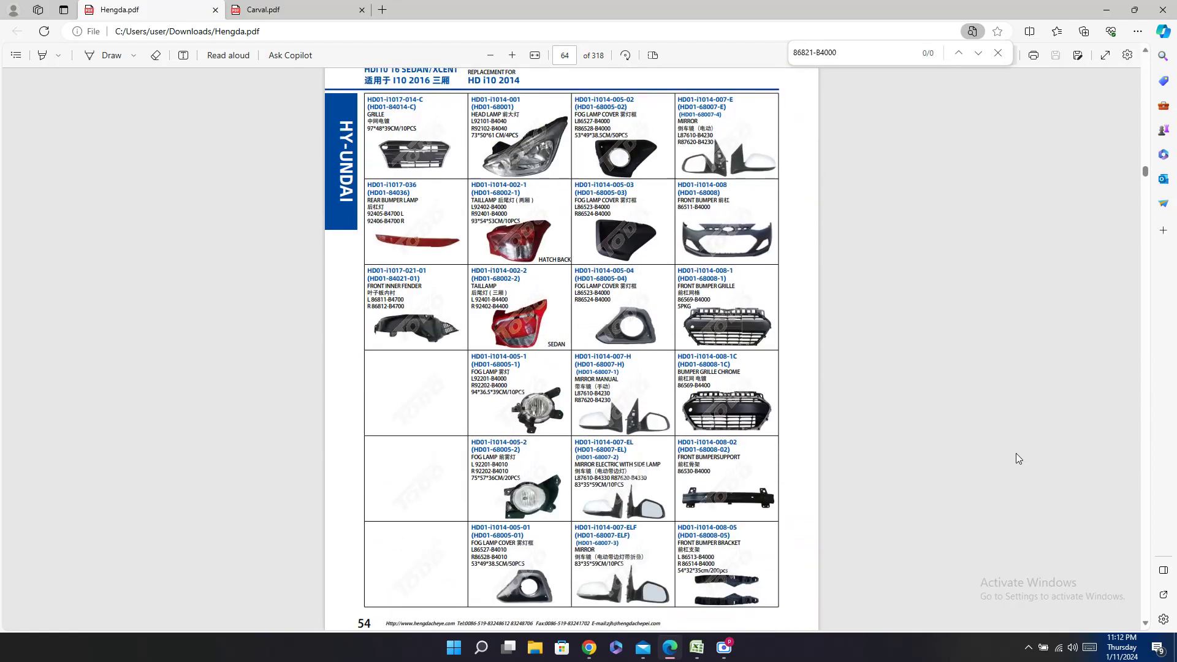
click(696, 648)
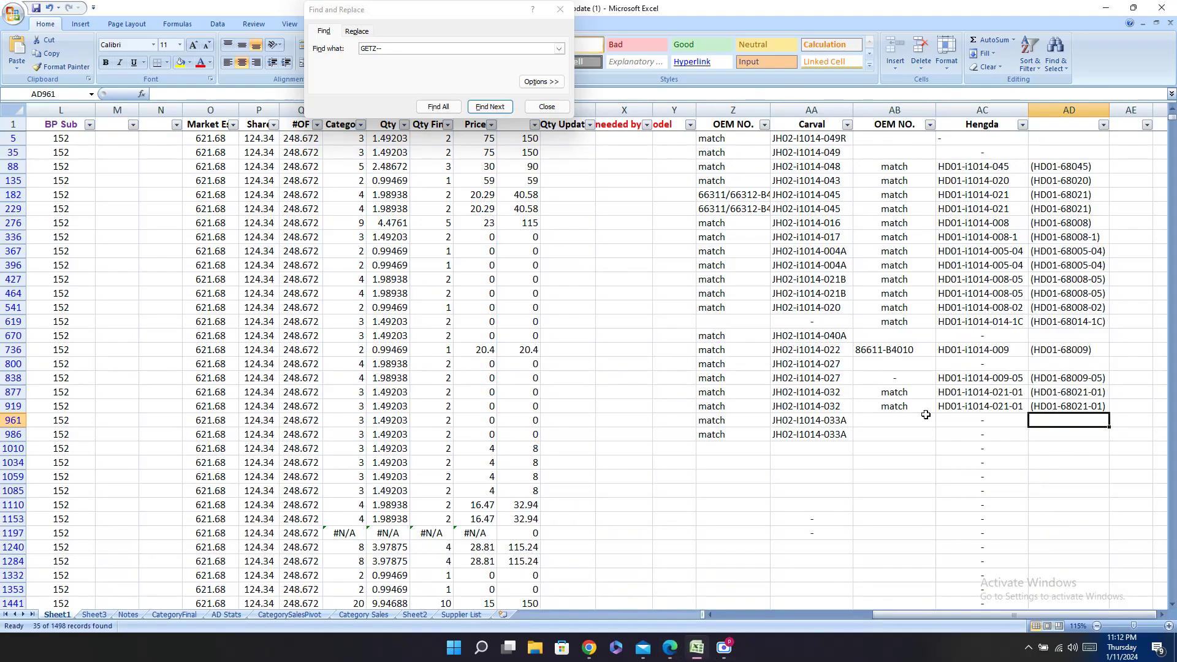
click(961, 453)
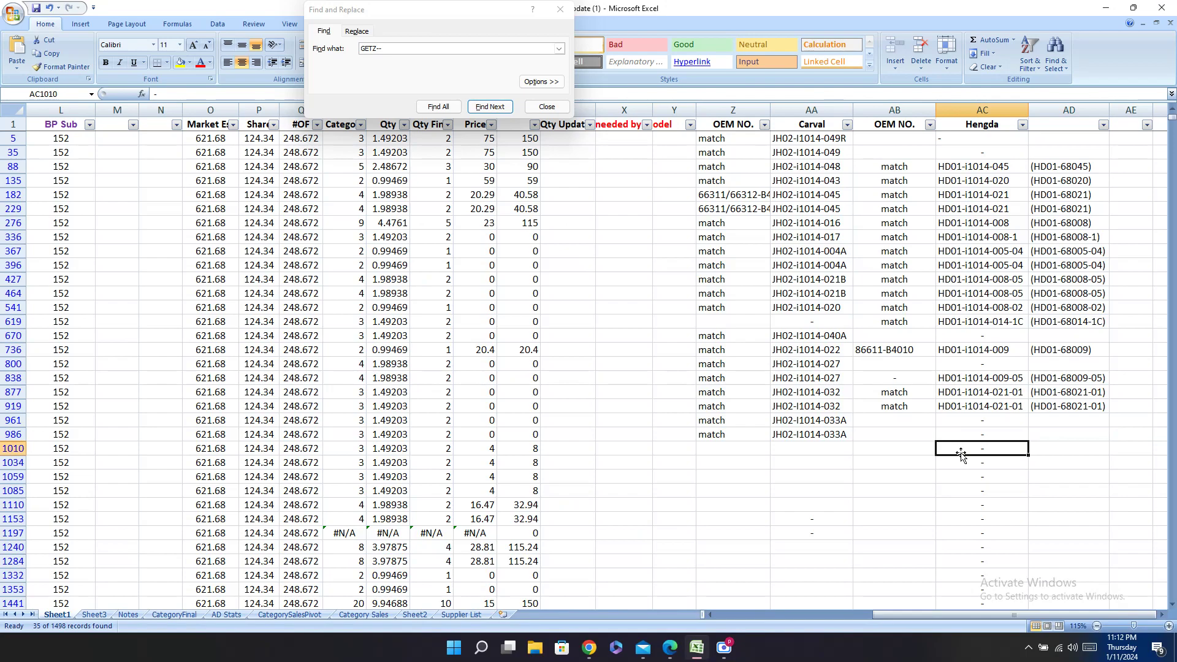
Step: Copy row 1010's part number 86832-B4000 and search the Hengda catalogue for it
key(Left)
key(Left)
key(Left)
key(Left)
key(Left)
key(Left)
key(Left)
key(Left)
key(Left)
key(Left)
key(Left)
key(Left)
key(Left)
key(Left)
key(Left)
key(Left)
key(Left)
key(Left)
key(Left)
key(Left)
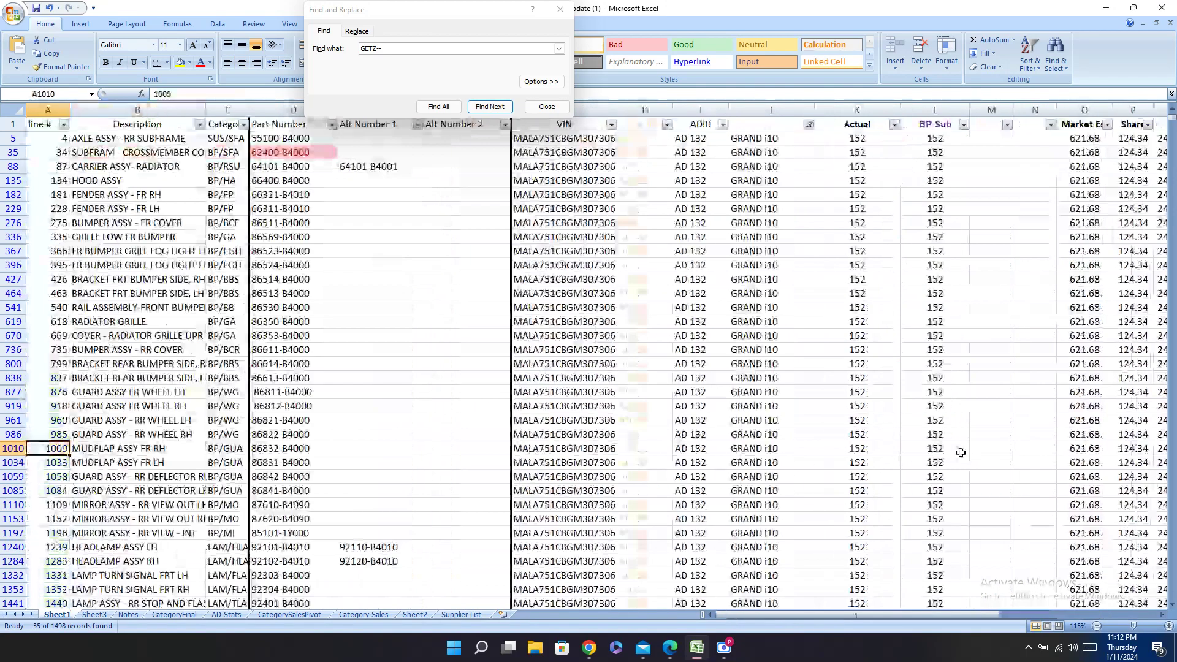
key(Right)
key(Right)
key(Right)
key(ctrl+c)
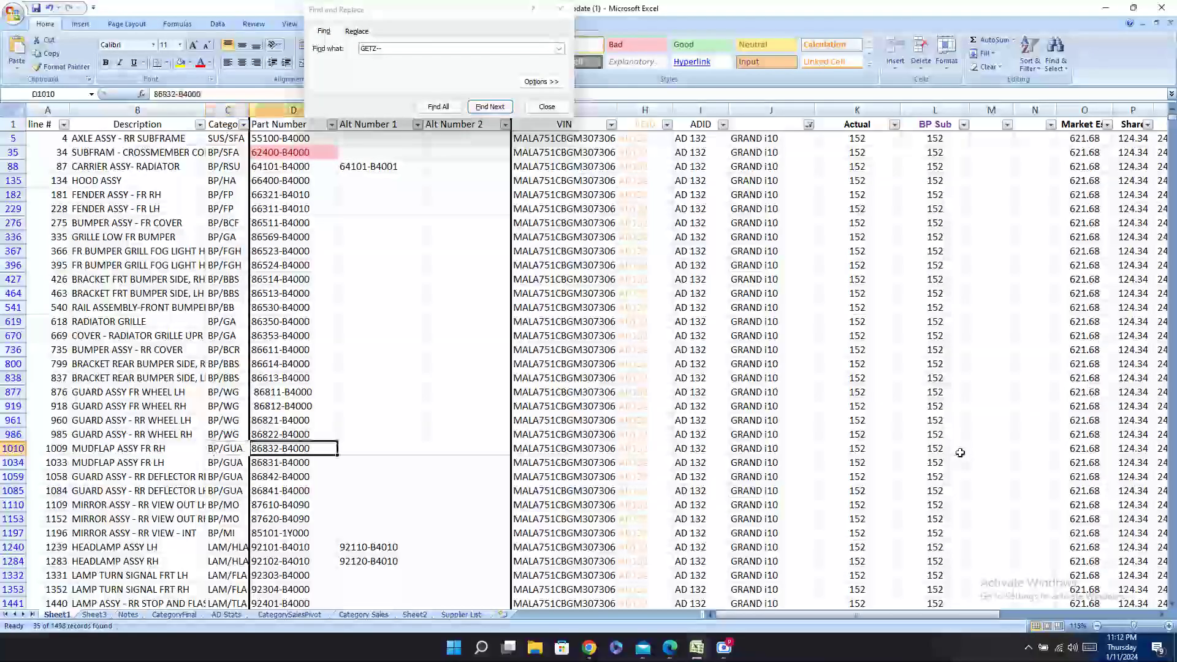
key(alt+Tab)
key(ctrl+f)
key(ctrl+v)
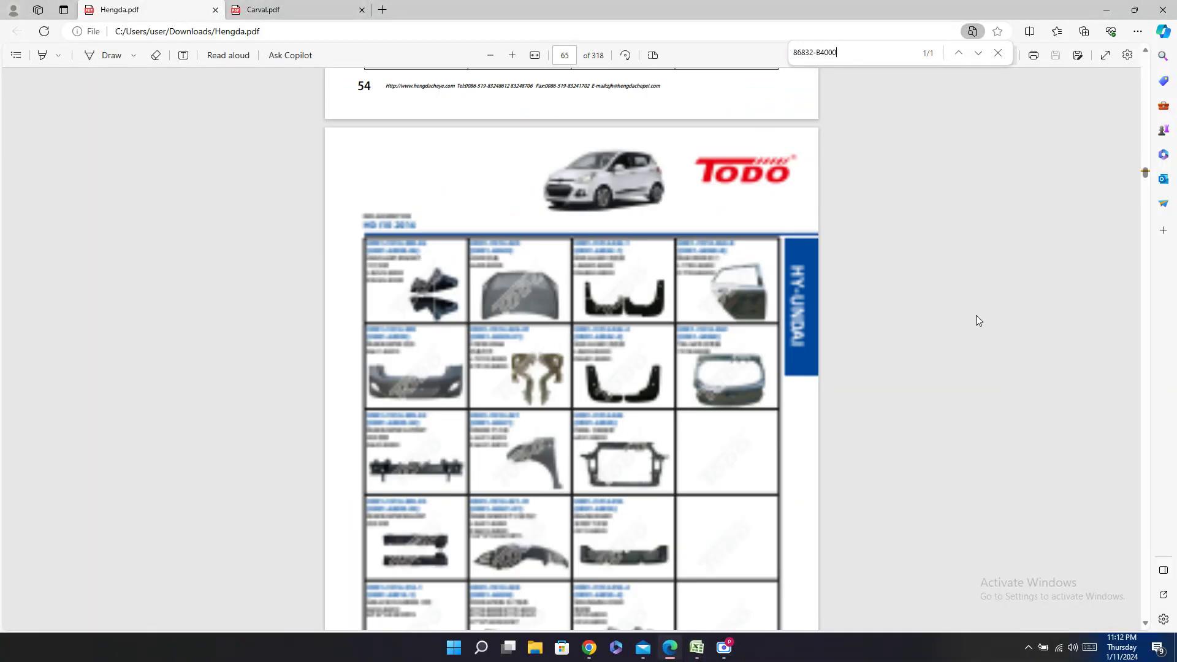
Step: Check the Carval catalogue, then revisit the Hengda match HD01-i1014-042-2 before returning to row 1010
click(312, 6)
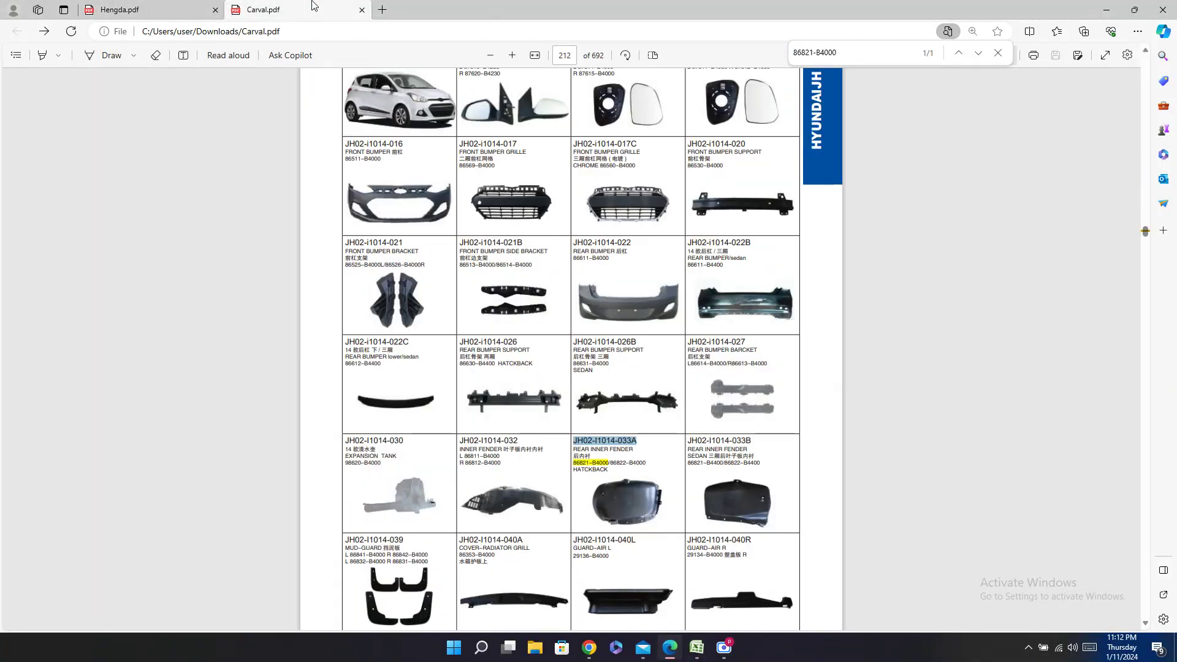
key(ctrl+f)
click(123, 8)
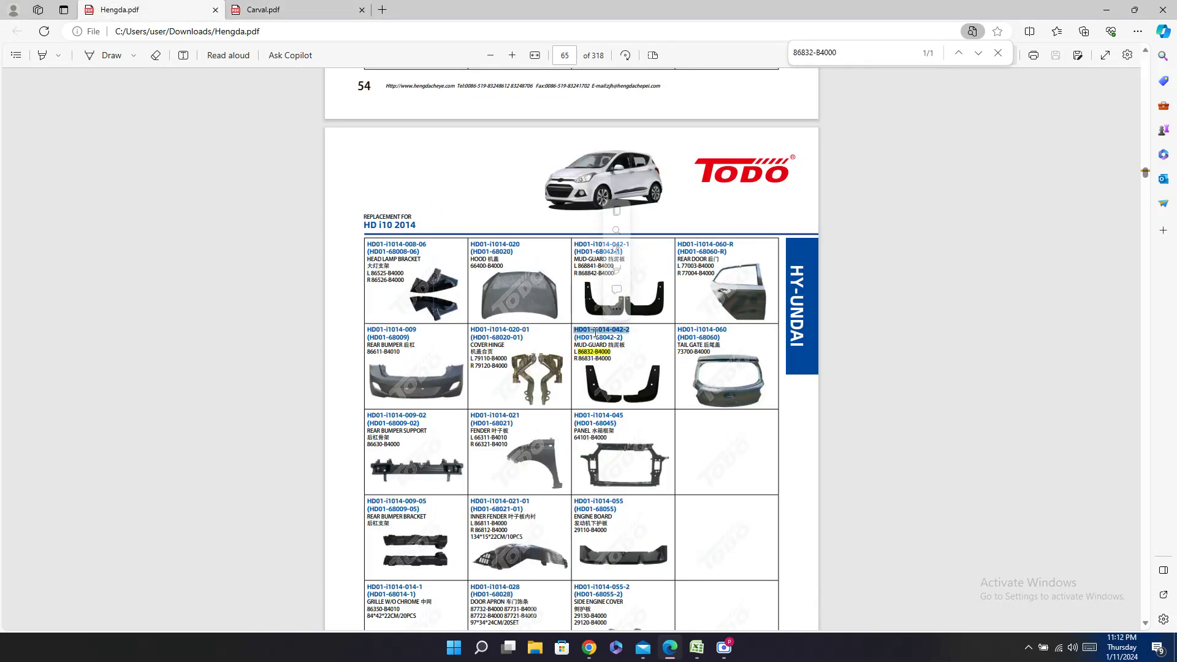
click(696, 647)
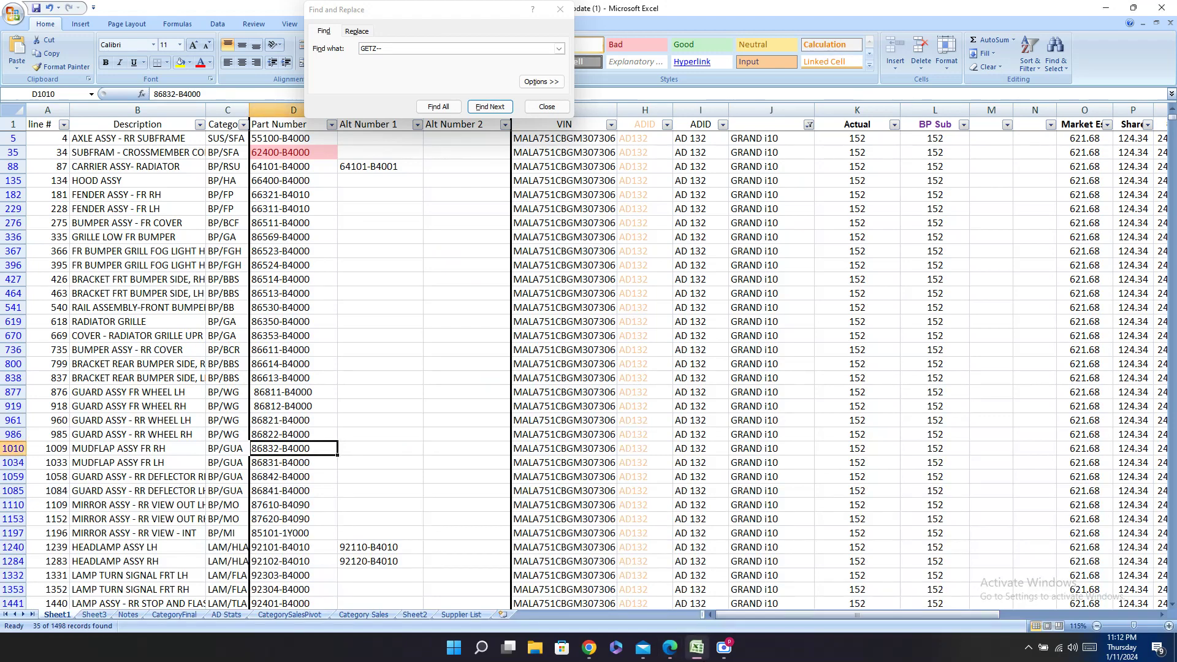
click(380, 448)
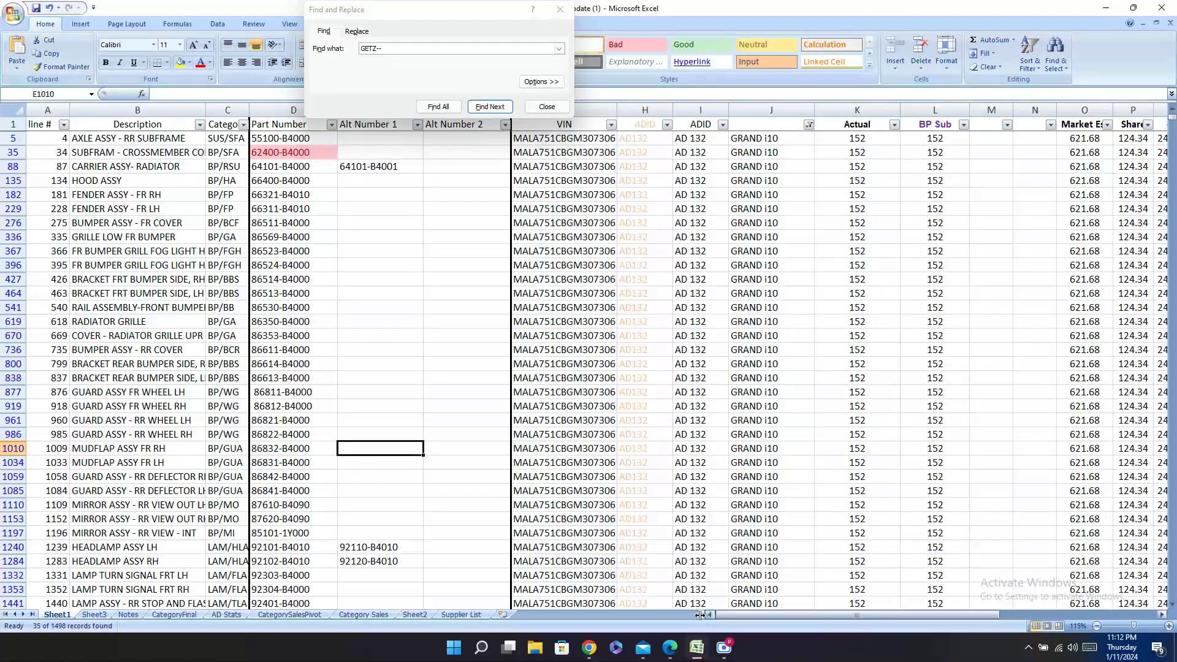
click(670, 648)
mouse_move(687, 658)
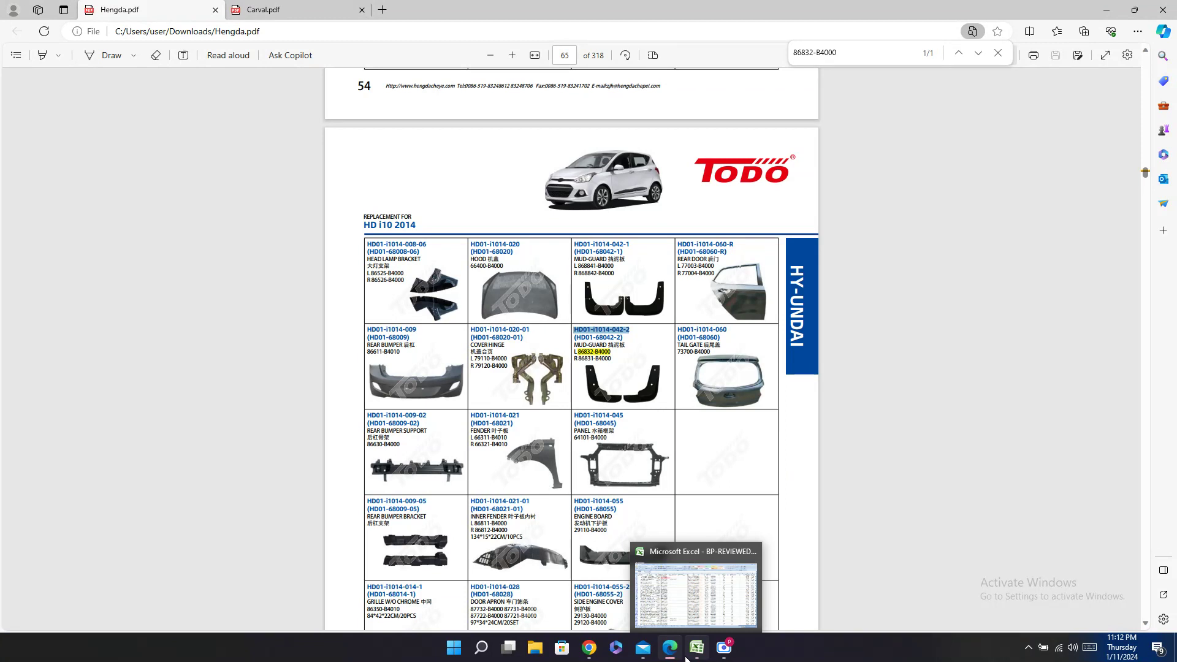
click(687, 658)
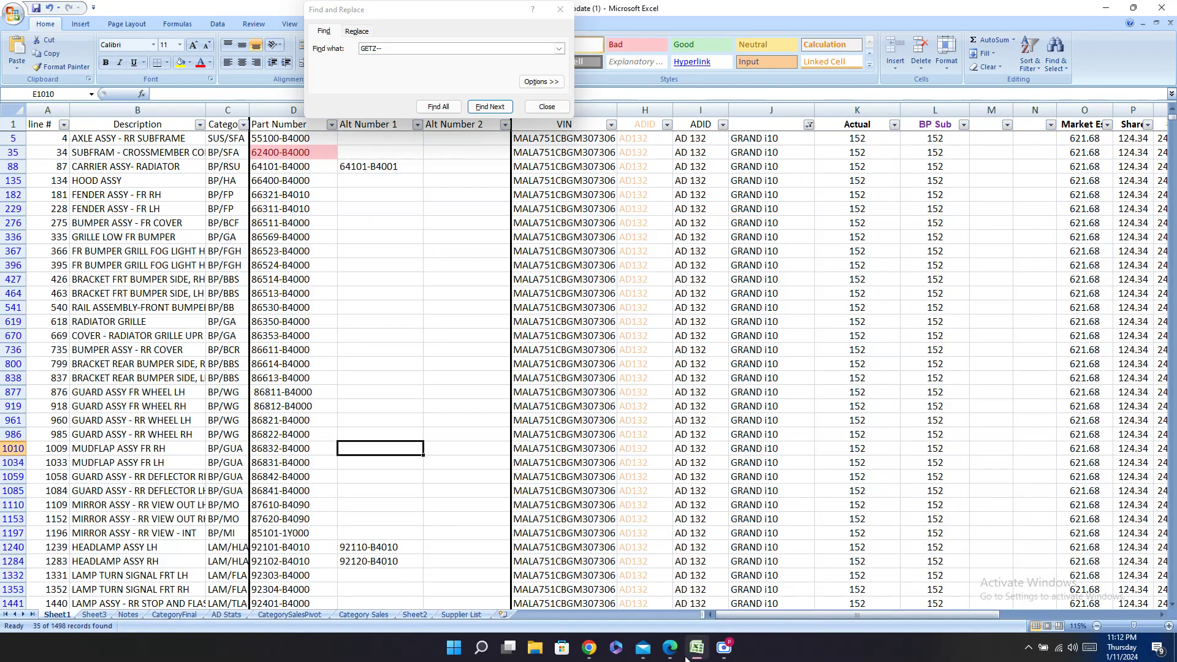
Step: Paste Hengda code HD01-i1014-042-2 into the Hengda cells of rows 1010 and 1034
key(Right)
key(Right)
key(Right)
key(Right)
key(Right)
key(Right)
key(Right)
key(Right)
key(Right)
key(Right)
key(Right)
key(Right)
key(Right)
key(Right)
key(Right)
key(Right)
key(Right)
key(Right)
key(Right)
key(Right)
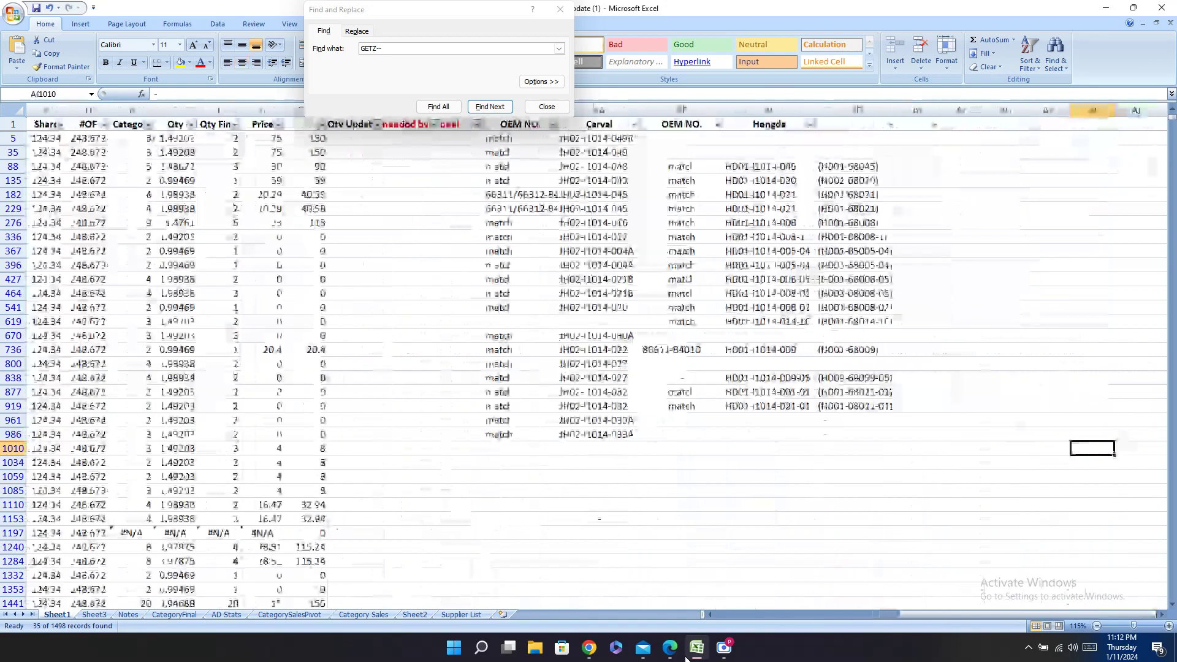
key(Left)
key(Left)
key(Left)
key(Left)
key(Left)
key(Left)
key(Left)
key(Left)
key(Left)
key(Left)
key(Left)
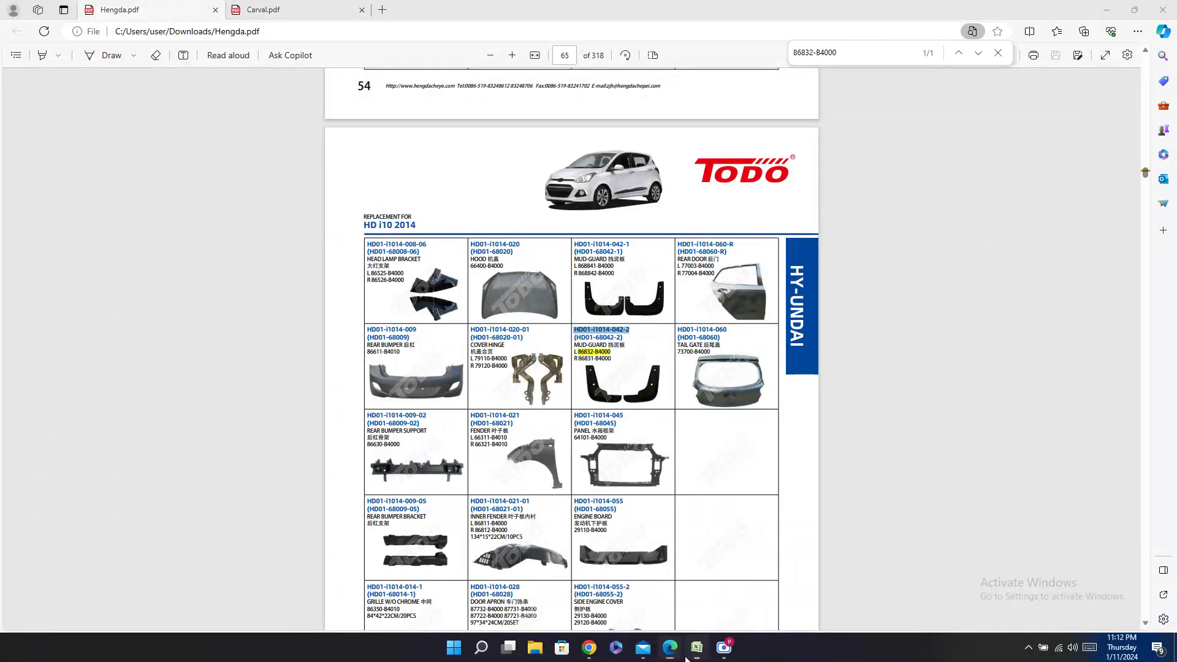
click(686, 659)
key(Right)
key(Right)
key(Right)
key(Right)
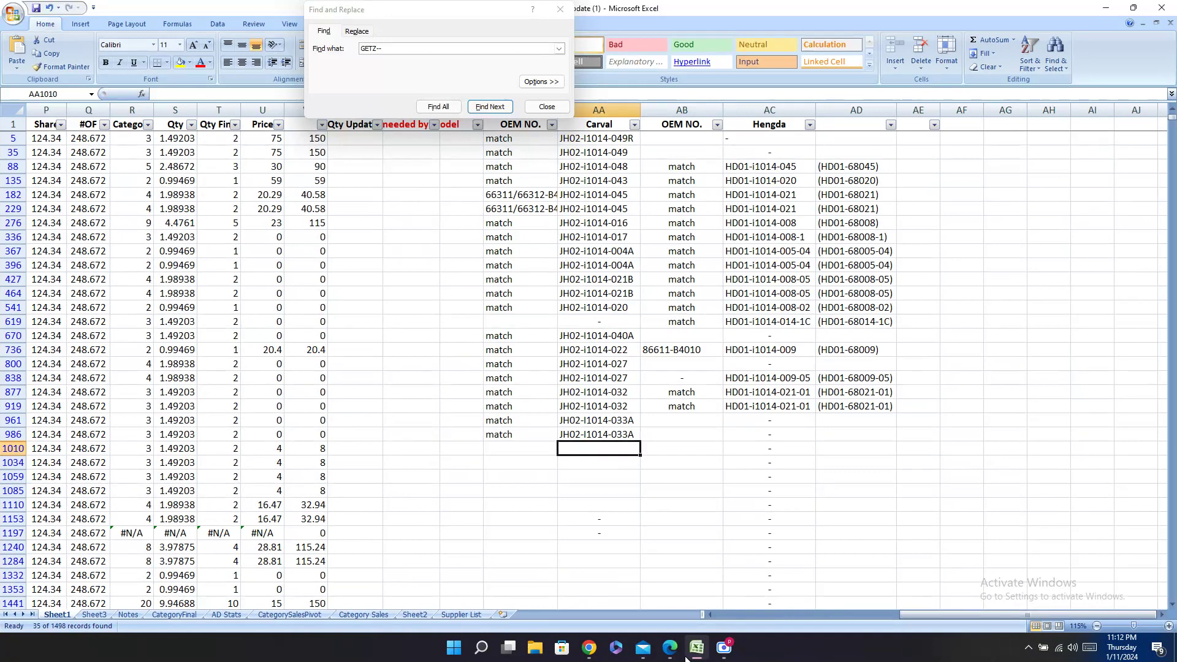
key(ctrl+v)
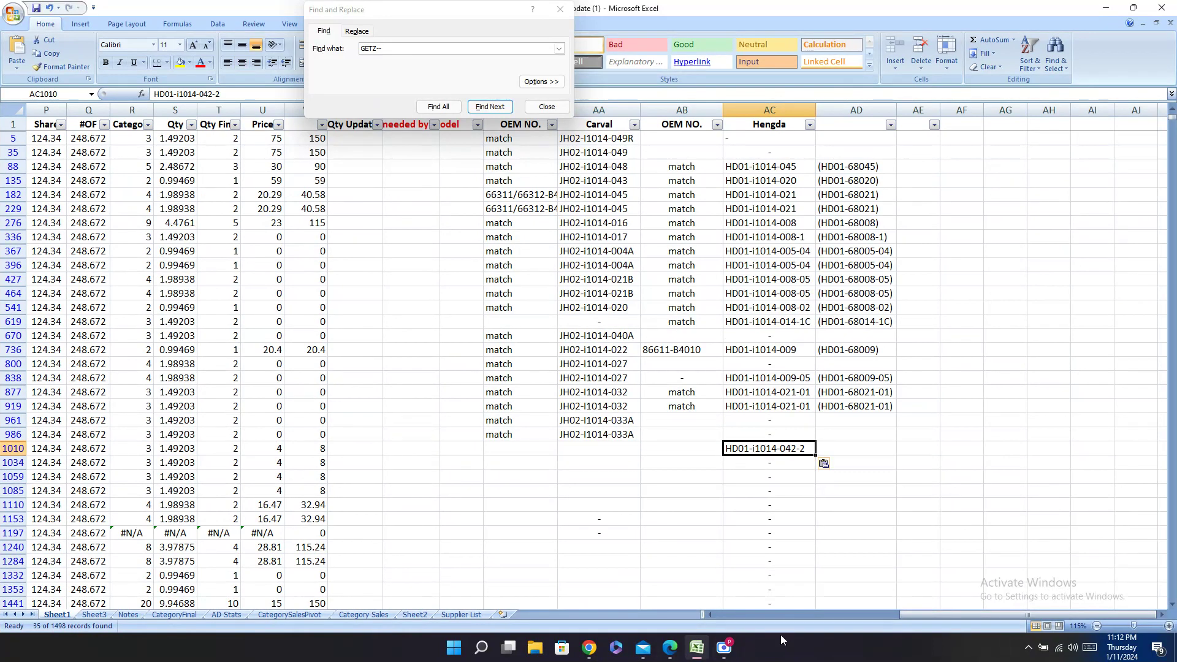
click(754, 461)
key(ctrl+v)
Step: Mark the Hengda OEM NO. cells of rows 1010 and 1034 as match
click(705, 447)
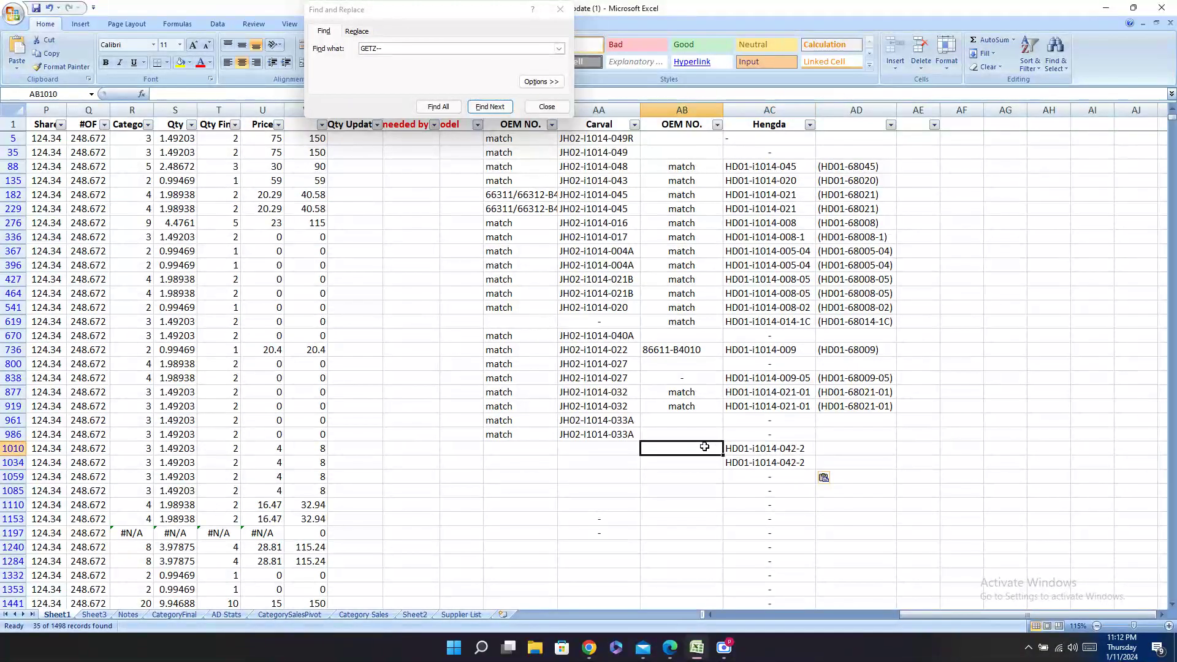
text(match)
key(Return)
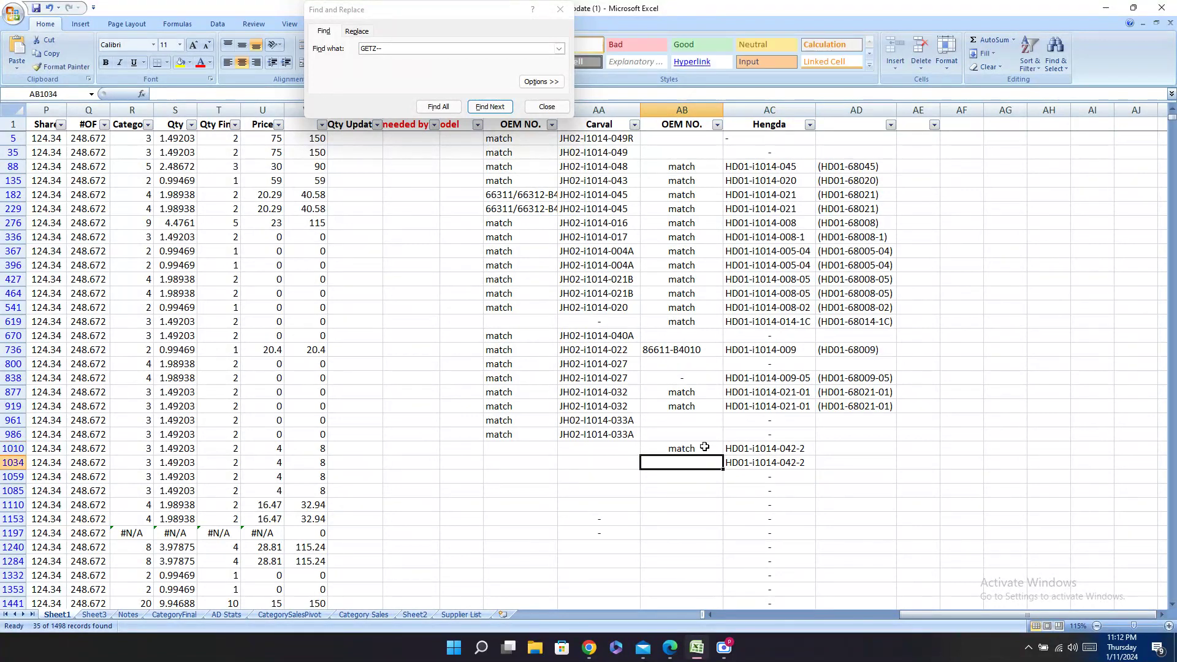
text(,a)
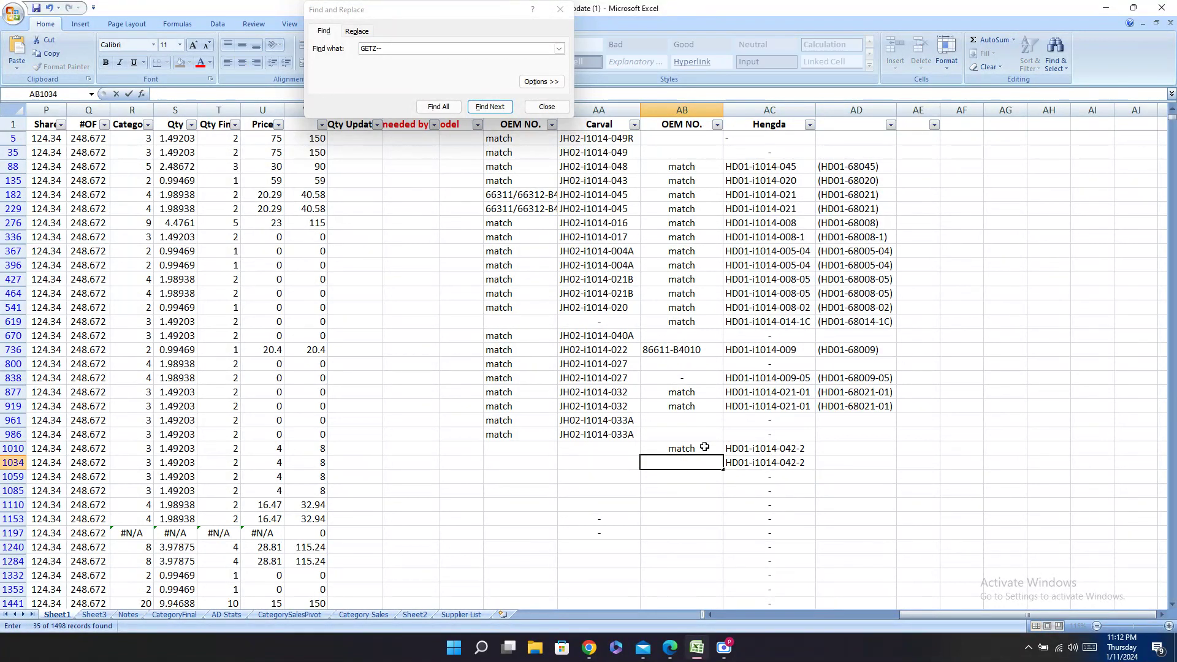
text(mat)
key(Tab)
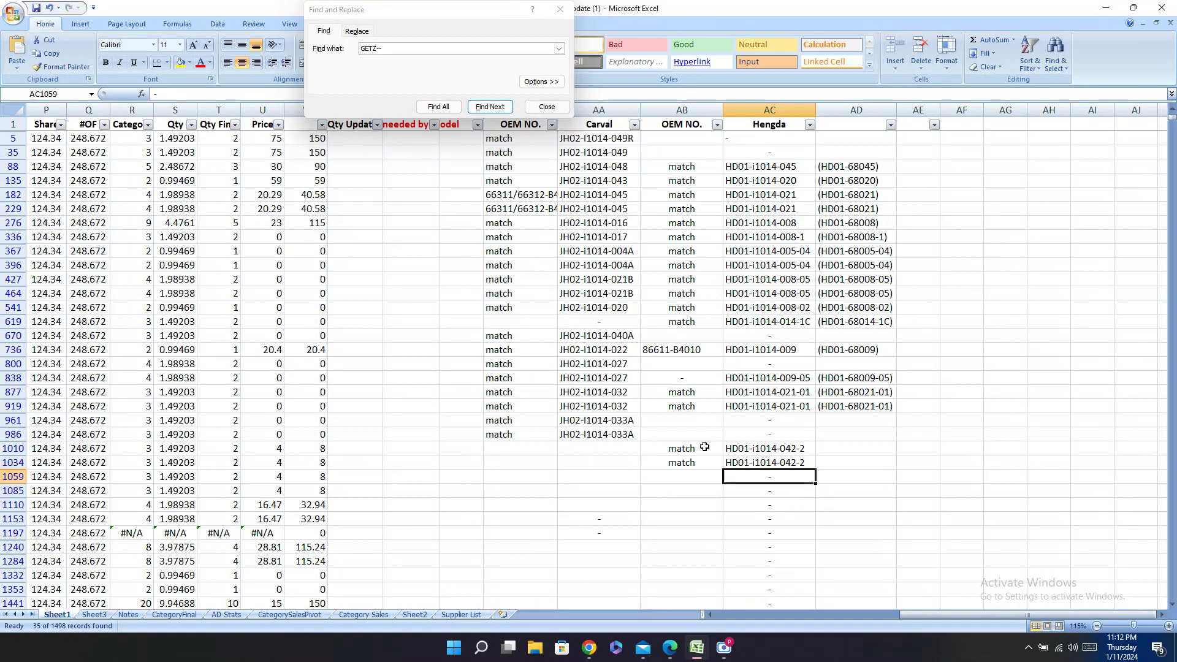
key(Tab)
key(Up)
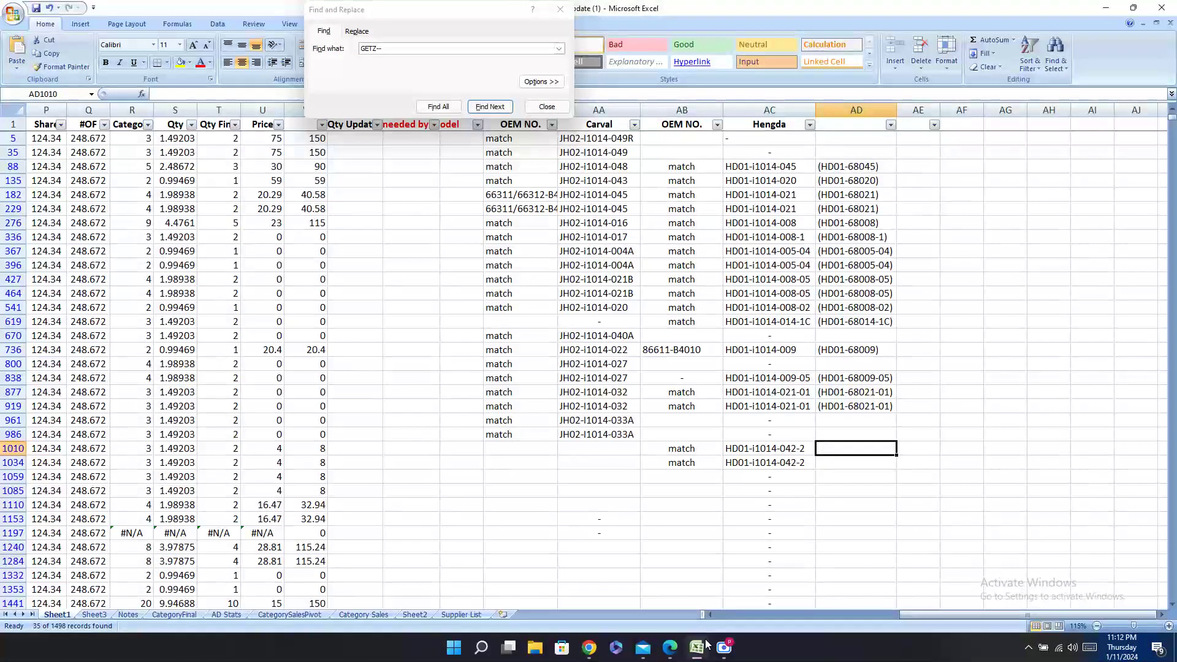
Step: Copy the bracketed code (HD01-68042-2) into rows 1010 and 1034
click(670, 647)
drag(574, 337, 622, 338)
key(ctrl+c)
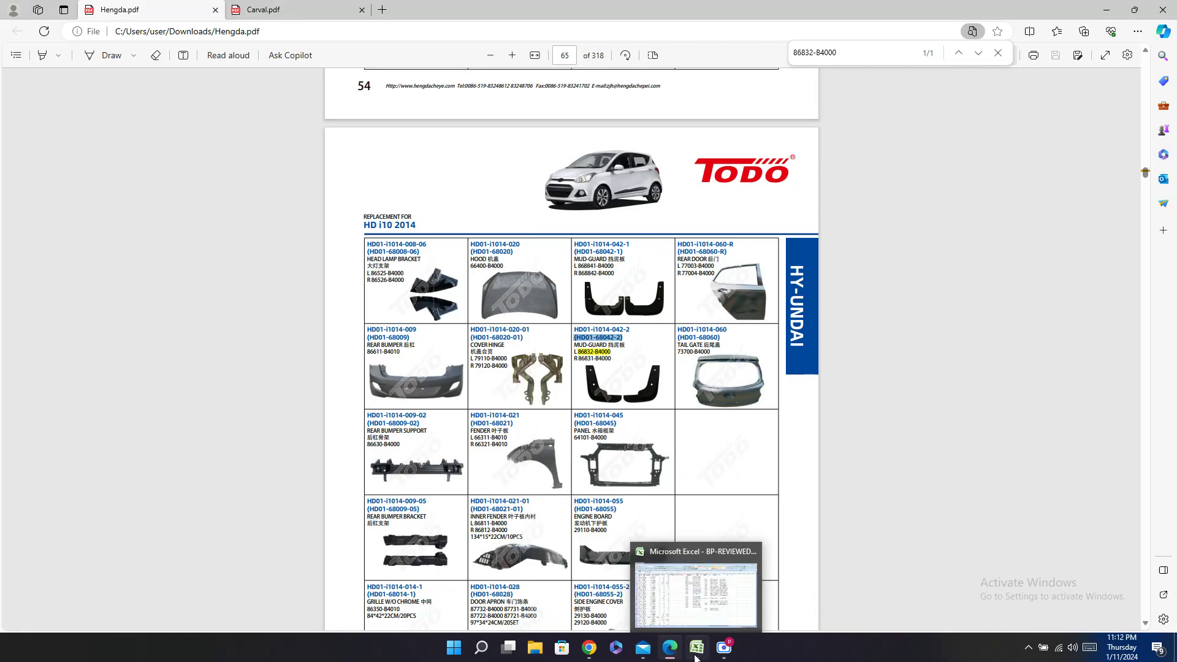
click(726, 612)
key(ctrl+v)
click(873, 461)
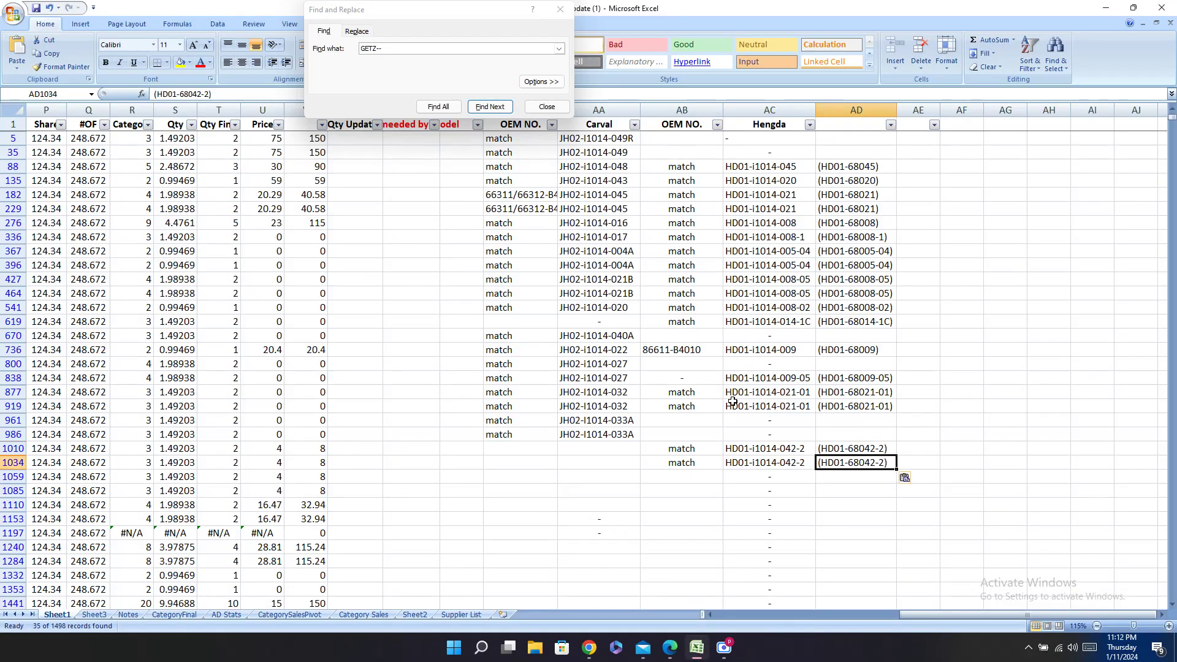
key(ctrl+v)
Step: Select Carval code JH02-I1014-039 in the catalogue's mud guard entry
click(671, 653)
click(270, 9)
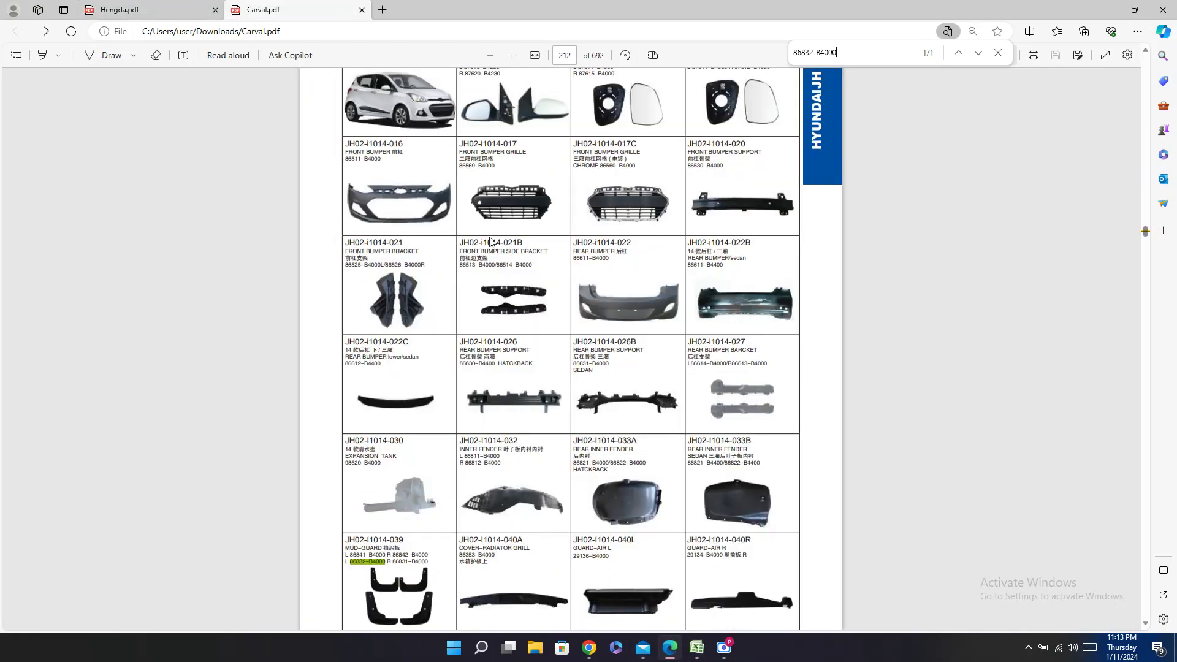
scroll(376, 528, down, 3)
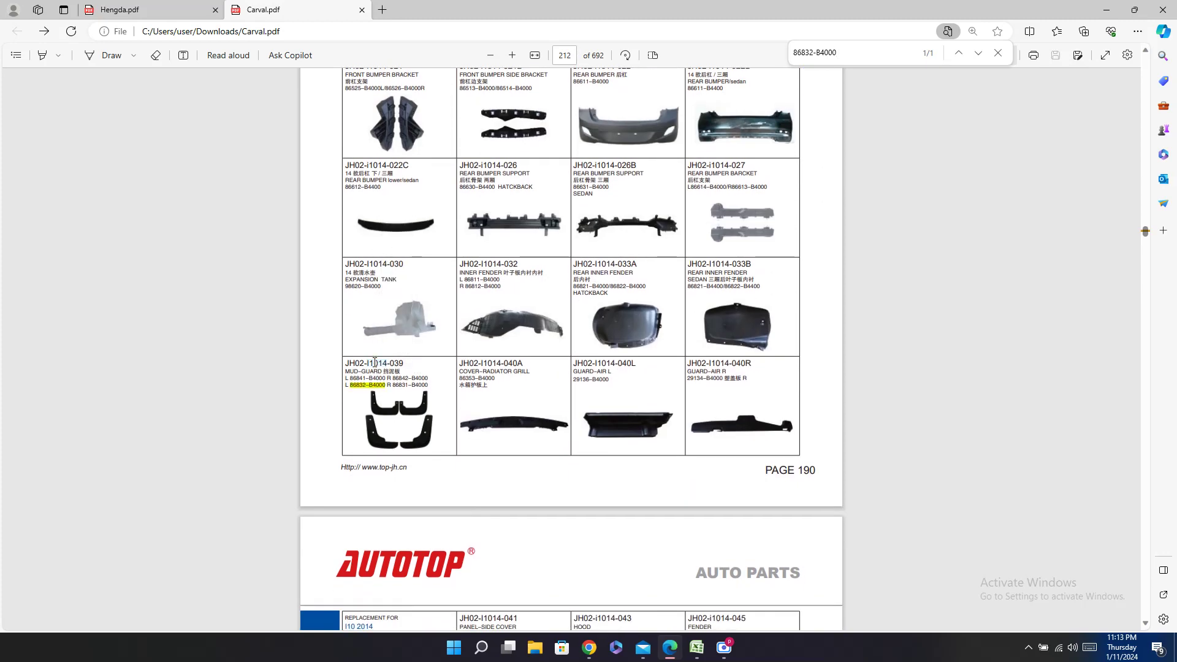
drag(404, 363, 345, 365)
Step: Paste Carval code JH02-I1014-039 into AA1010, AA1034, AA1059 and AA1085
click(697, 651)
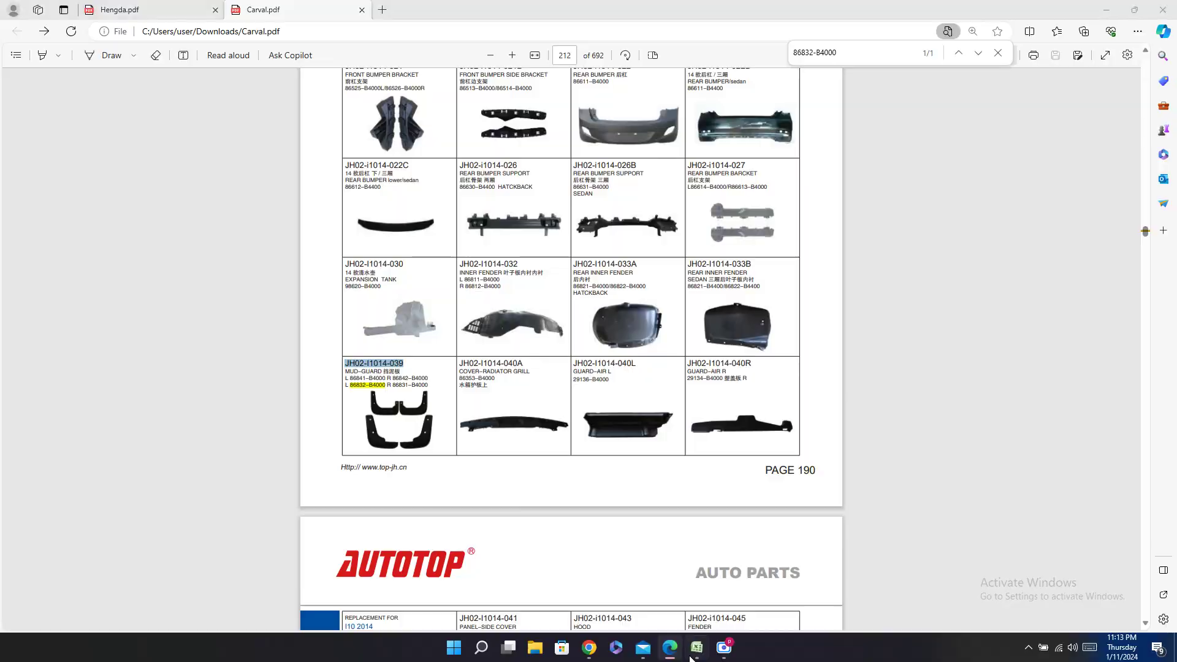
click(619, 449)
key(ctrl+v)
click(611, 464)
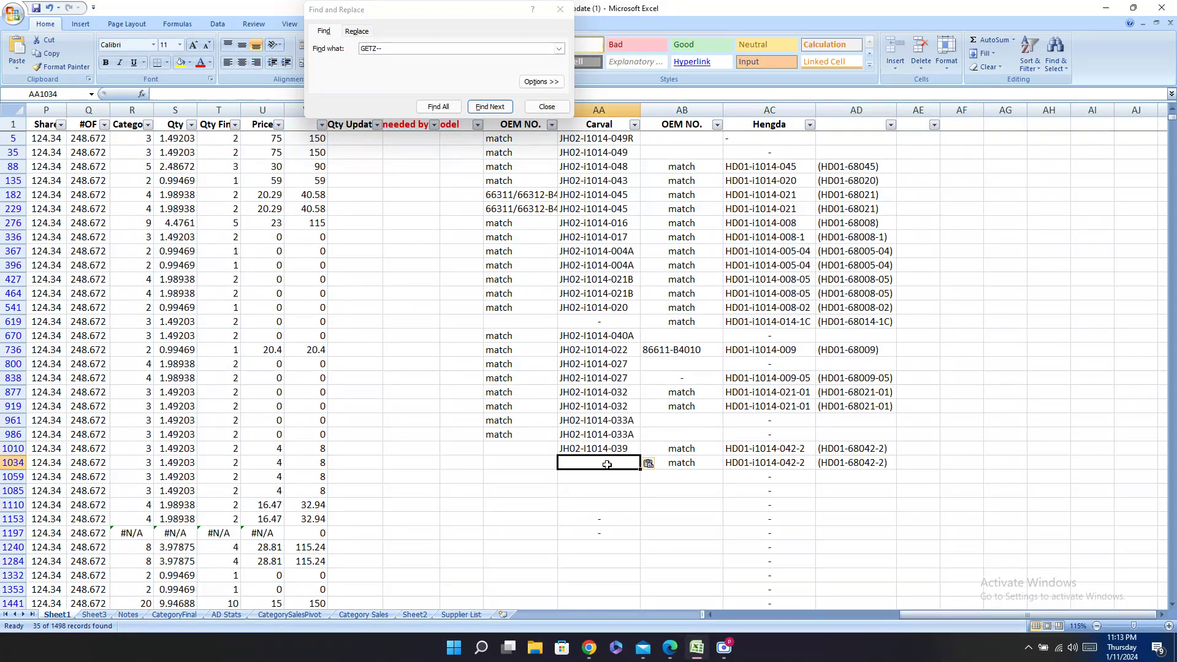
key(ctrl+v)
click(624, 478)
key(ctrl+v)
click(604, 487)
key(ctrl+v)
Step: Mark the OEM cells Z1010, Z1034, Z1059 and Z1085 as 'match'
click(515, 435)
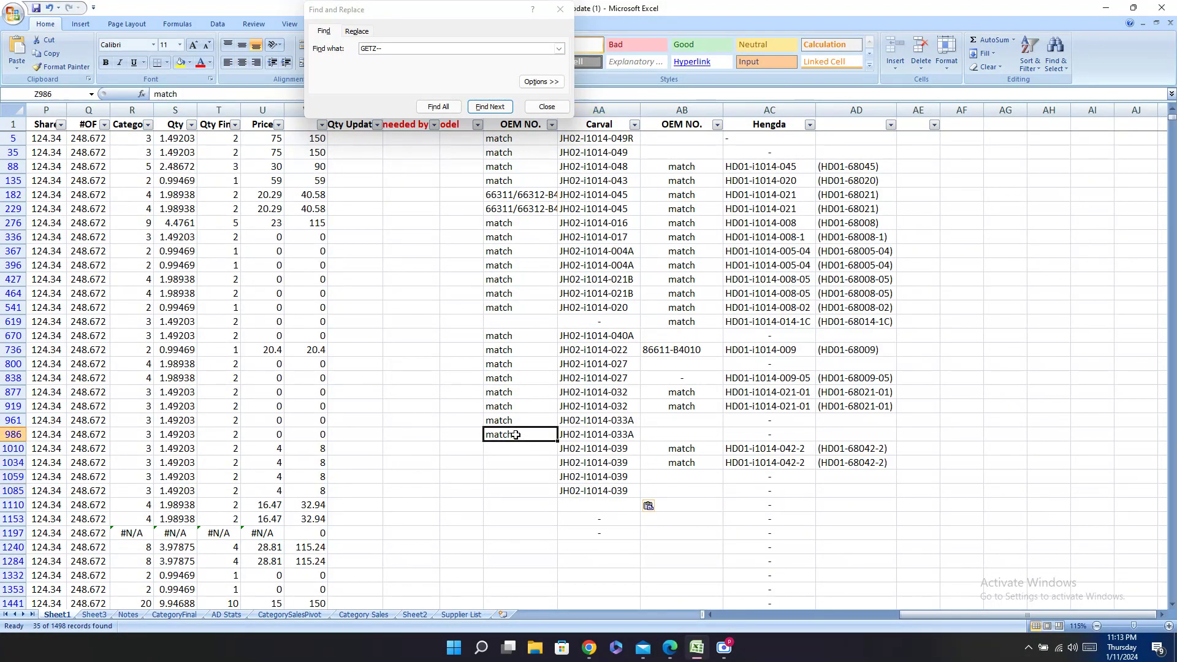
click(508, 453)
text(match)
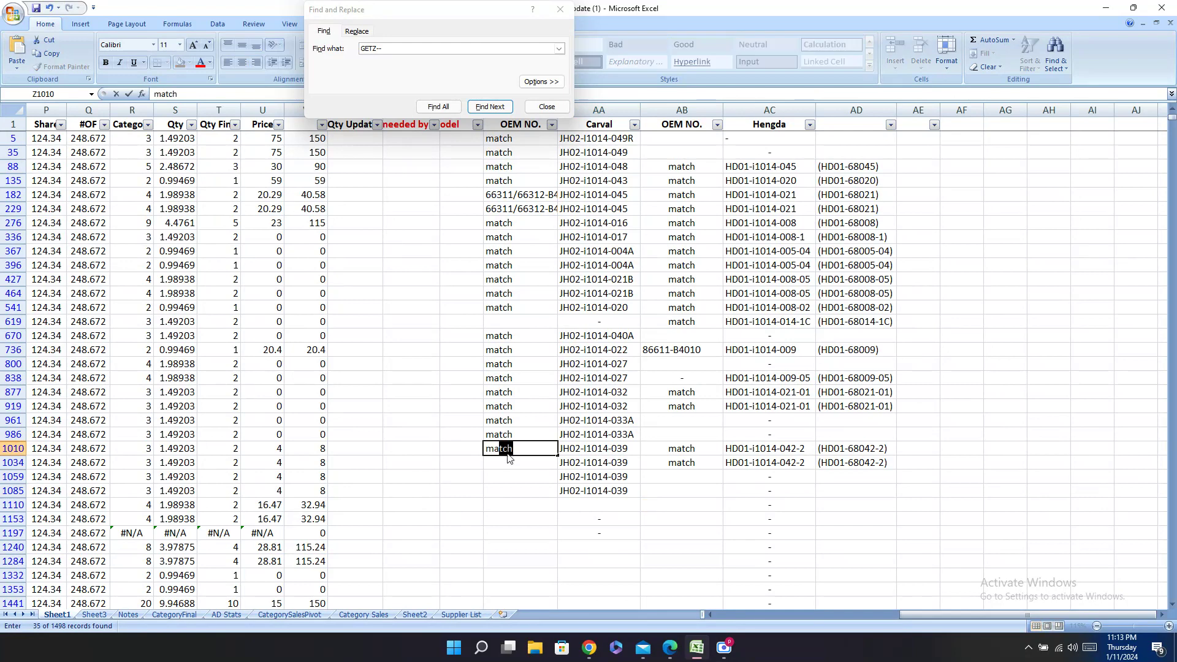
key(Return)
text(match)
key(Return)
text(m)
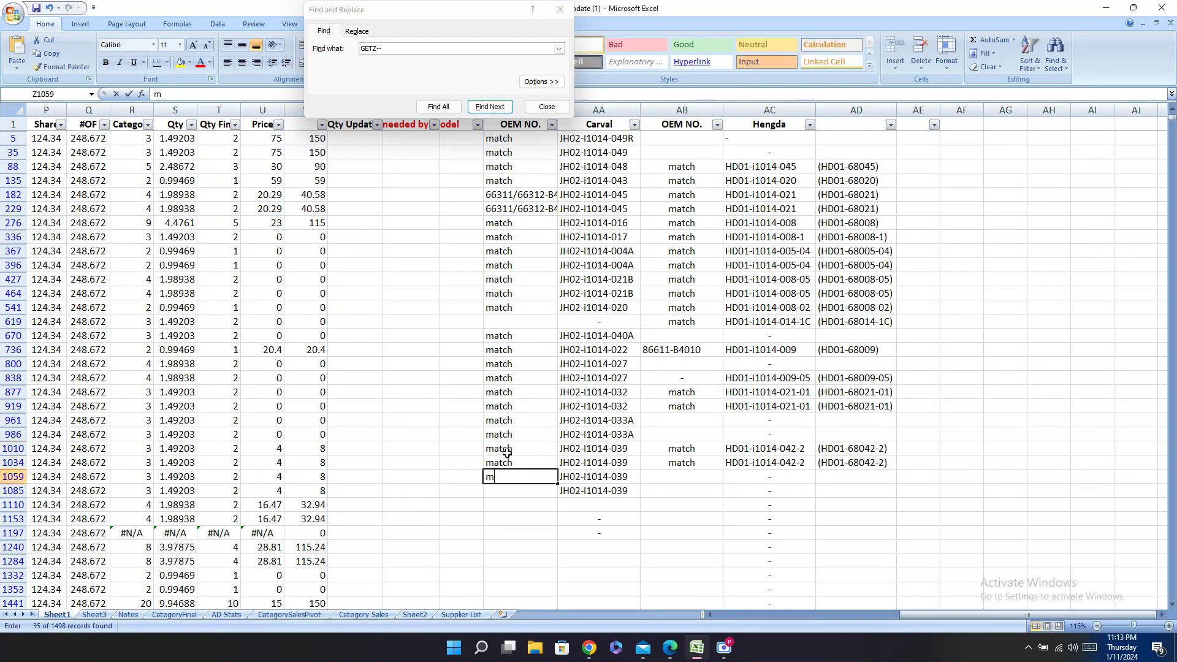
text(atc)
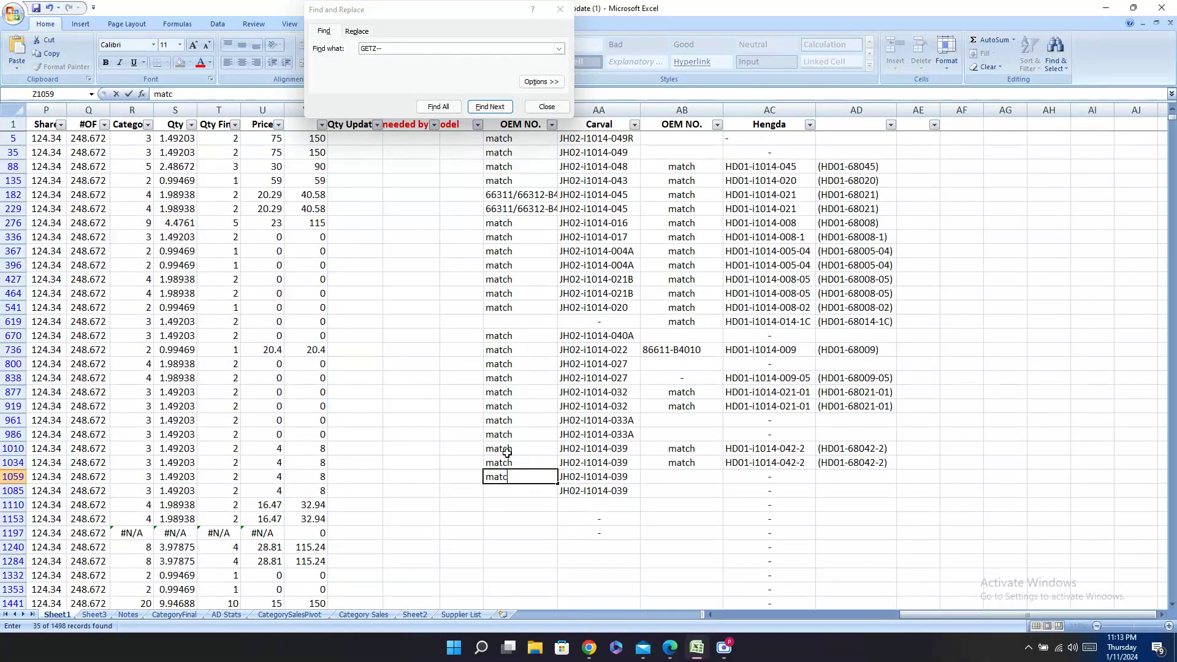
text(h)
key(Return)
text(mat)
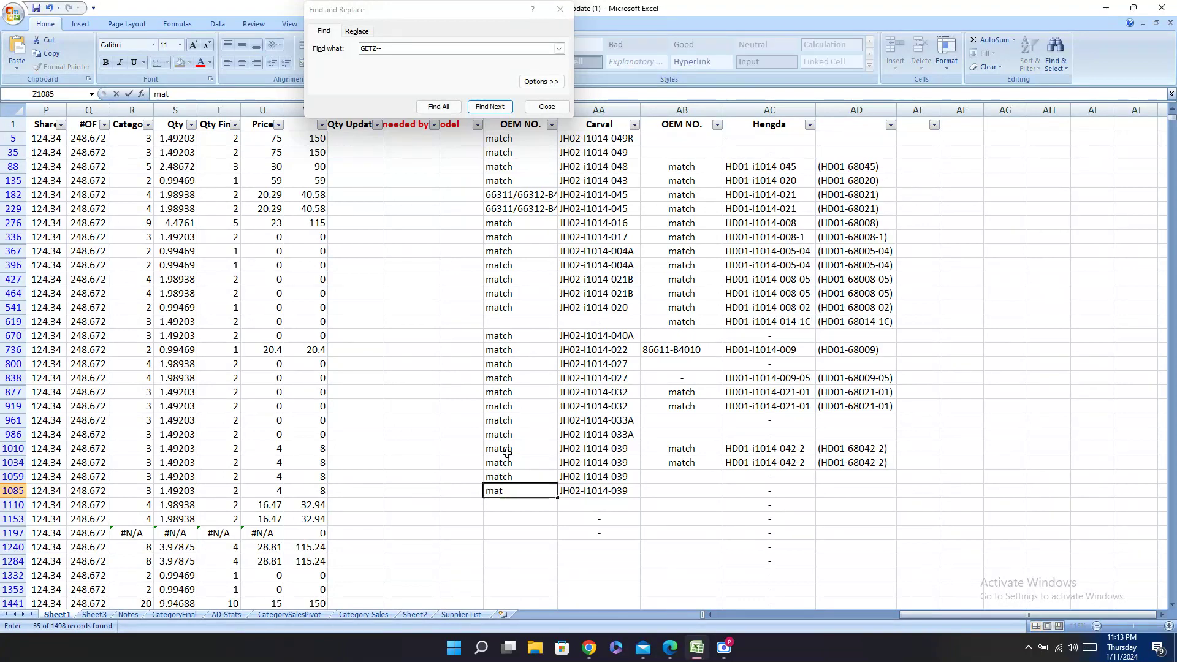
key(Tab)
key(Tab)
key(Tab)
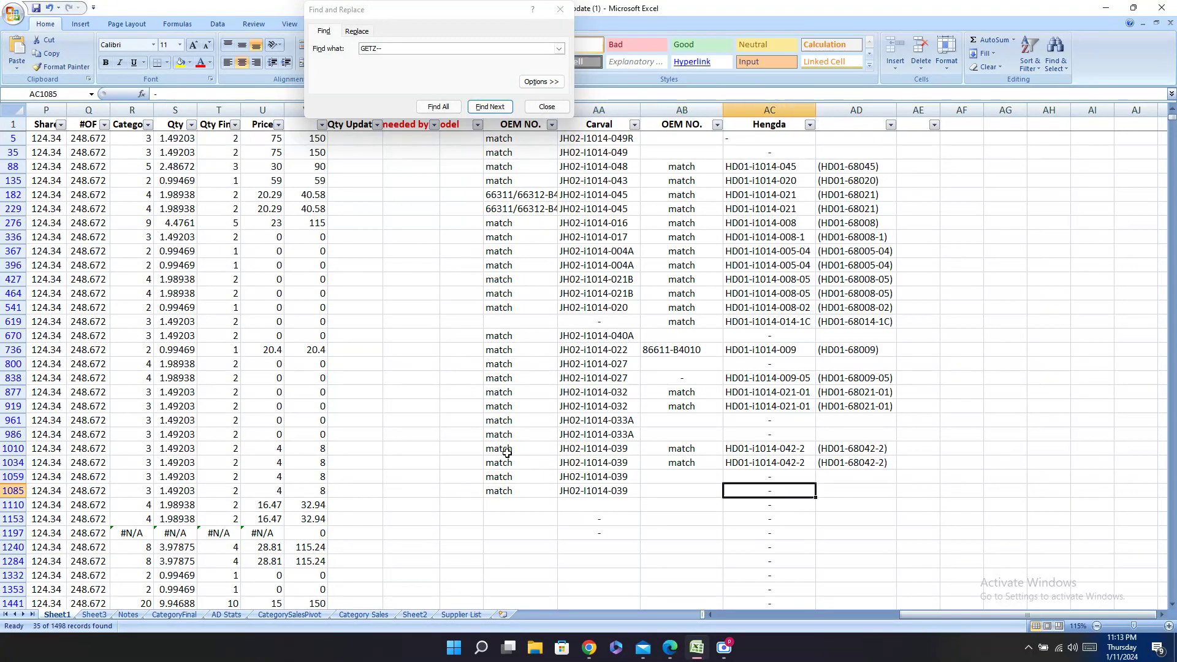
Step: Enter 'match' in AB1059 and AB1085
key(Up)
key(Left)
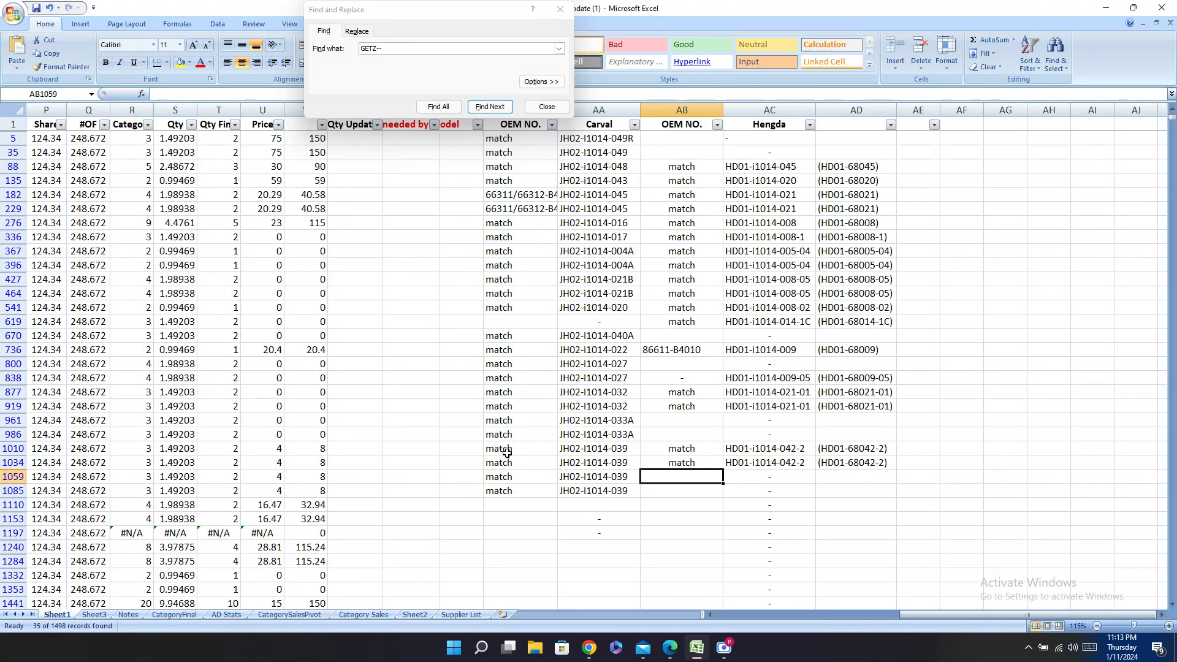
text(ma)
key(Return)
text(ma)
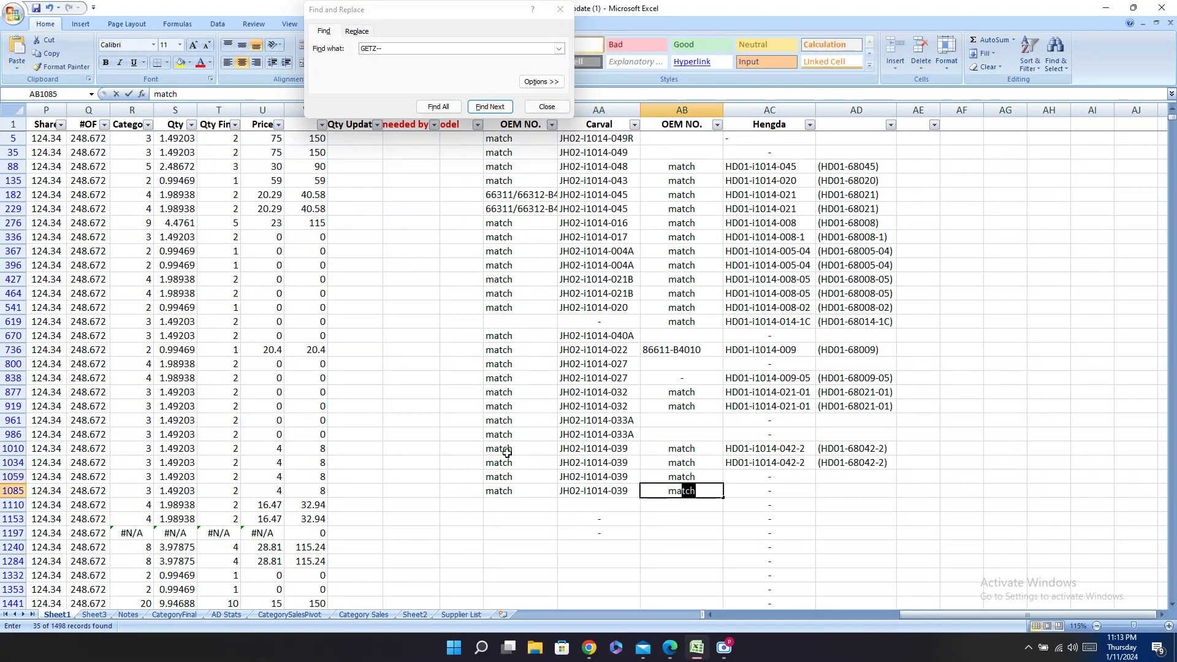
key(Tab)
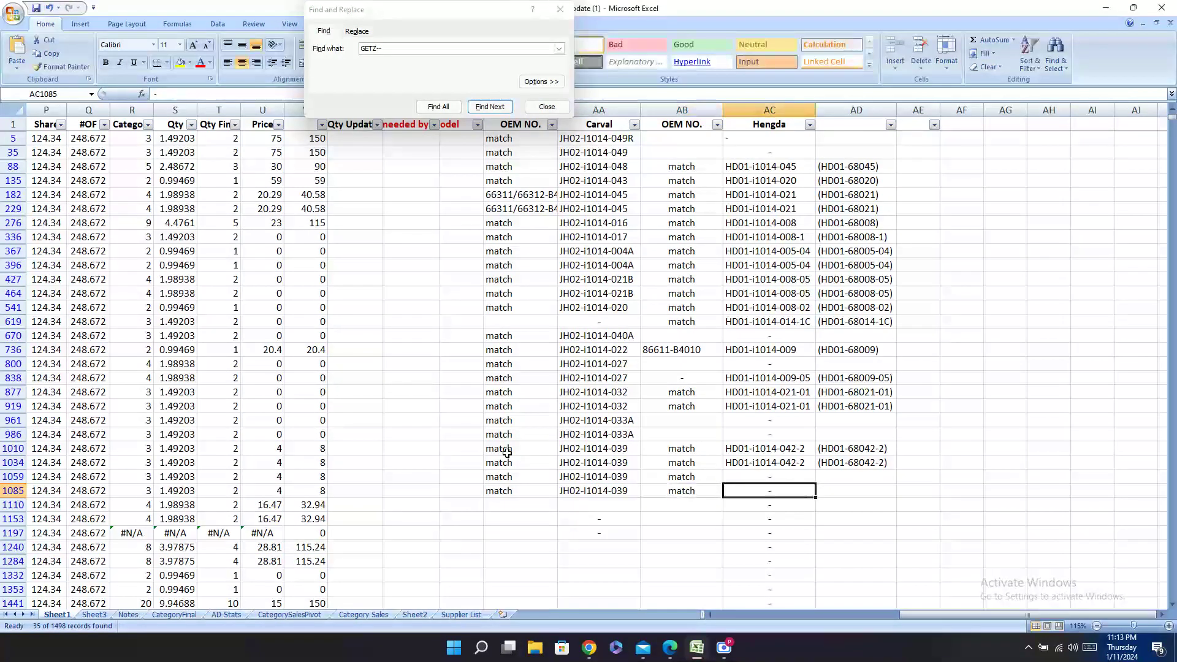
Step: Copy (HD01-68042-1) from the Hengda catalogue page 65 into AD1085 and AD1059
click(663, 655)
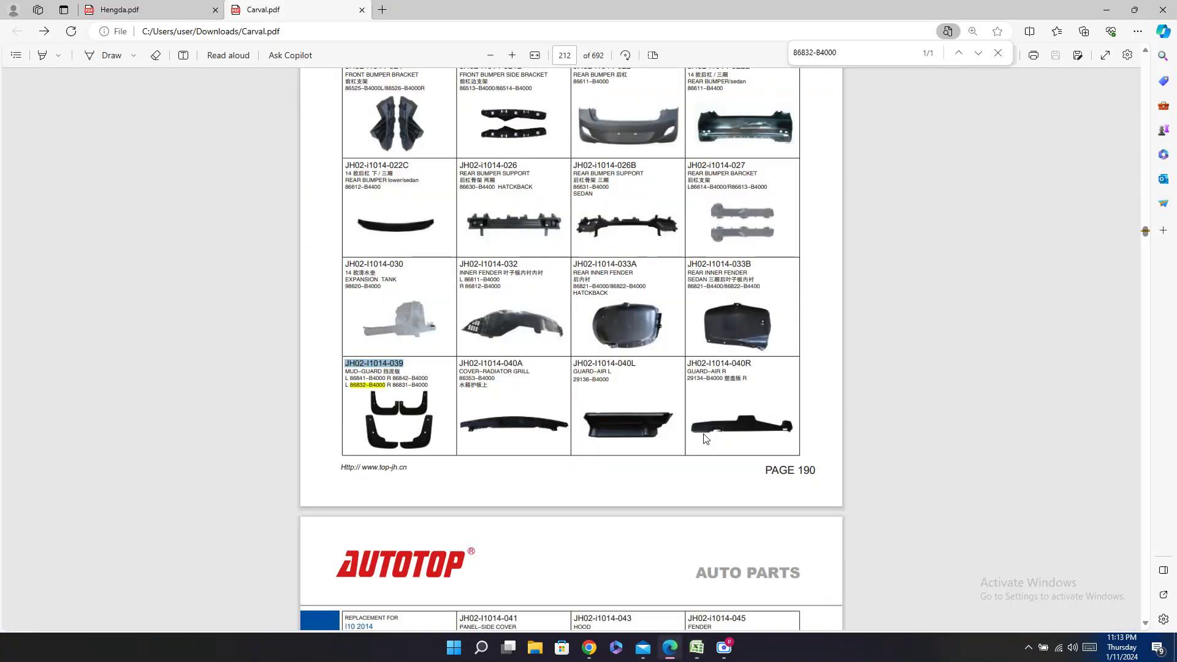
click(147, 9)
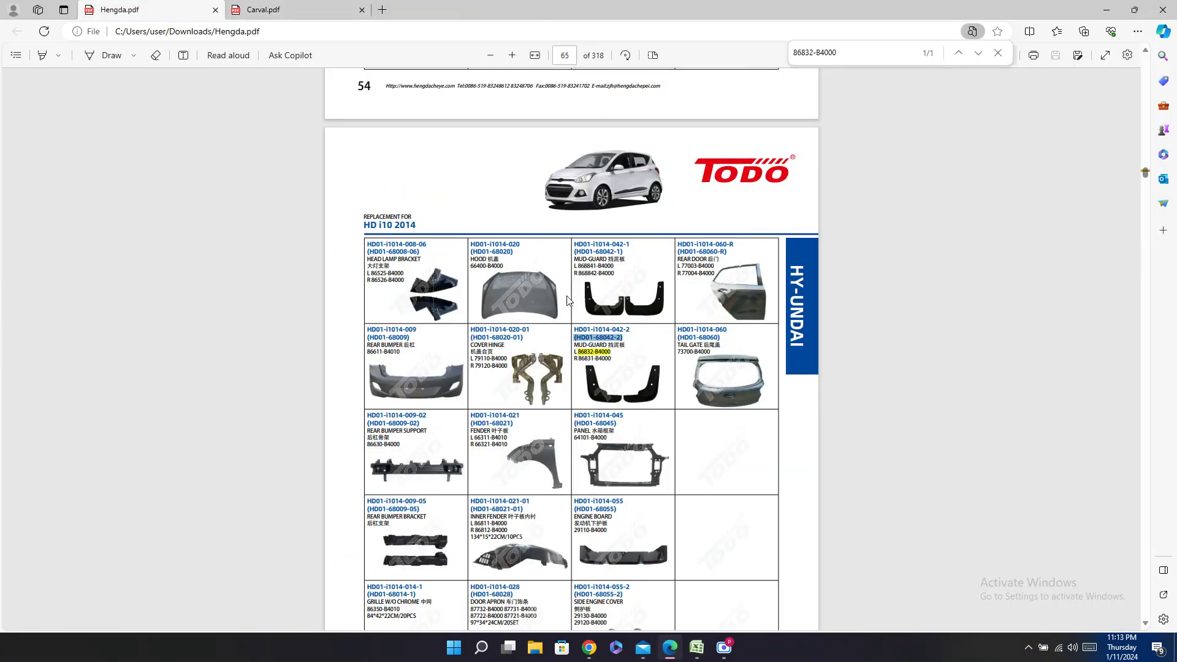
double_click(611, 251)
key(ctrl+c)
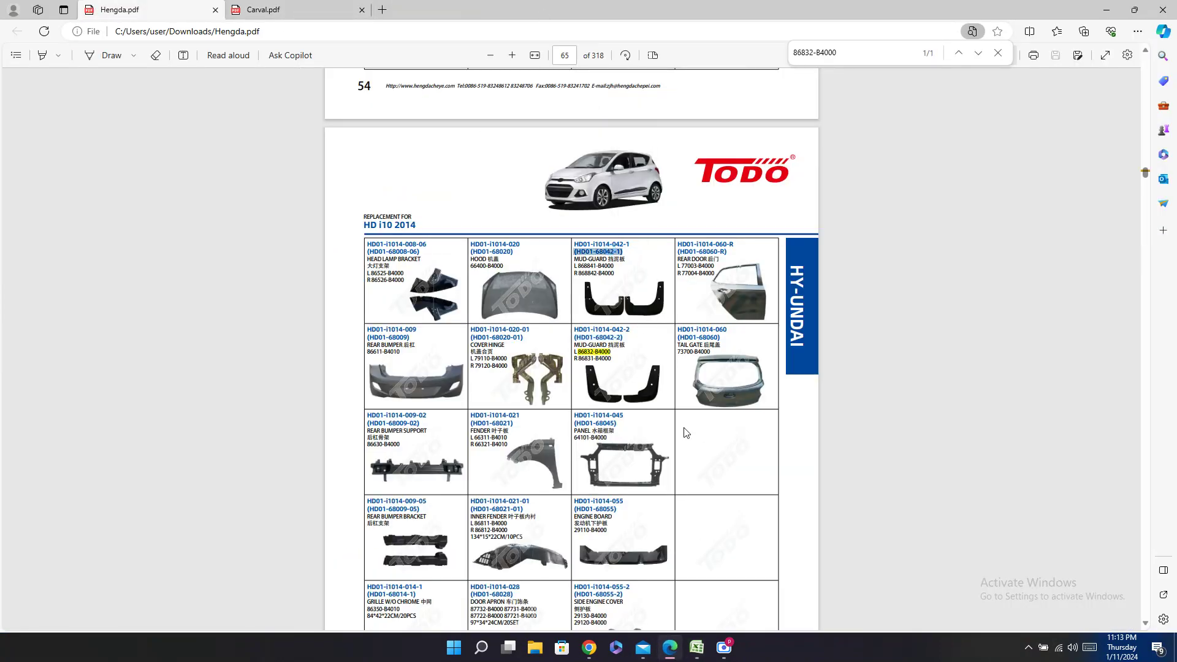
click(697, 648)
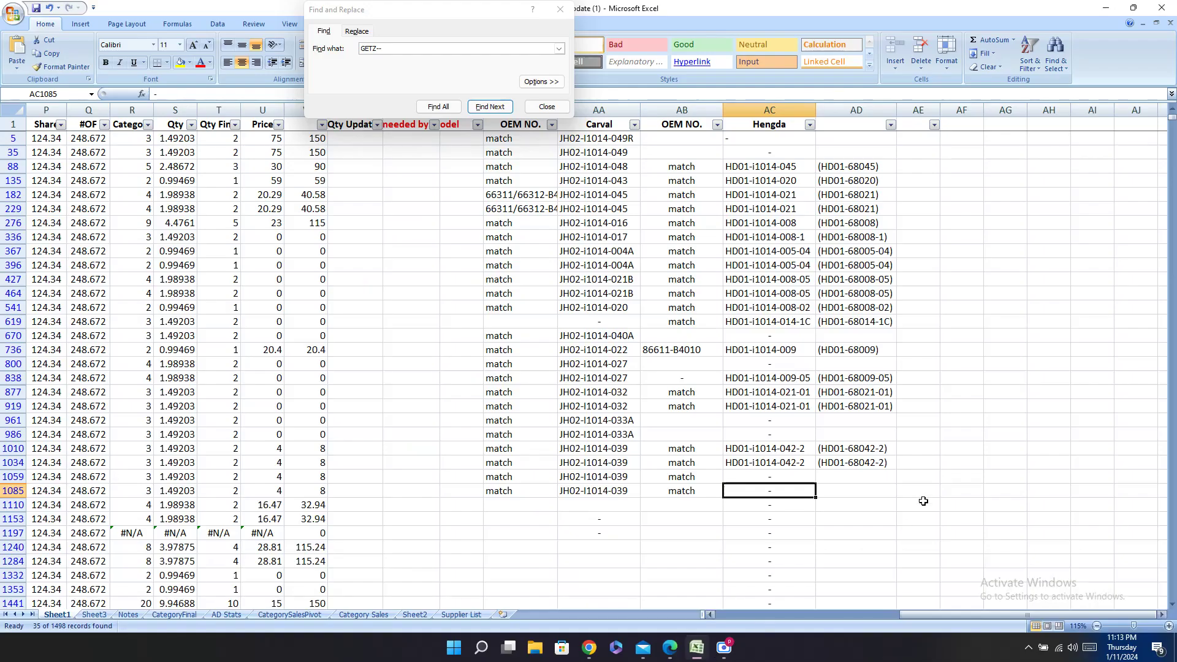
click(851, 491)
key(ctrl+v)
click(849, 473)
key(ctrl+v)
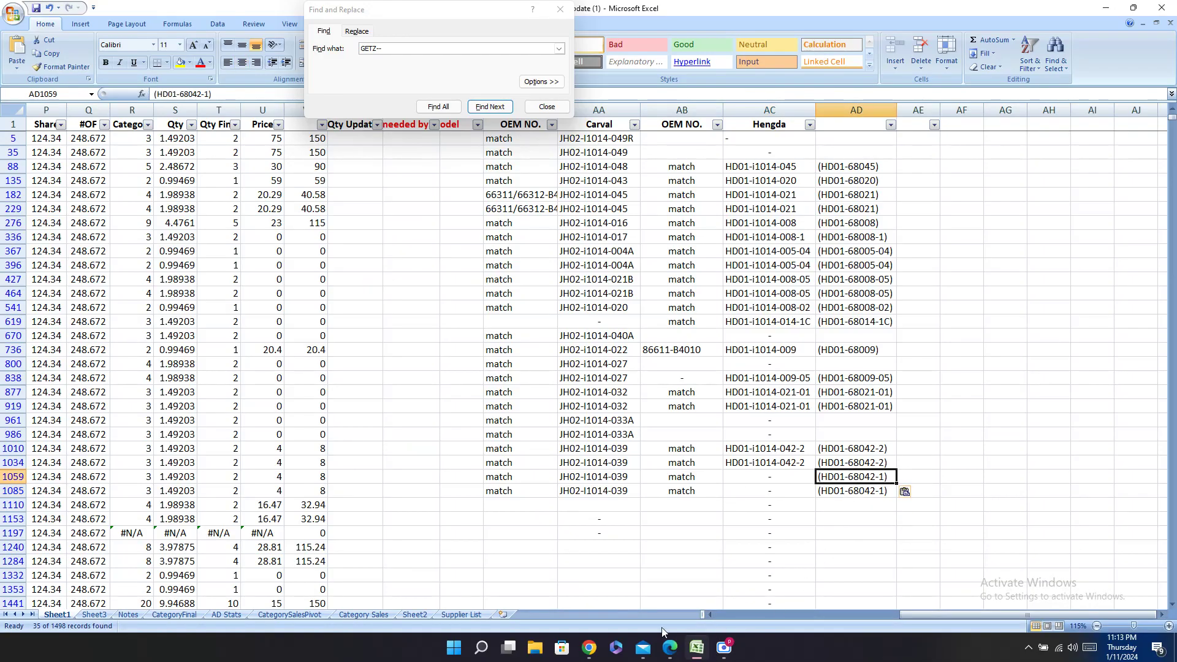
Step: Paste Hengda code HD01-i1014-042-1 into AC1085 and AC1059
click(669, 648)
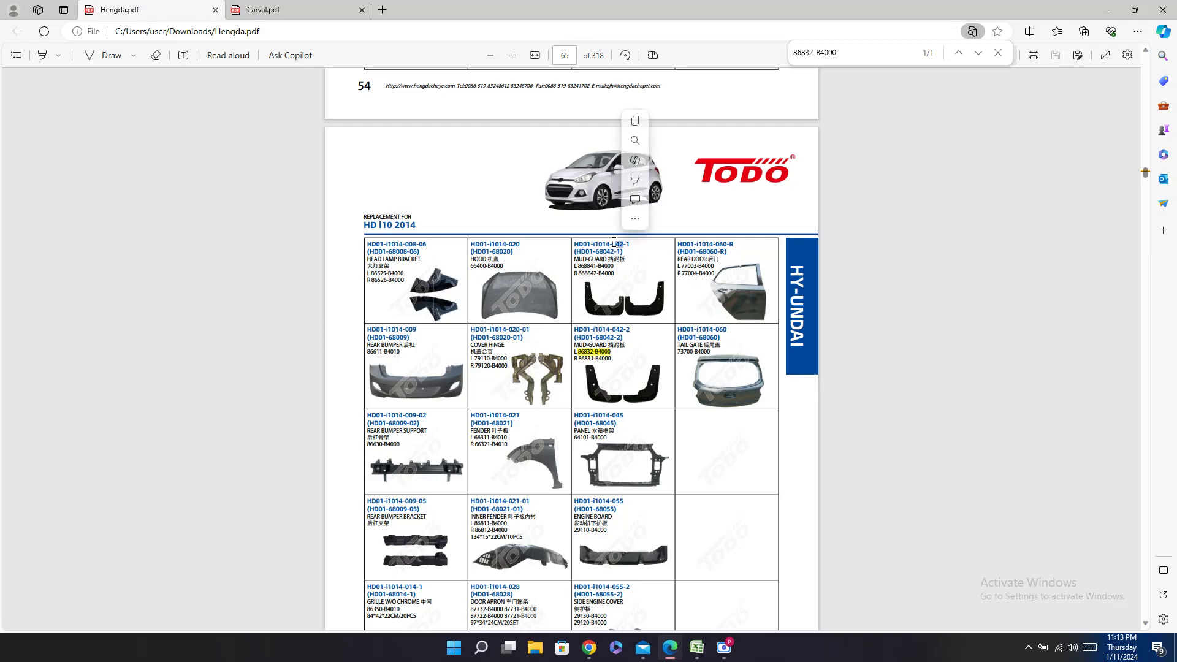
click(697, 649)
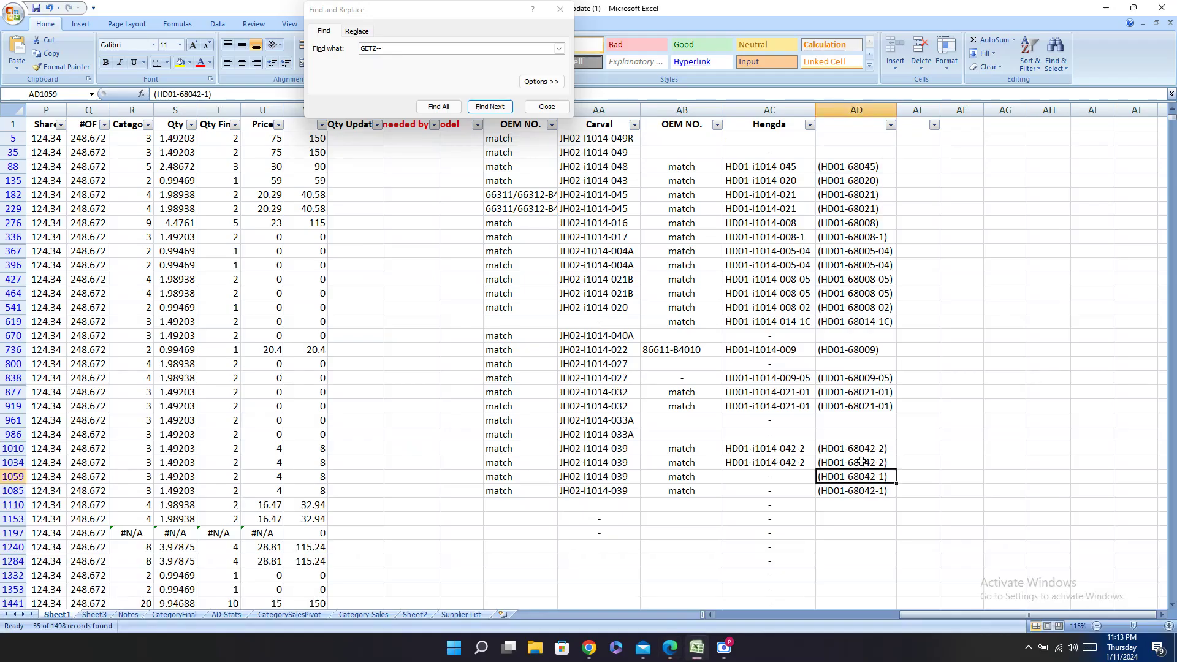
click(760, 491)
text(HD01-i1014-042-1)
key(Up)
text(HD01-i1014-042-1)
click(797, 506)
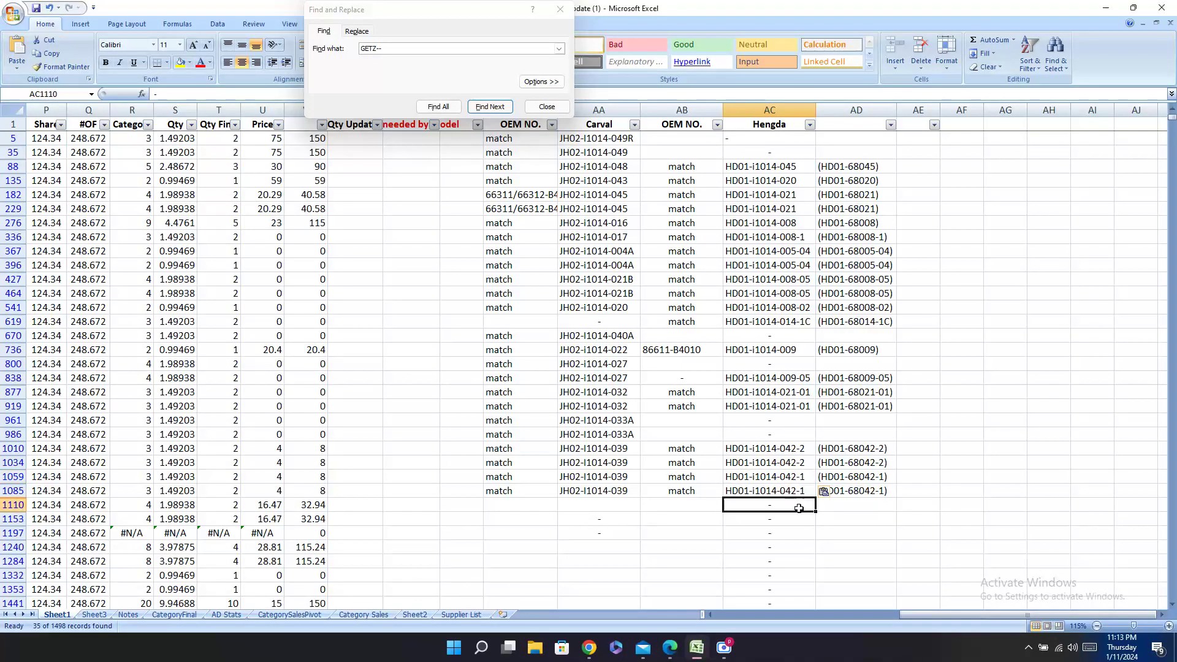
key(Left)
key(Left)
key(Left)
key(Left)
key(Left)
key(Left)
key(Left)
key(Left)
key(Left)
key(Left)
key(Left)
key(Left)
key(Left)
key(Left)
key(Left)
key(Left)
key(Left)
key(Left)
key(Left)
key(Left)
key(Left)
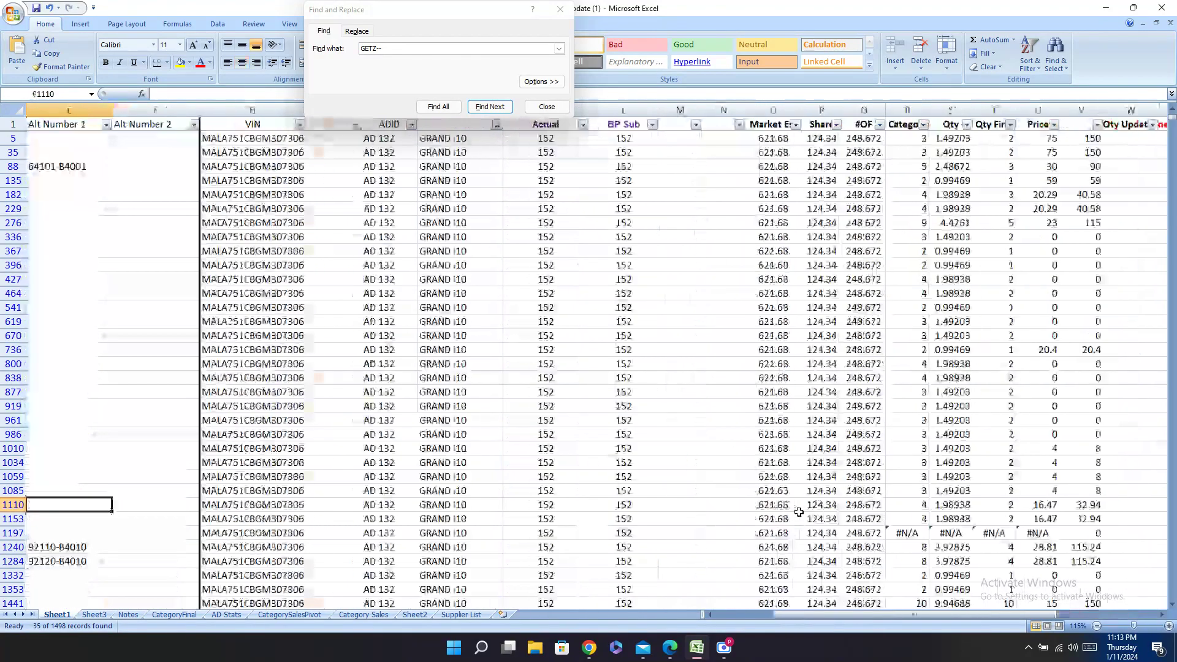
Step: Copy part number 87610-B4090 from D1110 and search the Hengda catalogue for it
key(Left)
key(Left)
key(Left)
key(Right)
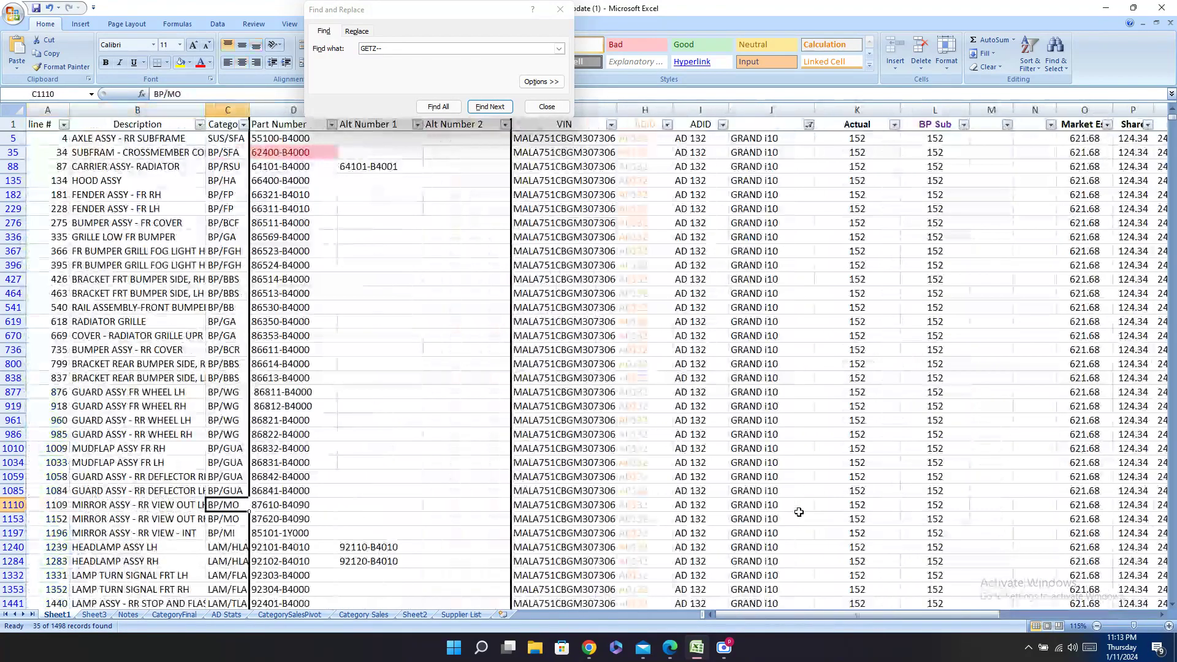
key(Right)
key(ctrl+c)
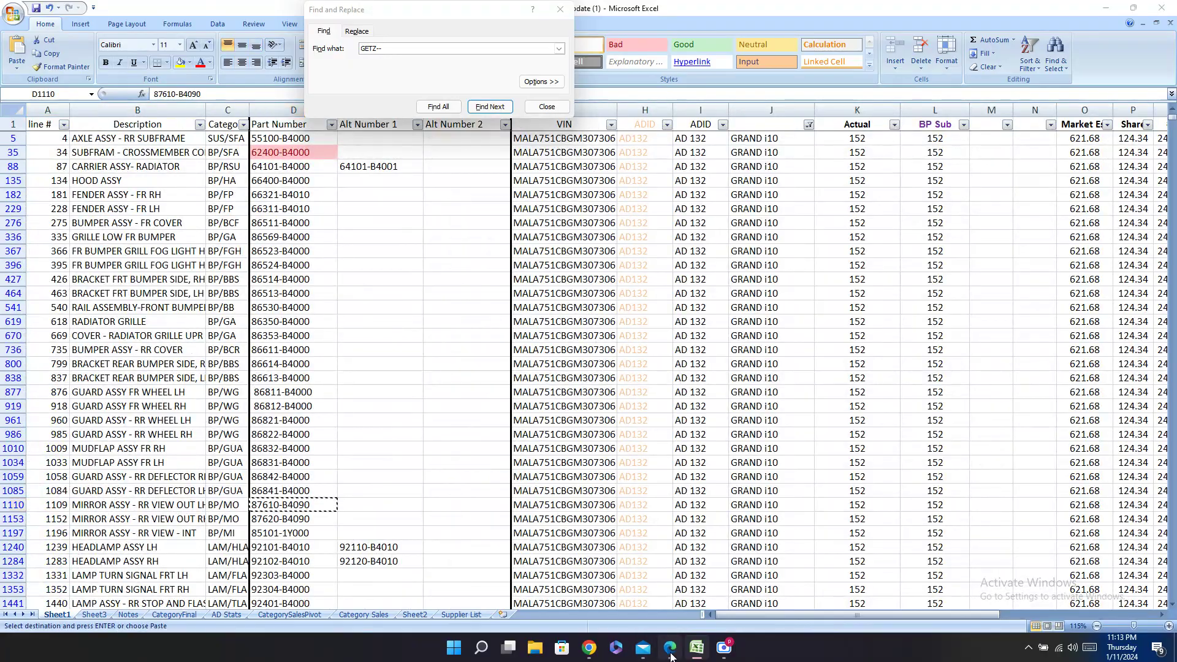
click(671, 656)
key(ctrl+f)
key(ctrl+v)
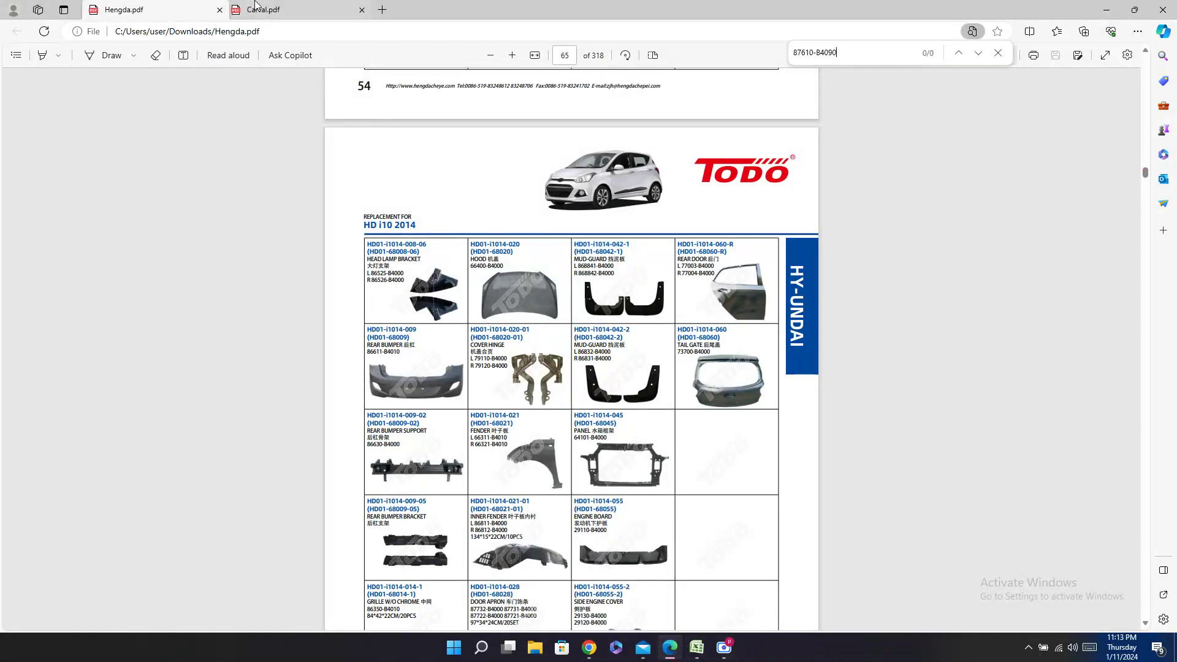
Step: Search the Carval catalogue for 87610-B4090, then return to the Hengda catalogue
click(256, 6)
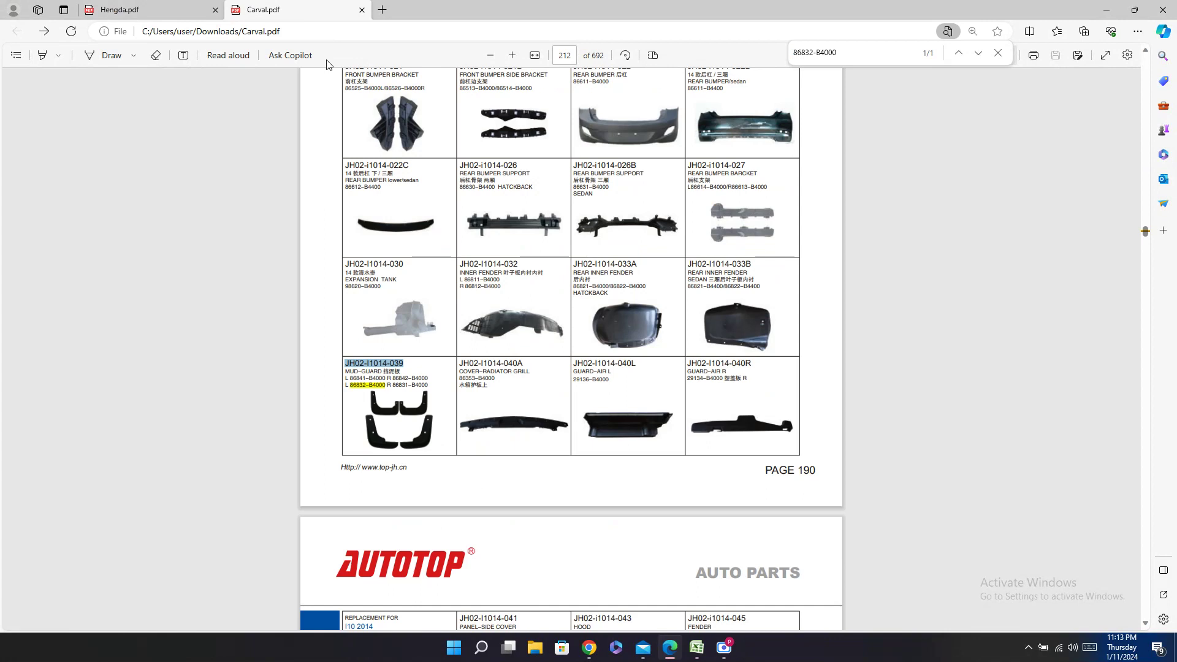
key(ctrl+f)
key(ctrl+v)
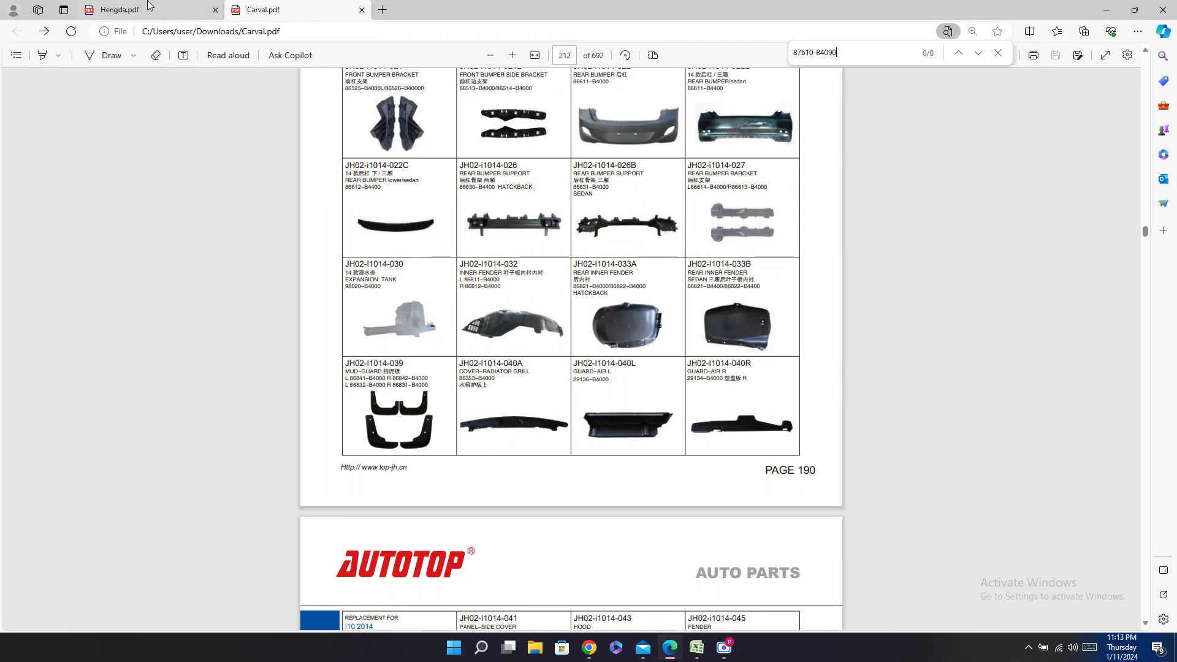
click(148, 5)
click(691, 654)
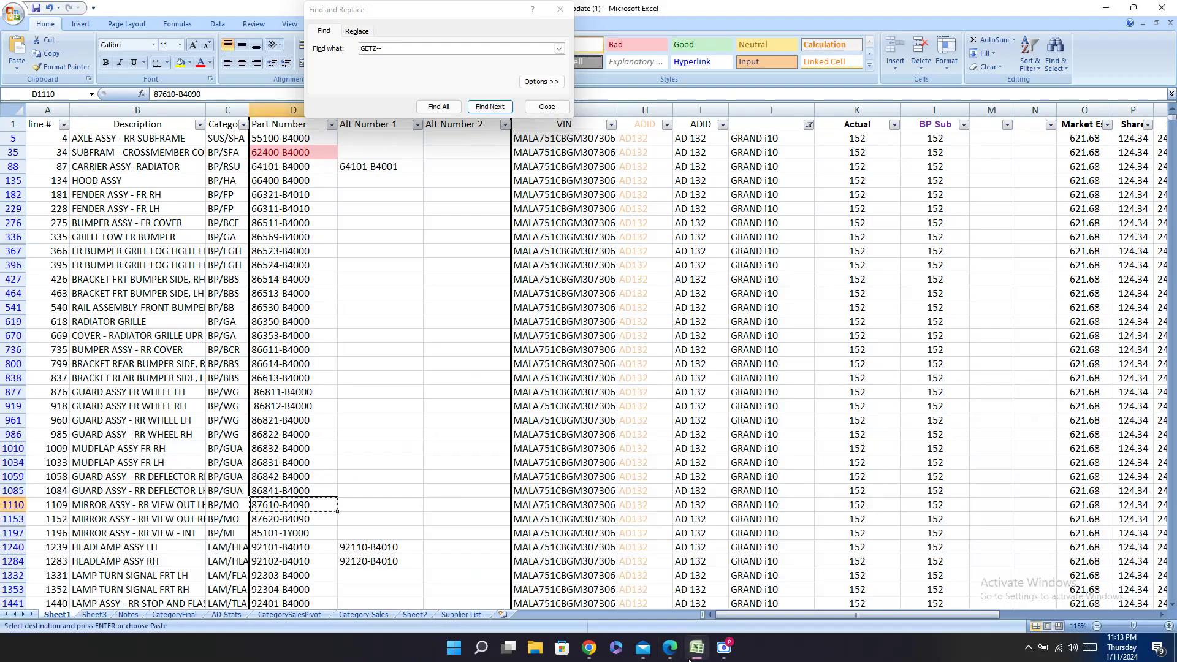
click(692, 655)
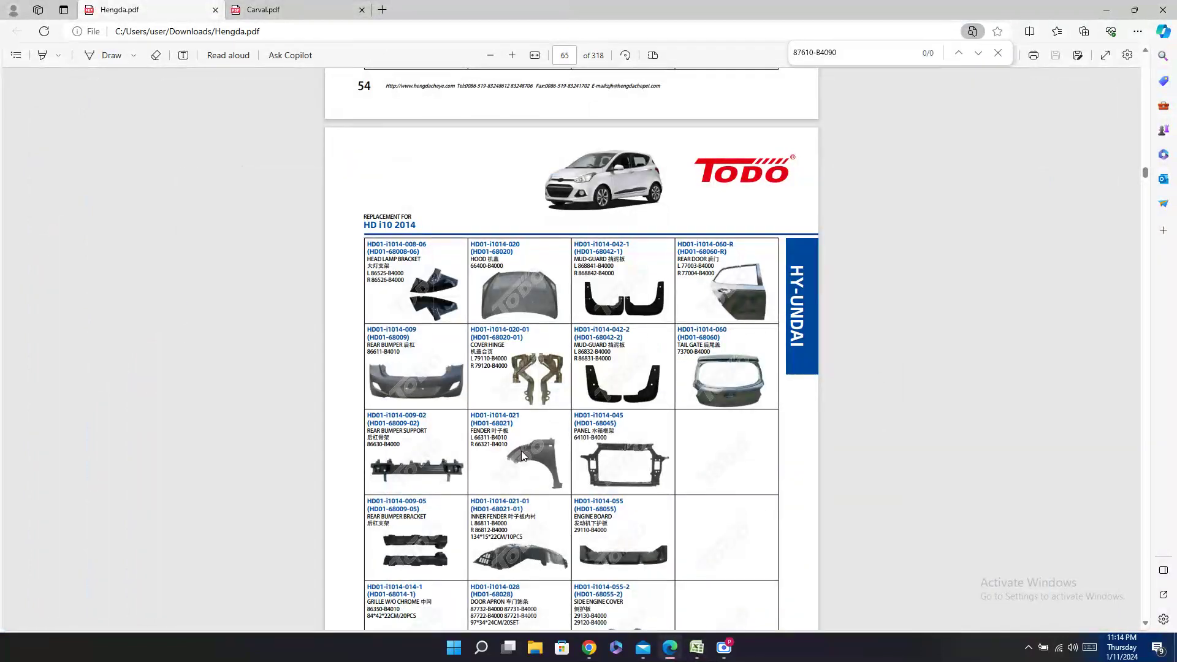
Step: Scroll Hengda.pdf up to page 54's HD i10 2014 mirrors table
scroll(538, 465, down, 7)
scroll(540, 469, up, 4)
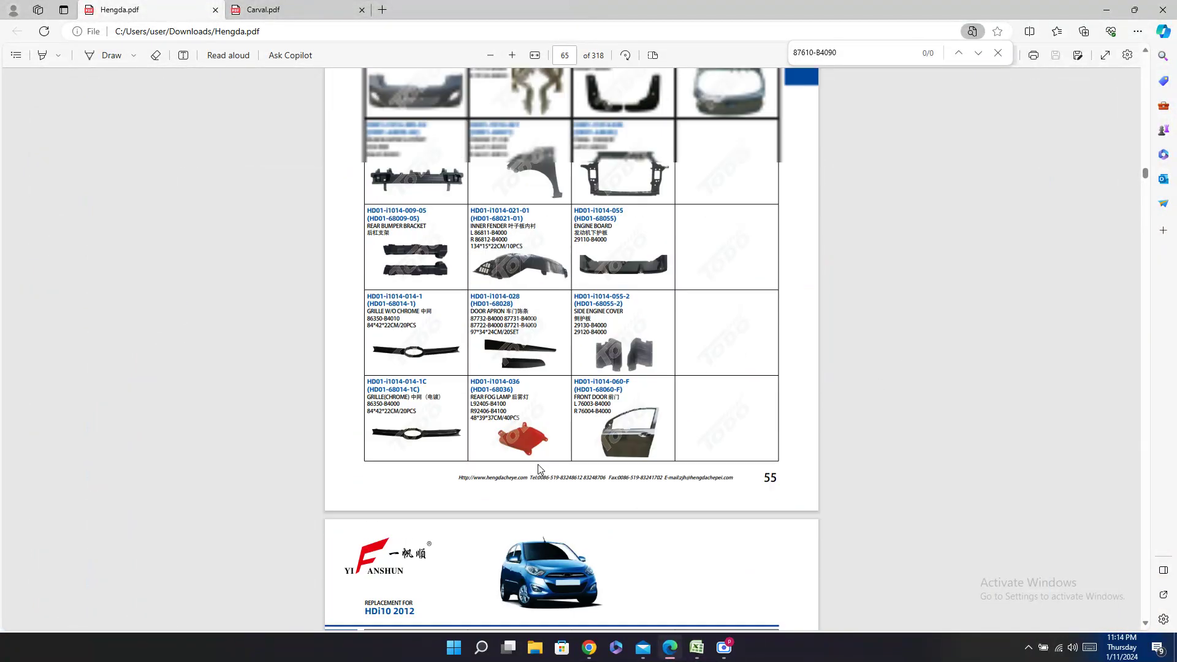
scroll(539, 469, up, 4)
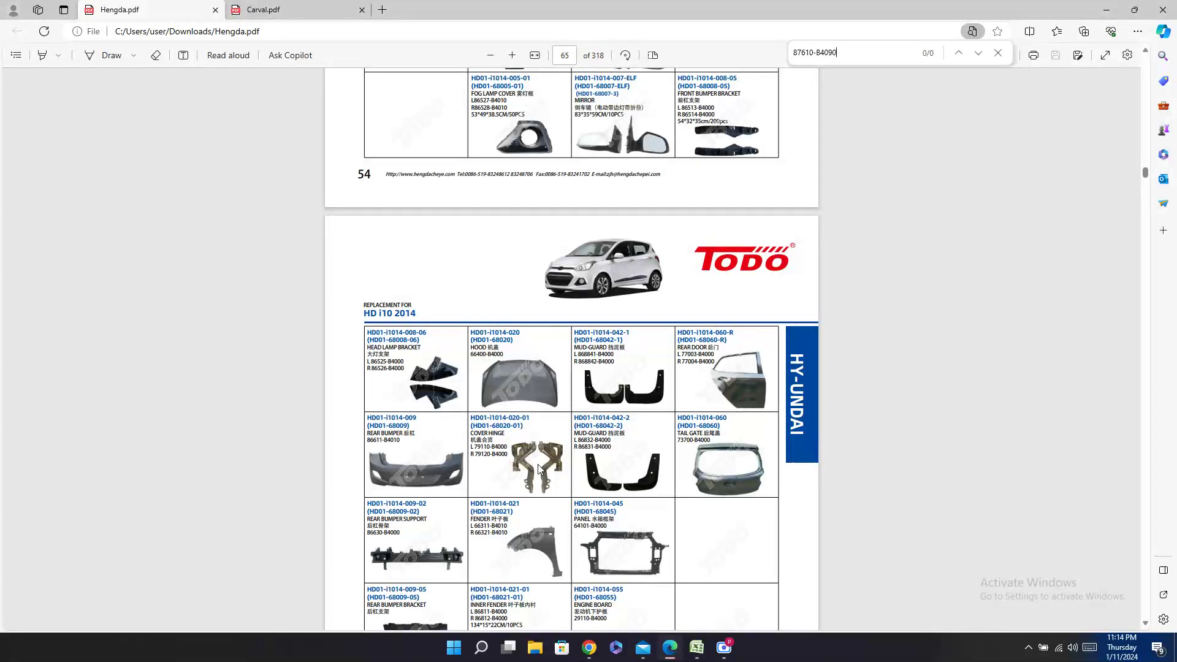
scroll(539, 469, up, 4)
scroll(762, 489, up, 1)
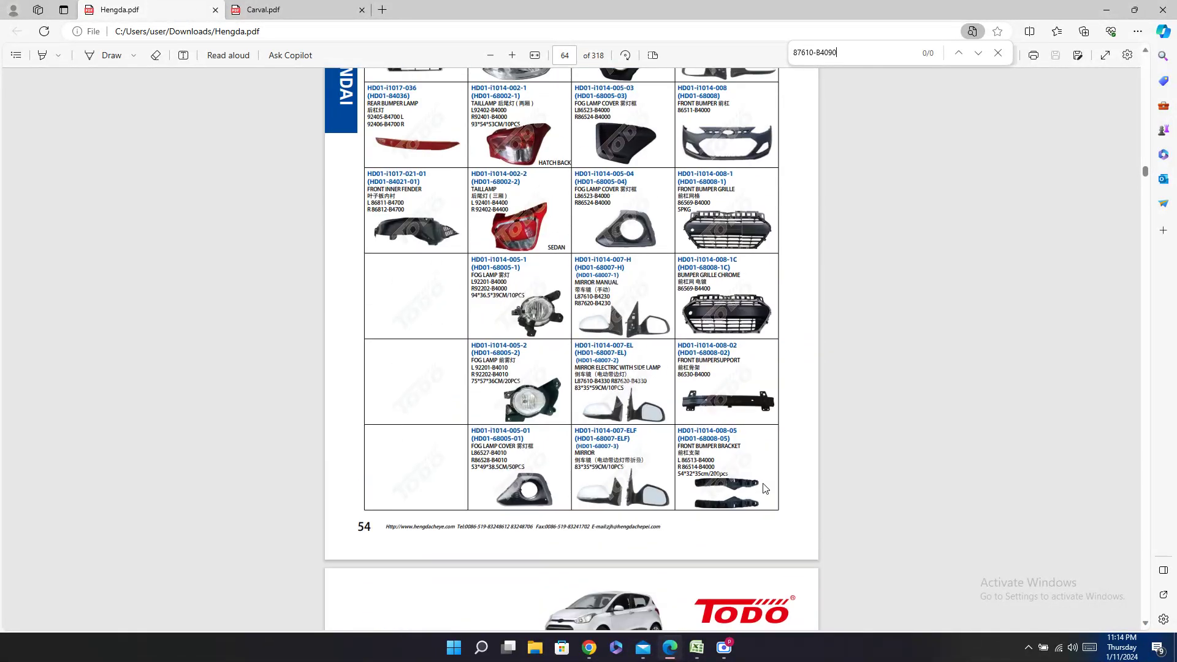
scroll(765, 488, up, 1)
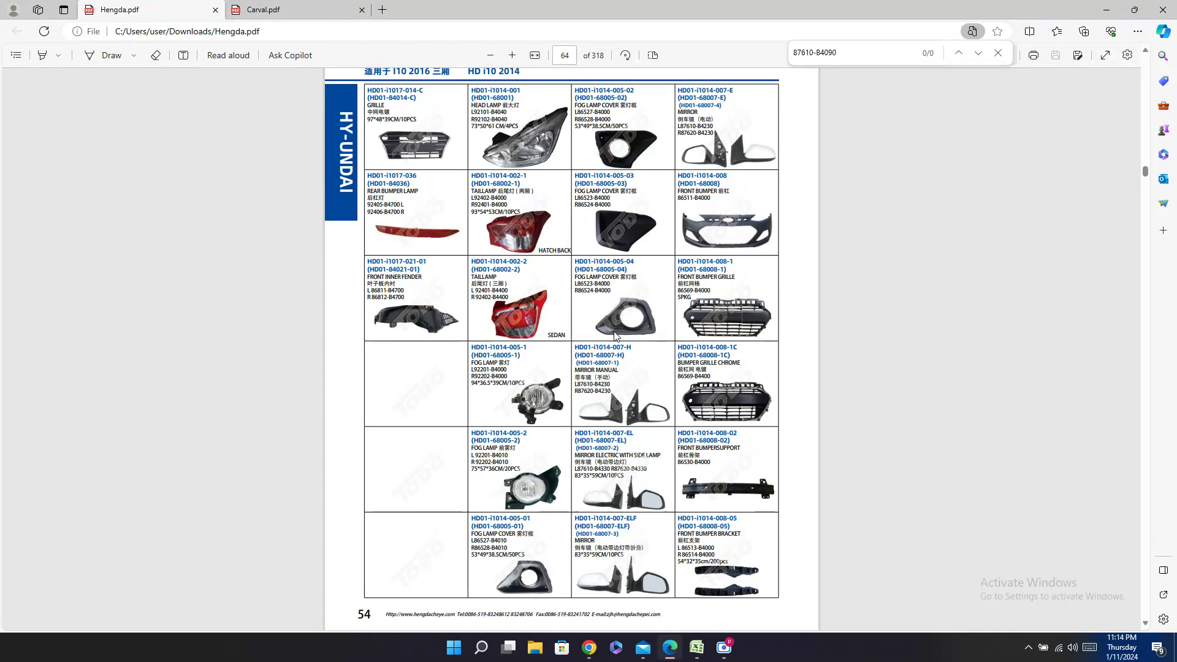
Step: Paste Hengda code HD01-i1014-007-H into the Hengda cell of row 1153
double_click(610, 347)
click(707, 655)
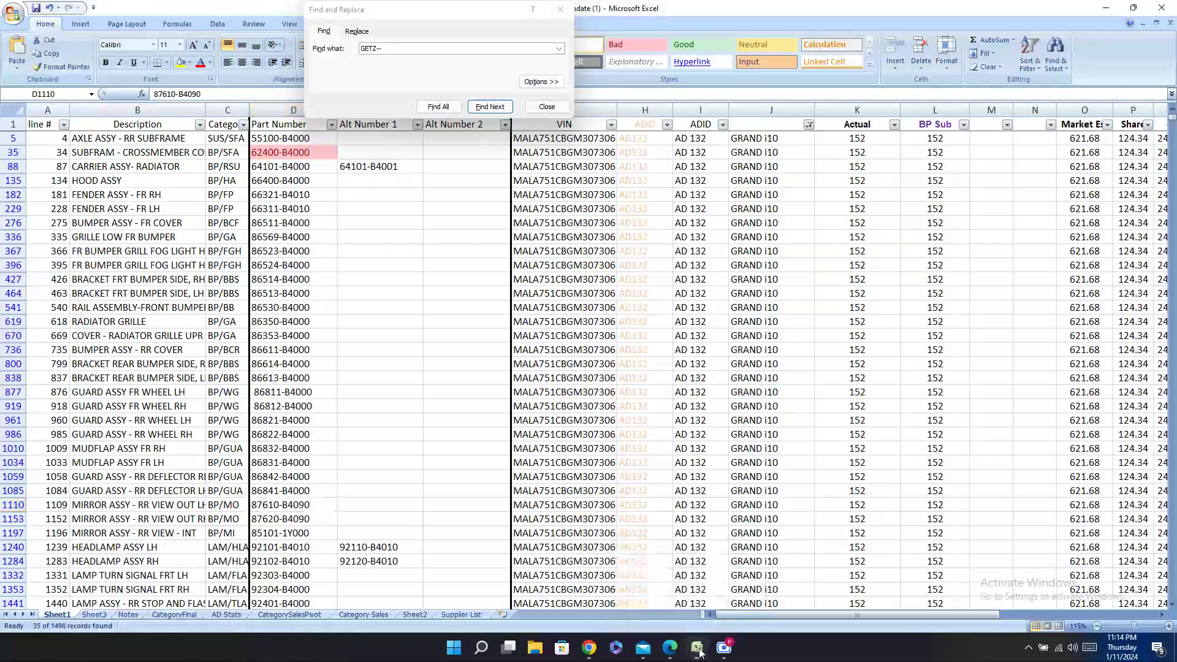
click(699, 652)
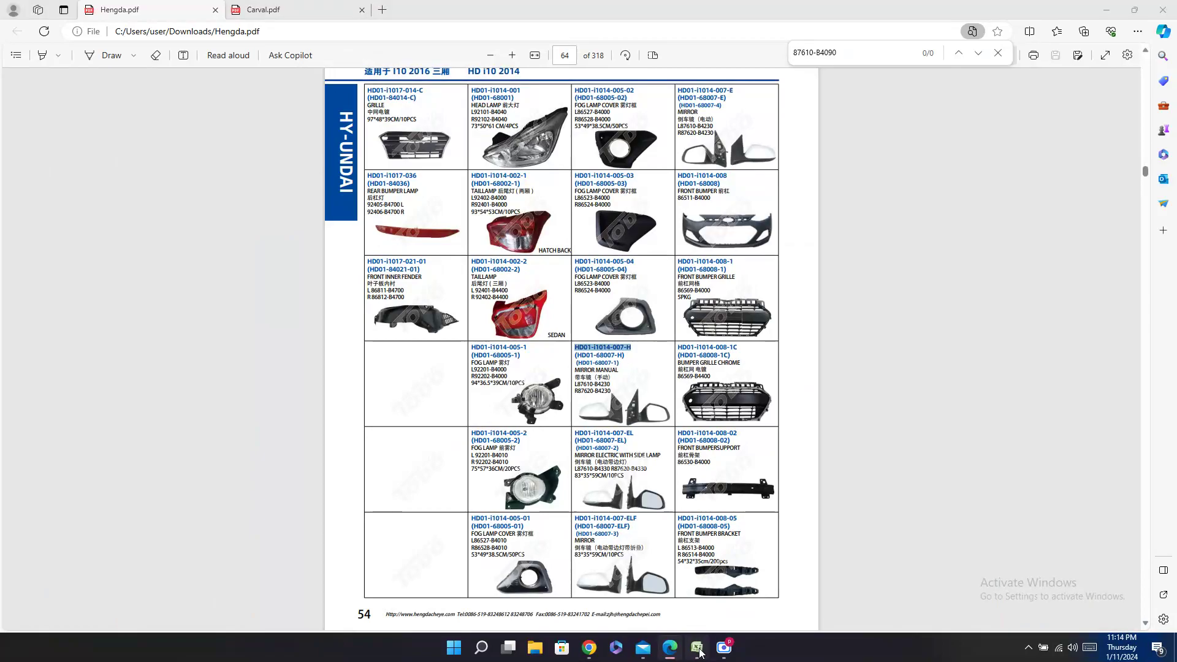
click(700, 653)
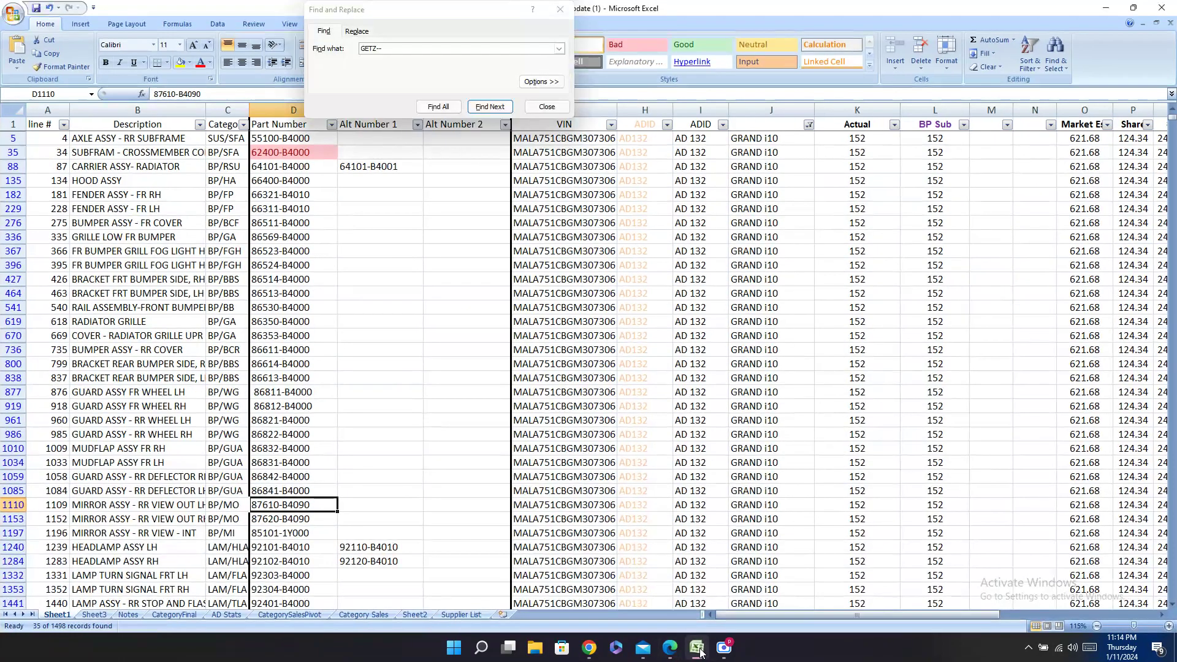
click(700, 653)
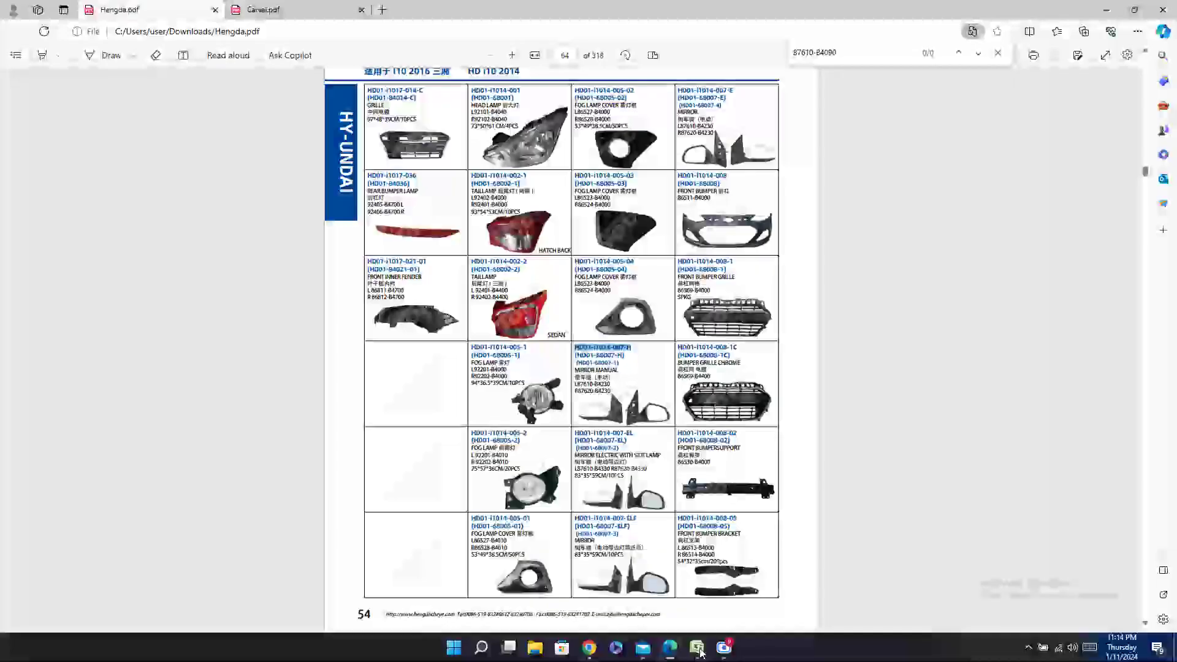
click(700, 649)
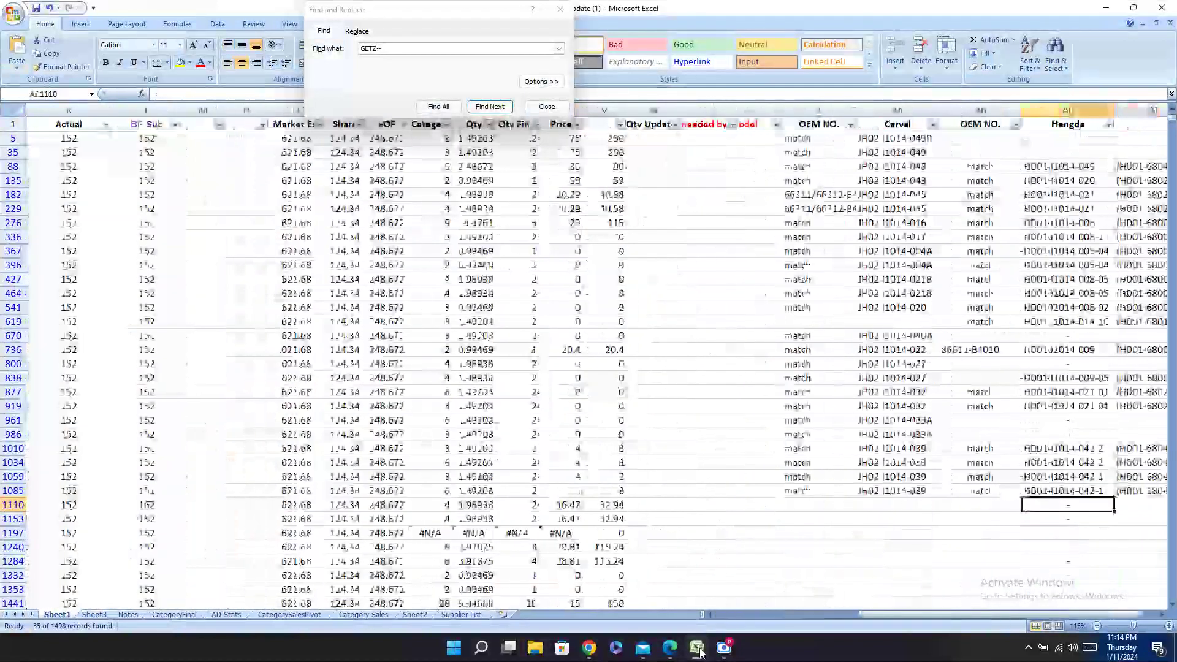
click(700, 651)
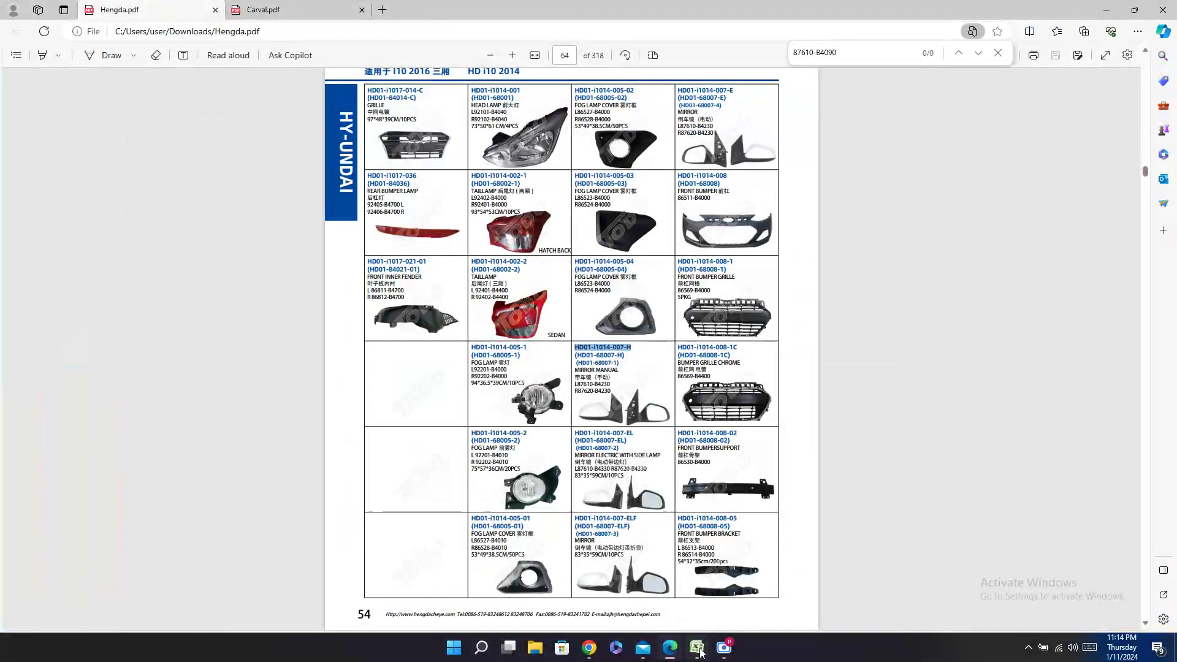
click(701, 651)
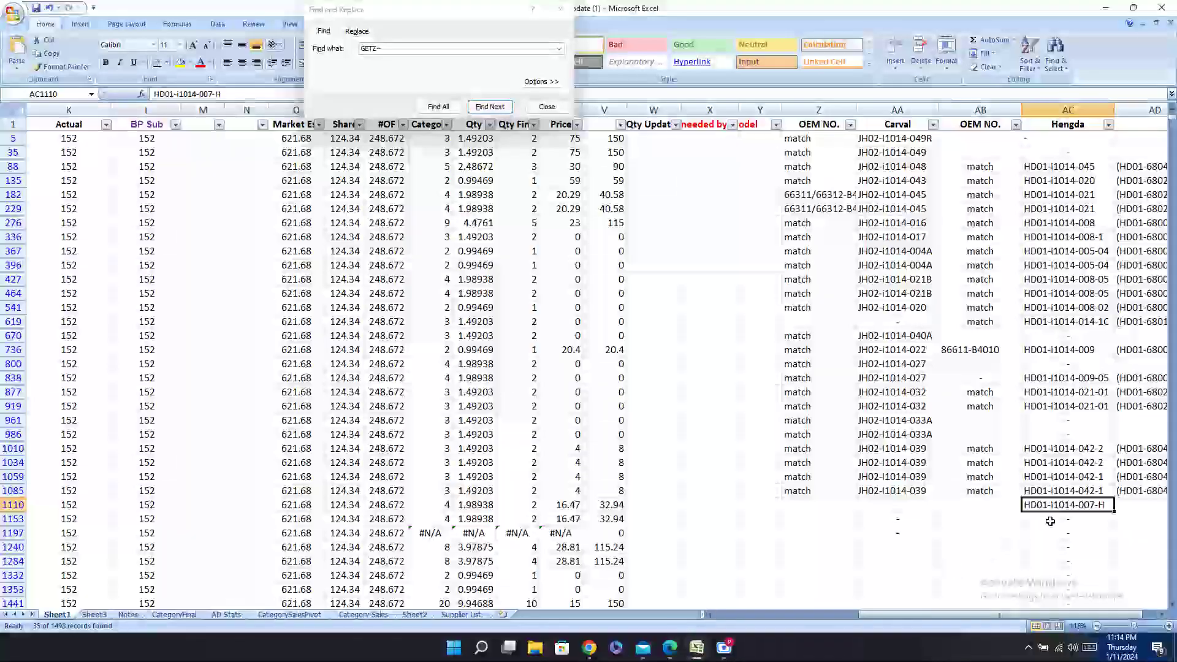
click(1042, 519)
key(ctrl+v)
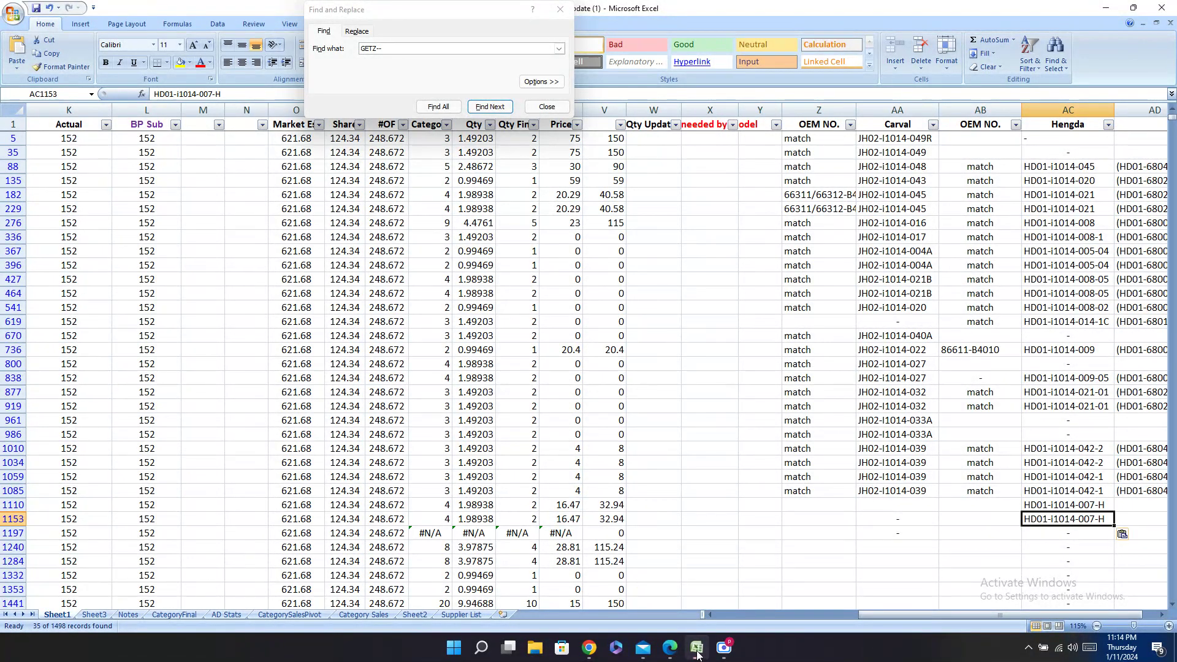
Step: Fill AD1110 and AD1153 with (HD01-68007-H) from the Hengda catalogue
click(697, 651)
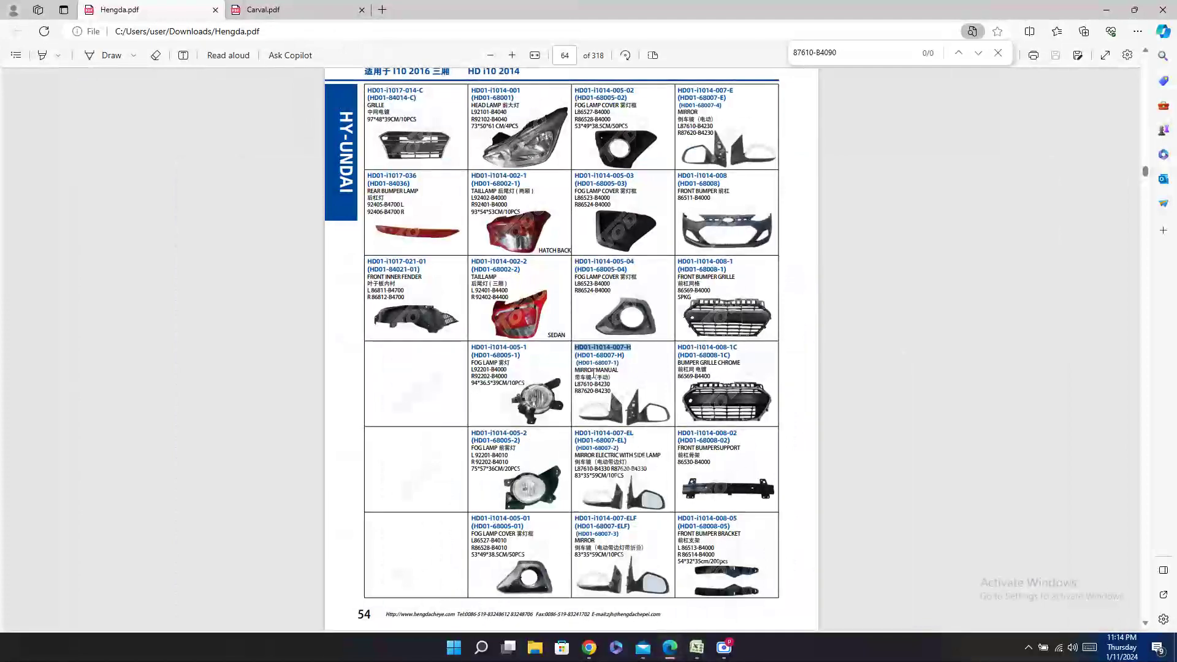
double_click(601, 355)
key(ctrl+c)
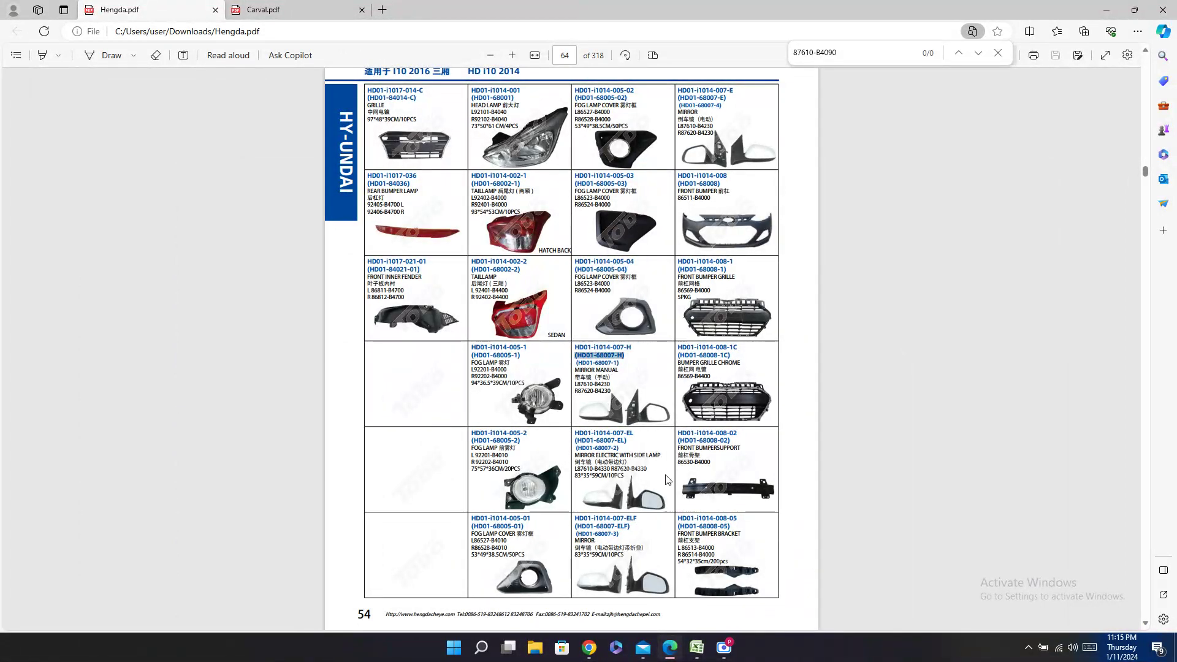
click(697, 649)
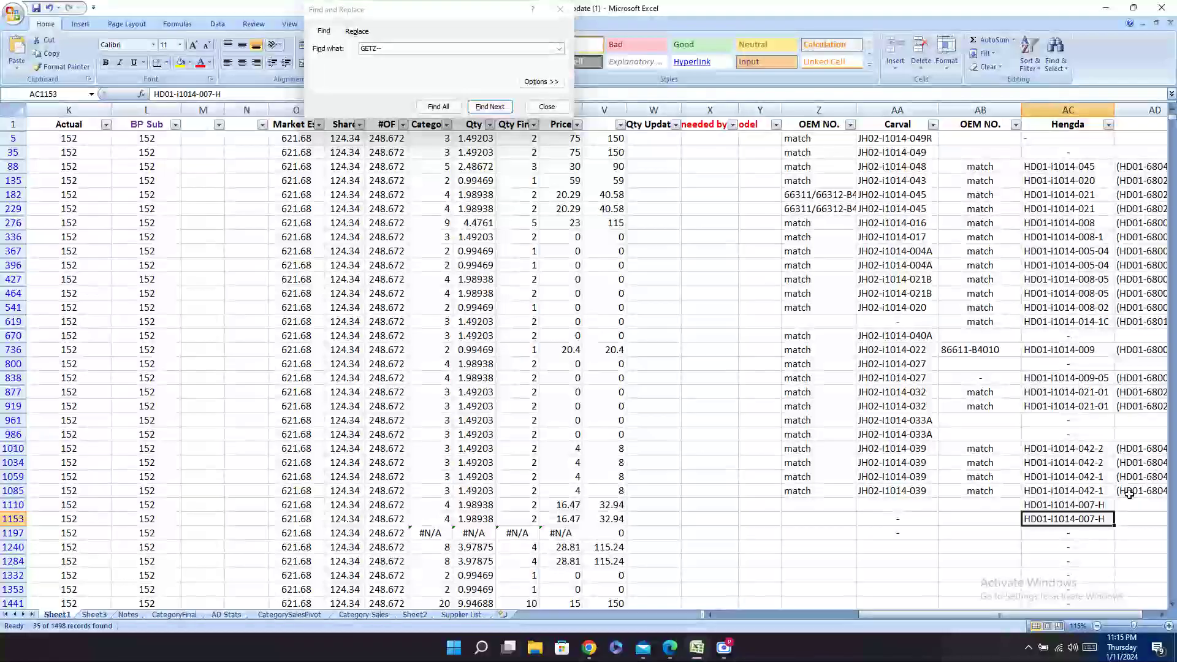
click(1135, 505)
key(ctrl+v)
key(Return)
key(ctrl+v)
Step: Enter OEM numbers L87610-B4230 in row 1110 and R87620-B4230 in row 1153
click(981, 505)
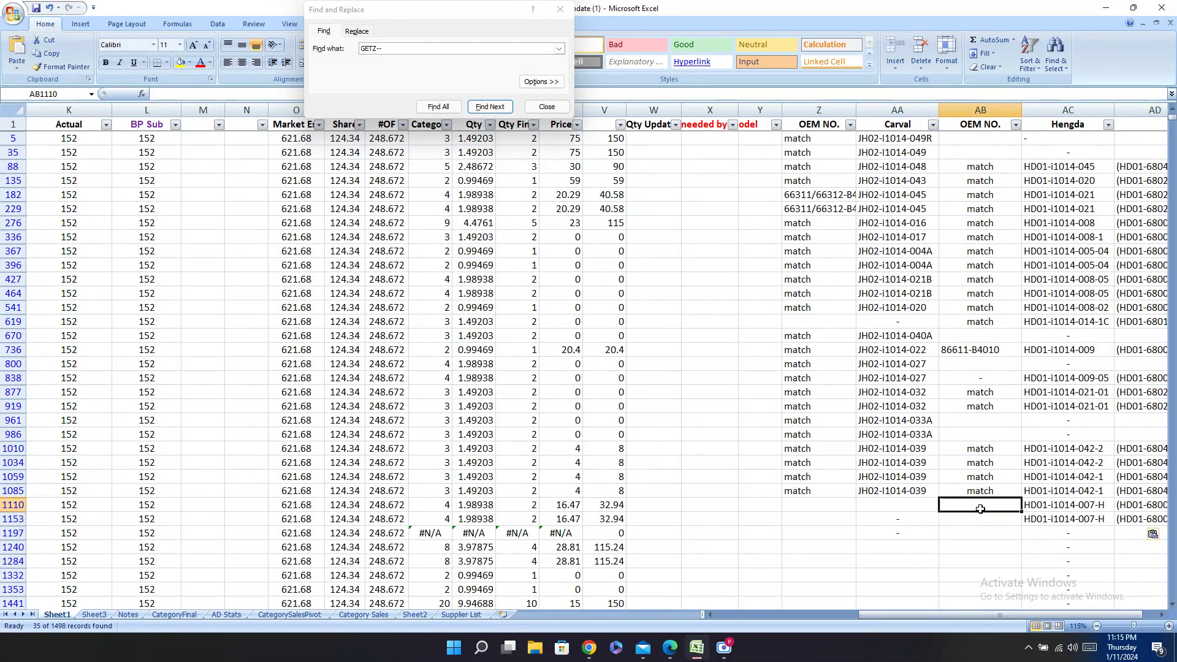
click(670, 647)
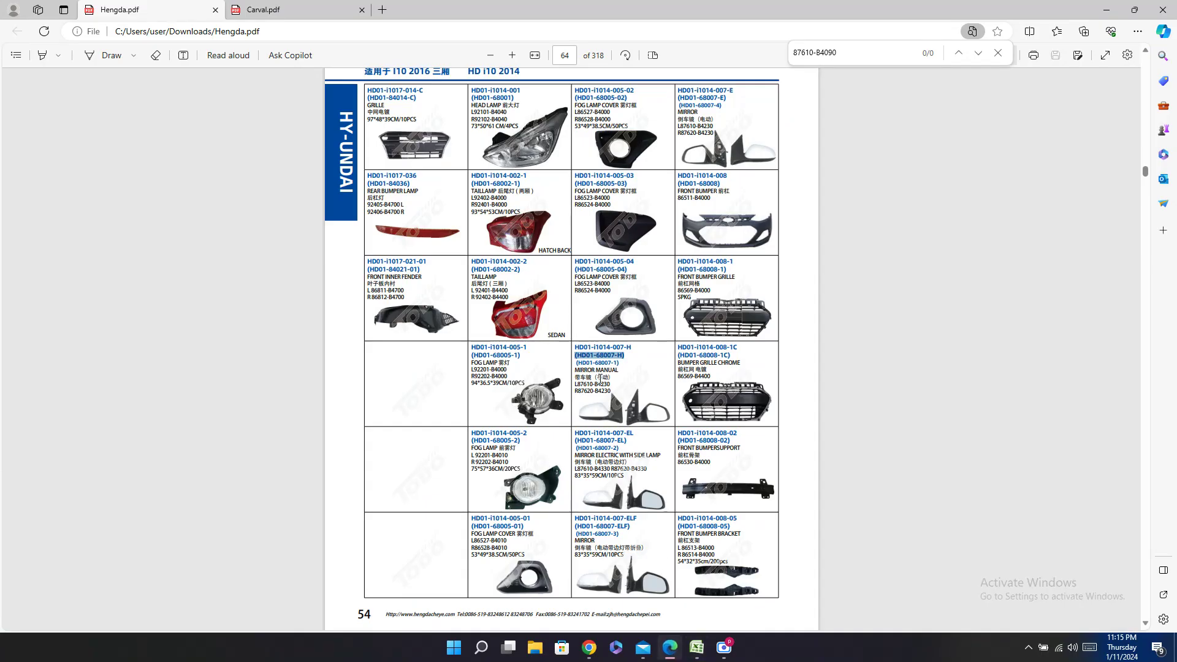
click(697, 649)
text(L87610-B4230)
click(670, 648)
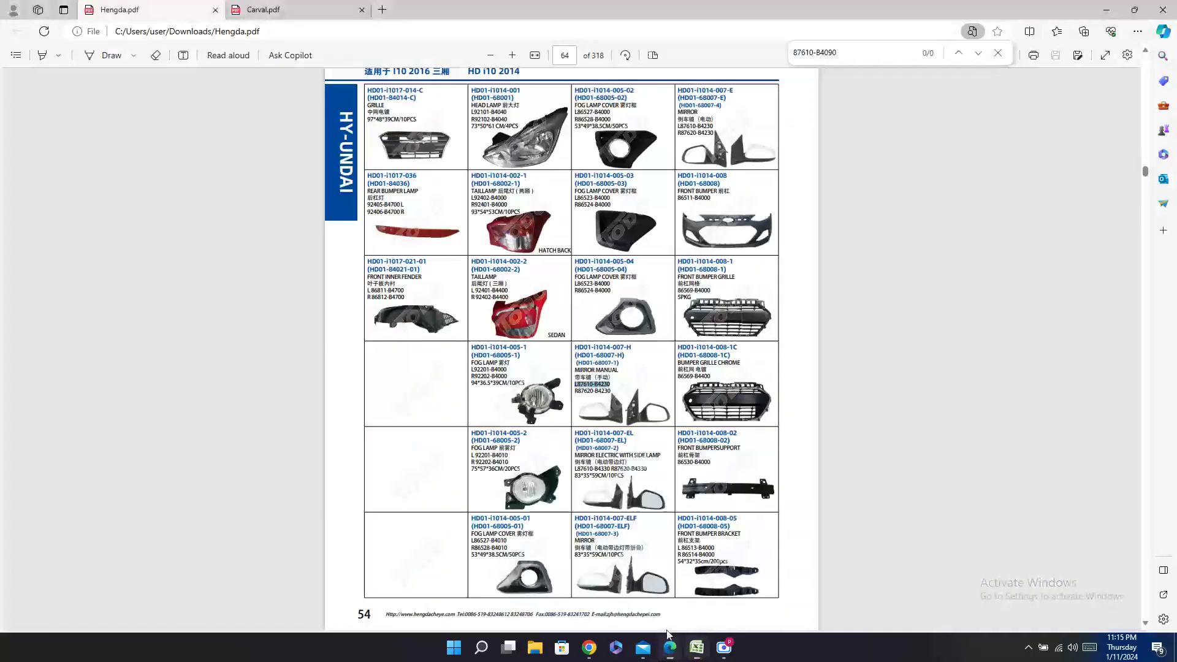
triple_click(598, 390)
key(ctrl+c)
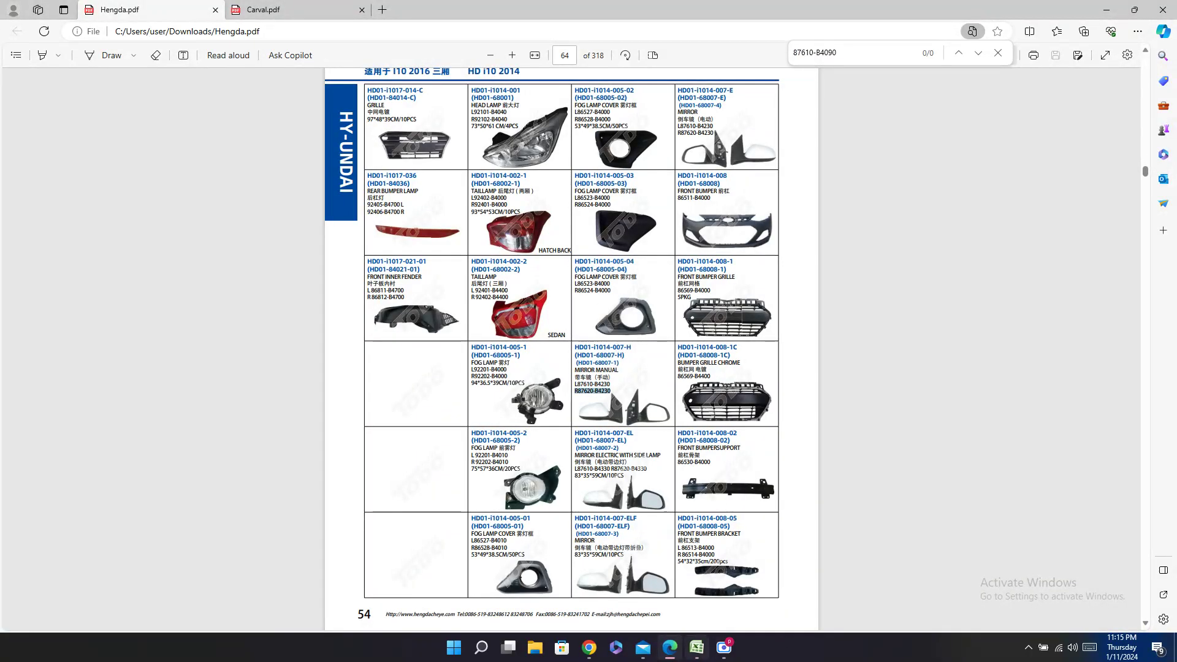
click(697, 649)
click(987, 519)
key(ctrl+v)
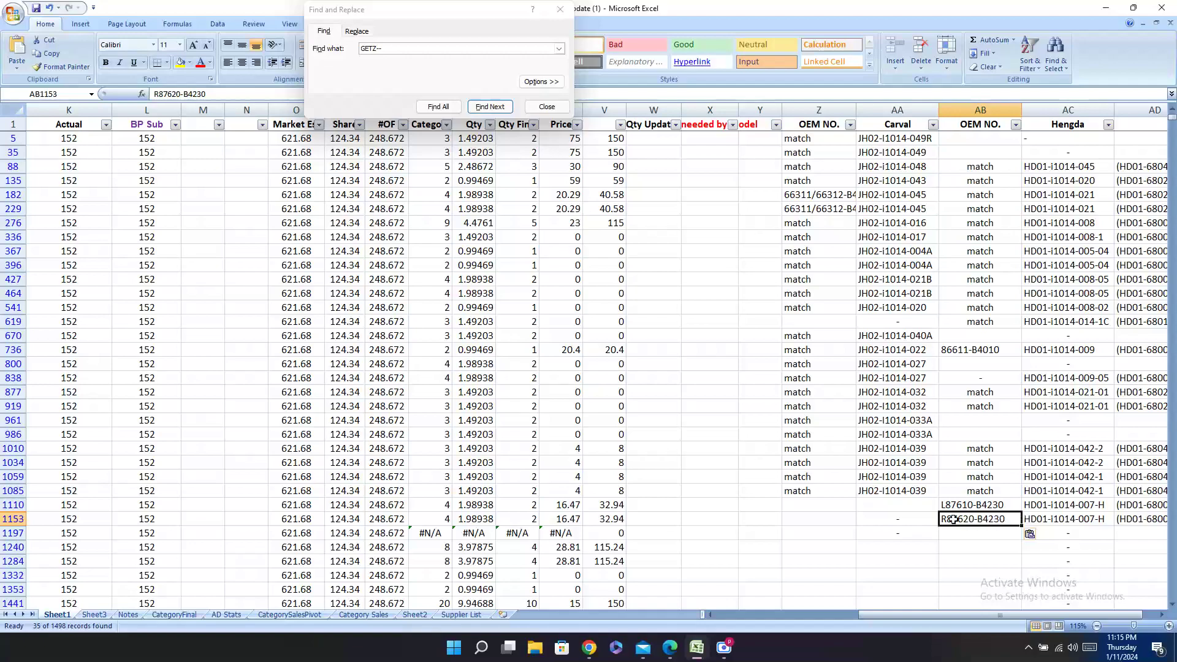
click(899, 510)
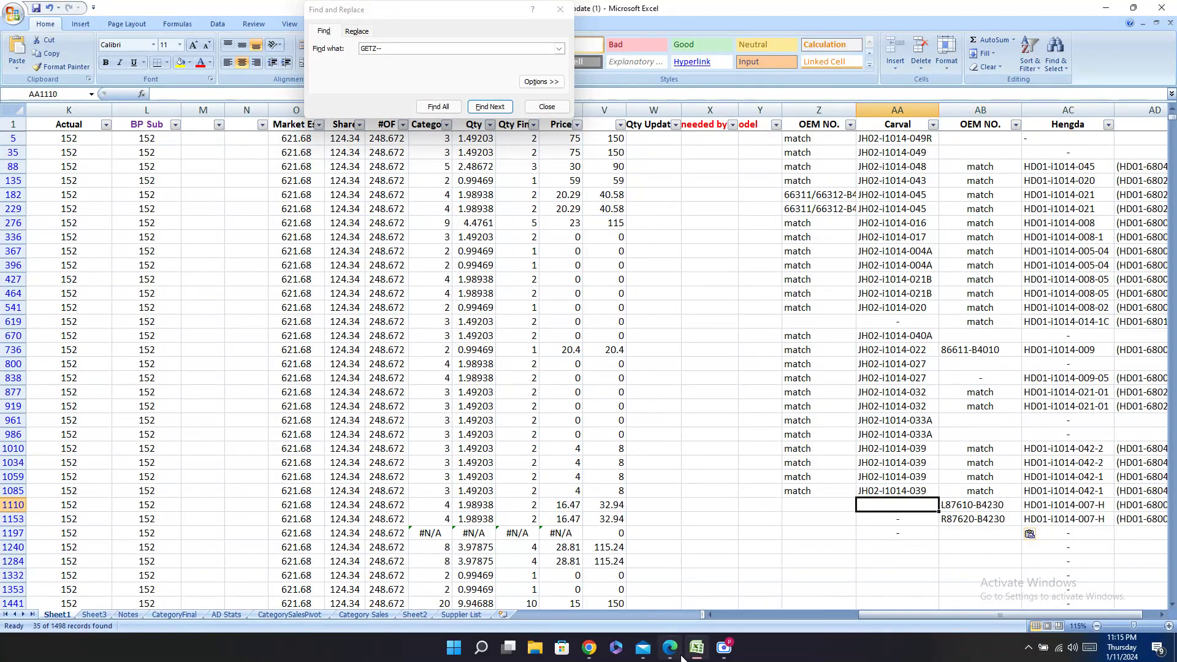
click(670, 647)
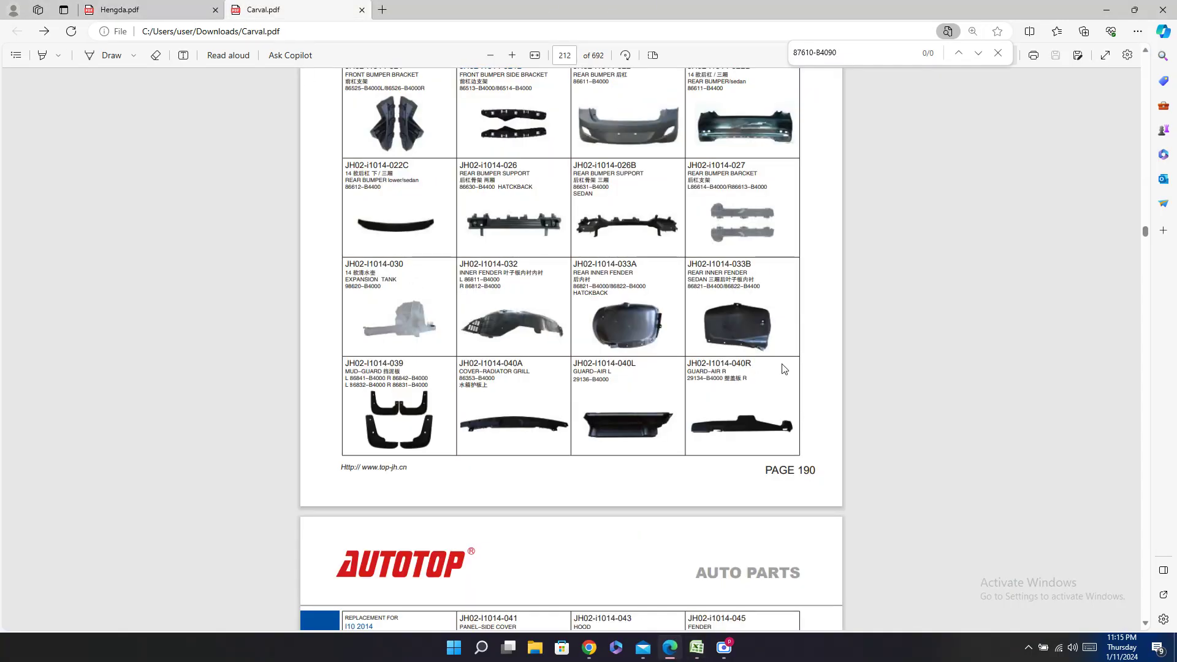
Step: Copy Carval OEM numbers R 87620-B4230 into Z1153 and L 87610-B4230 into Z1110
scroll(984, 289, up, 5)
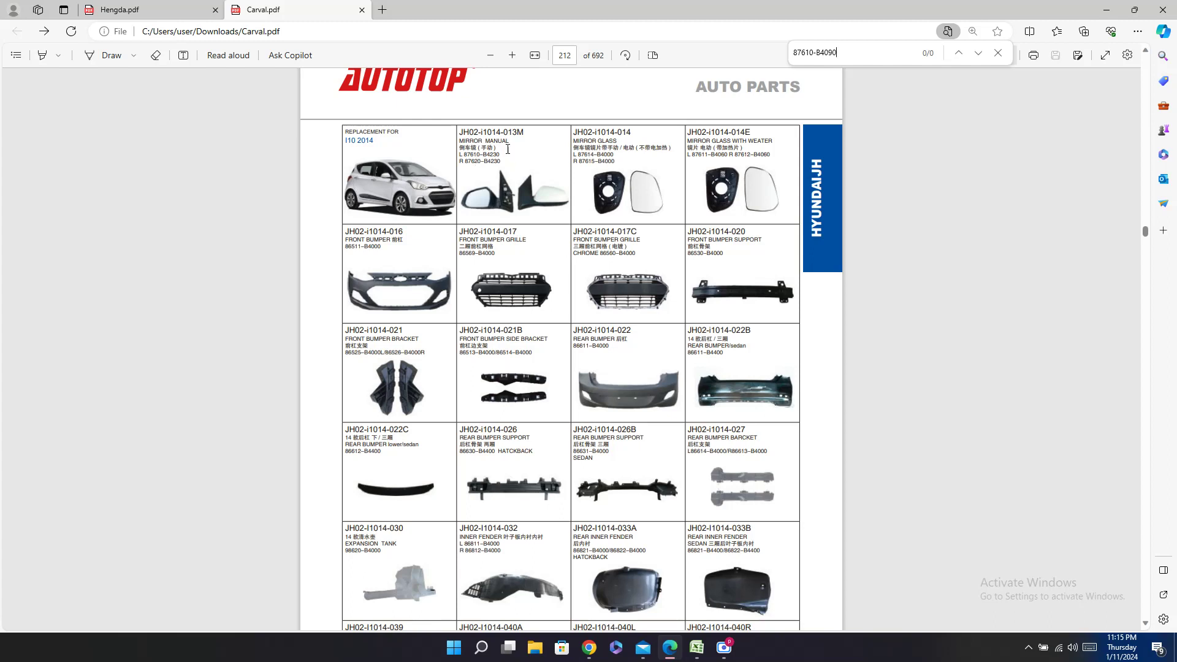
triple_click(493, 161)
key(ctrl+c)
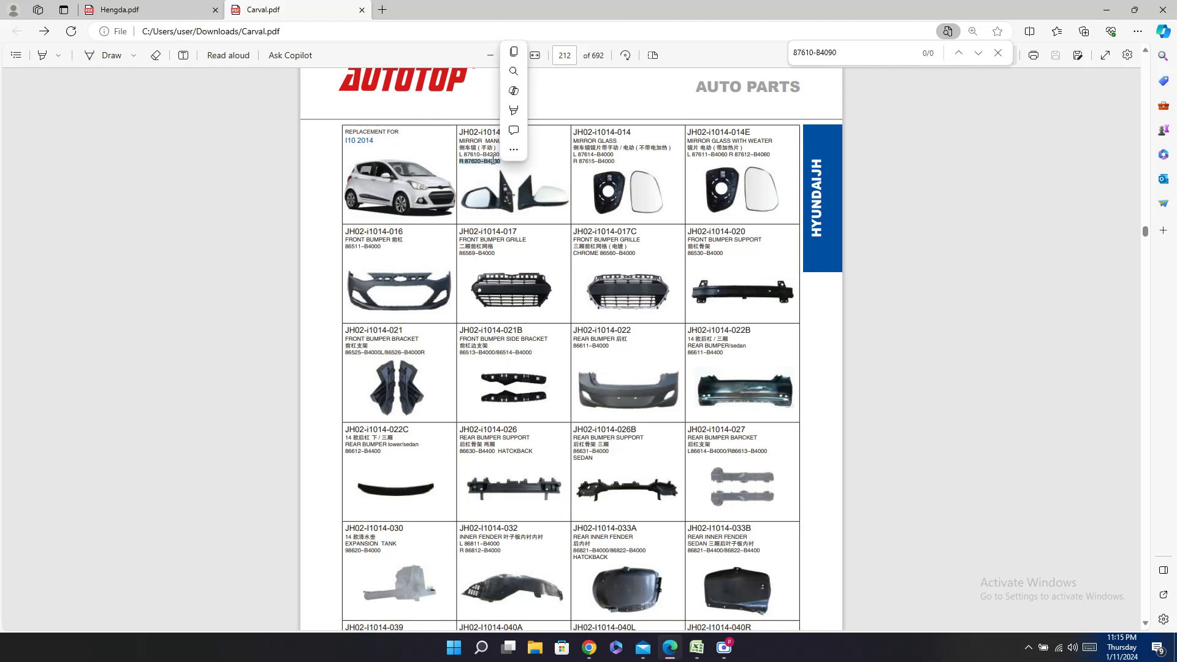
click(696, 648)
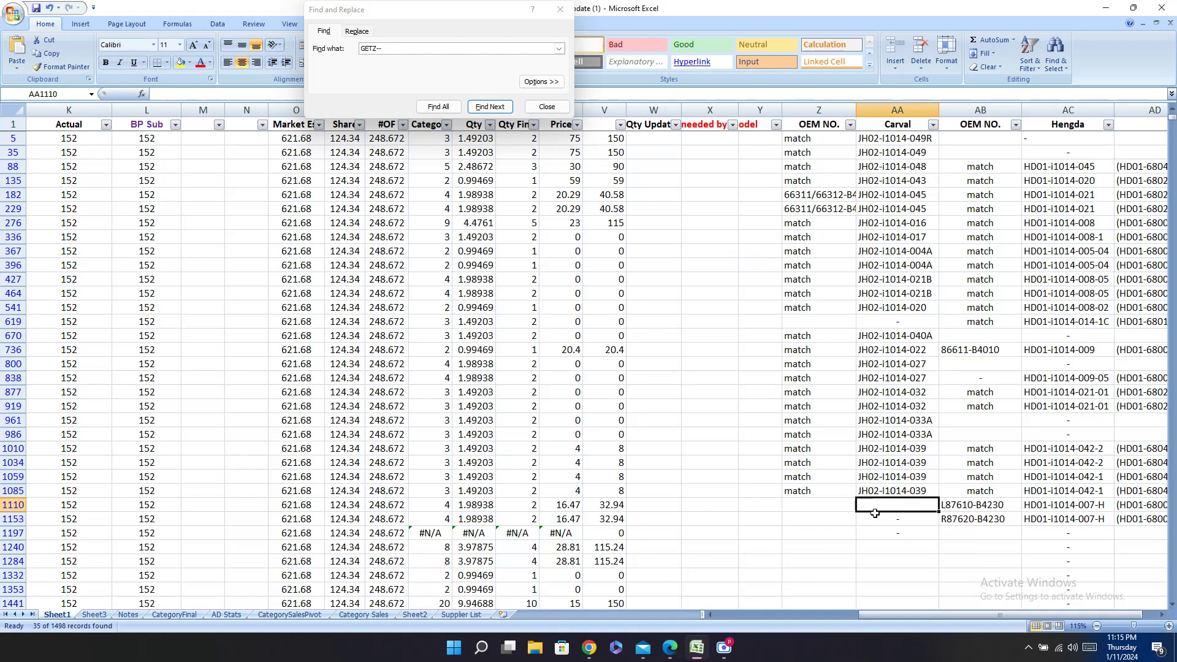
click(822, 519)
key(ctrl+v)
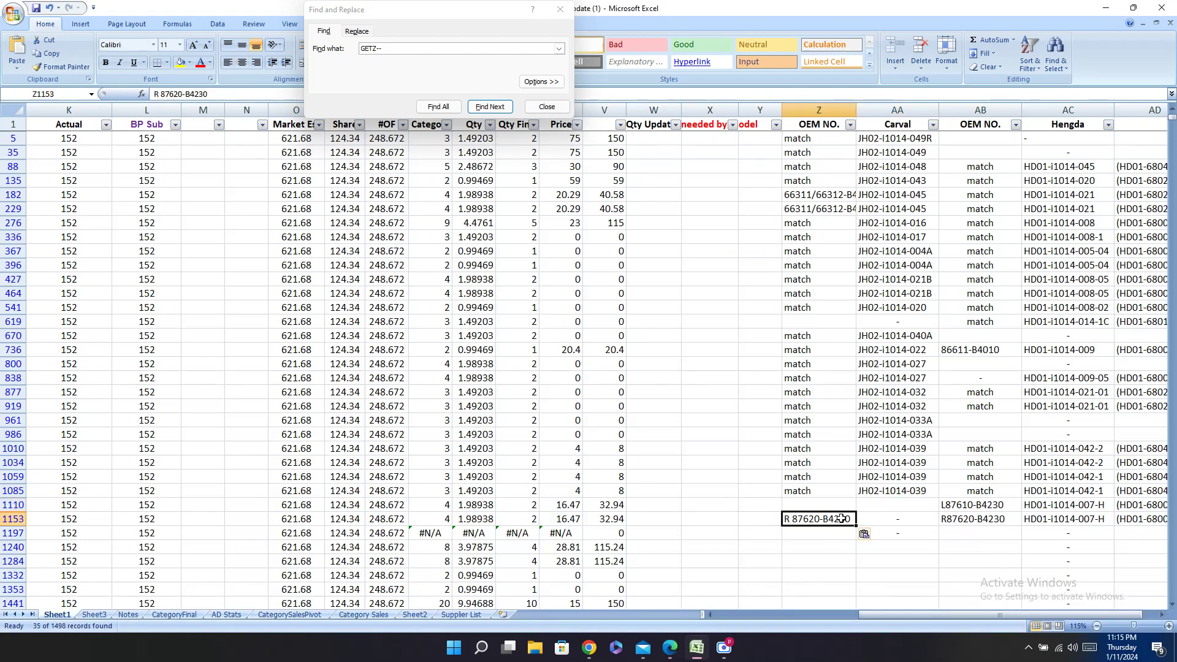
click(835, 495)
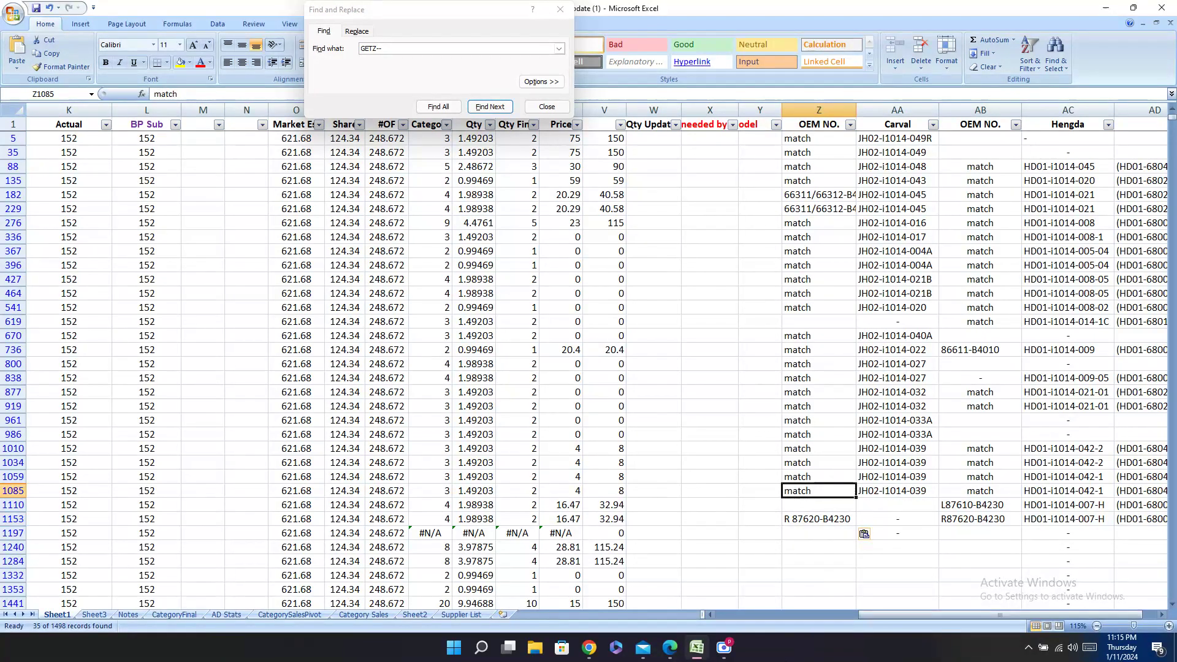
click(697, 644)
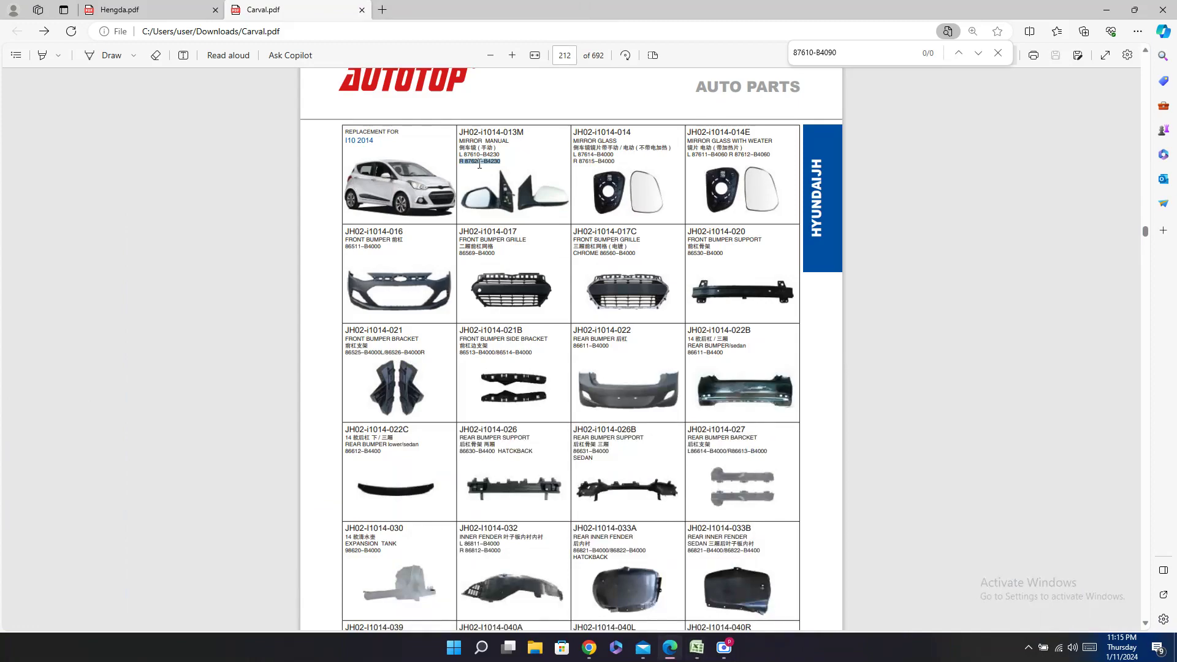
click(492, 146)
triple_click(483, 156)
key(ctrl+c)
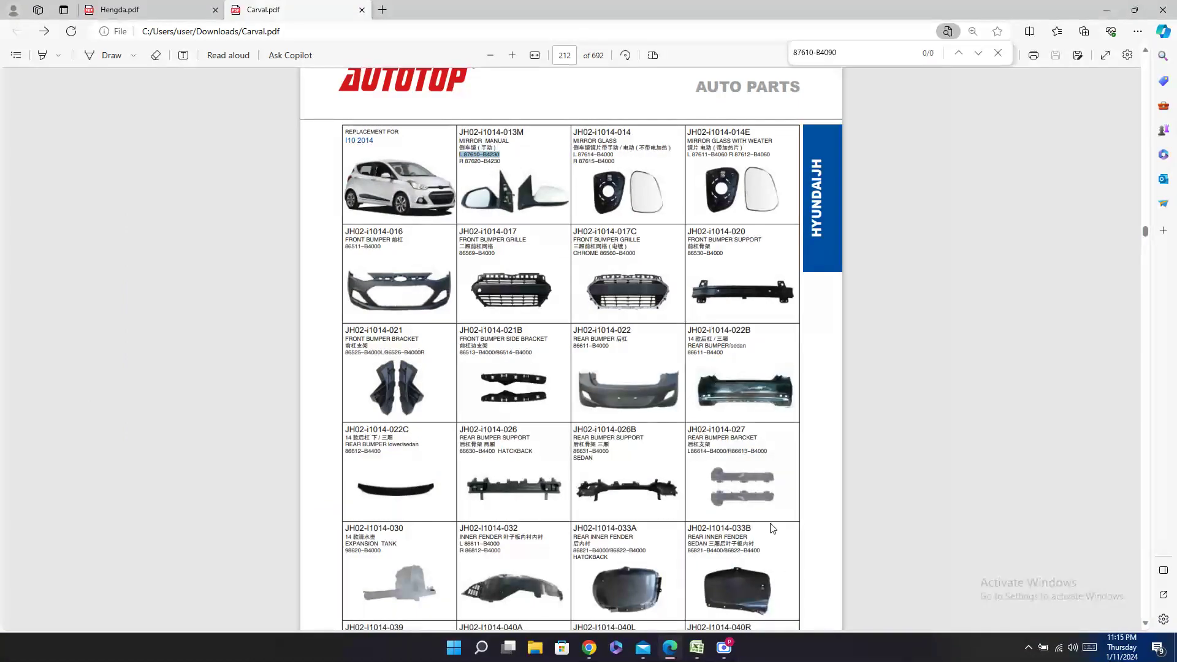
click(697, 645)
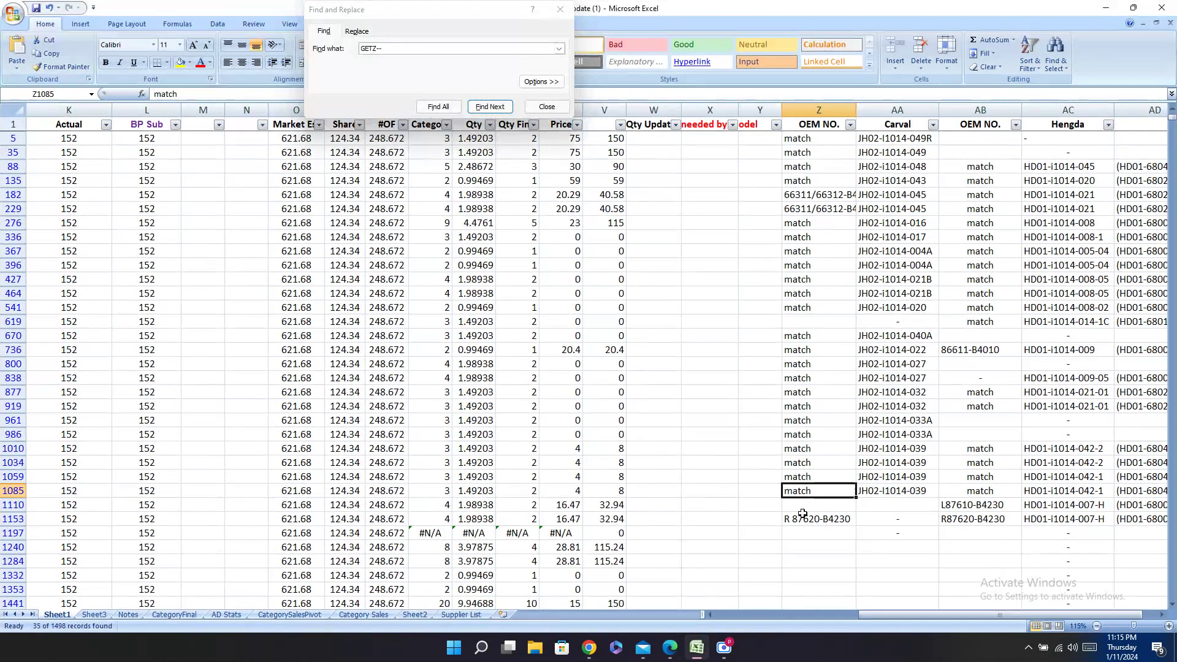
click(818, 504)
key(ctrl+v)
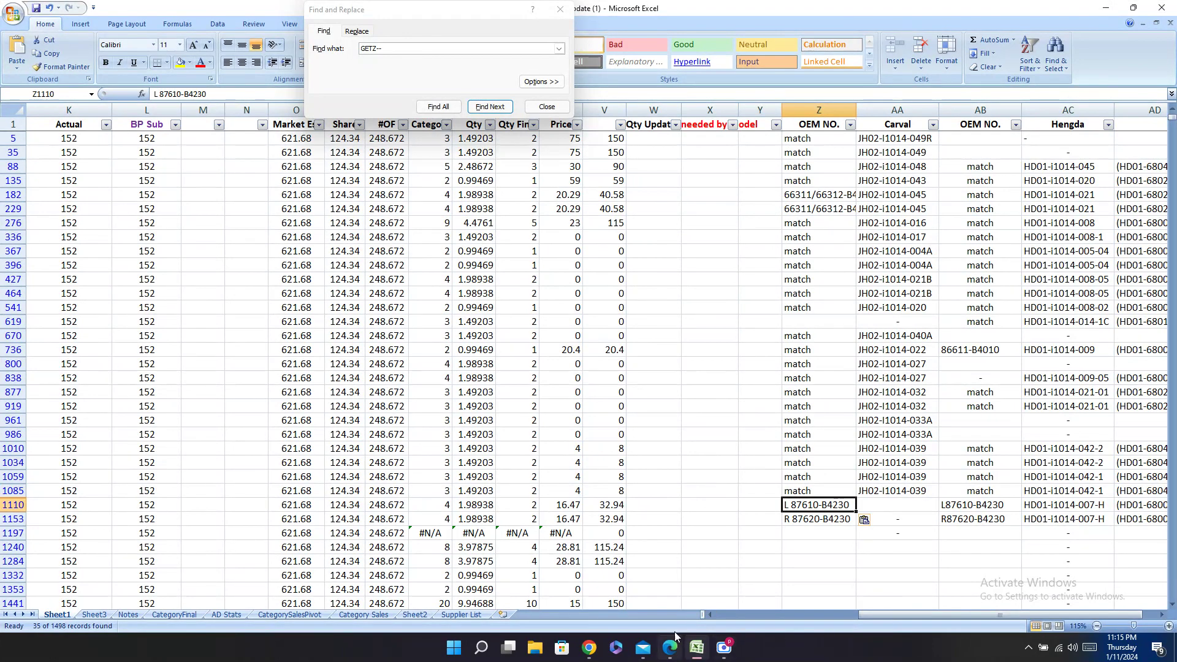
Step: Paste Carval code JH02-i1014-013M into AA1110 and AA1153, then move to row 1197
click(669, 647)
drag(537, 137, 459, 133)
key(ctrl+c)
click(696, 647)
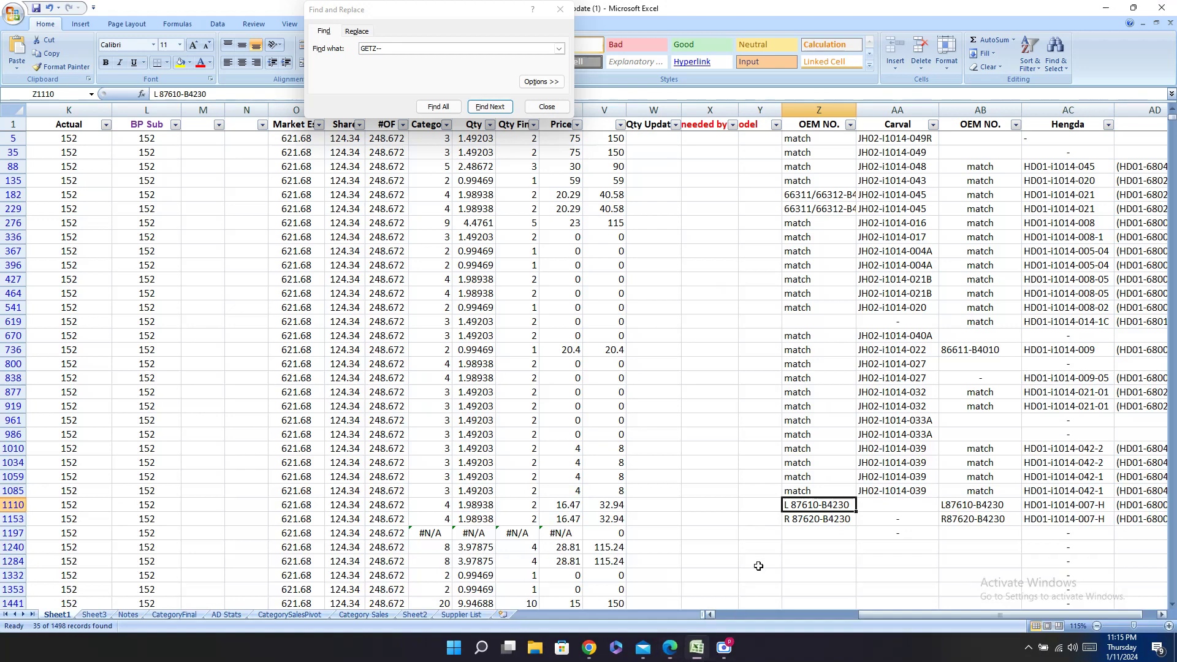
click(876, 504)
key(ctrl+v)
click(913, 522)
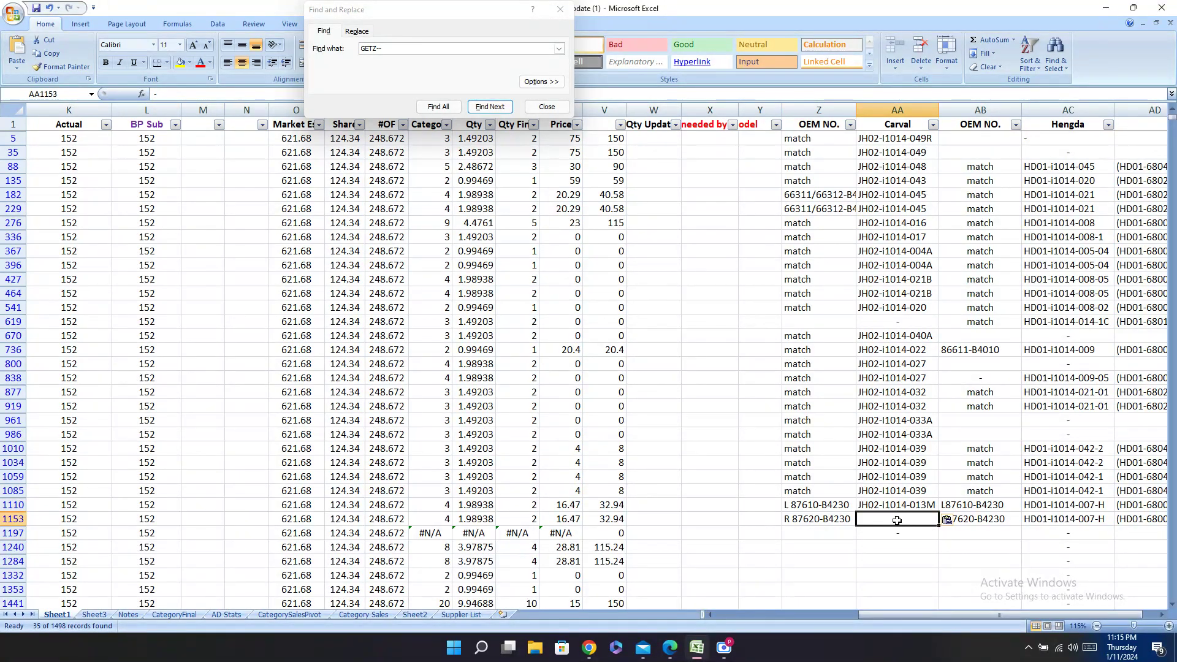
key(ctrl+v)
click(925, 534)
key(Down)
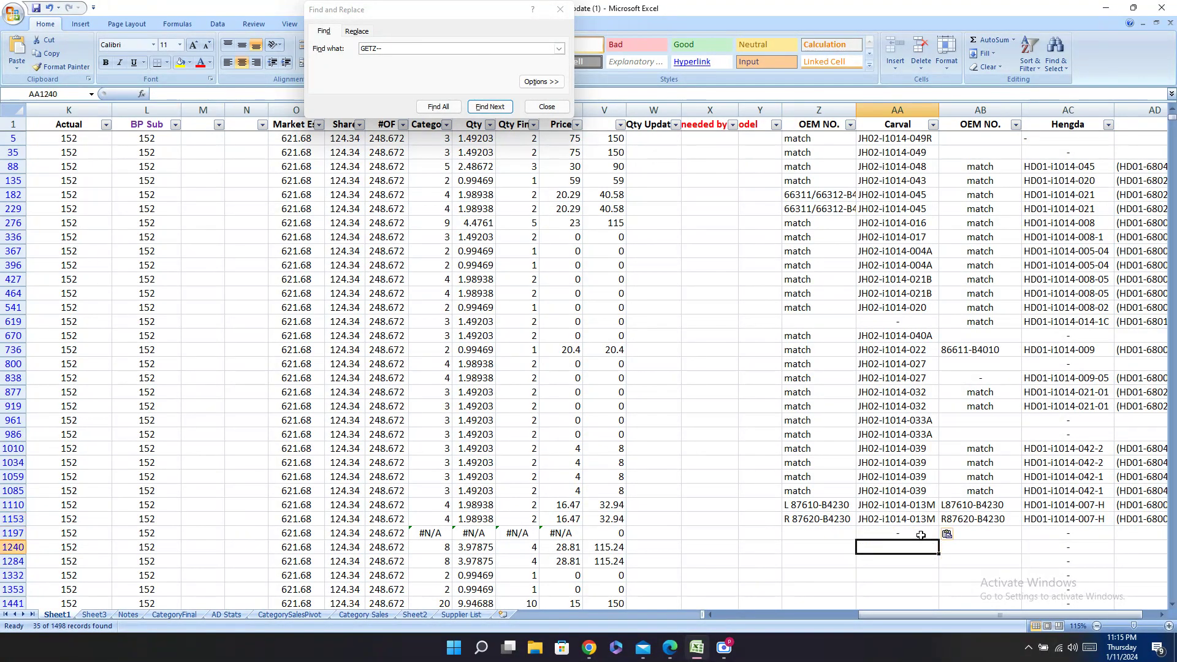
click(916, 531)
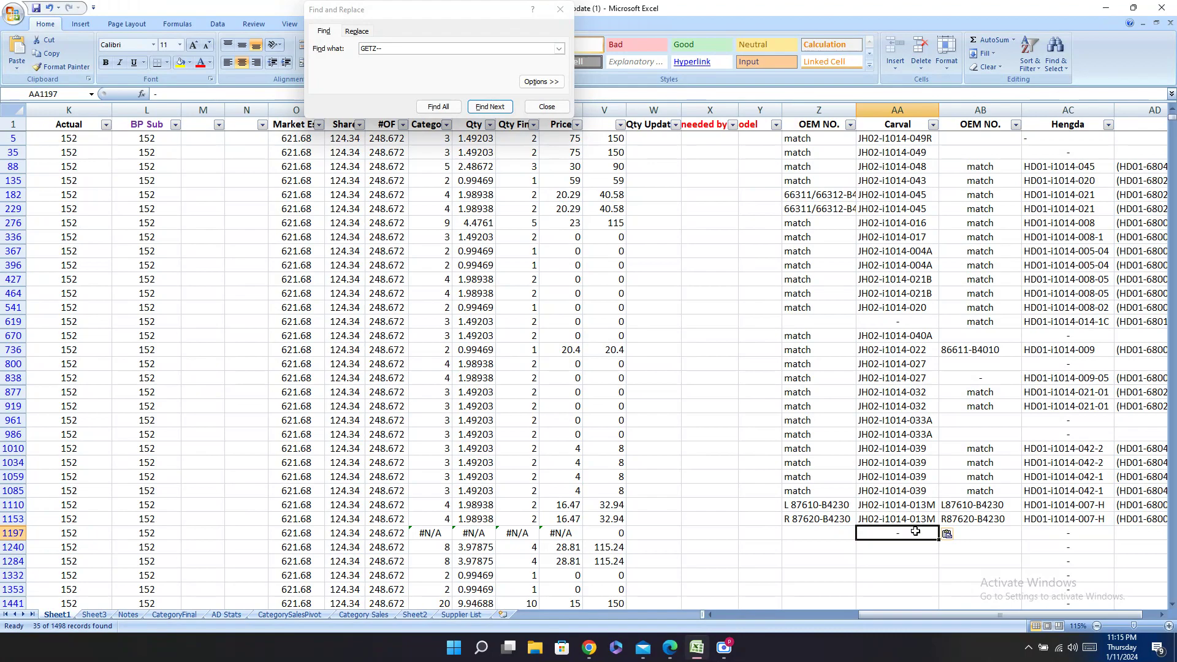
key(Left)
key(Left)
key(Left)
key(Left)
key(Left)
key(Left)
key(Left)
key(Left)
key(Left)
key(Left)
key(Left)
key(Left)
key(Left)
key(Left)
key(Left)
key(Left)
key(Left)
key(Left)
key(Left)
key(Left)
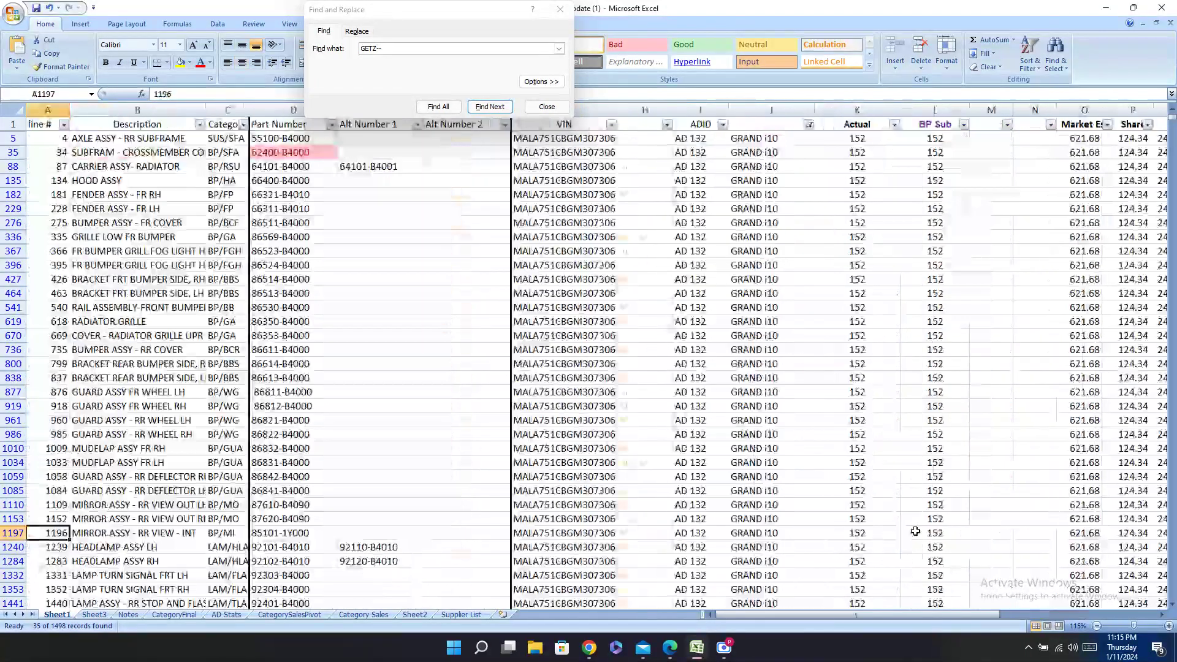
Step: Search the Carval and Hengda catalogues for row 1240's part number 92101-B4010, shortening the term
click(314, 548)
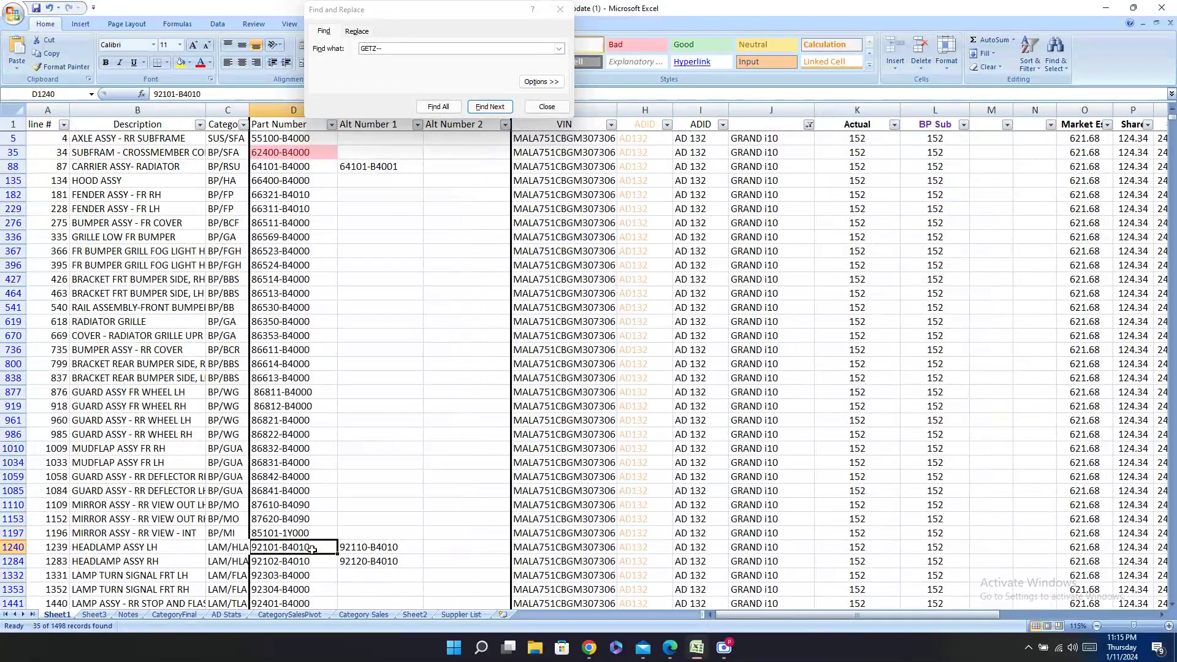
scroll(454, 311, down, 3)
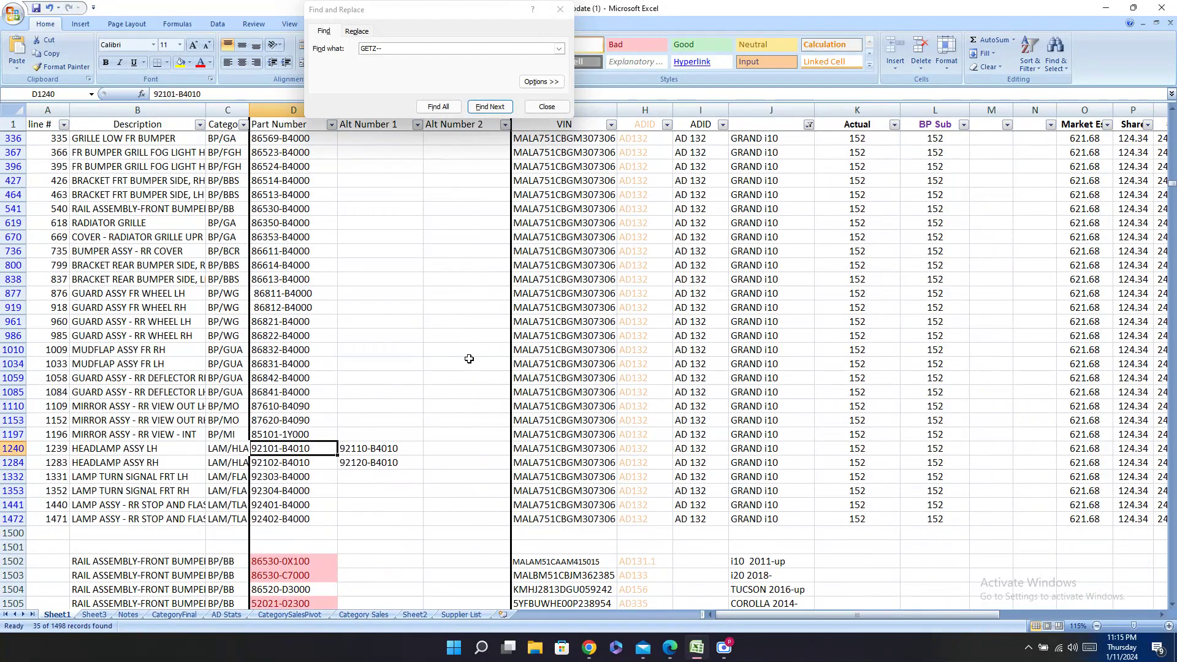
key(ctrl+c)
click(669, 647)
key(ctrl+f)
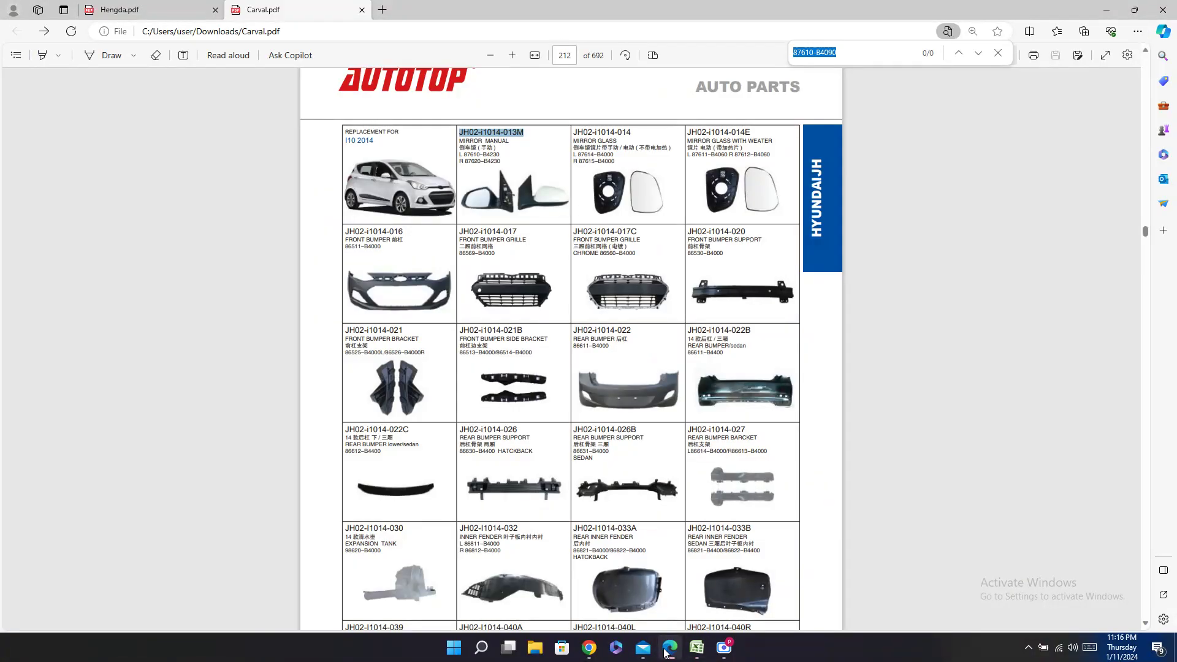
key(ctrl+v)
click(200, 8)
key(ctrl+f)
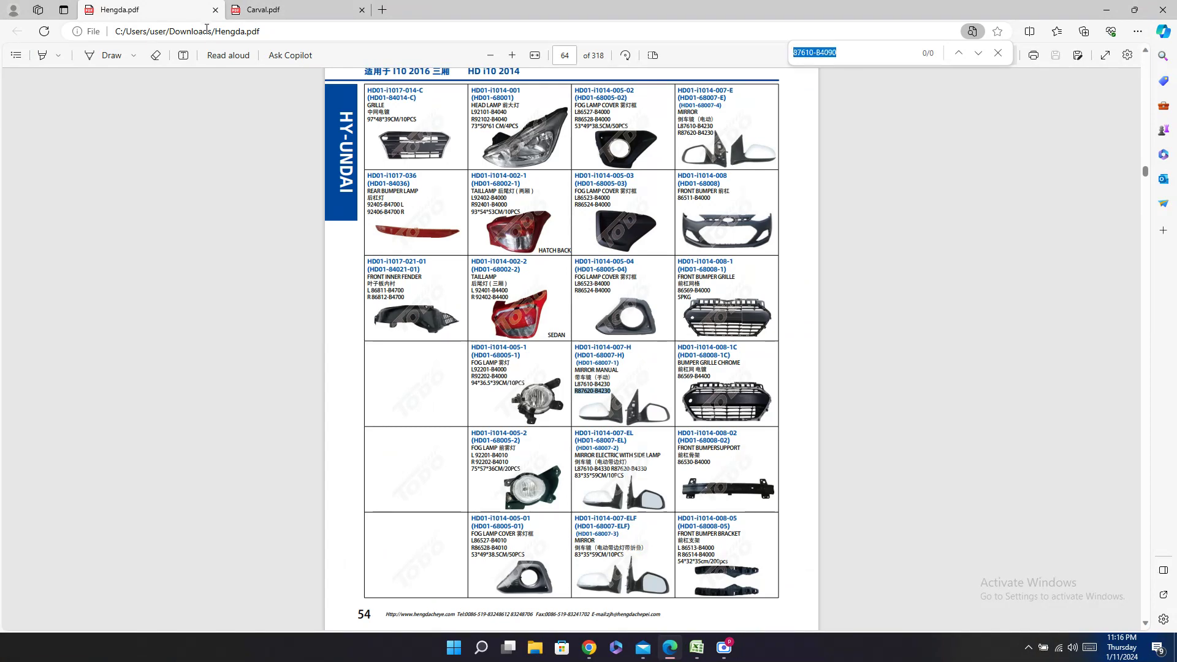
click(836, 64)
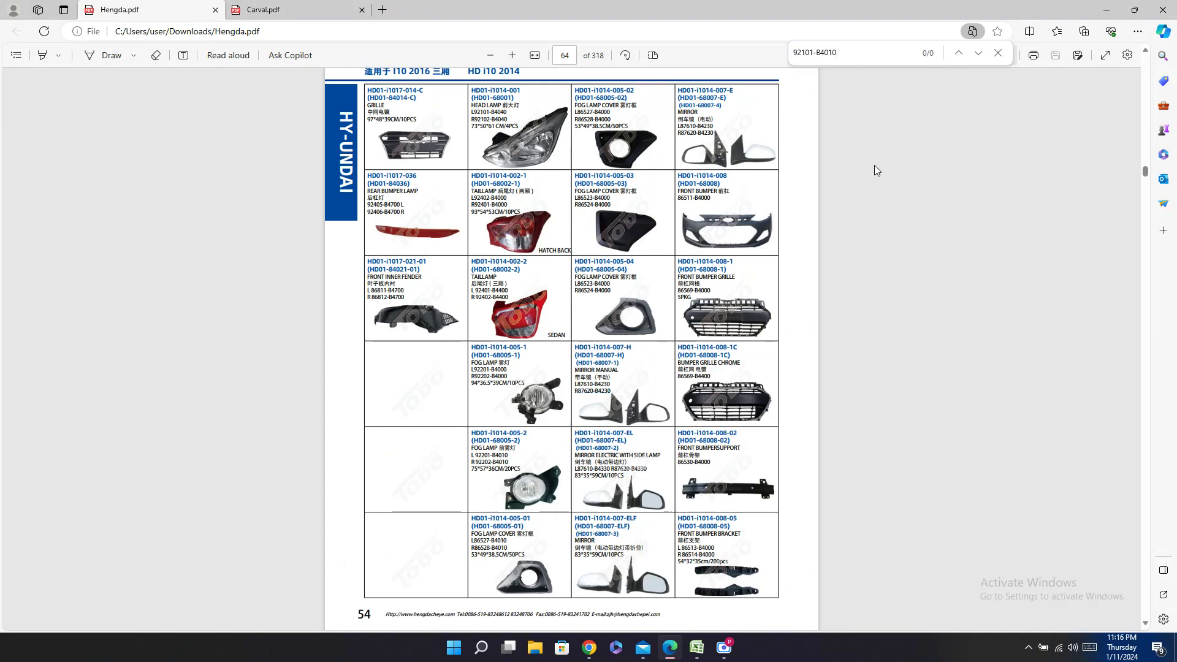
key(BackSpace)
key(BackSpace)
key(BackSpace)
text(0)
scroll(825, 274, up, 2)
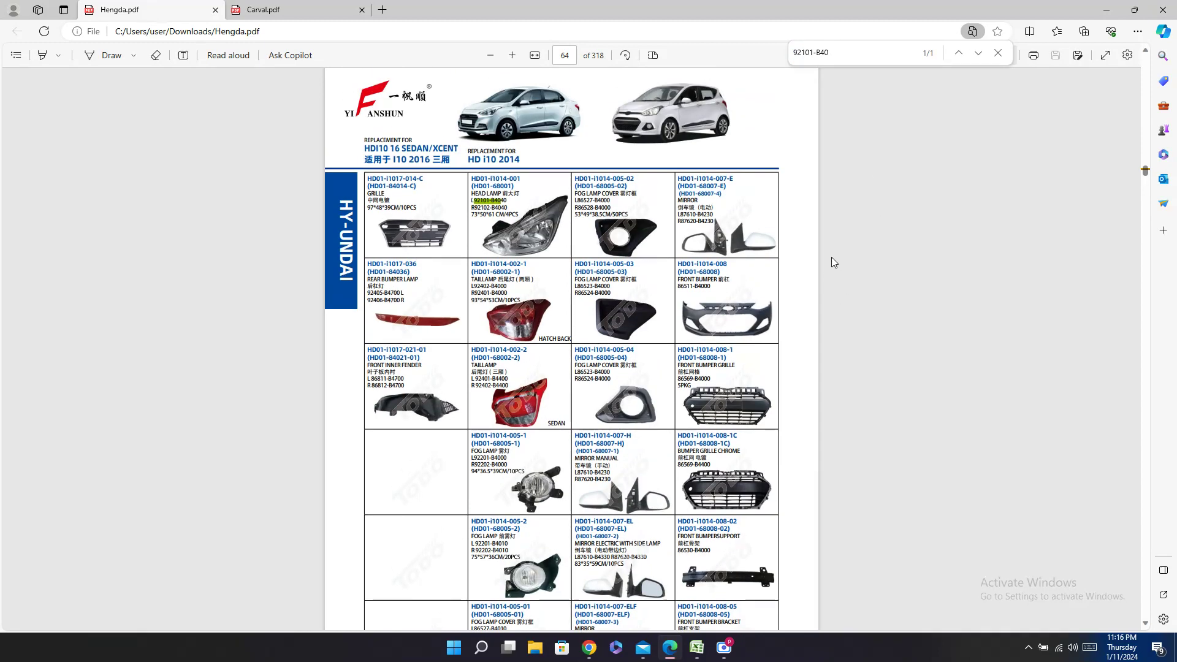
Step: Copy Hengda code HD01-I1014-001 from the catalogue into row 1240's Hengda cell
click(242, 7)
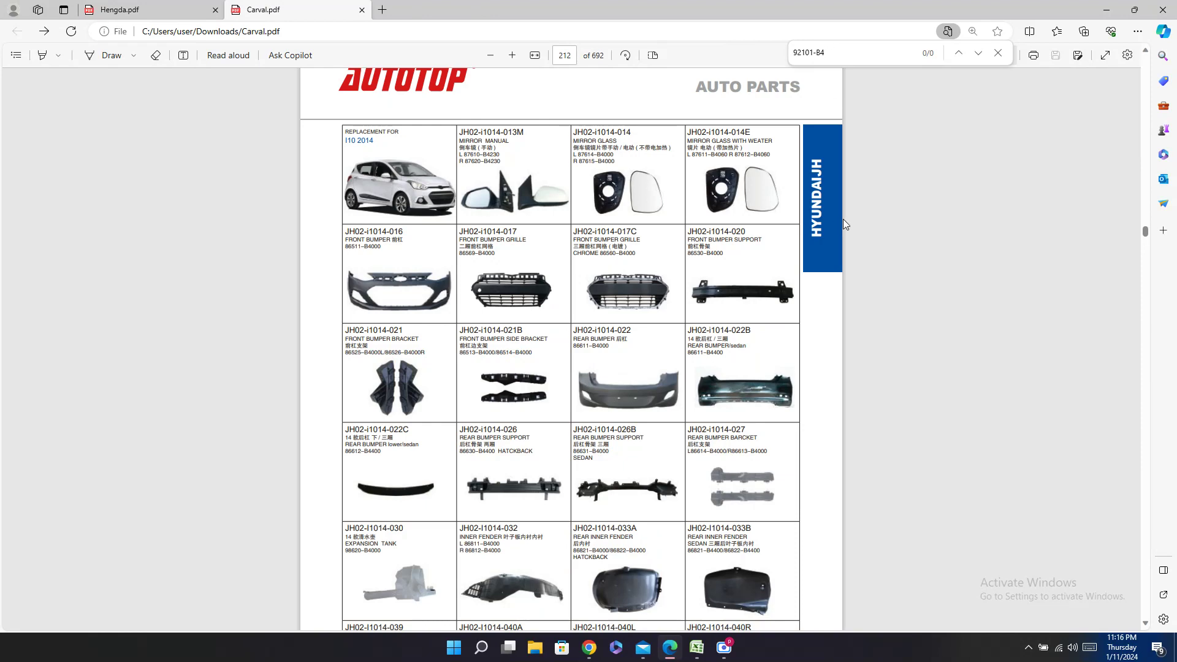
click(147, 9)
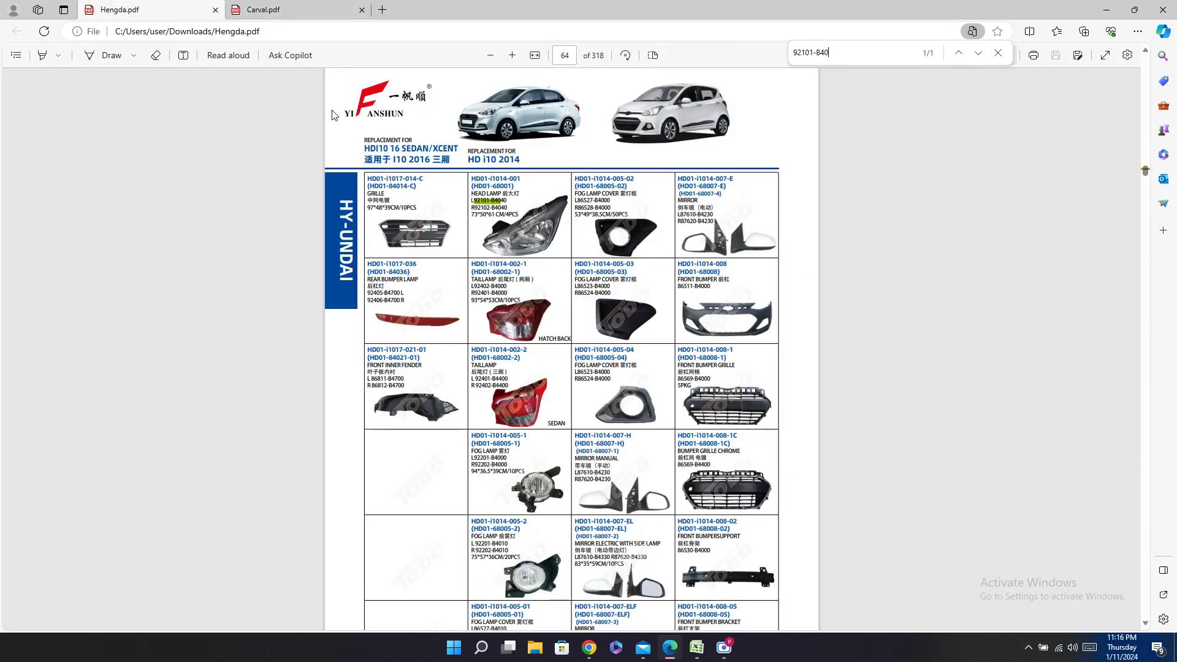
double_click(507, 180)
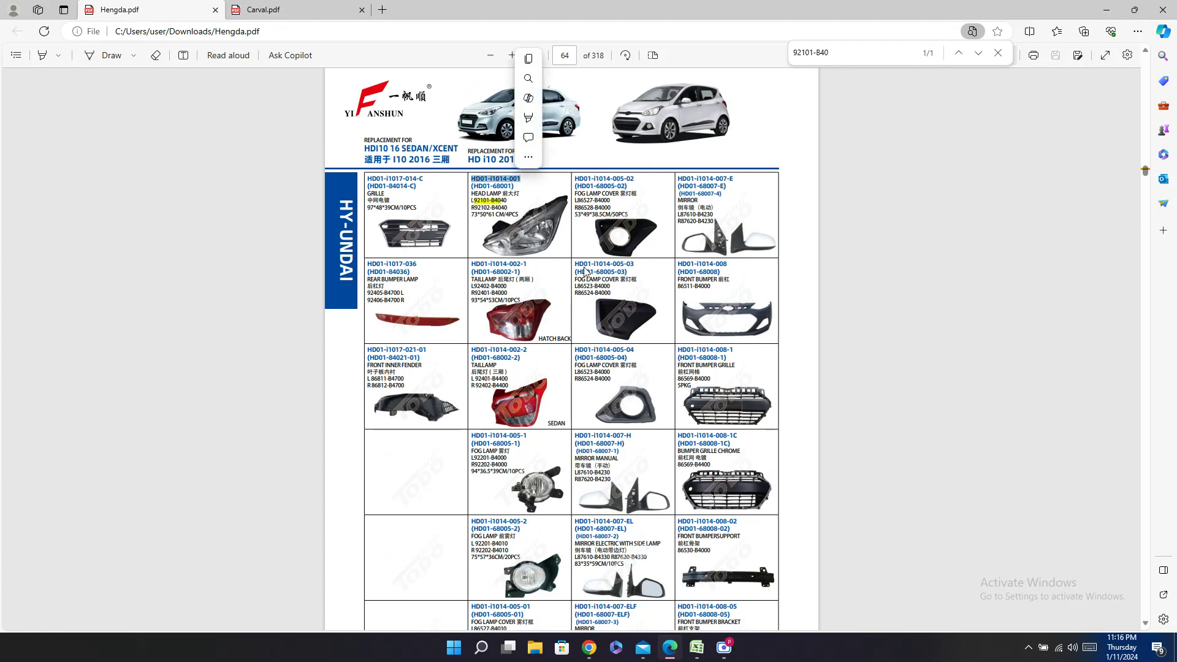
key(alt+Tab)
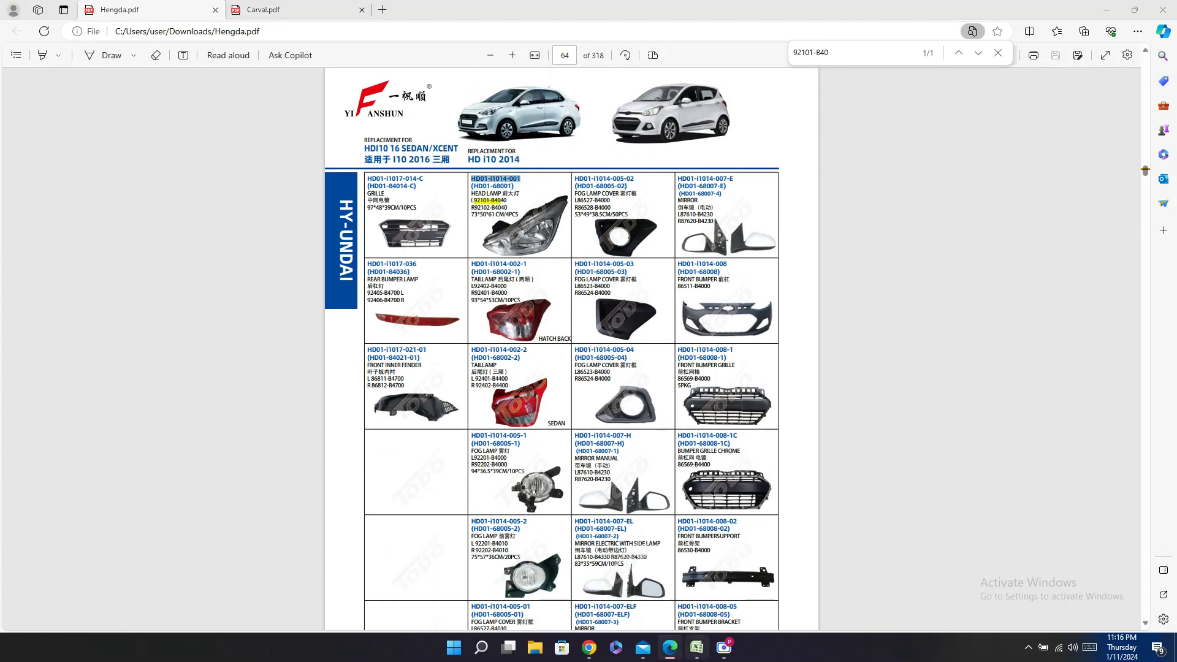
key(Right)
key(Right)
key(Right)
key(Right)
key(Right)
key(Right)
key(Right)
key(Right)
key(Right)
key(Right)
key(Right)
key(Right)
key(Right)
key(Right)
key(Right)
key(Right)
key(Right)
key(Right)
key(Right)
key(Right)
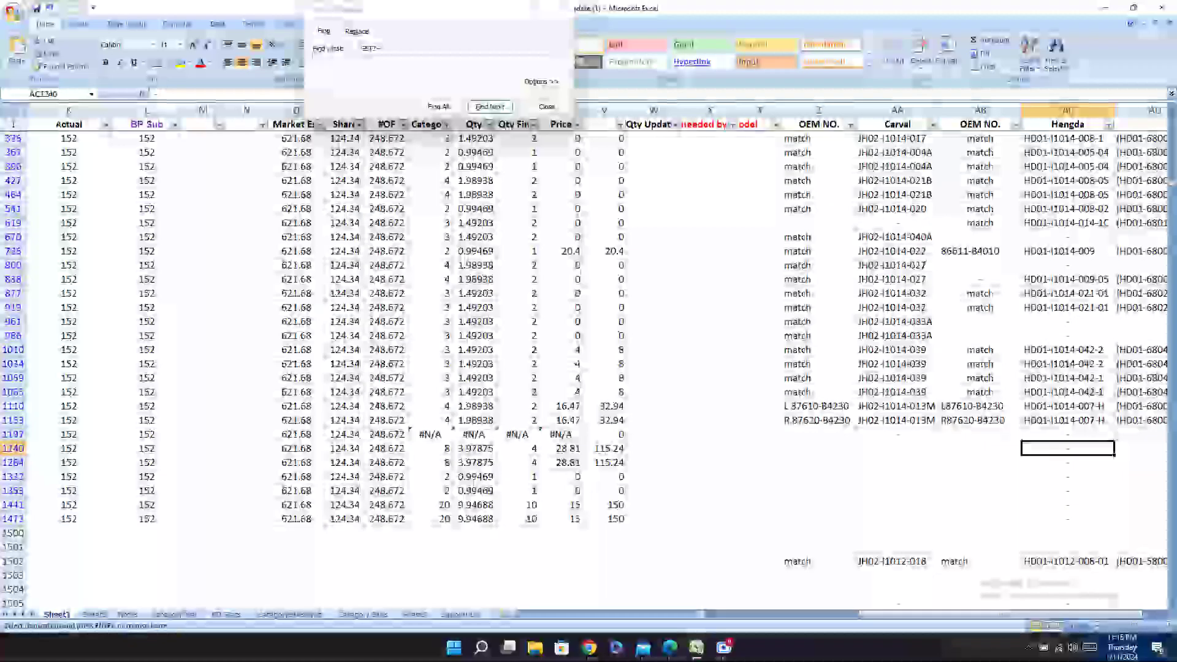
key(Left)
key(Left)
key(Left)
key(Left)
key(Left)
key(Left)
key(Left)
key(Left)
key(Left)
key(Left)
key(Left)
key(Left)
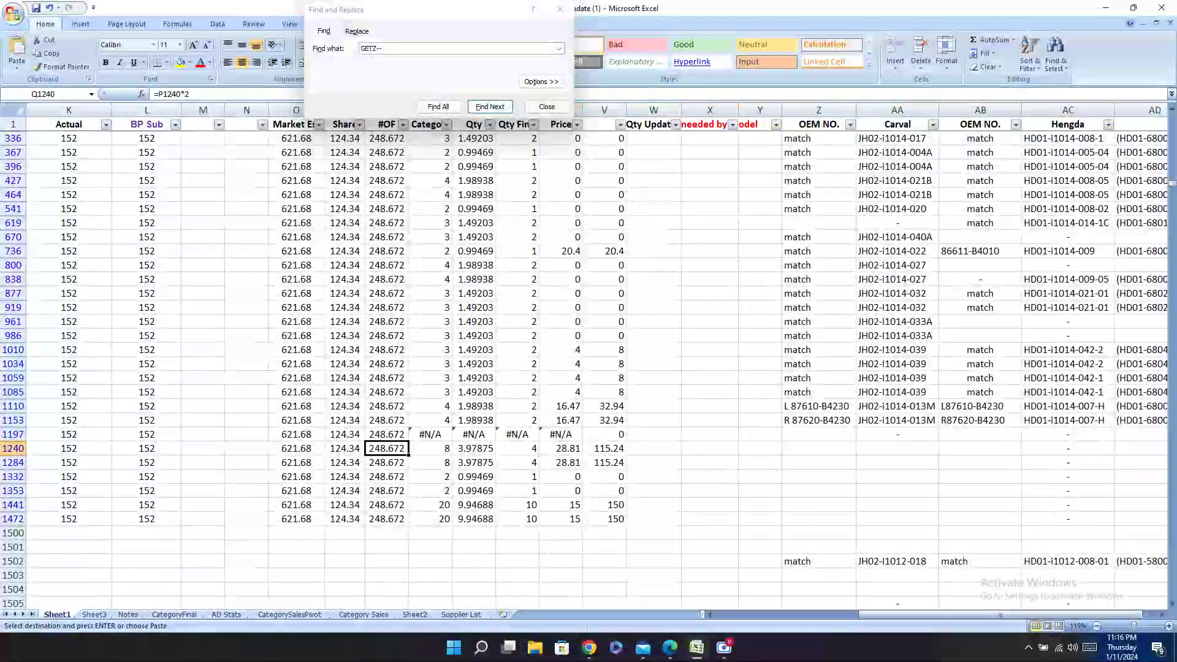
key(Right)
key(Right)
key(Right)
key(Right)
key(Right)
key(Right)
key(Right)
key(Right)
key(Right)
key(Right)
key(Right)
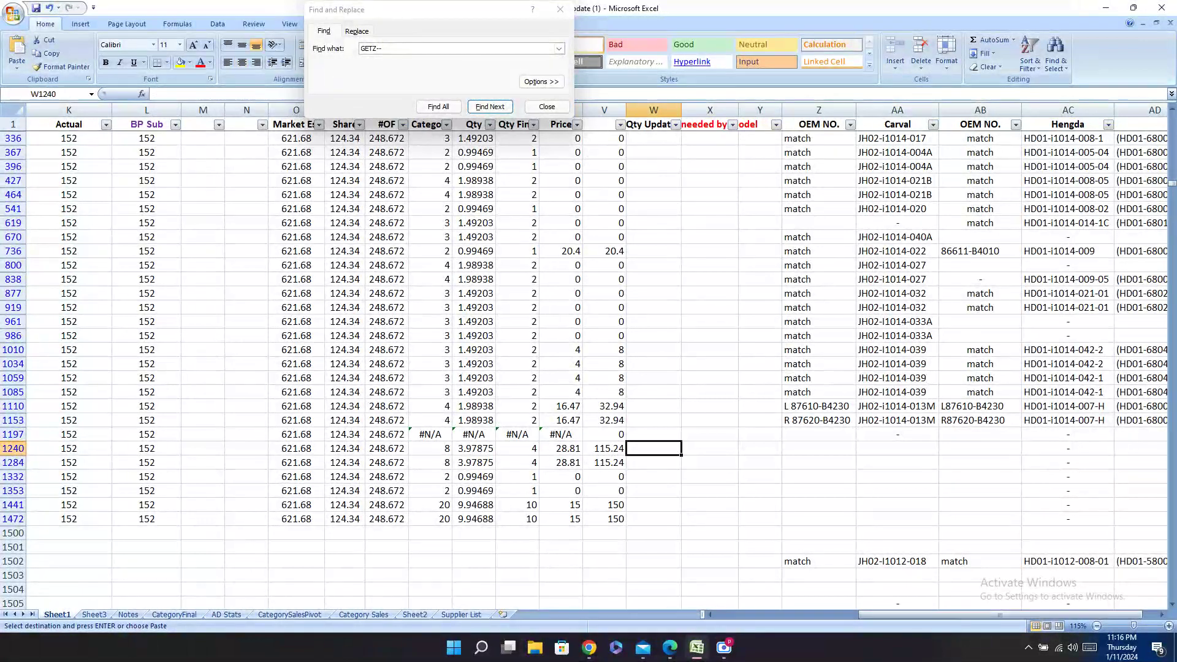
key(Right)
key(ctrl+v)
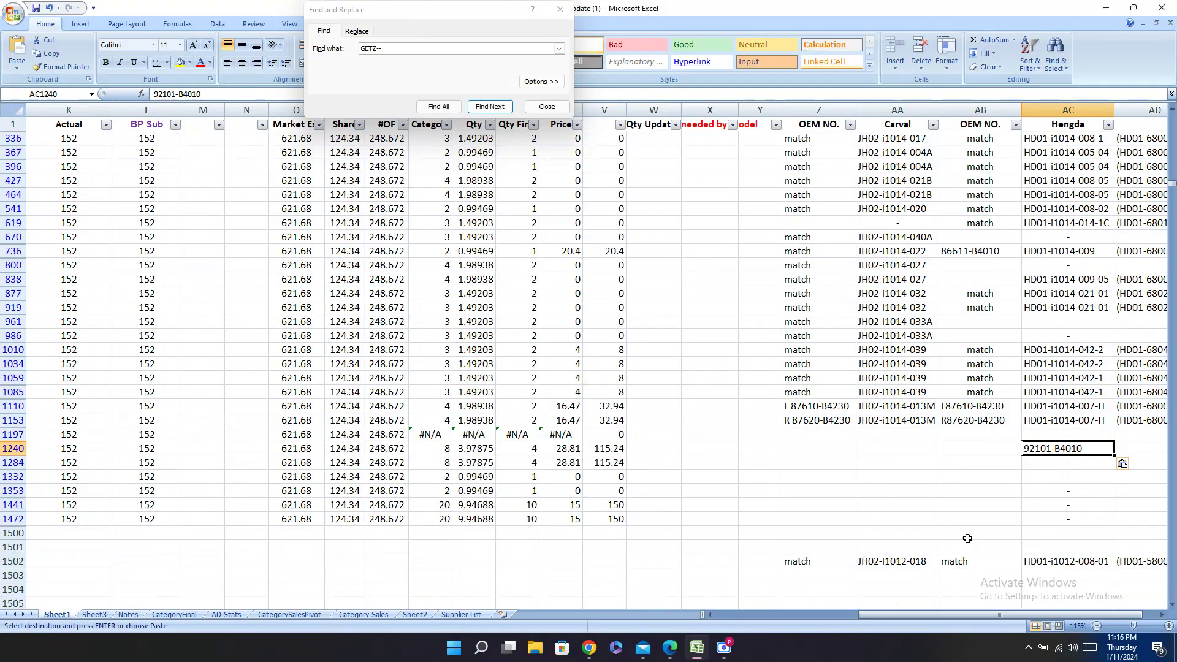
Step: Enter OEM numbers L92101-B4040 in row 1240 and R92102-B4040 in row 1284
click(674, 647)
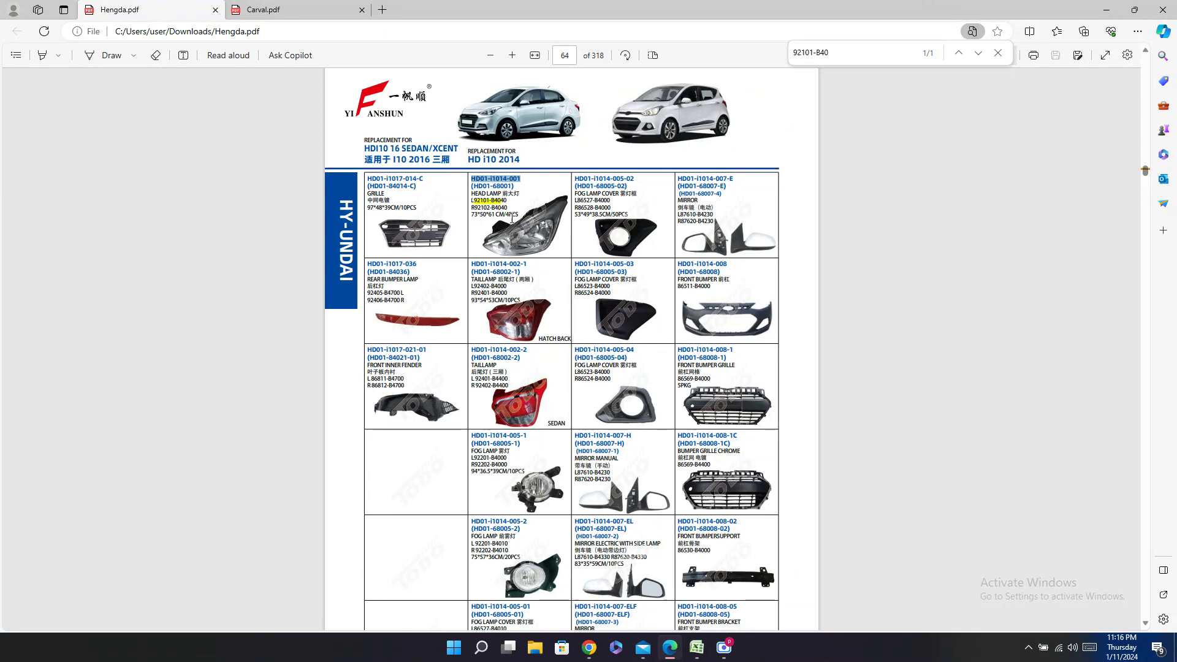
click(479, 200)
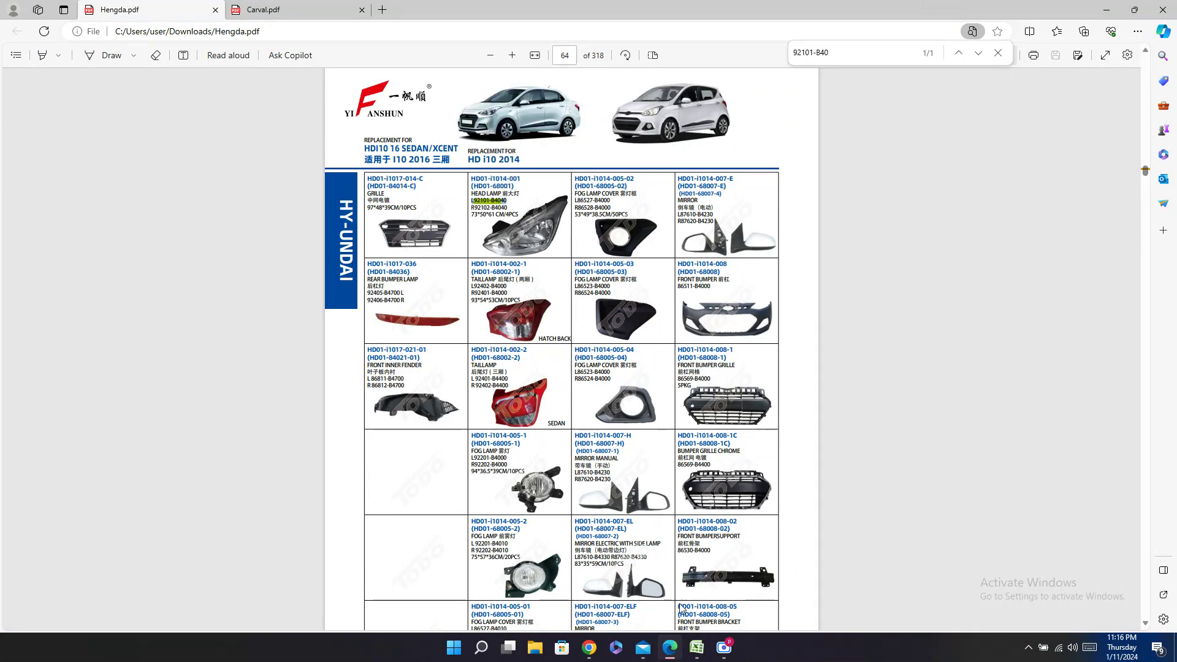
click(697, 647)
click(972, 449)
key(ctrl+v)
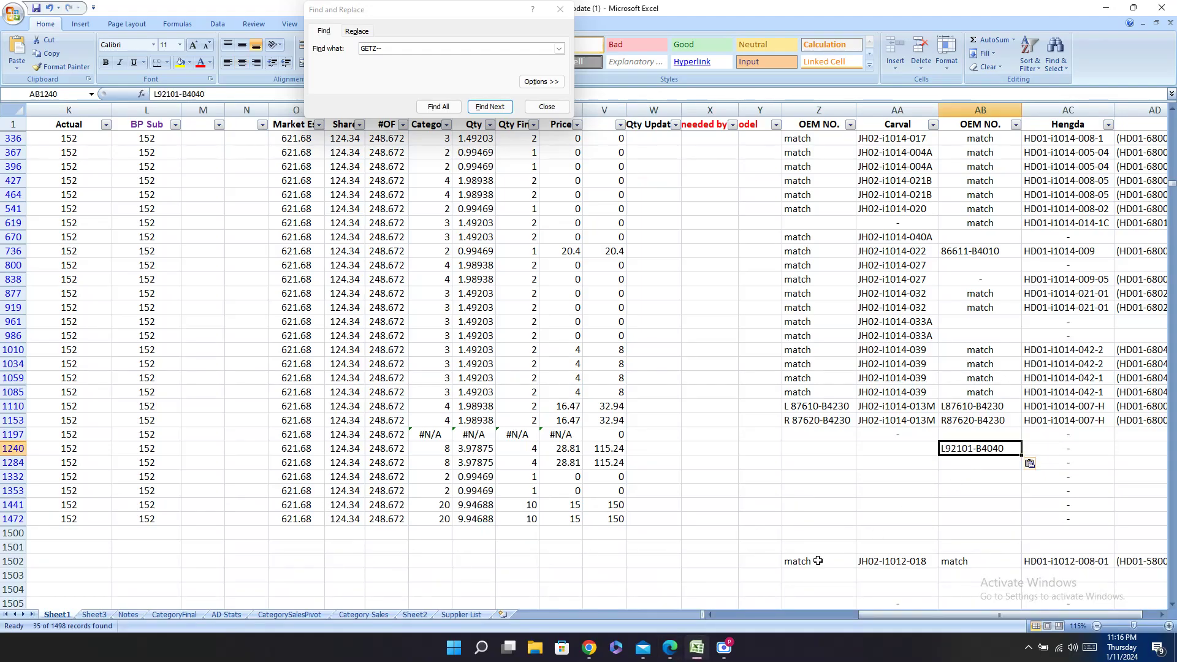
click(669, 647)
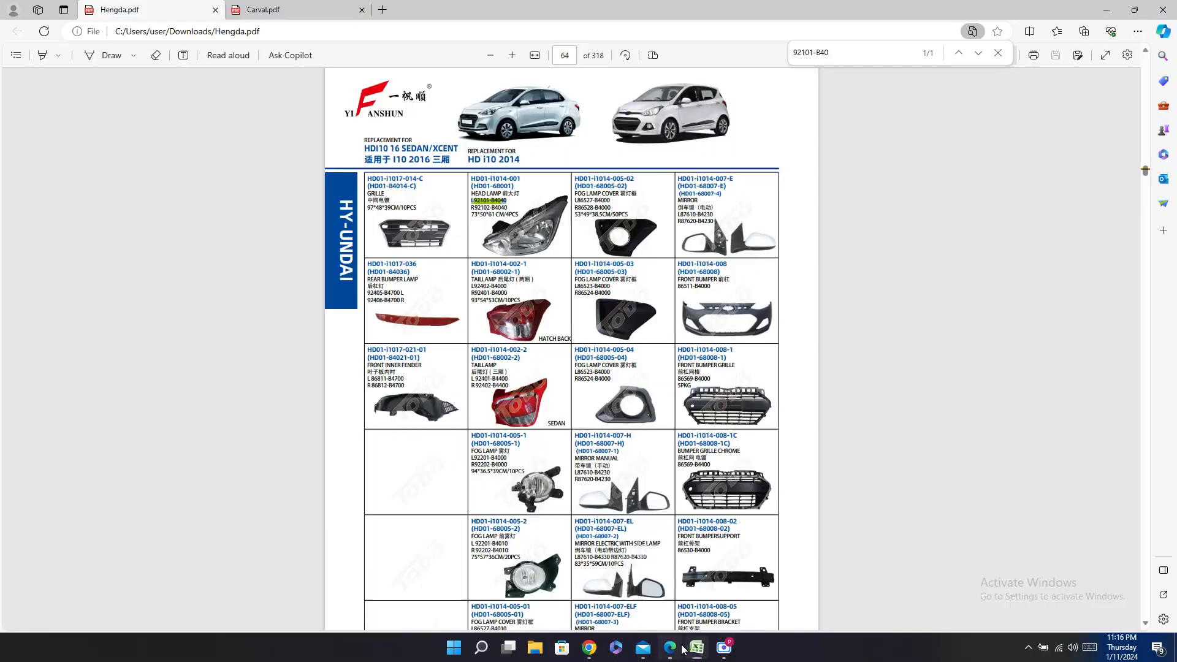
double_click(479, 209)
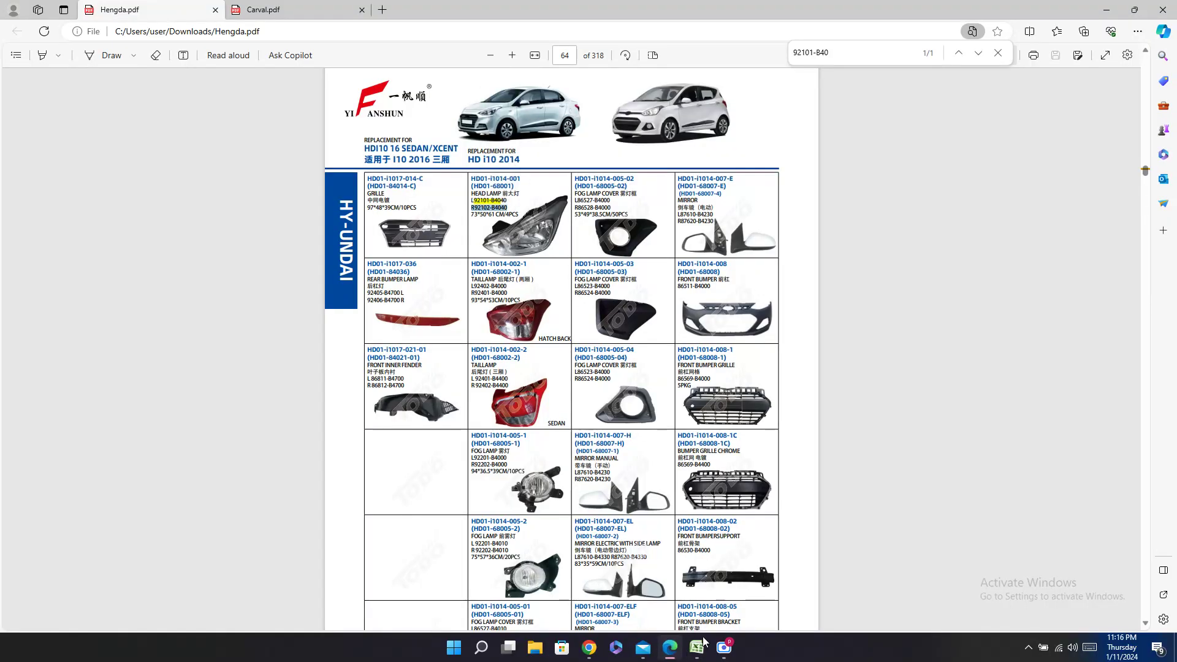
click(699, 646)
click(975, 463)
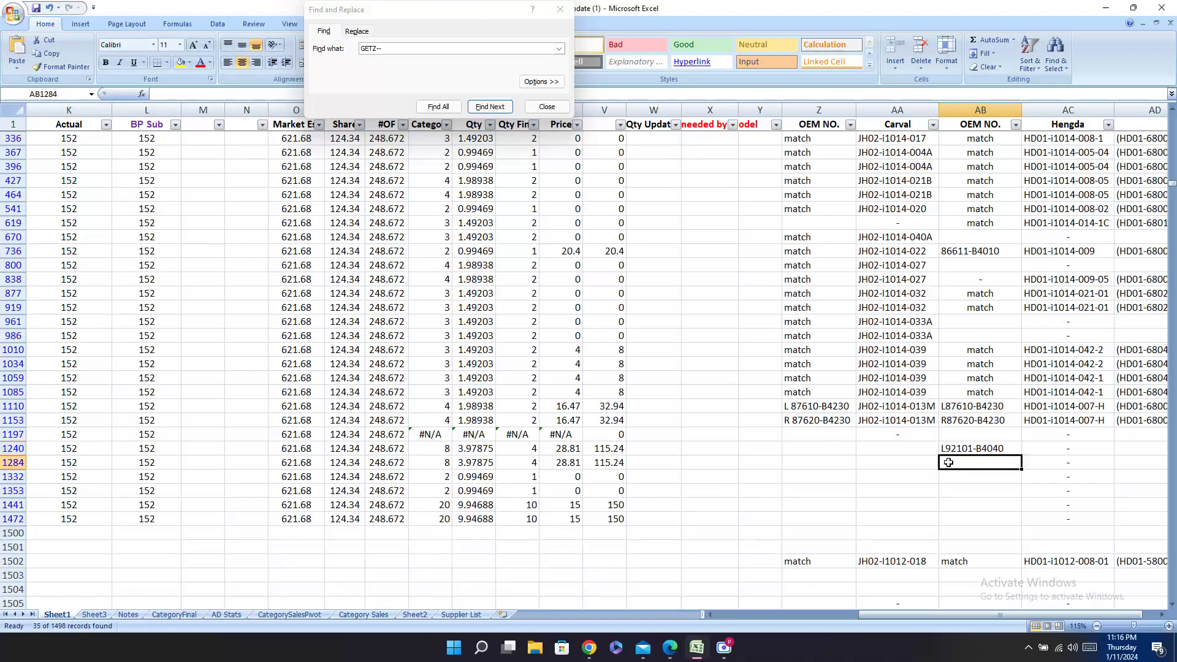
key(ctrl+v)
Step: Paste Hengda code HD01-I1014-001 into rows 1240 and 1284
click(669, 648)
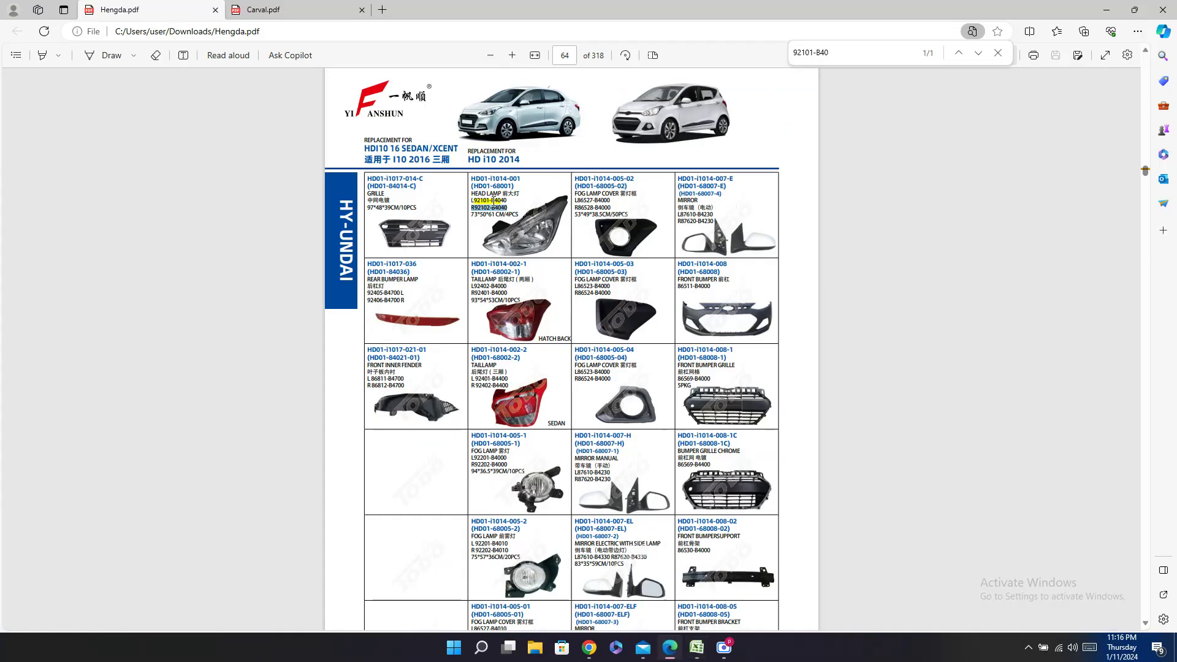
double_click(496, 178)
key(ctrl+c)
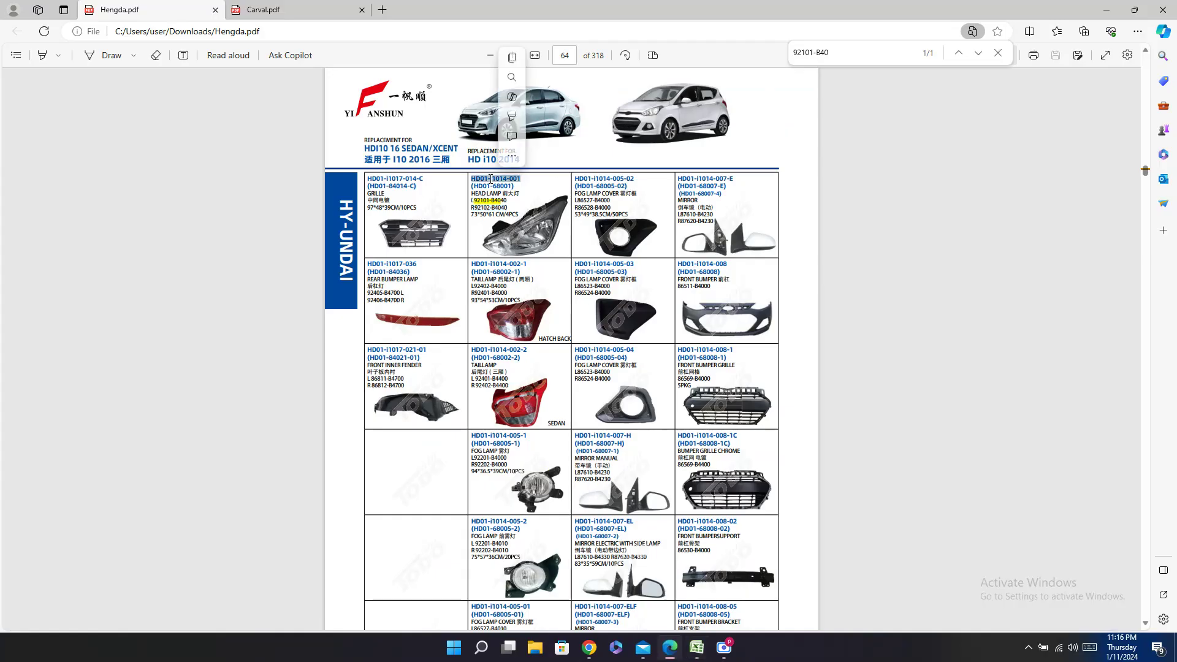
click(698, 647)
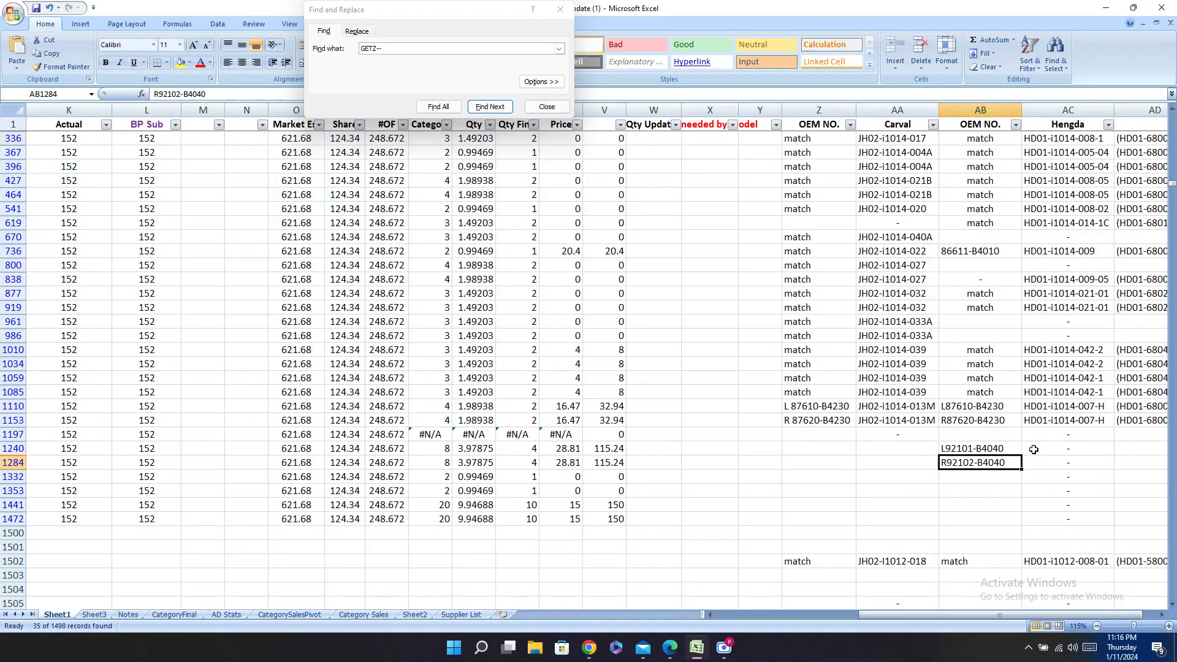
click(1036, 448)
key(ctrl+v)
click(1051, 469)
key(ctrl+v)
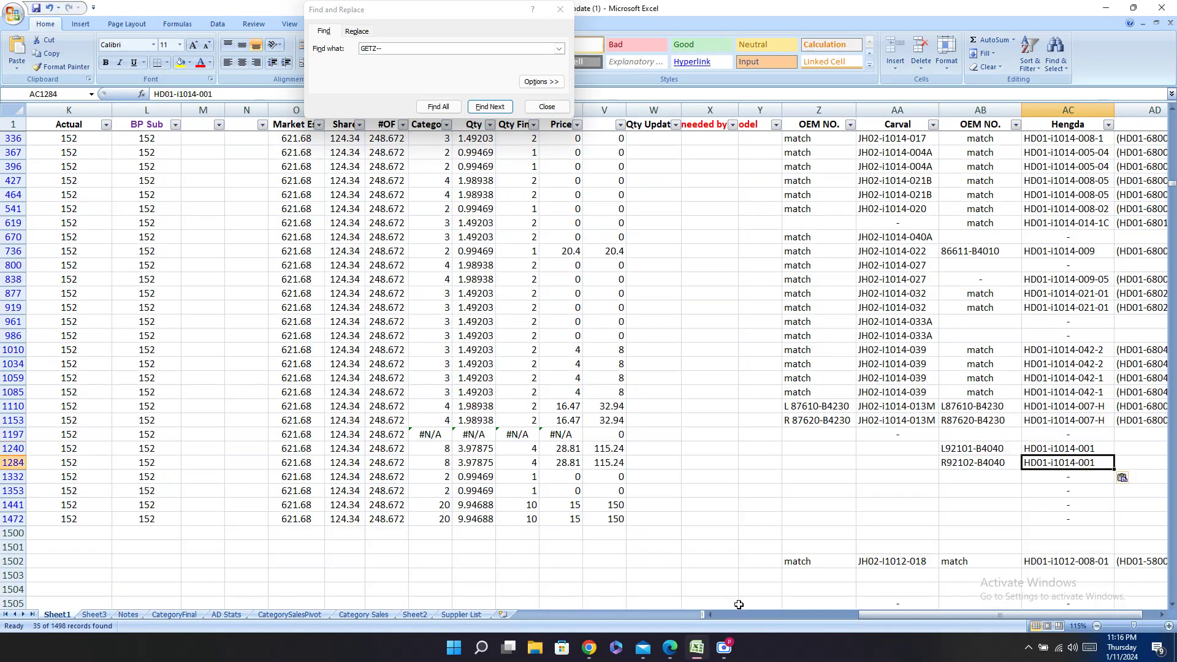
Step: Copy the alternate Hengda code HD01-68001 into the code cells of rows 1240 and 1284
click(669, 647)
click(497, 182)
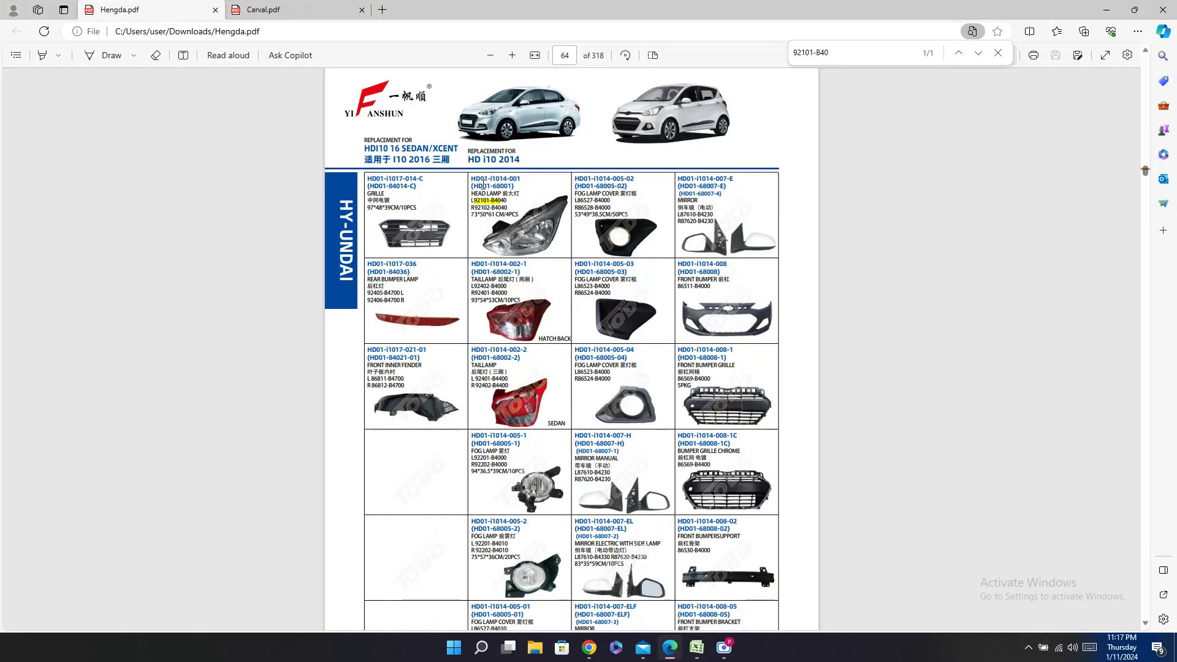
drag(472, 186, 514, 186)
key(ctrl+c)
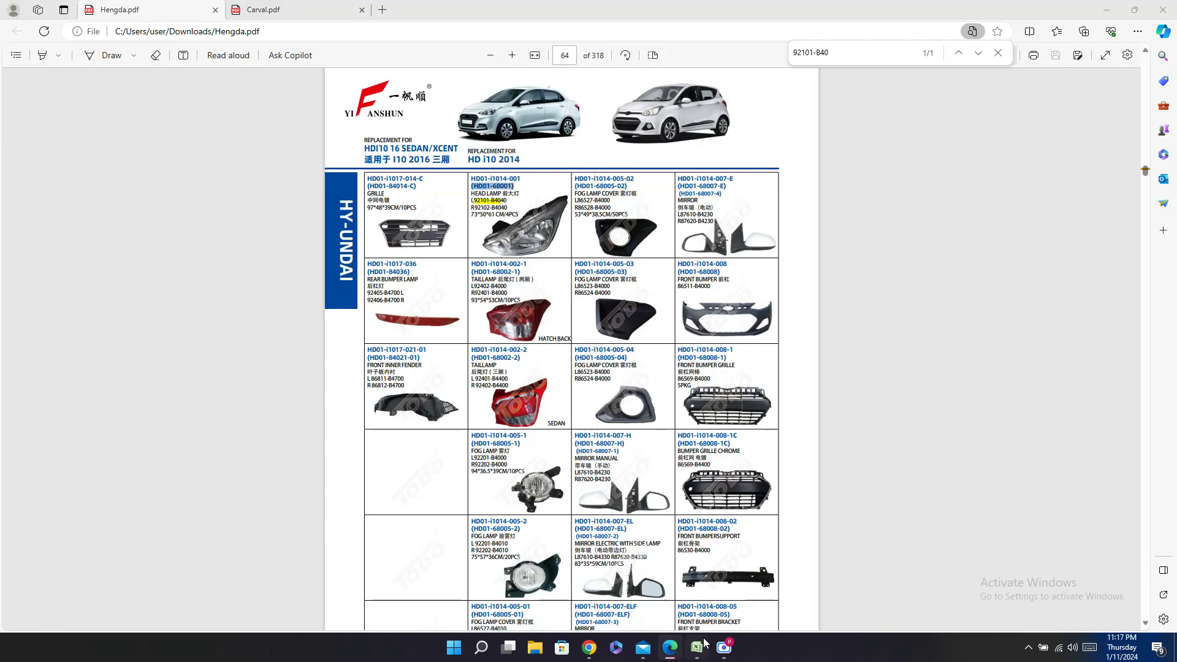
click(697, 647)
click(1131, 448)
key(ctrl+v)
click(1119, 464)
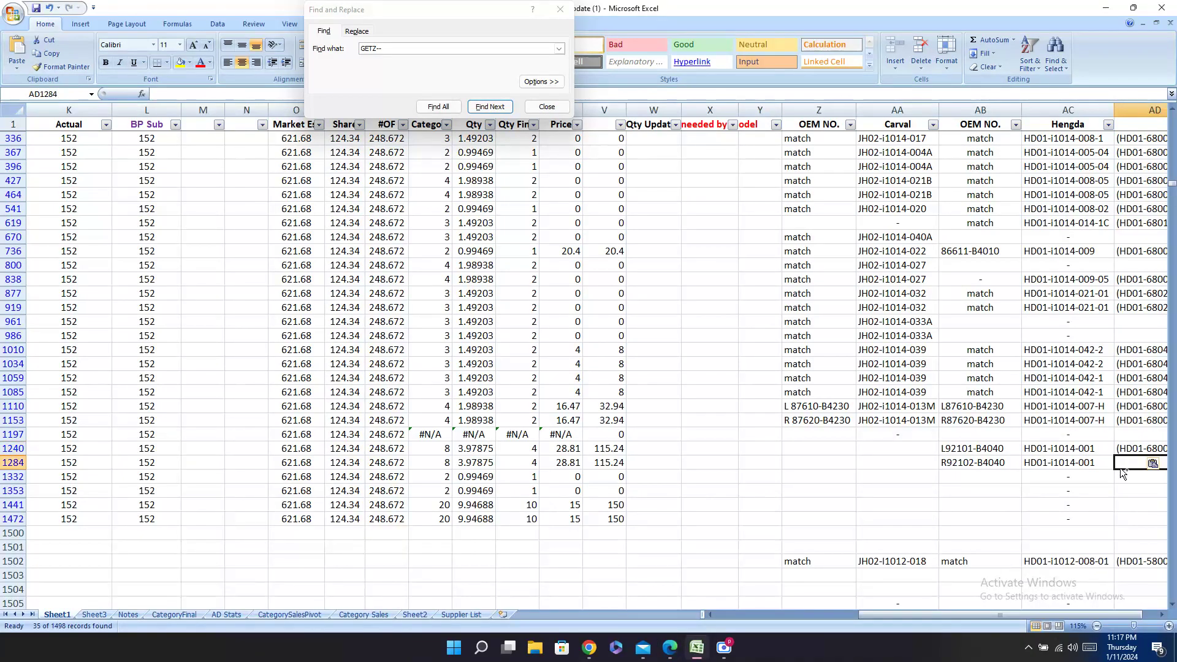
key(ctrl+v)
click(674, 652)
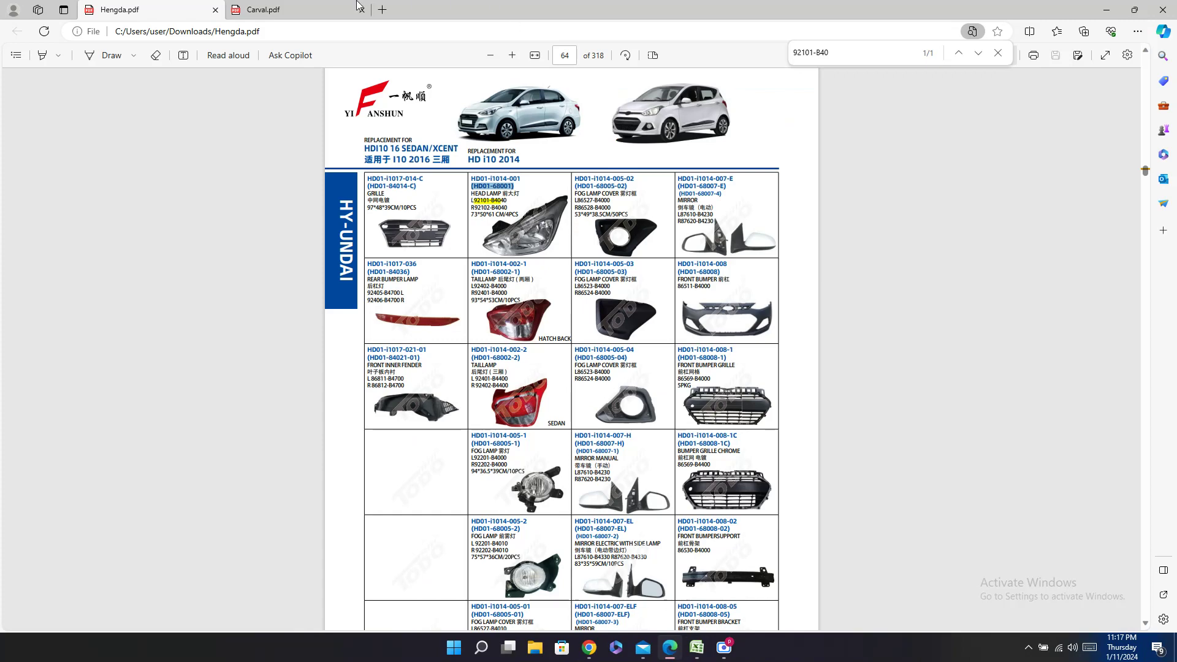
Step: Find the i10 2014 headlamp in Carval and paste code JH02-I1014-001 into rows 1240 and 1284
click(264, 11)
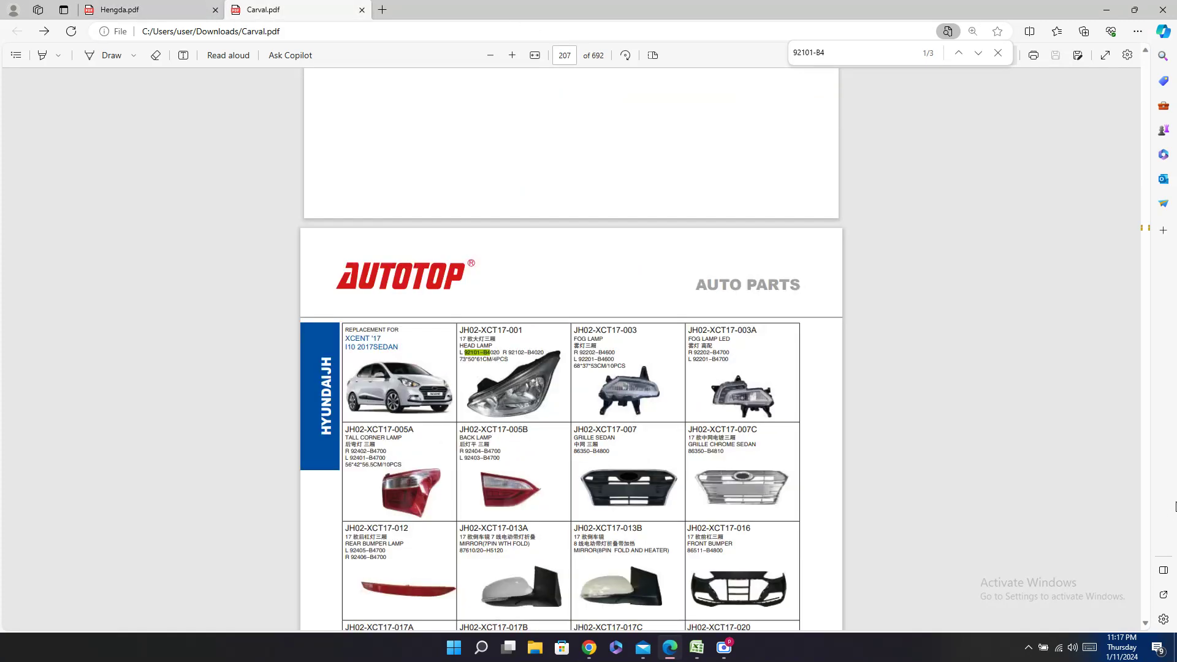
scroll(563, 187, down, 3)
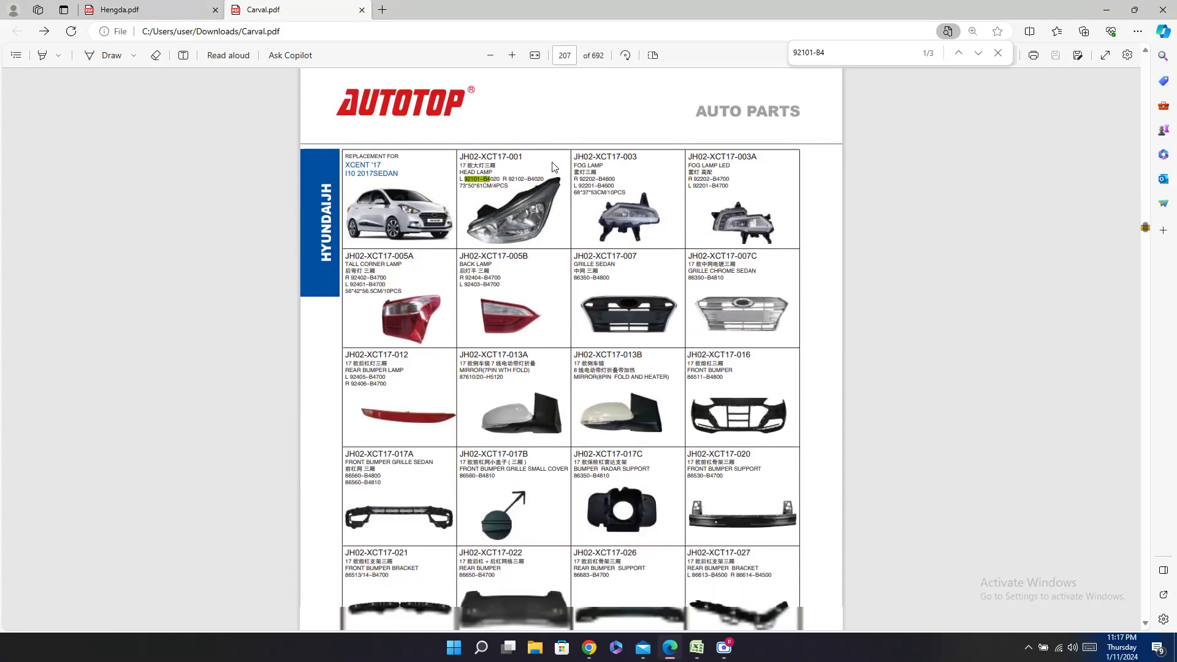
click(977, 55)
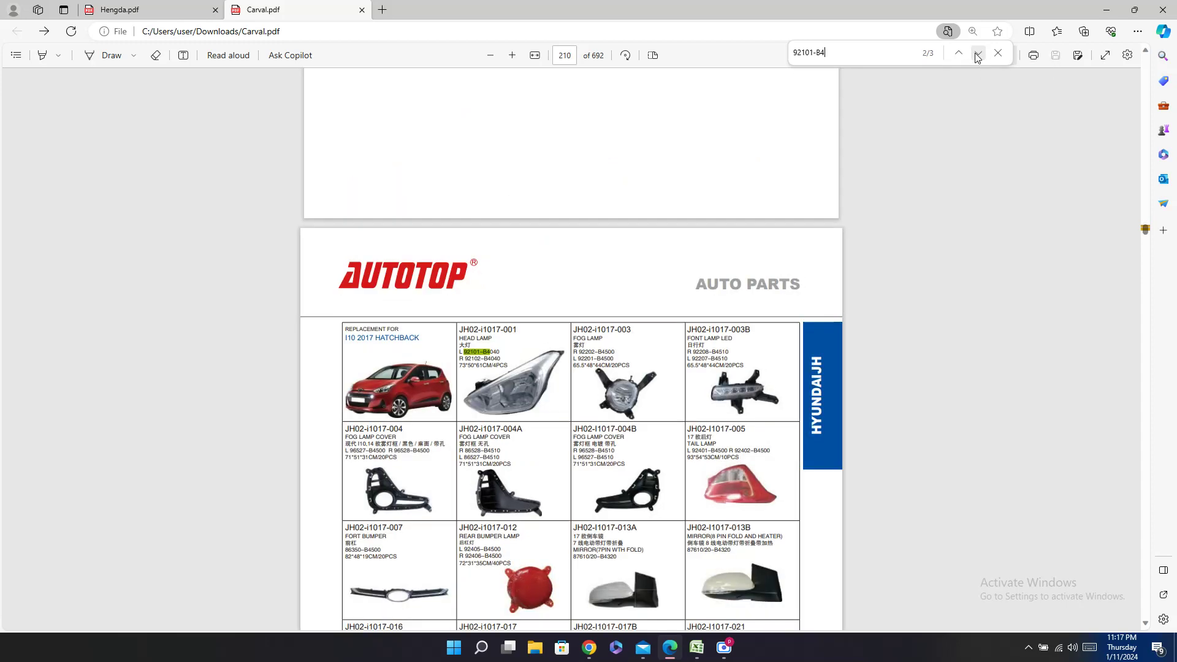
click(977, 54)
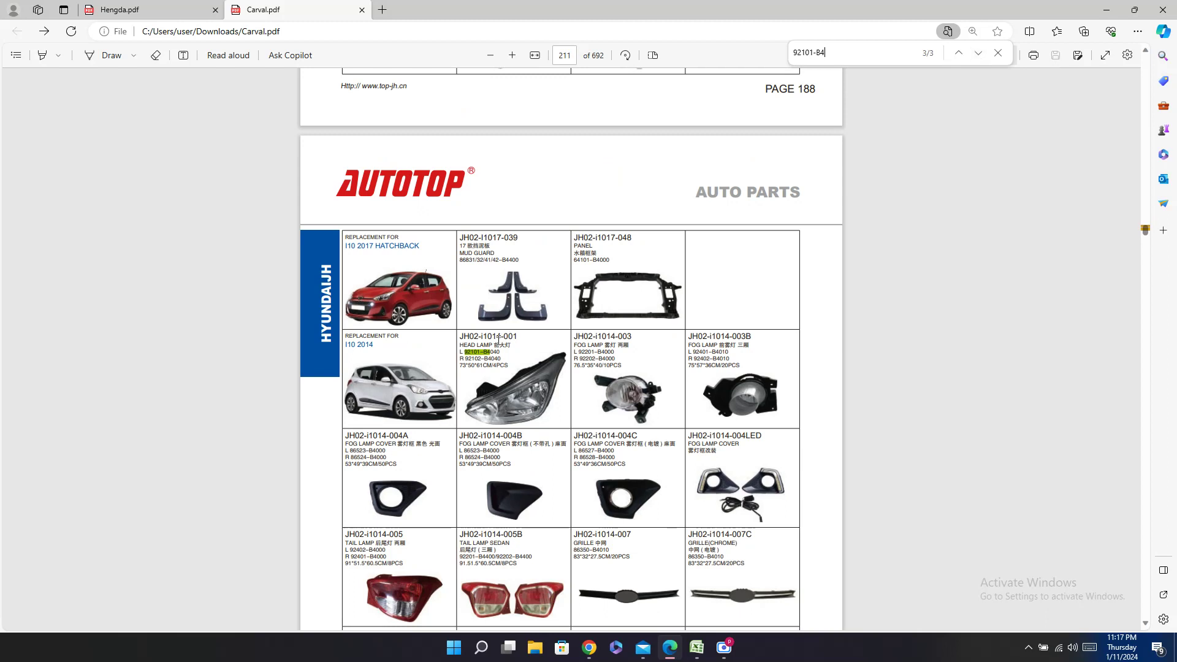
drag(460, 337, 518, 337)
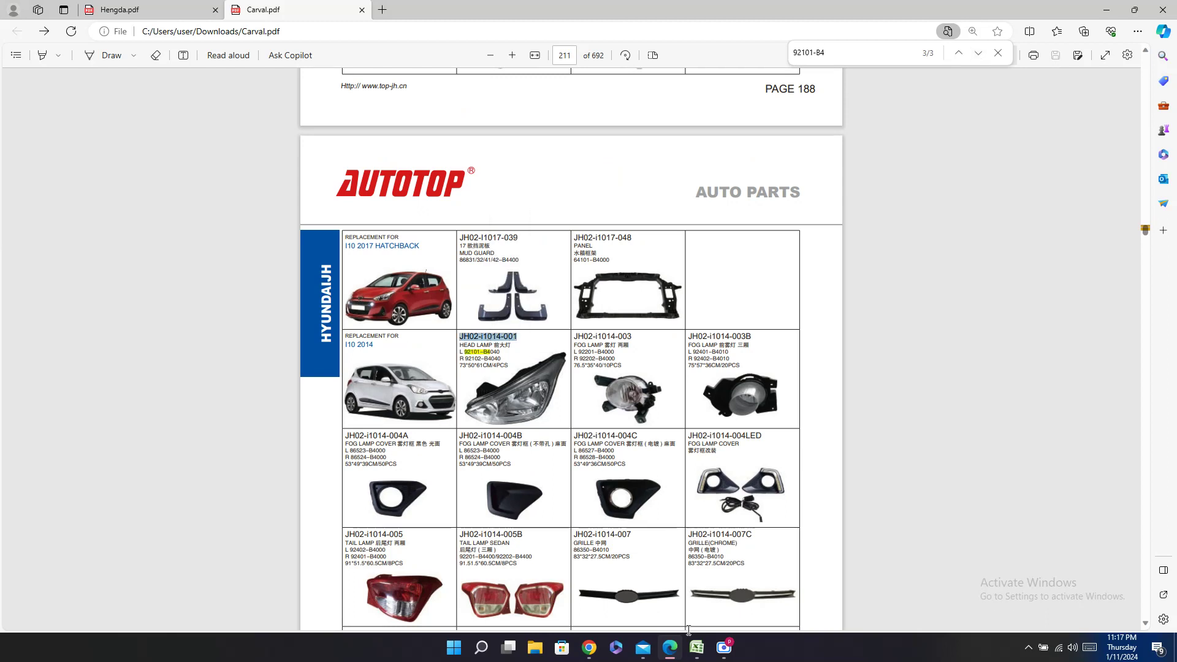
click(702, 652)
click(901, 448)
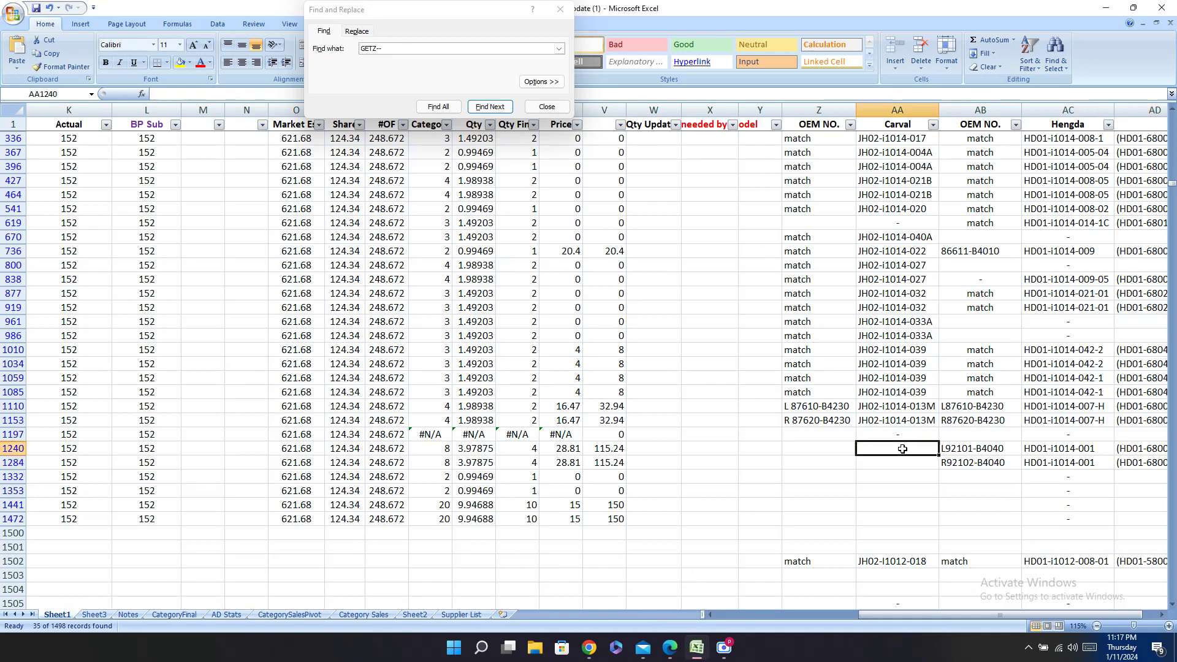
key(ctrl+v)
click(899, 462)
key(ctrl+v)
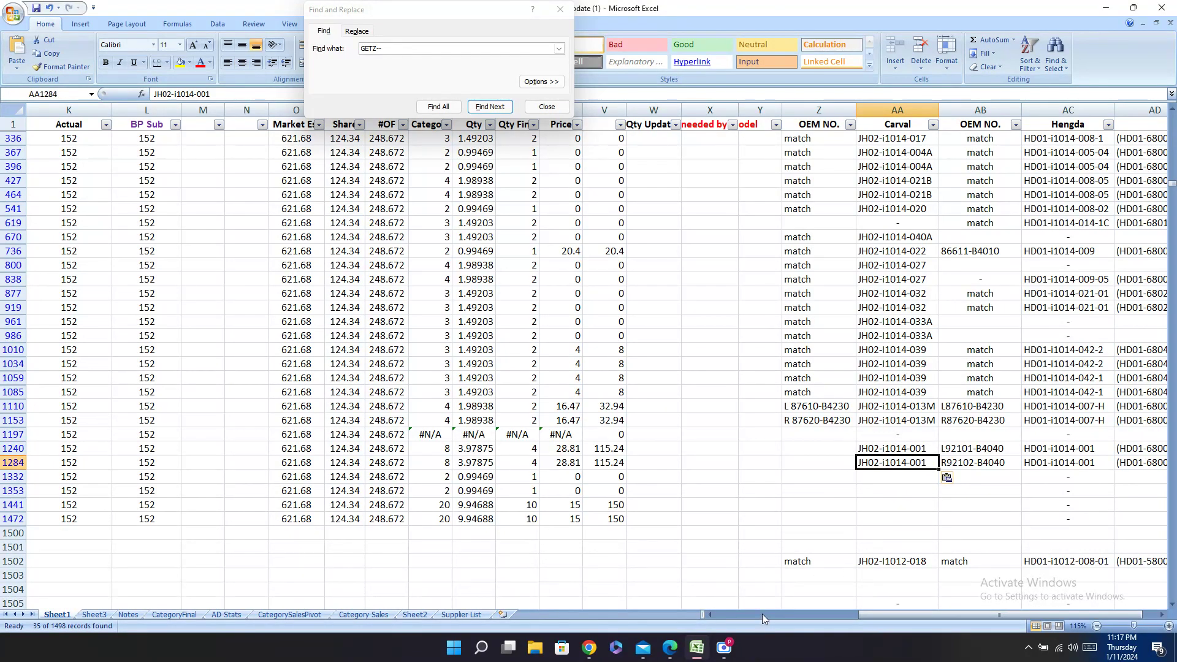
Step: Enter Carval OEM numbers L 92101-B4040 in row 1240 and R 92102-B4040 in row 1284
click(670, 648)
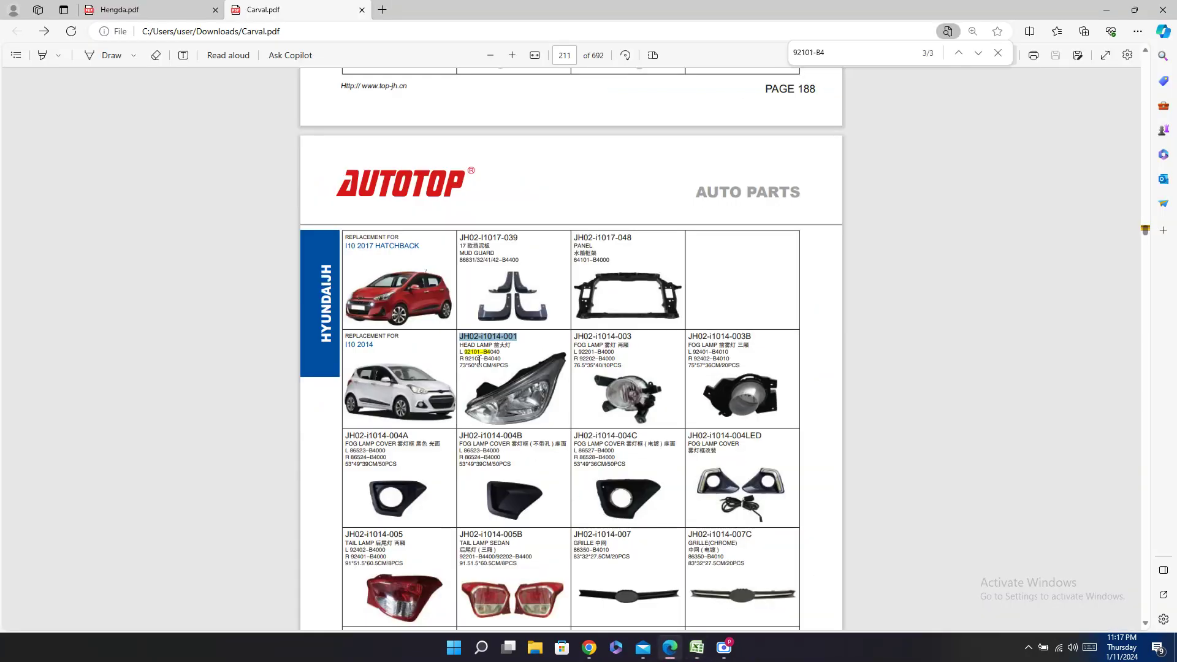
drag(493, 355, 459, 353)
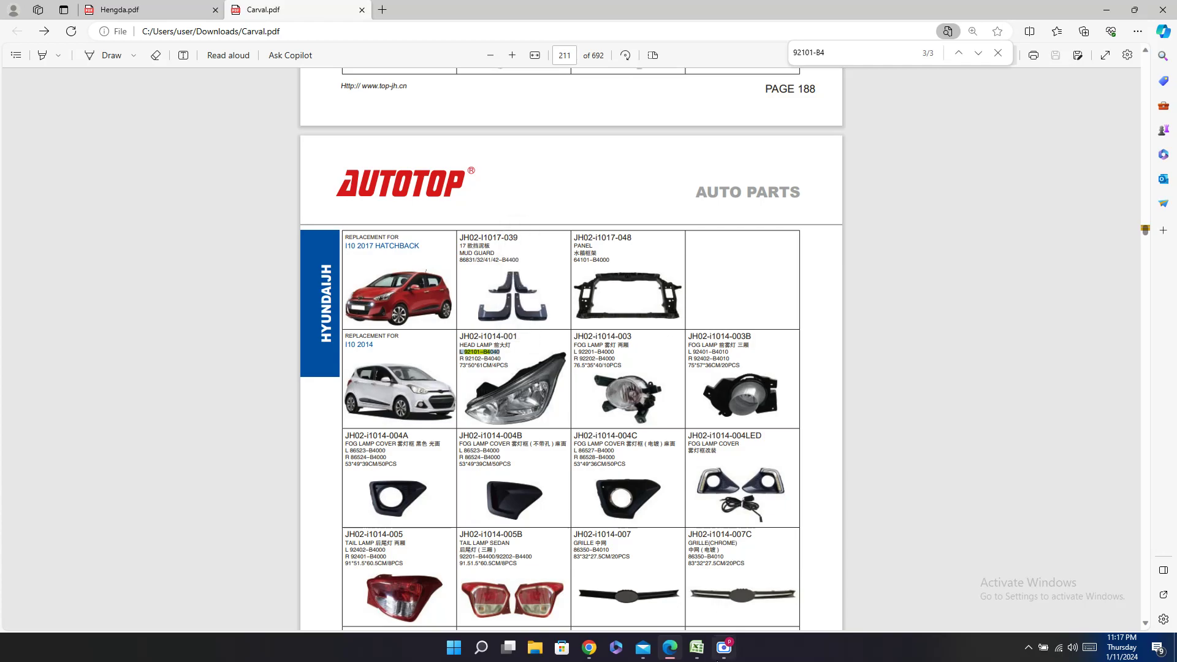
click(697, 648)
click(818, 448)
key(ctrl+v)
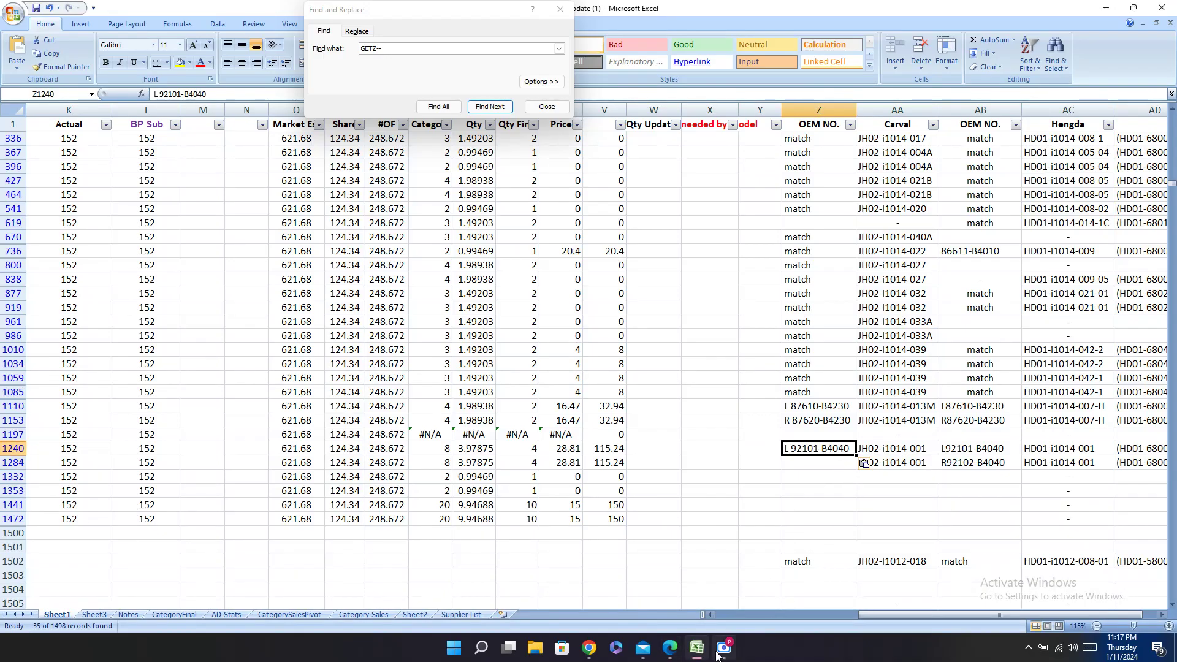
click(670, 648)
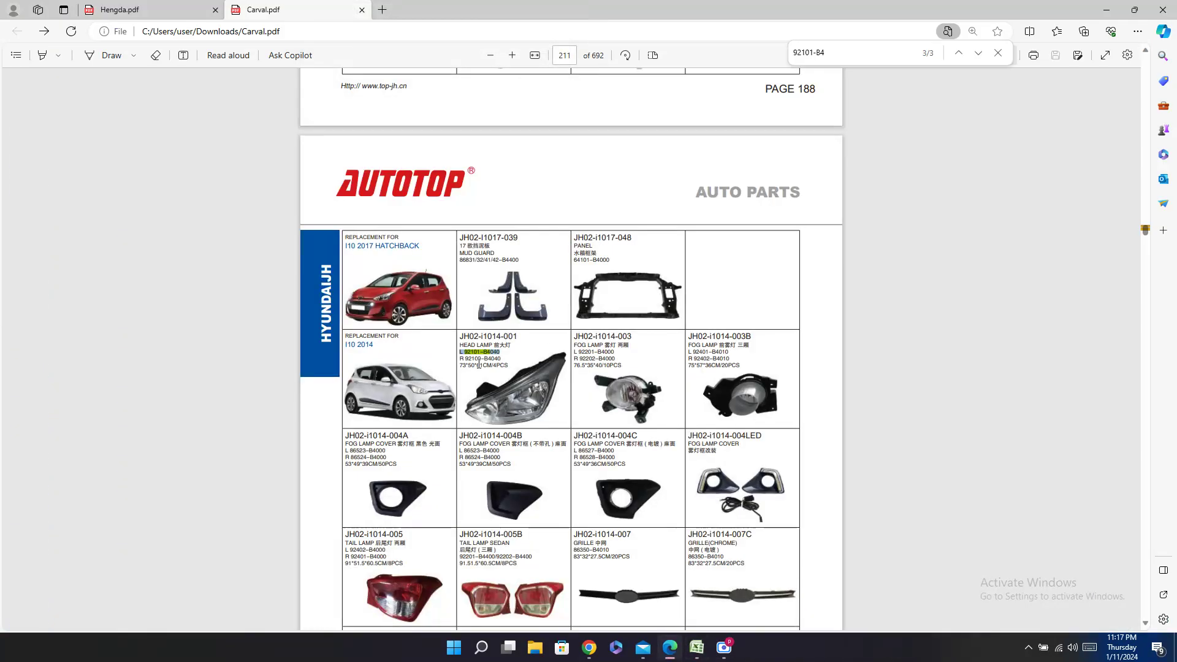
click(697, 648)
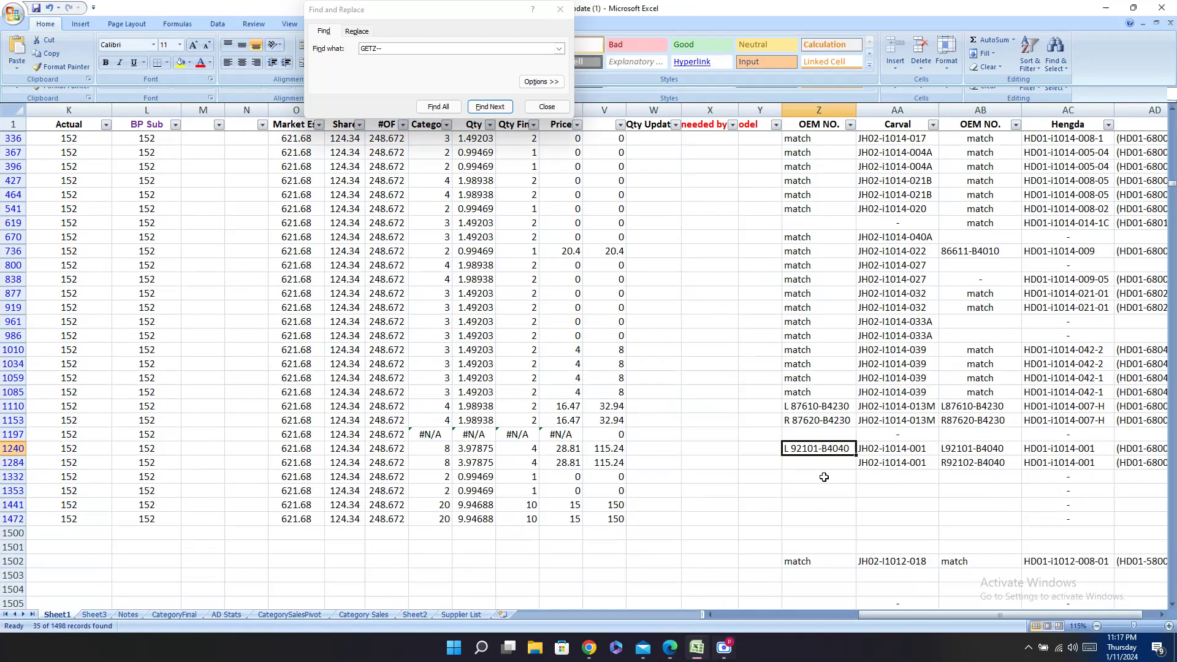
click(810, 460)
key(ctrl+v)
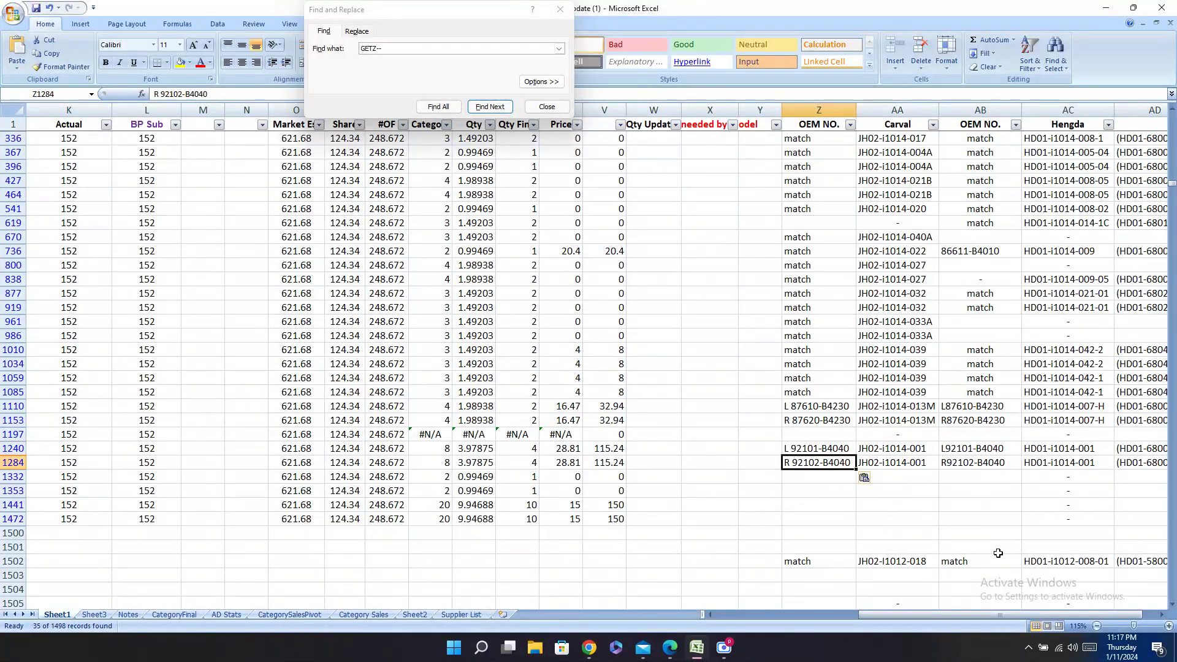
key(Left)
key(Left)
key(Left)
key(Left)
key(Left)
key(Left)
key(Left)
key(Left)
key(Left)
key(Left)
key(Left)
key(Left)
key(Left)
key(Left)
key(Left)
key(Left)
key(Left)
key(Left)
key(Left)
key(Left)
key(Left)
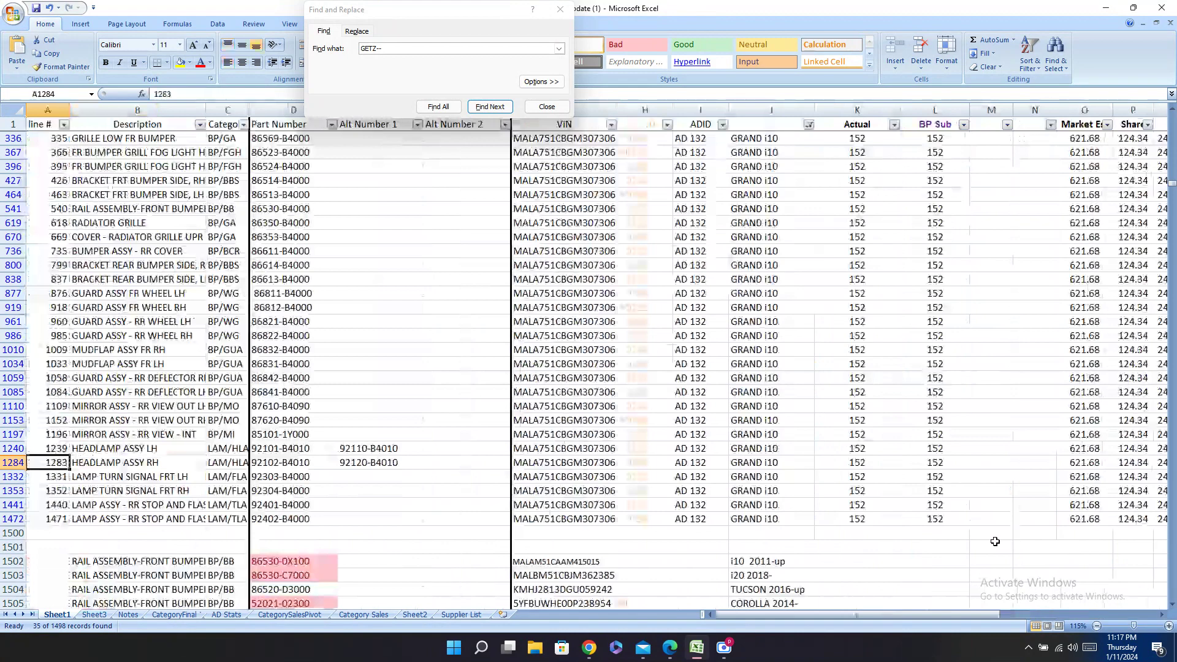
Step: Search the Carval and Hengda catalogues for row 1332's part 92303-B4000, broadening to 92303-B4
key(Right)
key(Right)
key(Right)
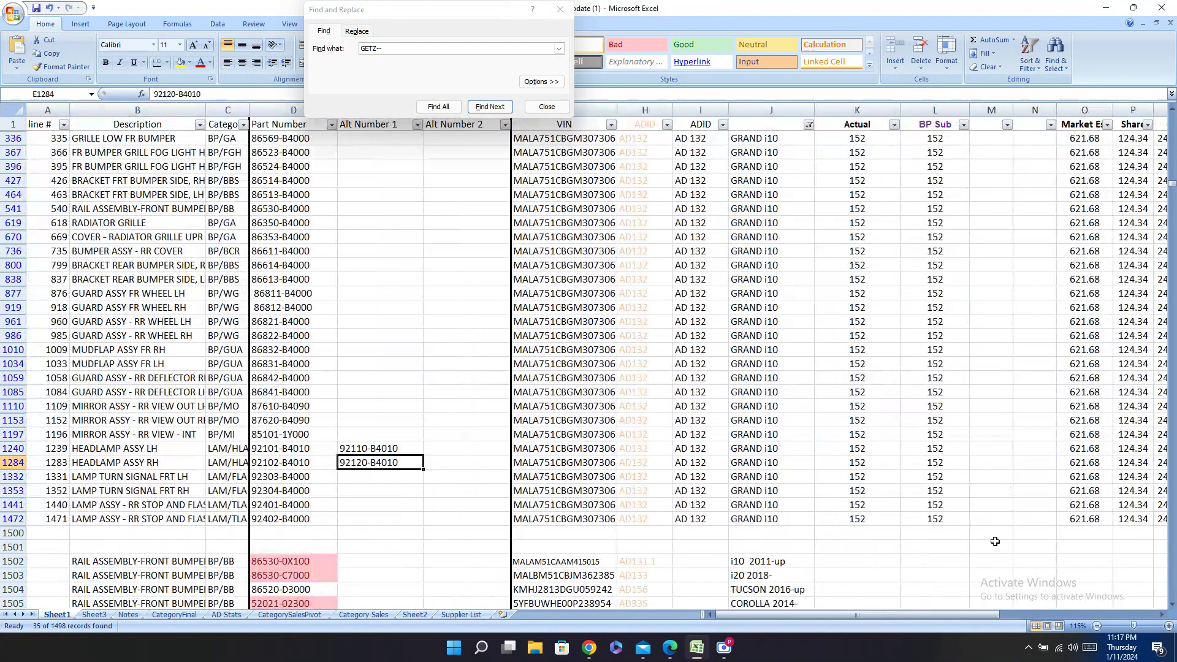
key(Left)
key(Down)
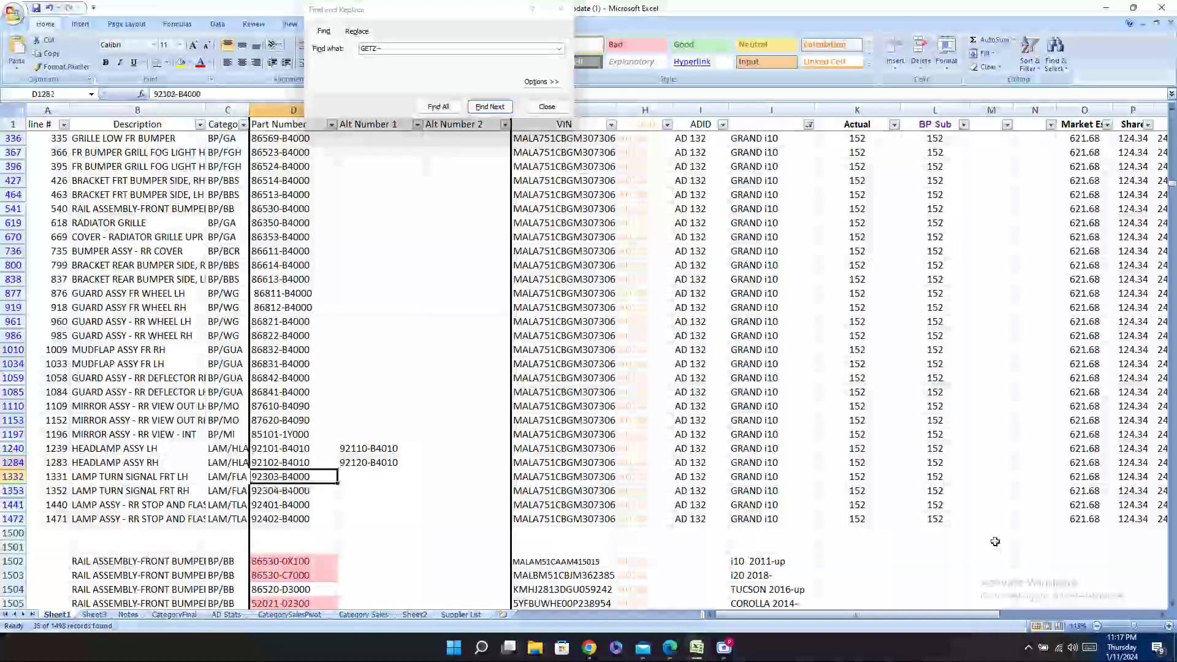
click(671, 647)
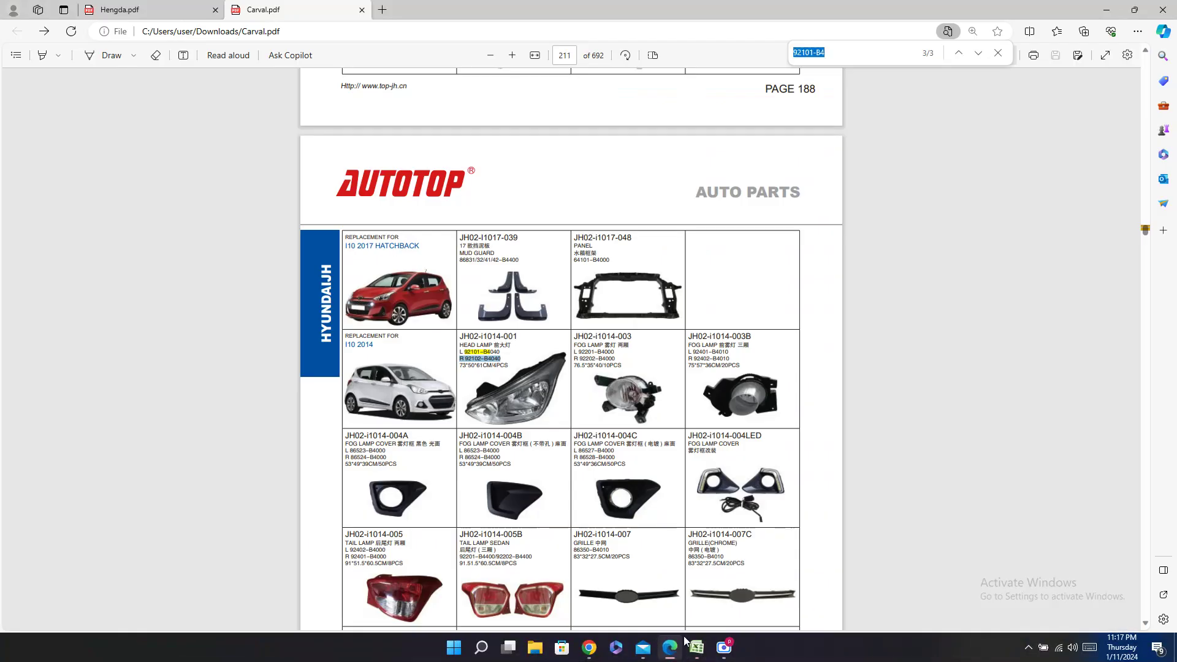
text(92303-B4000)
key(ctrl+Tab)
key(ctrl+f)
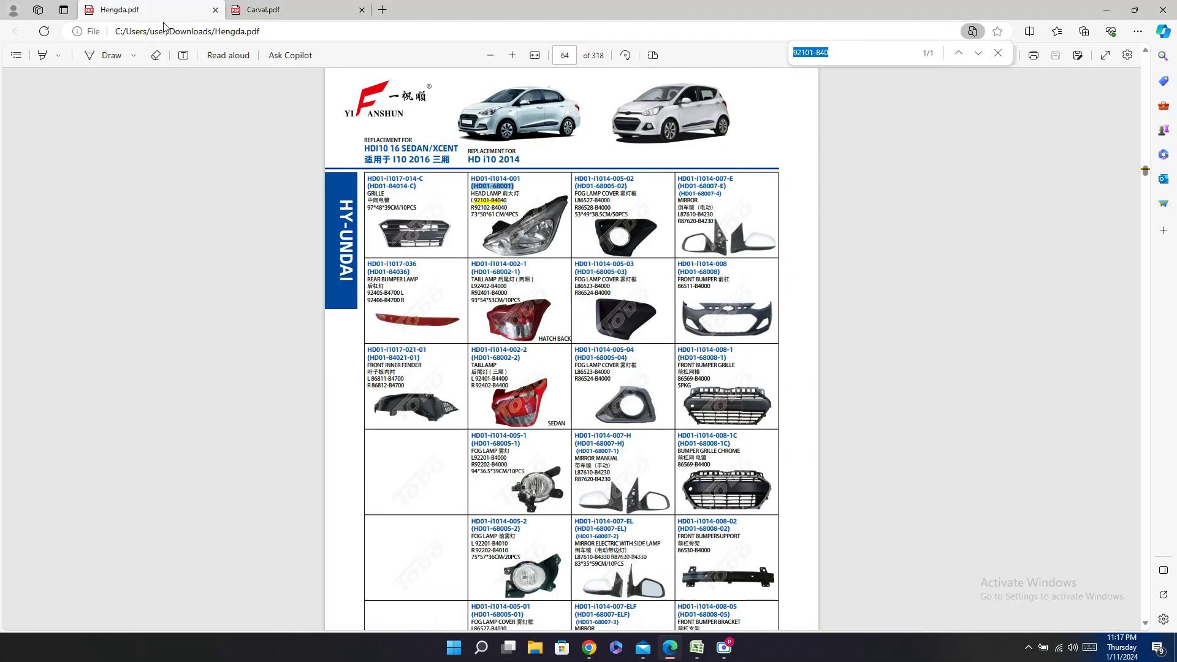
text(92303-B4000)
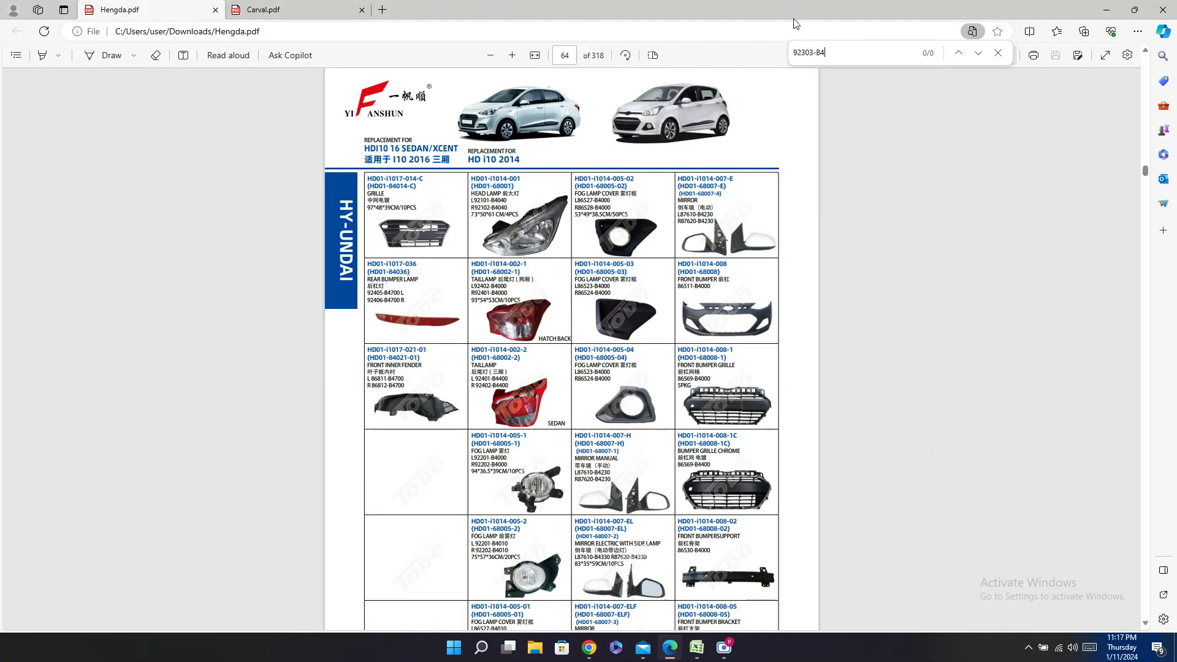
click(254, 8)
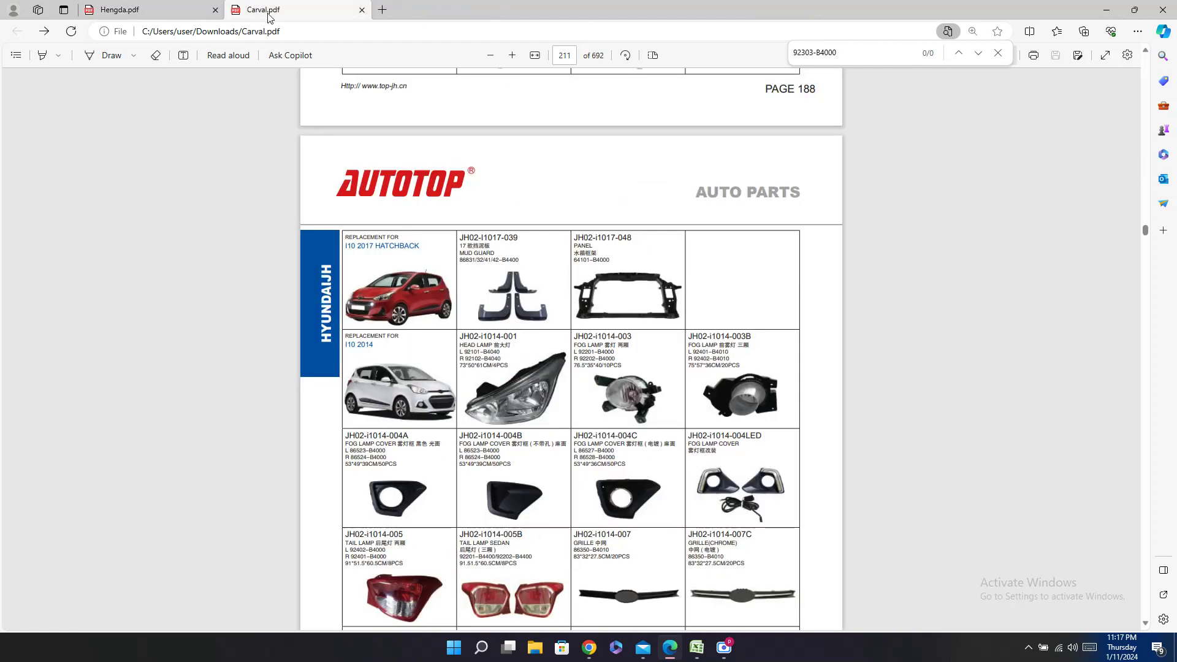
key(BackSpace)
key(BackSpace)
key(BackSpace)
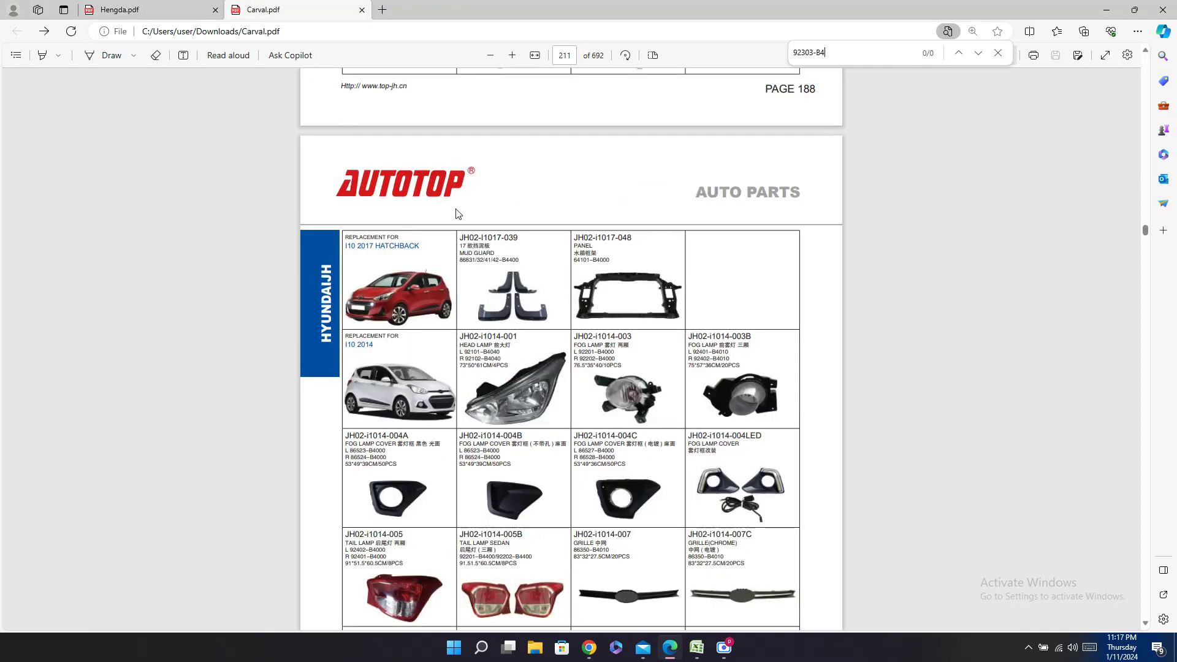
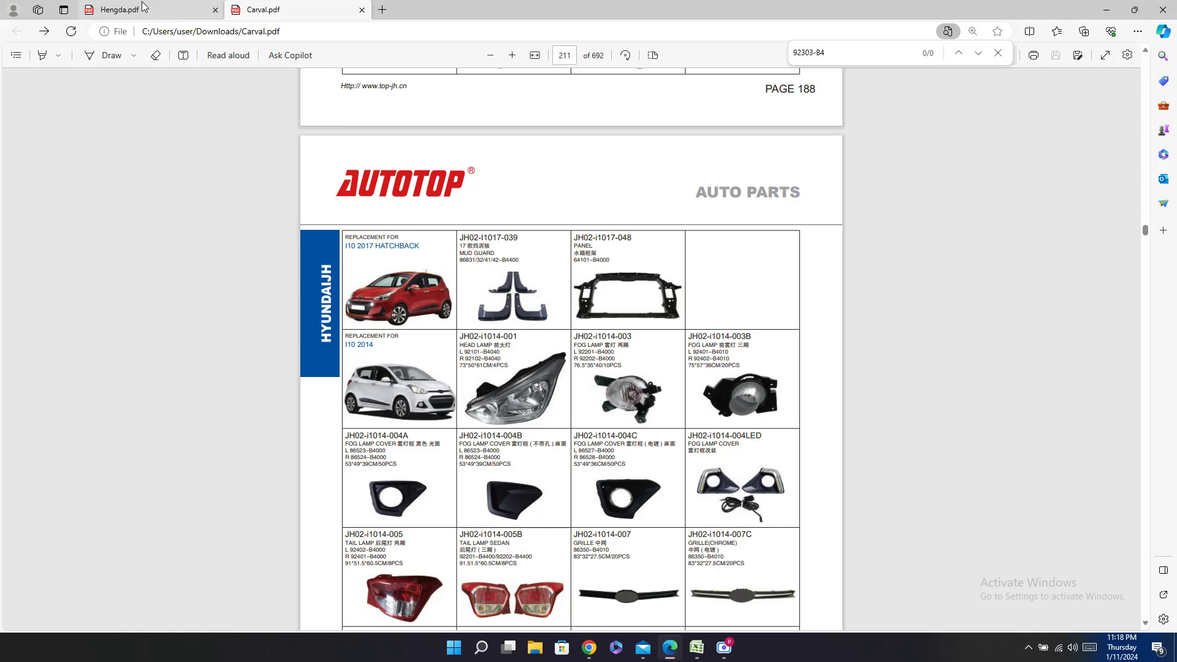
Step: Scroll through the Hengda catalog page looking for part 92301-B4
click(123, 10)
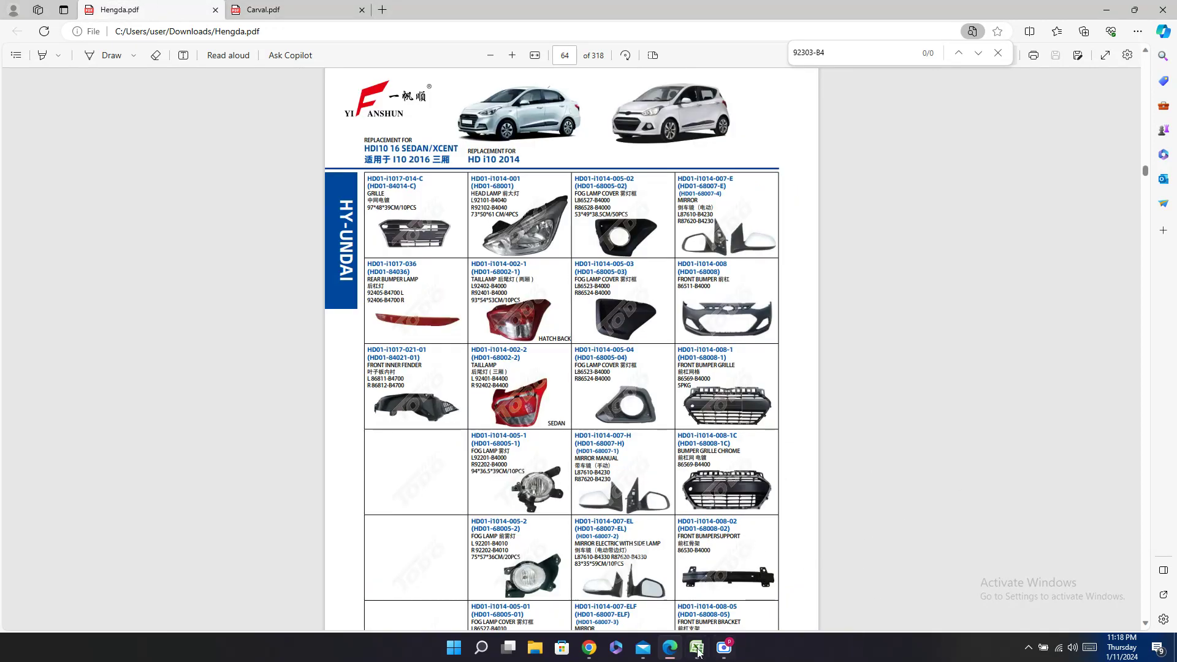
click(697, 647)
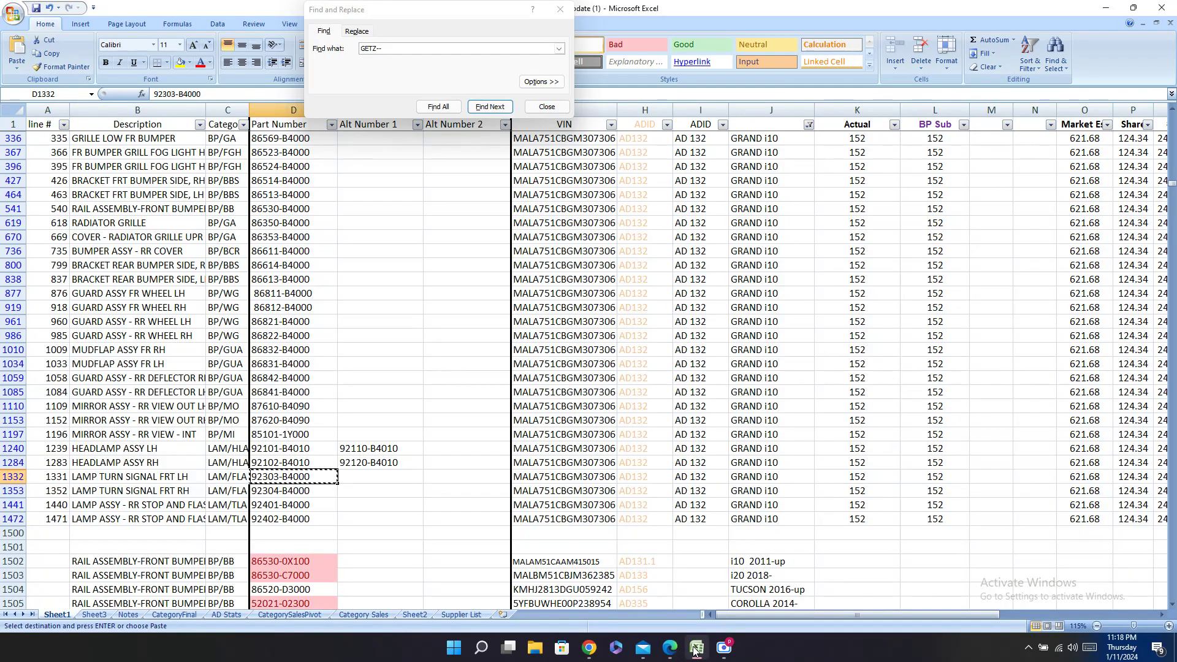
click(695, 648)
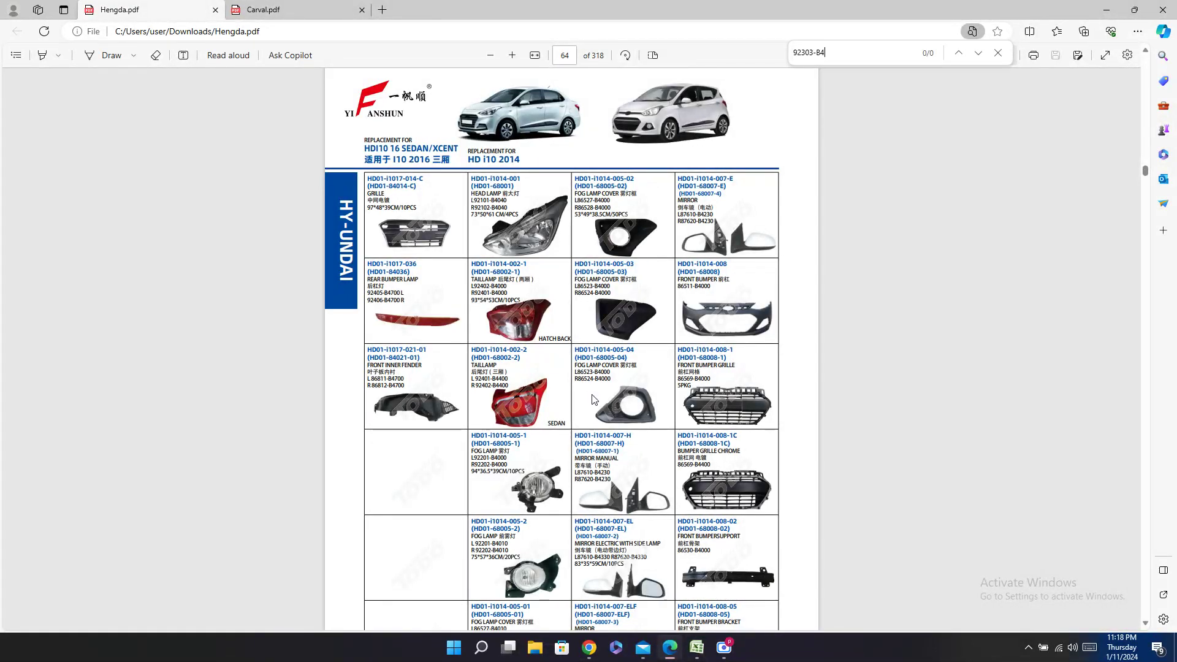
scroll(594, 399, down, 3)
scroll(594, 394, up, 5)
scroll(593, 394, down, 3)
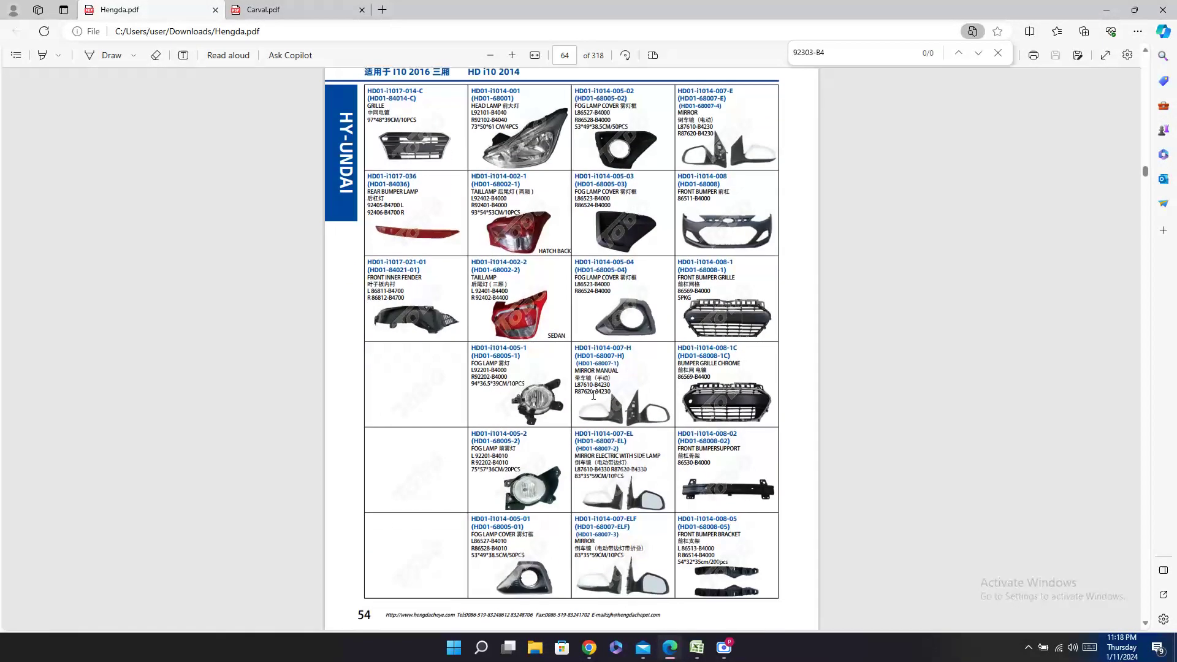
scroll(593, 395, down, 2)
scroll(593, 395, down, 9)
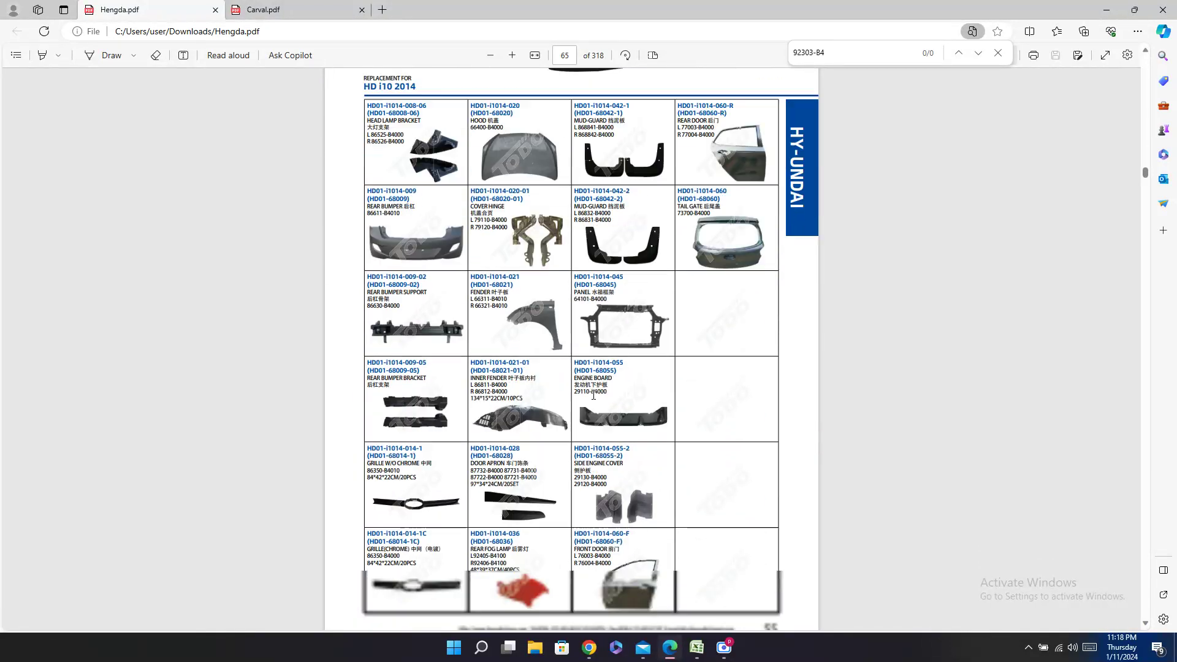
scroll(593, 395, up, 10)
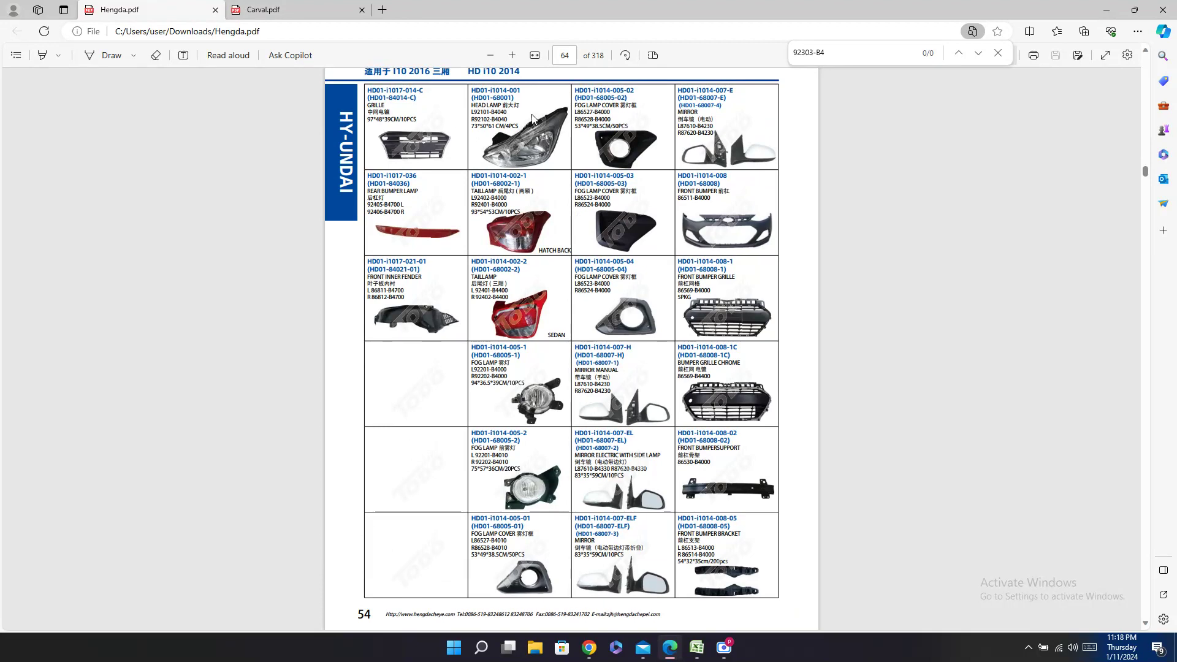
Step: Scroll through the Carval catalog, checking it against the Excel parts list
key(ctrl+Tab)
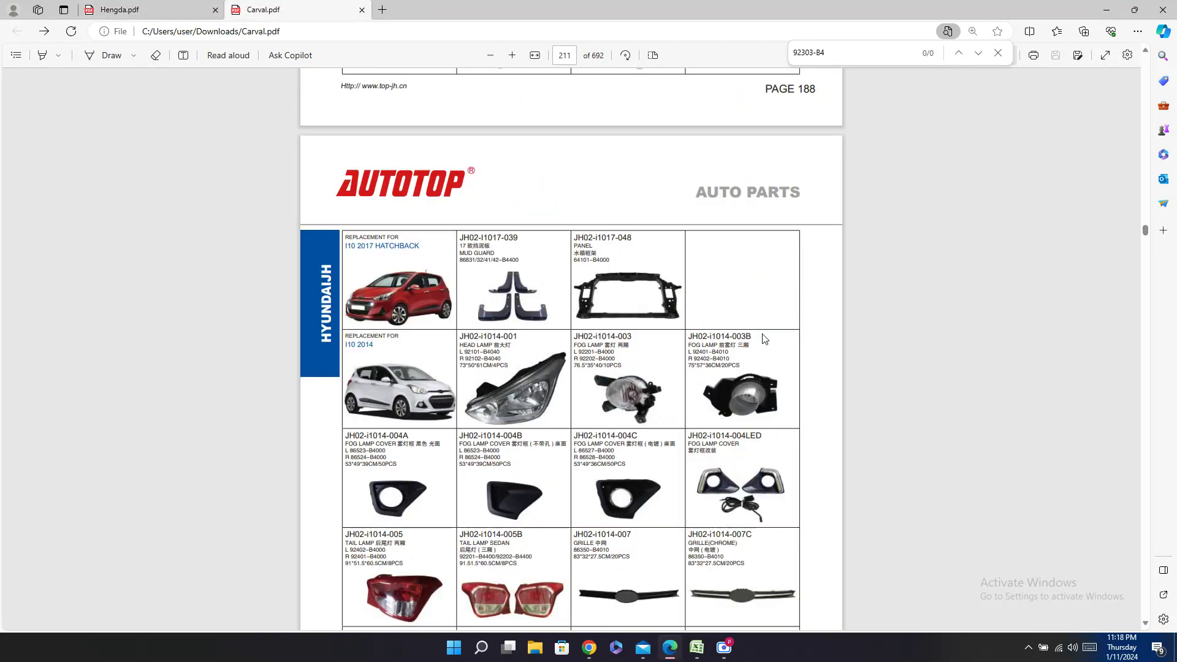
scroll(803, 294, down, 3)
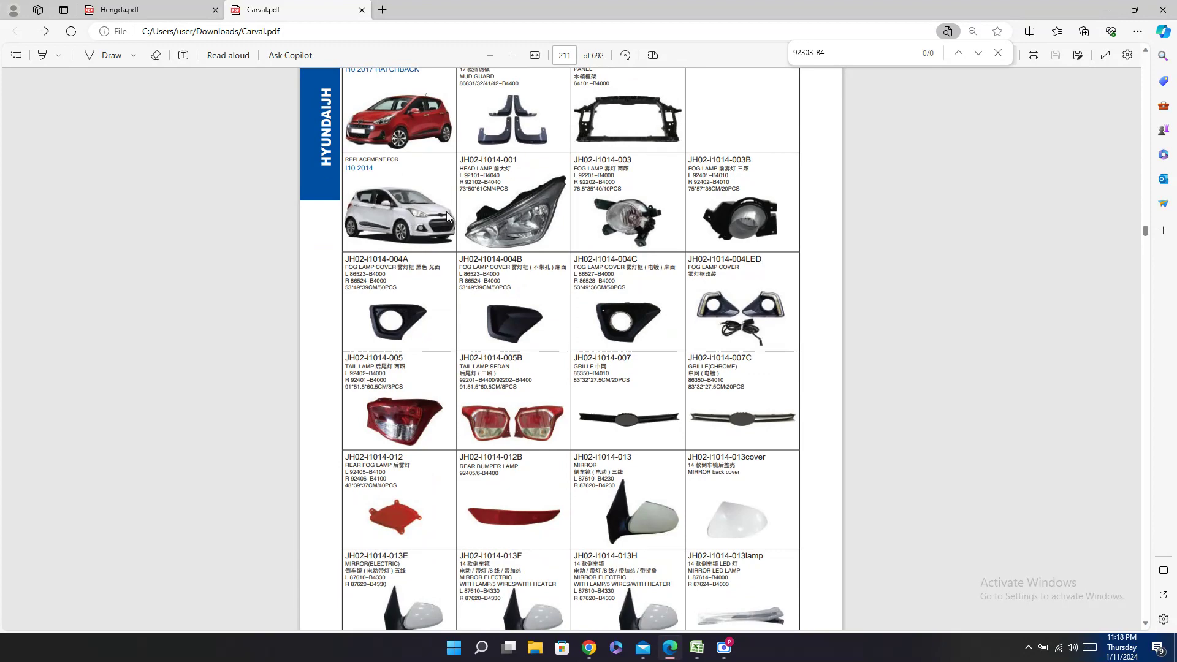
scroll(775, 396, down, 11)
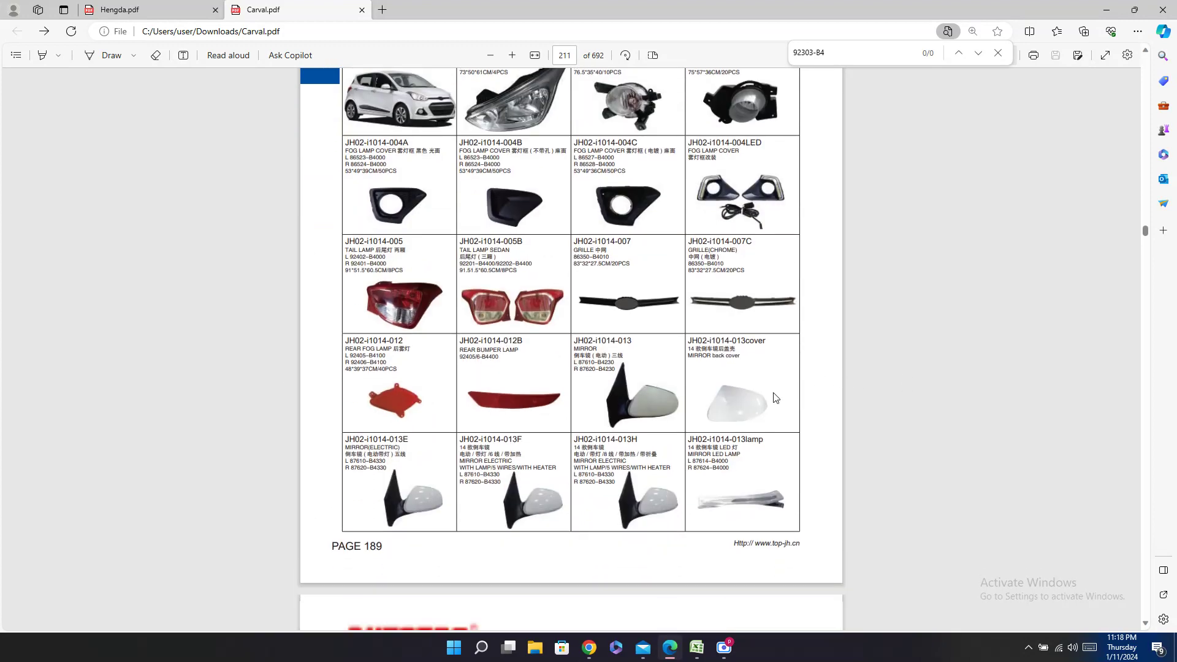
scroll(782, 428, down, 2)
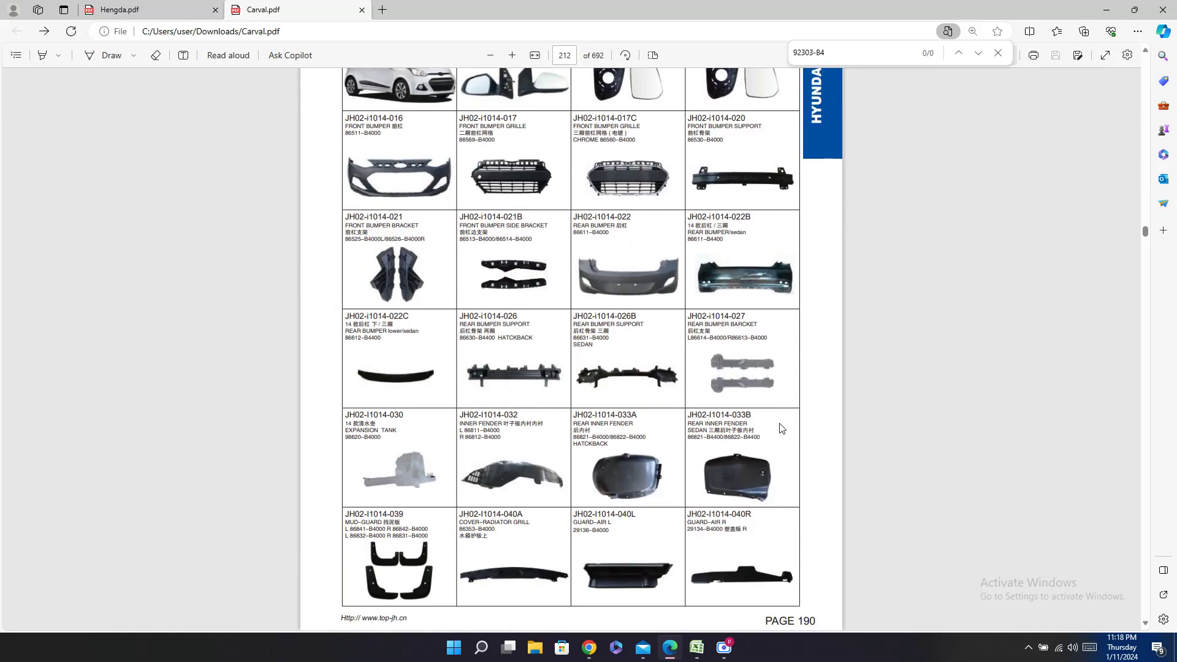
scroll(782, 428, down, 10)
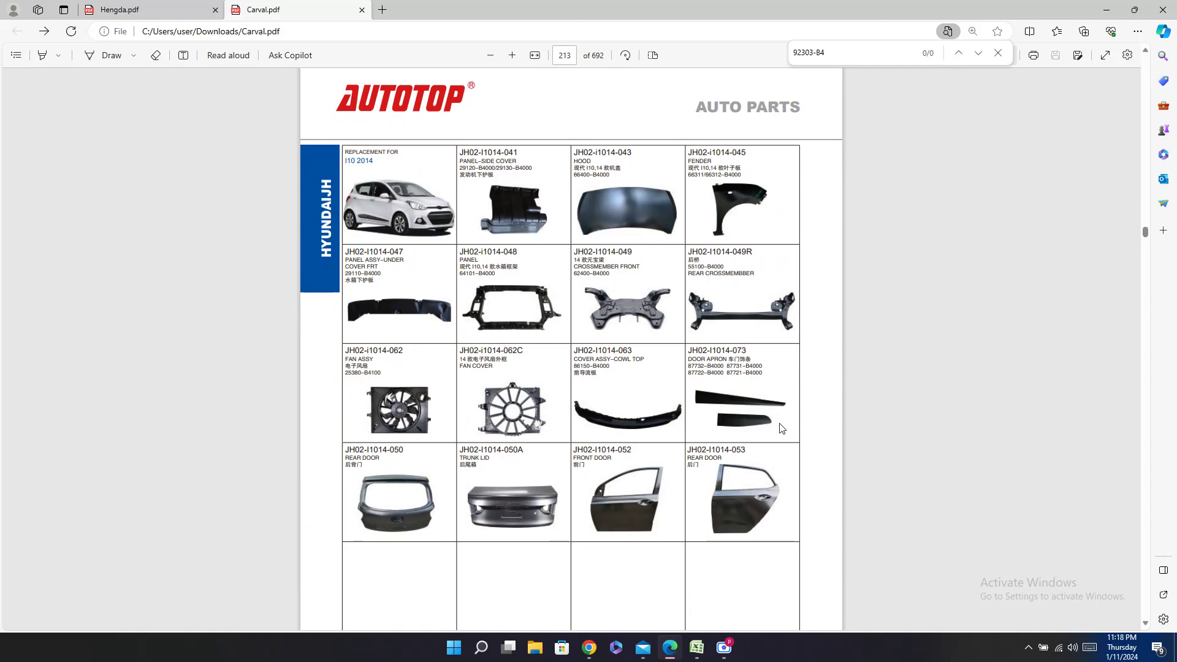
scroll(782, 428, up, 11)
scroll(782, 427, up, 10)
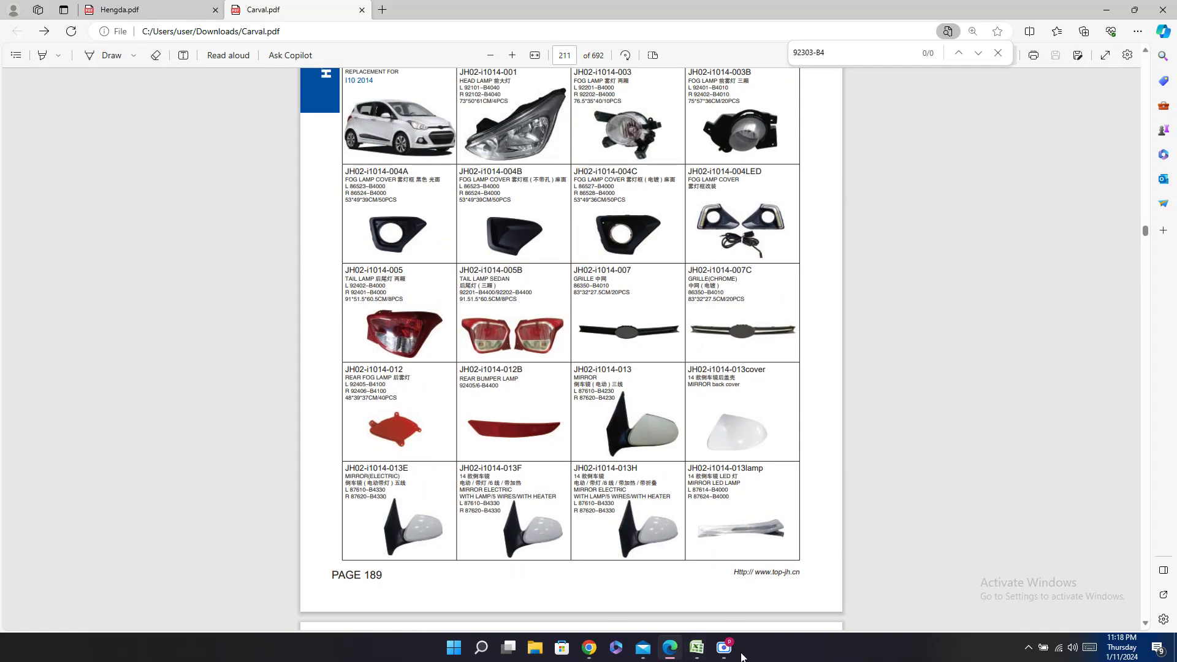
click(699, 652)
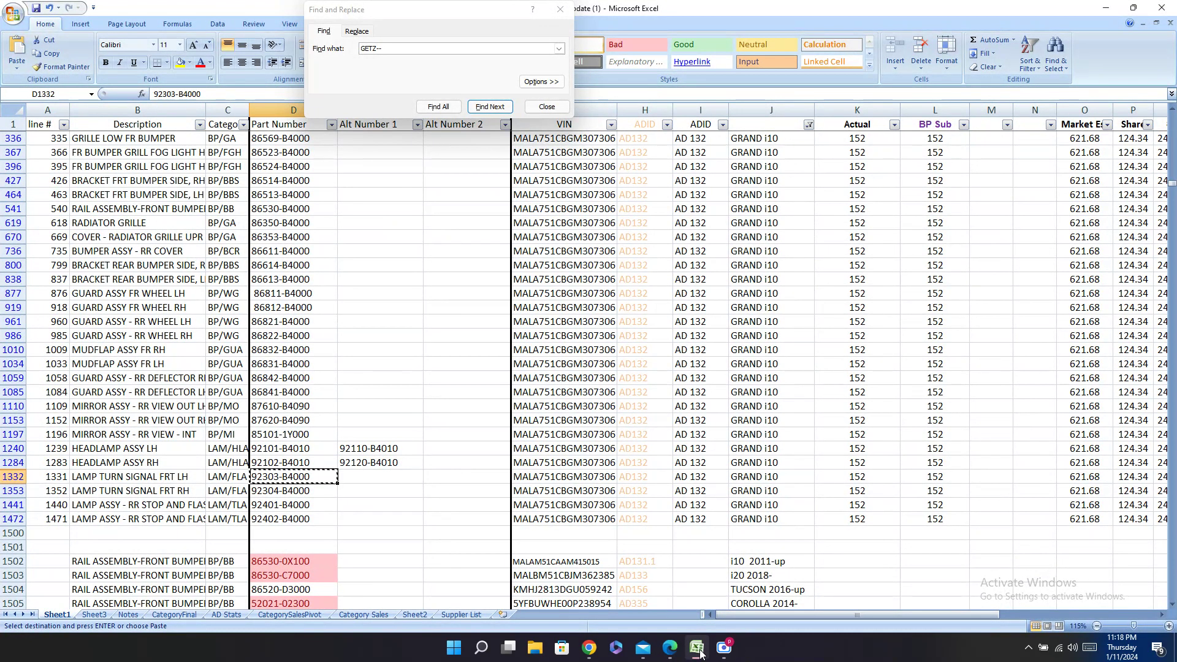
click(699, 651)
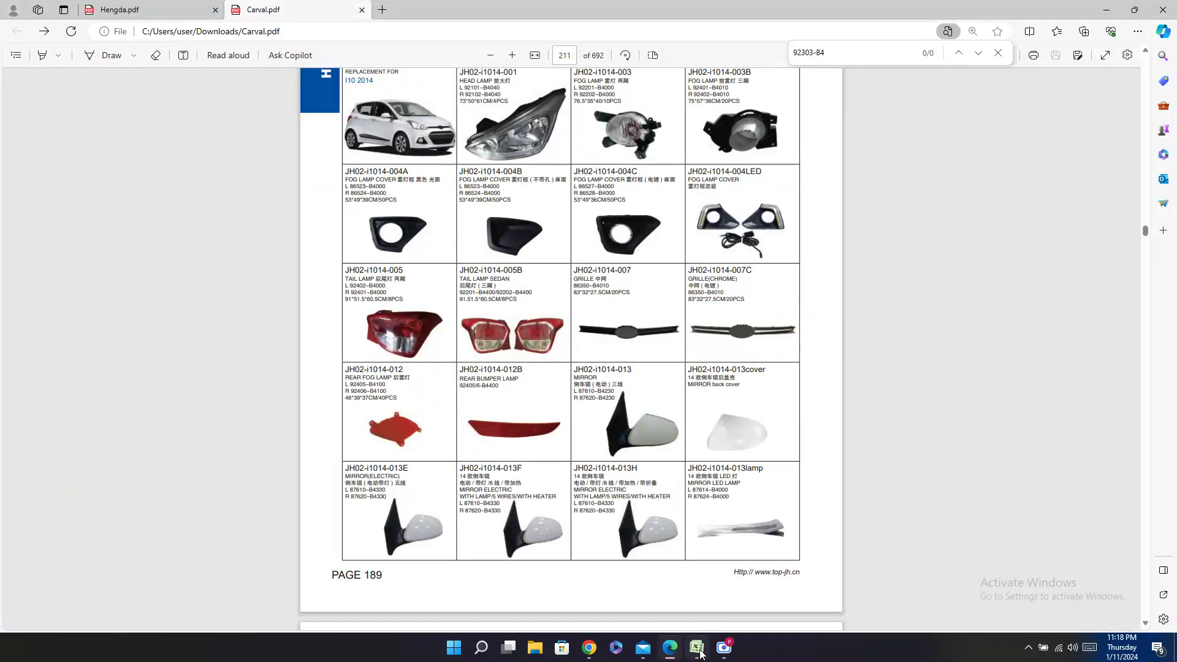
click(699, 651)
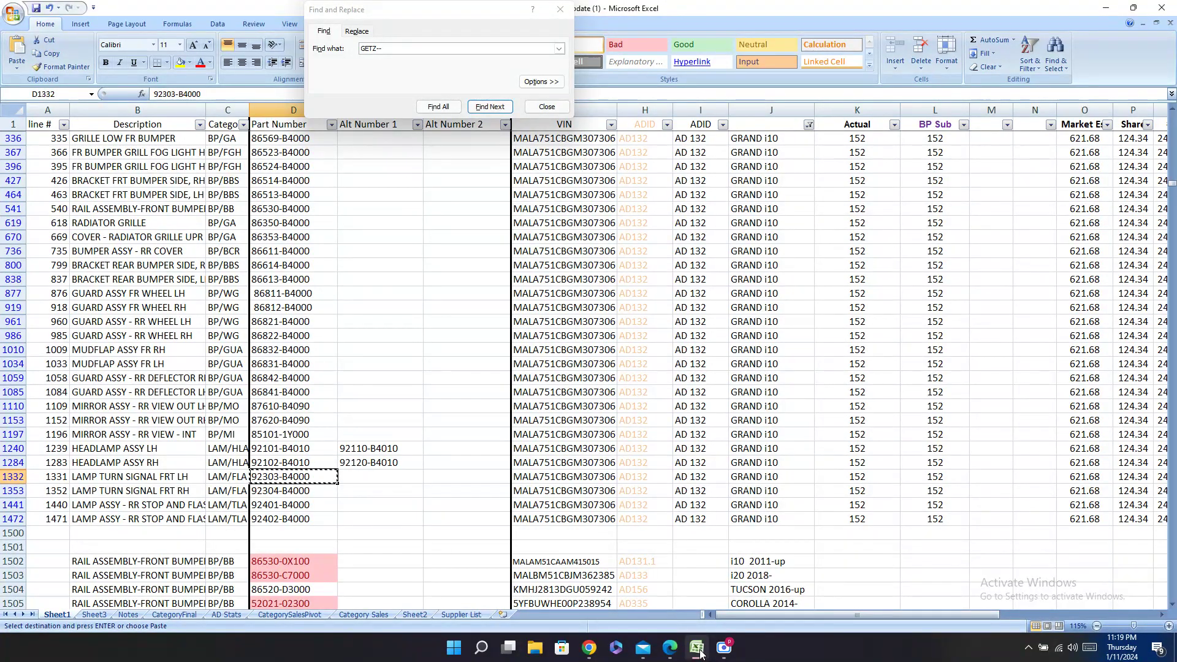
click(700, 654)
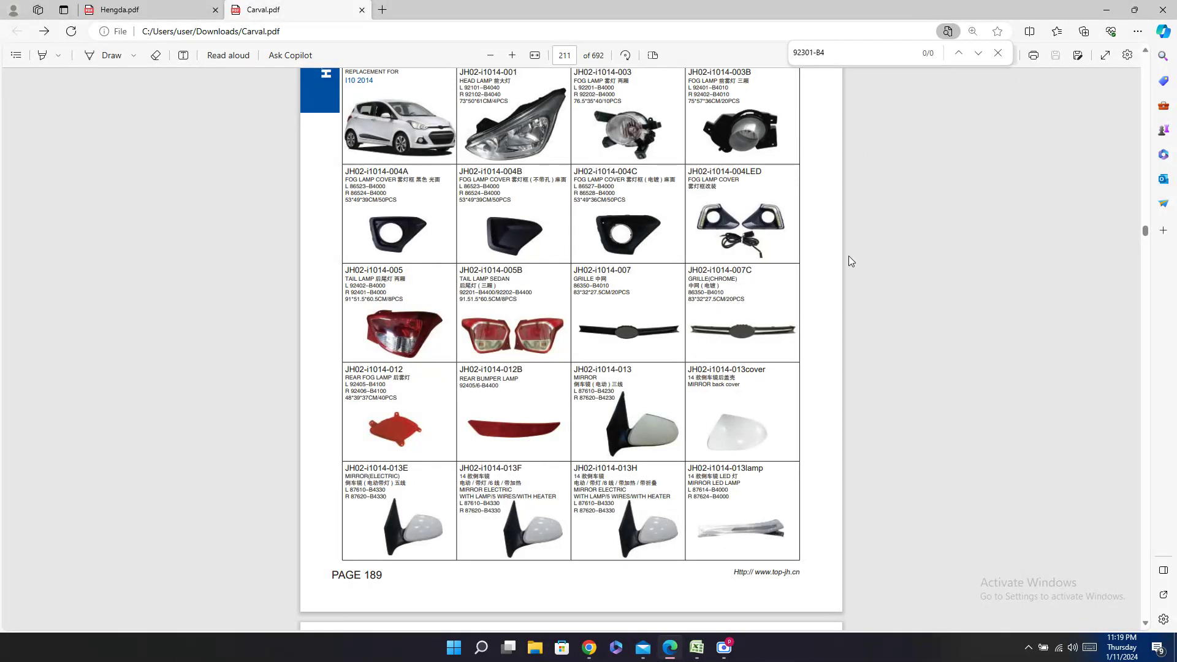
Step: Recheck the Hengda i10 page, then bring the Excel parts list forward
click(147, 10)
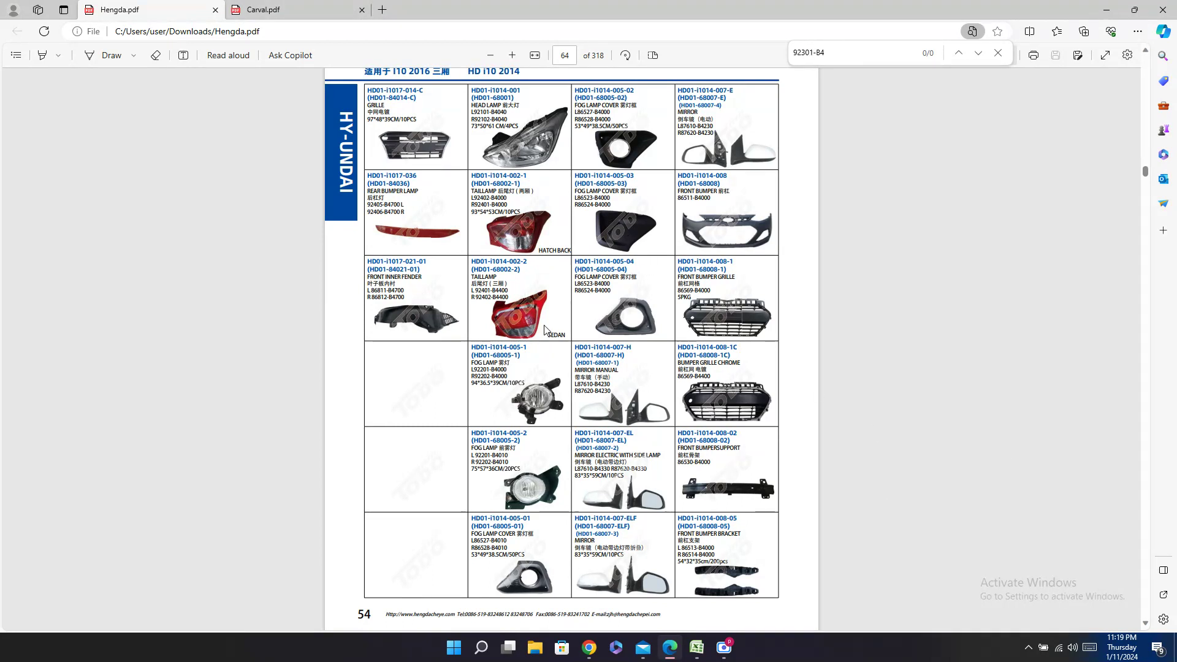
scroll(760, 299, up, 3)
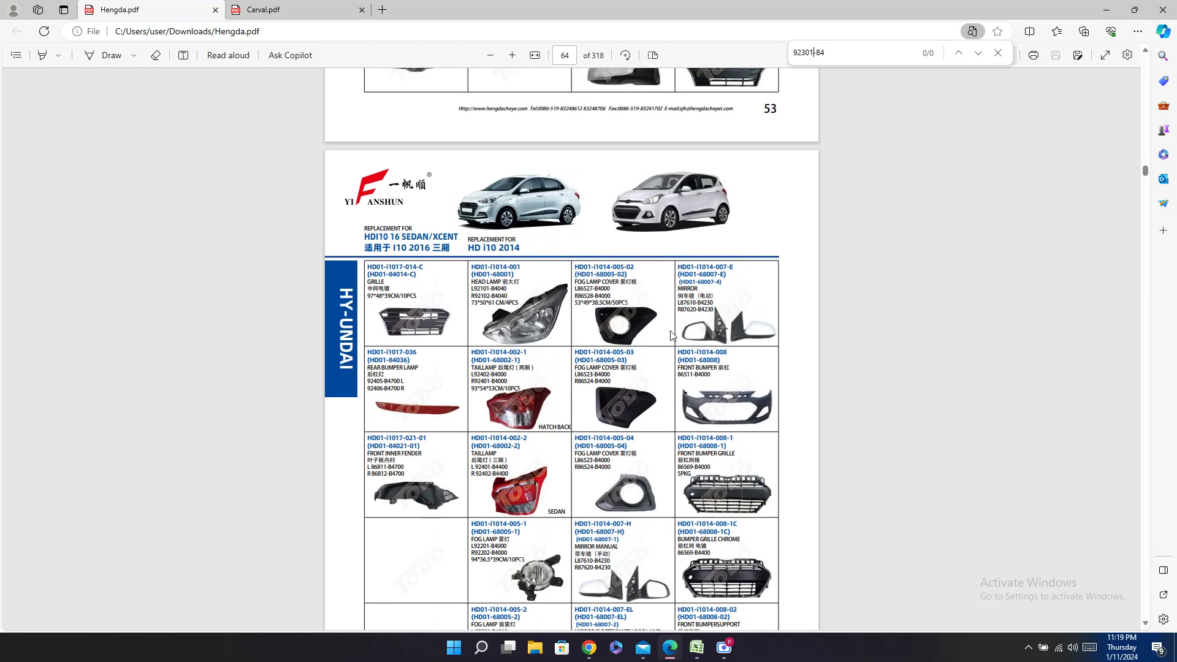
scroll(693, 287, down, 3)
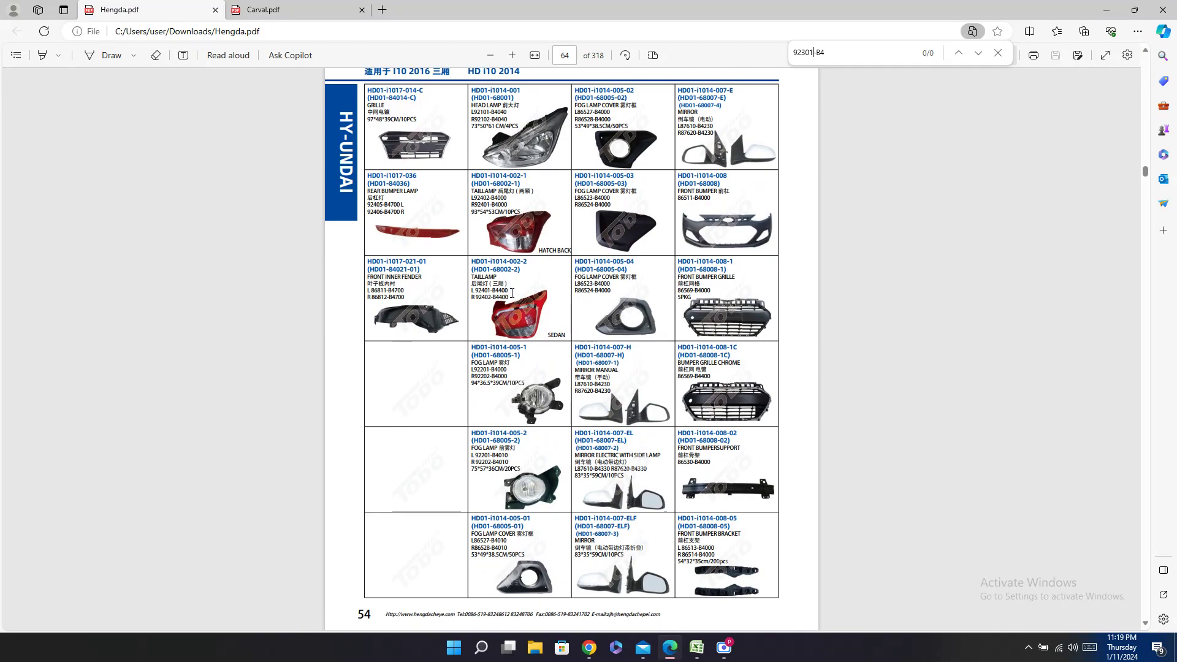
click(697, 647)
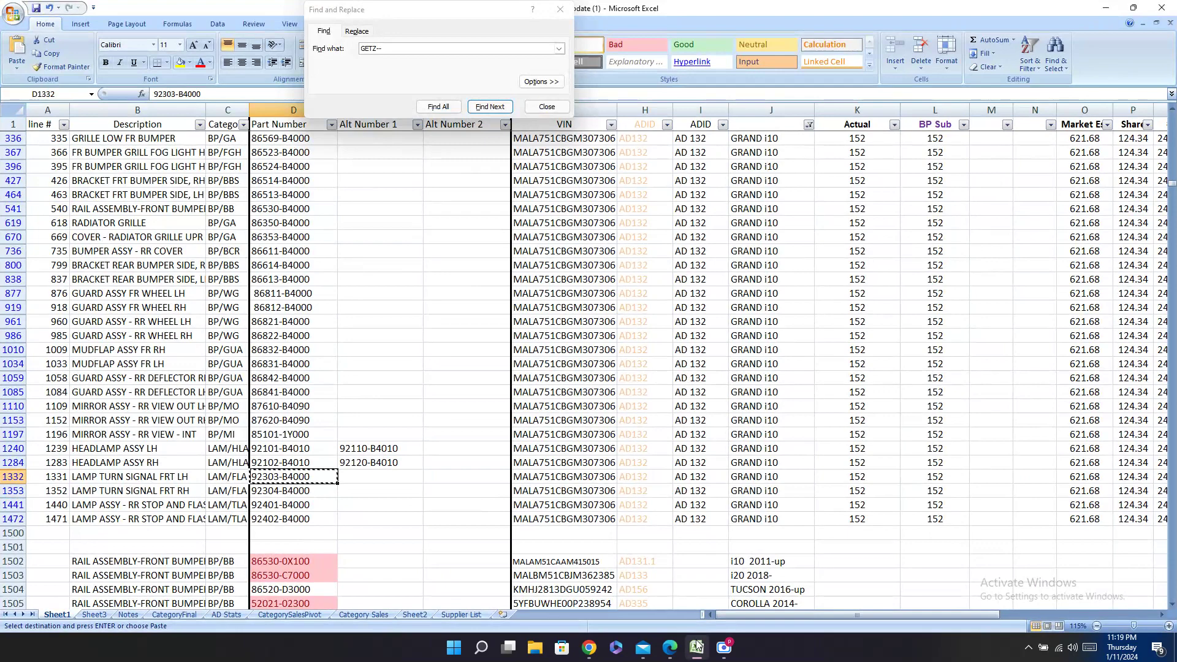
Step: Copy HD01-i1014-002-1 from the Hengda catalog into row 1441's Hengda cell
click(697, 647)
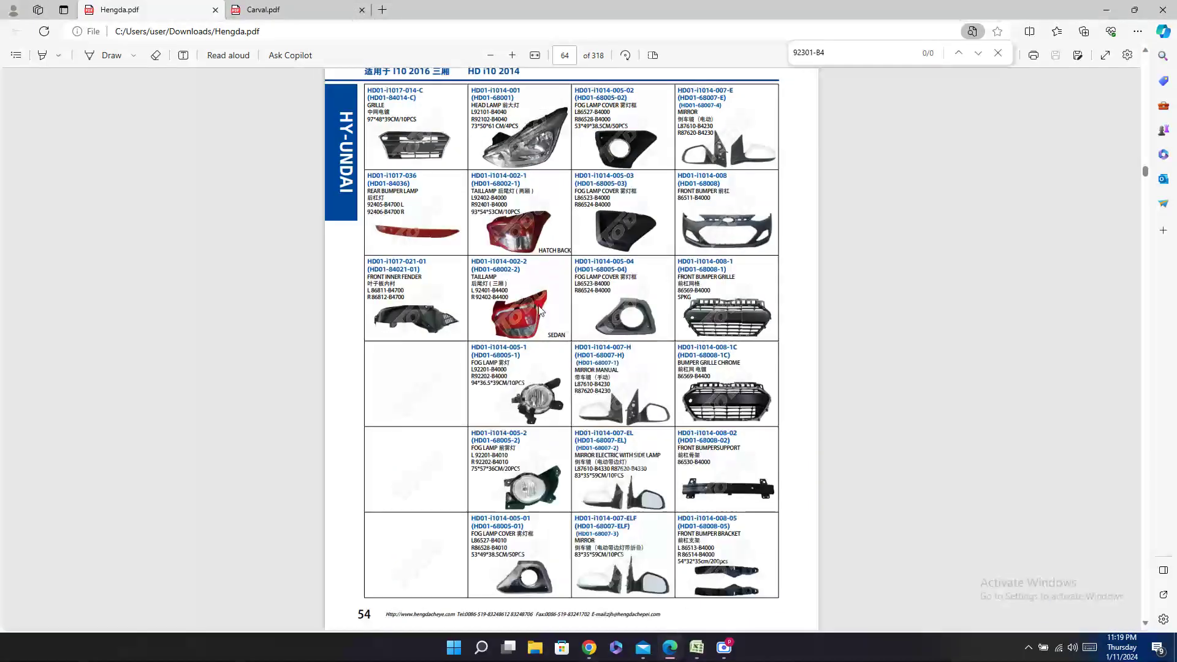
drag(470, 262, 528, 263)
key(ctrl+c)
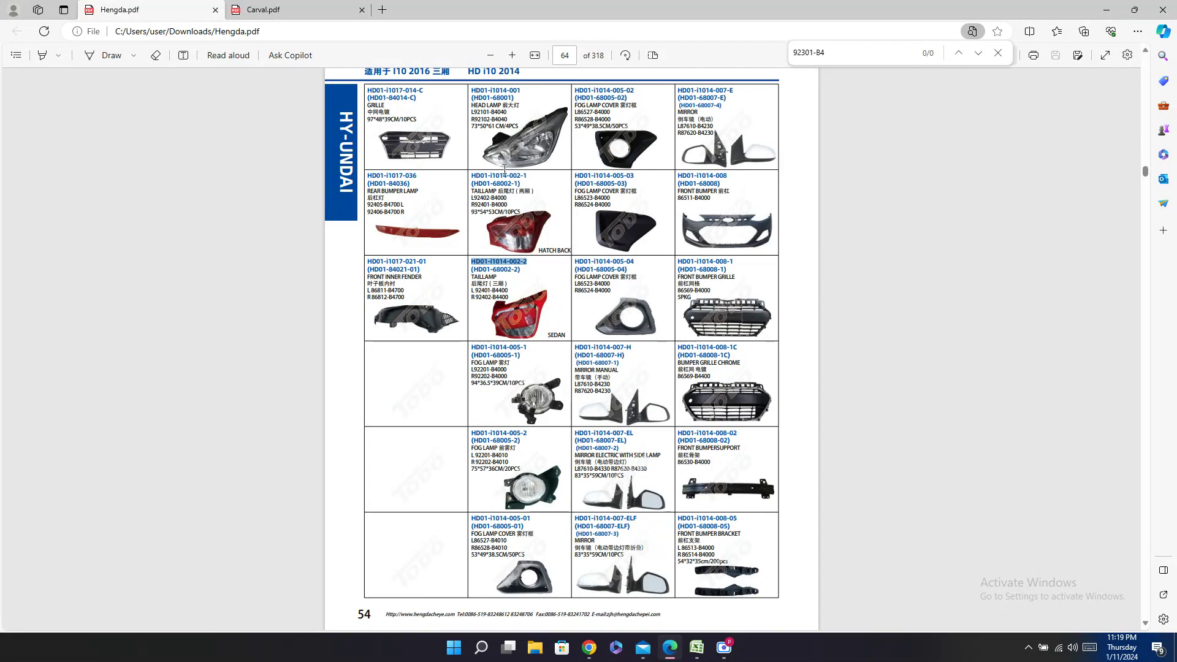
drag(470, 176, 527, 176)
key(ctrl+c)
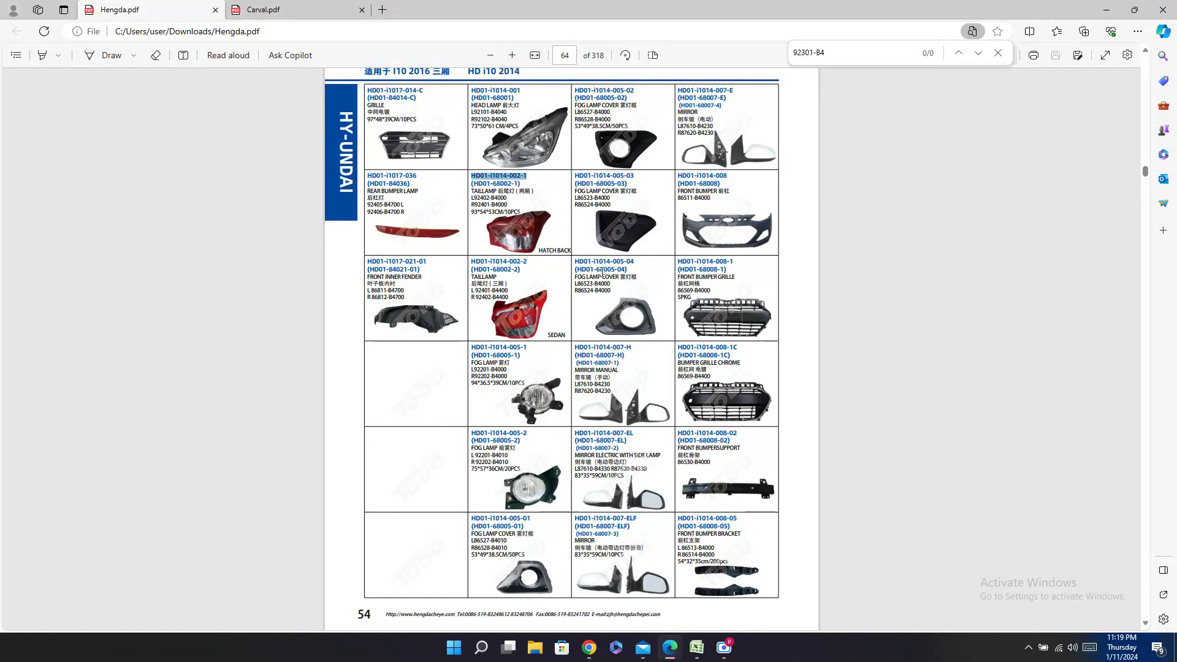
click(697, 647)
click(269, 505)
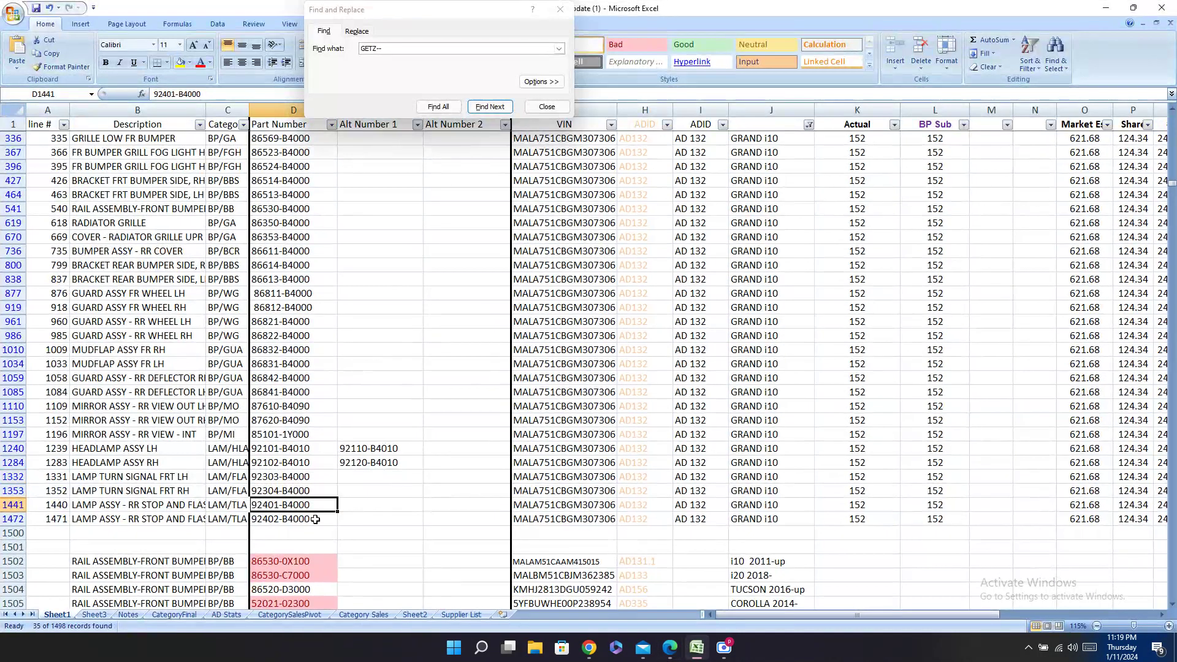
key(Right)
key(Right)
key(Right)
key(Right)
key(Right)
key(Right)
key(Right)
key(Right)
key(Right)
key(Right)
key(Right)
key(Right)
key(Right)
key(Right)
key(Right)
key(Right)
key(Right)
key(Right)
key(Right)
key(Right)
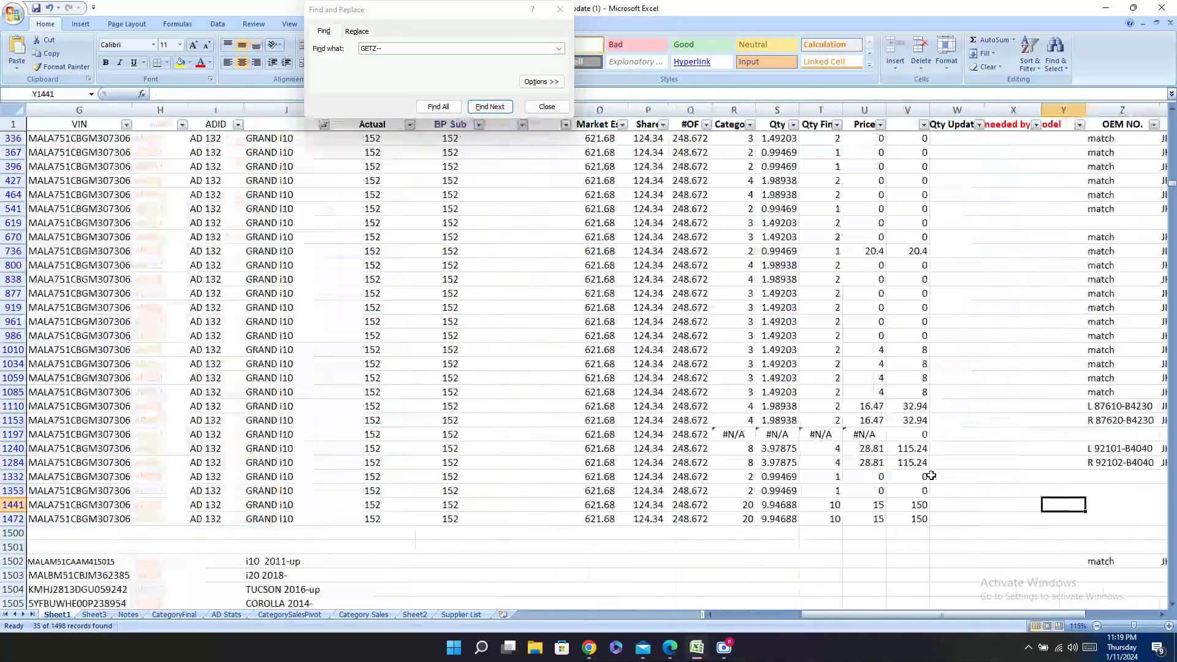
key(Right)
key(Right)
key(Right)
key(Right)
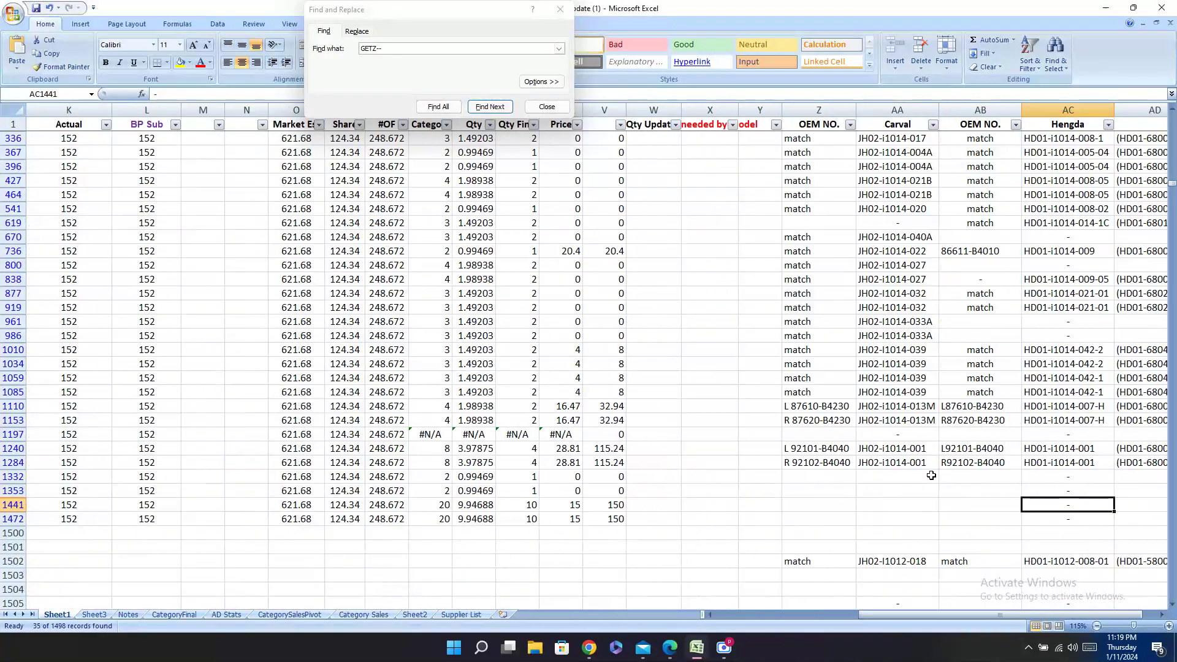
key(Left)
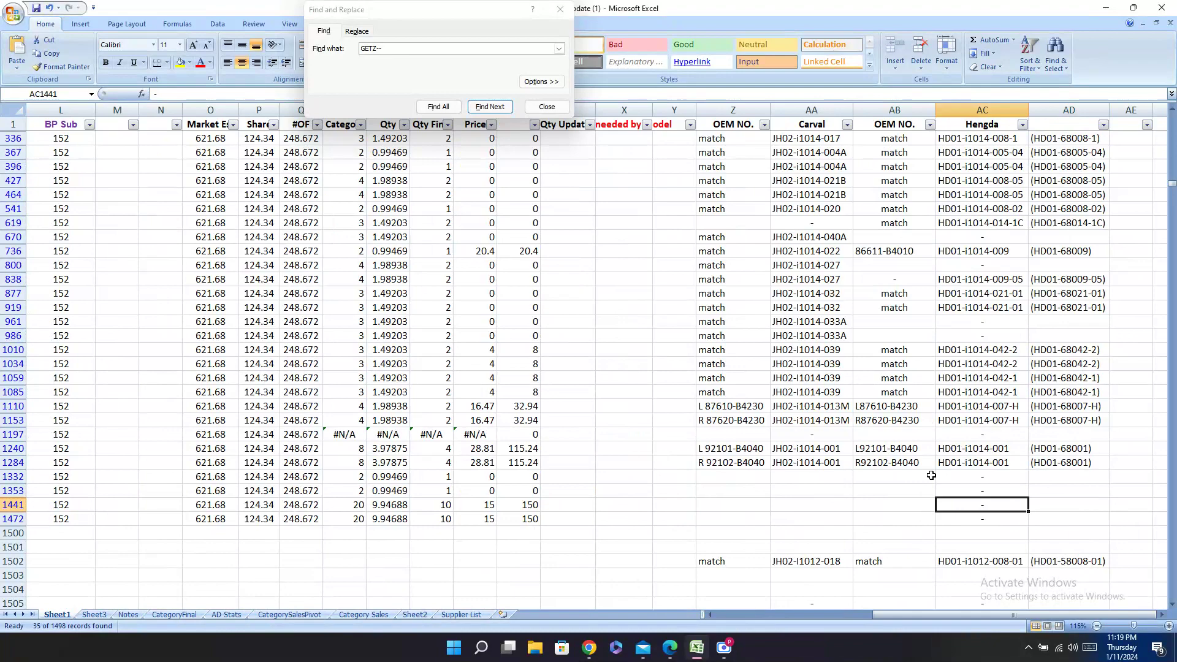
key(ctrl+v)
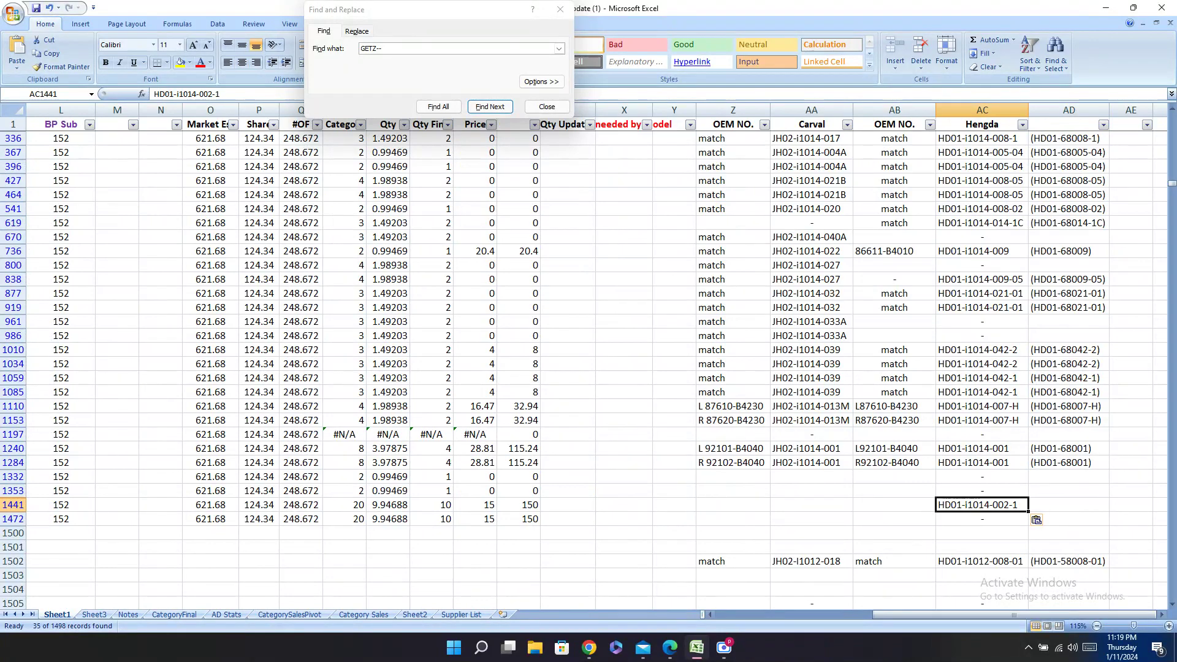
Step: Paste the alternate Hengda code (HD01-68002-1) into AD1441
click(670, 648)
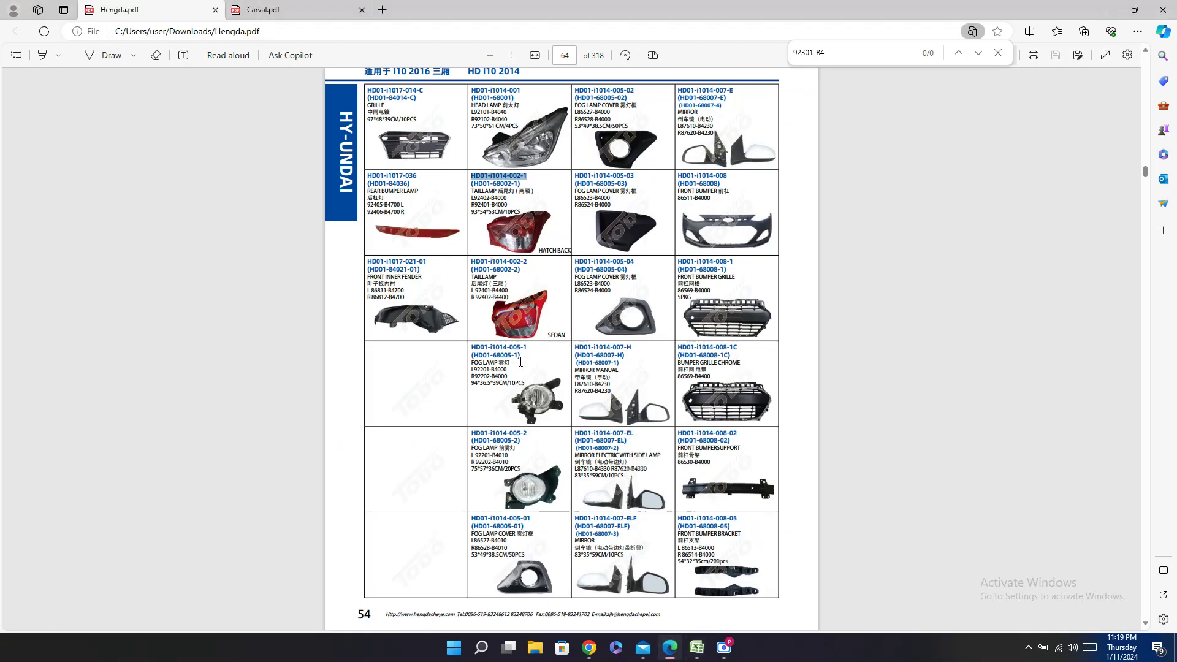
click(496, 188)
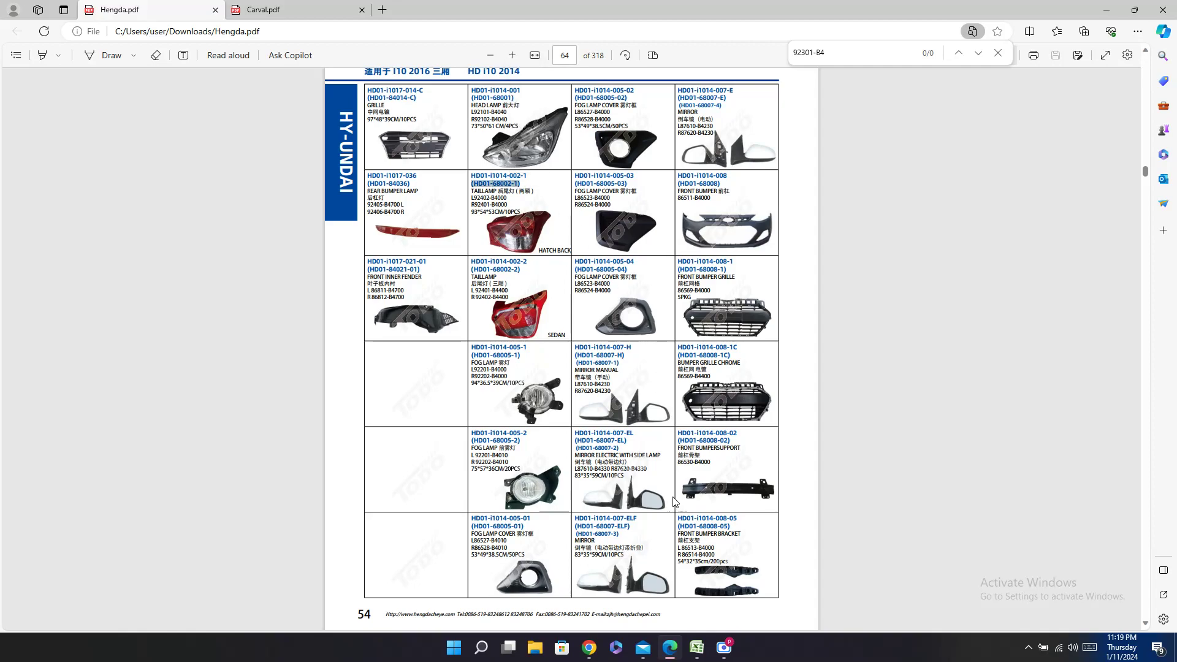
click(696, 648)
click(1064, 507)
key(ctrl+v)
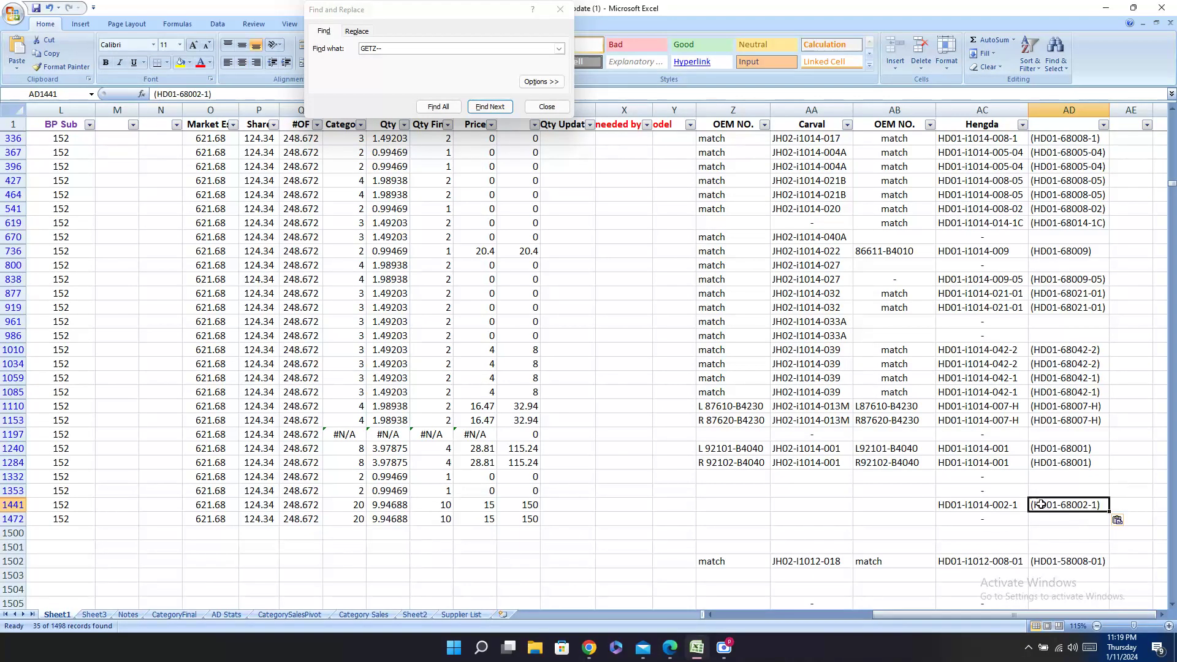
Step: Copy both Hengda codes from AC1441:AD1441 into AC1472:AD1472
key(shift+Left)
key(ctrl+c)
click(961, 520)
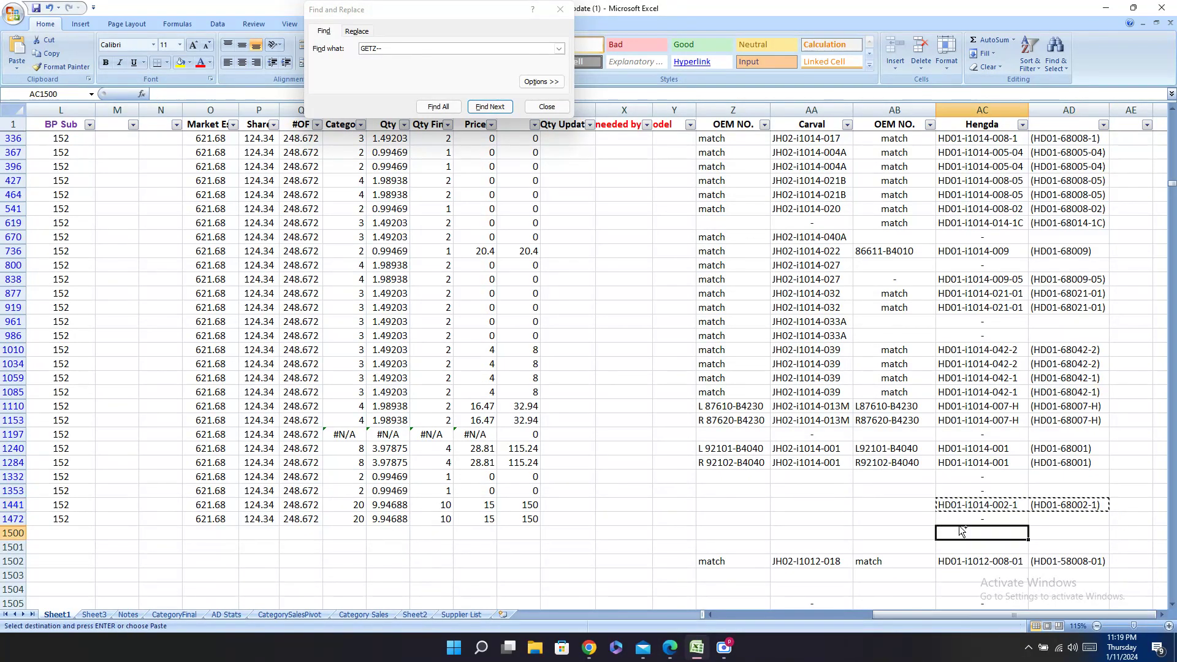
key(ctrl+v)
Step: Enter match in the OEM check cells AB1441 and AB1472
click(896, 507)
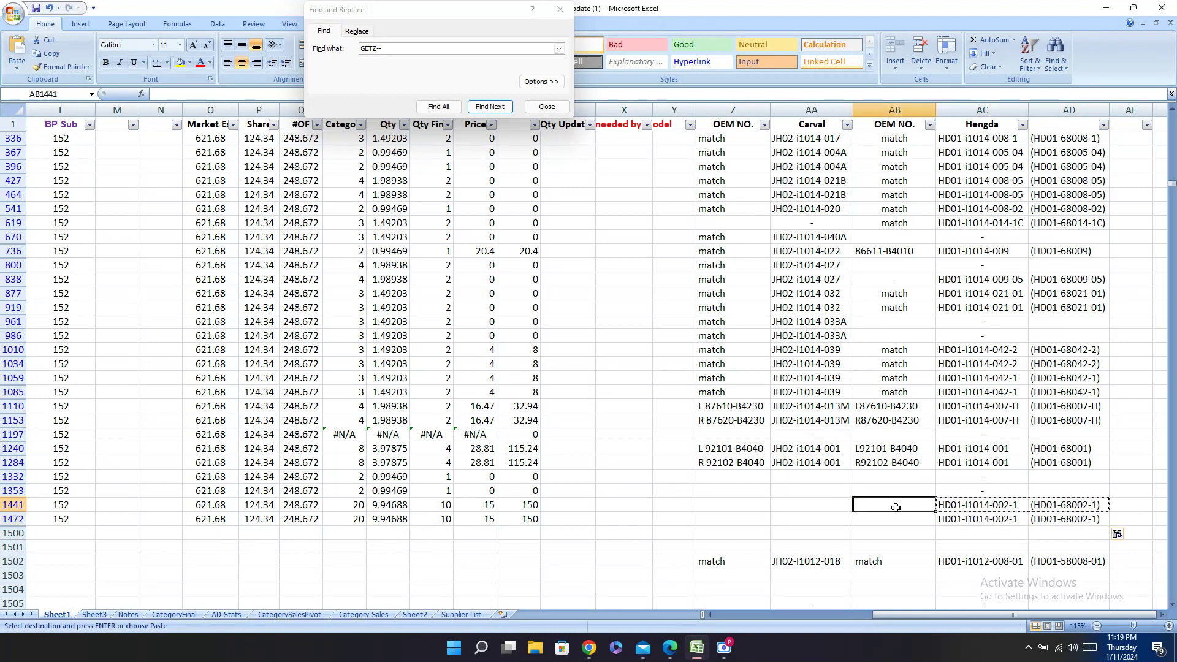
text(ma)
key(Return)
text(ma)
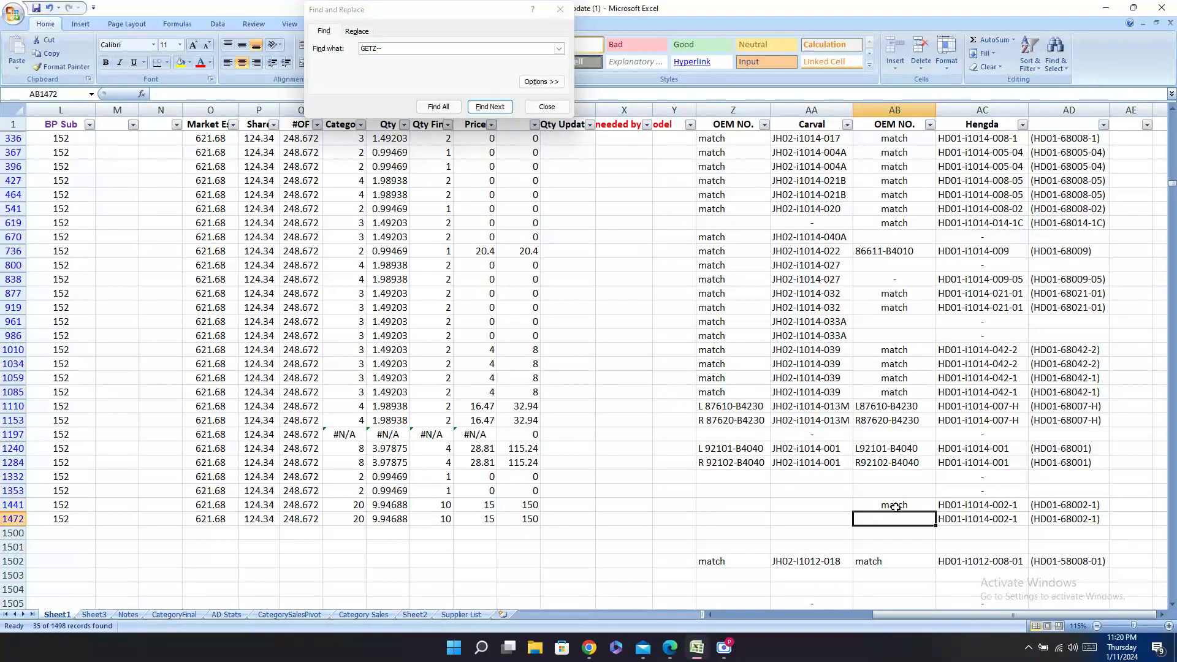
key(Left)
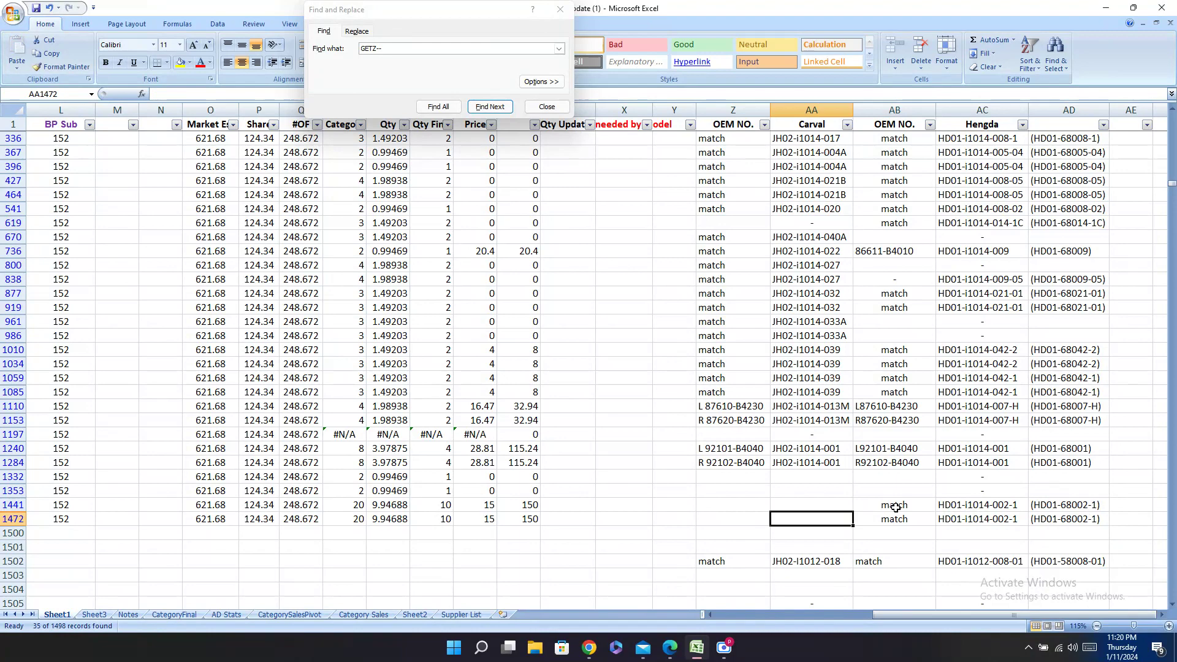
key(Left)
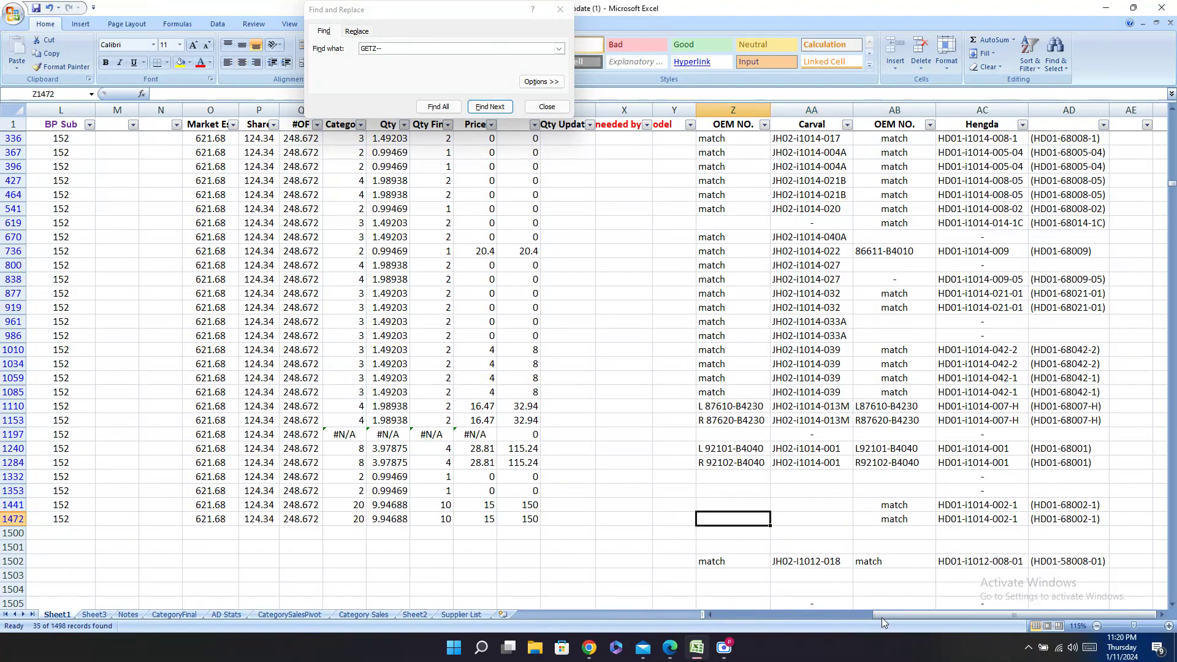
click(669, 647)
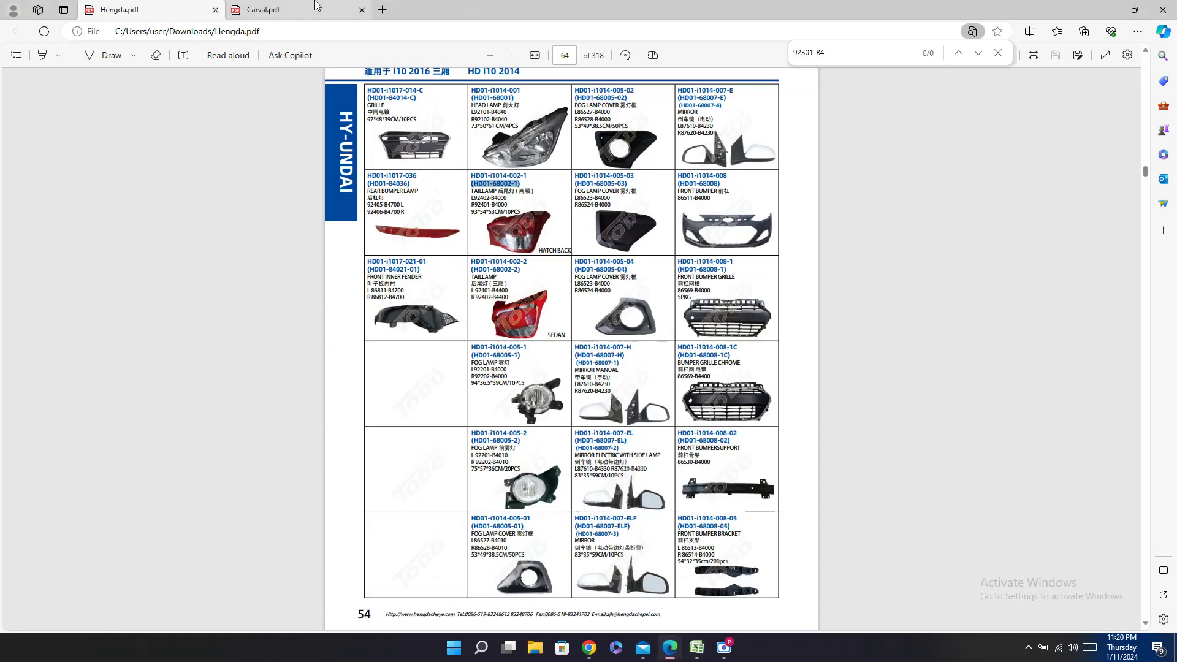
Step: Show Carval.pdf at page 211 with the i10 2014 tail lamps JH02-i1014-005
click(339, 8)
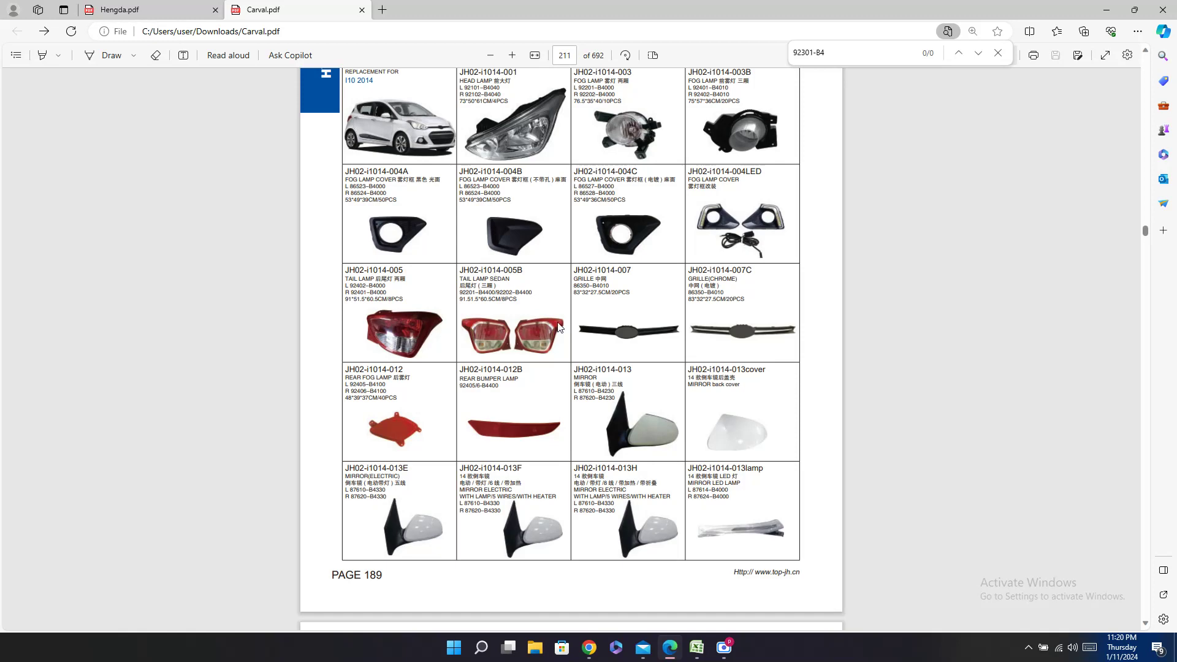
click(698, 652)
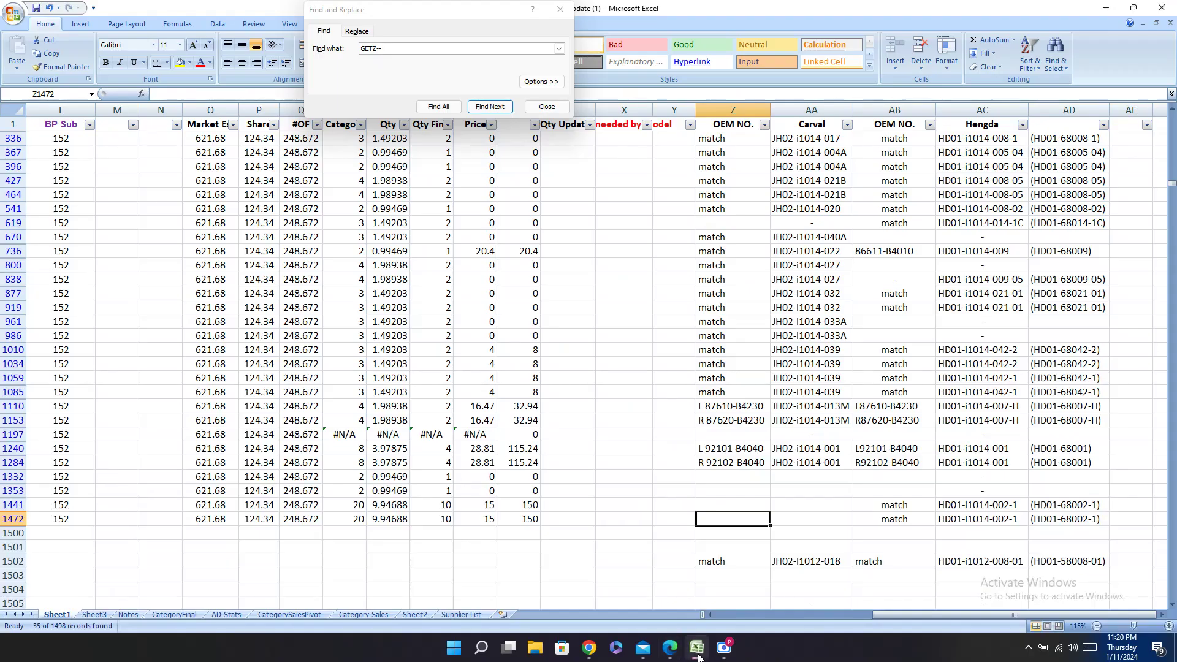
click(698, 654)
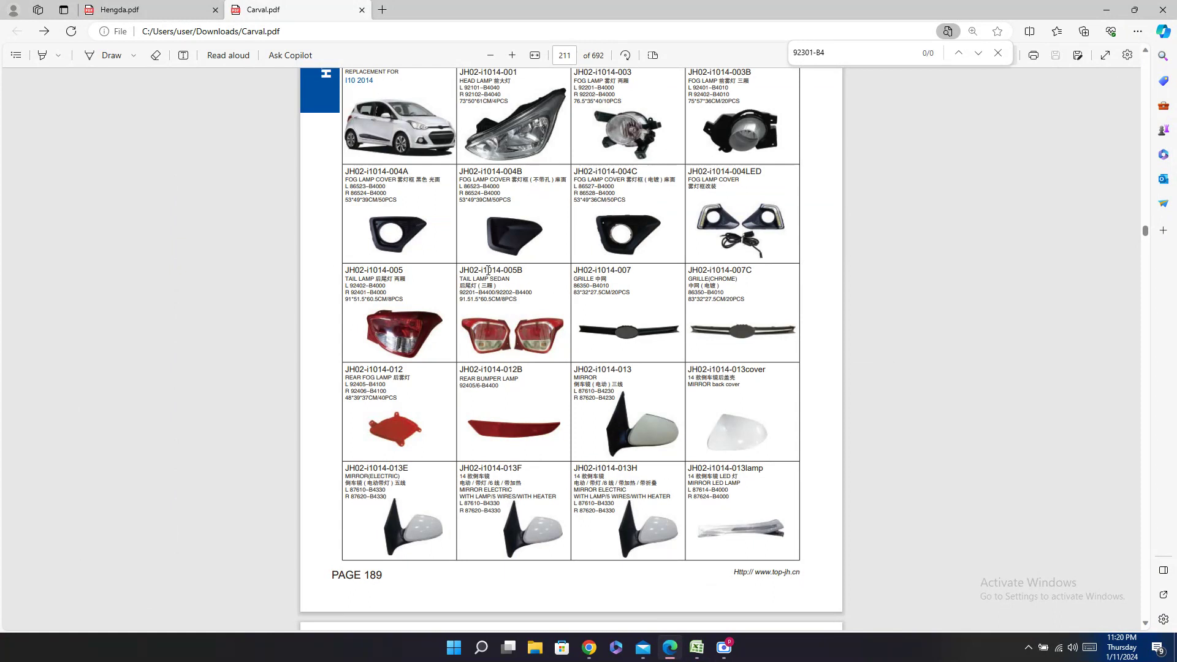
Step: Copy JH02-i1014-005 from Carval.pdf and paste it into AA1441 and AA1472
double_click(364, 268)
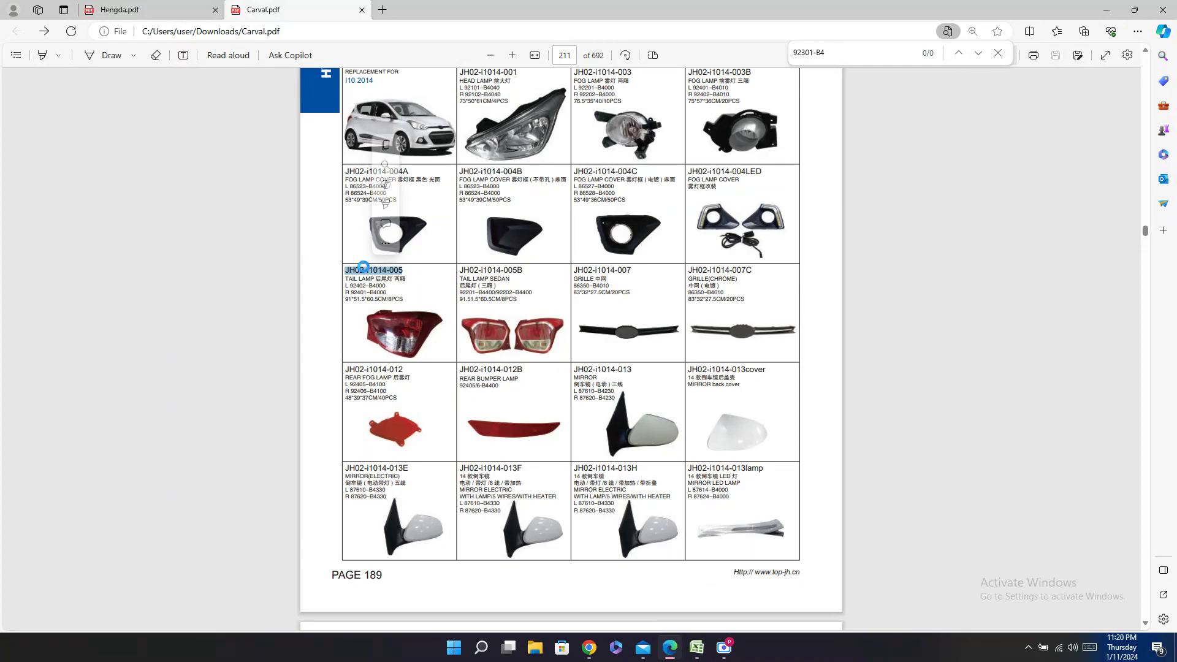
click(697, 650)
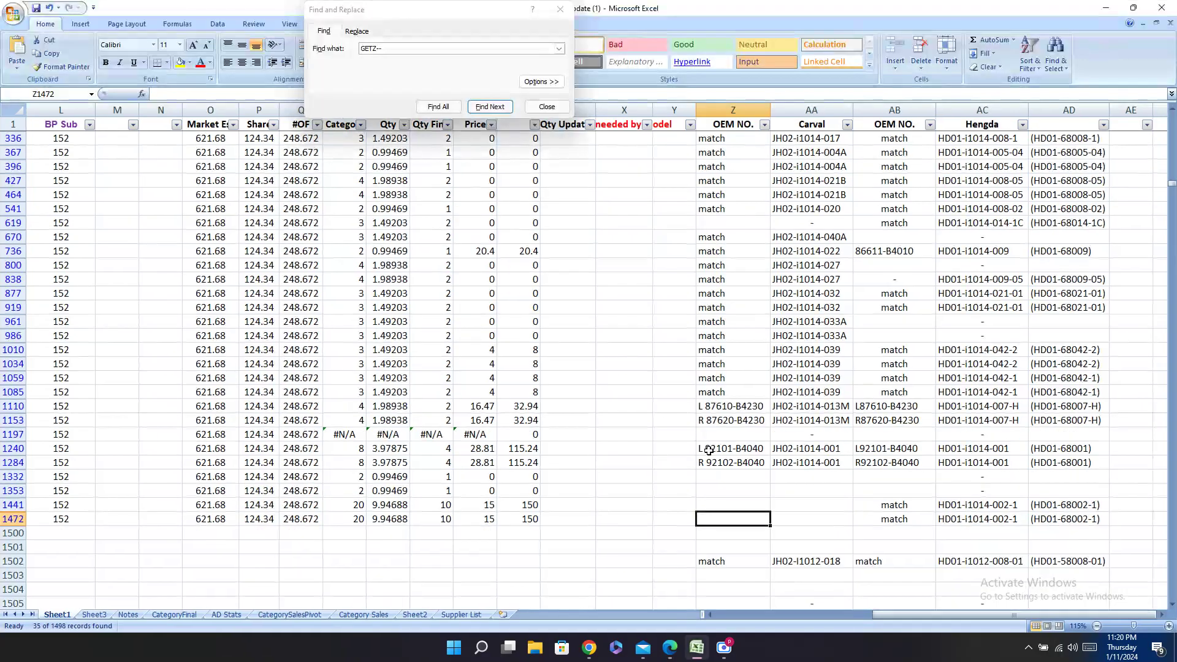
key(ctrl+v)
key(ctrl+z)
click(802, 491)
click(803, 504)
key(ctrl+v)
click(775, 520)
key(ctrl+v)
click(765, 519)
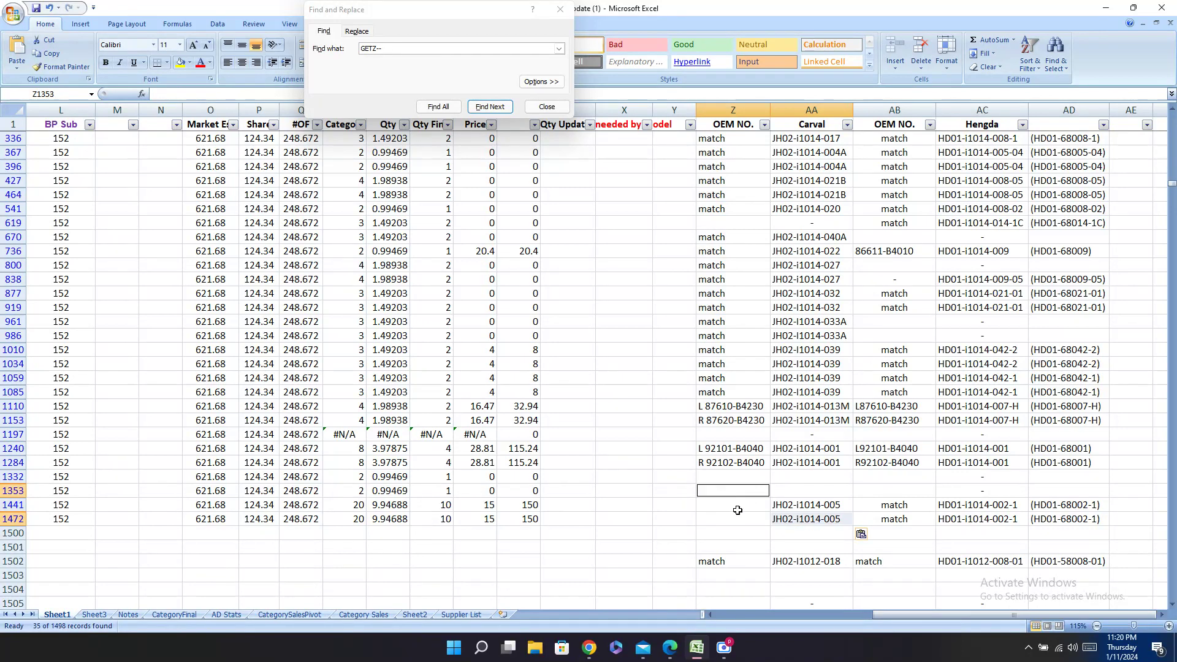
Step: Enter match in the OEM check cells Z1472 and Z1441
text(match)
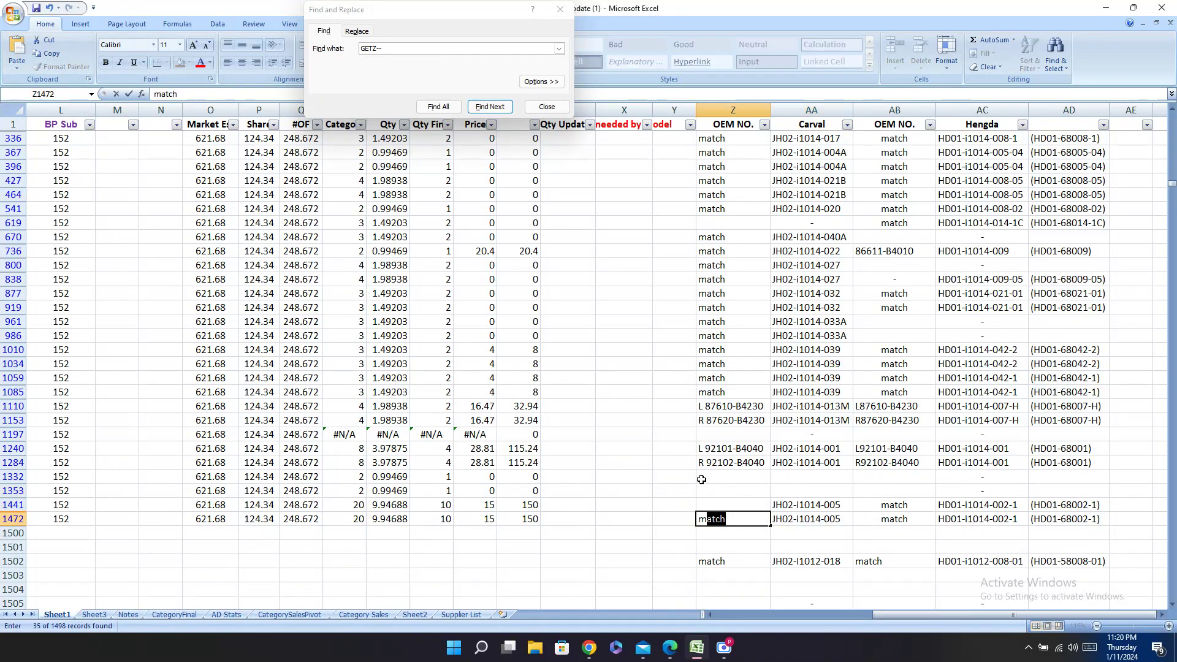
key(Up)
text(ma)
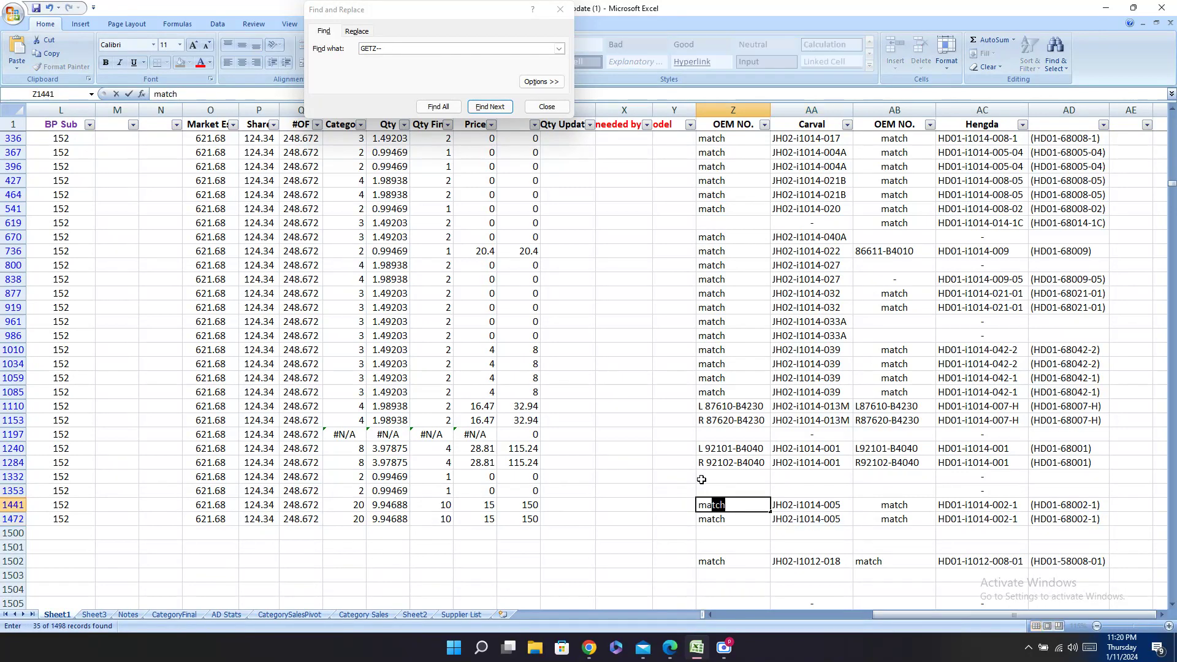
key(Up)
key(Left)
key(Left)
key(Left)
key(Left)
key(Left)
key(Left)
key(Left)
key(Left)
key(Left)
key(Left)
key(Left)
key(Left)
key(Left)
key(Left)
key(Left)
key(Left)
key(Left)
key(Left)
key(Left)
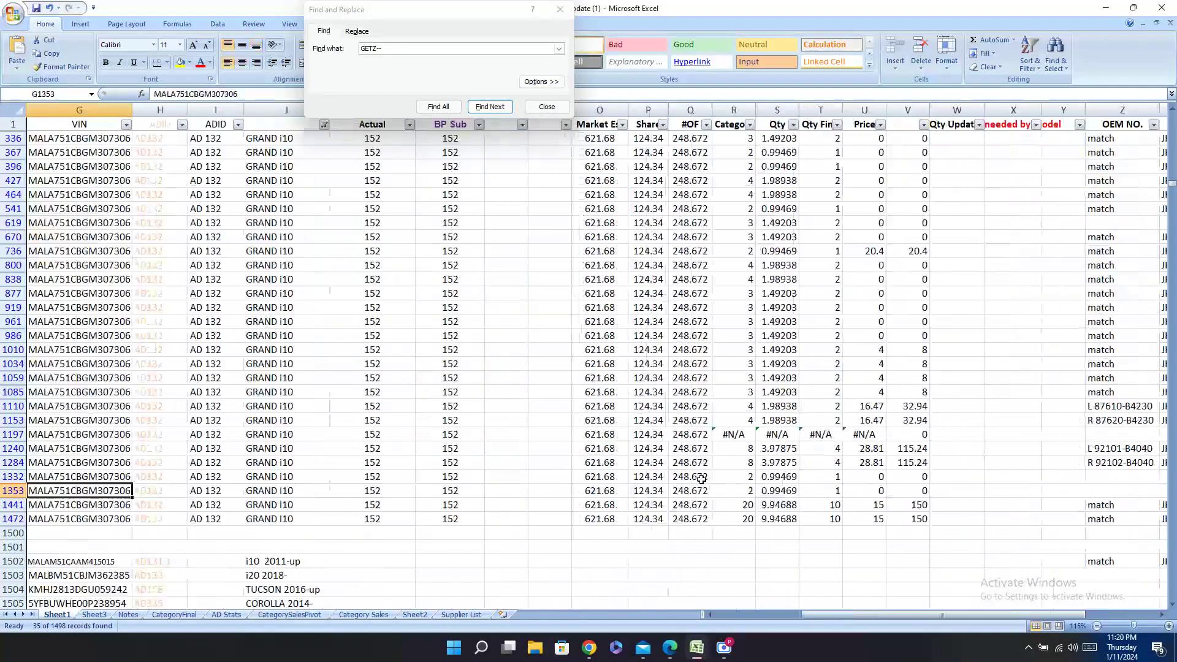
key(Left)
key(Left)
key(Left)
key(Left)
key(Left)
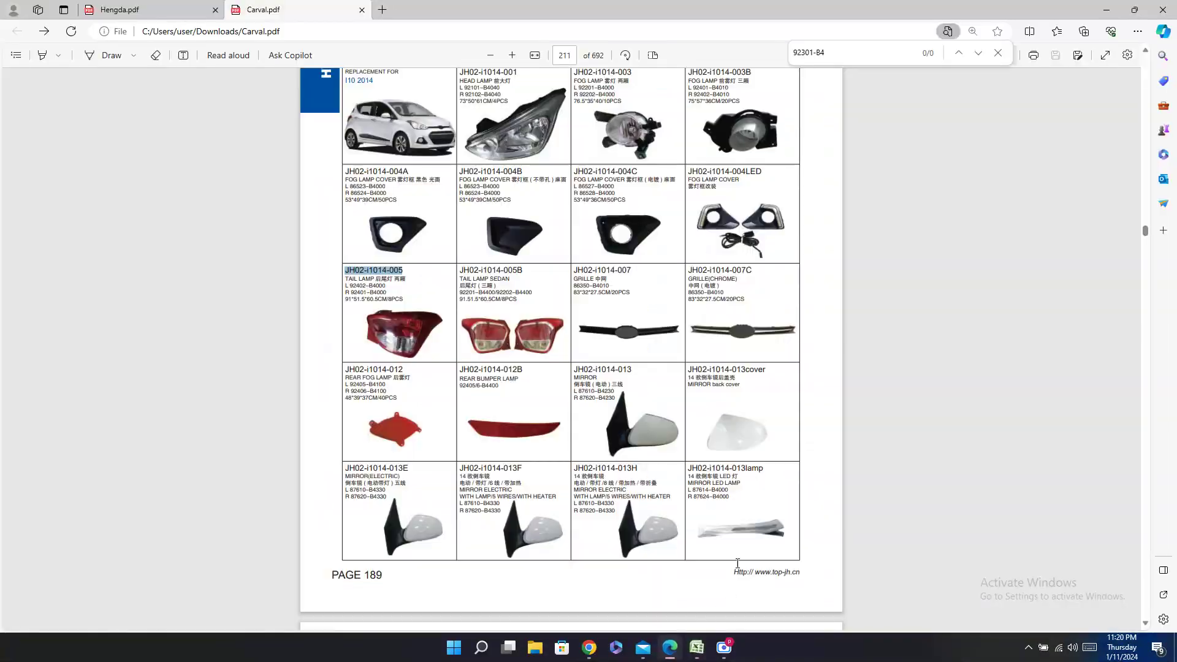
Step: Scroll Carval.pdf from page 211 to page 213 showing i10 2014 inner fenders, hood and fender
click(670, 648)
scroll(718, 435, up, 3)
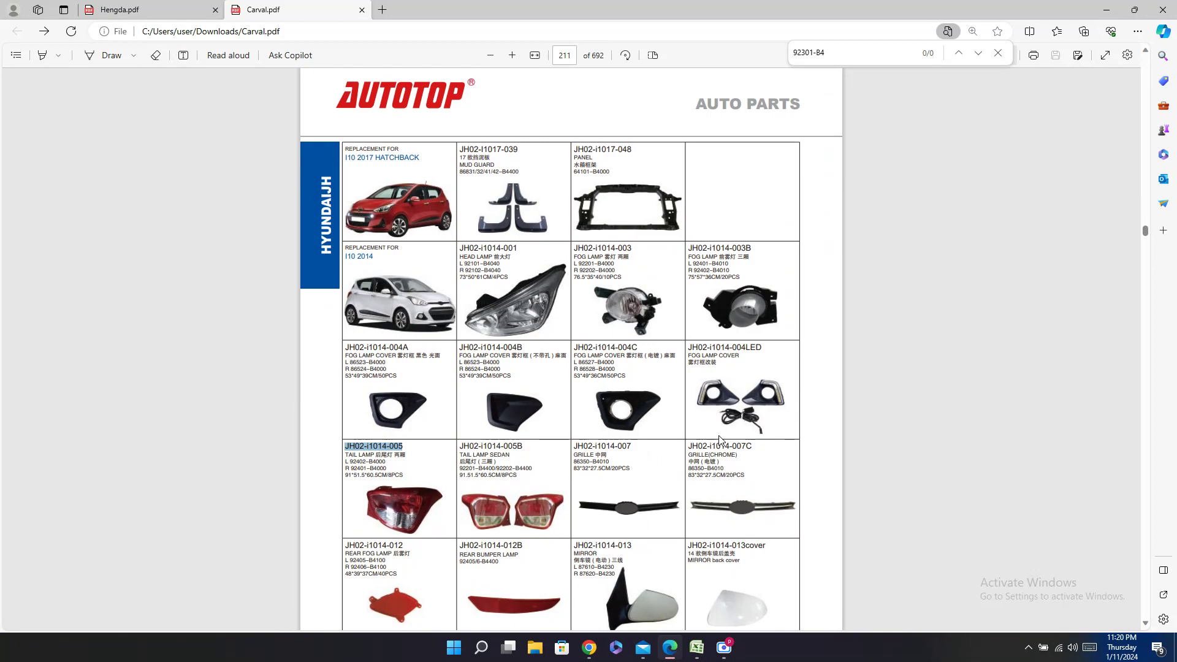
scroll(719, 438, down, 10)
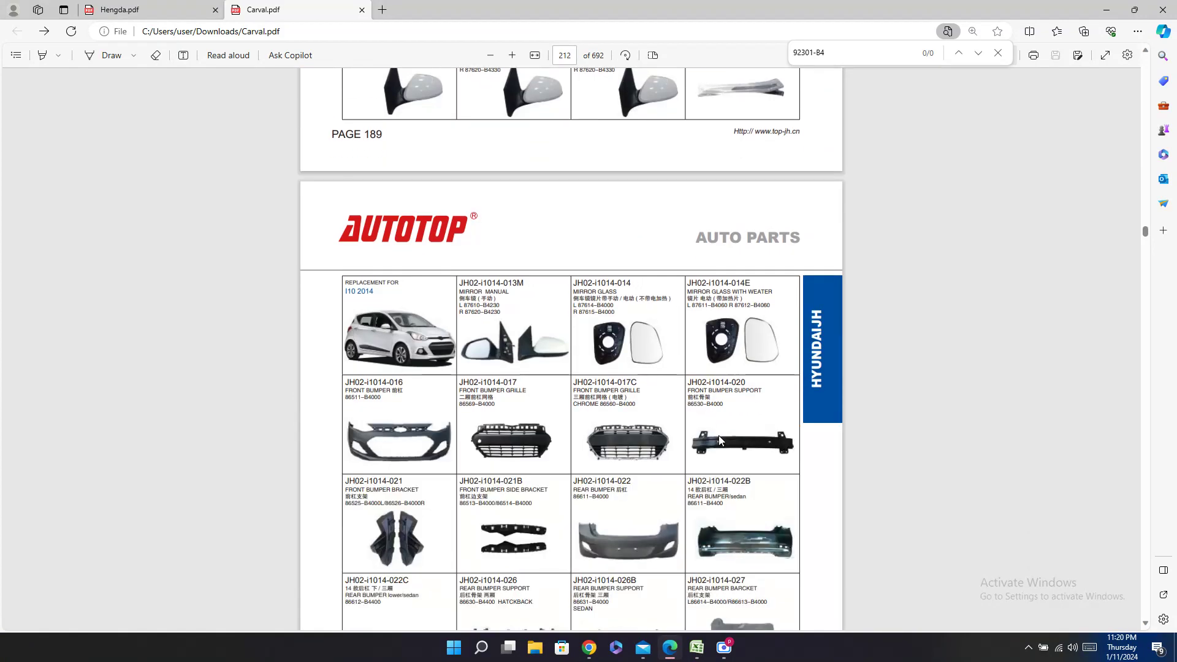
scroll(719, 435, down, 7)
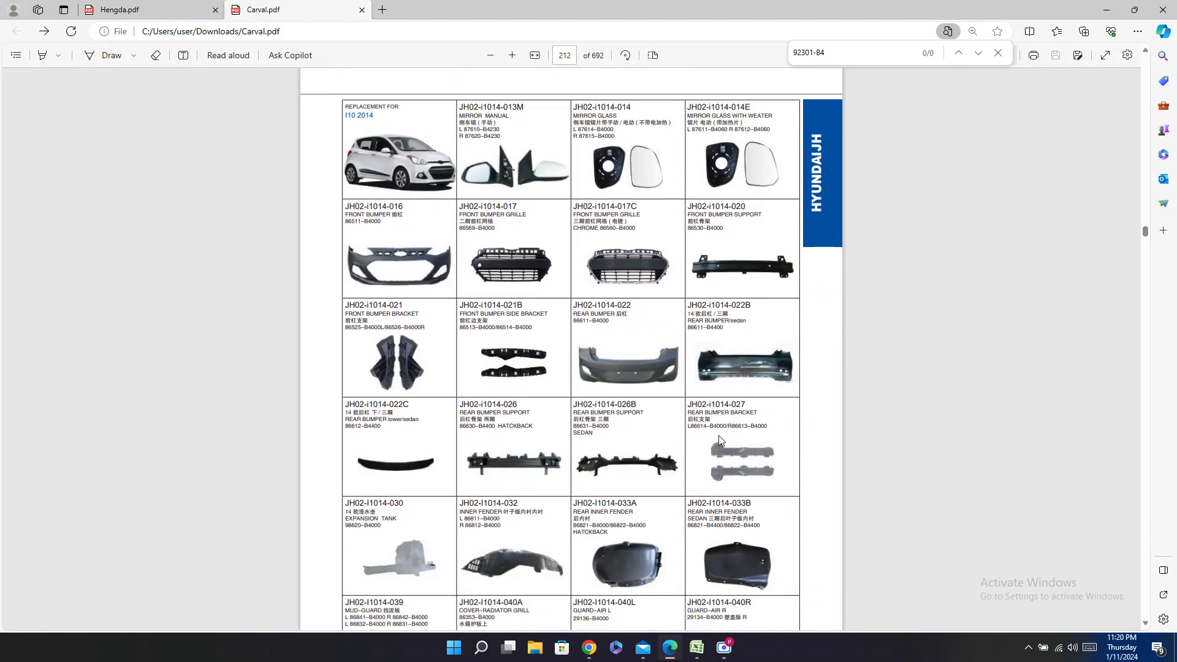
scroll(720, 440, down, 3)
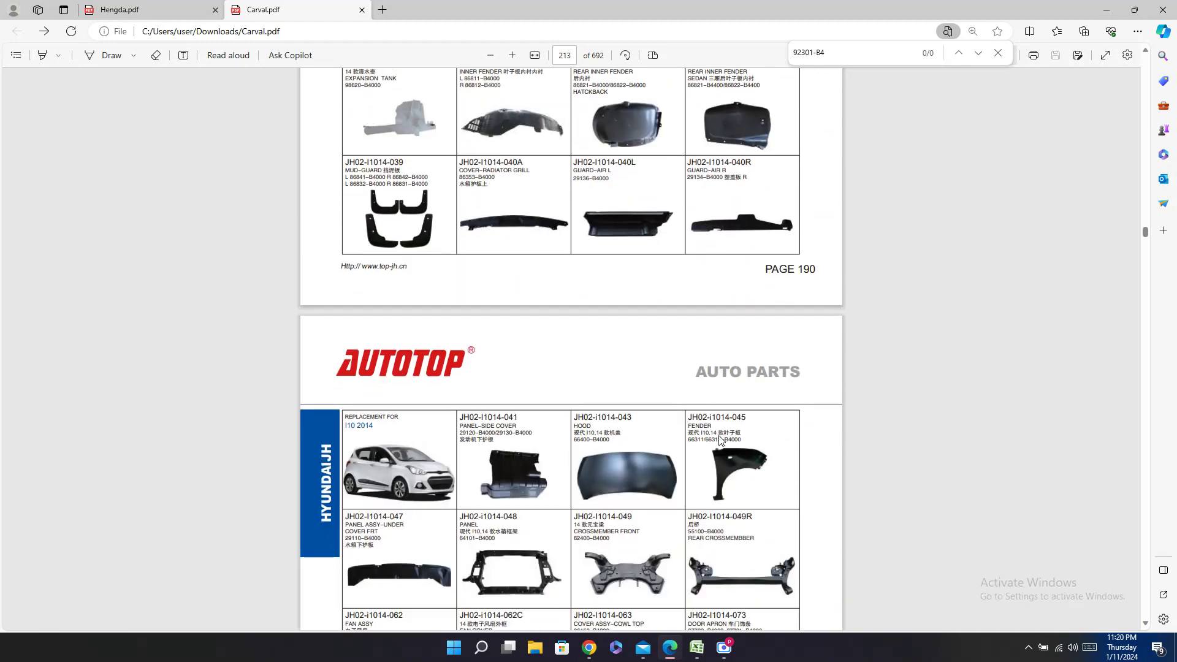
Step: Back in Excel, copy the GRAND i10 model name from row 1353
click(697, 648)
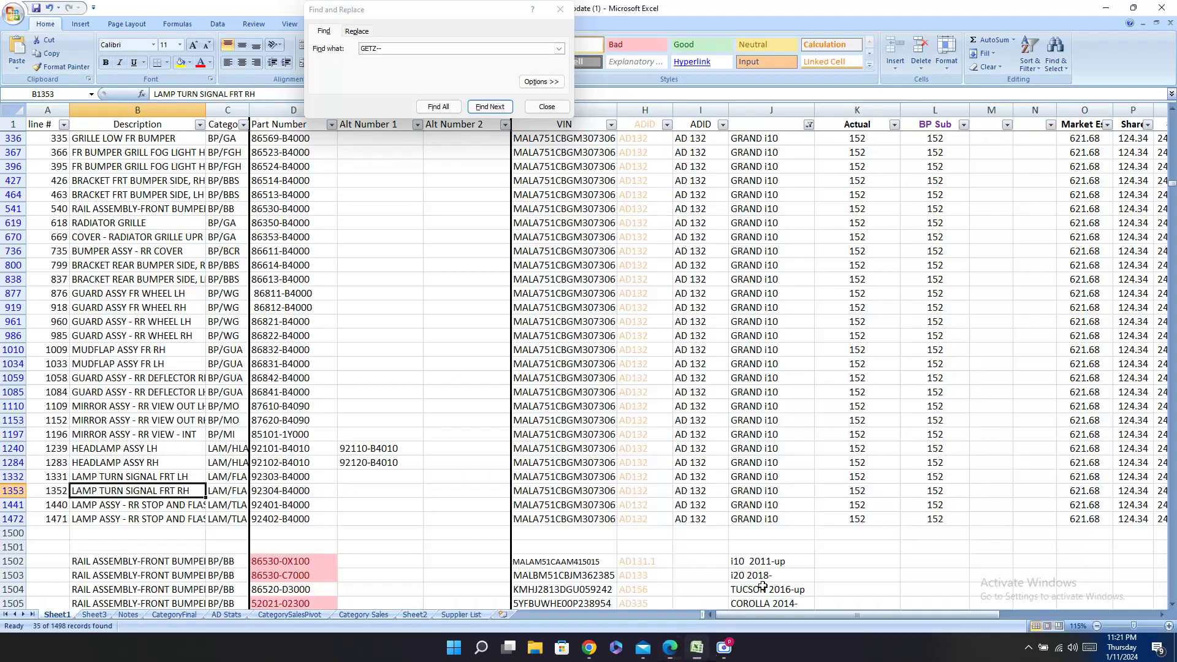
drag(724, 615, 880, 615)
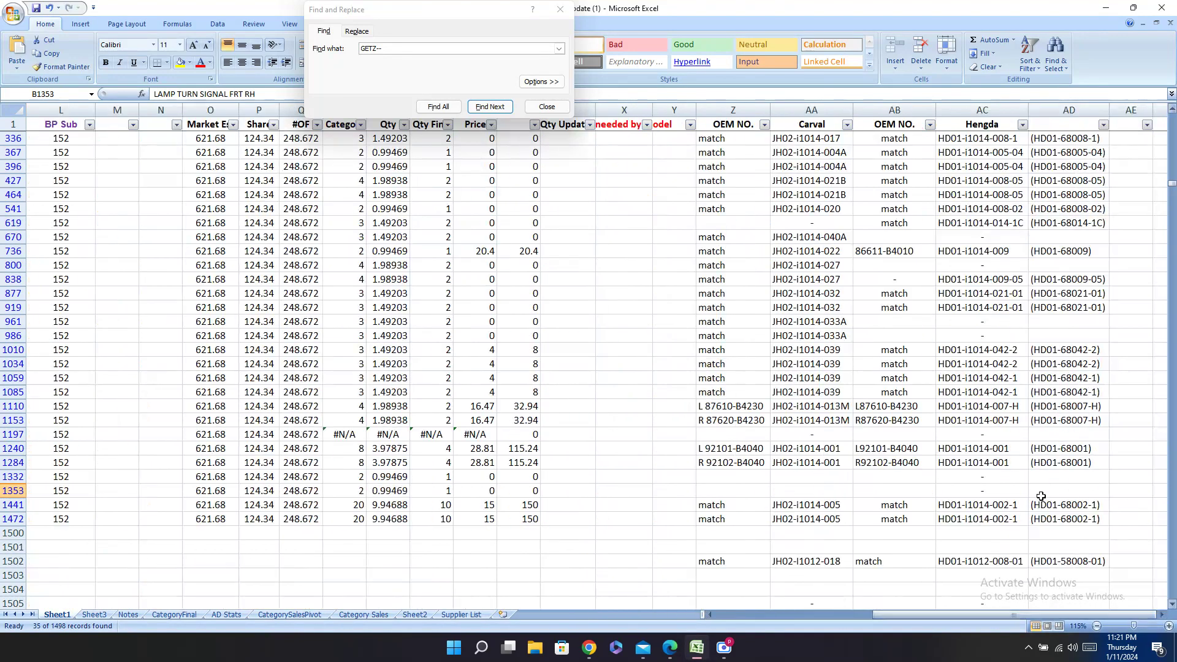
click(831, 478)
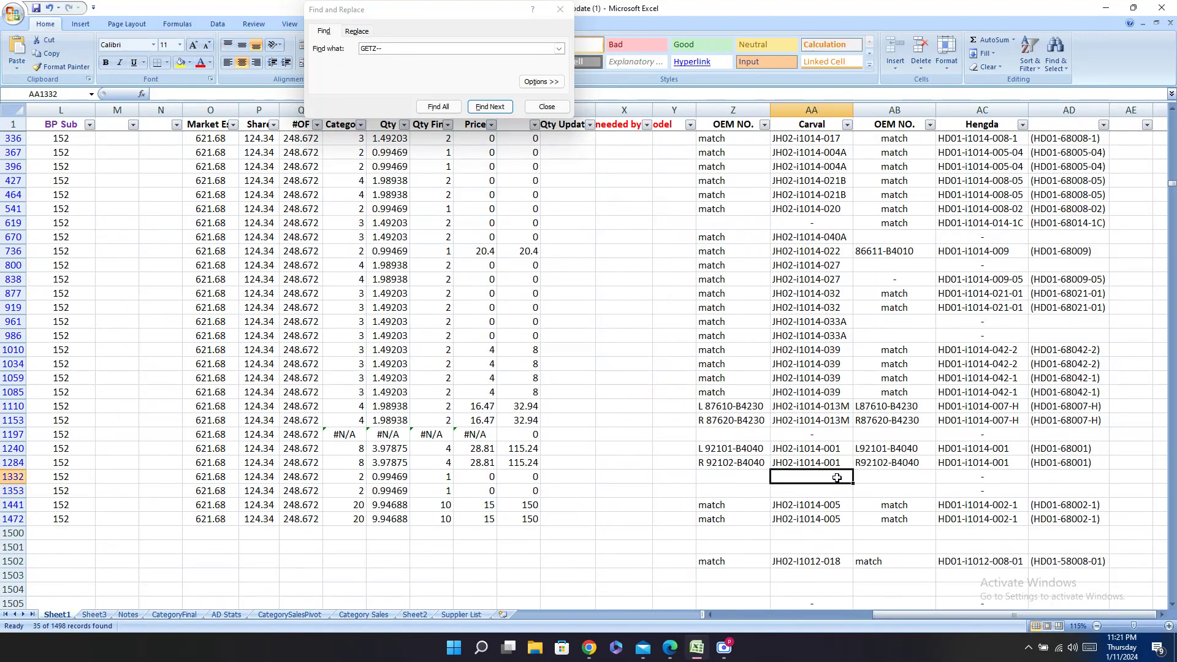
key(Down)
key(Down)
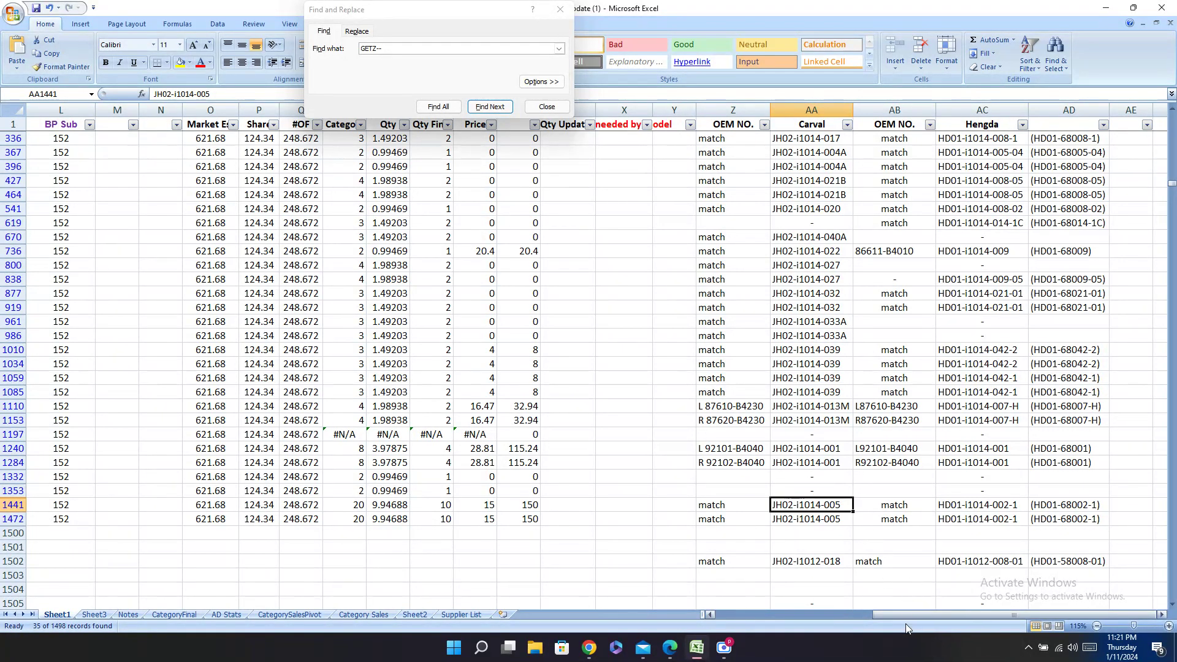
click(896, 604)
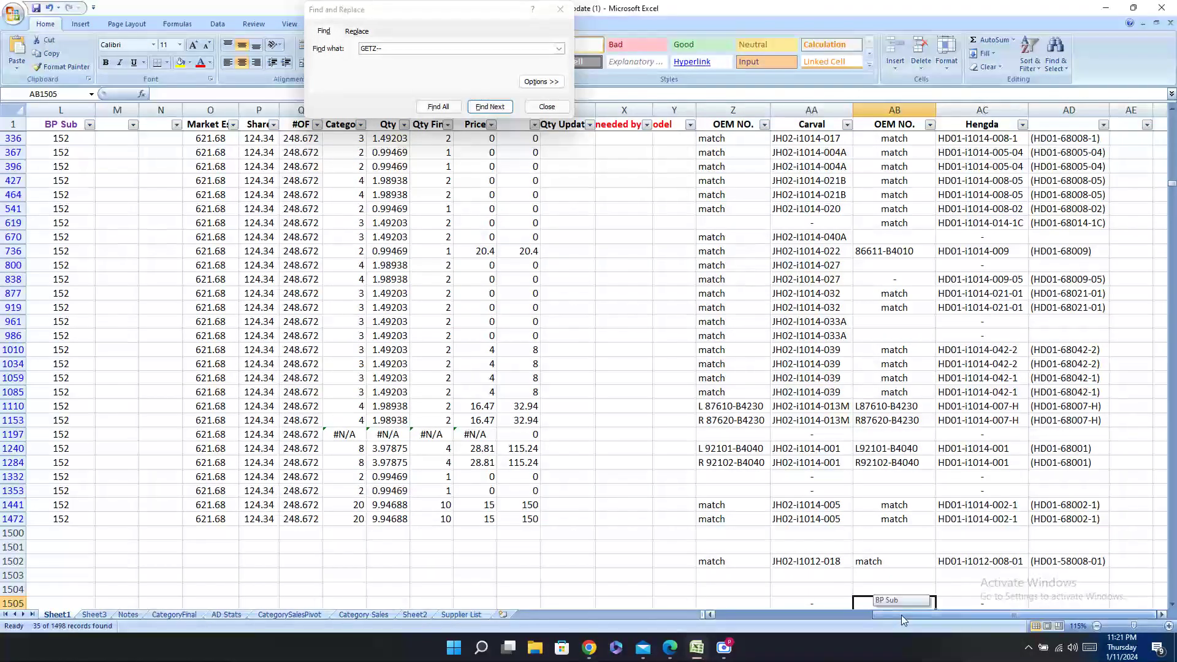
drag(901, 618, 720, 618)
click(753, 495)
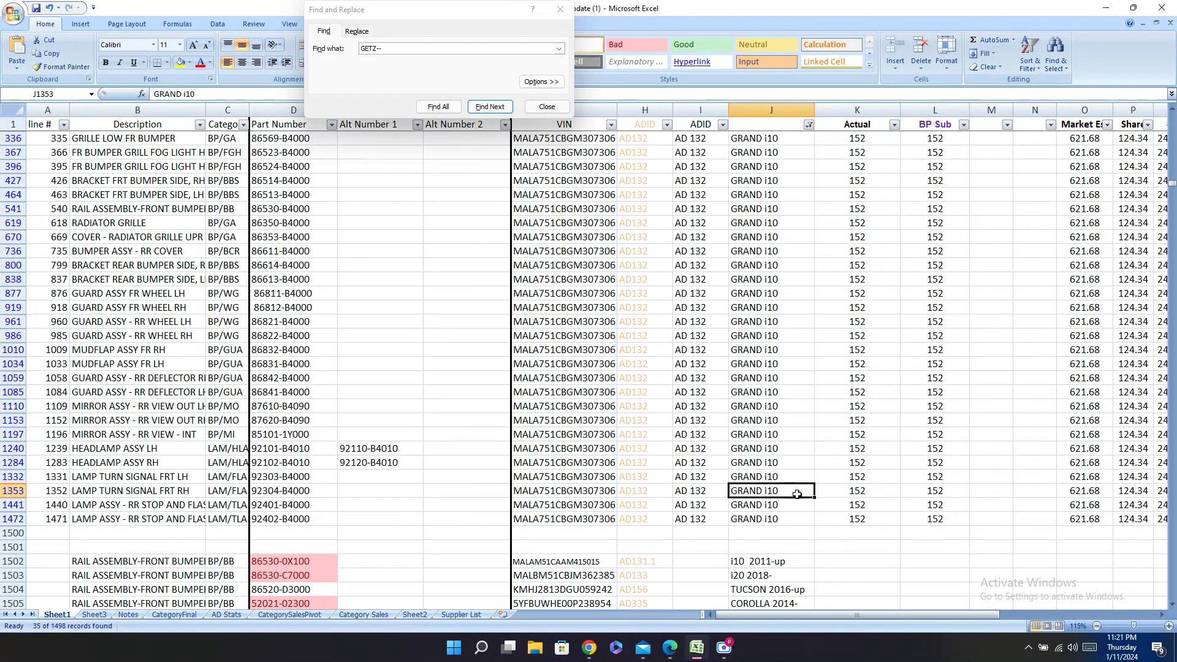
key(ctrl+c)
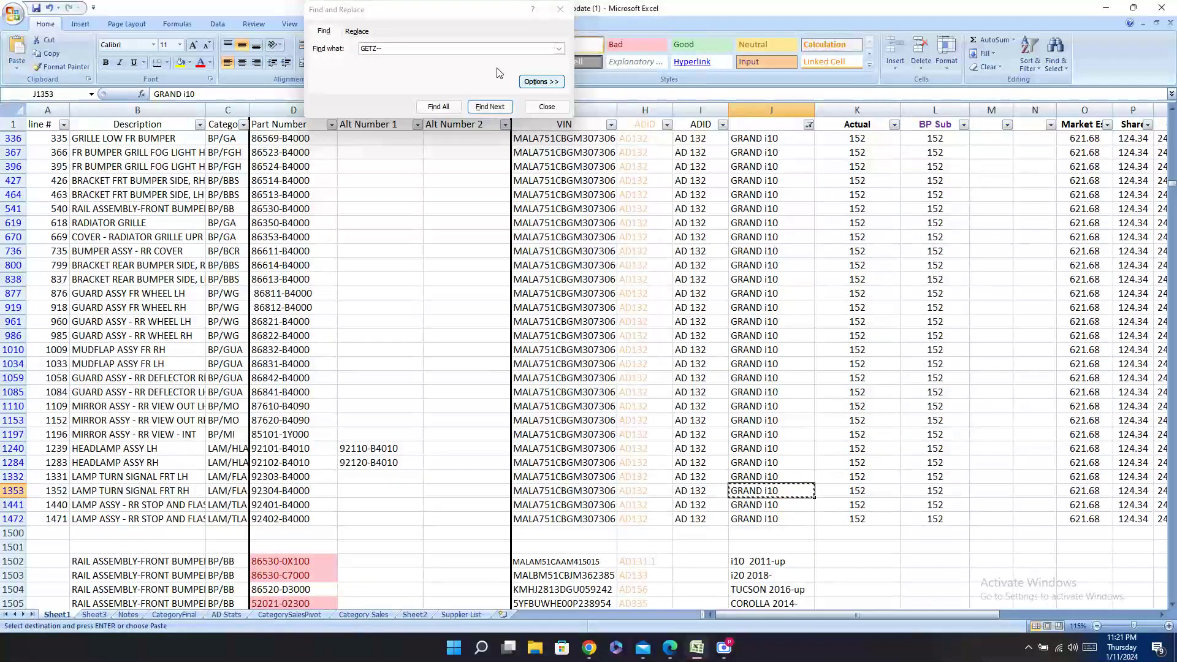
Step: Replace the search text GETZ-- with GRAND i10, step through matches to J1514, then close
click(401, 46)
key(BackSpace)
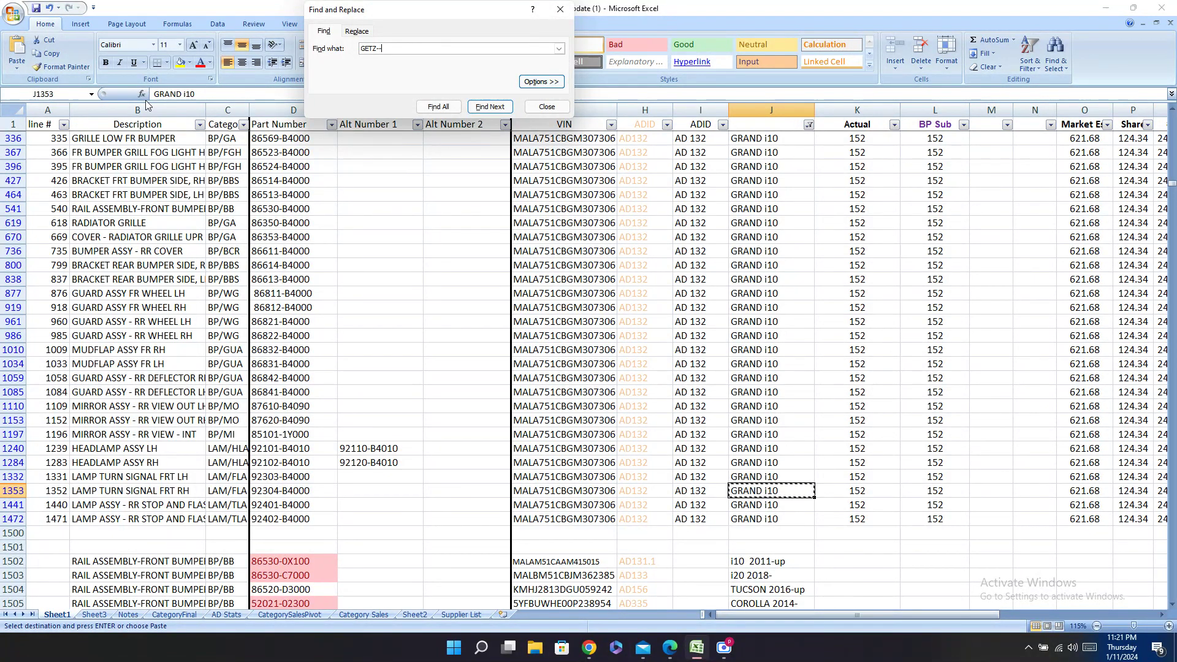
key(ctrl+v)
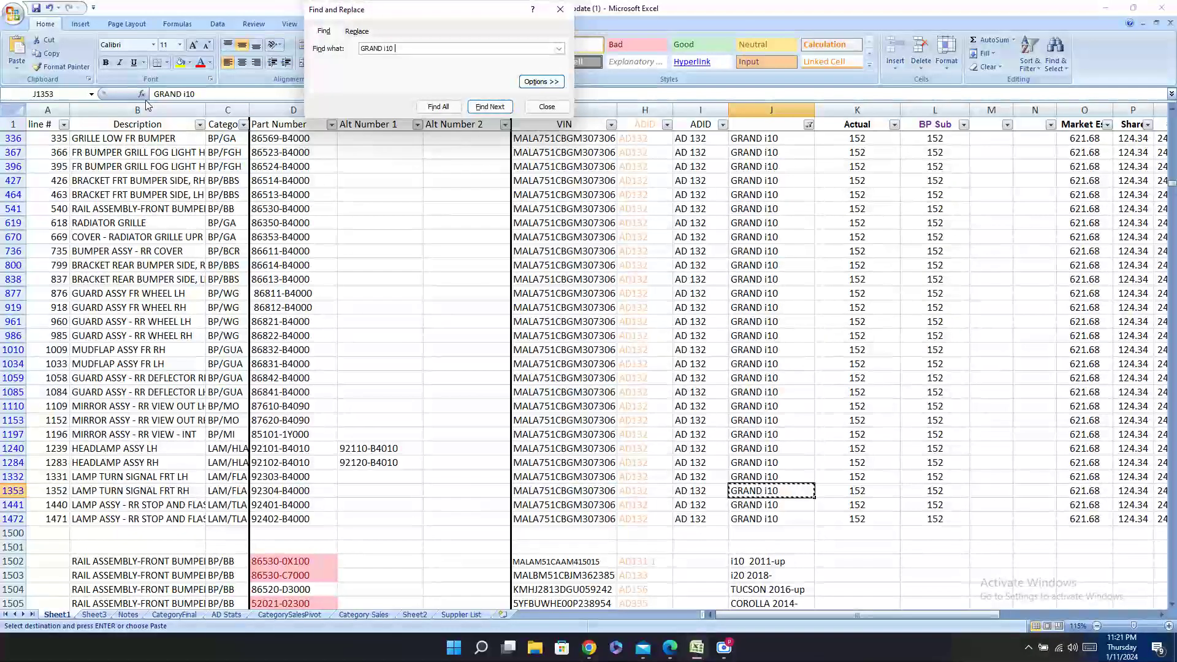
key(Return)
key(Return)
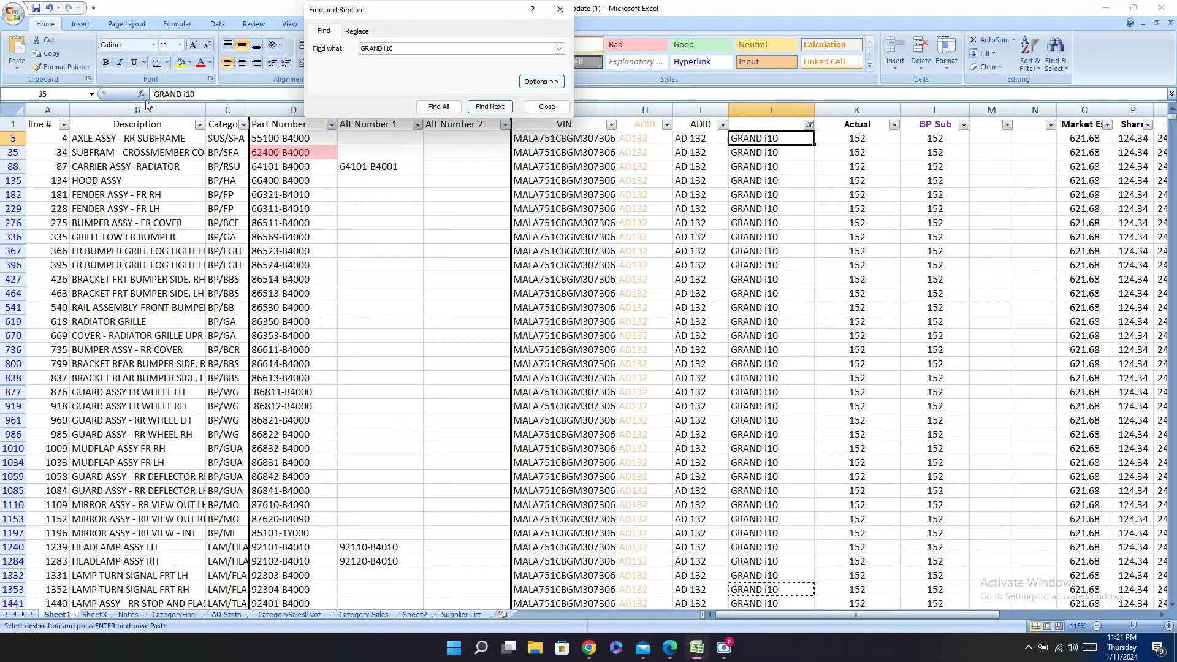
key(Return)
key(Return)
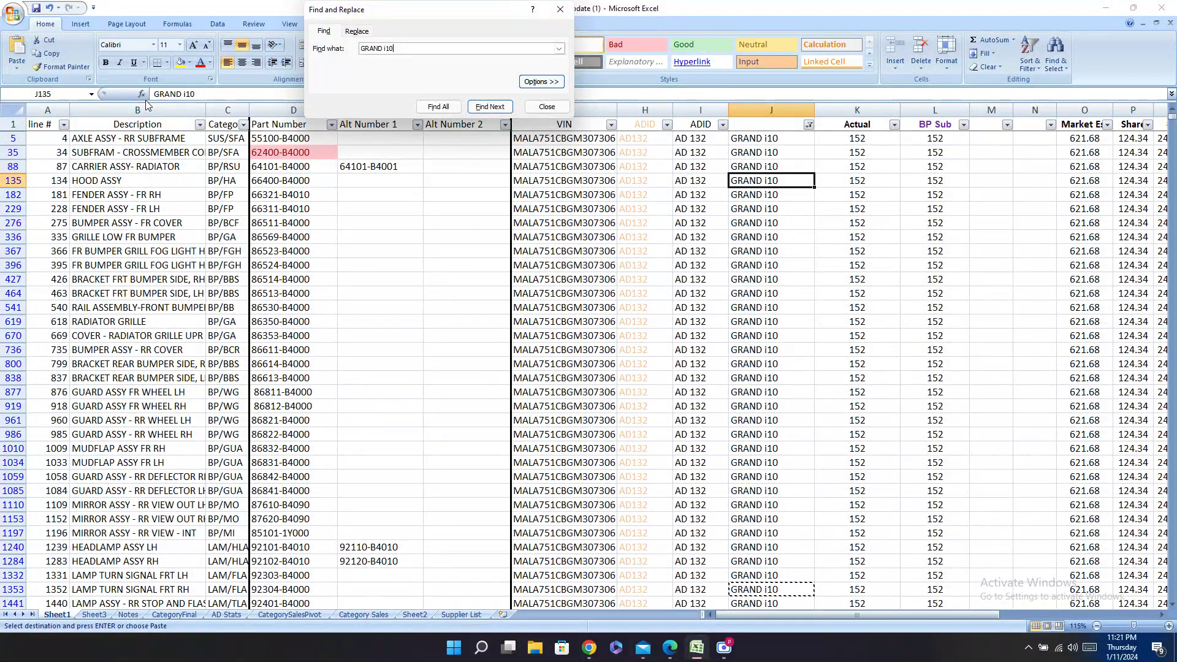
scroll(825, 475, down, 6)
scroll(825, 476, down, 2)
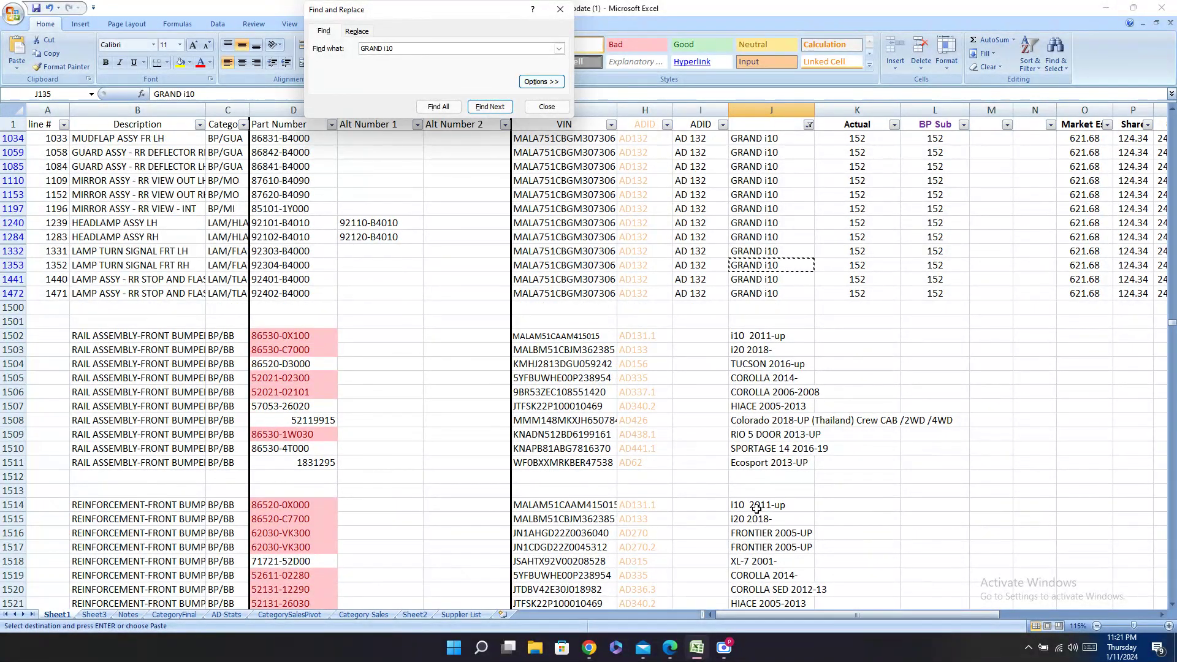
click(756, 509)
scroll(755, 255, up, 6)
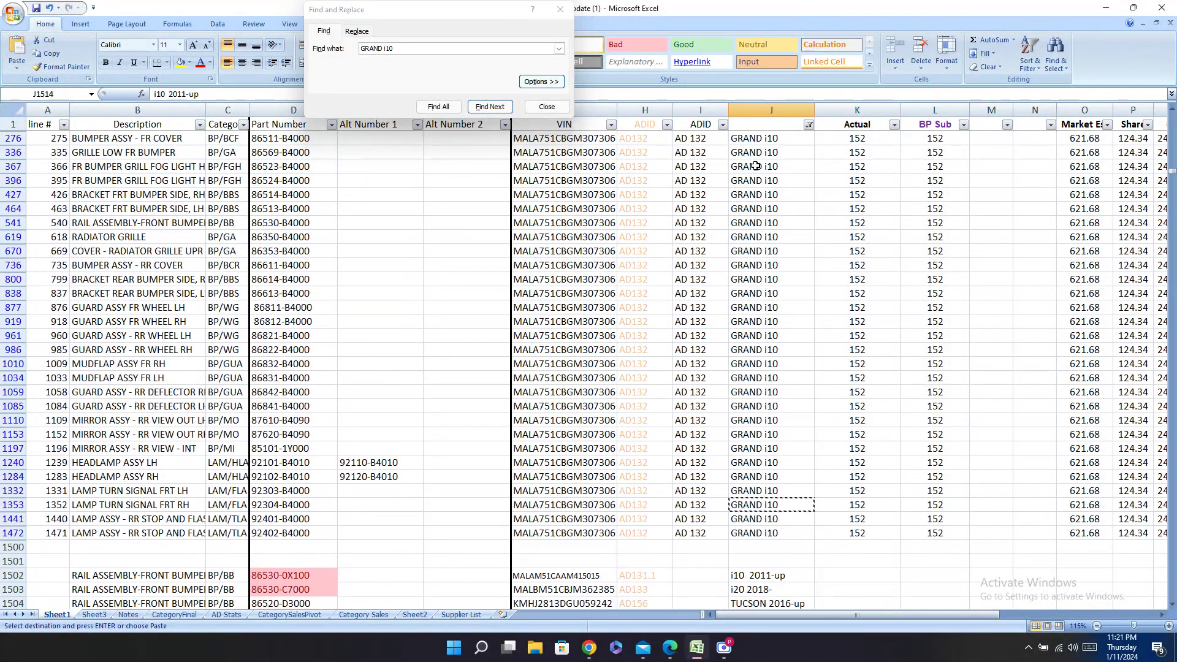
key(Escape)
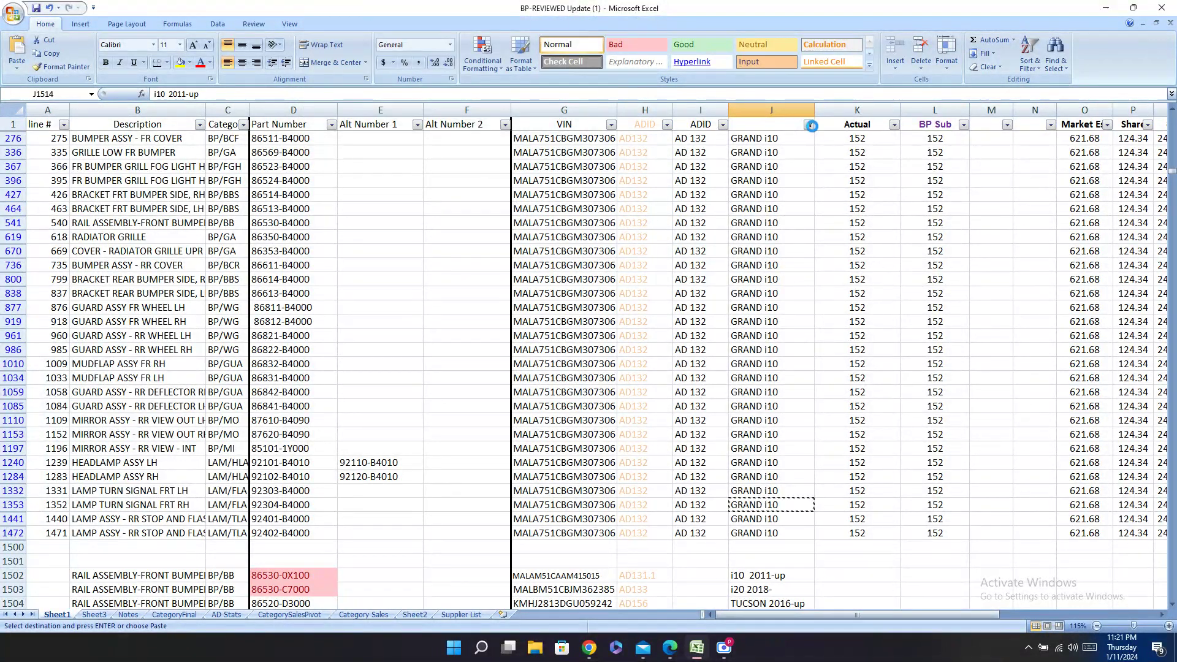
Step: Filter column J to Grand Vitara instead of GRAND i10, then select the VIN in G470
click(809, 125)
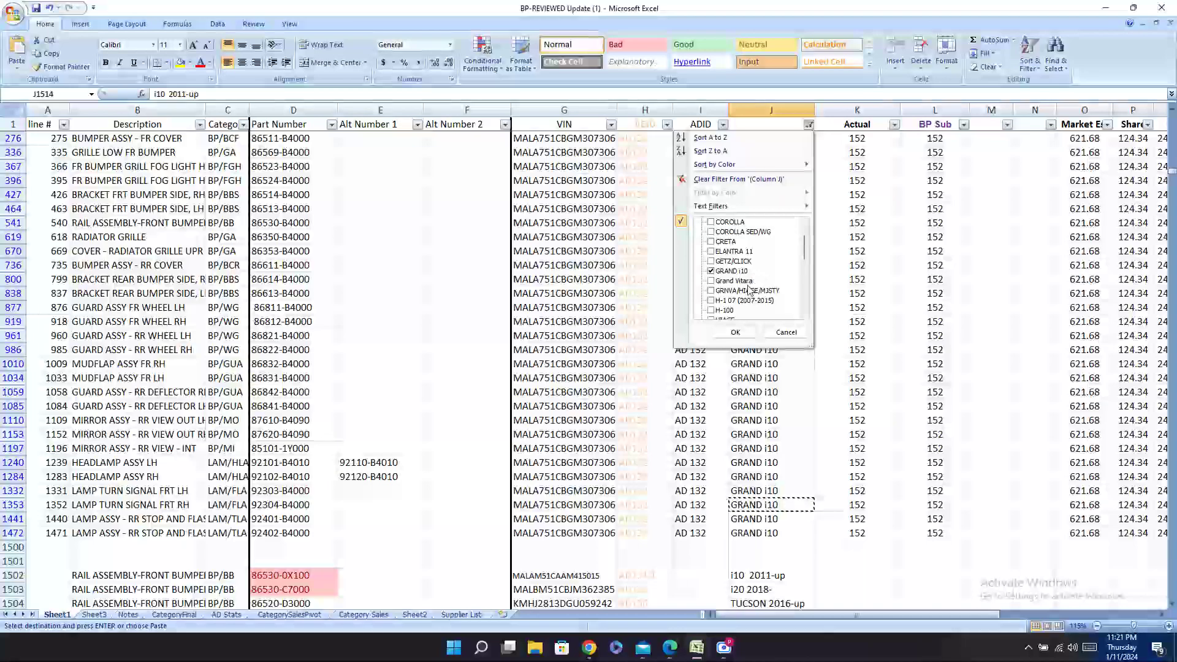
click(735, 281)
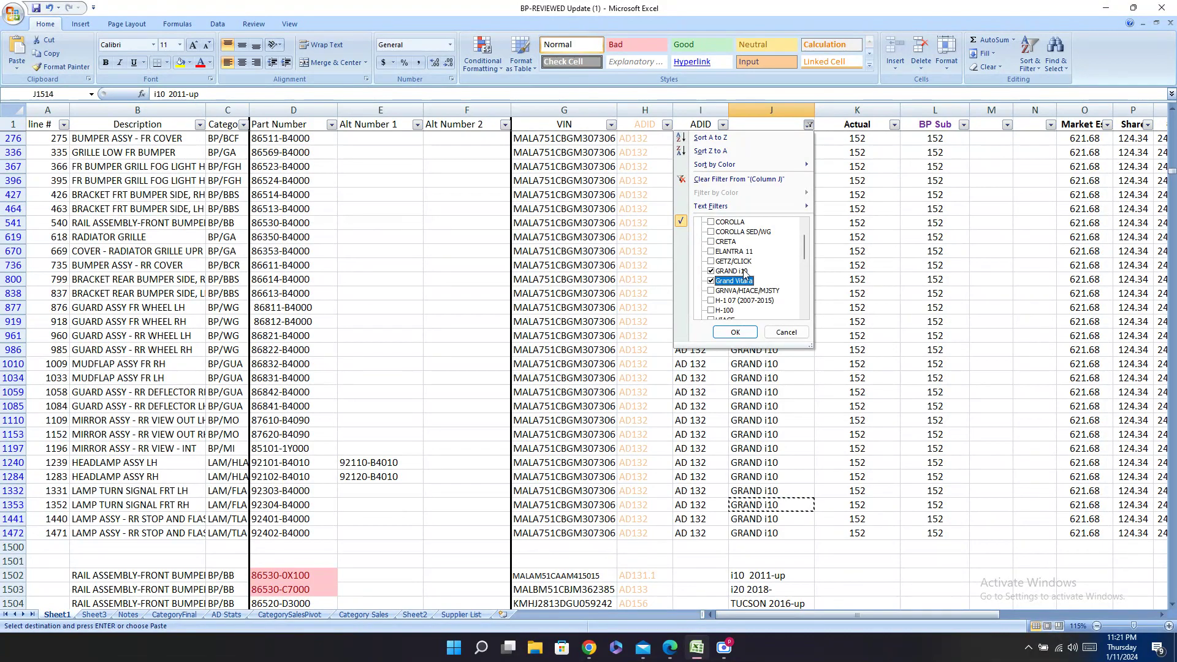
click(744, 271)
click(735, 332)
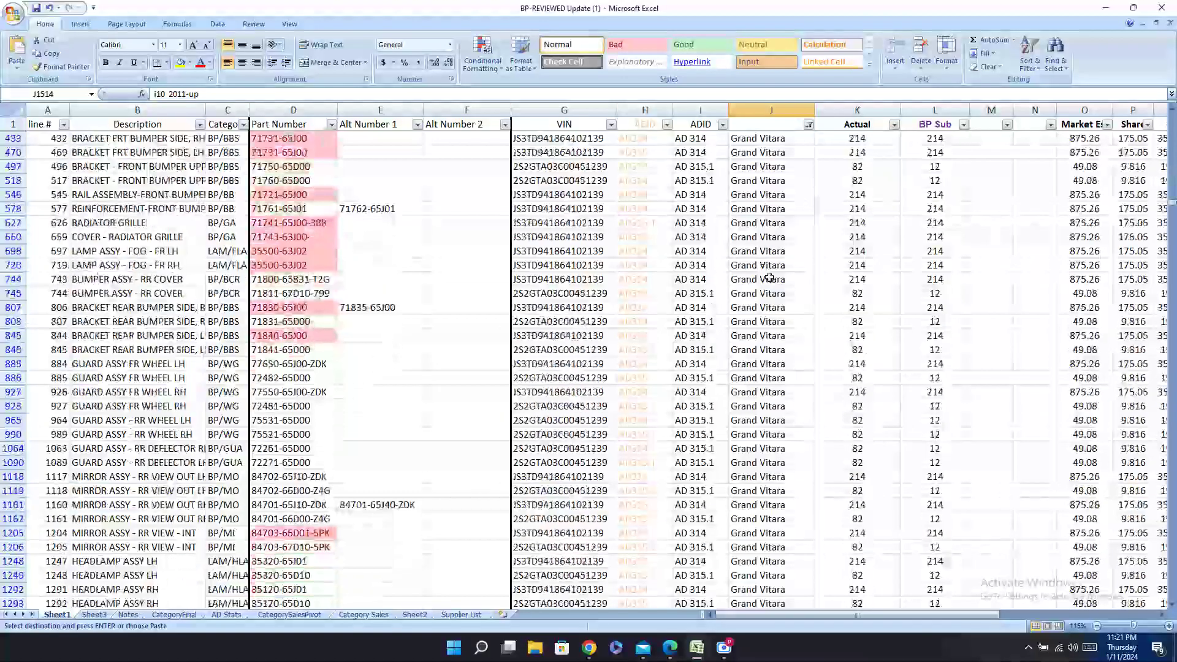
scroll(769, 277, down, 15)
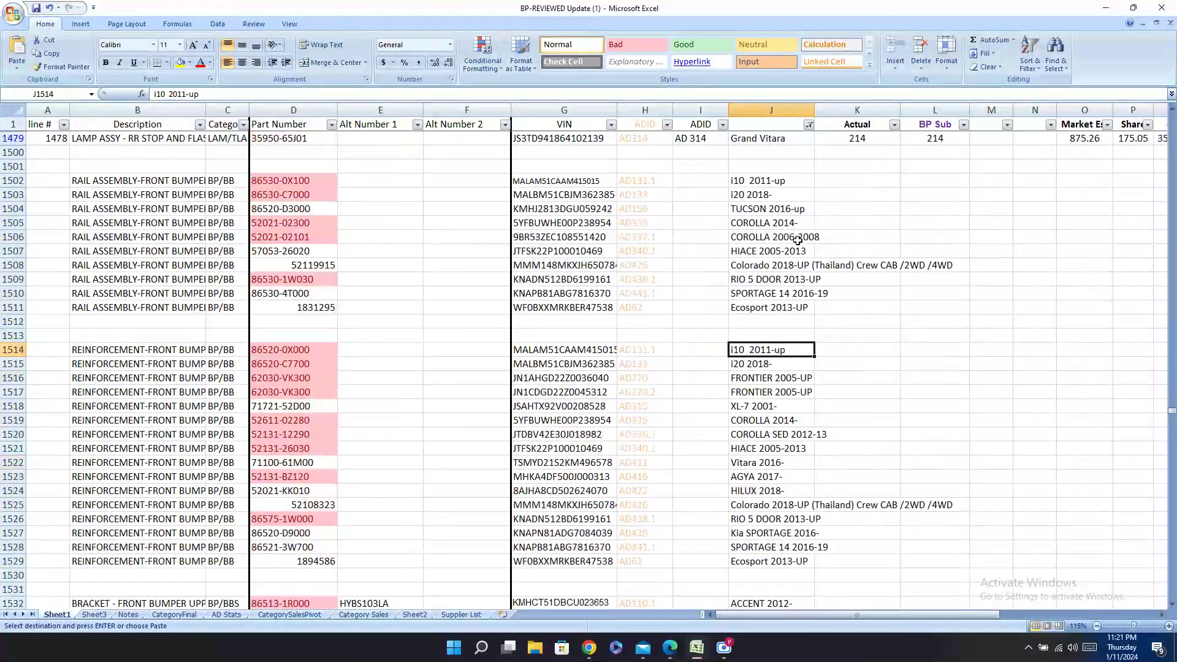
scroll(797, 240, up, 12)
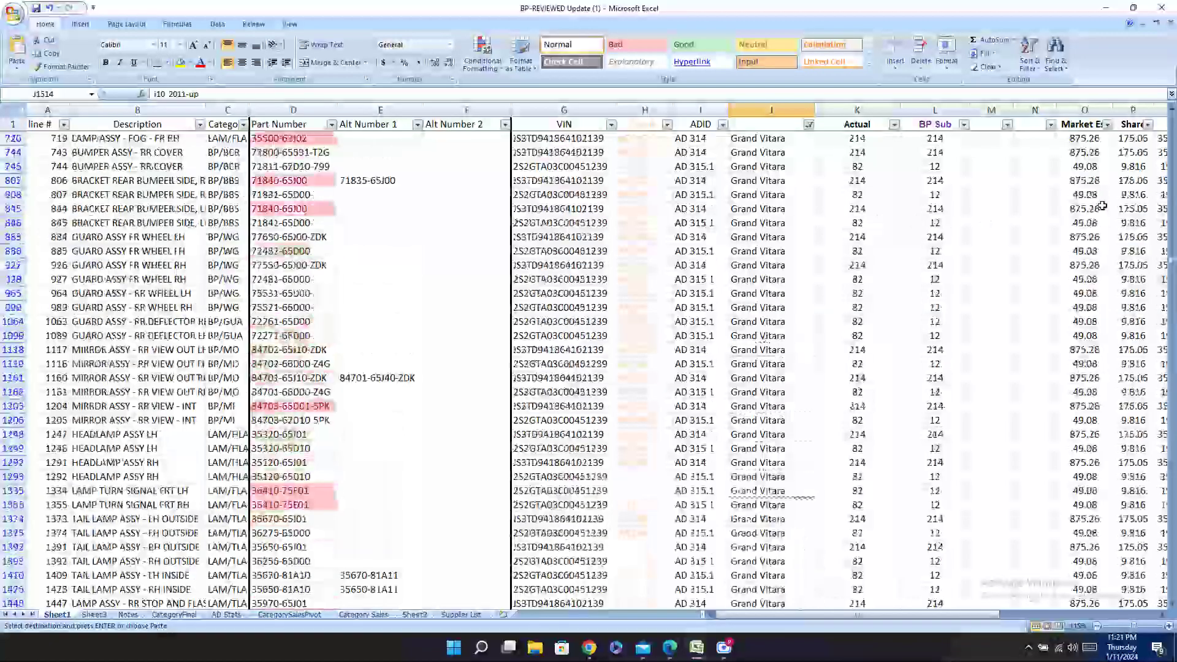
scroll(1101, 206, up, 4)
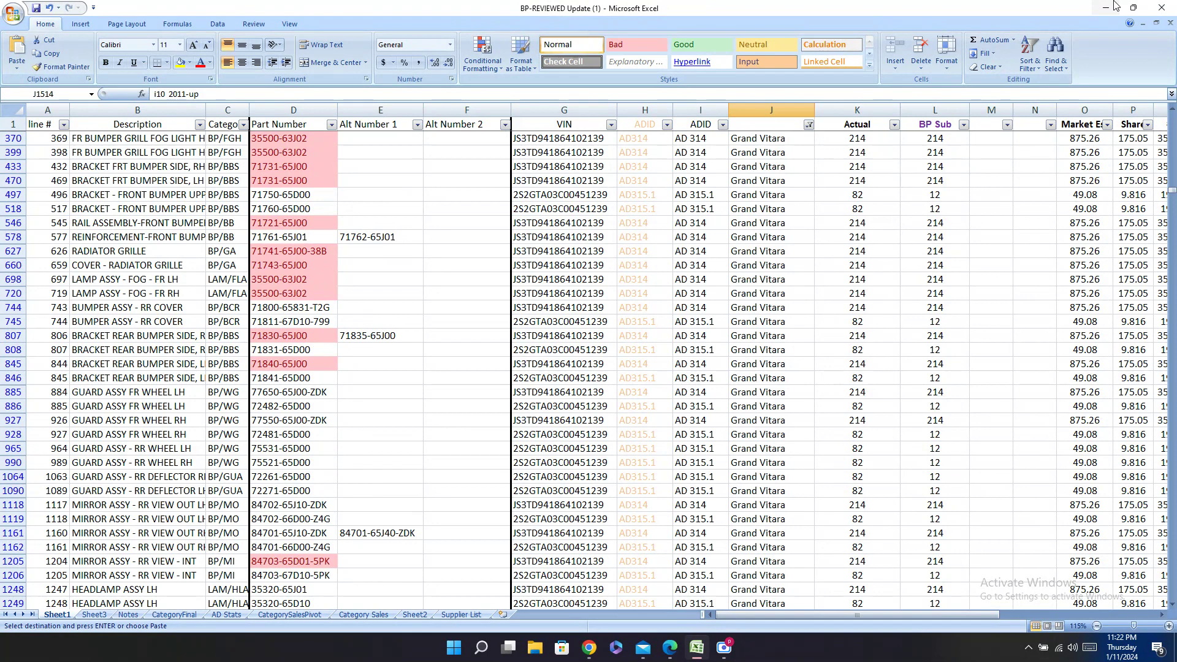
click(598, 182)
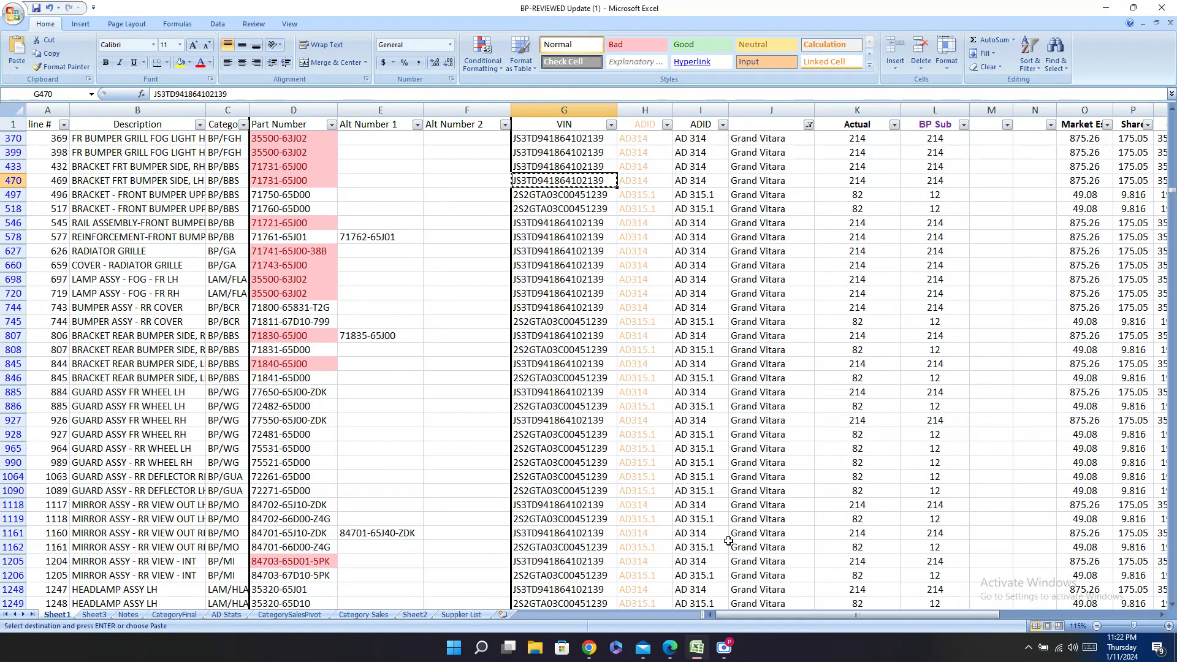
click(587, 649)
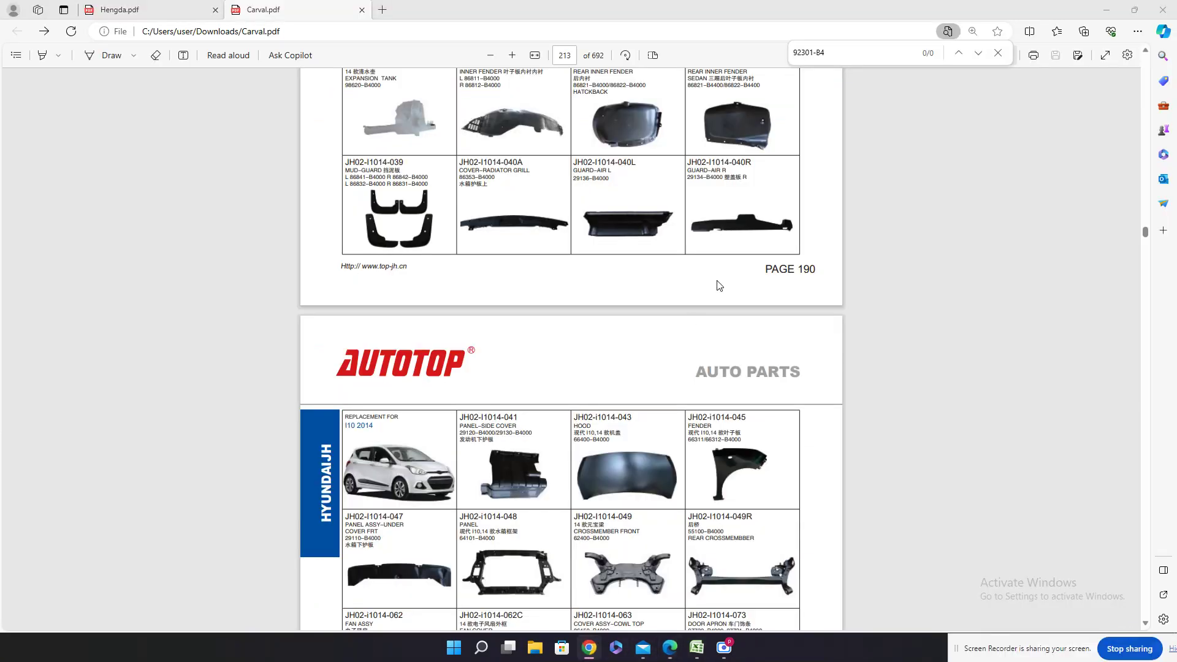
Step: Minimize the open windows, close the mail app, and launch Google Chrome
click(1106, 9)
click(1108, 5)
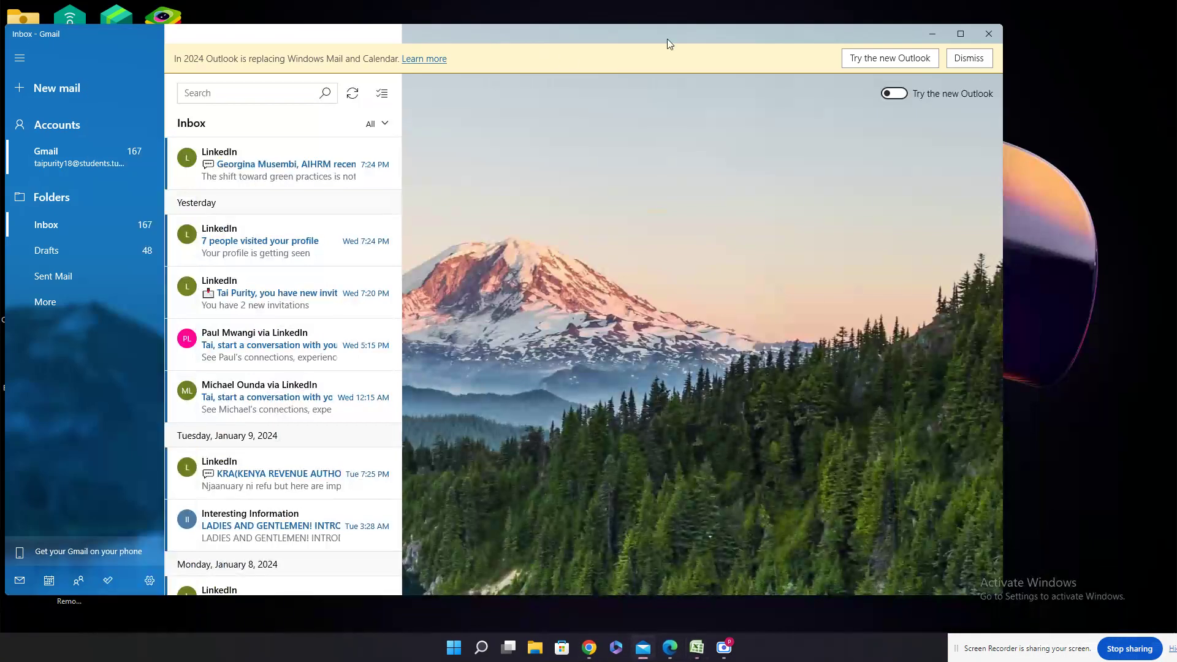
click(989, 33)
click(758, 114)
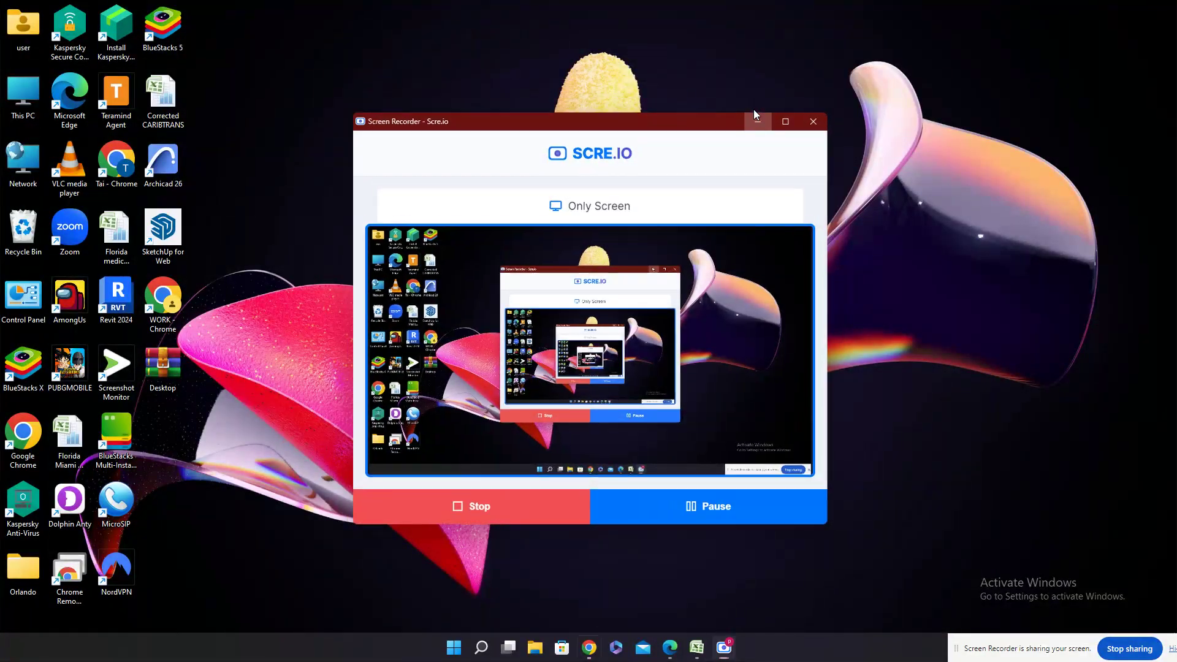
double_click(39, 443)
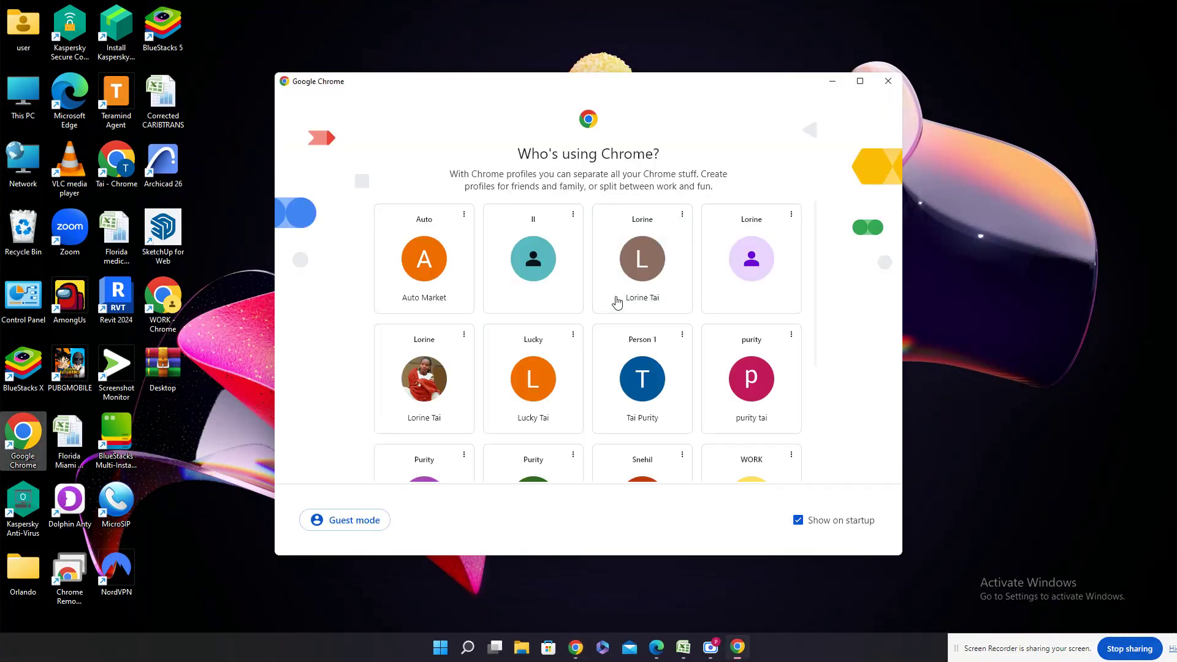
click(758, 406)
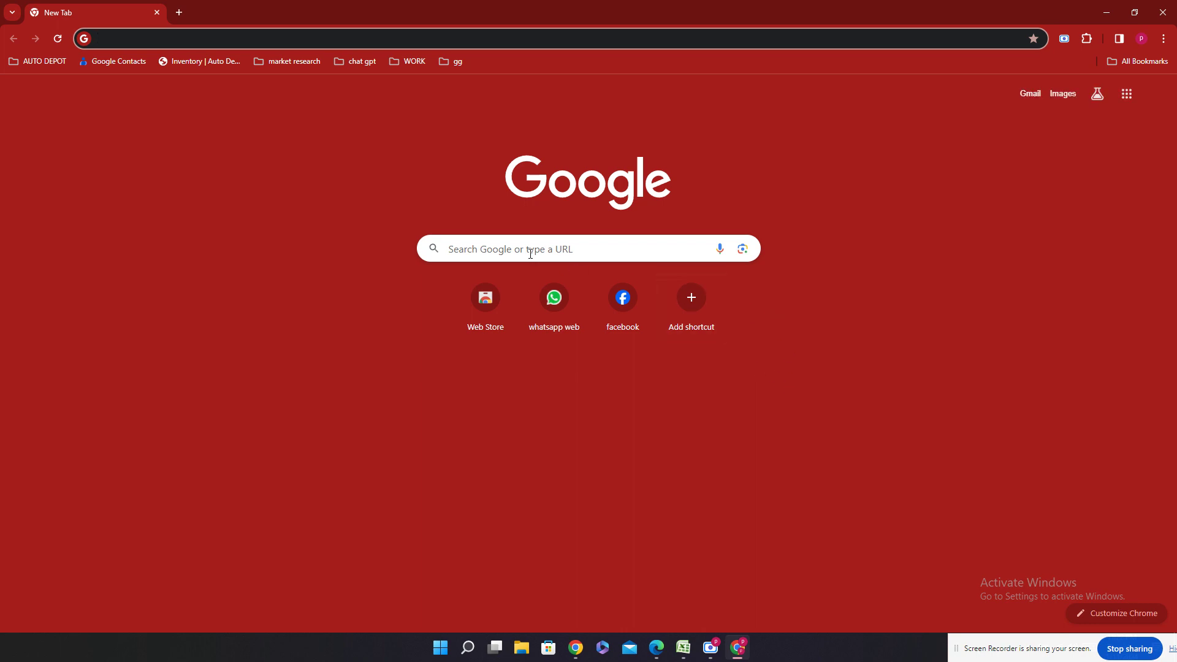
Step: Open PartSouq from the bookmarks and paste the Grand Vitara VIN into its search
click(38, 61)
click(98, 215)
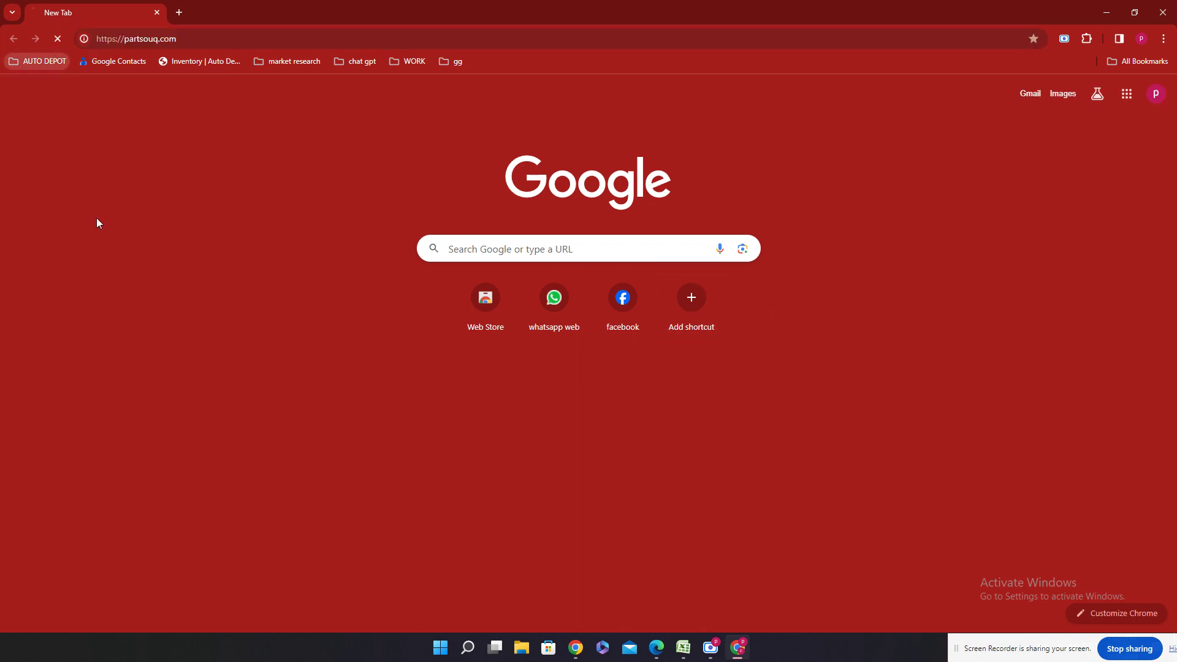
click(683, 648)
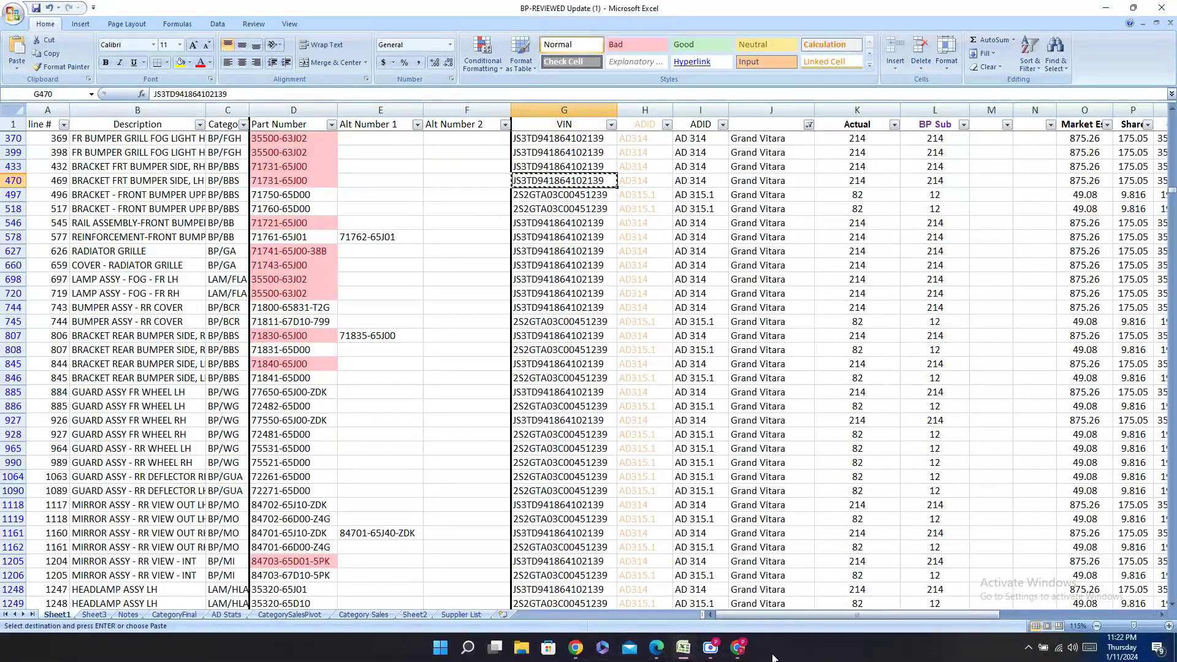
click(737, 648)
click(447, 193)
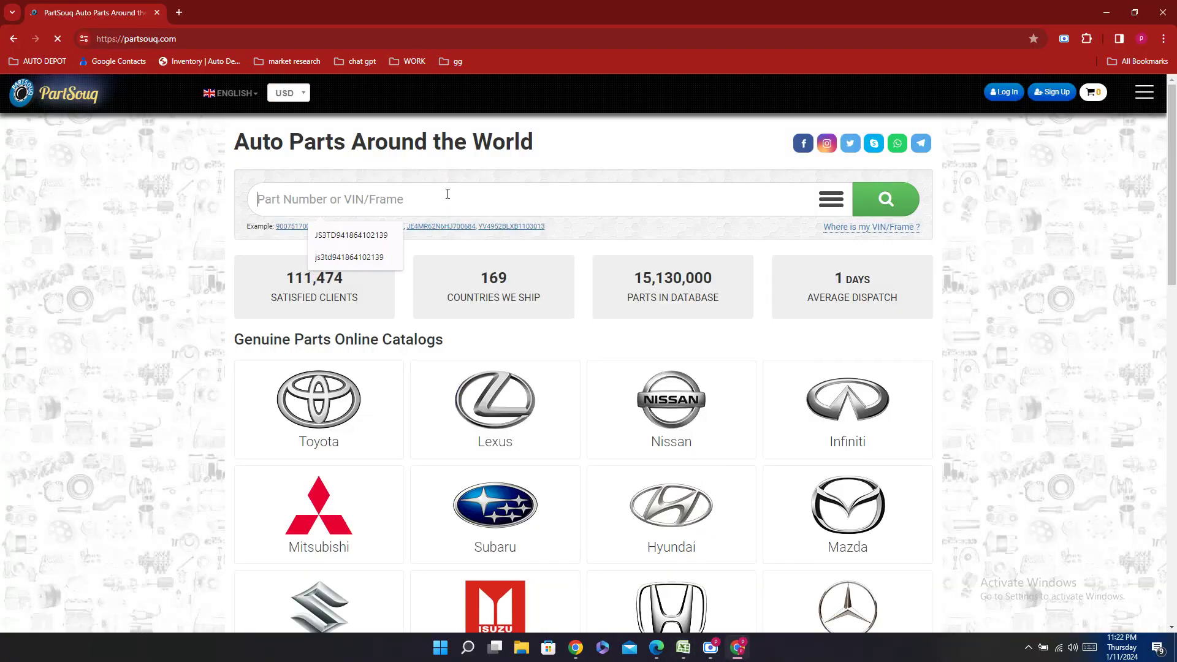
key(ctrl+v)
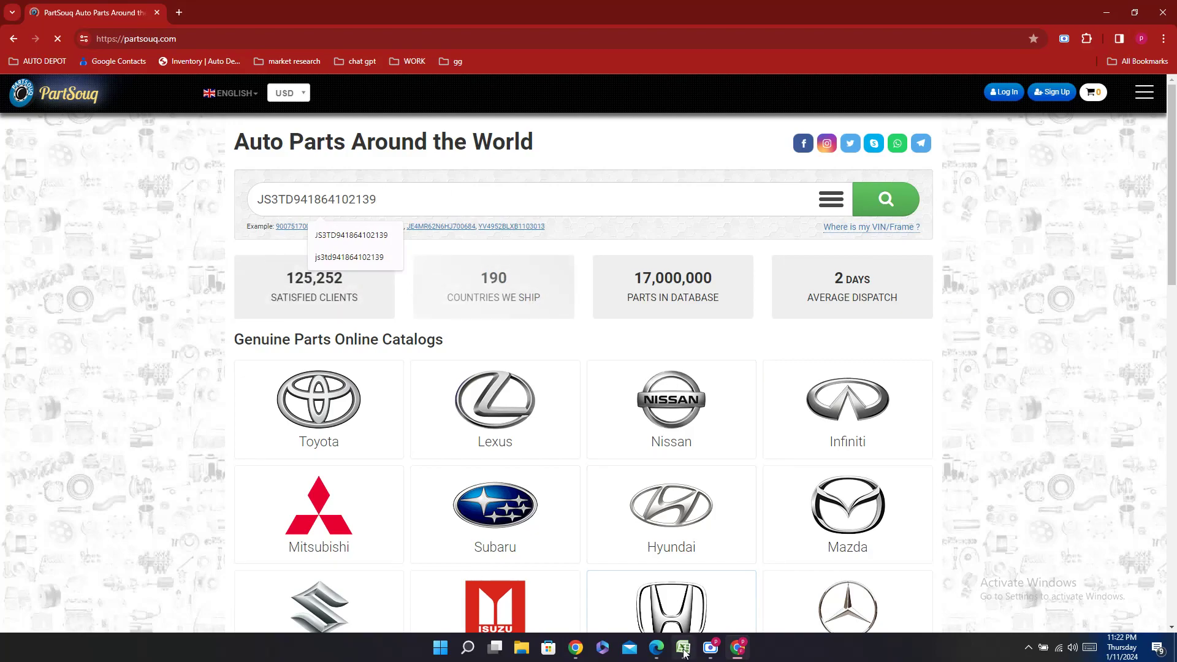
Step: Copy the VIN in G518, show the vehicle details, then return to PartSouq's home page
click(683, 648)
click(598, 209)
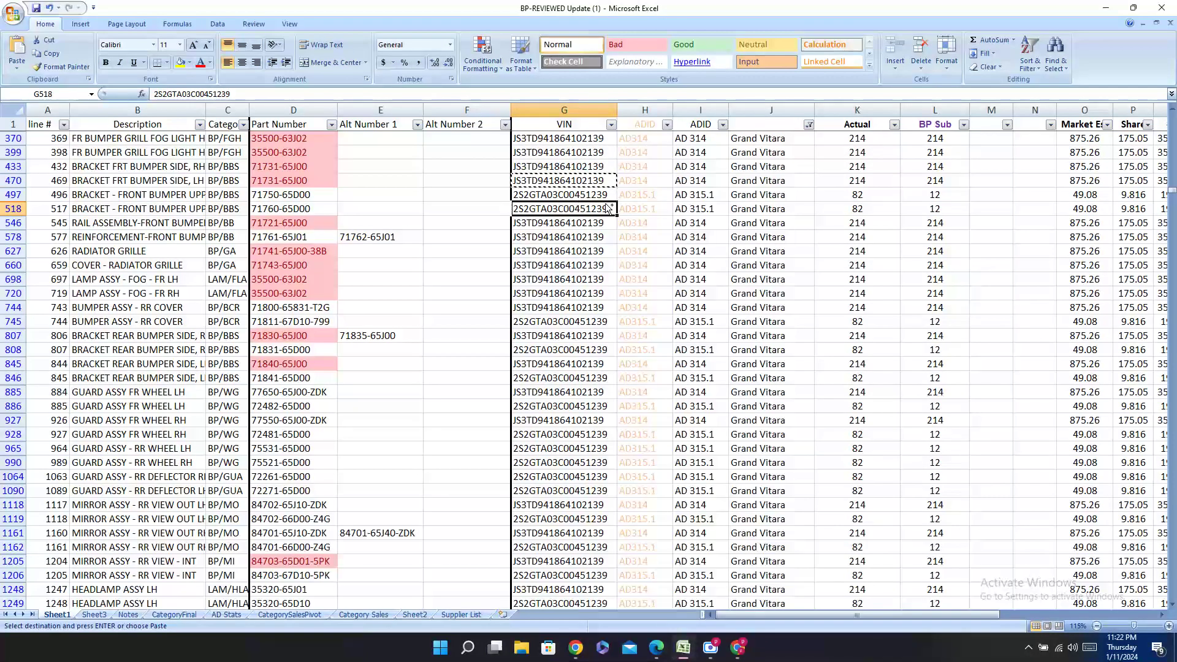
key(ctrl+c)
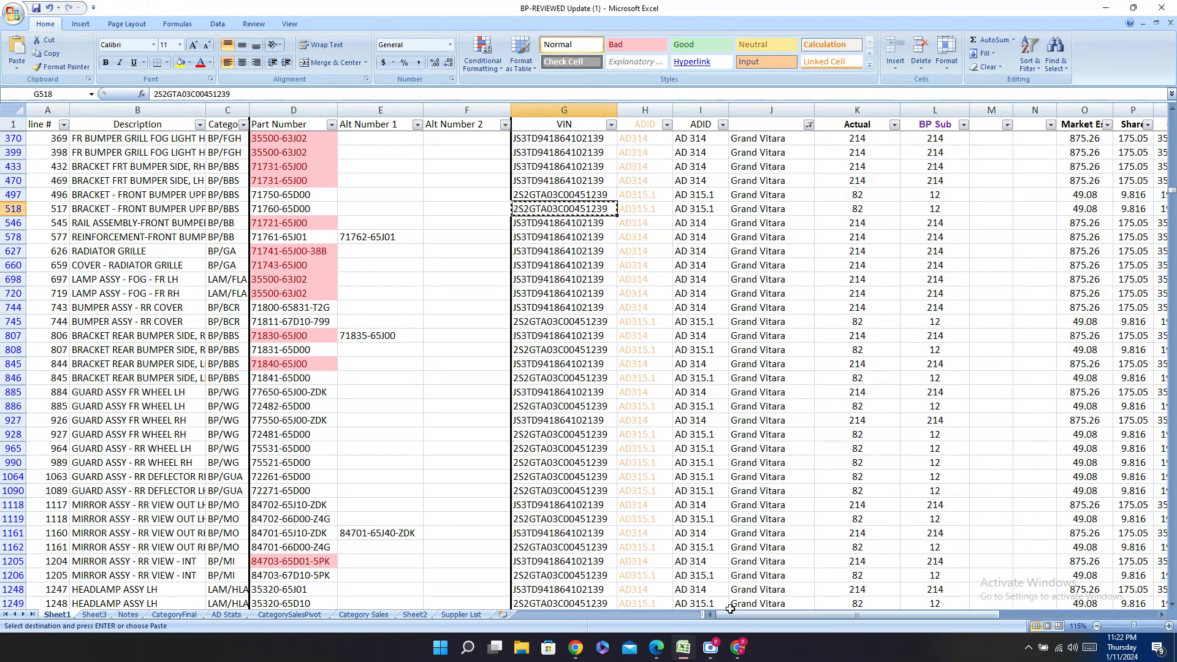
click(744, 649)
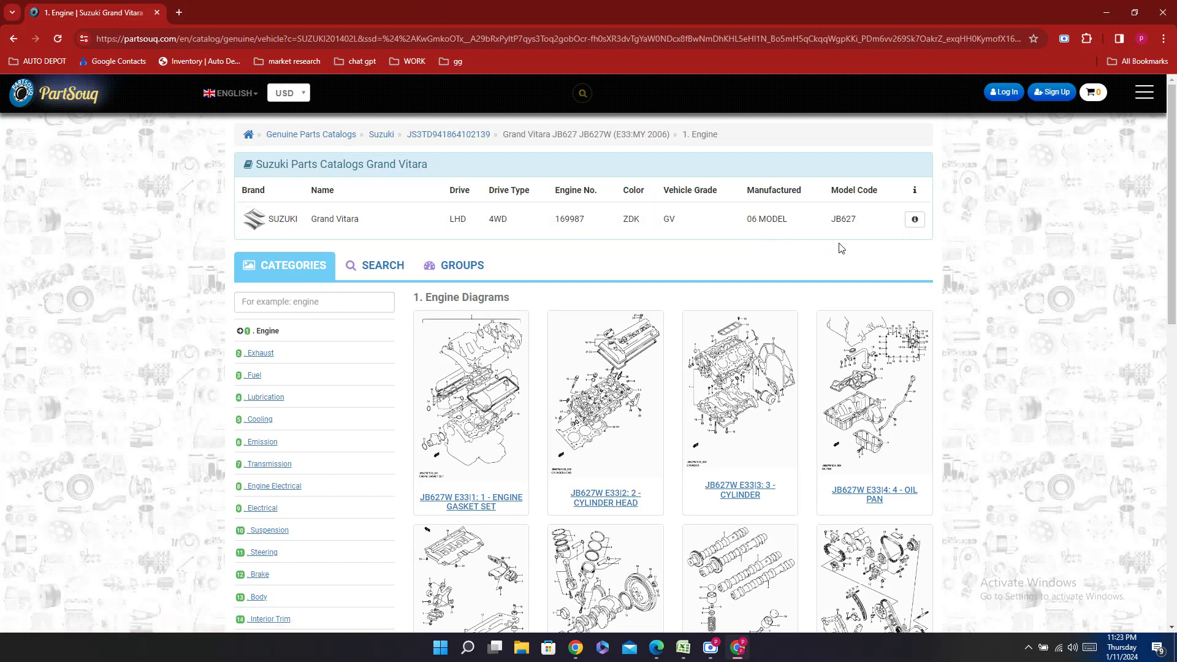
click(915, 221)
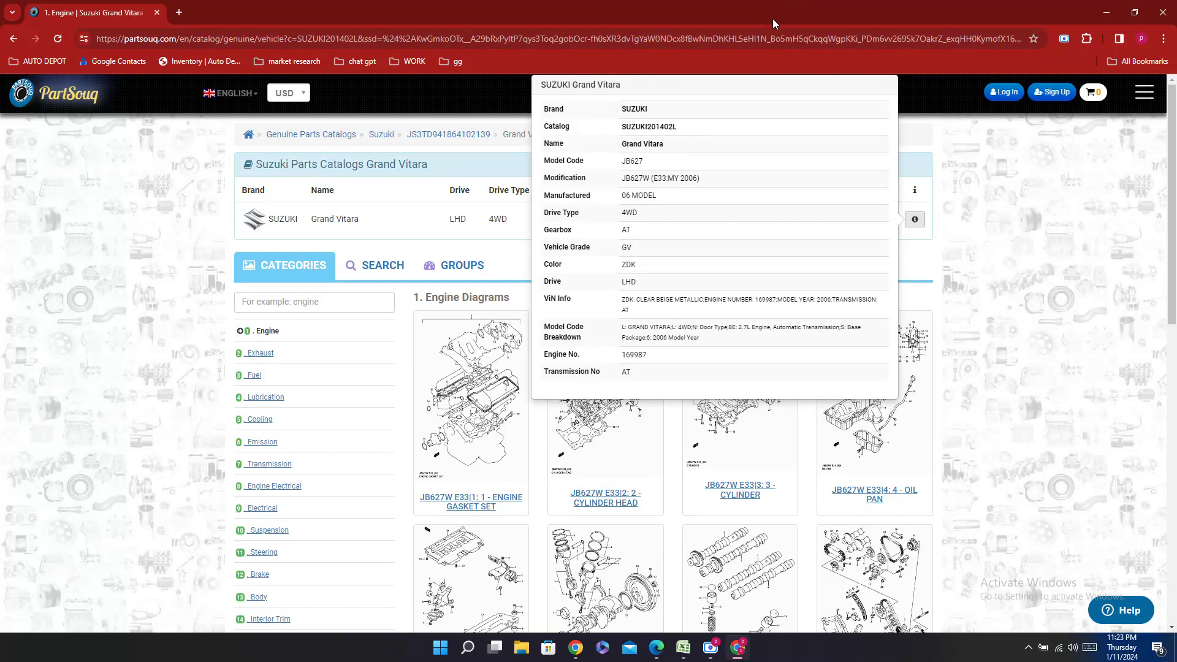
click(51, 105)
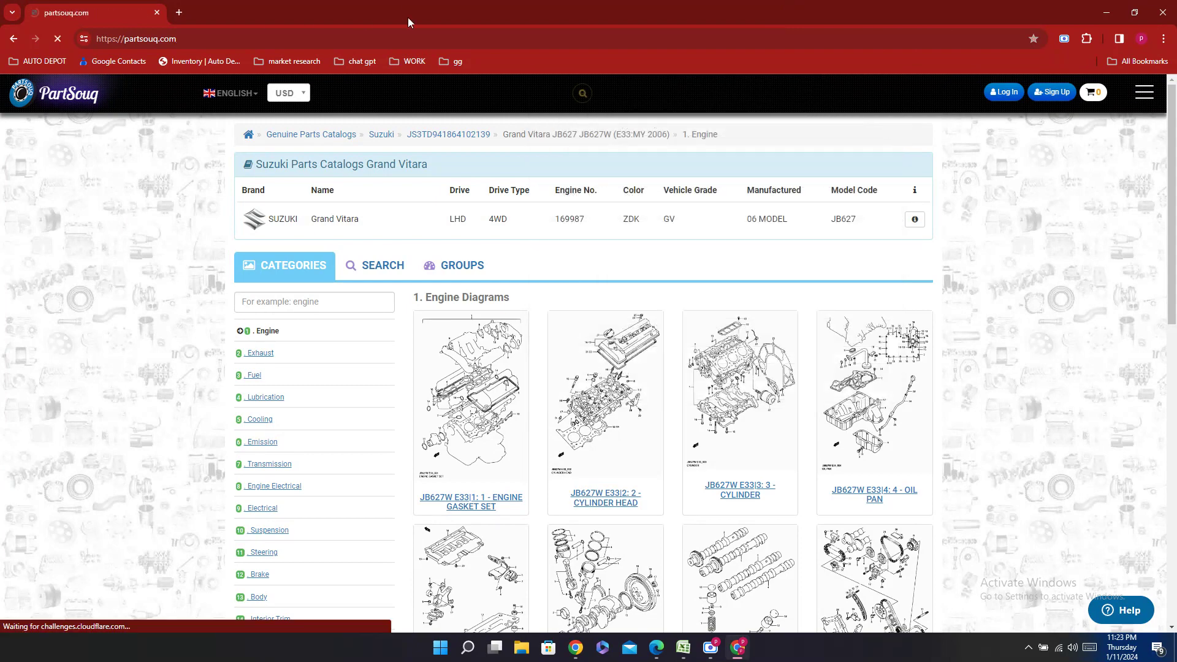
Step: Paste the second VIN into PartSouq's search and show its full vehicle details
right_click(472, 211)
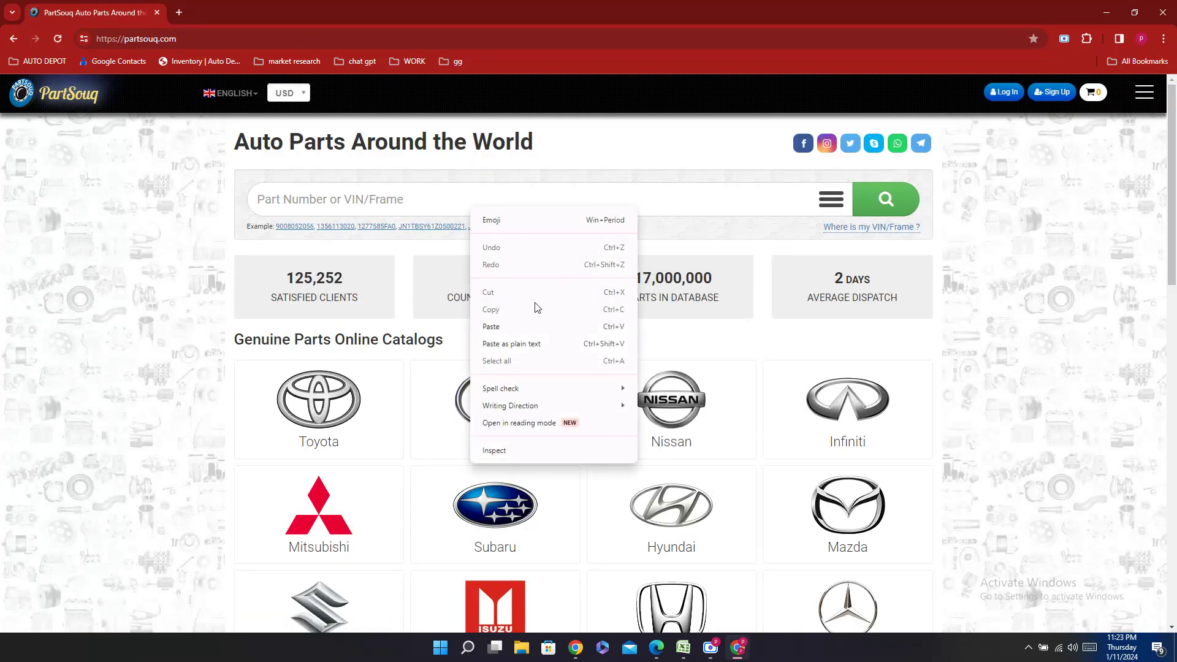
click(532, 326)
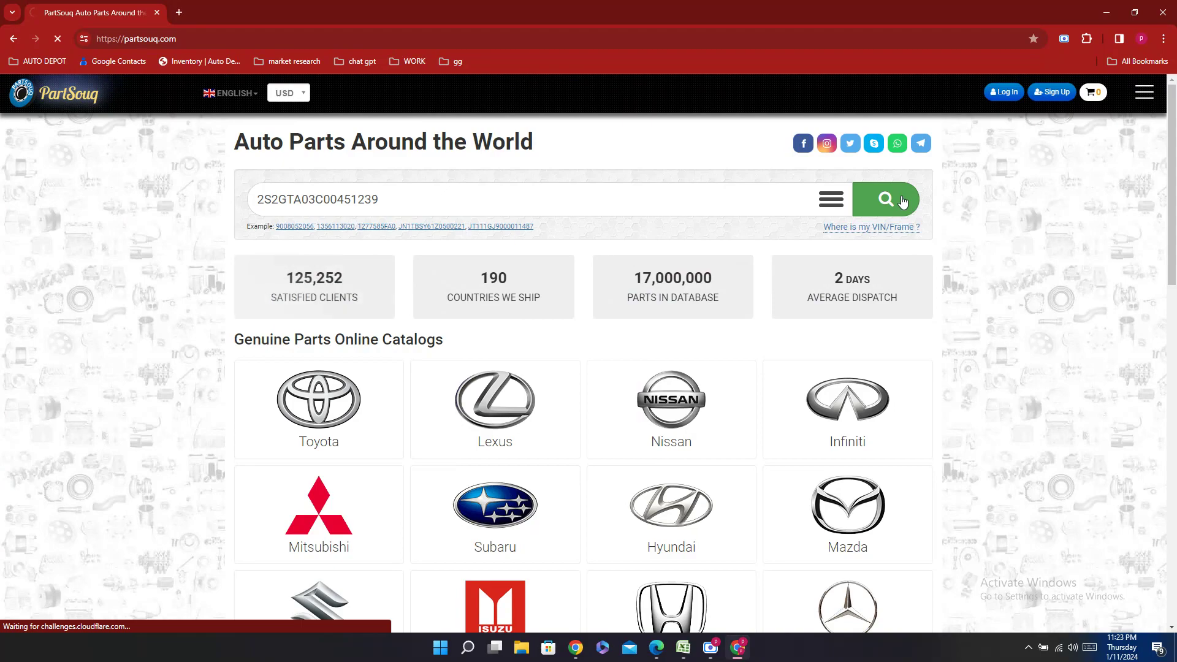
click(683, 648)
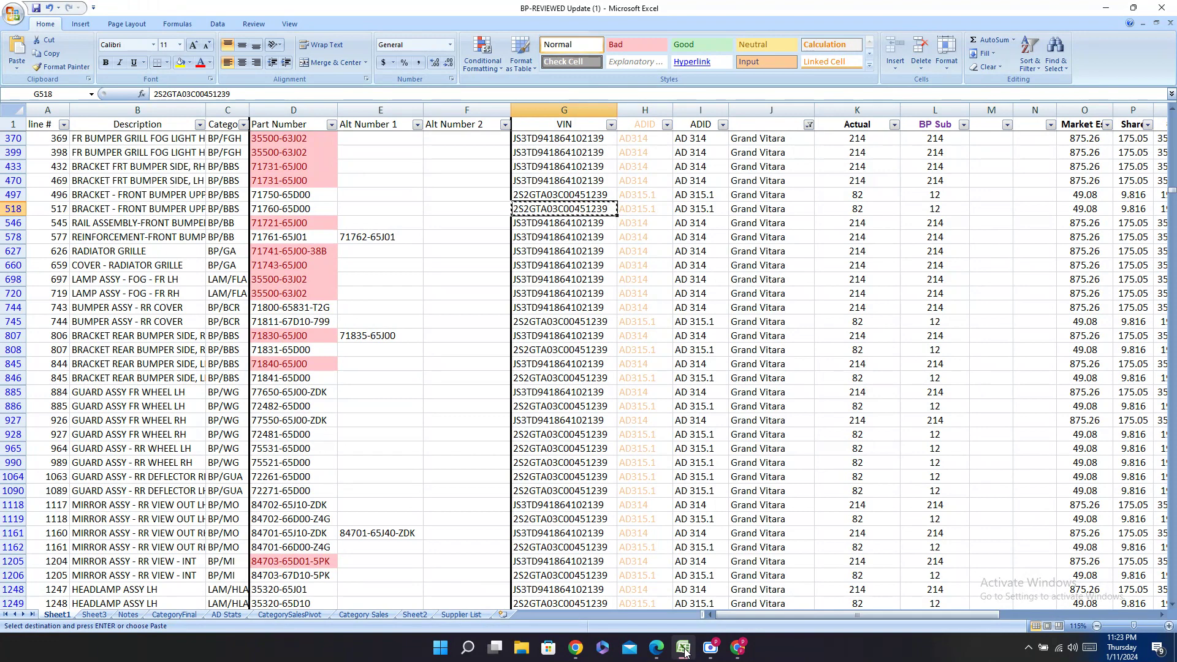
click(683, 648)
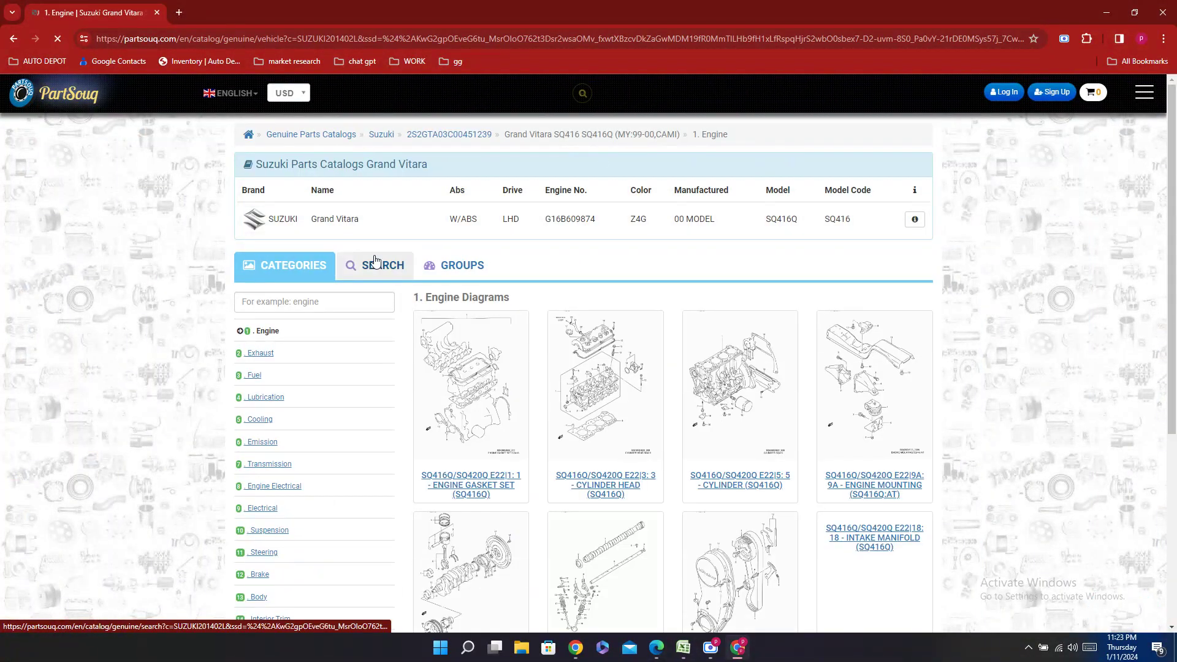
click(911, 222)
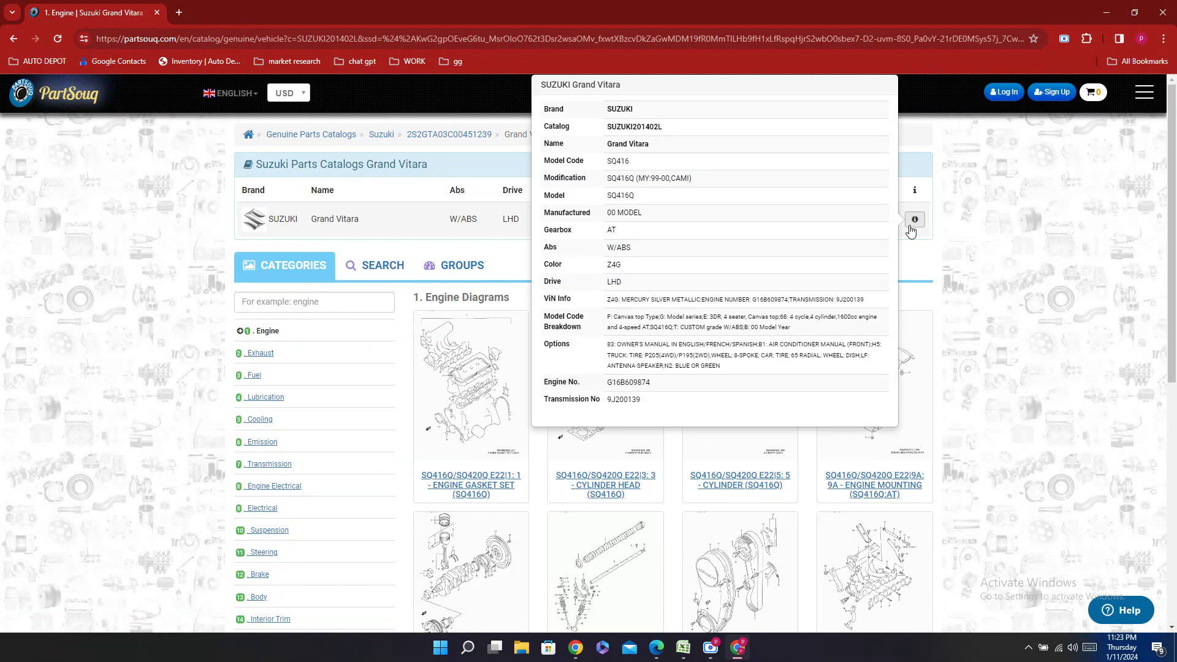
Step: Compare the vehicle details with the spreadsheet, then close the Chrome window
click(683, 648)
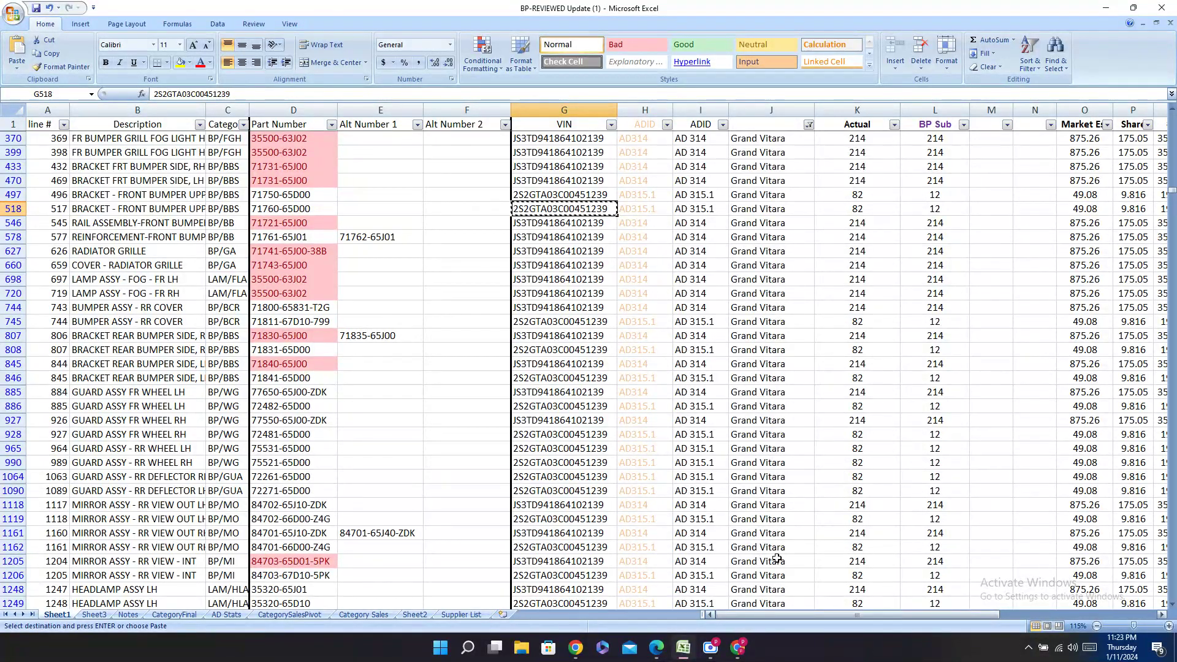
scroll(699, 481, up, 3)
scroll(700, 481, up, 2)
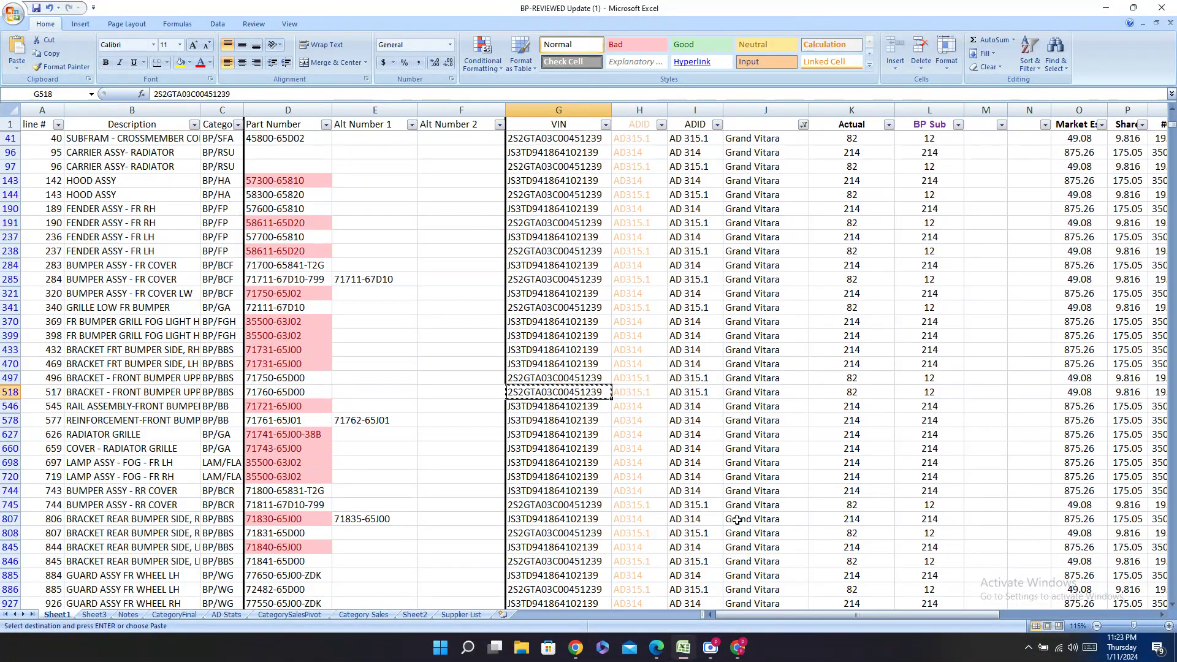
click(742, 649)
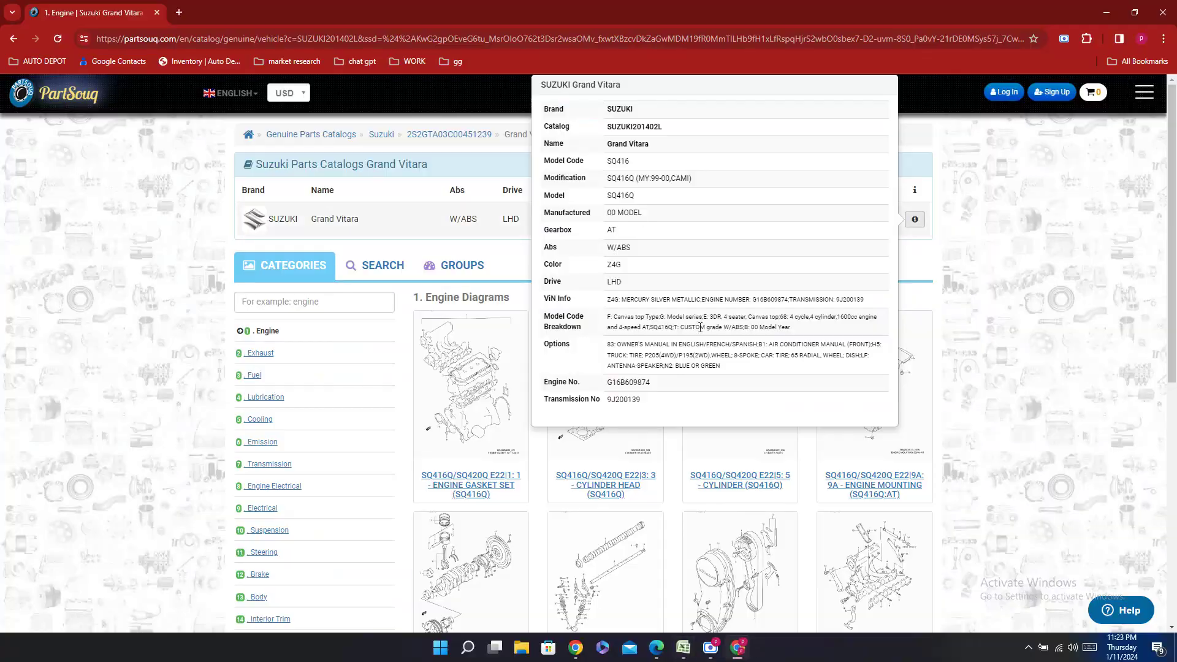
click(1163, 12)
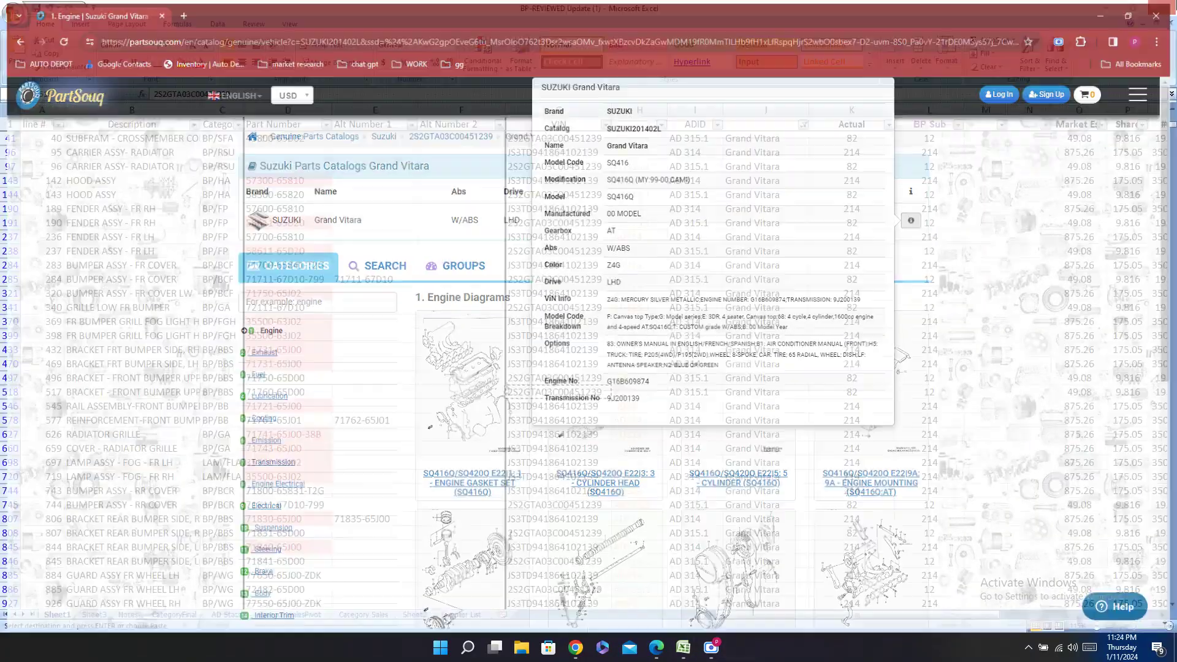
Step: Search the Carval catalog for 'vita' and the Hengda catalog for 'vitar'
click(671, 654)
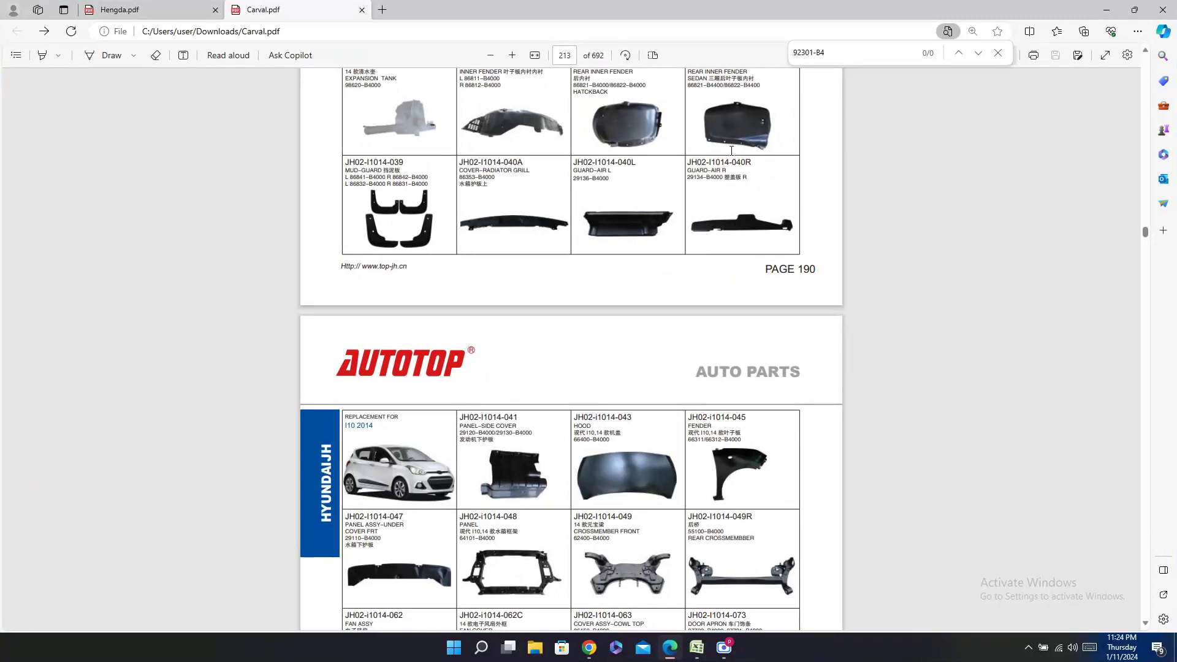
key(ctrl+f)
text(vitara)
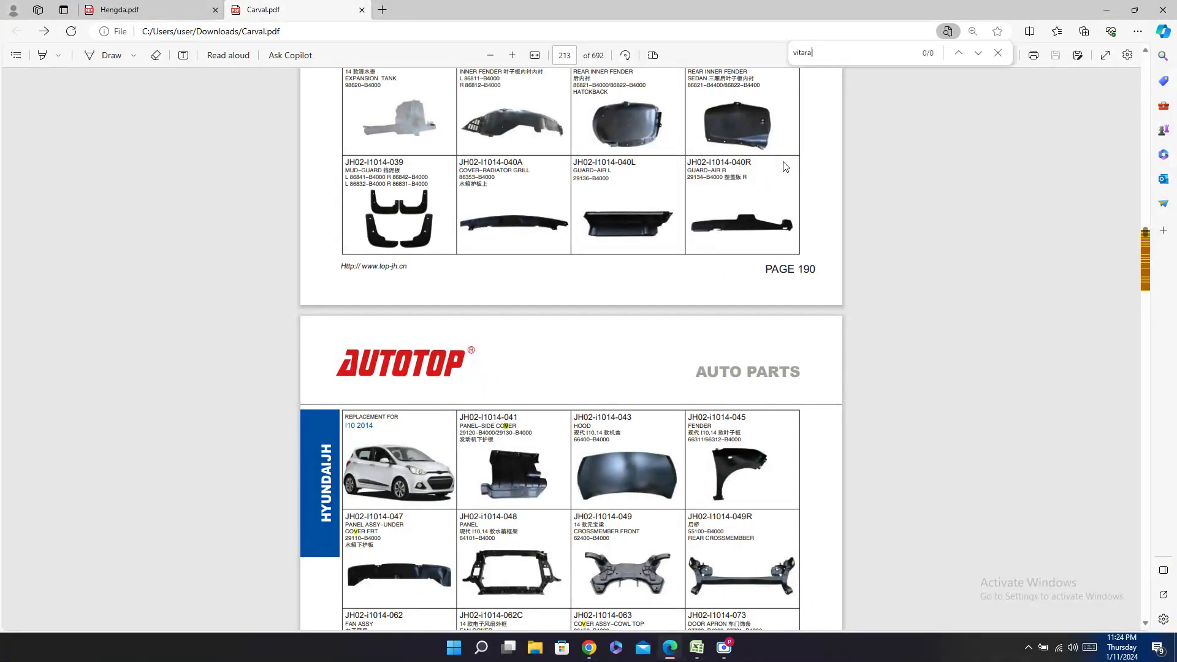
click(197, 8)
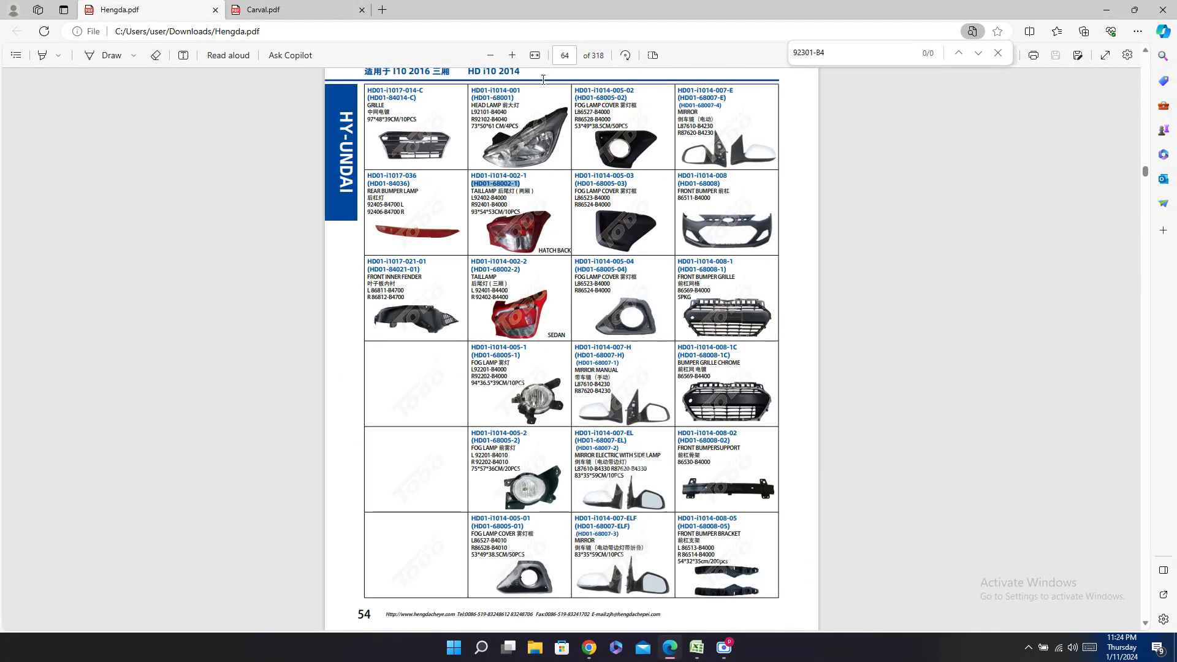
key(ctrl+f)
text(vitara)
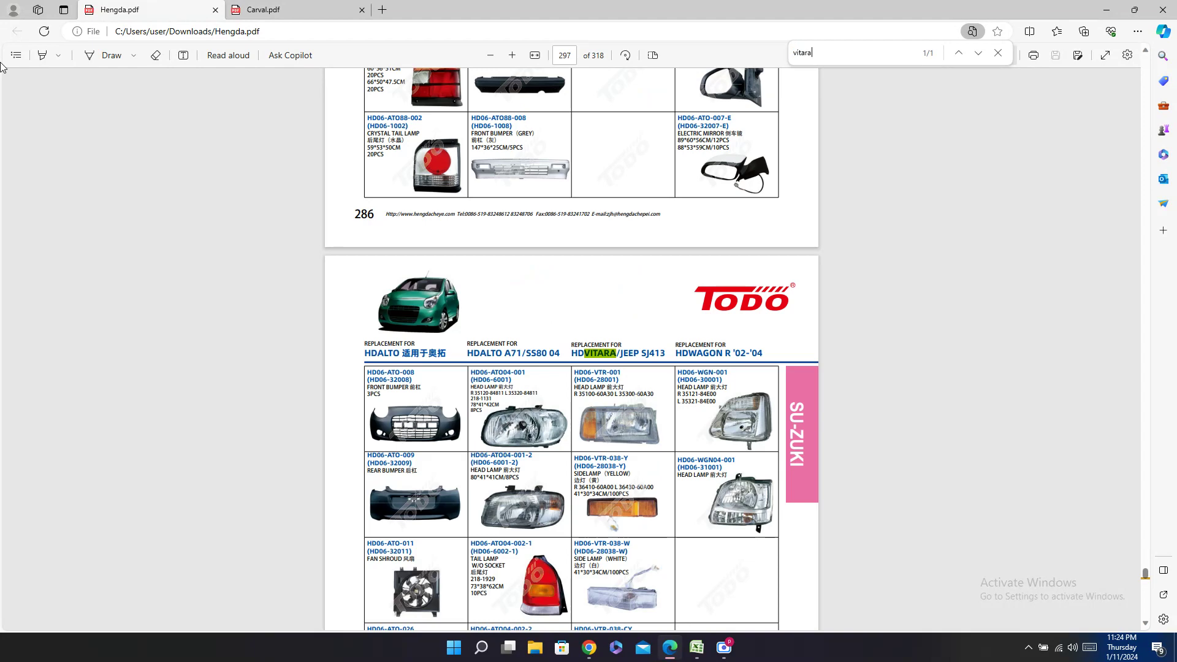
click(292, 15)
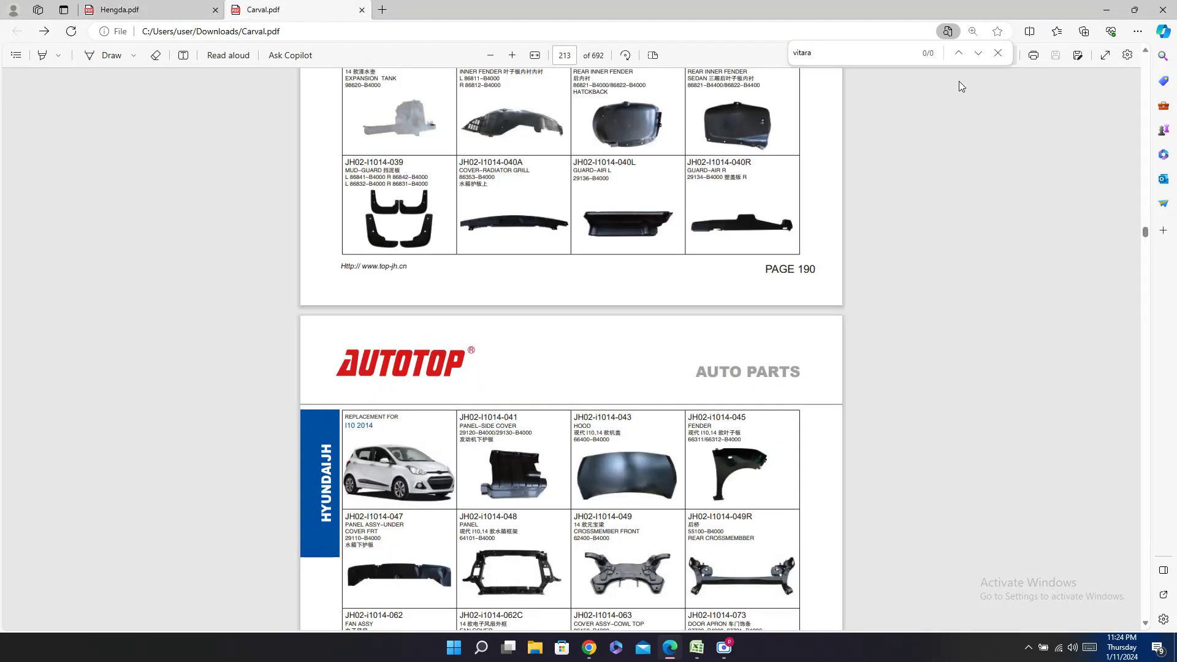
Step: Review Hengda's Suzuki Vitara pages, then go back to the Excel workbook
click(696, 647)
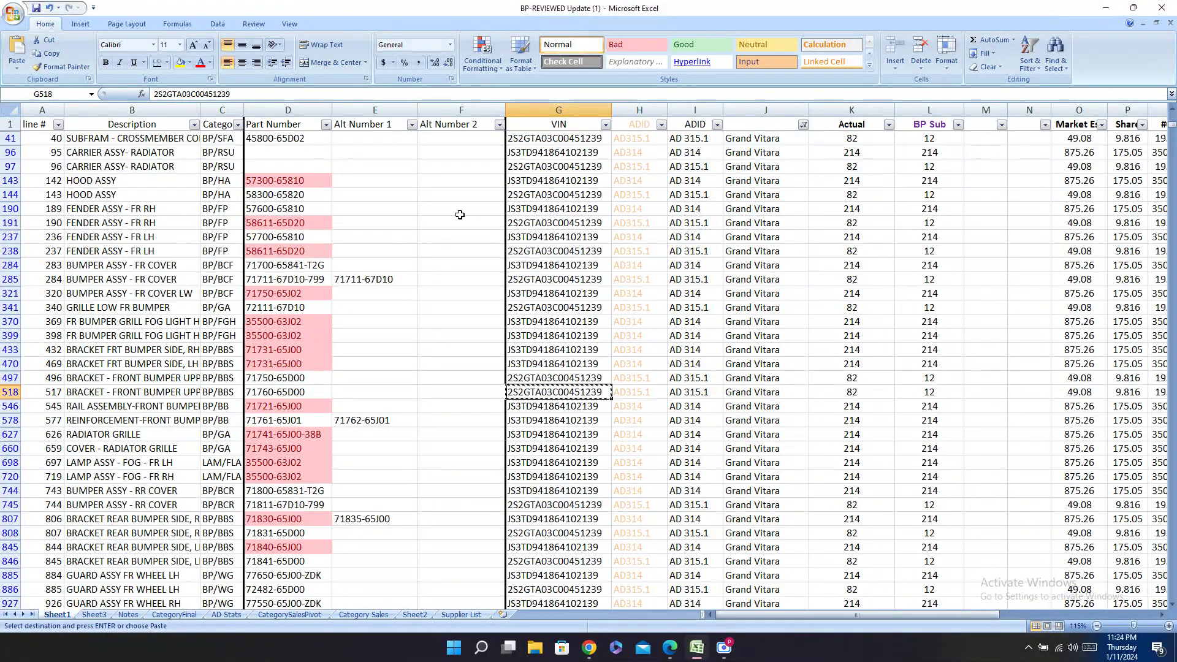
click(668, 655)
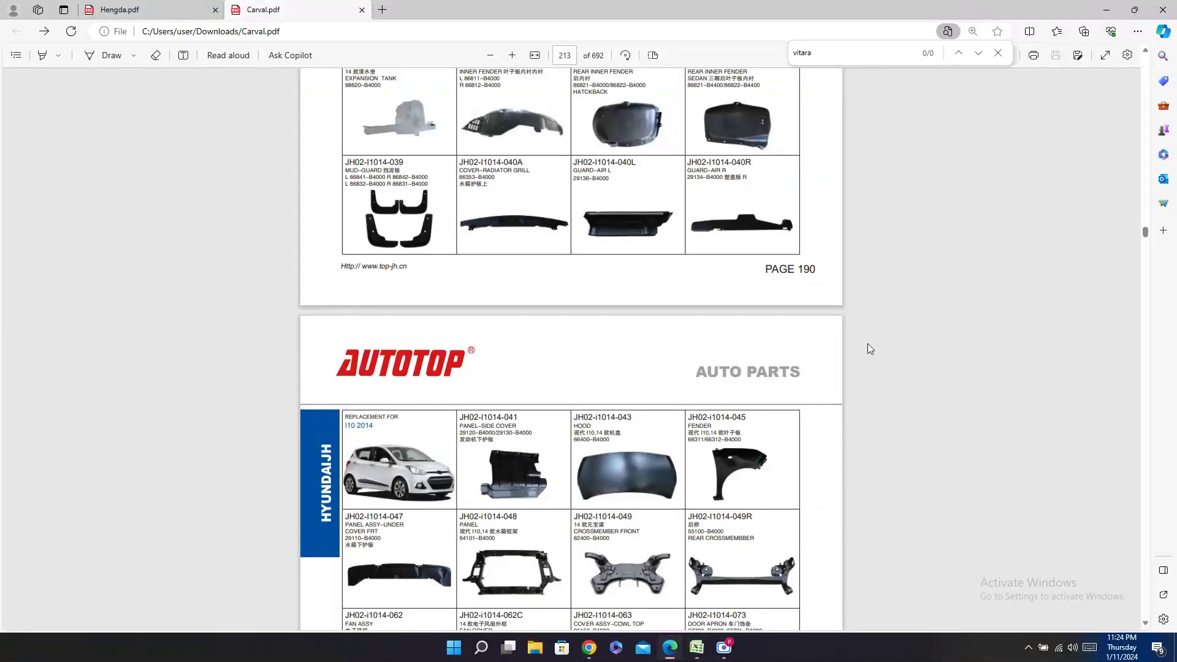
click(222, 5)
click(263, 9)
click(147, 9)
scroll(691, 391, up, 2)
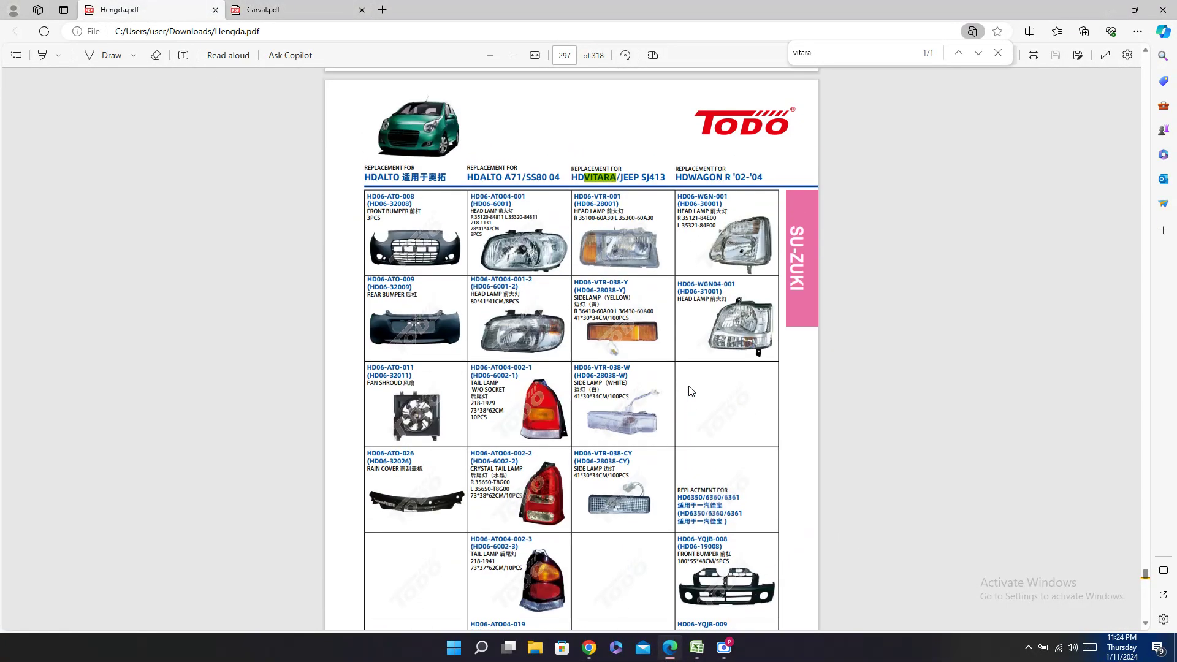
scroll(691, 390, up, 2)
scroll(691, 390, down, 12)
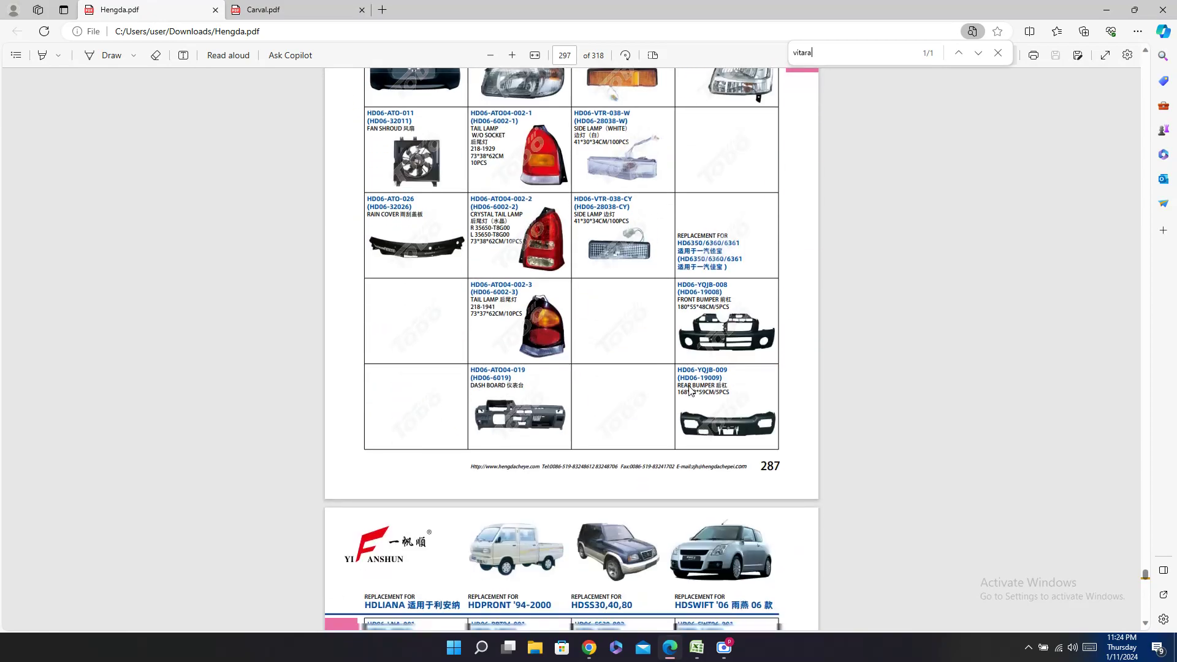
scroll(691, 390, down, 12)
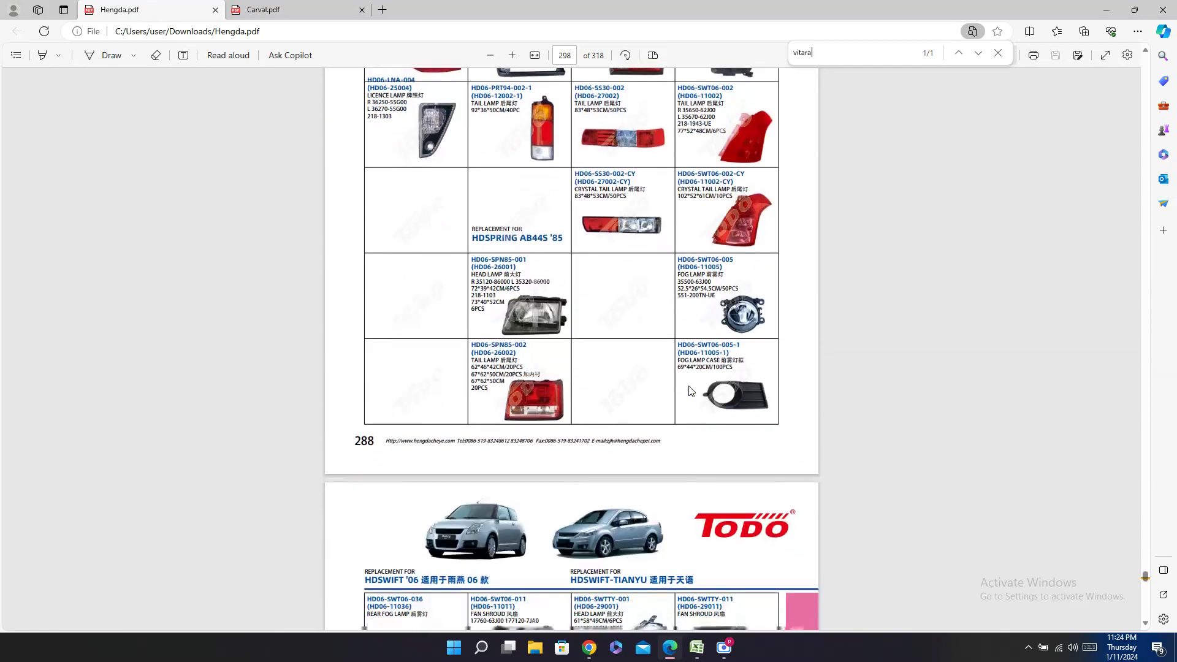
scroll(691, 390, up, 7)
scroll(691, 390, up, 20)
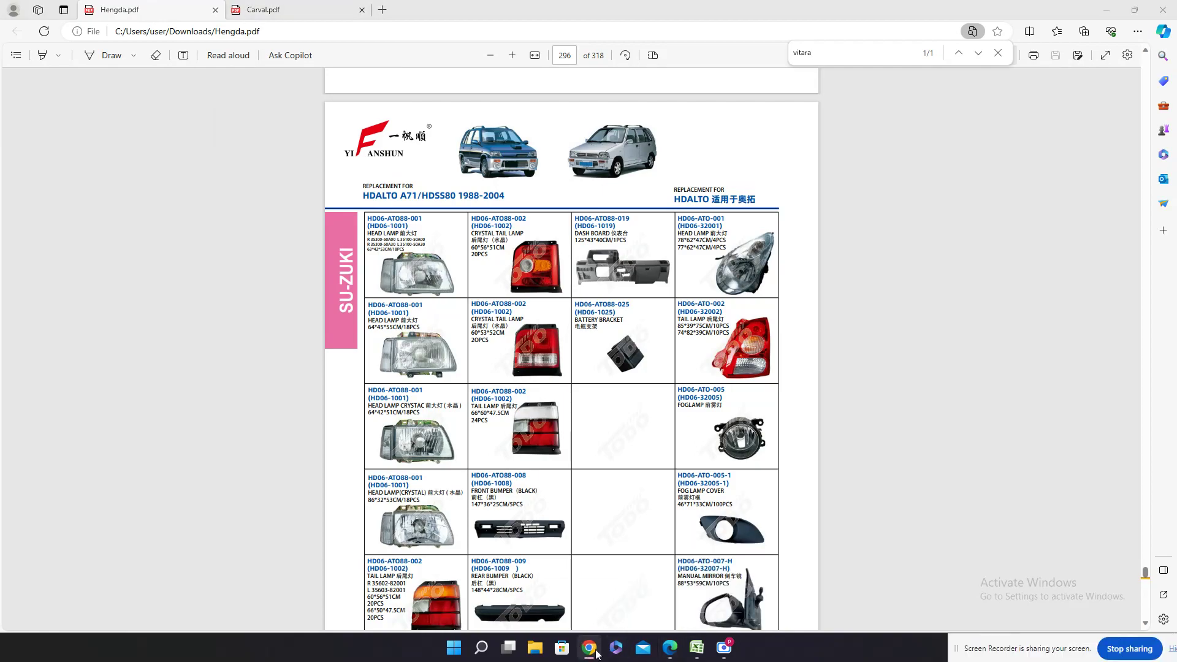
click(697, 650)
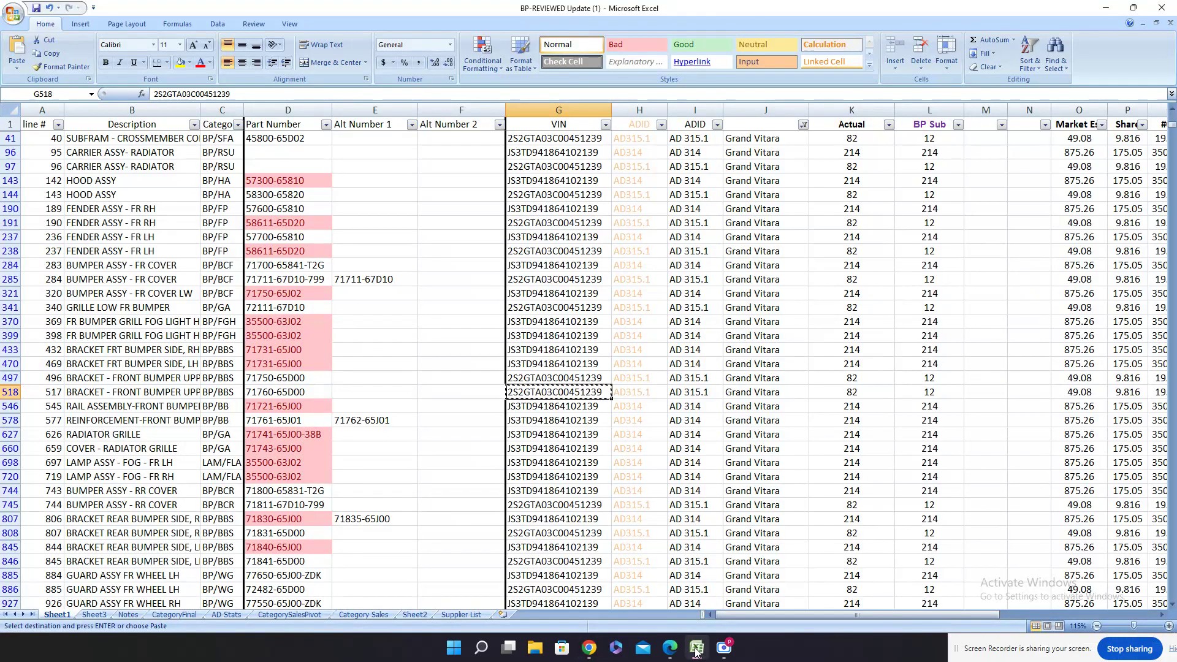
mouse_move(672, 651)
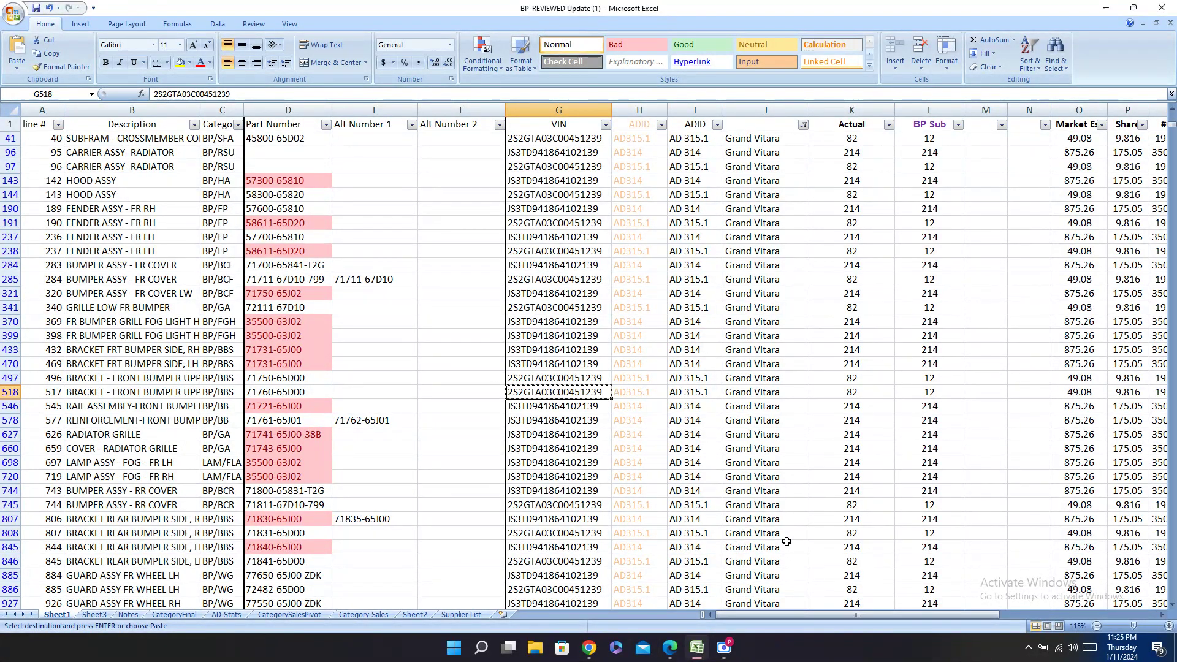
Step: Search both catalogs for part 45800-65D02 from row 41, finding no match
key(ctrl+Home)
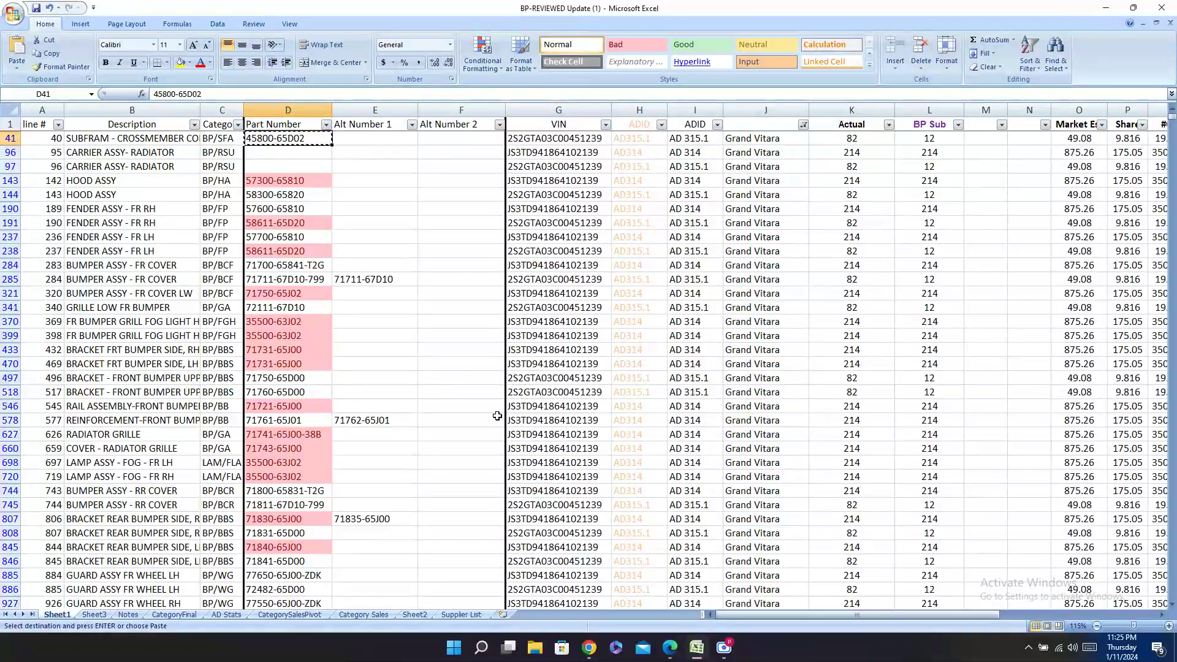
key(ctrl+c)
click(669, 648)
key(ctrl+f)
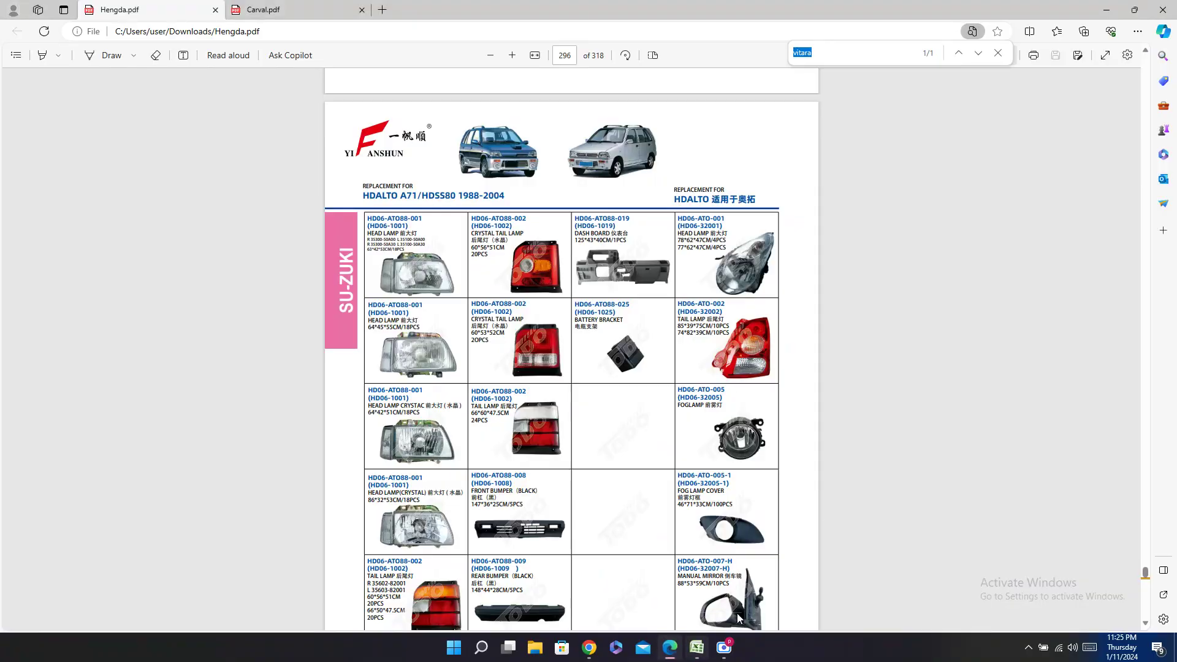
key(ctrl+v)
click(267, 10)
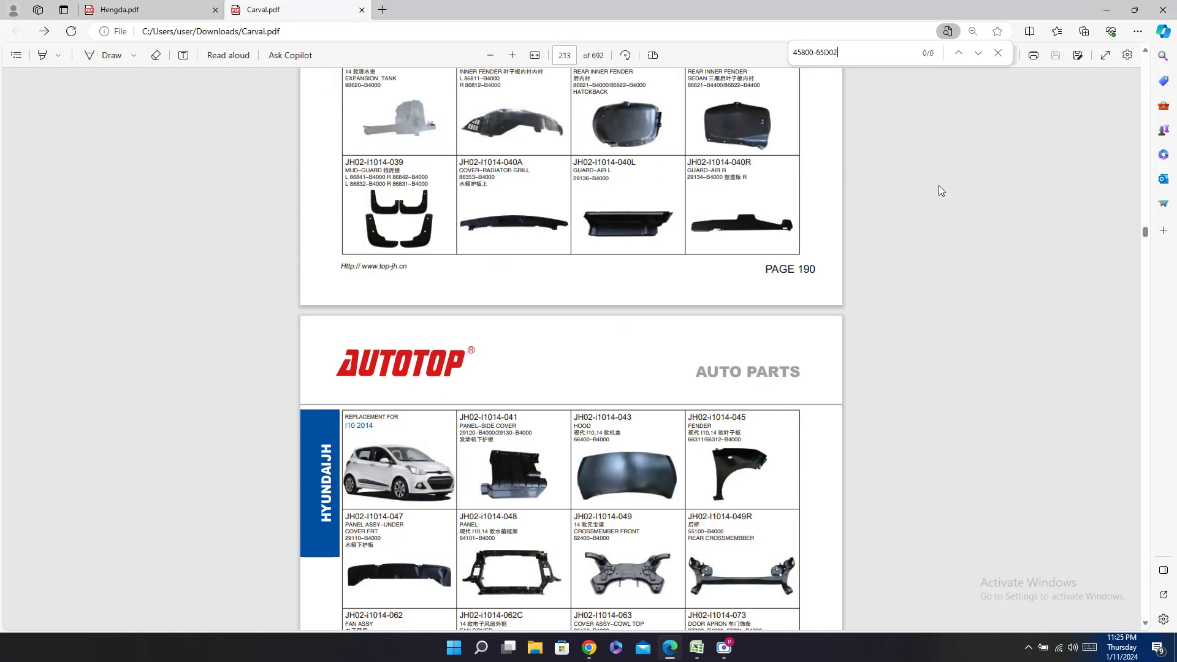
click(697, 647)
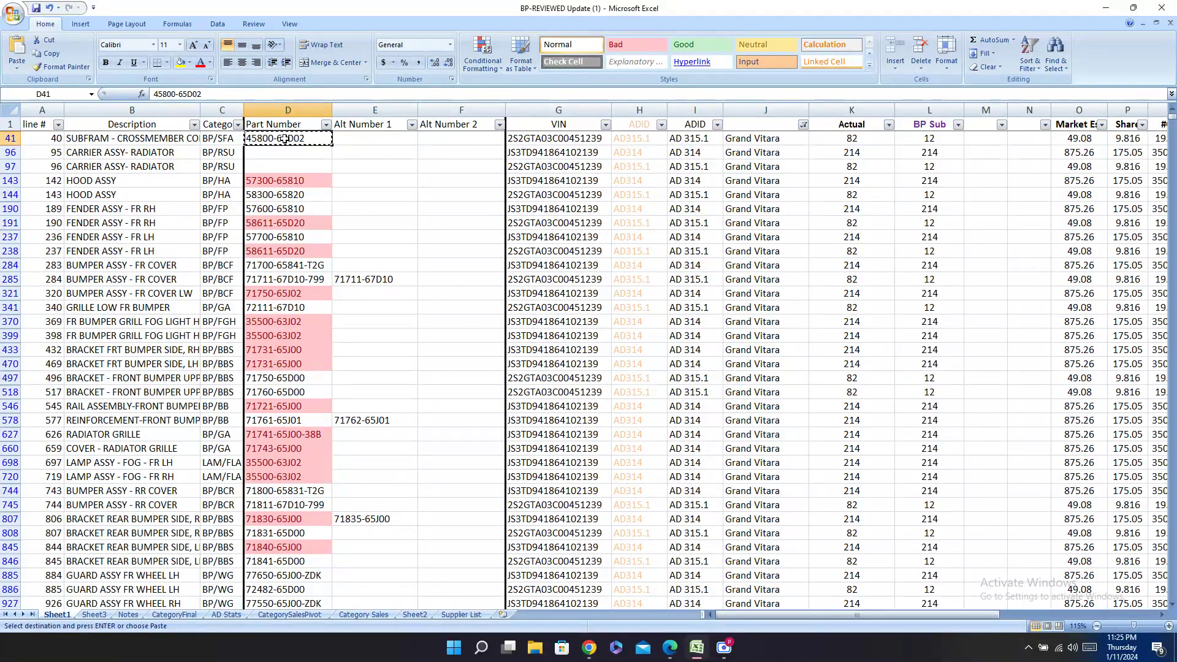
Step: Enter '-' in row 41's Hengda and Carval cells
drag(286, 140, 979, 136)
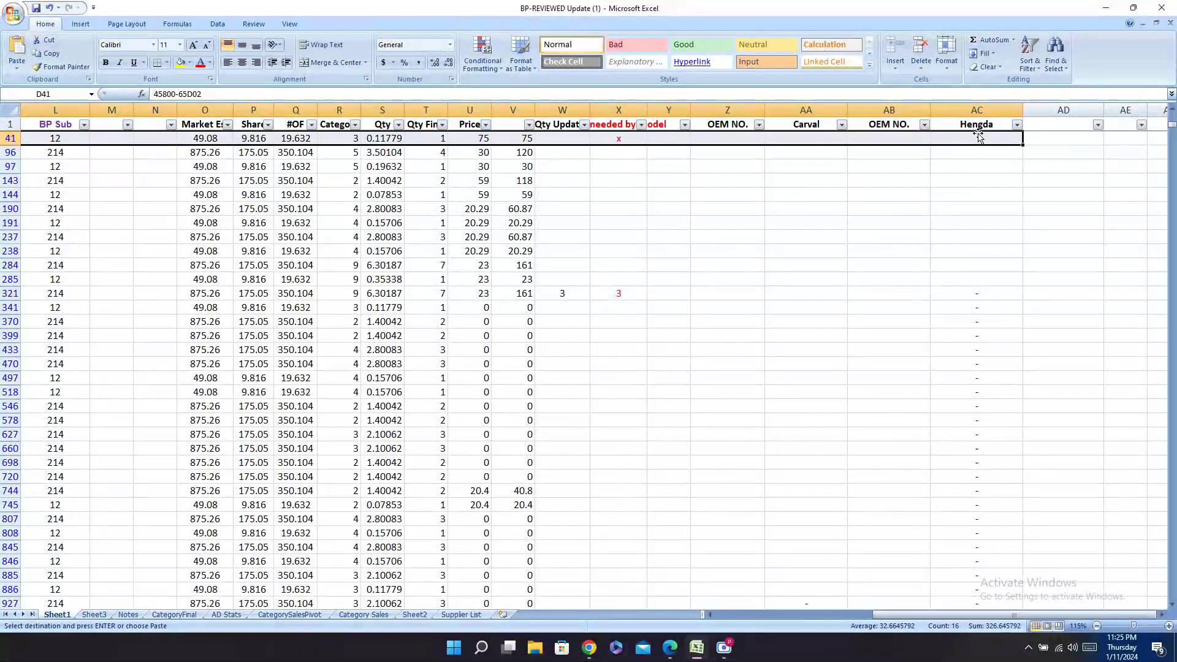
click(950, 140)
key(Return)
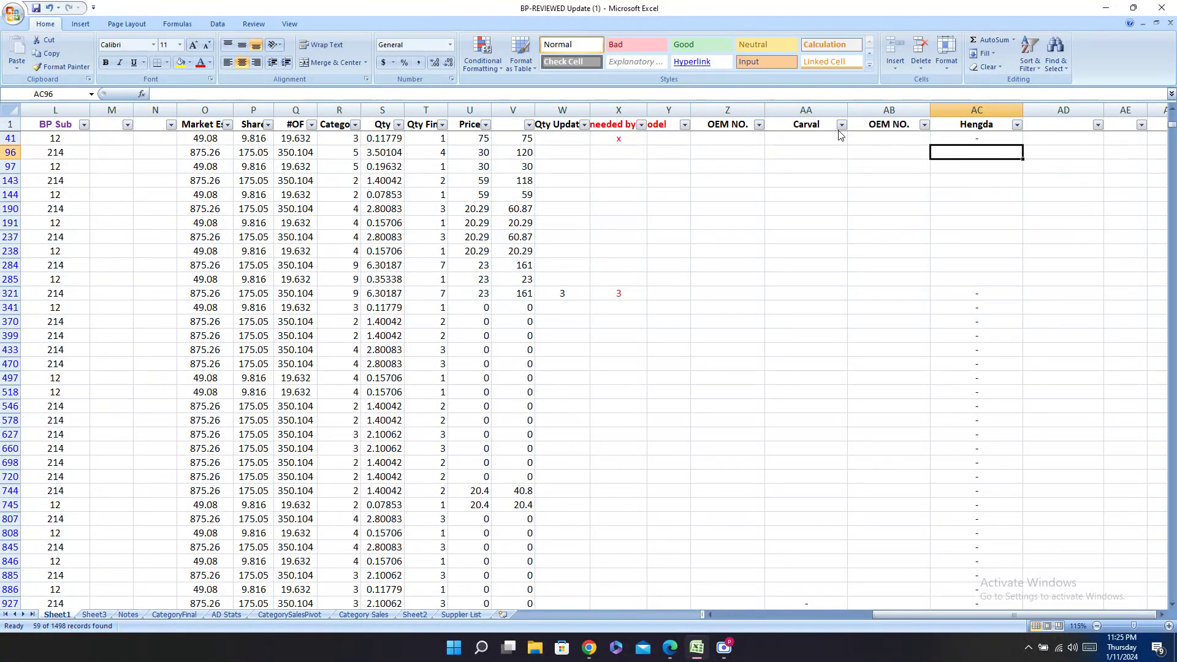
click(784, 133)
text(-)
key(Return)
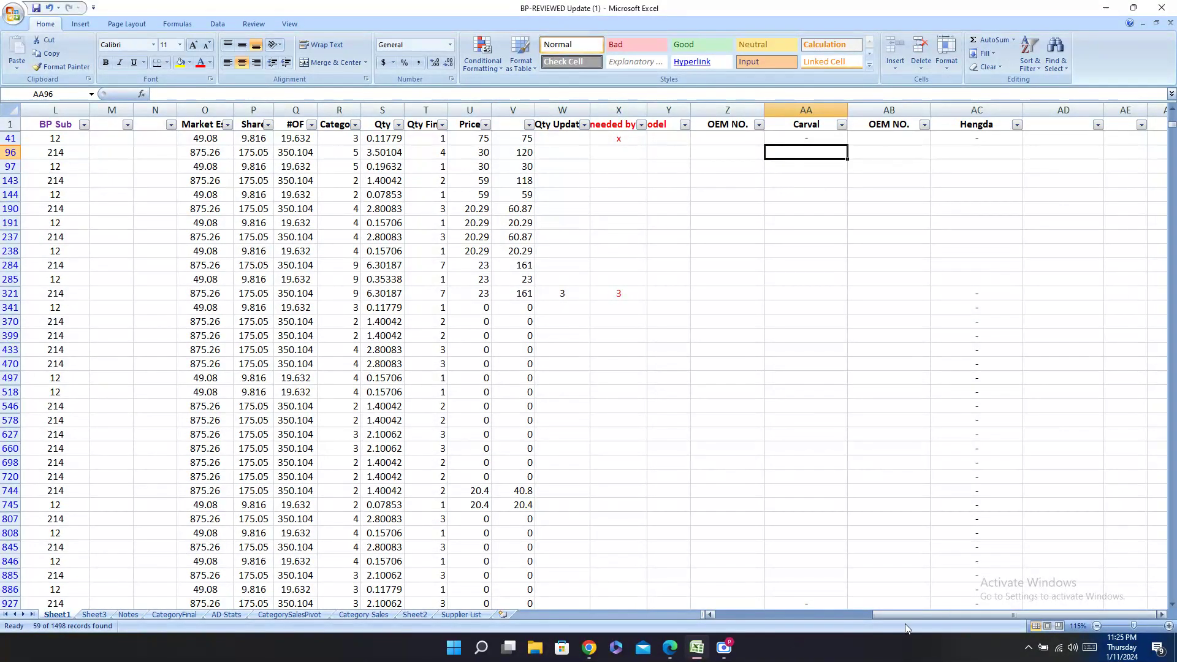
Step: Copy row 41's dashes into the Carval and Hengda columns of rows 96 and 97
drag(922, 616, 518, 633)
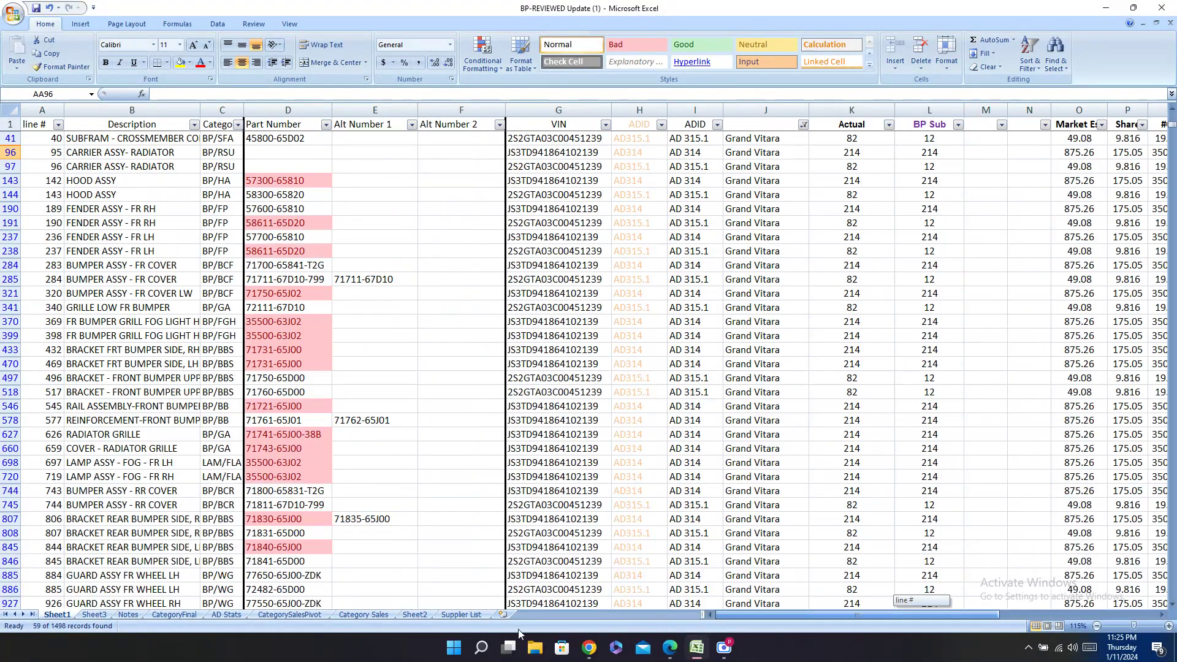
click(283, 151)
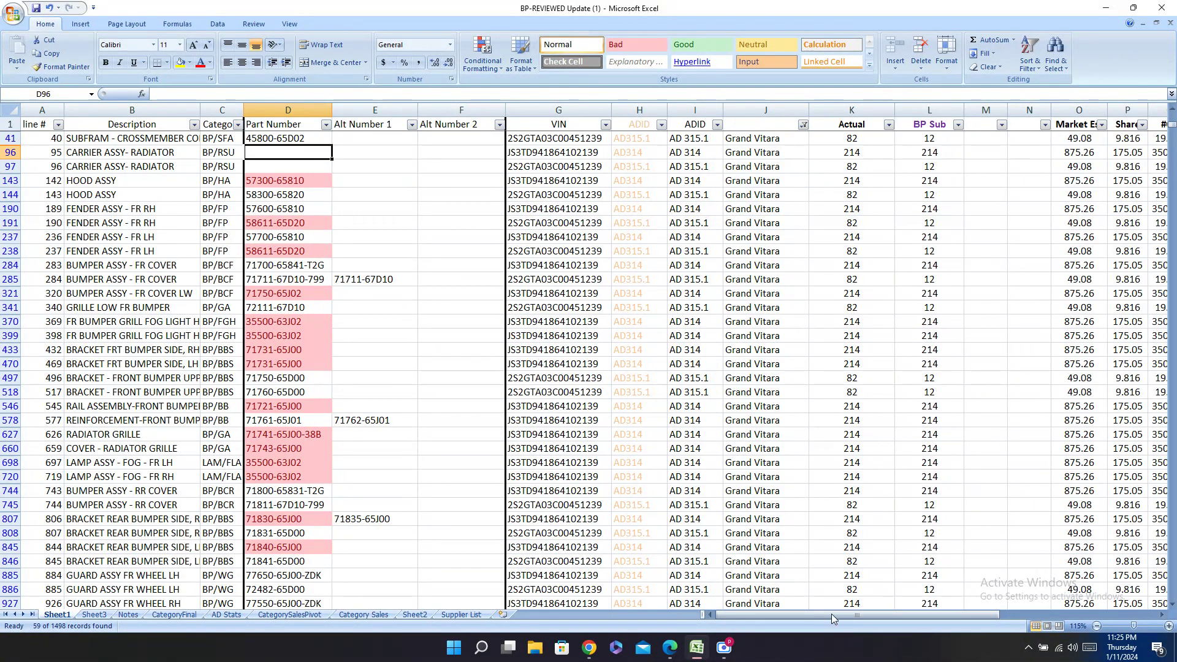
drag(831, 613, 987, 614)
drag(811, 138, 769, 138)
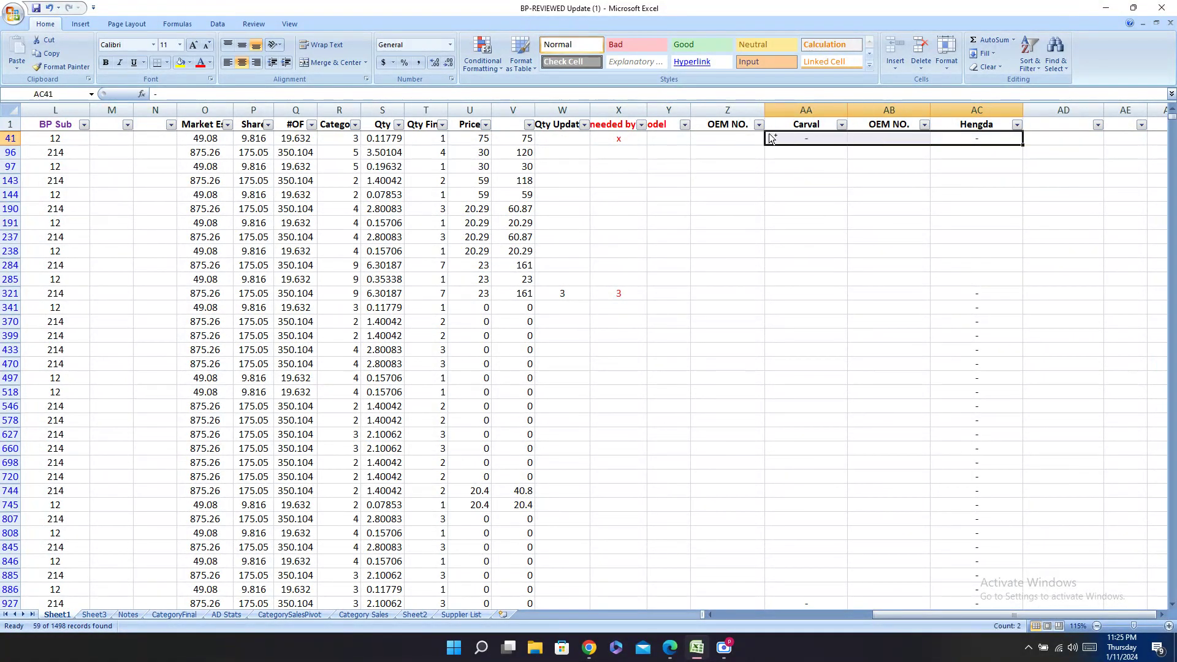
key(ctrl+c)
click(799, 153)
key(ctrl+v)
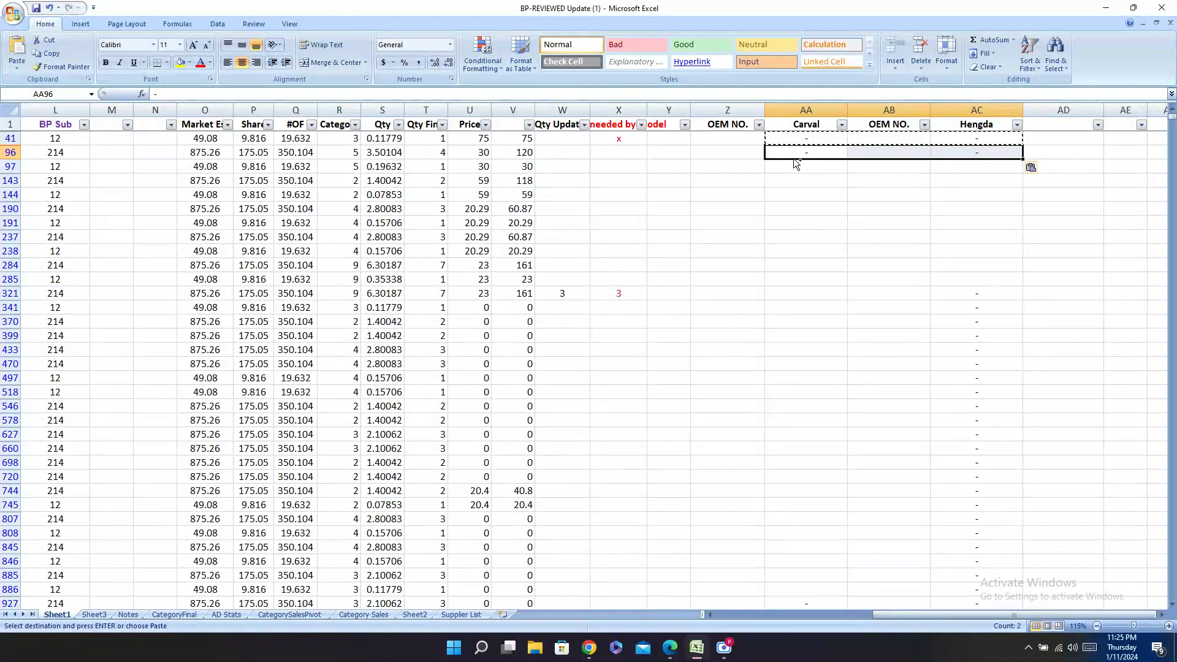
click(810, 176)
click(811, 169)
key(ctrl+v)
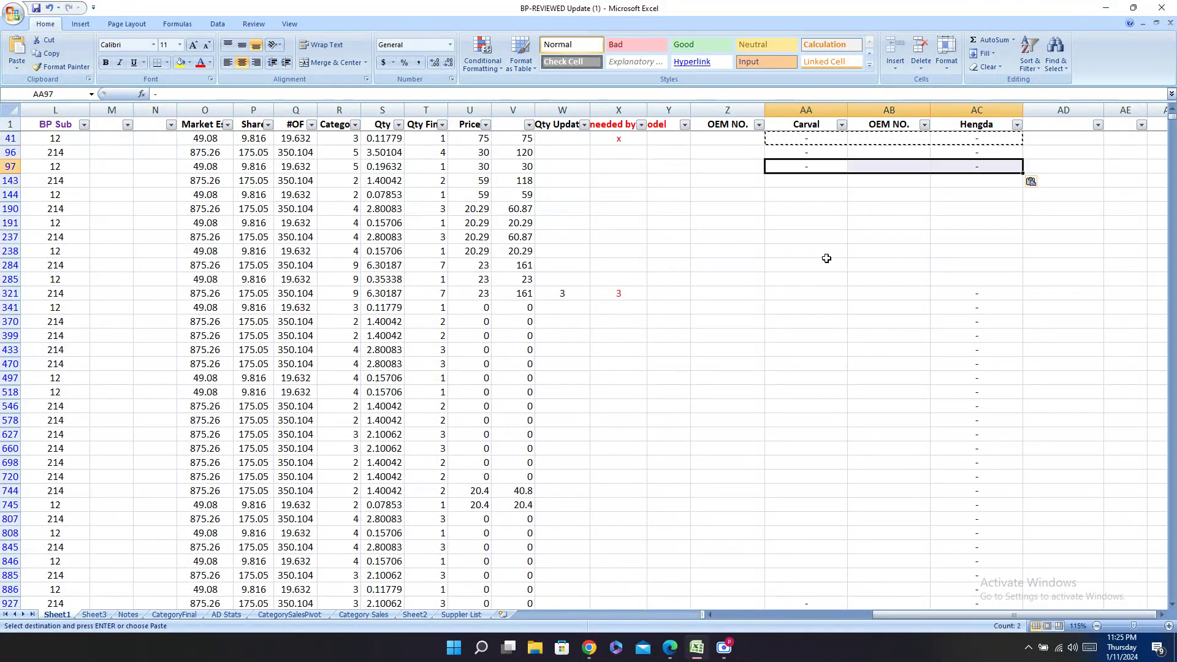
Step: Bring the Carval and Hengda catalogs back up in Edge
click(670, 647)
scroll(713, 307, down, 5)
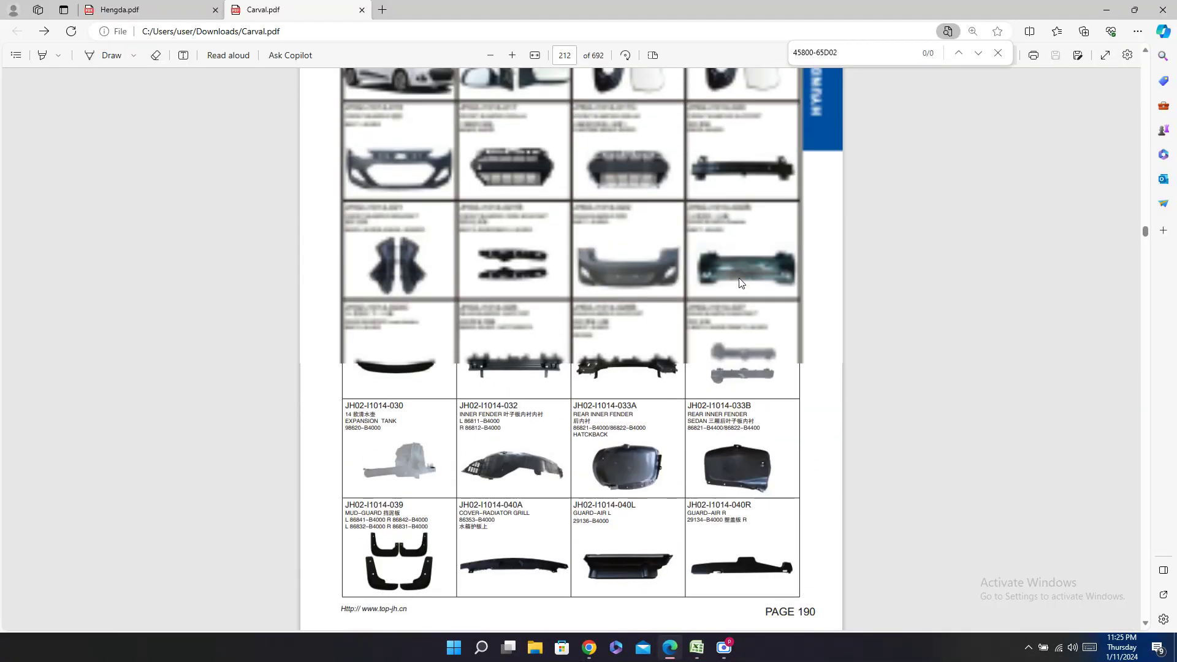
click(197, 7)
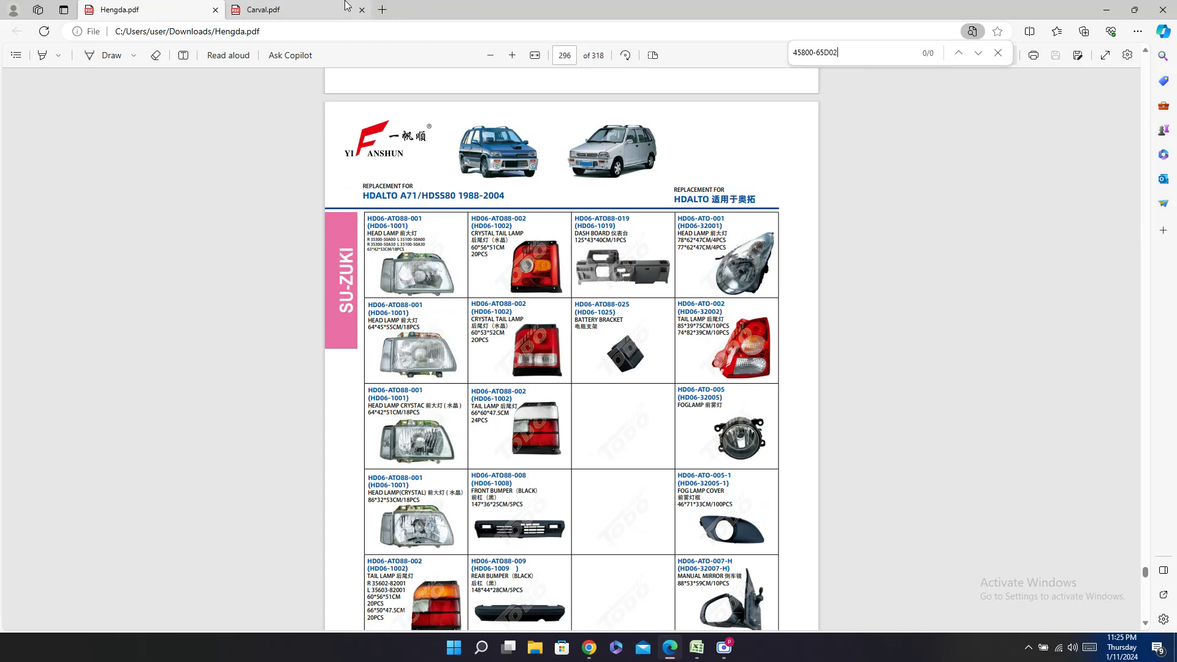
click(308, 8)
click(699, 648)
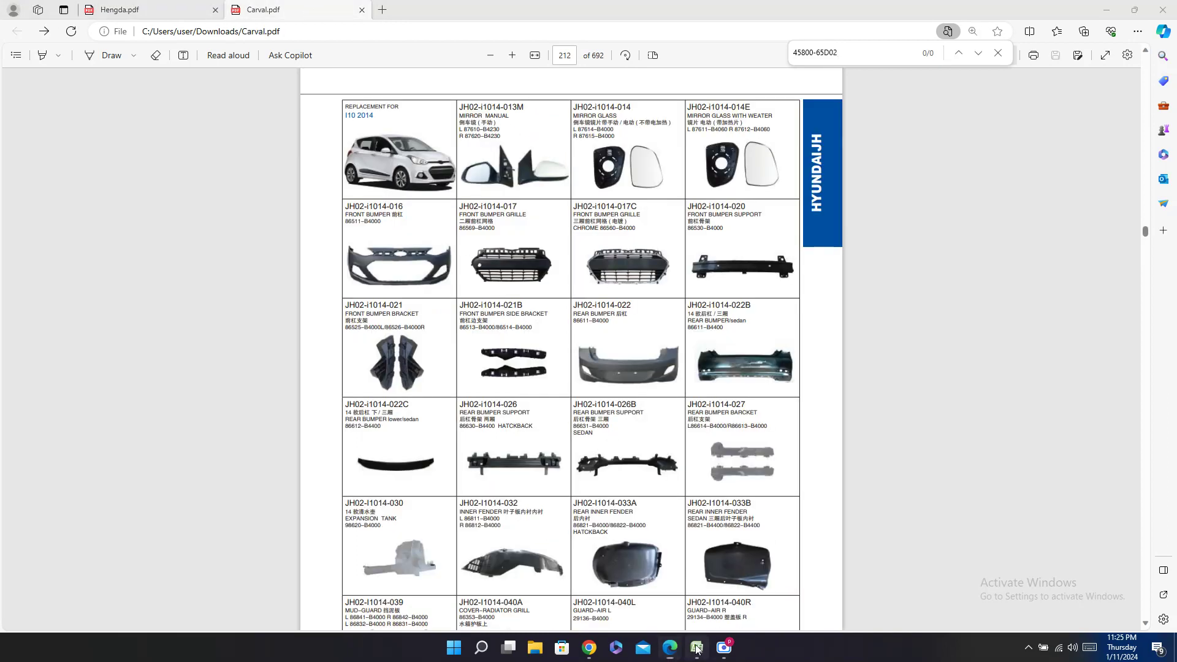
key(Left)
key(Down)
key(Left)
key(Left)
key(Left)
key(Left)
key(Left)
key(Left)
key(Left)
key(Left)
key(Left)
key(Left)
key(Left)
key(Left)
key(Left)
key(Left)
key(Left)
key(Left)
key(Left)
key(Left)
key(Left)
key(Left)
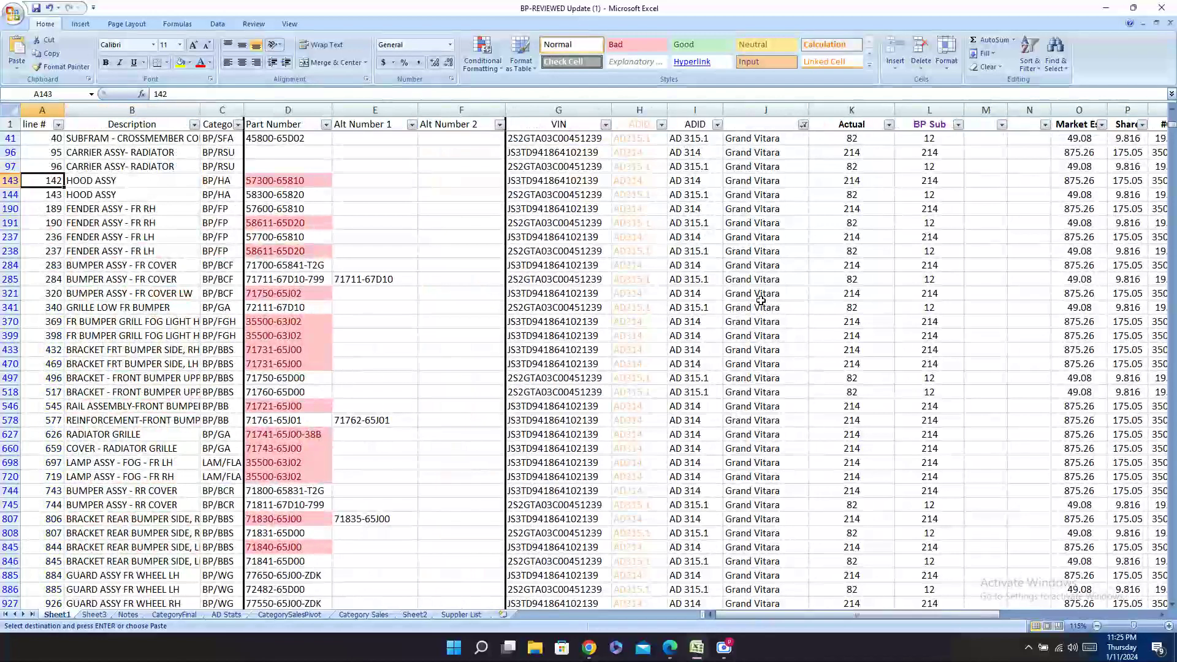
key(Right)
key(Right)
key(Right)
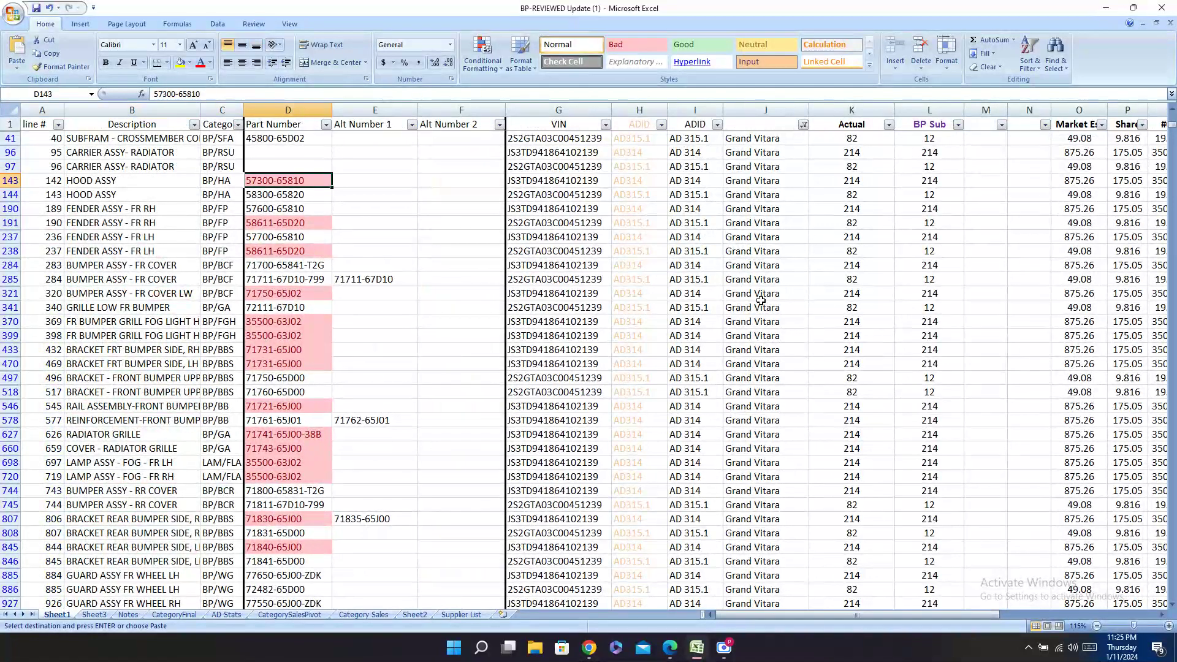
key(alt+Tab)
key(ctrl+f)
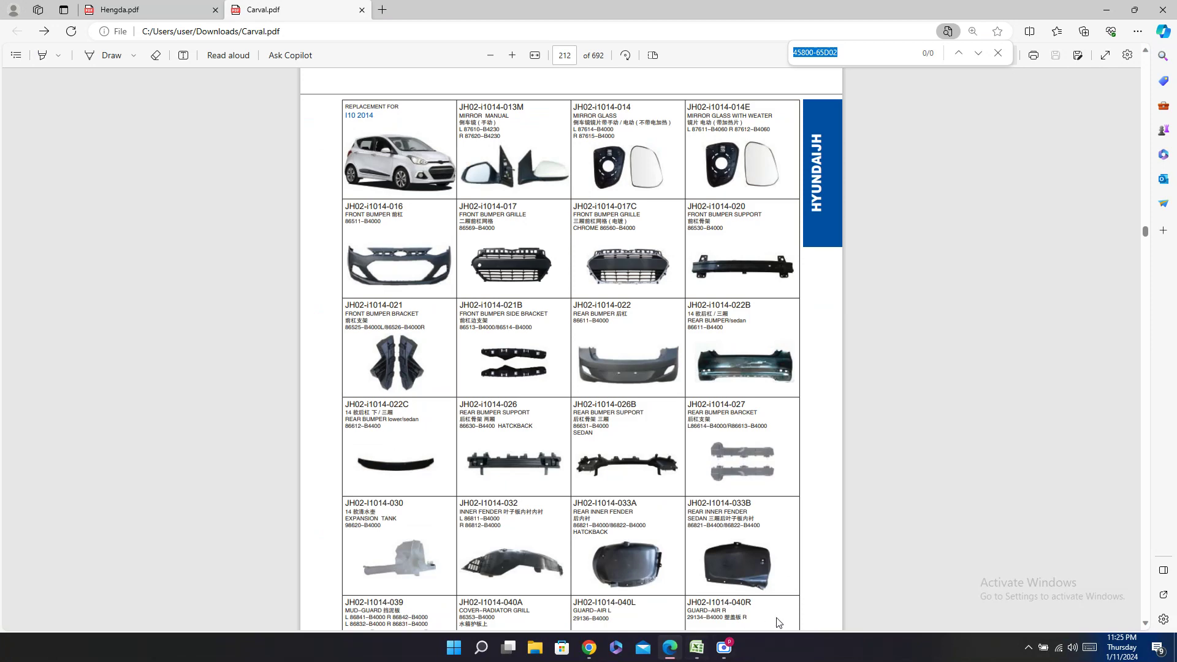
key(ctrl+v)
click(177, 6)
key(ctrl+f)
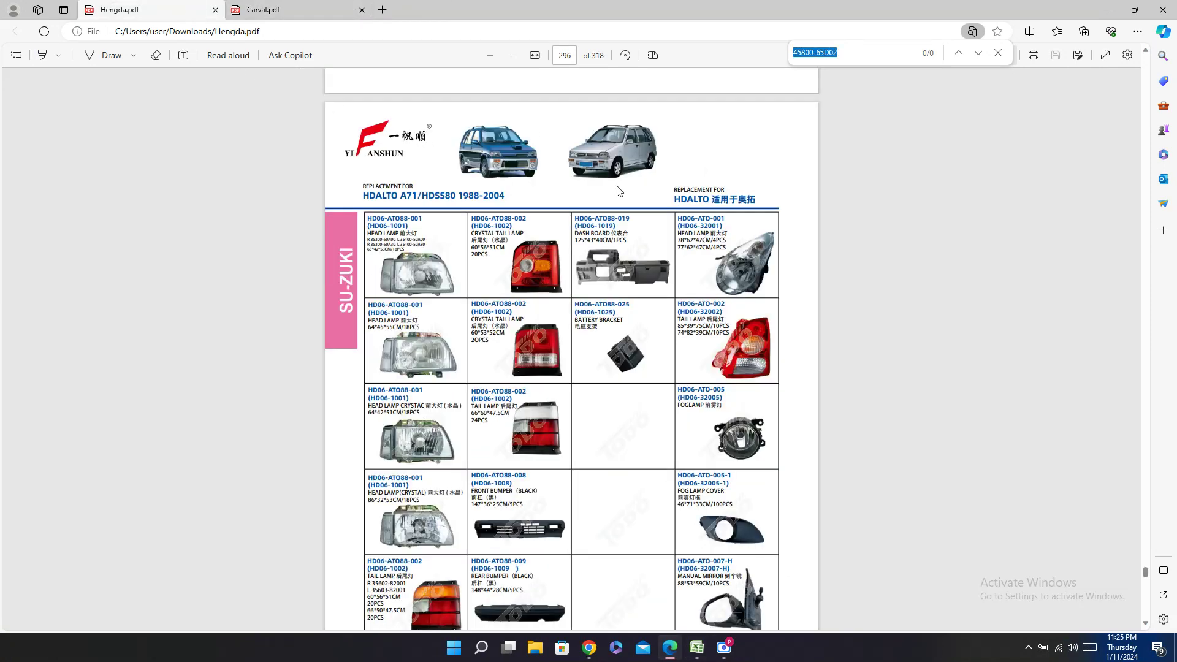
key(ctrl+v)
click(704, 653)
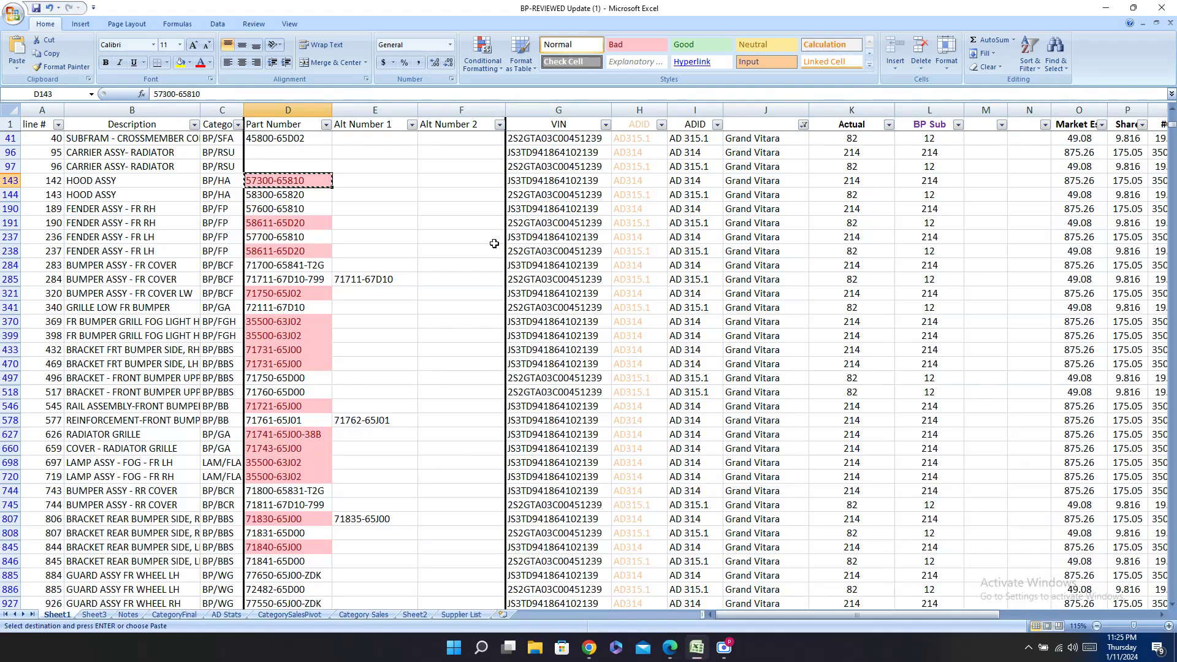
click(279, 206)
click(291, 193)
key(ctrl+c)
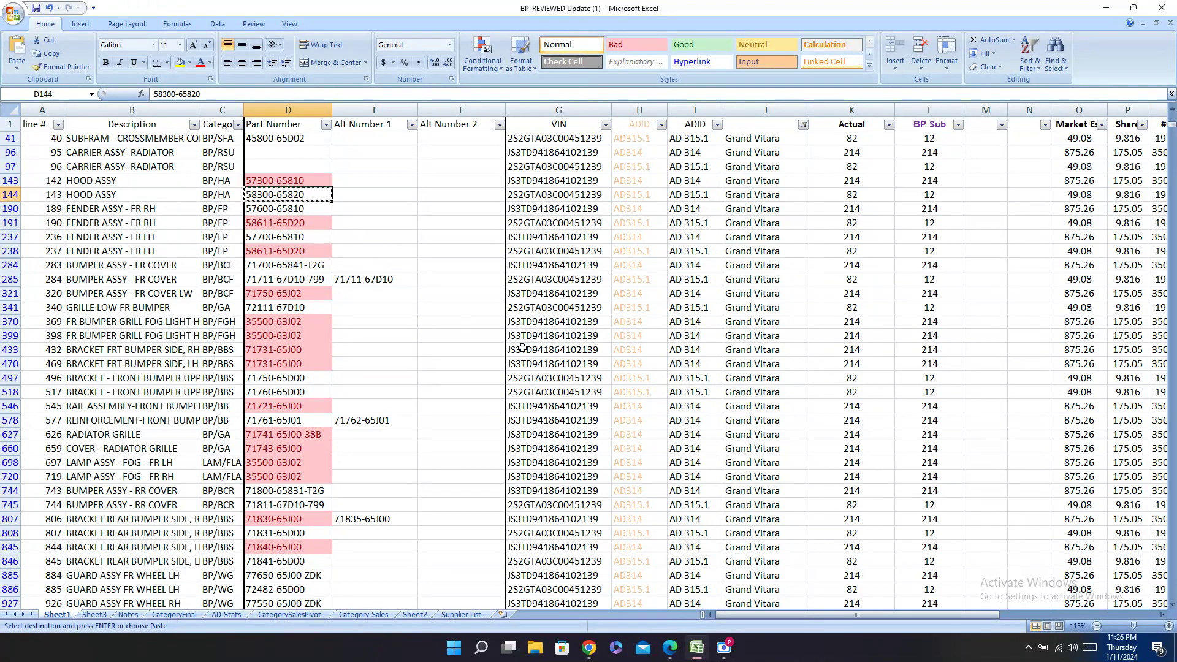
click(669, 647)
key(ctrl+f)
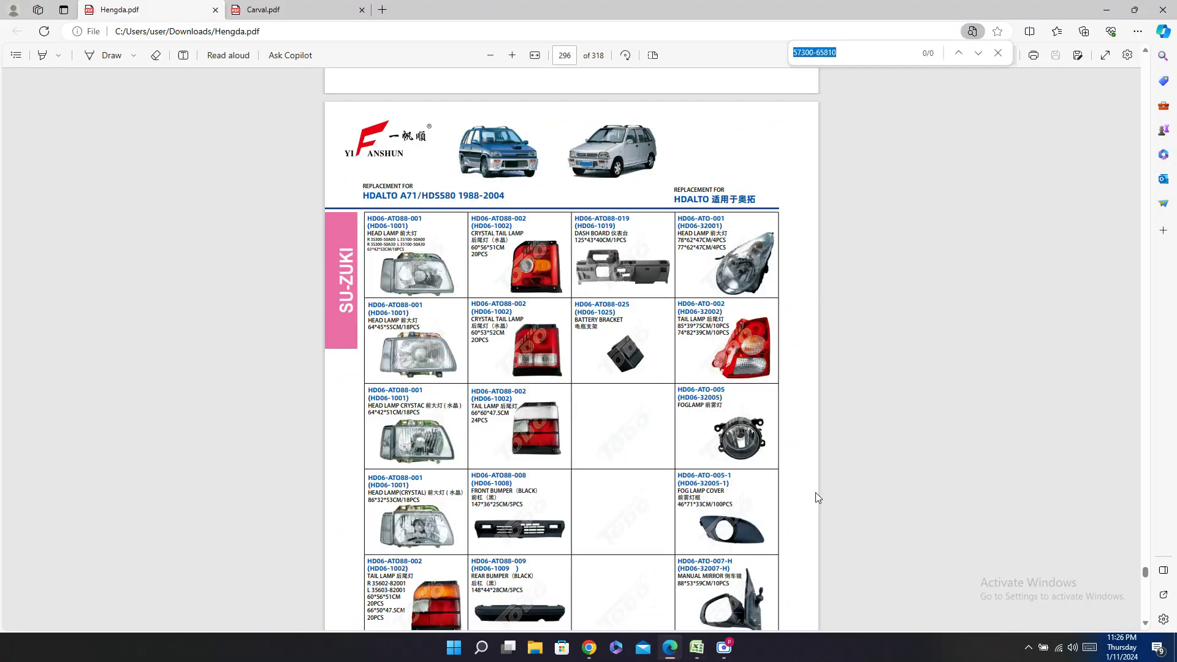
key(ctrl+v)
click(235, 10)
key(ctrl+f)
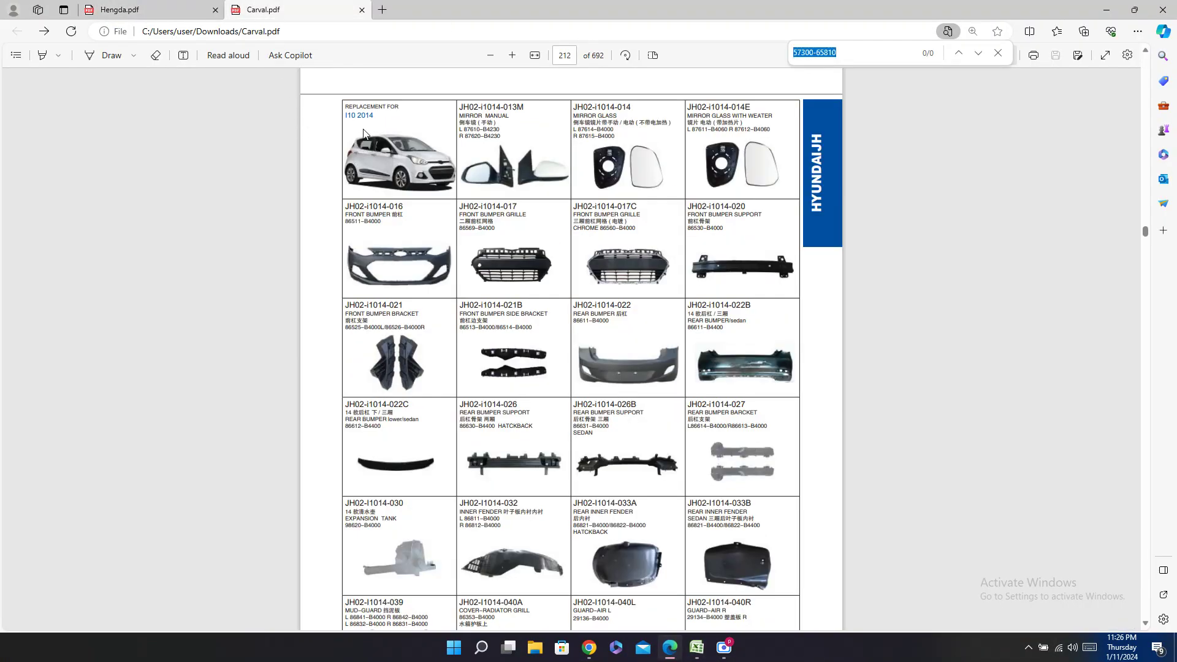
key(ctrl+v)
click(697, 647)
click(313, 212)
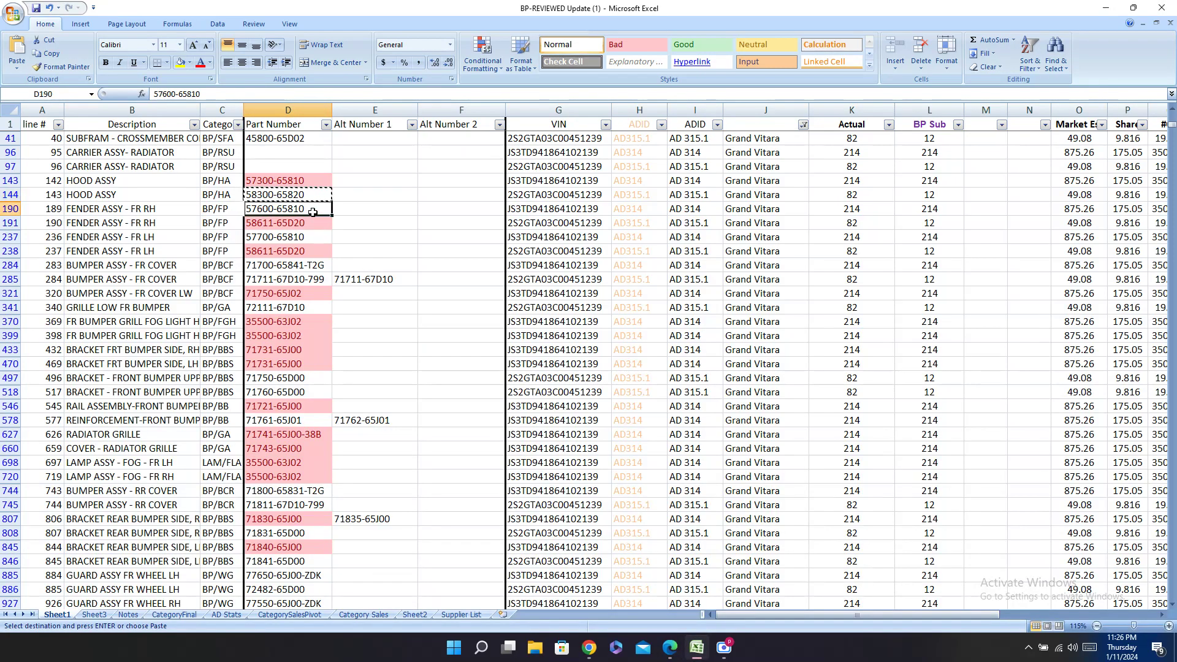
key(ctrl+c)
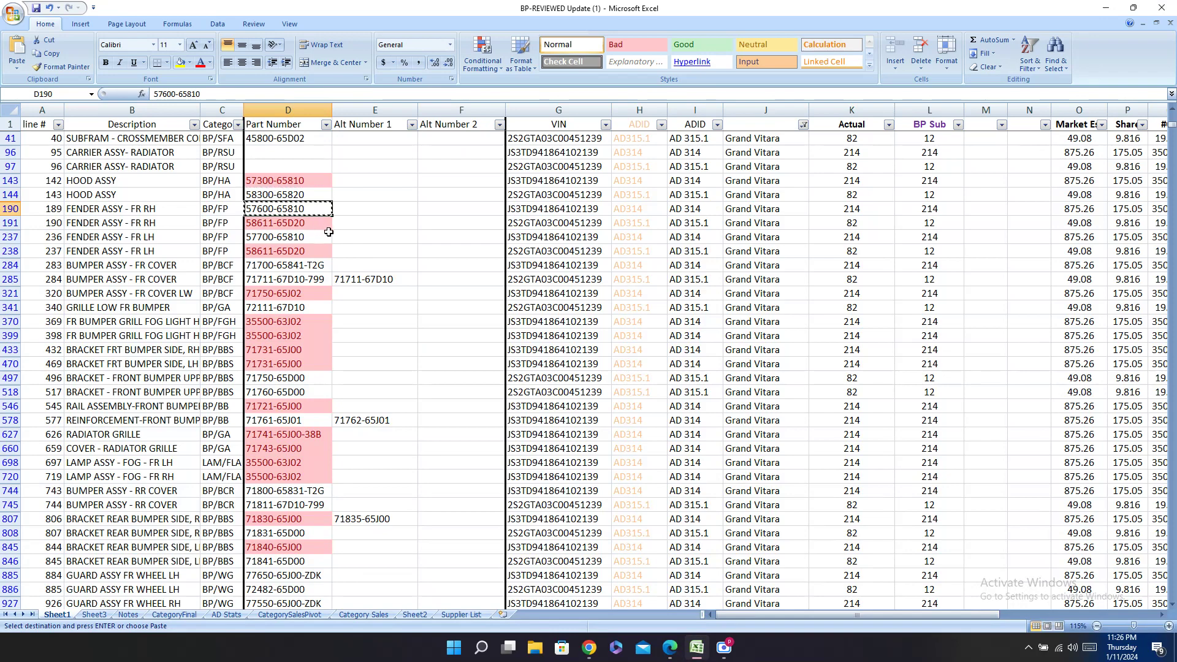
click(670, 647)
key(ctrl+f)
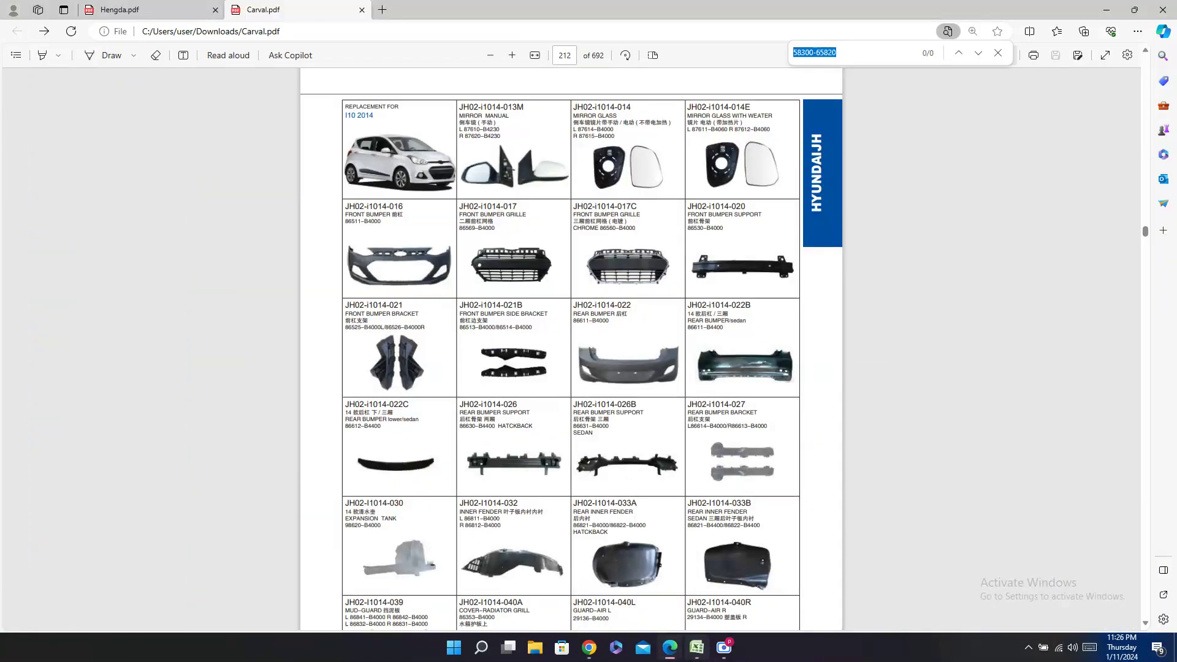
click(145, 10)
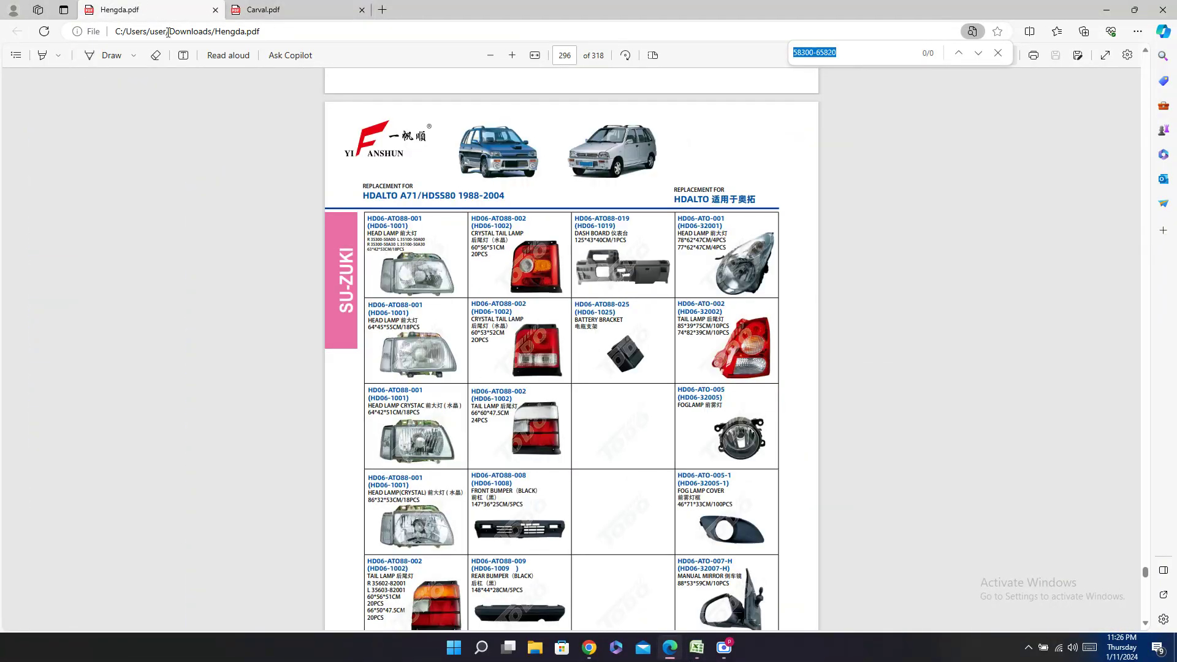
key(ctrl+v)
Step: Search the Carval catalog for fender part 58611-65D20
click(696, 648)
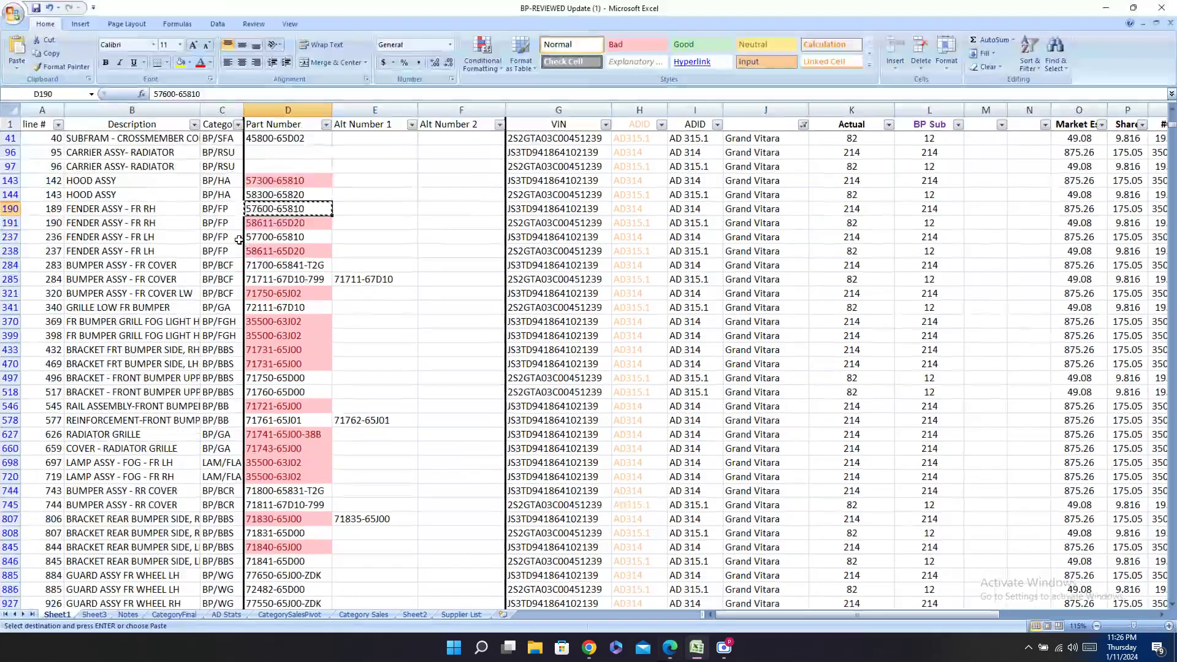
click(294, 224)
key(ctrl+c)
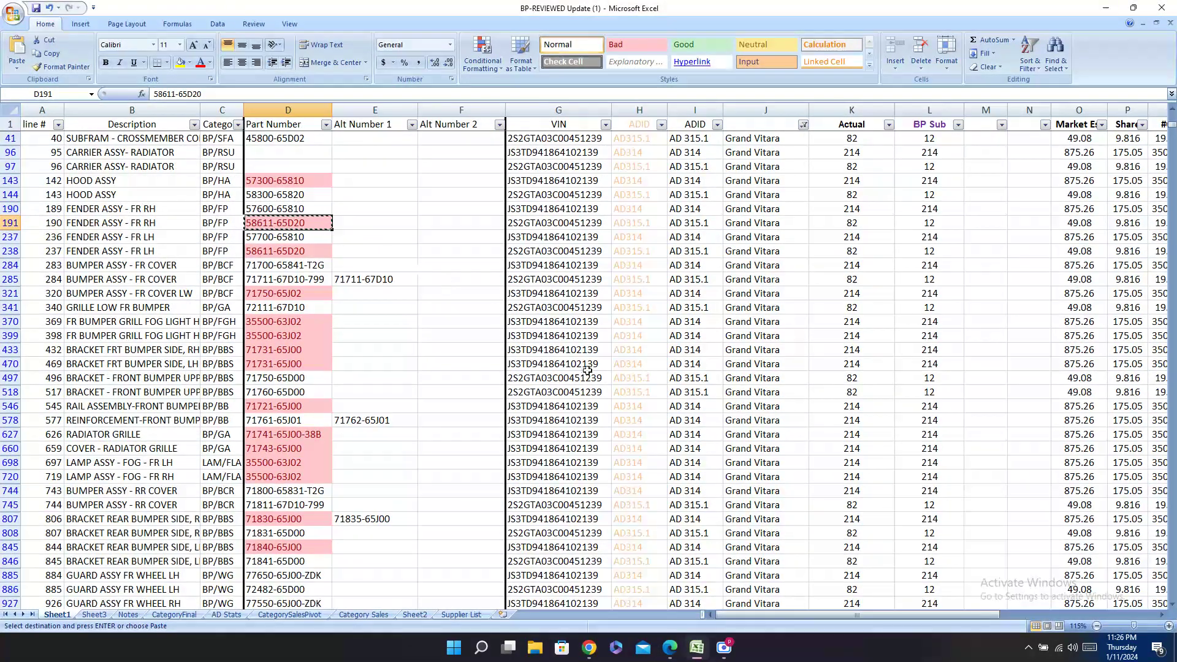
click(669, 647)
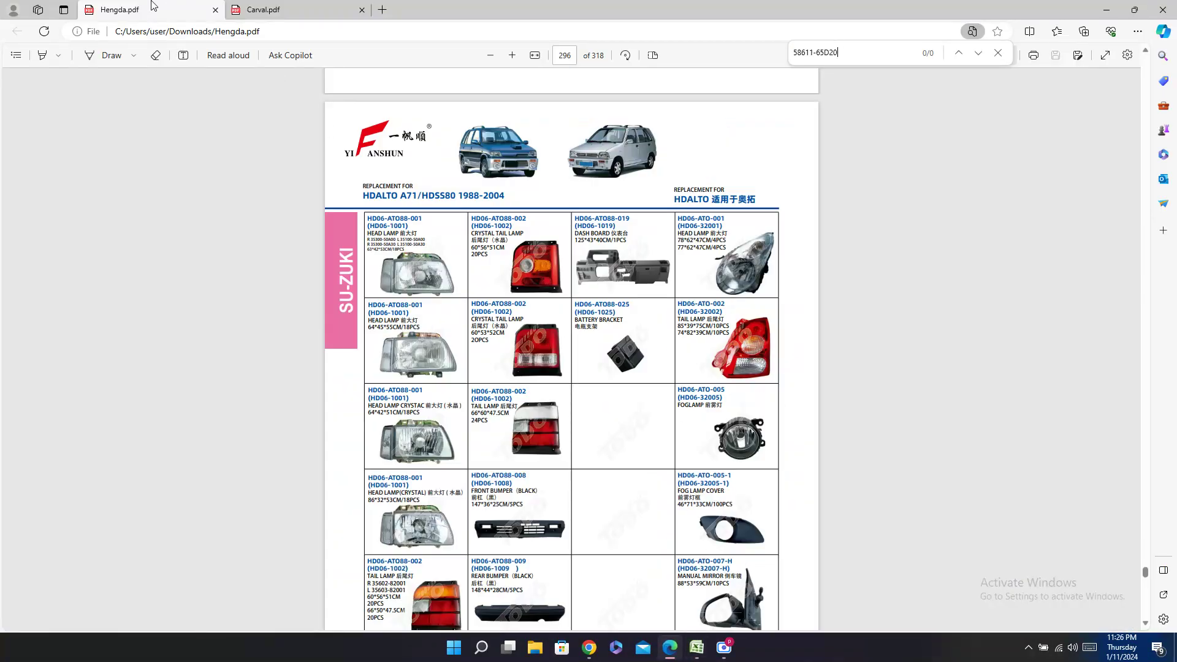
click(273, 11)
key(ctrl+f)
key(ctrl+v)
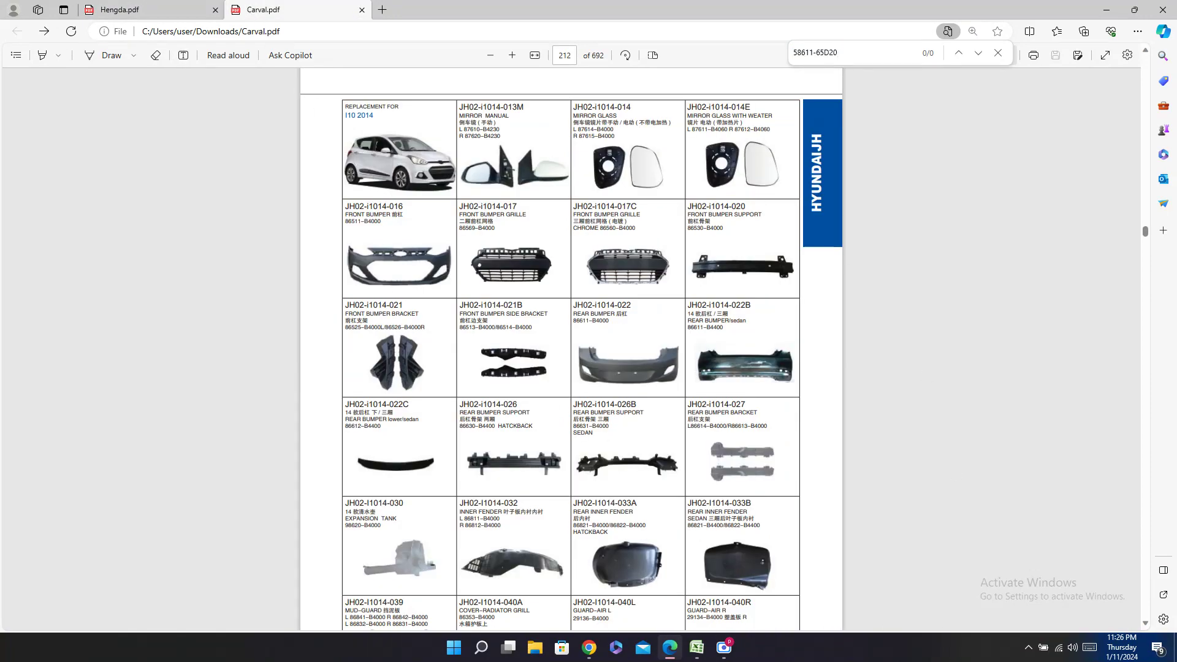
click(697, 648)
click(288, 241)
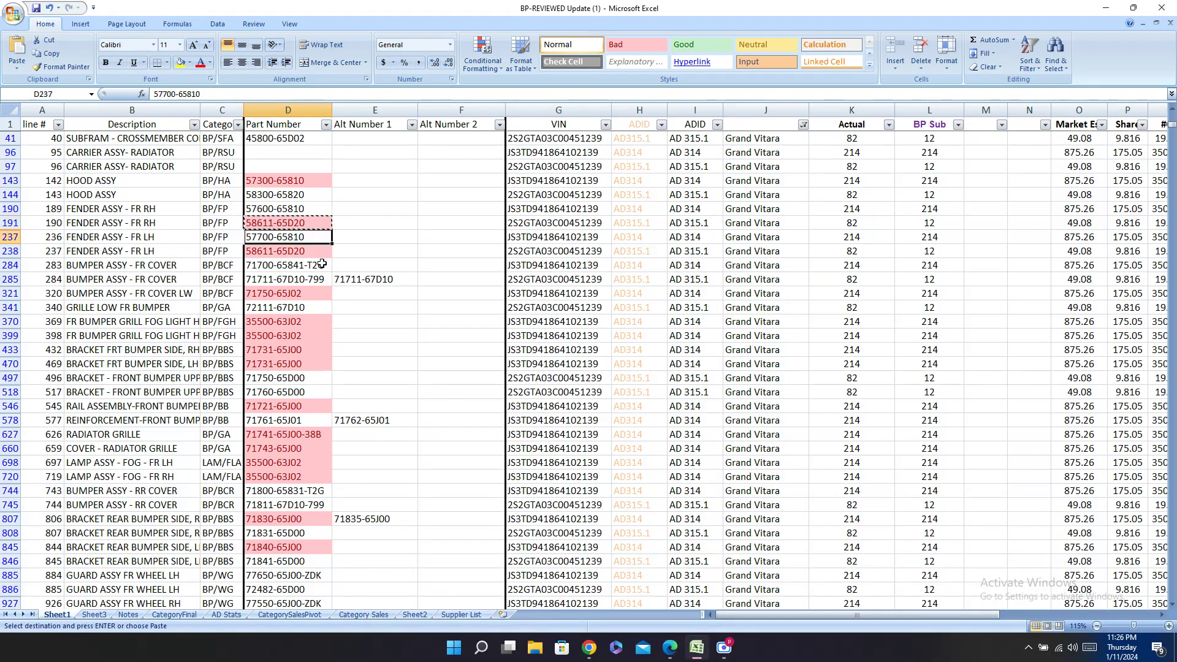
key(ctrl+c)
click(699, 648)
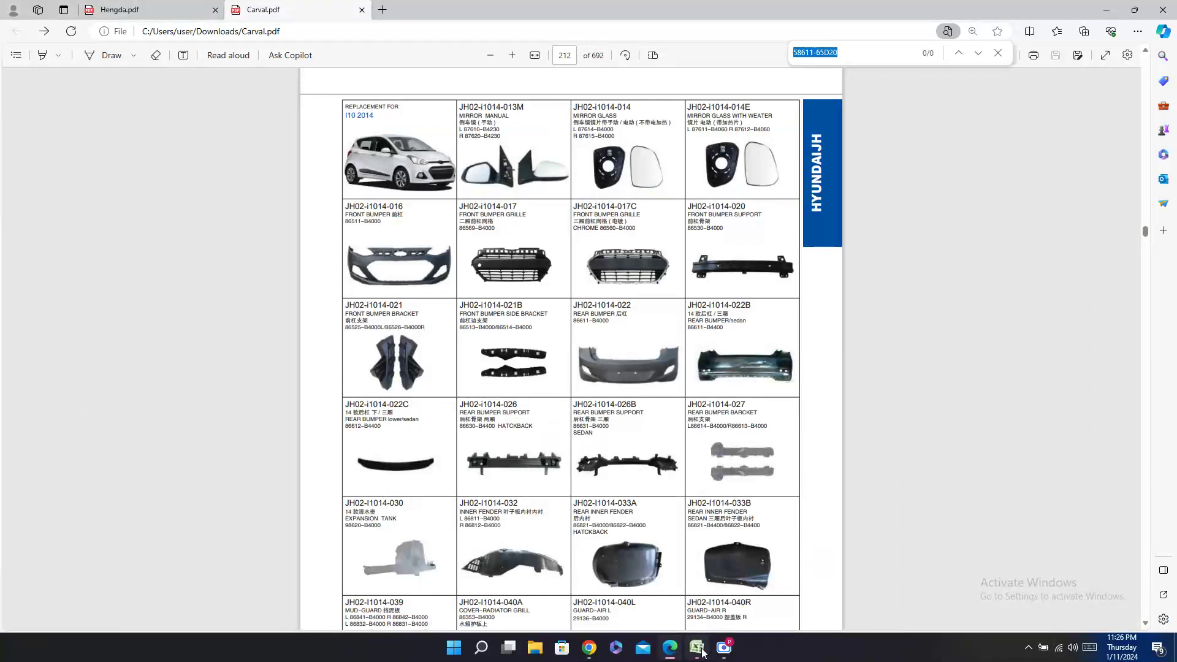
click(182, 14)
key(ctrl+v)
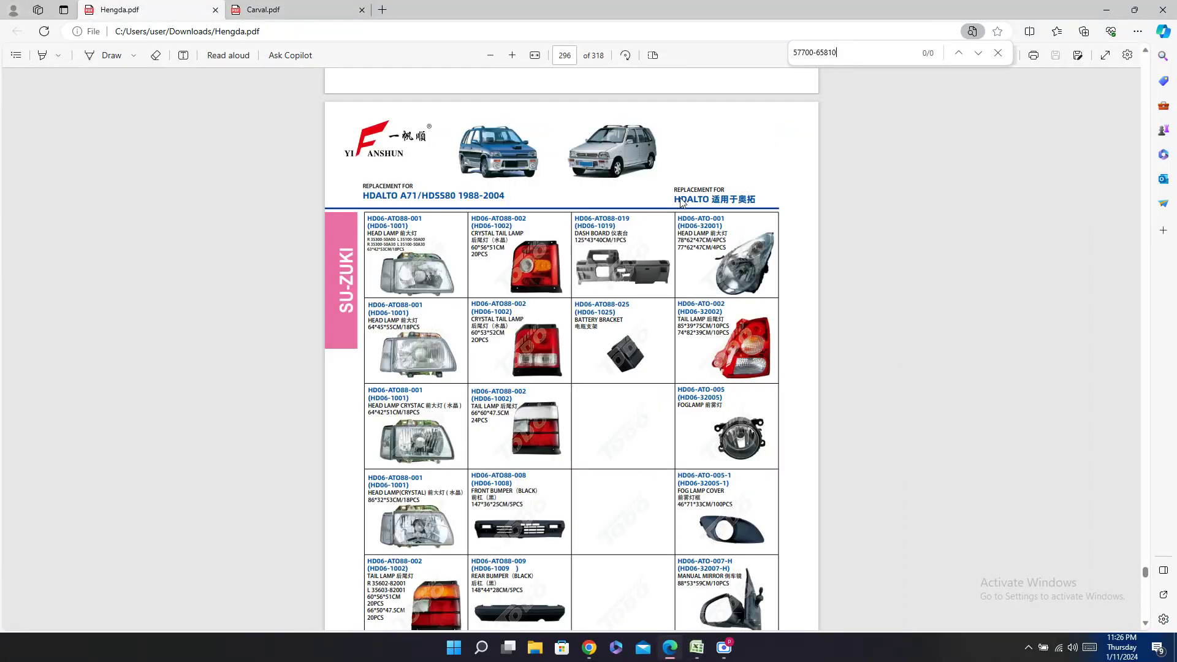
Step: Search both catalogs for left fender part 58611-65D20, finding no matches
click(697, 648)
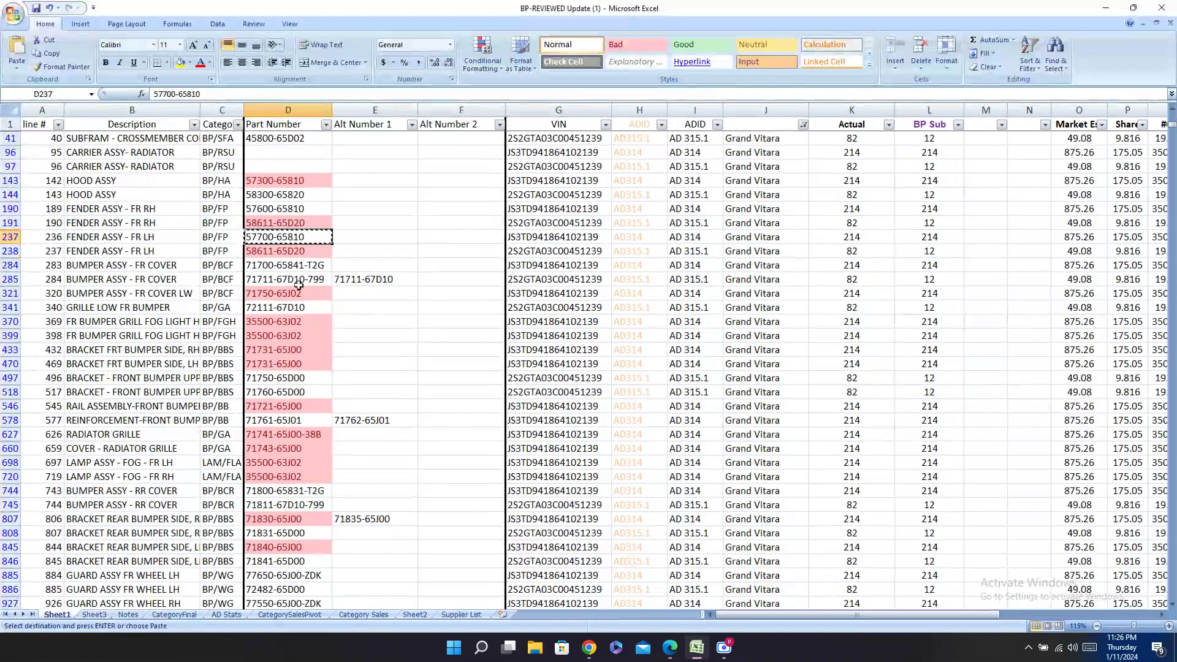
click(314, 253)
key(ctrl+c)
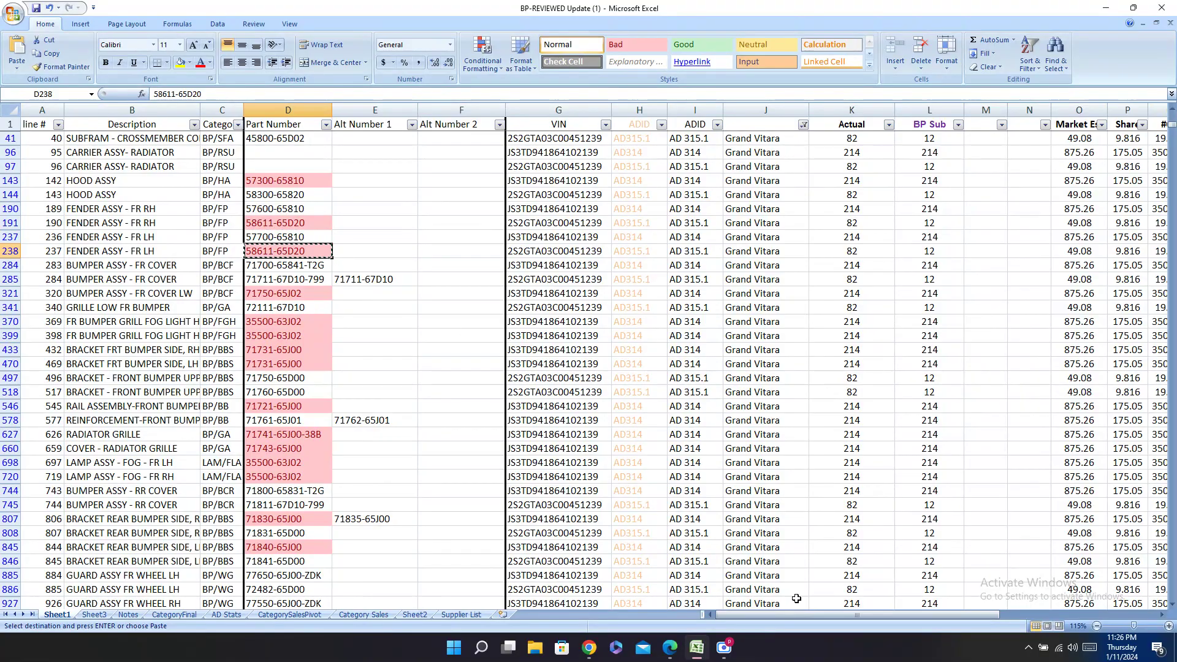
click(670, 648)
key(ctrl+f)
key(ctrl+v)
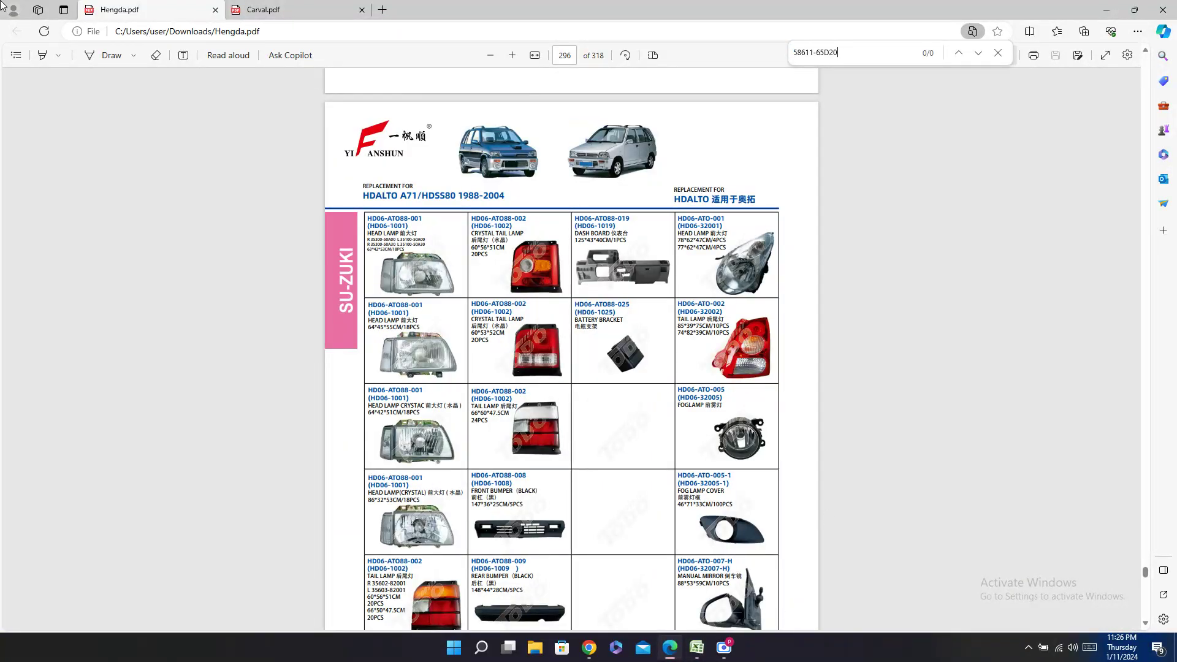
click(235, 14)
key(ctrl+f)
key(ctrl+v)
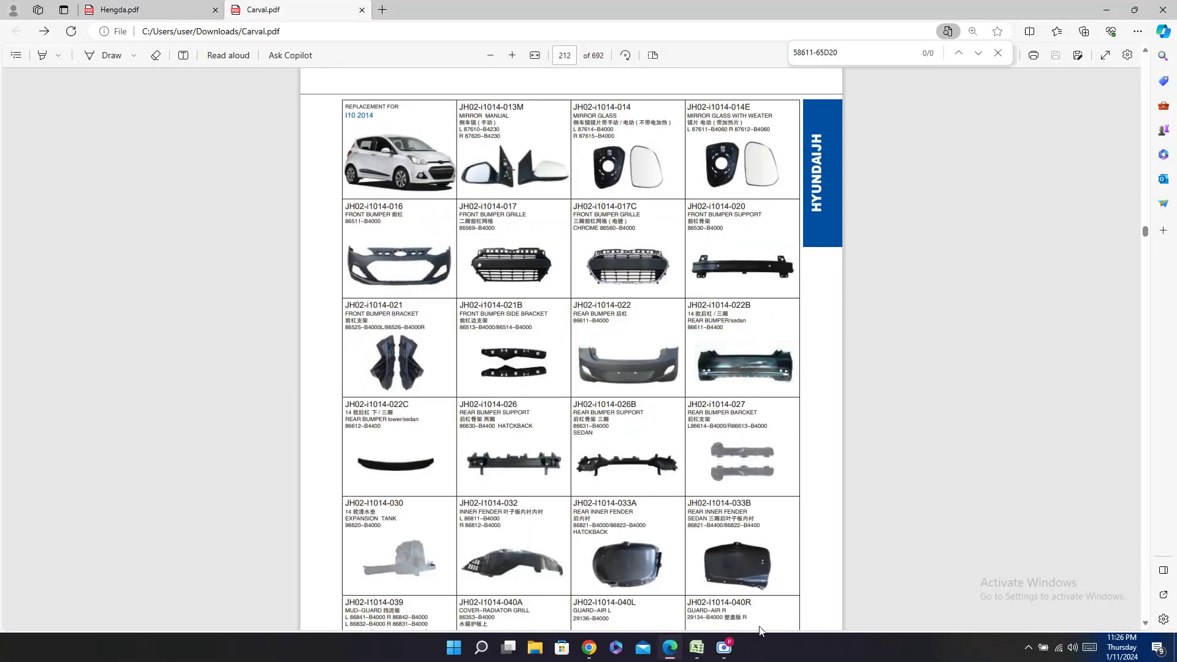
click(697, 648)
click(301, 265)
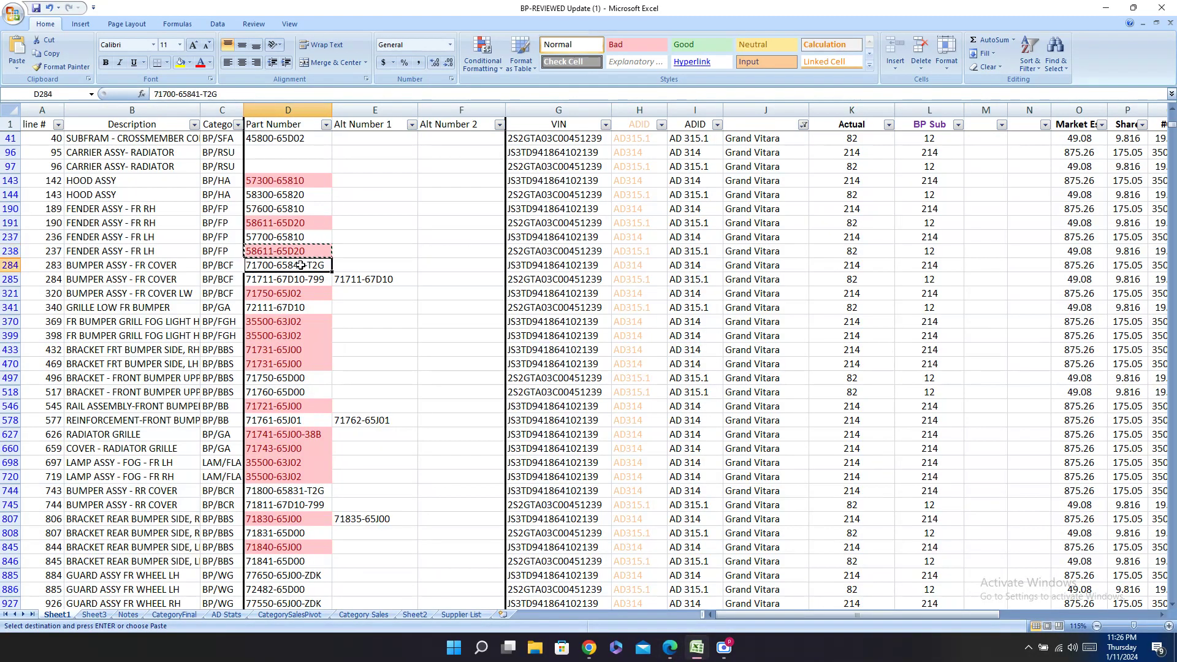
key(ctrl+c)
click(670, 648)
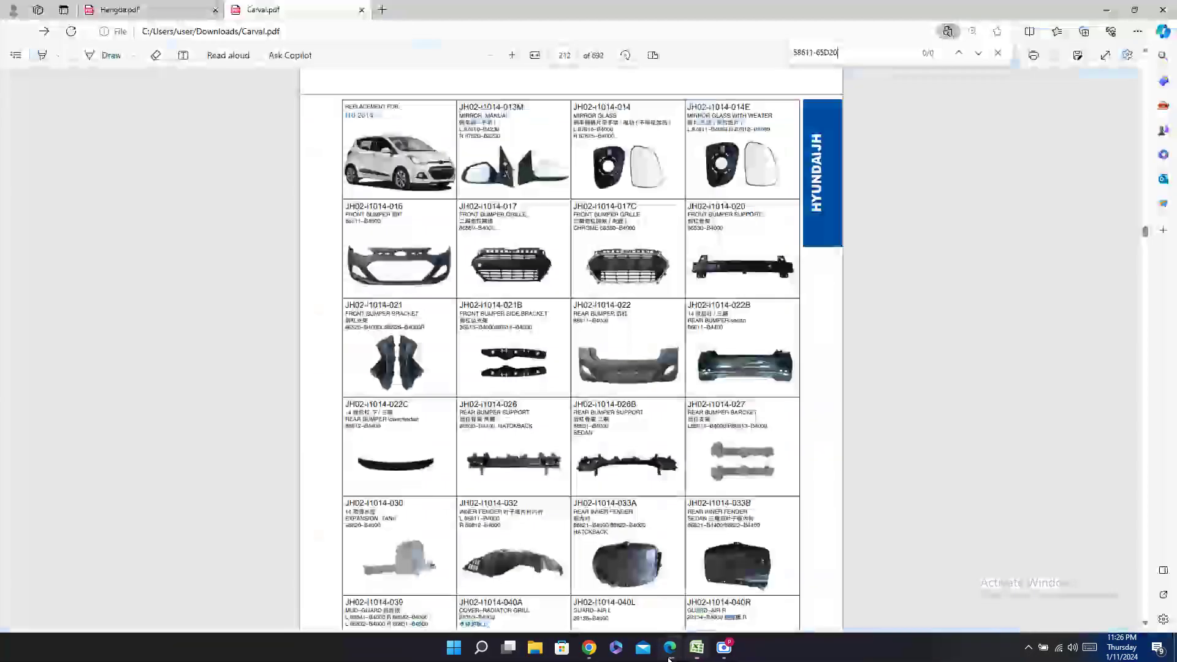
key(ctrl+f)
key(ctrl+v)
key(BackSpace)
key(BackSpace)
key(BackSpace)
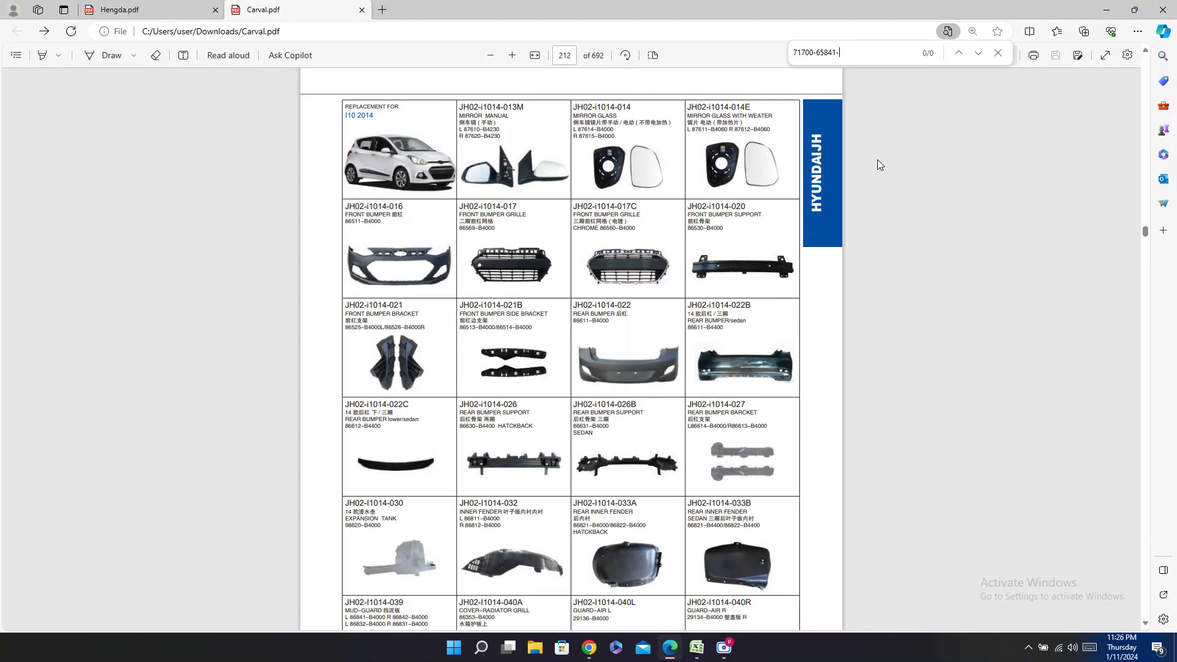
click(125, 7)
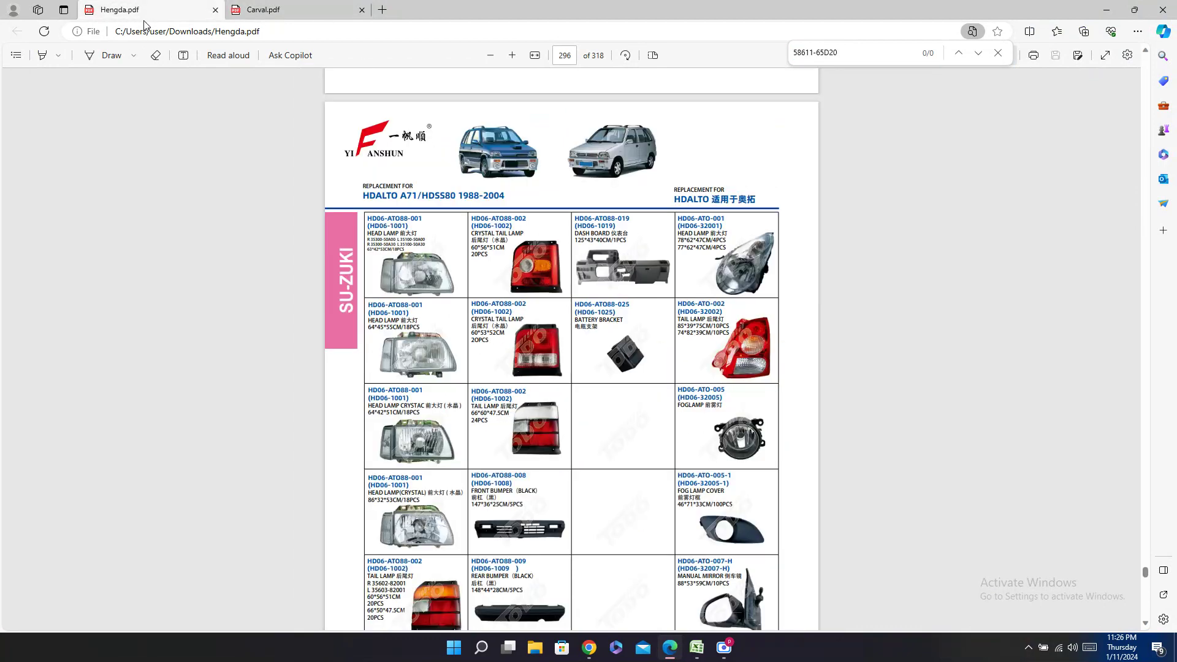
key(ctrl+f)
key(ctrl+v)
click(696, 647)
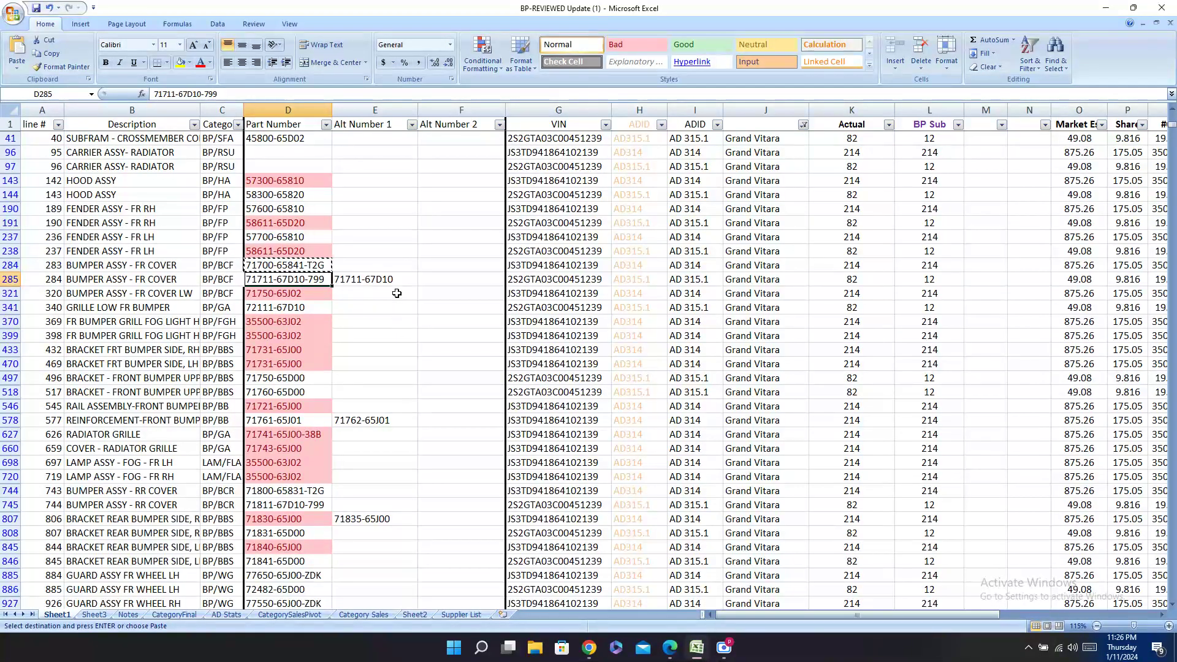
Step: Search the Carval catalog for the alternate number 71711-67D10
click(377, 293)
click(390, 281)
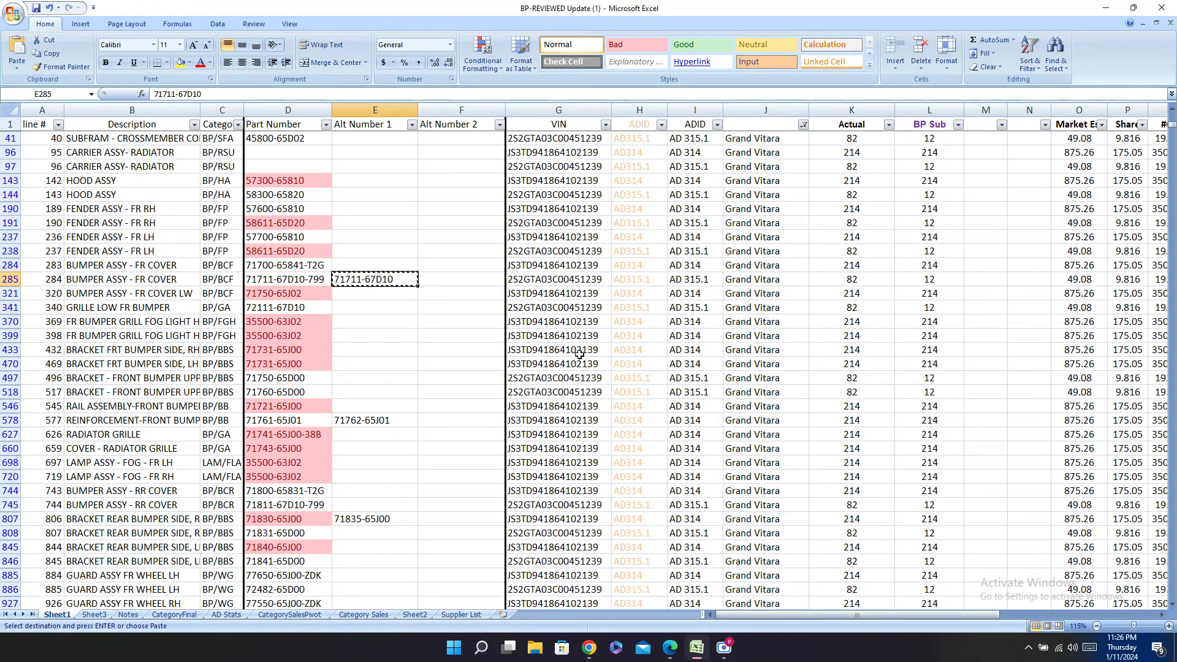
click(698, 649)
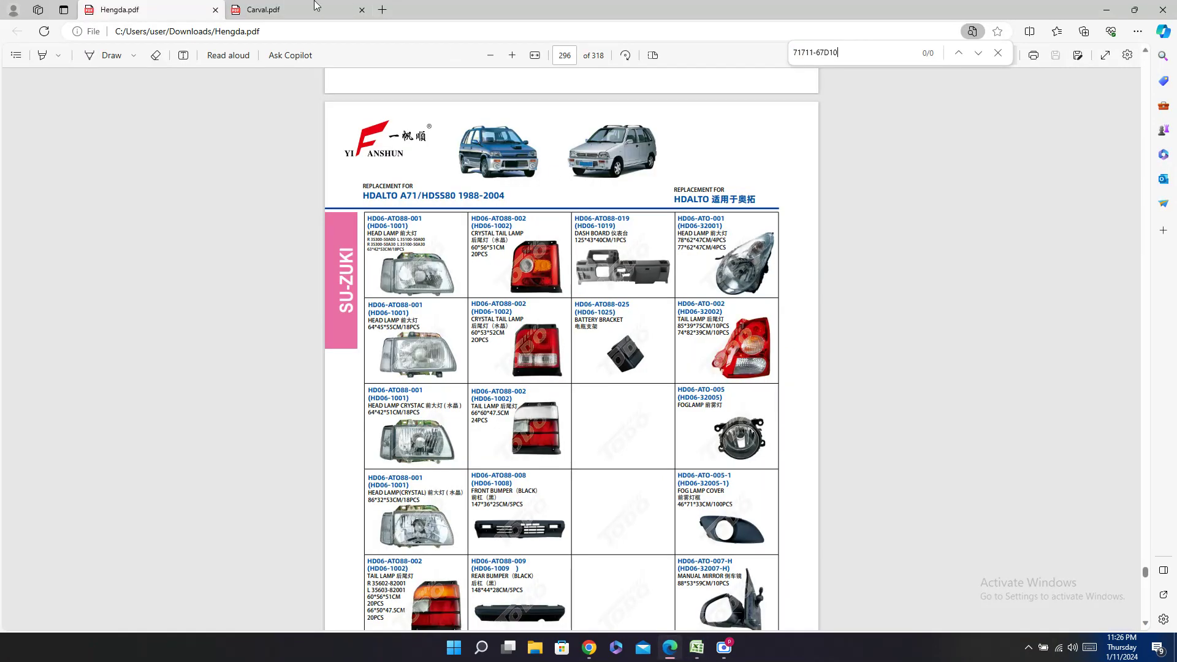
click(264, 9)
key(ctrl+v)
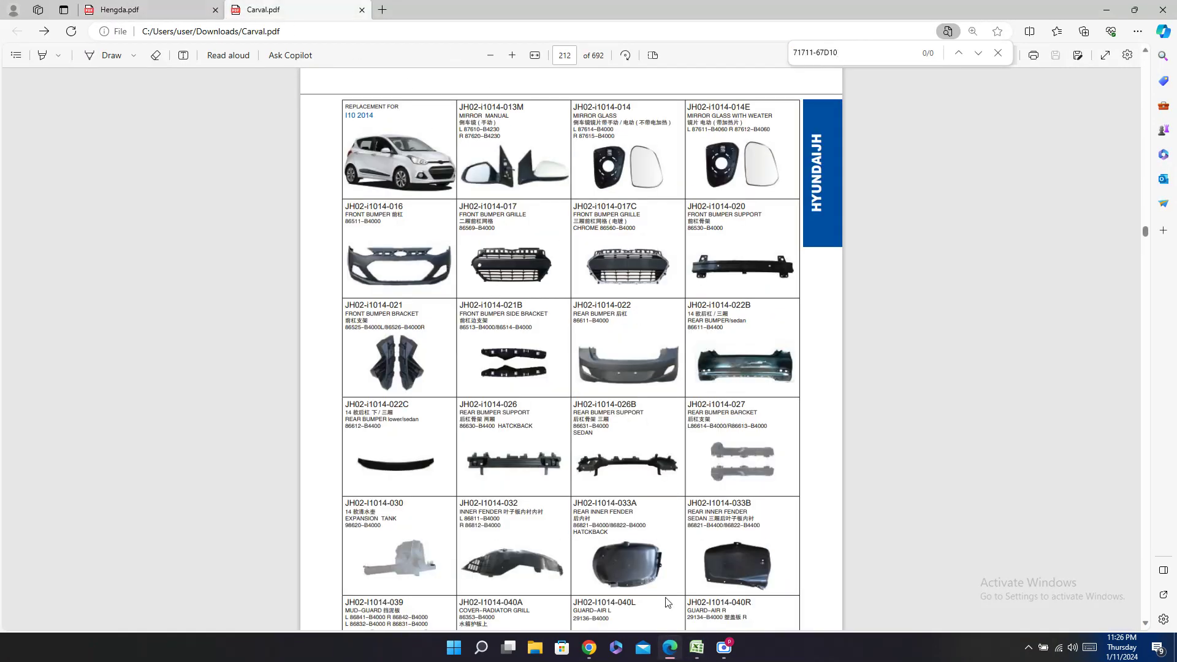
click(696, 649)
Step: Search both Carval and Hengda catalogs for part 71750-65J02
key(Down)
key(Left)
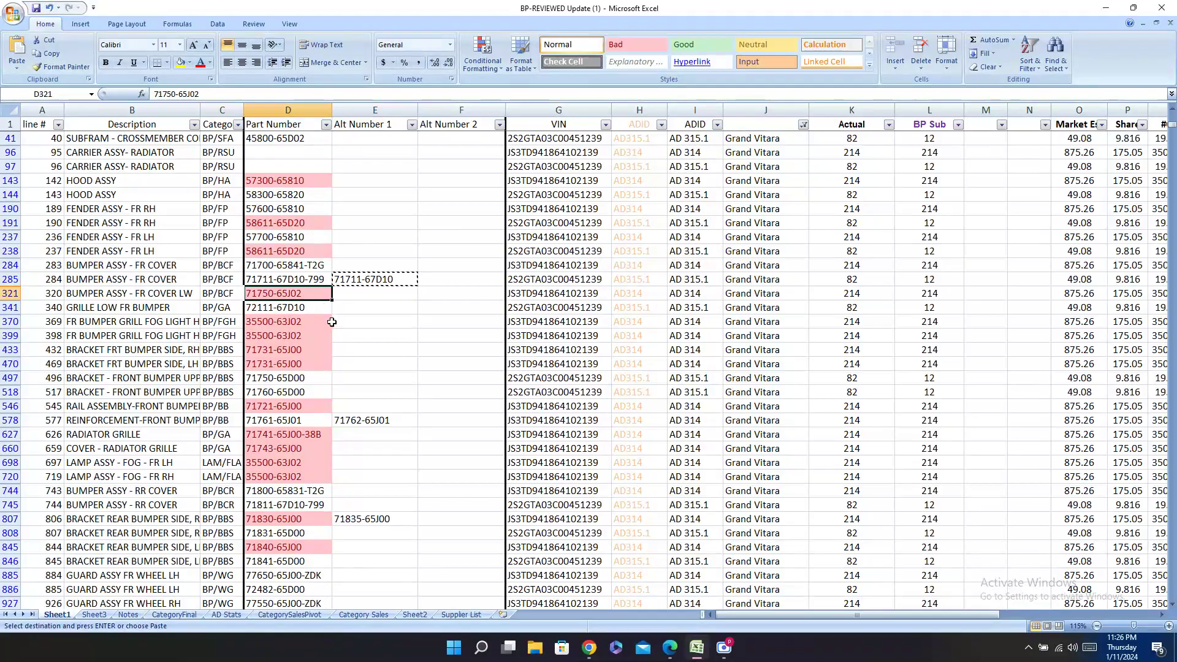
key(ctrl+c)
click(670, 647)
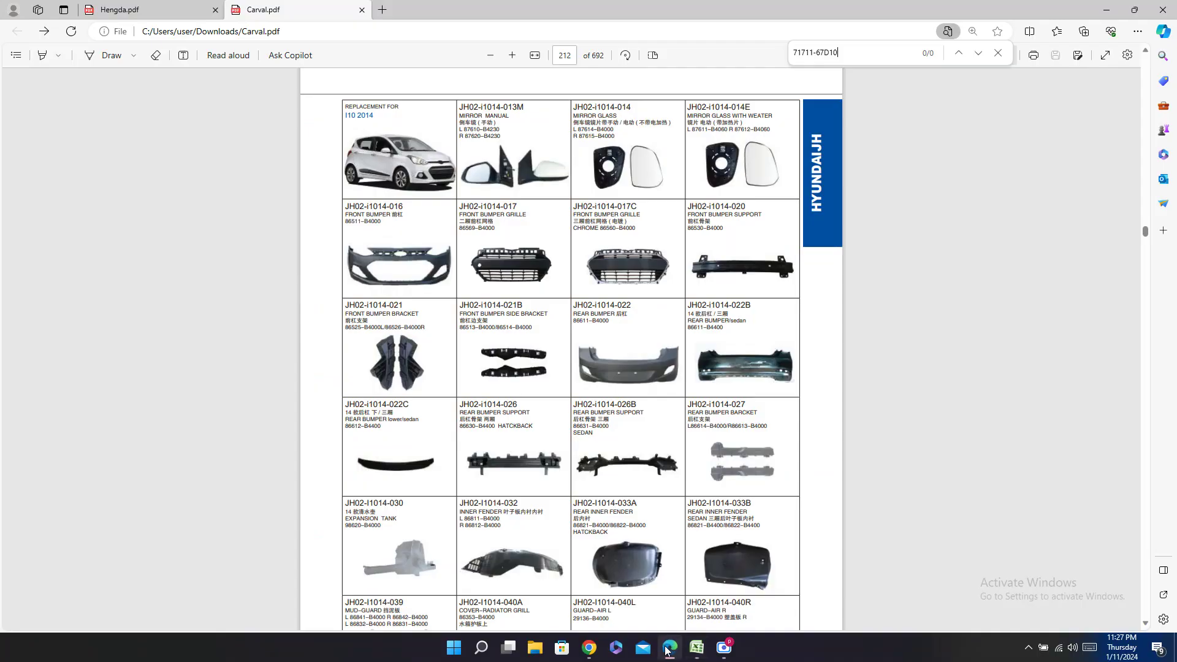
key(ctrl+v)
click(120, 9)
key(ctrl+f)
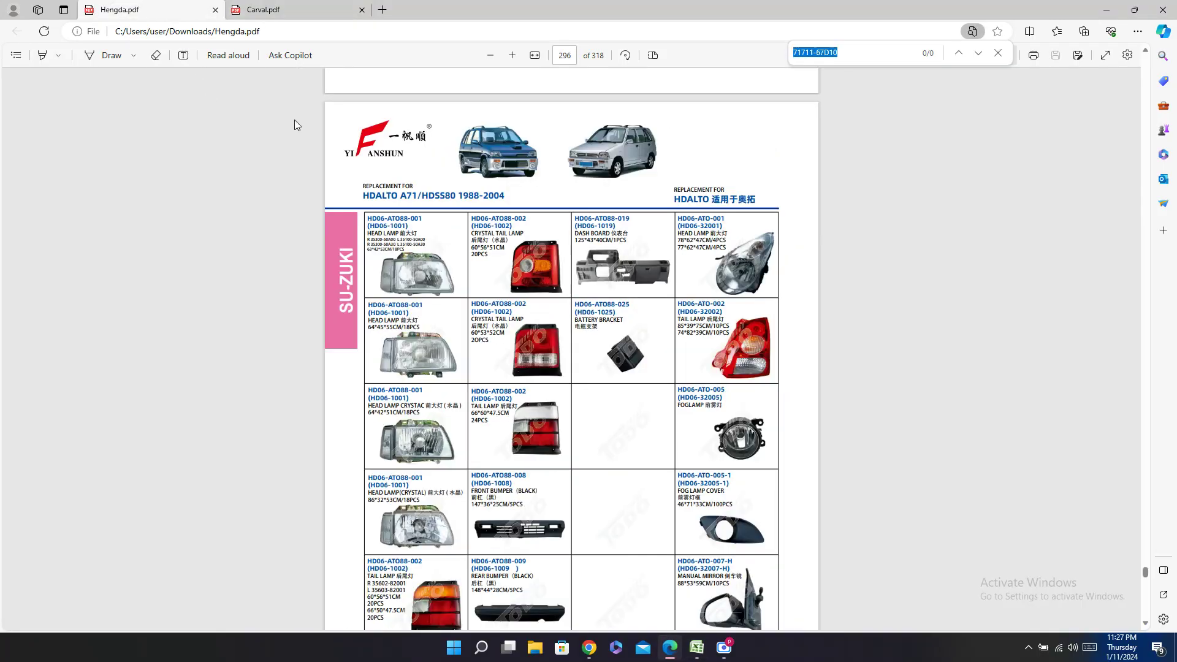
key(ctrl+v)
click(696, 649)
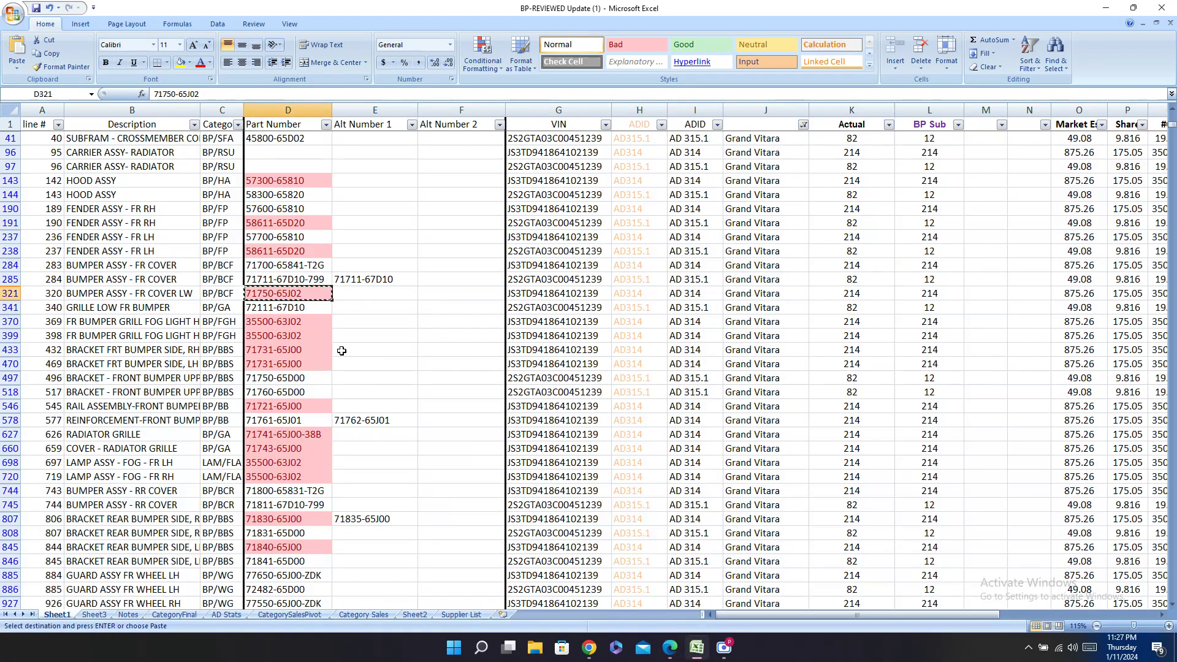
Step: Search both Hengda and Carval catalogs for part 72111-67D10
click(277, 307)
key(ctrl+c)
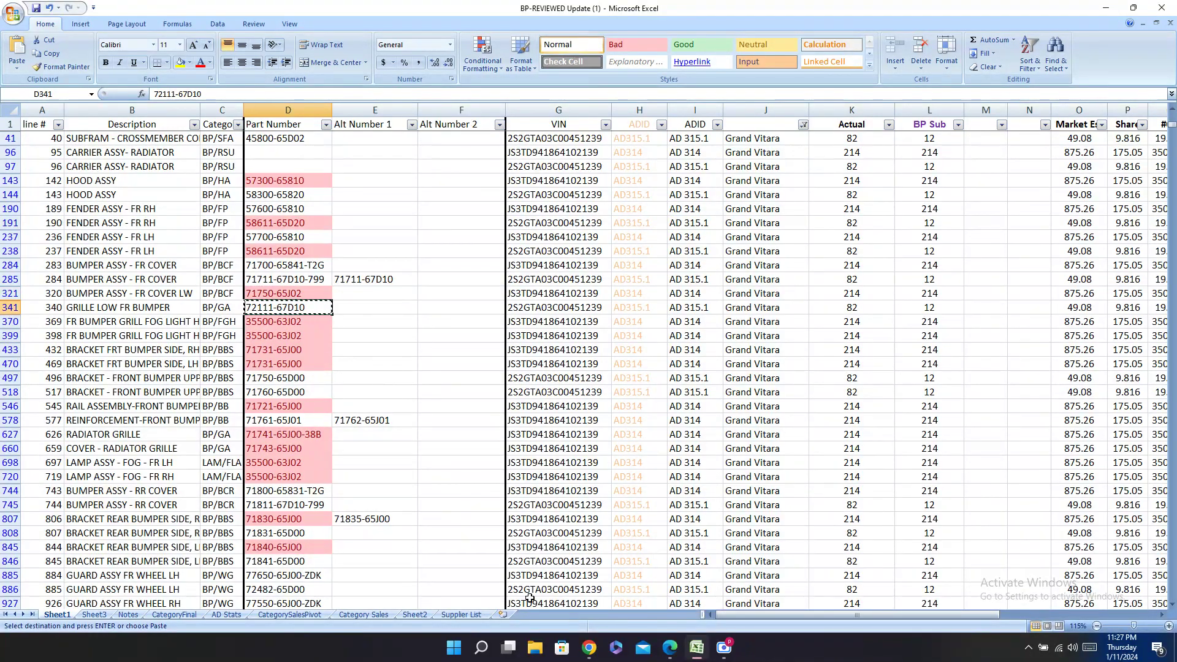
click(670, 648)
key(ctrl+f)
key(ctrl+v)
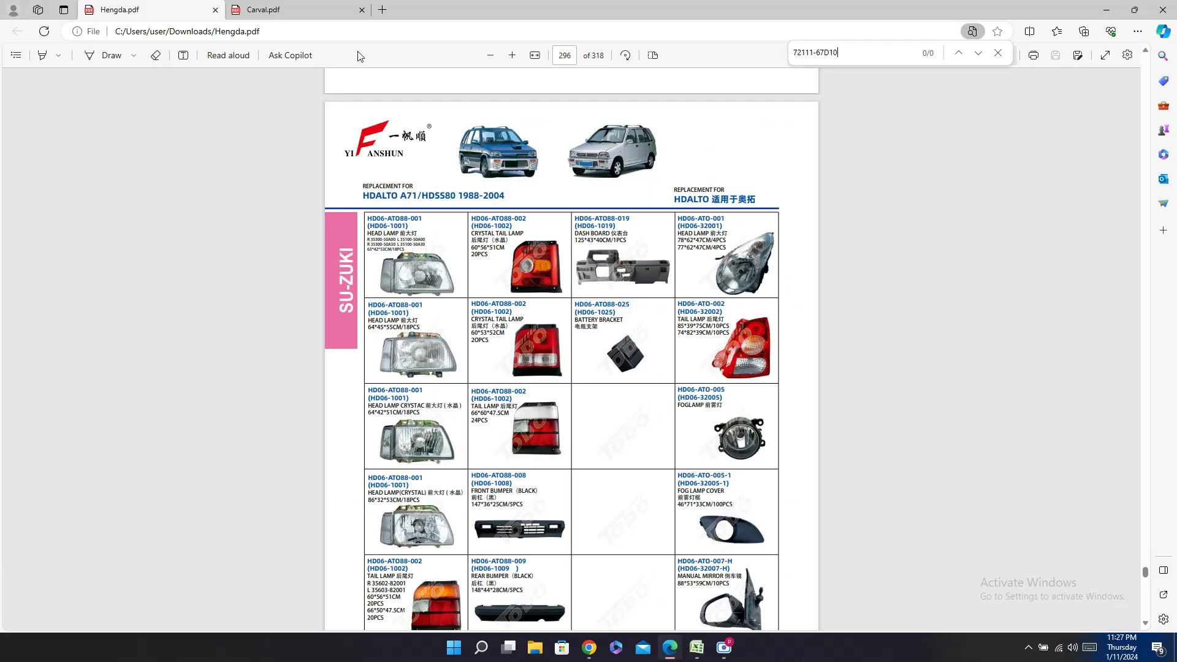
click(276, 9)
key(ctrl+f)
key(ctrl+v)
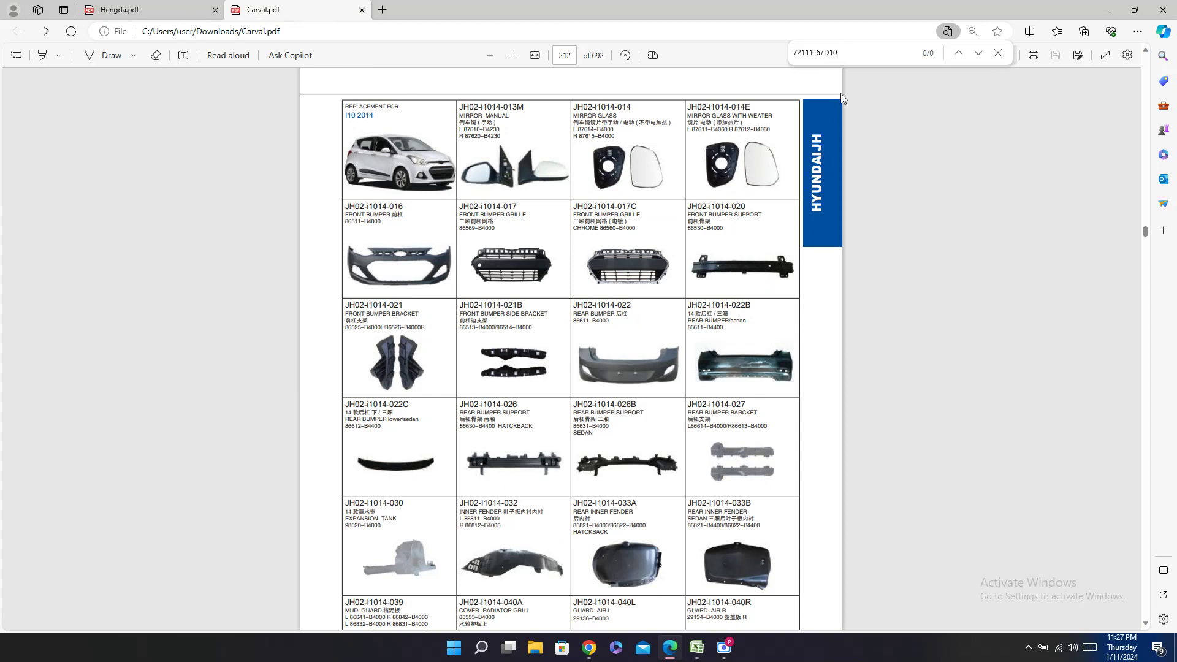
click(697, 648)
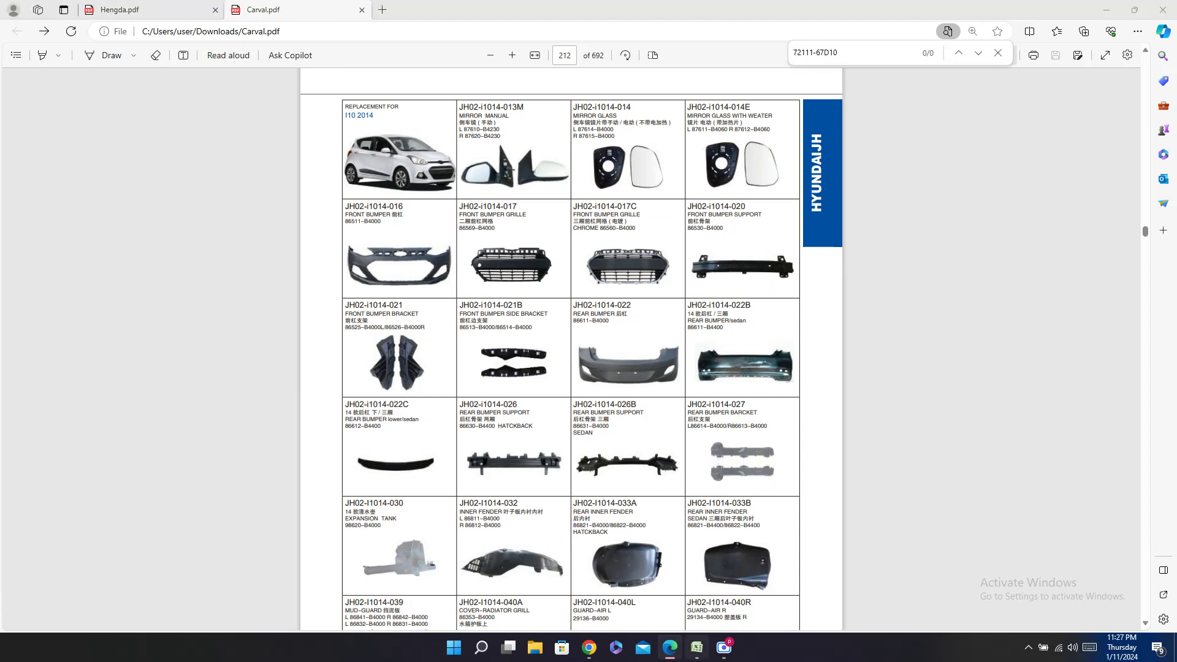
Step: Search both Carval and Hengda catalogs for part 35500-63J02
click(310, 321)
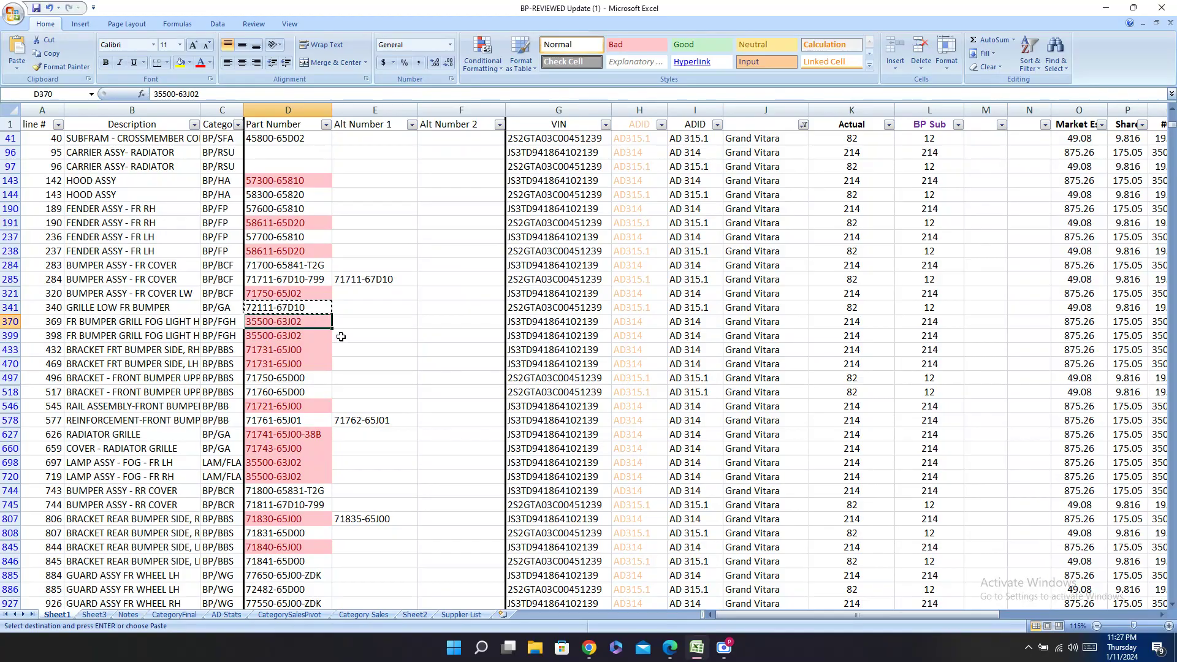
key(ctrl+c)
click(677, 652)
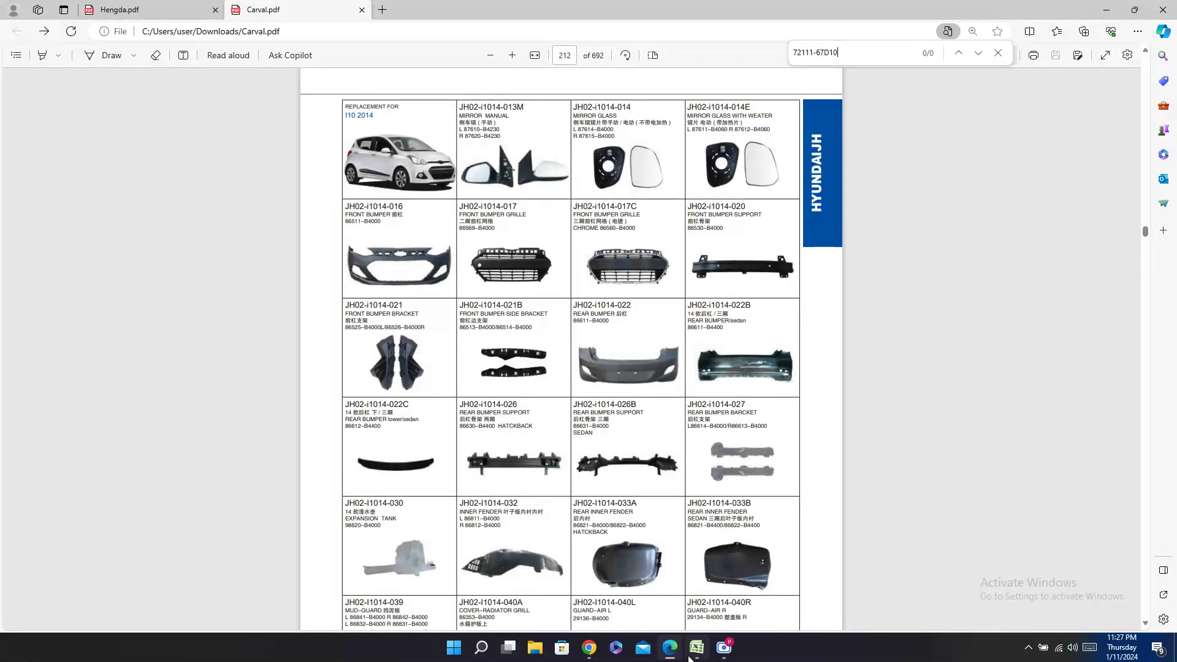
key(ctrl+f)
key(ctrl+v)
click(120, 8)
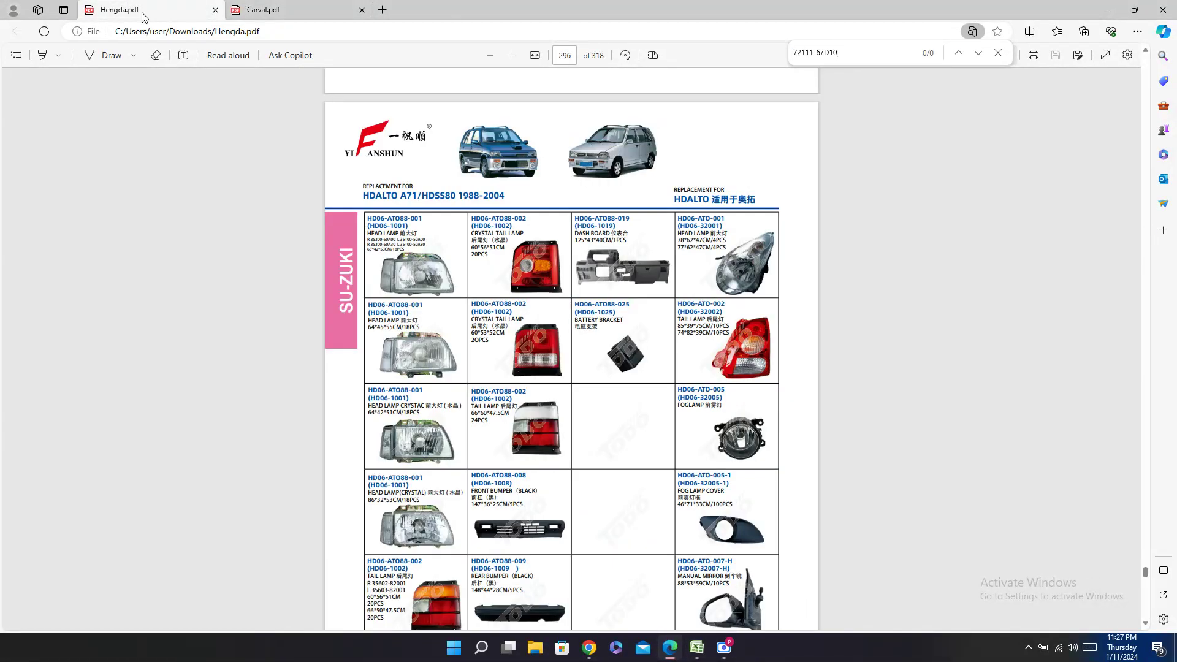
key(ctrl+f)
key(ctrl+v)
Step: Broaden the Hengda search to '63J' and step through its matches
drag(816, 51, 428, 64)
key(BackSpace)
key(Return)
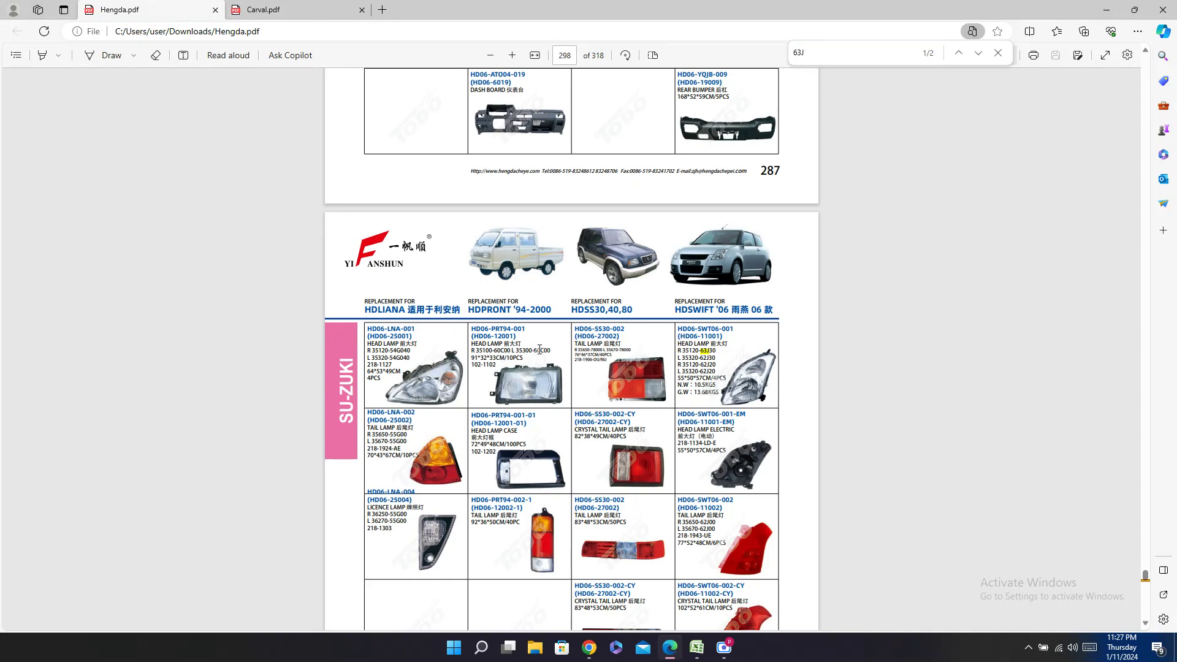
mouse_move(708, 634)
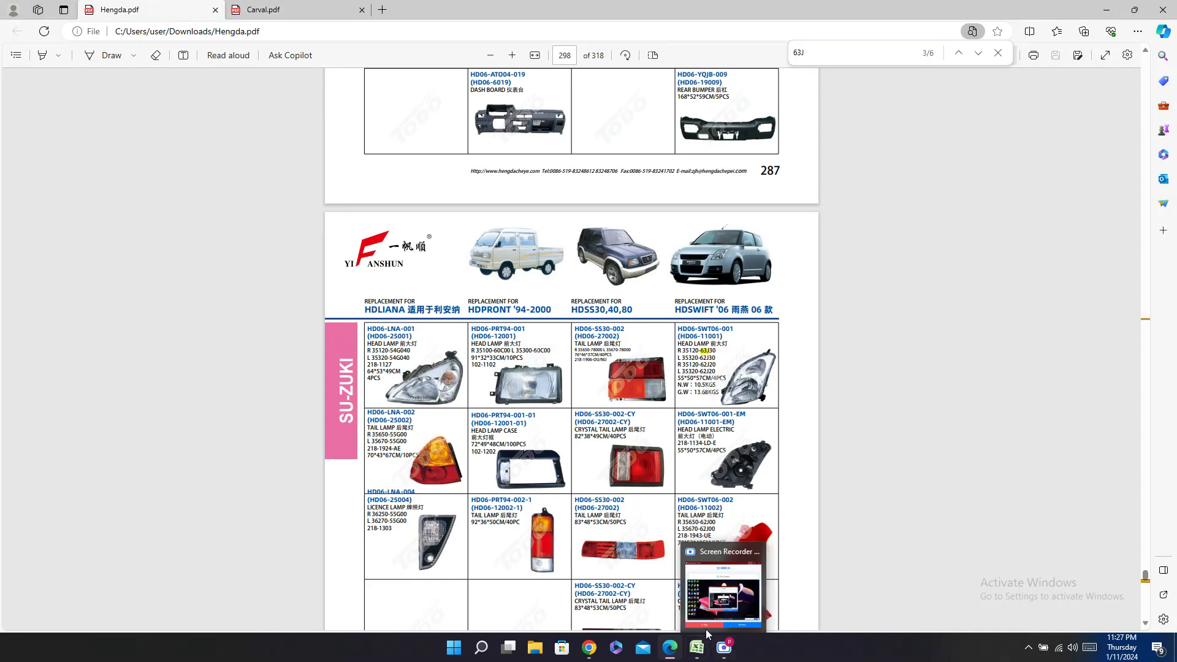
click(960, 55)
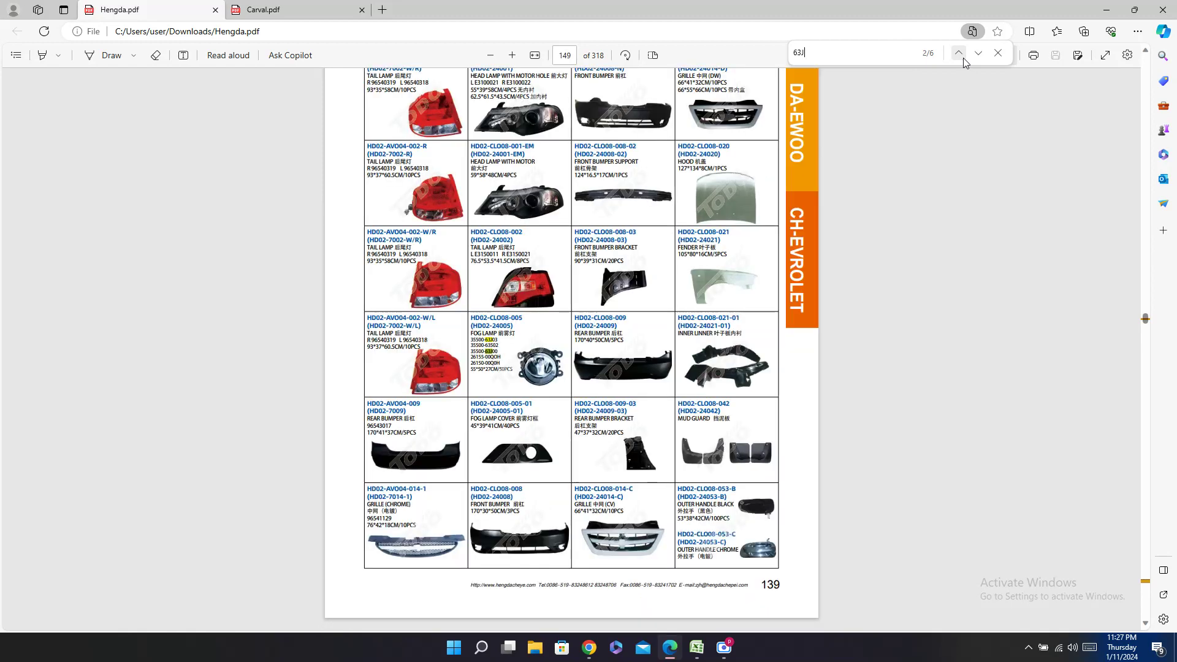
scroll(899, 80, up, 4)
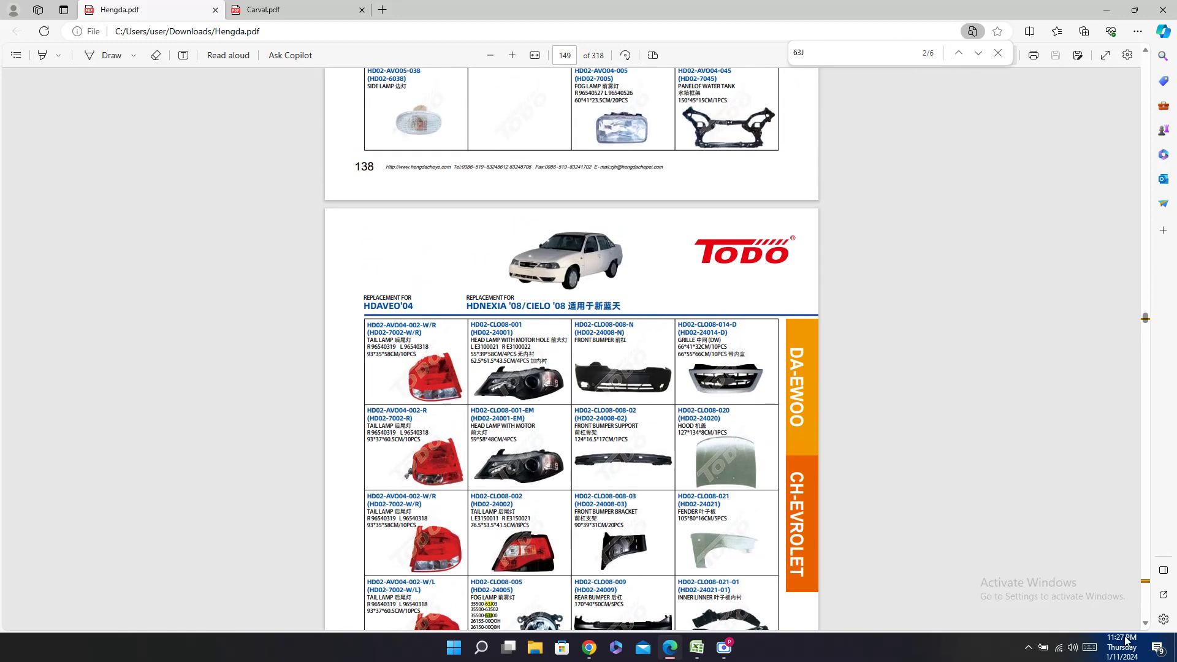
click(699, 645)
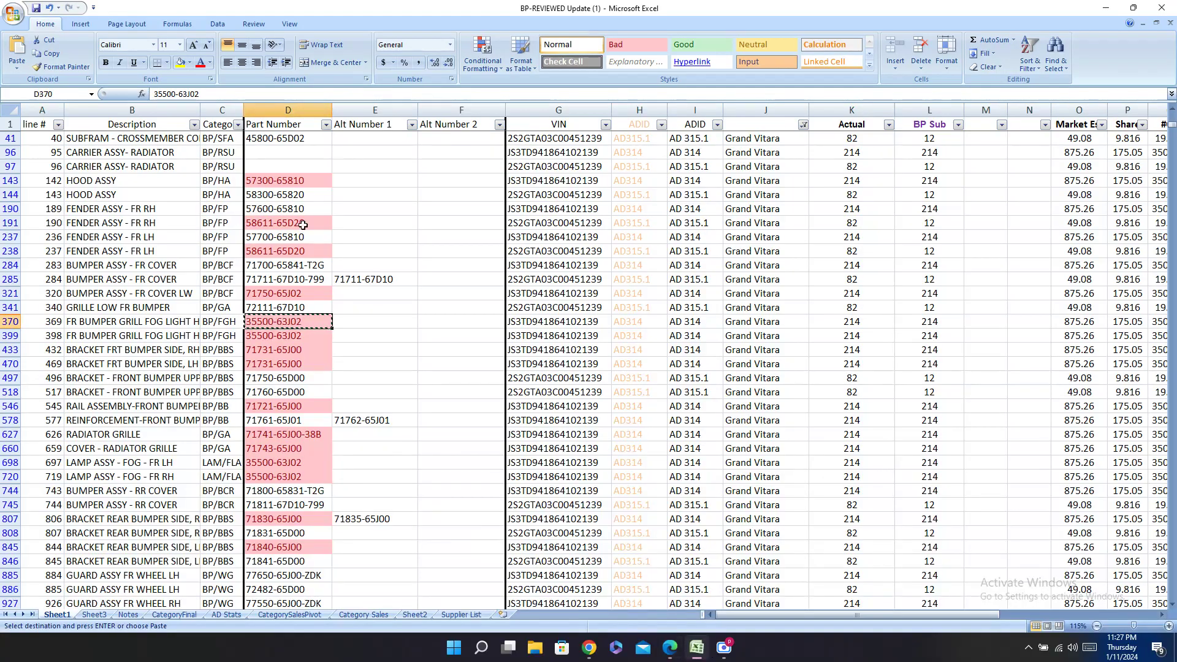
Step: Search both Hengda and Carval catalogs for part 71731-65J00
click(310, 336)
click(294, 350)
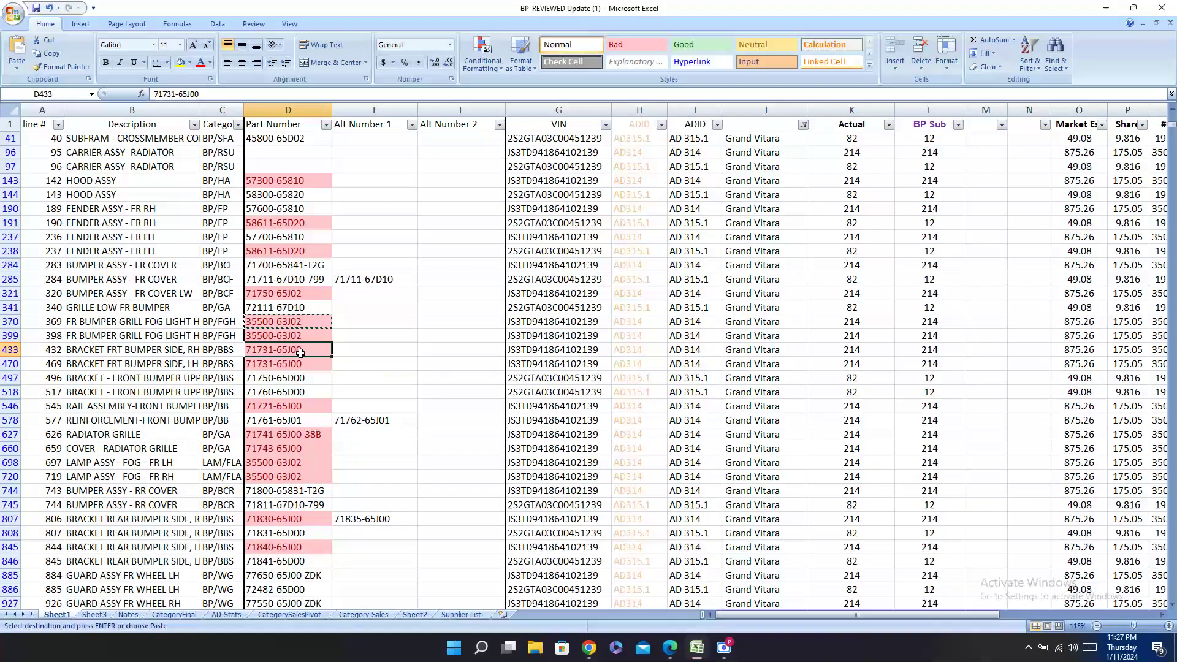
key(ctrl+c)
click(671, 650)
key(ctrl+f)
key(ctrl+v)
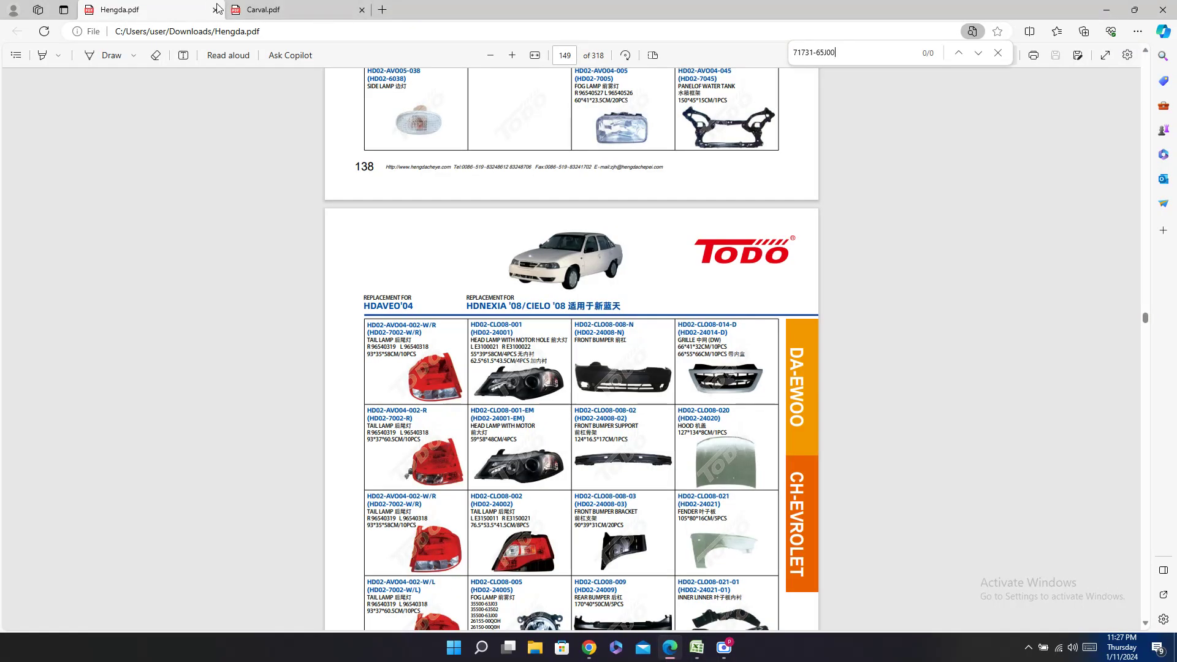
click(270, 9)
key(ctrl+f)
key(ctrl+v)
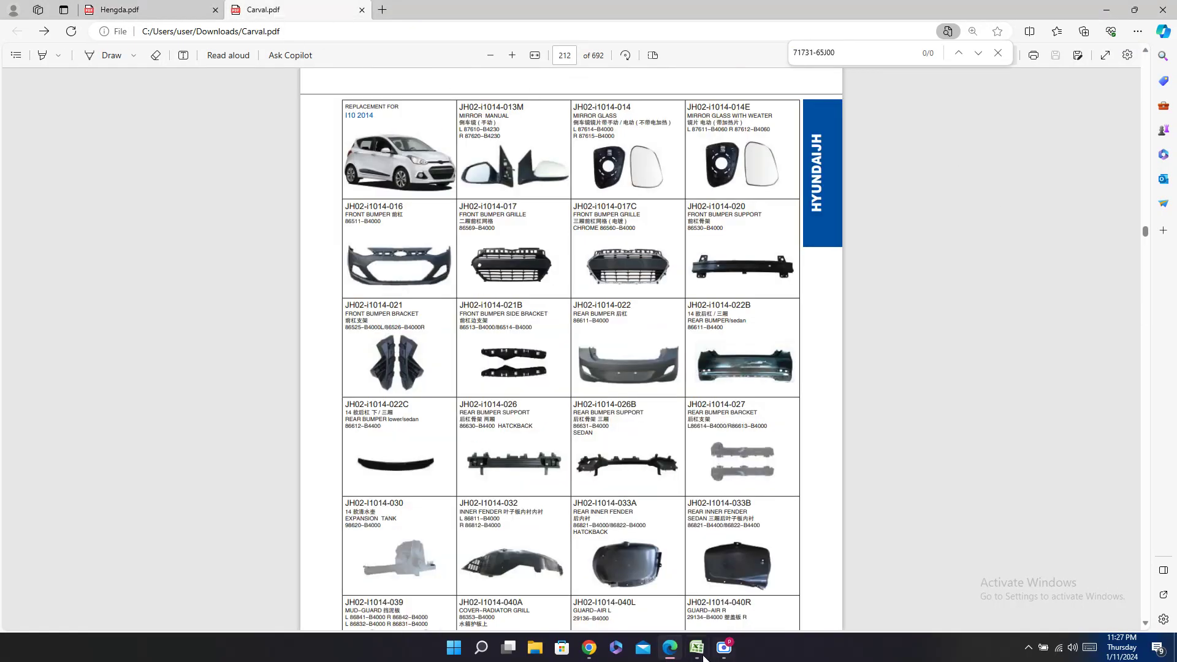
click(701, 653)
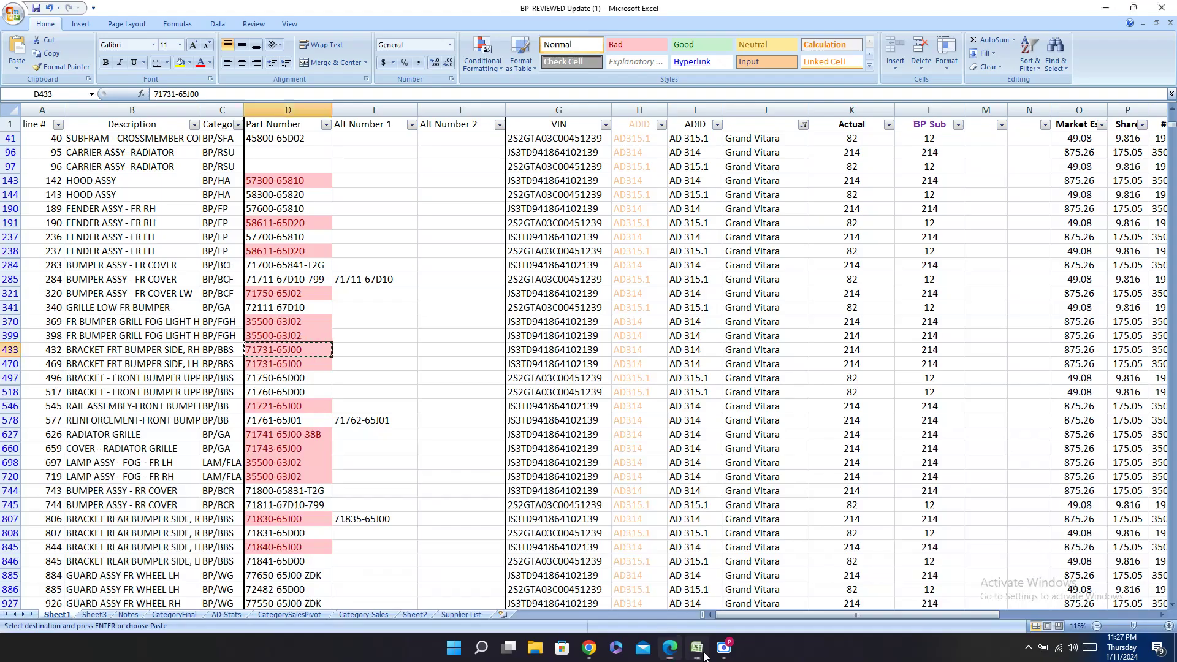
Step: Search both Carval and Hengda catalogs for bracket part 71750-65D00
click(281, 375)
key(ctrl+c)
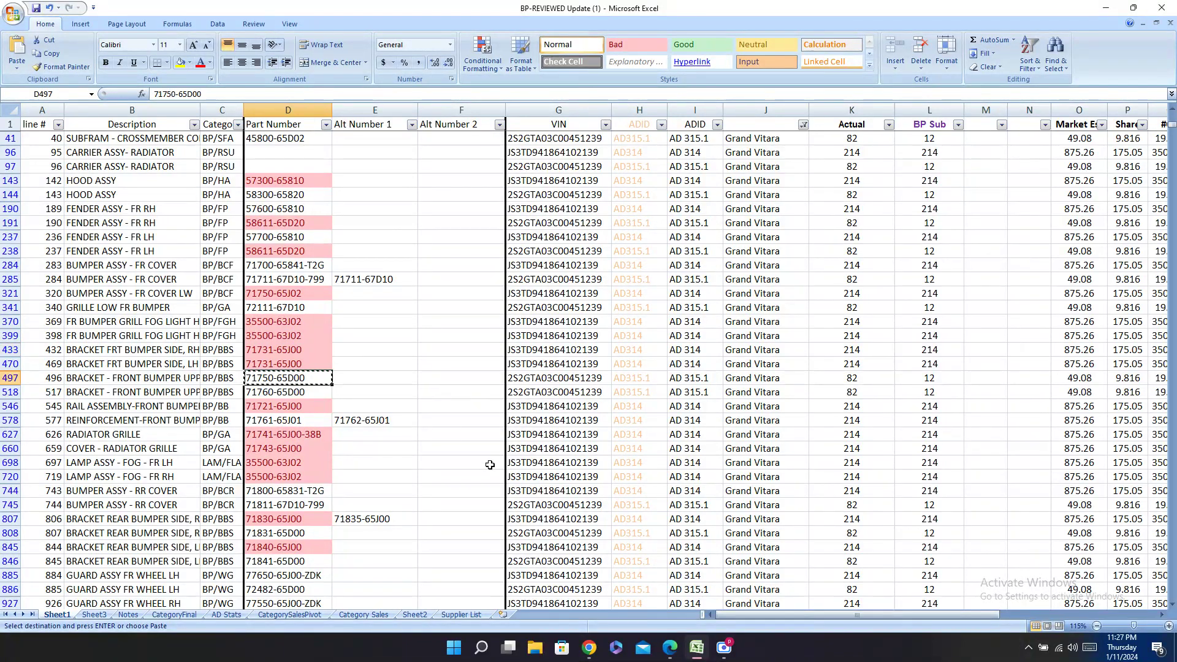
click(670, 648)
key(ctrl+f)
key(ctrl+v)
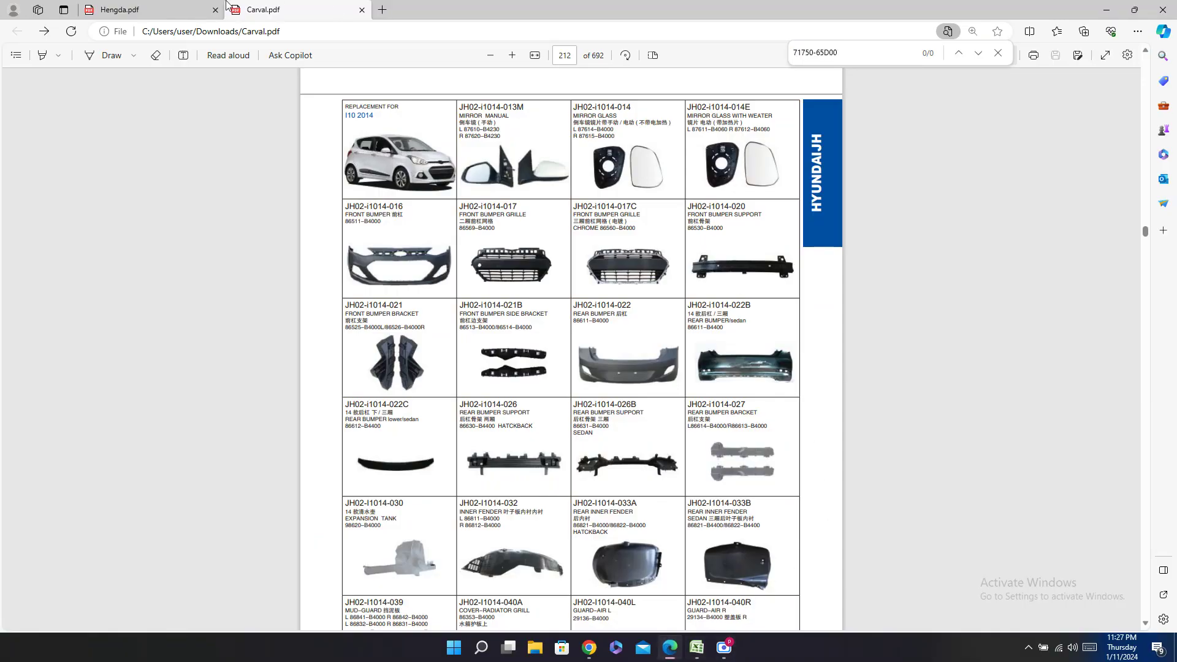
click(221, 12)
key(ctrl+f)
key(ctrl+v)
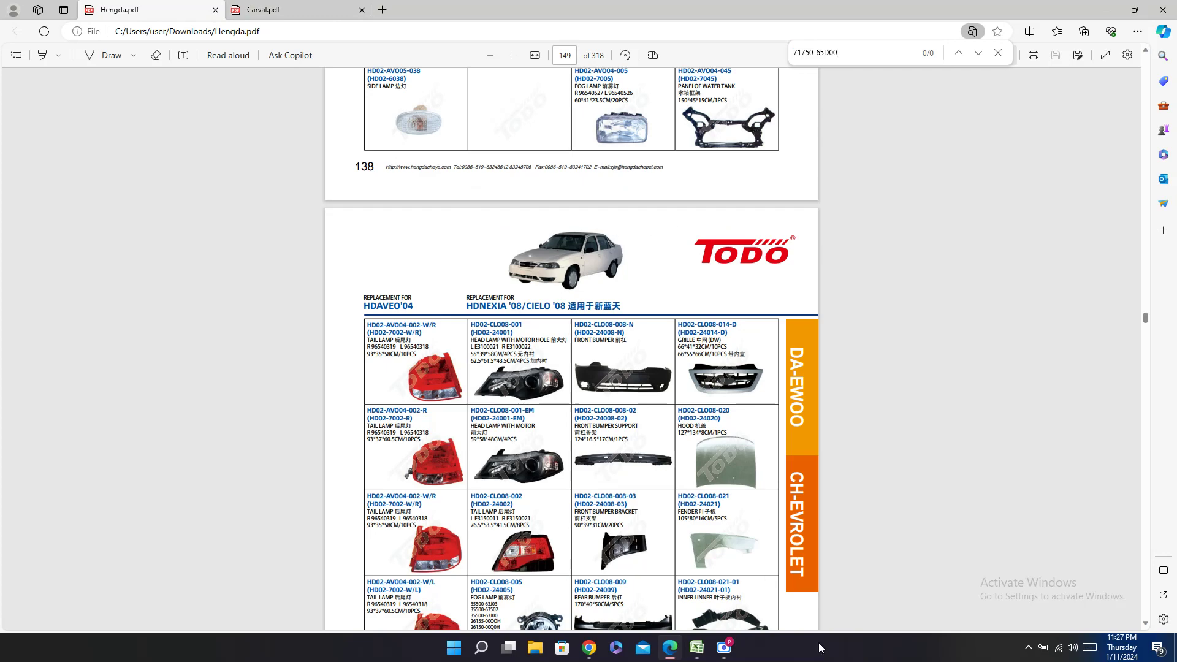
click(696, 647)
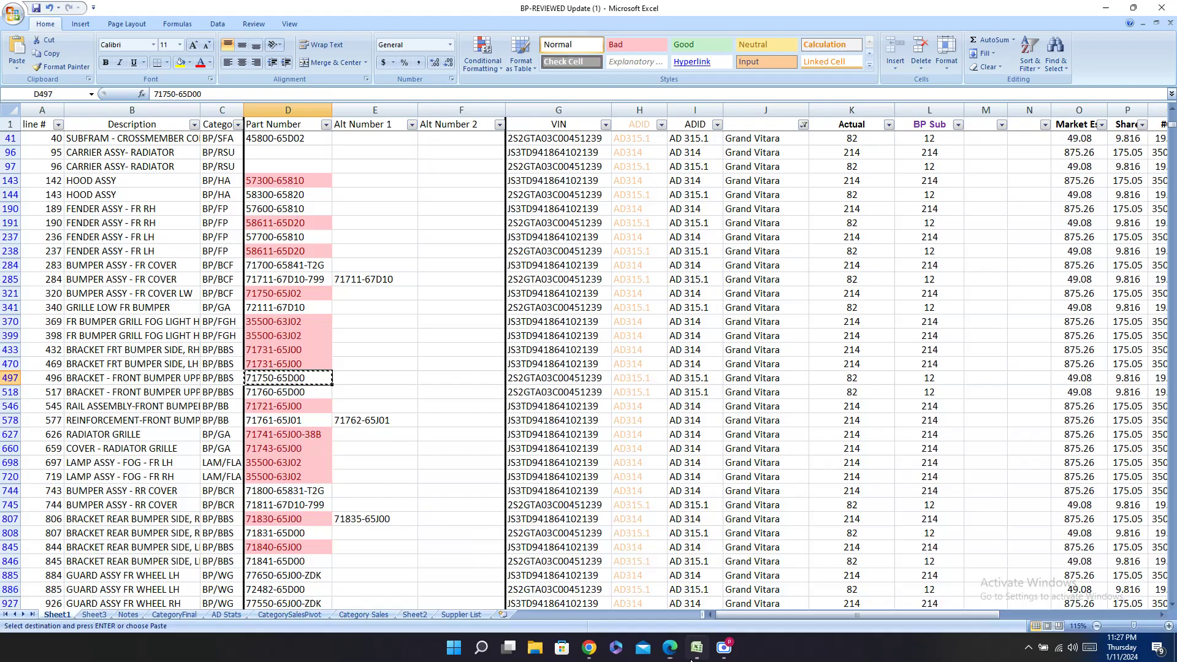
Step: Search both Hengda and Carval catalogs for bracket part 71760-65D00
click(306, 393)
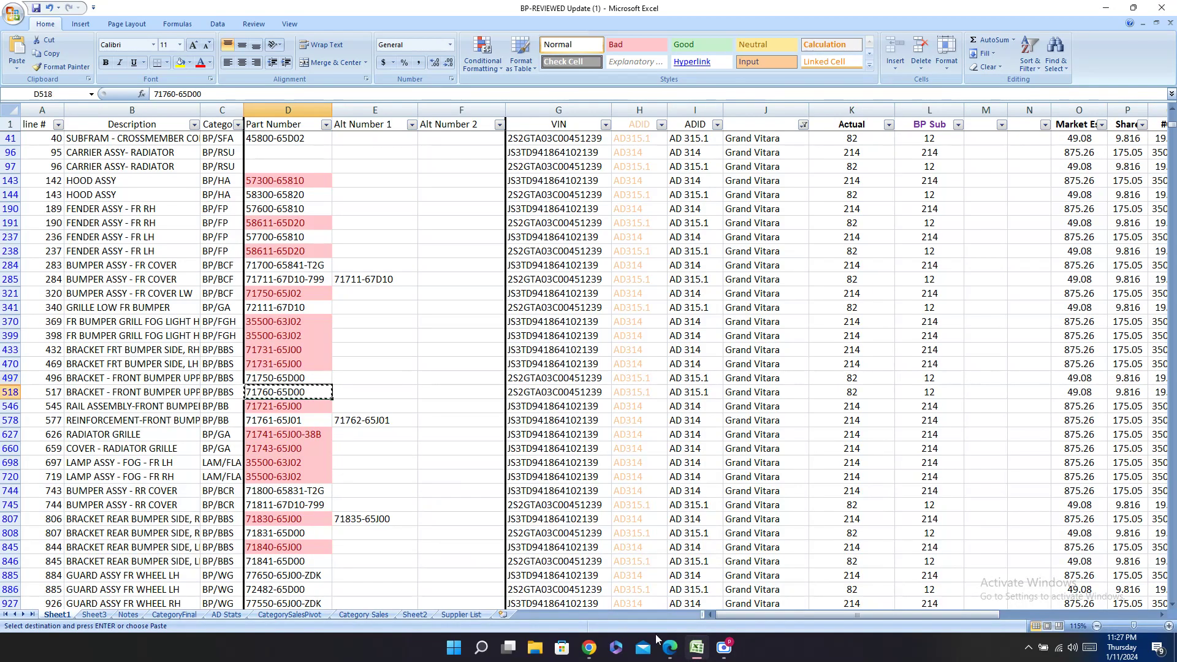
key(ctrl+c)
click(669, 649)
key(ctrl+f)
key(ctrl+v)
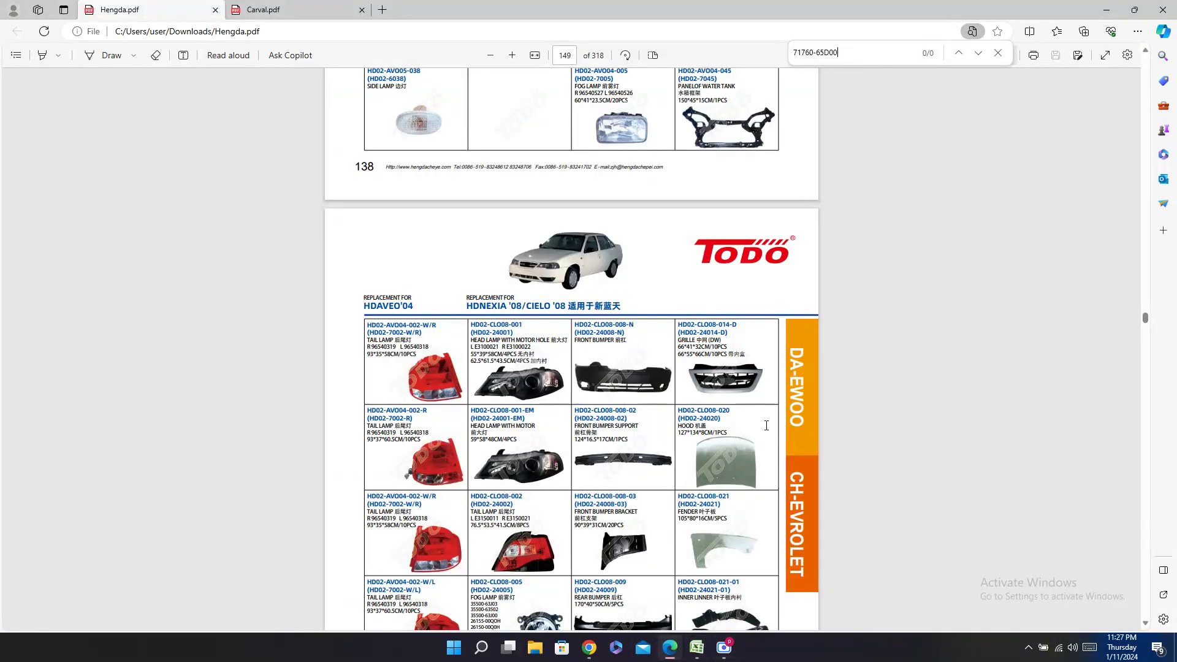
click(264, 9)
key(ctrl+f)
key(ctrl+v)
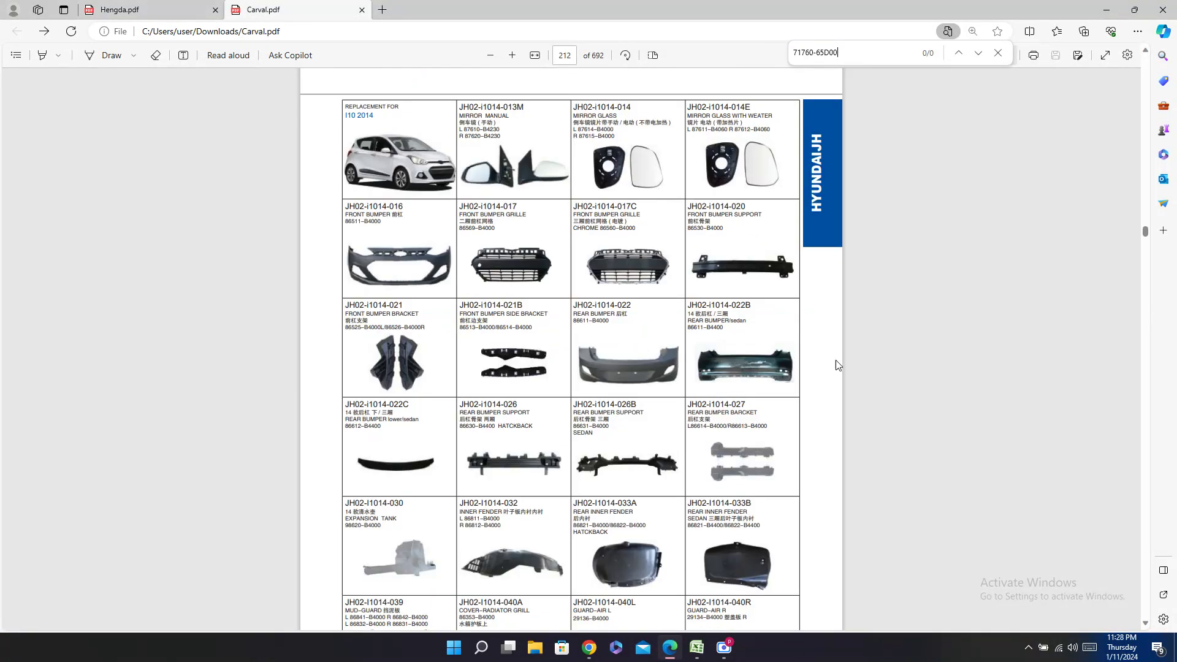
click(697, 648)
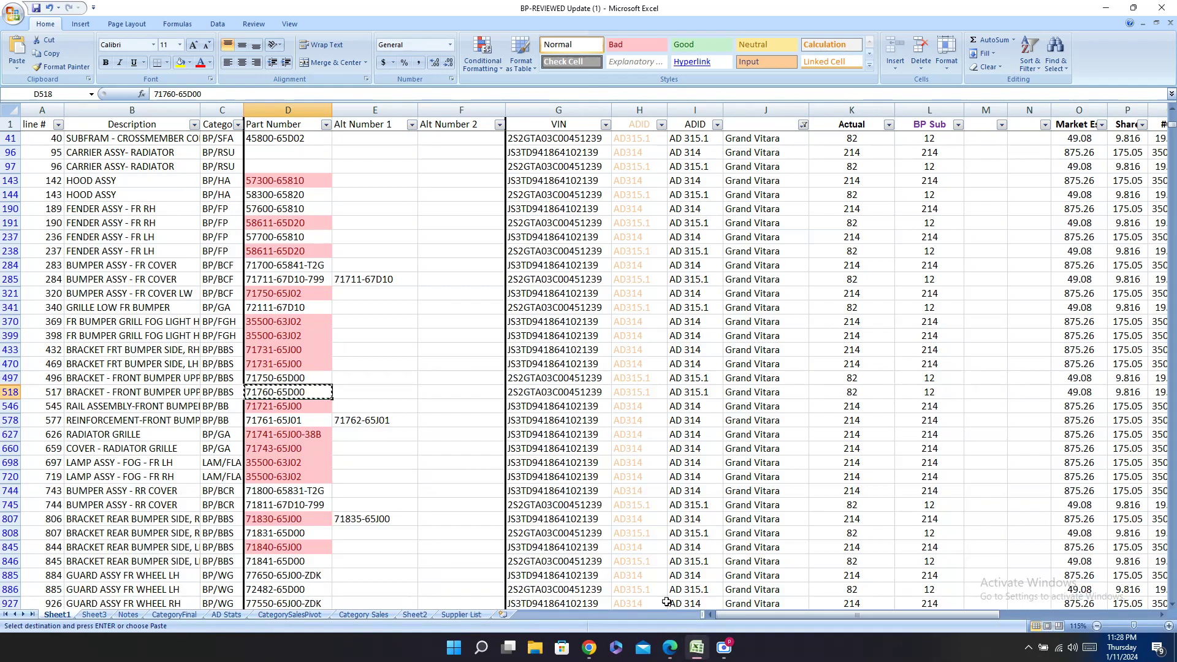
scroll(355, 260, down, 3)
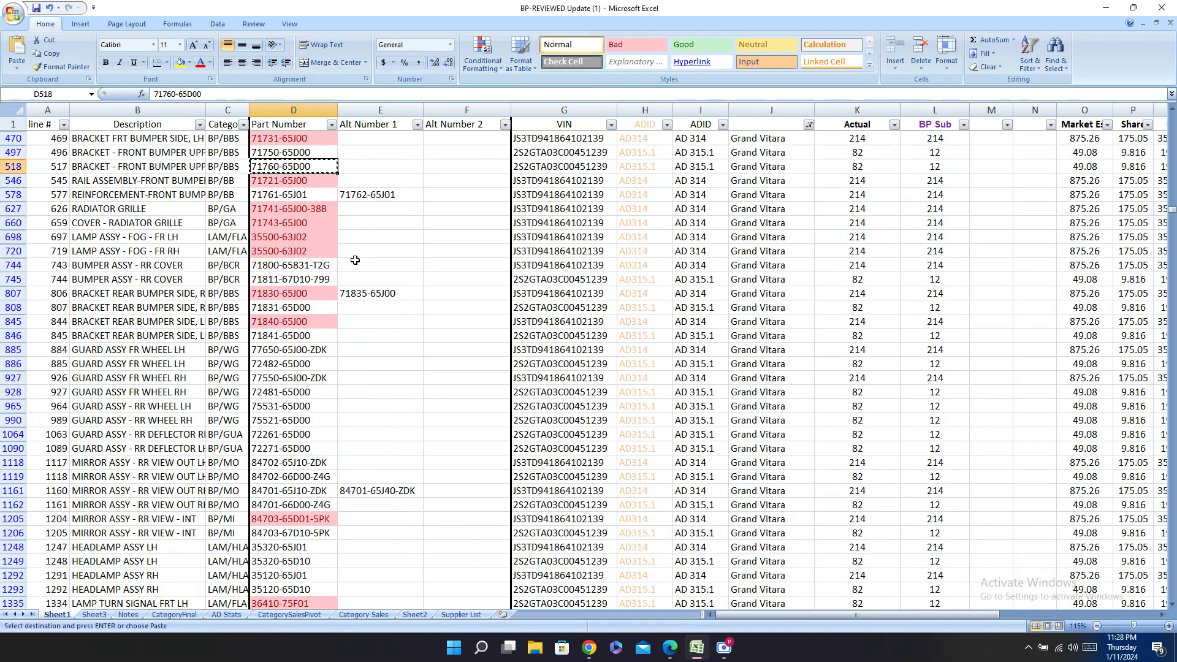
scroll(355, 260, down, 4)
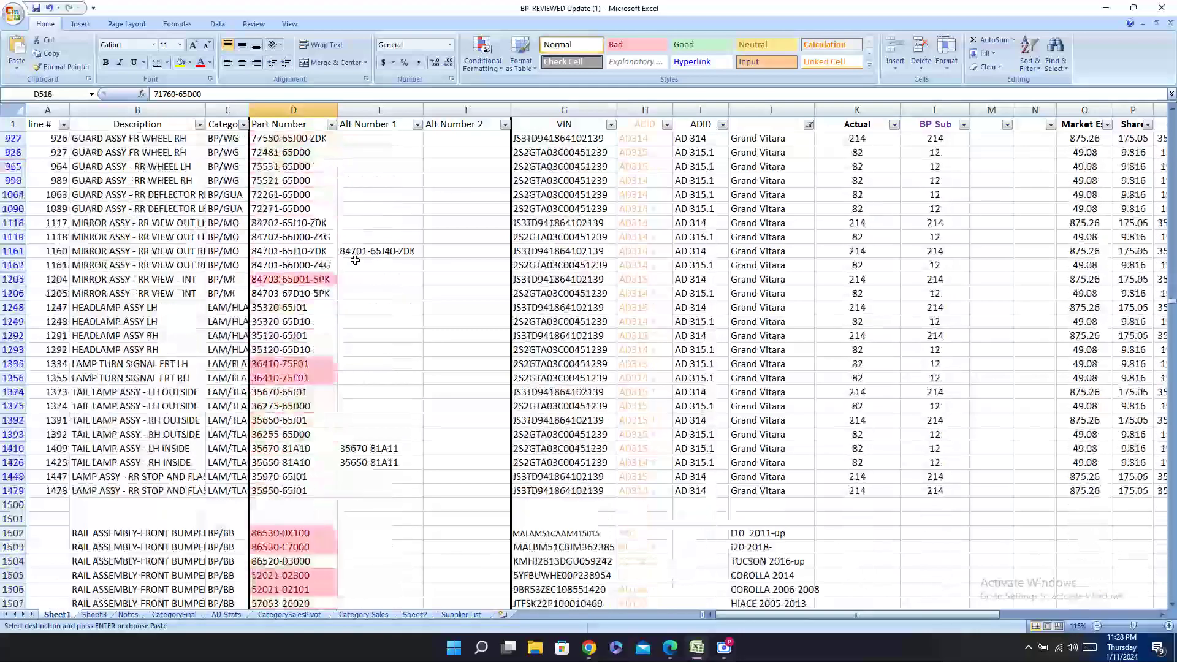
click(318, 465)
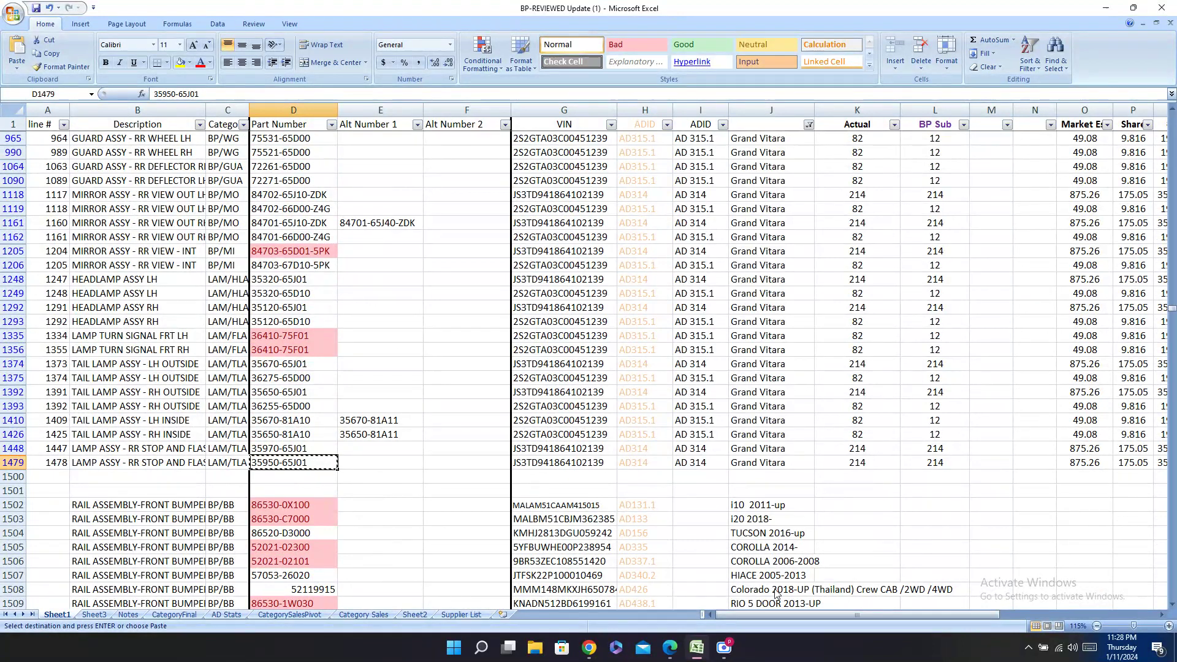
key(ctrl+c)
click(670, 648)
key(ctrl+f)
key(ctrl+v)
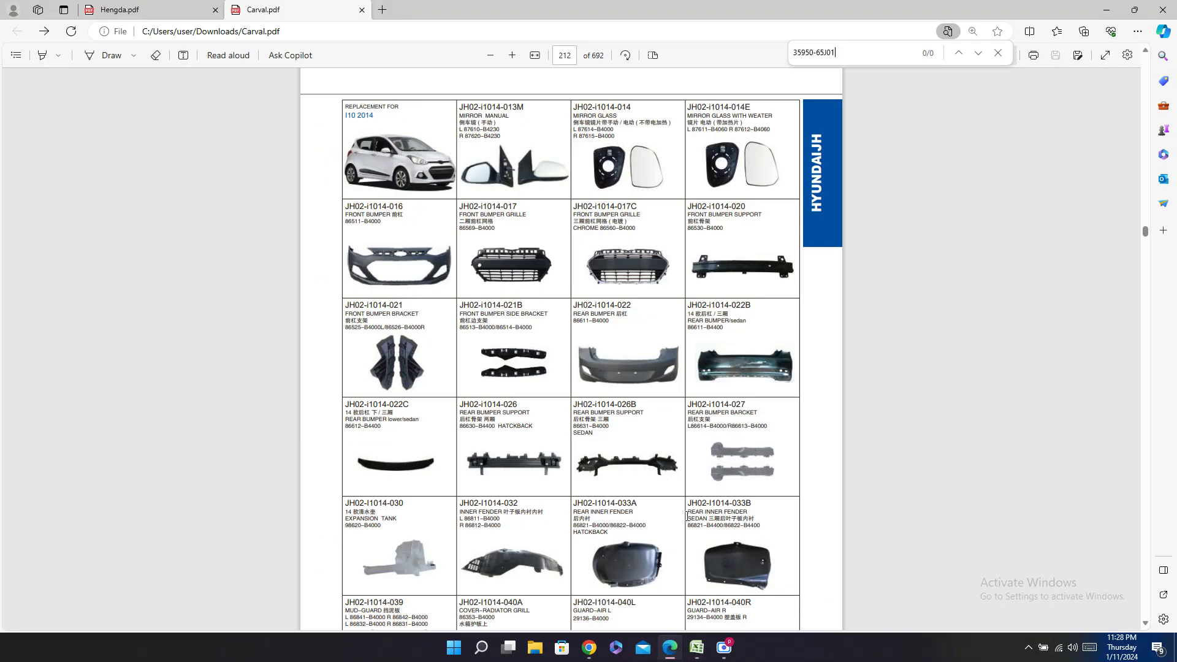
click(164, 6)
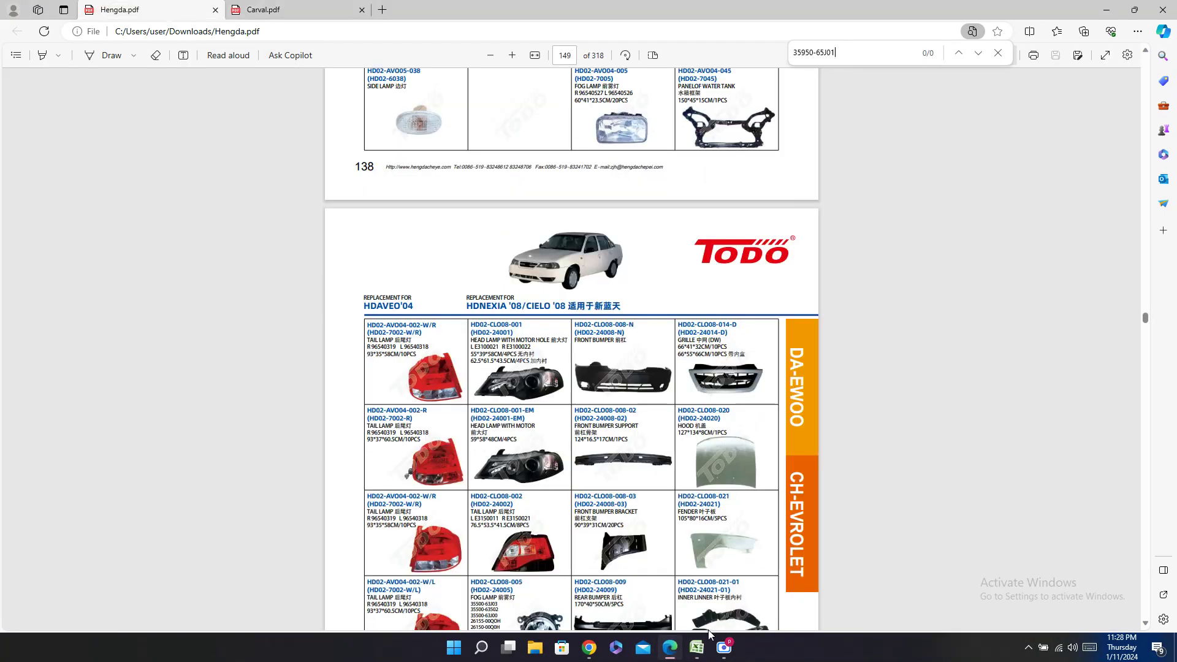
click(696, 648)
click(697, 647)
drag(817, 54, 793, 54)
key(BackSpace)
click(286, 5)
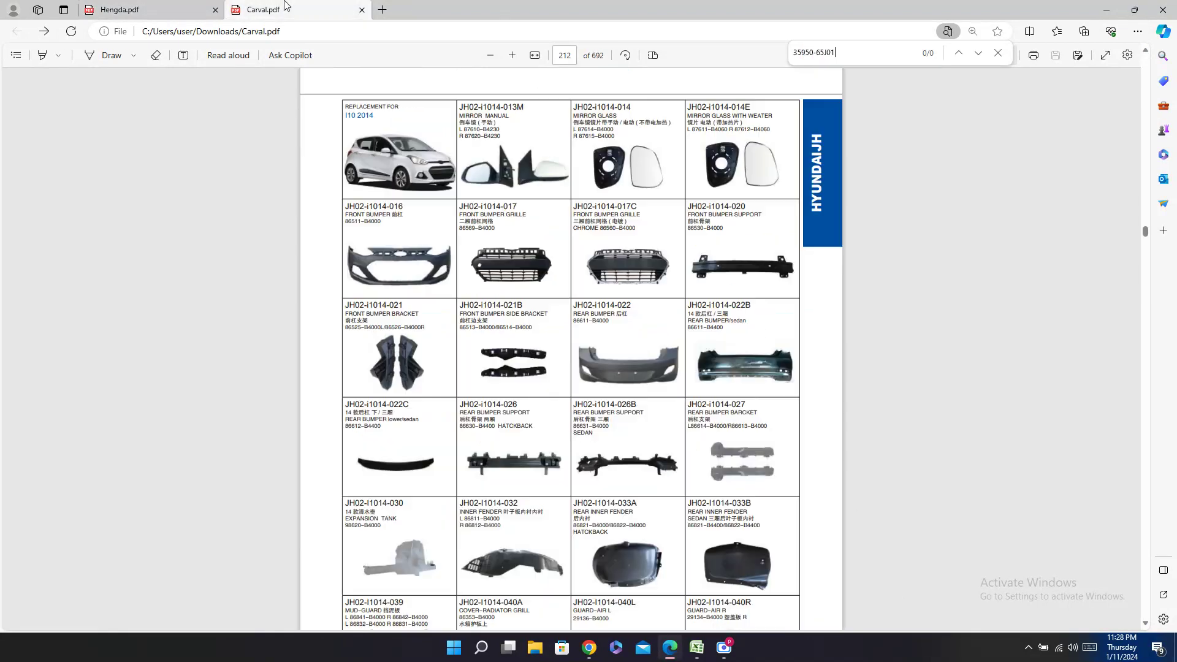
drag(817, 48, 456, 72)
key(BackSpace)
click(697, 648)
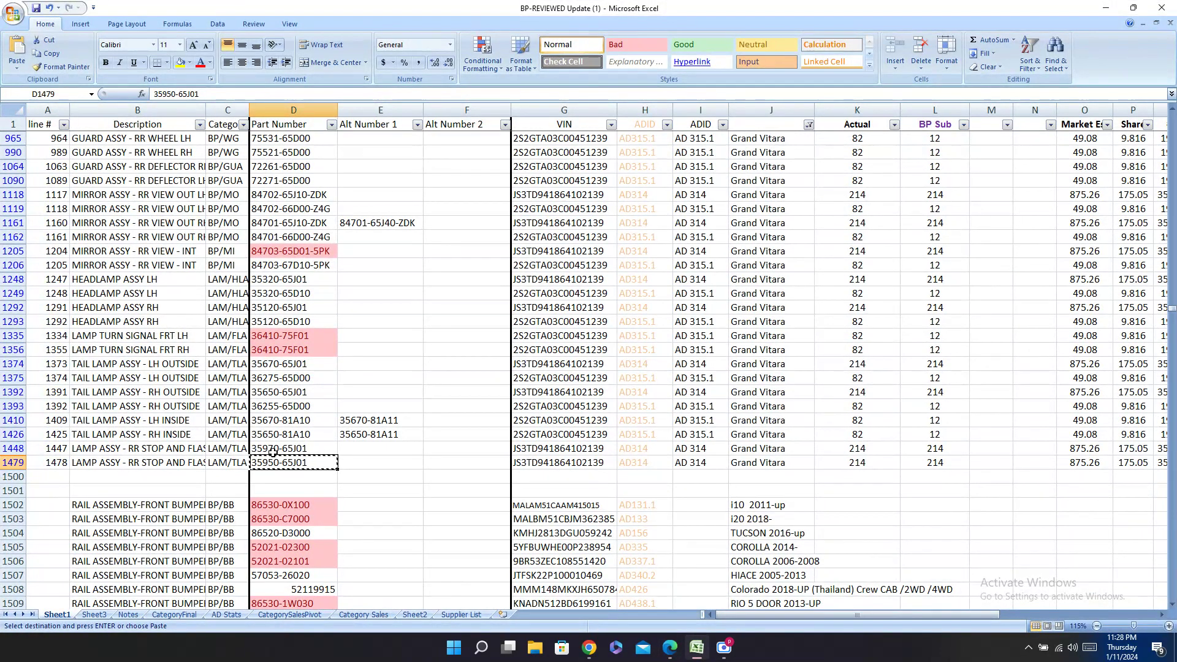
click(298, 436)
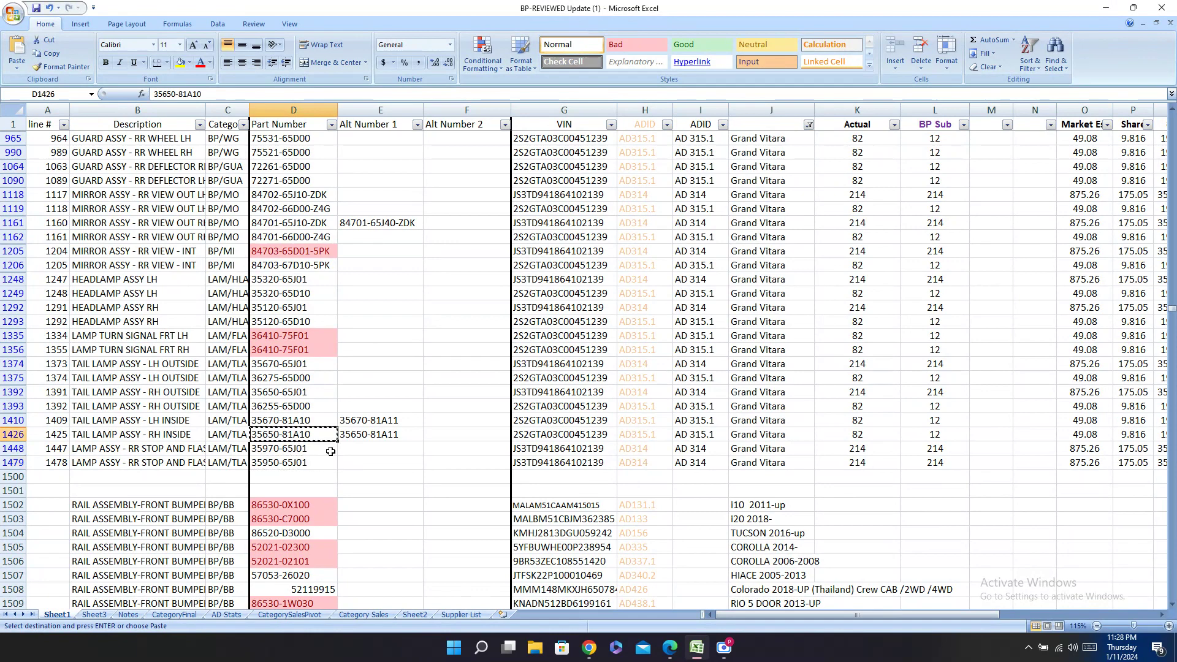
click(693, 650)
key(ctrl+v)
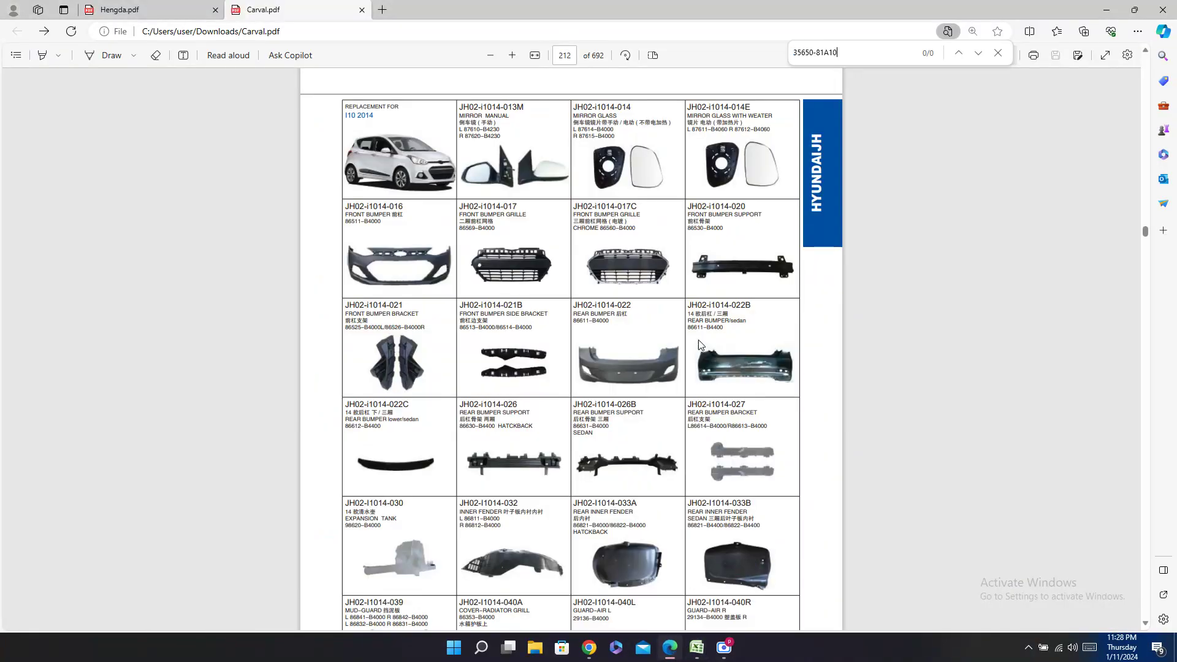
click(214, 6)
key(ctrl+f)
key(ctrl+v)
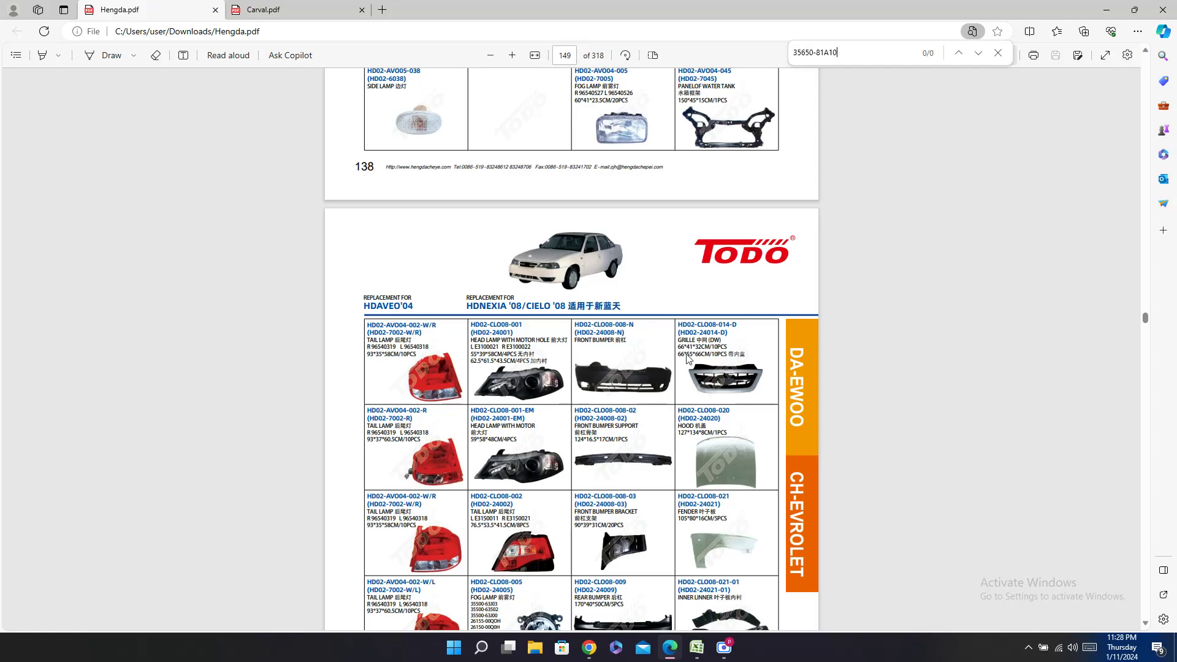
click(697, 648)
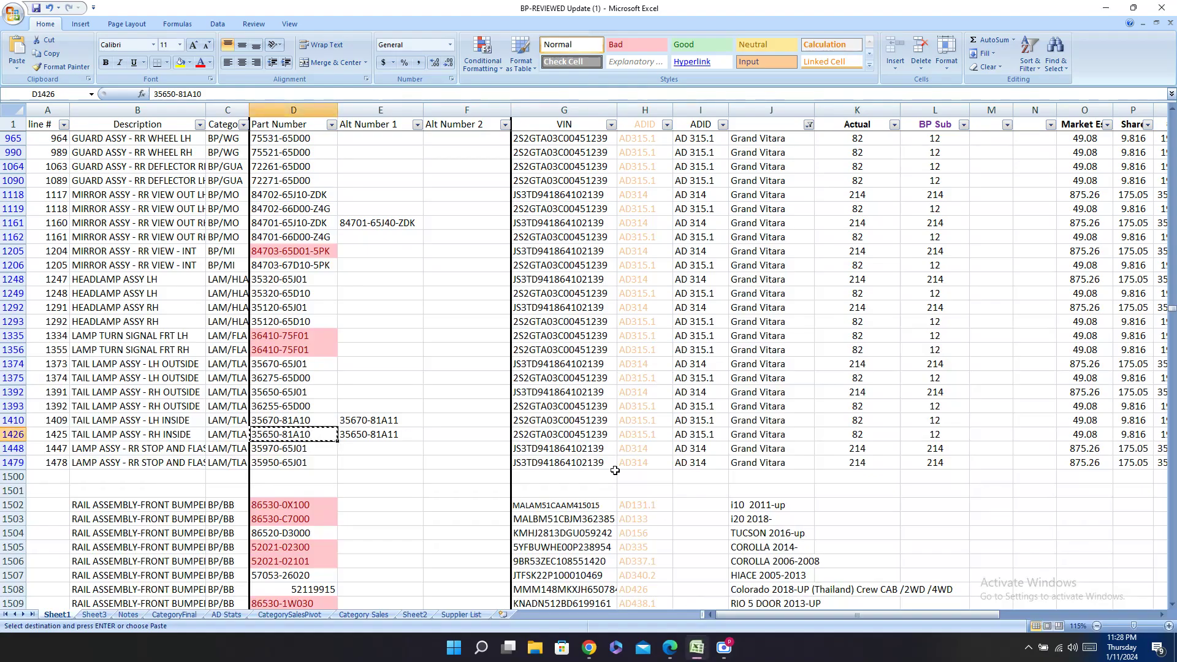
click(377, 420)
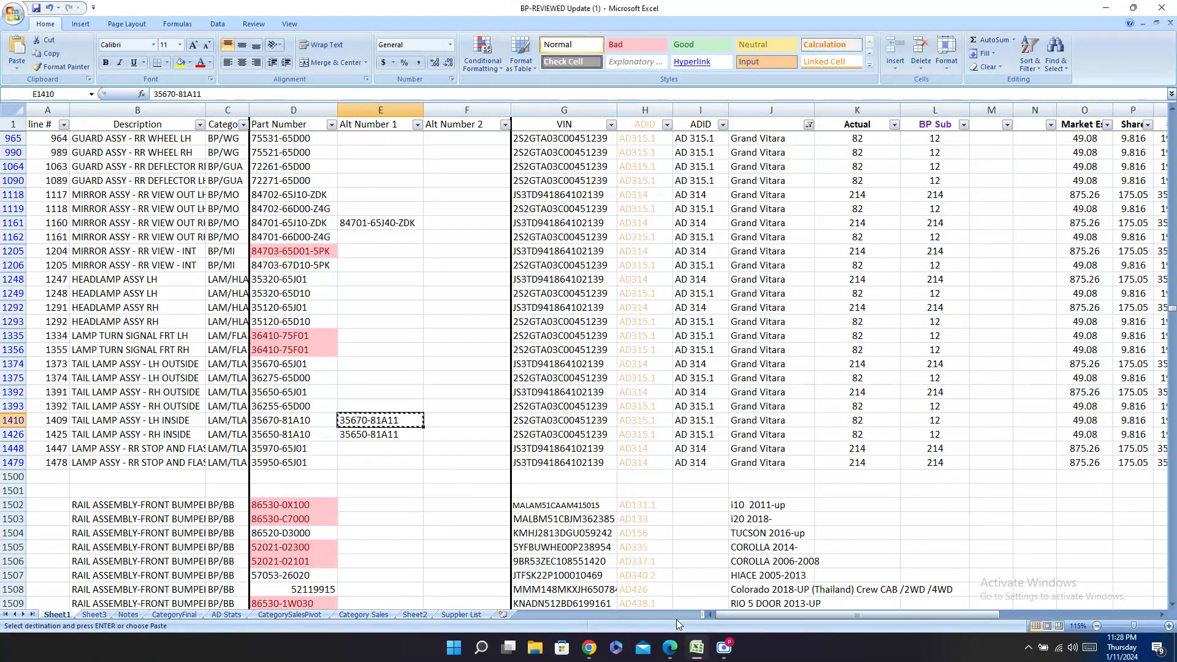
key(ctrl+c)
click(670, 647)
key(ctrl+f)
key(ctrl+v)
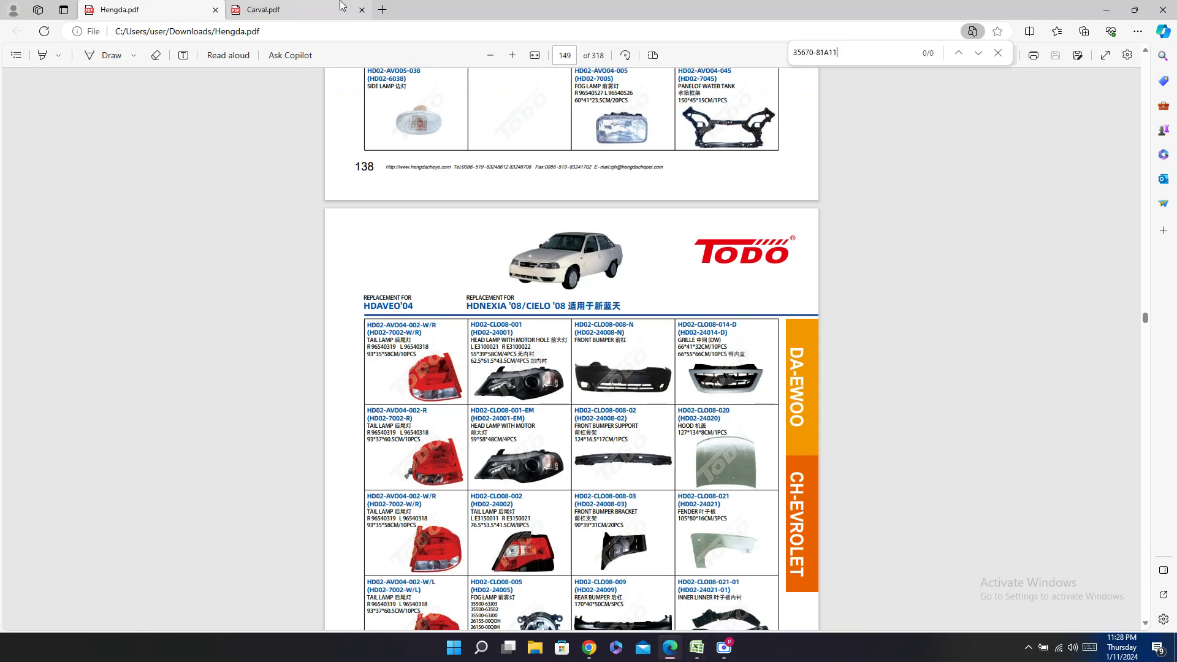
click(288, 10)
key(ctrl+f)
key(ctrl+v)
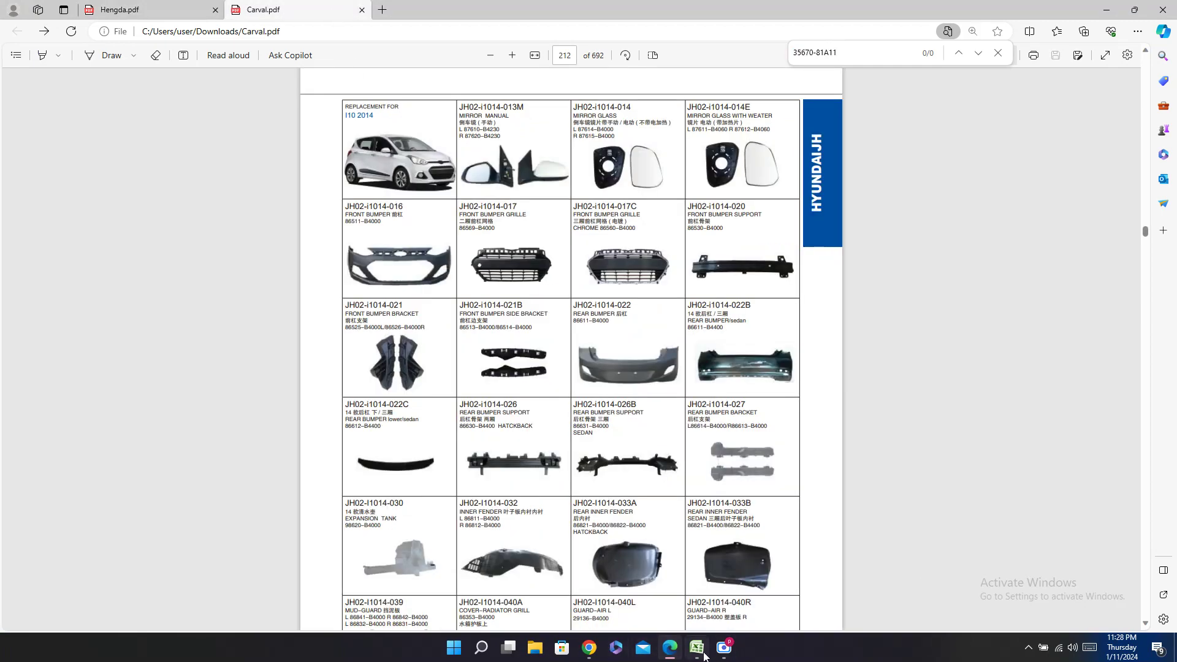
click(697, 647)
click(309, 394)
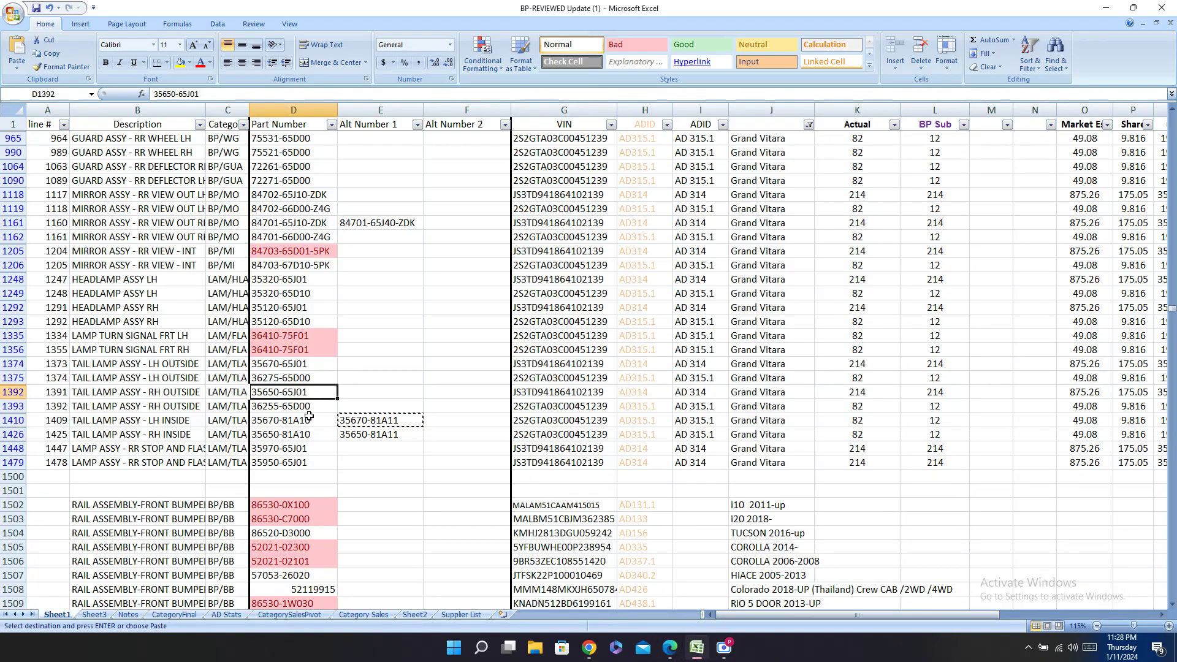
click(334, 406)
scroll(1134, 563, up, 3)
scroll(1134, 562, up, 10)
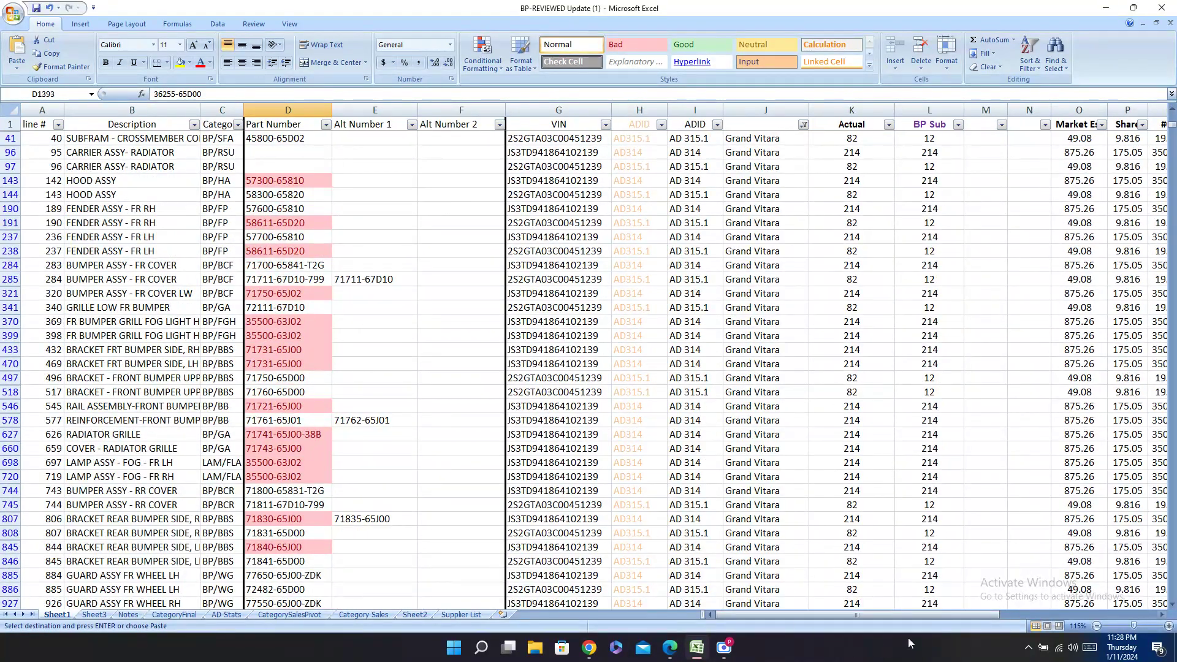
Step: Copy the dash marks from row 97's Carval and Hengda cells
scroll(868, 134, right, 5)
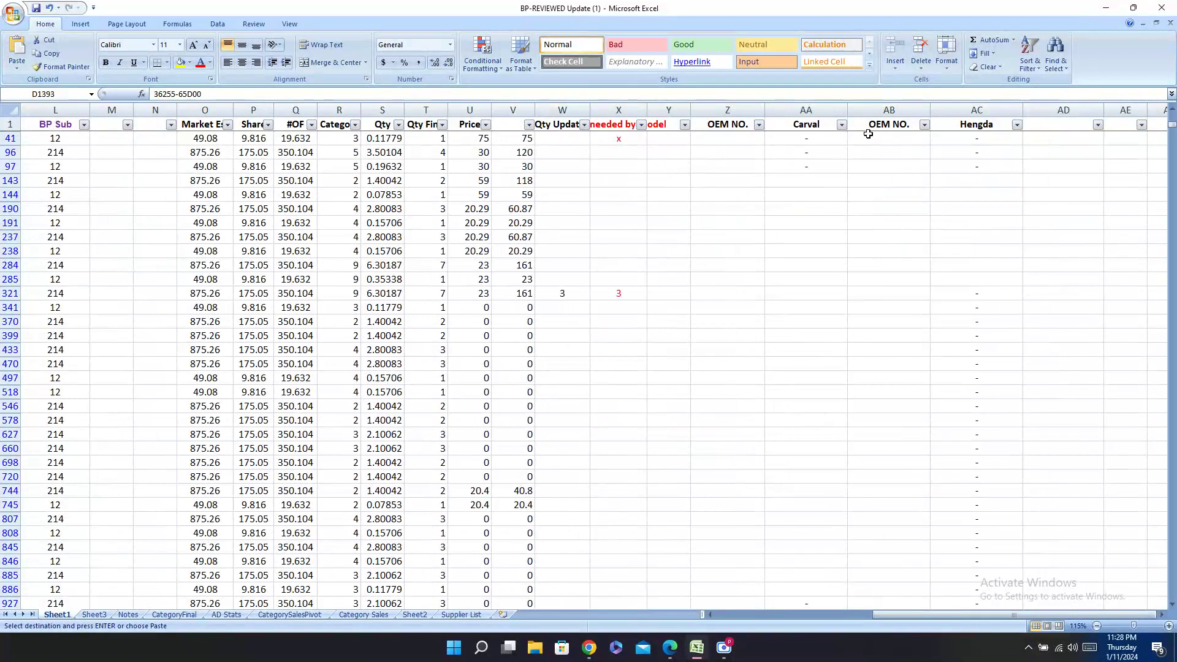
drag(808, 165, 959, 164)
key(ctrl+c)
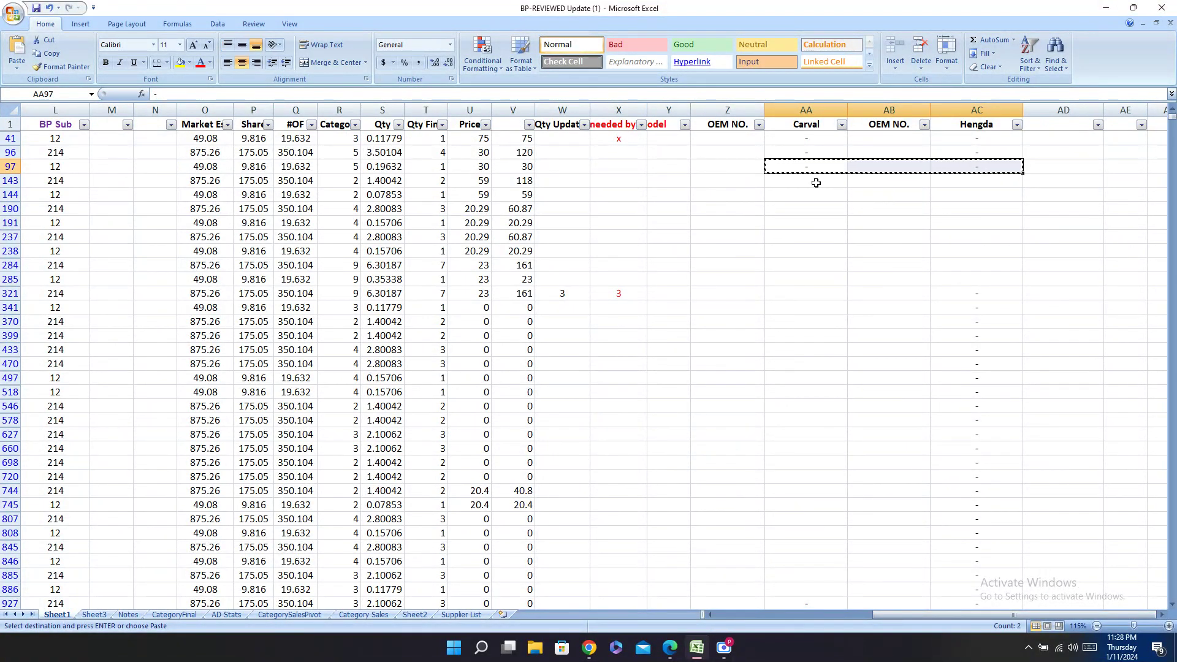
Step: Paste dashes into the Carval and Hengda cells of rows 143 through 433
click(821, 180)
key(ctrl+v)
click(824, 194)
key(ctrl+v)
click(836, 208)
key(ctrl+v)
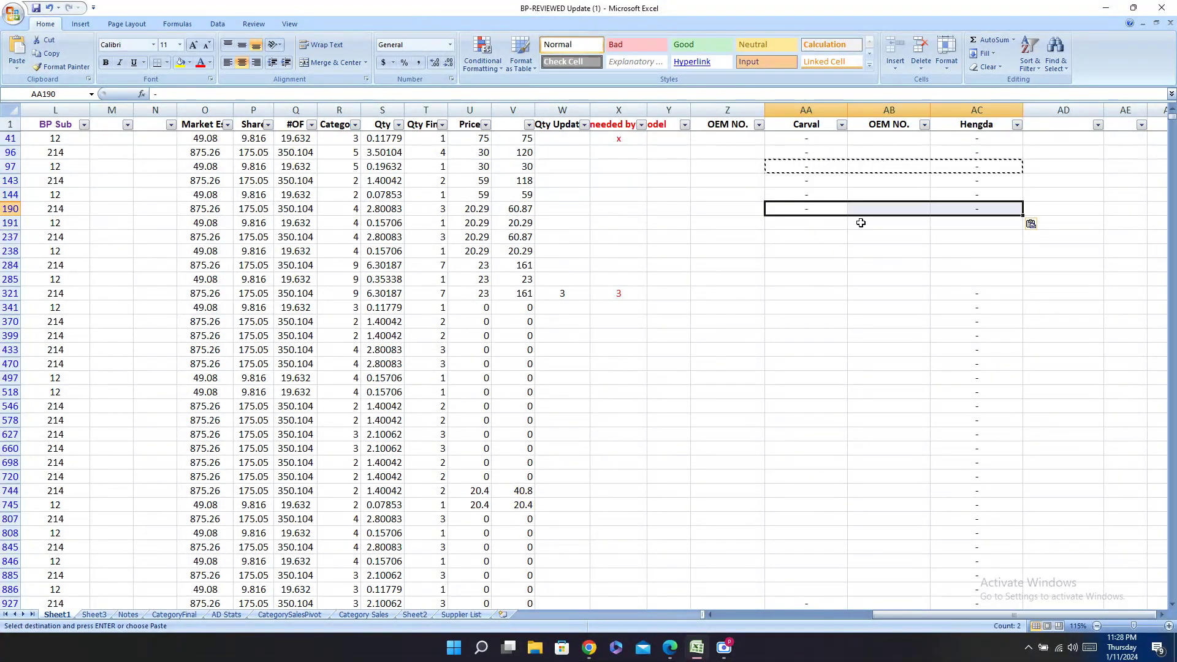
click(860, 222)
key(ctrl+v)
click(857, 238)
key(ctrl+v)
click(852, 252)
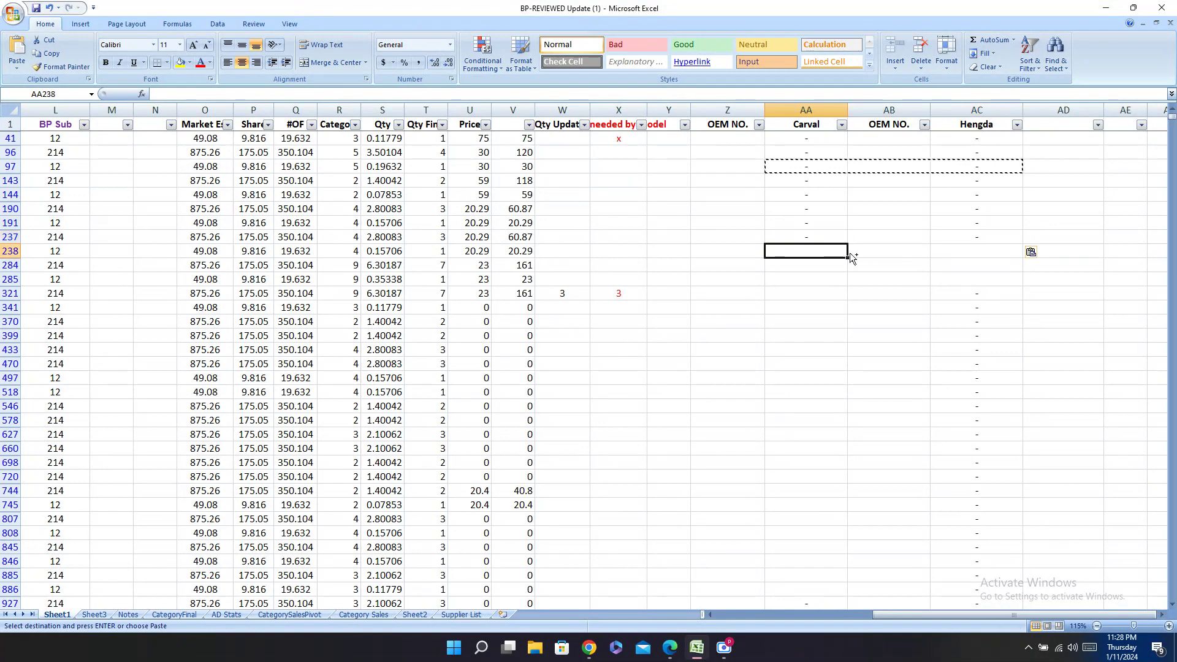
key(ctrl+v)
click(821, 265)
key(ctrl+v)
click(822, 267)
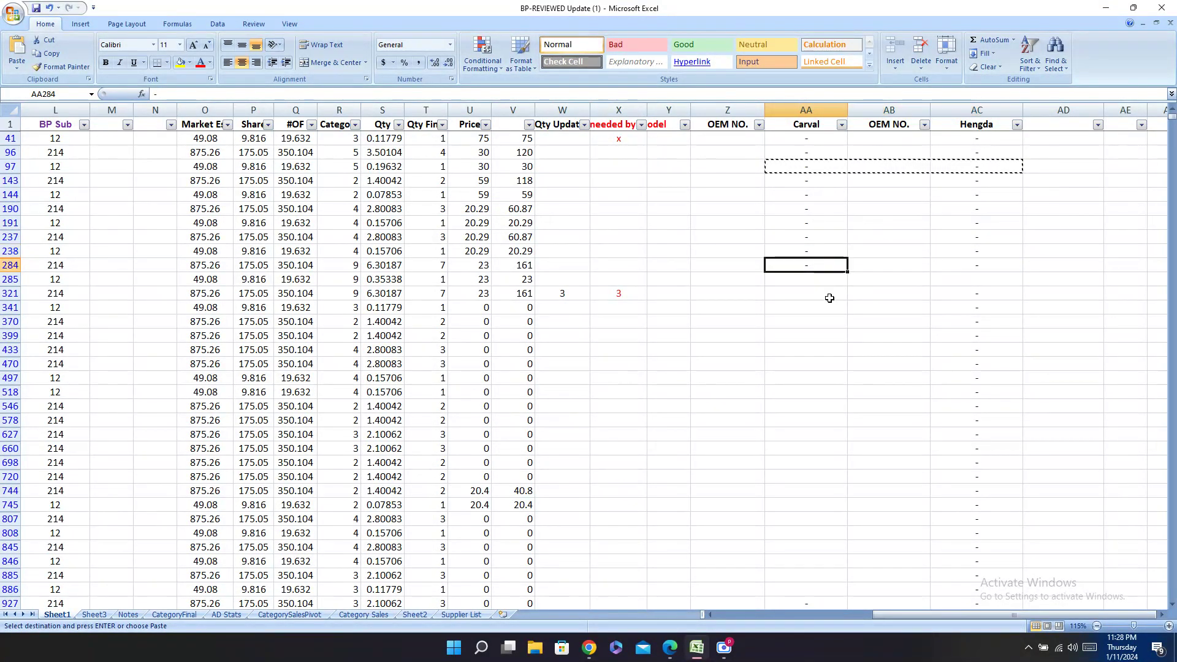
click(830, 279)
key(ctrl+v)
click(816, 294)
key(ctrl+v)
click(837, 304)
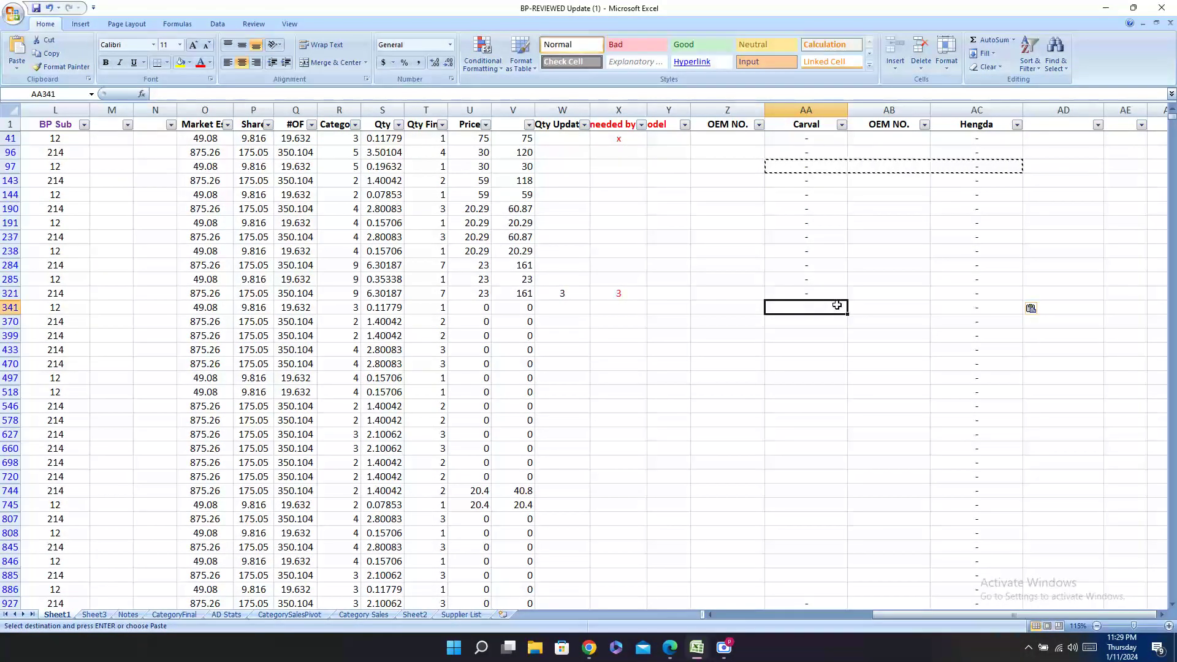
key(ctrl+v)
click(824, 321)
key(ctrl+v)
click(809, 335)
key(ctrl+v)
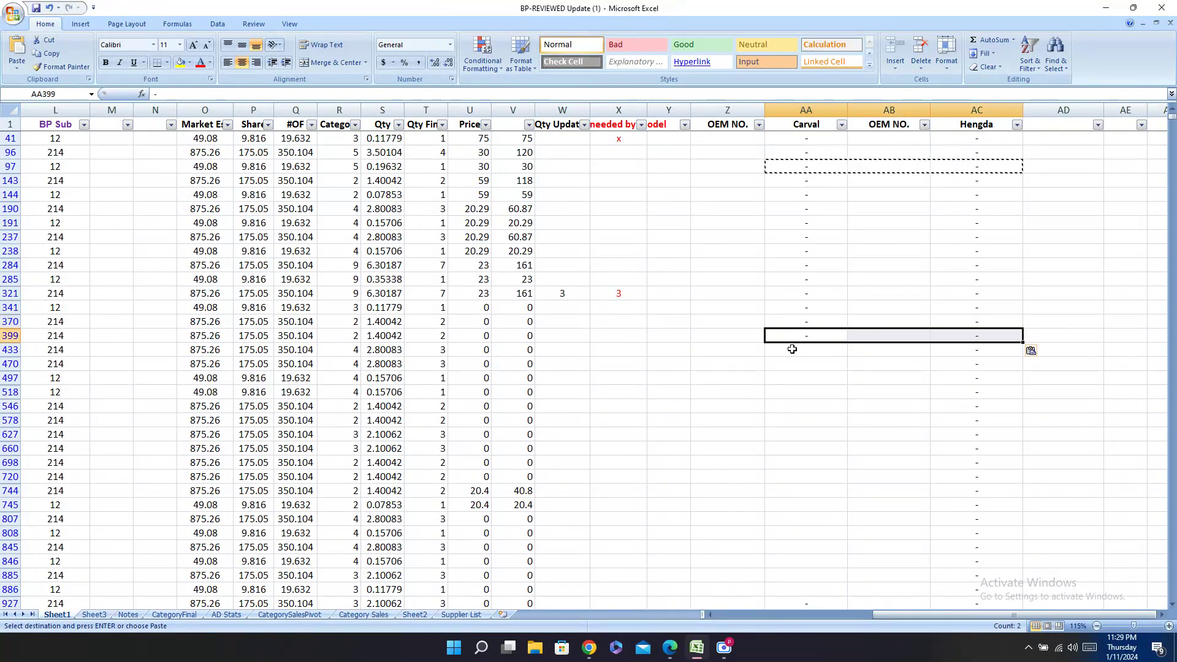
click(792, 349)
key(ctrl+v)
Step: Paste dashes into the Carval and Hengda cells of rows 470 through 846
click(770, 376)
key(ctrl+v)
click(810, 365)
key(ctrl+v)
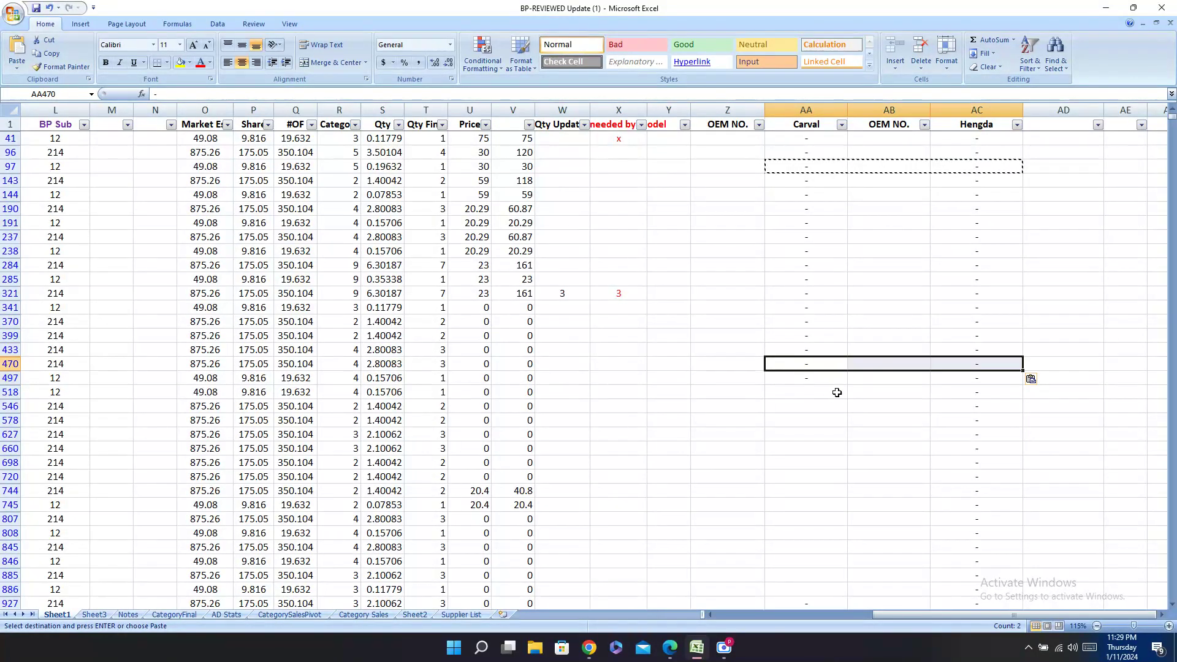
click(837, 393)
key(ctrl+v)
click(818, 405)
key(ctrl+v)
click(819, 420)
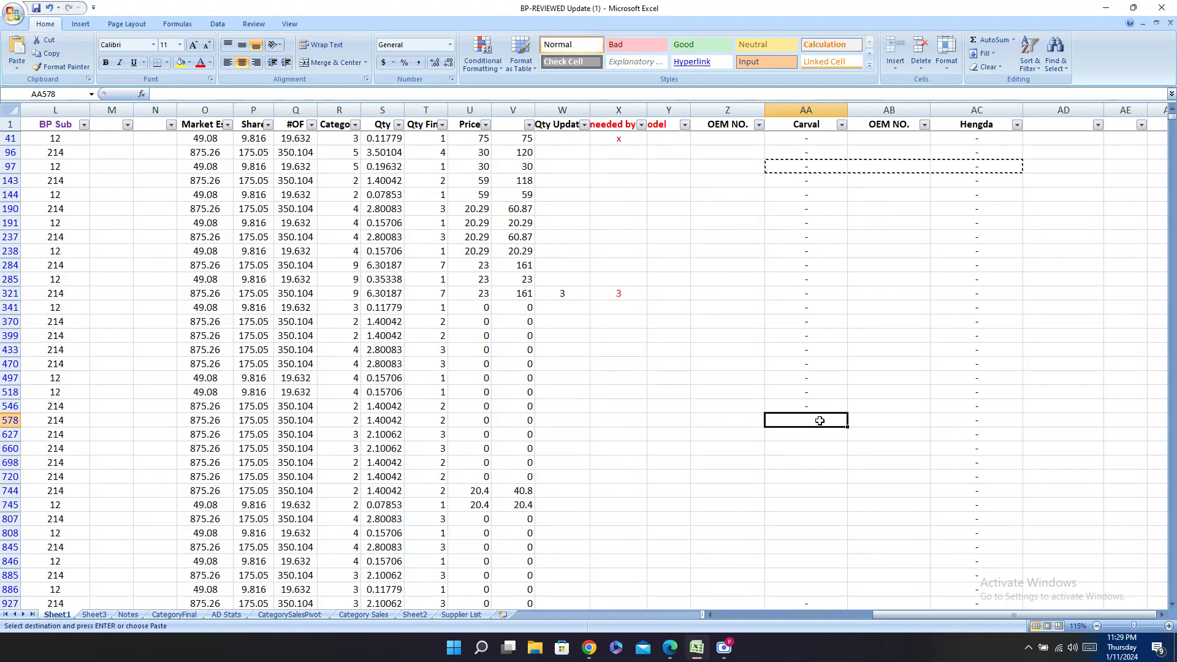
key(ctrl+v)
click(803, 451)
key(ctrl+v)
click(809, 435)
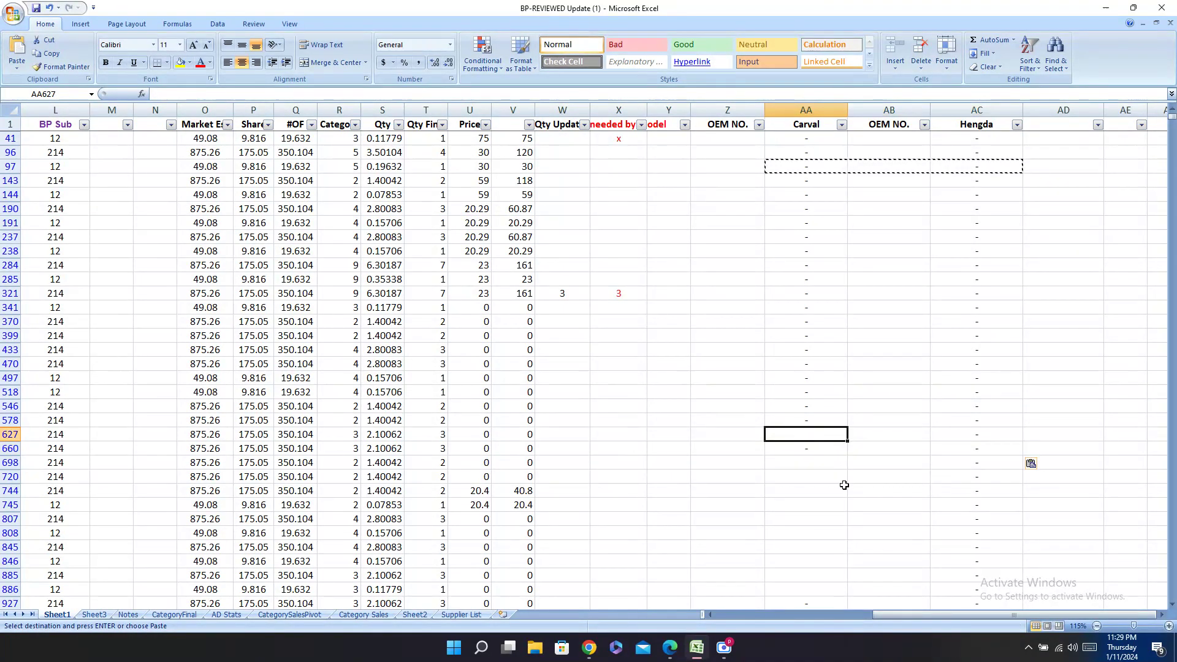
key(ctrl+v)
click(822, 463)
key(ctrl+v)
click(815, 476)
key(ctrl+v)
click(827, 493)
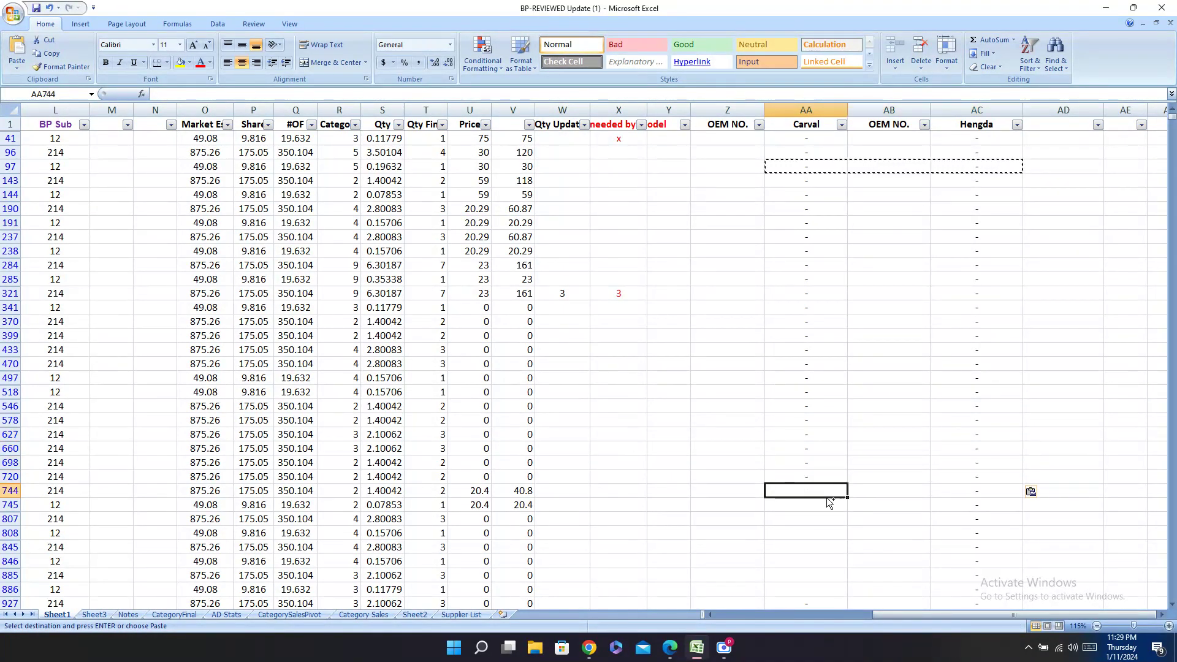
key(ctrl+v)
click(827, 504)
key(ctrl+v)
click(820, 519)
key(ctrl+v)
click(827, 535)
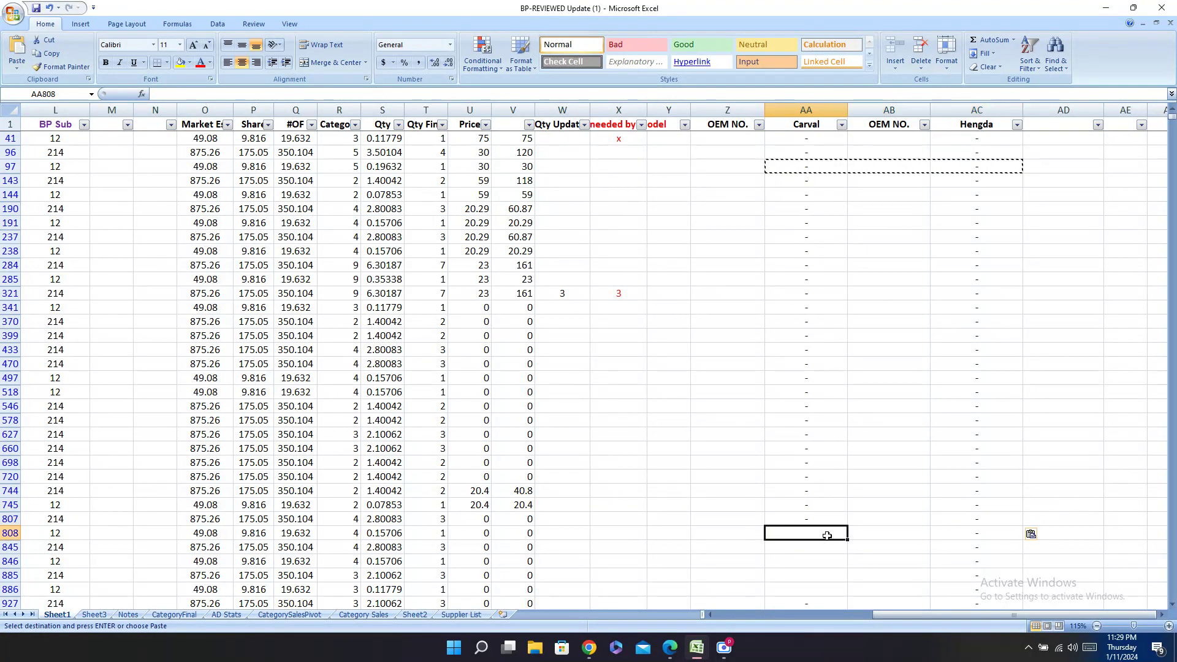
key(ctrl+v)
click(807, 559)
key(ctrl+v)
click(822, 548)
key(ctrl+v)
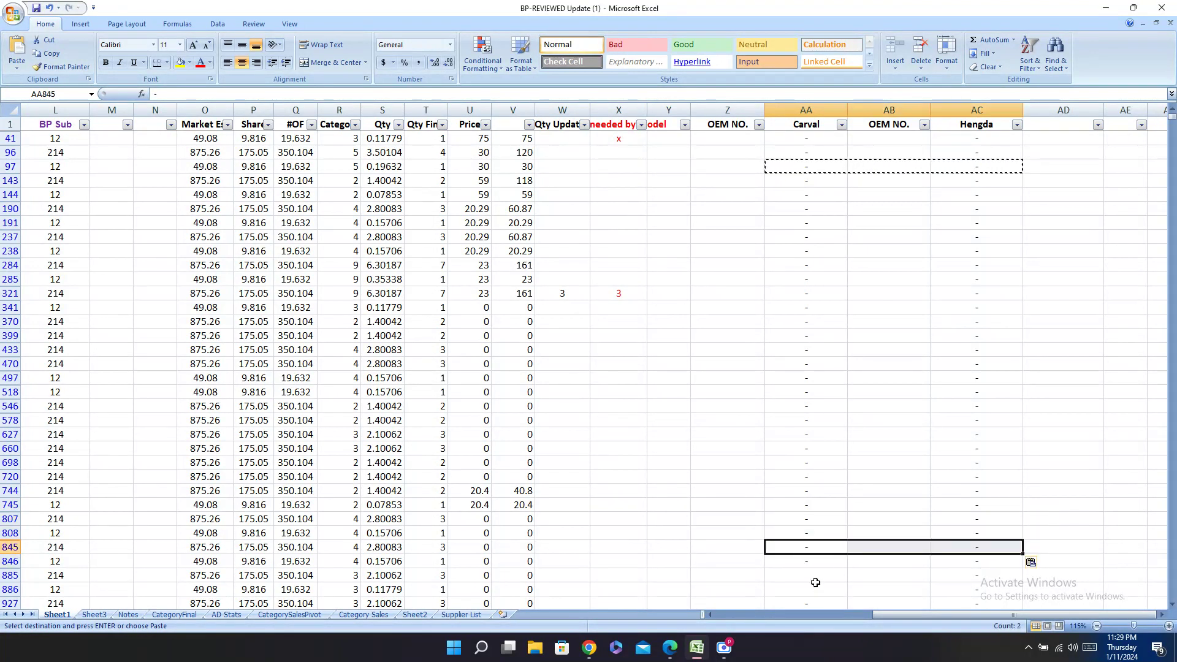
Step: Paste dashes into the Carval and Hengda cells of rows 885 through 1119
scroll(862, 386, down, 3)
click(803, 452)
key(ctrl+v)
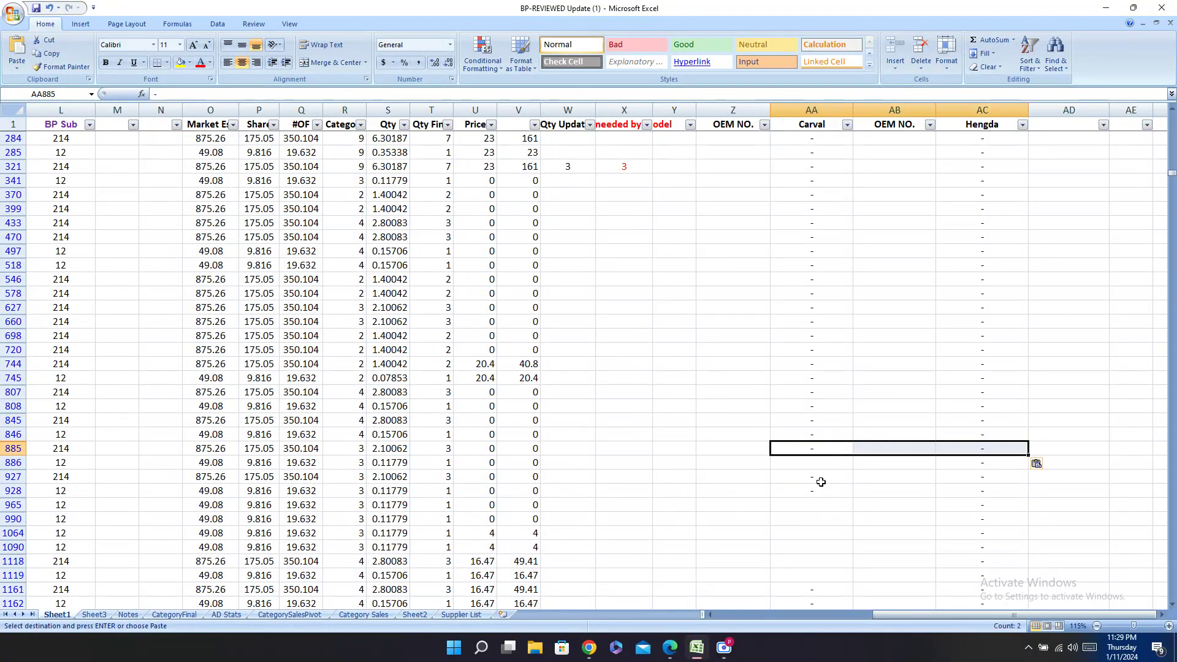
click(824, 464)
key(ctrl+v)
click(810, 506)
key(ctrl+v)
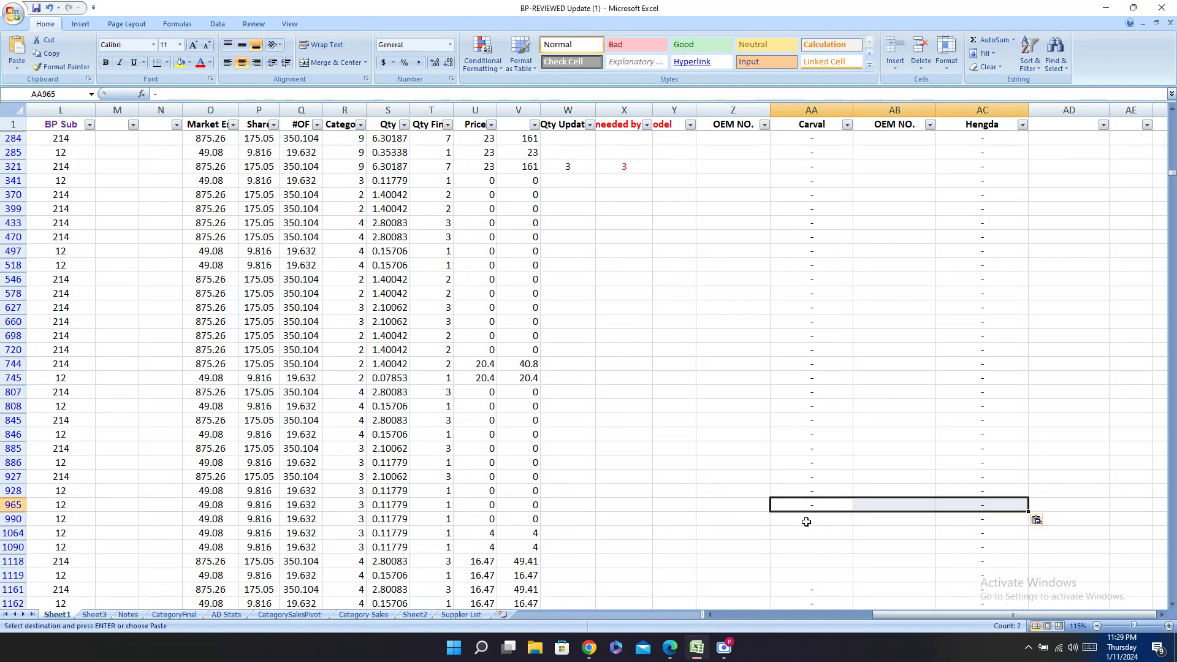
click(806, 522)
key(ctrl+v)
click(807, 544)
key(ctrl+v)
click(815, 533)
key(ctrl+v)
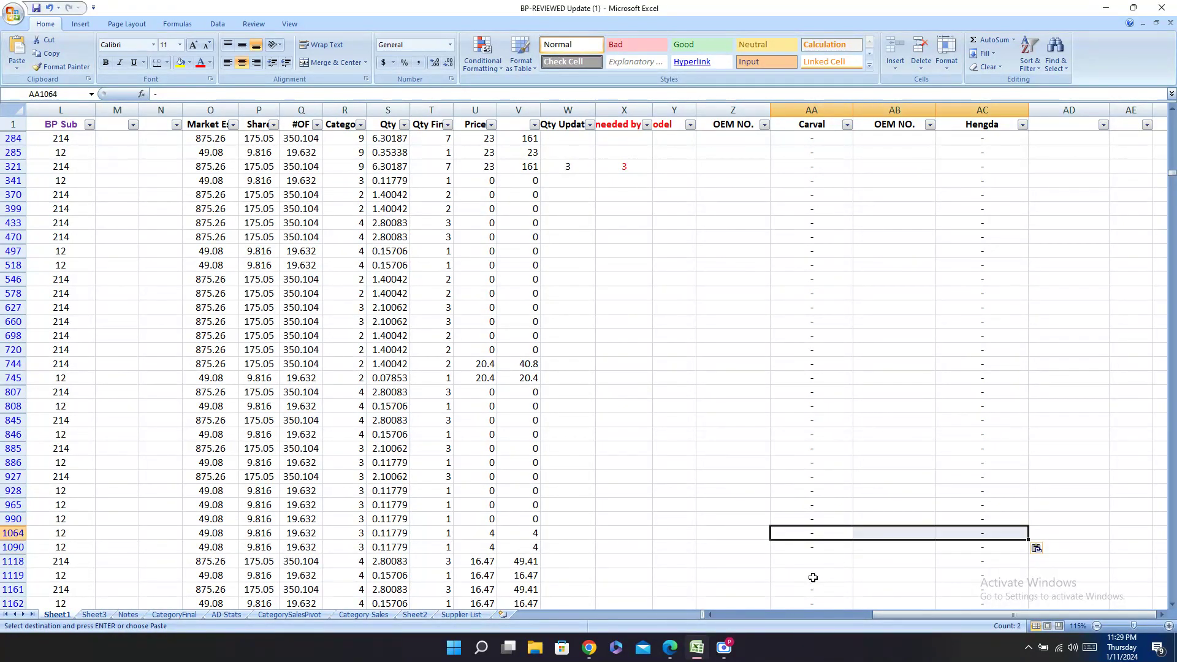
click(807, 563)
key(ctrl+v)
click(813, 575)
key(ctrl+v)
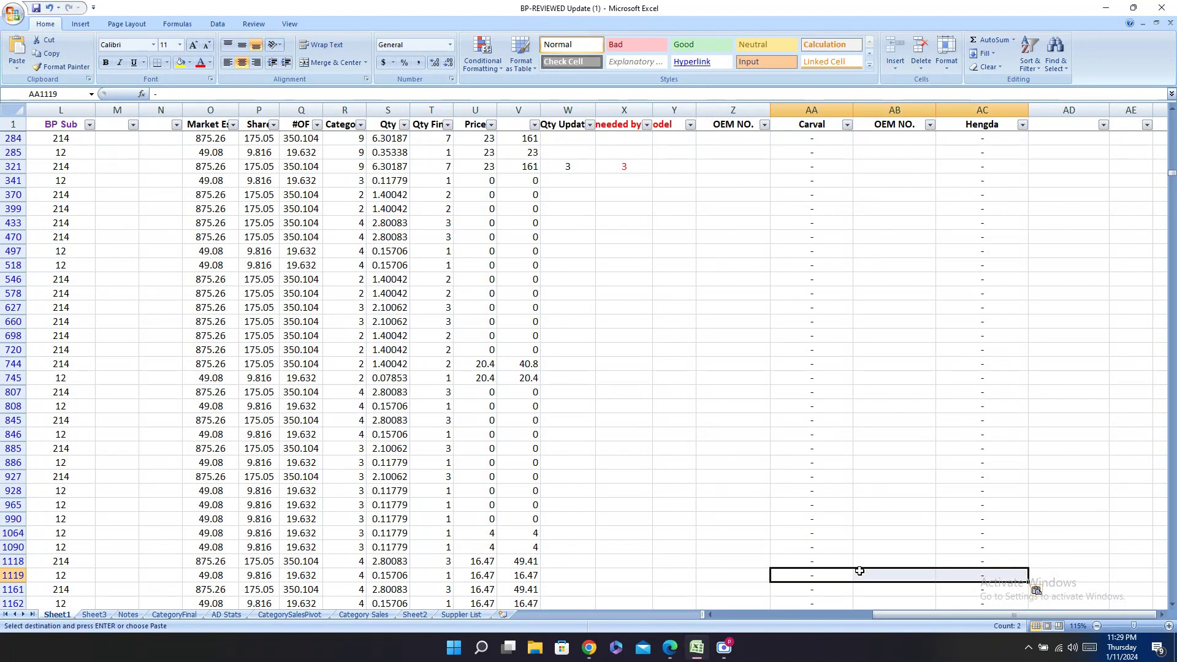
Step: Paste dashes into the Carval and Hengda cells of rows 1248 through 1479
scroll(874, 389, down, 4)
scroll(853, 424, down, 2)
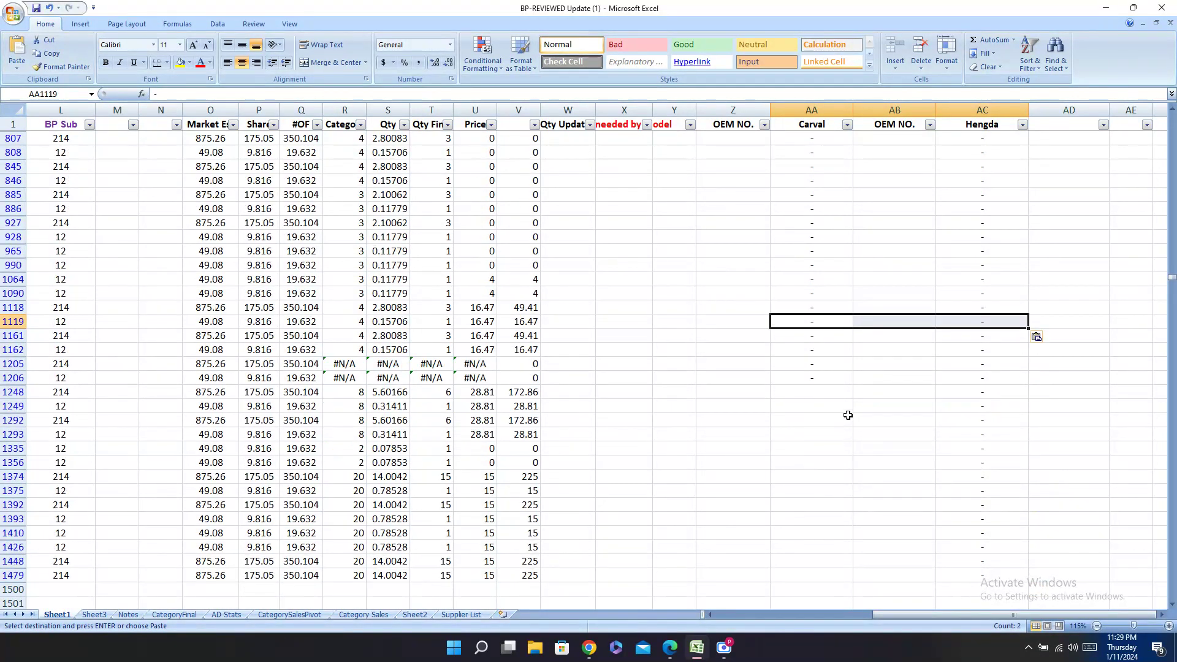
click(815, 391)
key(ctrl+v)
click(803, 407)
key(ctrl+v)
click(805, 422)
key(ctrl+v)
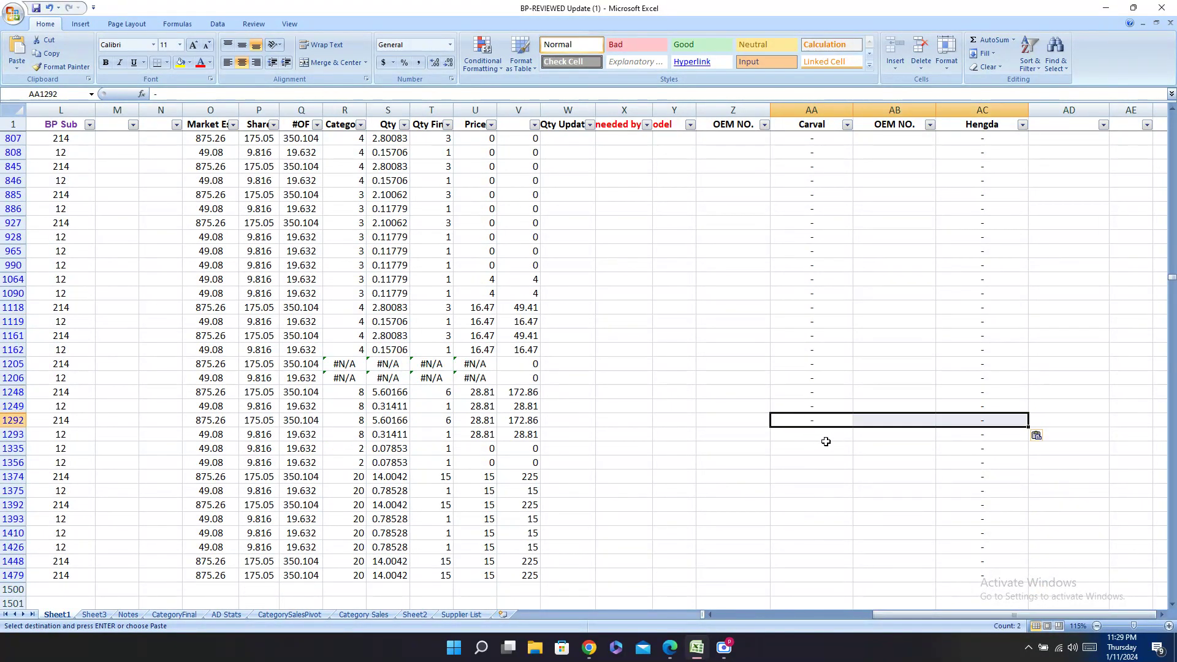
click(808, 435)
key(ctrl+v)
click(810, 449)
key(ctrl+v)
click(812, 463)
key(ctrl+v)
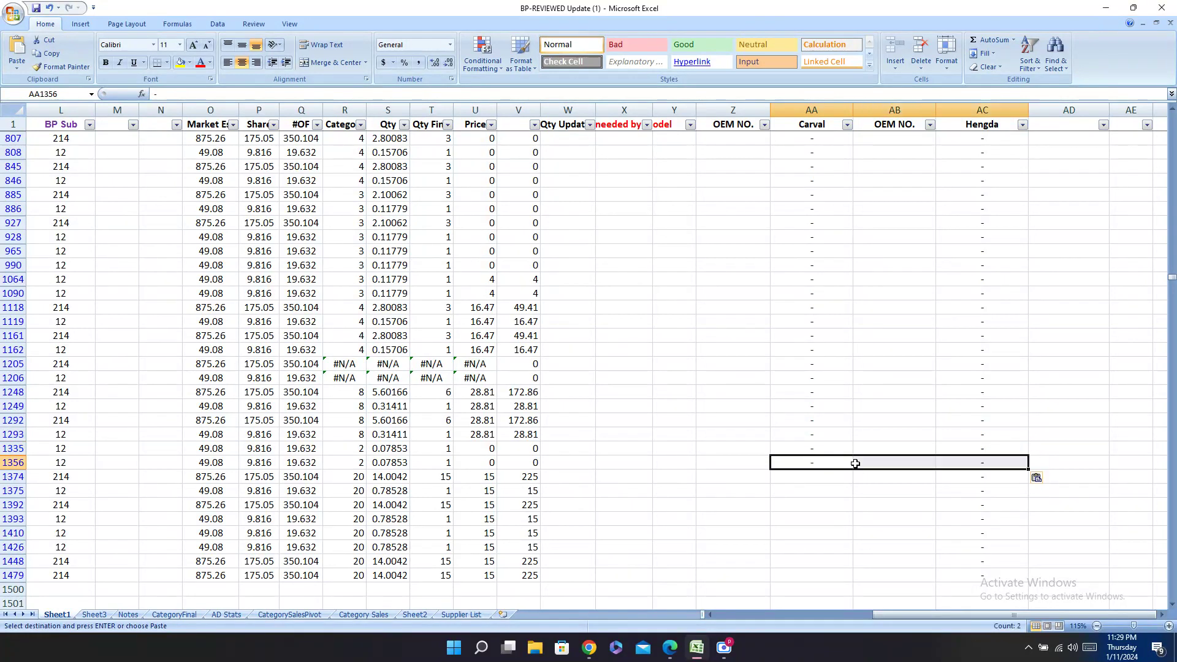
click(828, 477)
key(ctrl+v)
click(825, 492)
key(ctrl+v)
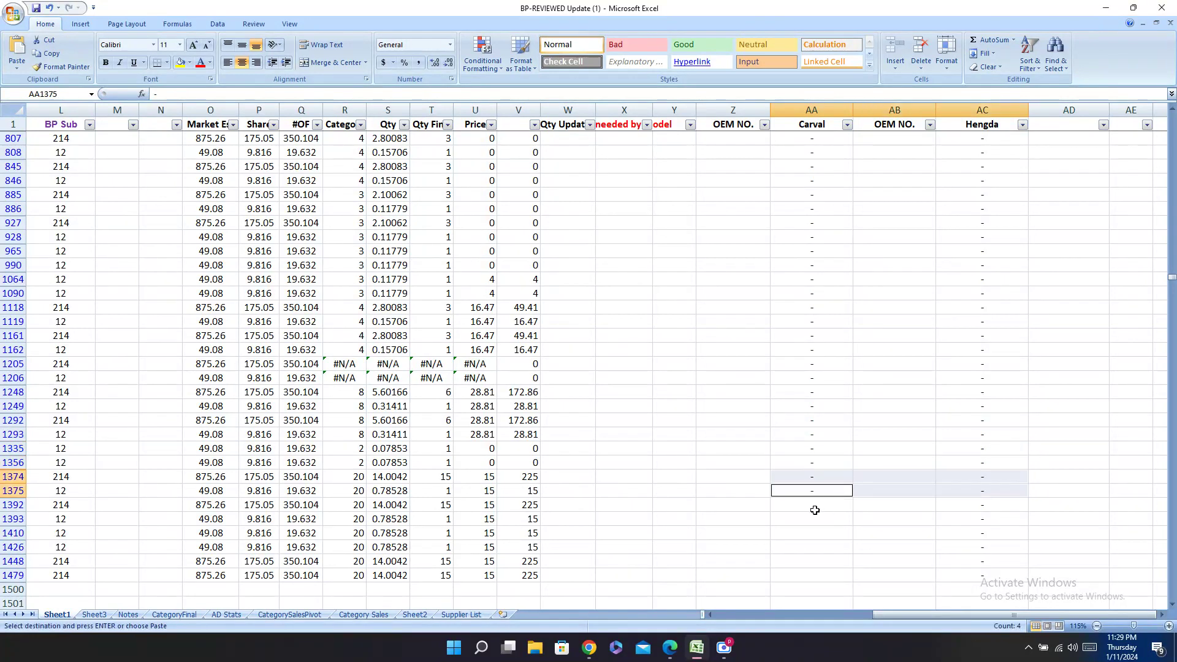
click(855, 505)
key(ctrl+v)
click(814, 533)
key(ctrl+v)
click(817, 509)
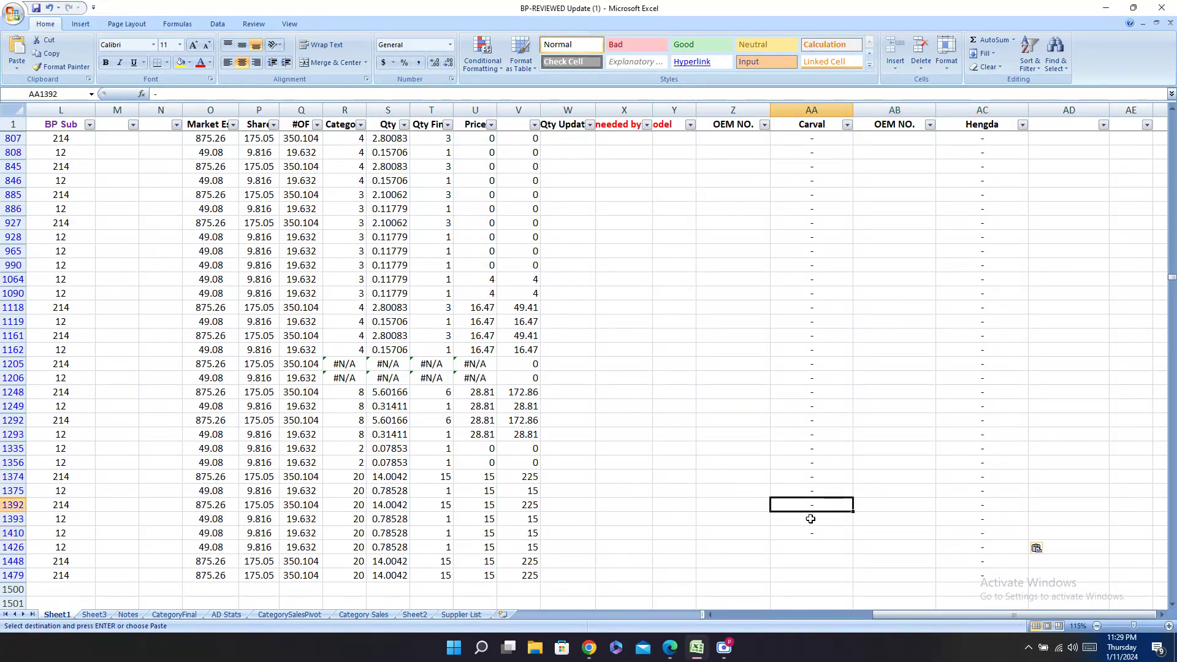
click(811, 518)
key(ctrl+v)
click(831, 547)
key(ctrl+v)
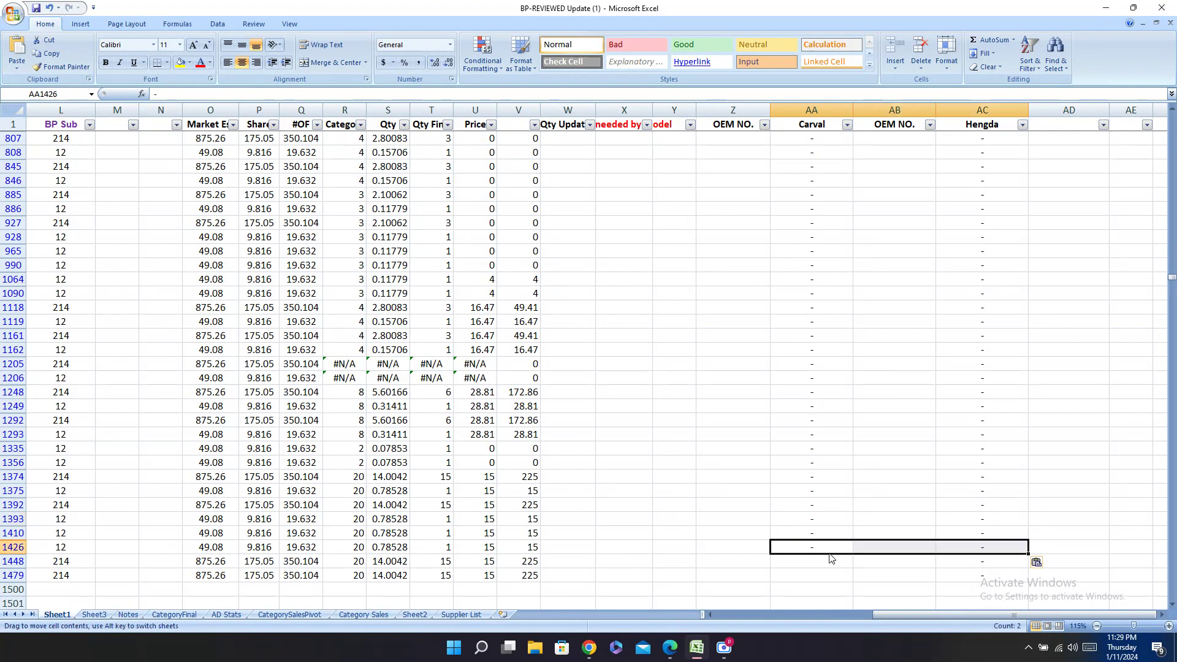
click(832, 560)
key(ctrl+v)
click(819, 574)
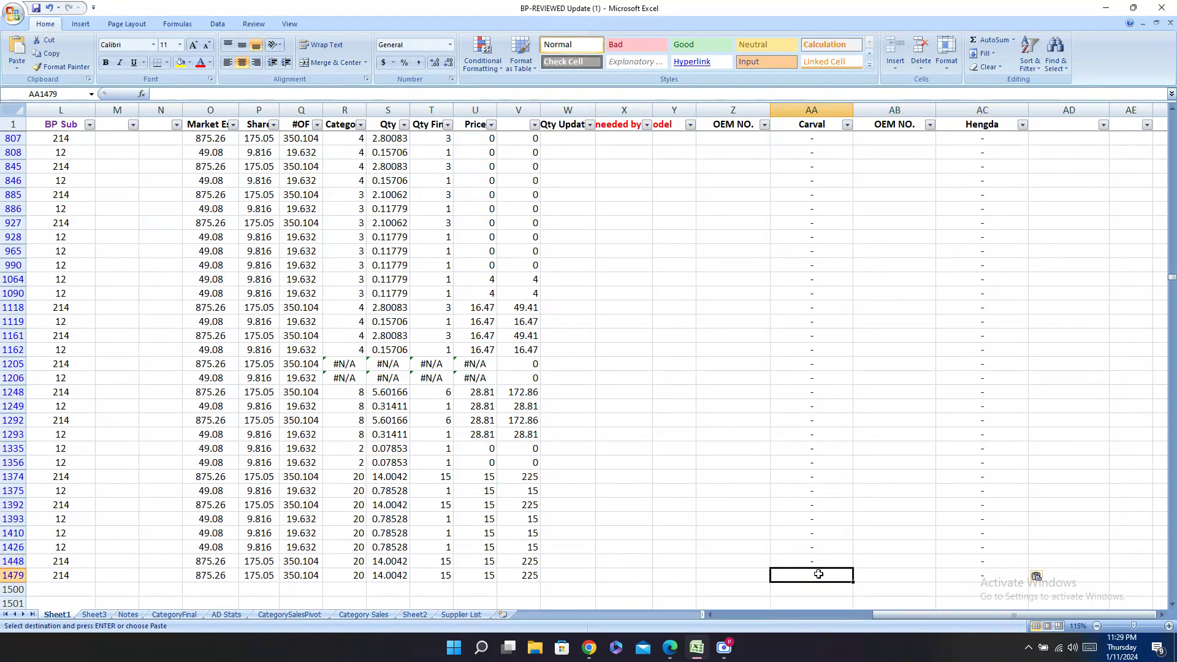
text(-)
scroll(967, 423, down, 6)
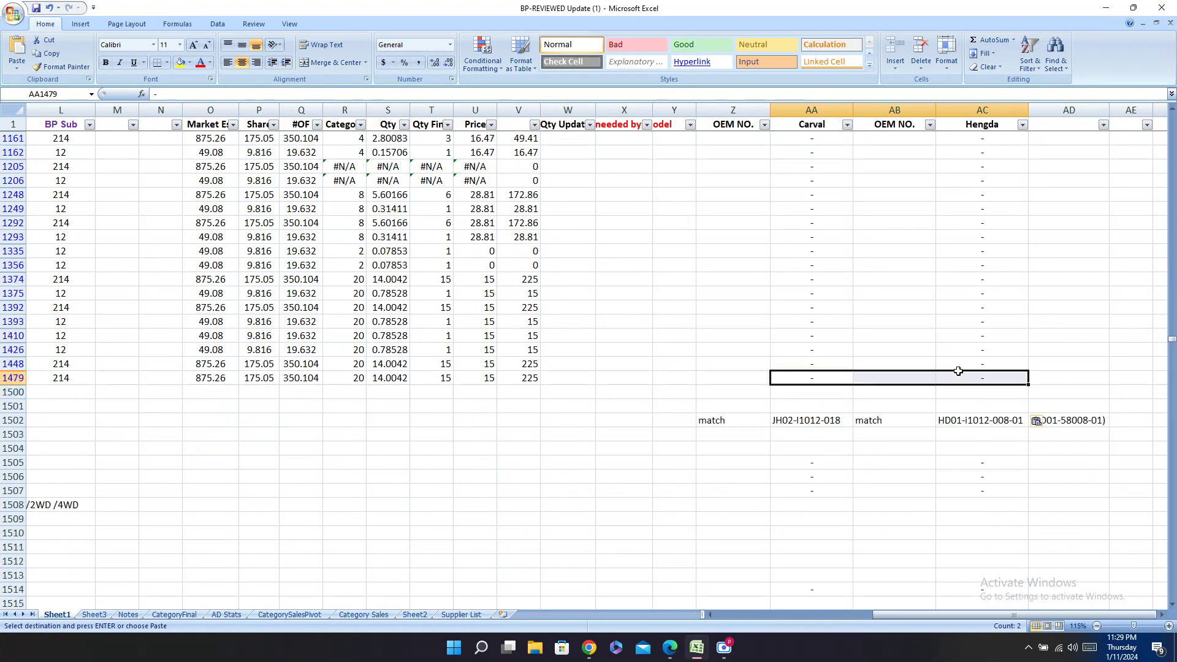
Step: Search the sheet for the copied 'Grand Vitara' model name to reach row 1565
drag(878, 614, 471, 631)
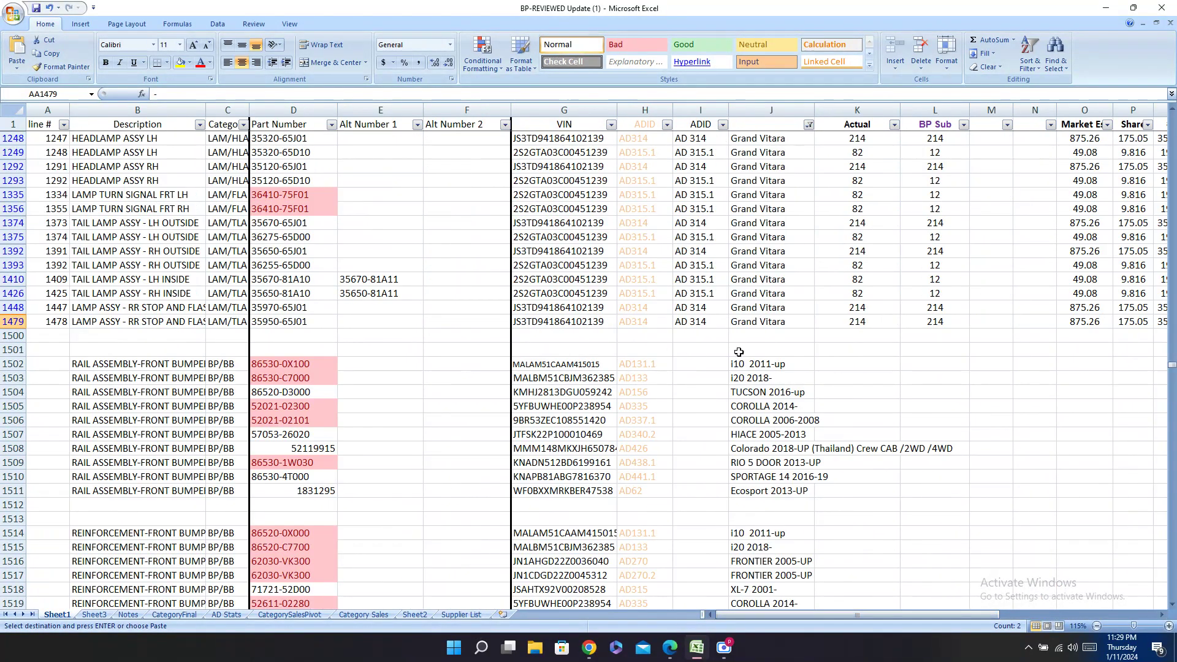
click(751, 320)
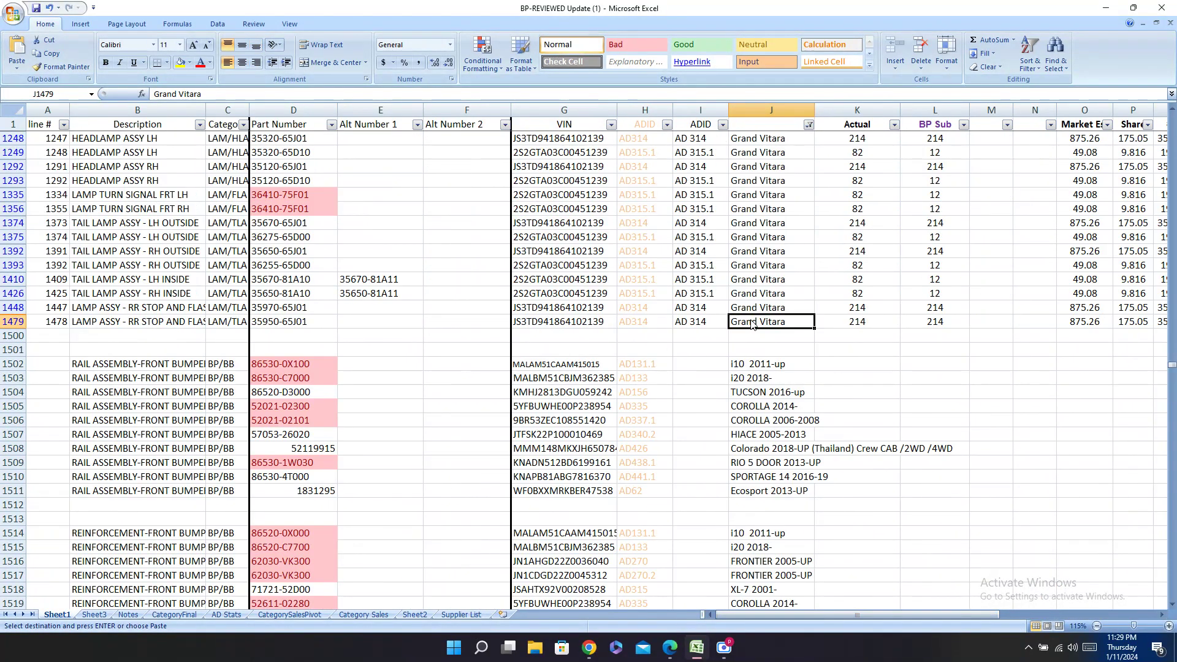
key(ctrl+c)
key(ctrl+f)
key(ctrl+v)
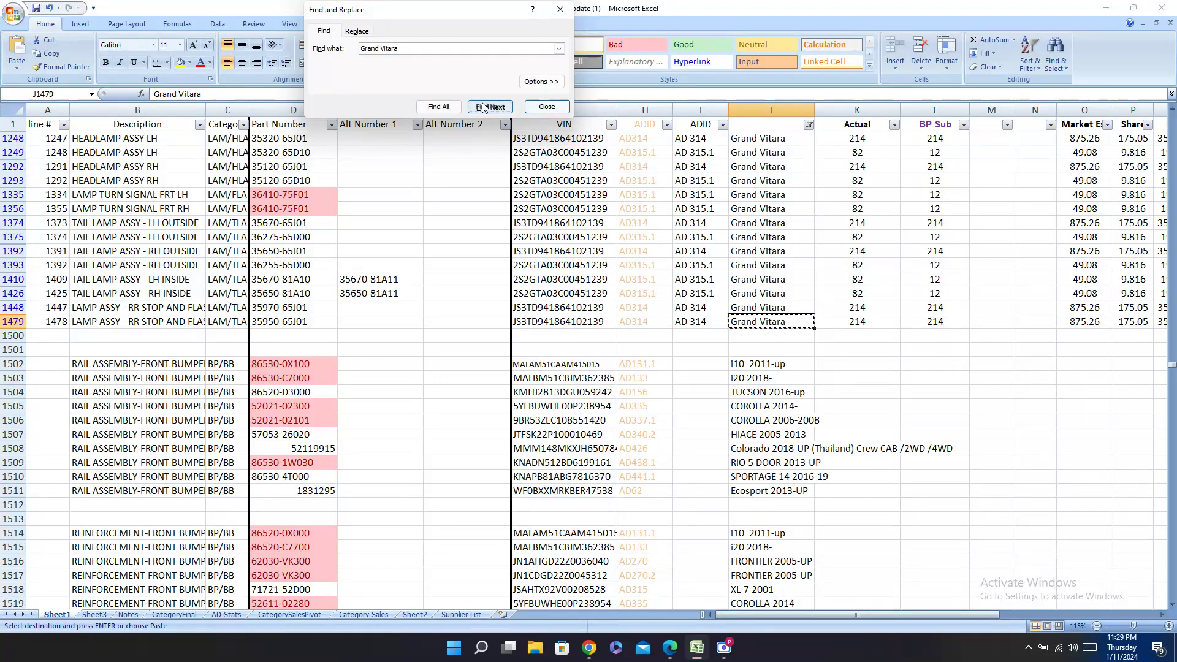
click(482, 107)
Step: Copy row 1565's part number 71731-65J00
click(765, 361)
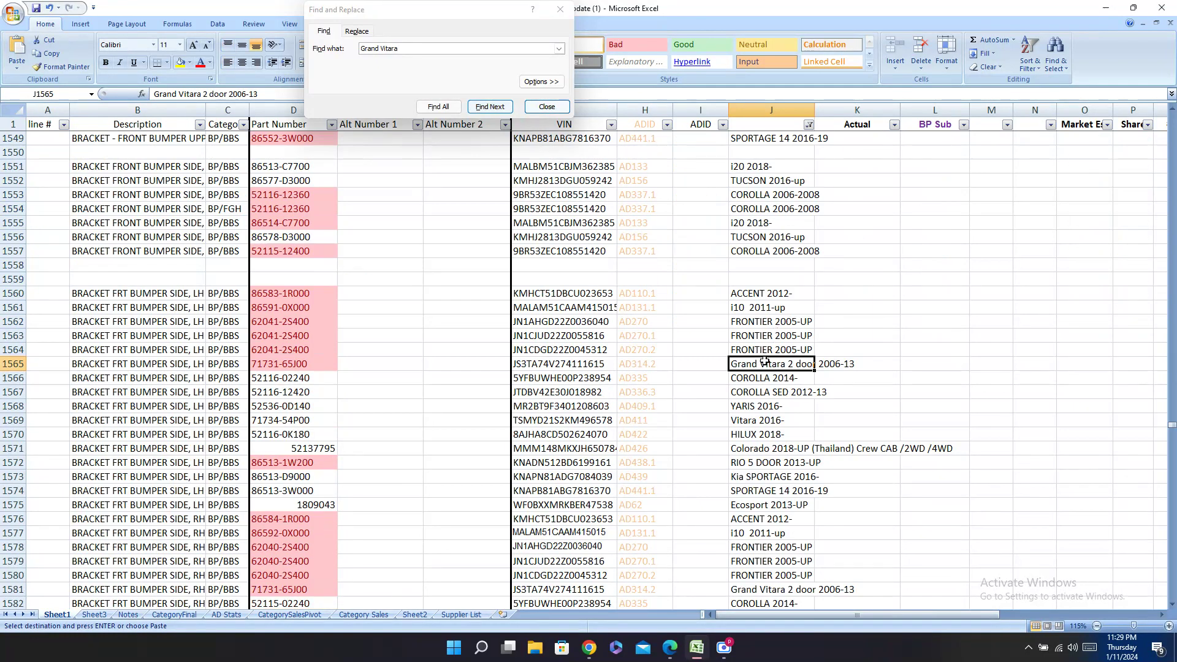
click(263, 363)
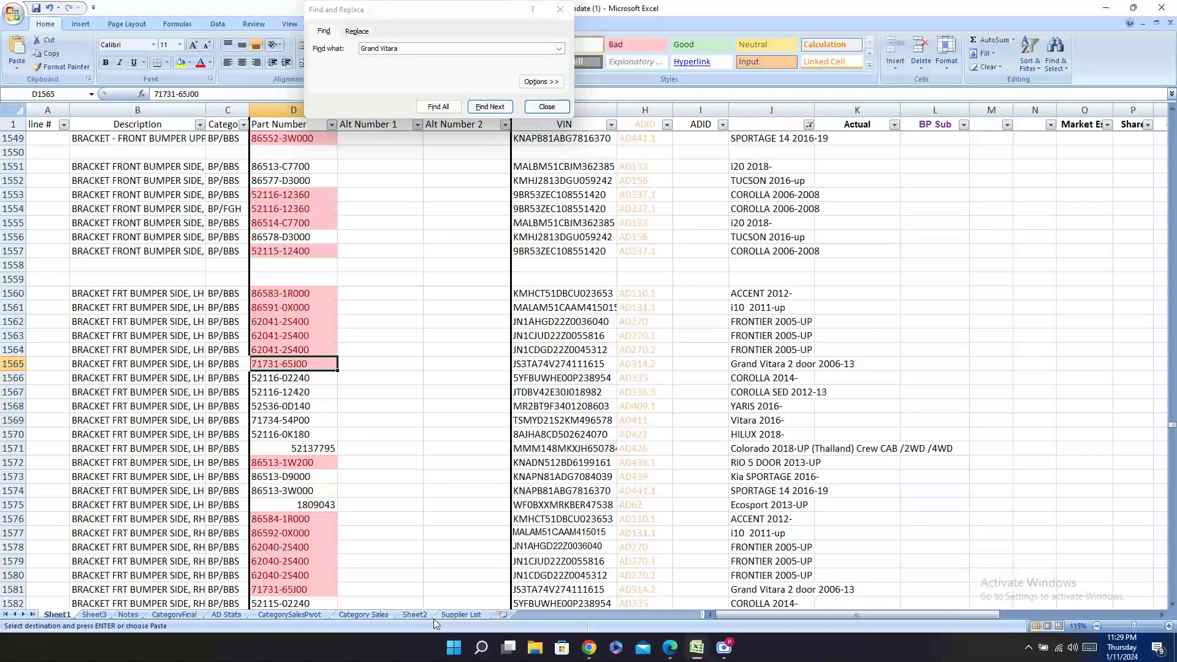
key(ctrl+c)
Step: Search the Carval and Hengda PDF catalogs for part 71731-65J00
click(668, 651)
key(ctrl+f)
key(ctrl+v)
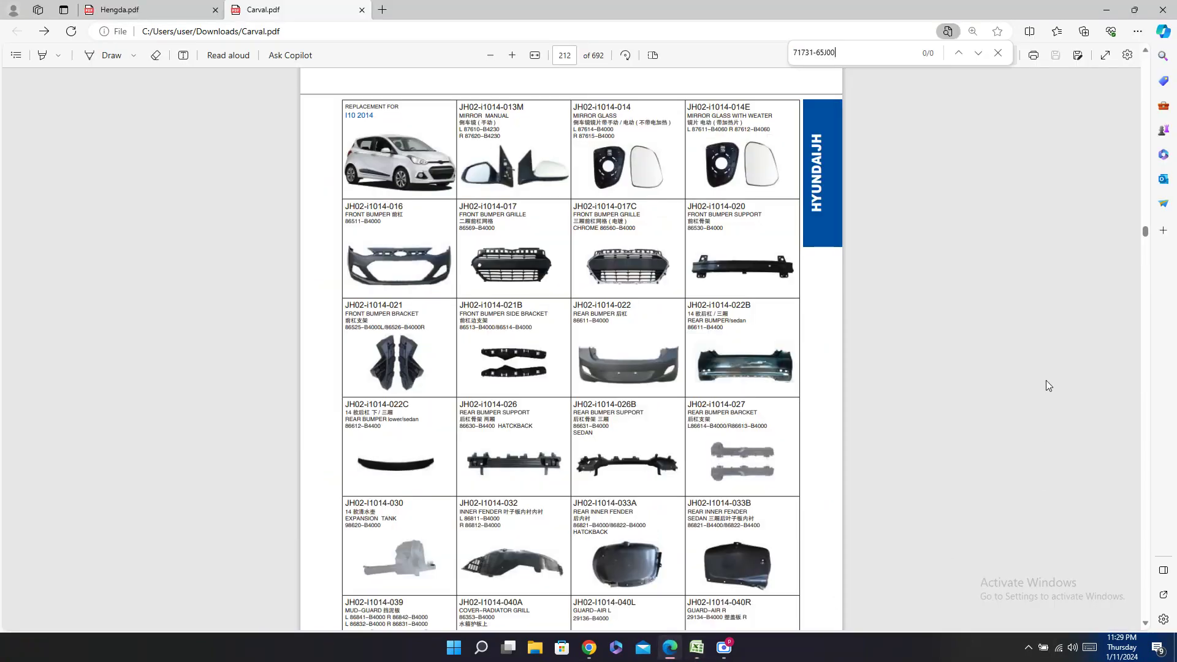
click(169, 6)
key(ctrl+f)
key(ctrl+v)
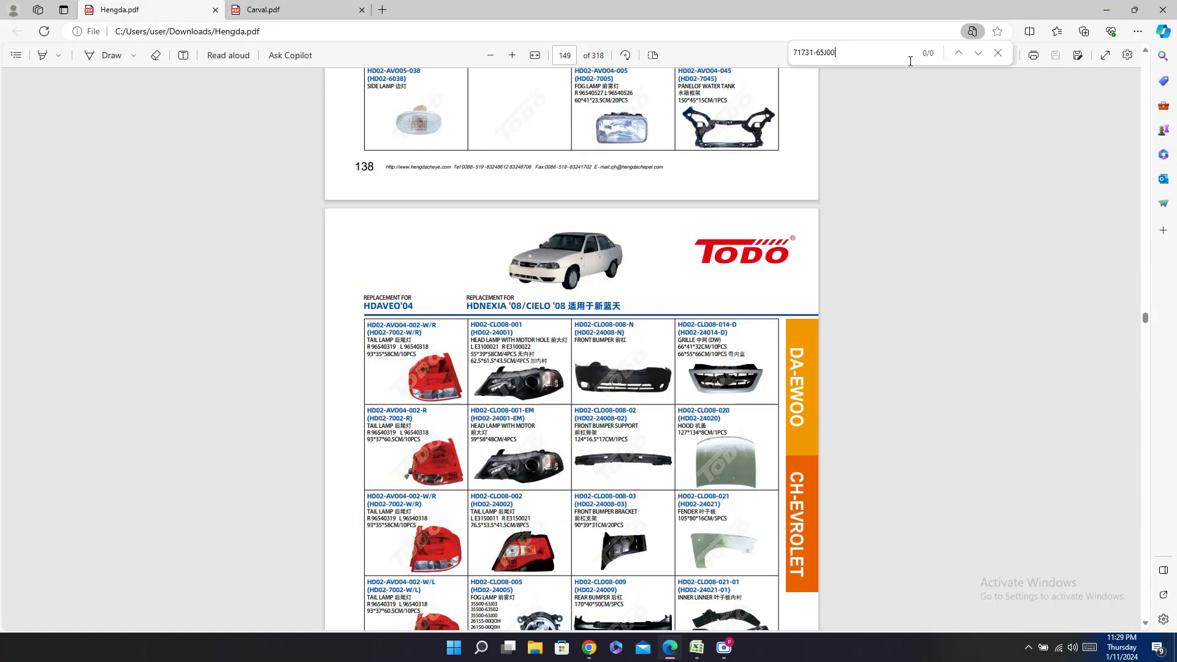
Step: Search the catalogs for 'gran' to check Grand Vitara listings, then go back to Excel
key(ctrl+f)
text(grand)
click(305, 5)
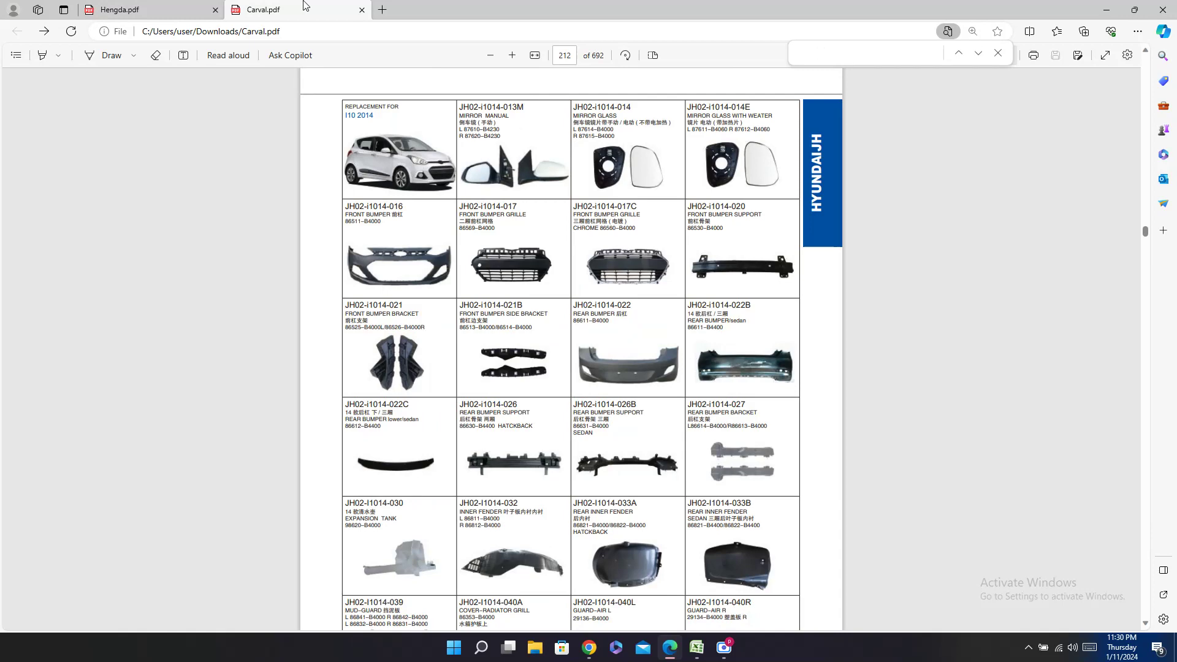
text(grand)
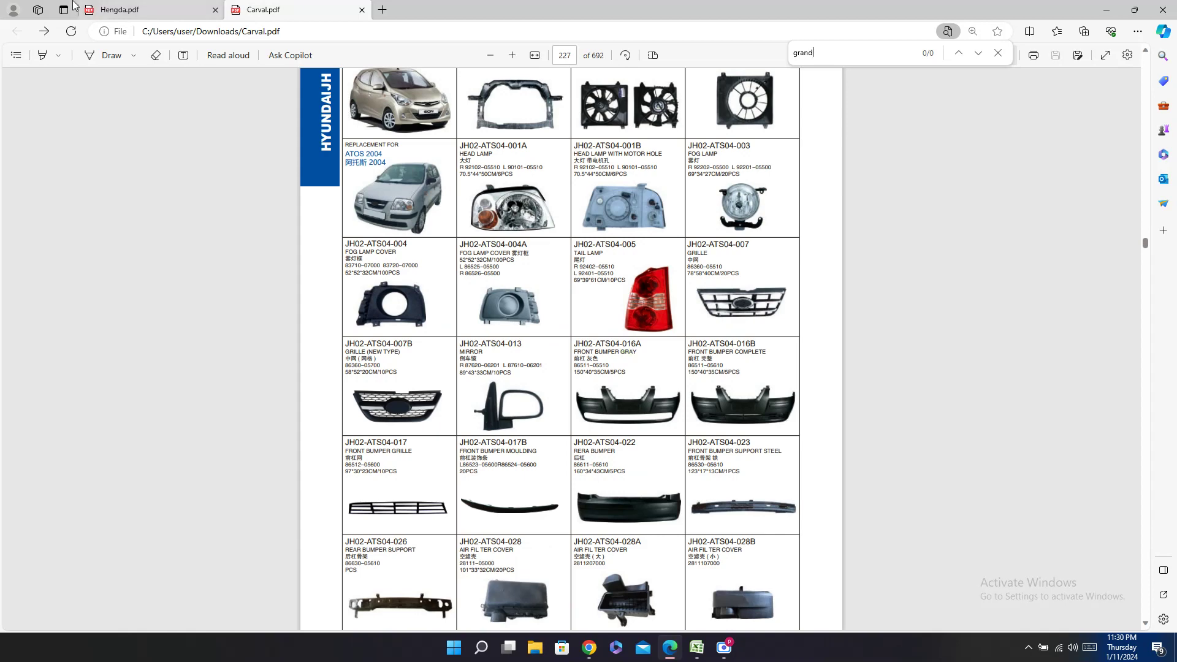
click(138, 6)
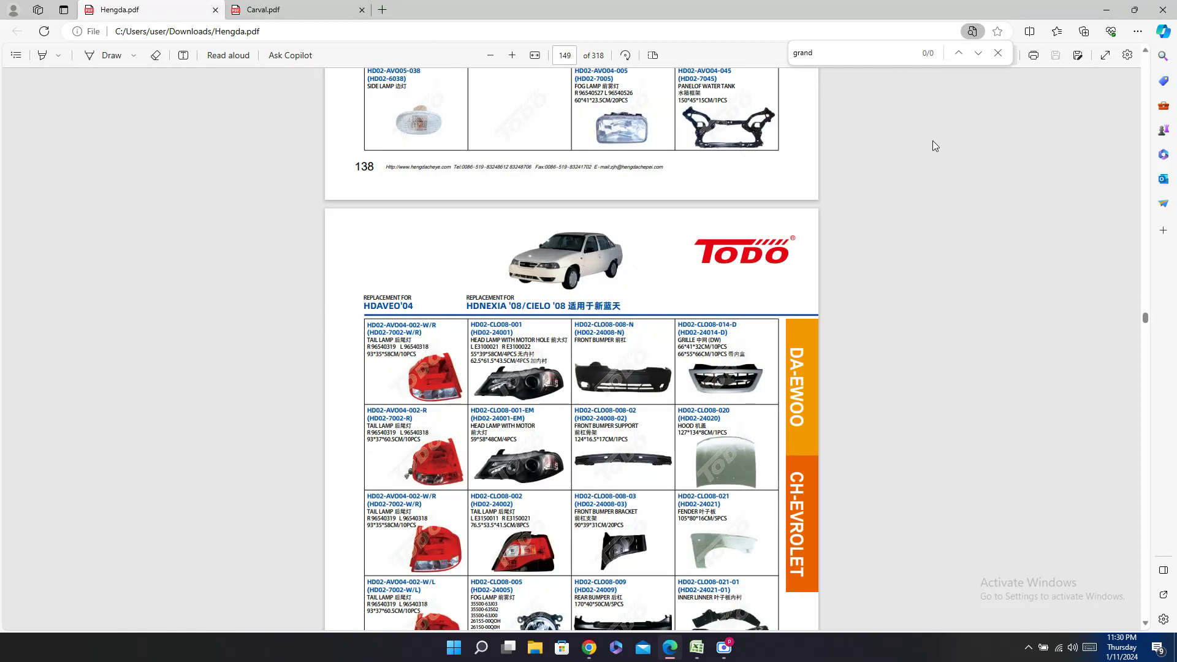
click(262, 5)
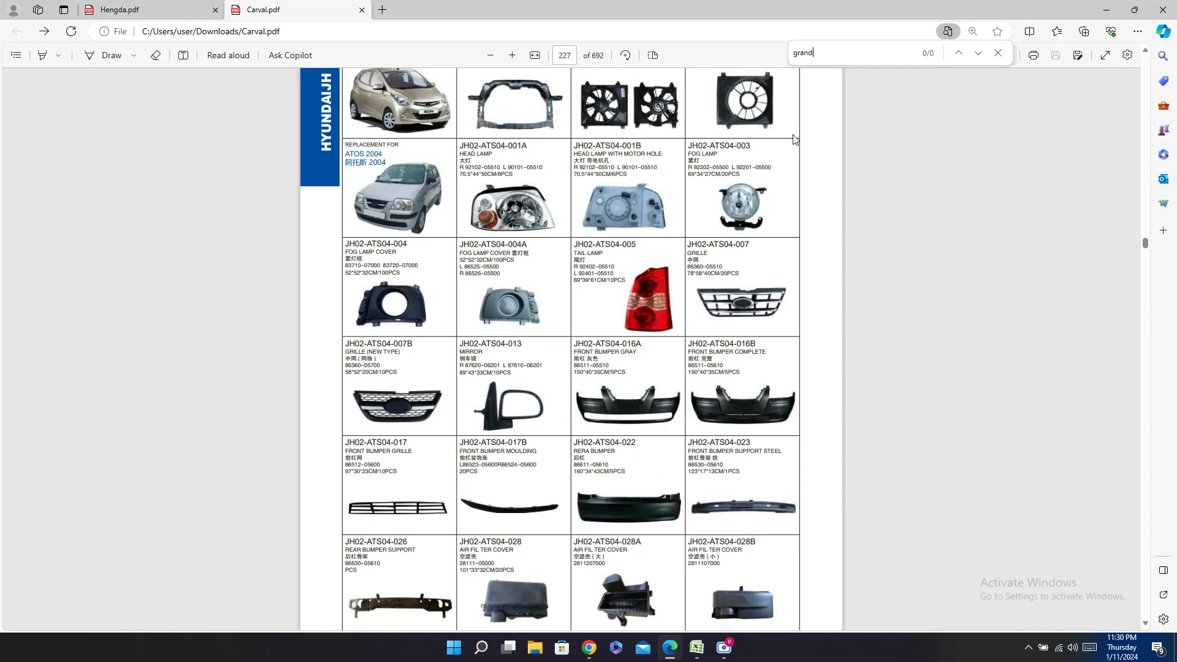
click(152, 9)
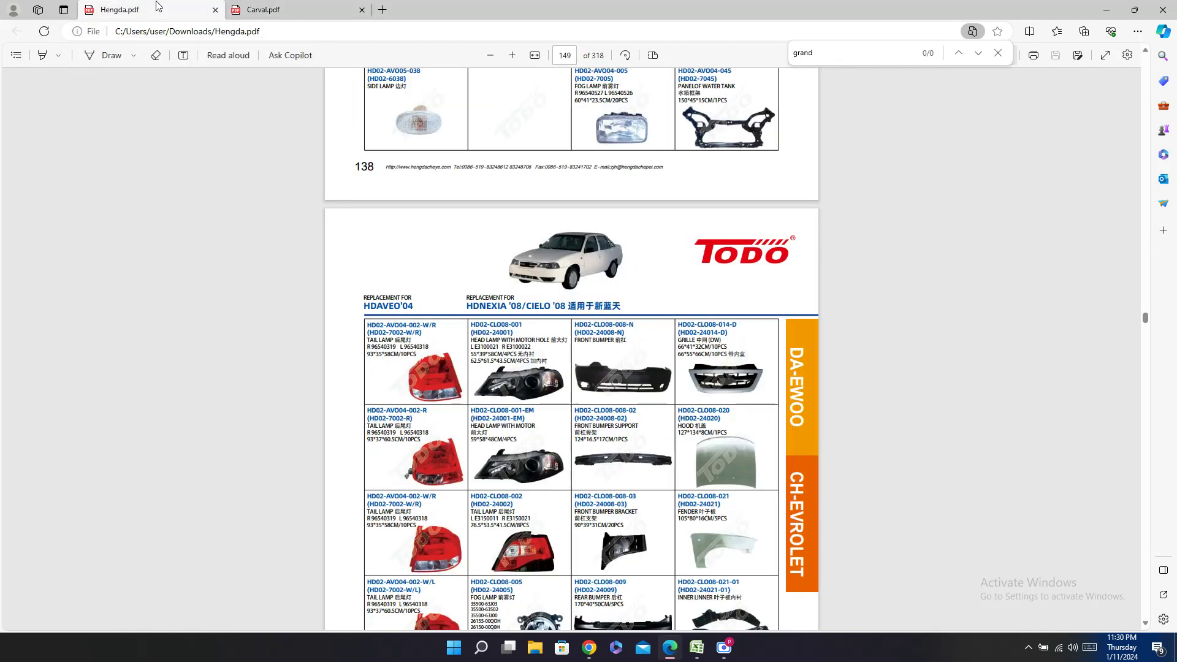
click(368, 13)
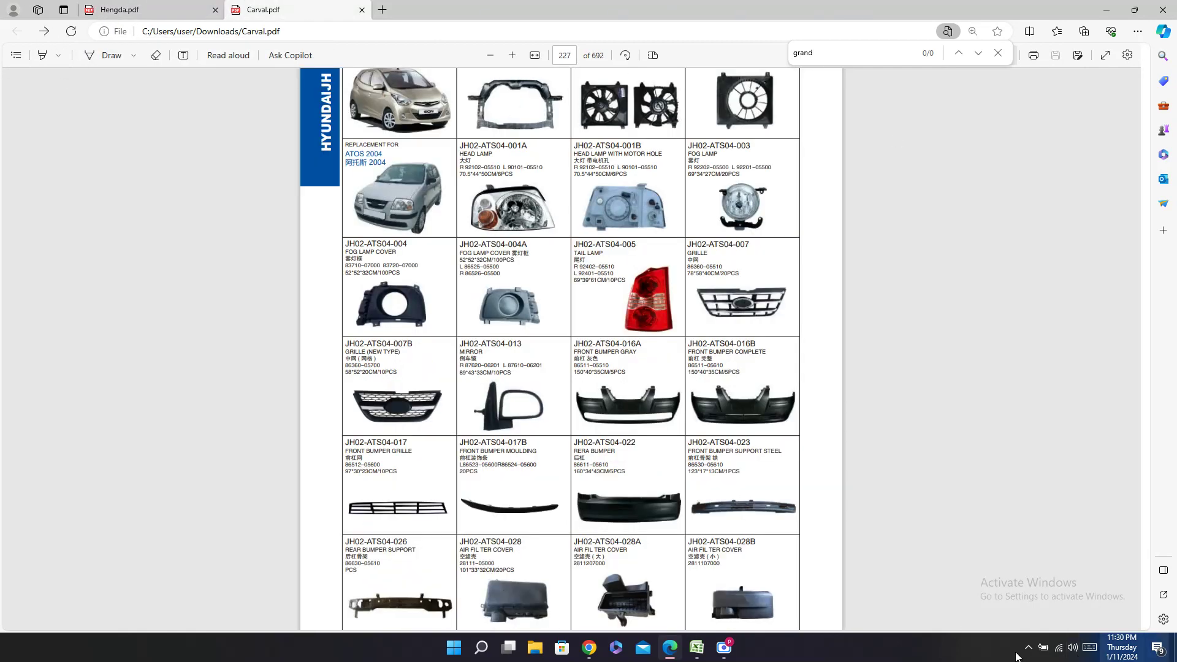
click(696, 647)
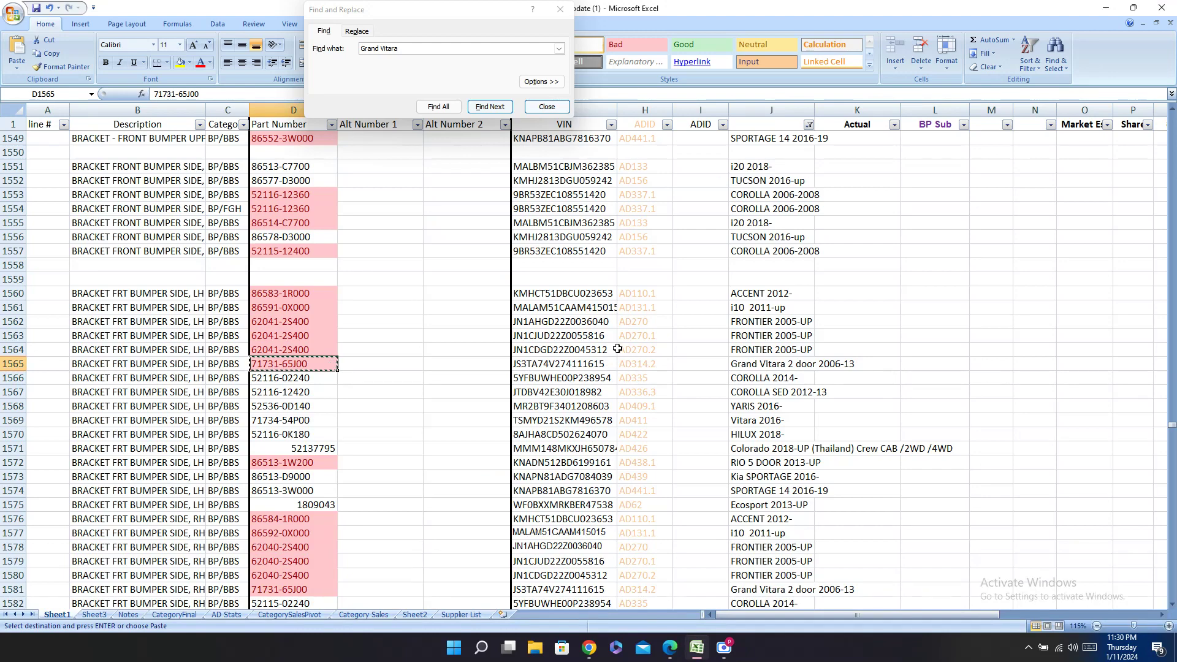
Step: Put a dash in row 1565's Carval cell AA1565 and Hengda cell AC1565
click(13, 364)
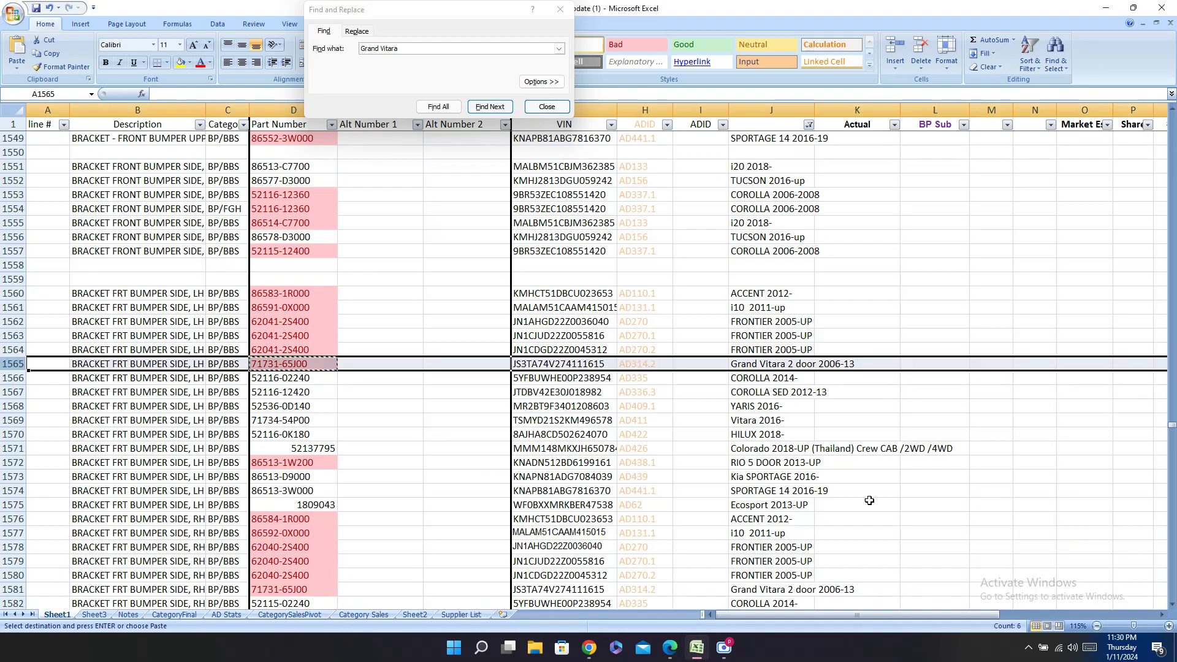
drag(920, 615, 1082, 615)
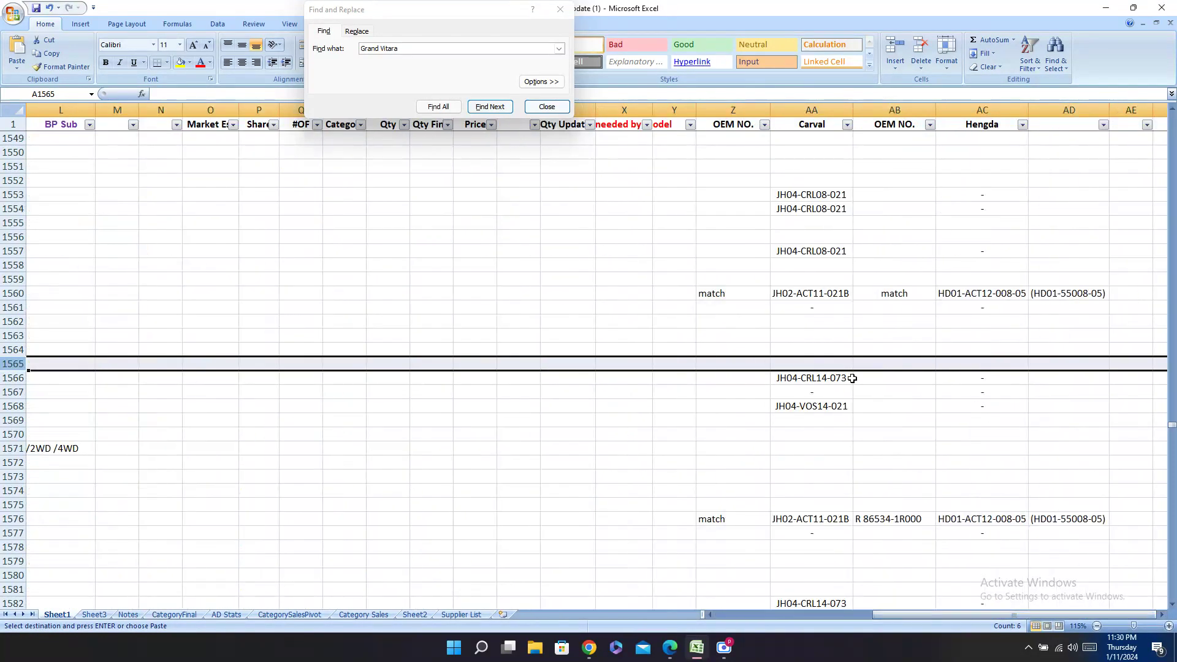
click(816, 366)
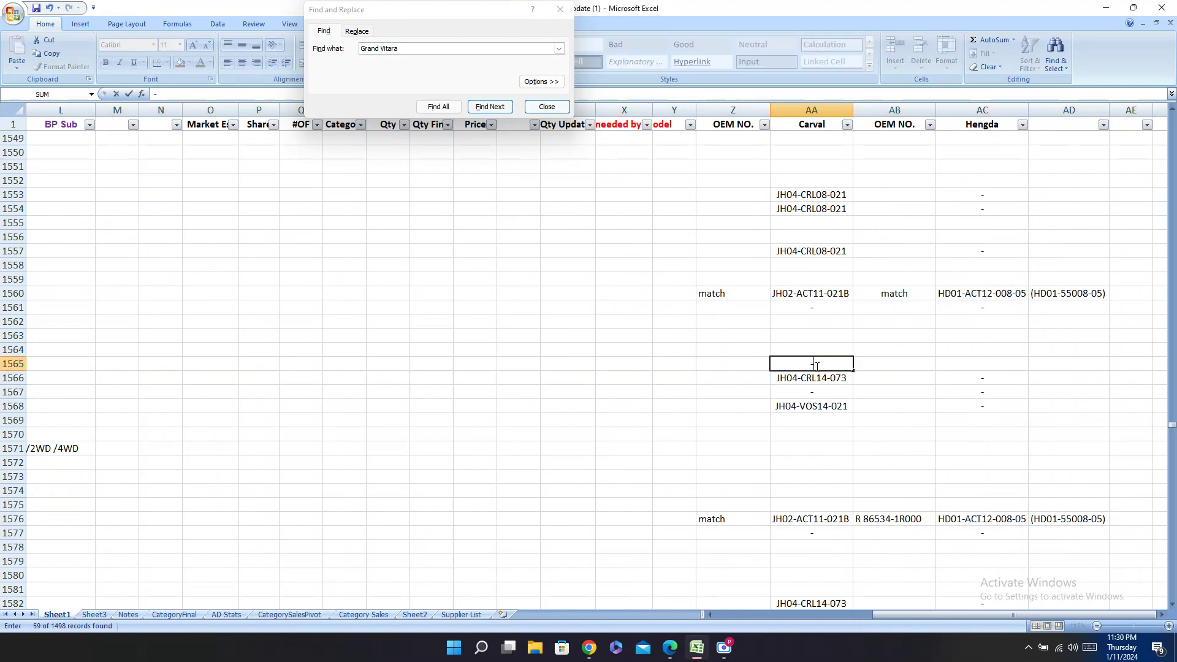
key(Return)
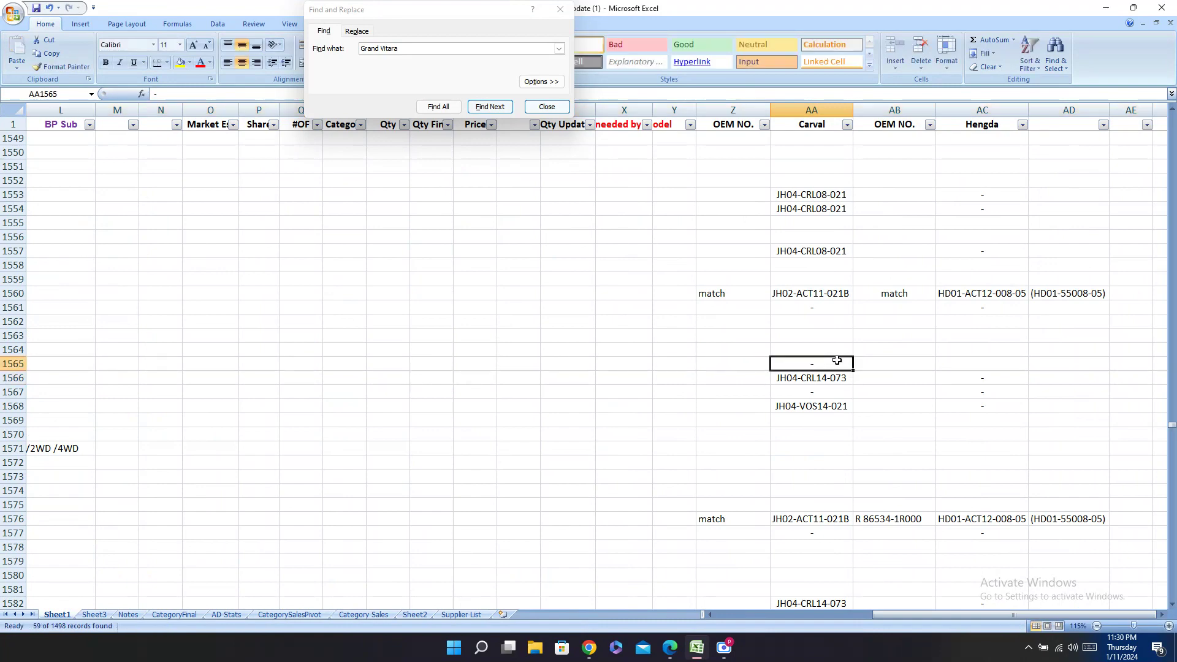
key(ctrl+c)
click(996, 367)
key(ctrl+v)
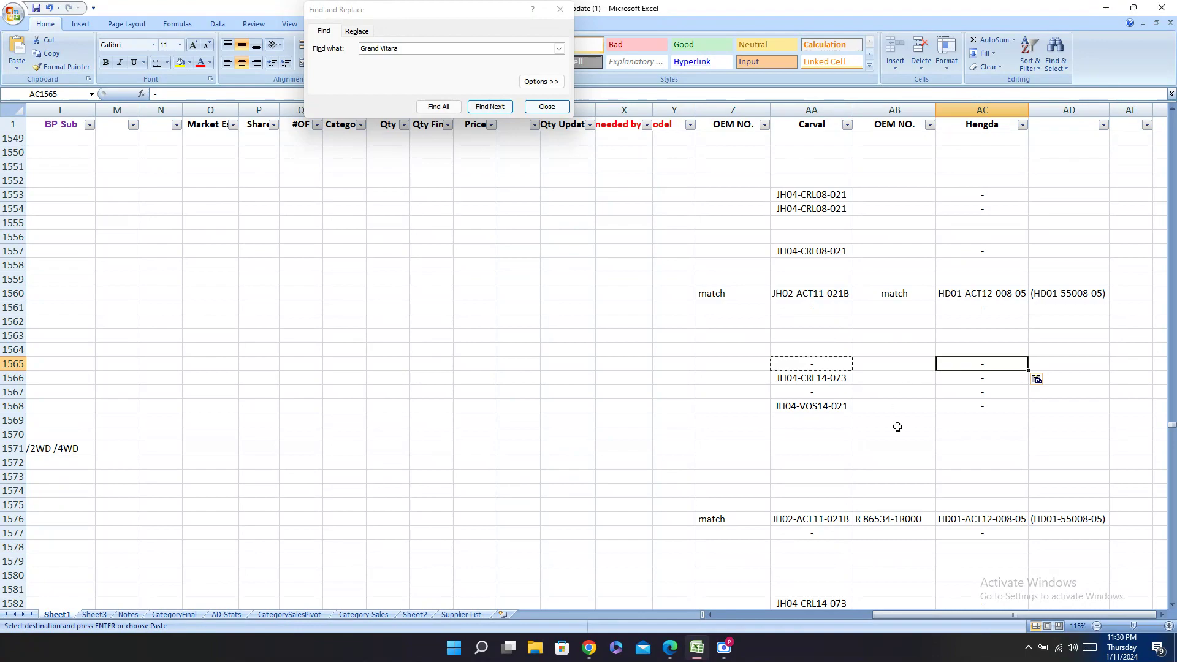
Step: Return to the start of row 1565 and find the next Grand Vitara row
key(Left)
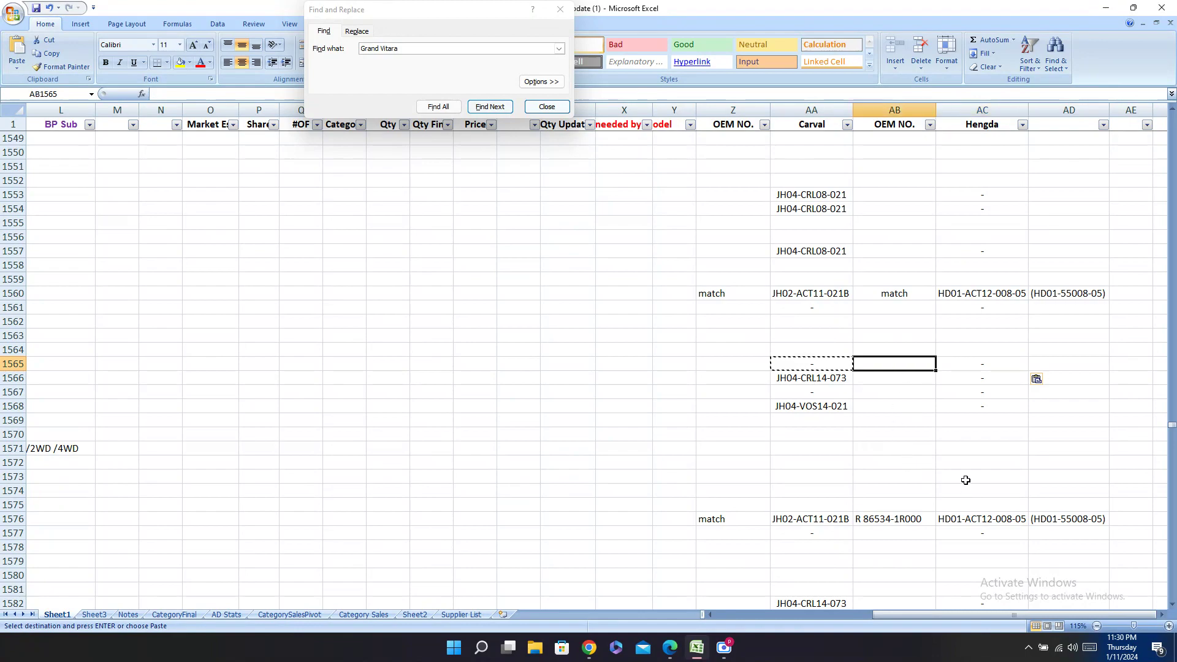
key(Home)
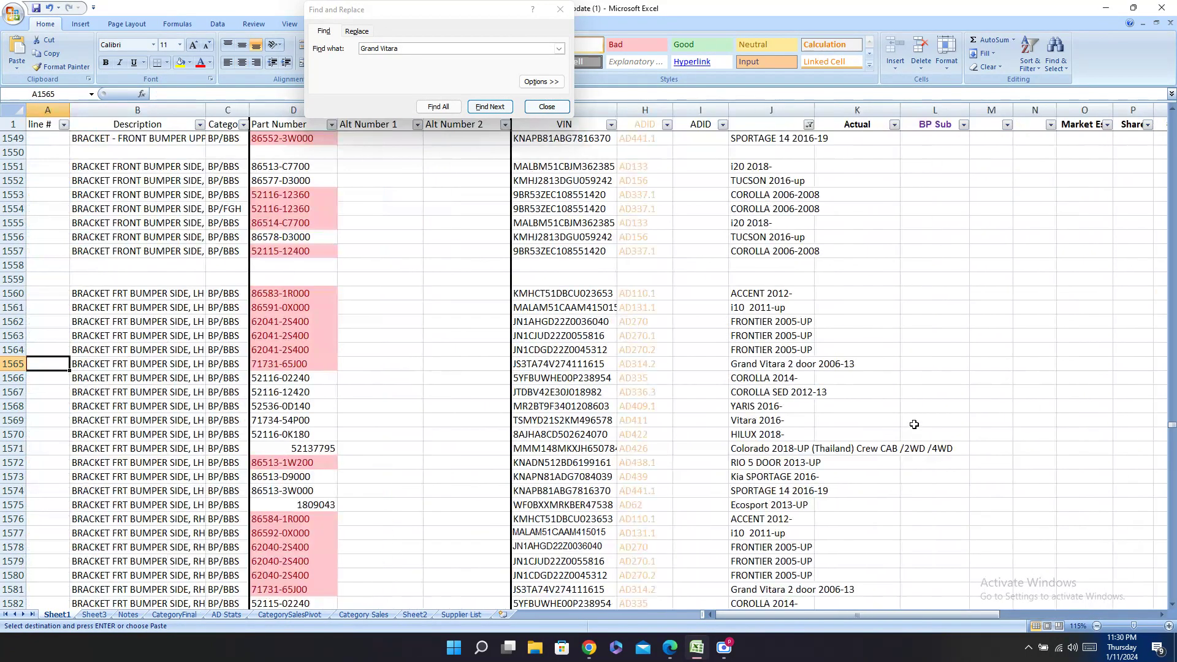
click(488, 107)
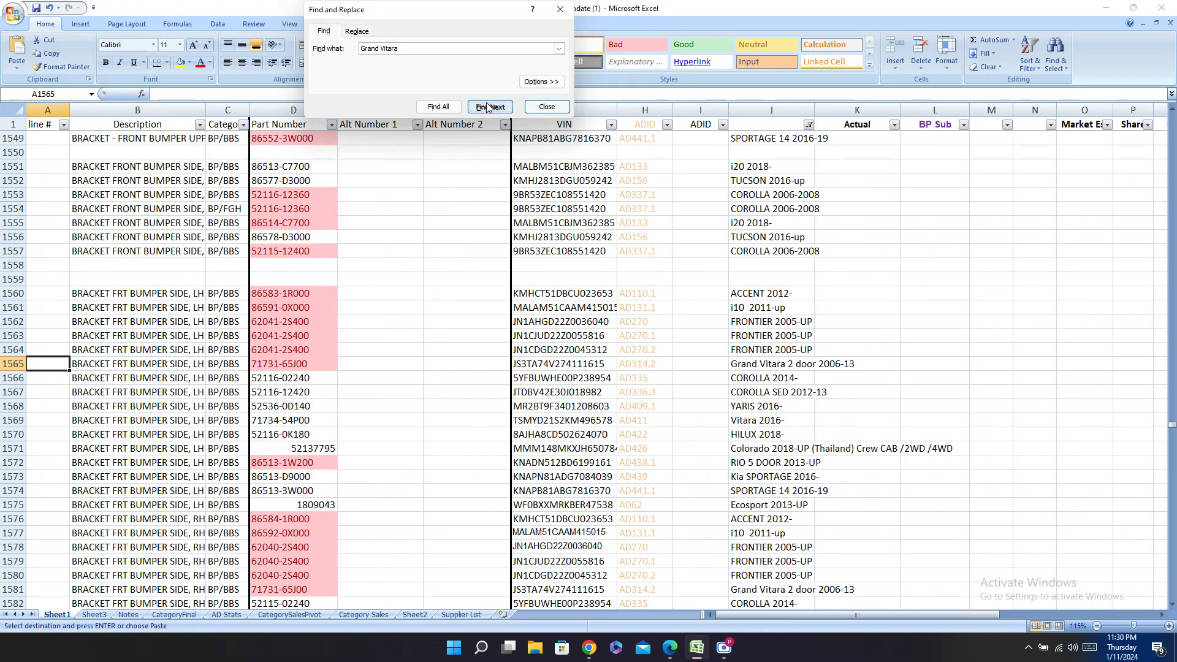
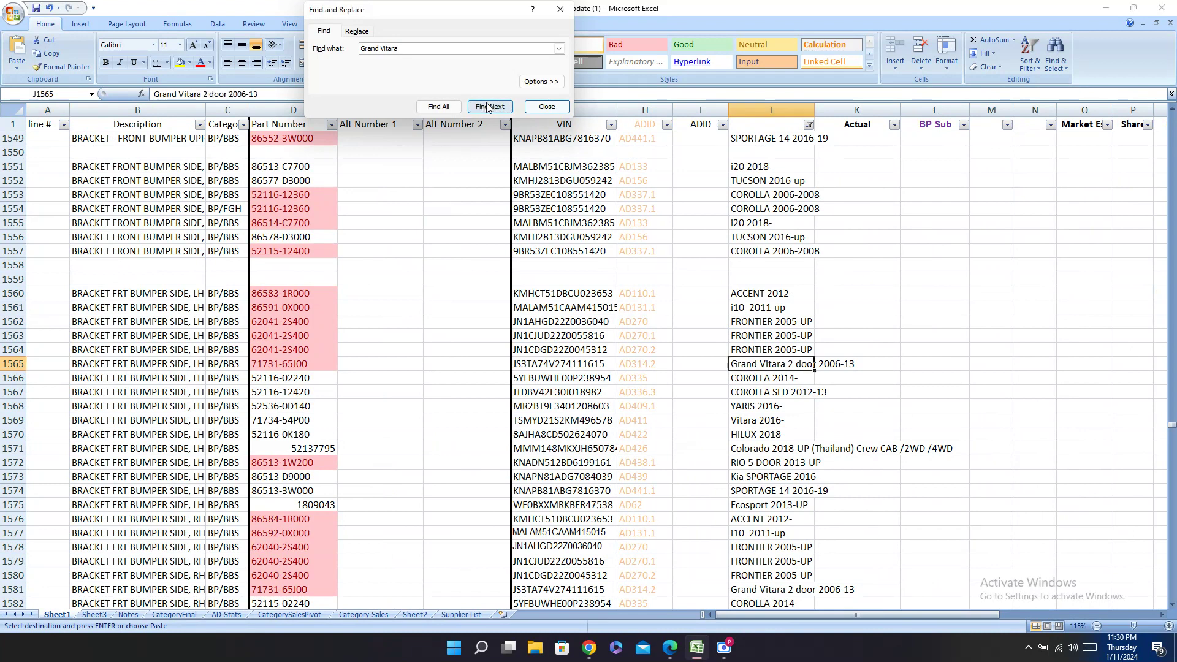
Step: Go to Grand Vitara row 1581 and put '-' in its Carval and Hengda cells
click(489, 108)
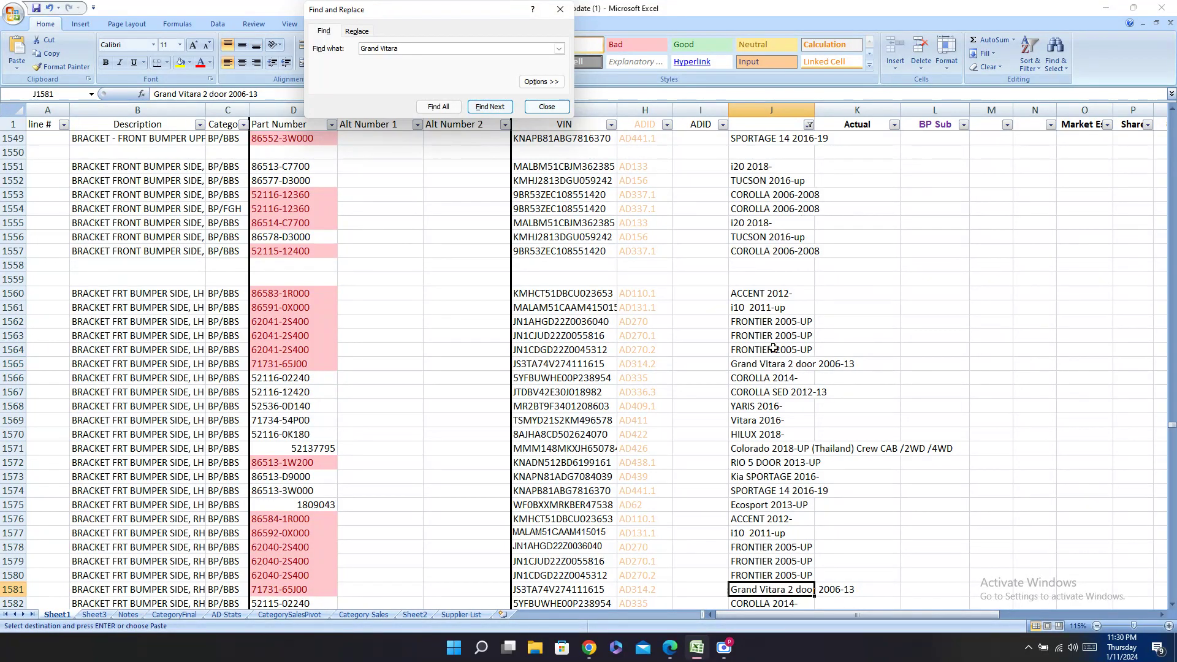
scroll(771, 365, down, 5)
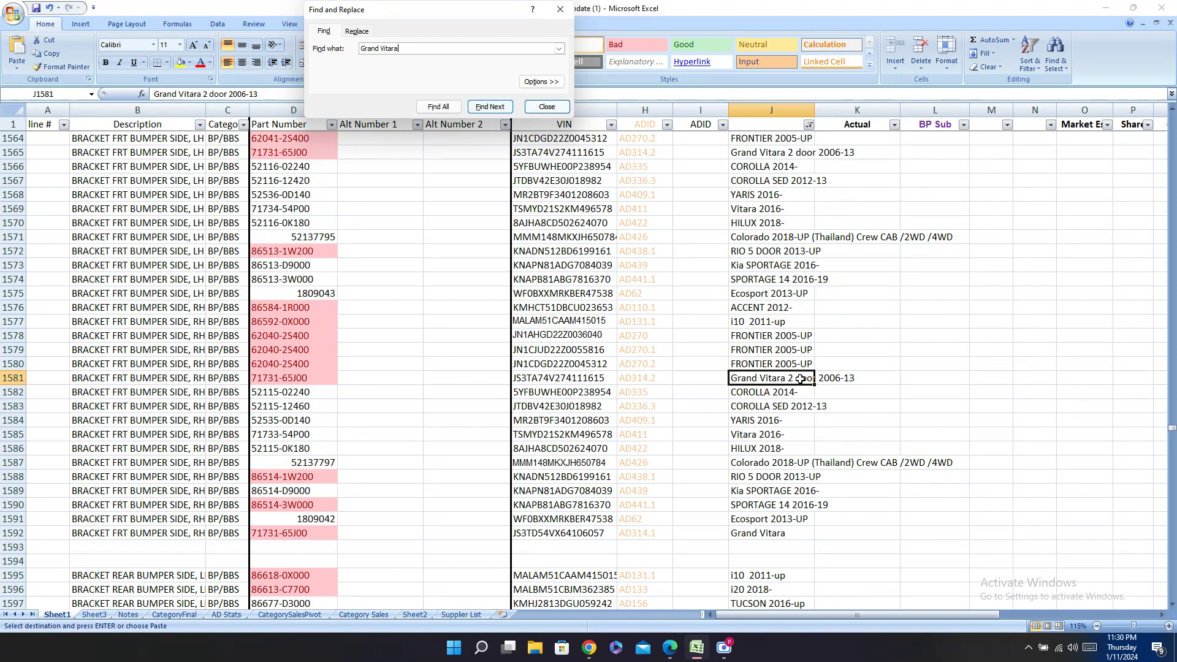
click(881, 374)
key(Right)
key(Right)
key(Right)
key(Right)
key(Right)
key(Right)
key(Right)
key(Right)
key(Right)
key(Right)
key(Right)
key(Right)
key(Right)
key(Right)
key(Right)
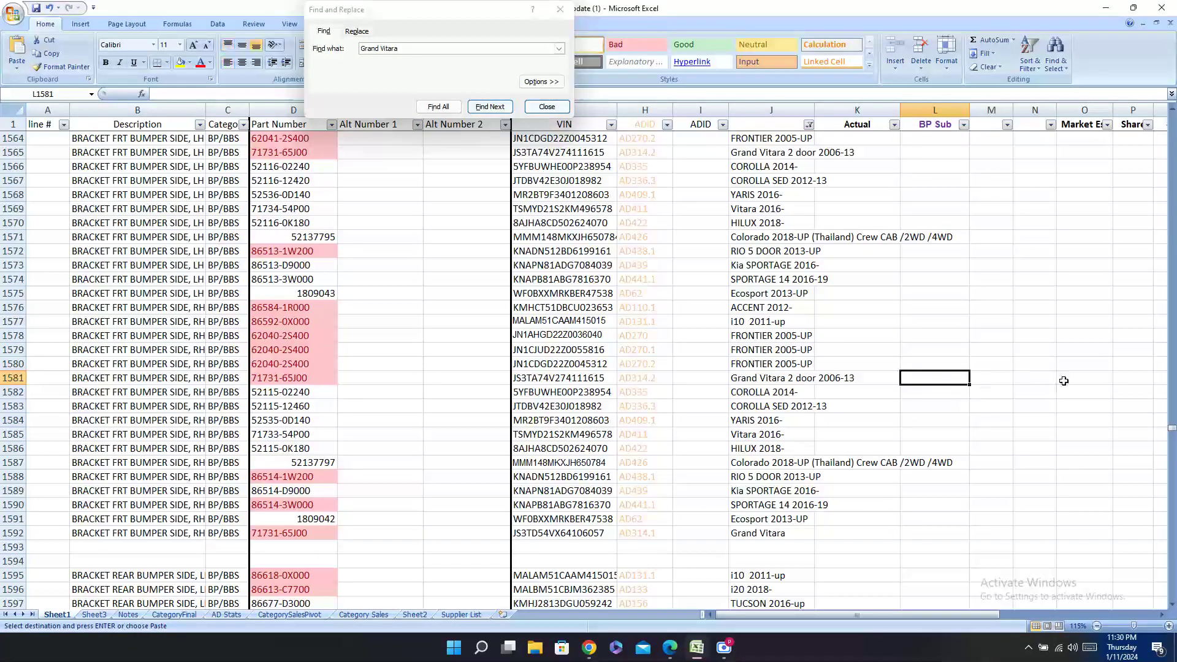
key(Right)
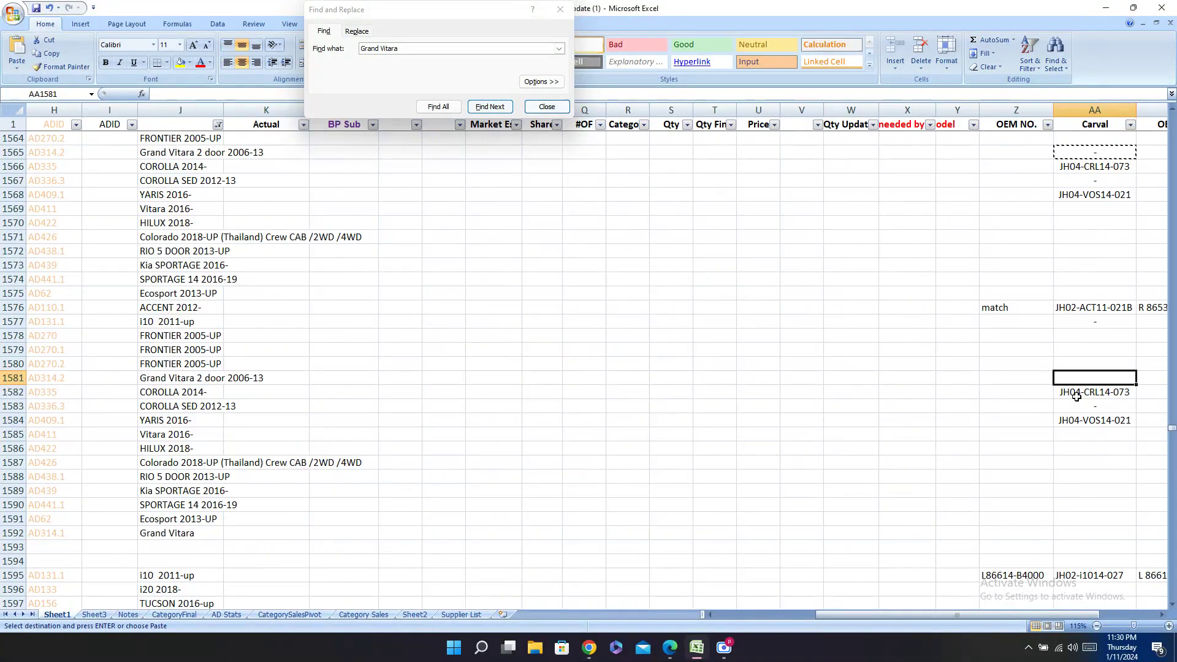
key(Right)
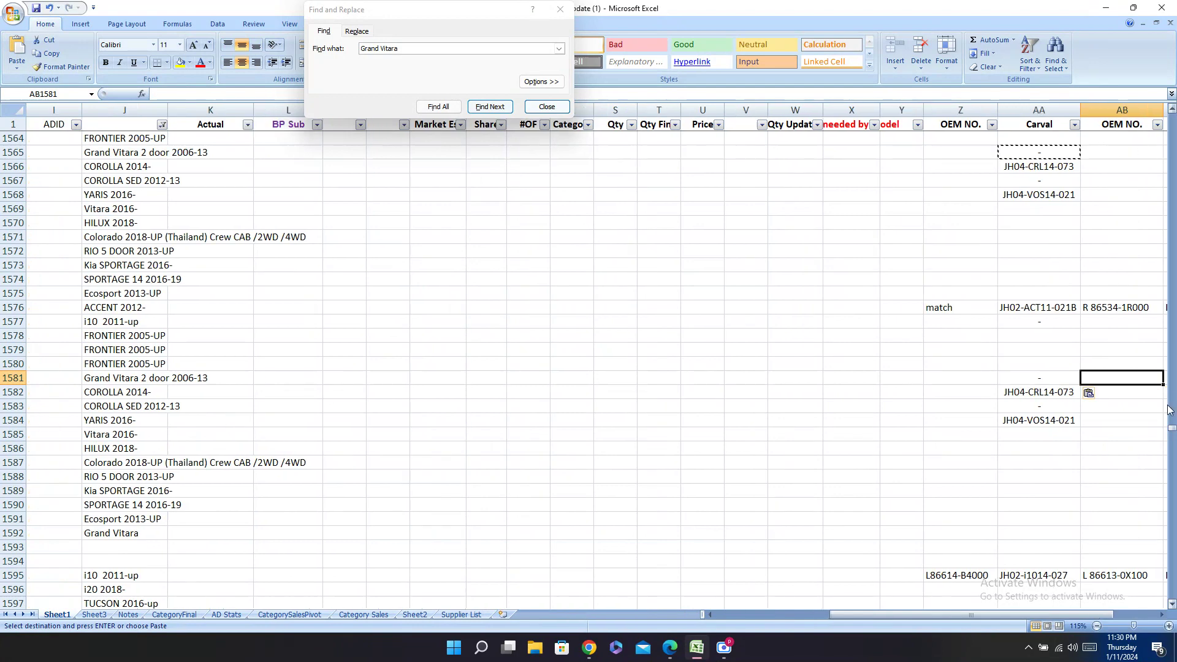
key(Right)
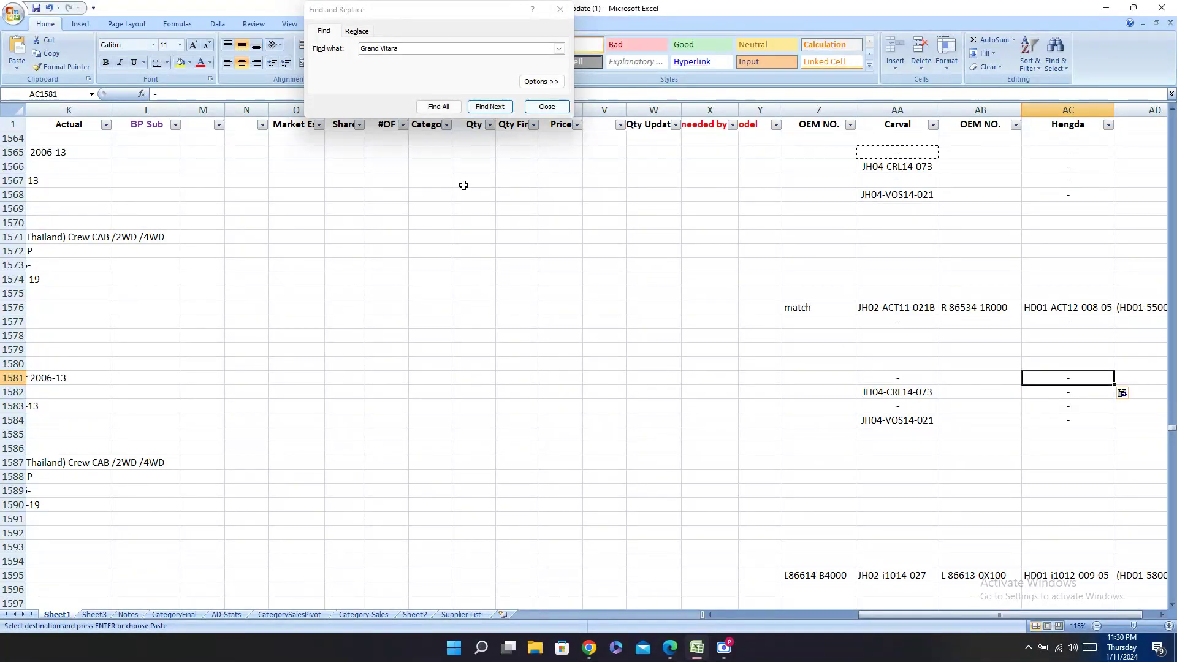
Step: Search the Carval and Hengda catalog PDFs for row 1592's part 71731-65J00
click(497, 109)
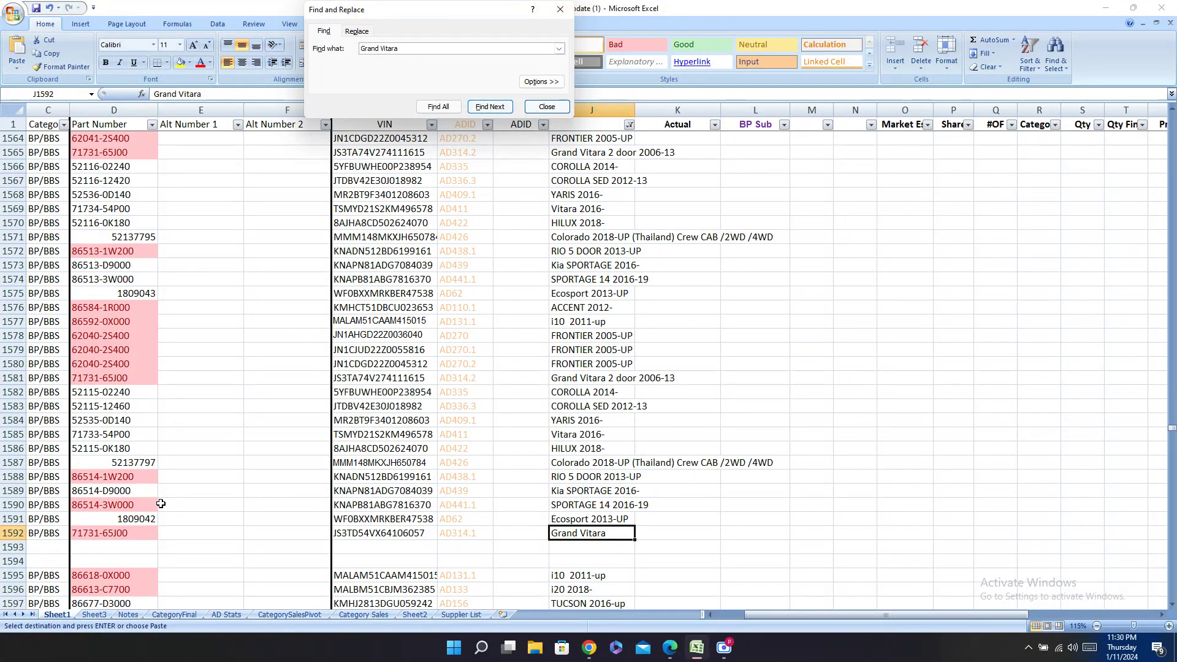
click(138, 533)
key(ctrl+c)
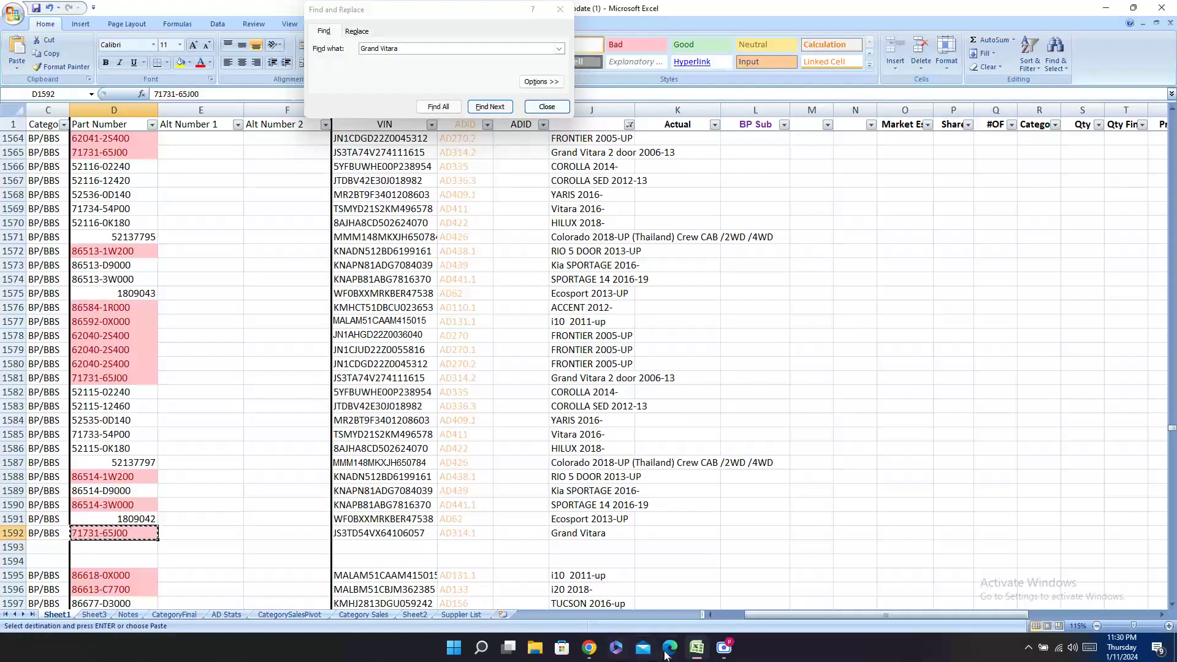
click(668, 650)
key(ctrl+f)
key(ctrl+v)
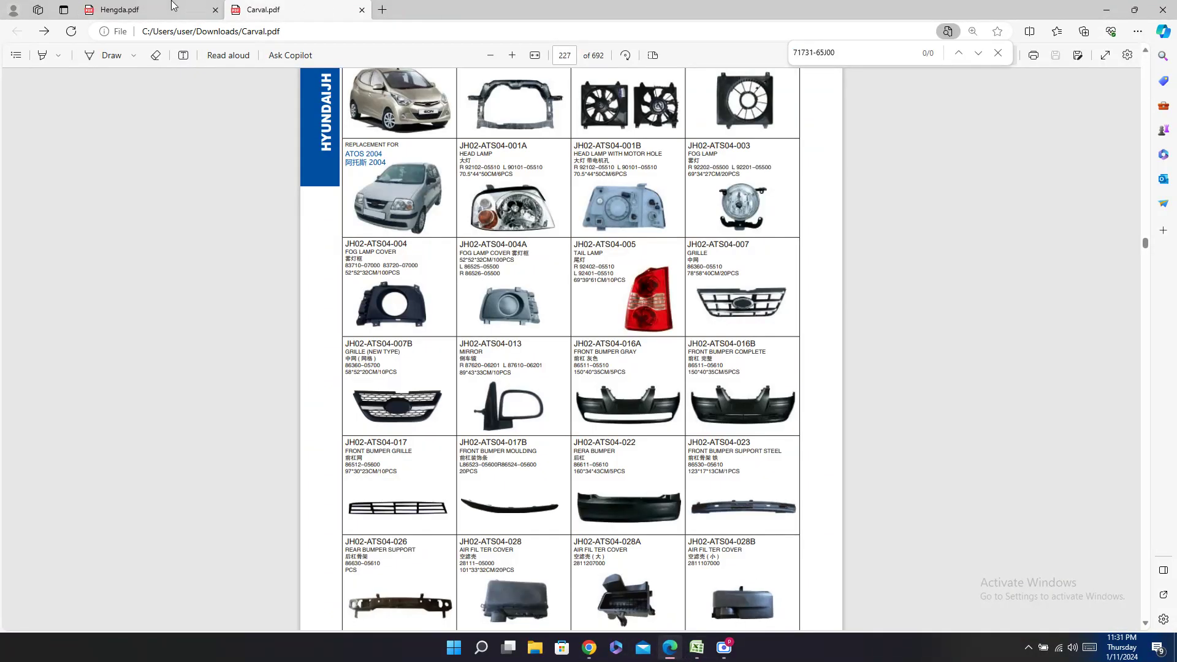
click(172, 6)
key(ctrl+f)
key(ctrl+v)
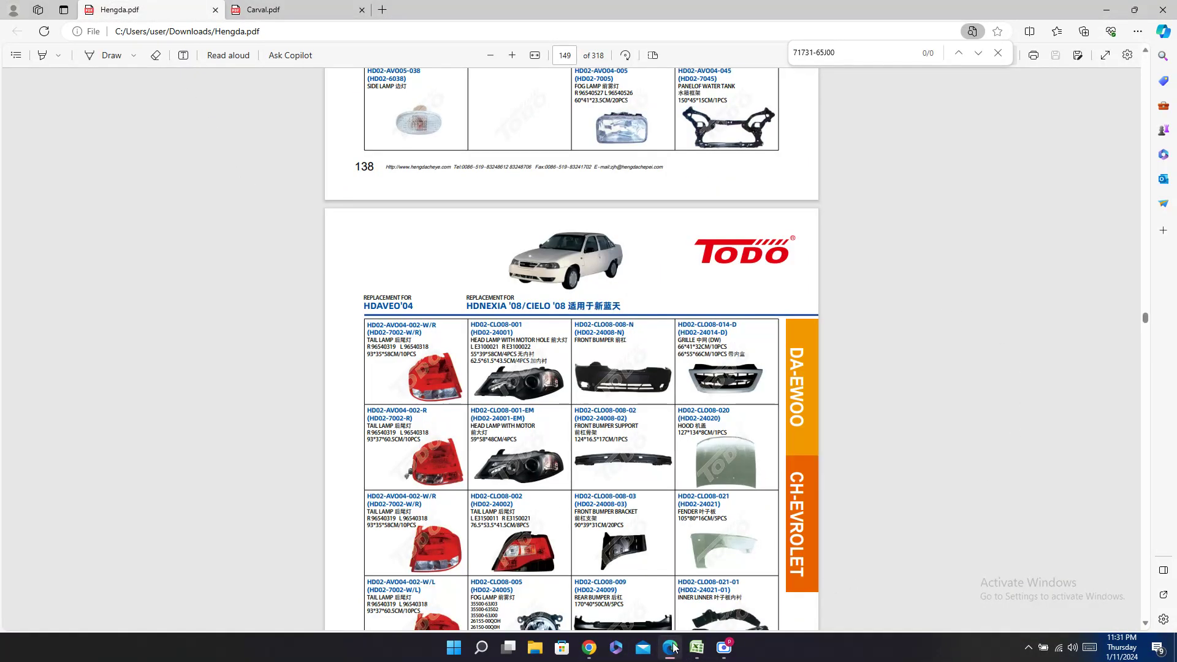
click(697, 647)
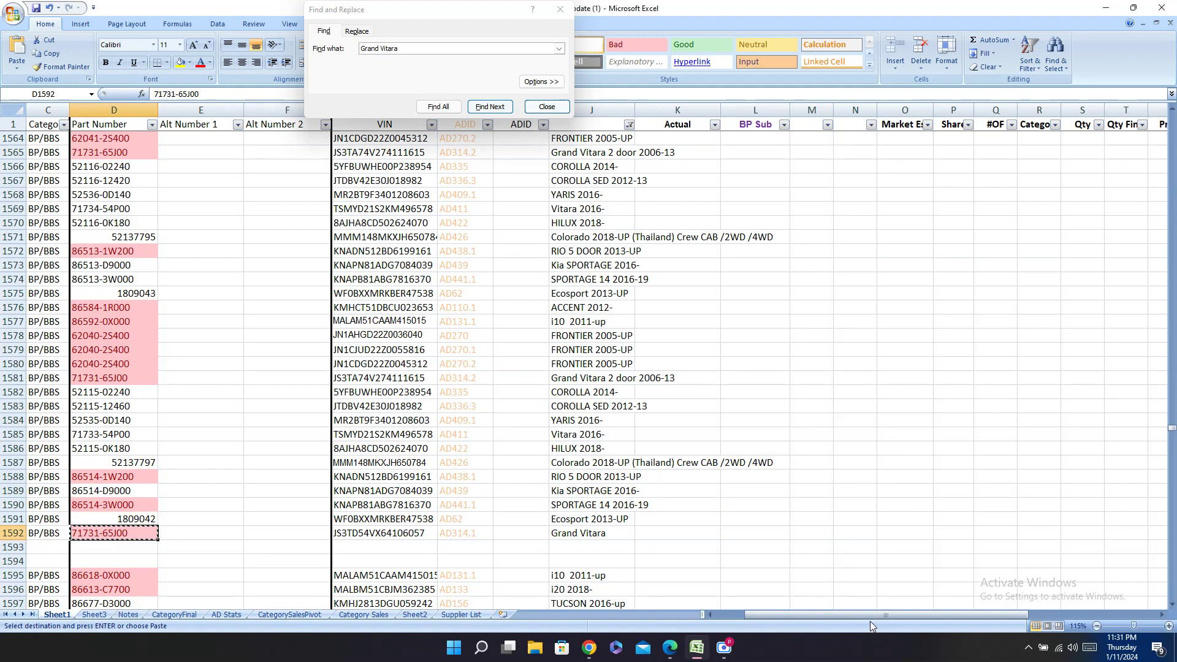
Step: Copy row 1583's dash-filled supplier cells and paste them into row 1592
drag(870, 620, 1108, 604)
key(shift+space)
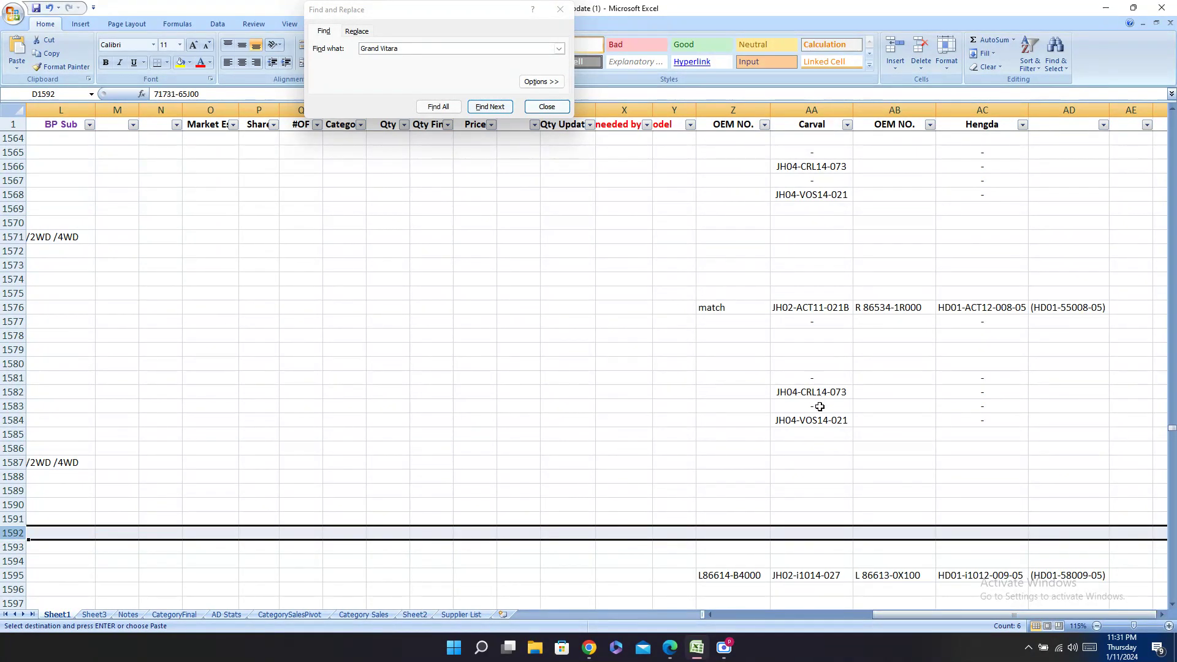
drag(820, 407, 968, 405)
key(ctrl+c)
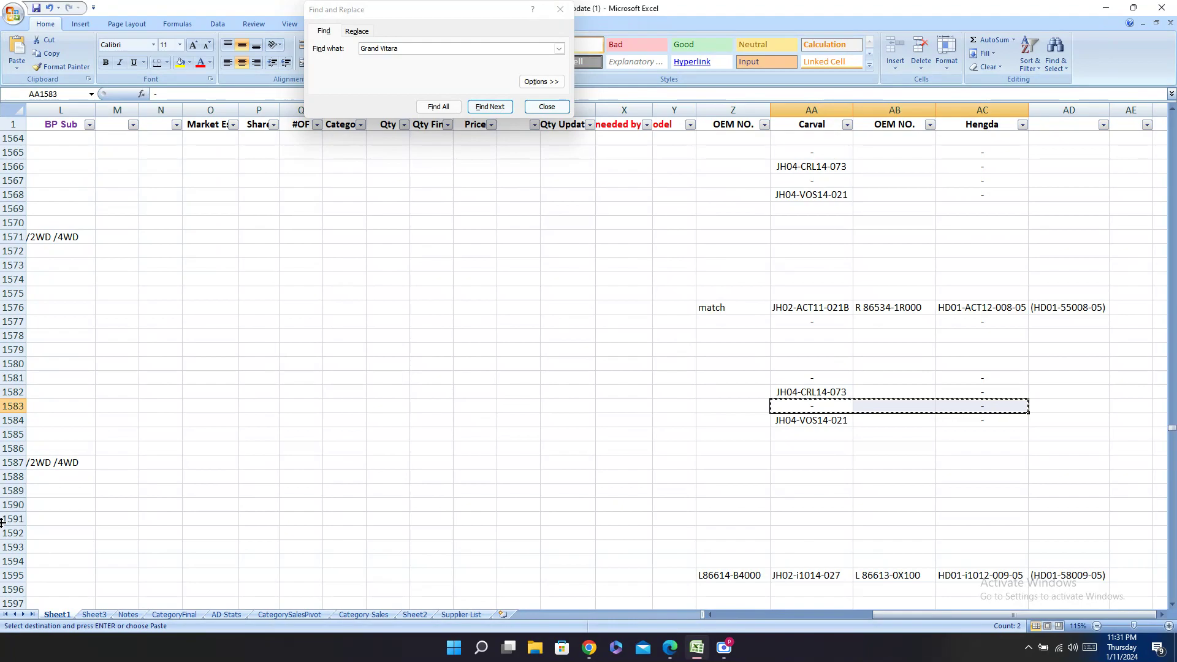
click(10, 532)
click(840, 535)
key(ctrl+v)
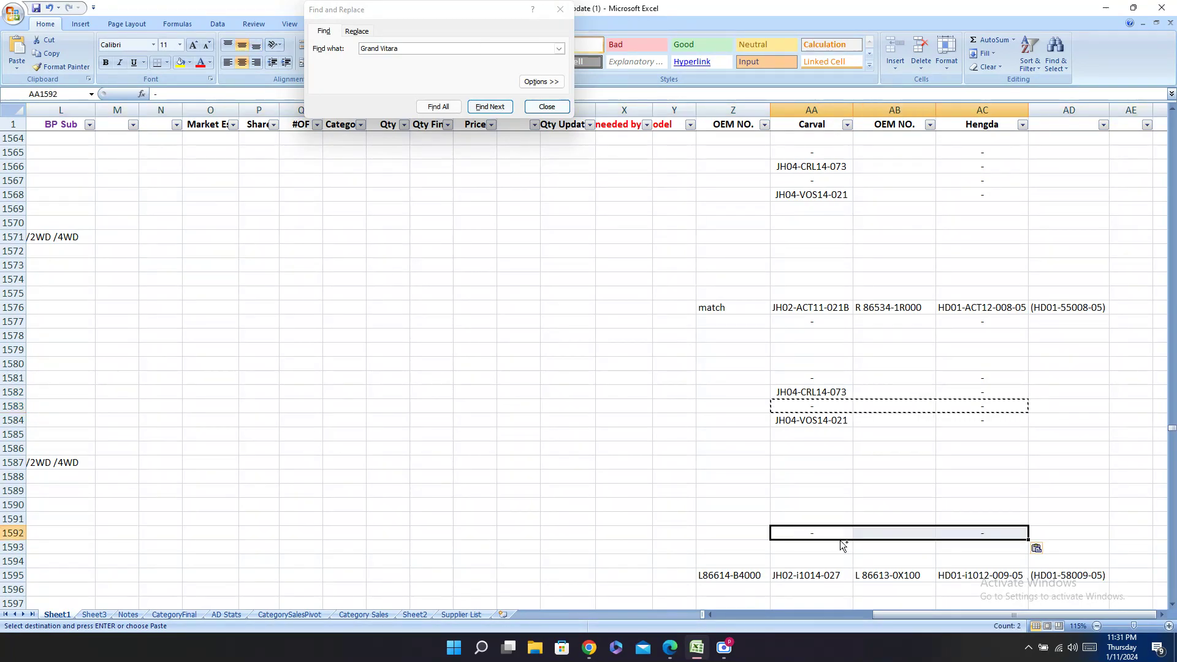
drag(888, 612, 717, 623)
scroll(457, 362, down, 5)
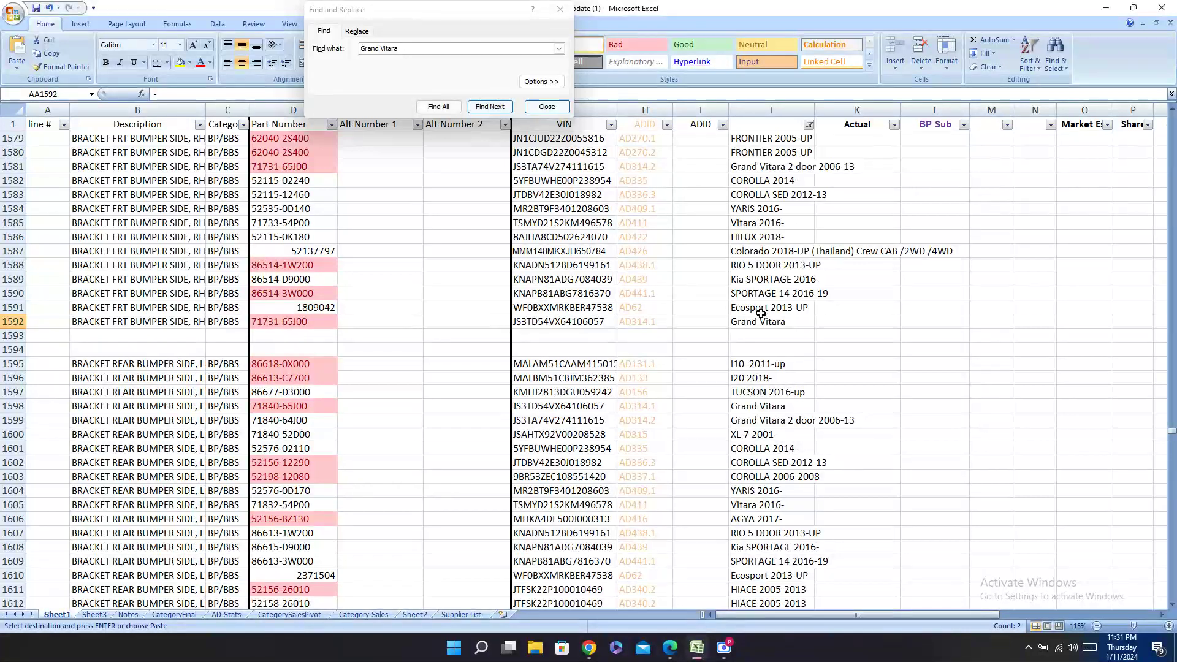
click(796, 324)
Step: Paste dashes into the Carval and Hengda cells of Grand Vitara row 1598
click(489, 107)
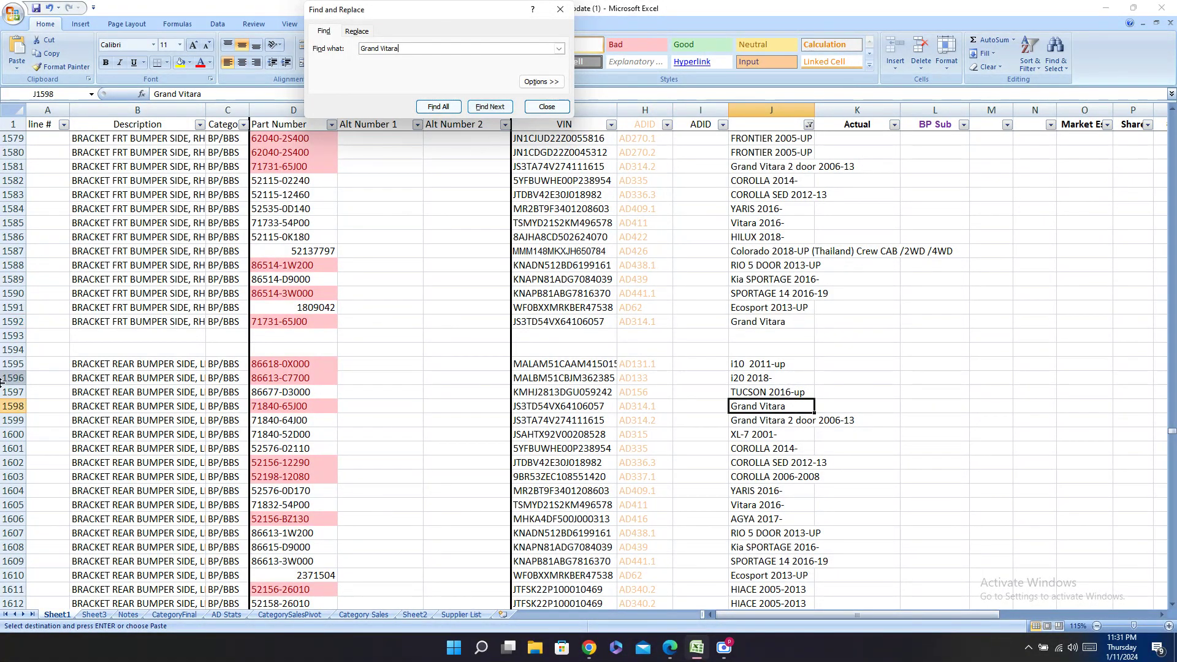
click(10, 406)
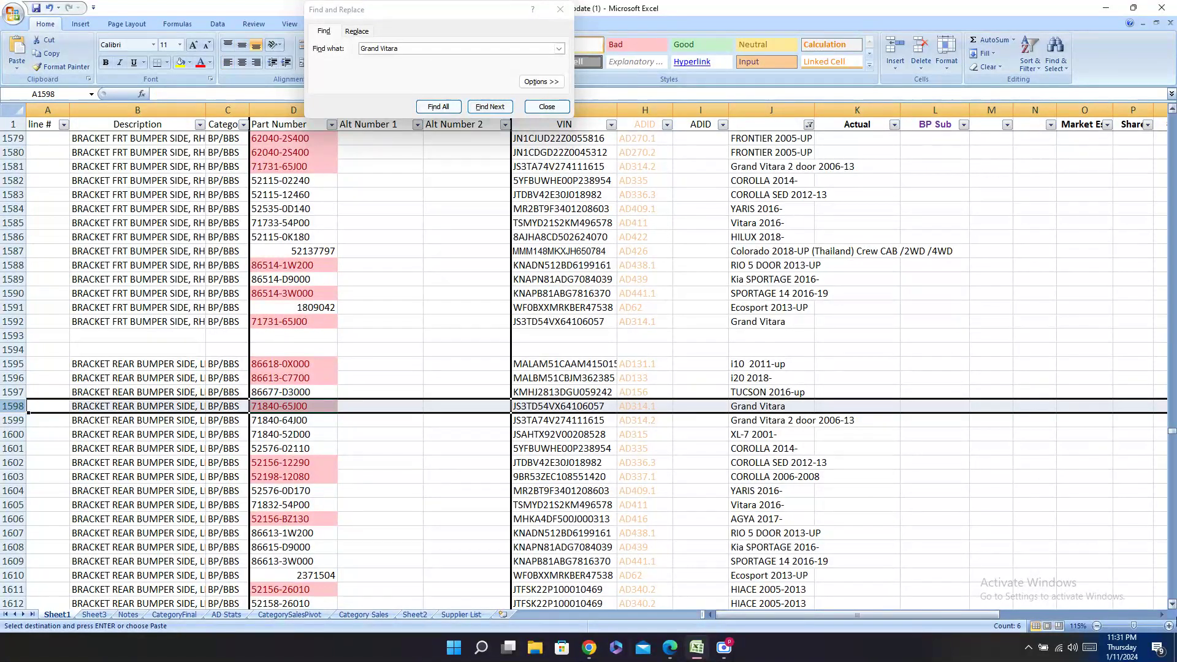
drag(964, 616, 1122, 614)
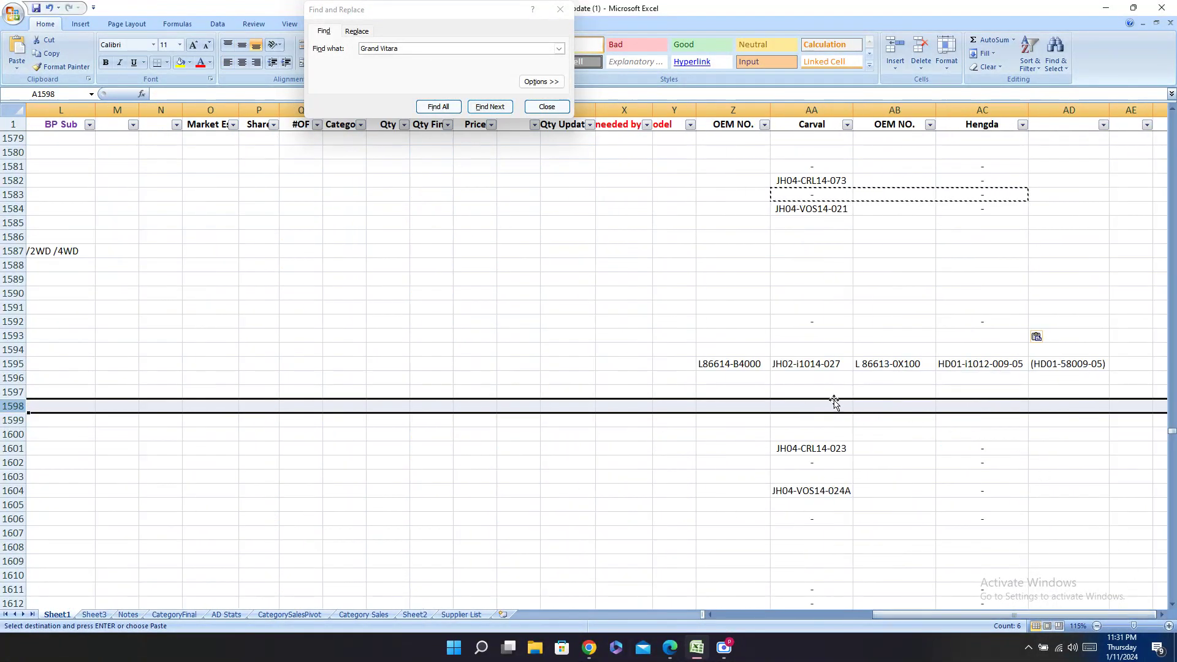
click(813, 406)
key(ctrl+v)
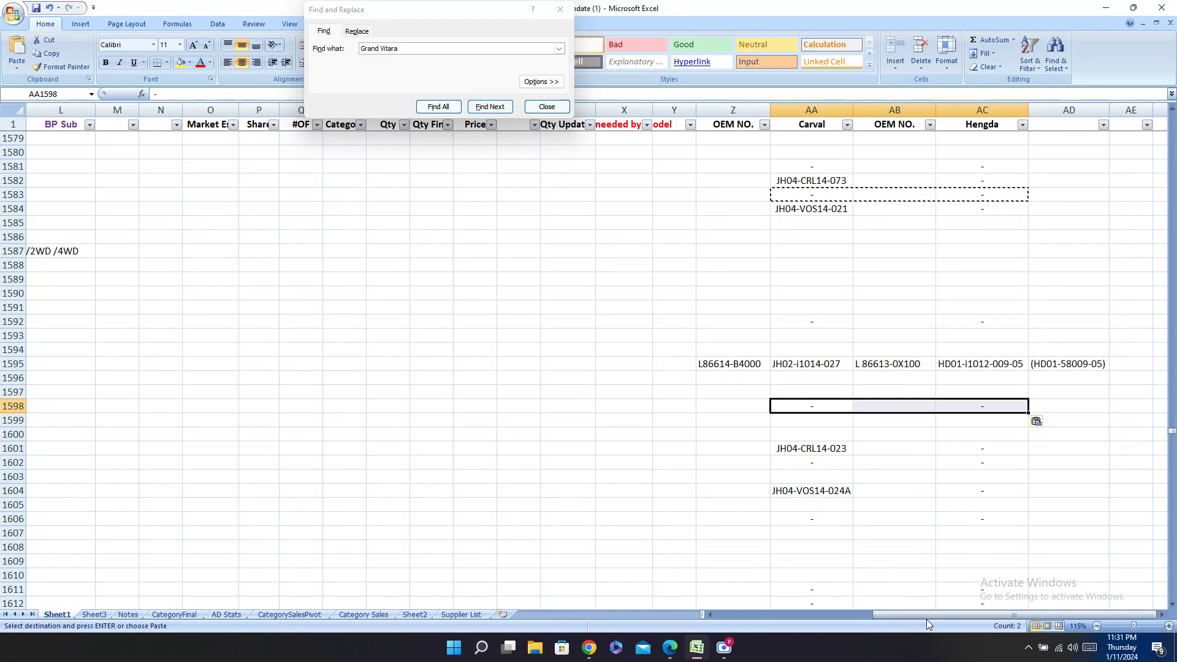
drag(950, 616, 792, 619)
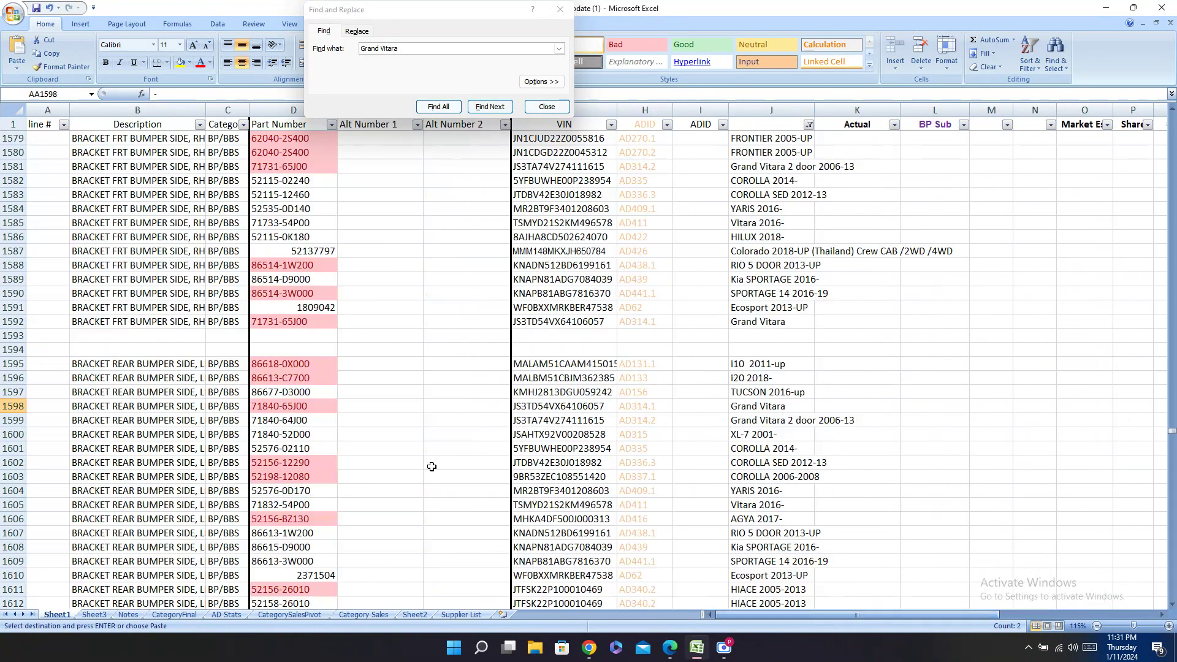
click(13, 406)
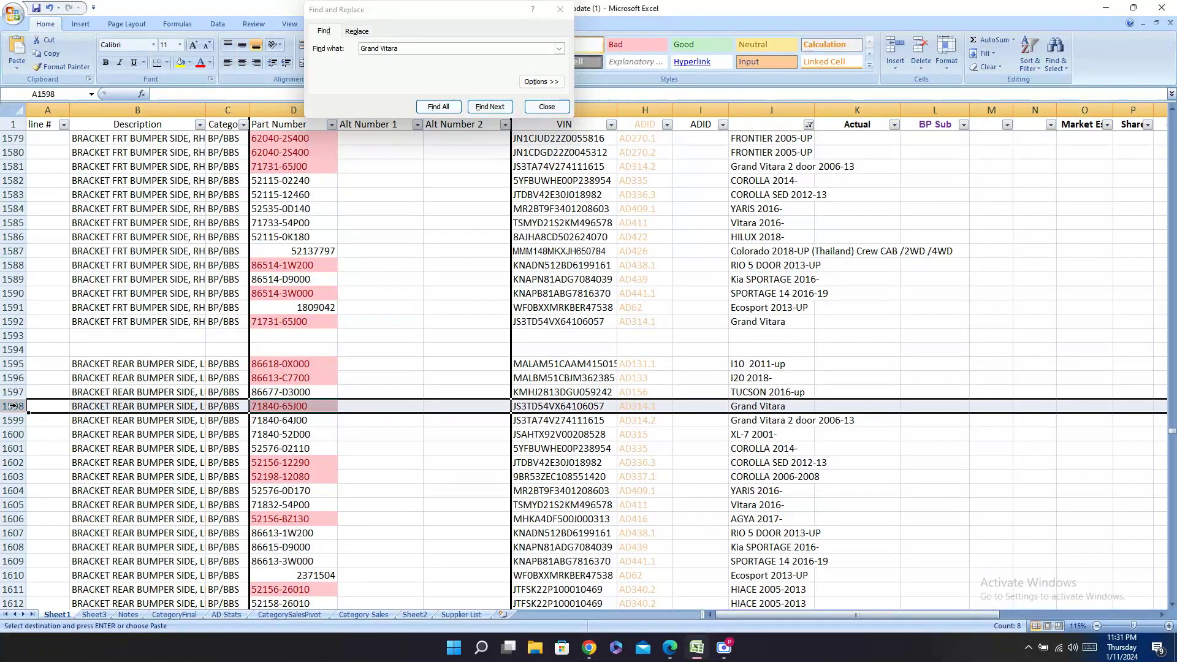
click(776, 406)
Step: Paste dashes into the Carval and Hengda cells of Grand Vitara row 1599
click(499, 112)
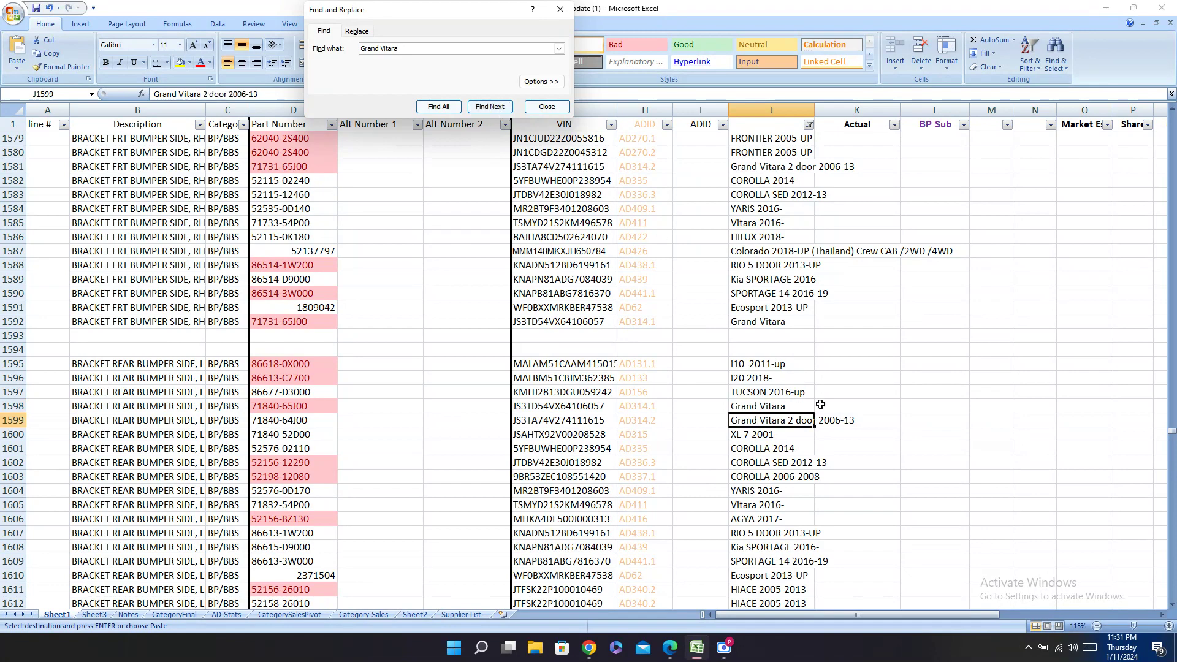
drag(931, 617, 1119, 610)
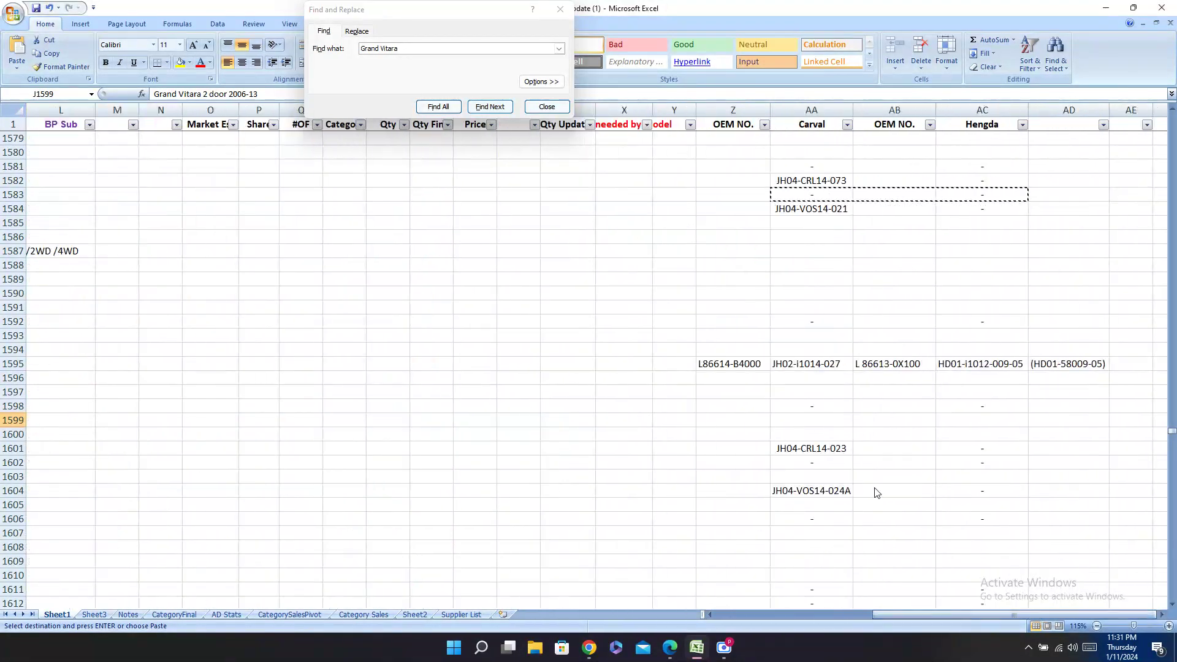
click(14, 420)
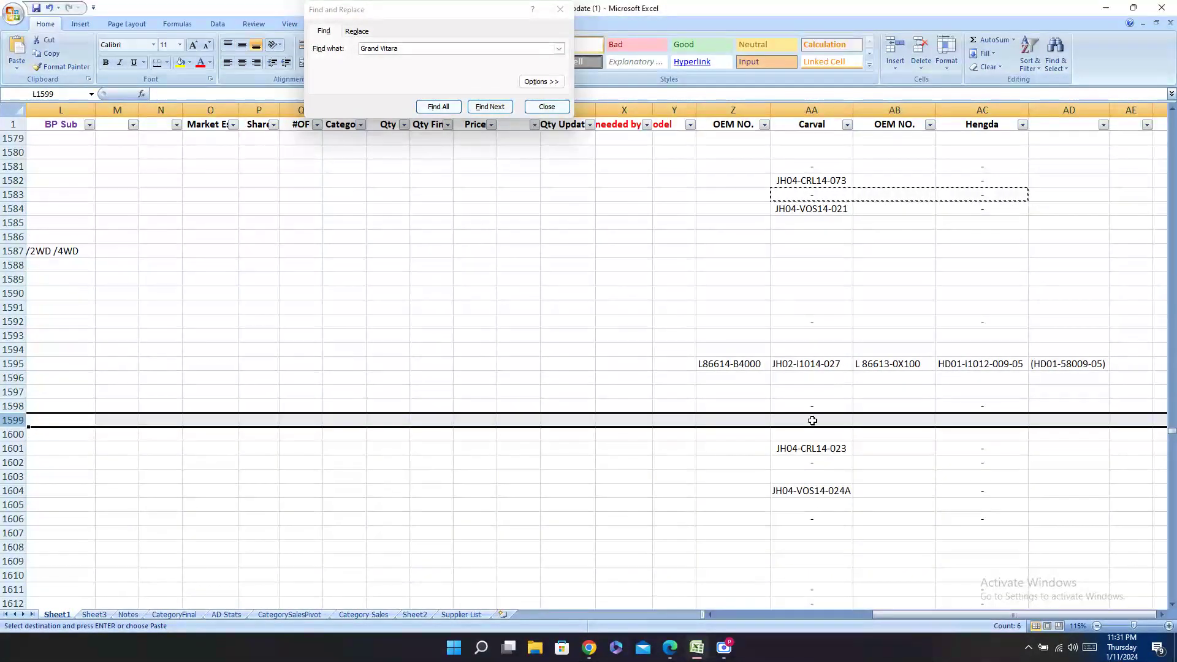
click(808, 420)
key(ctrl+v)
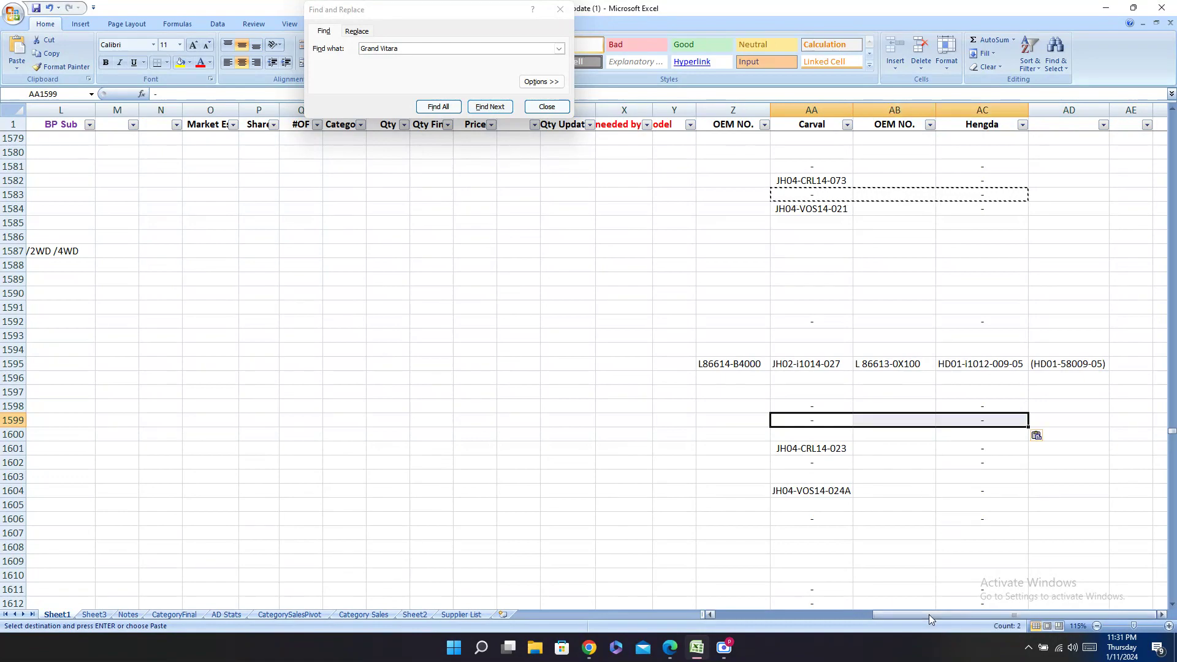
drag(931, 614, 774, 615)
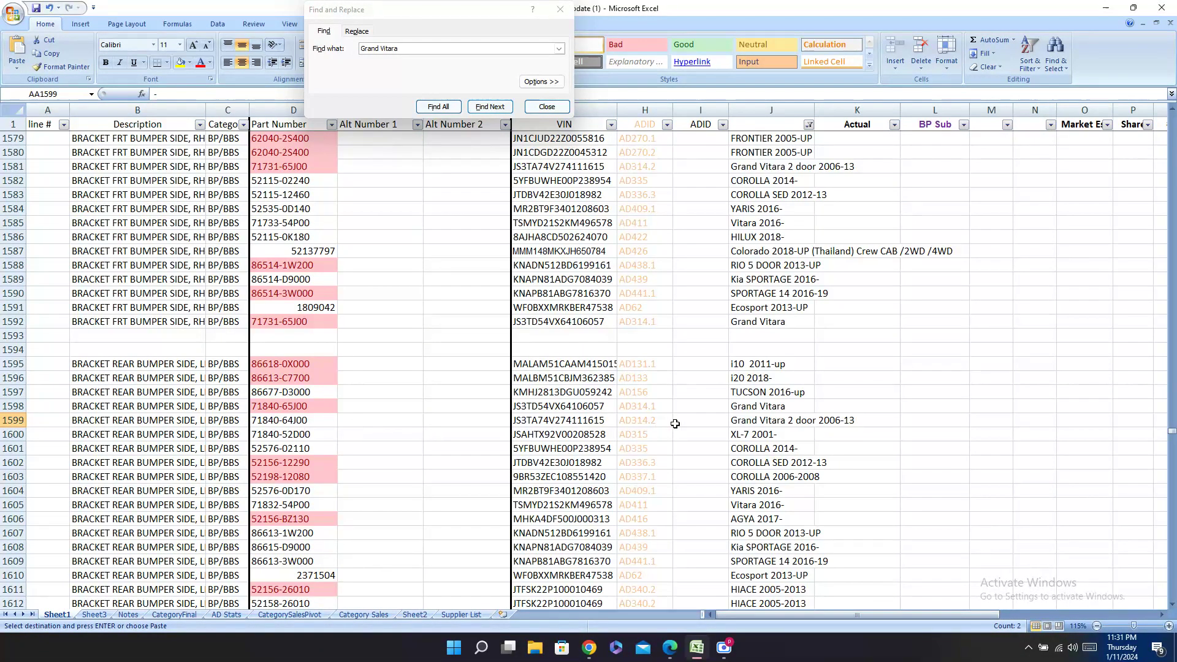
click(752, 420)
Step: Paste dashes into the supplier cells of Grand Vitara rows 1616 and 1617
click(477, 107)
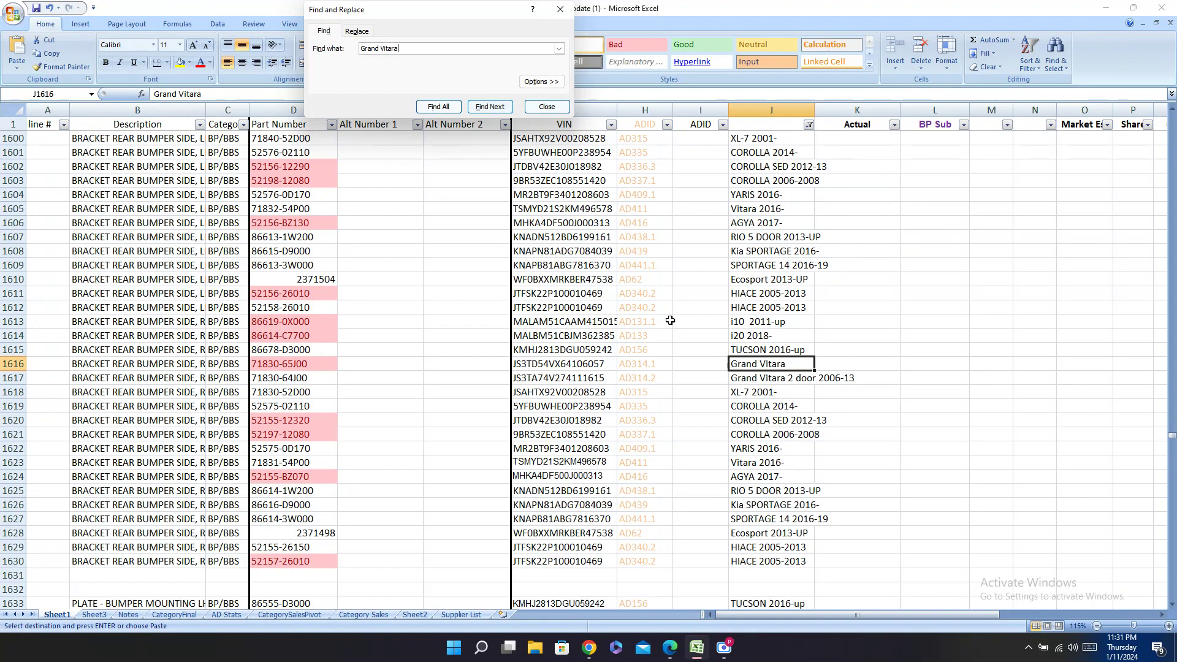
click(12, 363)
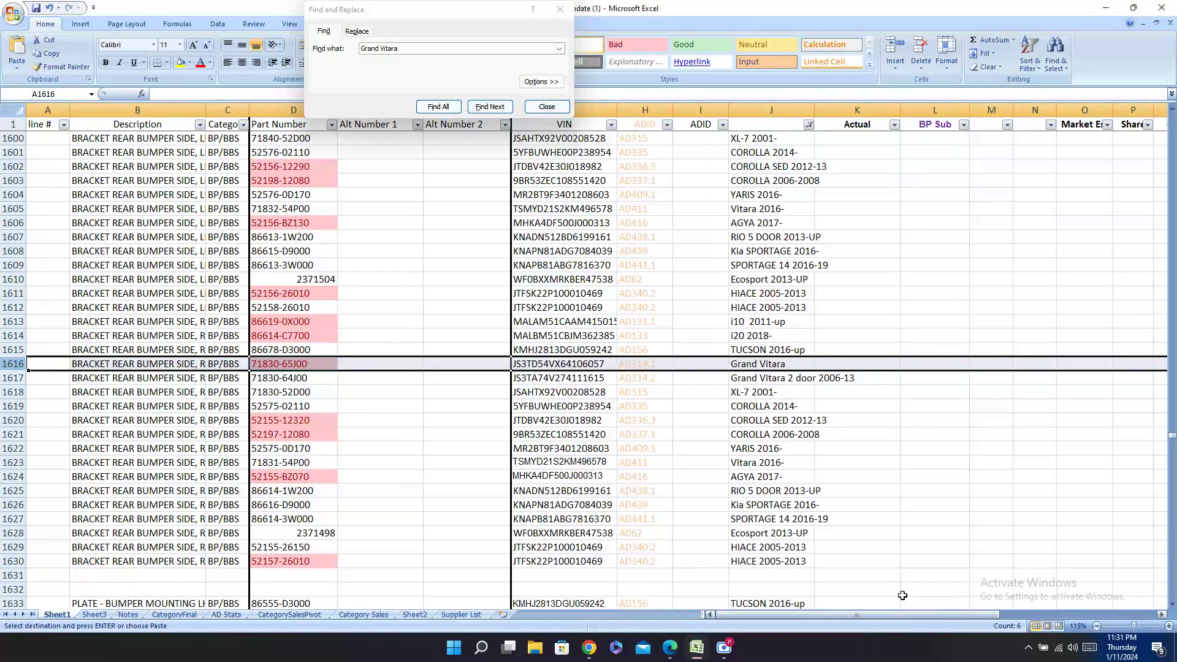
drag(903, 615, 1062, 615)
click(811, 364)
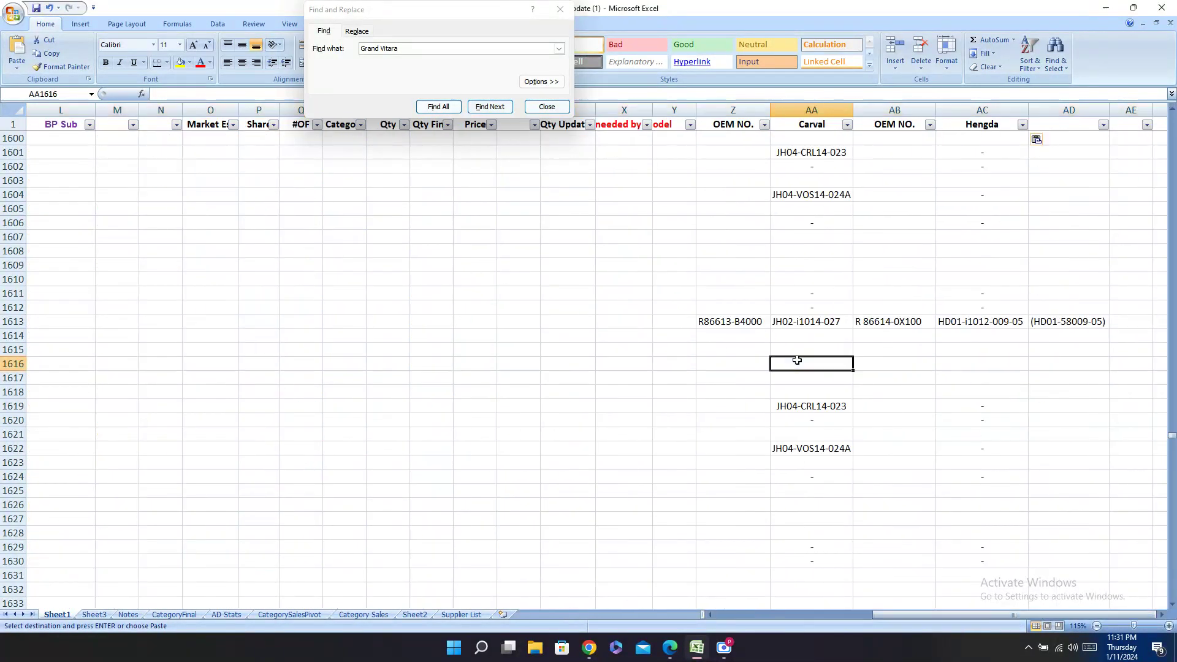
key(ctrl+v)
click(819, 382)
key(ctrl+v)
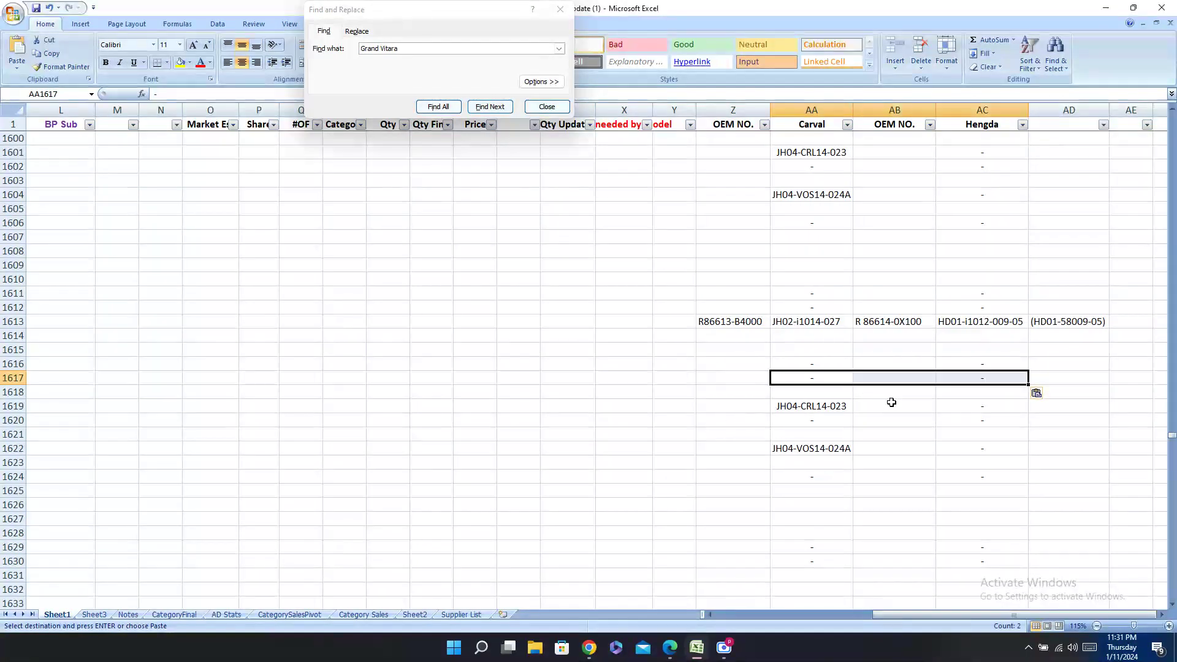
drag(895, 616, 734, 615)
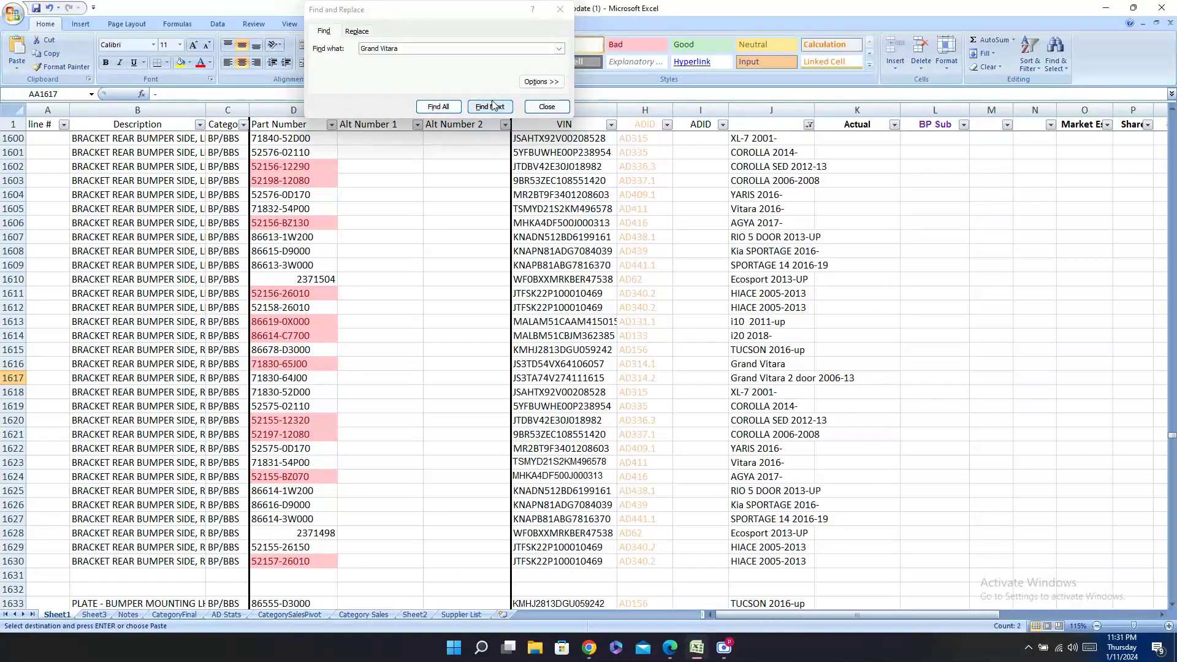
click(761, 379)
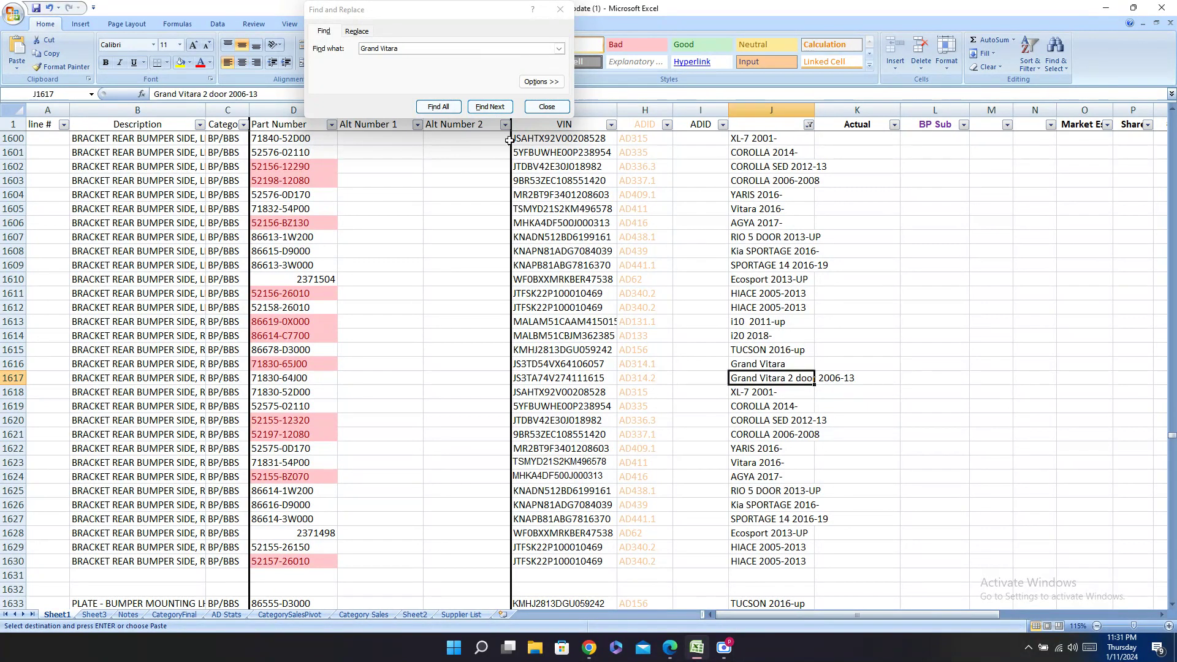
Step: Paste dashes into row 1648's supplier cells and select its part number 71711-65J41-799
click(487, 107)
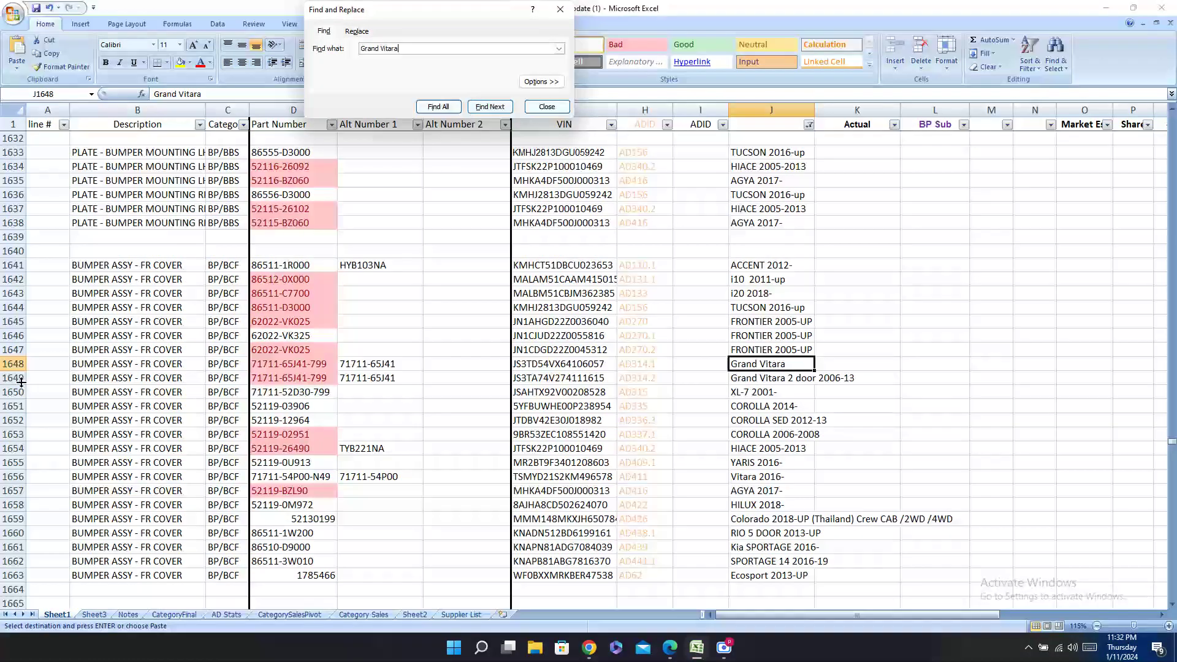
click(13, 364)
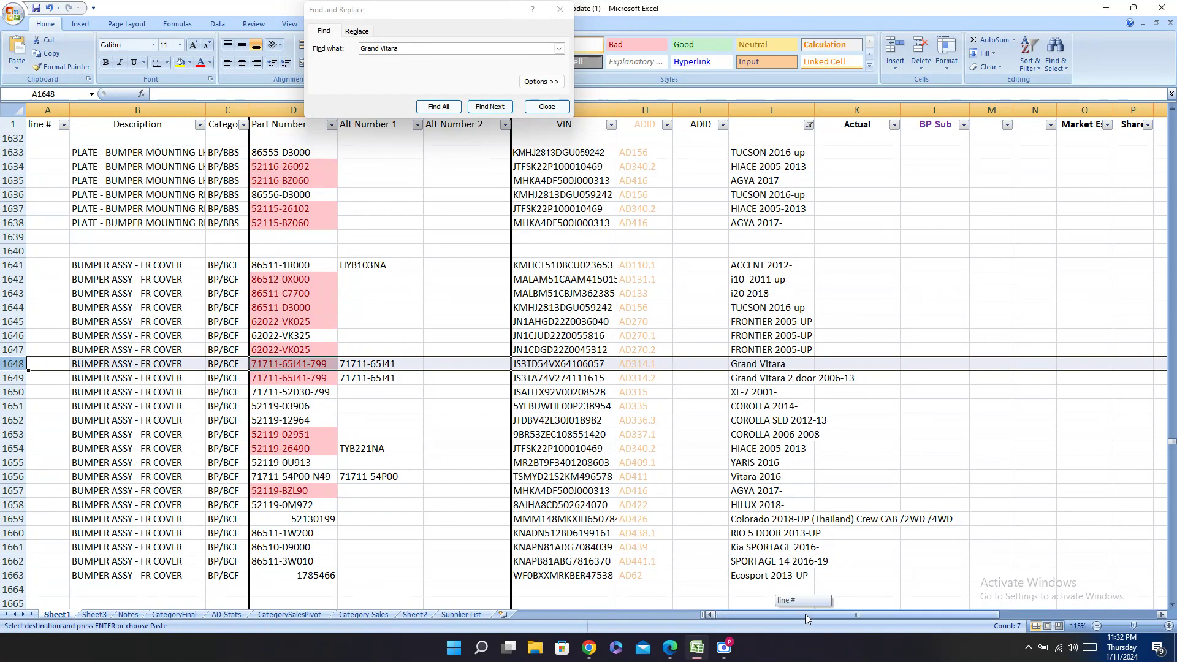
drag(804, 613, 960, 613)
click(811, 364)
key(ctrl+v)
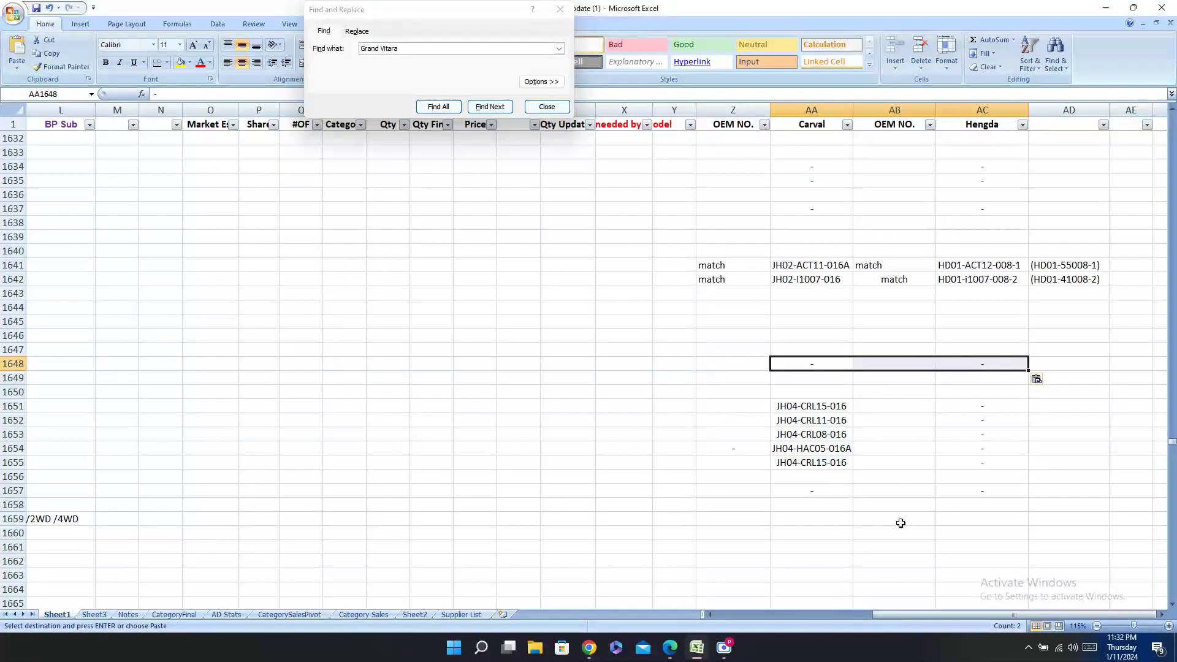
click(869, 613)
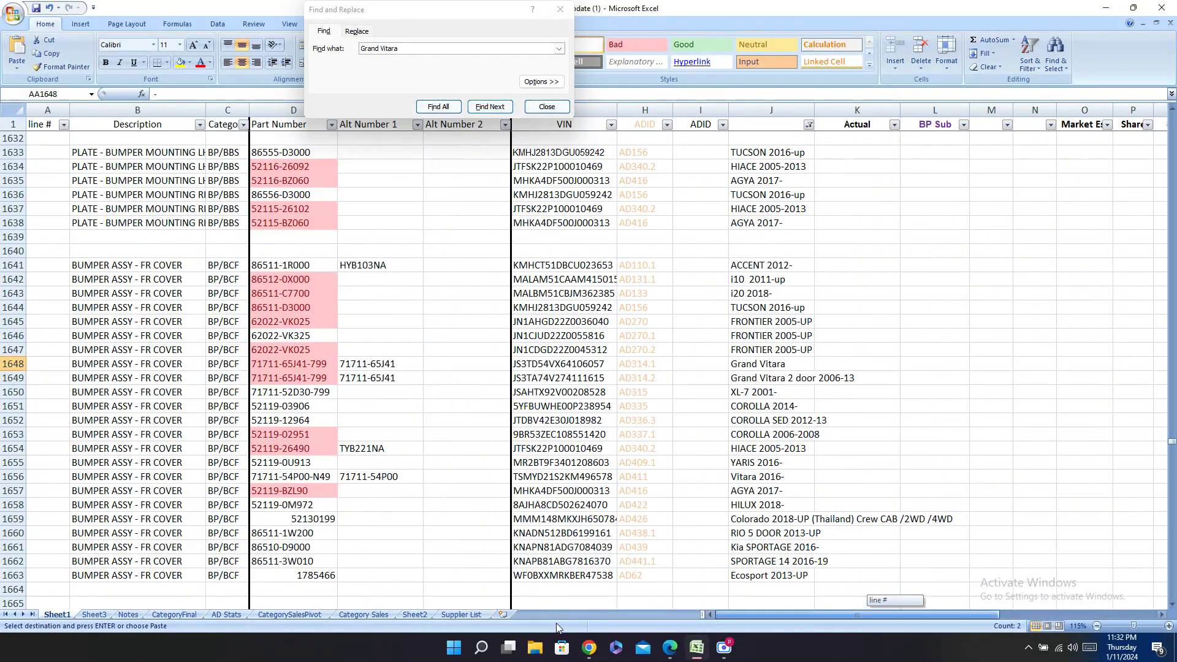
click(13, 363)
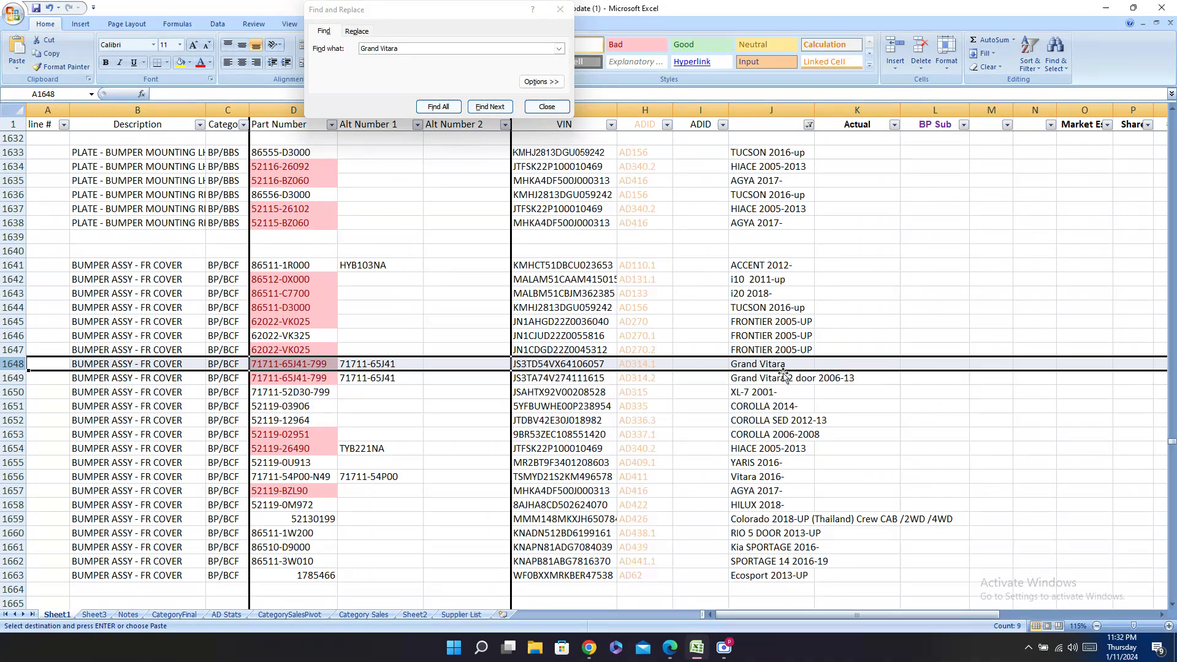
drag(965, 614, 1121, 614)
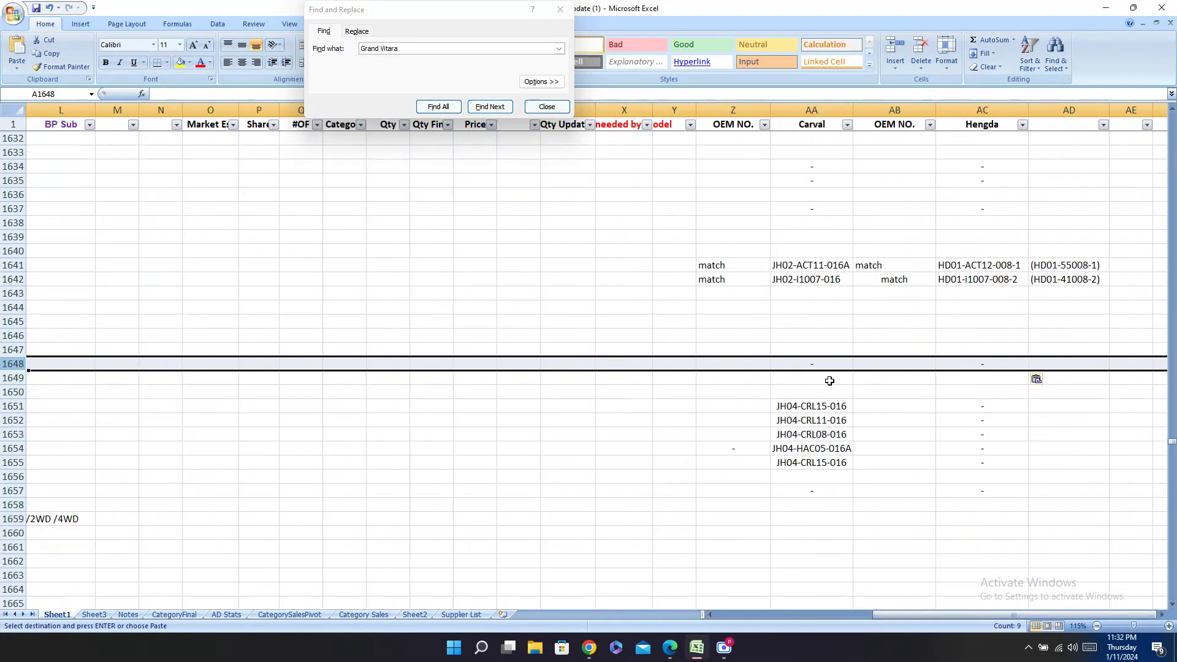
click(809, 378)
drag(907, 614, 751, 614)
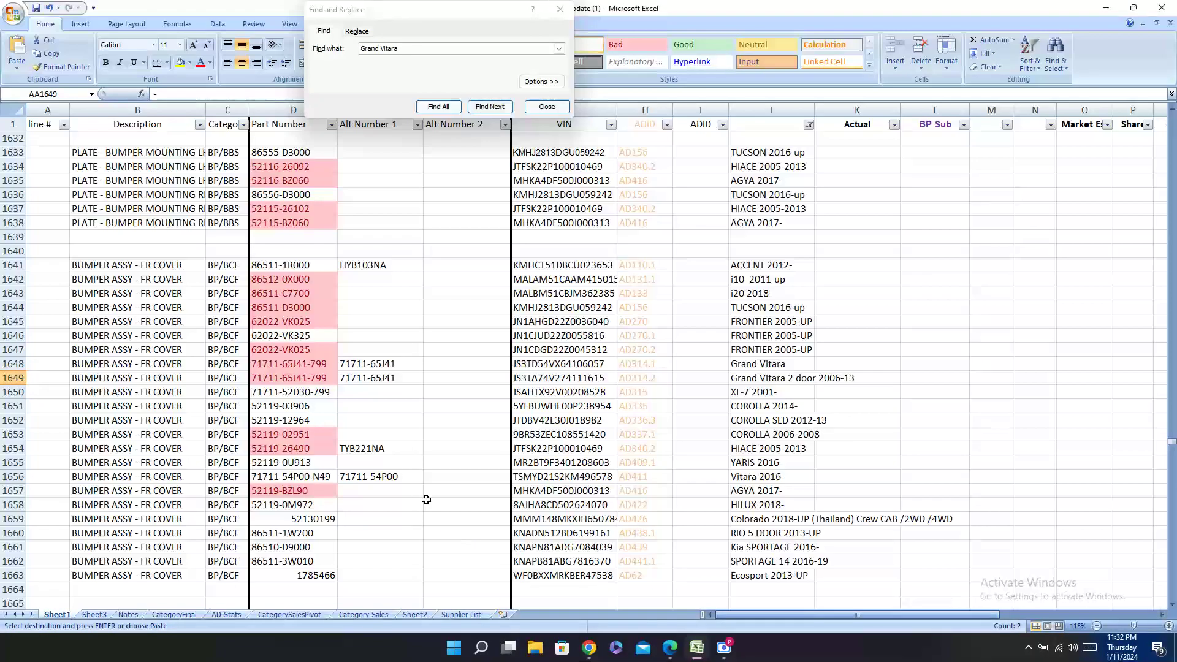
click(18, 378)
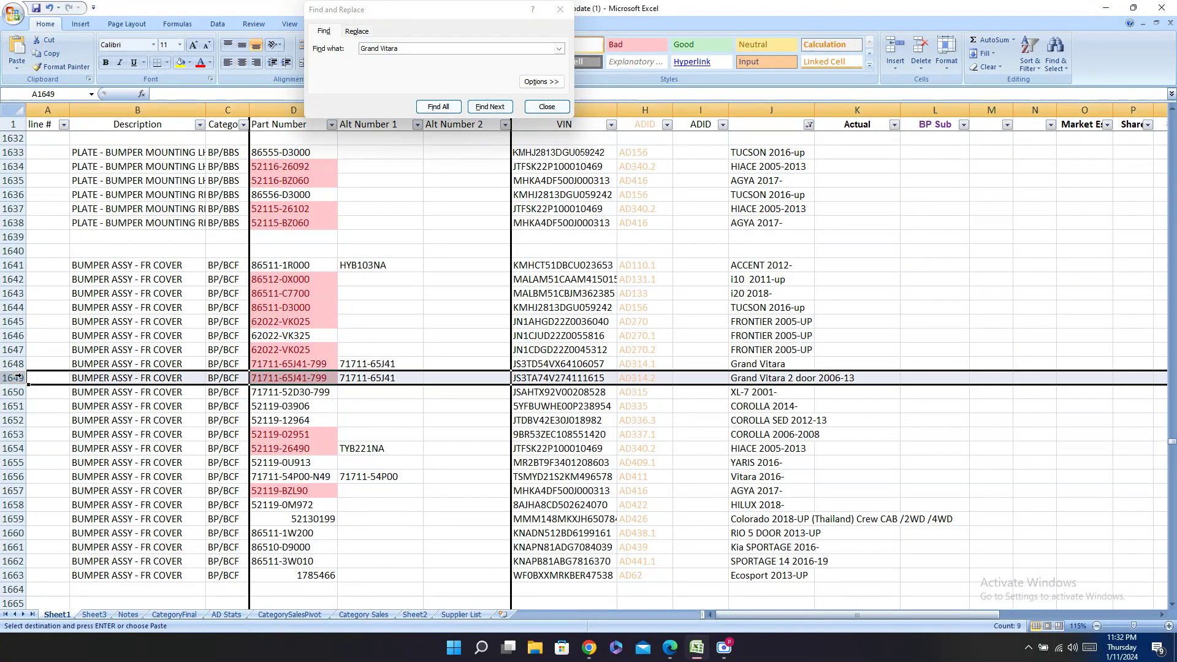
click(295, 361)
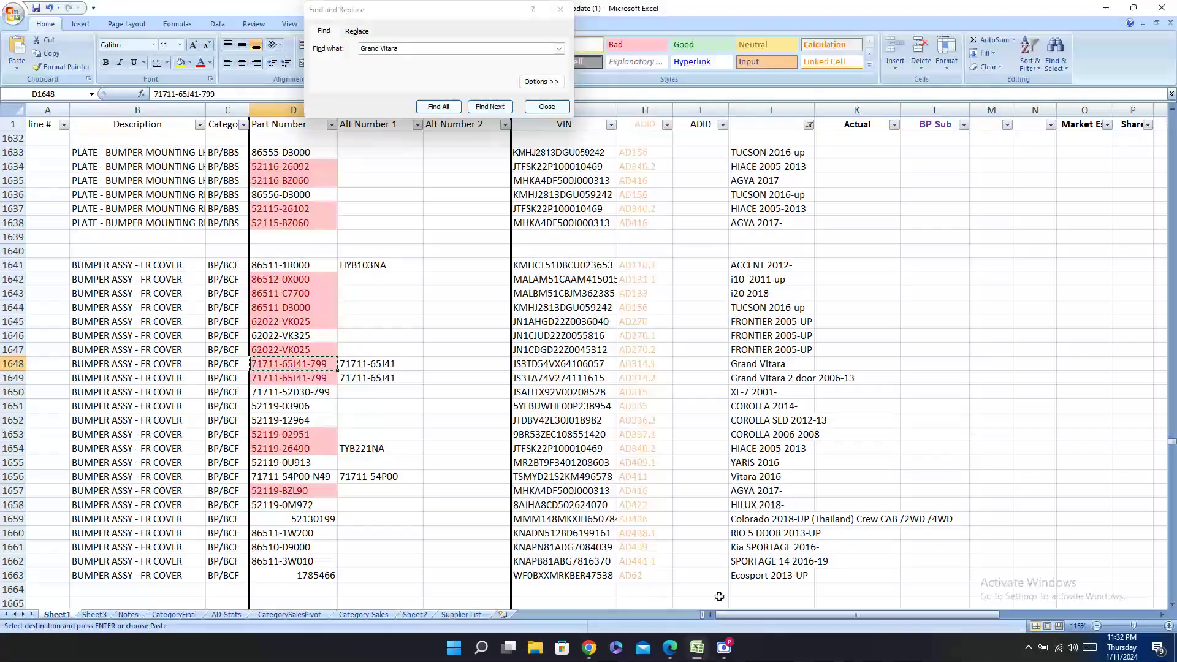
Step: Search the Hengda catalog for the part number without its 799 suffix
click(669, 647)
key(ctrl+f)
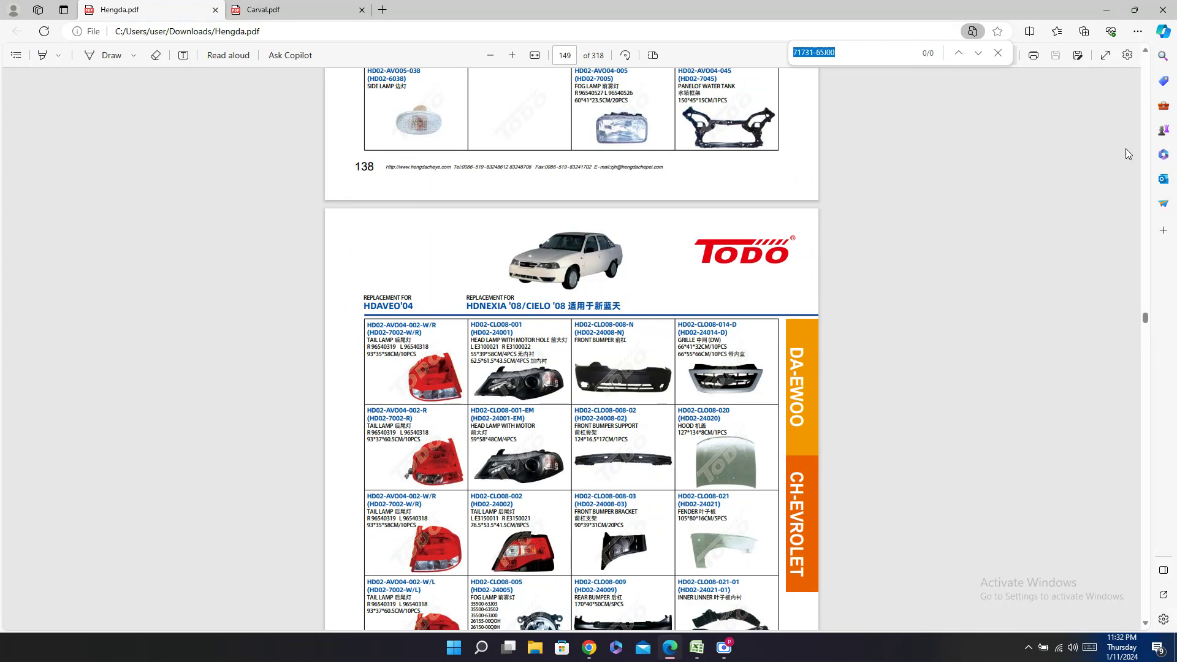
text(71711-65J41-799)
key(BackSpace)
key(BackSpace)
key(BackSpace)
Step: Search the Carval catalog for 71711 and step through its four matches
click(276, 7)
key(ctrl+f)
text(71711-65J41-799)
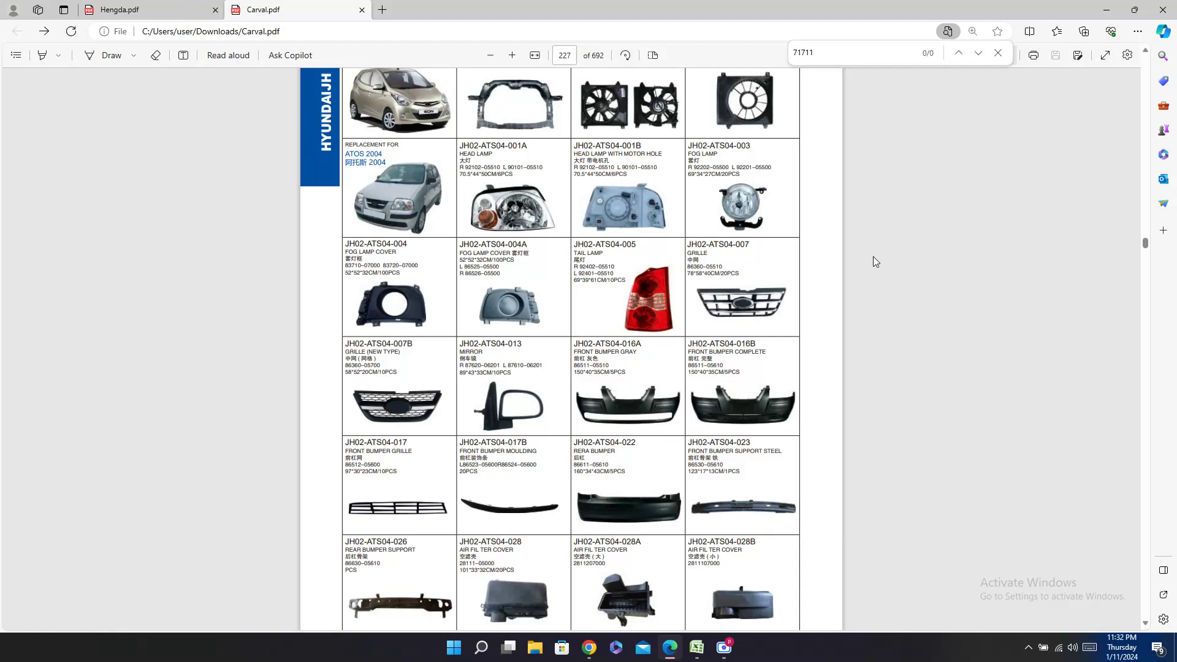
key(Return)
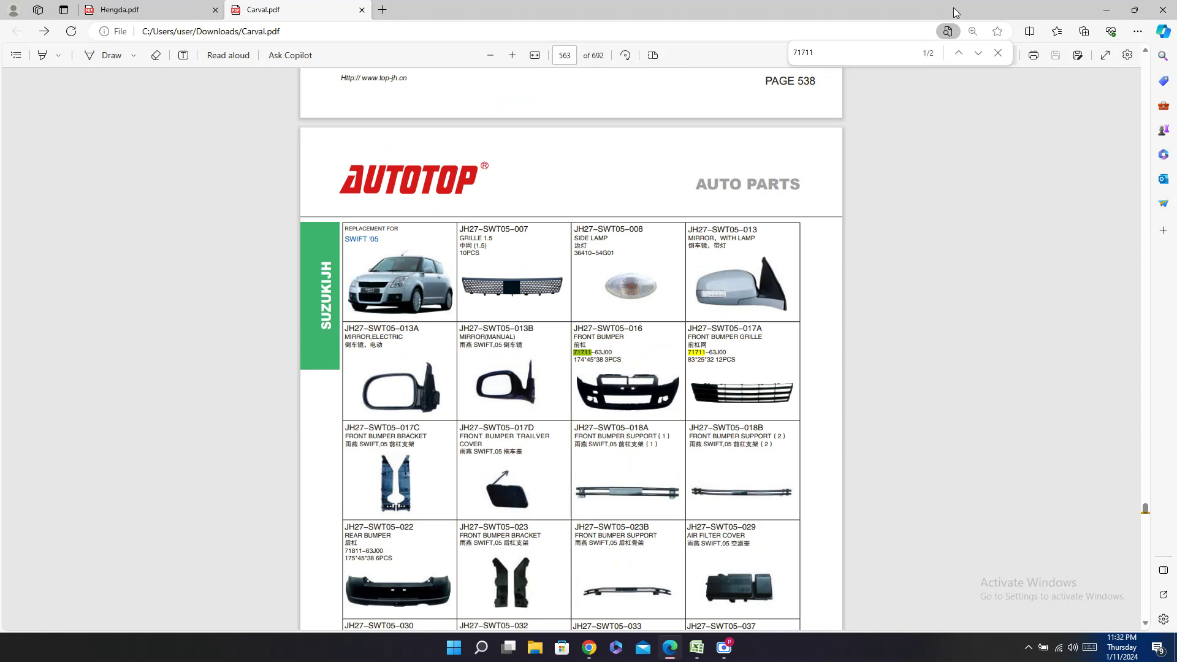
click(978, 54)
click(979, 54)
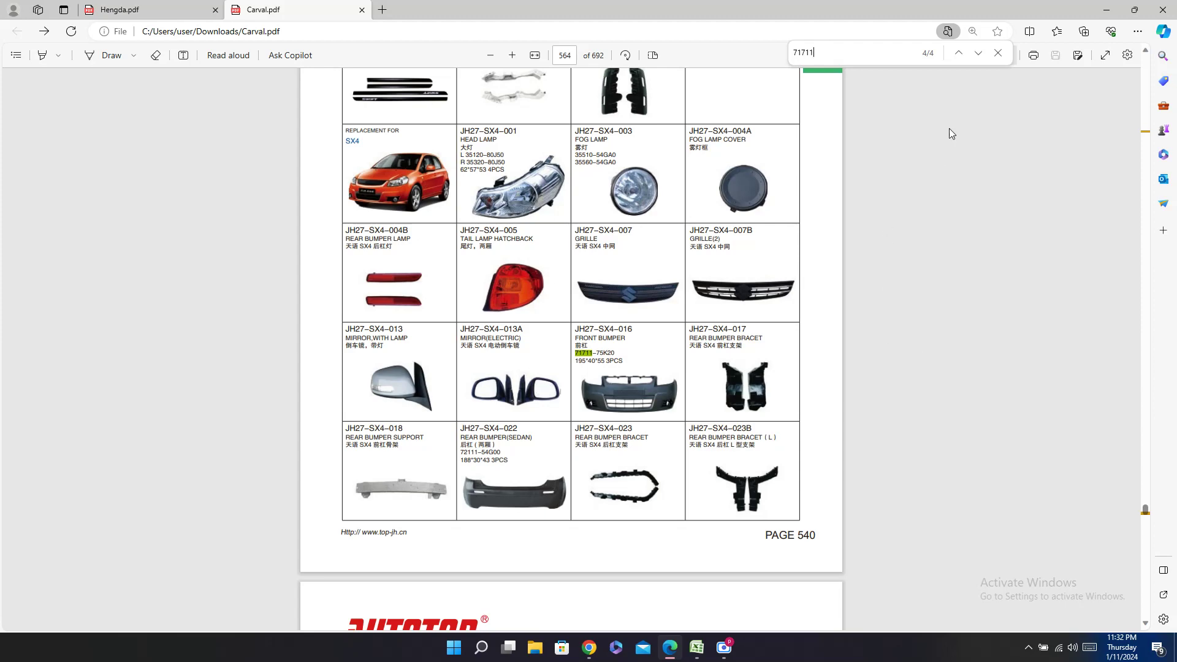
click(978, 55)
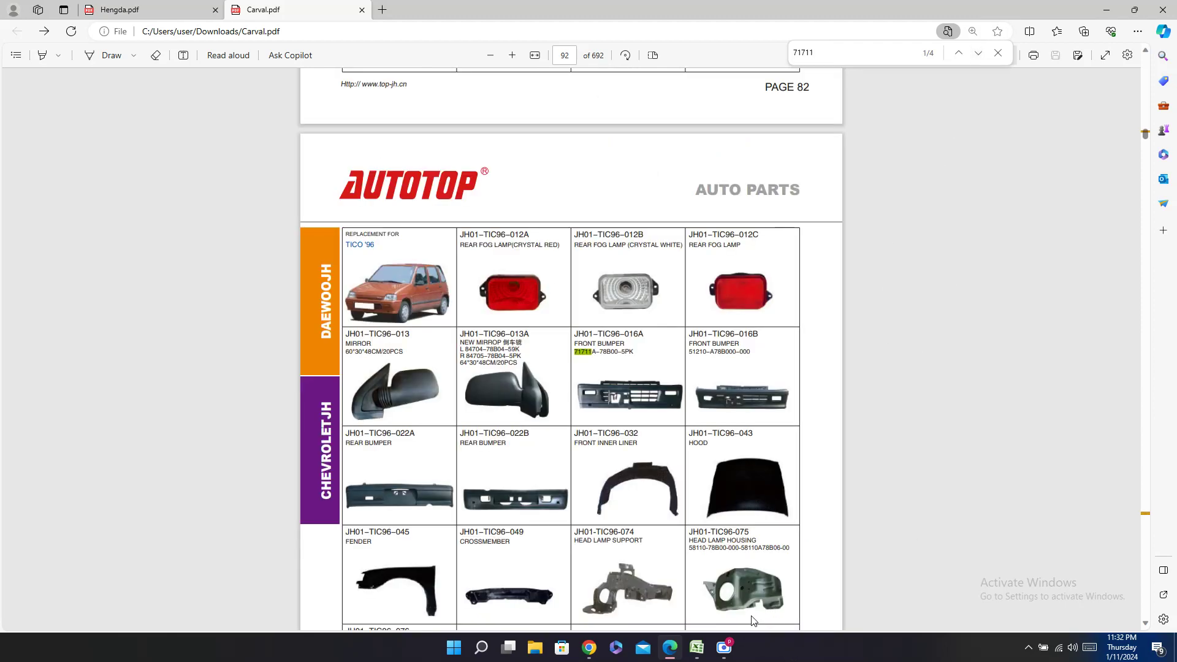
Step: Go to row 1683, undo a mistaken paste, and enter '-' in Carval for rows 1683–1684
click(697, 648)
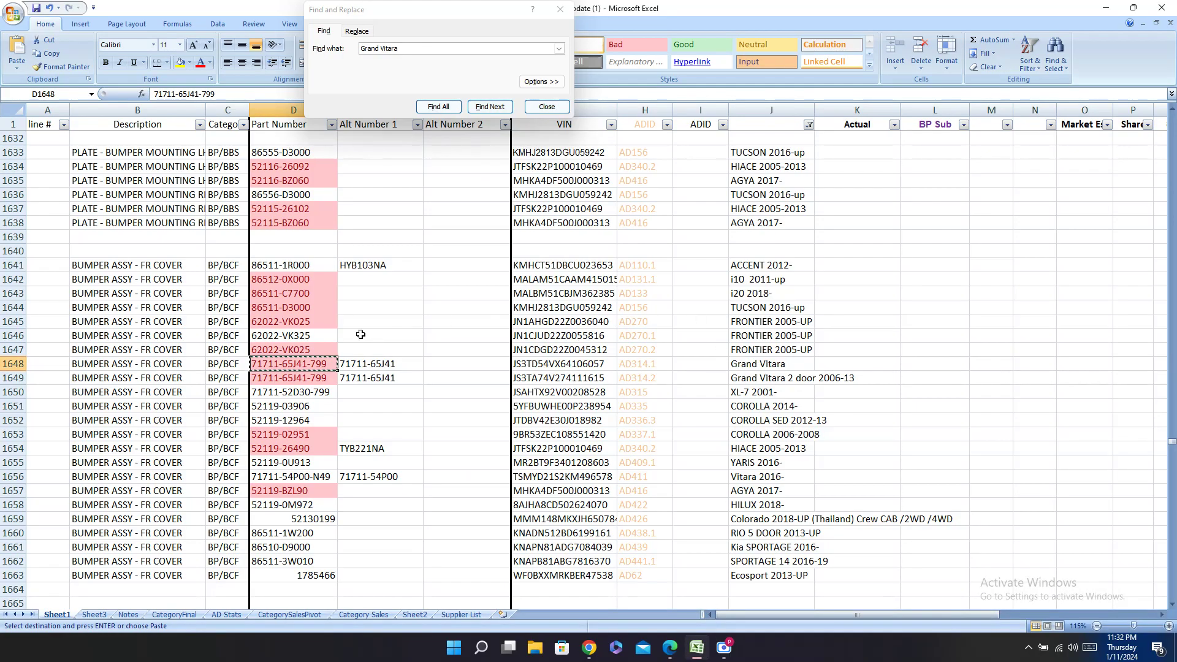
click(13, 364)
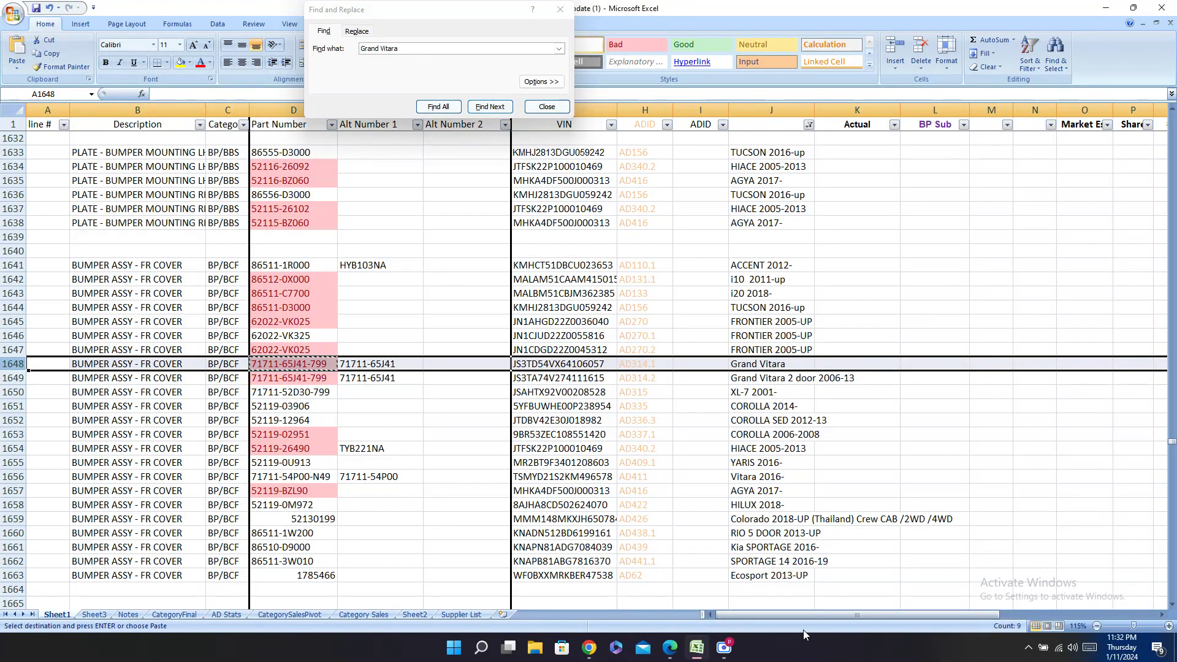
mouse_move(812, 614)
mouse_down()
mouse_move(969, 614)
mouse_move(790, 614)
mouse_up()
click(770, 381)
click(490, 106)
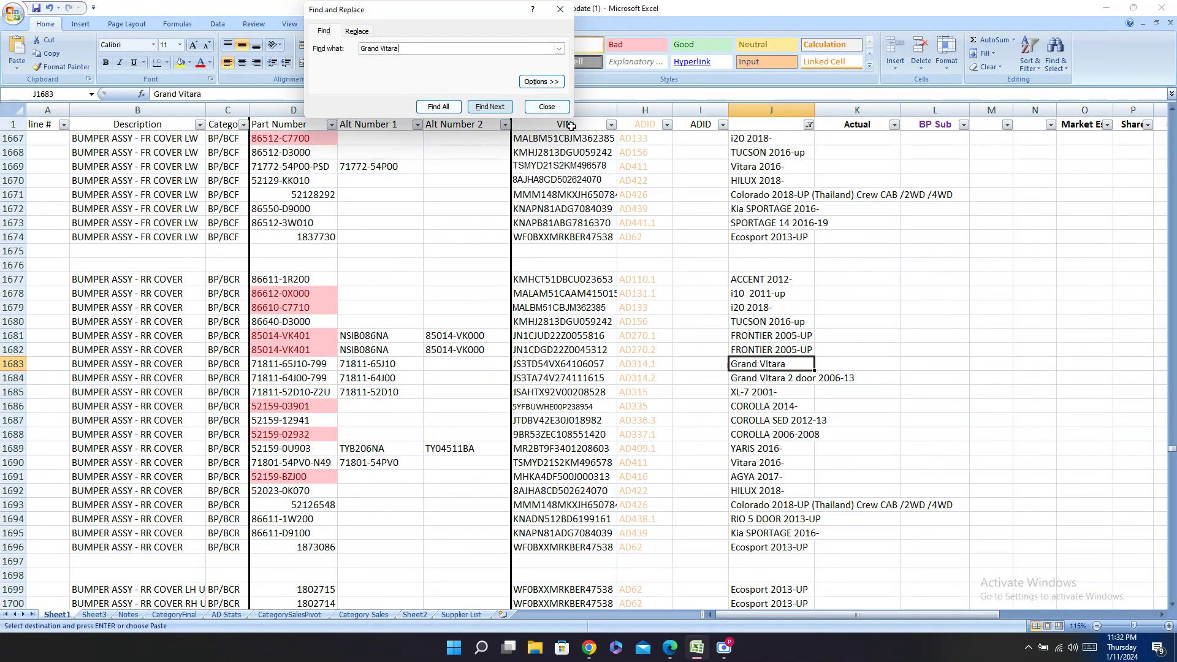
click(13, 363)
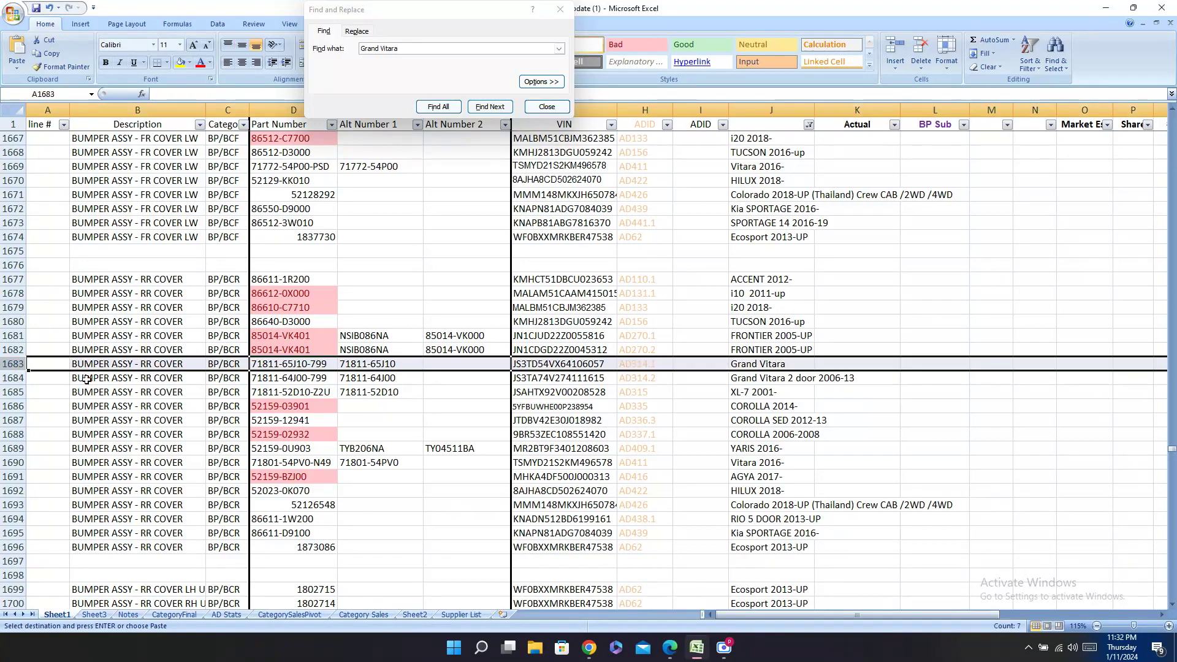
drag(921, 615, 1076, 614)
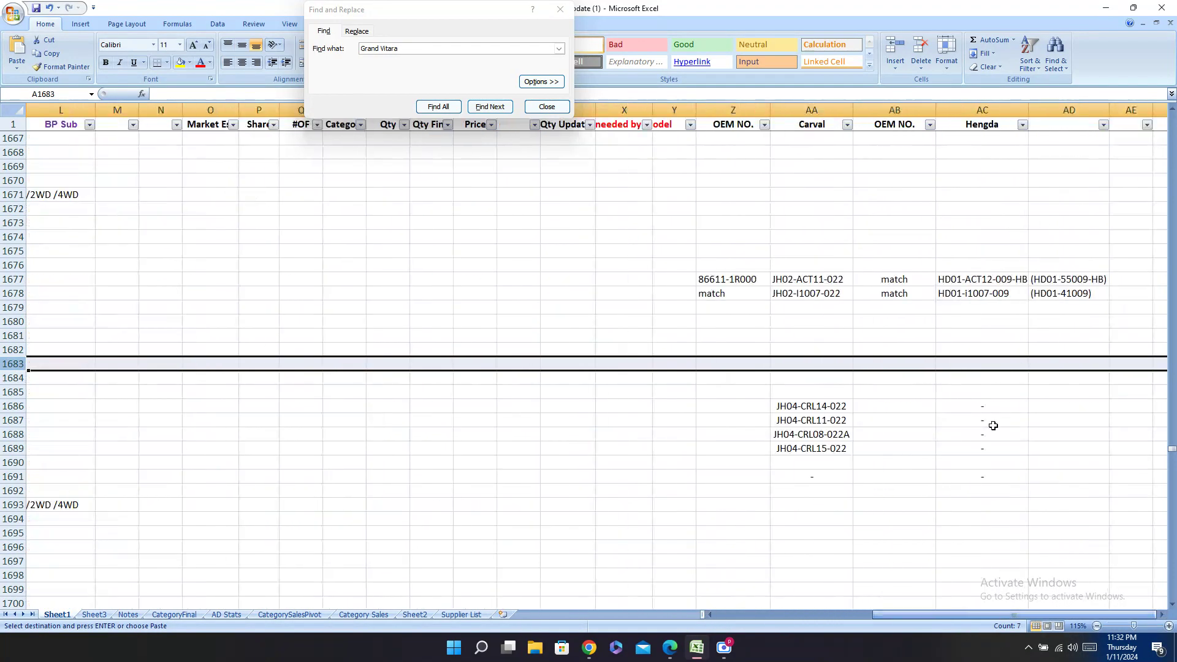
click(819, 364)
text(71711-65J41-799)
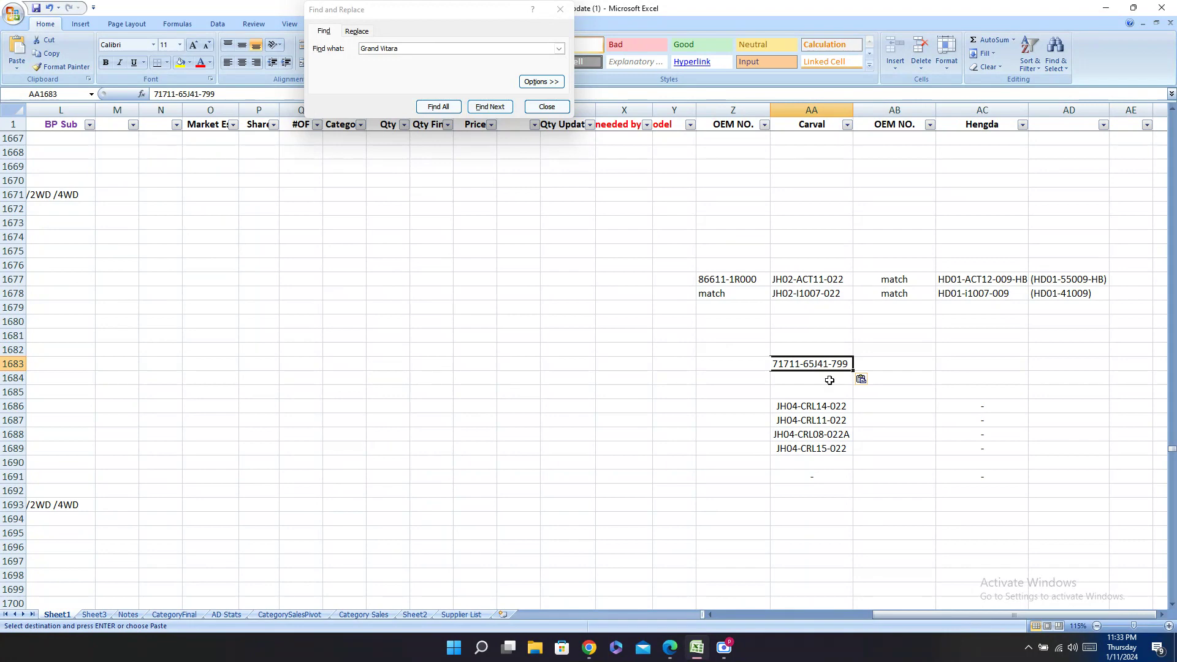
key(ctrl+z)
text(-)
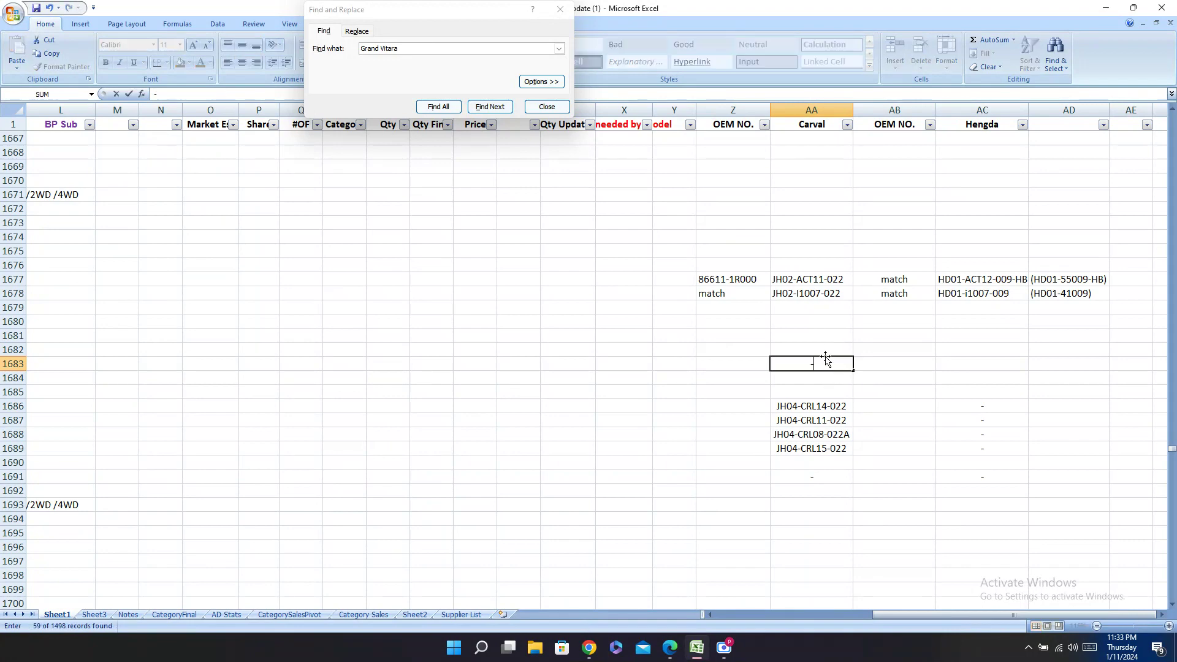
key(Return)
text(-)
key(Return)
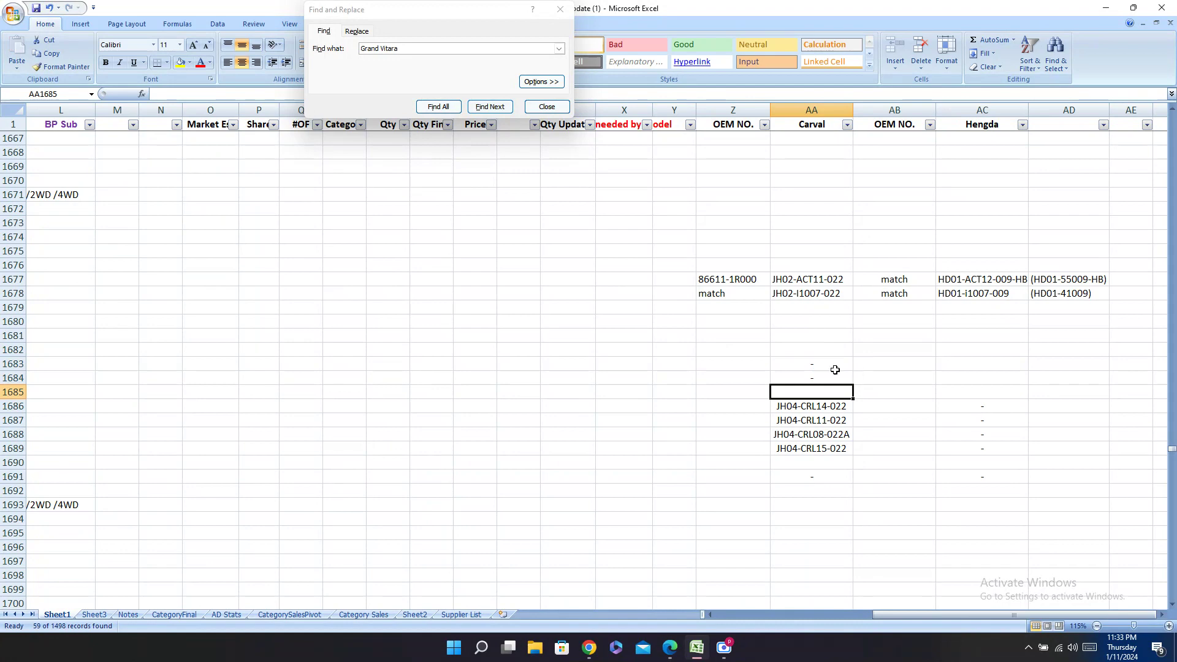
Step: Enter '-' in the Hengda cells of rows 1683 and 1684
drag(835, 365, 983, 366)
click(970, 365)
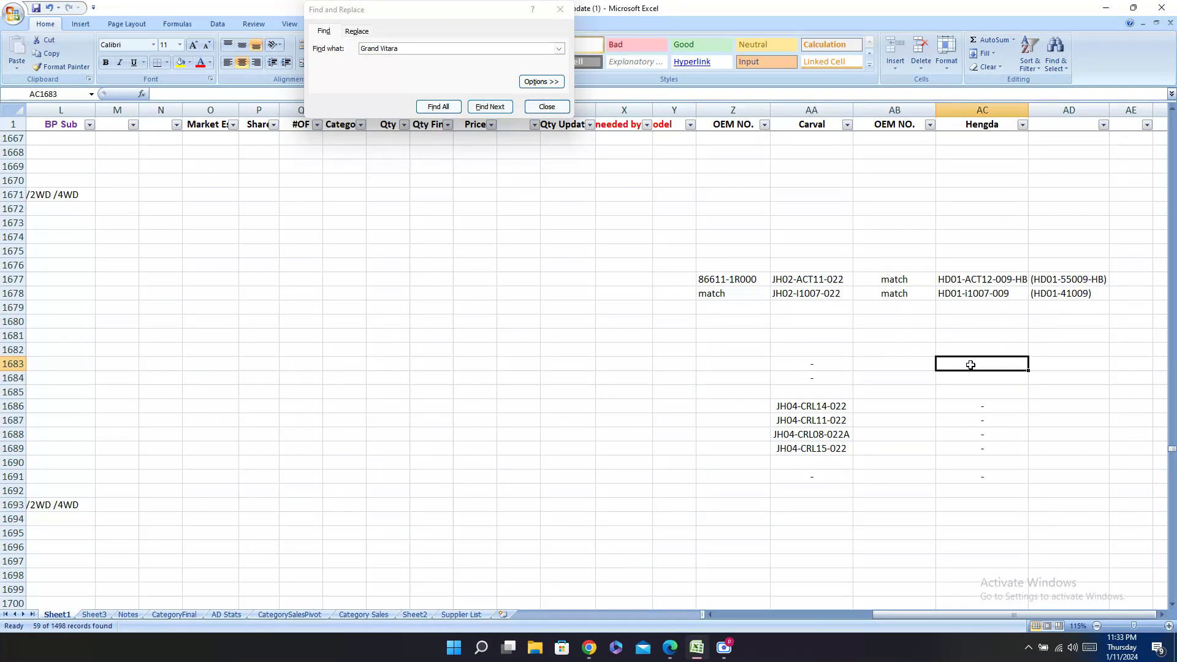
text(-)
key(Return)
text(-)
key(Return)
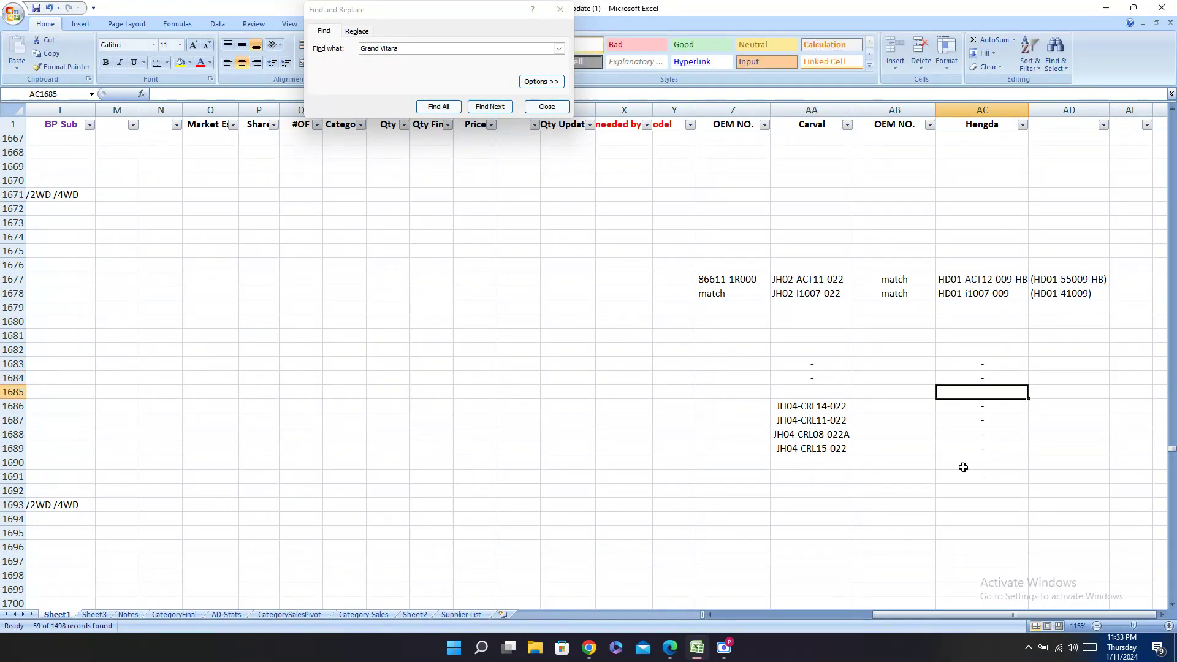
drag(954, 615, 616, 613)
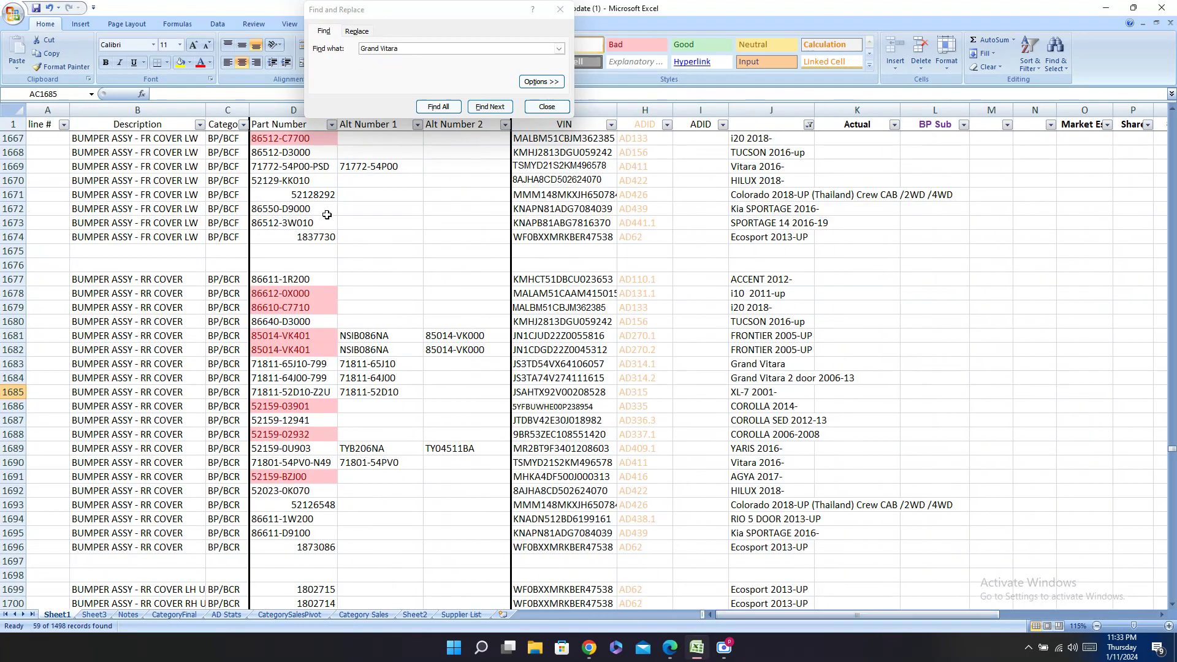
Step: Put '-' in the Hengda and Carval cells of row 1724's front bumper moulding
click(490, 106)
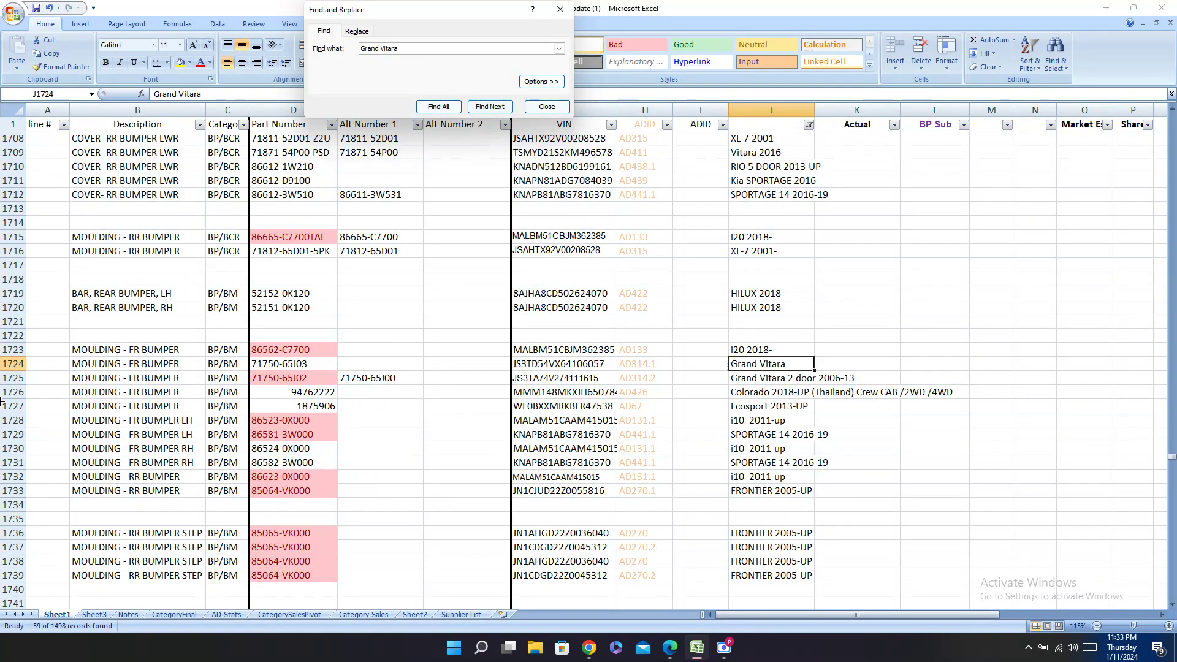
click(14, 364)
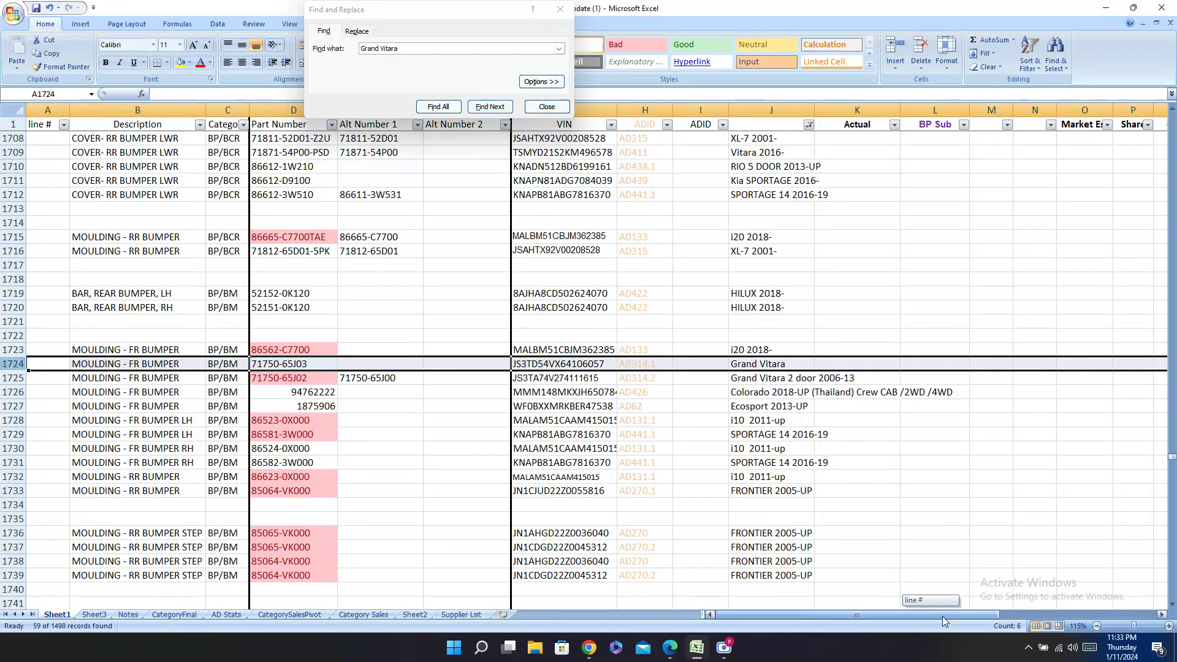
drag(943, 616, 1112, 615)
click(994, 360)
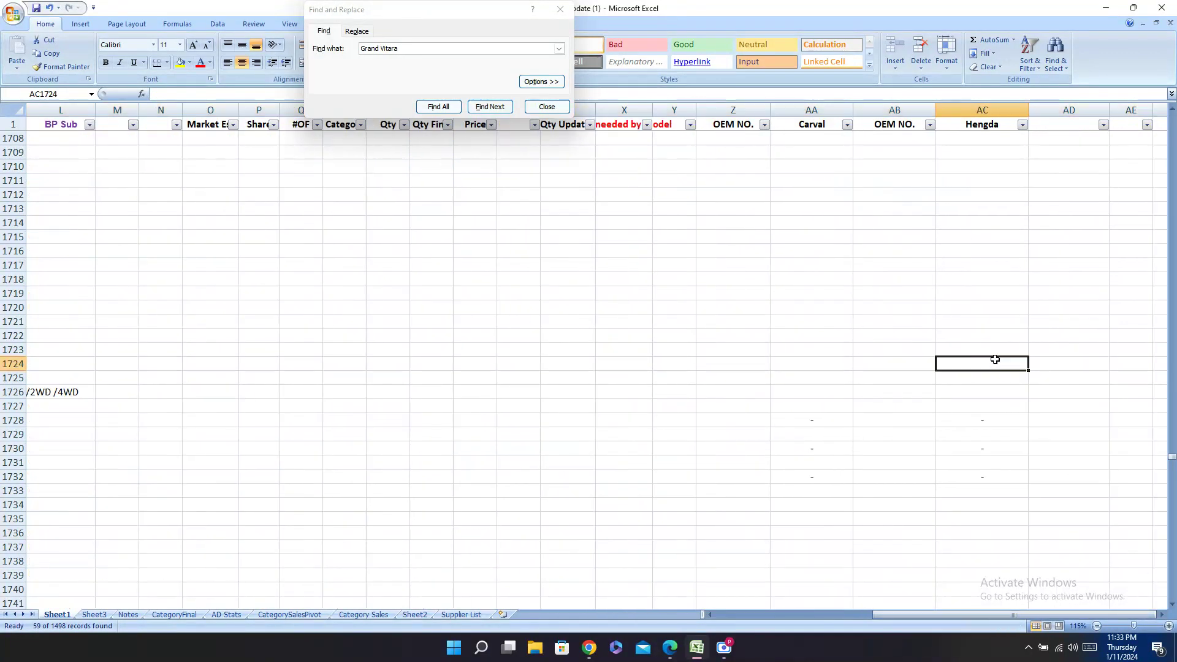
text(-)
key(Return)
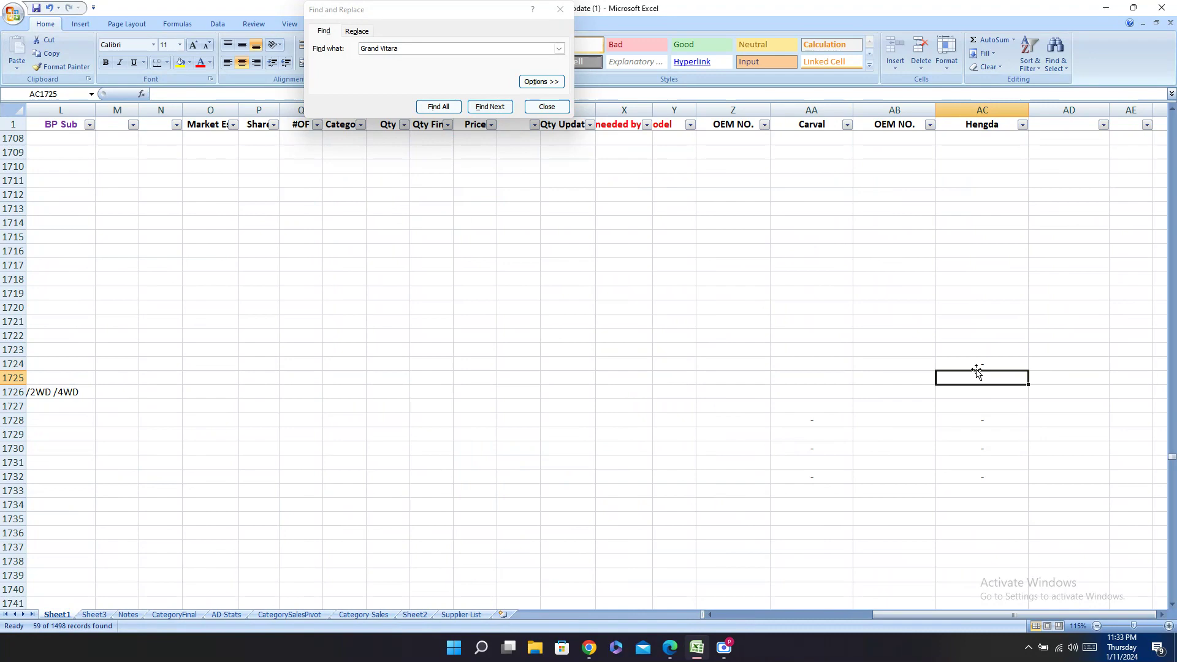
click(809, 366)
text(-)
key(Return)
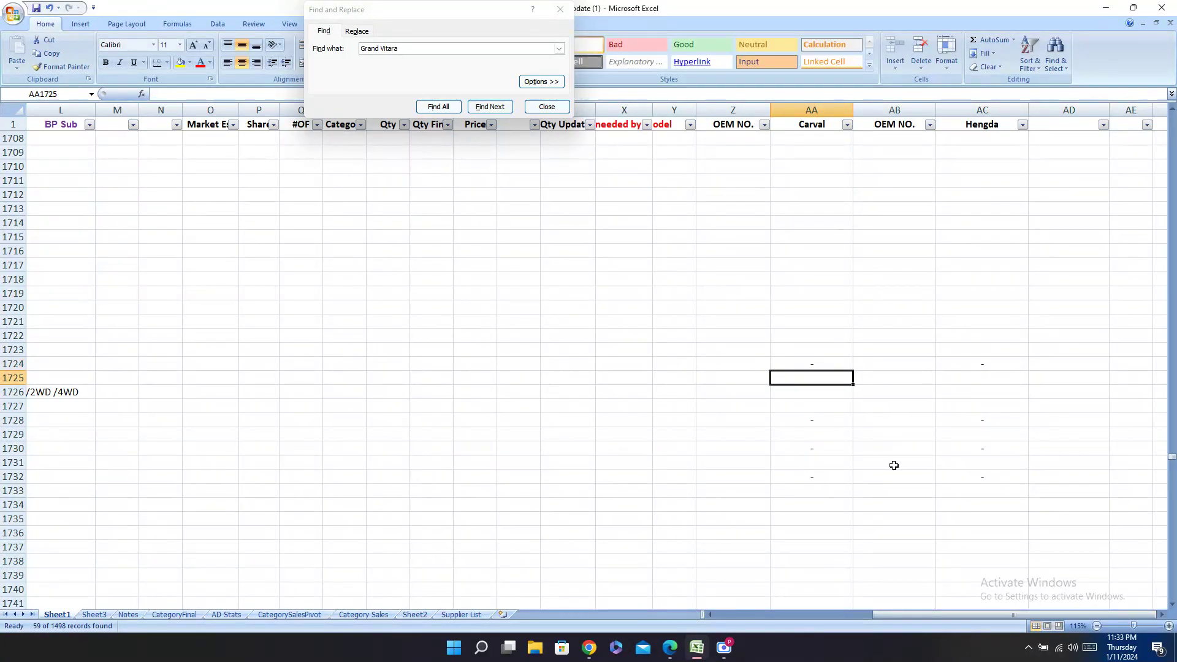
click(501, 108)
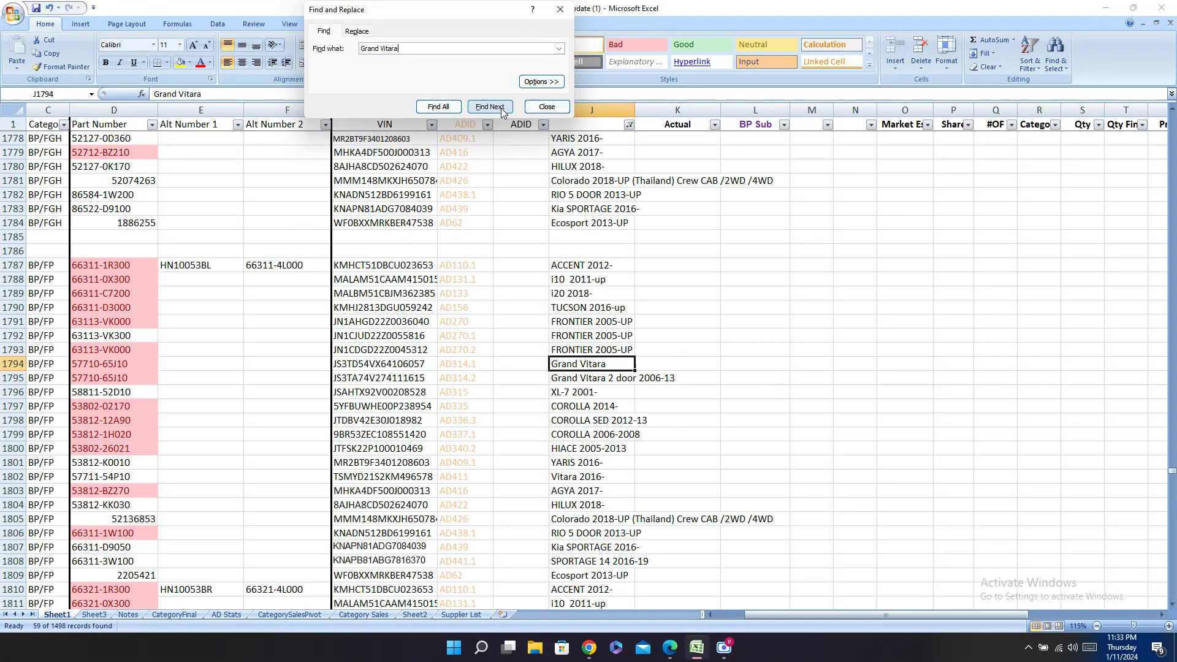
Step: Enter '-' in the Carval and Hengda cells of row 1794
click(7, 364)
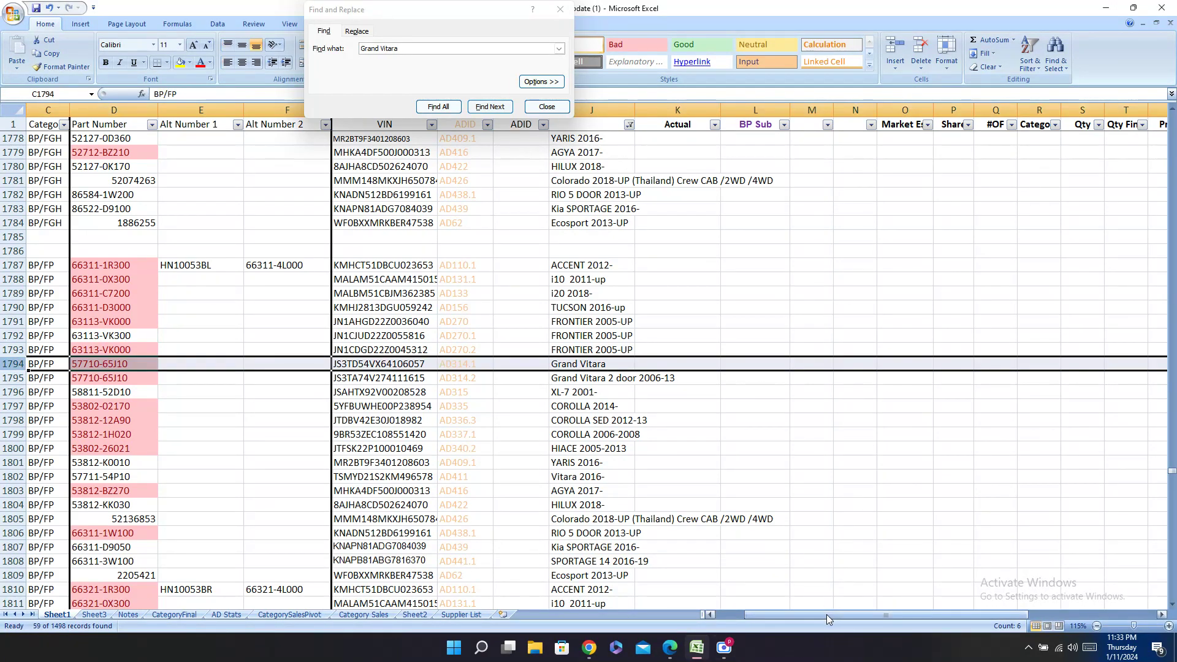
drag(826, 614, 955, 614)
click(811, 364)
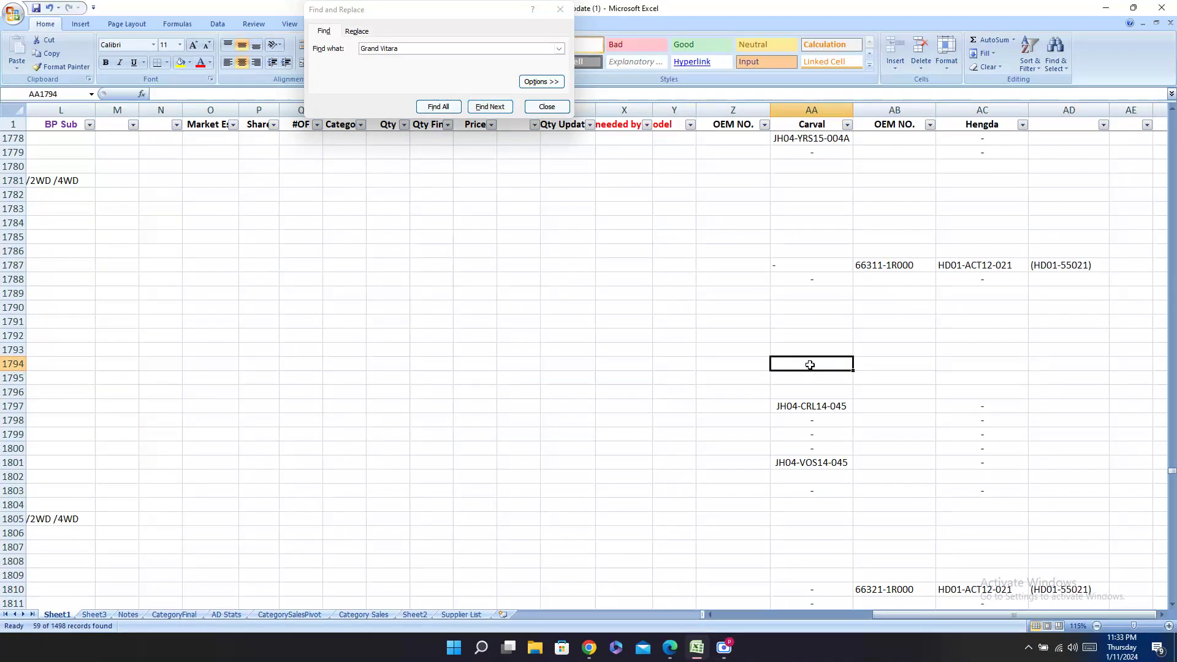
text(-)
key(Return)
click(981, 363)
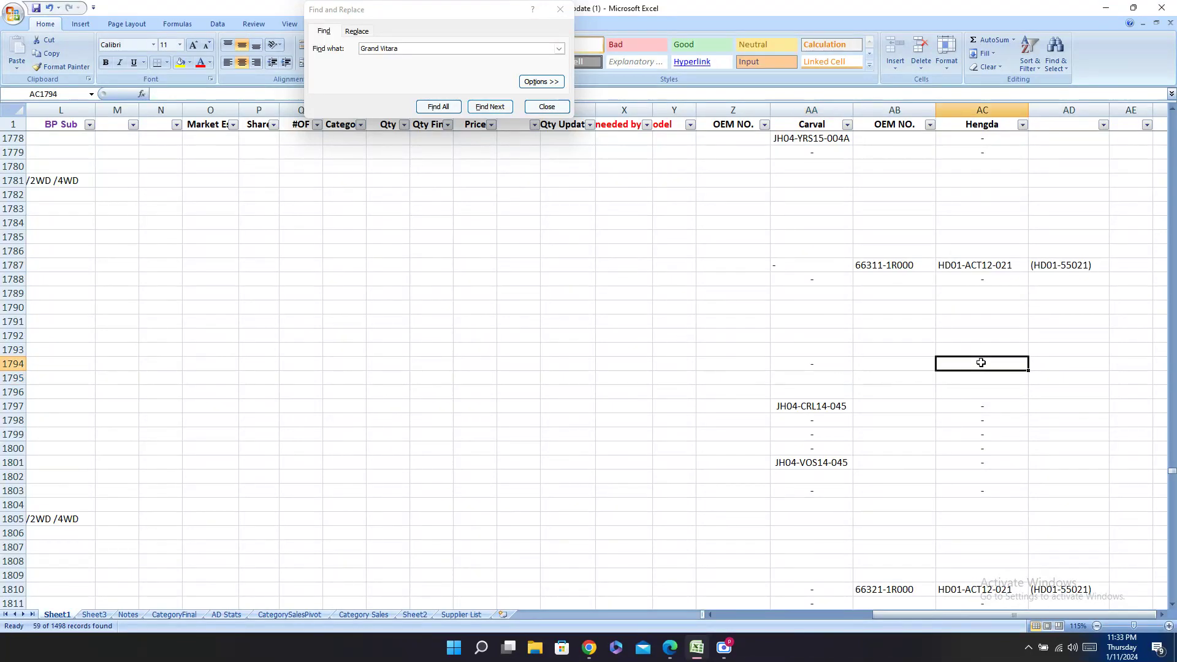
text(-)
key(Return)
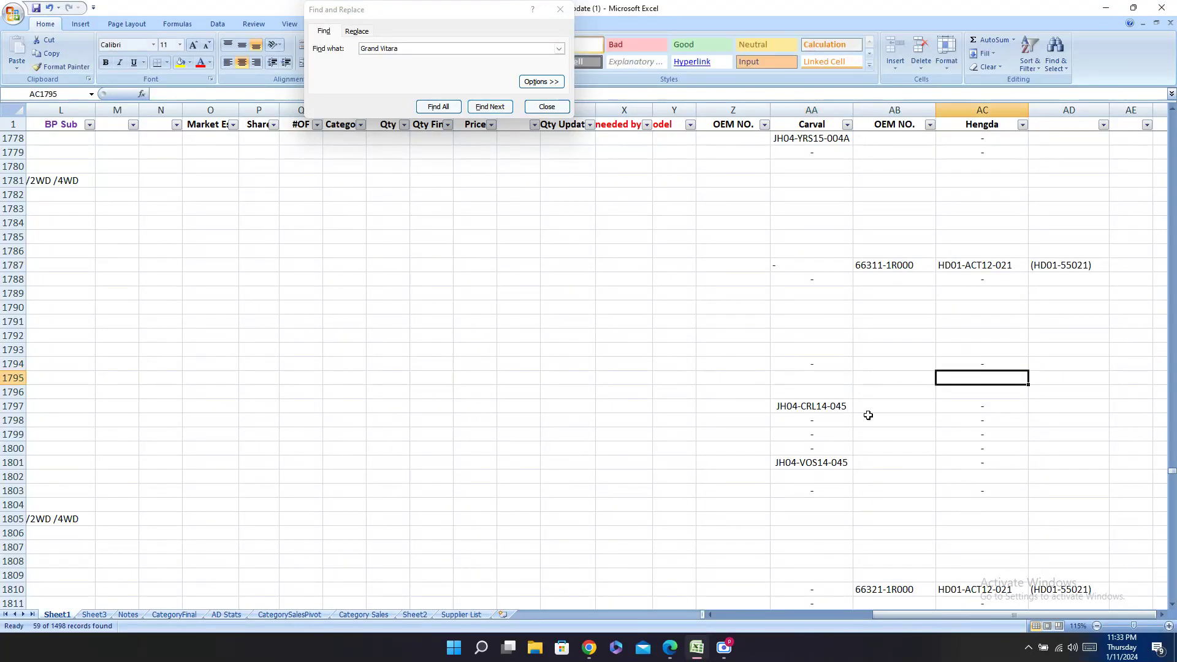
Step: Copy row 1821's dash cells and paste them into fender row 1817's supplier columns
click(490, 108)
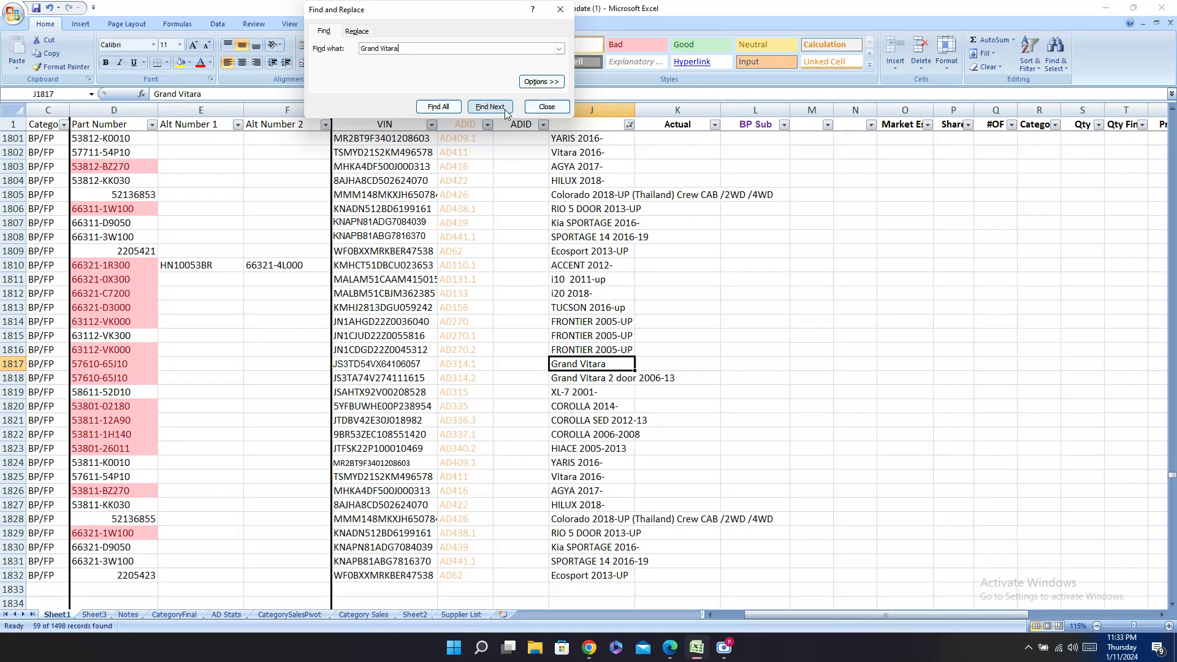
click(13, 364)
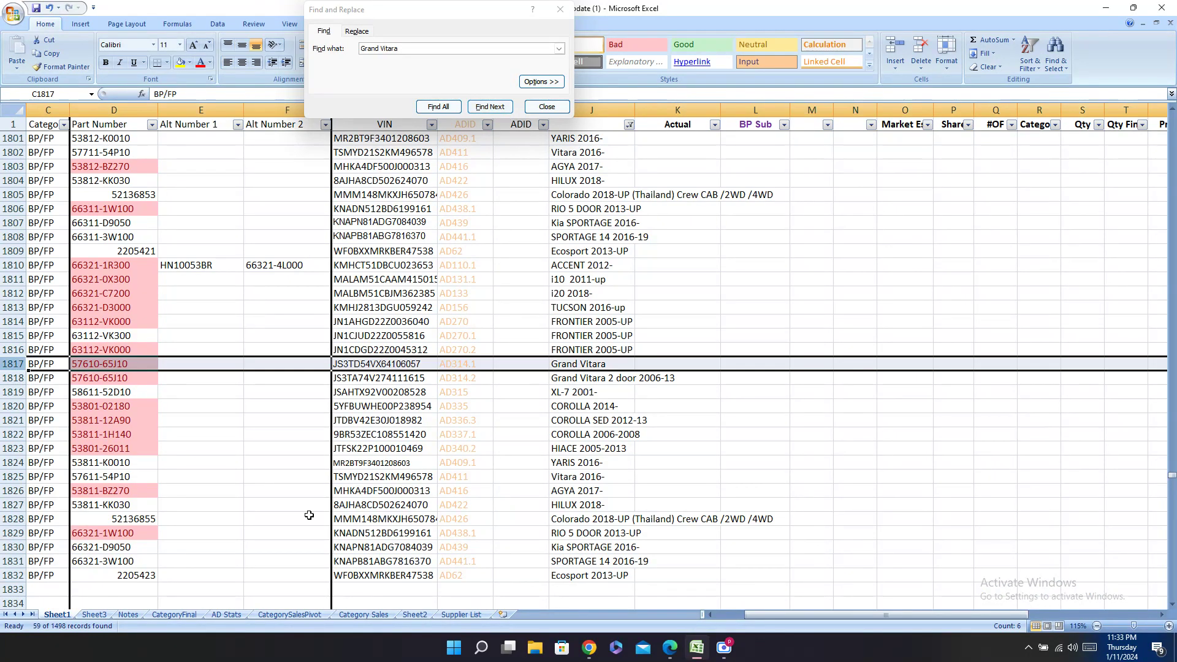
drag(958, 613, 1105, 613)
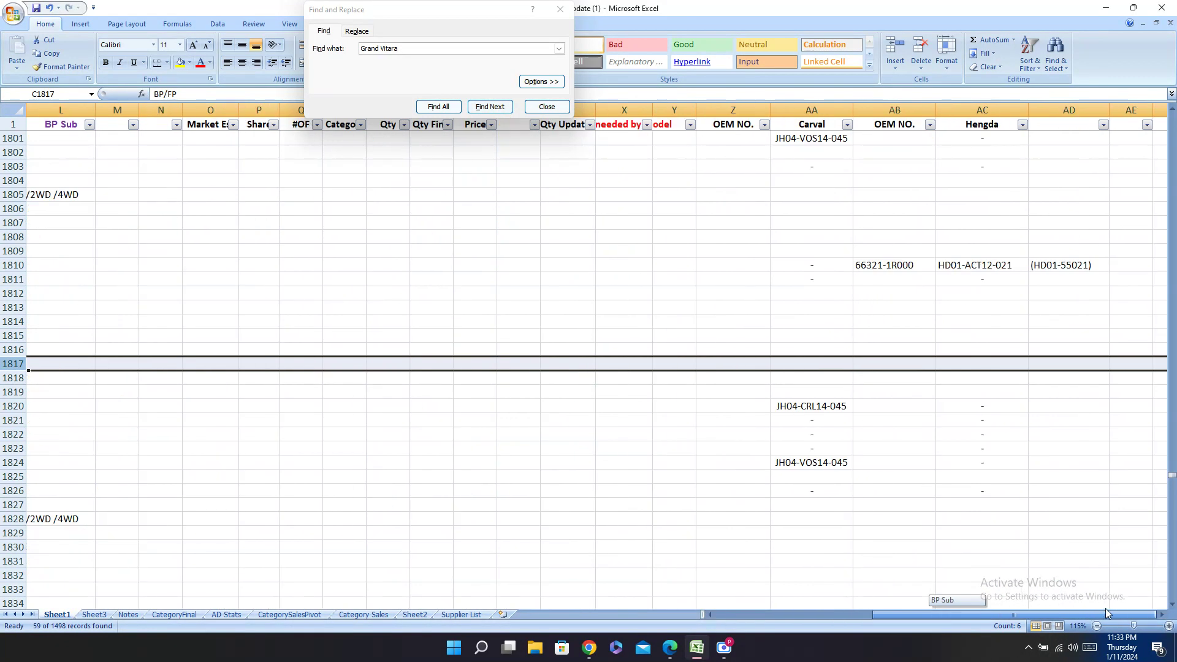
drag(811, 418, 969, 426)
key(ctrl+c)
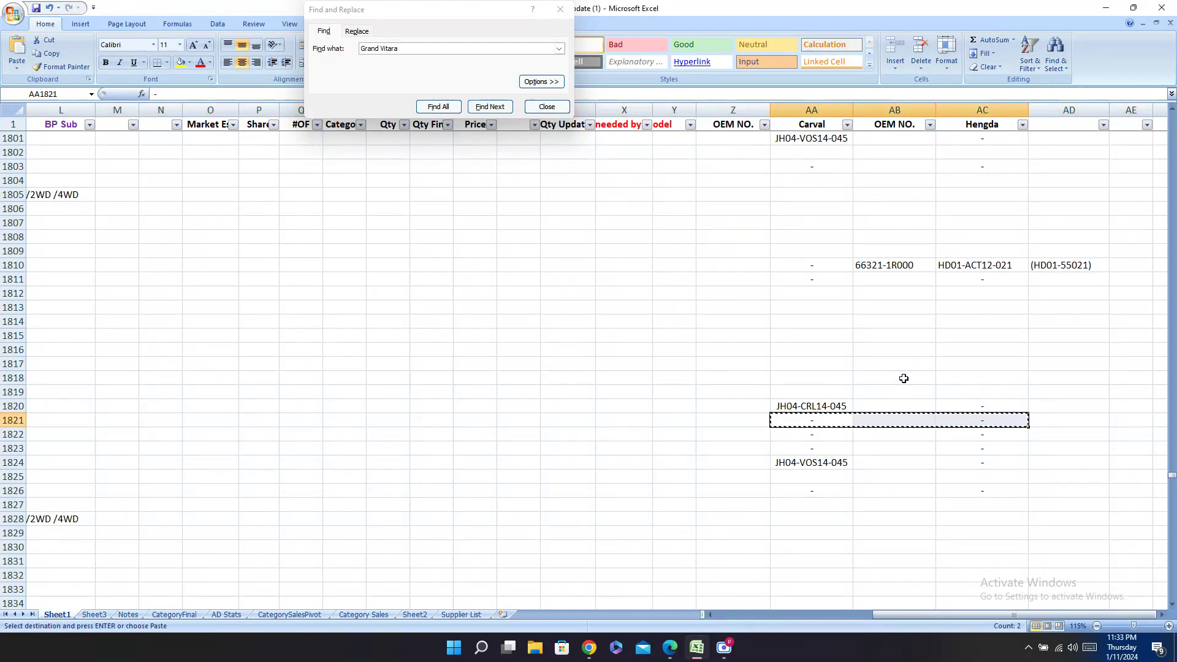
click(12, 363)
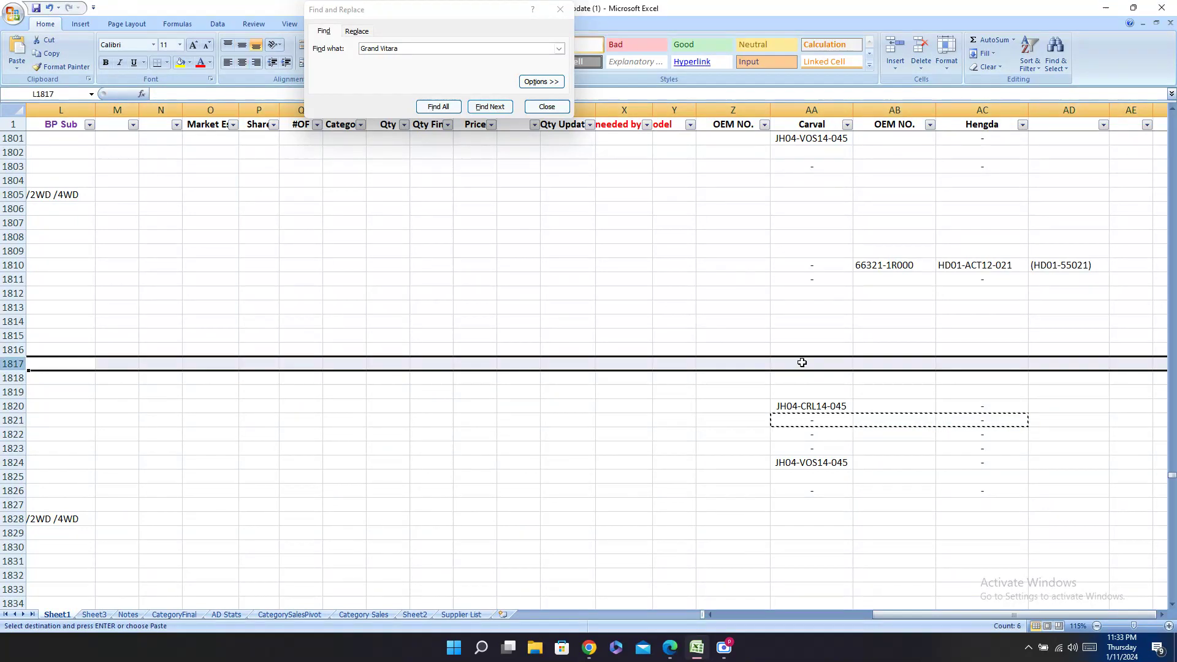
click(802, 363)
key(ctrl+v)
Step: Paste dashes into row 1818's supplier cells, then move on to row 1837
drag(988, 617, 827, 616)
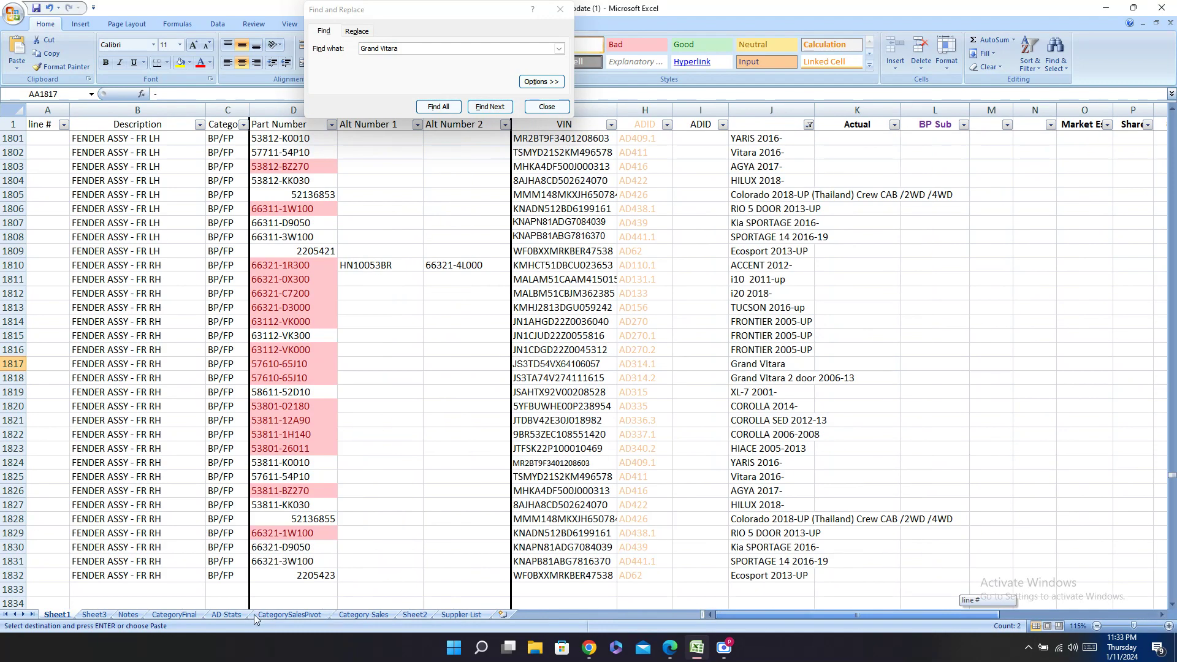
click(9, 358)
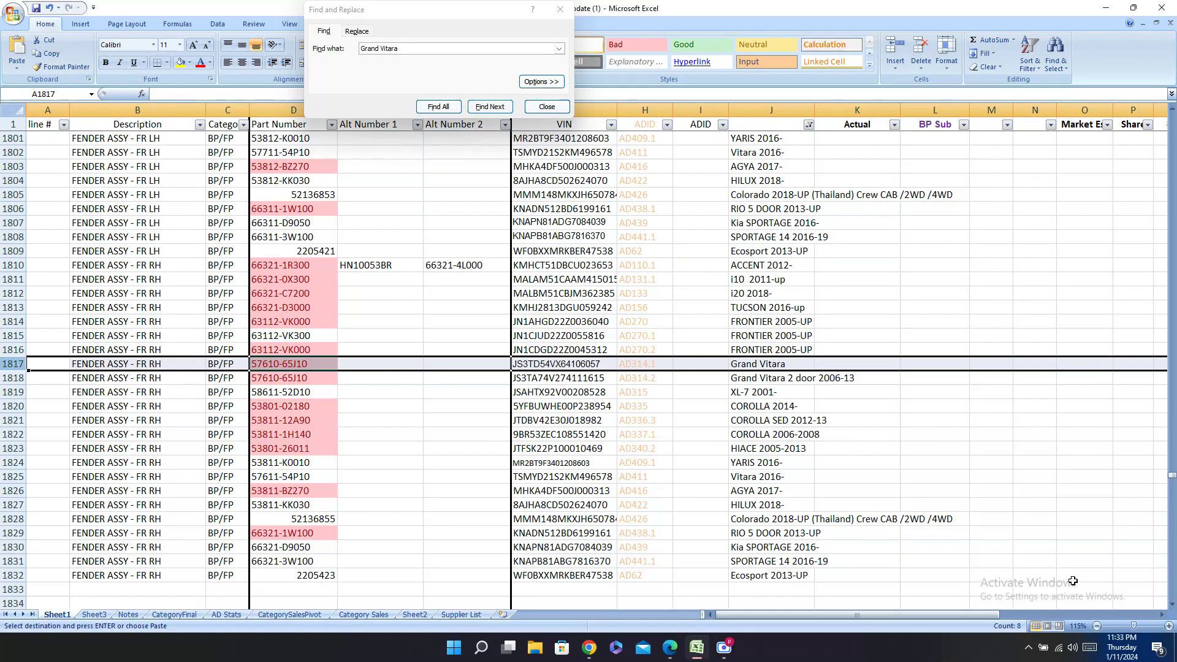
drag(979, 615, 1135, 621)
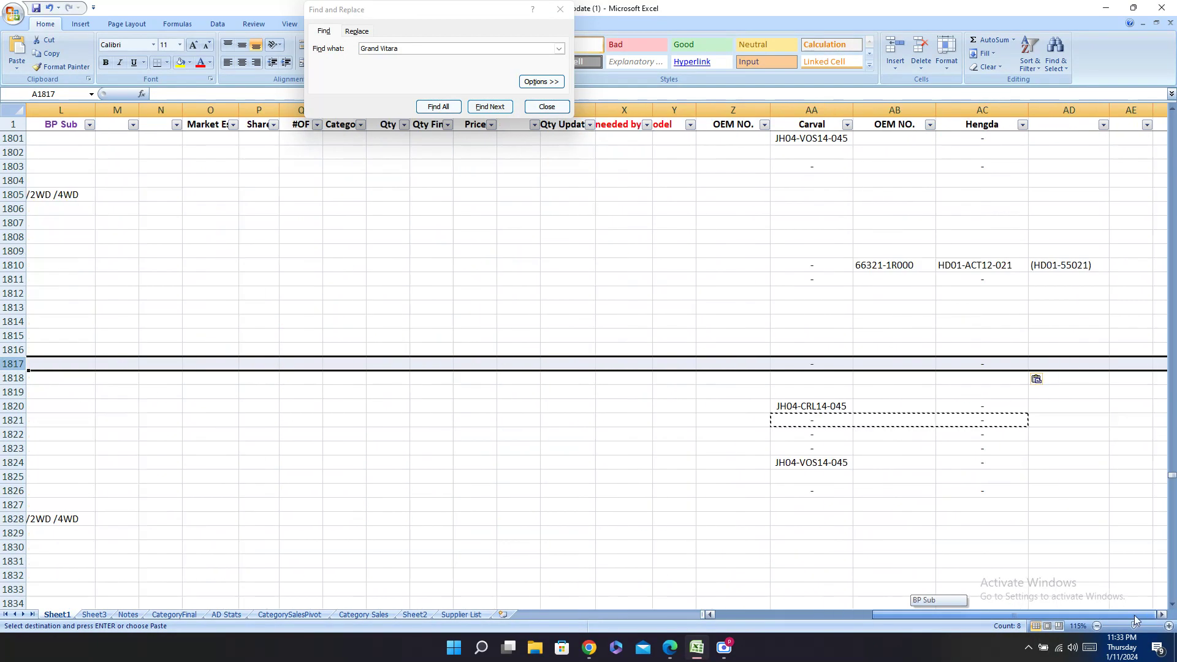
click(809, 378)
shift+click(981, 377)
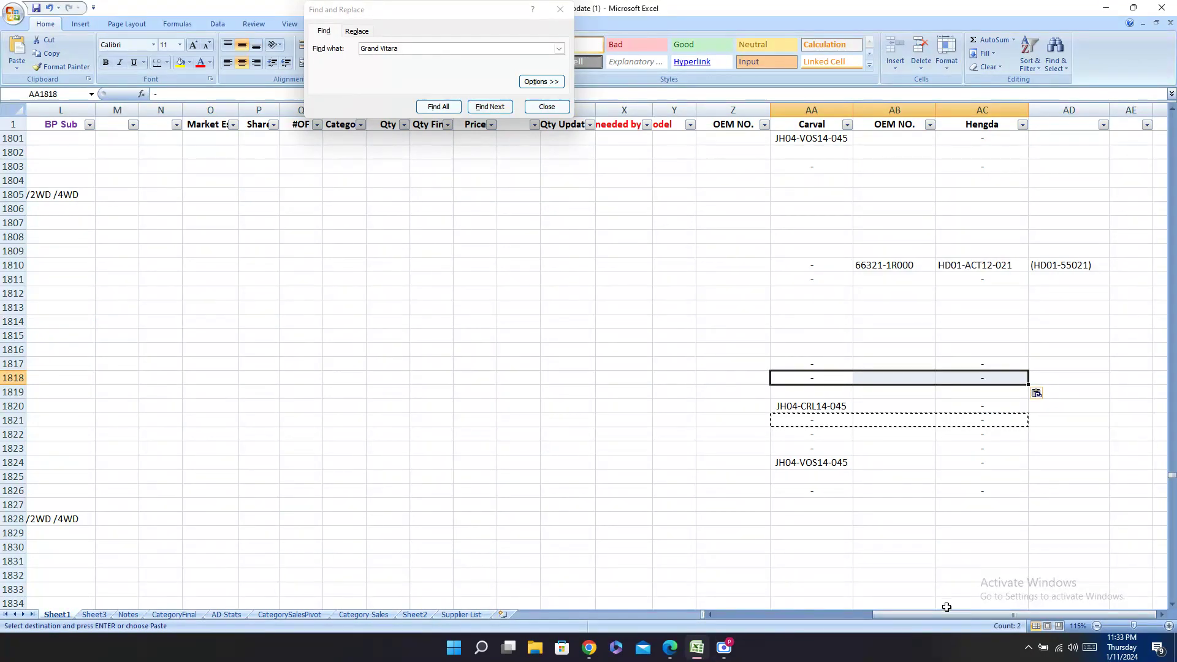
drag(947, 614, 789, 614)
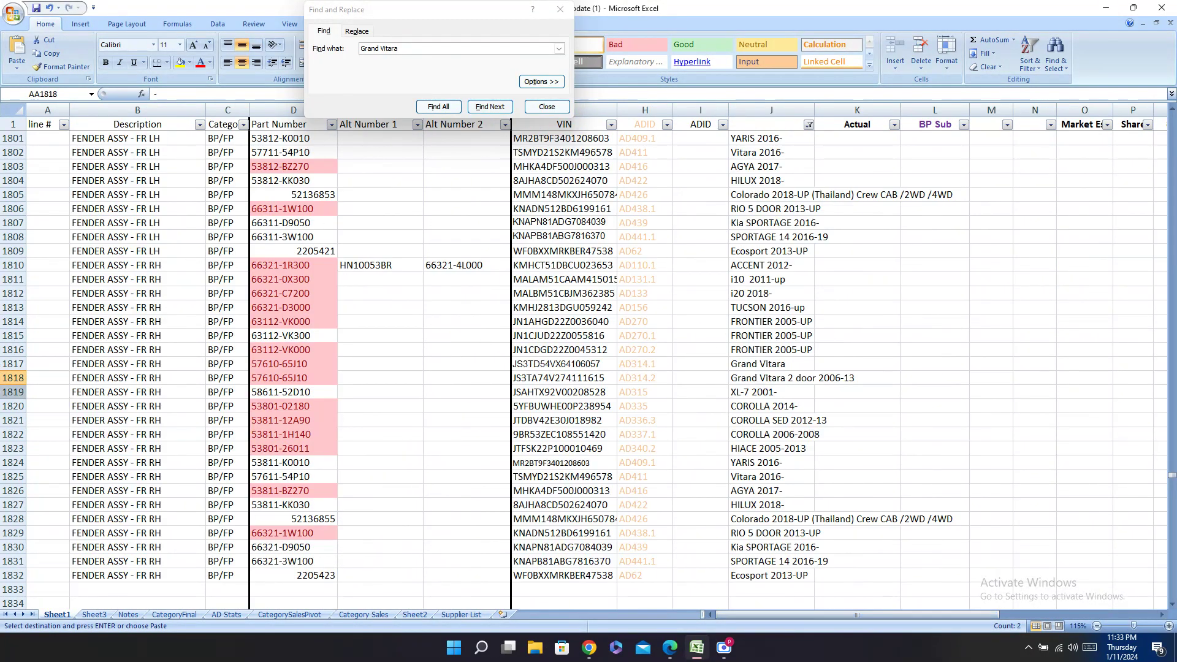
click(13, 377)
click(770, 378)
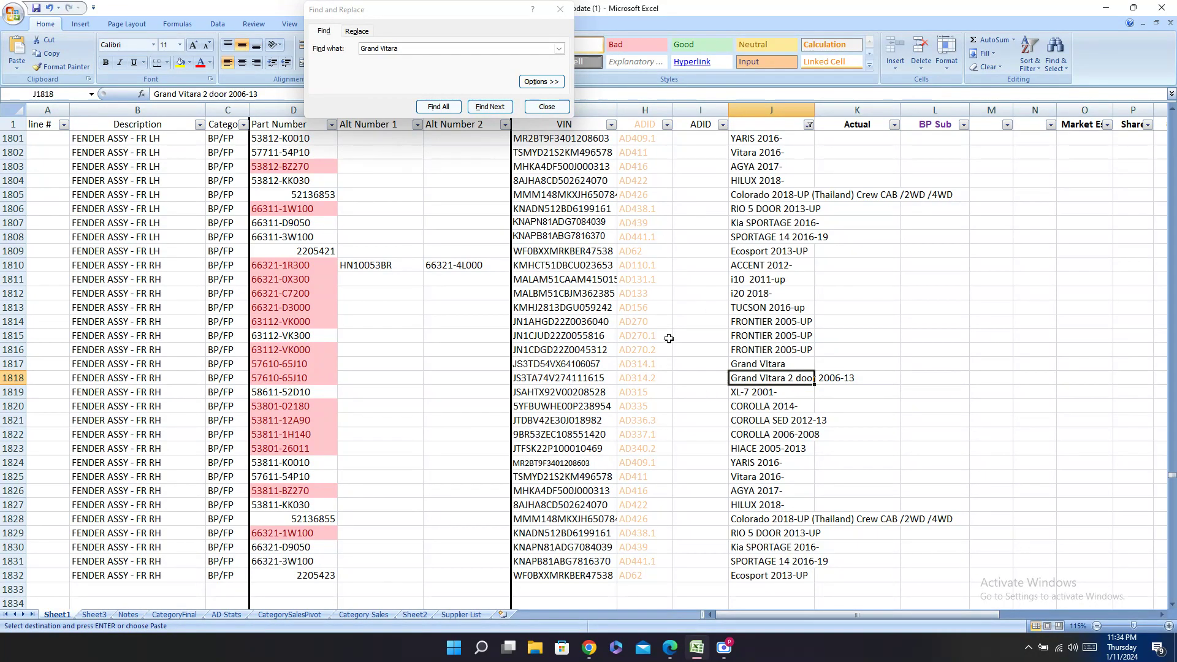
click(481, 107)
click(13, 364)
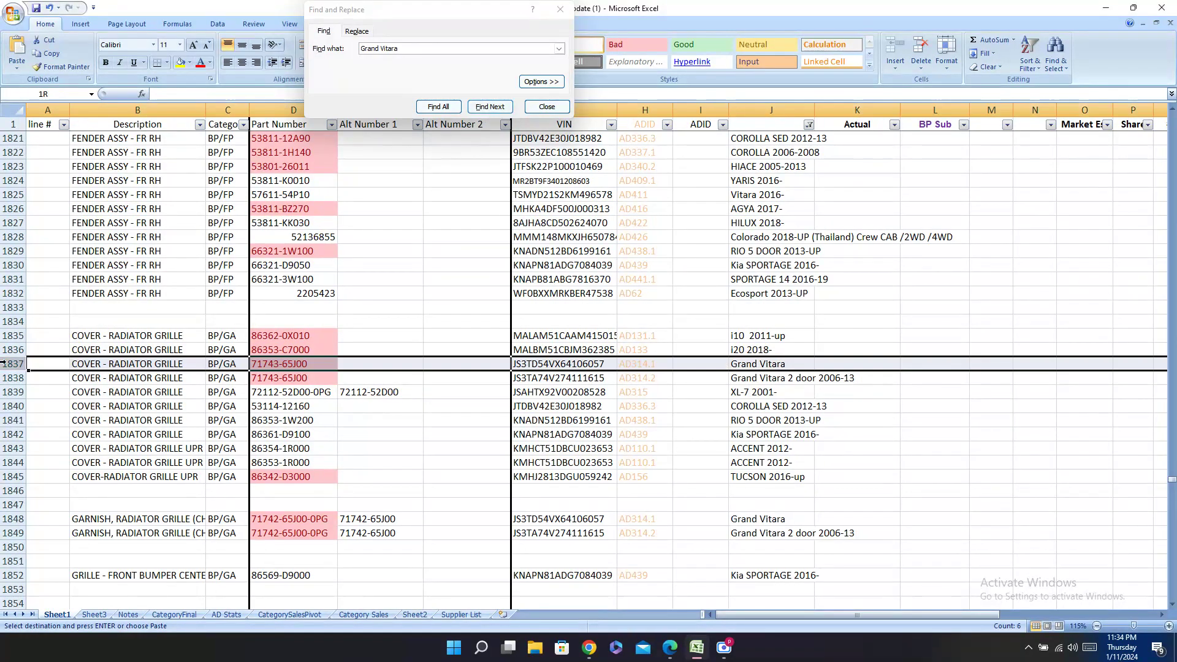
Step: Paste dashes into the Carval and Hengda cells of rows 1837 and 1838
drag(807, 610, 969, 613)
click(800, 364)
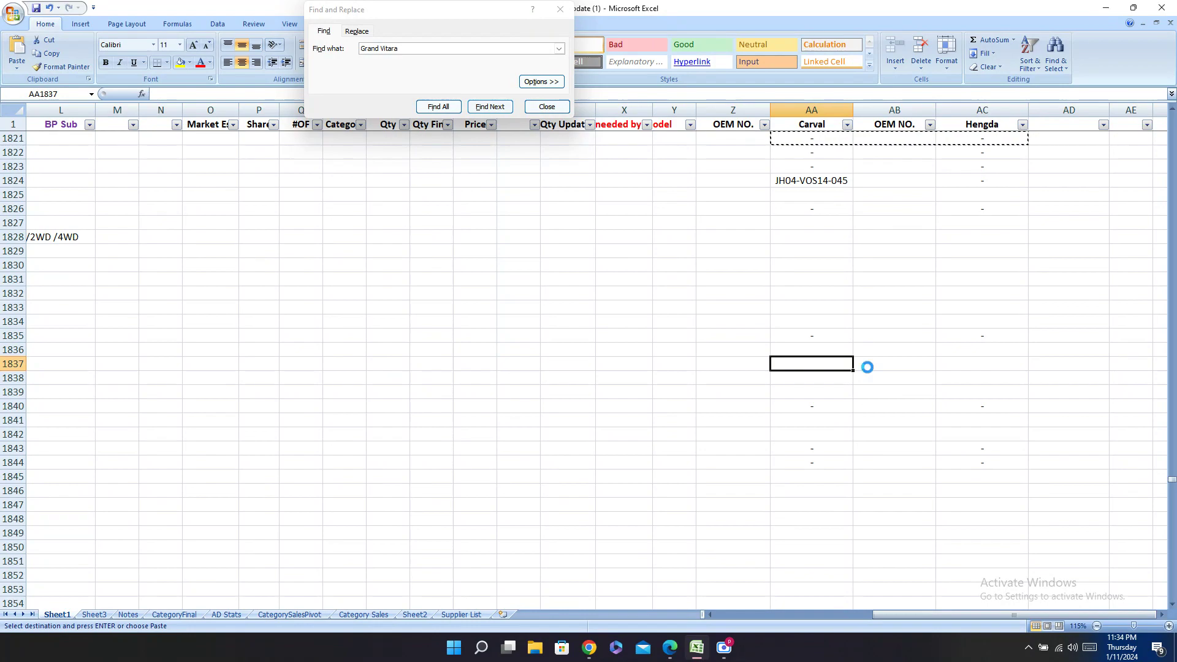
key(ctrl+v)
click(835, 379)
shift+click(982, 379)
key(ctrl+v)
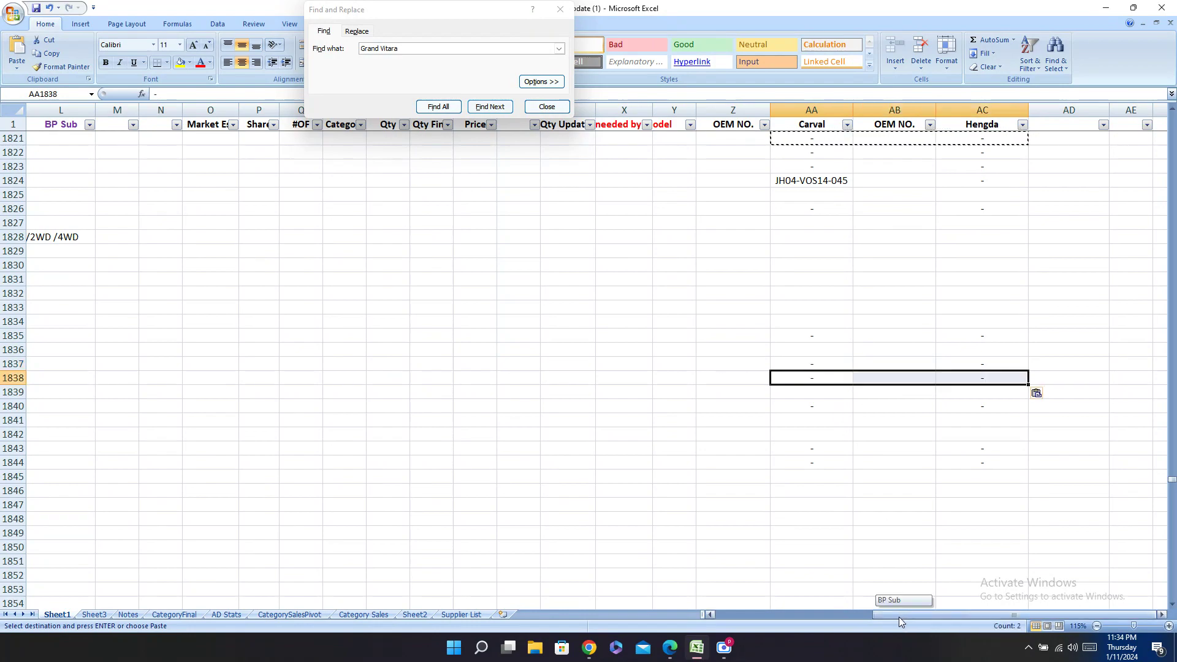
drag(899, 615, 741, 615)
click(13, 378)
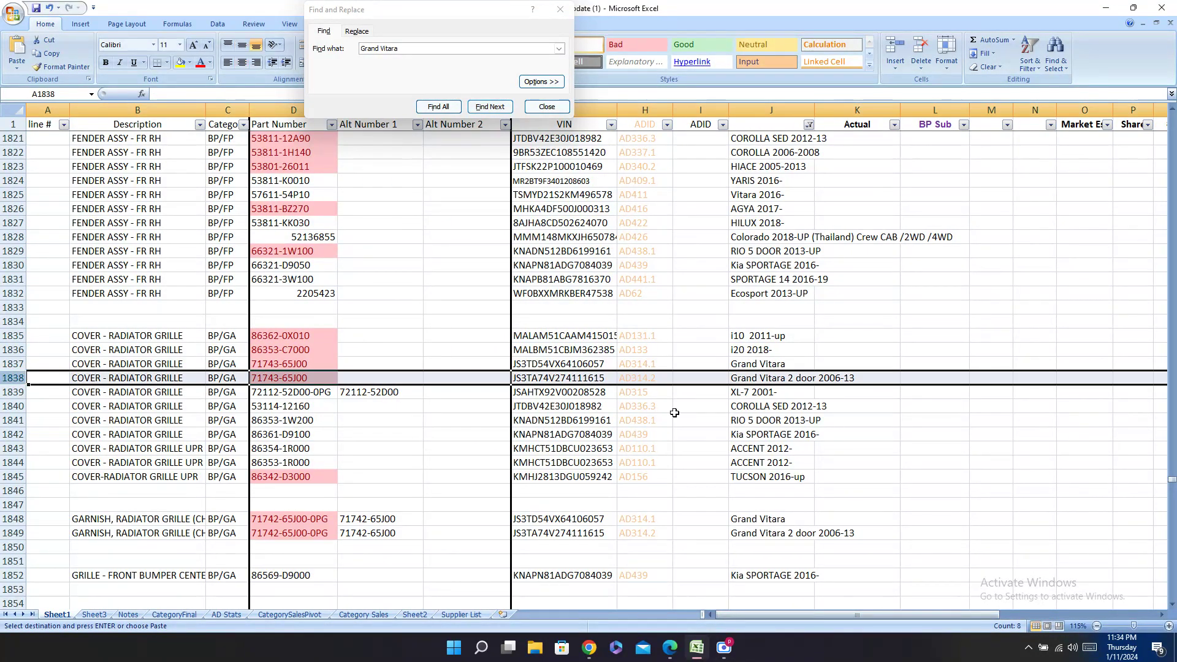
click(794, 377)
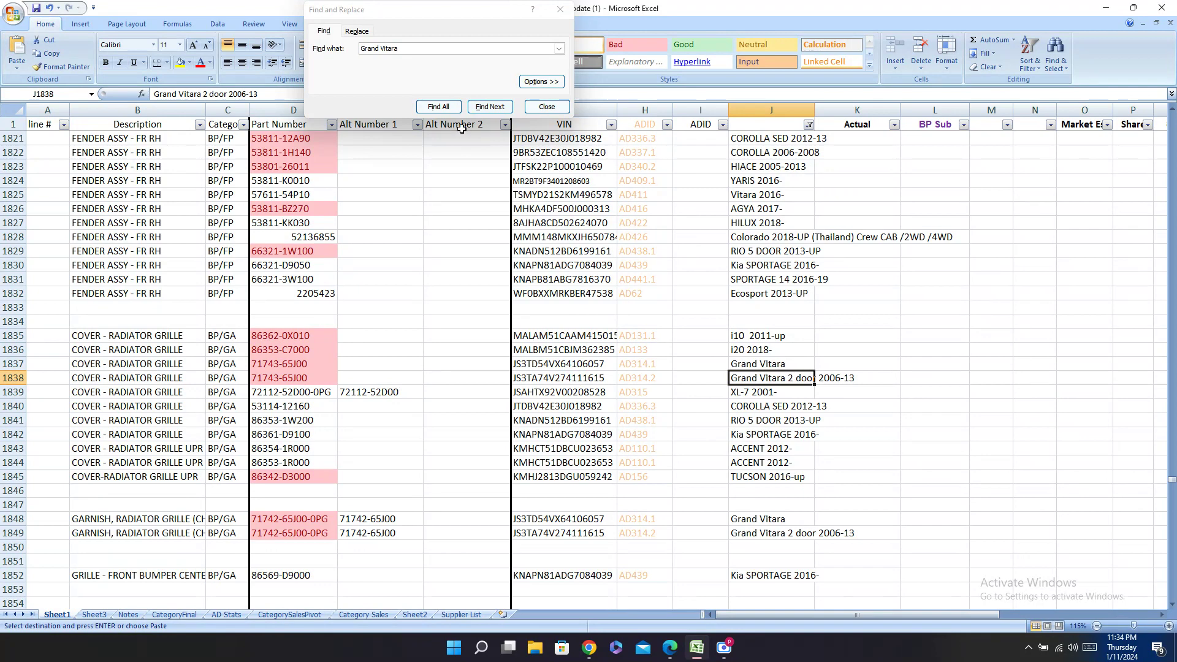
Step: Find the next Grand Vitara rows 1848–1849 and paste dashes into their supplier cells
click(490, 107)
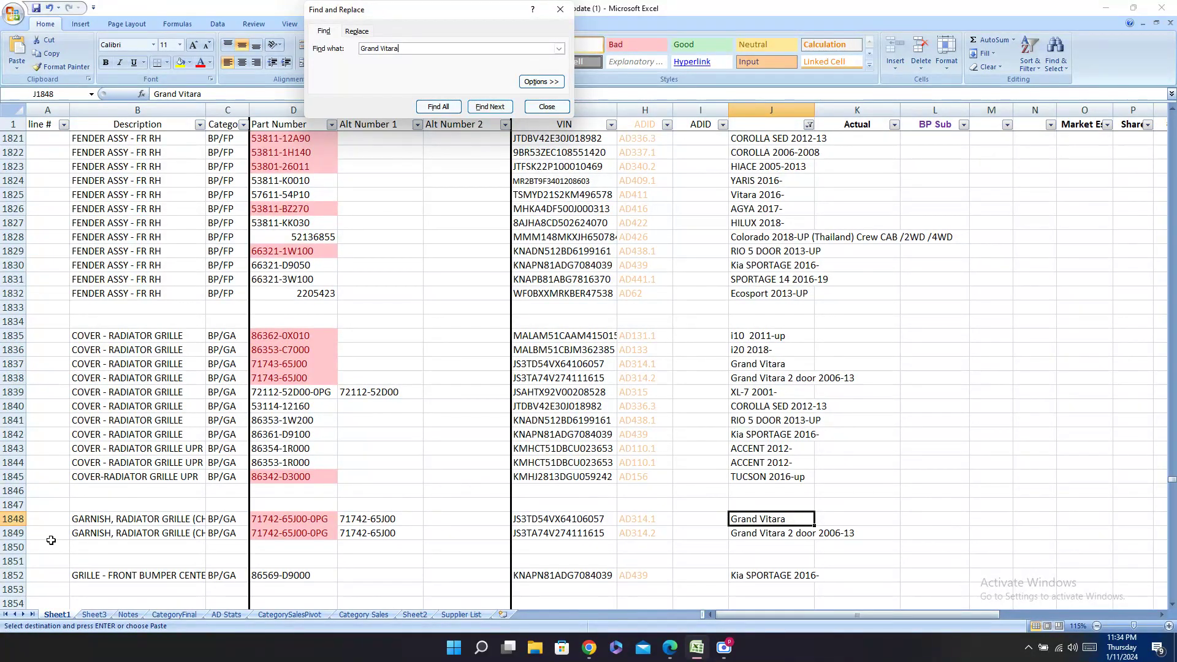
drag(11, 518, 3, 532)
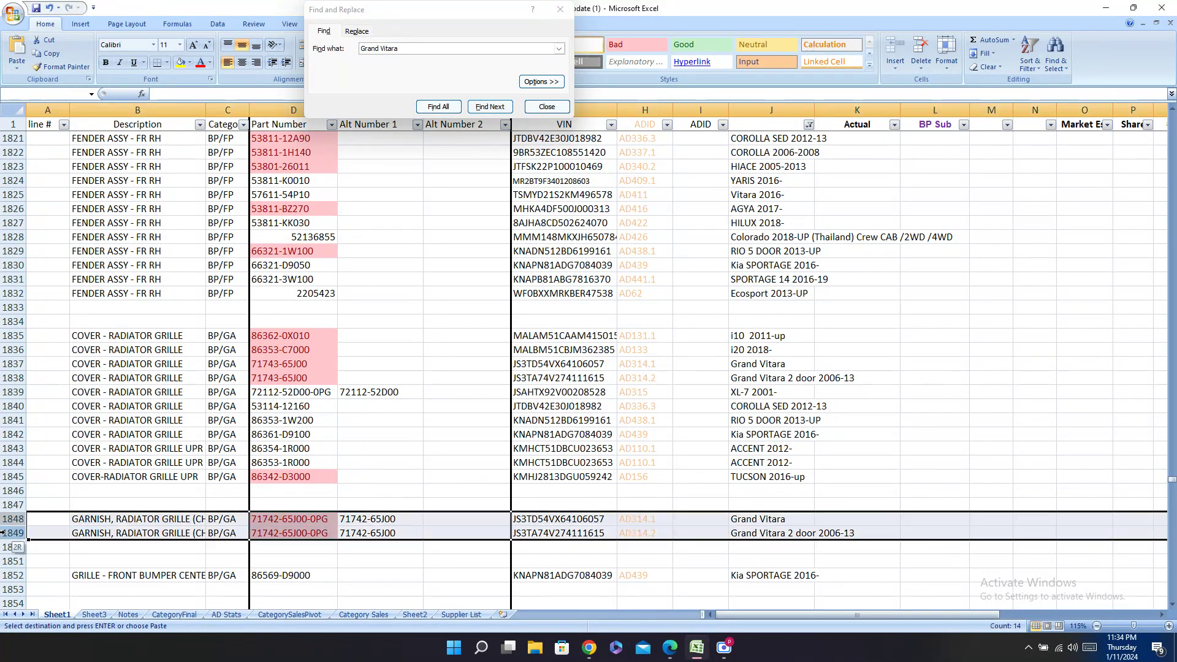
drag(880, 617, 1048, 617)
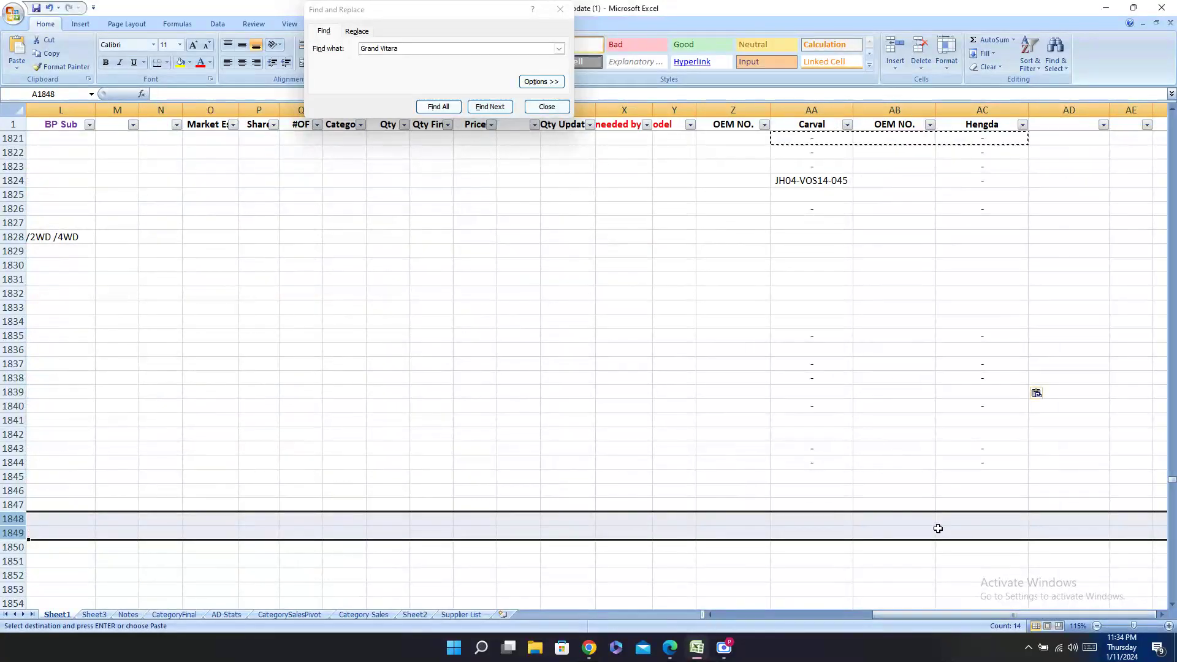
click(821, 519)
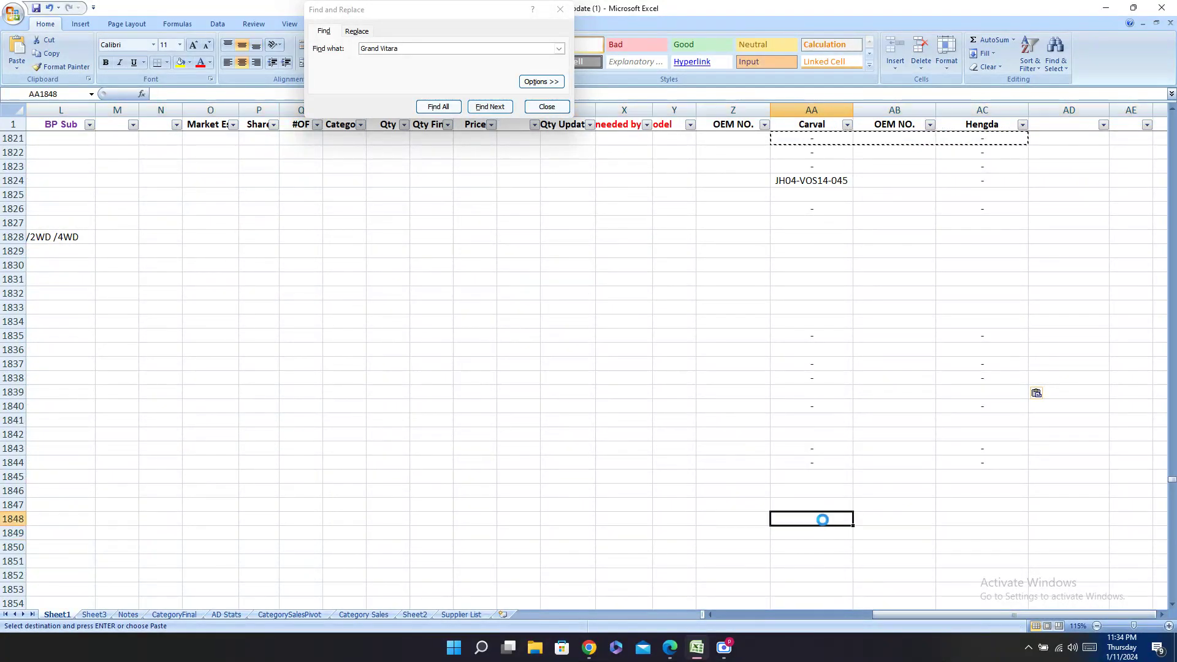
key(ctrl+v)
key(Down)
key(ctrl+v)
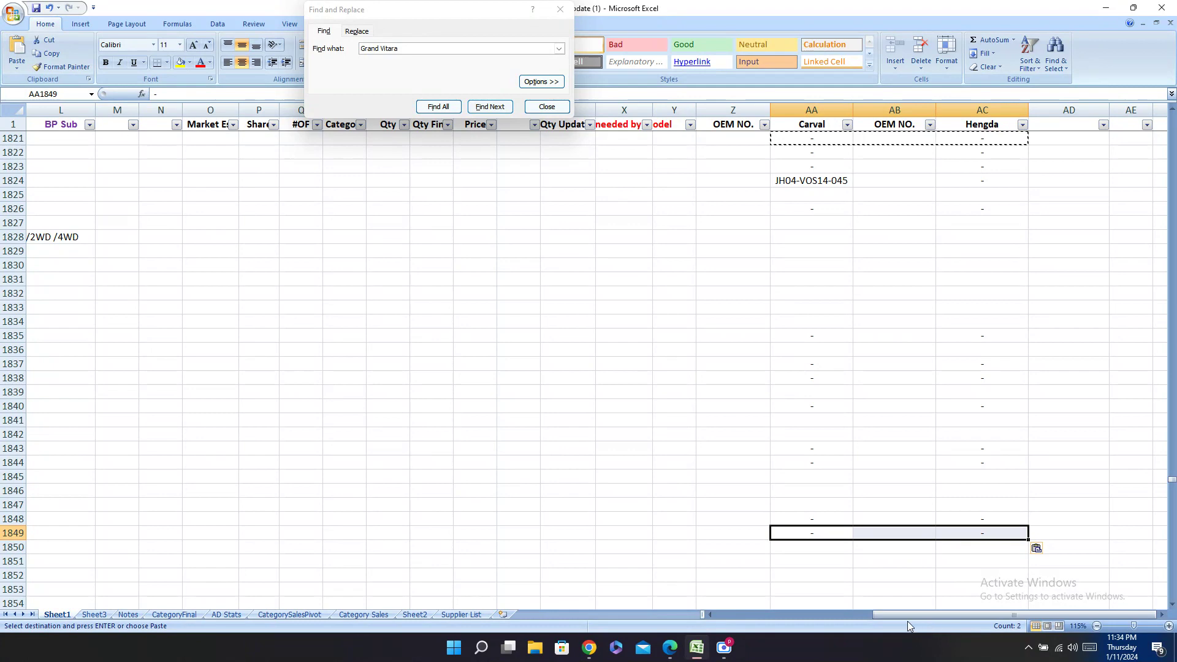
drag(907, 626, 662, 631)
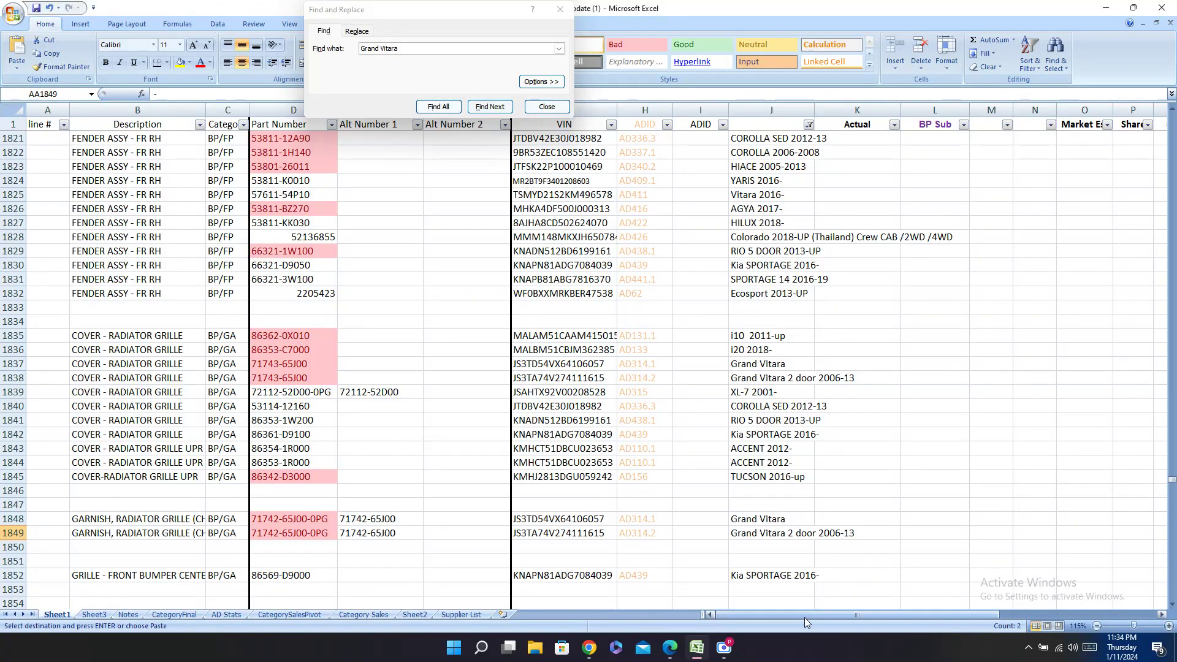
mouse_move(829, 603)
mouse_down()
mouse_move(1036, 610)
mouse_move(812, 607)
mouse_up()
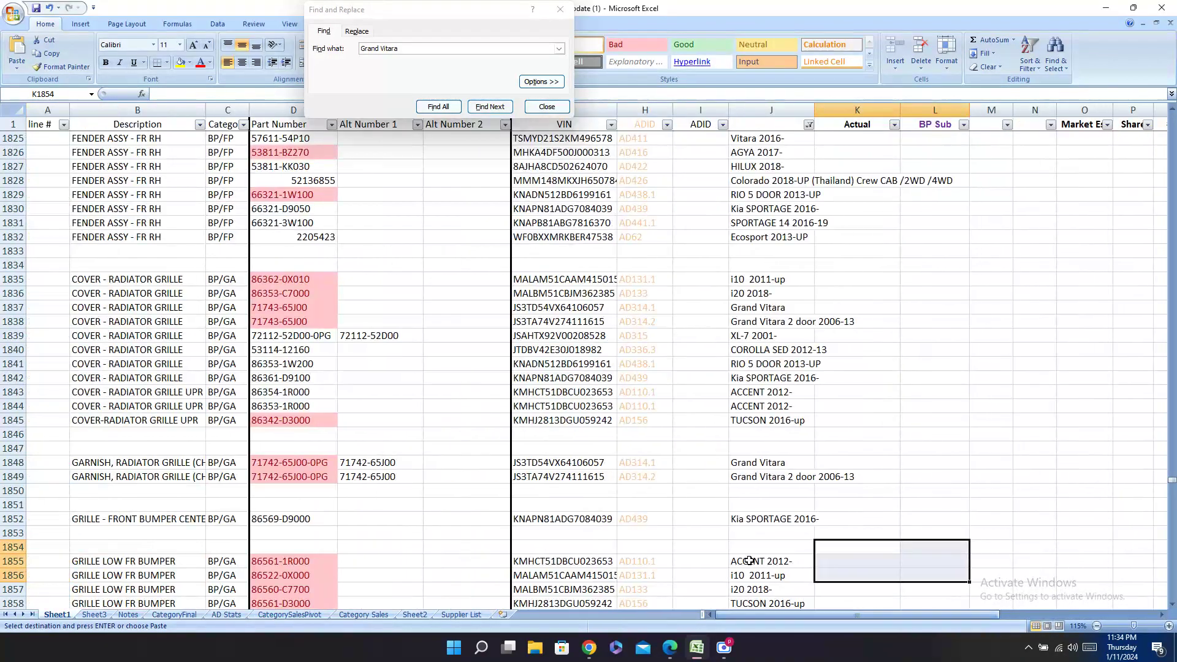
Step: Find Grand Vitara rows 1859–1860 and paste dashes under Carval and Hengda
click(744, 478)
click(490, 107)
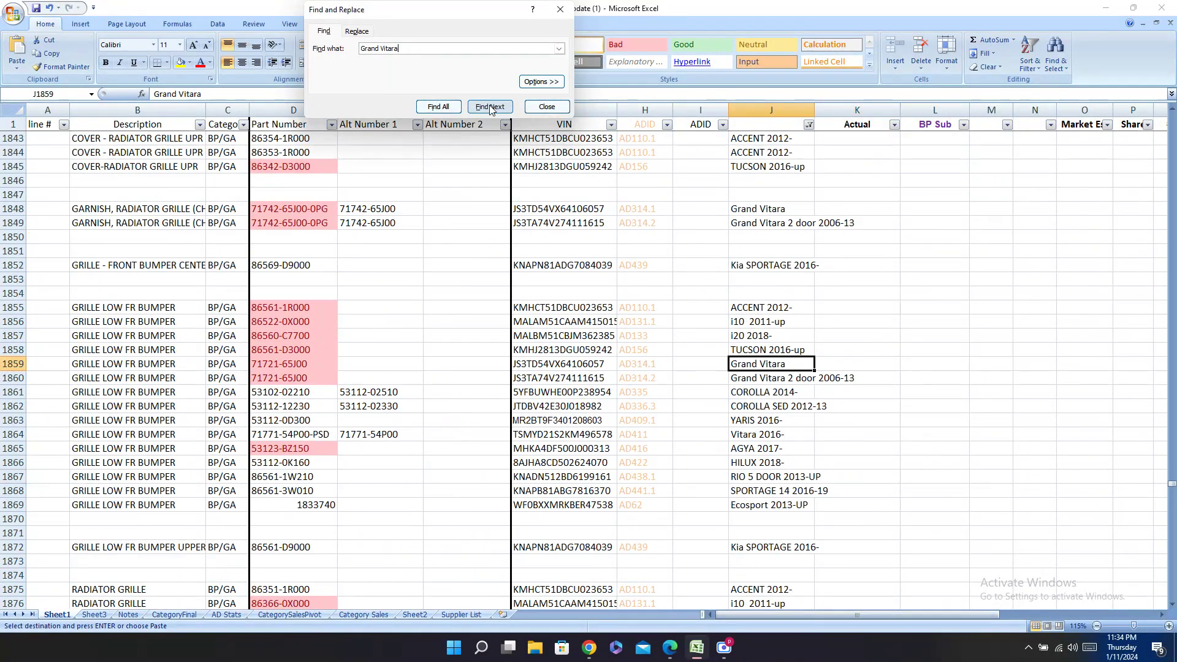
drag(9, 362, 13, 378)
drag(950, 615, 1079, 615)
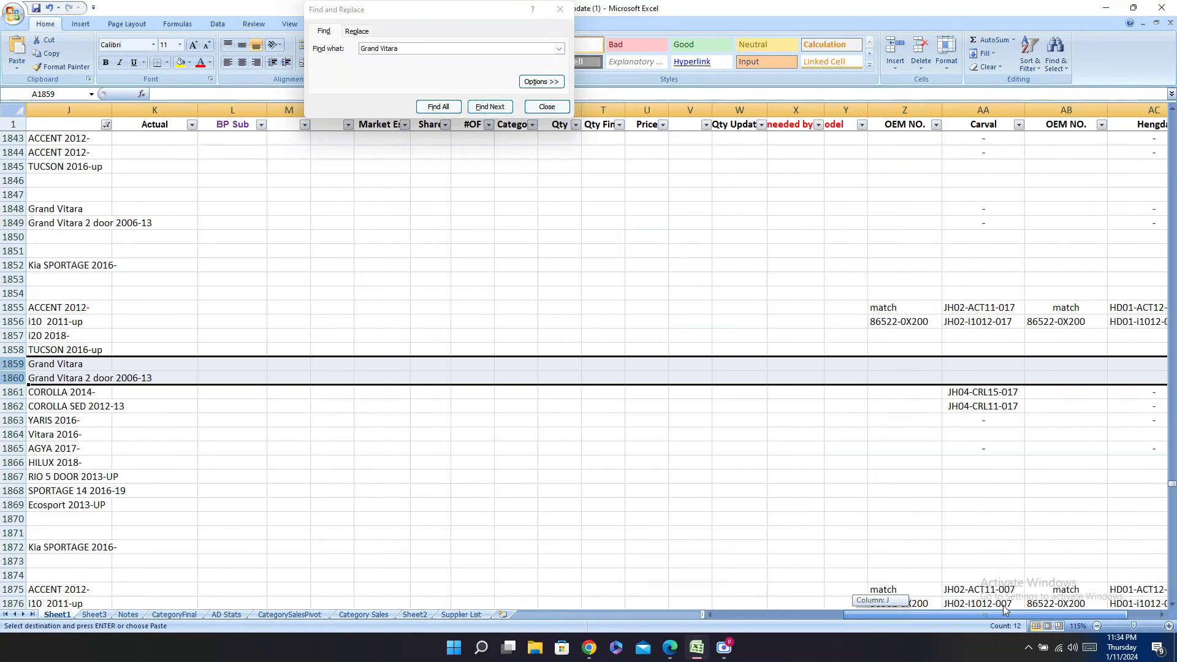
click(996, 362)
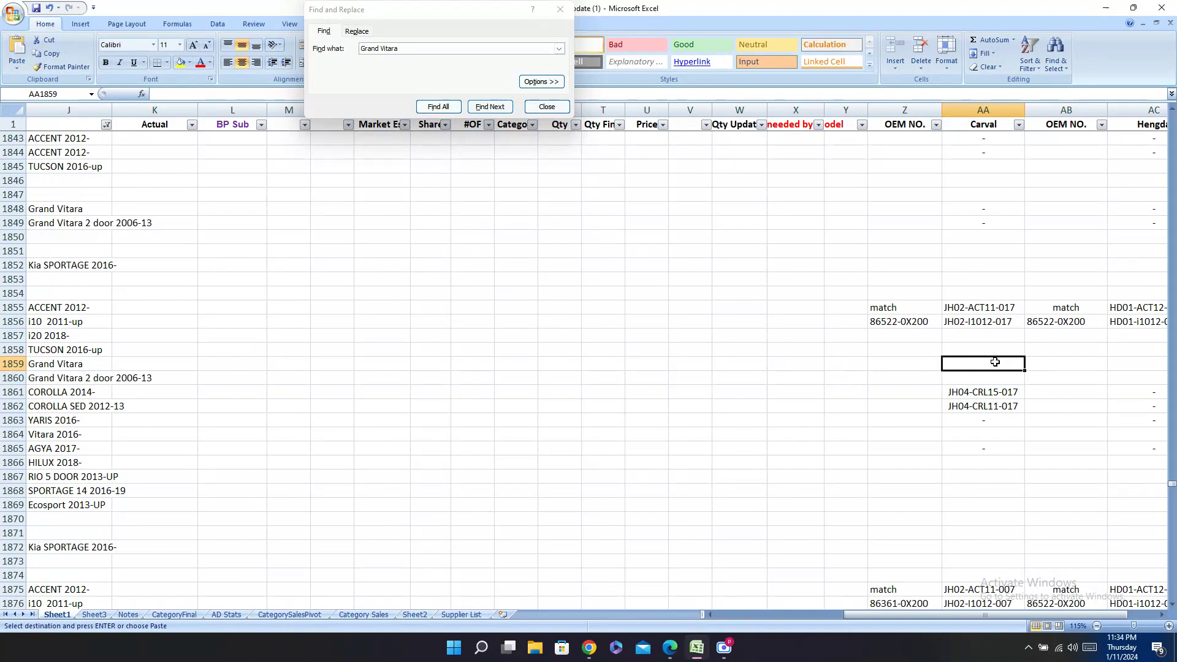
key(ctrl+v)
click(998, 378)
key(ctrl+v)
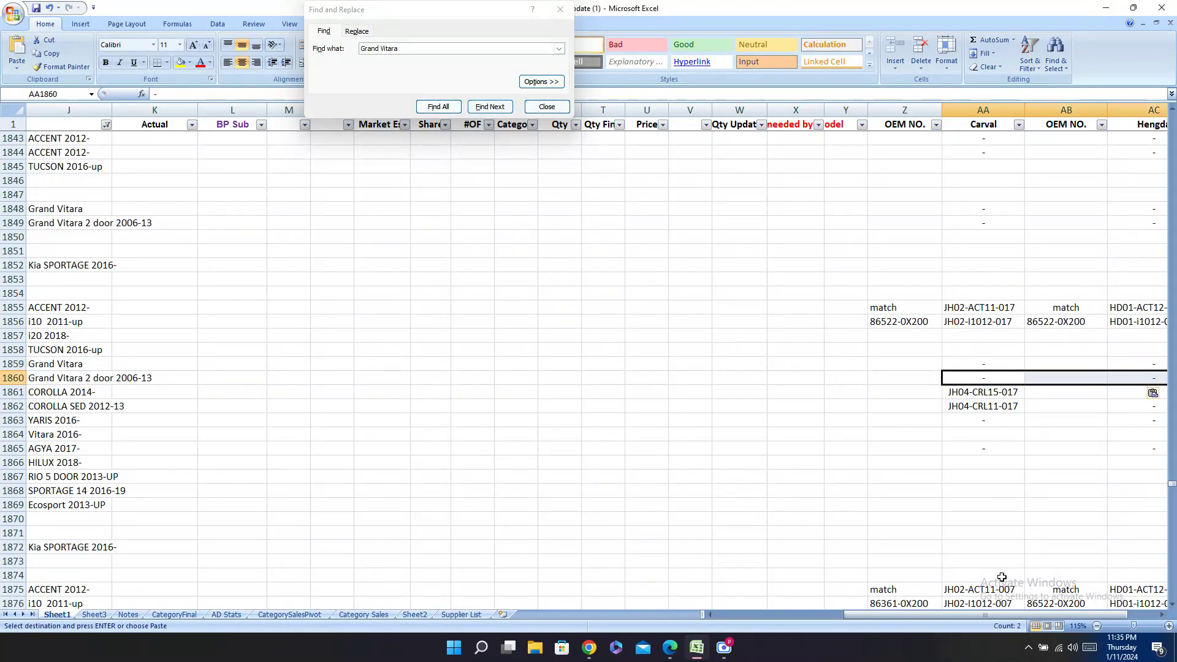
drag(979, 619, 846, 616)
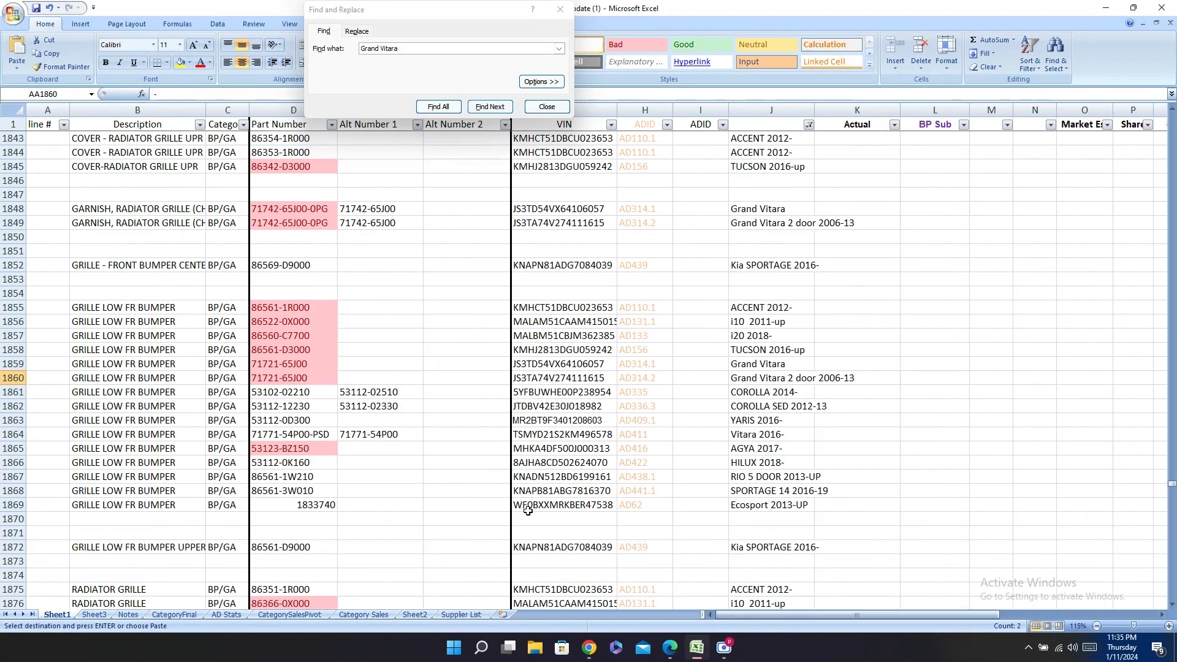
Step: Find radiator grille rows 1882–1883 and paste dashes into their Carval and Hengda cells
click(763, 380)
click(489, 107)
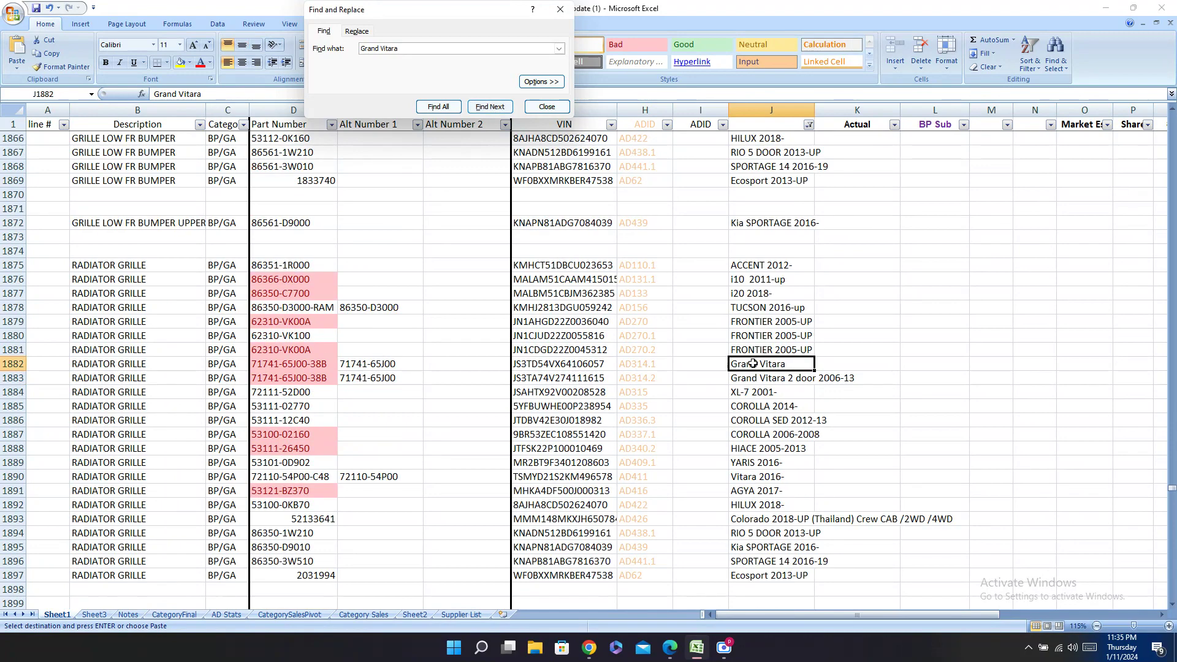
drag(11, 363, 9, 385)
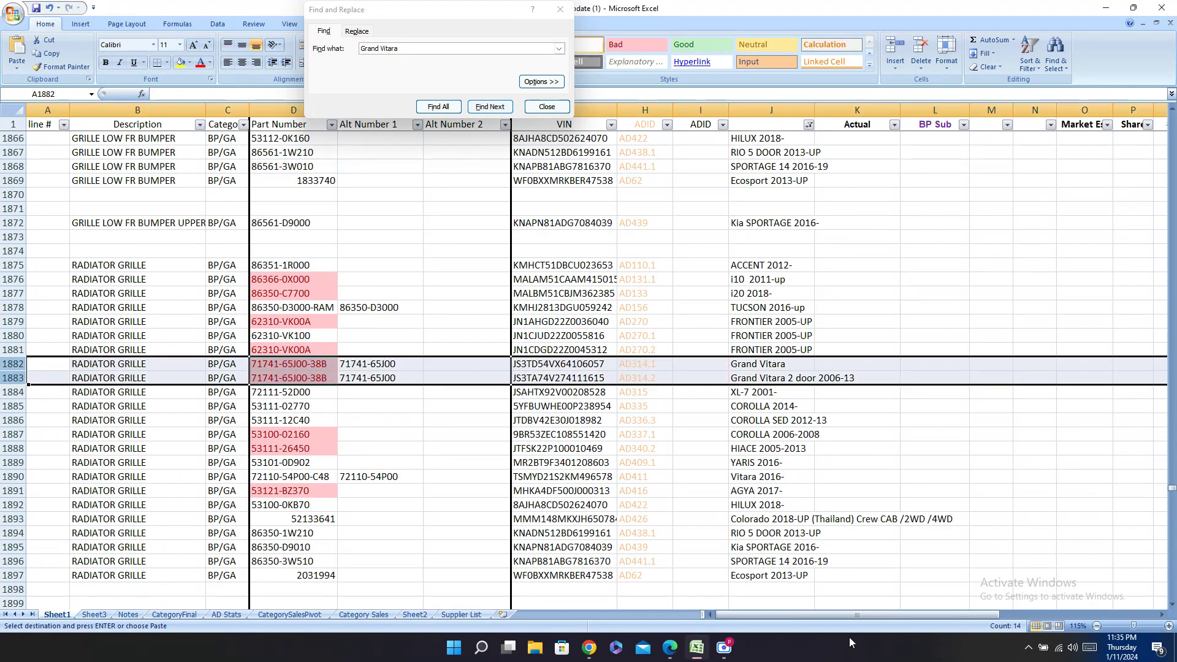
drag(825, 619, 981, 616)
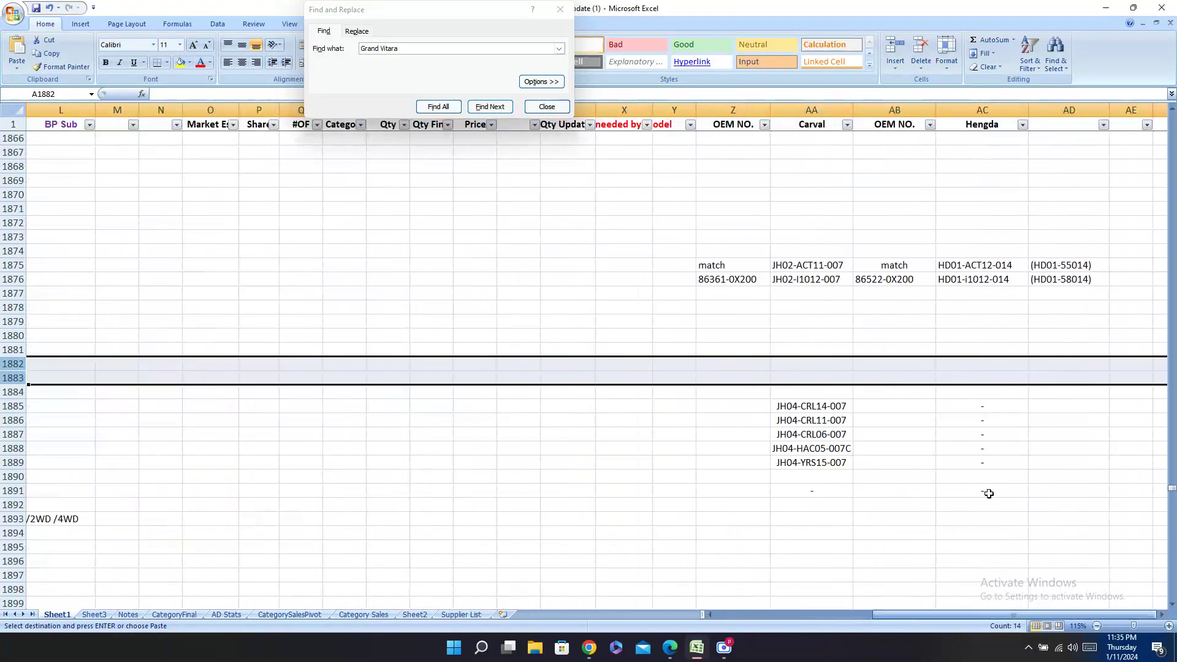
click(827, 364)
key(ctrl+v)
click(835, 387)
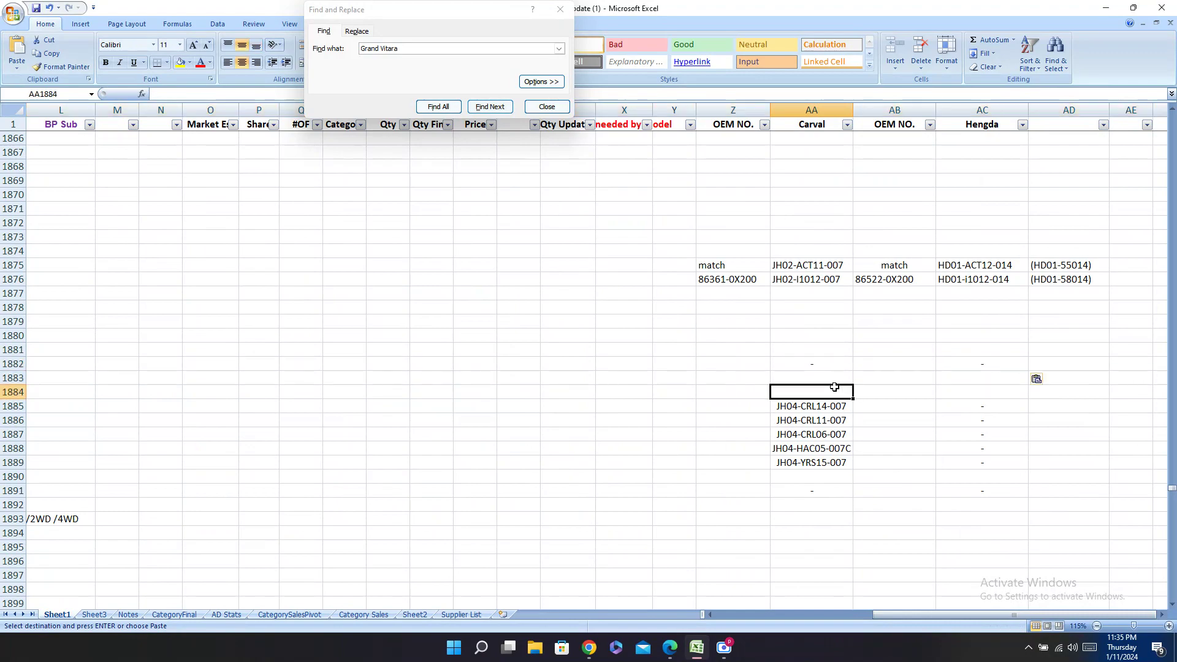
click(834, 379)
key(ctrl+v)
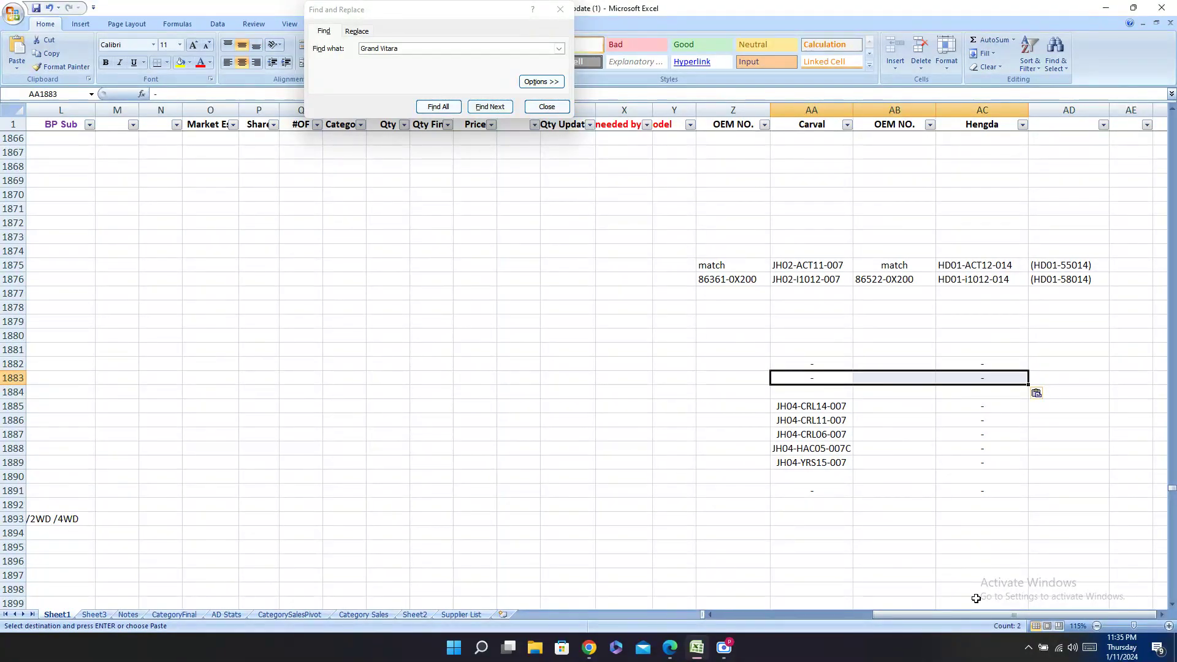
drag(938, 615, 780, 616)
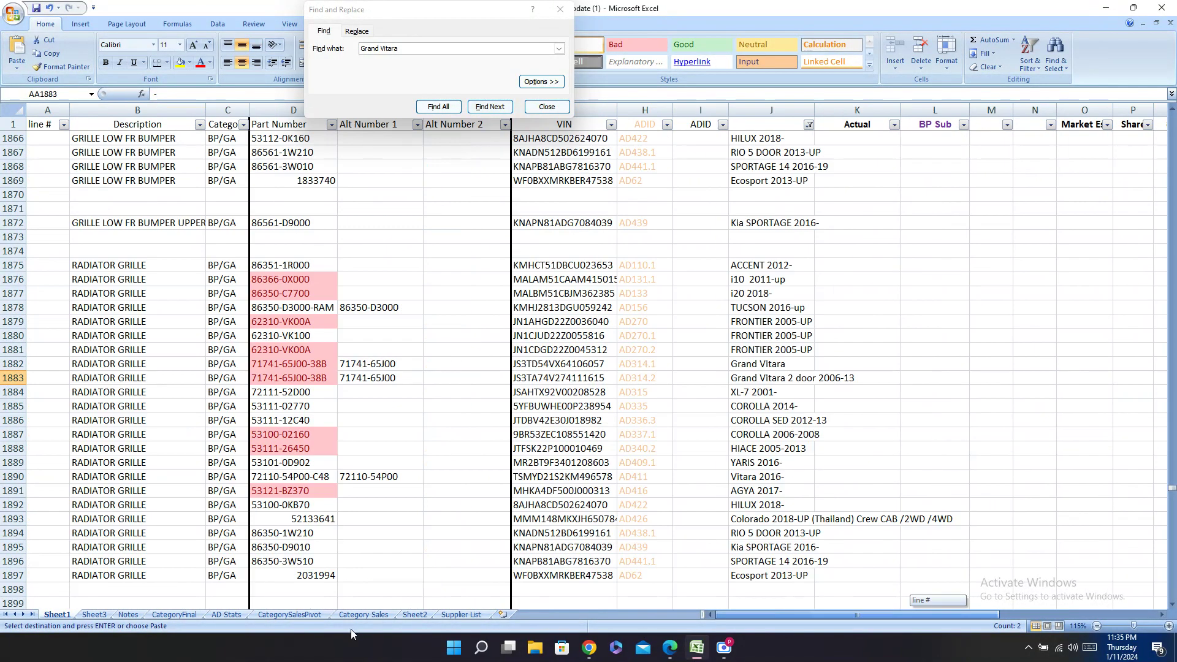
click(753, 375)
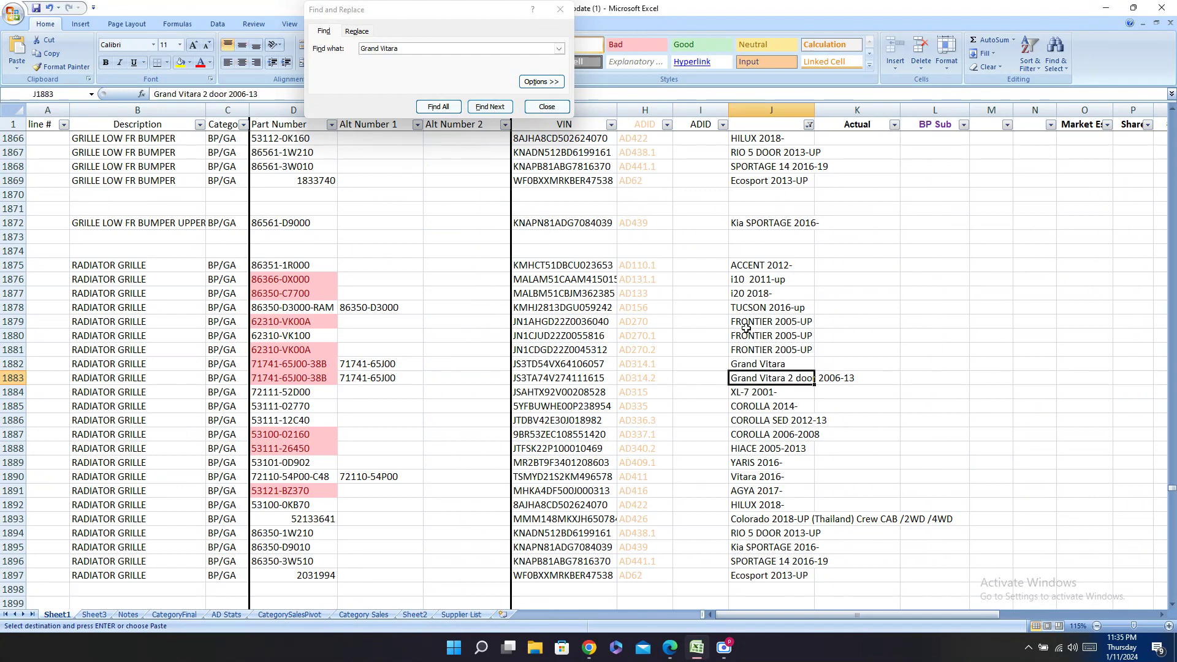
click(485, 106)
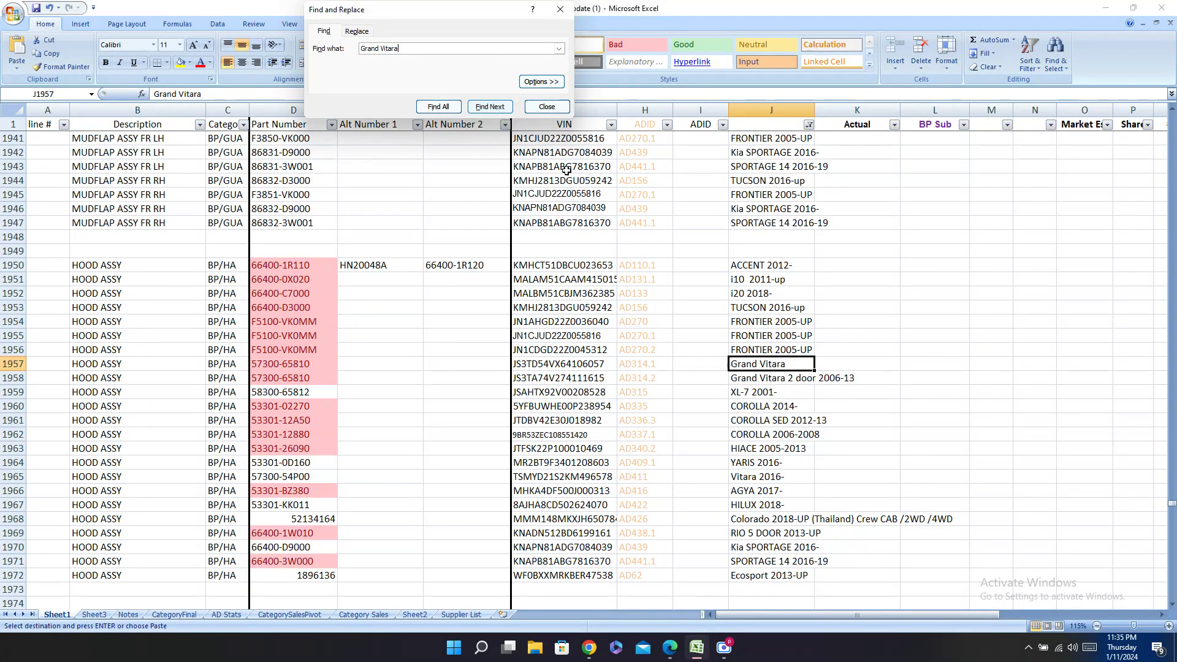
click(12, 363)
click(301, 364)
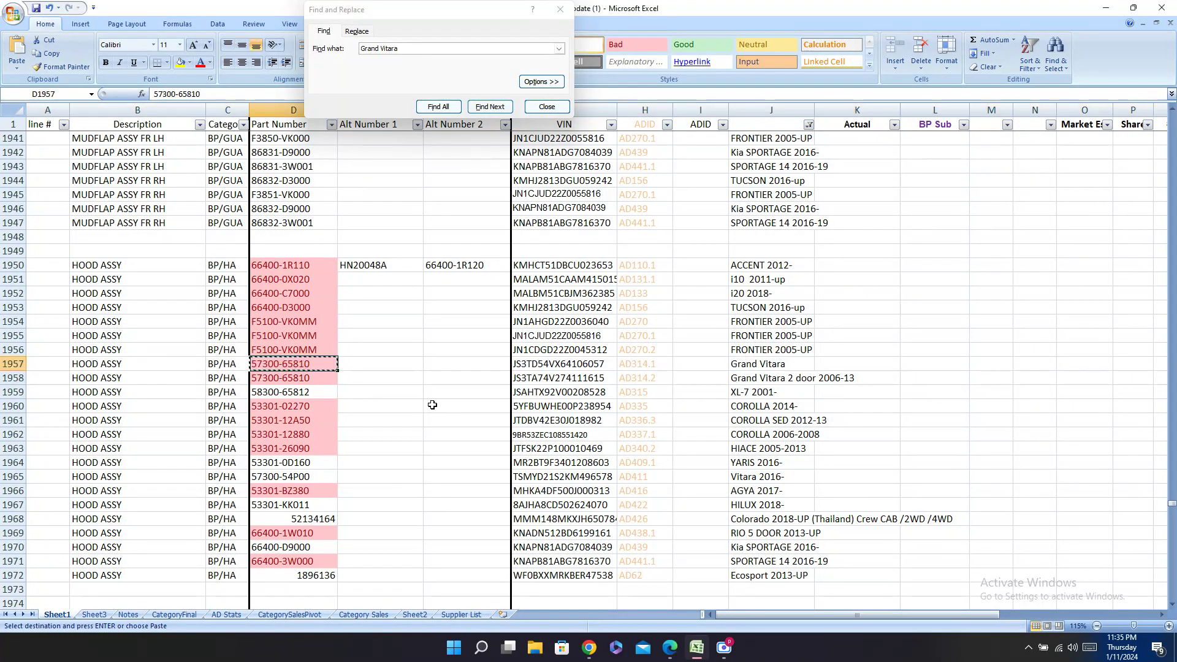
key(ctrl+c)
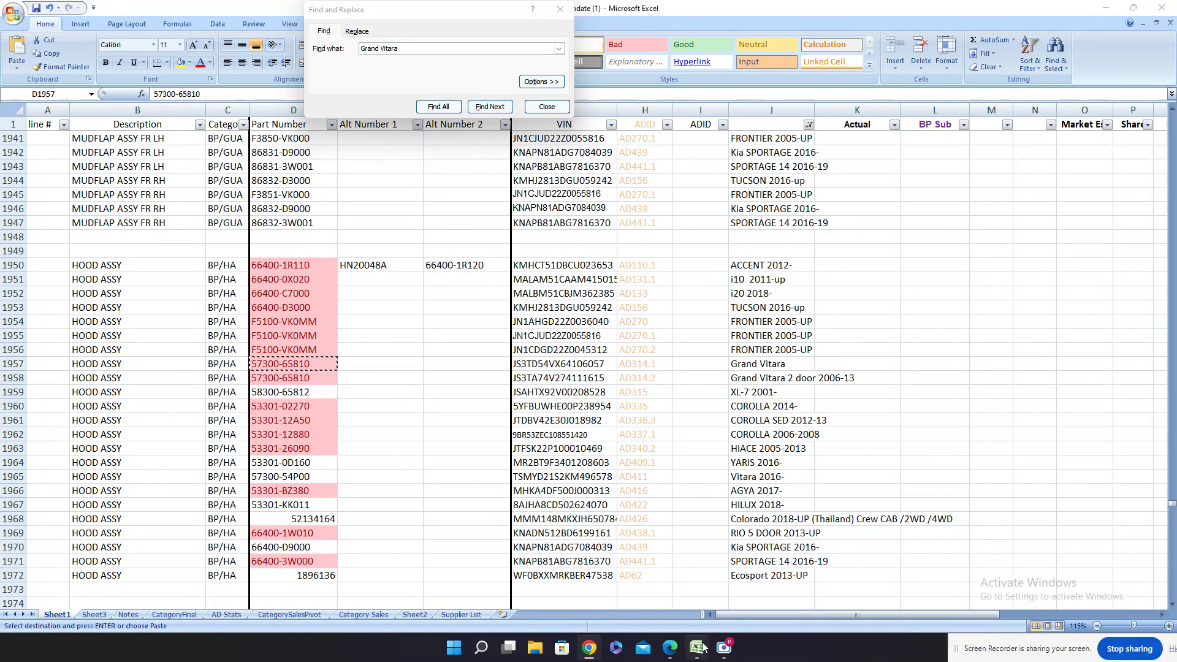
click(675, 655)
key(ctrl+v)
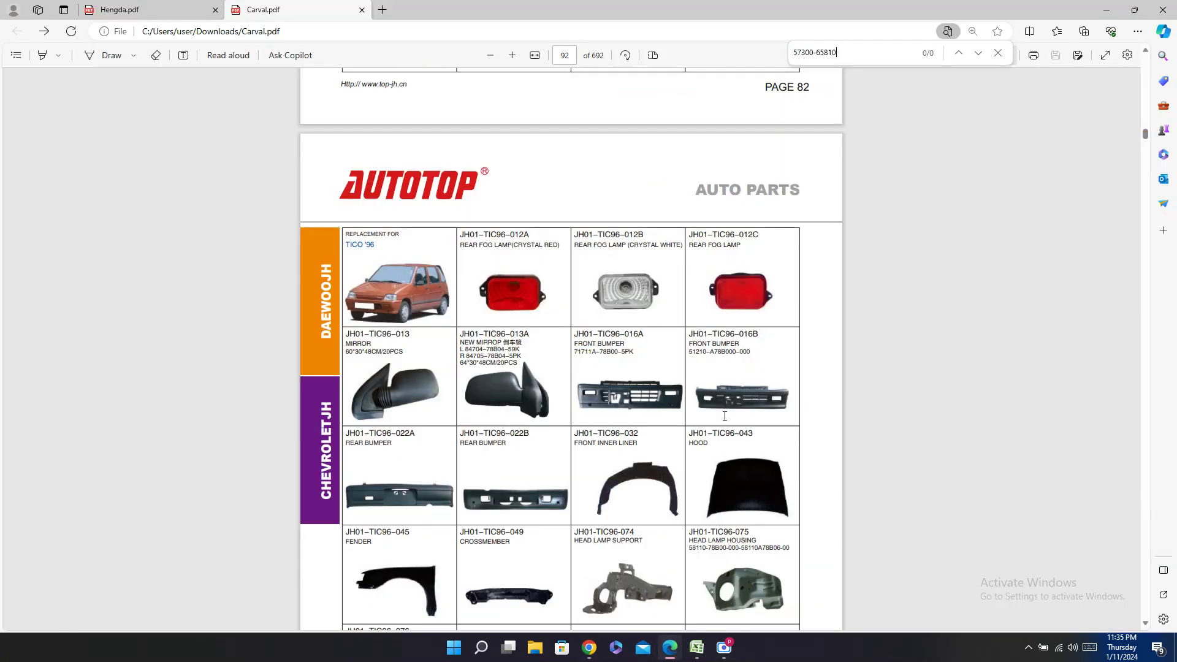
click(133, 9)
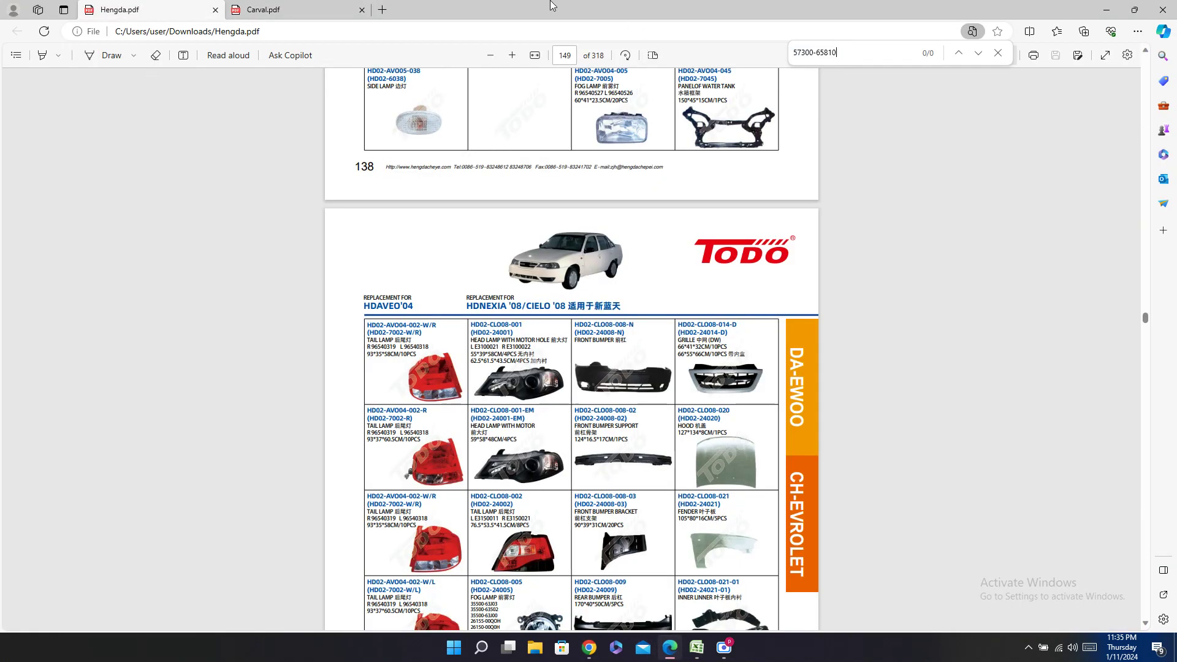
click(353, 8)
click(696, 648)
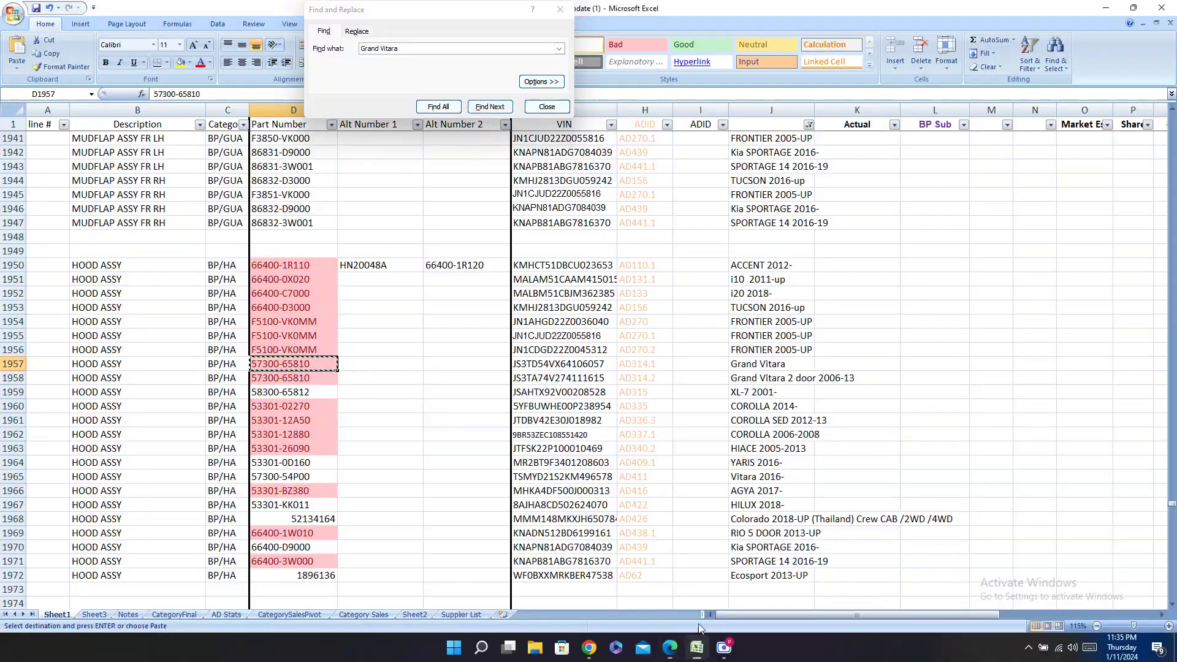
Step: Search the Hengda catalogue for row 1958's part number
click(287, 377)
key(ctrl+c)
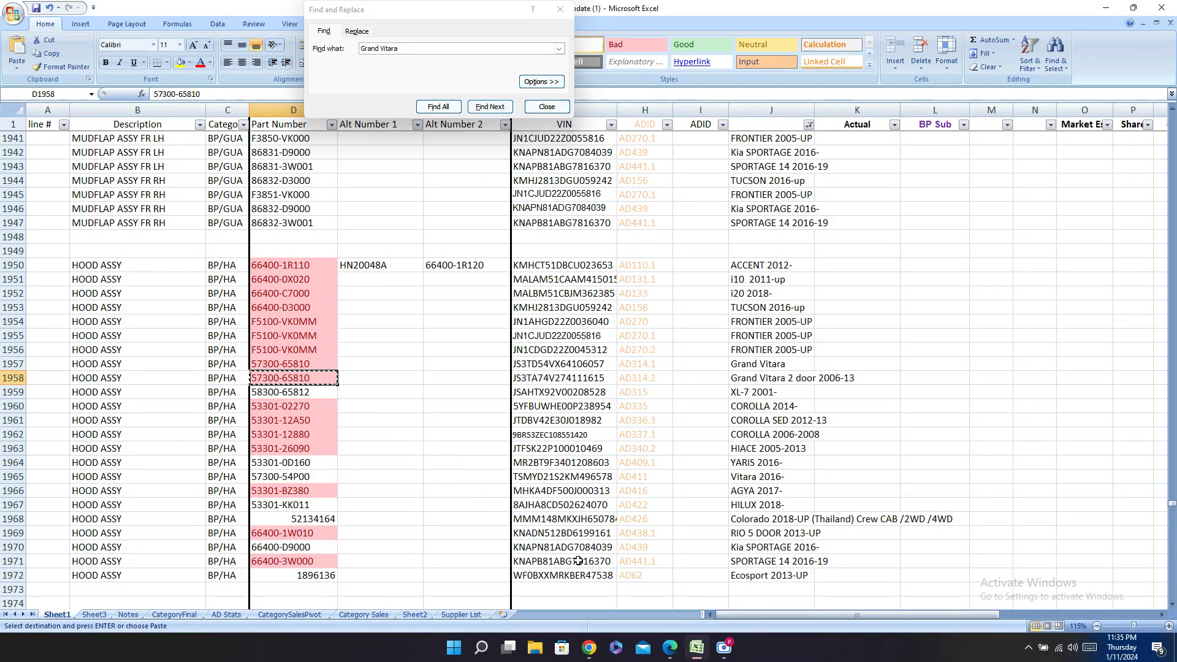
click(670, 648)
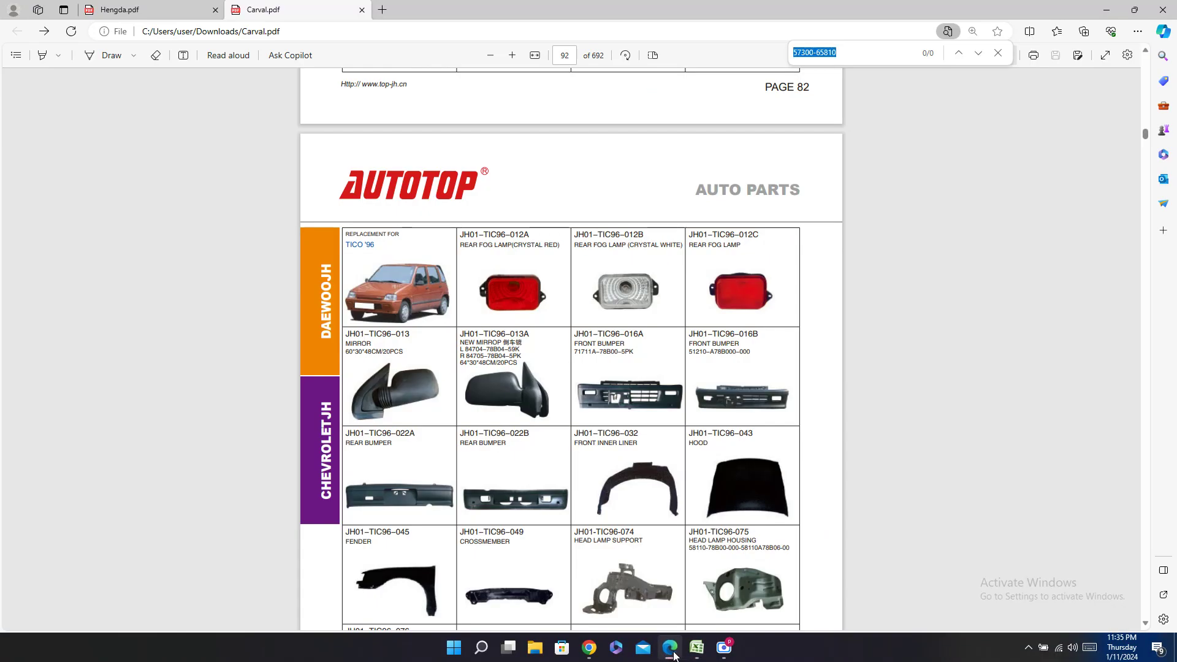
click(198, 6)
key(ctrl+f)
key(ctrl+v)
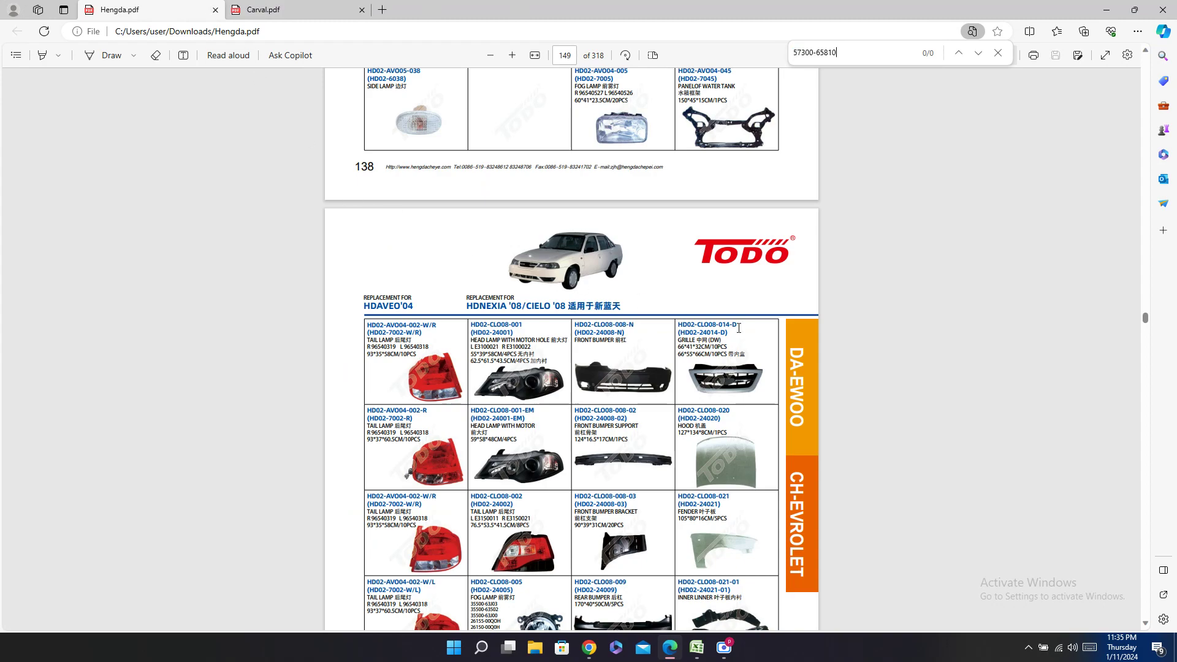
click(697, 648)
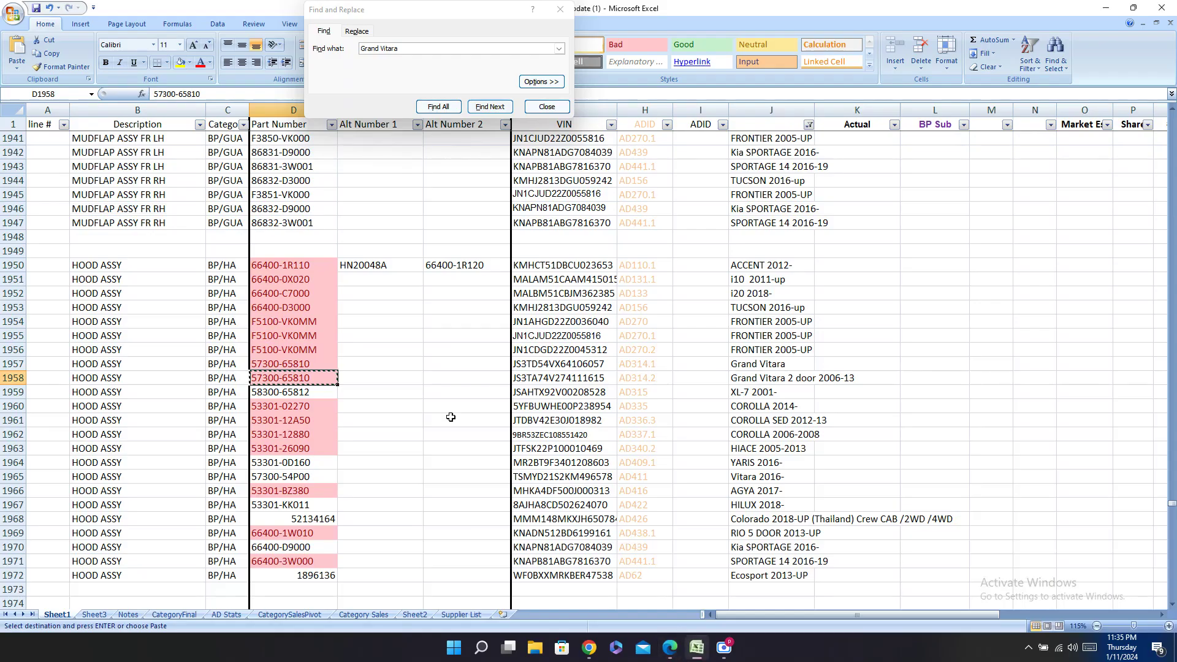
Step: Enter dashes under Carval and Hengda for rows 1957–1958, then find the next Grand Vitara row
drag(9, 360, 12, 379)
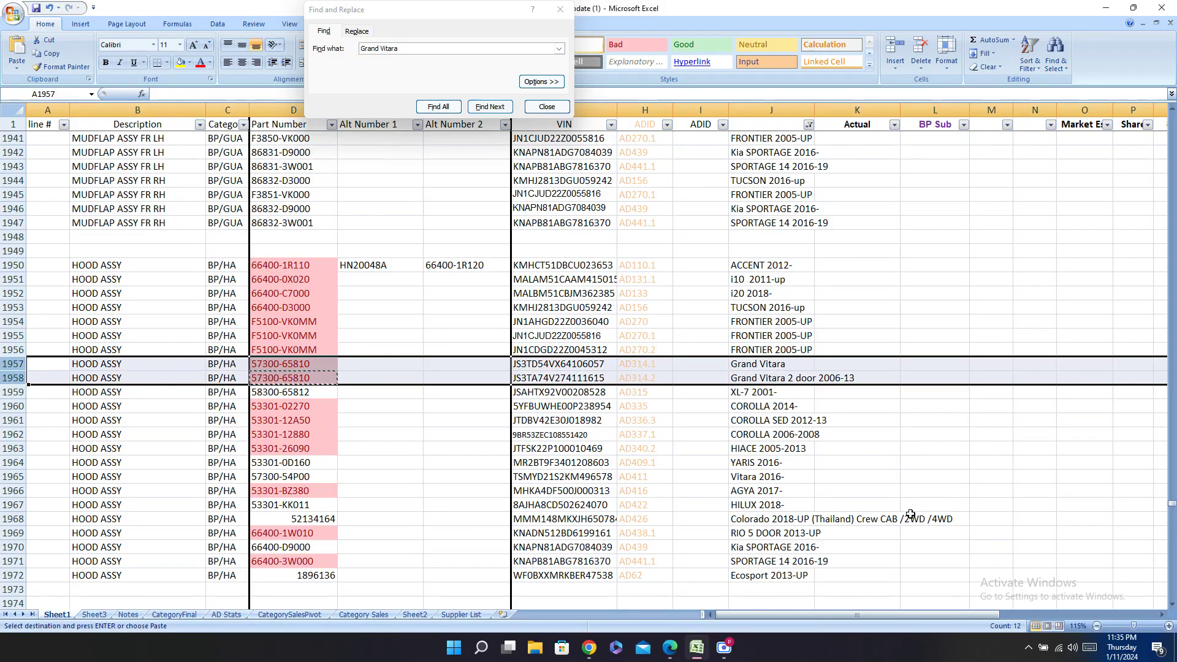
drag(848, 614, 1006, 614)
click(797, 367)
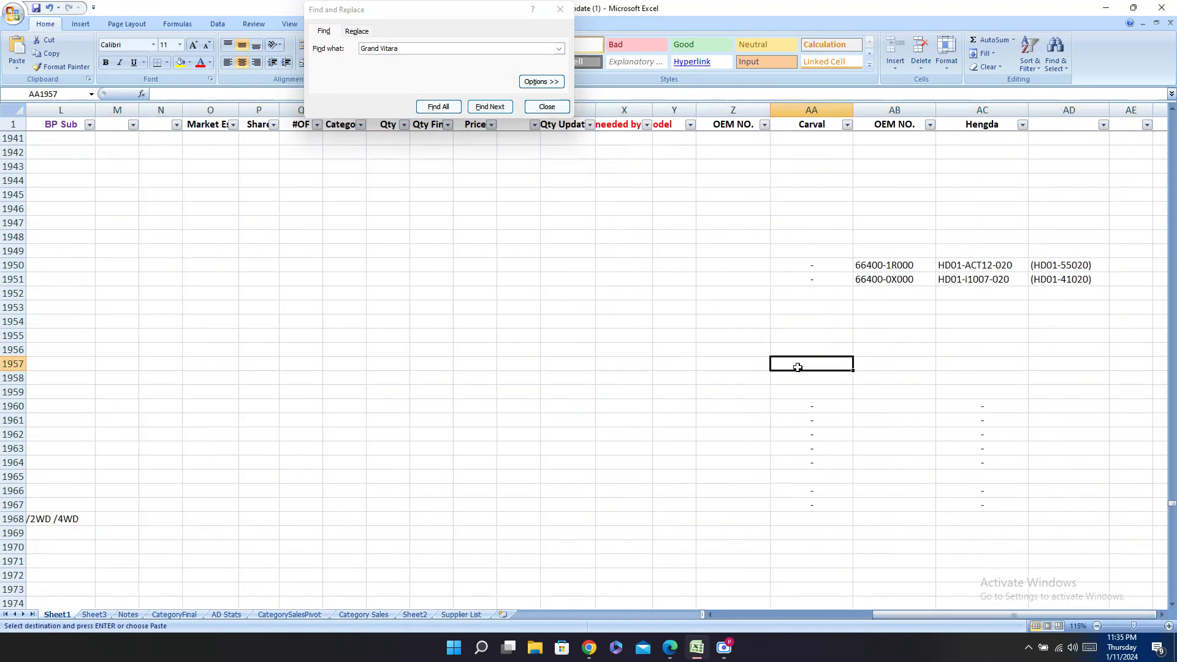
key(Return)
key(Down)
key(Down)
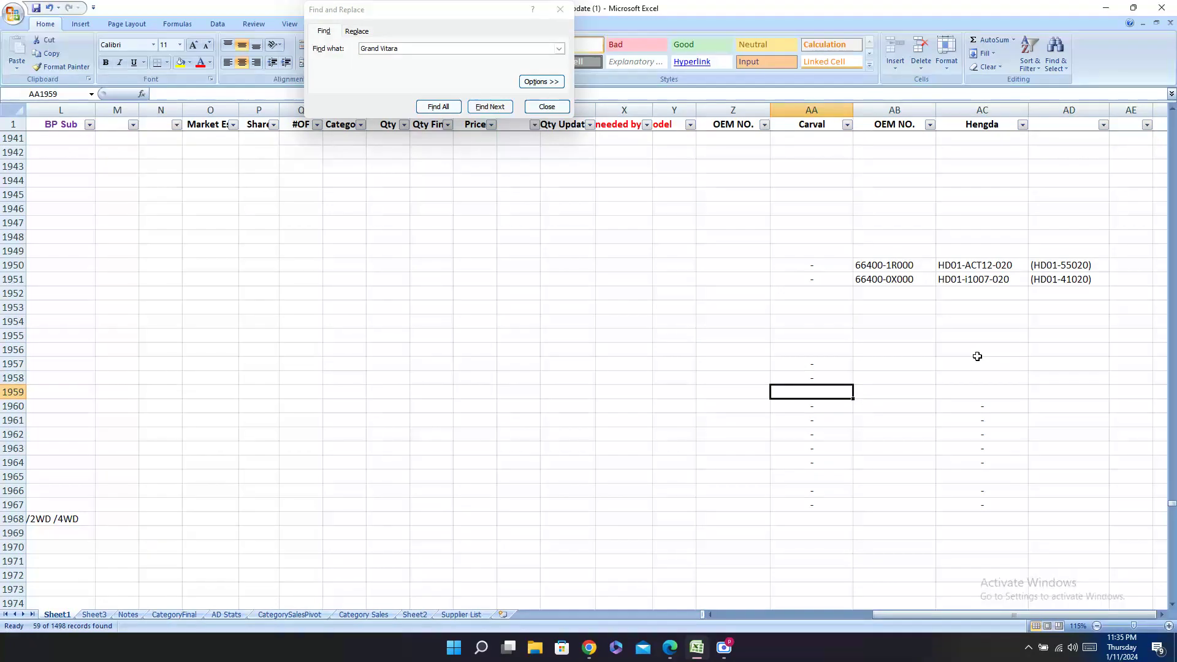
click(977, 358)
drag(832, 361, 949, 366)
click(961, 367)
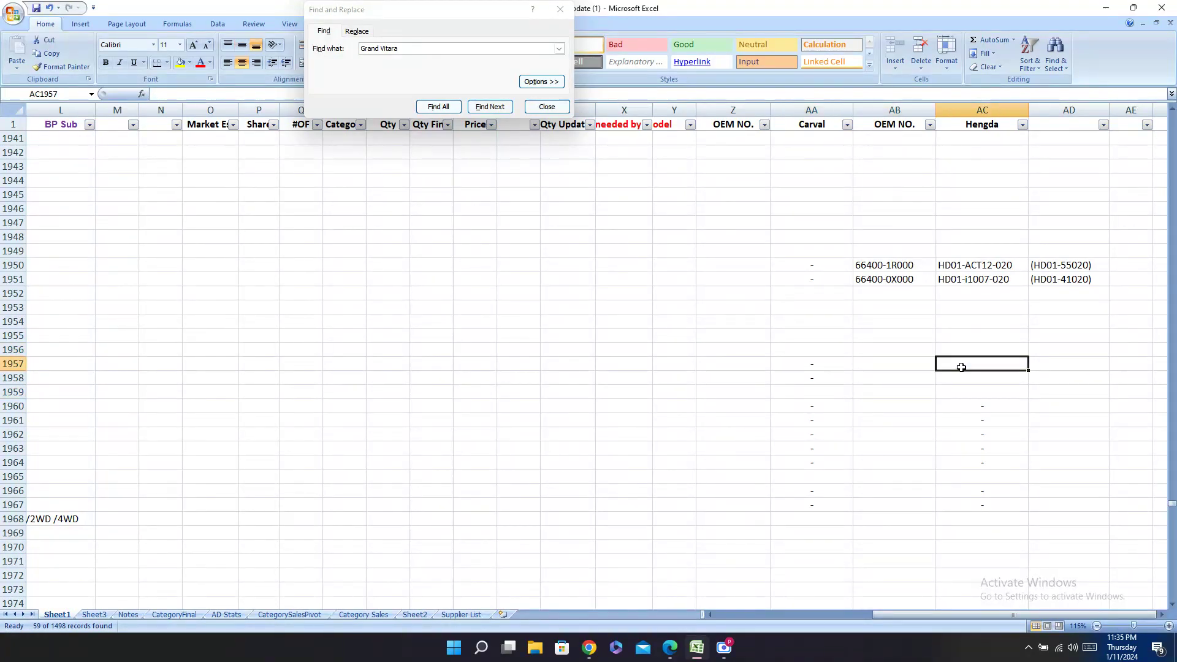
text(-)
key(Return)
text(-)
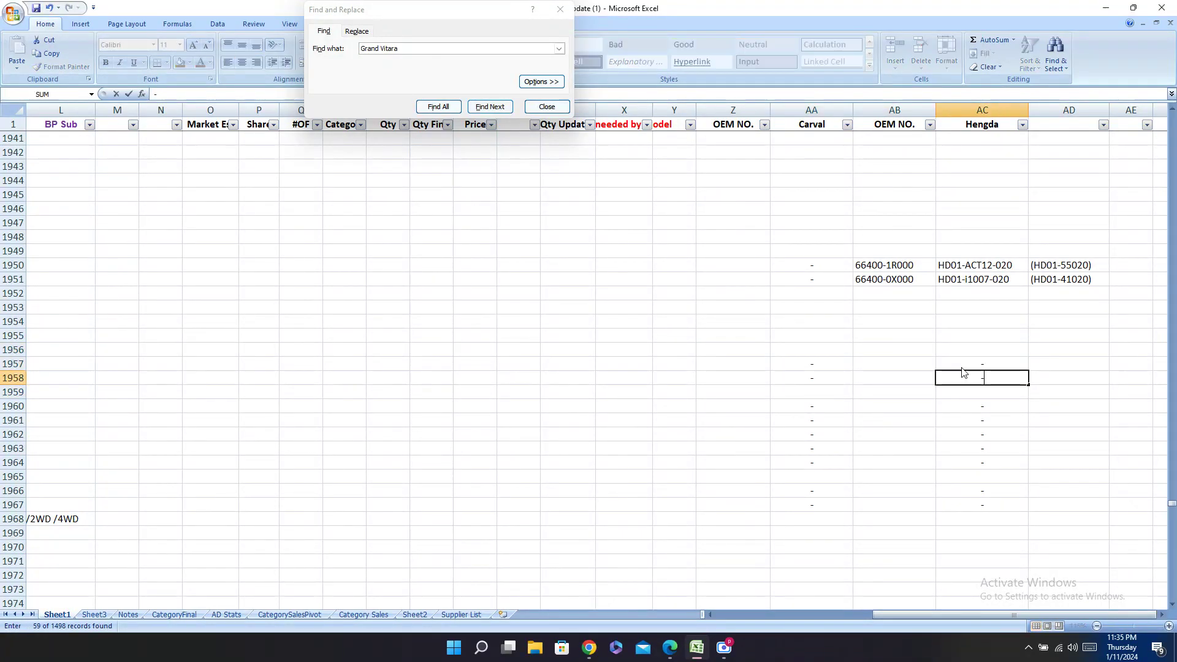
key(Return)
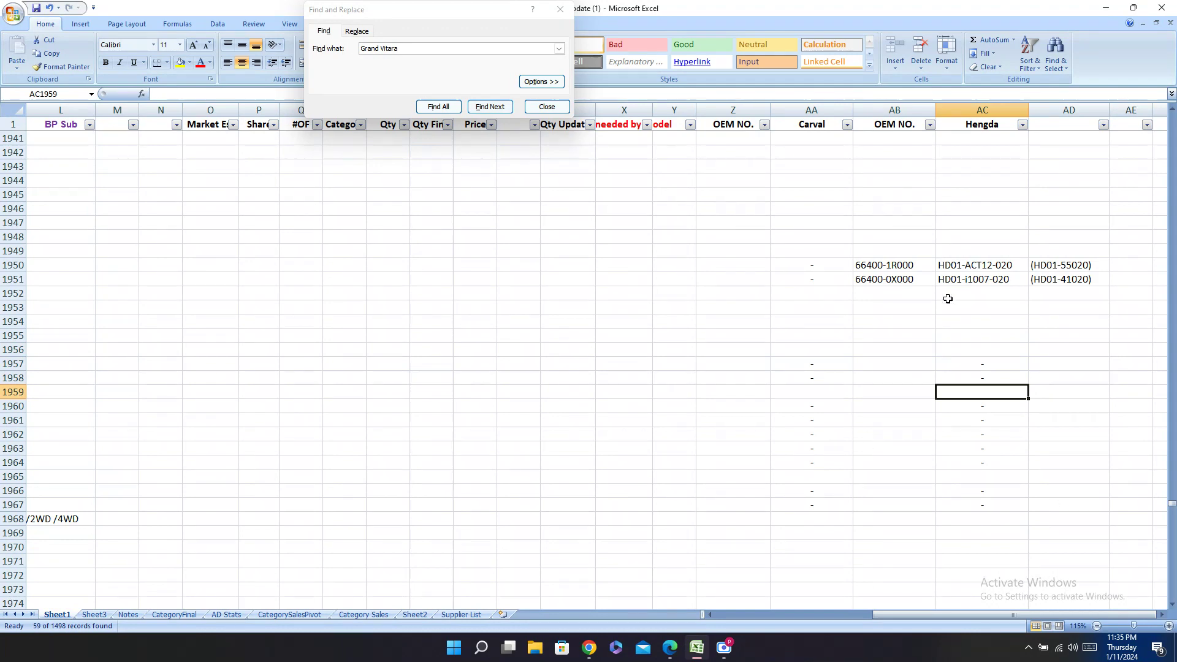
click(490, 112)
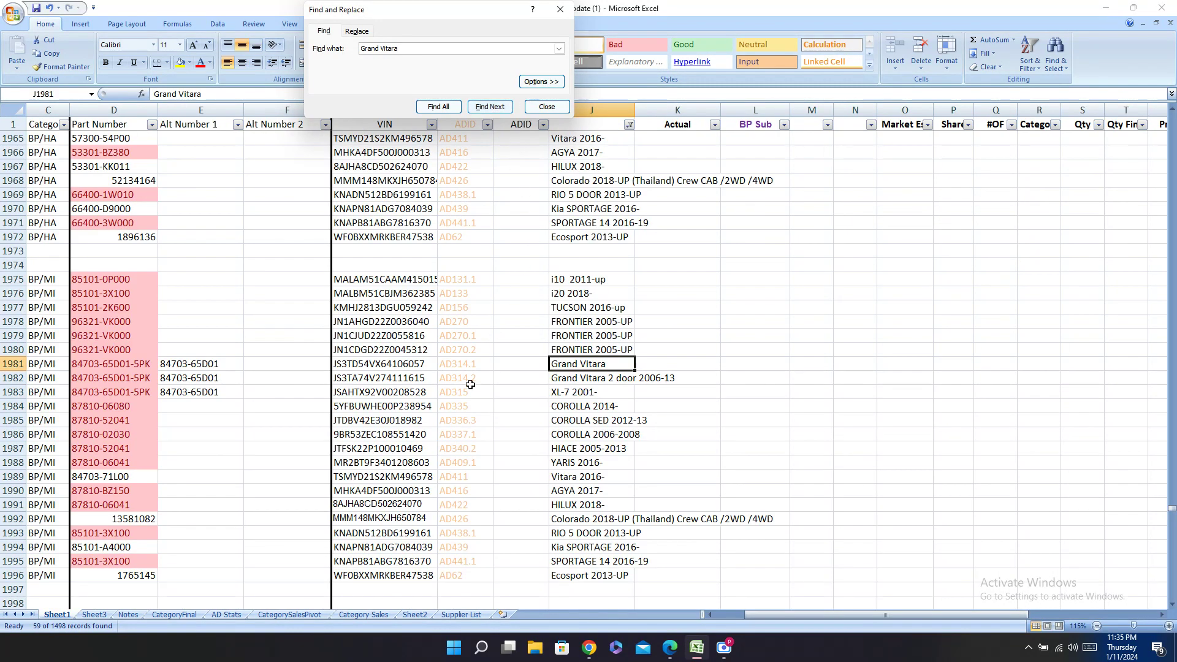
Step: Search the Hengda catalogue for row 1981's part 84703-65D01-5PK, trimmed to 84703-65D01
drag(785, 616, 754, 616)
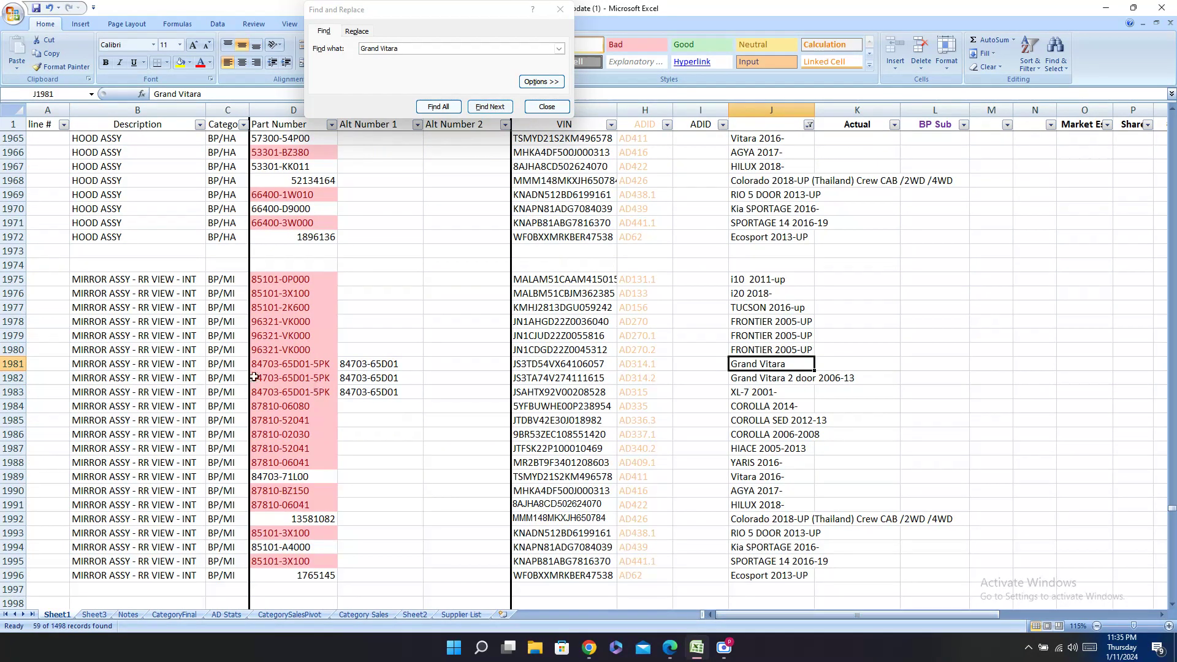
click(303, 370)
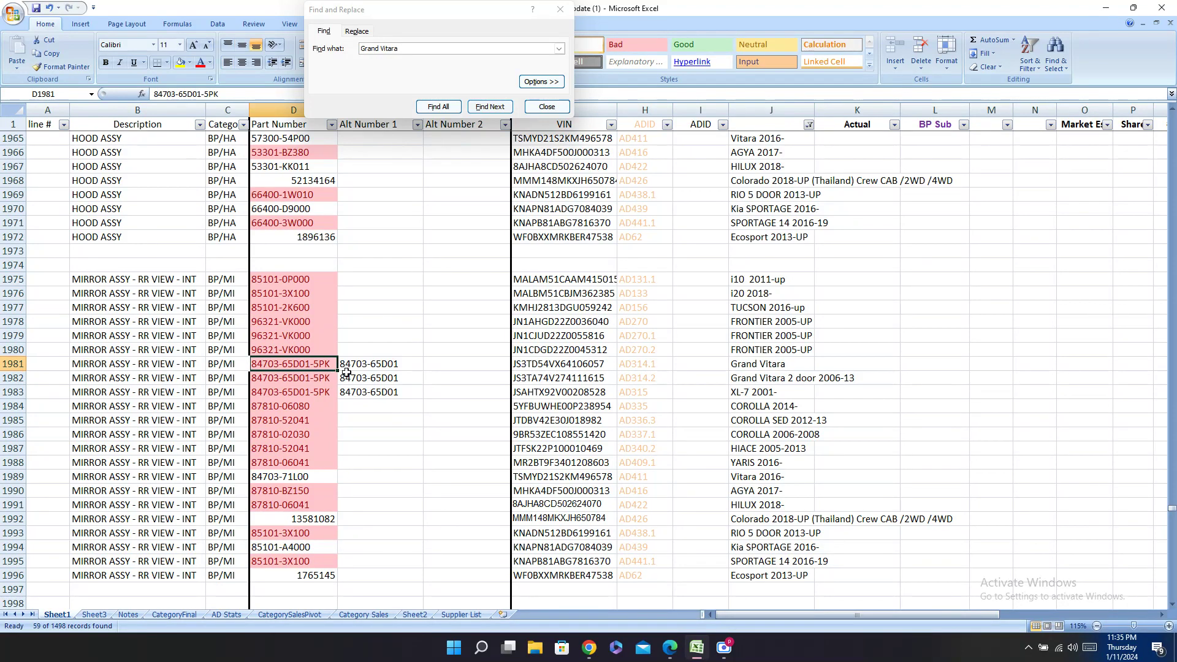
key(alt+Tab)
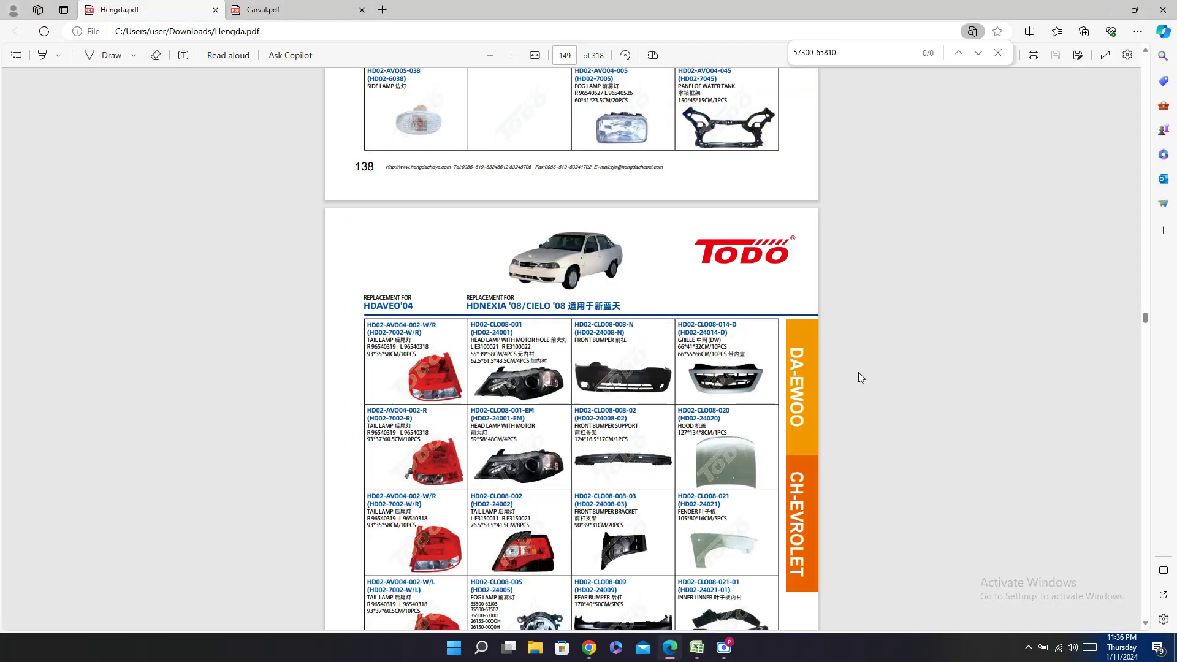
key(ctrl+f)
key(ctrl+v)
key(BackSpace)
key(BackSpace)
Step: Search the Carval catalogue for 84703-65D01-5PK and narrow the Hengda search to 65D01
click(301, 6)
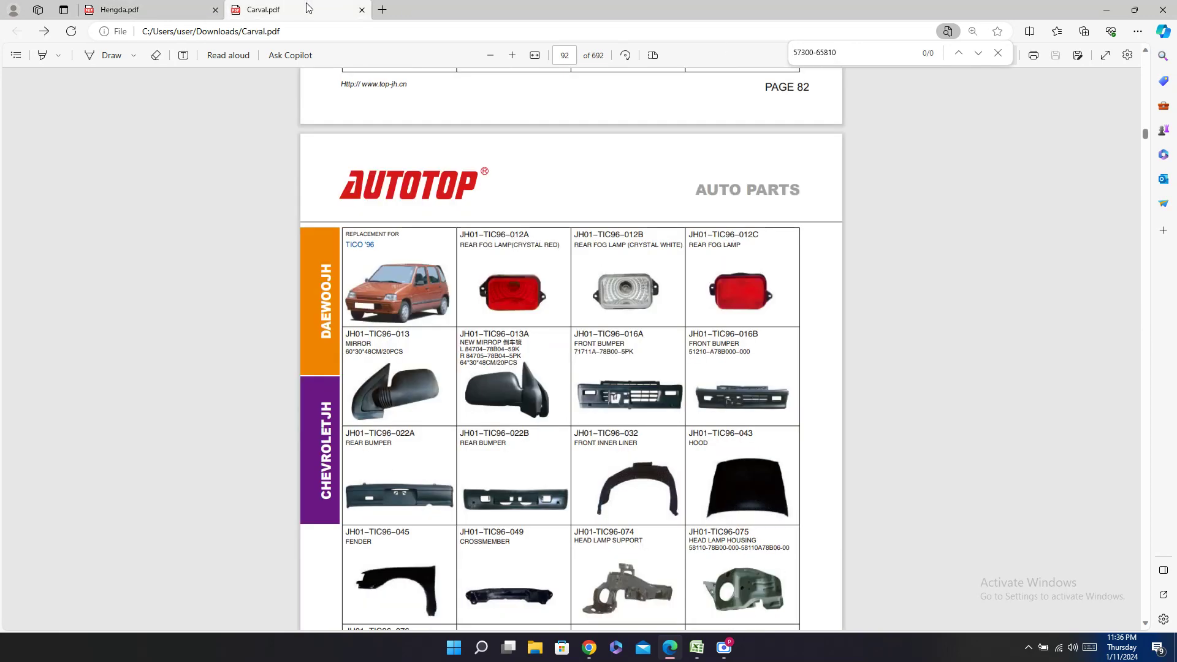
key(ctrl+f)
key(ctrl+v)
drag(817, 52, 443, 57)
click(147, 10)
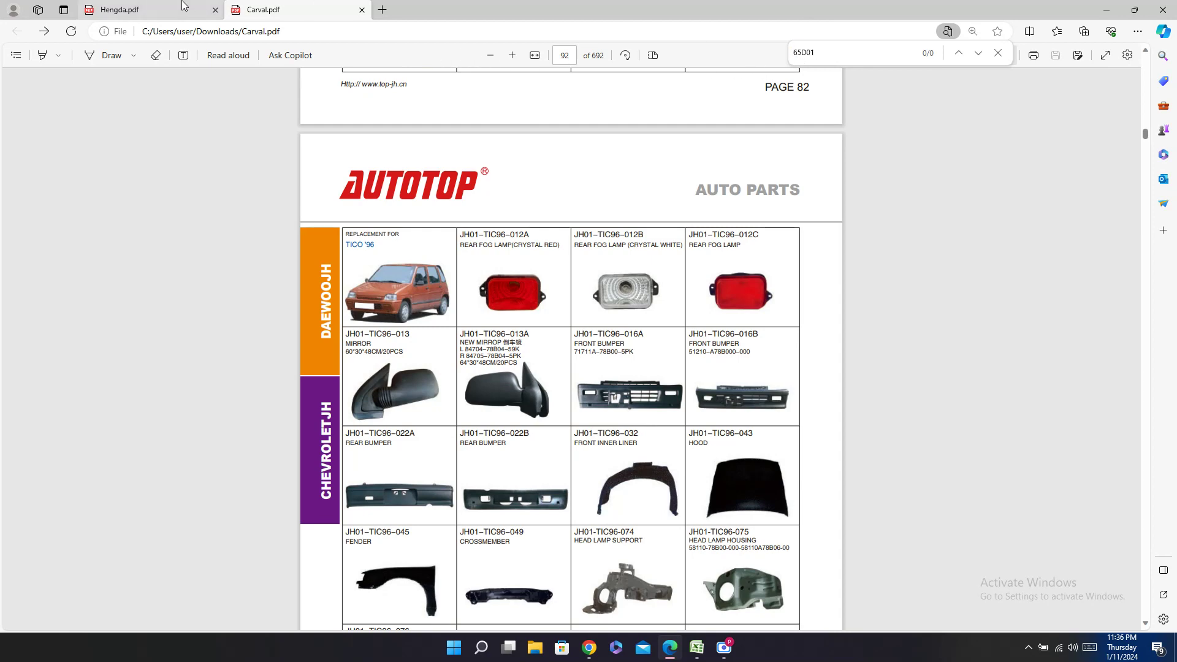
drag(815, 52, 673, 83)
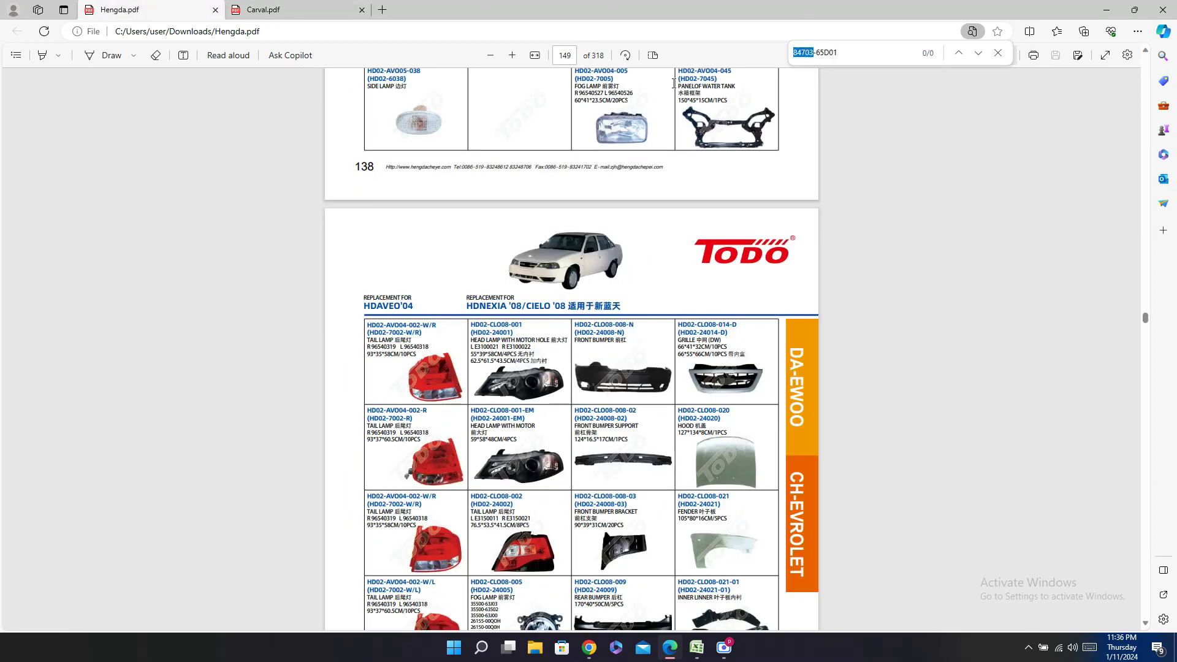
key(Delete)
key(Delete)
click(697, 647)
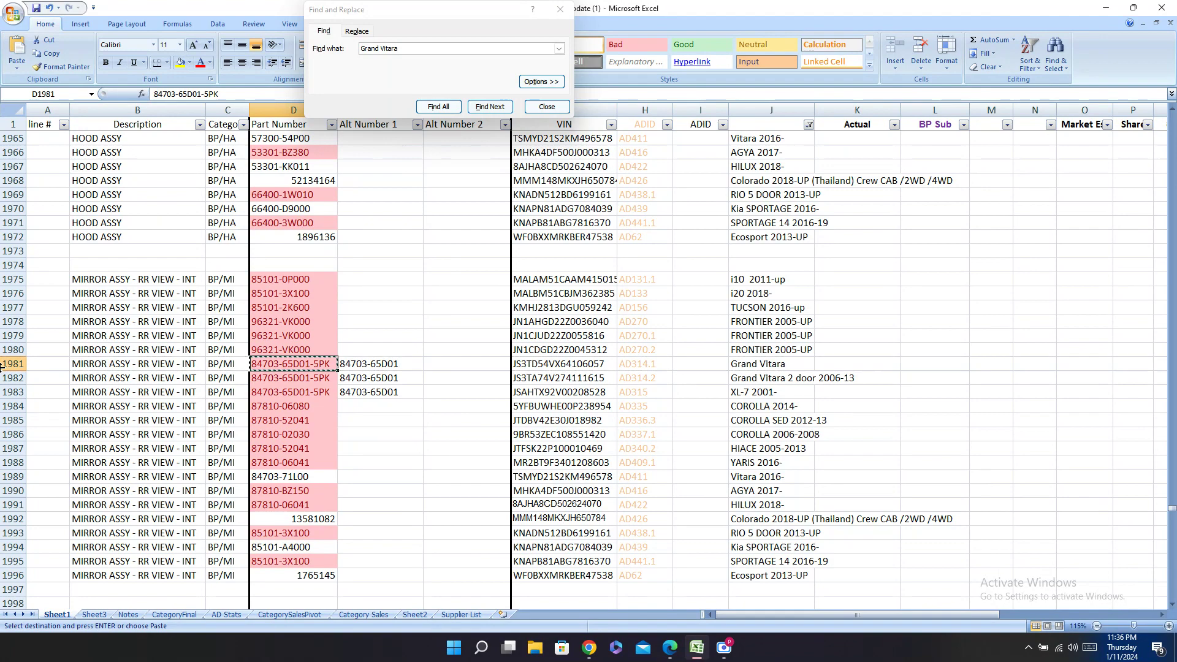
Step: Type '-' into the Carval and Hengda cells of rows 1981 and 1982
drag(12, 364, 11, 378)
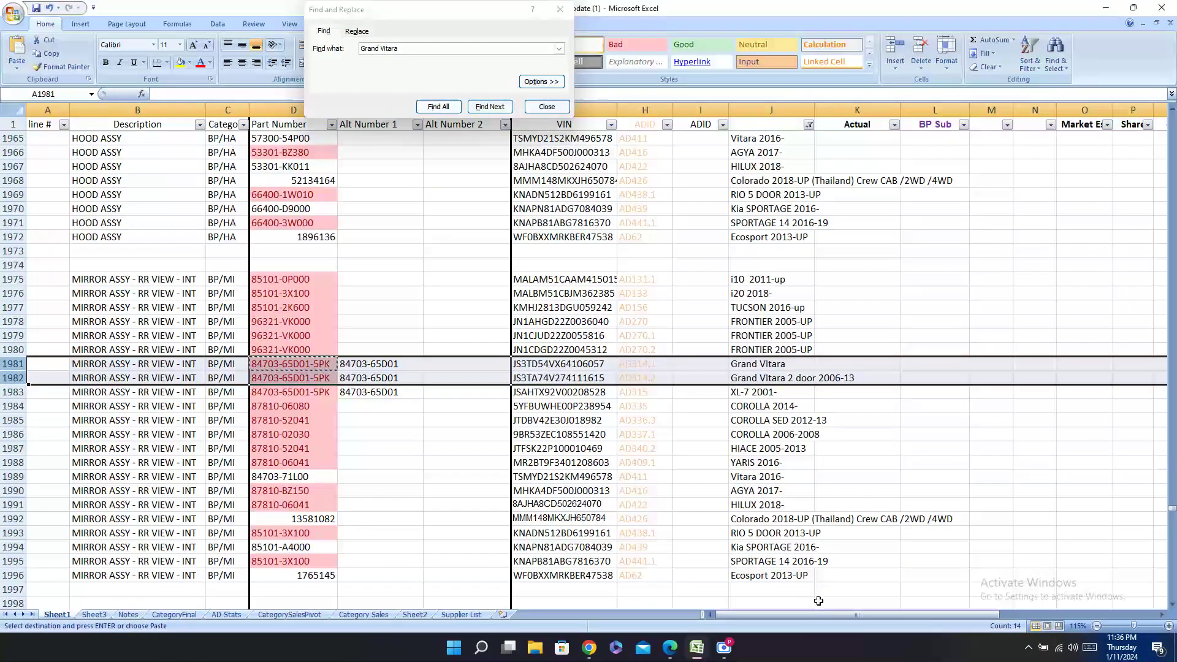
scroll(1084, 473, right, 5)
click(809, 361)
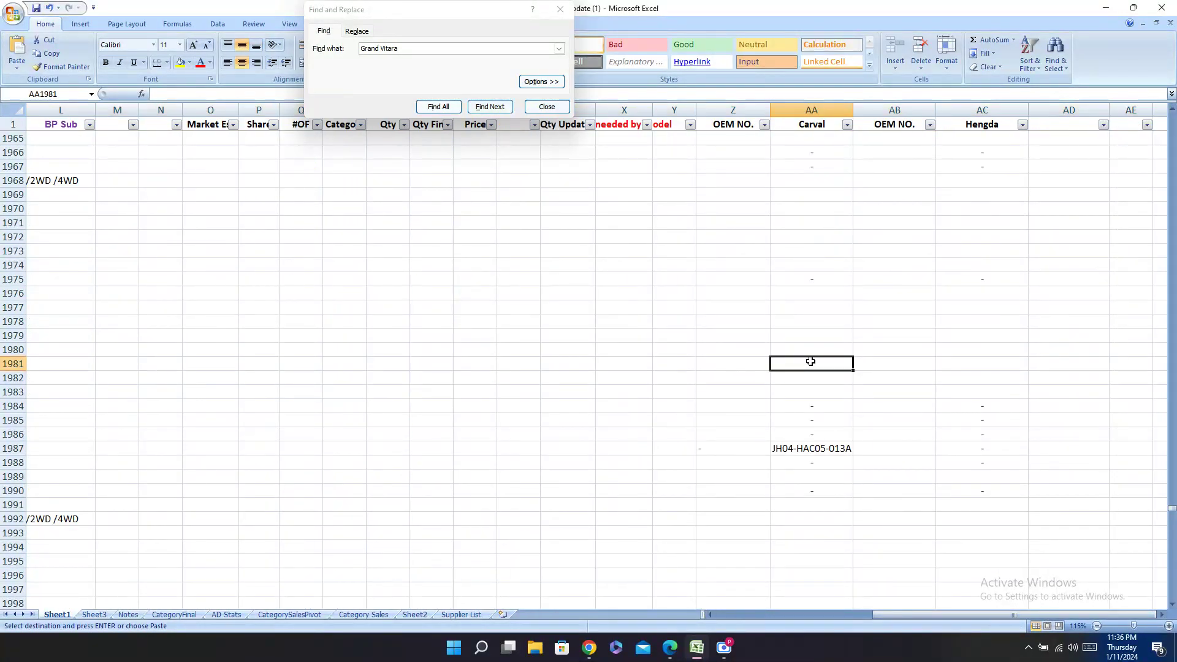
key(Return)
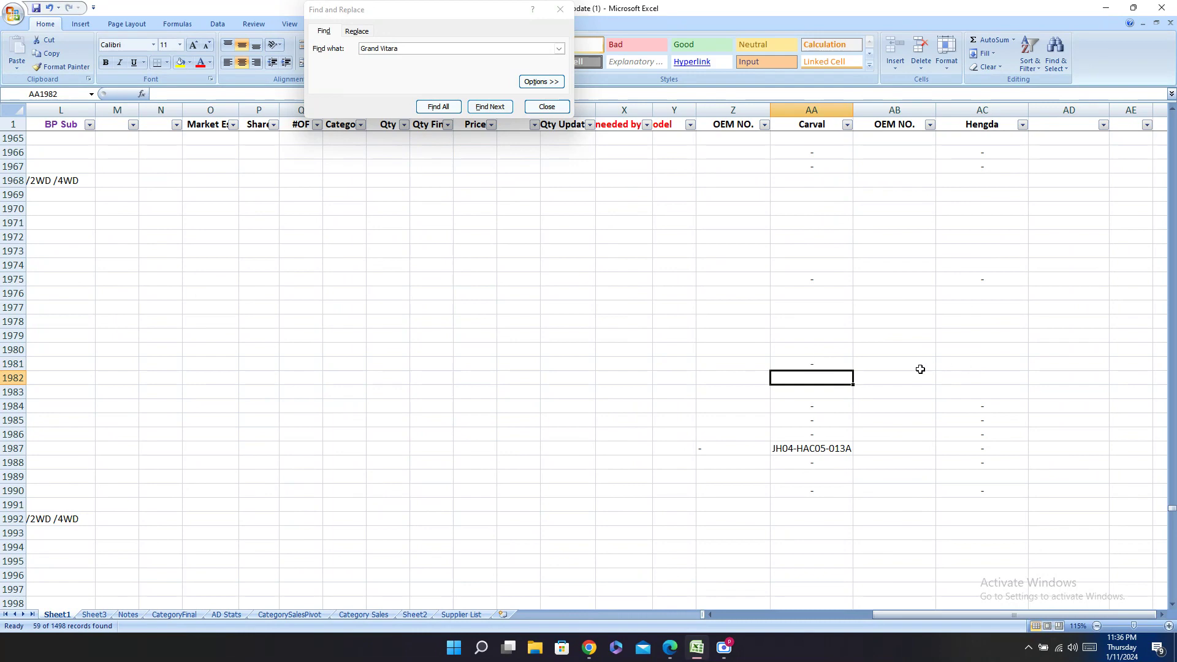
text(-)
key(Return)
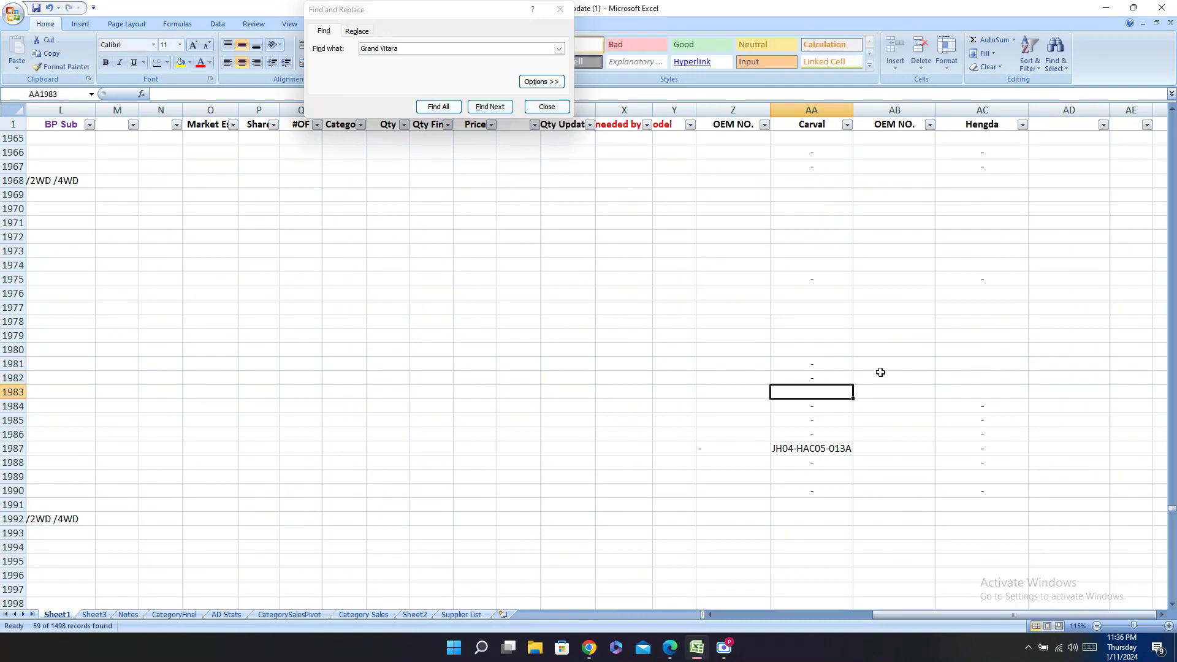
drag(841, 361, 950, 362)
click(967, 366)
text(-)
key(Return)
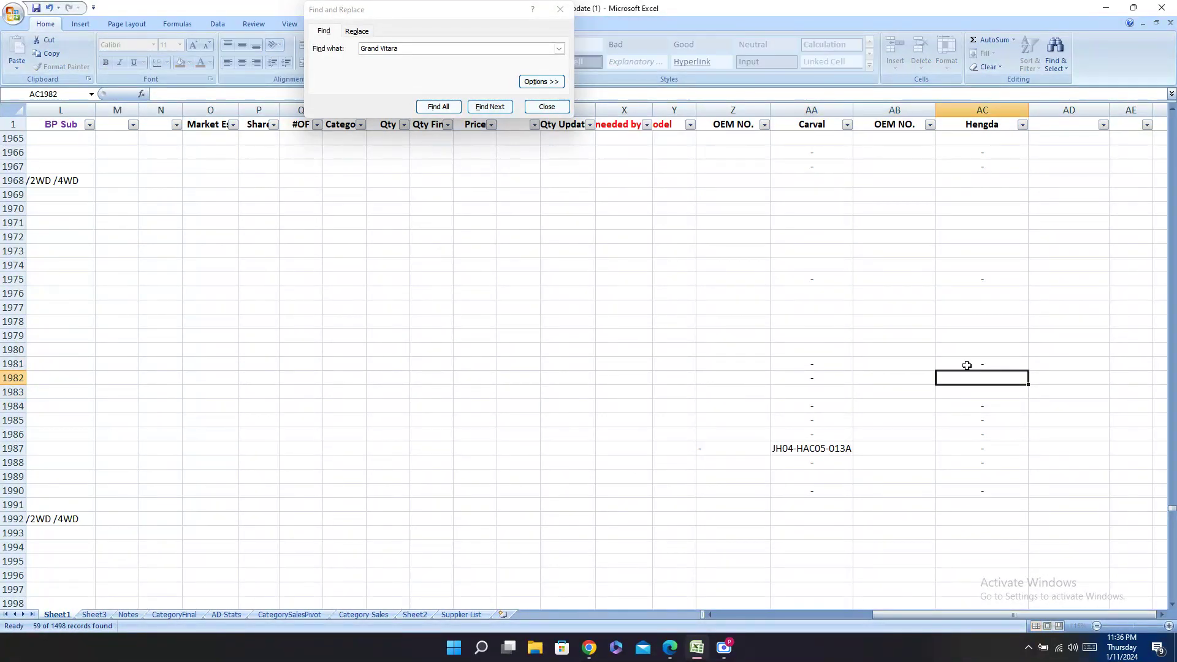
text(-)
key(Return)
key(Left)
key(Left)
key(Left)
key(Left)
key(Left)
key(Left)
key(Left)
key(Left)
key(Left)
key(Left)
key(Left)
key(Left)
key(Left)
key(Left)
key(Left)
key(Left)
key(Left)
key(Left)
key(Left)
key(Left)
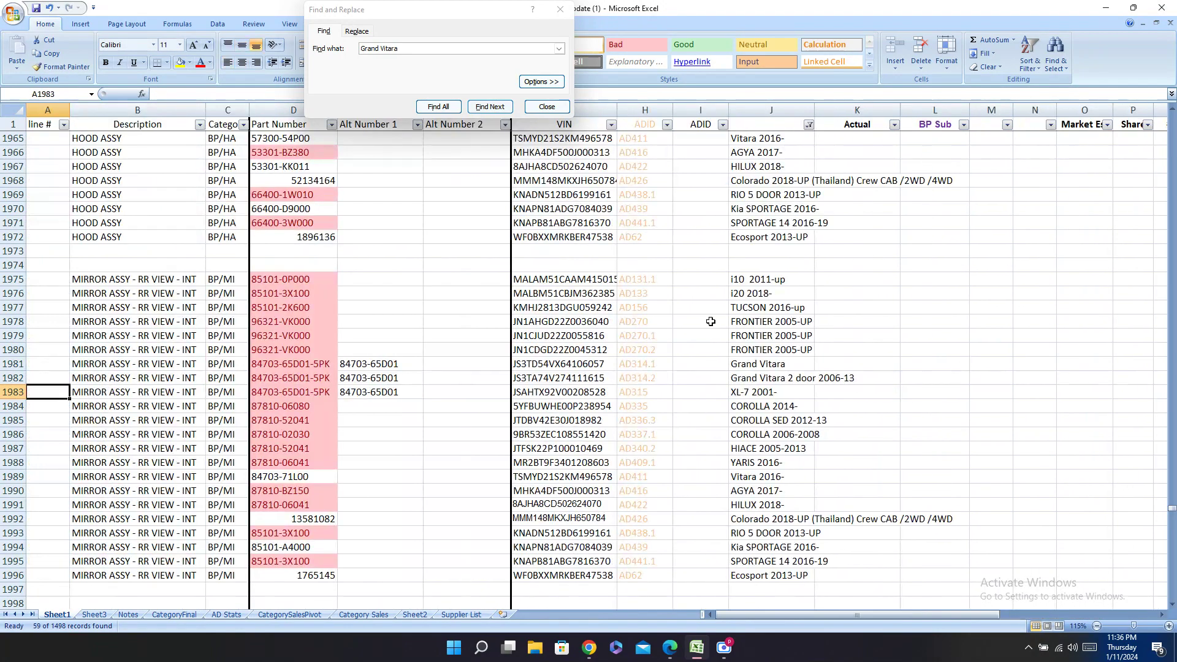
Step: Find Grand Vitara row 2006 and enter '-' as the Carval code for rows 2006 and 2007
click(490, 106)
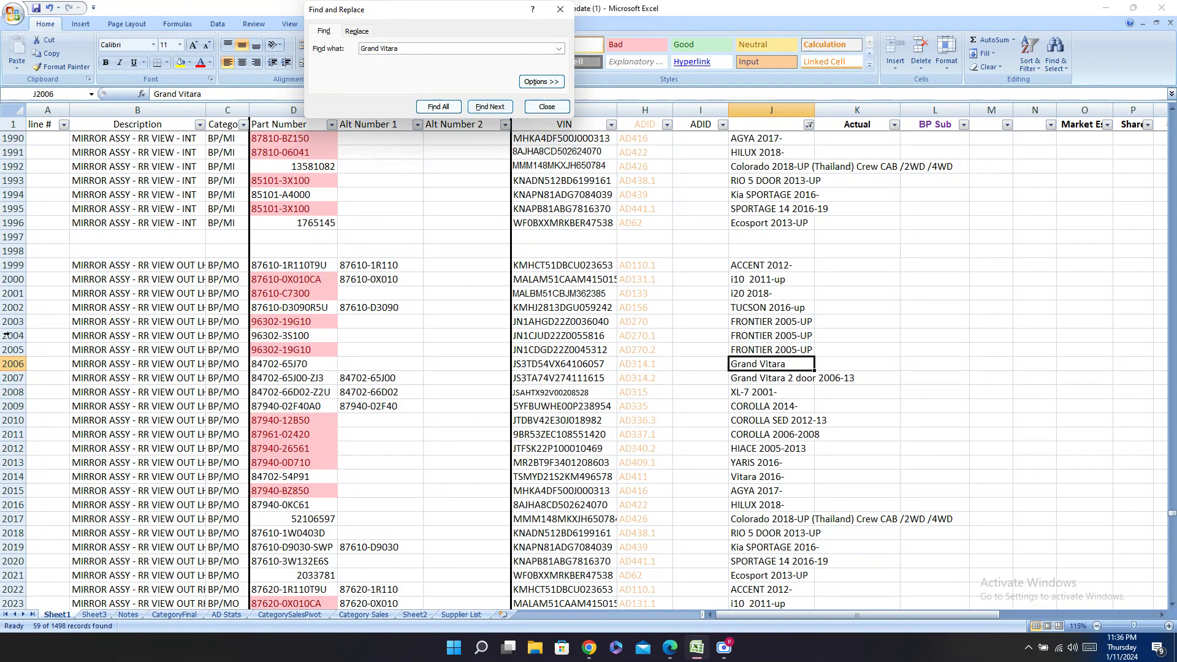
click(14, 363)
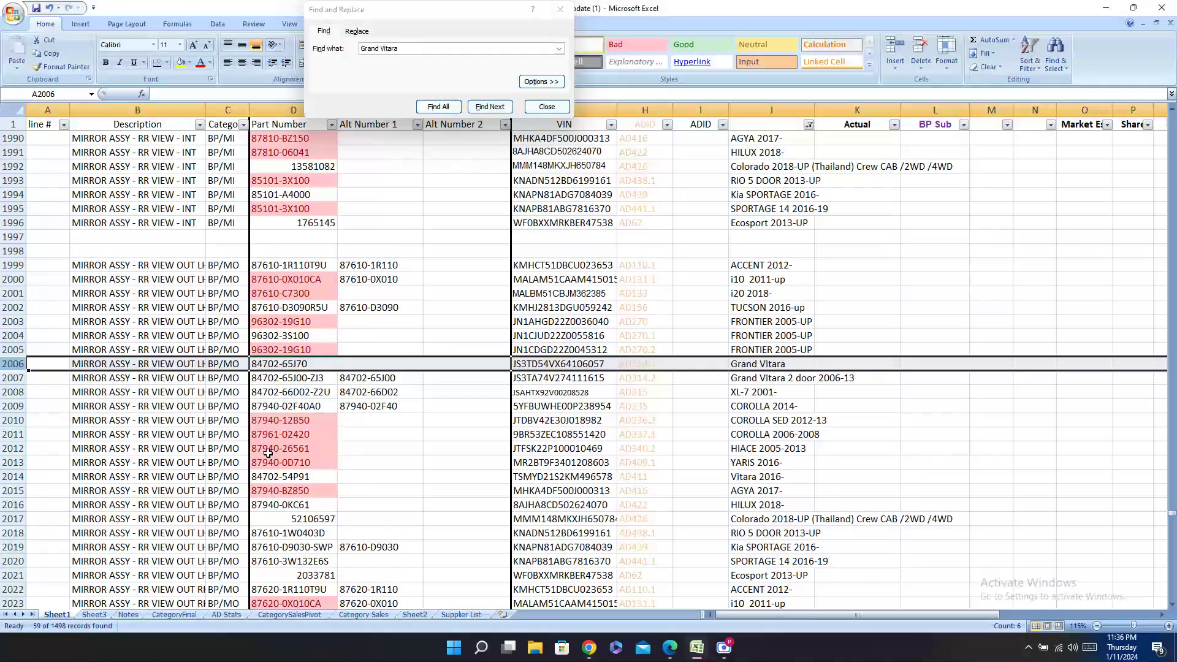
drag(818, 617, 974, 614)
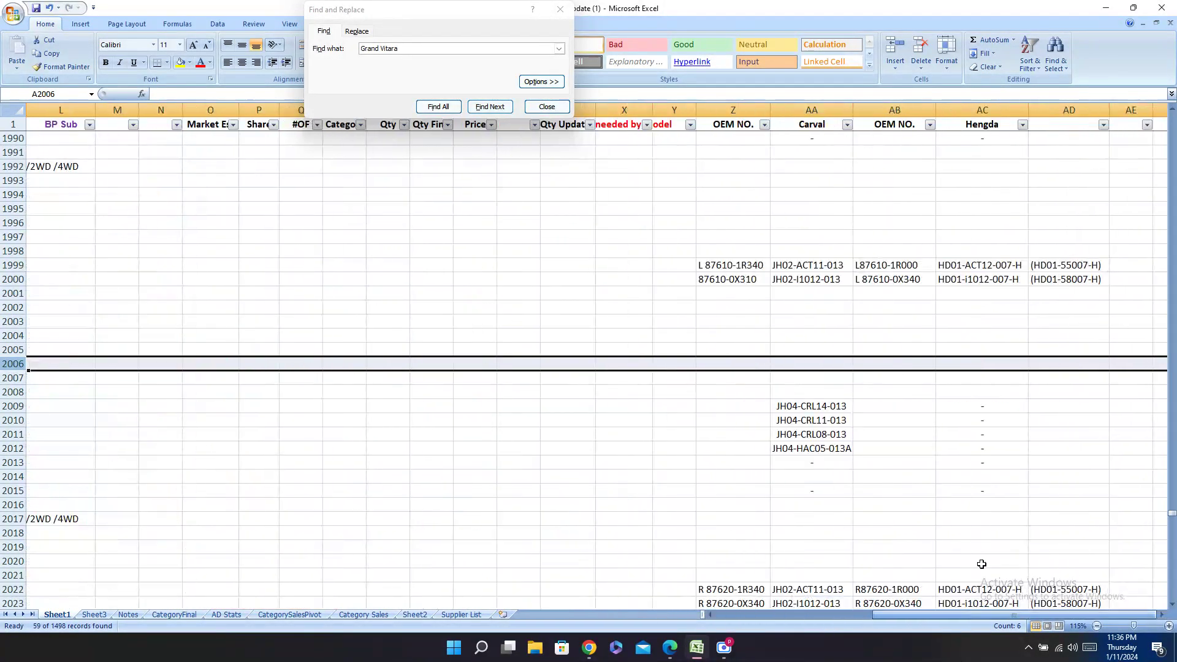
click(805, 365)
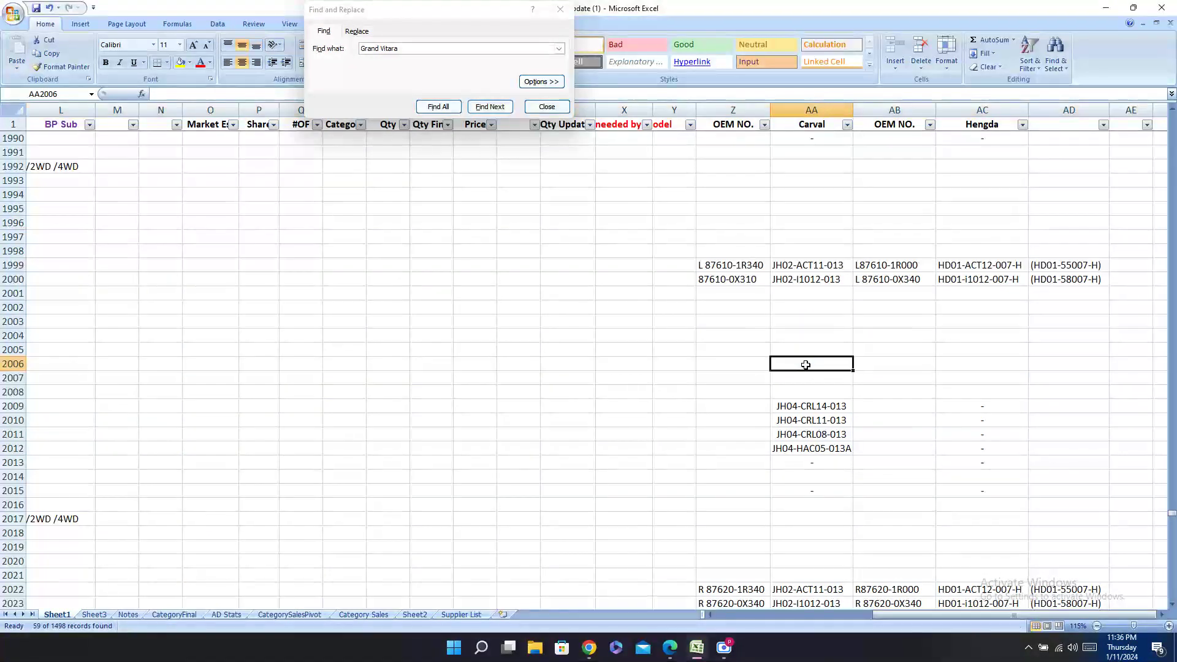
text(-)
key(Return)
text(-)
key(Return)
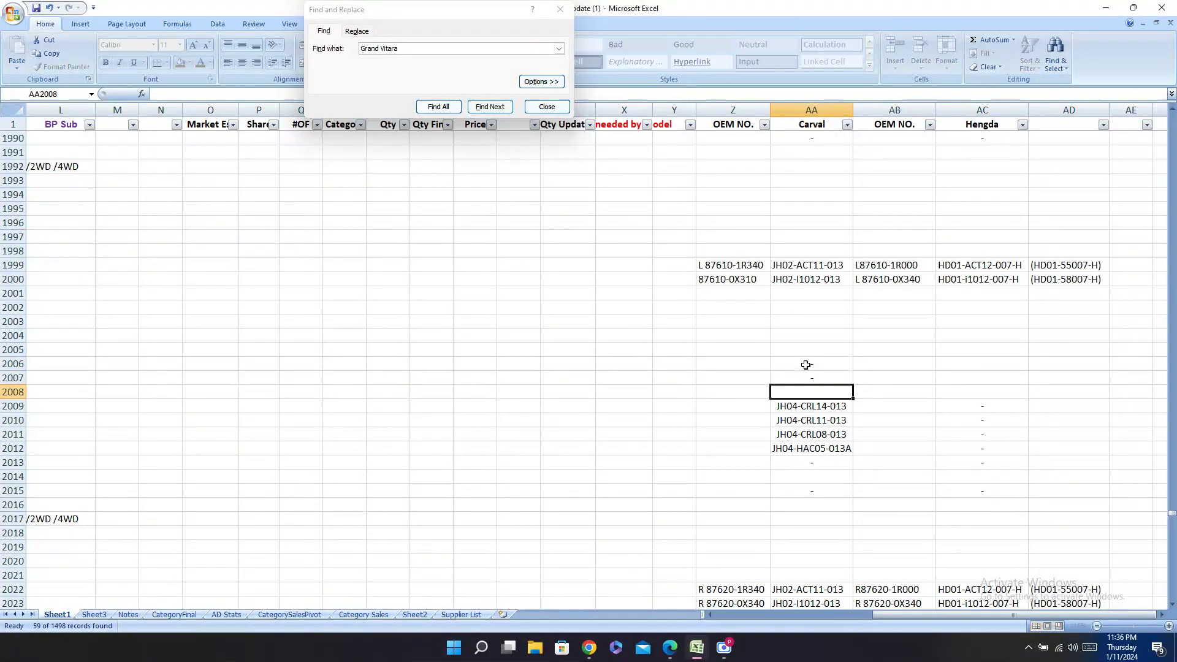
Step: Enter '-' under Hengda for rows 2006 and 2007
drag(851, 365, 965, 369)
click(962, 368)
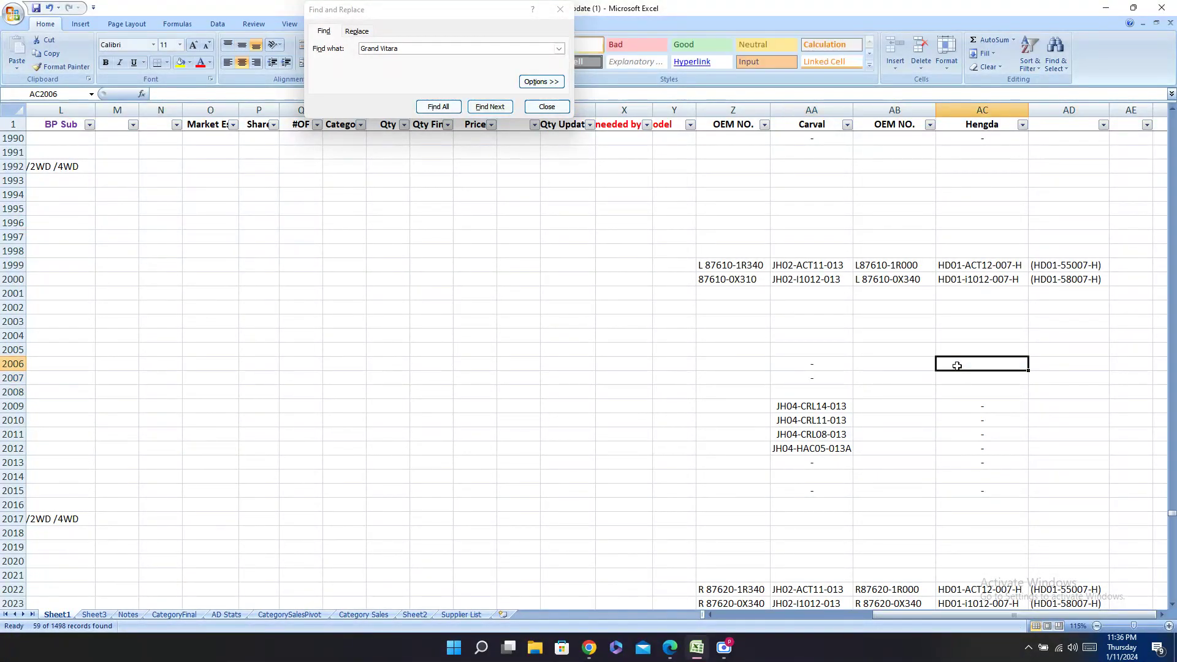
text(0)
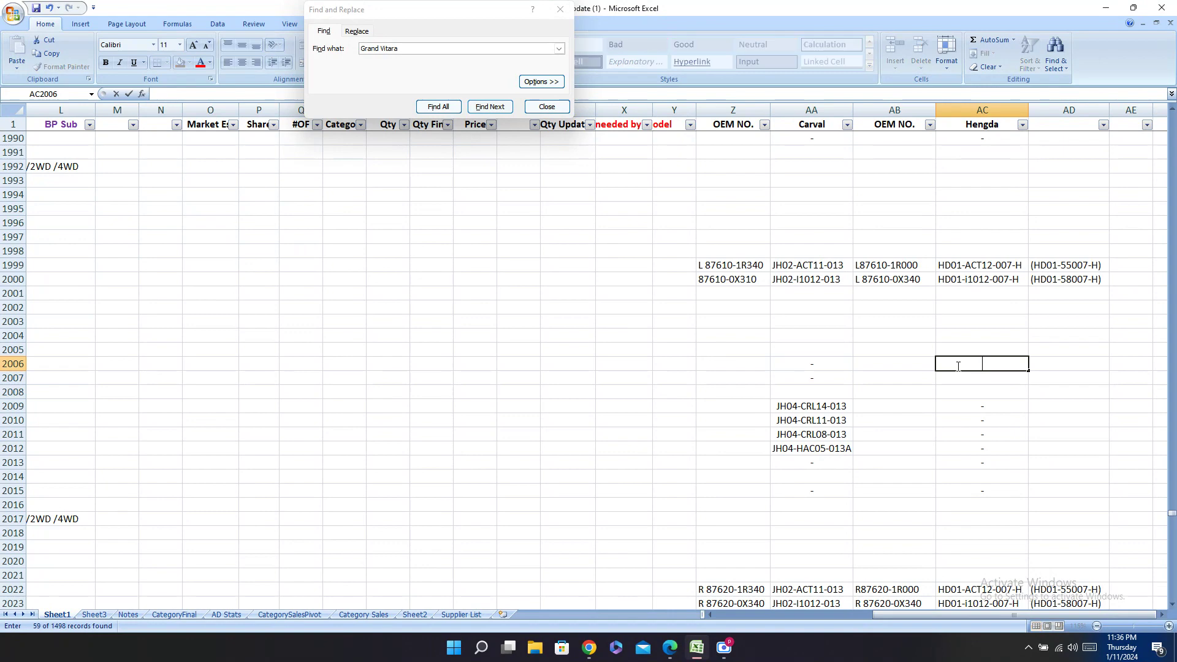
text(-)
key(Return)
text(-)
key(Return)
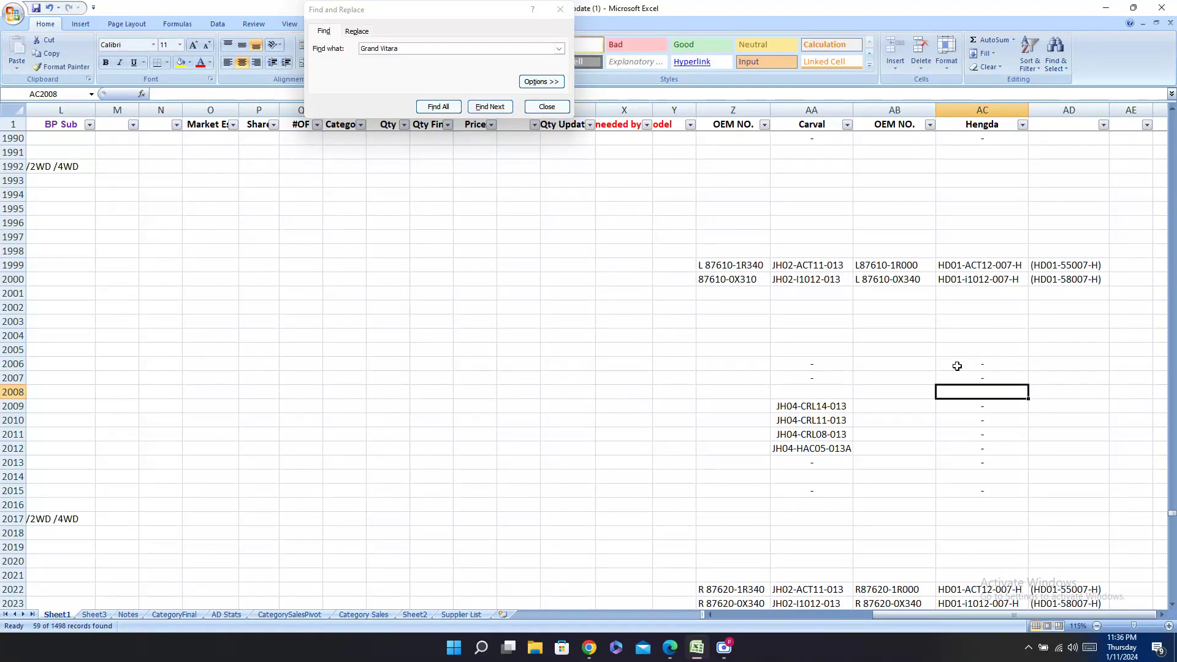
Step: Find rows 2029–2030 and fill '-' under both Carval and Hengda
click(491, 109)
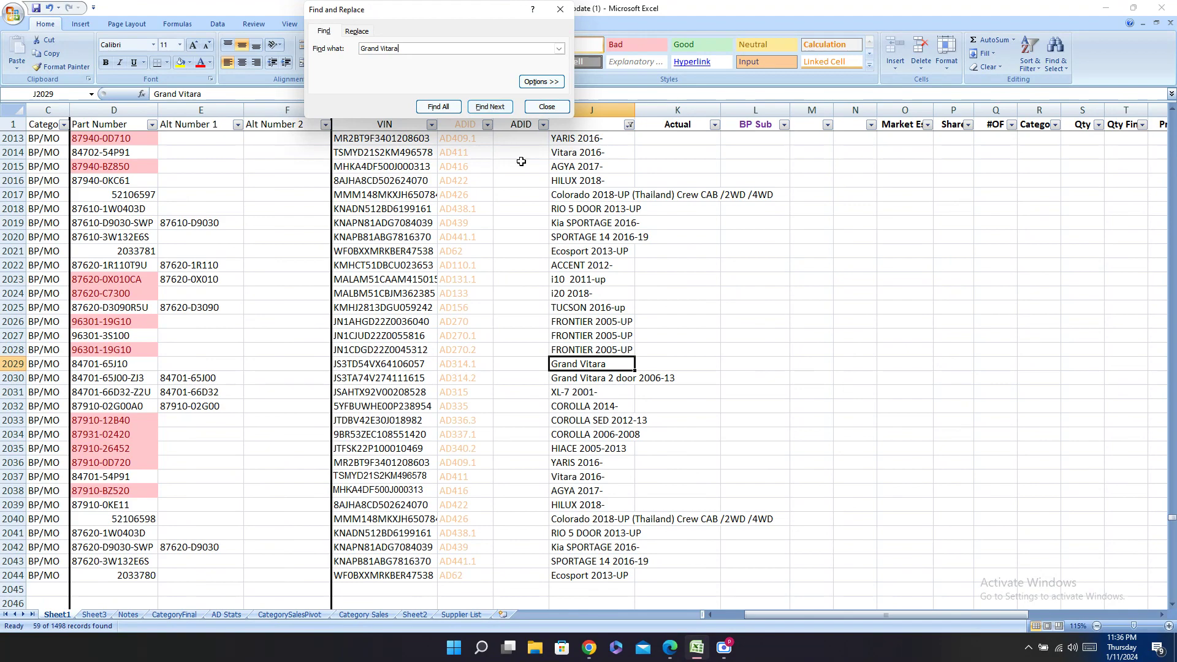
drag(558, 366, 985, 375)
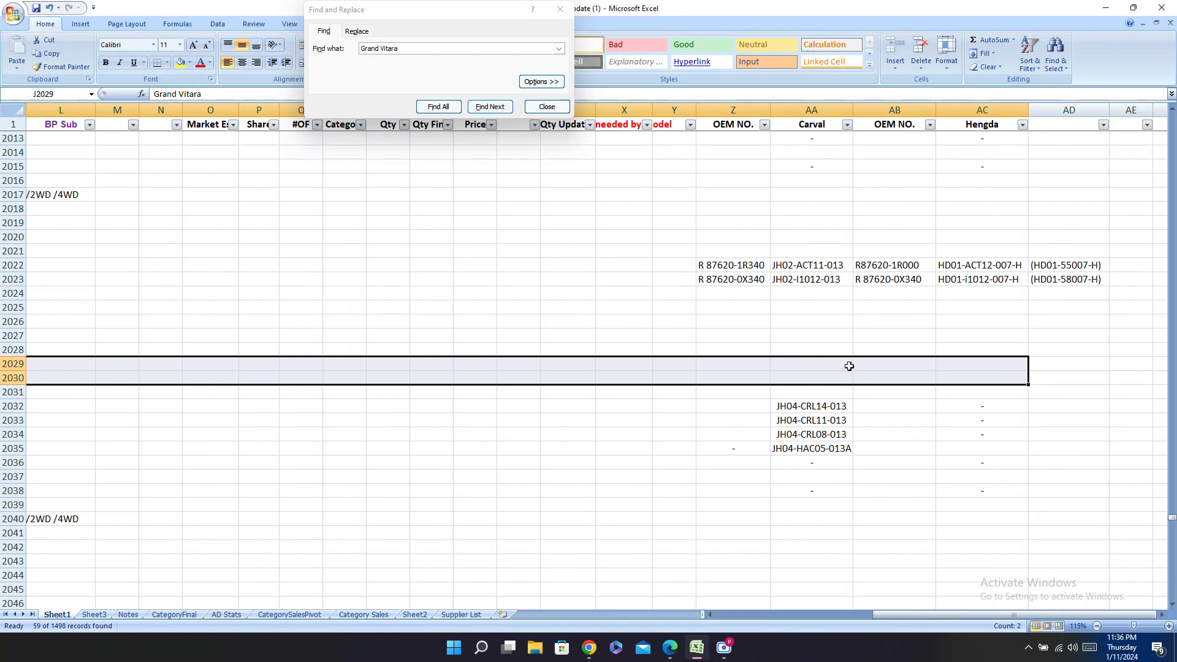
click(815, 366)
text(- -)
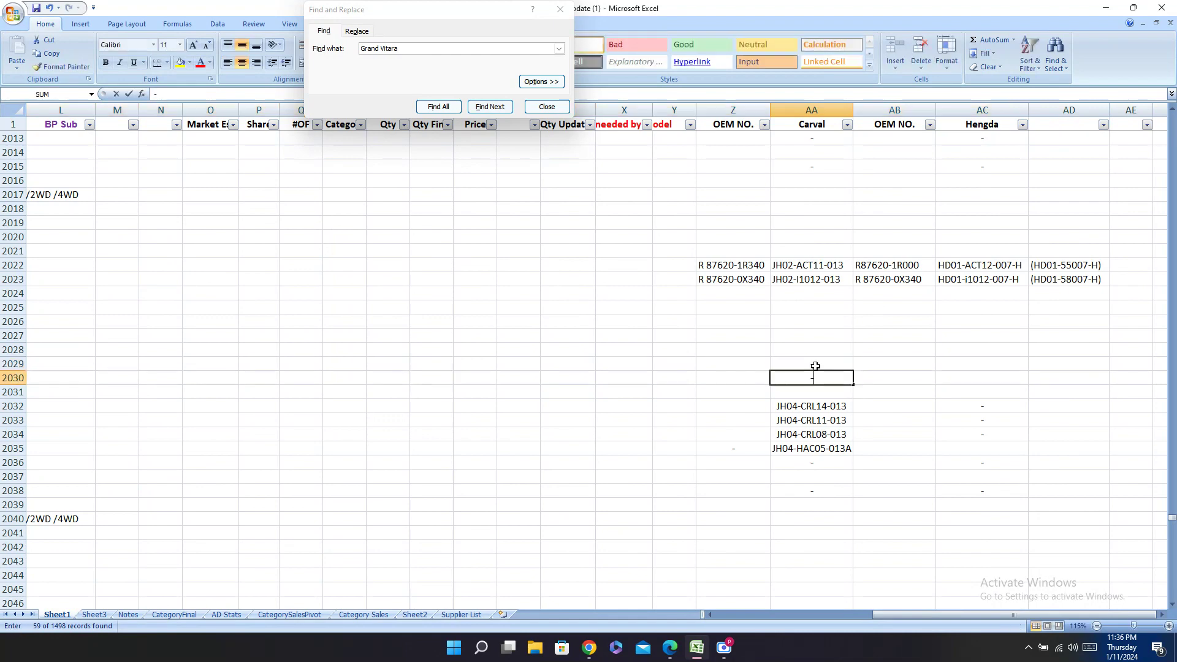
click(973, 367)
text(-)
key(Return)
key(Return)
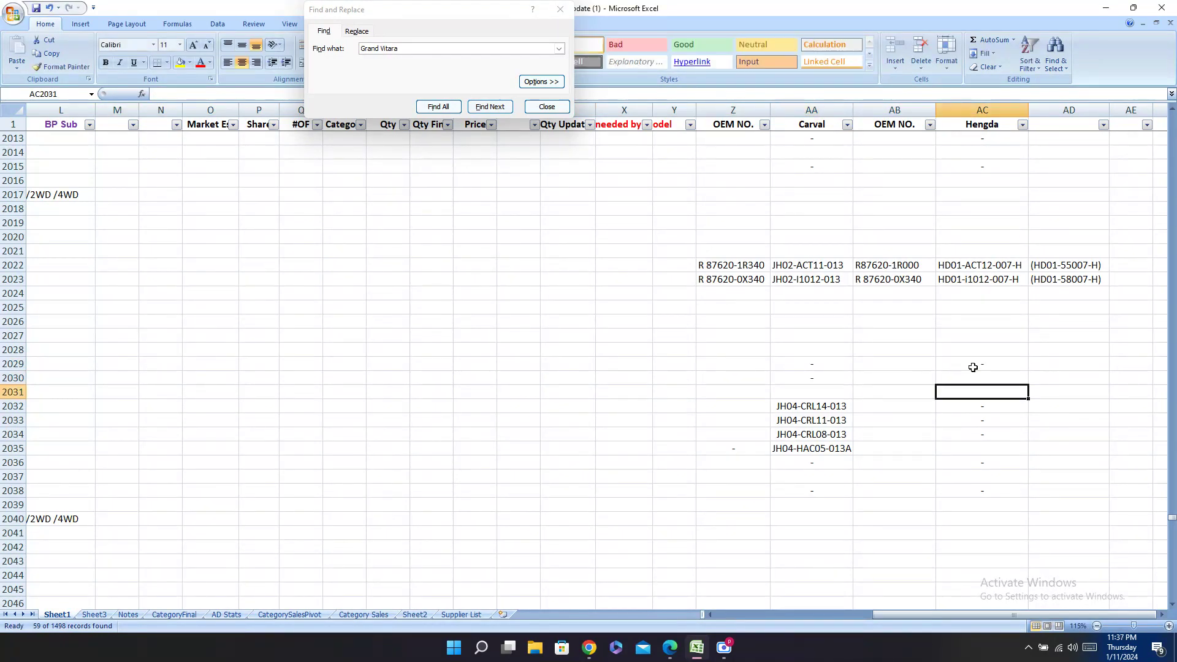
key(Up)
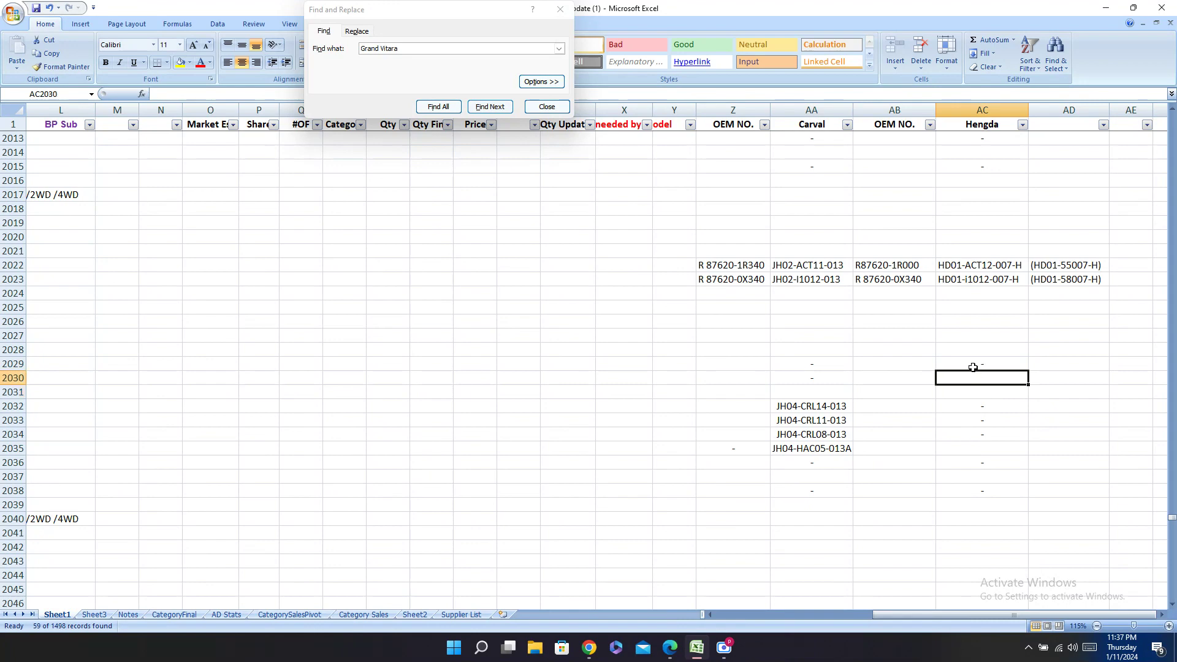
text(-)
key(Return)
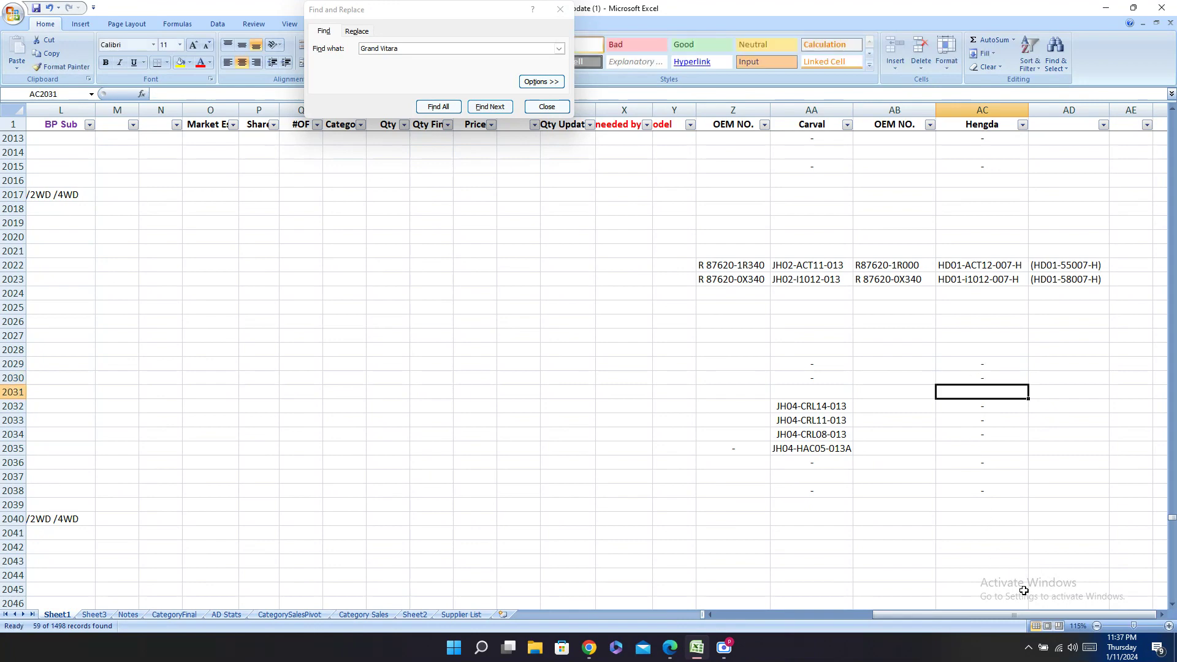
drag(981, 615, 281, 590)
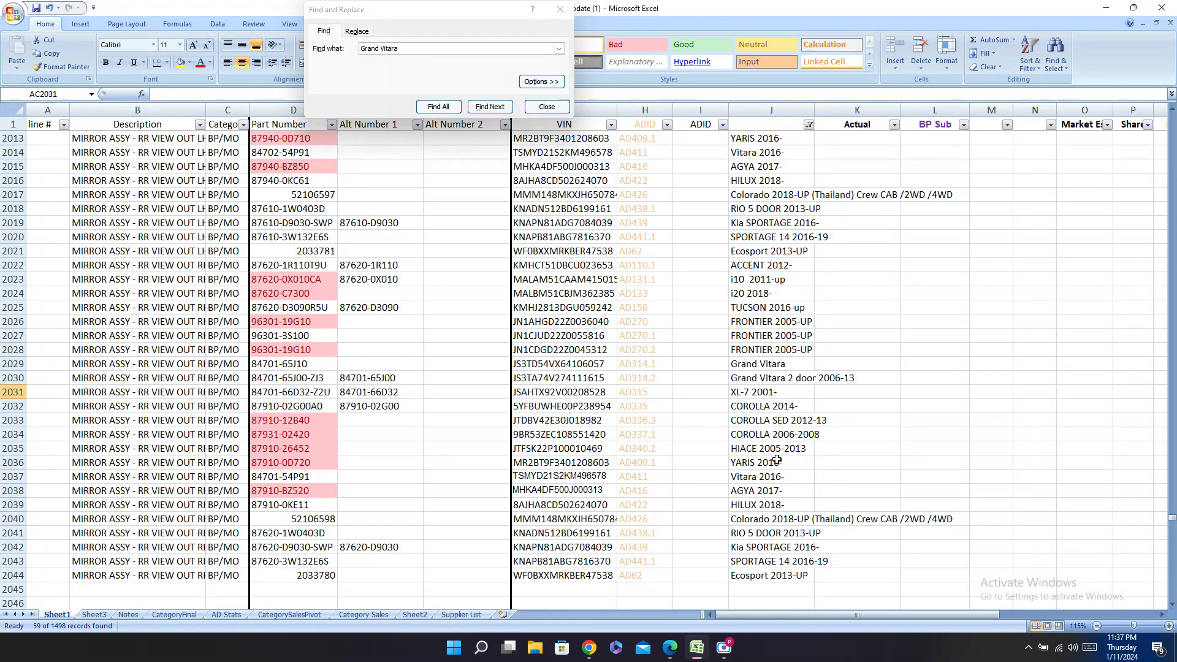
click(758, 382)
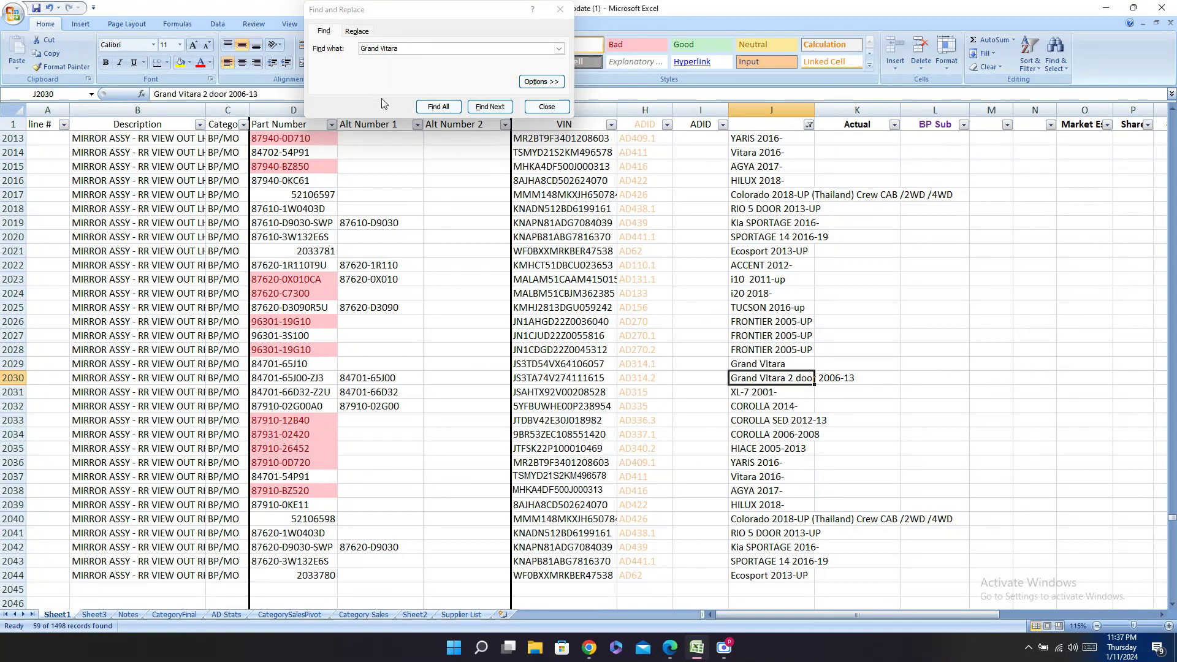
Step: Find row 2075 and search the Carval catalog PDF for part 45800-65J00
click(492, 108)
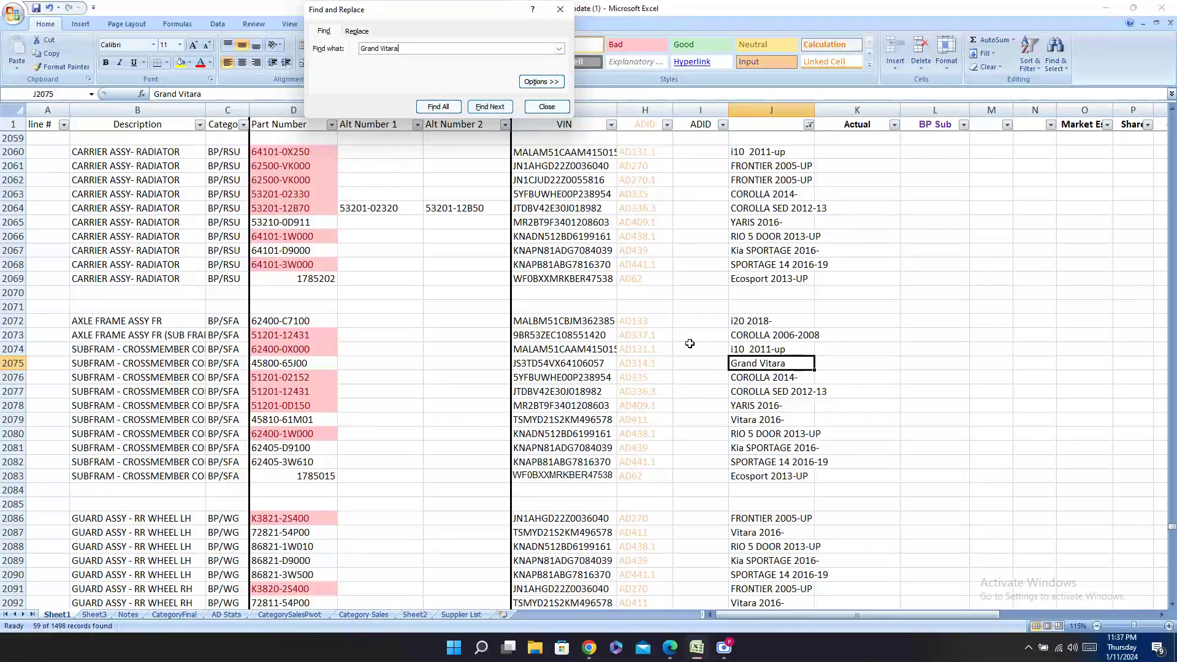
click(330, 366)
key(ctrl+c)
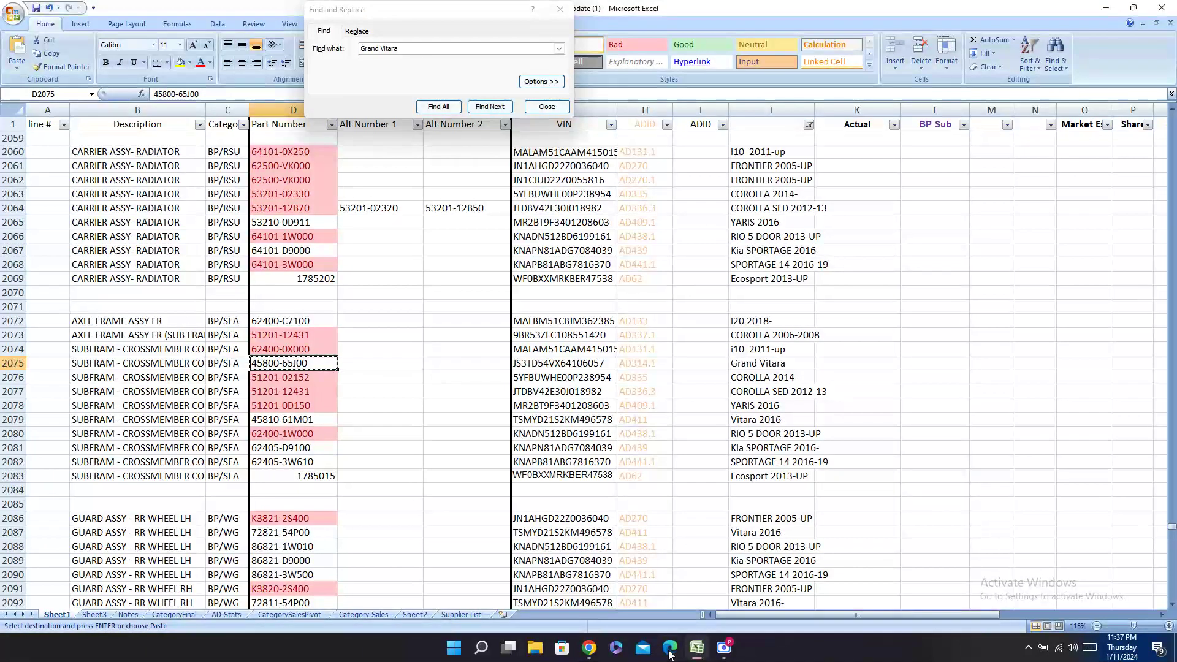
click(669, 647)
click(294, 9)
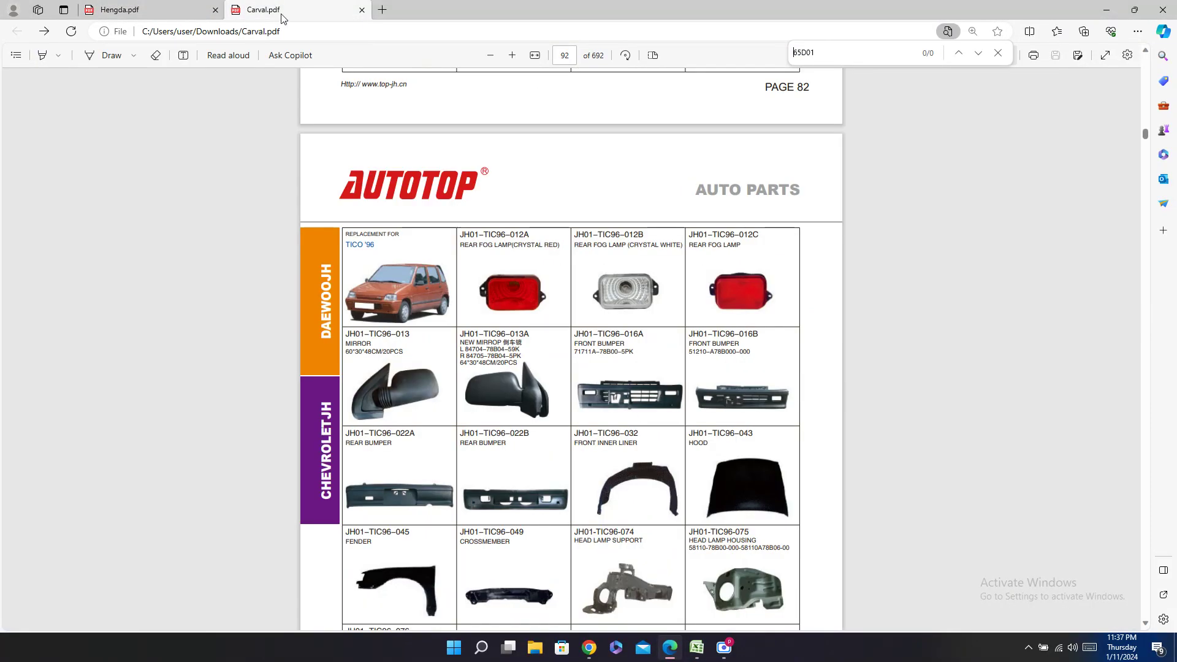
key(ctrl+f)
key(ctrl+v)
click(696, 647)
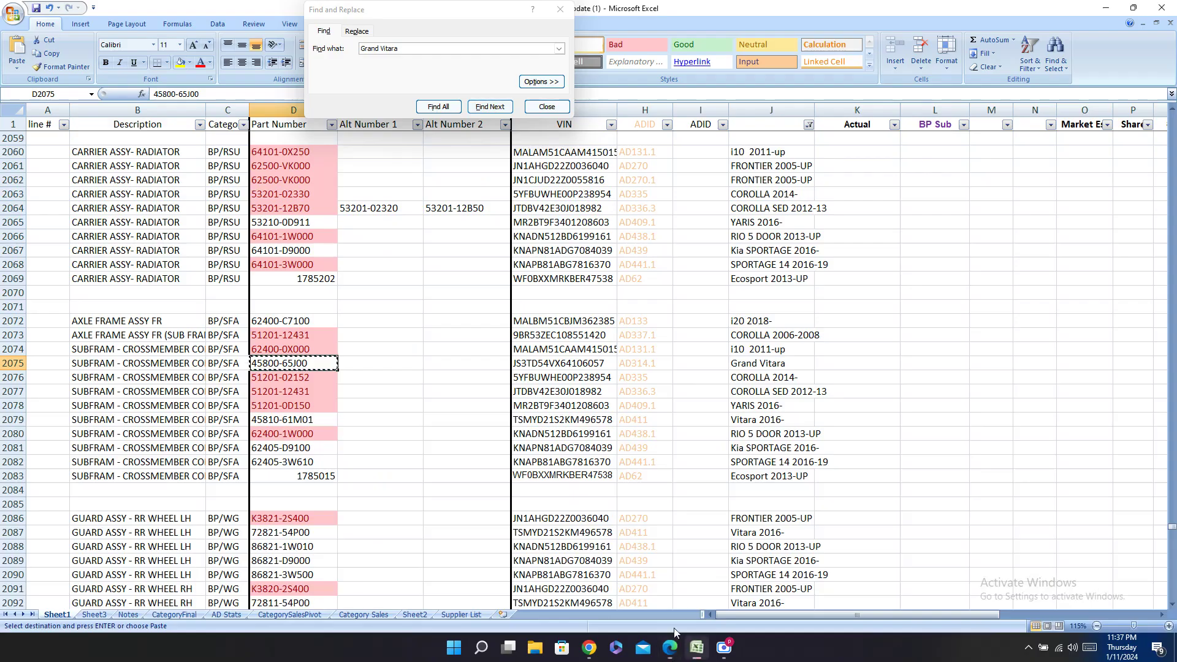
Step: Enter '-' under Carval and Hengda for row 2075
drag(851, 622, 817, 620)
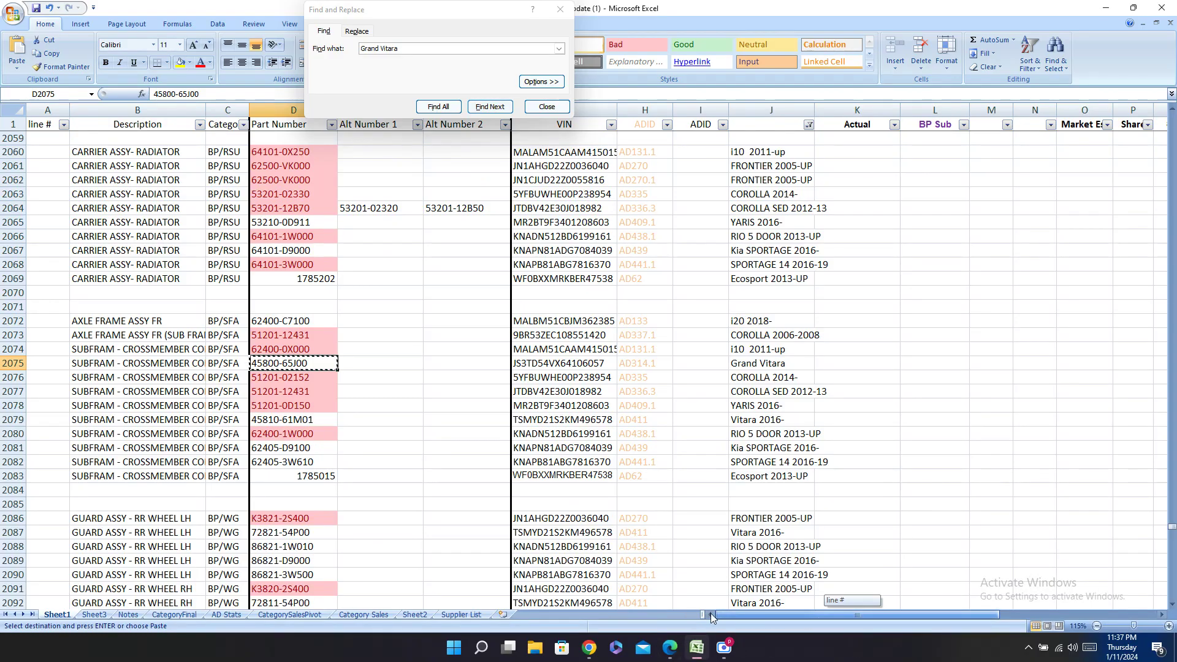
drag(711, 613, 907, 613)
click(12, 363)
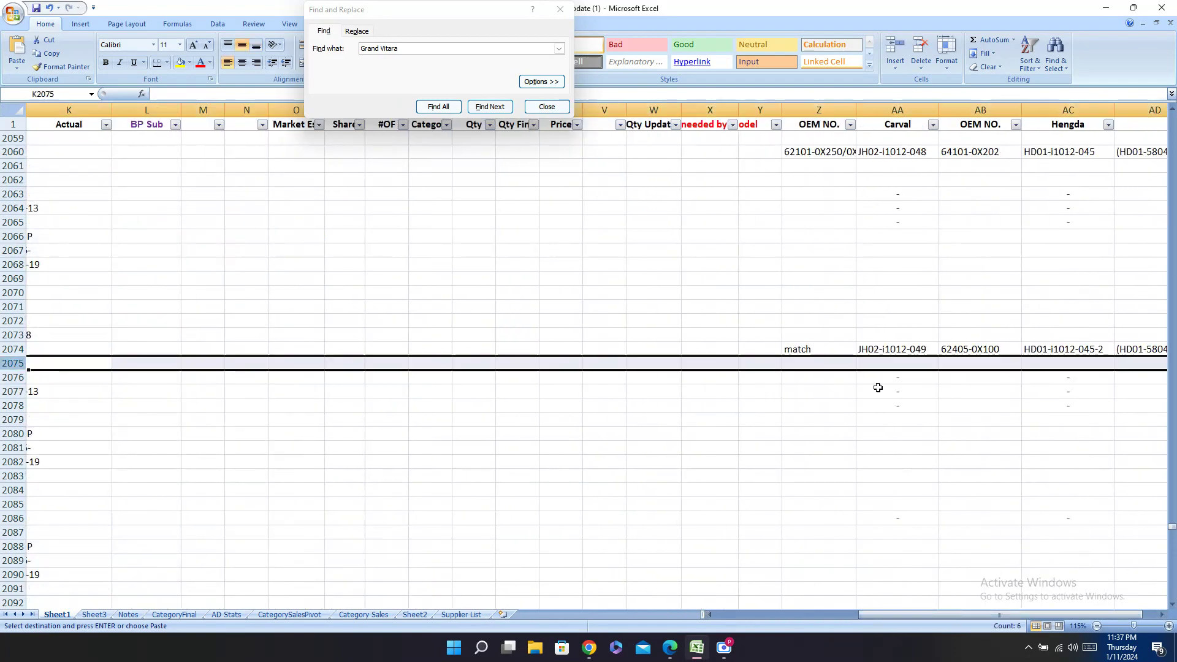
click(904, 365)
text(-)
key(Return)
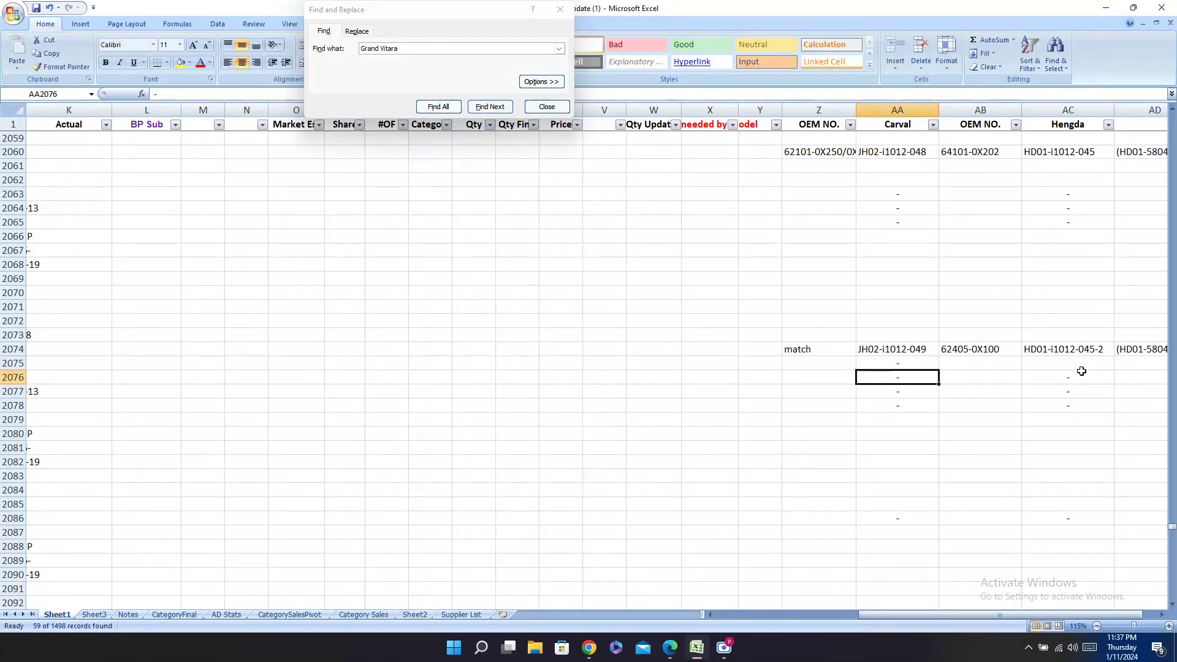
click(1068, 364)
text(-)
key(Return)
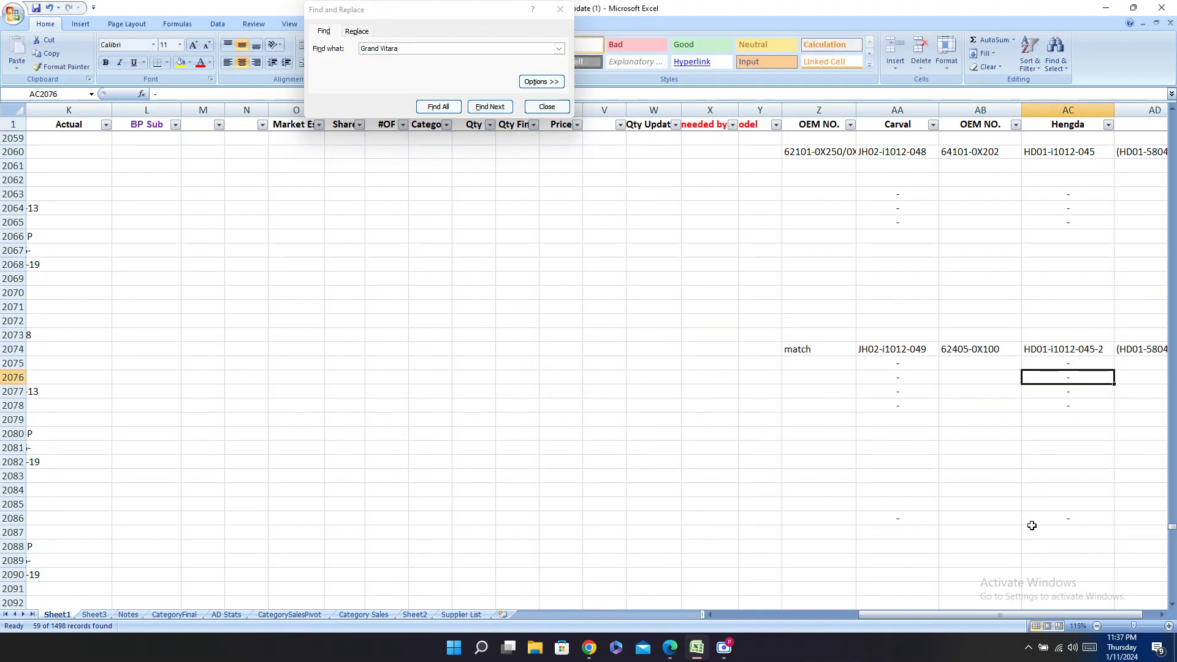
Step: Start the search from row 2076 and find the next Grand Vitara row
drag(944, 614, 791, 614)
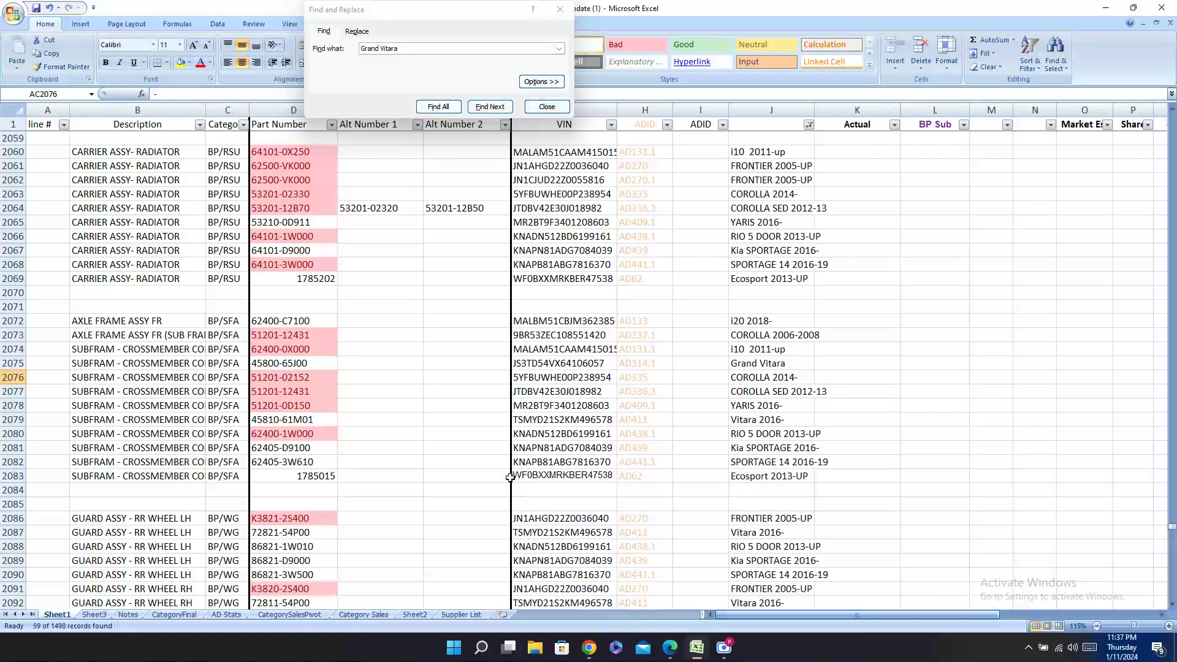
click(7, 377)
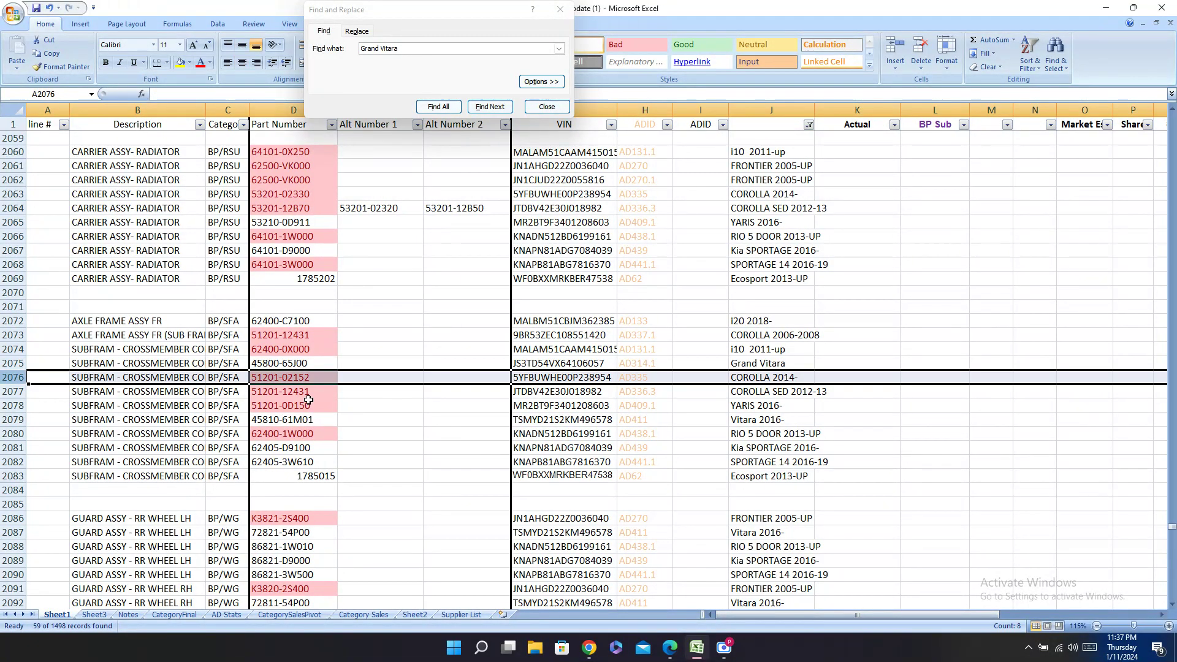
click(760, 372)
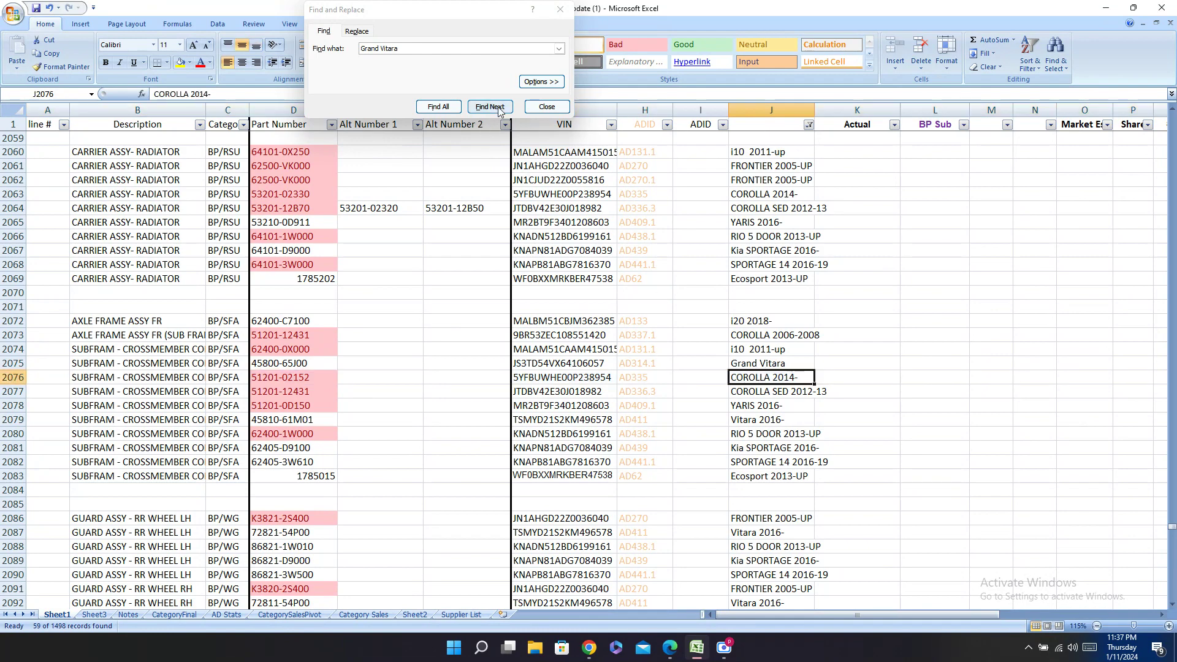
click(490, 107)
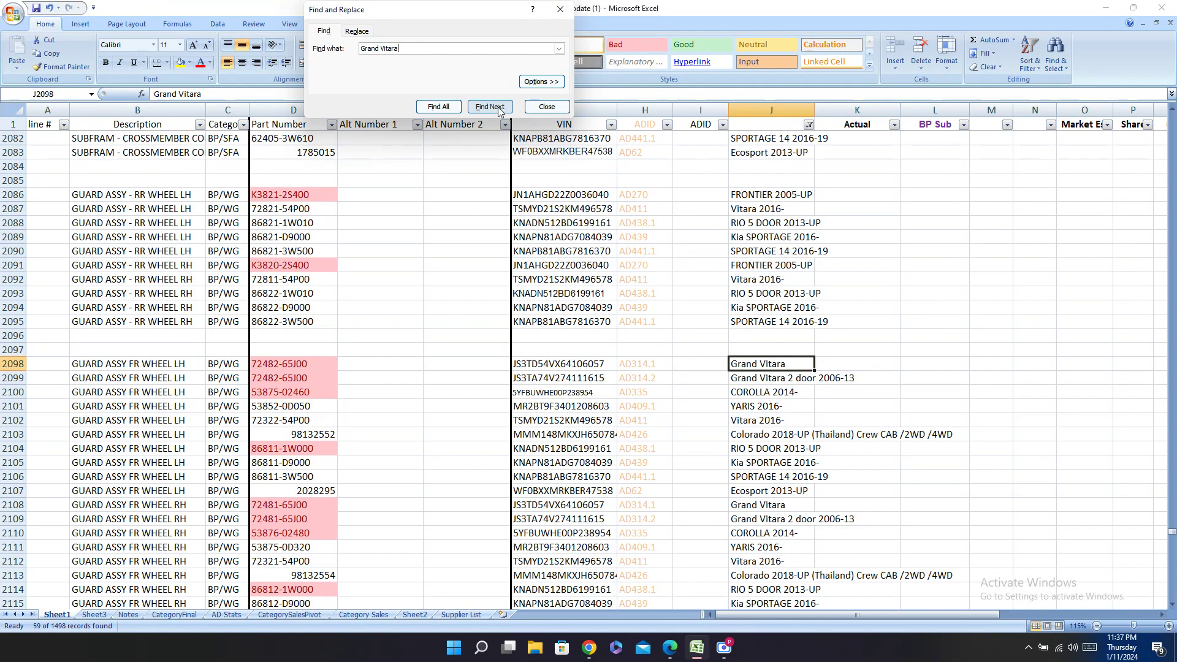
Step: Enter '-' under Carval and Hengda for row 2098
click(12, 364)
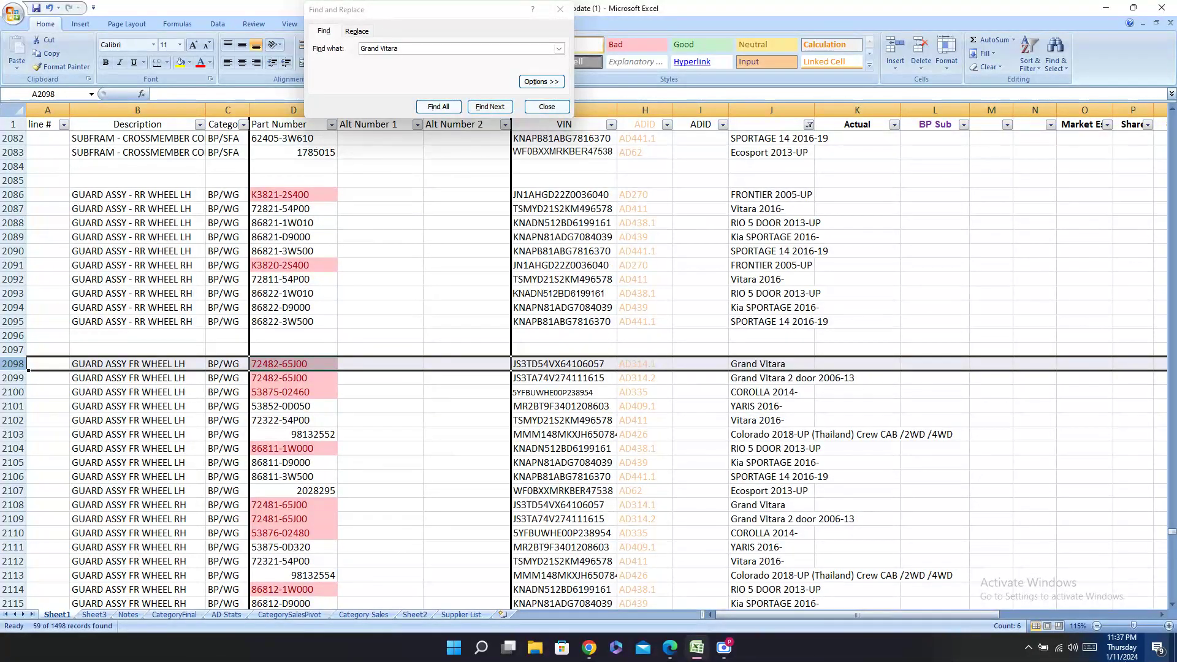
drag(922, 615, 1094, 644)
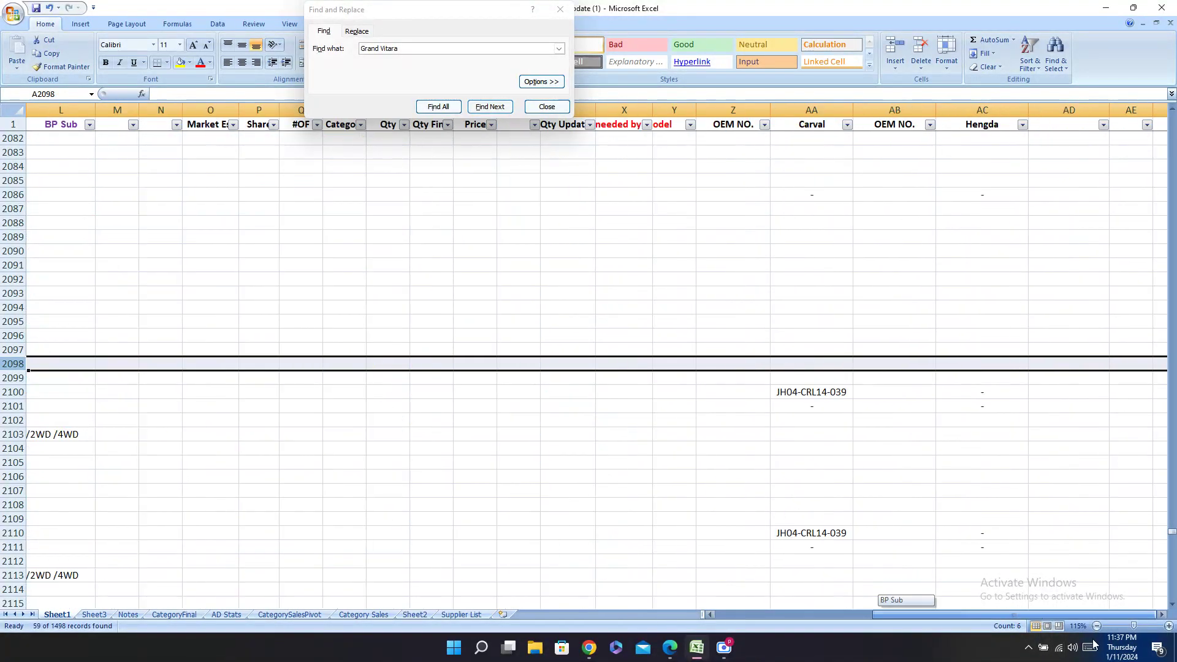
click(813, 365)
text(-)
key(Return)
click(954, 362)
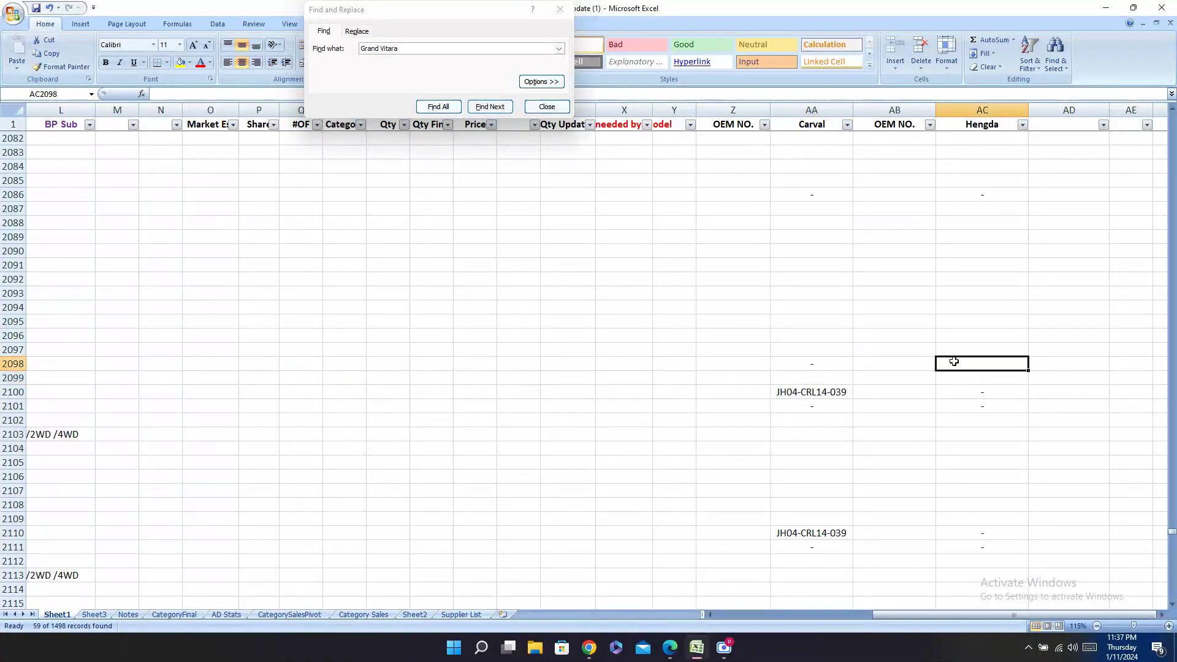
text(-)
key(Return)
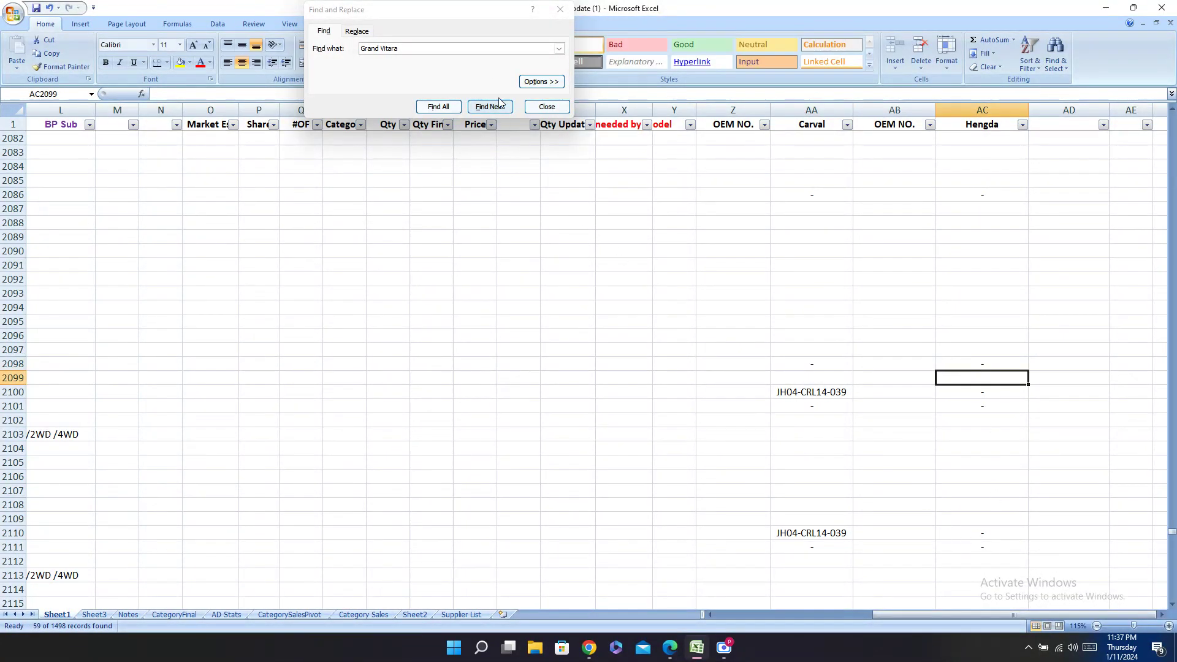
Step: Find row 2108, then copy row 2101's Carval–Hengda dashes into rows 2108 and 2109
click(485, 107)
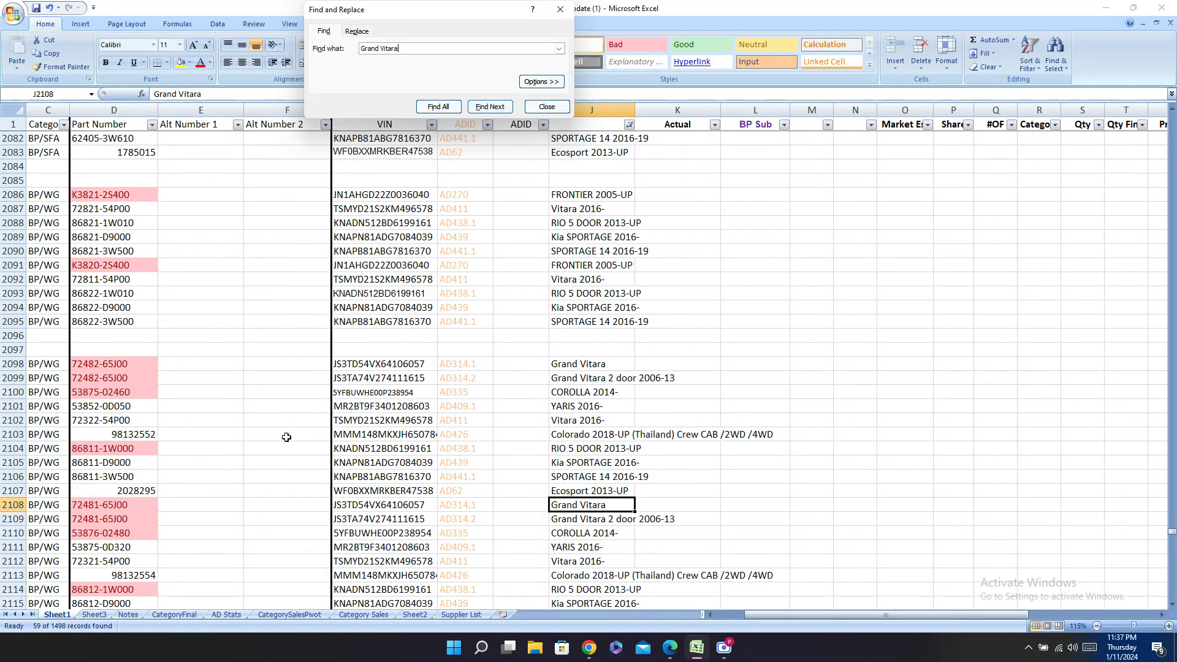
click(5, 505)
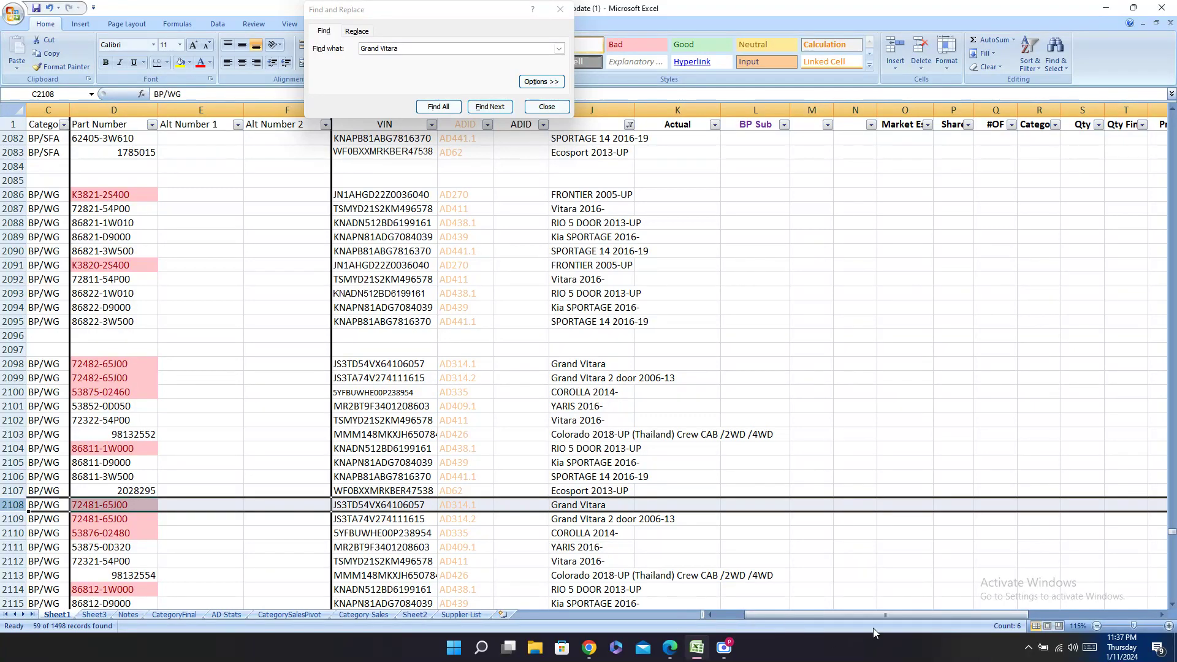
drag(864, 614, 993, 614)
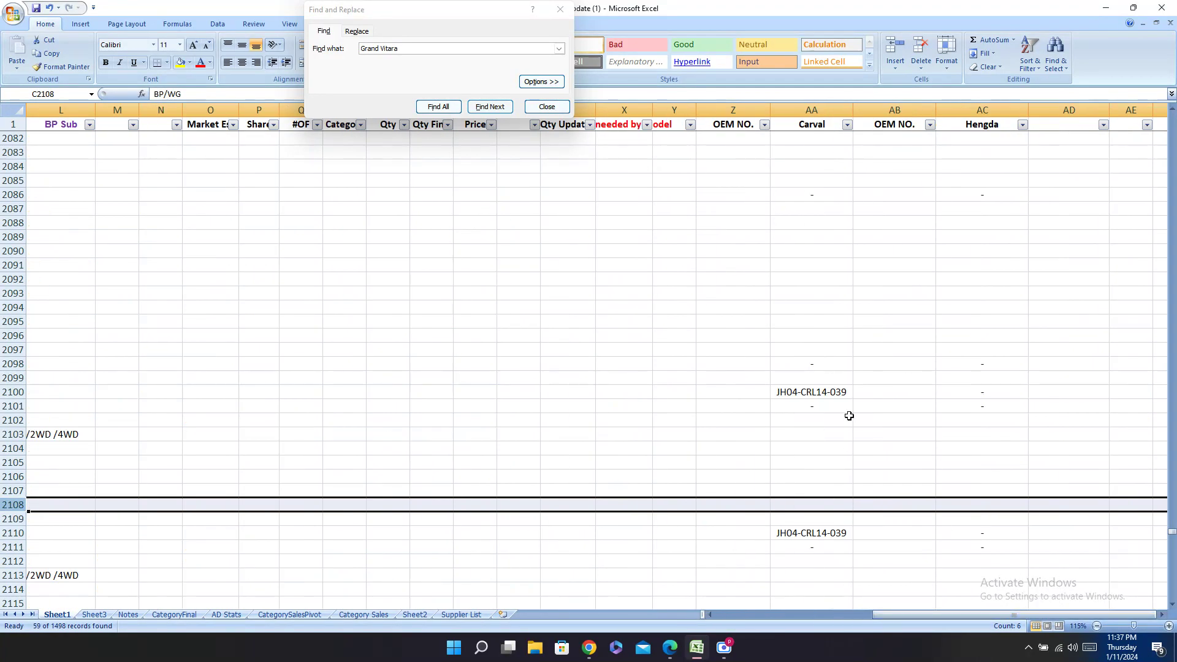
drag(822, 411, 952, 410)
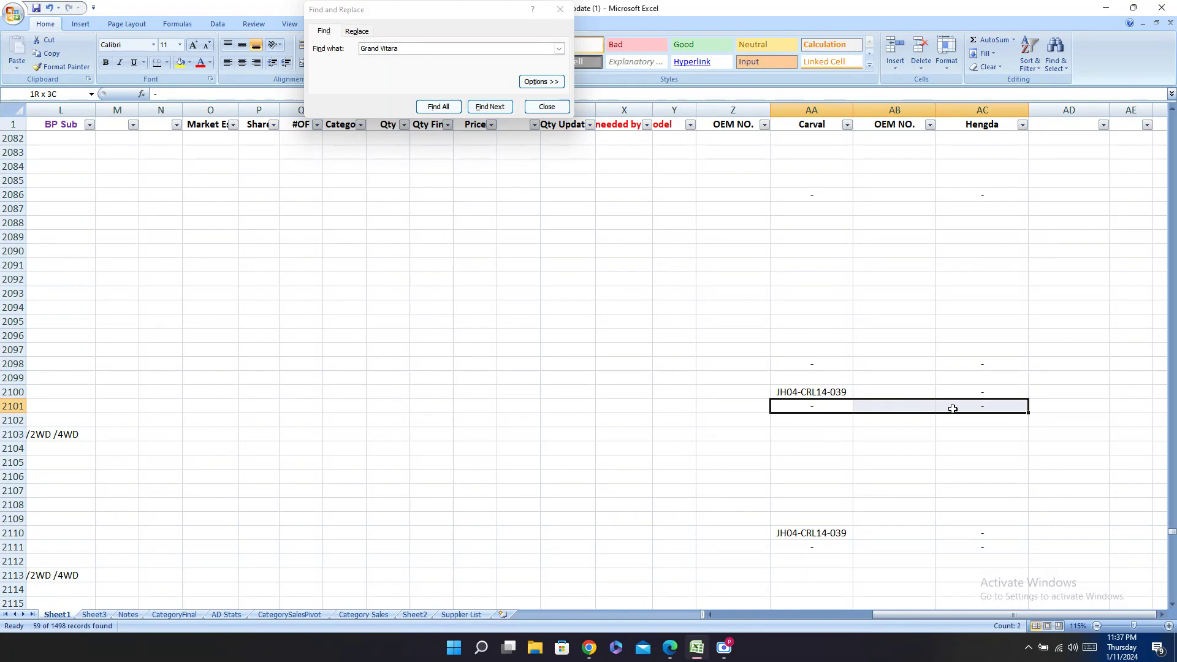
key(ctrl+c)
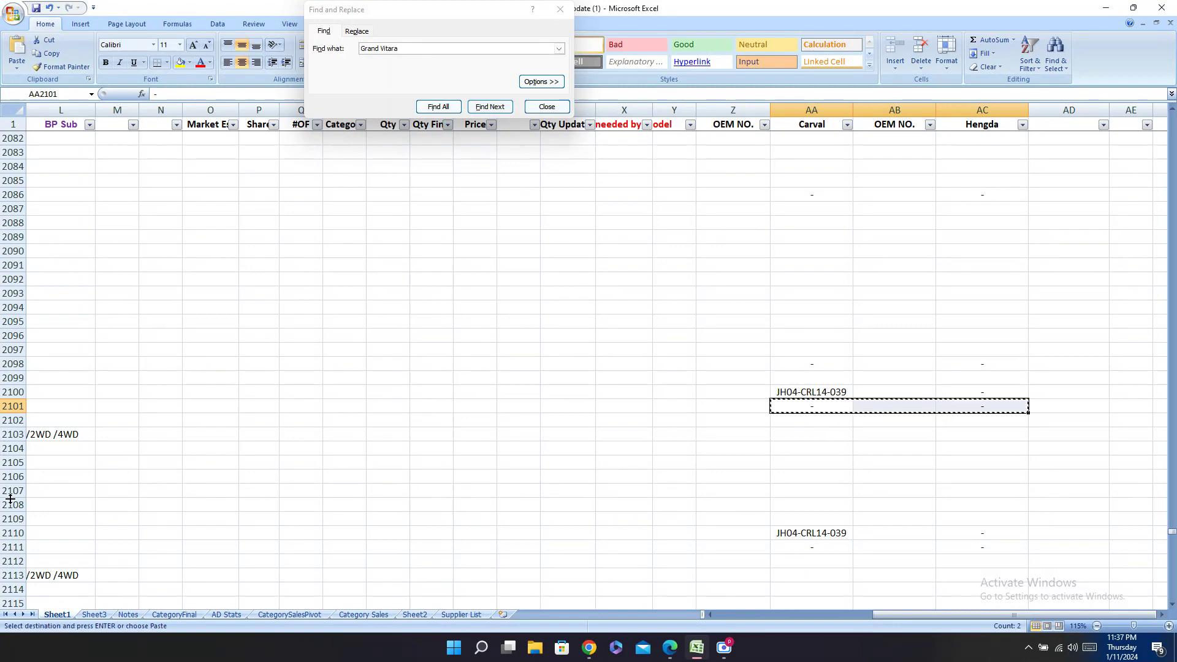
click(10, 505)
click(793, 502)
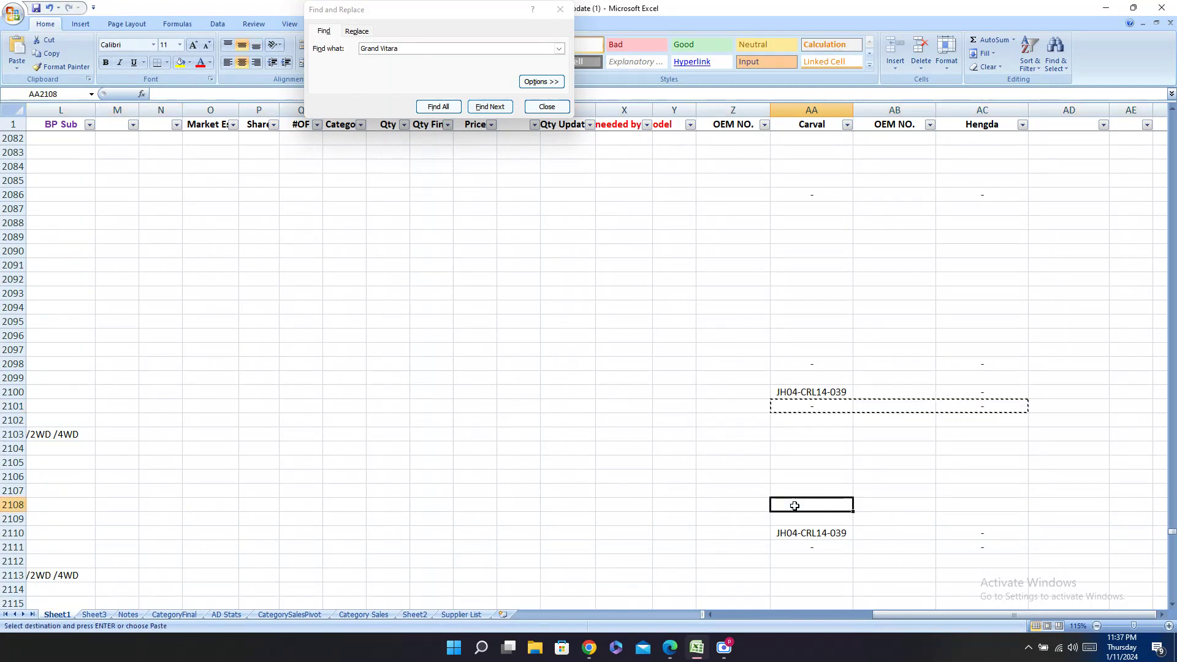
key(ctrl+v)
click(807, 519)
key(ctrl+v)
Step: Return to row 2108's model cell and advance the search to row 2134
click(817, 507)
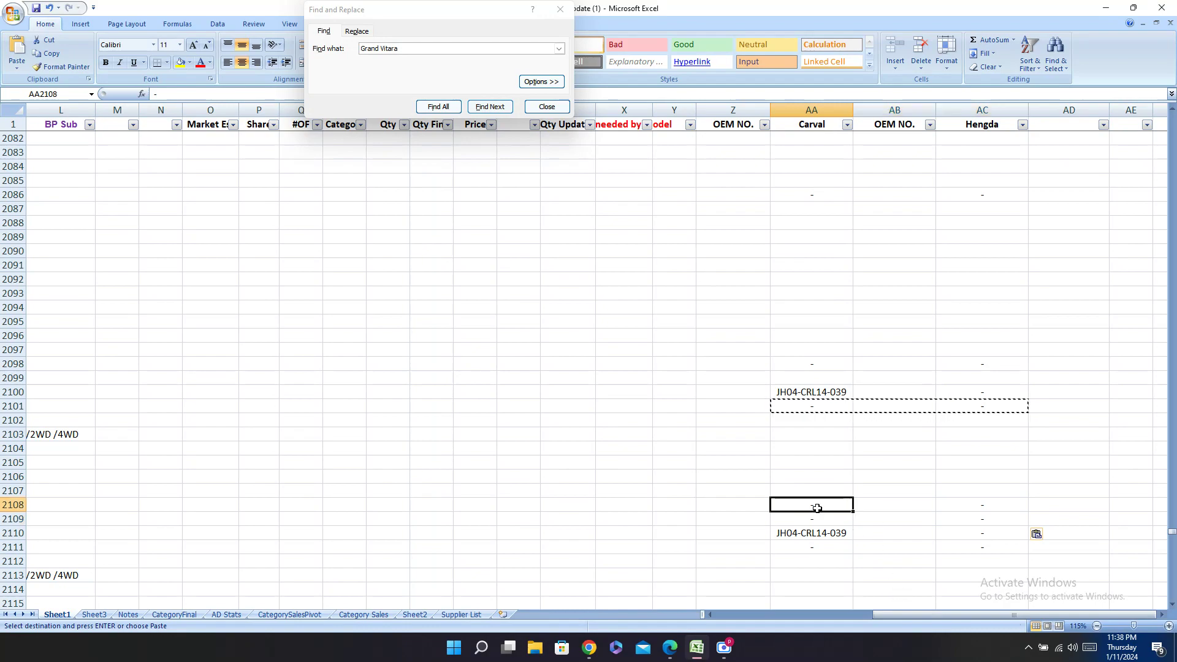
key(Left)
key(Left)
key(Left)
key(Left)
key(Left)
key(Left)
key(Left)
key(Left)
key(Left)
key(Left)
key(Left)
key(Left)
key(Left)
key(Left)
key(Left)
key(Left)
key(Left)
key(Left)
key(Left)
key(Left)
key(Left)
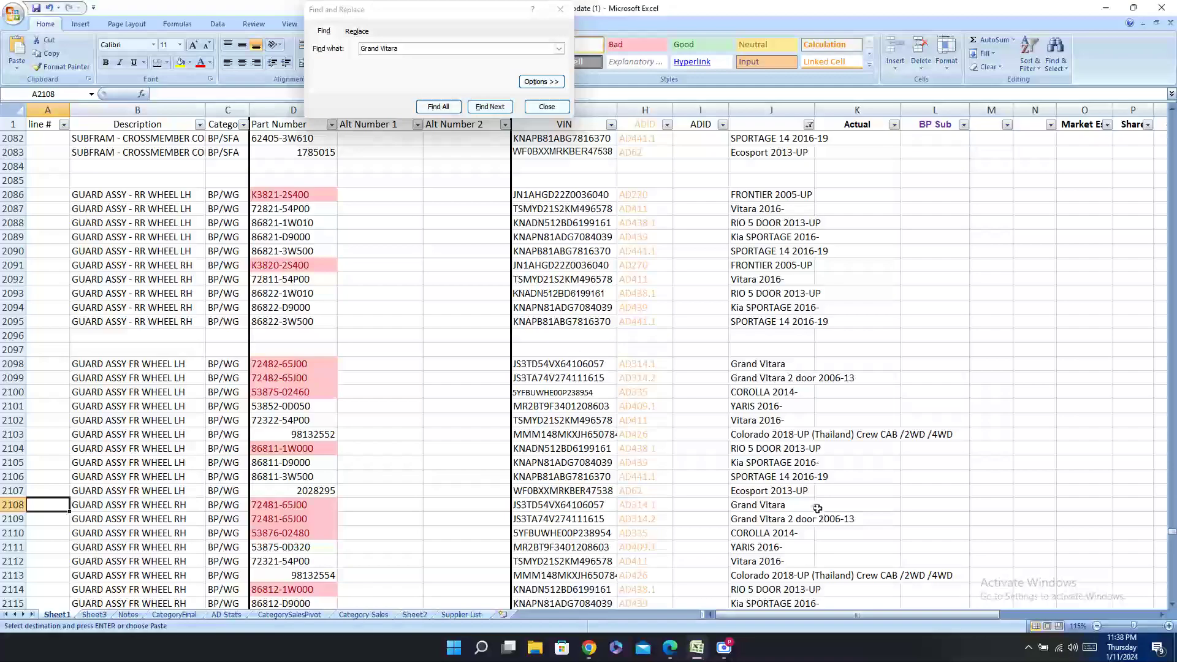
key(Right)
key(Right)
key(Right)
key(Right)
key(Right)
key(Right)
key(Right)
key(Right)
key(Right)
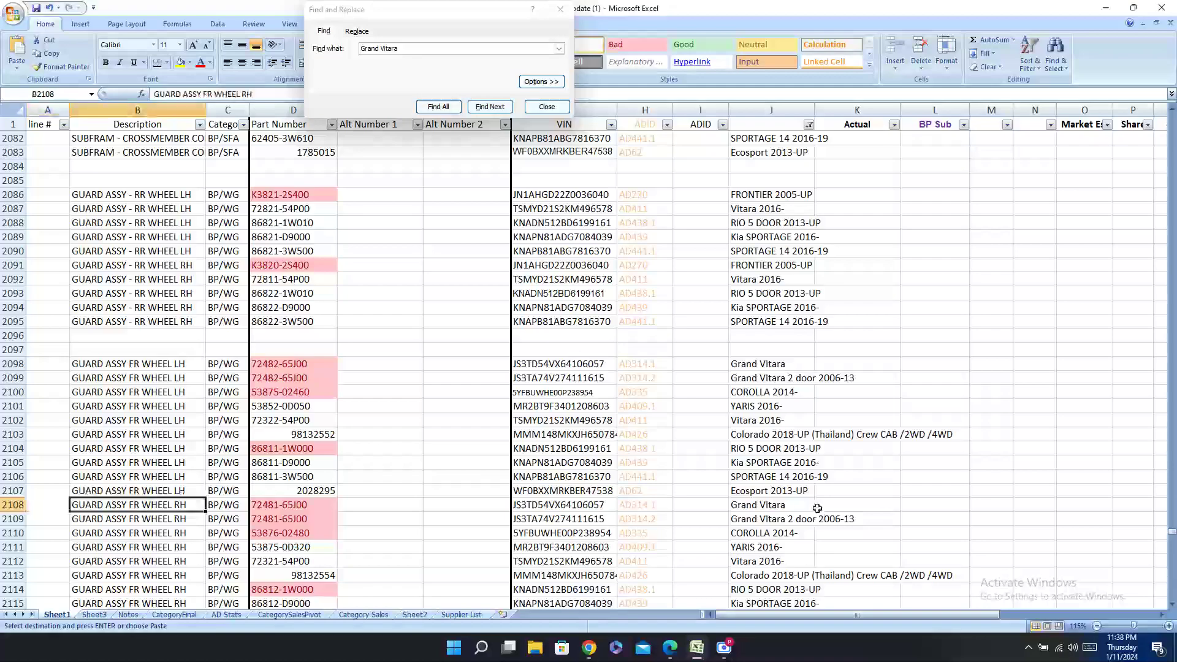
click(491, 107)
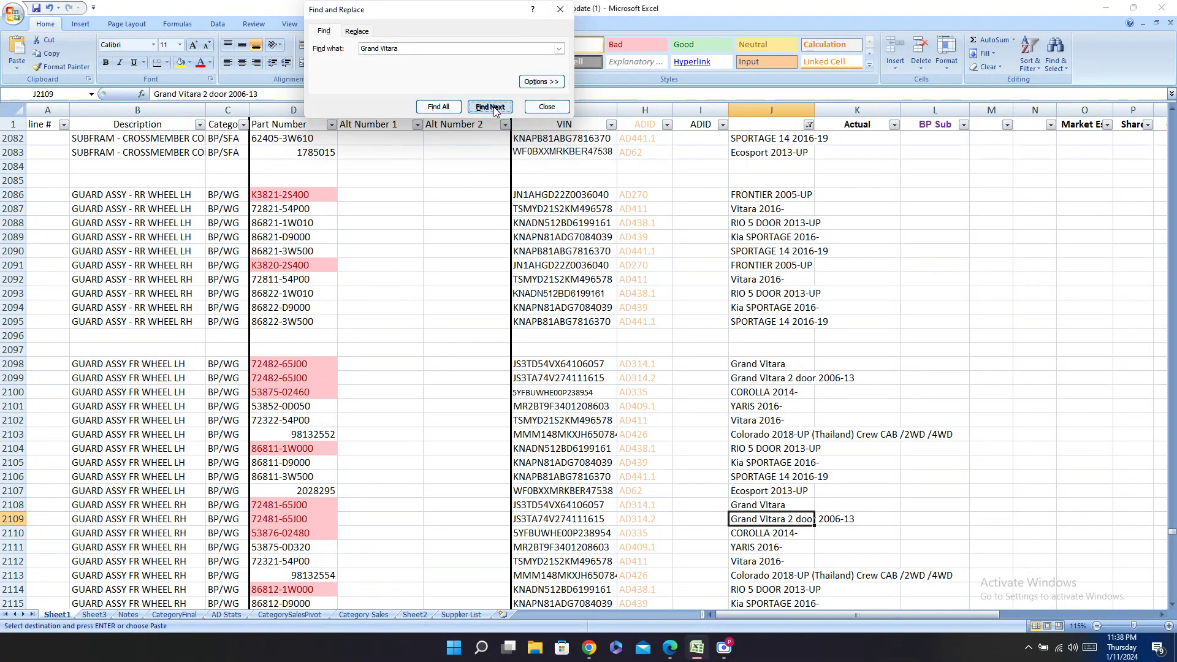
click(494, 108)
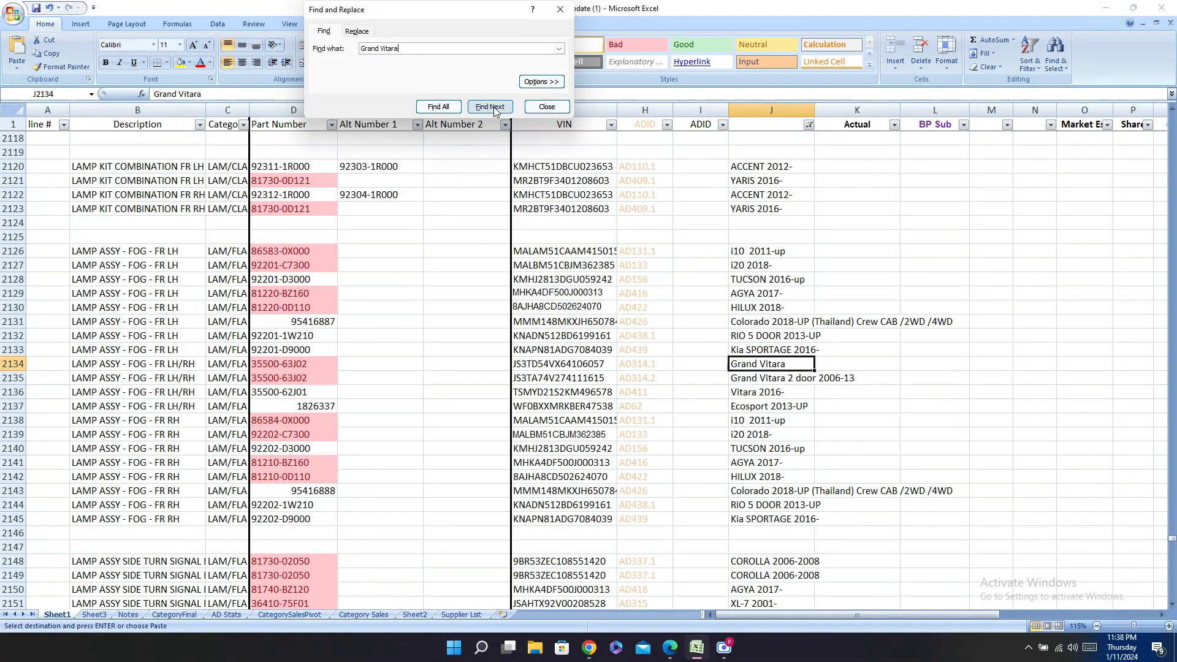
Step: Paste dashes under Carval and Hengda into rows 2134 and 2135
click(5, 366)
drag(926, 614, 1083, 627)
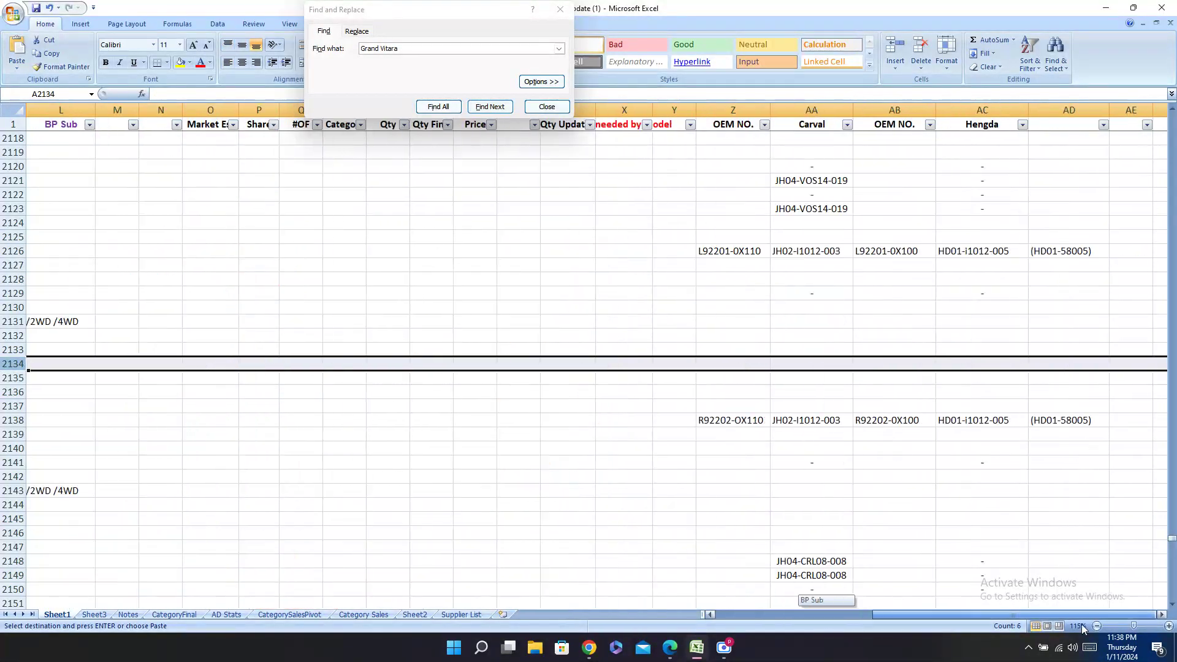
click(822, 363)
key(ctrl+v)
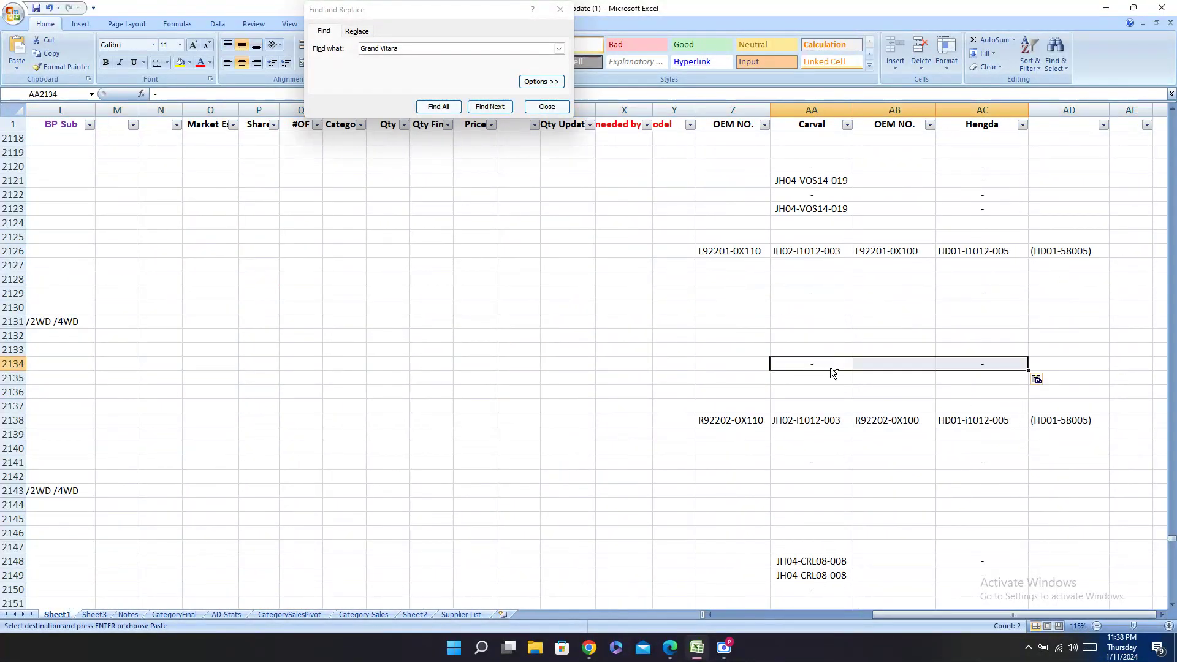
click(803, 377)
key(ctrl+v)
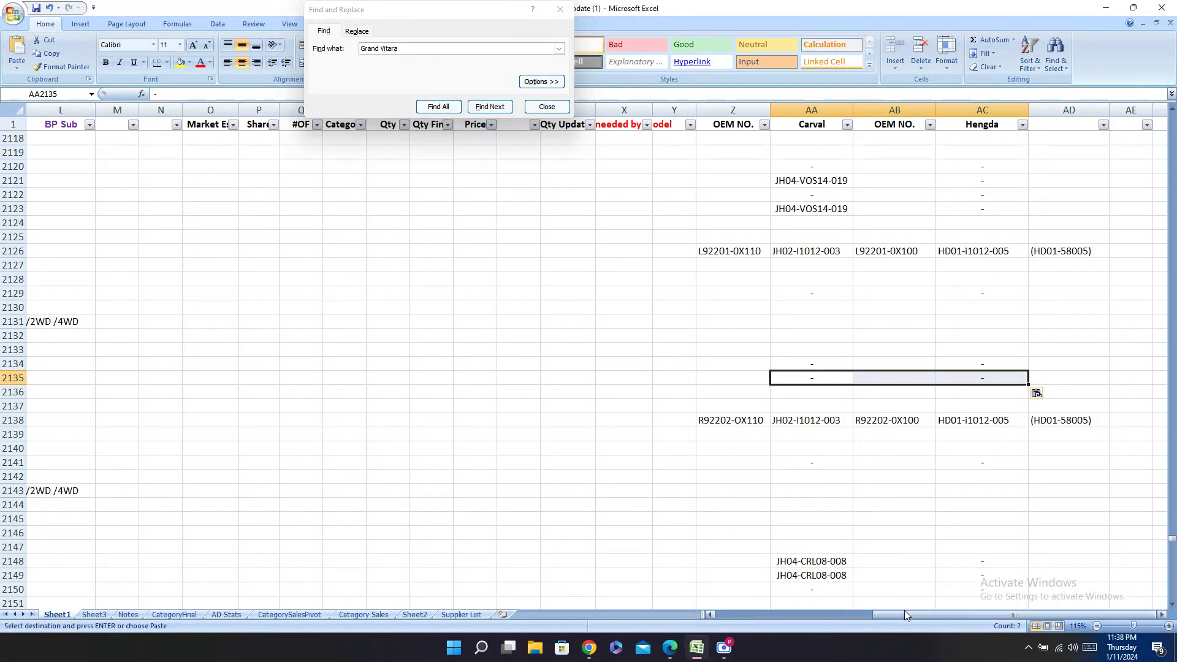
drag(903, 613, 715, 619)
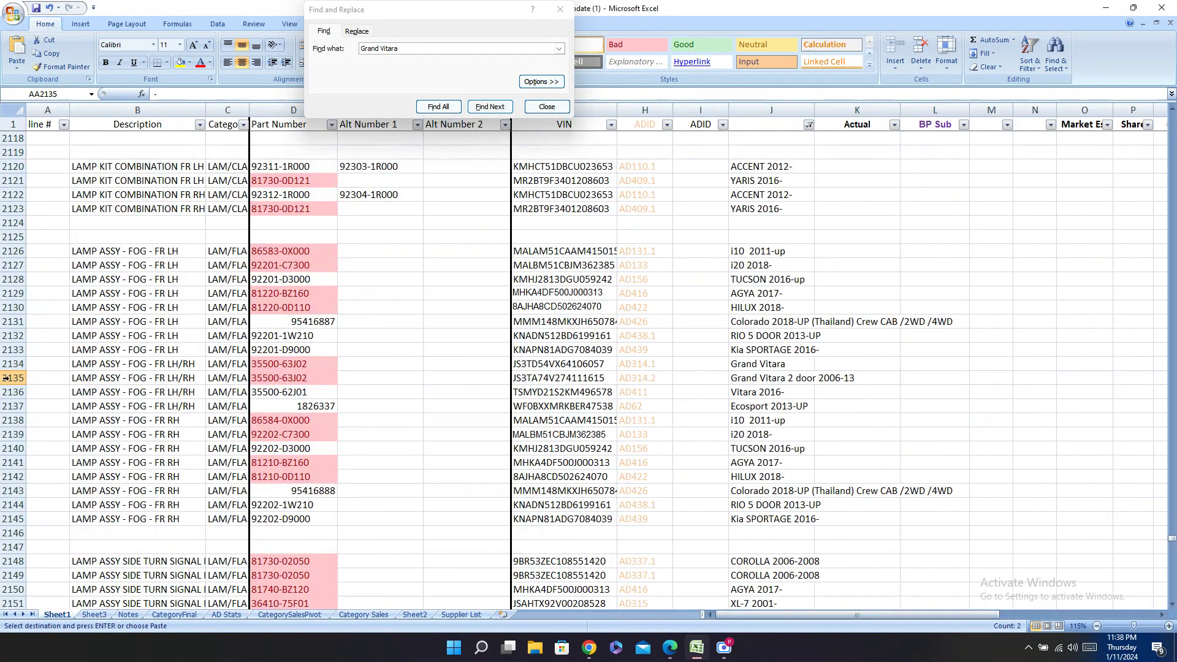
key(ctrl+Left)
key(ctrl+Left)
key(ctrl+Left)
key(ctrl+Left)
key(ctrl+Left)
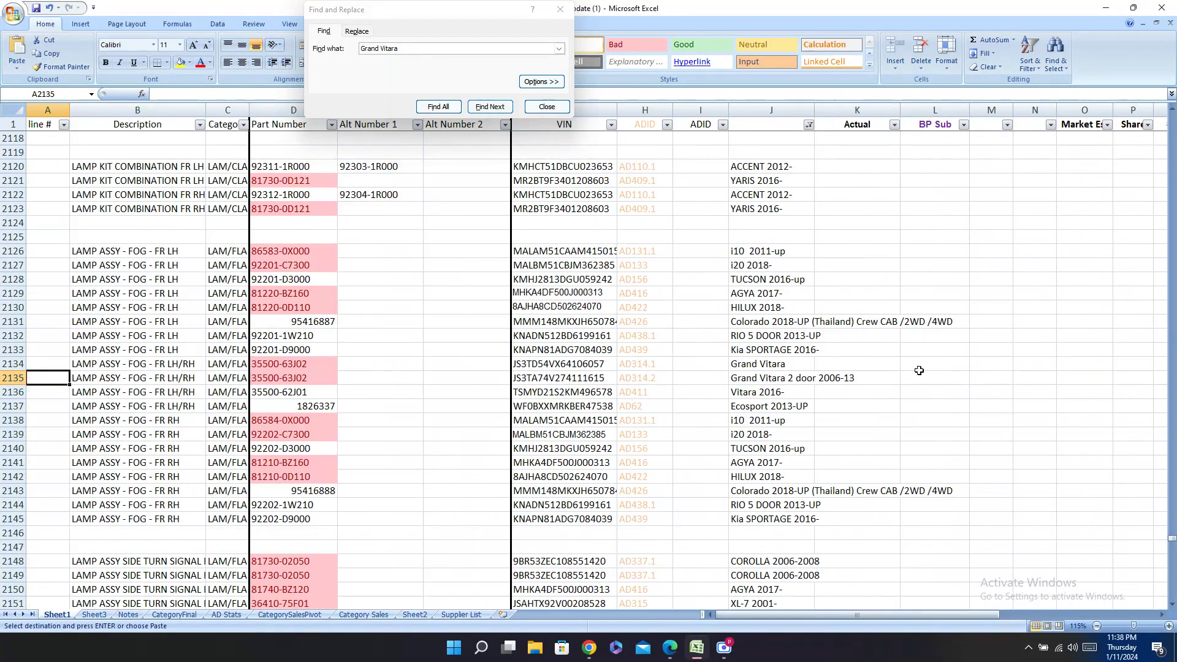
key(Right)
key(Right)
key(Right)
key(Right)
key(Right)
key(Right)
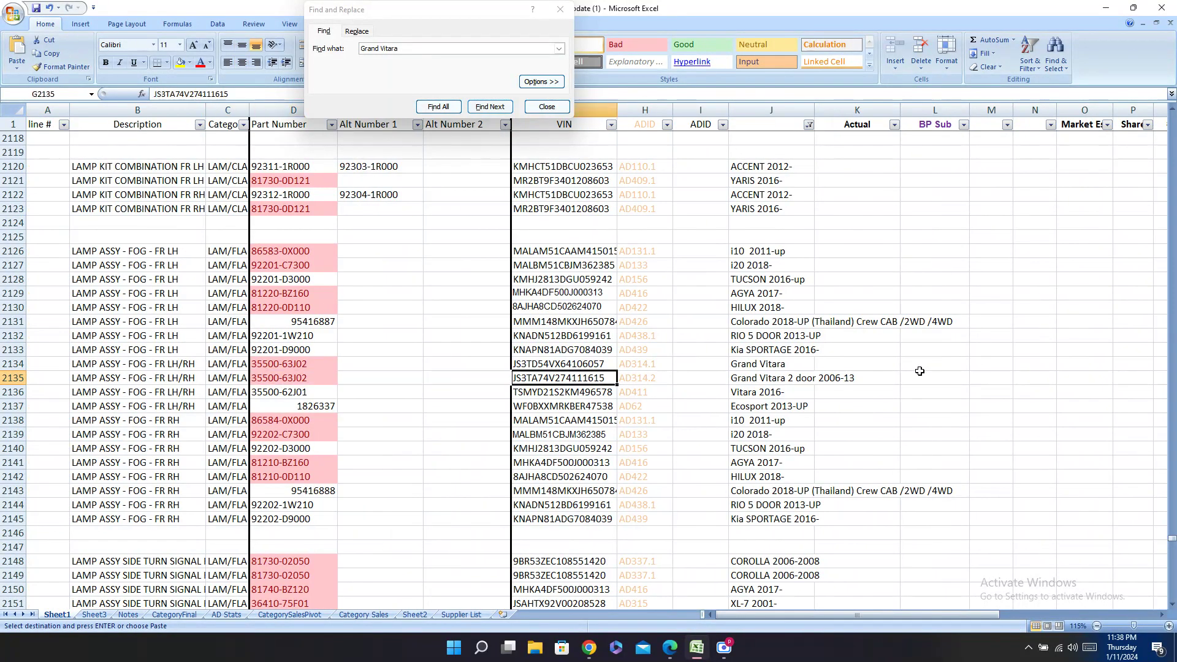
key(Right)
key(Right)
key(Right)
Step: Find row 2173 and paste '-' Carval codes into rows 2173 and 2174
click(494, 108)
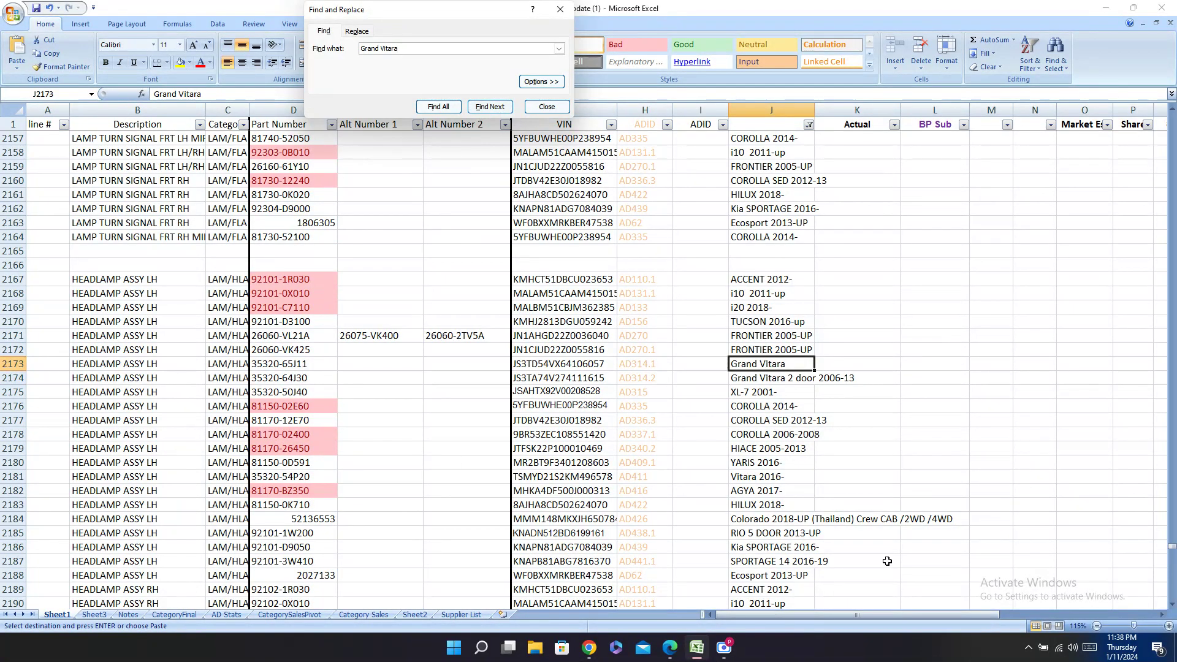
click(832, 368)
key(Right)
key(Right)
key(Right)
key(Right)
key(Right)
key(Right)
key(Right)
key(Right)
key(Right)
key(Right)
key(Right)
key(Right)
key(Right)
key(Right)
key(Right)
key(Right)
key(Right)
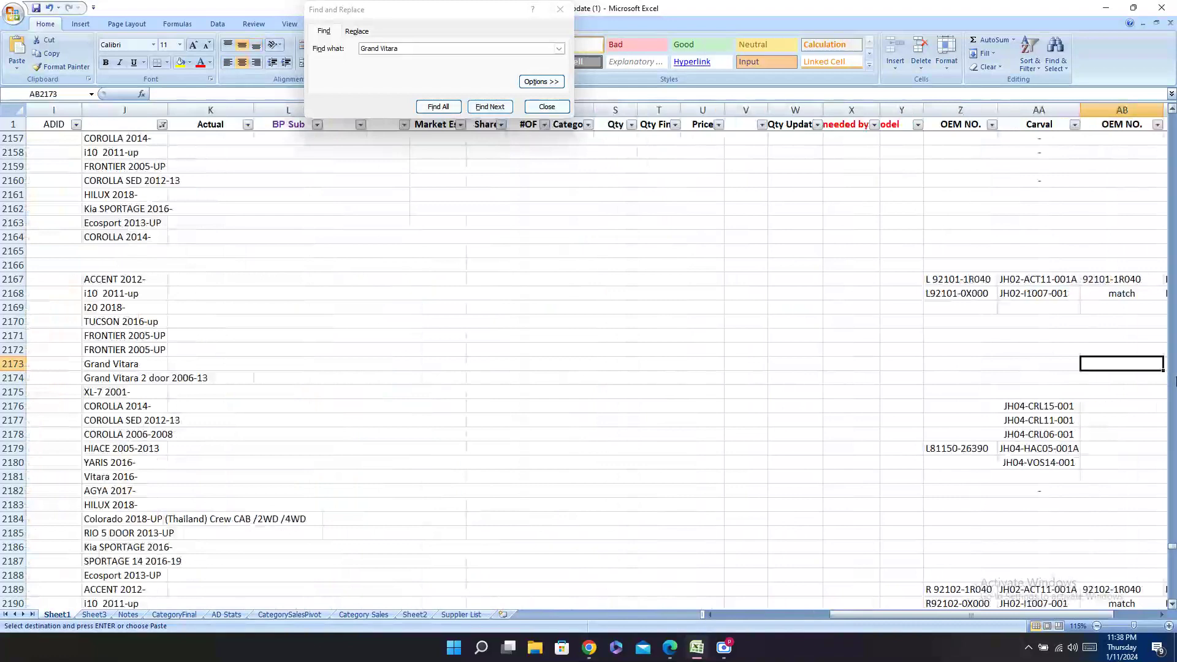
key(Left)
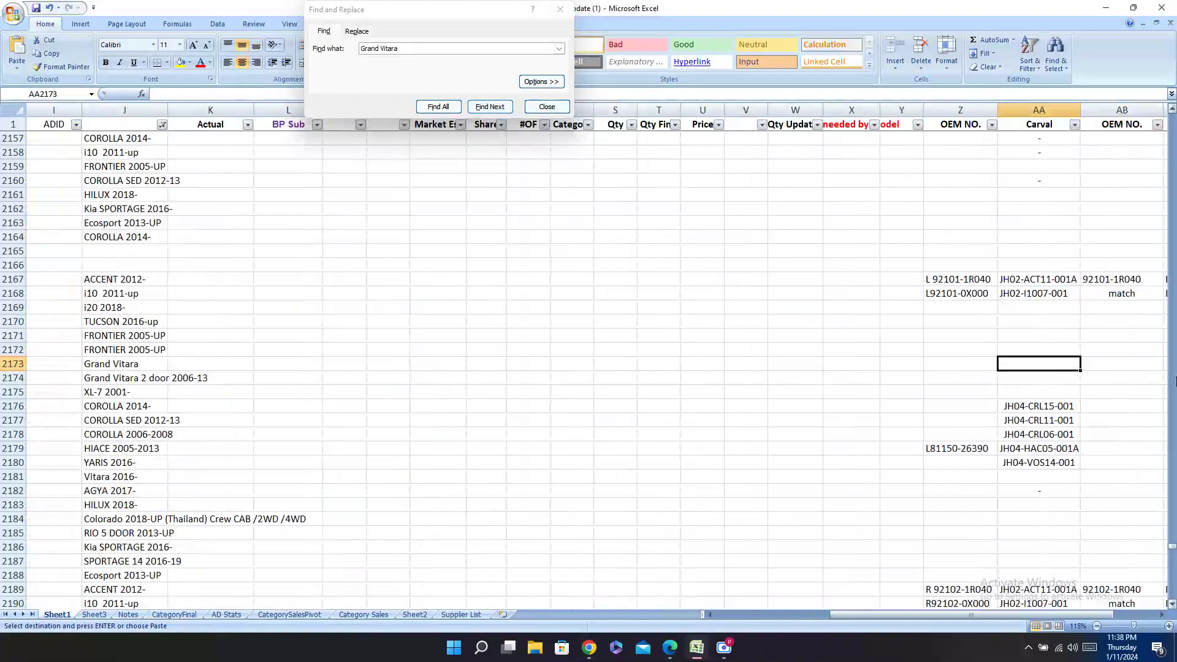
key(ctrl+v)
key(Down)
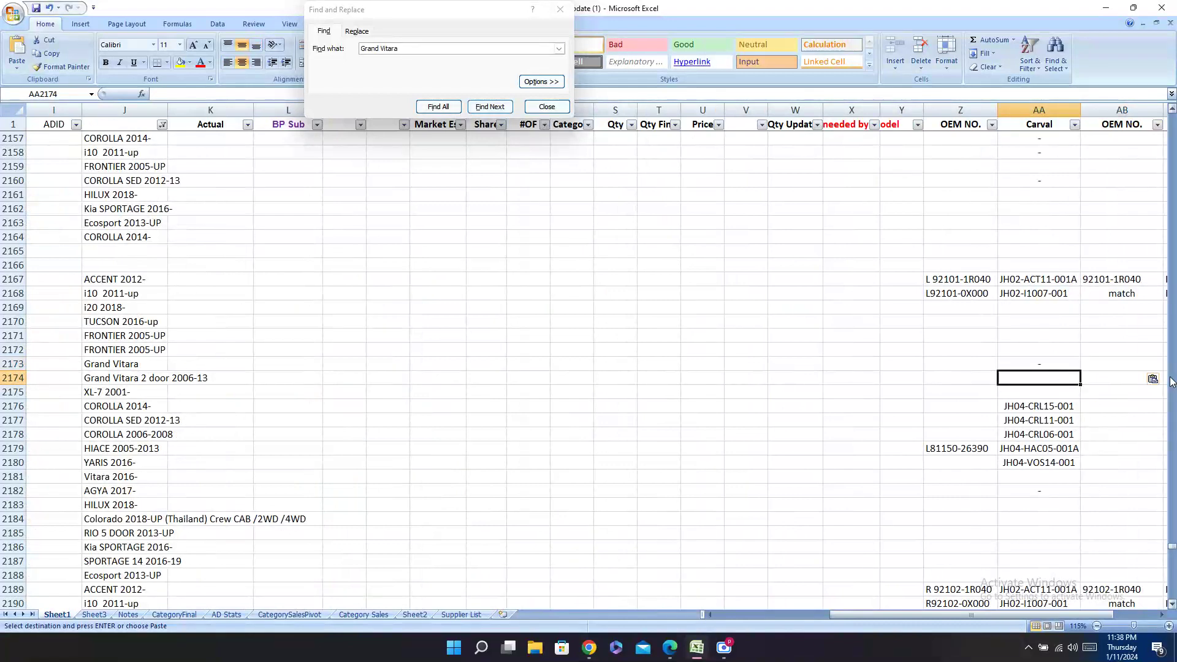
key(ctrl+v)
key(Down)
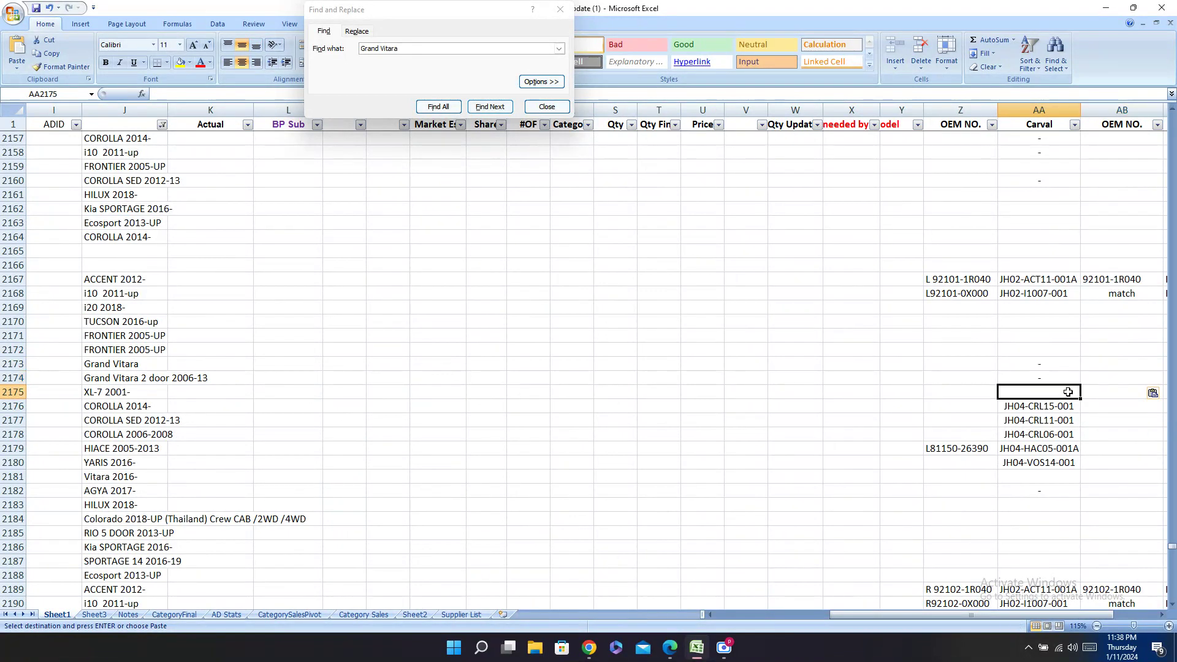
Step: Find row 2195 and paste '-' Carval codes into rows 2195 and 2196
click(489, 108)
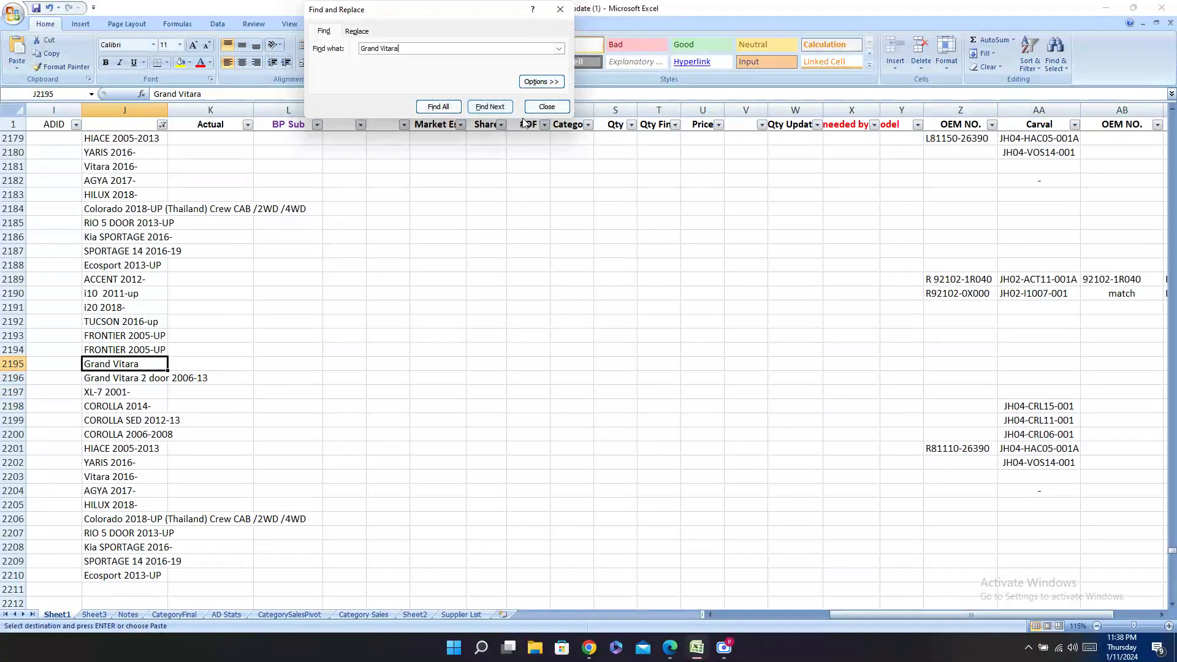
click(119, 361)
key(Right)
key(Right)
key(Right)
key(Right)
key(Right)
key(Right)
key(Right)
key(Right)
key(Right)
key(Right)
key(Right)
key(Right)
key(Right)
key(Right)
key(Right)
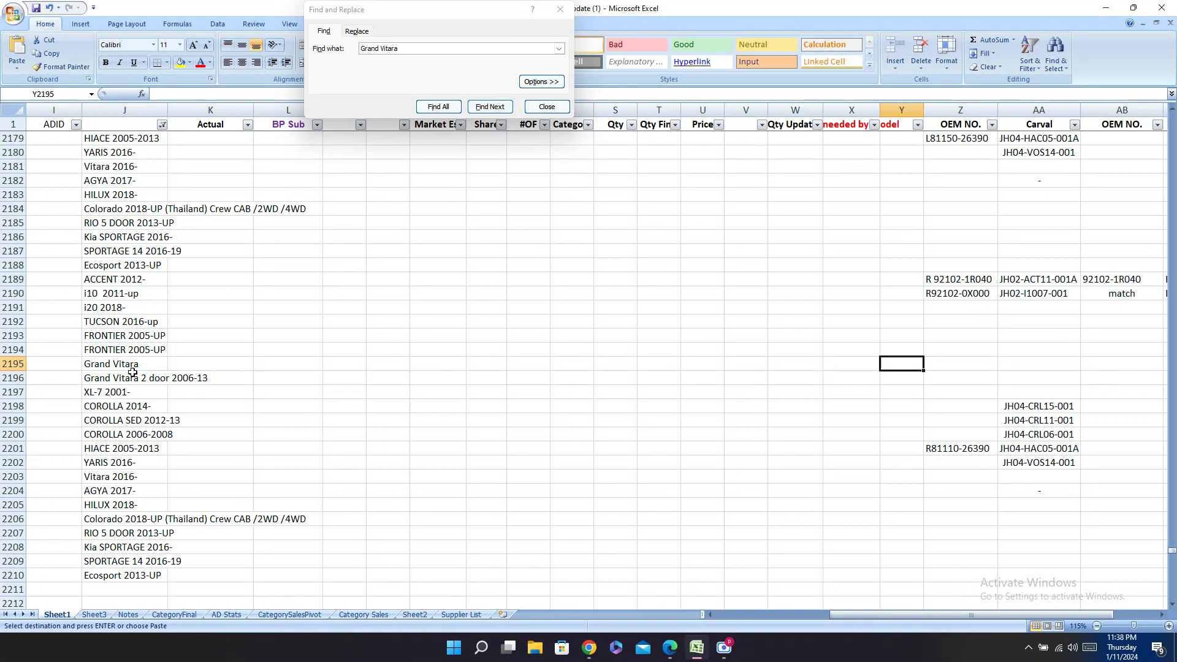
key(Right)
key(Right)
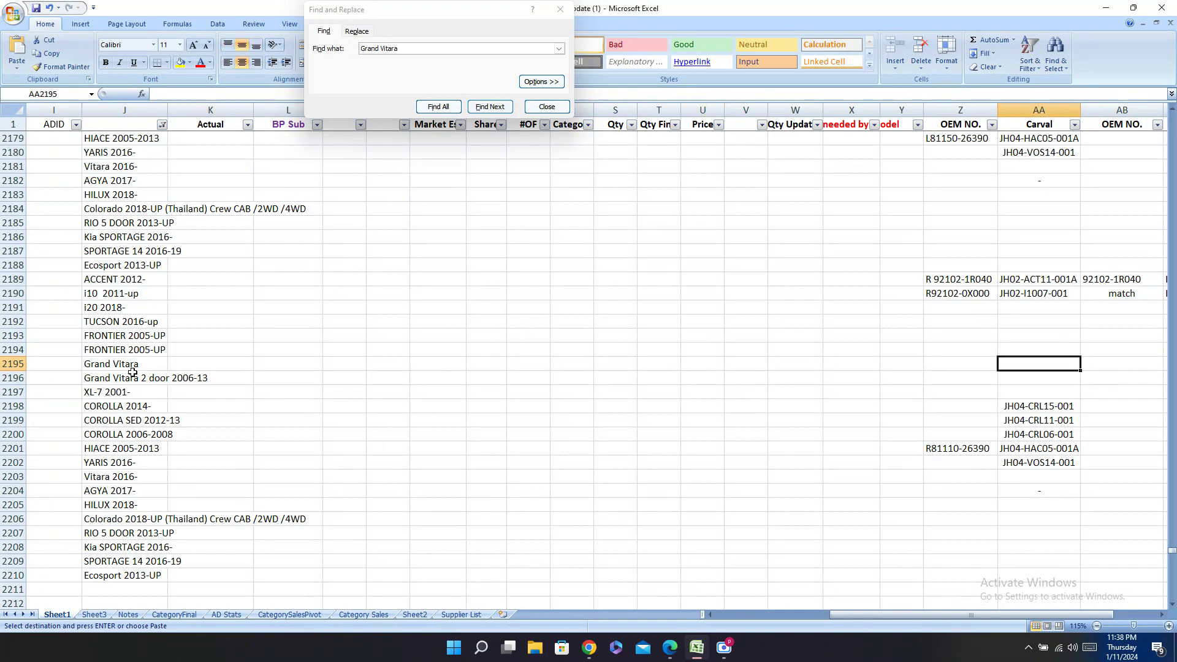
text(-)
key(Down)
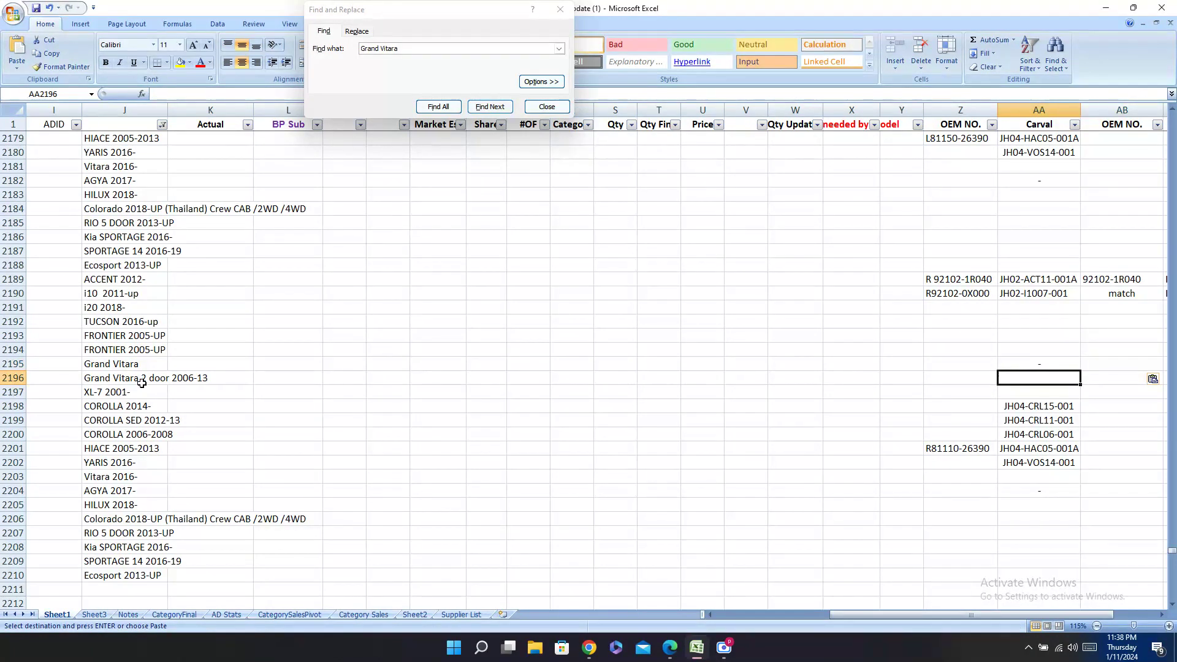
key(ctrl+v)
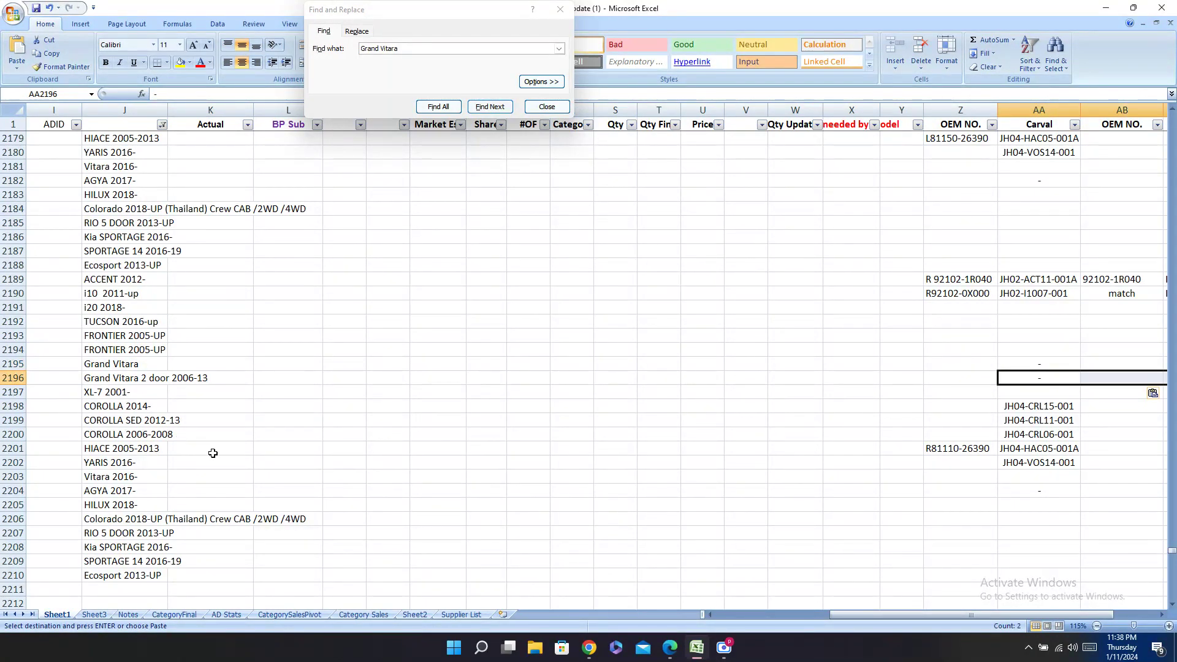
key(Down)
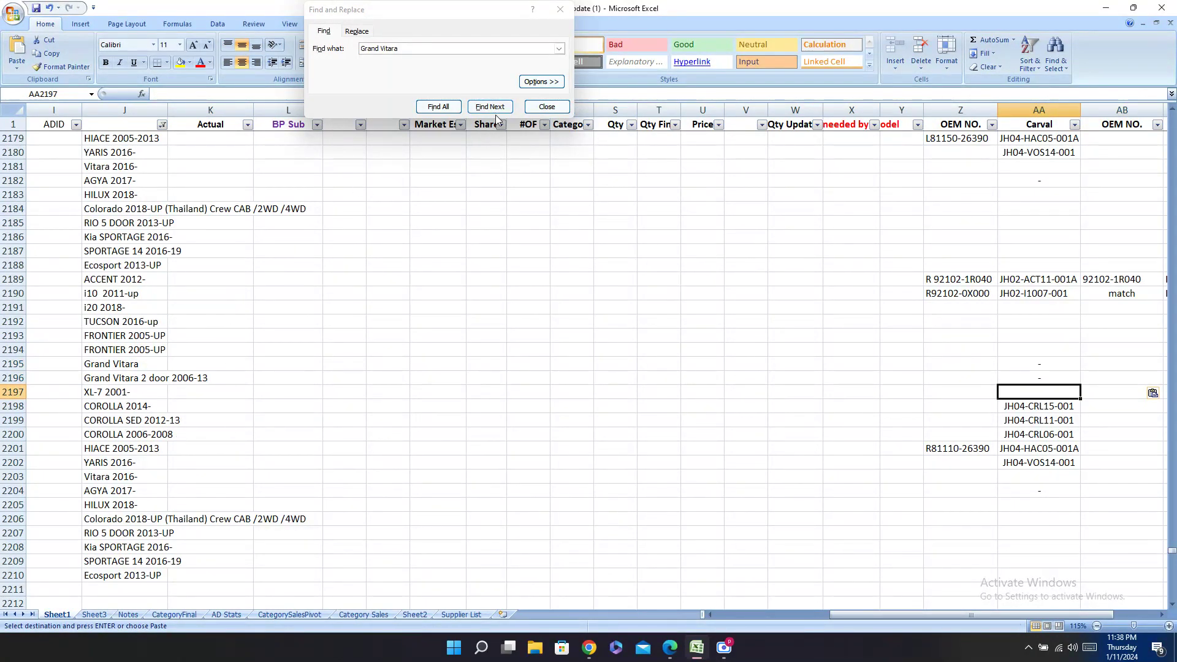
Step: Find row 2247 and paste '-' Carval codes into rows 2247 and 2248
click(489, 109)
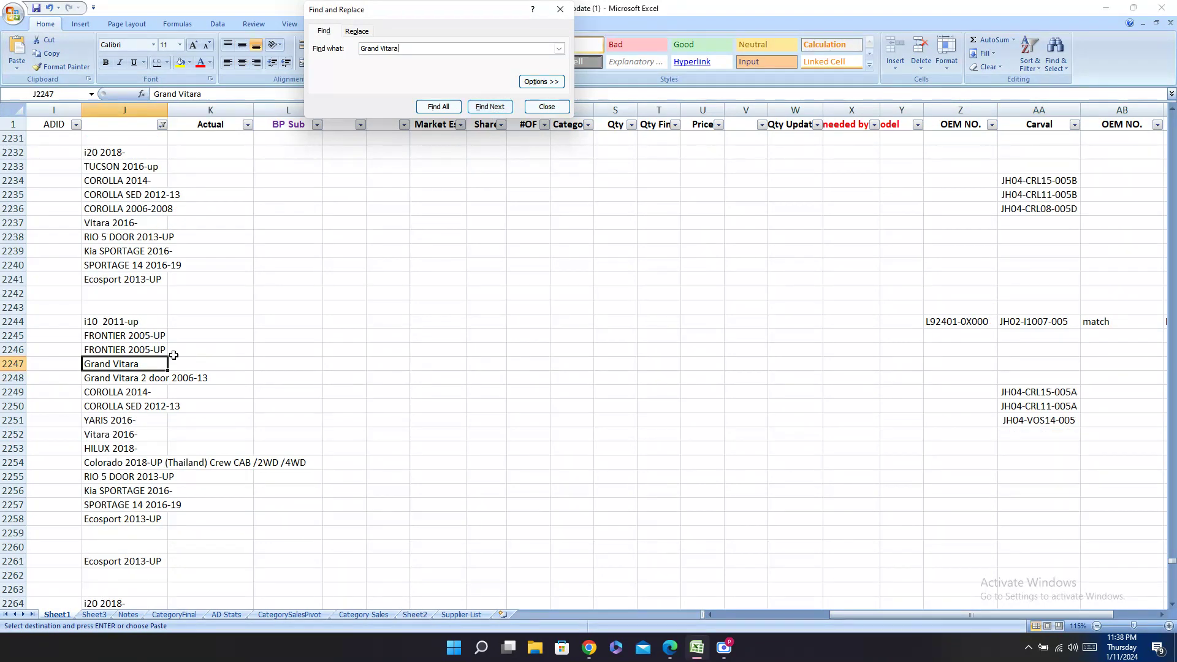
click(14, 362)
click(1007, 365)
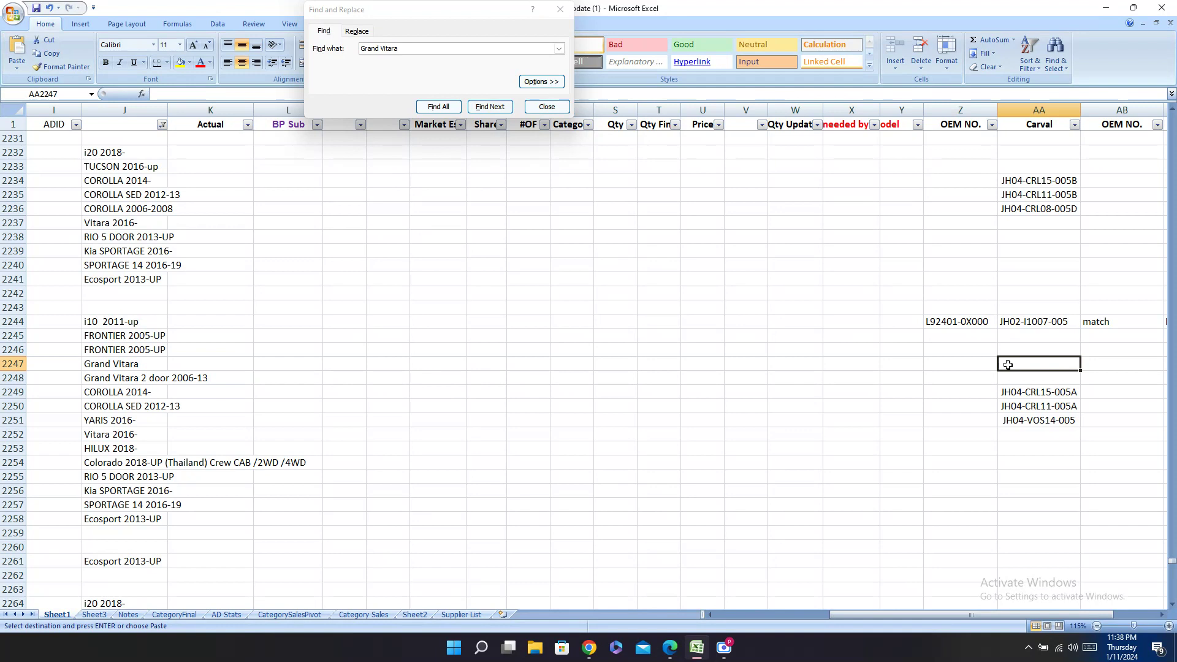
key(ctrl+v)
click(1046, 378)
key(ctrl+v)
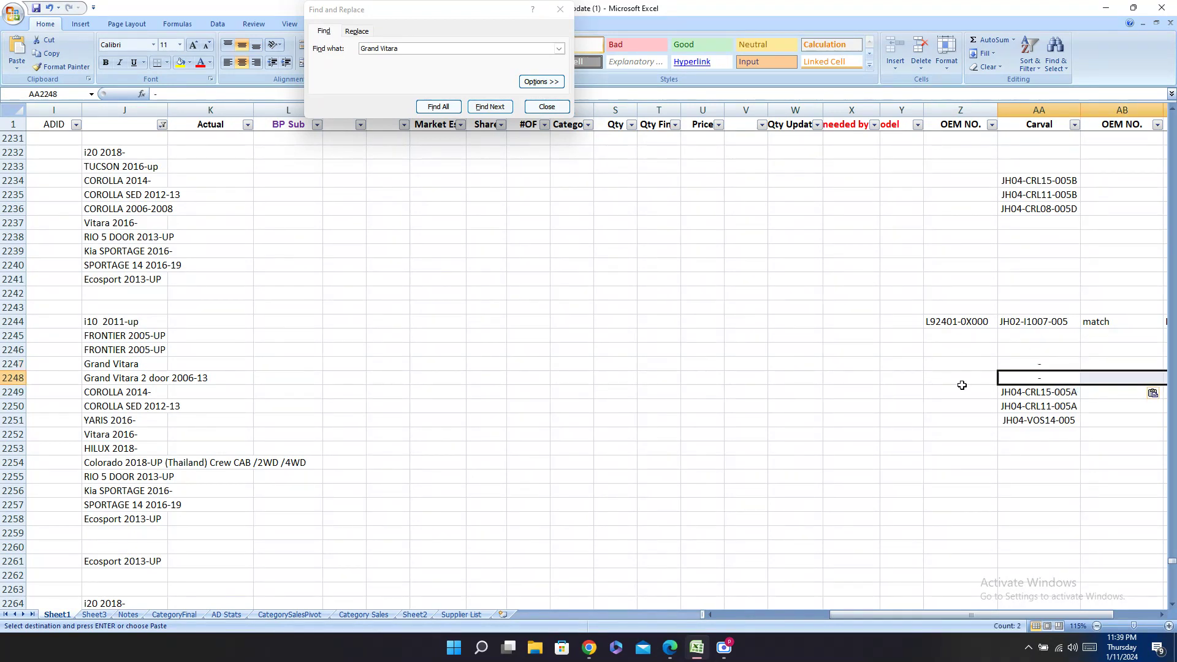
click(1010, 391)
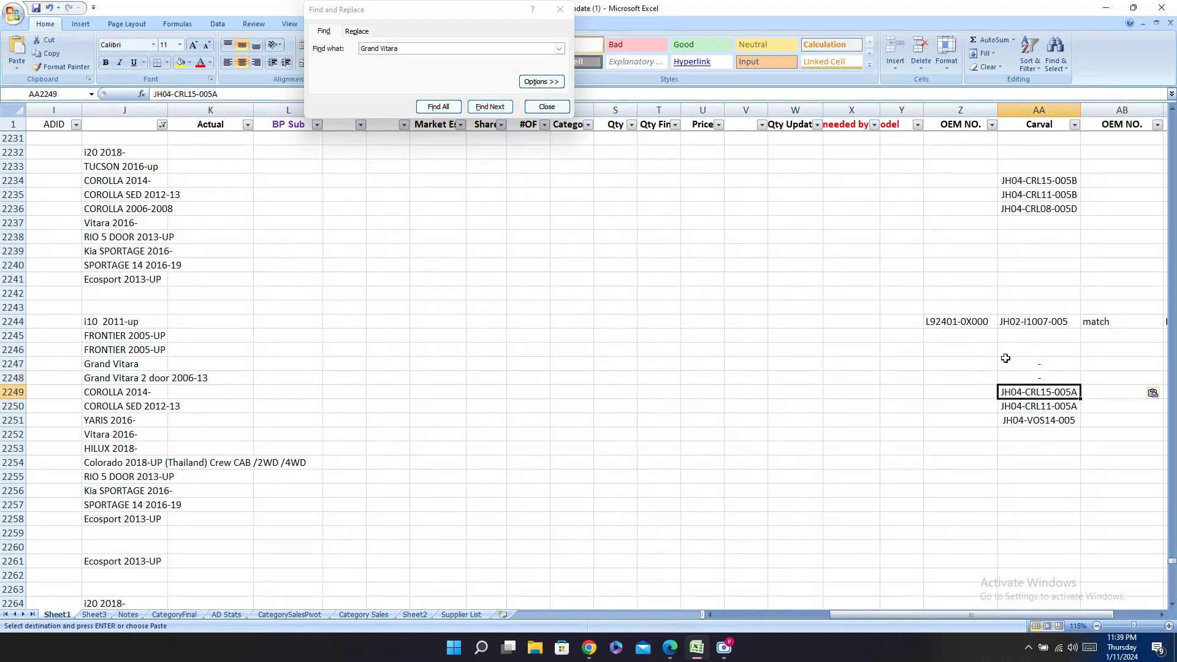
Step: Find row 2279, paste '-' as its Carval code, and search for more rows
click(489, 107)
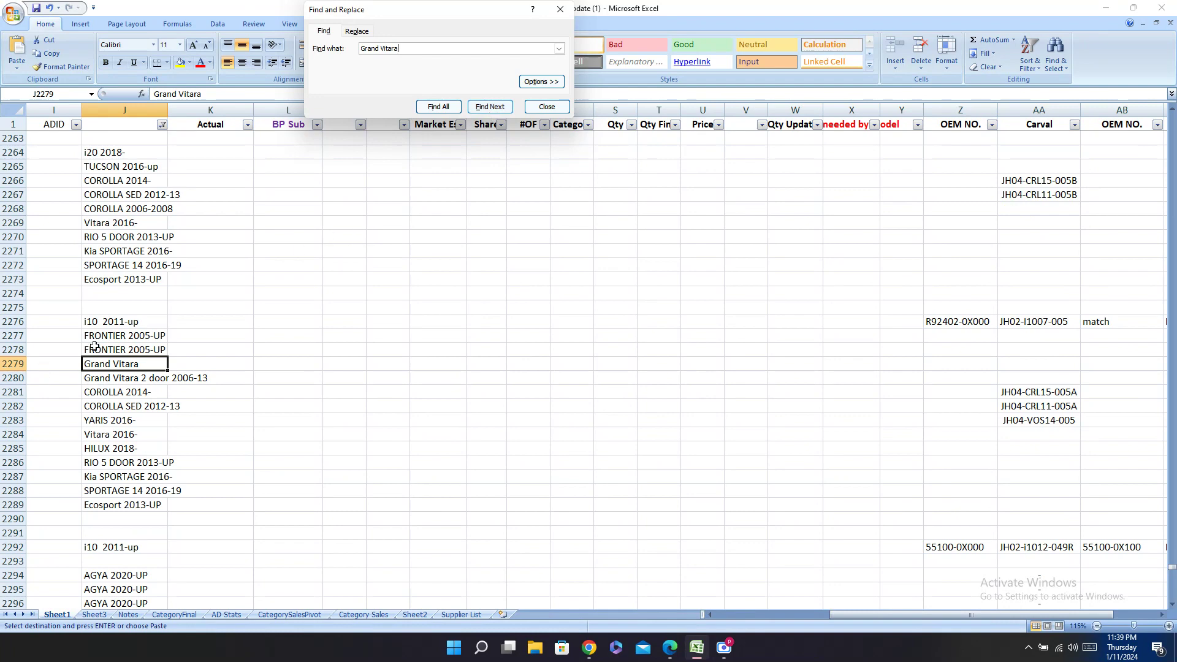
click(12, 364)
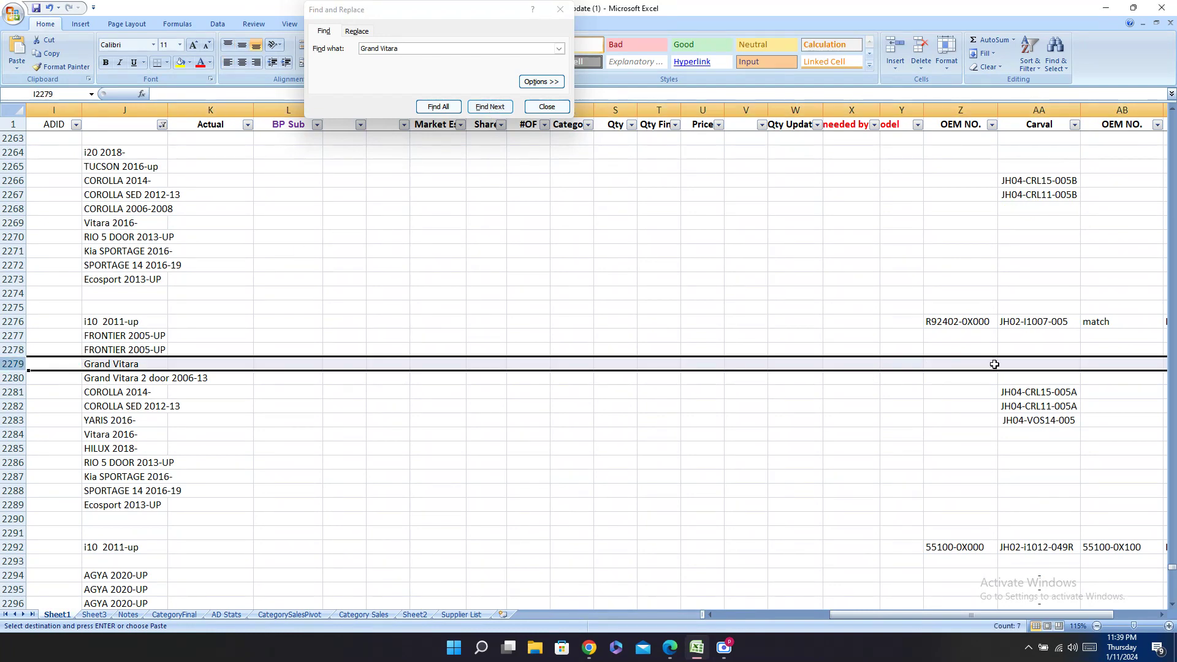
click(1049, 365)
text(-)
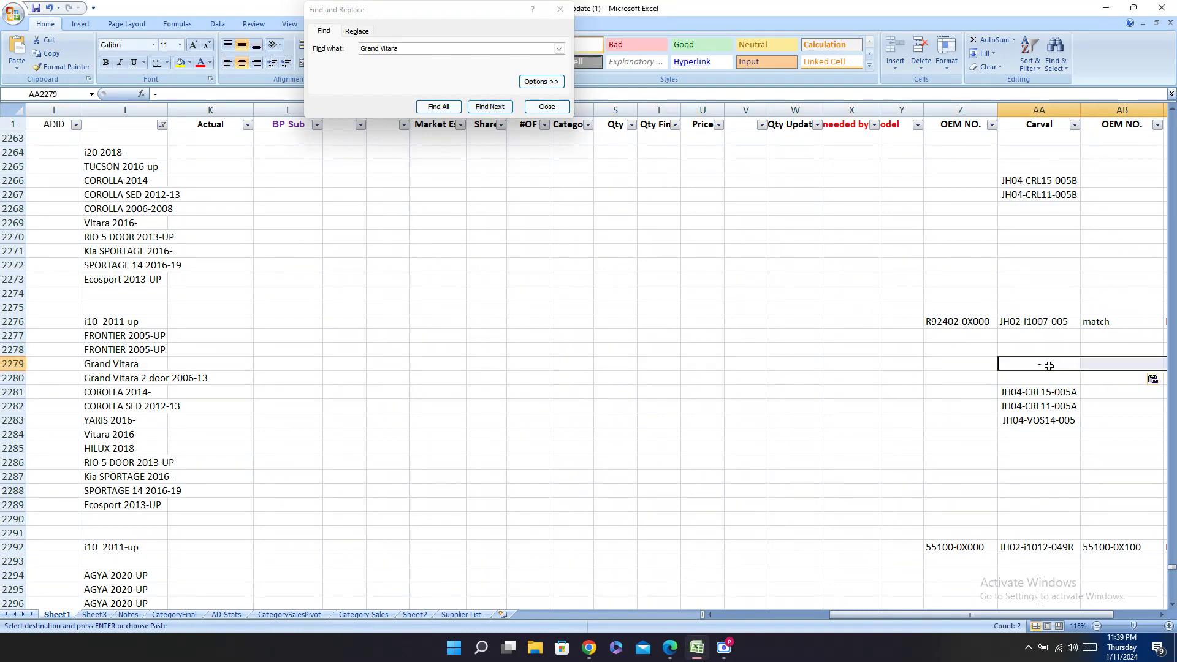
click(1037, 379)
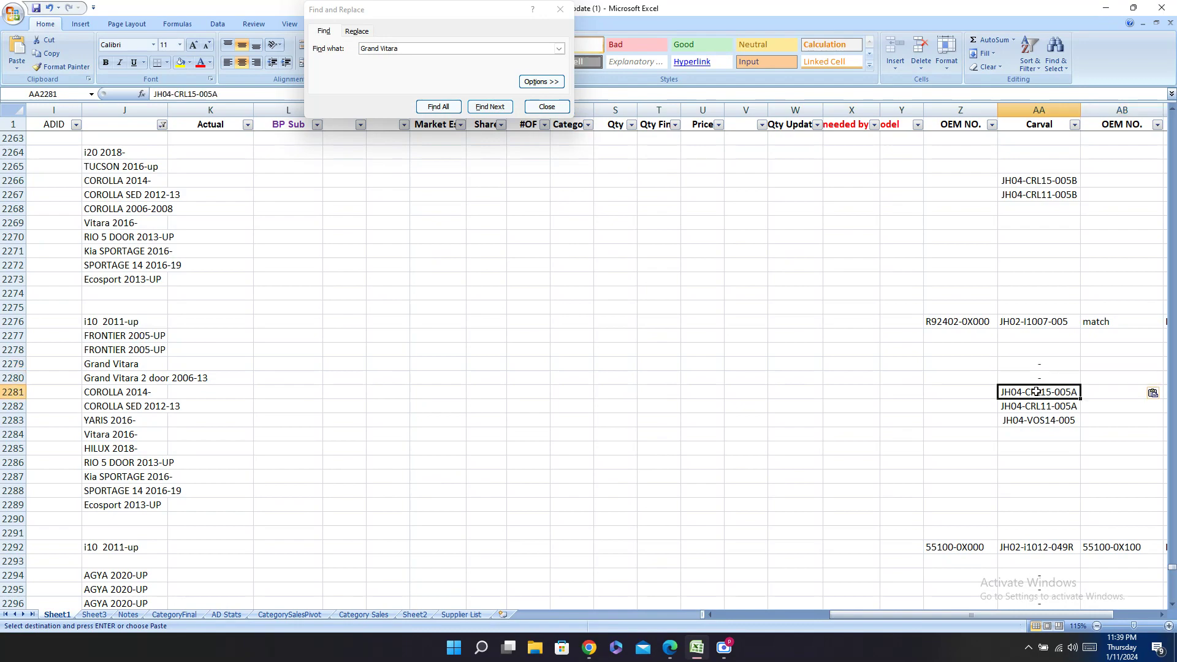
click(491, 107)
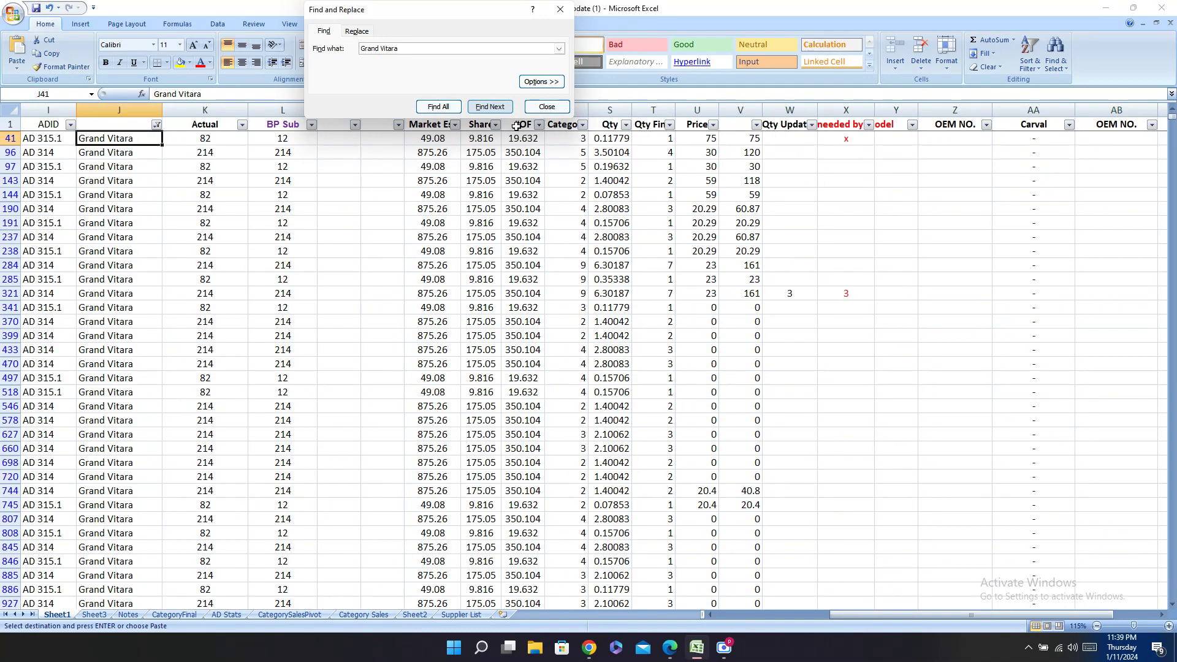
Step: Switch column J's model filter from Grand Vitara to GRNVA/HIACE/MJSTY and recheck the filter list
drag(864, 615, 745, 619)
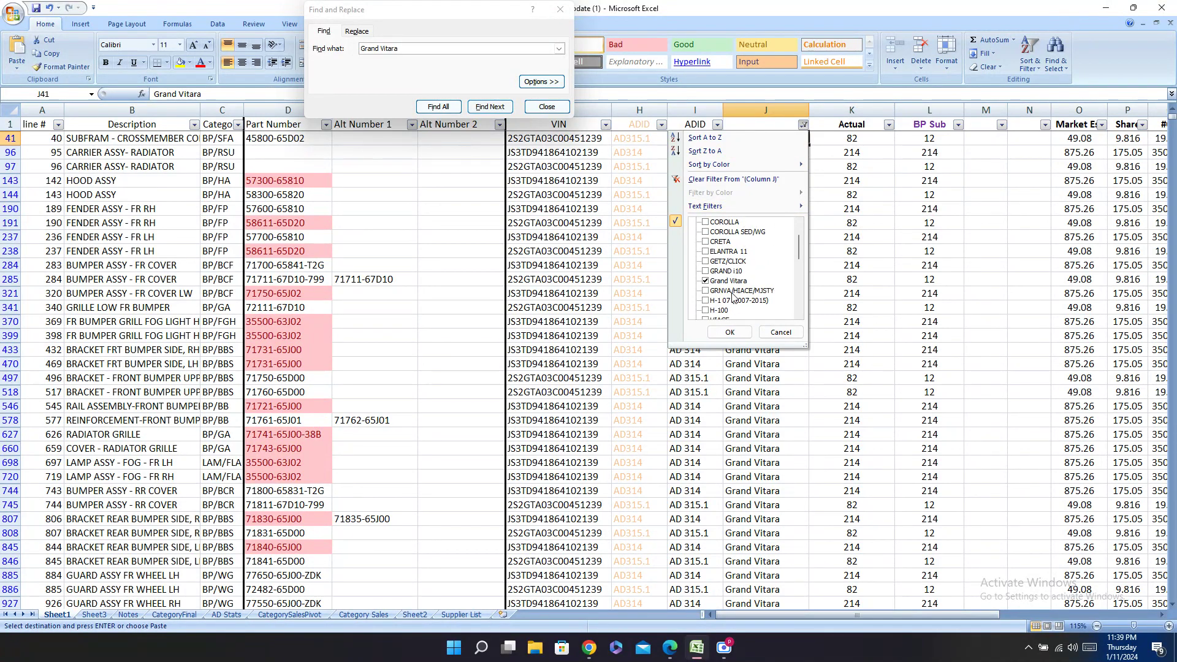
click(731, 293)
click(732, 281)
click(738, 335)
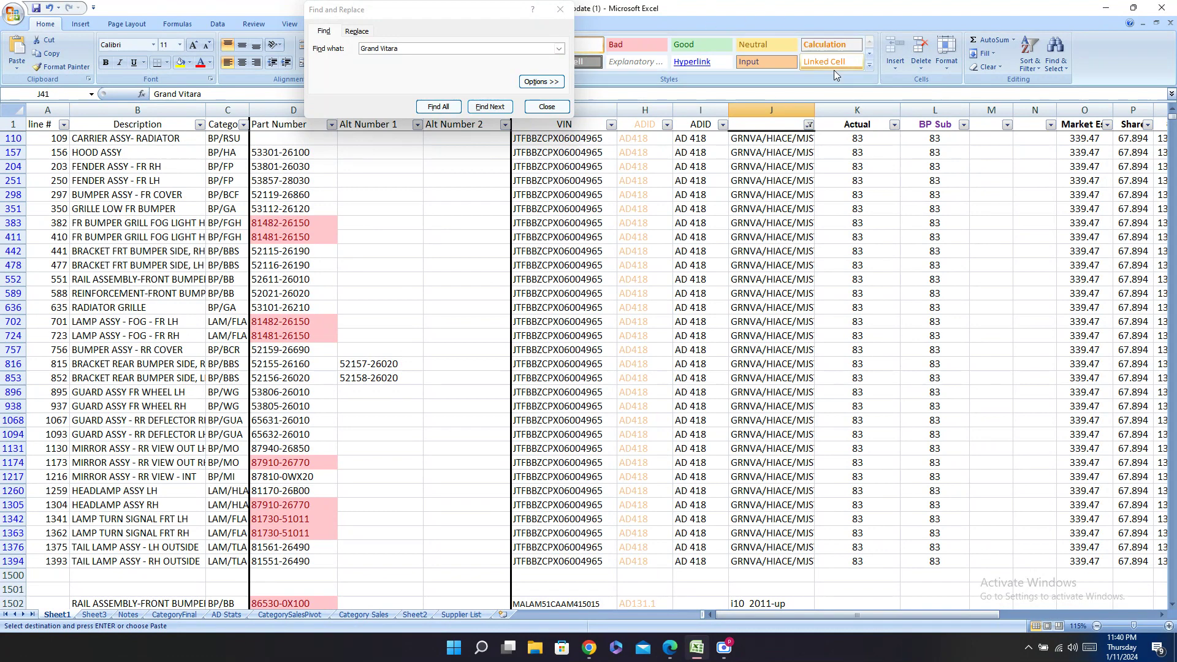
click(809, 125)
scroll(748, 269, down, 3)
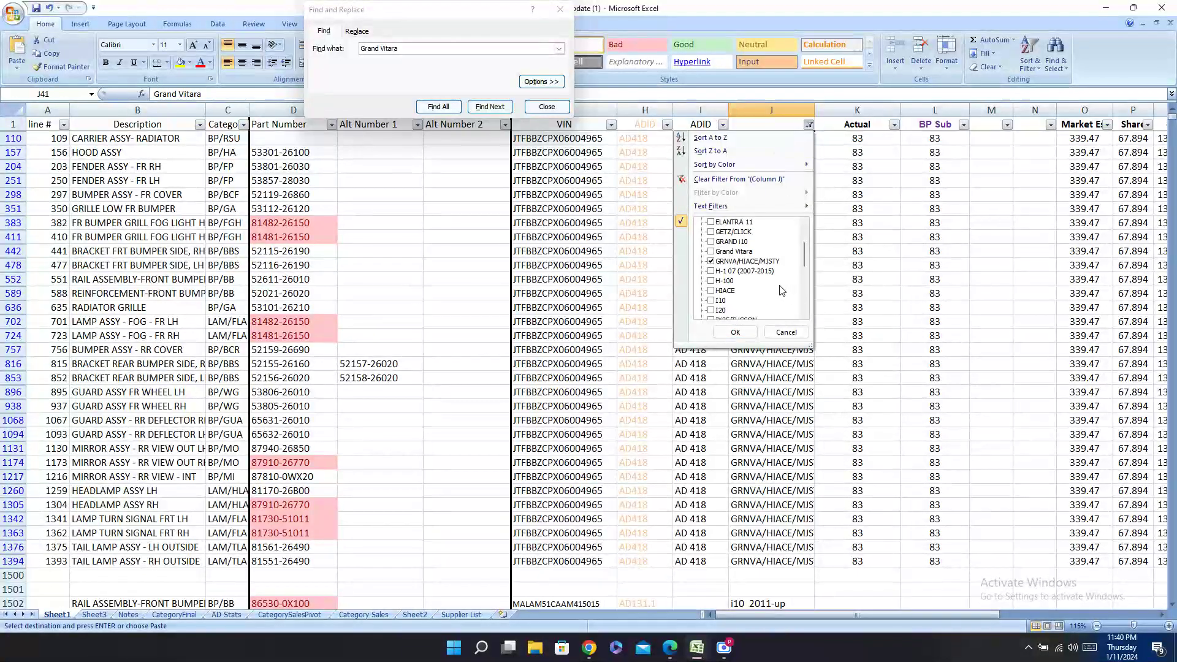
click(735, 332)
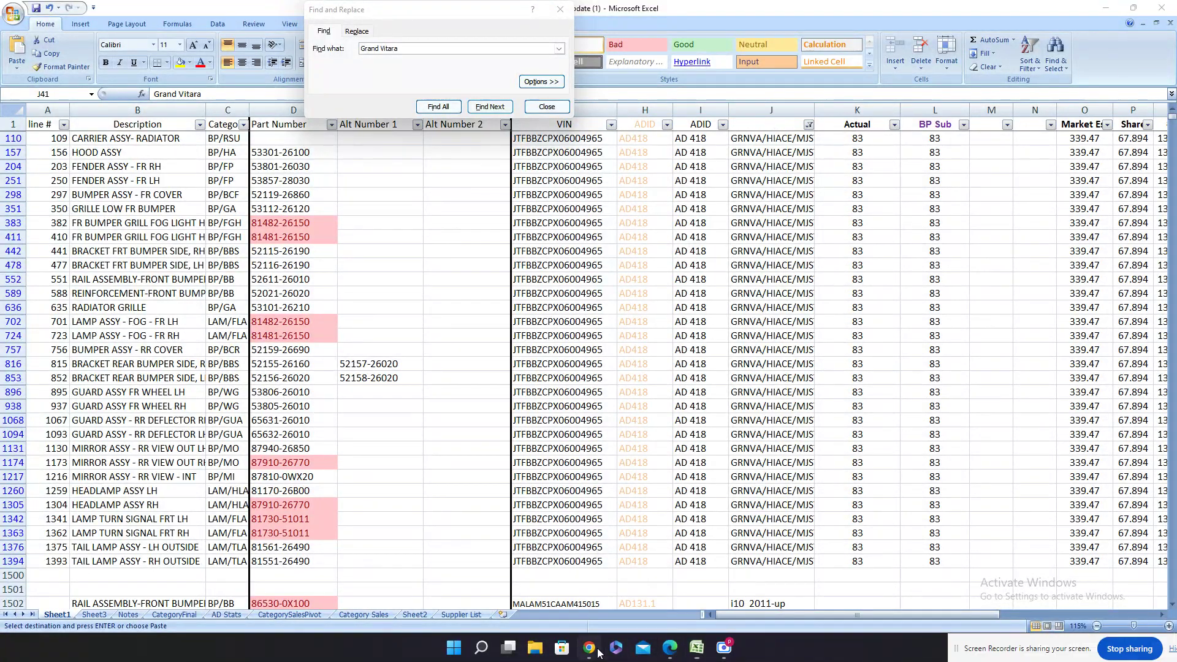
Step: Minimize Excel and the PDF catalog, launch Chrome, and open PartSouq from the AUTO DEPOT bookmarks
click(1115, 6)
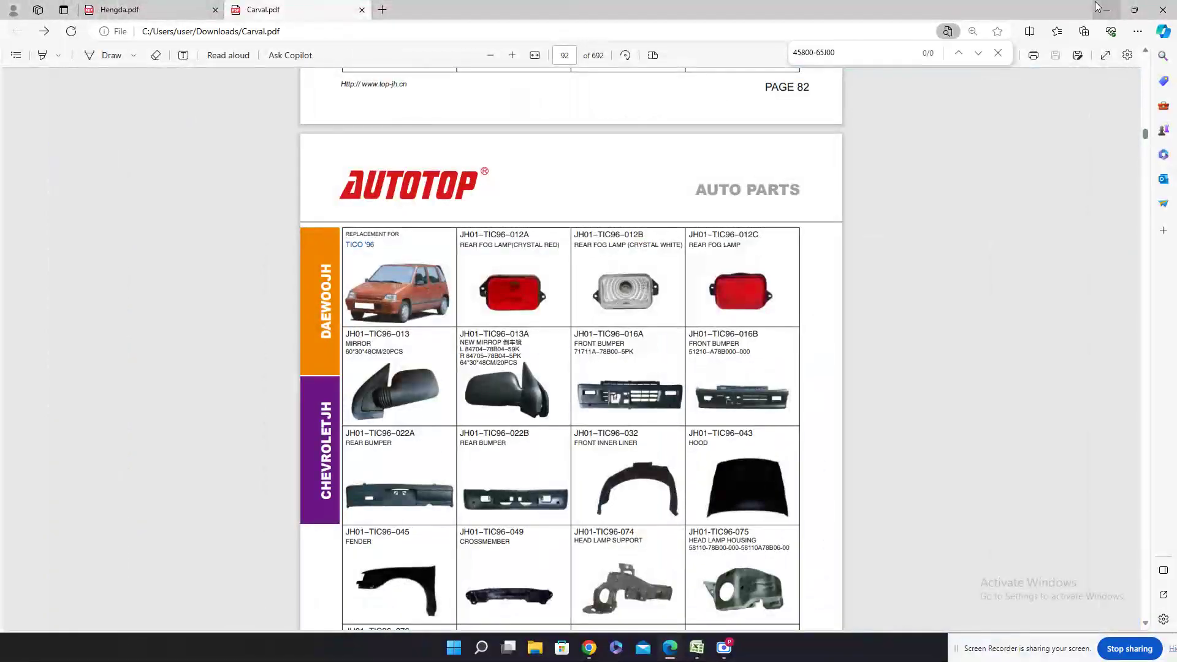
click(1103, 7)
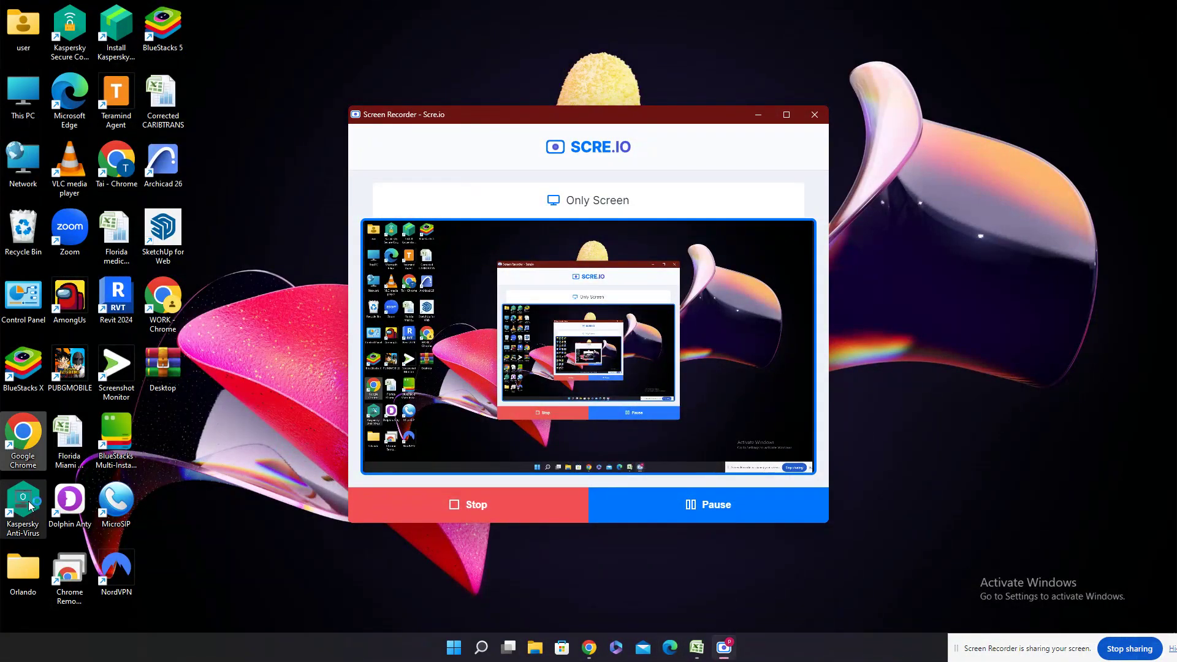
double_click(32, 460)
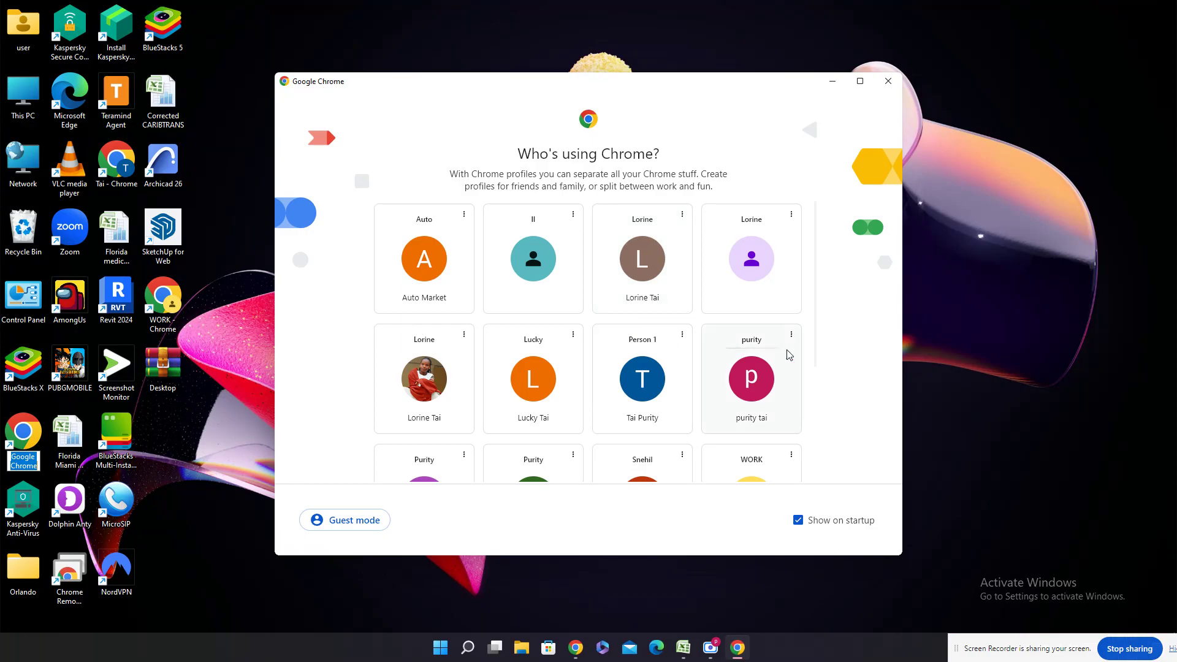
click(752, 383)
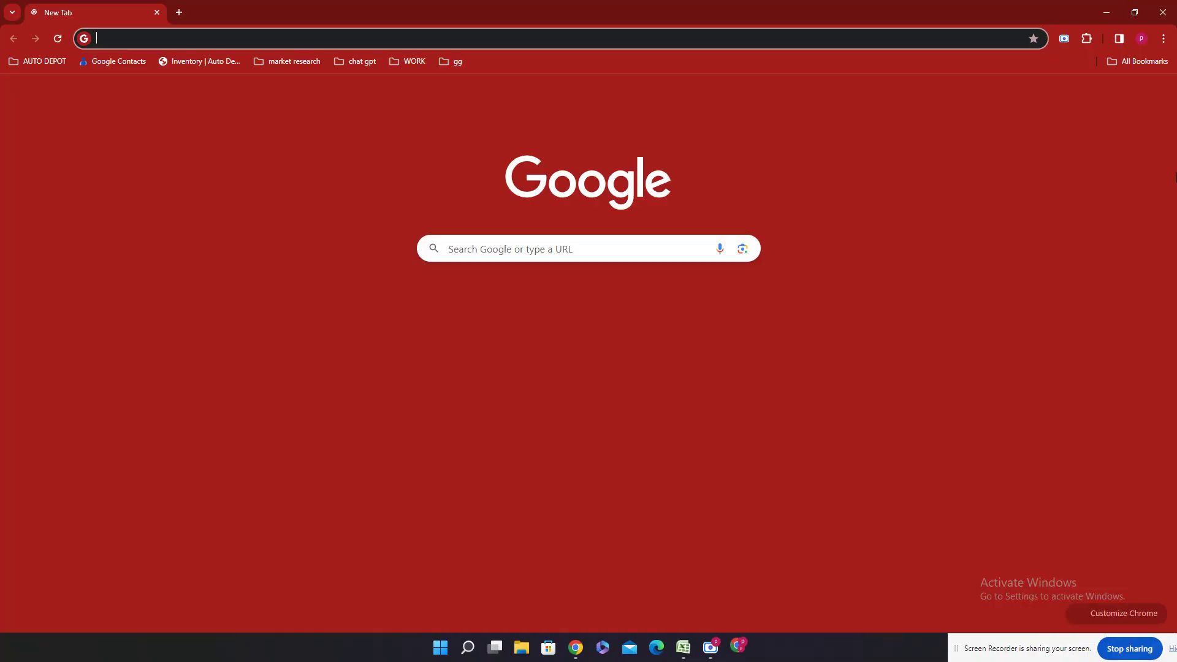
click(26, 62)
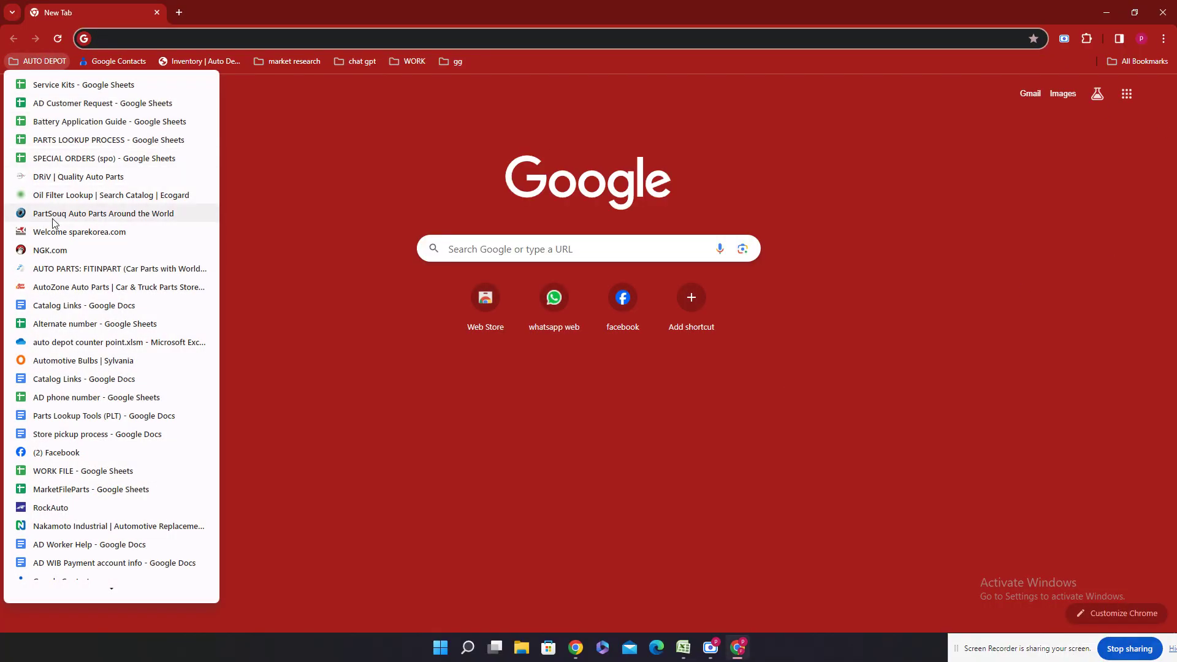
click(53, 219)
Step: Copy the VIN from cell G110 and paste it into PartSouq's search box
click(683, 648)
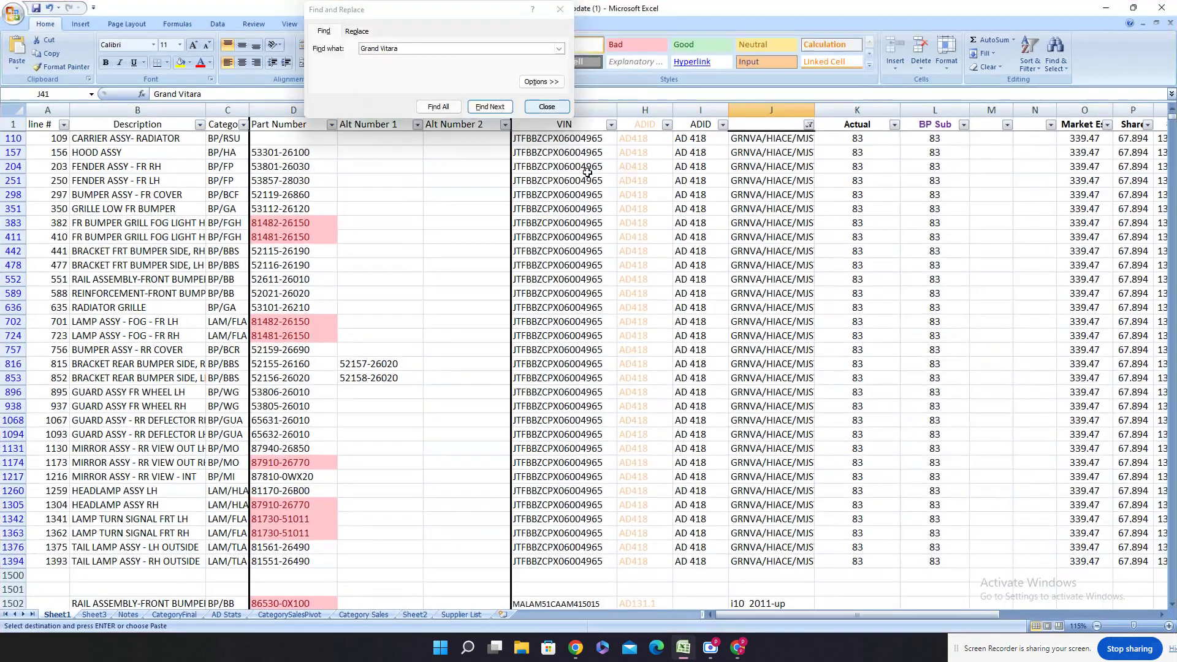
right_click(592, 140)
click(638, 160)
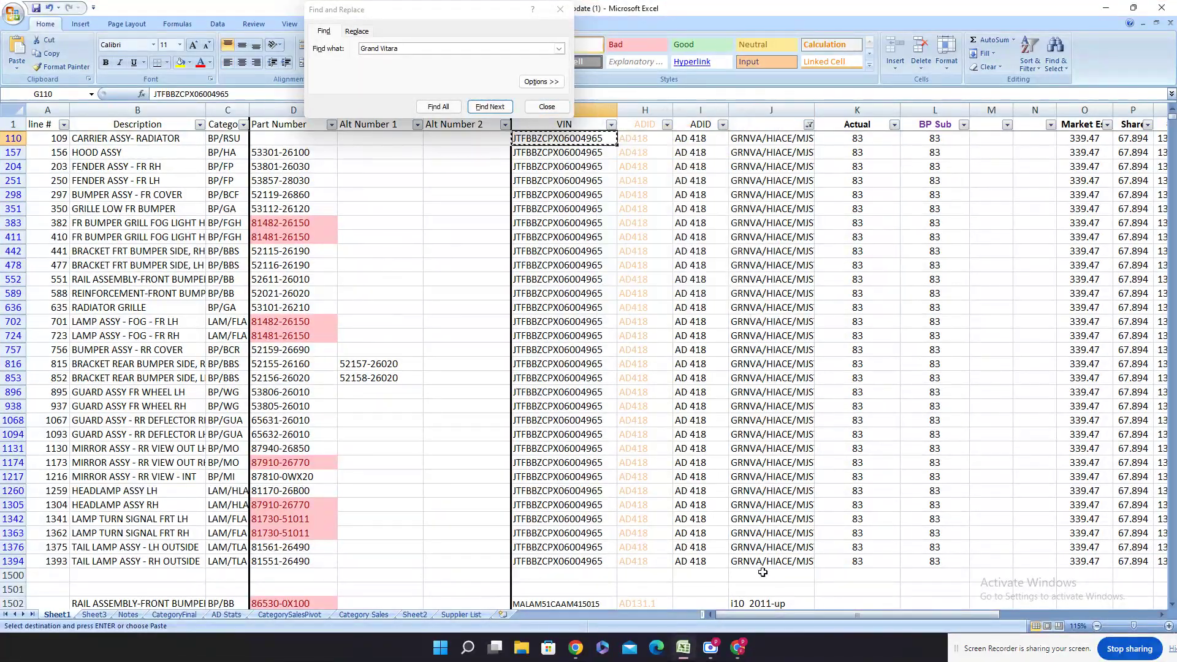
click(738, 647)
right_click(383, 197)
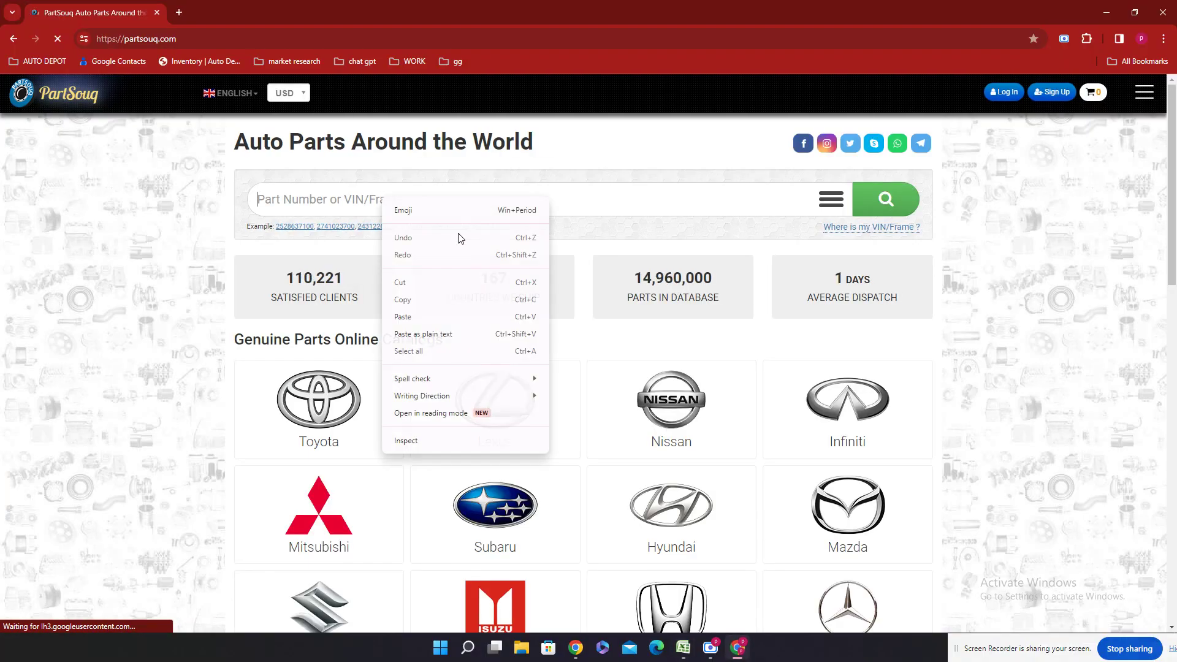
click(415, 317)
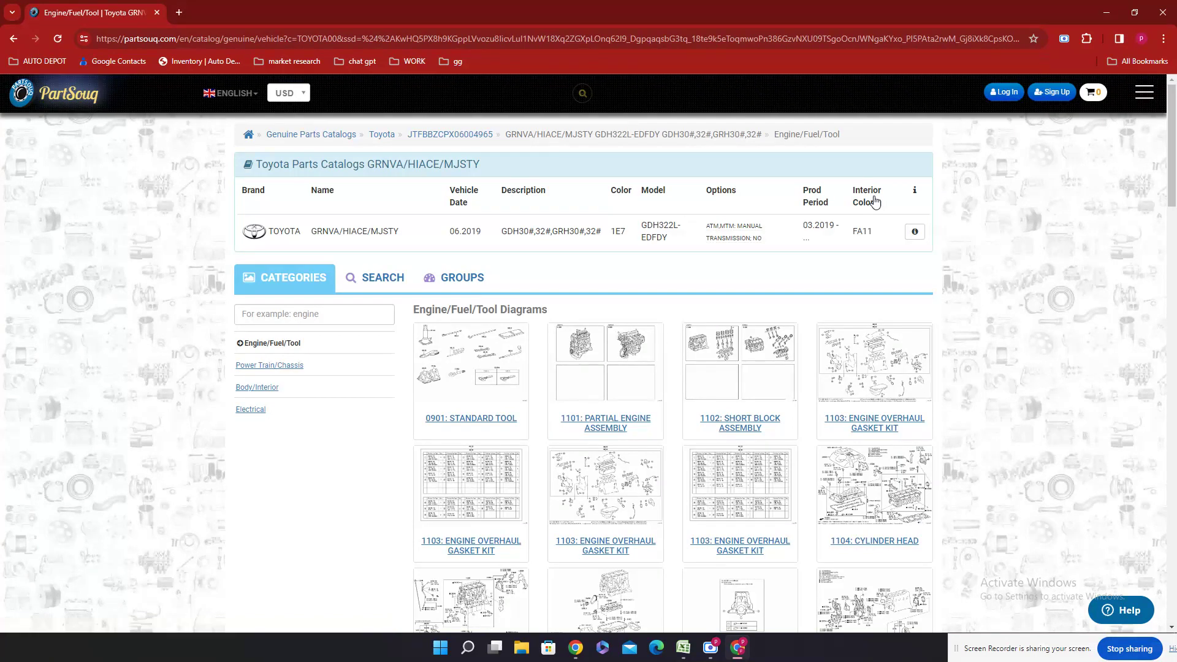
click(683, 647)
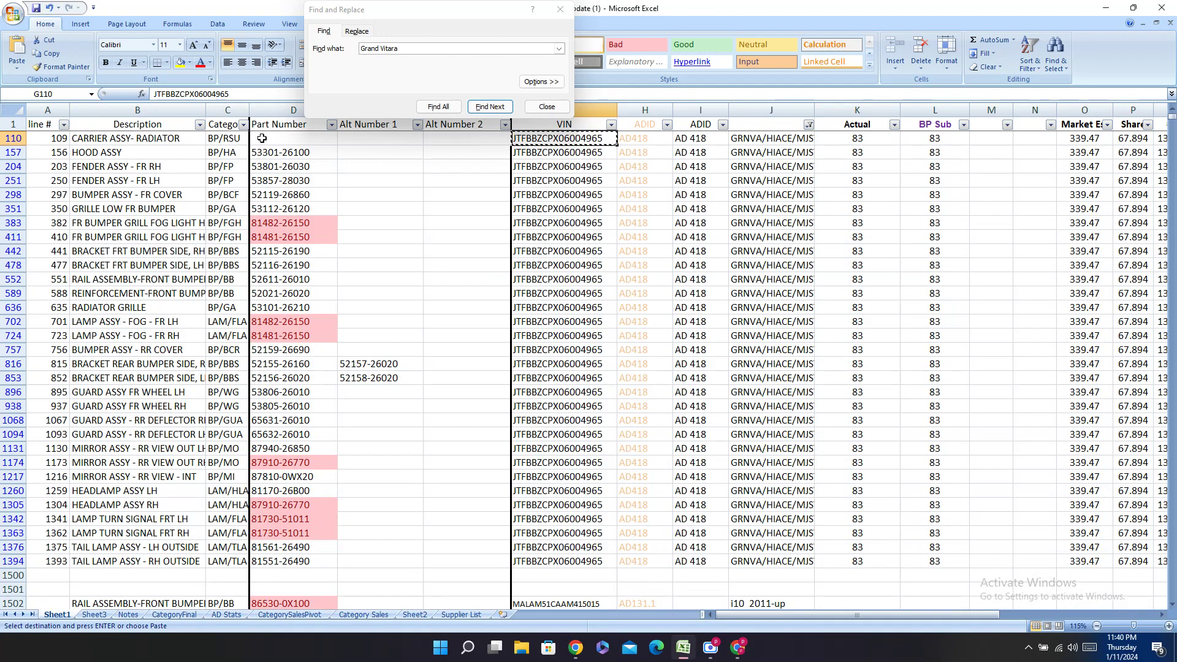
right_click(282, 154)
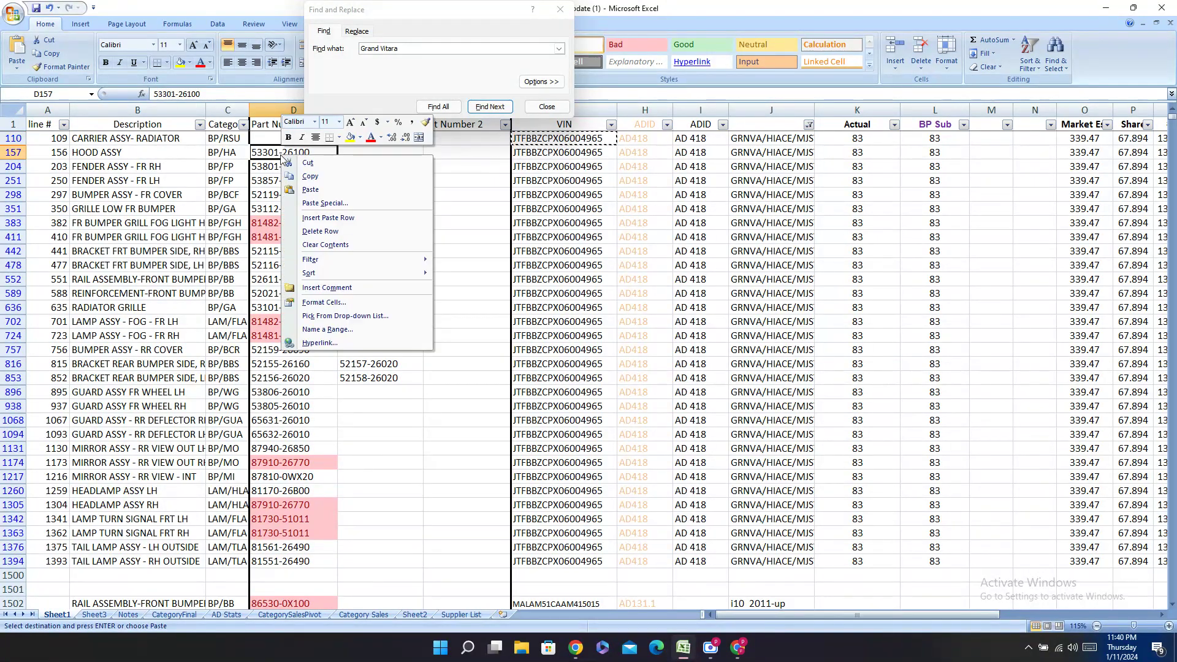
click(310, 176)
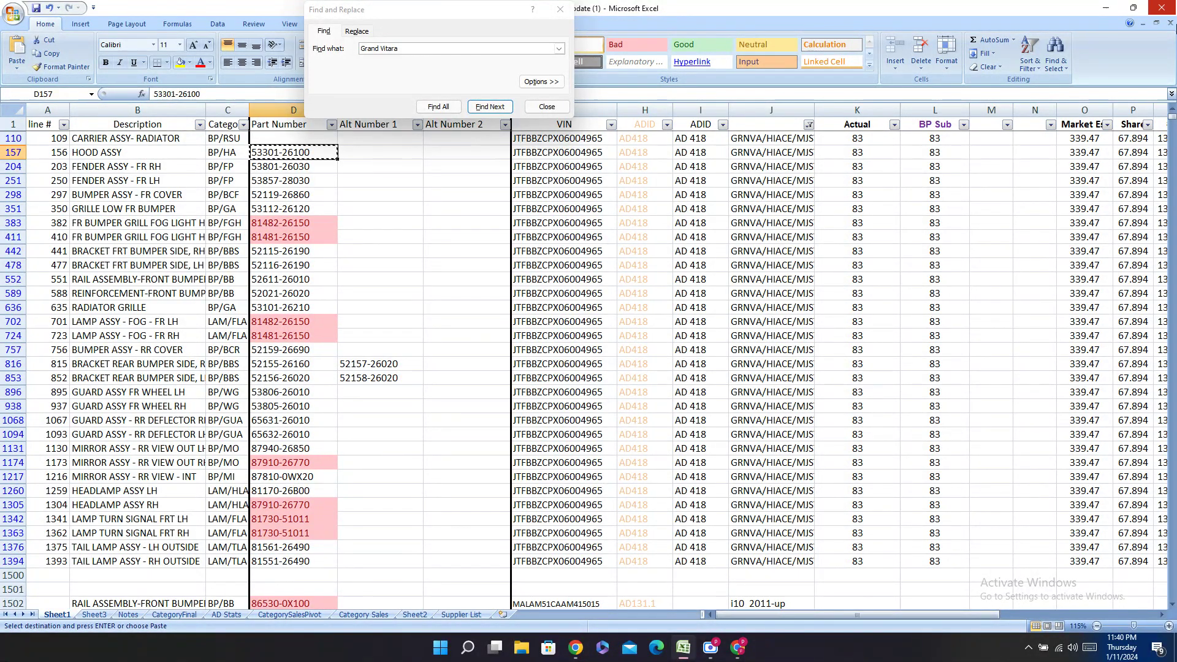
click(738, 648)
key(alt+F4)
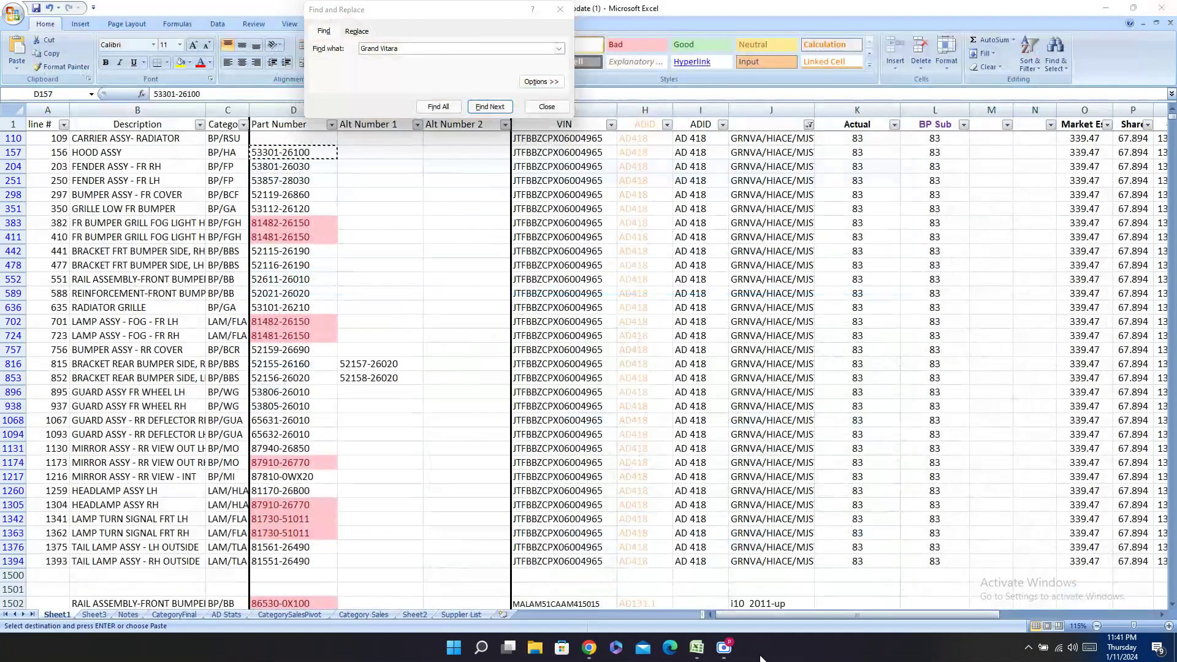
Step: Open Carval.pdf in Edge from File Explorer's recent files
click(666, 654)
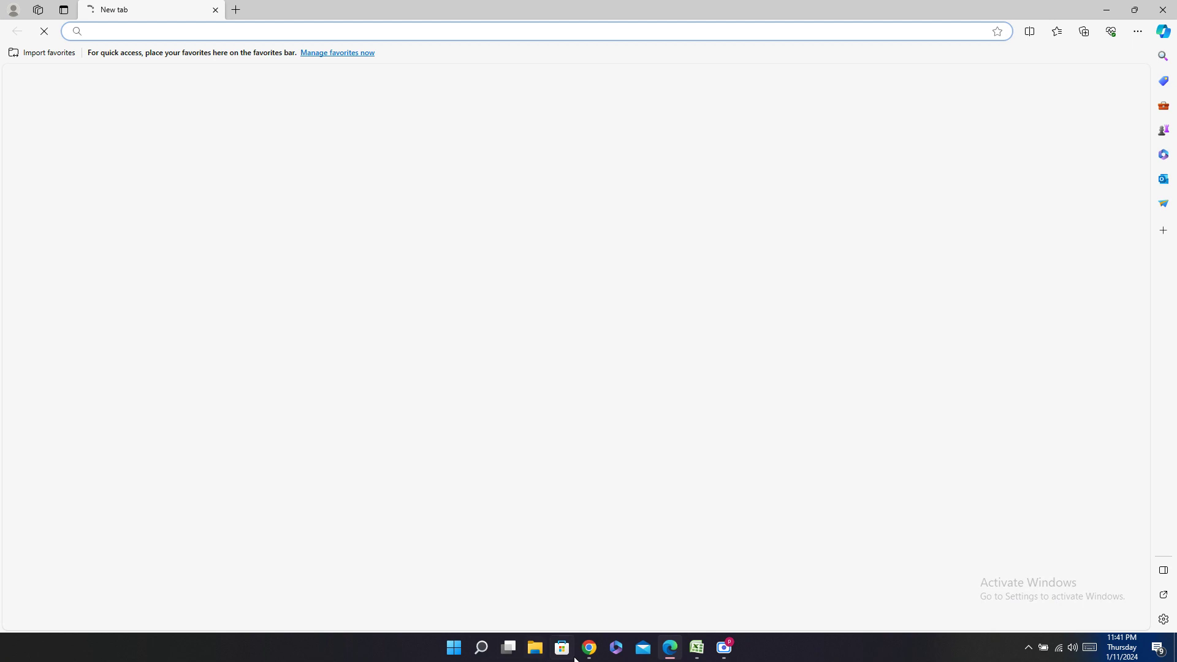
key(super+e)
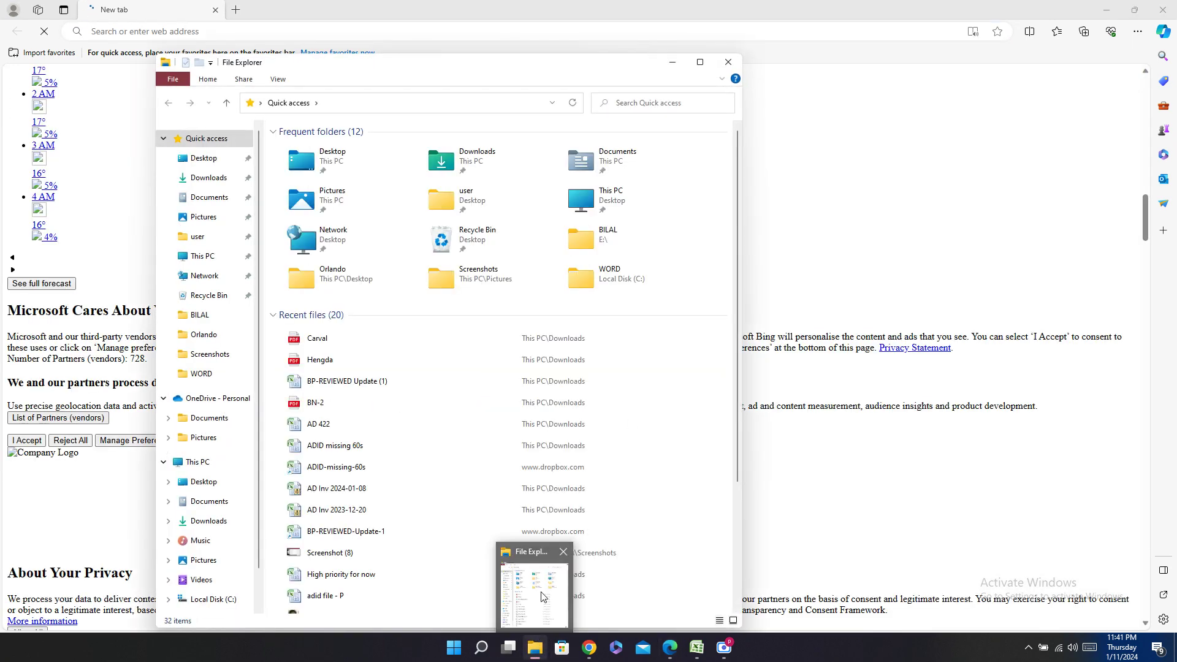
click(358, 368)
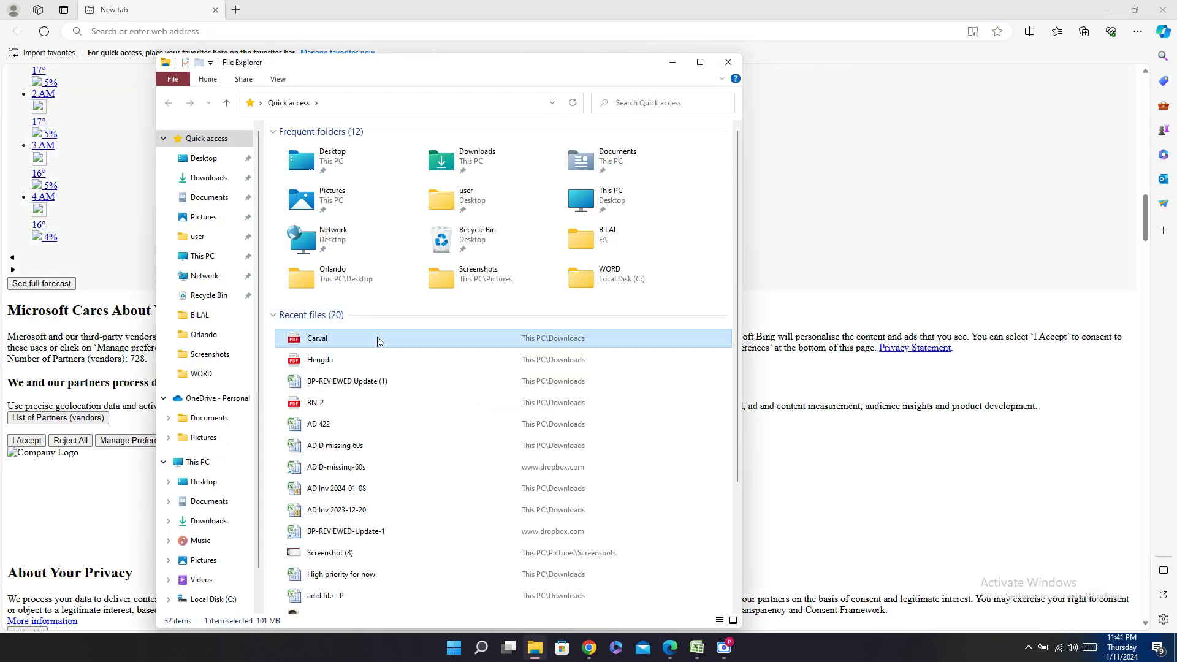
double_click(377, 337)
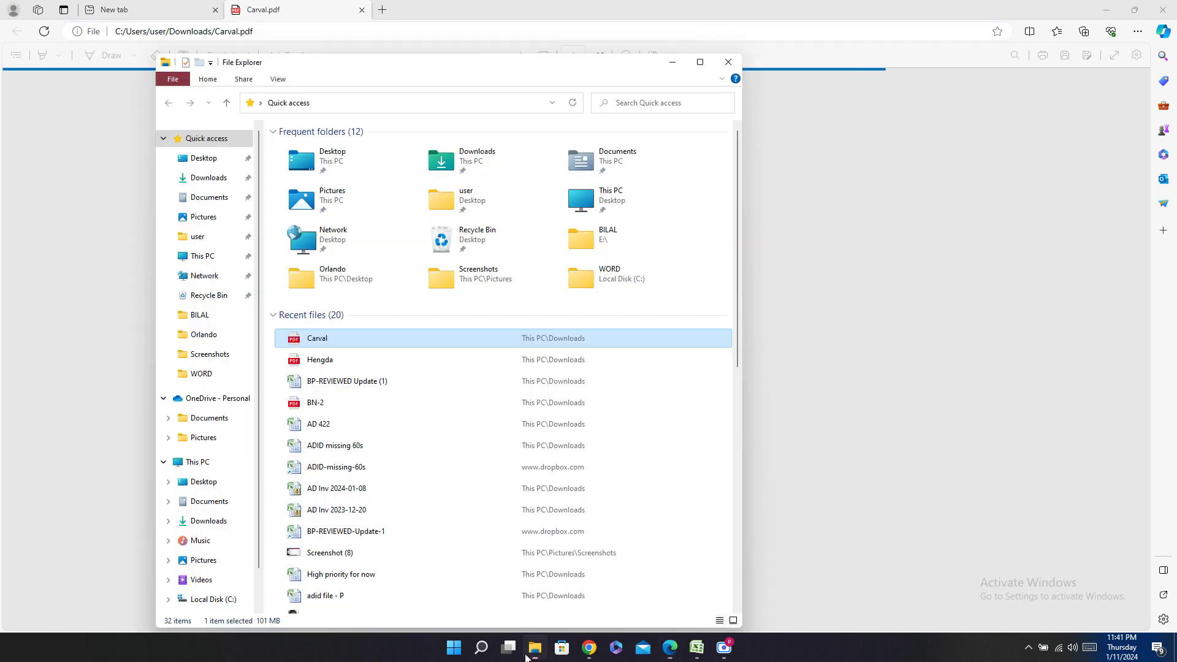
Step: Open Hengda.pdf in a second Edge tab and close the empty new tab
click(540, 640)
click(377, 359)
double_click(376, 359)
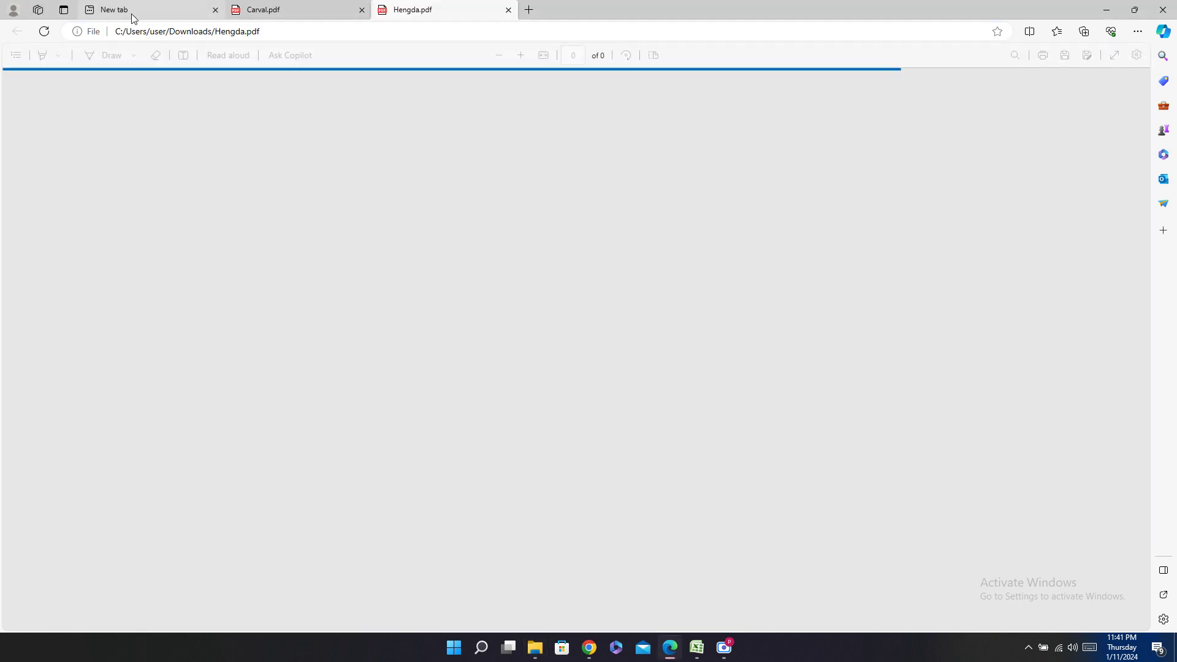
click(215, 9)
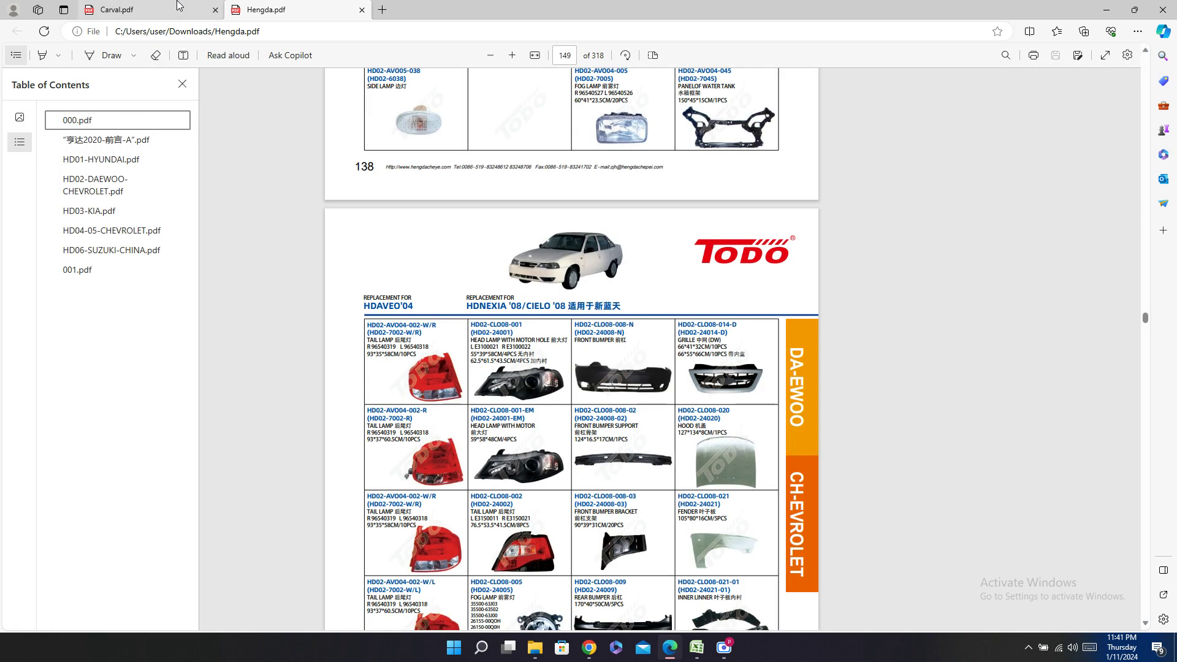
click(177, 5)
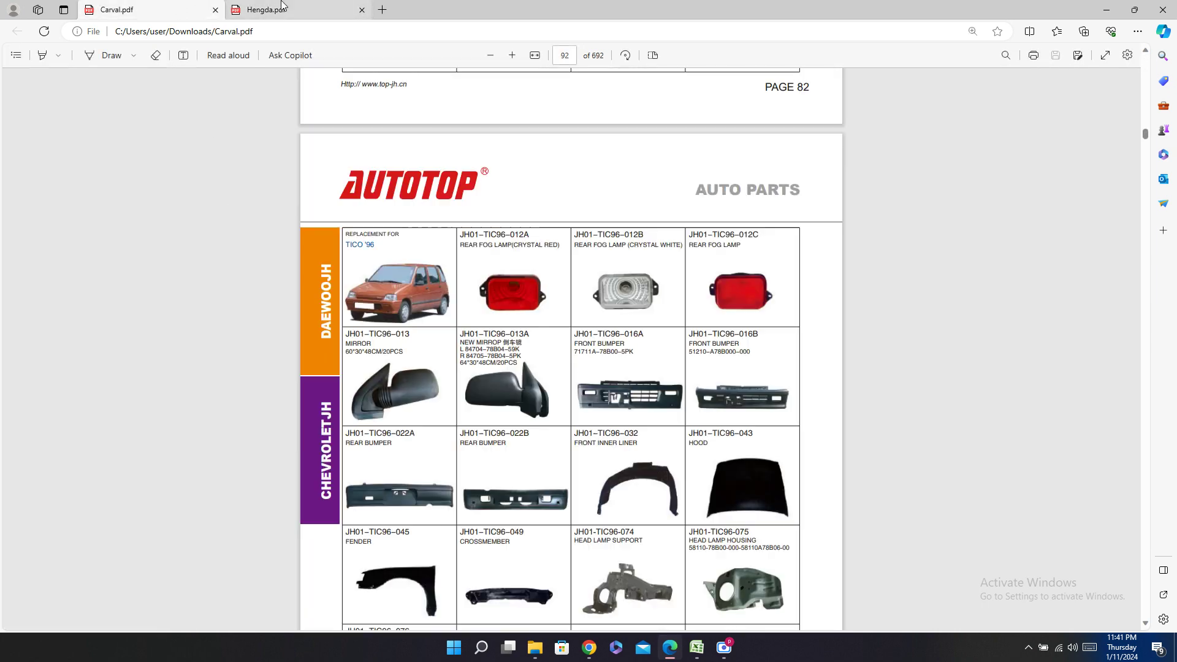
click(285, 9)
key(ctrl+f)
key(ctrl+v)
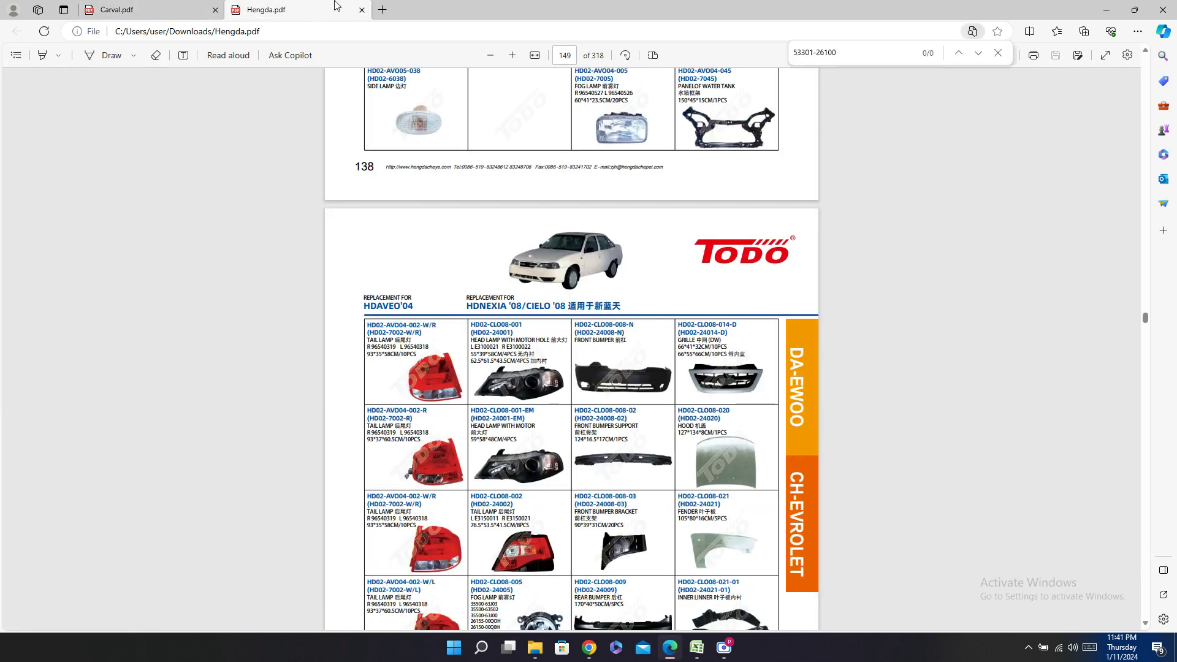
click(147, 13)
key(ctrl+f)
key(ctrl+v)
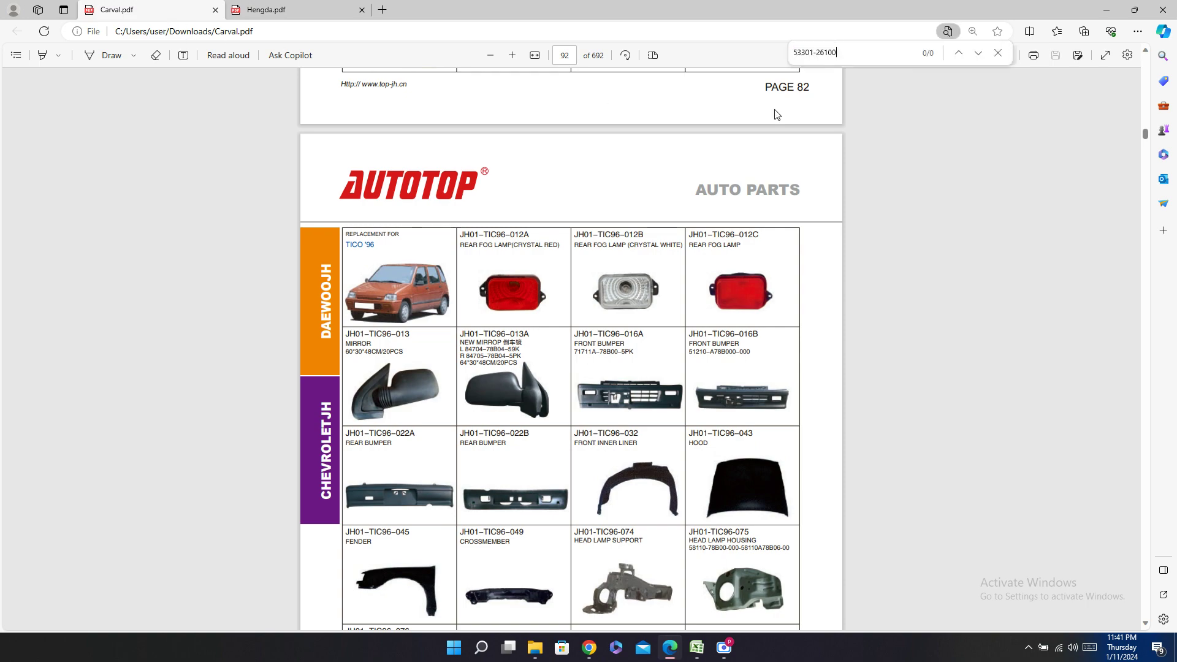
click(697, 648)
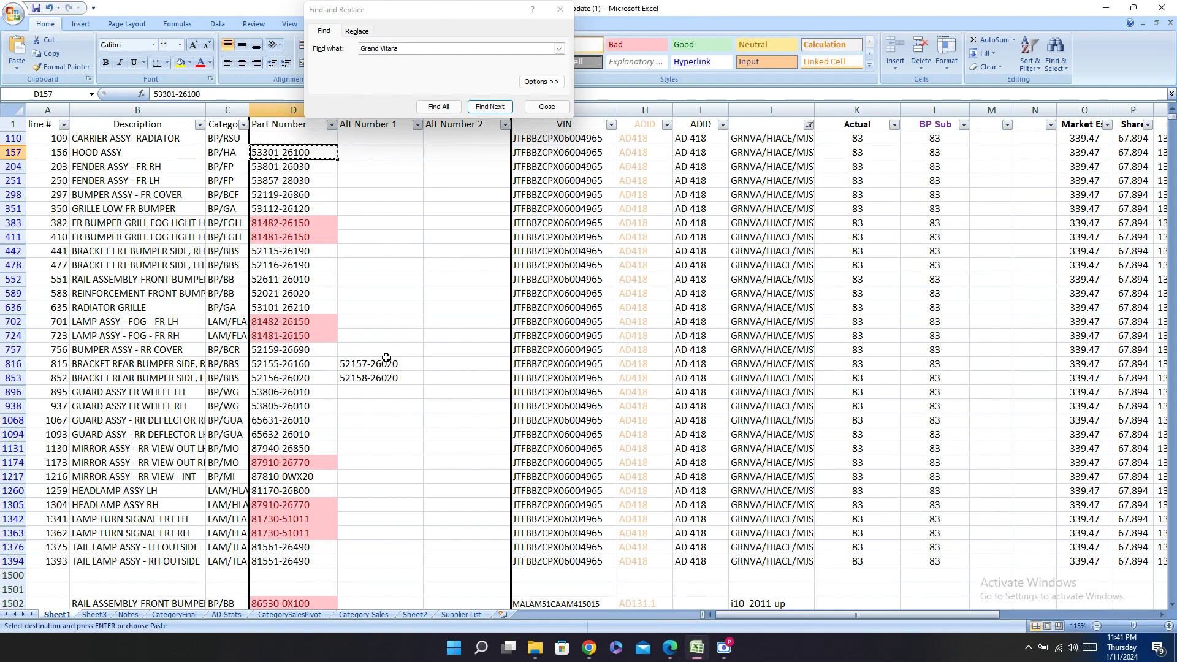
click(277, 166)
key(ctrl+c)
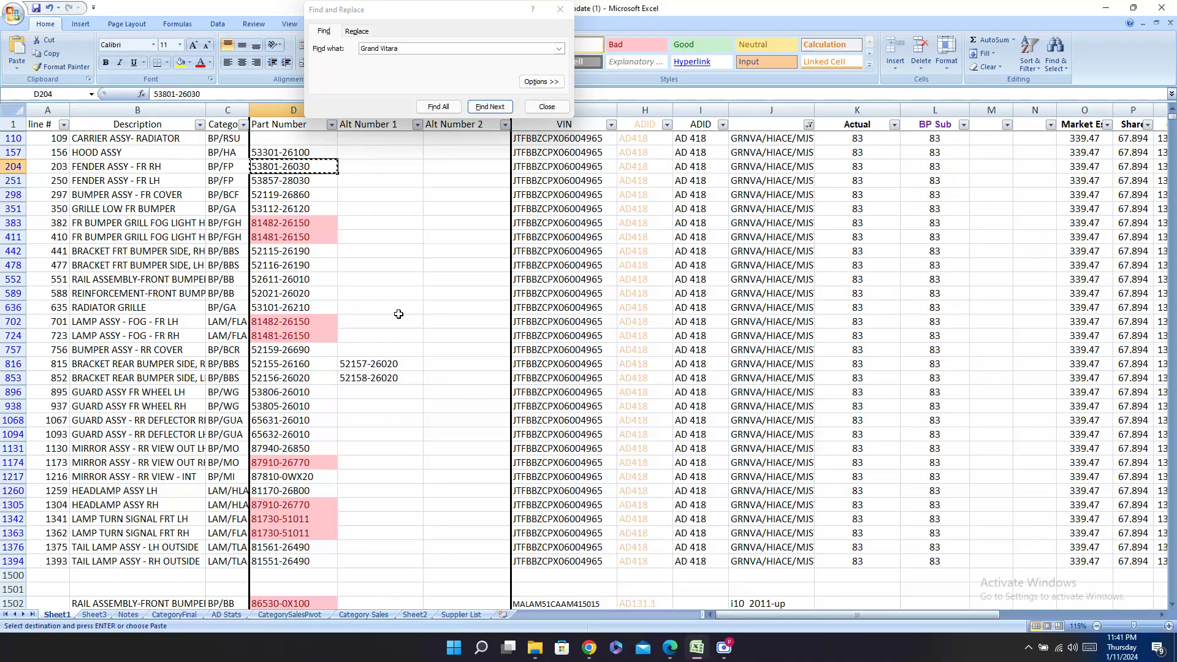
click(670, 647)
key(ctrl+f)
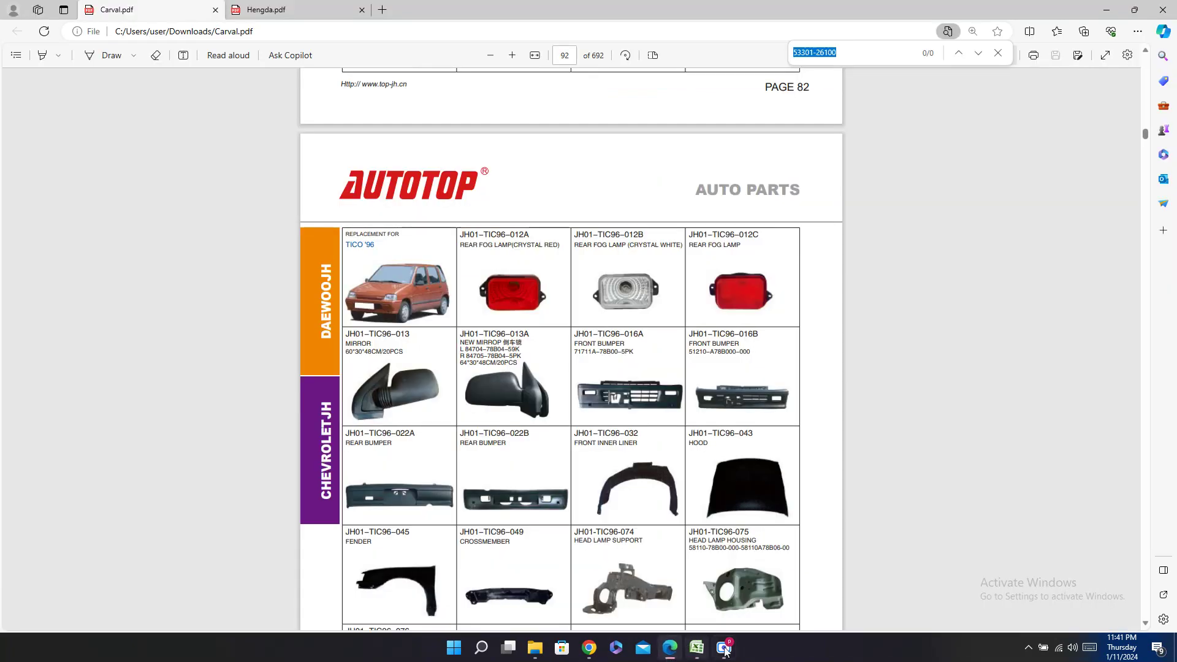
key(ctrl+v)
Step: Search the Hengda catalogue for 'hiace'
click(267, 7)
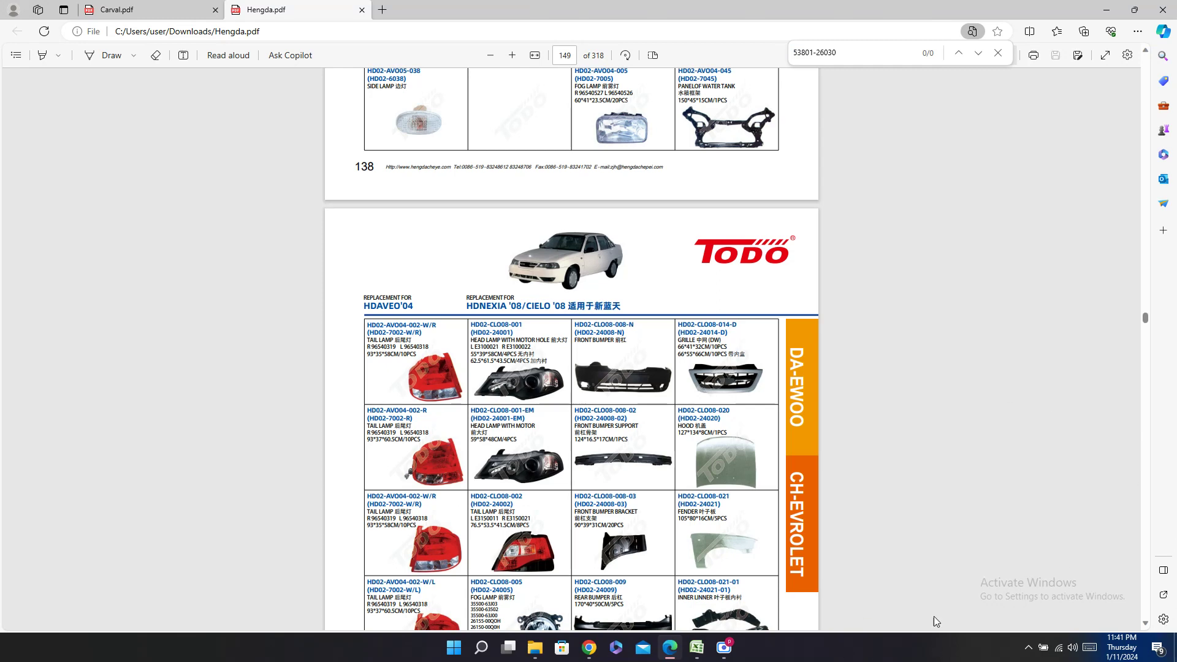
key(ctrl+f)
text(hiace)
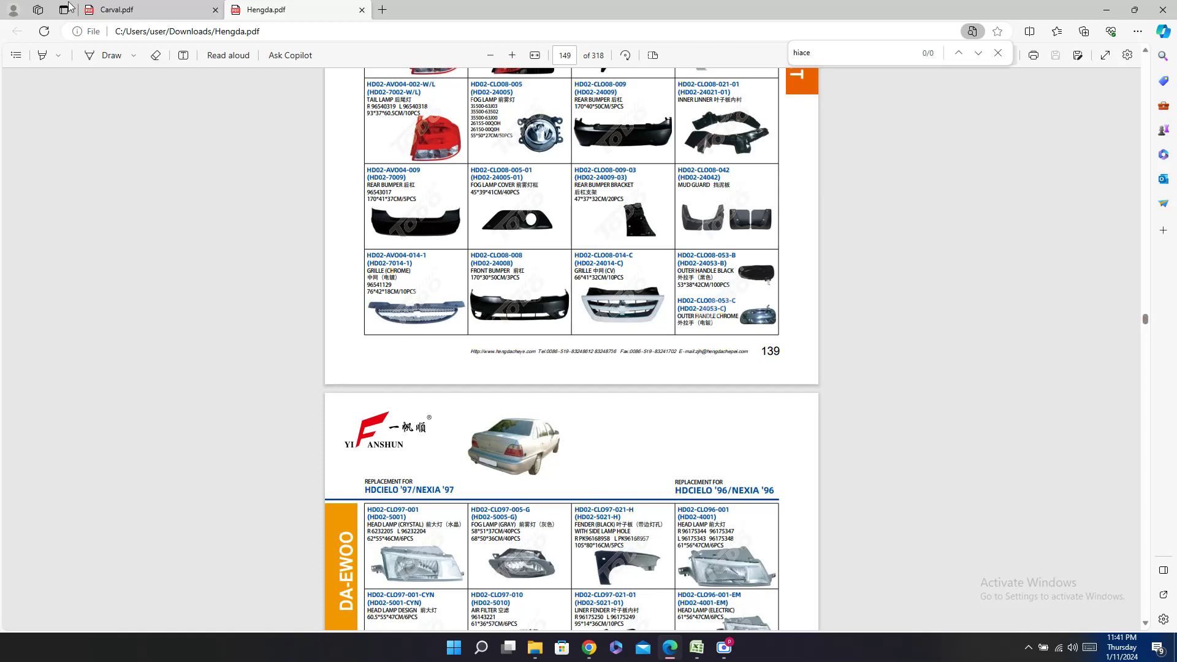
click(147, 6)
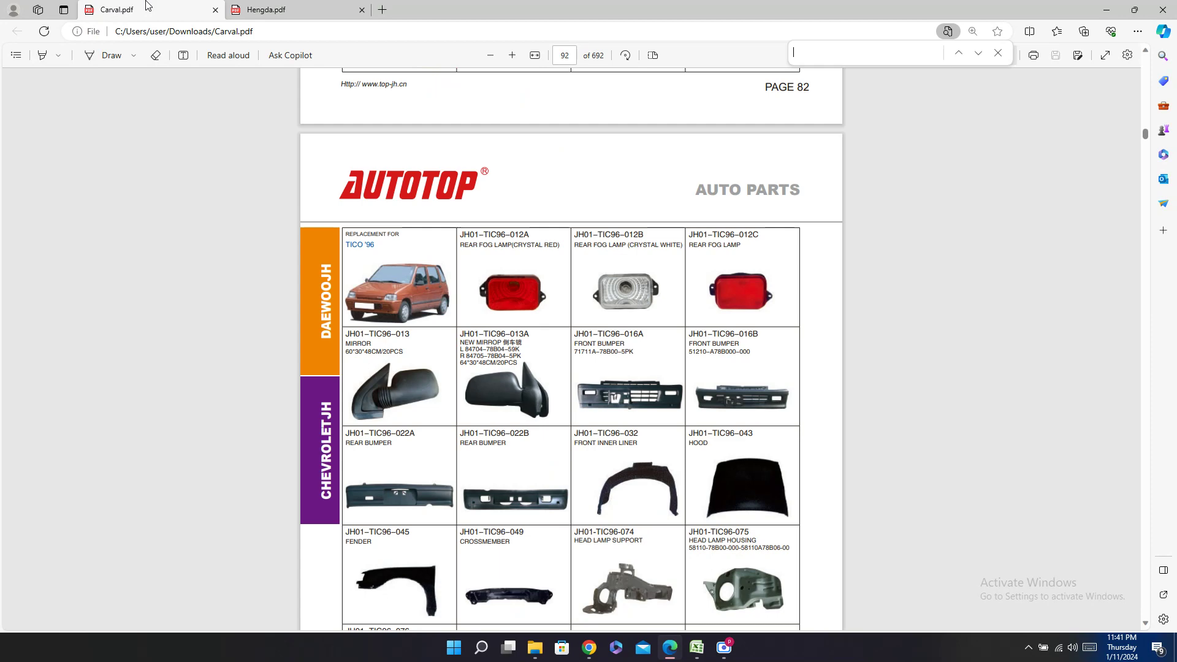
Step: Search the Carval catalogue for 'hiace' and browse the Hiace pages
text(hiace)
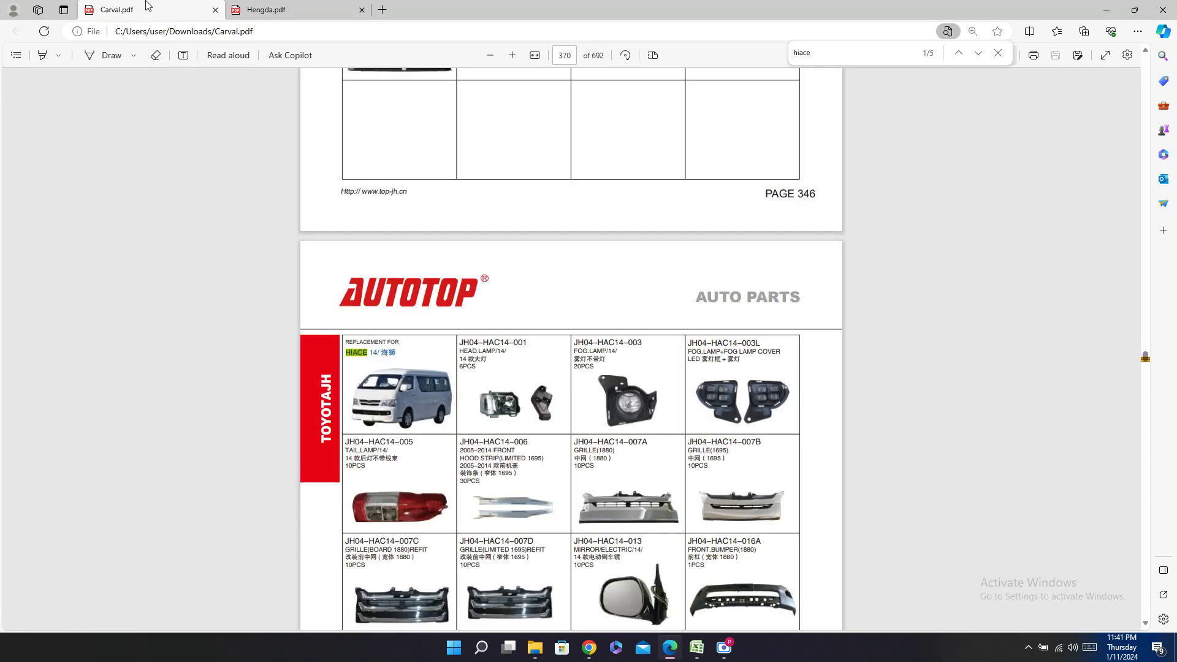
key(Return)
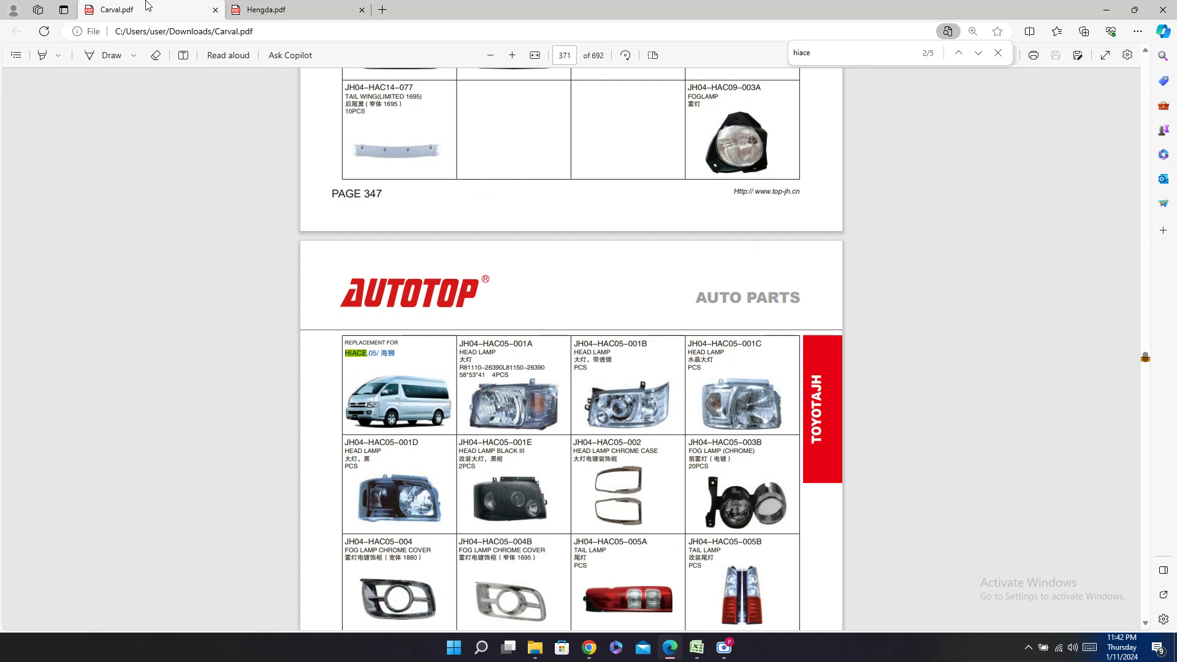
scroll(444, 138, up, 15)
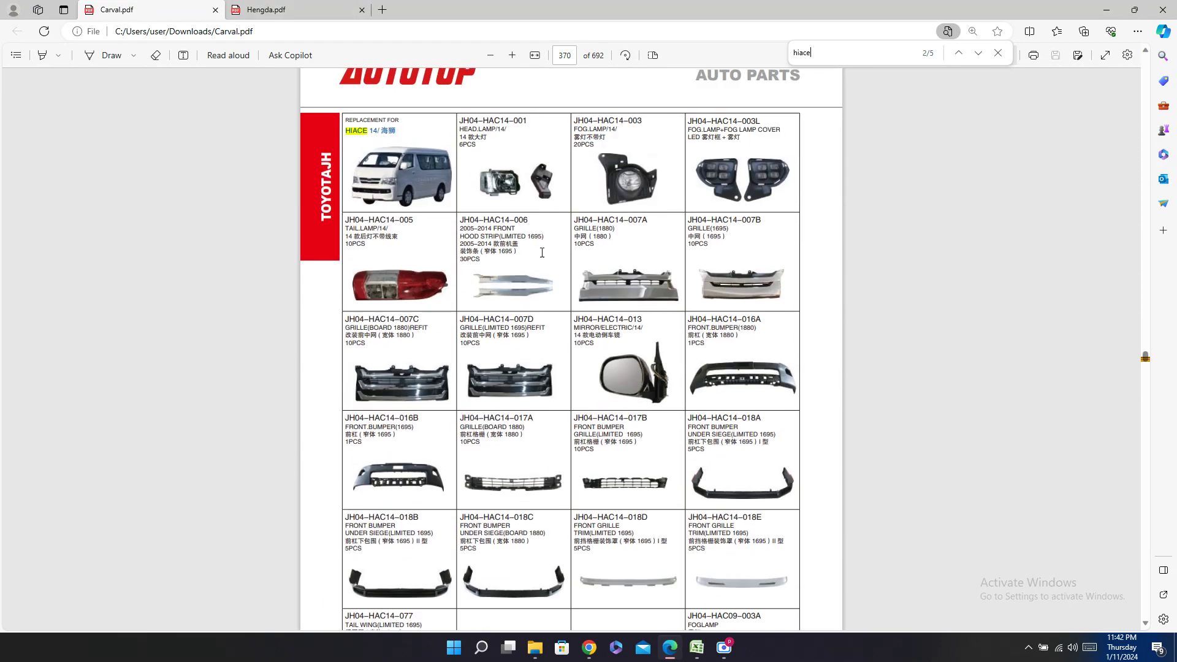
scroll(554, 297, up, 5)
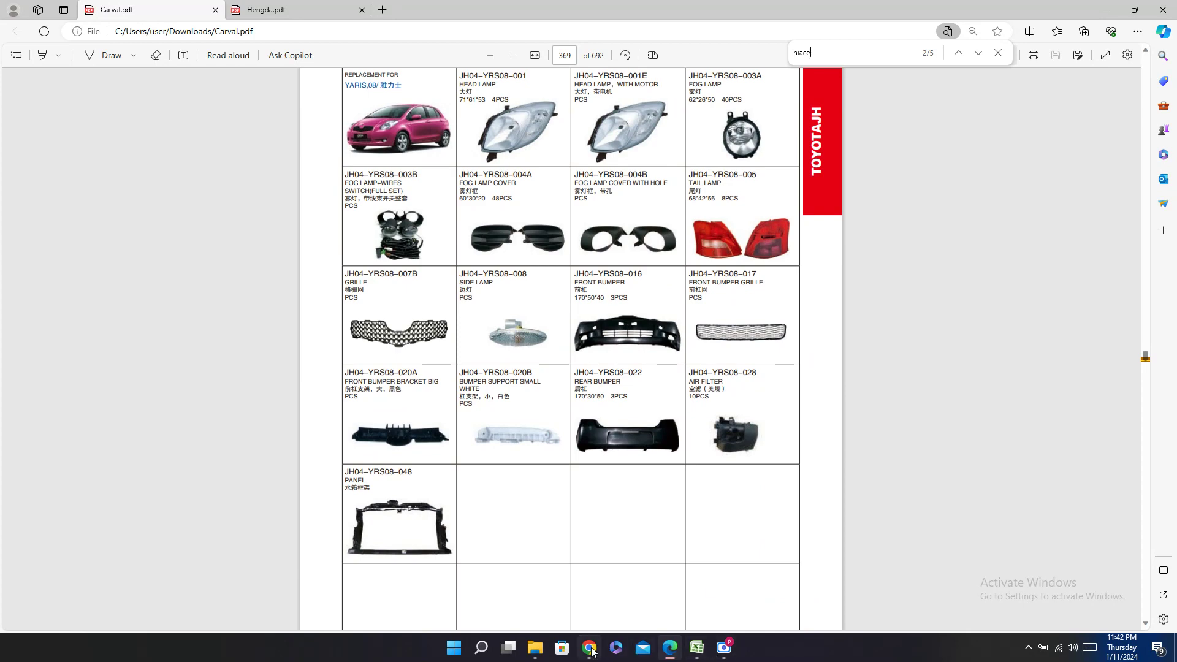
mouse_move(590, 651)
scroll(503, 415, down, 4)
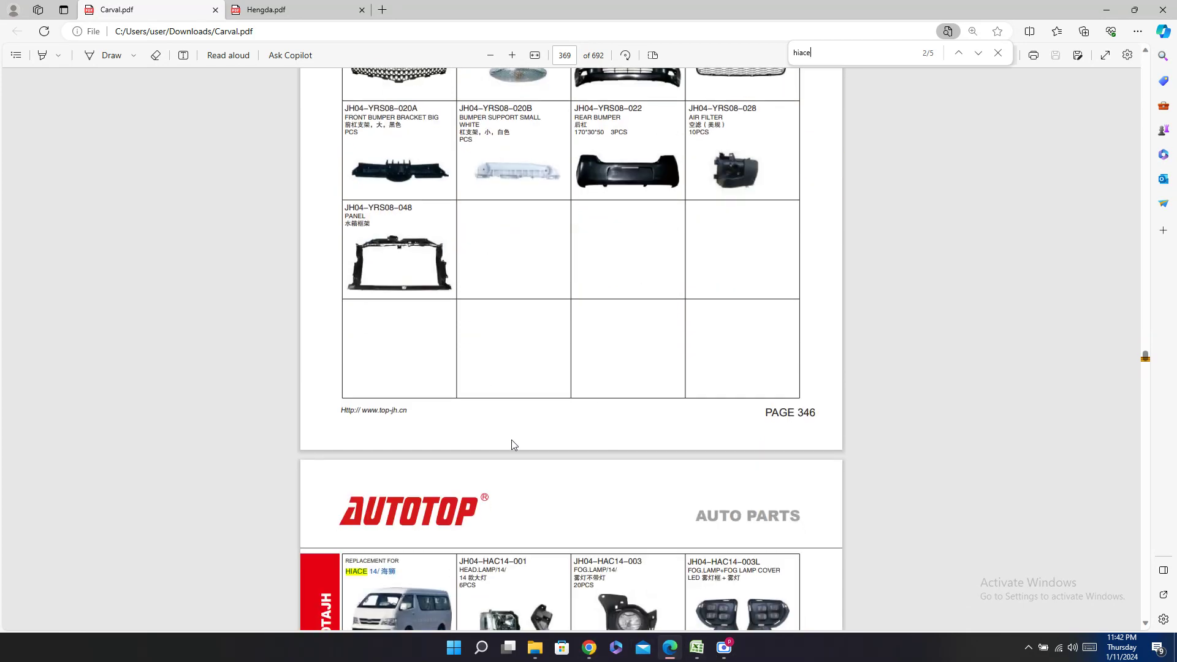
scroll(514, 445, down, 5)
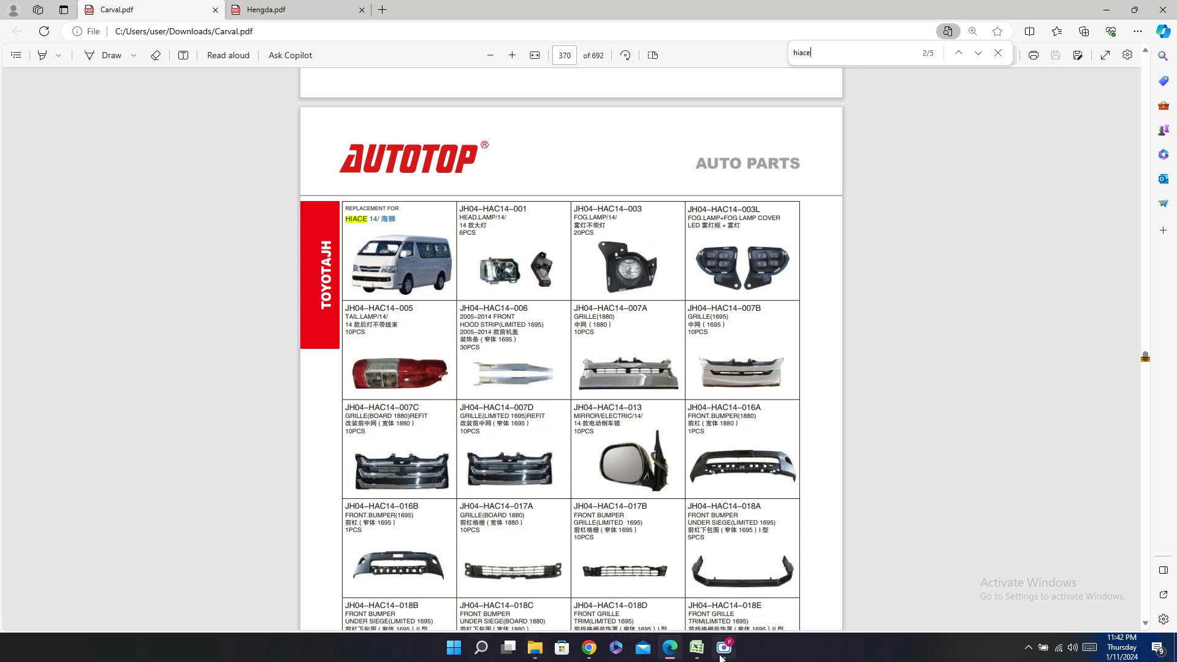
Step: Check the model code in cell J1394 of the parts spreadsheet
click(697, 648)
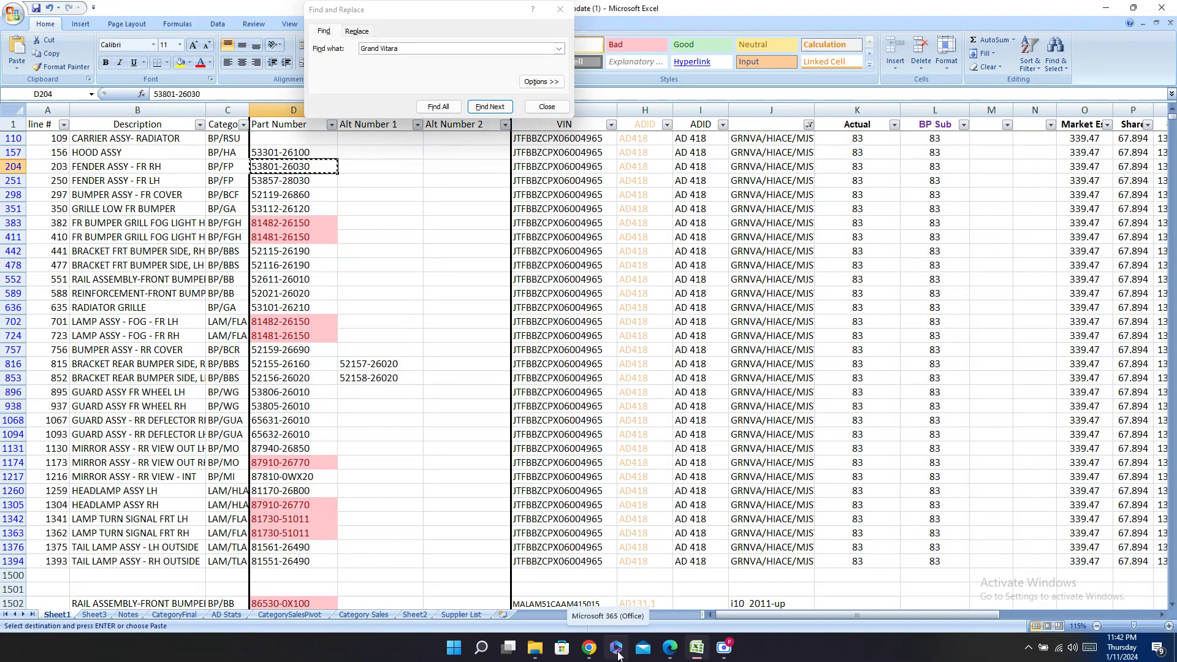
click(733, 564)
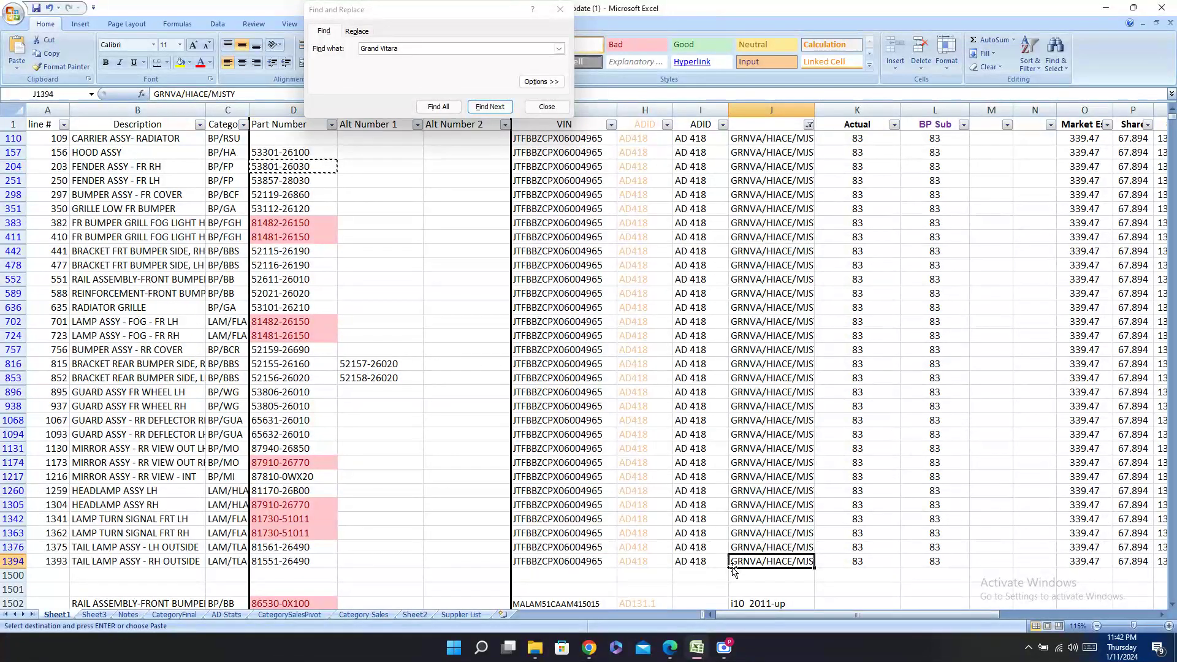
click(697, 649)
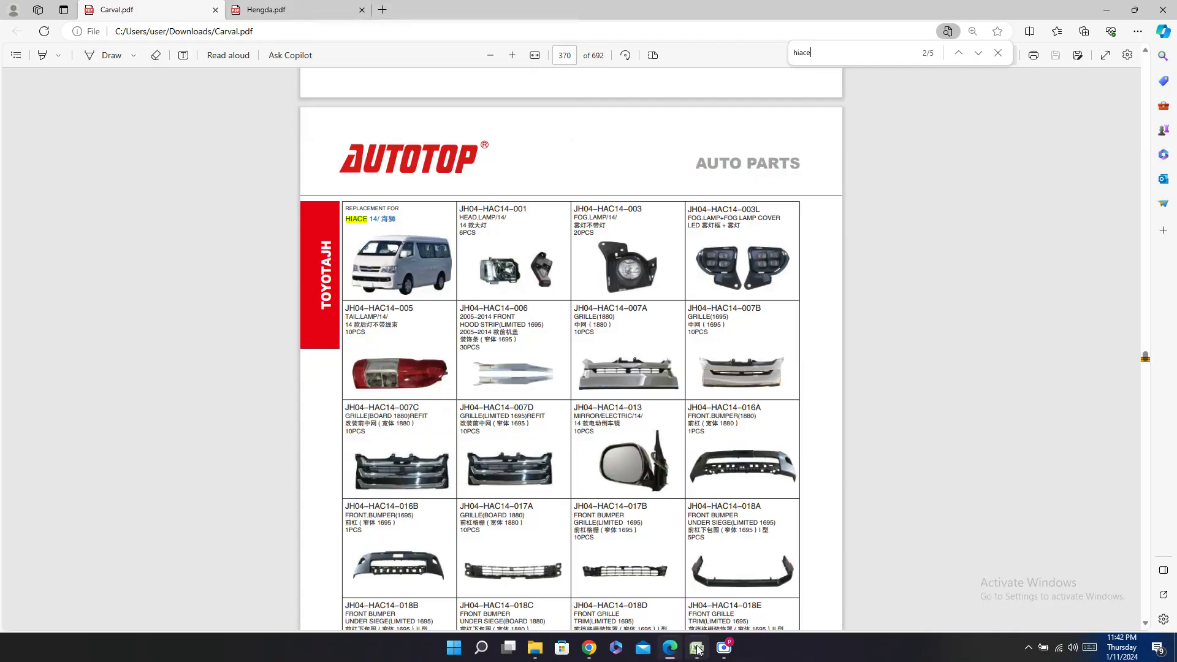
click(697, 648)
click(293, 180)
key(ctrl+c)
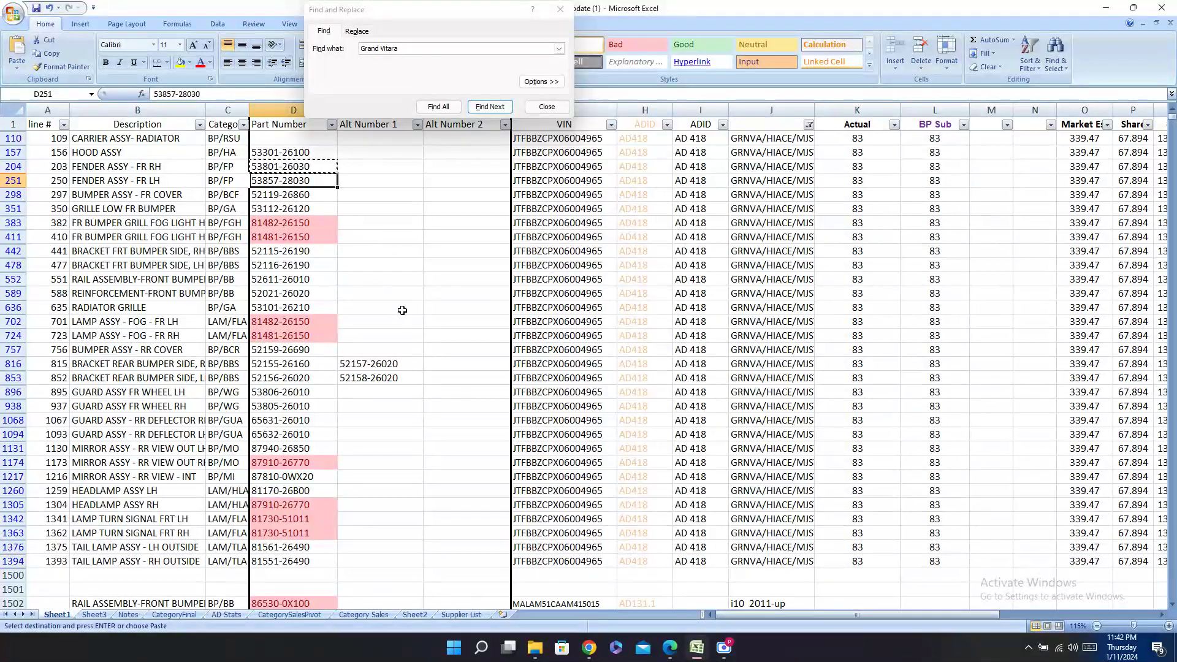
click(670, 649)
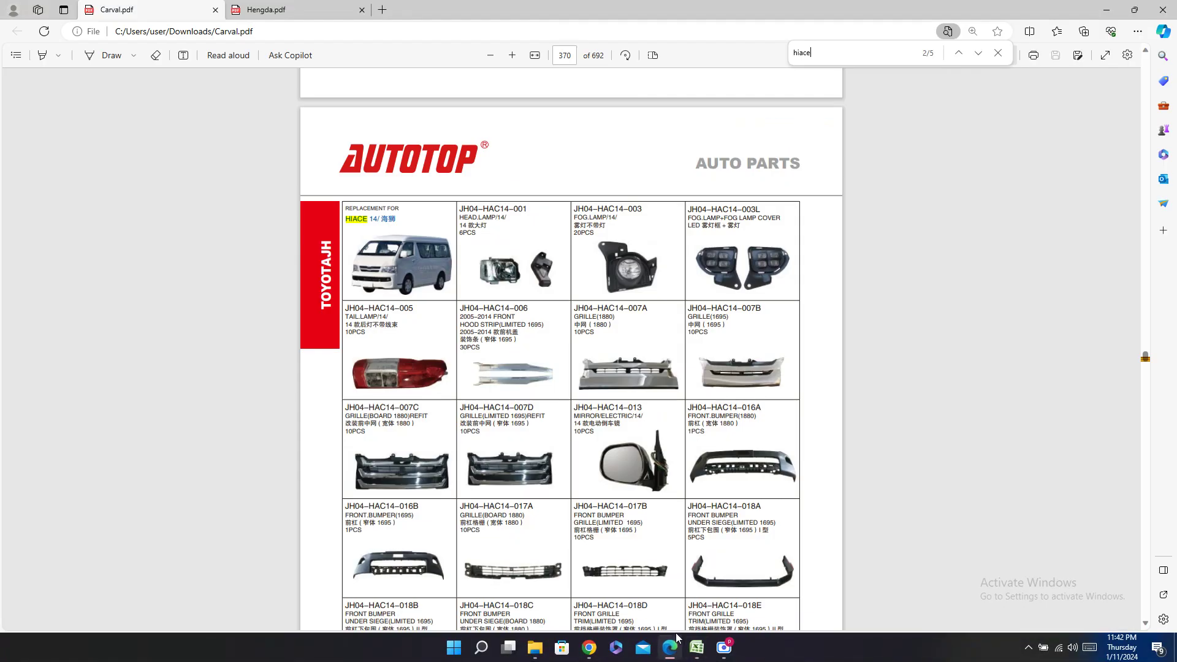
key(ctrl+f)
key(ctrl+v)
click(280, 11)
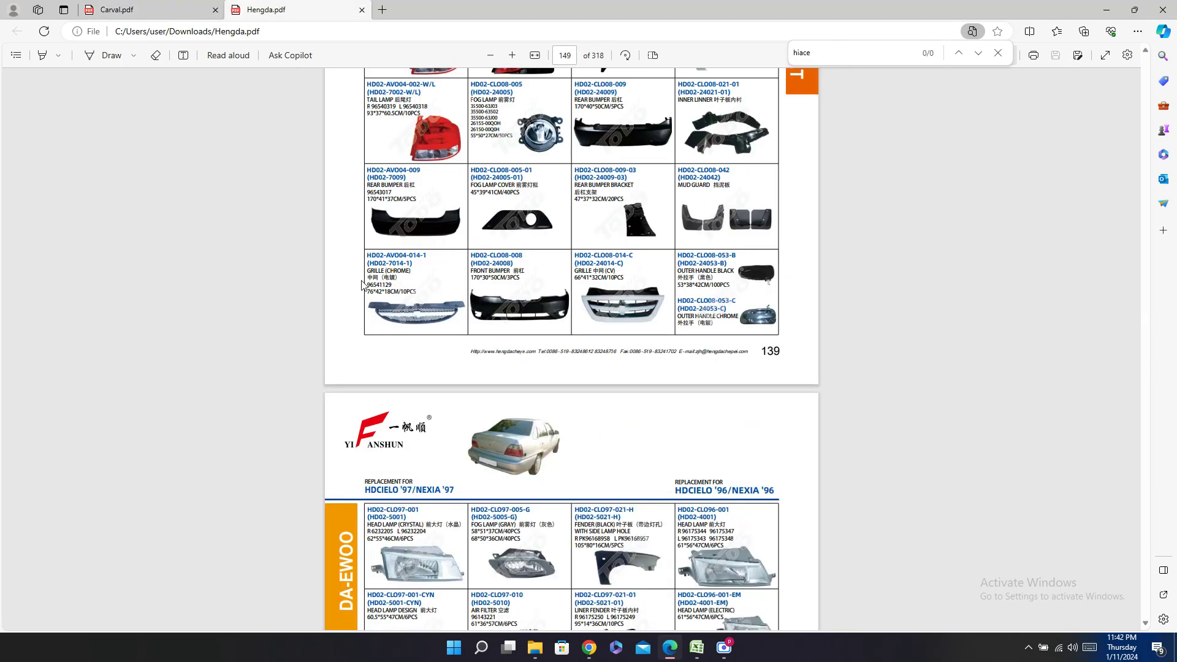
key(ctrl+v)
key(ctrl+Tab)
click(697, 656)
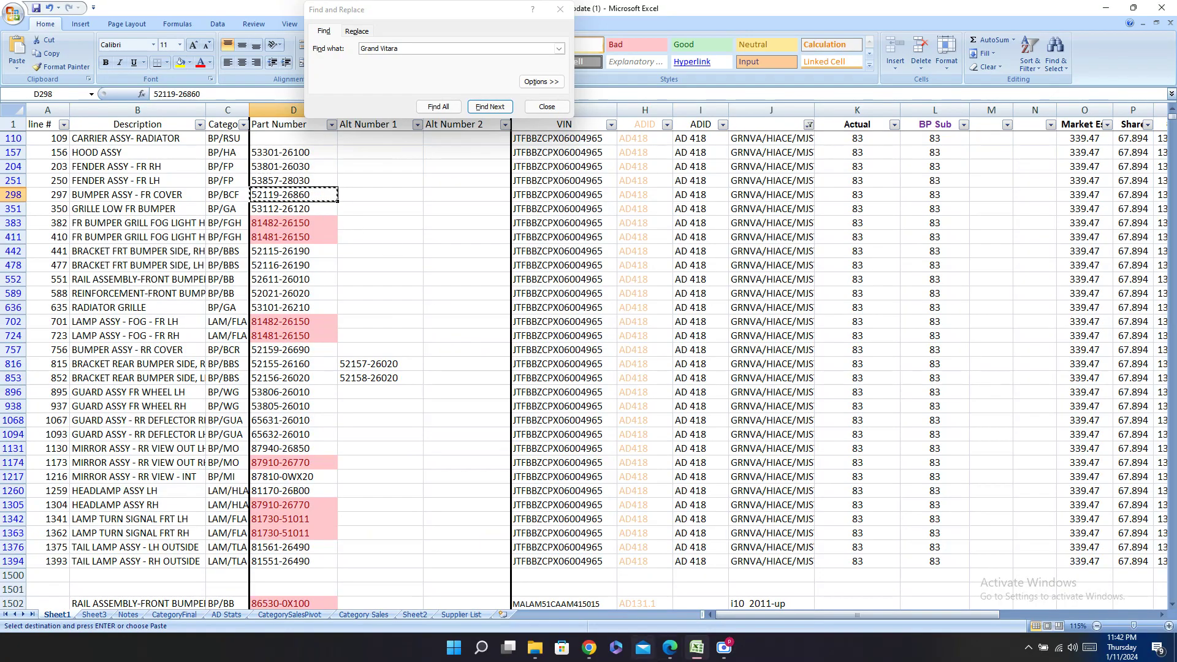
click(678, 649)
key(ctrl+f)
key(ctrl+v)
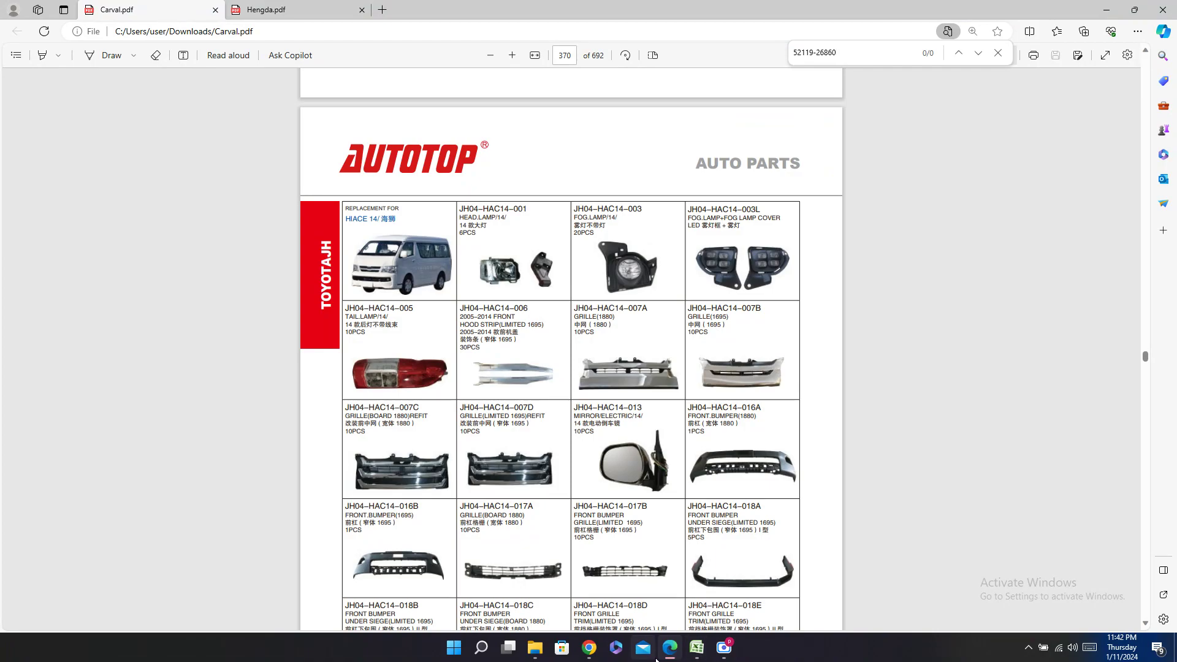
key(alt+Tab)
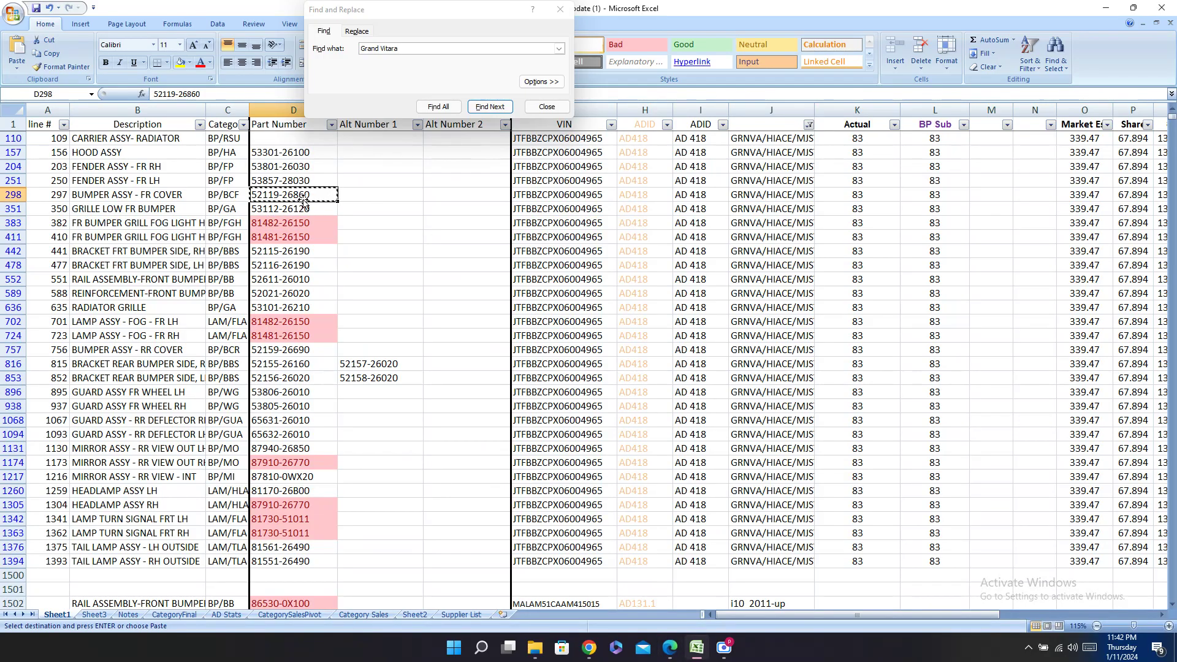
click(294, 208)
key(ctrl+c)
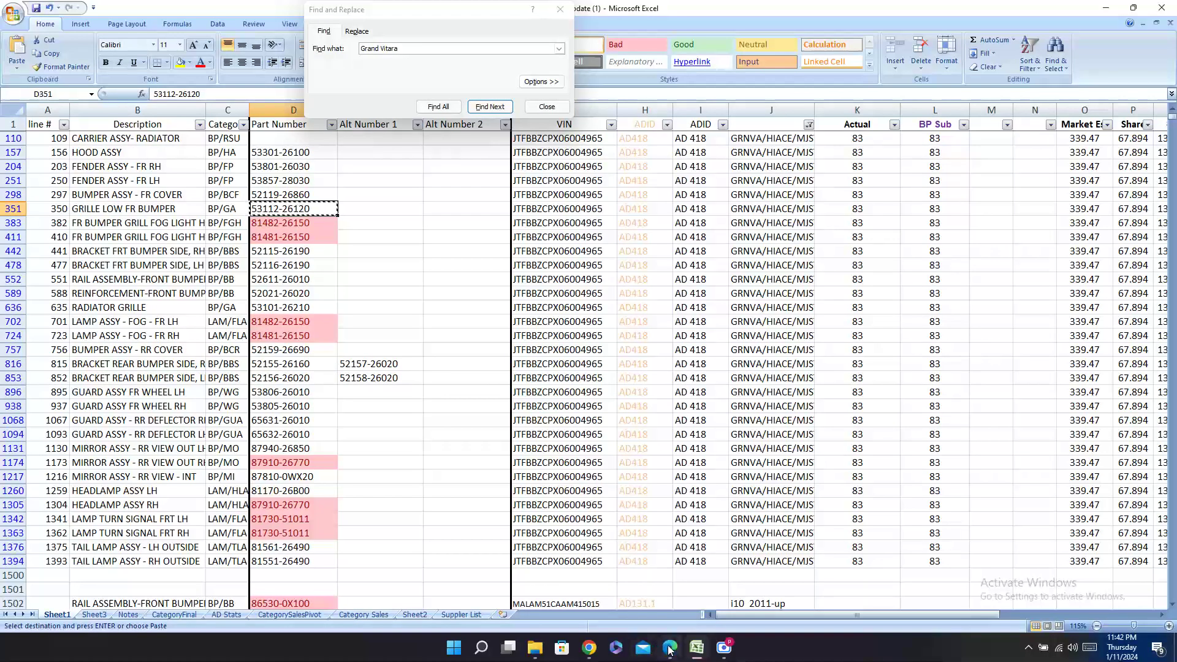
click(670, 648)
key(ctrl+v)
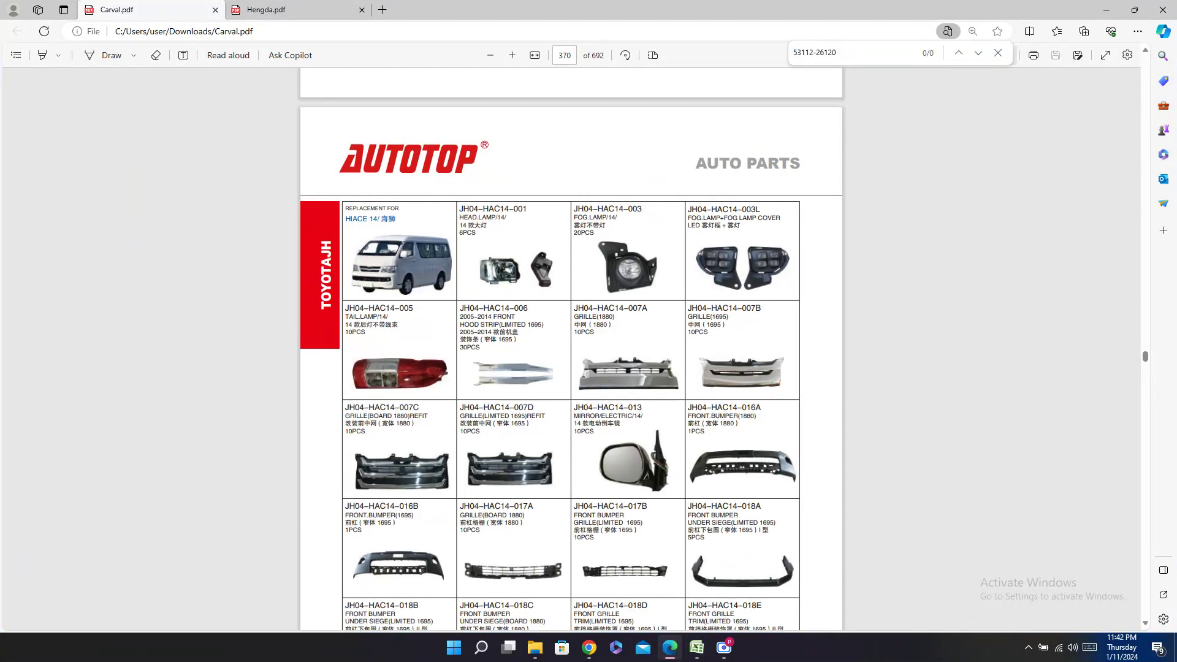
click(696, 648)
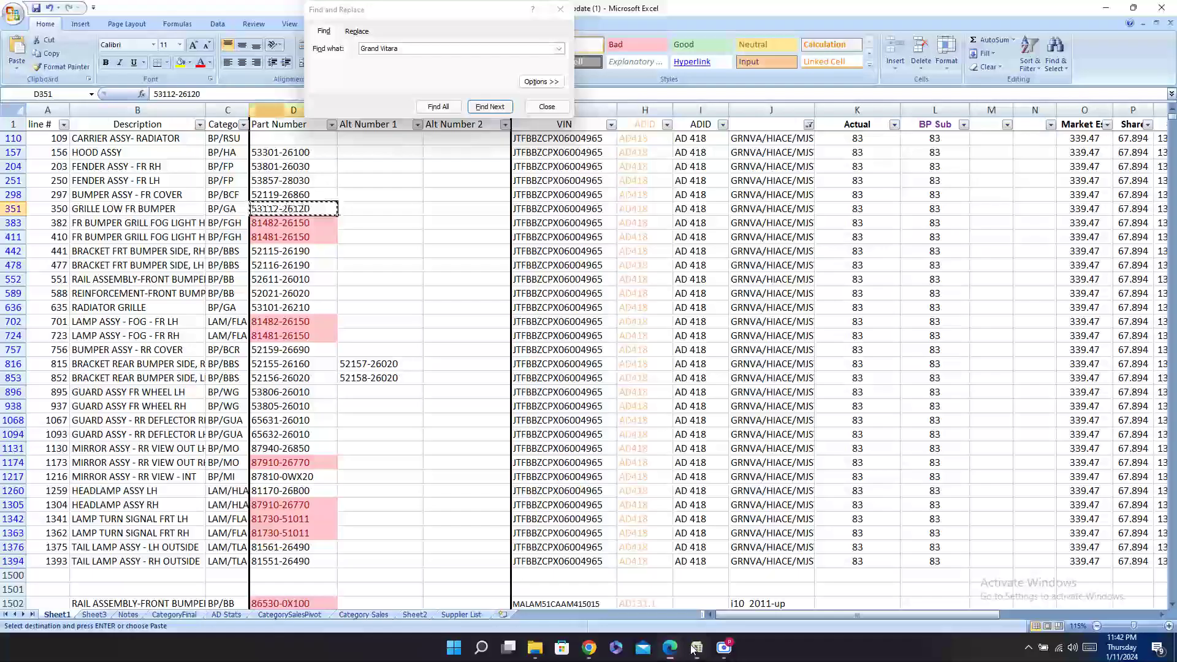
click(294, 222)
key(ctrl+c)
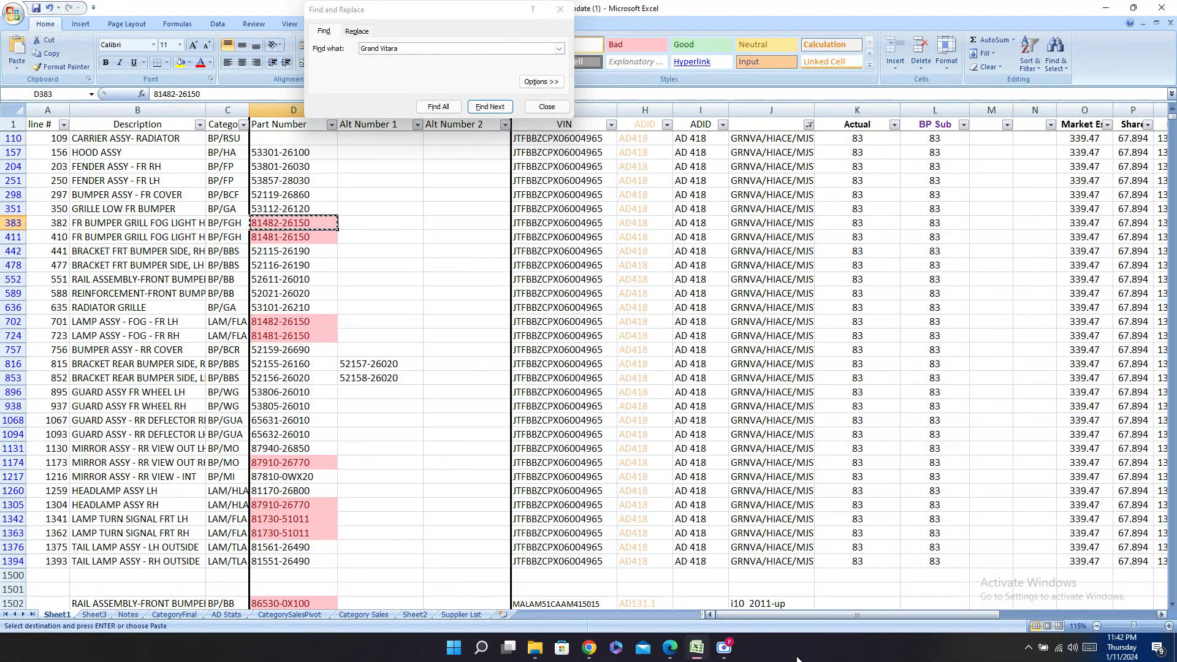
click(679, 653)
key(ctrl+v)
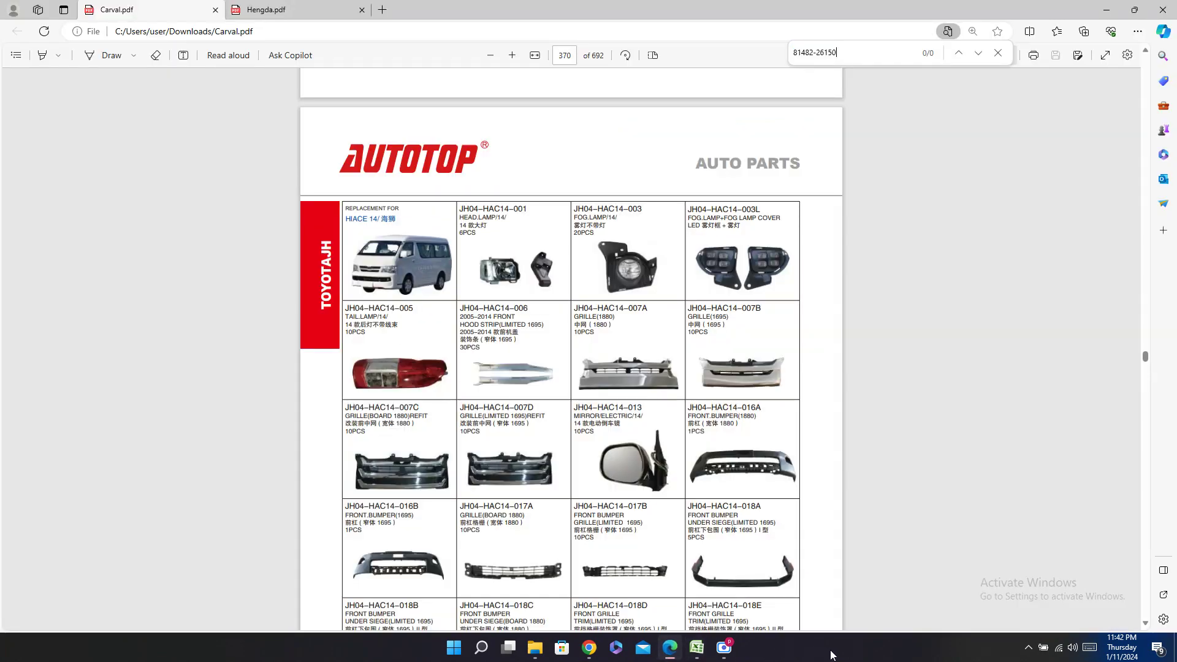
click(696, 648)
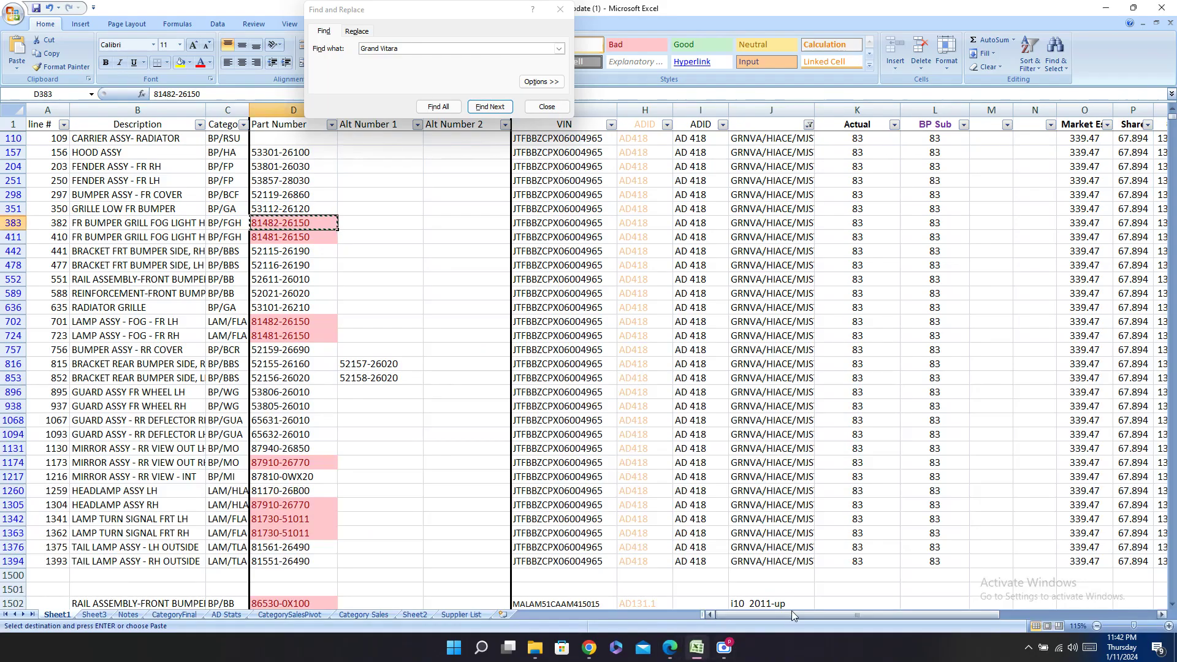
Step: Copy the dashes in AA896:AC896 and paste them into the filtered rows from 110 onward
drag(793, 610, 920, 616)
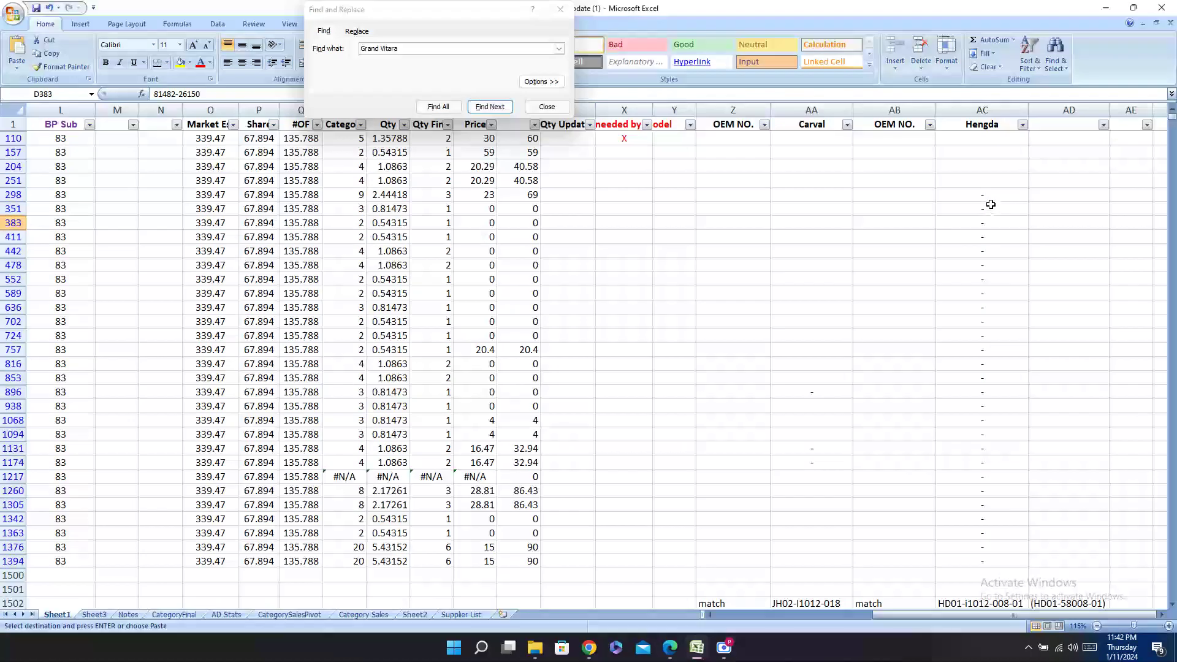
drag(811, 392, 962, 390)
key(ctrl+c)
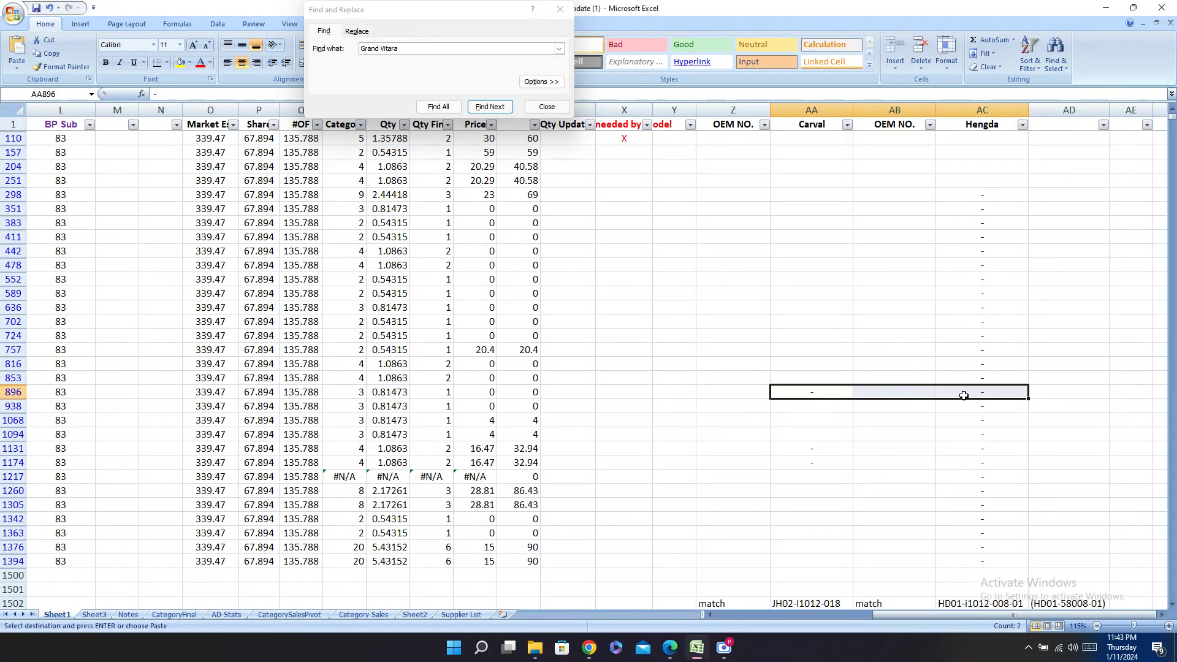
click(807, 141)
key(ctrl+v)
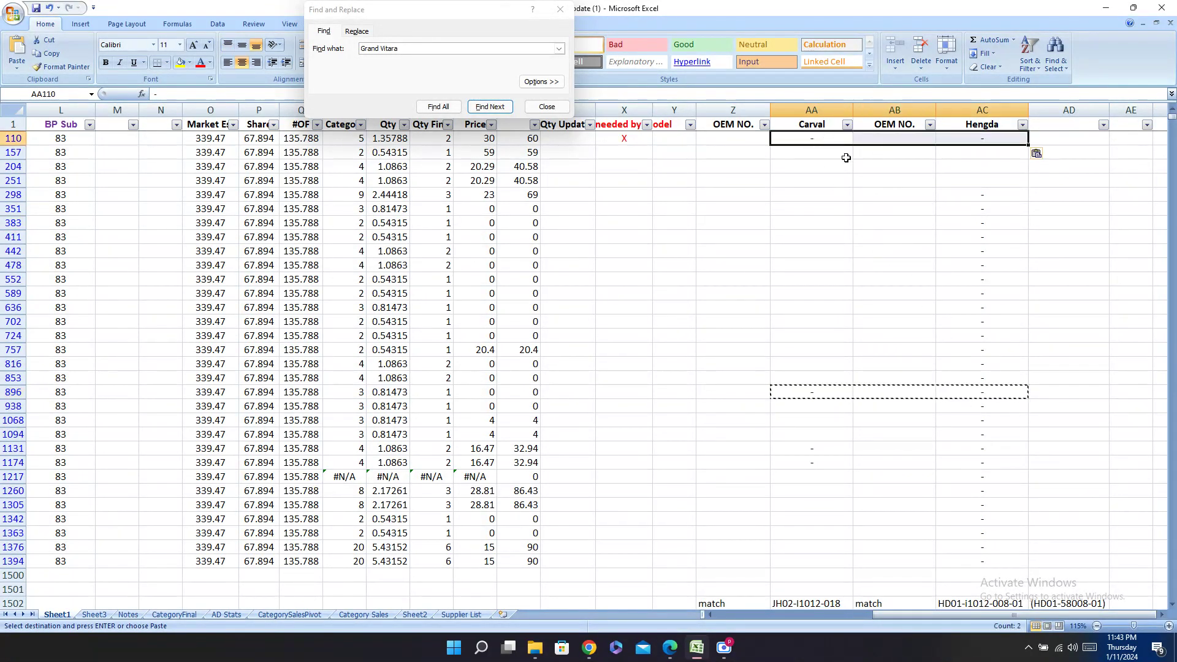
click(813, 154)
key(ctrl+v)
click(815, 166)
key(ctrl+v)
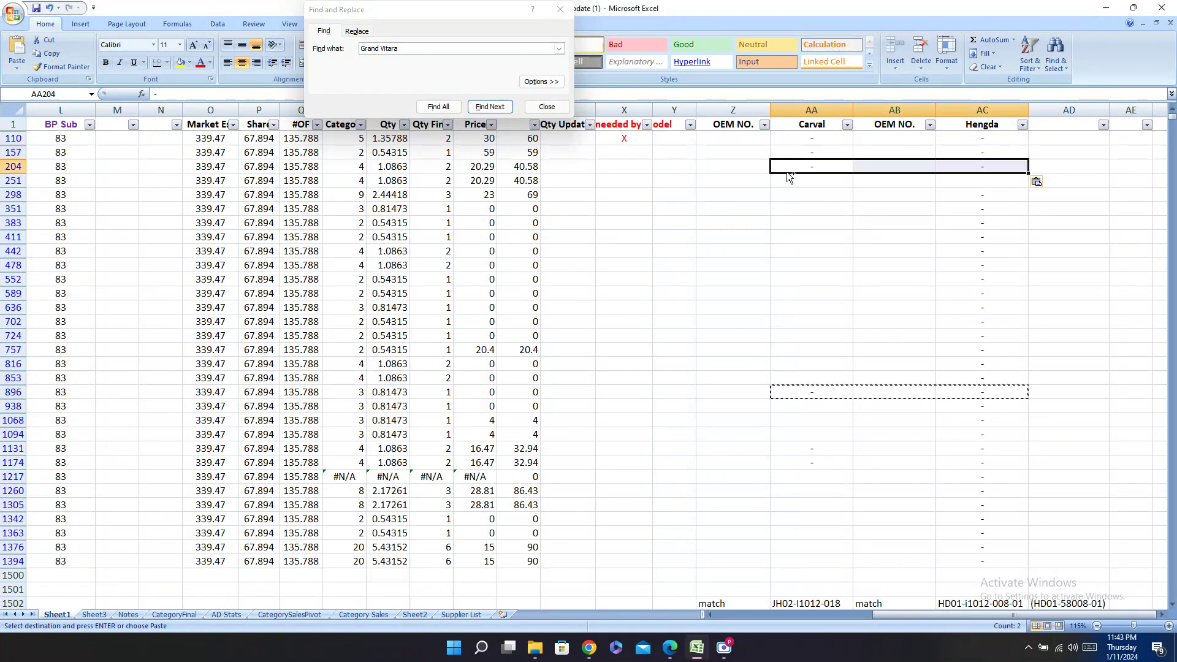
click(809, 180)
key(ctrl+v)
click(793, 195)
key(ctrl+v)
click(791, 208)
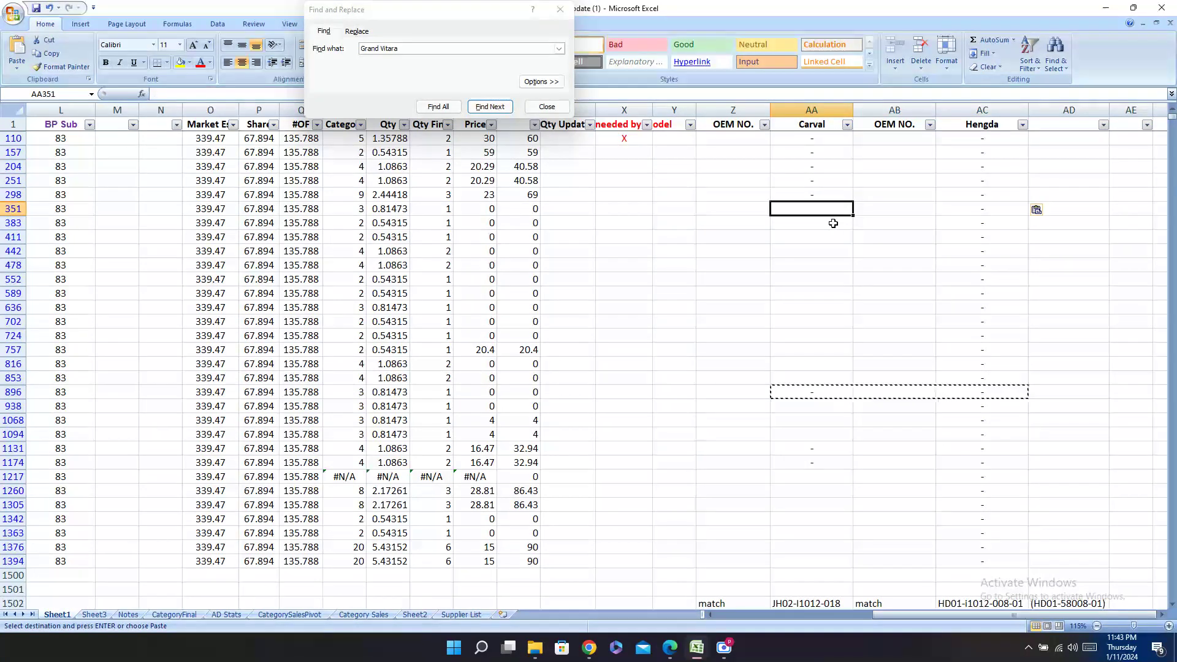
key(ctrl+v)
click(816, 223)
key(ctrl+v)
click(806, 238)
key(ctrl+v)
click(811, 251)
key(ctrl+v)
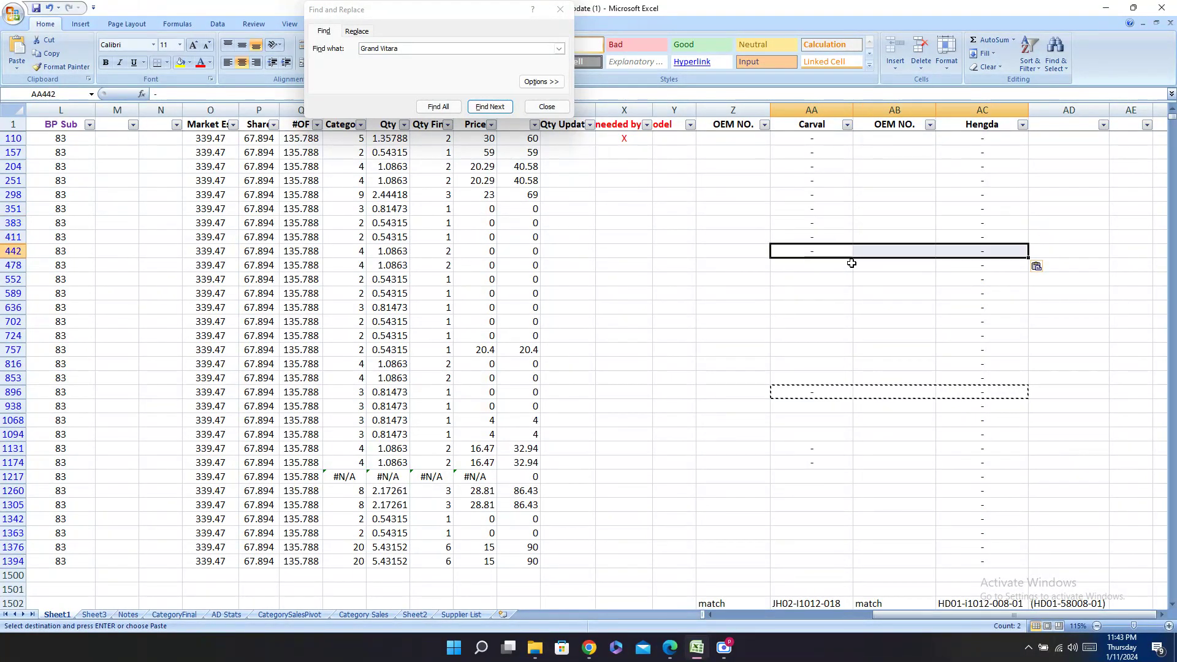
click(815, 279)
key(ctrl+v)
click(811, 261)
key(ctrl+v)
click(828, 322)
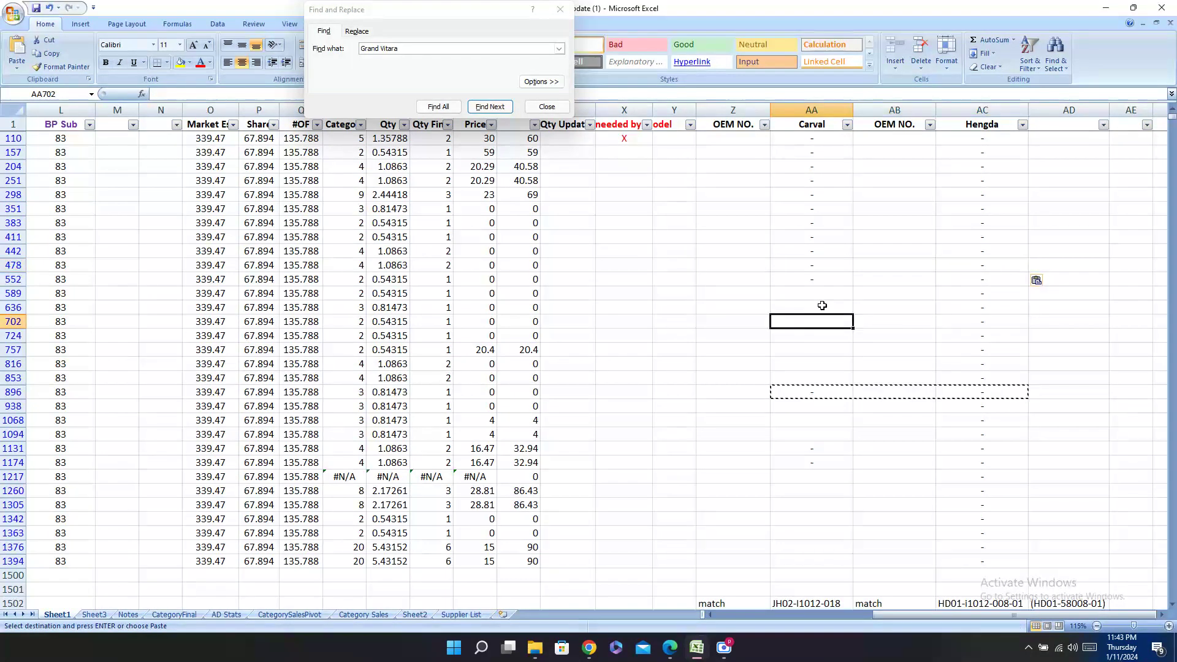
key(ctrl+v)
click(821, 293)
key(ctrl+v)
click(821, 307)
key(ctrl+v)
Step: Paste the dashes into rows 724, 816, 938, 1068, 1094, 1217, 1260, 1305, 1342, 1363, 1376 and 1394
click(809, 337)
key(ctrl+v)
click(822, 364)
key(ctrl+v)
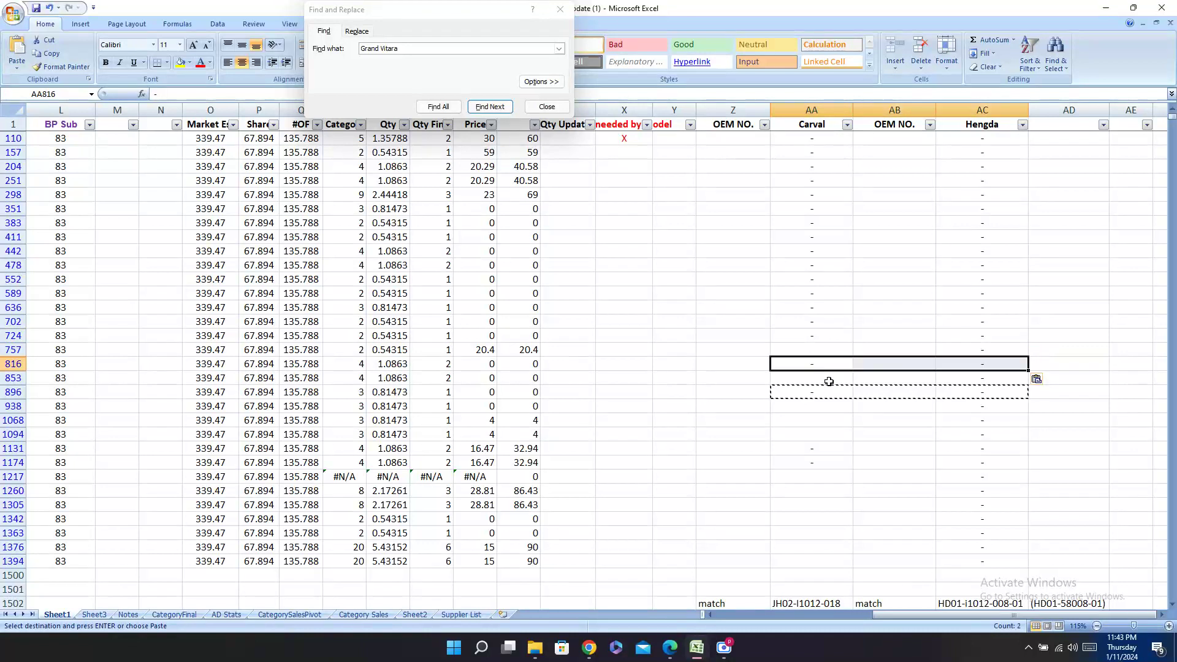
click(824, 338)
click(811, 348)
key(ctrl+v)
click(828, 377)
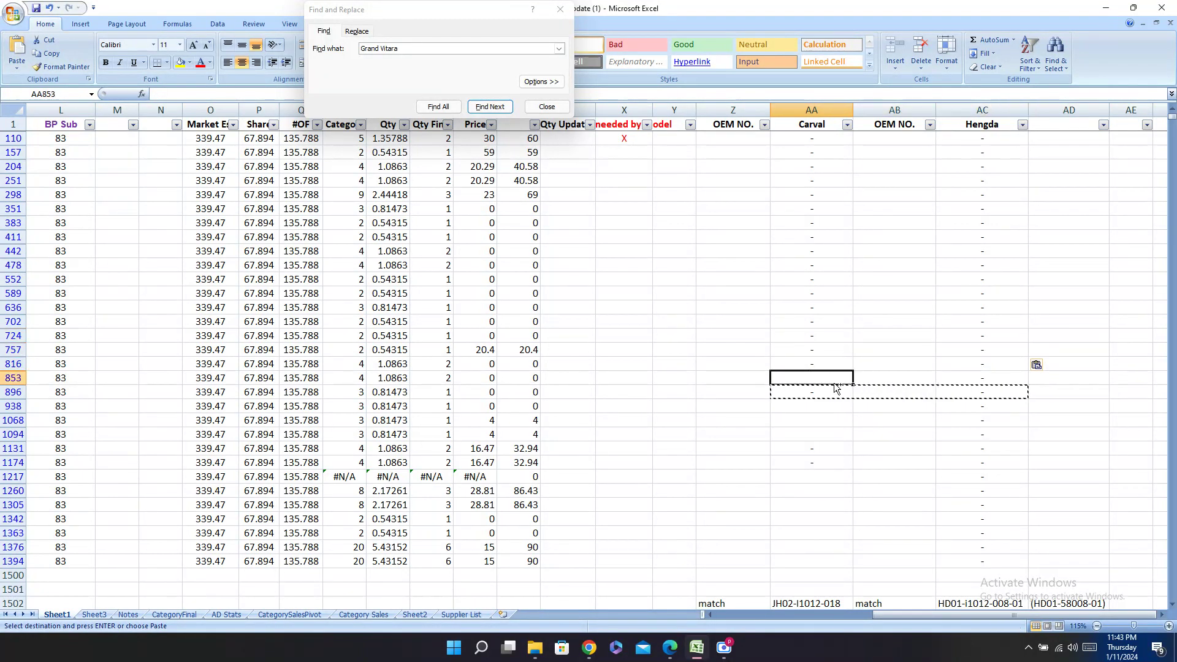
key(ctrl+v)
click(820, 406)
key(ctrl+v)
click(823, 419)
key(ctrl+v)
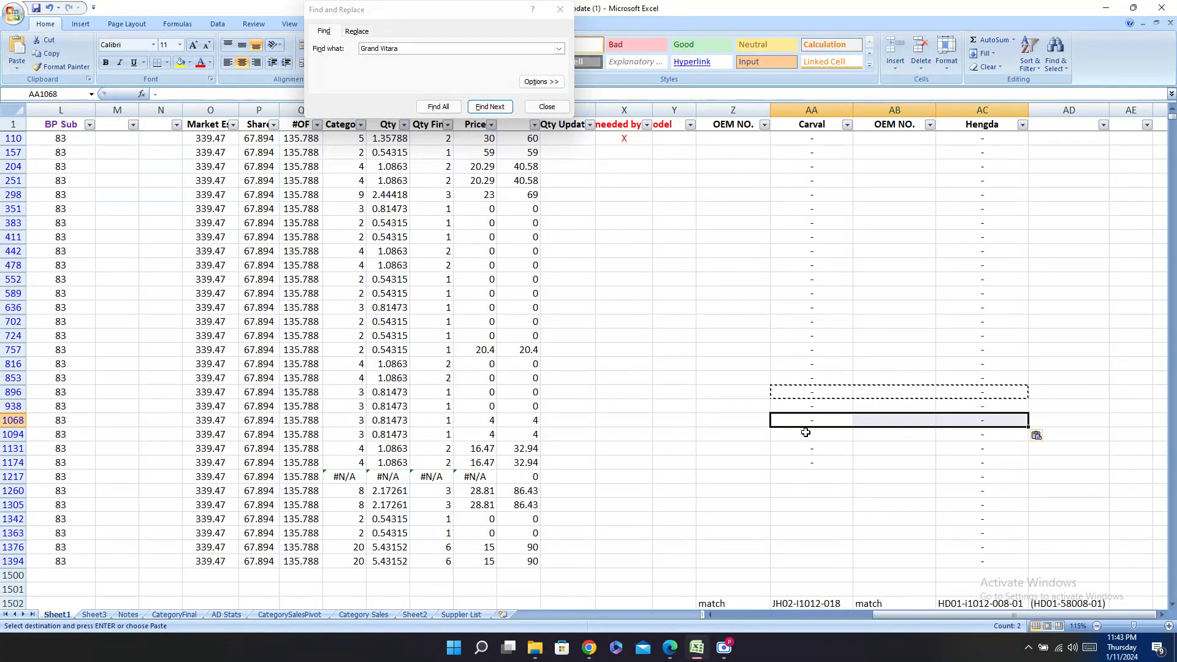
click(822, 436)
key(ctrl+v)
click(807, 454)
click(818, 476)
key(ctrl+v)
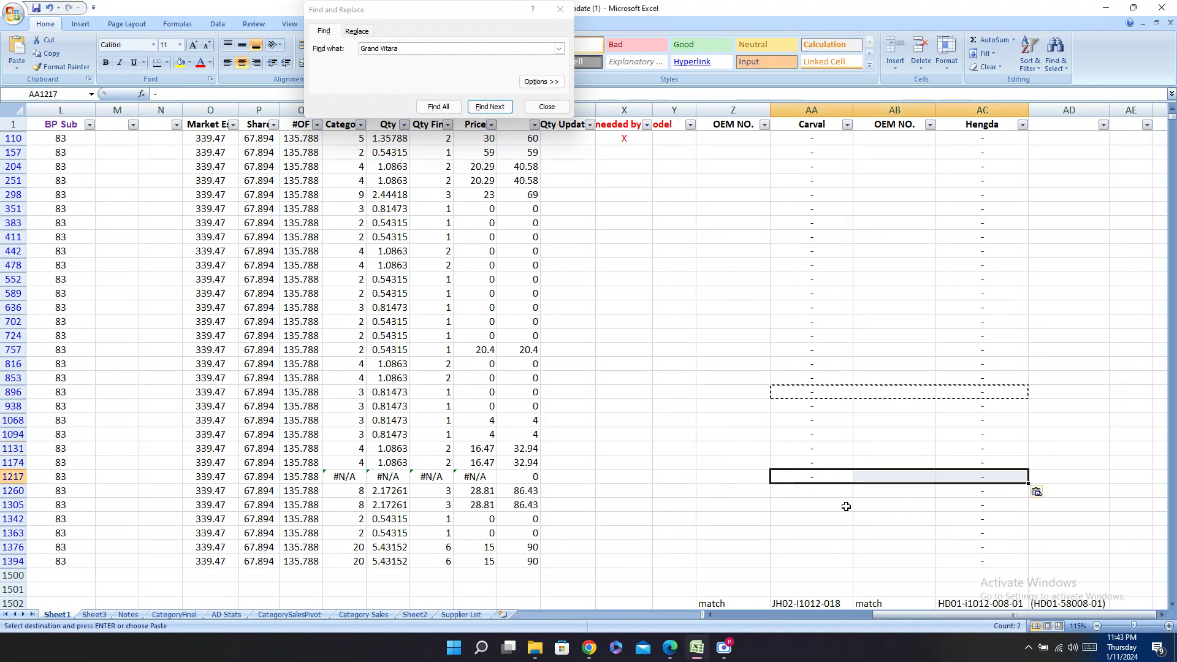
click(810, 490)
key(ctrl+v)
click(813, 504)
key(ctrl+v)
click(811, 519)
key(ctrl+v)
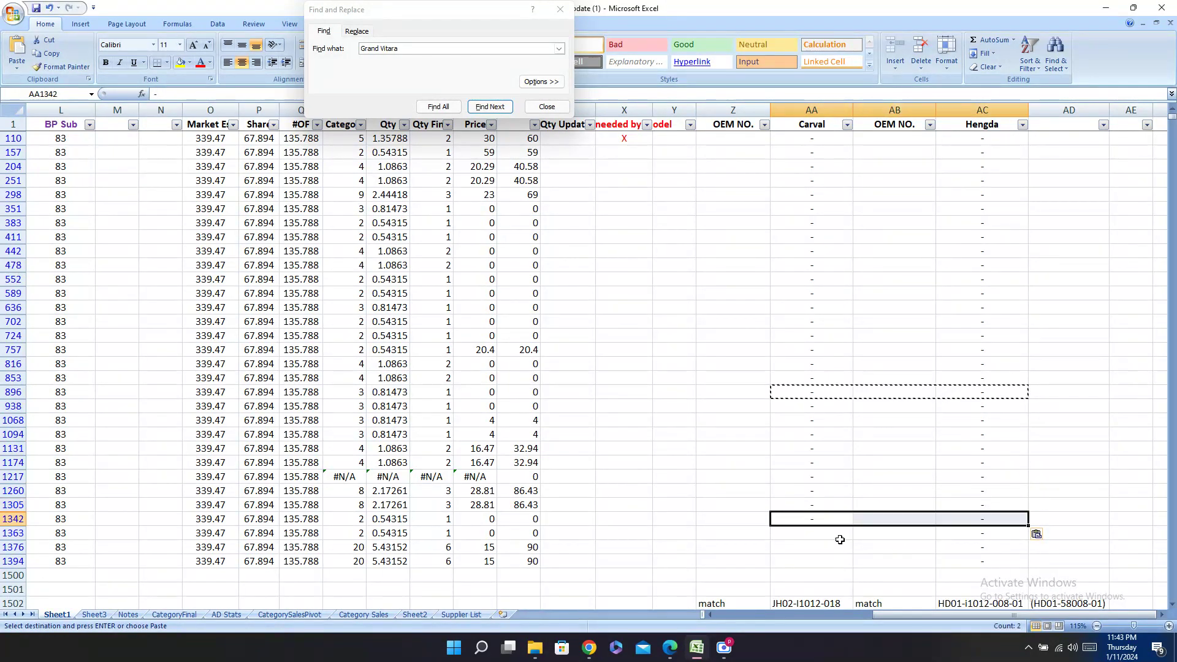
click(810, 547)
key(ctrl+v)
click(809, 533)
key(ctrl+v)
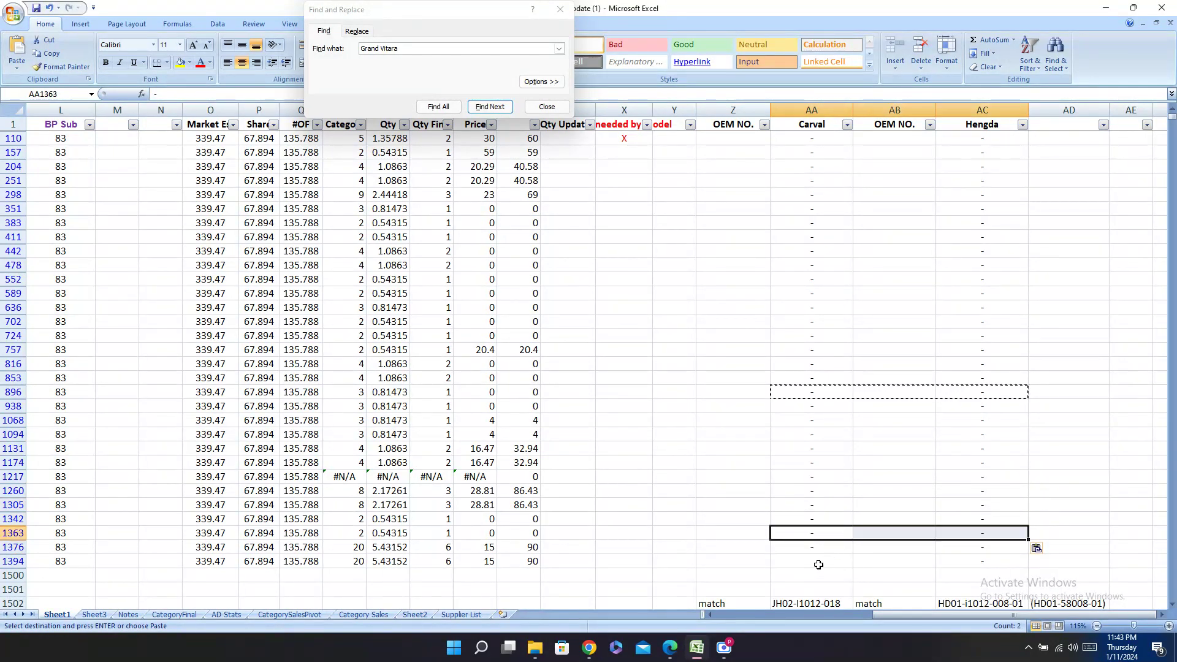
click(817, 561)
key(ctrl+v)
drag(886, 616, 724, 616)
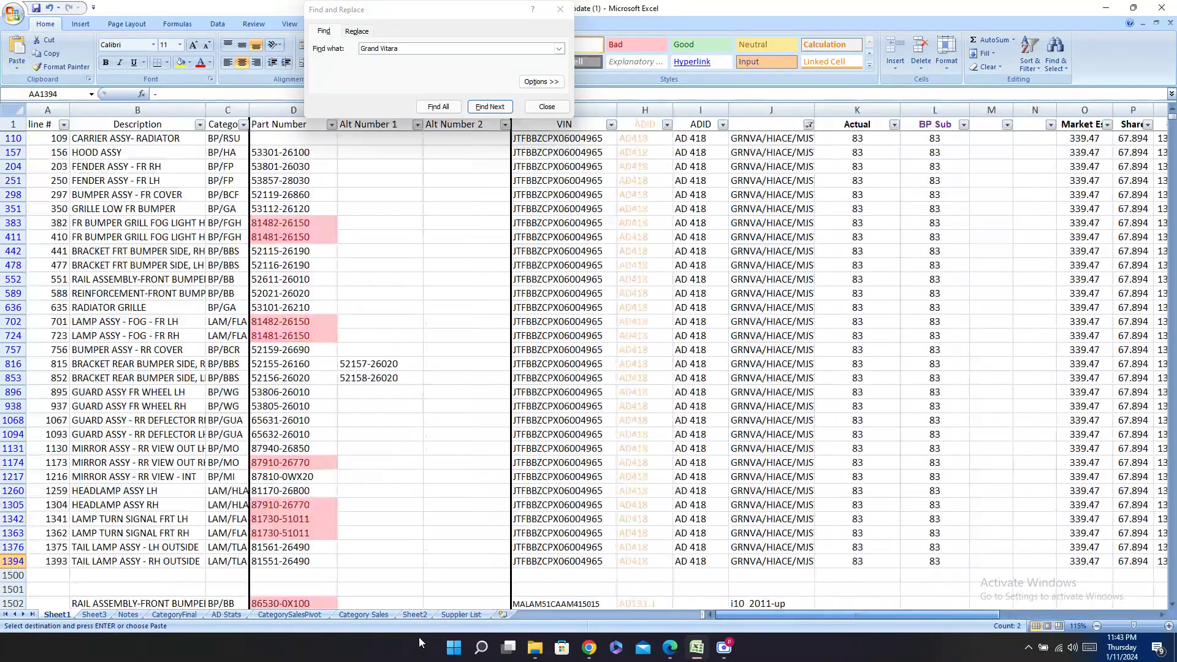
Step: Replace the 'Grand Vitara' Find text with GRNVA/HIACE/MJSTY copied from J1260
click(785, 494)
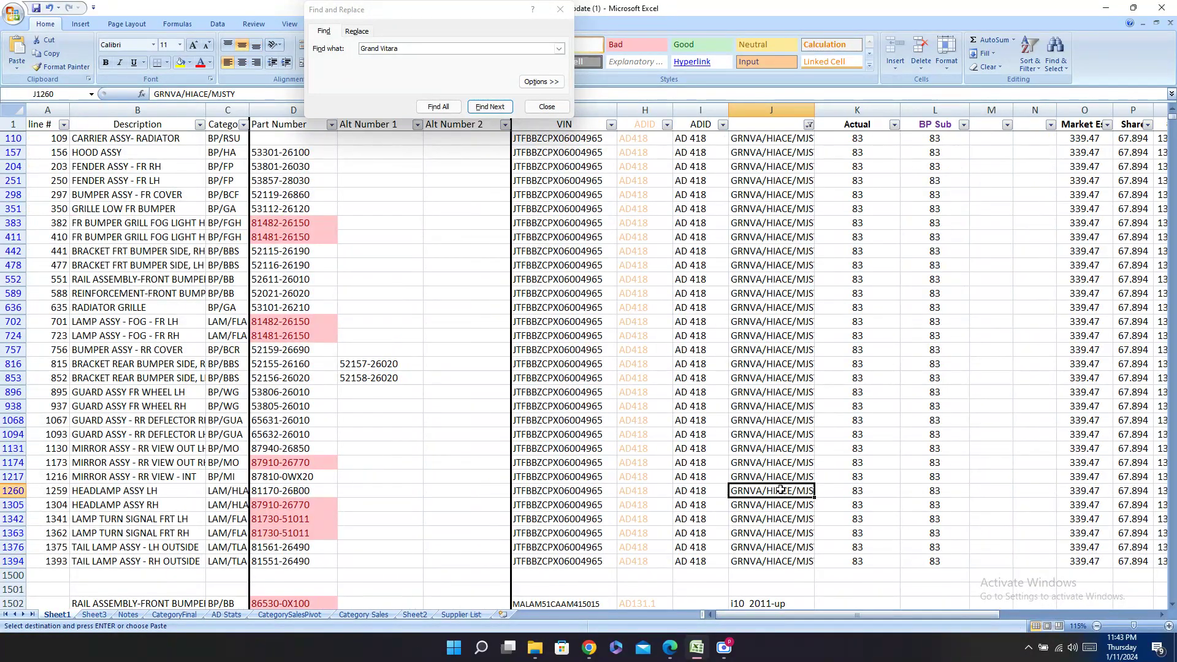
key(ctrl+c)
key(ctrl+f)
key(ctrl+v)
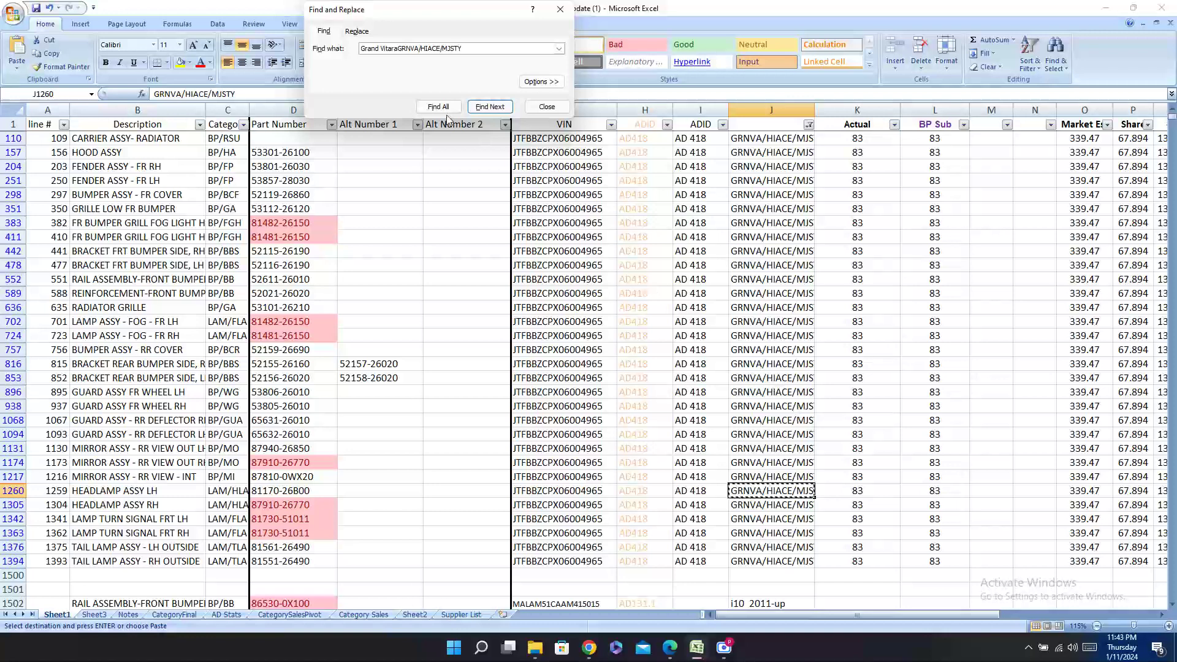
drag(398, 48, 465, 49)
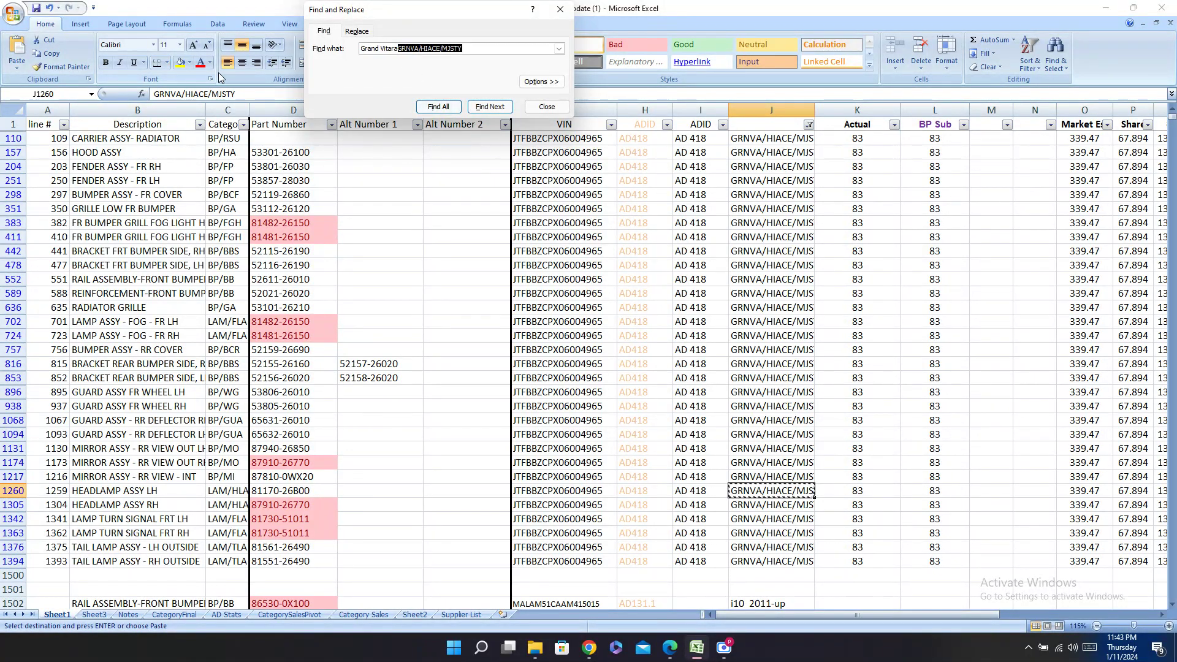
key(Left)
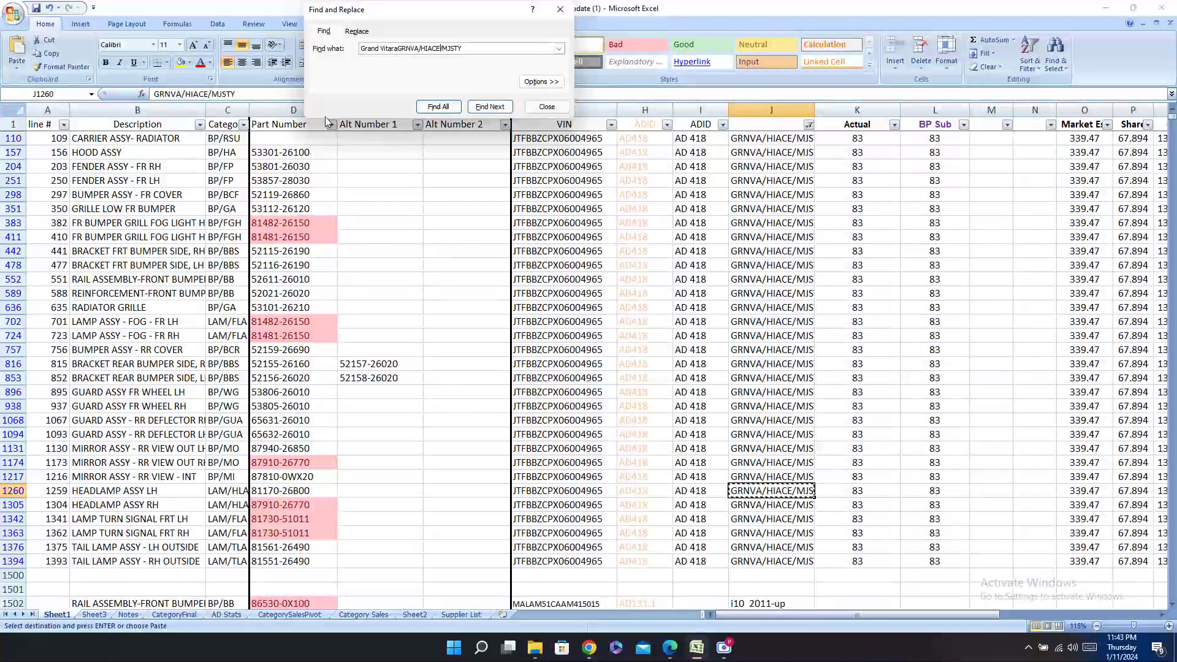
key(BackSpace)
key(BackSpace)
key(BackSpace)
key(BackSpace)
key(BackSpace)
key(BackSpace)
key(BackSpace)
key(BackSpace)
key(BackSpace)
key(BackSpace)
key(BackSpace)
key(BackSpace)
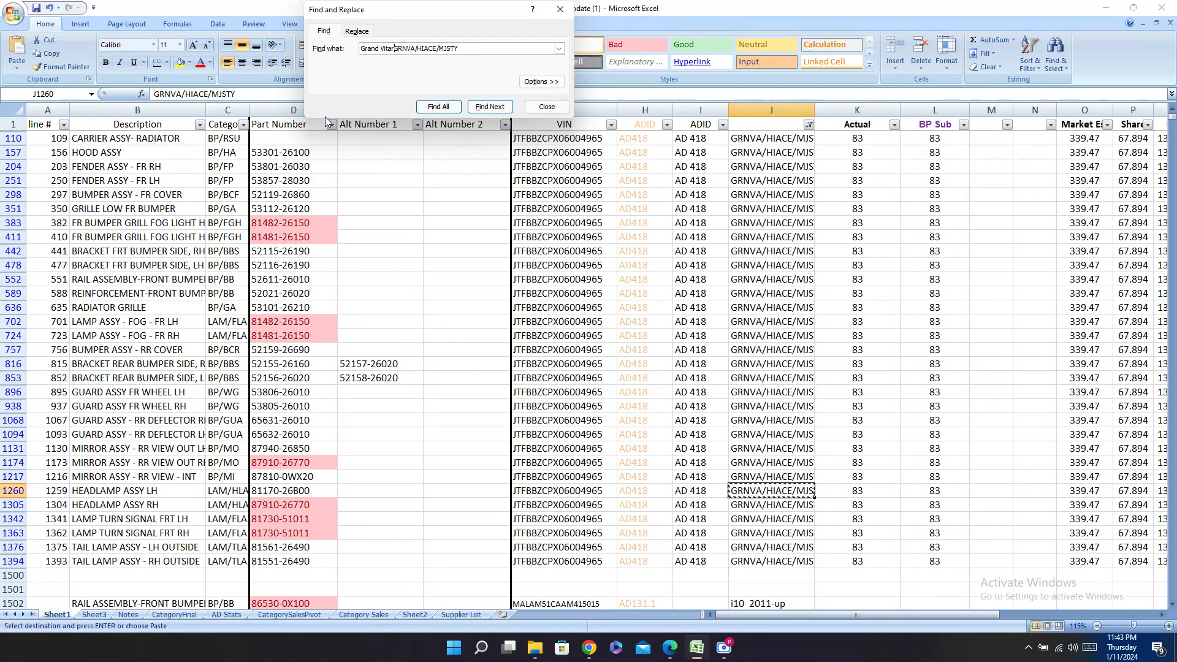
Step: Step through every GRNVA/HIACE/MJSTY match until the search wraps back to J110
click(489, 108)
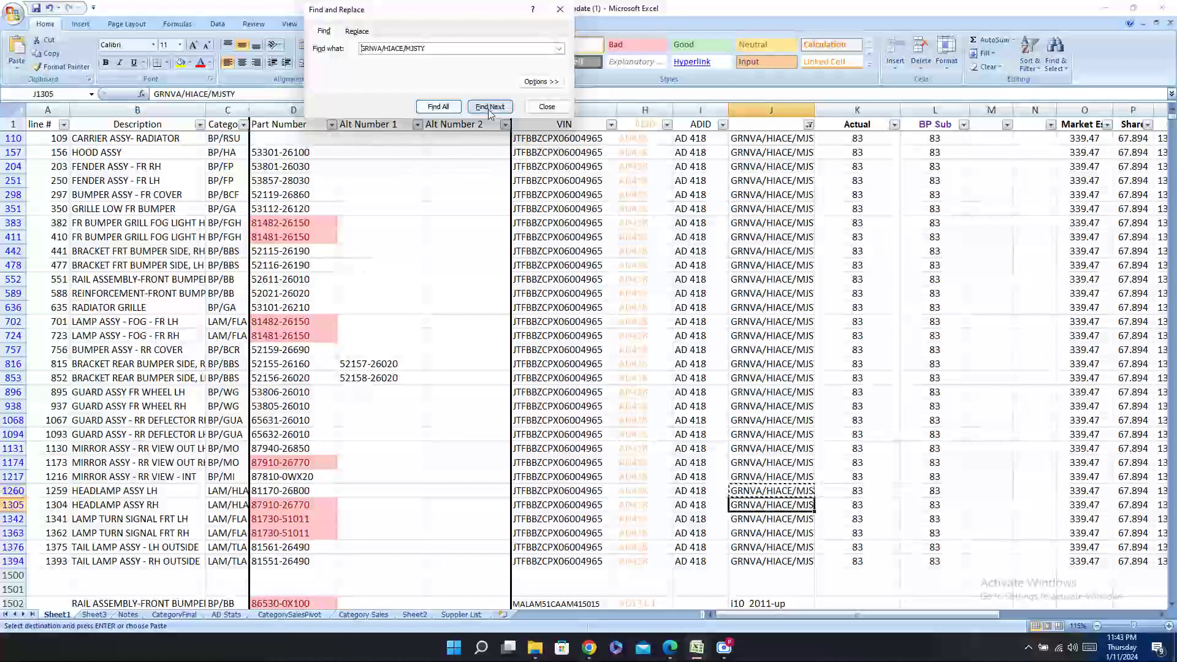
click(489, 107)
click(489, 108)
click(489, 107)
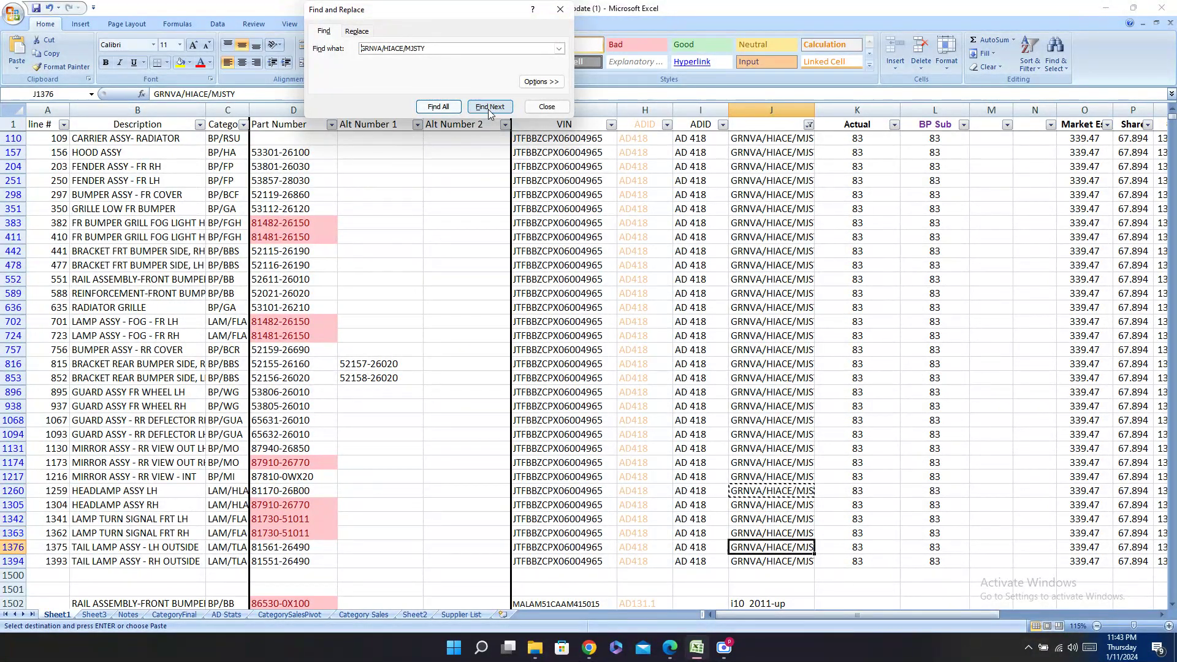
click(489, 107)
click(489, 107)
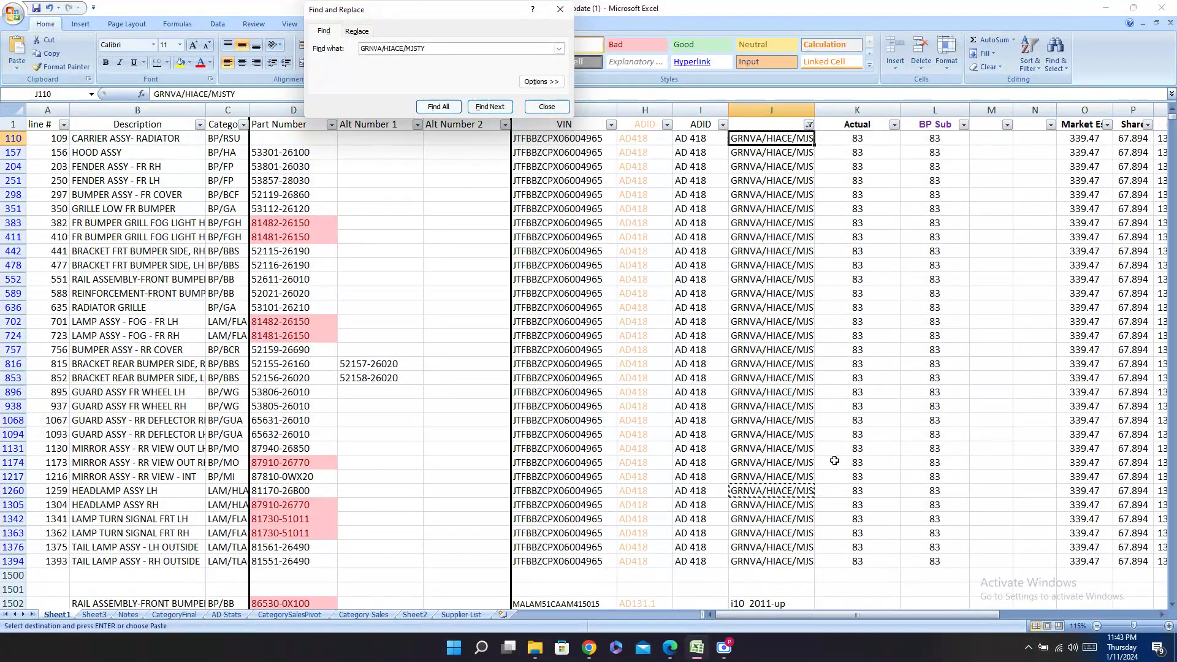
click(802, 125)
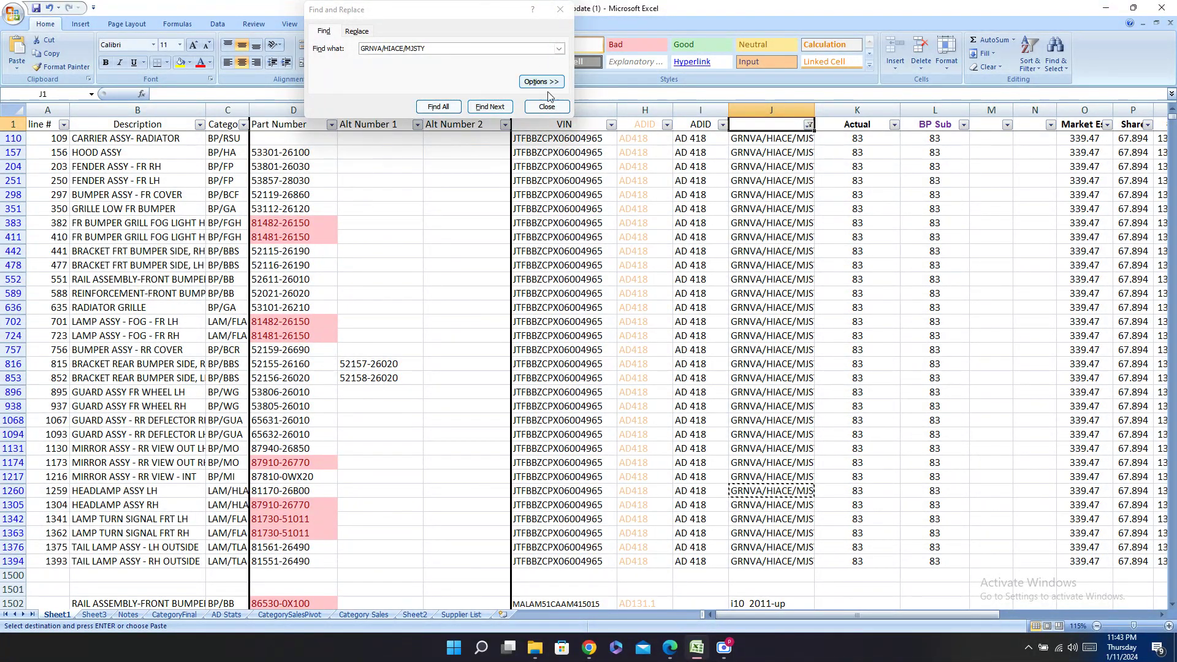
key(alt+Down)
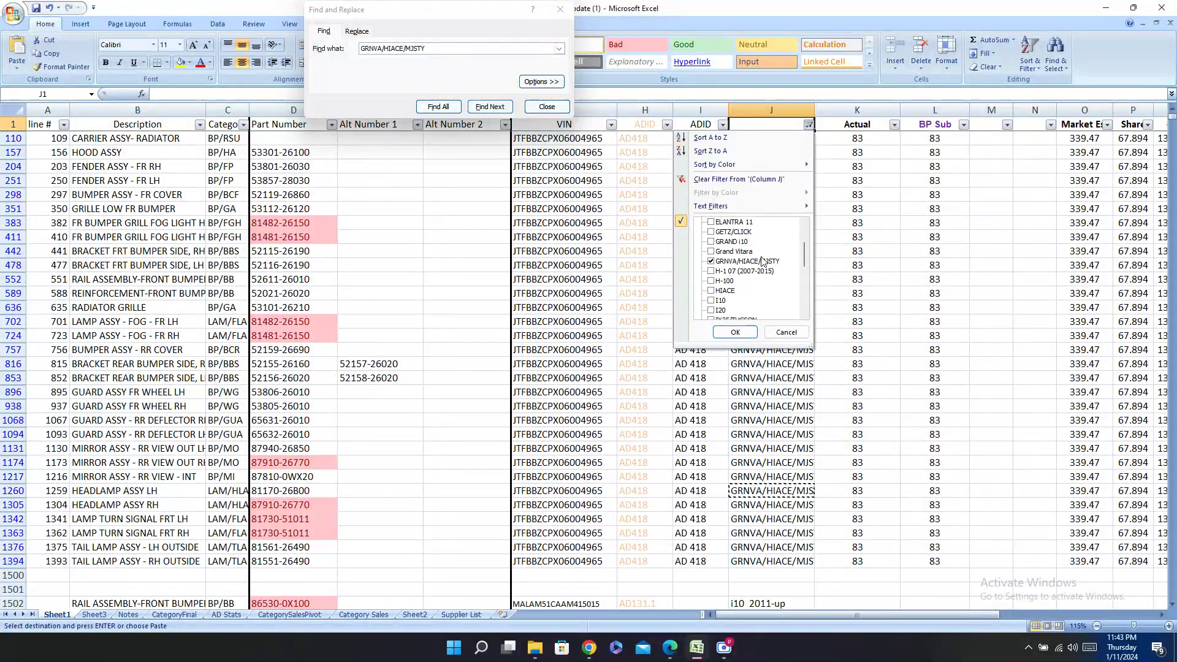
scroll(747, 267, down, 3)
click(730, 241)
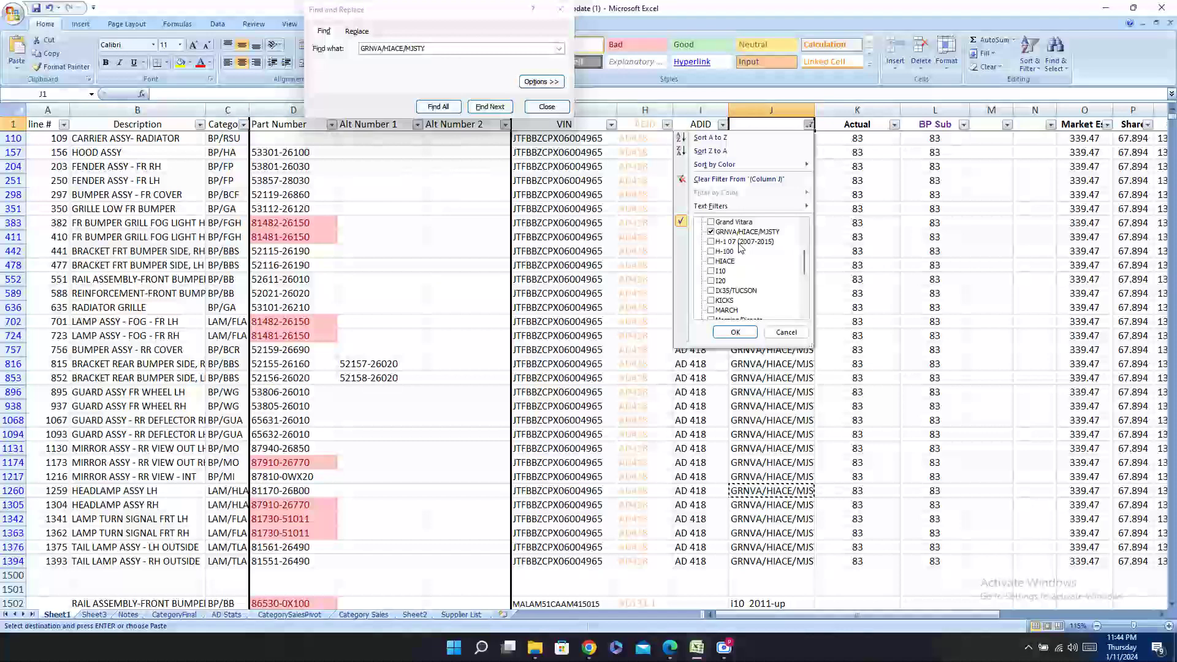
click(711, 231)
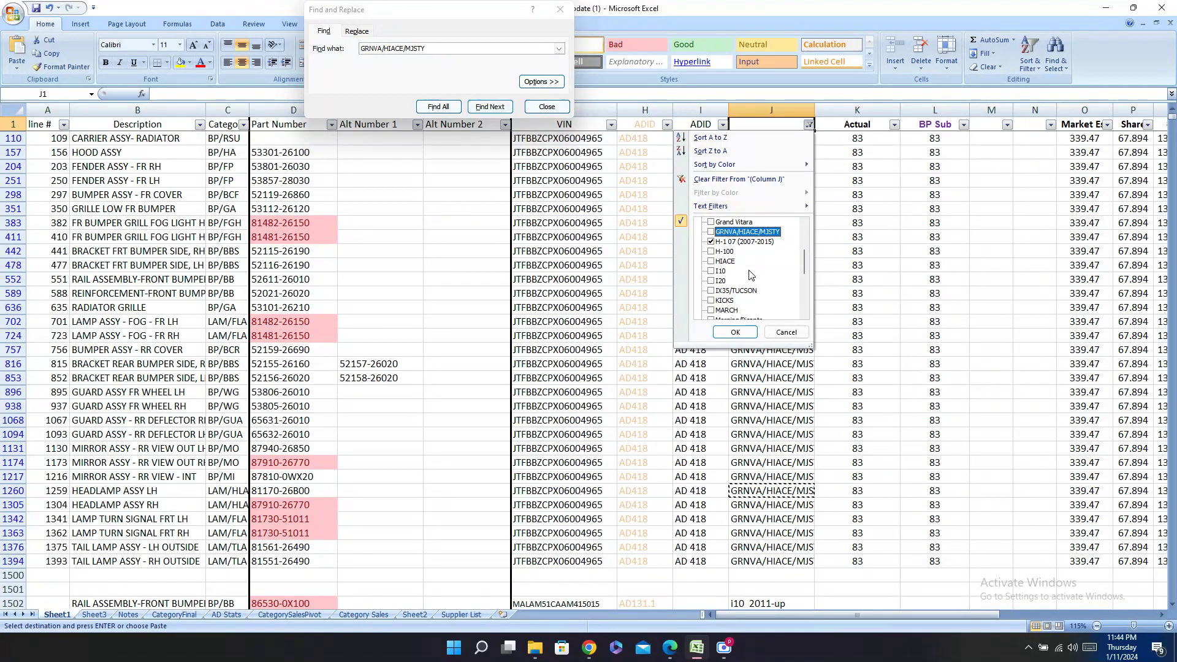
click(735, 332)
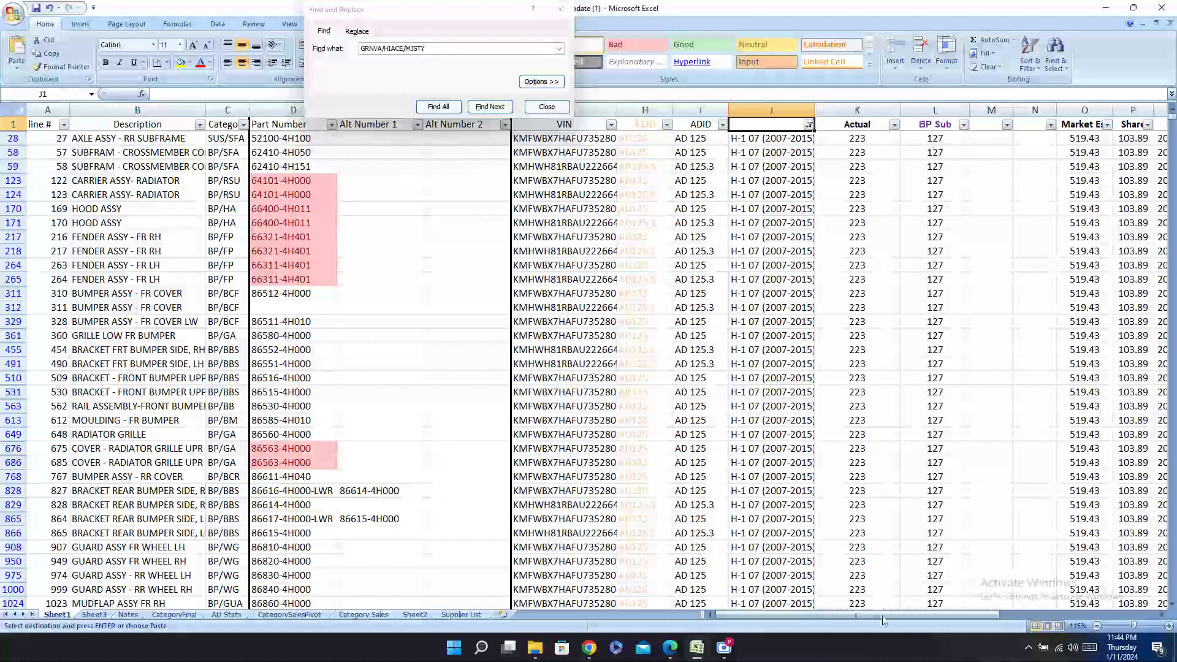
drag(893, 616, 1131, 597)
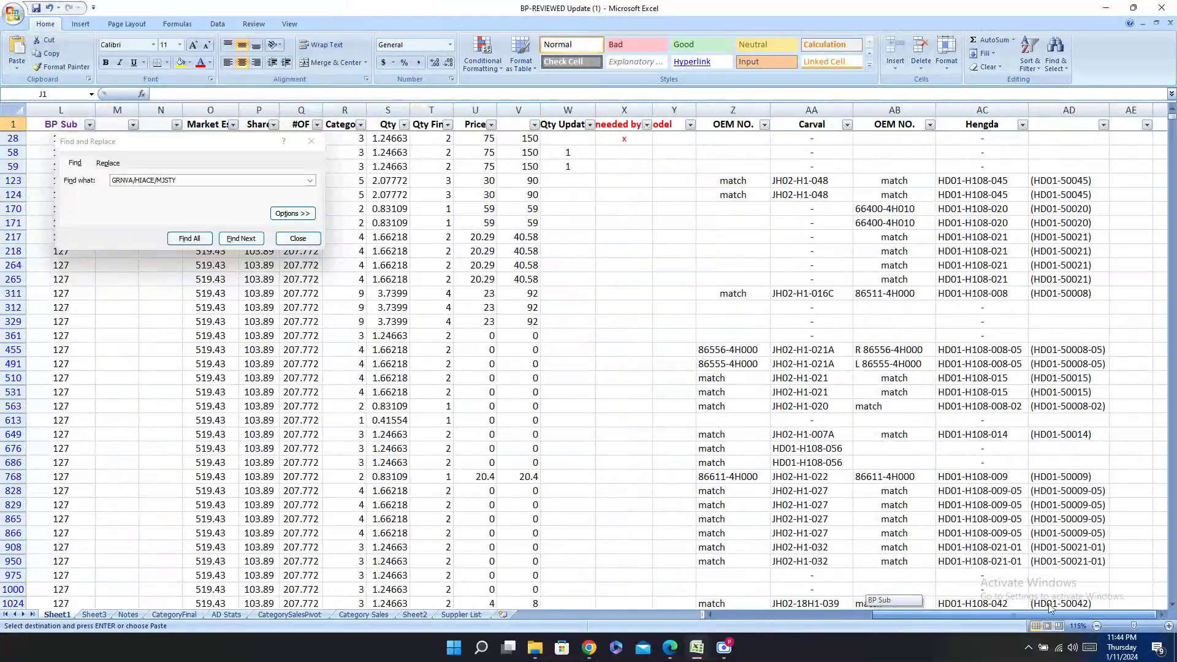
drag(1050, 606, 763, 593)
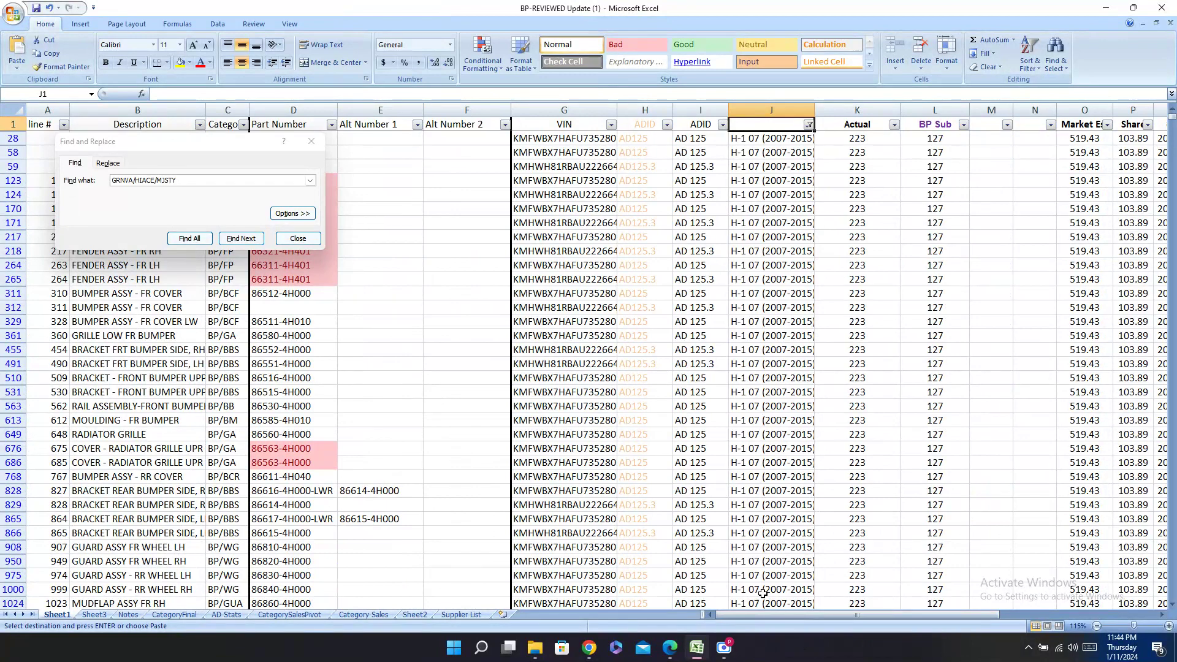
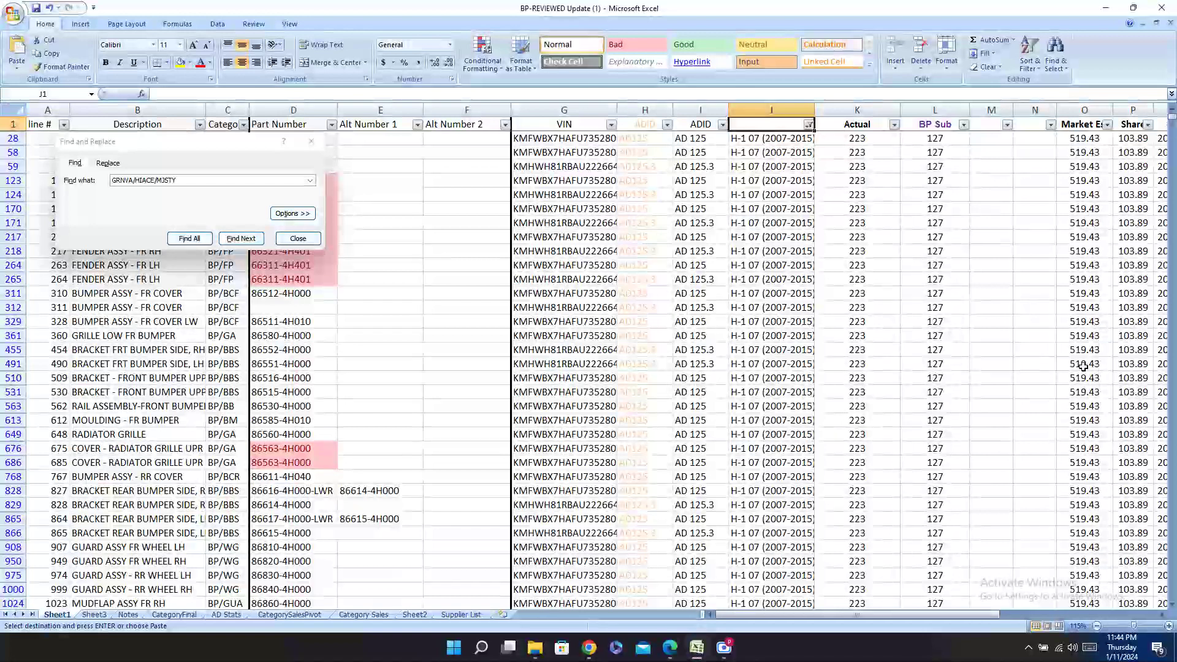
Step: Filter column J to show only H-100 rows instead of H-1 07
click(809, 126)
scroll(750, 263, down, 2)
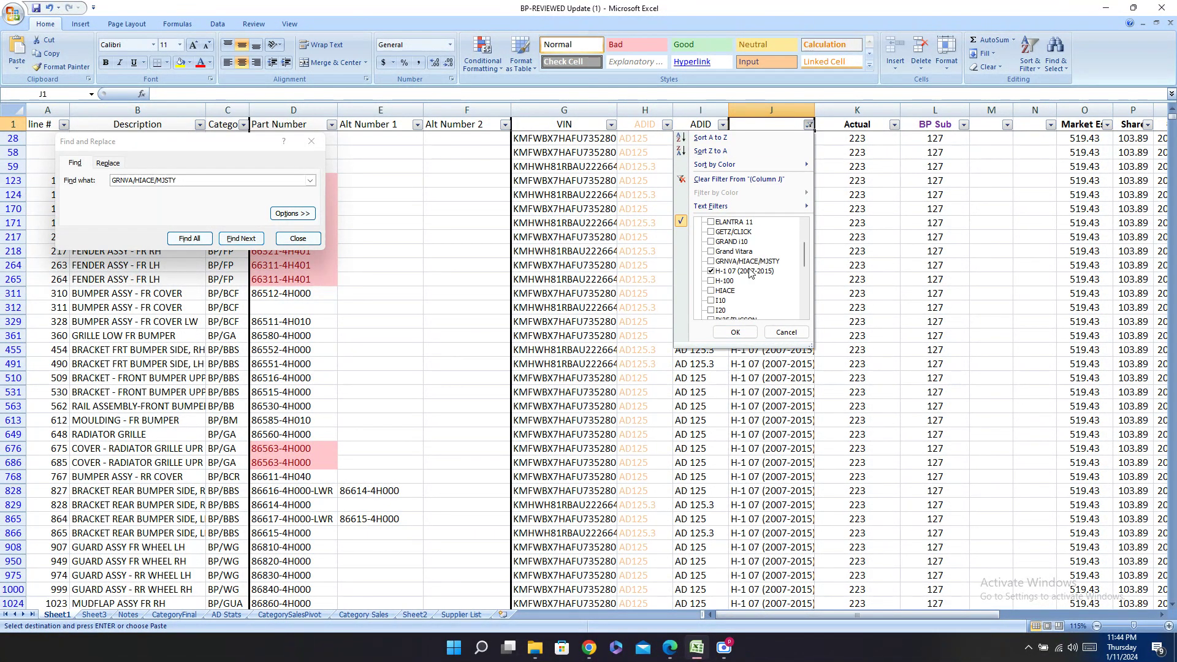
click(711, 280)
click(711, 270)
click(735, 331)
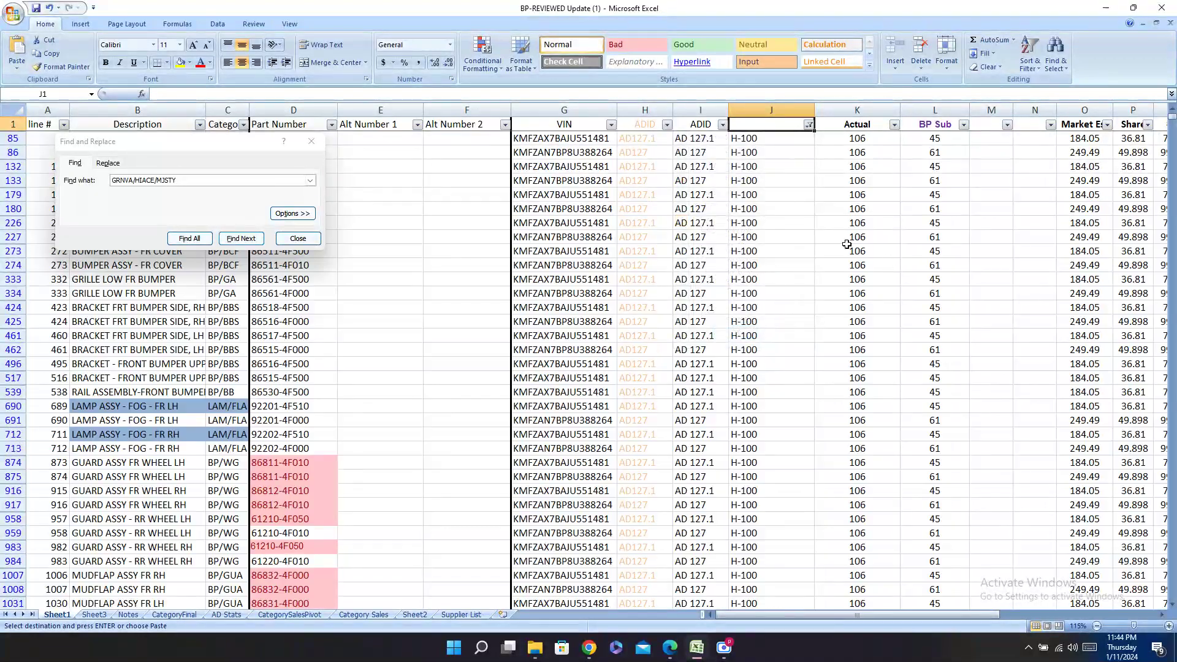
Step: Move the Find dialog aside and copy part number 66400-4F510 from D132
mouse_move(840, 616)
mouse_down()
mouse_move(956, 616)
mouse_move(851, 616)
mouse_up()
drag(135, 142, 137, 13)
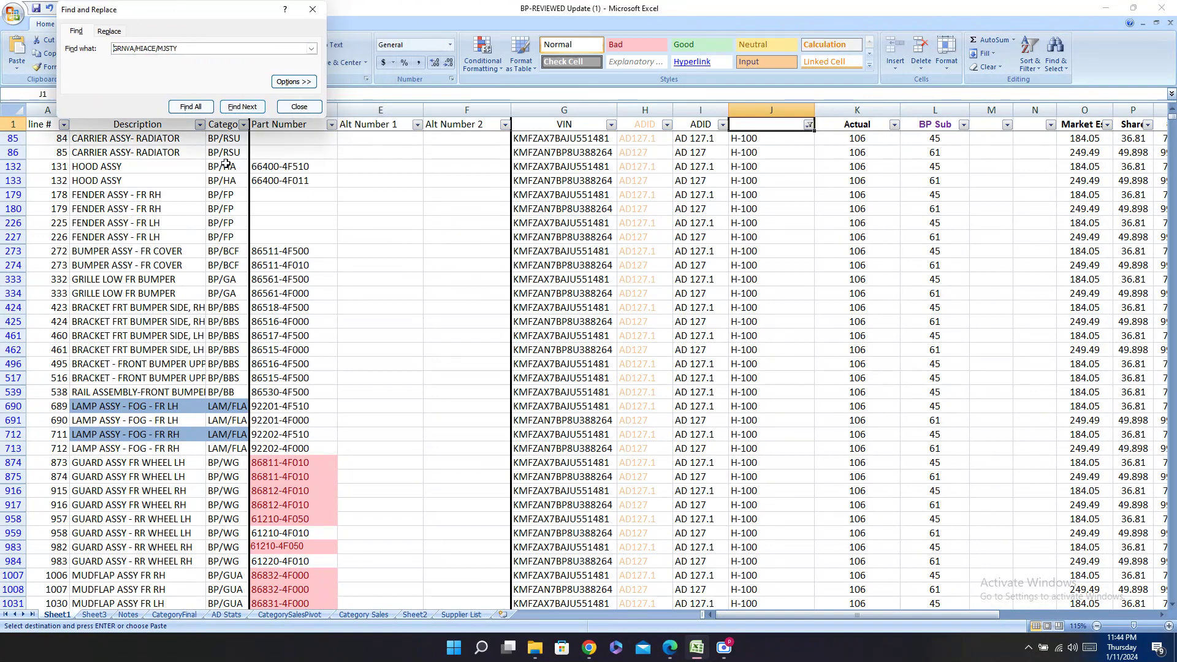
click(295, 168)
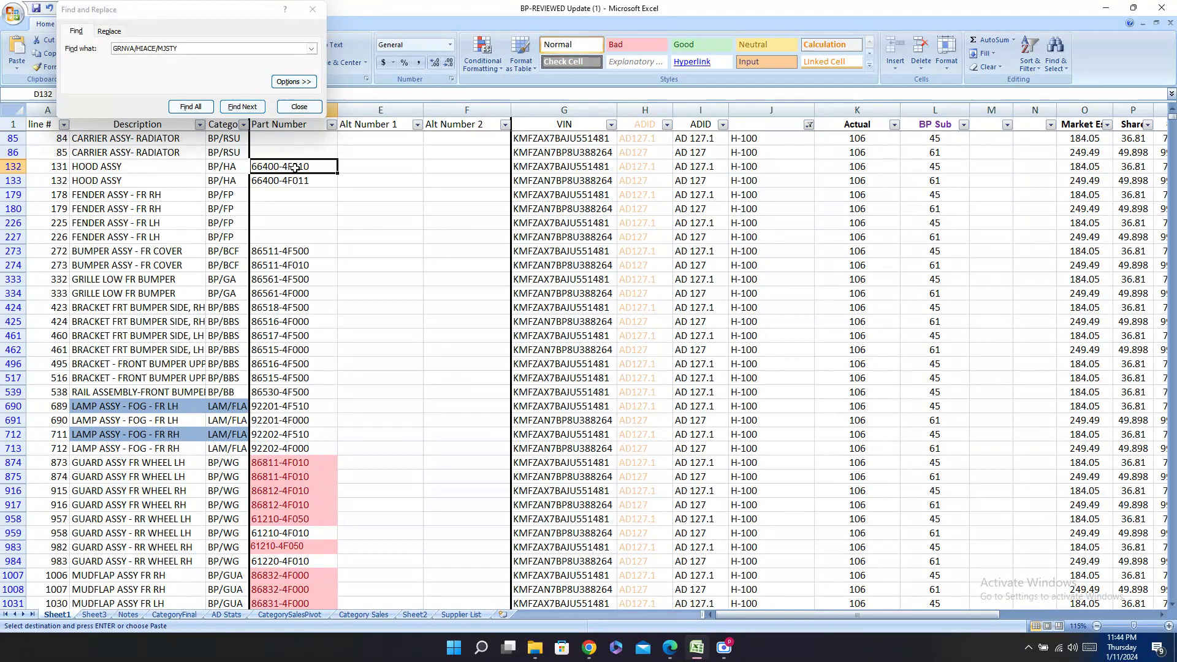
Step: Paste 66400-4F510 into the Carval PDF search, then copy the next part number 66400-4F011 from the sheet
click(669, 648)
key(ctrl+f)
text(66400-4F510)
click(240, 5)
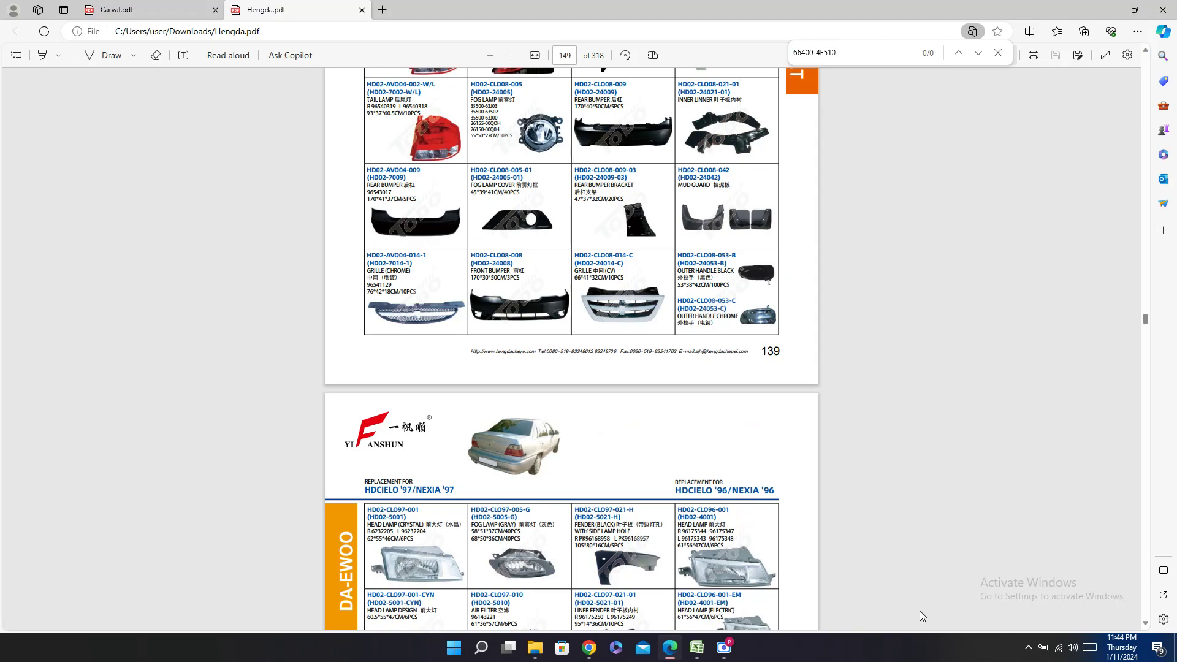
click(696, 647)
key(Down)
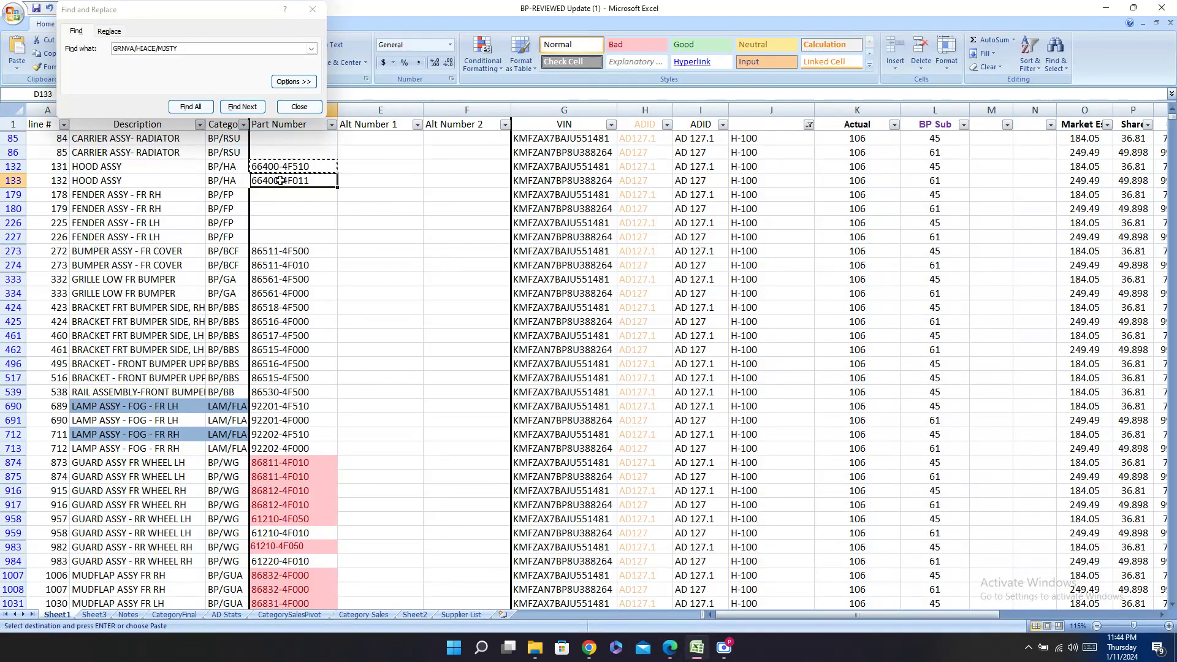
key(ctrl+c)
Step: Search the Carval catalog for 66400-4F011, trimmed down to just 66400-4F
click(670, 648)
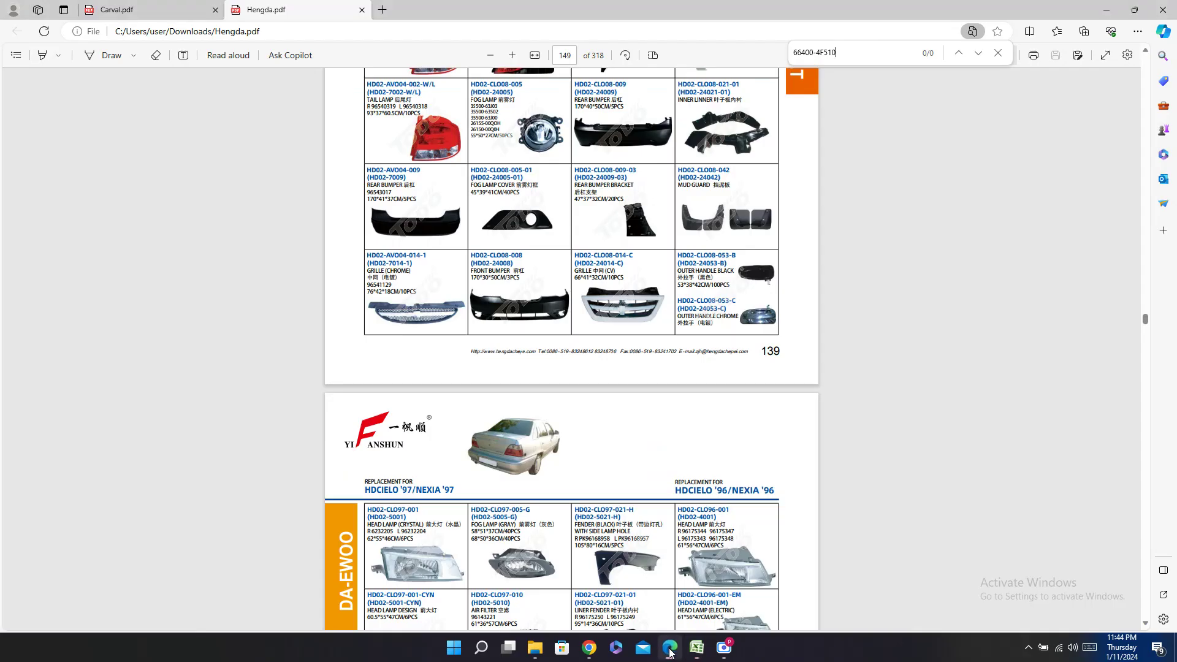
click(136, 8)
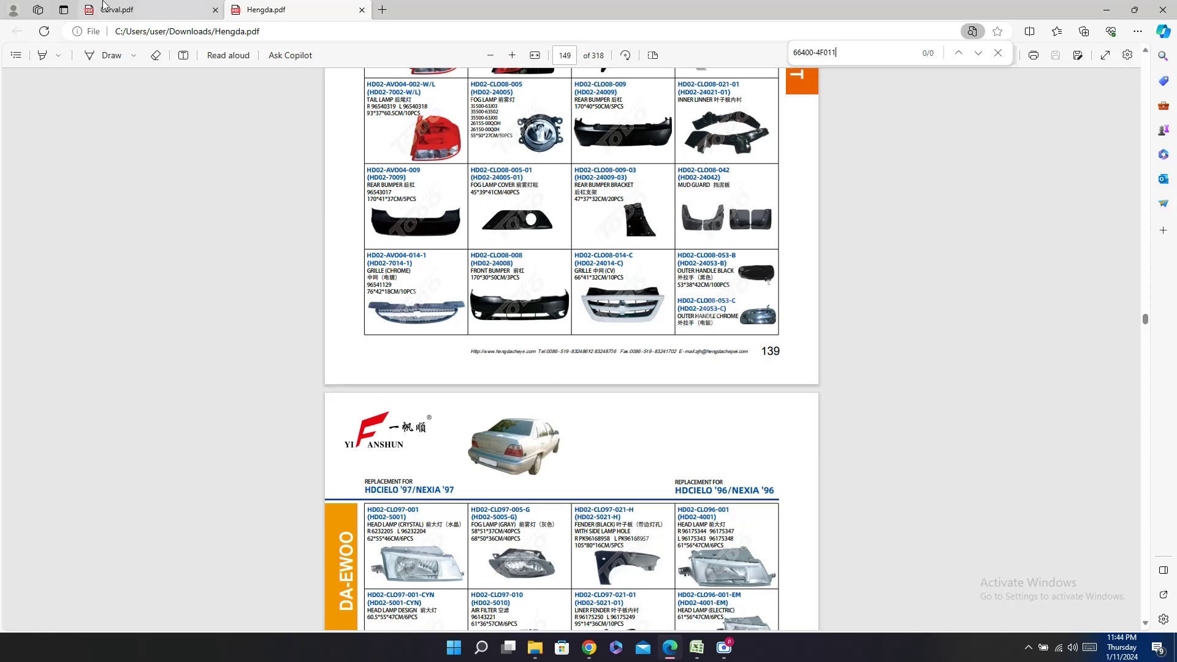
key(ctrl+v)
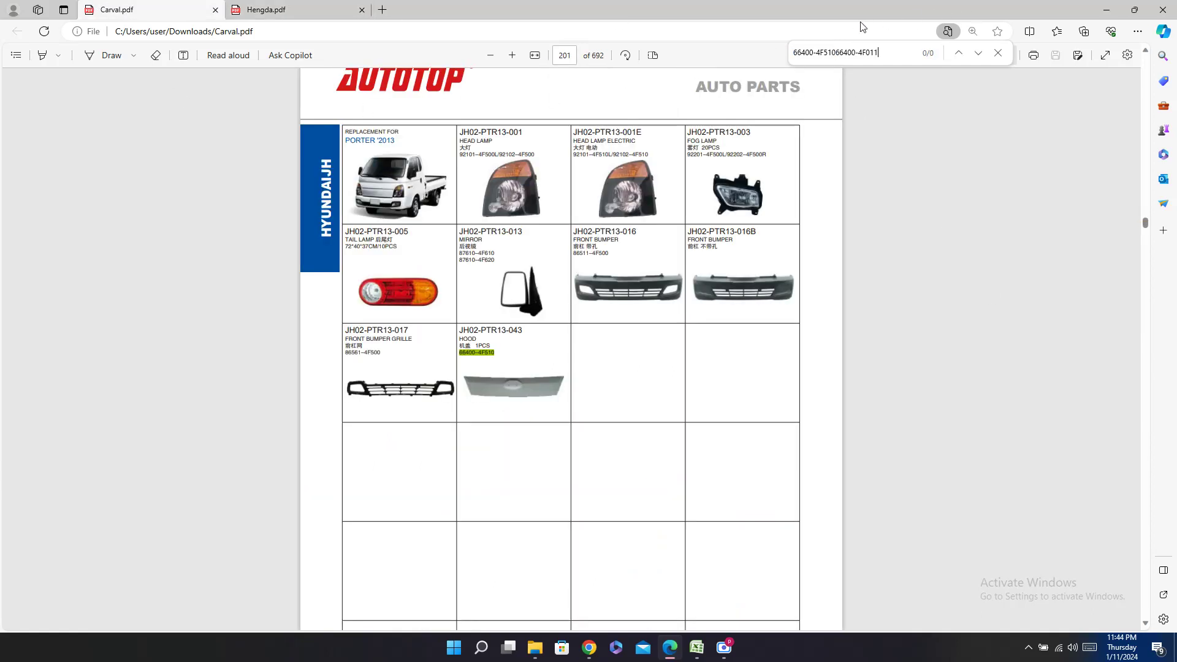
drag(835, 54, 410, 53)
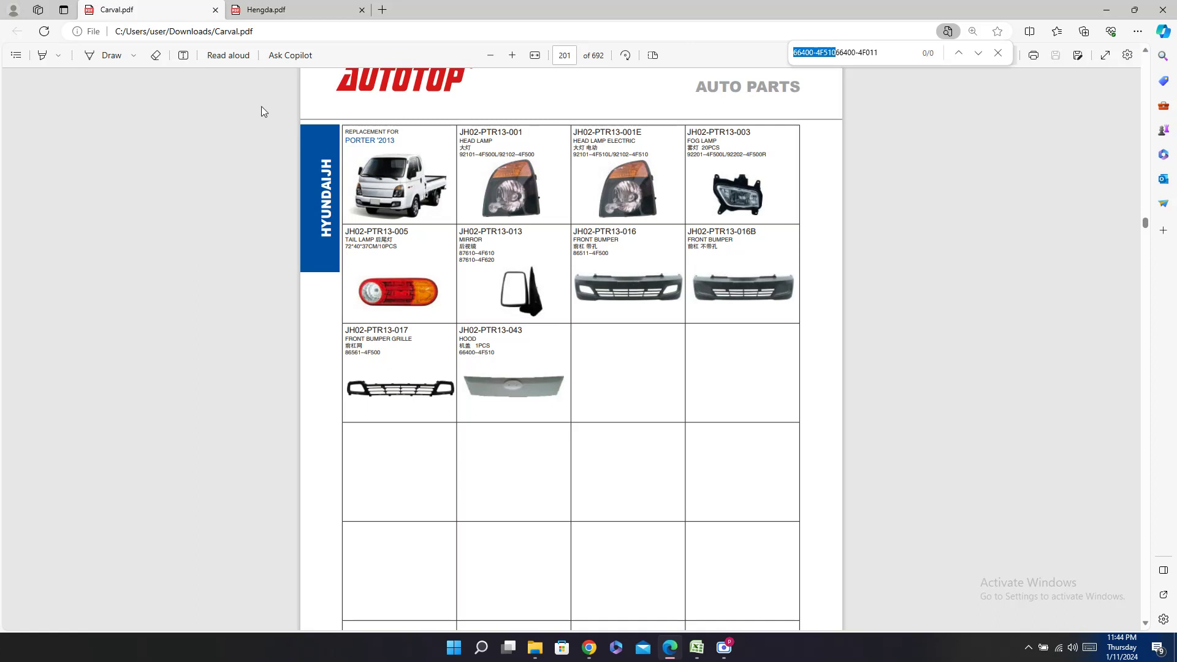
key(BackSpace)
drag(826, 54, 882, 52)
key(BackSpace)
scroll(516, 366, up, 7)
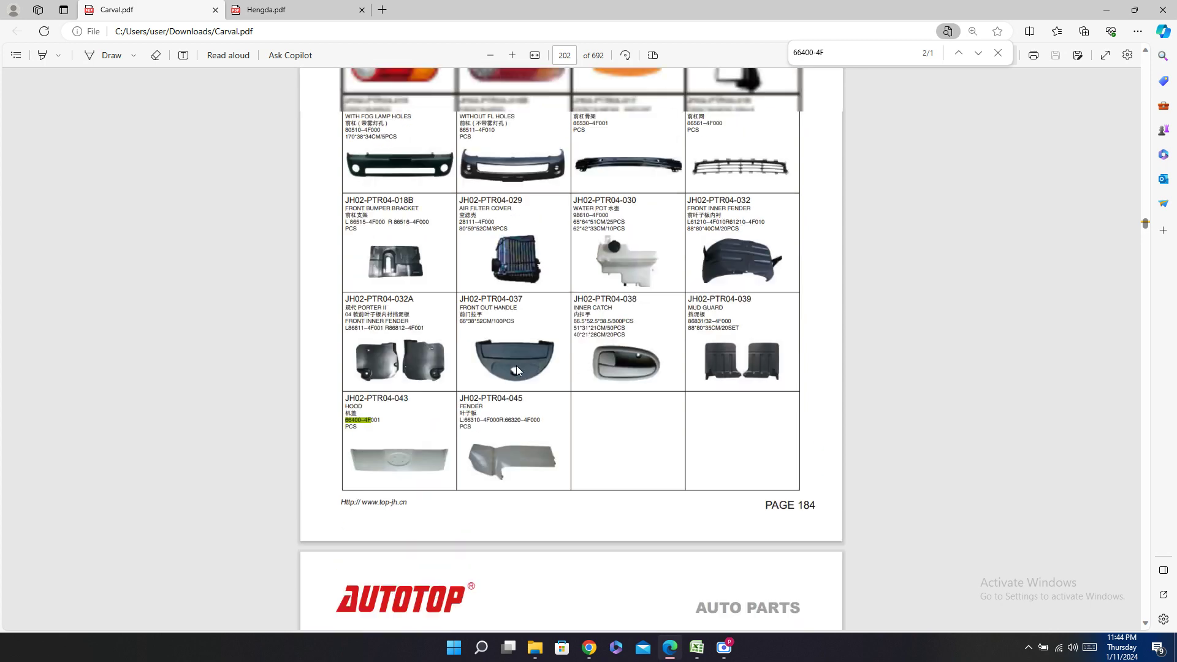
scroll(542, 368, down, 3)
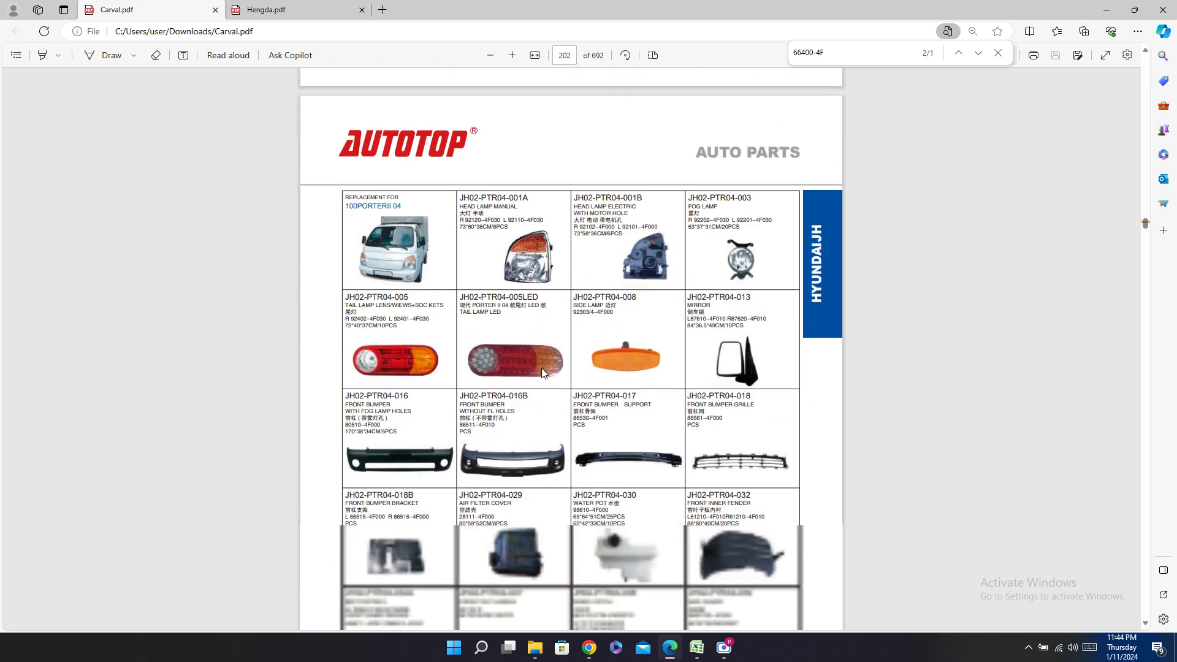
Step: Locate and select the hood's Carval code JH02-PTR04-043 in the catalog
click(697, 645)
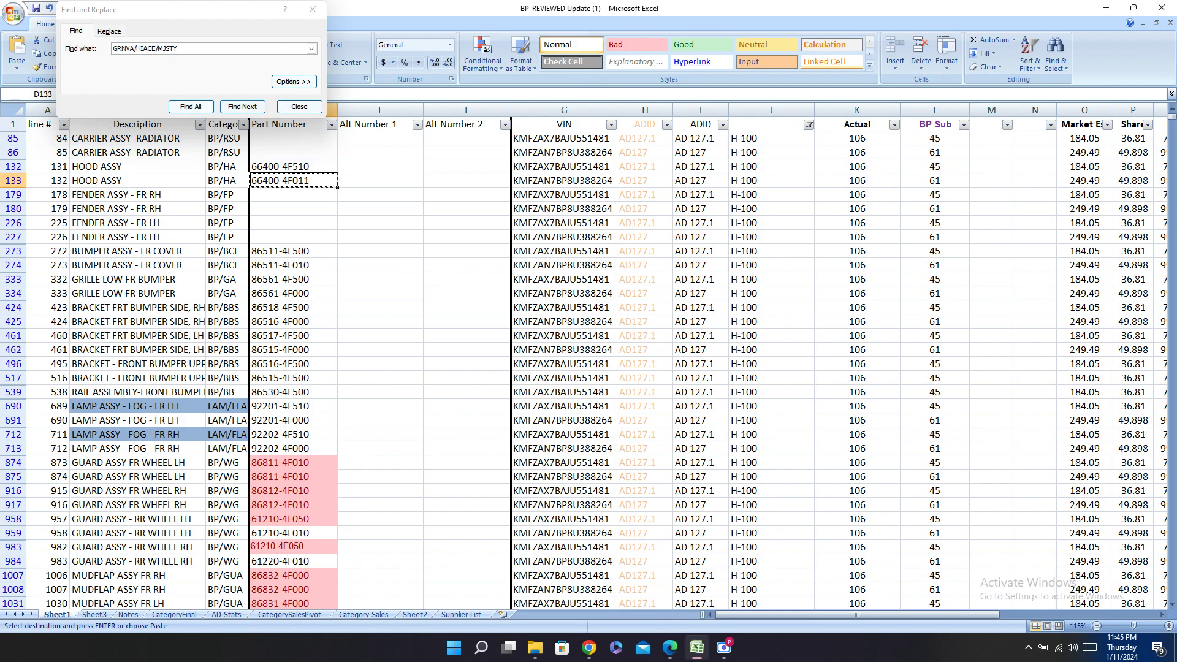
click(697, 645)
scroll(613, 367, up, 5)
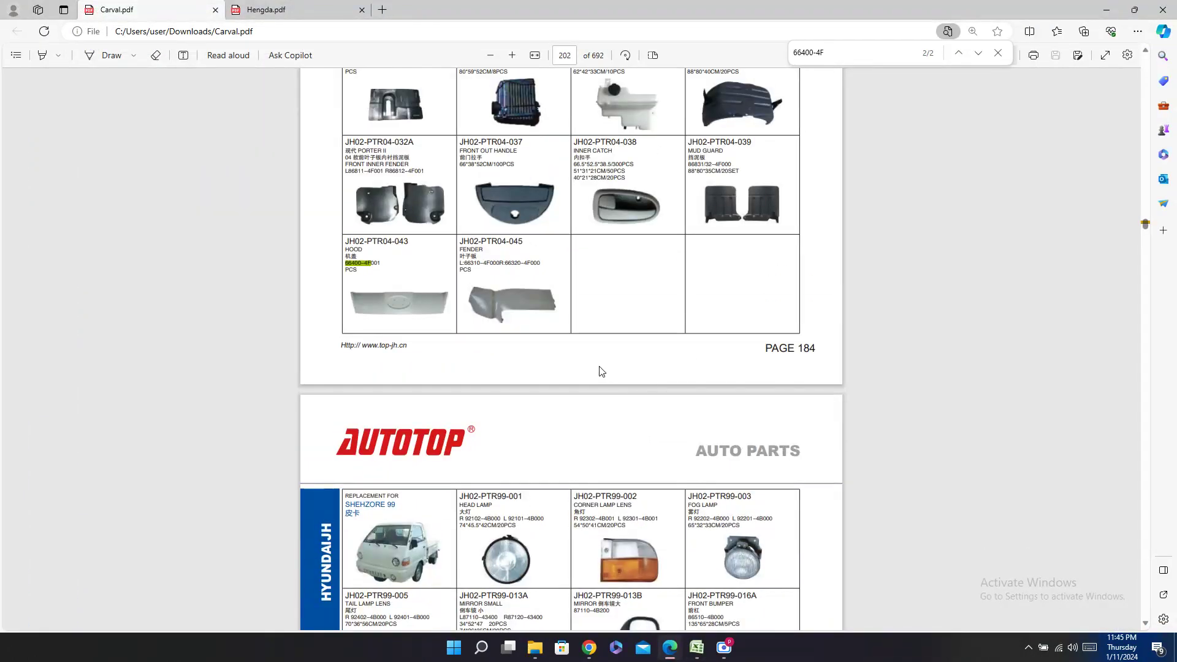
scroll(604, 368, up, 3)
double_click(376, 418)
triple_click(375, 418)
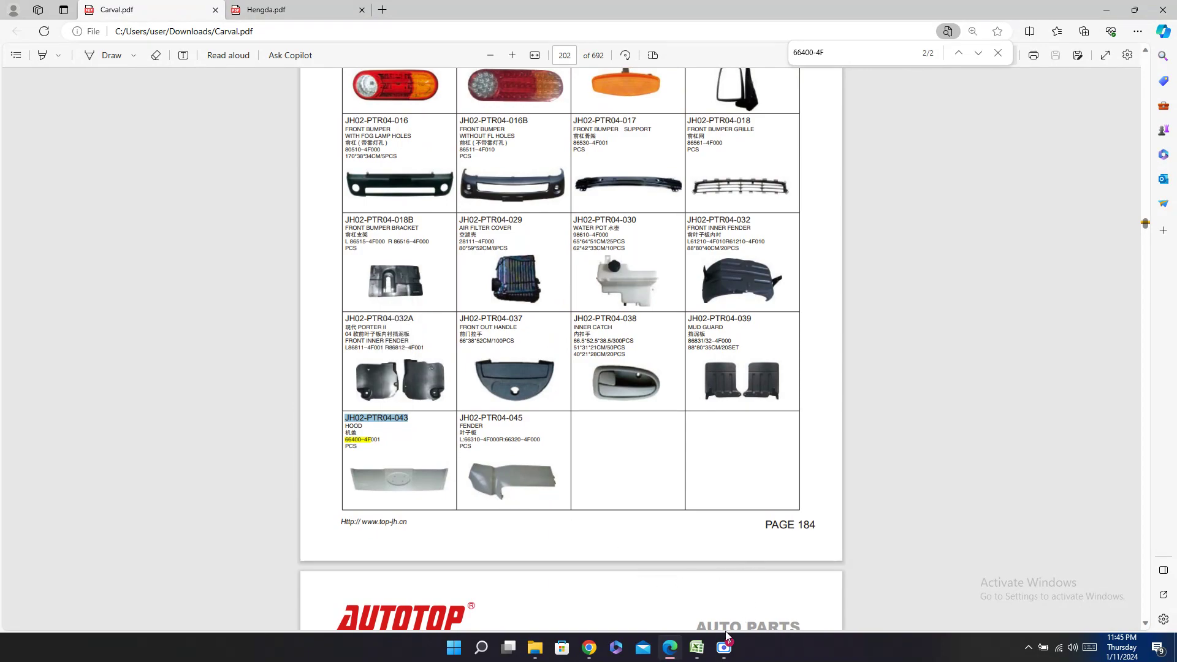
Step: Select cell E133 beside the hood part number, then minimise the catalog
click(697, 647)
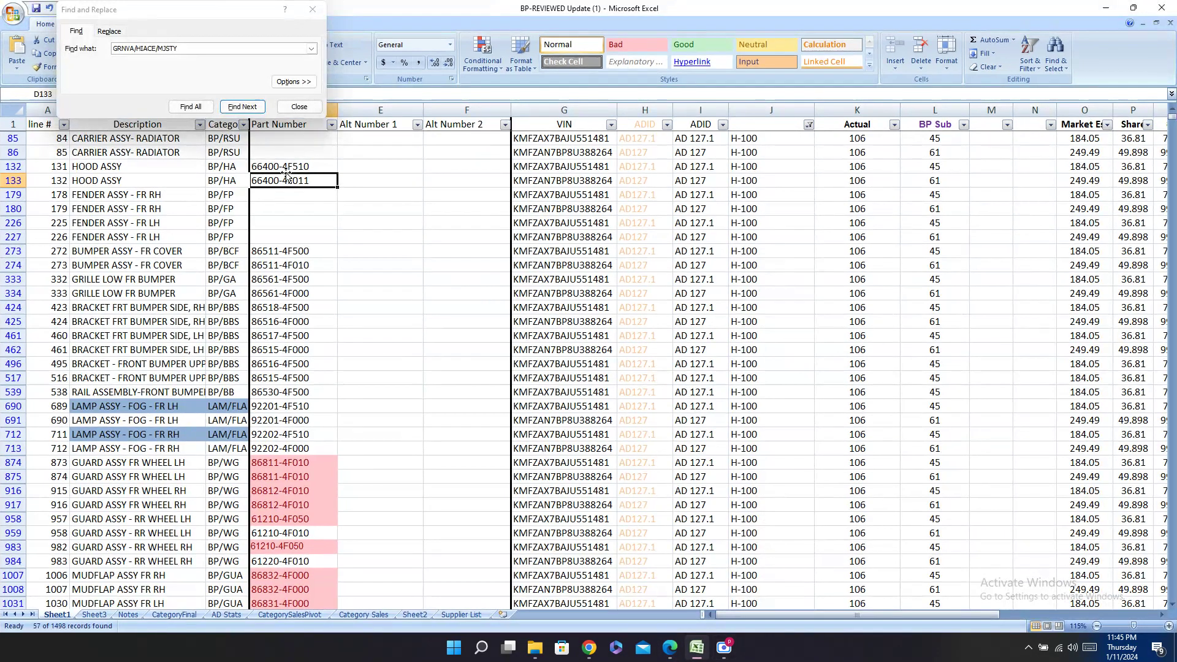
click(410, 179)
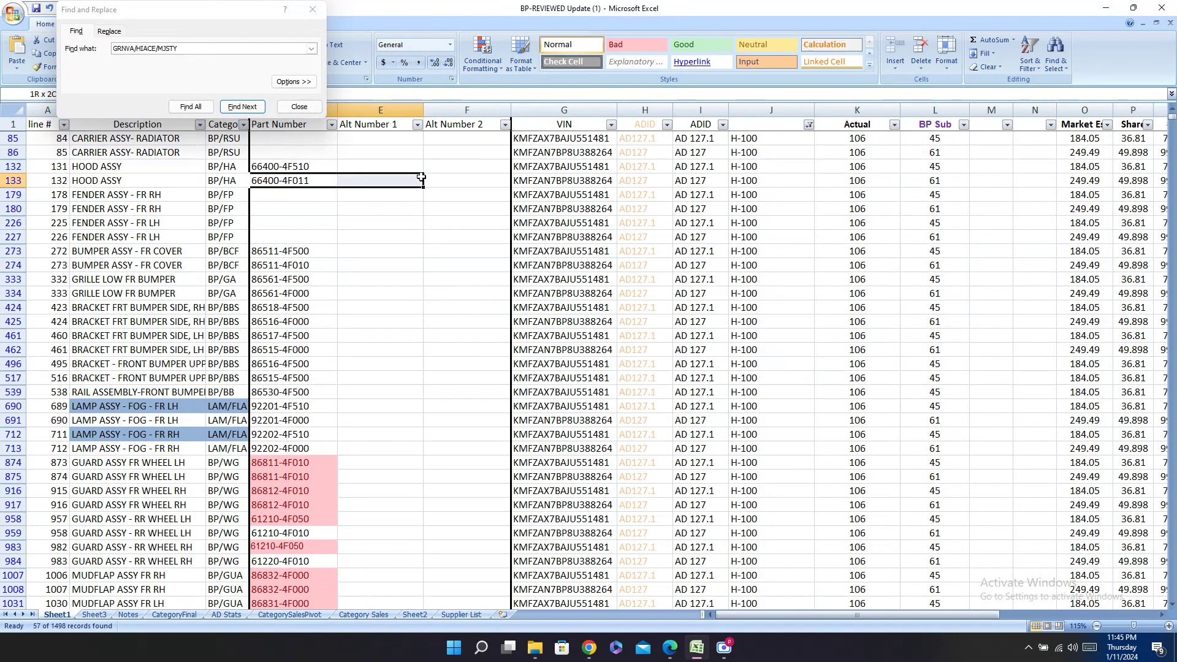
click(696, 651)
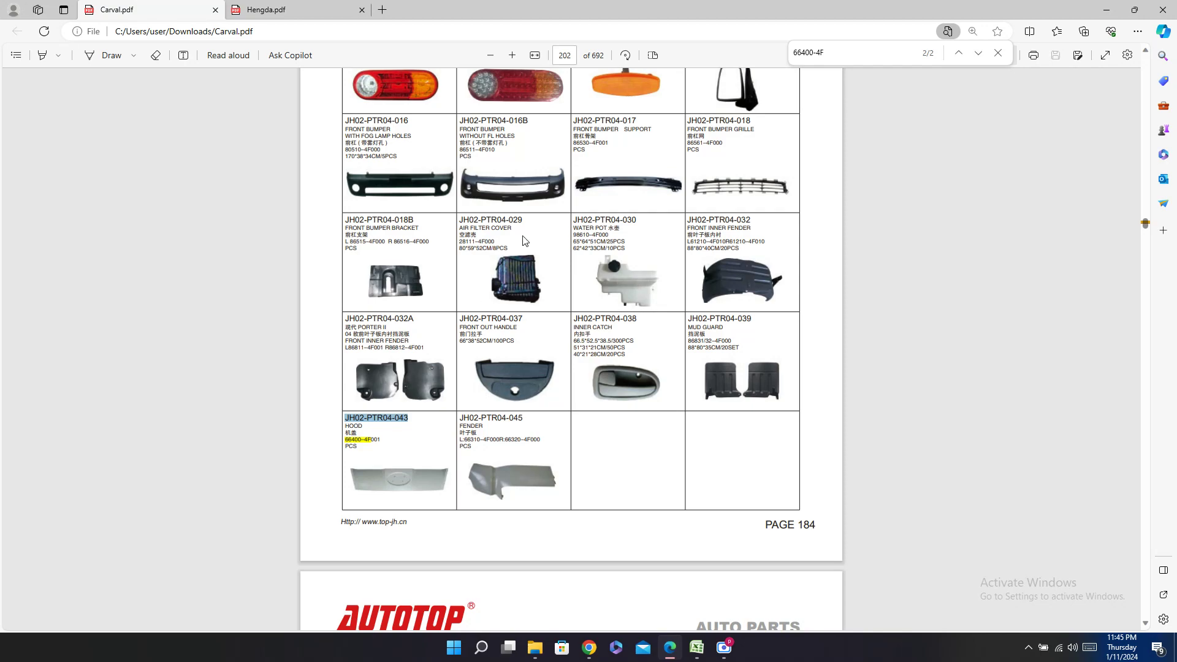
click(1101, 8)
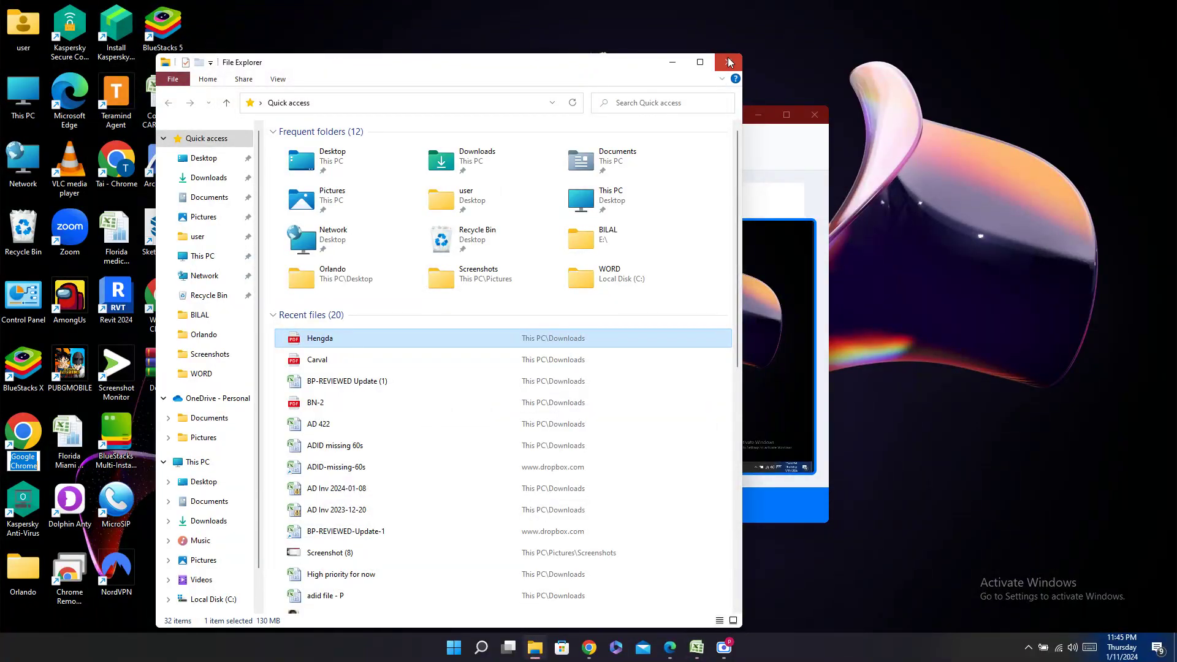
Step: Close File Explorer and launch Google Chrome with a chosen user profile
click(731, 60)
click(760, 114)
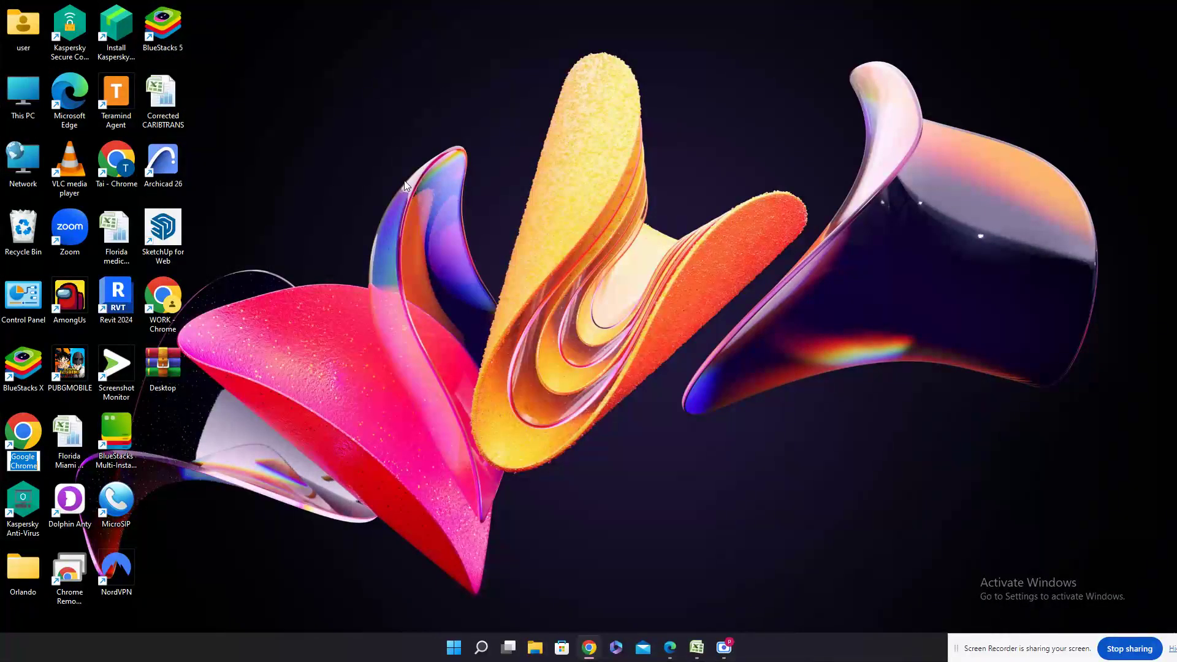
double_click(20, 437)
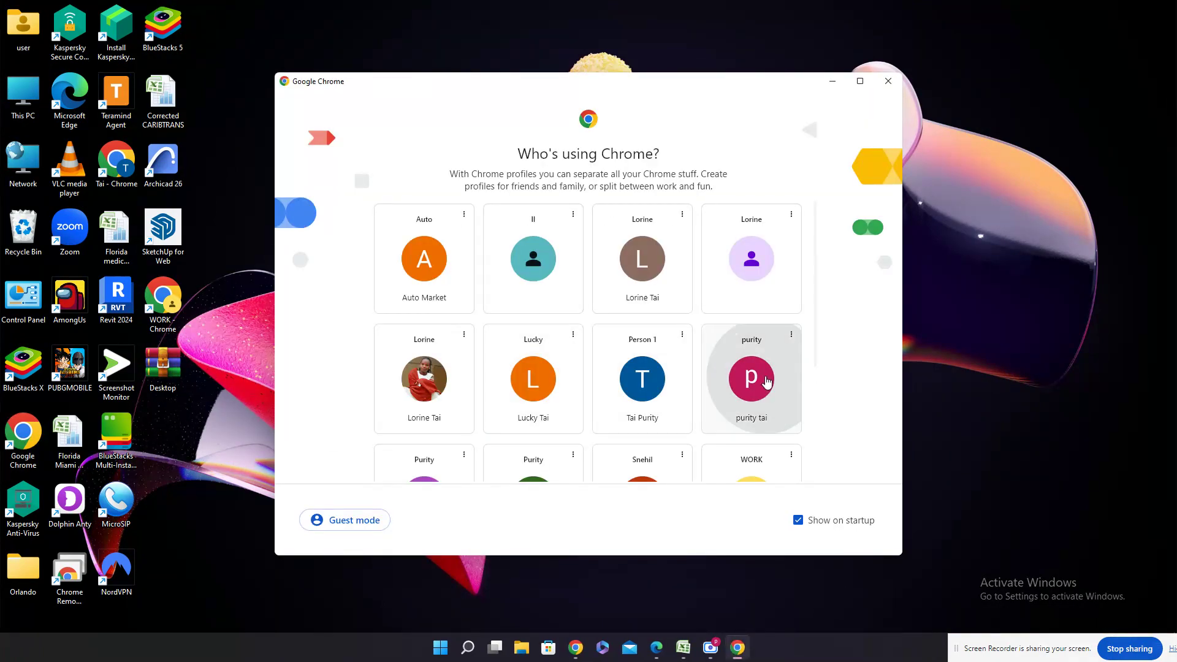
click(766, 381)
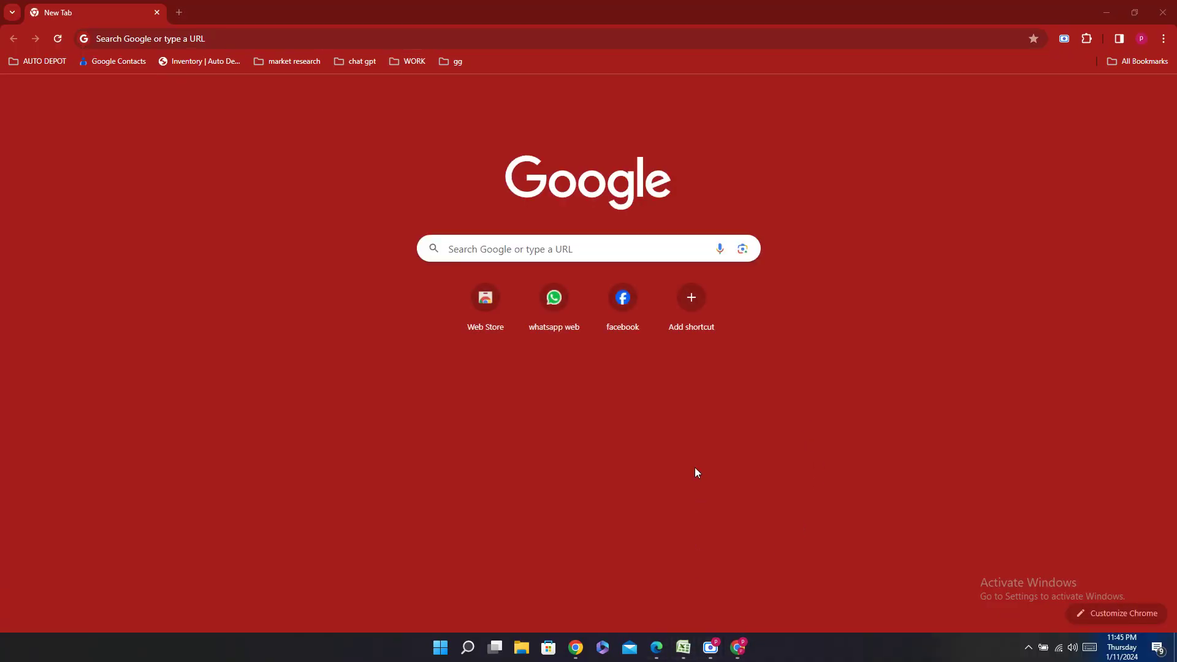
Step: Copy the VIN from cell G85 and return to Chrome
click(683, 647)
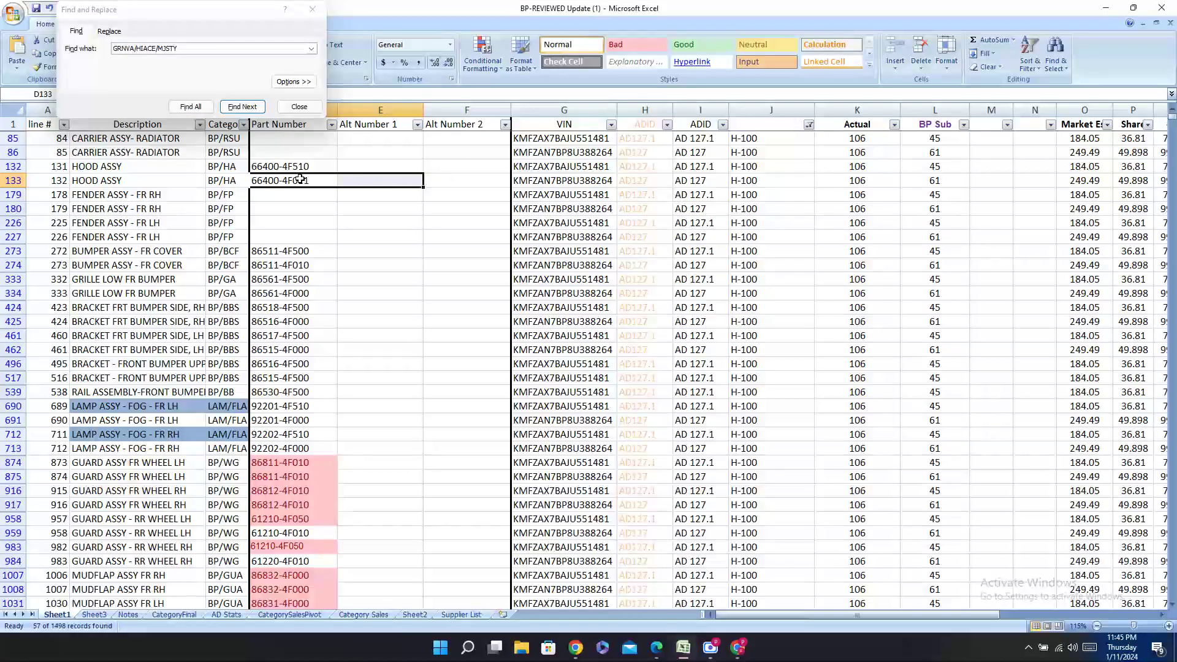
click(582, 138)
right_click(582, 138)
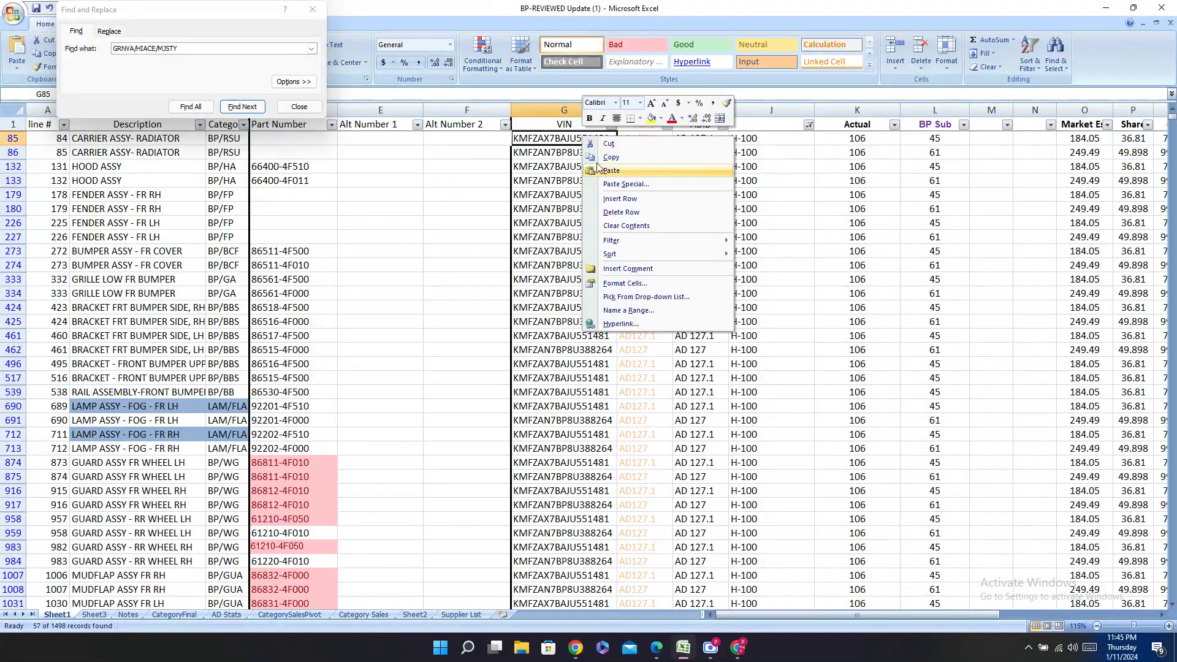
click(609, 170)
click(737, 647)
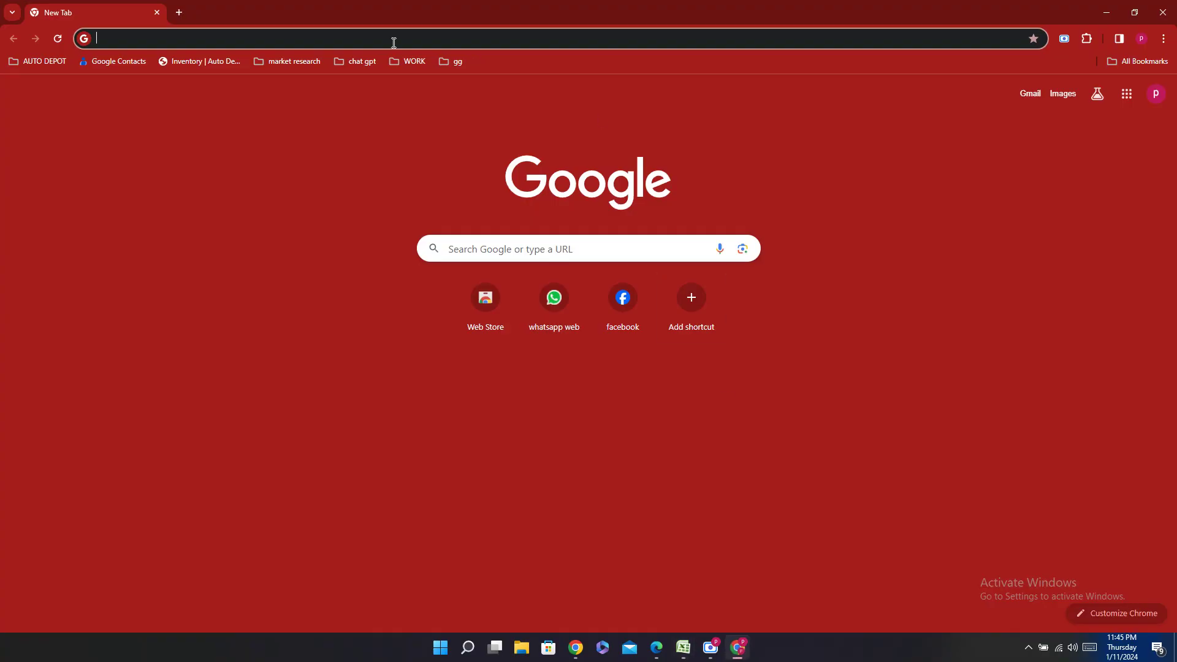
Step: Open PartSouq from the bookmarks and search it for the copied G85 VIN
click(38, 62)
click(72, 211)
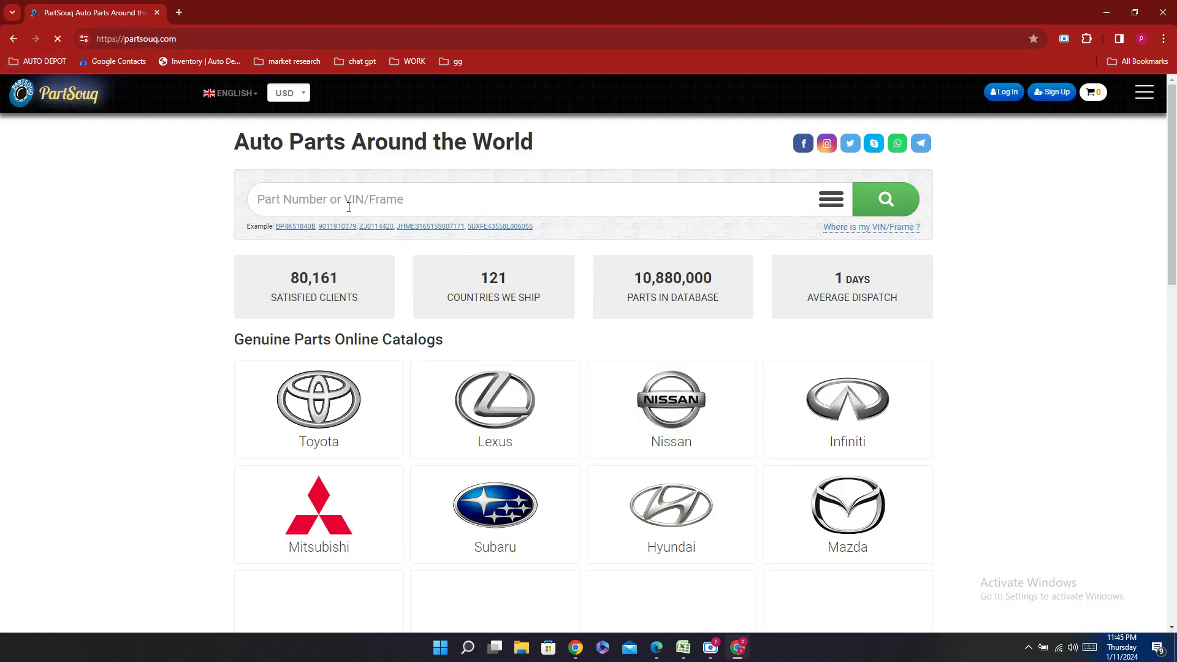
right_click(348, 210)
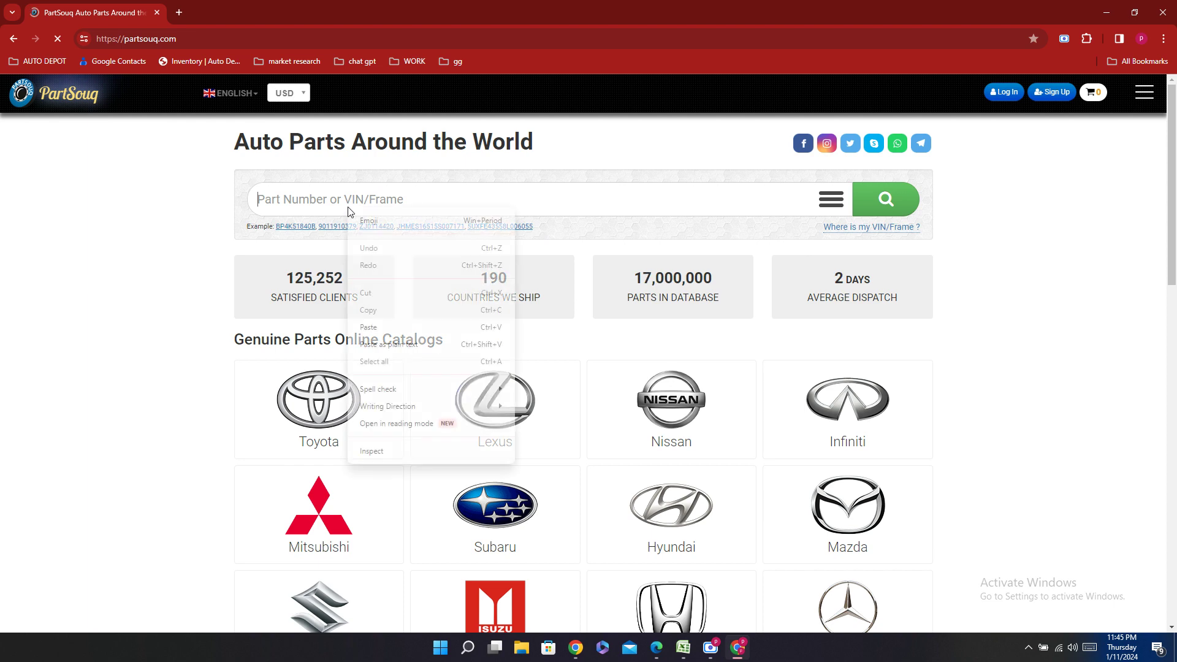
click(370, 327)
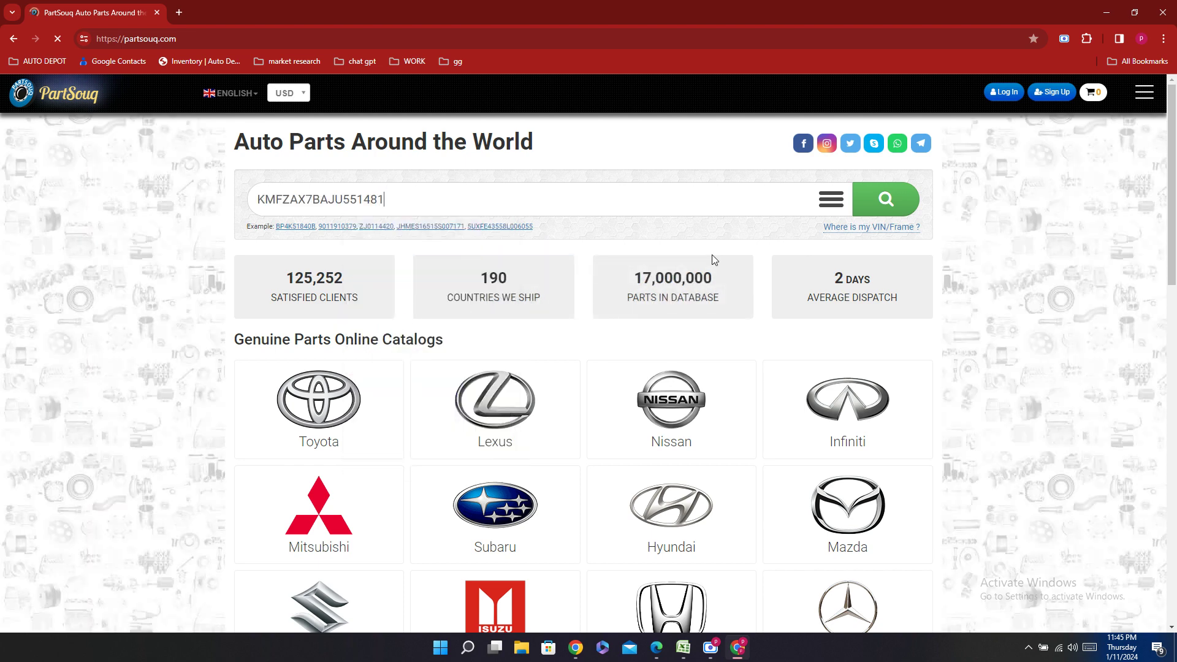
click(866, 214)
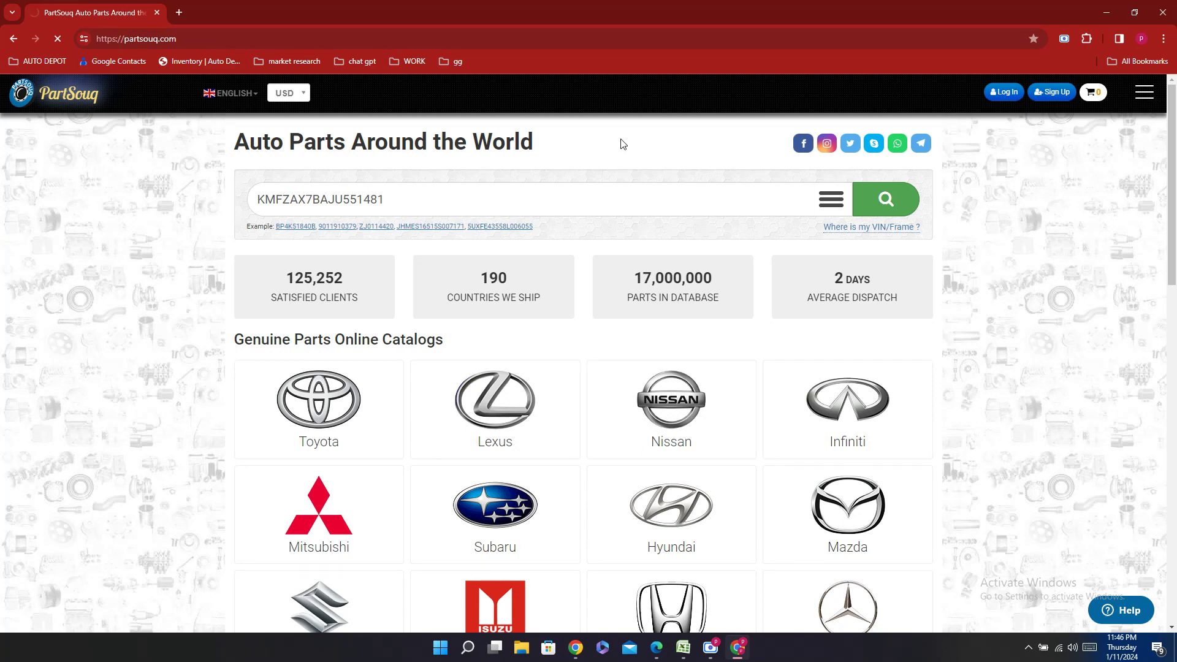
Step: Copy the G86 VIN, paste it into PartSouq's search, then close Chrome
click(690, 657)
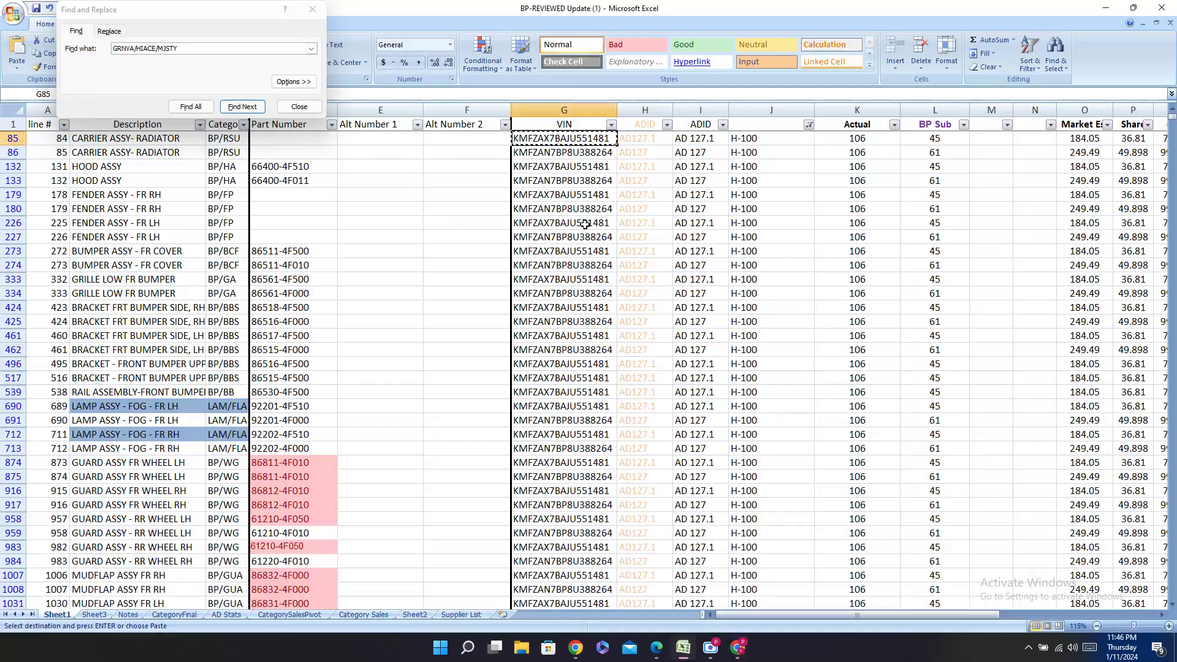
right_click(597, 157)
click(625, 179)
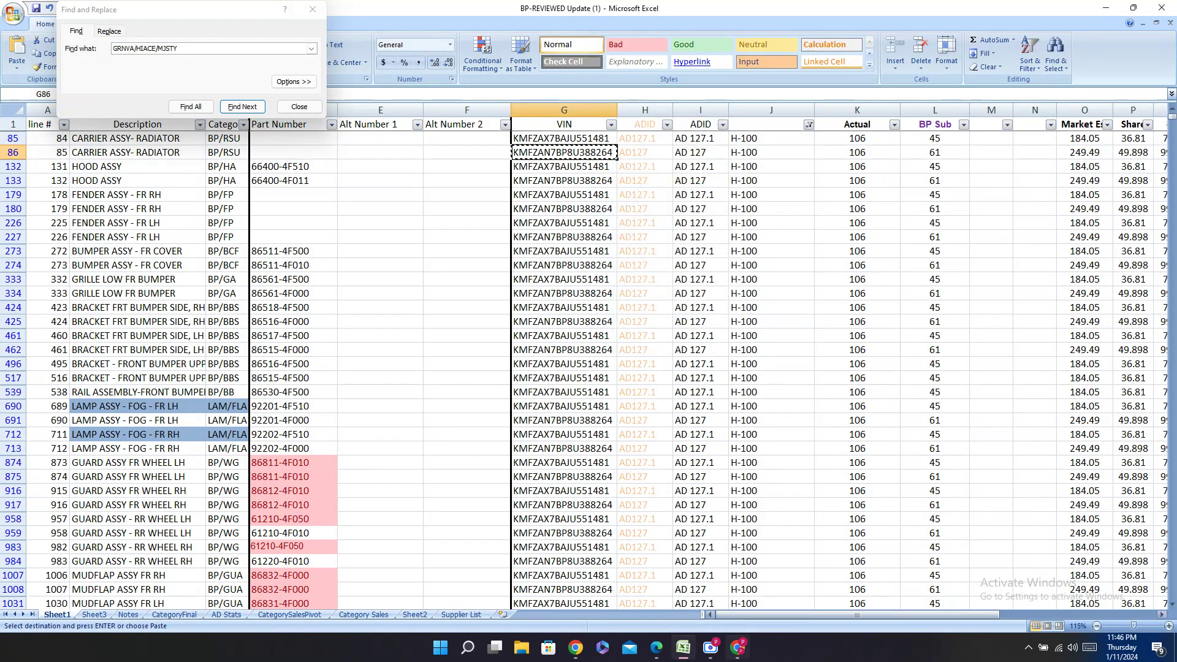
click(684, 650)
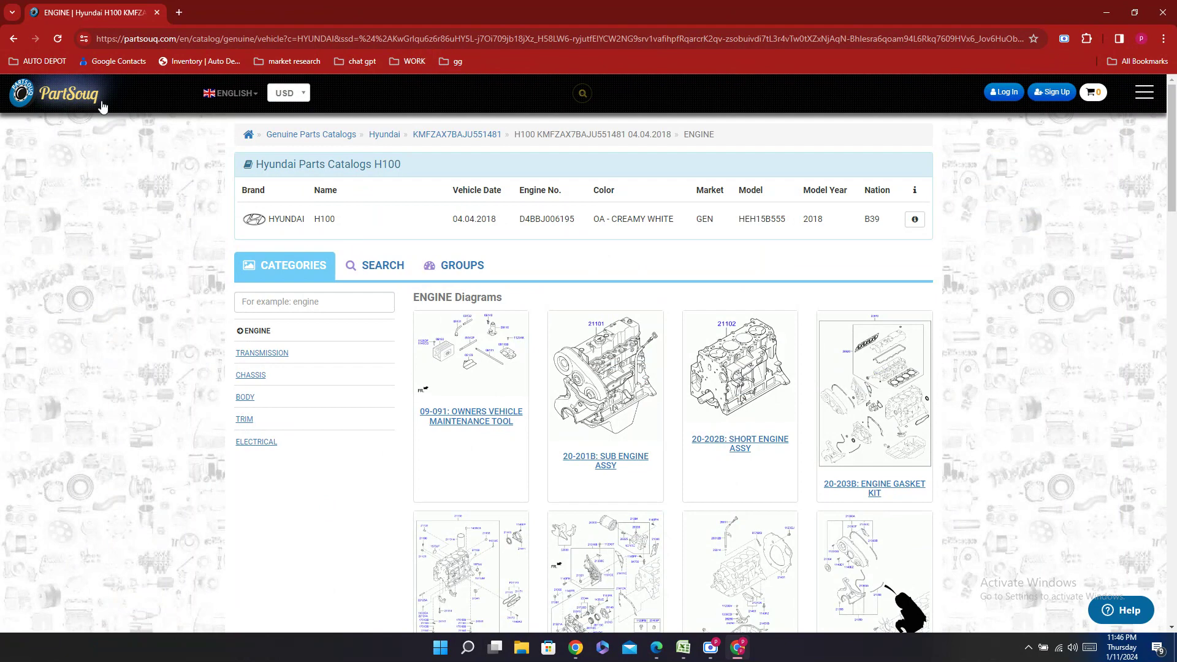
click(877, 492)
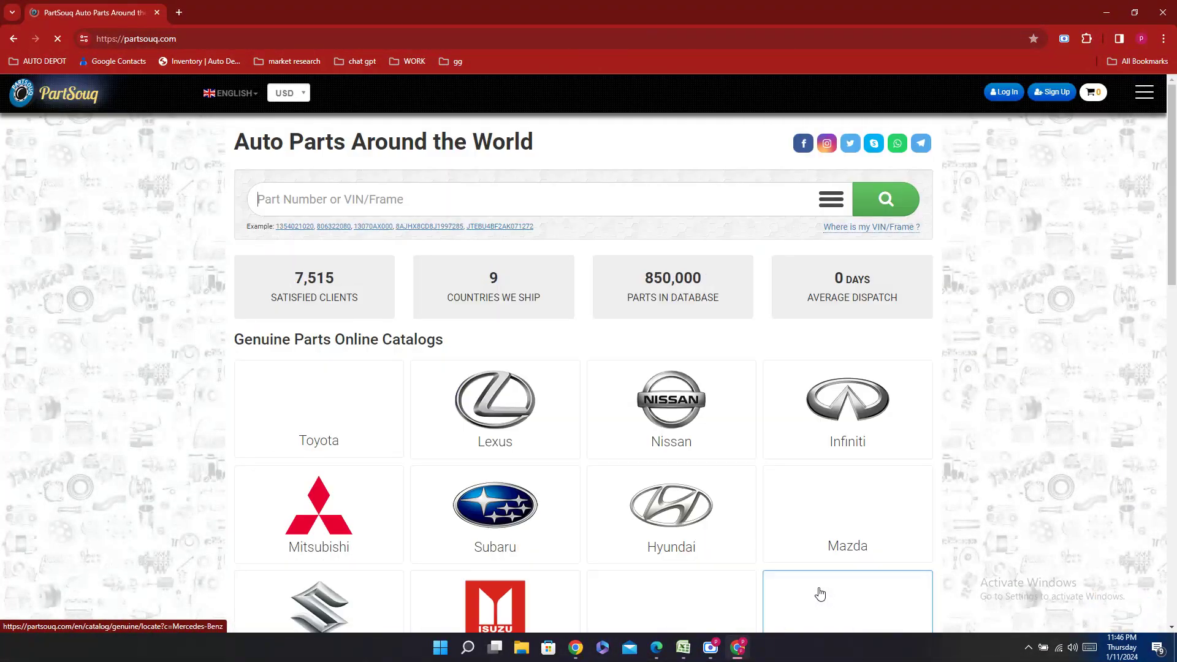
right_click(388, 197)
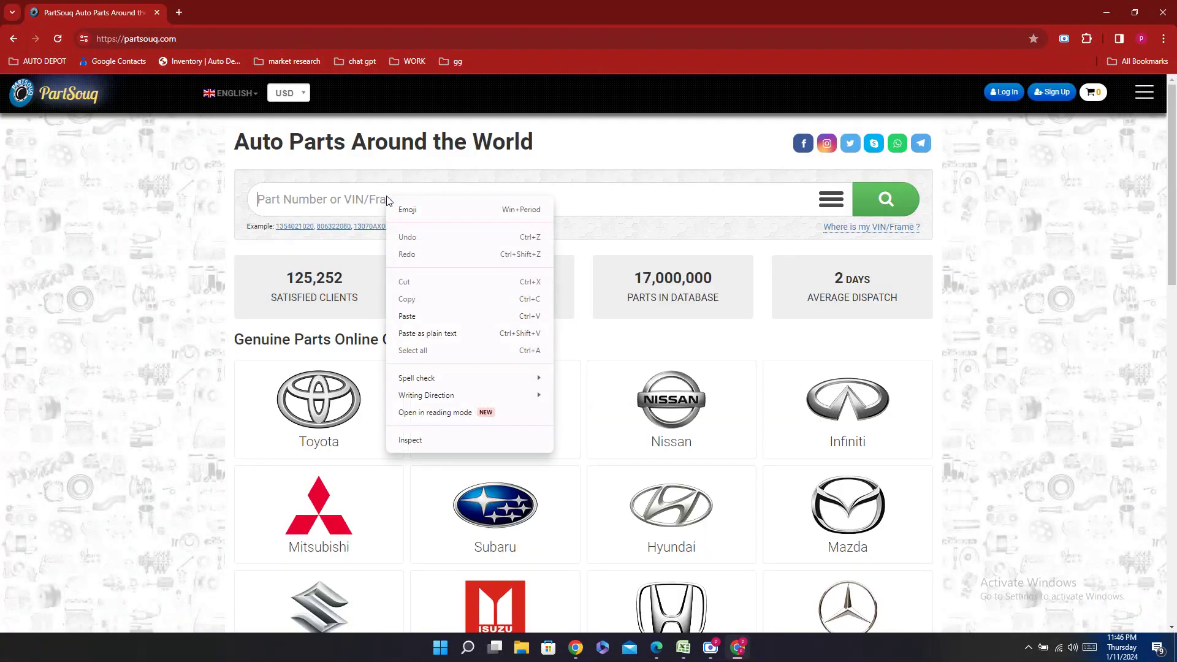
click(421, 316)
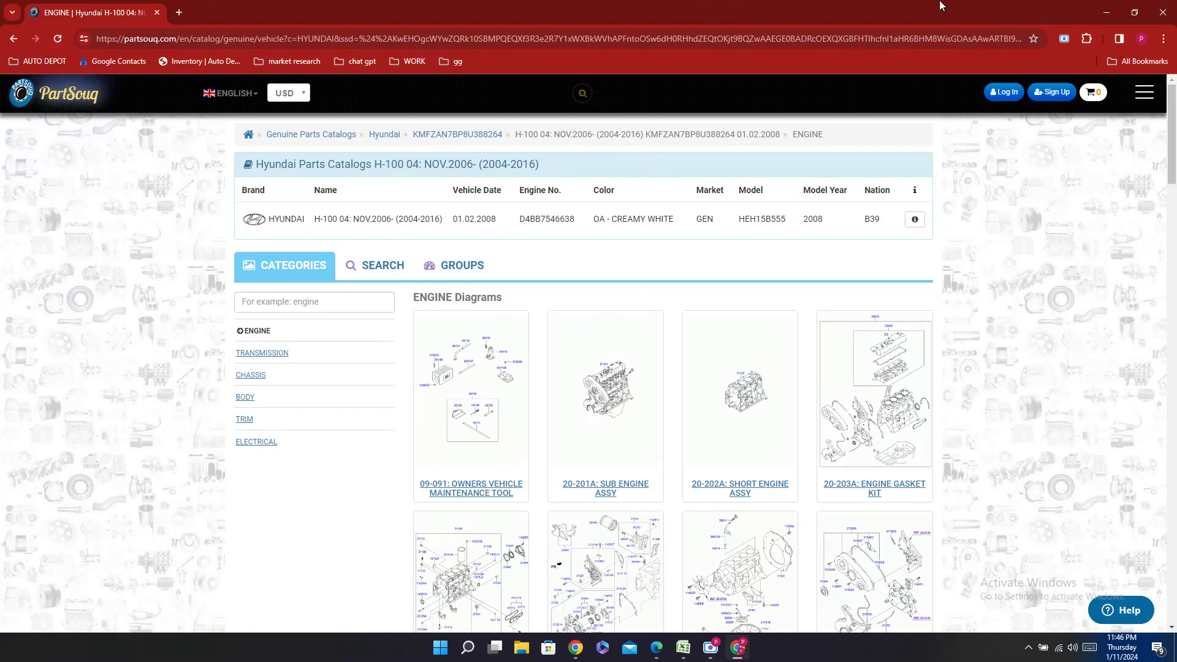
click(1163, 12)
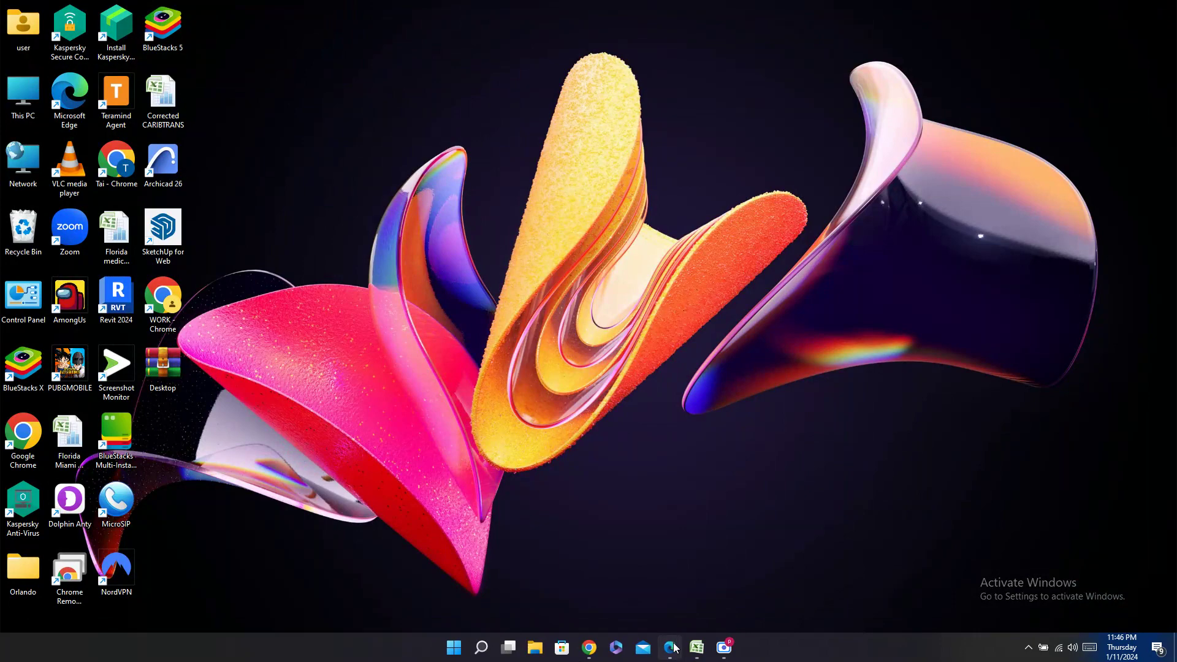
Step: Check hood part number 66400-4F011 in D133 against the Carval catalog
click(670, 648)
click(697, 648)
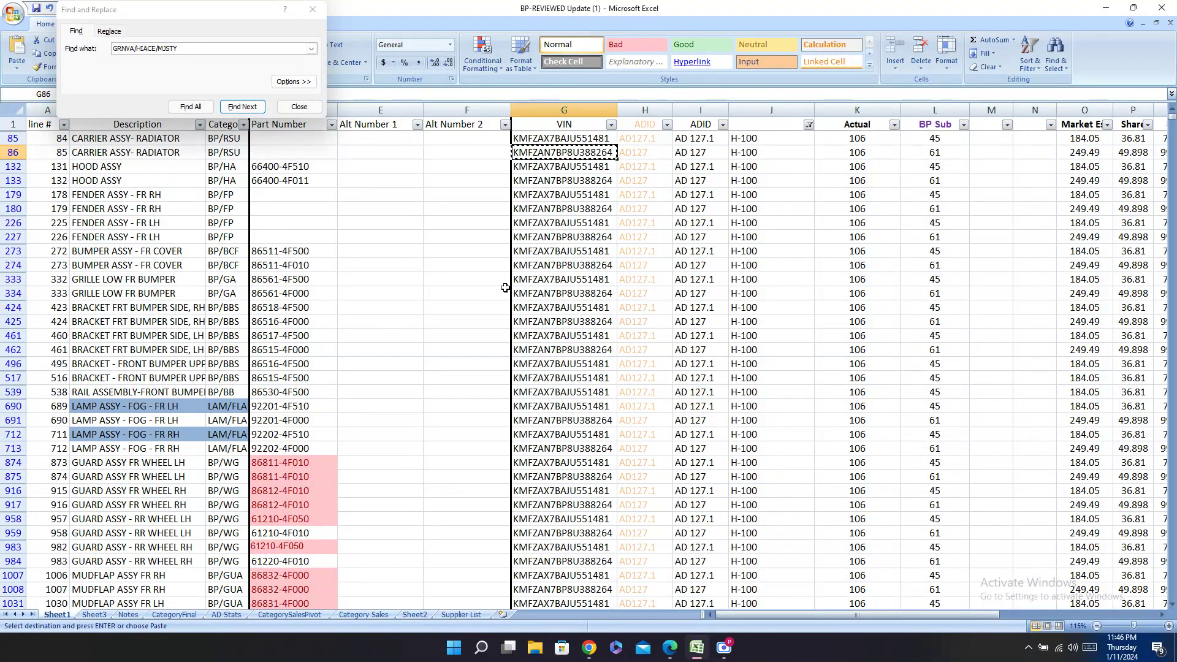
click(320, 180)
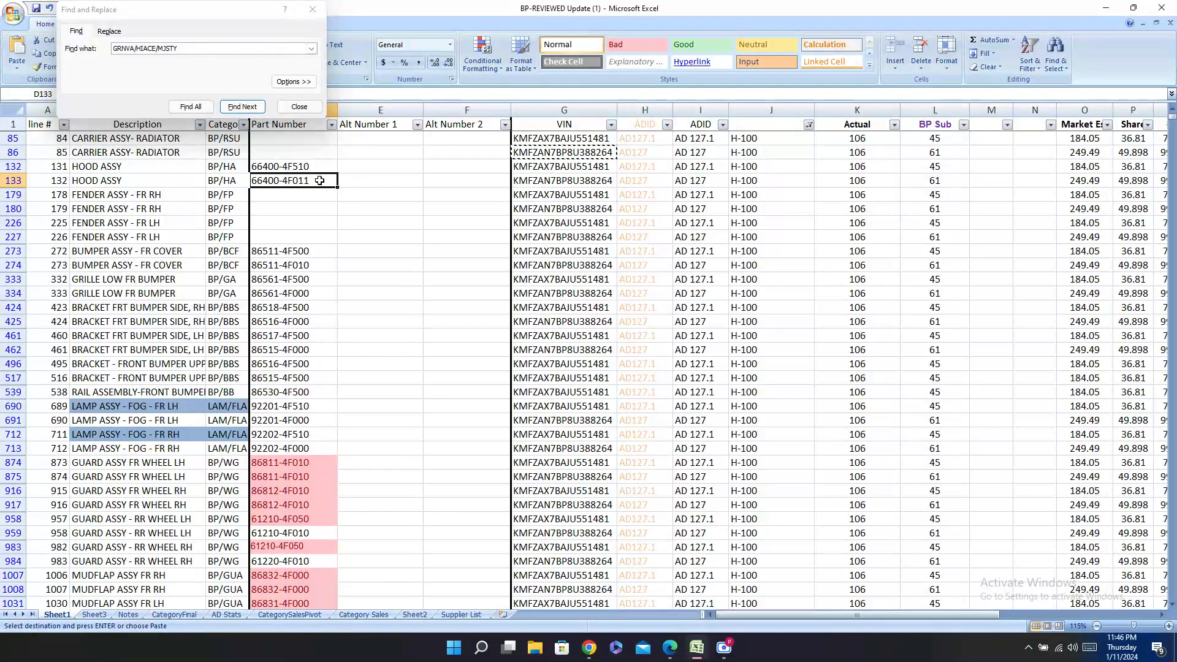
click(669, 647)
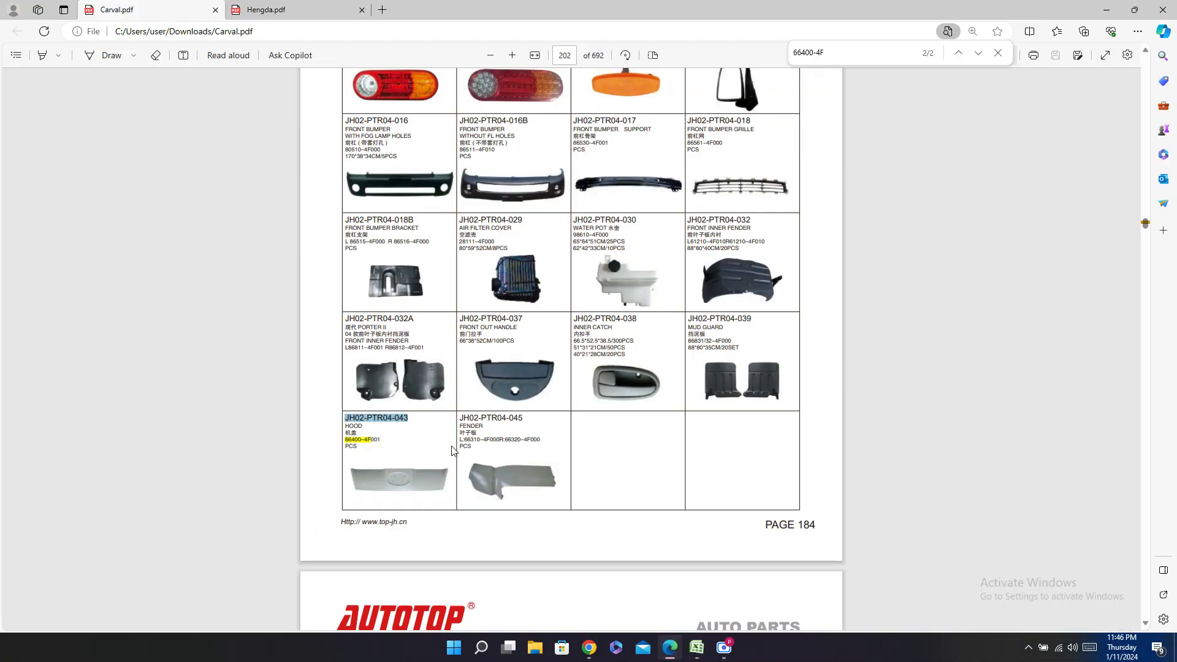
scroll(452, 467, up, 5)
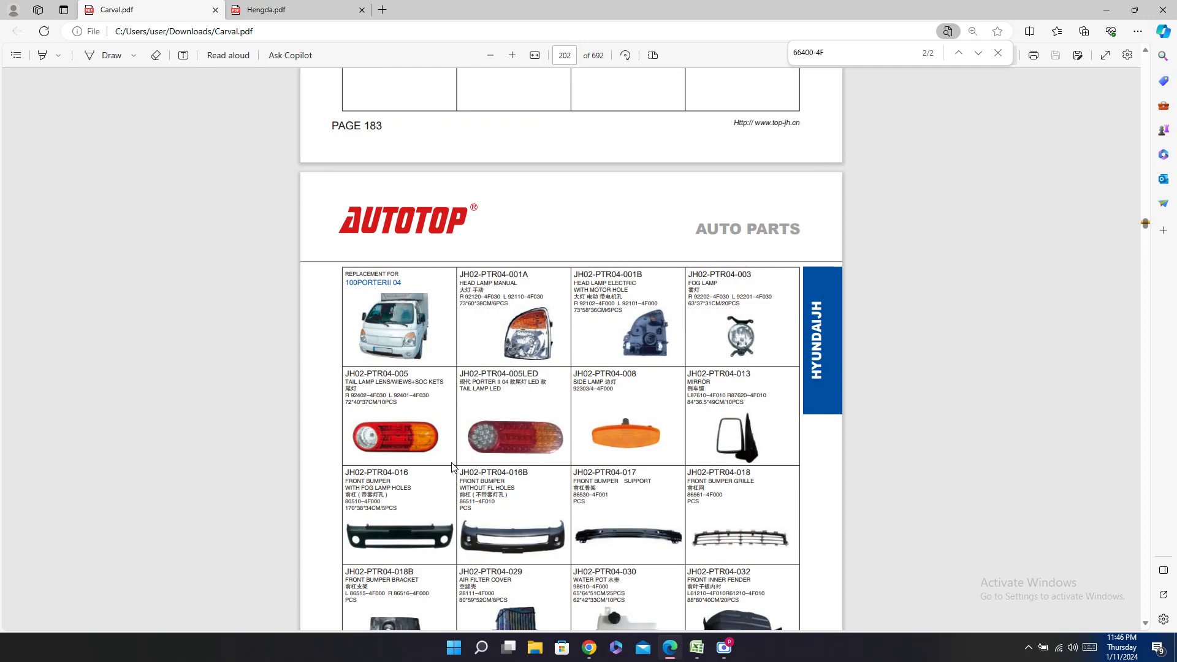
scroll(451, 467, down, 5)
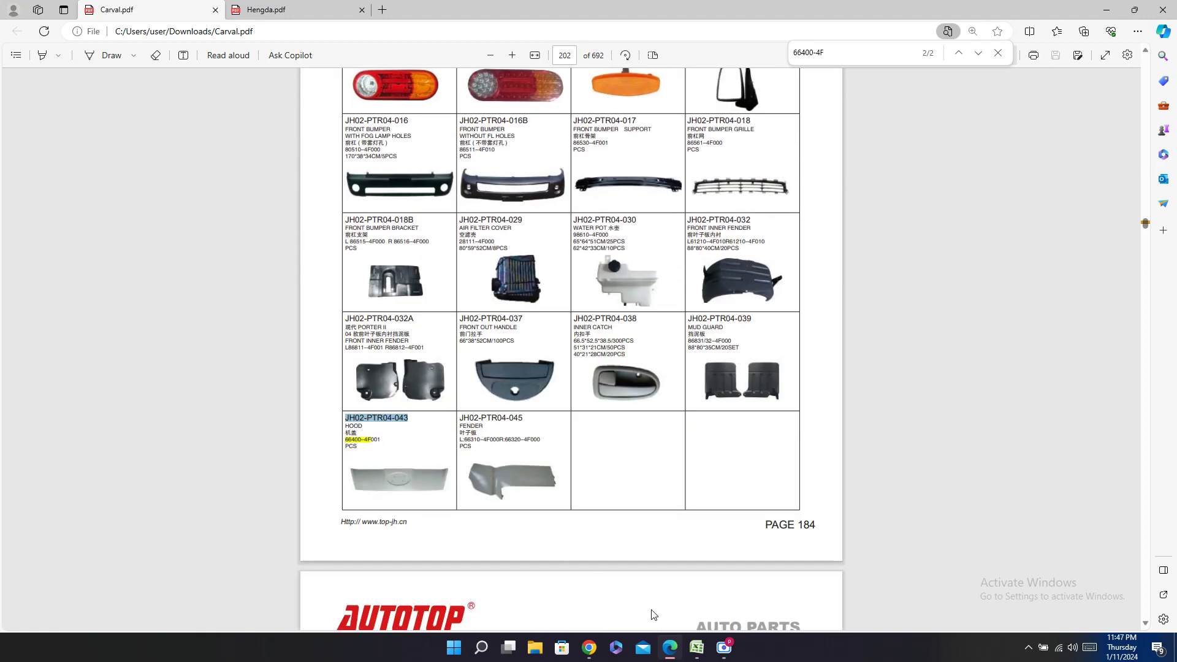
Step: Paste Carval code JH02-PTR04-043 into AA133
click(697, 647)
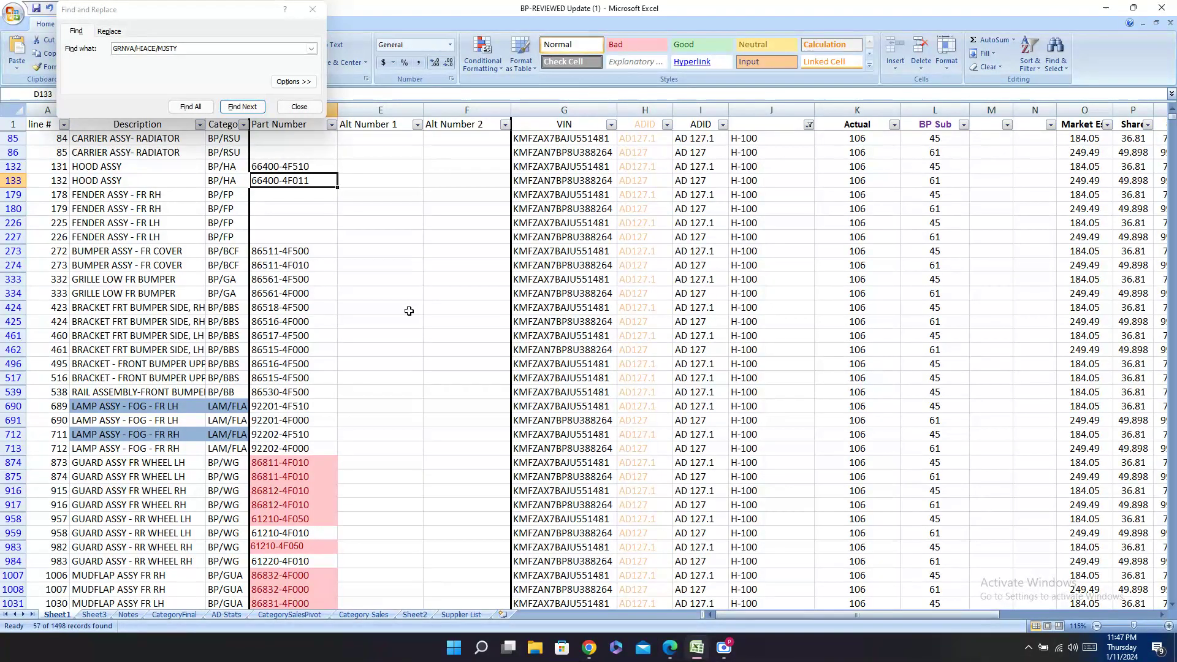
key(Right)
key(Right)
key(Right)
key(Right)
key(Right)
key(Right)
key(Right)
key(Right)
key(Right)
key(Right)
key(Right)
key(Right)
key(Right)
key(Right)
key(Right)
key(Right)
key(Right)
key(Right)
key(Right)
key(Right)
key(Right)
key(Right)
key(Right)
key(Right)
key(Right)
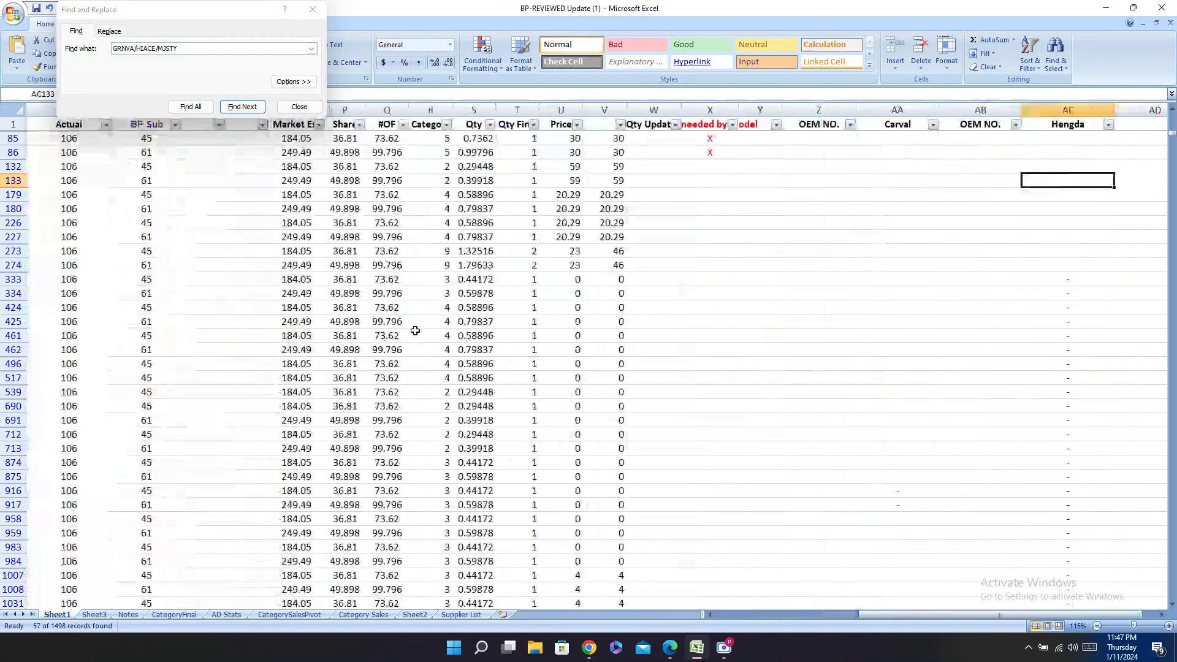
key(Left)
key(Left)
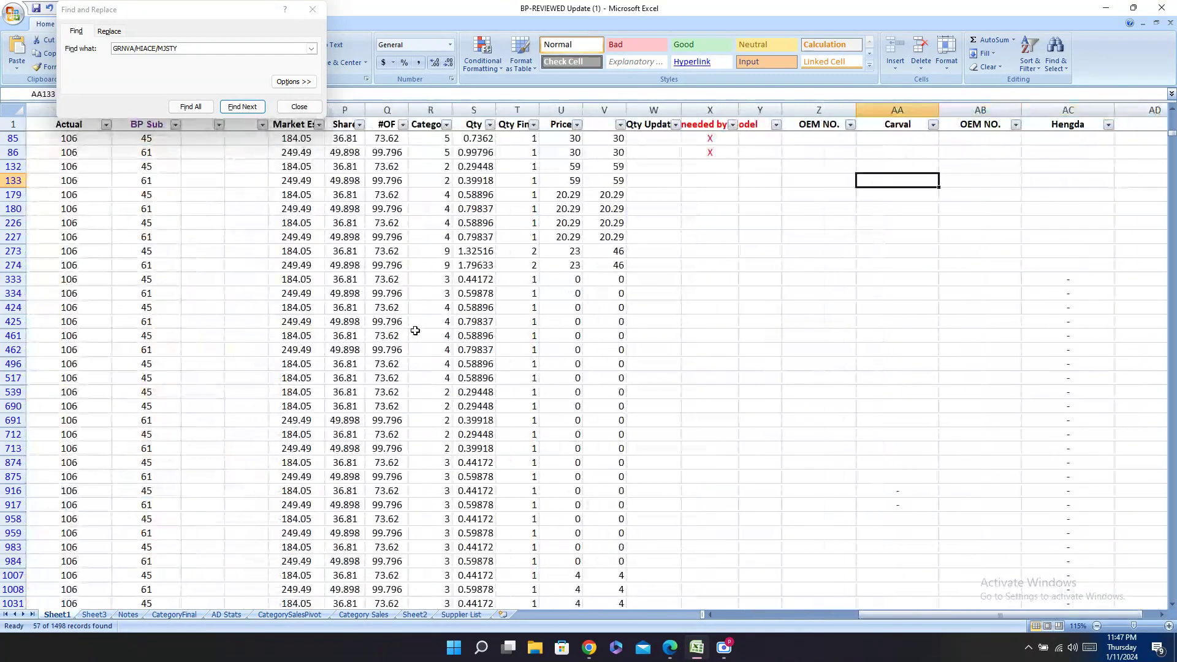
key(ctrl+v)
Step: Copy OEM number 66400-4F001 from the catalog into Z133
click(678, 647)
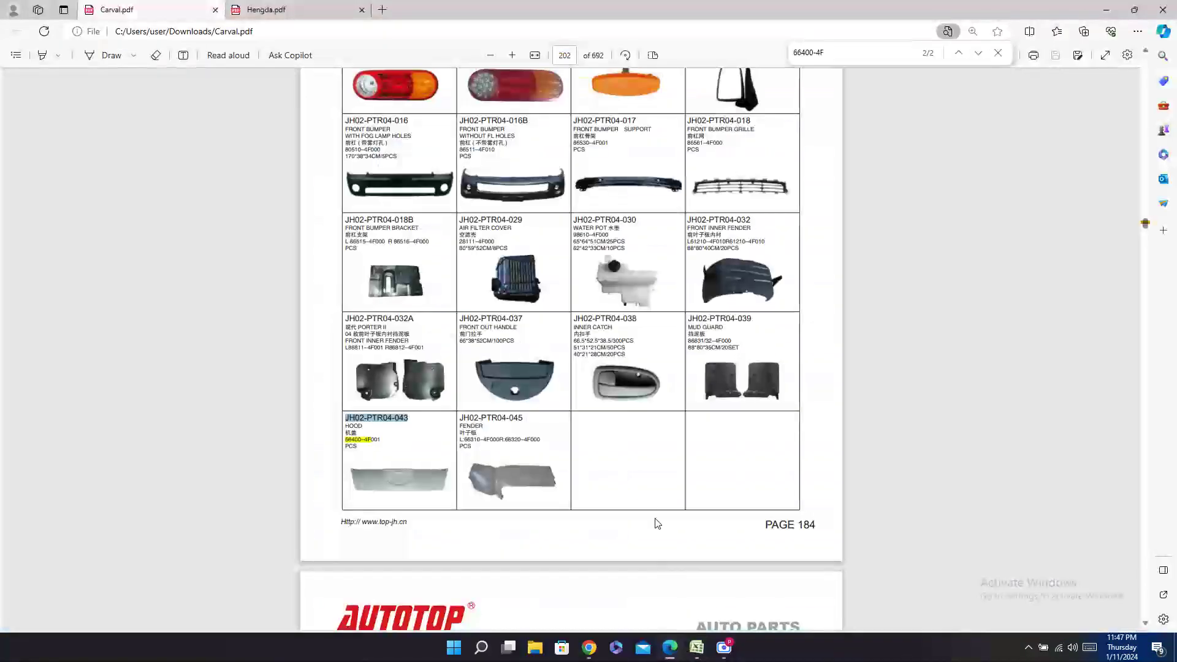
drag(344, 439, 380, 439)
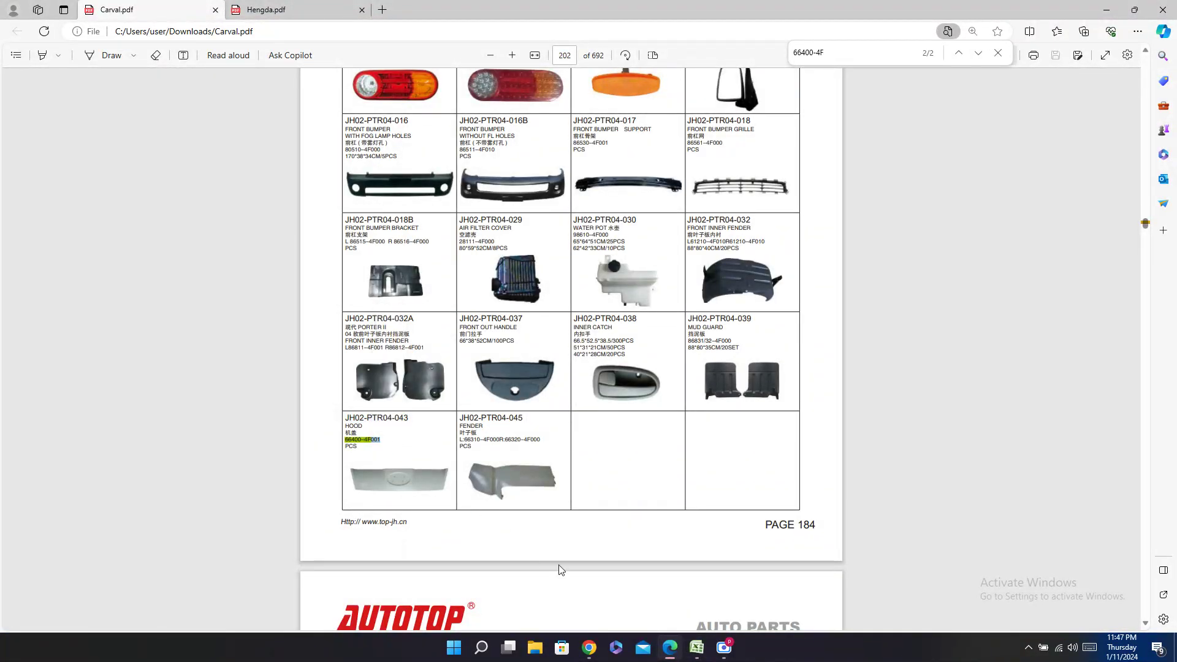
click(697, 647)
click(839, 184)
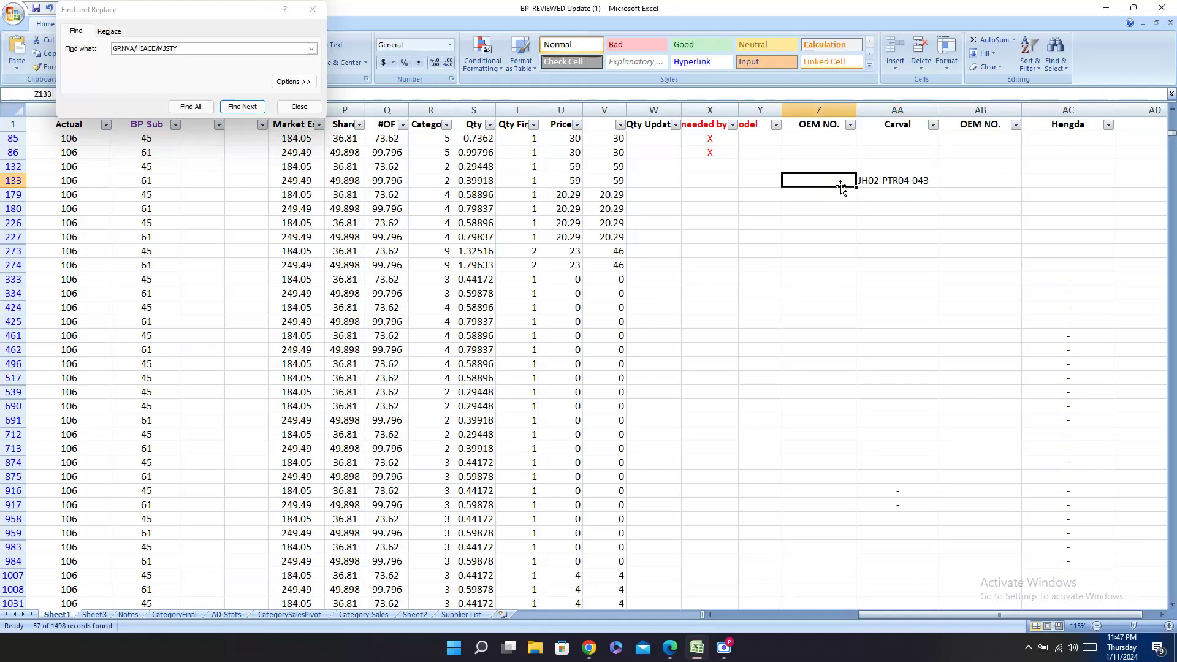
key(ctrl+v)
click(897, 141)
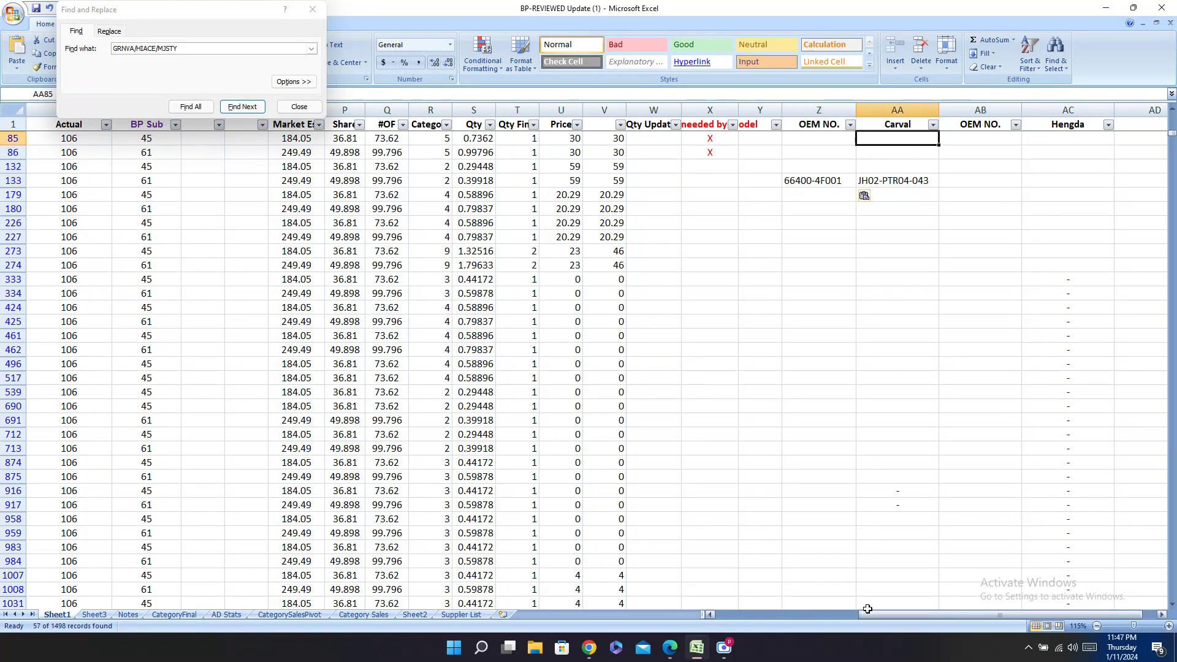
drag(867, 608, 720, 613)
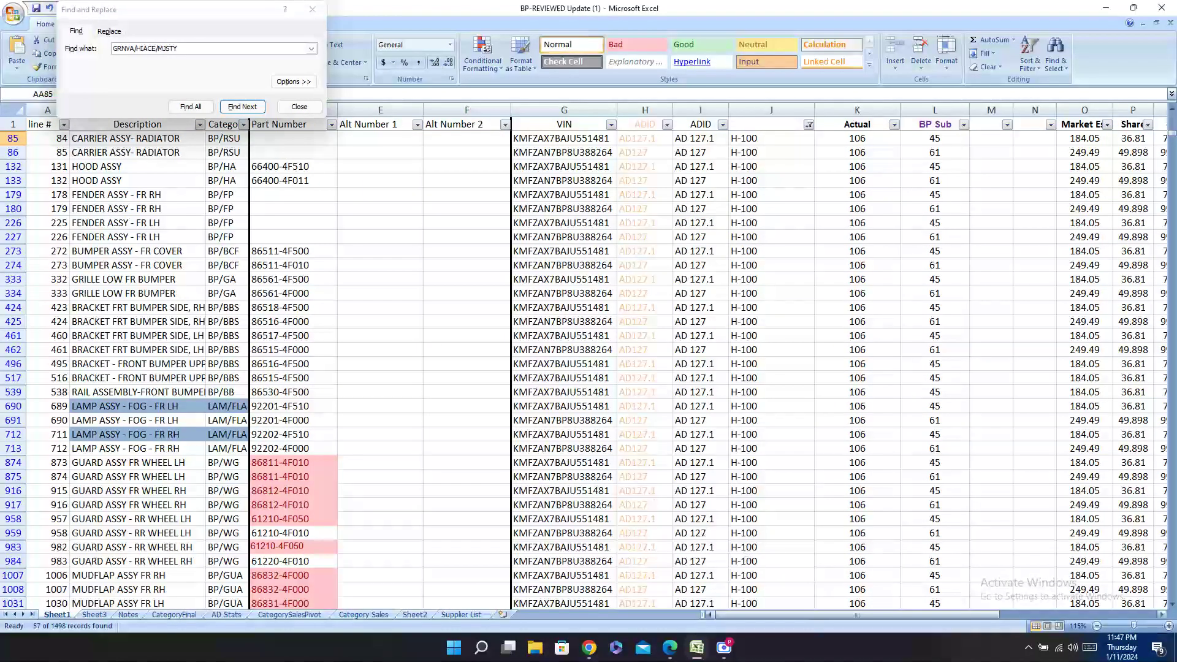
click(672, 648)
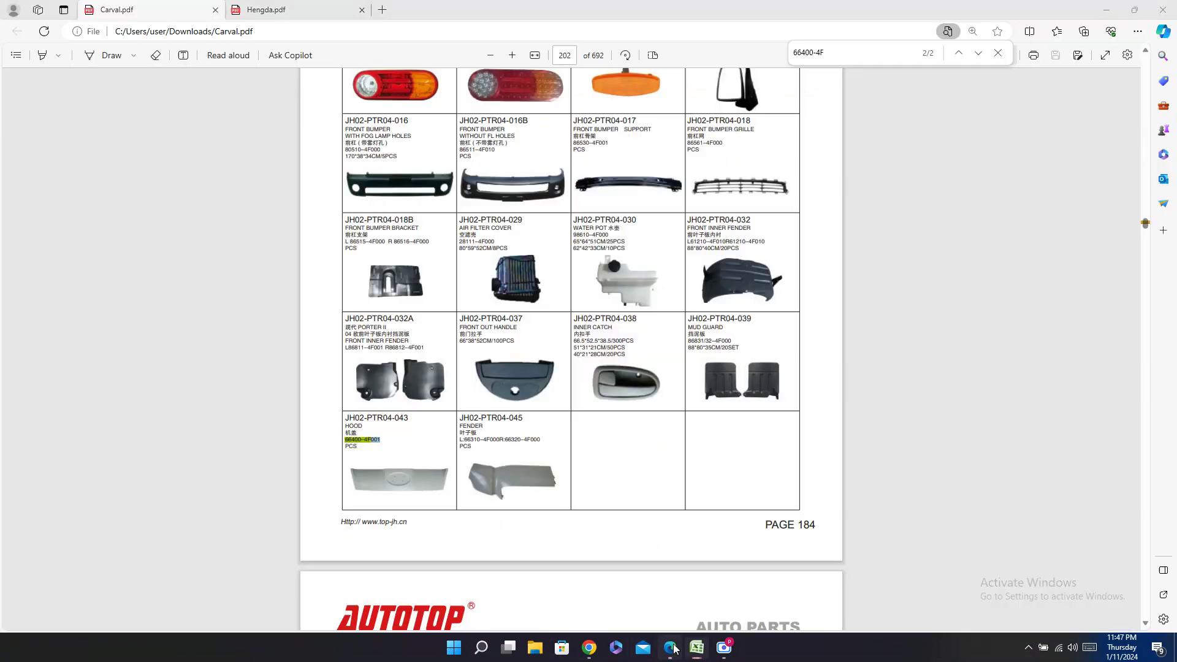
Step: Review hood entry JH02-PTR04-043 on page 184 of Carval.pdf, then return to the workbook
scroll(680, 458, up, 3)
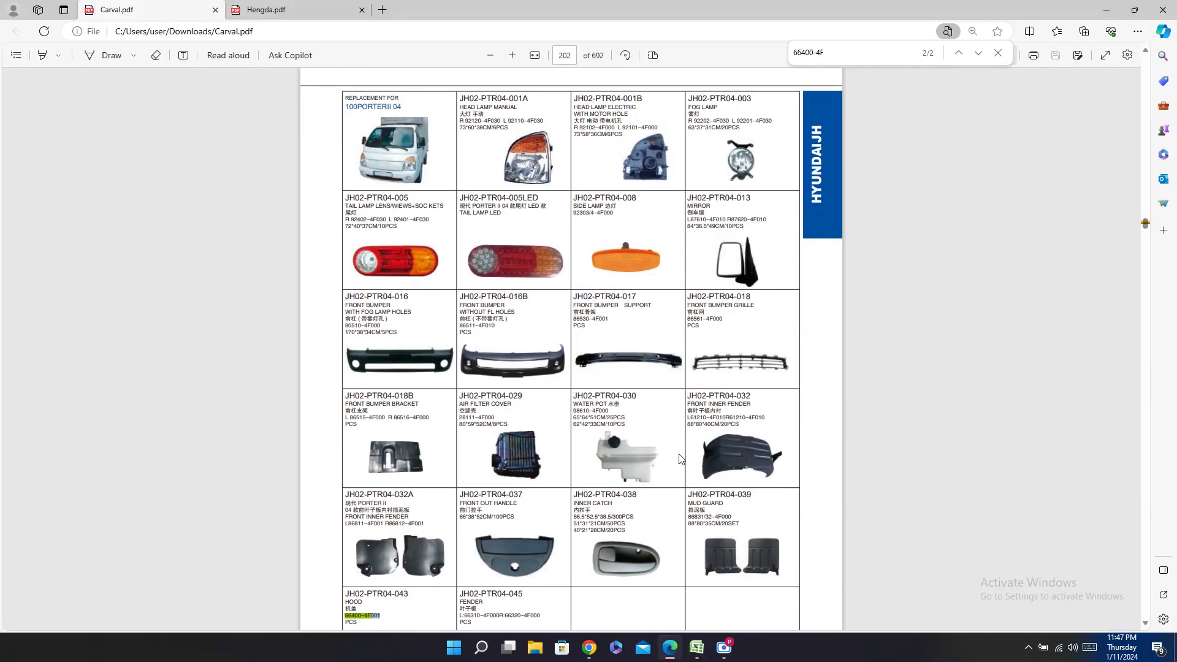
scroll(680, 459, up, 5)
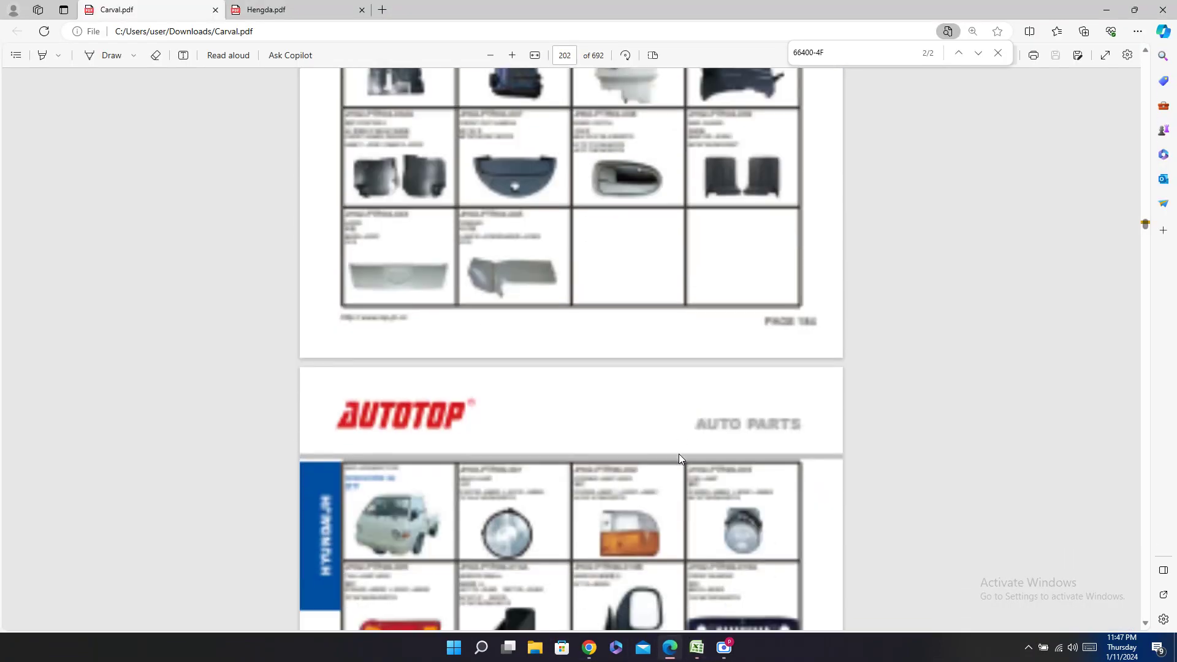
scroll(679, 454, down, 1)
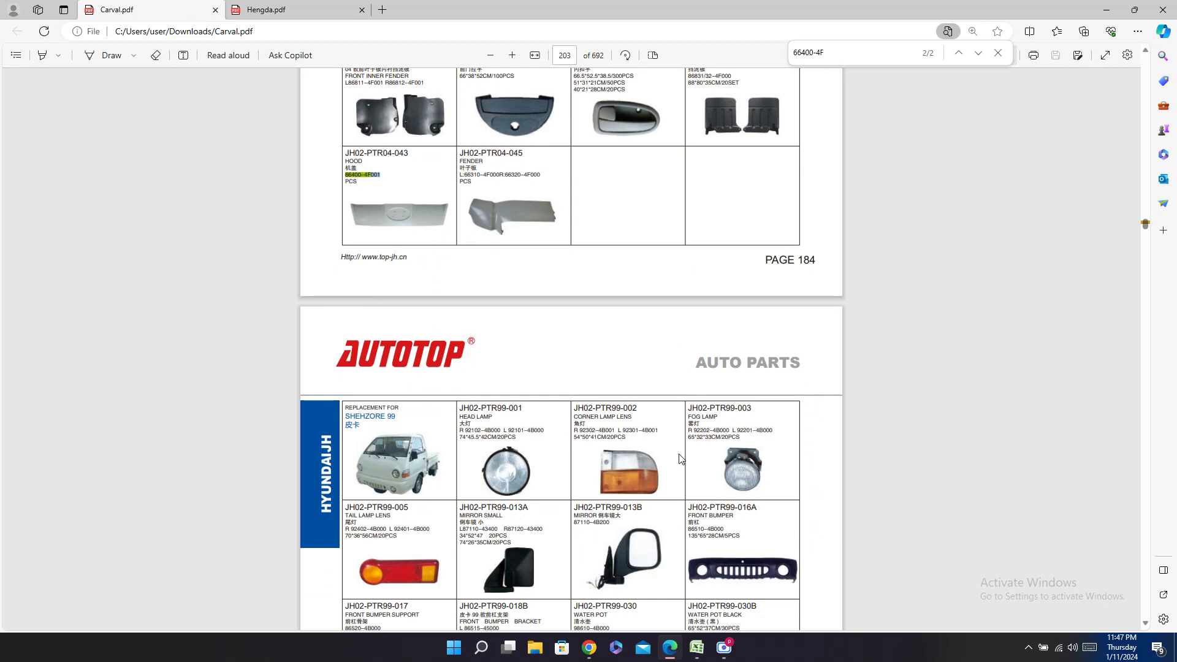
scroll(680, 458, up, 3)
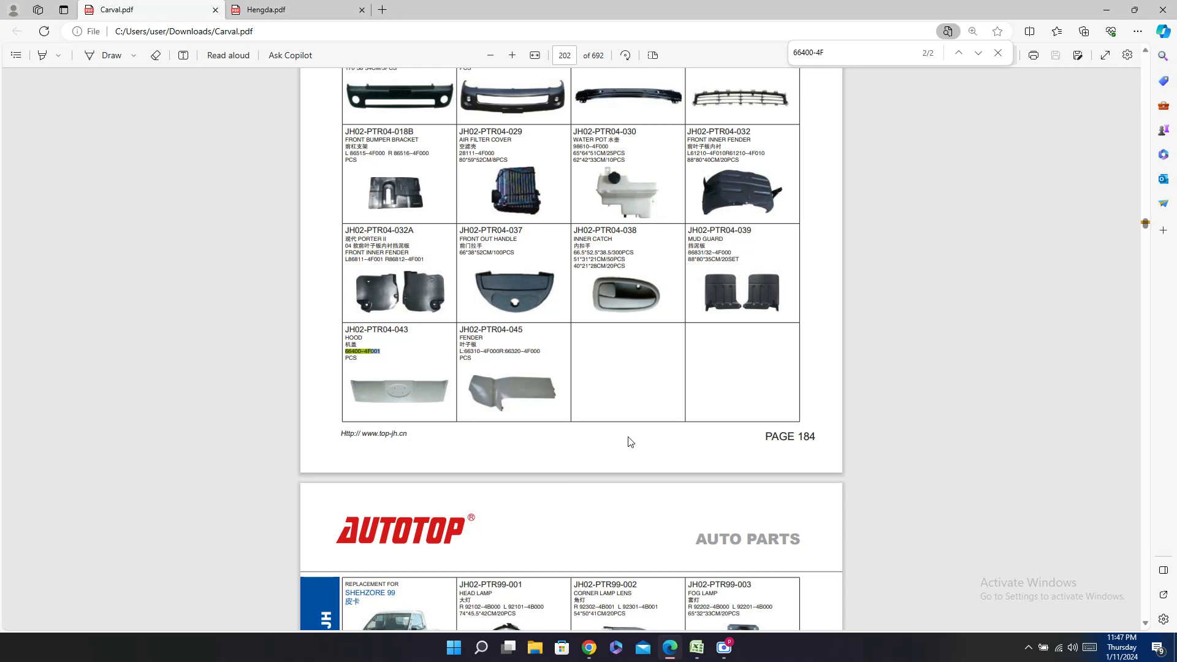
scroll(679, 375, up, 5)
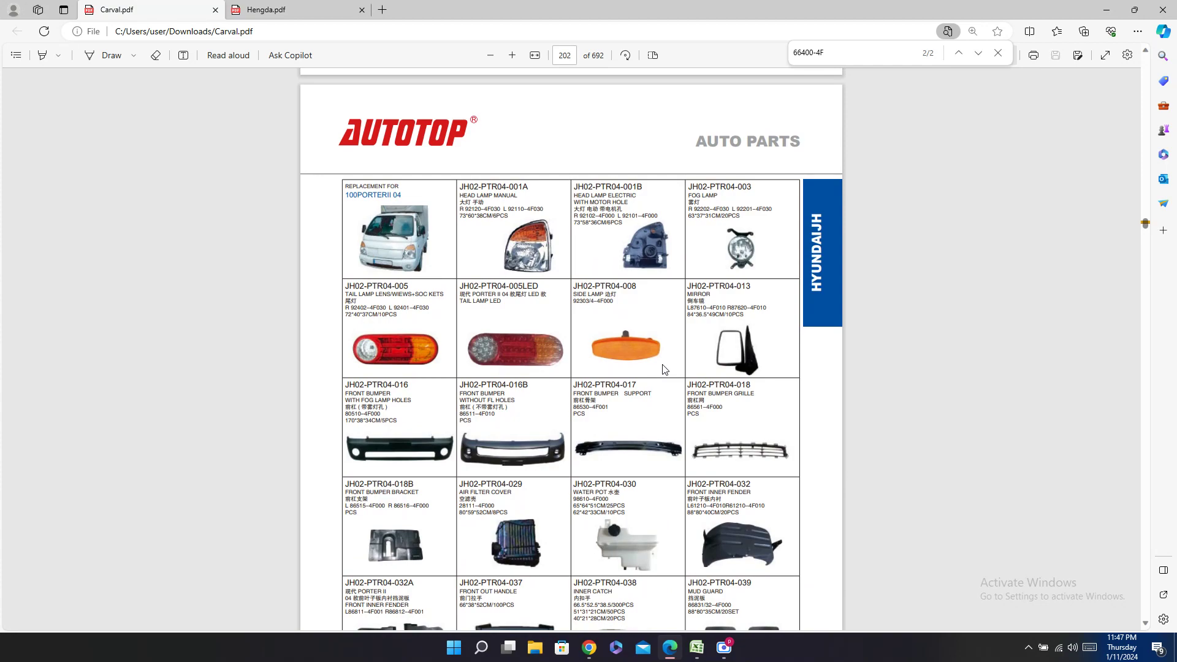
scroll(701, 459, down, 5)
scroll(700, 459, up, 4)
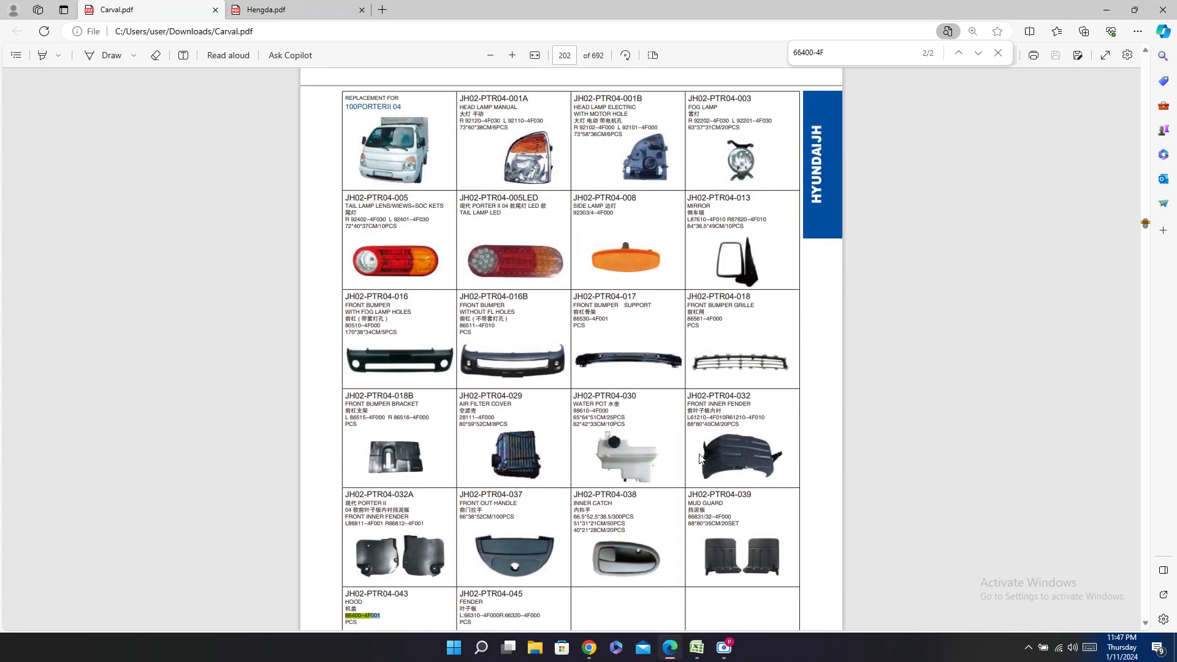
scroll(700, 459, down, 8)
scroll(700, 459, down, 10)
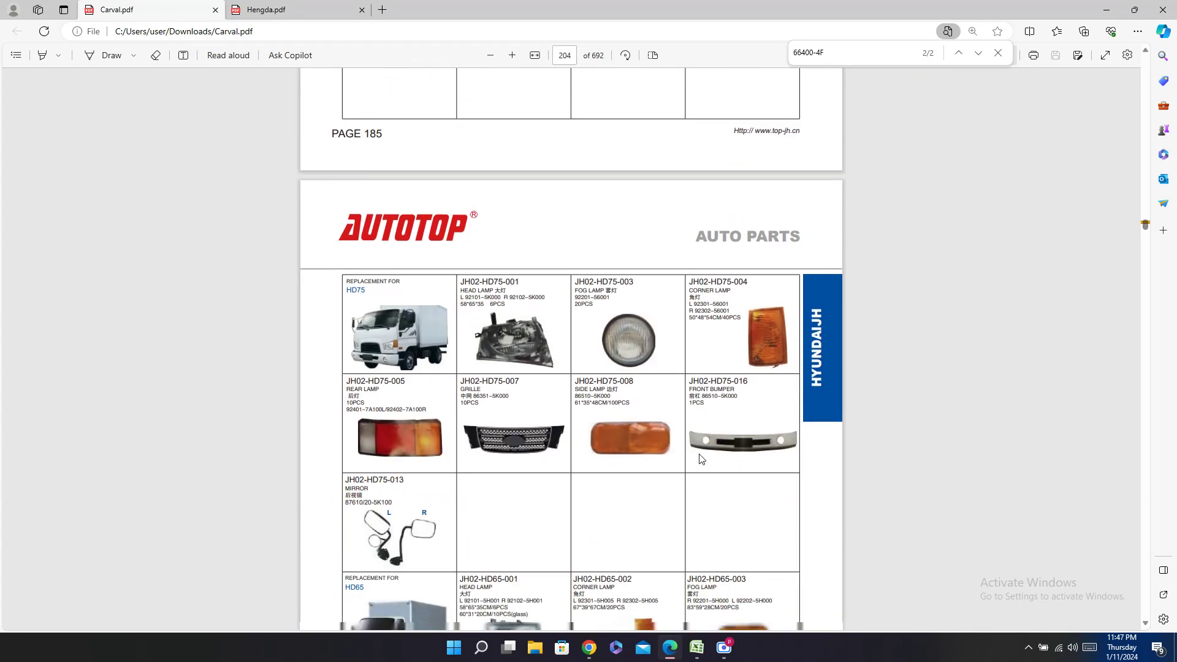
scroll(700, 458, up, 18)
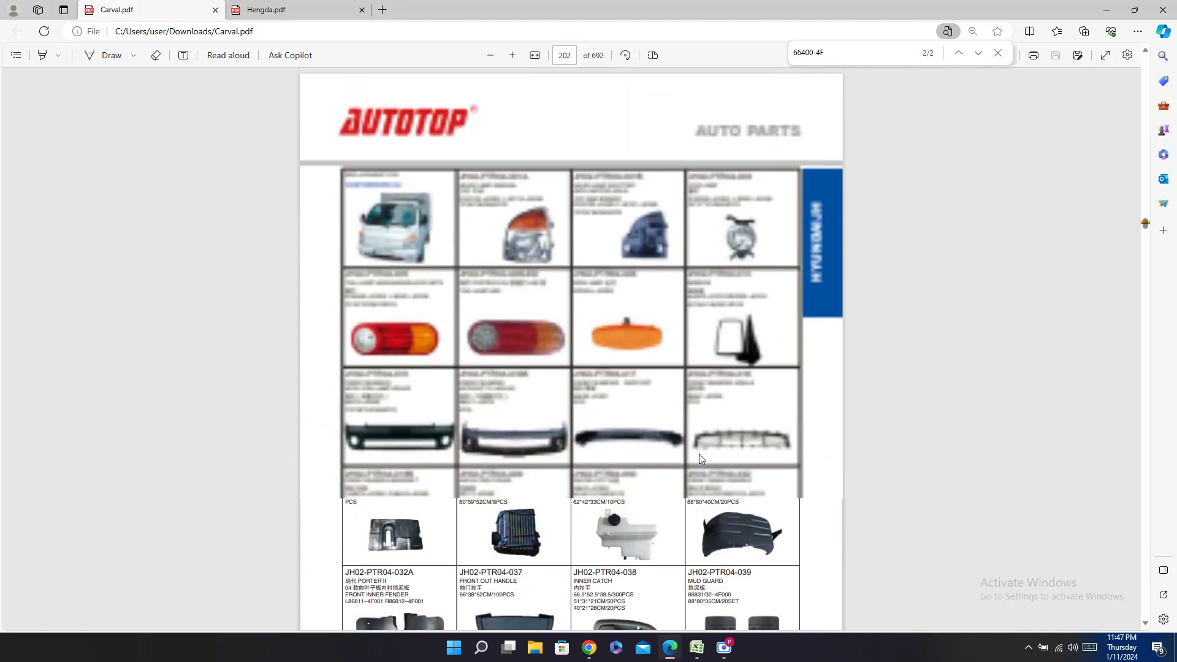
scroll(700, 458, down, 3)
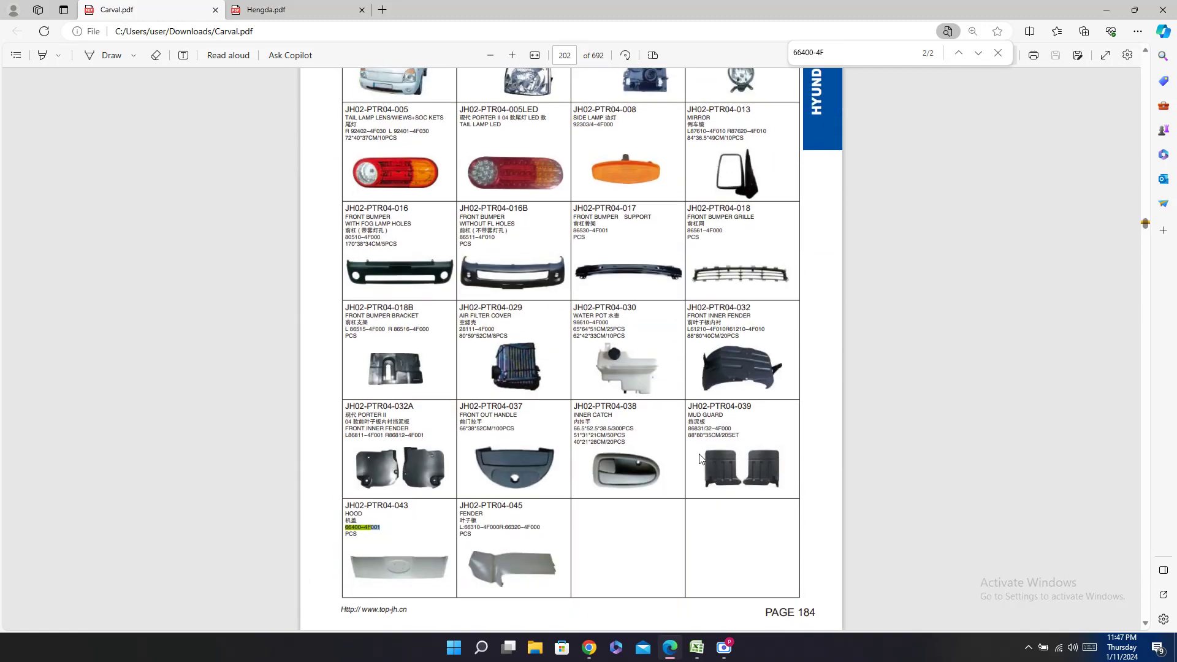
scroll(700, 458, up, 2)
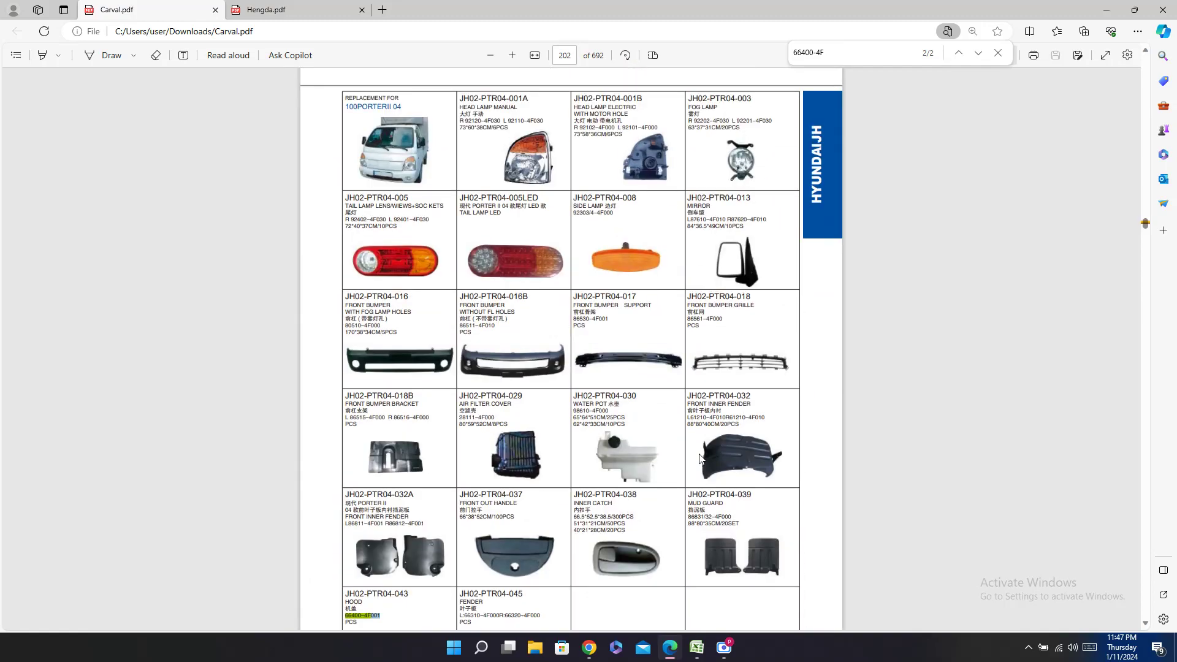
click(694, 651)
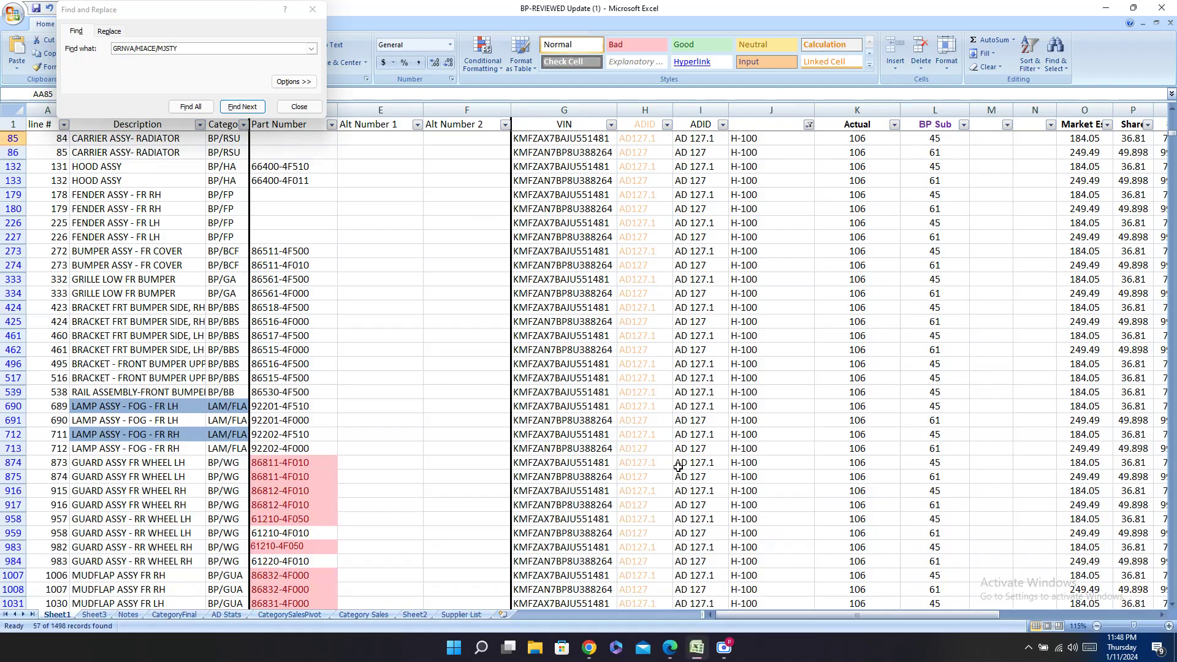
Step: Enter dashes in the Carval cells of rows 85, 86 and 132
click(293, 139)
key(Right)
key(Right)
key(Right)
key(Right)
key(Right)
key(Right)
key(Right)
key(Right)
key(Right)
key(Right)
key(Right)
key(Right)
key(Right)
key(Right)
key(Right)
key(Right)
key(Right)
key(Right)
key(Right)
key(Right)
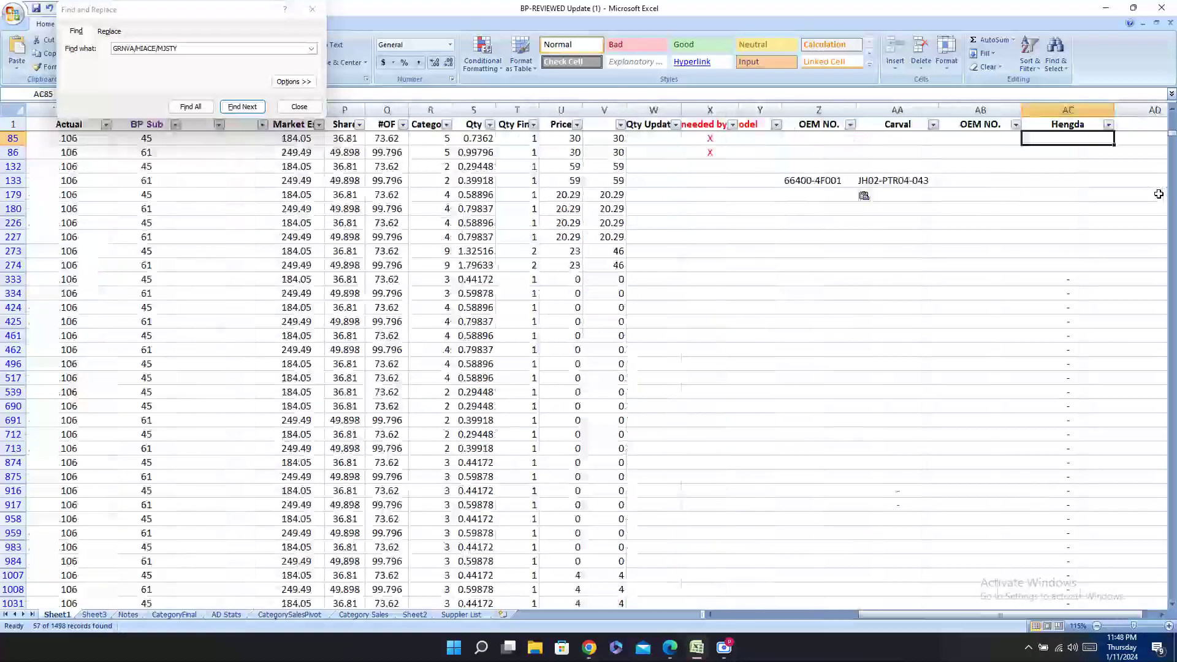
click(906, 137)
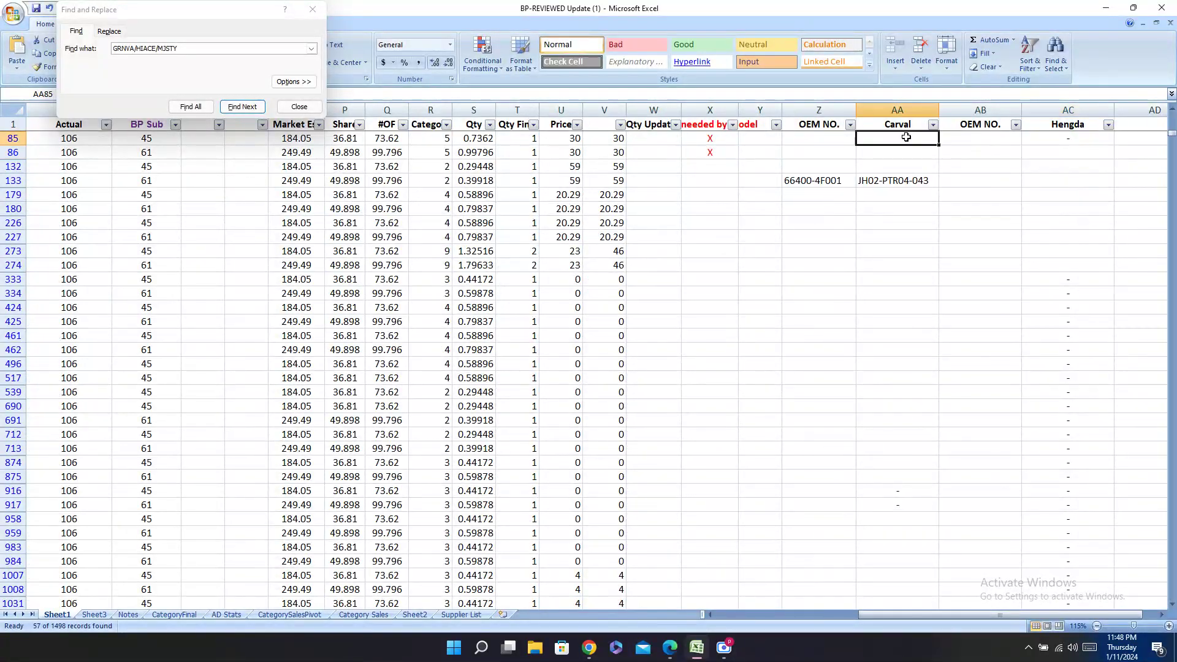
text(-)
key(Return)
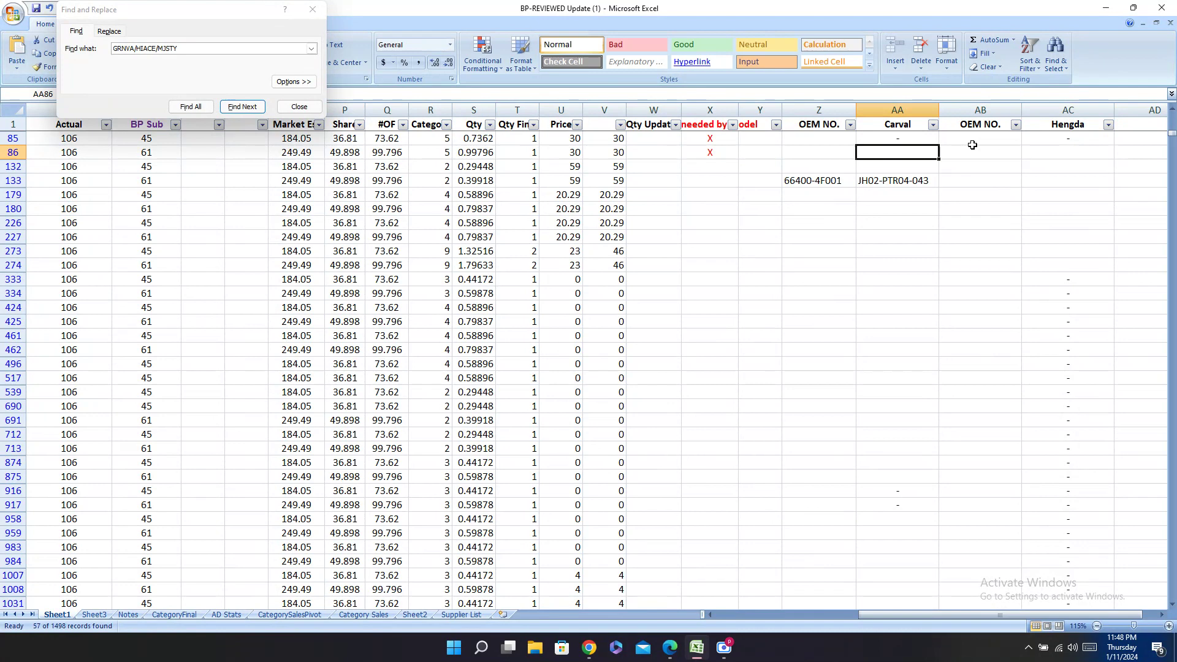
text(-)
key(Return)
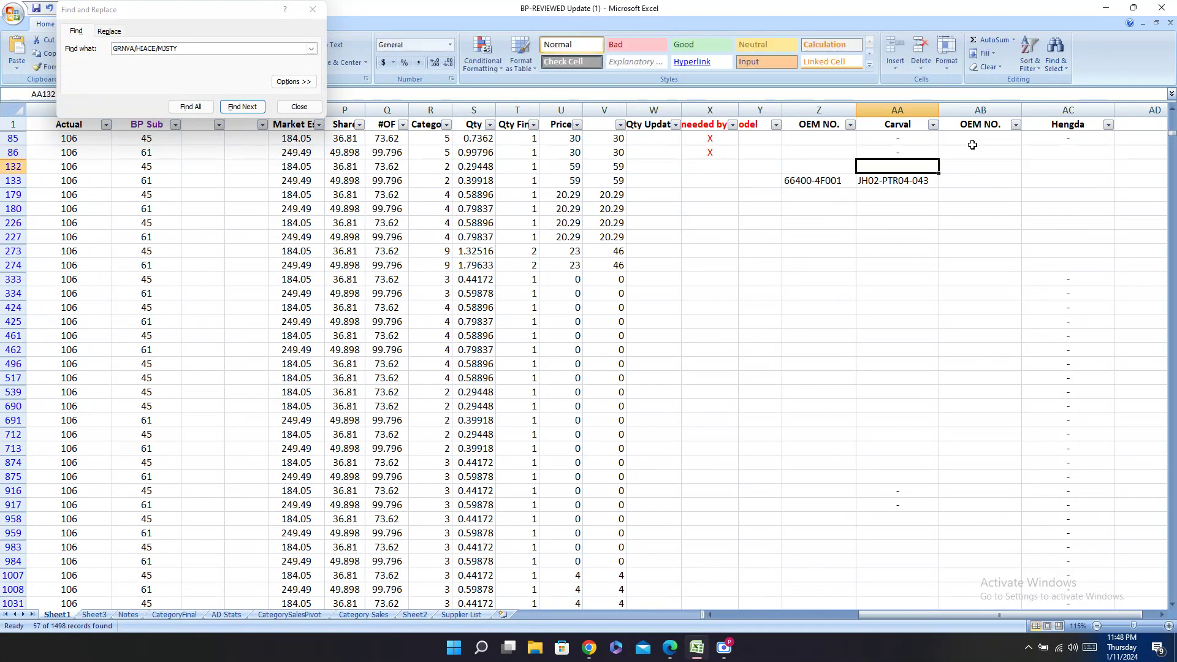
text(-)
key(Return)
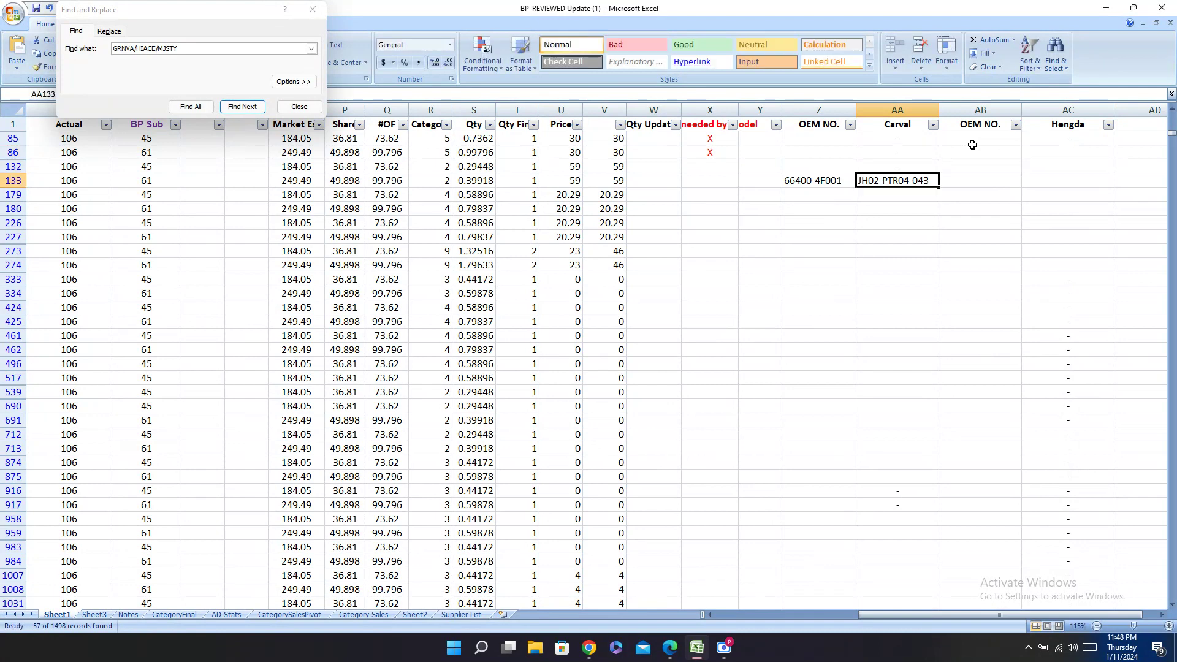
Step: Enter dashes in the Hengda cells of filtered rows 86 through 273
click(1047, 150)
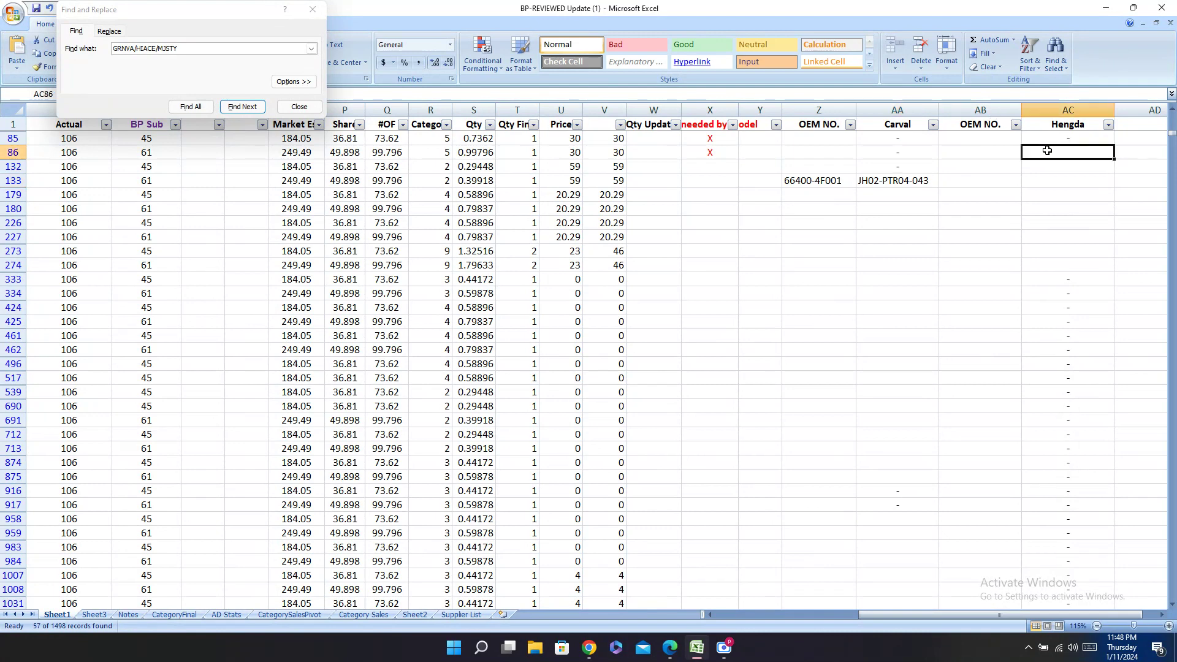
text(-)
key(Return)
text(-)
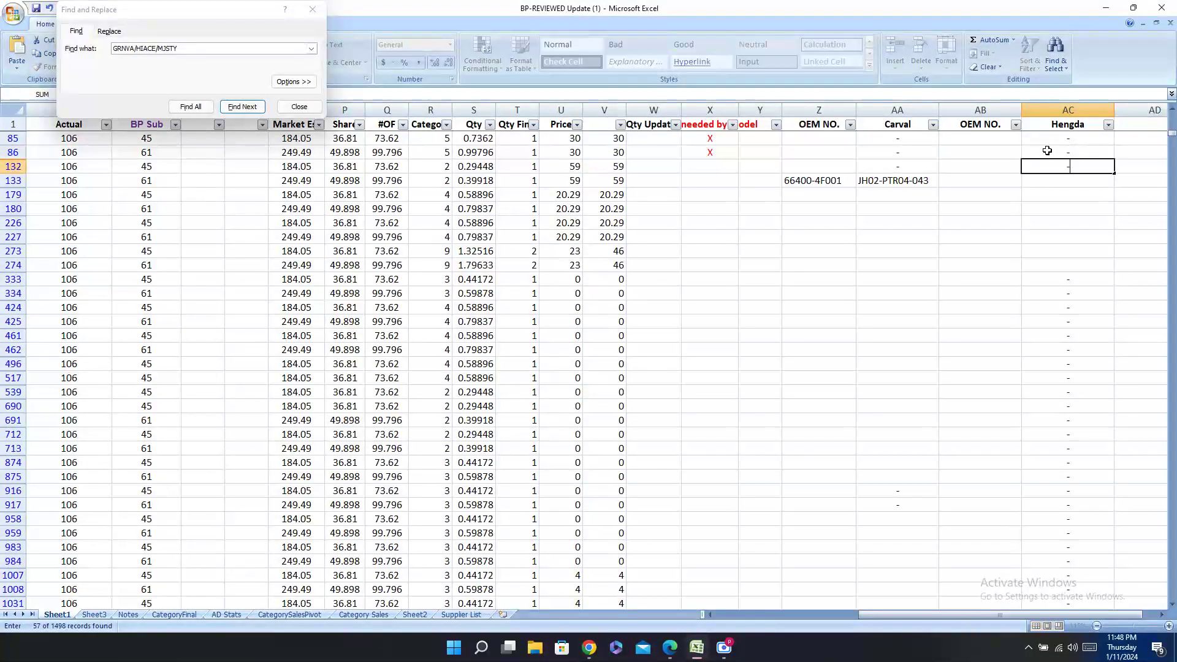
key(Return)
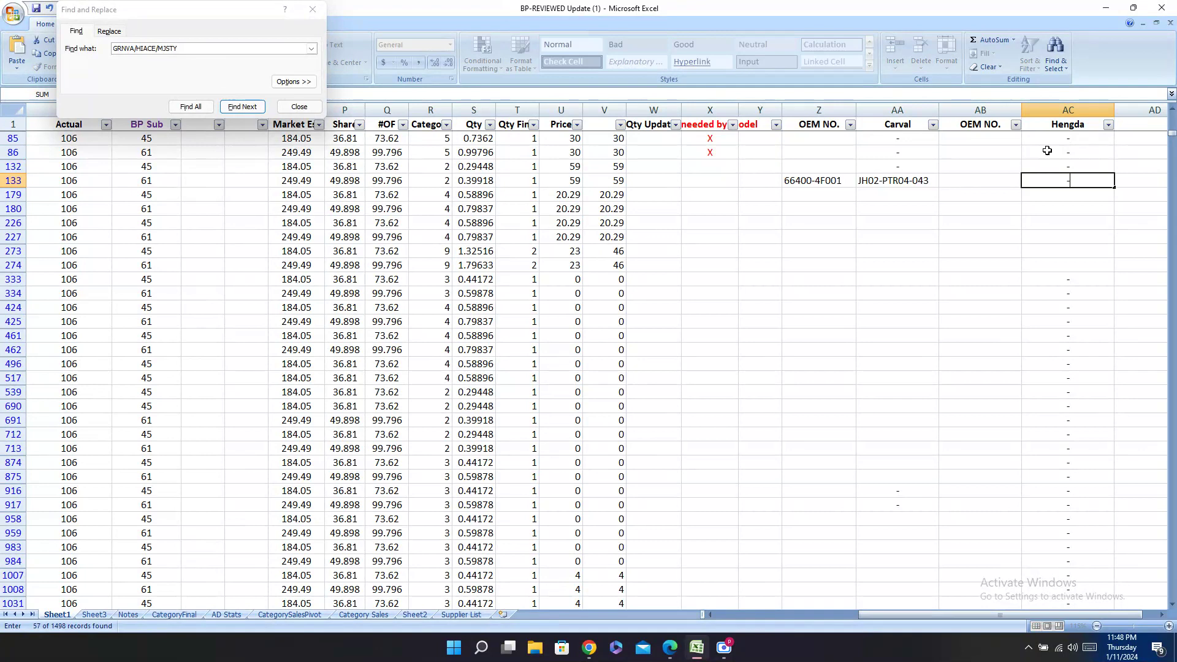
text(-)
key(Return)
text(-)
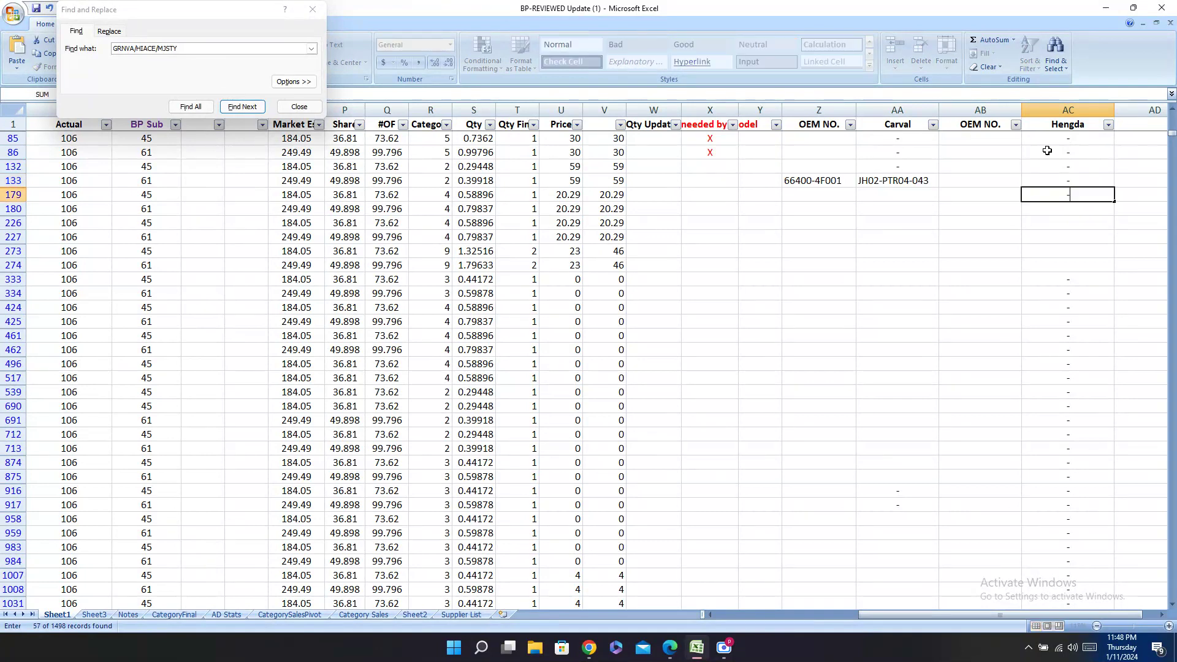
key(Return)
text(-)
key(Return)
text(-)
key(Return)
text(-)
key(Return)
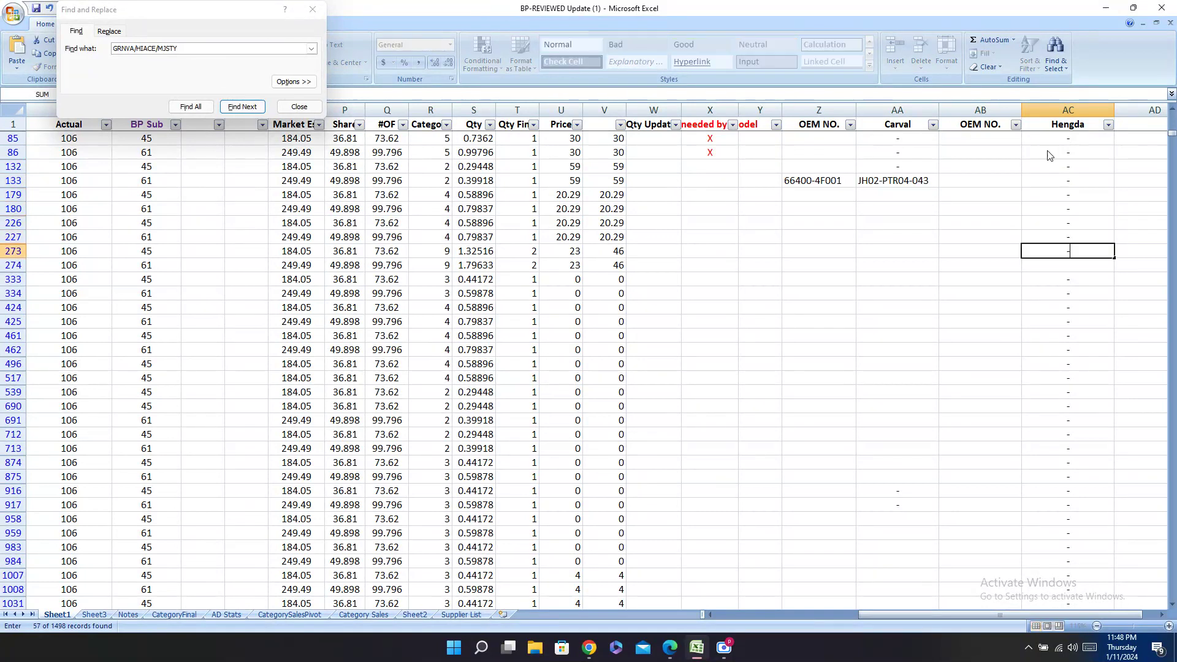
text(-)
key(Return)
text(-)
key(Return)
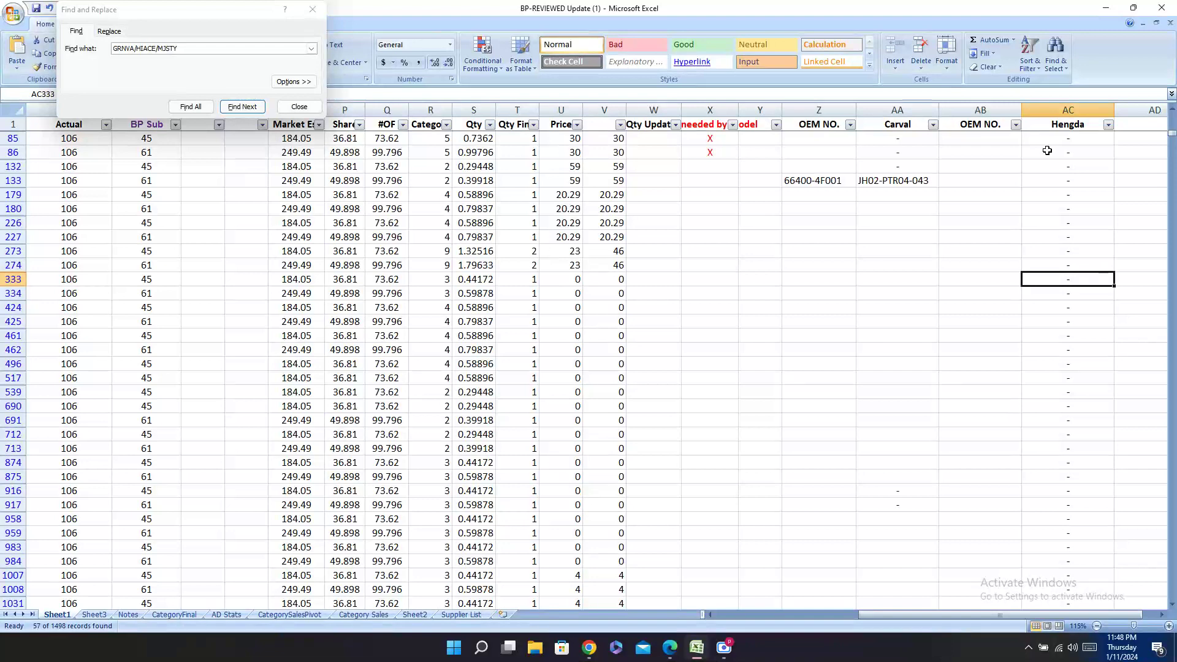
click(679, 656)
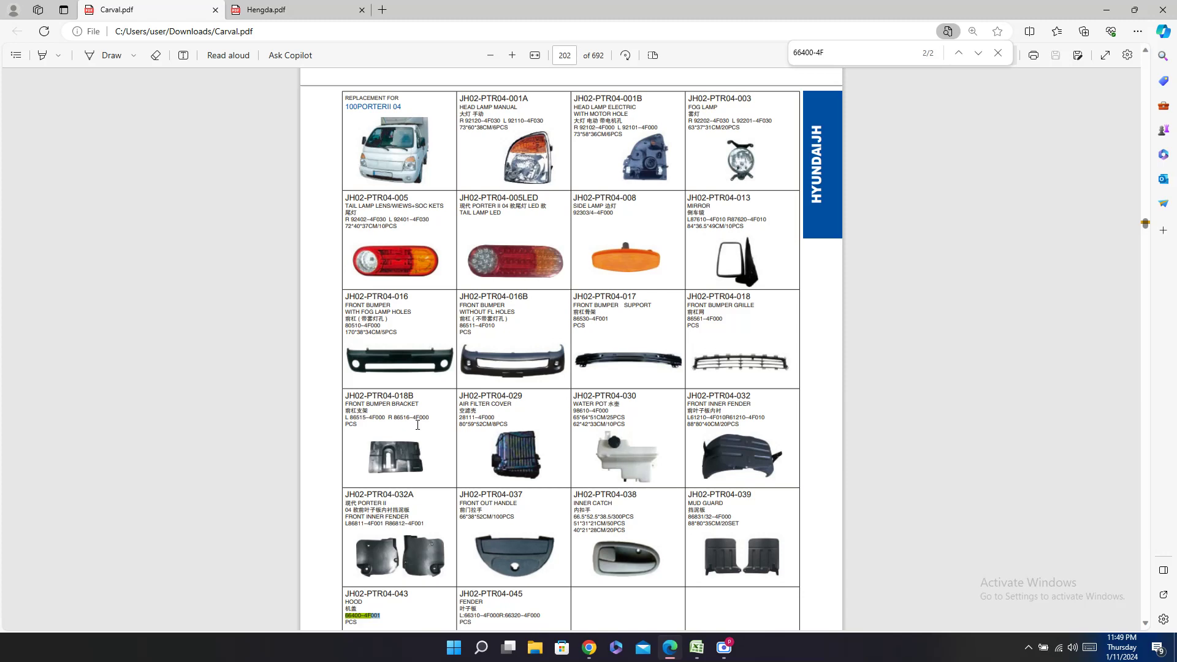
click(696, 647)
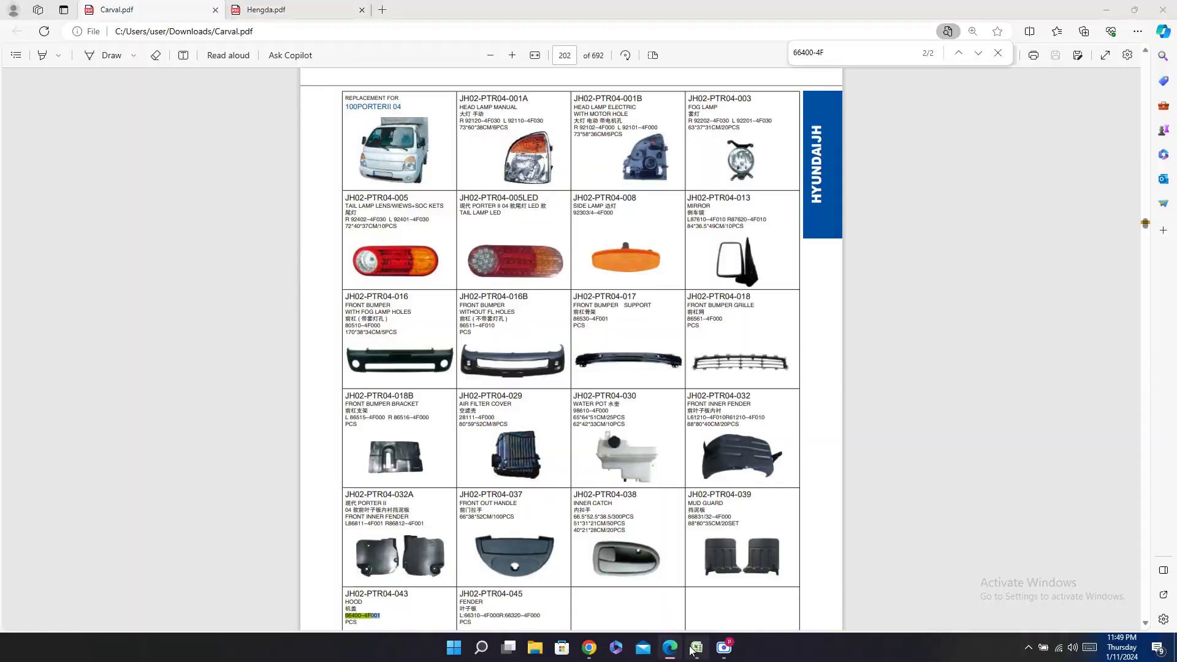
click(927, 197)
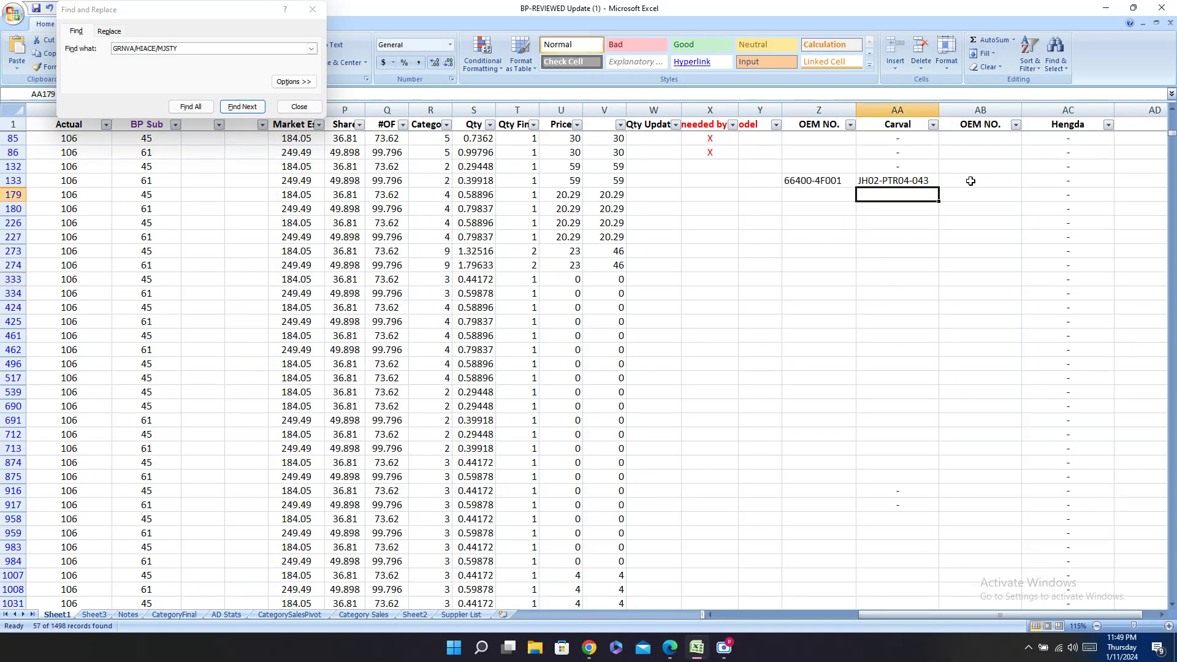
Step: Highlight the HOOD ASSY rows 132-133 and select fender code JH02-PTR04-045 in the Carval catalog
click(971, 181)
drag(970, 180, 80, 181)
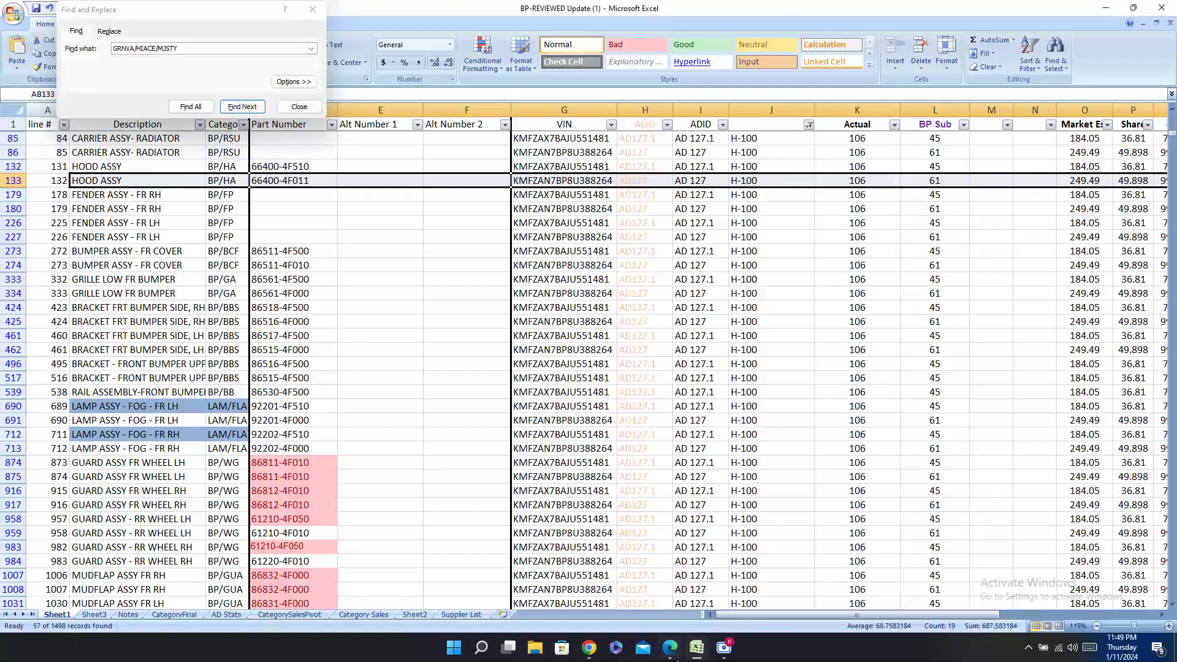
click(670, 648)
scroll(631, 444, down, 2)
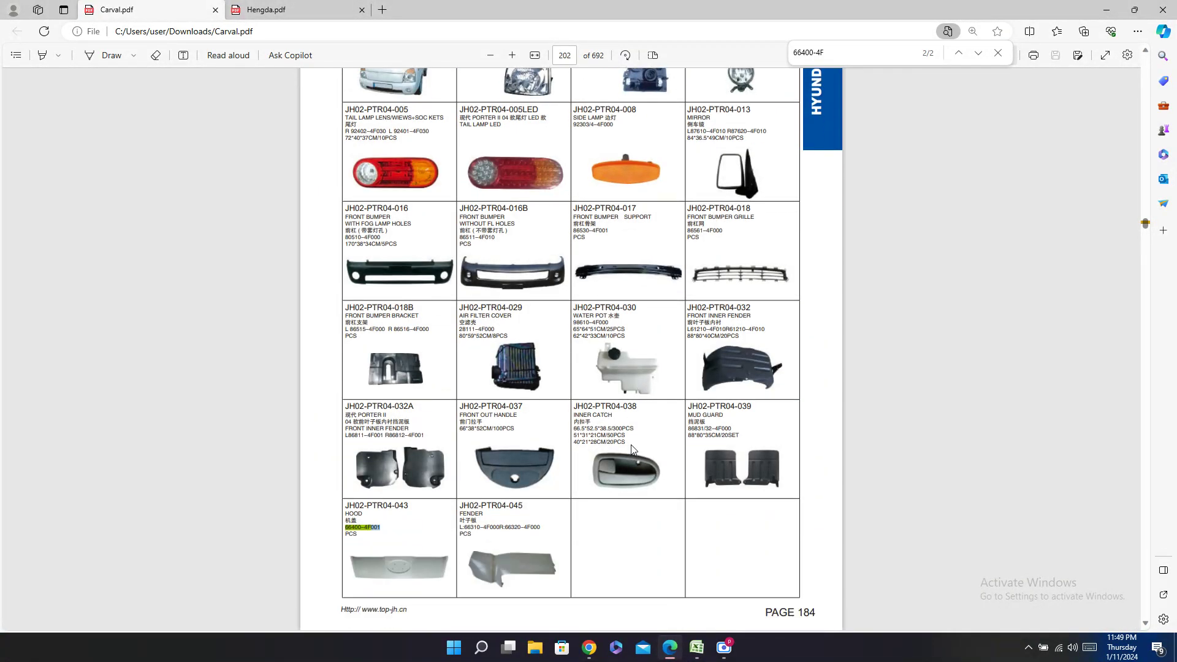
double_click(501, 506)
key(ctrl+c)
mouse_move(697, 648)
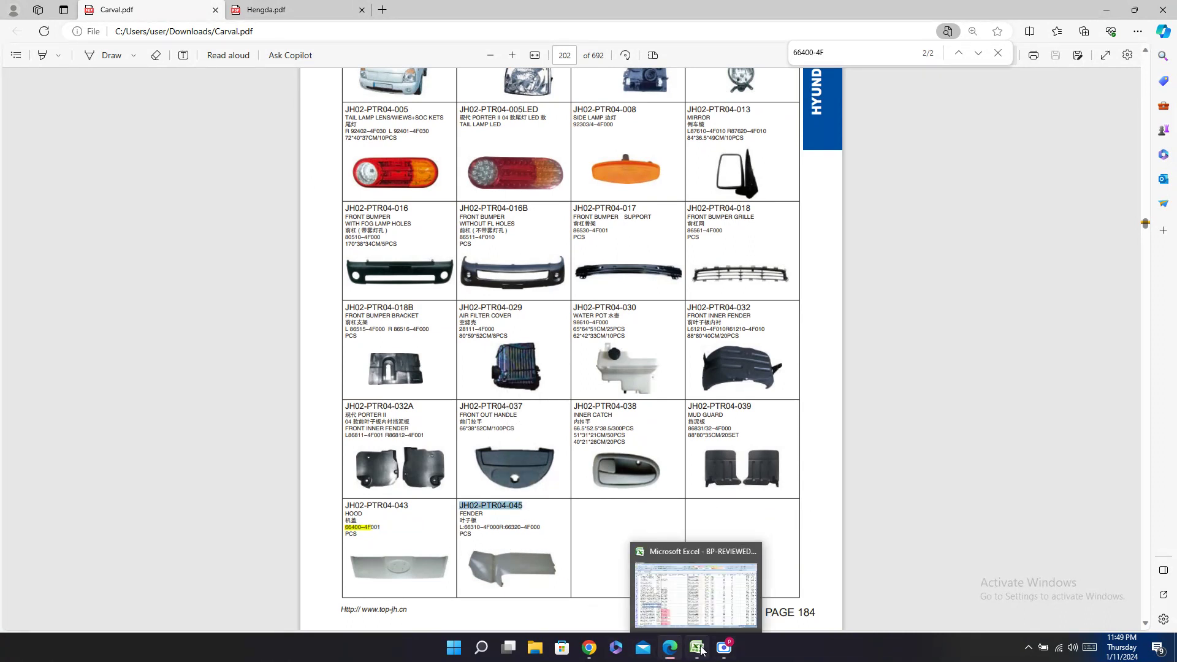
click(748, 596)
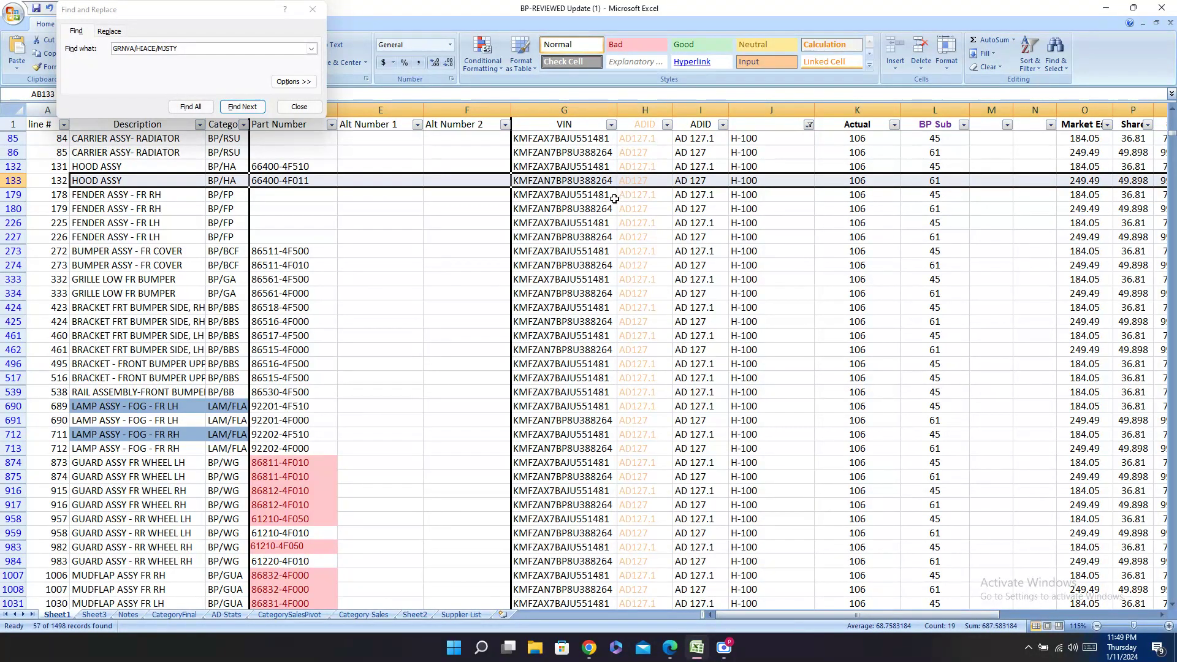
Step: Paste fender code JH02-PTR04-045 into the Carval cell of row 180
click(597, 210)
drag(597, 210, 849, 210)
click(836, 210)
key(ctrl+v)
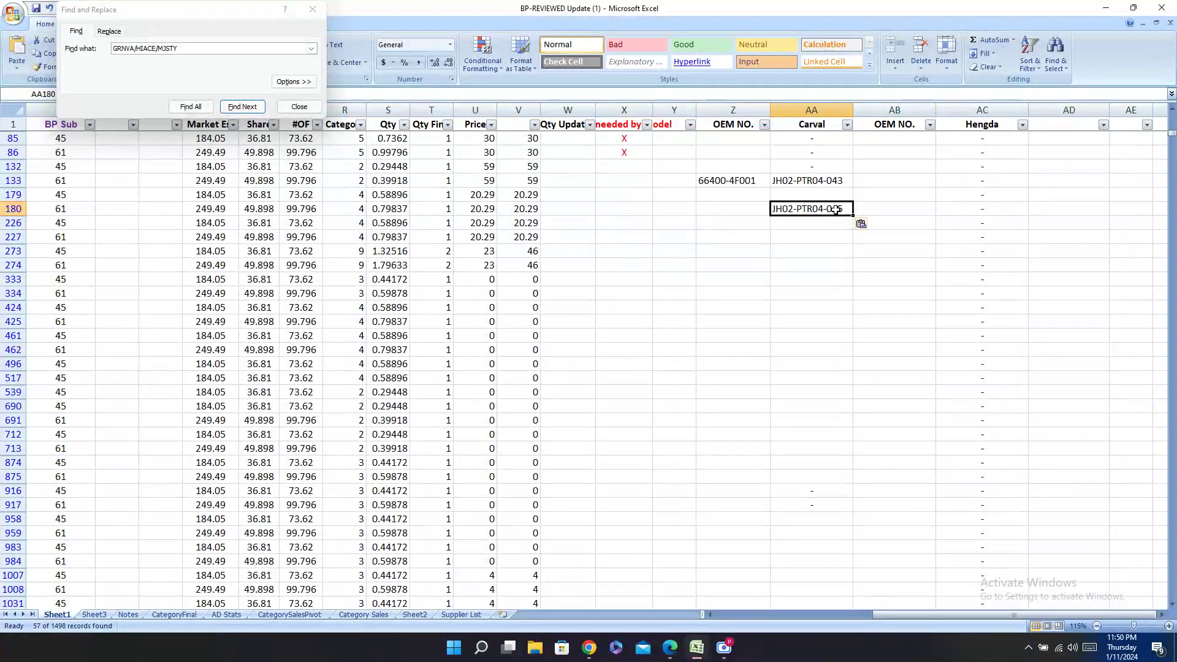
click(721, 205)
Step: Select the fender's left-side OEM number in the Carval catalog
click(692, 642)
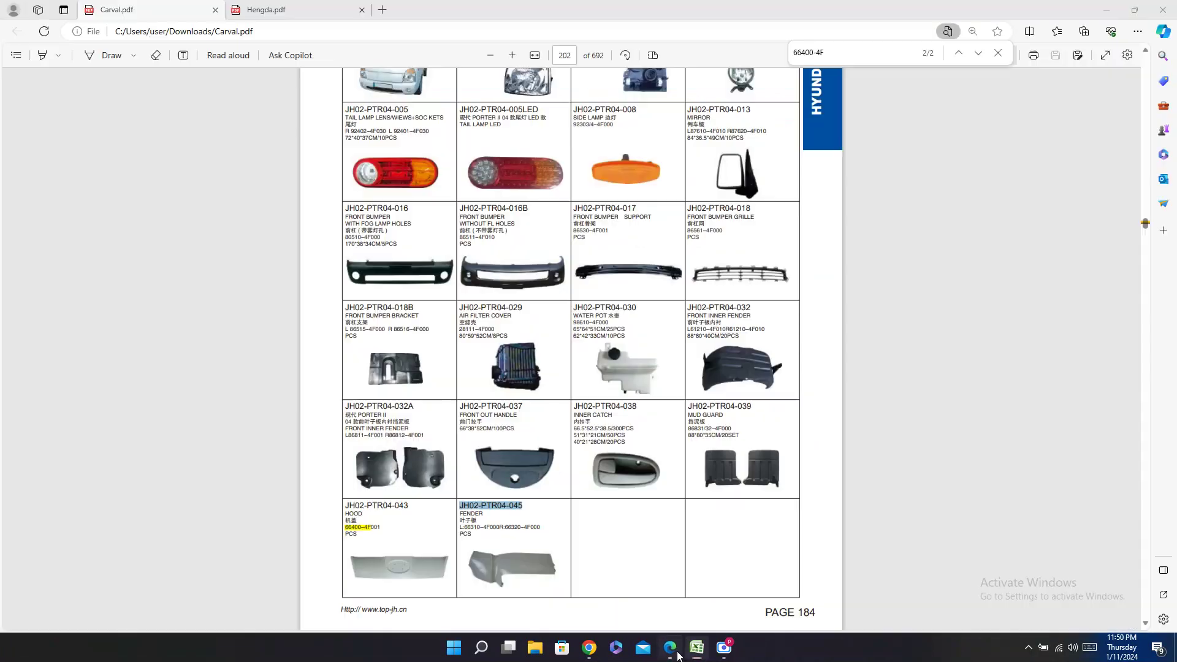
click(460, 527)
drag(461, 526, 501, 526)
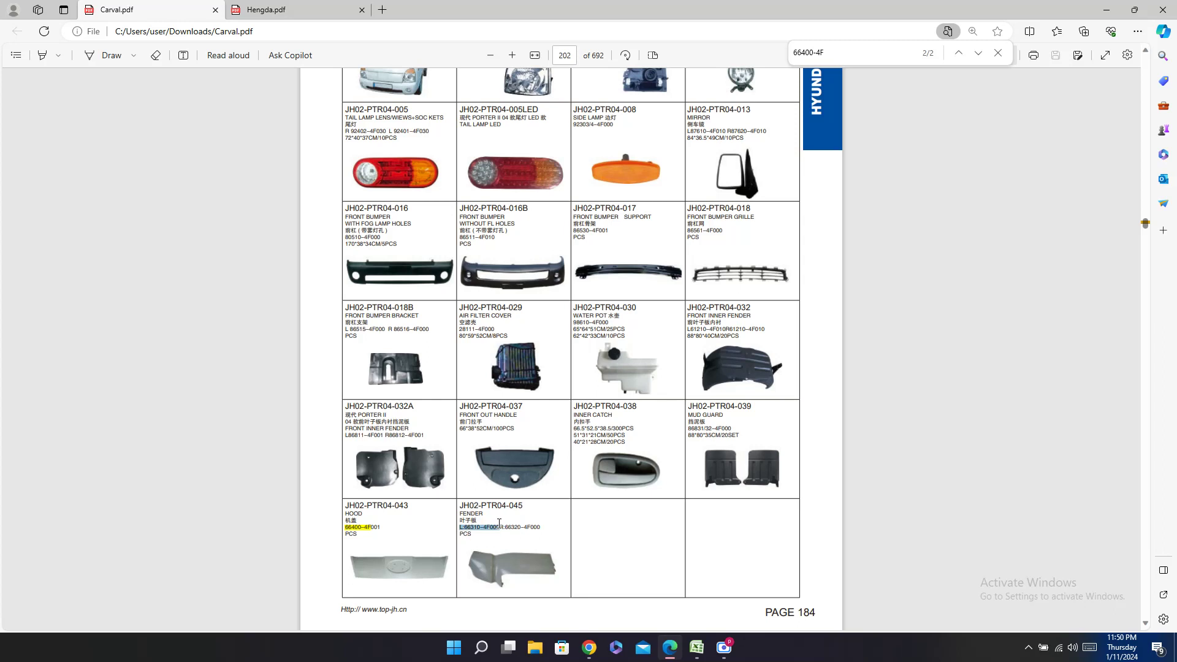
click(695, 651)
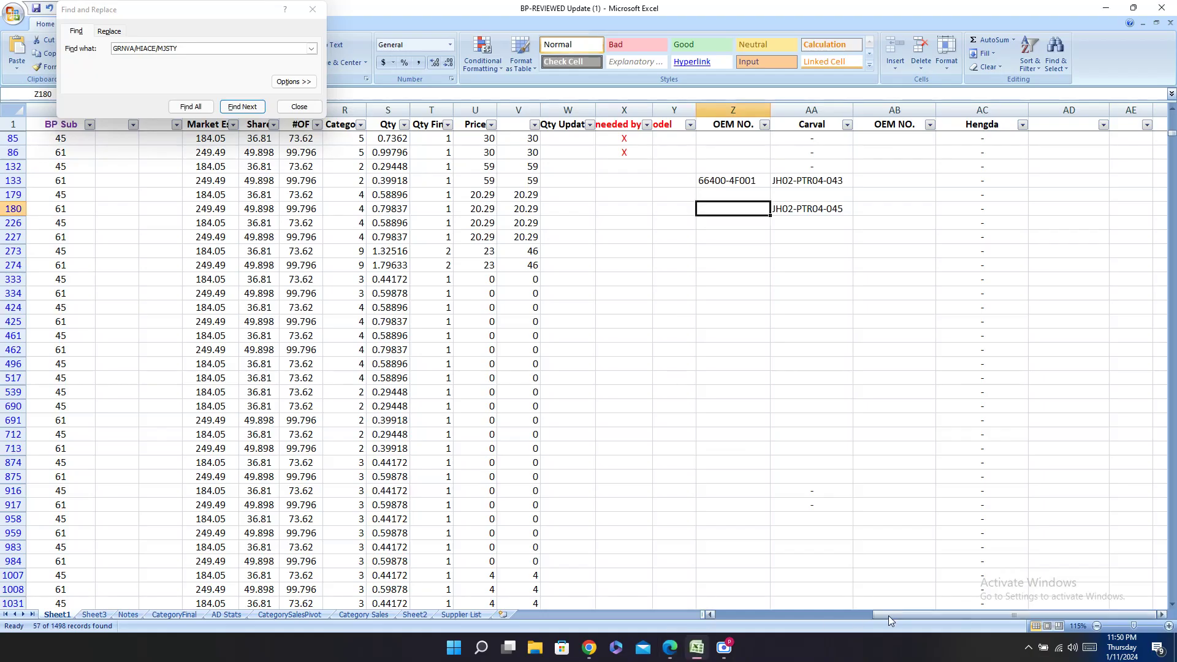
Step: Look up row 227's fender in the catalog and enter OEM number L:66310-4F000 in Z227
drag(888, 615, 656, 602)
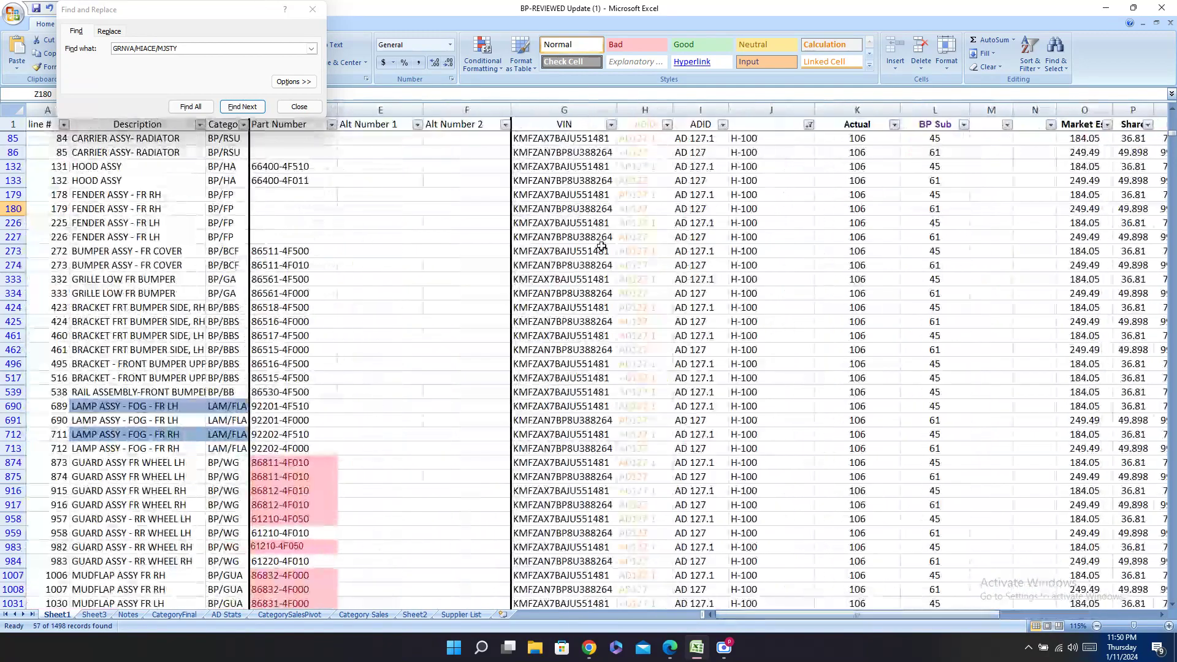
click(8, 237)
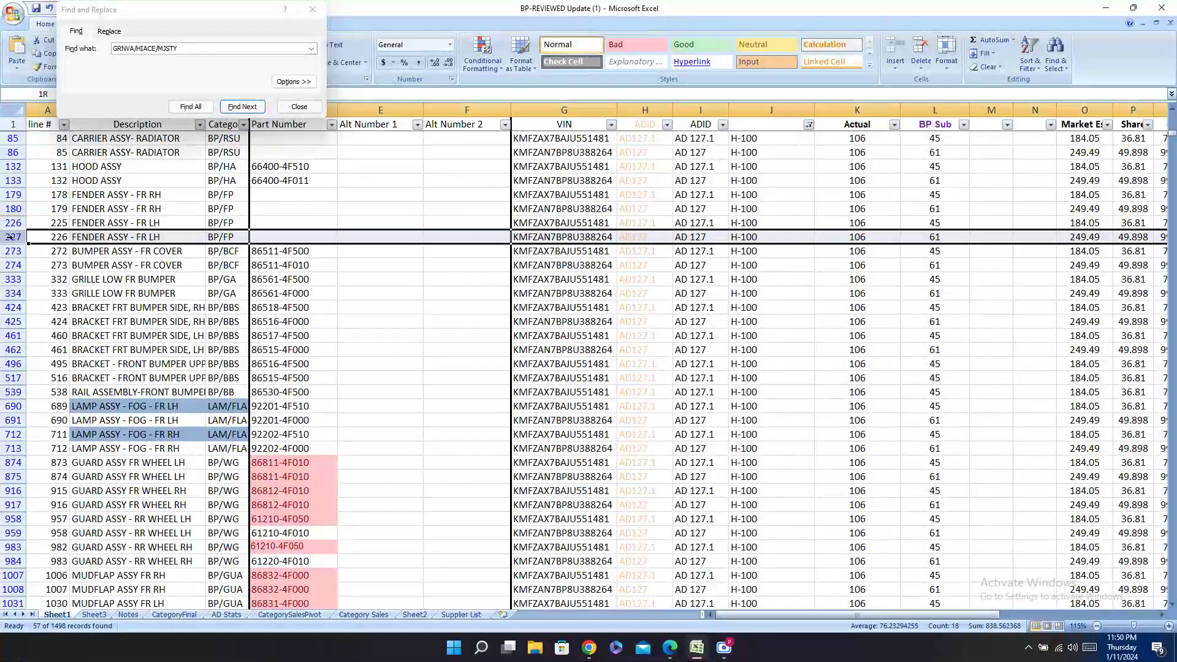
drag(899, 615, 1030, 615)
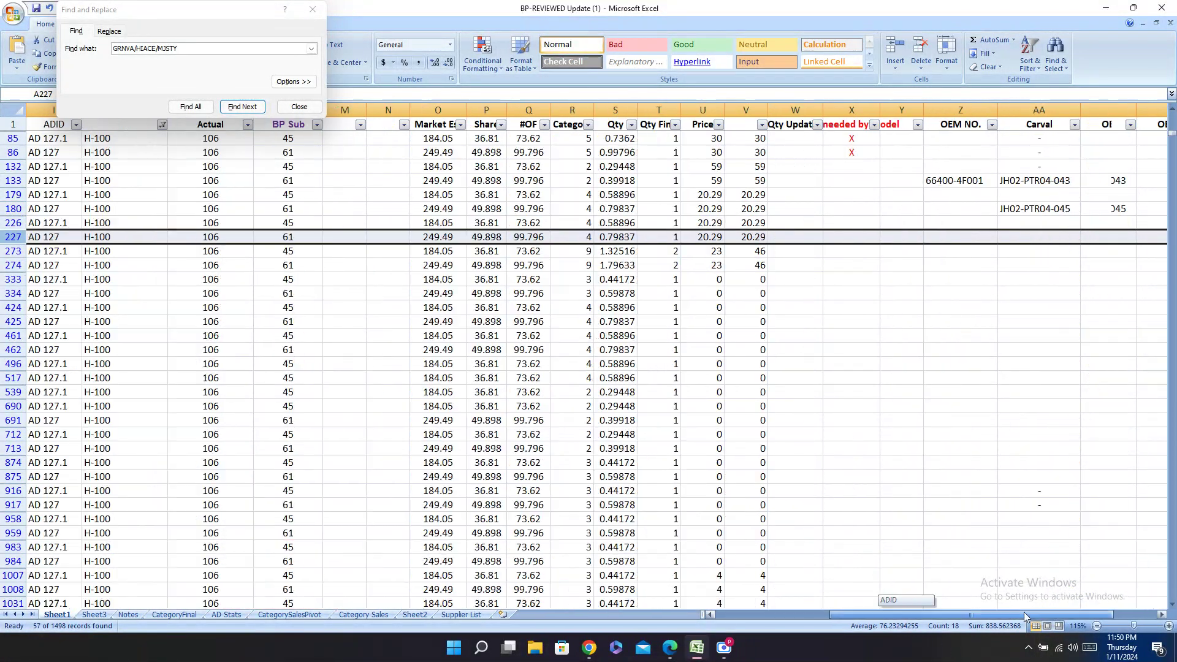
click(915, 237)
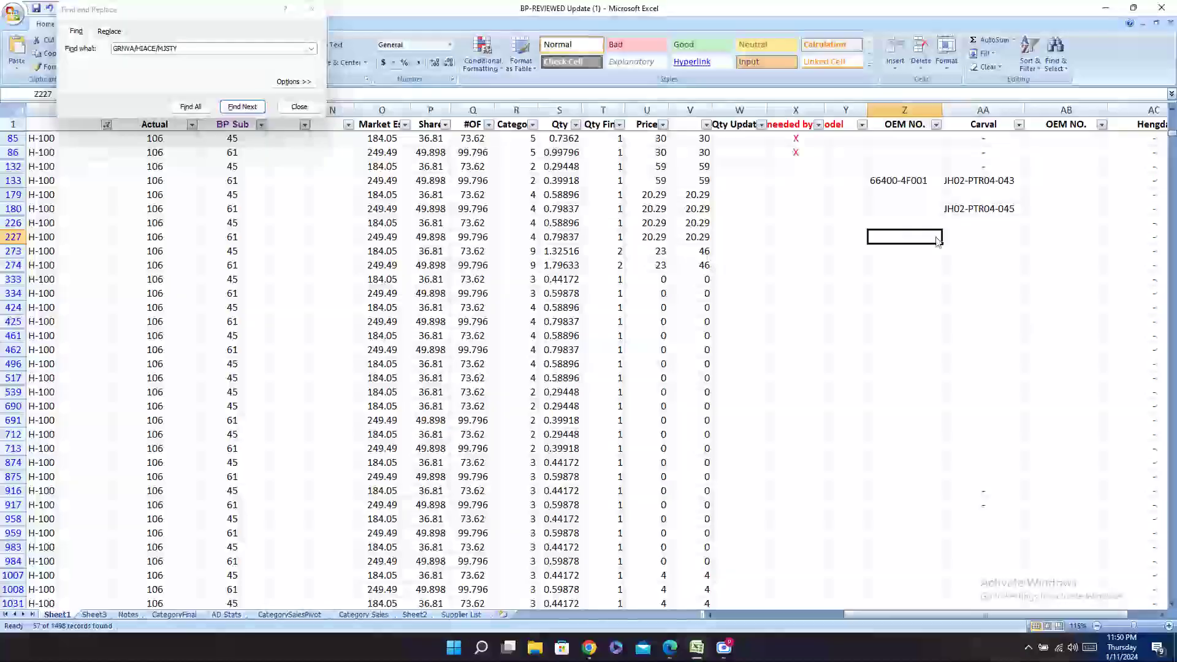
key(ctrl+c)
click(678, 653)
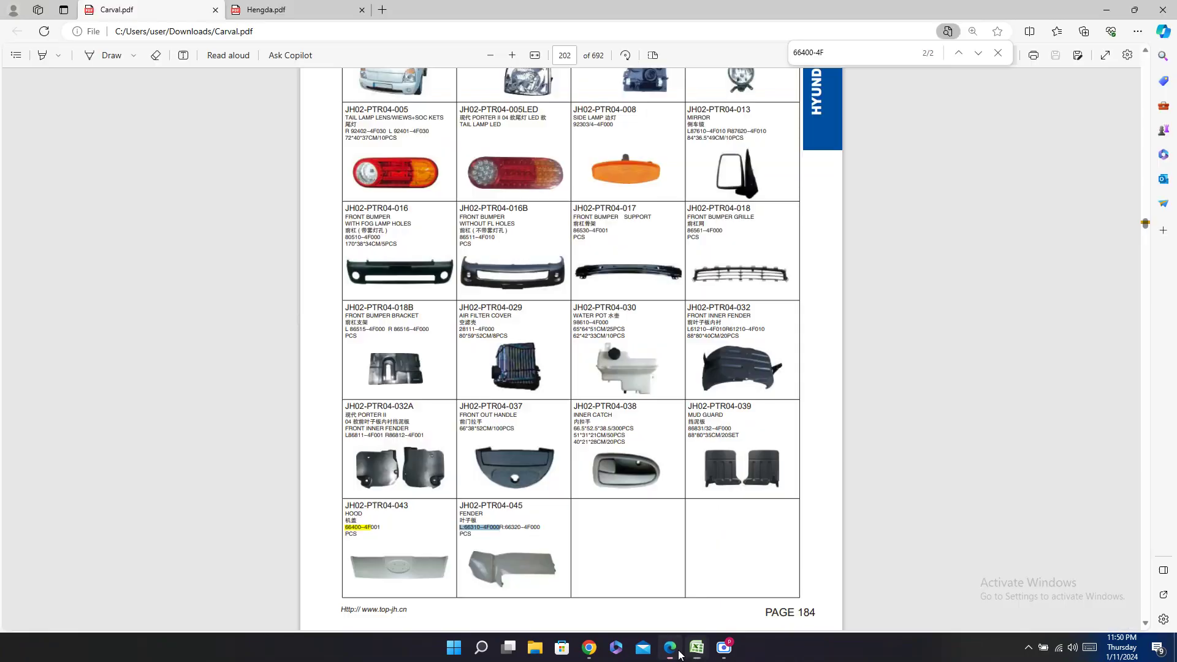
click(678, 653)
key(ctrl+v)
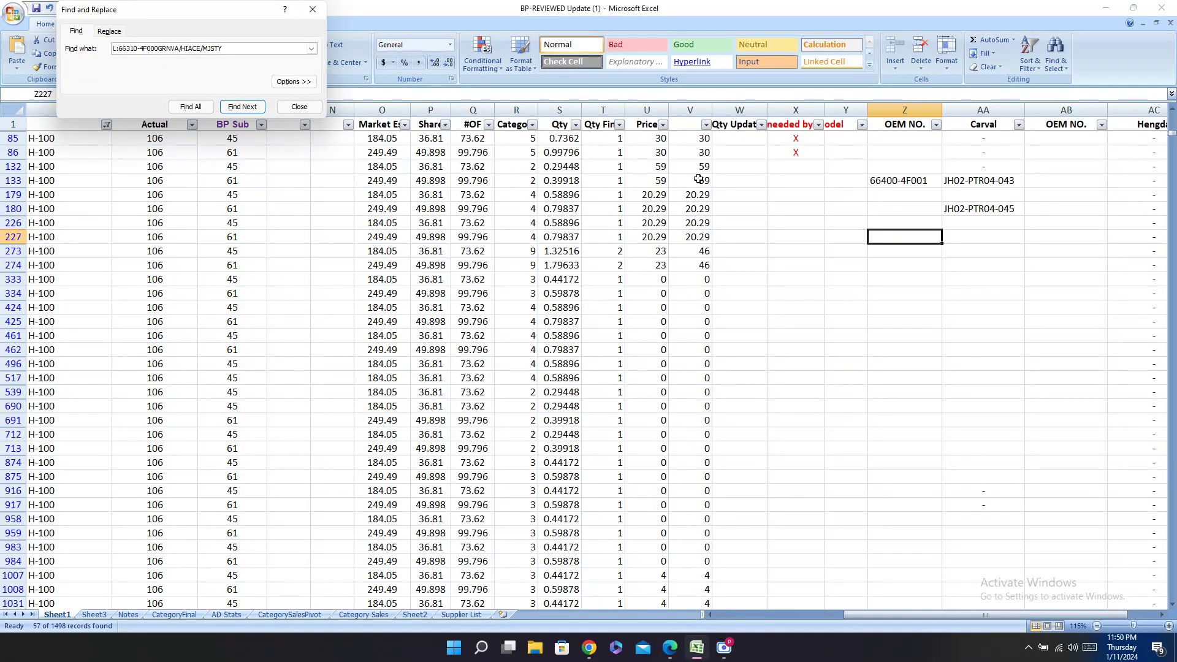
click(308, 9)
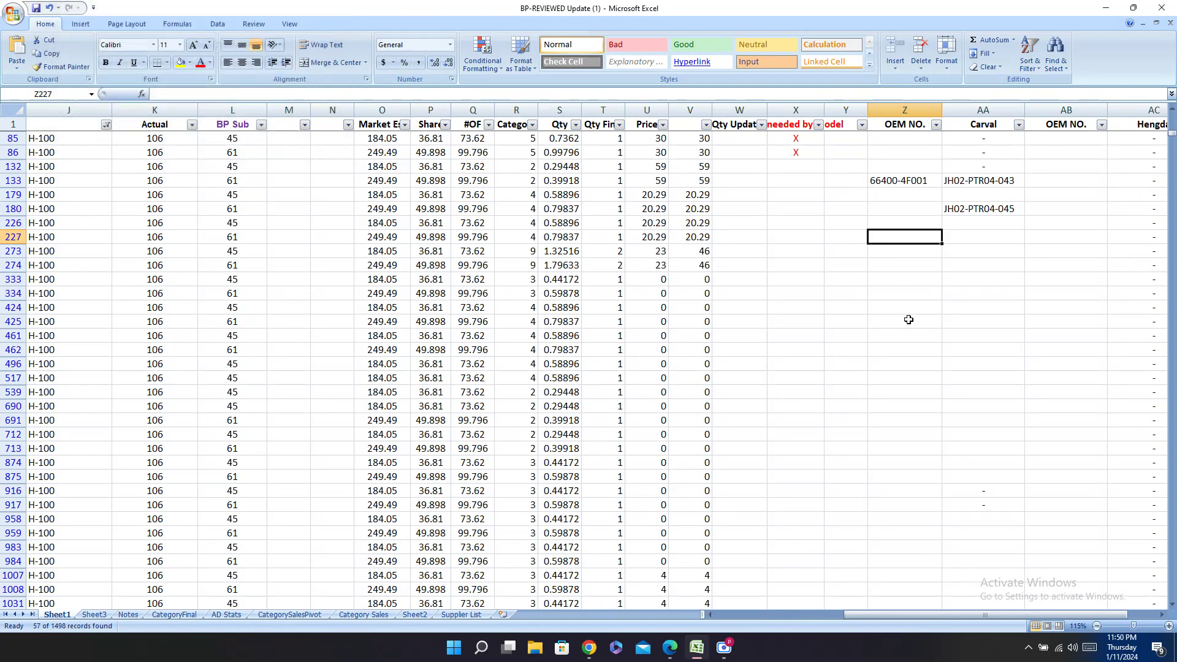
key(ctrl+v)
Step: Copy the right fender number R:66320-4F000 from the Carval PDF into Z180
click(669, 651)
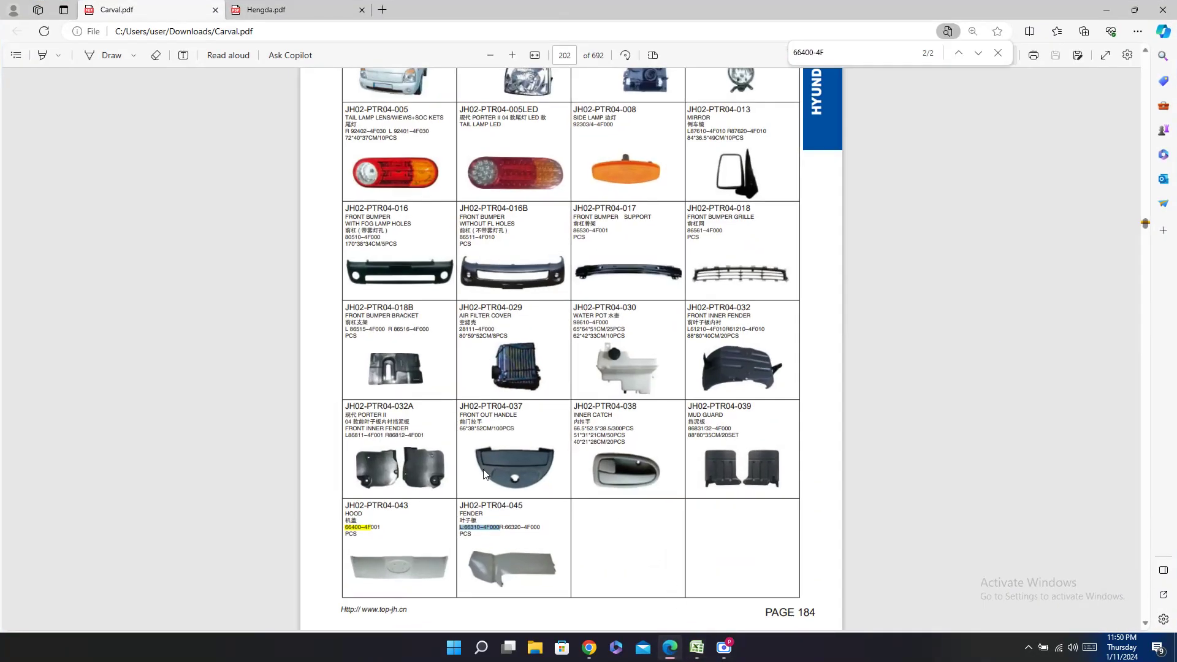
drag(500, 527, 549, 529)
key(ctrl+c)
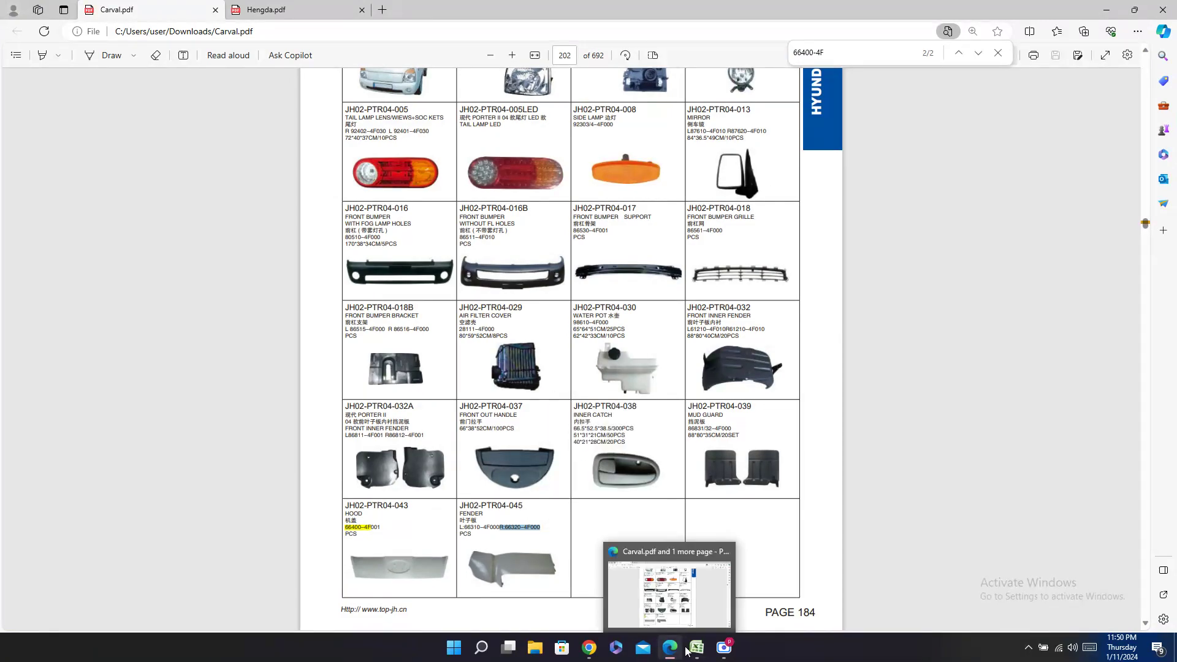
click(697, 648)
click(903, 207)
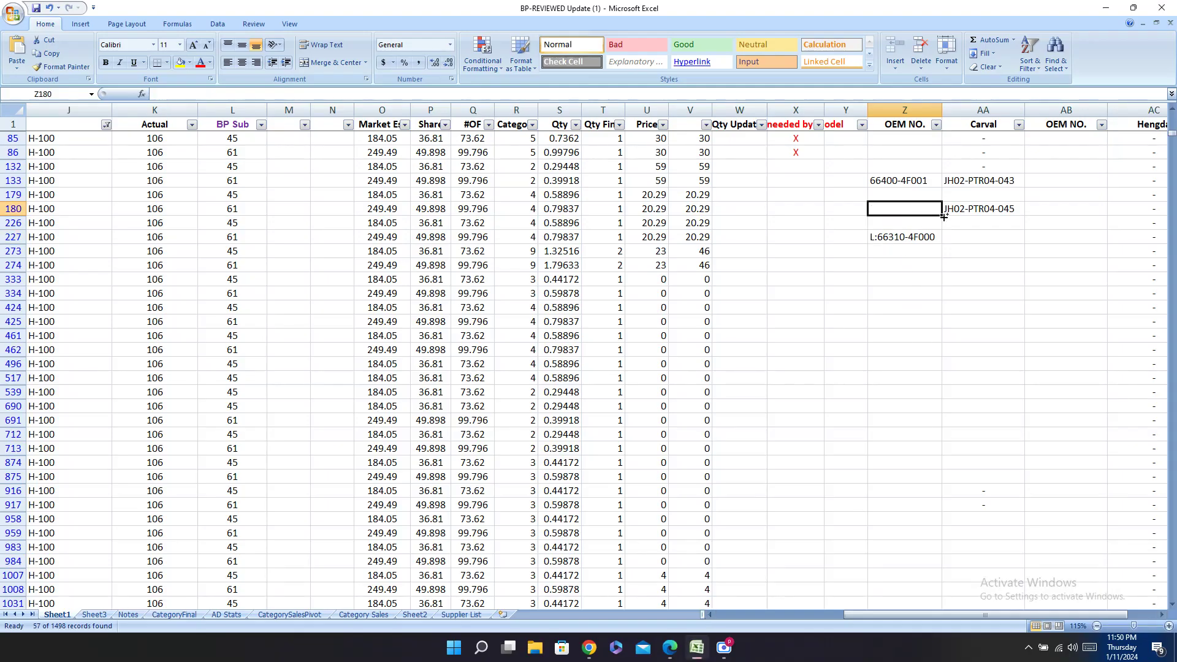
key(ctrl+v)
Step: Enter a dash as row 226's Carval code in AA226
click(982, 193)
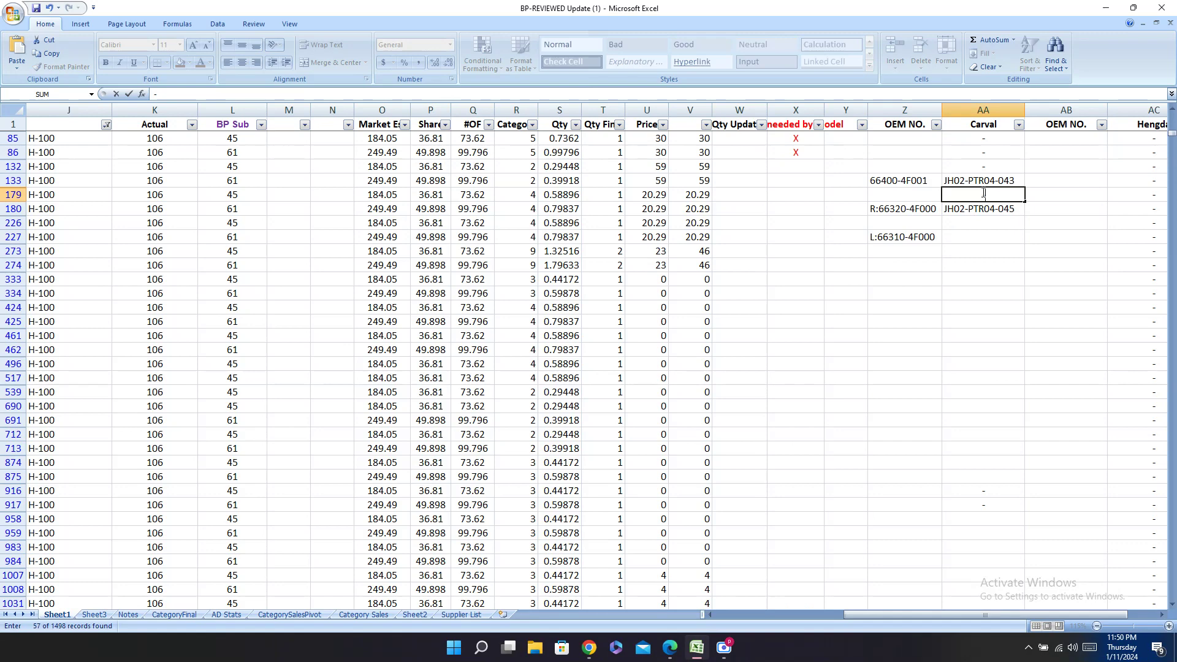
key(Down)
key(Down)
text(-)
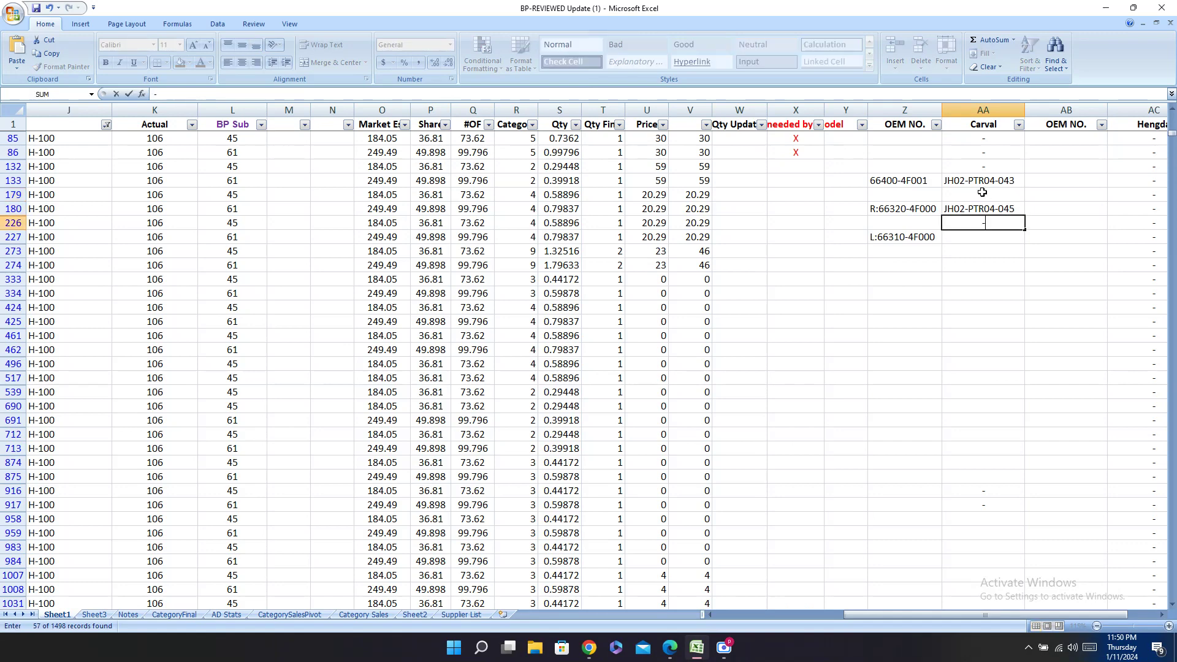
key(Return)
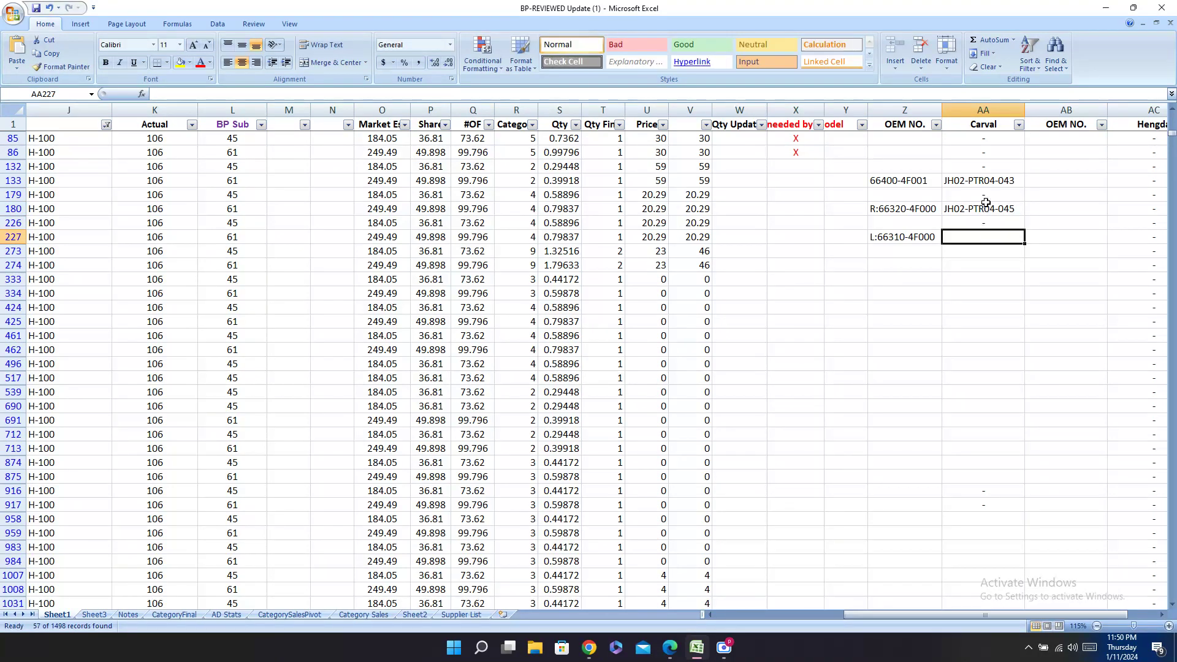
Step: Copy Carval code JH02-PTR04-045 from AA180 into AA227
click(983, 210)
key(ctrl+c)
click(992, 237)
key(ctrl+v)
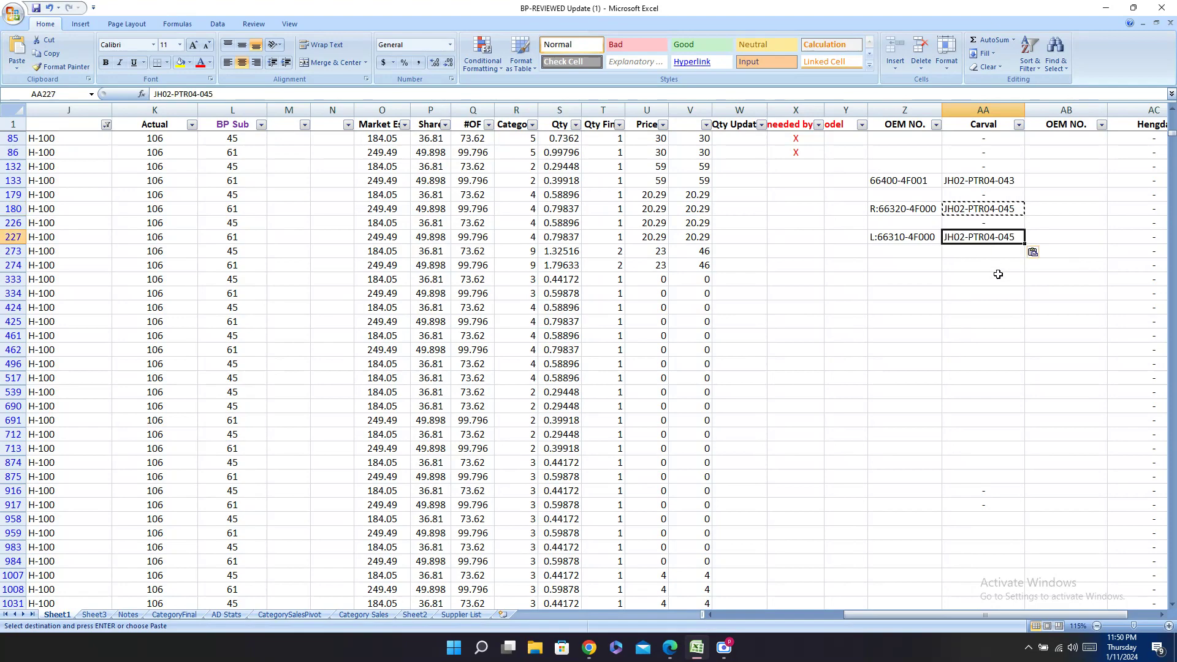
click(987, 252)
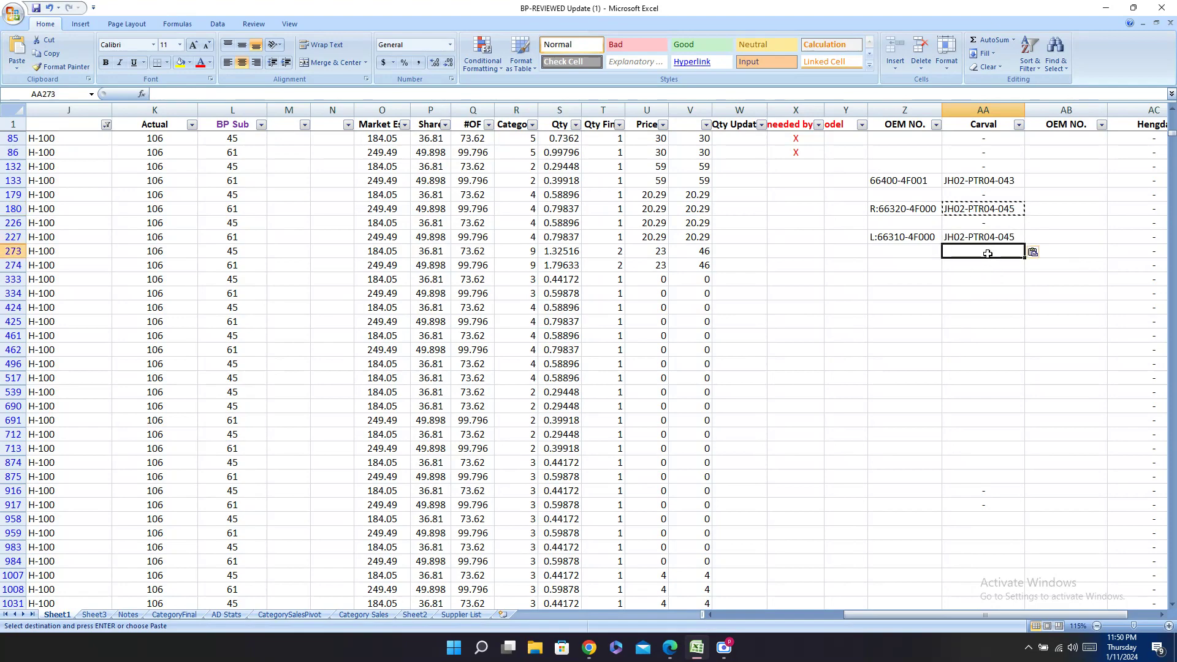
key(Left)
key(Left)
key(Left)
key(Left)
key(Left)
key(Left)
key(Left)
key(Left)
key(Left)
key(Left)
key(Left)
key(Left)
key(Left)
key(Left)
key(Left)
key(Left)
key(Left)
key(Left)
key(Left)
key(Left)
key(Left)
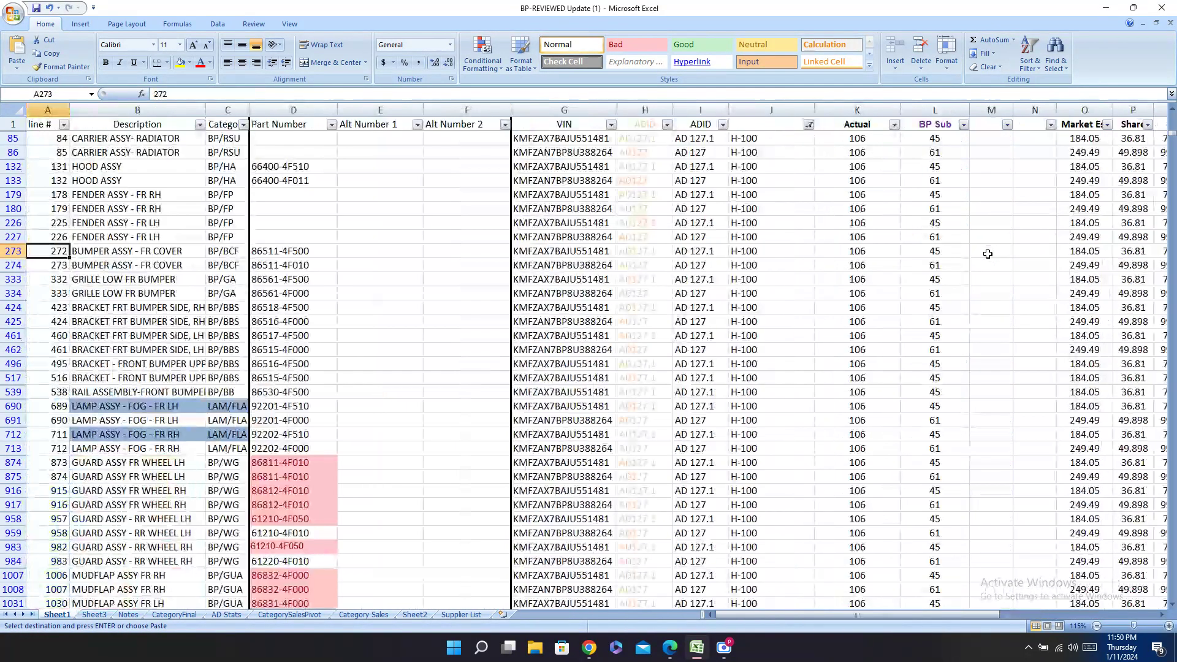
Step: Take front bumper code JH02-PTR04-016 from the Carval PDF and put it in AA274
click(681, 645)
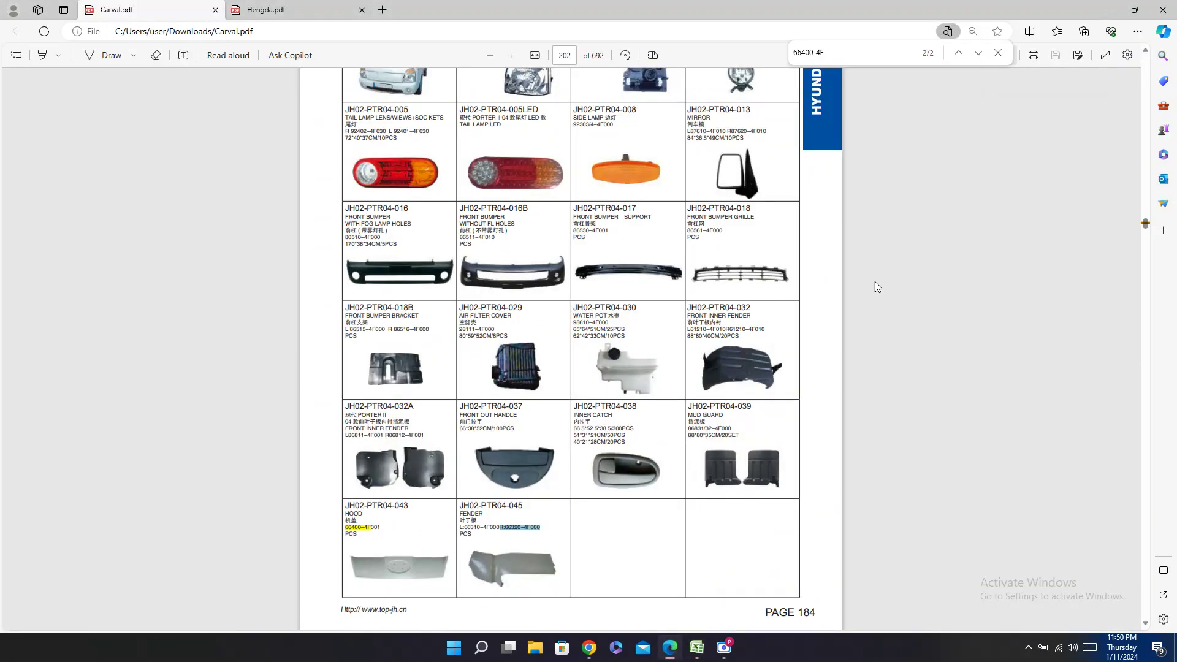
scroll(877, 286, up, 1)
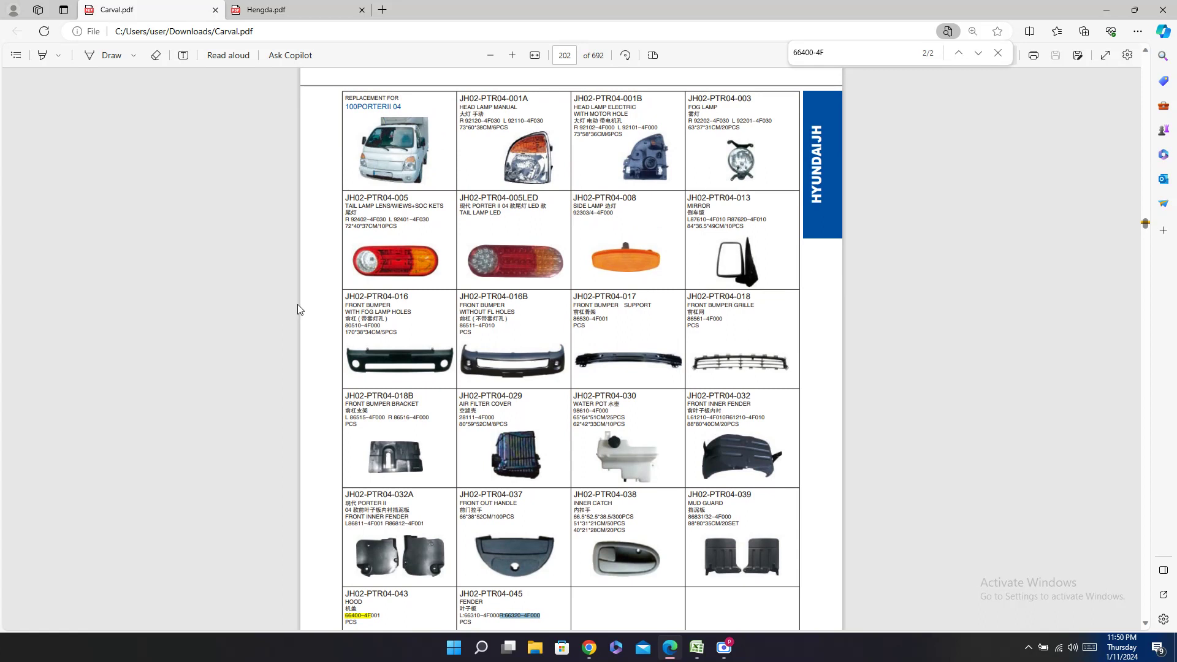
triple_click(372, 299)
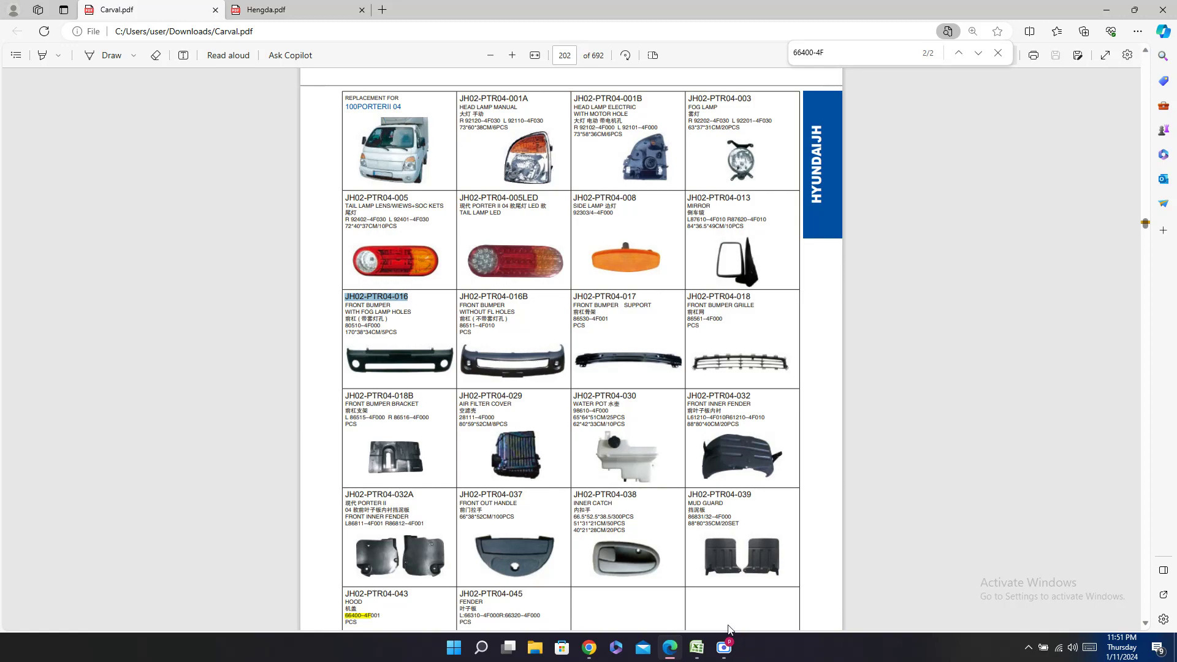
click(674, 577)
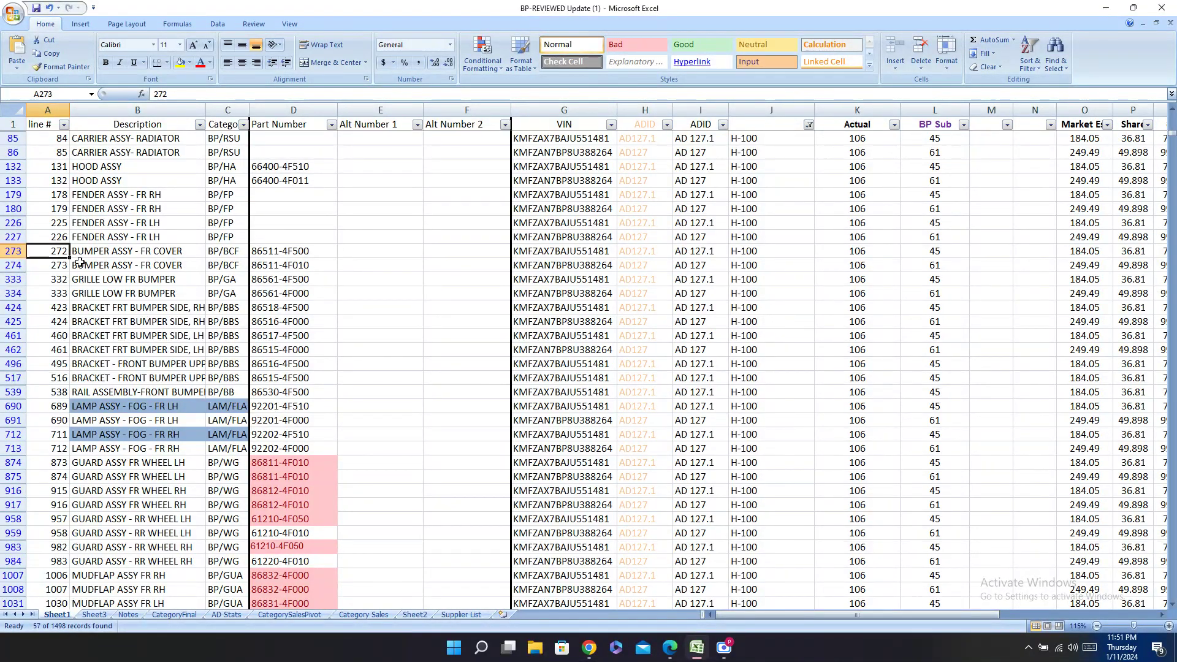
click(19, 266)
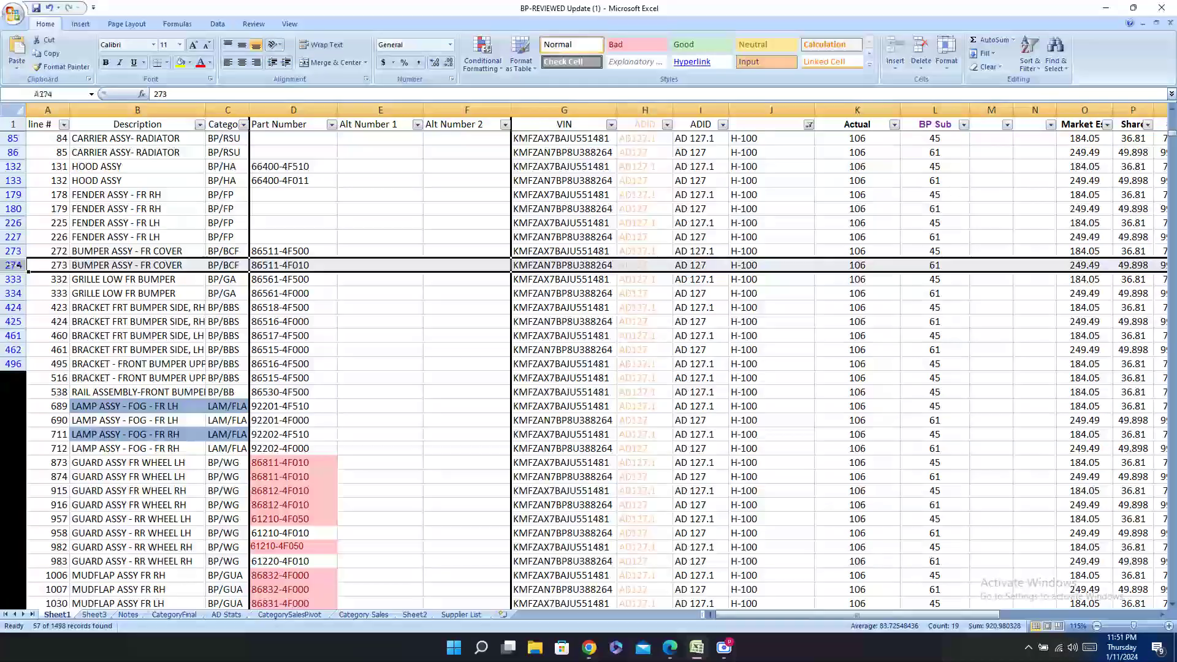
drag(807, 615, 1010, 613)
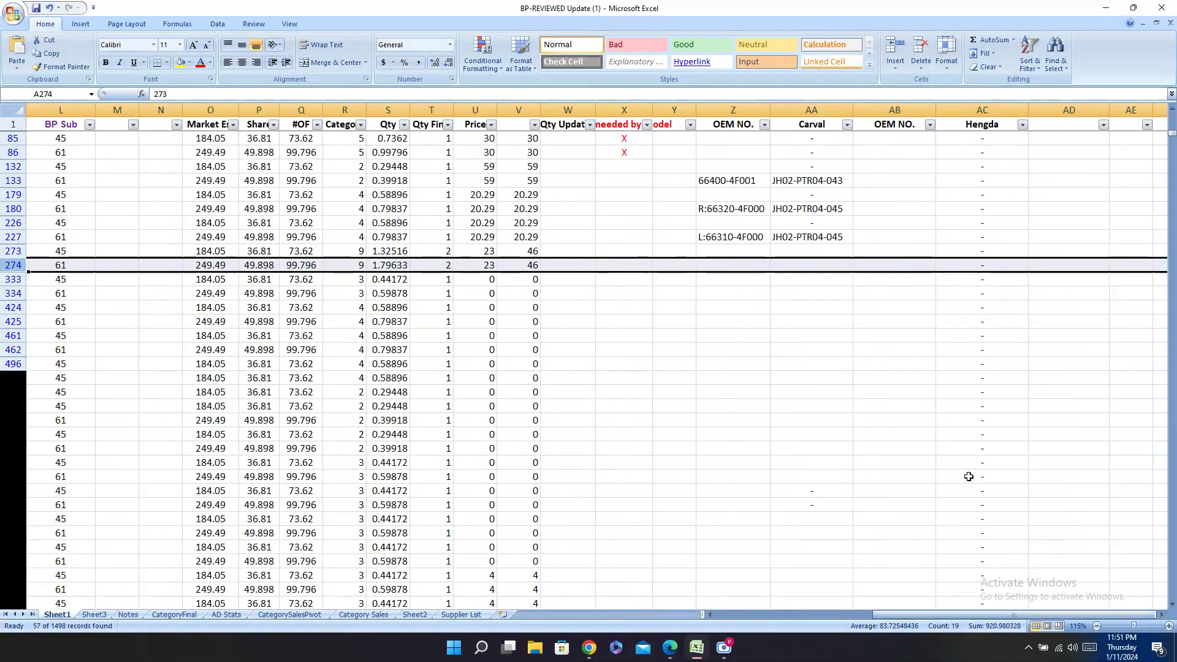
click(789, 267)
key(ctrl+v)
Step: Enter the bumper OEM number 80510-4F000 from the catalog into Z274
click(720, 269)
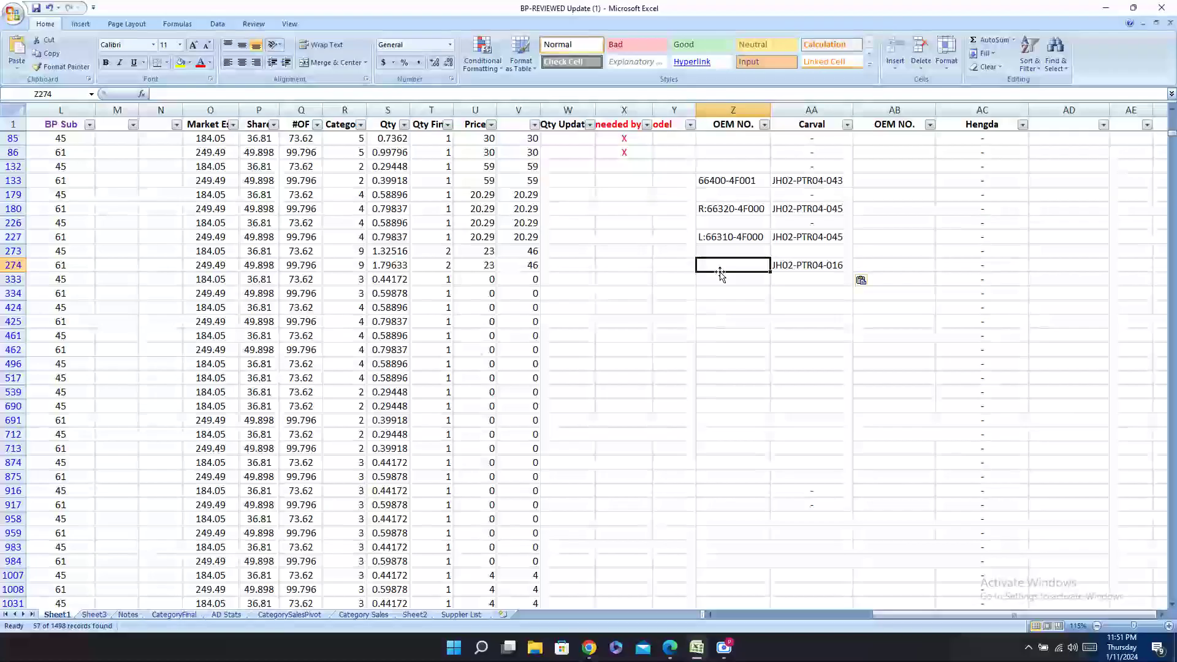
click(679, 646)
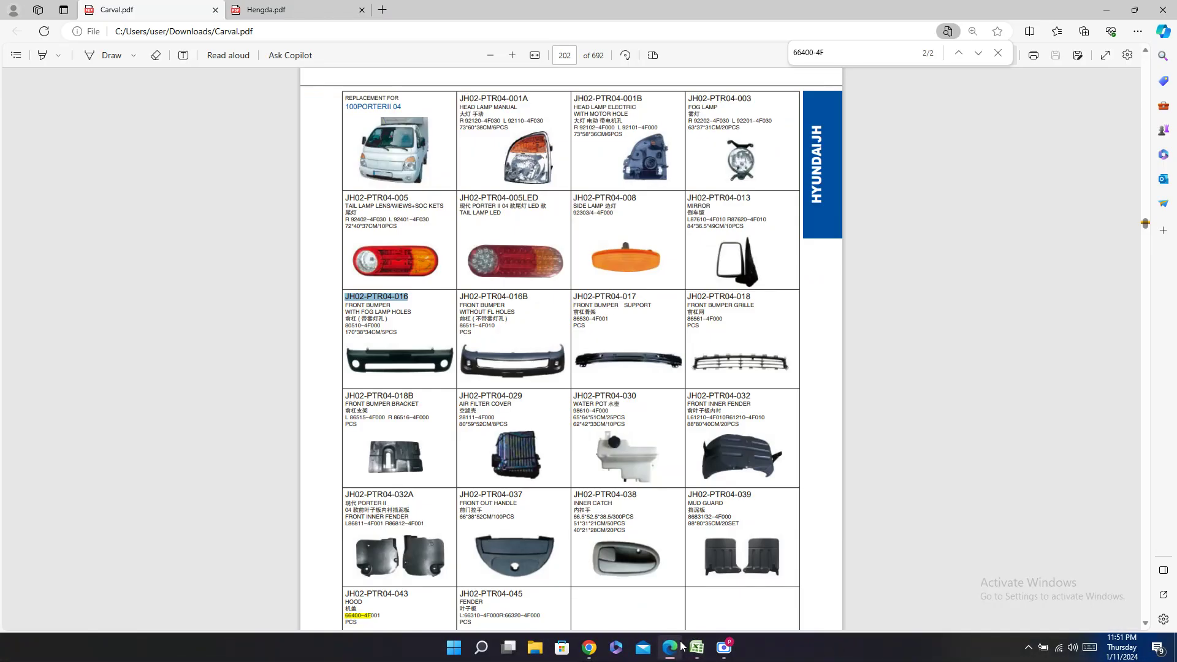
click(697, 647)
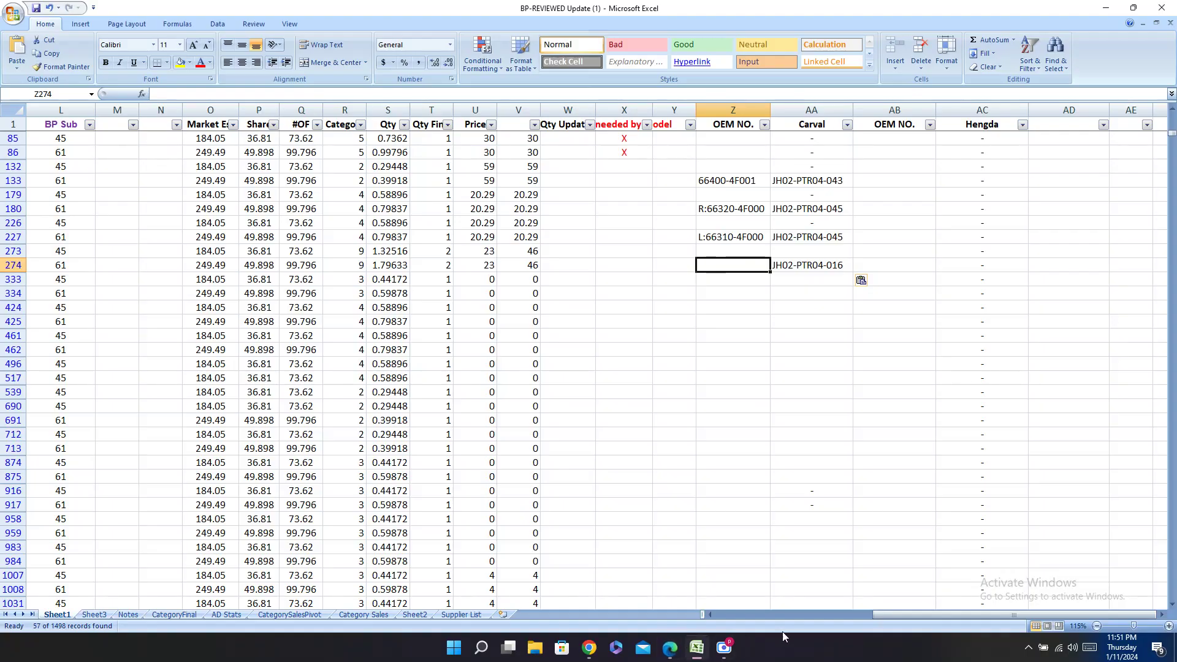
drag(890, 614, 718, 640)
click(697, 643)
click(675, 649)
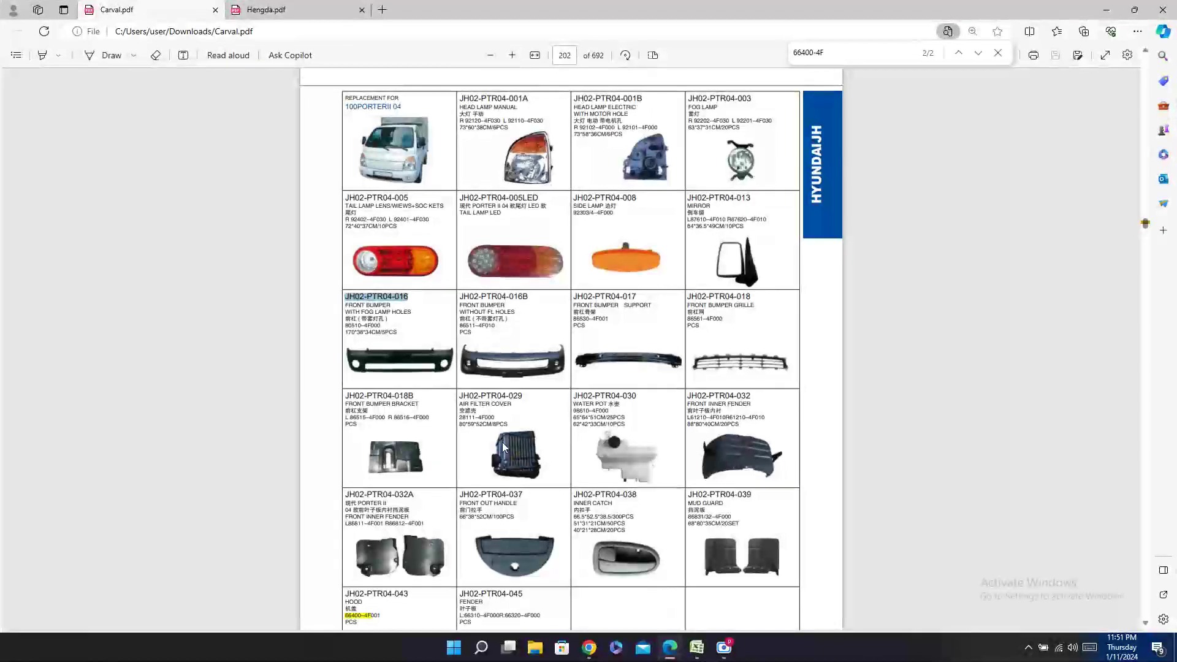
double_click(372, 326)
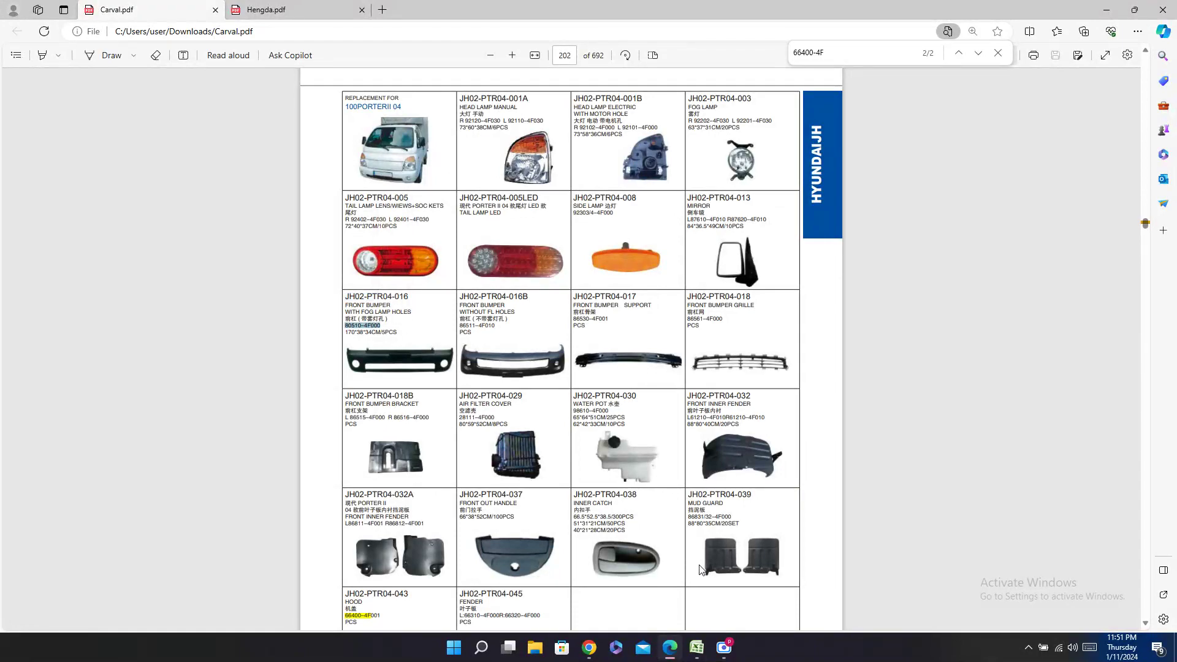
key(super+d)
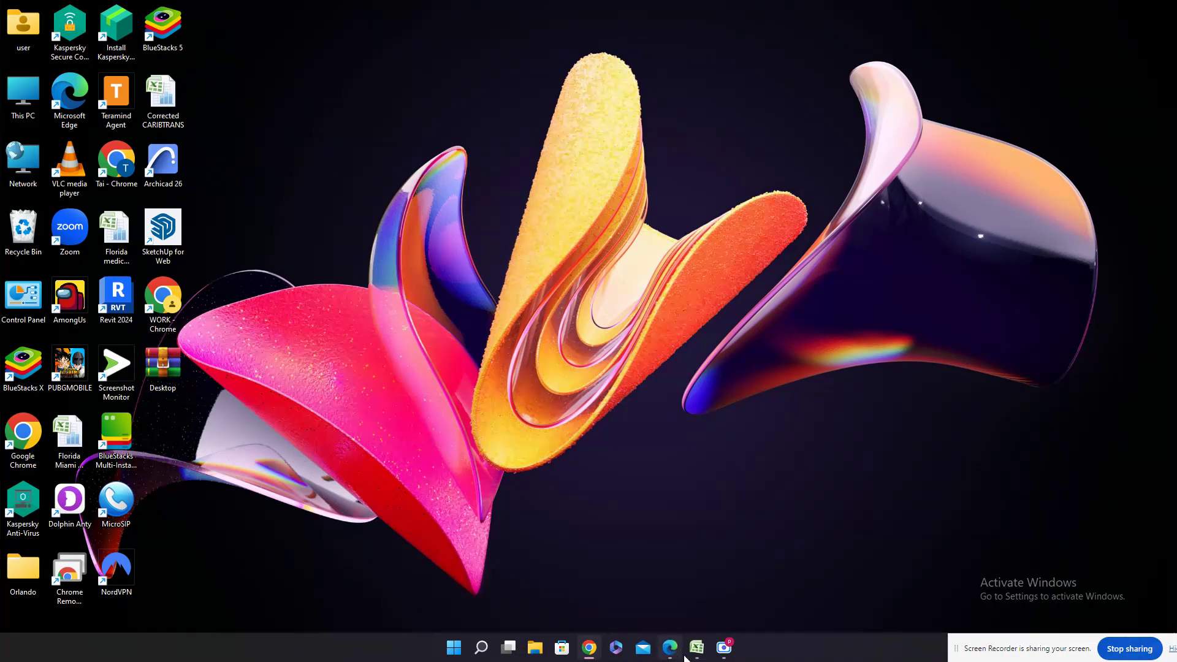
click(694, 649)
key(ctrl+v)
Step: Enter dashes as the Carval codes for rows 273 and 333
click(809, 253)
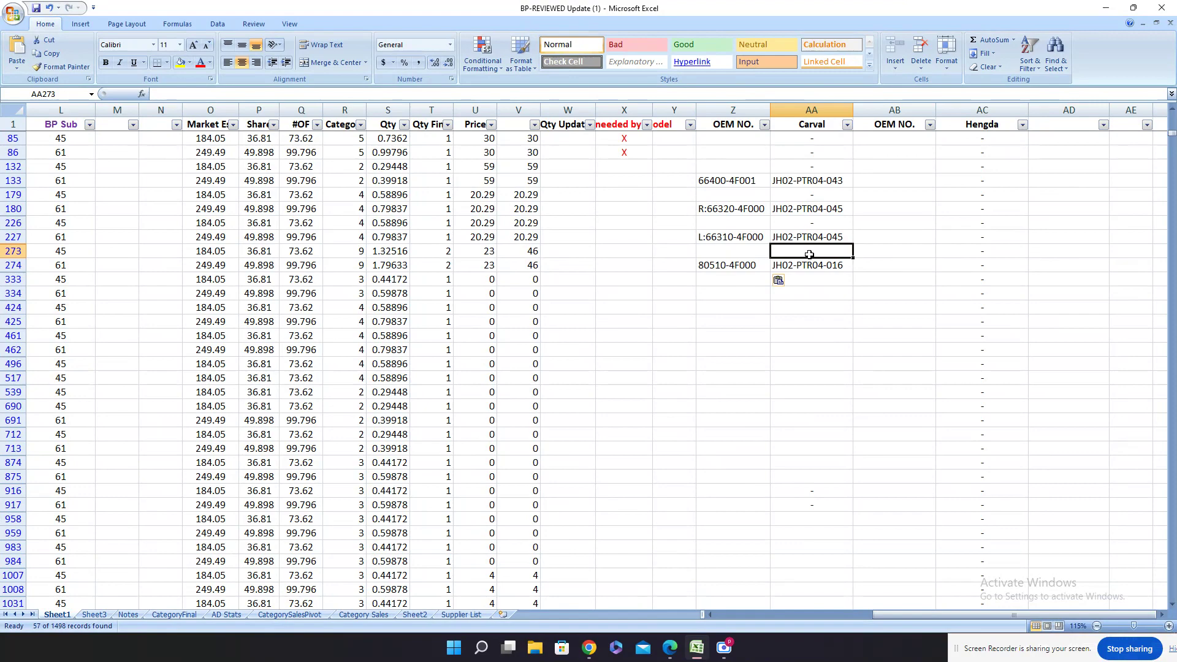
text(-)
key(Return)
key(Return)
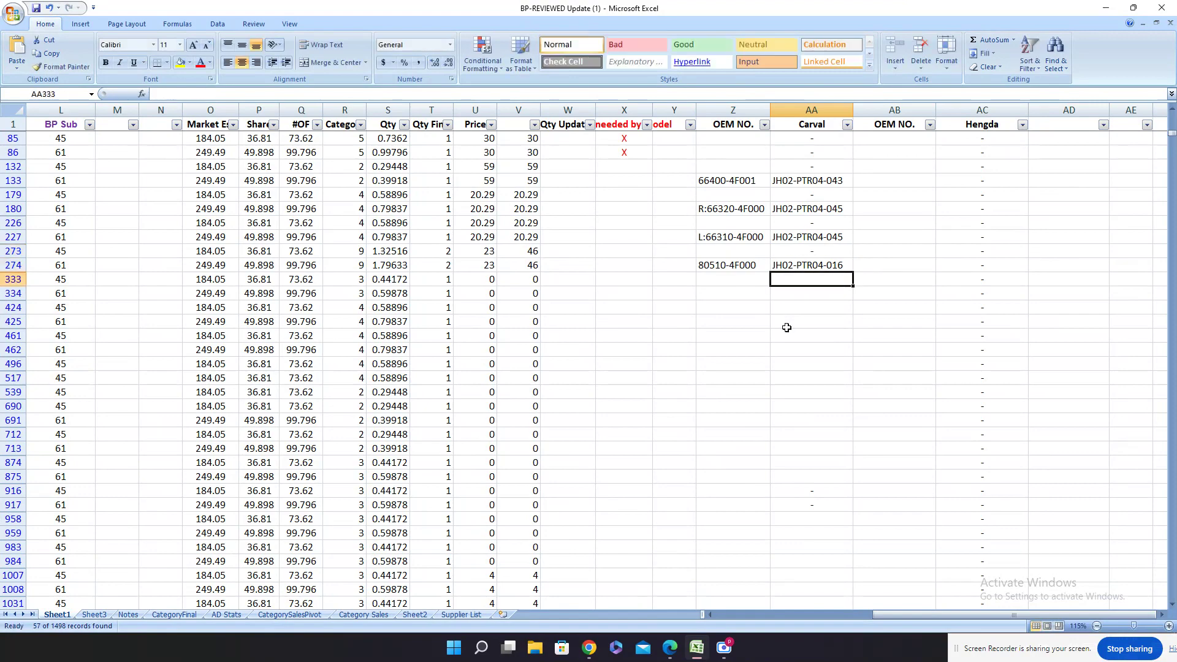
text(-)
key(Return)
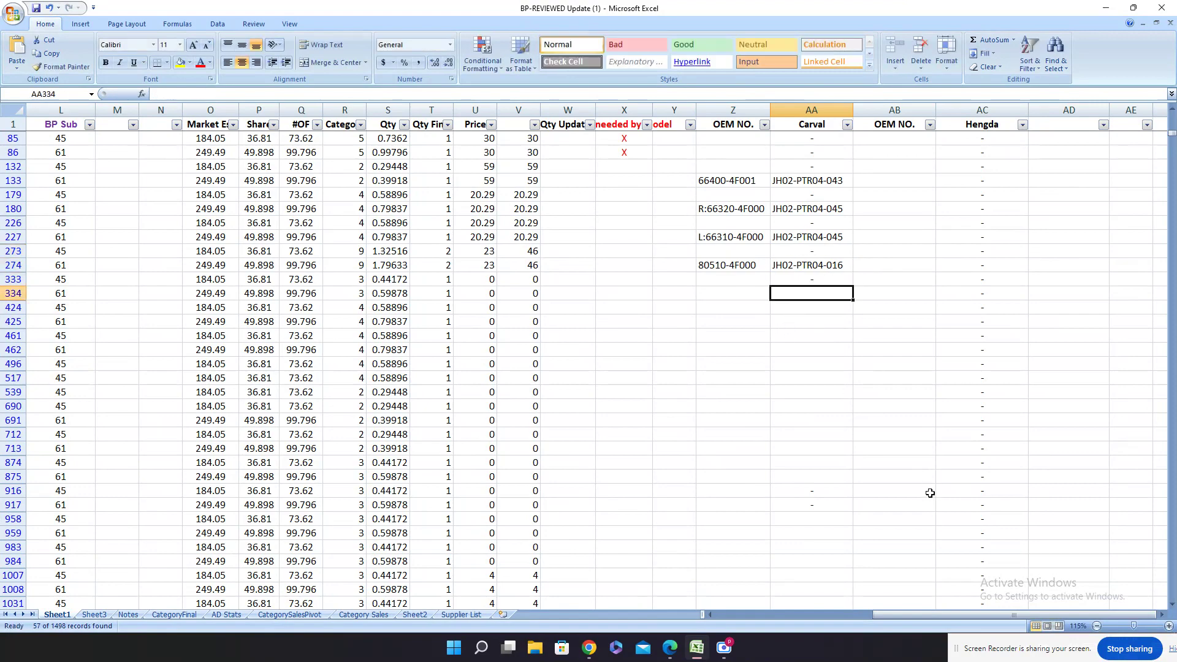
click(878, 612)
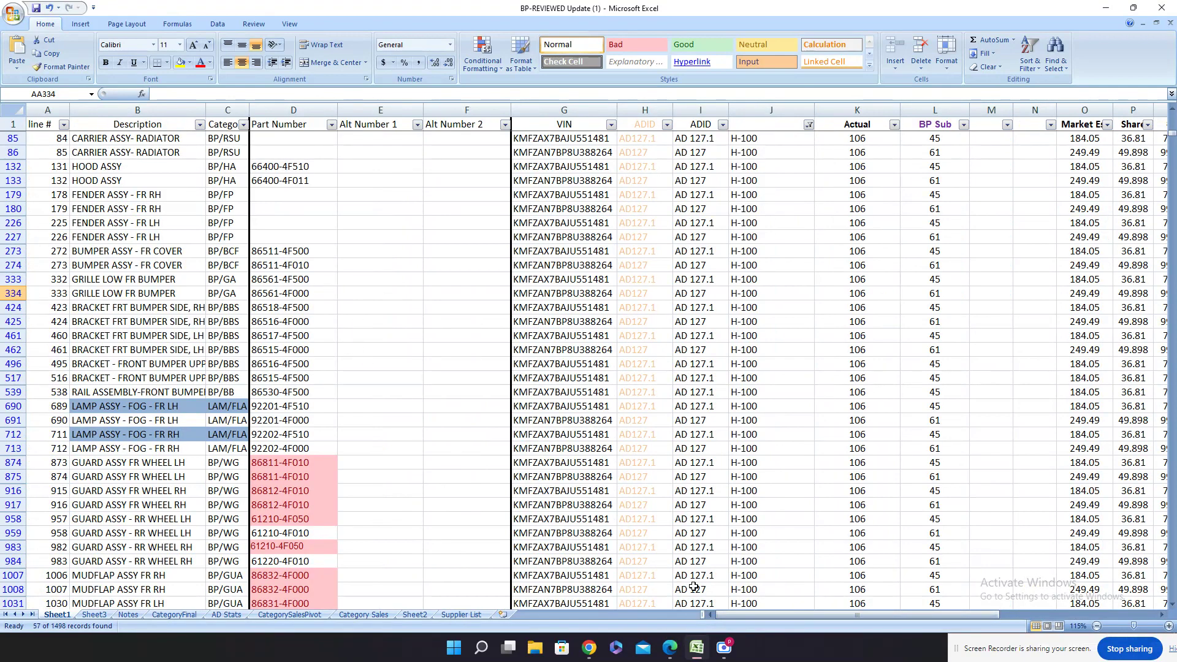
Step: Replace row 274's Carval code with JH02-PTR04-016B from the catalog
click(671, 649)
click(697, 648)
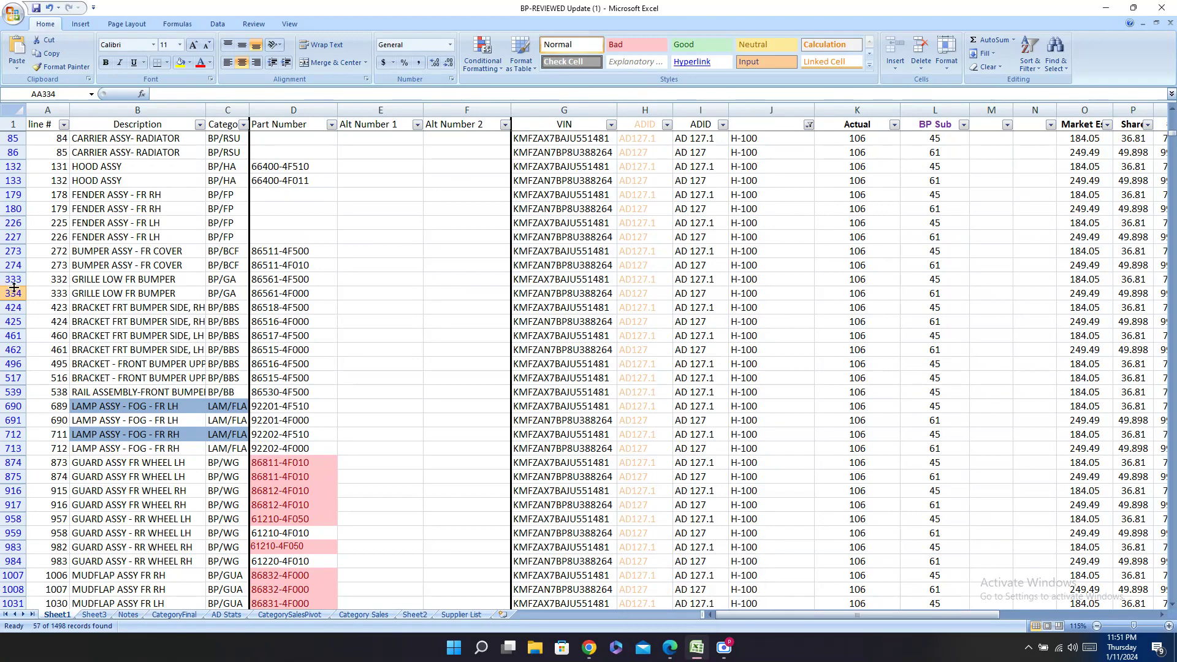
click(8, 266)
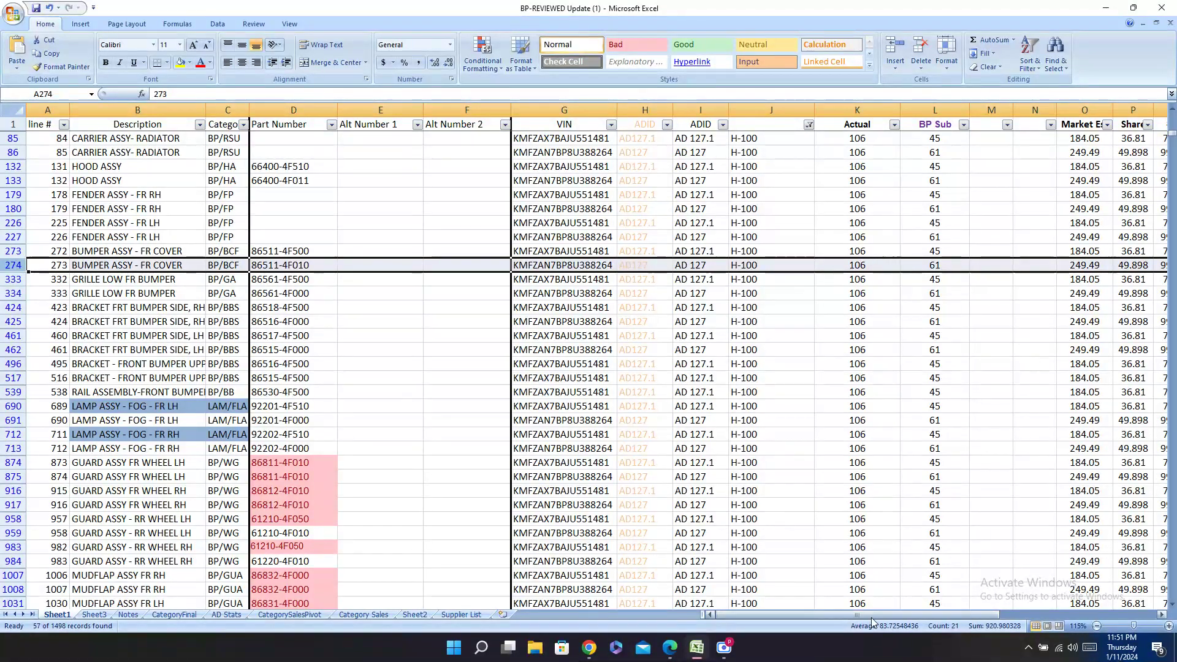
mouse_move(875, 617)
mouse_down()
mouse_move(1005, 625)
mouse_move(812, 633)
mouse_move(814, 644)
mouse_up()
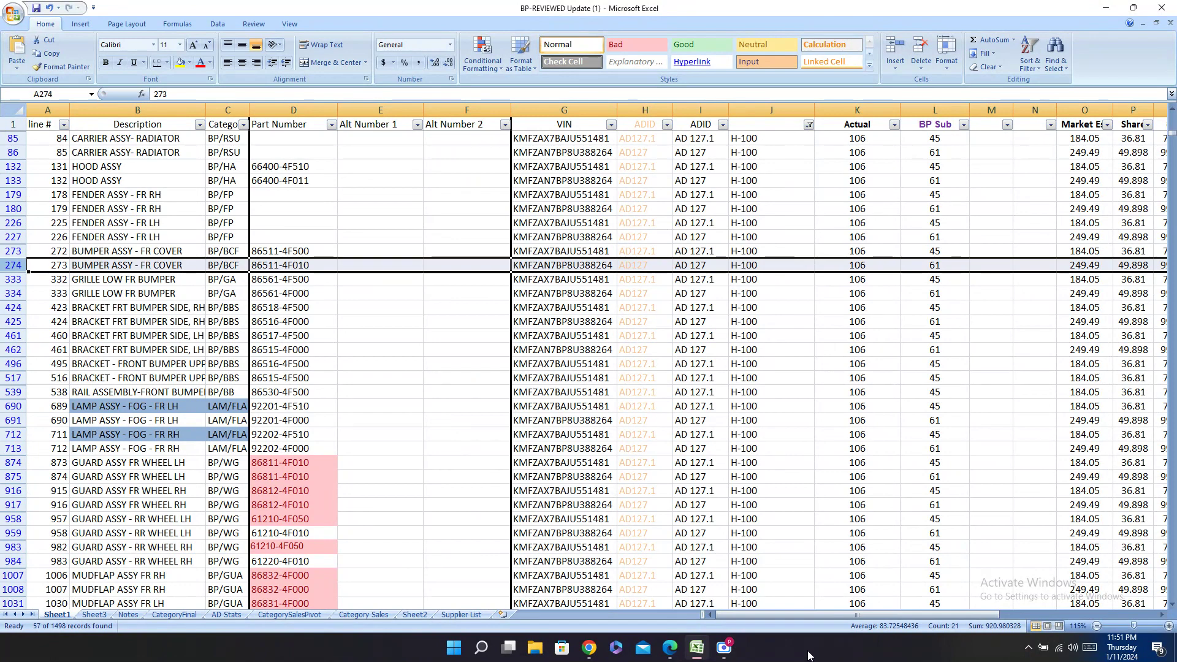
click(670, 647)
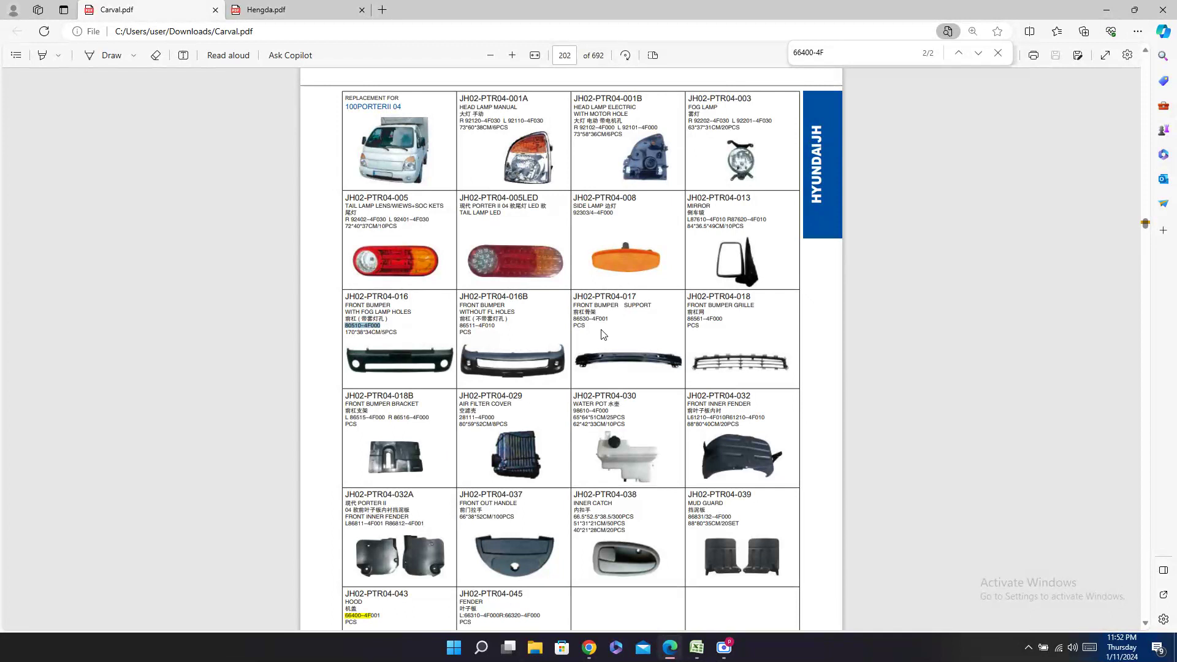
double_click(498, 295)
key(ctrl+c)
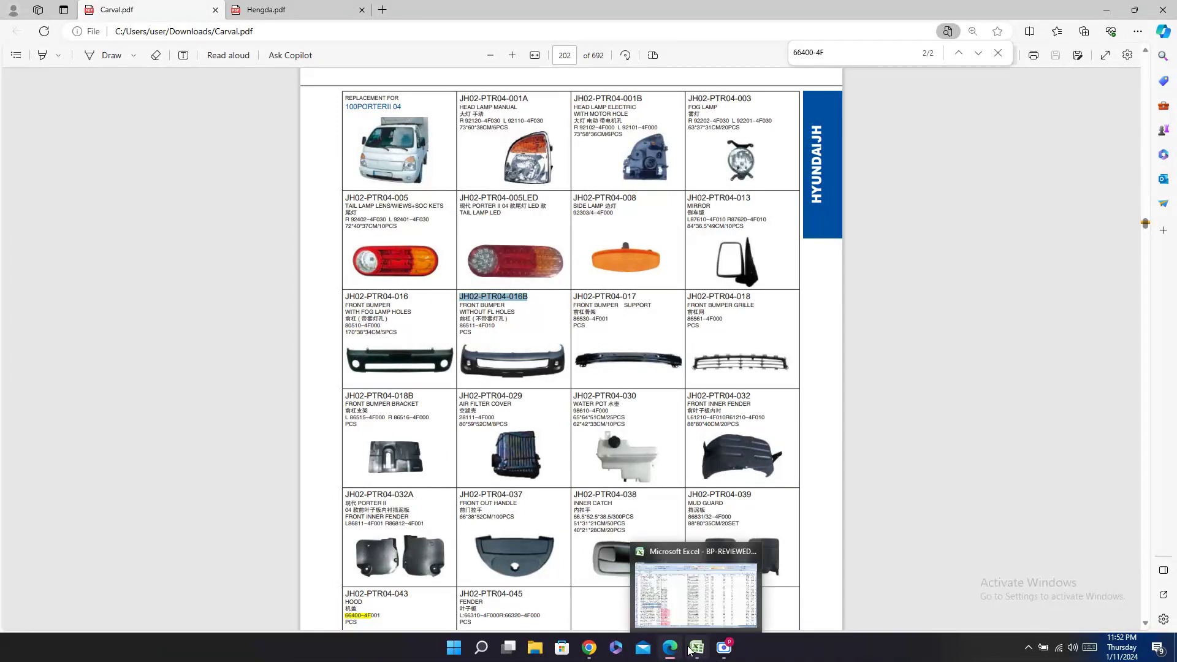
click(689, 650)
click(289, 264)
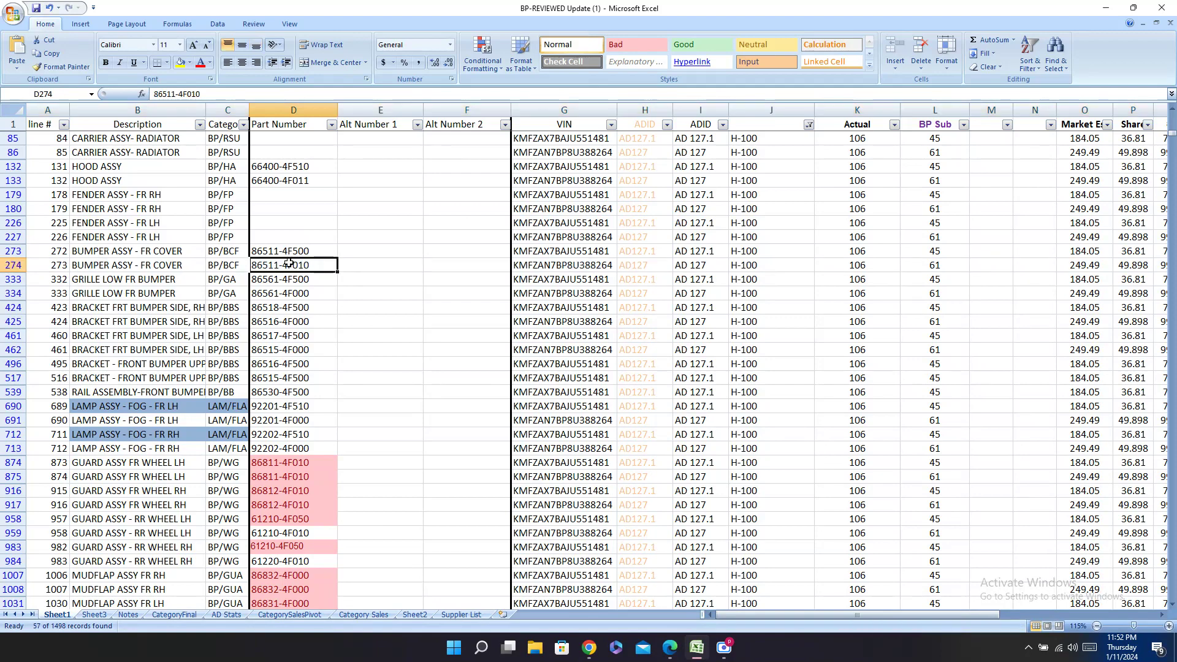
click(13, 264)
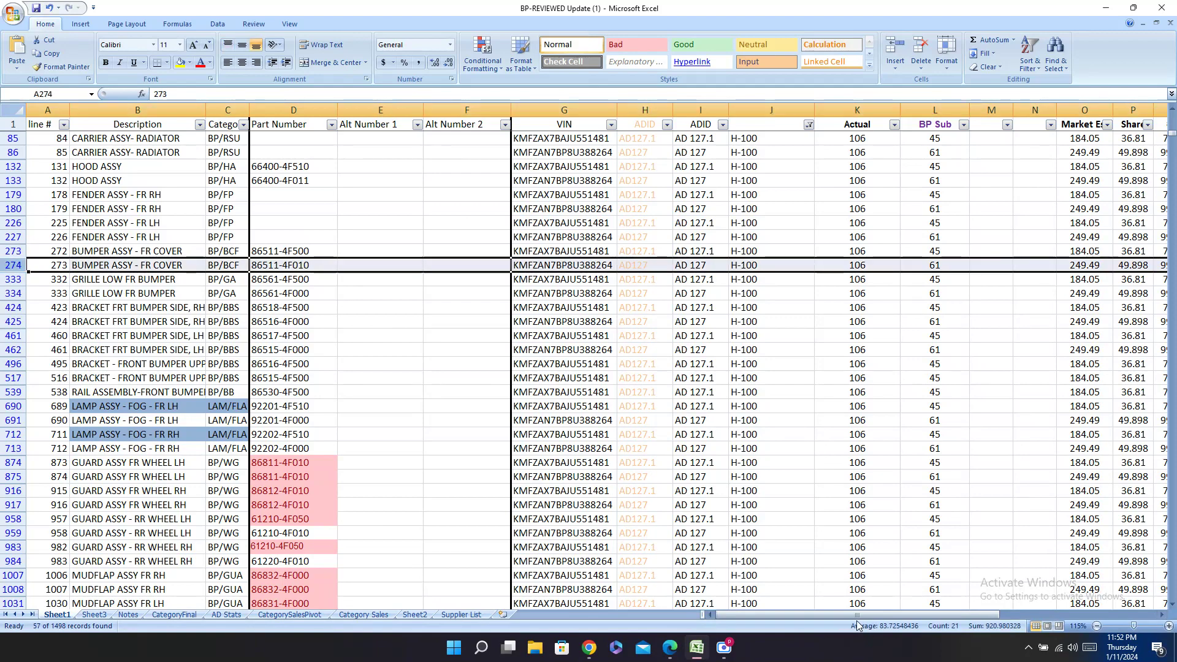
drag(876, 620, 1035, 621)
click(825, 268)
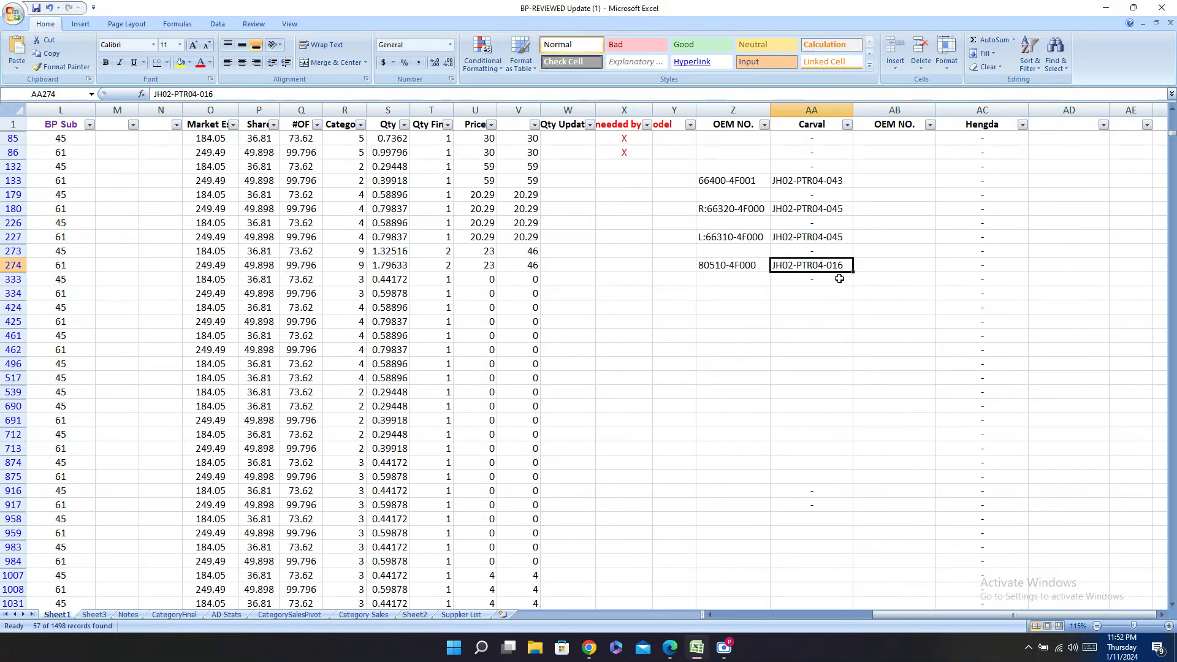
key(ctrl+v)
Step: Enter the note 'match' in row 274's OEM cell Z274
click(705, 269)
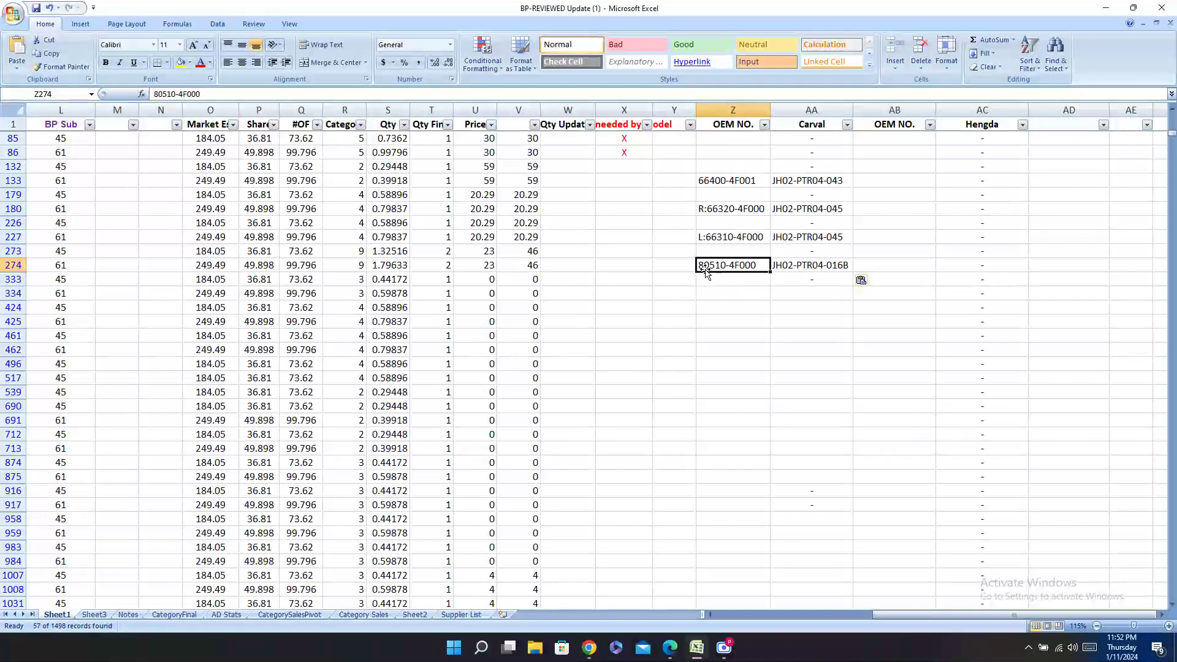
text(ma)
key(Return)
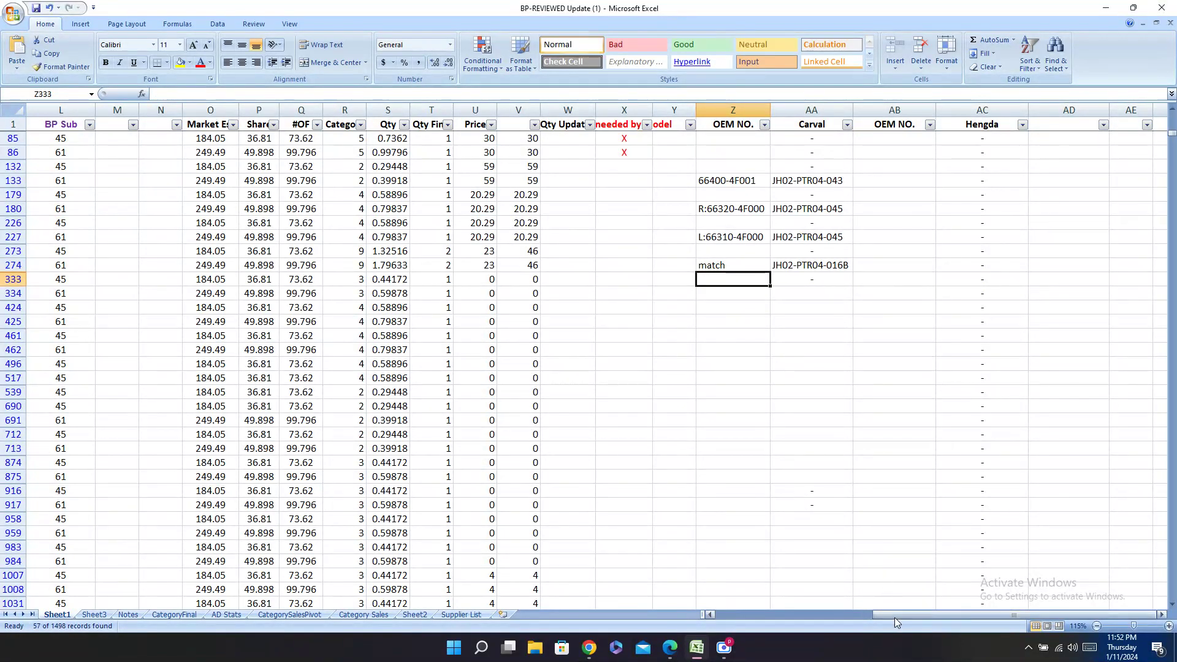
drag(895, 617, 736, 616)
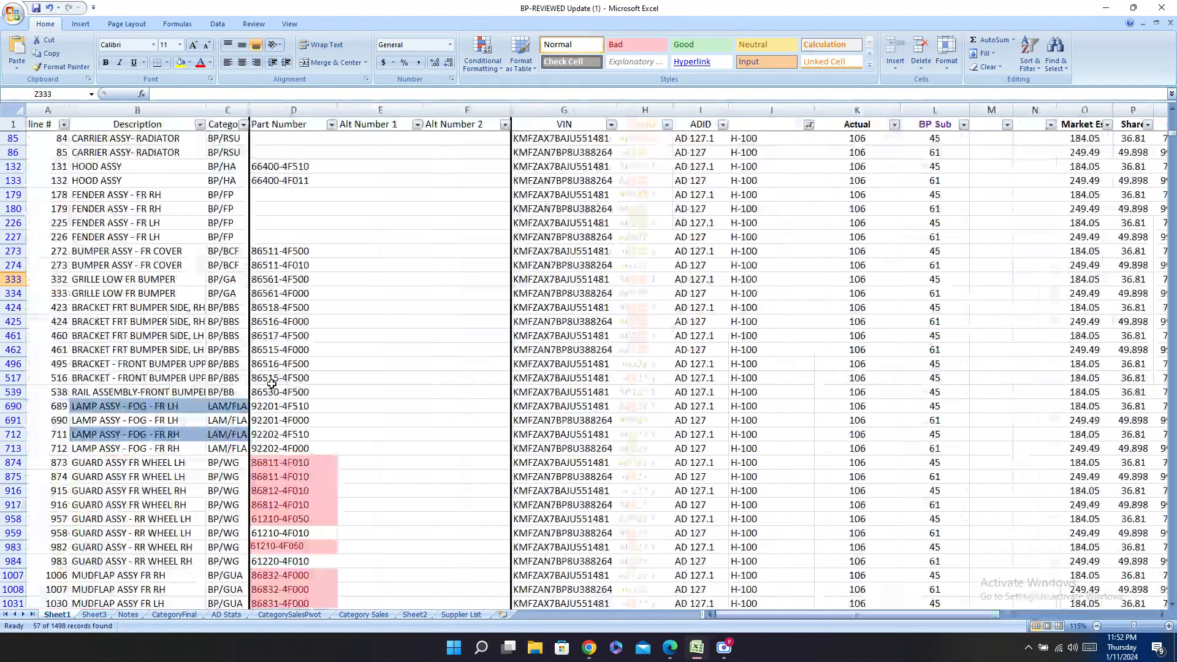
Step: Search the Carval catalog for part 86561-4F000 and copy its code JH02-PTR04-018
click(10, 279)
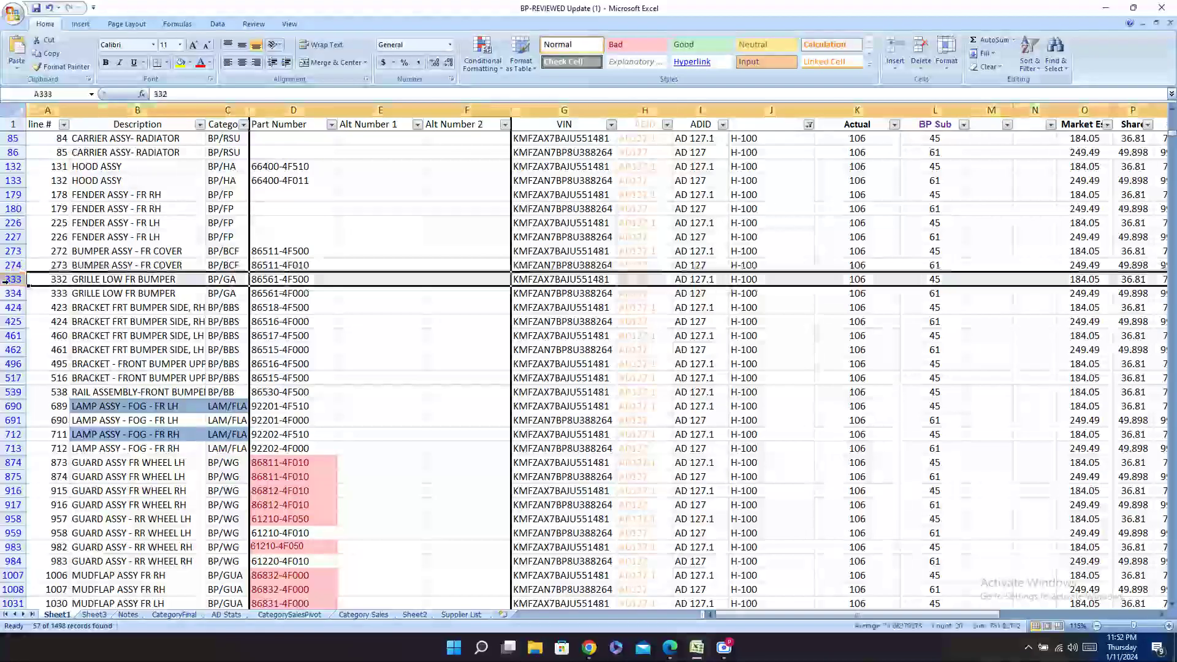
click(275, 278)
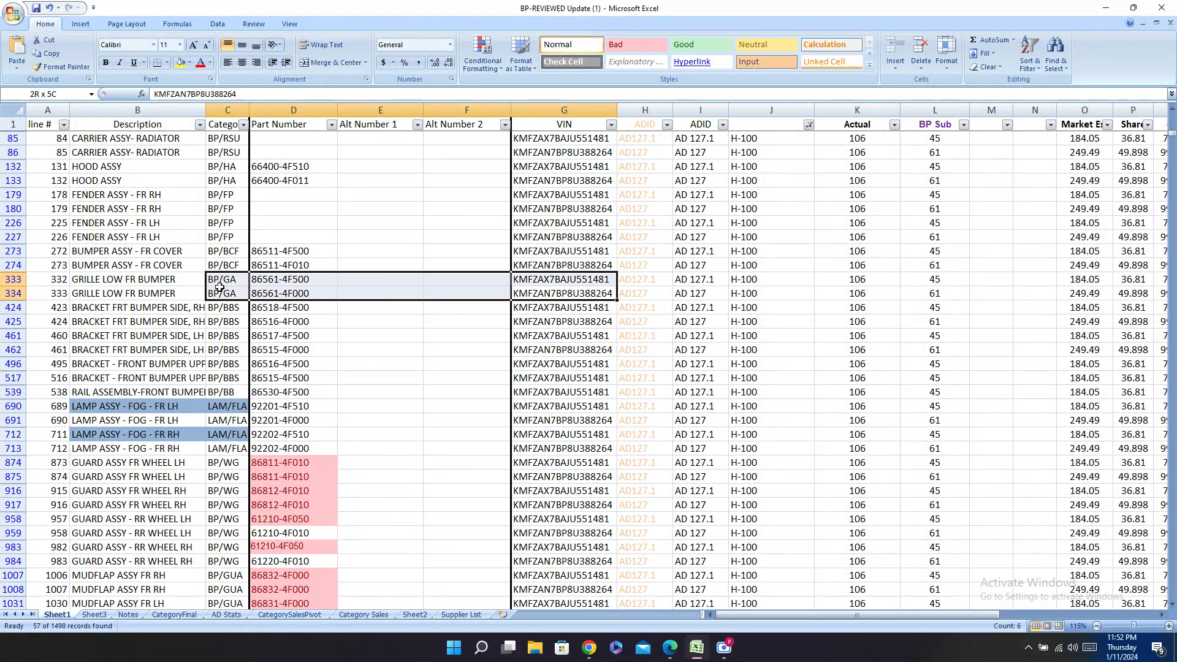
click(285, 294)
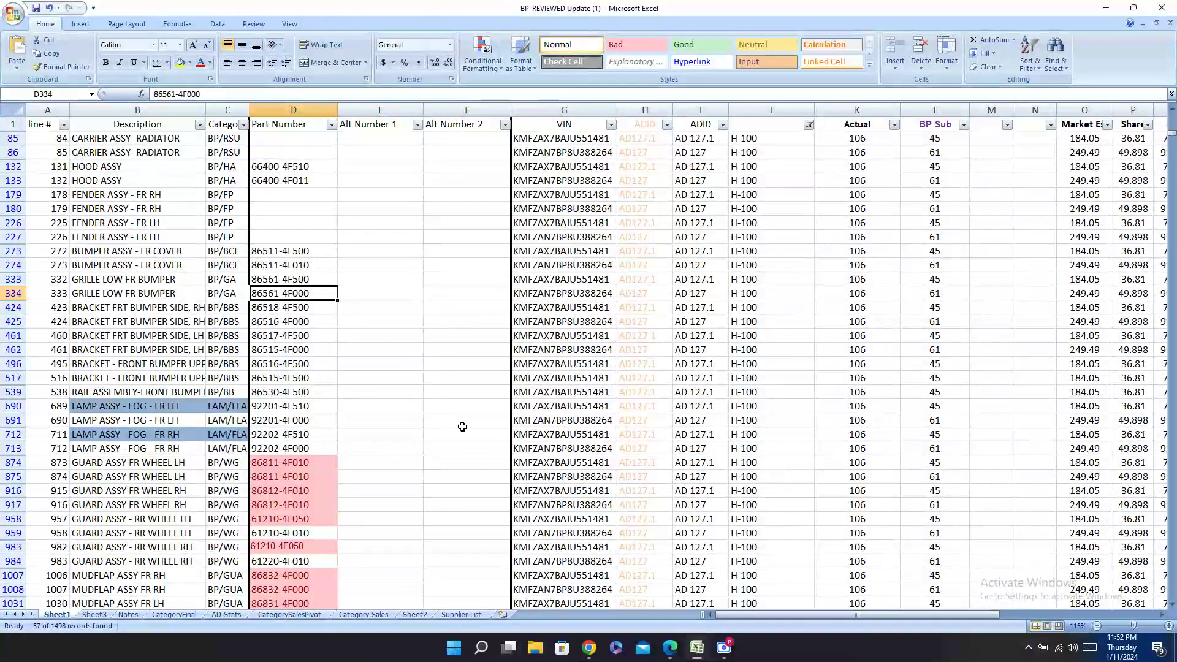
click(669, 647)
text(86561-4F000)
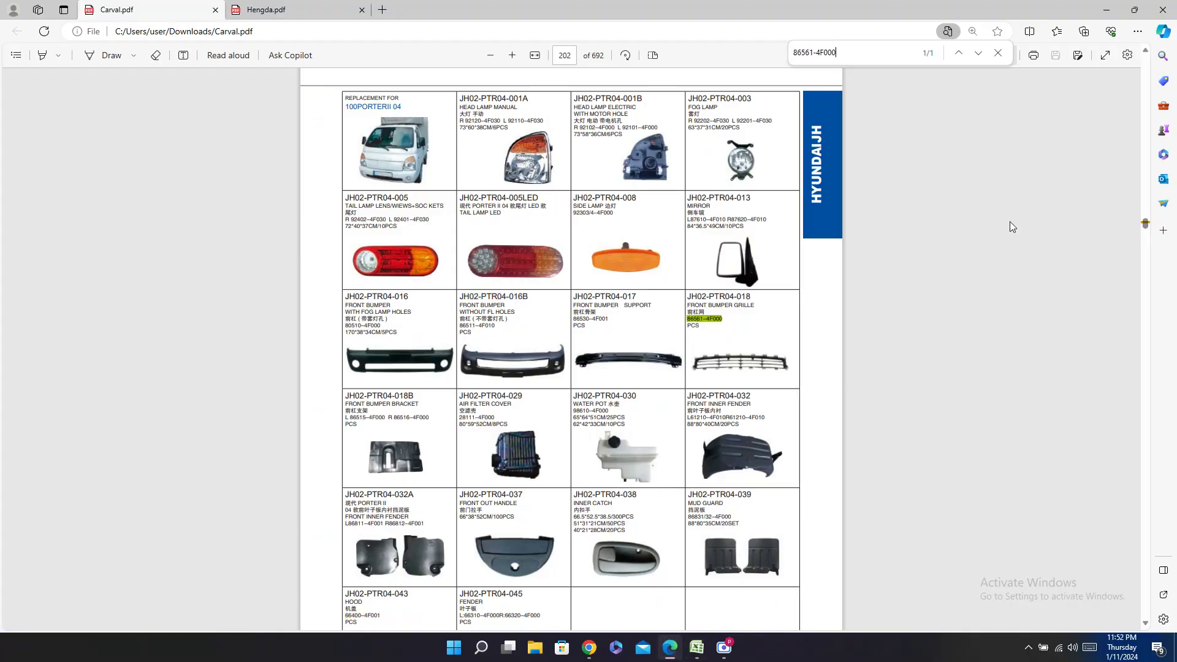
double_click(738, 298)
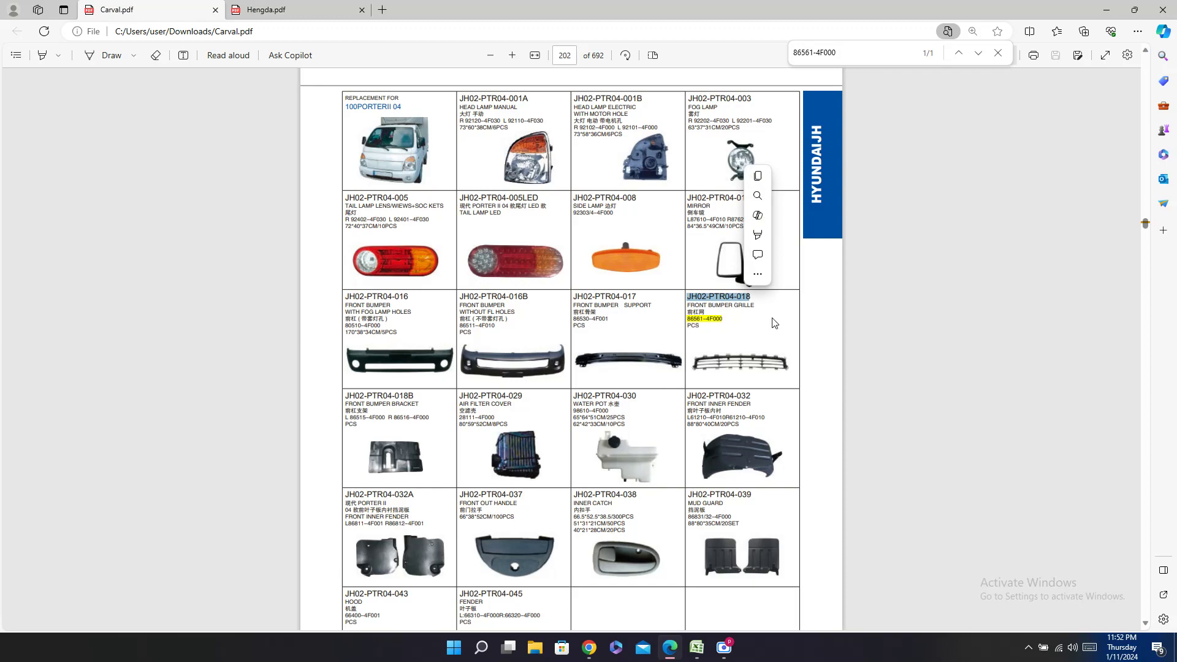
key(ctrl+c)
click(697, 648)
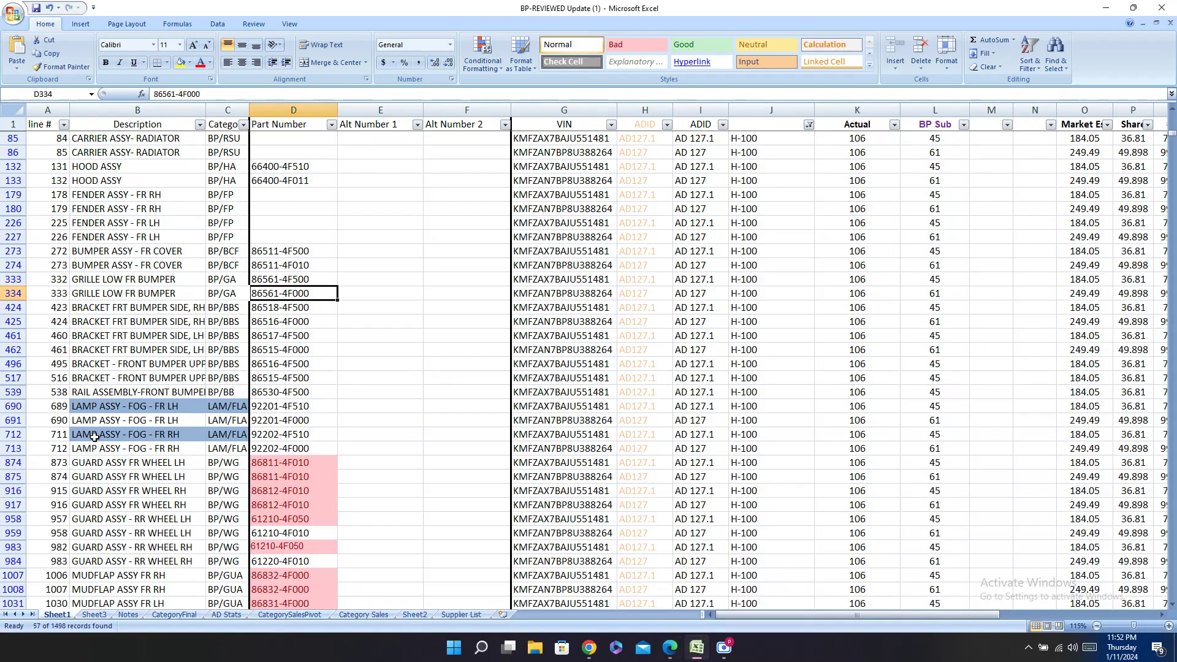
Step: Record JH02-PTR04-018 as row 334's Carval code and 'match' as its OEM number
click(14, 293)
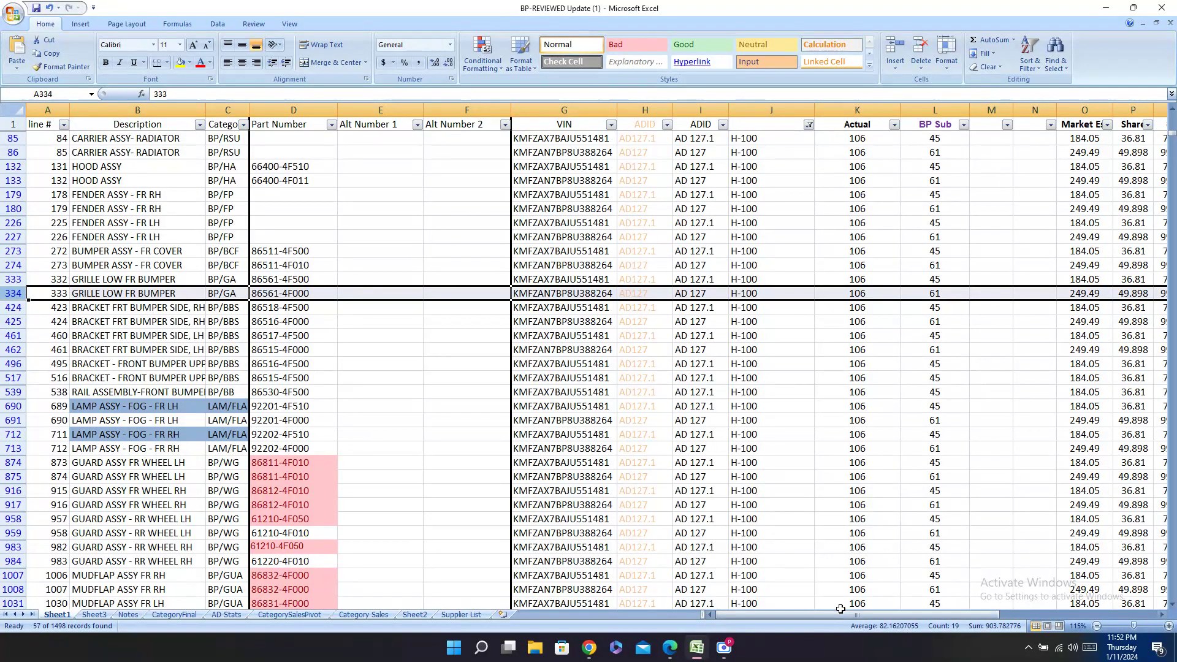
drag(882, 614, 1005, 606)
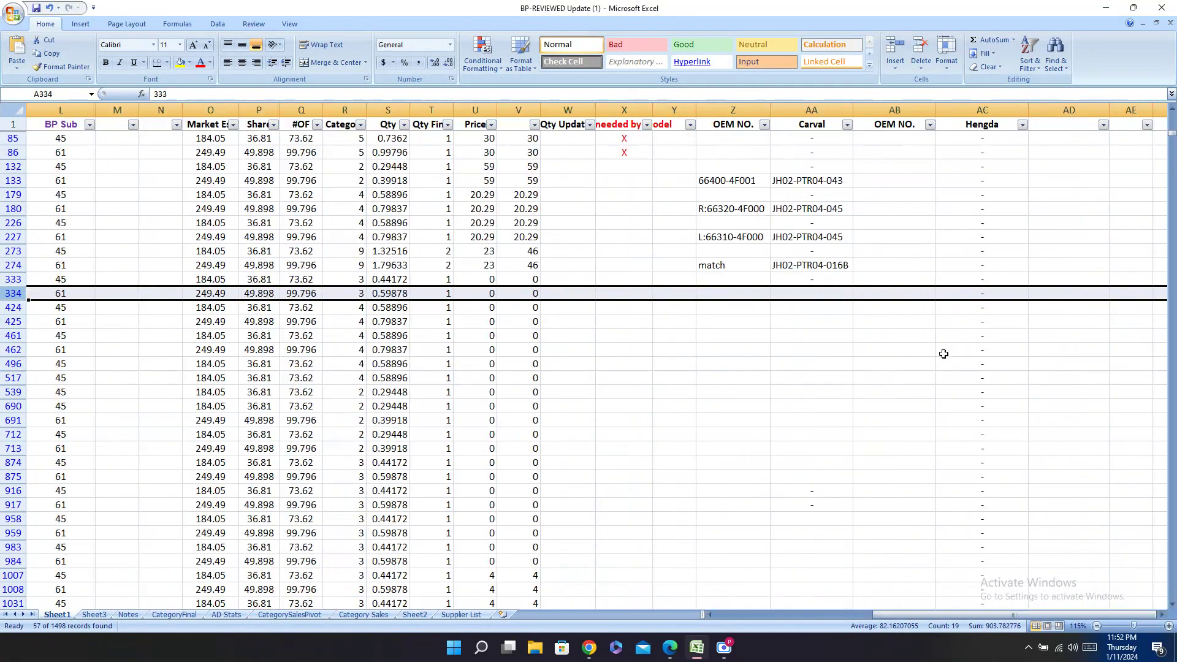
click(807, 293)
key(ctrl+v)
click(727, 292)
text(mat)
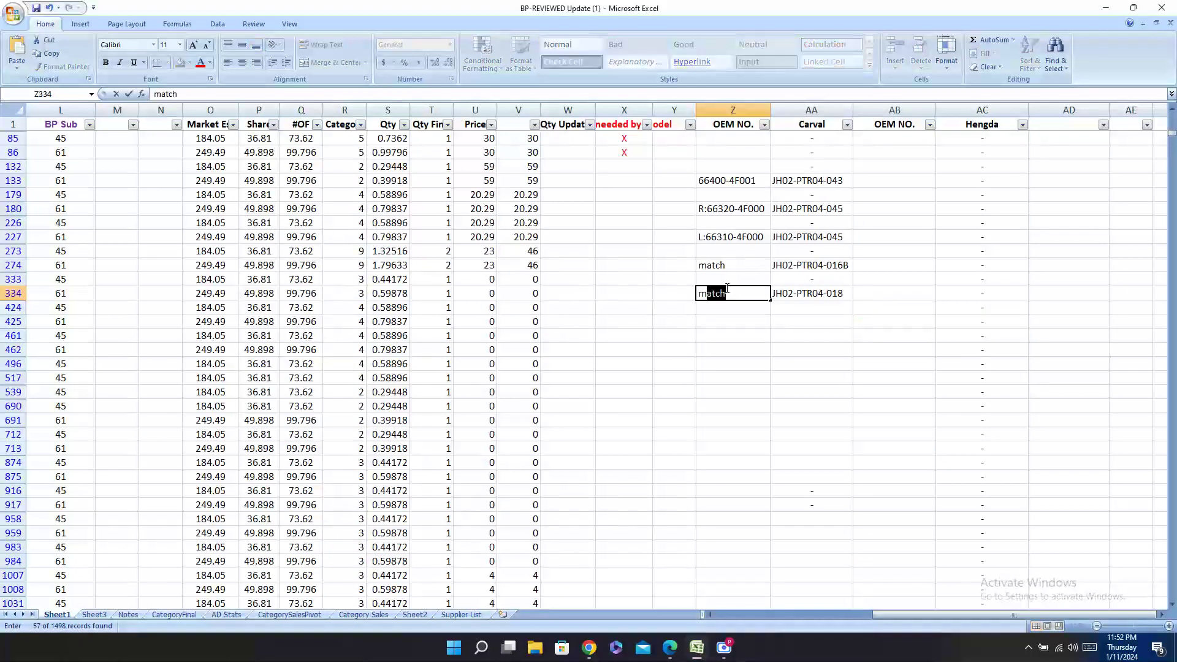
key(Return)
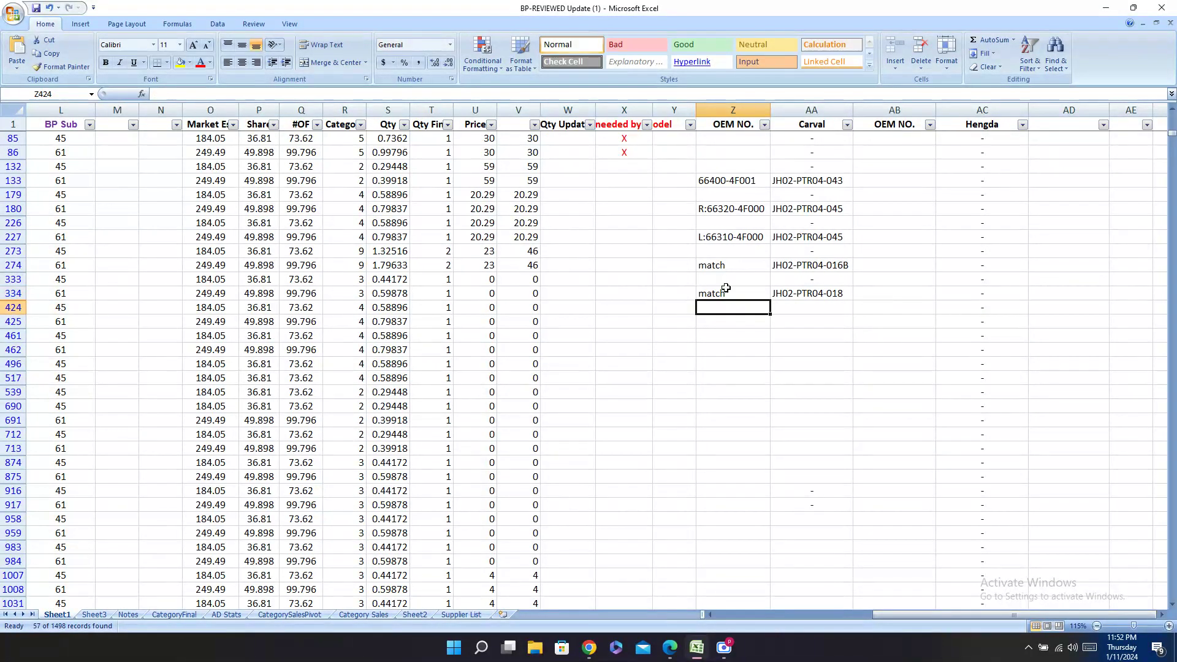
Step: Search the Carval catalog for row 333's part number 86561-4F500
drag(725, 288, 119, 272)
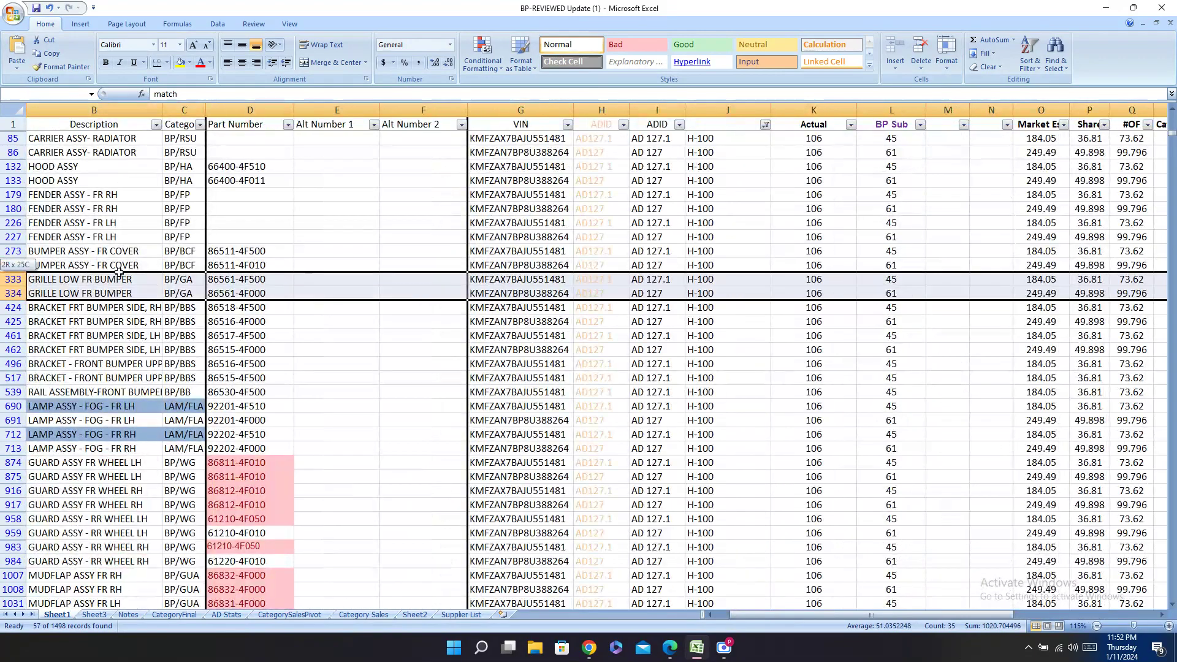
click(222, 279)
key(ctrl+c)
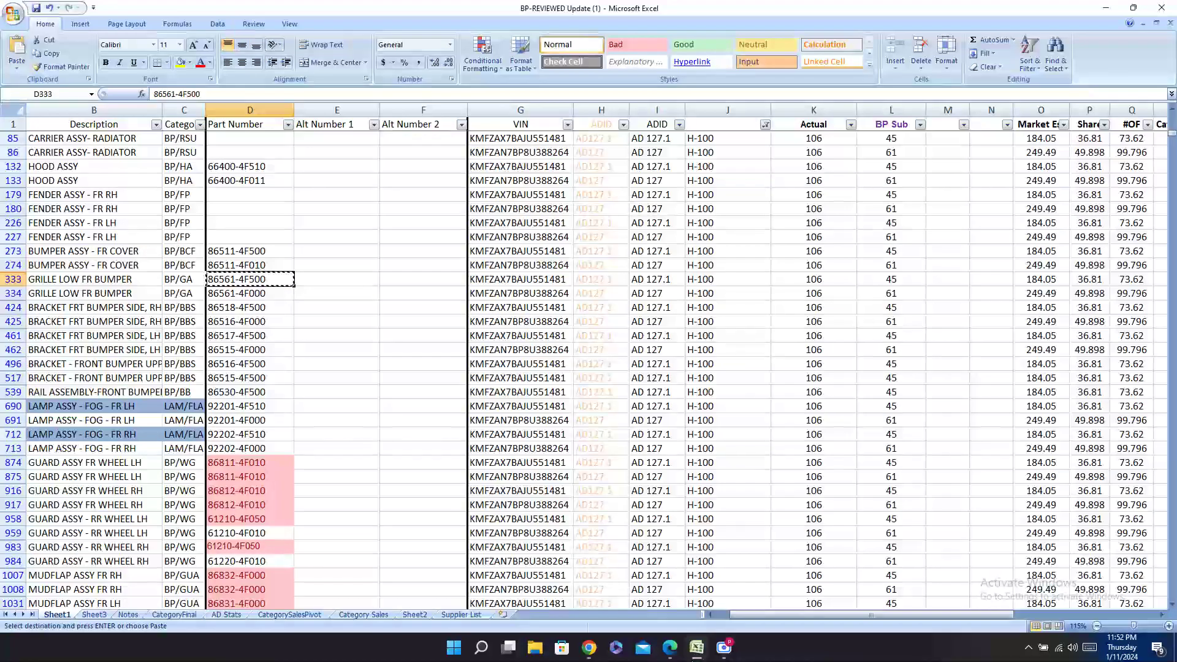
key(alt+Tab)
key(ctrl+f)
key(ctrl+v)
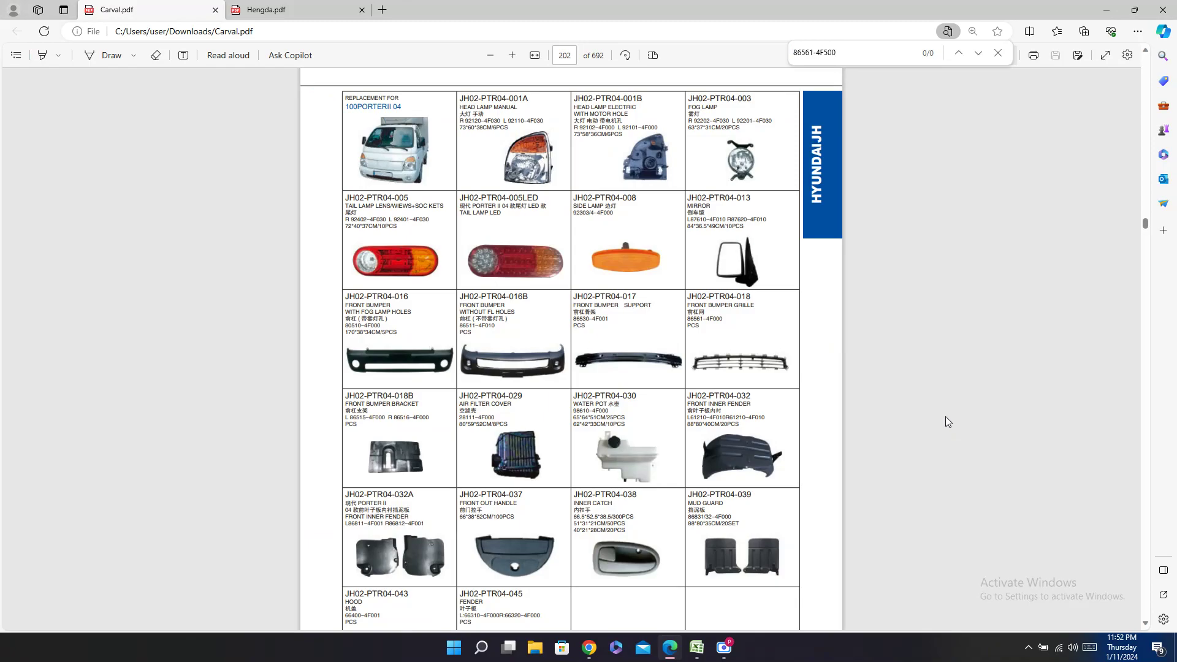
click(697, 647)
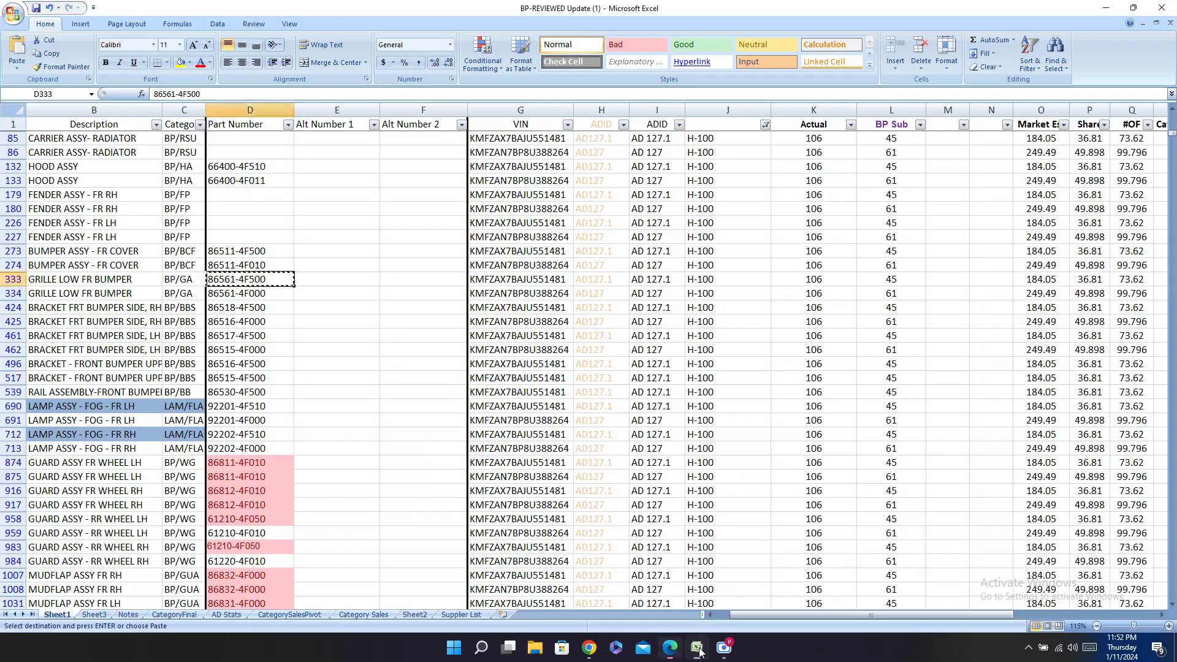
click(244, 307)
Step: Search the Carval catalog for part 86518-4F500, which returns no matches
key(ctrl+c)
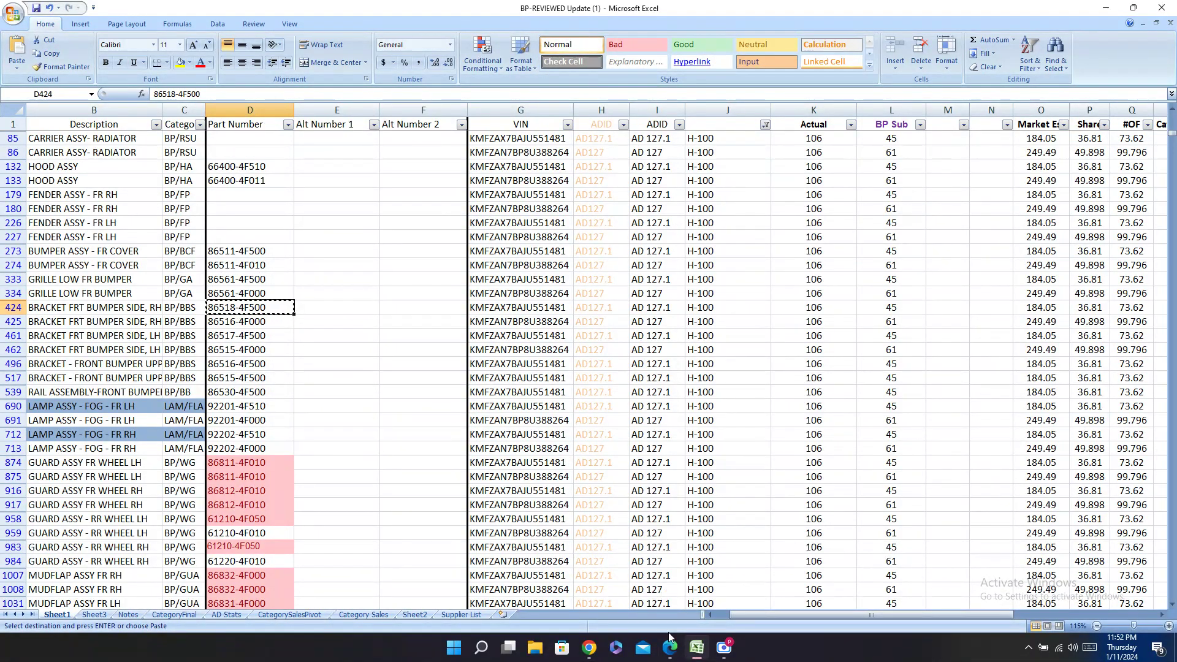
click(670, 645)
key(ctrl+f)
key(ctrl+v)
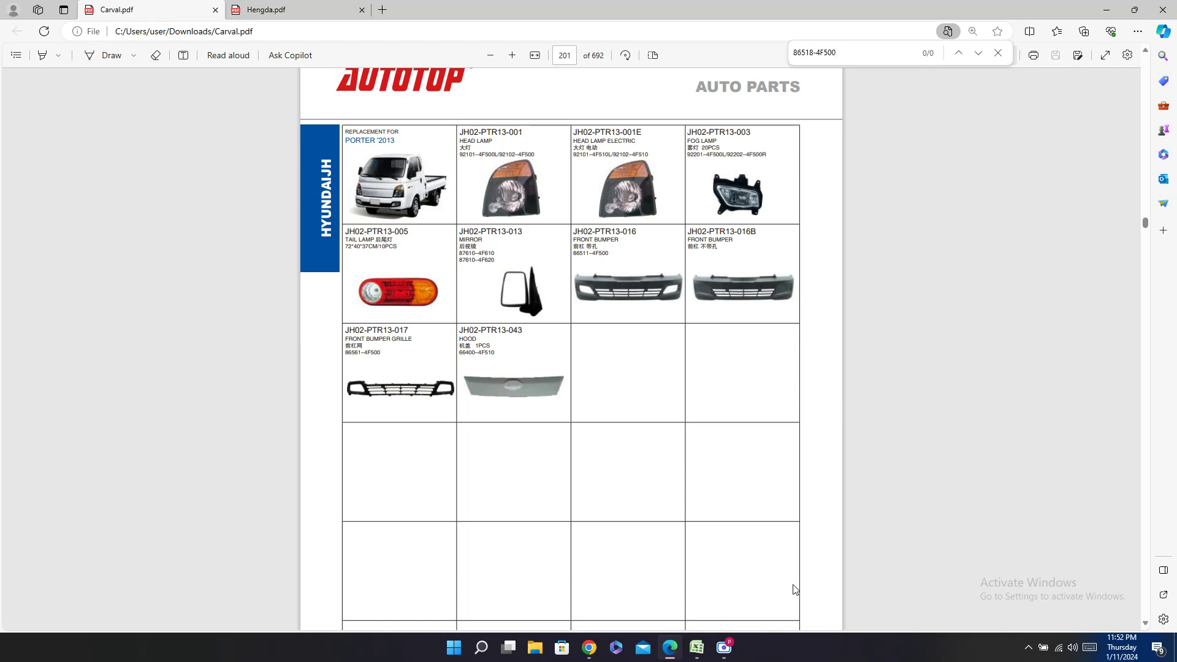
scroll(812, 550, up, 3)
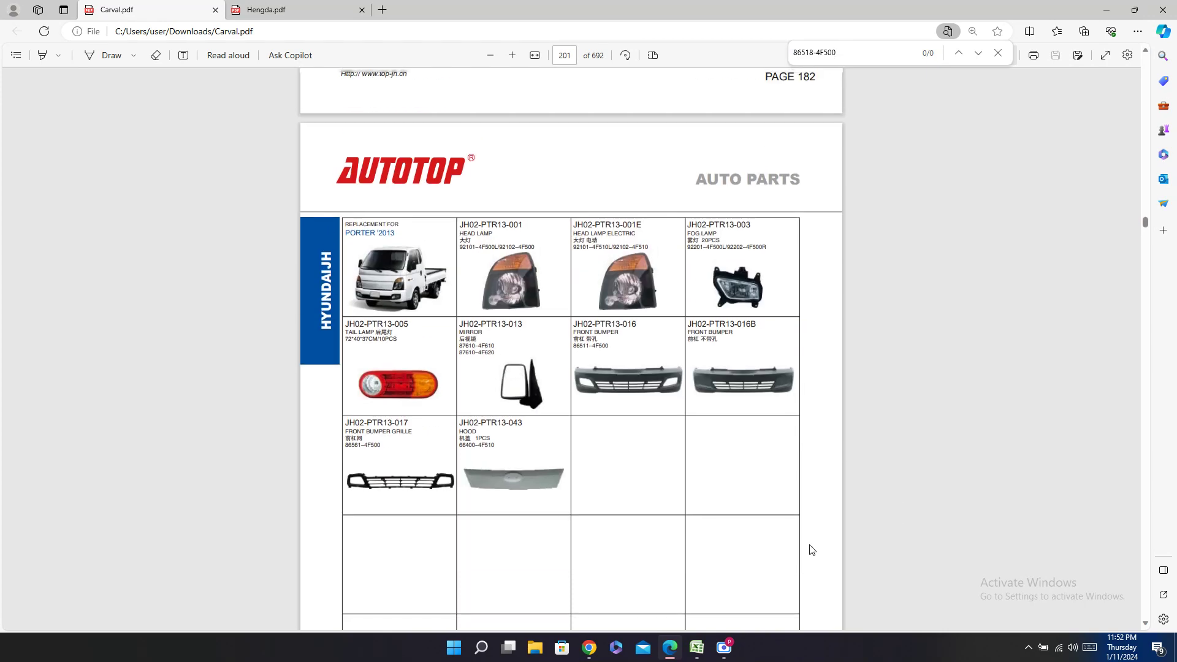
scroll(811, 550, down, 1)
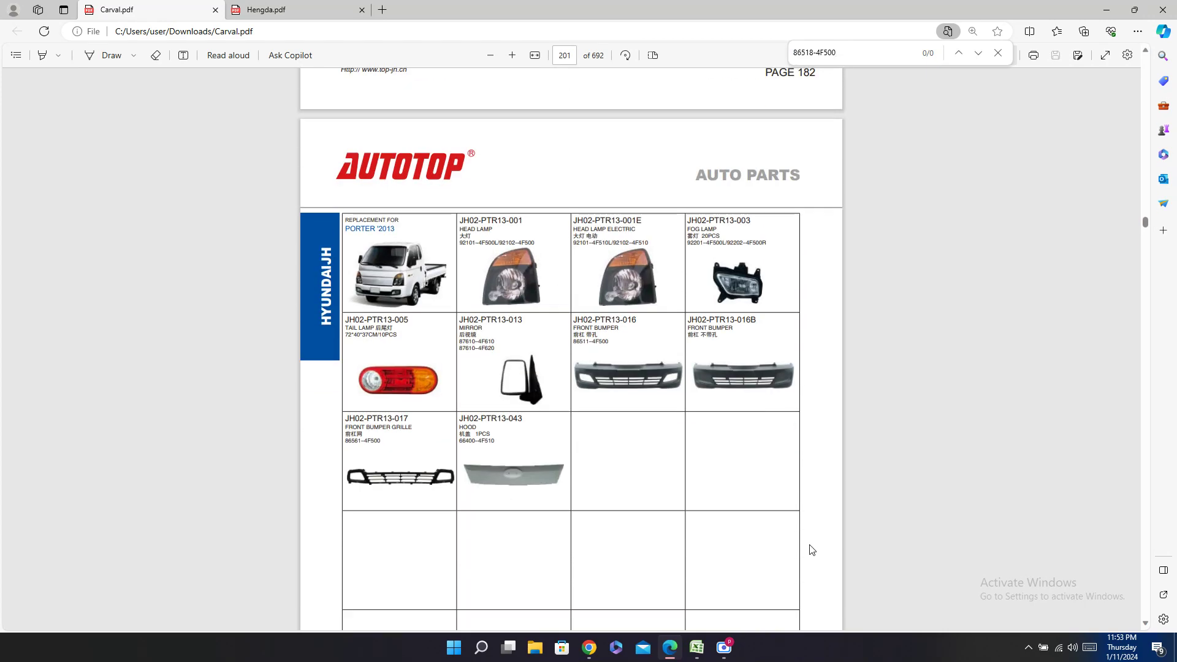
scroll(812, 550, up, 8)
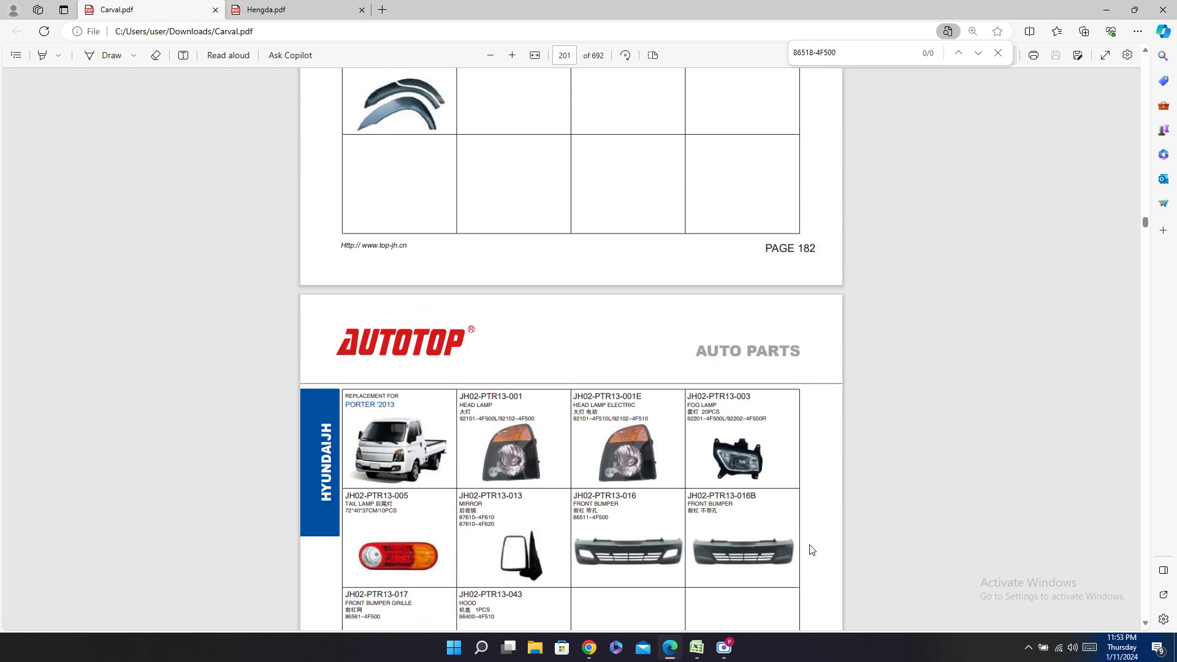
scroll(812, 549, down, 7)
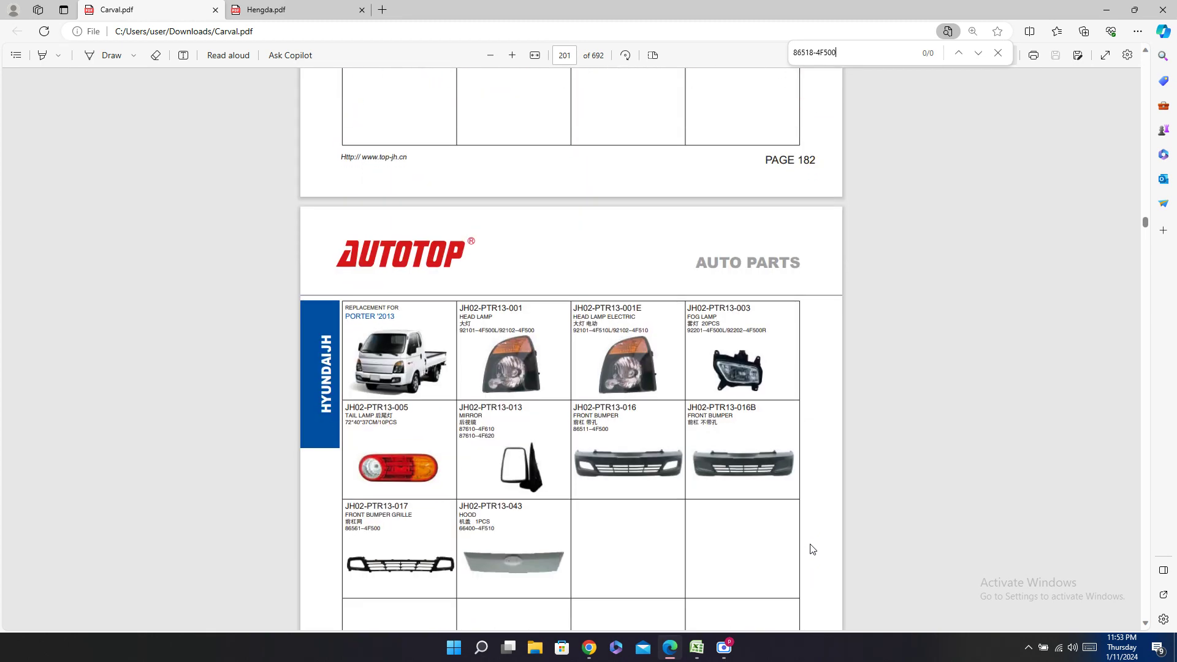
click(697, 648)
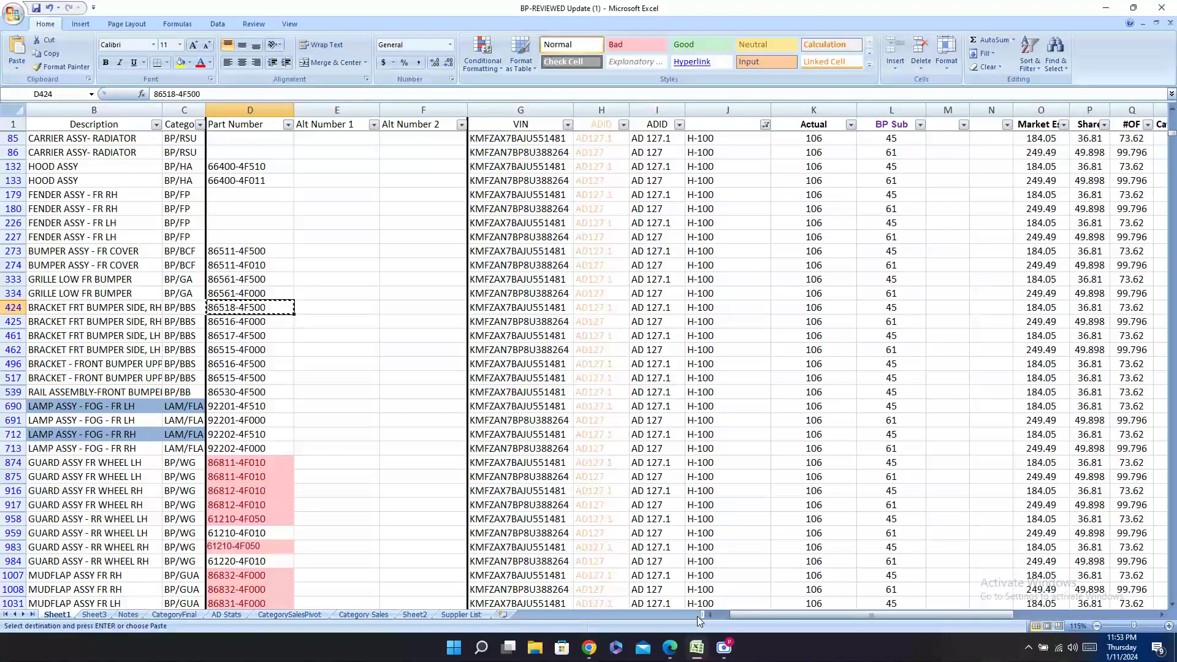
Step: Scroll the catalog to Porter 2013 page 201 and select hood code JH02-PTR13-043
mouse_move(688, 651)
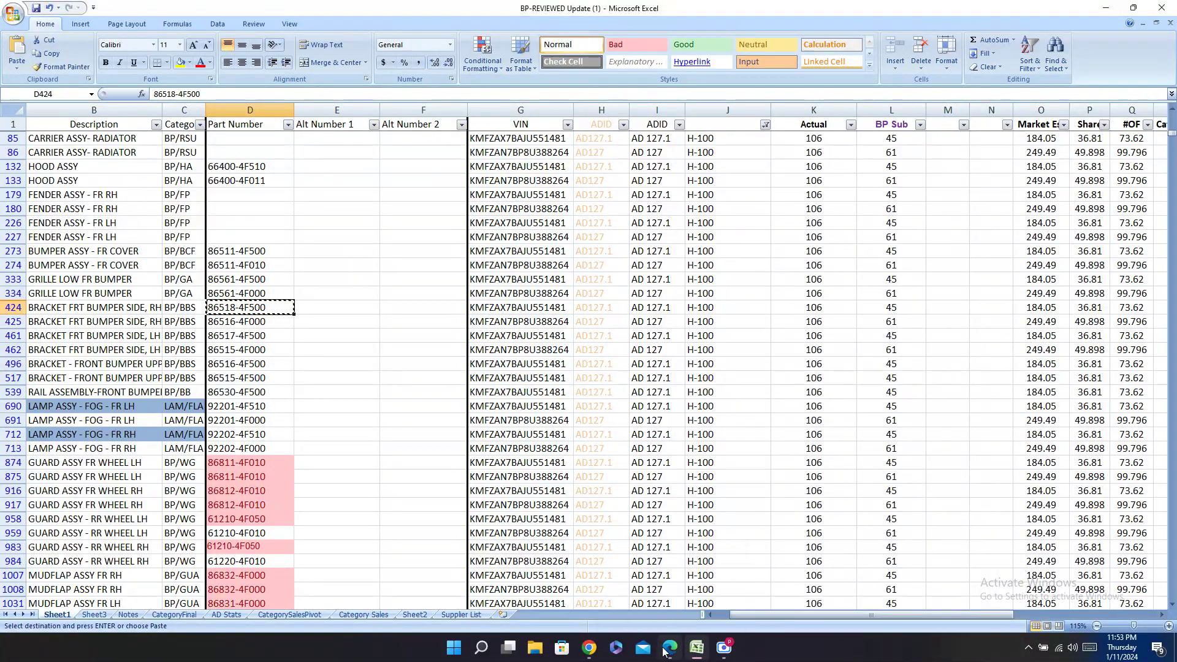
click(670, 649)
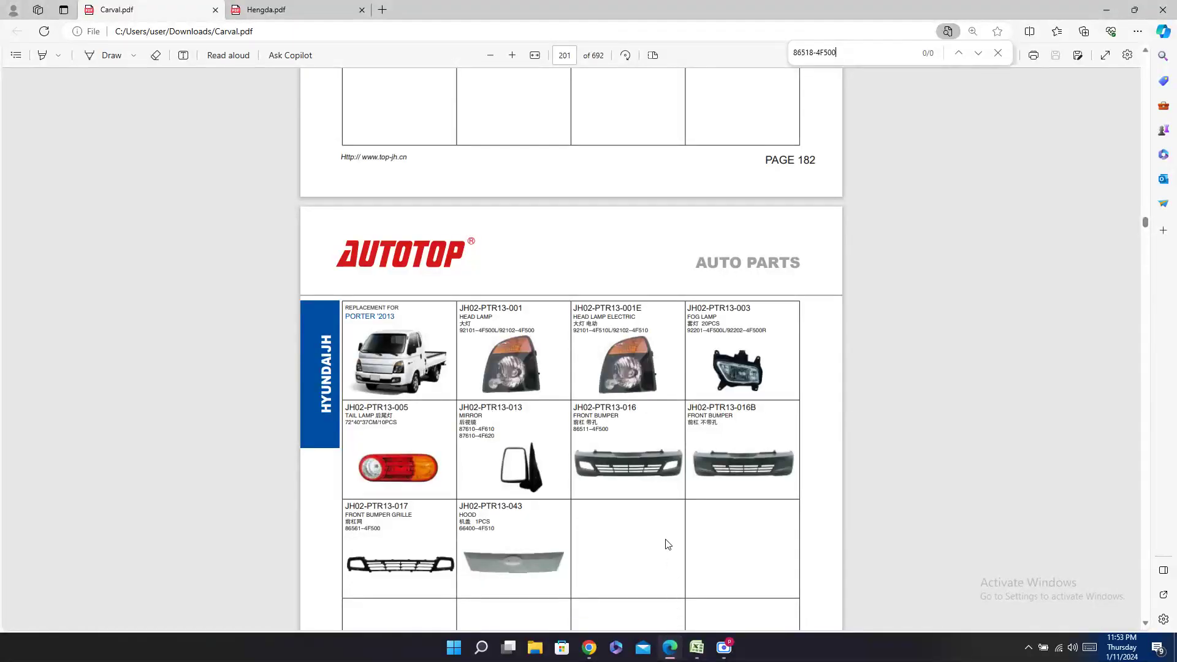
scroll(562, 440, down, 5)
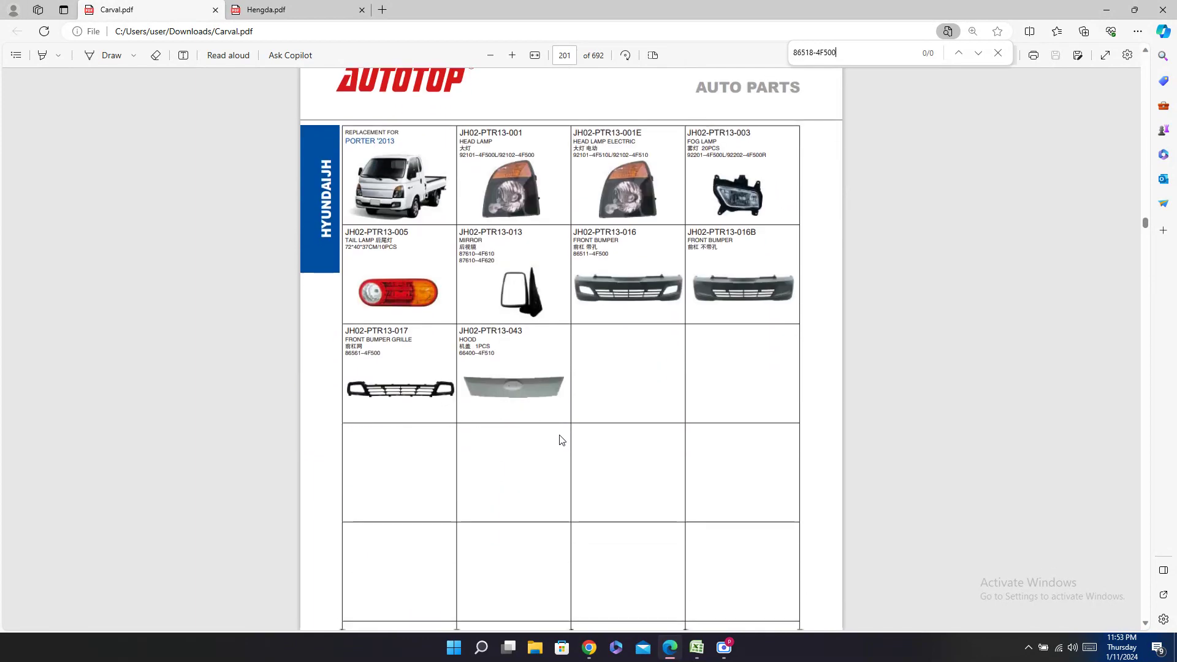
scroll(561, 441, up, 4)
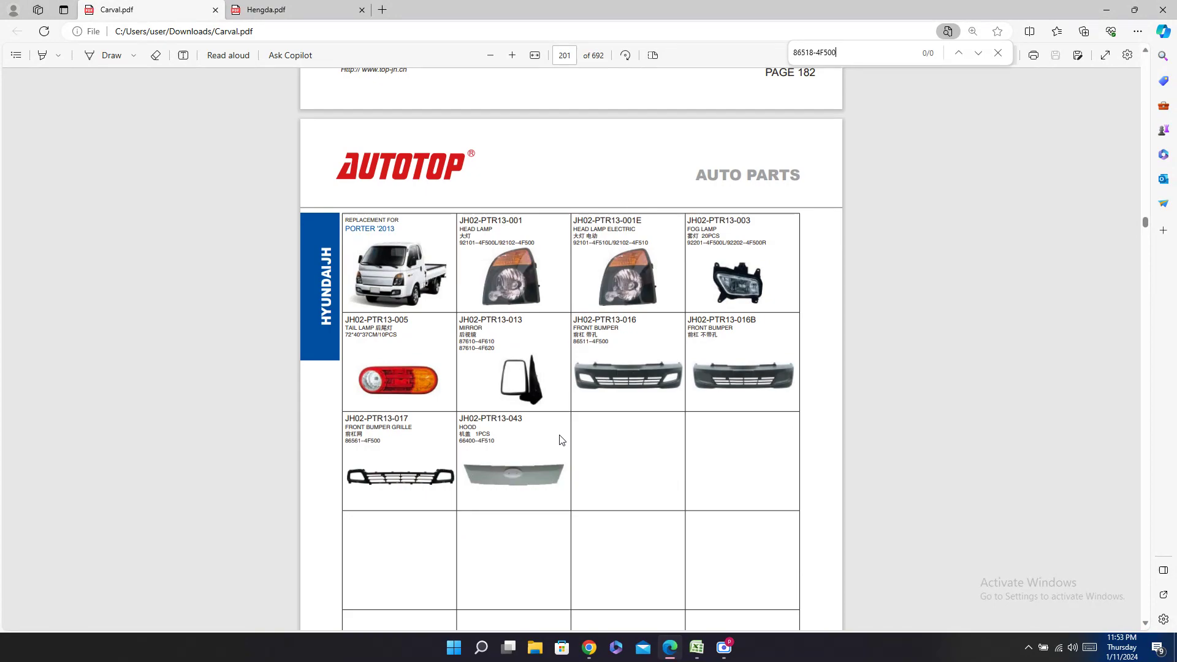
scroll(562, 440, up, 4)
scroll(562, 441, up, 5)
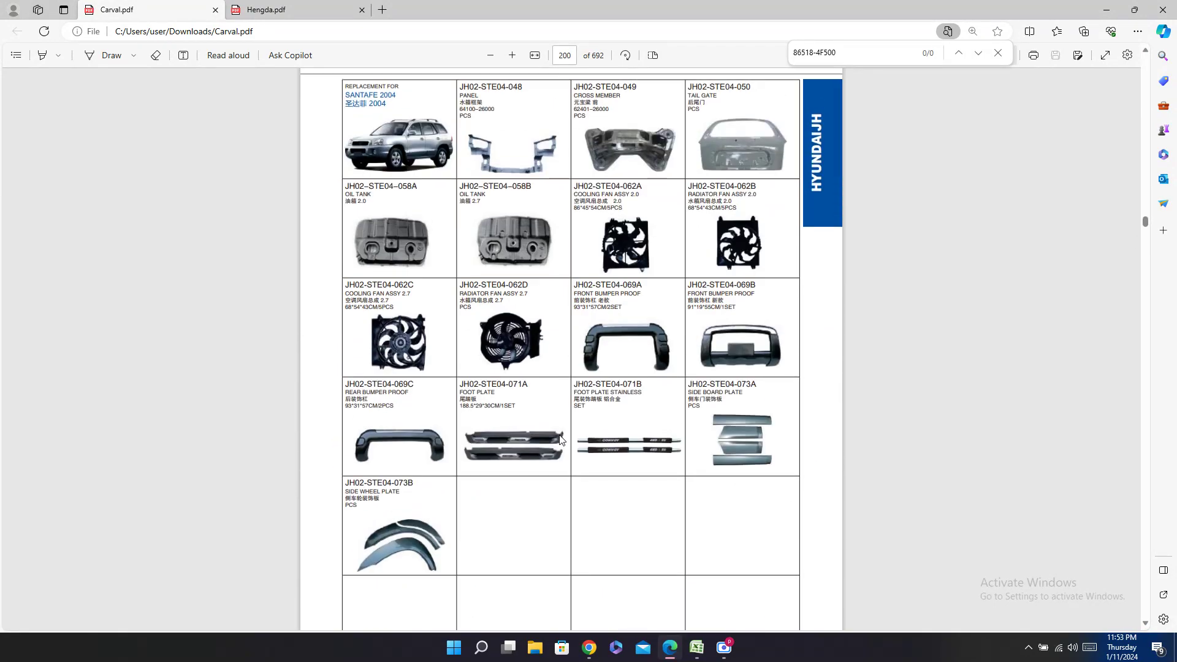
scroll(559, 439, down, 15)
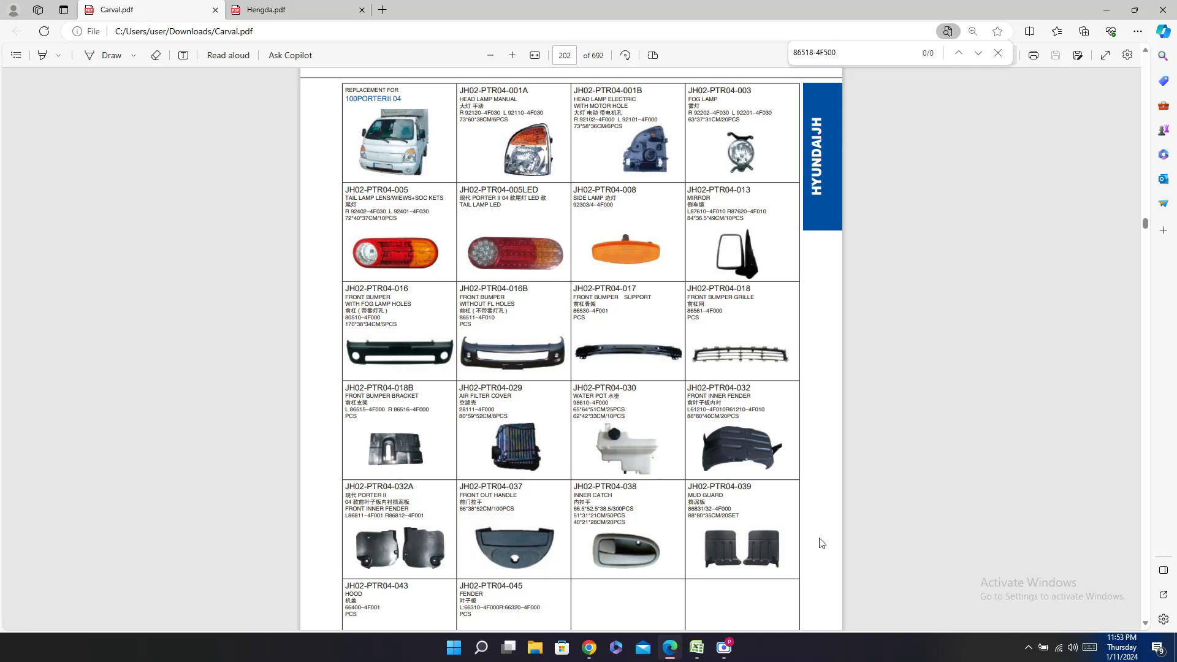
scroll(628, 402, up, 8)
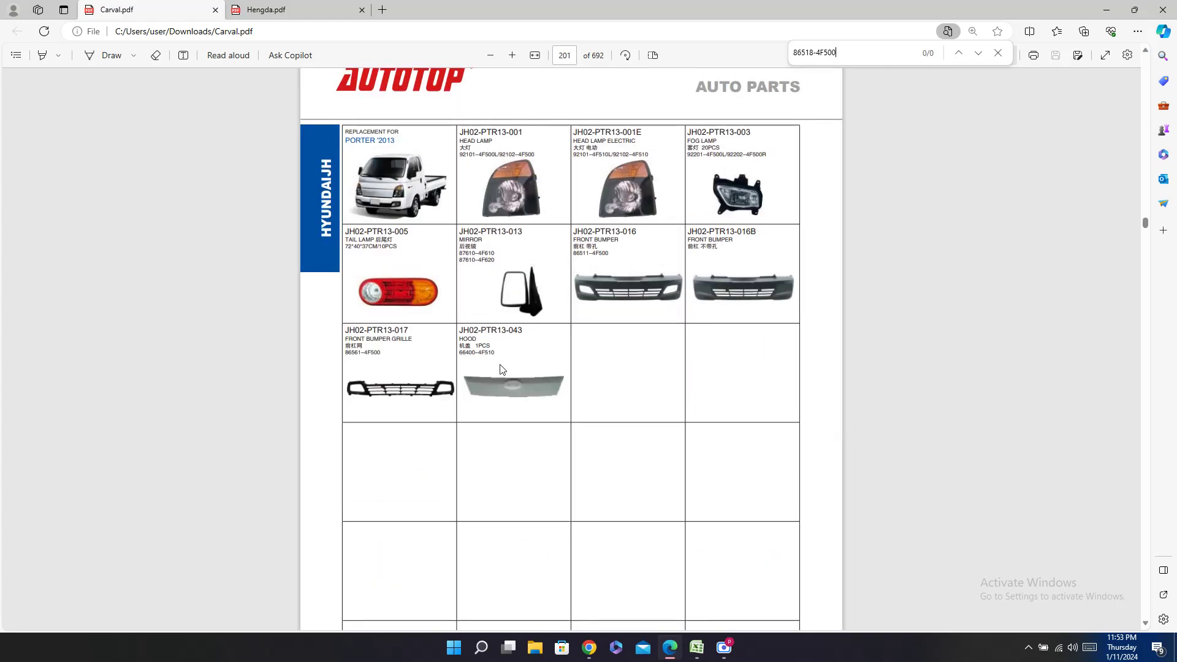
double_click(501, 328)
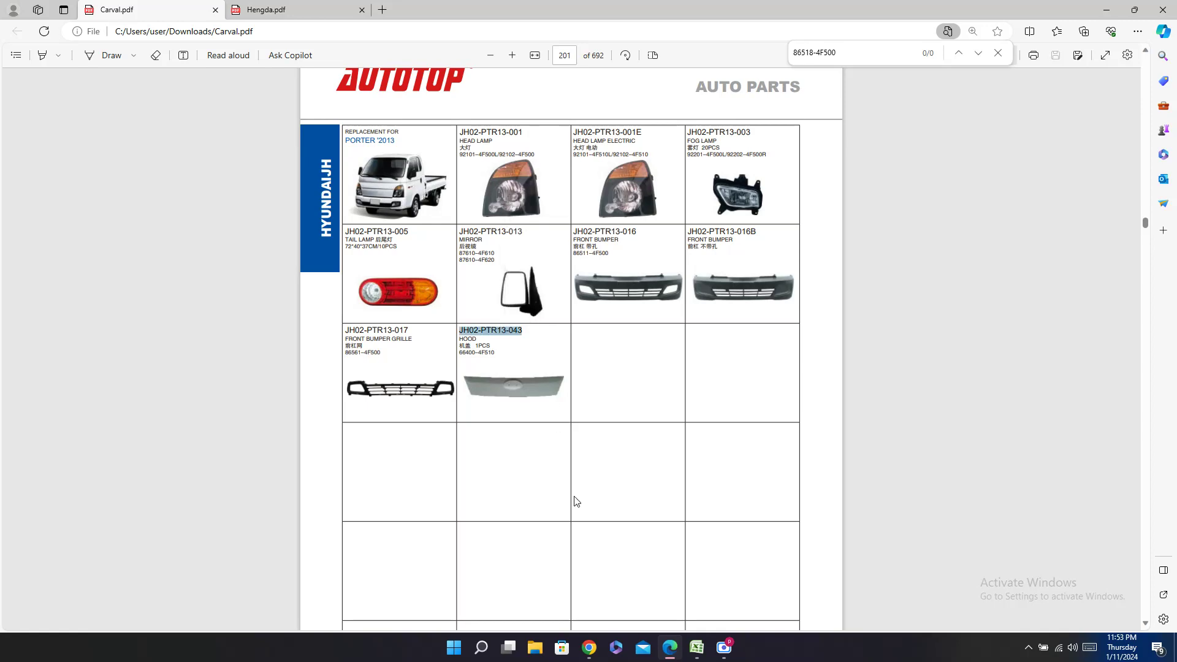
Step: Fill hood row 132 with Carval 86518-4F500 in AA132 and OEM 66400-4F510 in Z132
click(686, 651)
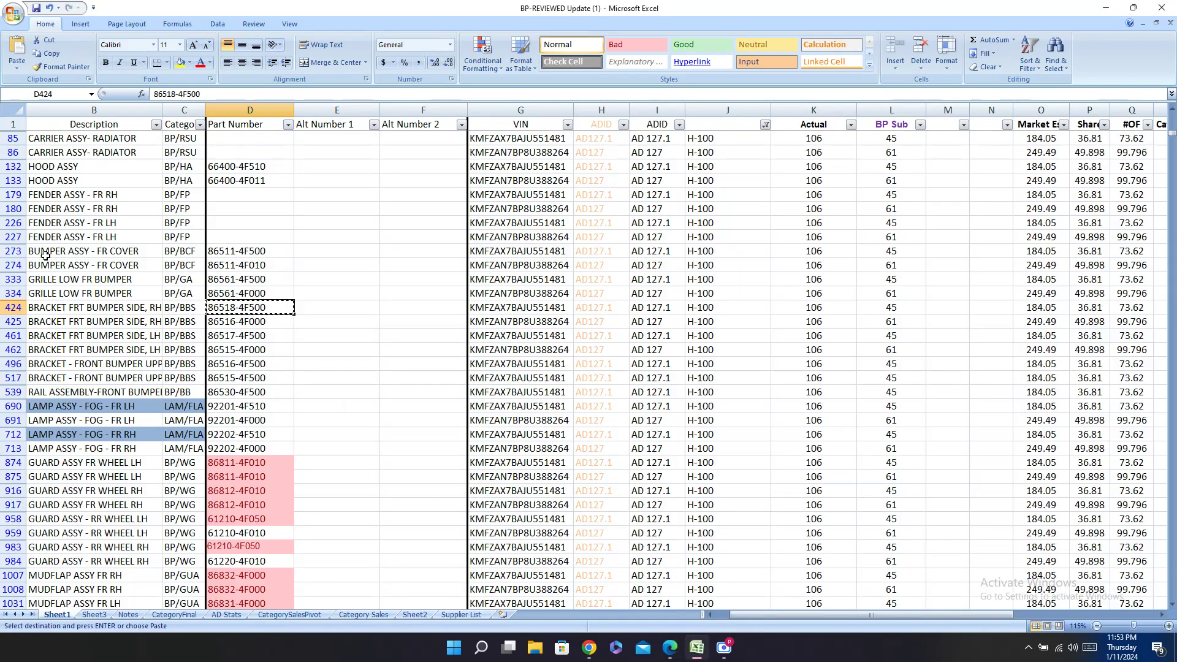
click(21, 167)
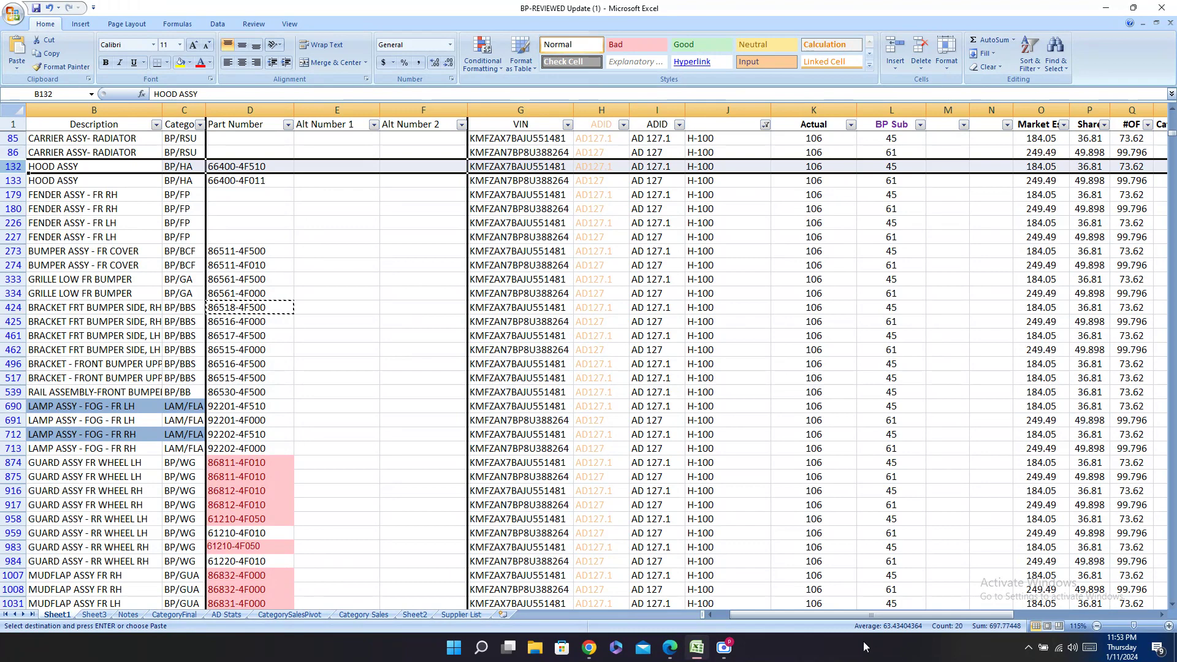
drag(835, 616, 1021, 605)
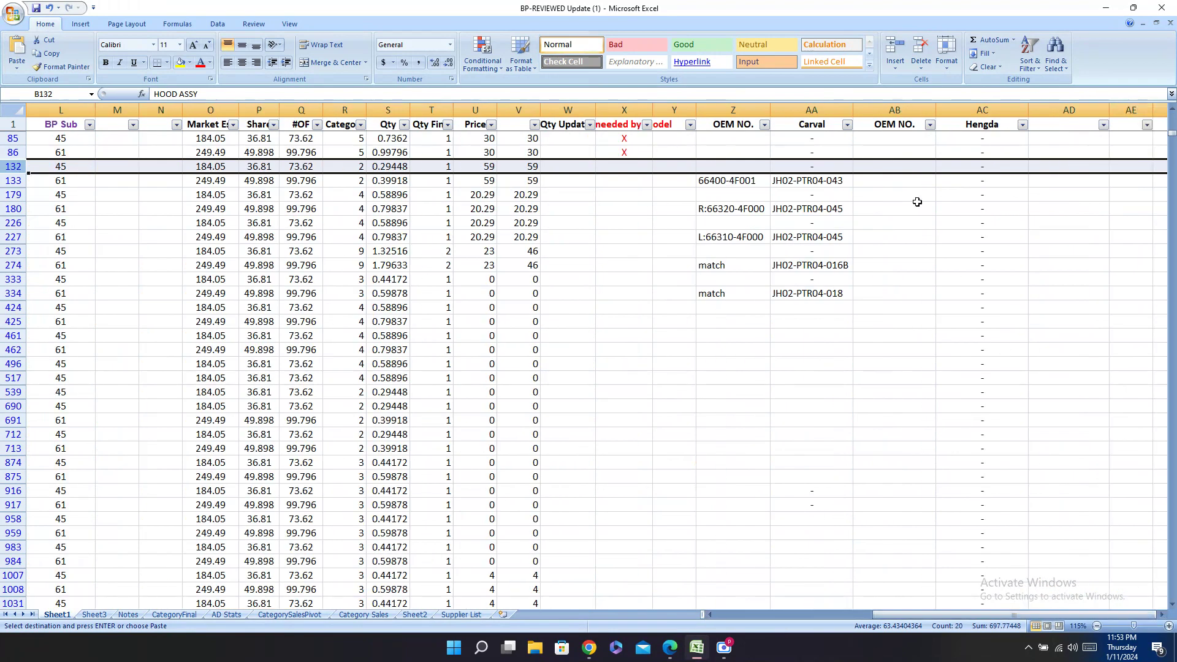
click(811, 171)
key(ctrl+v)
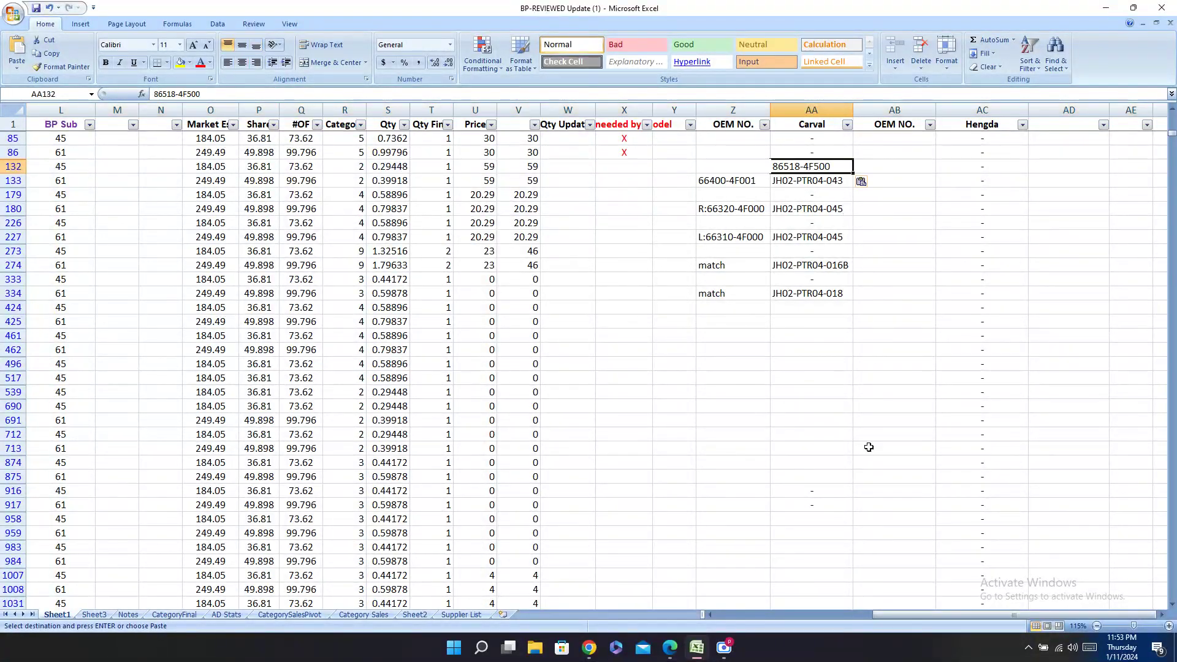
click(670, 648)
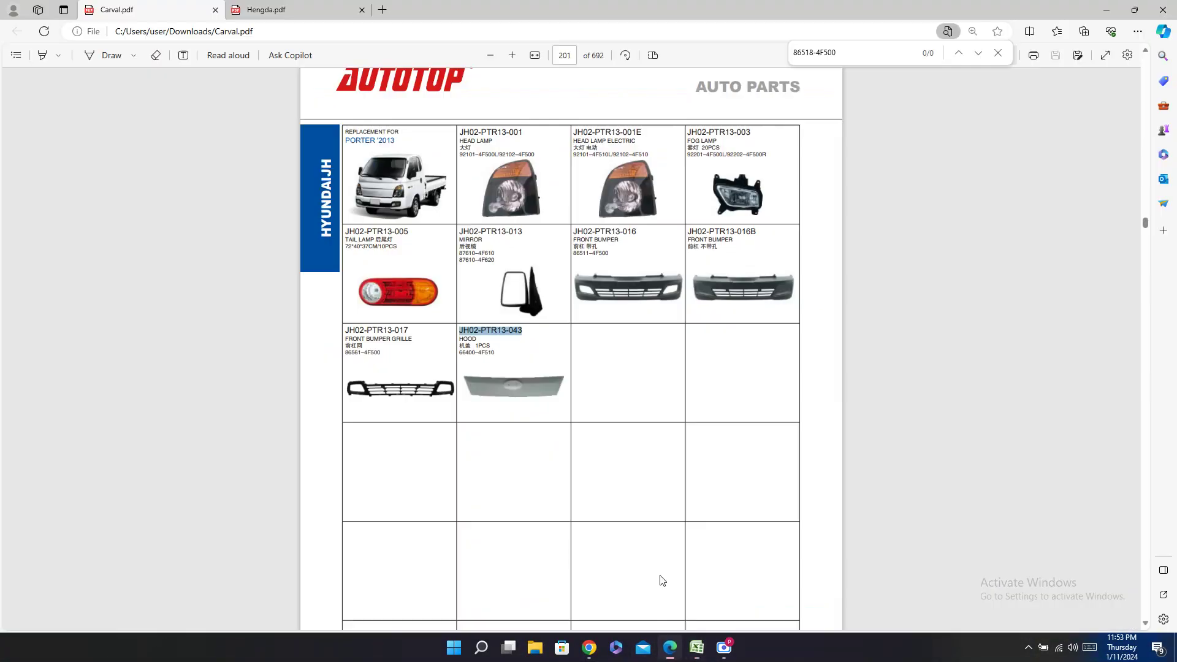
double_click(475, 353)
key(ctrl+c)
click(697, 649)
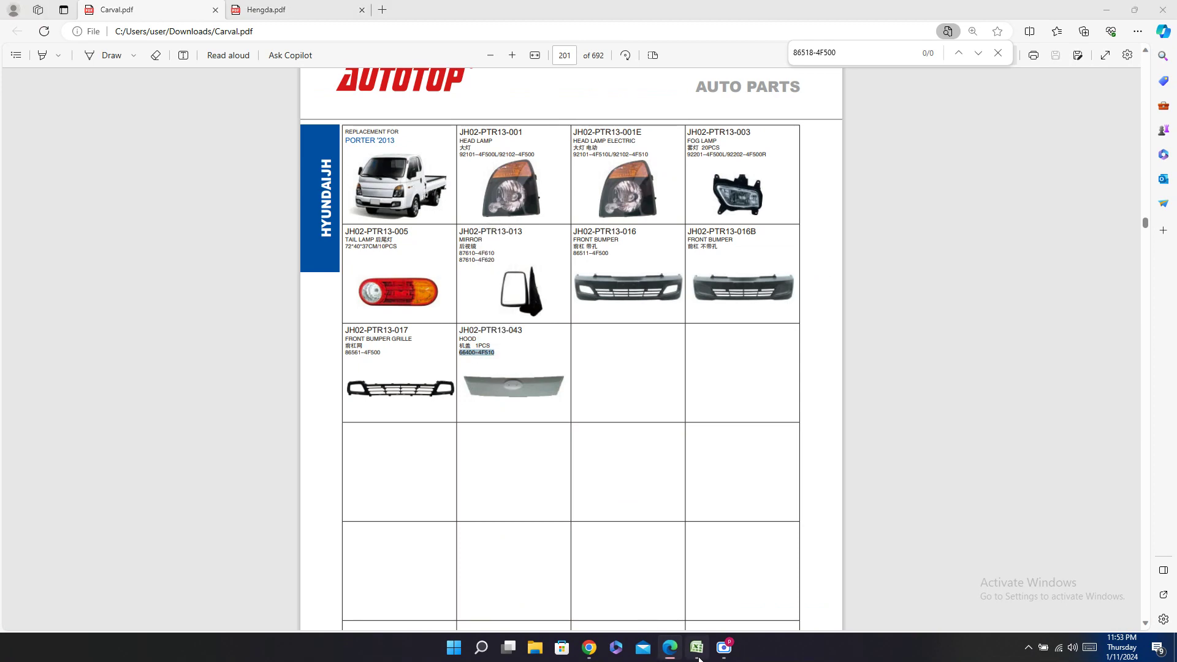
click(730, 165)
key(ctrl+v)
Step: Put grille code JH02-PTR13-017 from the catalog into AA333
click(800, 264)
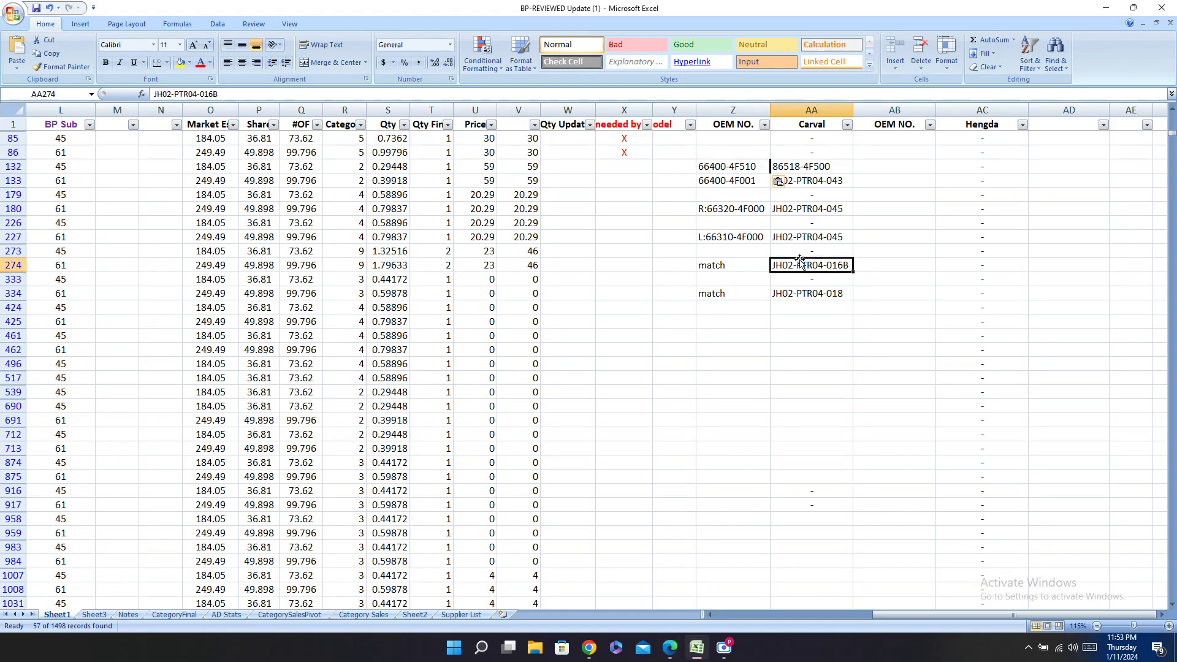
key(alt+Tab)
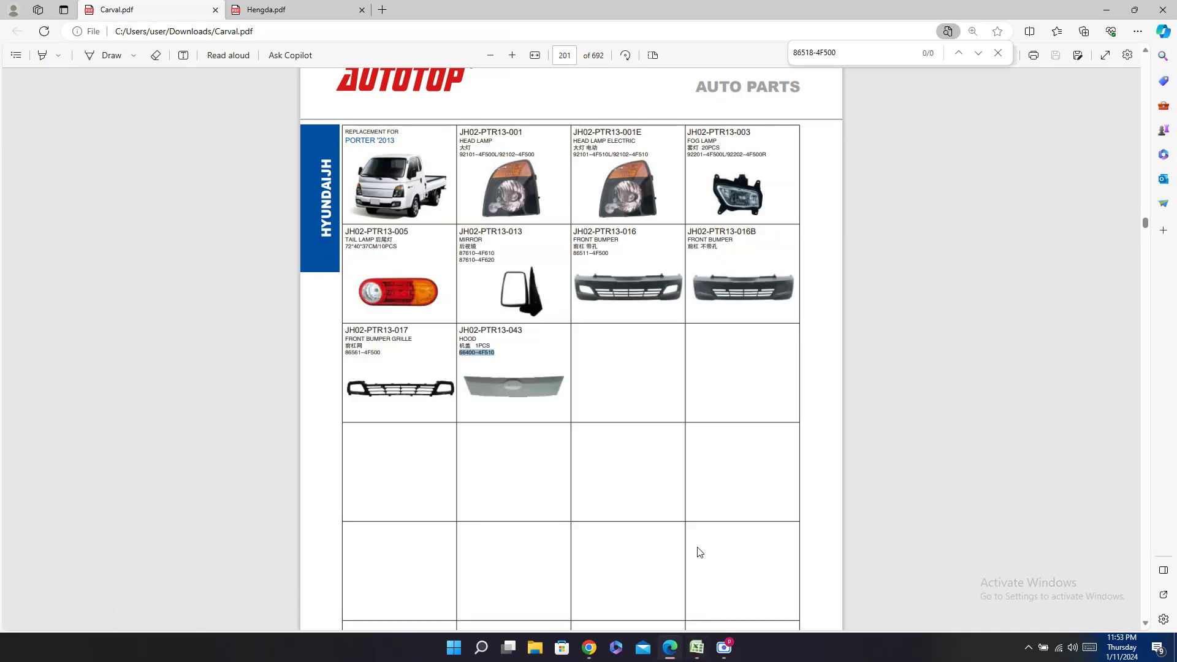
triple_click(391, 330)
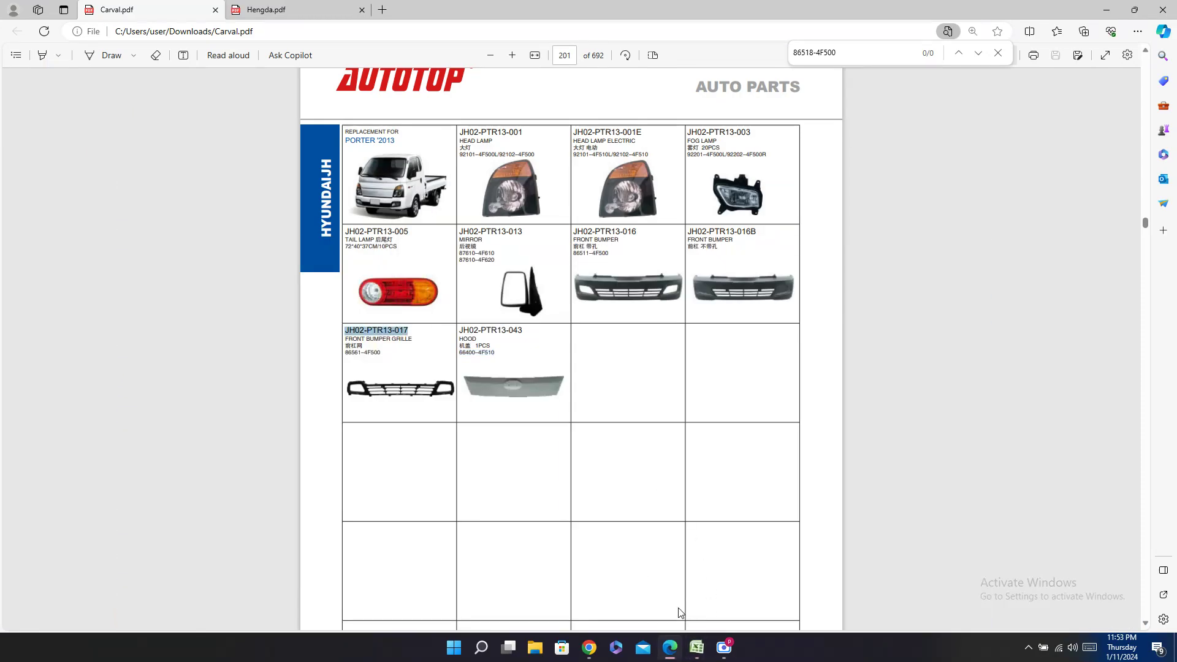
click(705, 654)
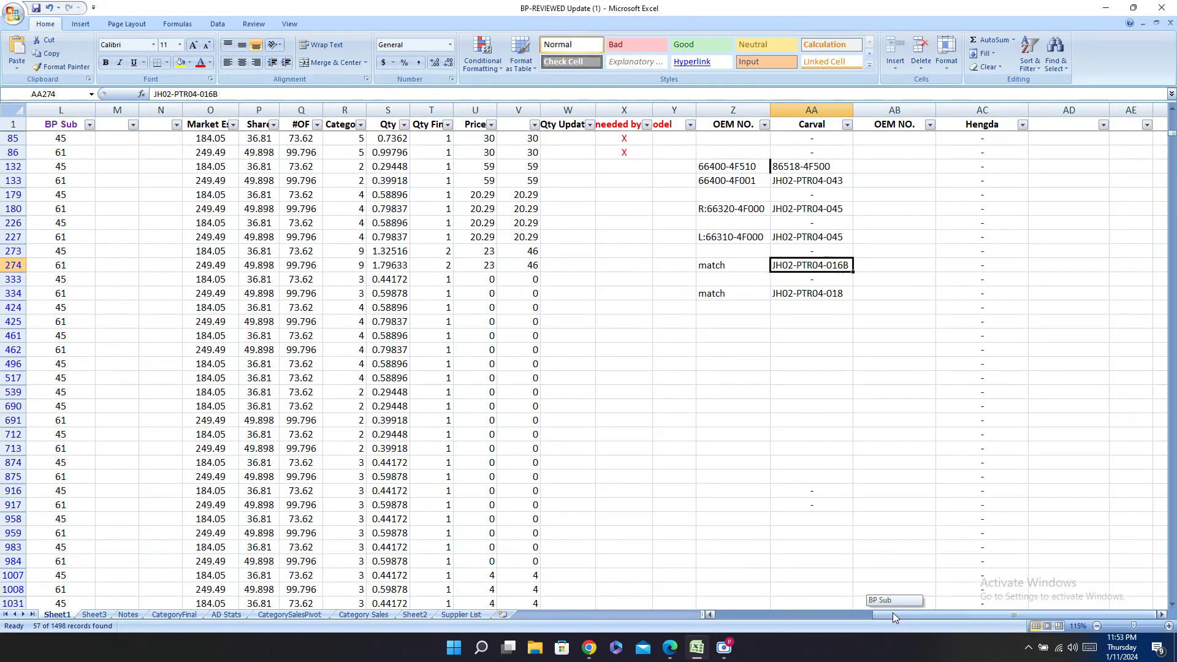
scroll(93, 238, left, 10)
click(112, 279)
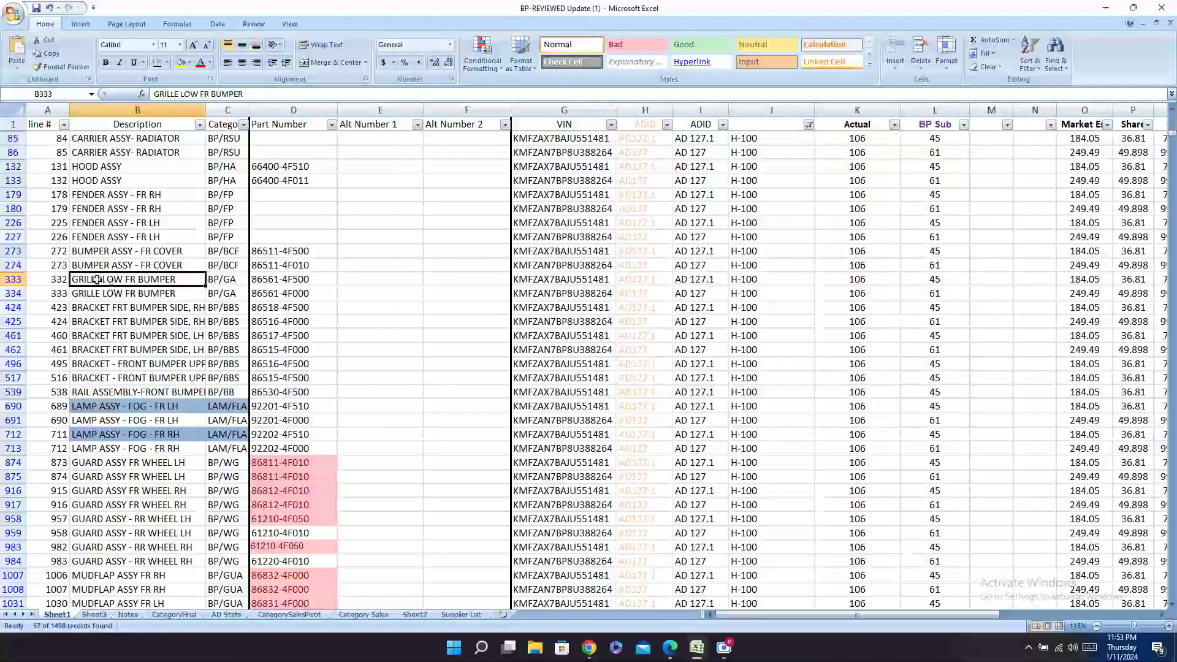
click(13, 279)
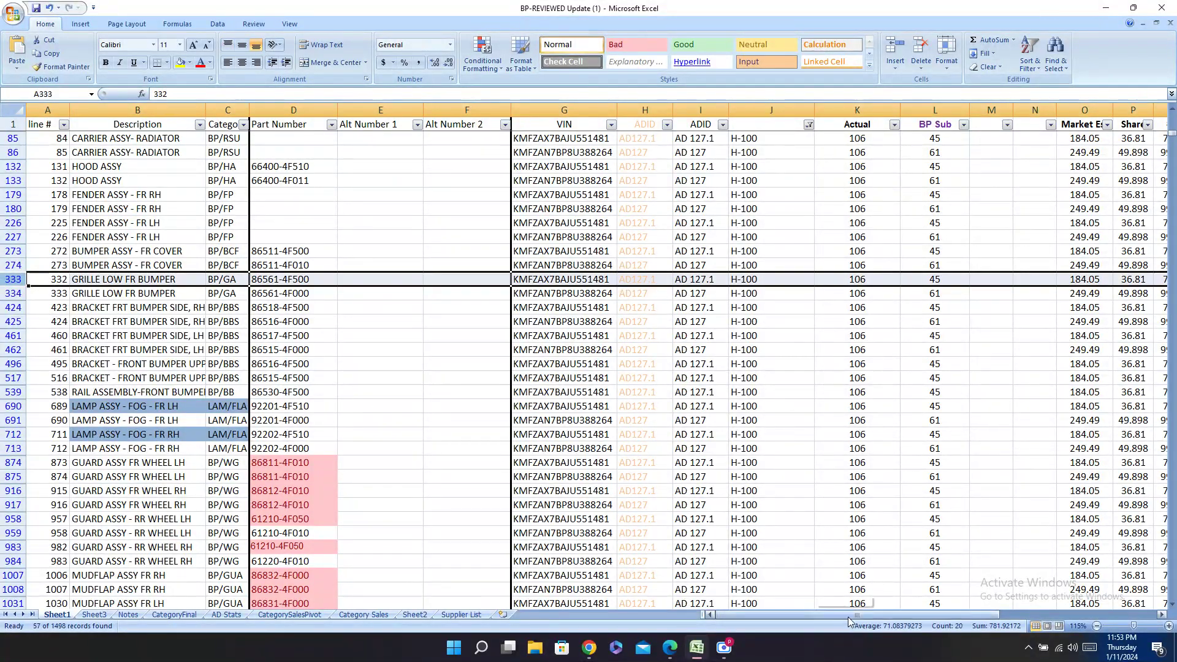
drag(815, 614, 975, 615)
click(812, 279)
key(ctrl+v)
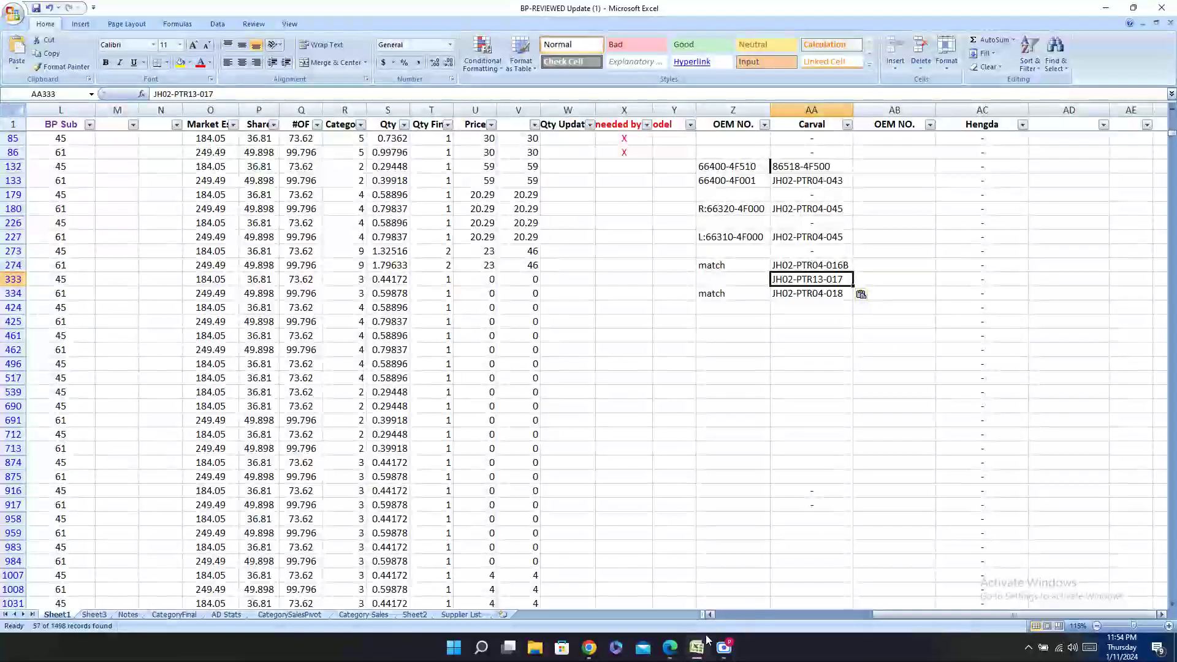
Step: Check the grille's OEM number in the catalog and mark Z333 as 'match'
click(669, 650)
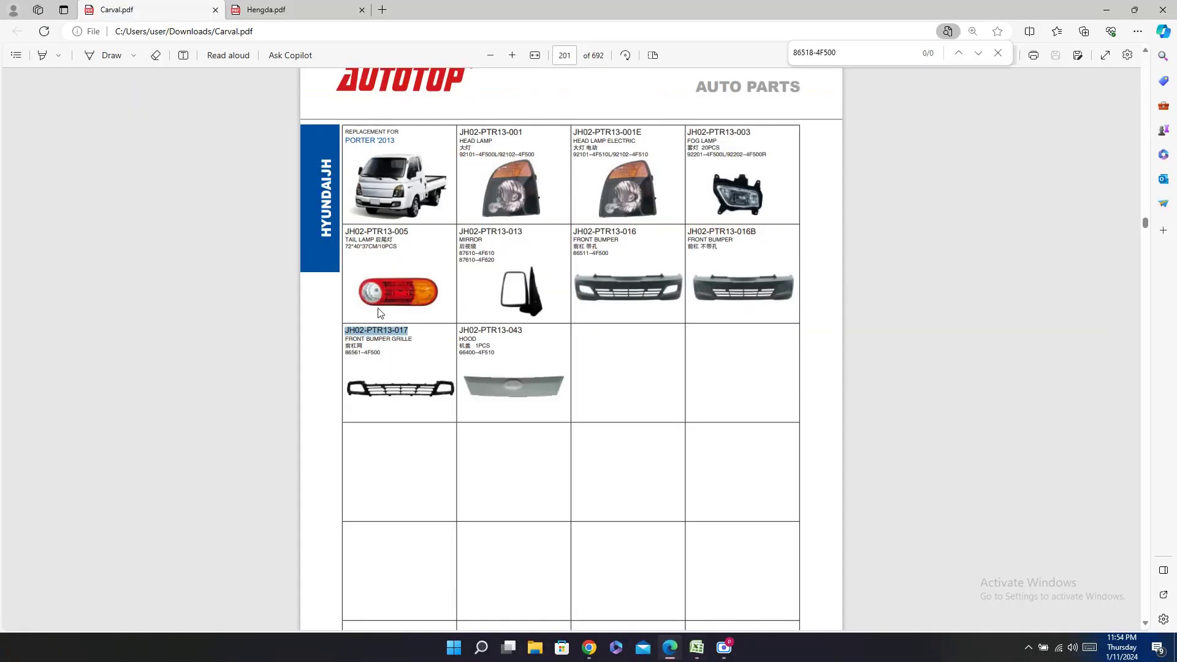
double_click(362, 353)
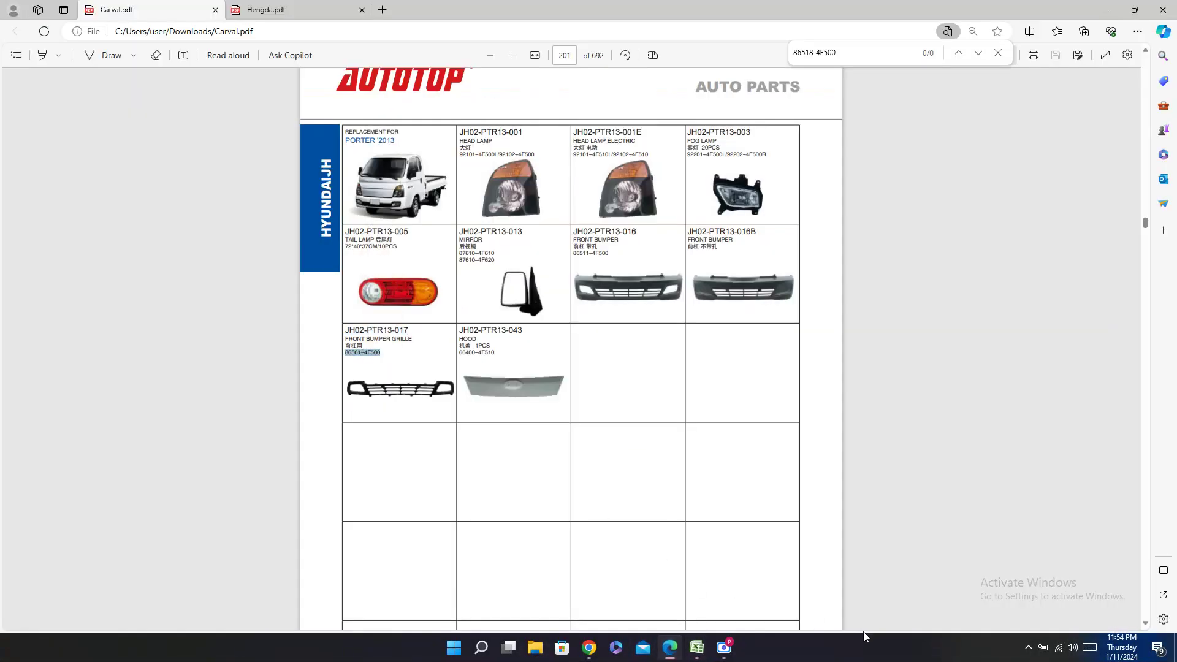
click(697, 648)
drag(885, 615, 821, 637)
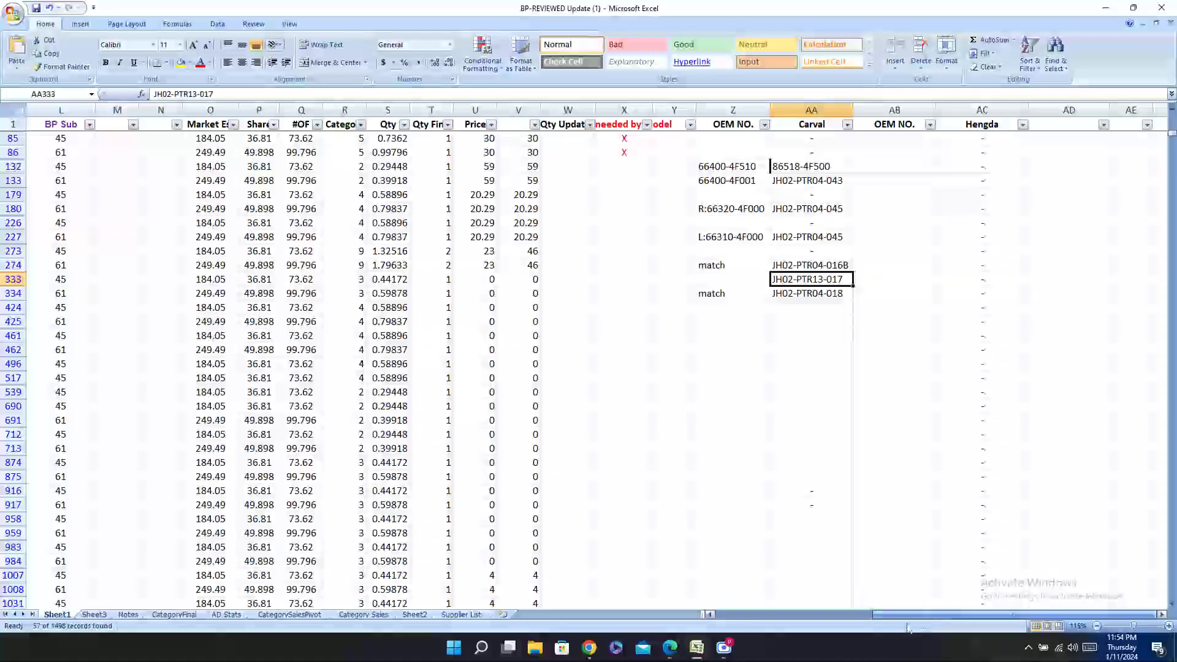
click(670, 649)
click(696, 648)
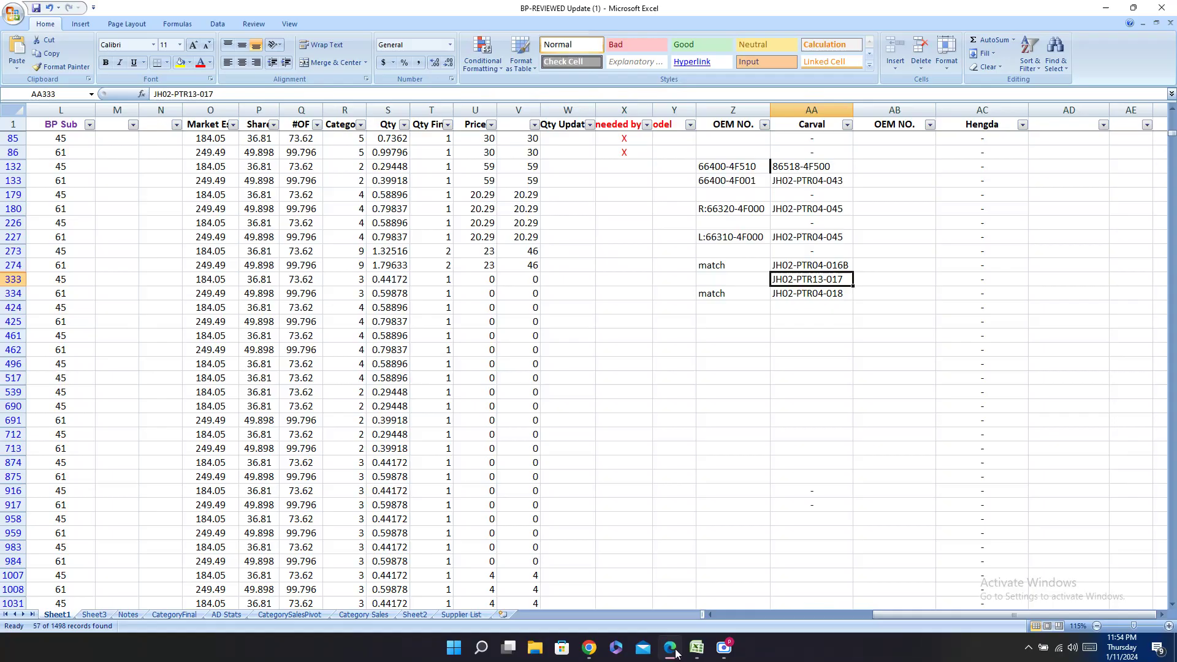
click(727, 289)
click(749, 277)
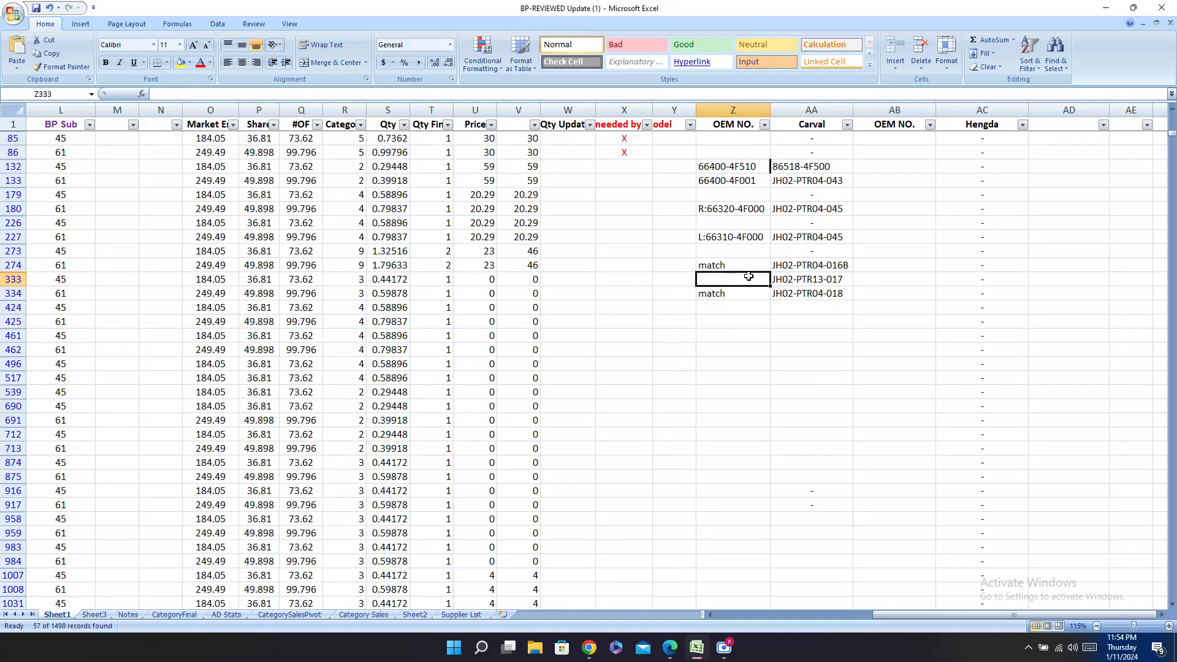
text(mat)
key(Return)
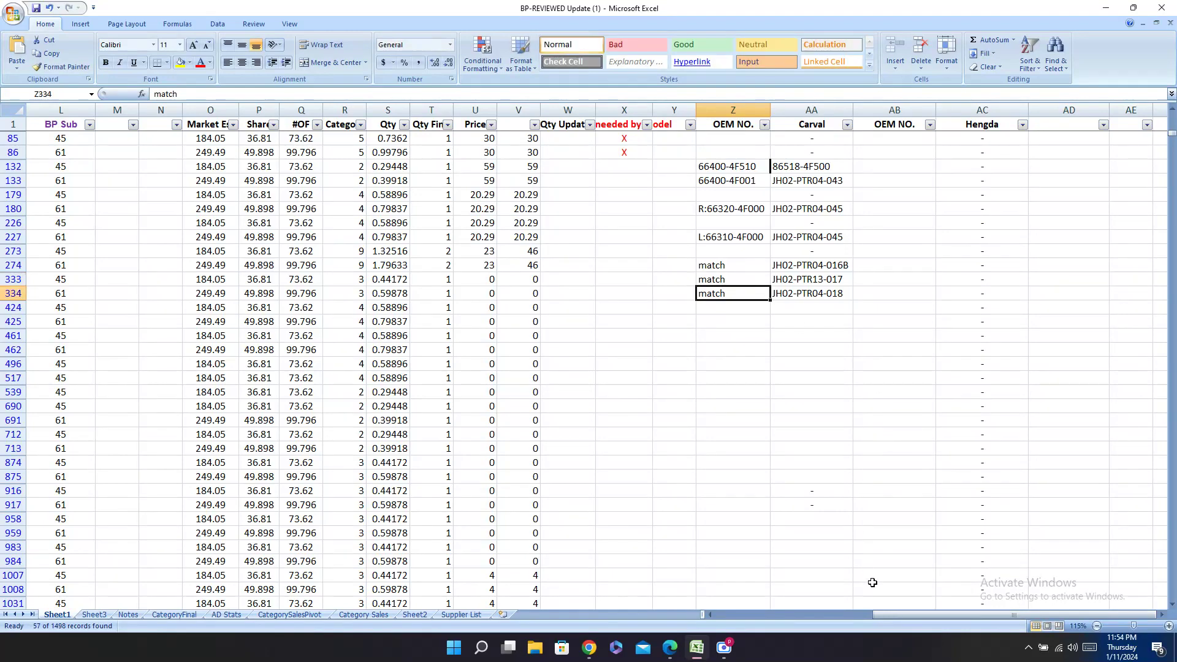
click(717, 614)
click(13, 307)
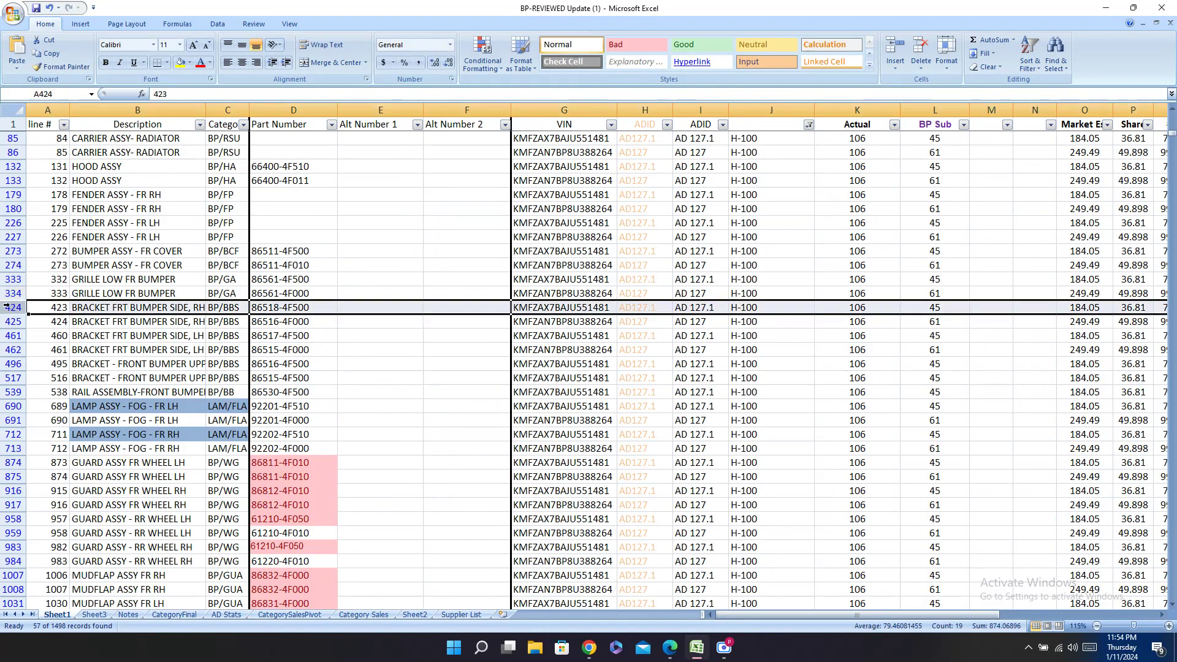
Step: Search the Carval catalog for row 424's part number 86518-4F500
click(295, 306)
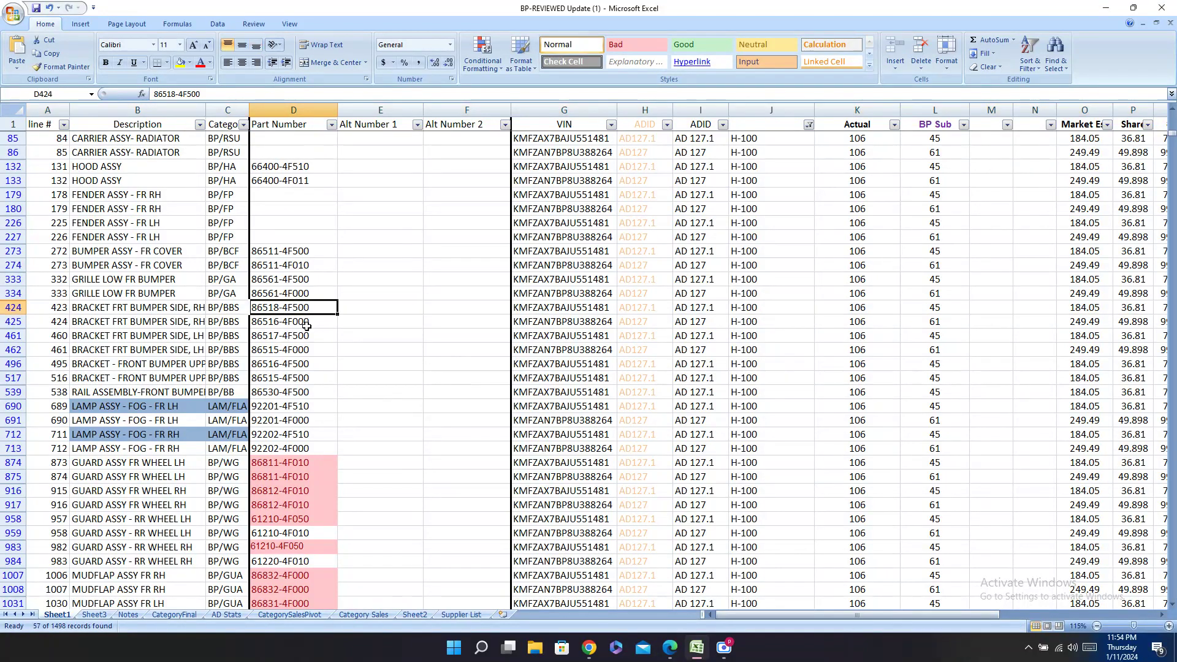
key(ctrl+c)
click(669, 647)
key(ctrl+f)
key(ctrl+v)
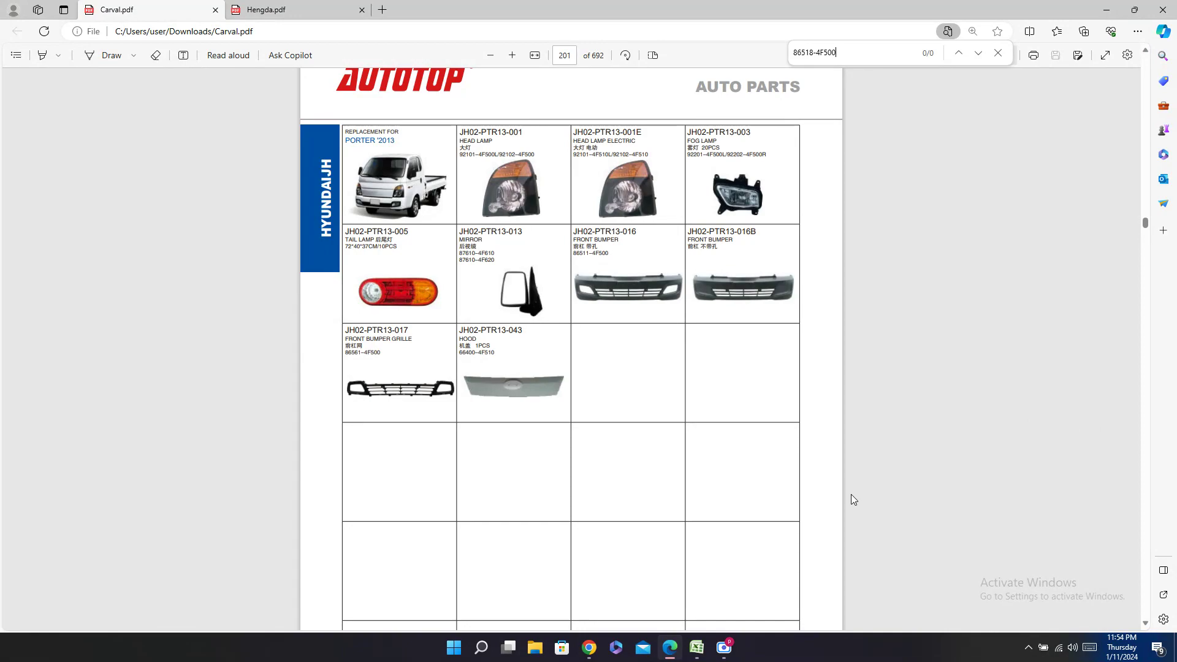
click(697, 647)
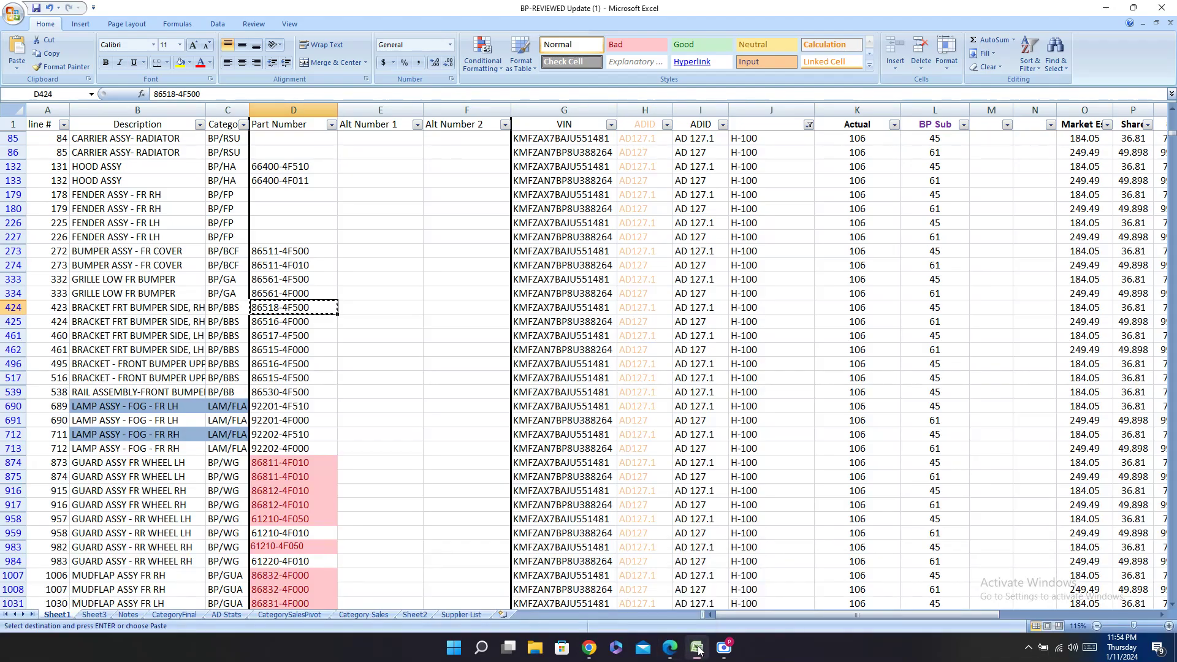
click(699, 649)
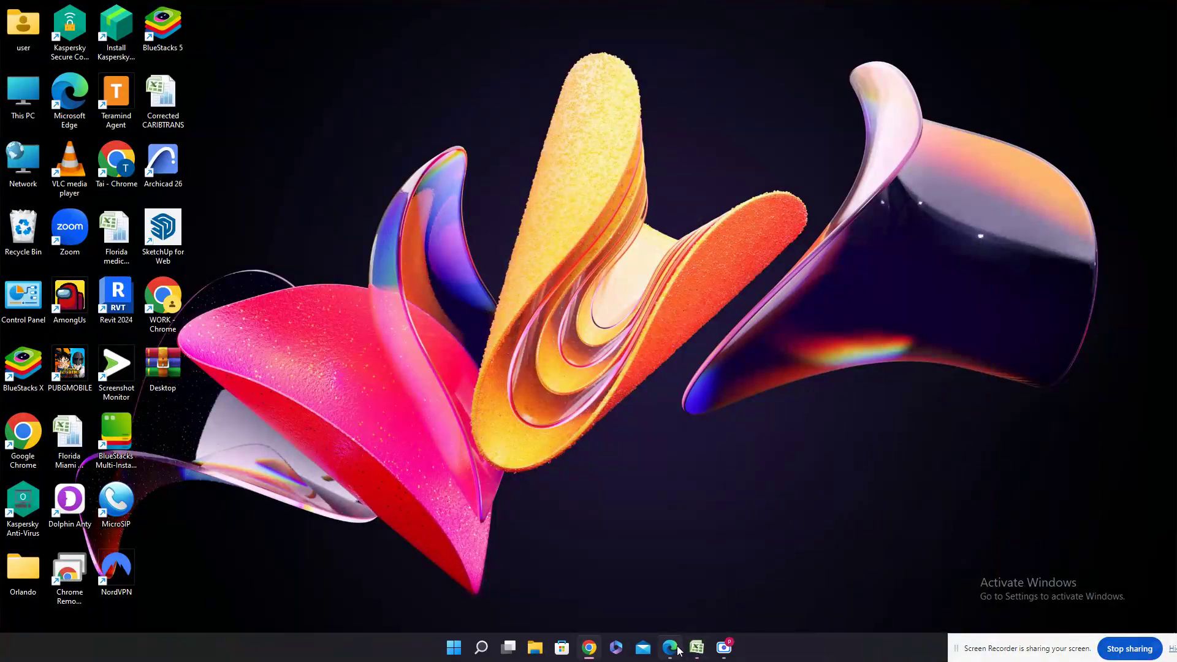
click(670, 647)
click(676, 649)
click(677, 650)
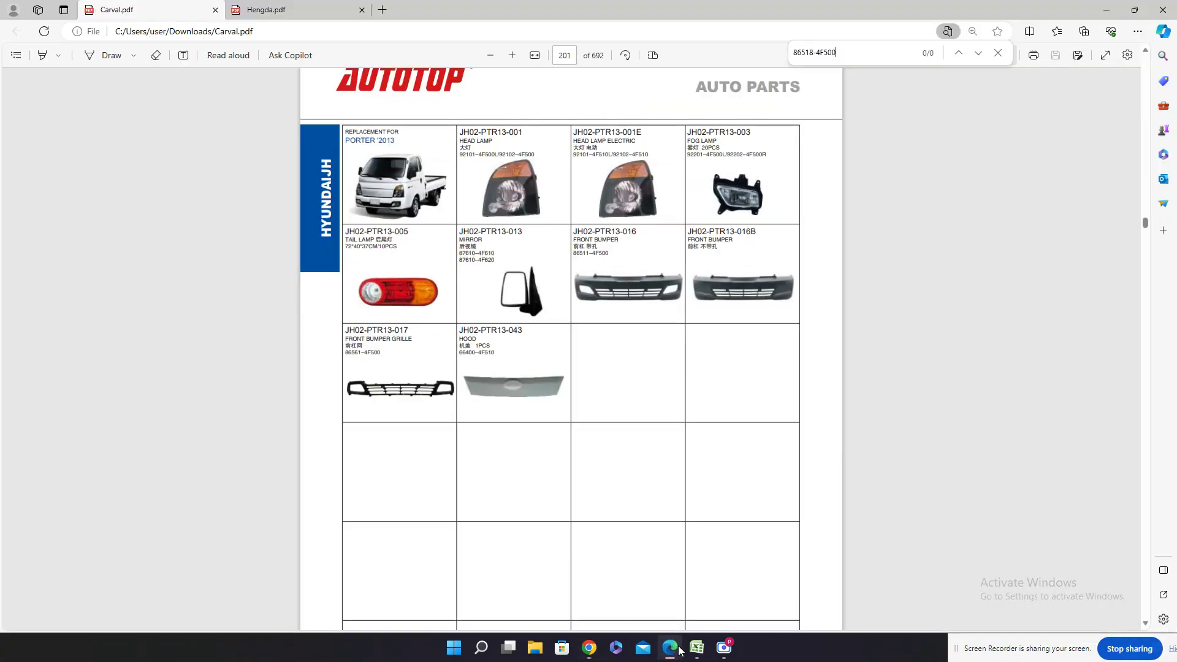
scroll(656, 469, up, 2)
scroll(665, 463, down, 2)
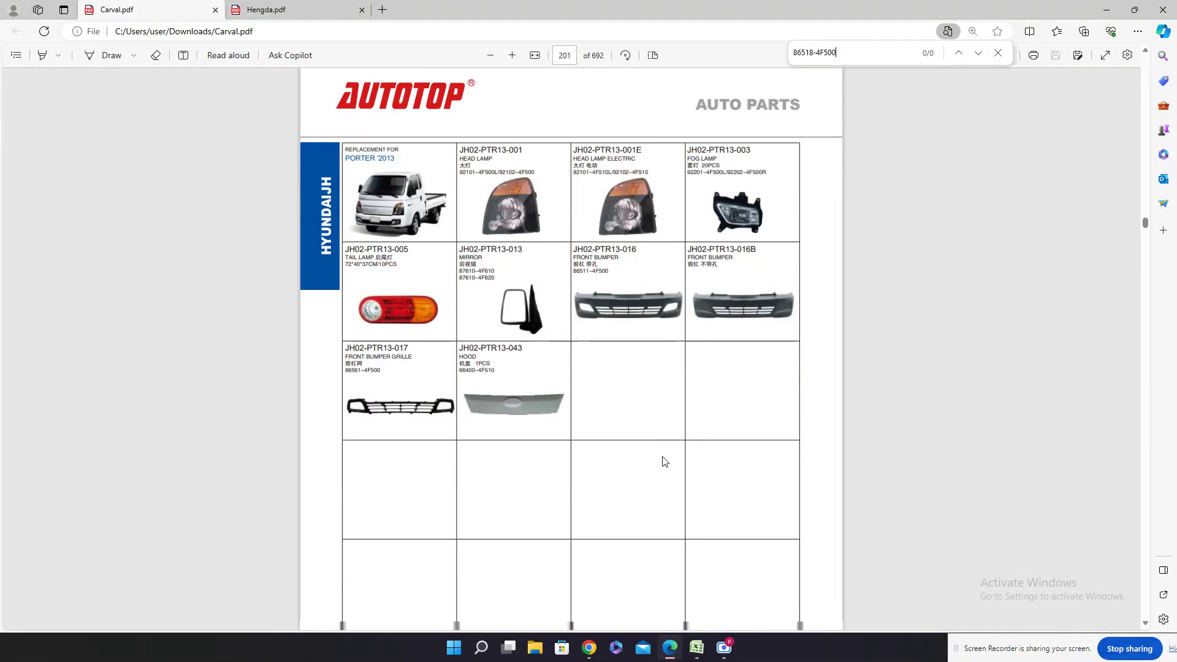
click(698, 648)
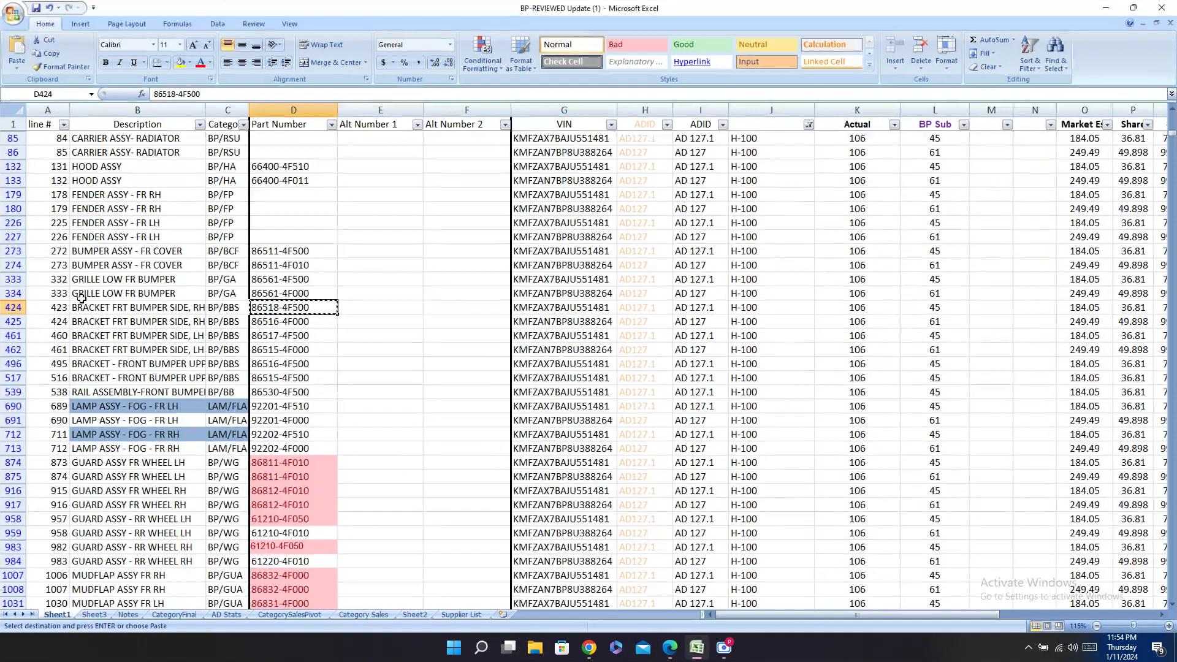
Step: Mark the Carval cells of rows 424 and 461 with a dash
click(6, 307)
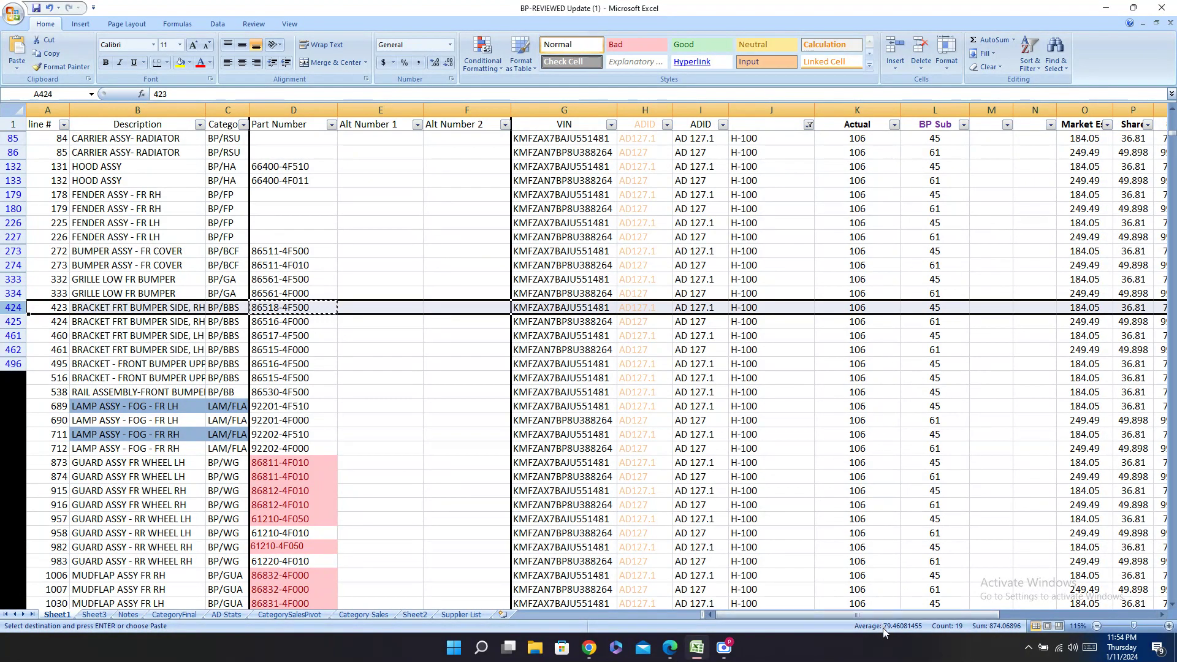
drag(882, 616, 1042, 617)
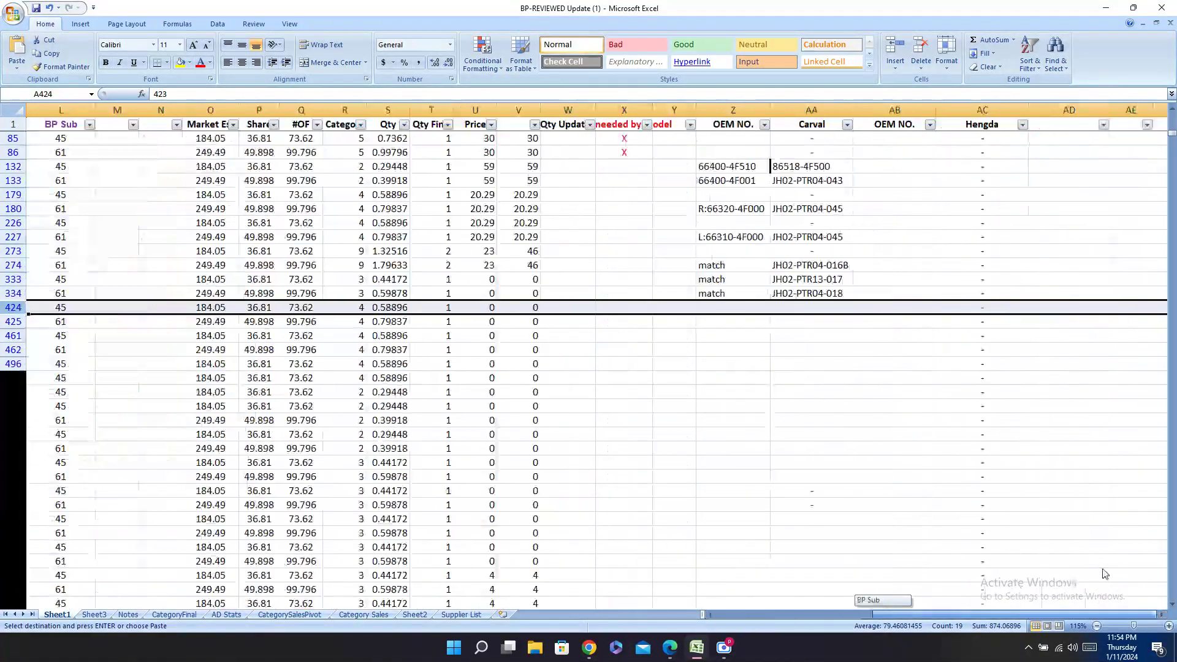
click(802, 307)
key(Return)
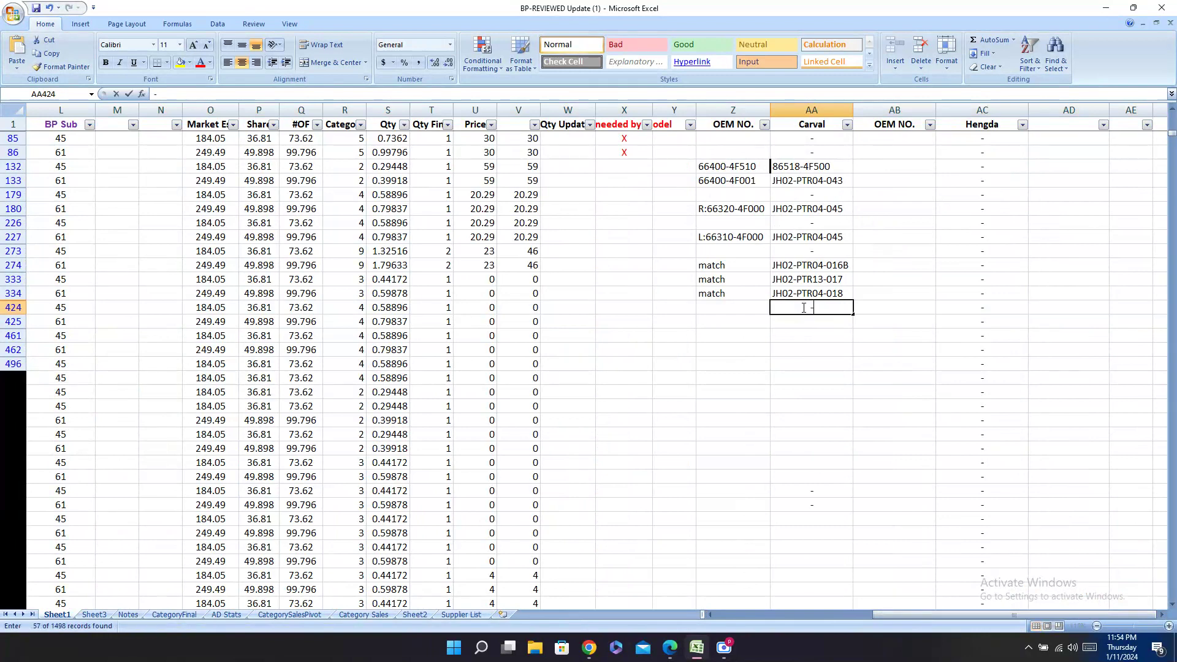
key(Down)
text(-)
key(Return)
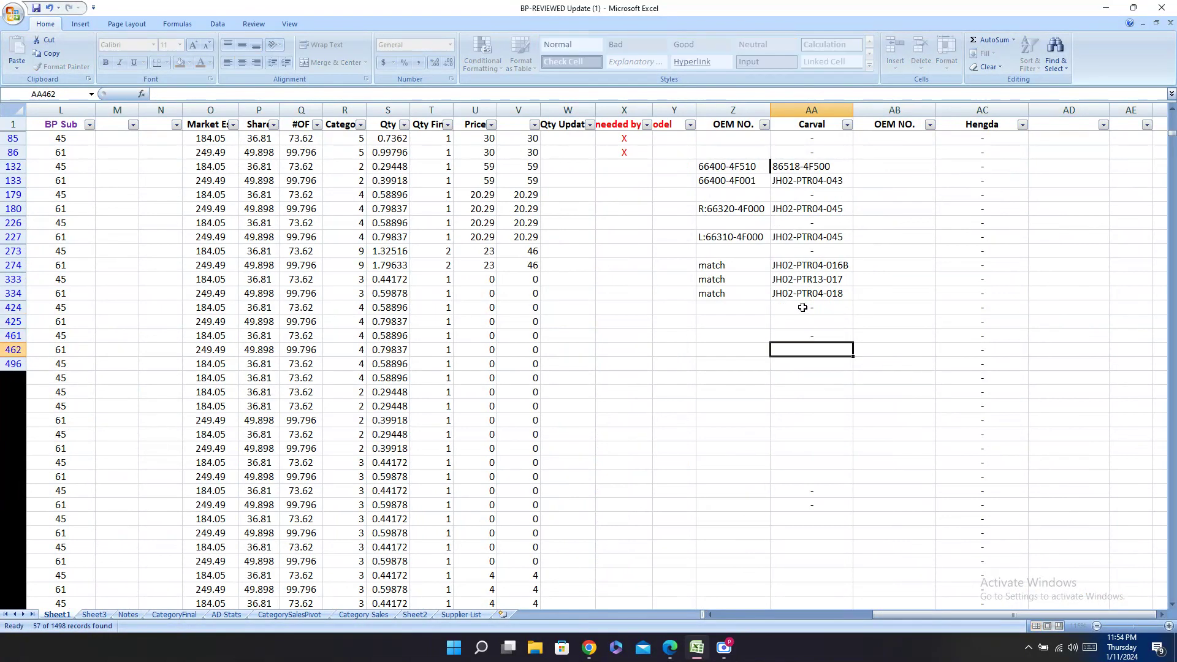
drag(803, 307, 59, 319)
Step: Look up part 86516-4F000 and paste its Carval code JH02-PTR04-018B into rows 425 and 462
click(334, 319)
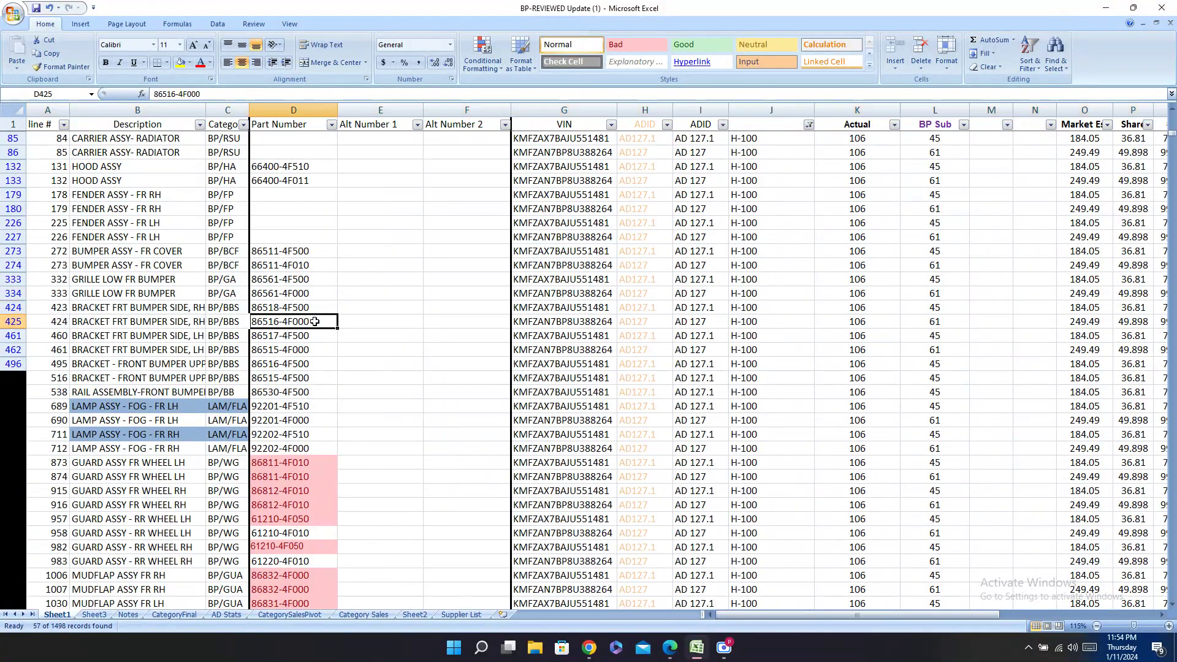
key(ctrl+c)
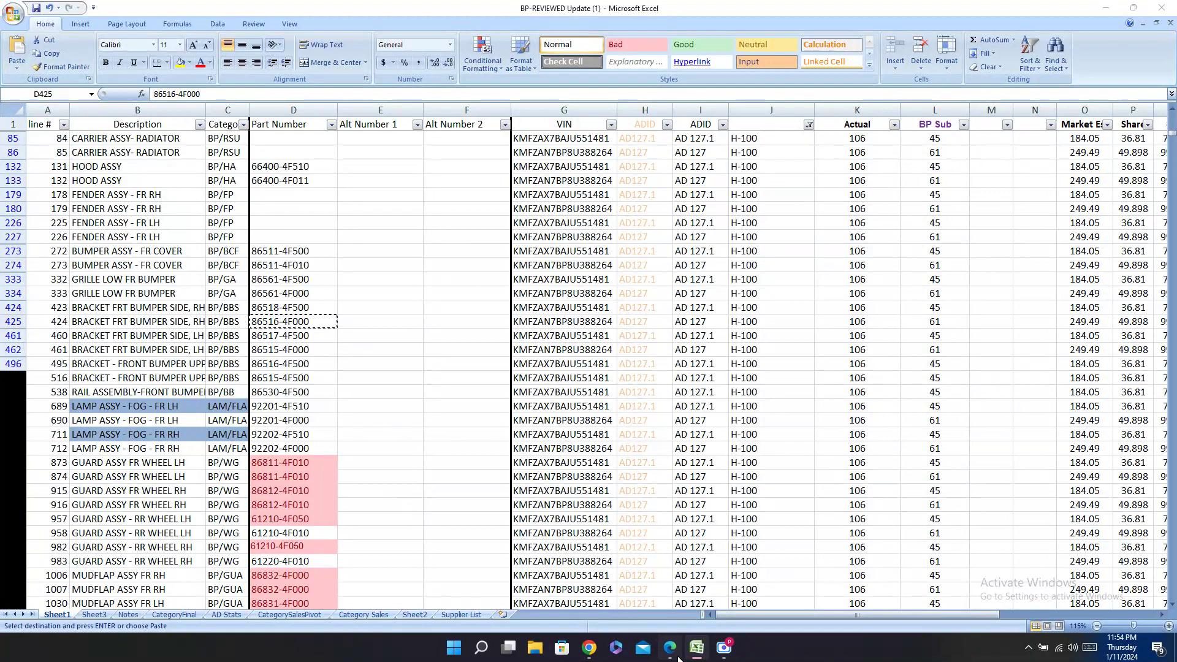
click(670, 647)
key(ctrl+v)
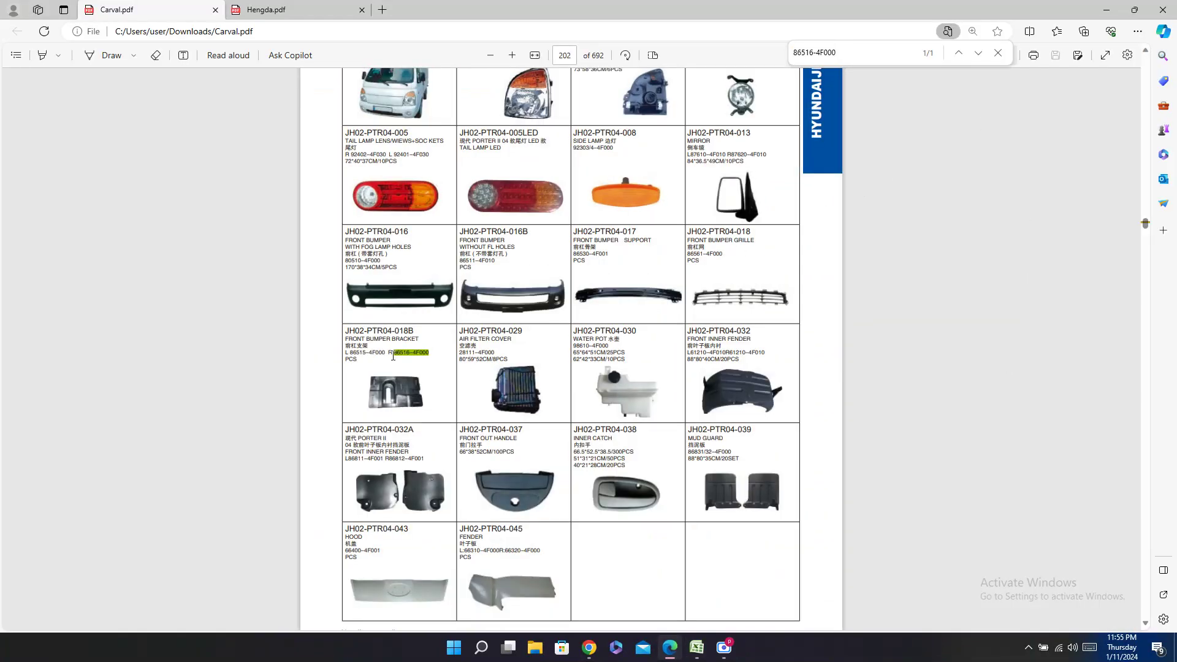
triple_click(385, 326)
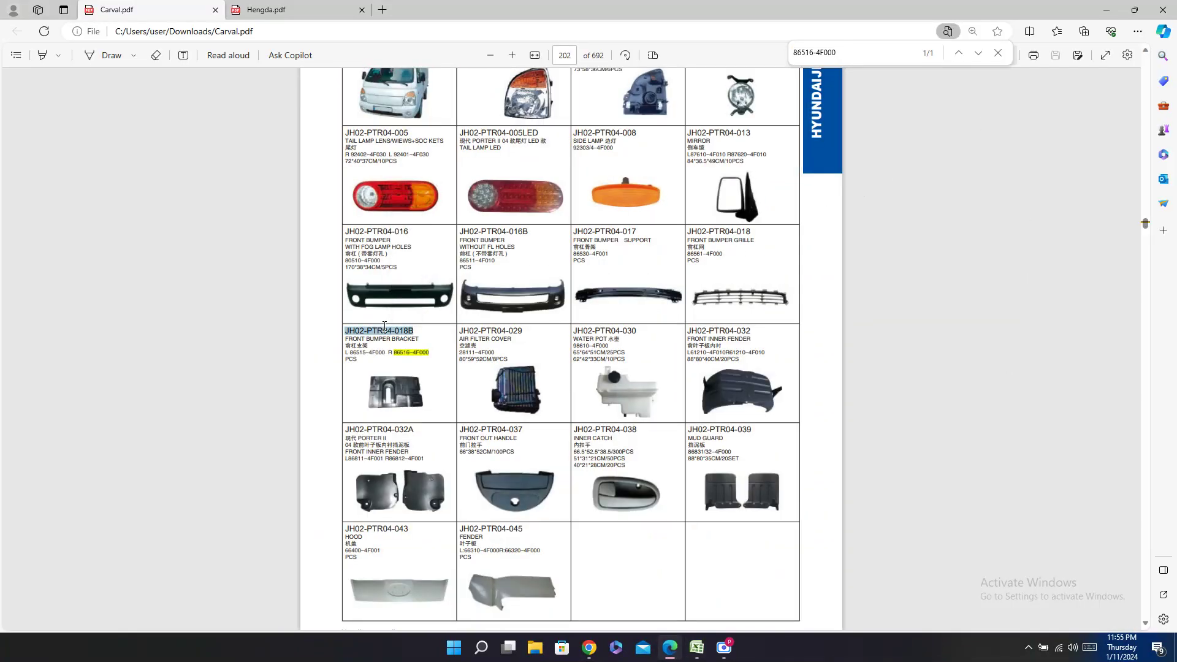
click(696, 653)
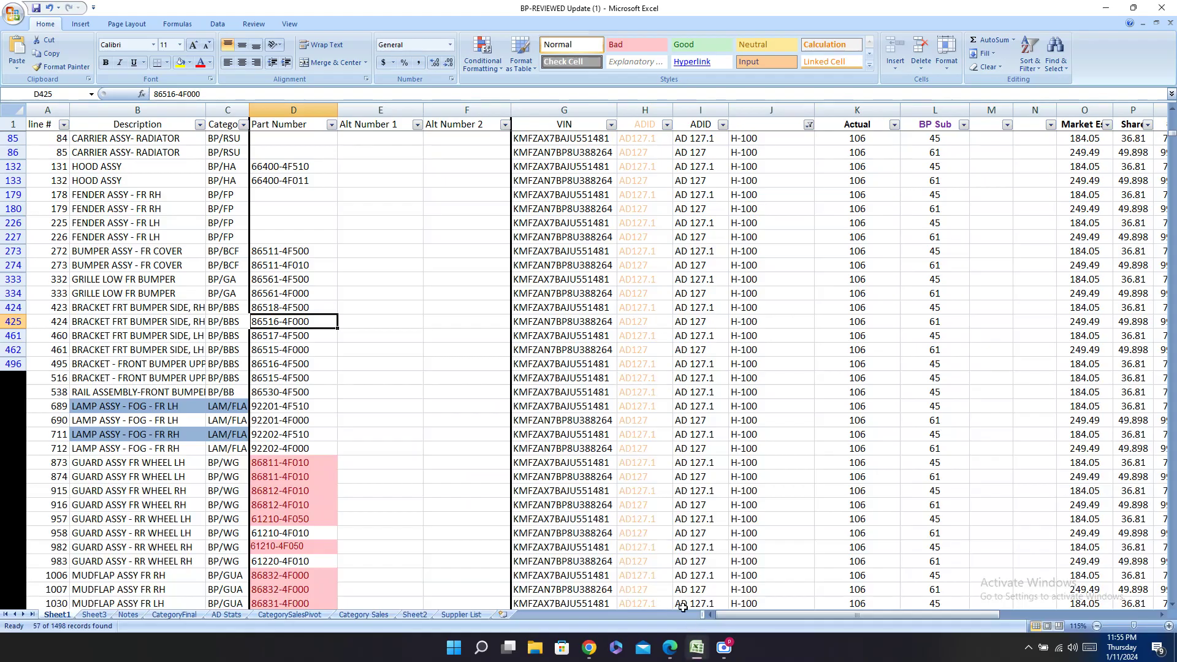
drag(295, 321, 1079, 321)
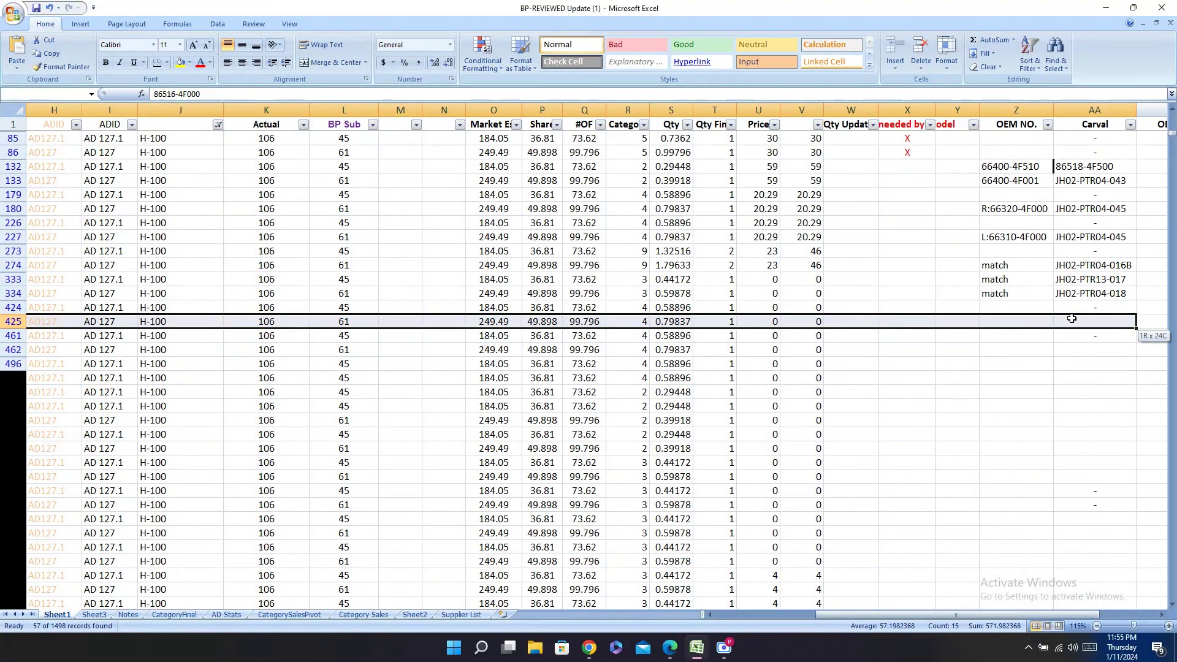
click(1079, 321)
key(ctrl+v)
click(1093, 350)
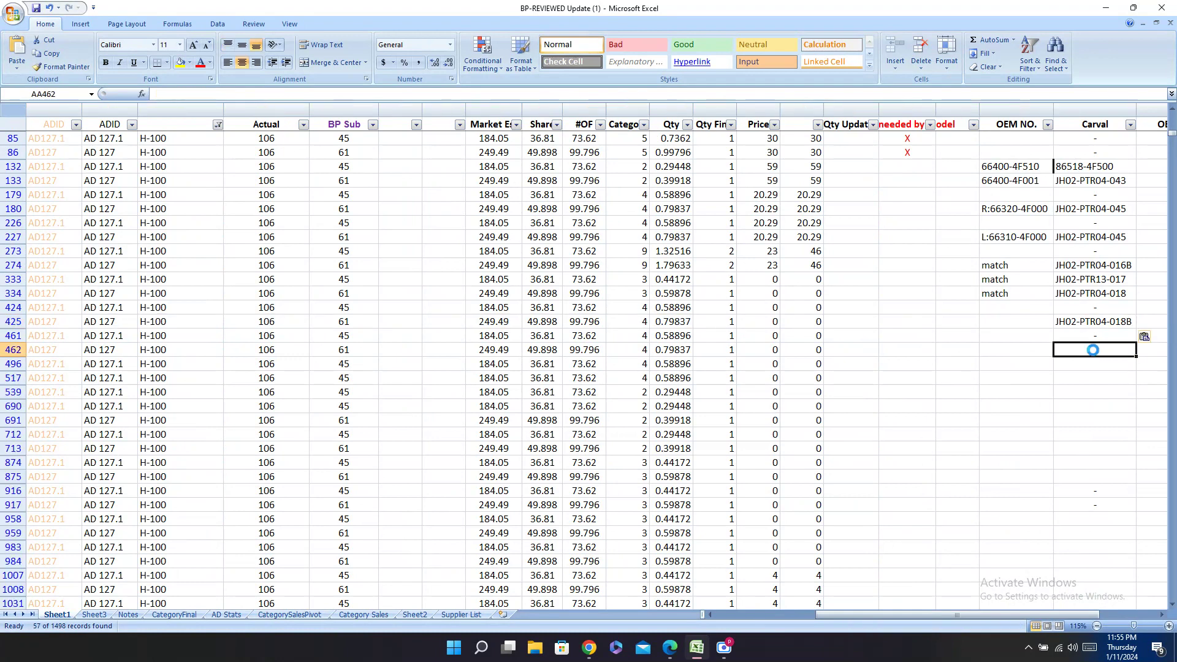
key(ctrl+v)
Step: Enter 'match' as the OEM NO. note for rows 425 and 462
click(992, 325)
text(m)
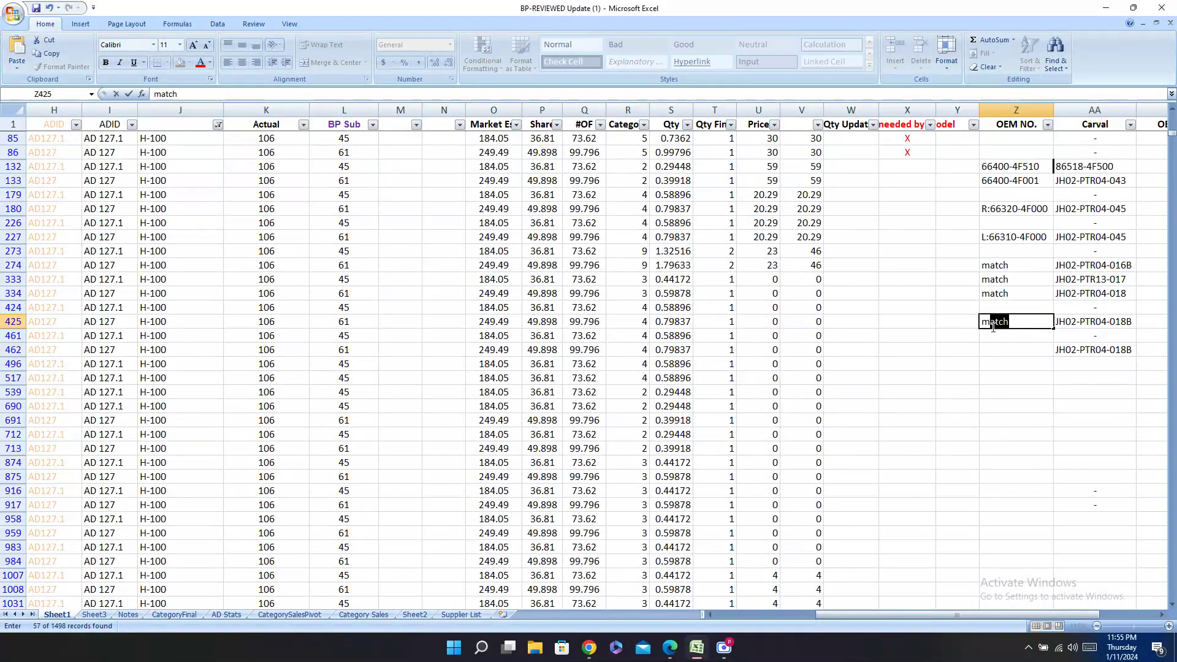
key(Return)
text(ms)
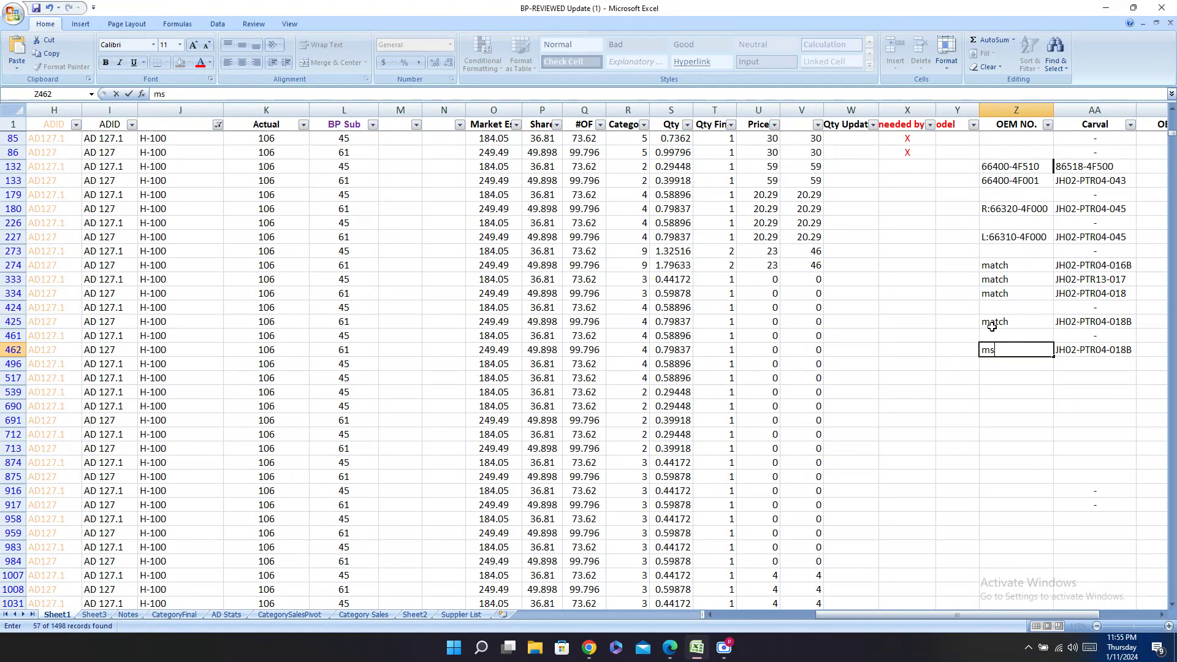
key(Return)
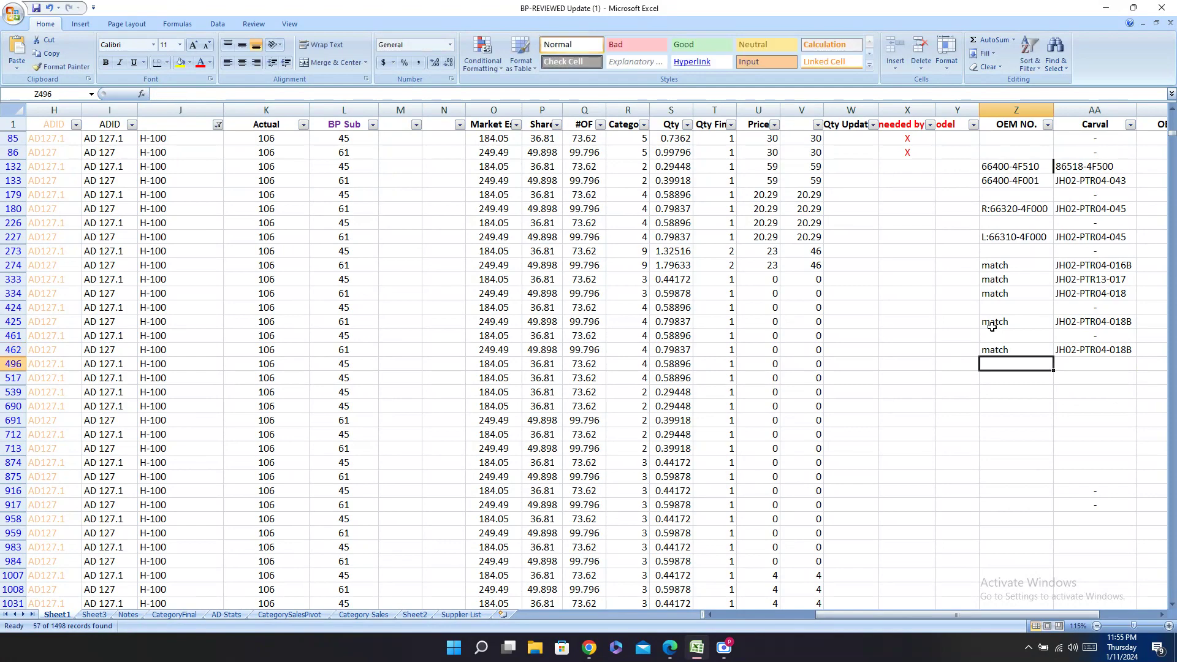
key(Left)
key(Left)
key(Left)
key(Left)
key(Left)
key(Left)
key(Left)
key(Left)
key(Left)
key(Left)
key(Left)
key(Left)
key(Left)
key(Left)
key(Left)
key(Left)
key(Left)
key(Left)
key(Left)
key(Left)
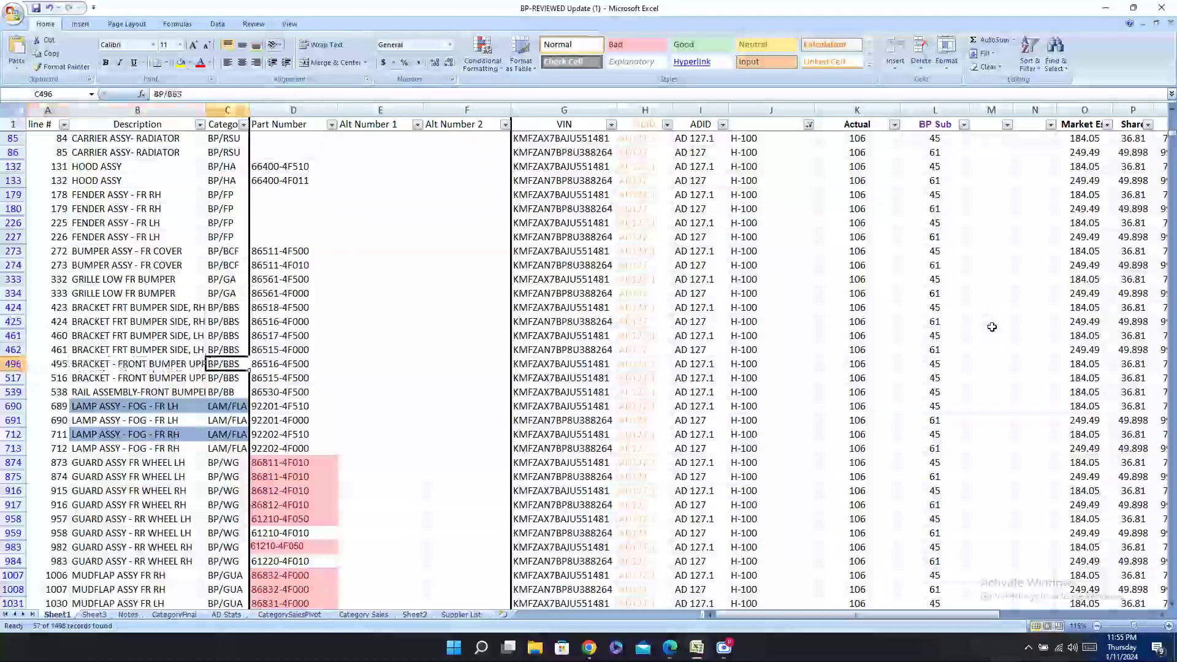
Step: Search the catalogs for row 496's part 86516-4F500, broadening to 86516-4F
key(Right)
key(ctrl+c)
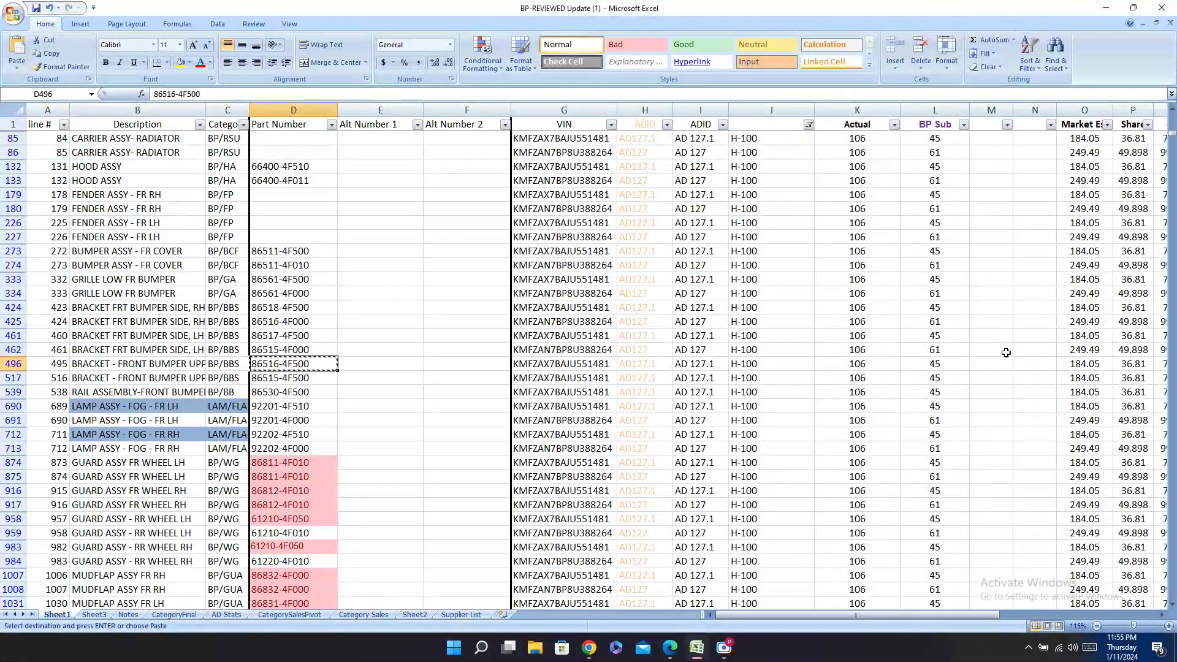
key(alt+Tab)
key(ctrl+v)
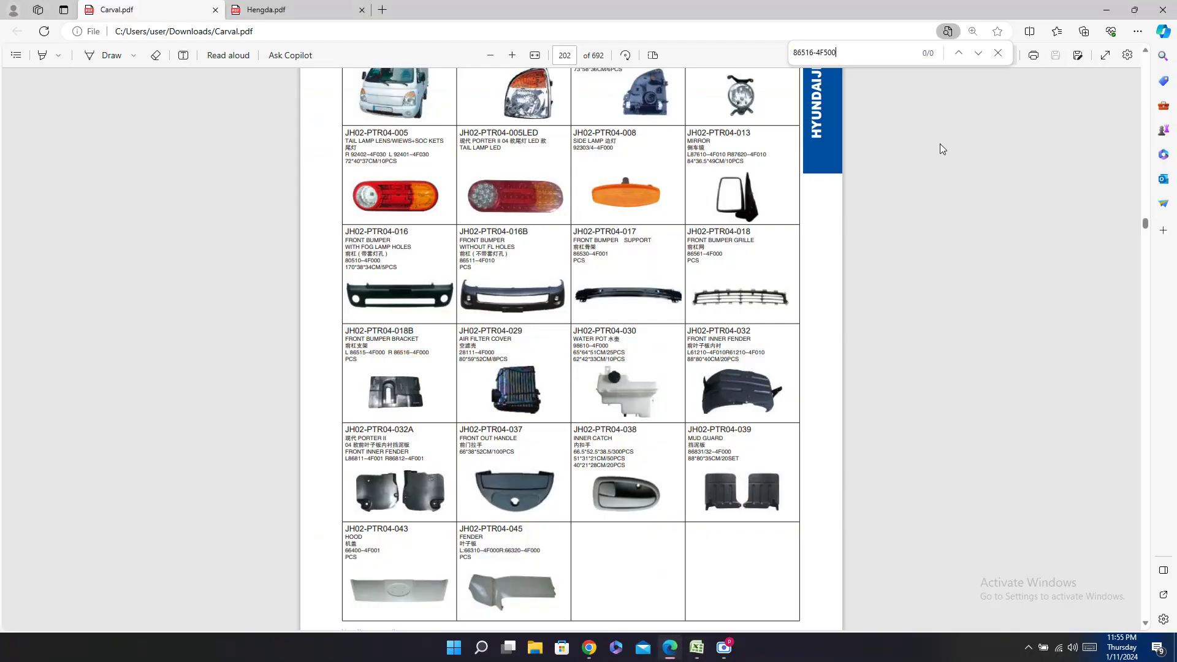
click(252, 9)
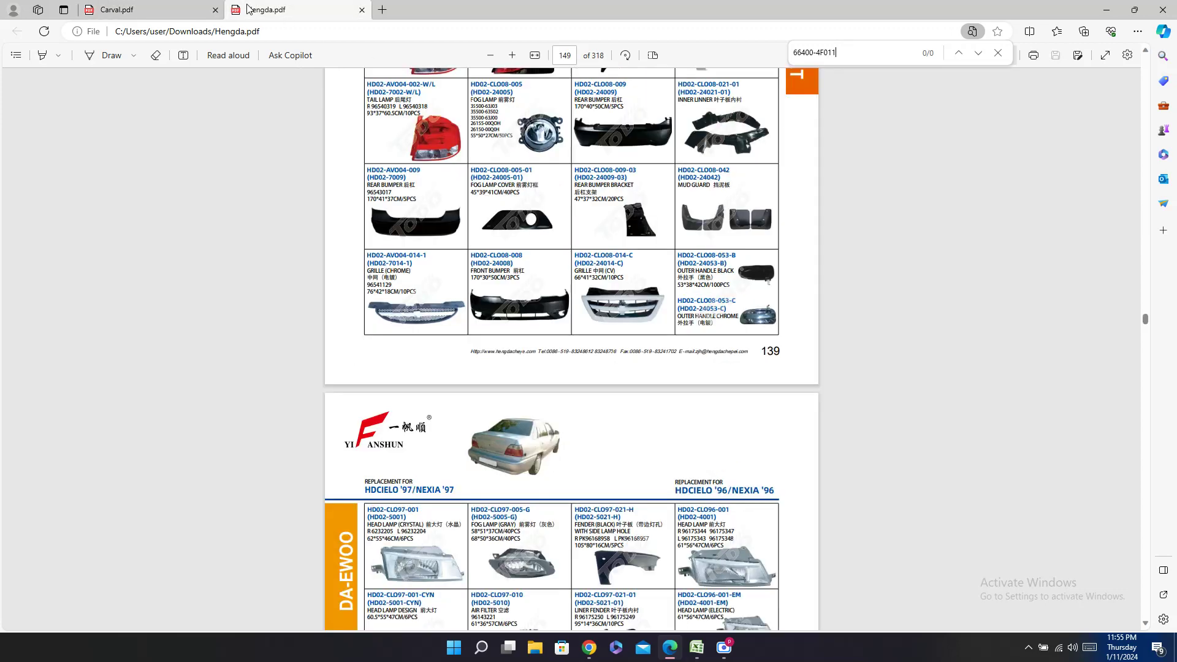
click(101, 8)
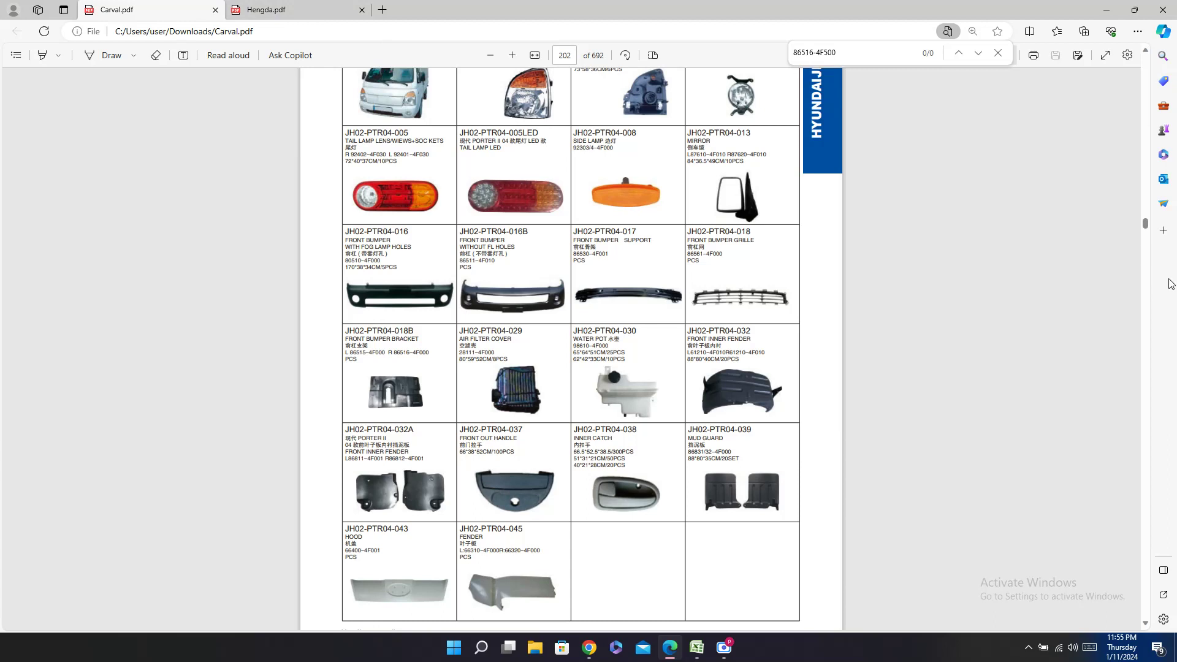
key(BackSpace)
key(BackSpace)
Step: Check row 496's description against the Carval catalog pages
click(697, 647)
click(119, 365)
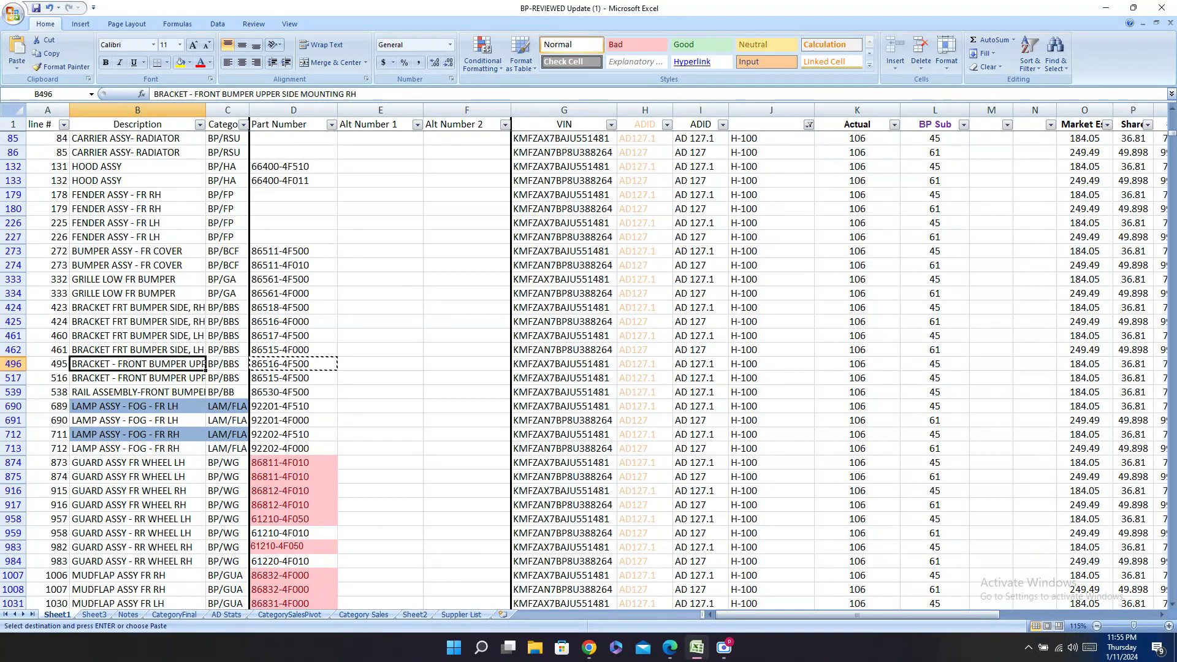
click(710, 590)
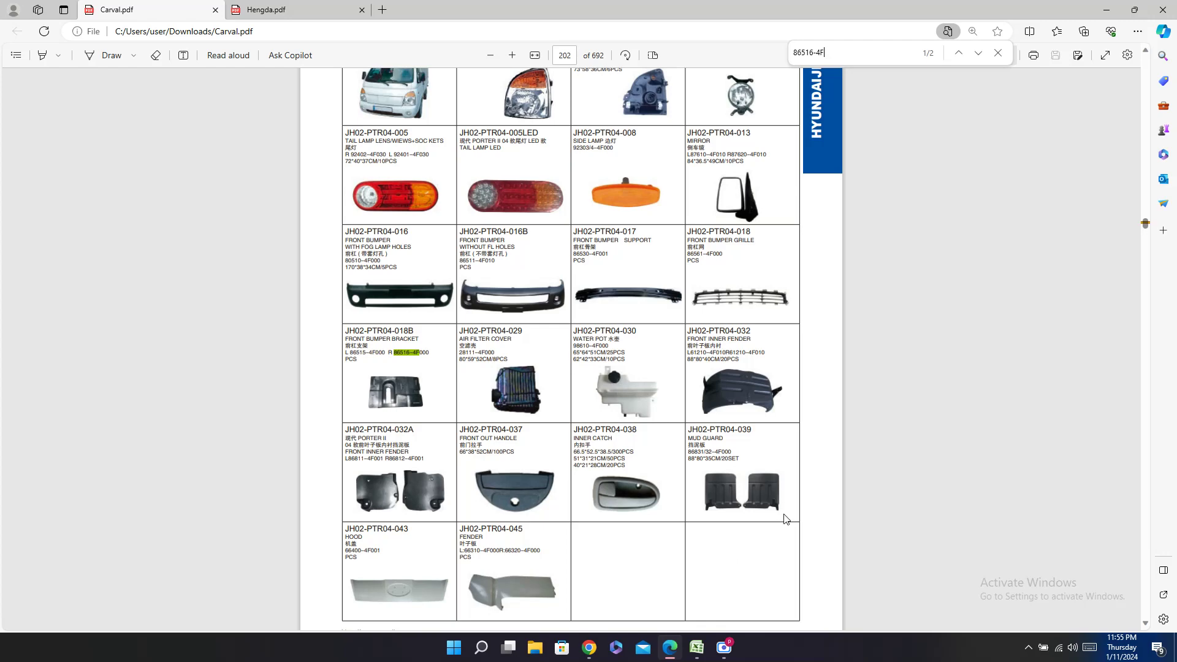
scroll(788, 519, up, 2)
scroll(800, 538, down, 6)
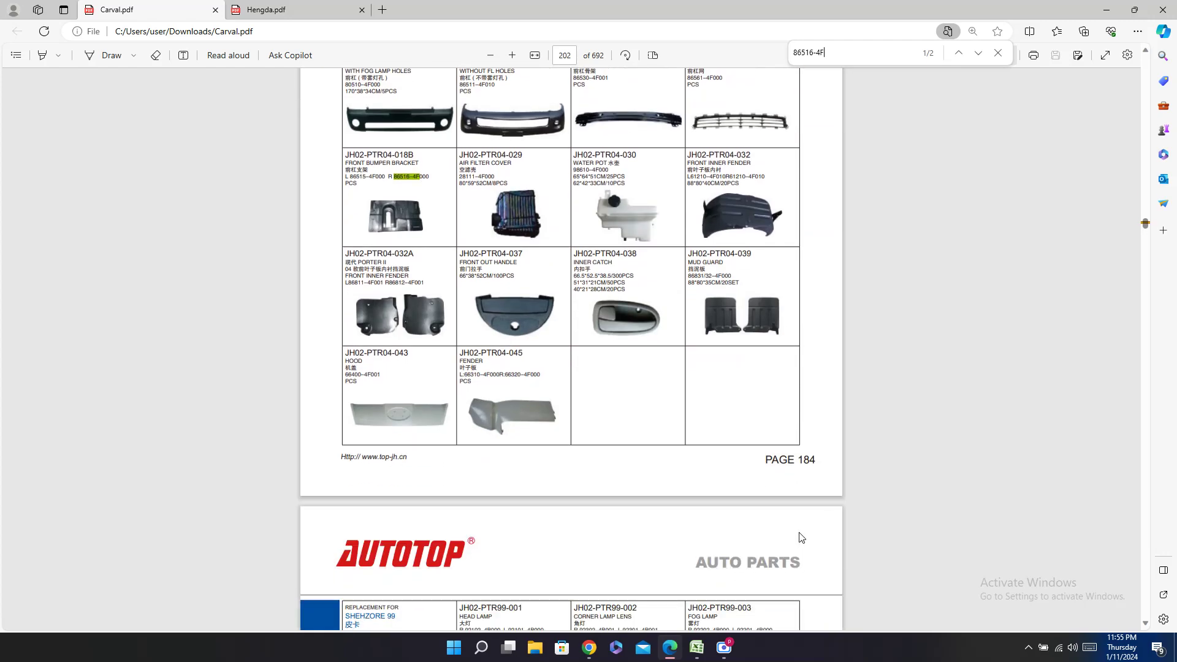
scroll(800, 538, up, 4)
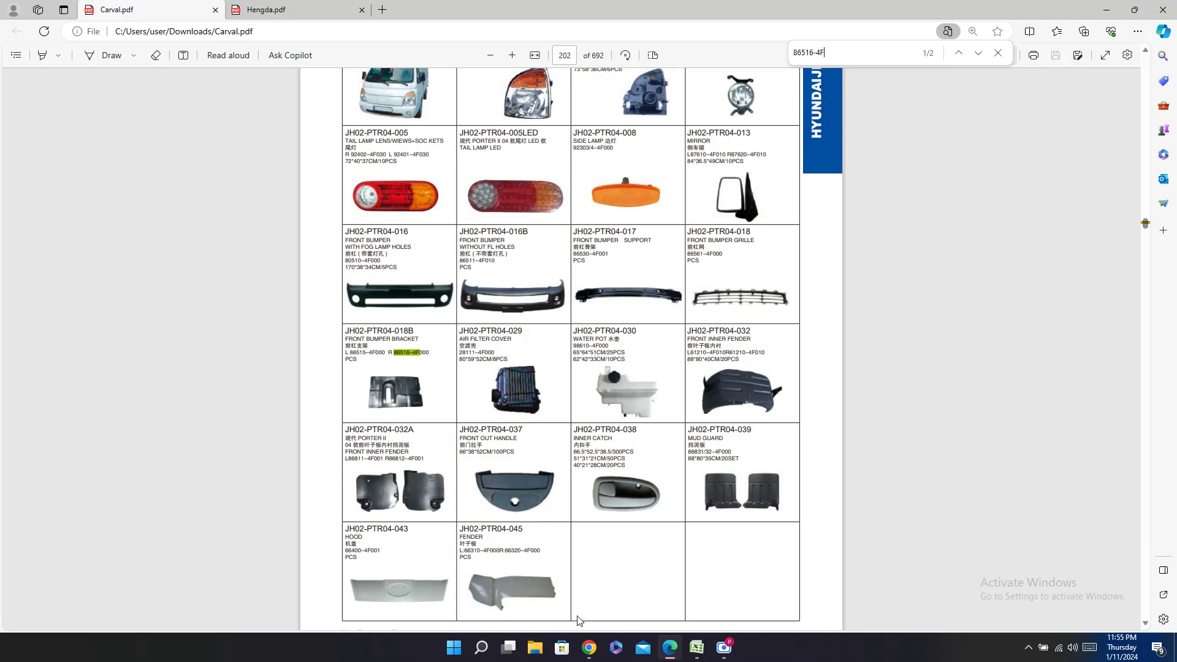
click(696, 645)
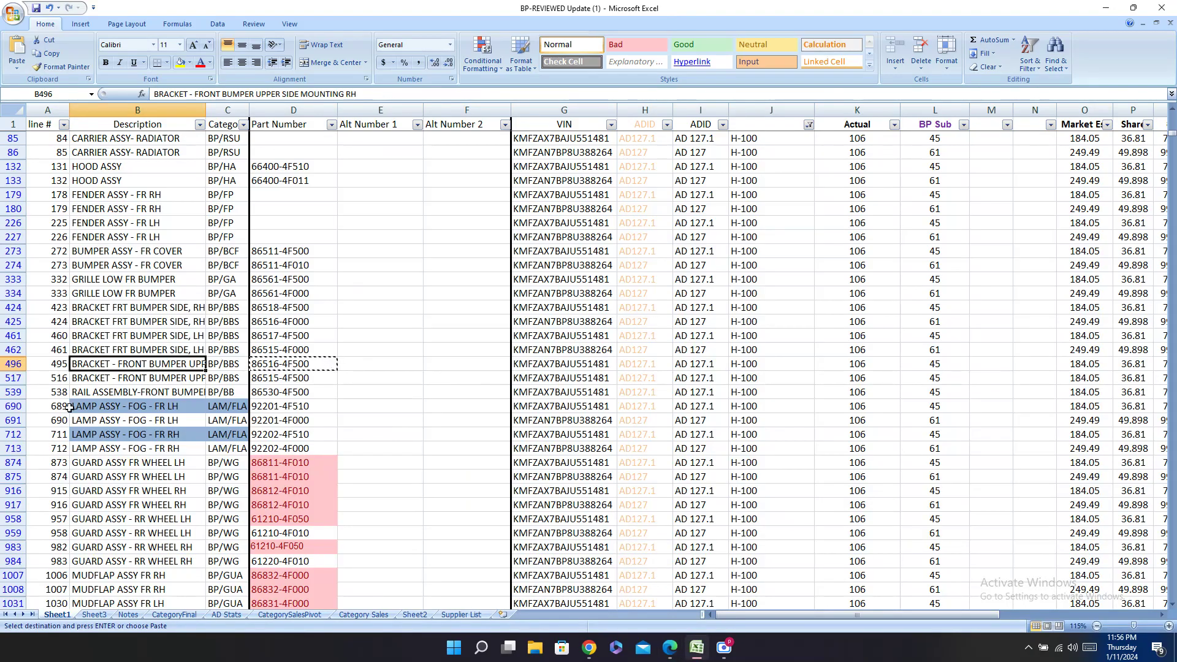
Step: Enter dashes in the Carval cells AA496, AA517 and AA539
drag(12, 378, 6, 363)
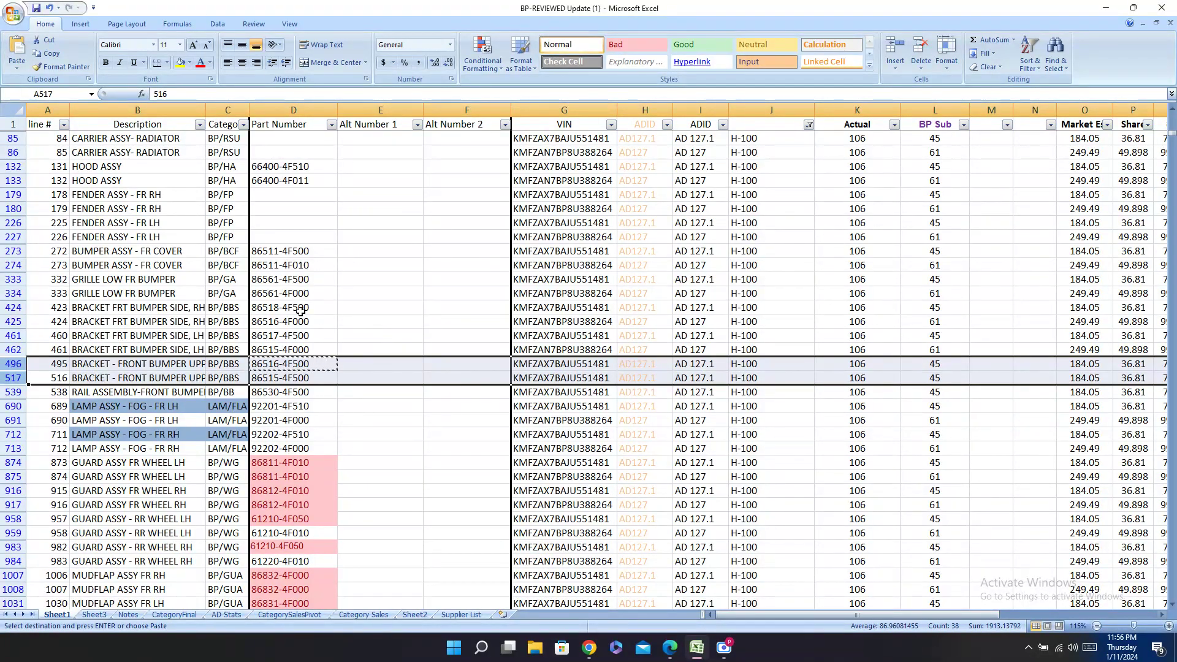
drag(8, 364, 9, 392)
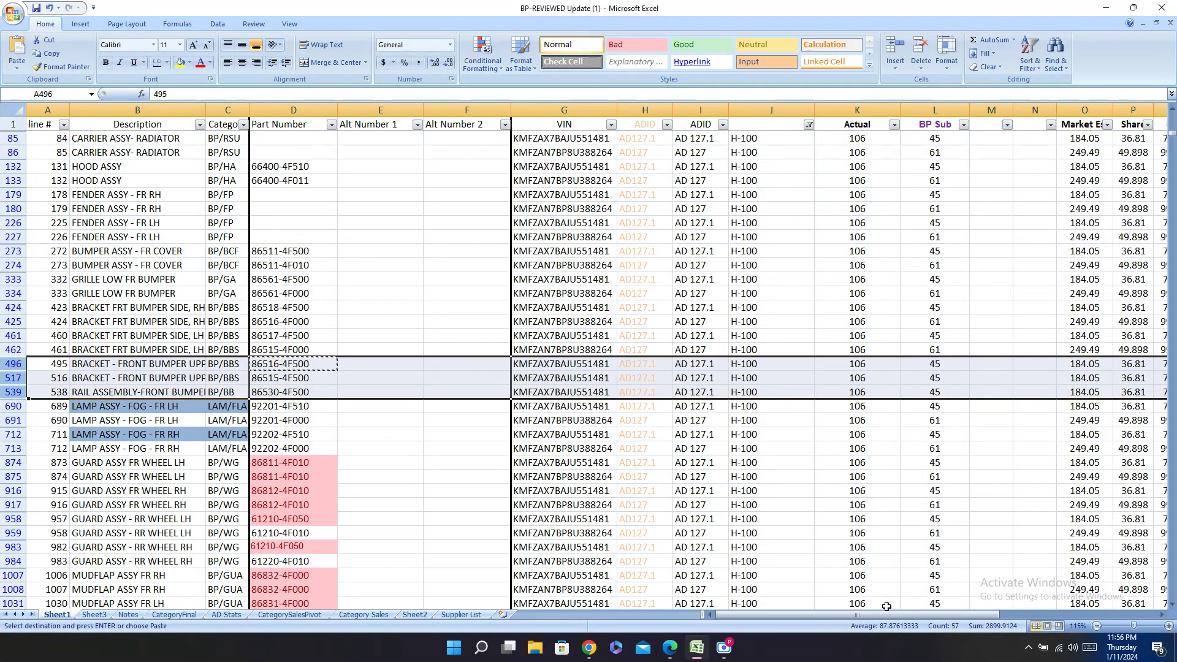
drag(880, 614, 1040, 614)
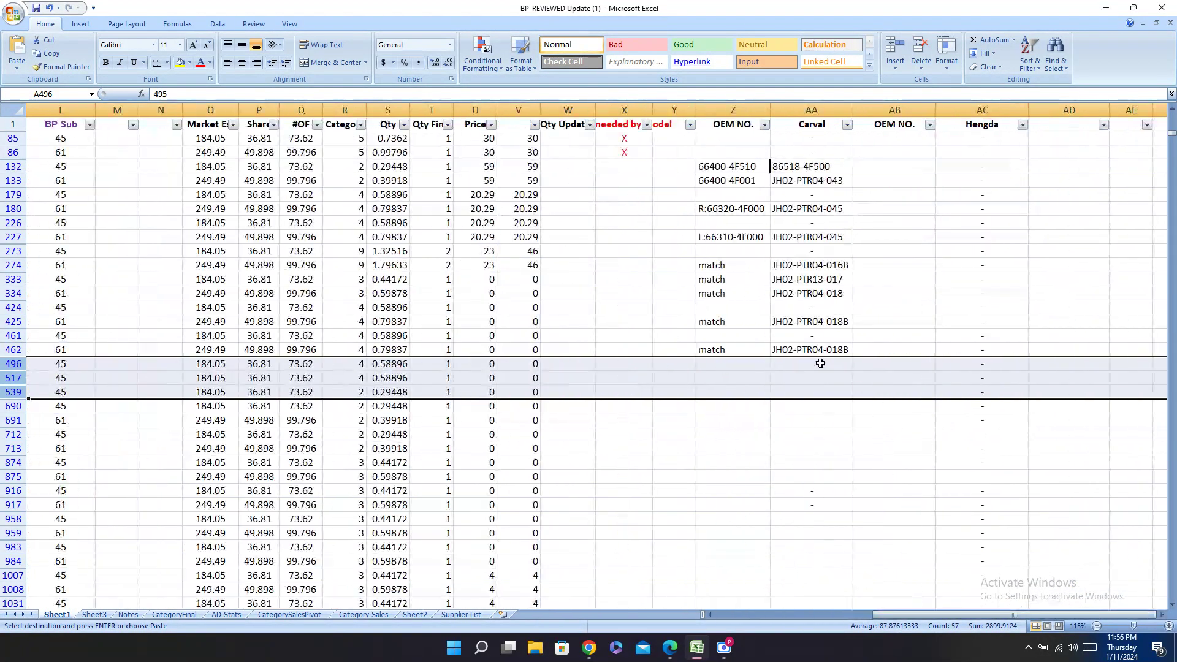
click(820, 362)
text(-)
key(Return)
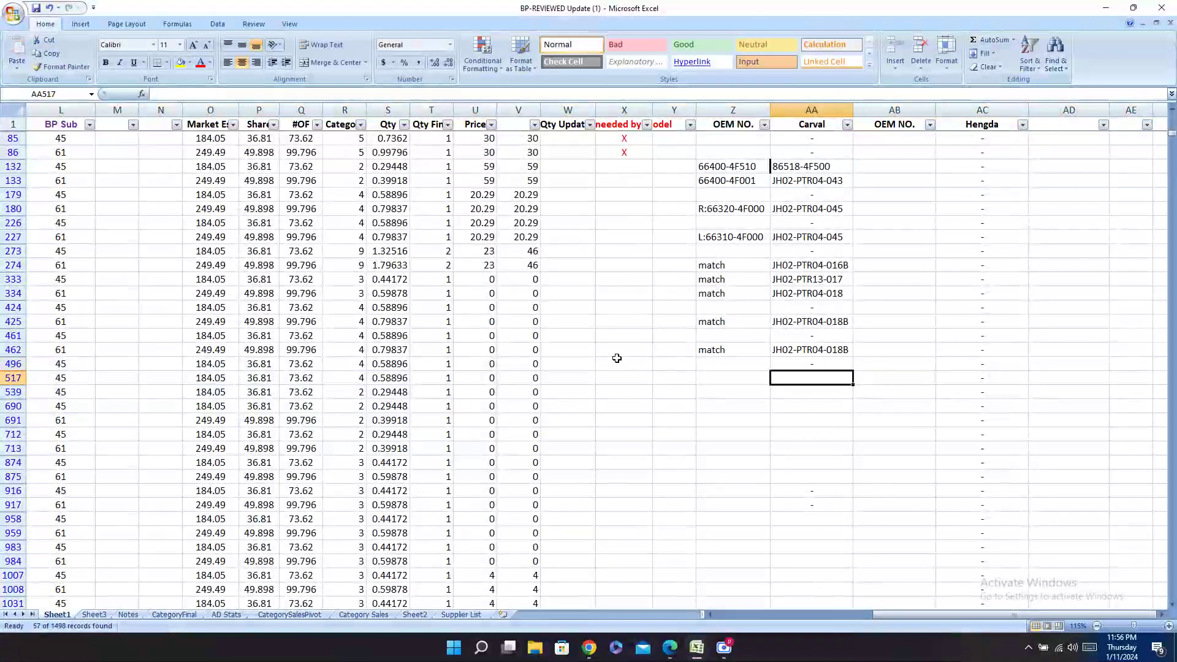
text(-)
key(Return)
text(-)
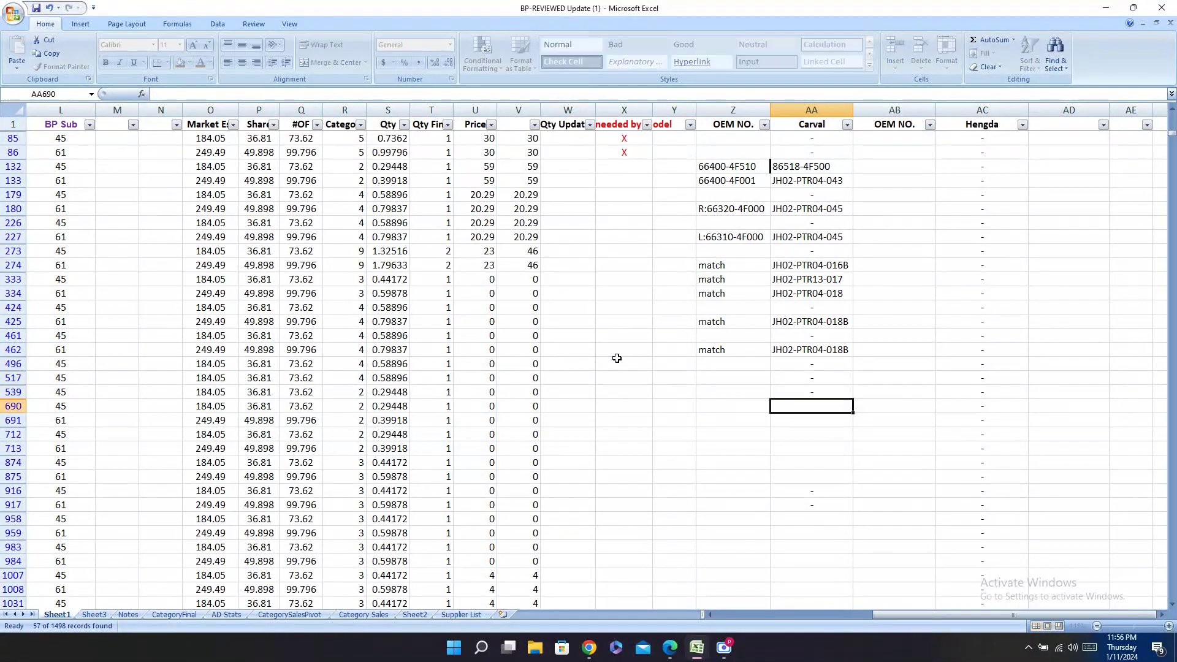
key(Return)
key(Home)
key(Home)
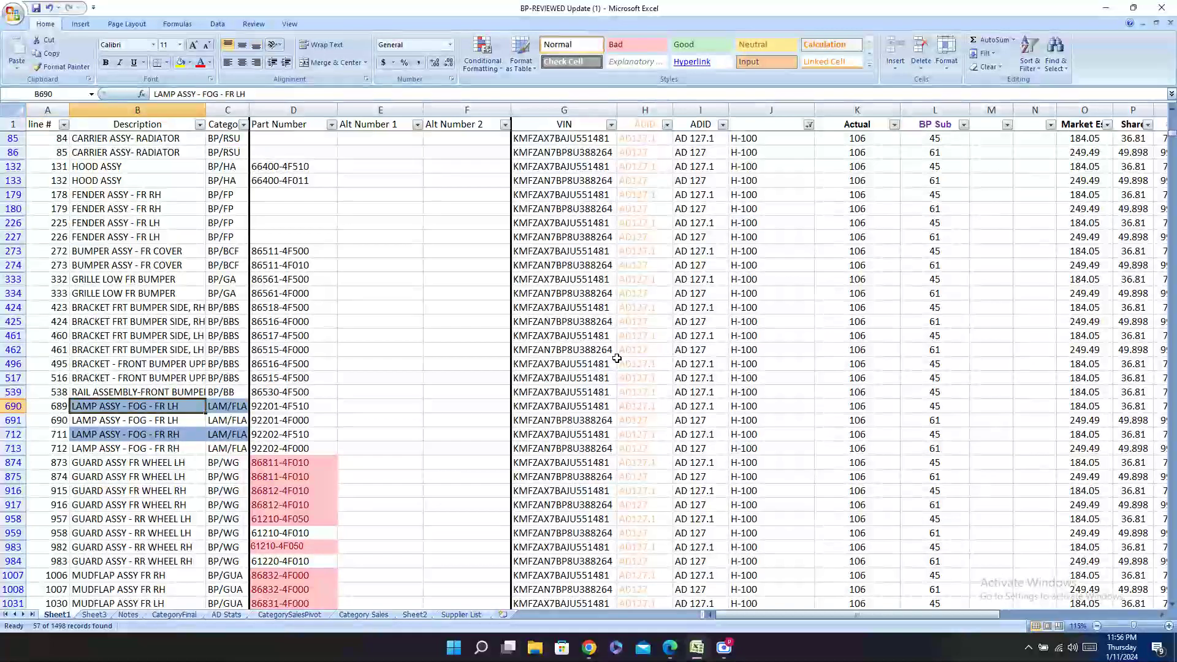
Step: Search the Carval catalog for part 92201-4F510 and copy fog lamp code JH02-PTR04-003
key(Right)
key(Right)
key(Right)
key(ctrl+c)
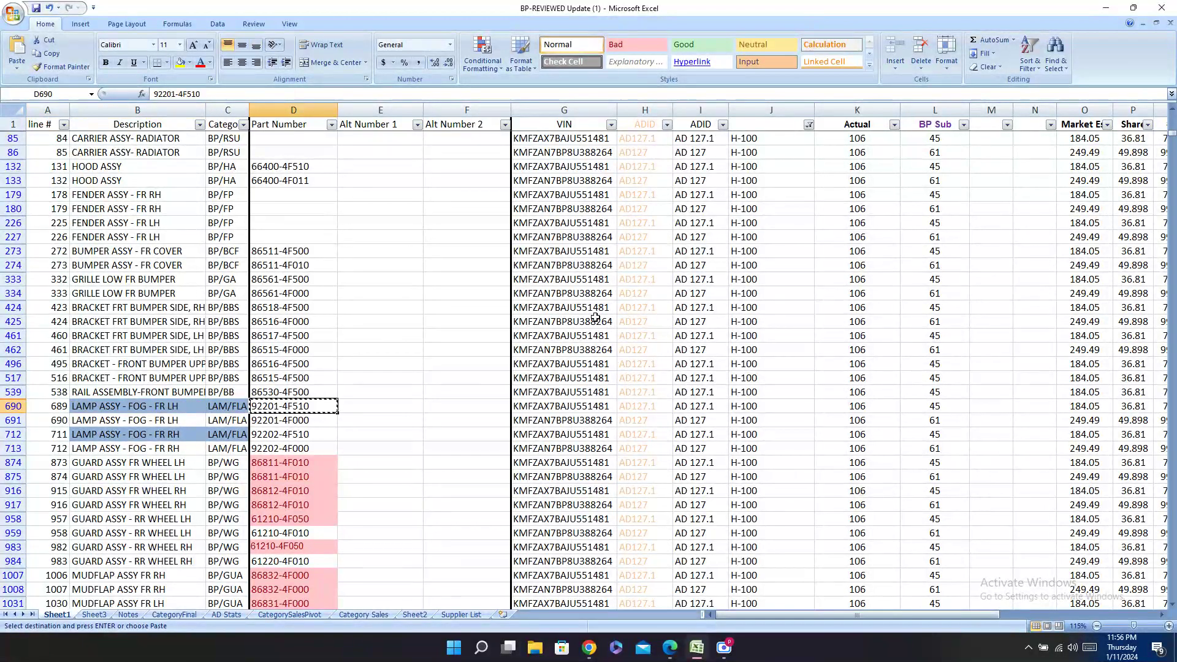
click(677, 650)
key(ctrl+a)
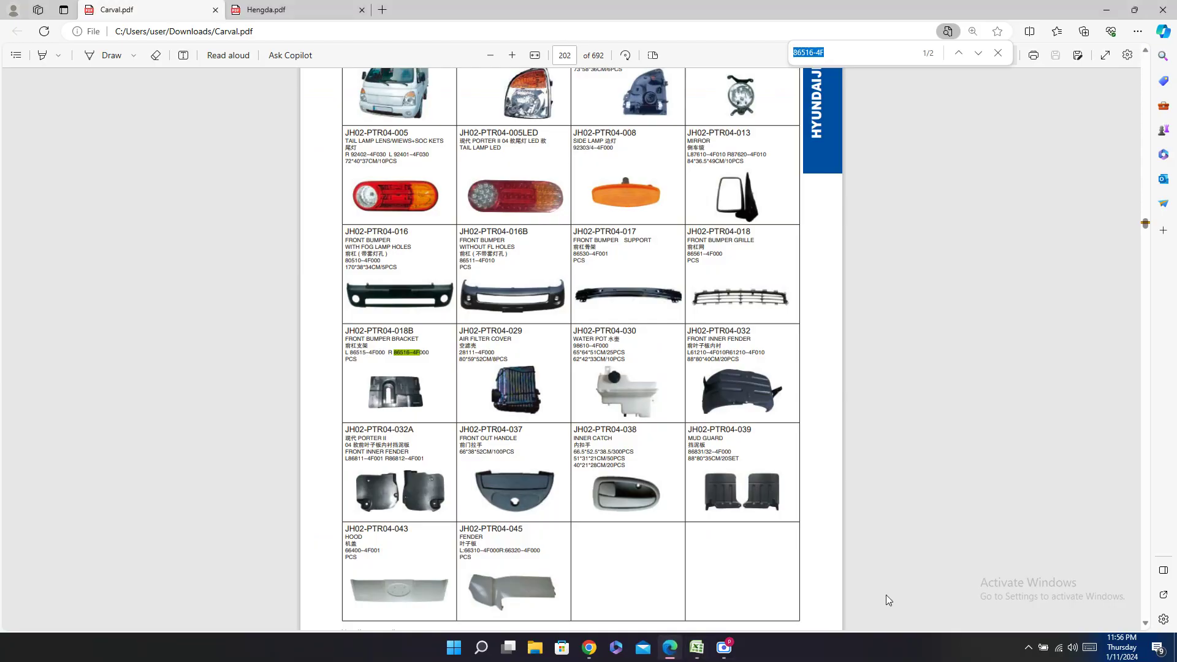
key(ctrl+v)
scroll(893, 284, up, 3)
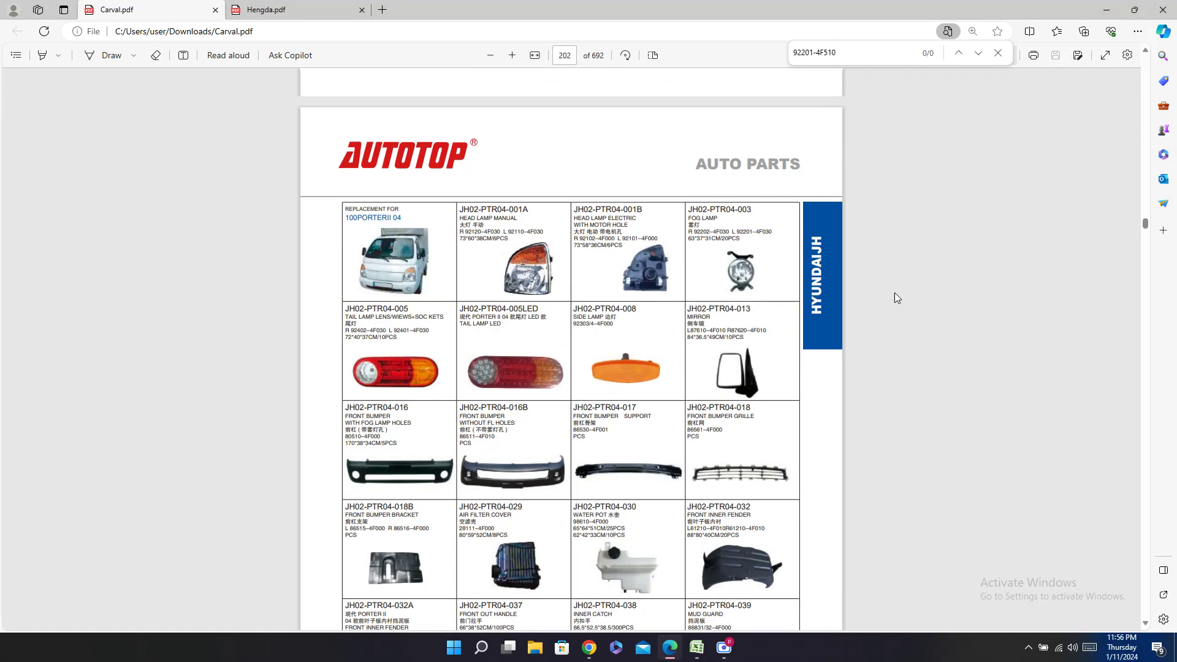
double_click(720, 212)
Step: Paste JH02-PTR04-003 into Carval cells AA690, AA691 and AA712
click(696, 649)
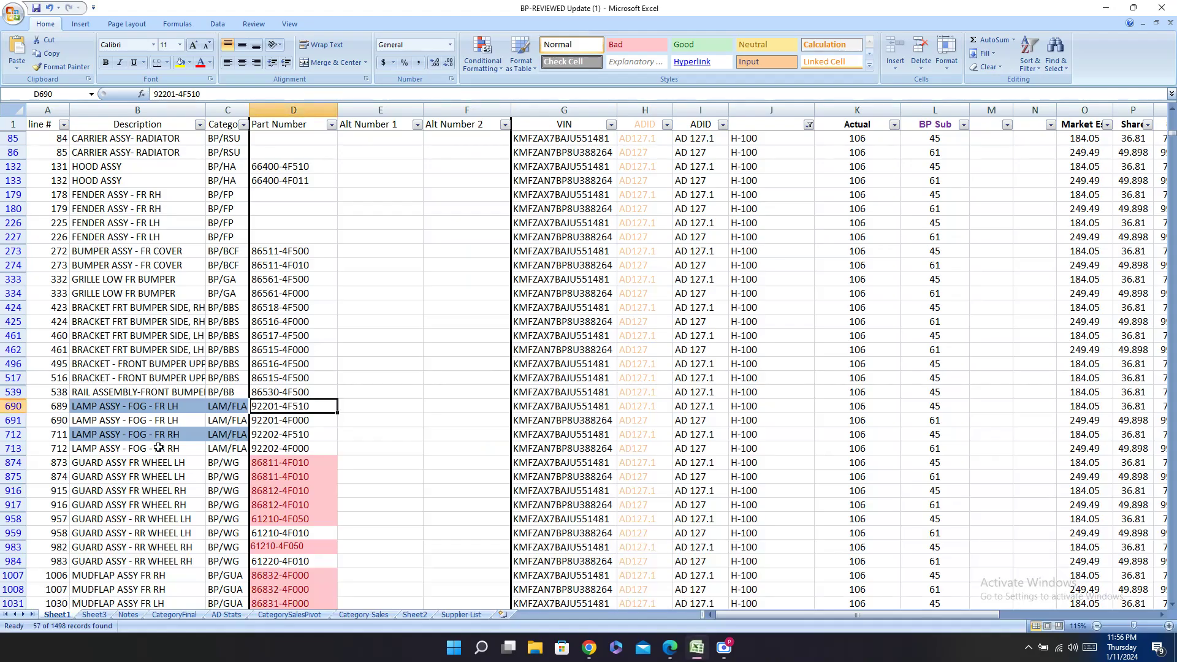
drag(11, 404, 5, 429)
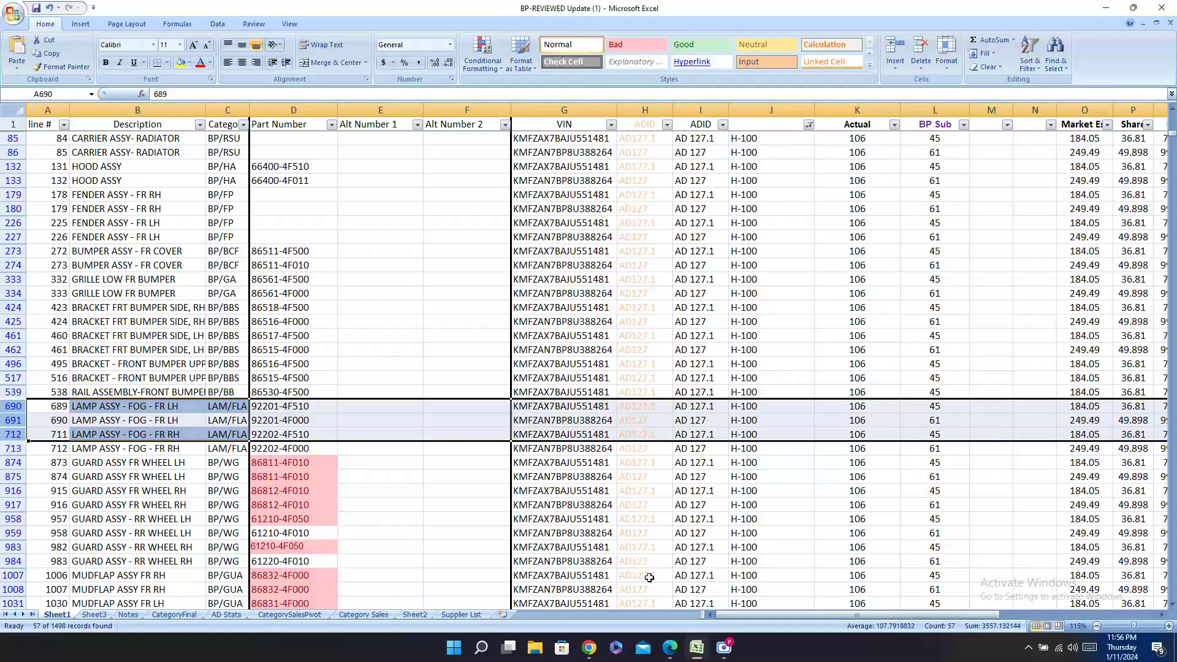
drag(757, 615, 917, 615)
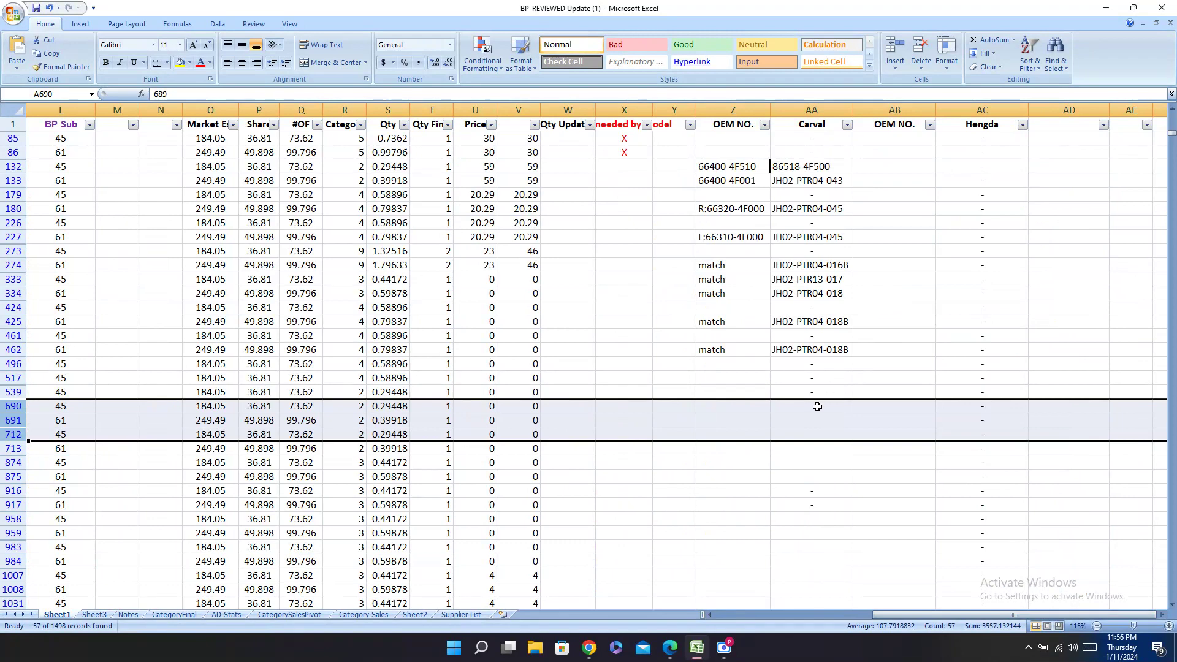
click(817, 407)
key(ctrl+v)
click(786, 422)
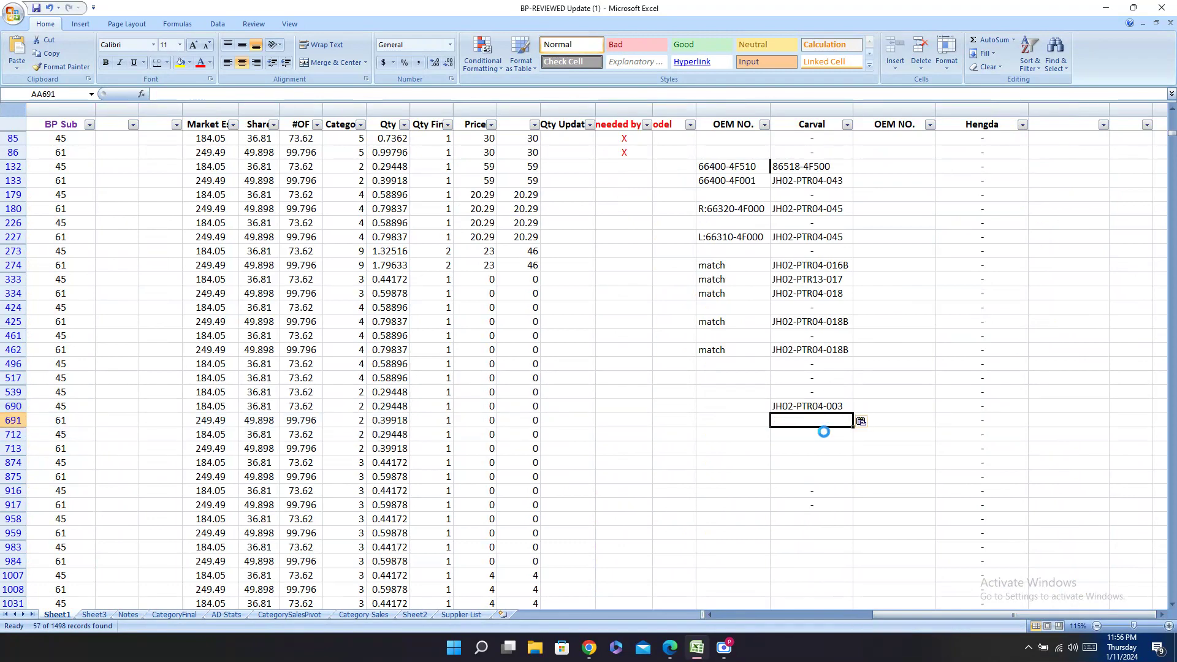
key(ctrl+v)
click(821, 436)
key(ctrl+v)
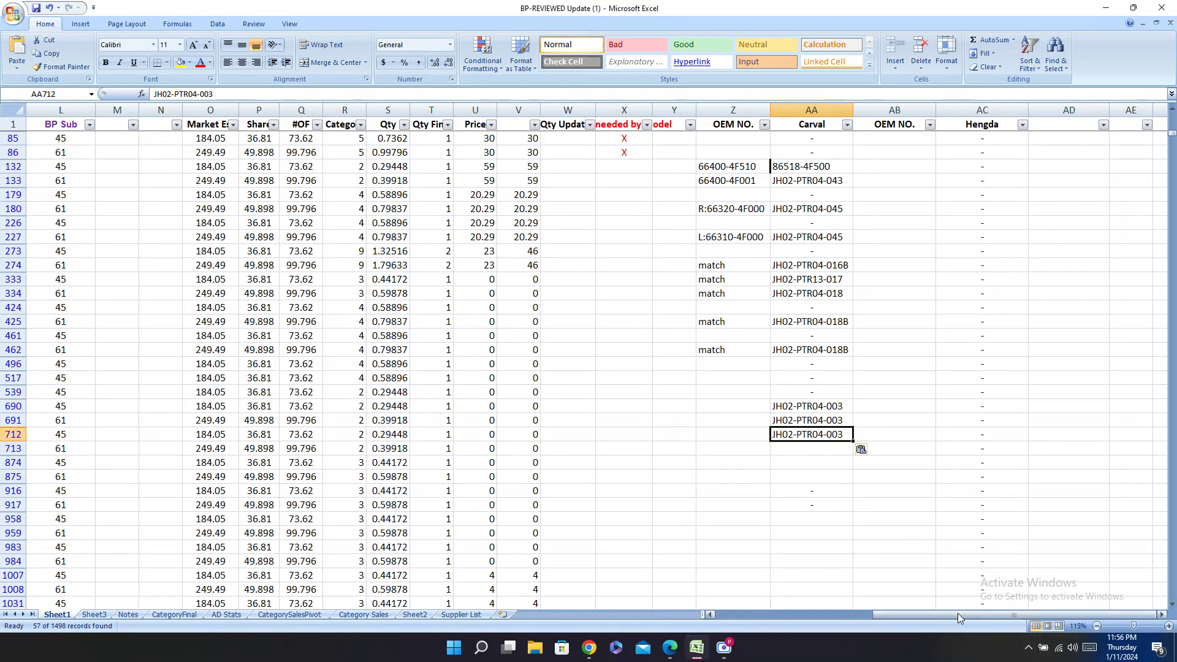
click(797, 615)
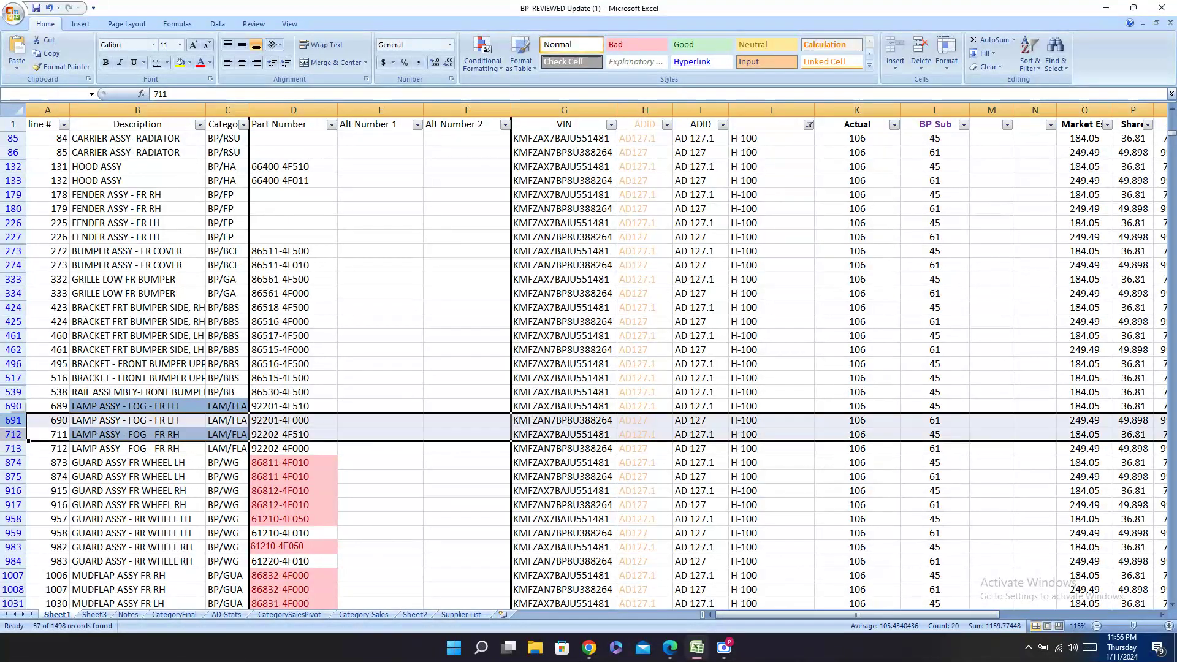
drag(17, 439, 15, 407)
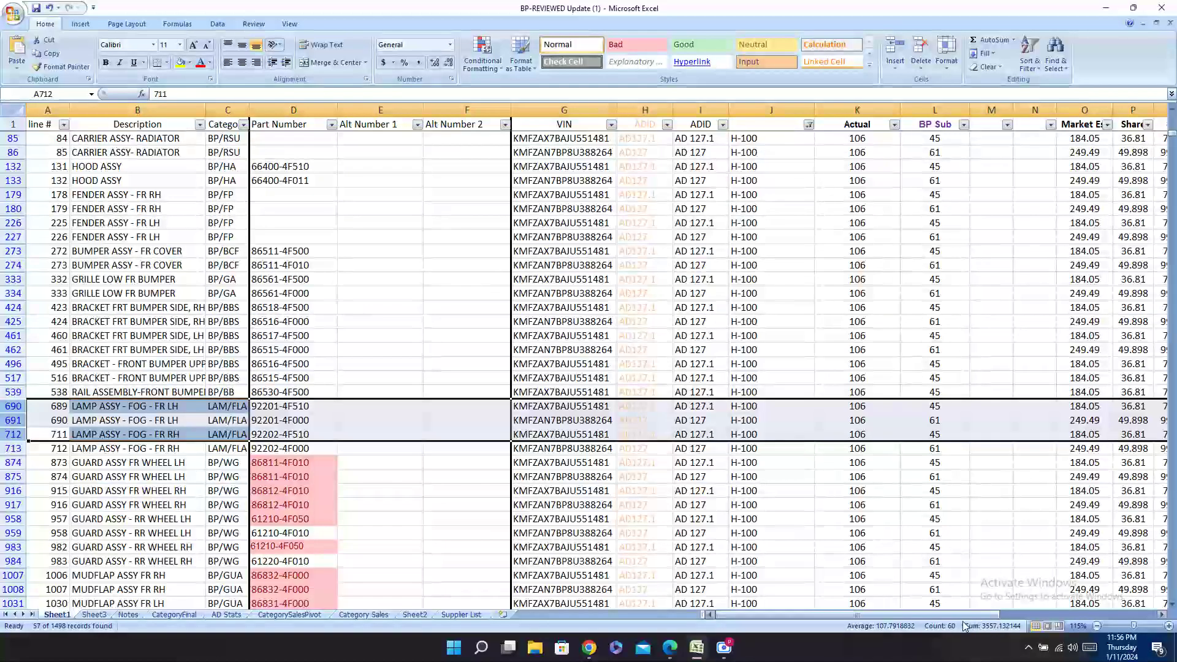
Step: Put the Porter 2013 fog lamp code JH02-PTR13-003 into AA690 and AA712
click(668, 646)
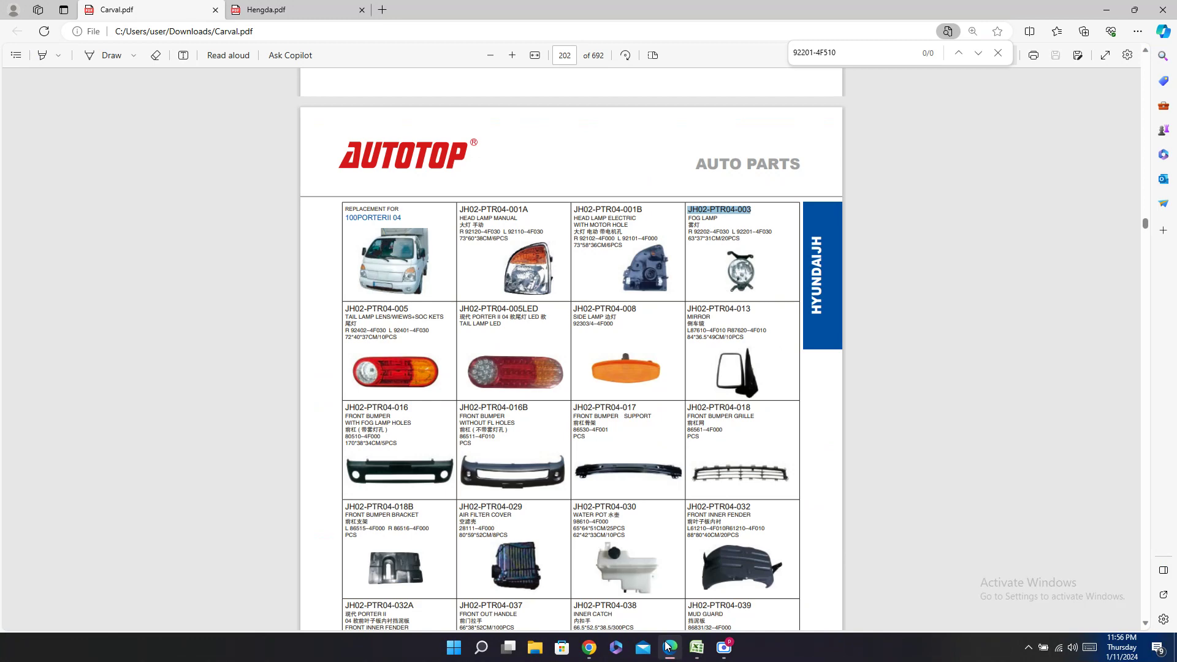
scroll(690, 455, up, 10)
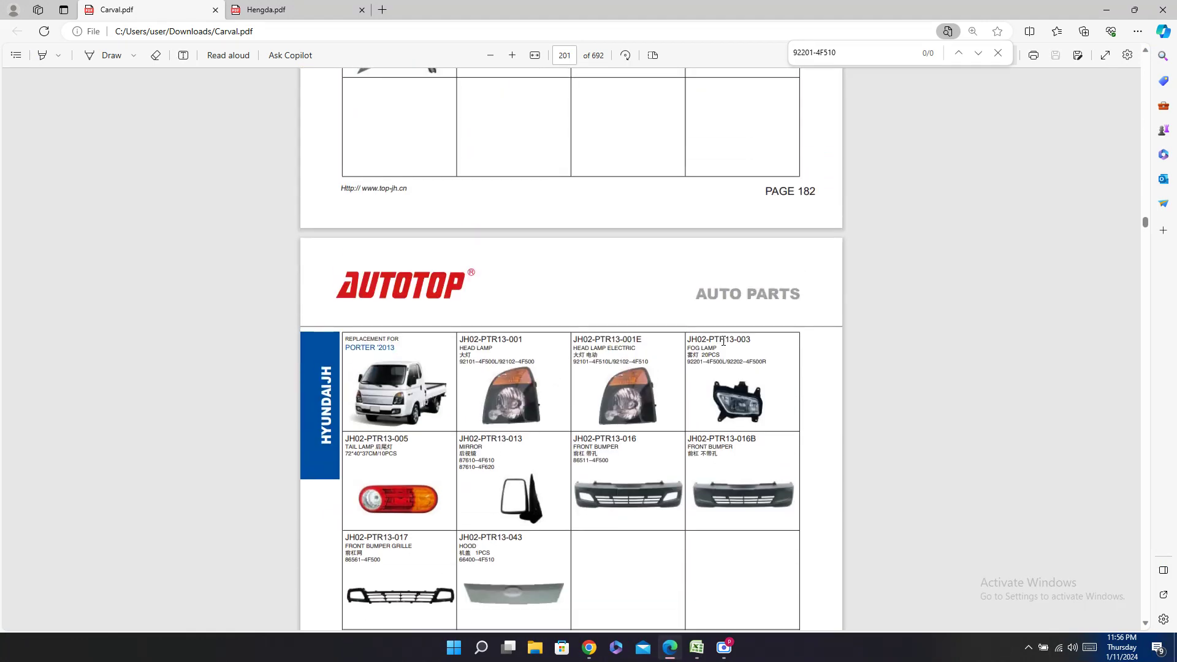
triple_click(721, 337)
click(697, 648)
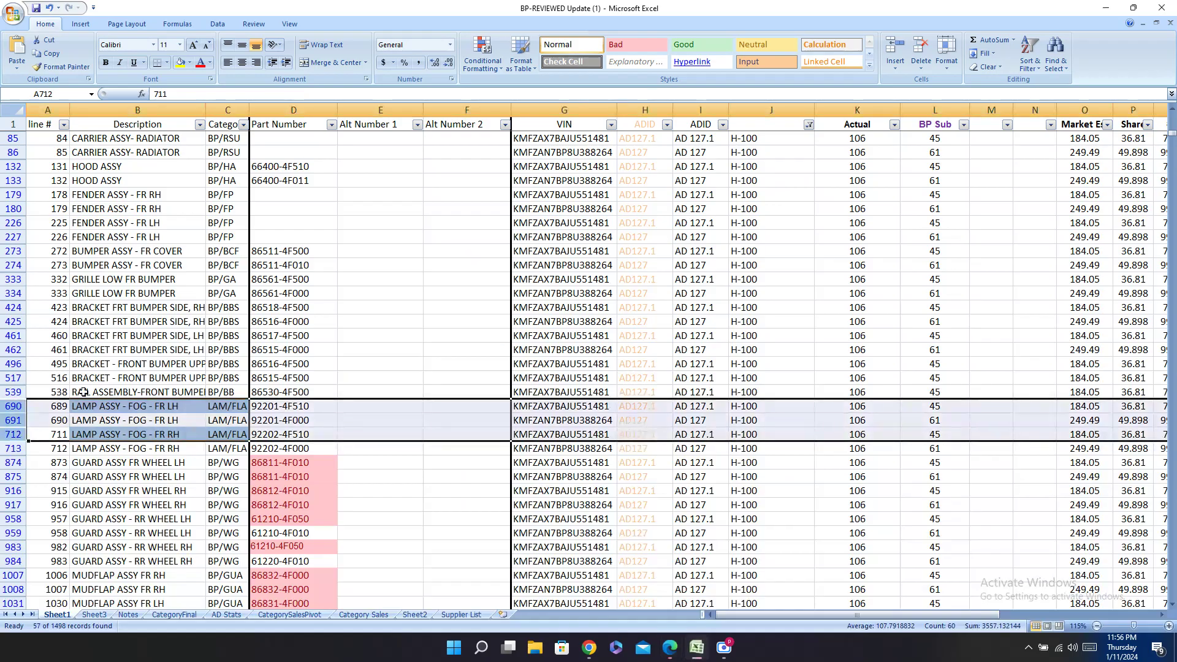
click(15, 408)
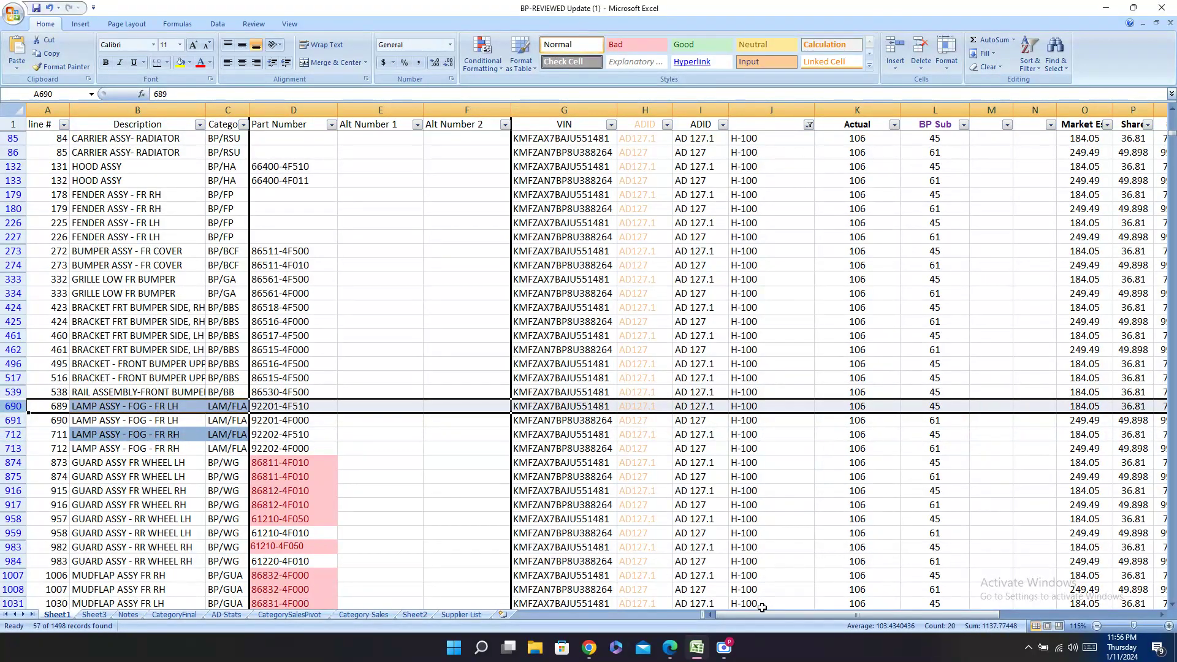
drag(762, 614, 925, 614)
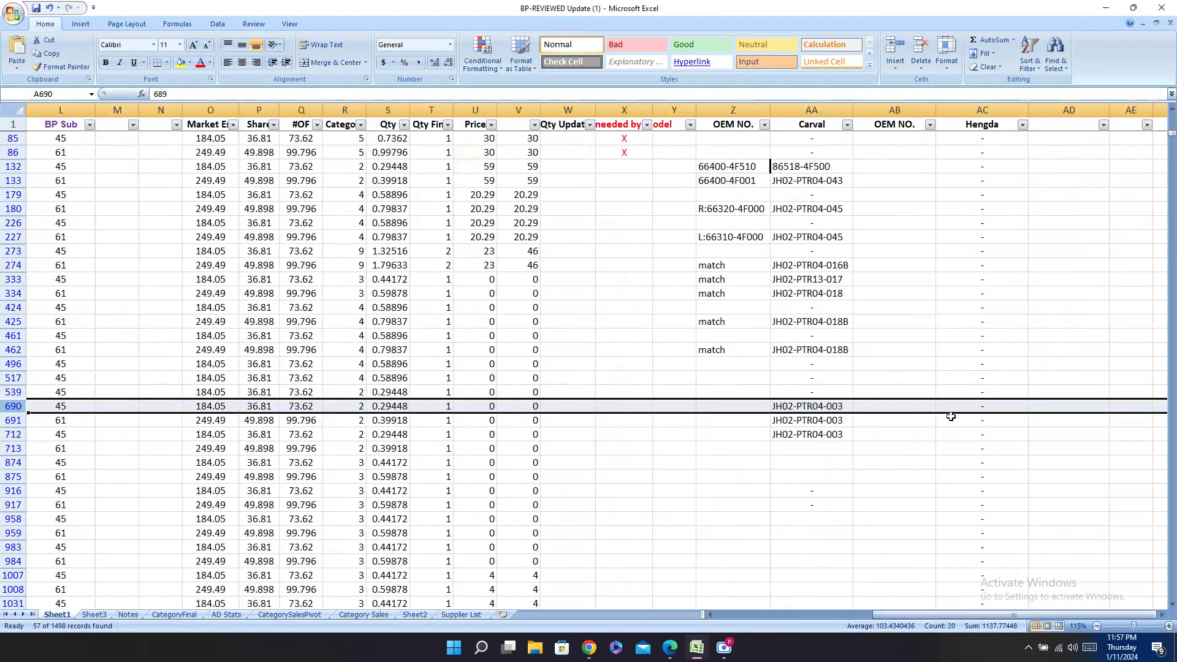
click(840, 407)
key(ctrl+v)
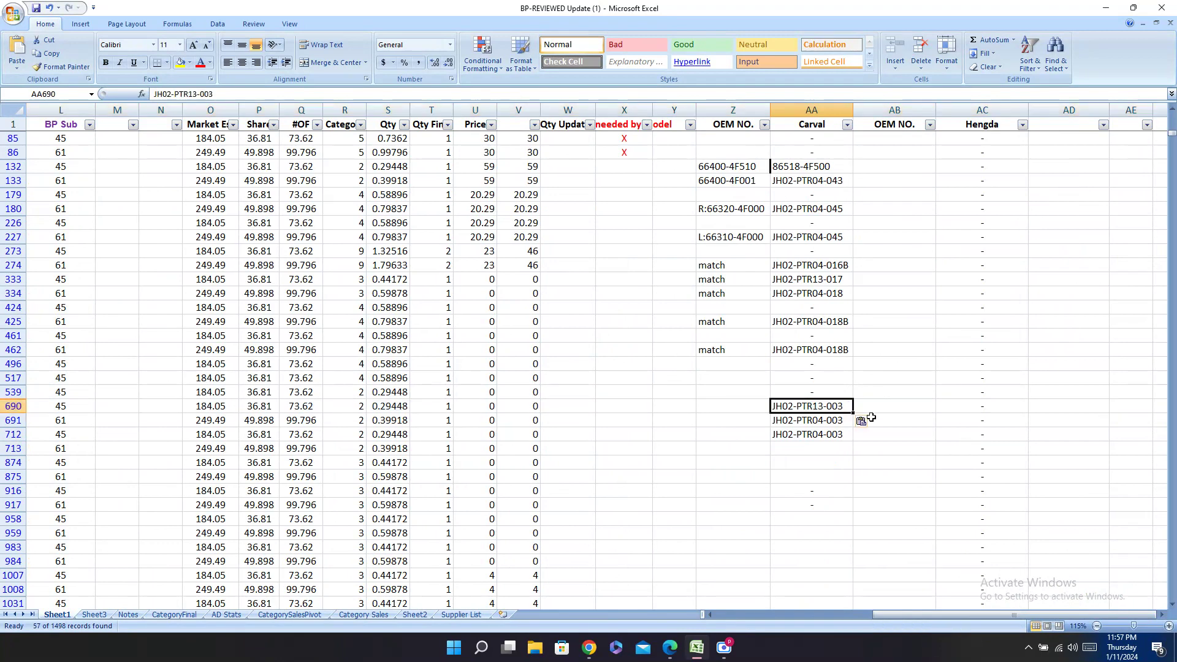
click(830, 433)
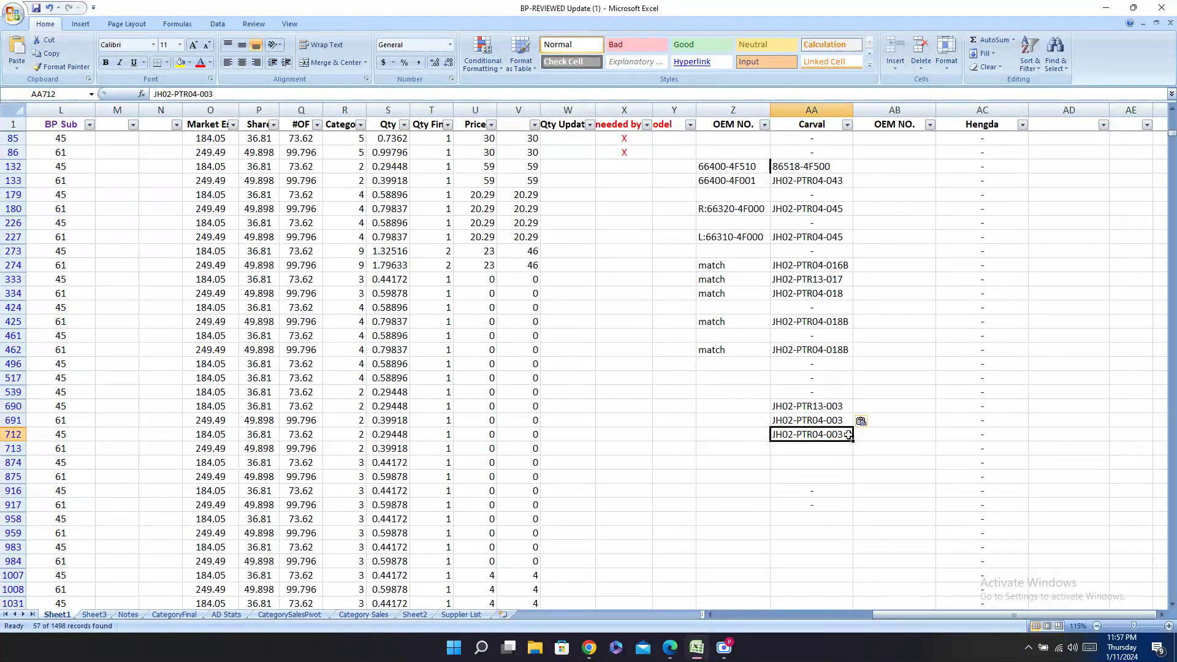
key(ctrl+v)
Step: Copy JH02-PTR04-003 from AA691 into AA713
click(834, 420)
key(ctrl+c)
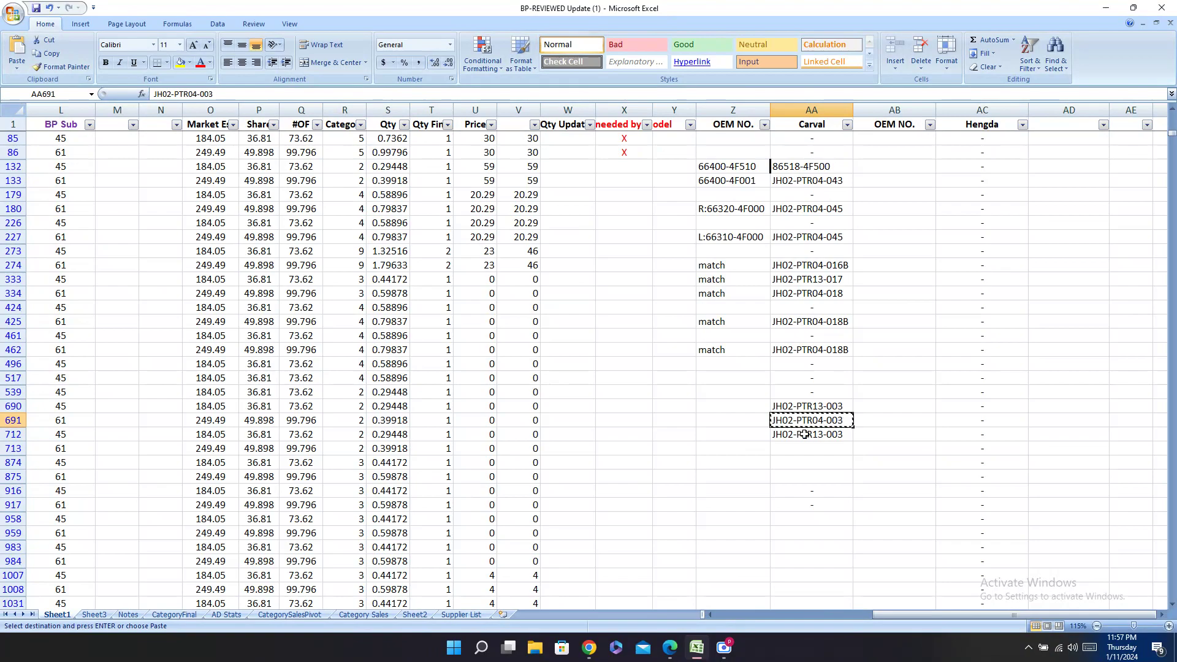
click(827, 448)
key(ctrl+v)
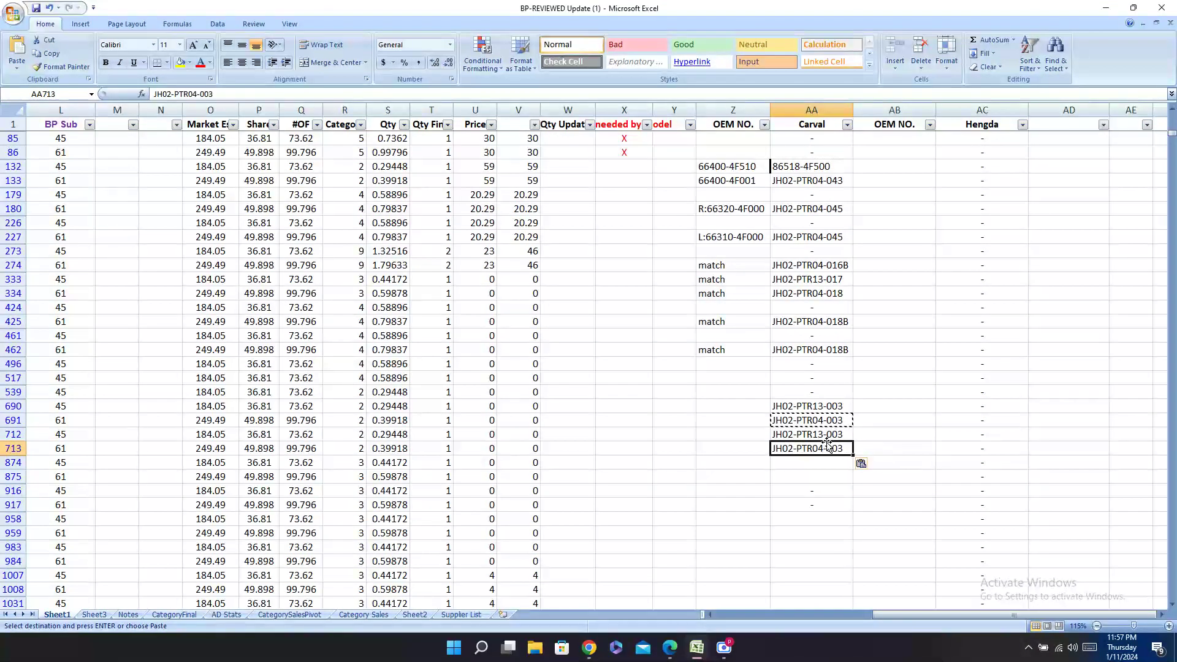
drag(800, 448, 3, 406)
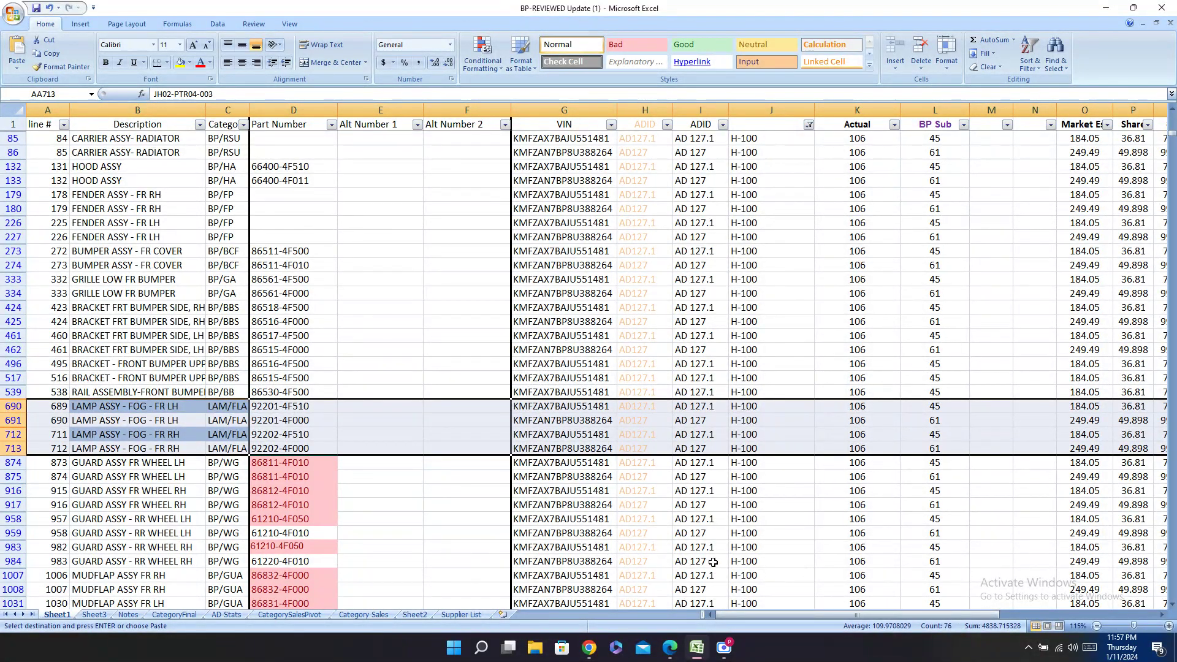
mouse_move(674, 650)
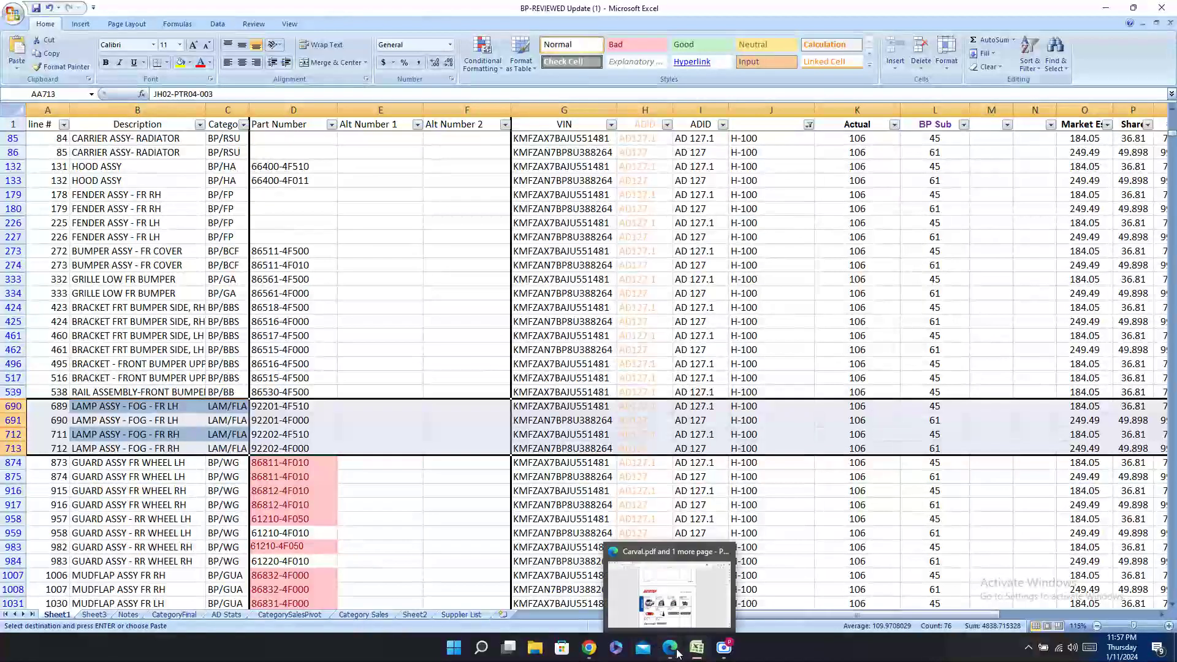
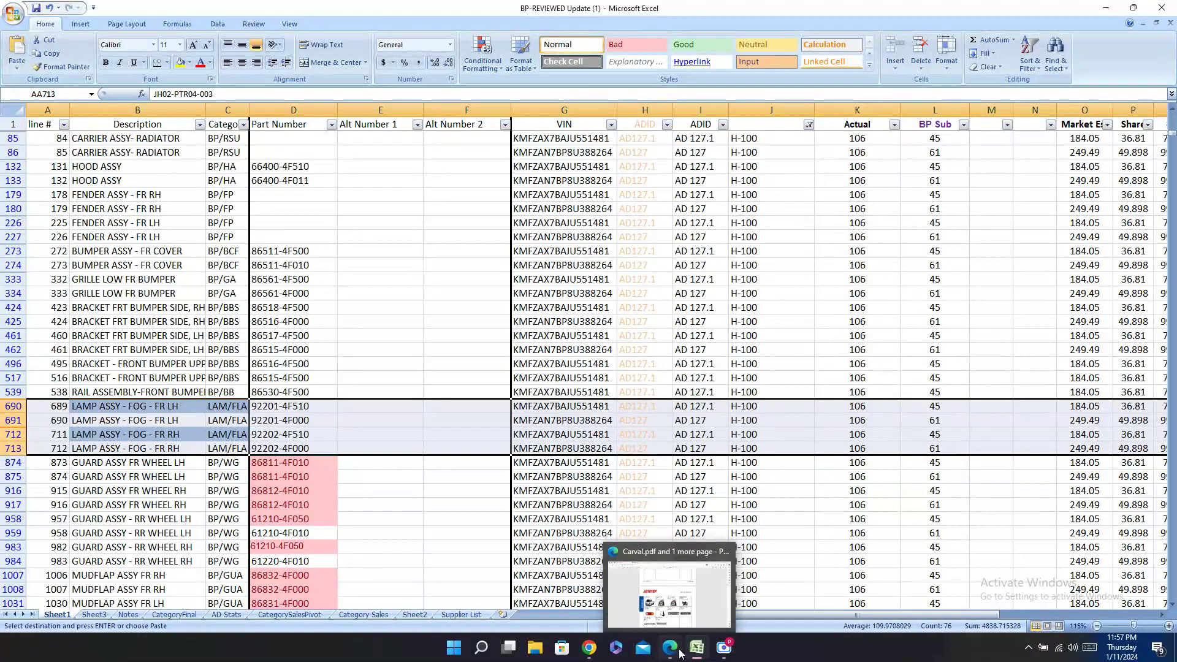
Step: Paste the left fog lamp OEM number 92201-4F500L from the Carval PDF into Z690
scroll(1073, 584, right, 5)
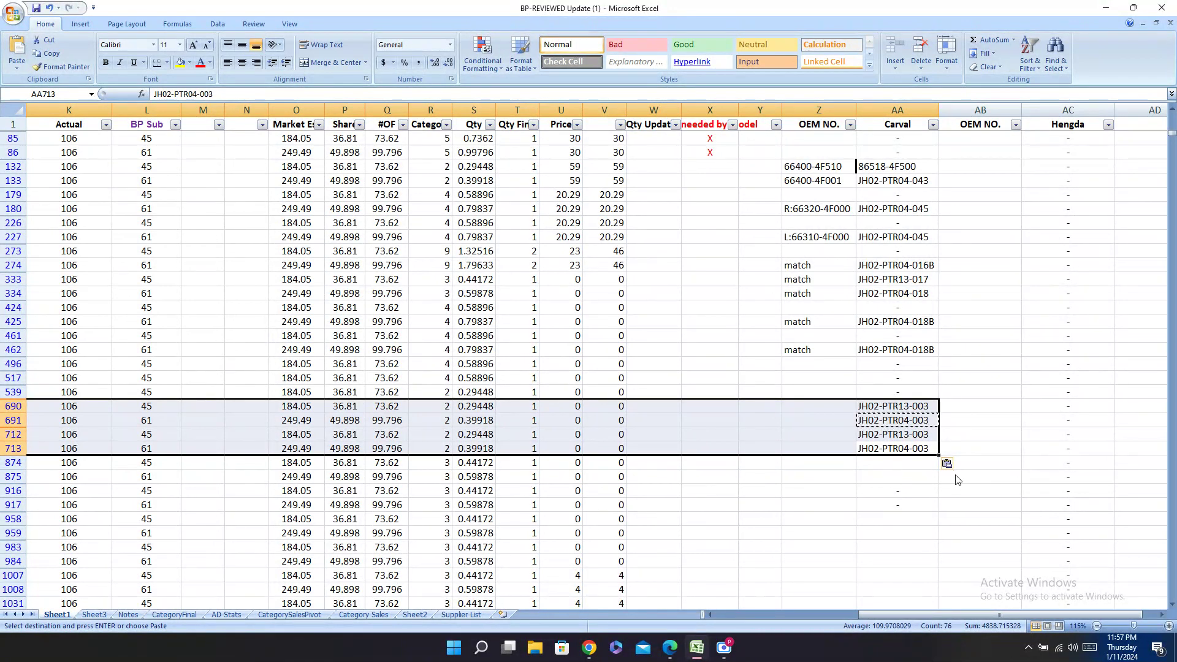
click(670, 647)
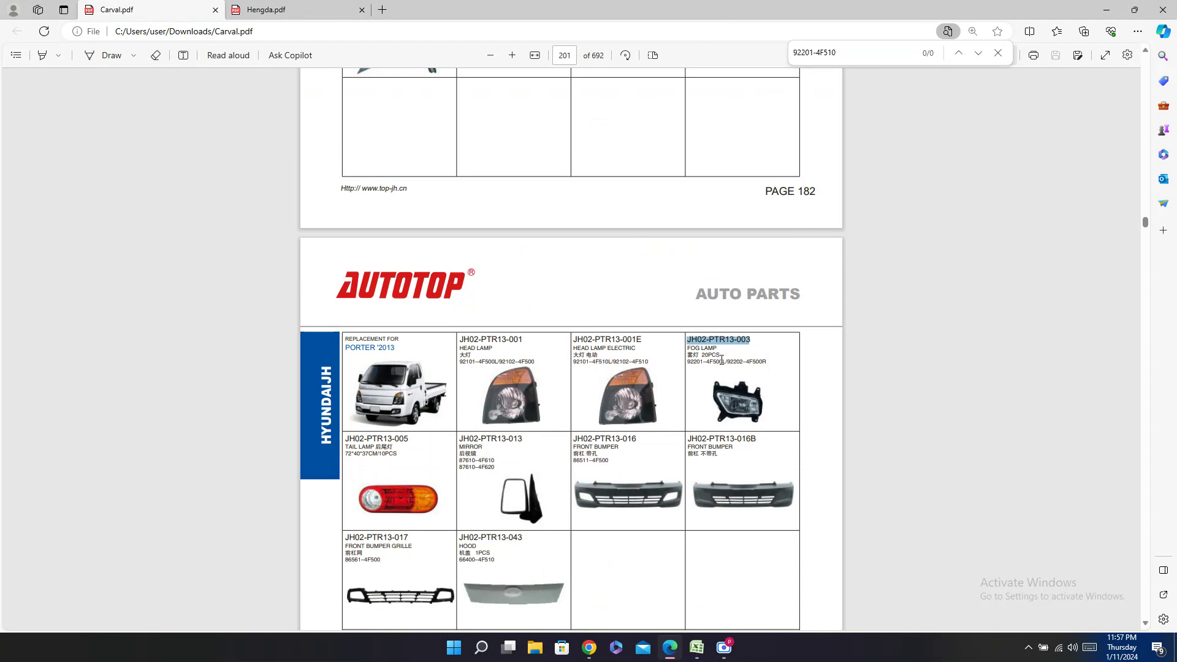
drag(726, 361, 687, 363)
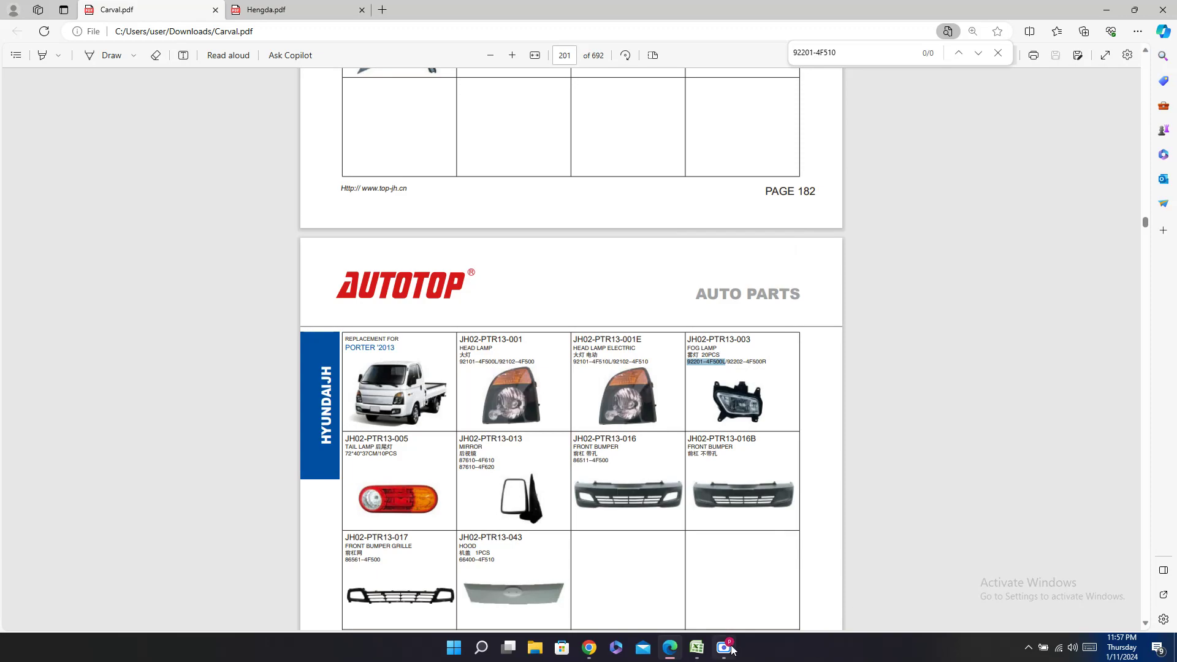
scroll(645, 273, up, 10)
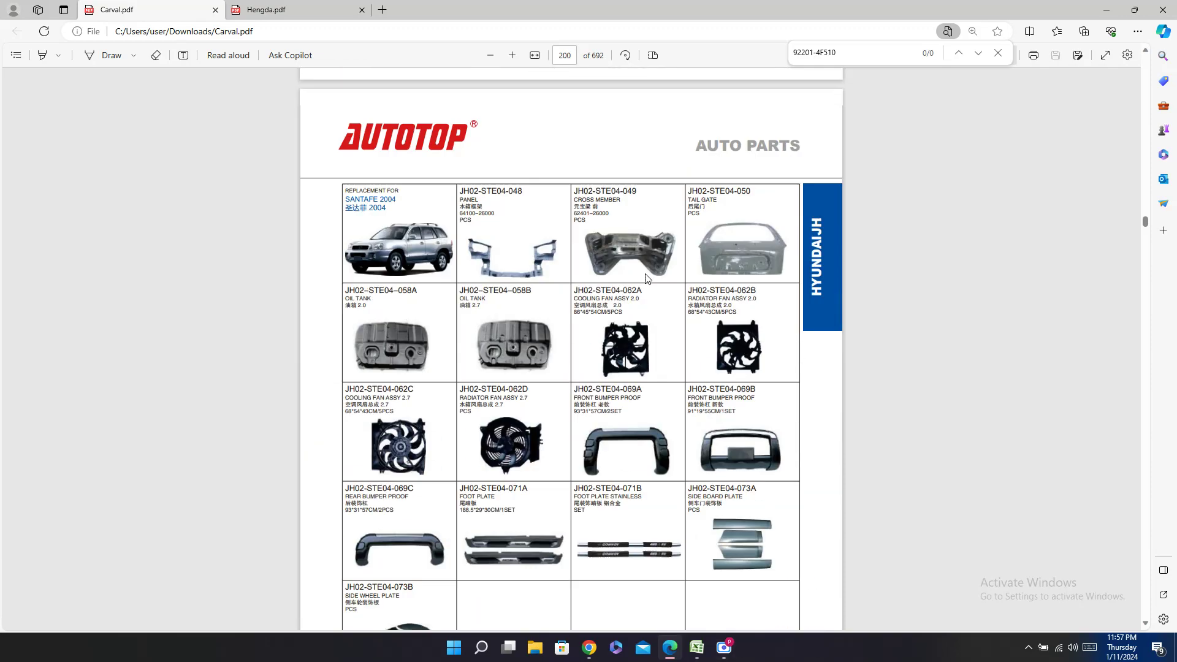
scroll(826, 414, down, 12)
scroll(826, 415, down, 3)
scroll(830, 583, up, 4)
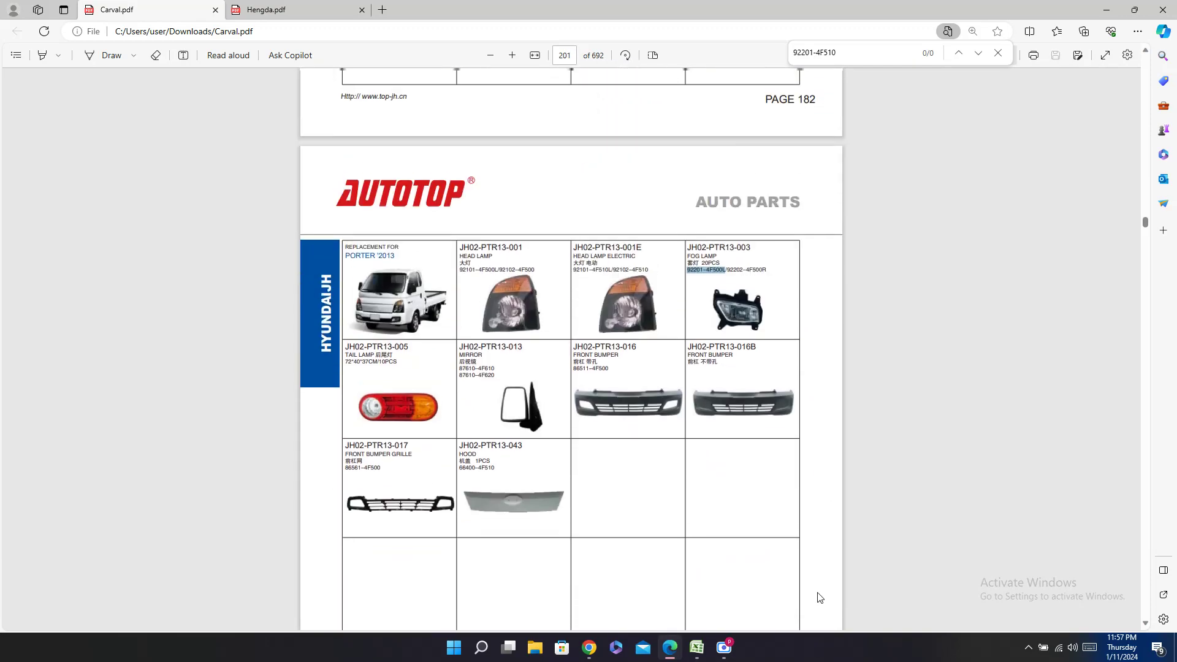
click(697, 649)
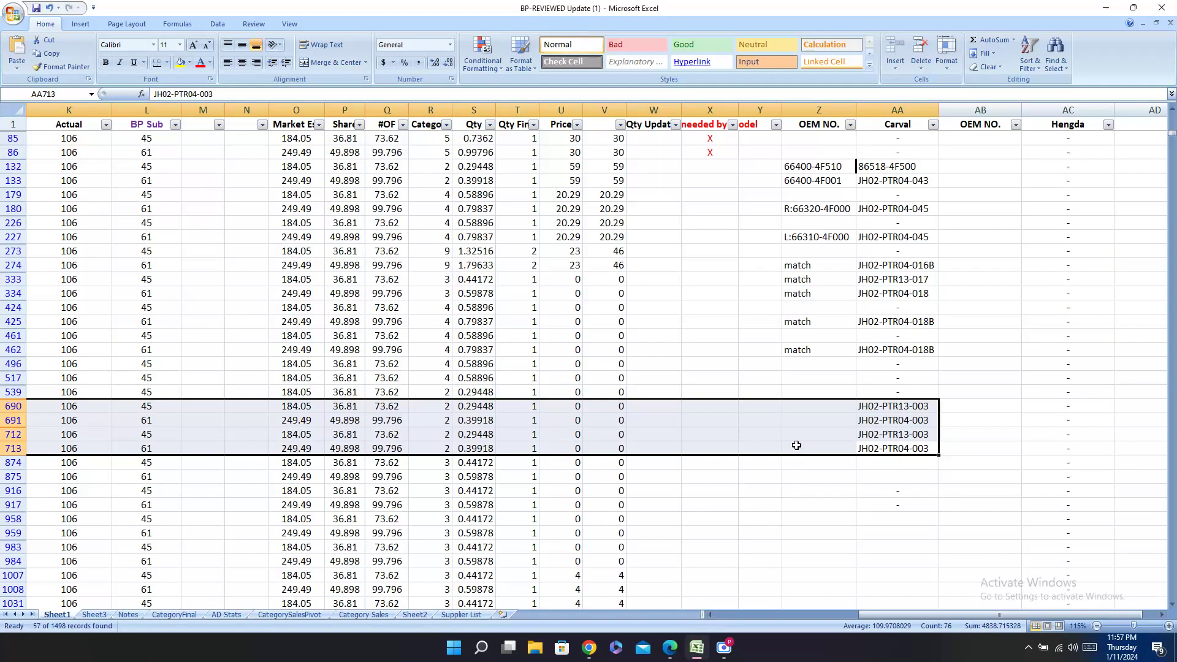
click(808, 404)
text(92201-4F500L)
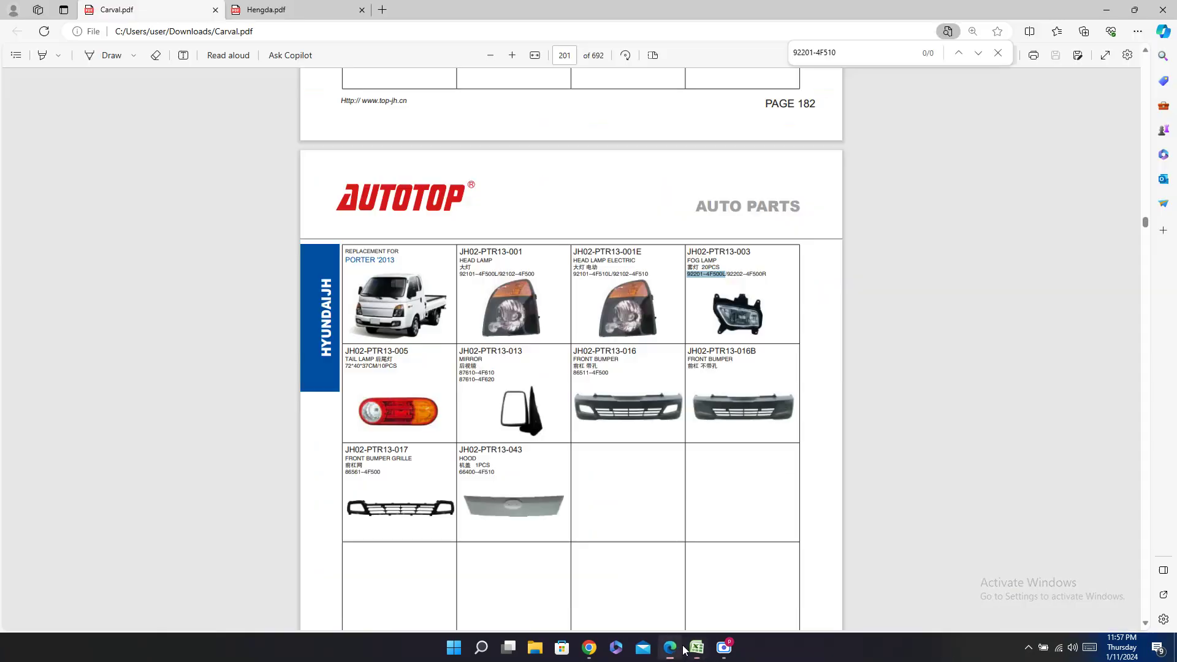
Step: Put the right fog lamp number 92202-4F500R into Z712 without its leading slash
click(670, 649)
drag(726, 274, 767, 274)
key(ctrl+c)
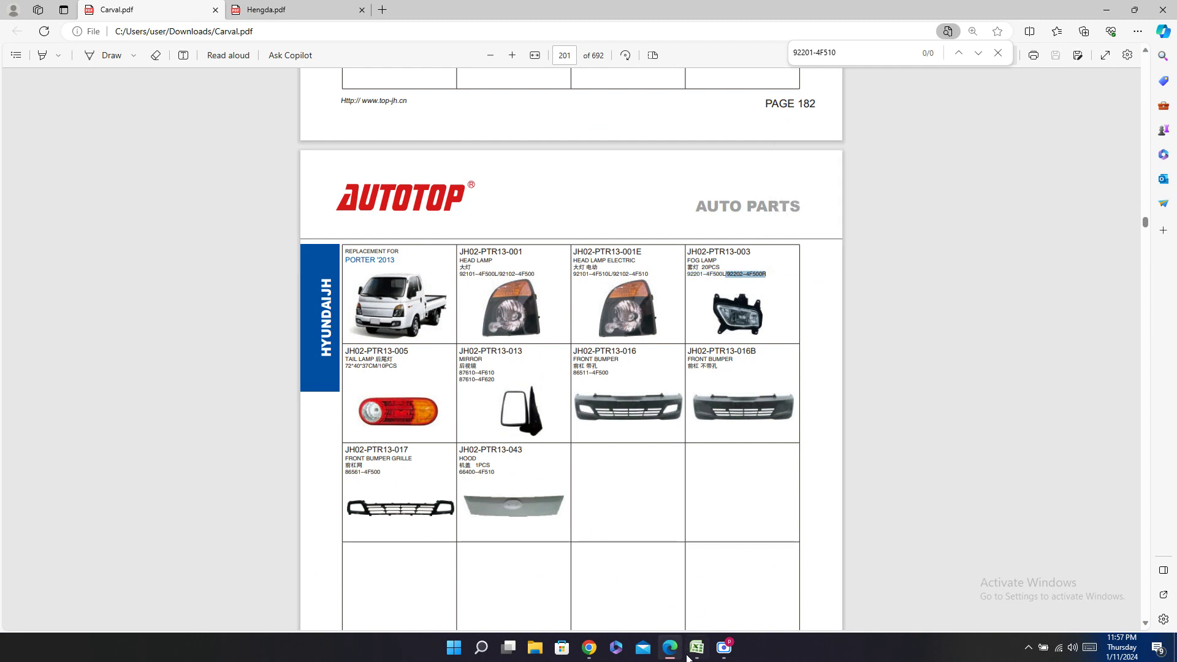
click(689, 655)
click(822, 434)
key(ctrl+v)
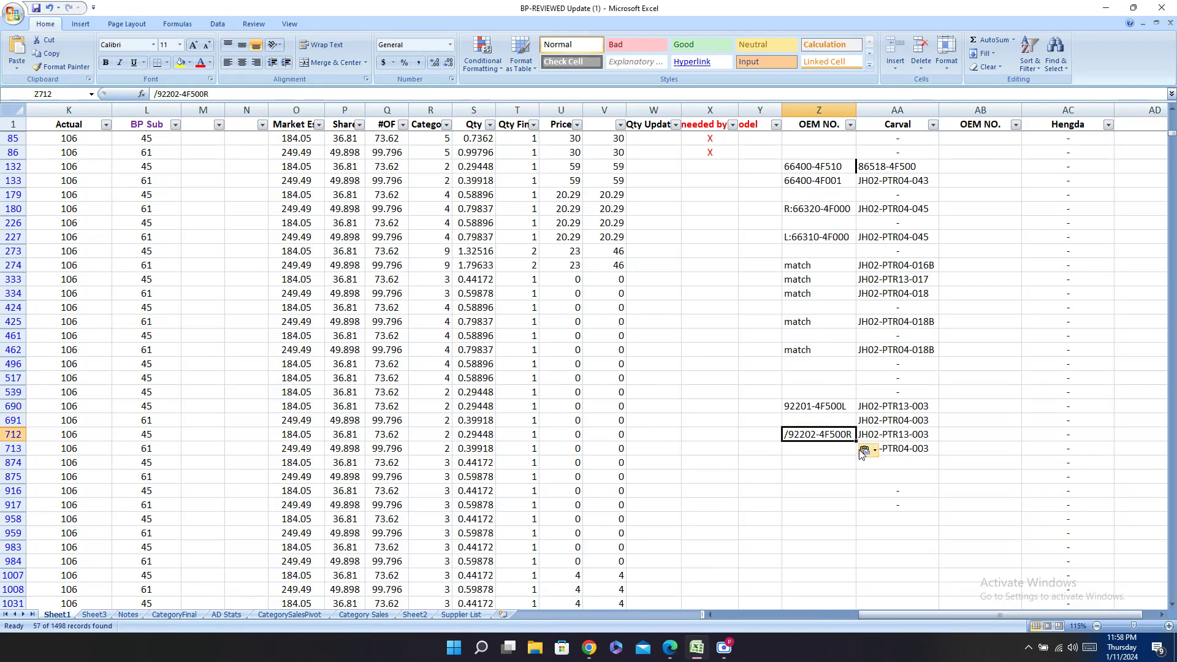
double_click(786, 433)
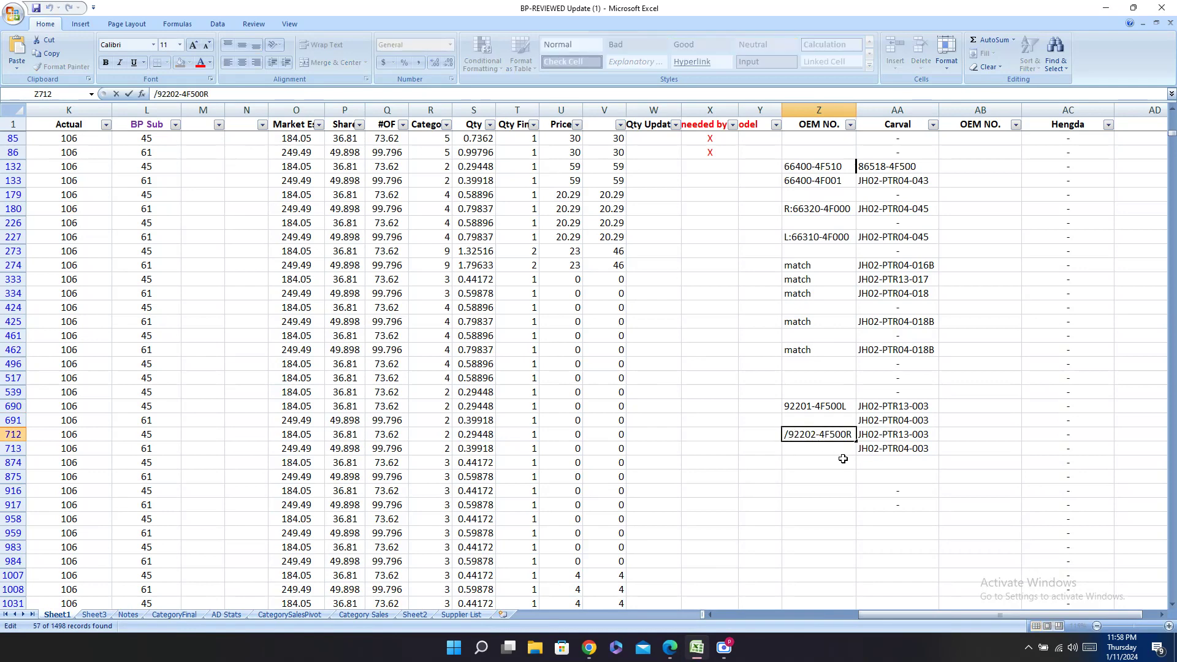
key(BackSpace)
key(Escape)
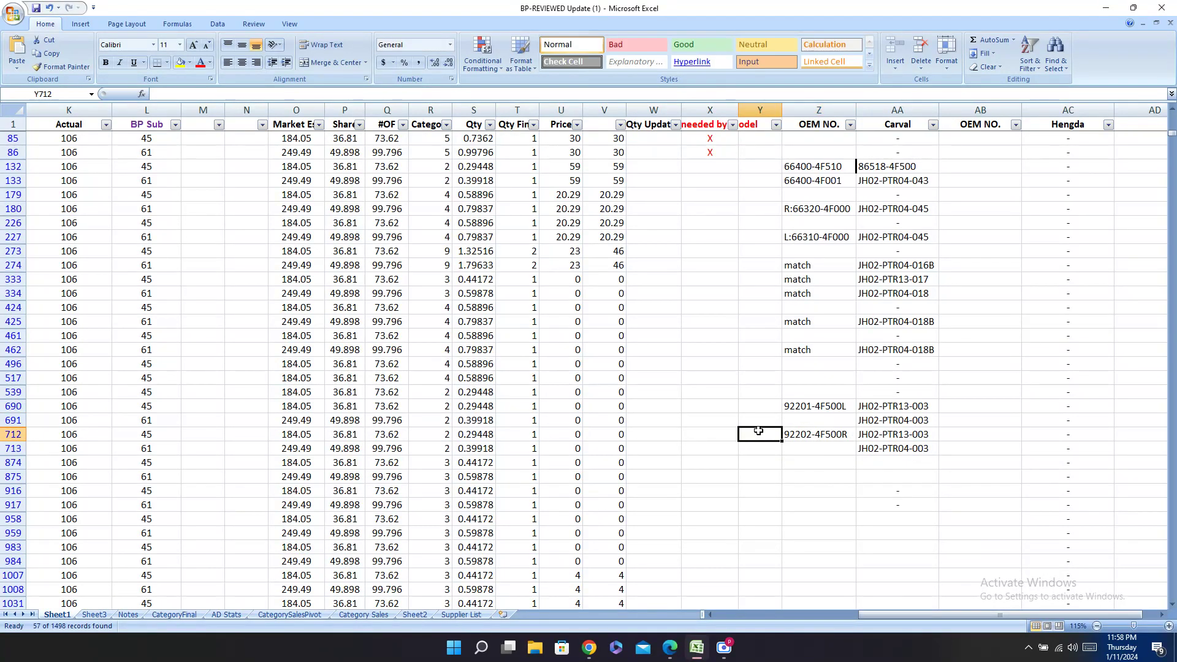
Step: Move to row 691 (LAMP ASSY - FOG - FR LH) and bring the Carval PDF back up
key(Left)
key(Left)
key(Left)
key(Left)
key(Left)
key(Left)
key(Left)
key(Left)
key(Left)
key(Left)
key(Home)
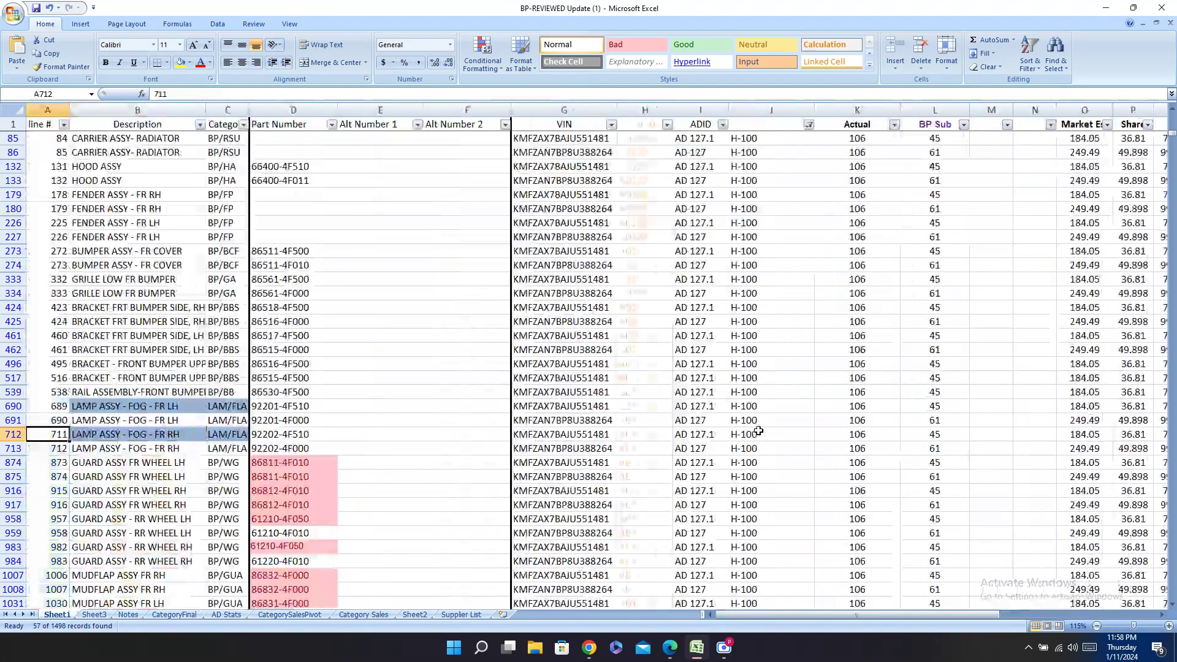
click(96, 419)
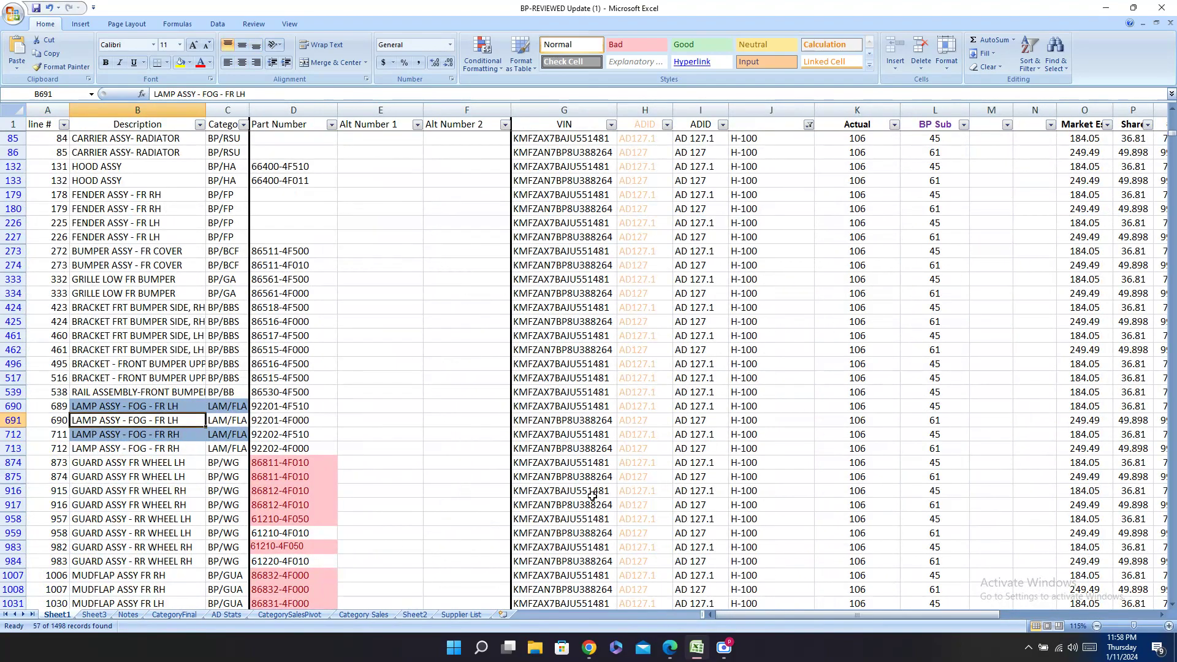
key(Right)
key(Right)
key(Right)
key(Right)
key(Right)
key(Right)
key(Right)
key(Right)
key(Right)
key(Right)
key(Right)
key(Right)
key(Right)
key(Right)
key(Right)
key(Right)
key(Right)
key(Right)
key(Right)
key(Right)
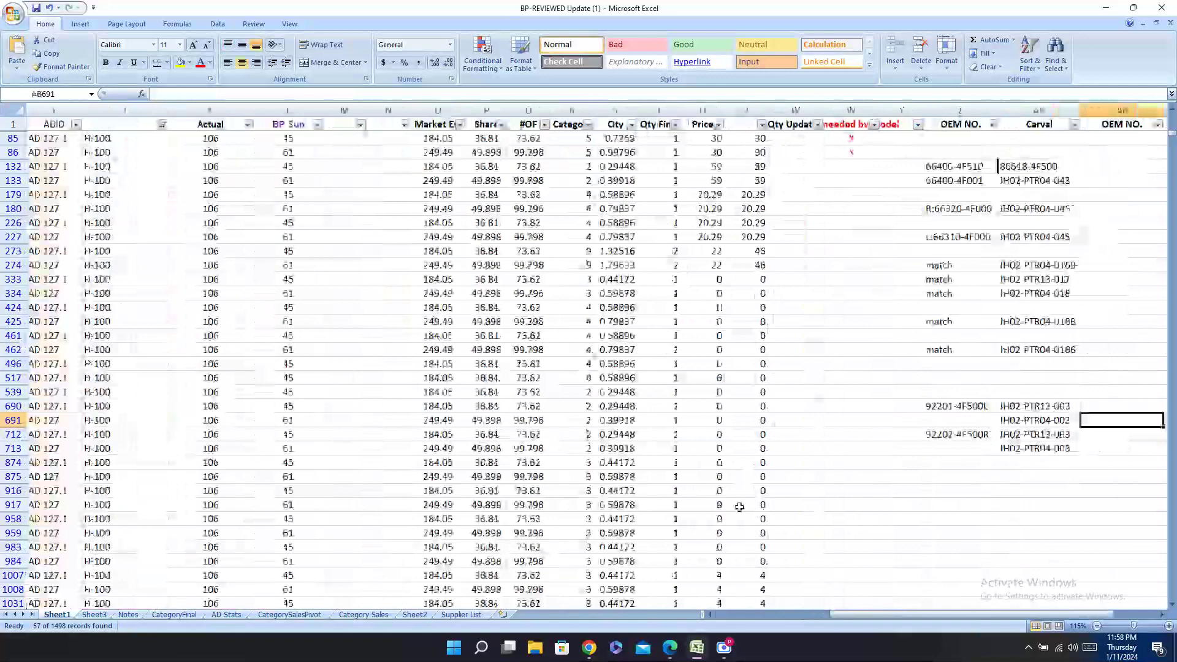
key(Left)
key(Left)
click(679, 646)
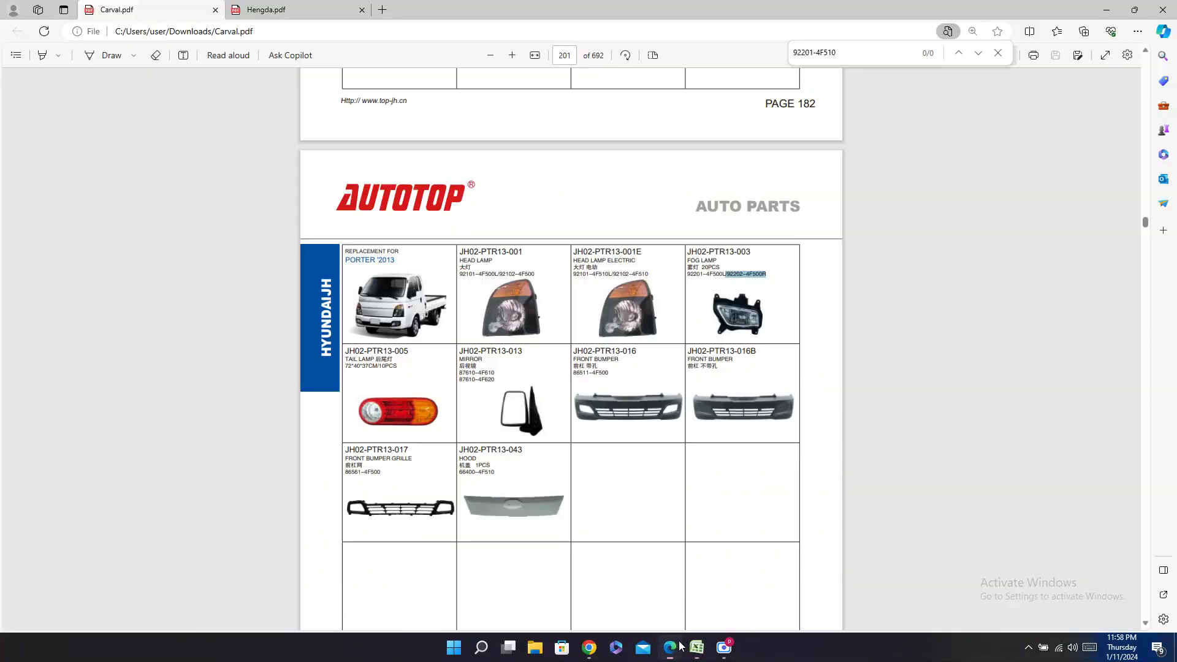
scroll(691, 294, down, 10)
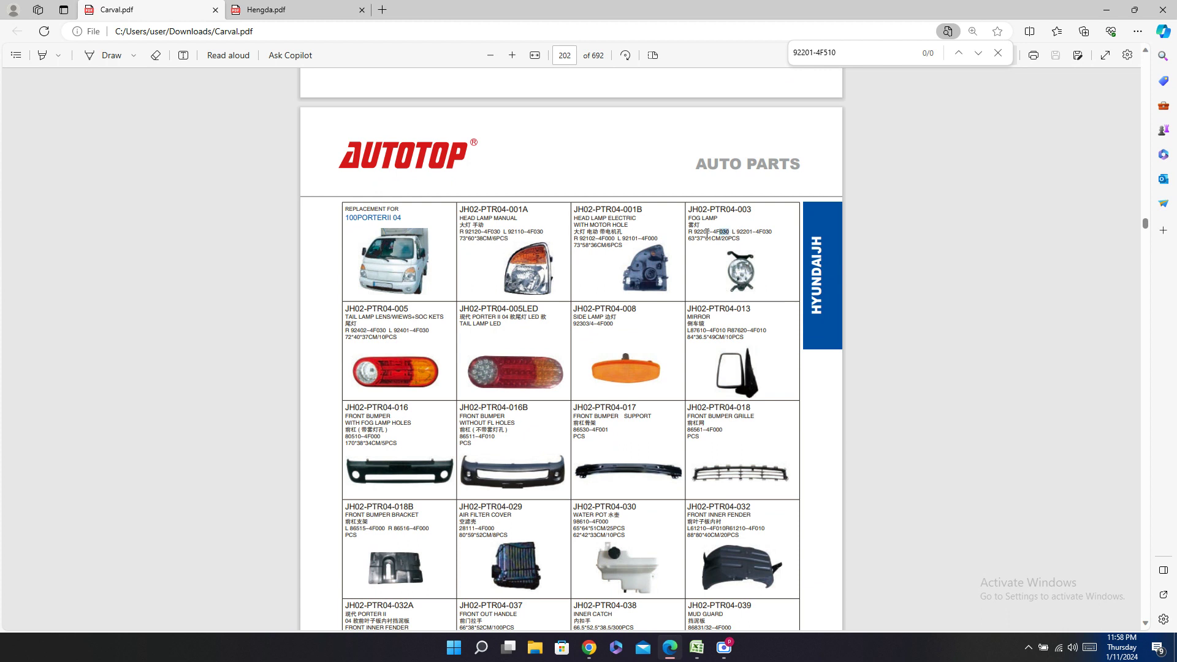
Step: Copy R 92202-4F030 from fog lamp JH02-PTR04-003 in the PDF into Z713
drag(706, 234, 683, 235)
click(697, 647)
click(968, 444)
text(R 92202-4F030)
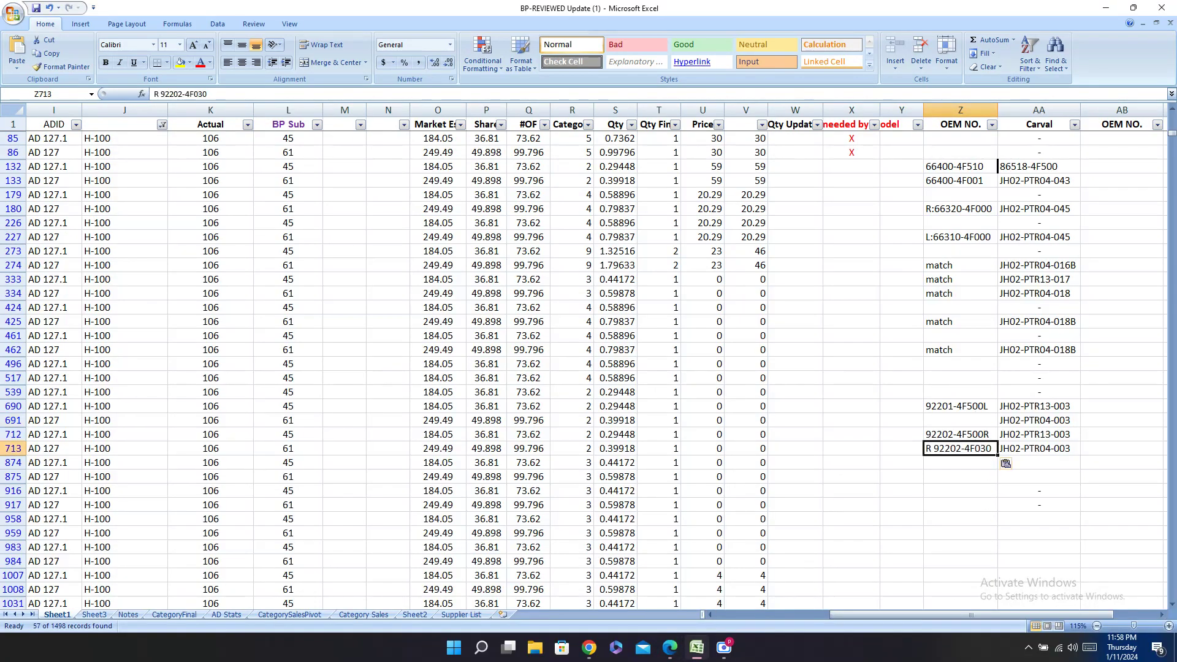
Step: Put L 92201-4F030 into Z691, removing the stray trailing 6
click(670, 647)
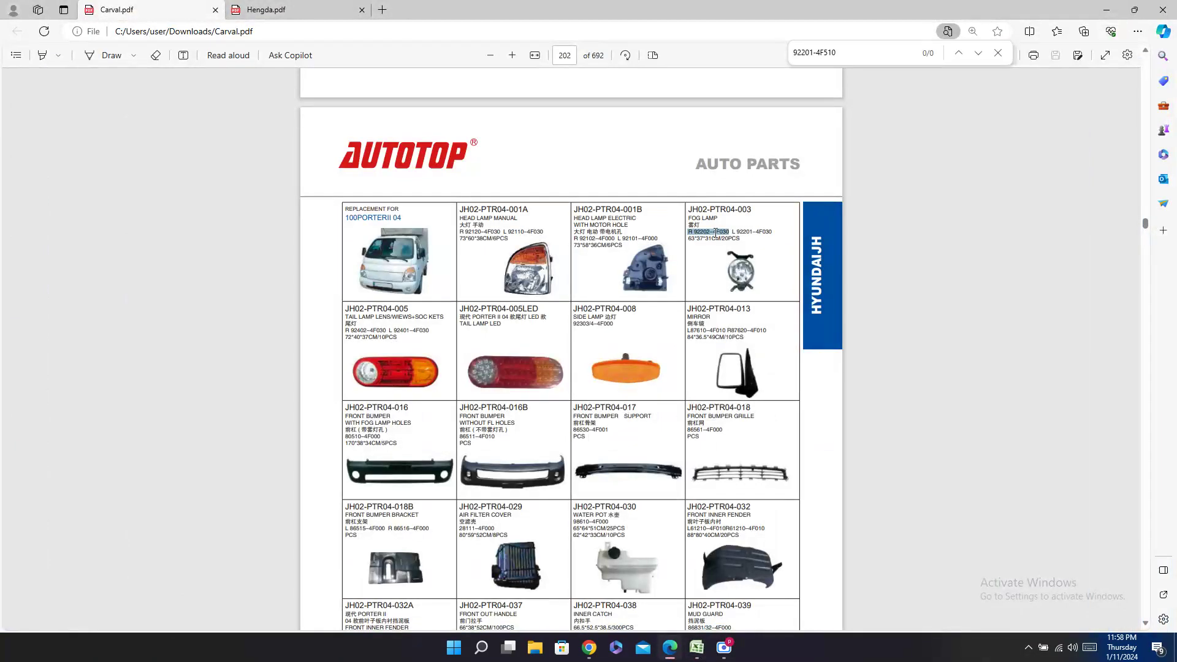
drag(731, 231, 690, 244)
key(ctrl+c)
key(alt+Tab)
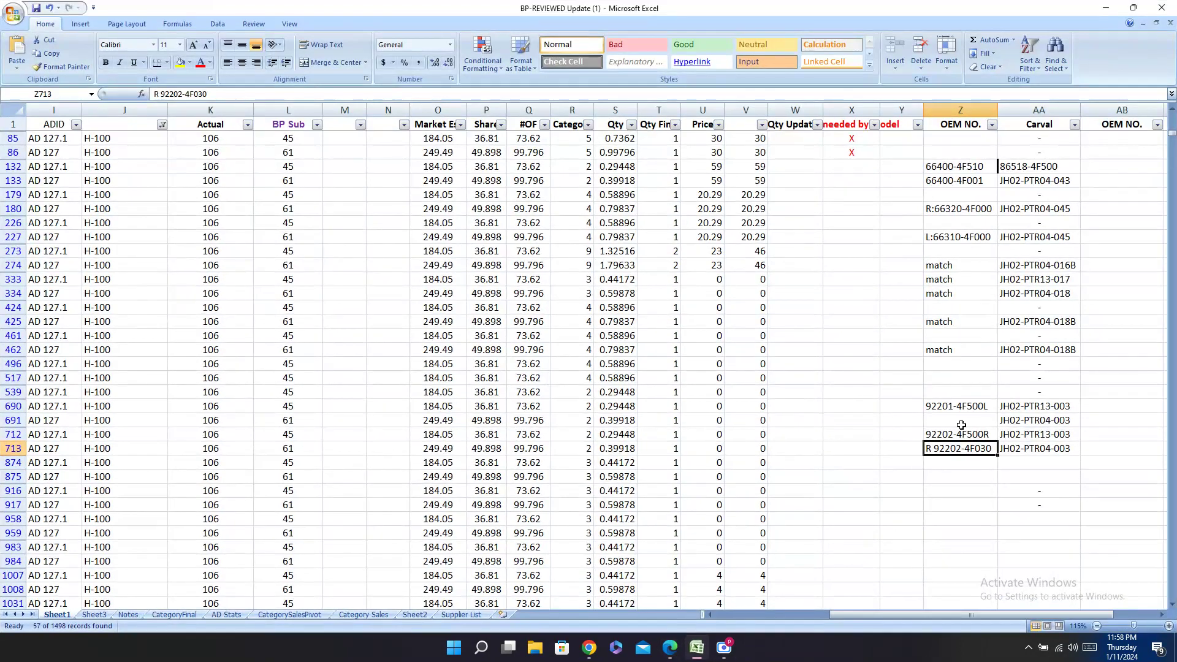
click(961, 423)
key(ctrl+v)
double_click(991, 420)
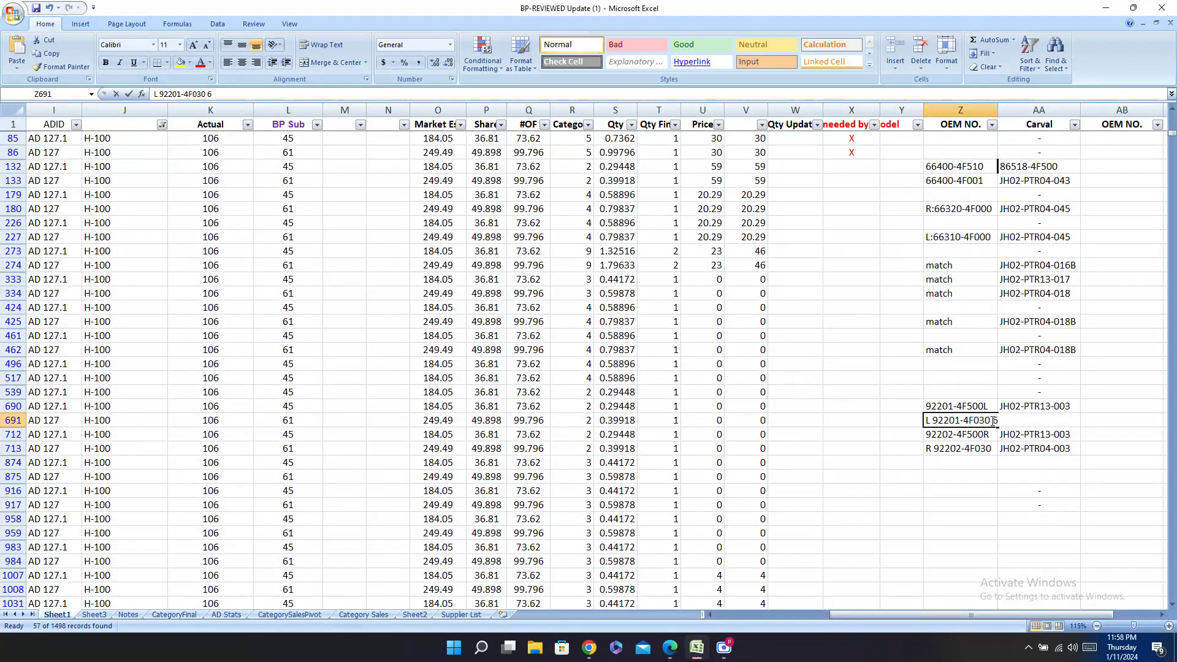
key(BackSpace)
key(BackSpace)
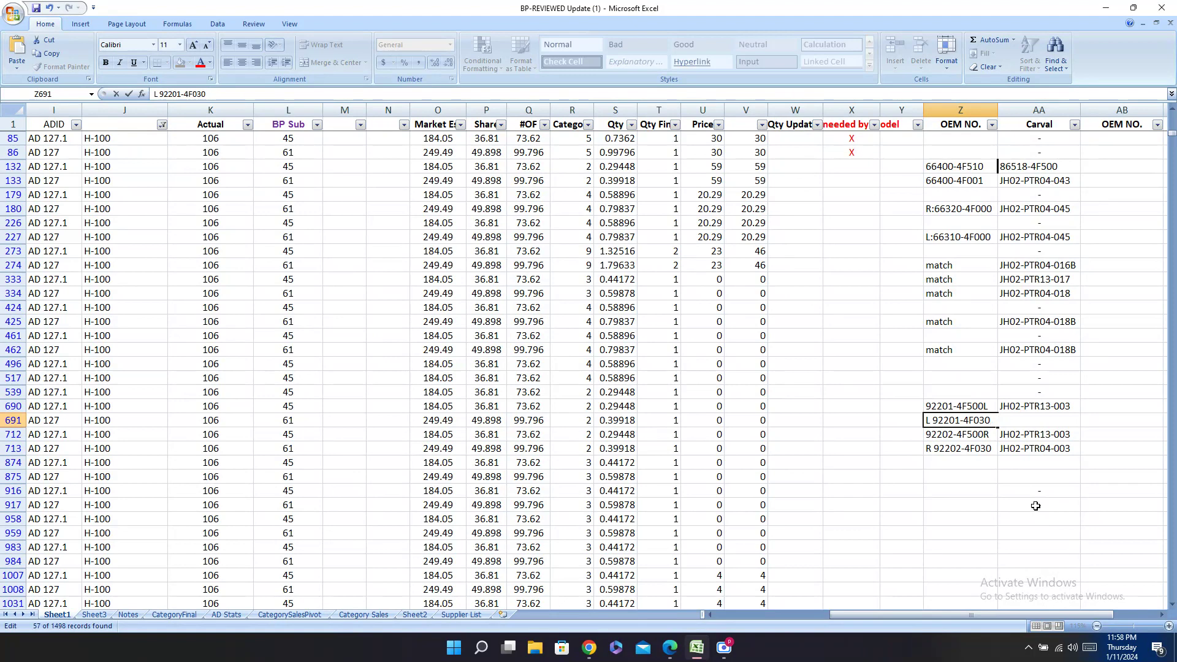
click(1042, 461)
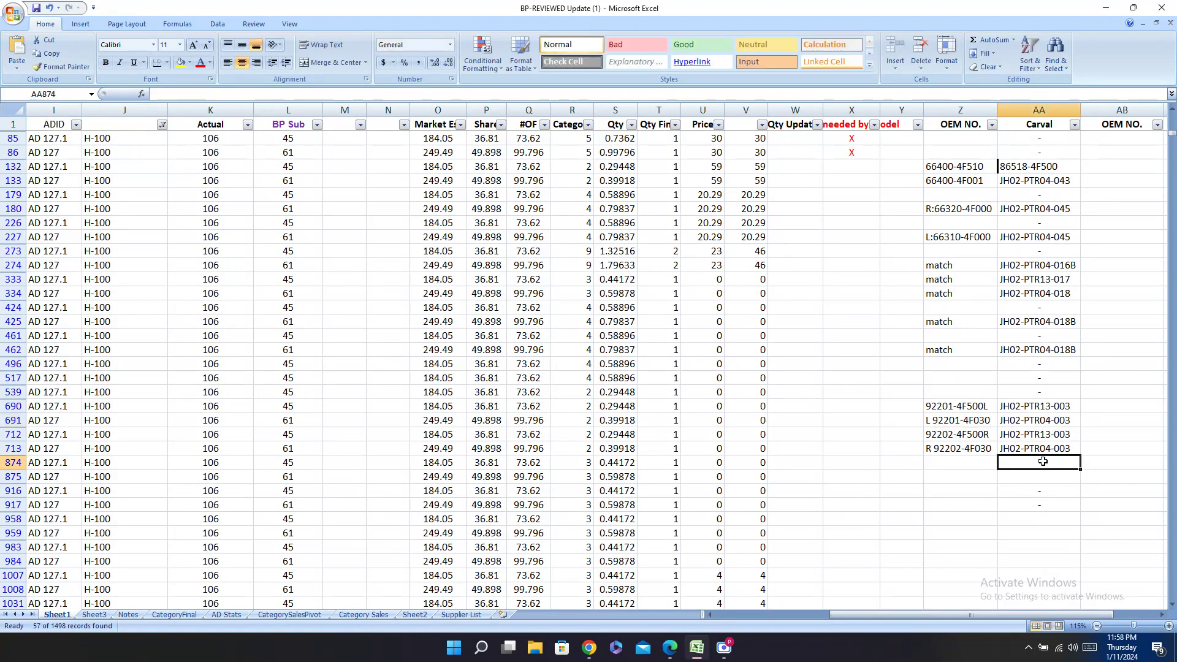
Step: Copy part number 86811-4F010 from D874 for lookup in the Carval PDF
key(Left)
key(Left)
key(Left)
key(Left)
key(Left)
key(Left)
key(Left)
key(Left)
key(Left)
key(Left)
key(Left)
key(Left)
key(Left)
key(Left)
key(Left)
key(Left)
key(Left)
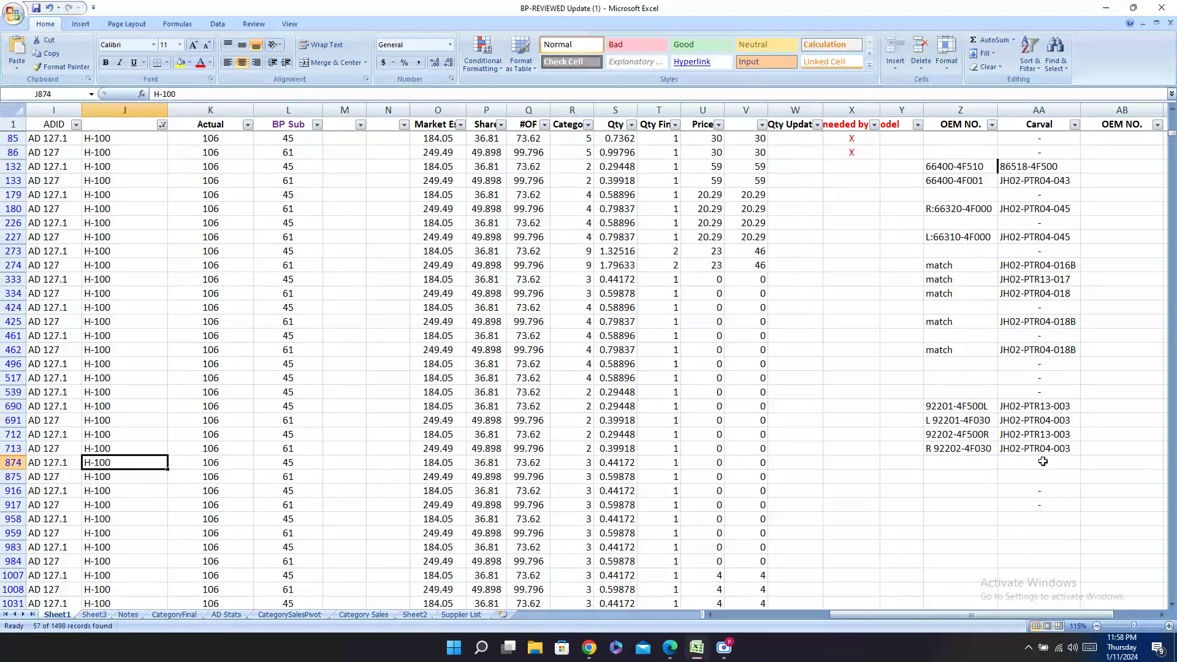
key(Home)
text(00)
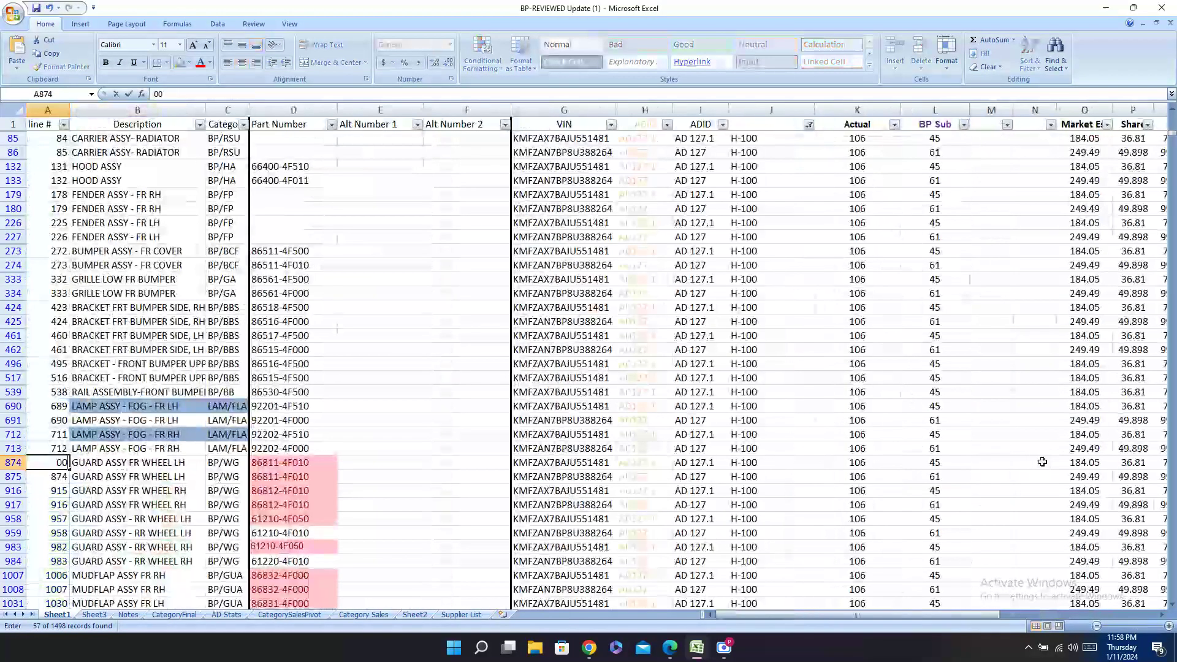
key(Escape)
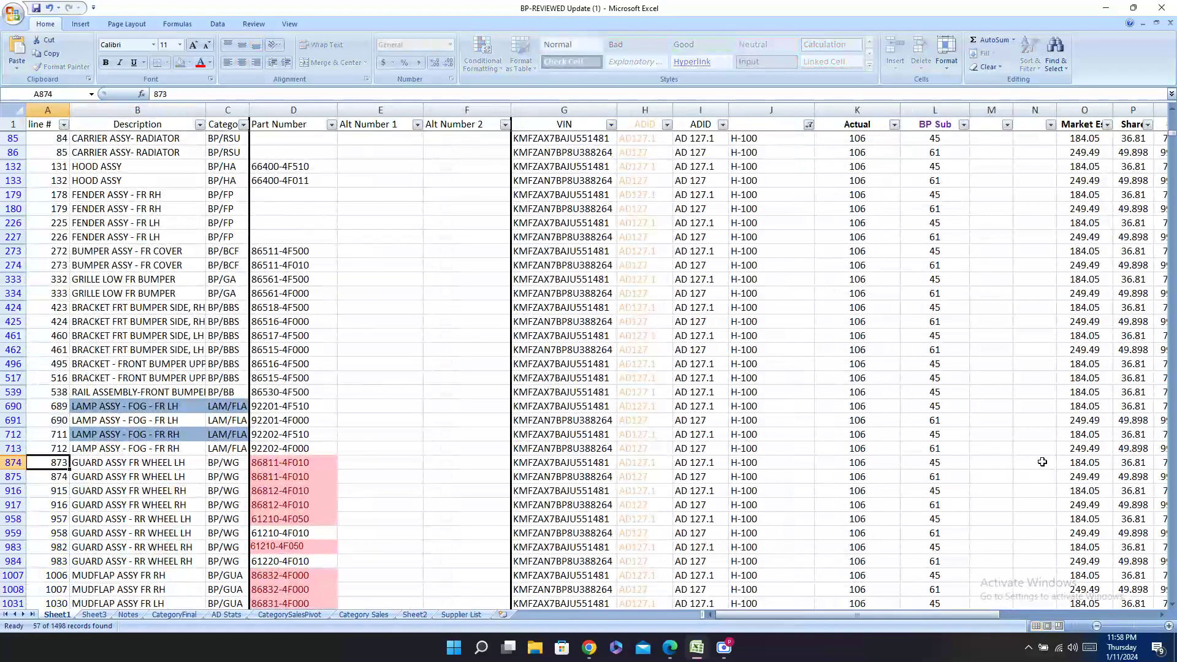
key(Right)
key(Right)
key(Right)
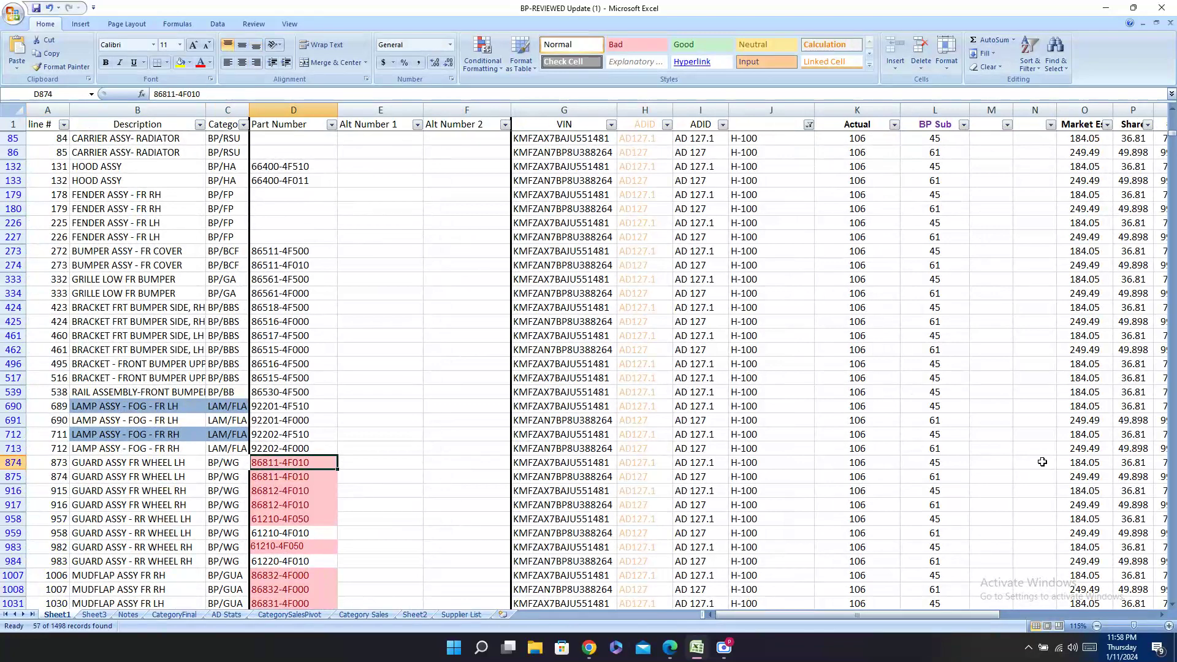
key(ctrl+c)
click(681, 646)
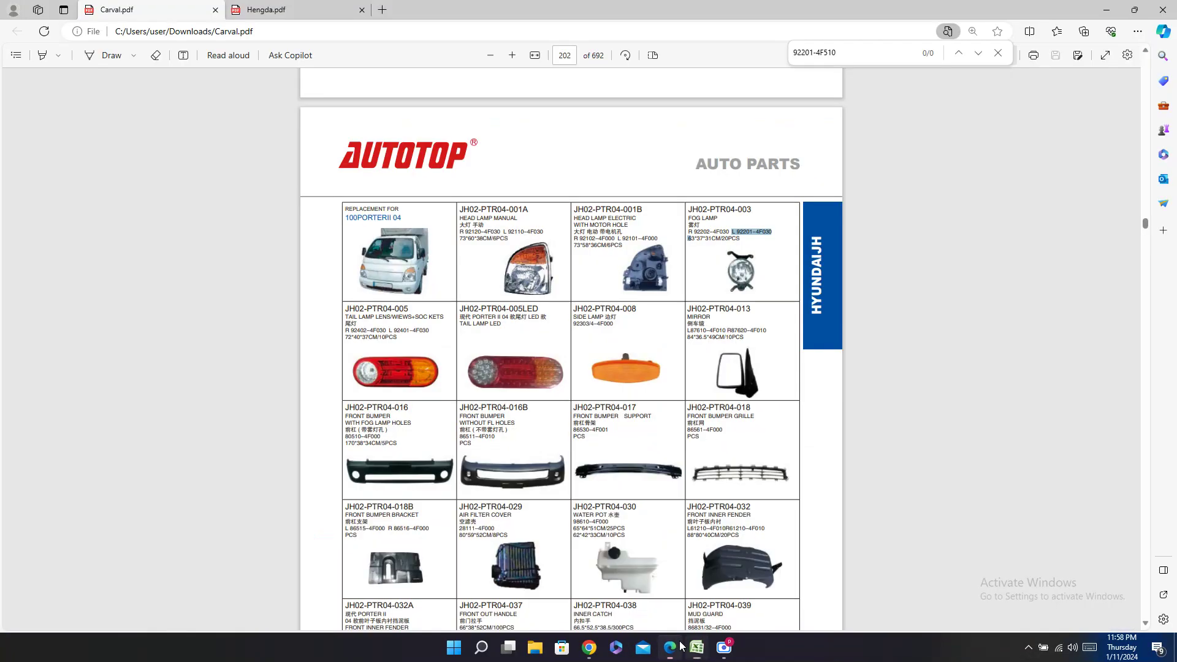
Step: Search the Carval PDF for 86811-4F0 to find the front inner fender
key(ctrl+f)
key(ctrl+v)
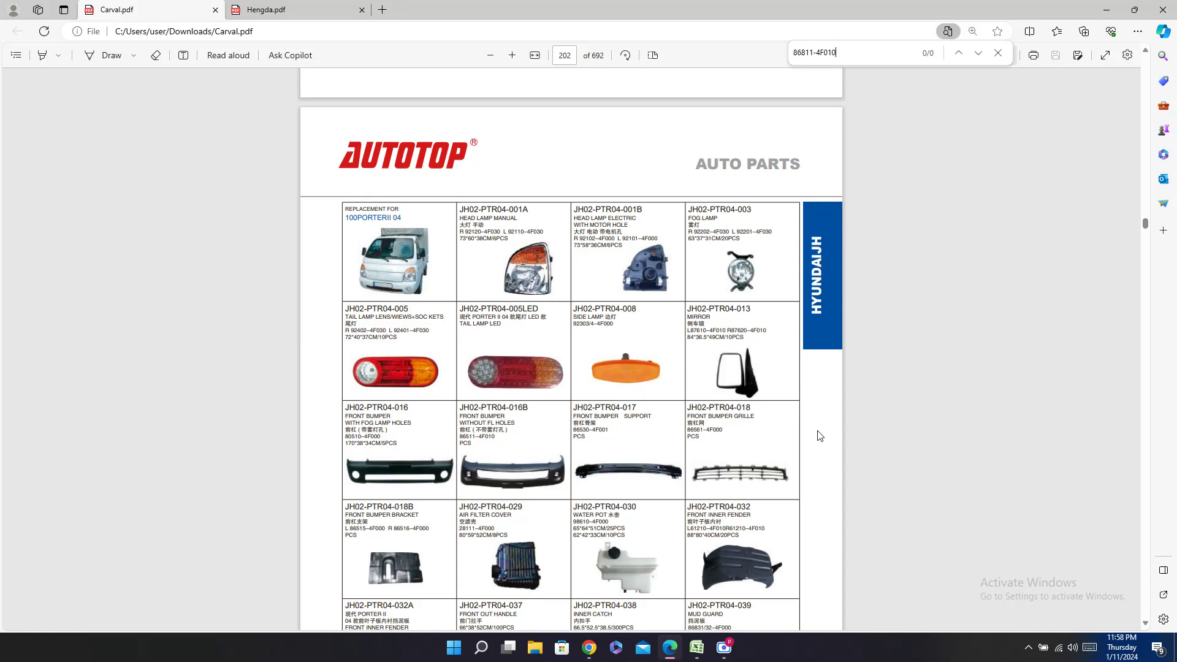
scroll(820, 436, down, 3)
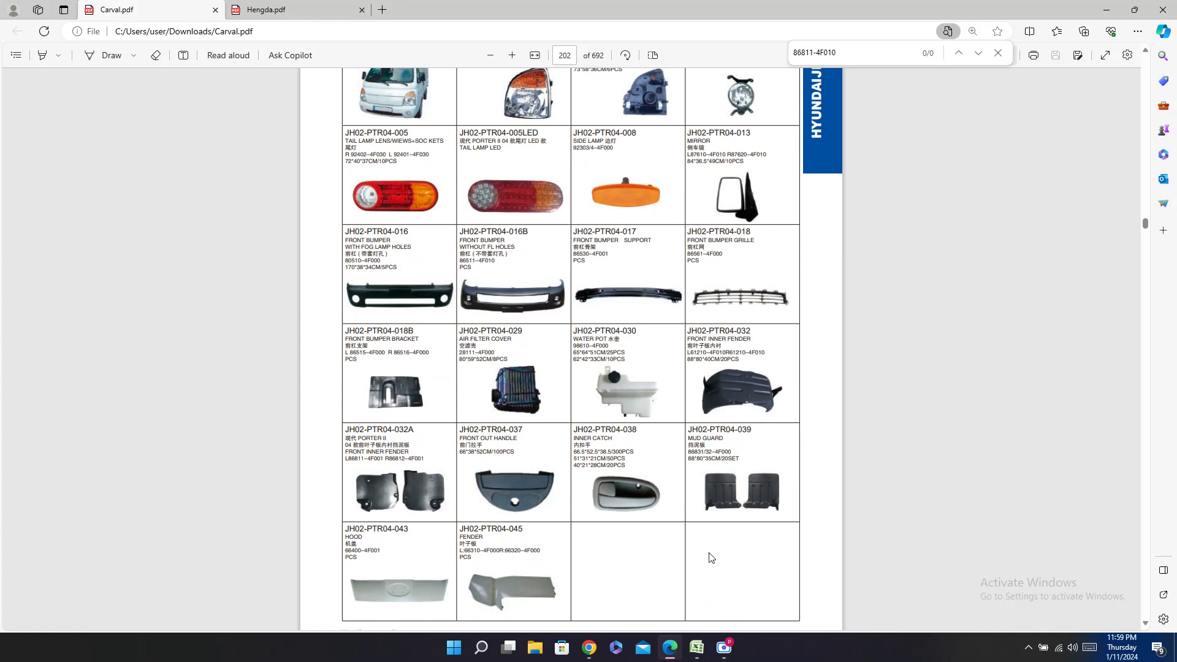
click(699, 648)
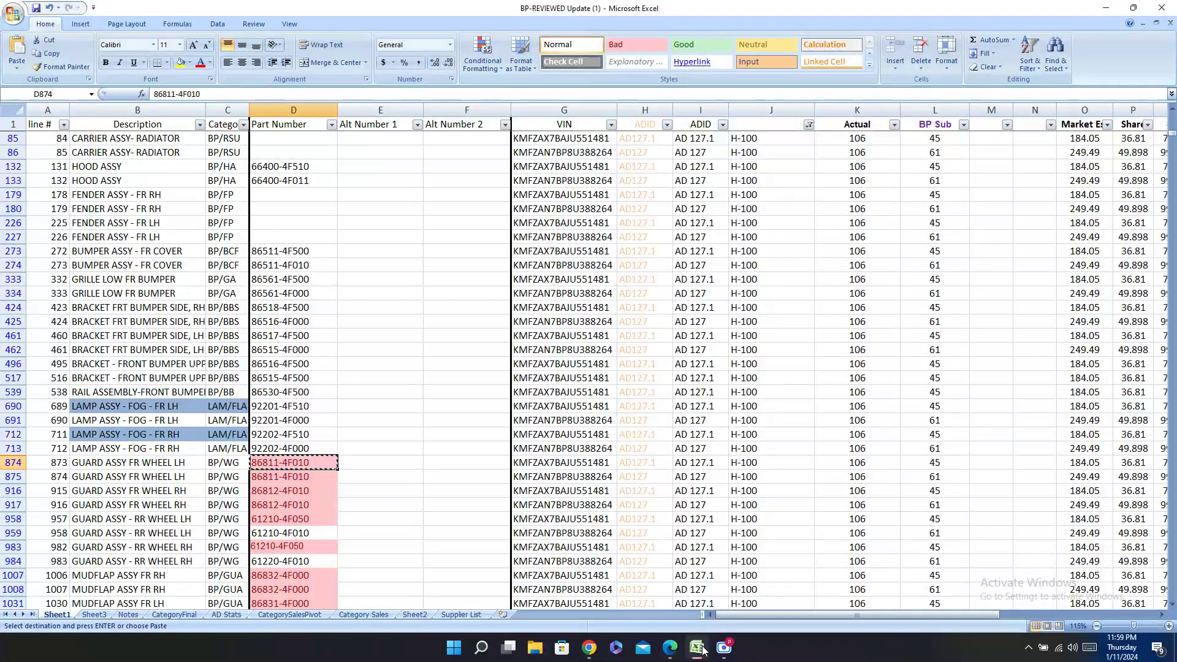
click(699, 648)
key(ctrl+f)
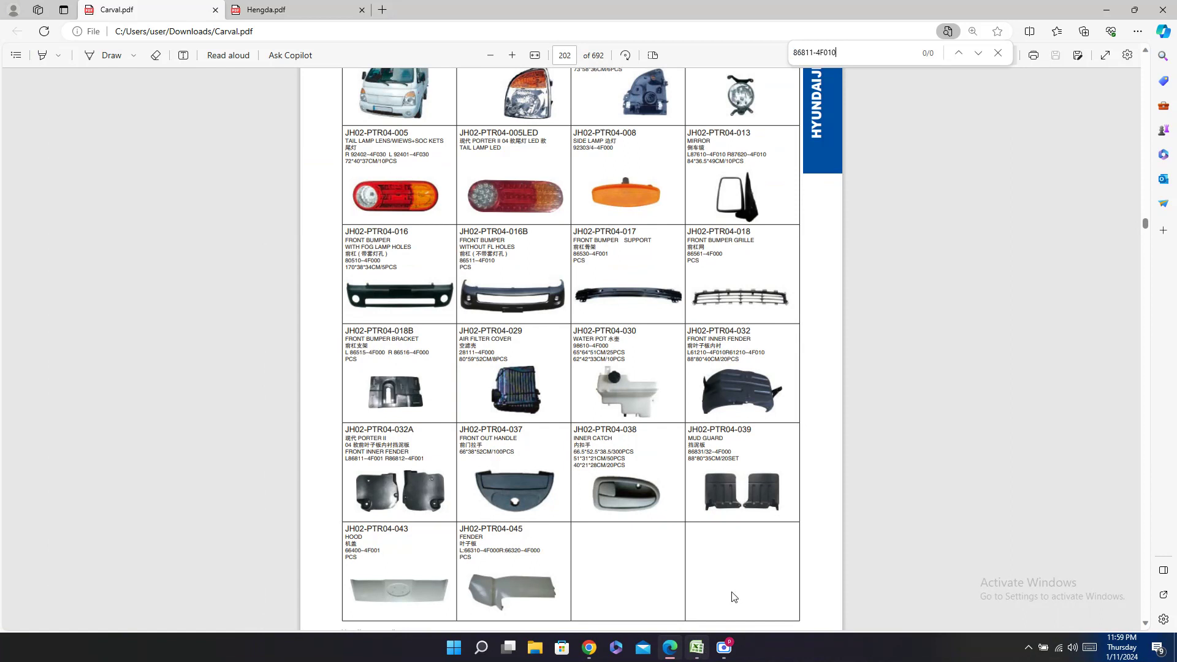
key(BackSpace)
Step: Paste catalog code JH02-PTR04-032A into the Carval cells of rows 874 and 916
drag(345, 429, 414, 429)
click(698, 646)
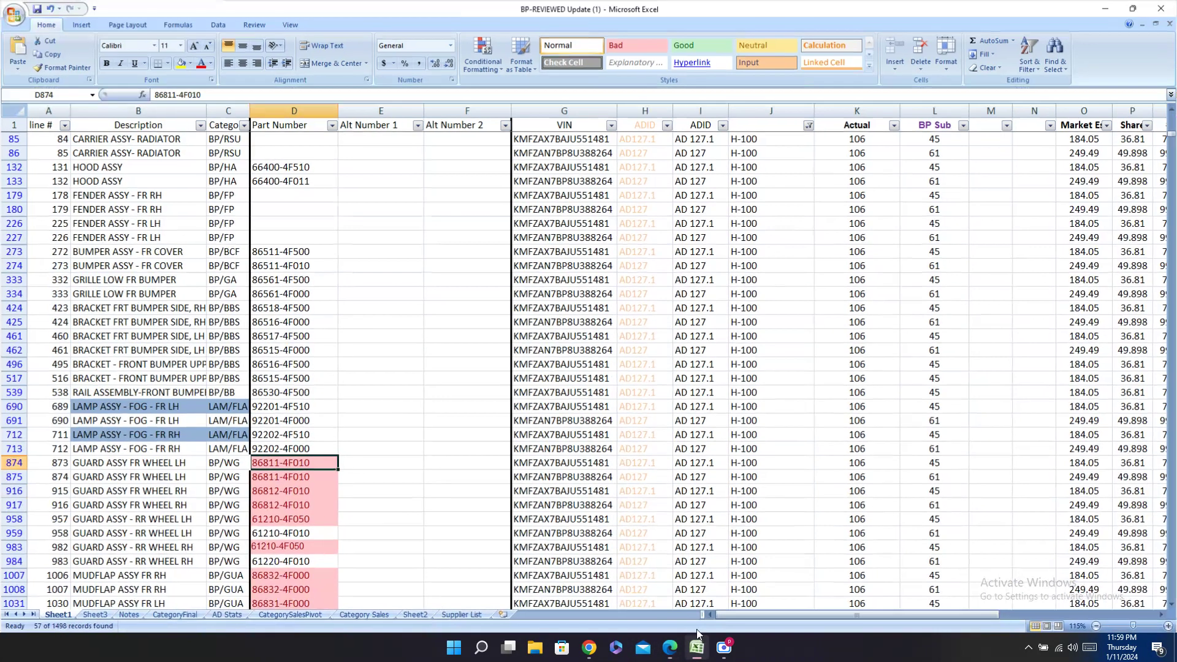
click(8, 464)
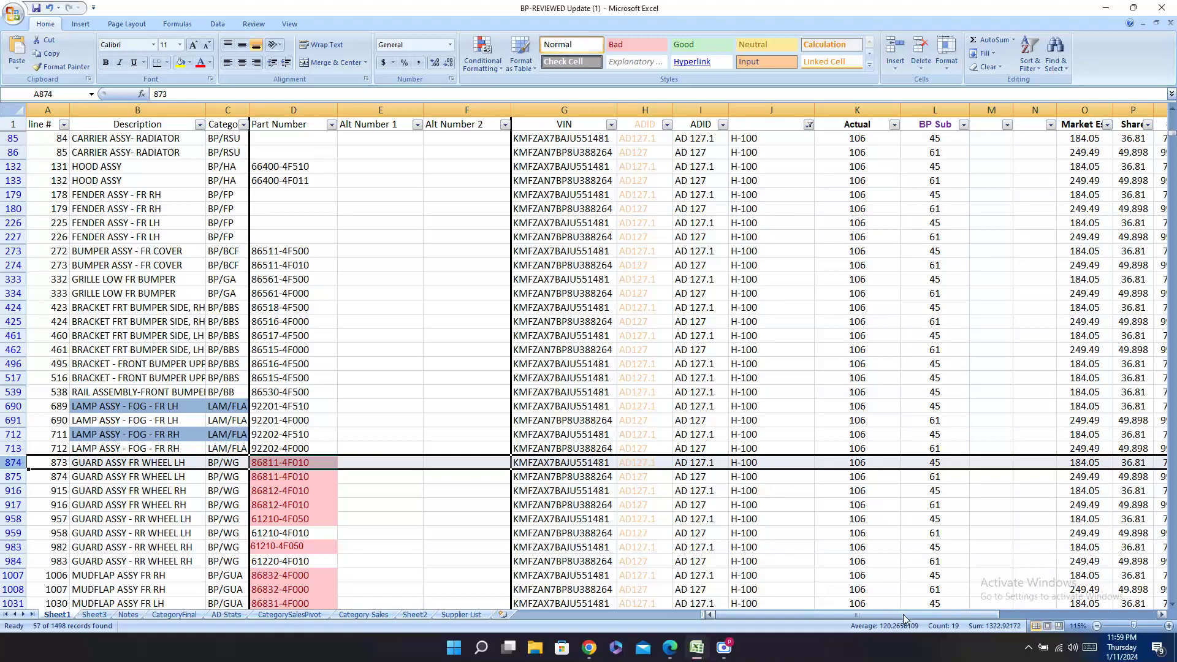
drag(906, 618, 1018, 607)
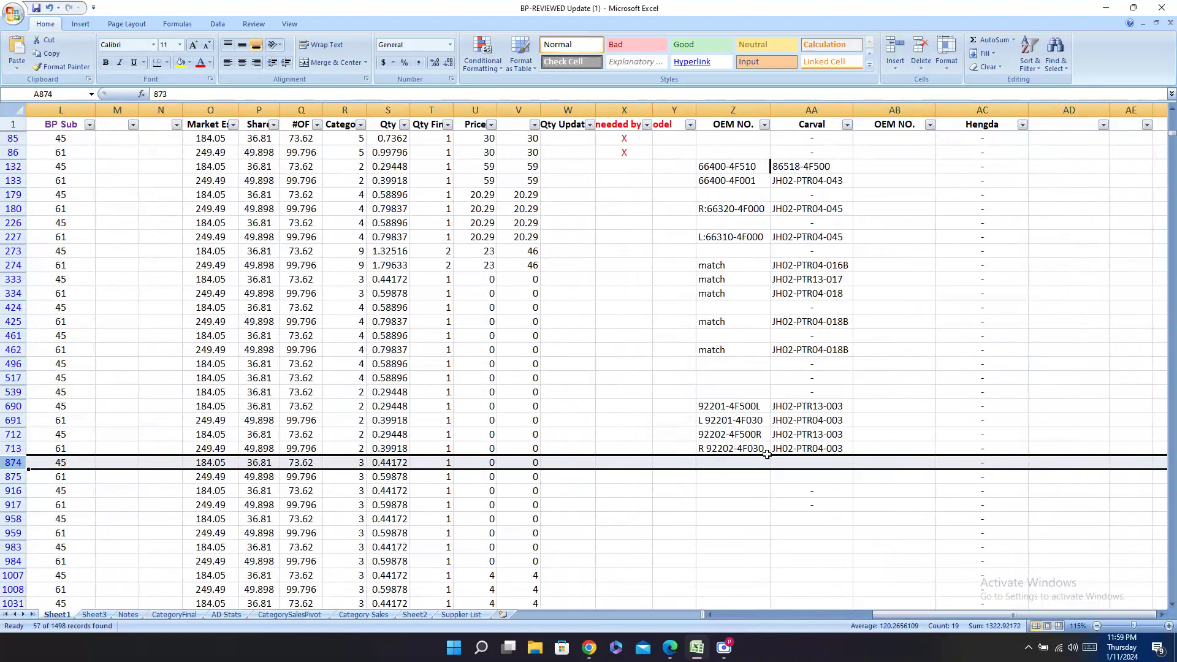
click(811, 465)
key(ctrl+v)
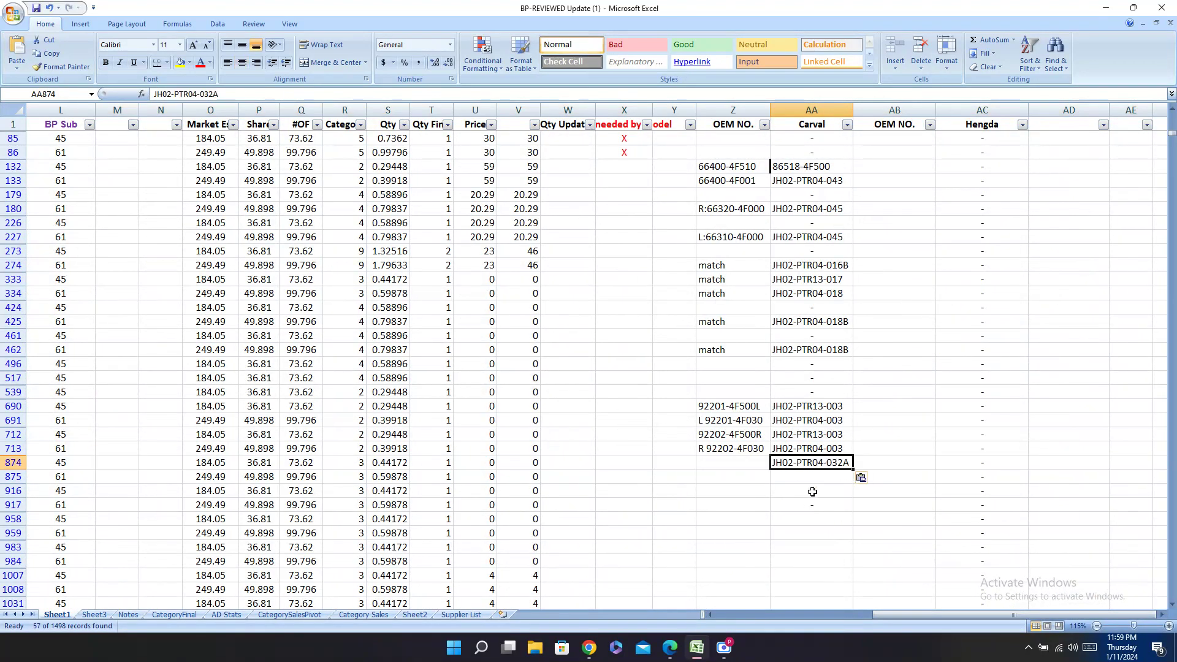
click(849, 490)
key(ctrl+v)
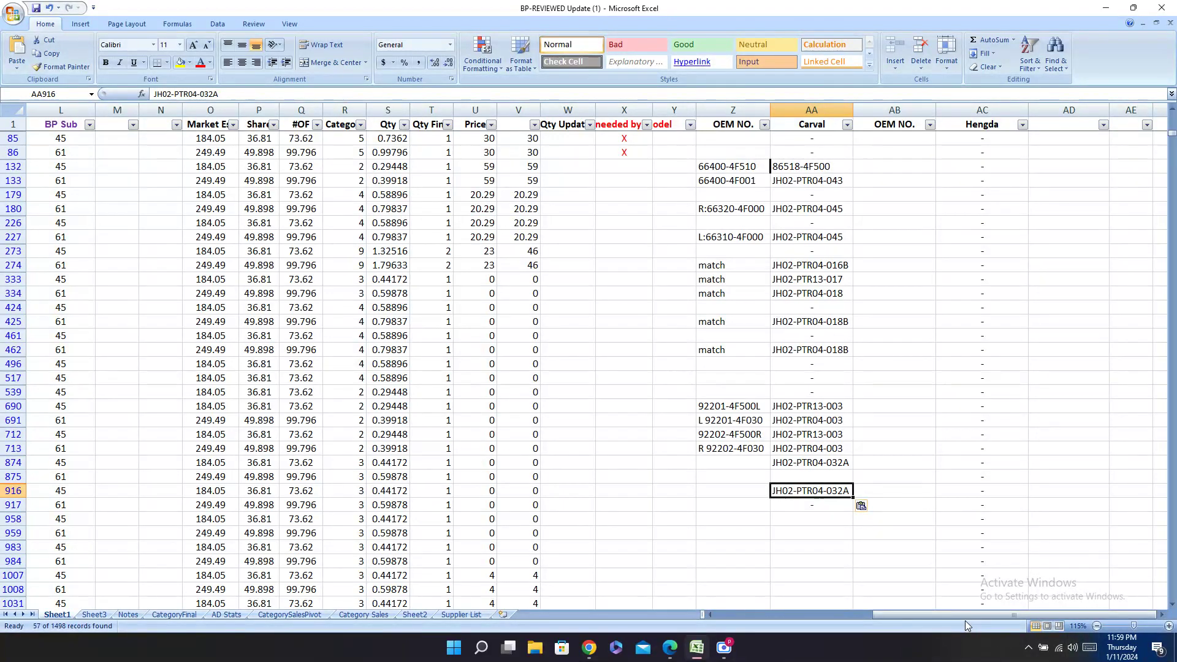
drag(962, 616, 156, 485)
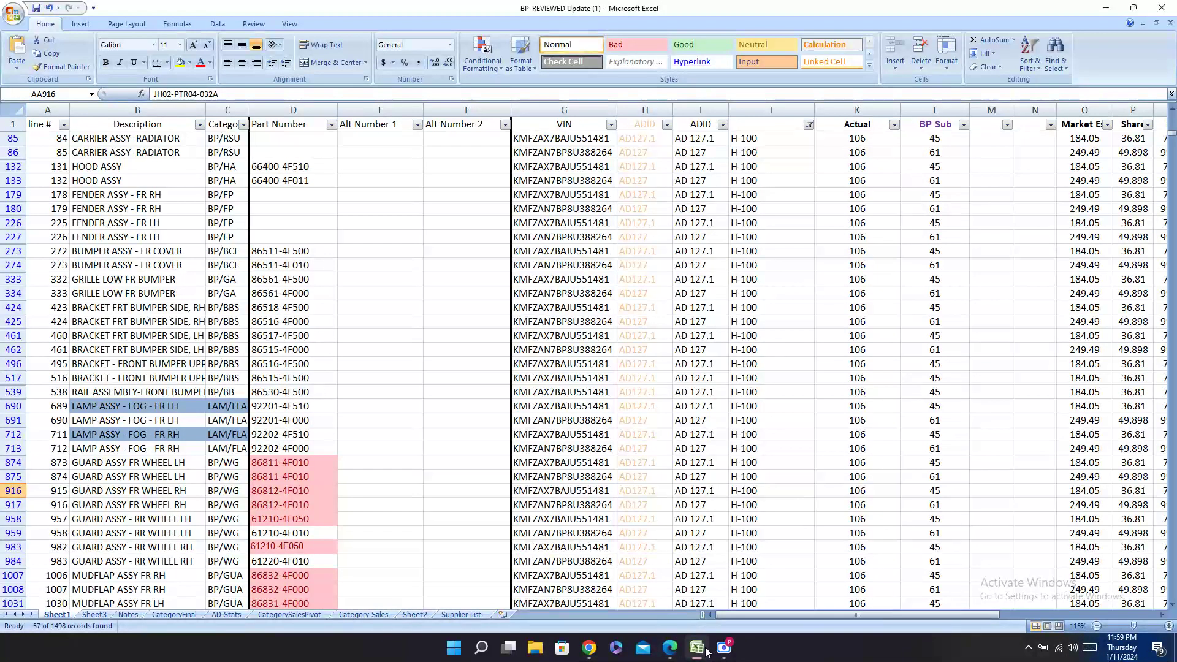
Step: Copy OEM number L86811-4F001 from the PDF into row 874's OEM NO. cell
click(670, 647)
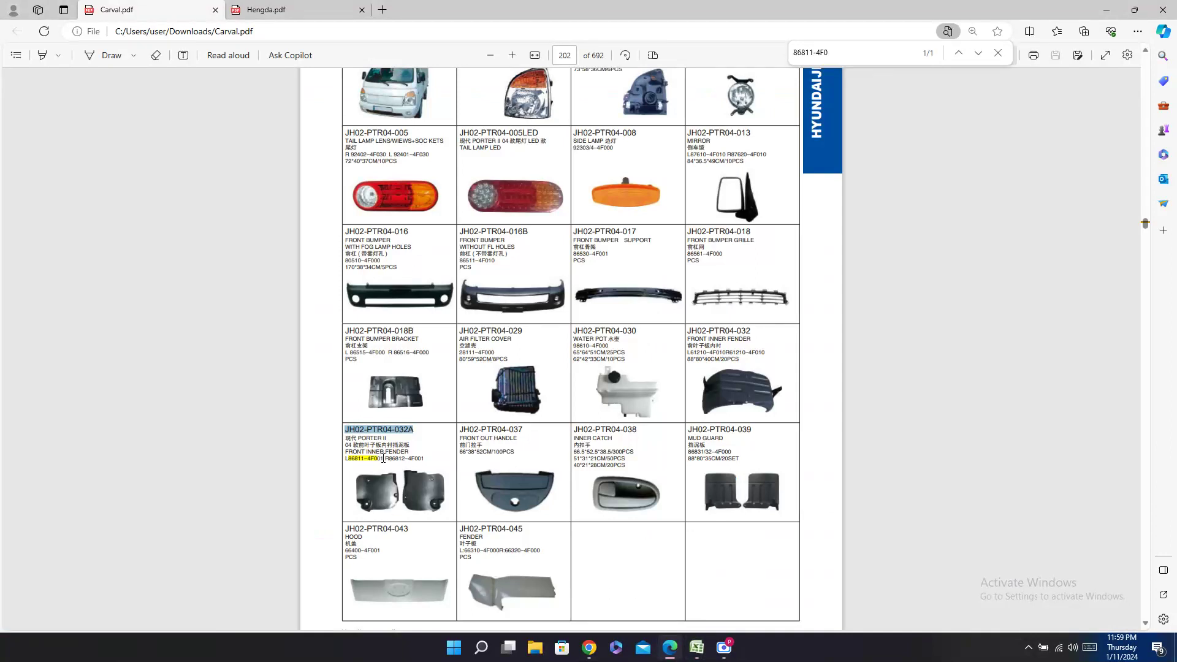
drag(383, 459, 340, 460)
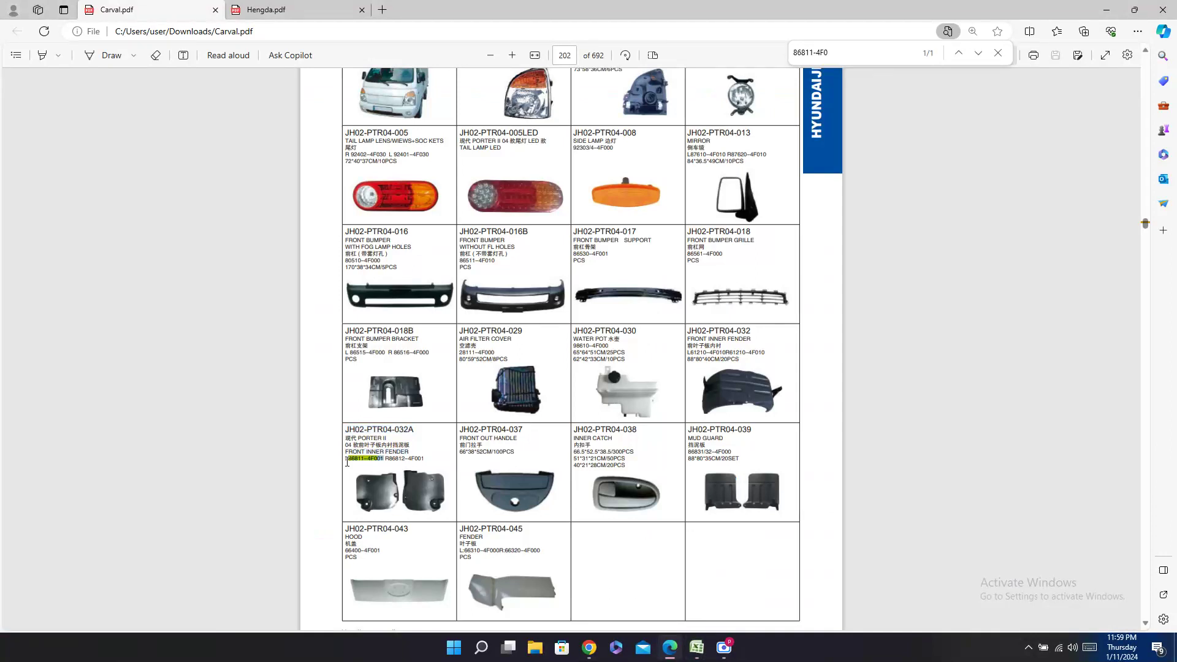
right_click(340, 458)
click(362, 368)
mouse_move(701, 656)
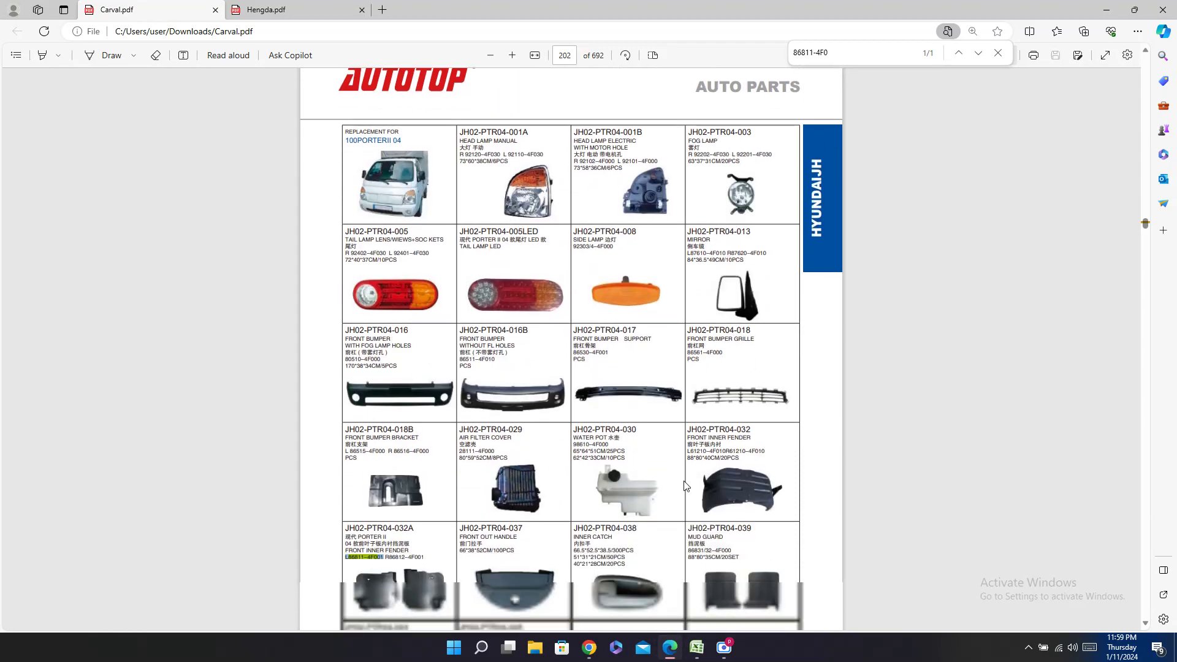
click(697, 651)
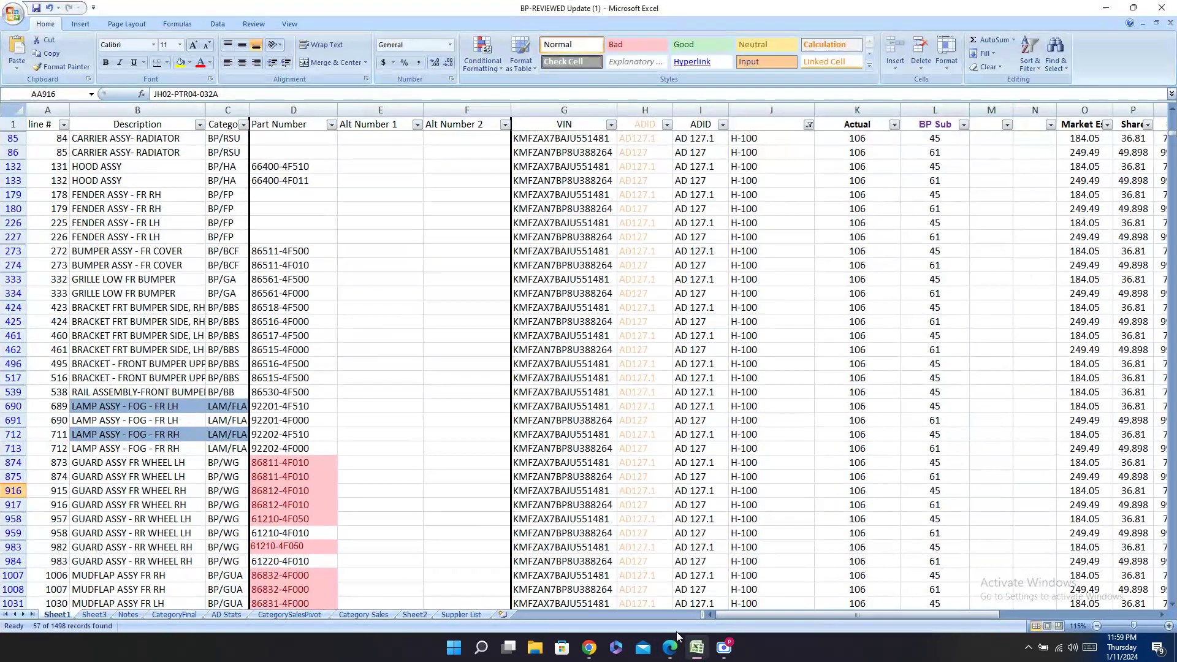
click(8, 462)
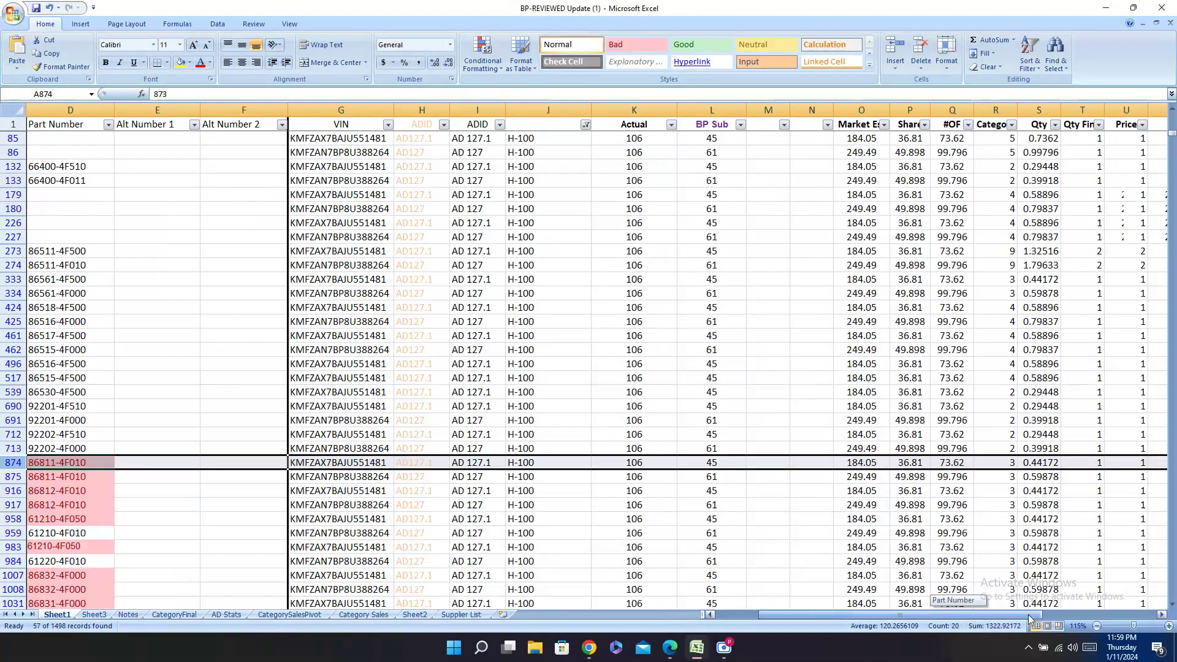
scroll(1042, 585, right, 5)
click(734, 464)
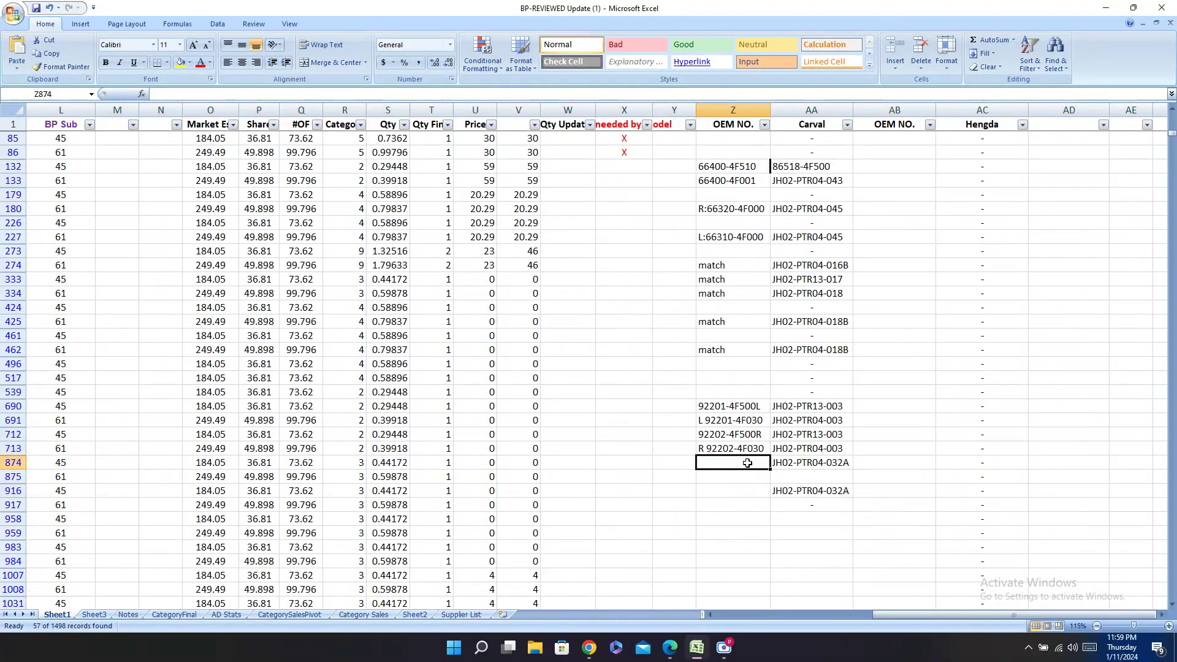
key(ctrl+v)
Step: Move row 874's OEM NO. and Carval pair down to row 875
drag(741, 464, 778, 466)
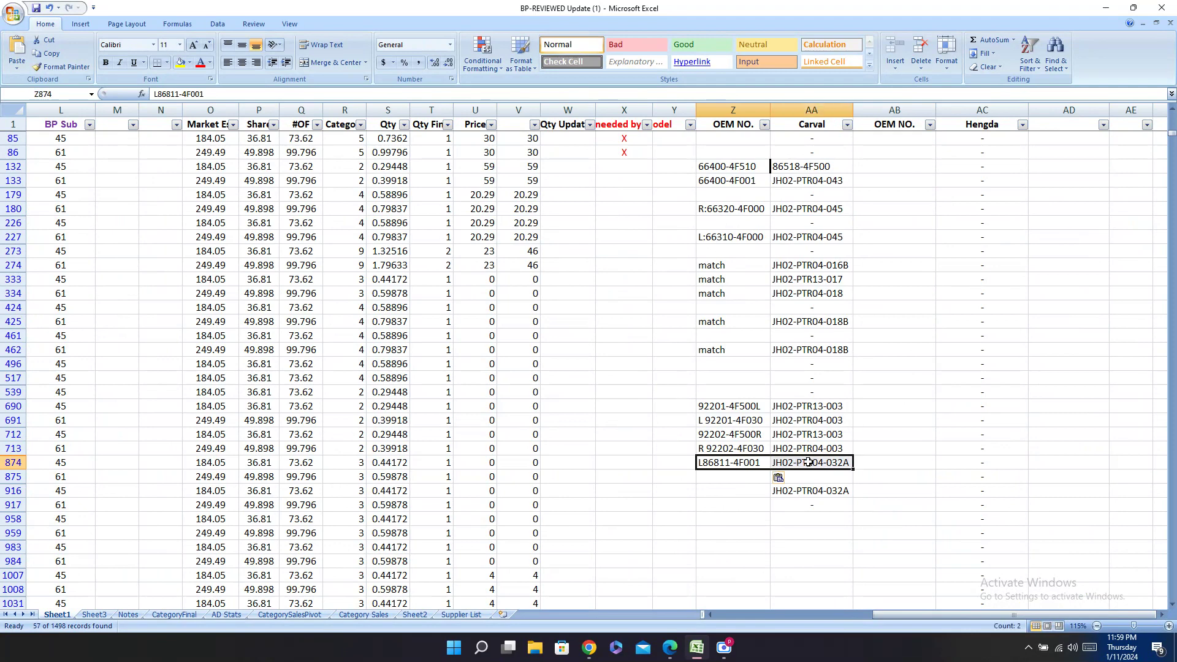
key(ctrl+c)
click(713, 474)
key(ctrl+v)
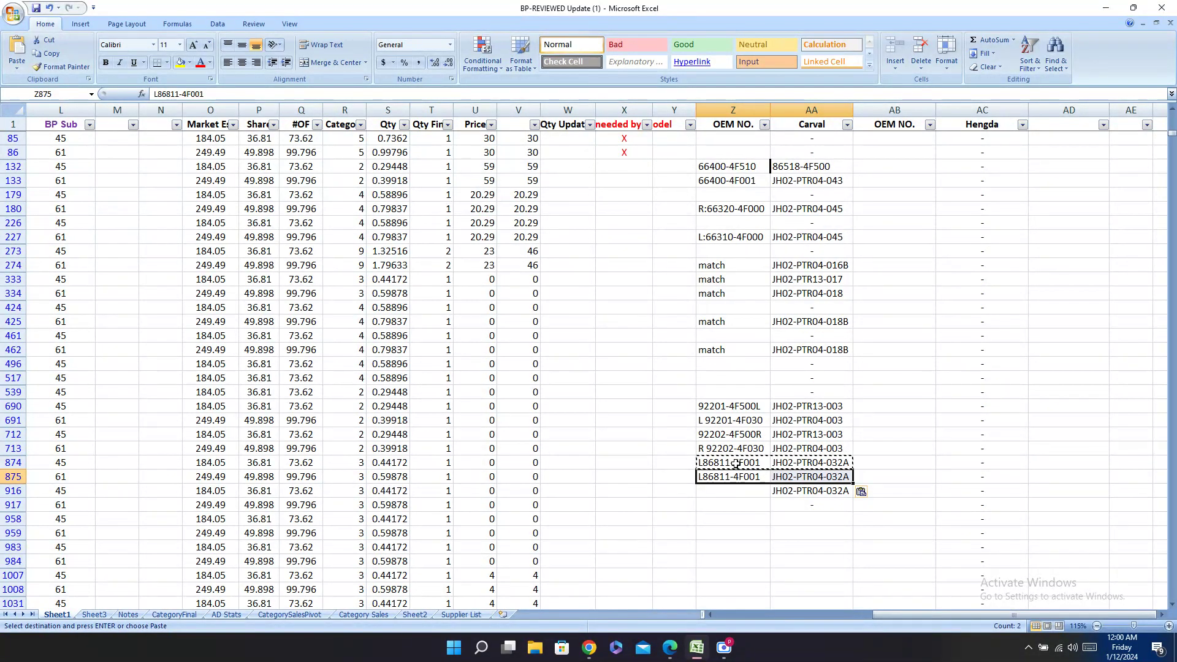
drag(735, 464, 809, 461)
key(Delete)
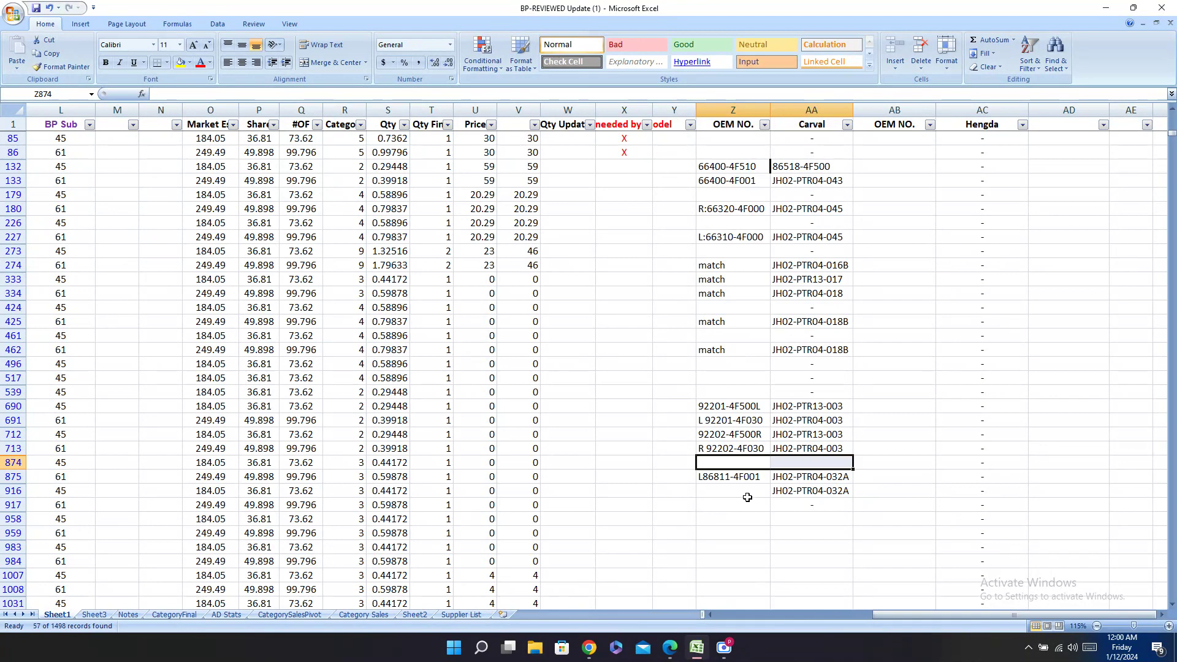
Step: Move the JH02-PTR04-032A Carval code from row 916 to row 917
click(793, 491)
key(ctrl+c)
click(810, 504)
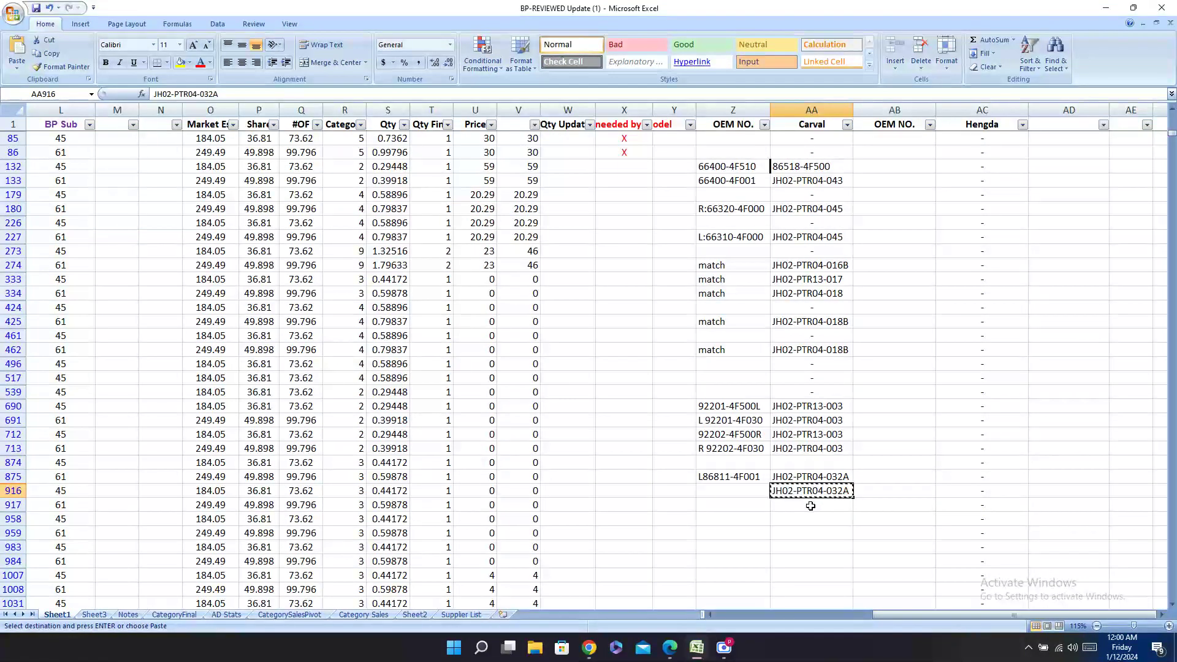
key(ctrl+v)
click(823, 492)
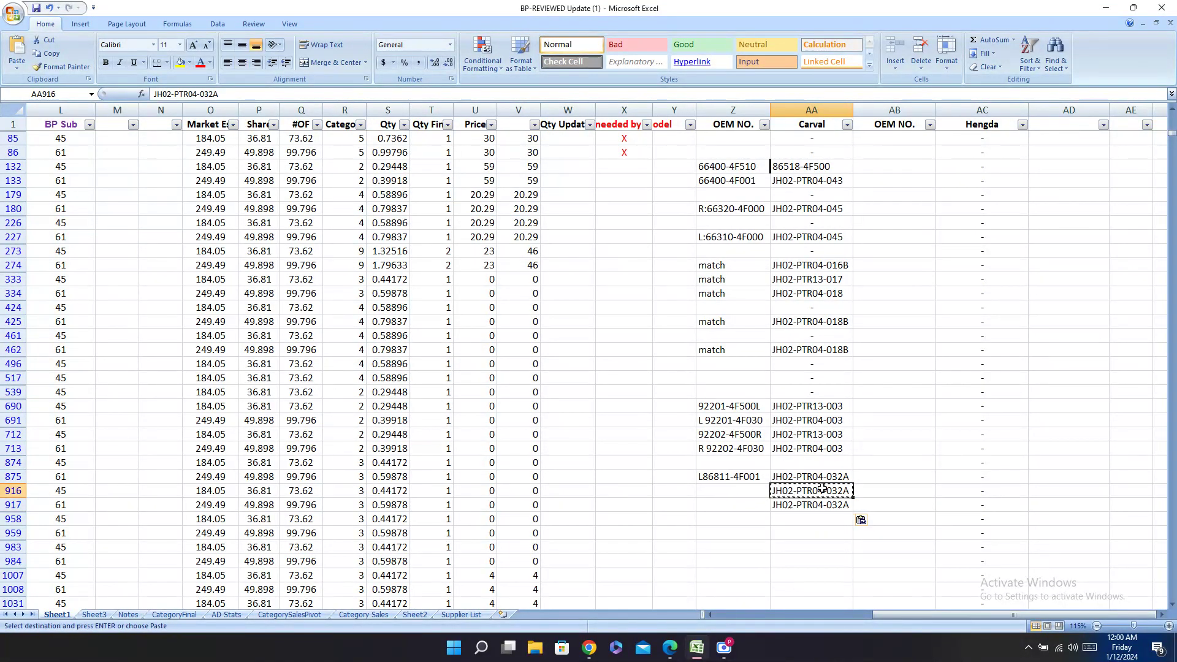
key(Delete)
click(674, 651)
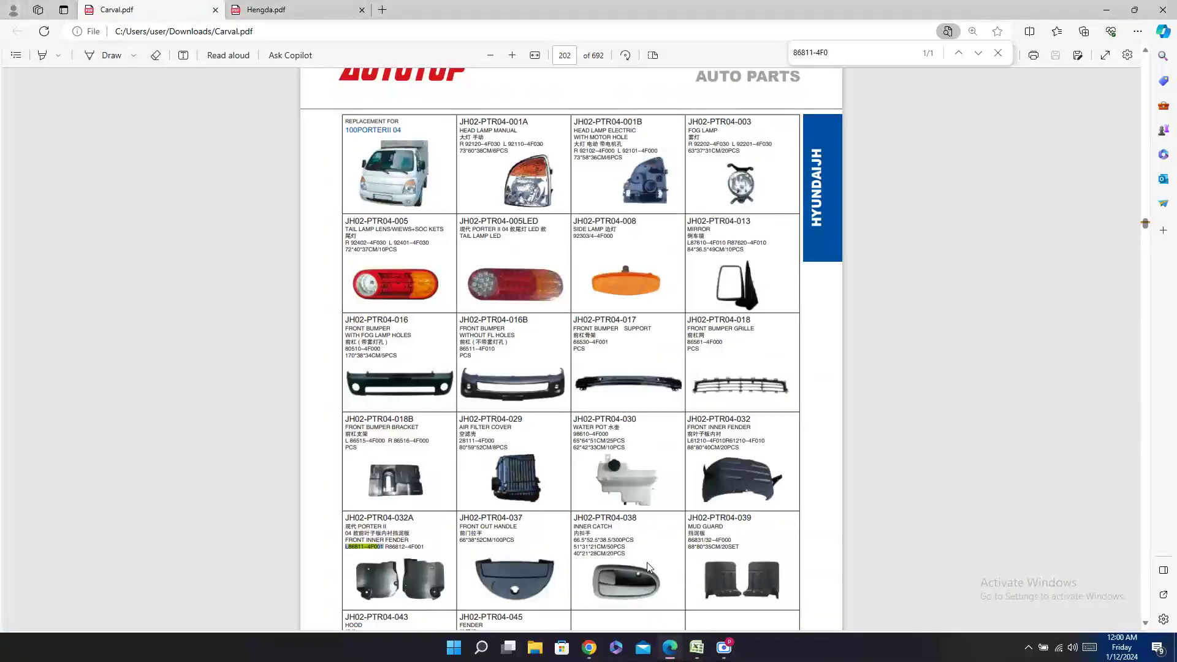
Step: Copy OEM number R86812-4F001 from the PDF into row 917's OEM NO. cell
drag(384, 546, 429, 546)
right_click(434, 545)
click(466, 425)
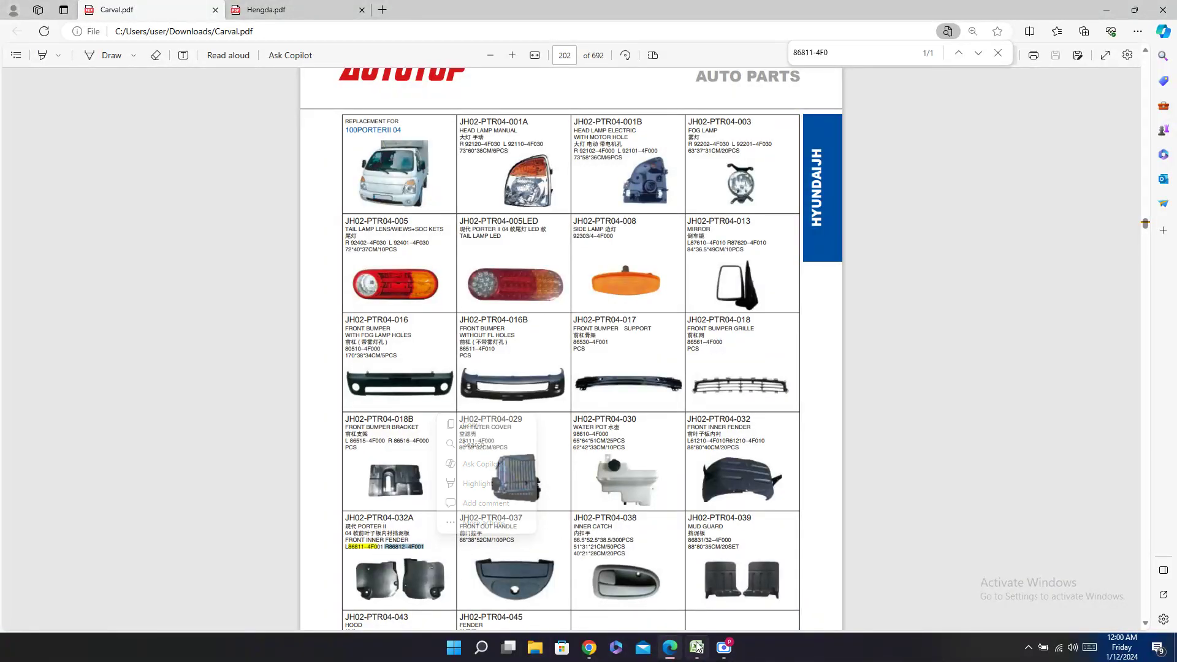
click(697, 647)
click(721, 501)
key(ctrl+v)
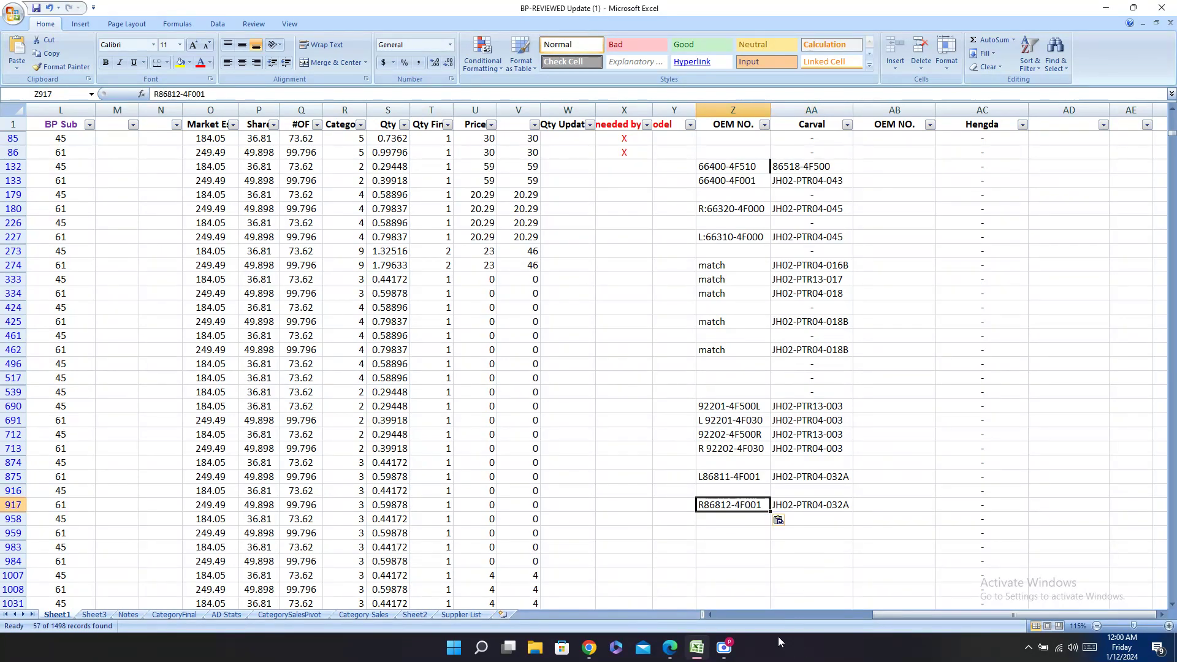
Step: Copy row 875's L86811-4F001 / JH02-PTR04-032A pair back into row 874
click(672, 651)
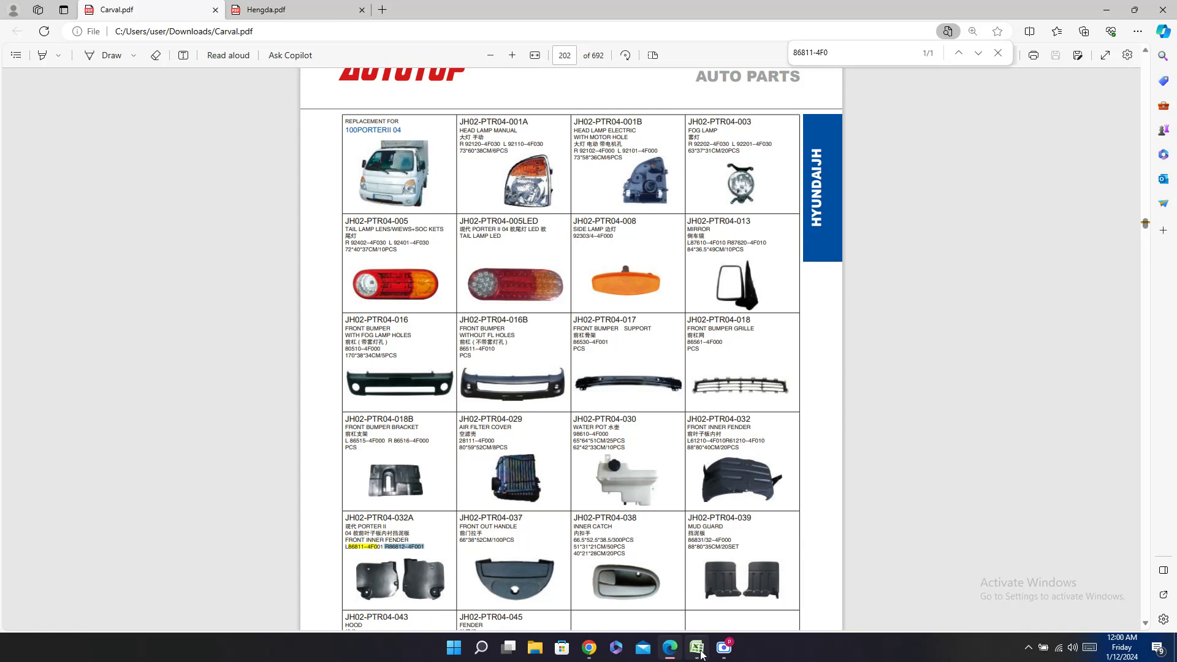
scroll(670, 273, up, 10)
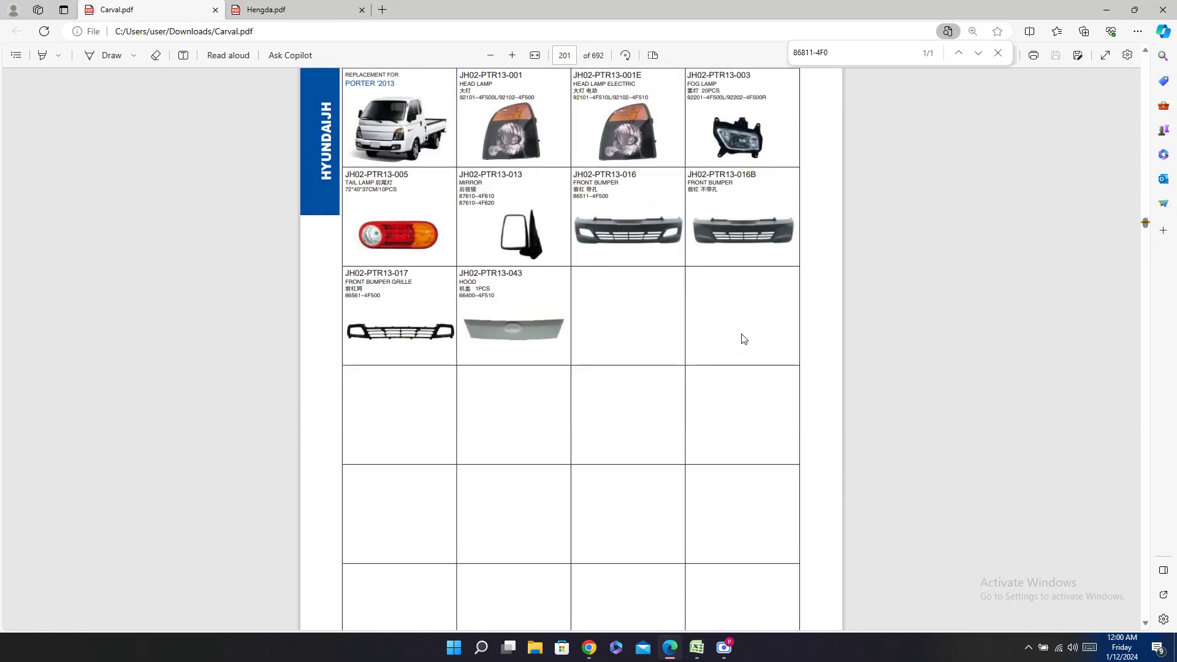
scroll(744, 338, up, 2)
click(697, 647)
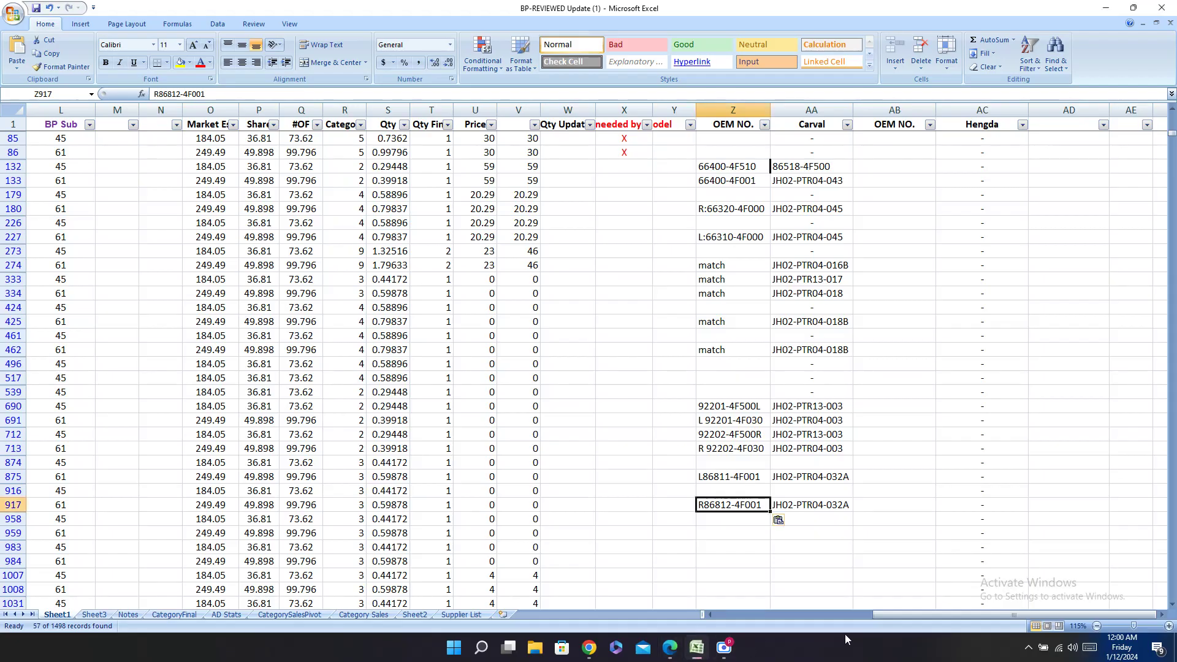
drag(900, 616, 689, 611)
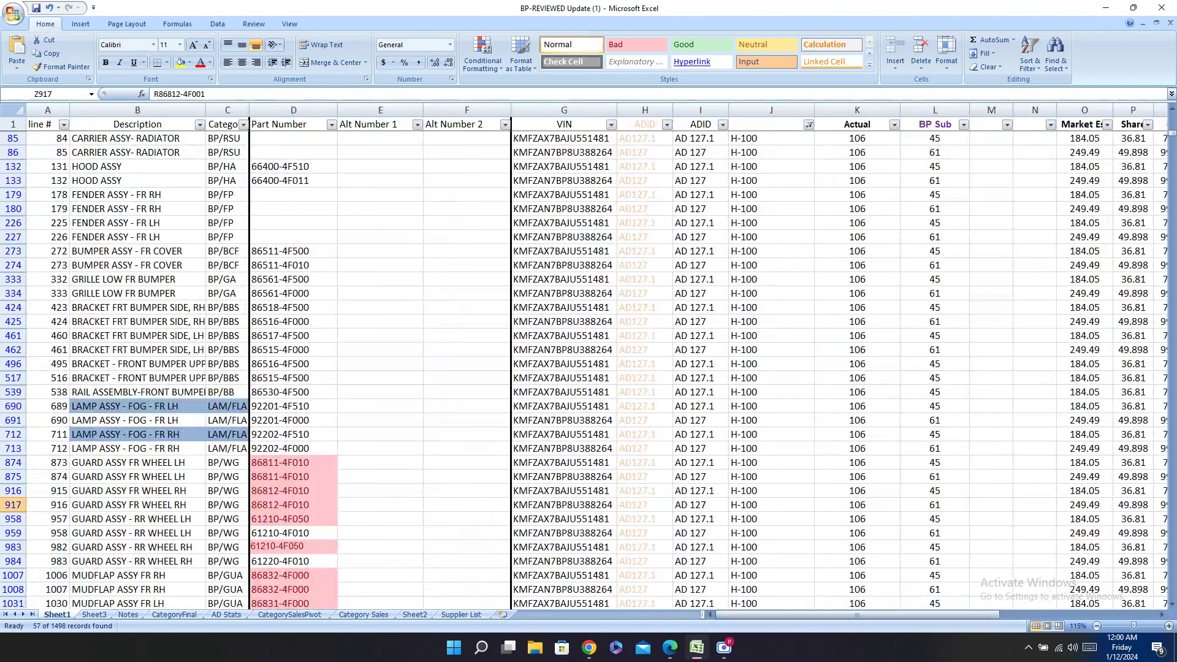
click(14, 476)
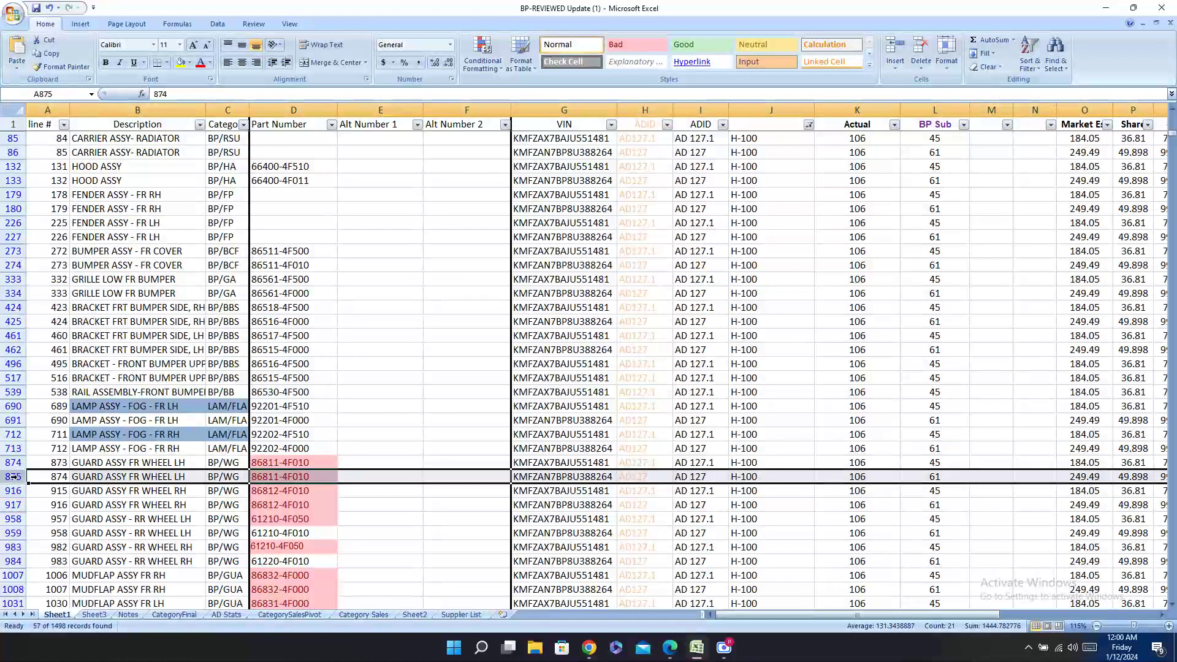
drag(789, 614, 945, 614)
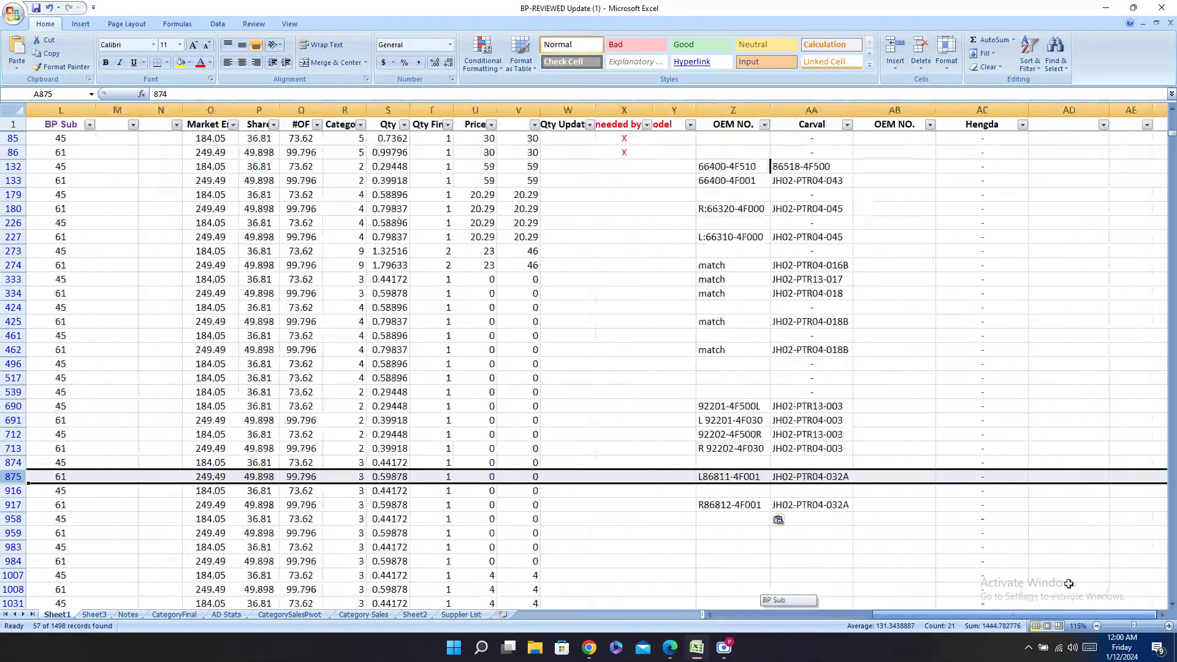
drag(724, 477, 801, 477)
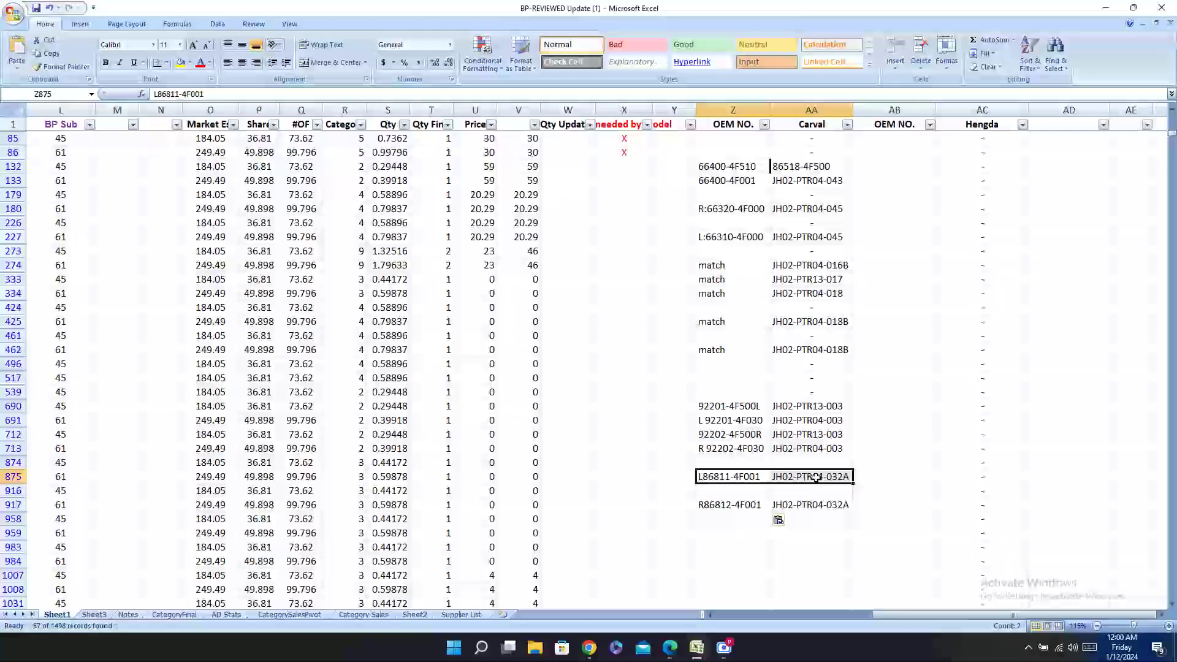
key(ctrl+c)
key(Up)
key(shift+Right)
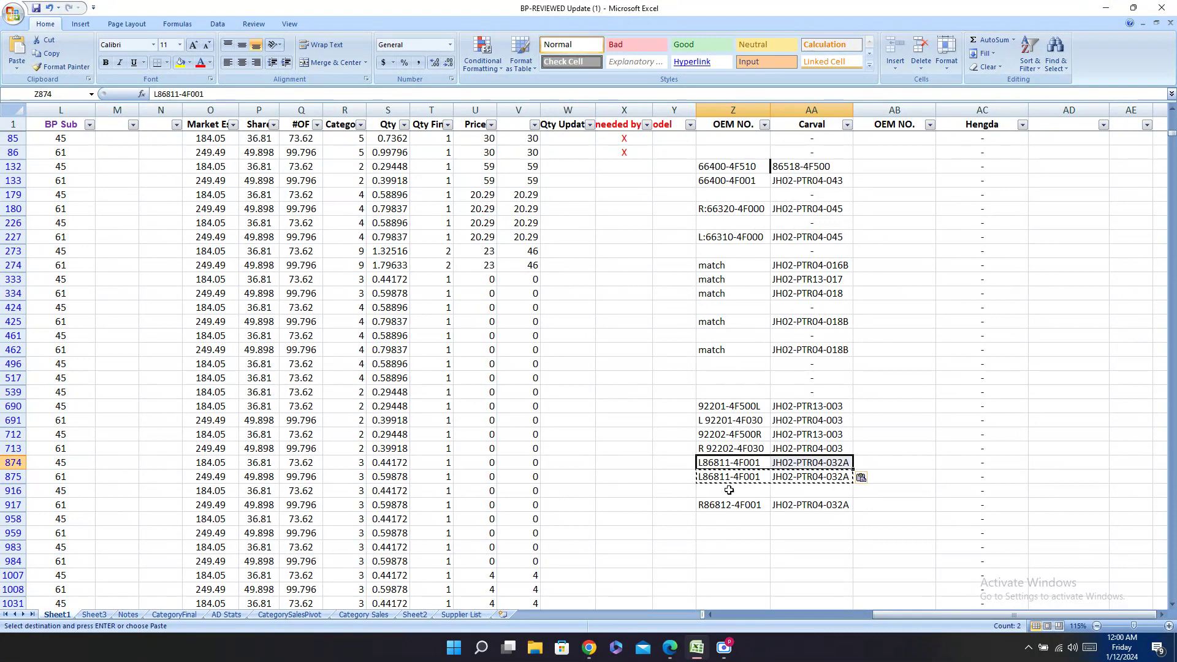
key(ctrl+v)
Step: Copy row 917's R86812-4F001 / JH02-PTR04-032A pair into row 916
drag(721, 504, 814, 504)
key(ctrl+c)
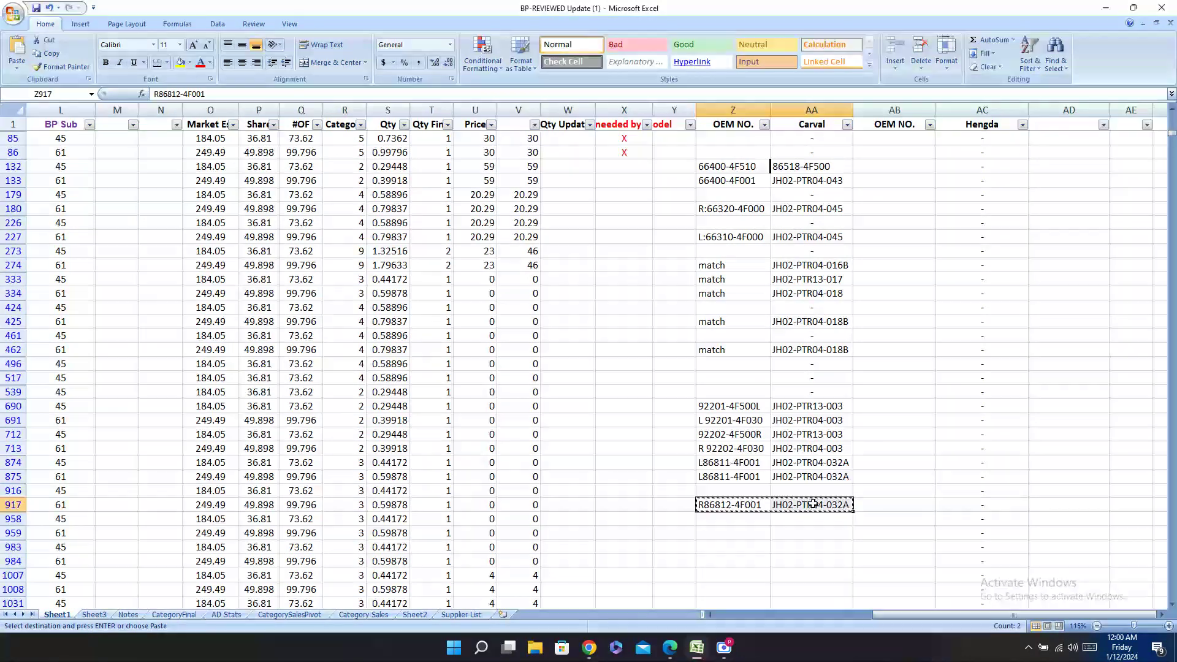
key(Up)
key(shift+Right)
key(ctrl+v)
Step: Move to row 917's part number 86812-4F010
click(748, 502)
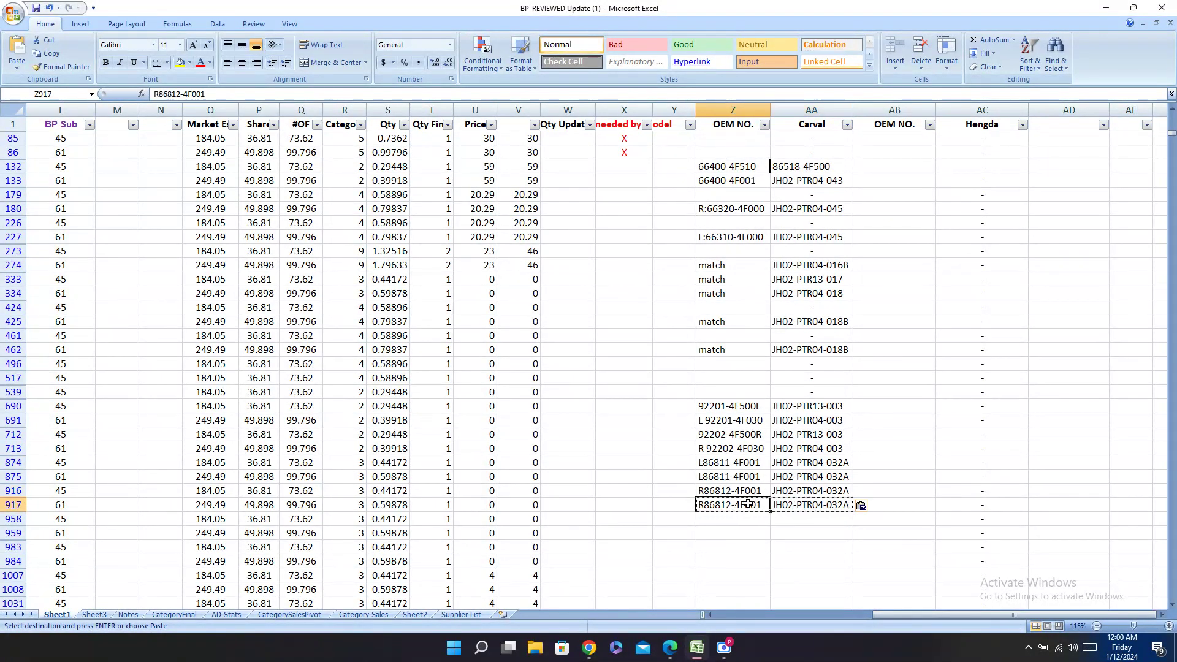
key(Left)
key(Left)
key(Left)
key(Left)
key(Left)
key(Left)
key(Left)
key(Left)
key(Left)
key(Left)
key(Left)
key(Left)
key(Left)
key(Left)
key(Home)
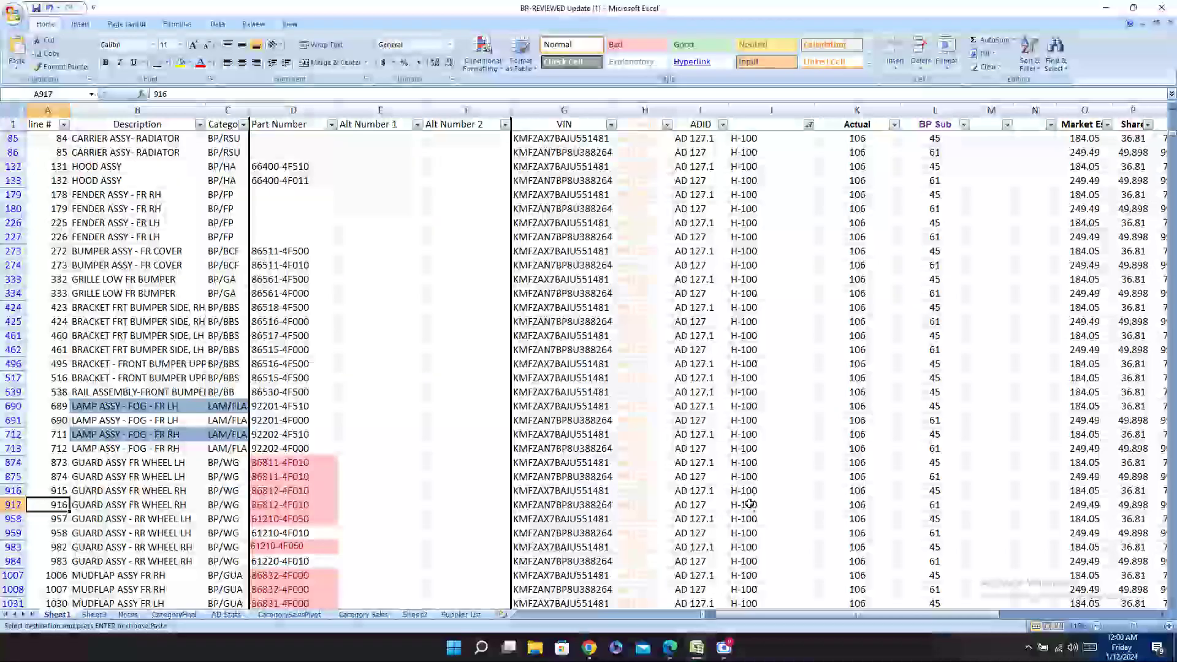
key(Right)
key(Right)
key(Right)
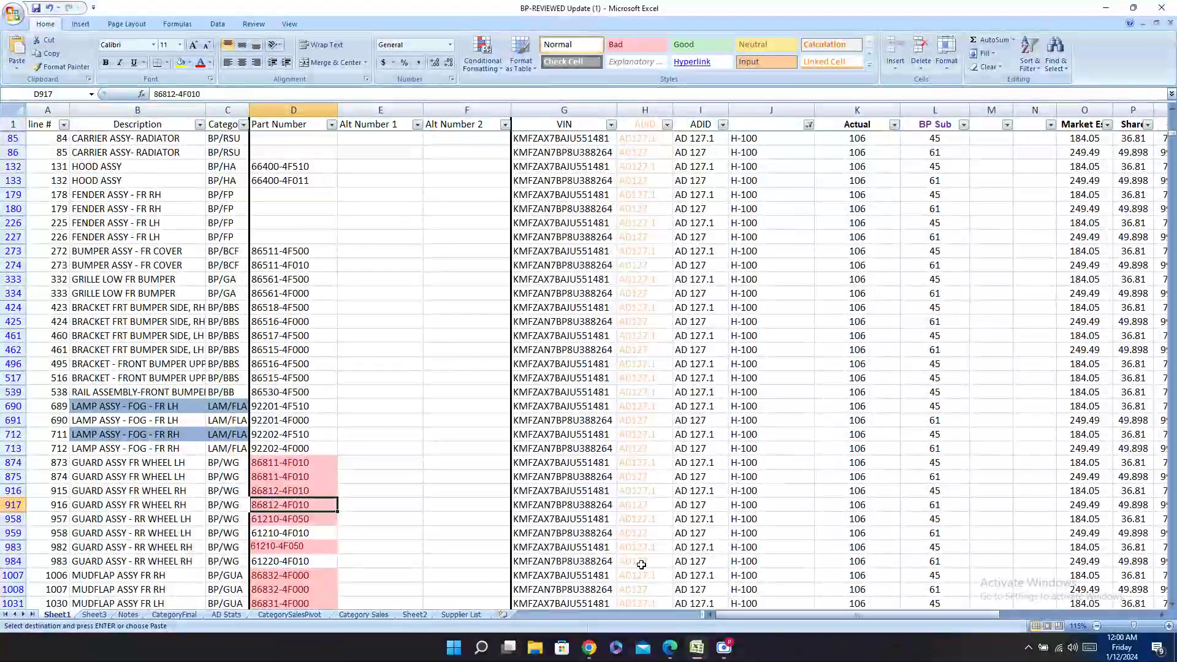
Step: Search the Carval PDF for row 958's part number, trimmed to 61210-4F0
click(668, 648)
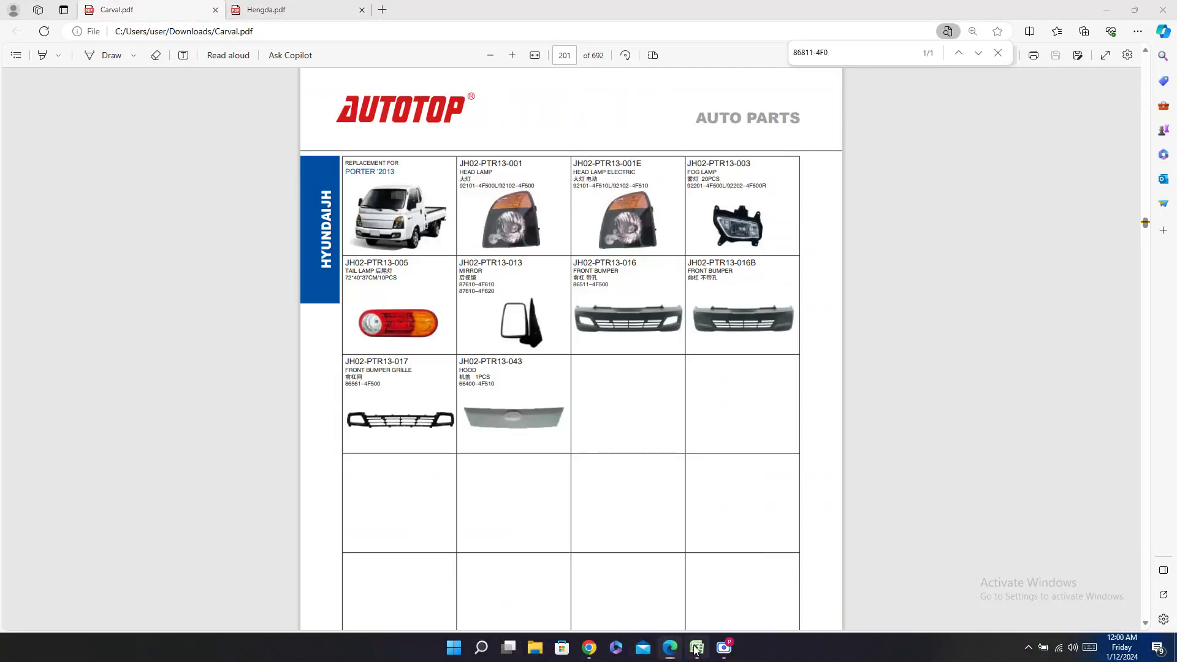
click(696, 648)
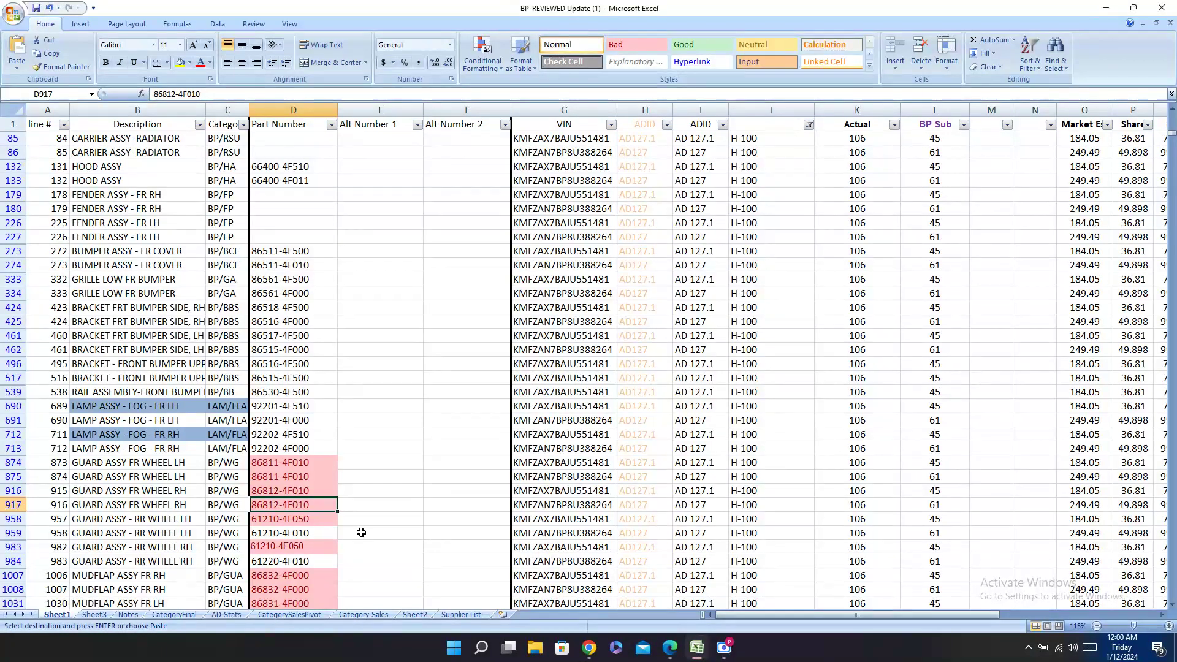
click(291, 523)
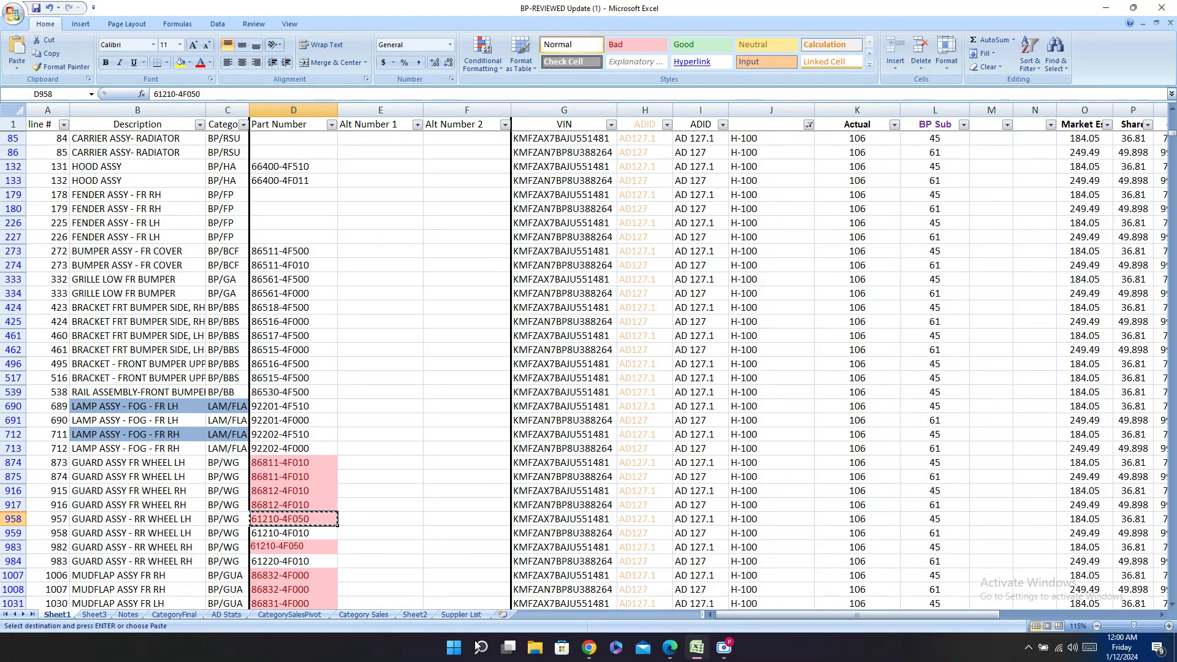
click(669, 648)
key(ctrl+f)
key(ctrl+v)
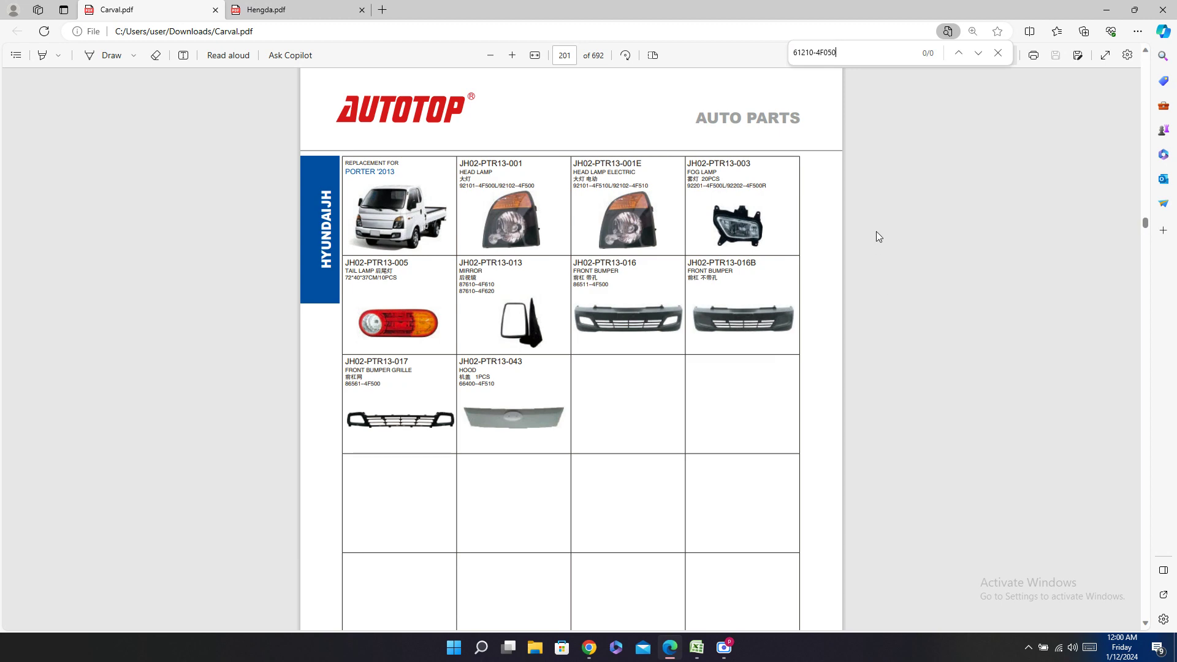
key(BackSpace)
key(BackSpace)
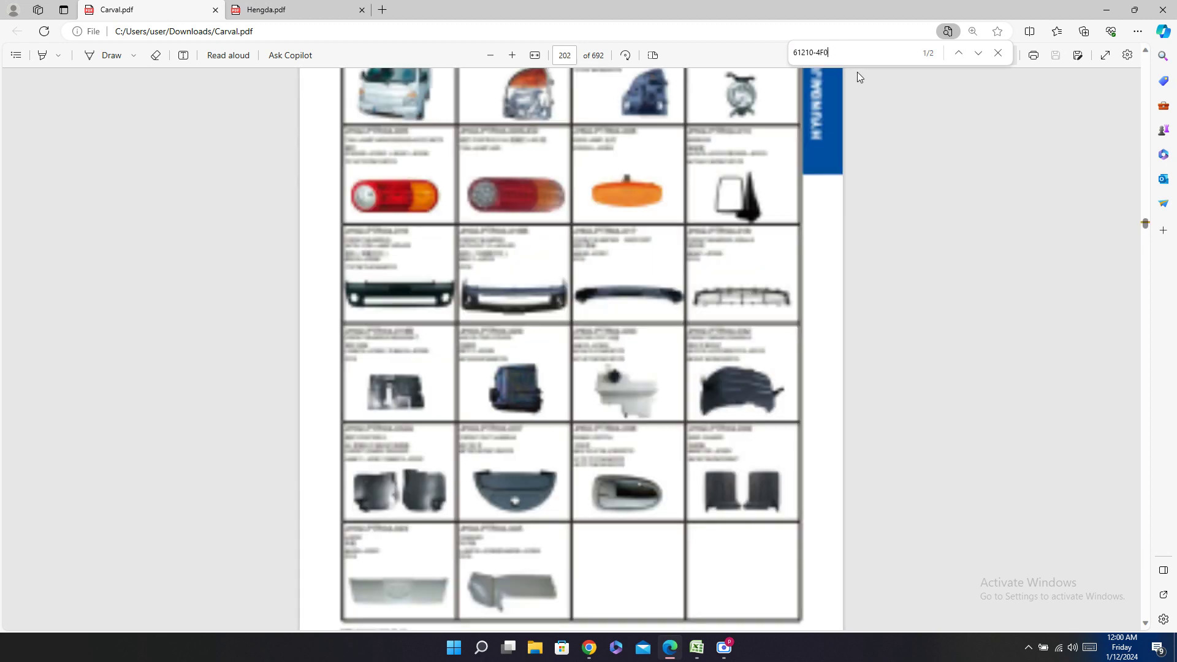
Step: Select front inner fender code JH02-PTR04-032 in the PDF, then go back to Excel
scroll(800, 365, up, 2)
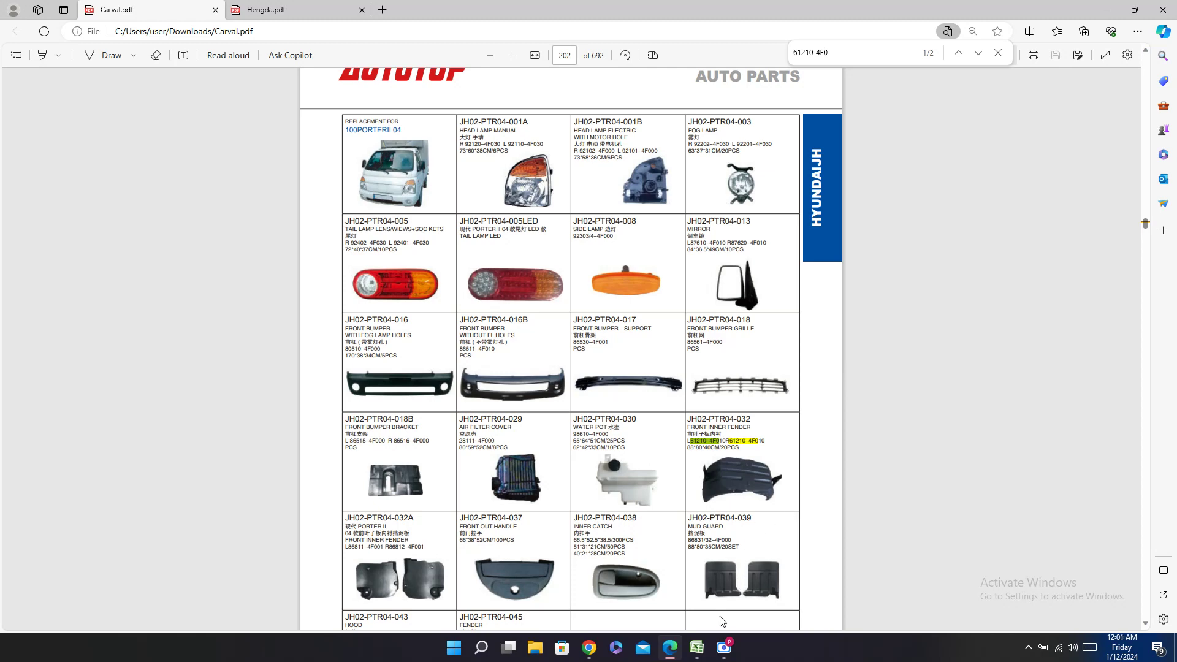
click(697, 654)
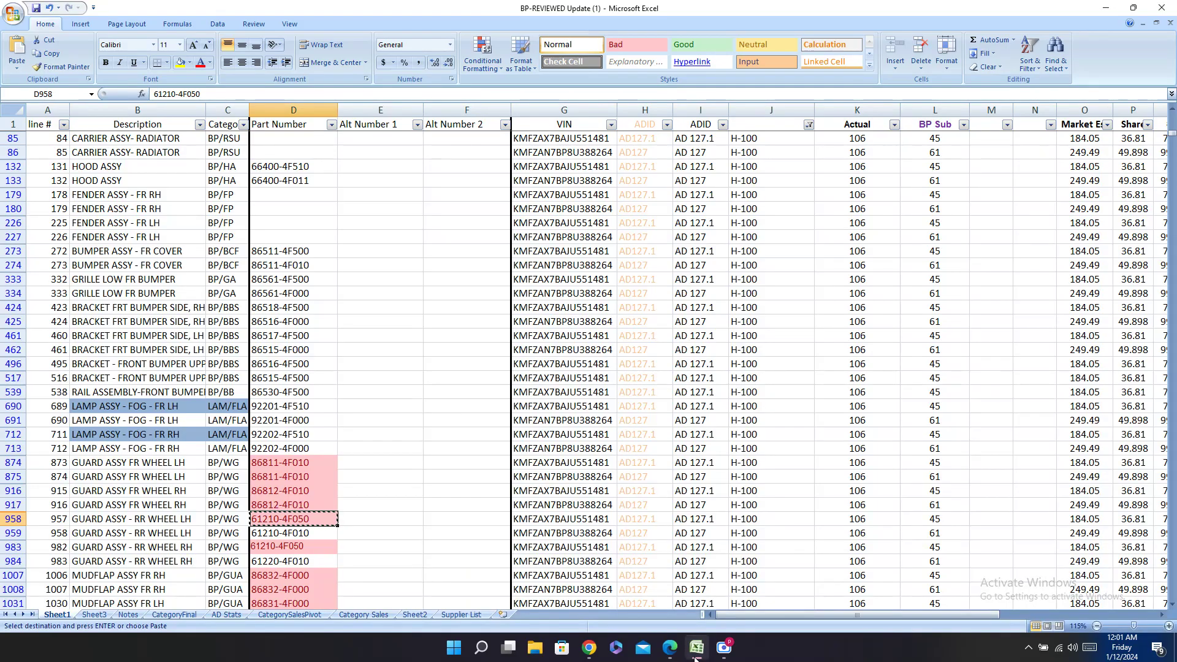
click(695, 659)
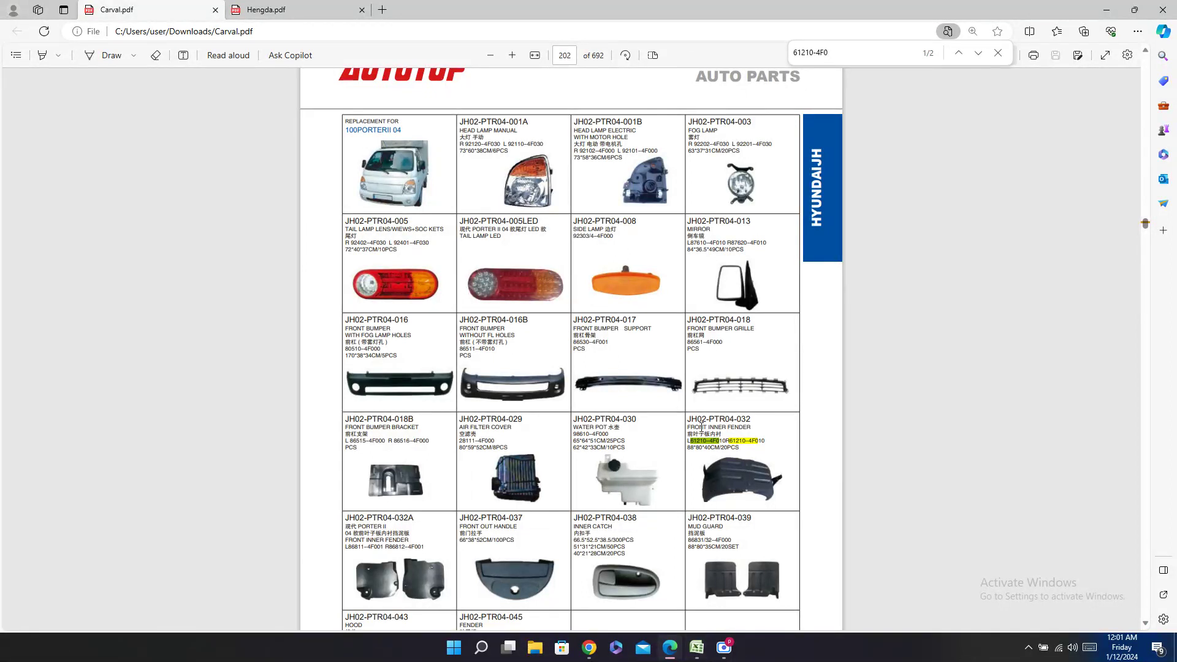
drag(751, 419, 686, 420)
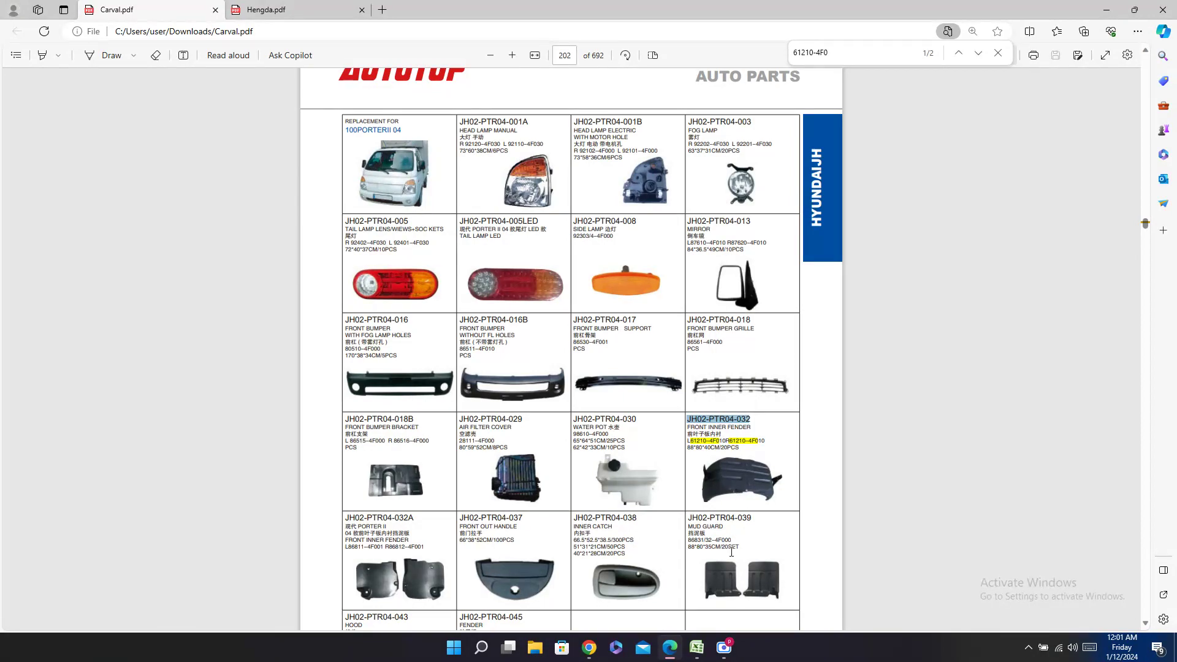
click(699, 656)
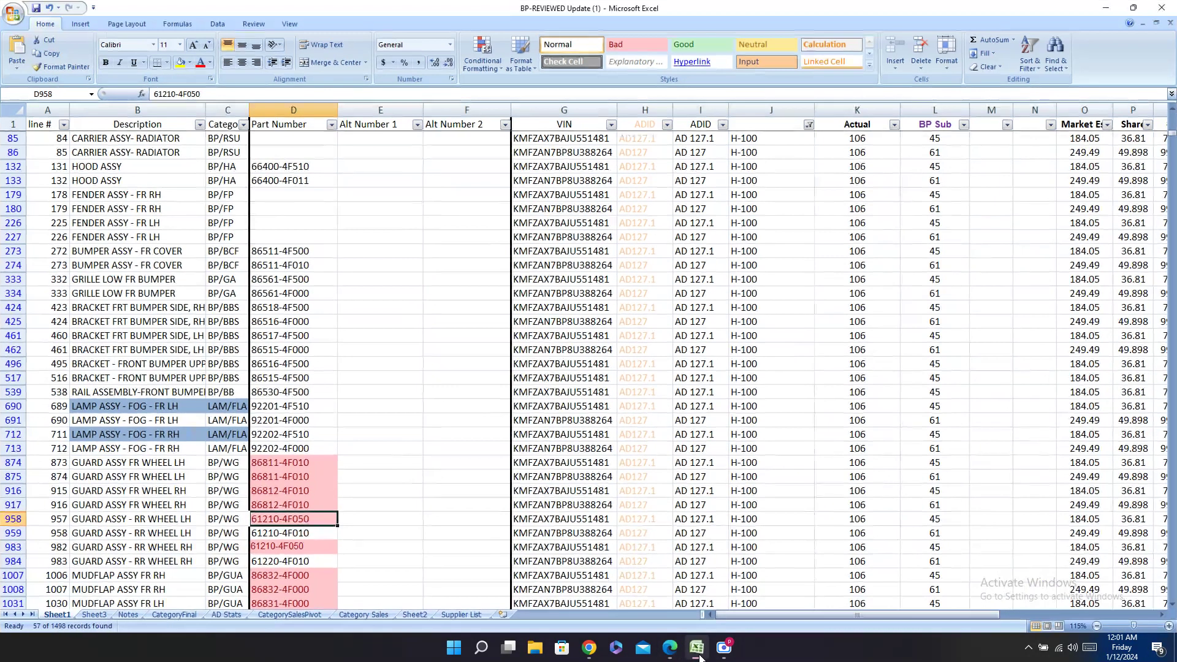
Step: Paste Carval code JH02-PTR04-032 into the Carval cells of rows 958, 959, 983 and 984
click(13, 518)
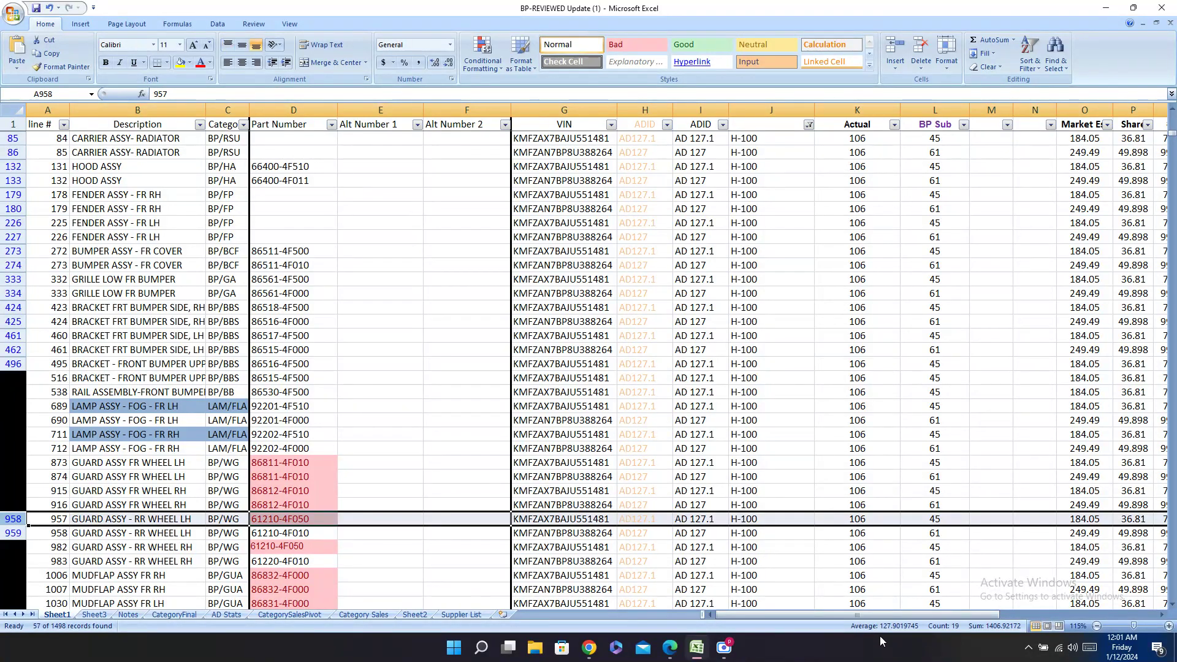
mouse_move(881, 612)
mouse_down()
mouse_move(1021, 608)
mouse_move(872, 611)
mouse_up()
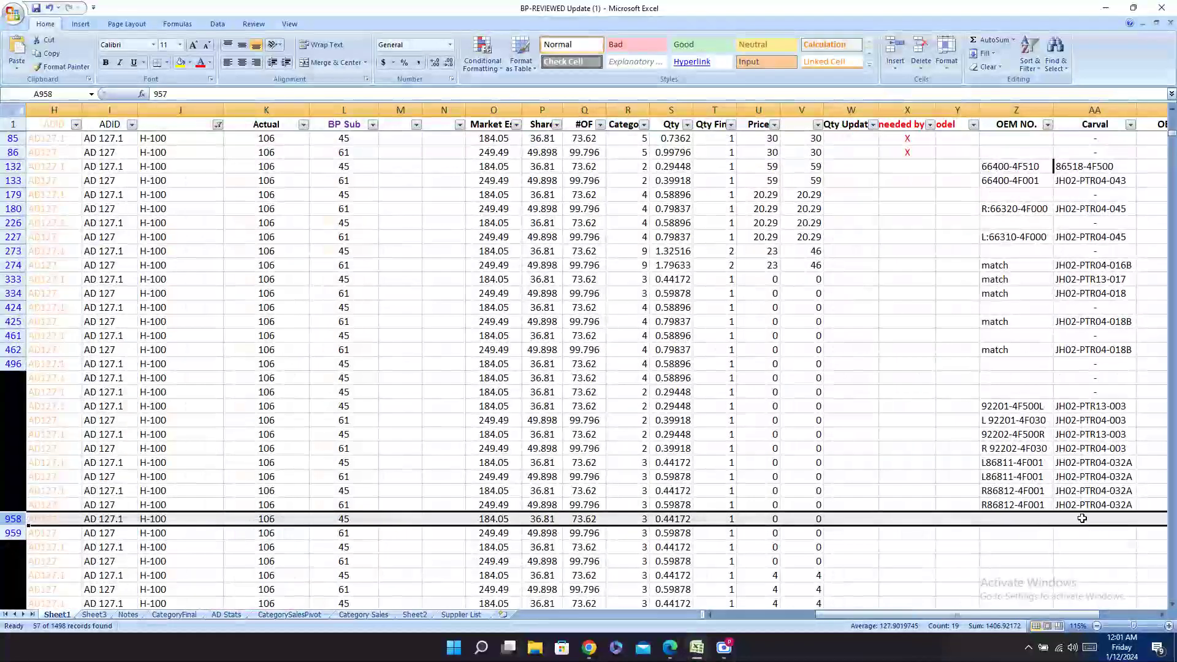
click(1082, 518)
key(ctrl+v)
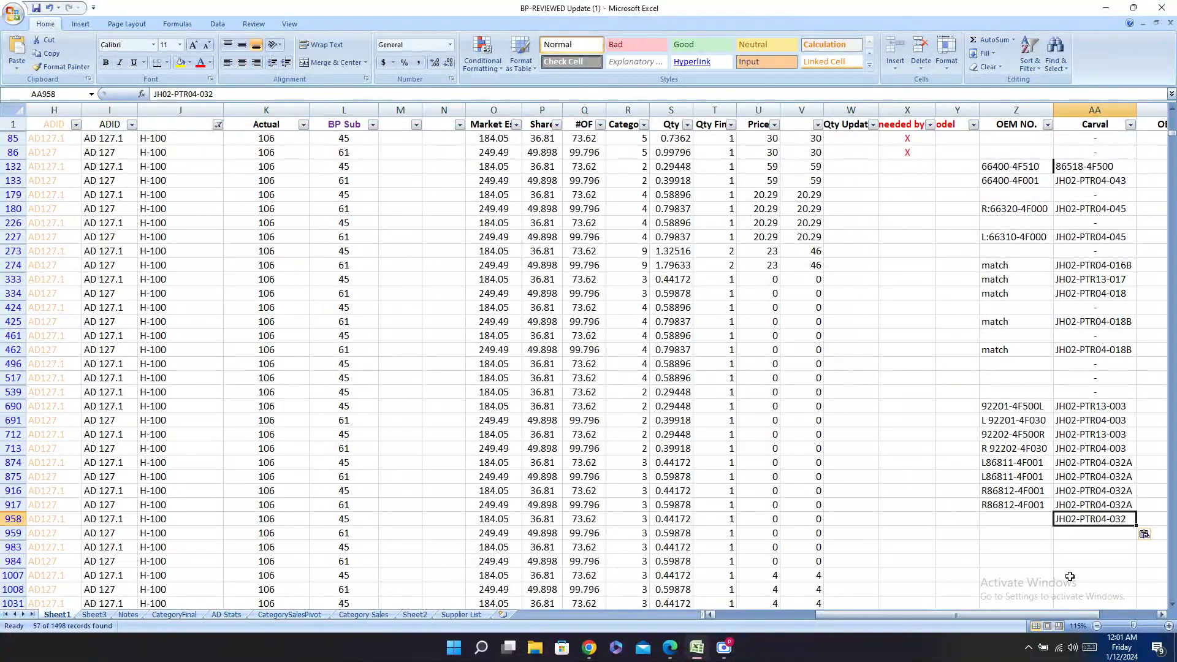
key(Return)
key(ctrl+v)
key(Return)
key(ctrl+v)
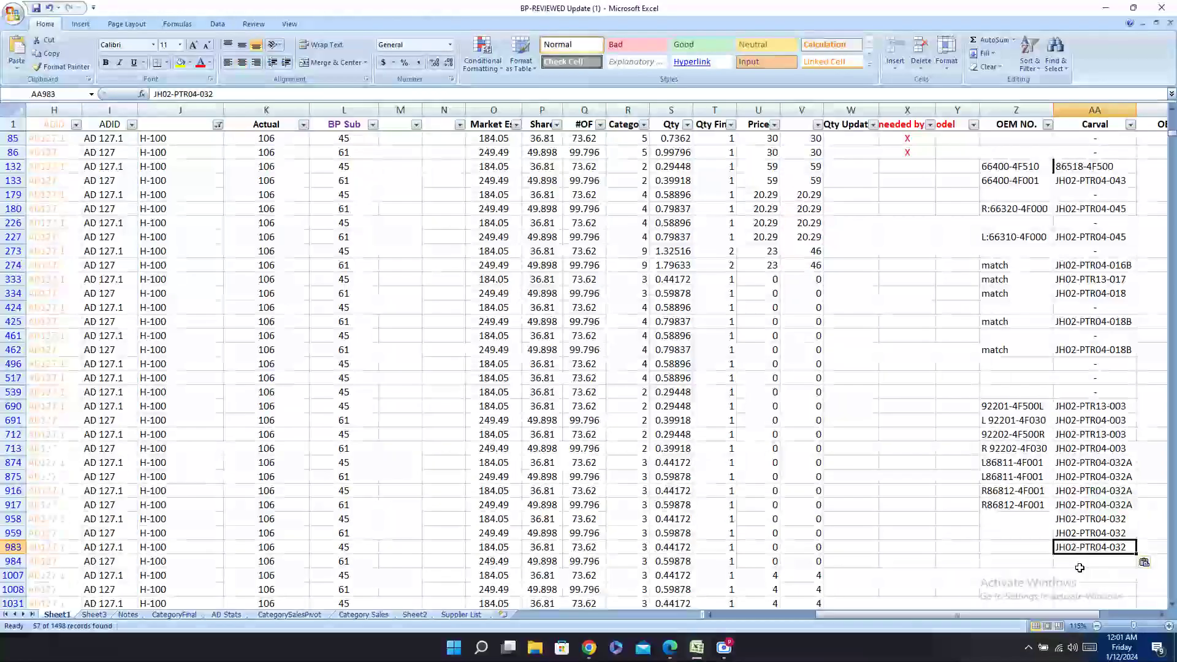
key(Return)
key(ctrl+v)
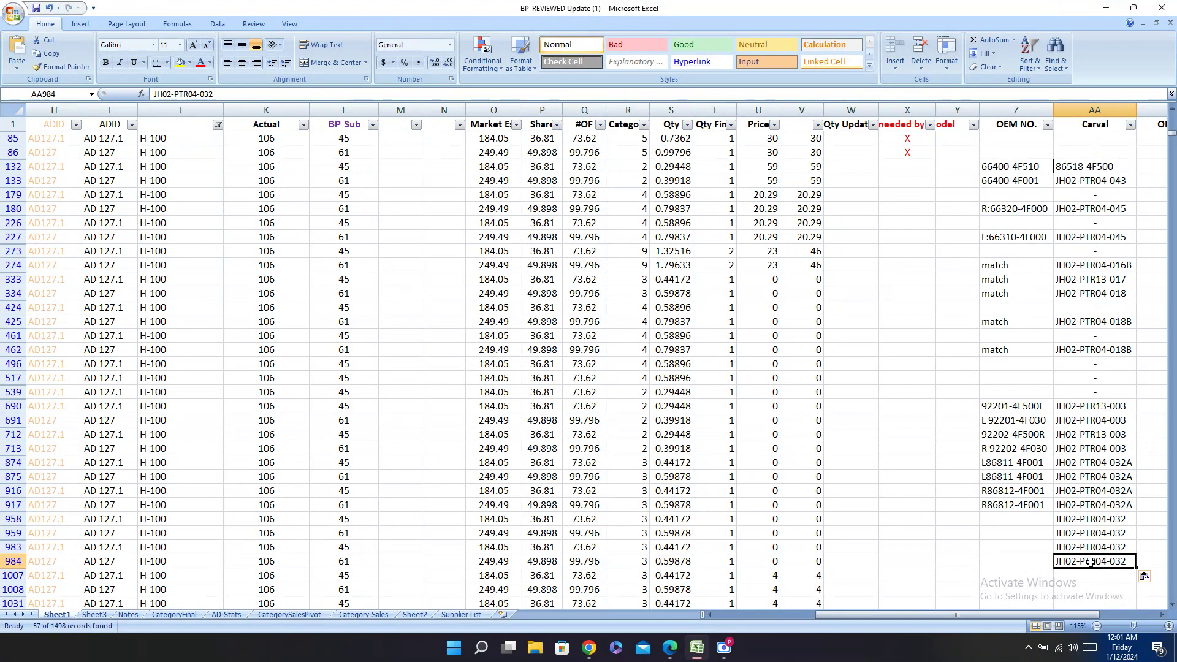
Step: Copy the fender's OEM number 61210-4F010 from the Carval PDF
key(Left)
key(Left)
key(Left)
key(Left)
key(Left)
key(Left)
key(Left)
key(Left)
key(Left)
key(Left)
key(Left)
key(Left)
key(Left)
key(Left)
key(Left)
key(Left)
key(Left)
key(Left)
key(Left)
key(Left)
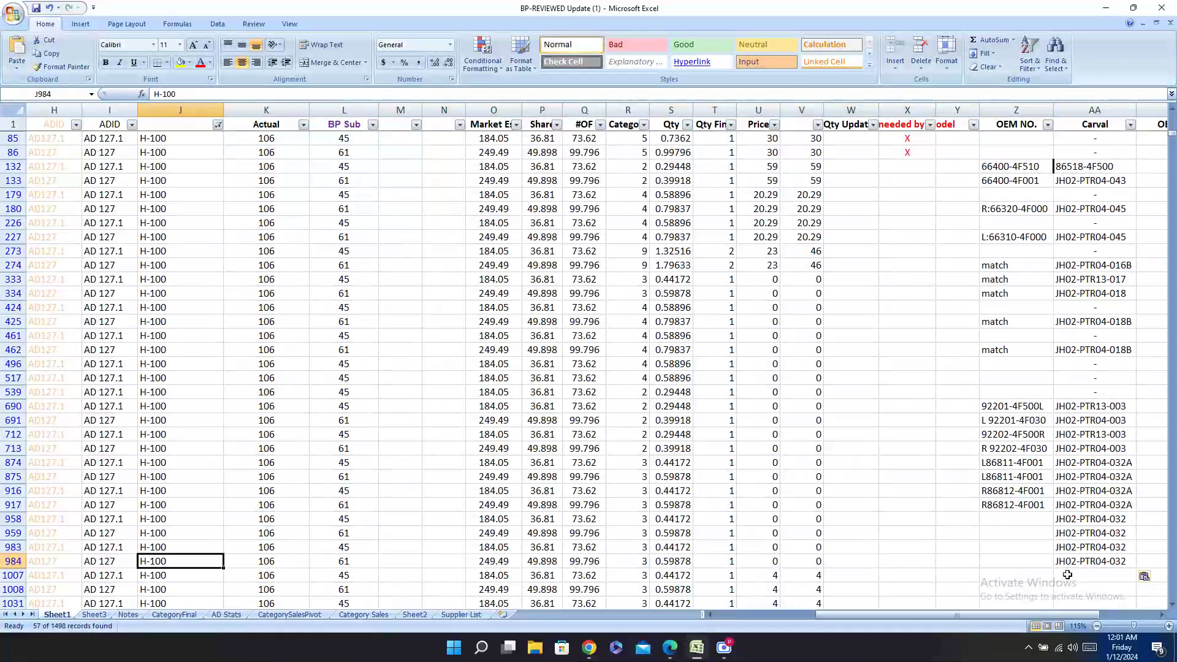
key(Right)
key(Right)
key(Right)
key(Right)
key(Right)
key(Right)
key(Right)
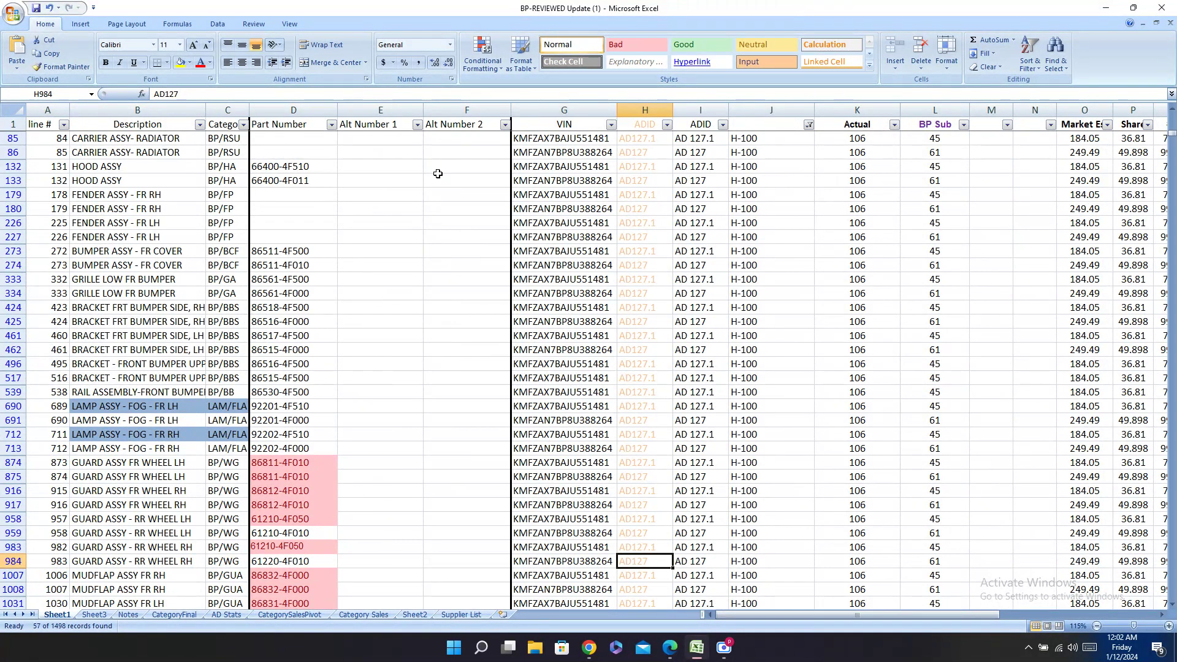
click(678, 654)
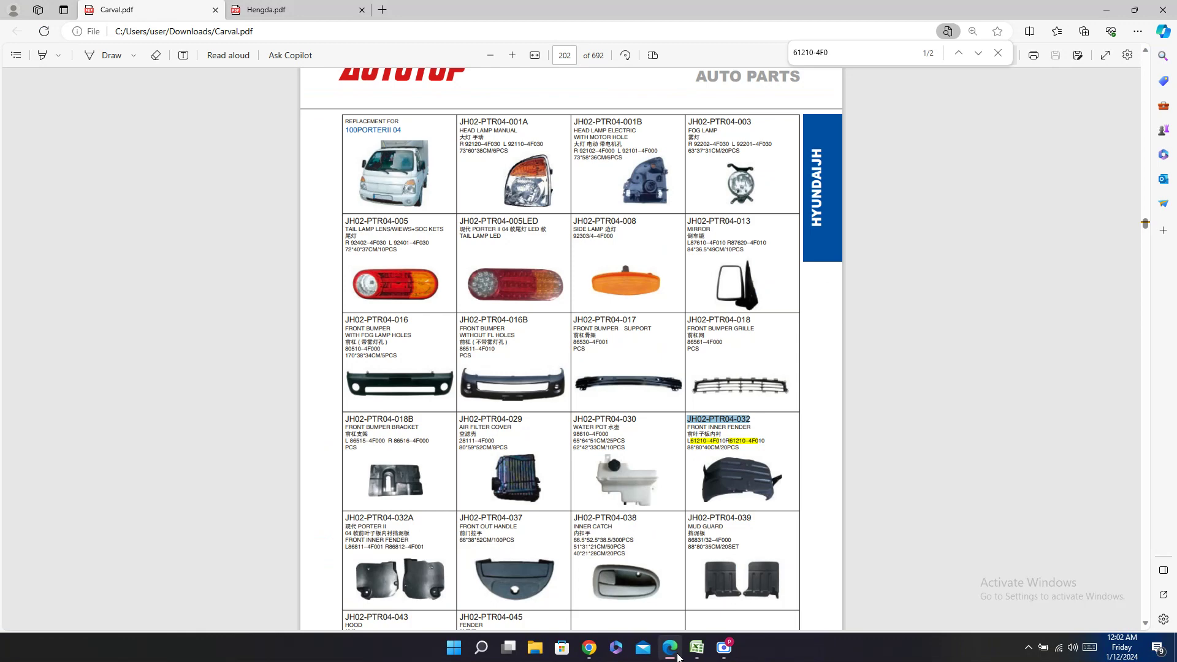
click(725, 441)
drag(725, 441, 685, 442)
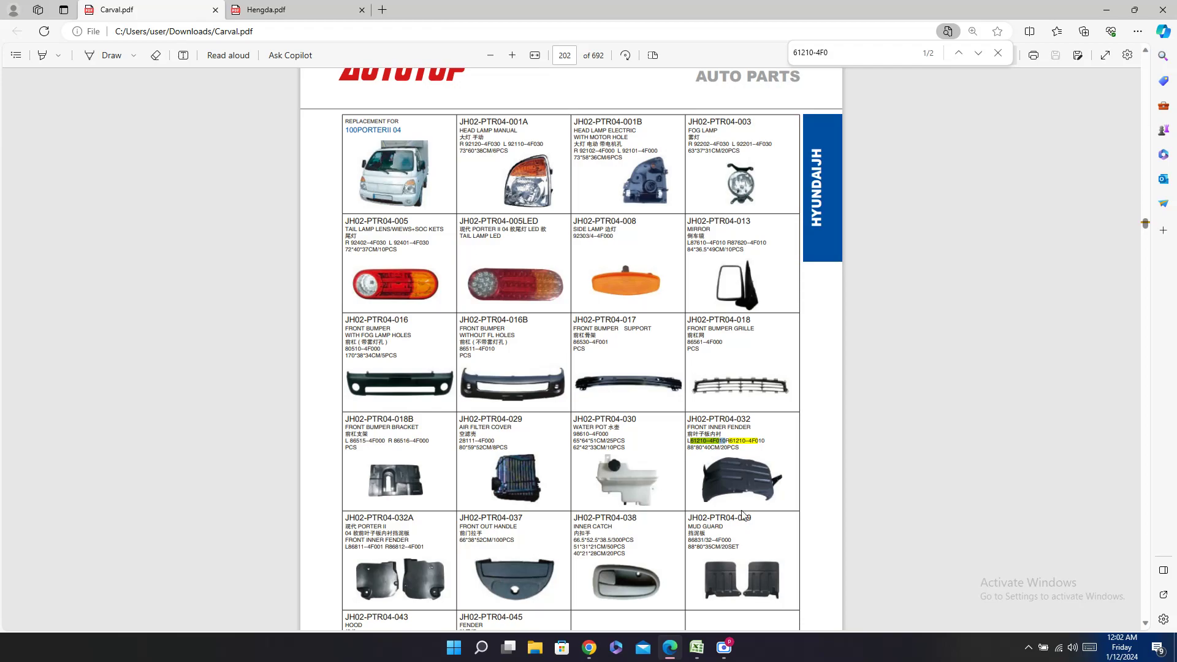
click(697, 648)
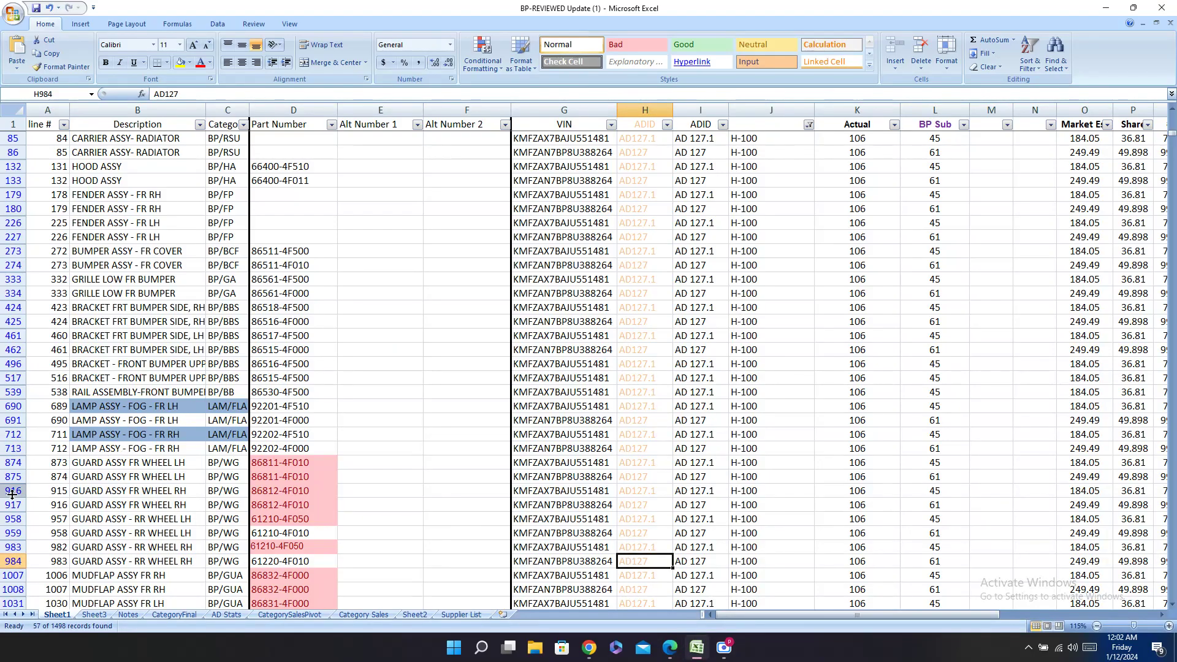
Step: Enter 61210-4F010 as the OEM NO. of rows 958 and 959
click(11, 520)
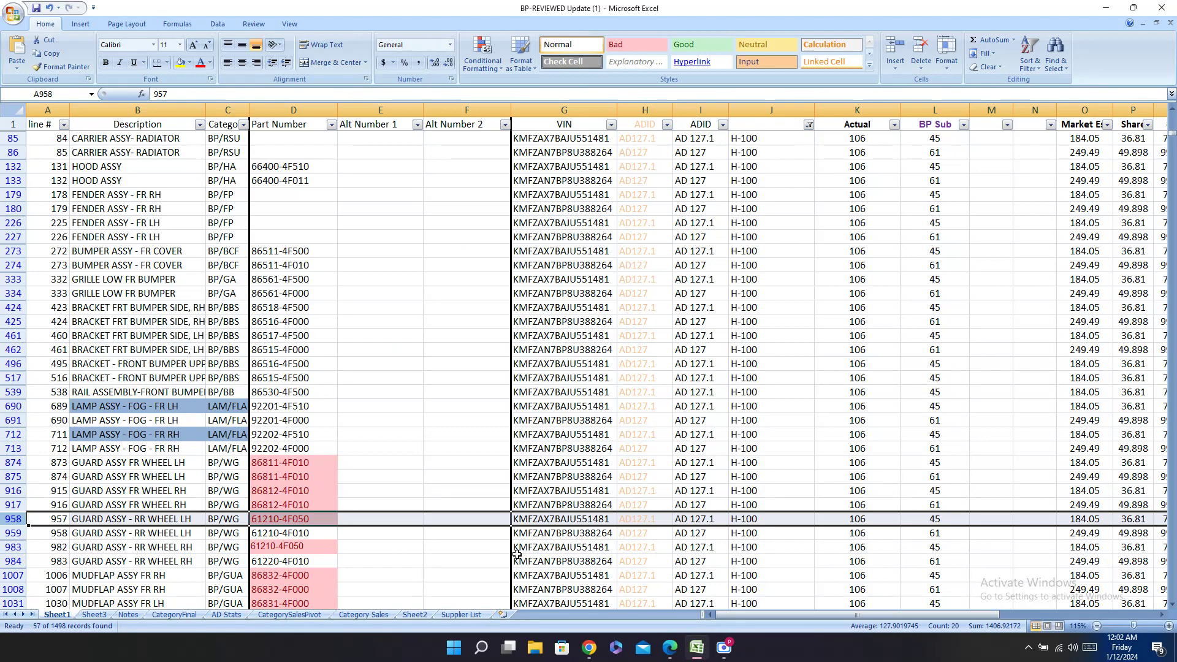
scroll(751, 604, right, 6)
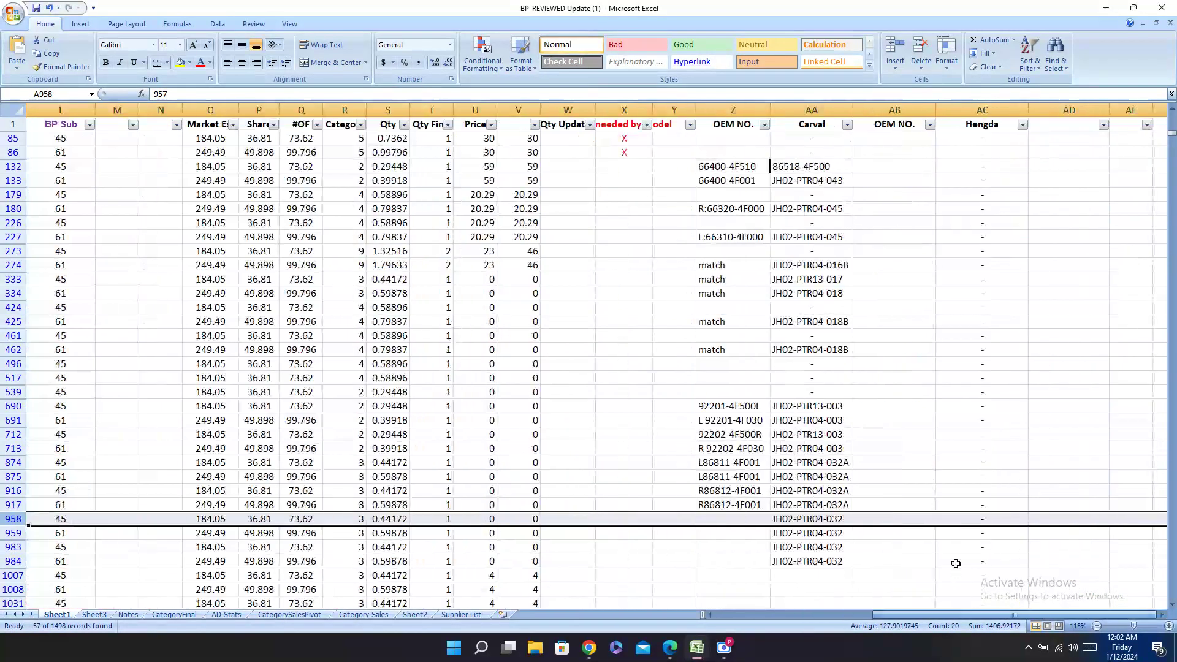
click(729, 520)
text(61210-4F010)
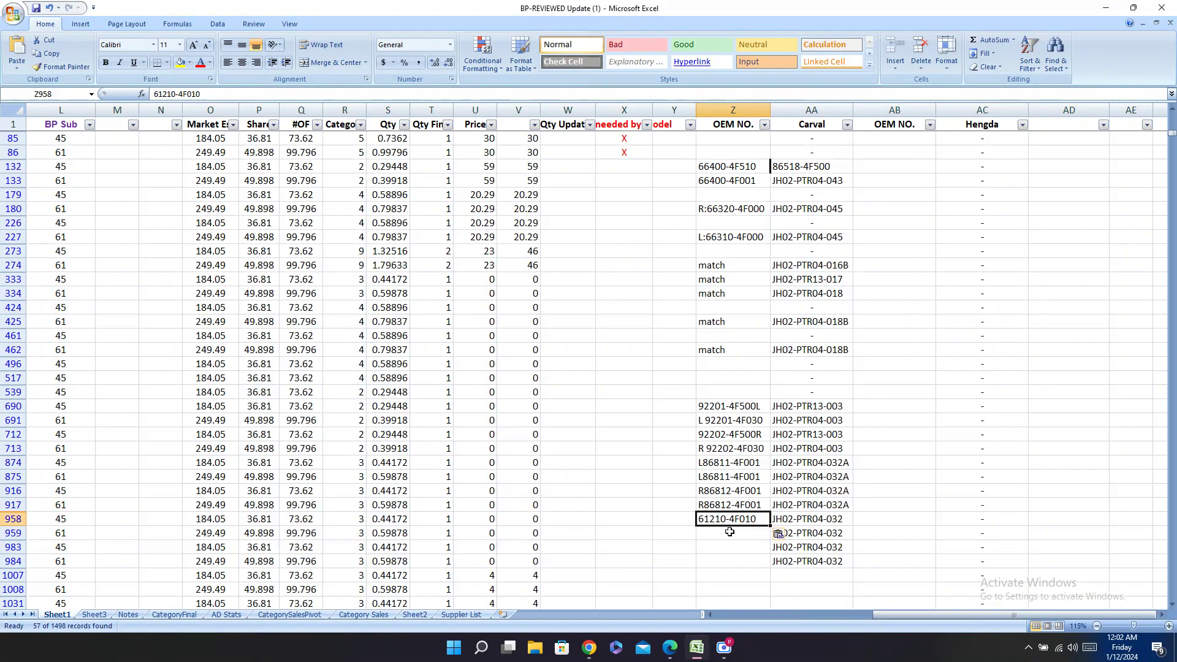
click(729, 532)
text(61210-4F010)
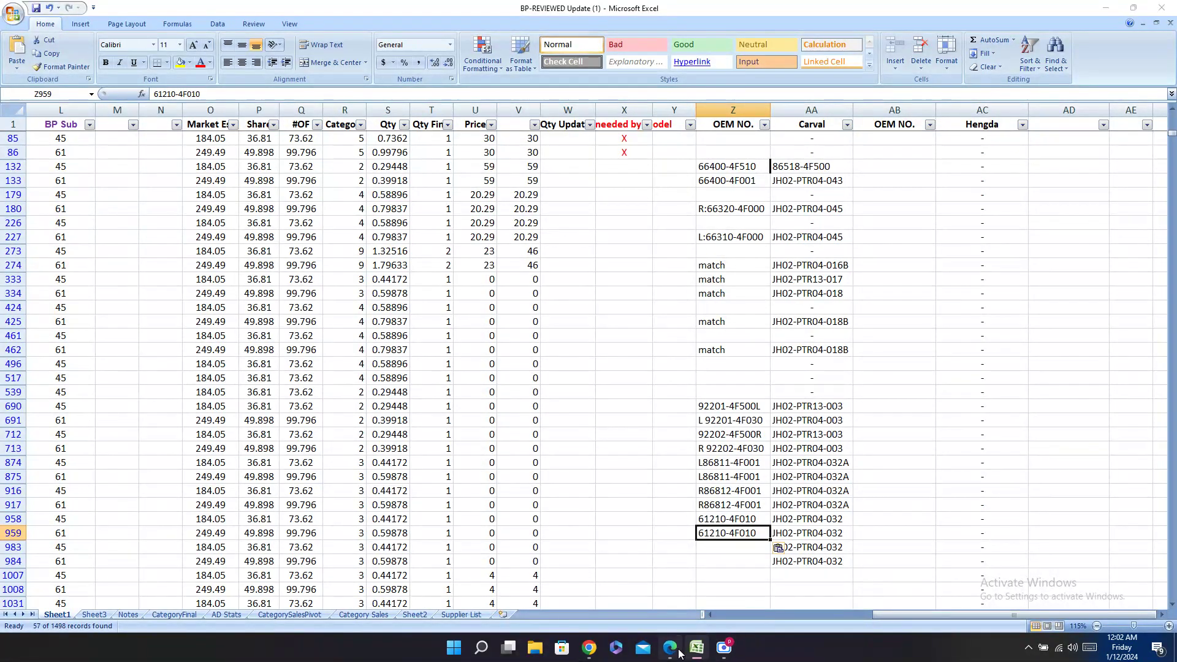
Step: Copy R61210-4F010 from the fender entry and enter it as OEM NO. for rows 983 and 984
click(677, 652)
drag(728, 441, 763, 434)
key(ctrl+c)
click(722, 441)
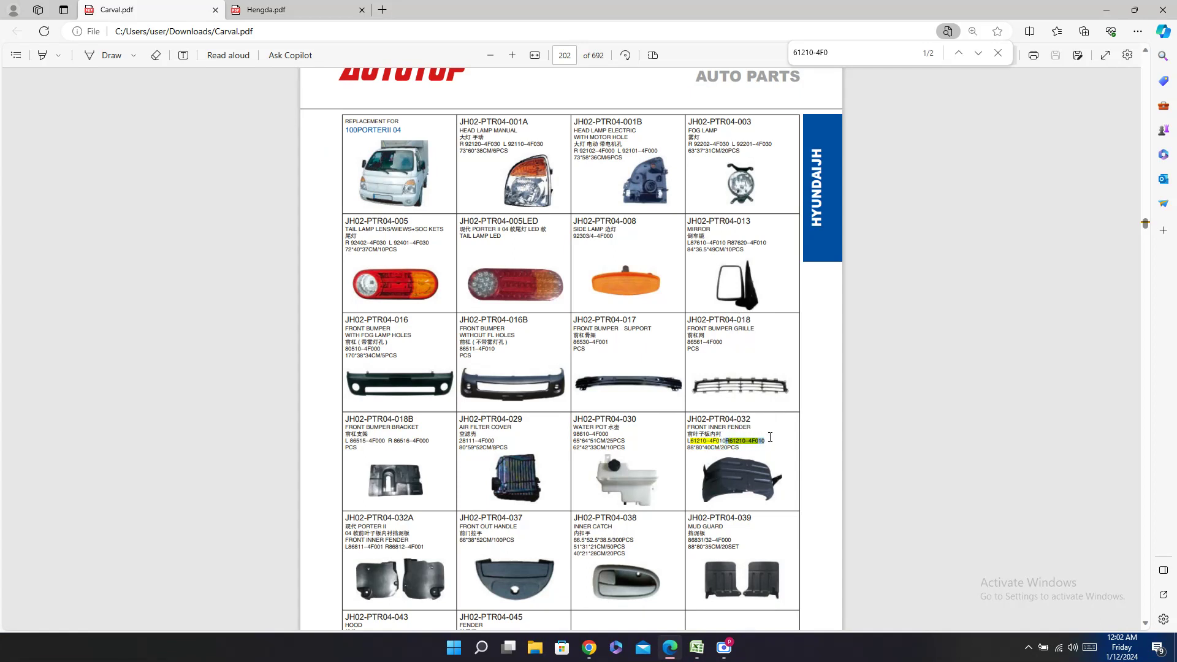
click(696, 647)
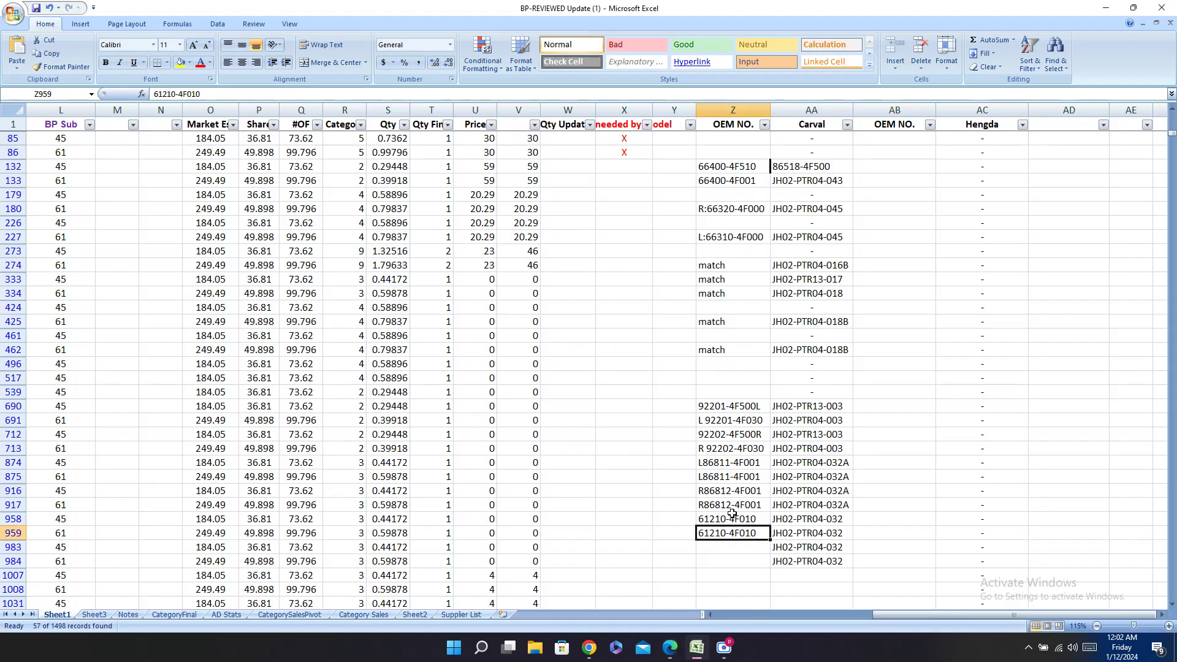
click(720, 546)
key(ctrl+v)
click(735, 559)
key(ctrl+v)
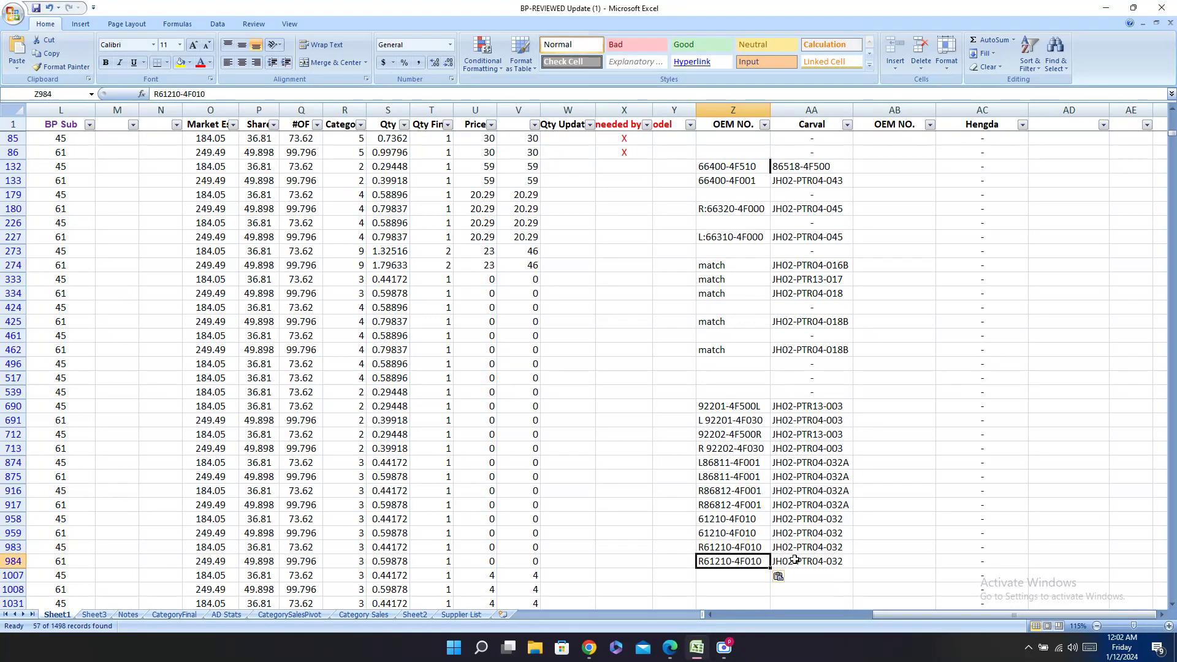
Step: Move down to the start of mudflap row 1007
scroll(816, 429, down, 4)
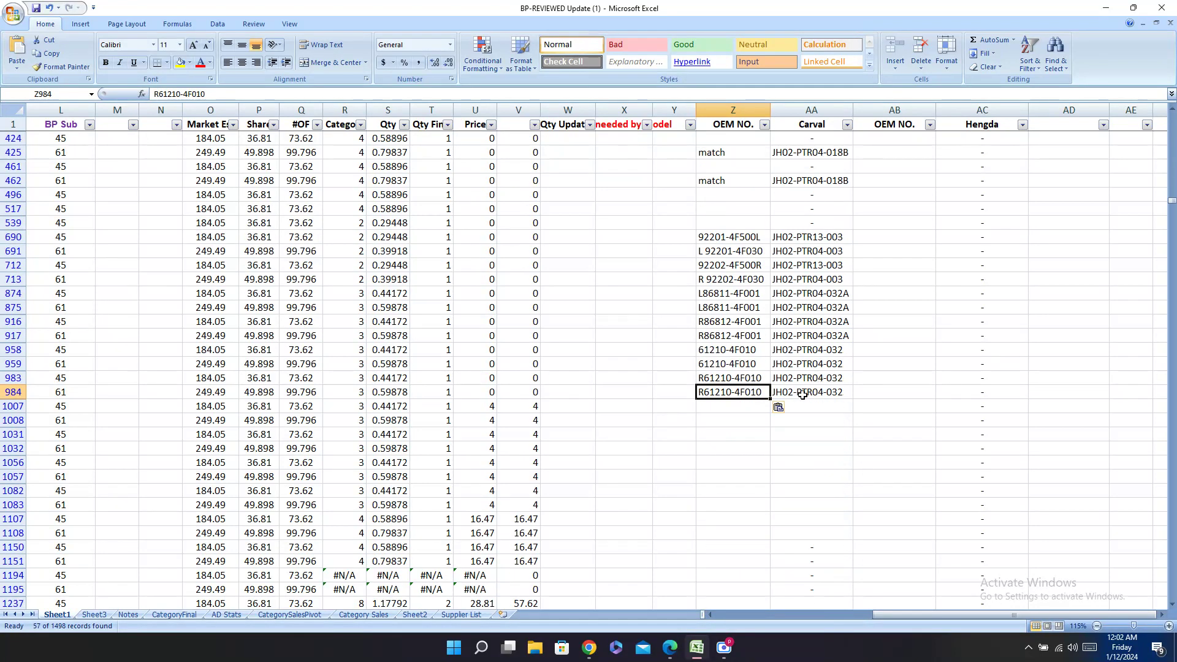
click(807, 396)
click(797, 406)
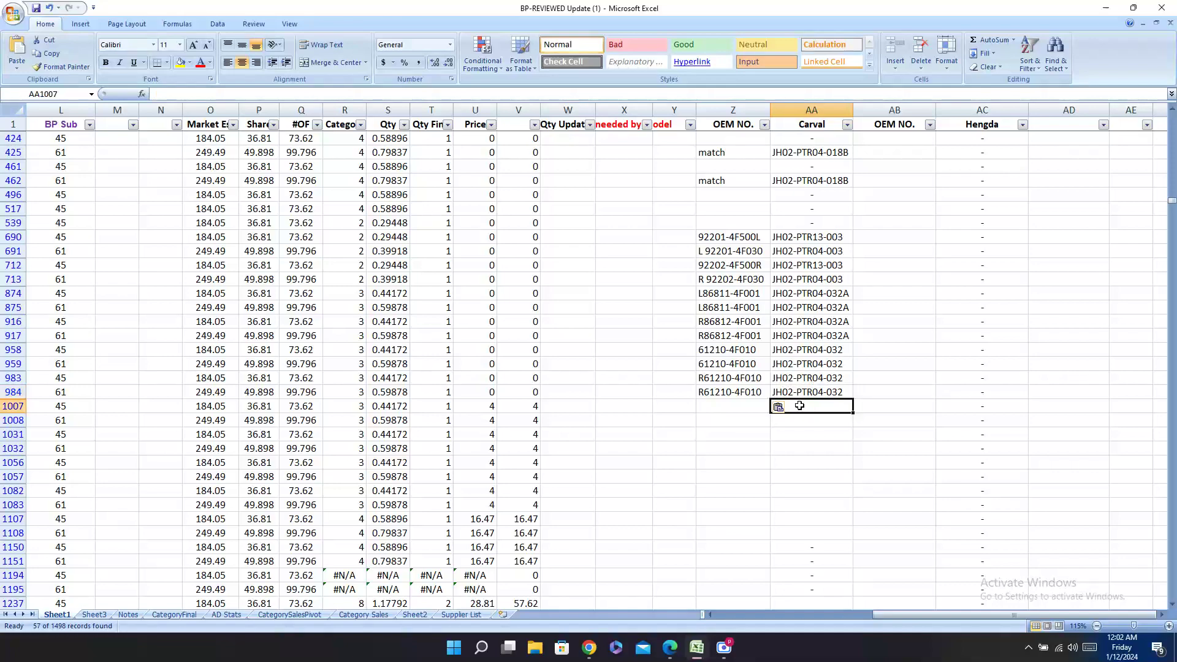
key(Left)
key(ctrl+Left)
key(ctrl+Left)
key(ctrl+Left)
key(ctrl+Left)
key(ctrl+Left)
key(ctrl+Left)
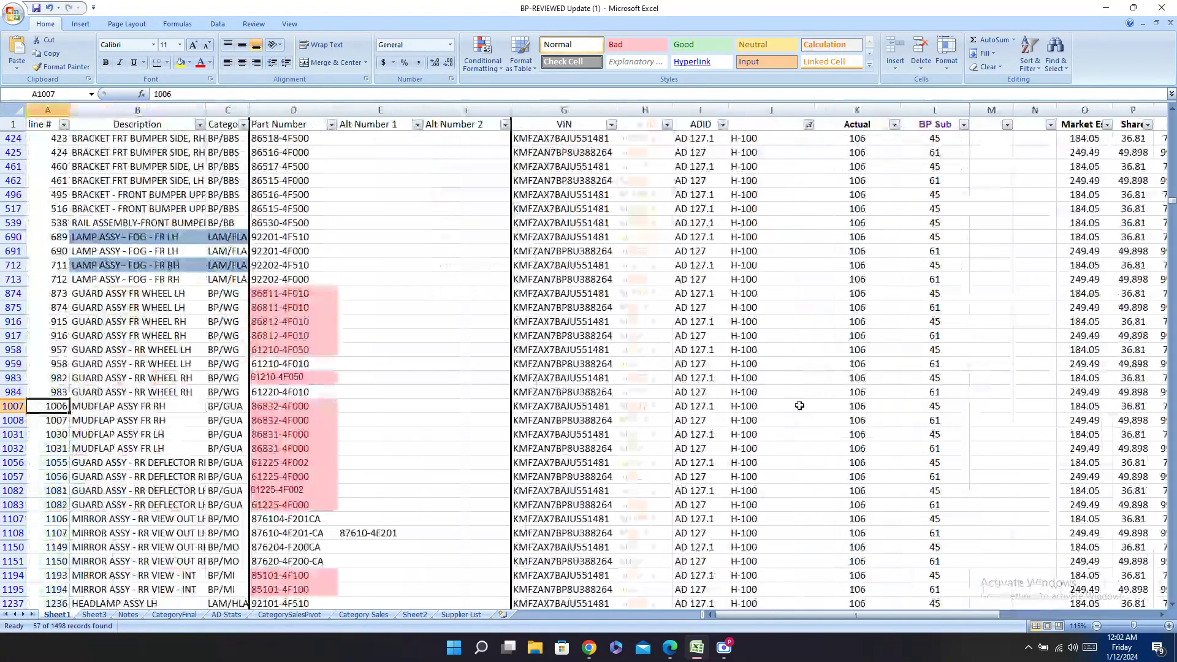
Step: Search the Carval PDF for 86832-4F000, then for 'porter'
key(Right)
key(Right)
key(Right)
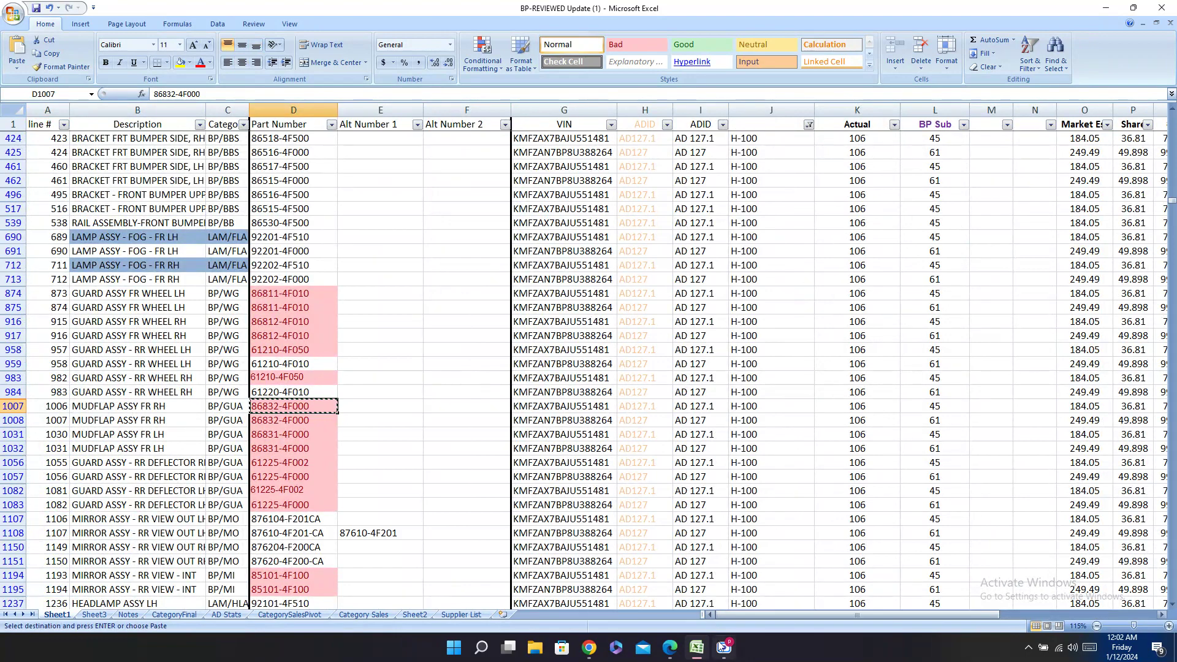
click(674, 649)
key(ctrl+f)
text(86832-4F000)
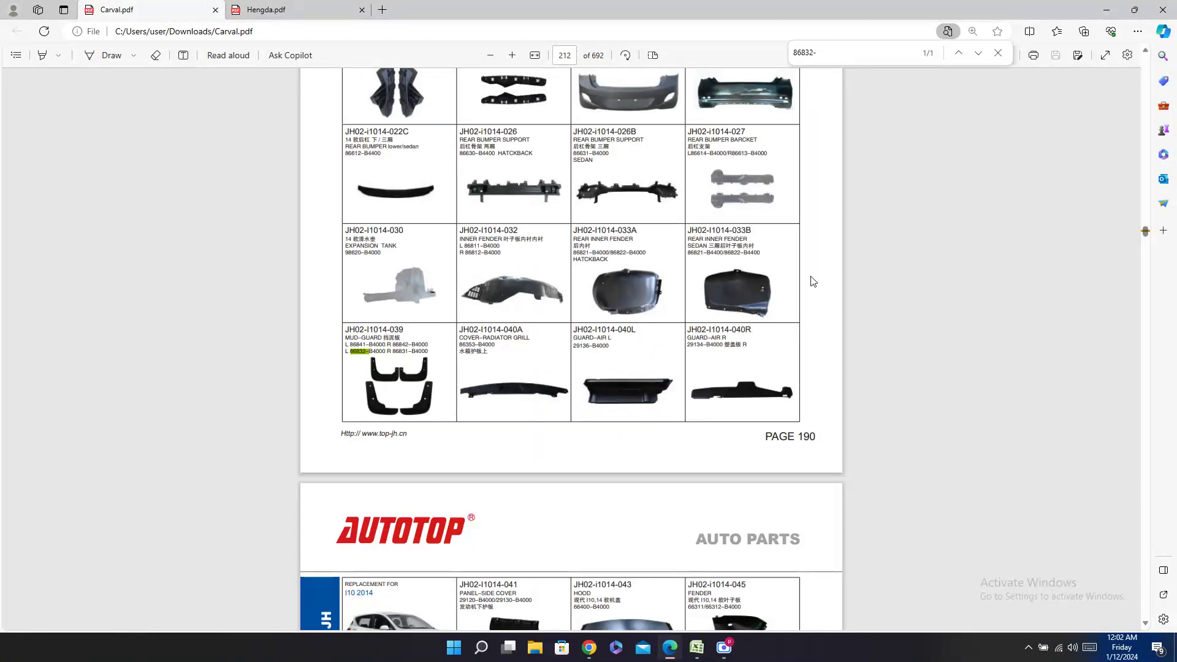
scroll(658, 365, up, 5)
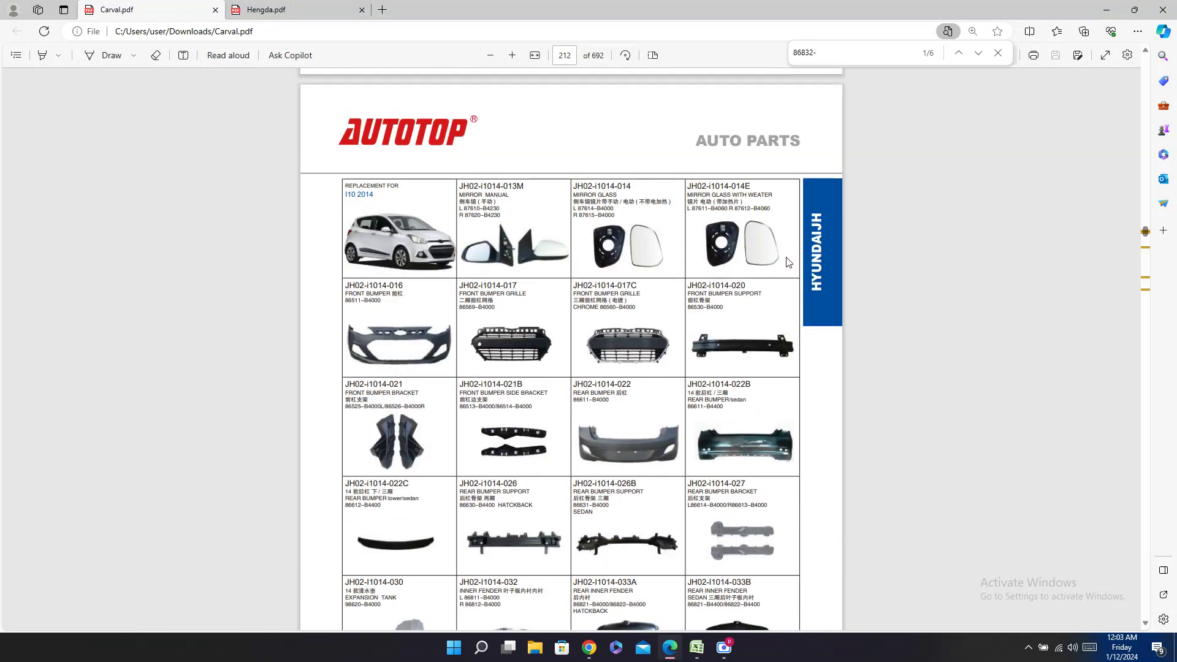
key(BackSpace)
key(BackSpace)
key(BackSpace)
key(BackSpace)
key(BackSpace)
key(BackSpace)
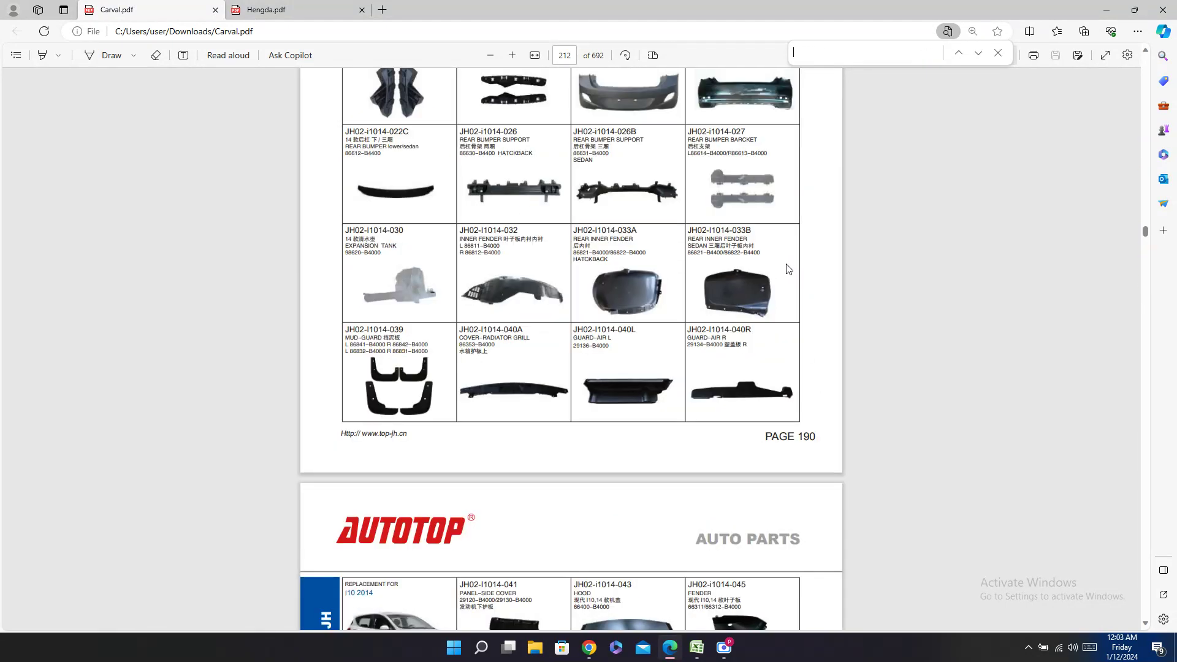
text(porter)
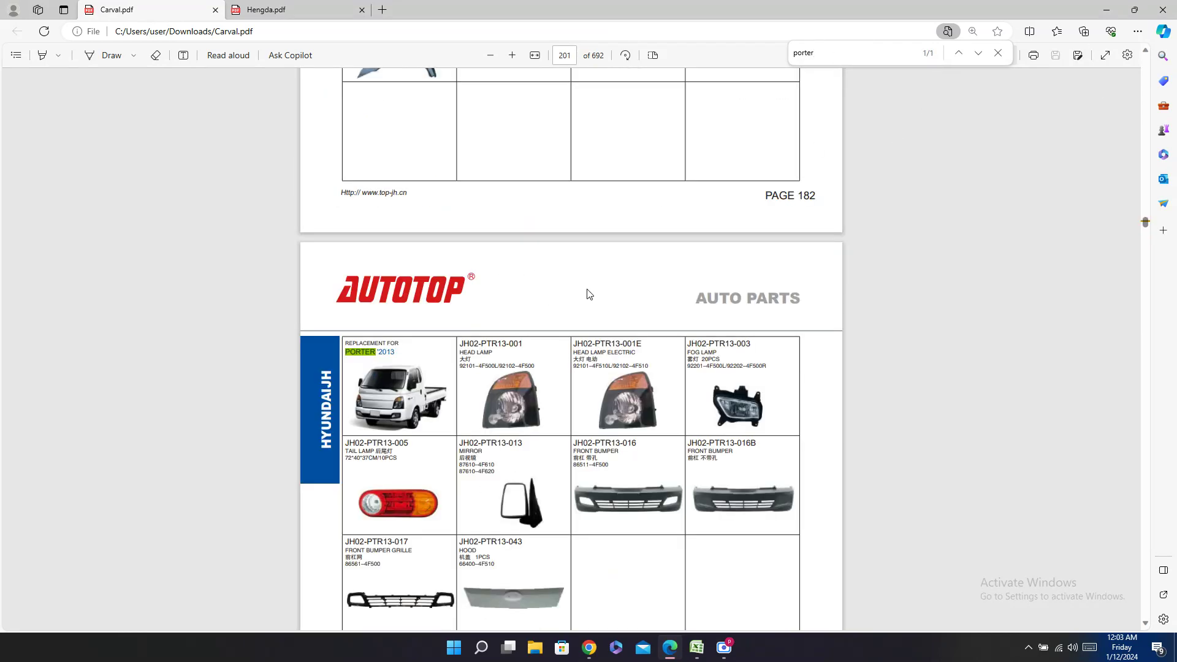
Step: Find the Porter mud guard entry and select its code JH02-PTR04-039
scroll(650, 277, down, 3)
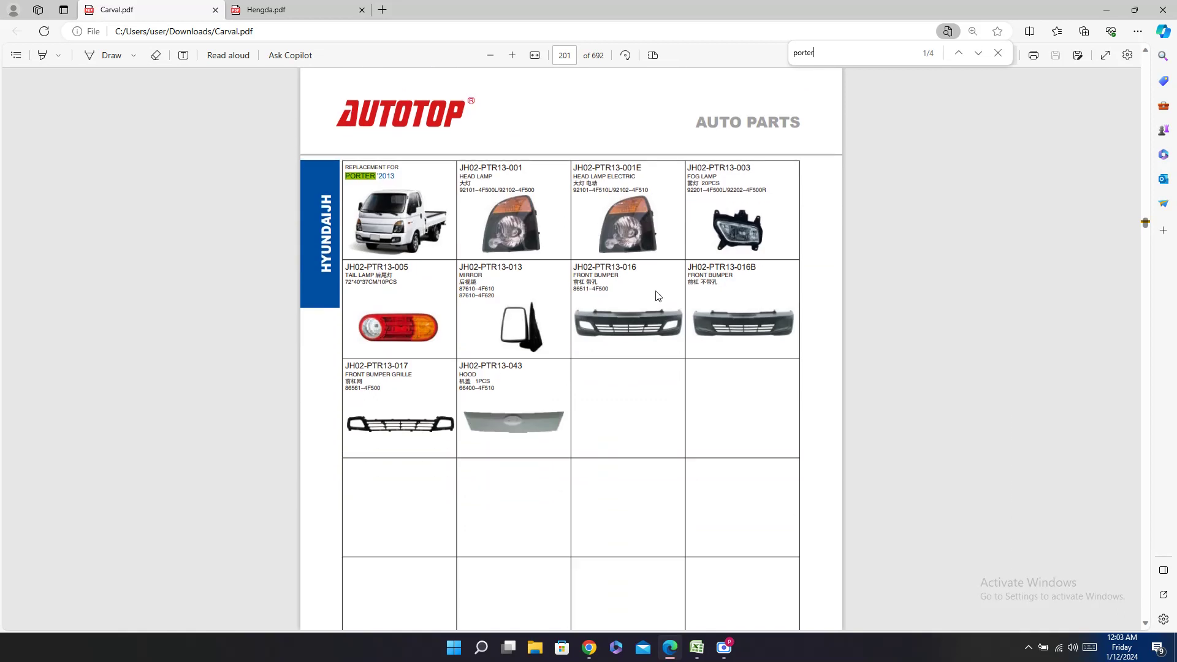
click(697, 647)
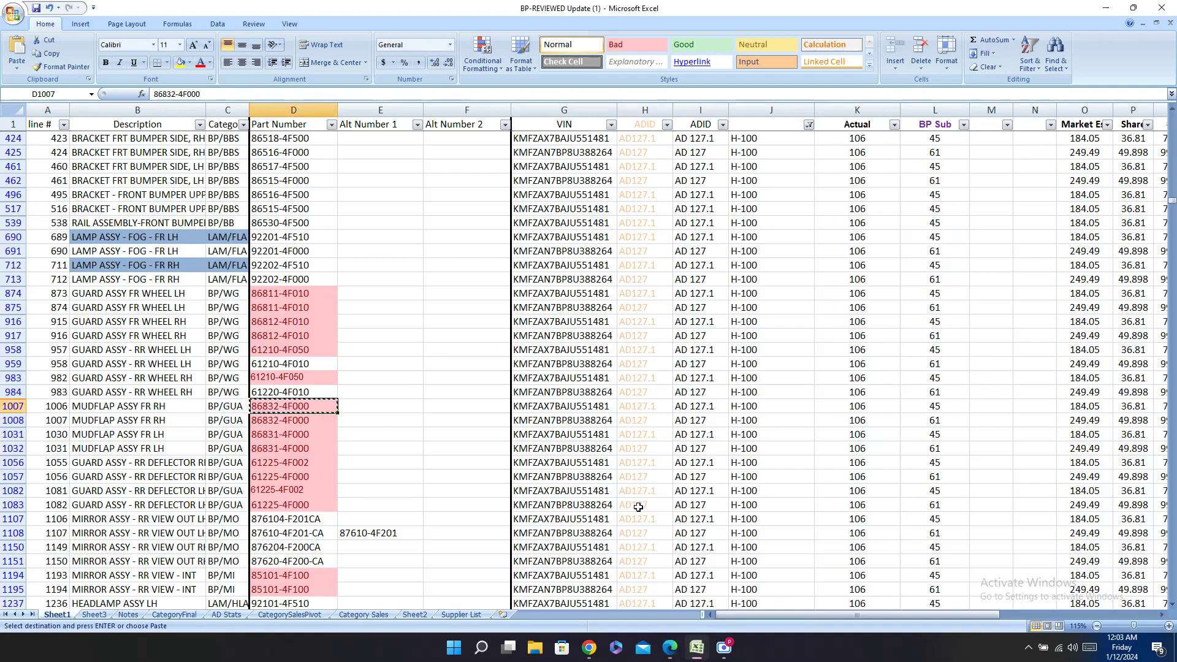
click(669, 647)
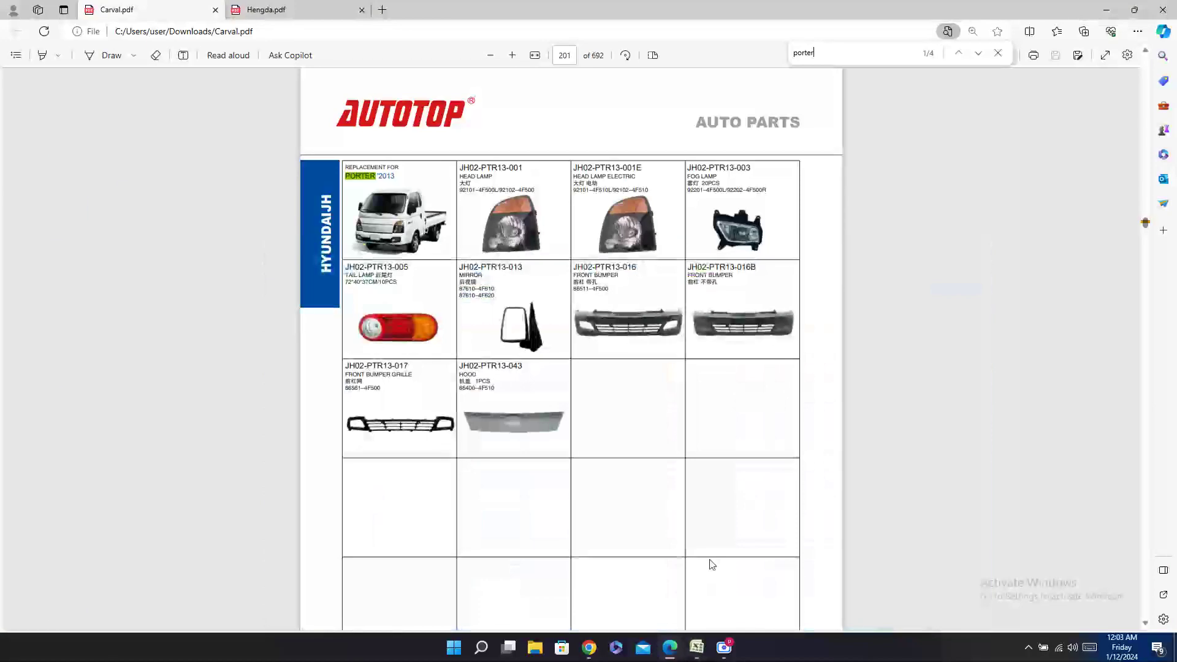
scroll(655, 273, down, 10)
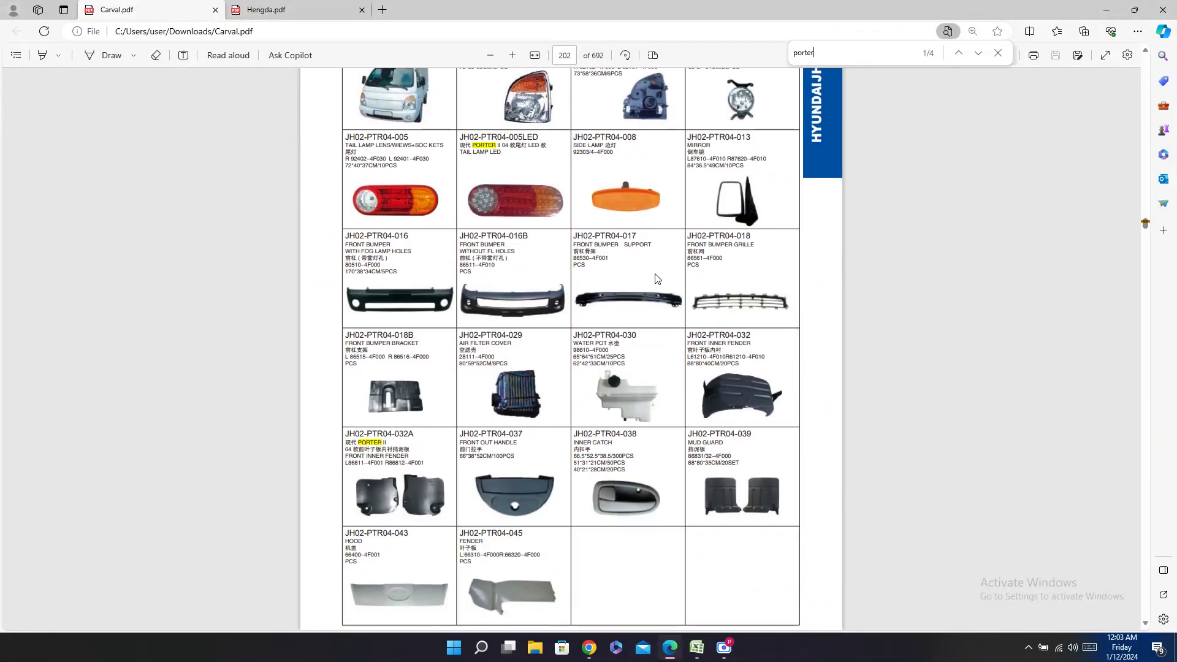
scroll(658, 279, down, 1)
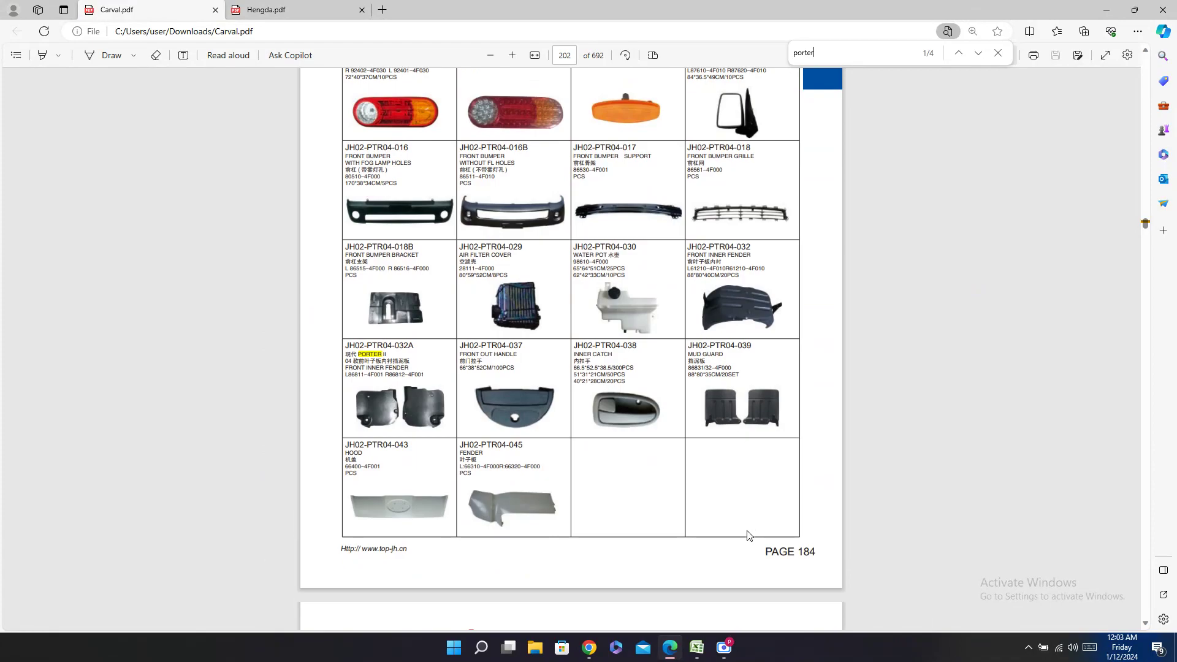
click(698, 649)
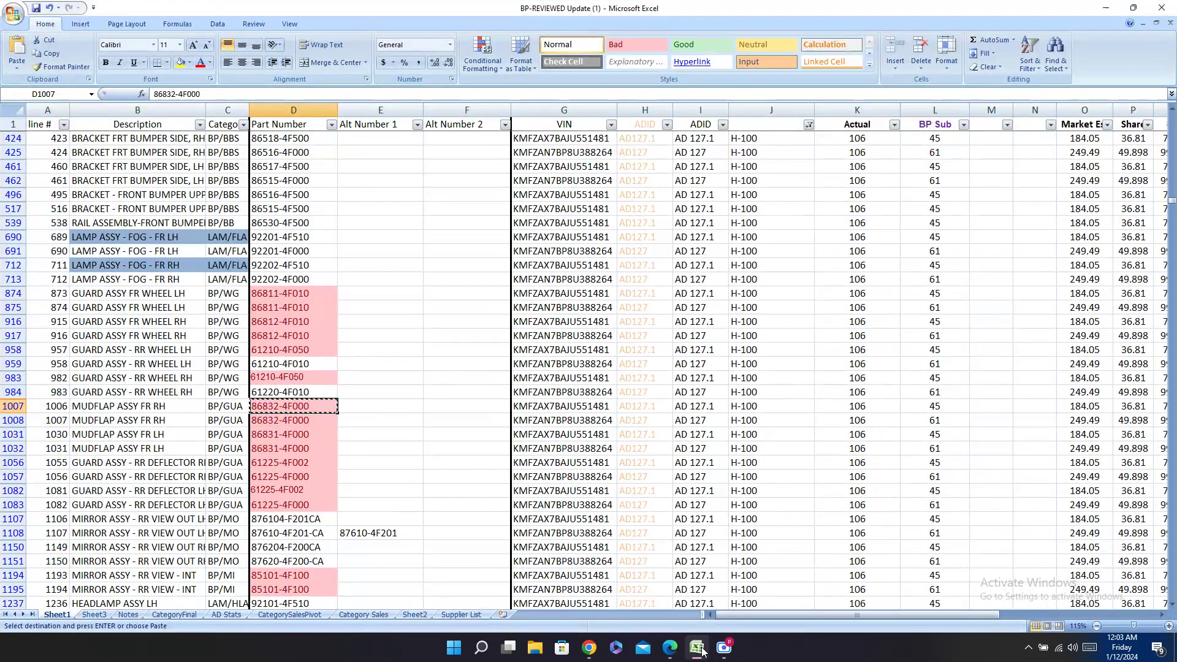
click(700, 648)
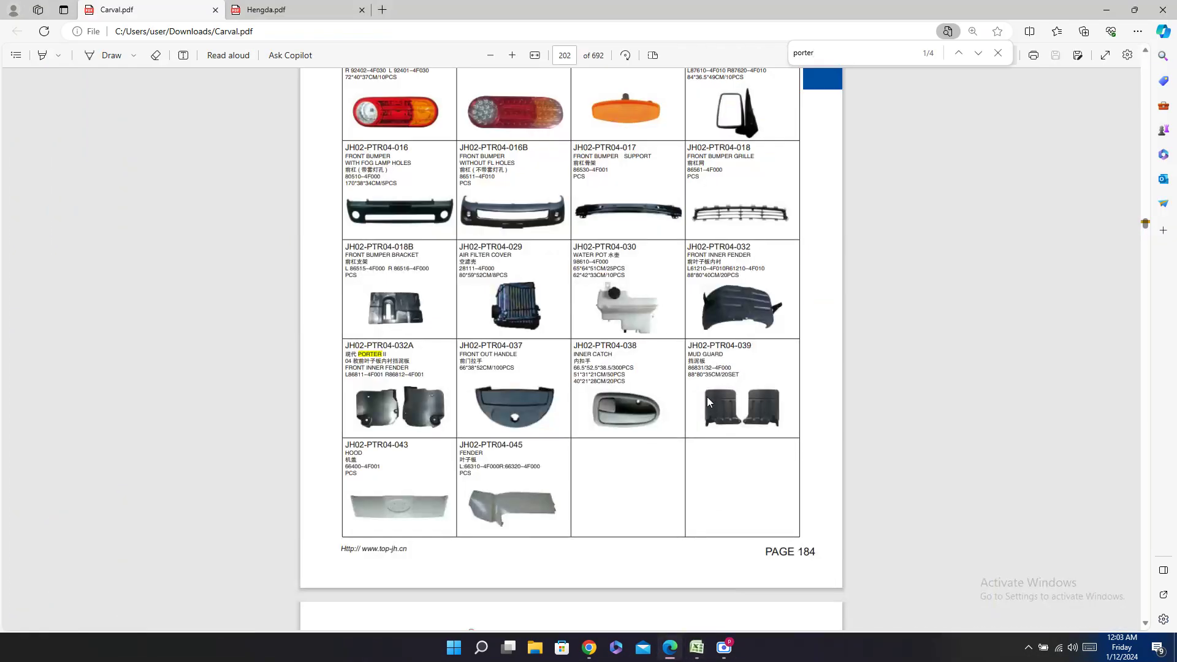
click(698, 649)
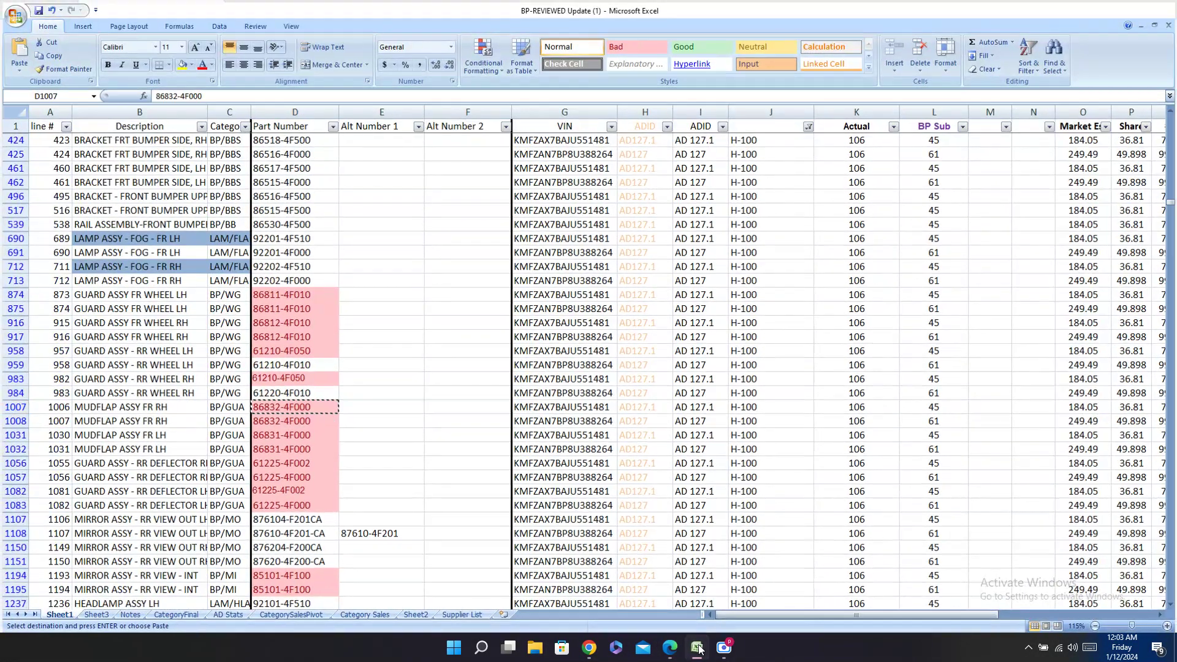
click(699, 648)
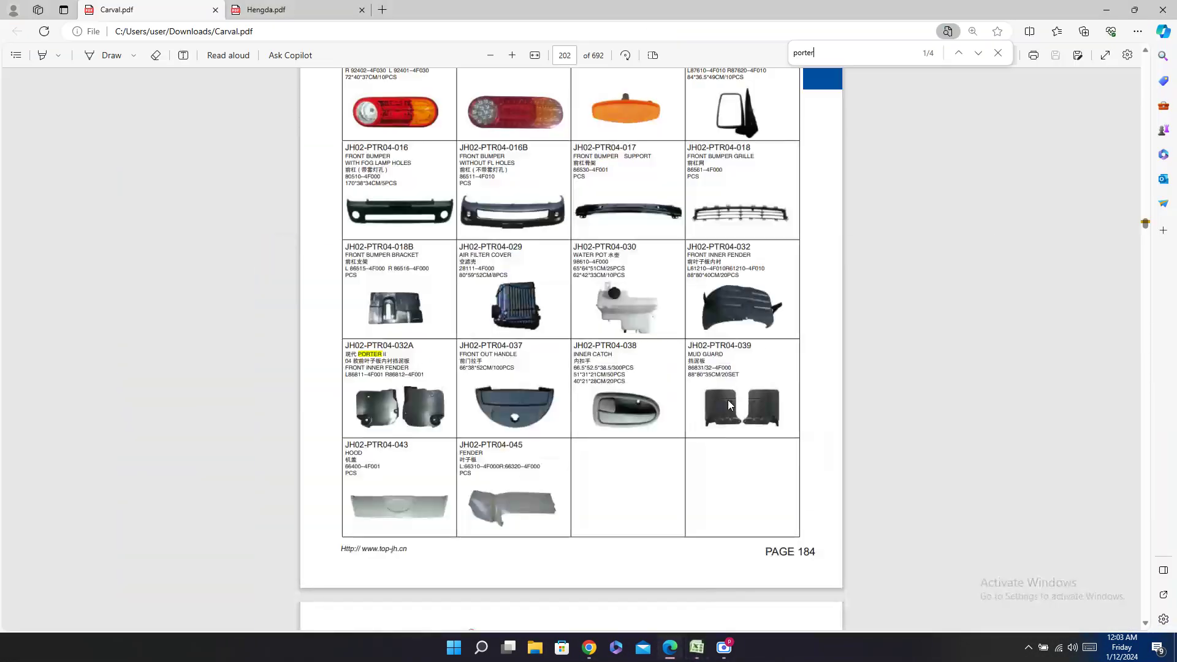
double_click(723, 348)
key(ctrl+c)
click(704, 656)
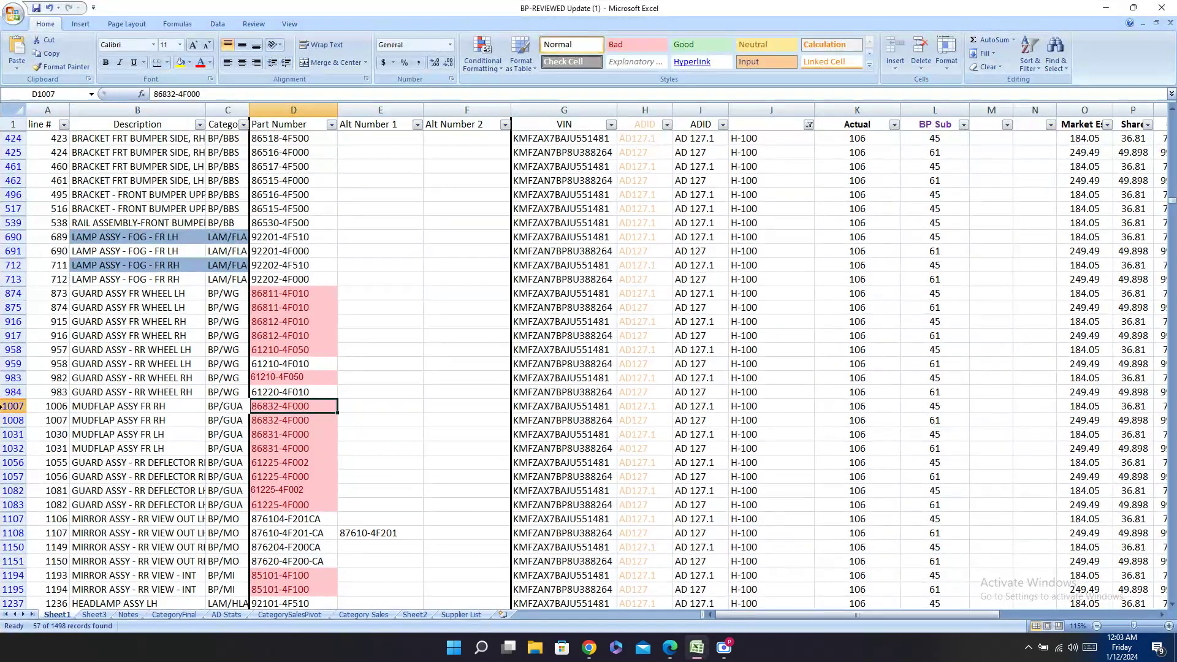
Step: Paste JH02-PTR04-039 into the Carval cells of rows 1007, 1008, 1031 and 1032
click(8, 406)
drag(3, 406, 4, 448)
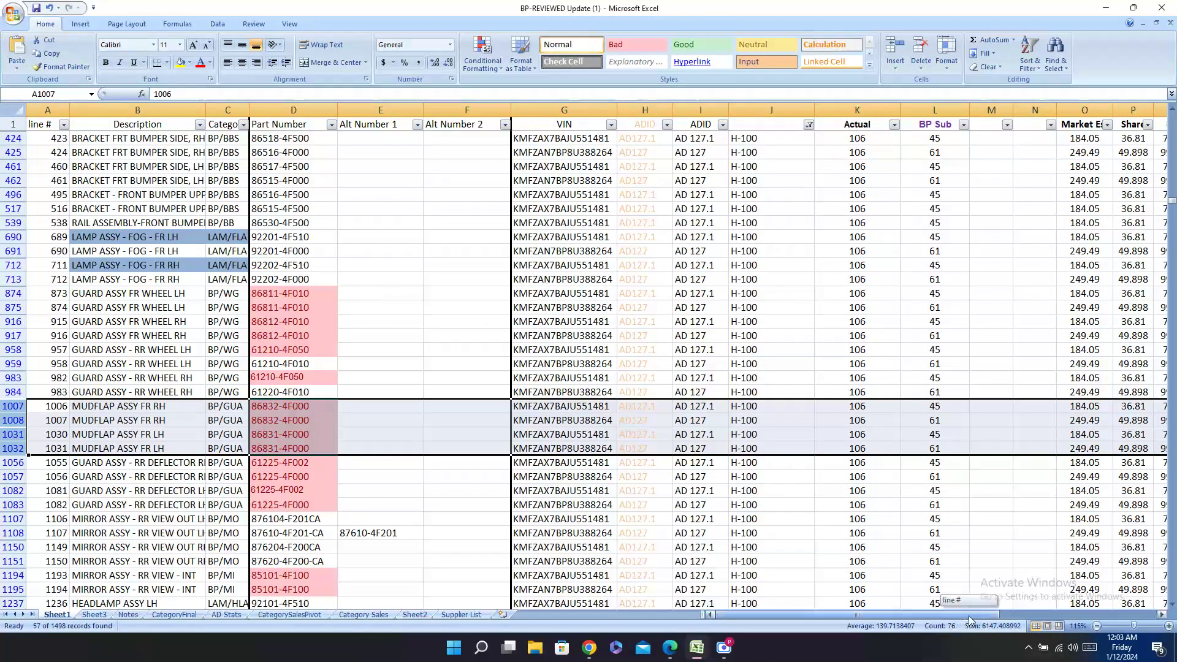
drag(948, 615, 1094, 615)
click(889, 405)
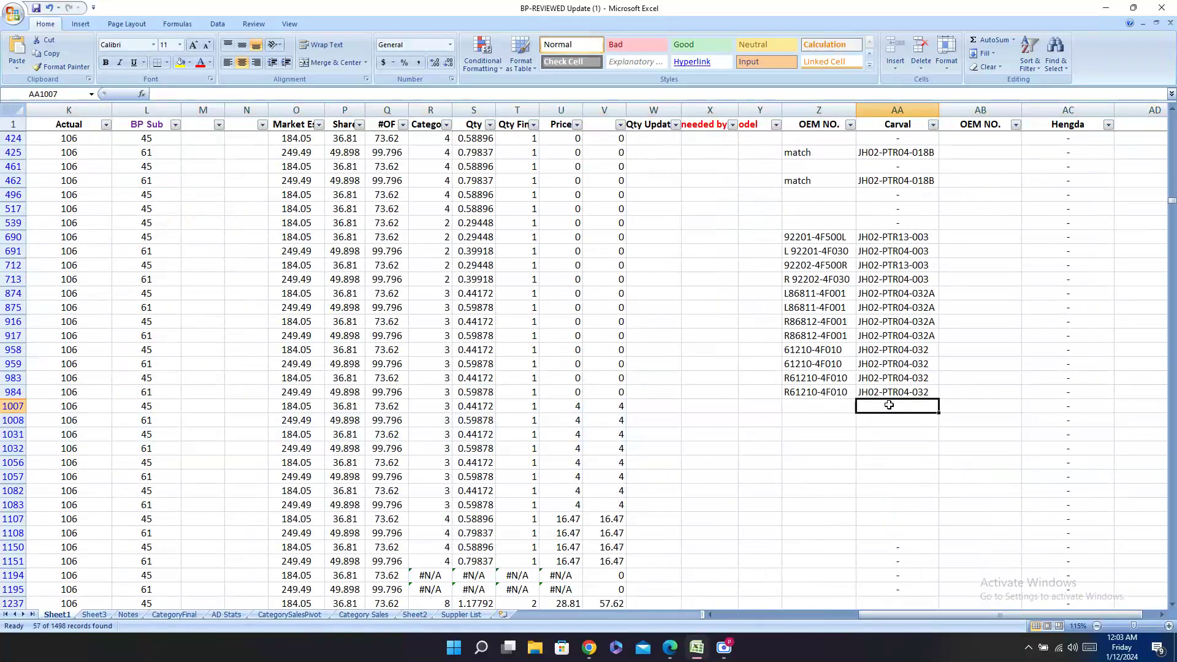
key(ctrl+v)
click(888, 419)
key(ctrl+v)
click(903, 434)
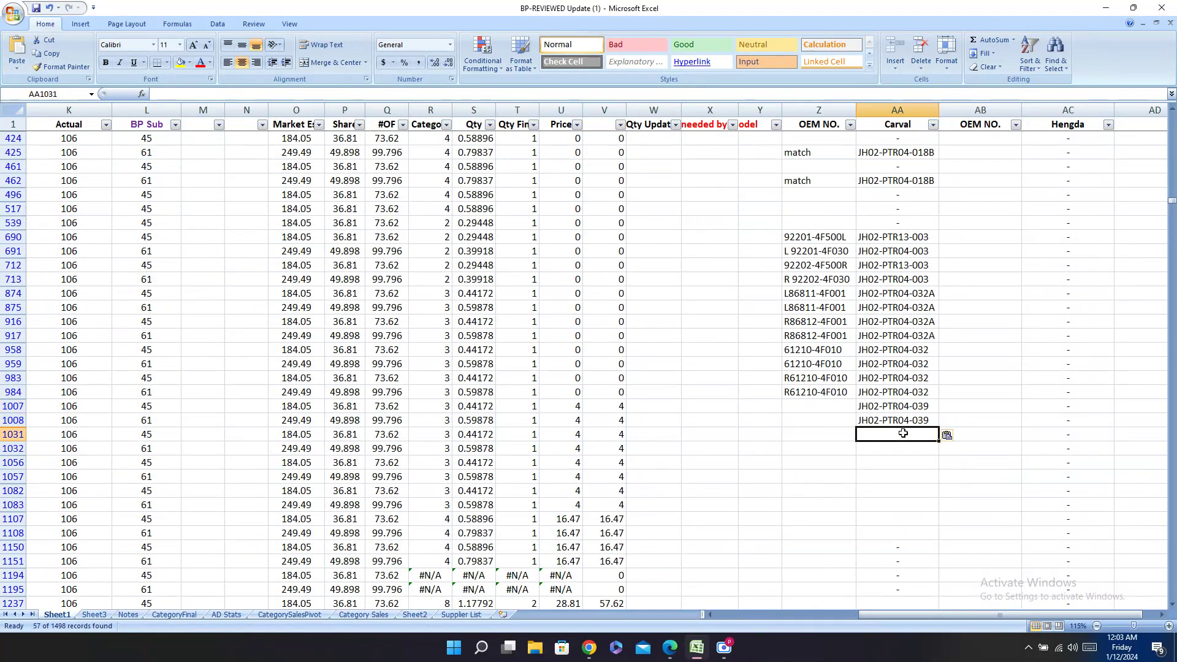
key(ctrl+v)
click(902, 447)
key(ctrl+v)
Step: Enter 'match' in the OEM NO. cells of rows 1007, 1008, 1031 and 1032
click(813, 407)
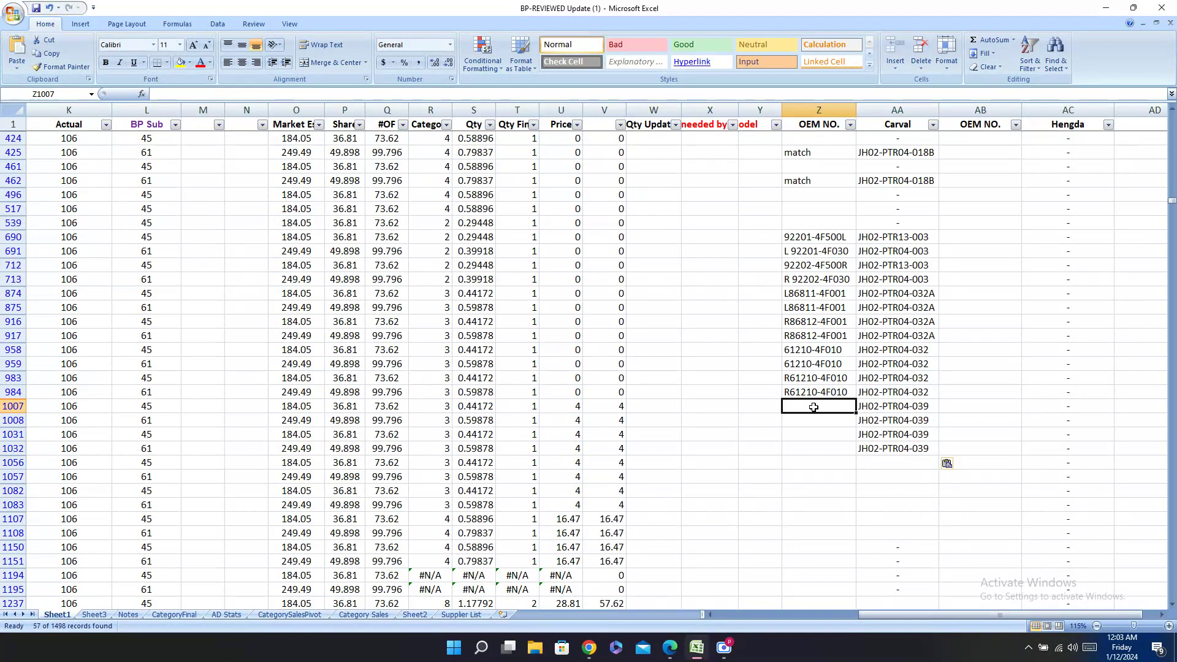
text(match)
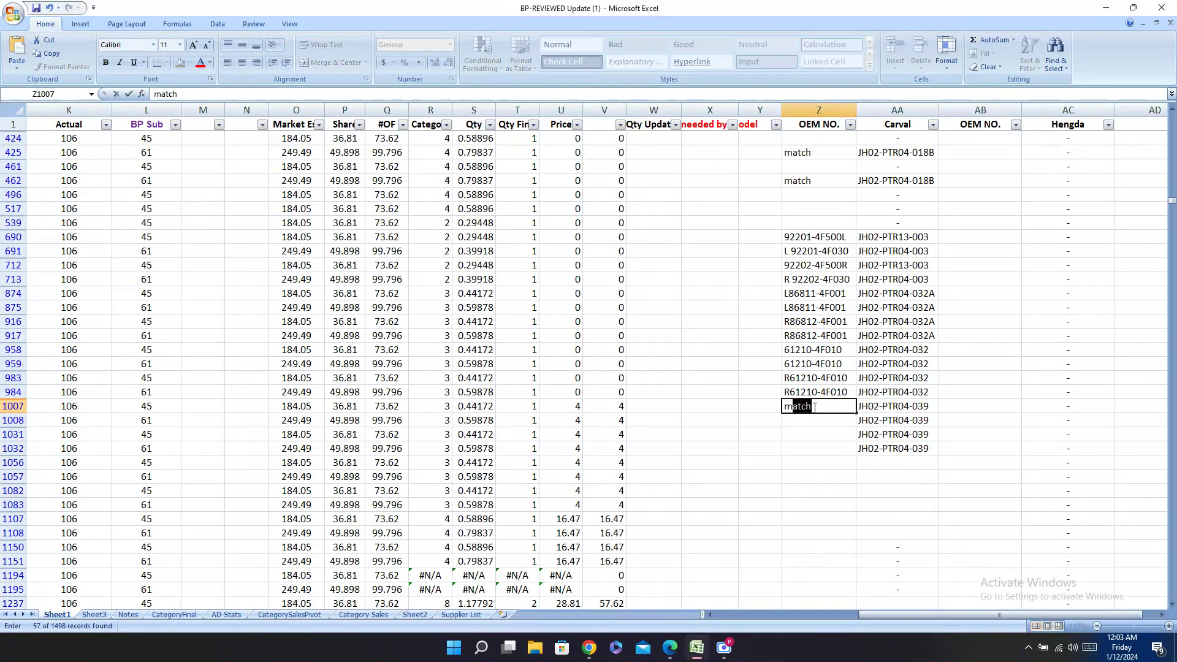
key(Return)
text(match)
key(Return)
text(match)
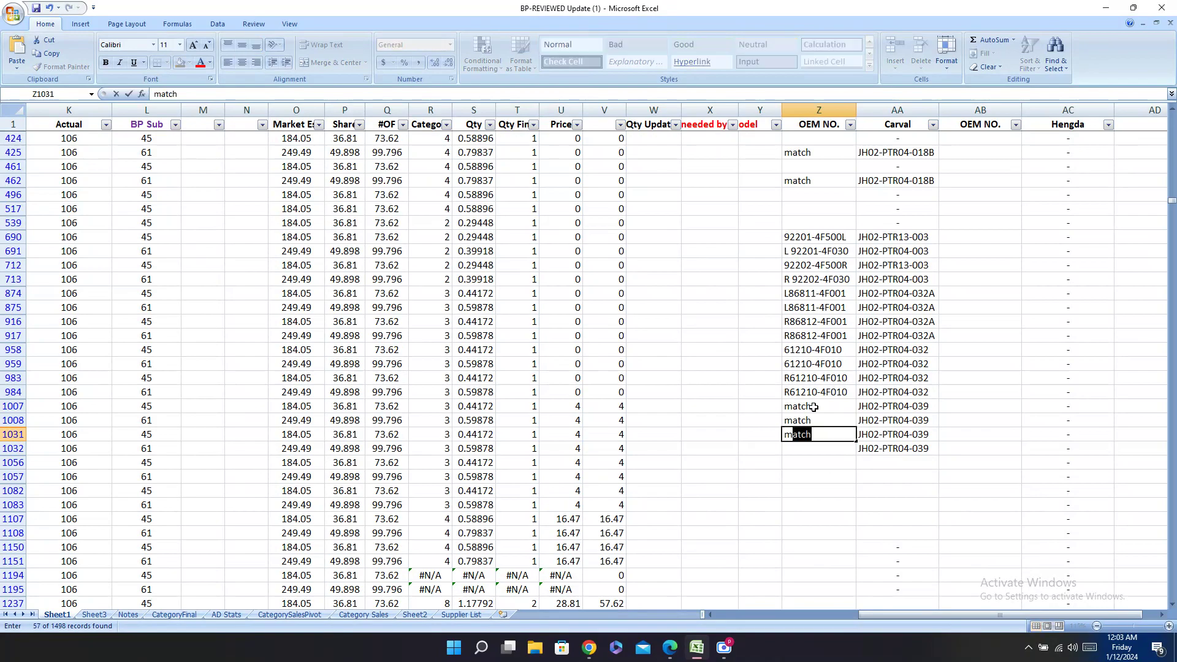
key(Return)
text(match)
key(Return)
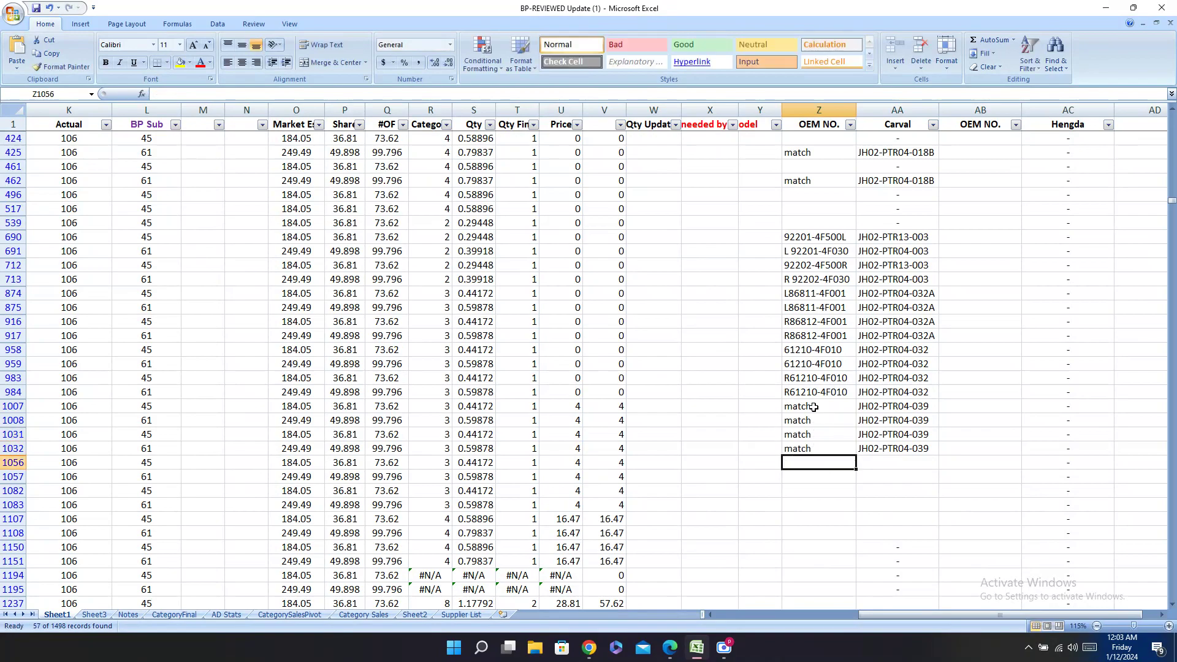
key(Left)
key(Left)
key(Left)
key(Left)
key(Left)
key(Left)
key(Left)
key(Left)
key(Left)
key(Left)
key(Left)
key(Left)
key(Left)
key(Left)
key(Left)
key(Left)
key(Left)
key(Left)
key(Left)
key(Left)
key(Left)
key(Left)
key(Left)
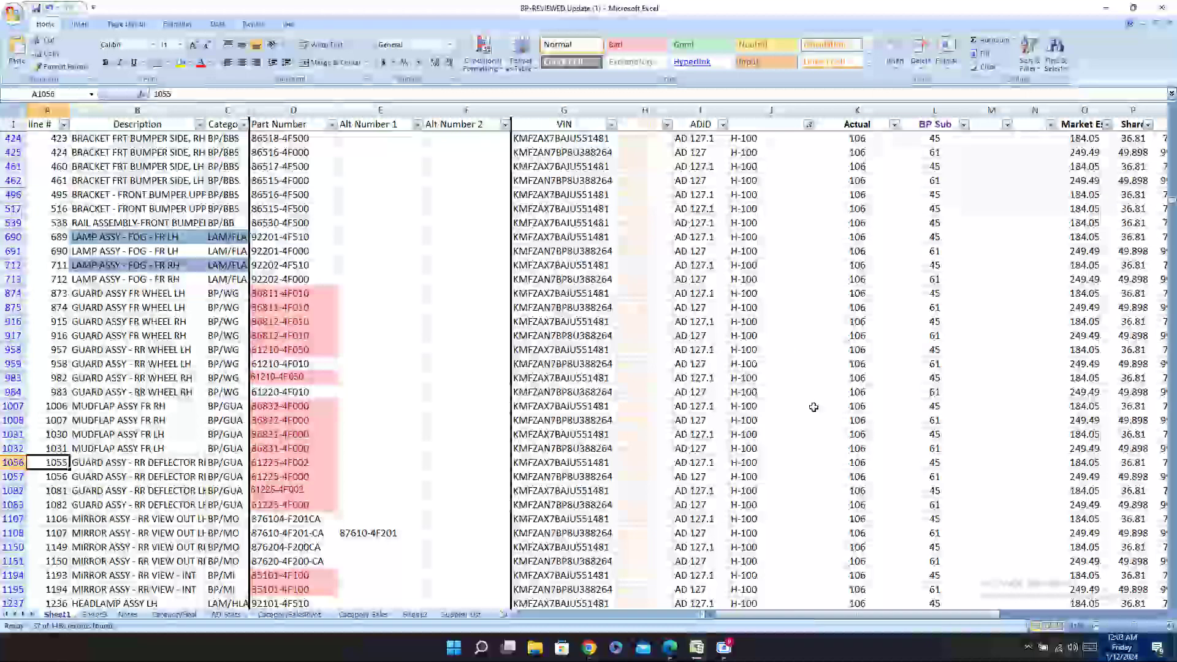
Step: Search the Carval PDF for 61225-4F002 and confirm it has no match
key(Right)
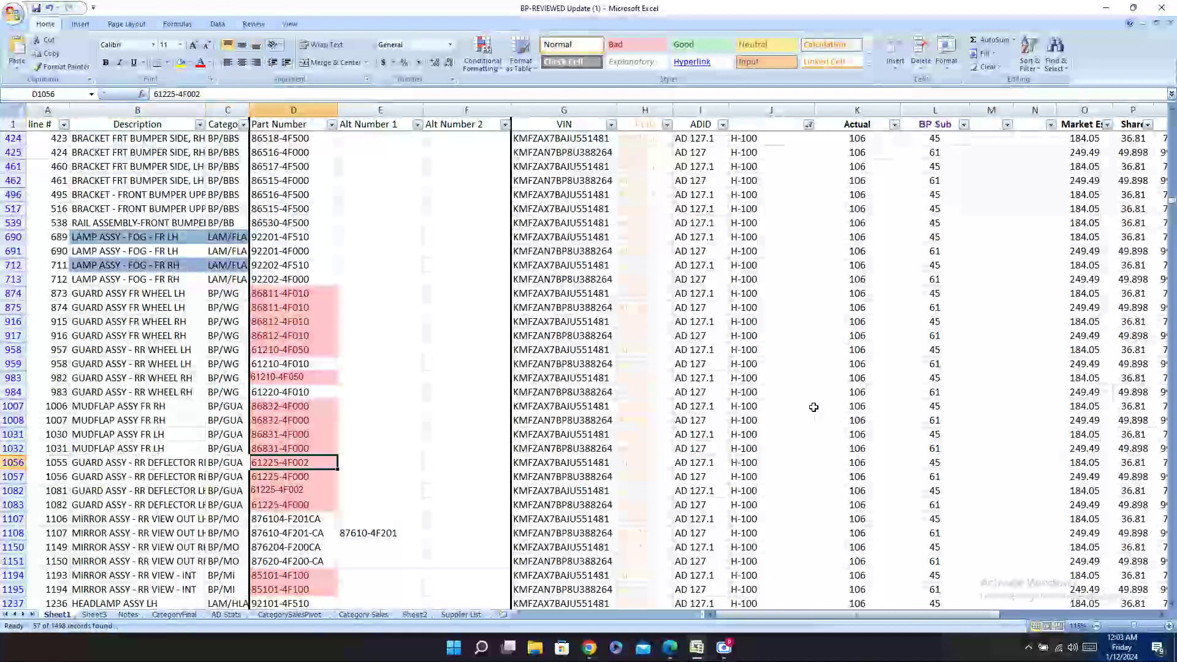
click(668, 648)
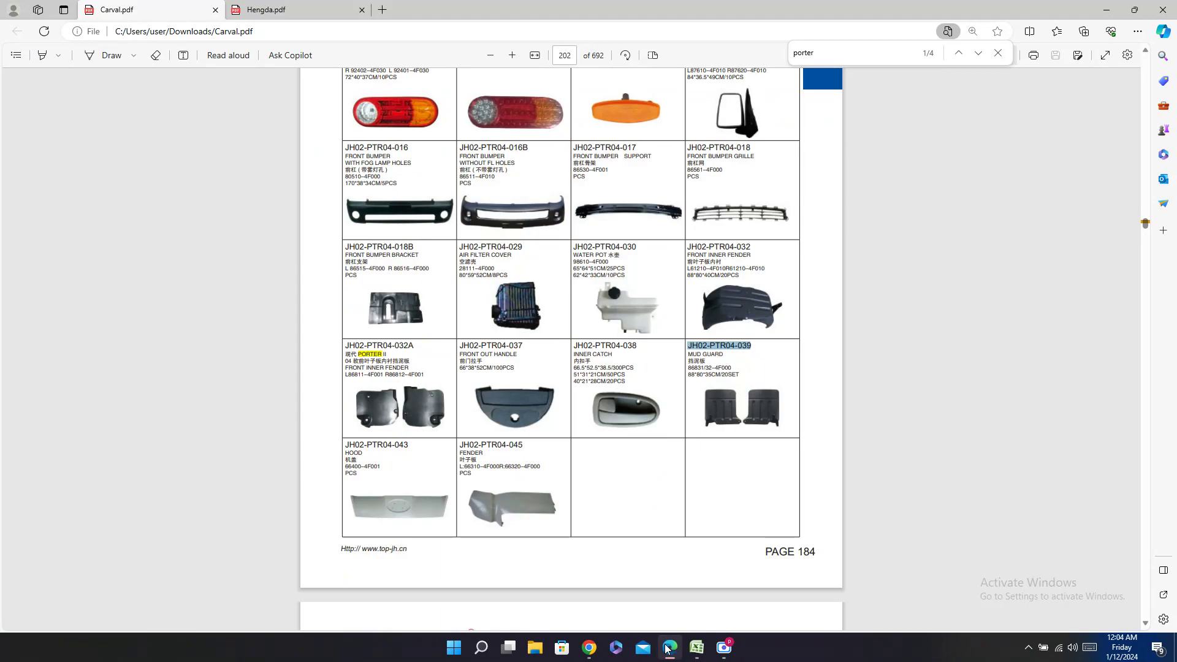
click(668, 648)
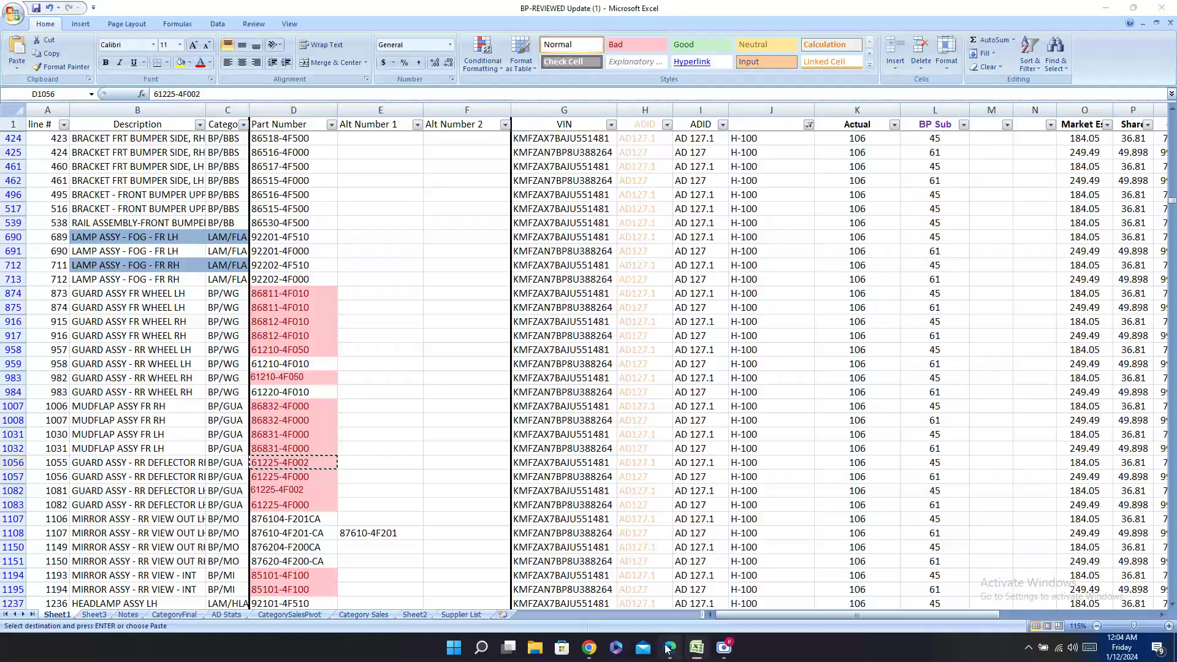
click(667, 648)
key(ctrl+f)
text(61225-4F002)
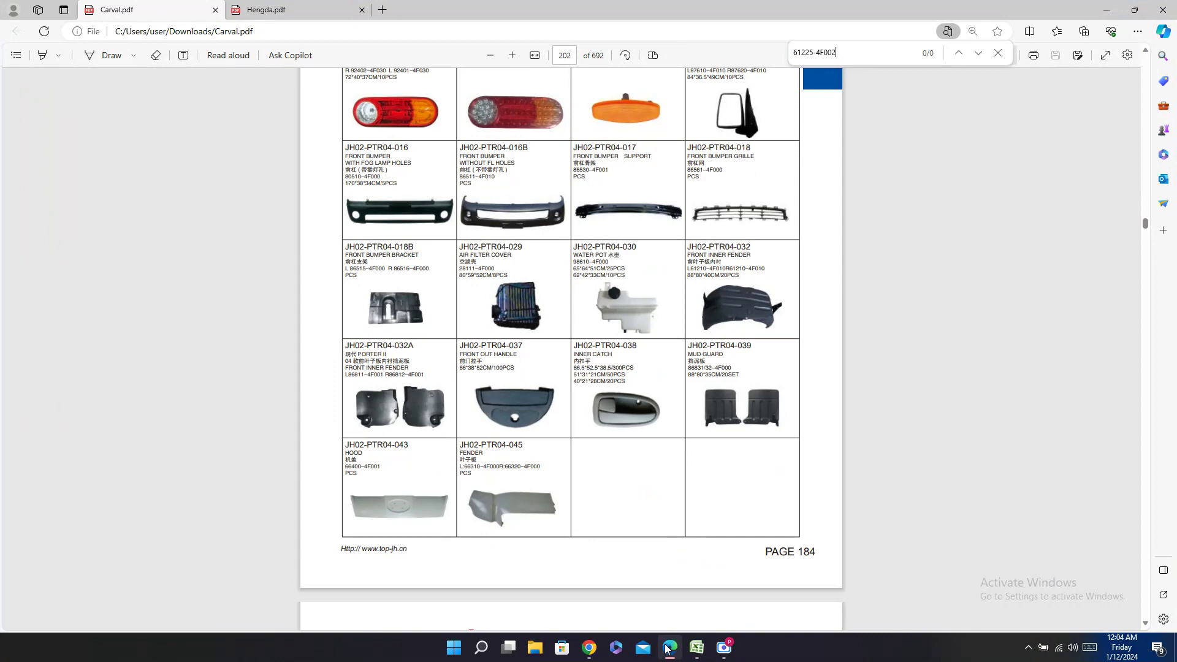
click(668, 648)
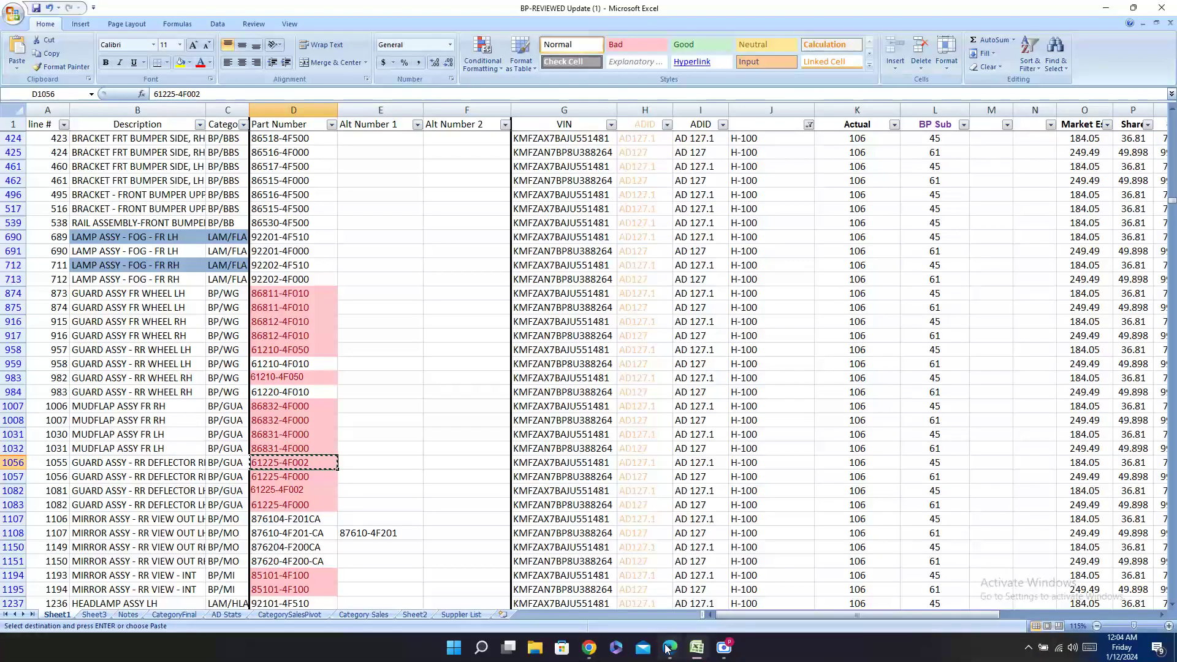
click(668, 648)
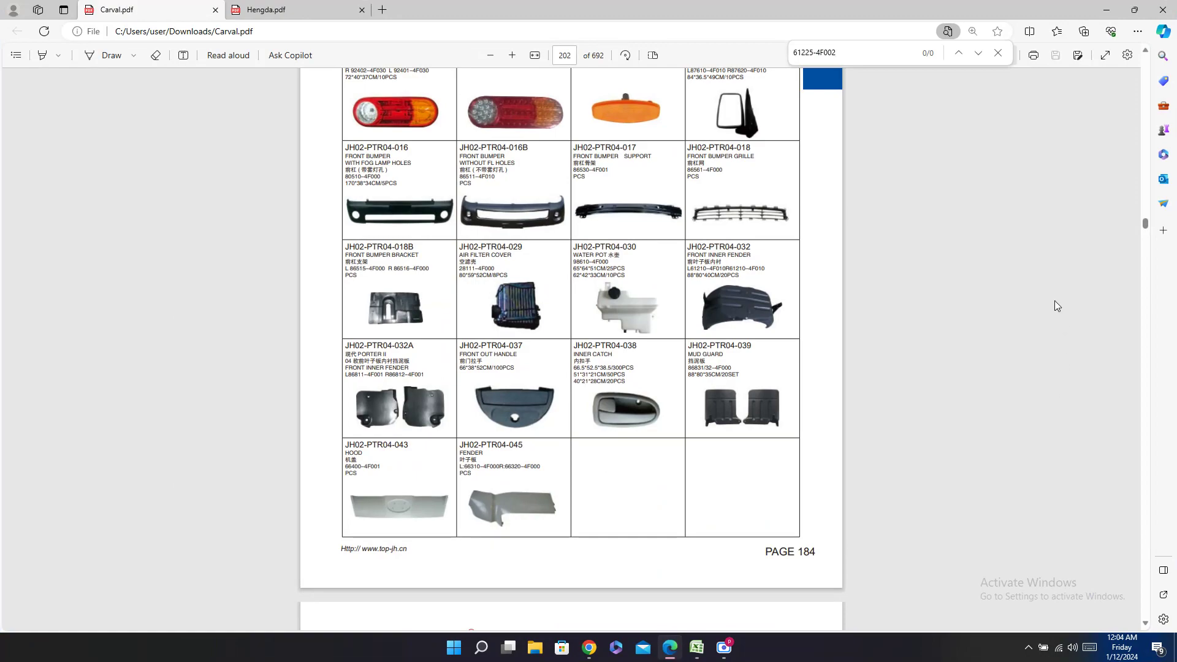
click(697, 649)
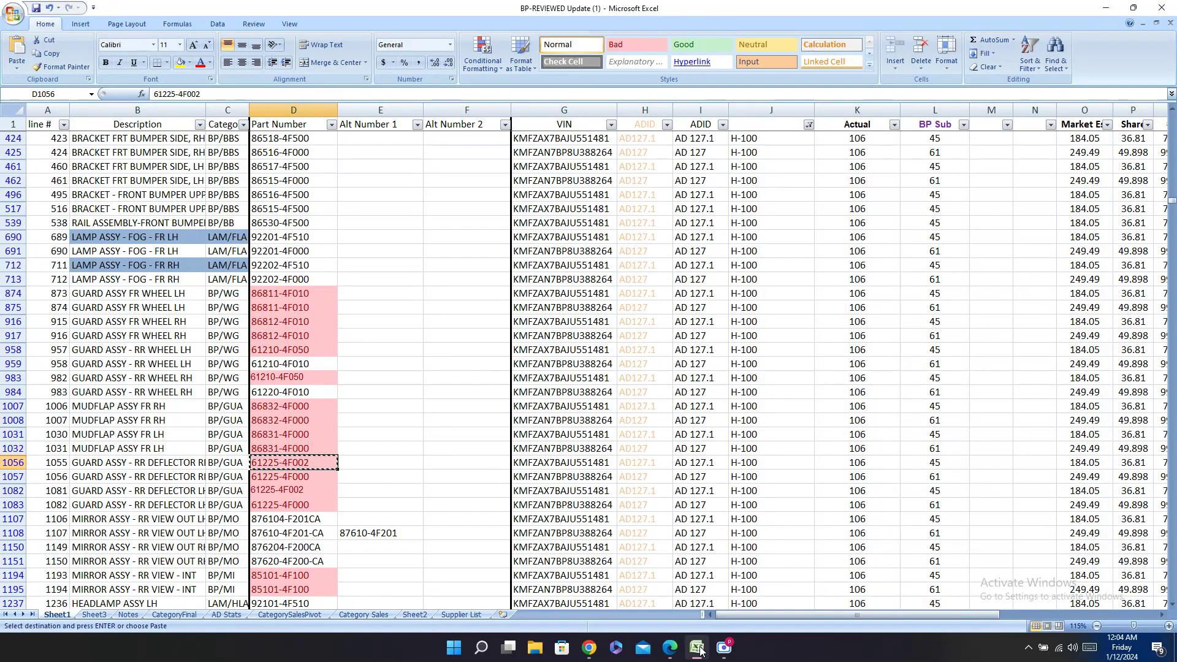
click(700, 651)
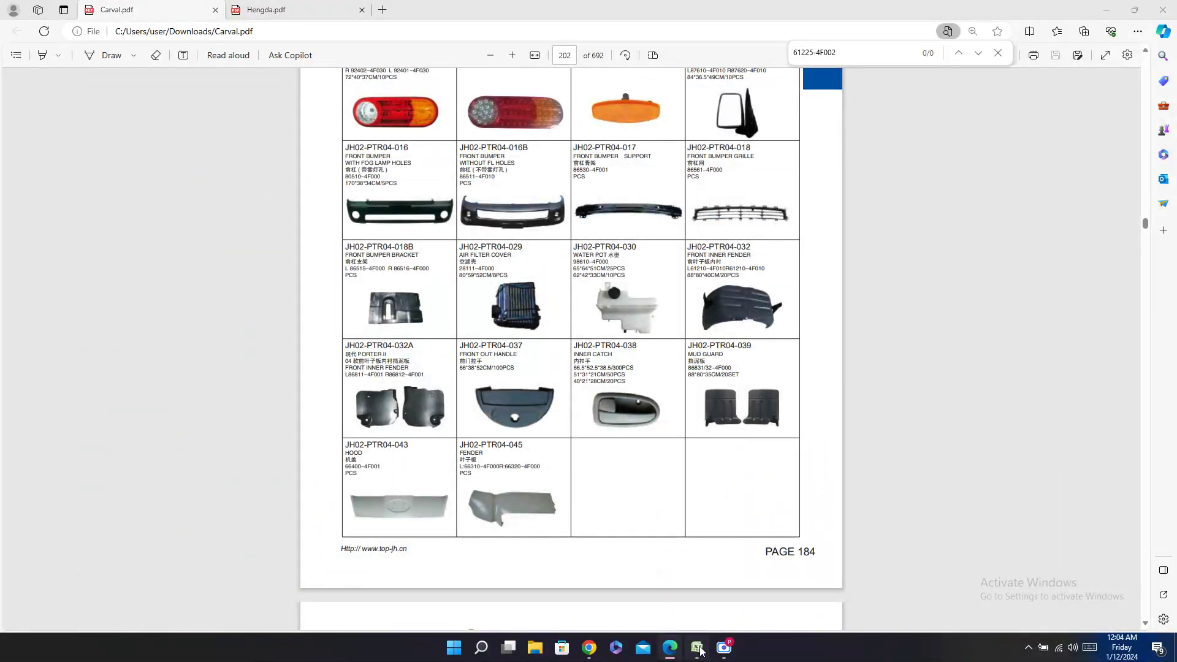
click(700, 651)
Step: Fill the Carval cells of rows 1056, 1057, 1082 and 1083 with '-'
drag(13, 462, 12, 505)
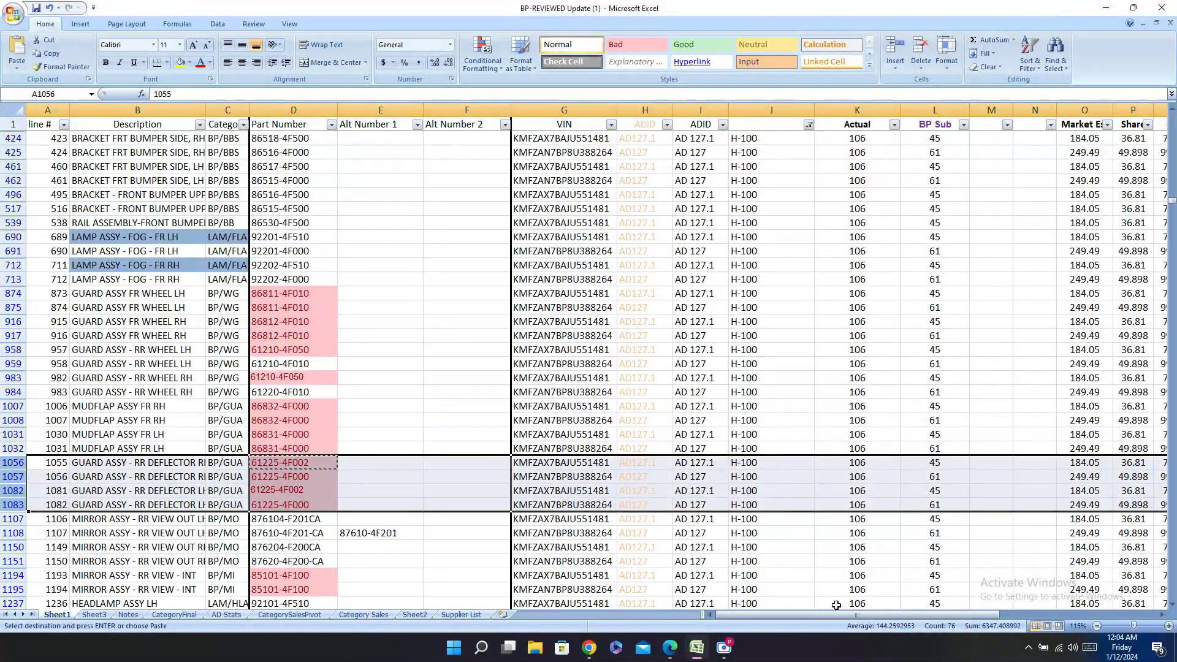
drag(858, 615, 1072, 598)
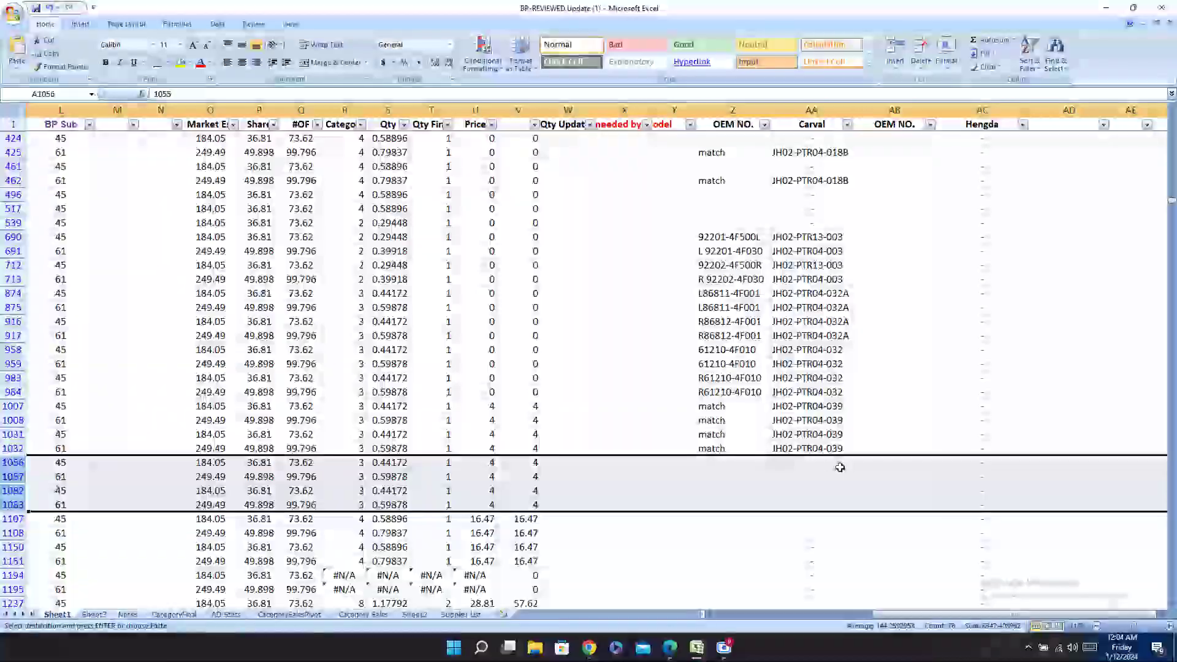
click(820, 466)
text(-)
key(Down)
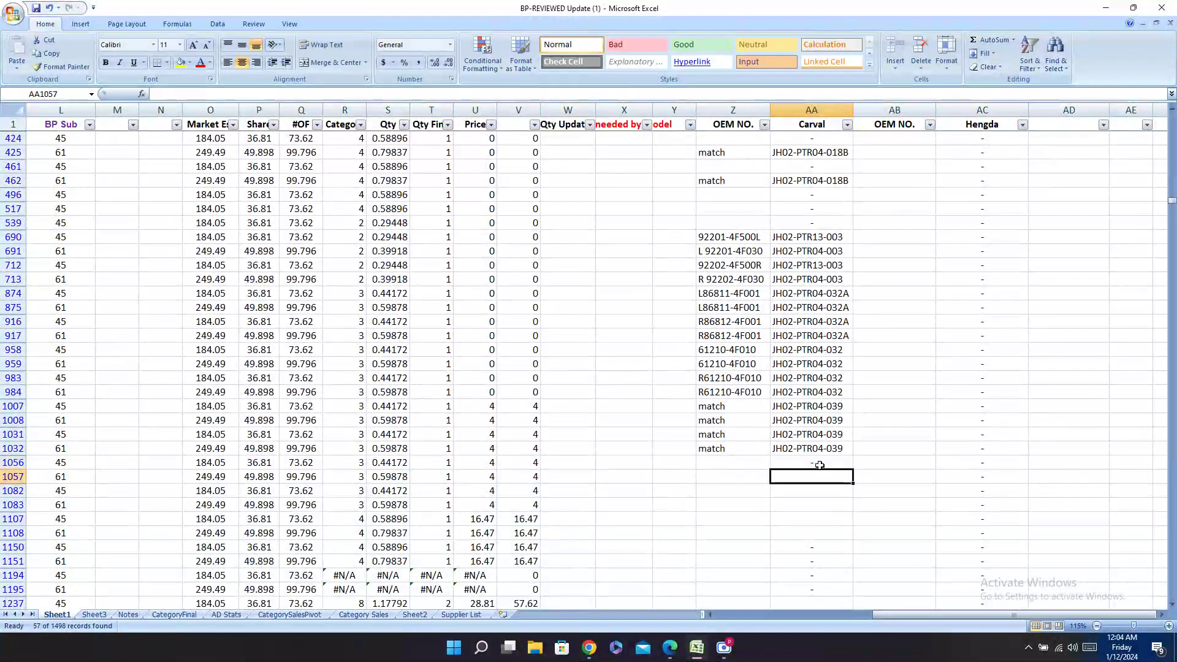
key(Return)
text(-)
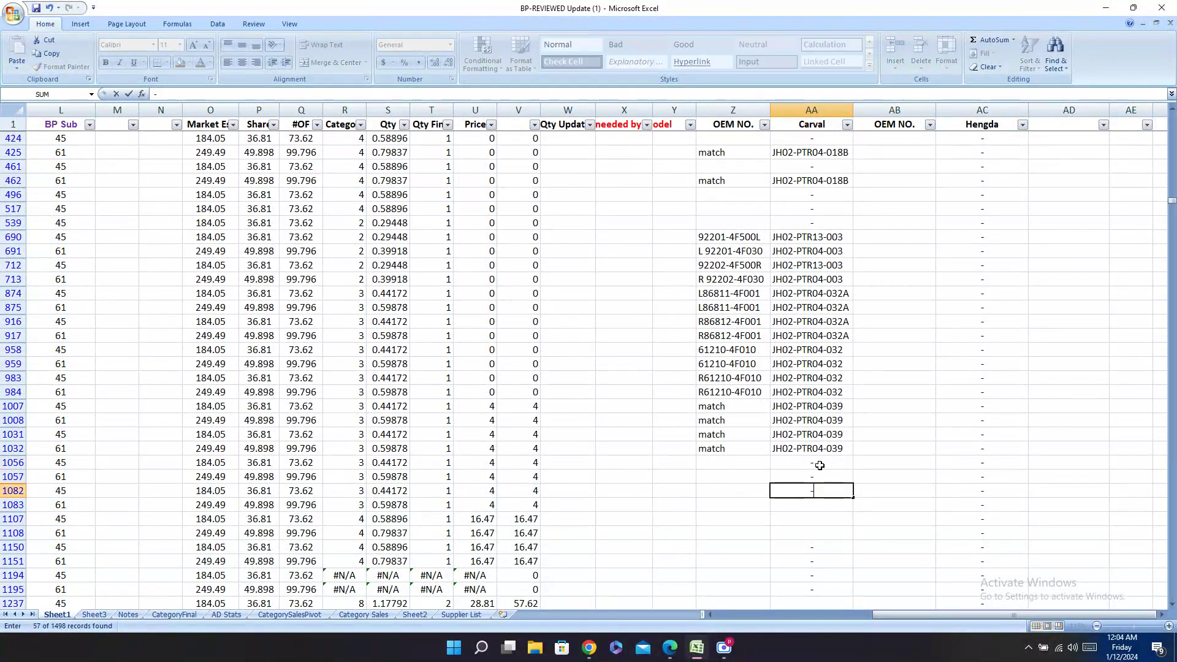
key(Return)
text(-)
key(Return)
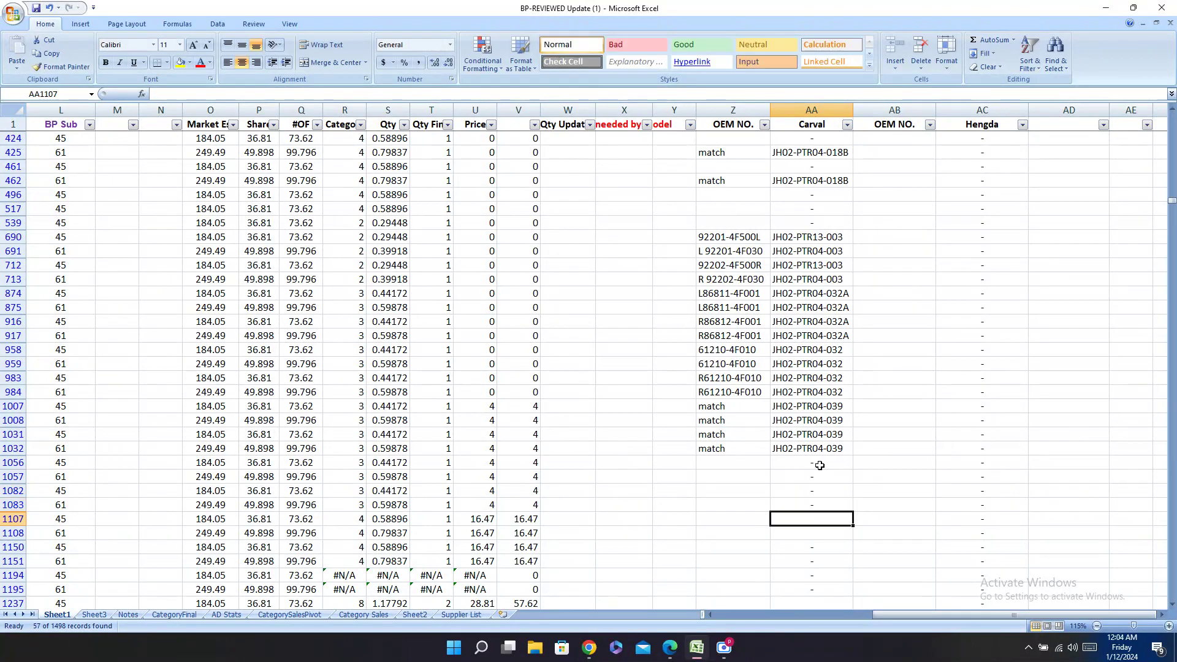
key(Left)
key(Left)
key(Left)
key(Left)
key(Left)
key(Left)
key(Left)
key(Left)
key(Left)
key(Left)
key(Left)
key(Left)
key(Left)
key(Left)
key(Left)
key(Left)
key(Left)
key(Left)
key(Left)
key(Left)
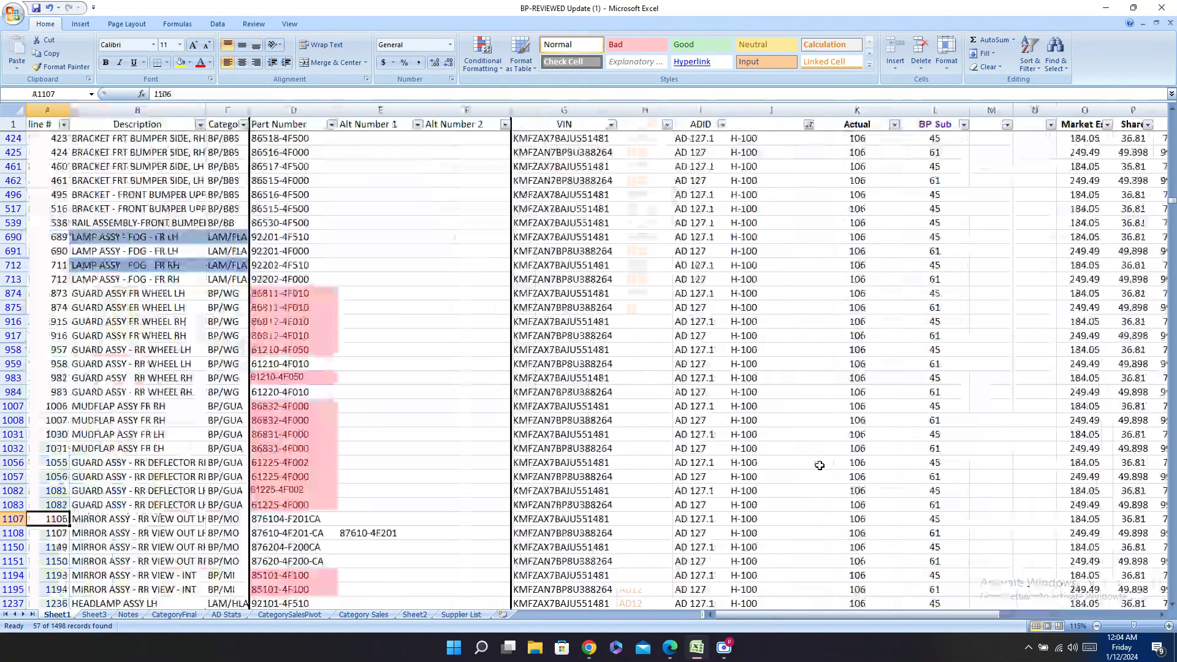
Step: Copy row 1107's part number 876104-F201CA and search the Carval PDF for it
key(Right)
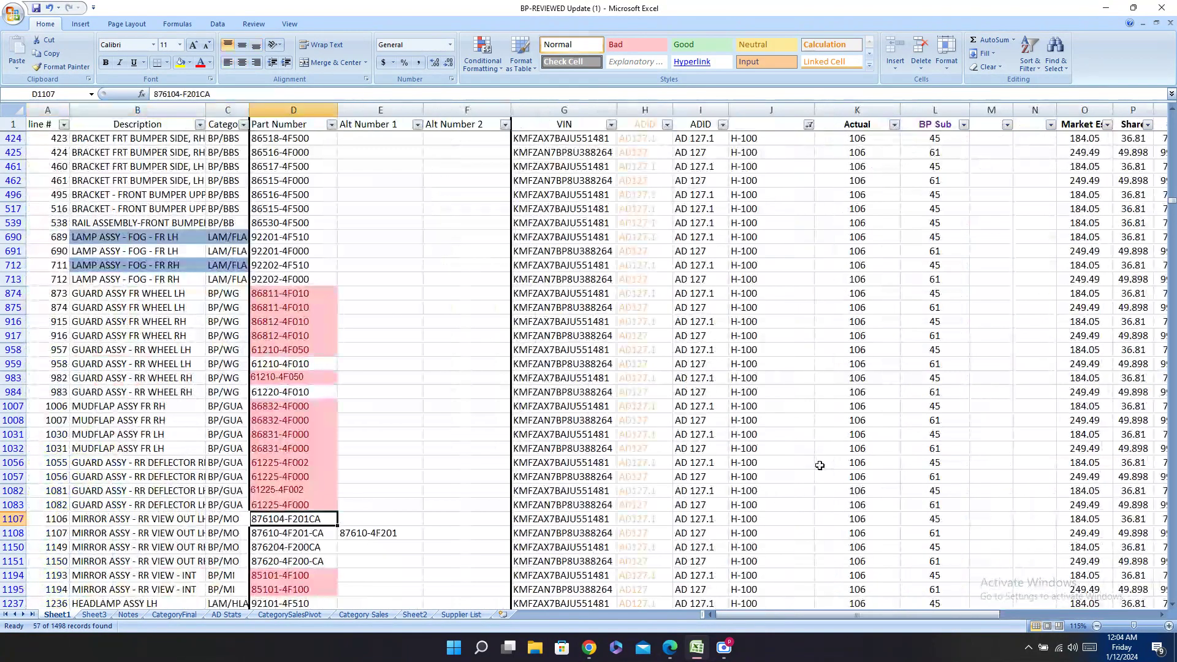
key(ctrl+c)
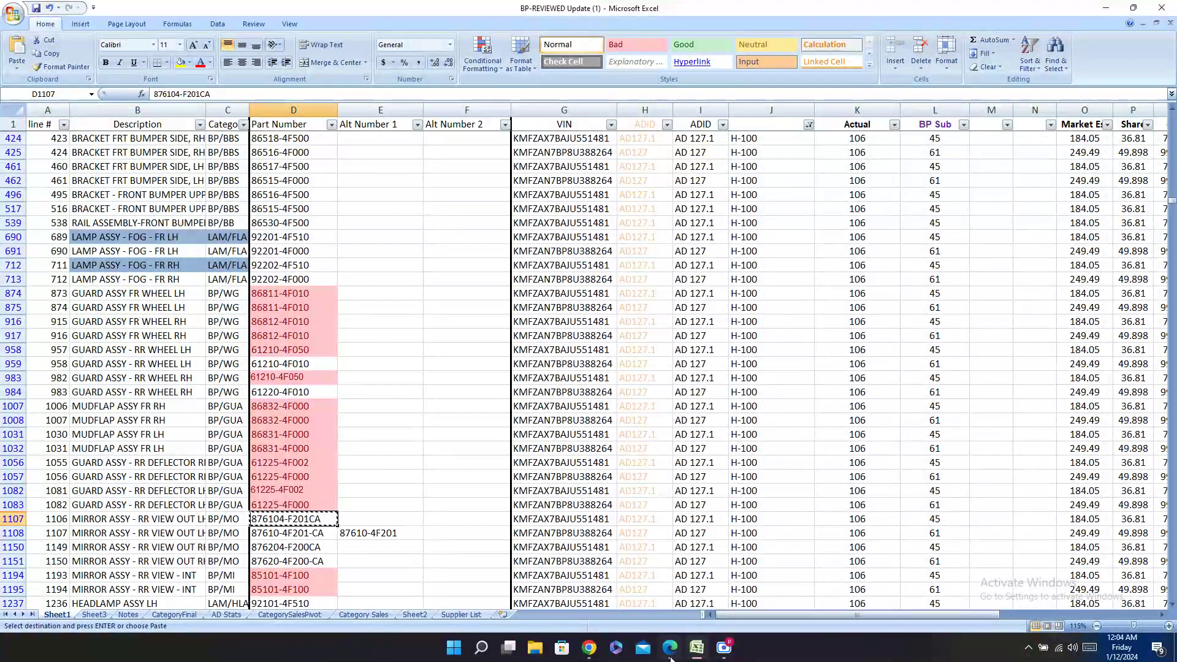
click(670, 651)
key(ctrl+v)
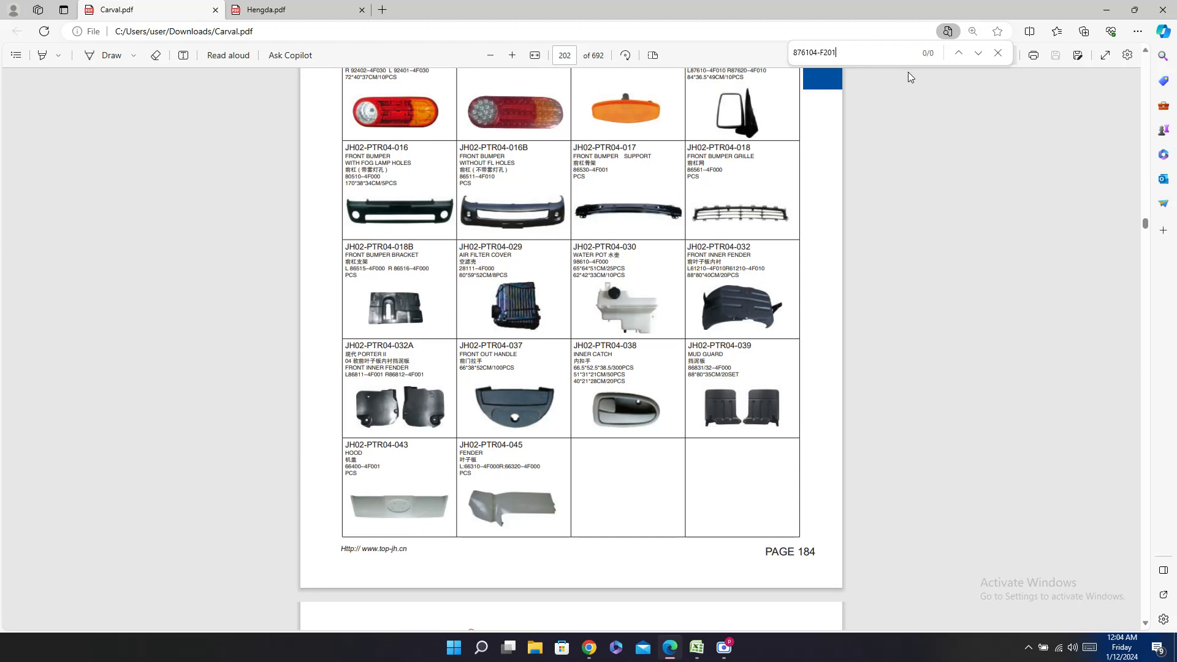
scroll(746, 304, up, 5)
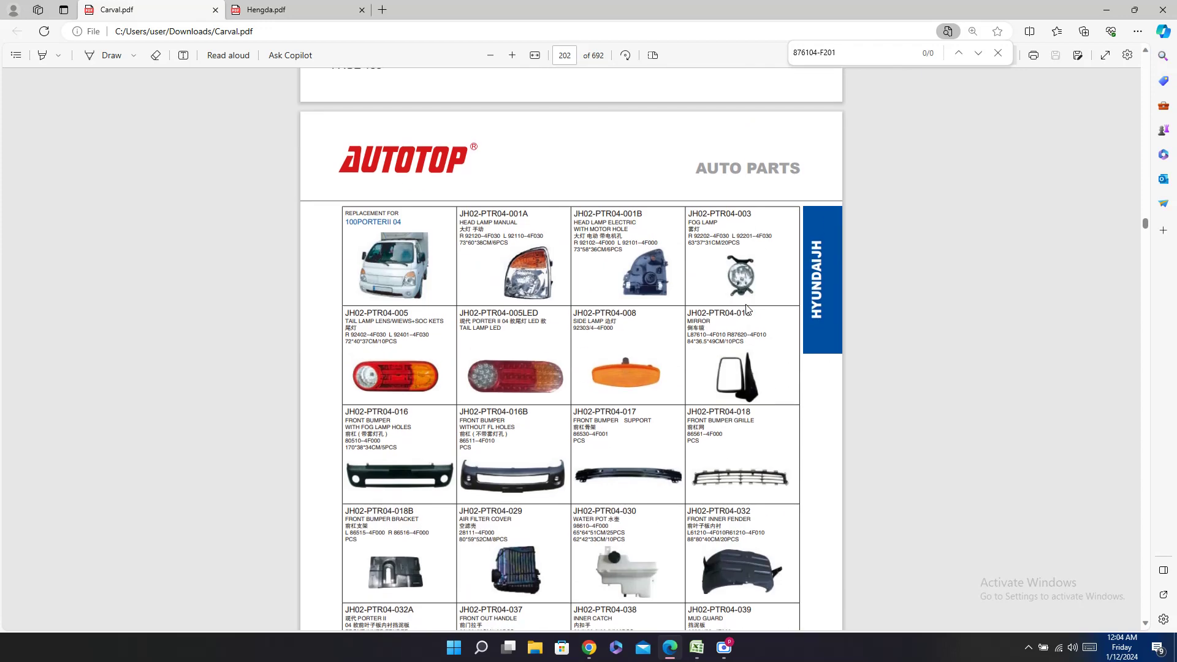
scroll(754, 291, down, 4)
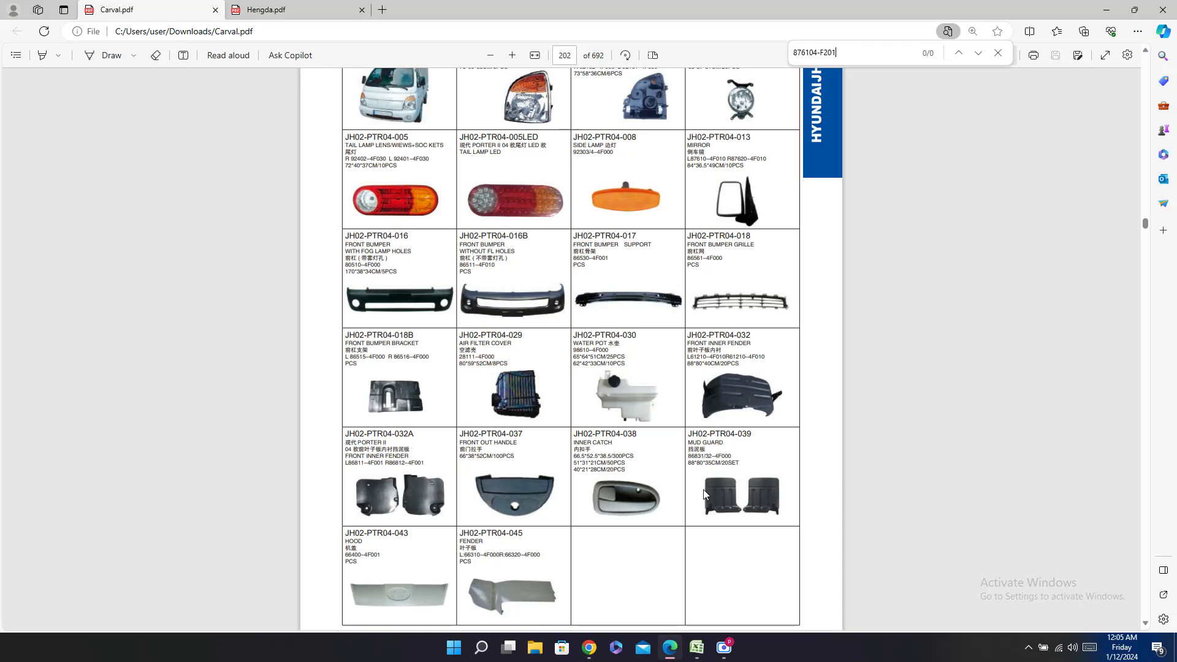
Step: Scroll up to the Porter 2013 page listing mirror JH02-PTR13-013
click(704, 649)
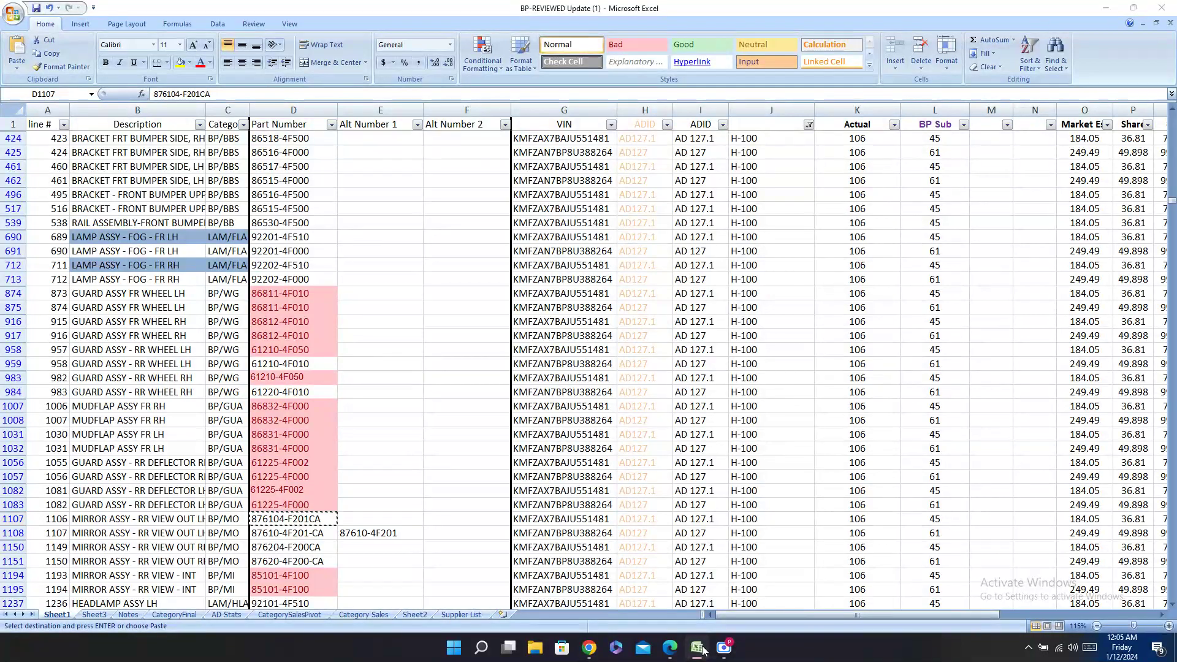
click(703, 649)
scroll(682, 382, up, 10)
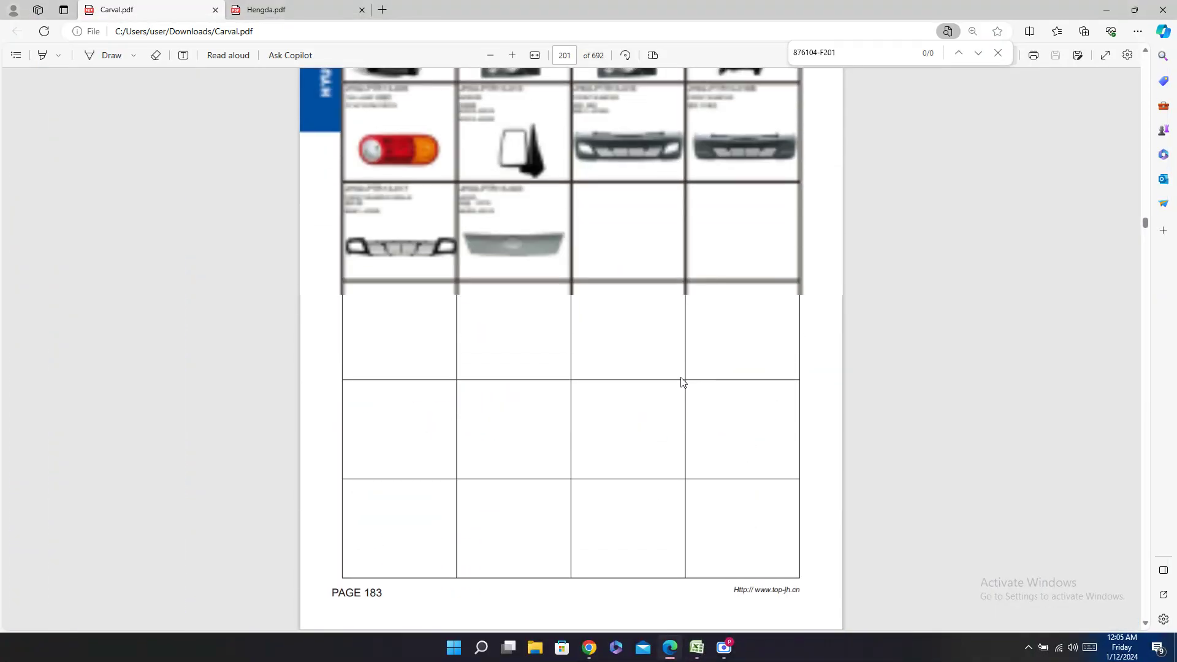
scroll(682, 382, up, 3)
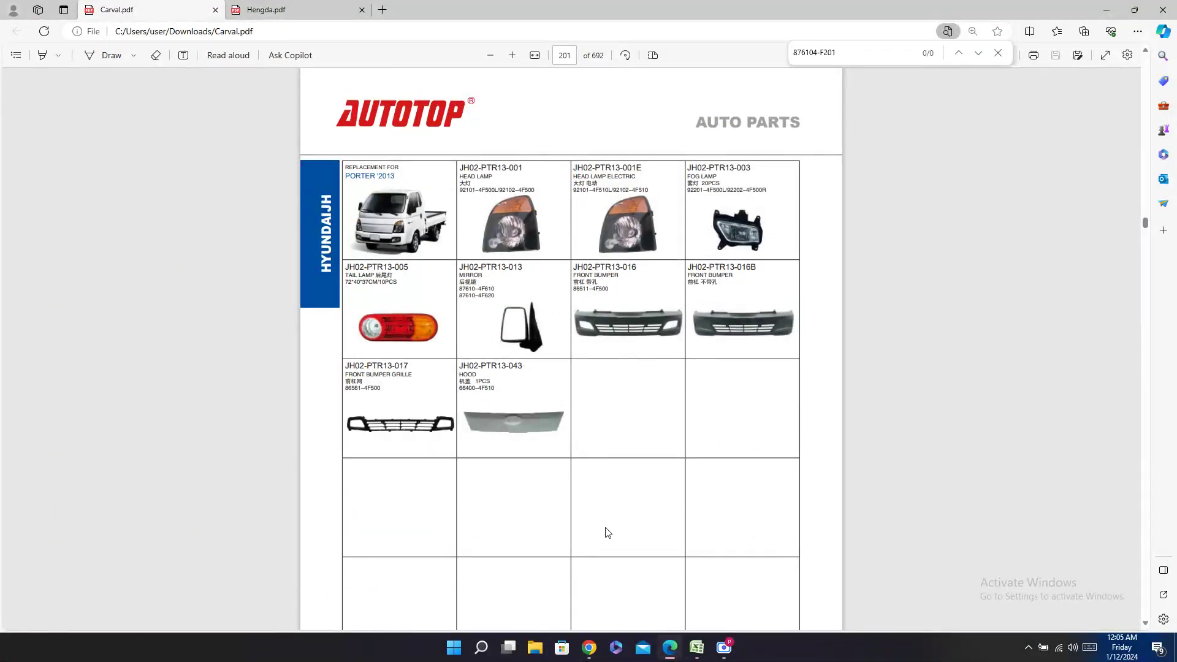
mouse_move(698, 651)
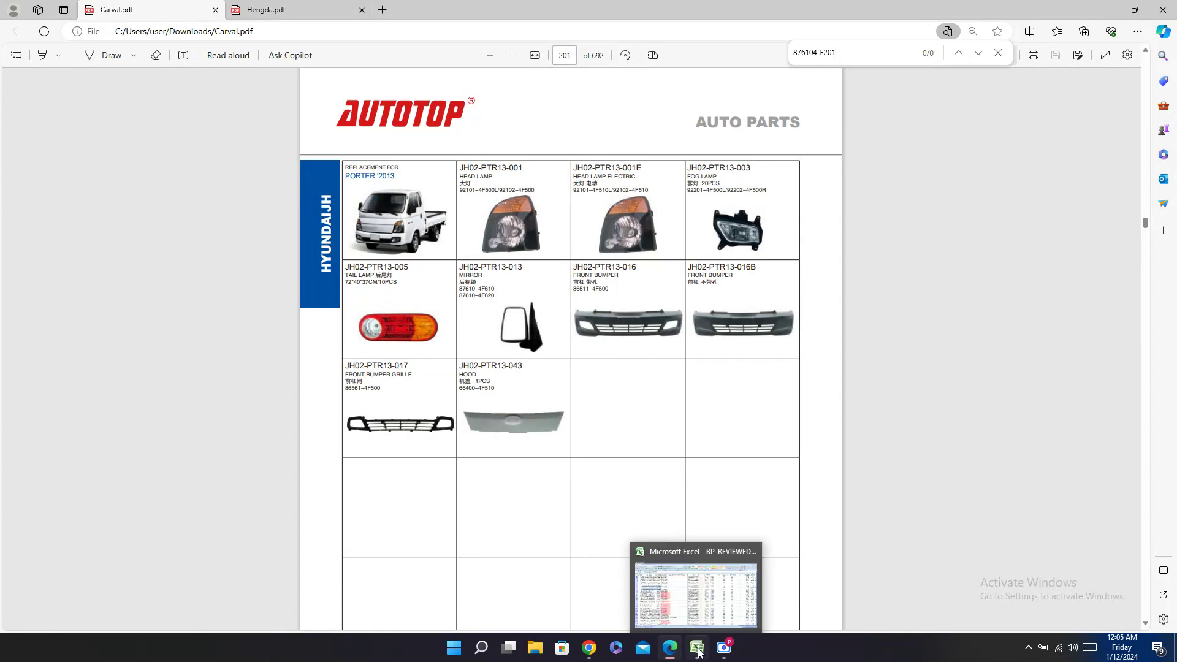
click(698, 652)
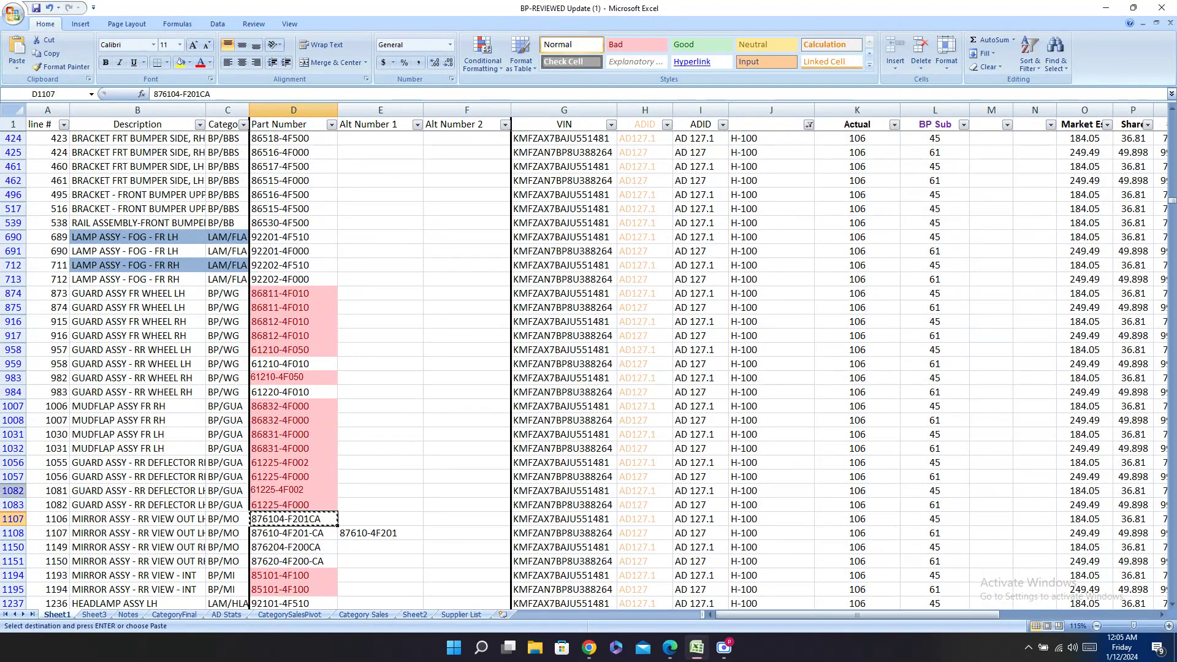
Step: Copy mirror code JH02-PTR13-013 into the Carval cells of rows 1107 and 1150
click(13, 518)
click(669, 648)
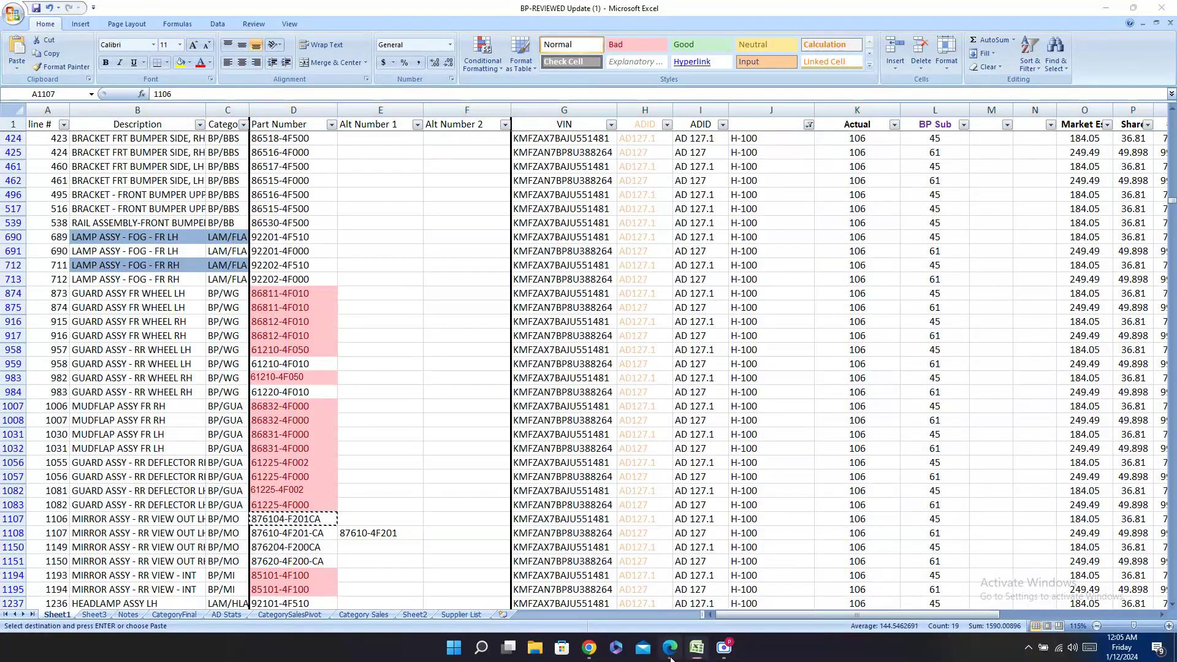
double_click(506, 264)
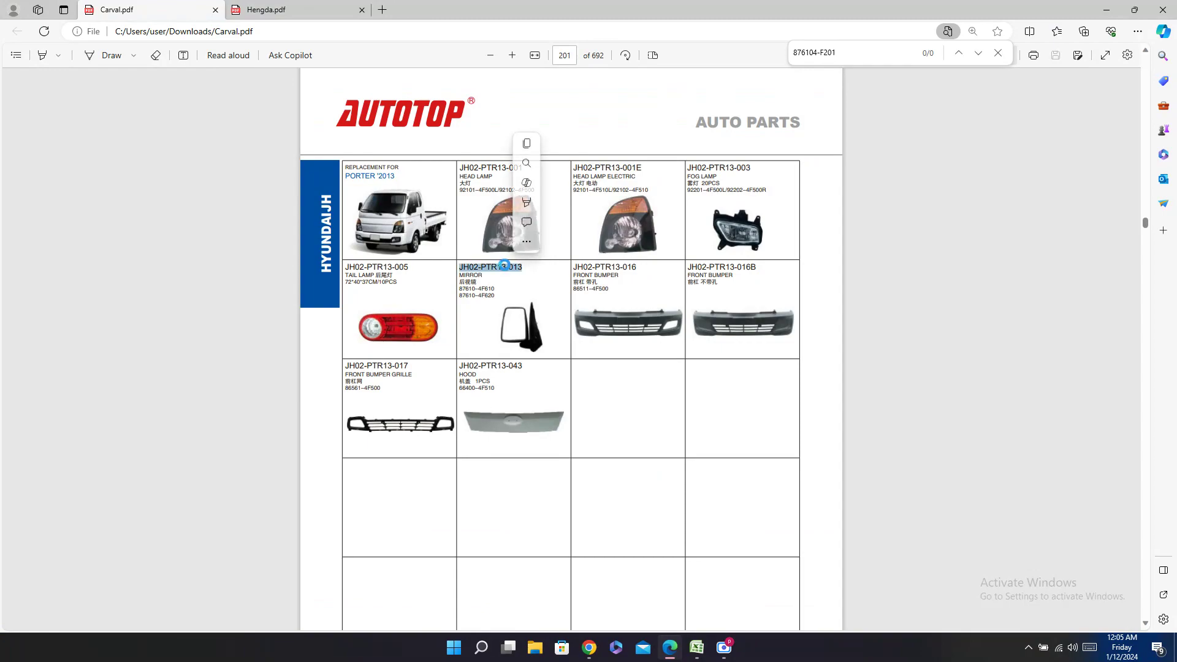
click(668, 653)
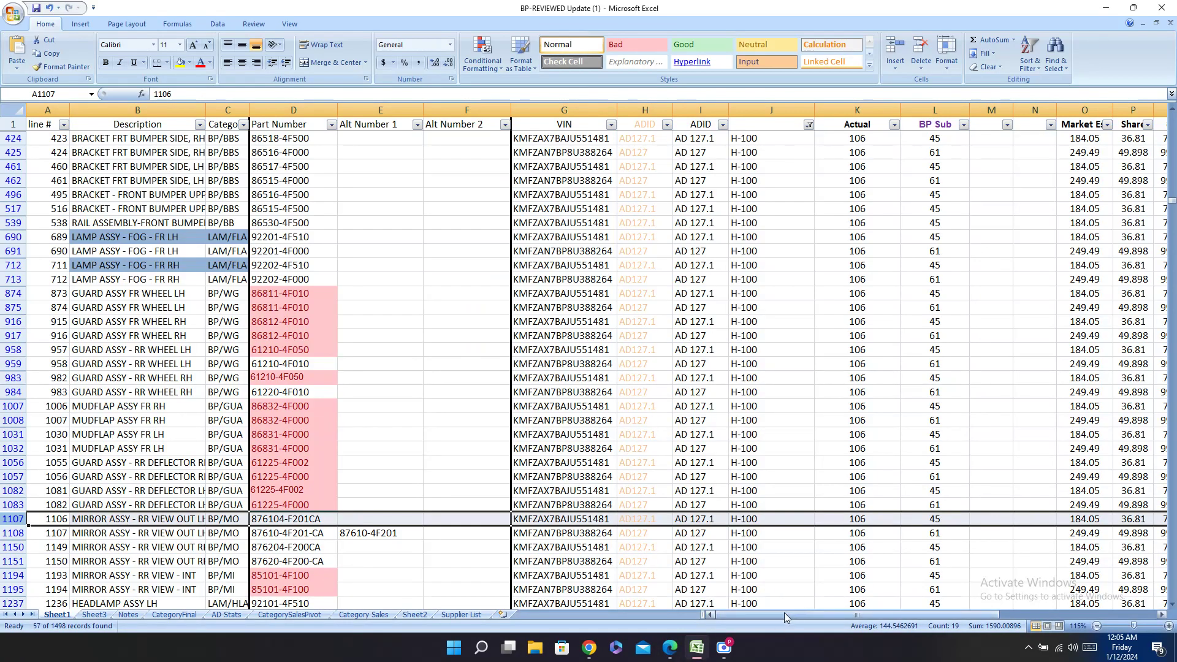
drag(778, 616, 934, 616)
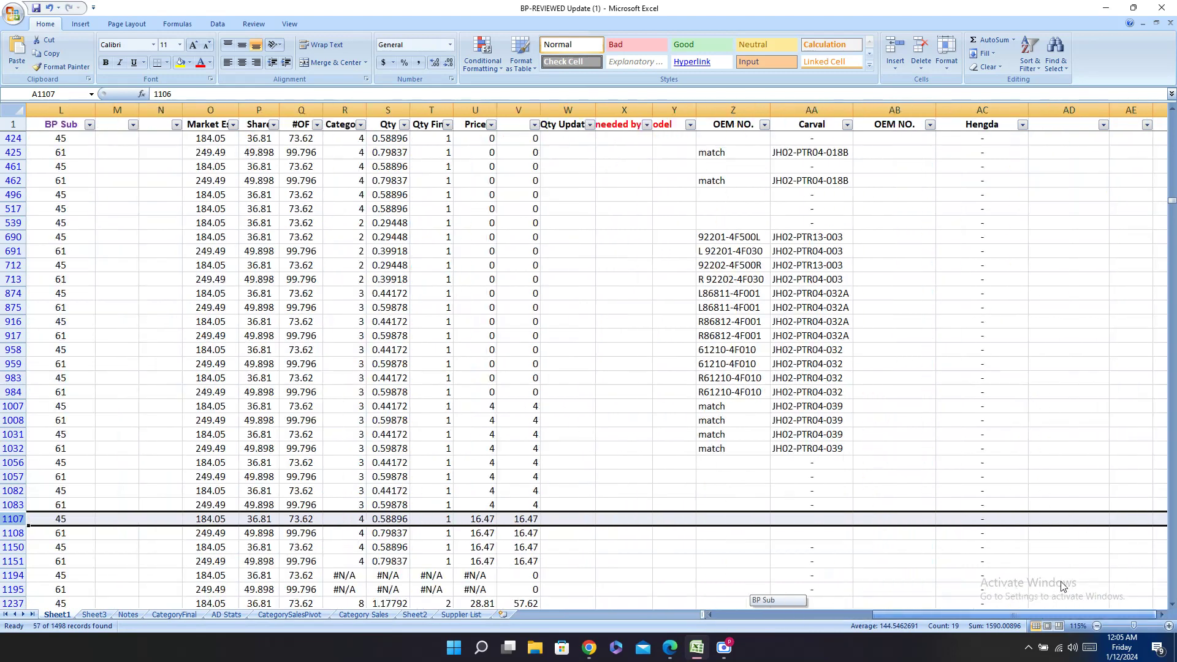
click(828, 520)
key(ctrl+v)
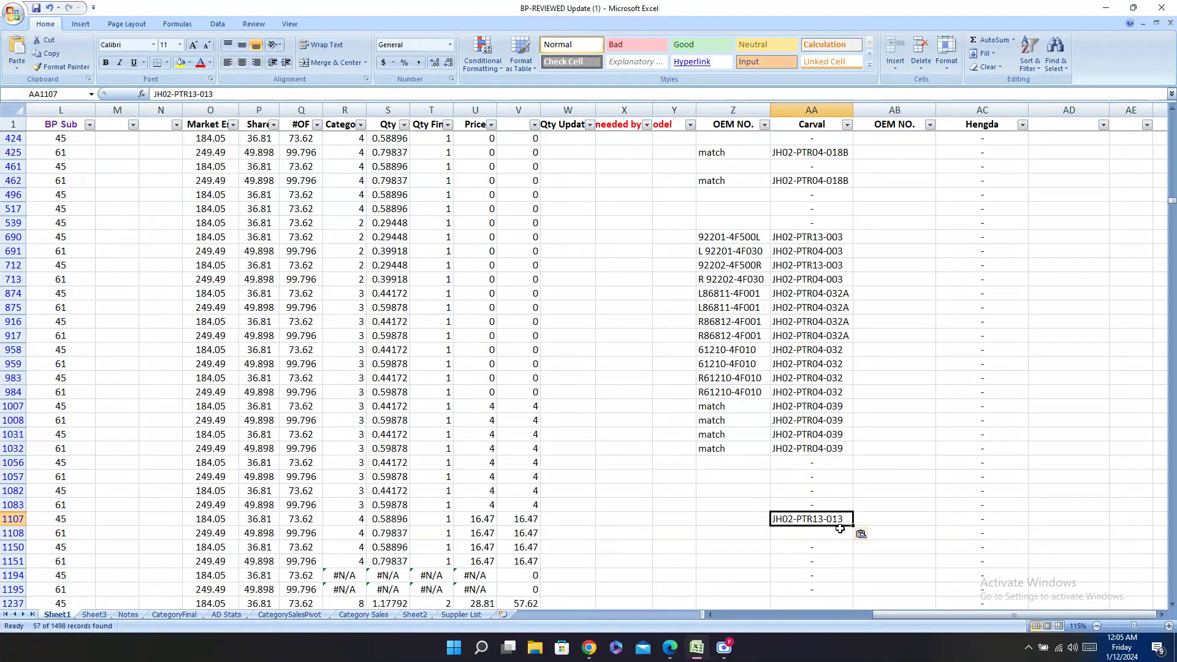
click(820, 541)
key(ctrl+v)
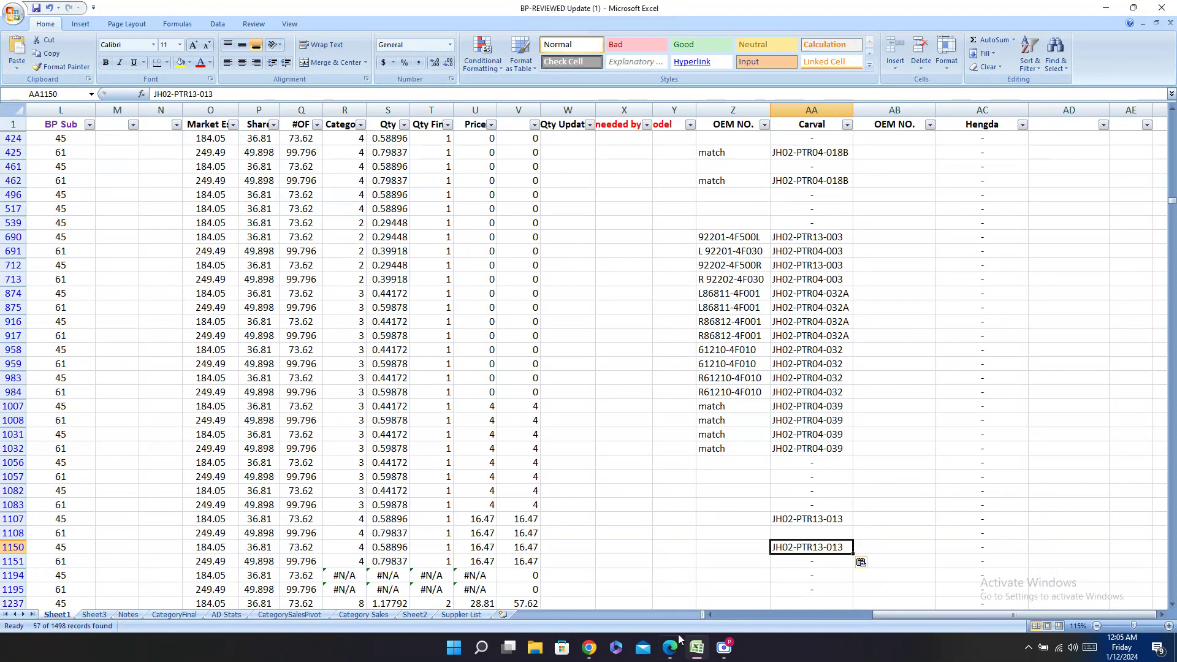
Step: Enter OEM NO. 87610-4F610/87610-4F620 for row 1107 from the mirror's PDF entry
click(670, 648)
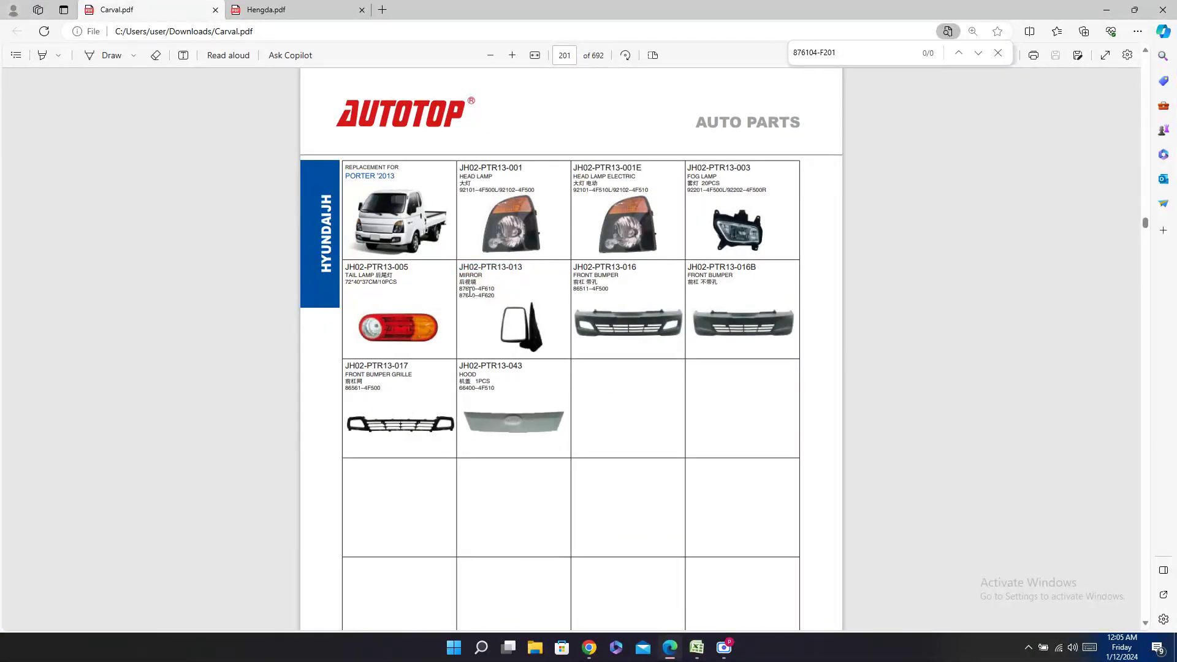
drag(459, 288, 494, 289)
key(ctrl+c)
drag(459, 275, 497, 295)
click(689, 650)
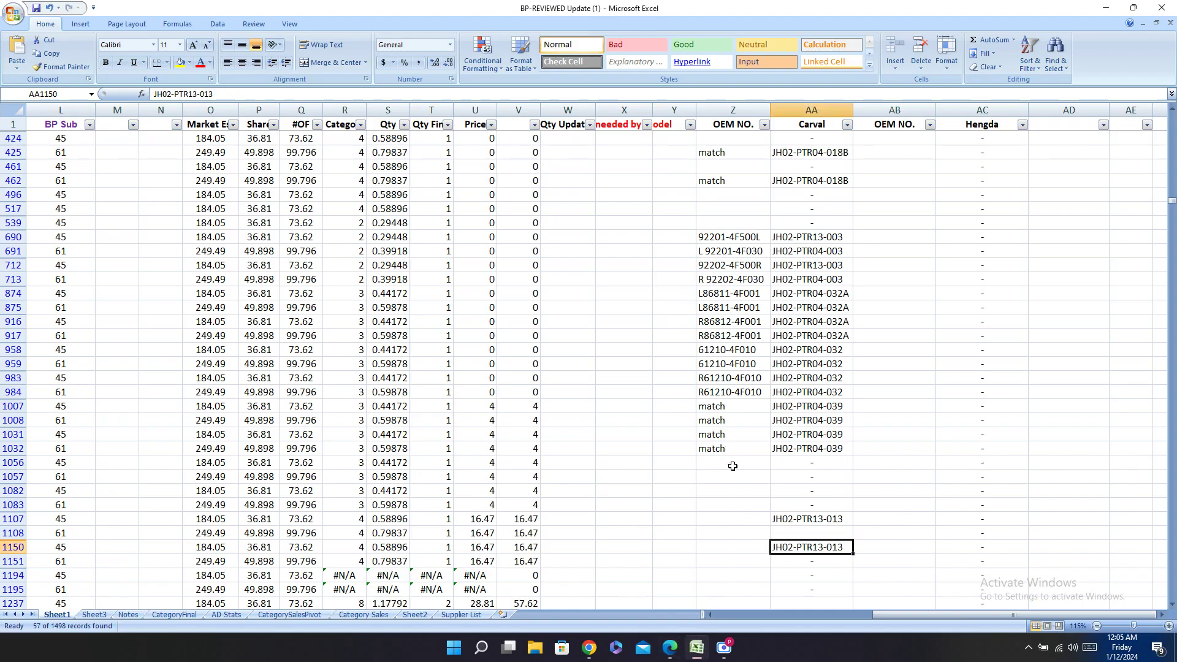
double_click(726, 520)
key(ctrl+v)
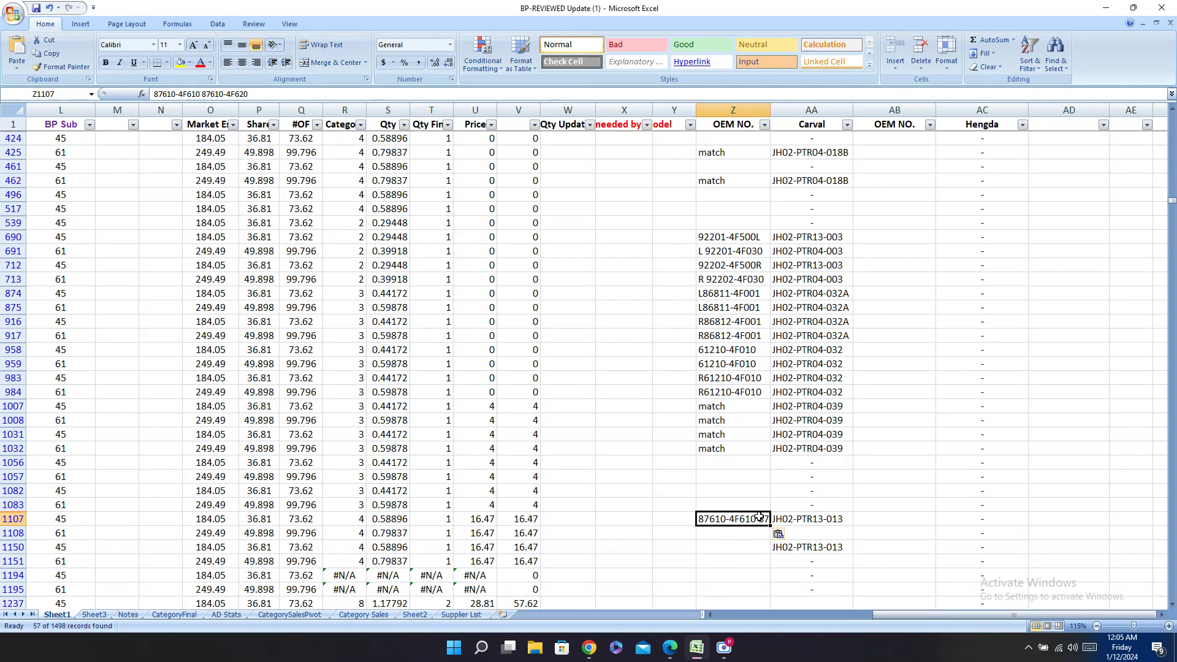
double_click(760, 517)
key(BackSpace)
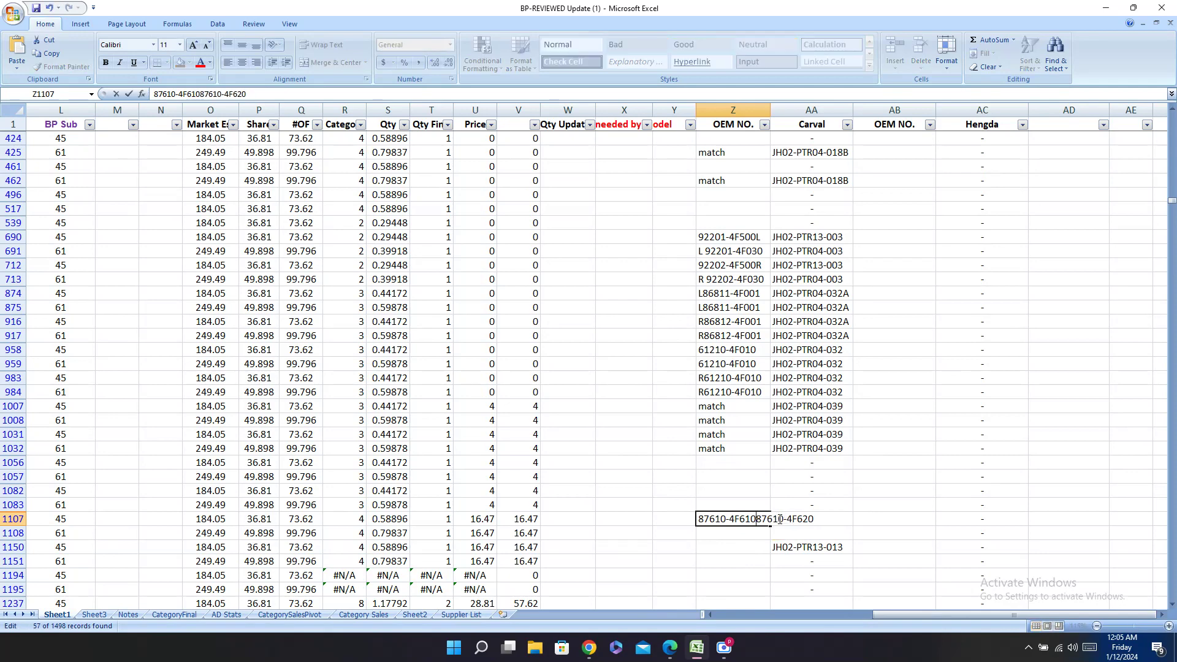
text(/)
Step: Enter OEM NO. 87610-4F610/87610-4F620 for row 1150
click(759, 545)
key(ctrl+v)
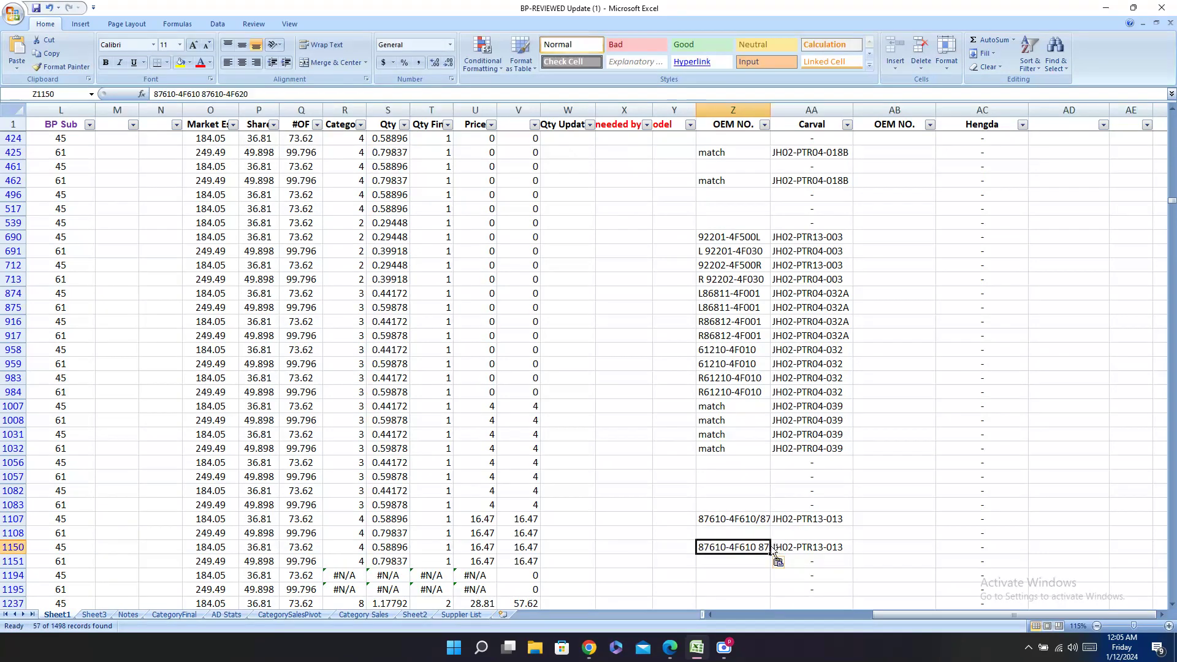
double_click(758, 545)
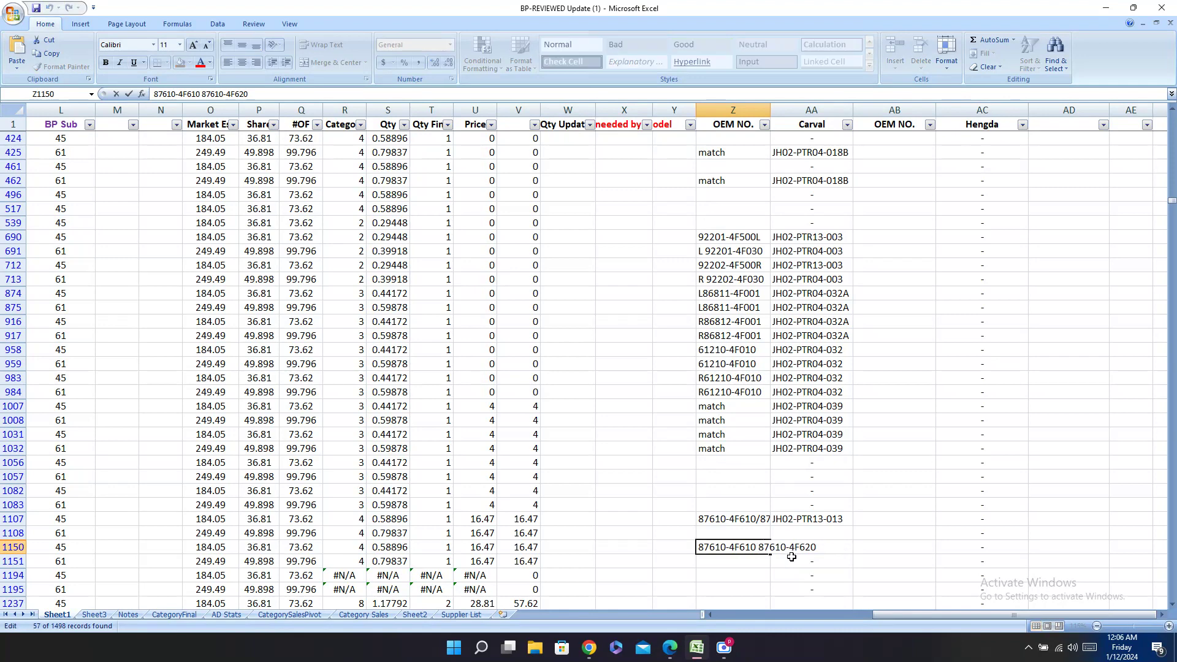
key(BackSpace)
text(-)
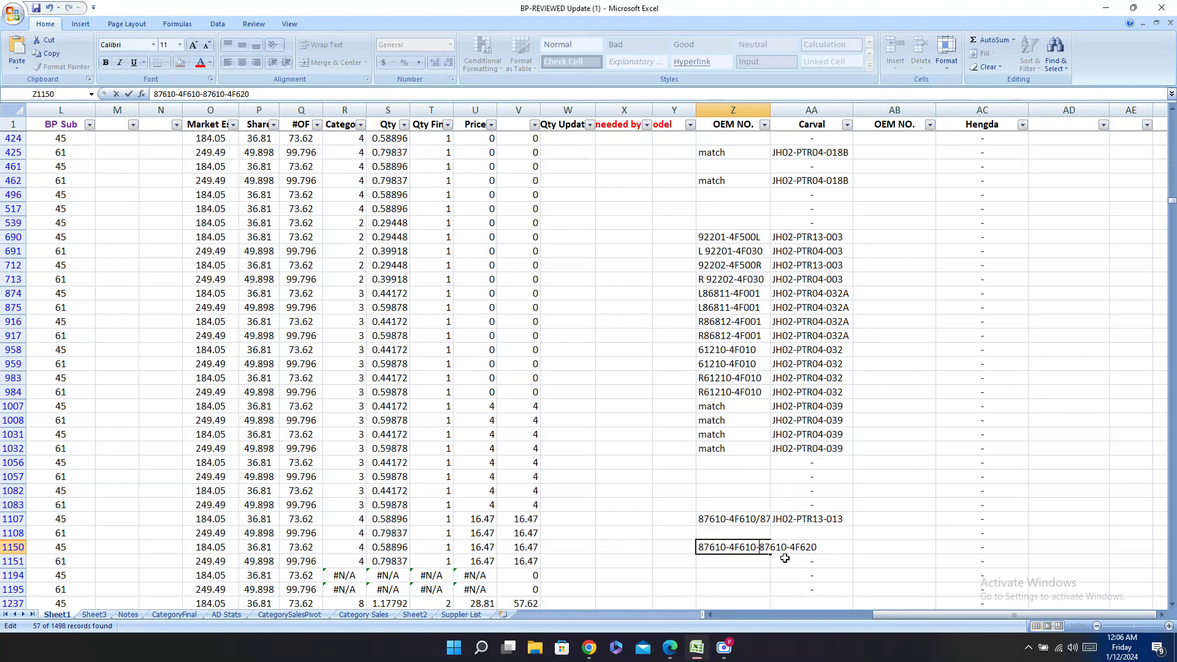
key(BackSpace)
text(/)
click(861, 548)
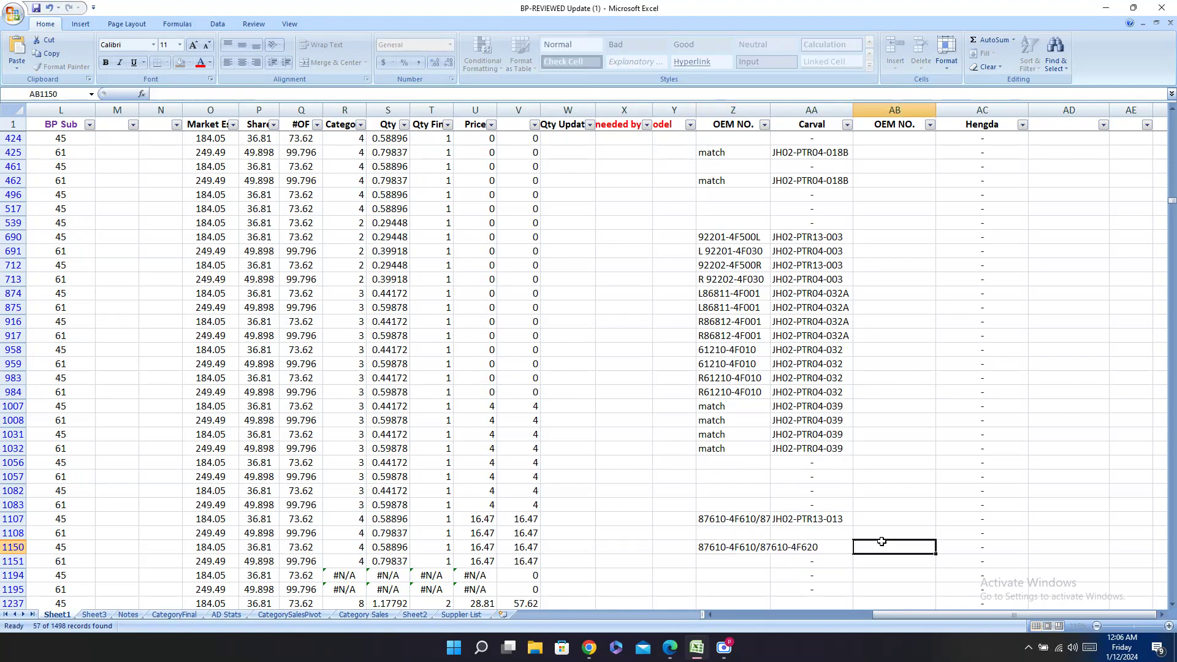
click(773, 547)
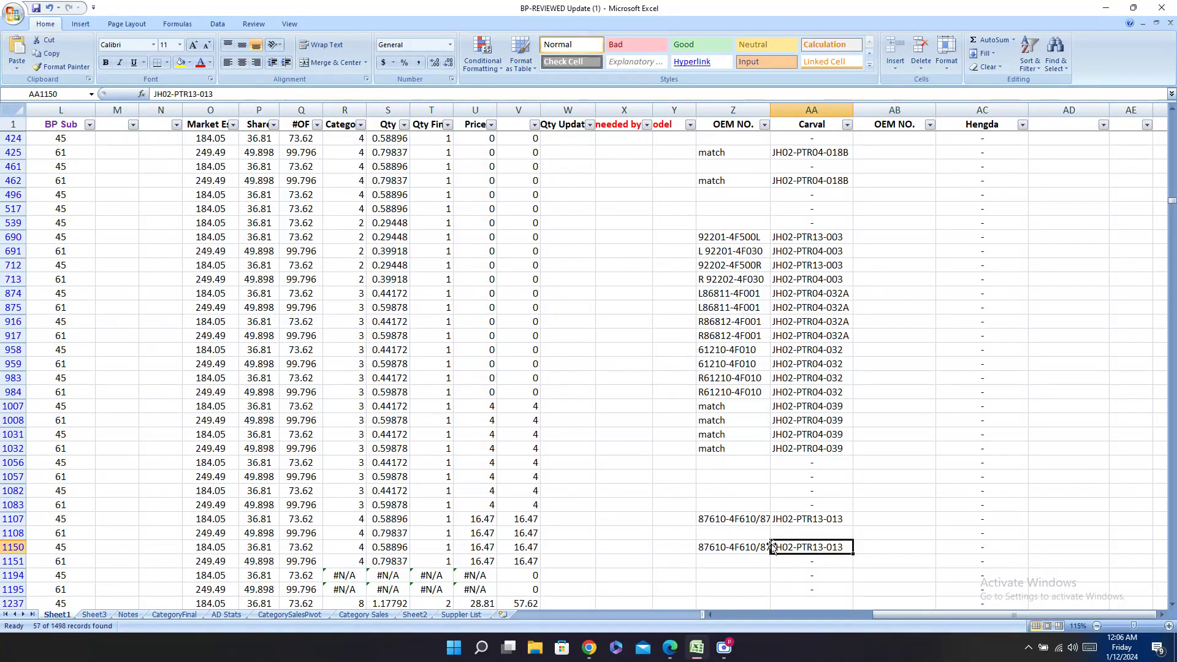
Step: Copy Carval code JH02-PTR04-013 from the PDF into the Carval cells of rows 1108 and 1151
mouse_move(771, 547)
mouse_down()
mouse_move(210, 520)
mouse_move(999, 532)
mouse_move(766, 542)
mouse_up()
key(Left)
key(Left)
key(Left)
key(Left)
key(Left)
key(Left)
key(Left)
key(Left)
key(Left)
key(Left)
key(Left)
key(Left)
key(Left)
key(Left)
key(Left)
key(Left)
key(Left)
key(Left)
key(Left)
key(Left)
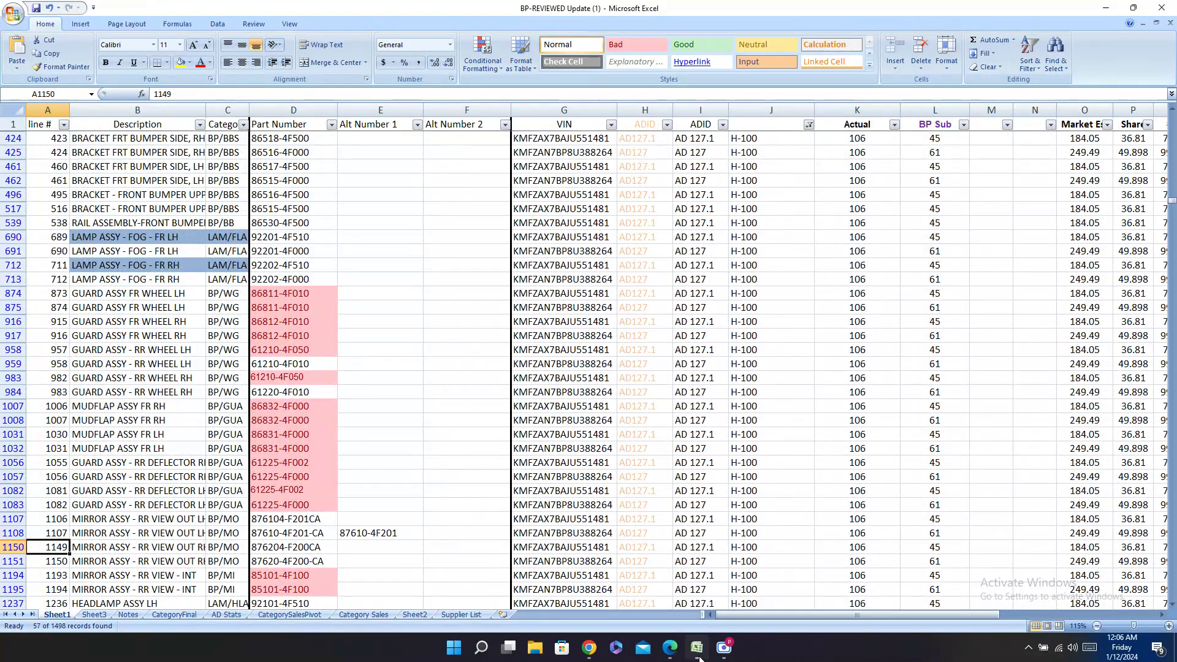
click(670, 647)
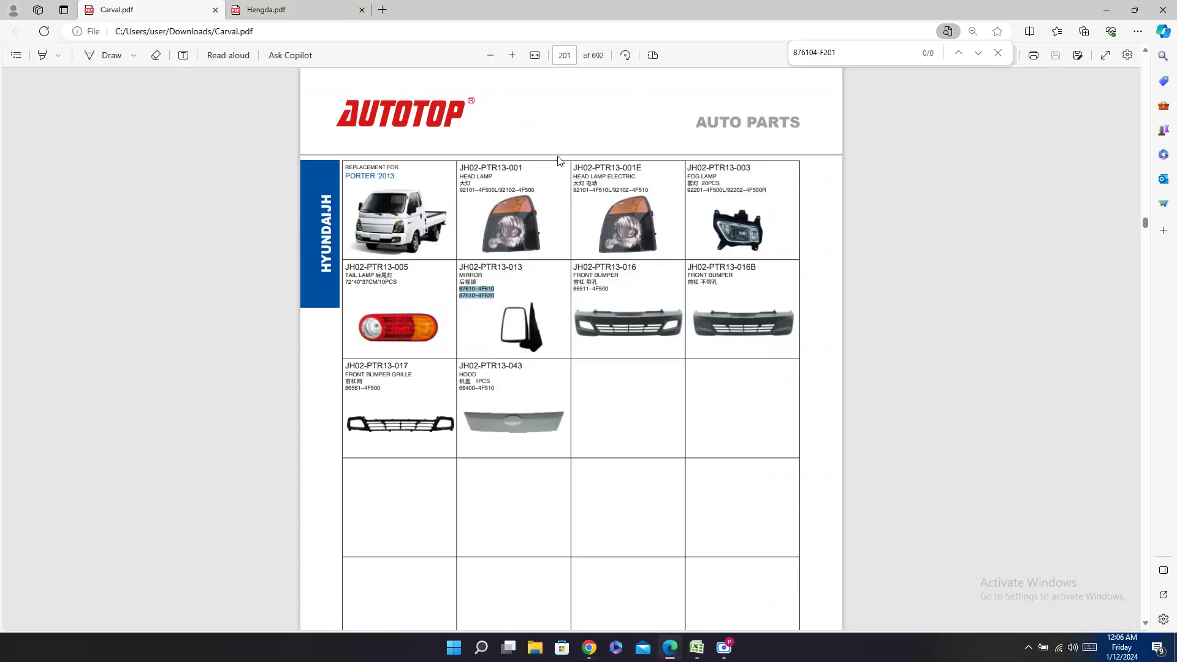
scroll(534, 209, down, 10)
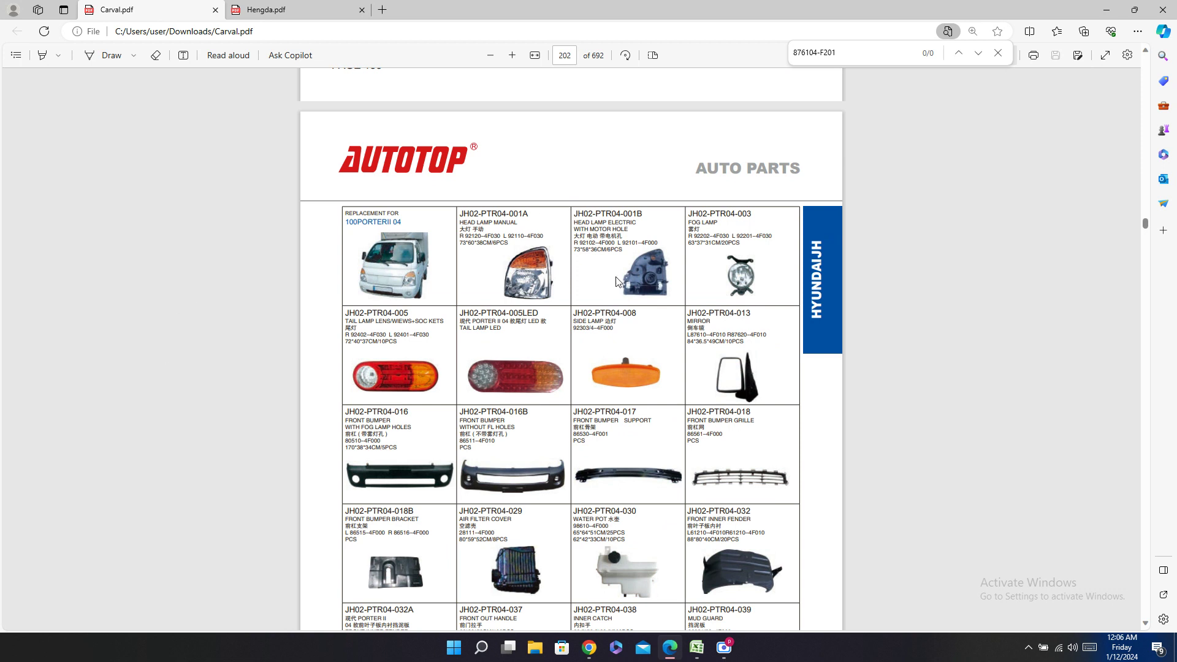
double_click(723, 313)
click(697, 647)
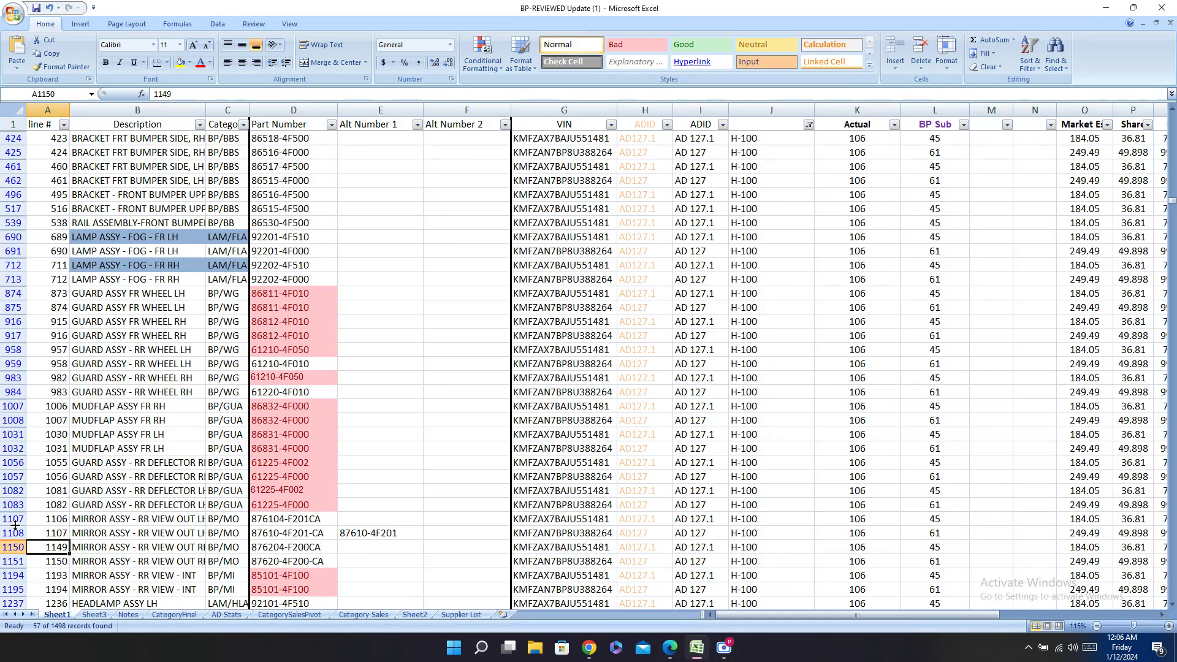
click(13, 532)
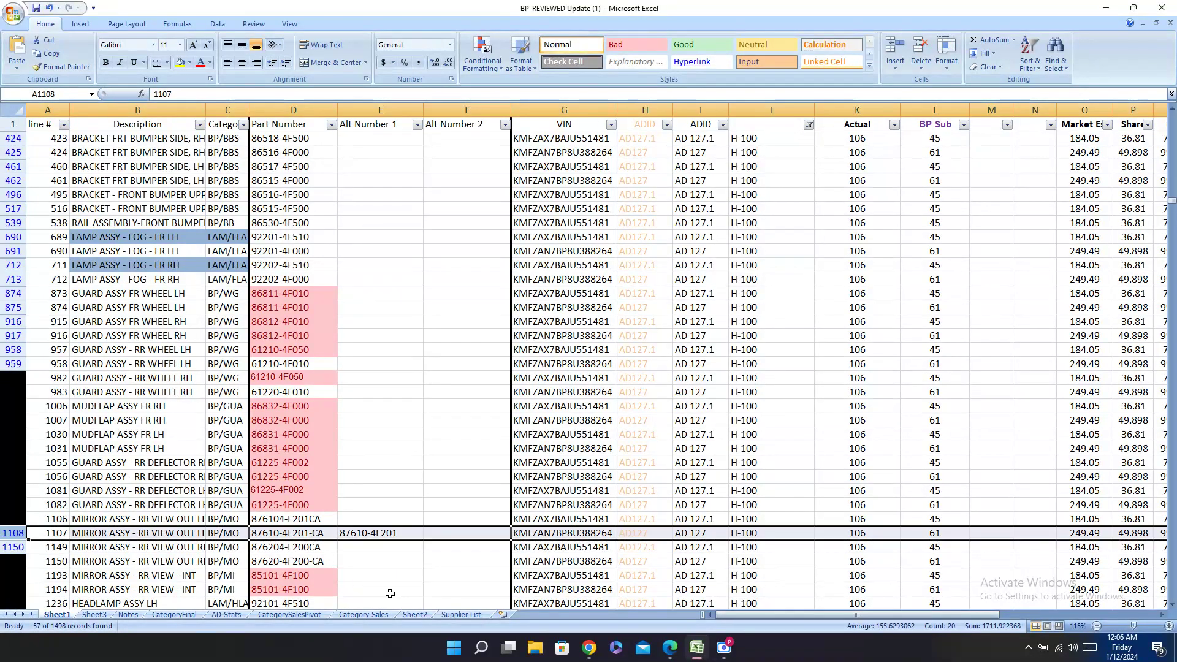
key(Right)
key(Right)
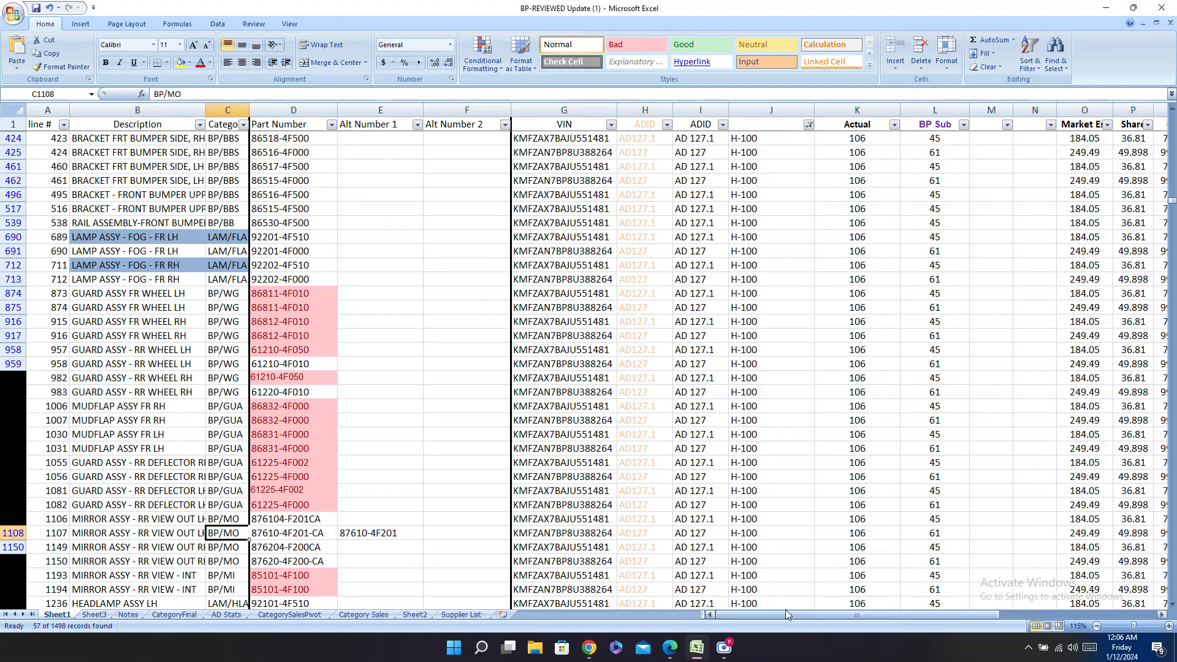
key(Right)
key(Right)
key(Right)
key(Right)
key(Right)
key(Right)
key(Right)
key(Right)
key(Right)
key(Right)
key(Right)
key(Right)
key(Right)
key(Right)
key(Right)
key(Right)
key(Right)
key(Right)
key(Right)
key(Right)
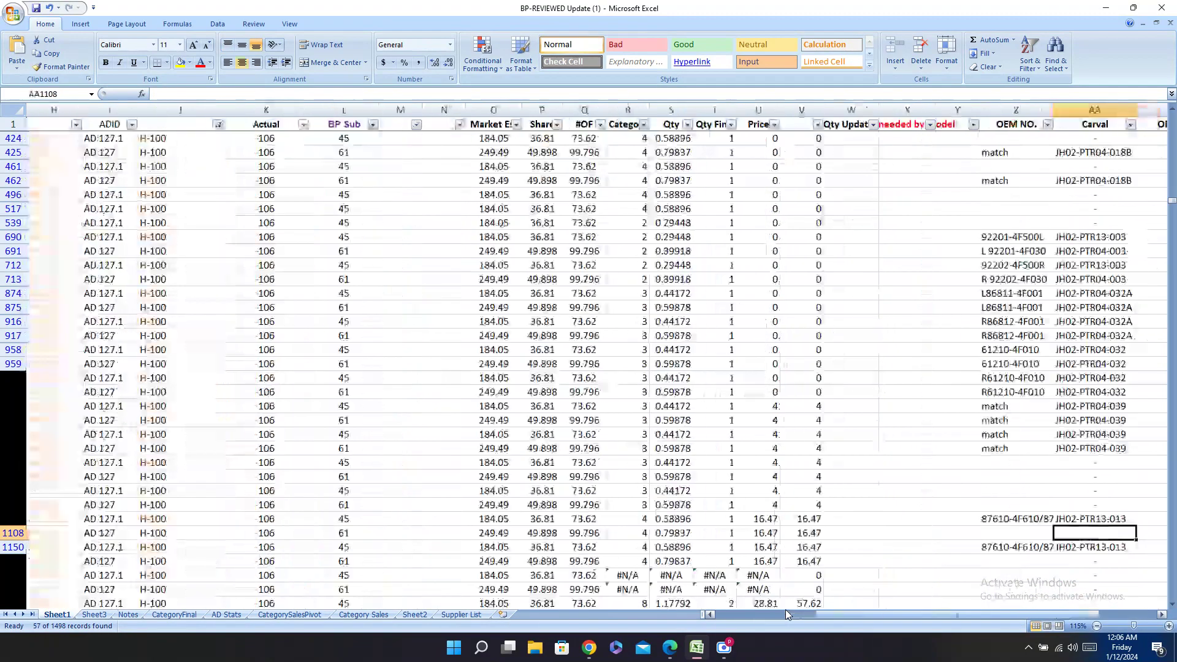
key(ctrl+v)
key(Down)
key(Down)
key(ctrl+v)
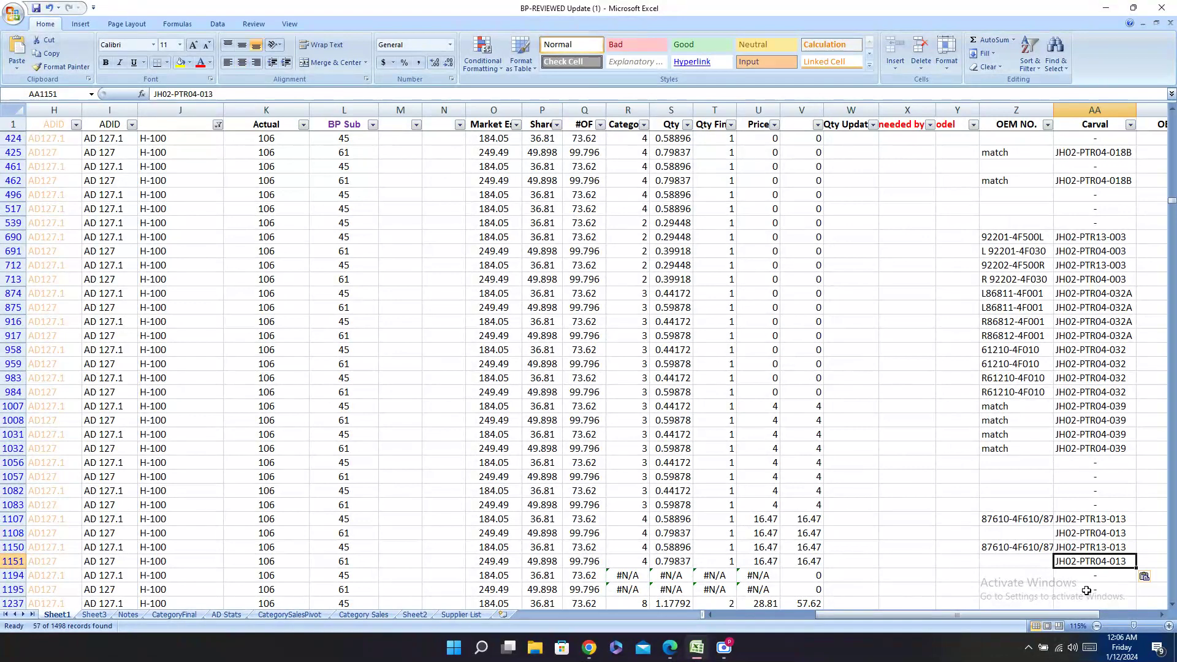
Step: Put the left mirror OEM number L87610-4F010 into row 1108's OEM NO. cell
click(670, 647)
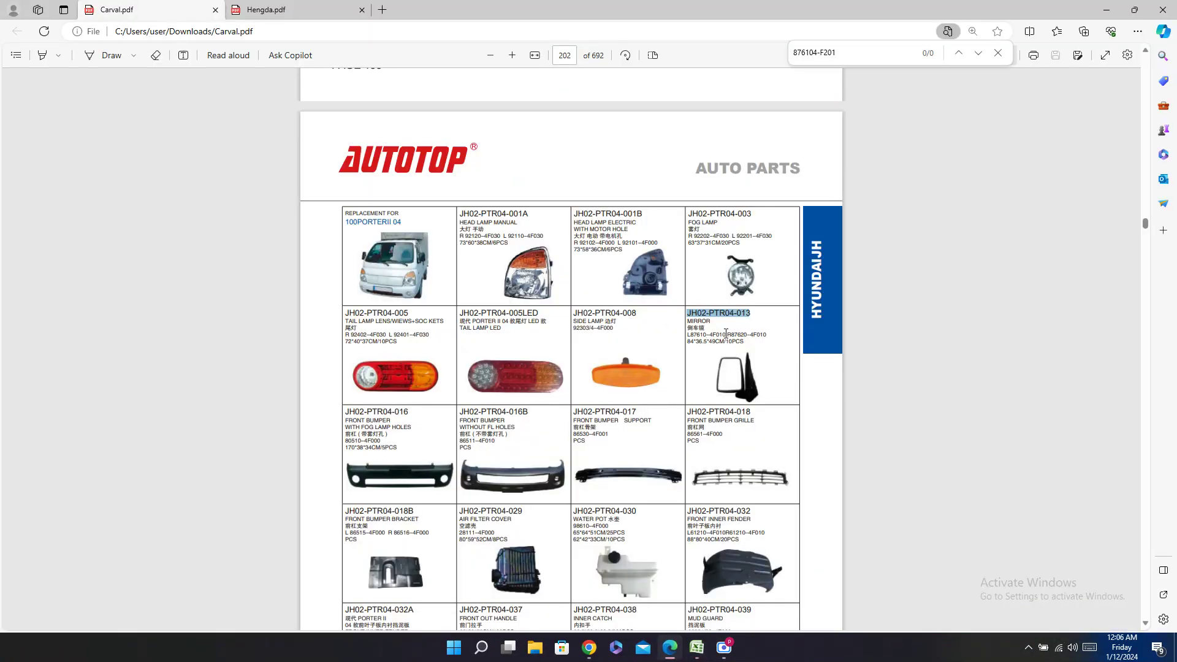
drag(726, 334, 693, 331)
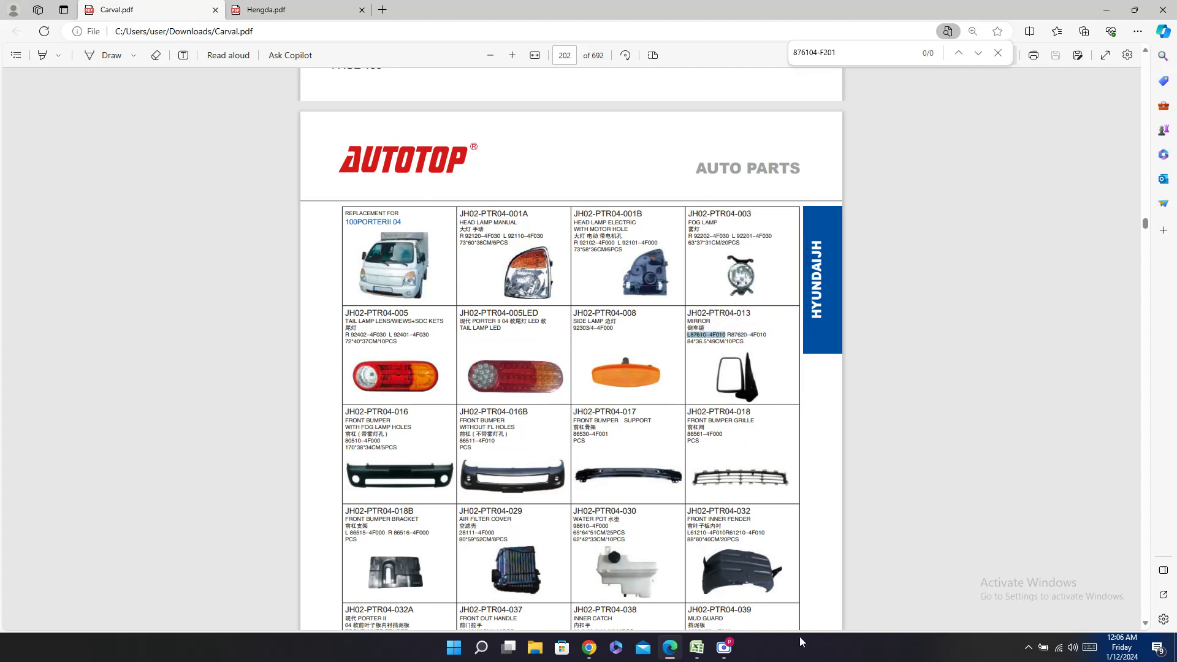
click(696, 647)
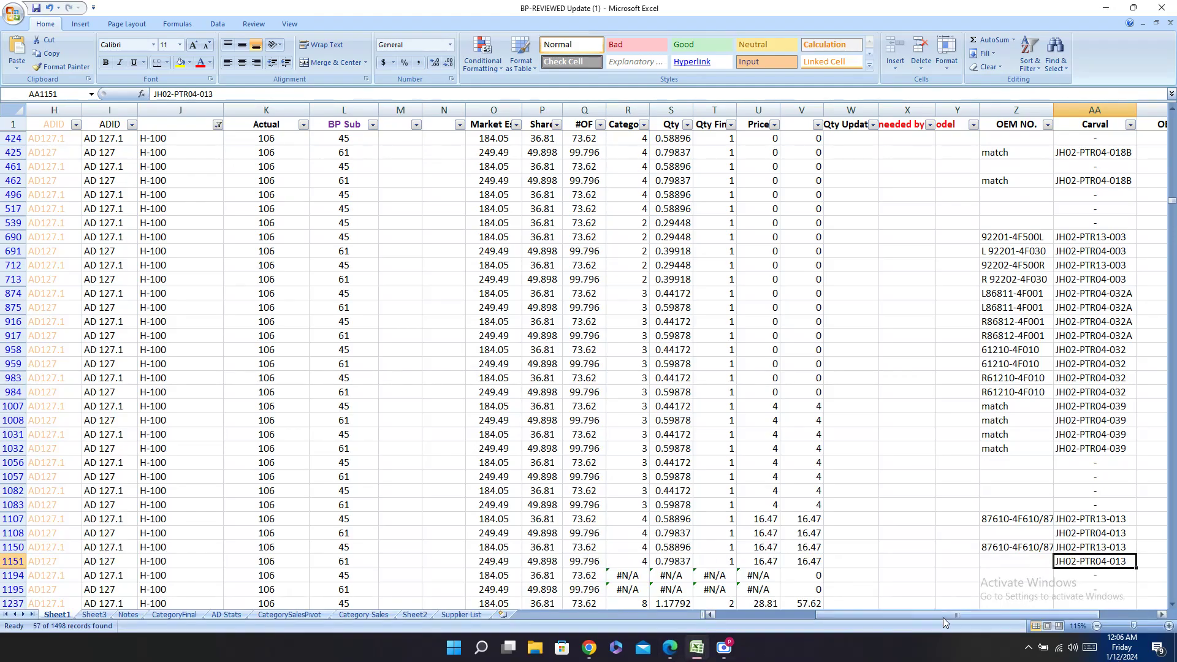
click(1013, 535)
drag(964, 608, 776, 631)
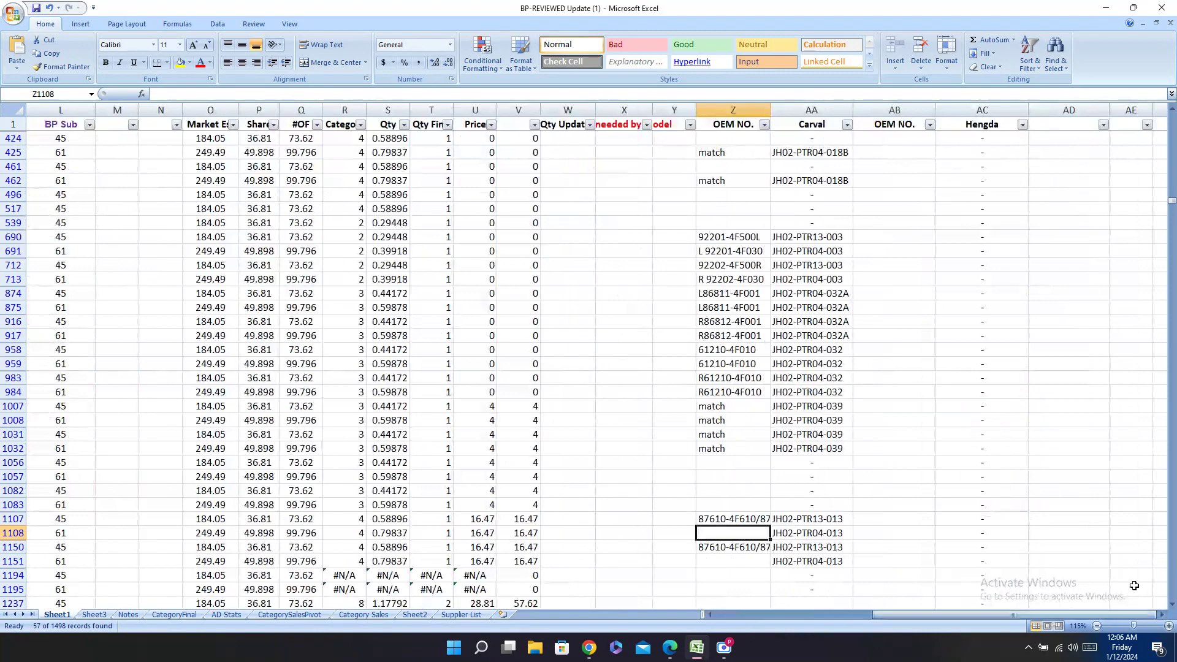
Step: Paste the right mirror OEM number R87620-4F010 into row 1151's OEM NO. cell
click(670, 647)
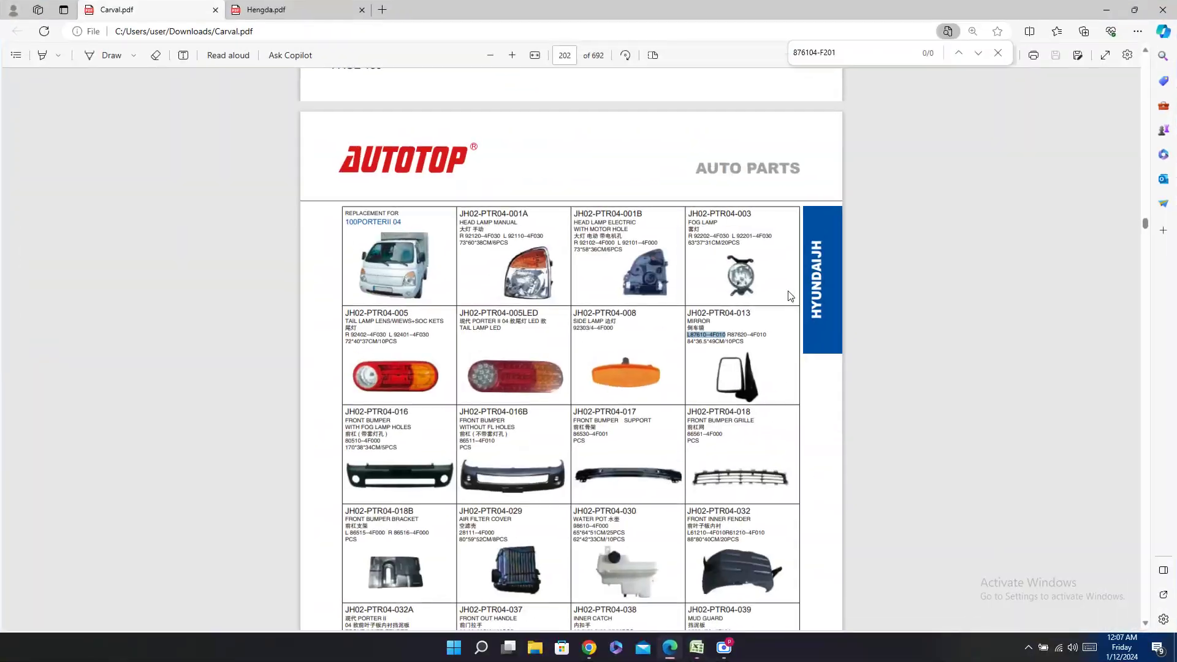
drag(728, 336, 754, 334)
right_click(772, 333)
key(Escape)
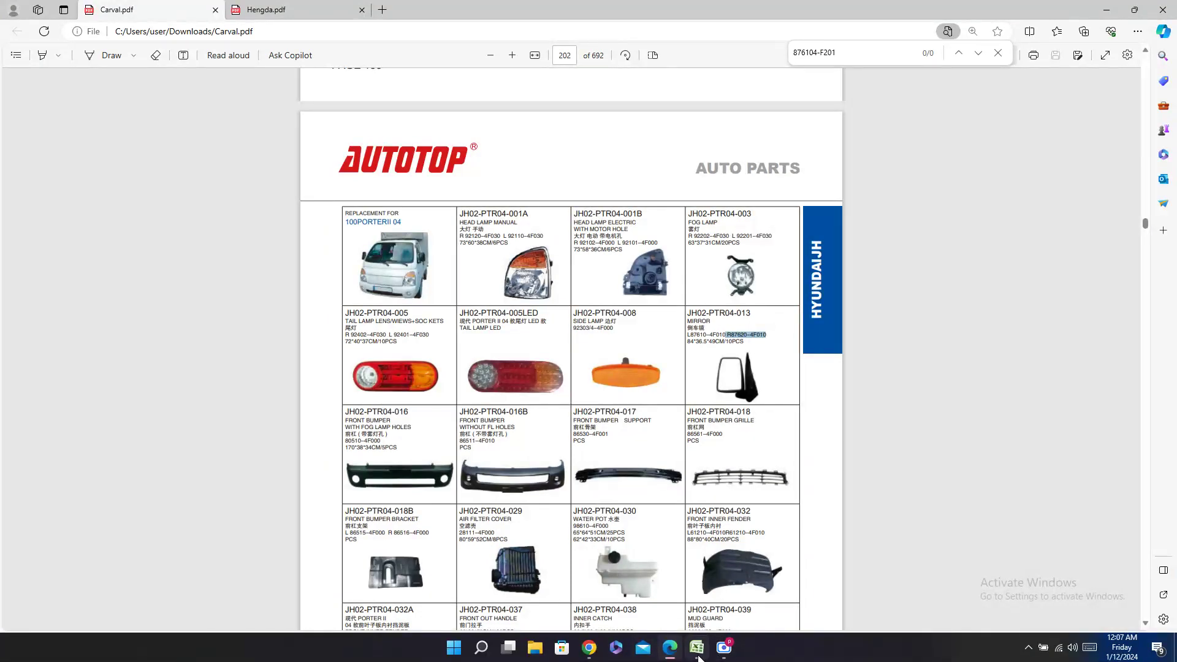
click(697, 646)
click(734, 561)
text(R87620-4F010)
click(805, 573)
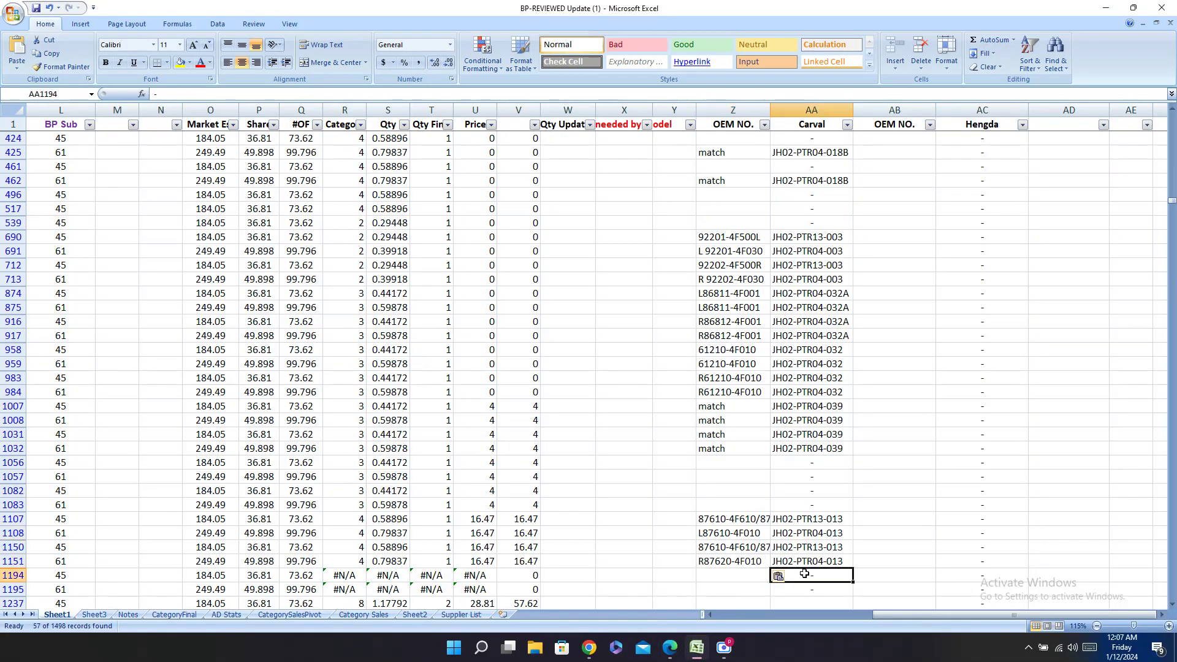
key(Left)
key(Left)
key(Left)
key(Left)
key(Left)
key(Left)
key(Left)
key(Left)
key(Left)
key(Left)
key(Left)
key(Left)
key(Left)
key(Left)
key(Left)
key(Left)
key(Left)
key(Left)
key(Left)
key(Left)
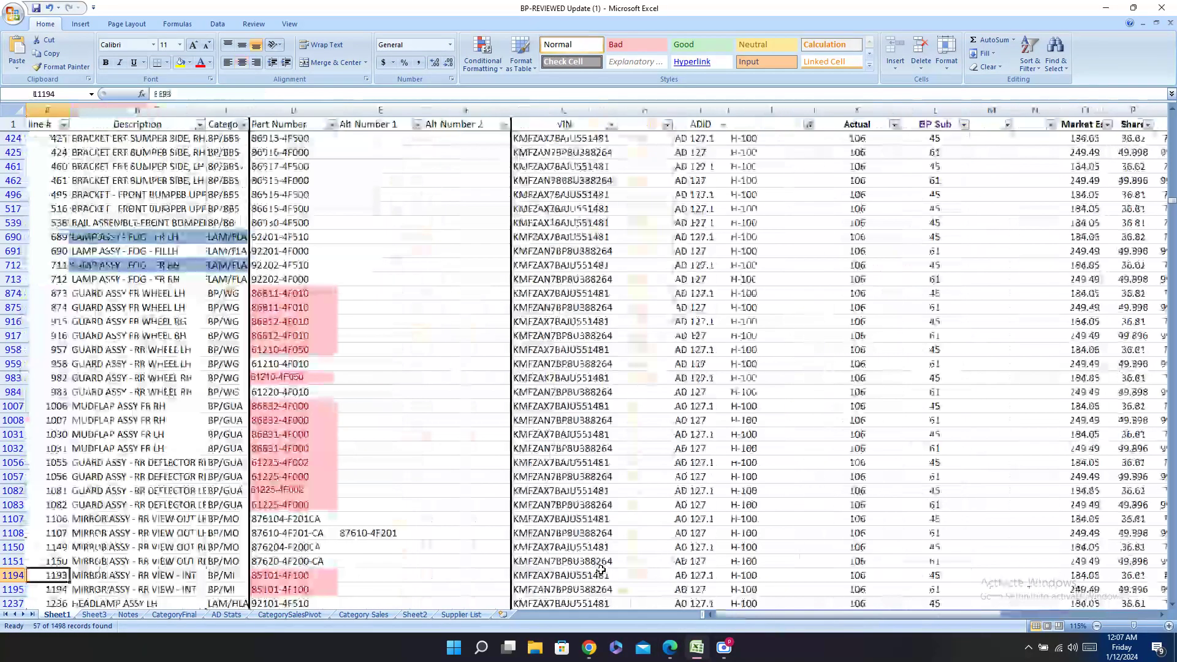
Step: Copy Carval code JH02-PTR04-001A into the Carval cells of headlamp rows 1238 and 1282
scroll(295, 406, down, 6)
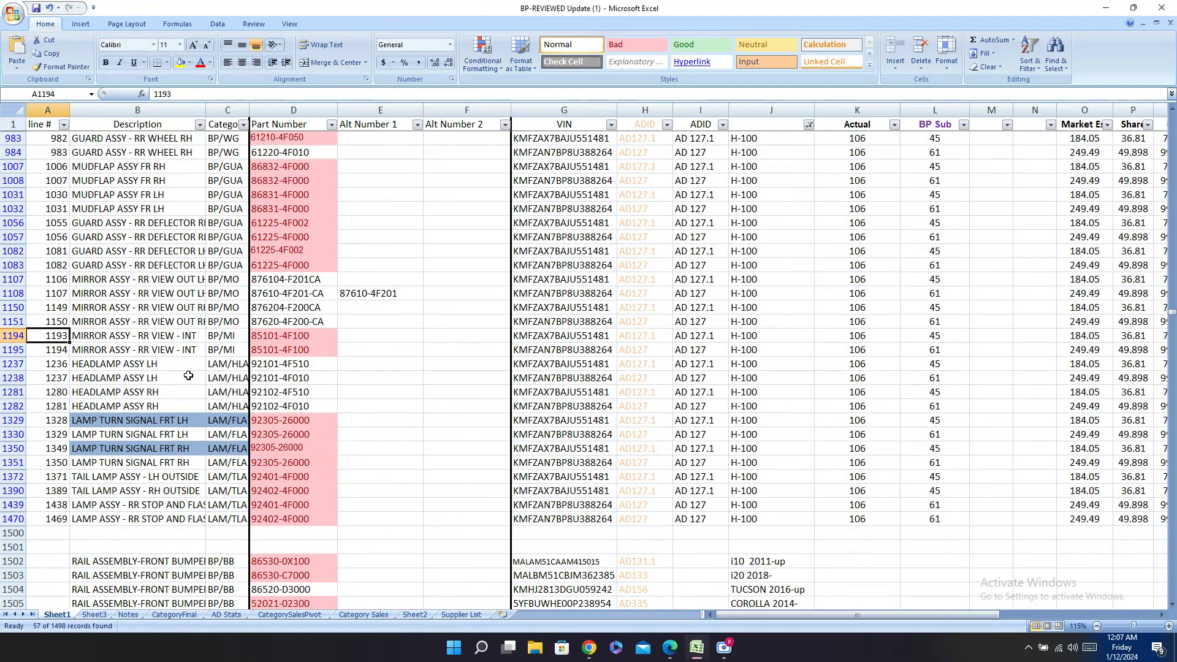
click(279, 365)
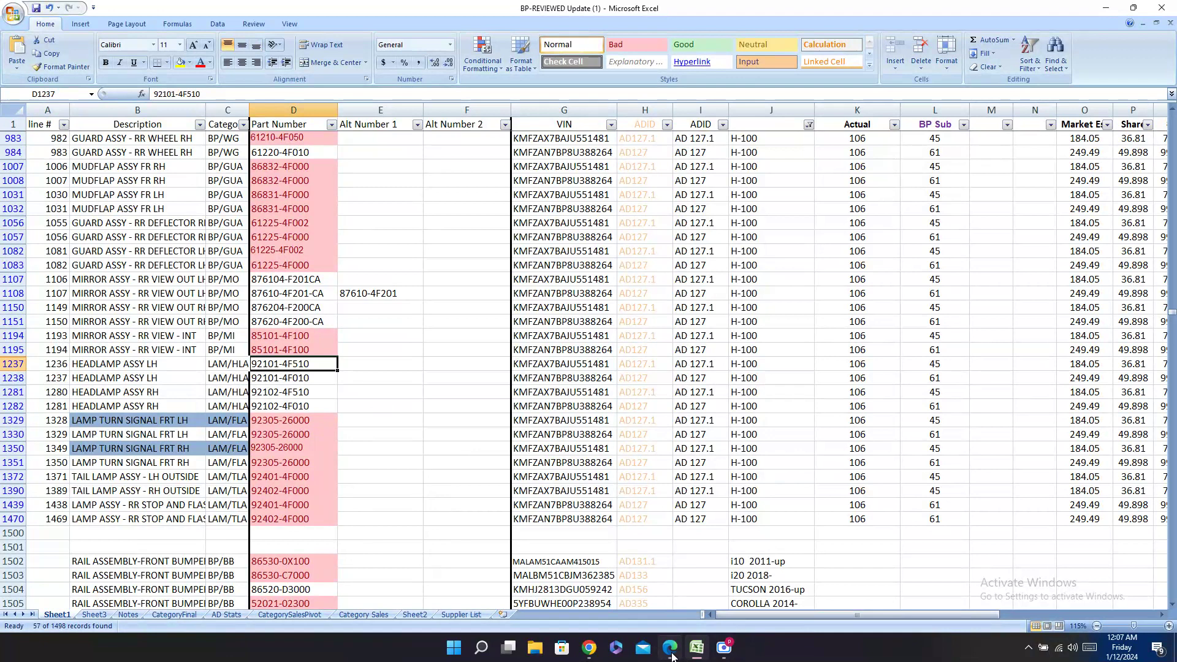
click(670, 648)
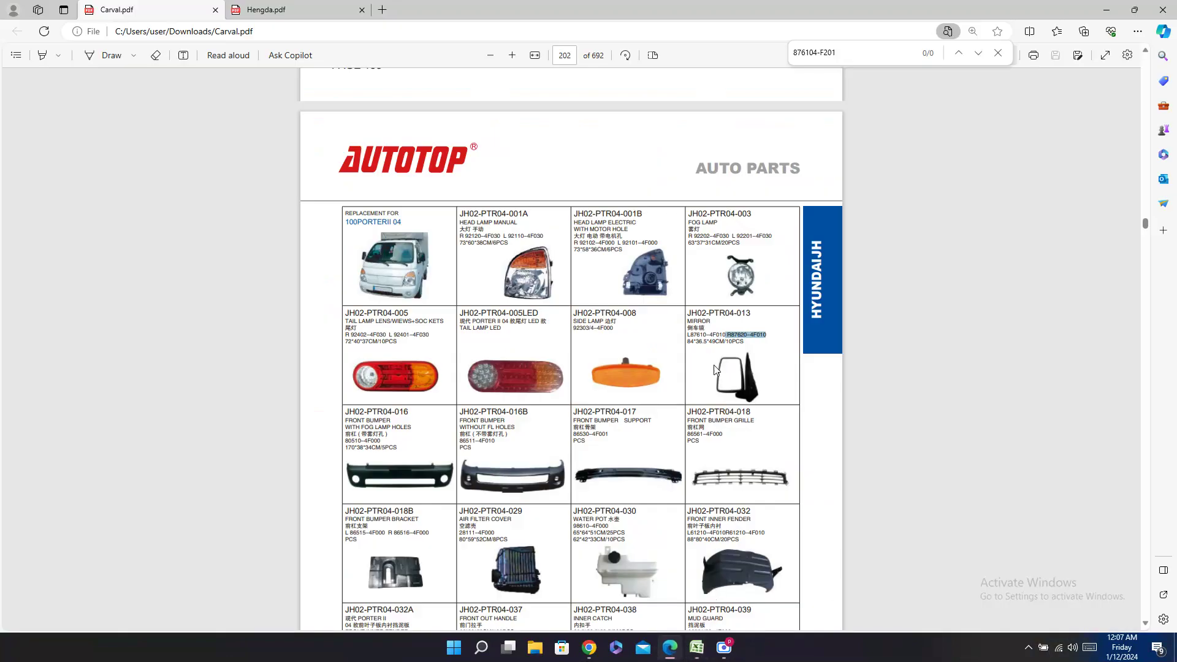
triple_click(492, 213)
key(ctrl+c)
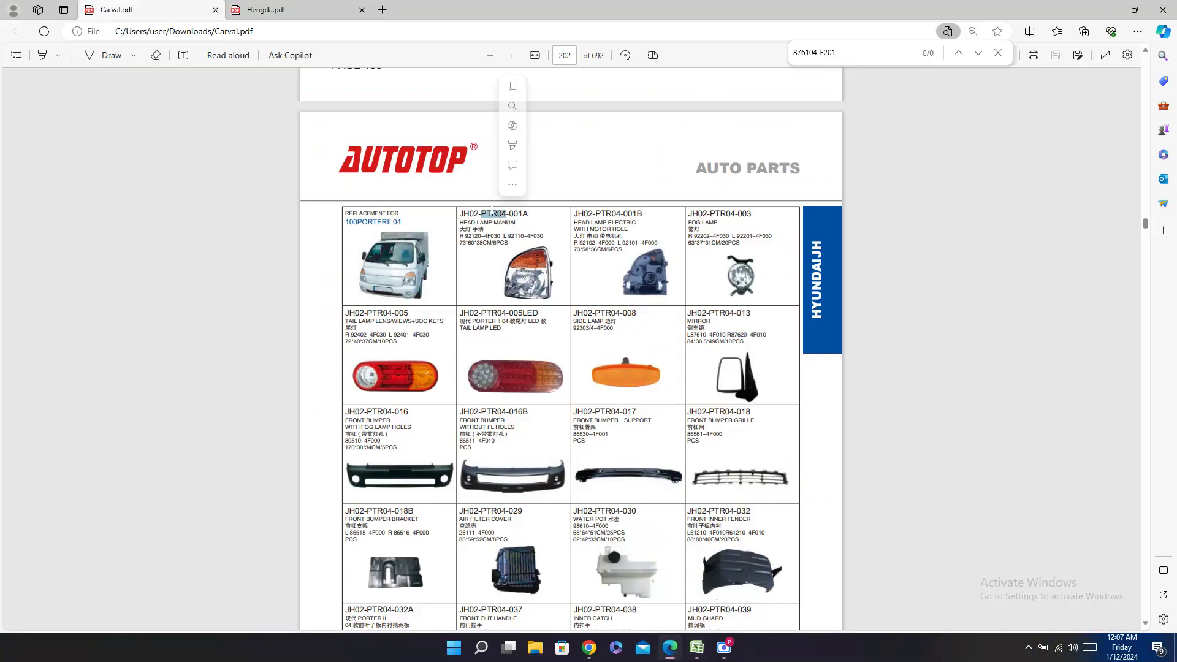
click(697, 648)
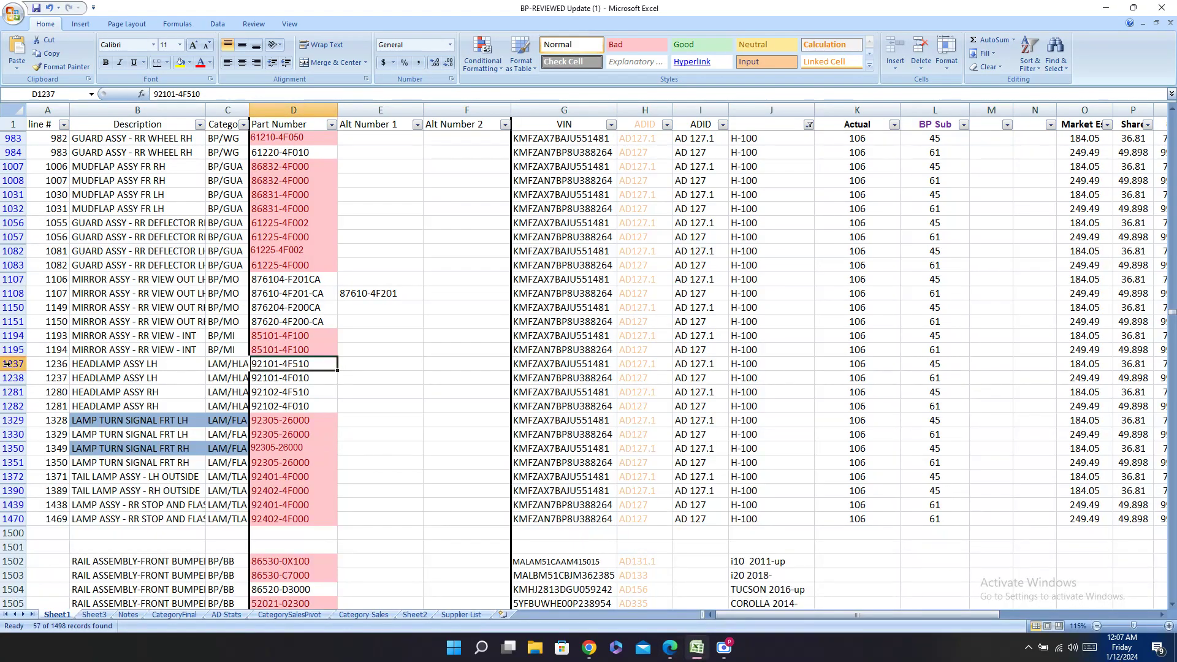
drag(12, 364, 3, 405)
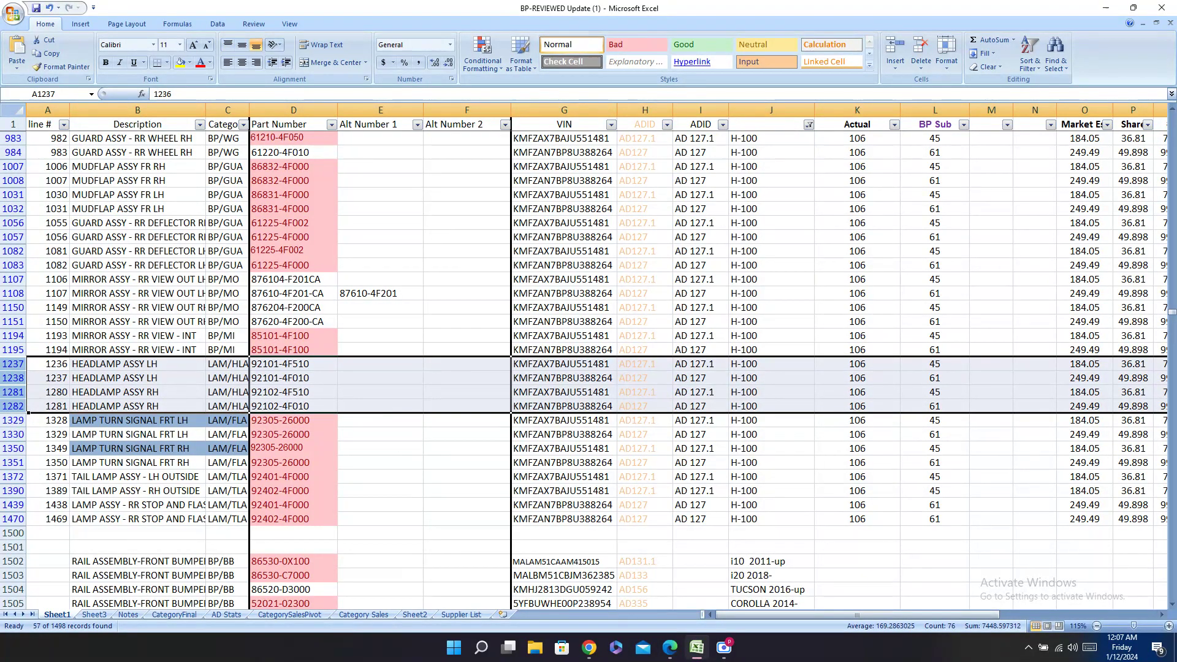
click(668, 654)
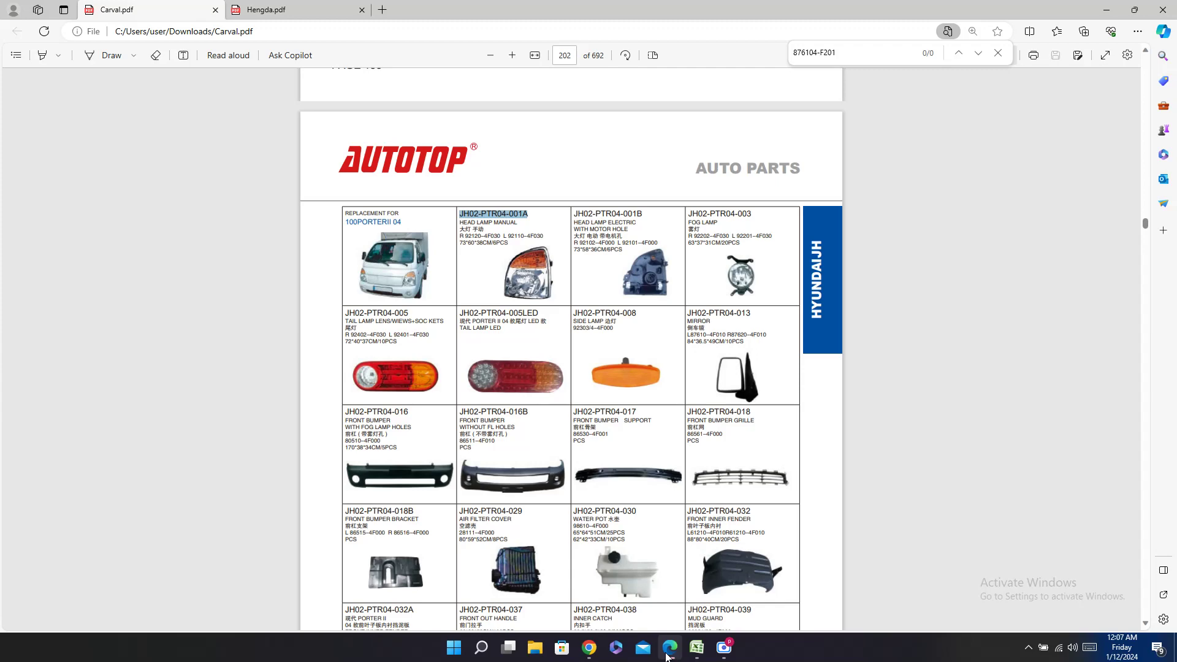
click(667, 655)
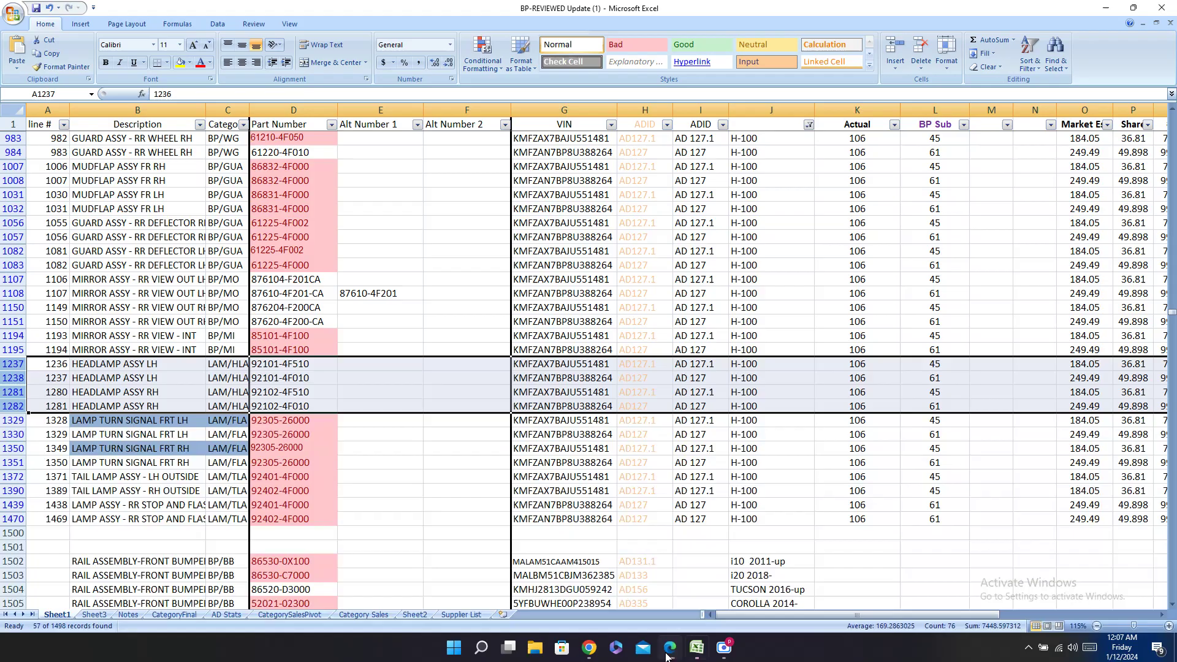
drag(801, 617, 950, 618)
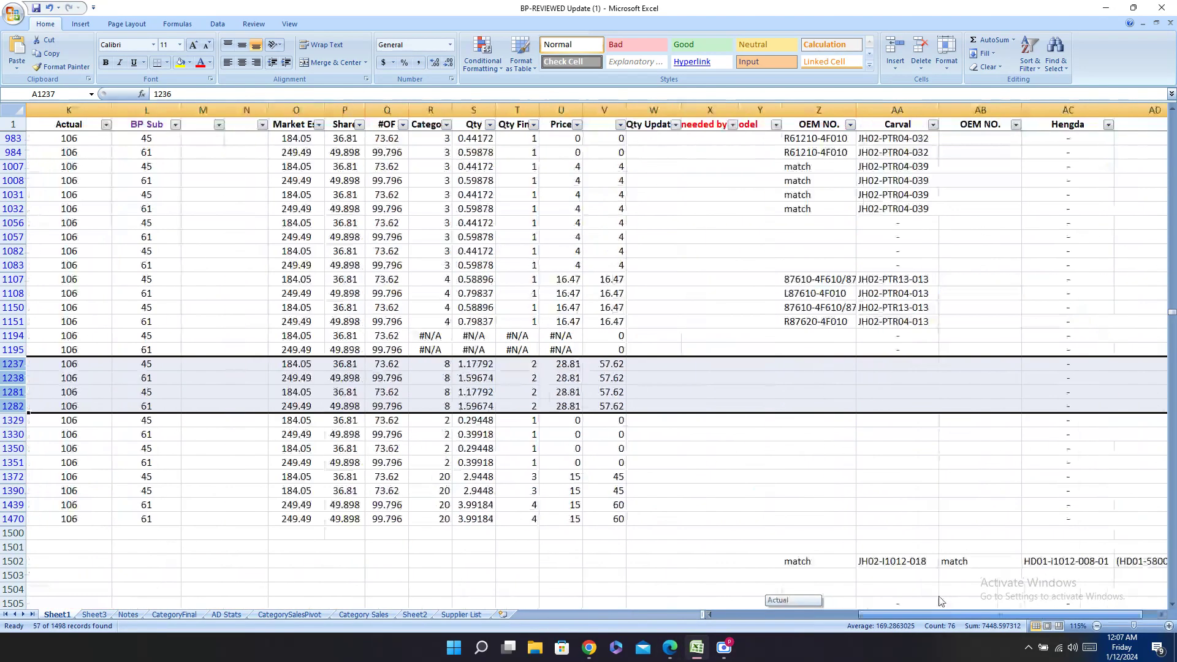
click(892, 376)
key(ctrl+v)
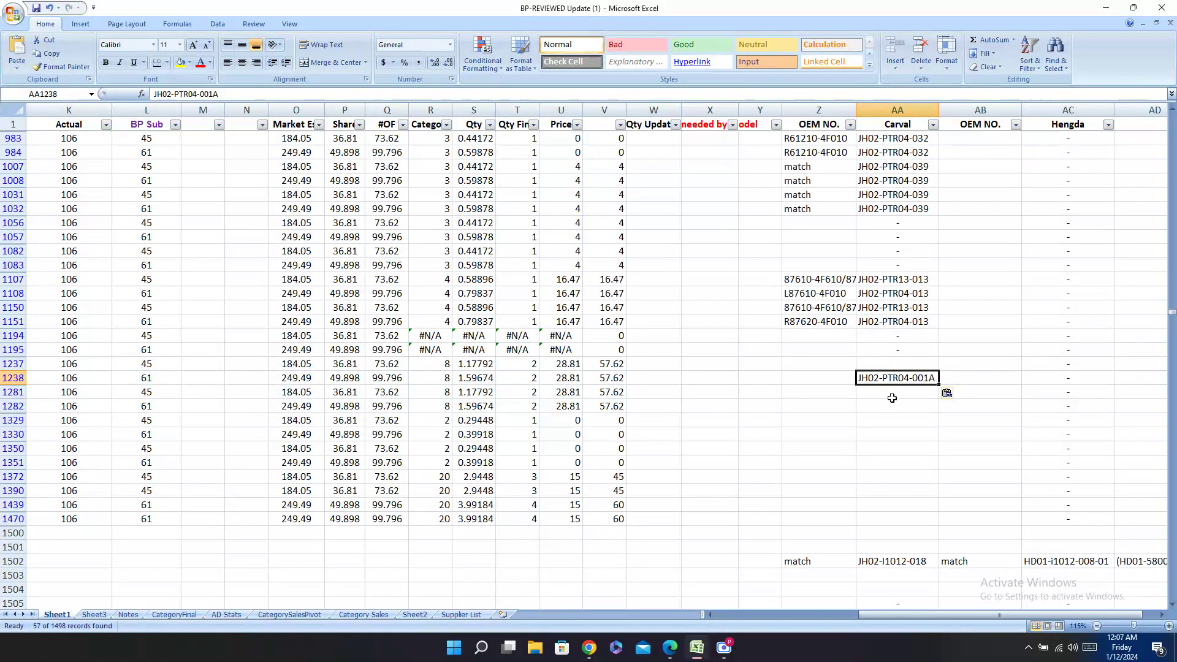
click(883, 406)
key(ctrl+v)
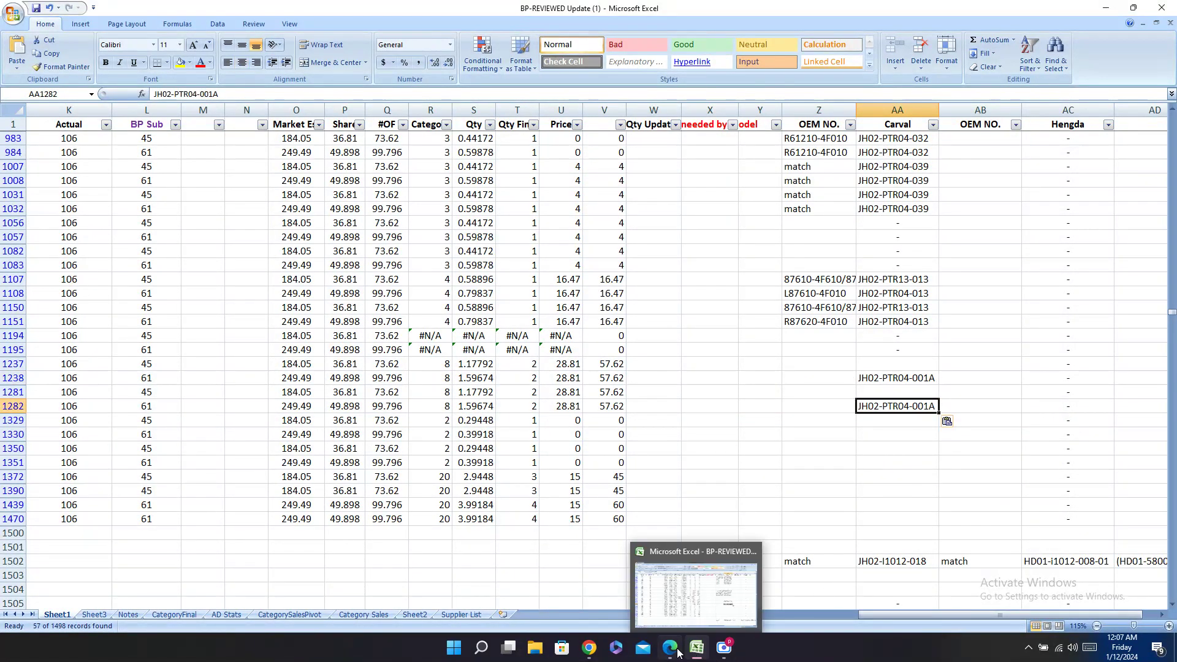
Step: Paste the left headlamp OEM number L 92110-4F030 into row 1238's OEM NO. cell
click(695, 650)
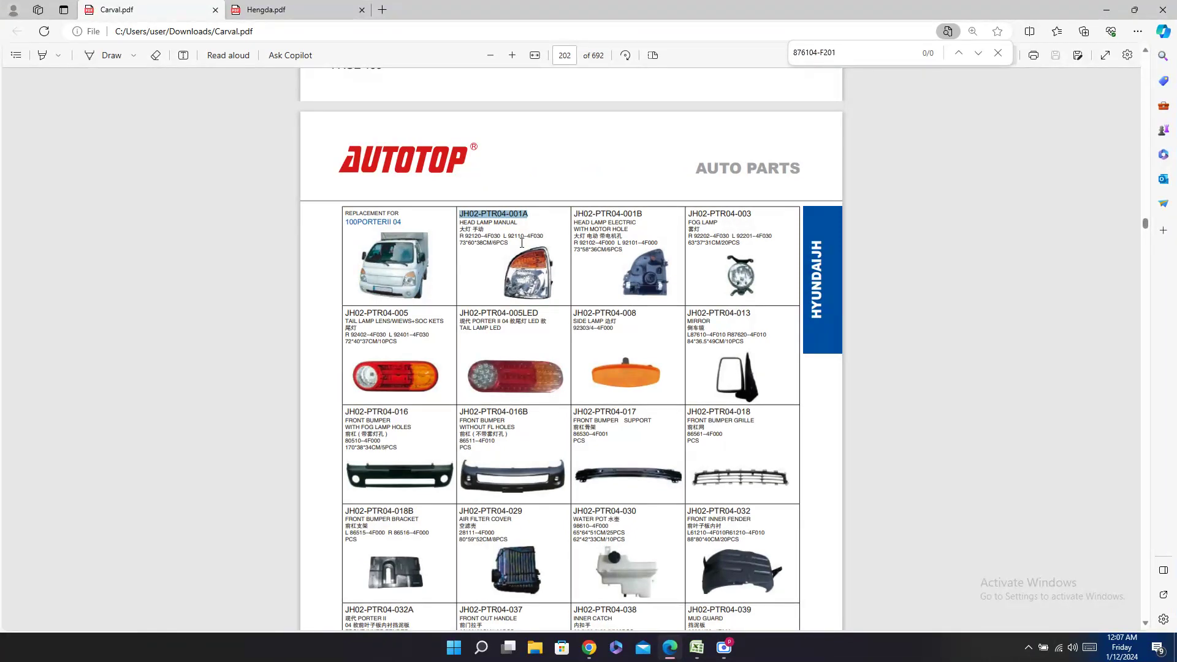
drag(502, 236, 535, 235)
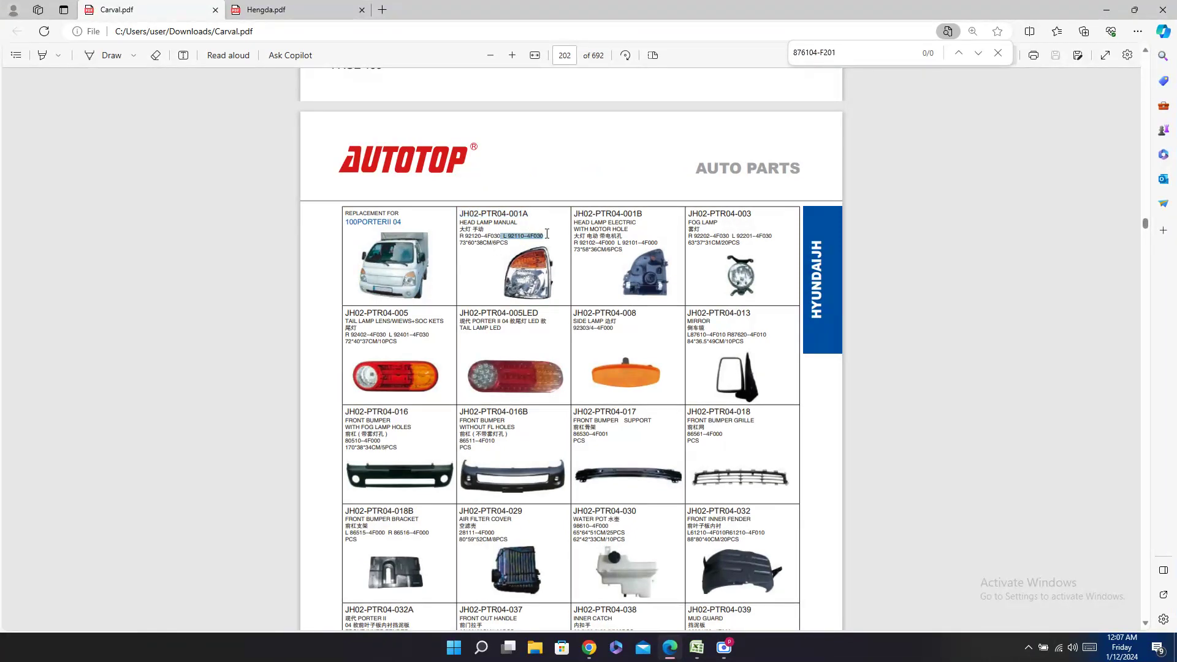
key(ctrl+c)
click(696, 650)
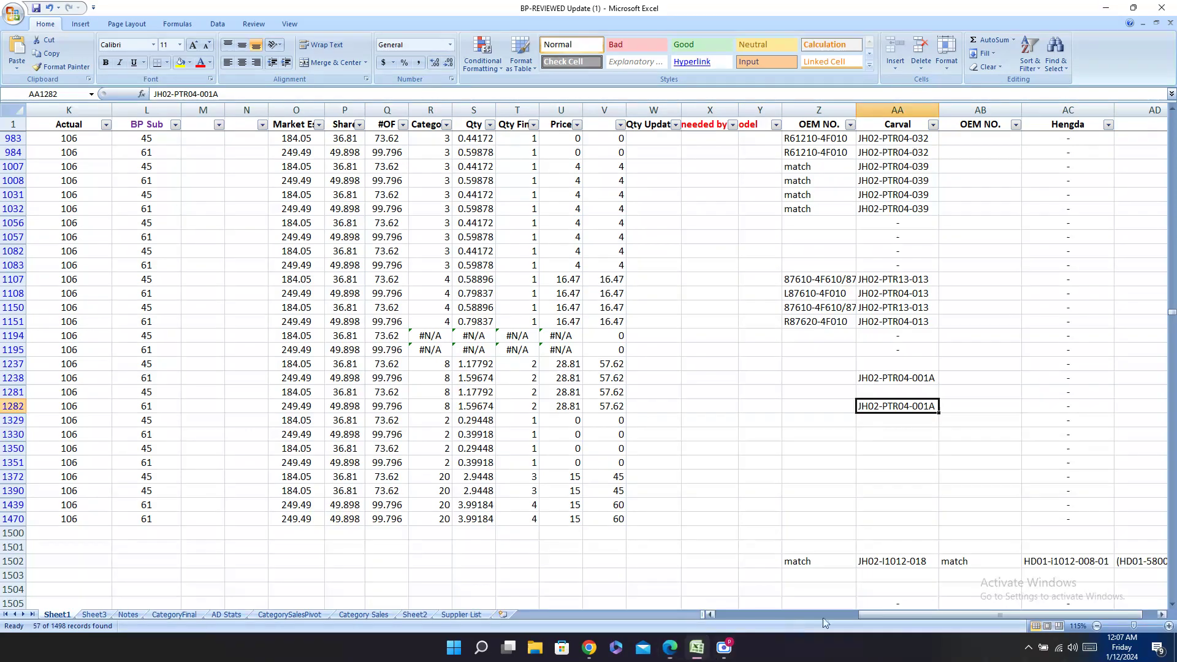
click(877, 614)
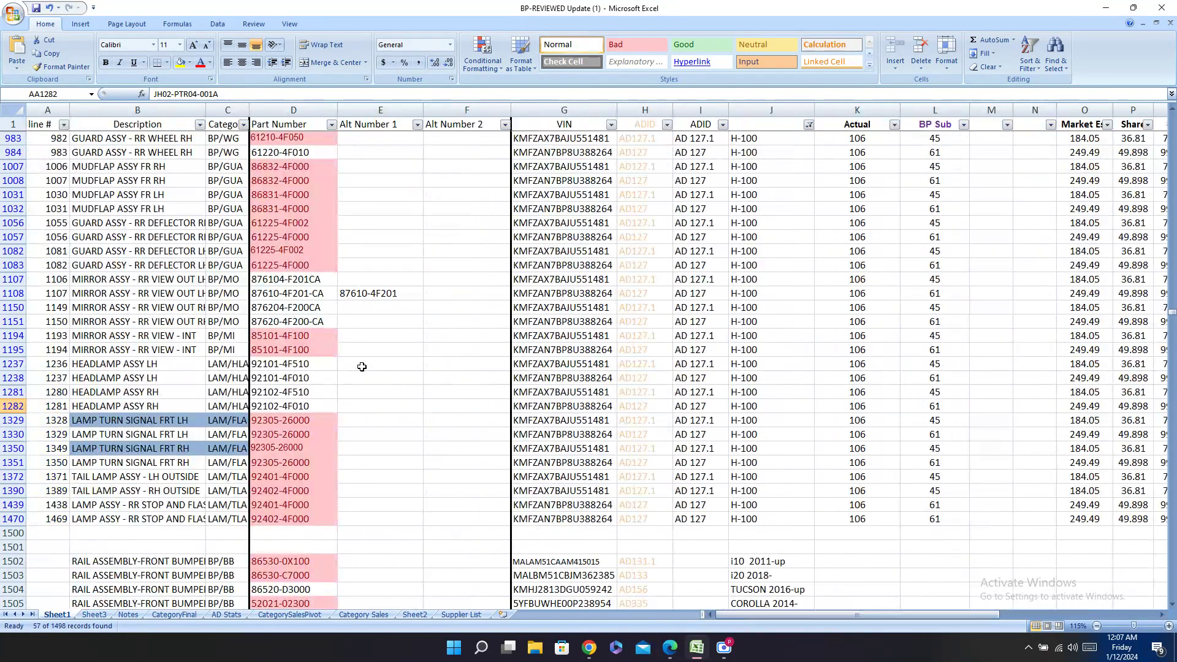
click(7, 364)
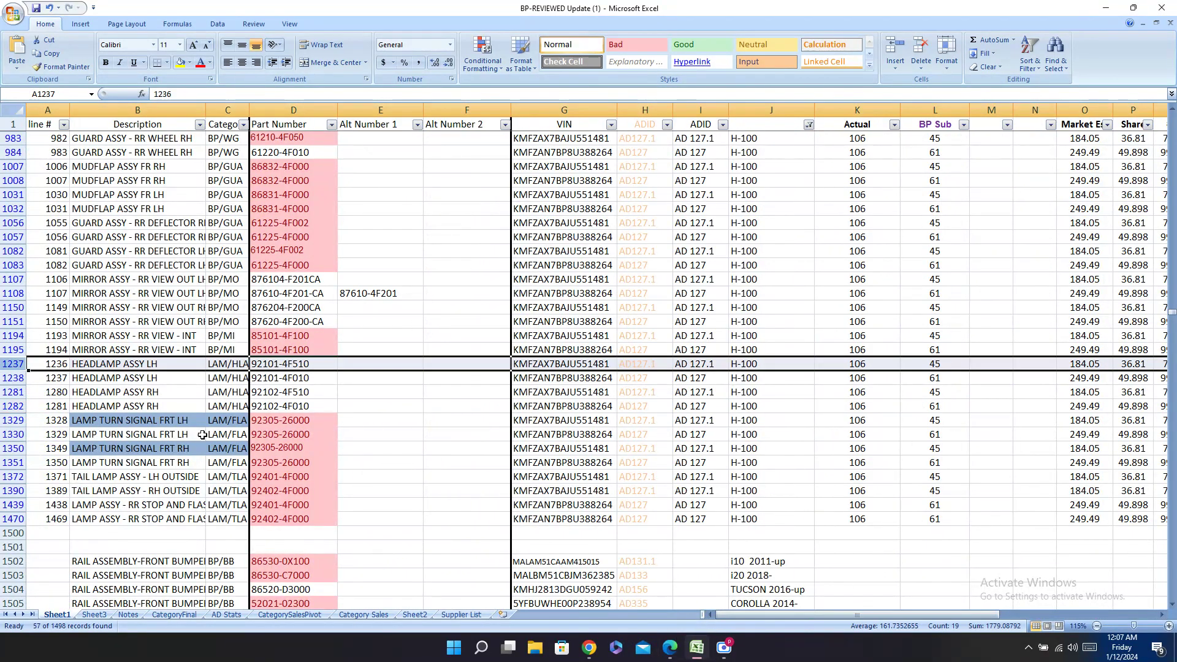
drag(758, 615, 919, 614)
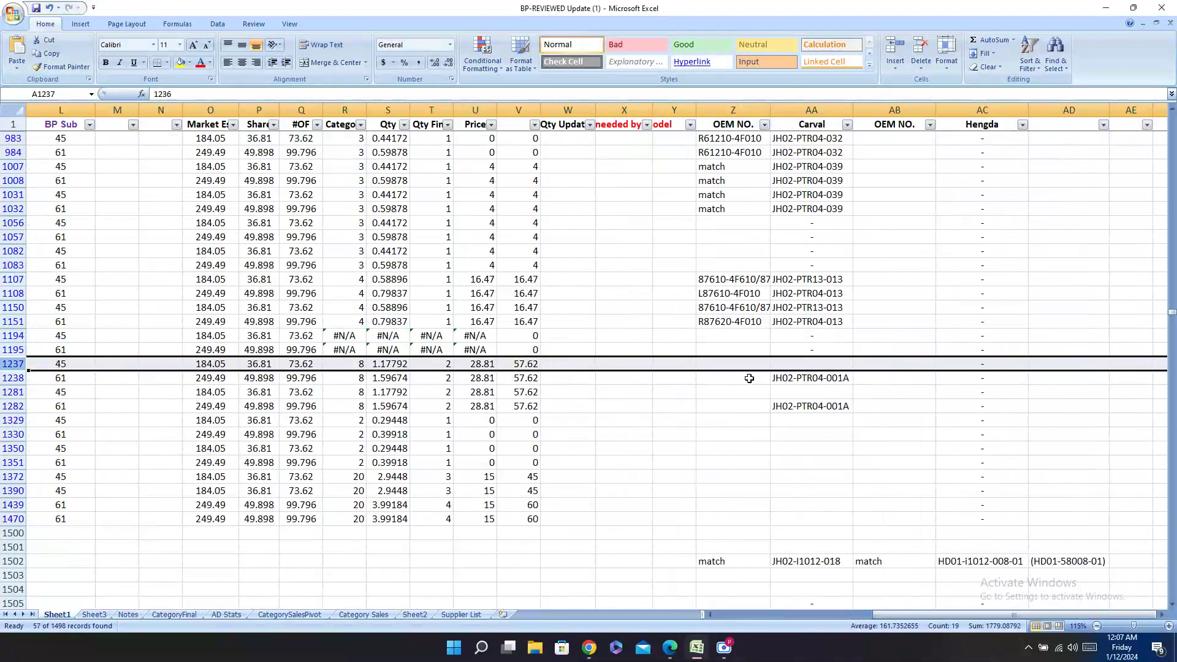
click(745, 378)
key(ctrl+v)
Step: Put the right headlamp OEM number R 92120-4F030 into row 1282's OEM NO. cell
click(670, 653)
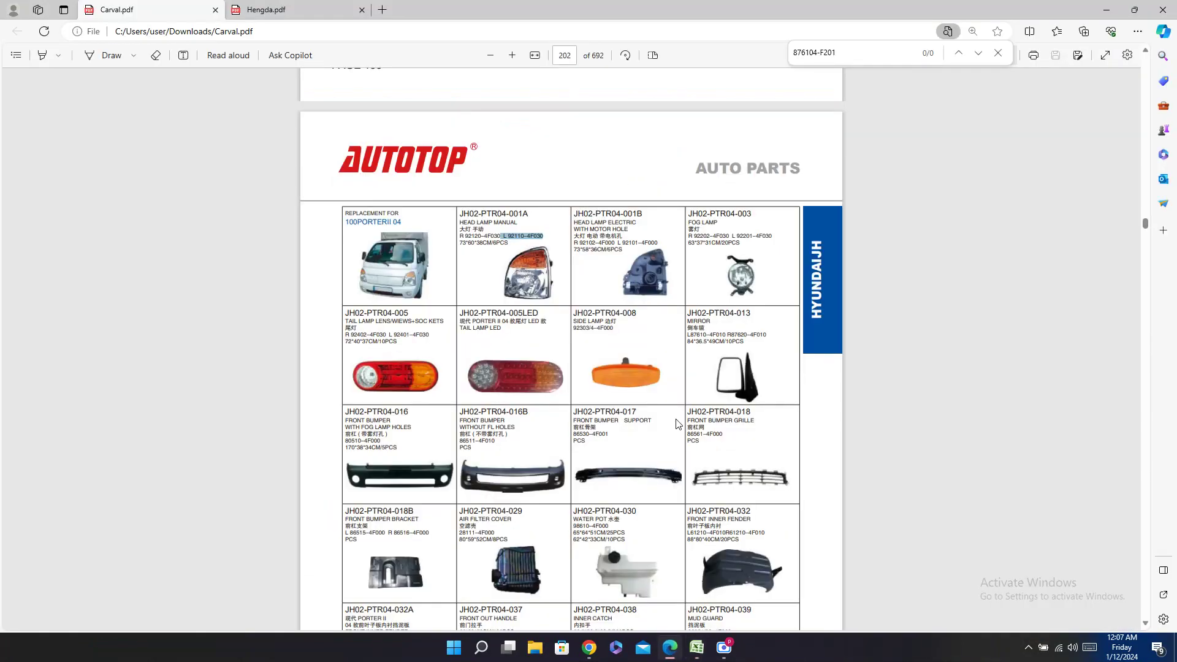
drag(500, 237, 456, 236)
click(697, 649)
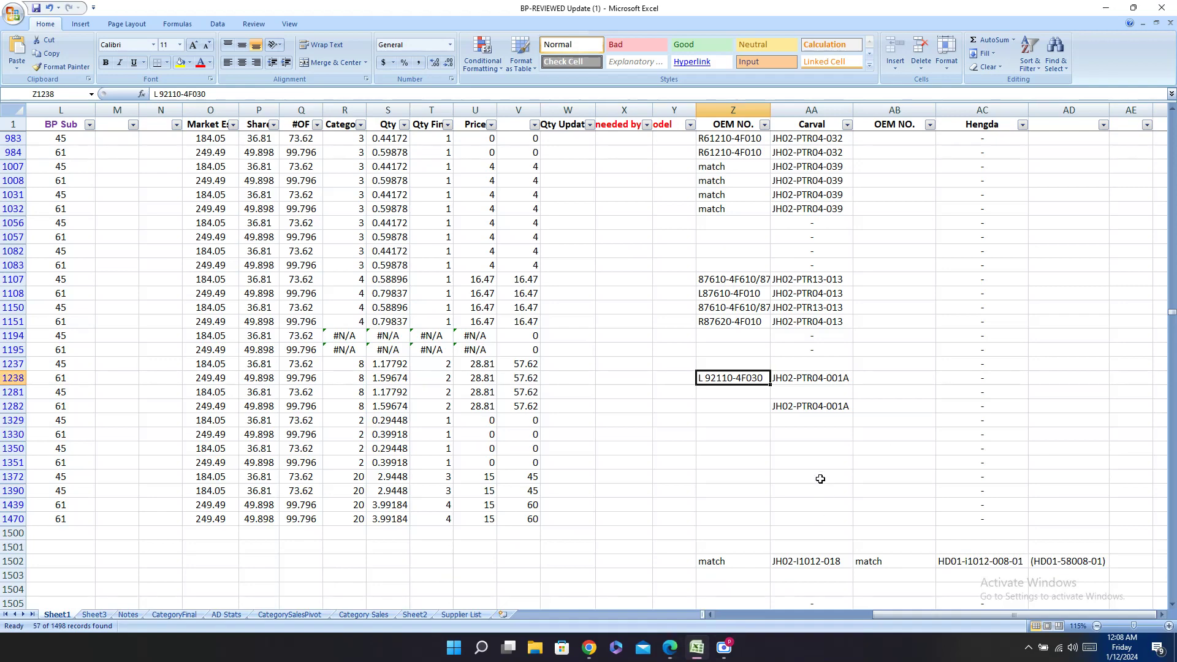
click(727, 403)
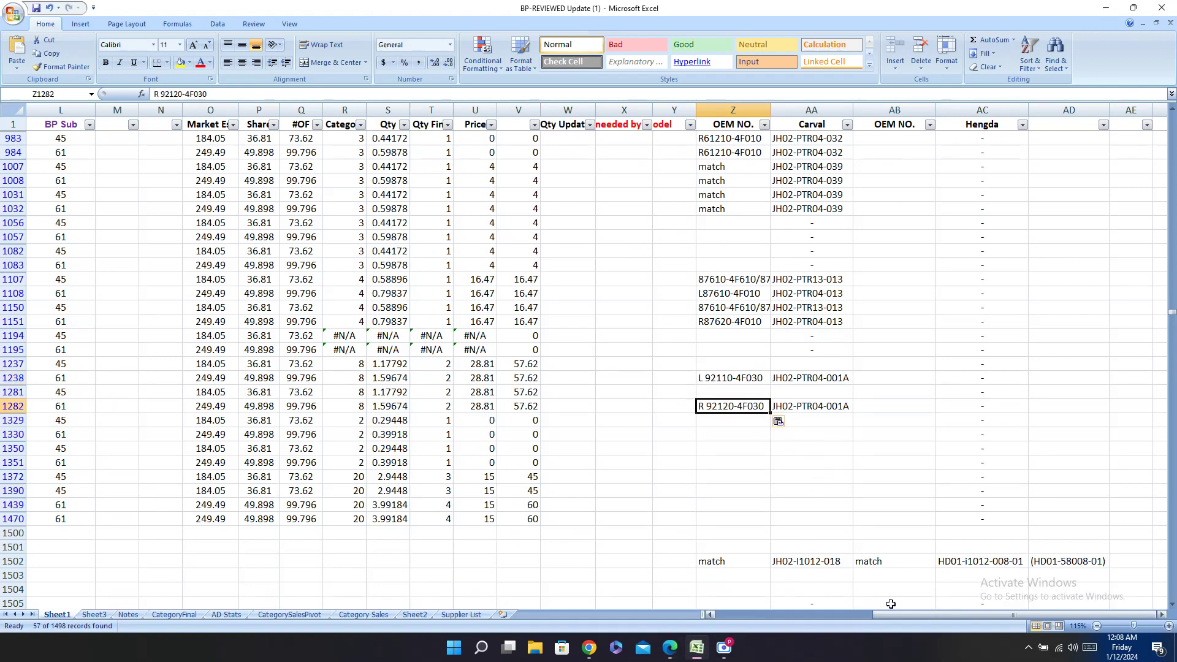
drag(885, 616, 726, 616)
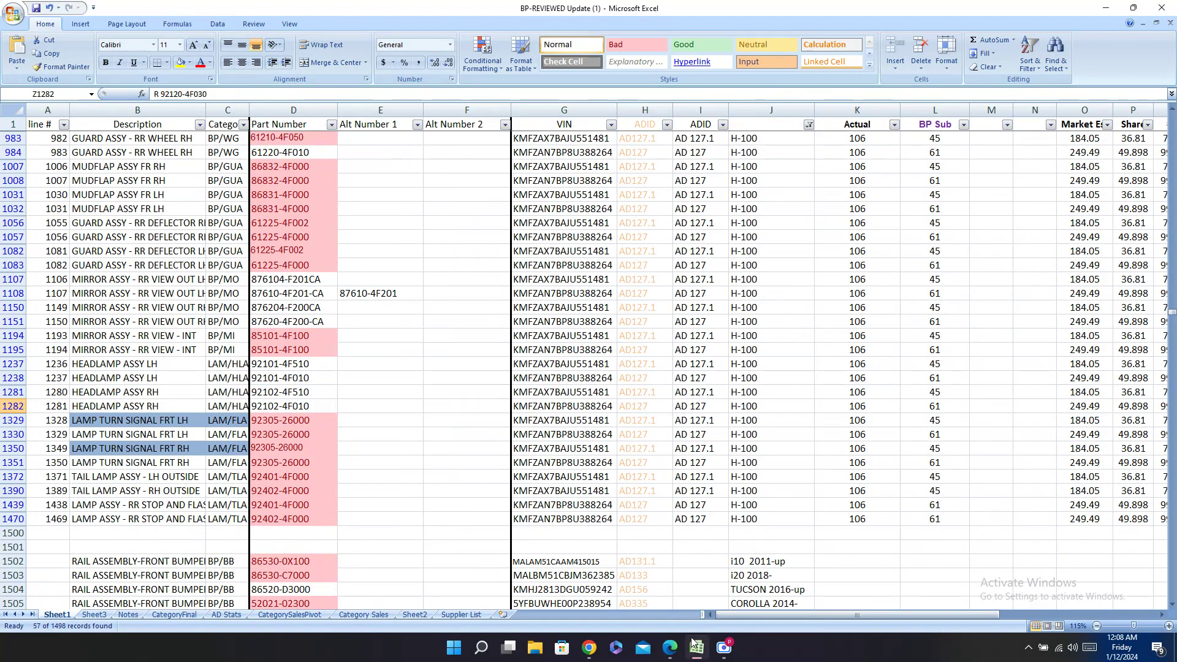
click(670, 647)
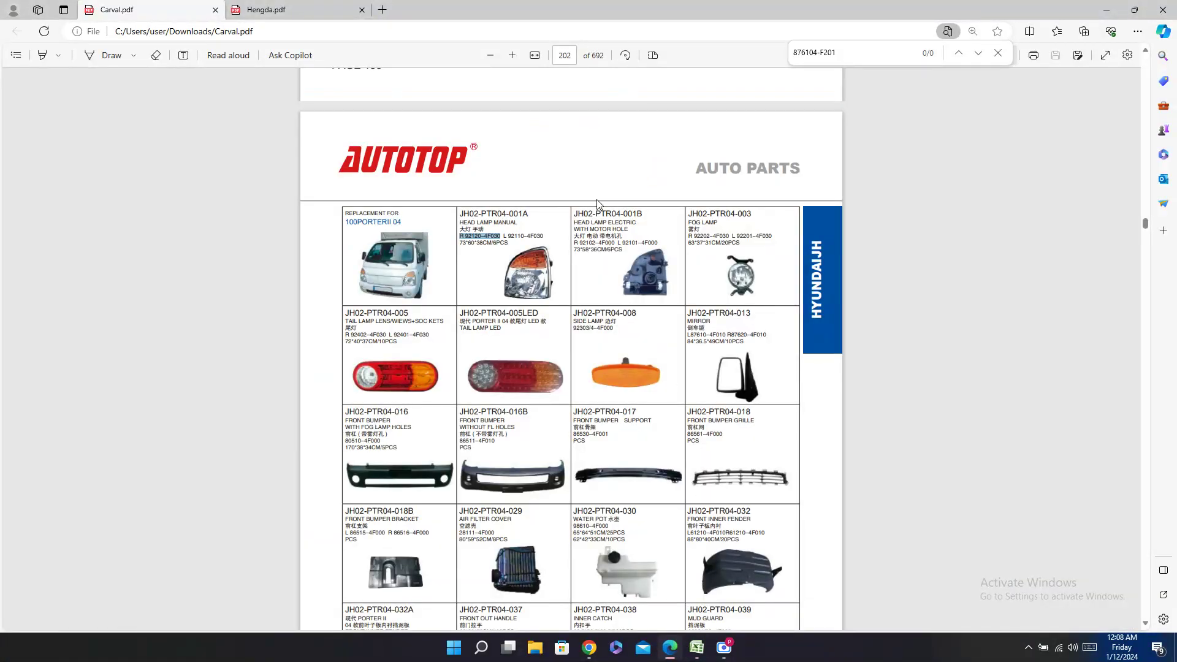
Step: Paste Carval code JH02-PTR13-001 into the Carval cells of rows 1281 and 1237
click(336, 8)
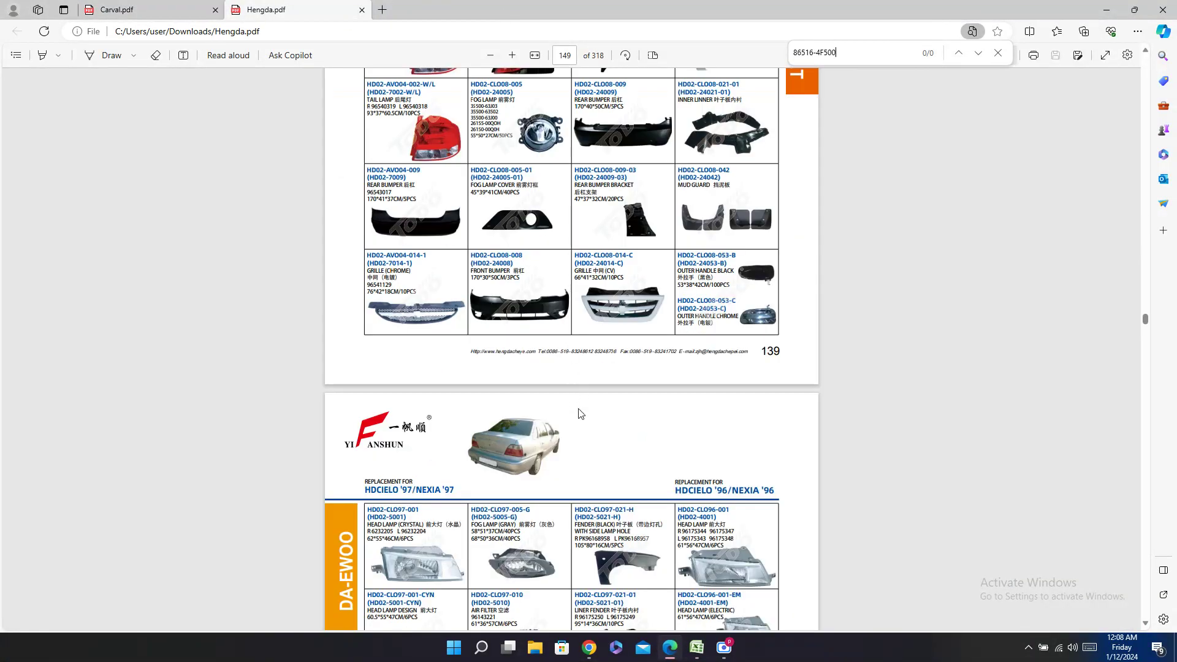
click(176, 10)
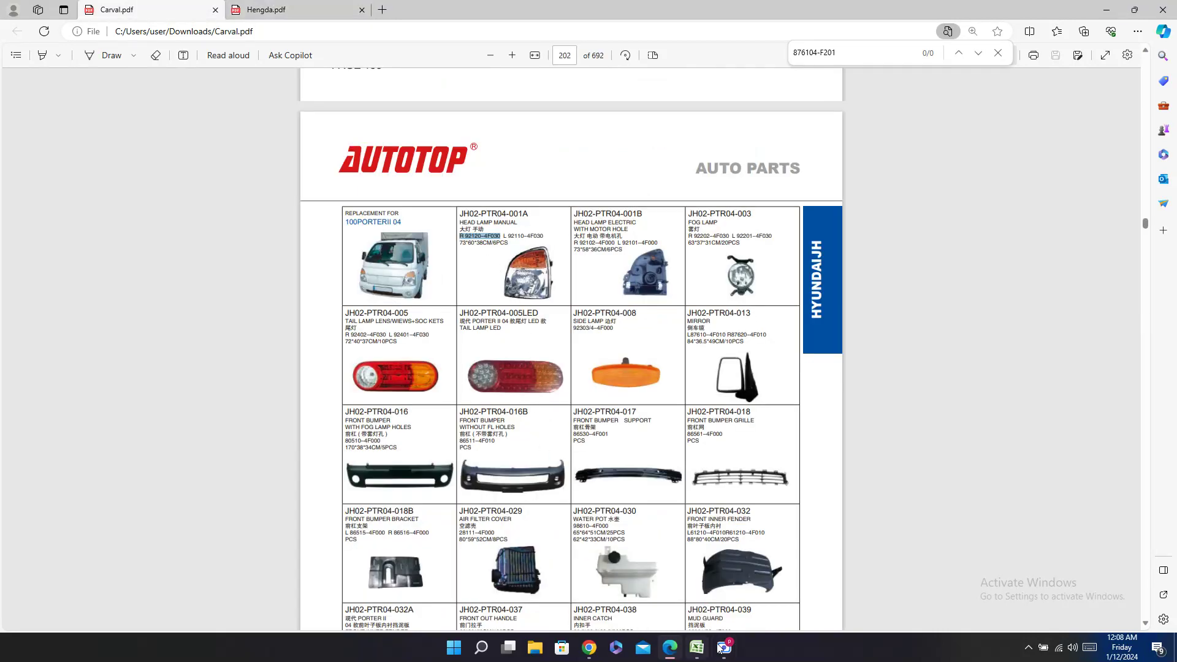
scroll(706, 309, up, 5)
scroll(705, 310, up, 9)
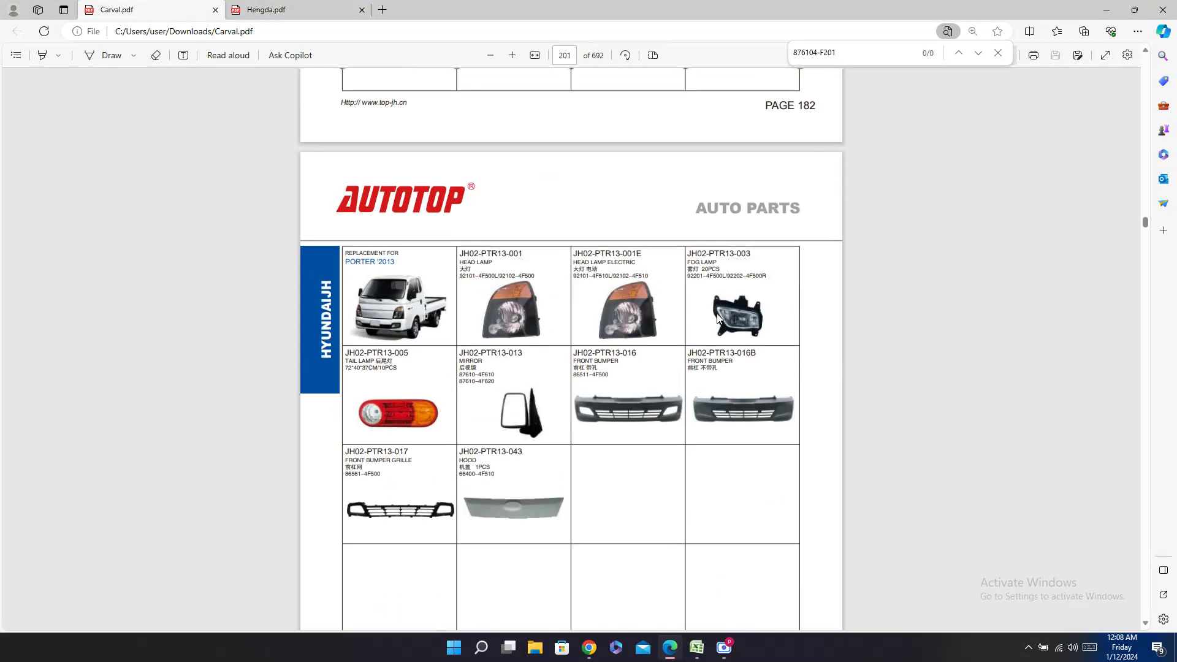
double_click(497, 258)
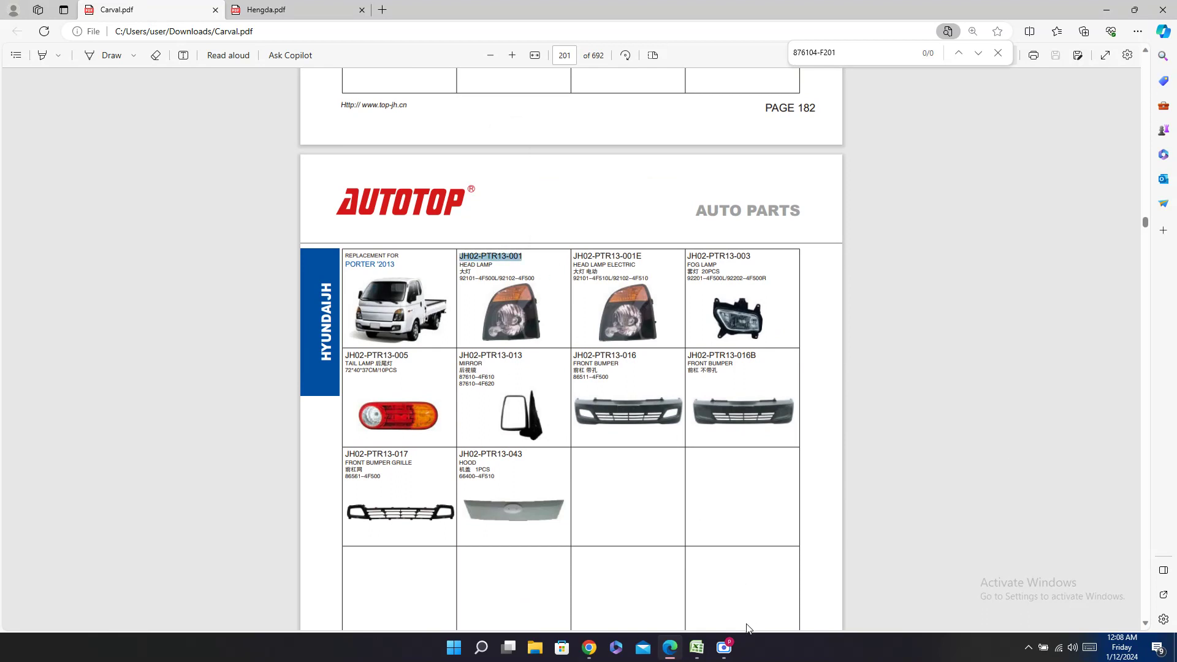
click(697, 648)
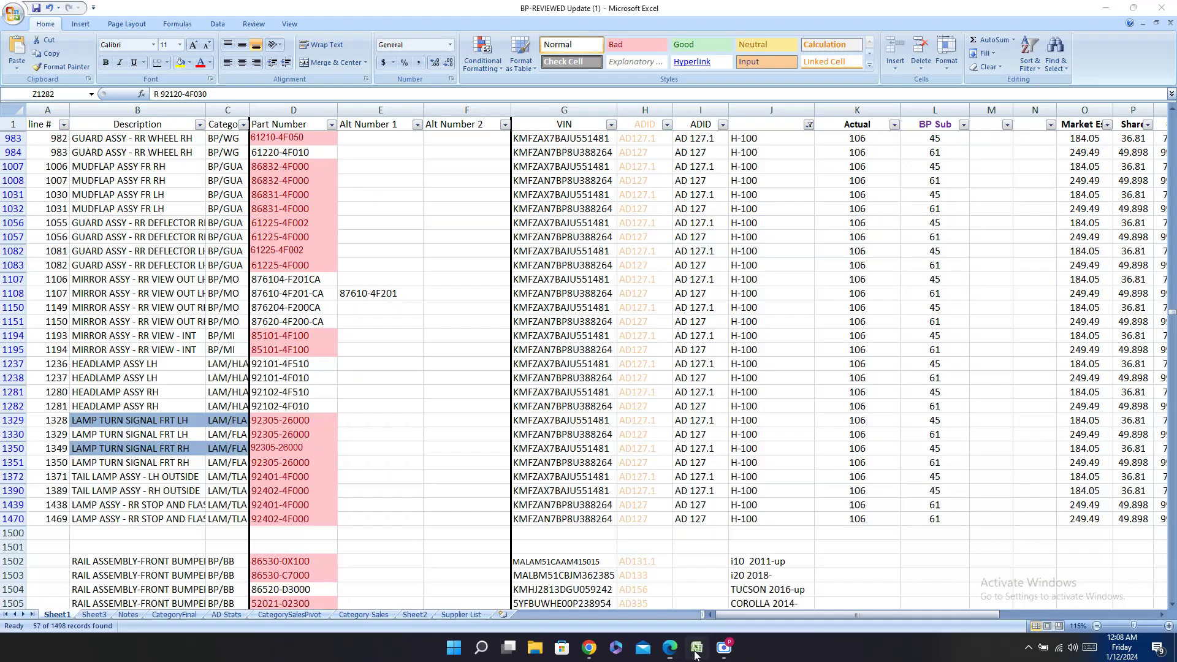
click(11, 406)
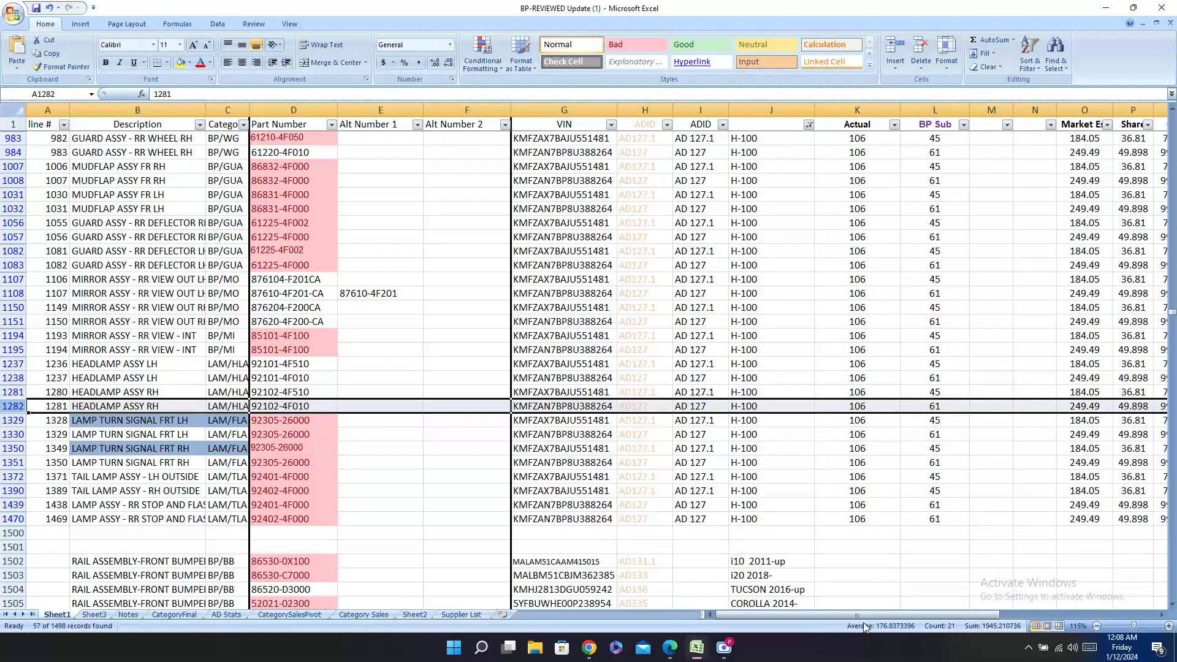
drag(856, 615, 1126, 588)
click(831, 392)
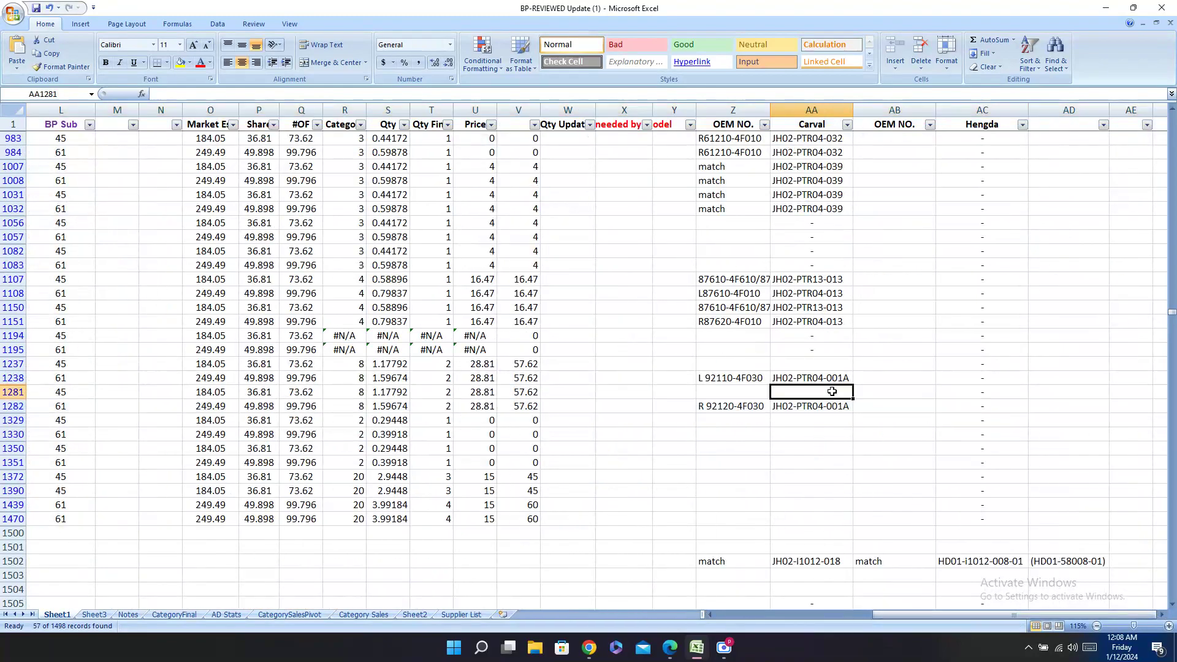
key(ctrl+v)
click(834, 364)
key(ctrl+v)
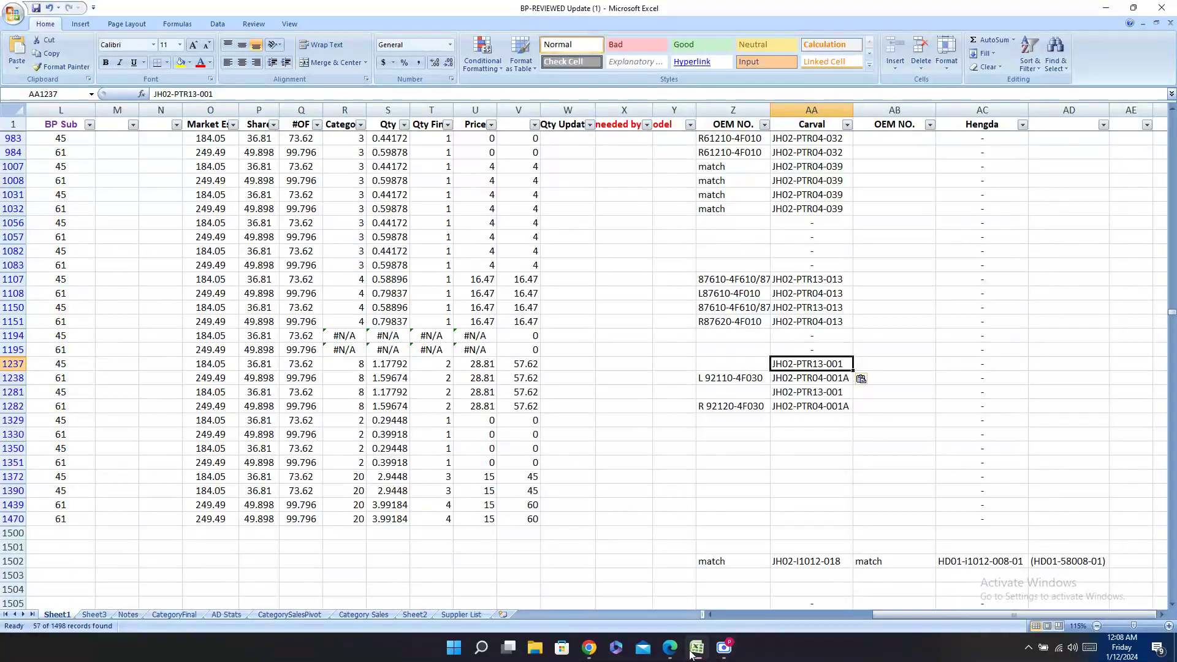
Step: Paste OEM numbers 92101-4F500L and 92102-4F500 into rows 1237 and 1281
click(699, 592)
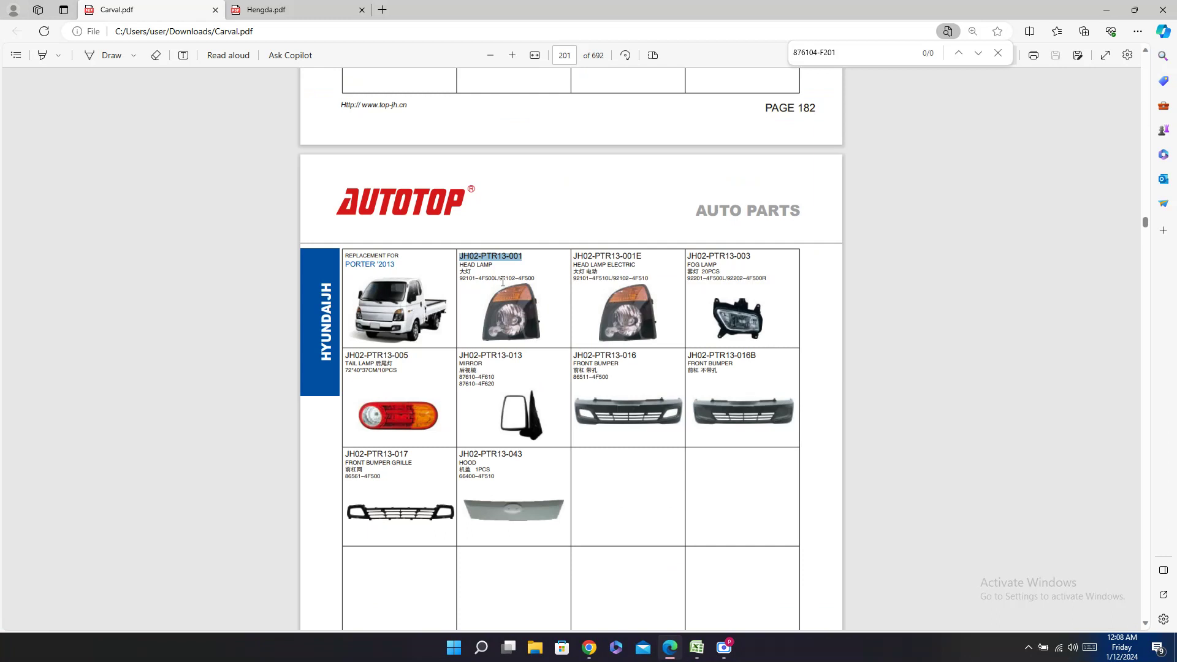
drag(499, 280, 458, 288)
key(ctrl+c)
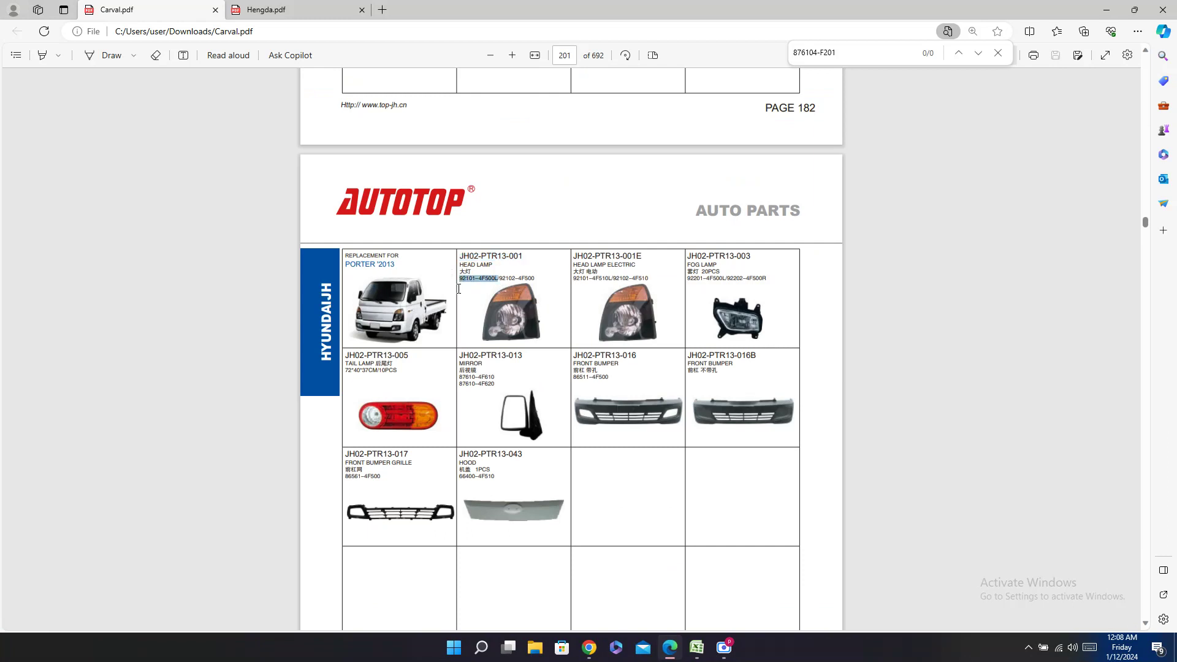
click(725, 589)
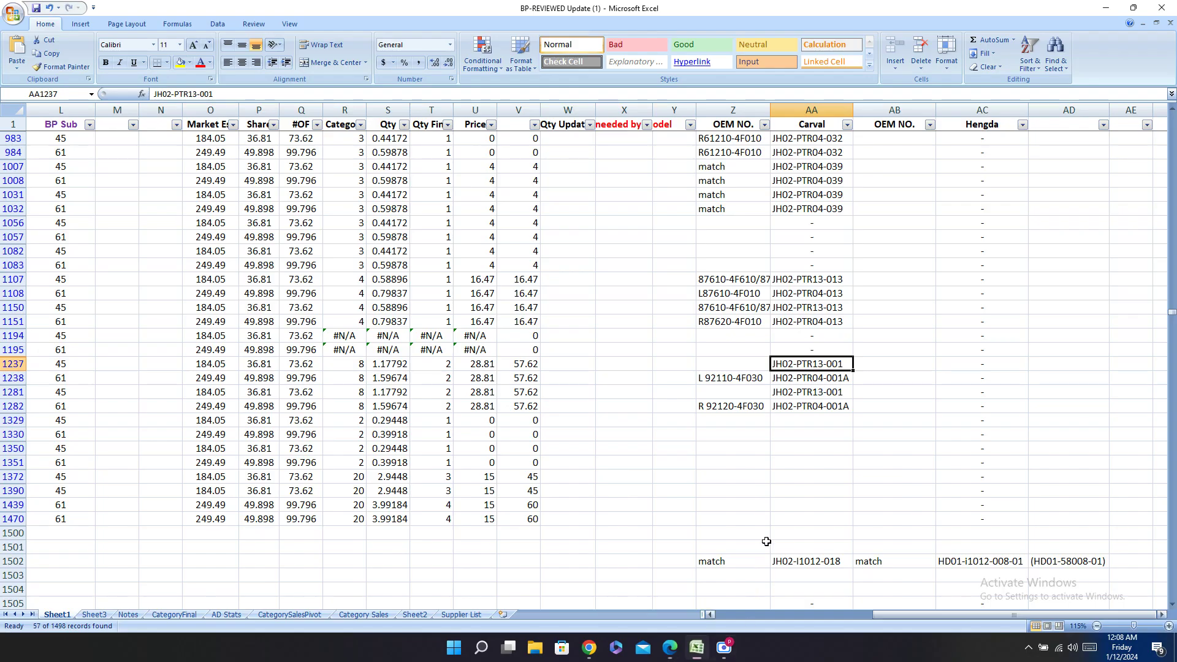
click(752, 366)
key(ctrl+v)
click(670, 647)
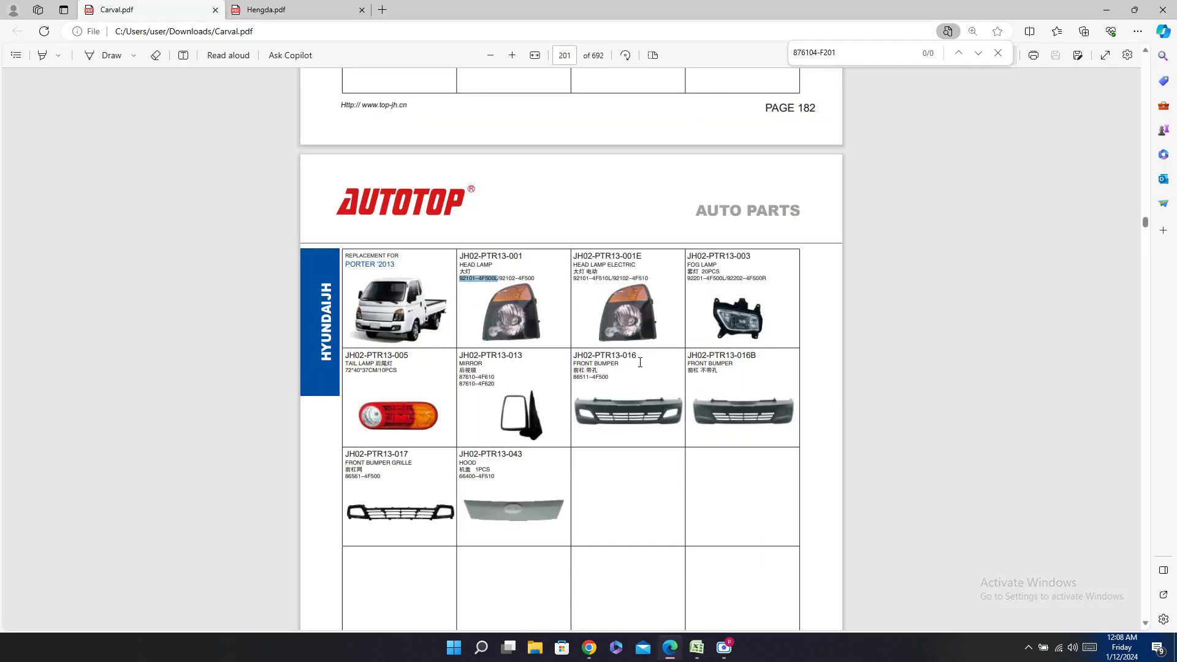
drag(499, 278, 537, 279)
click(704, 657)
click(735, 393)
text(/92102-4F500)
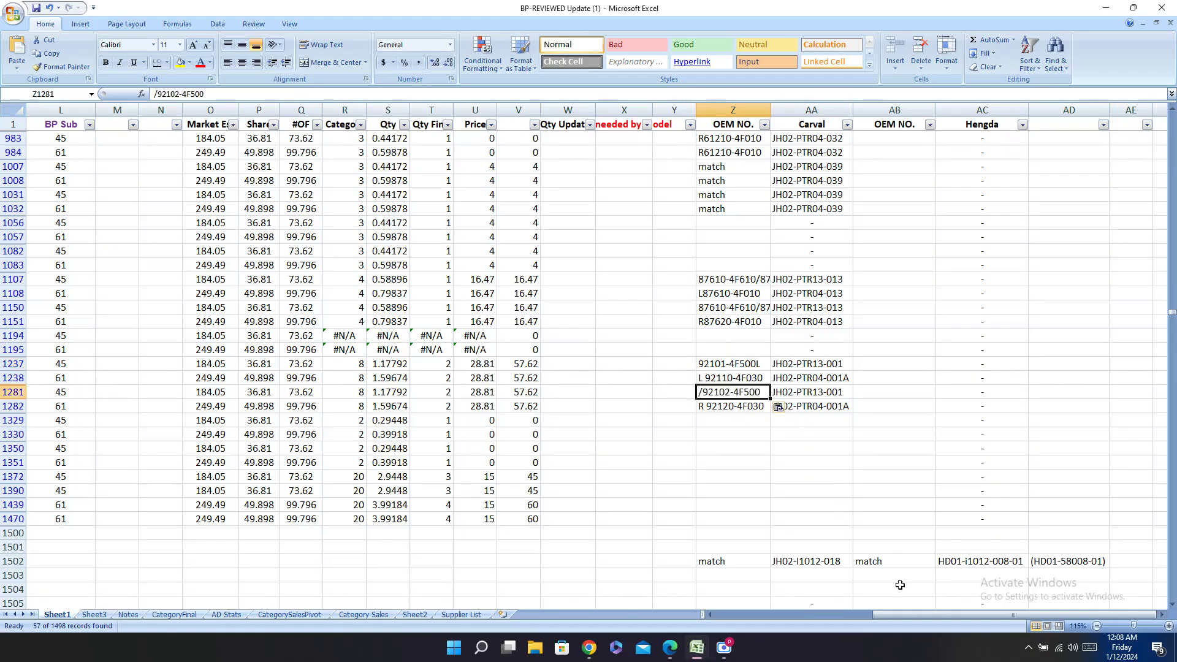
drag(906, 616, 755, 369)
Step: Enter "match" in the OEM NO. cells of rows 1237 and 1281
click(752, 365)
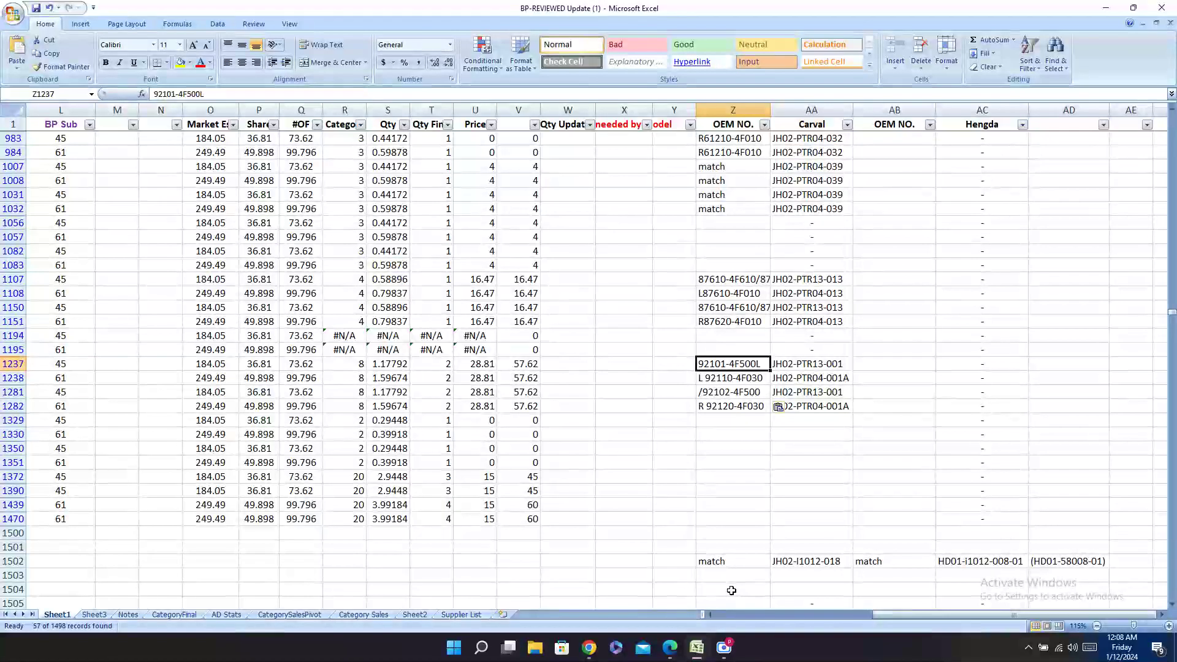
text(match)
key(Return)
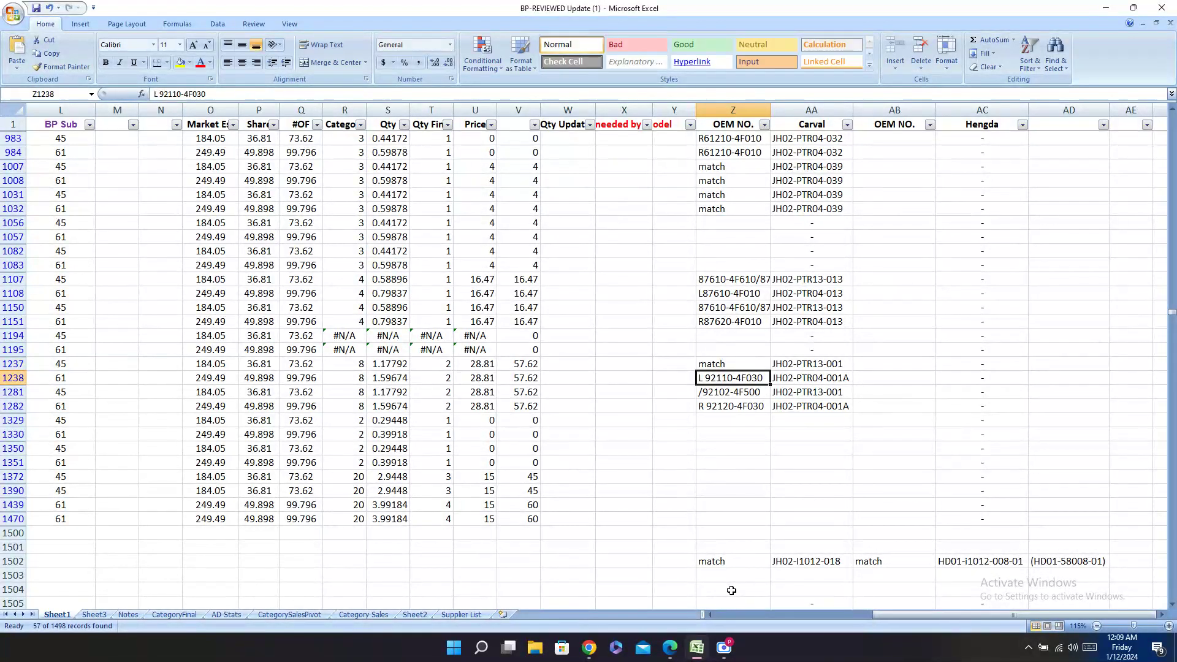
key(Return)
text(m)
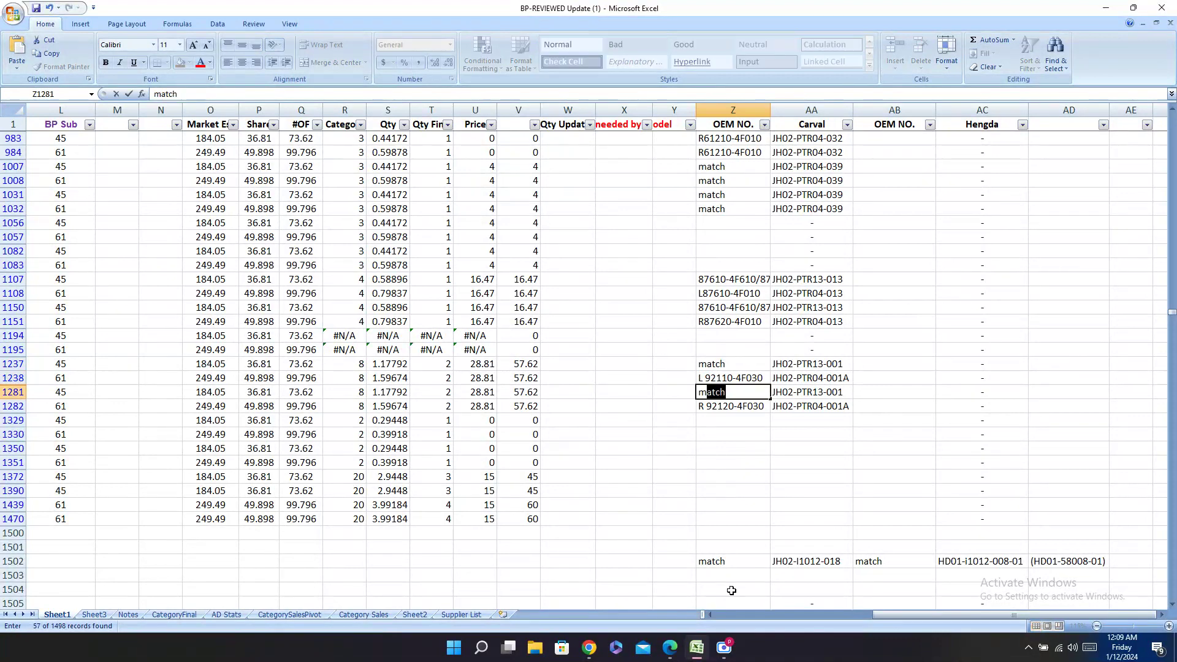
key(Tab)
Step: Replace the Carval codes of rows 1281 and 1237 with JH02-PTR13-001E
click(670, 647)
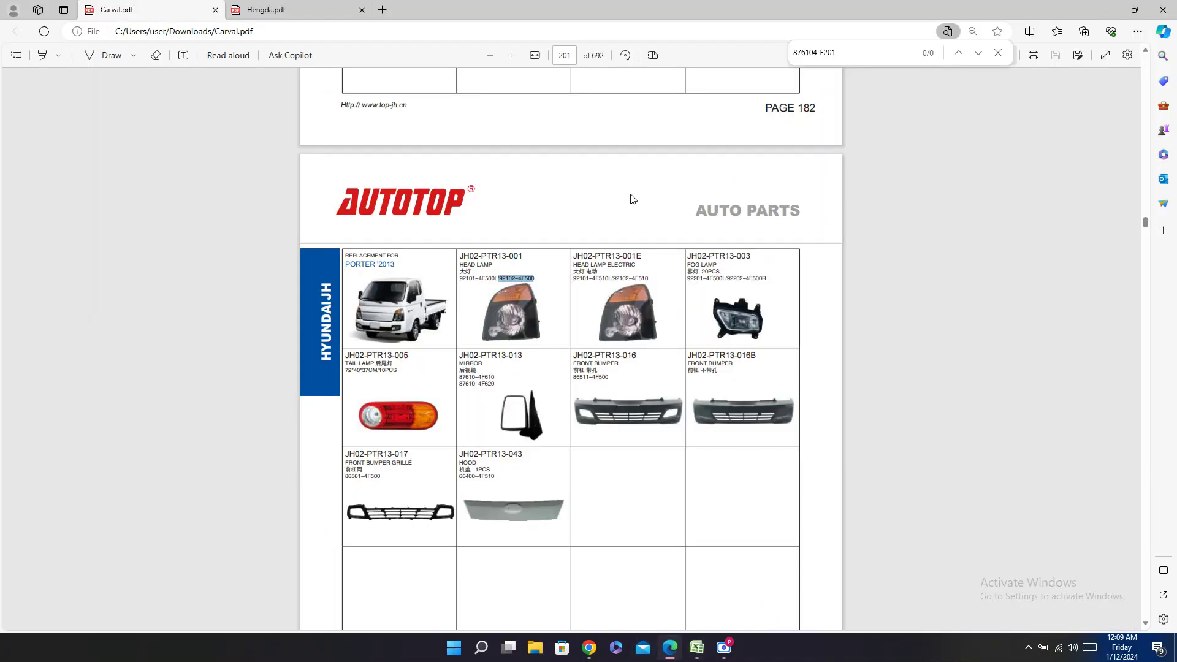
drag(641, 256, 573, 256)
key(ctrl+c)
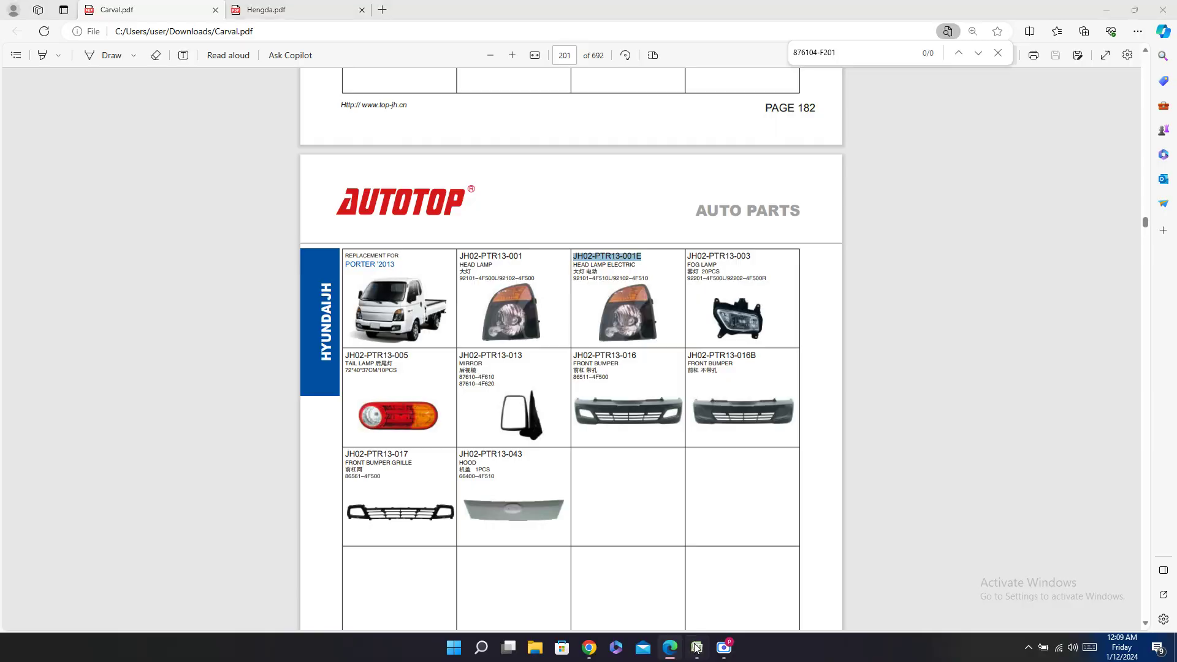
click(696, 647)
key(ctrl+v)
click(807, 363)
key(ctrl+v)
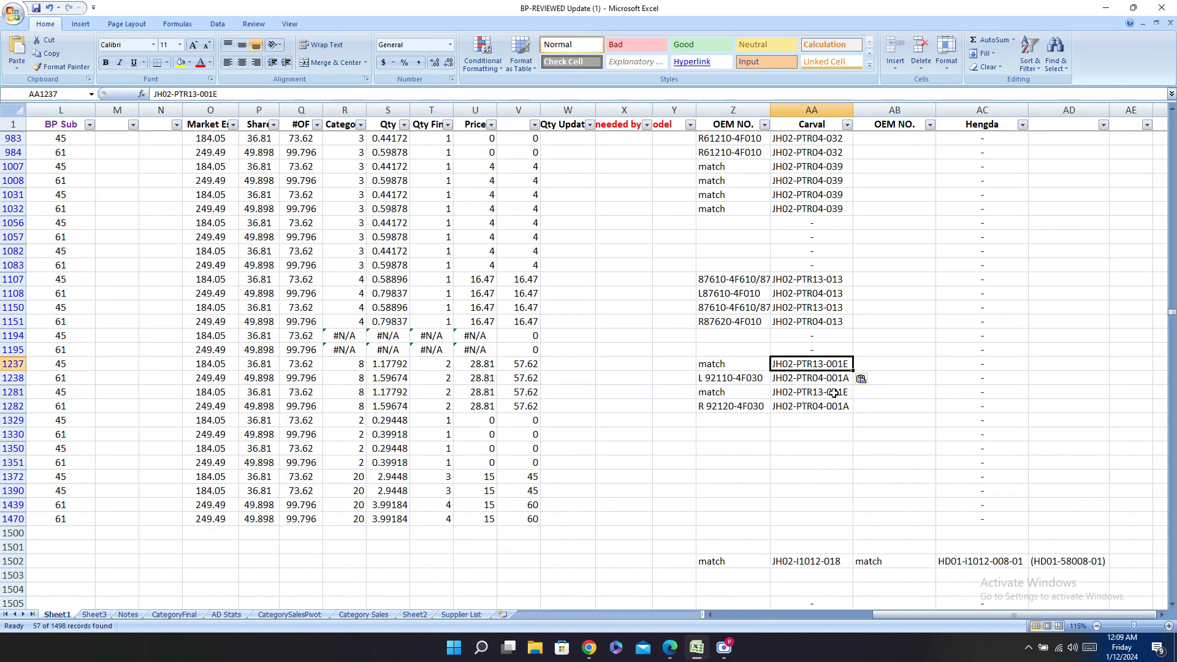
click(802, 422)
key(Left)
key(Left)
key(Left)
key(Left)
key(Left)
key(Left)
key(Left)
key(Left)
key(Left)
key(Left)
key(Left)
key(Left)
key(Left)
key(Left)
key(Left)
key(Left)
key(Left)
key(Left)
key(Left)
key(Left)
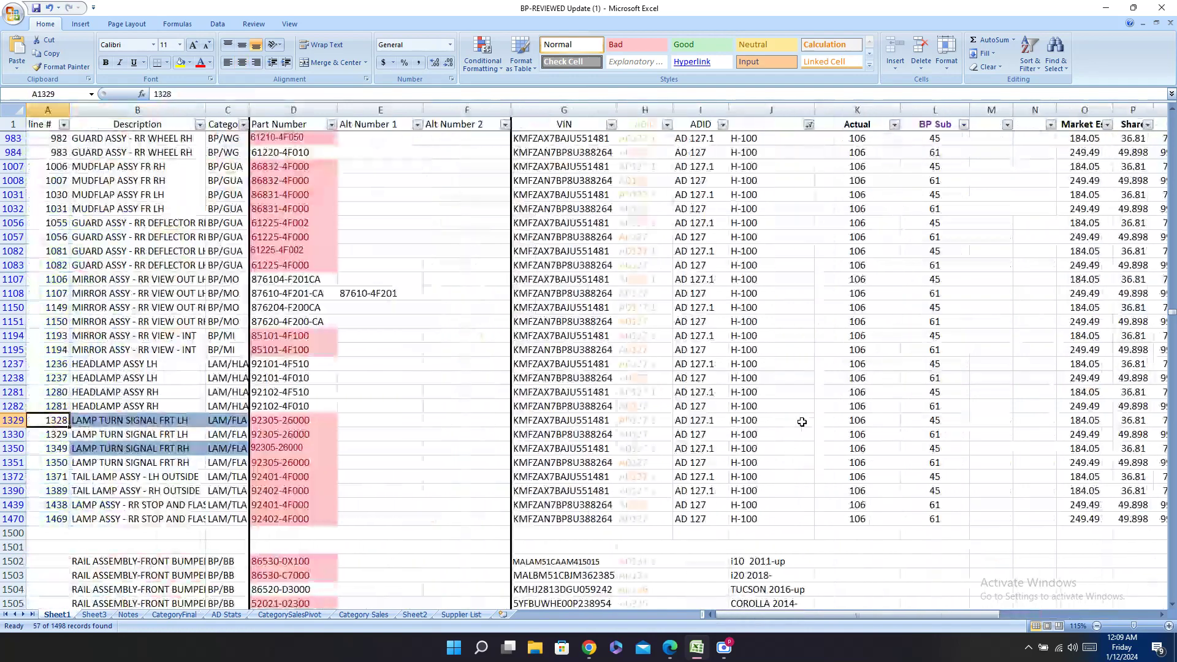
key(Right)
key(Right)
key(Right)
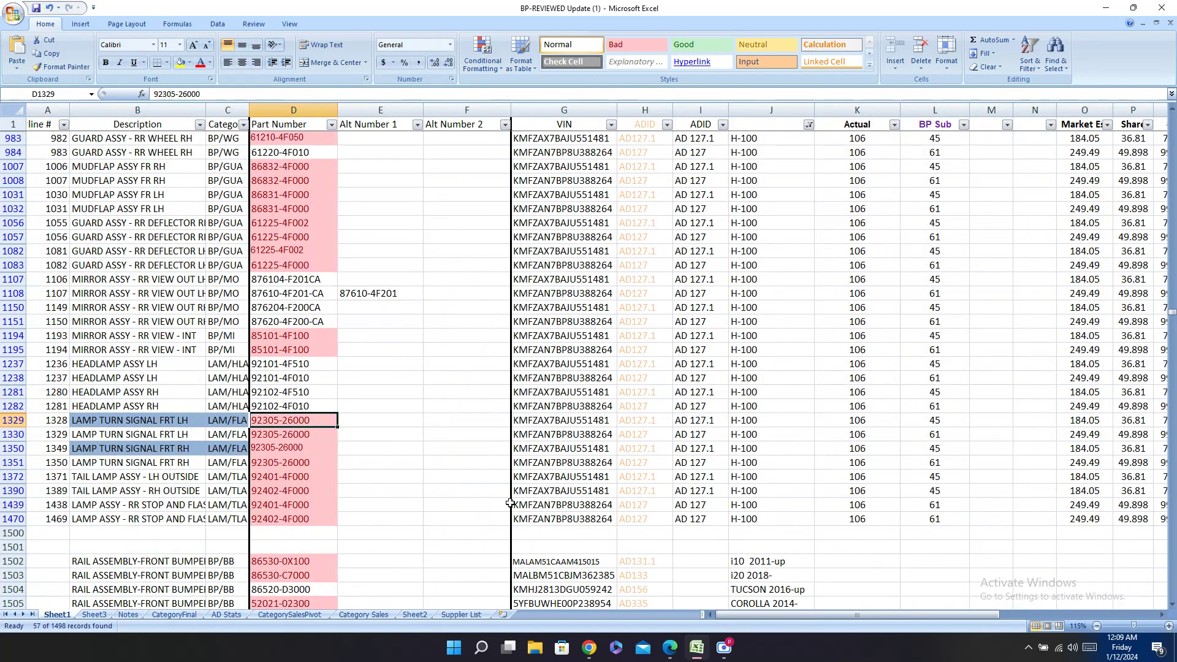
key(ctrl+c)
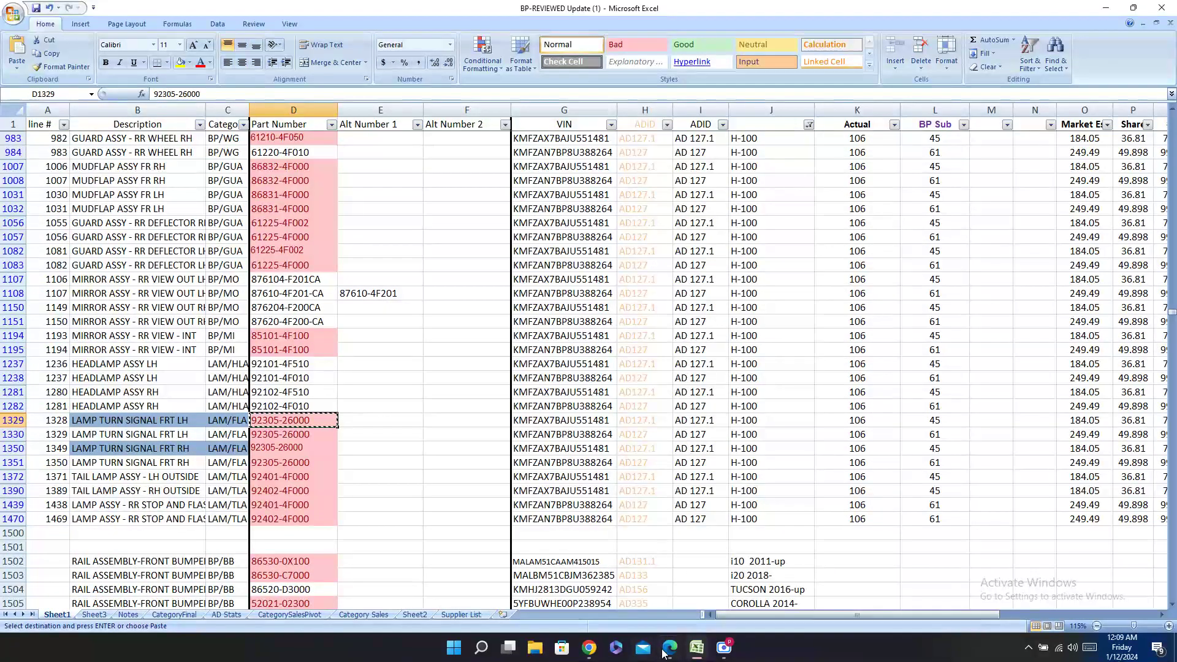
click(670, 651)
key(ctrl+f)
key(ctrl+v)
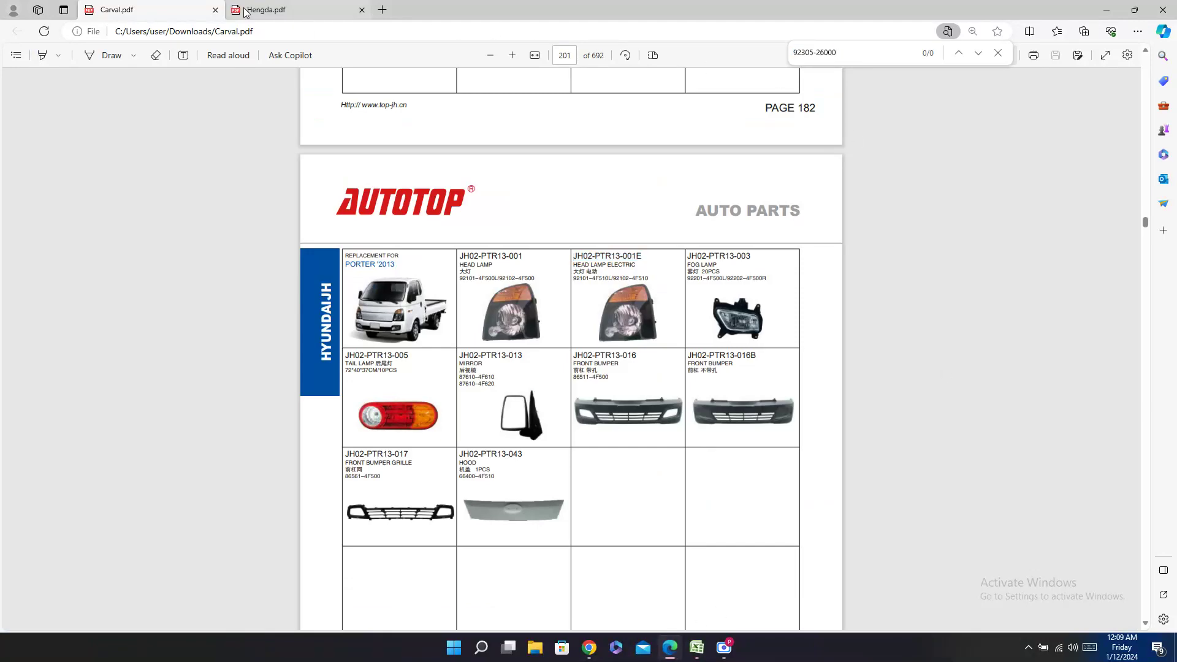
click(288, 10)
key(ctrl+f)
key(ctrl+v)
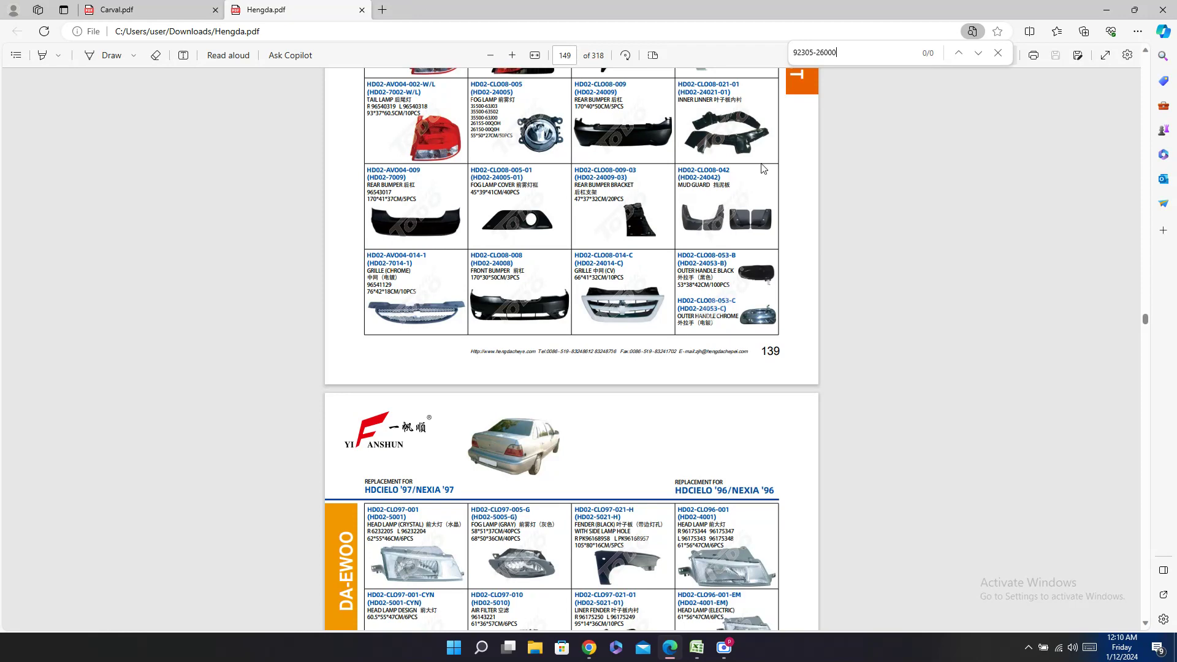
Step: Copy the tail lamp code JH02-PTR13-005 from the Carval PDF
click(148, 13)
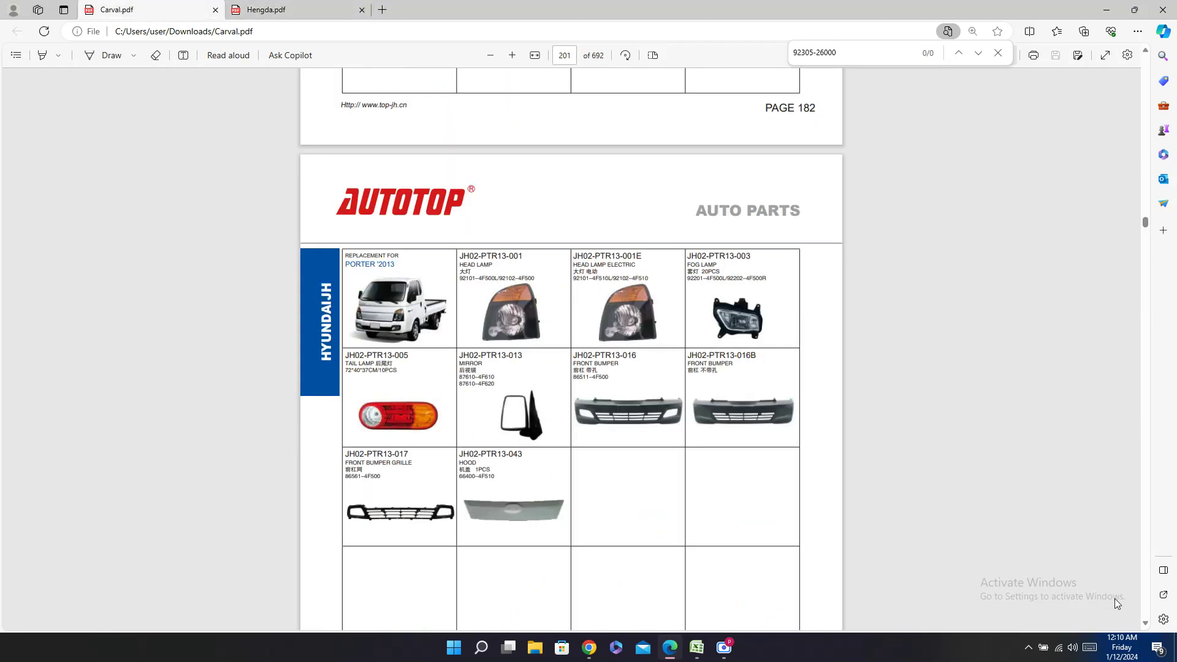
click(694, 658)
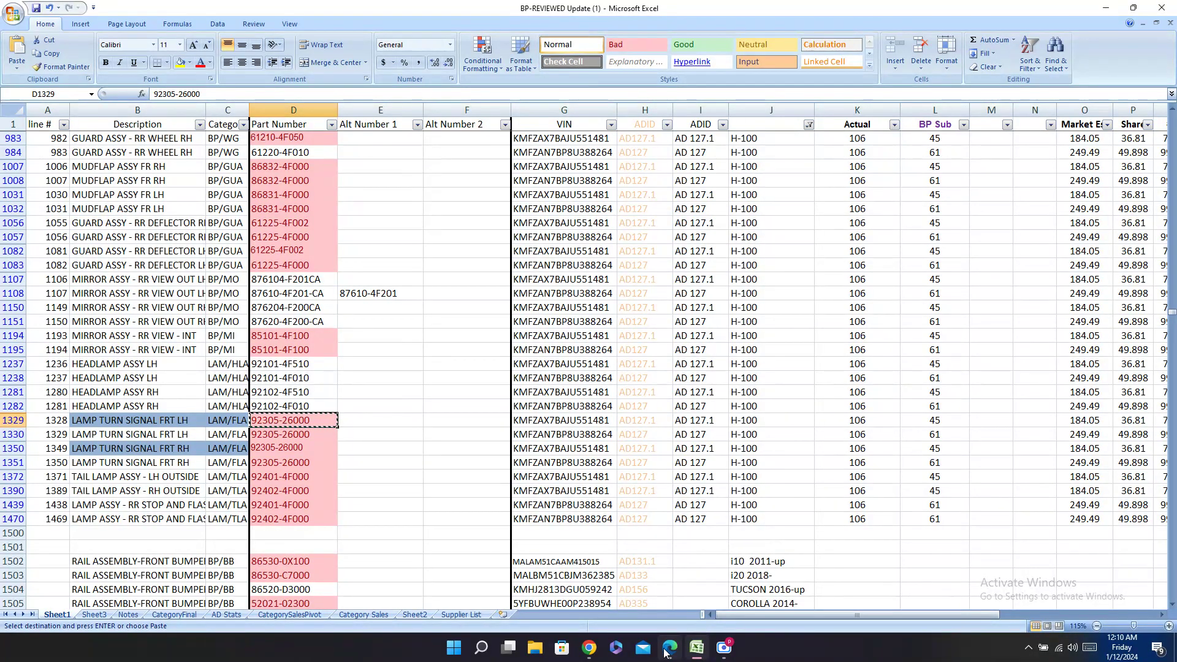
mouse_move(667, 652)
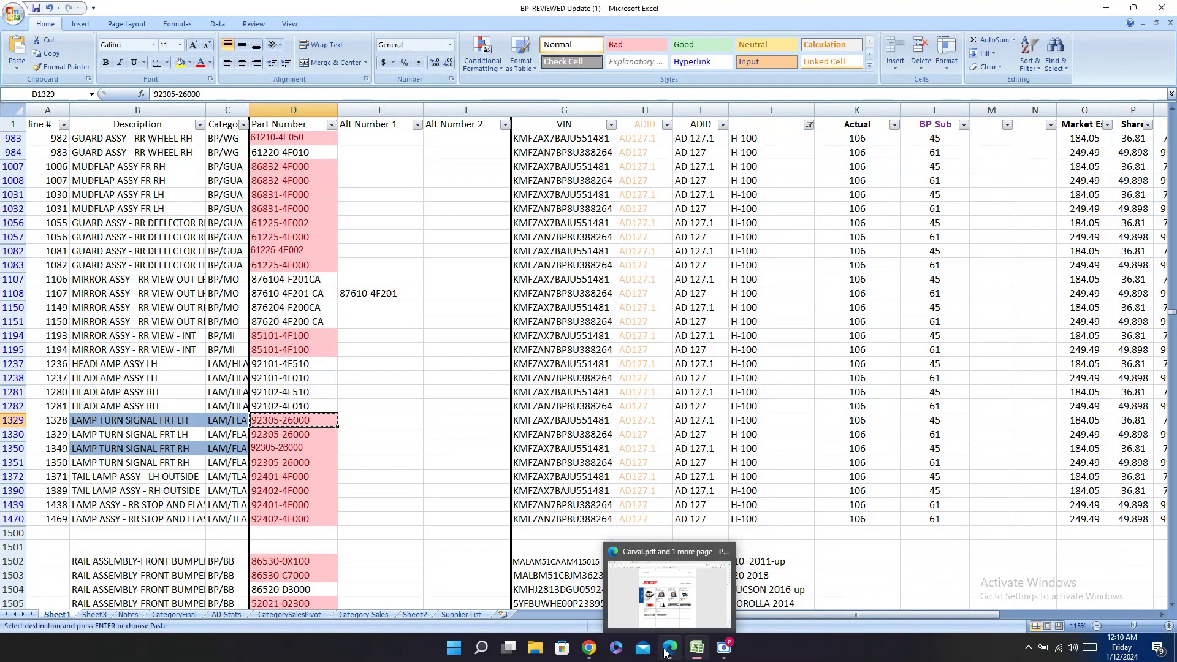
click(667, 651)
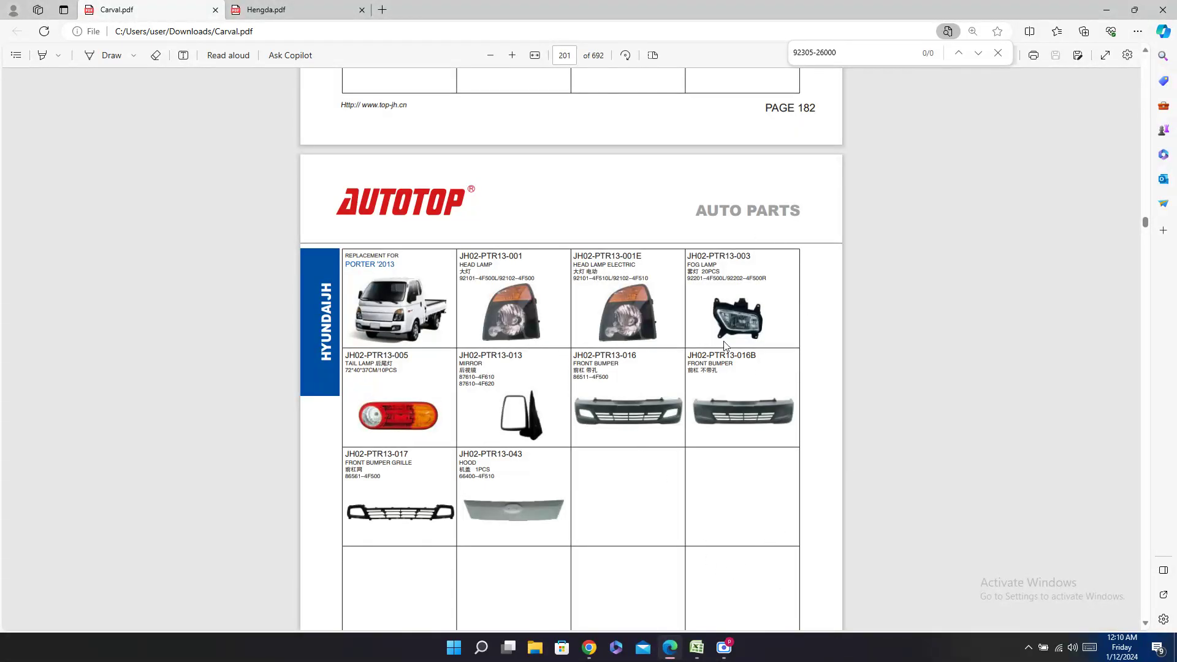
right_click(372, 356)
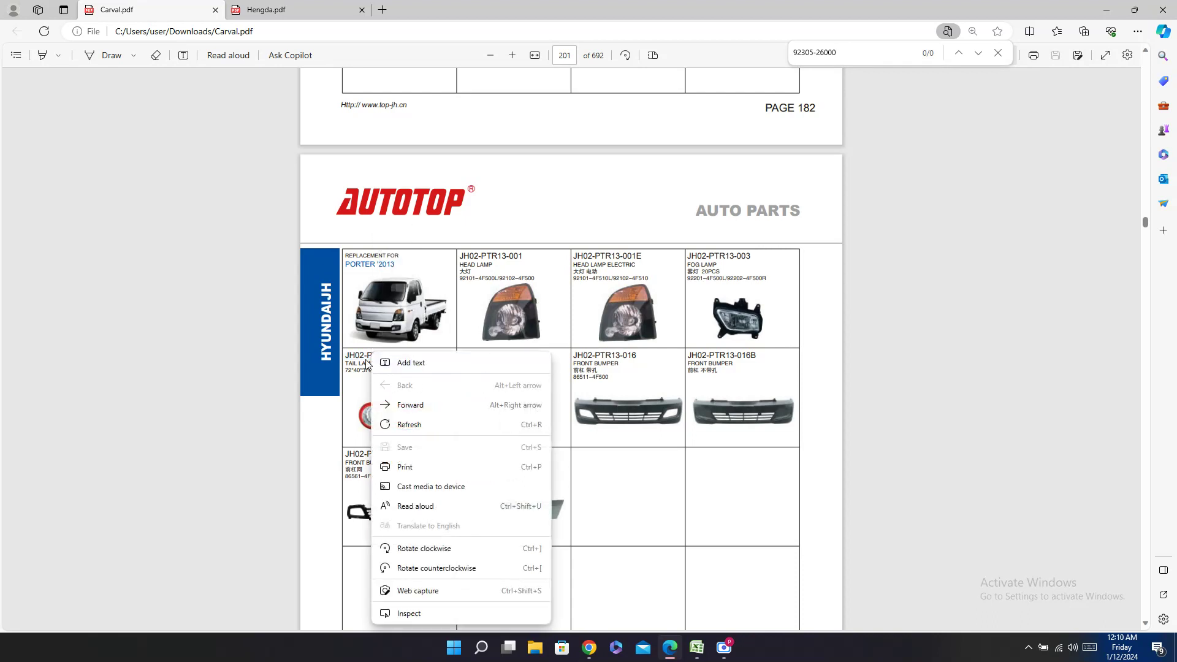
click(366, 355)
double_click(373, 355)
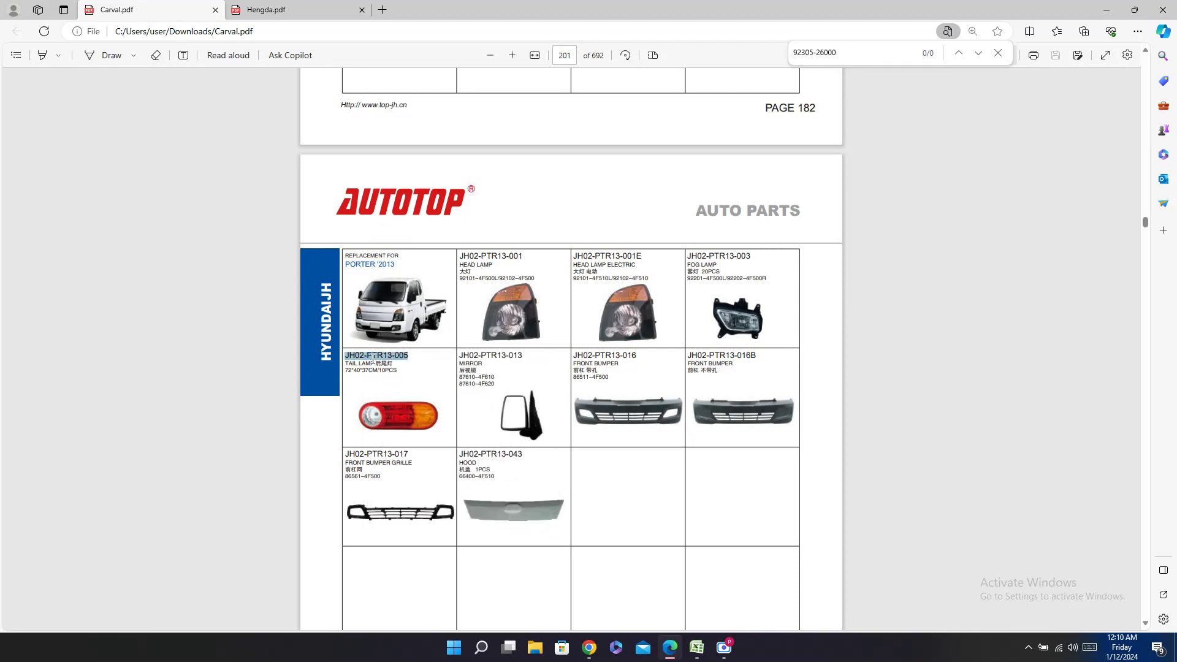
right_click(373, 359)
click(433, 412)
Step: Select tail lamp rows 1372 and 1390 and scroll the sheet to columns Z–AA
click(696, 647)
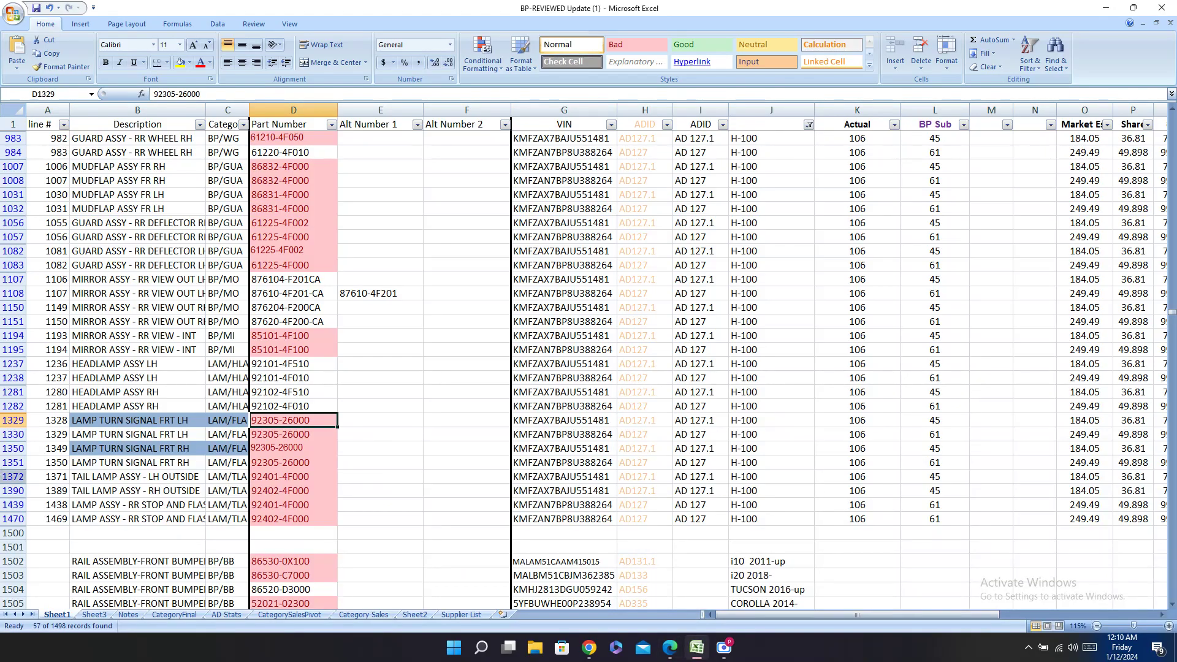
drag(14, 477, 18, 491)
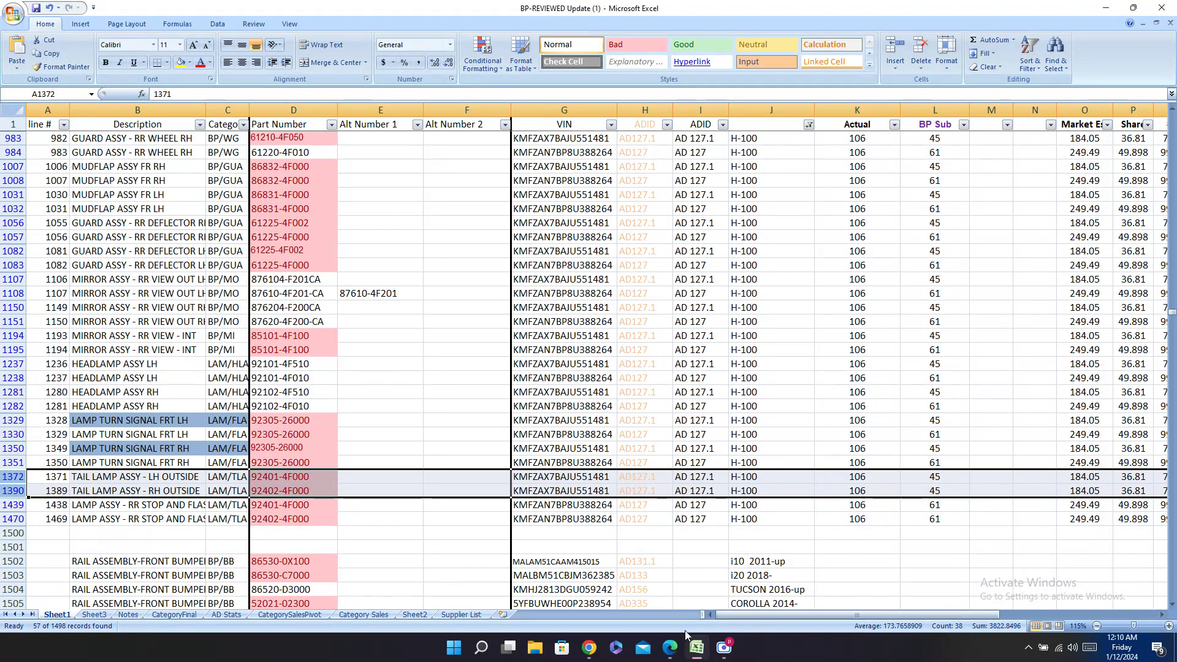
click(679, 648)
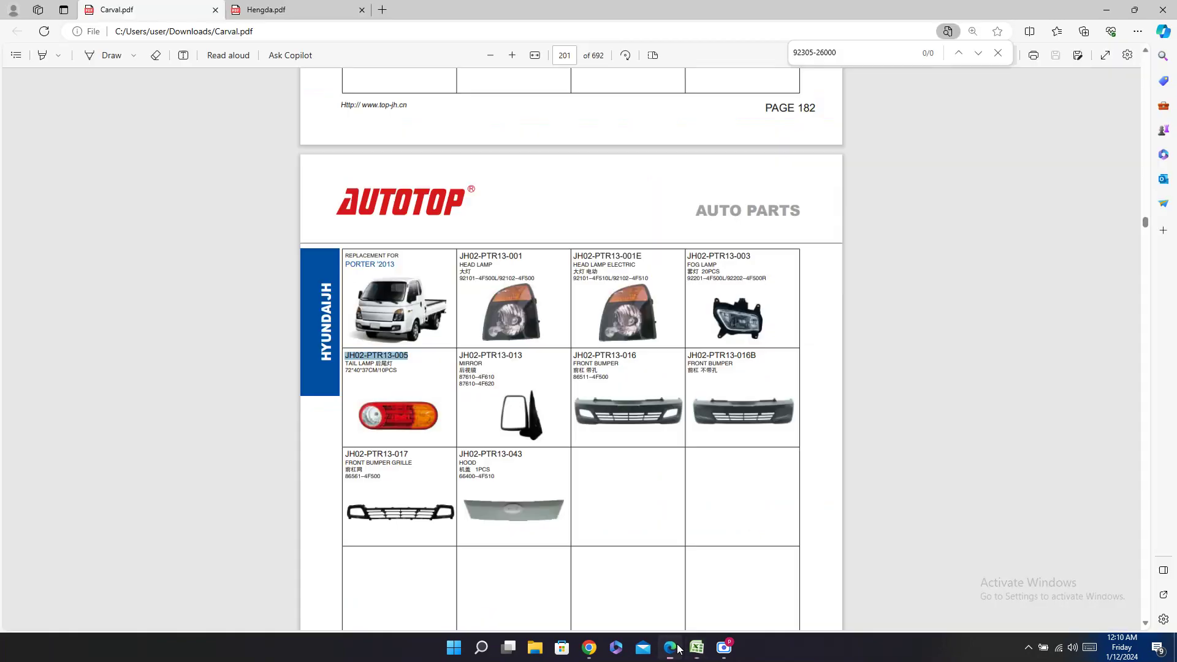
scroll(557, 360, up, 10)
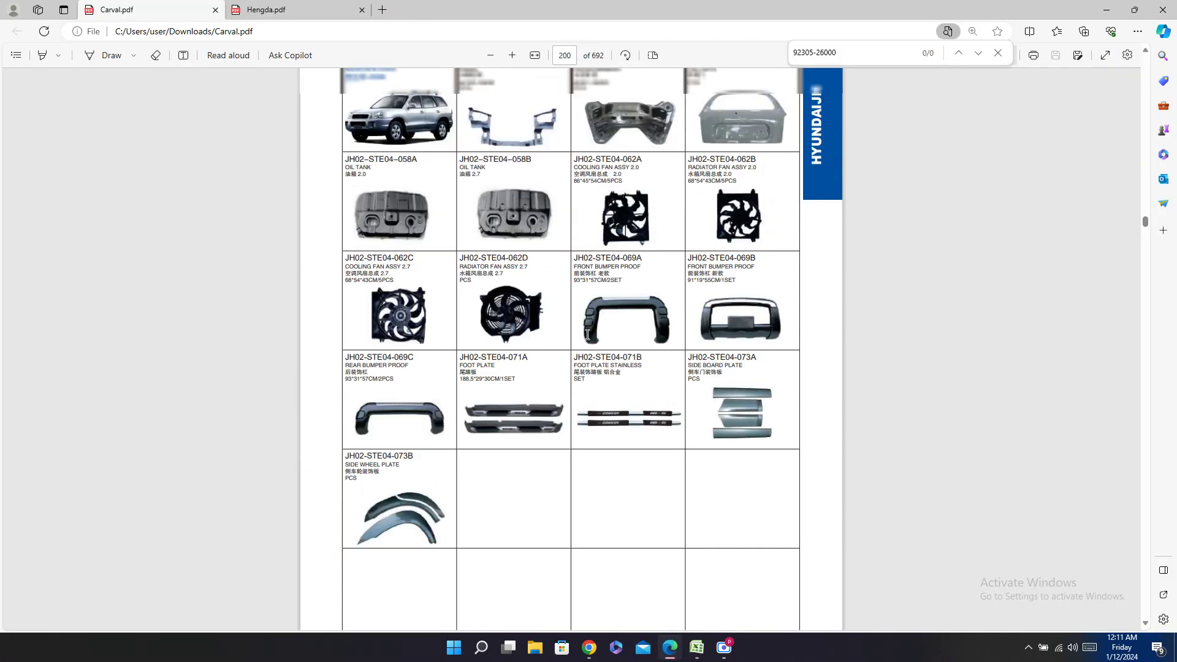
scroll(587, 334, up, 3)
scroll(594, 332, down, 12)
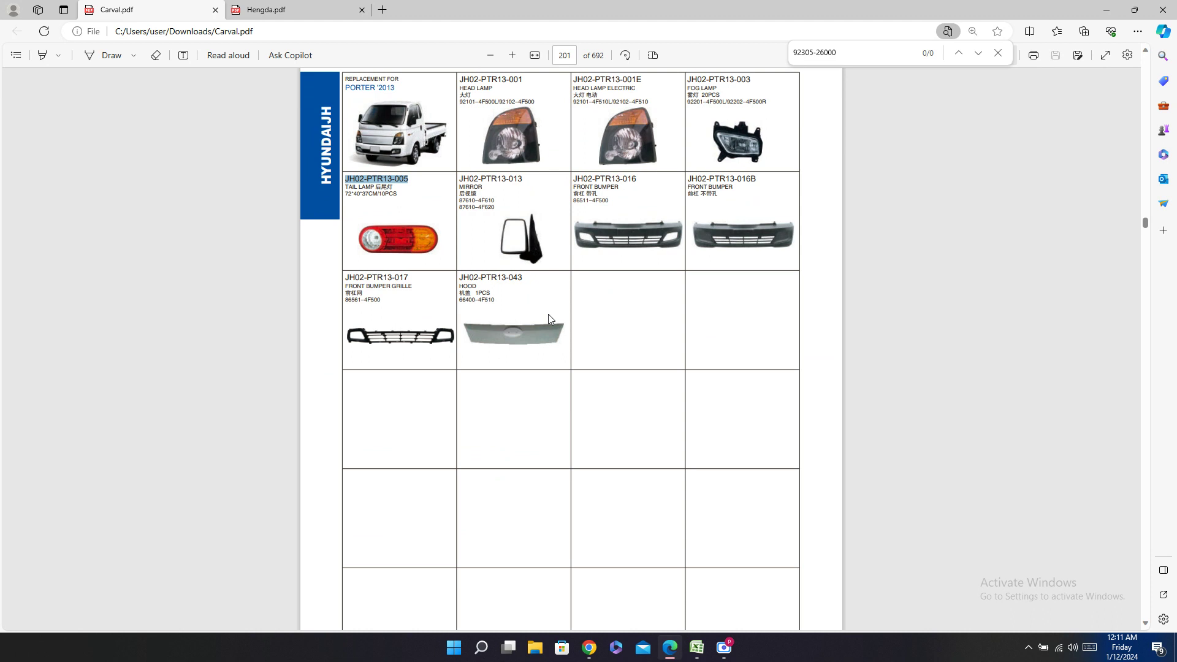
click(696, 647)
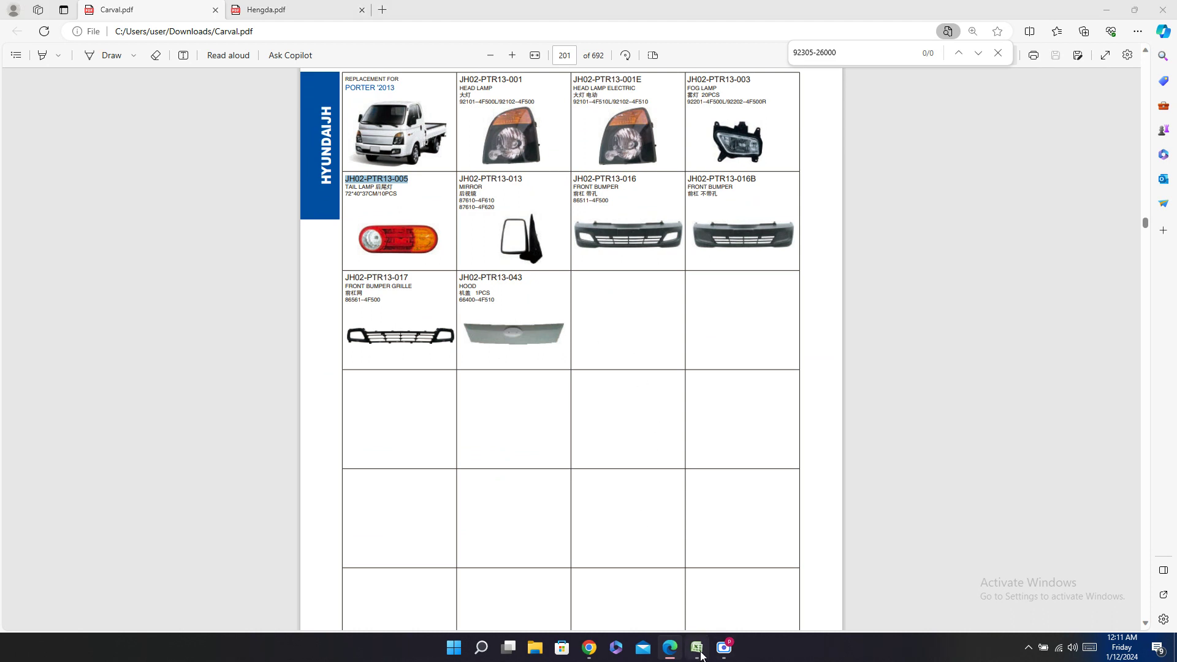
drag(760, 616, 944, 590)
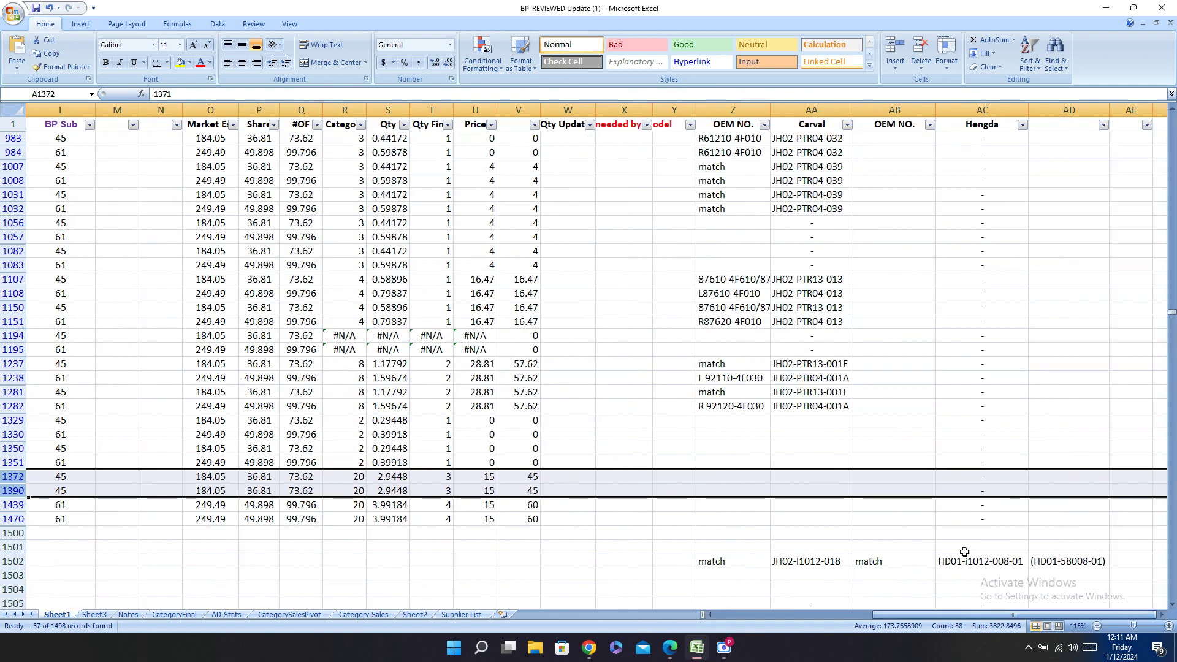
Step: Paste JH02-PTR13-005 into Carval cells AA1372 and AA1390
click(797, 475)
right_click(797, 475)
click(818, 300)
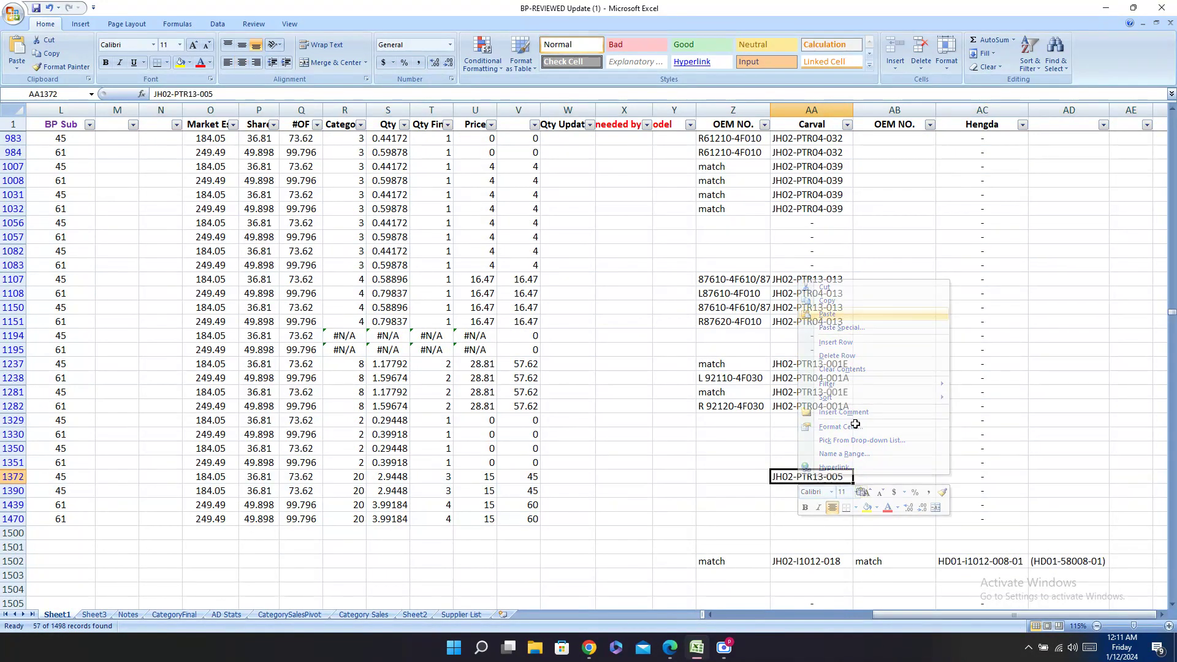
right_click(822, 493)
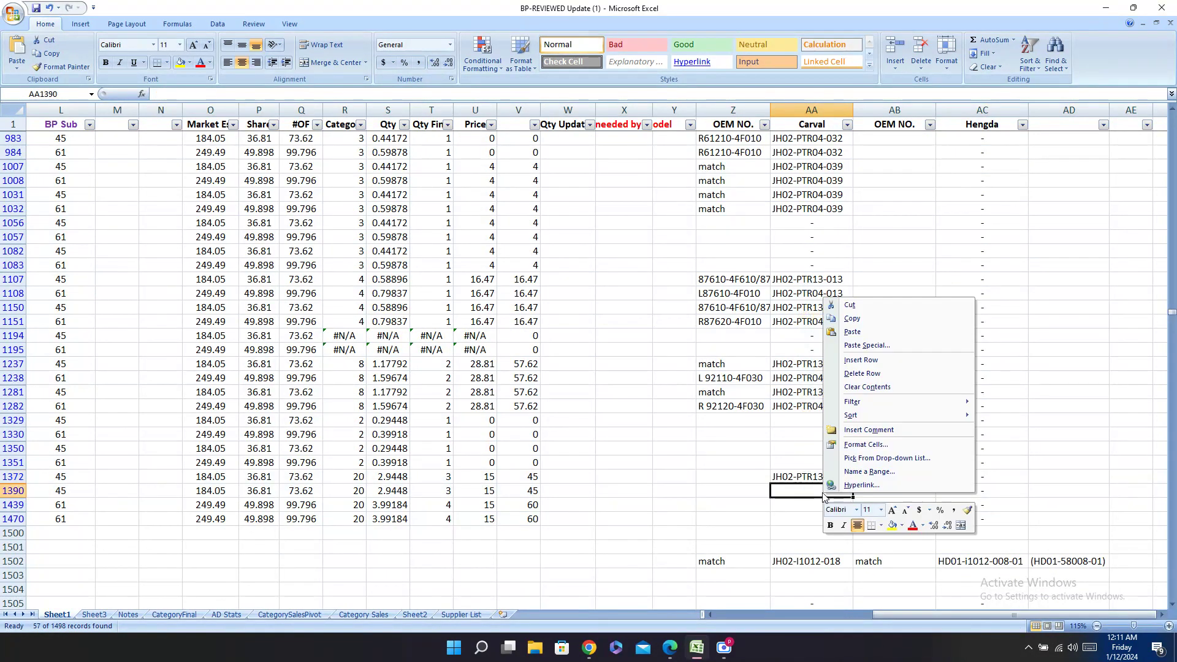
click(846, 331)
Step: Enter a dash in OEM NO. cells Z1372 and Z1390
click(722, 479)
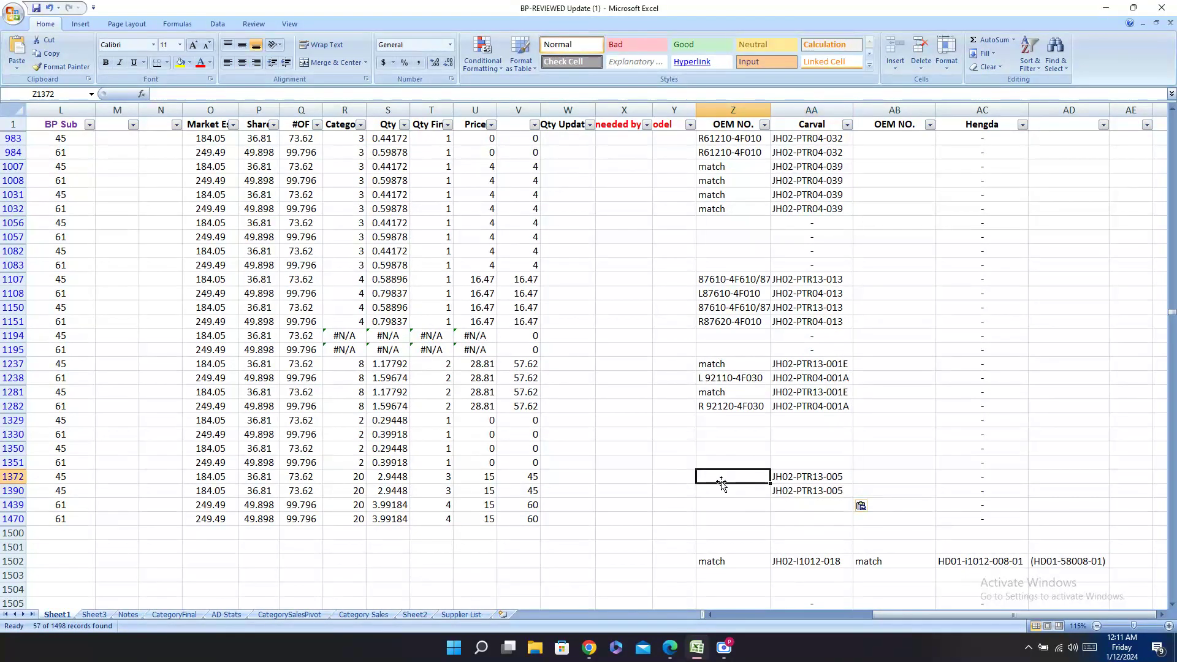
text(-)
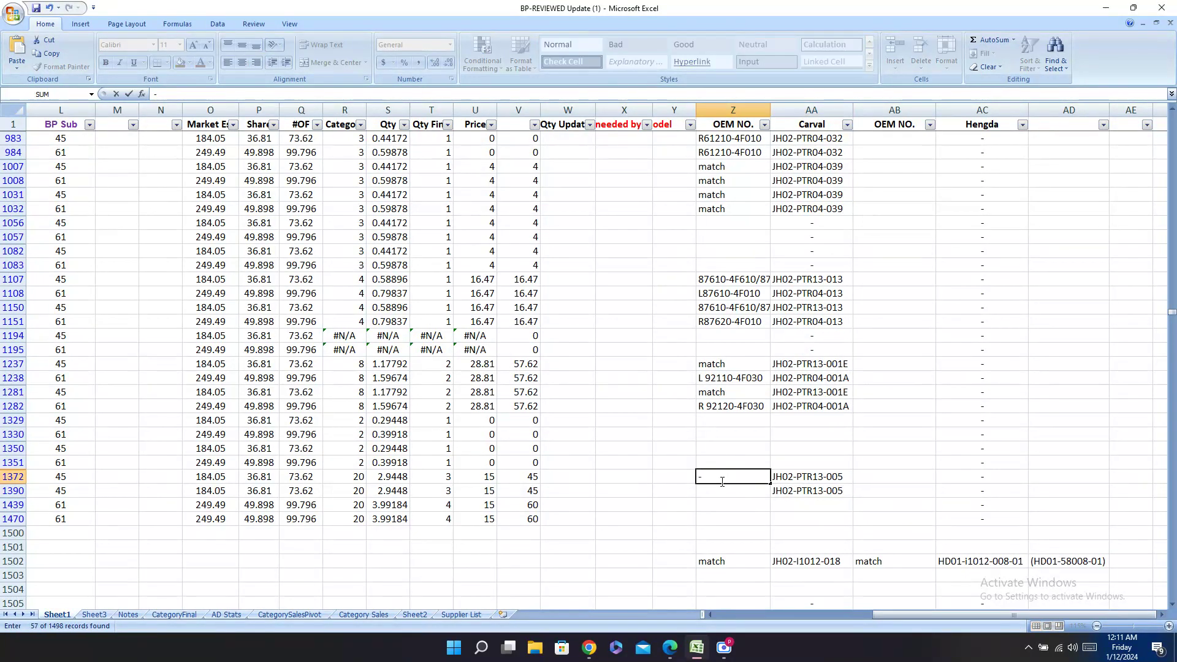
key(Return)
text(-)
key(Return)
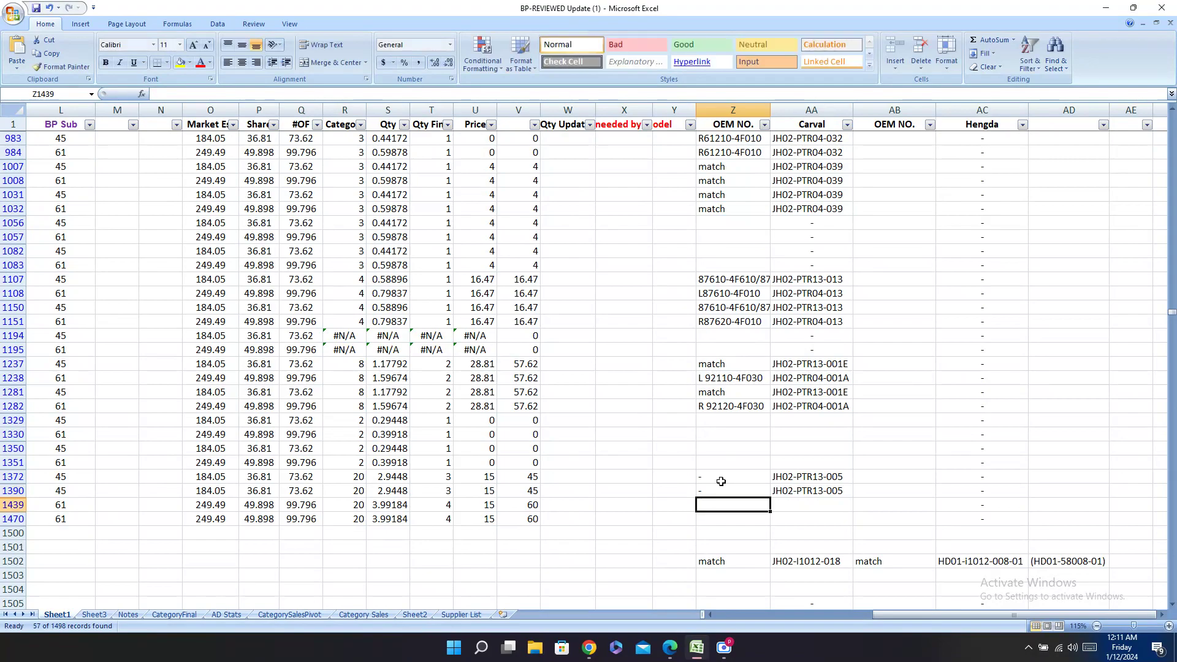
key(Left)
key(Left)
key(Left)
key(Left)
key(Left)
key(Left)
key(Left)
key(Left)
key(Left)
key(Left)
key(Left)
key(Left)
key(Left)
key(Left)
key(Left)
key(Left)
key(Left)
key(Left)
key(Left)
key(Left)
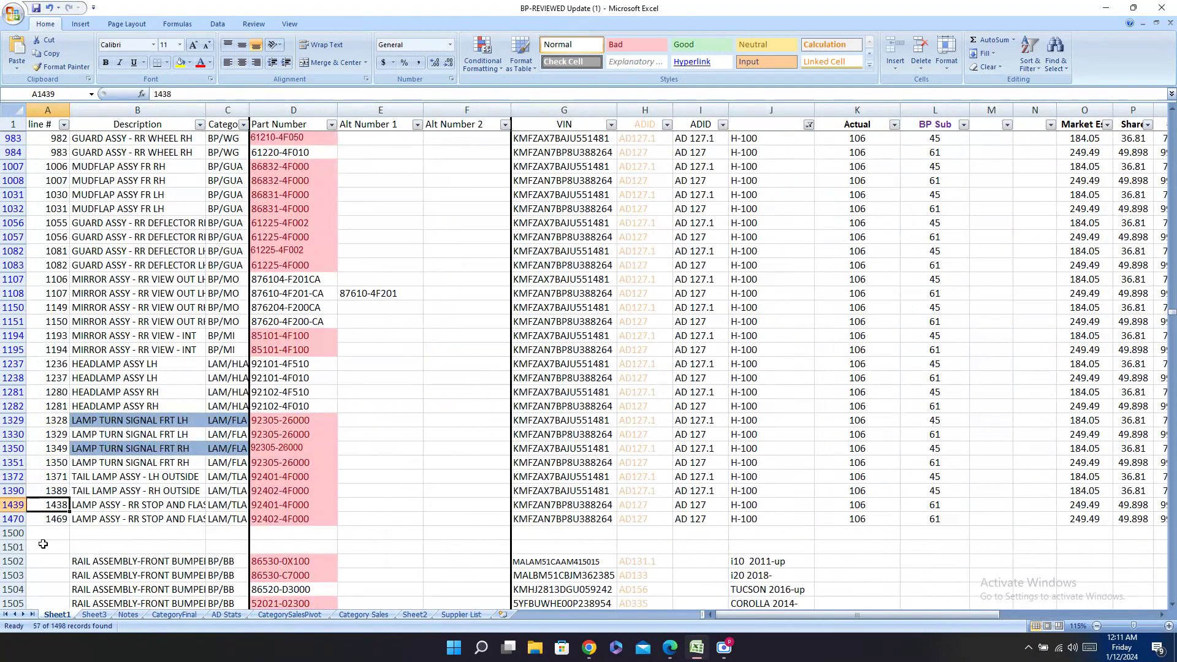
Step: Check head lamp code JH02-PTR13-001 in the Carval PDF and select turn signal rows 1329–1351
key(alt+Tab)
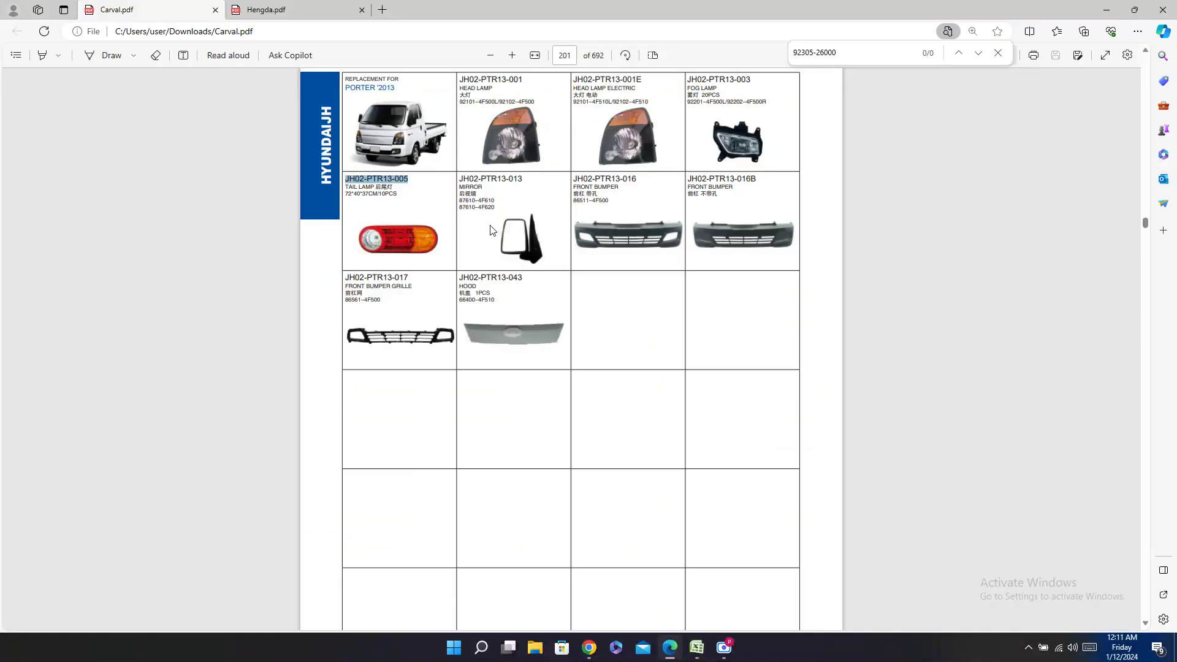
scroll(501, 270, up, 2)
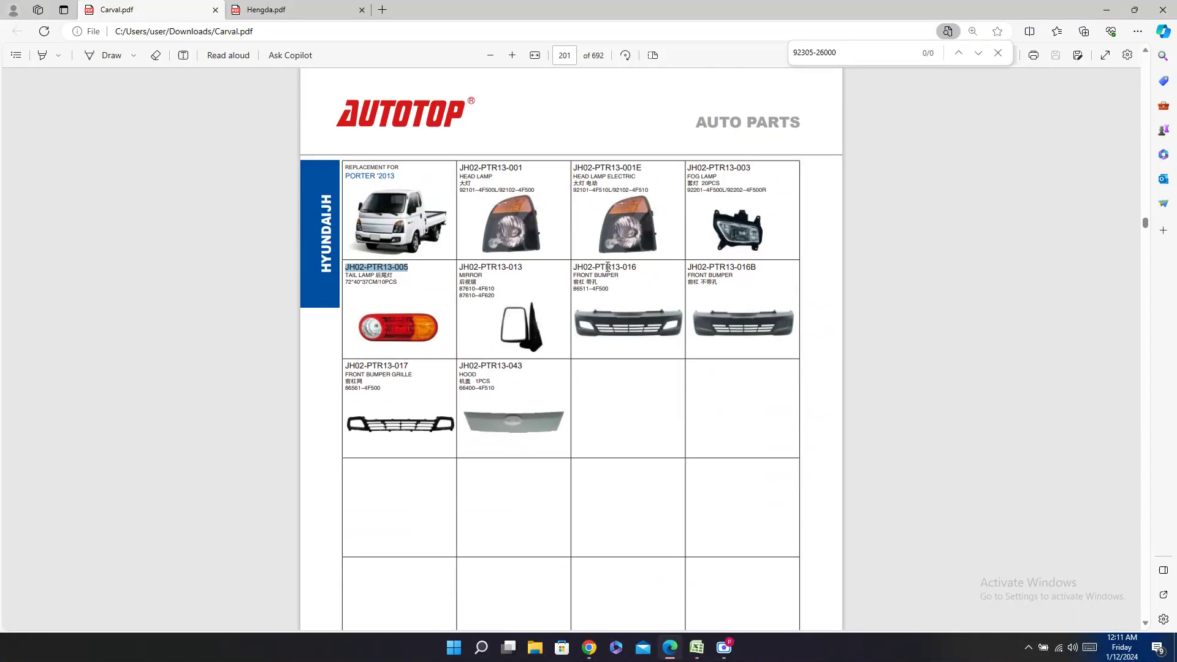
double_click(502, 160)
click(523, 52)
click(701, 657)
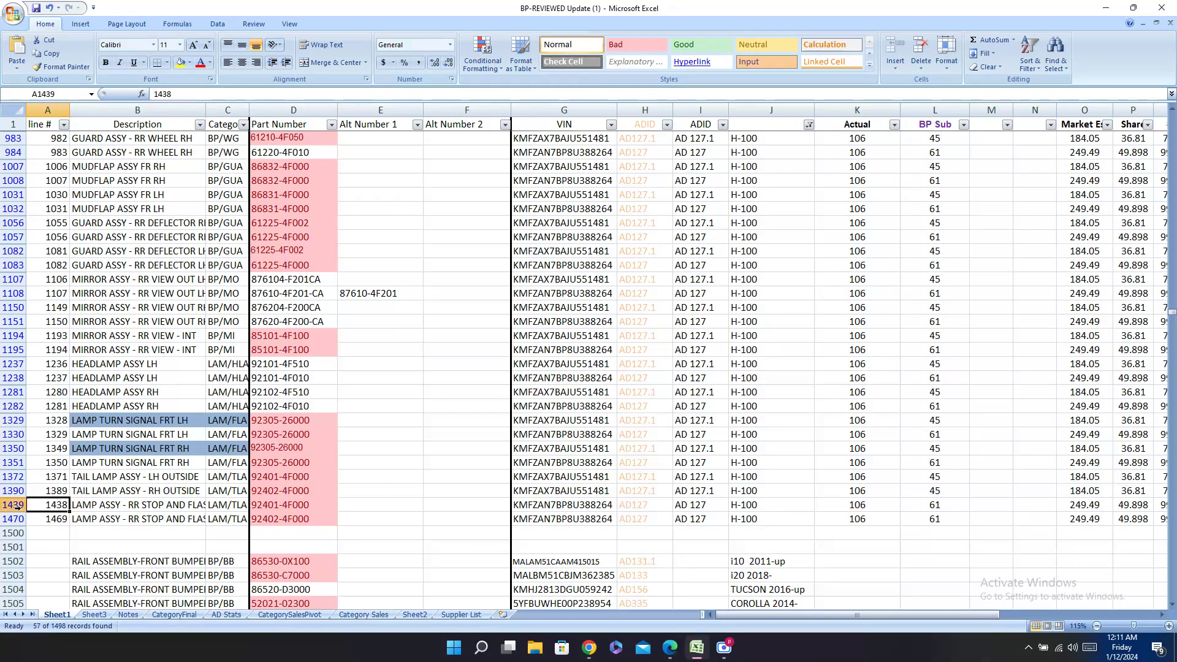
drag(14, 457, 13, 420)
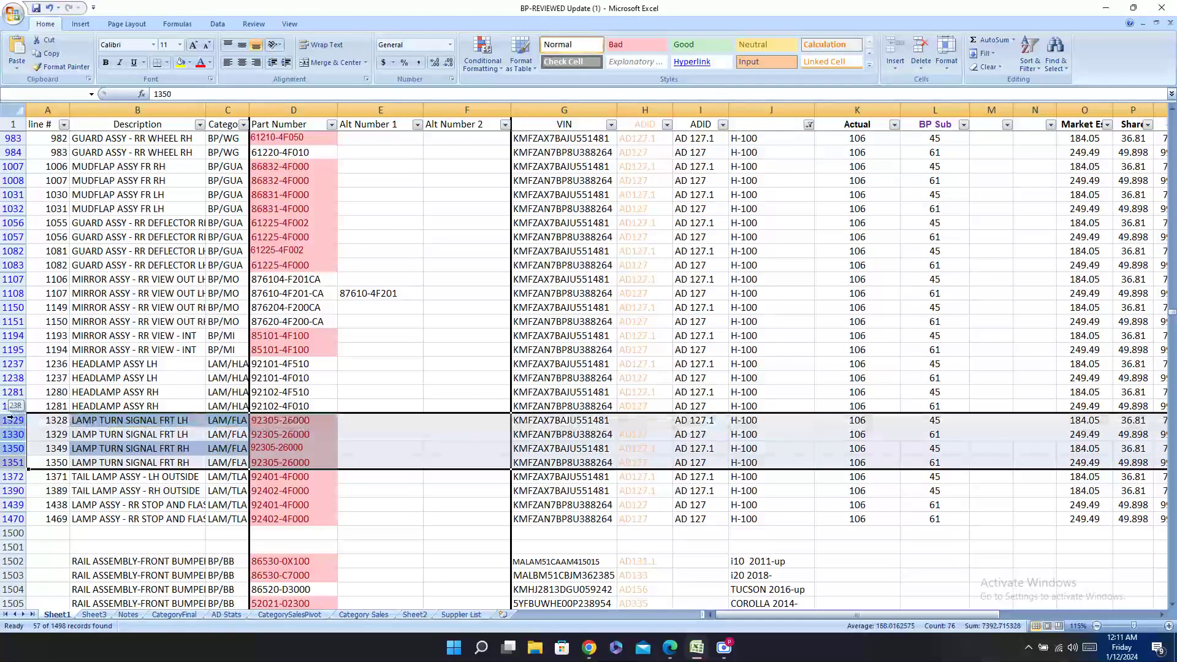
click(670, 648)
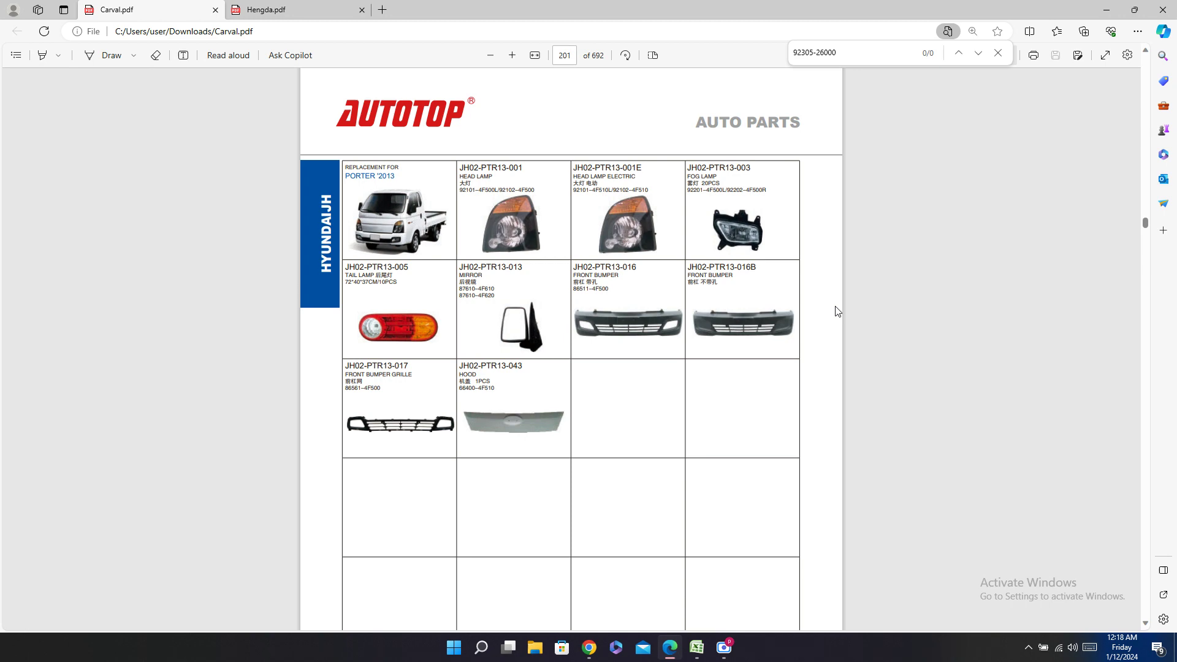
click(697, 647)
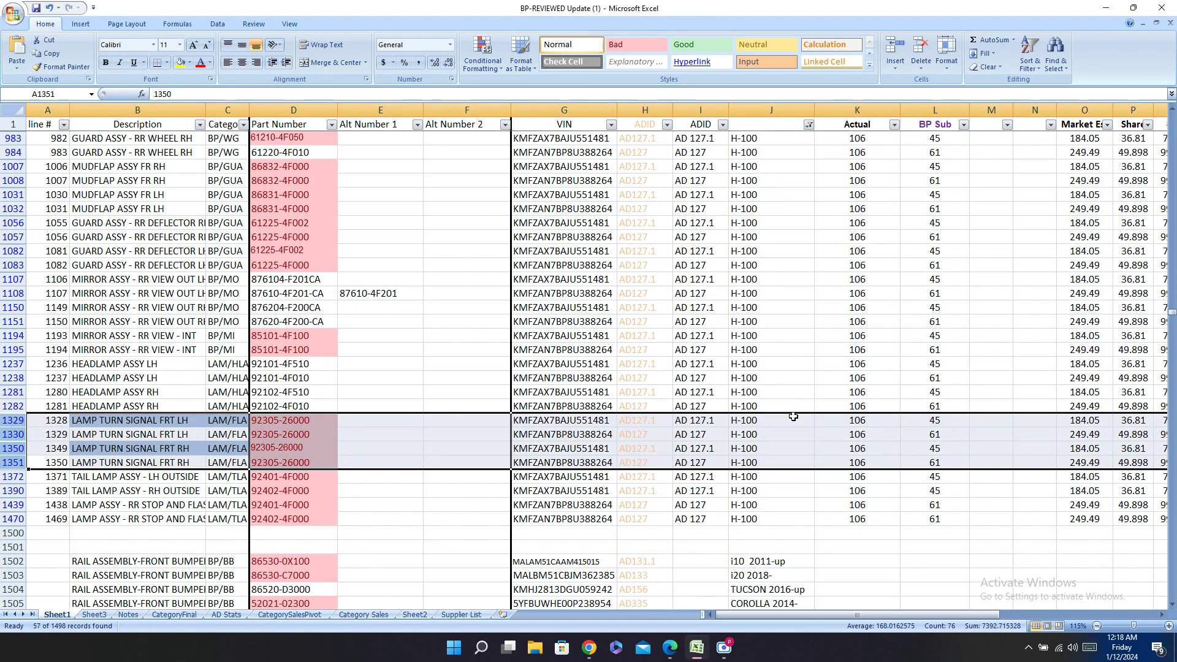
key(alt+Tab)
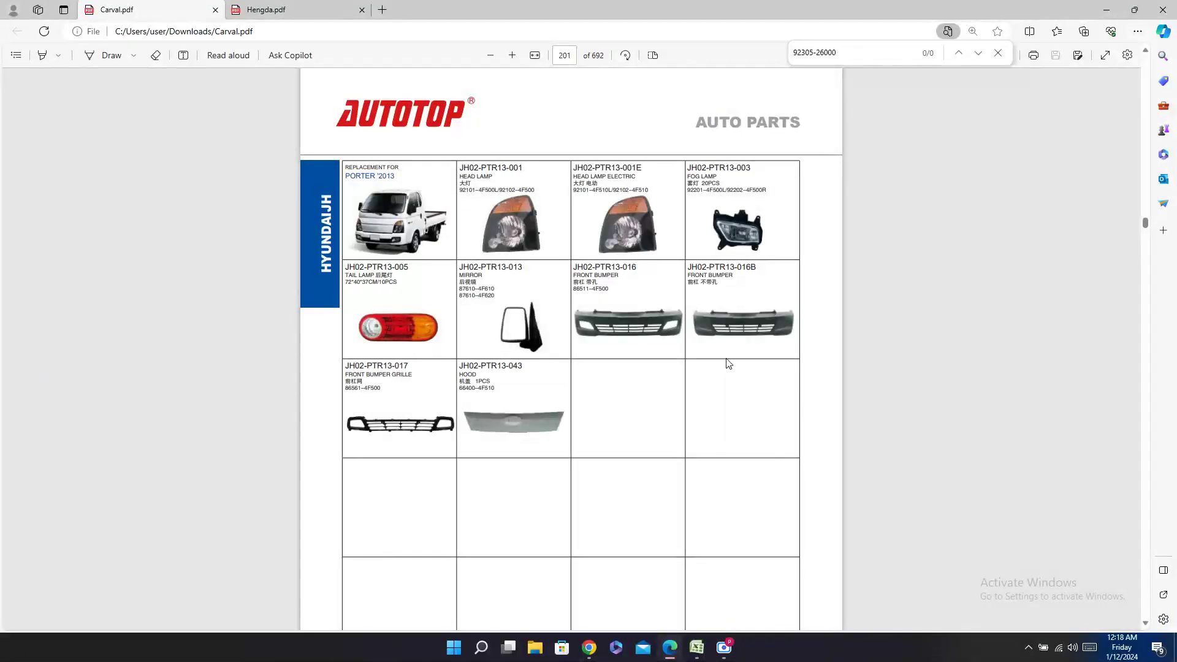
scroll(751, 320, down, 10)
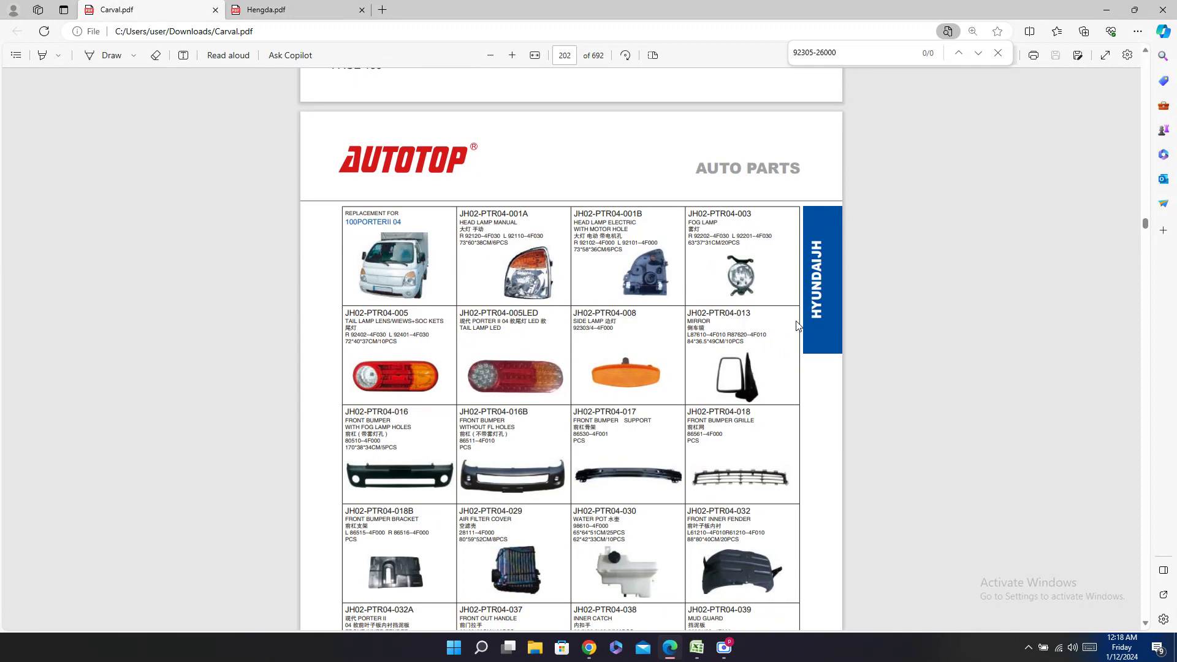
scroll(797, 326, down, 3)
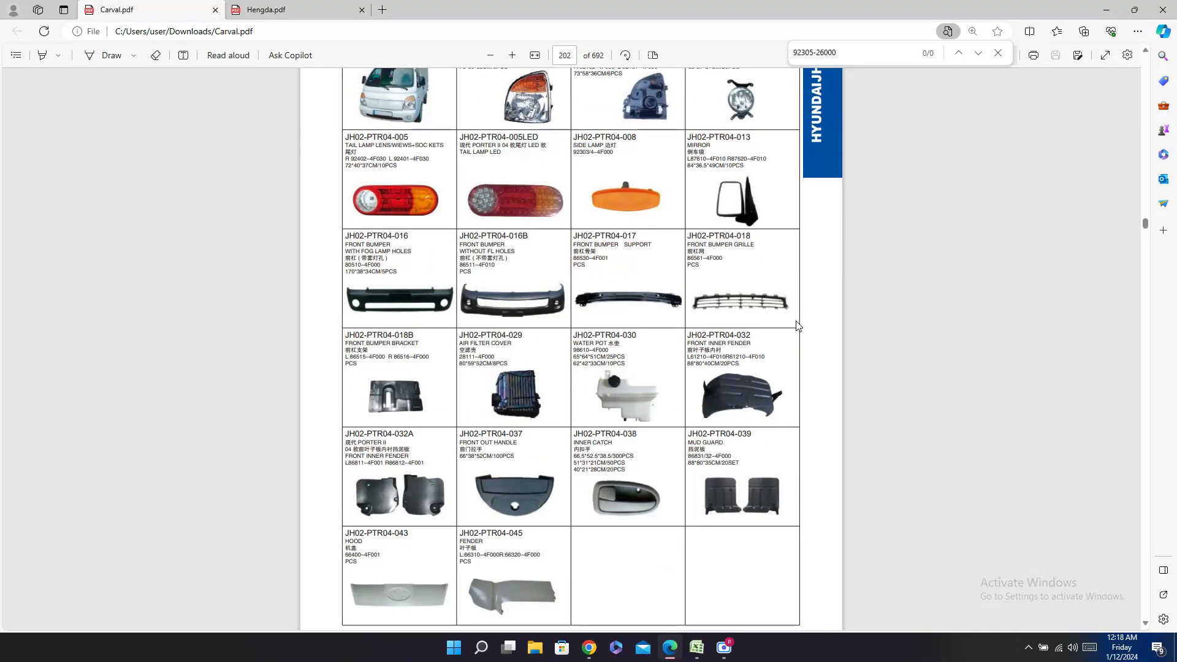
scroll(796, 325, down, 7)
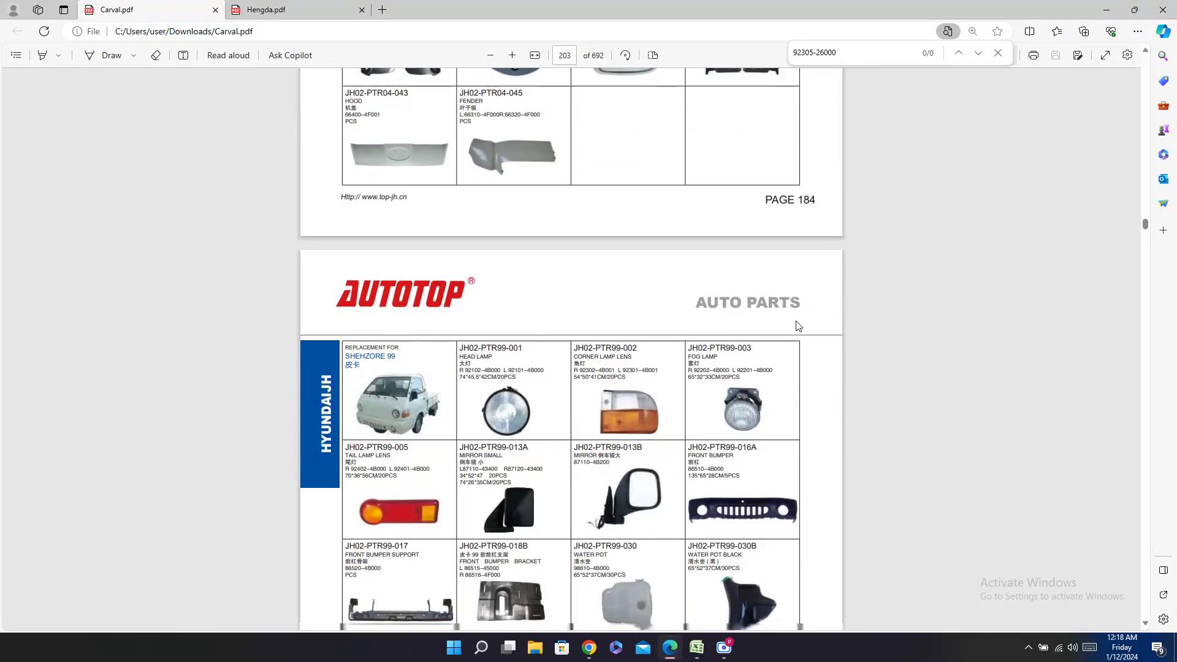
scroll(797, 325, up, 3)
scroll(797, 326, up, 4)
scroll(797, 325, down, 4)
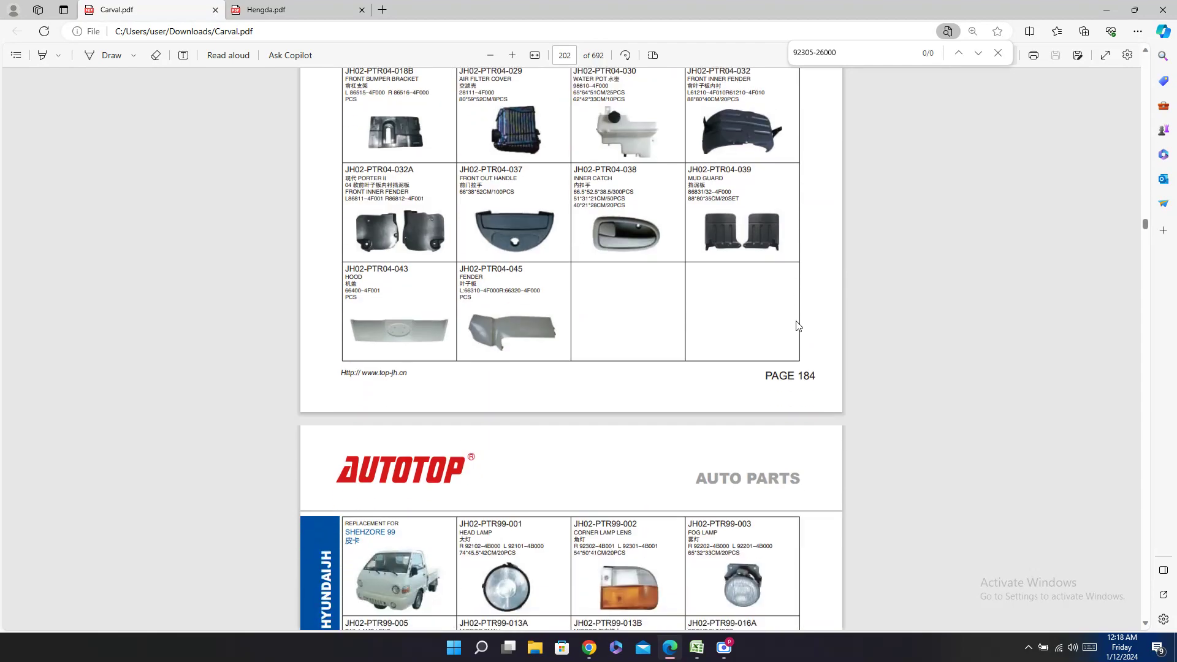
click(697, 648)
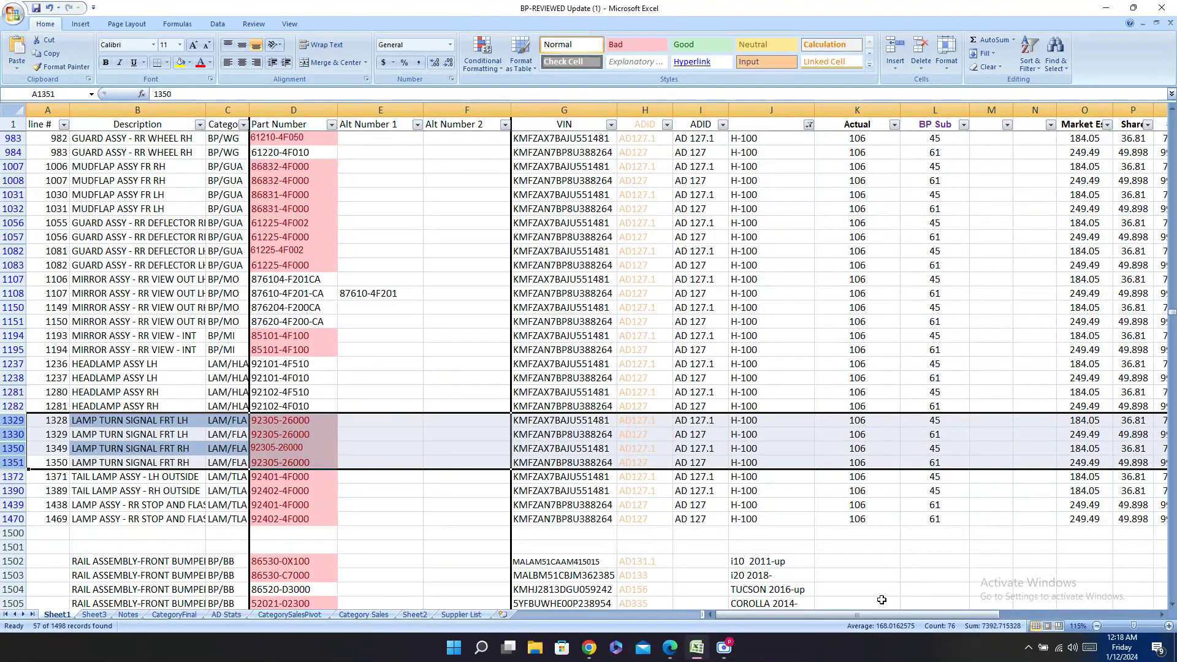
Step: Enter '-' in Carval cells AA1329, AA1330, AA1350 and AA1351
scroll(854, 603, right, 5)
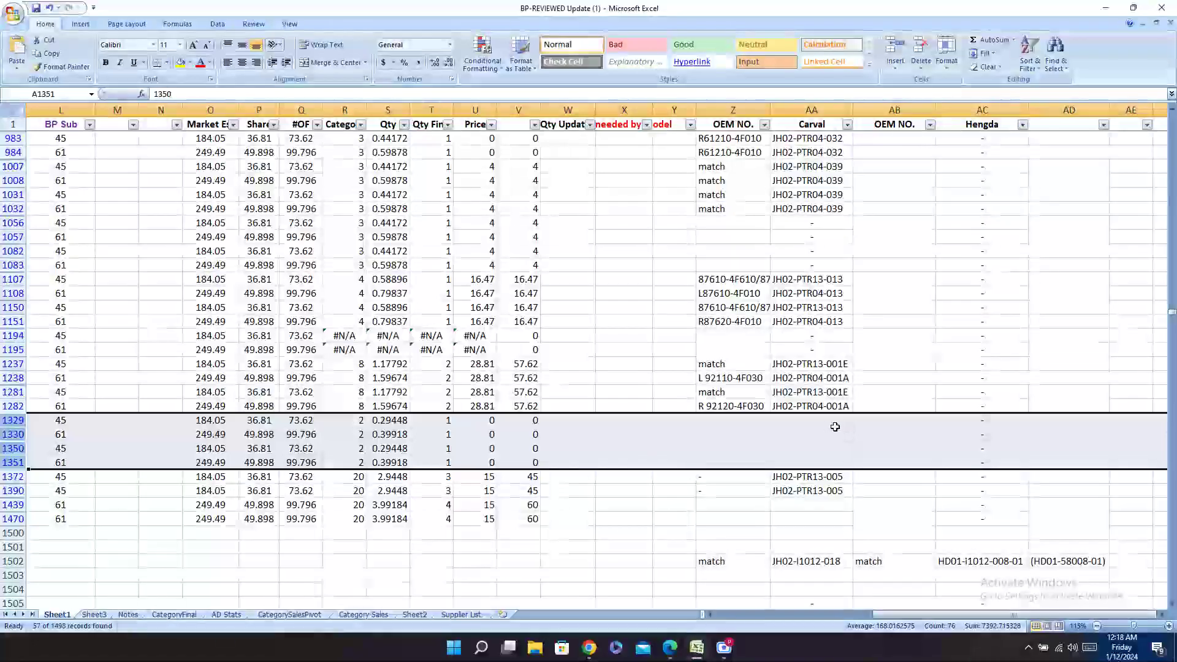
click(789, 422)
text(-)
key(Return)
text(-)
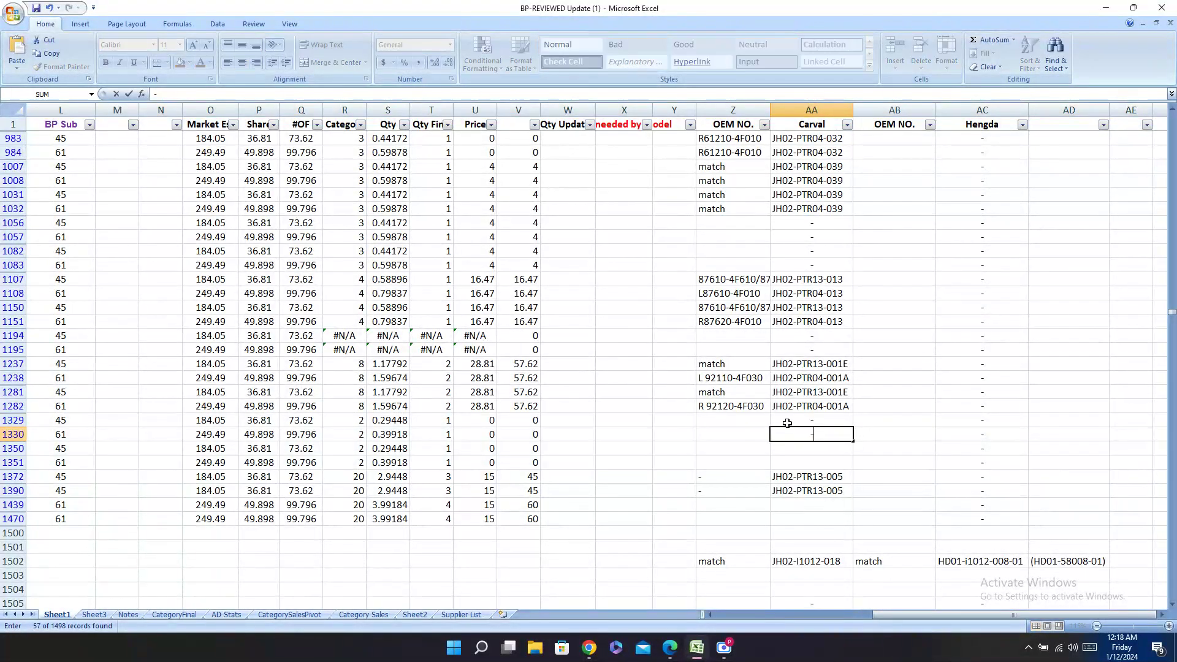
key(Return)
text(-)
key(Return)
text(-)
key(Return)
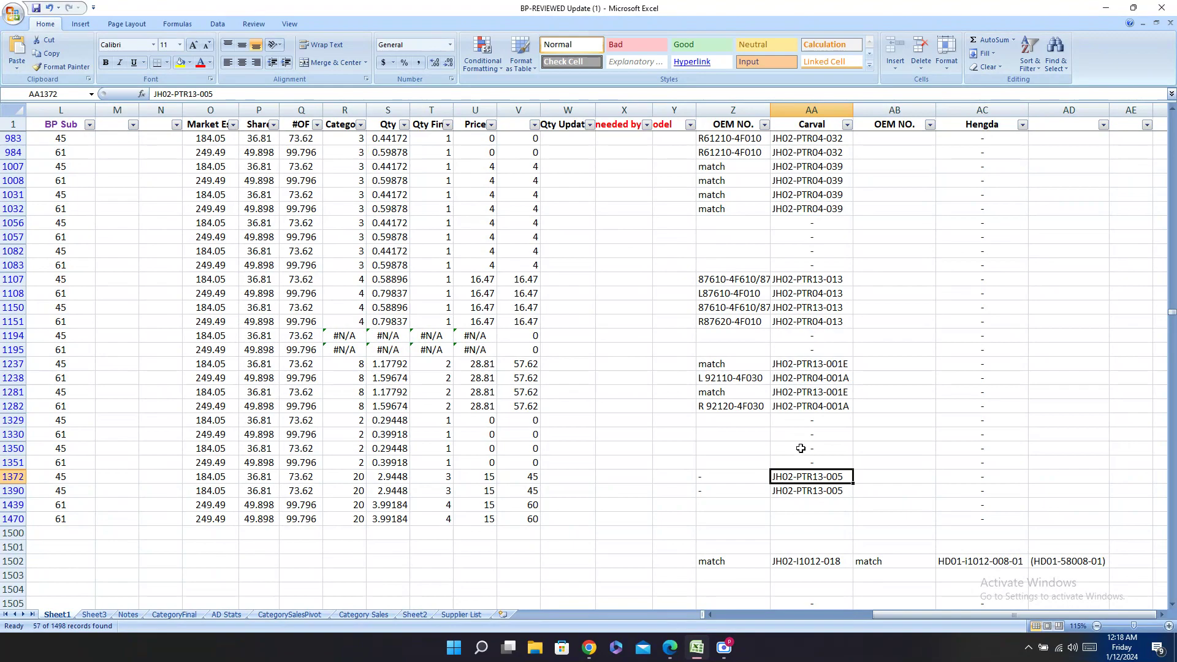
Step: Copy part number 92401-4F000 from row 1439 and search Carval.pdf for it
click(816, 505)
key(Left)
key(Left)
key(Left)
key(Left)
key(Left)
key(Left)
key(Left)
key(Left)
key(Left)
key(Left)
key(Left)
key(Left)
key(Left)
key(Left)
key(Left)
key(Left)
key(Left)
key(Left)
key(Left)
key(Left)
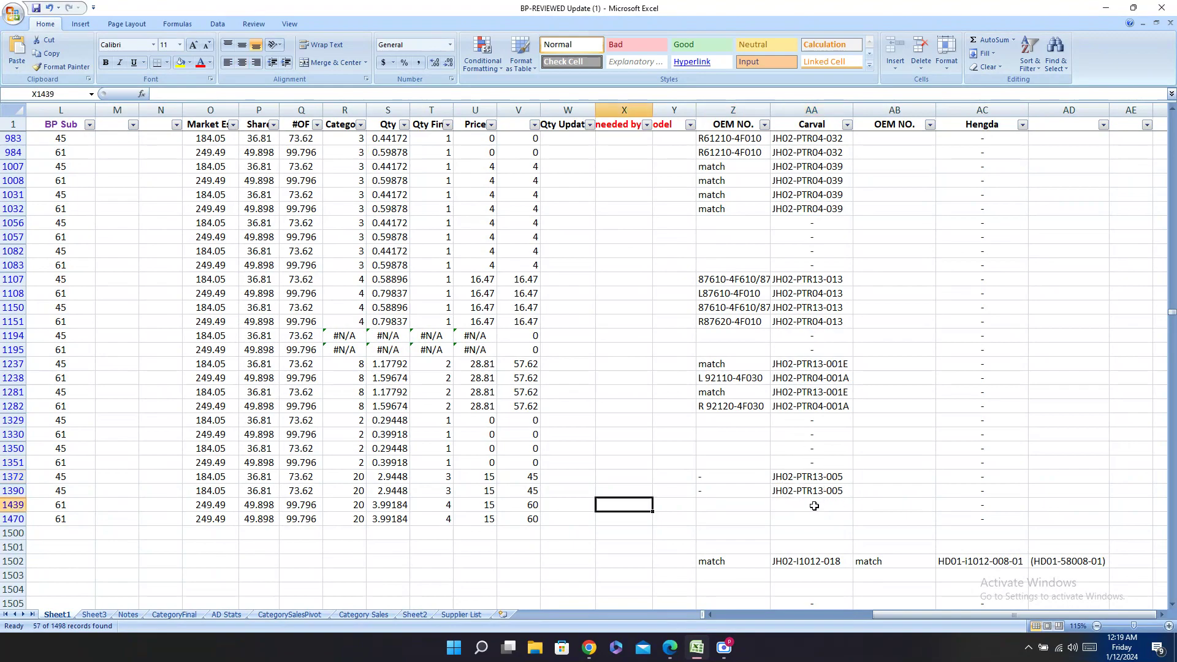
key(Right)
key(Right)
key(Right)
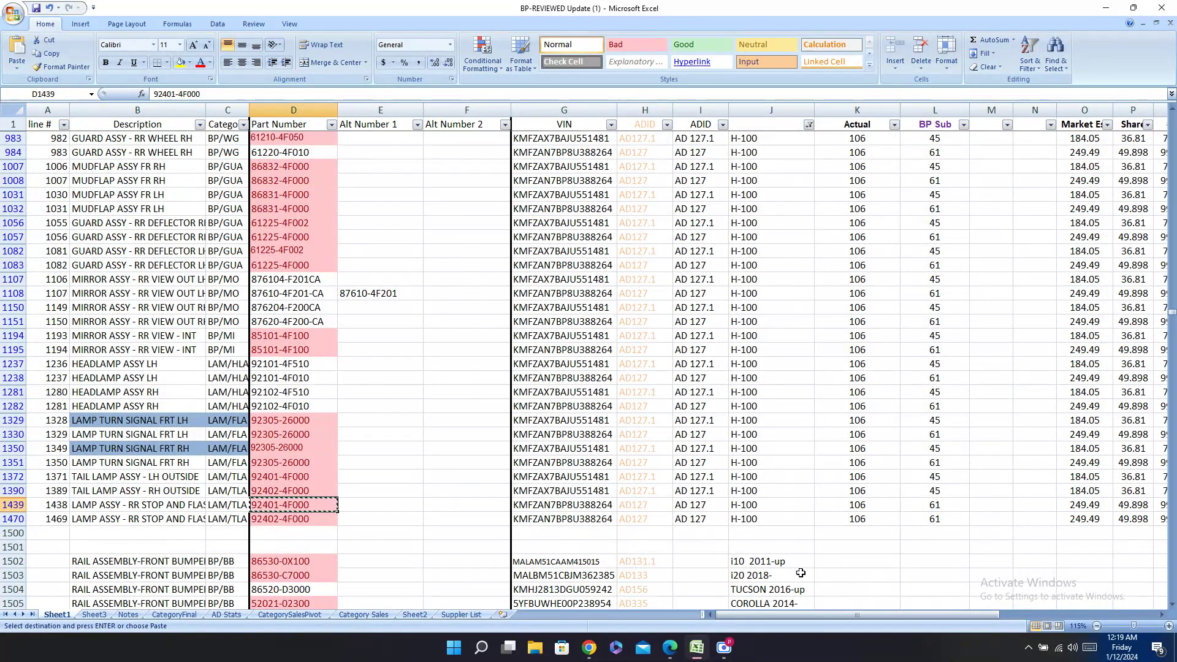
key(ctrl+c)
click(670, 648)
key(ctrl+f)
key(ctrl+v)
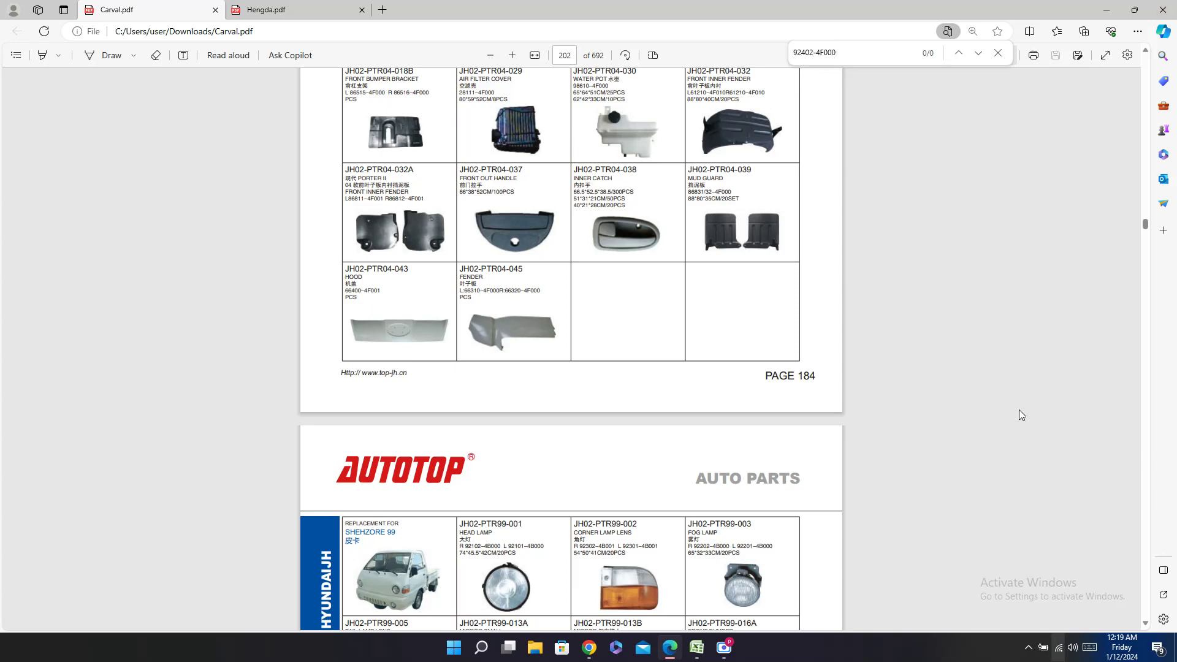
Step: Copy side lamp code JH02-PTR04-008 from Carval.pdf page 202 and return to Excel
scroll(811, 452, up, 4)
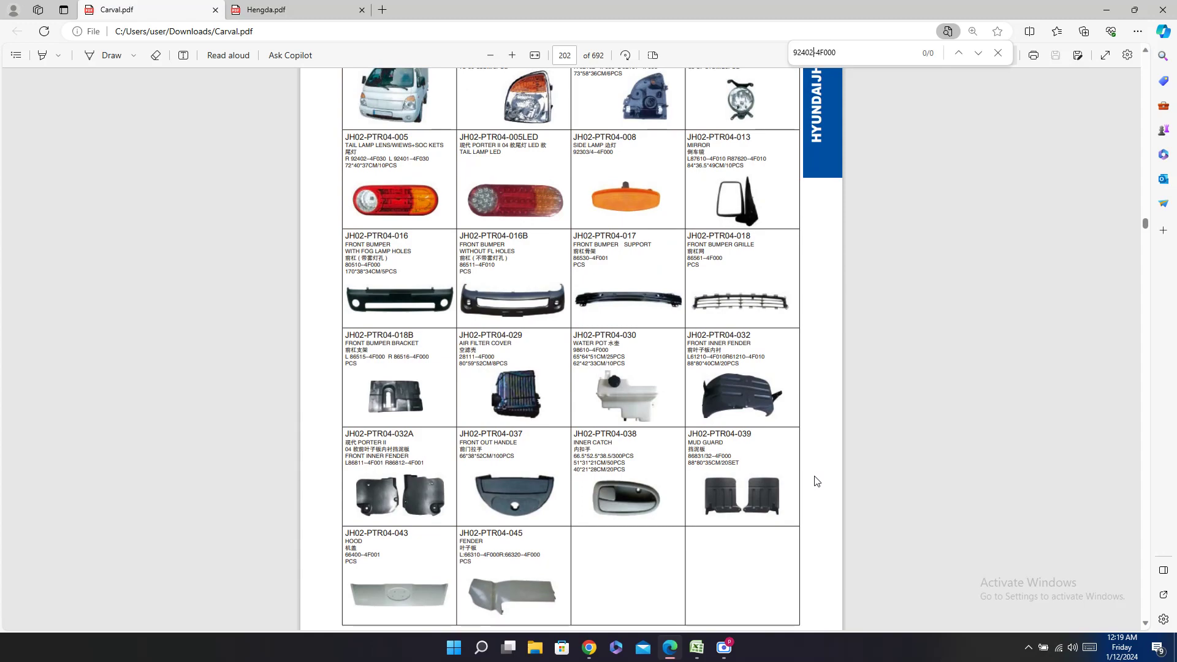
click(696, 650)
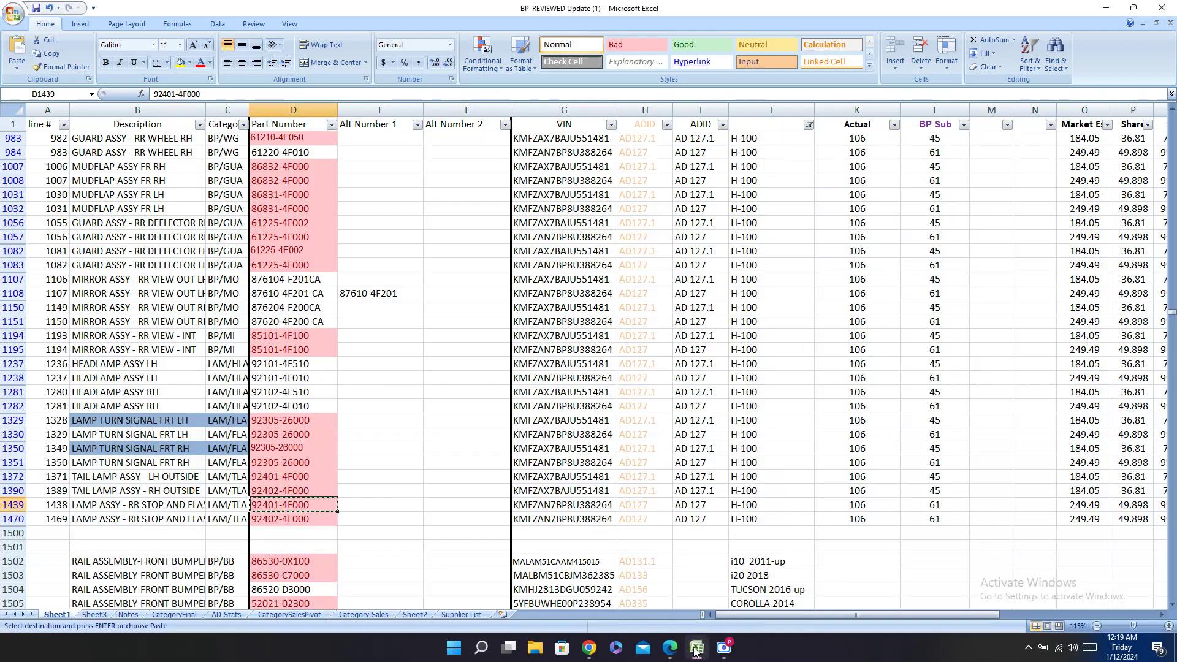
key(alt+Tab)
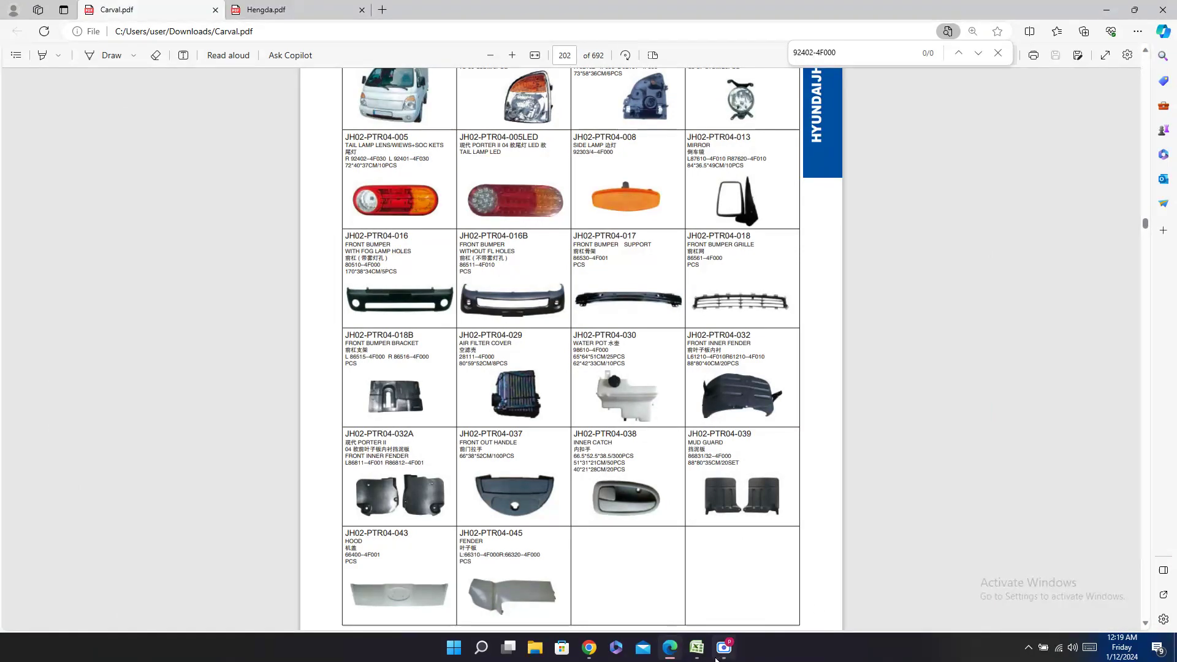
click(697, 650)
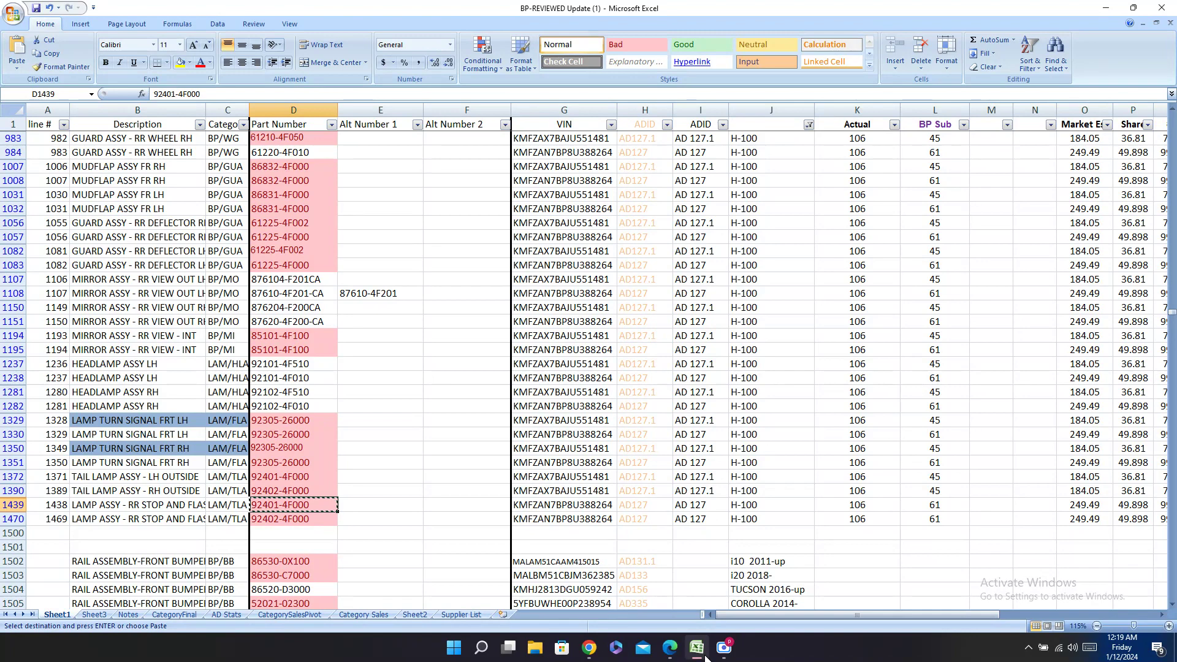
click(670, 646)
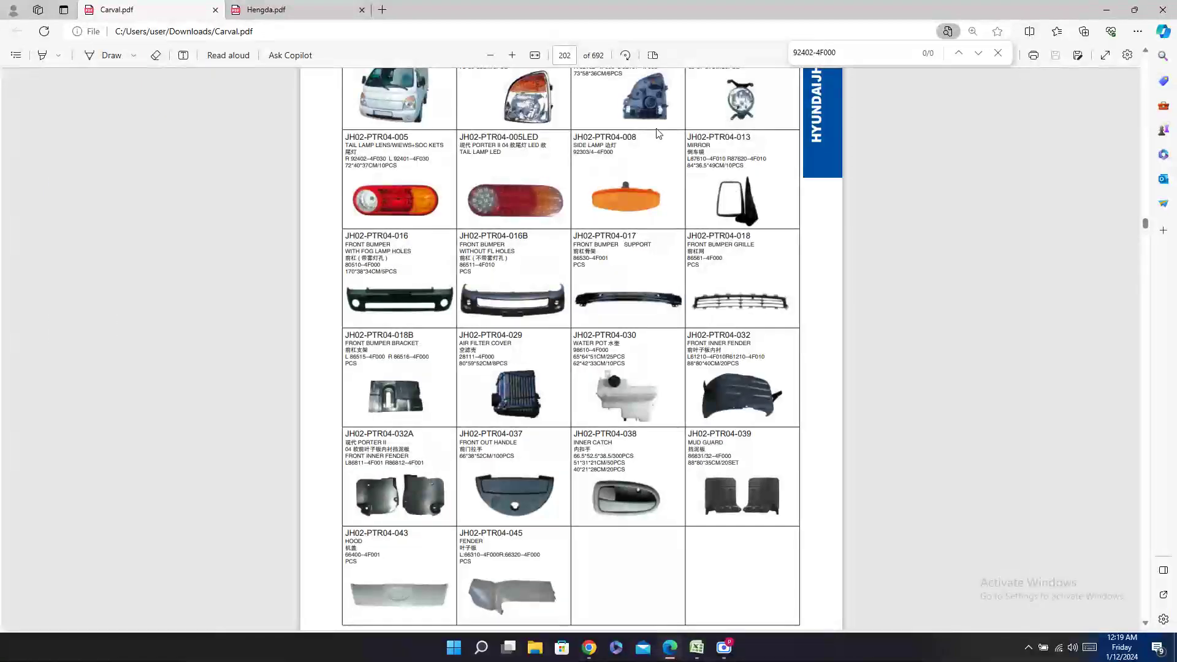
double_click(598, 137)
right_click(599, 138)
click(631, 190)
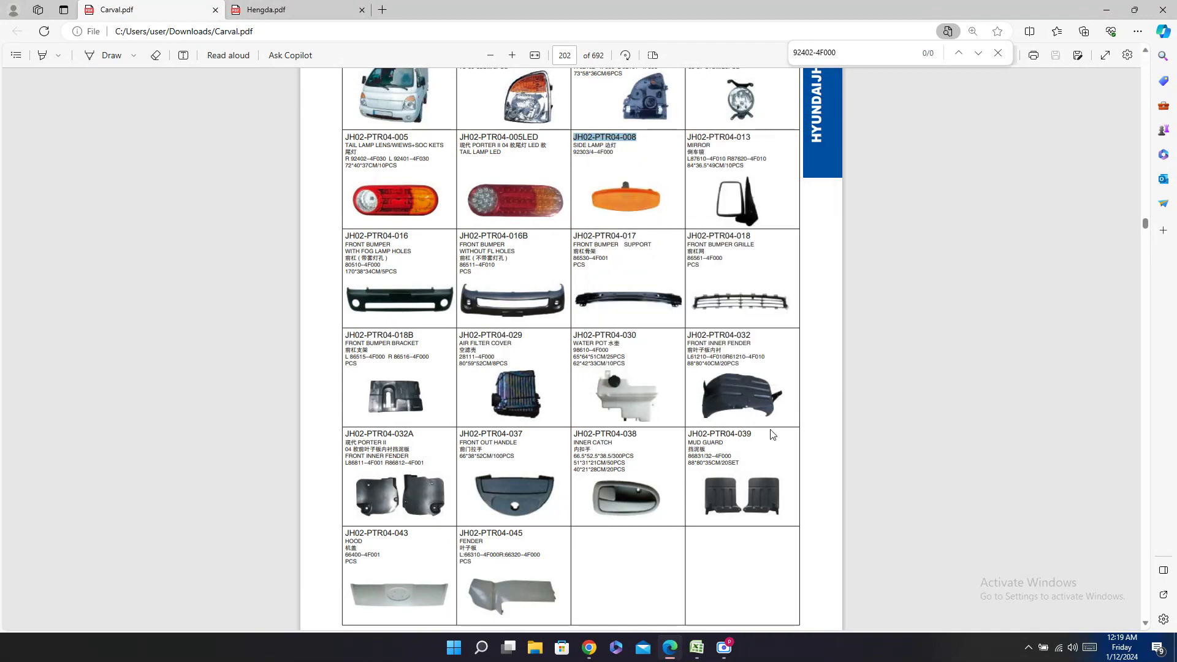
click(697, 647)
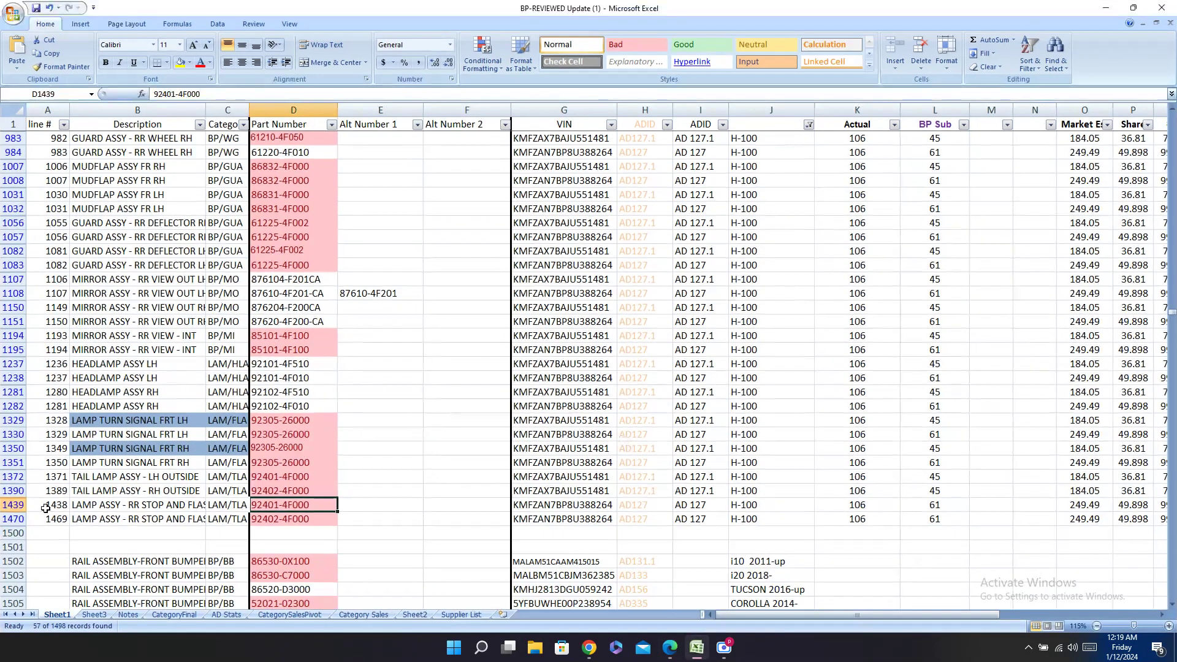
Step: Paste Carval code JH02-PTR04-008 into AA1439 and AA1470
drag(14, 504, 15, 519)
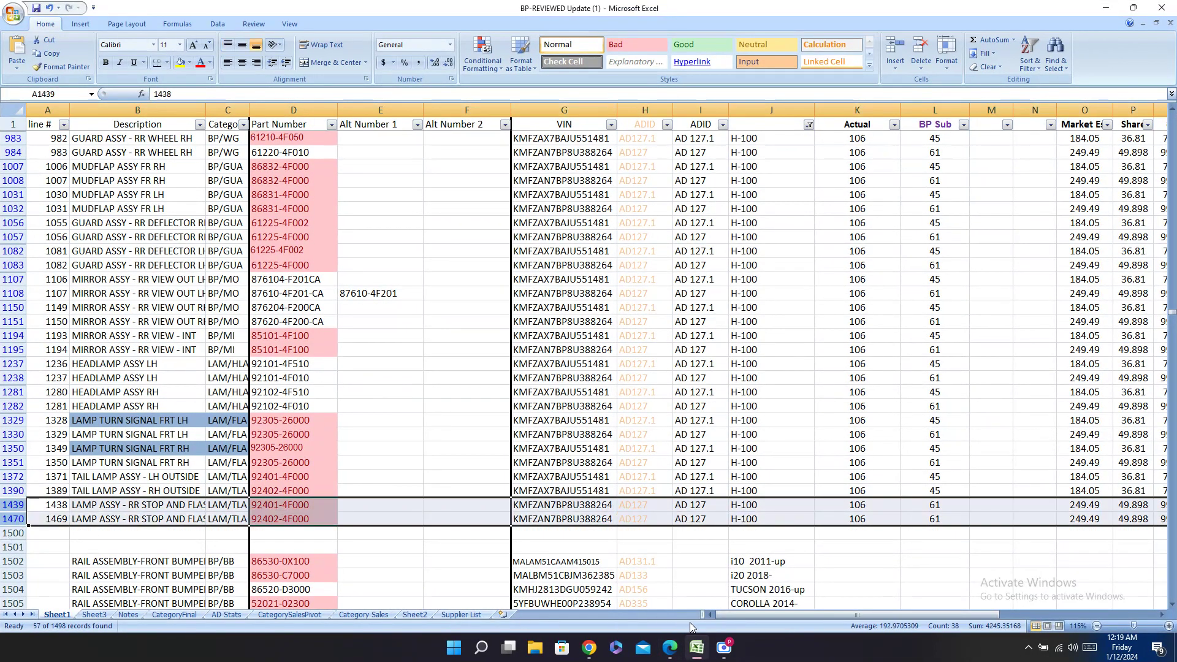
drag(767, 615, 925, 615)
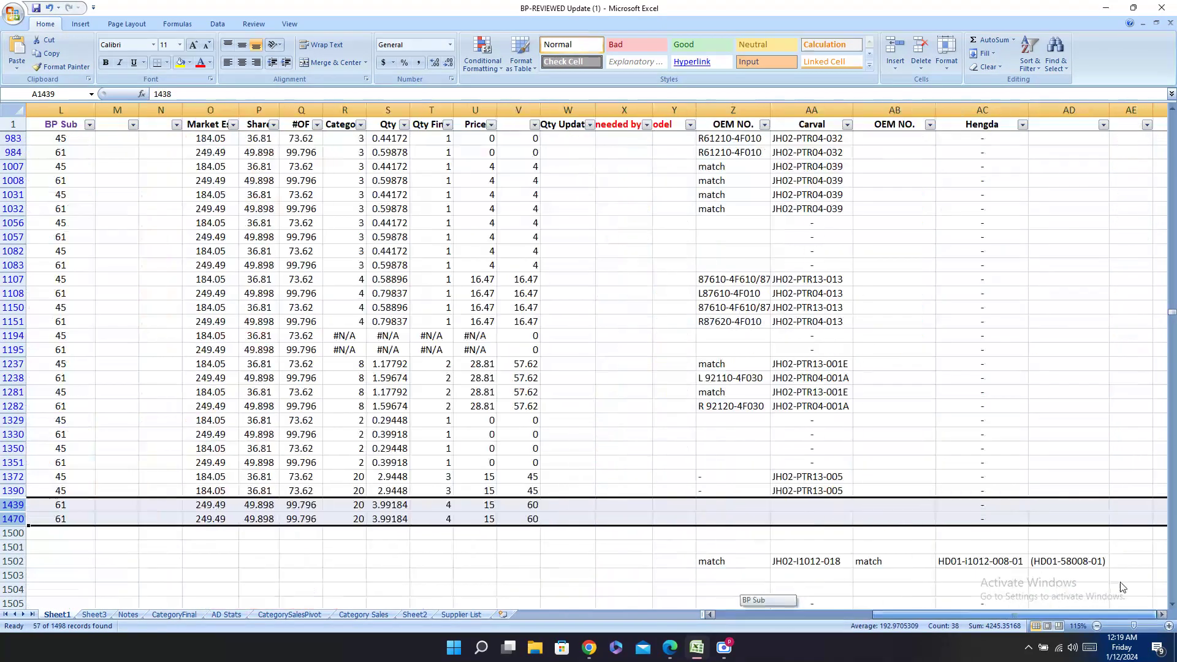
right_click(824, 505)
click(824, 505)
right_click(816, 504)
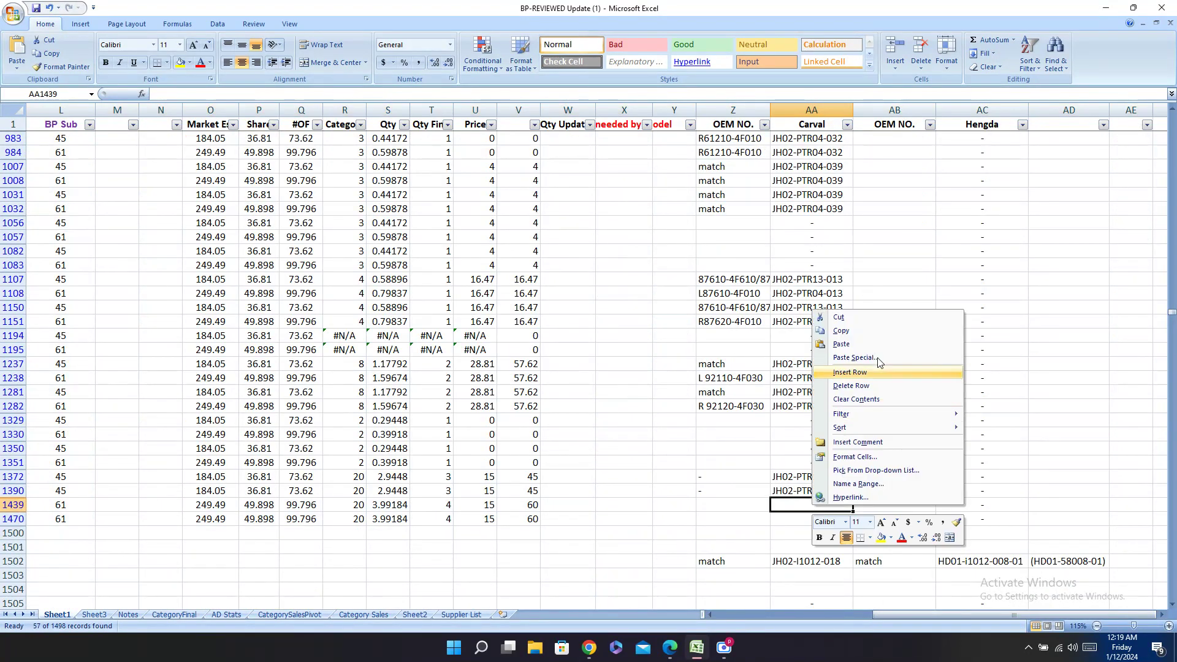
click(876, 359)
click(980, 241)
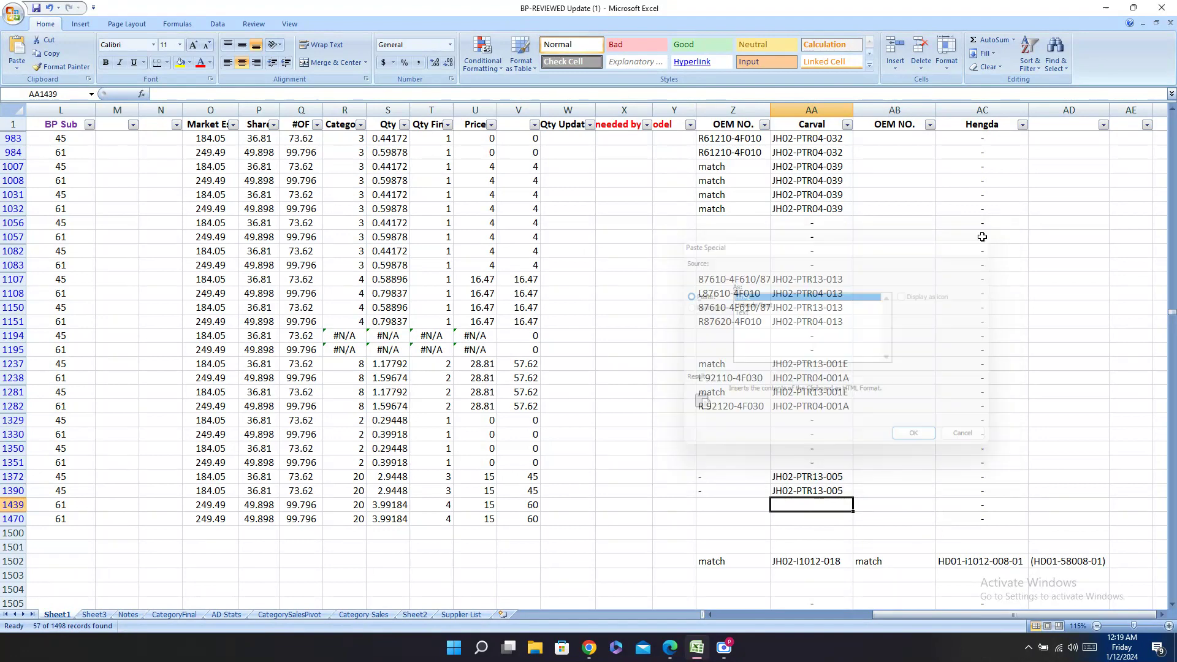
key(ctrl+v)
key(Down)
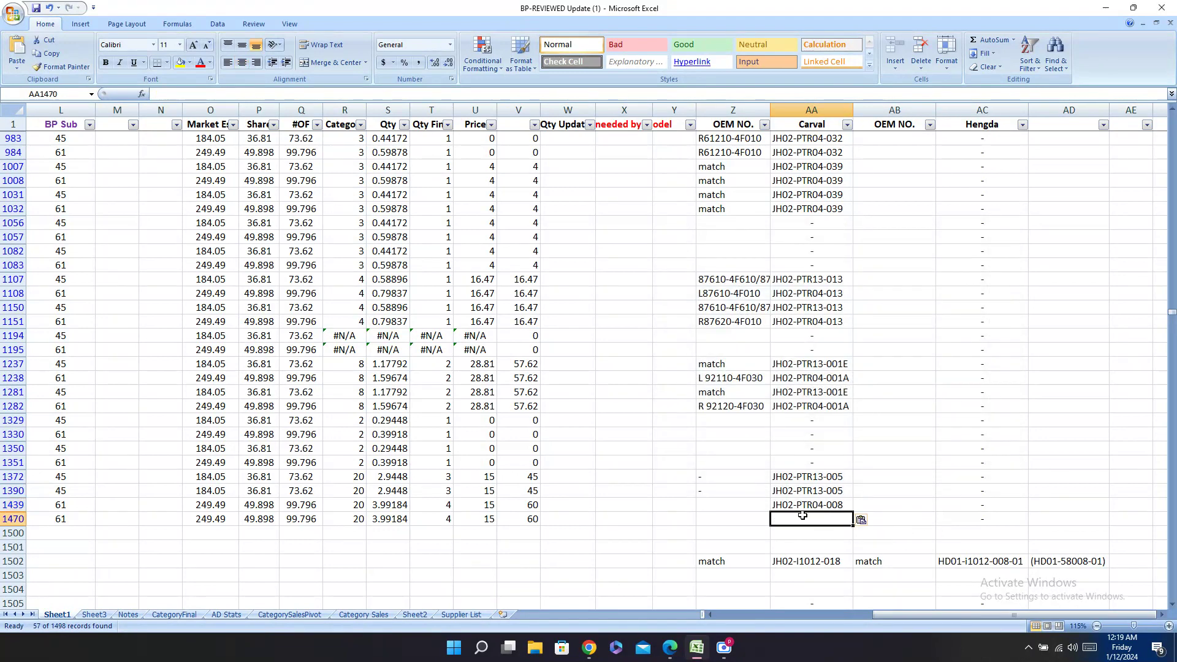
key(ctrl+v)
Step: Paste OEM number 92303/4-4F000 into Z1439 and Z1470
click(670, 646)
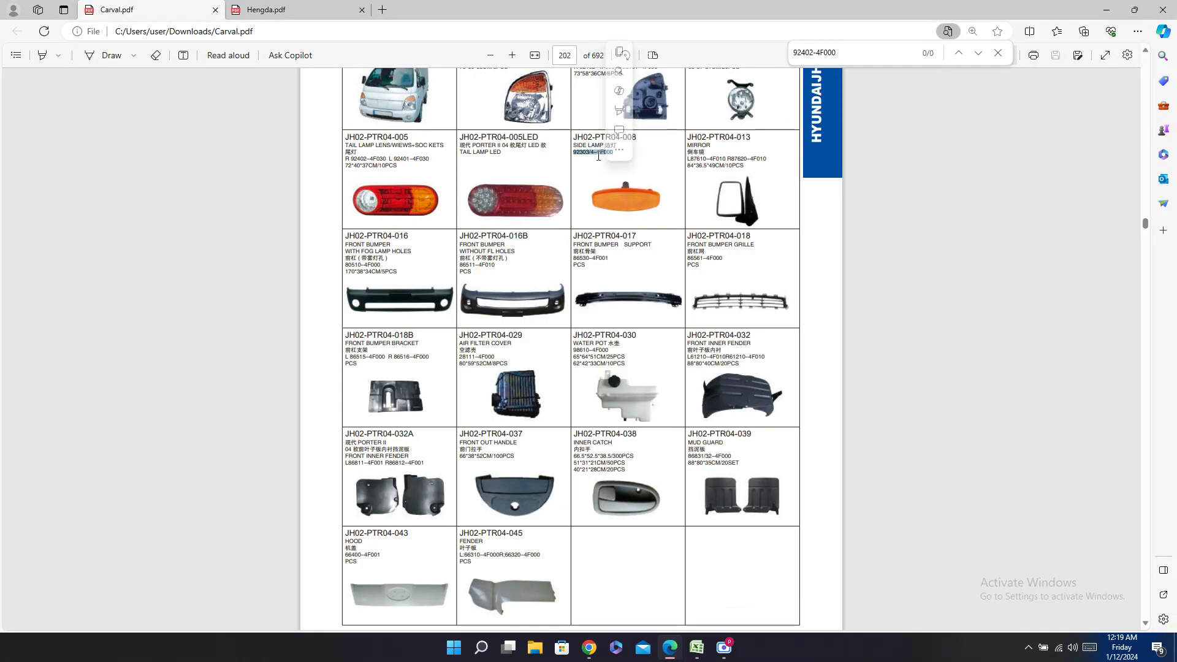
click(696, 647)
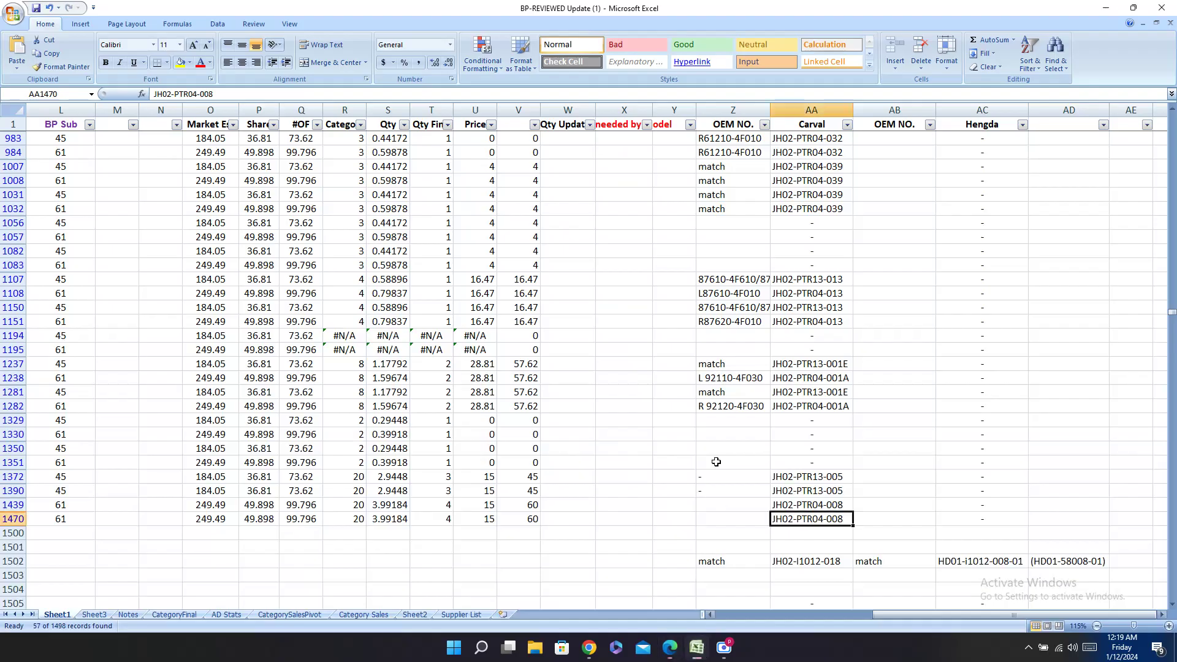
click(722, 506)
key(ctrl+v)
key(Down)
key(ctrl+v)
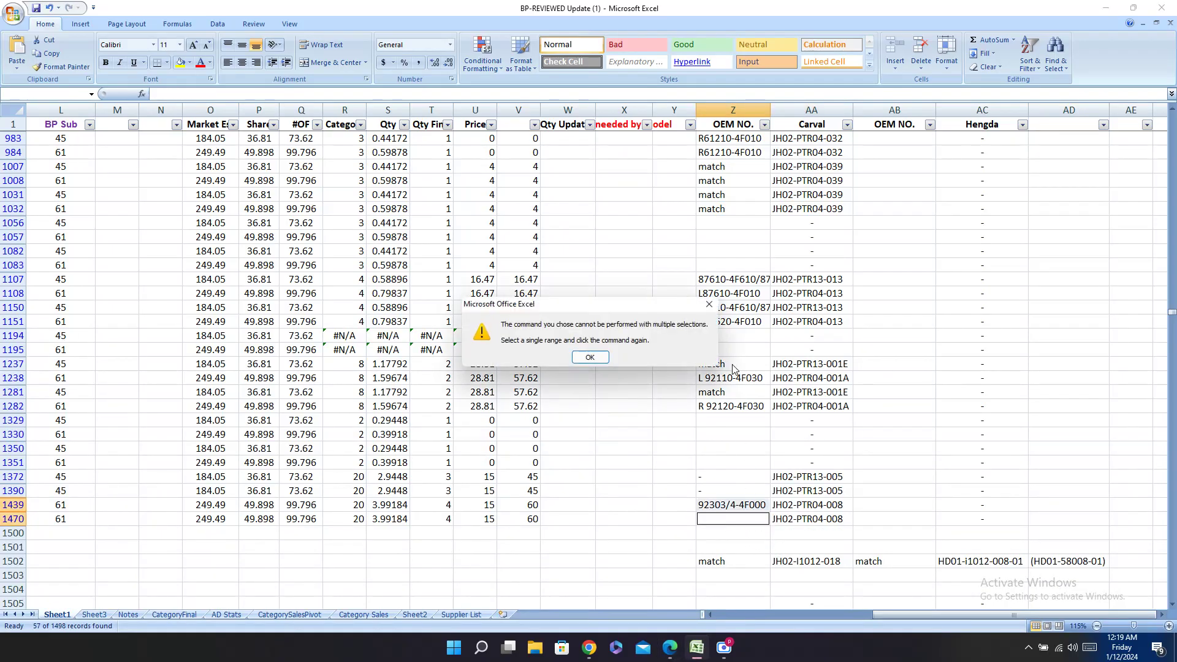
click(709, 304)
click(733, 519)
key(ctrl+v)
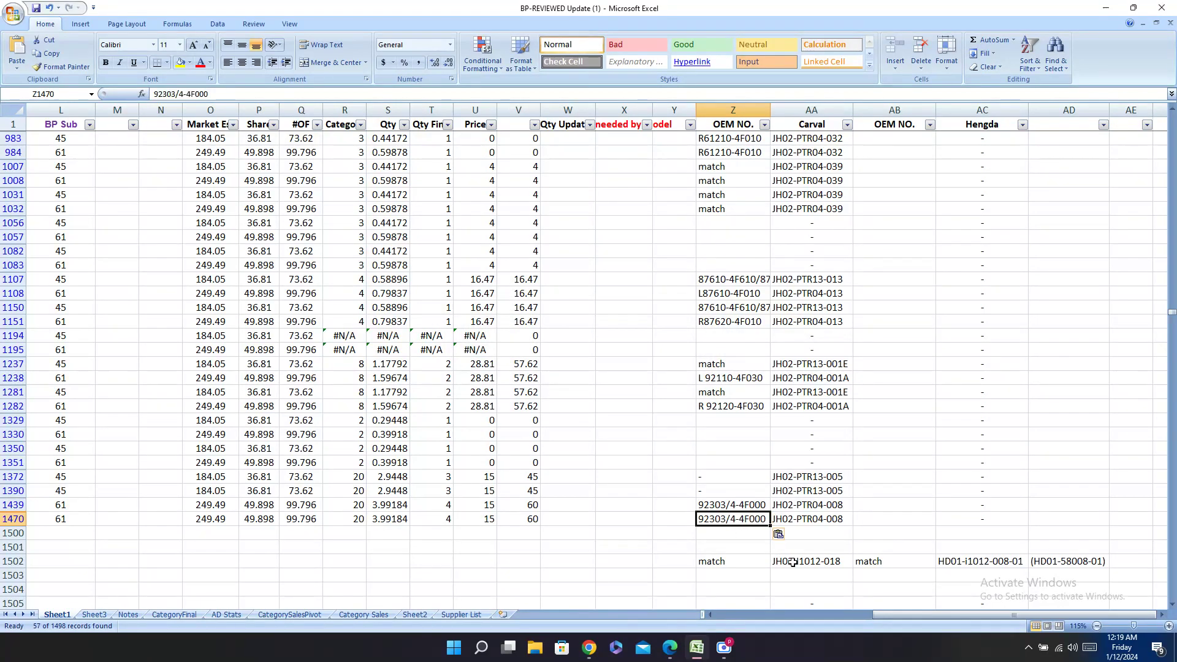
drag(808, 491, 808, 477)
drag(877, 614, 717, 615)
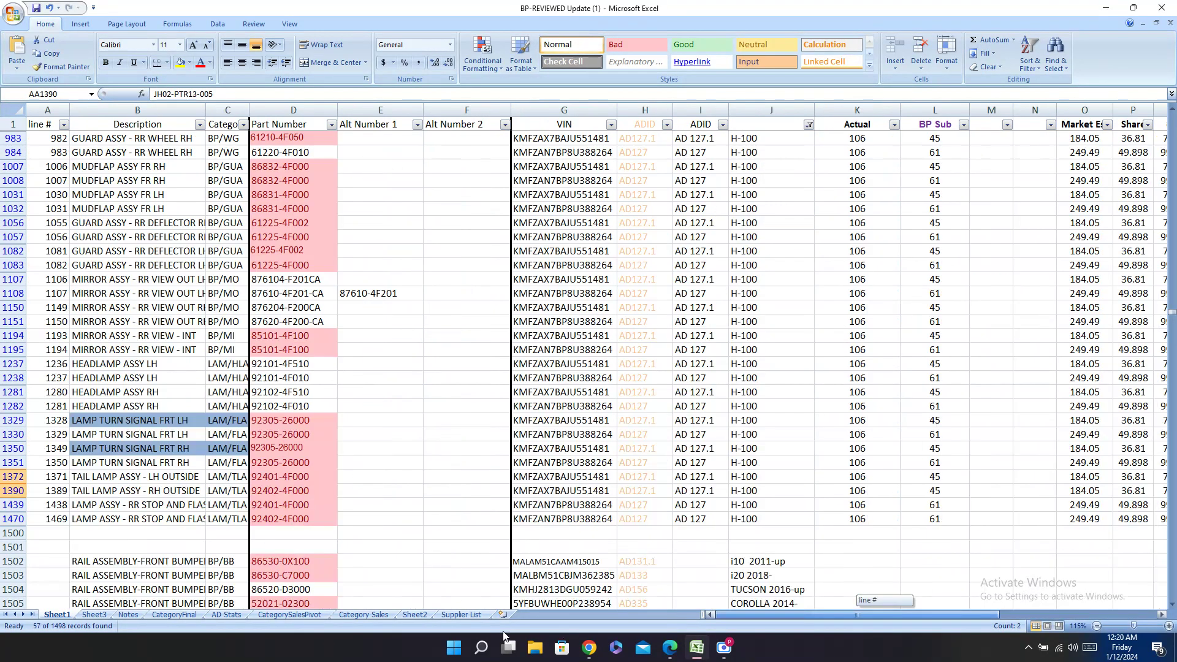
Step: Find each H-100 entry in the sheet, stepping through all matches
click(740, 515)
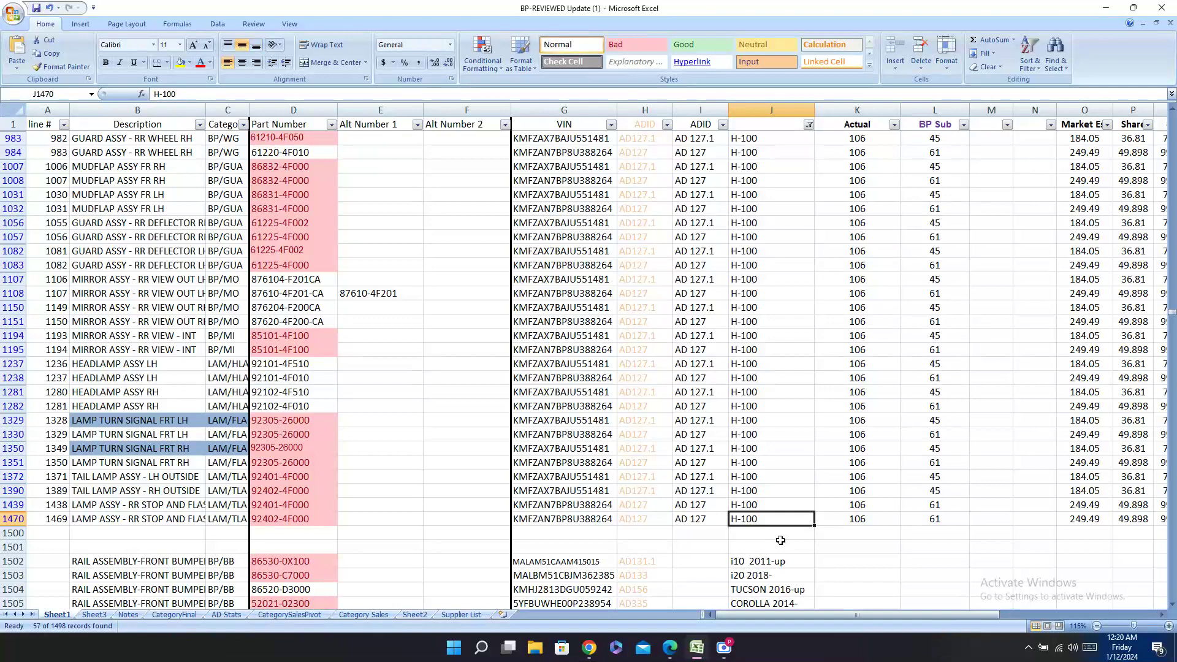
key(ctrl+c)
key(ctrl+f)
key(ctrl+v)
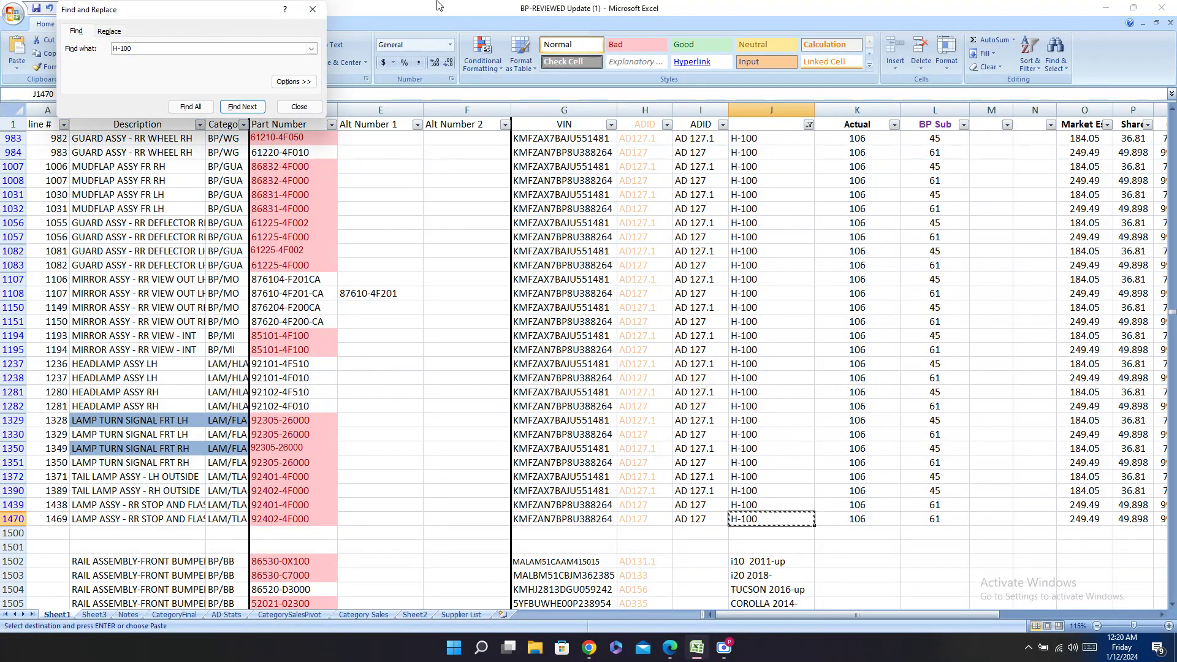
click(255, 108)
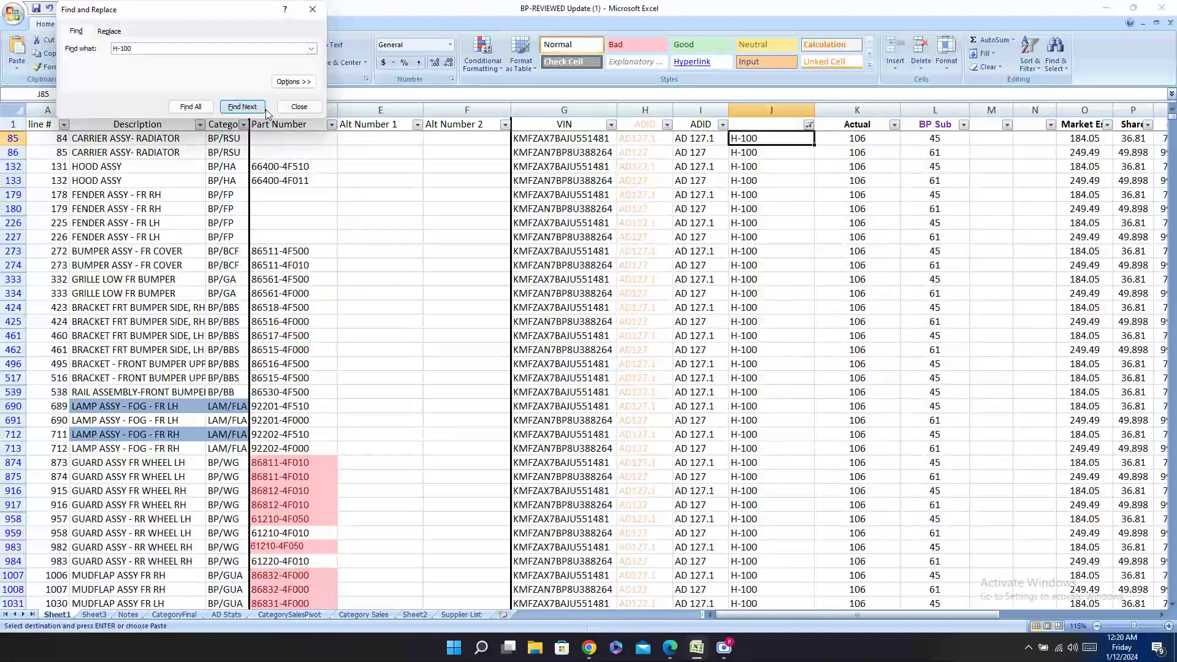
scroll(770, 321, down, 6)
scroll(770, 321, down, 7)
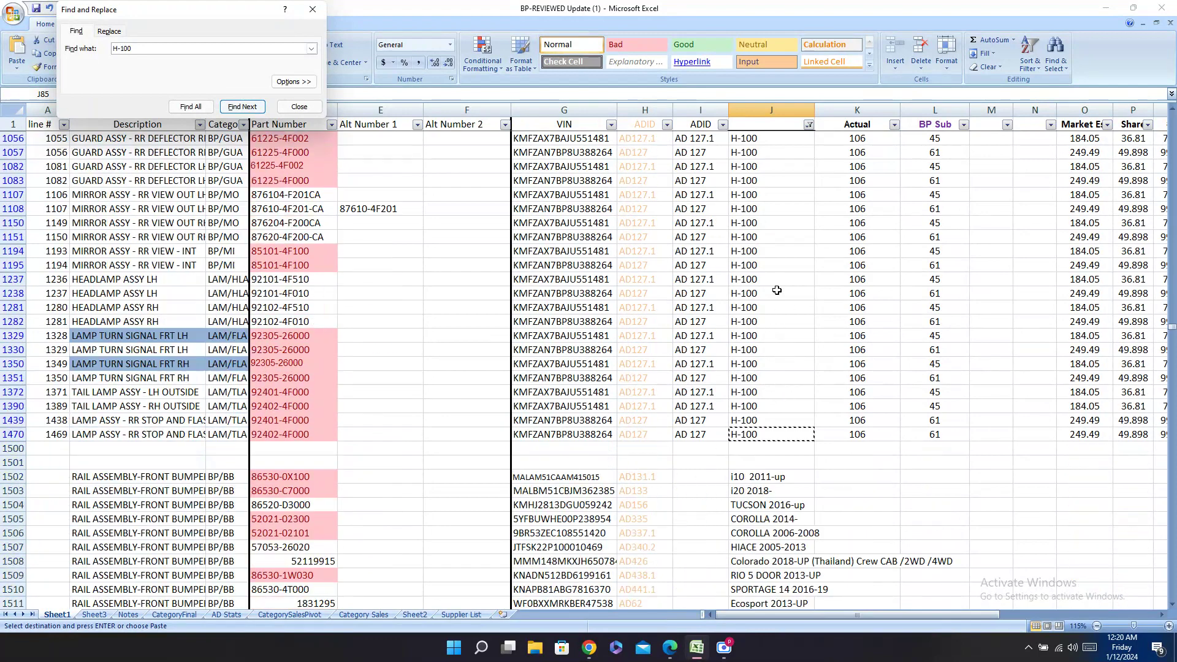
click(771, 349)
click(242, 108)
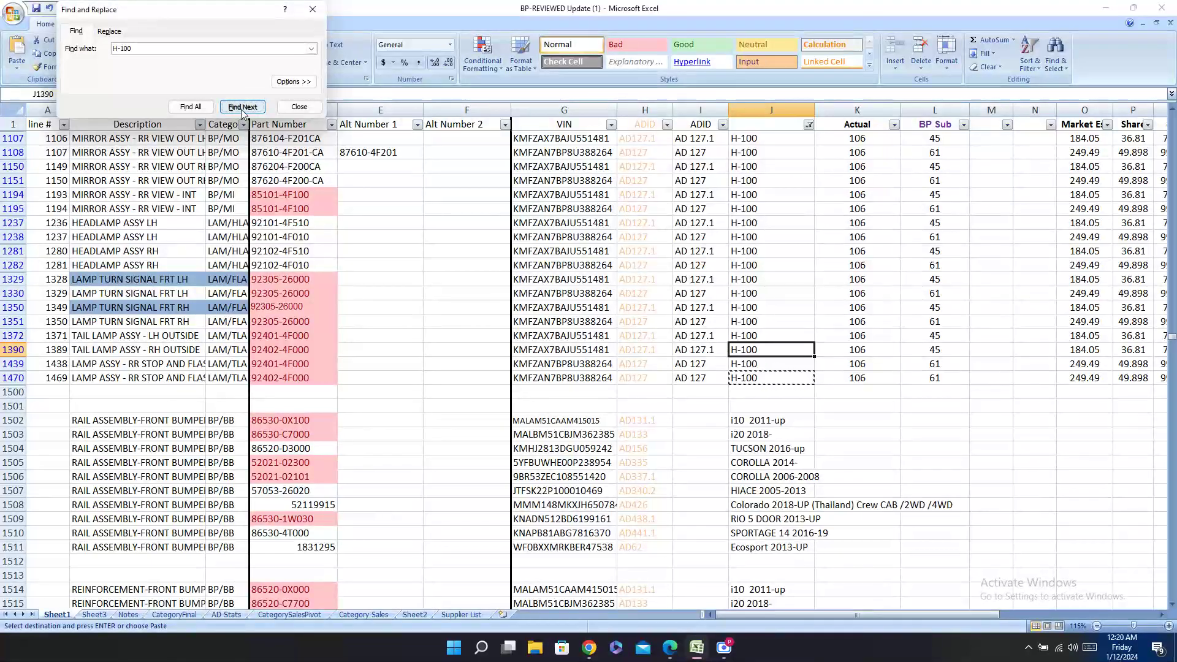
click(243, 109)
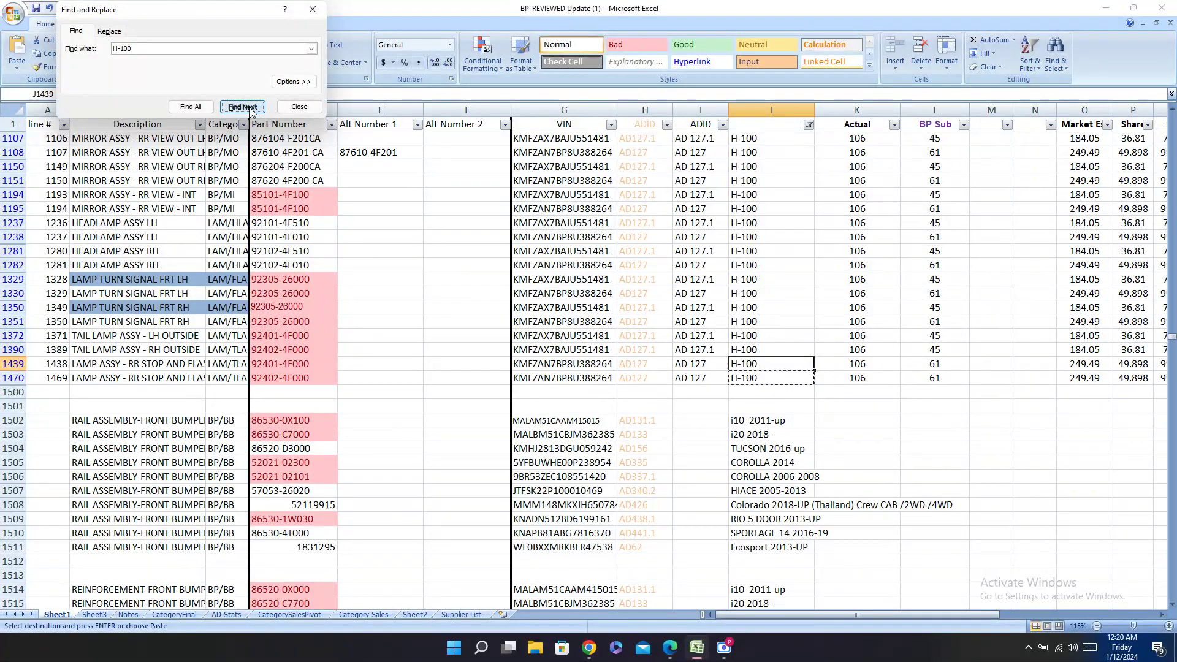
click(249, 108)
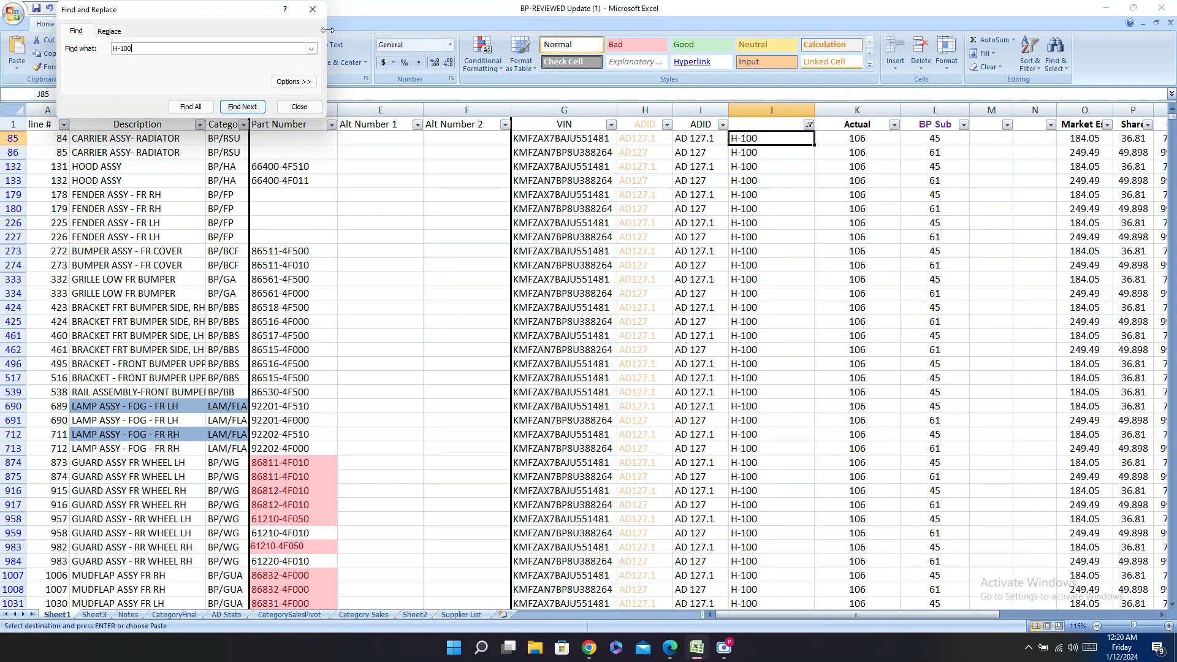
click(313, 9)
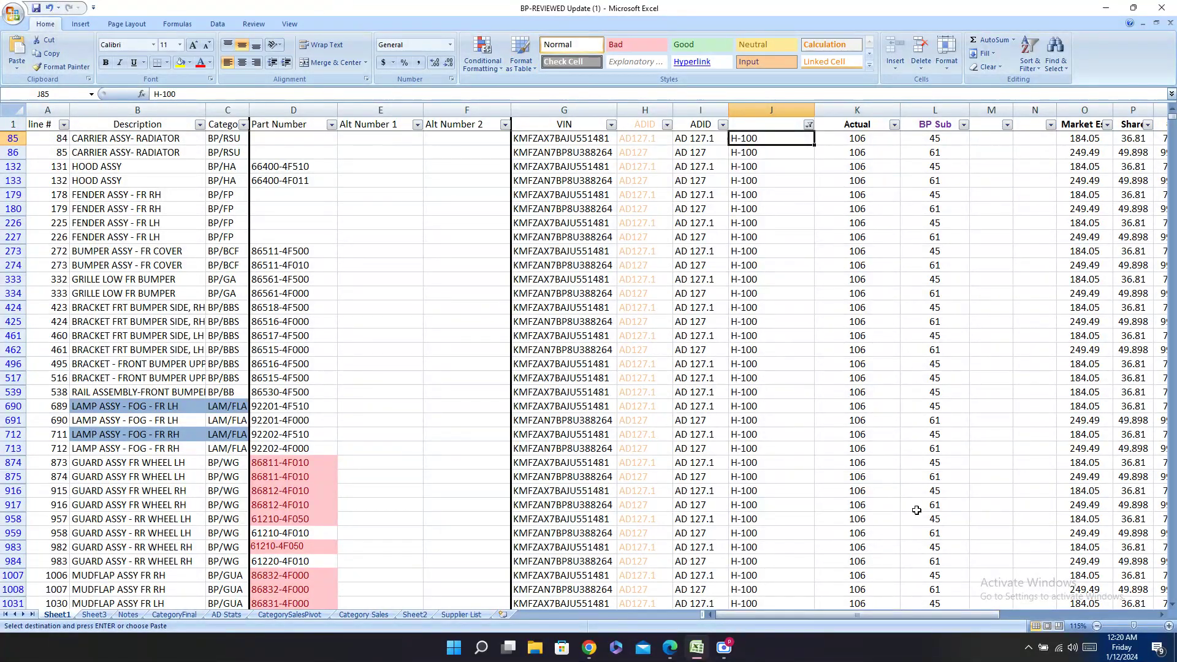
Step: Filter column J to show HIACE instead of H-100
drag(865, 623, 1042, 368)
click(808, 124)
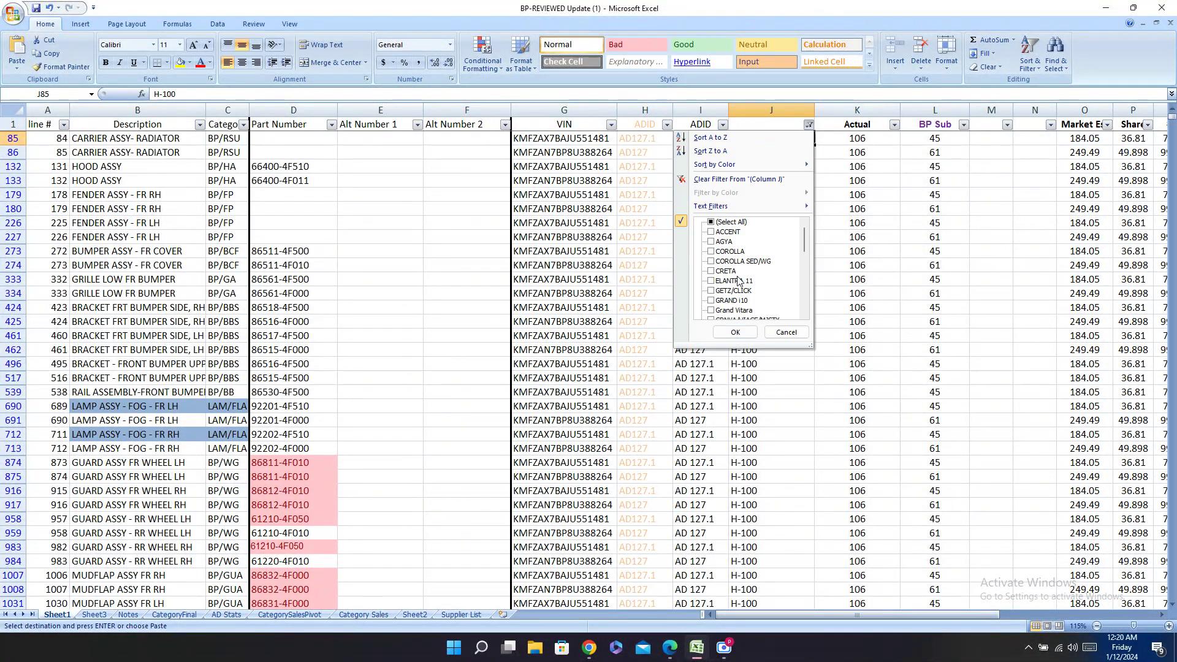
scroll(756, 253, down, 2)
click(724, 290)
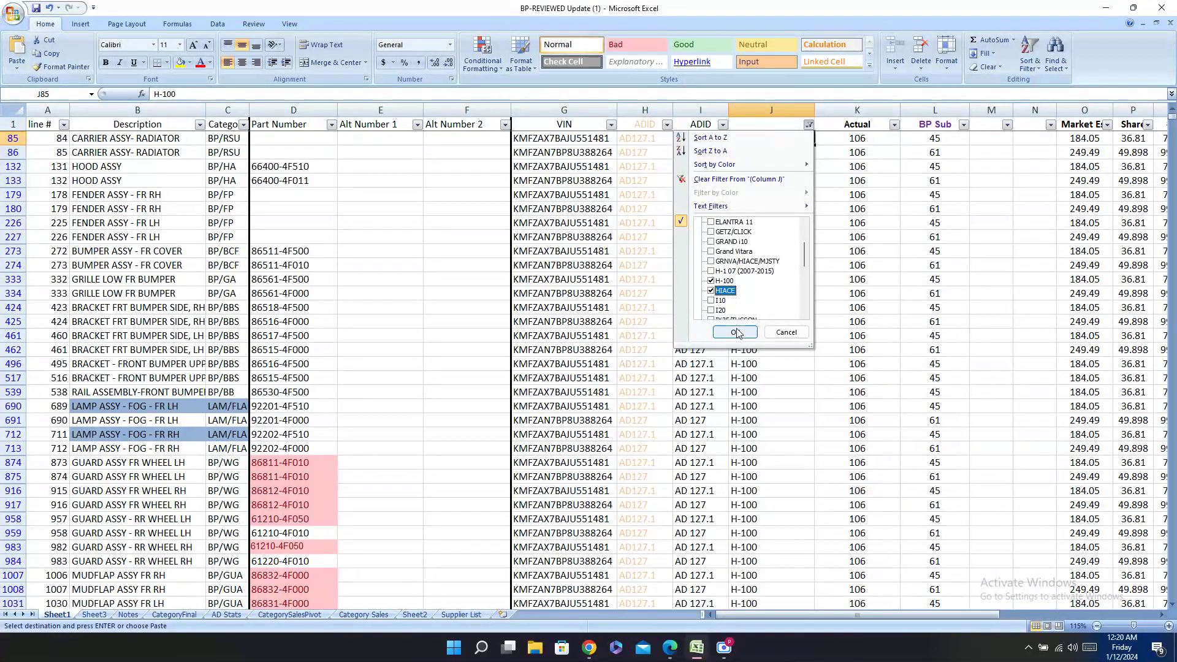
click(726, 281)
click(735, 331)
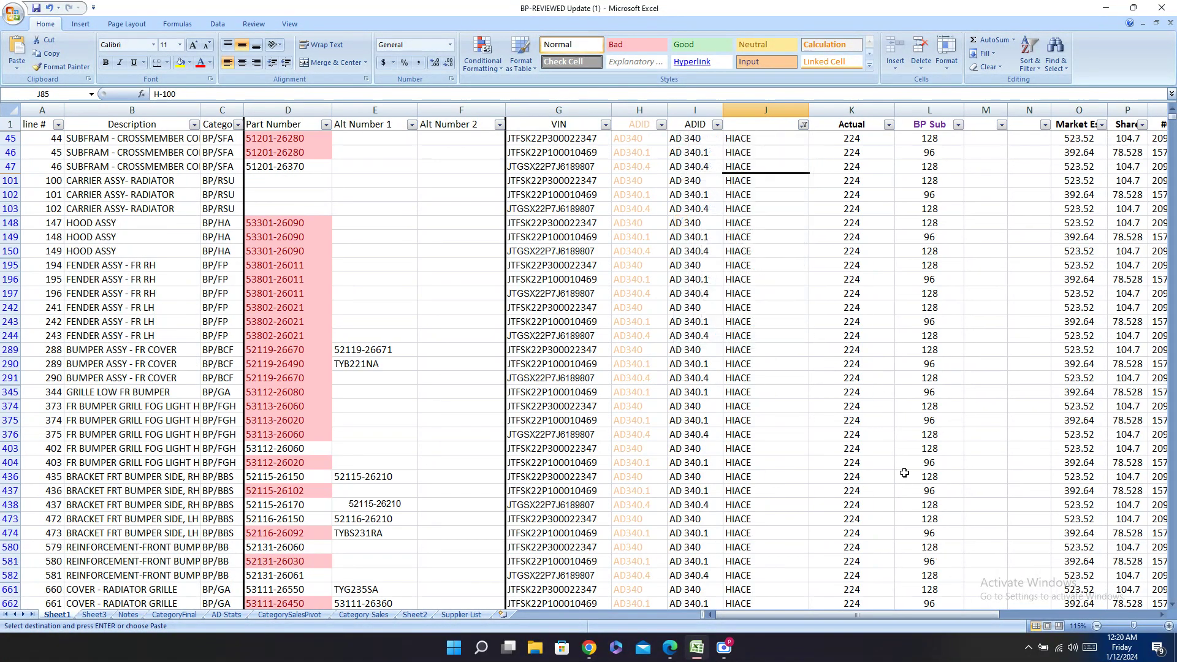
drag(845, 618, 573, 596)
scroll(419, 381, down, 4)
scroll(420, 381, down, 12)
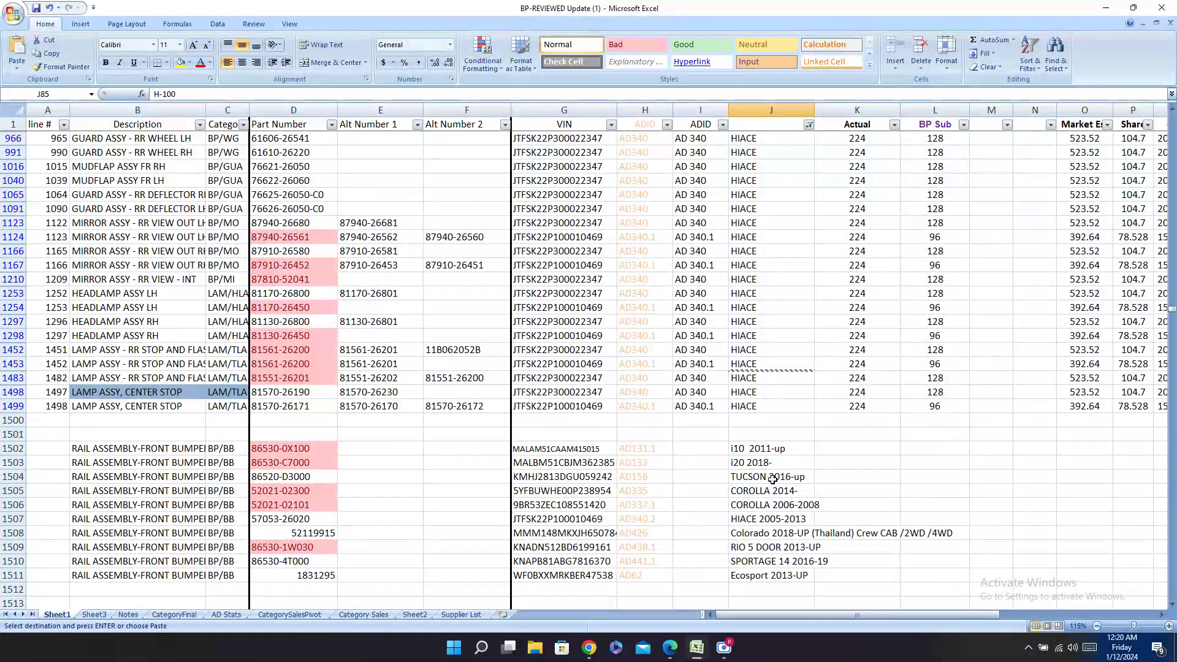
click(773, 478)
click(771, 519)
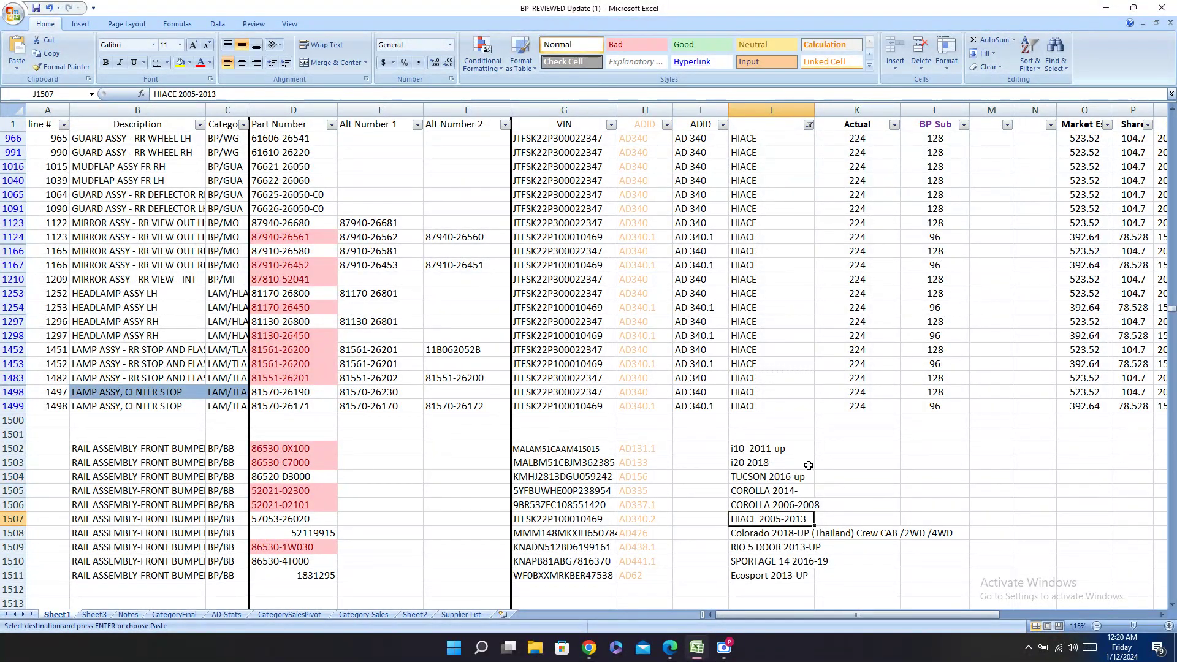
scroll(808, 466, up, 20)
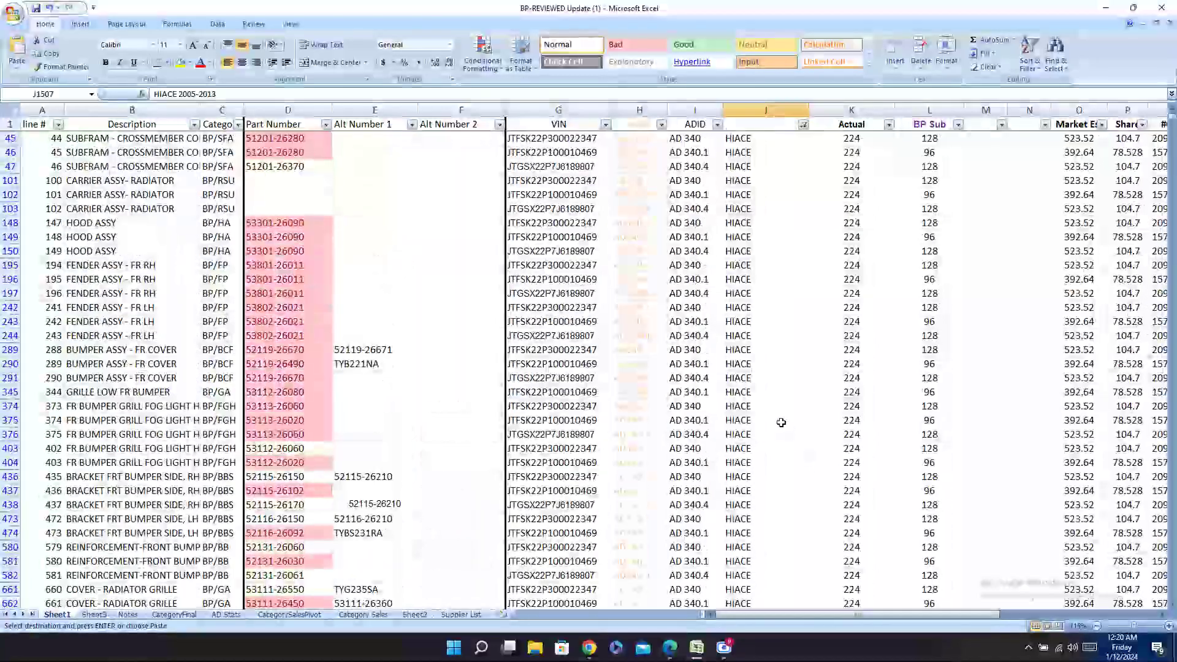
click(554, 141)
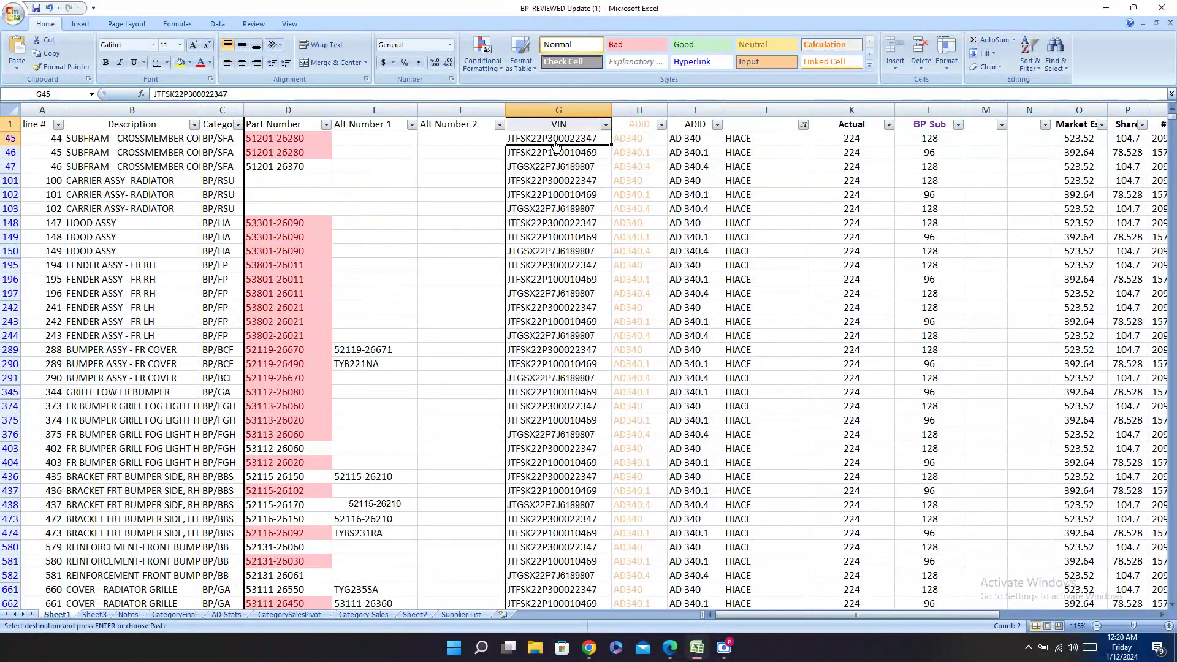
click(801, 127)
click(803, 126)
scroll(747, 265, down, 5)
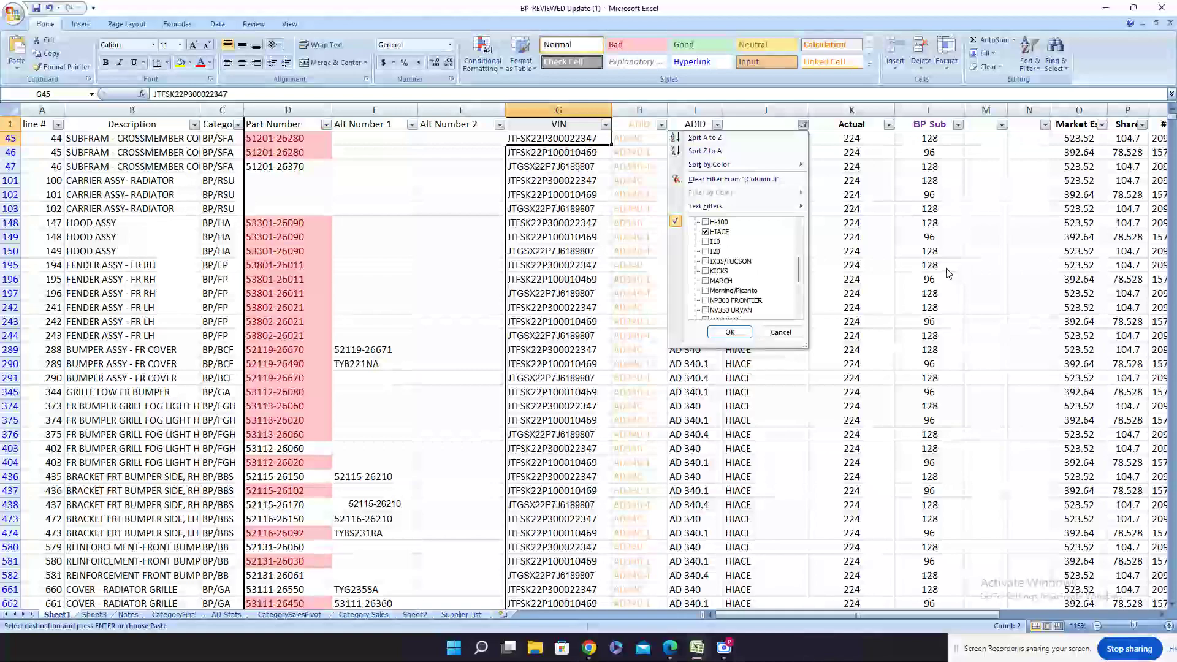
Step: Launch Chrome and open PartSouq from the AUTO DEPOT bookmarks
click(957, 319)
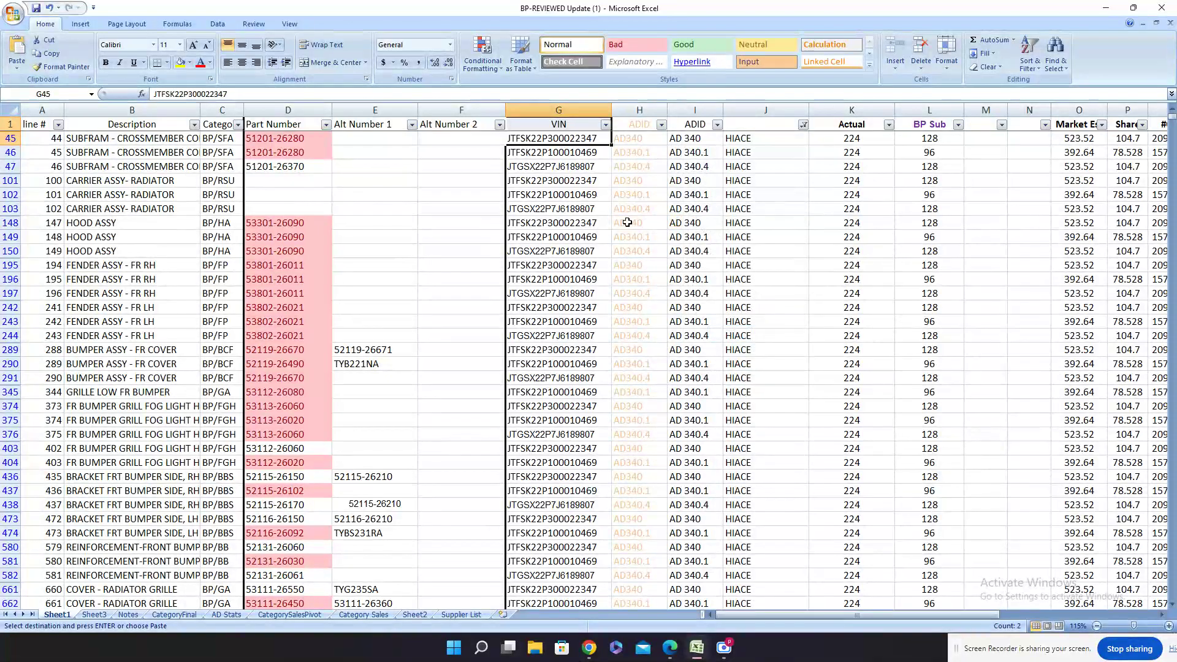
click(1098, 6)
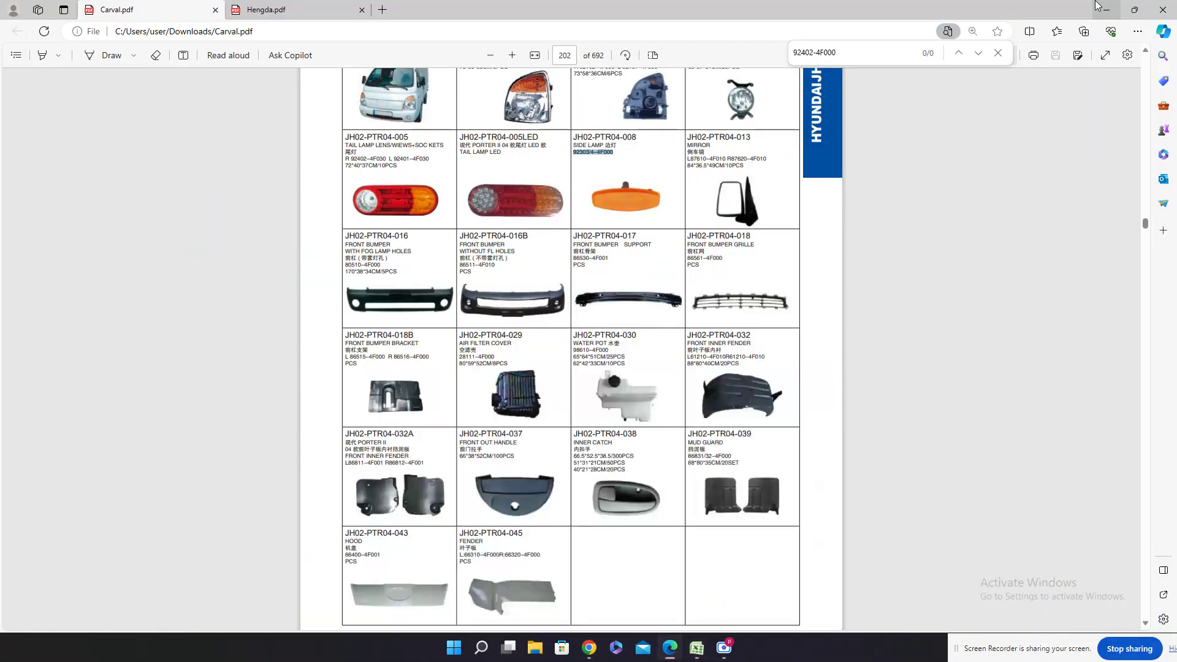
click(1098, 7)
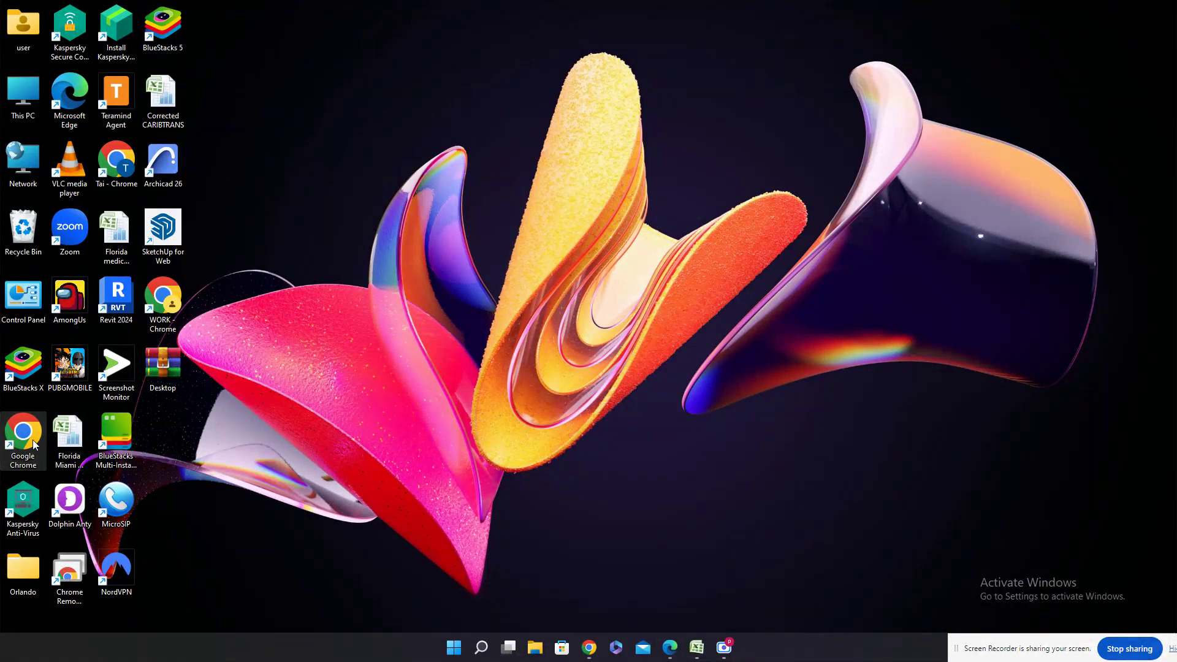
double_click(23, 433)
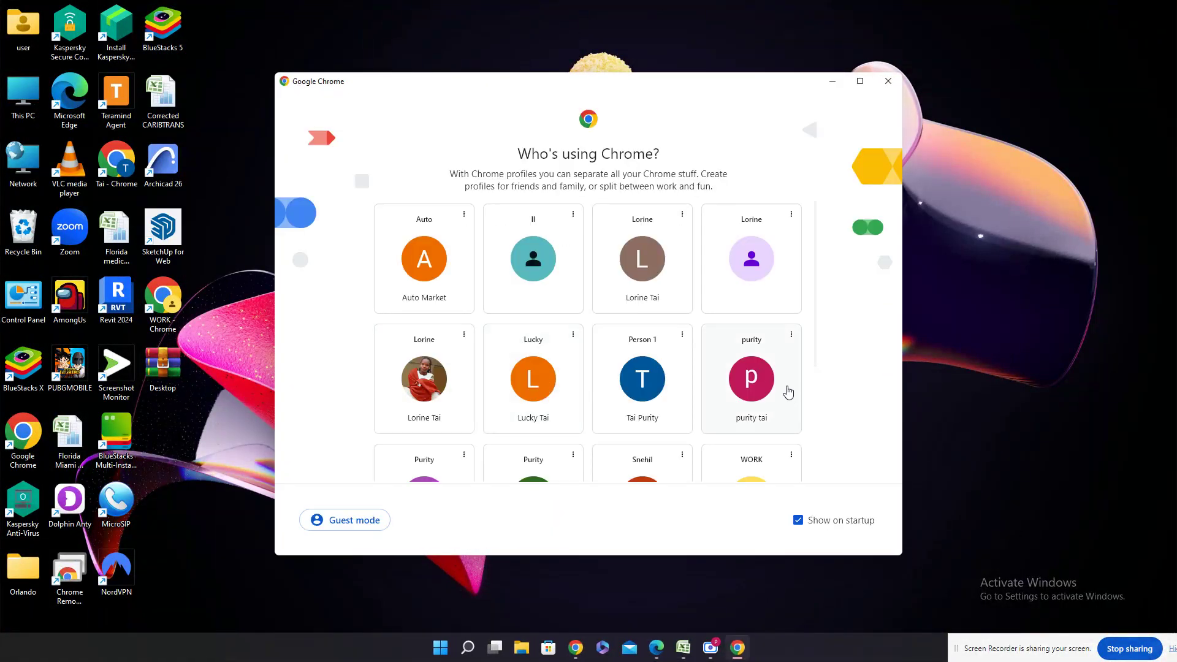
click(785, 391)
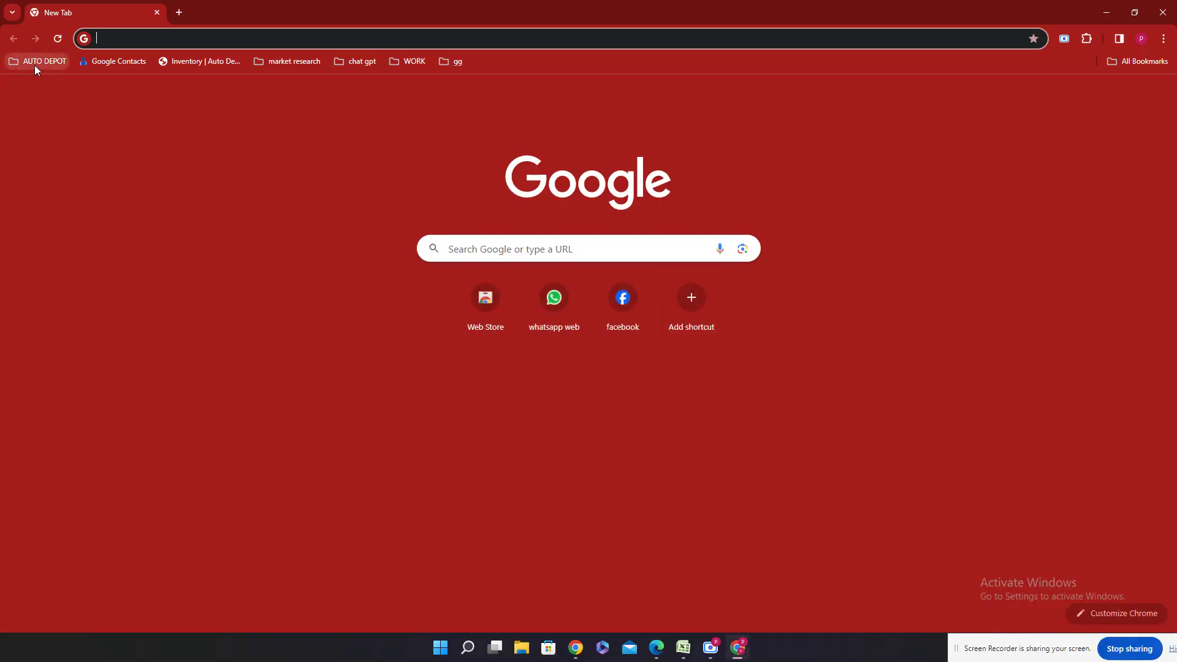
click(34, 63)
click(38, 214)
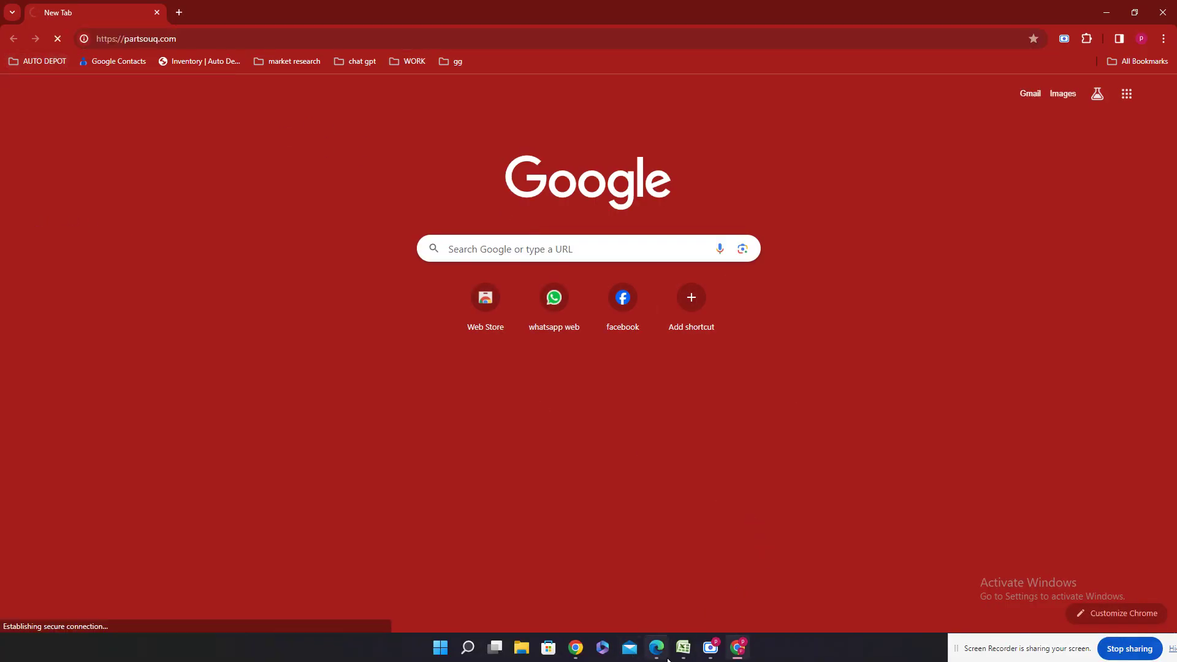
click(682, 648)
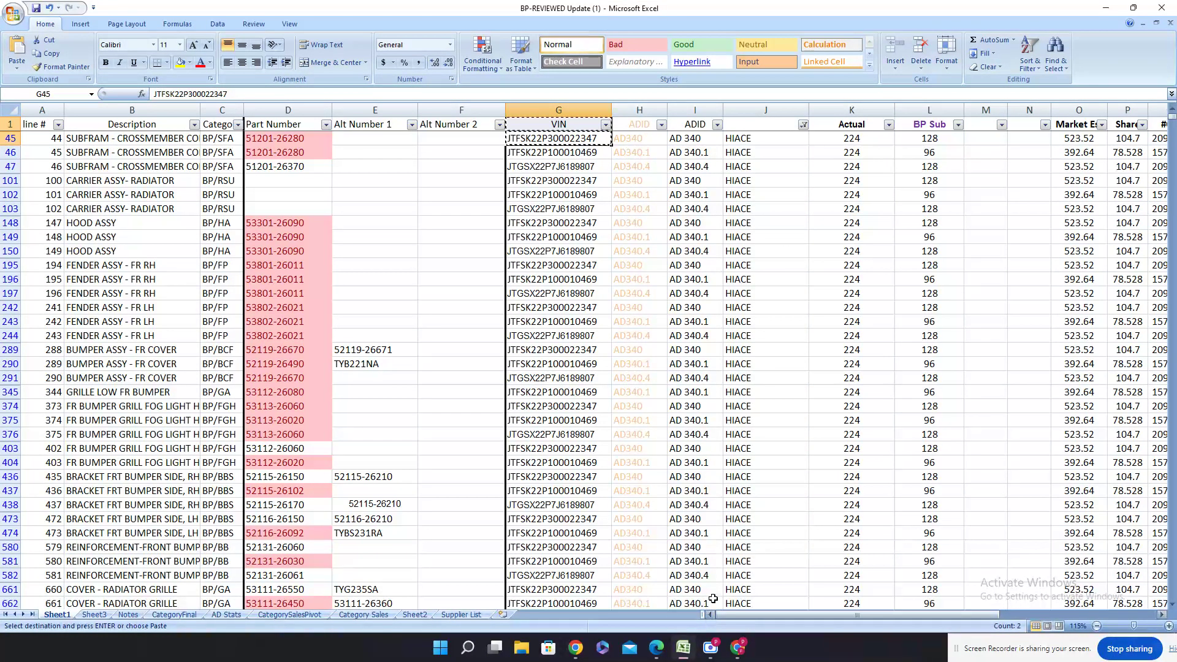
key(Escape)
click(550, 180)
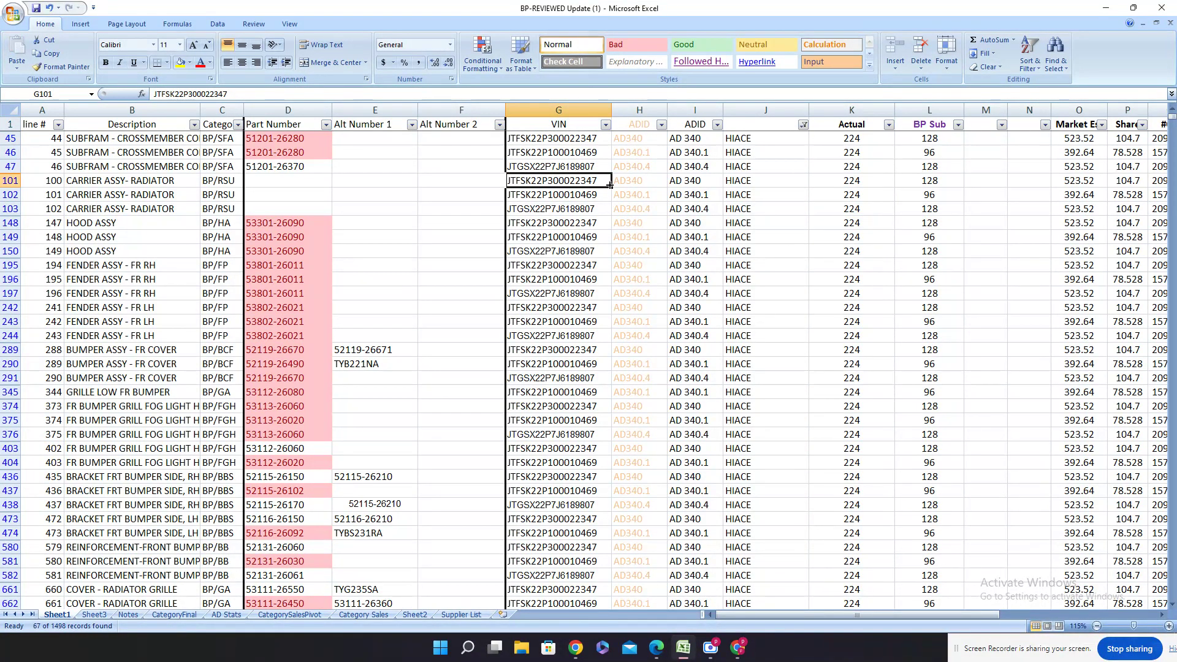
key(ctrl+c)
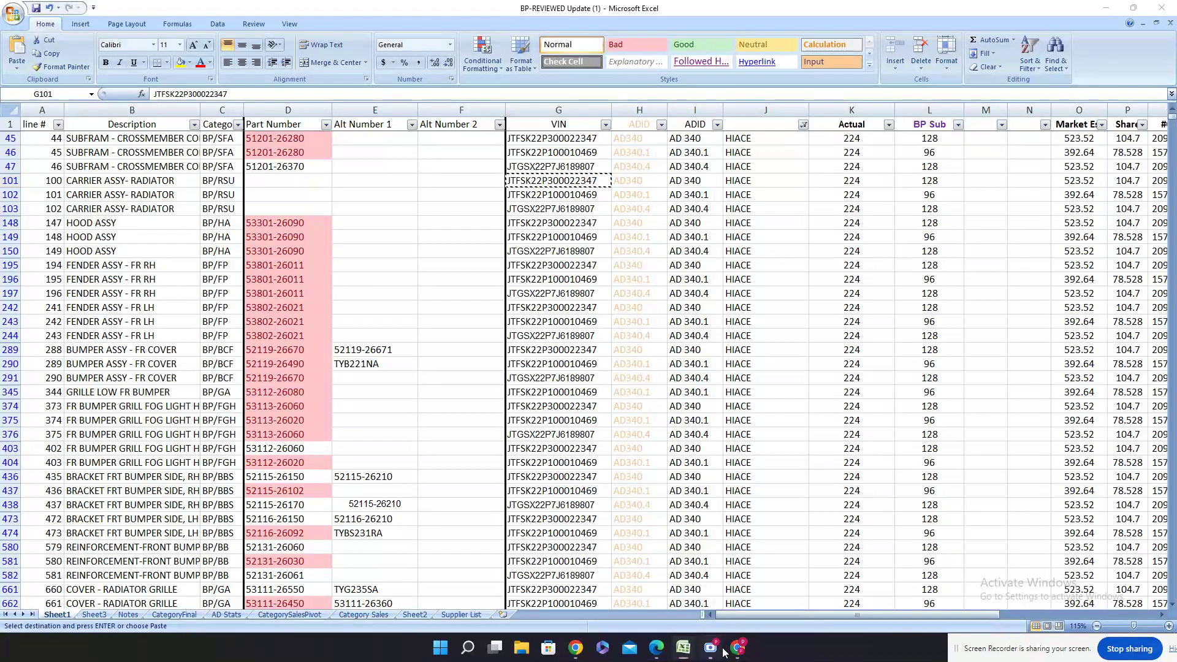
click(742, 651)
click(736, 589)
click(499, 205)
key(ctrl+v)
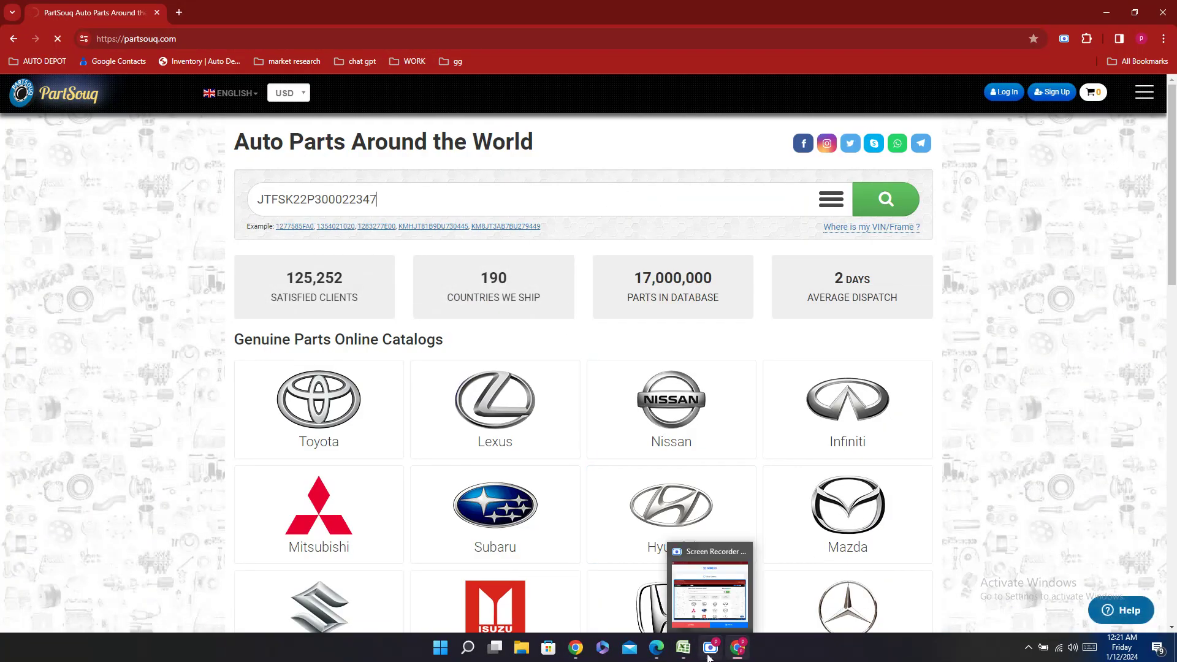
Step: Open the part search page of this VIN's Toyota HIACE catalog
click(685, 649)
key(alt+Tab)
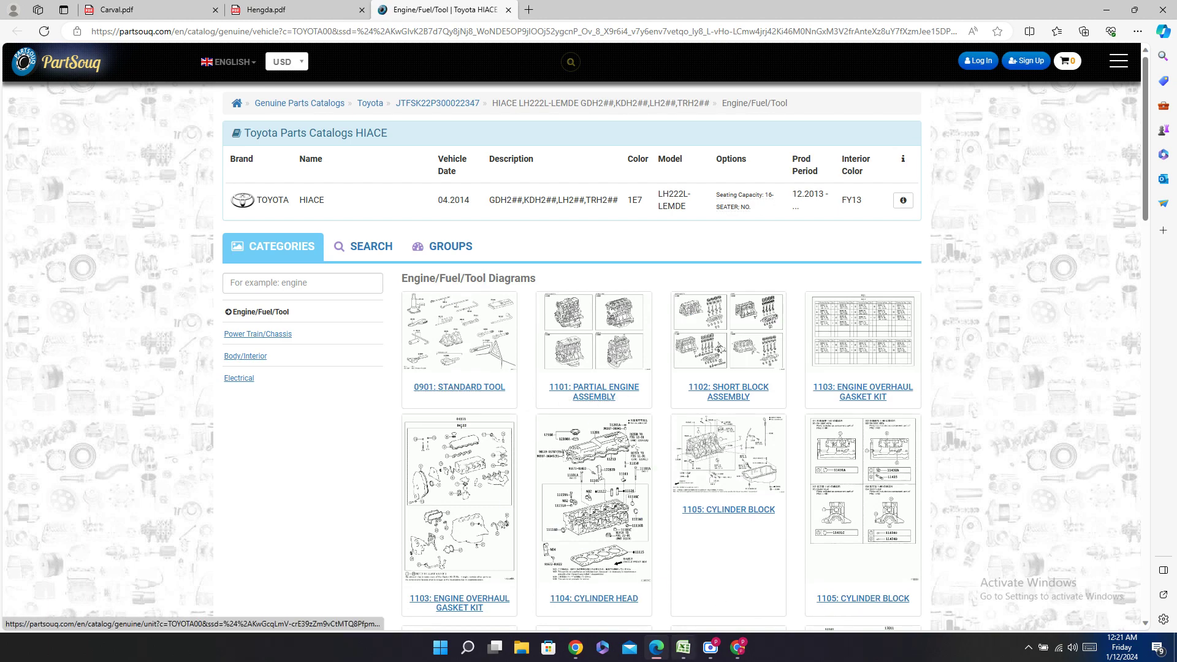
click(683, 647)
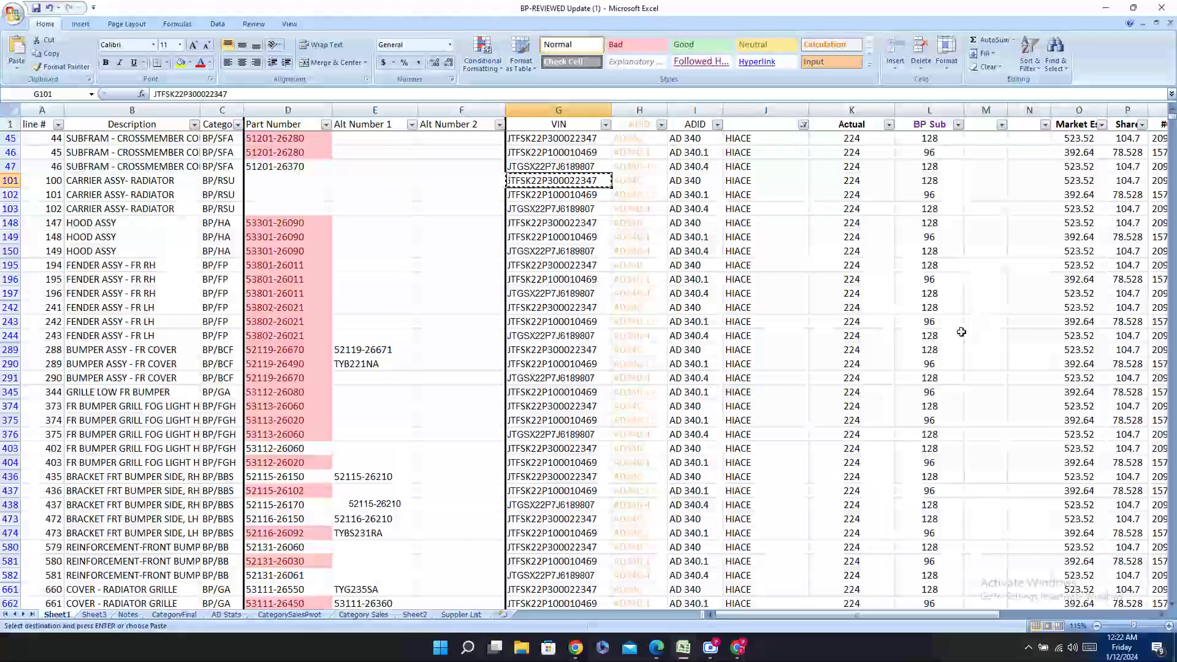
key(alt+Tab)
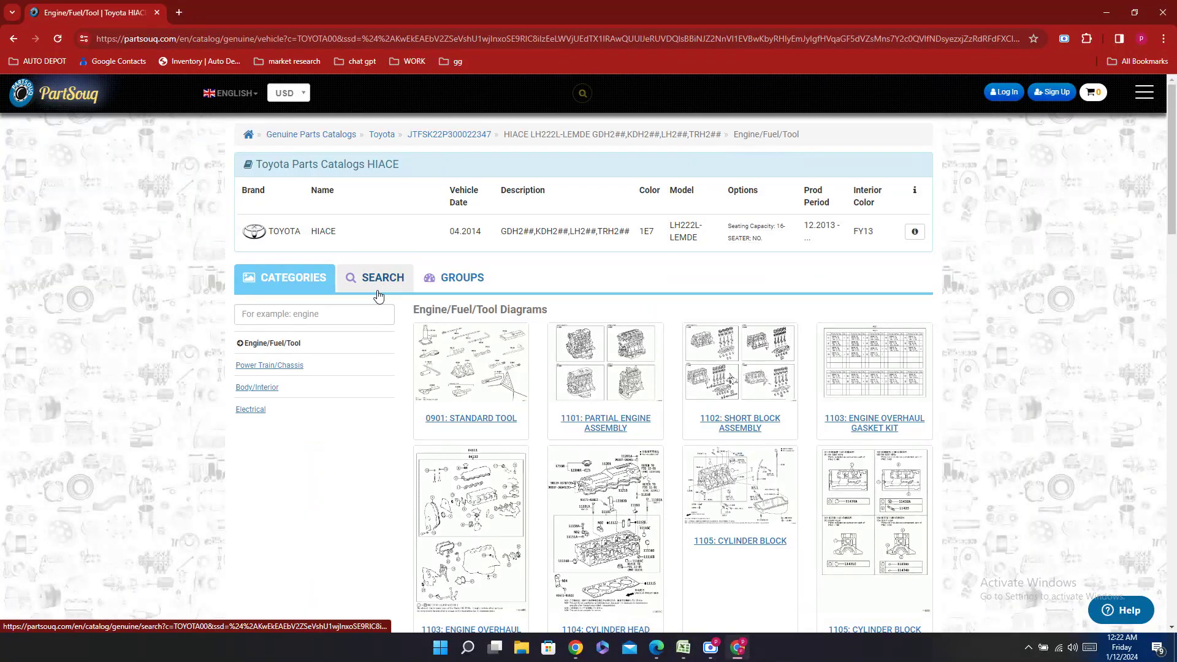
click(375, 289)
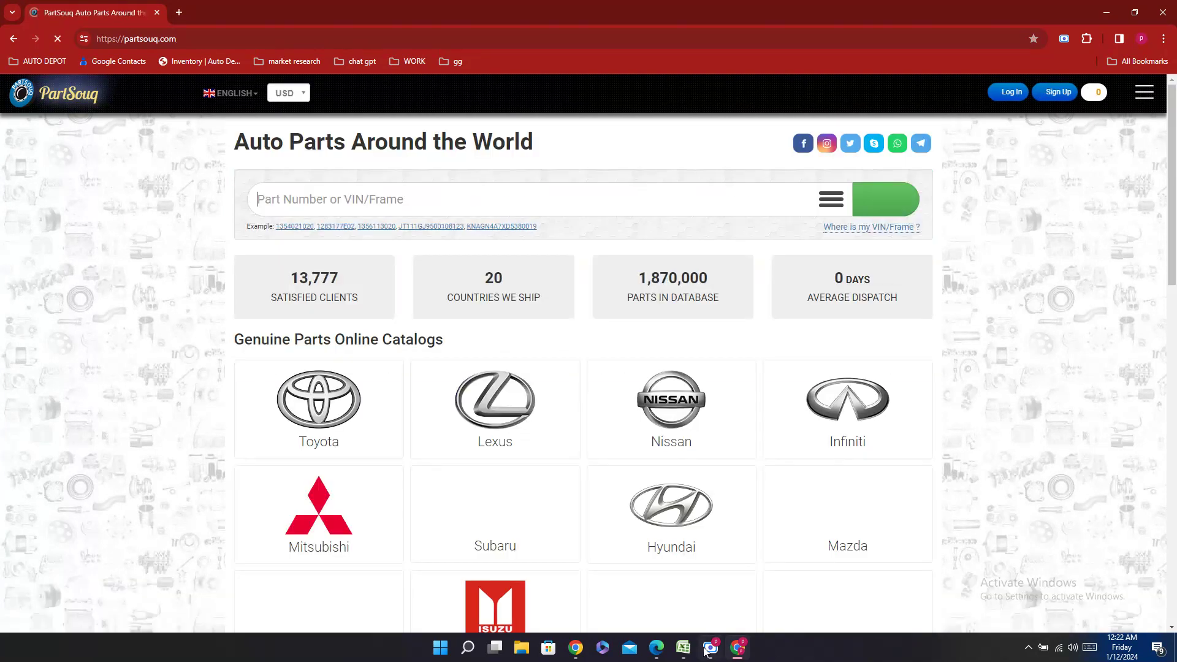
mouse_move(738, 647)
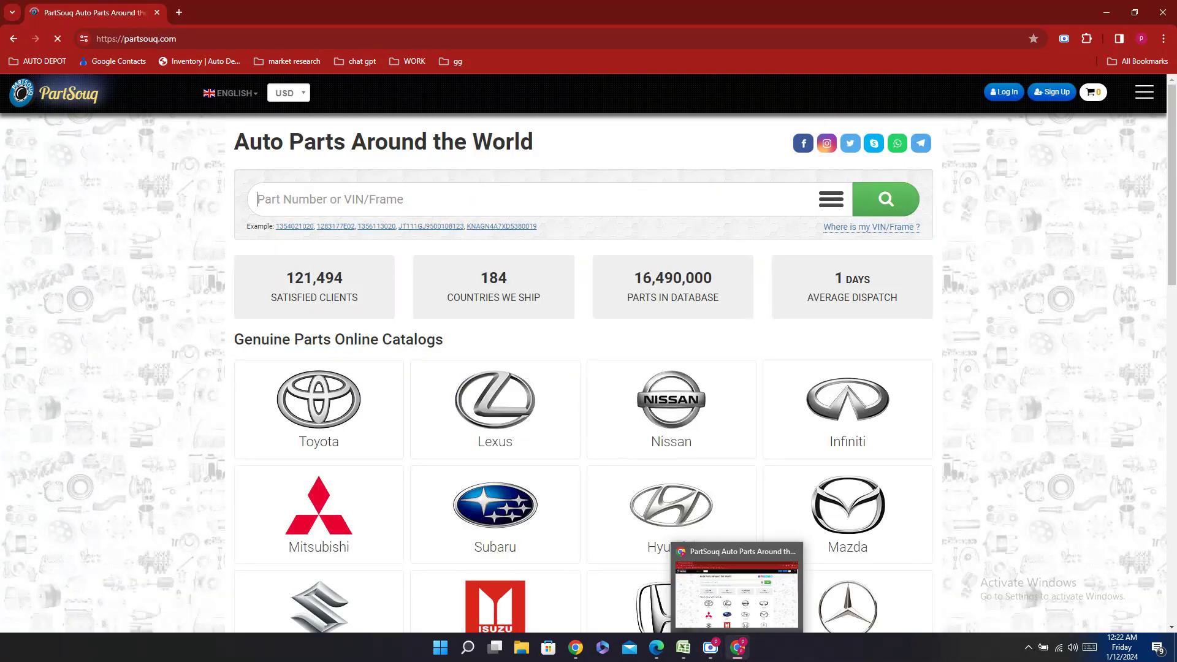
click(683, 647)
click(576, 149)
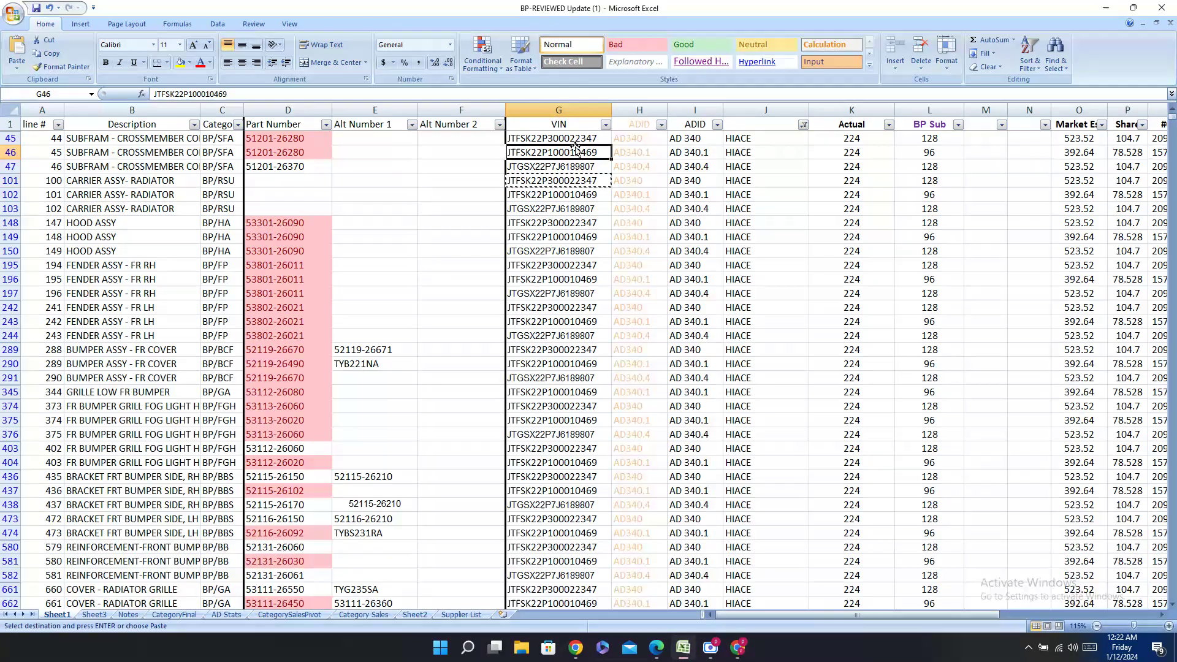
key(ctrl+c)
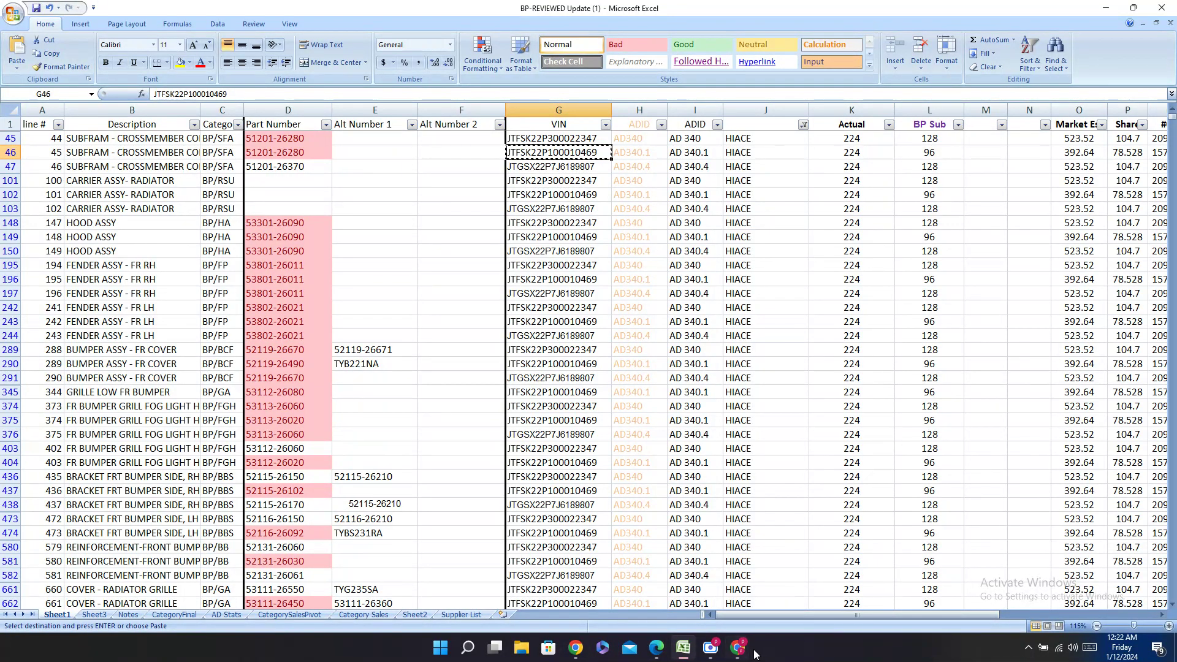
click(738, 648)
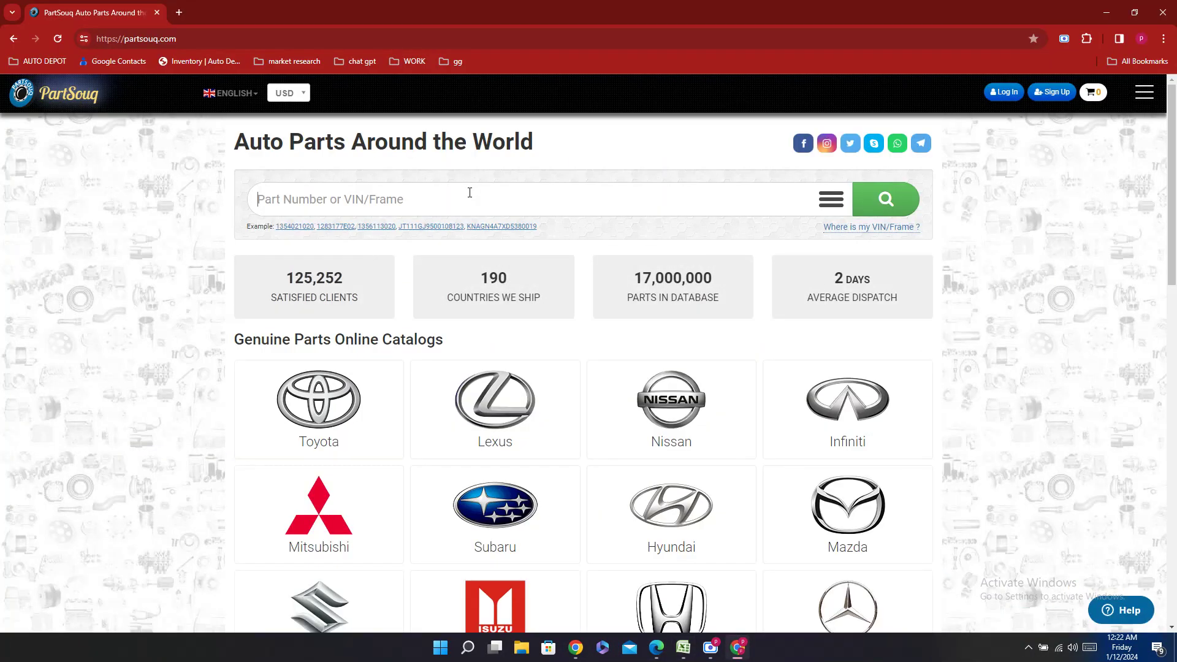
key(ctrl+v)
key(Return)
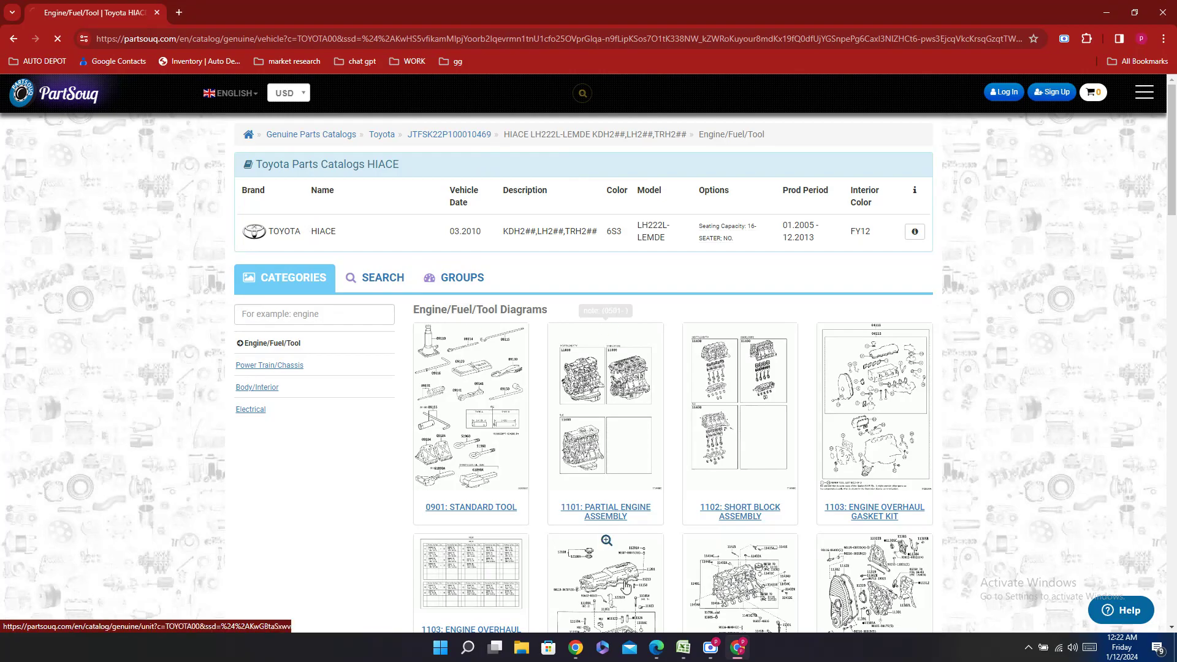
click(683, 647)
right_click(598, 169)
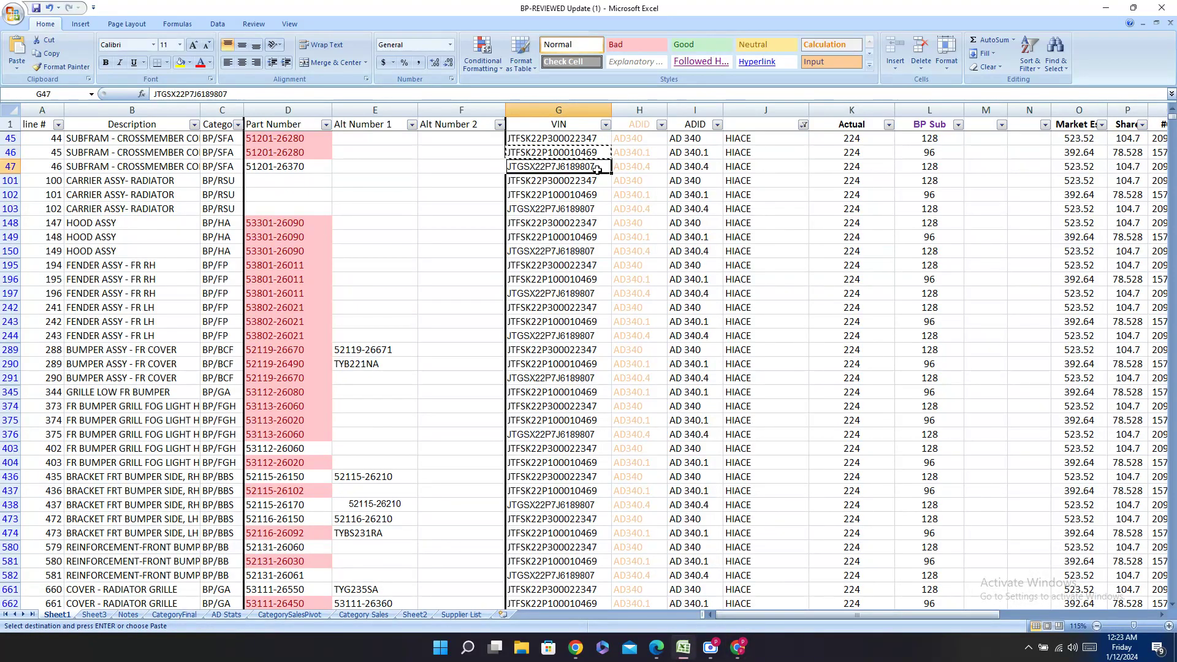
click(632, 193)
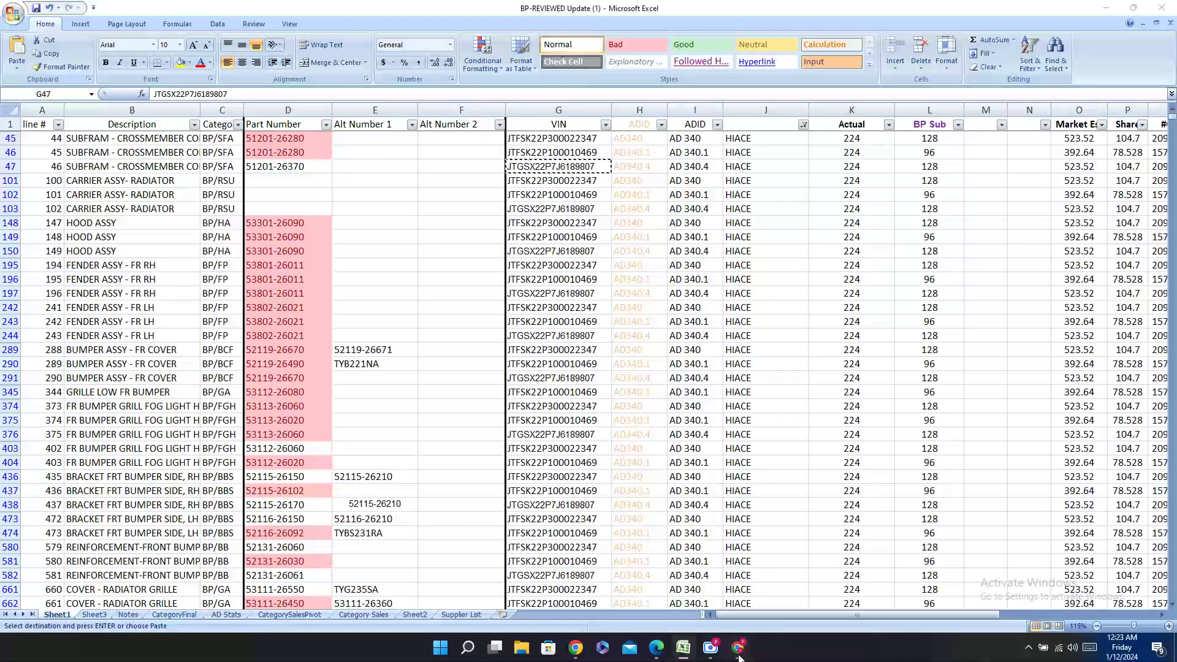
click(737, 647)
right_click(447, 205)
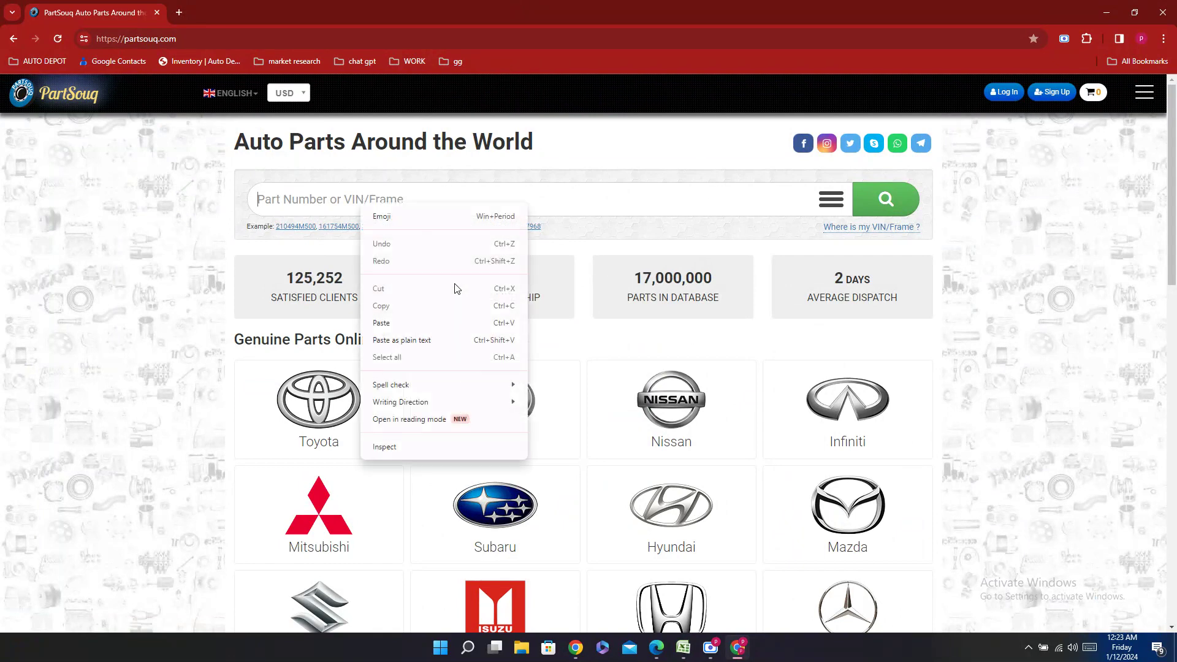
click(396, 319)
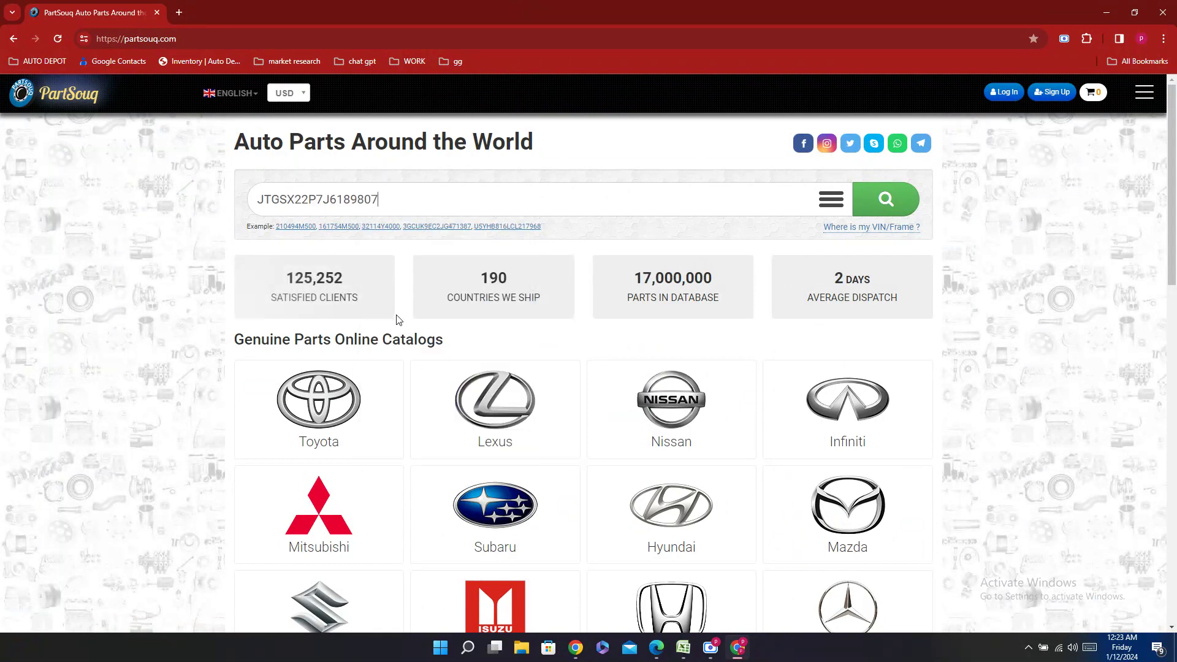
click(885, 202)
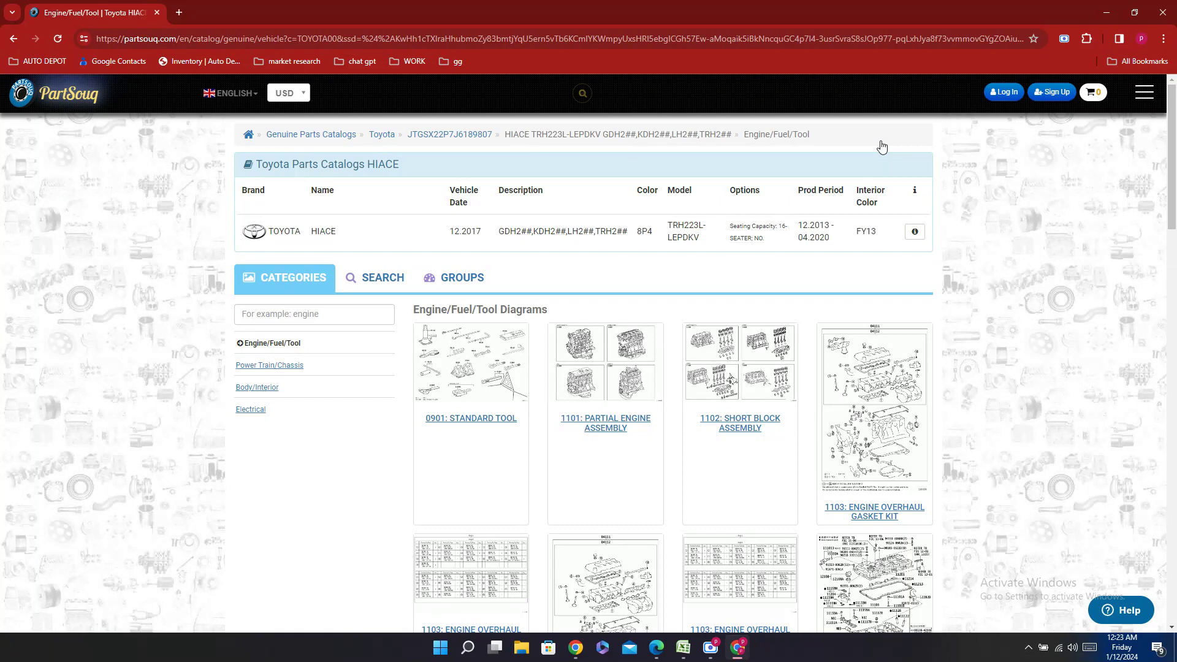
click(695, 602)
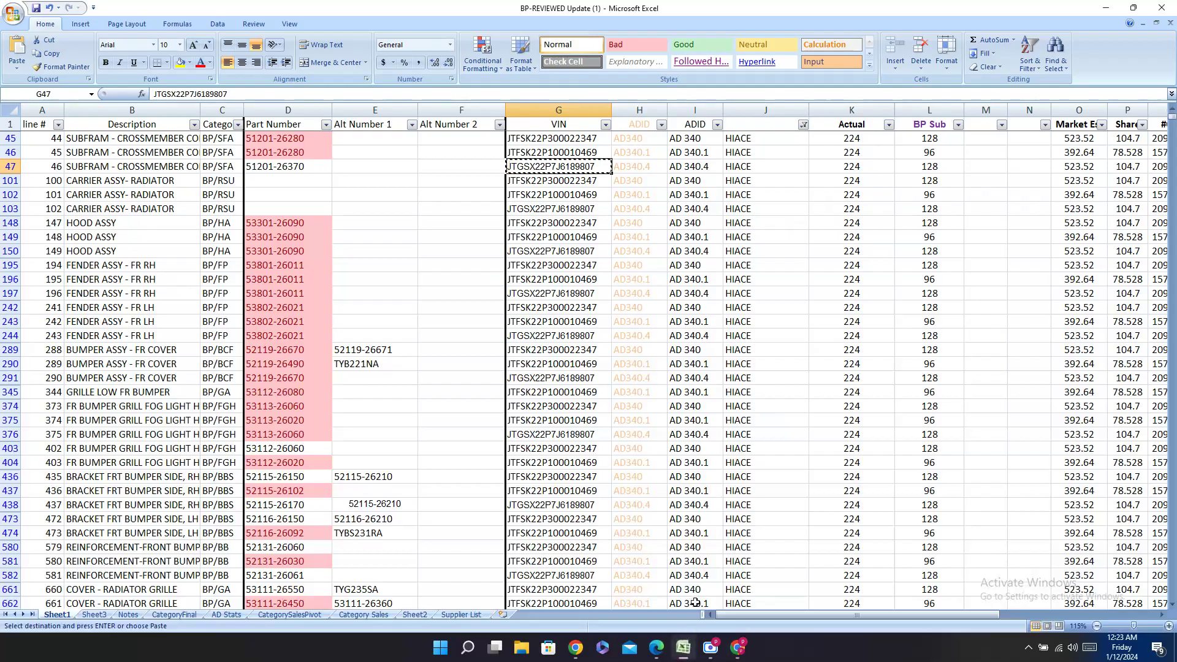
click(318, 137)
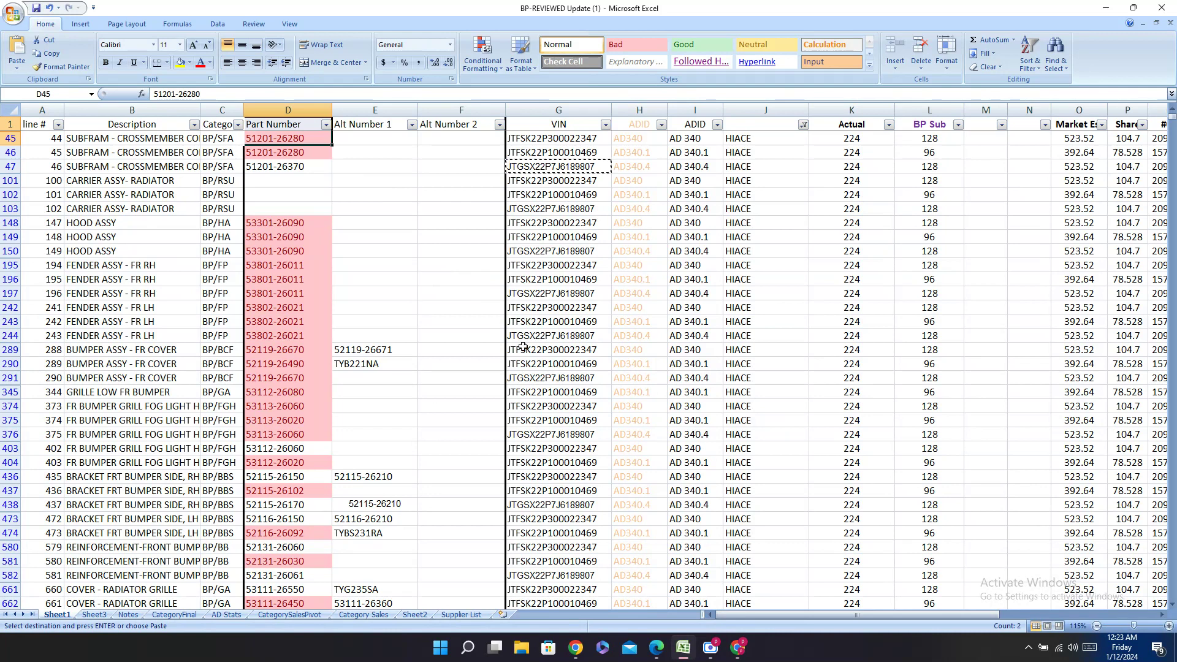
key(Escape)
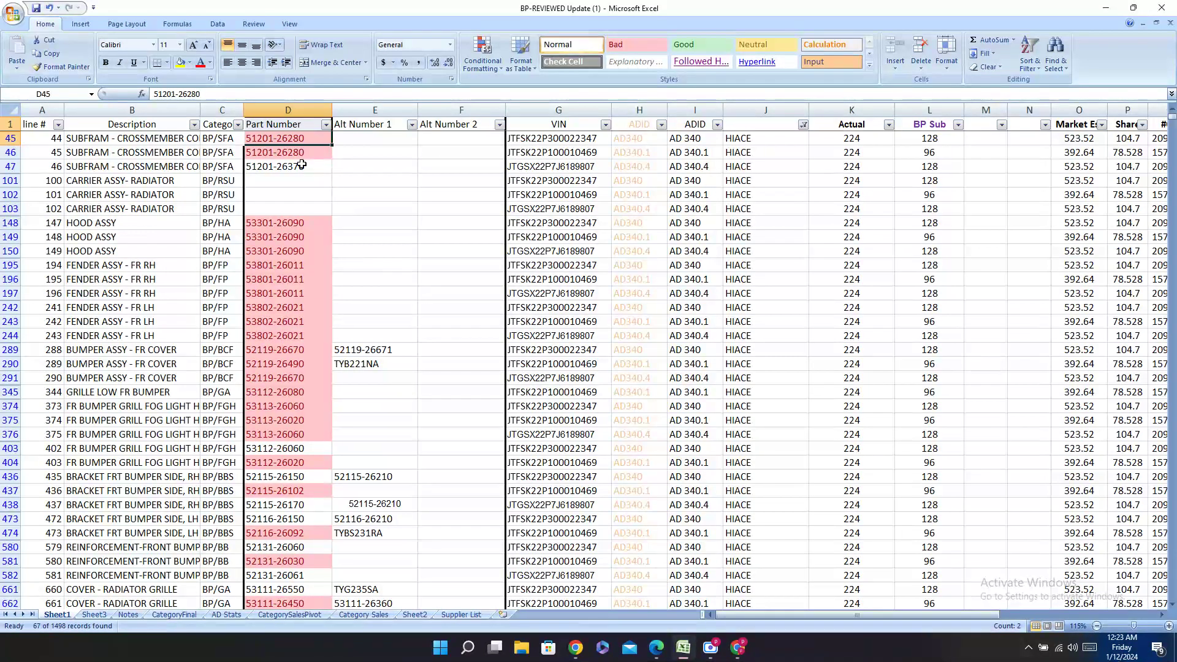
click(319, 153)
key(ctrl+c)
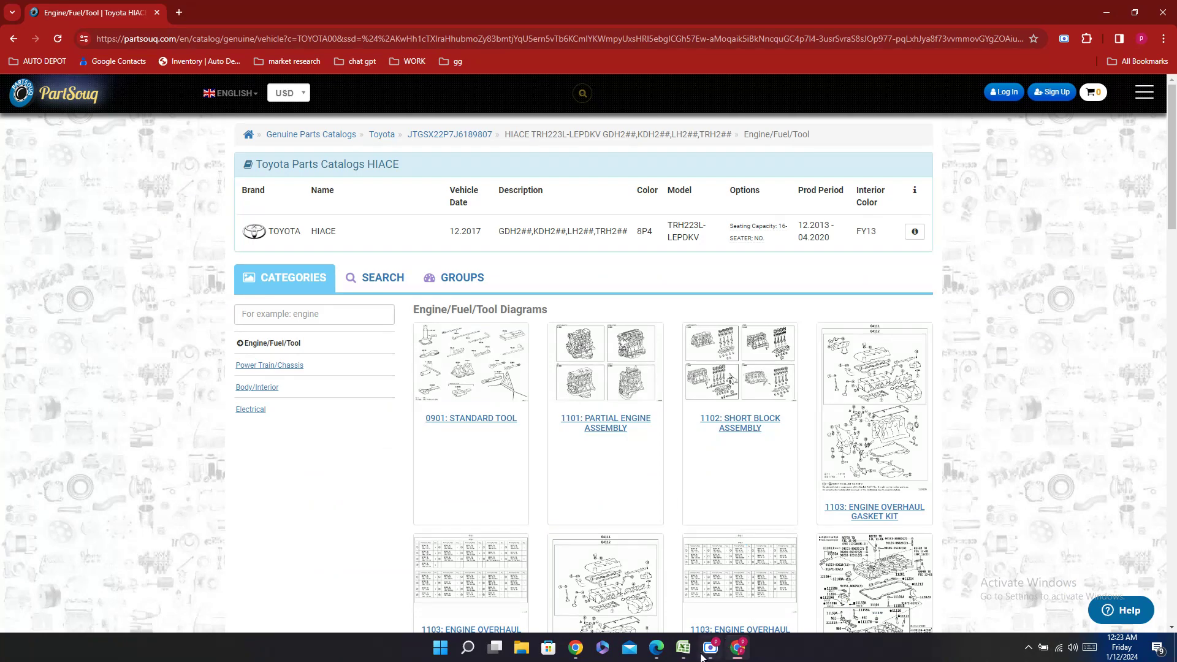
click(667, 652)
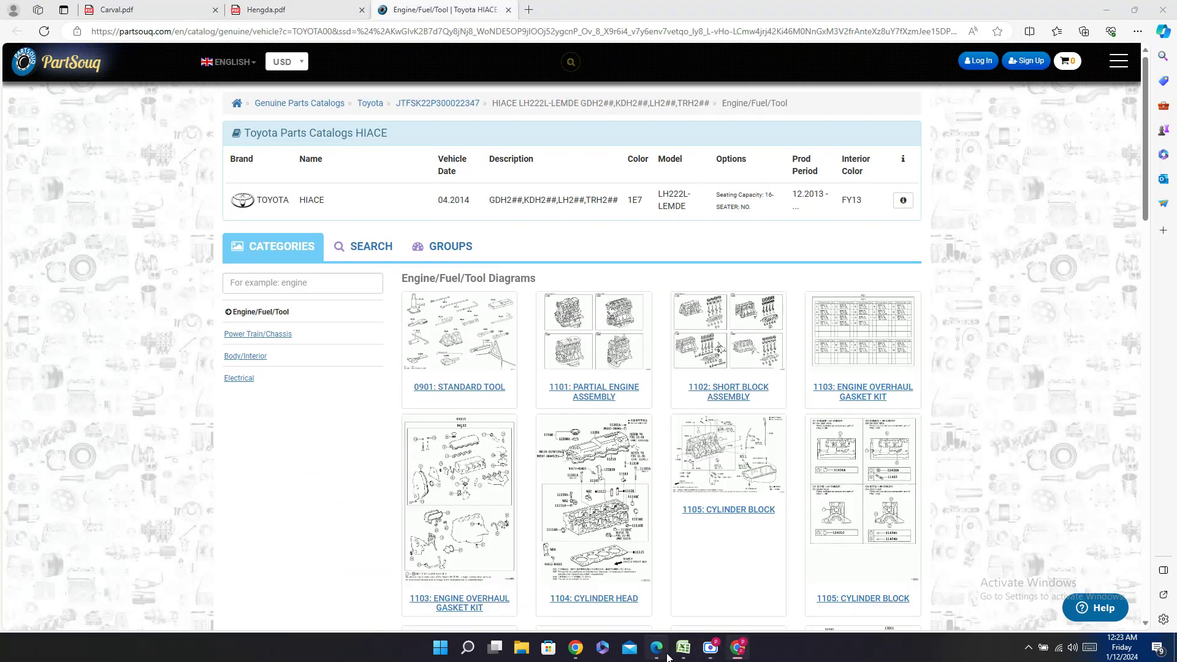
key(ctrl+f)
key(ctrl+v)
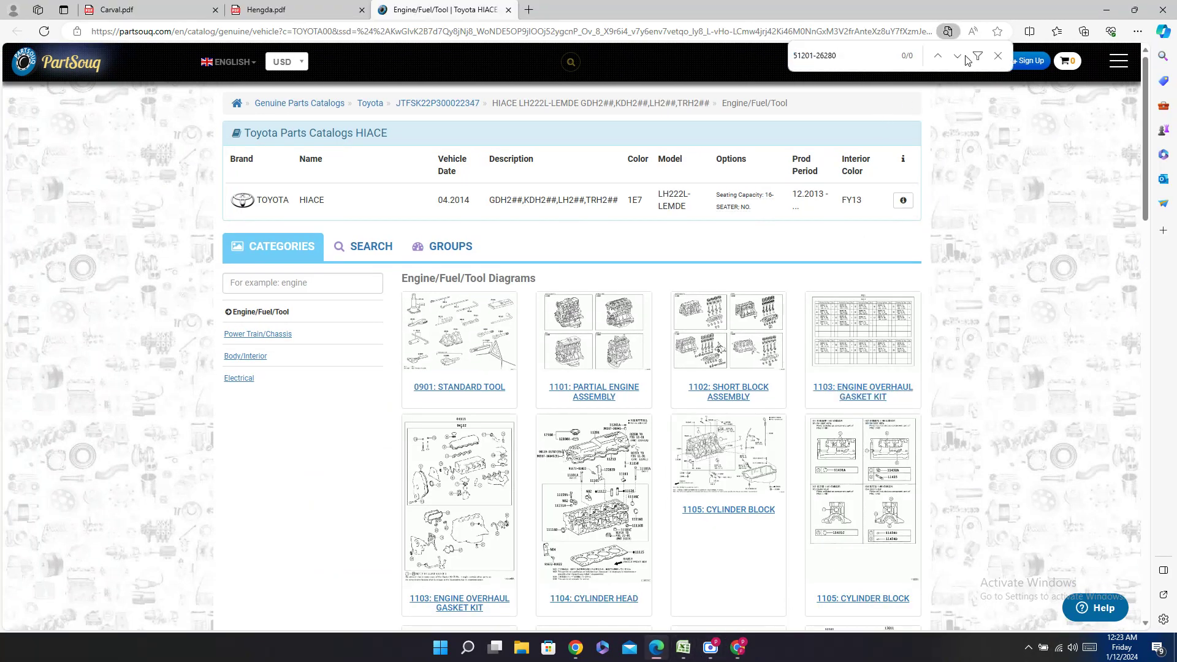
Step: Close the PartSouq catalog tab and the Chrome window
click(508, 10)
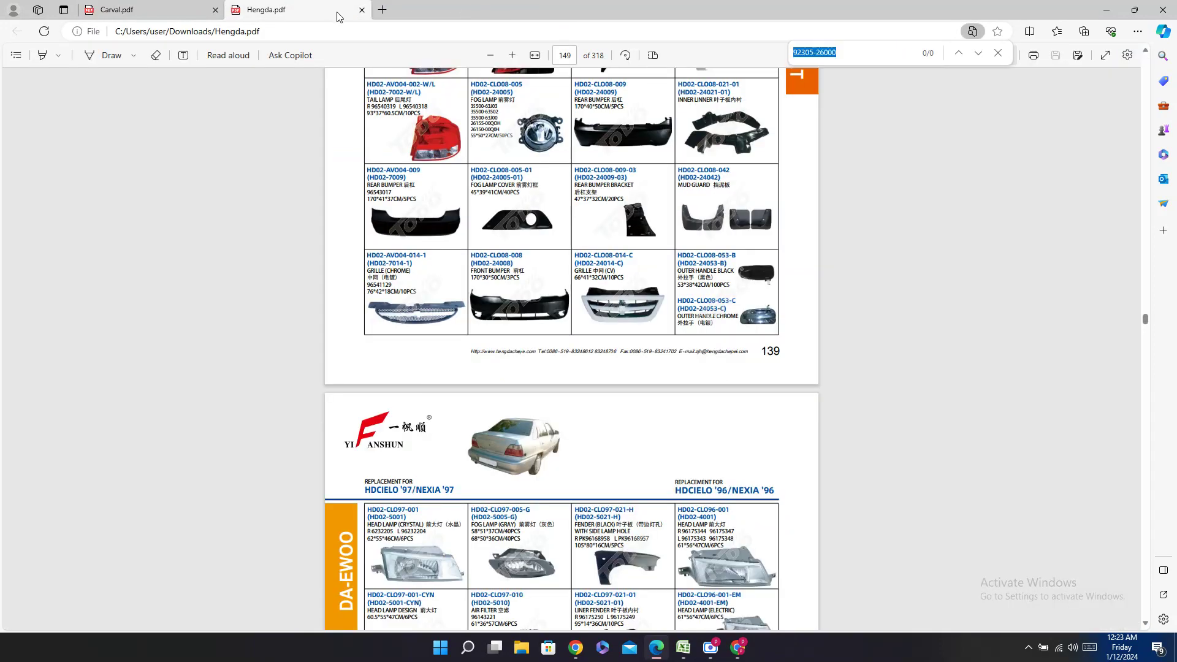
click(116, 10)
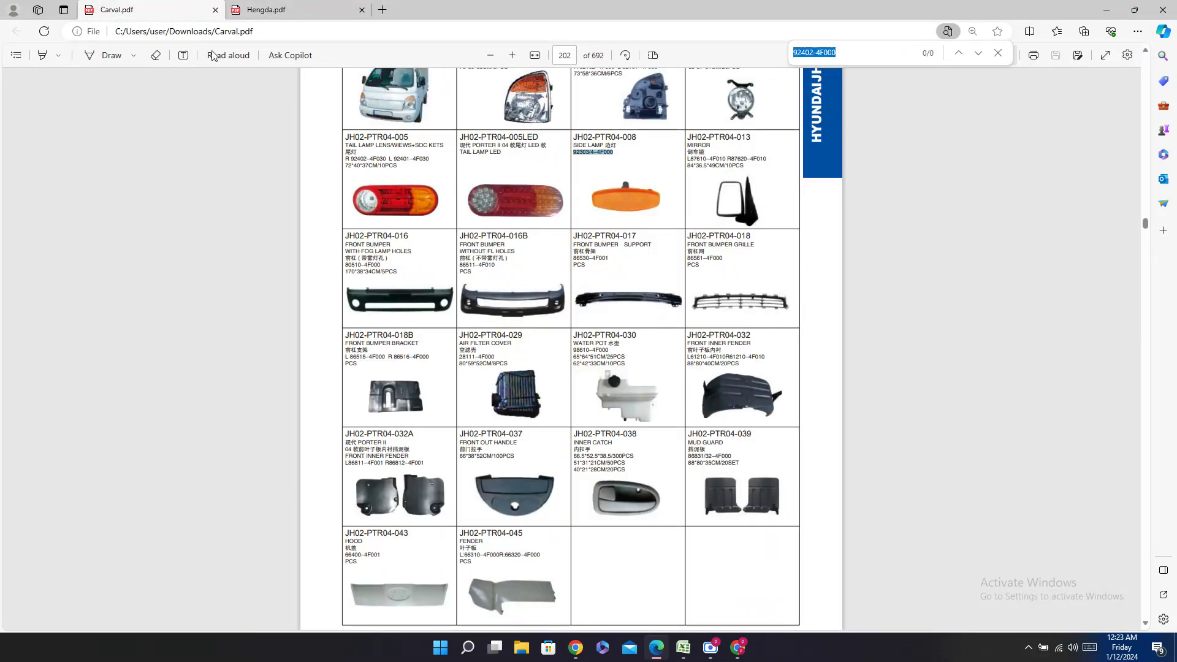
scroll(938, 214, up, 4)
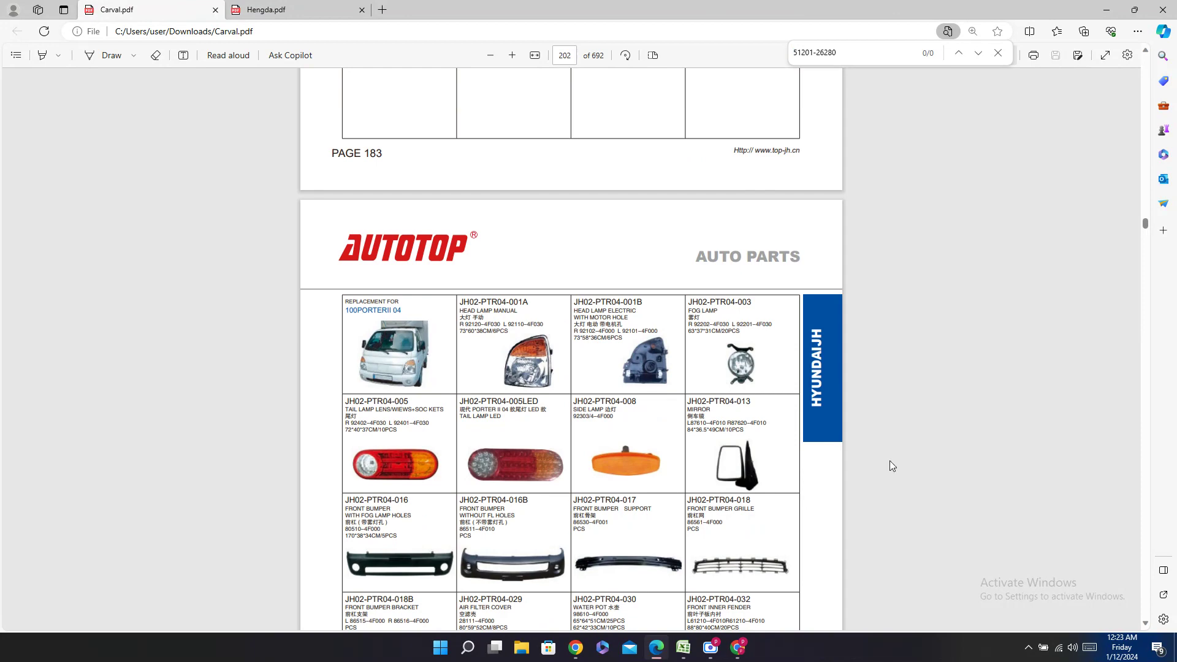
click(738, 649)
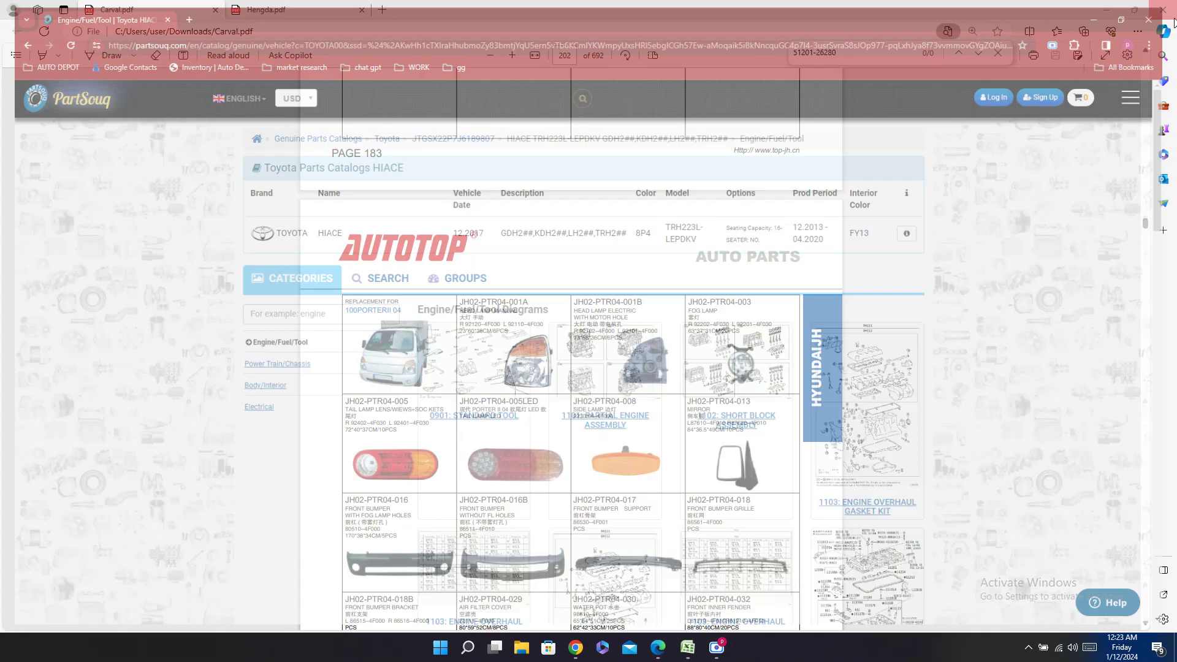
click(1163, 13)
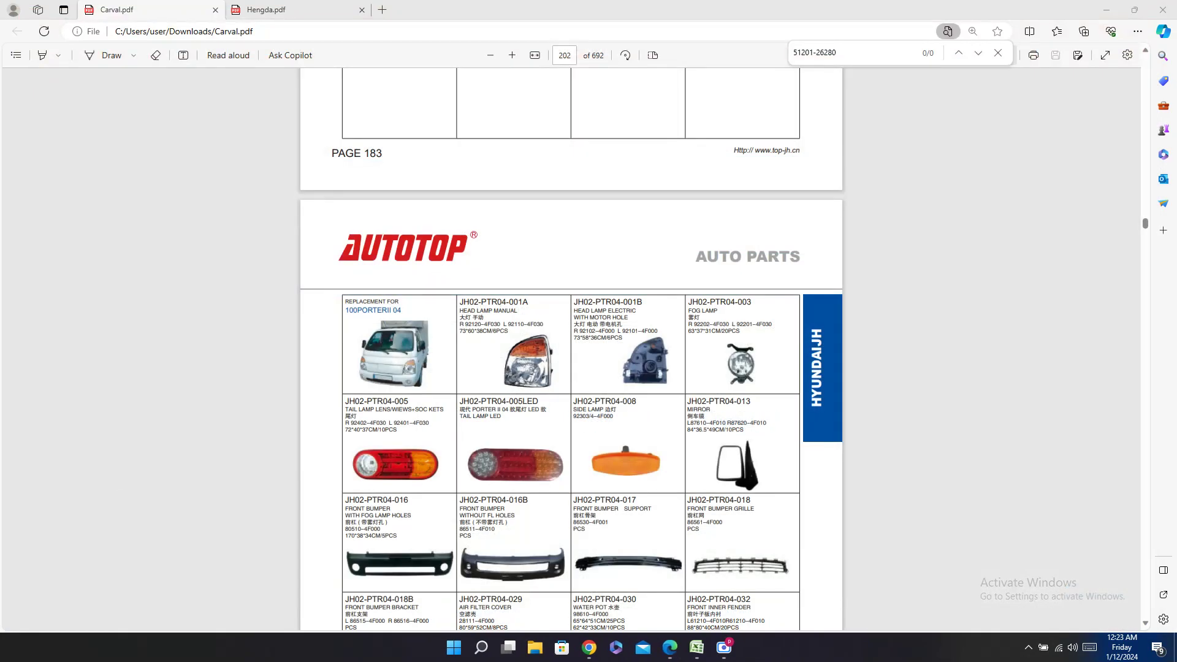
click(699, 648)
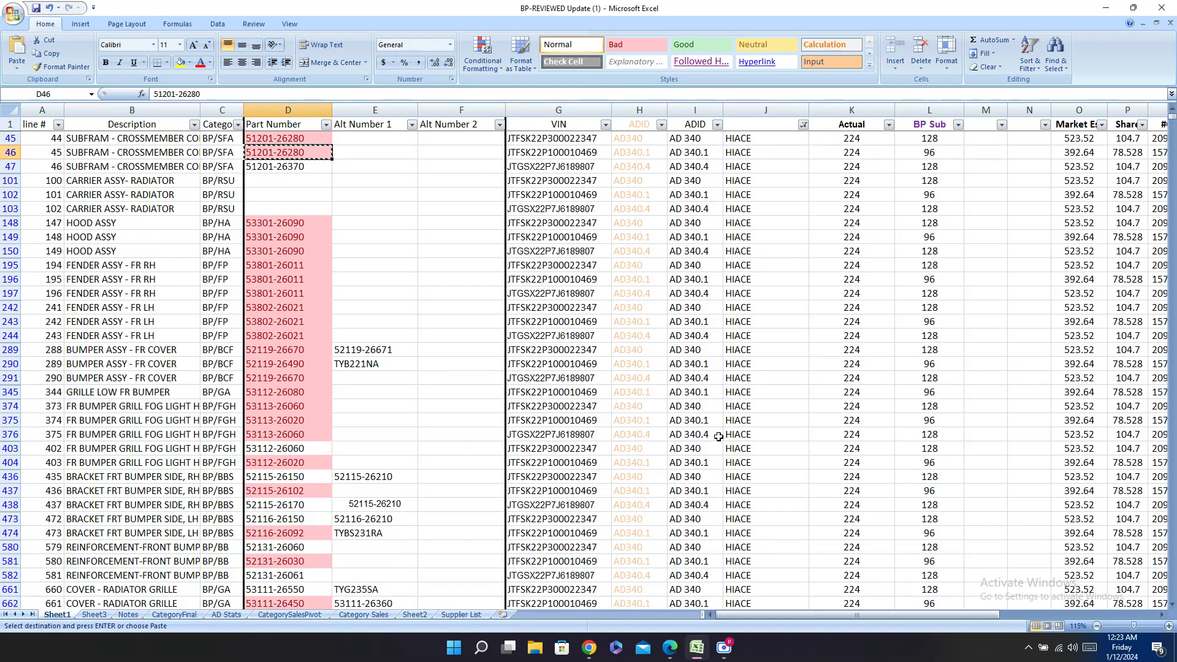
click(293, 164)
key(ctrl+c)
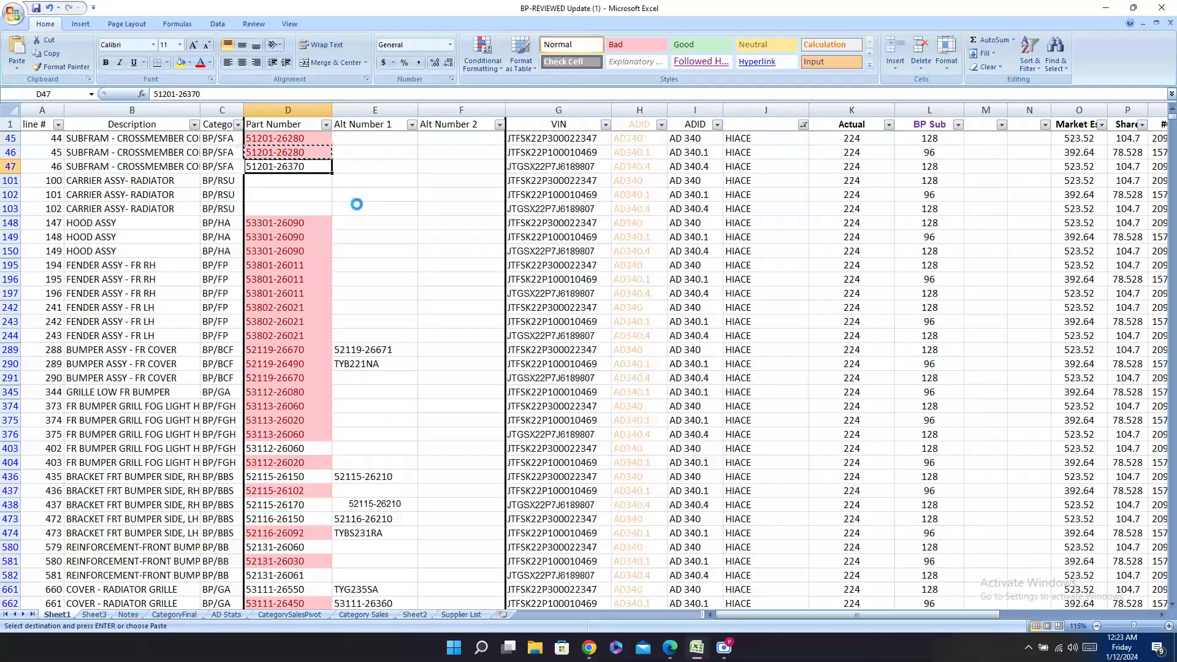
click(670, 647)
key(ctrl+f)
key(ctrl+v)
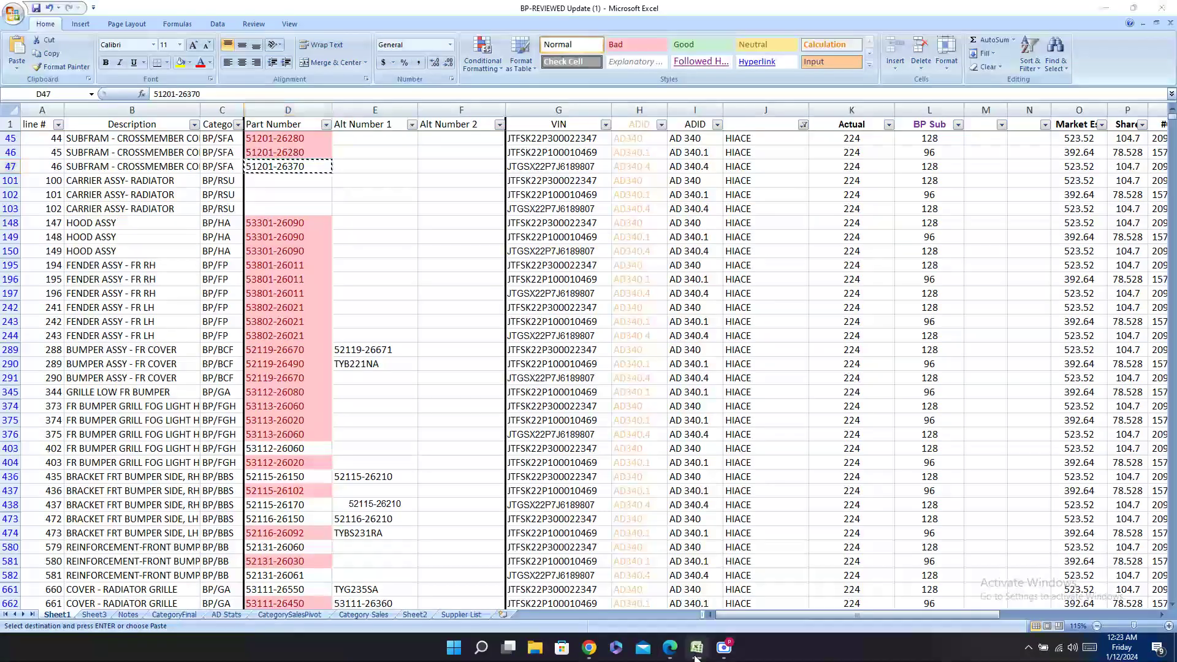
key(ctrl+f)
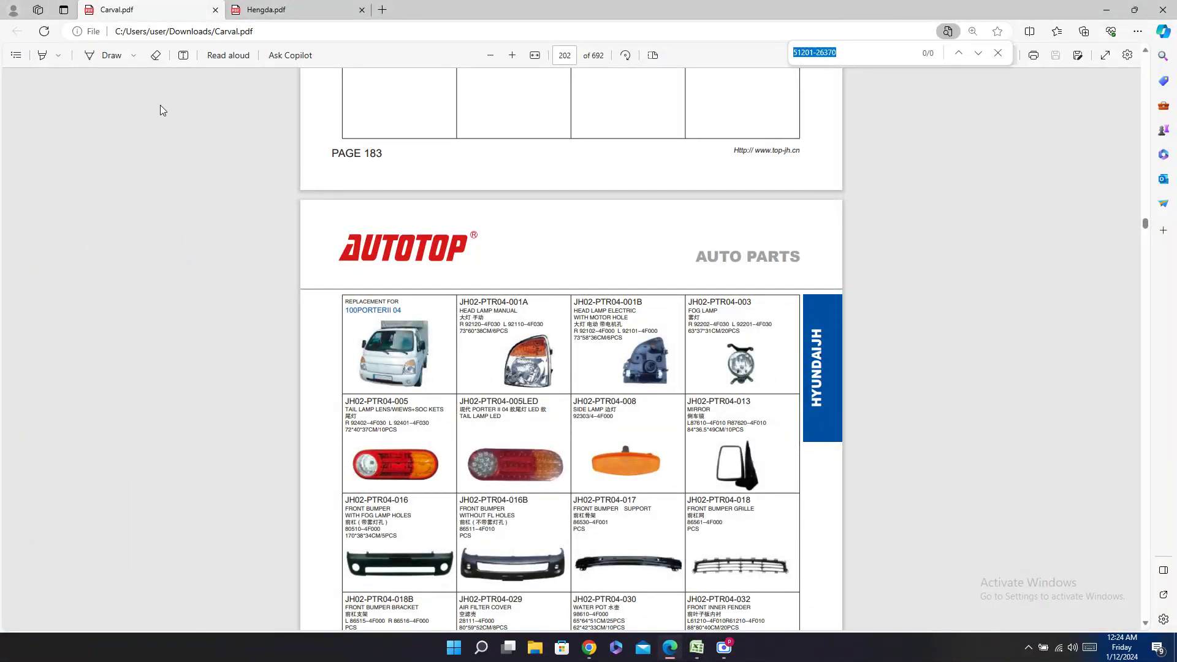
Step: Search Carval.pdf for 'hiac' and browse to the HIACE 14 page with JH04-HAC14 codes
text(hiac)
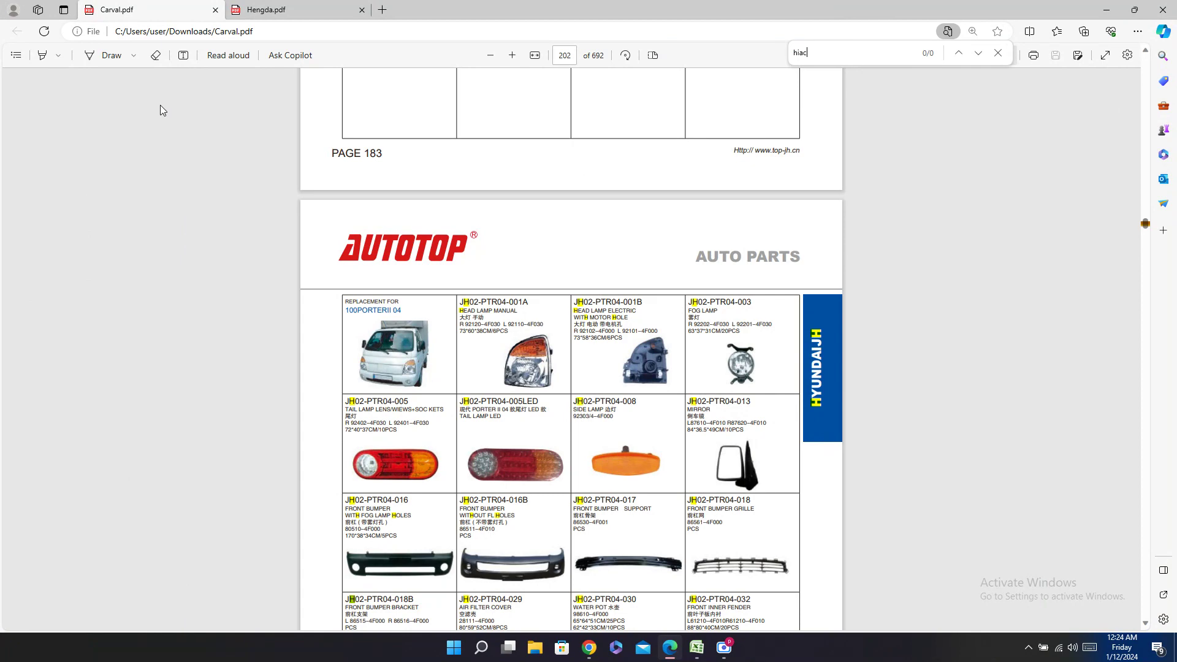
key(Return)
key(Return)
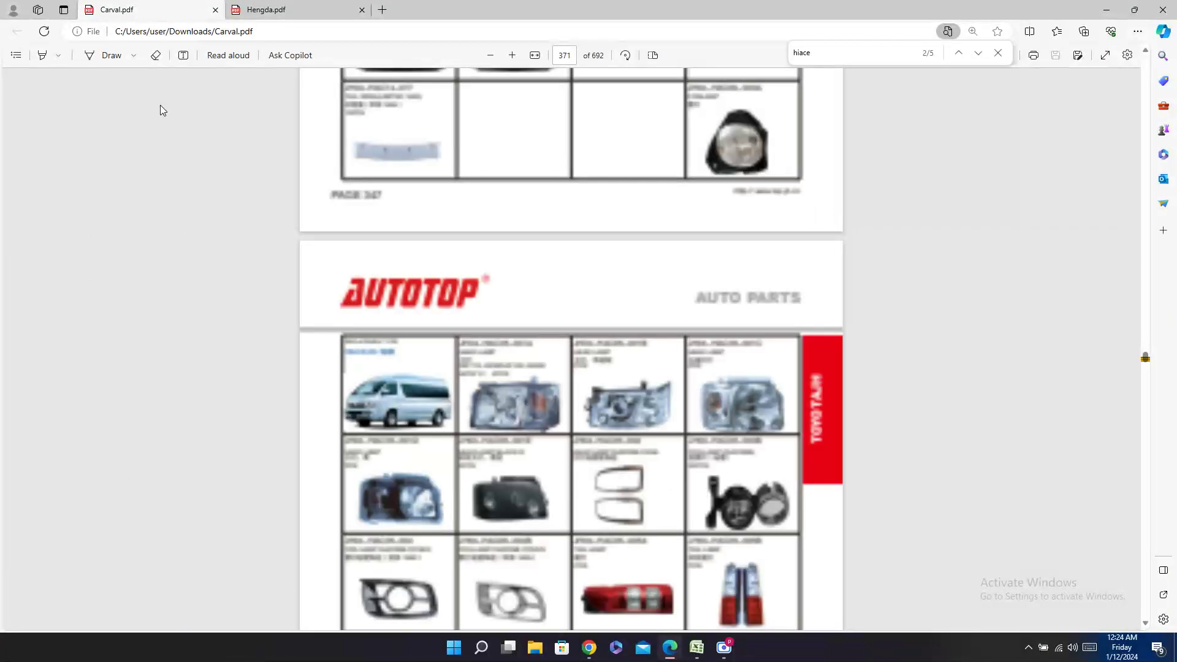
scroll(649, 283, down, 10)
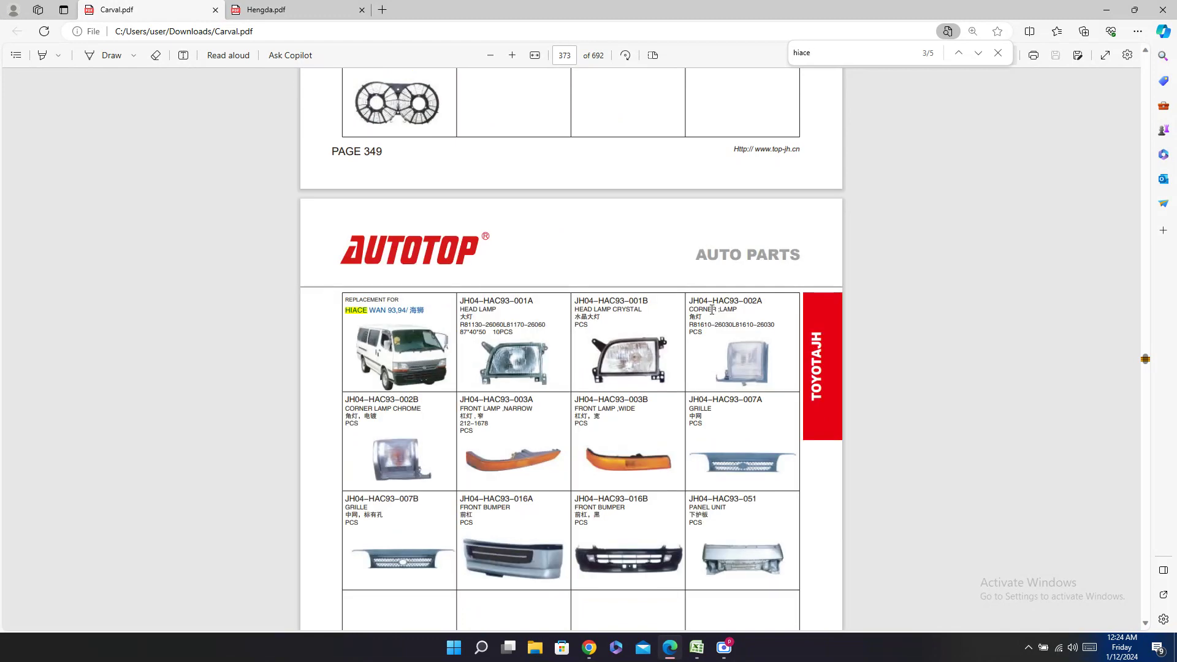
scroll(680, 290, up, 8)
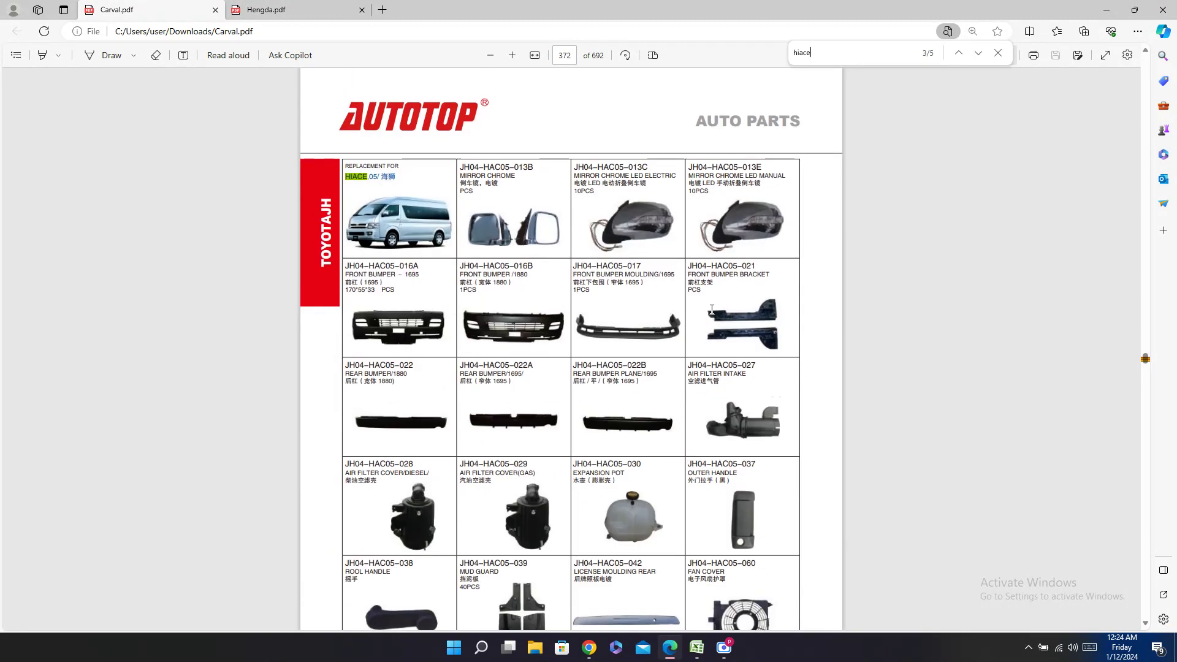
scroll(712, 309, up, 10)
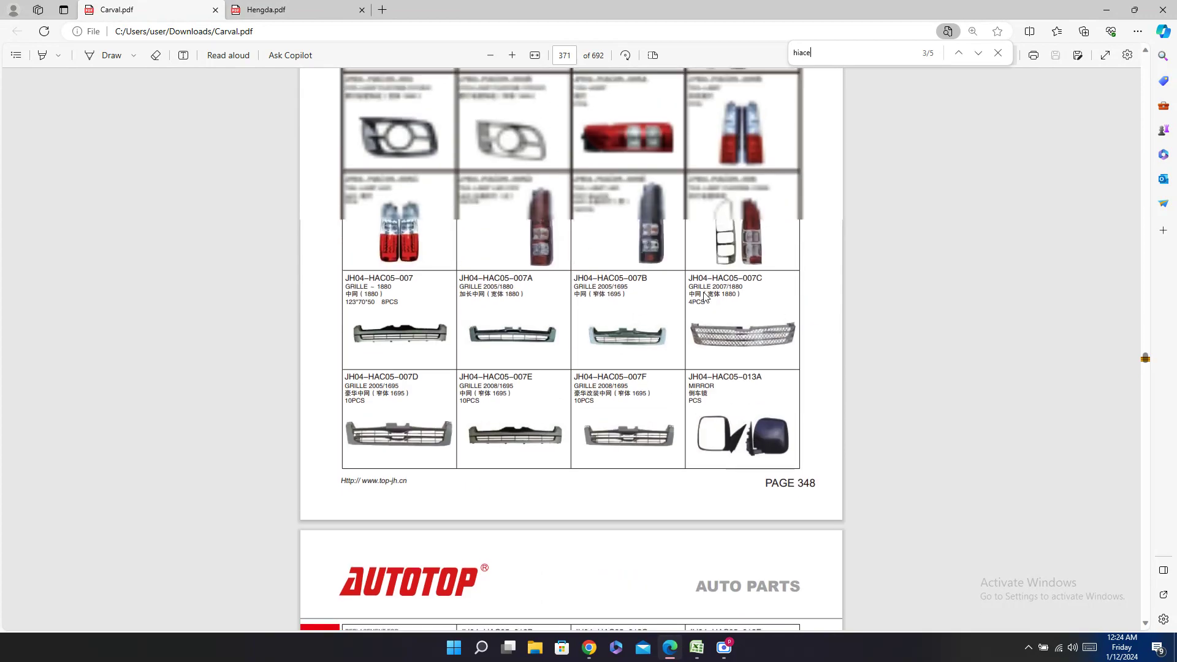
scroll(704, 296, up, 9)
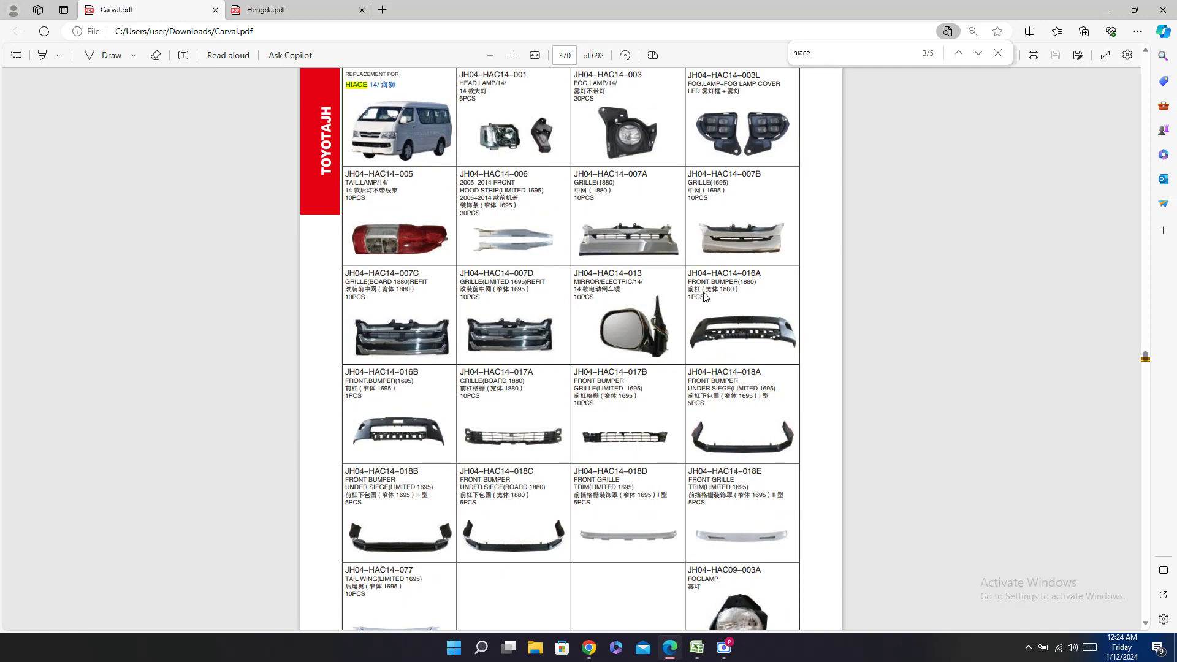
scroll(704, 297, up, 9)
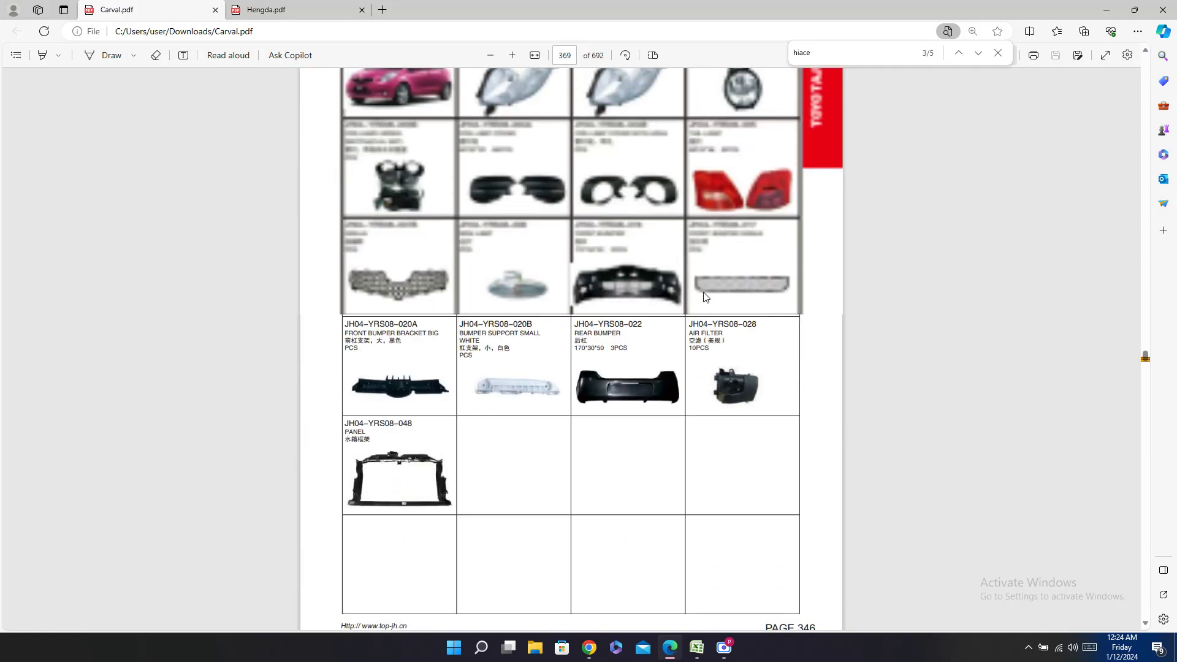
scroll(704, 296, down, 9)
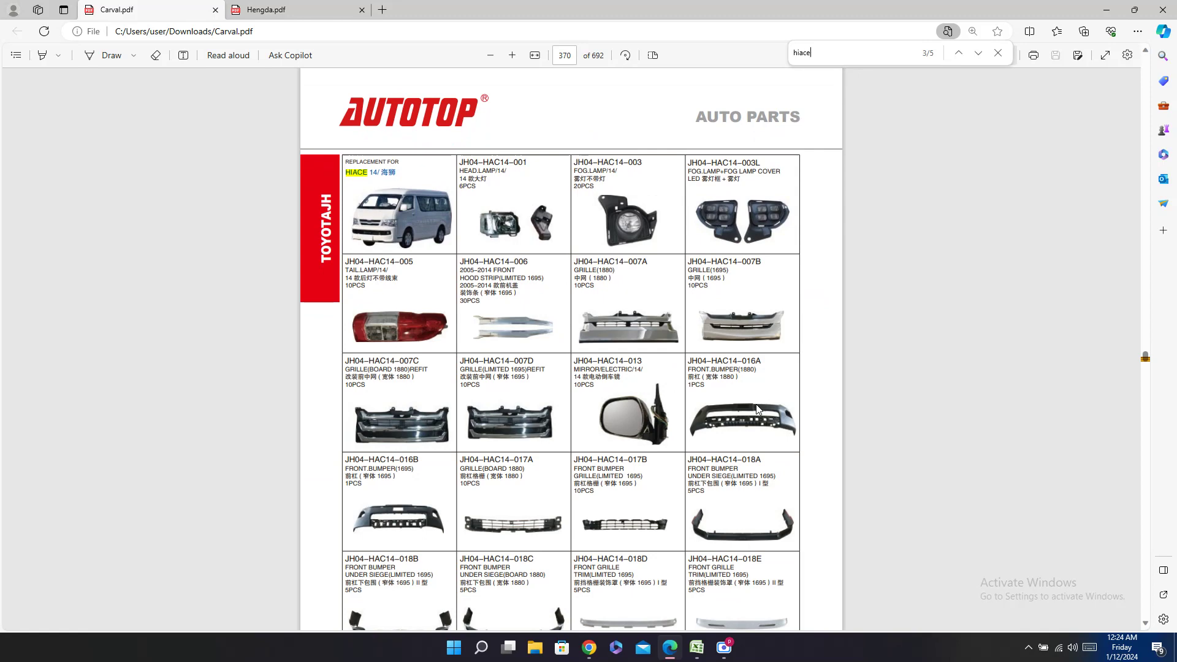
click(696, 647)
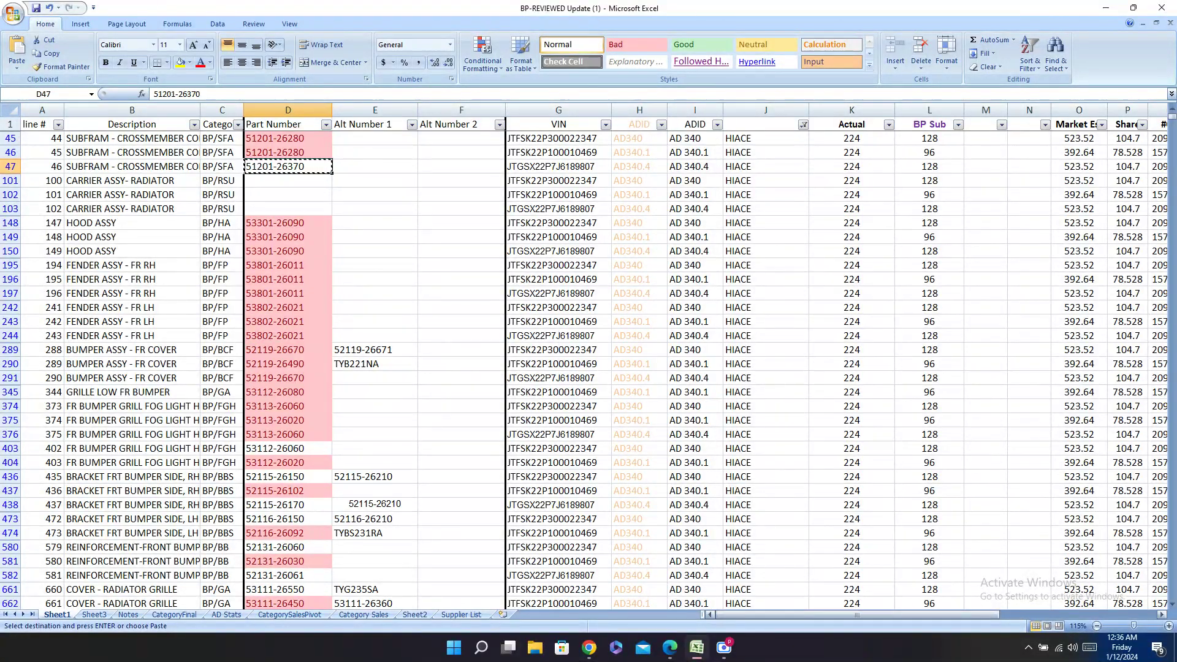
click(670, 647)
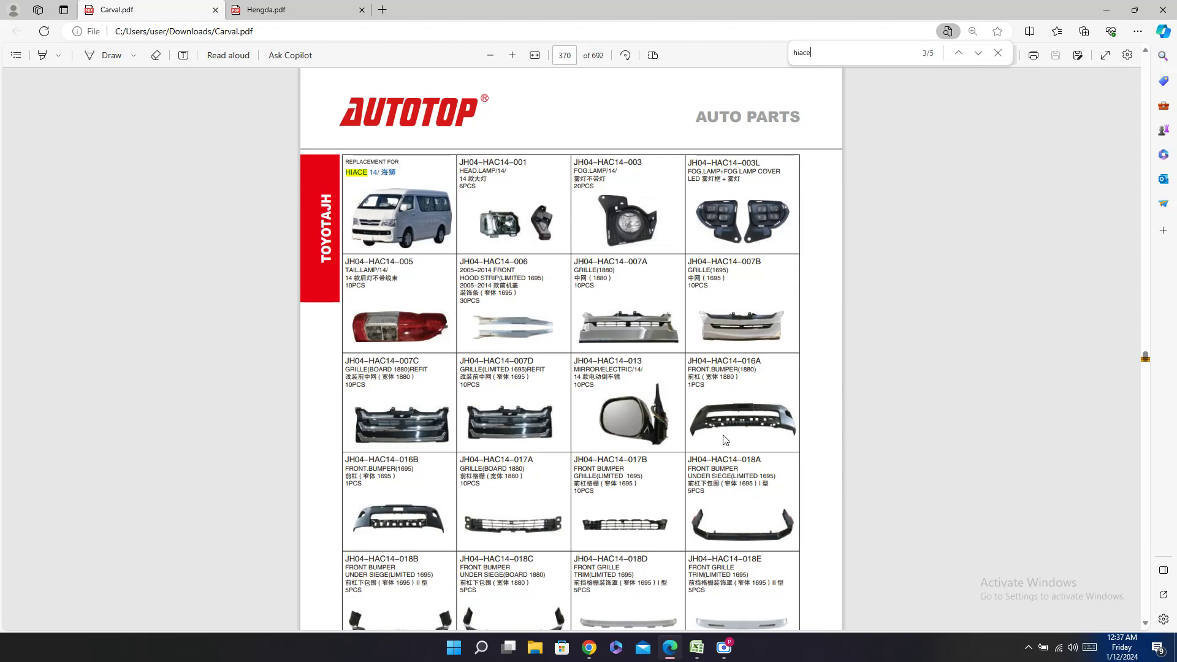
scroll(724, 432, down, 10)
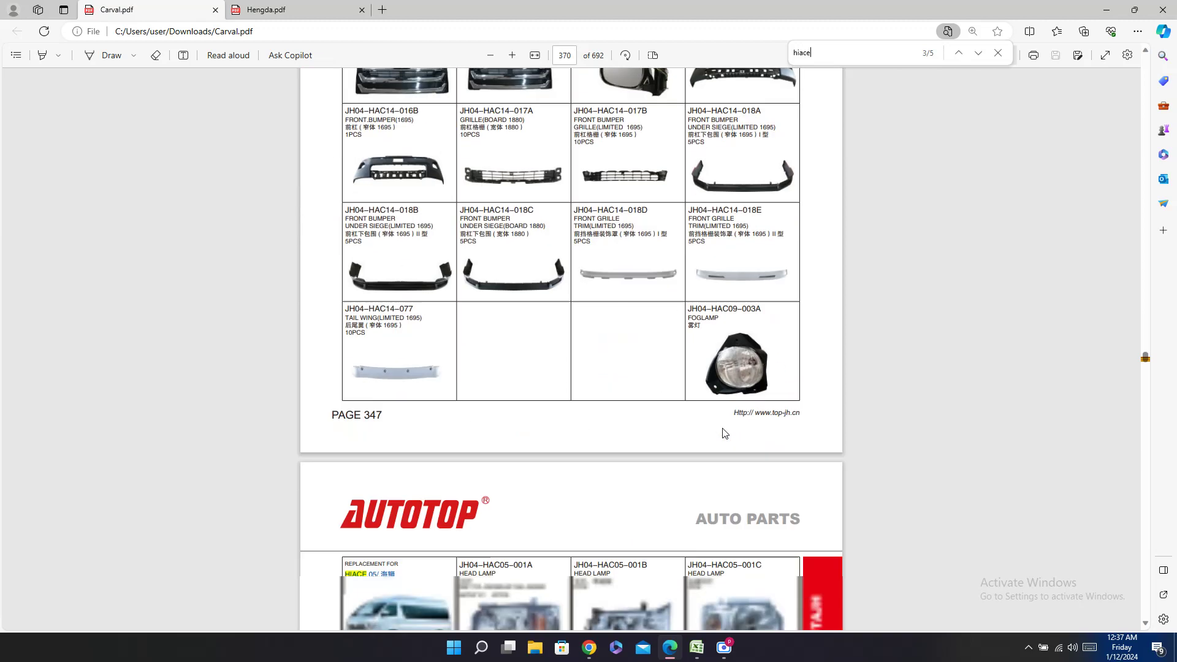
scroll(723, 432, up, 20)
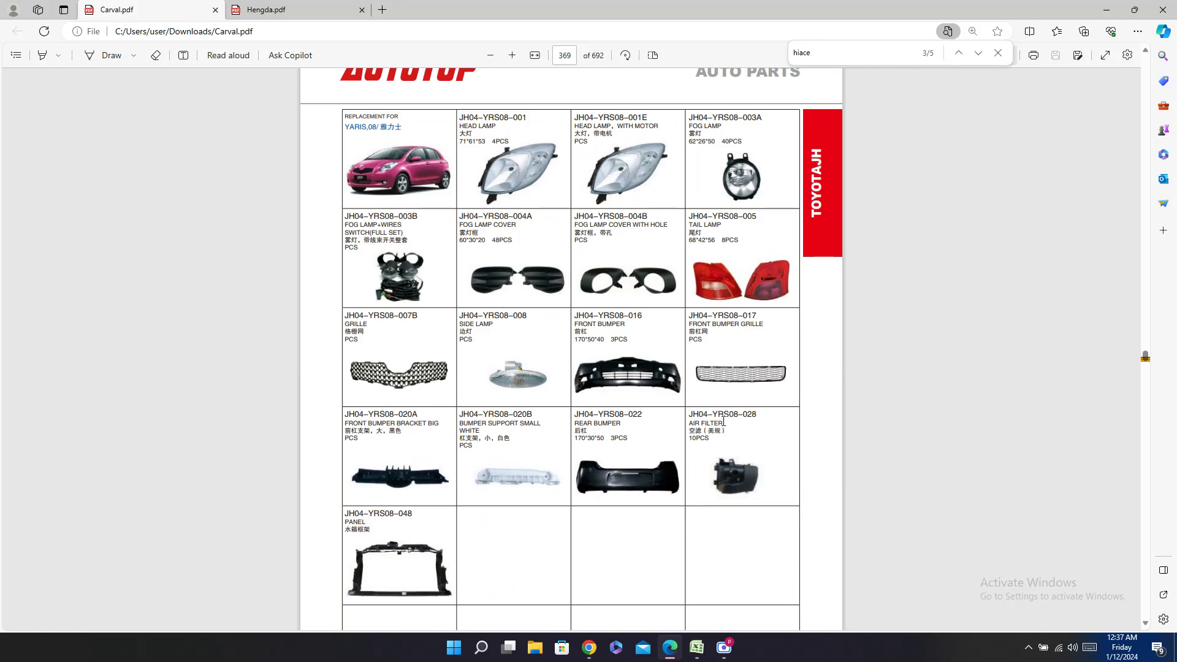
scroll(723, 422, down, 10)
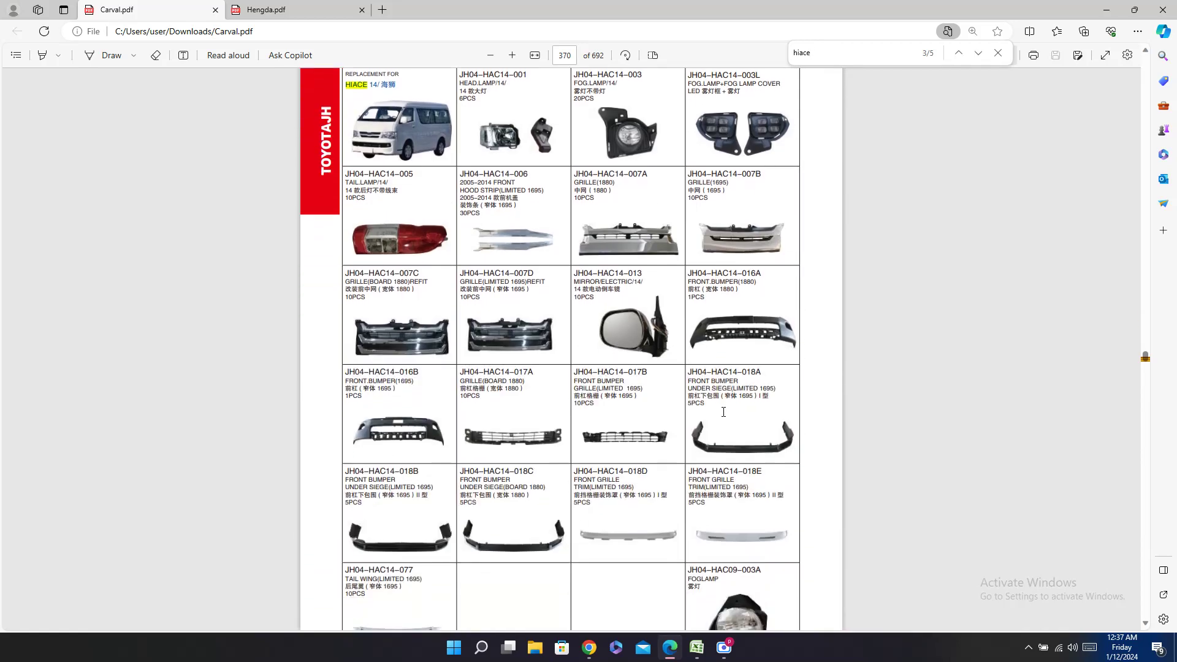
scroll(723, 412, down, 5)
scroll(724, 412, down, 3)
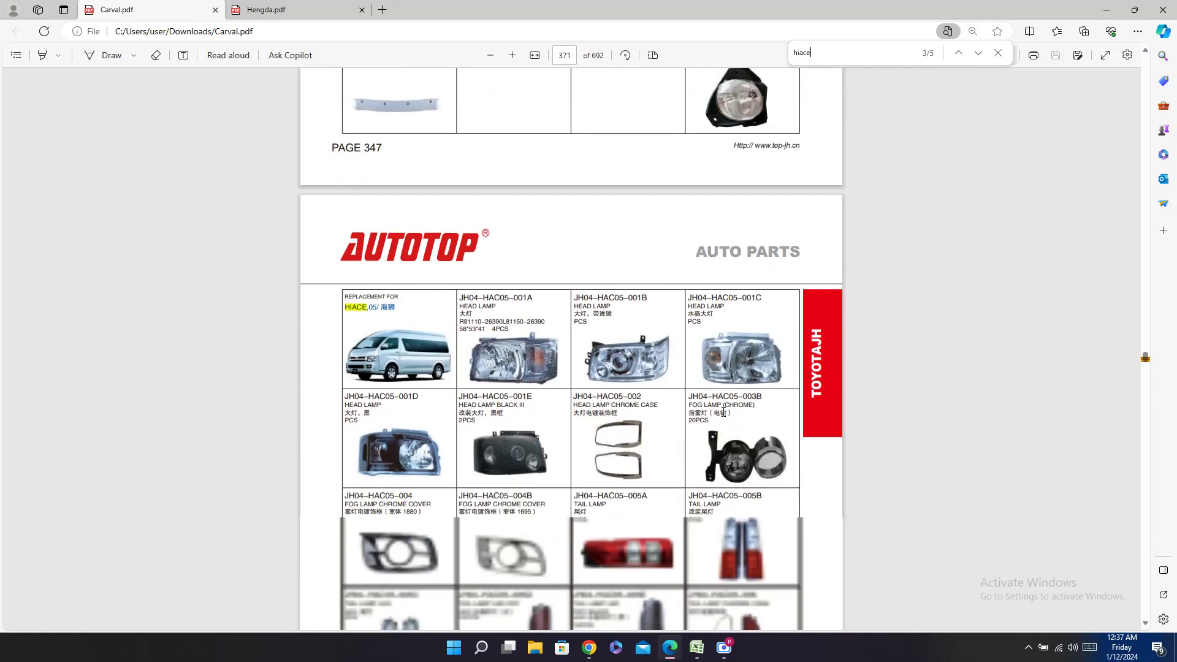
scroll(723, 412, up, 7)
scroll(723, 412, up, 2)
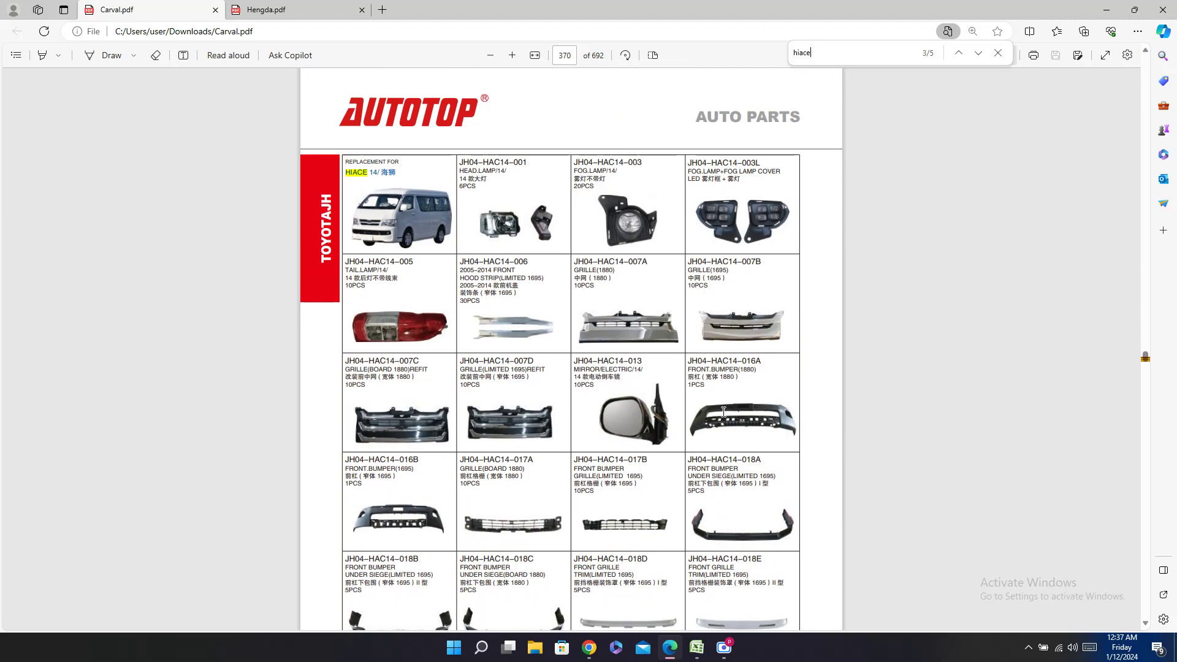
click(707, 652)
click(269, 168)
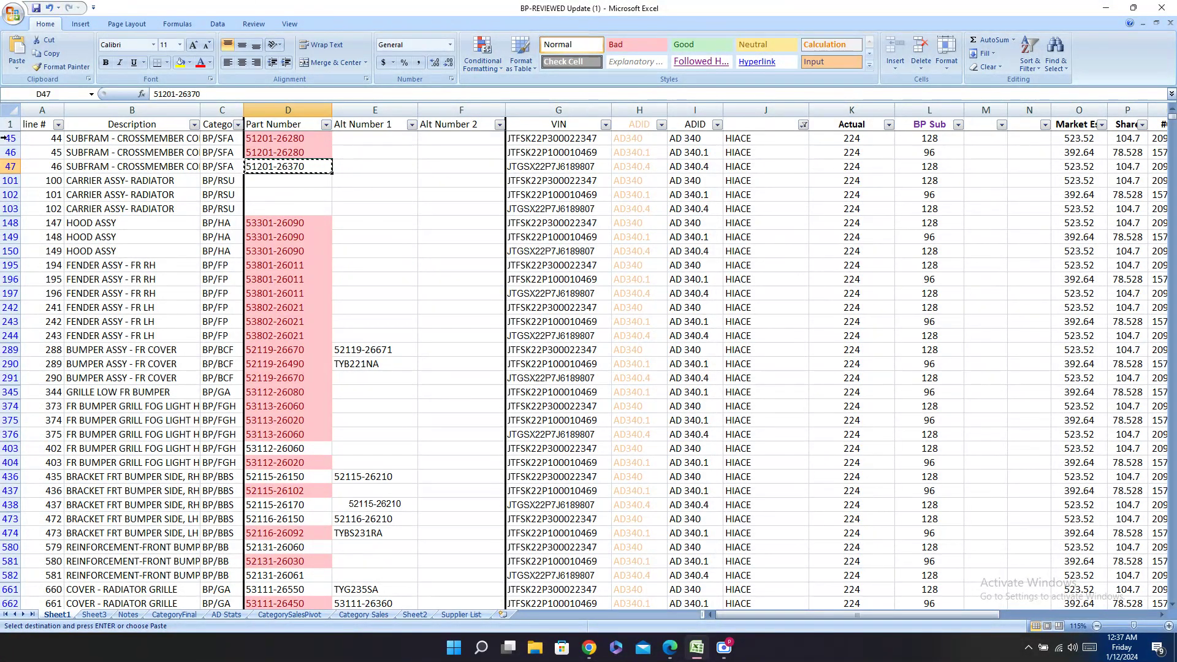
Step: Fill Carval cells AA45–AA47 and AA101–AA103 with '-' for no catalogue match
drag(8, 138, 7, 168)
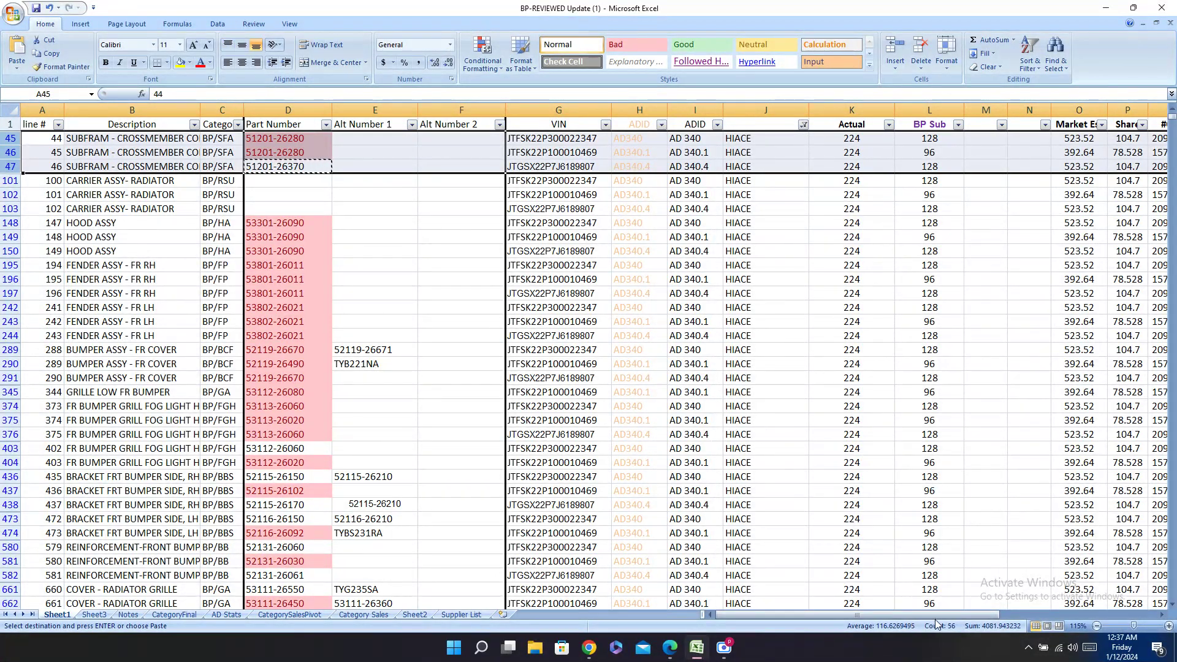
drag(914, 615, 1042, 614)
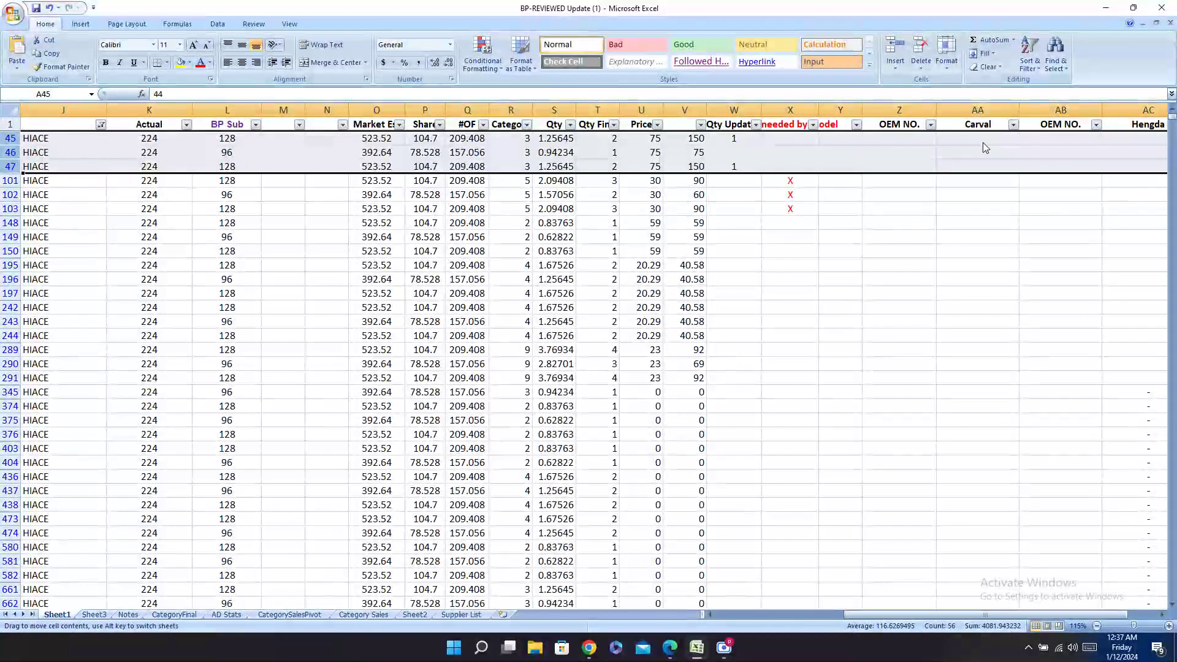
click(992, 138)
key(ctrl+v)
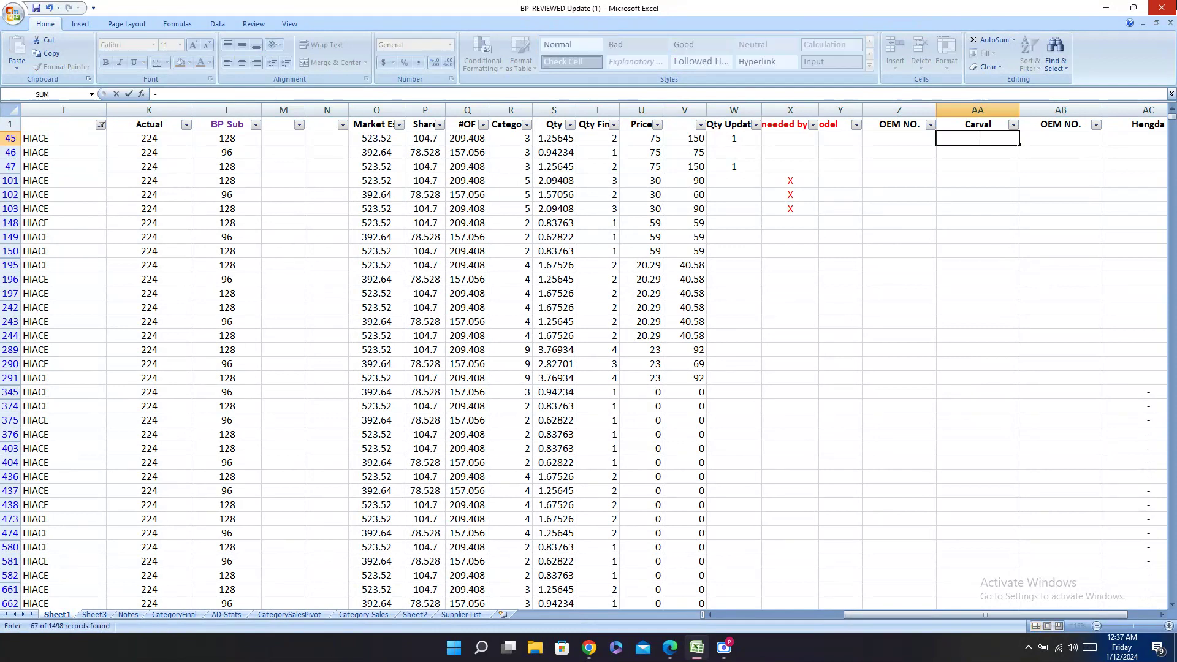
key(Down)
key(Return)
key(Down)
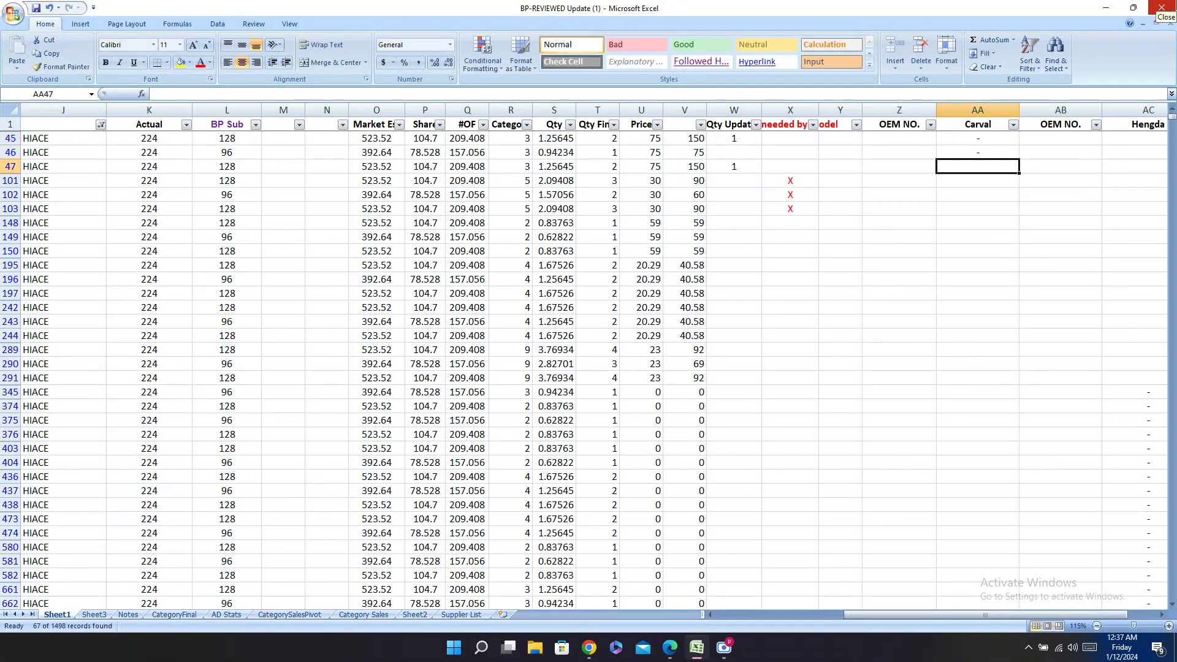
key(ctrl+v)
key(Down)
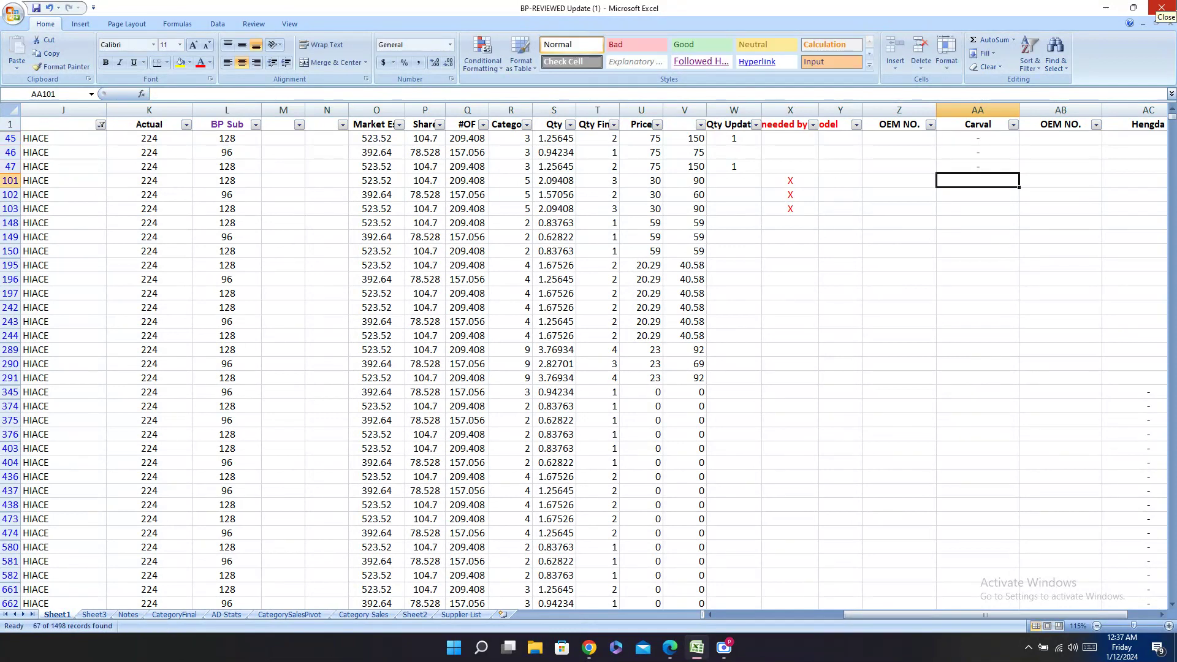
key(ctrl+v)
key(Down)
key(ctrl+v)
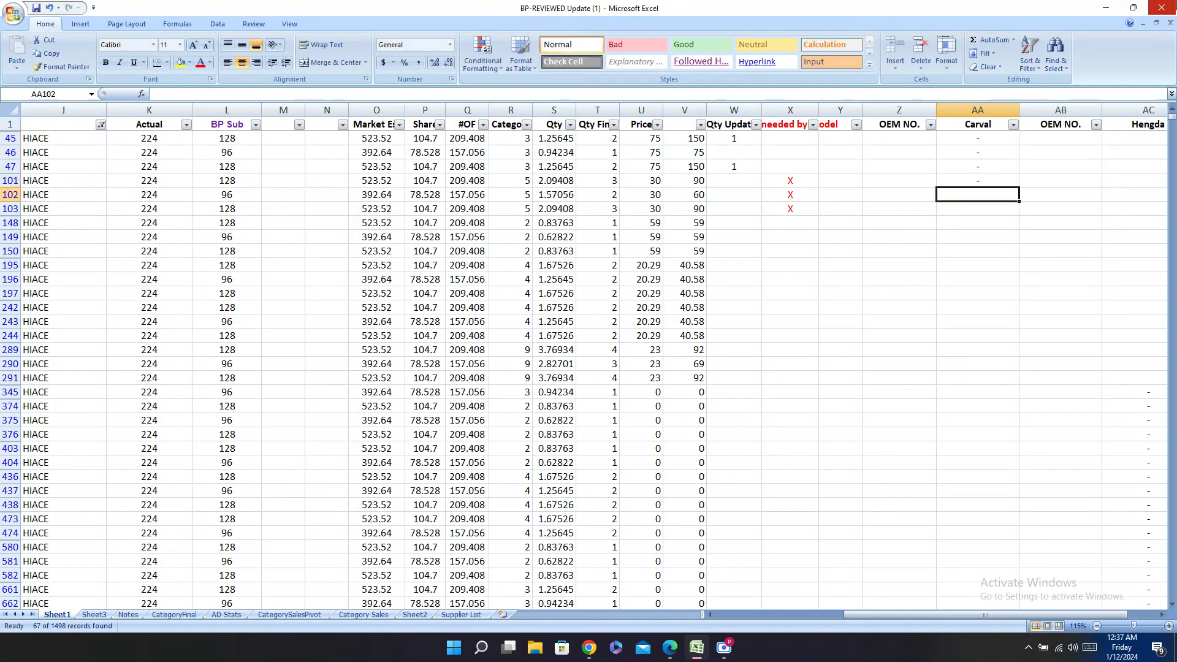
key(Down)
key(ctrl+v)
key(Down)
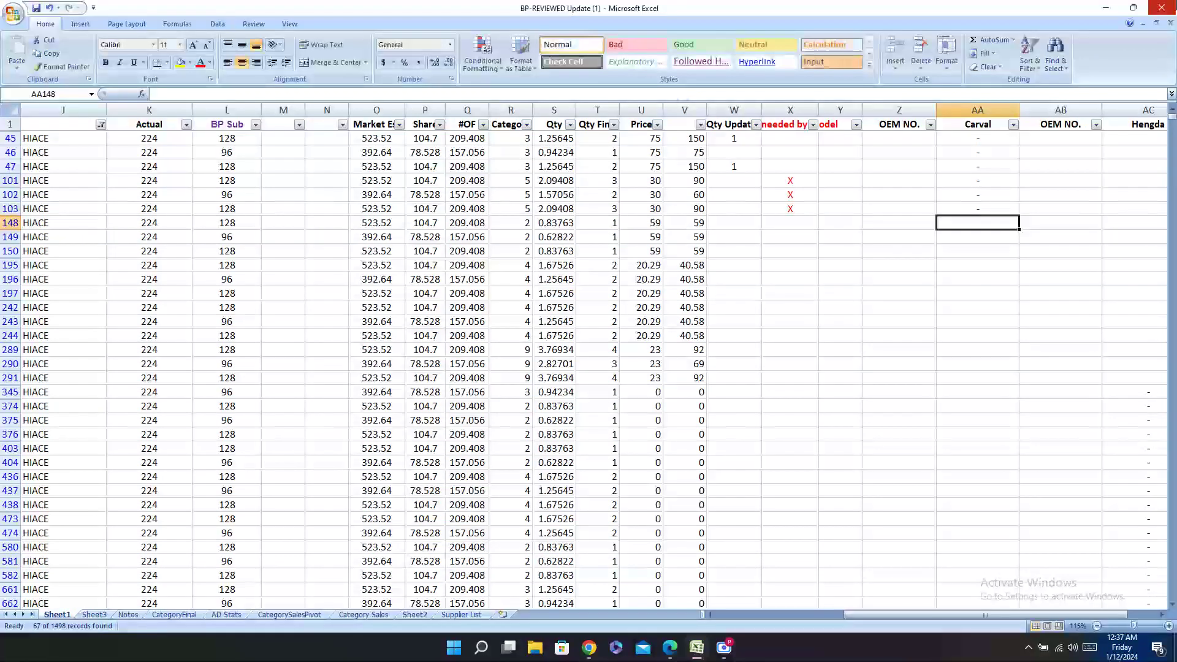
key(Left)
key(Left)
key(Left)
key(Left)
key(Left)
key(Left)
key(Left)
key(Left)
key(Left)
key(Left)
key(Left)
key(Left)
key(Left)
key(Left)
key(Left)
key(Left)
key(Left)
key(Left)
key(Left)
key(Left)
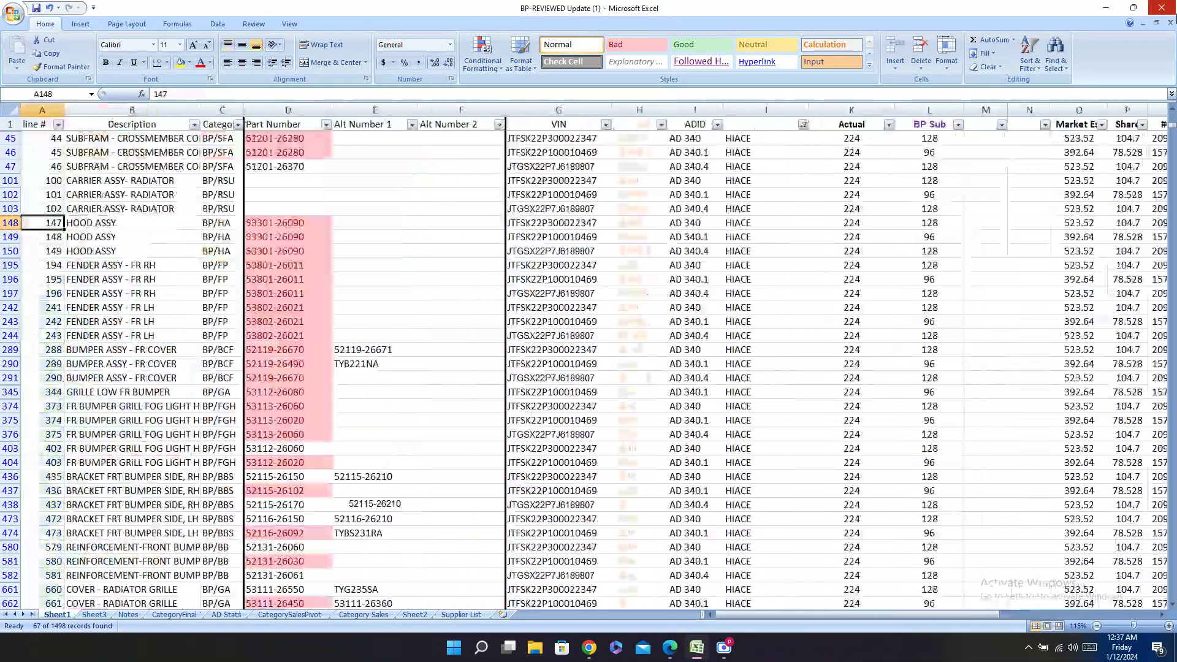
key(Right)
key(Right)
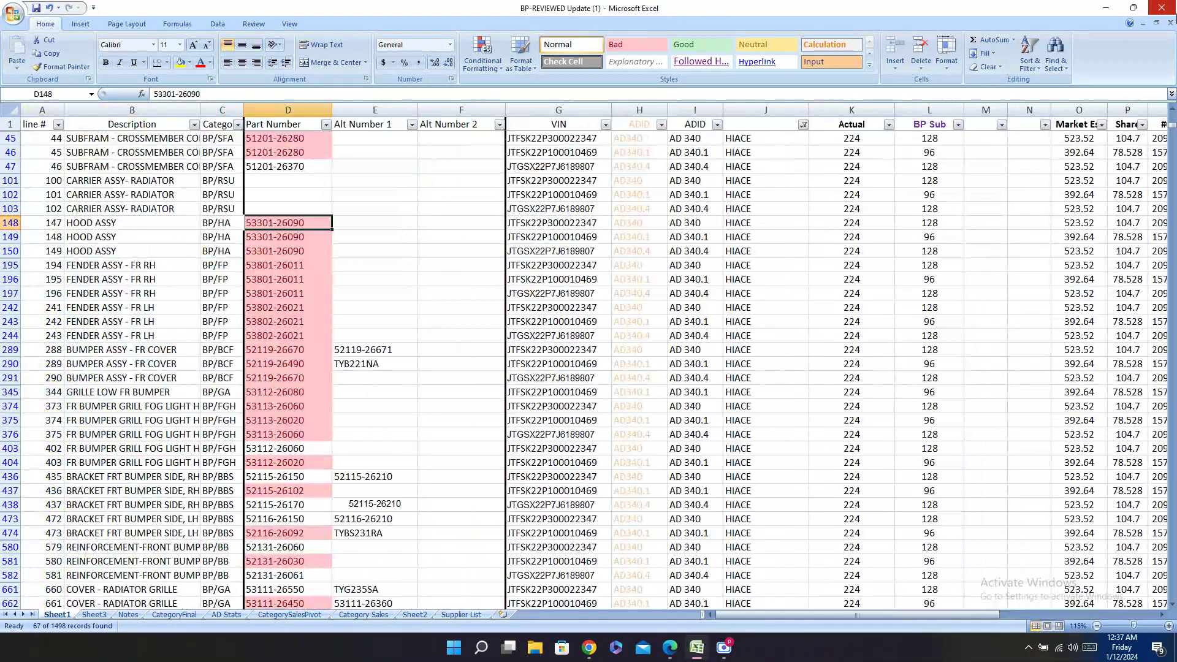
key(ctrl+c)
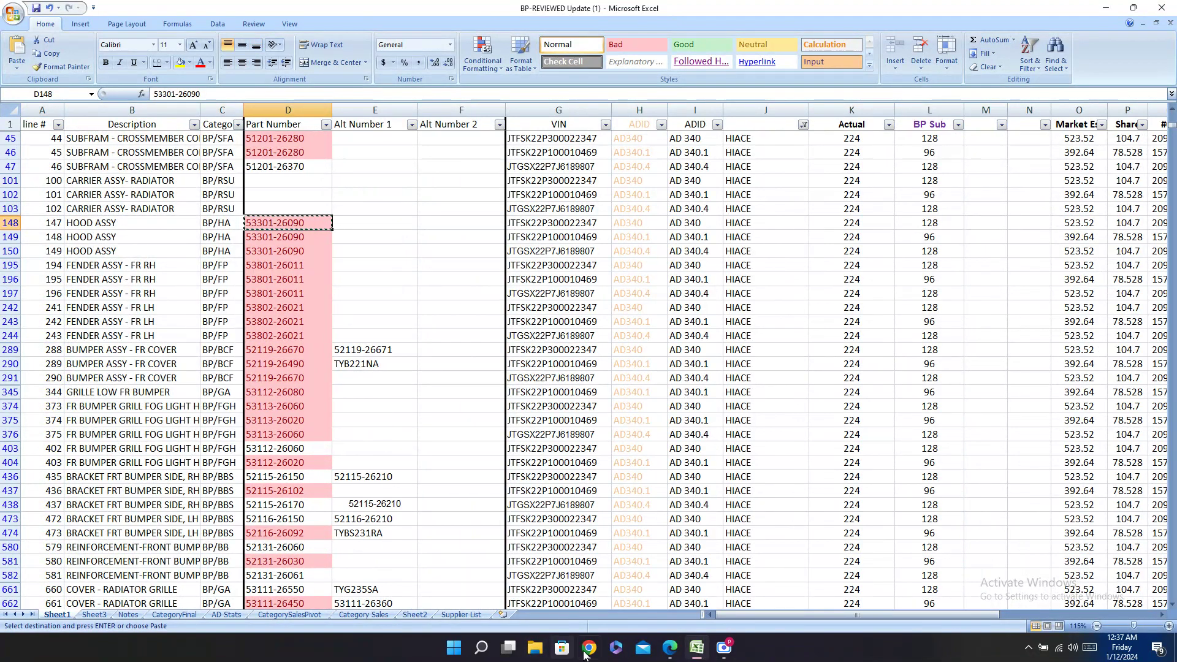
click(669, 647)
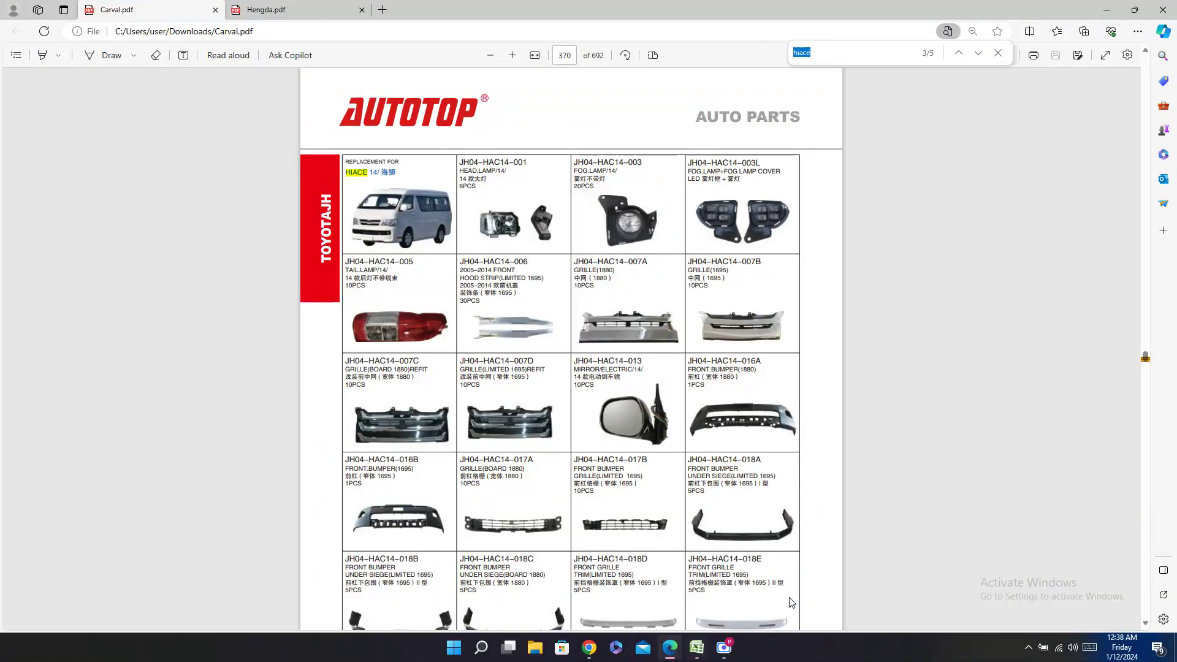
key(ctrl+v)
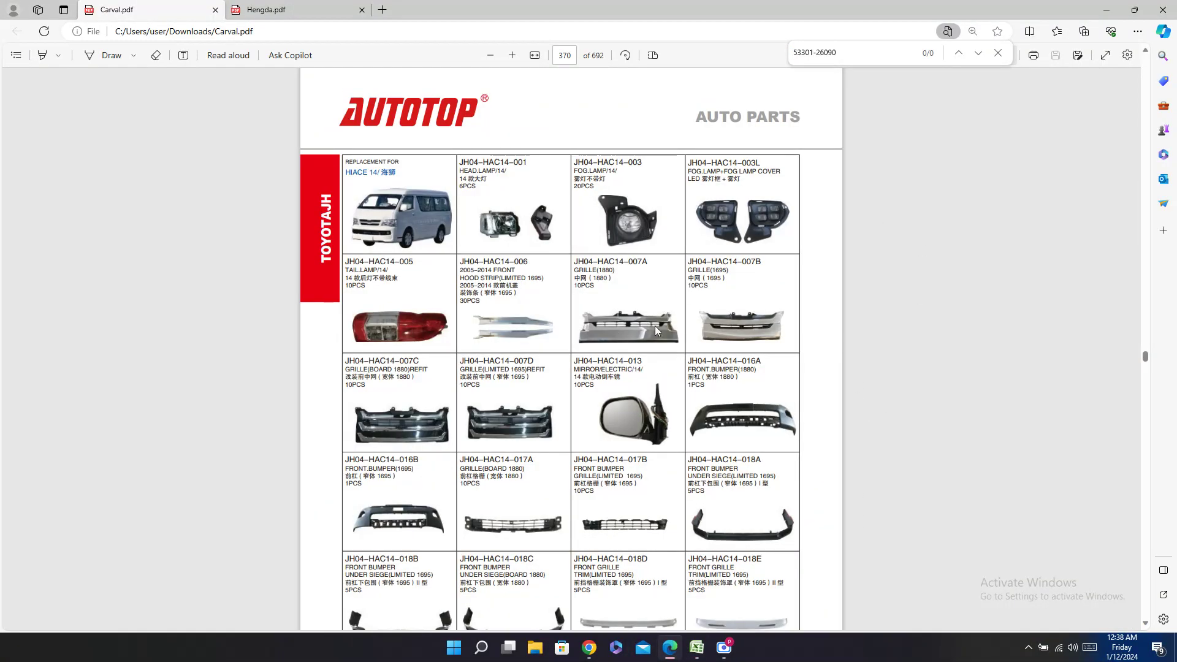
scroll(655, 326, up, 10)
scroll(654, 326, down, 6)
scroll(657, 331, down, 10)
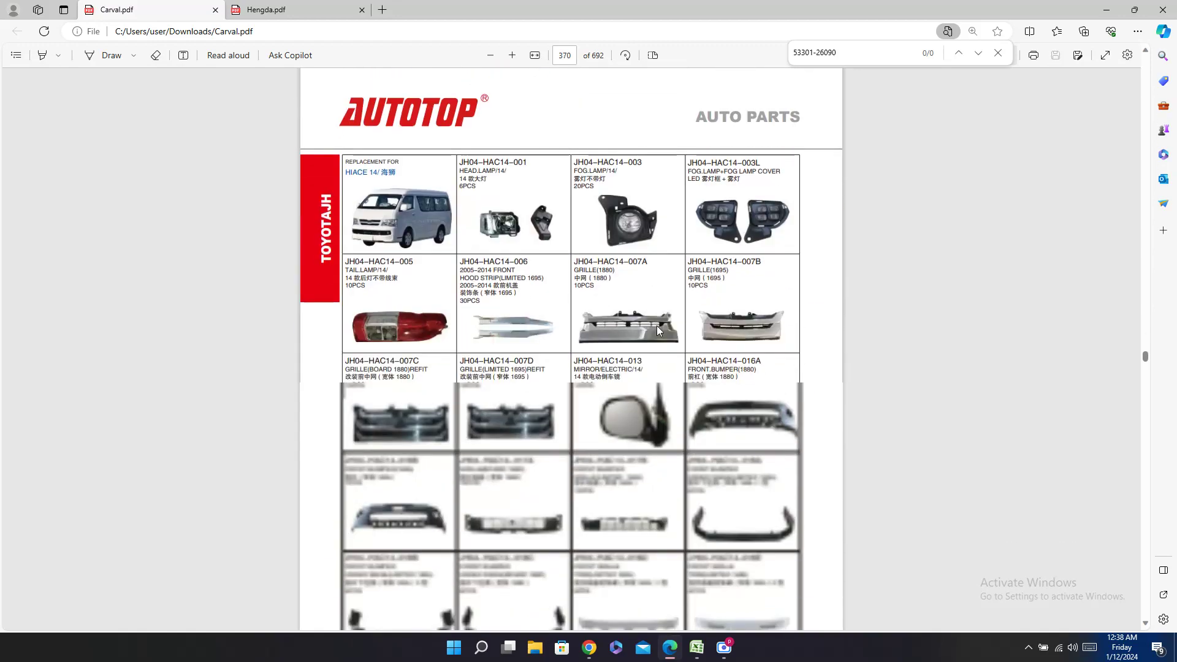
scroll(658, 331, up, 3)
scroll(658, 325, up, 1)
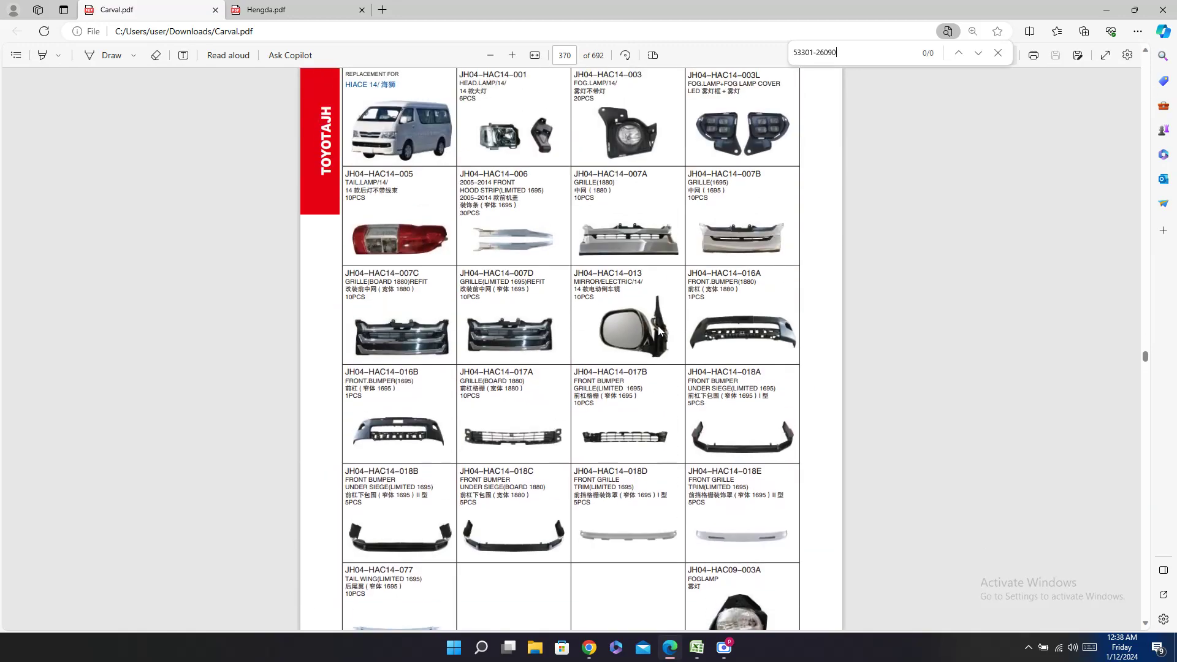
scroll(657, 326, up, 3)
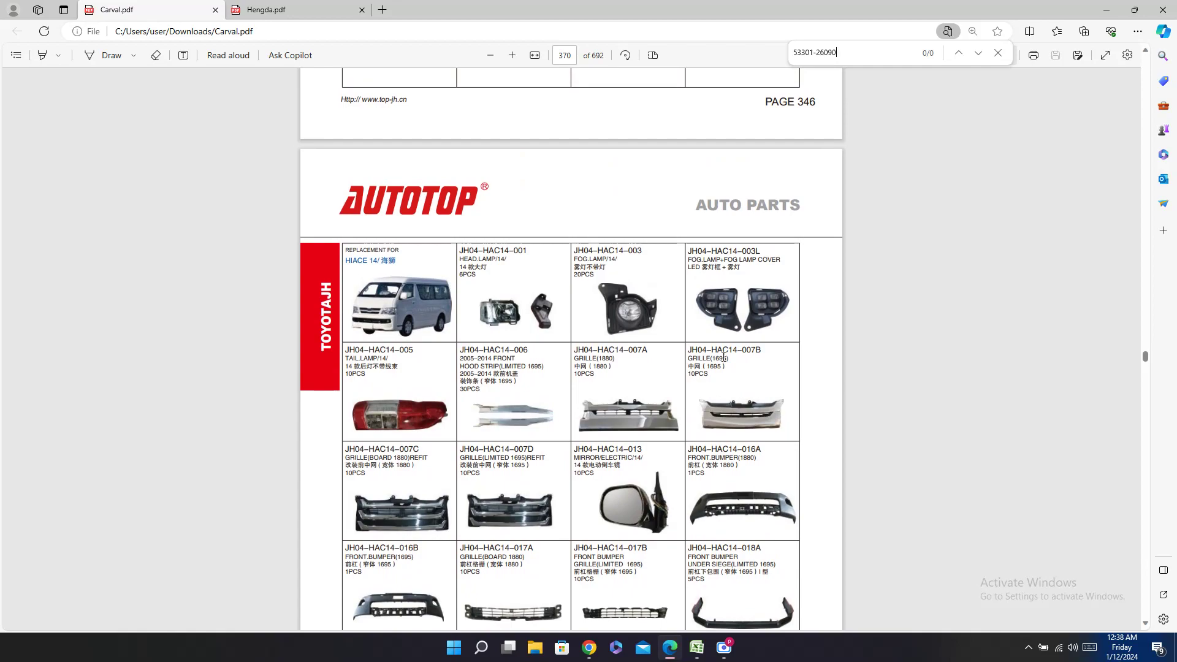
scroll(705, 430, down, 5)
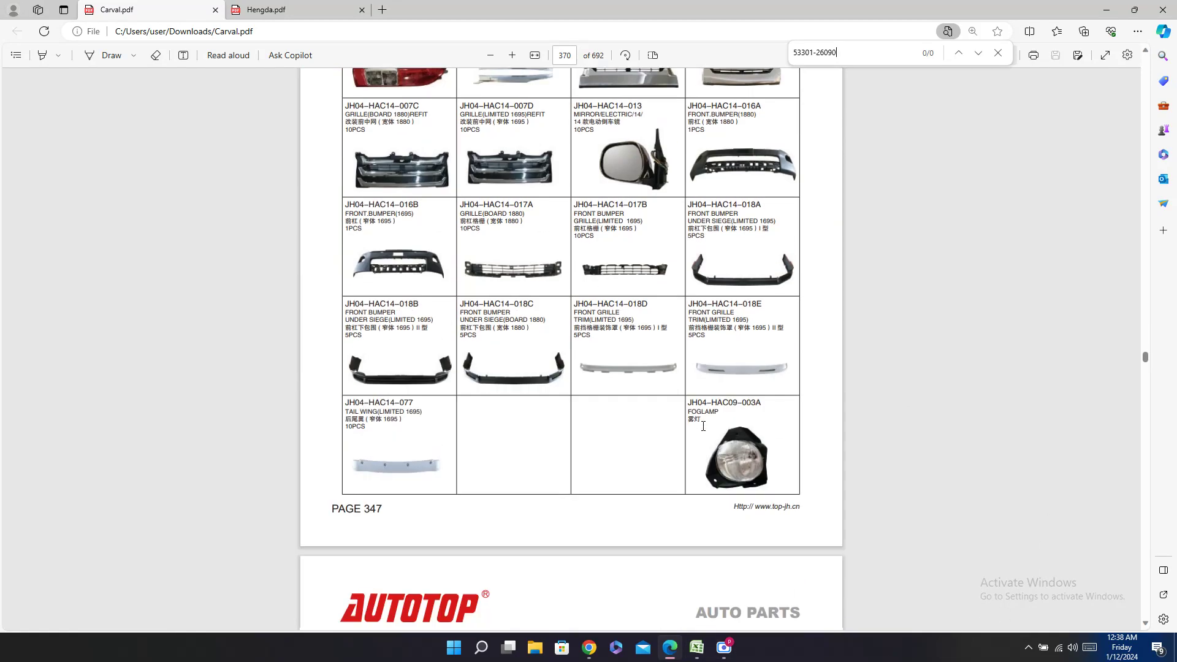
scroll(709, 430, down, 10)
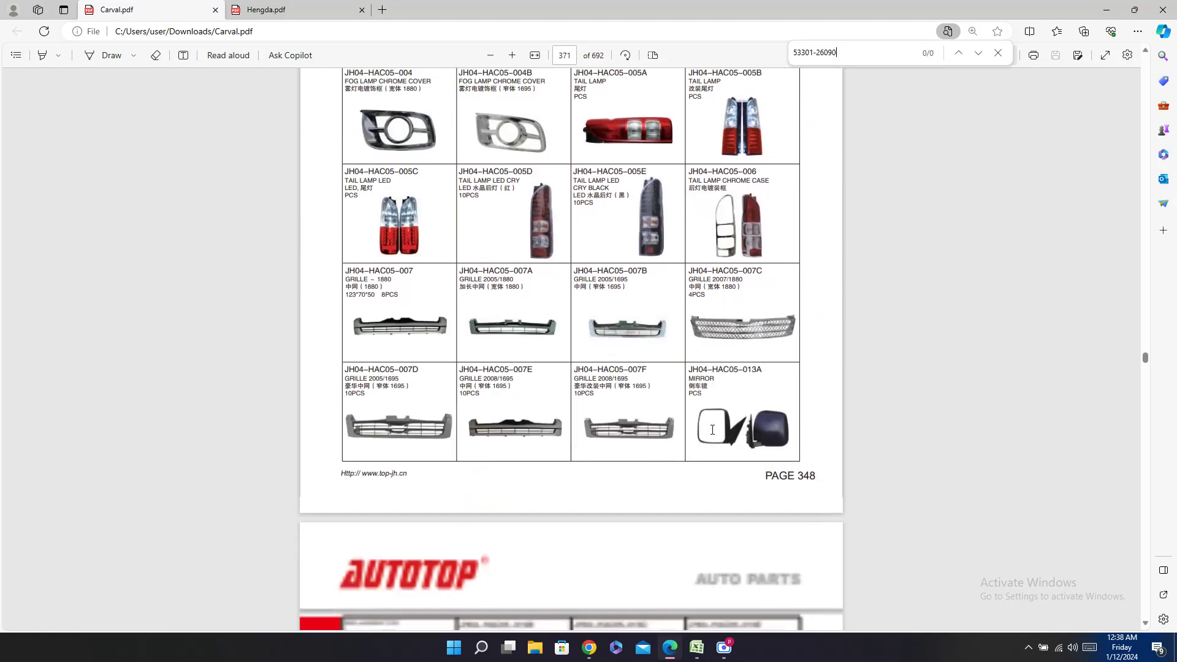
scroll(713, 436, up, 3)
scroll(713, 435, down, 6)
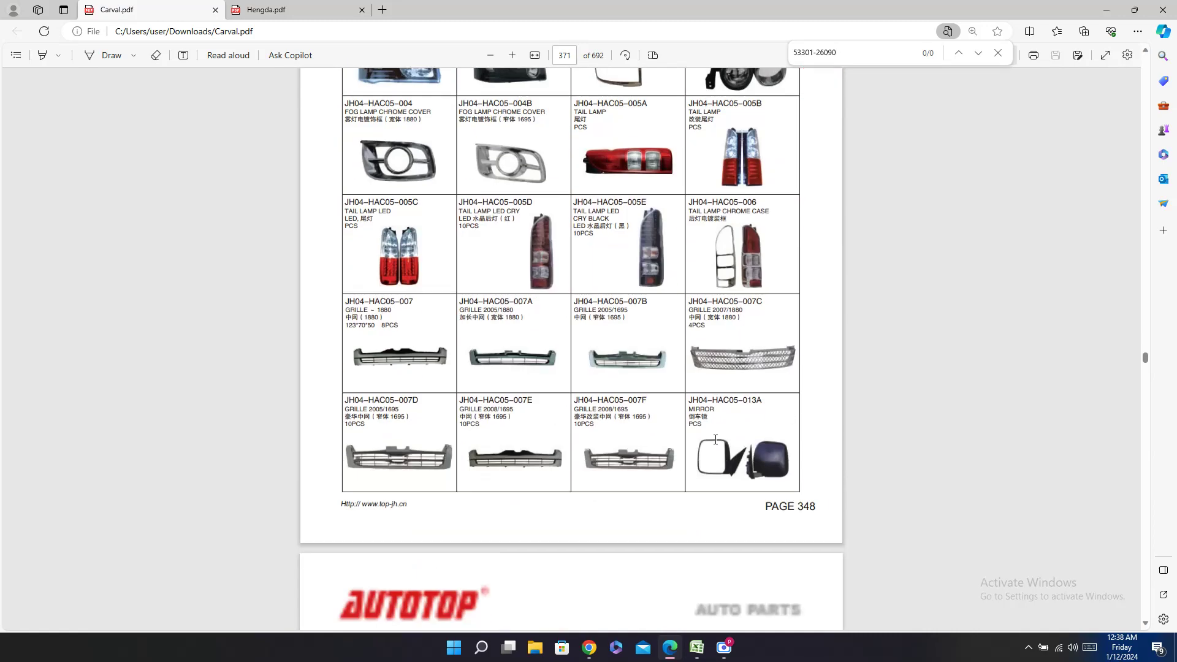
scroll(716, 447, down, 8)
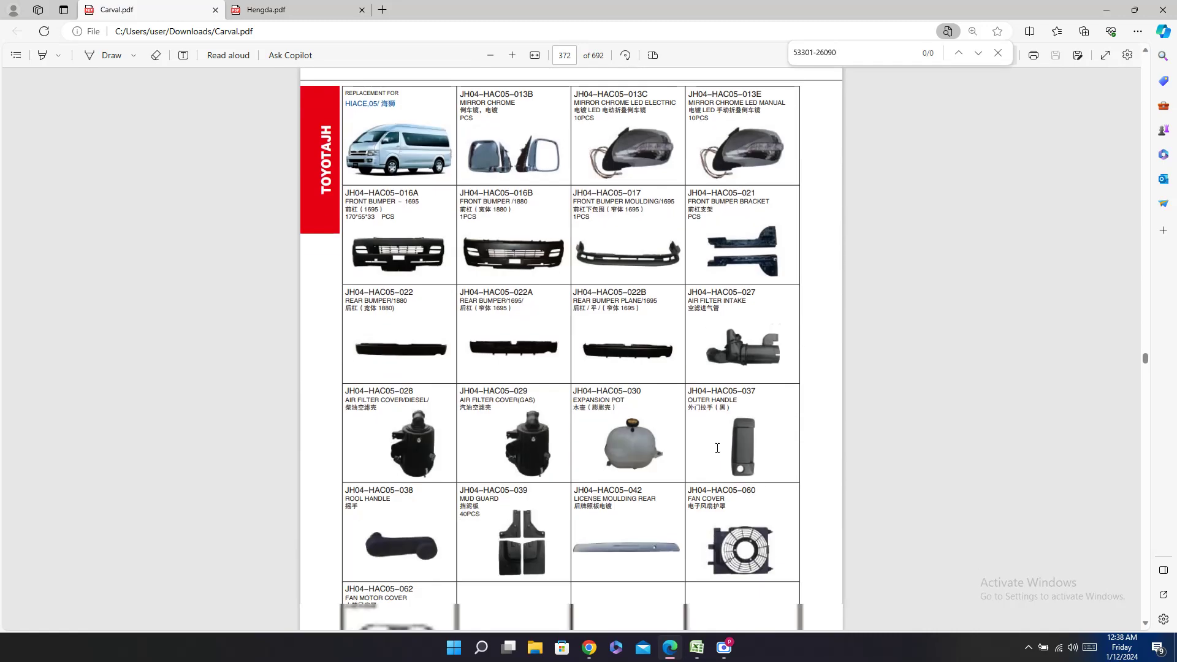
scroll(718, 449, up, 12)
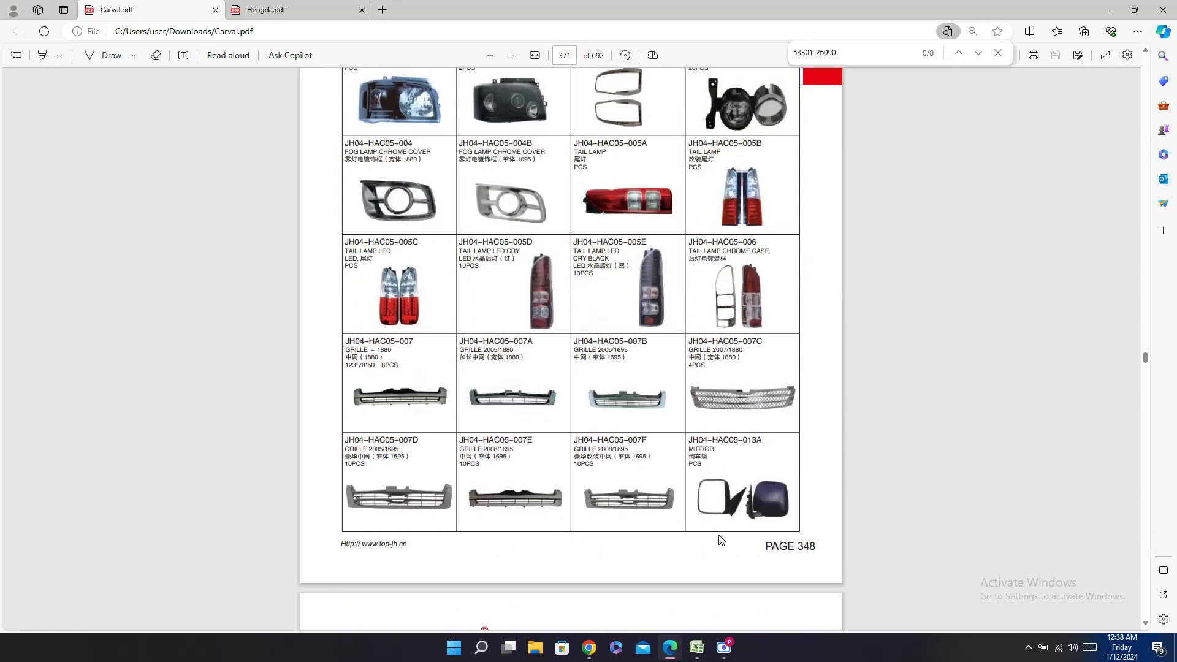
click(696, 647)
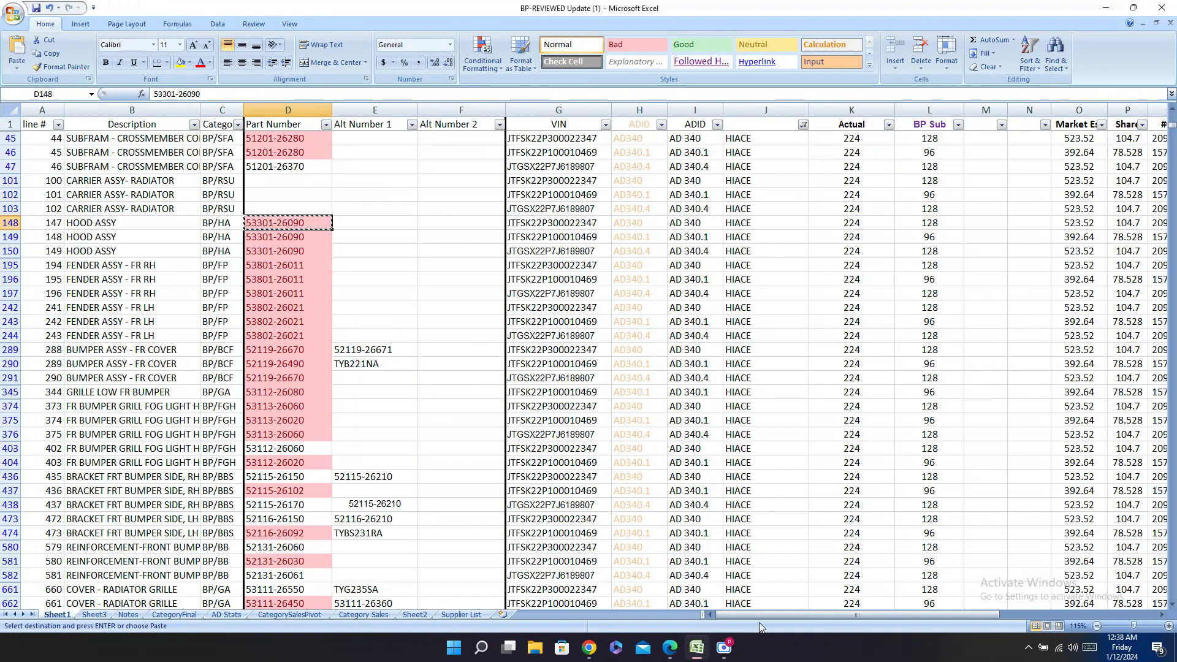
drag(821, 615, 10, 251)
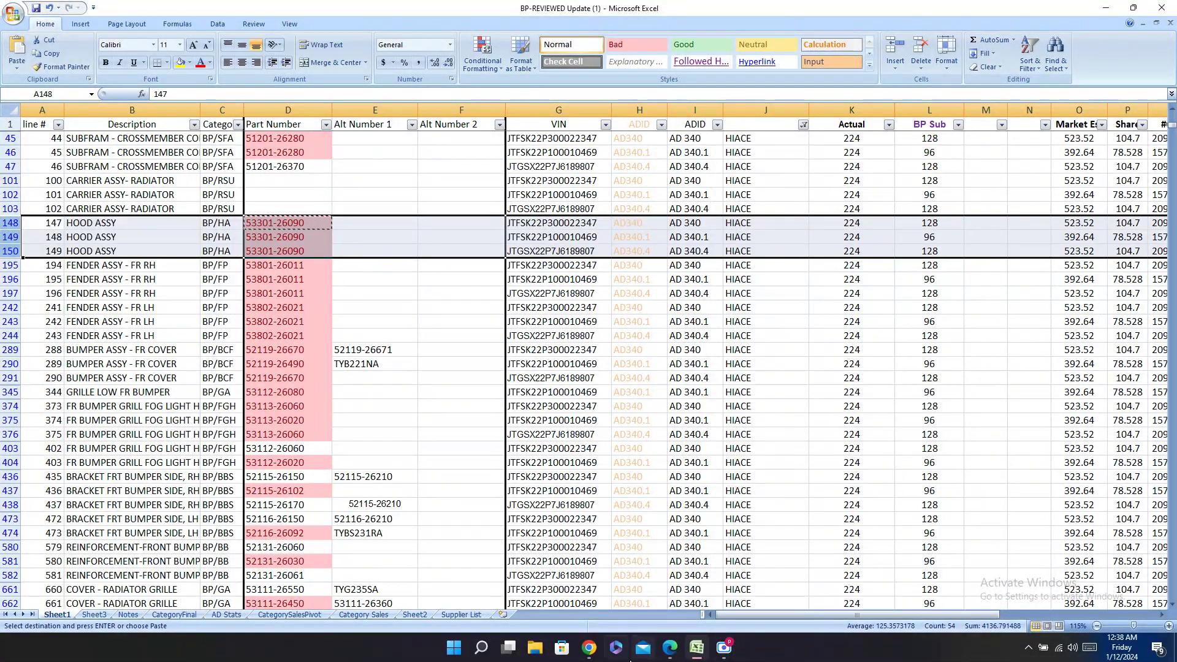
click(670, 648)
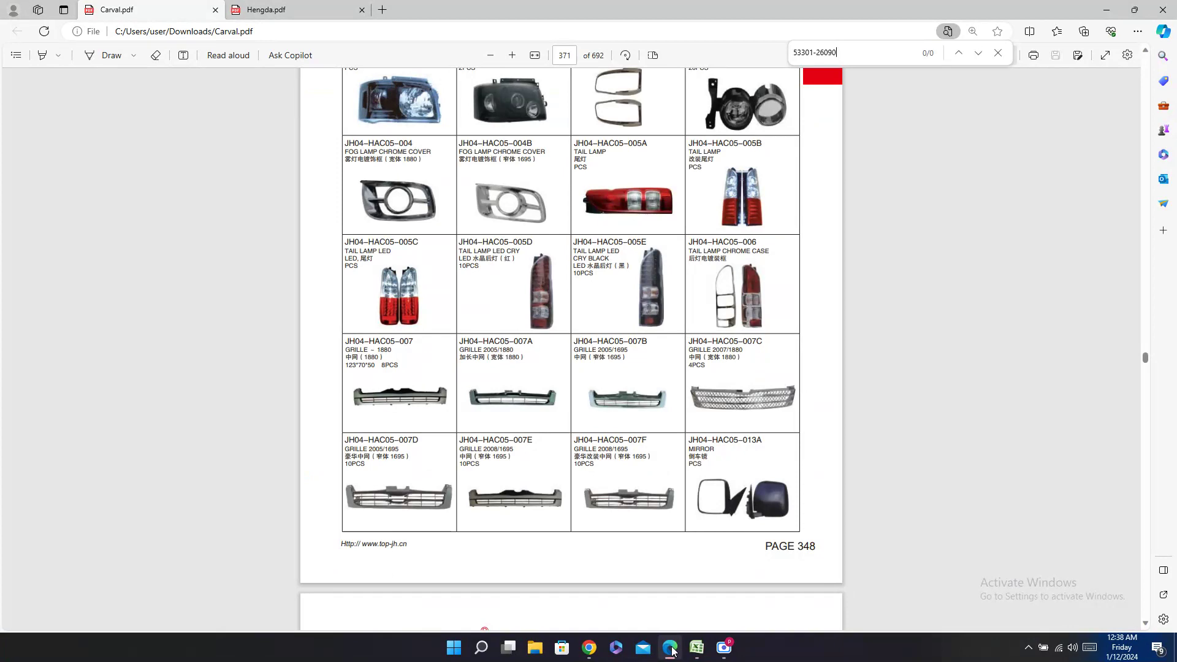
scroll(1019, 371, down, 10)
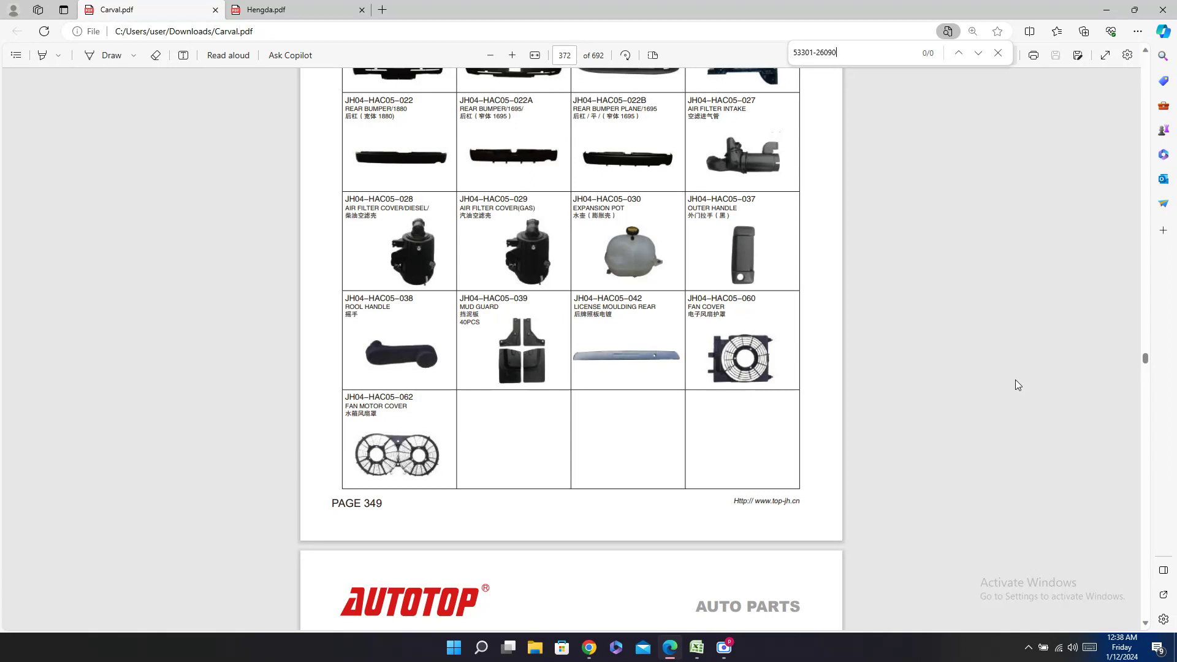
click(693, 649)
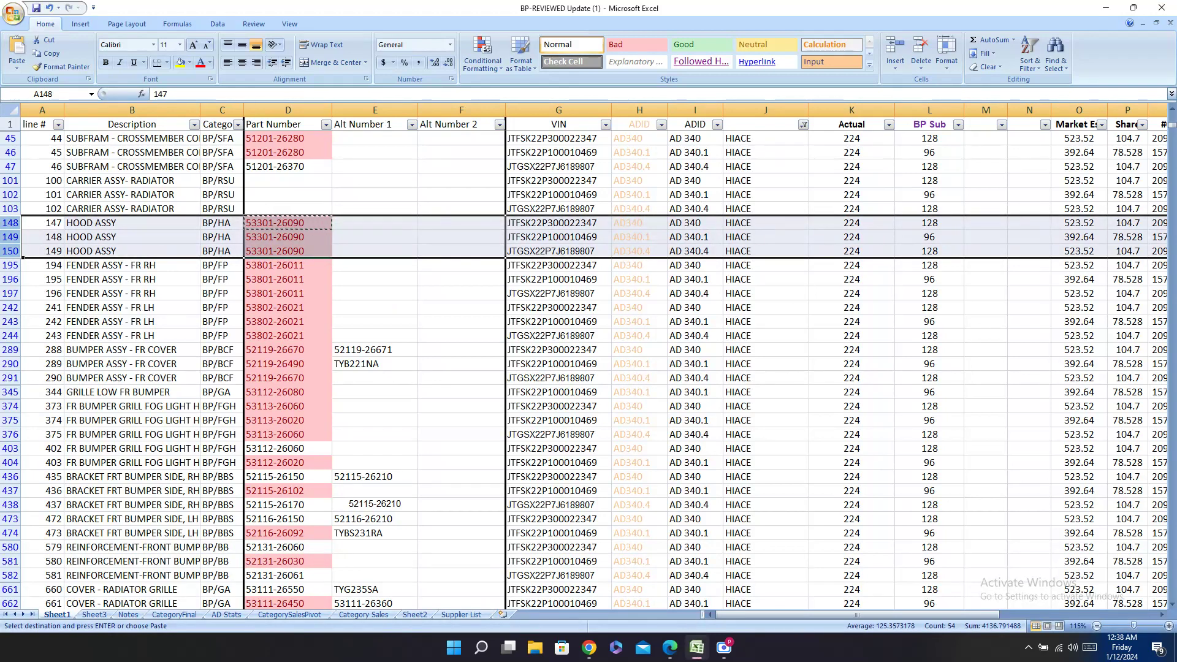
click(10, 349)
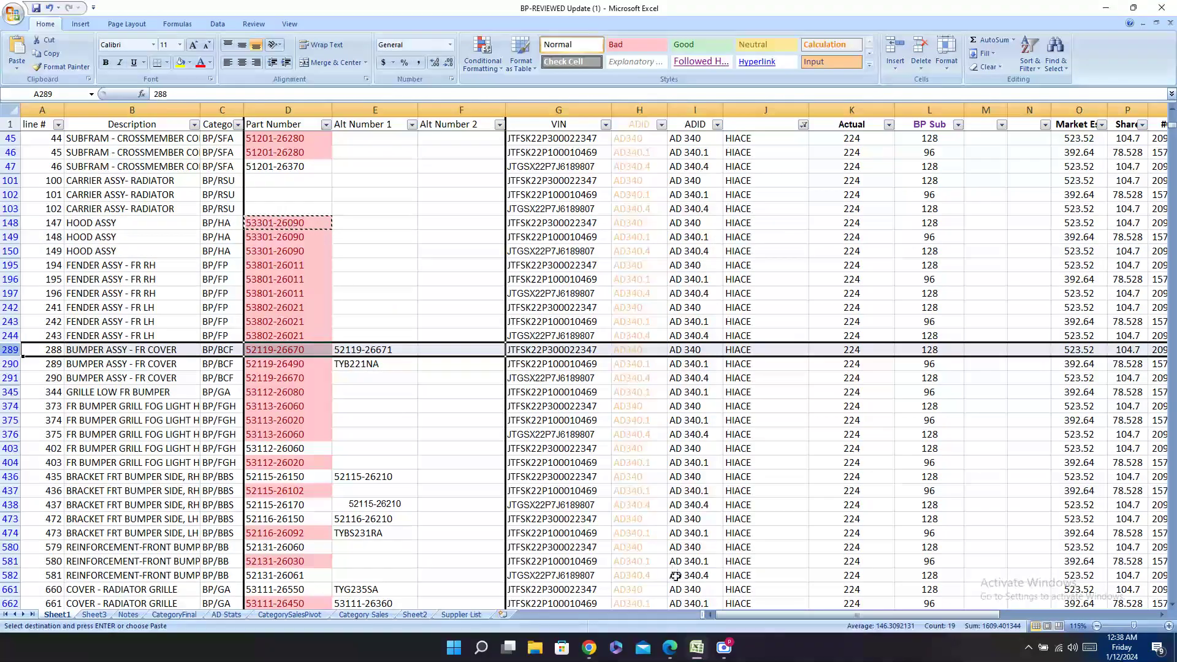
Step: Recheck the Carval catalogue for the hood part and find no match
click(670, 650)
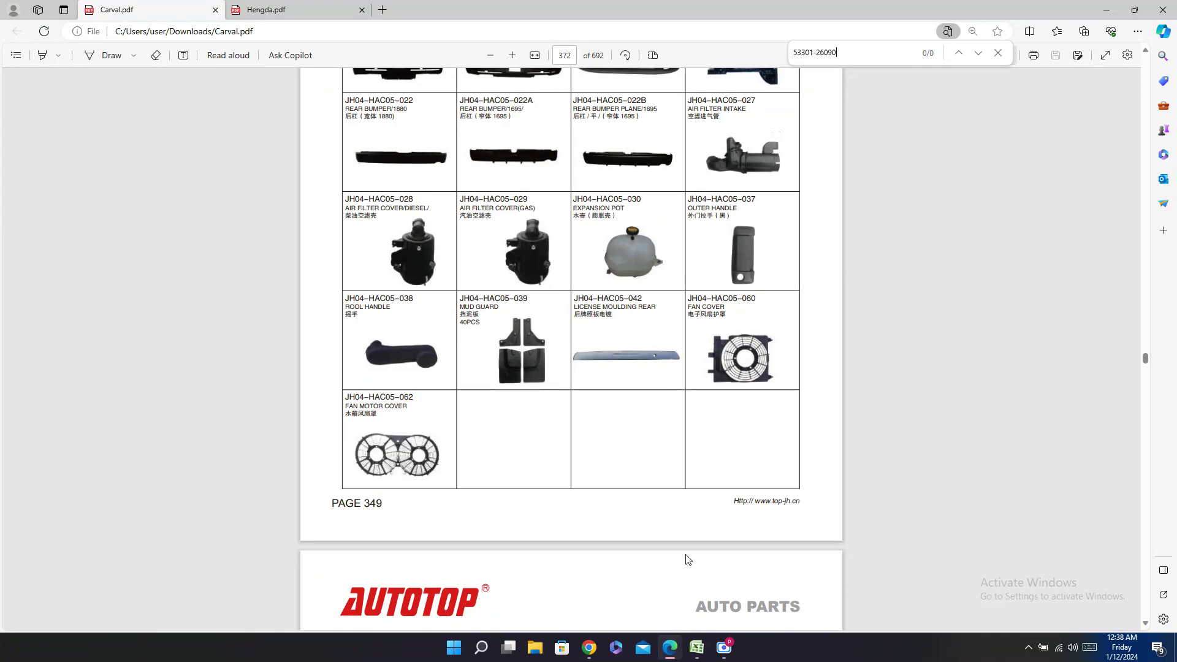
scroll(662, 476, up, 3)
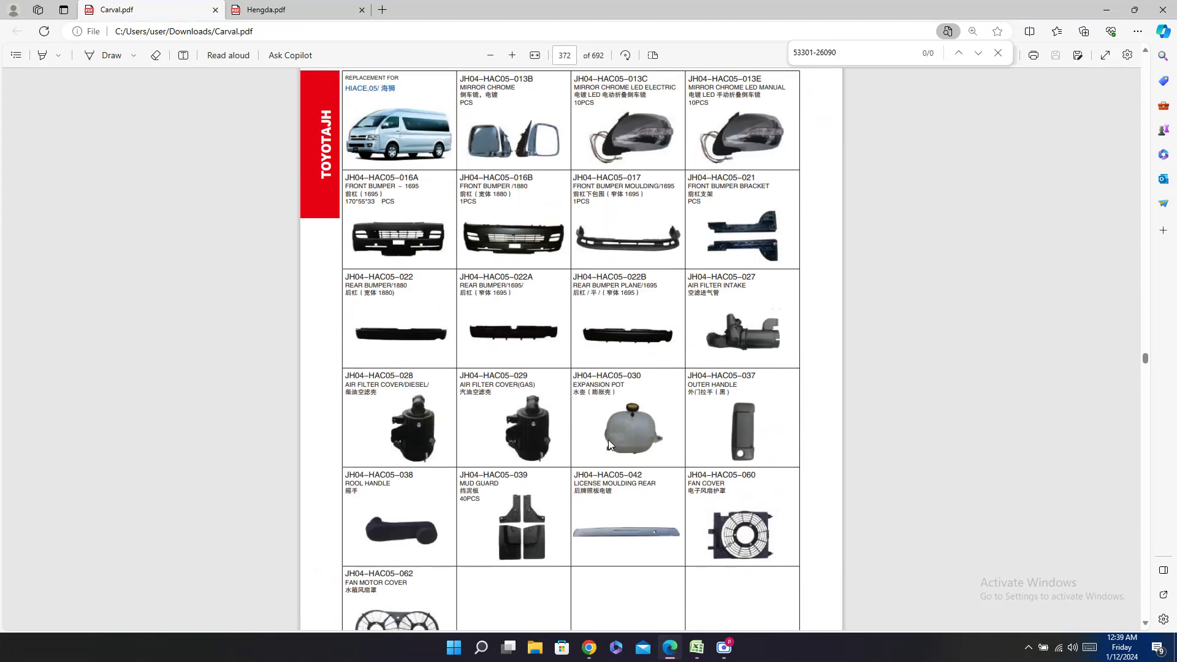
scroll(608, 440, up, 10)
scroll(586, 384, up, 2)
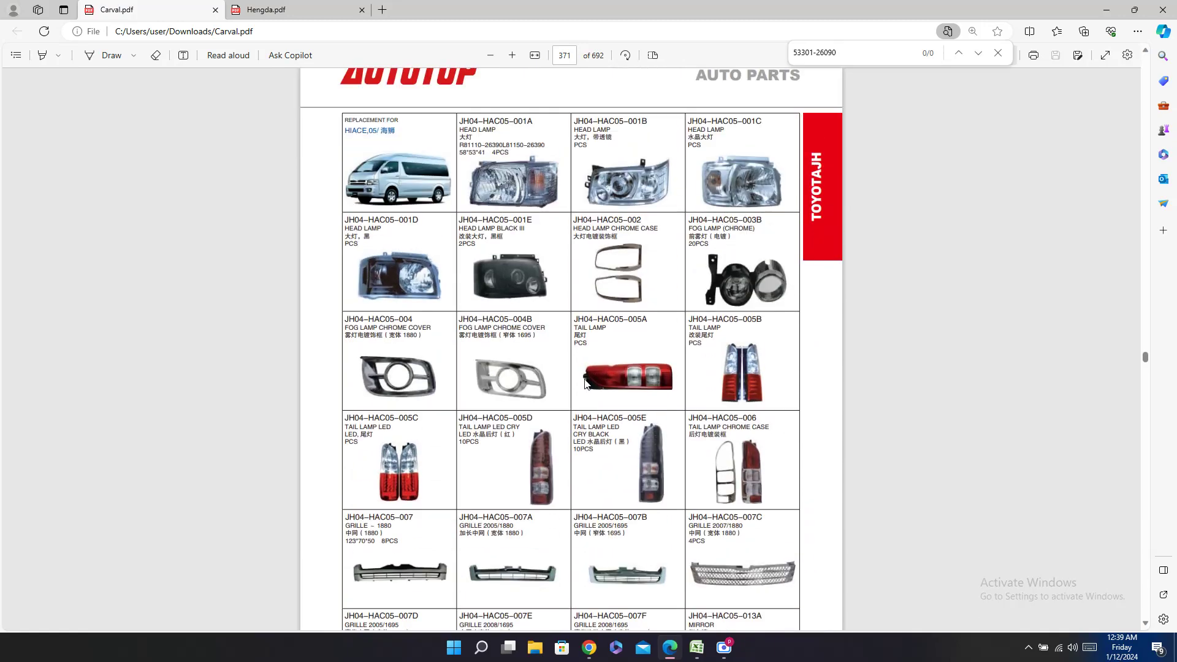
scroll(587, 384, up, 10)
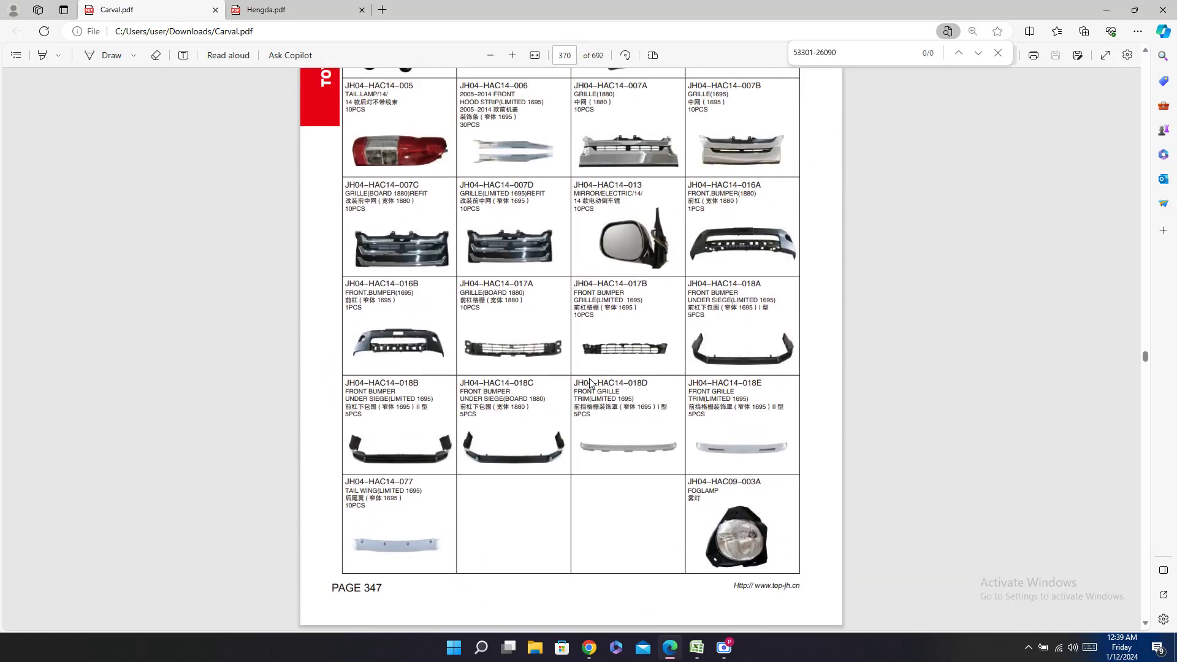
scroll(591, 378, up, 6)
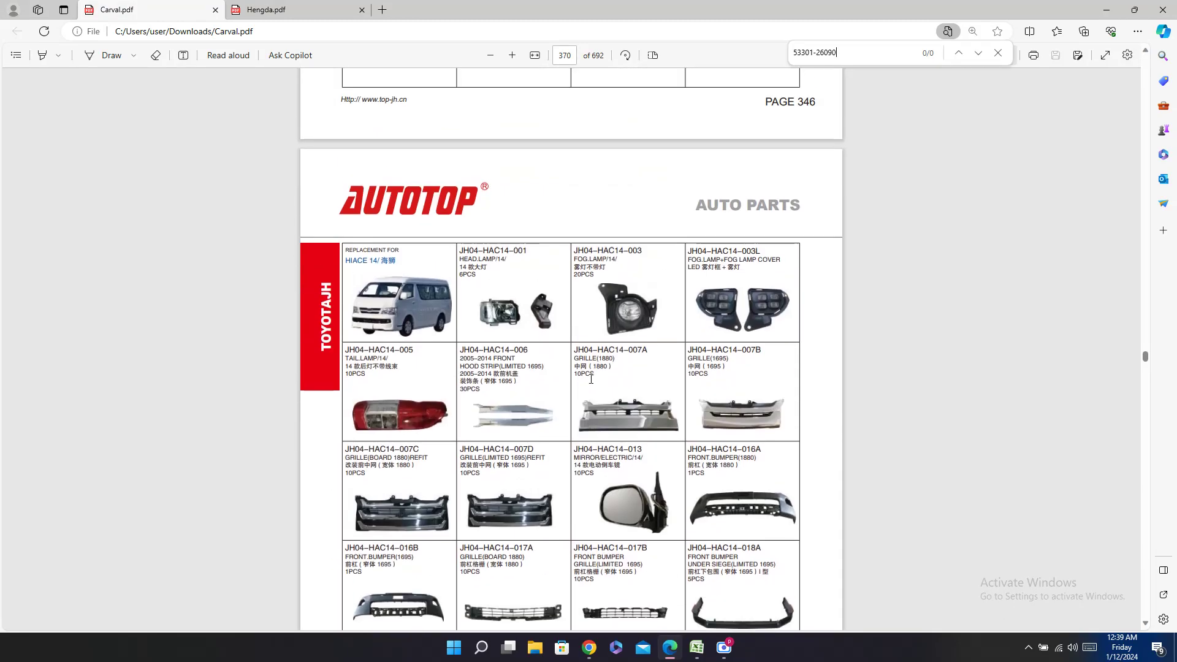
scroll(630, 405, up, 6)
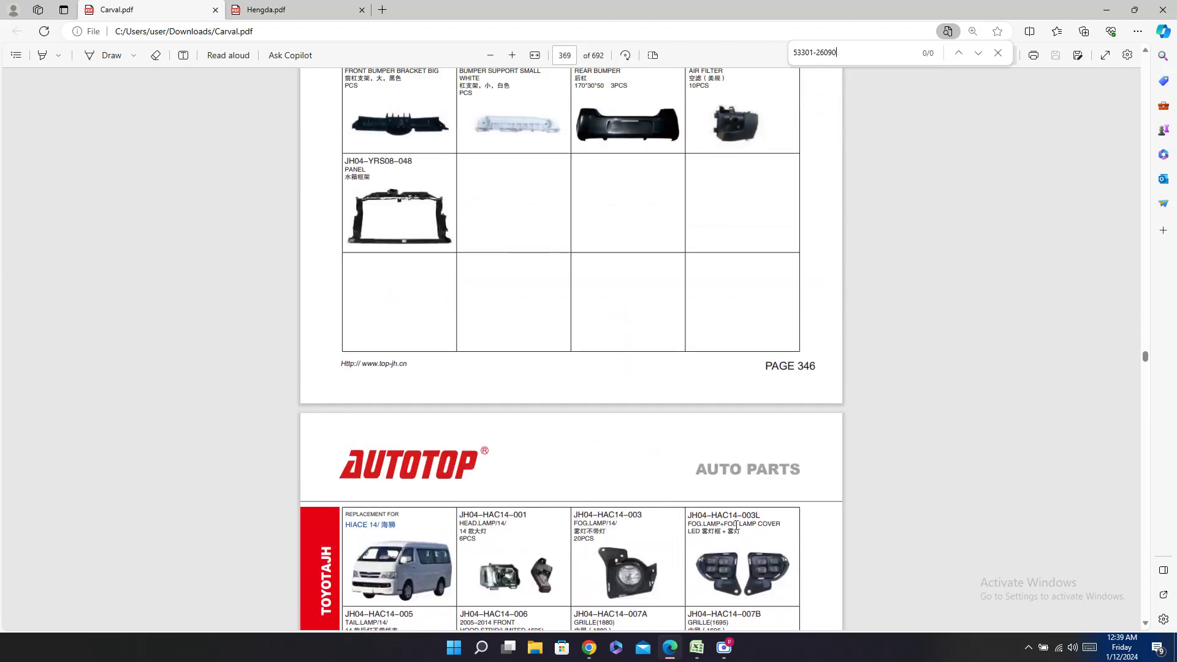
click(697, 647)
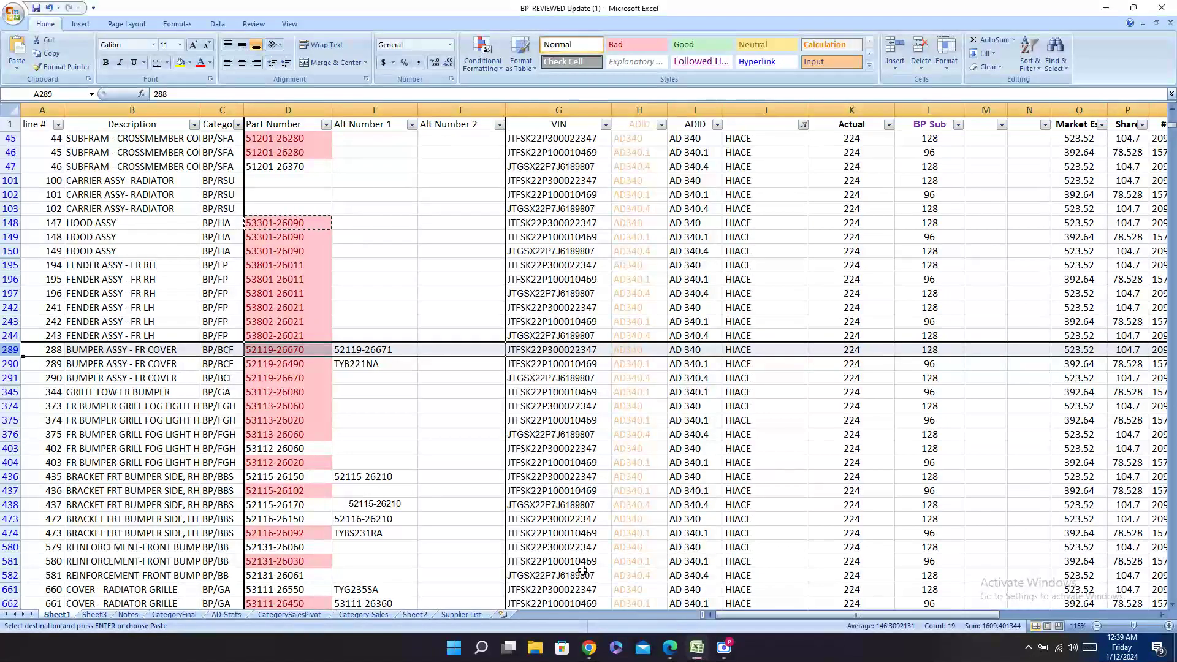
click(669, 648)
key(ctrl+v)
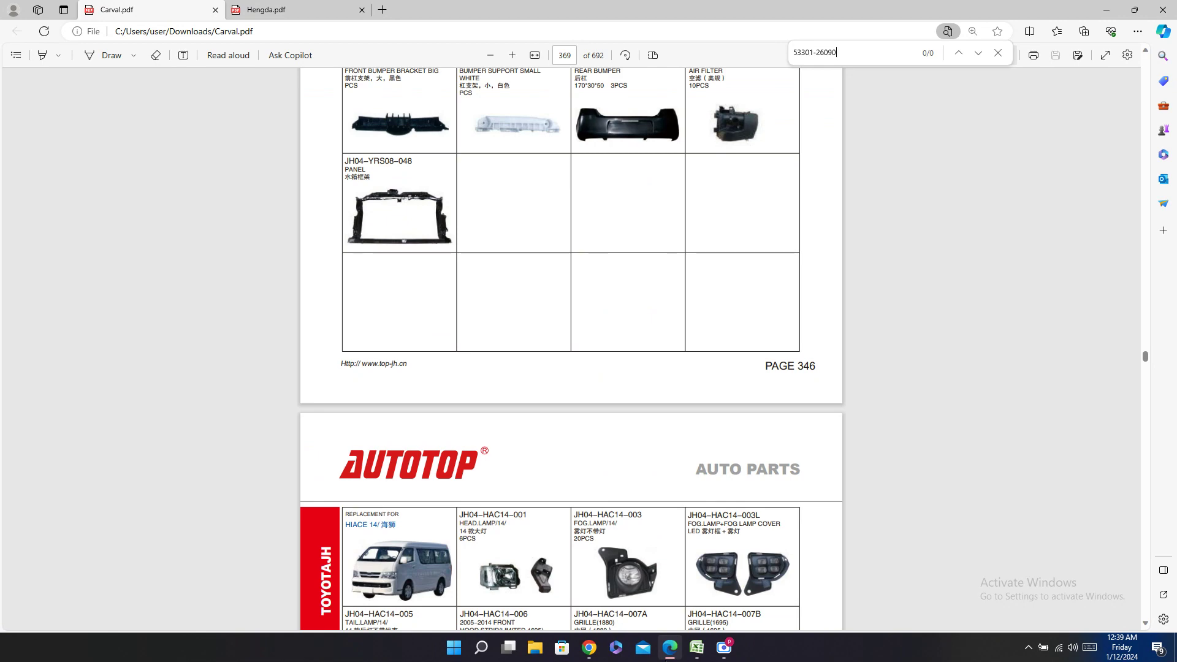
scroll(714, 463, down, 5)
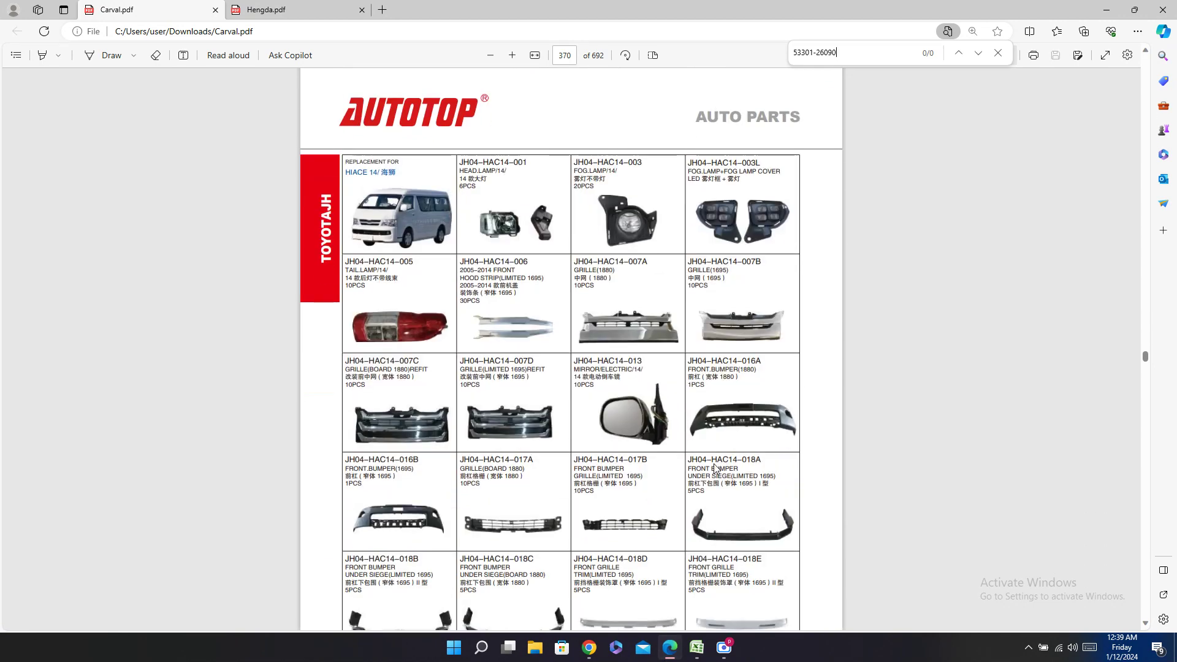
scroll(715, 468, down, 4)
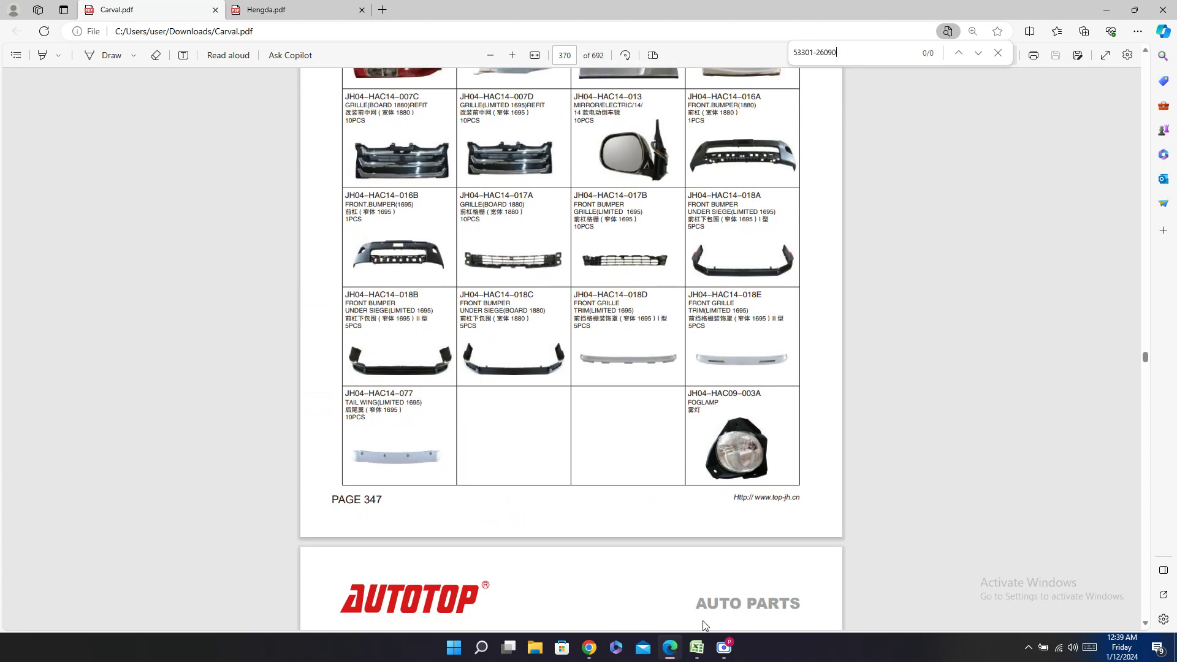
click(679, 660)
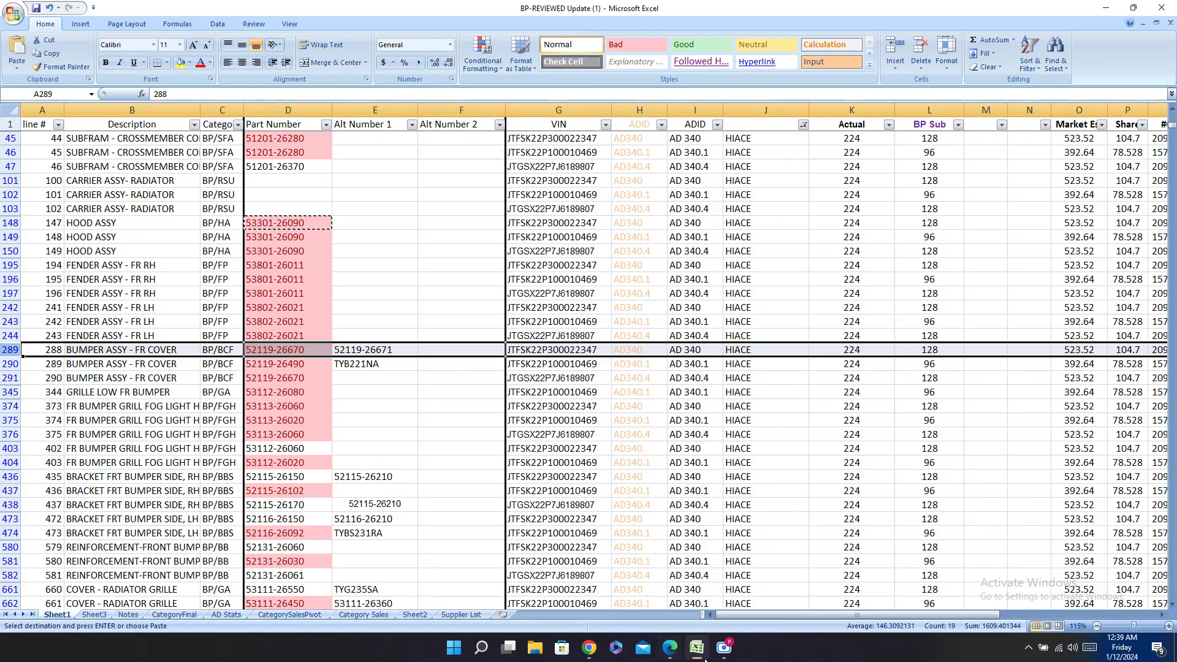
Step: Enter '-' in Carval cell AA244
drag(842, 616, 985, 616)
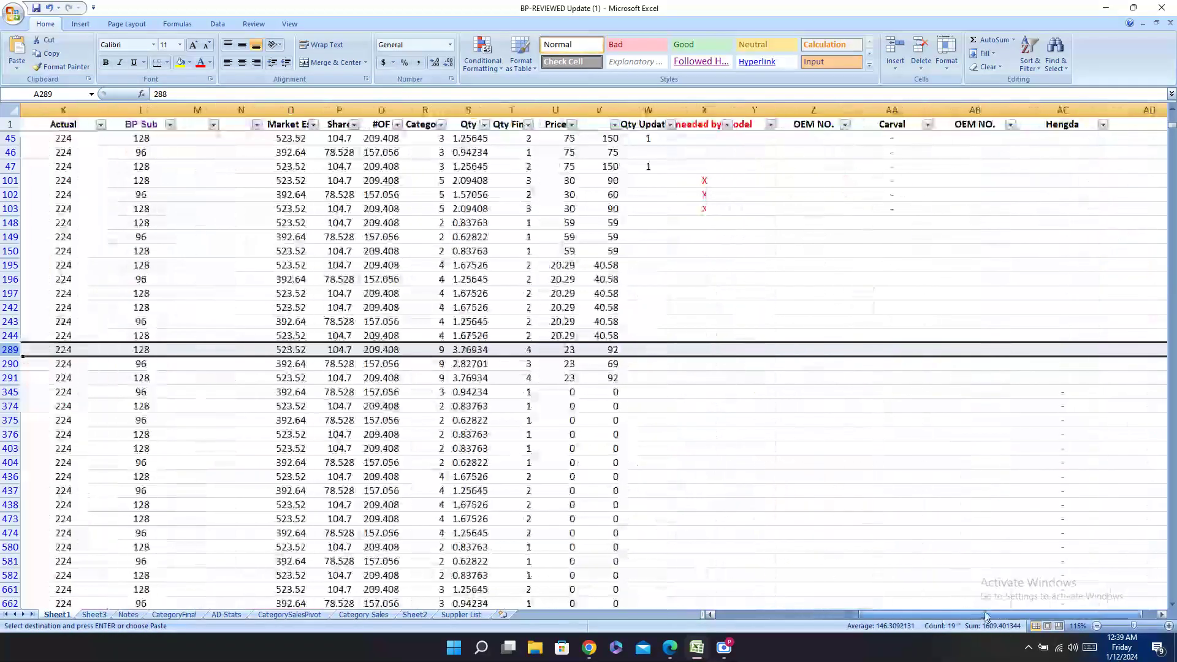
click(882, 332)
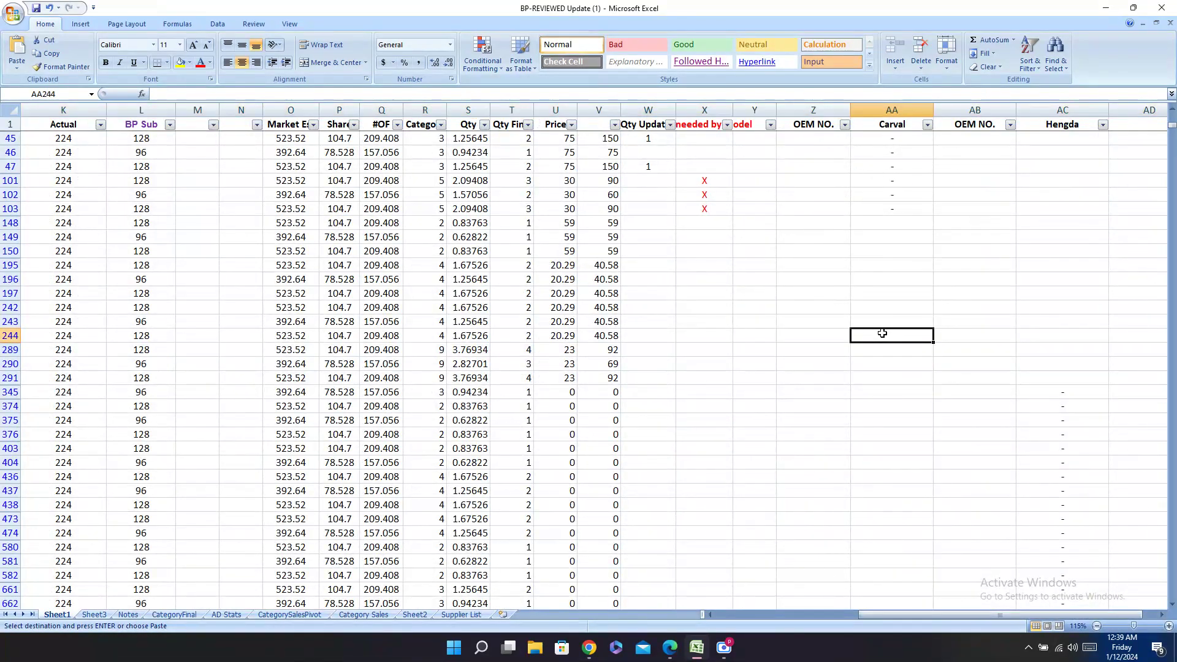
text(-)
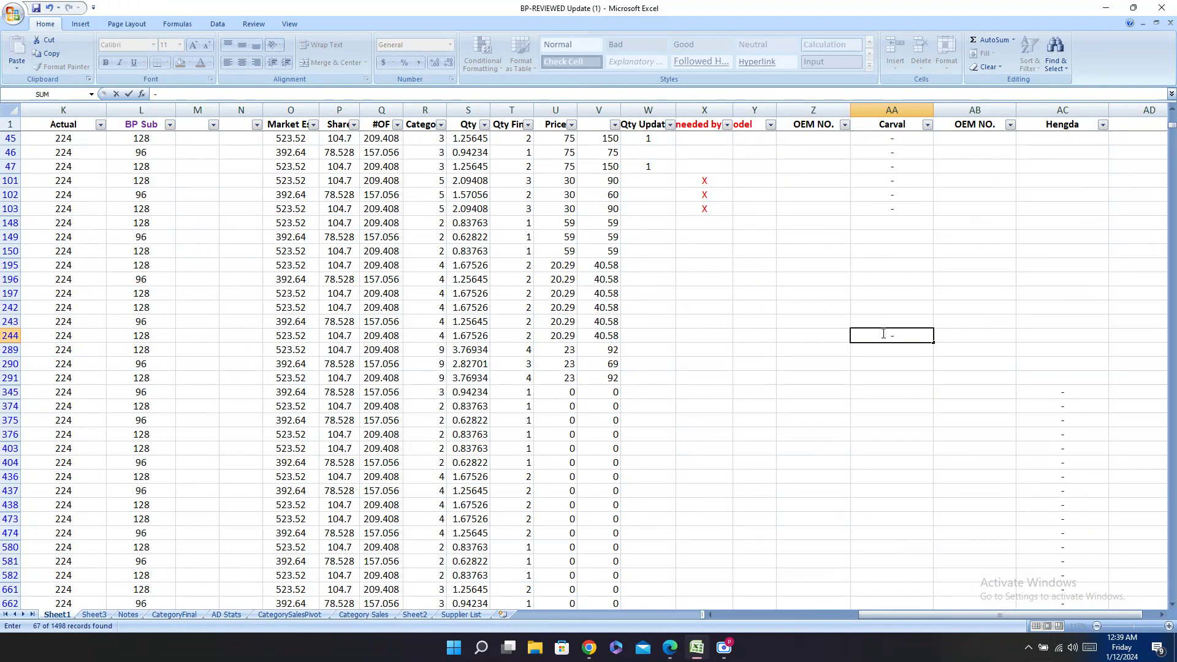
key(Return)
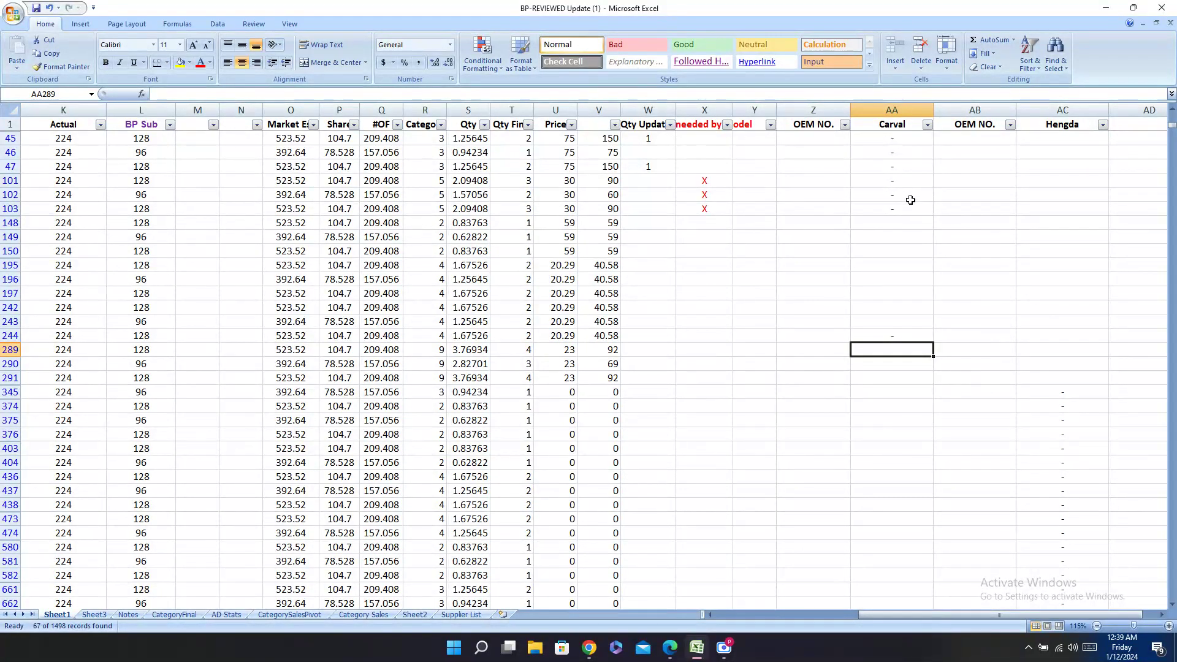
Step: Copy the dash from AA103 into Carval cells AA148–AA150, AA195–AA197 and AA242–AA243
drag(911, 203, 895, 145)
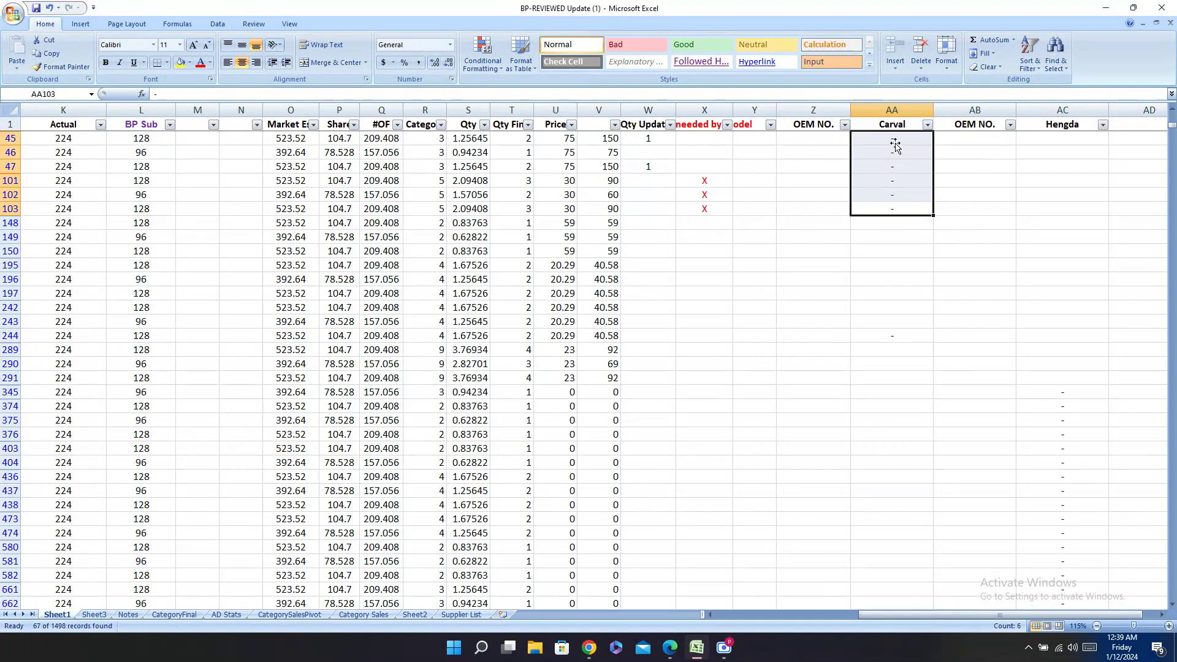
click(907, 209)
key(ctrl+c)
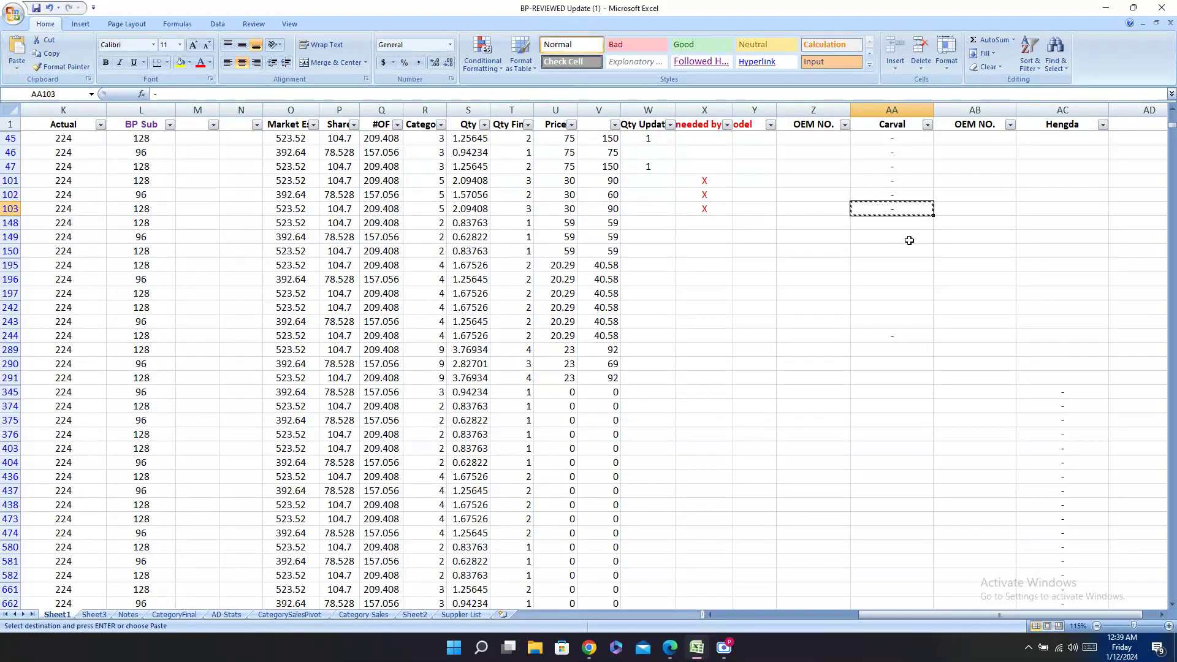
click(902, 221)
key(ctrl+v)
click(905, 239)
key(ctrl+v)
click(906, 251)
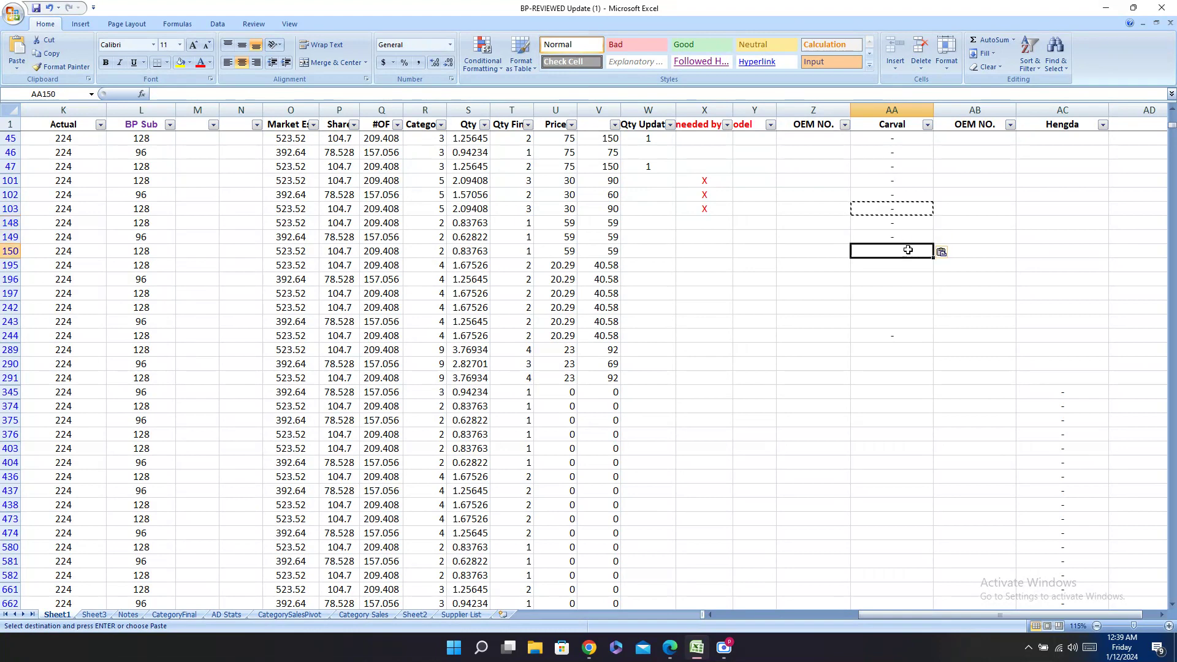
key(ctrl+v)
click(906, 265)
key(ctrl+v)
click(910, 294)
key(ctrl+v)
click(906, 280)
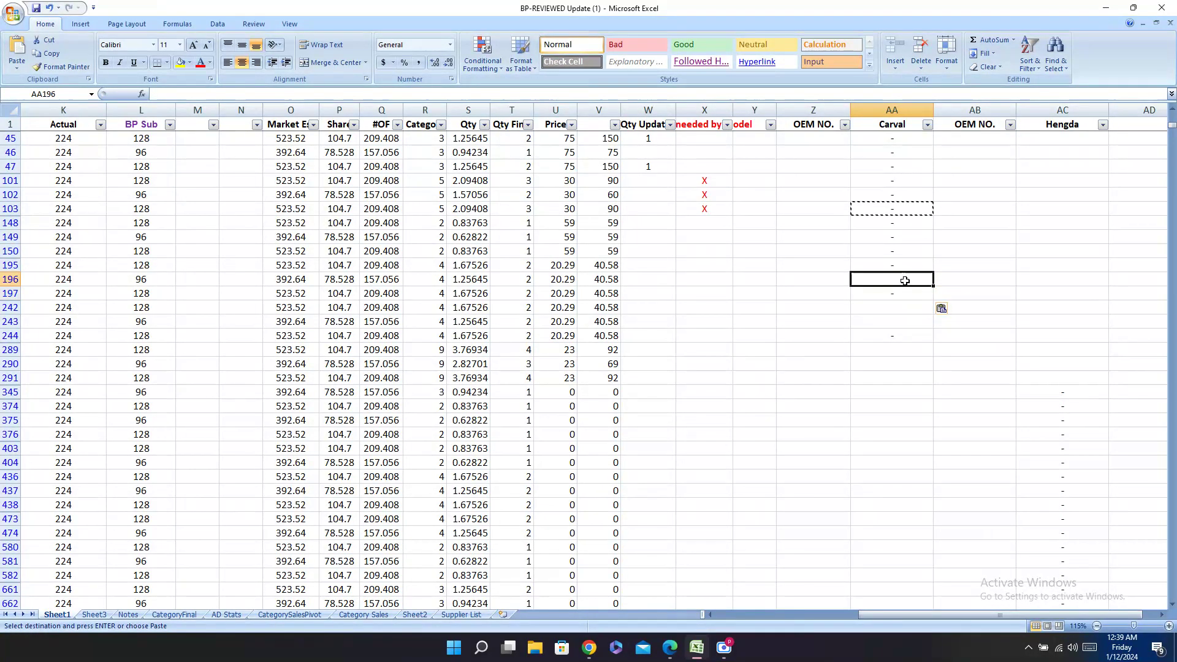
key(ctrl+v)
click(906, 307)
key(ctrl+v)
click(906, 326)
key(ctrl+v)
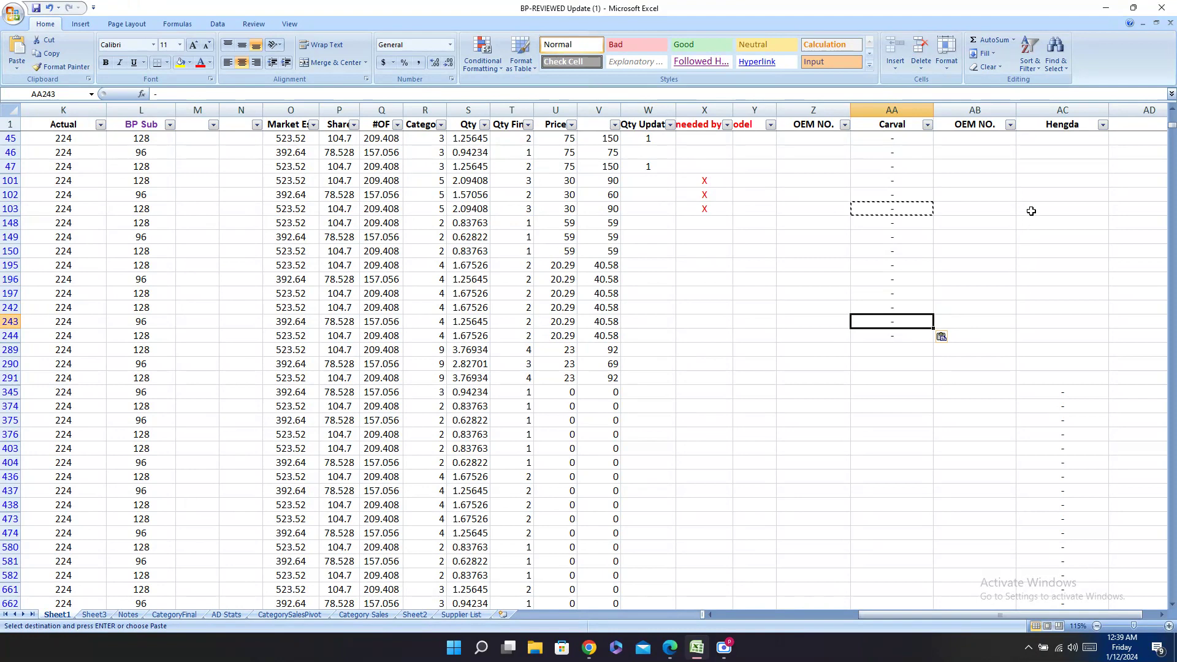
Step: Paste '-' into Hengda cells AC45–AC47 and AC101–AC103
click(1051, 138)
key(ctrl+v)
ctrl+click(1051, 167)
key(ctrl+v)
click(1054, 153)
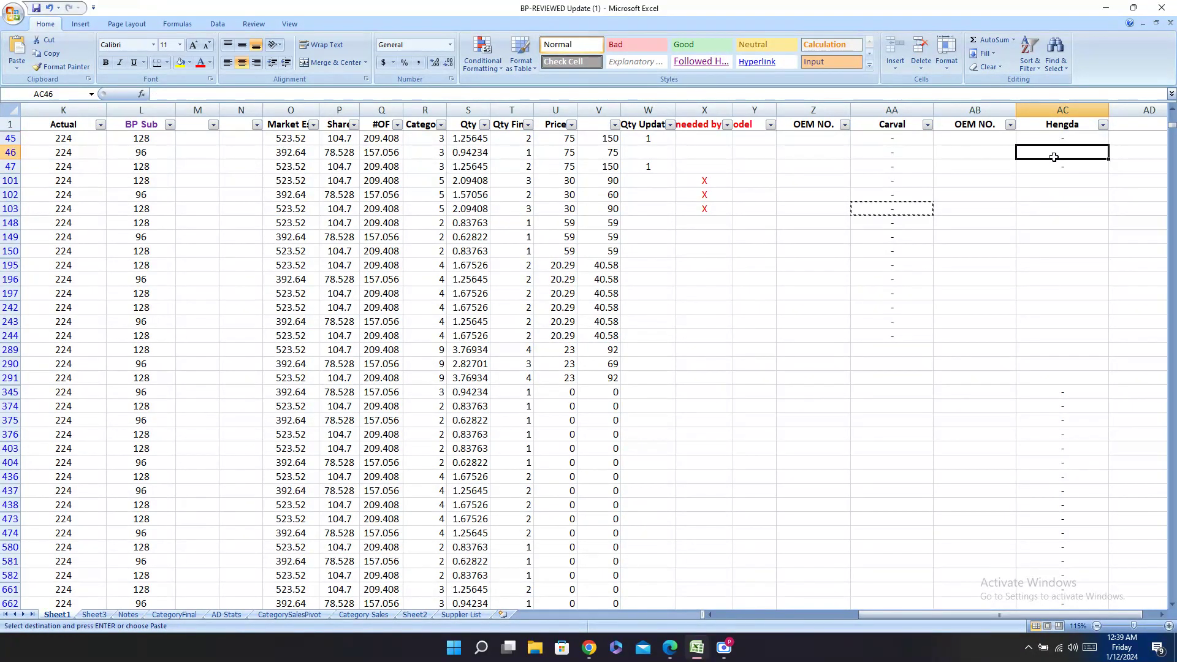
key(ctrl+v)
click(1058, 192)
key(ctrl+v)
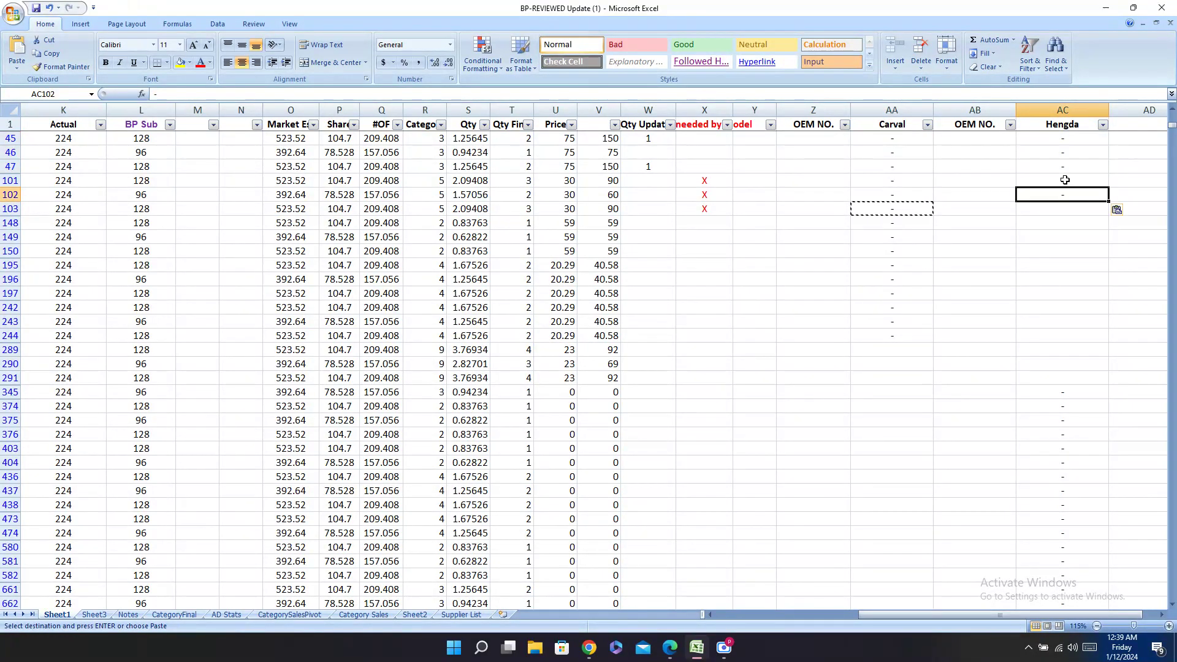
click(1065, 180)
key(ctrl+v)
click(1065, 207)
key(ctrl+v)
Step: Paste '-' into Hengda cells AC148–AC150, AC195–AC197 and AC242–AC244
click(1064, 224)
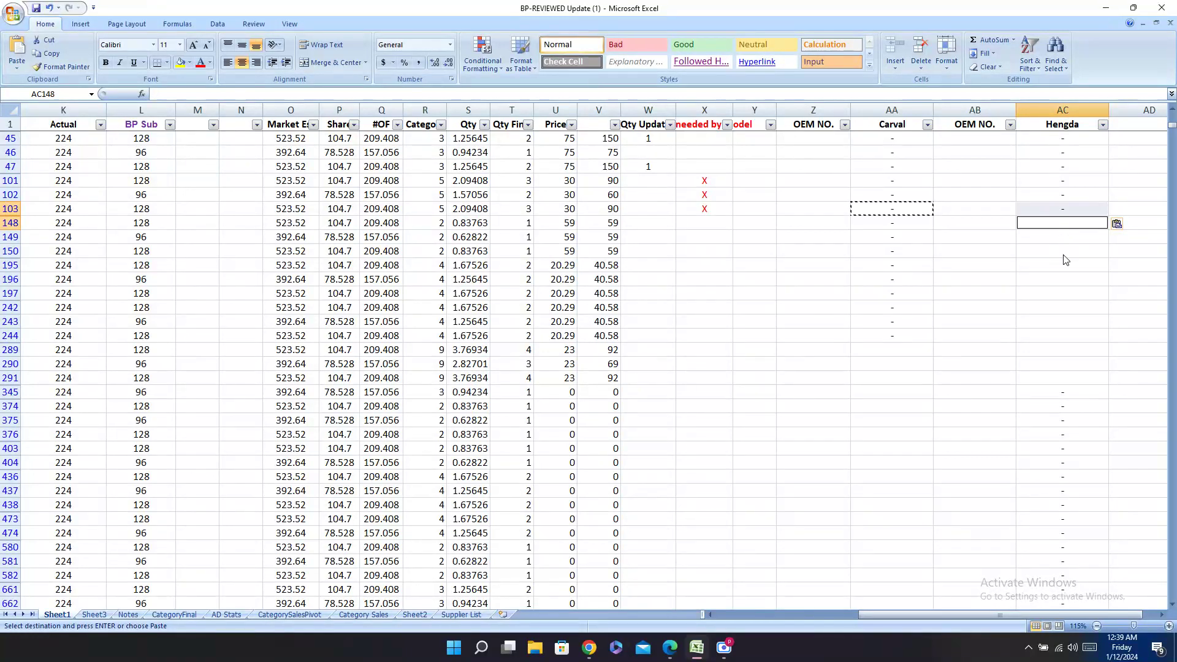
key(ctrl+v)
click(1069, 238)
key(ctrl+v)
click(1068, 251)
key(ctrl+v)
click(1059, 280)
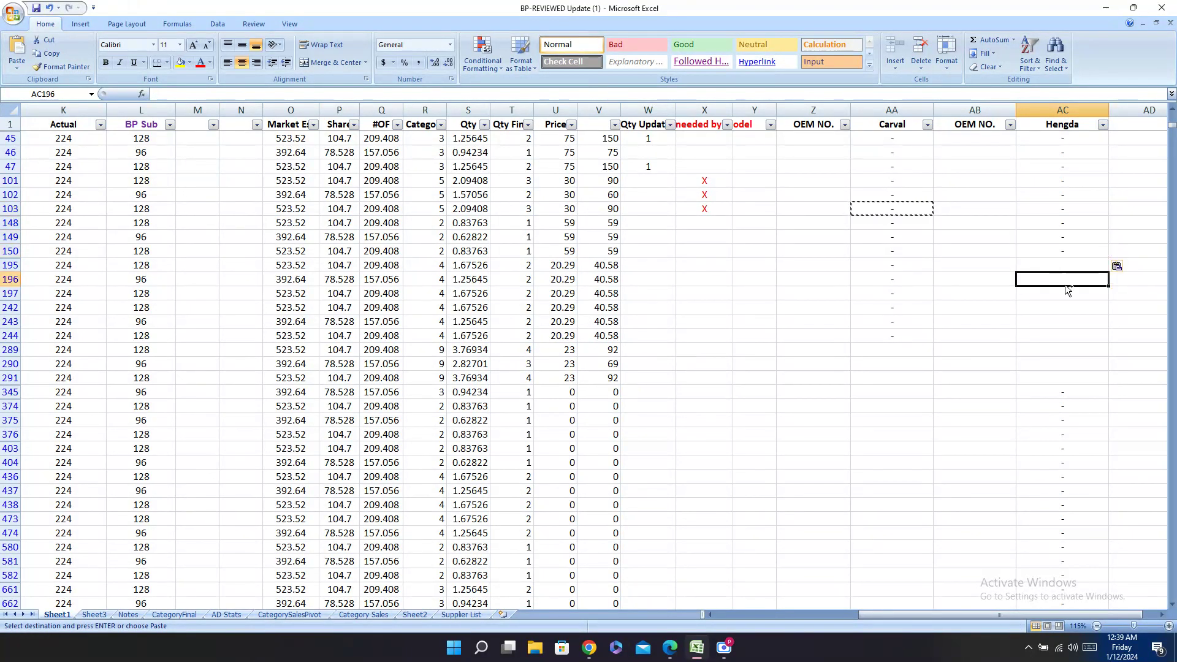
key(ctrl+v)
click(1064, 266)
key(ctrl+v)
click(1067, 294)
key(ctrl+v)
click(1067, 304)
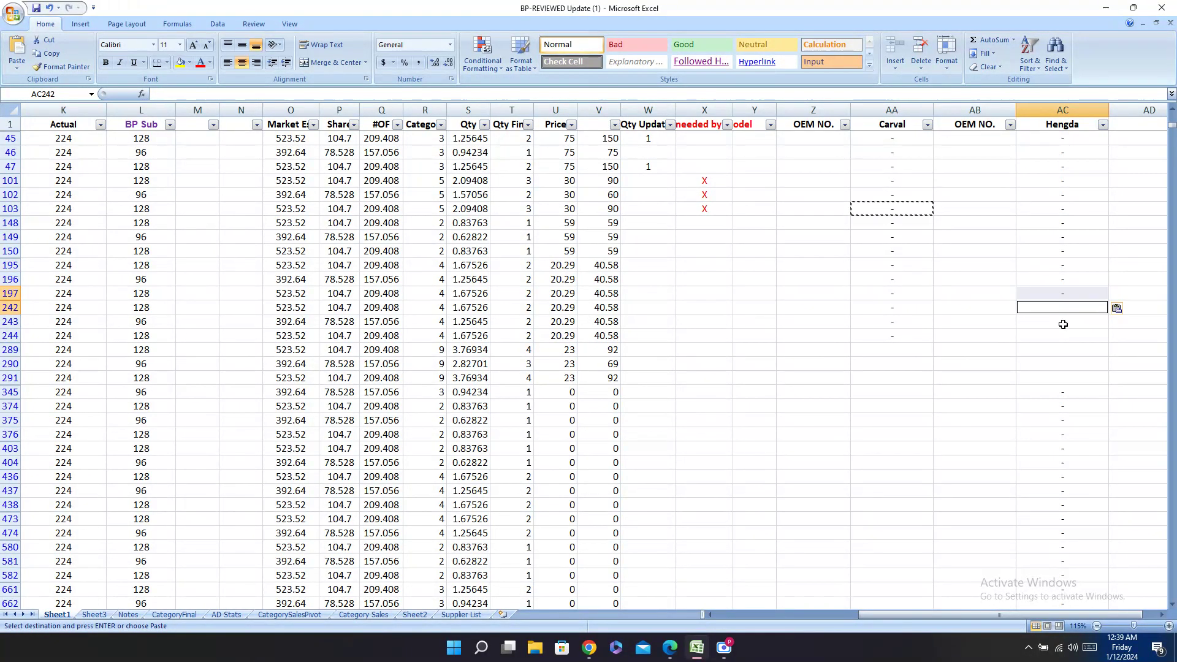
key(ctrl+v)
click(1065, 322)
key(ctrl+v)
click(1067, 337)
key(ctrl+v)
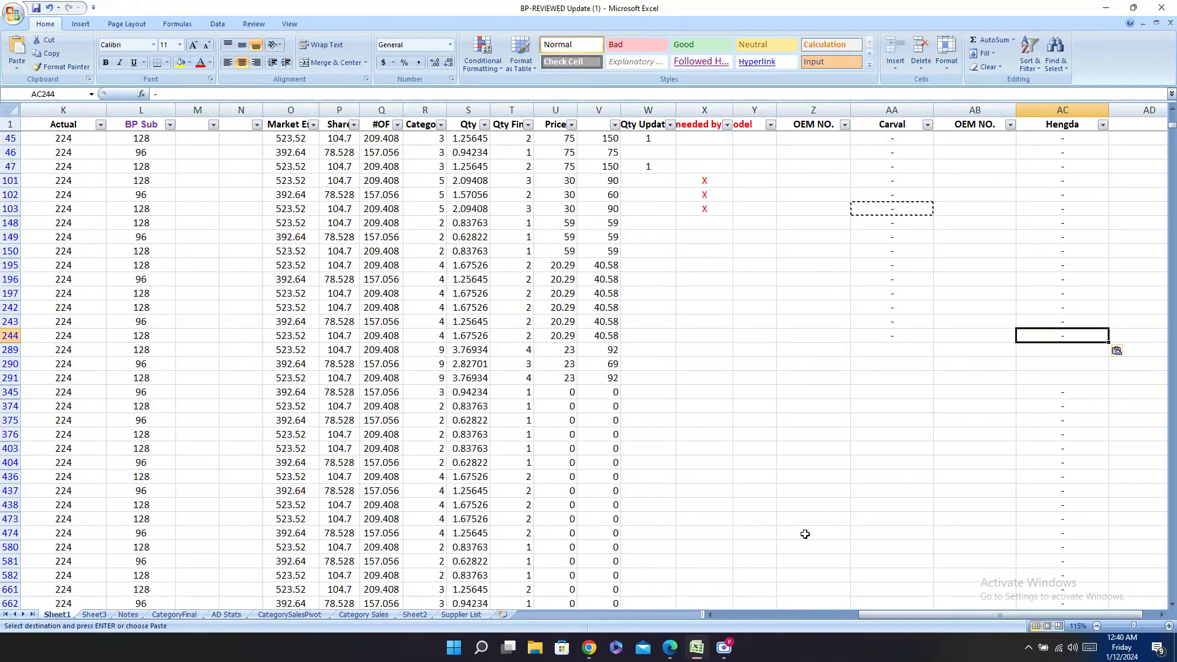
drag(895, 619, 748, 619)
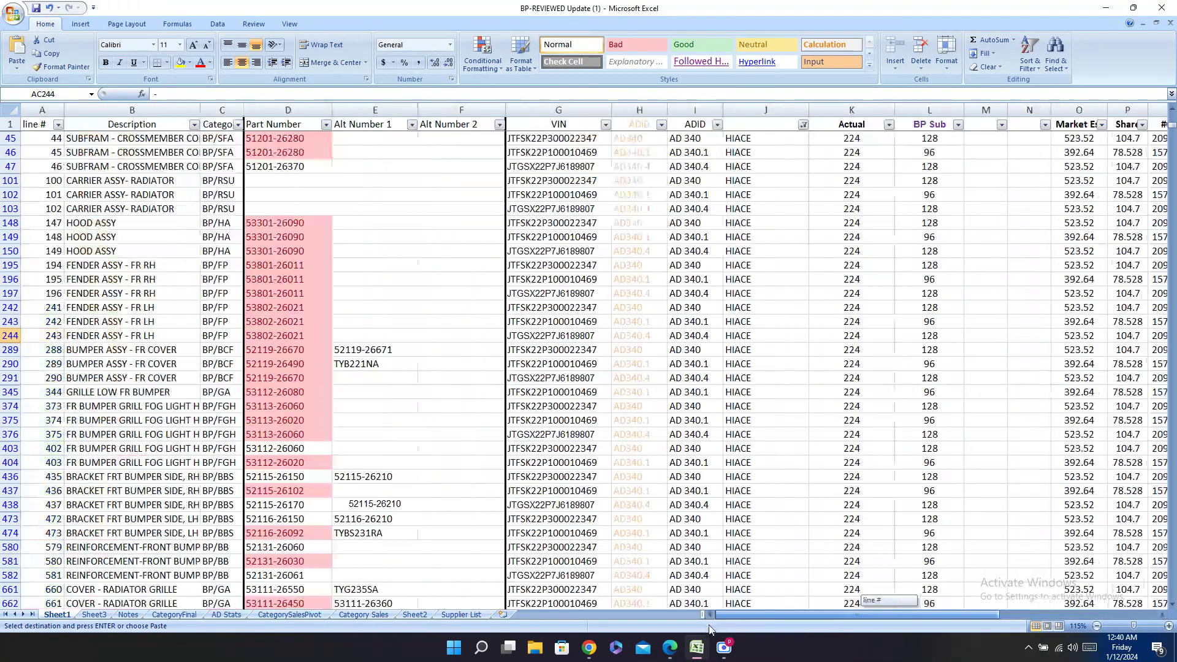
click(9, 350)
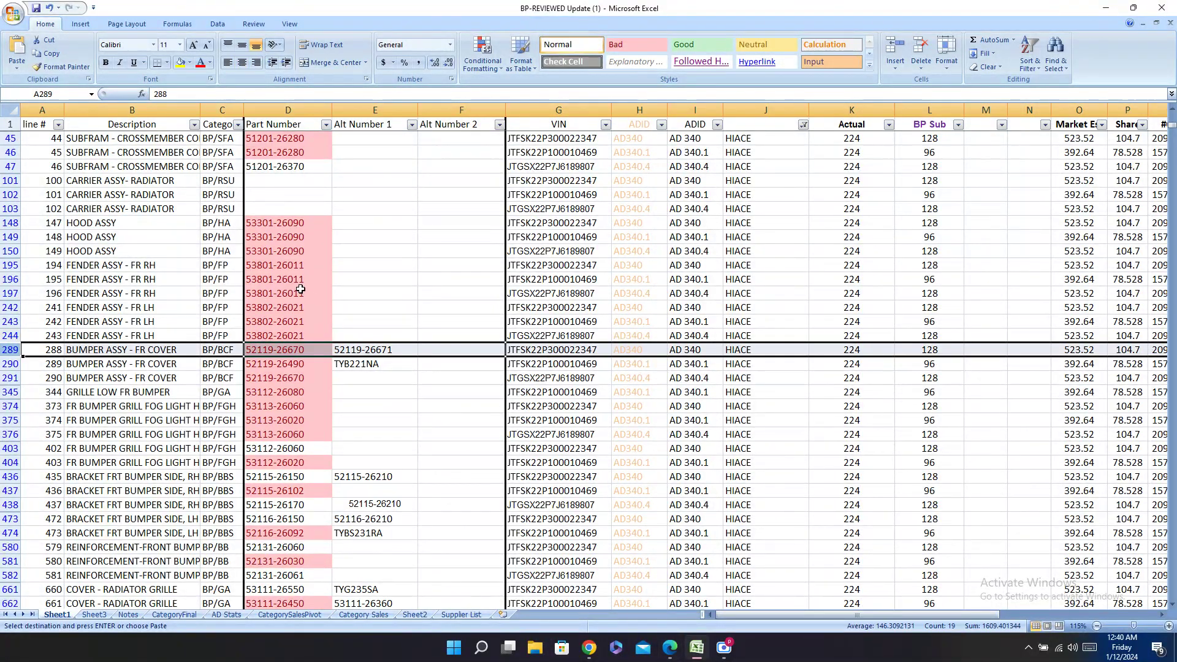
click(288, 349)
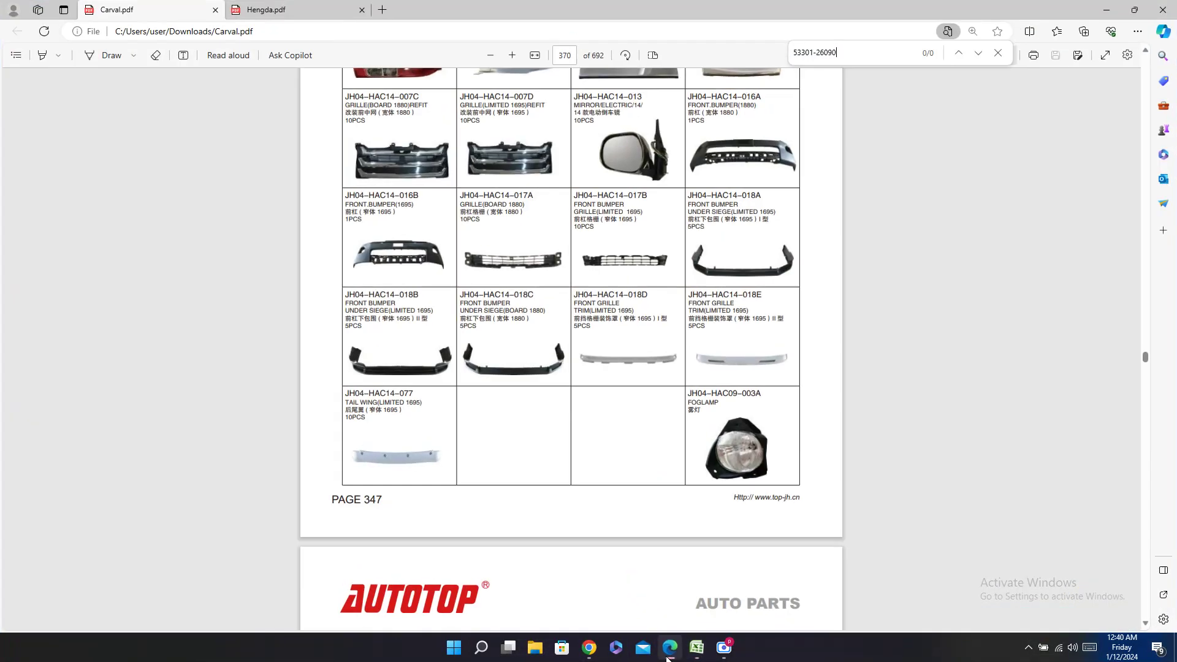
click(668, 651)
key(ctrl+v)
scroll(816, 426, up, 4)
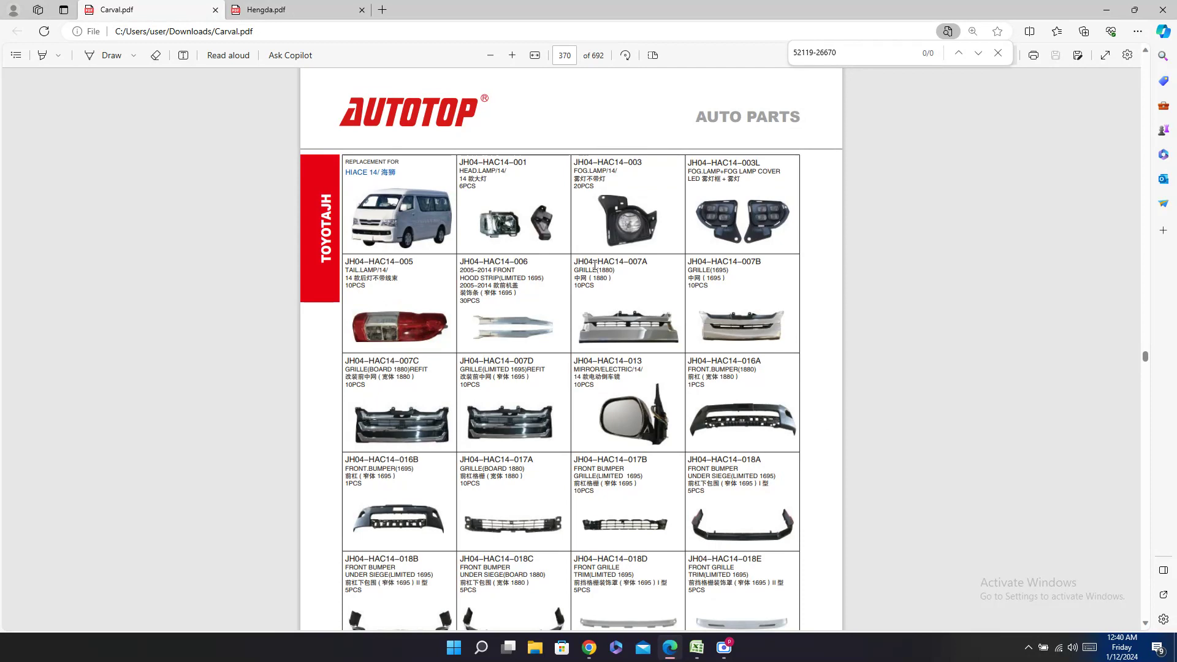
scroll(594, 265, down, 4)
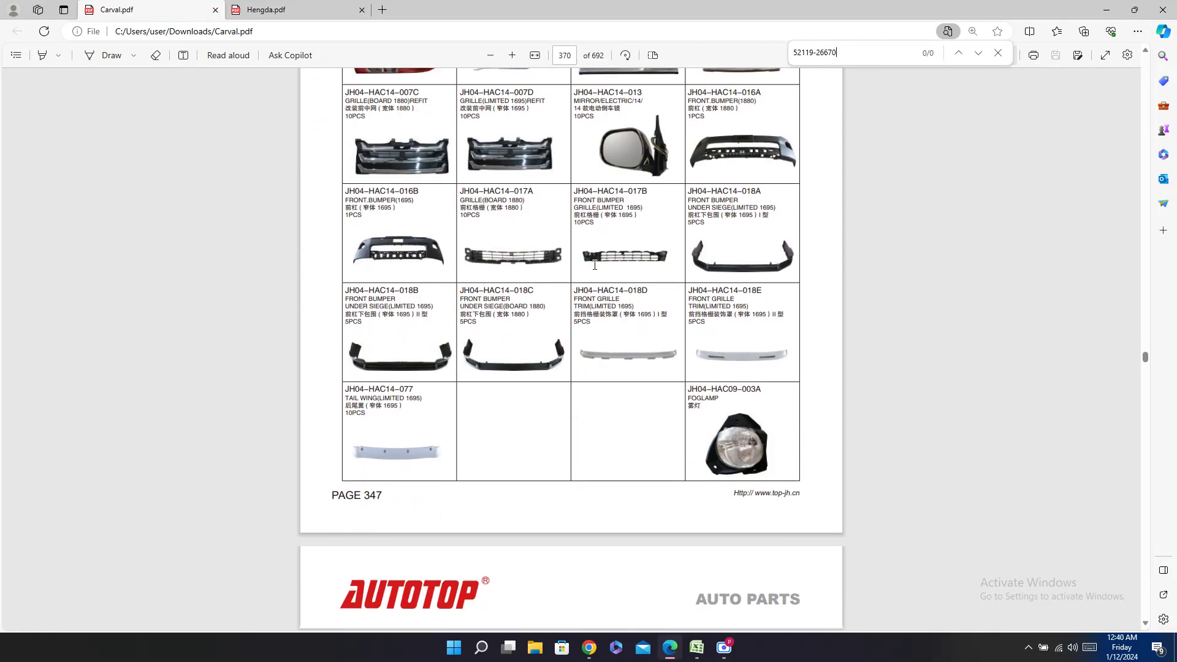
scroll(593, 251, down, 4)
scroll(595, 221, down, 3)
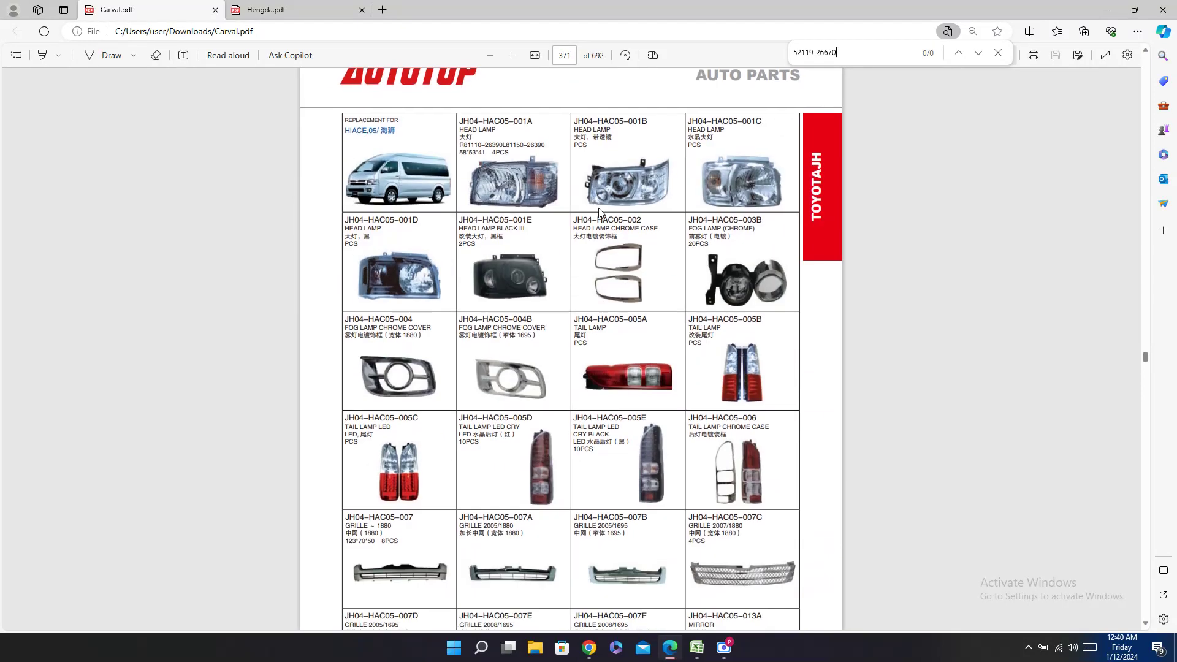
scroll(599, 213, down, 4)
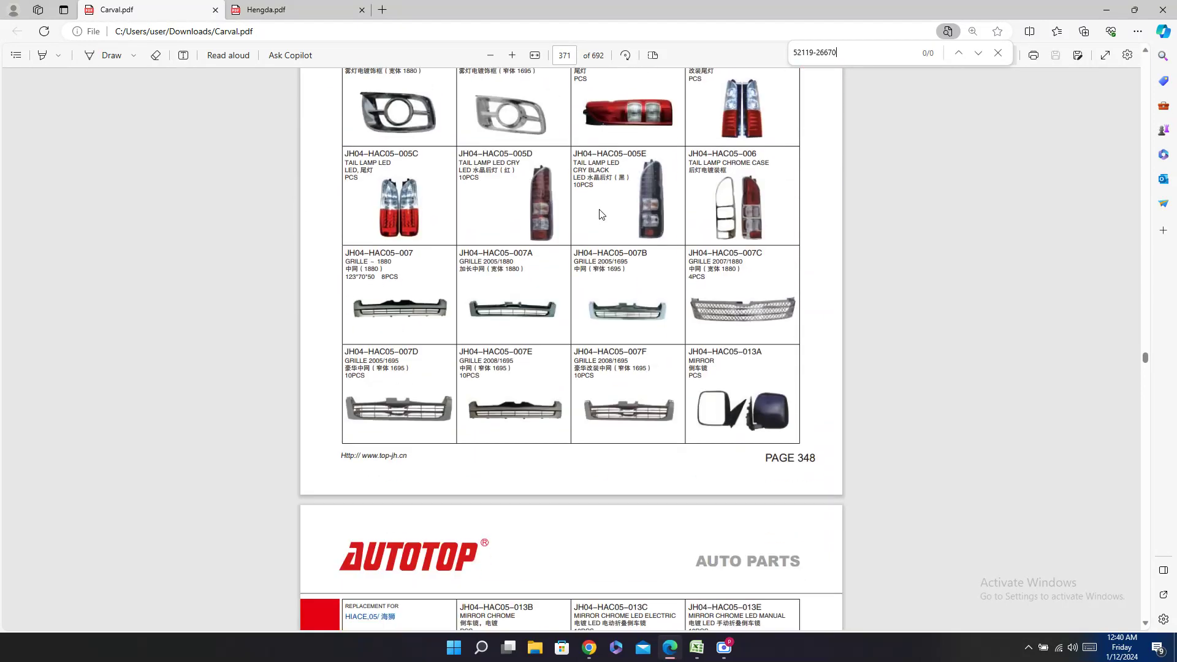
scroll(603, 221, down, 7)
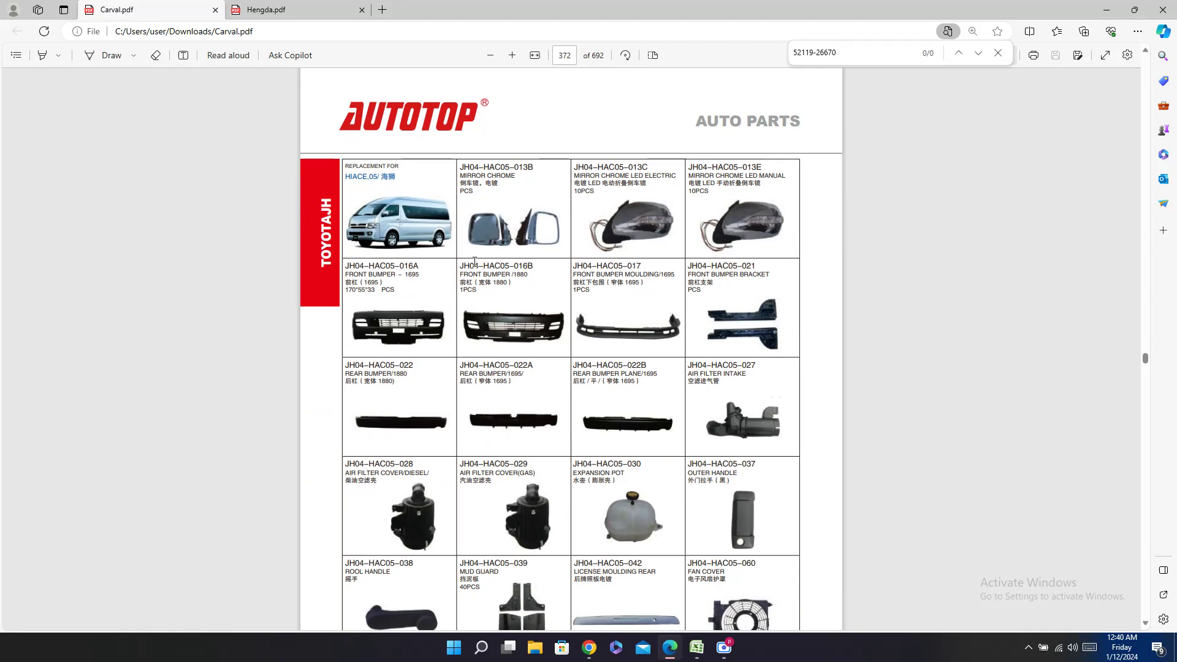
triple_click(391, 266)
key(ctrl+c)
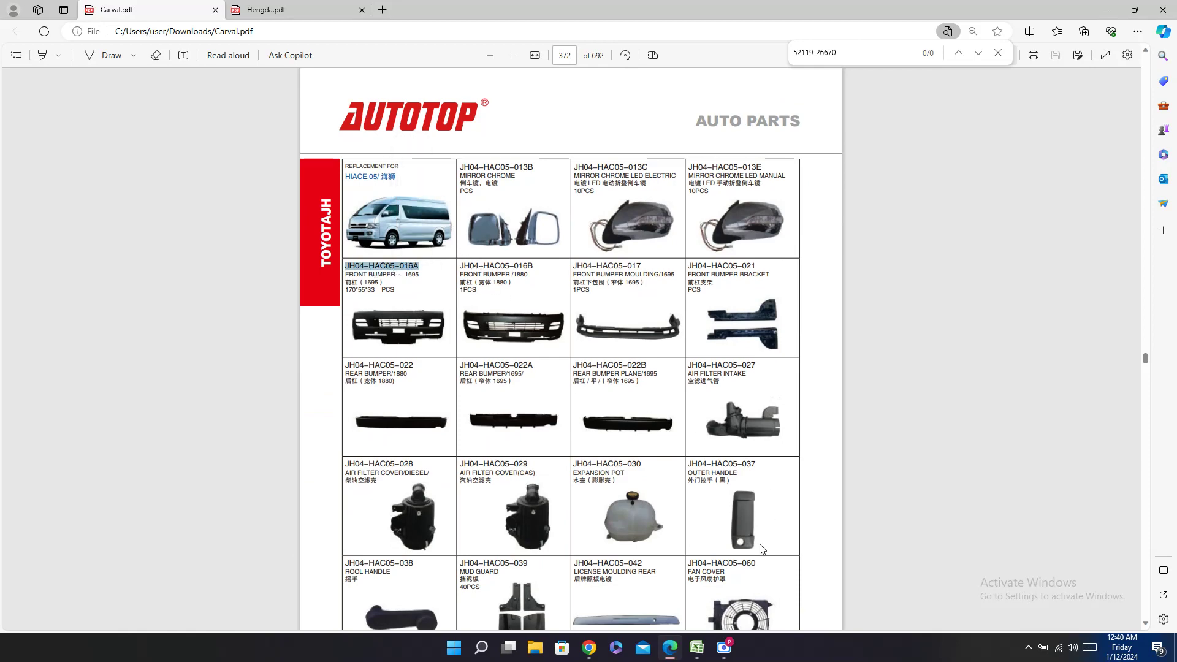
scroll(760, 541, down, 8)
scroll(760, 535, up, 7)
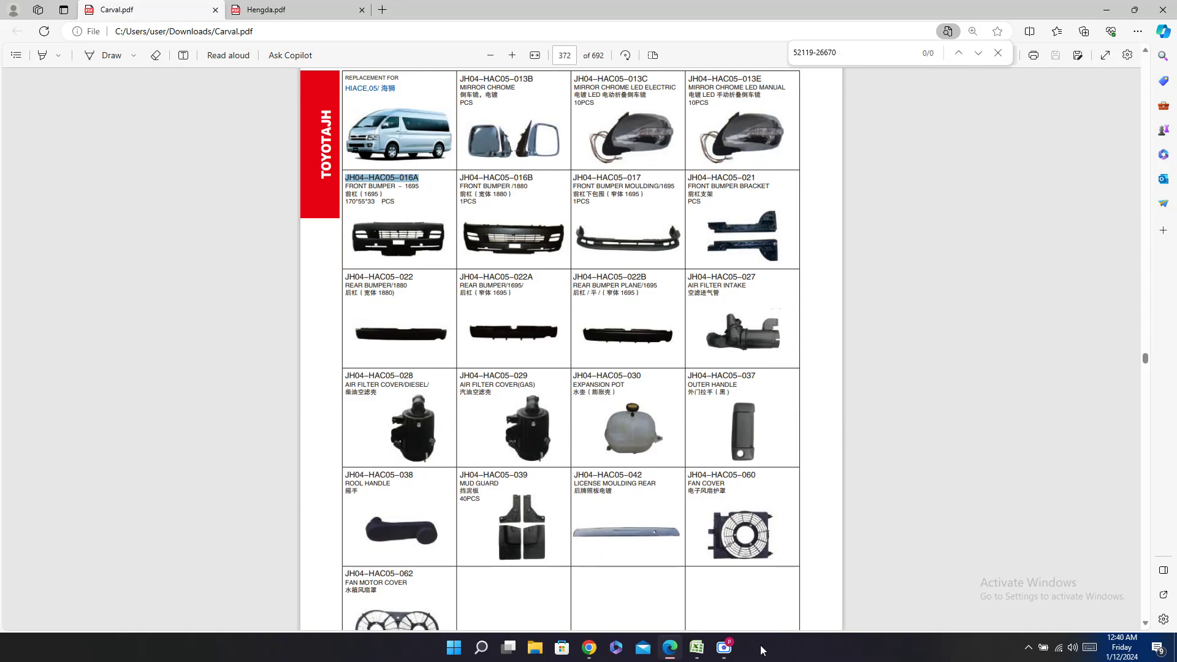
click(697, 648)
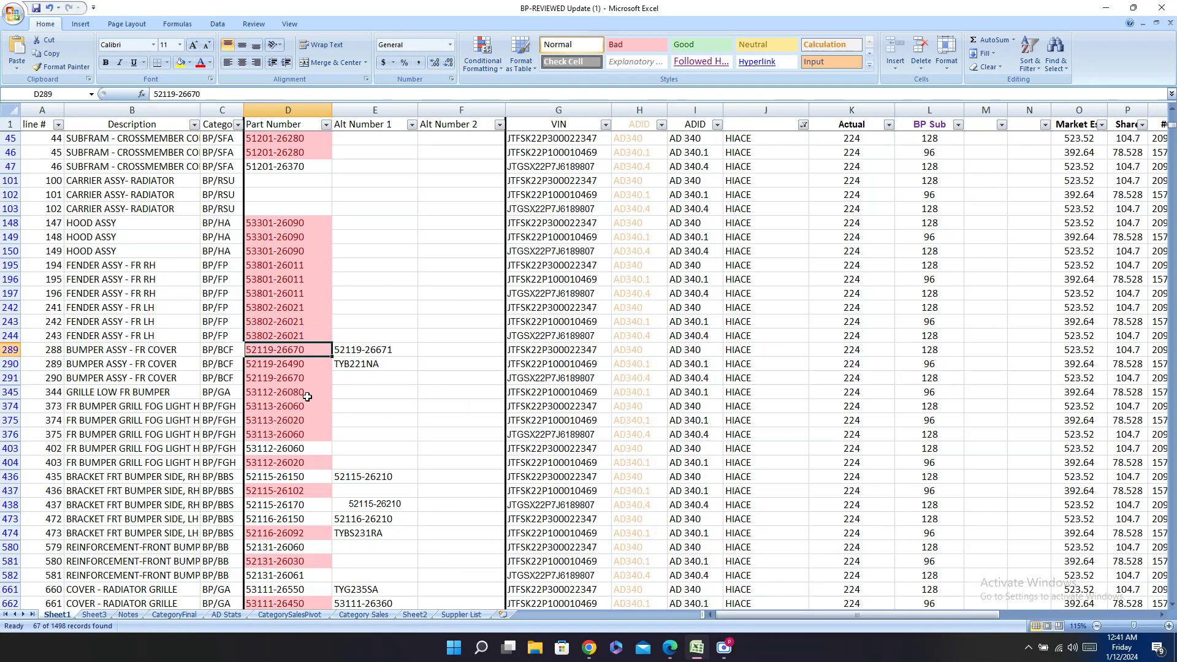
Step: Paste Carval code JH04-HAC05-016A into row 290's Carval cell
click(297, 366)
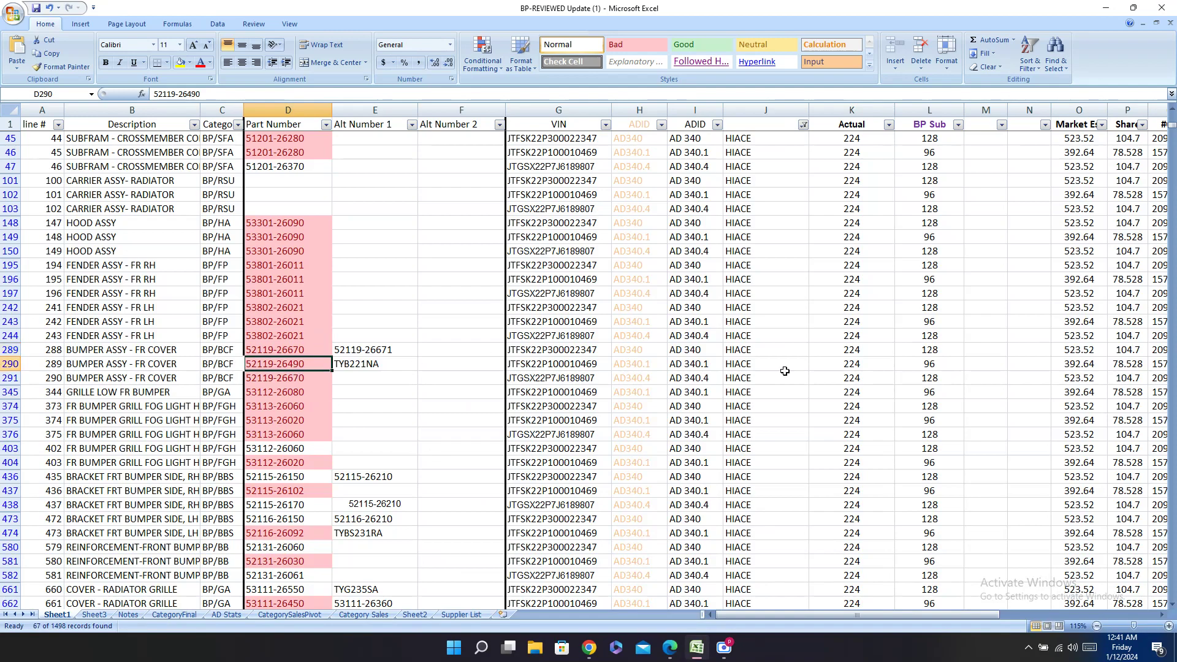
key(Right)
key(Right)
key(Right)
key(Right)
key(Right)
key(Right)
key(Right)
key(Right)
key(Right)
key(Right)
key(Right)
key(Right)
key(Right)
key(Right)
key(Right)
key(Right)
key(Right)
key(Right)
key(Right)
key(Right)
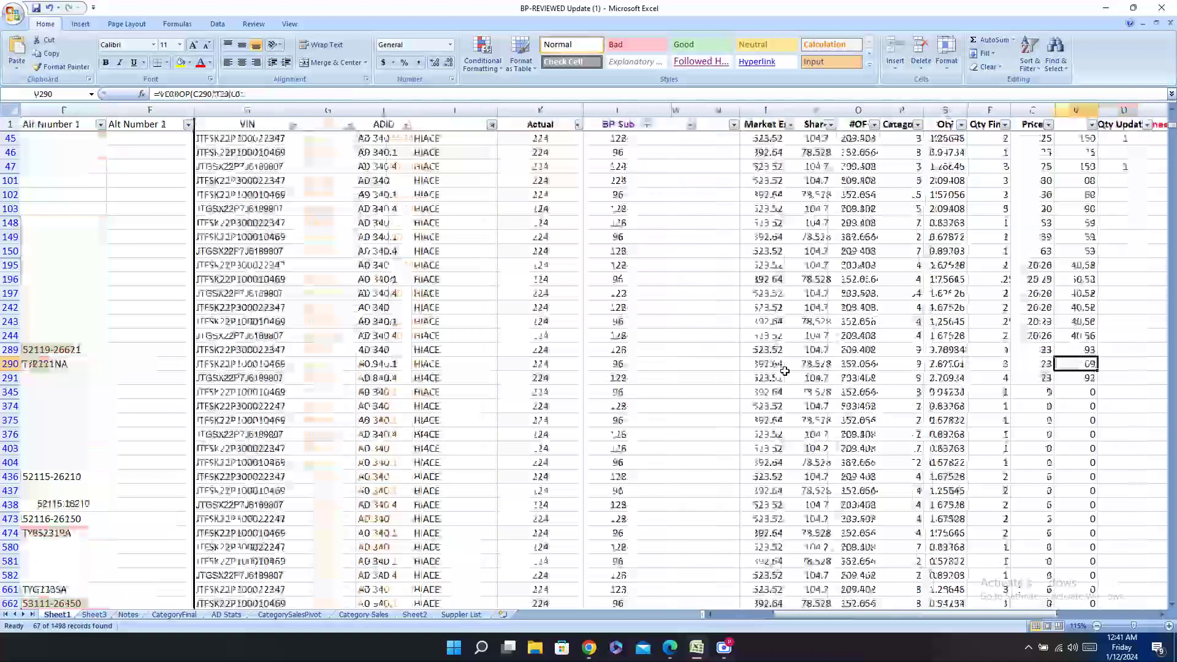
key(Right)
key(Right)
key(Right)
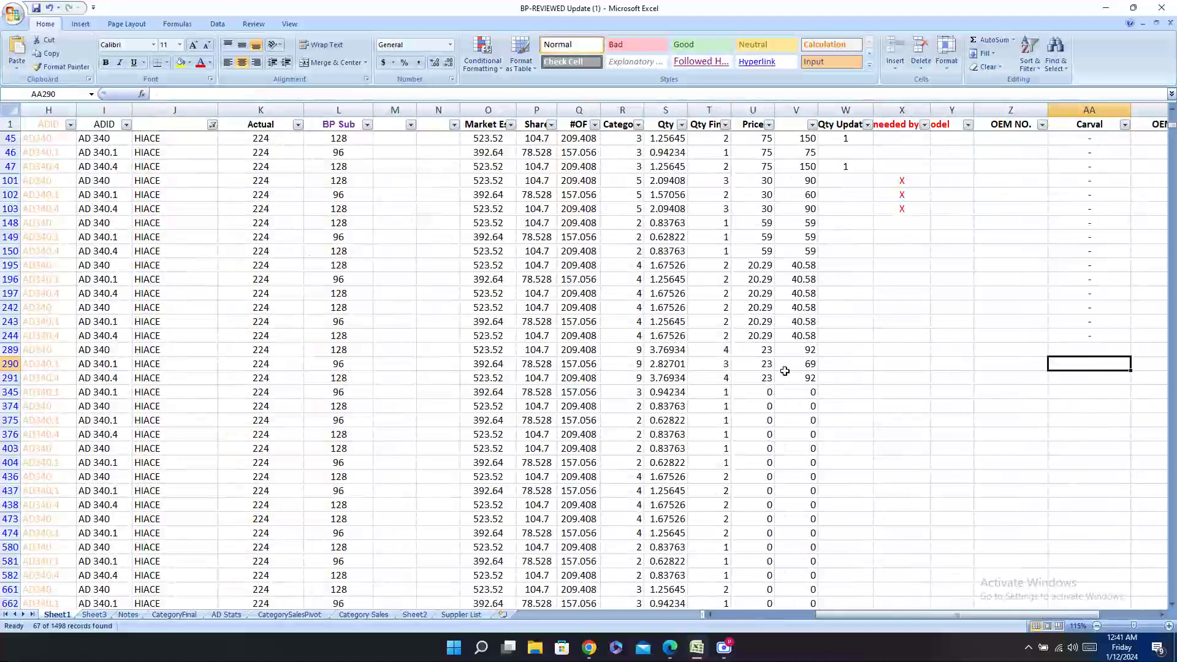
key(ctrl+v)
Step: Enter '-' in Carval cell AA291 and OEM NO. cell Z290
click(1090, 352)
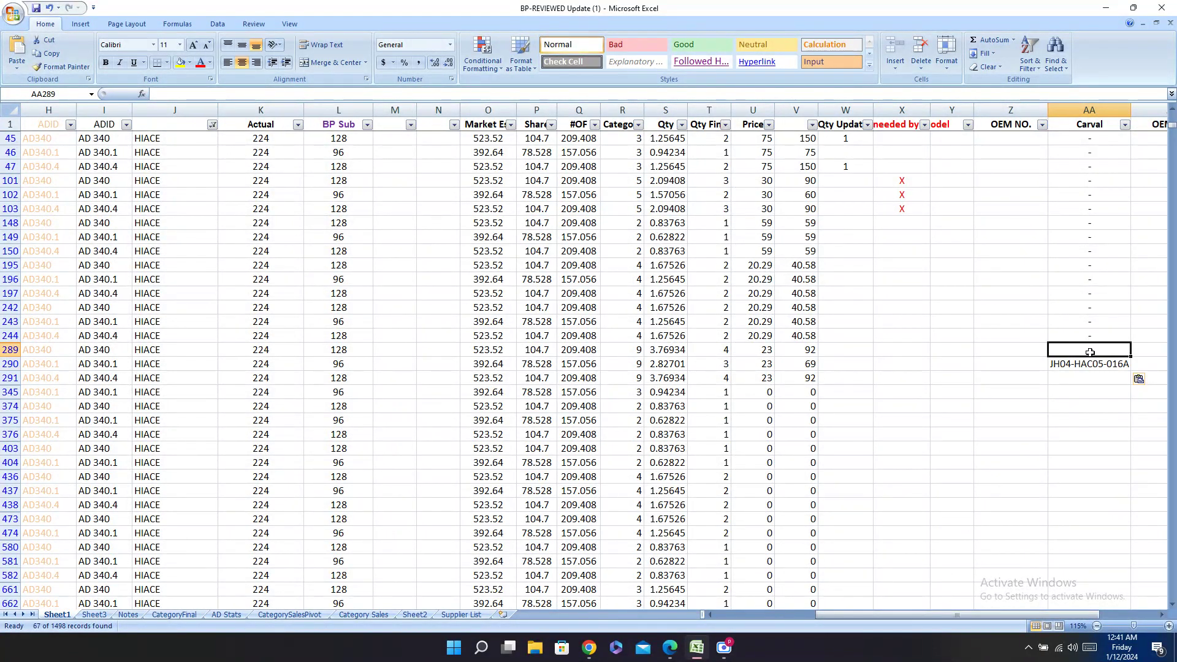
key(Down)
key(Down)
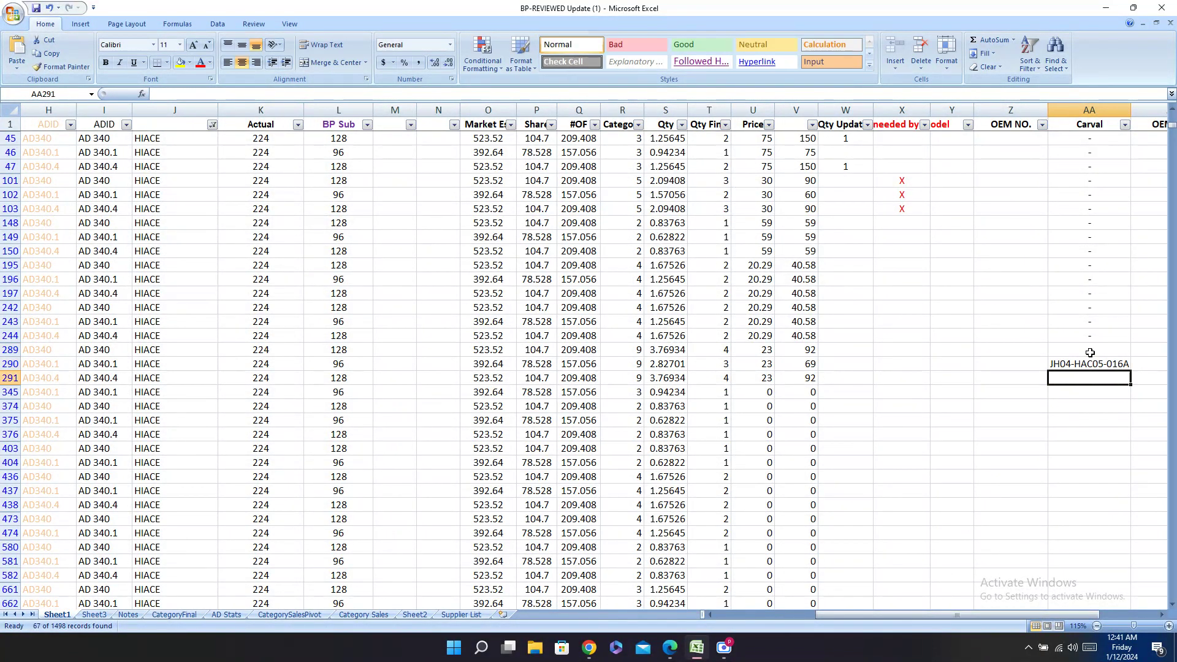
text(=)
click(1015, 363)
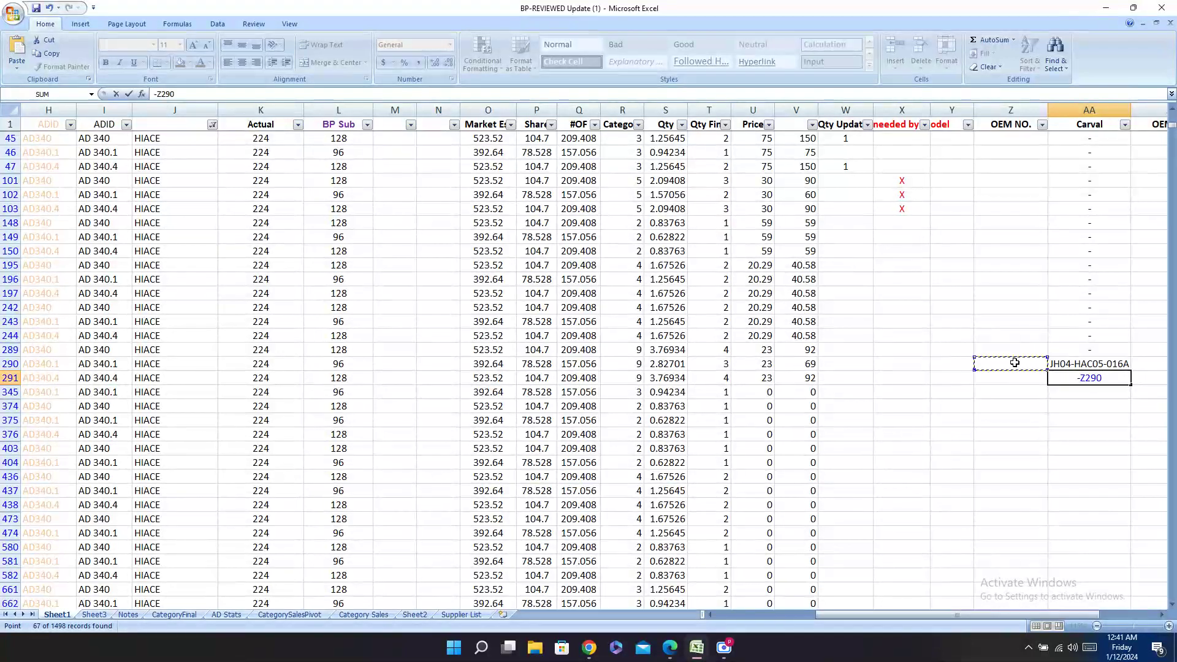
key(Escape)
text(-)
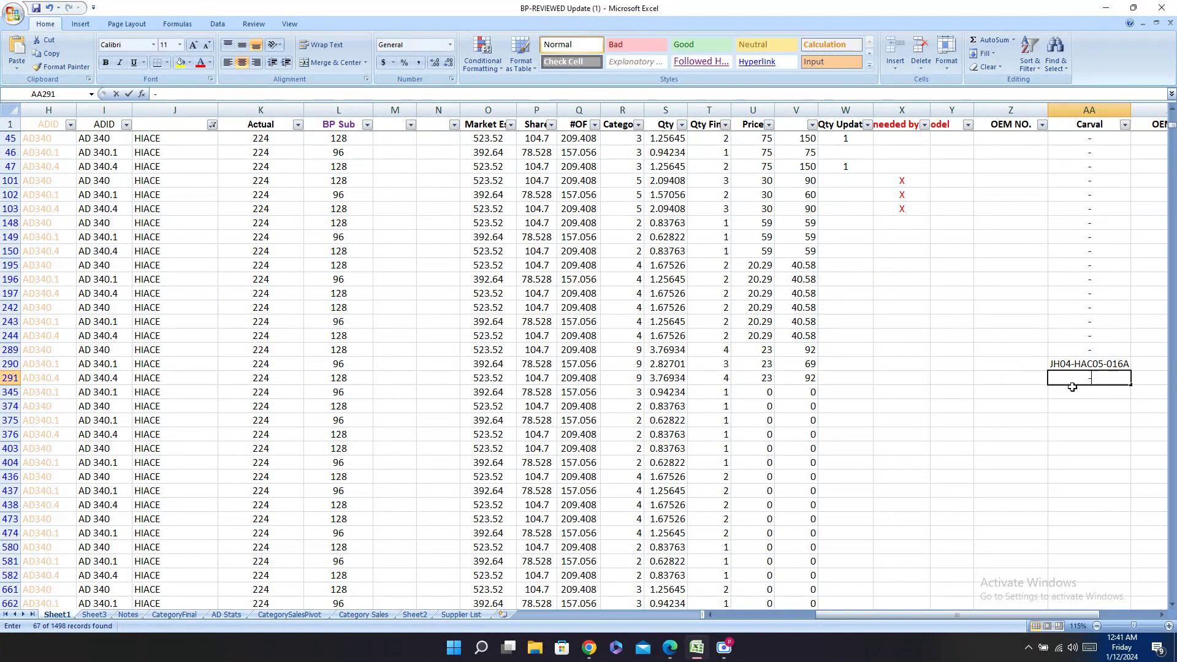
key(Return)
click(1009, 362)
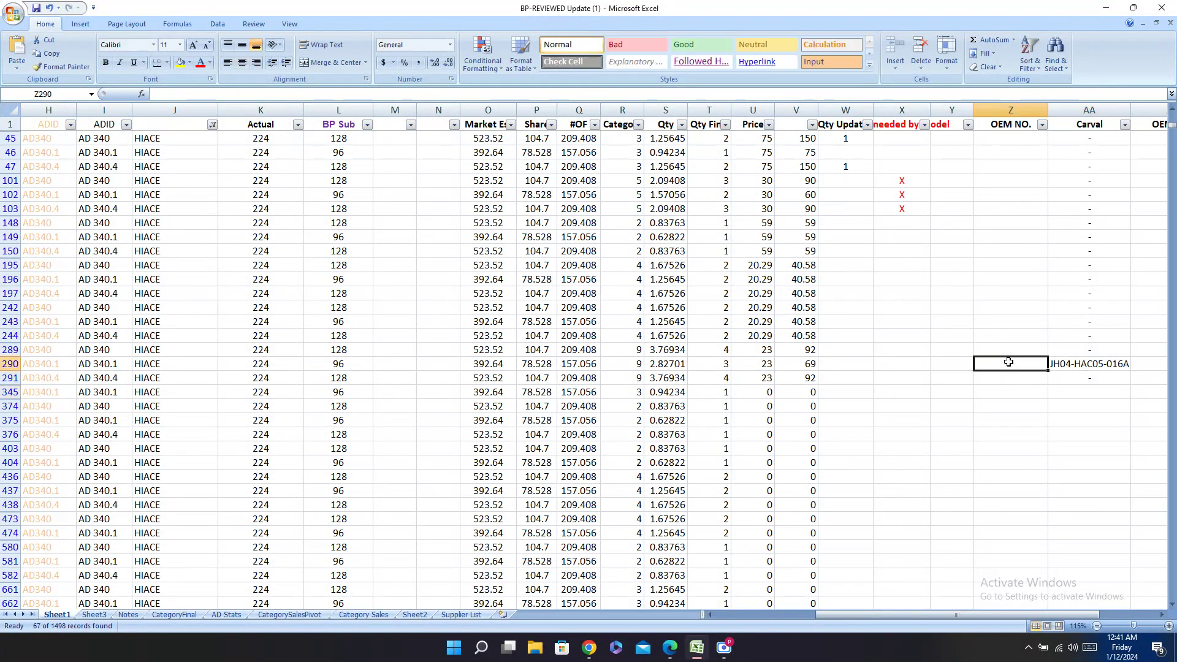
text(-)
key(Return)
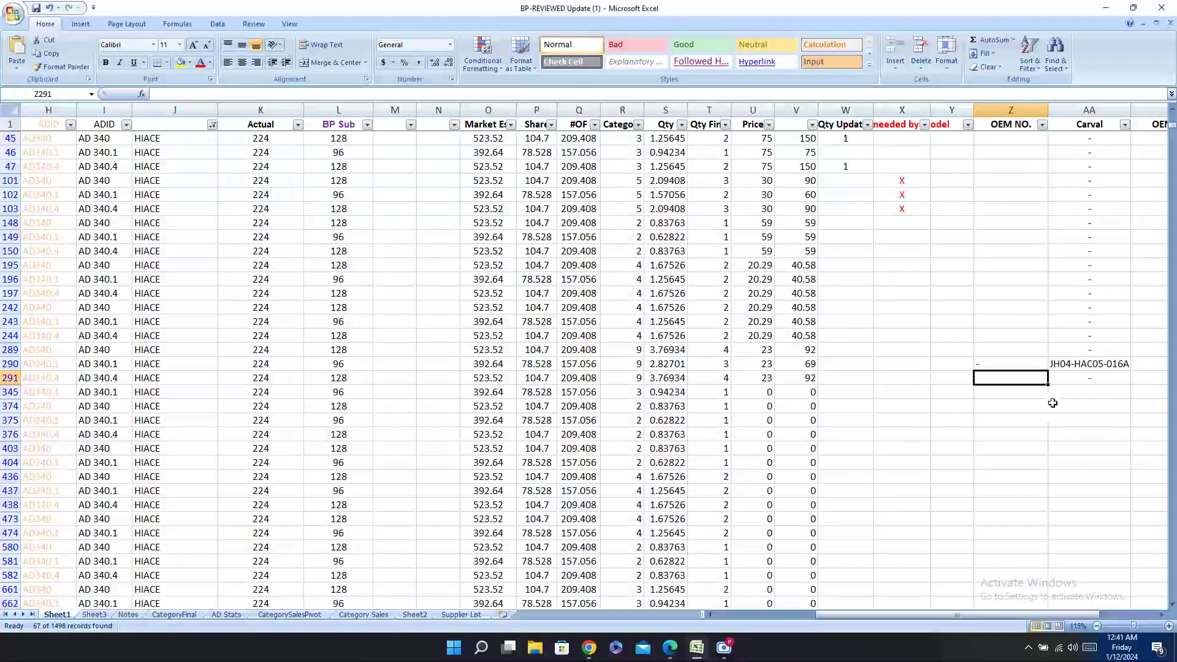
drag(1090, 394, 3, 448)
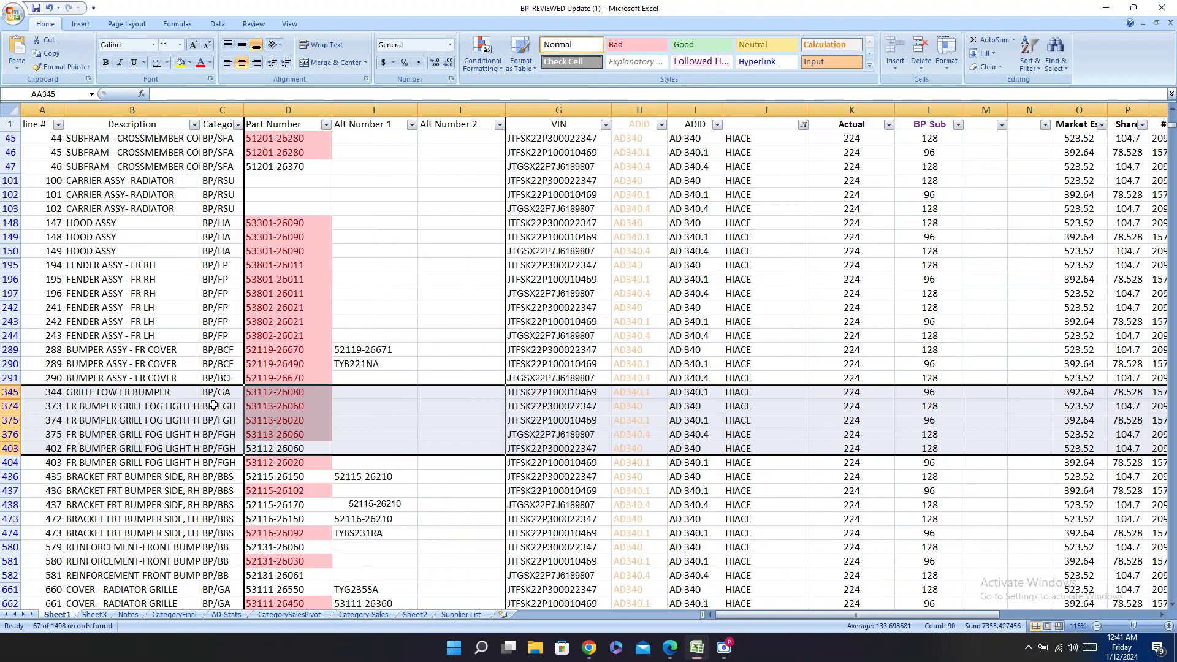
click(315, 392)
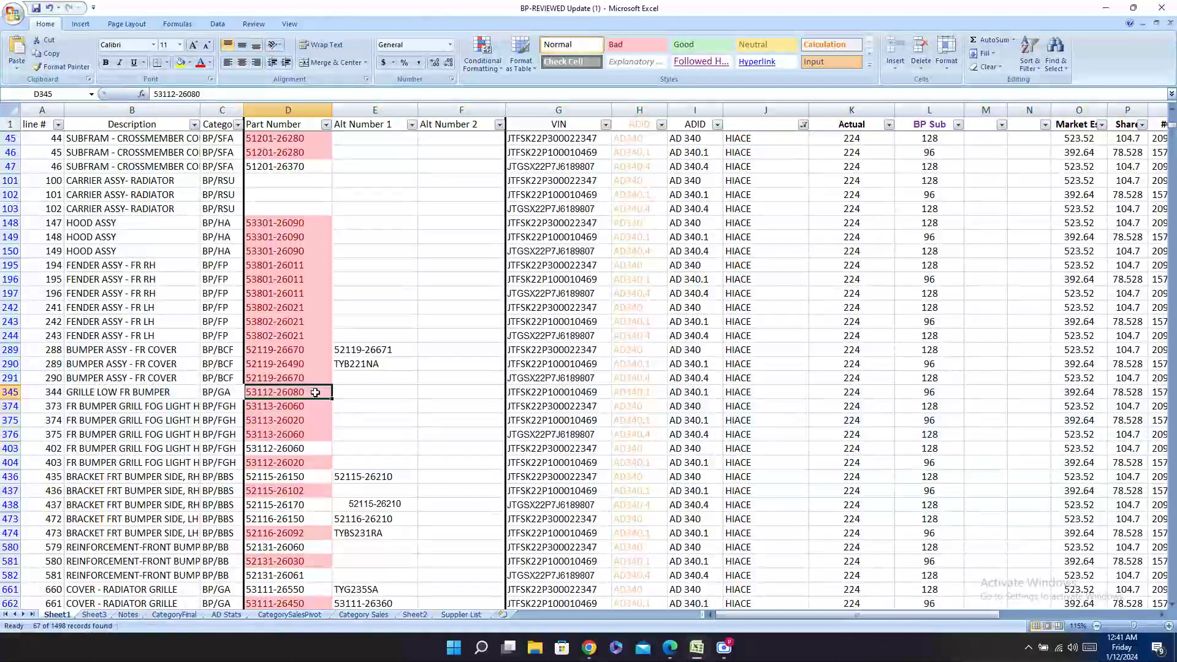
key(ctrl+c)
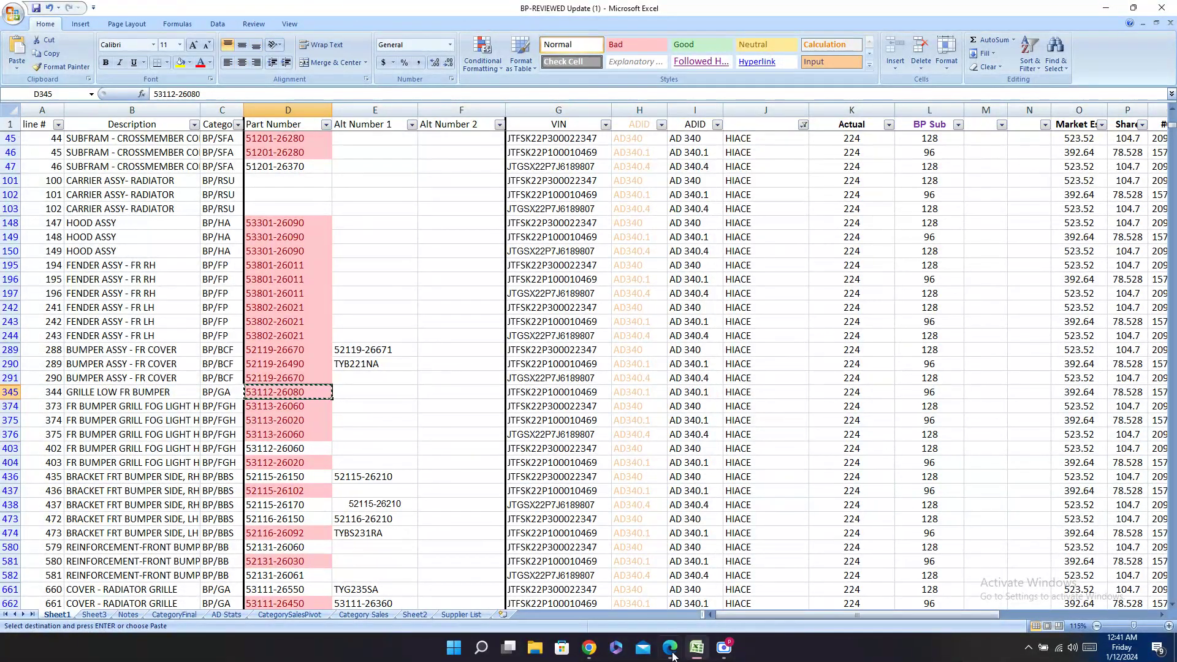
click(670, 647)
key(ctrl+f)
key(ctrl+v)
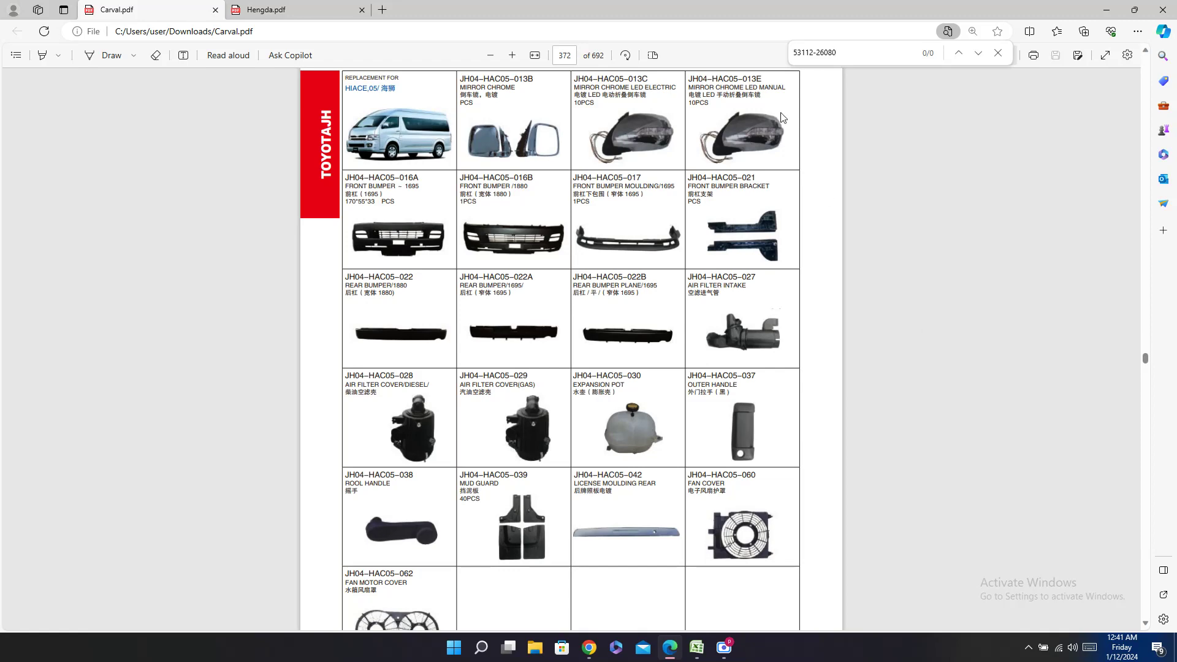
click(328, 8)
key(ctrl+f)
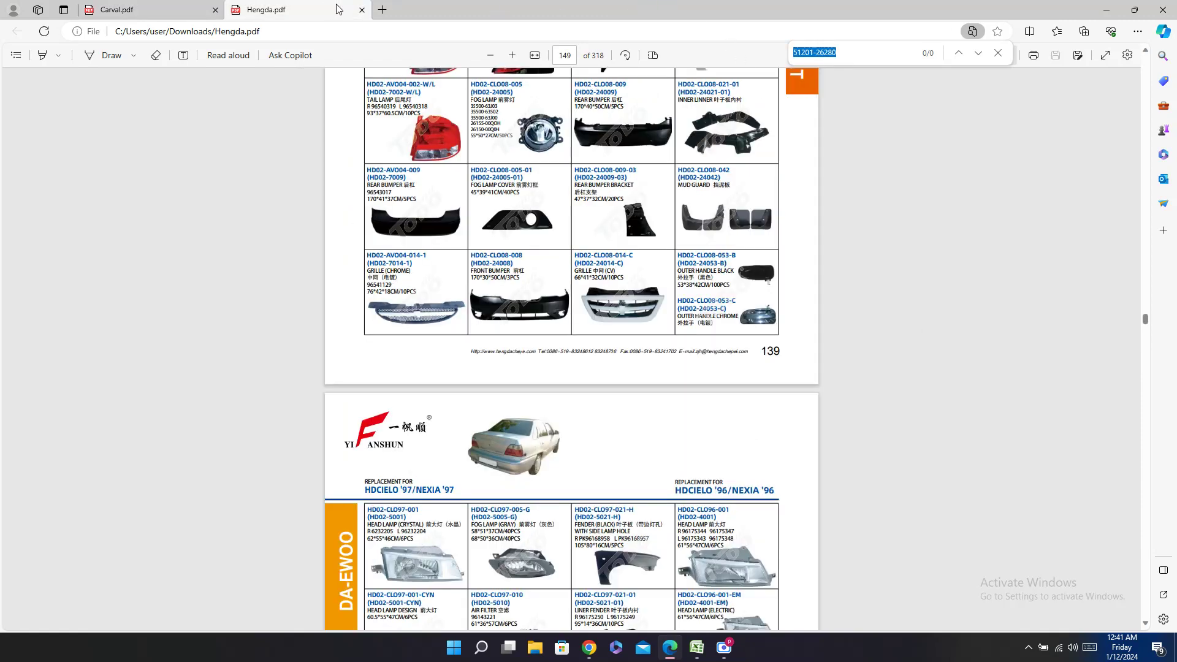
key(ctrl+v)
click(170, 6)
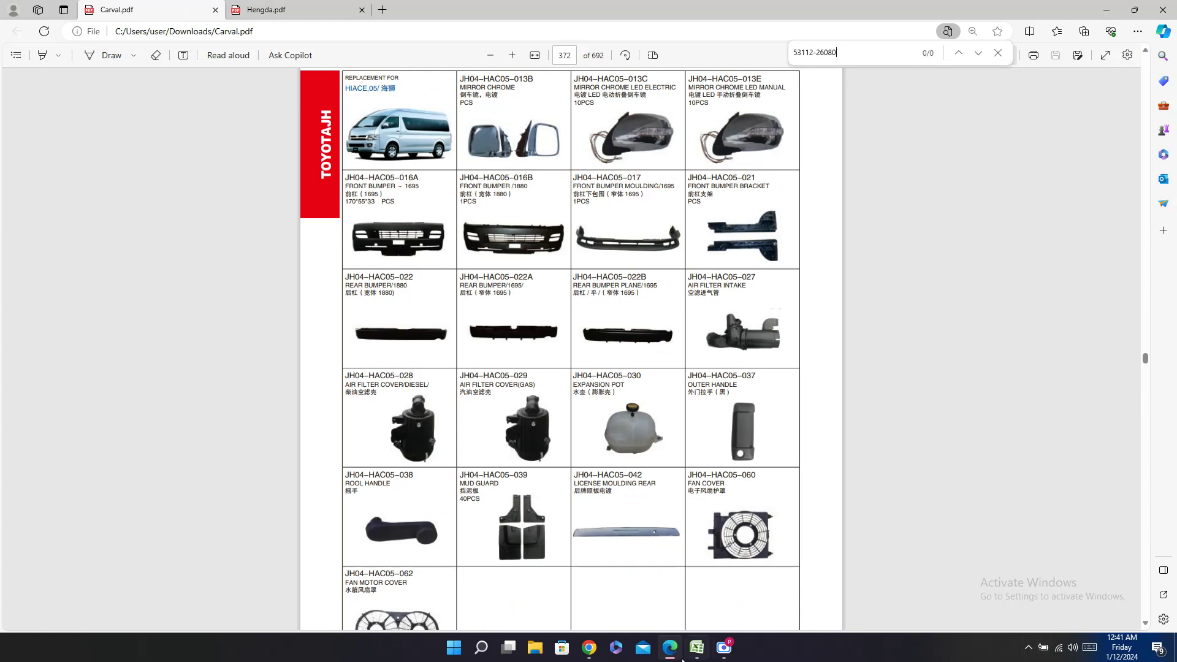
click(697, 648)
click(698, 648)
scroll(712, 477, up, 3)
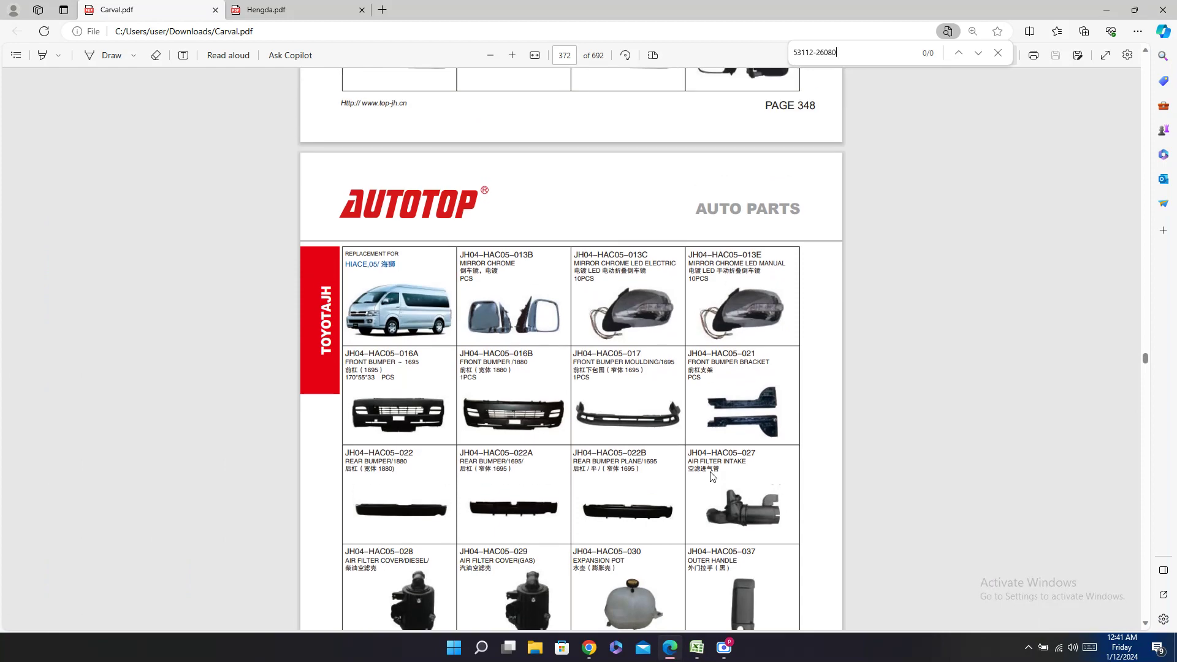
scroll(712, 477, down, 3)
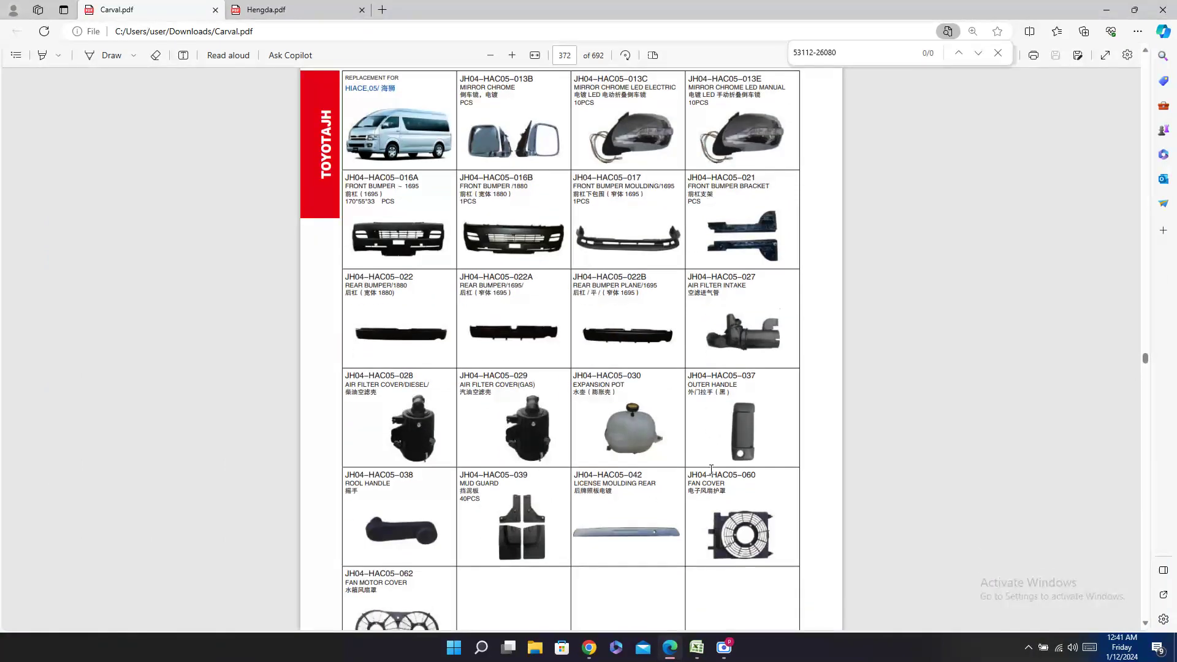
scroll(711, 469, down, 2)
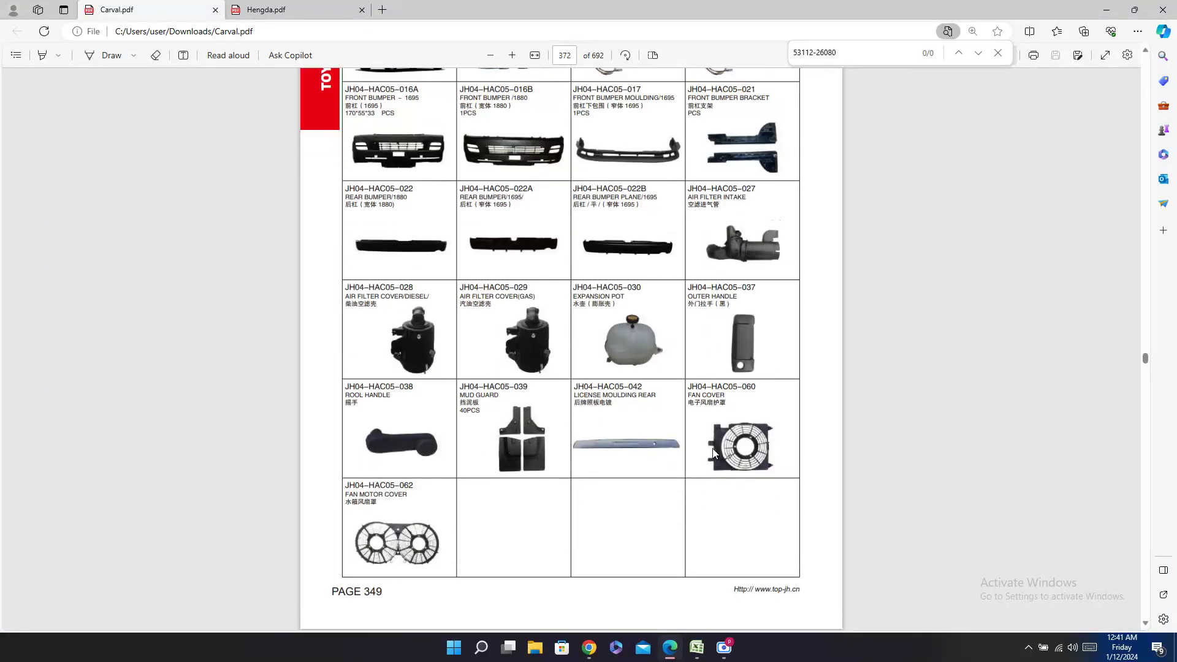
scroll(712, 454, up, 10)
scroll(716, 453, down, 7)
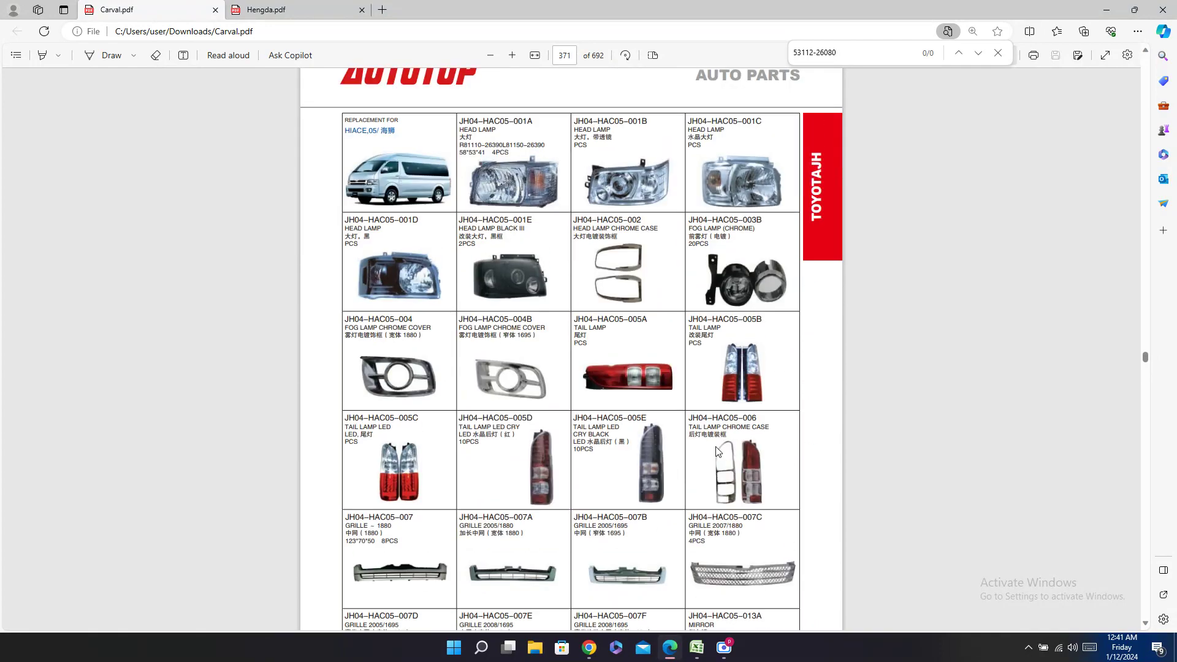
scroll(717, 451, down, 3)
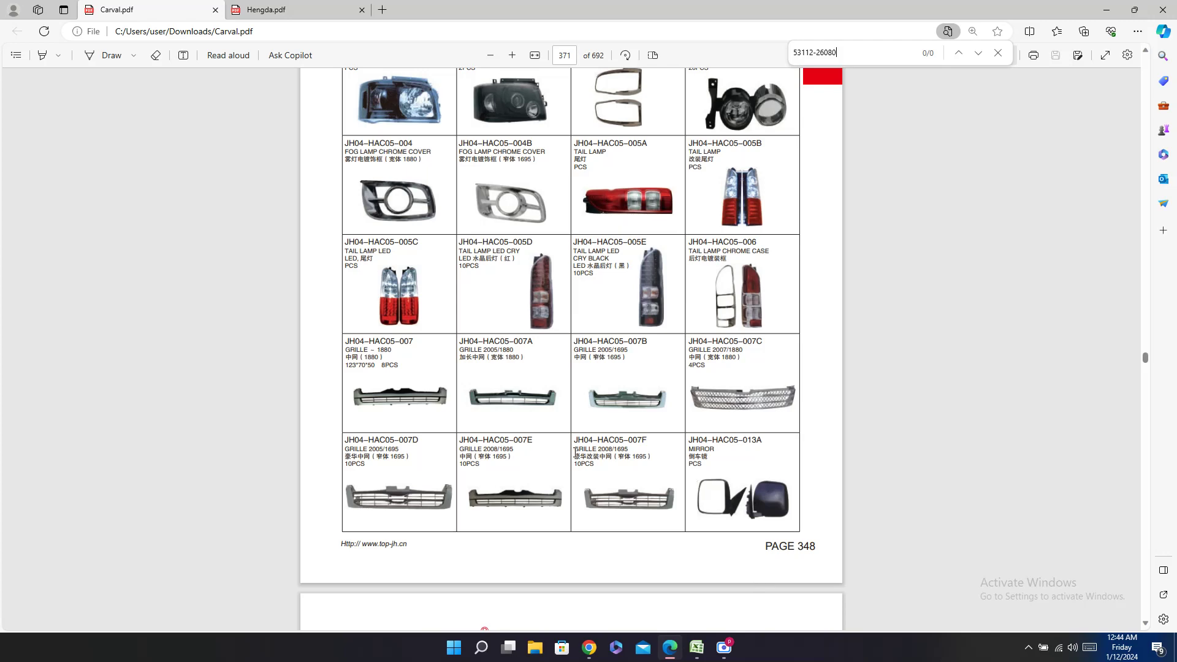
Step: Find and select front bumper bracket number JH04–HAC05–021 on Carval.pdf pages 371–373
mouse_move(724, 647)
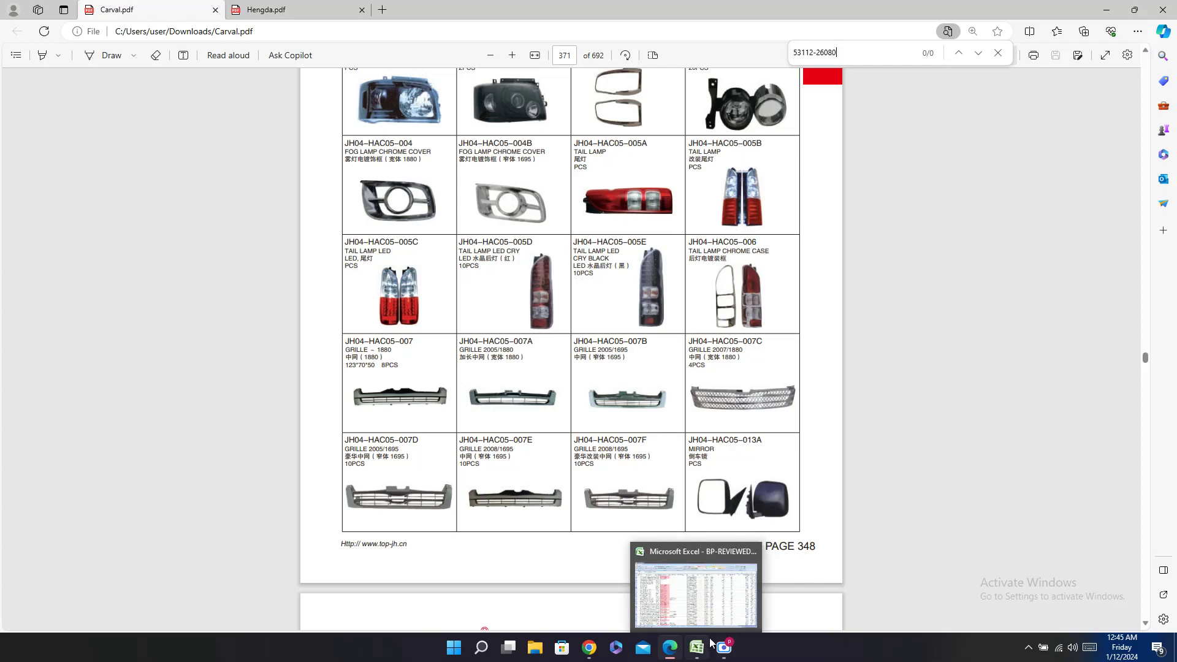
scroll(742, 421, down, 7)
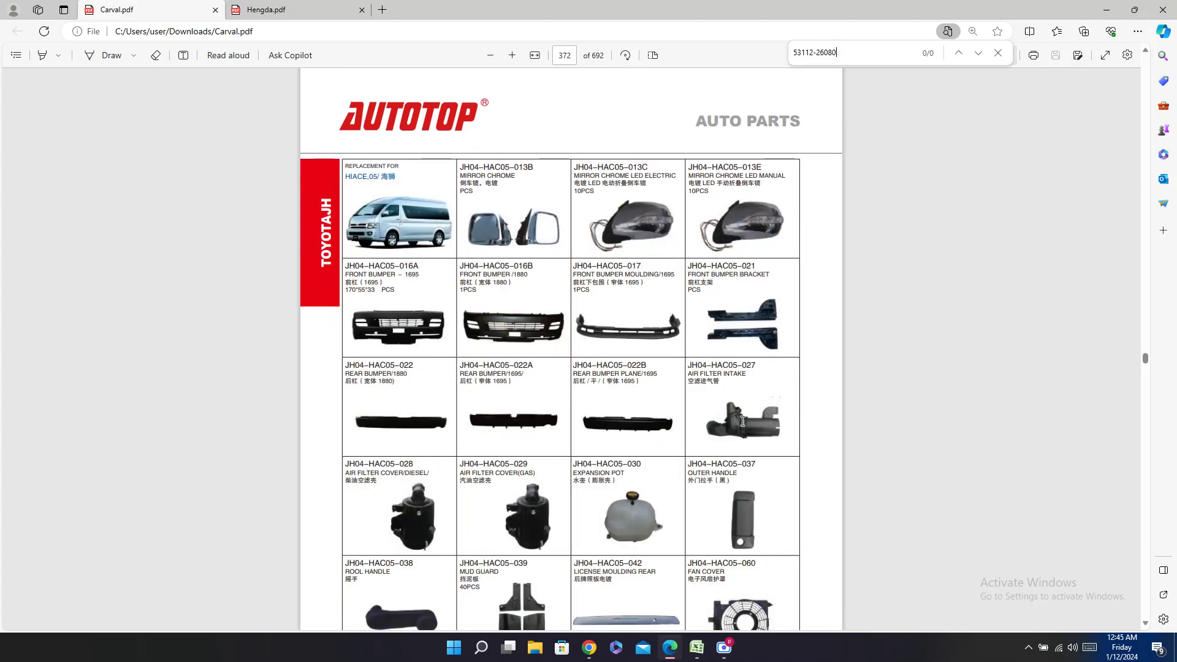
scroll(742, 421, down, 3)
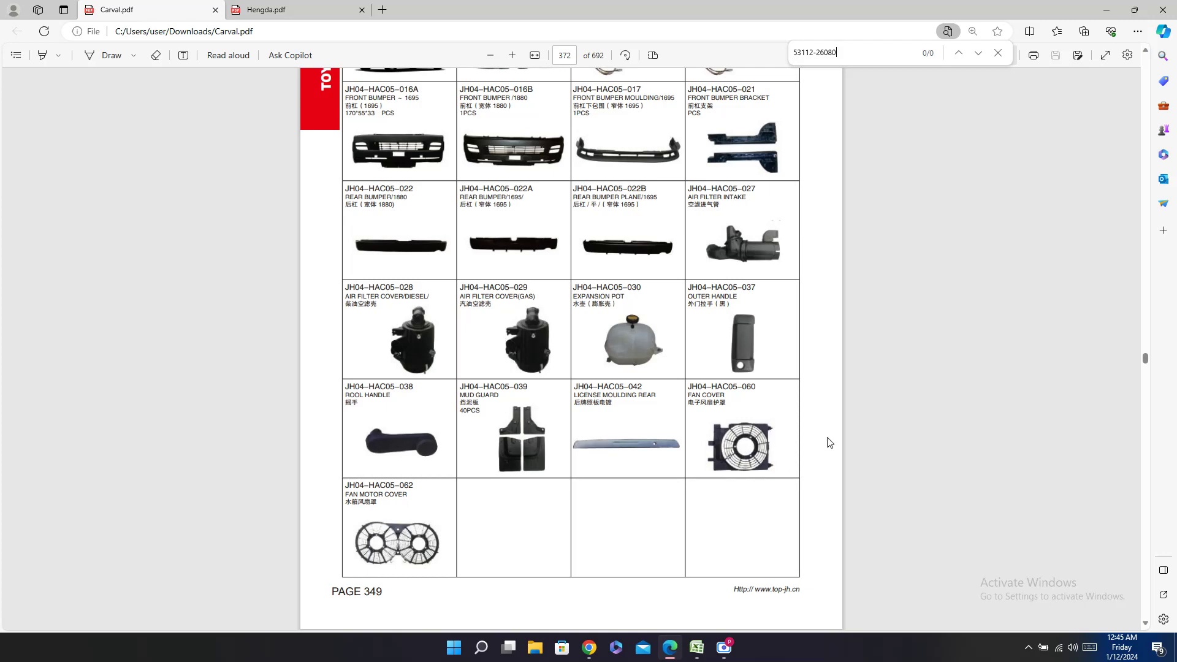
scroll(866, 433, up, 2)
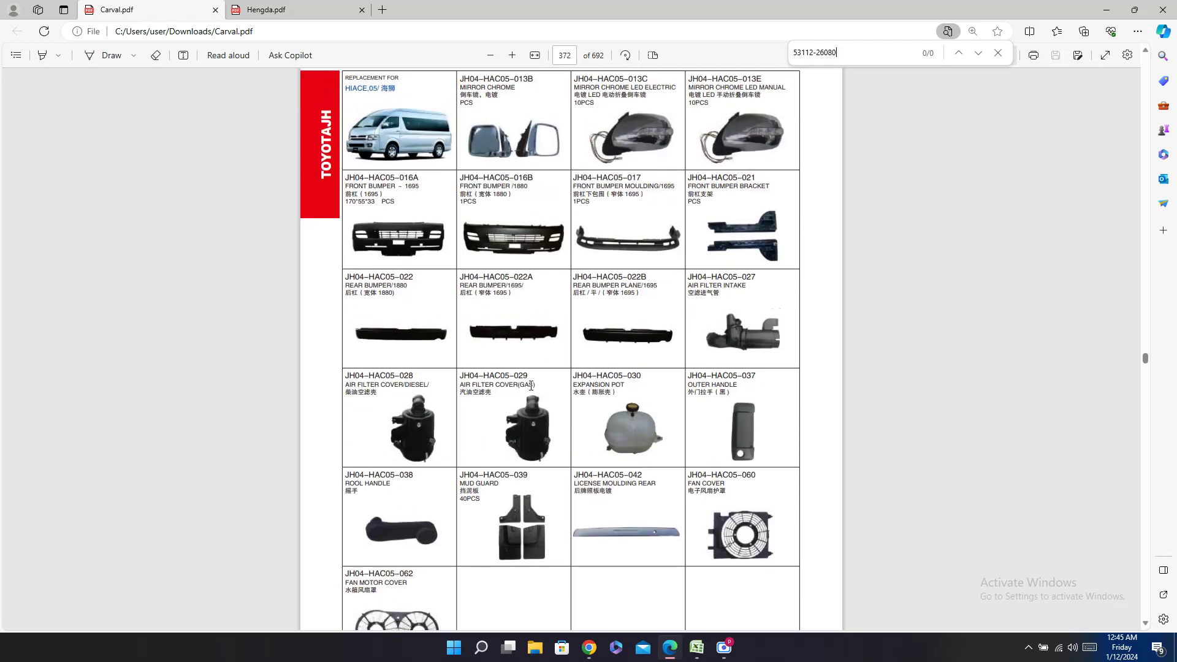
scroll(577, 436, down, 6)
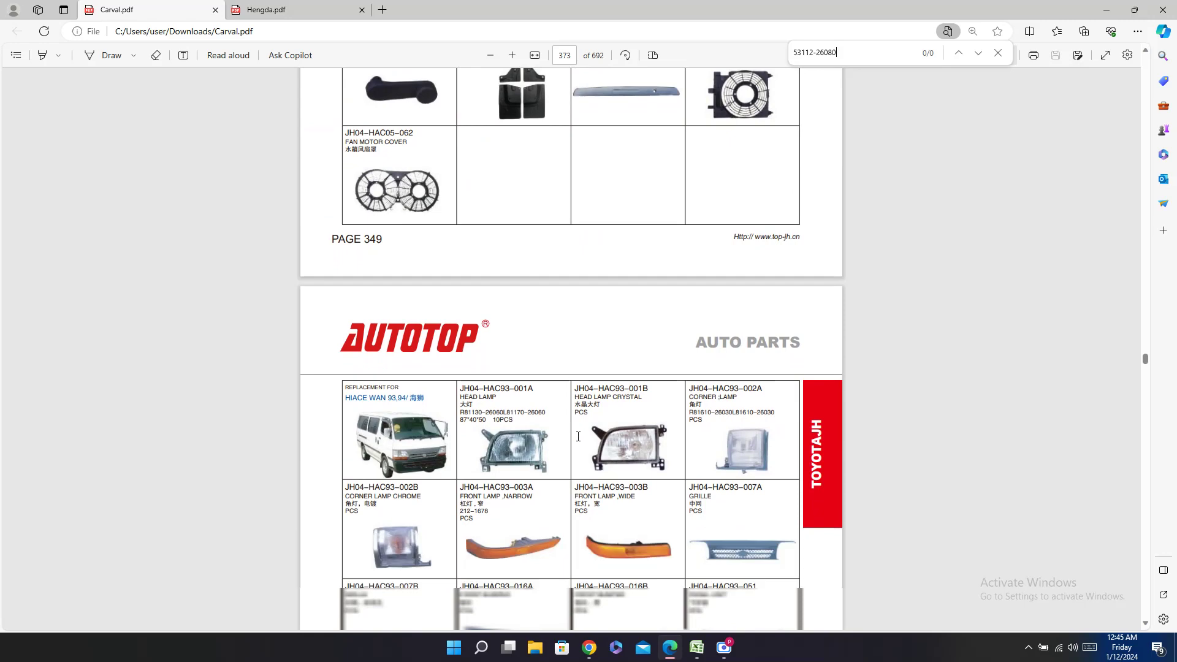
scroll(578, 440, up, 4)
scroll(586, 436, up, 4)
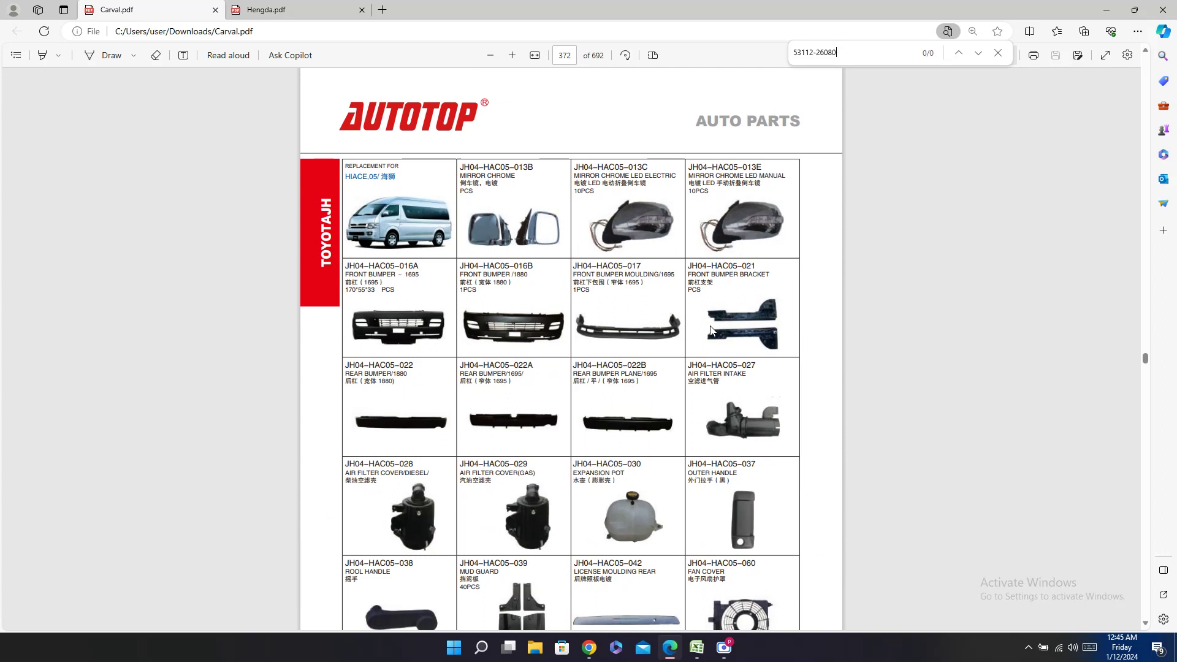
double_click(721, 267)
click(696, 648)
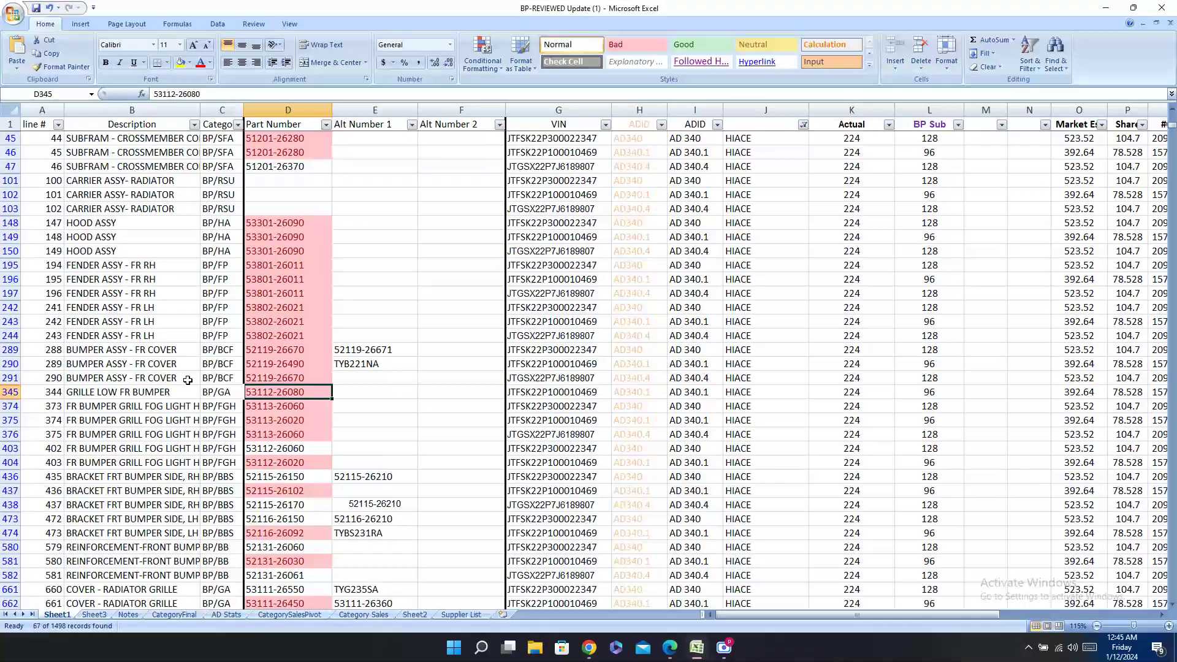
Step: Select cell B436 (BRACKET FRT BUMPER SIDE, RH), then bring Carval.pdf page 372 back up
click(154, 478)
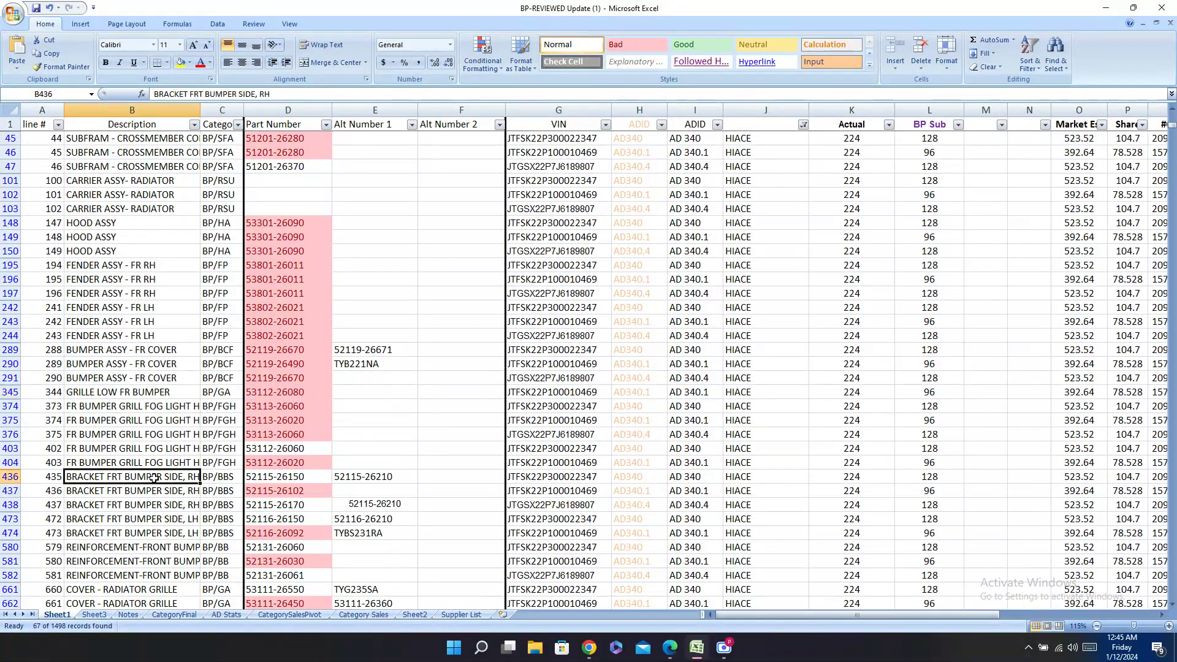
click(670, 648)
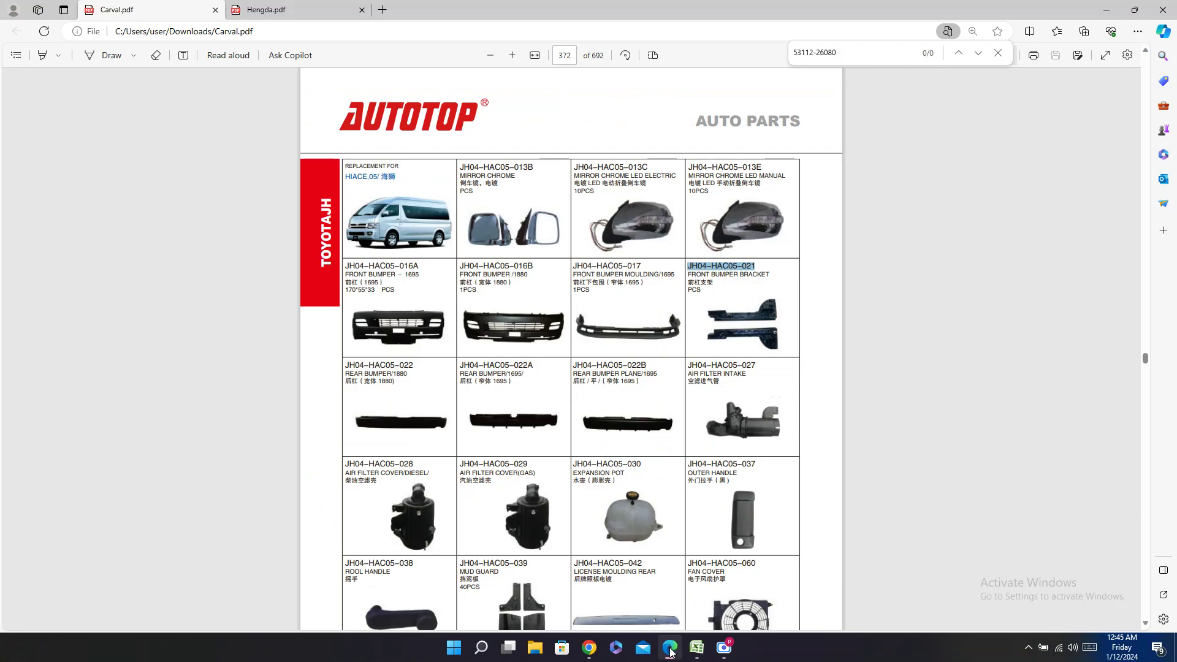
click(670, 648)
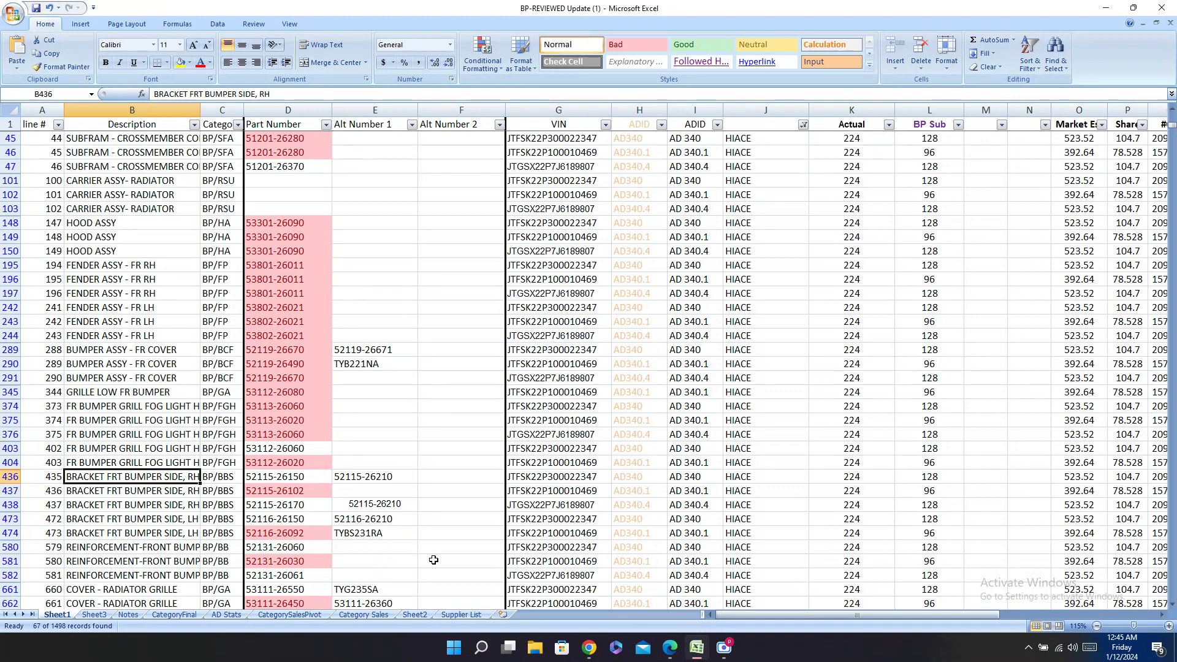
click(670, 648)
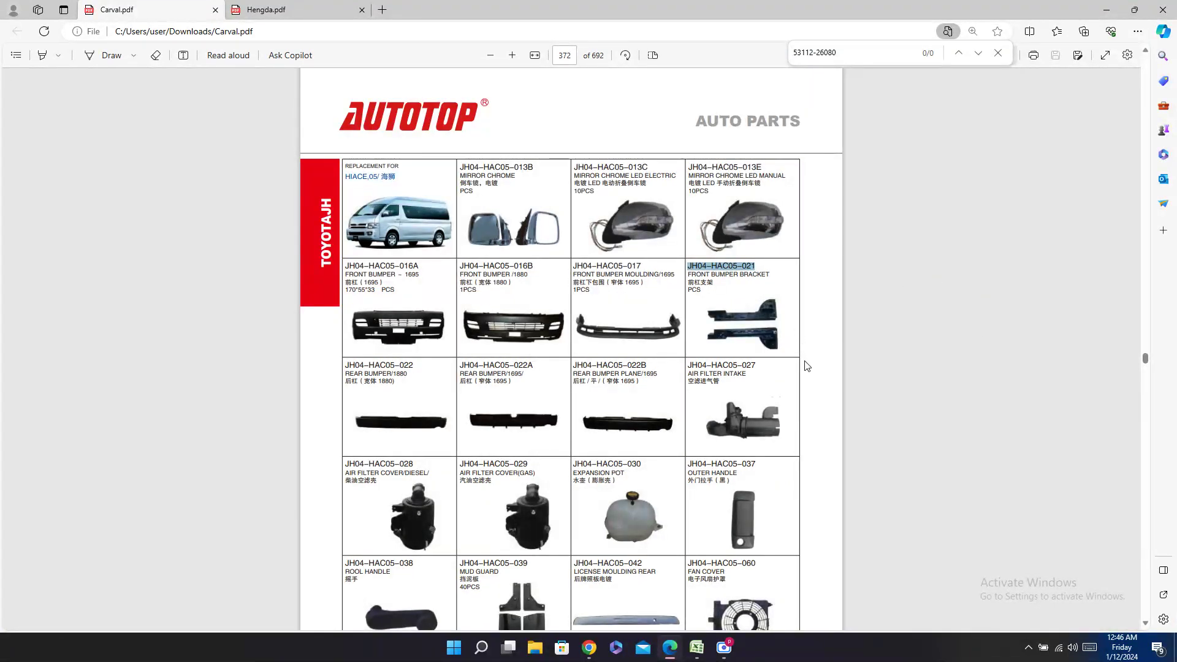
Step: Scroll Carval.pdf from page 372 back to the Hiace 14 listings on page 370
scroll(803, 215, up, 10)
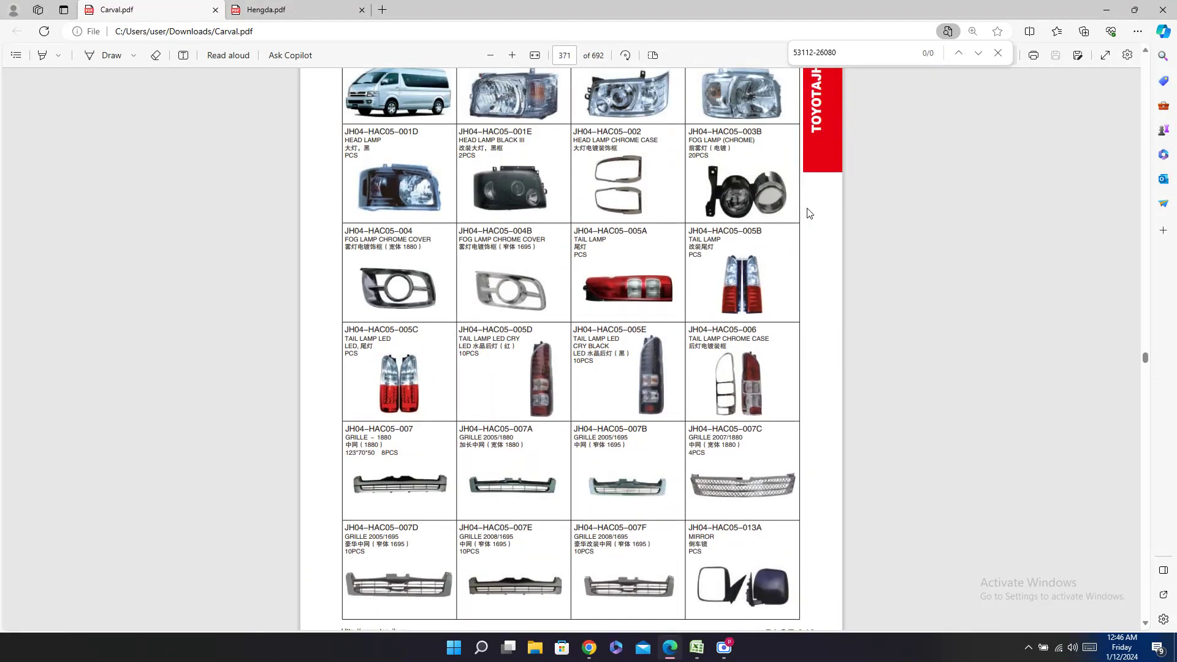
scroll(814, 205, up, 10)
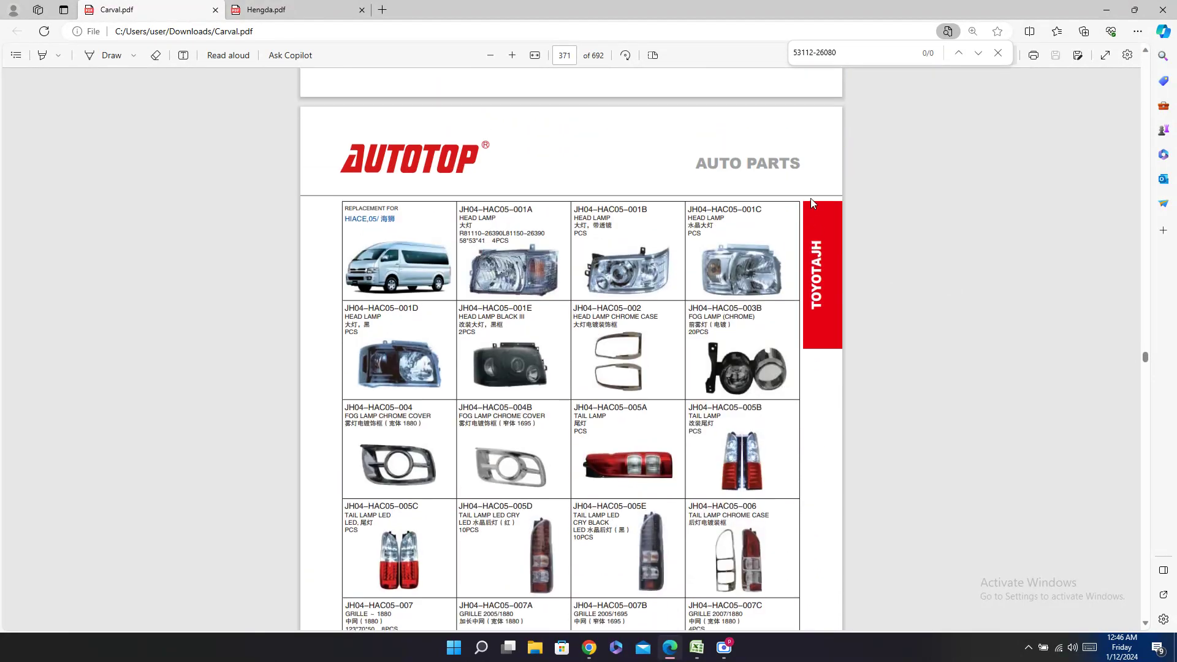
scroll(814, 204, up, 1)
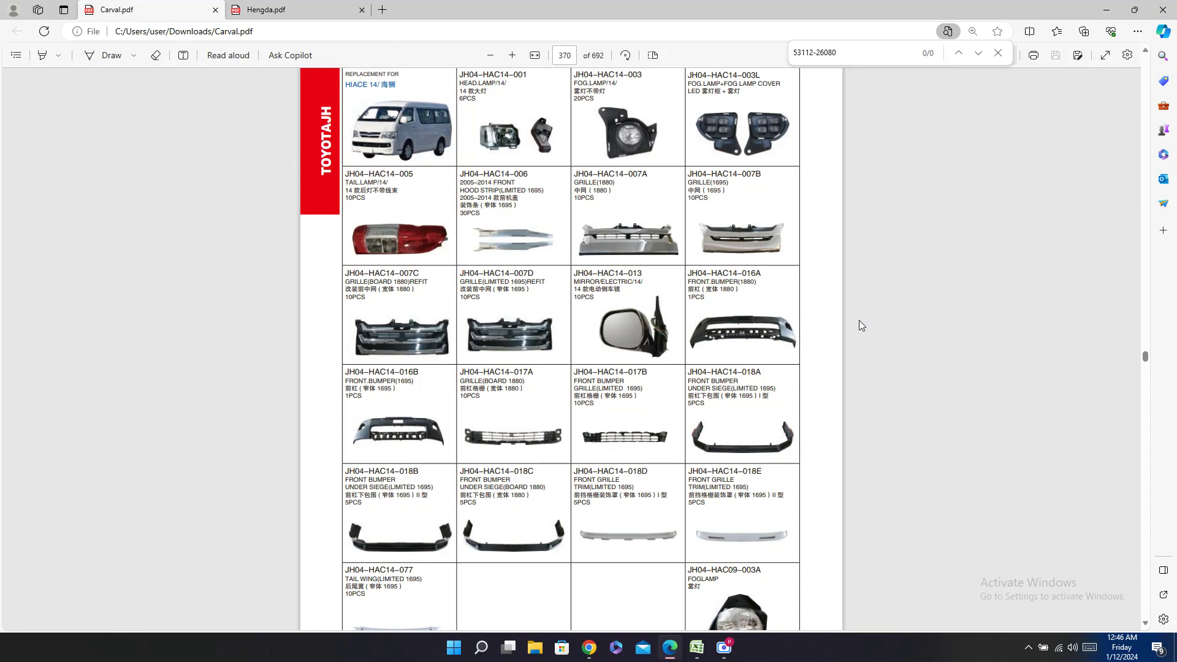
click(696, 647)
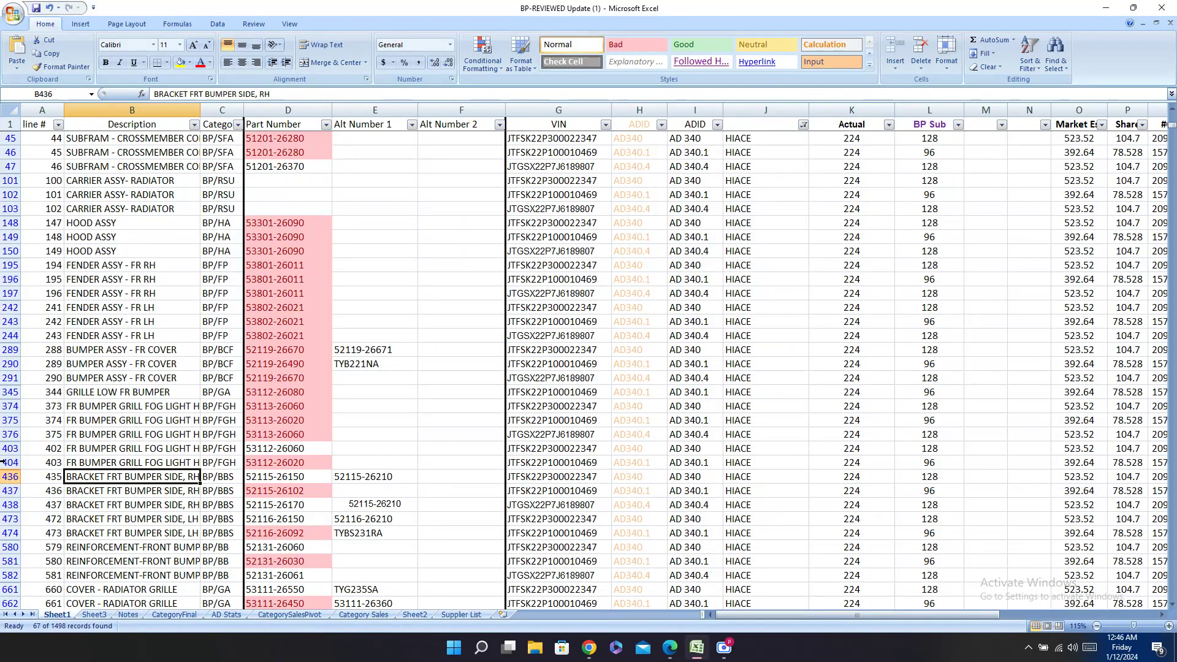
Step: Select the FR BUMPER GRILL FOG LIGHT rows 374–376 and return to Carval.pdf
click(9, 406)
drag(8, 406, 9, 441)
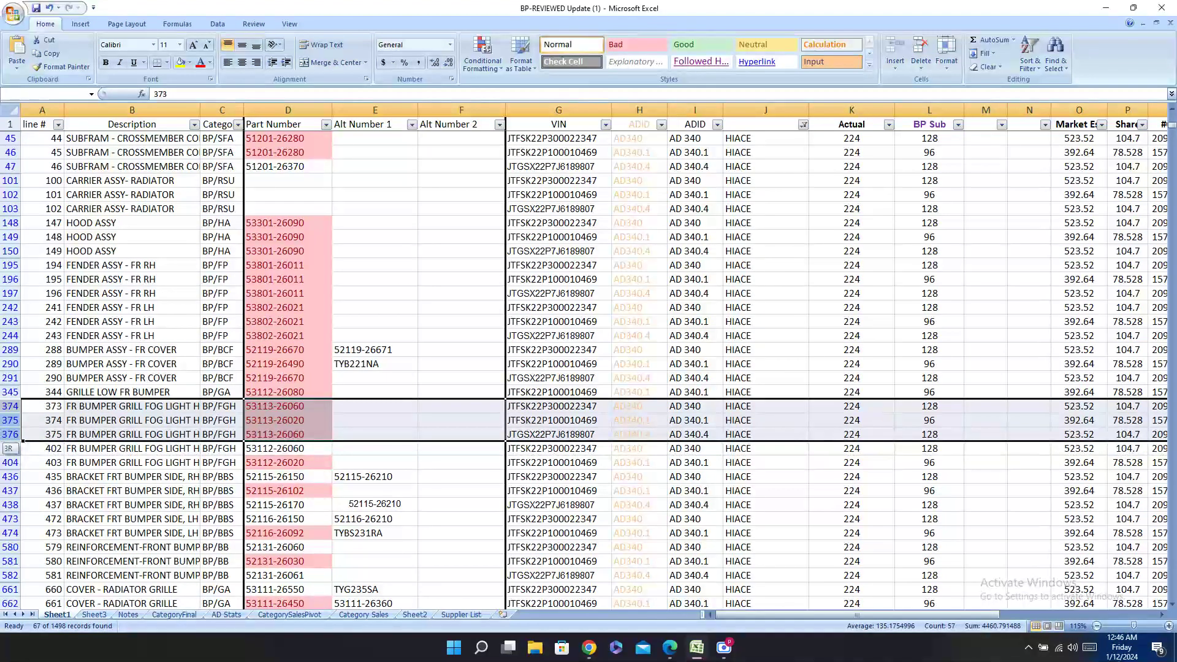
drag(9, 442, 9, 441)
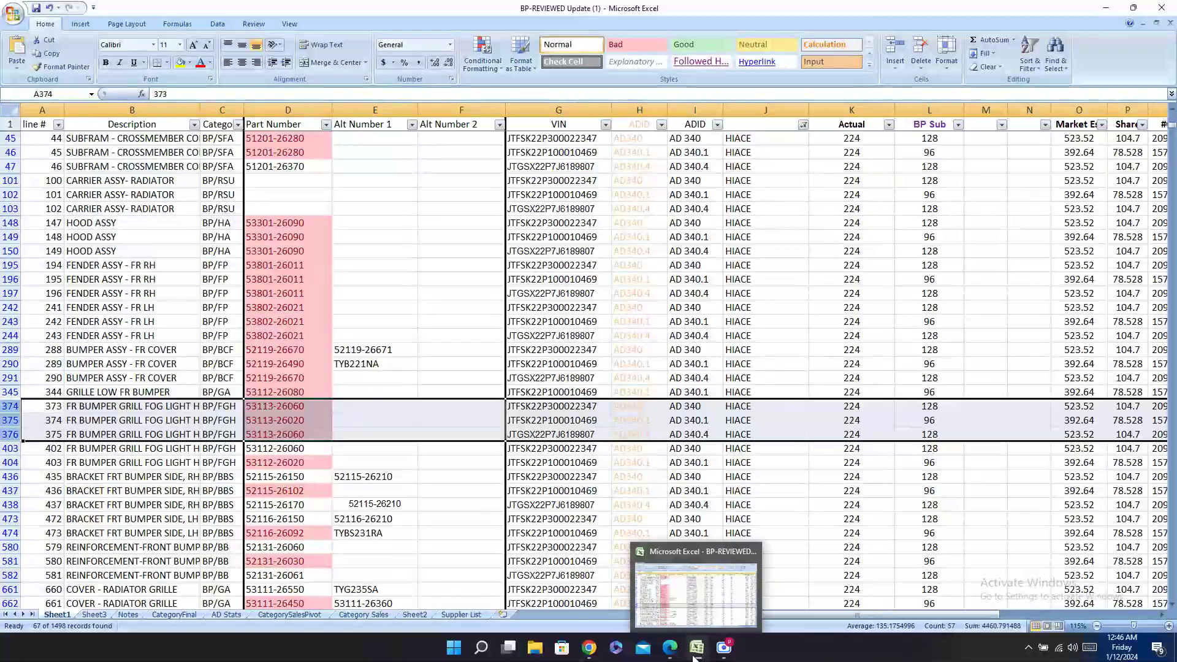
click(670, 647)
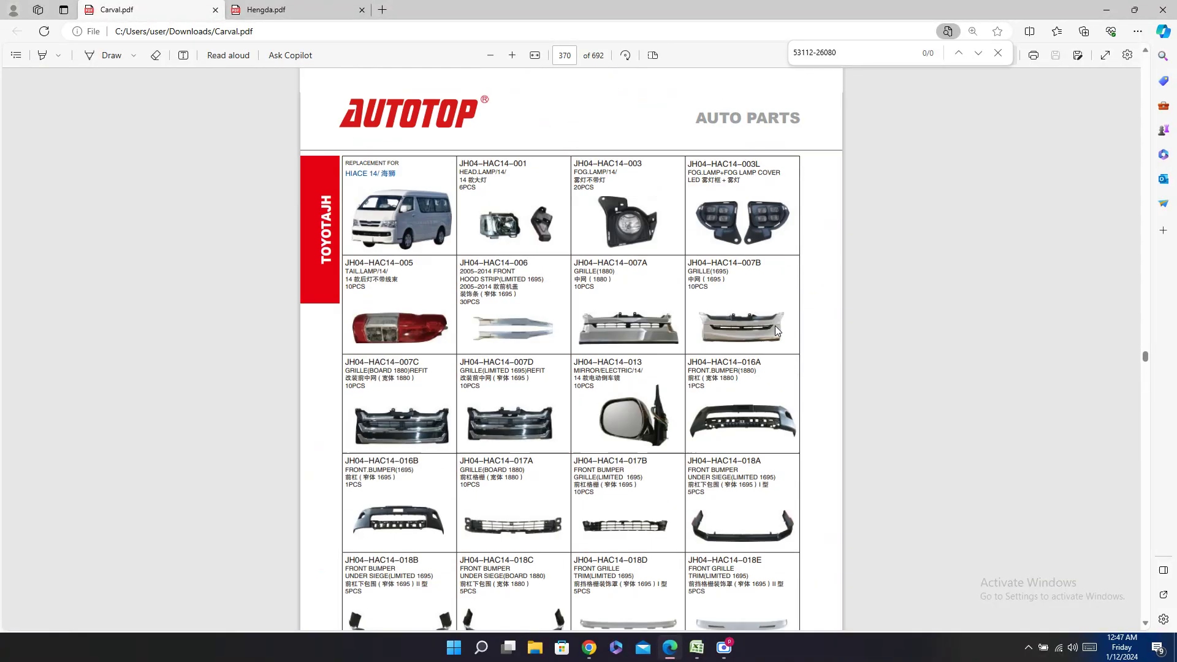
Step: Copy fog lamp chrome cover number JH04–HAC05–004 from Carval.pdf page 371
scroll(775, 326, up, 2)
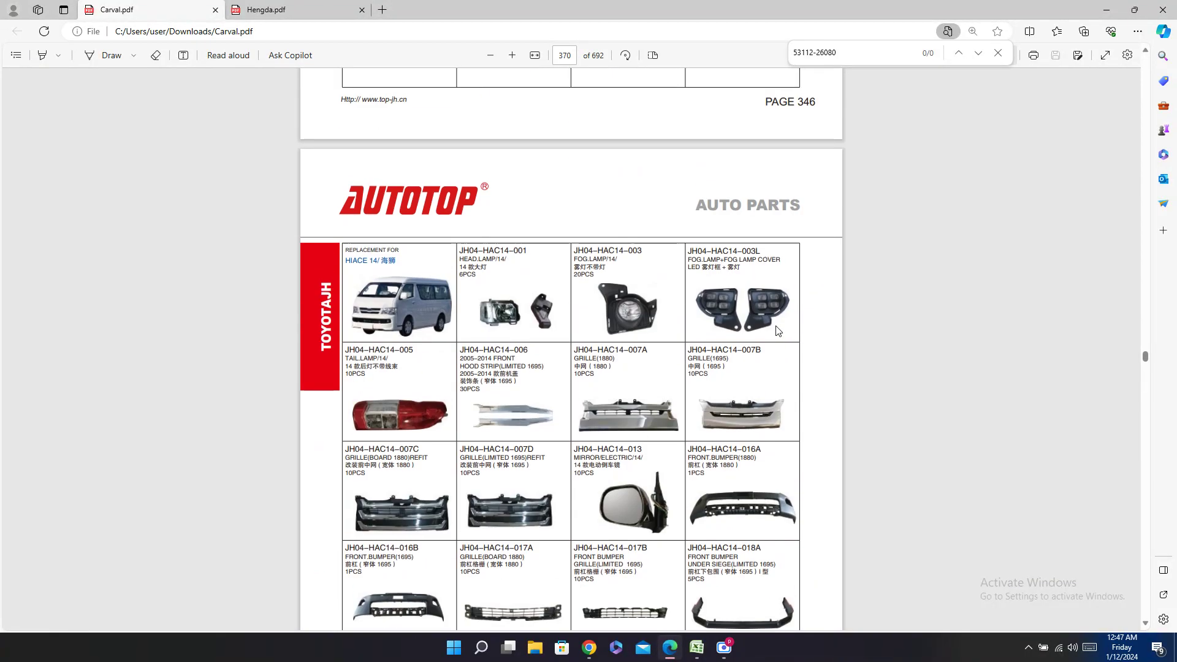
scroll(778, 330, down, 4)
scroll(777, 326, down, 4)
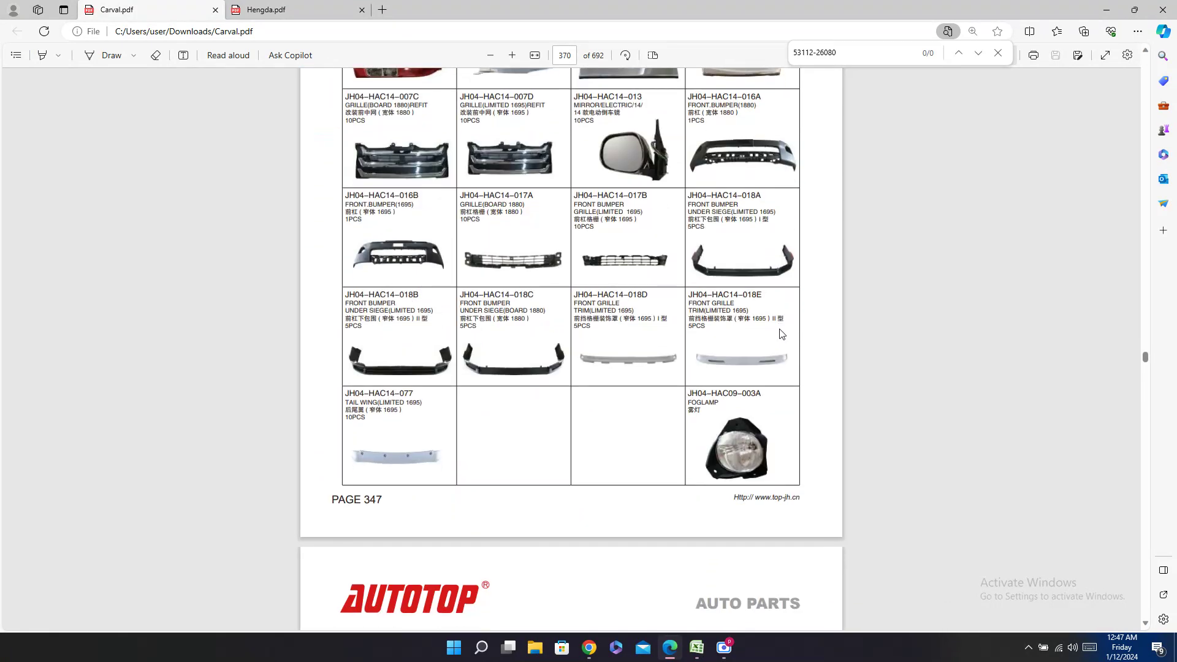
scroll(781, 334, up, 4)
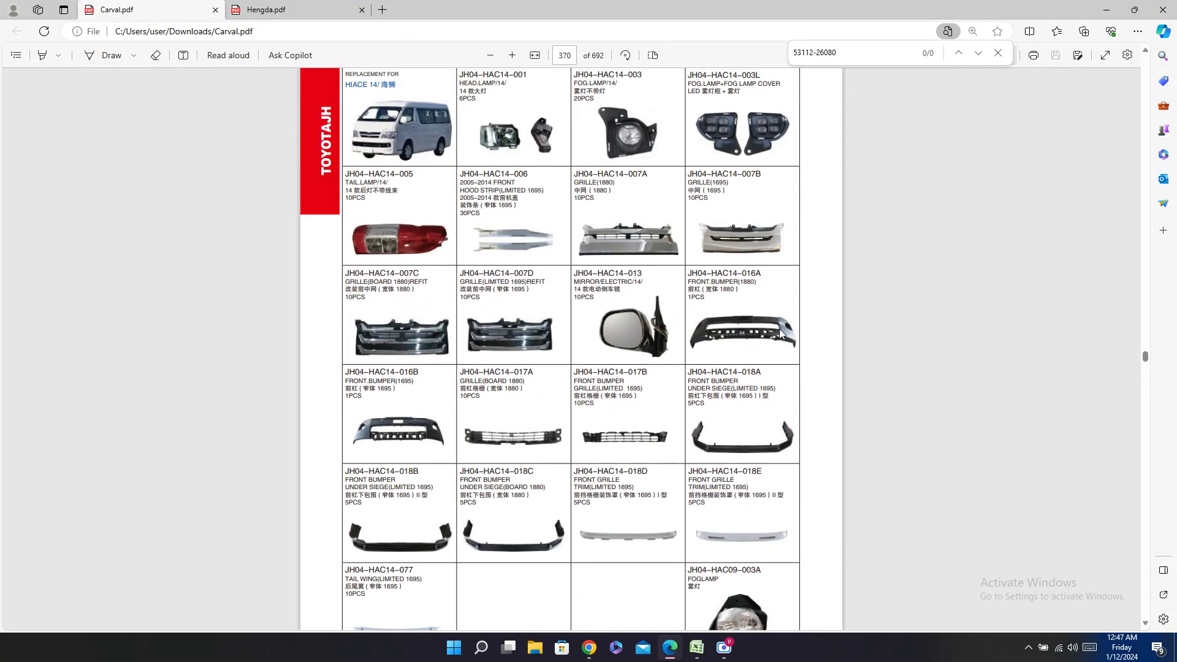
scroll(780, 332, up, 8)
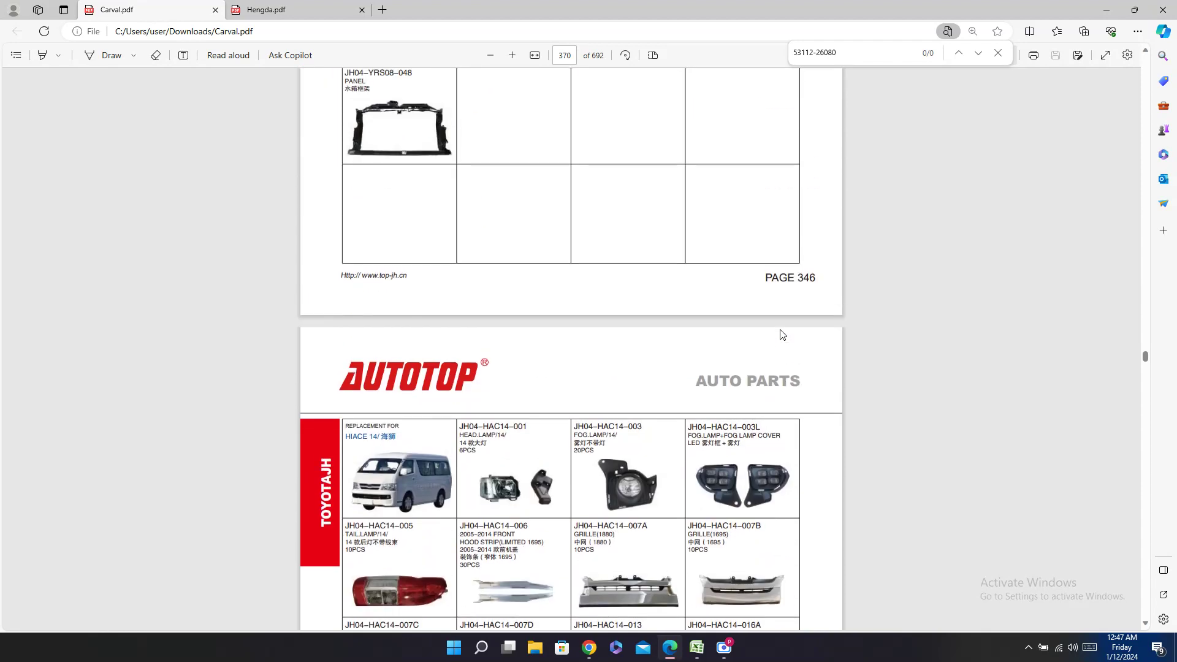
scroll(782, 335, up, 2)
scroll(782, 334, down, 6)
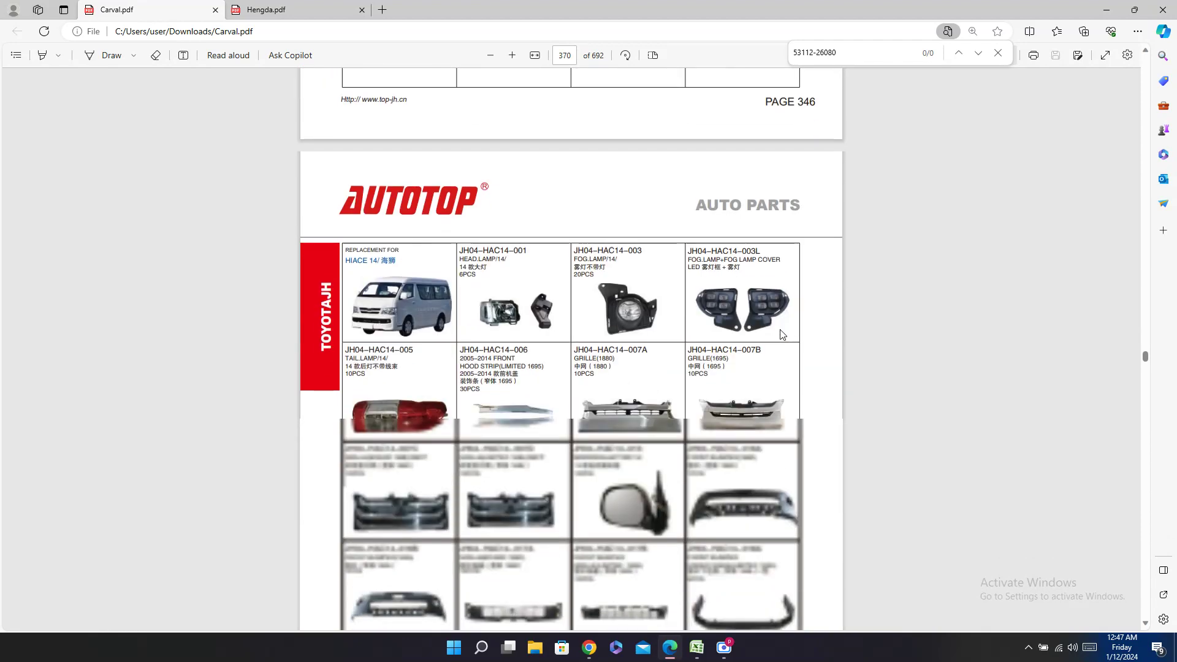
scroll(782, 334, down, 2)
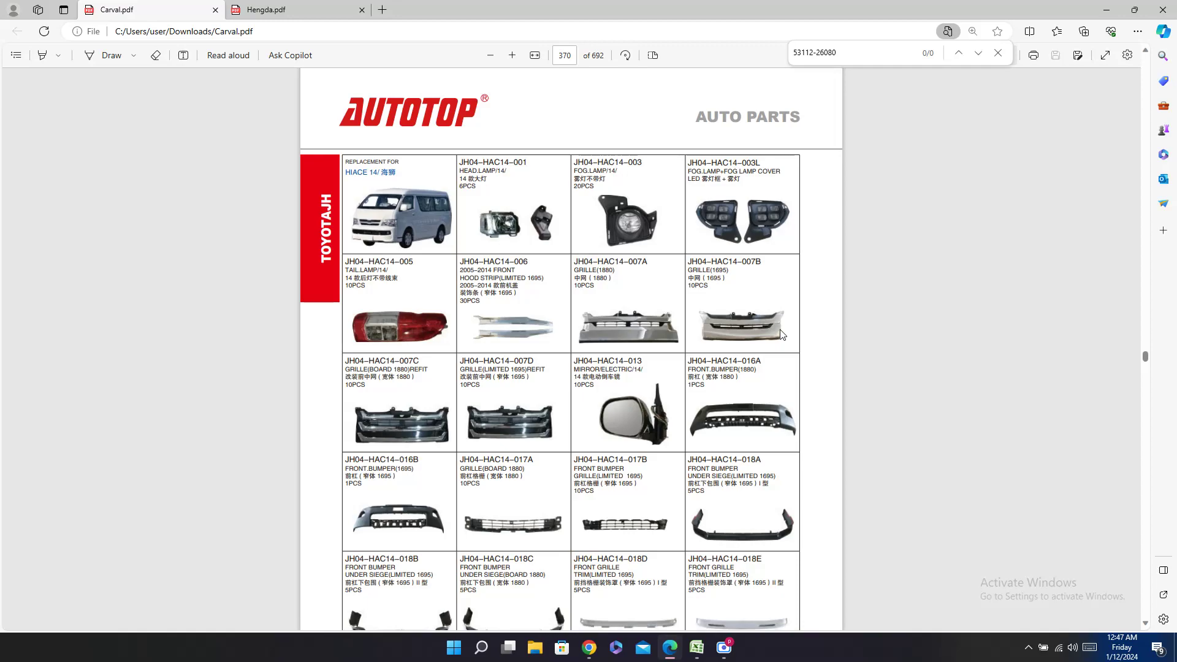
scroll(782, 335, up, 8)
scroll(782, 335, up, 9)
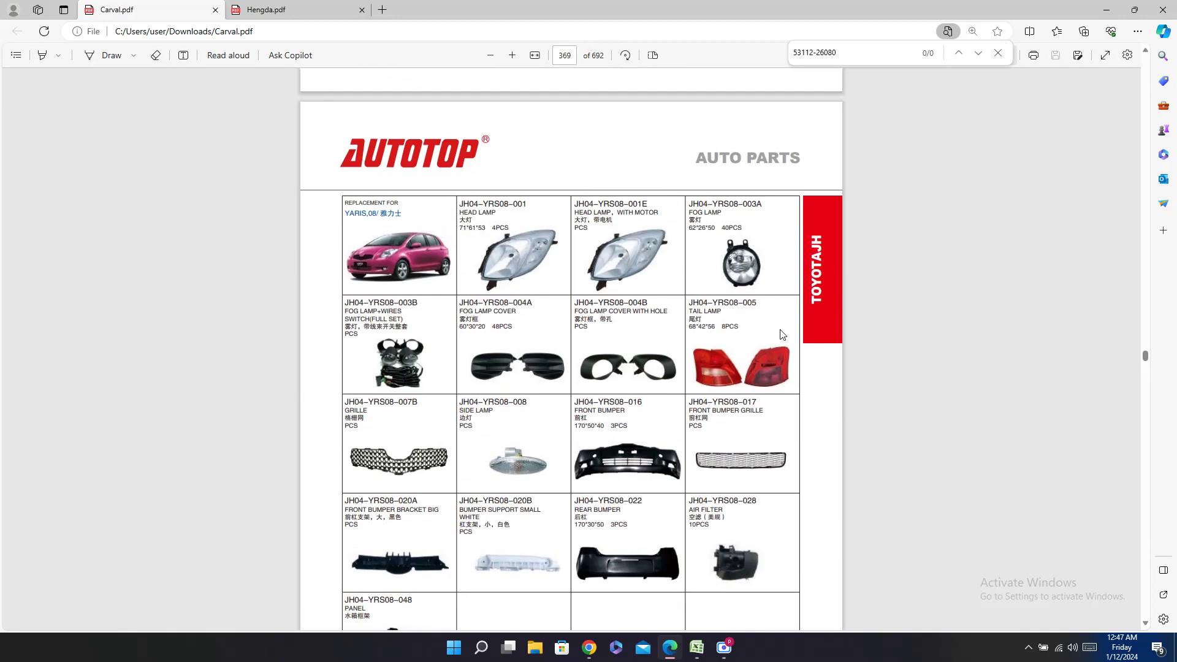
scroll(783, 335, down, 15)
scroll(782, 335, down, 18)
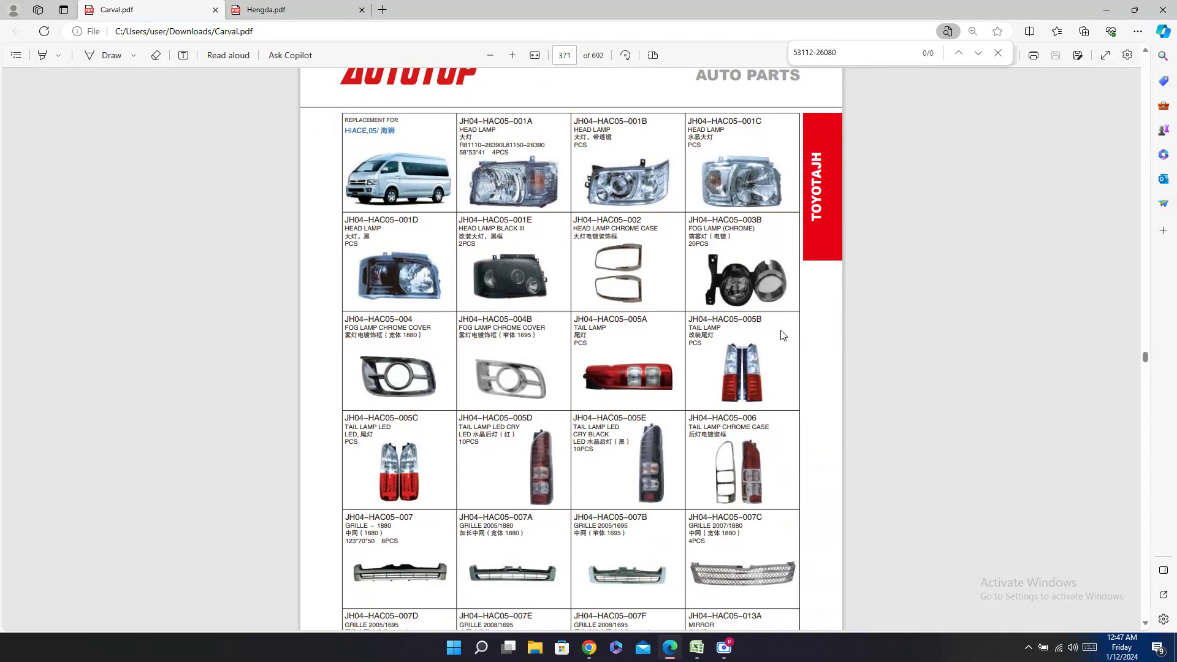
scroll(782, 335, down, 3)
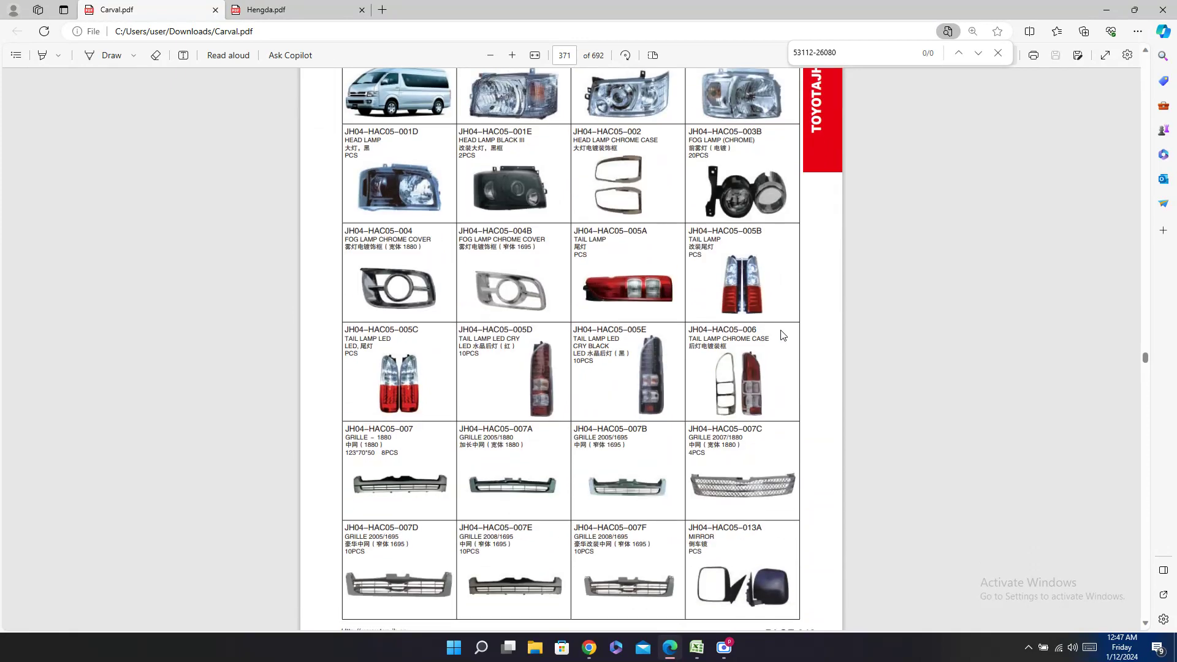
triple_click(381, 232)
right_click(381, 232)
click(428, 286)
click(699, 651)
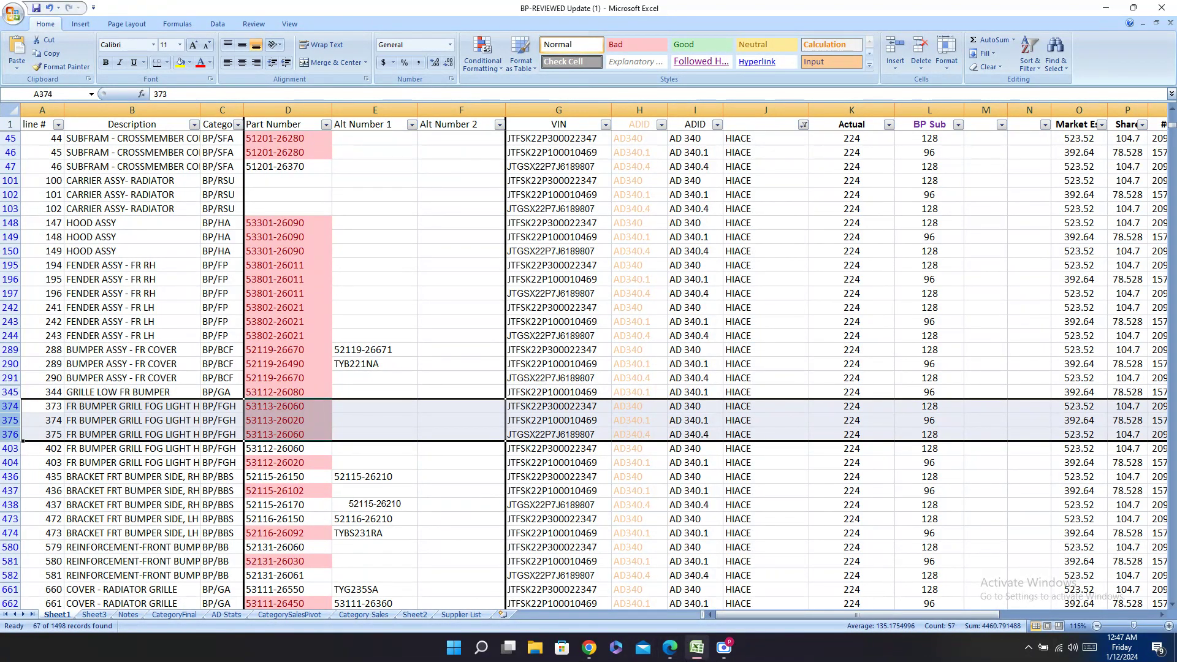
Step: Paste JH04-HAC05-004 into the Carval cells of rows 374 and 375
mouse_move(690, 657)
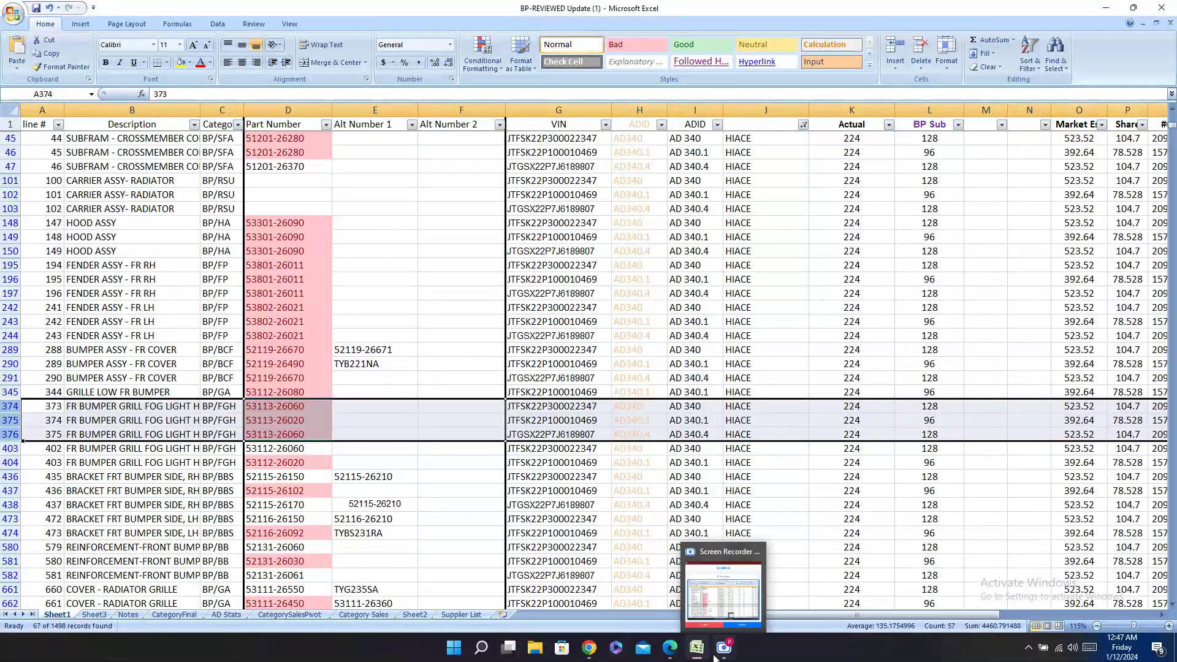
click(673, 657)
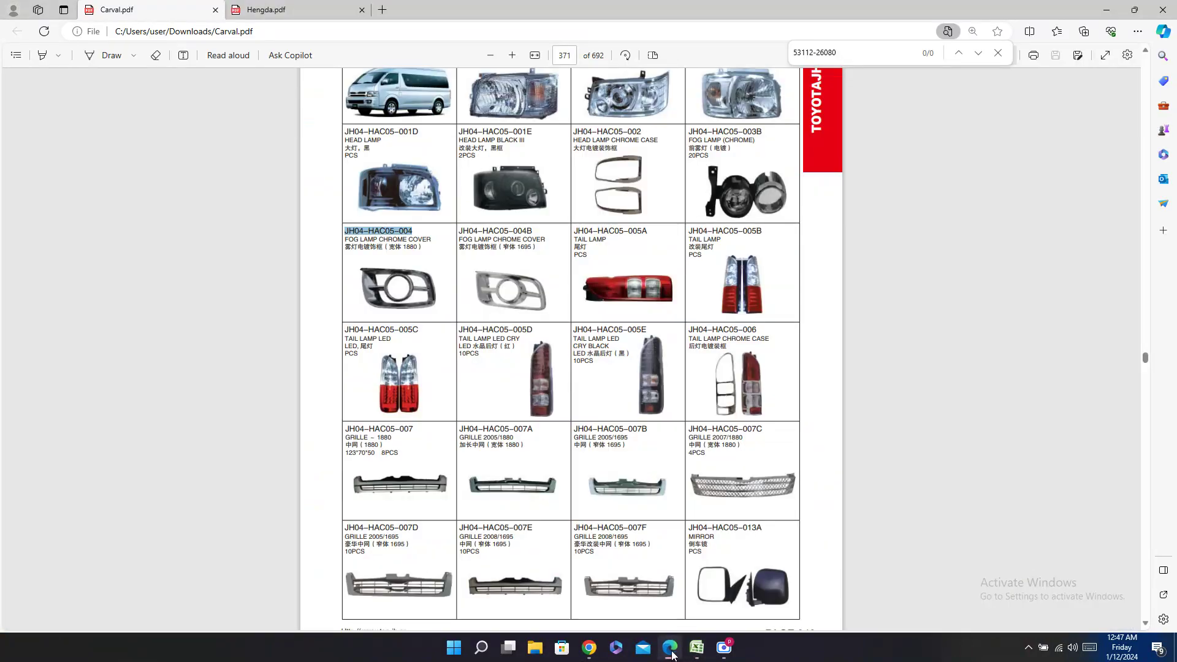
click(673, 655)
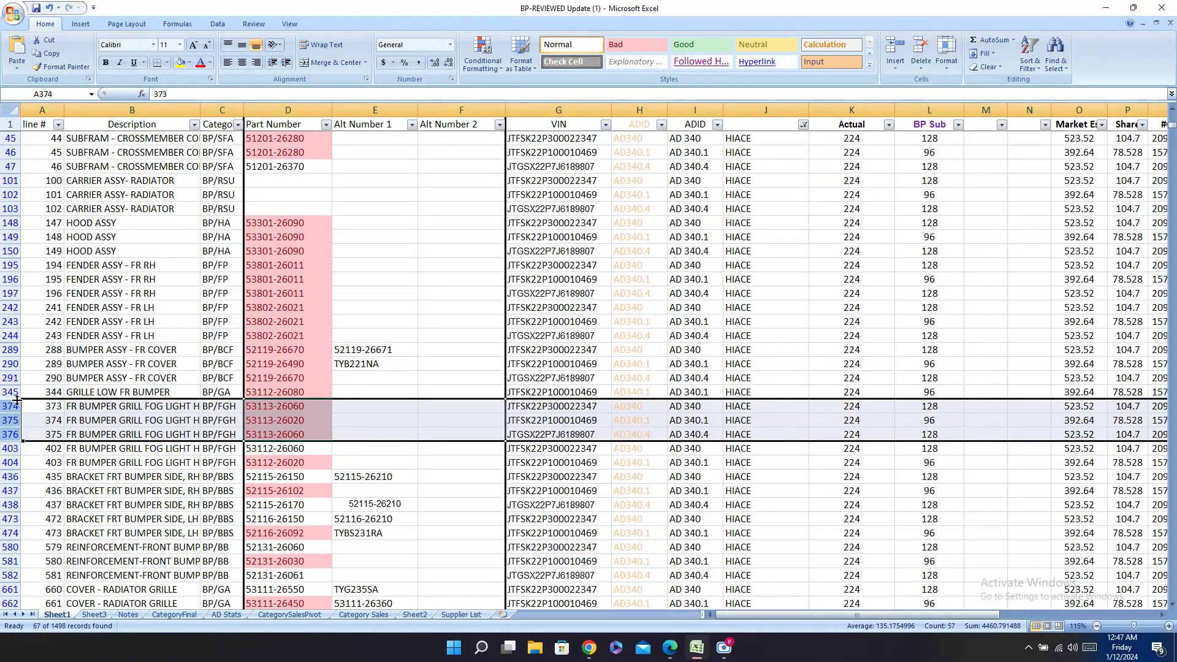
mouse_move(2, 406)
mouse_down()
mouse_move(9, 434)
mouse_move(9, 421)
mouse_up()
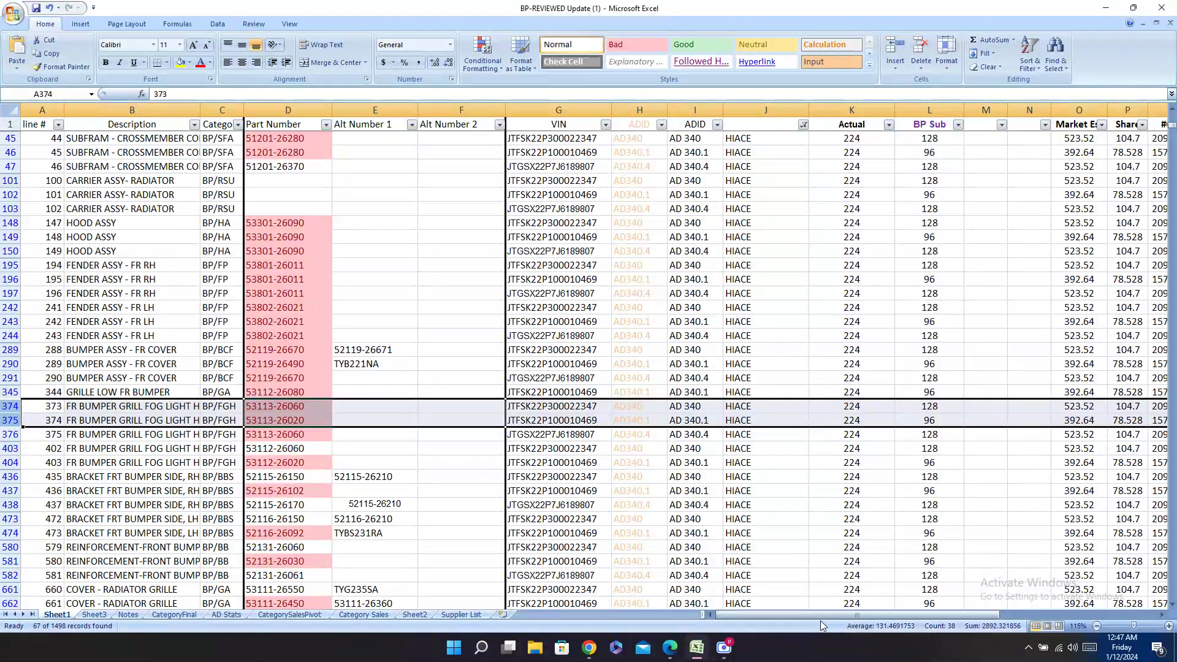
drag(834, 615, 1006, 615)
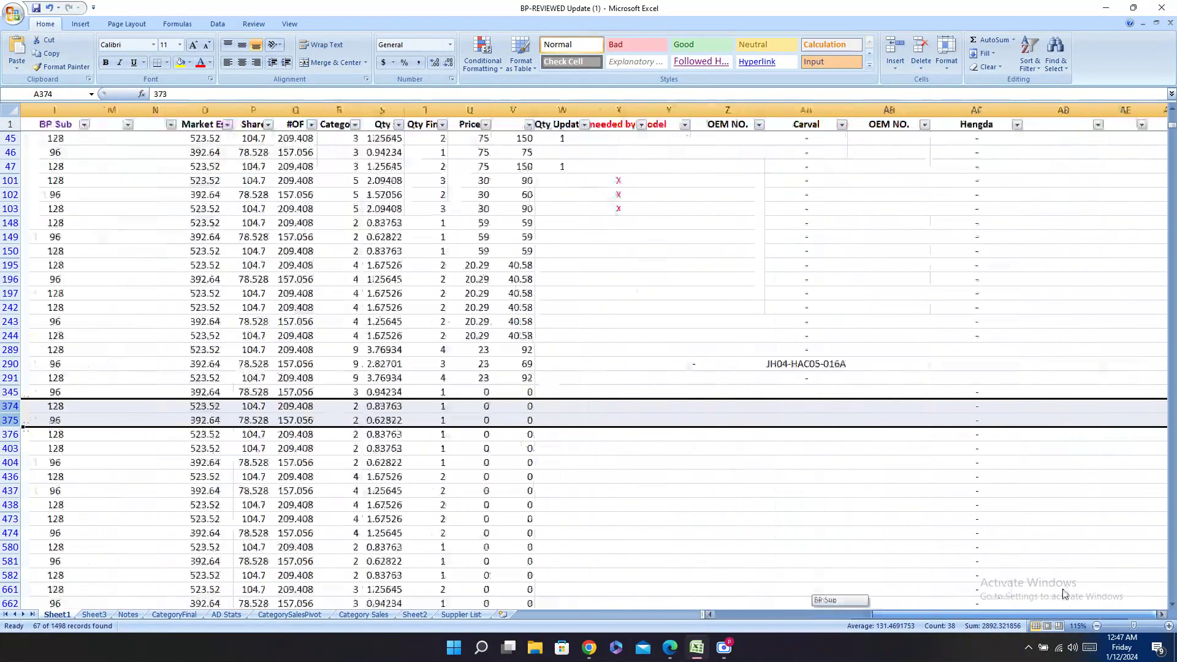
click(819, 407)
key(ctrl+v)
drag(825, 414, 849, 433)
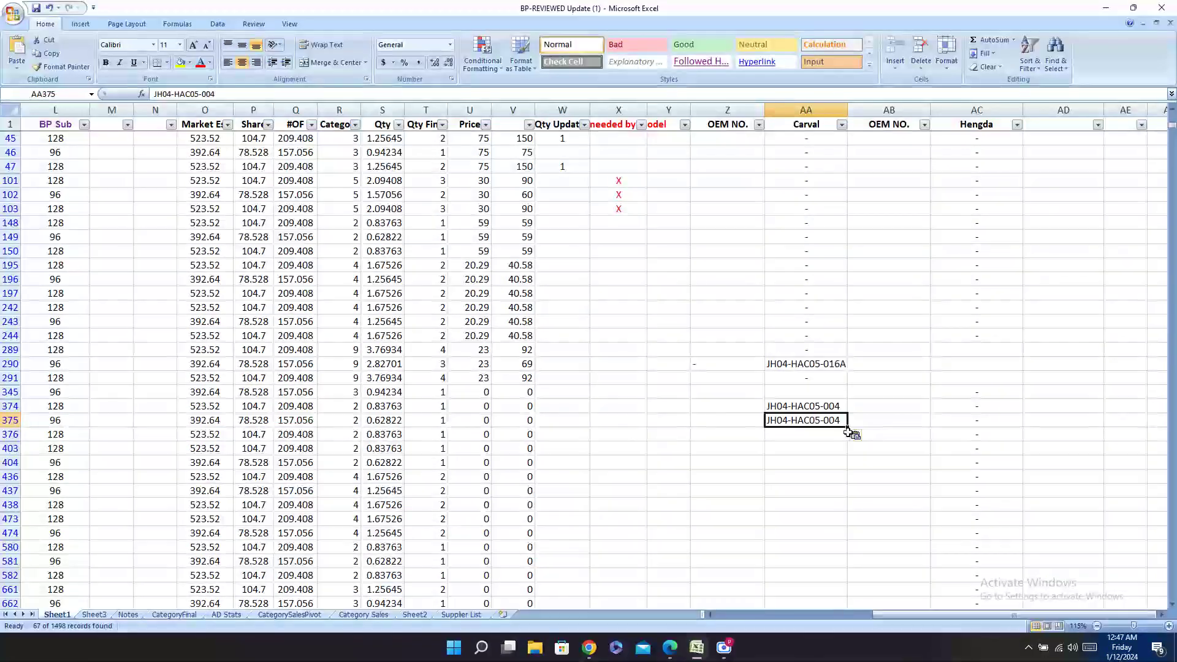
Step: Enter '-' under OEM NO. for rows 374, 375 and 376
click(740, 409)
text(-)
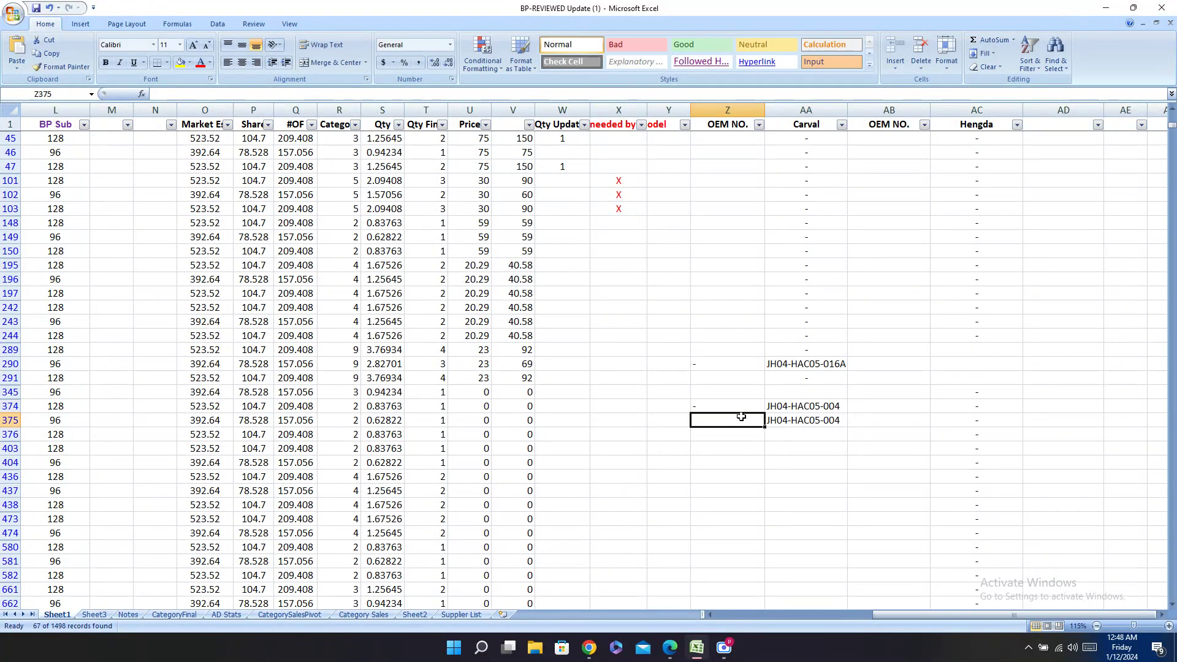
key(Return)
text(-)
key(Return)
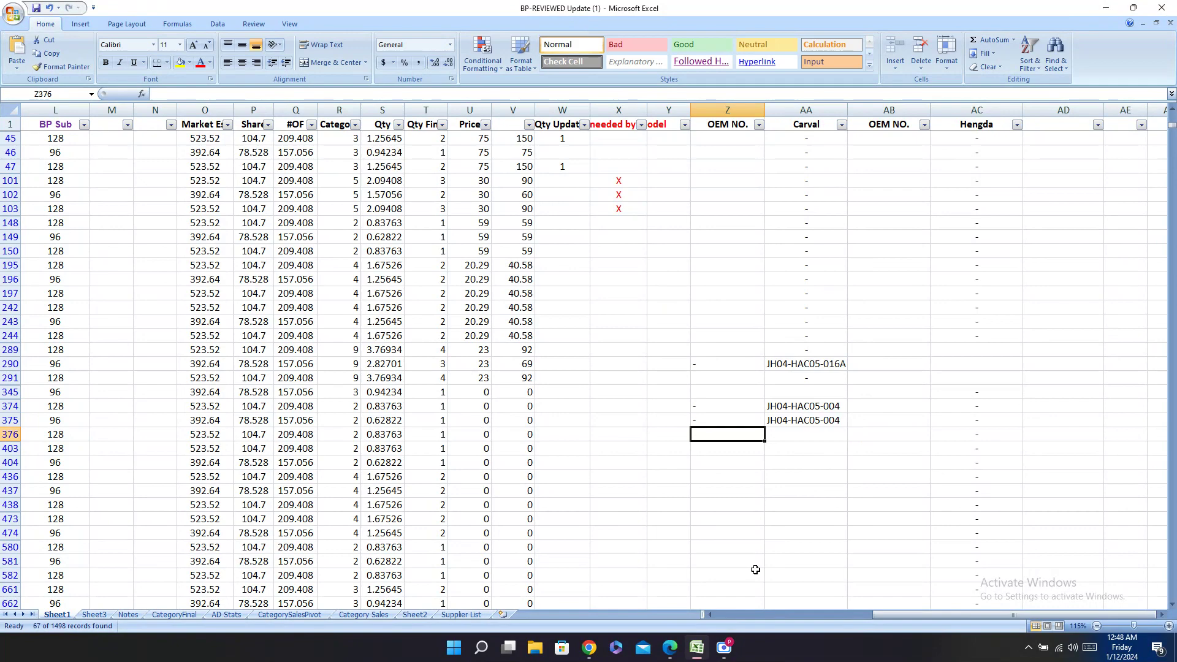
text(-)
key(Return)
Step: Copy JH04-HAC14-003L from the catalog into row 376's Carval cell
click(677, 651)
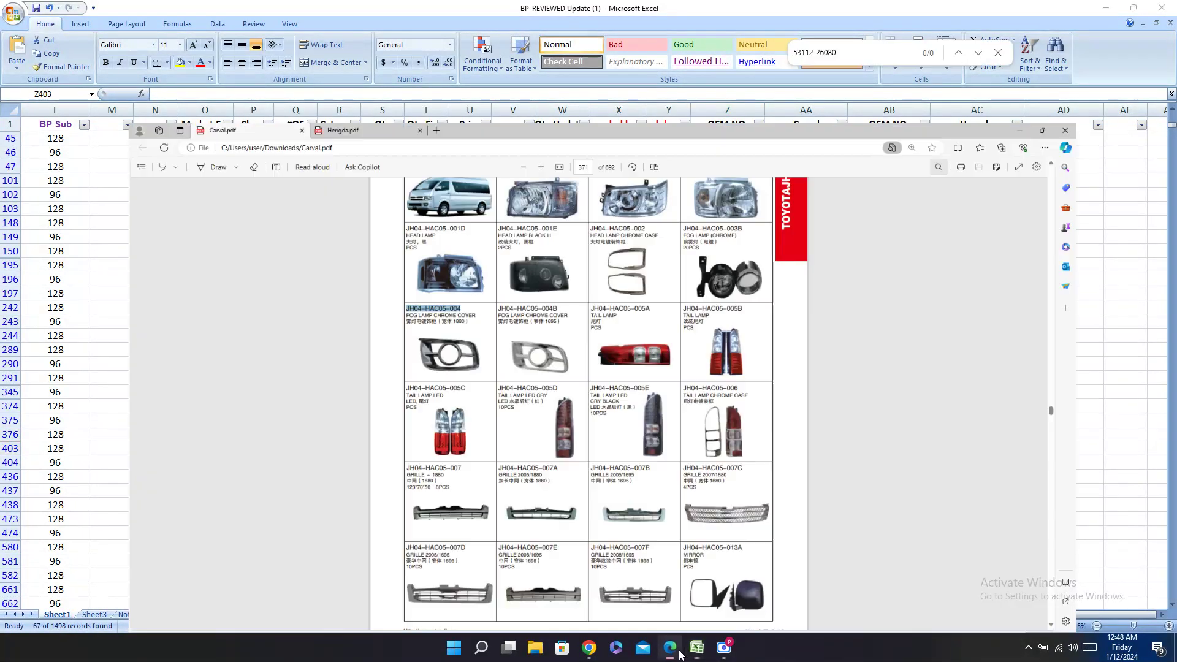
scroll(729, 407, up, 5)
scroll(729, 407, up, 6)
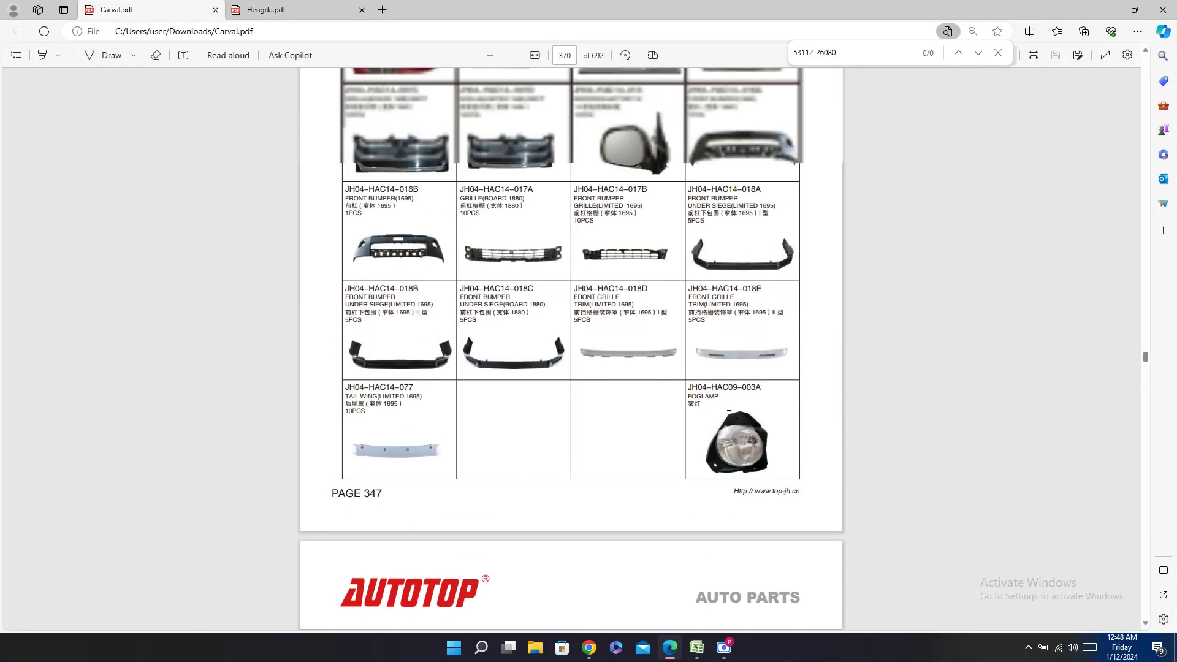
scroll(729, 403, up, 2)
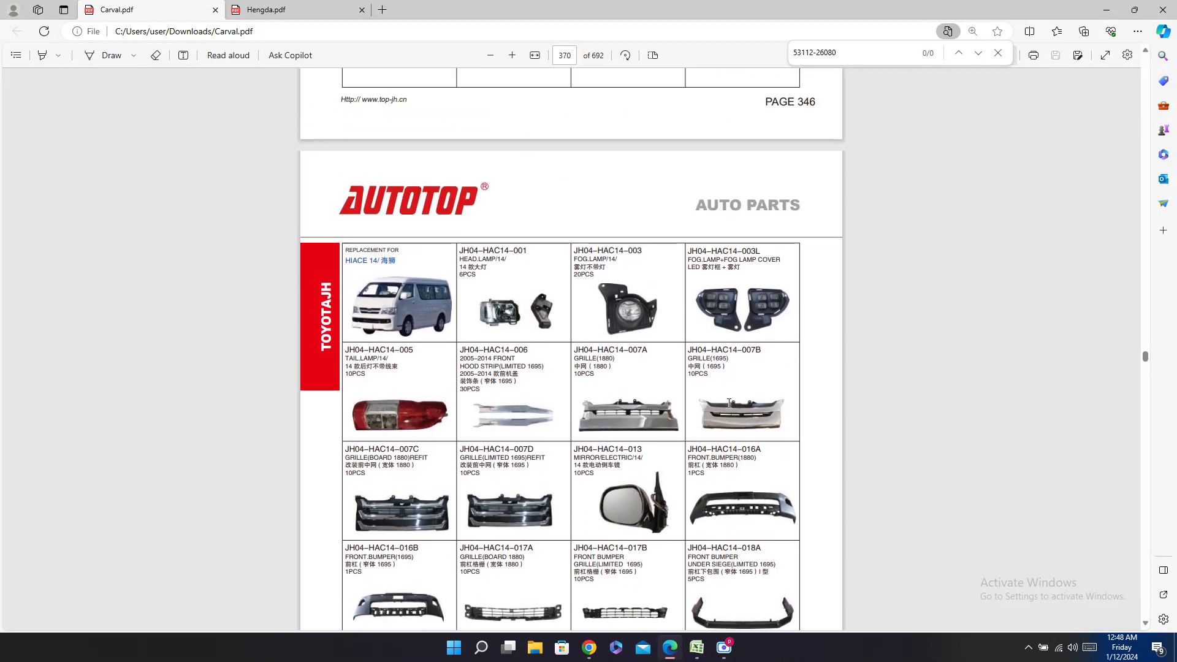
triple_click(726, 250)
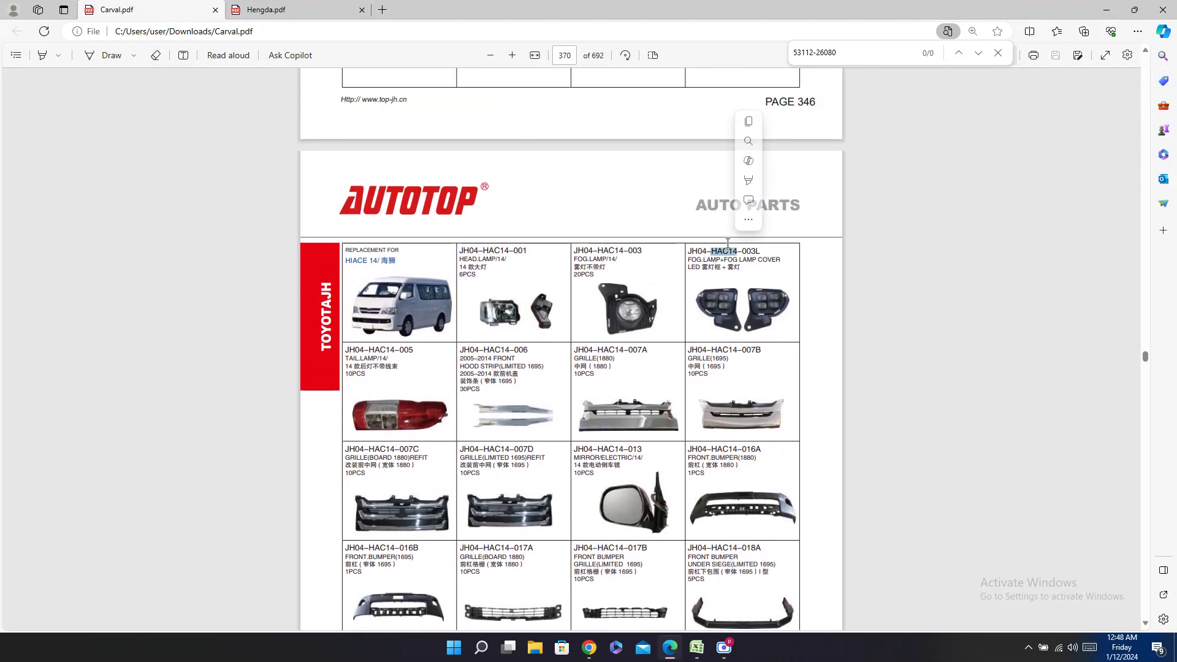
key(alt+Tab)
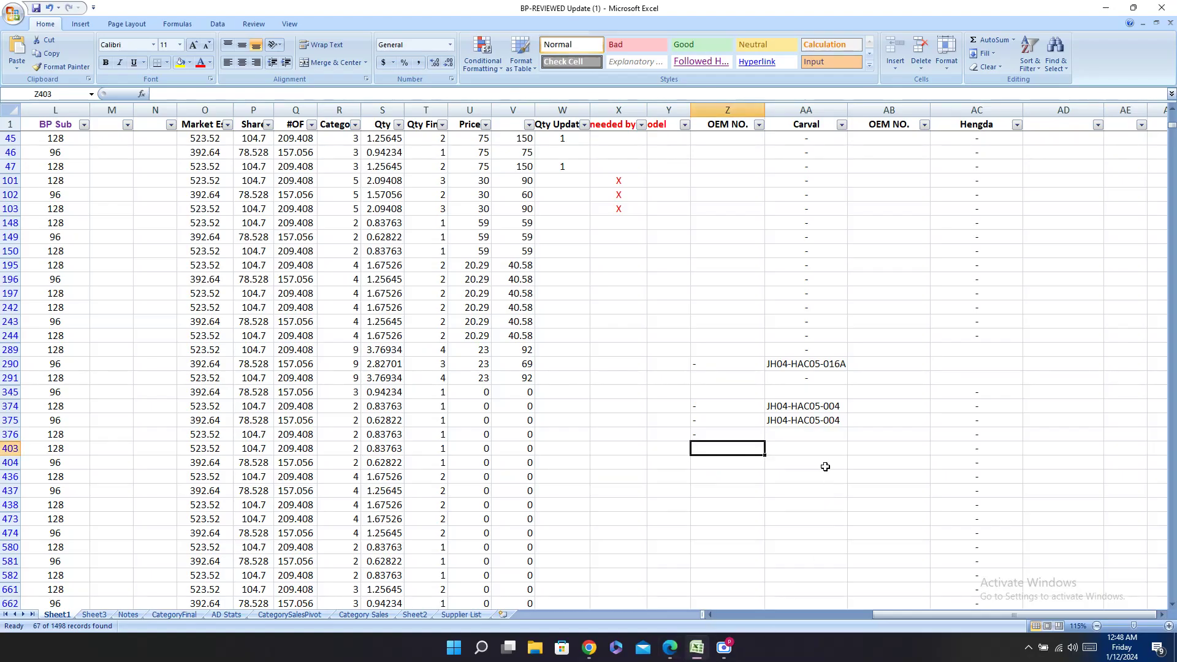
click(814, 438)
key(ctrl+v)
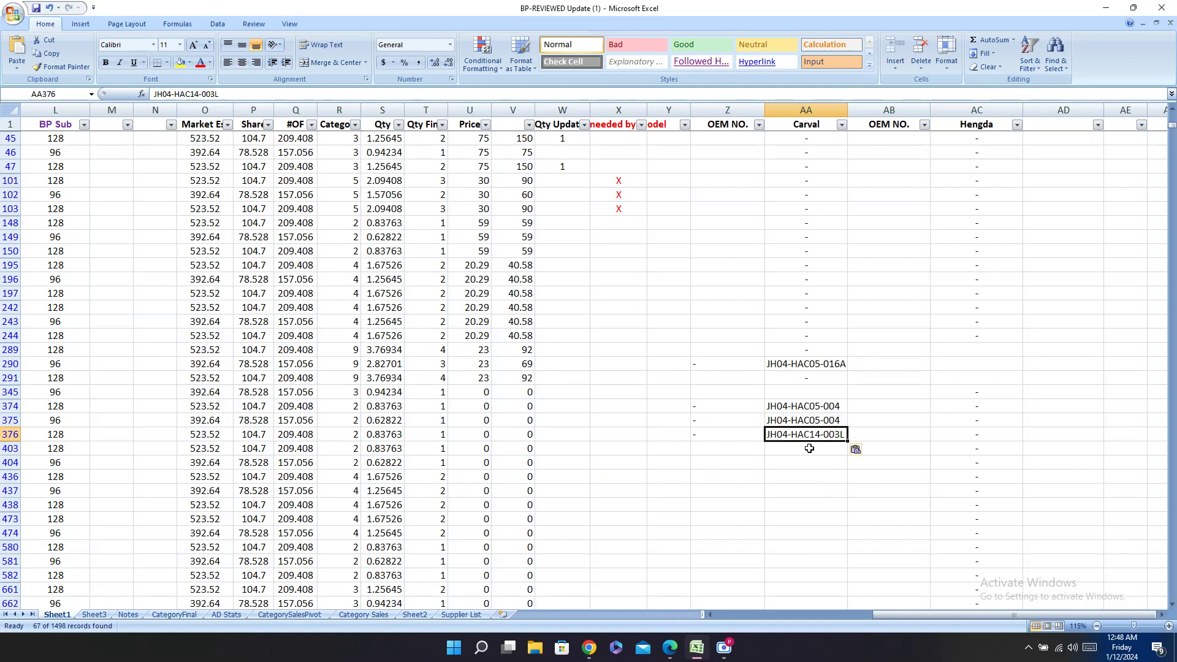
key(ctrl+Left)
key(ctrl+Left)
key(ctrl+Left)
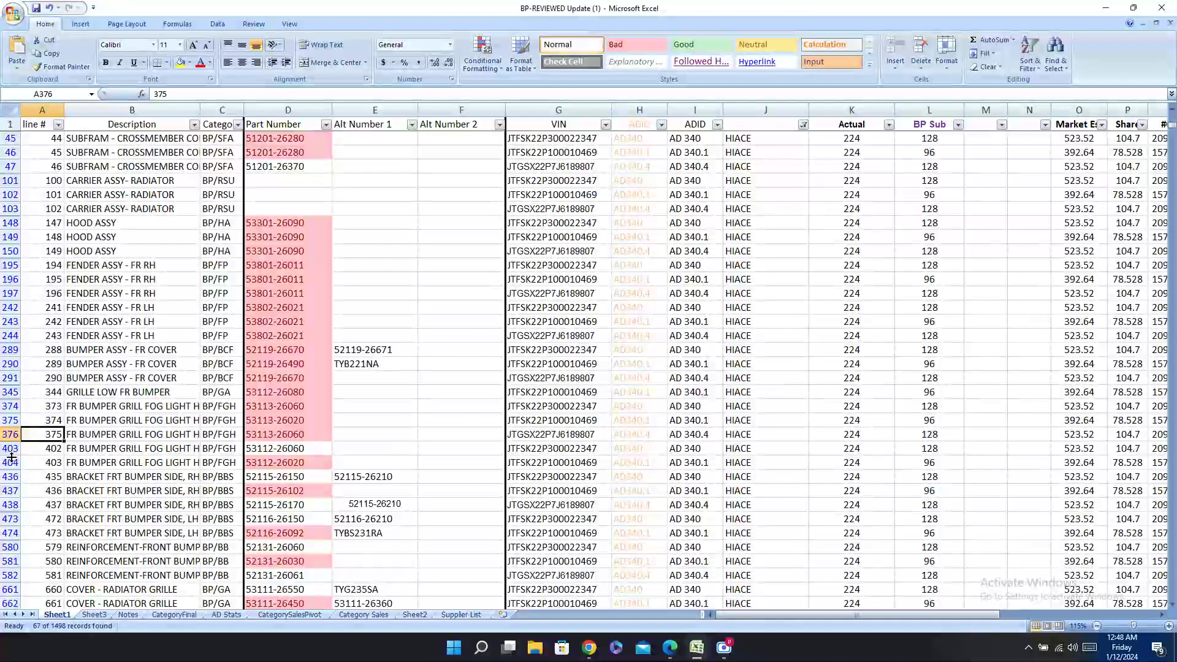
Step: Copy the OEM NO. and Carval values of rows 374–375 into rows 403–404
drag(6, 462, 9, 448)
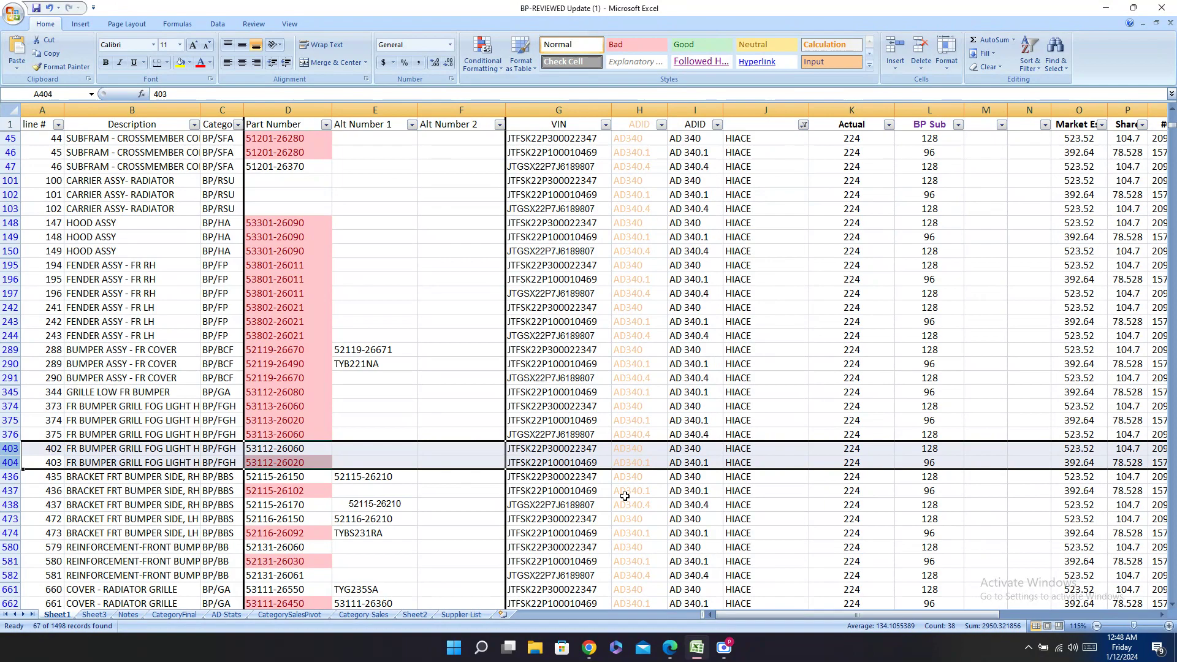
drag(953, 615, 1102, 613)
drag(987, 417, 931, 409)
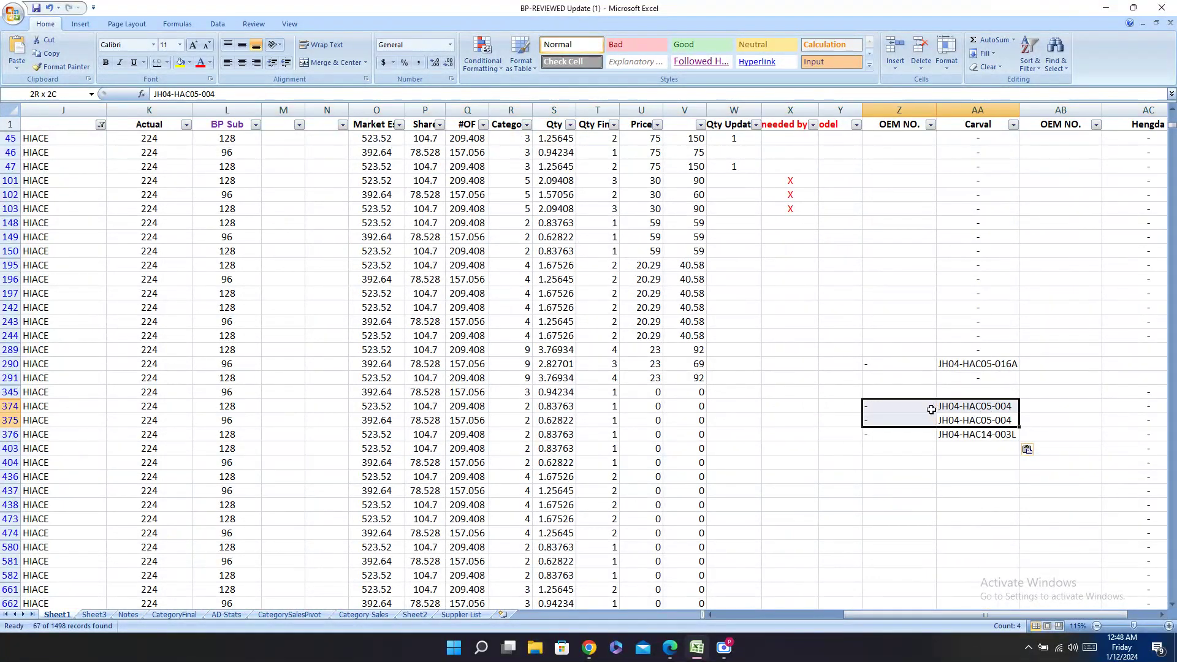
key(ctrl+c)
click(912, 453)
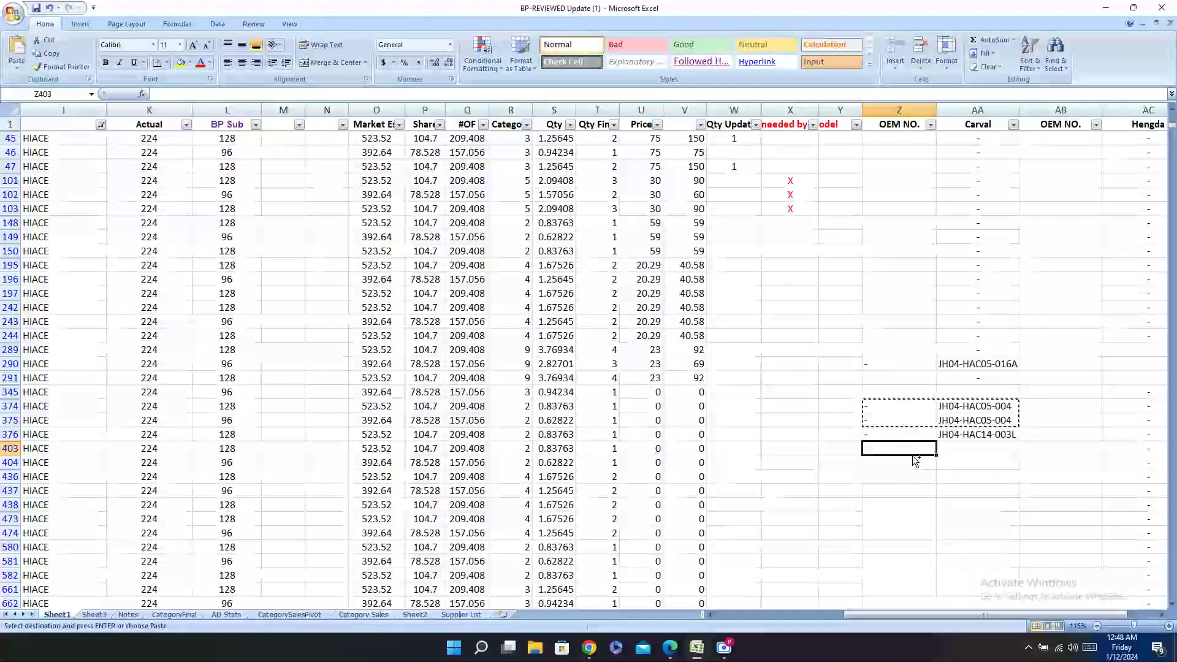
key(ctrl+v)
key(Escape)
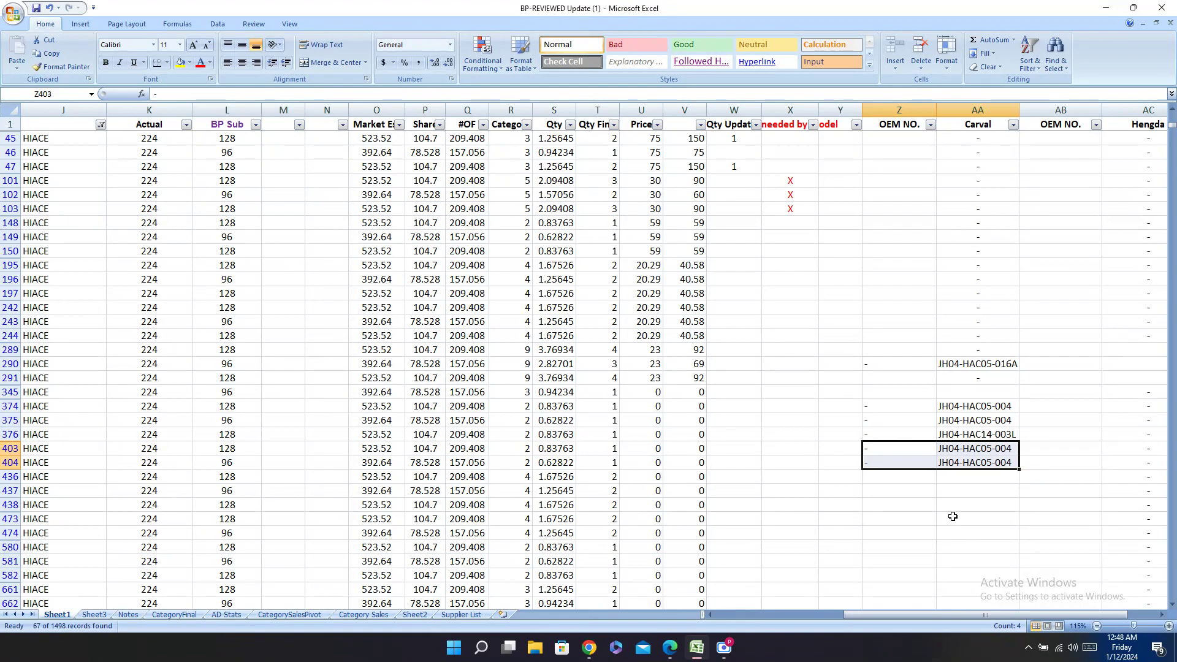
click(973, 478)
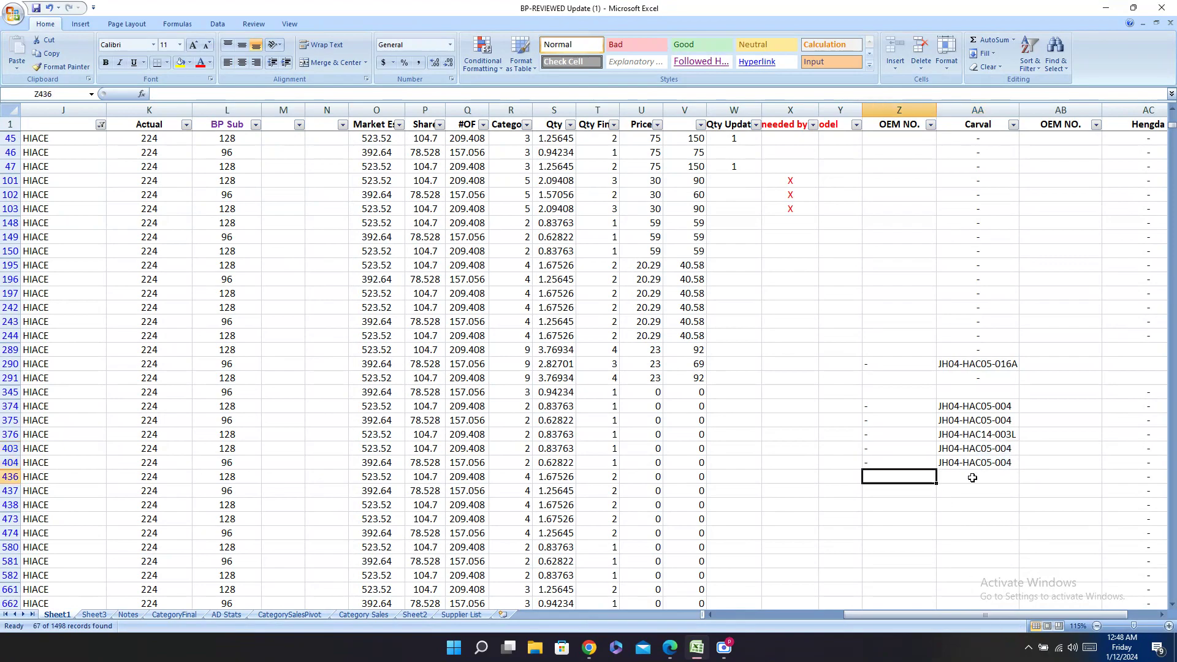
key(Home)
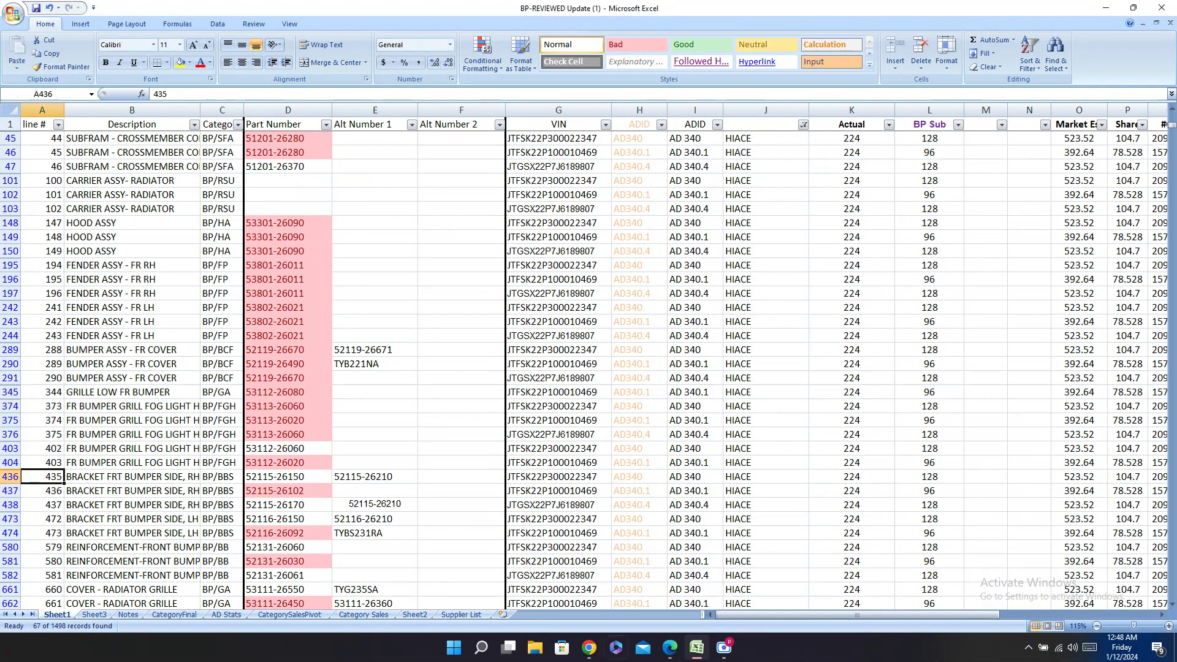
Step: Copy part number JH04–HAC14–006 from Carval.pdf page 370 and return to the workbook
click(669, 648)
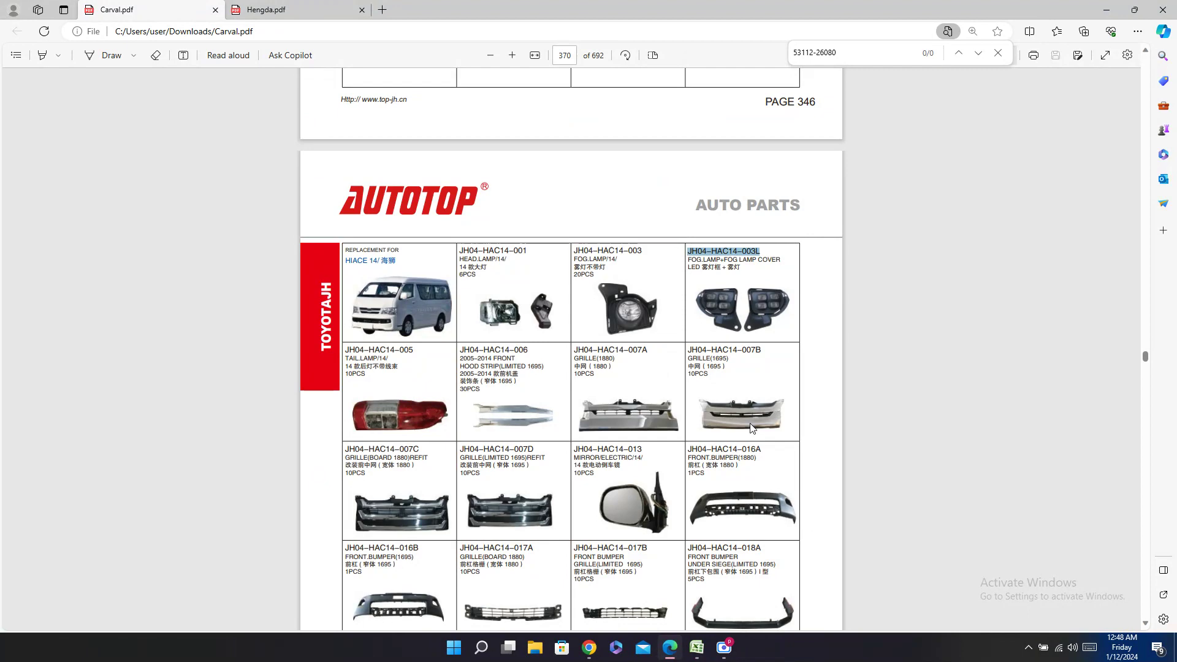
scroll(753, 427, down, 3)
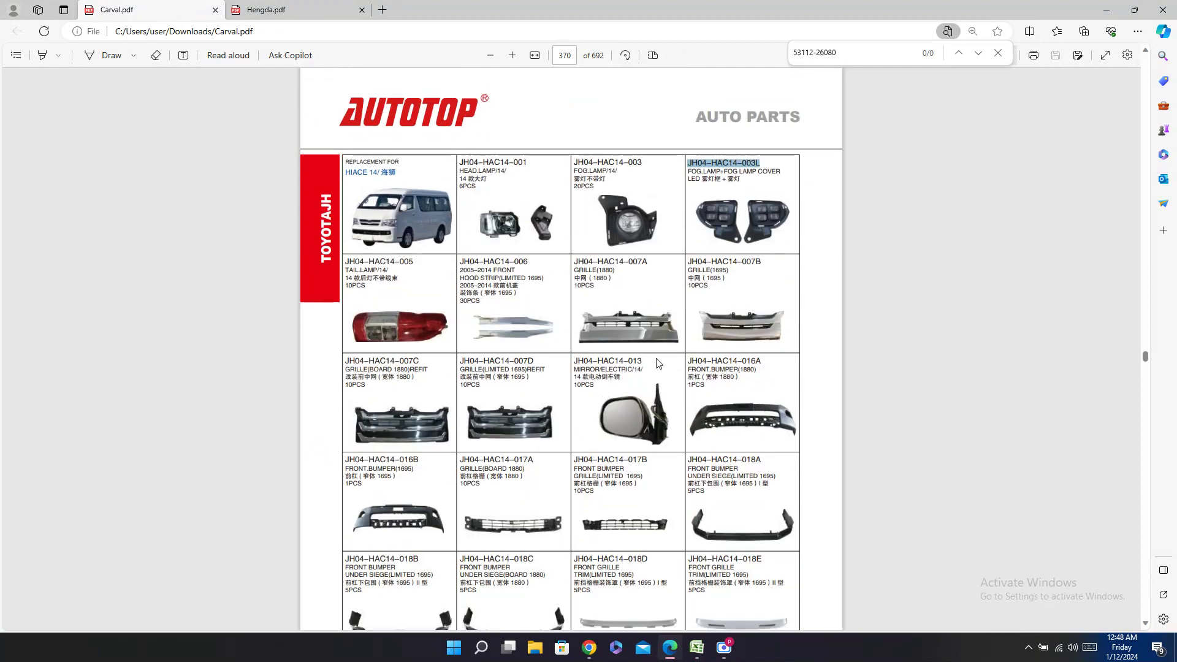
double_click(514, 262)
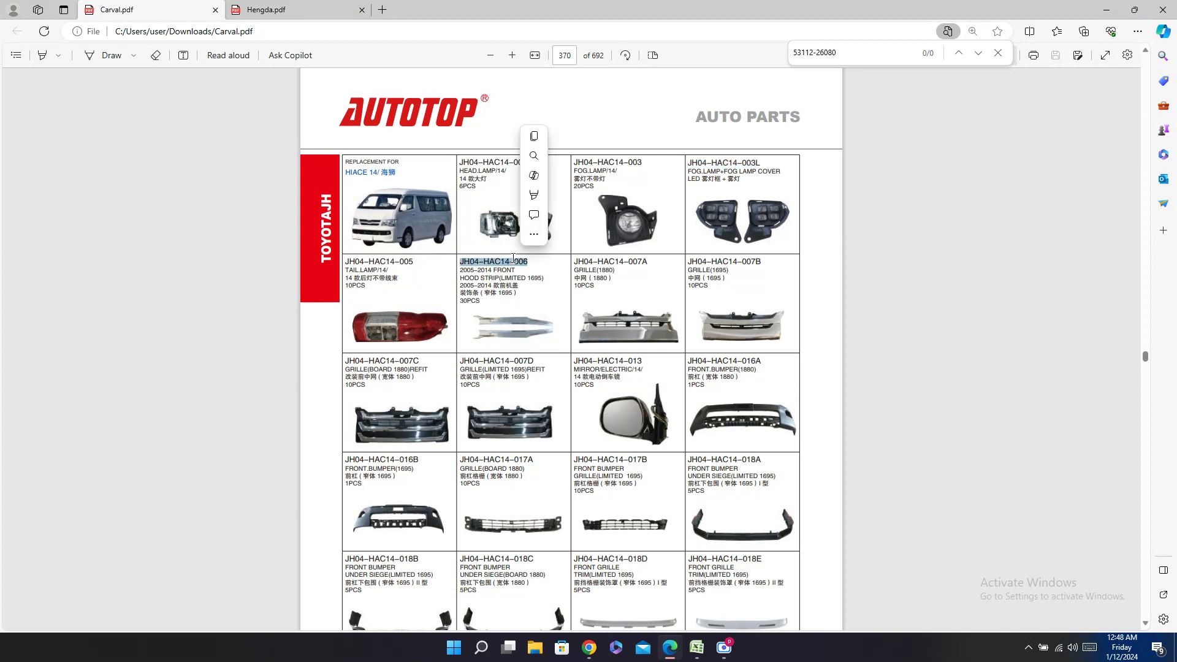
key(ctrl+c)
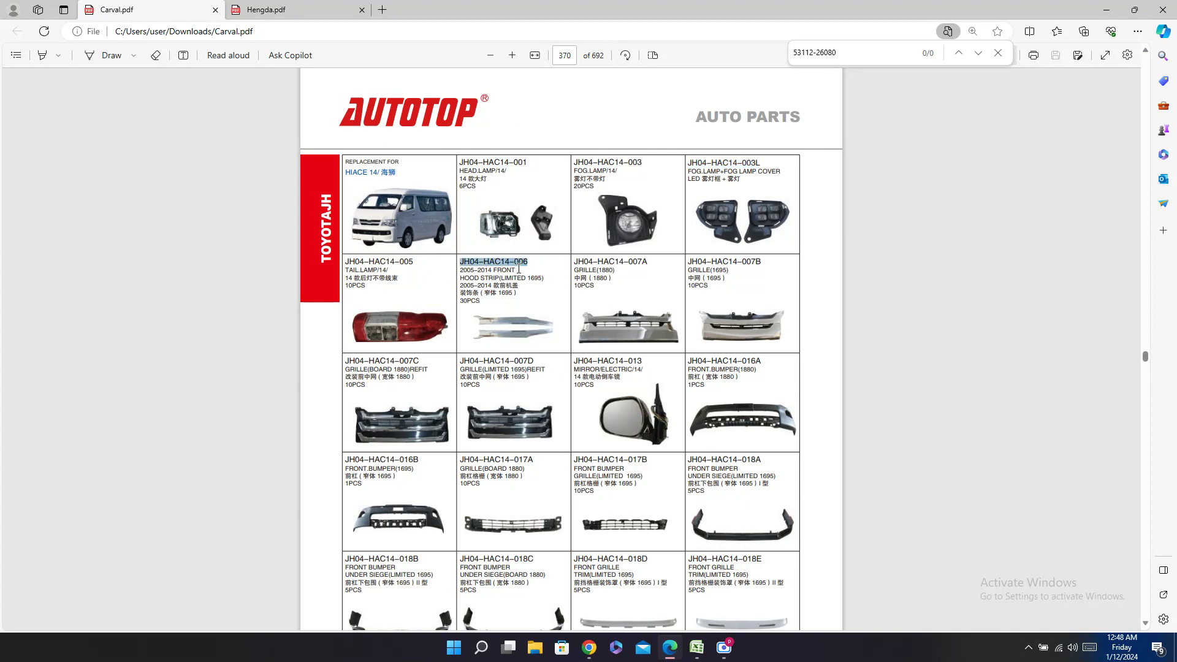
click(697, 647)
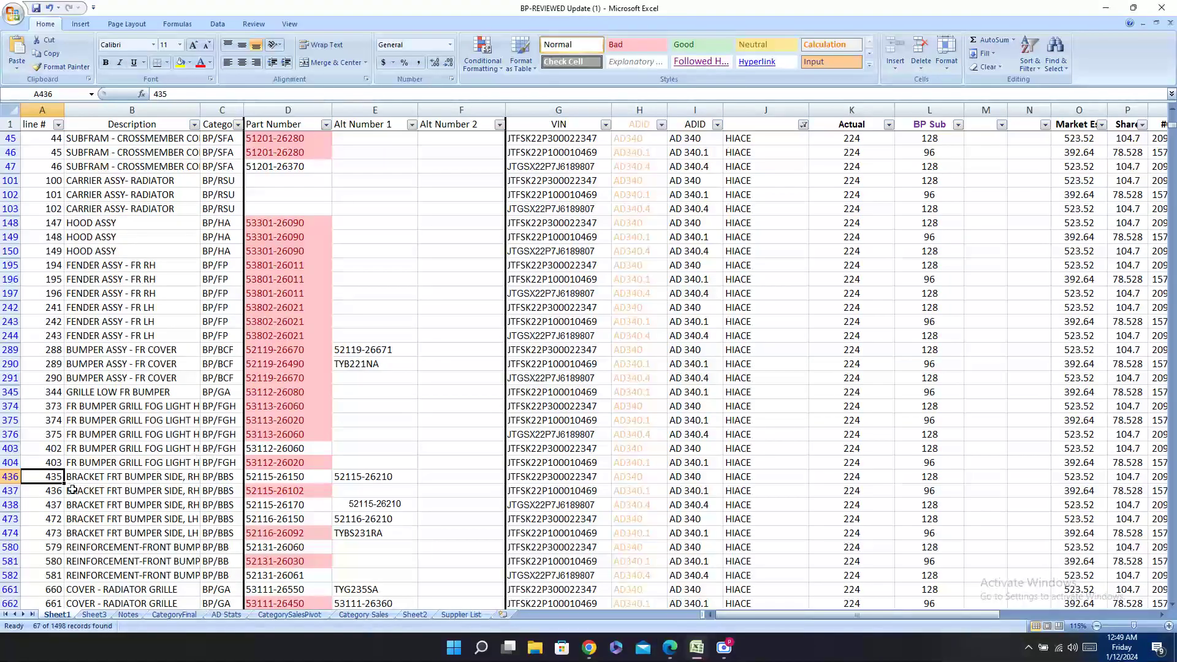
Step: Paste JH04-HAC14-006 into AA438 and enter '-' in Z438
drag(10, 476, 8, 510)
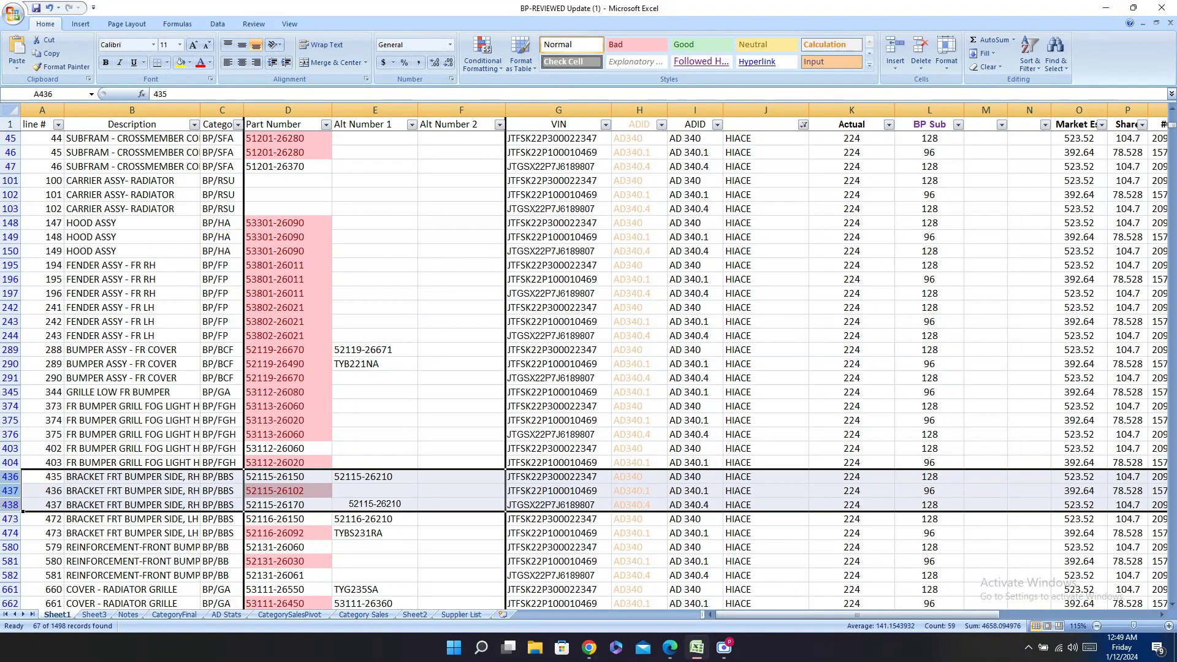
click(567, 504)
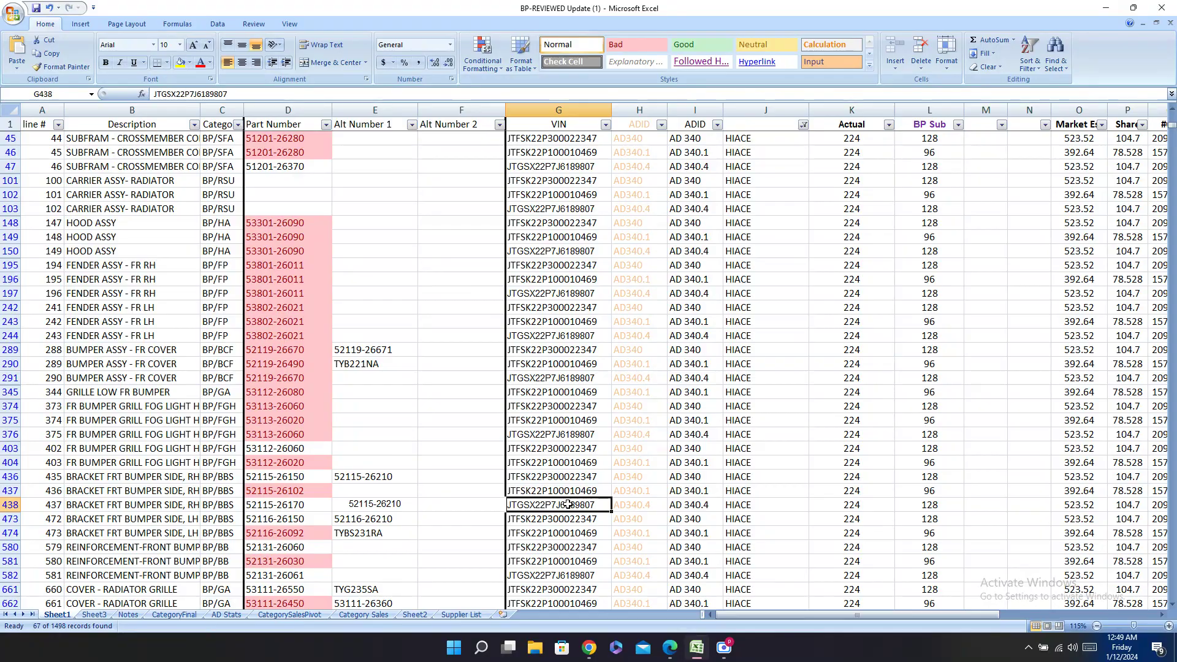
key(Right)
key(Right)
key(Right)
key(Right)
key(Right)
key(Right)
key(Right)
key(Right)
key(Right)
key(Right)
key(Right)
key(Right)
key(Right)
key(Right)
key(Right)
key(Right)
key(Right)
key(Right)
key(Right)
key(Right)
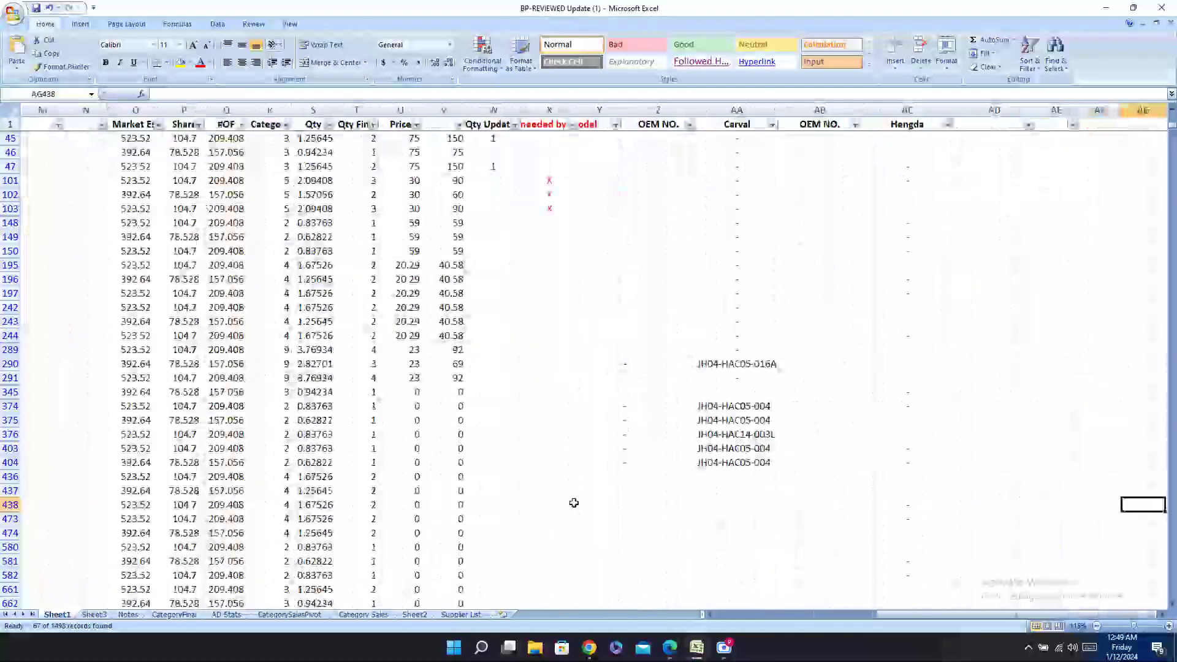
key(Left)
key(Left)
key(Left)
key(Left)
key(Left)
key(Left)
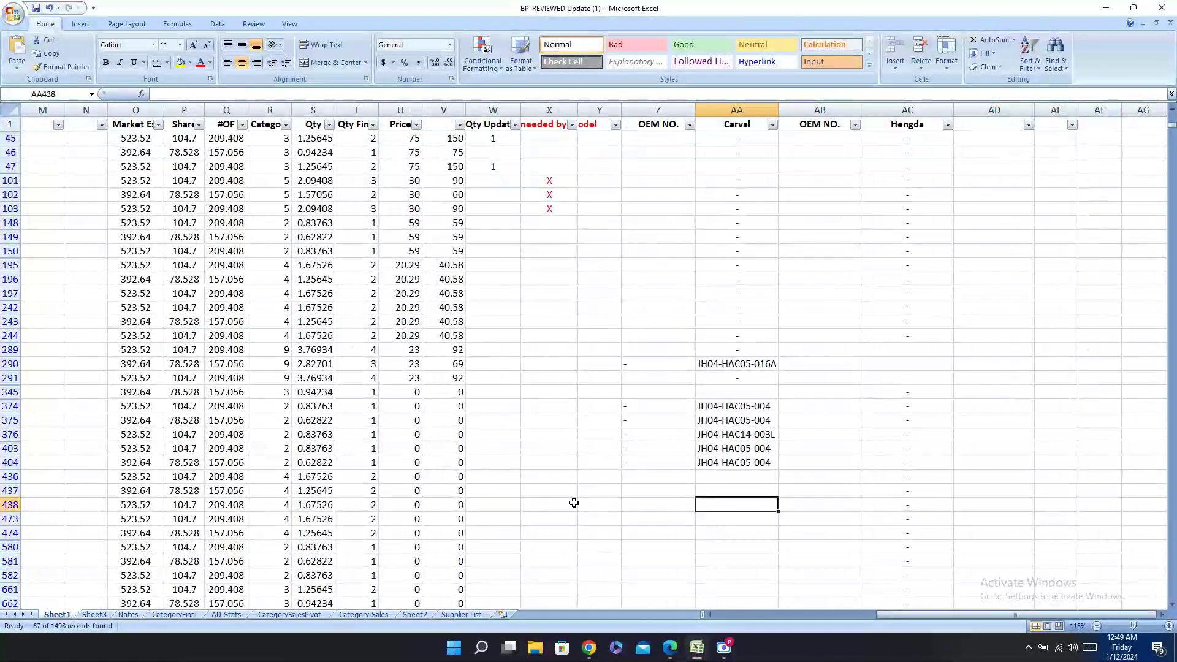
key(ctrl+v)
click(653, 505)
text(-)
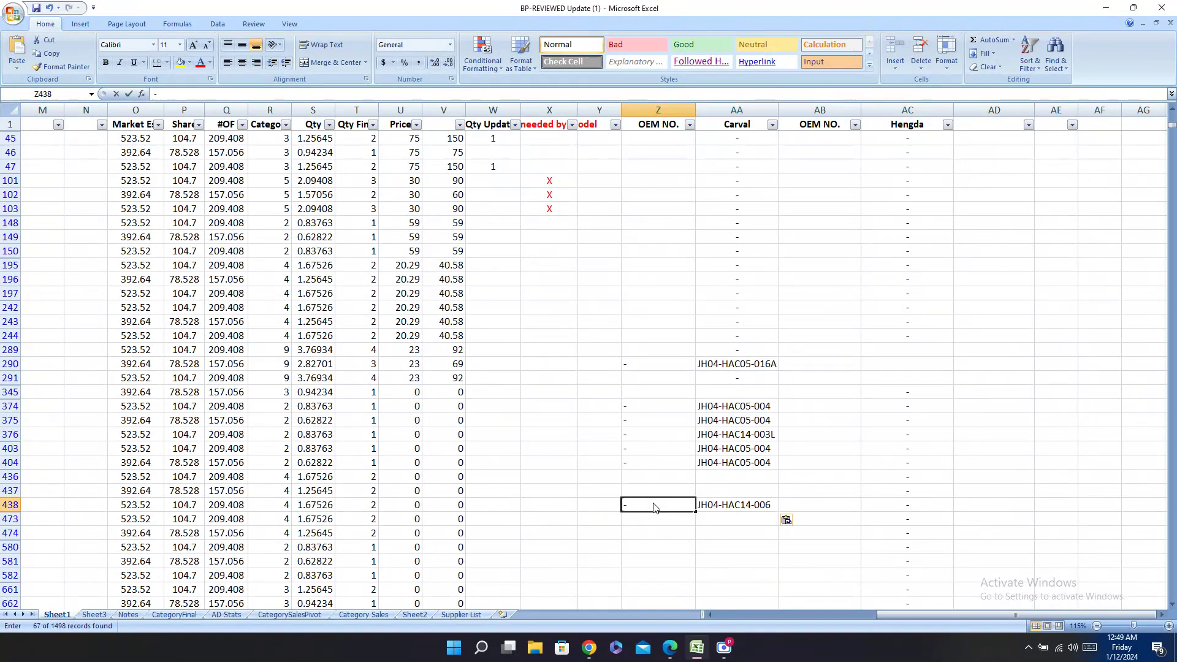
key(Return)
click(670, 648)
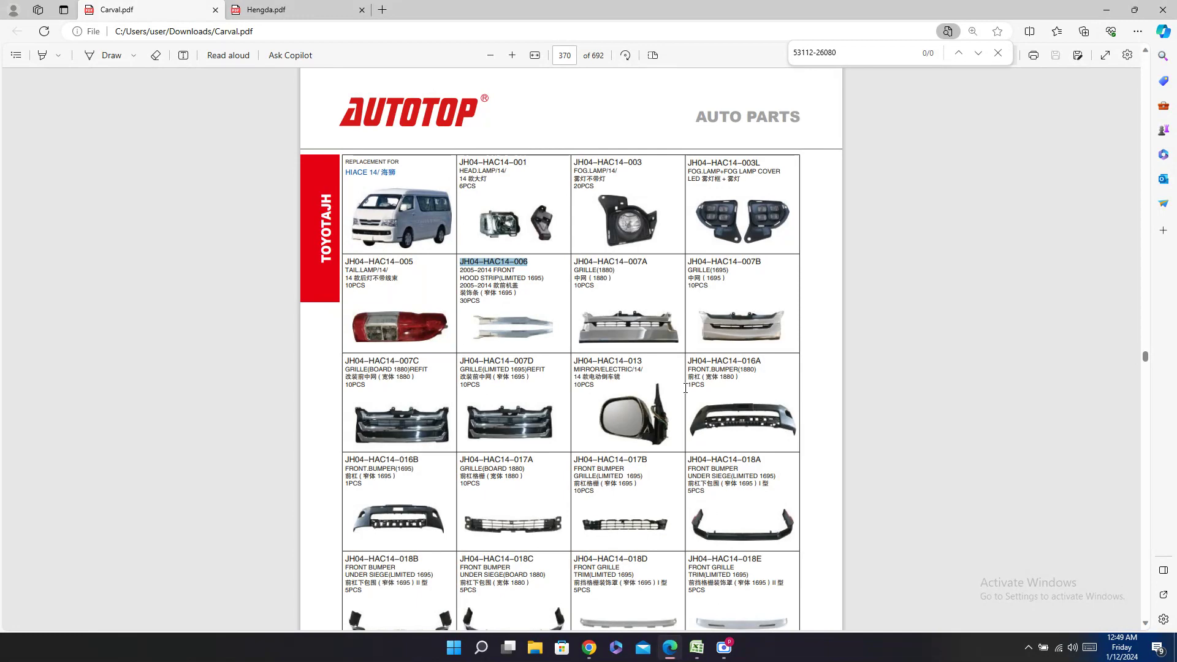
Step: Scroll Carval.pdf to page 372 and select bracket number JH04–HAC05–021
scroll(686, 387, up, 10)
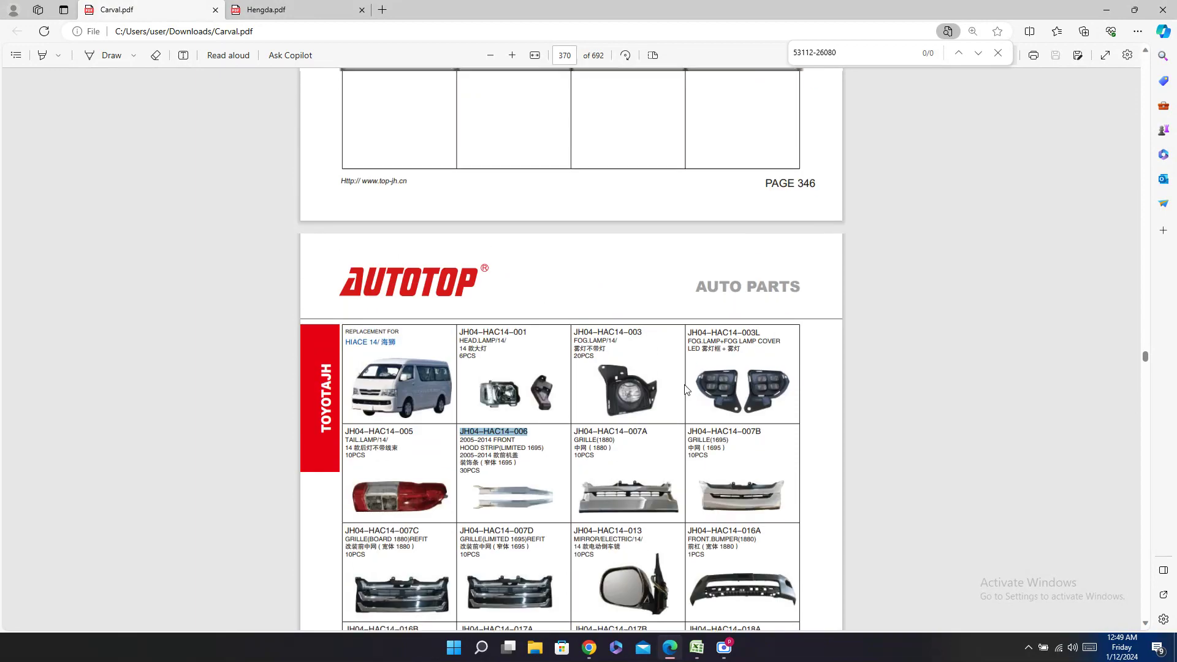
scroll(686, 387, down, 10)
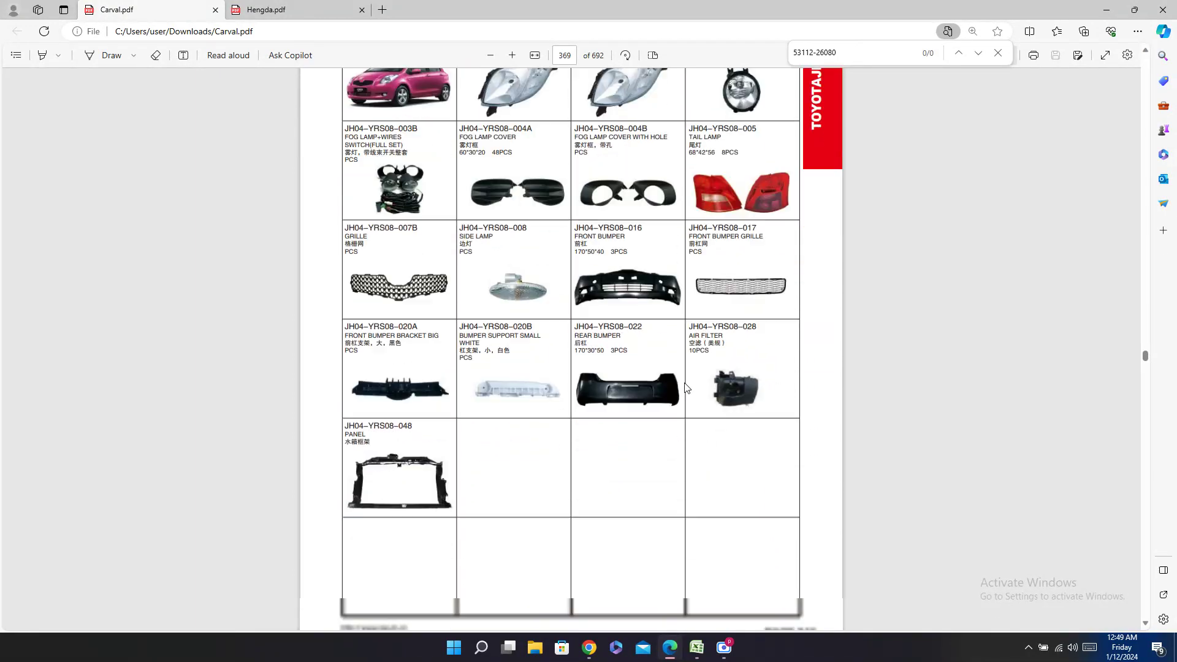
scroll(686, 386, down, 10)
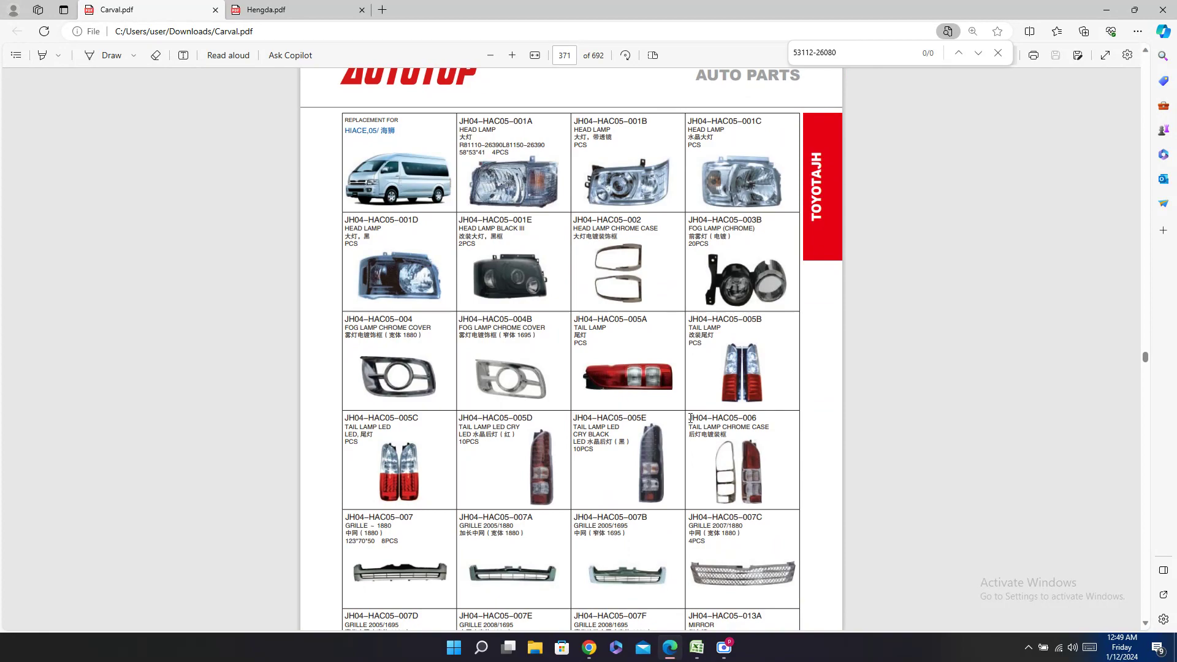
scroll(727, 464, down, 5)
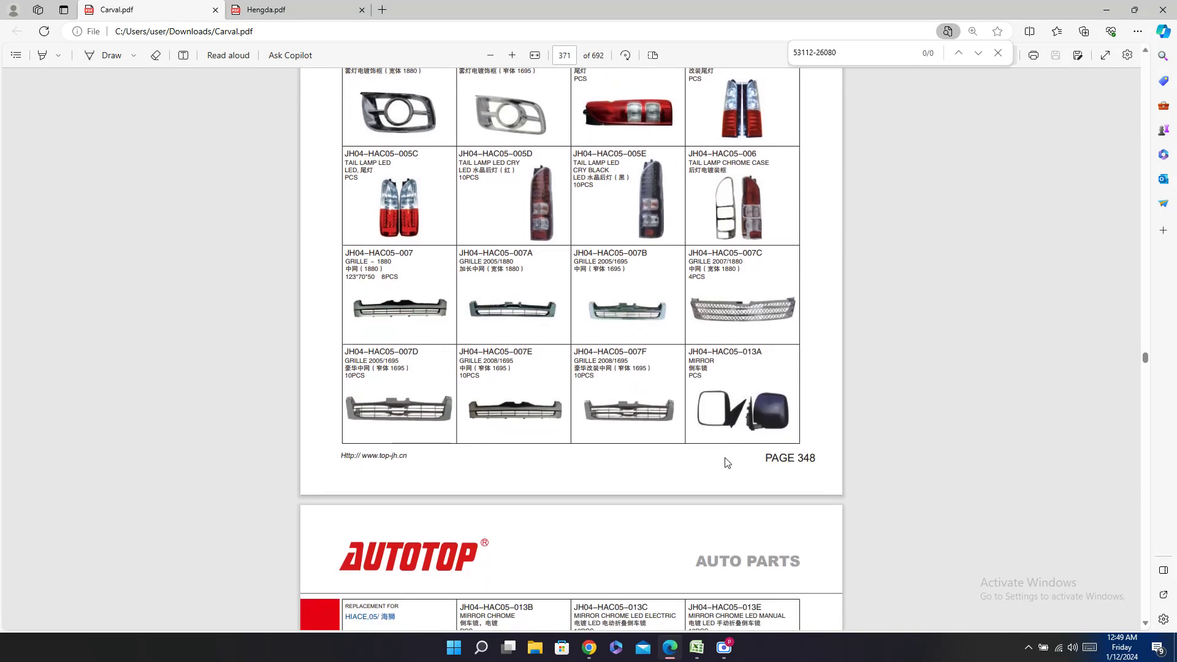
scroll(726, 455, down, 5)
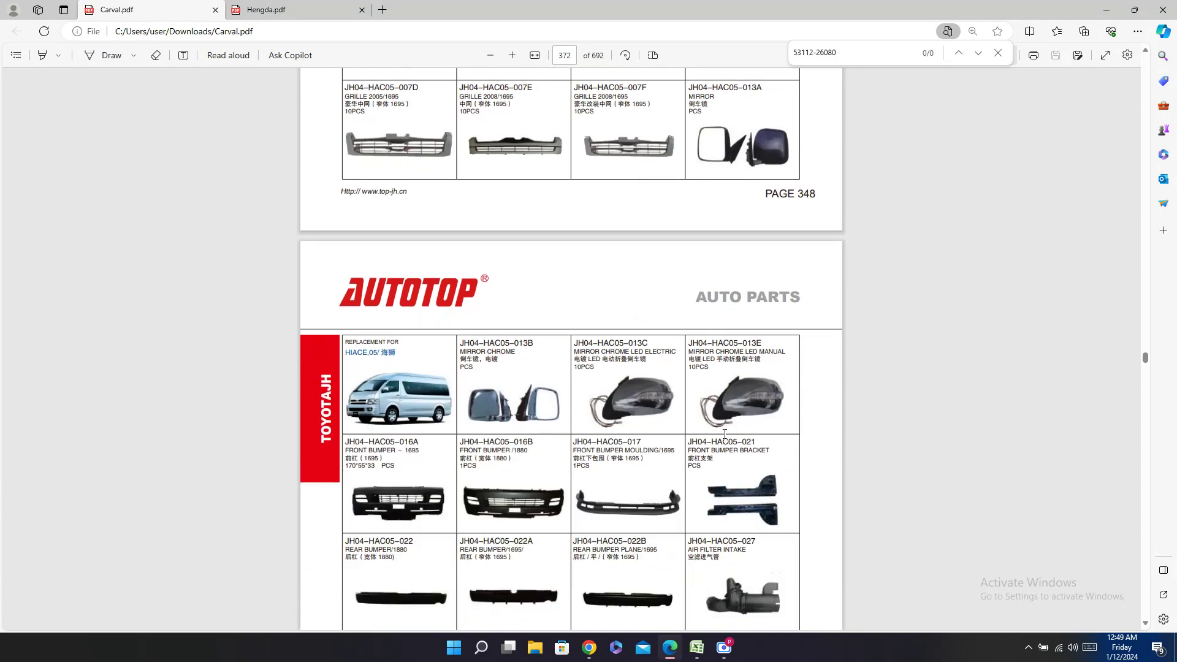
scroll(724, 434, down, 6)
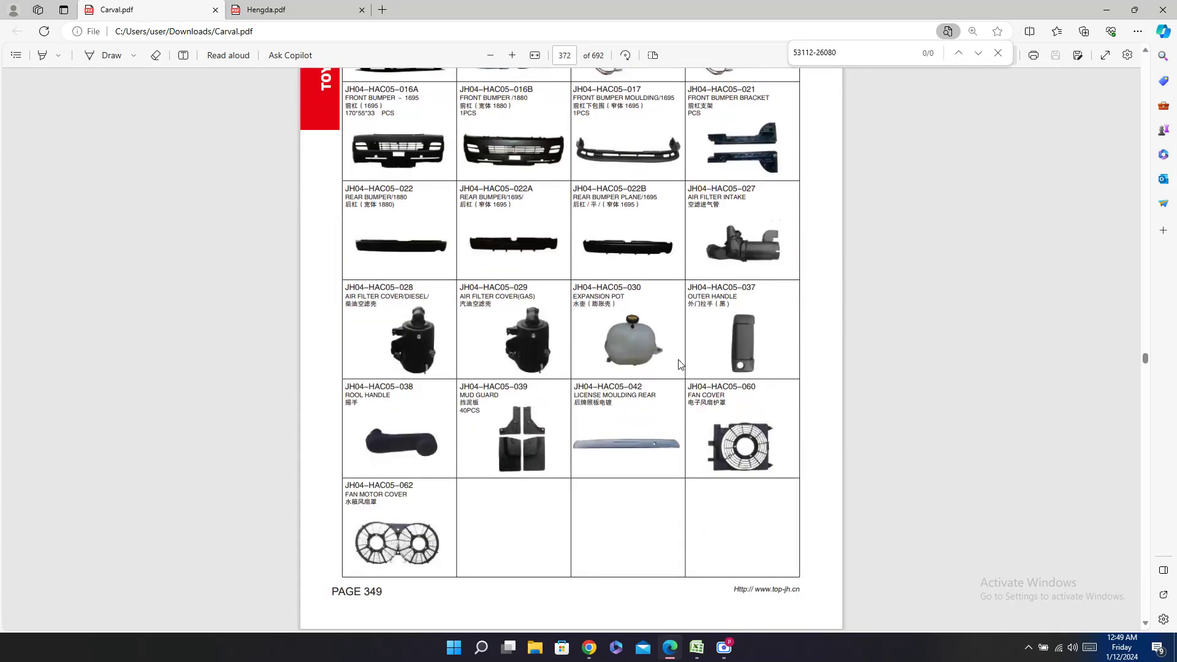
scroll(722, 352, up, 2)
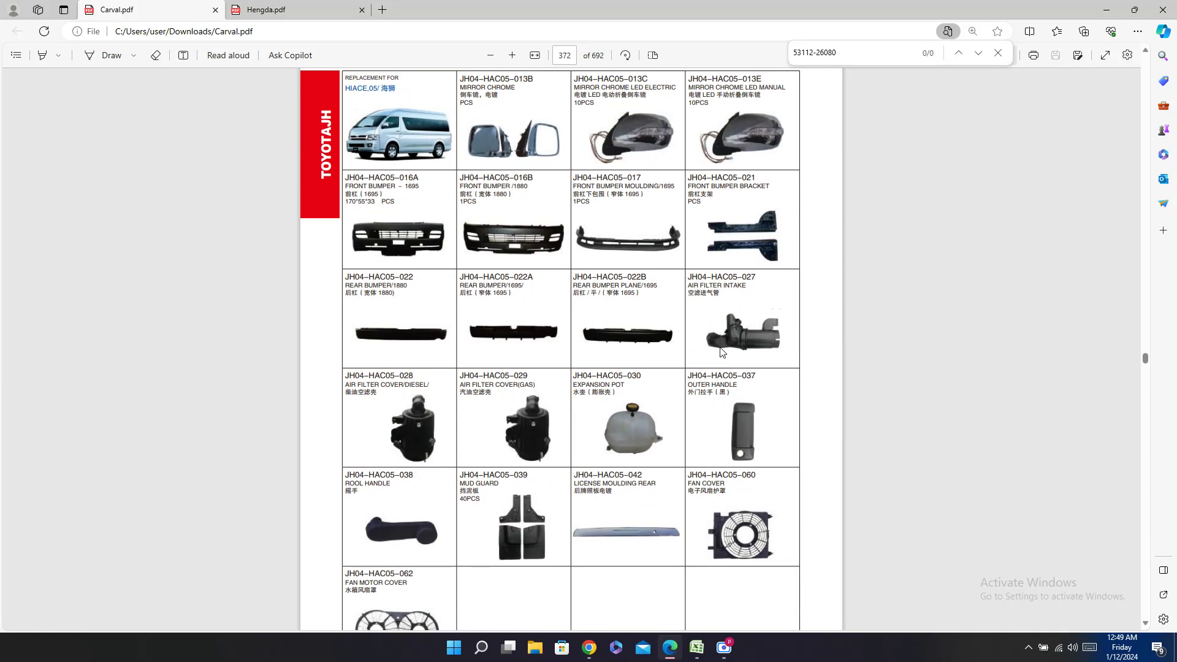
triple_click(725, 174)
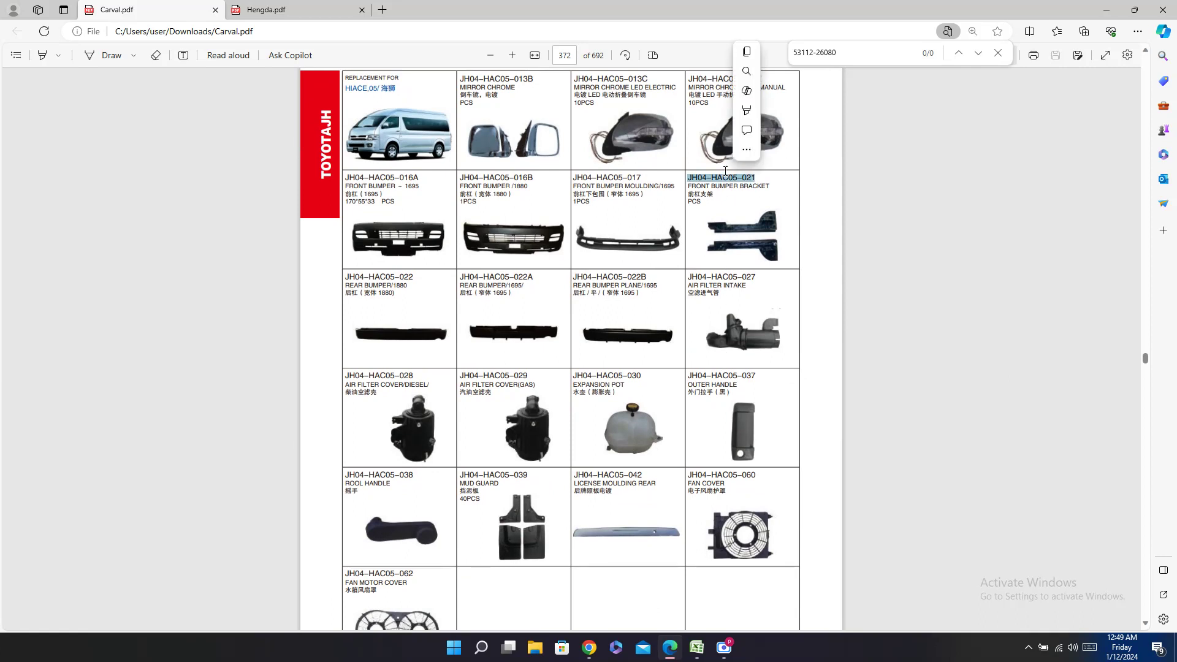
click(698, 647)
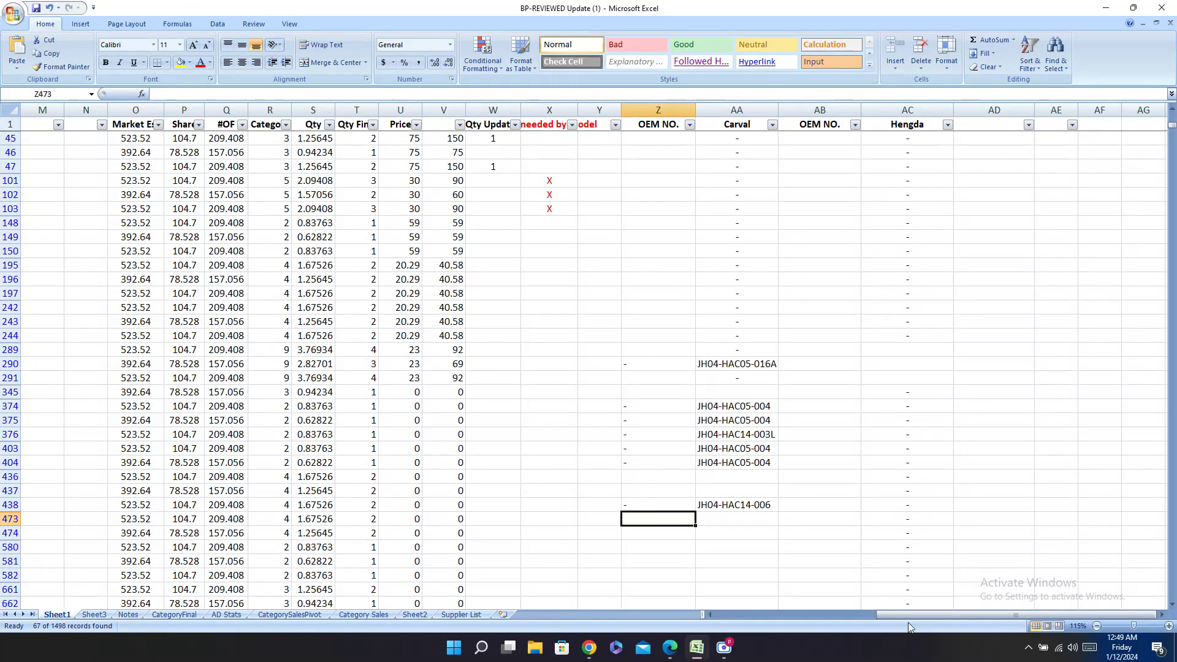
Step: Paste JH04-HAC14-006 into the Carval cells of rows 436, 437, 473 and 474
drag(908, 618, 803, 616)
click(144, 476)
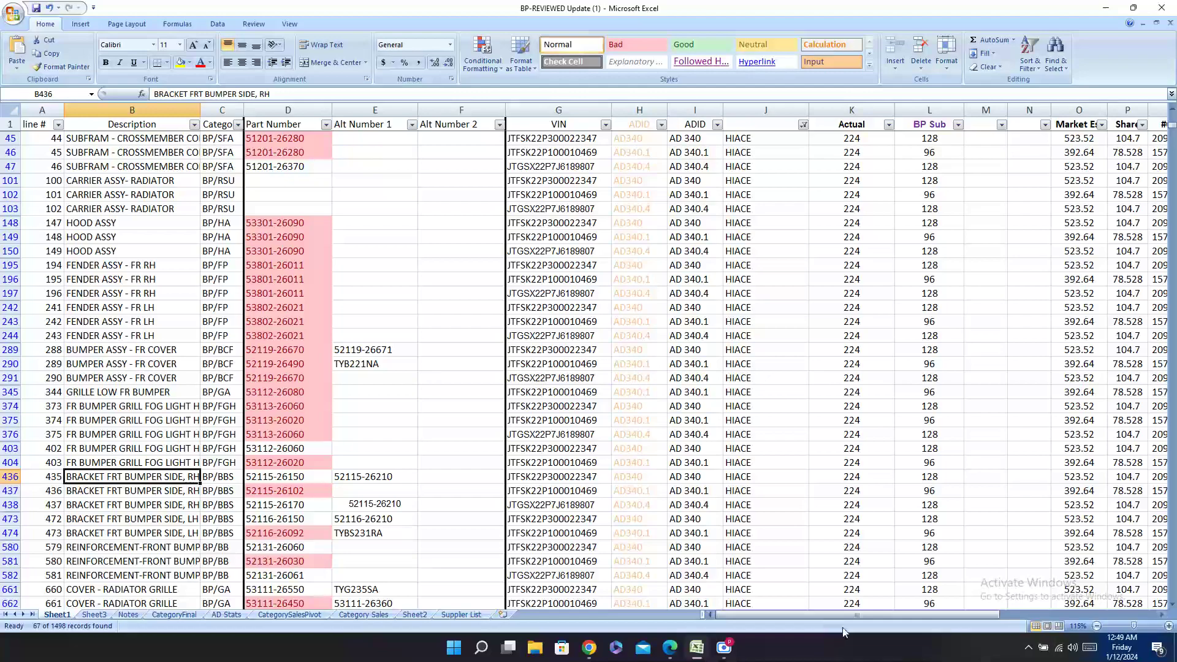
drag(792, 615, 928, 610)
click(991, 473)
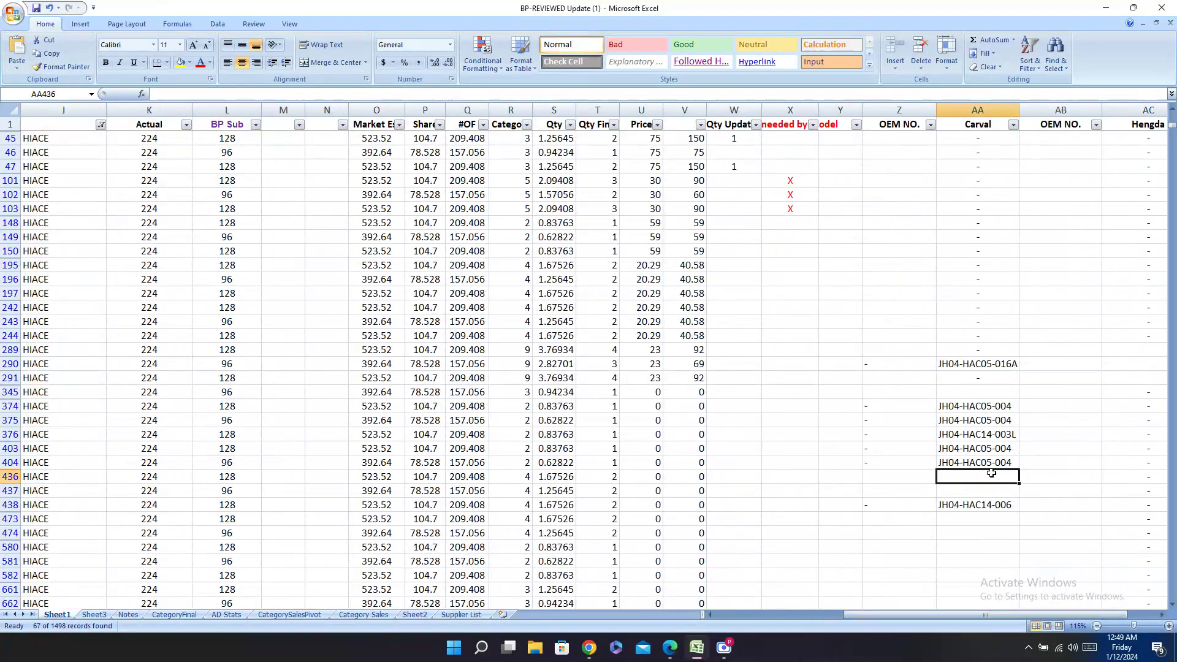
text(JH04-HAC14-006)
click(970, 495)
text(JH04-HAC14-006)
click(998, 518)
text(JH04-HAC14-006)
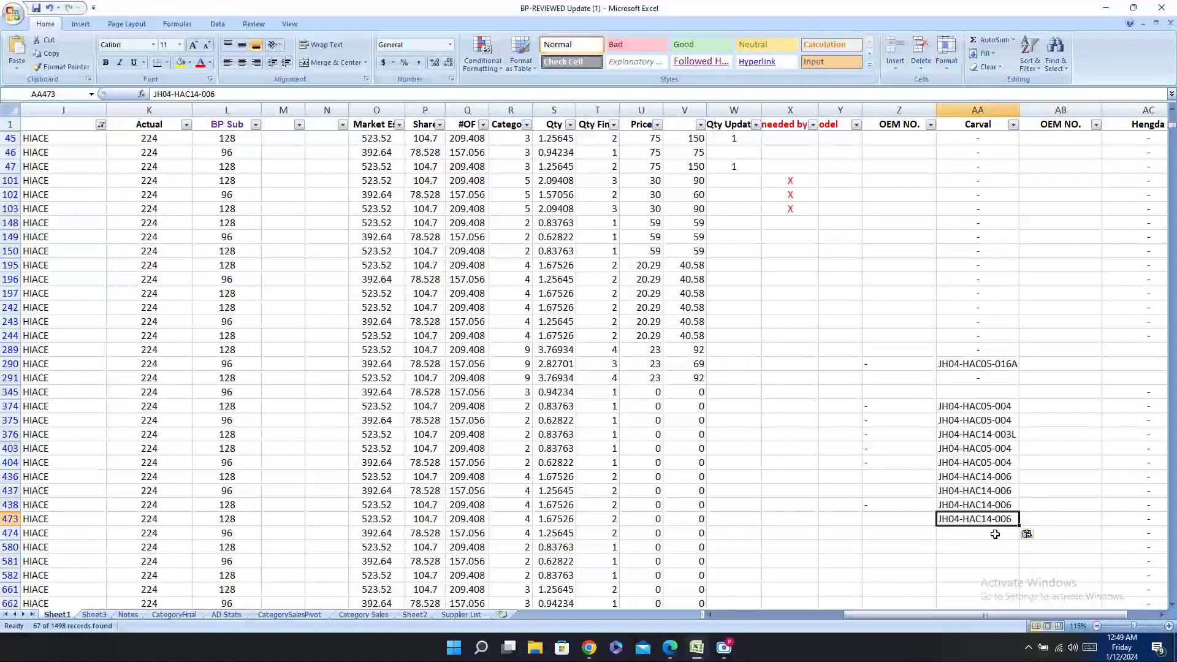
click(993, 532)
text(JH04-HAC14-006)
Step: Enter '-' under OEM NO. for rows 436, 437, 473 and 474
click(887, 471)
text(-)
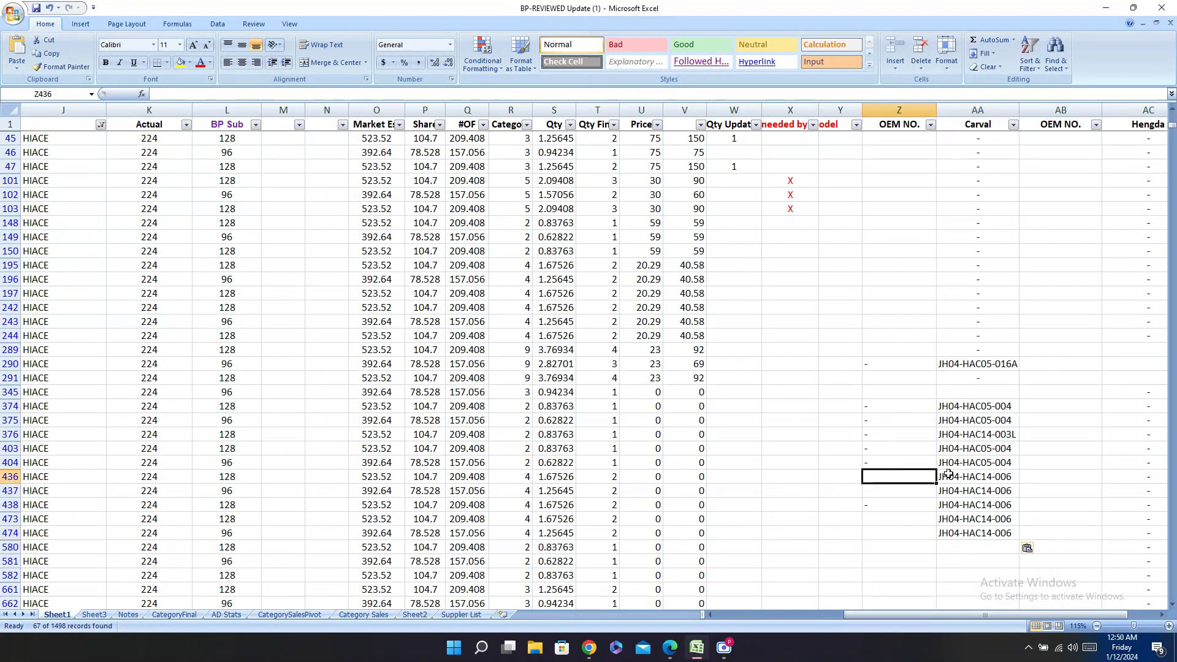
key(Return)
text(-)
key(Return)
key(Return)
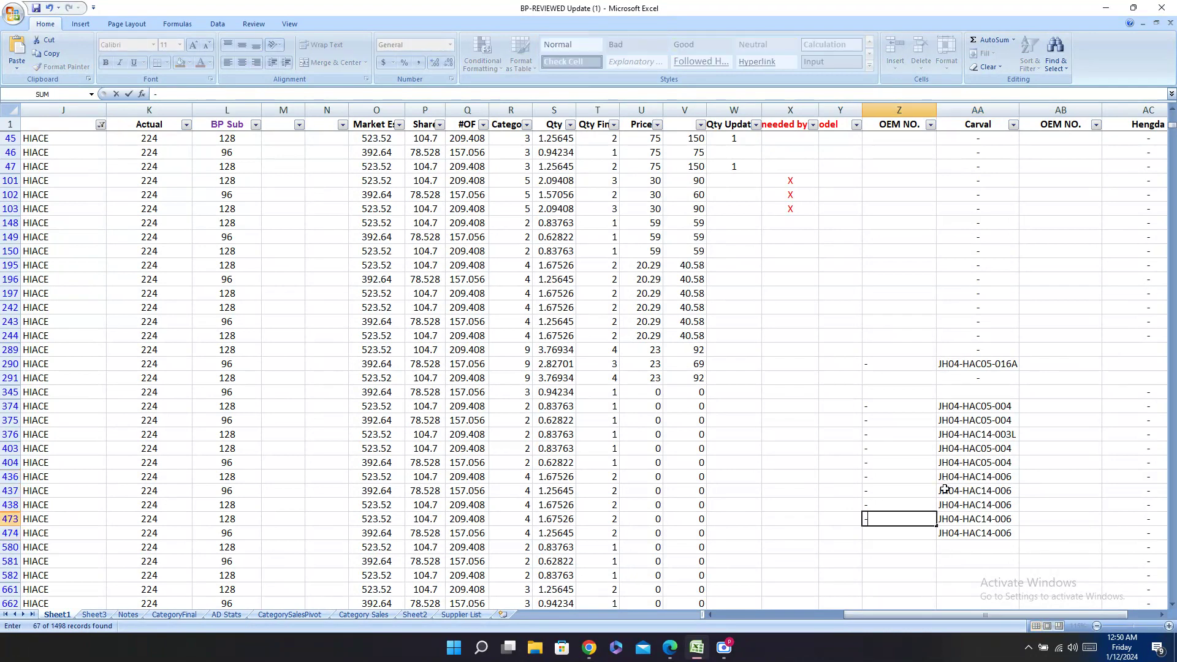
text(-)
key(Return)
text(-)
key(Return)
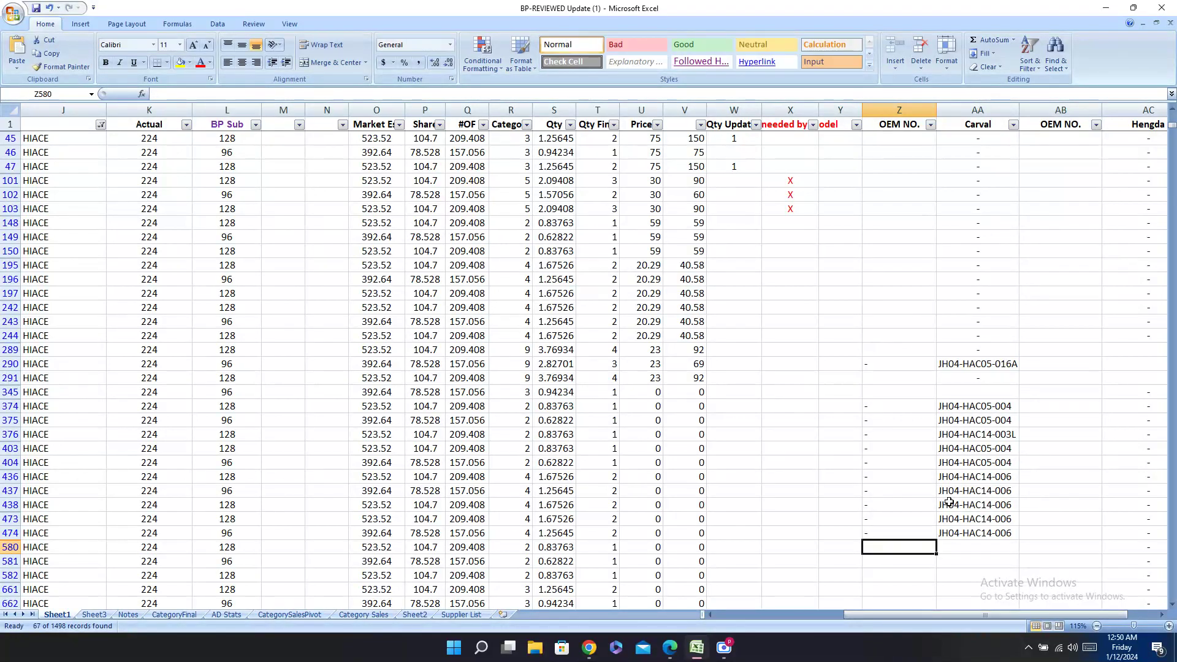
key(Left)
key(Left)
key(Left)
key(Left)
key(Left)
key(Left)
key(Left)
key(Left)
key(Left)
key(Left)
key(Left)
key(Left)
key(Left)
key(Left)
key(Left)
key(Left)
key(Left)
key(Left)
key(Left)
key(Left)
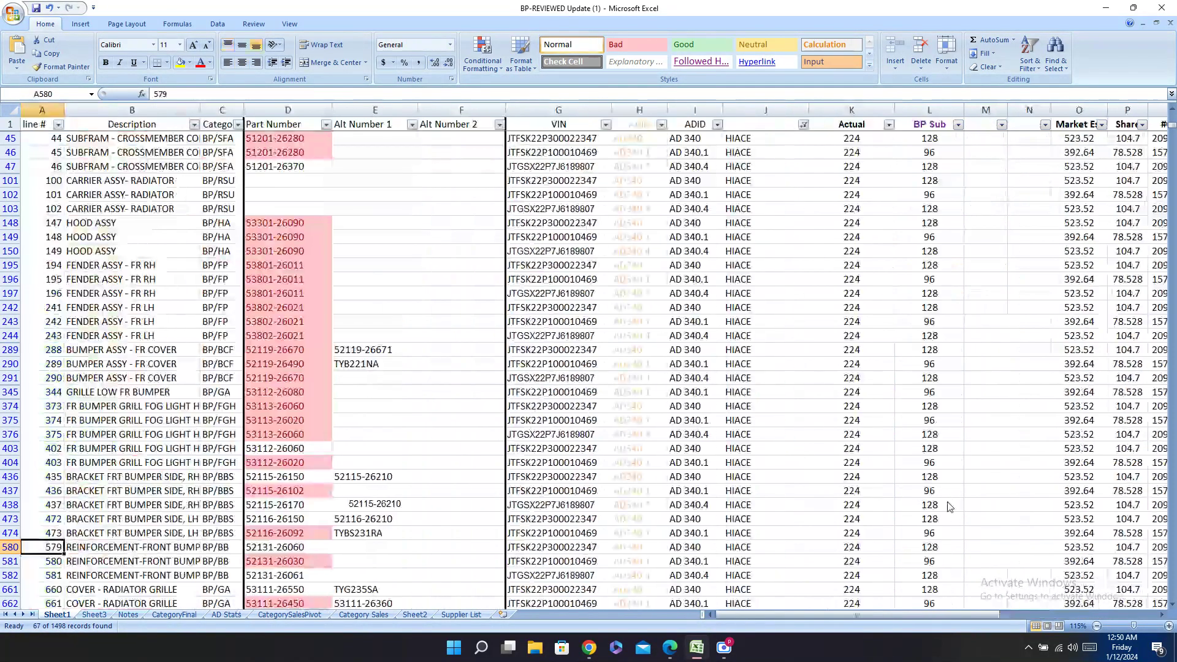
Step: Select the front bumper reinforcement rows 580–582 and bring Carval.pdf back to the front
scroll(282, 375, down, 6)
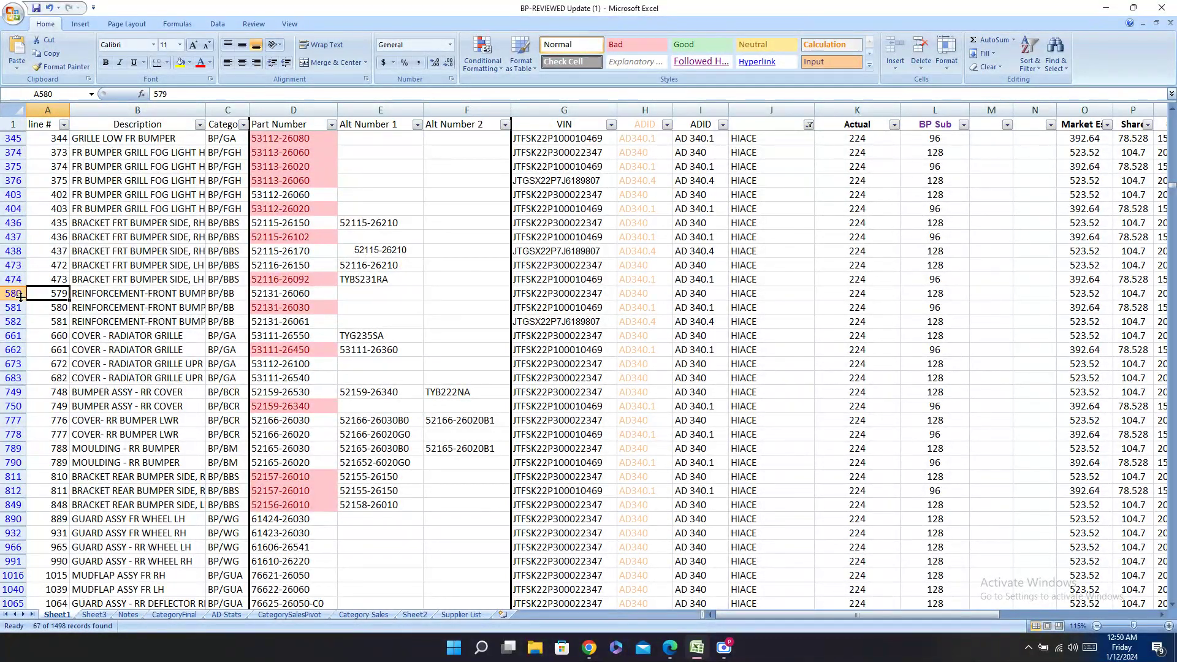
drag(20, 296, 18, 324)
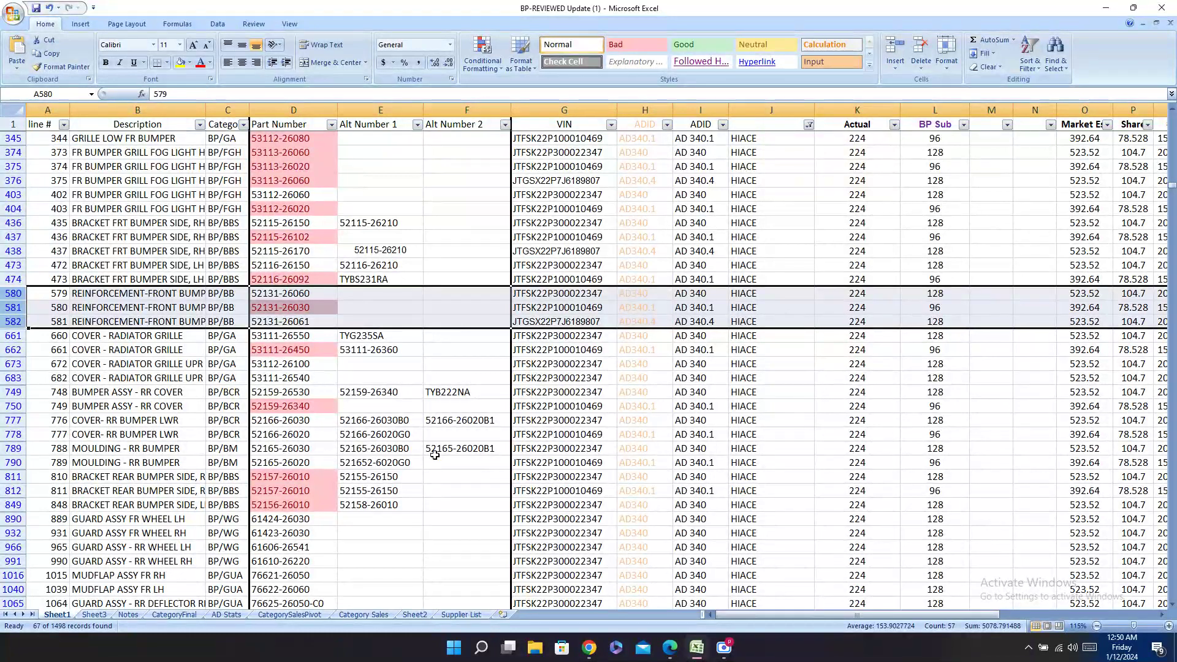
mouse_move(672, 657)
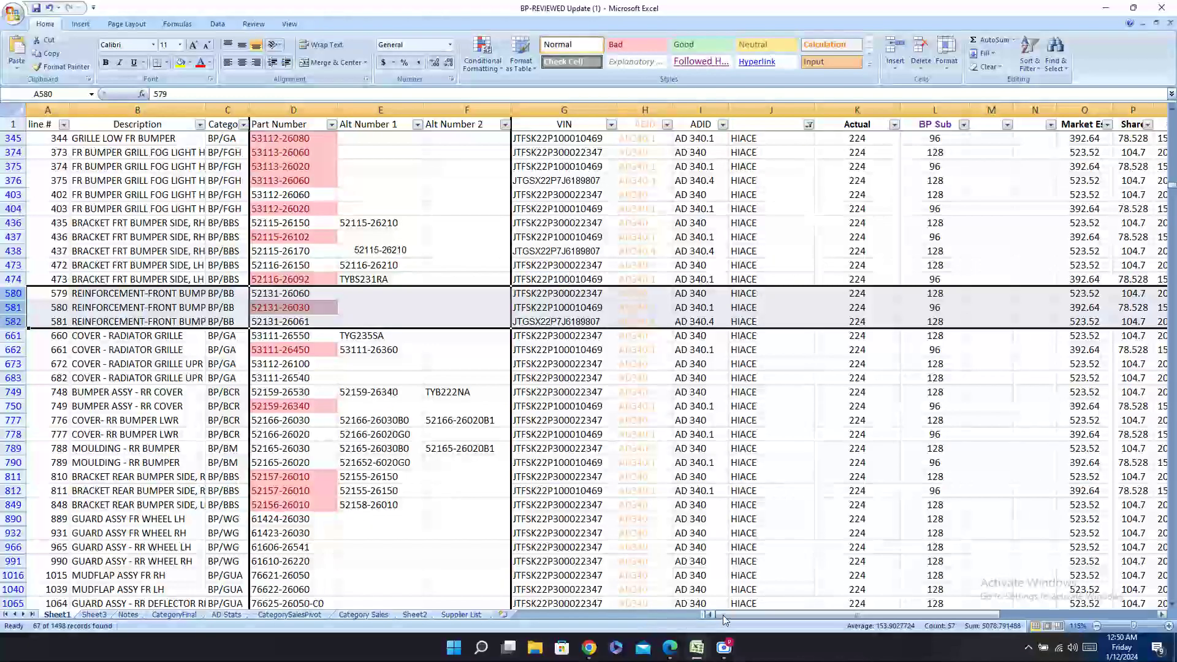
click(699, 577)
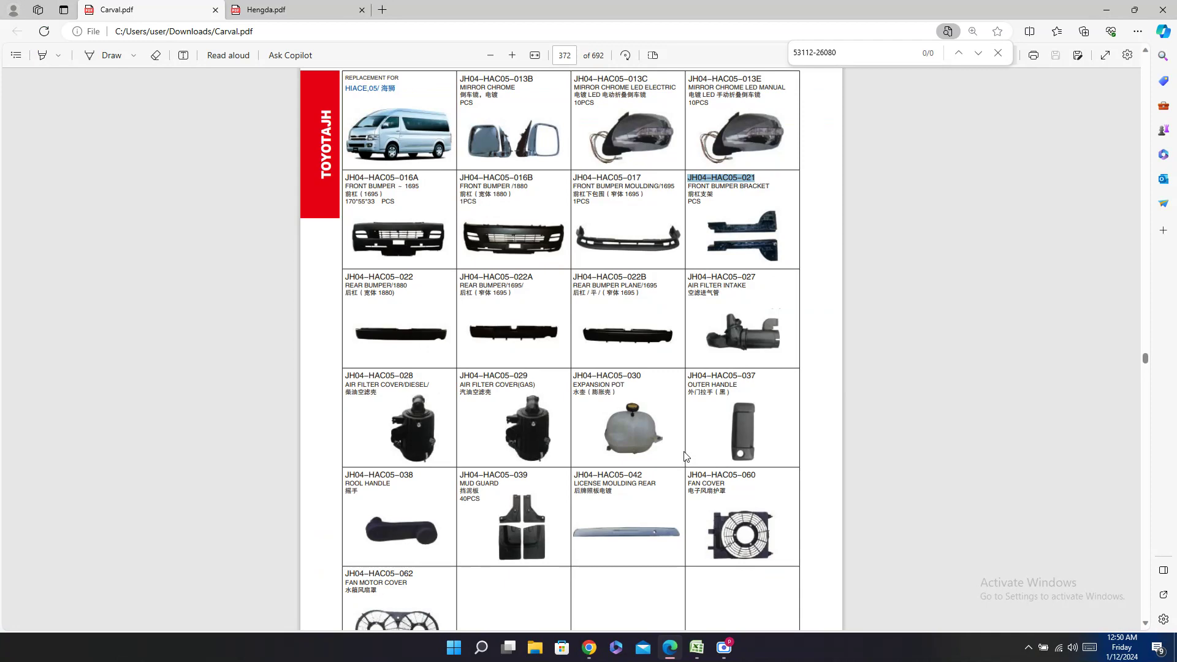
Step: Scroll Carval.pdf from page 372 back to 370, checking the HAC05 and HAC14 grids for a bumper reinforcement
scroll(686, 456, down, 1)
scroll(686, 450, down, 3)
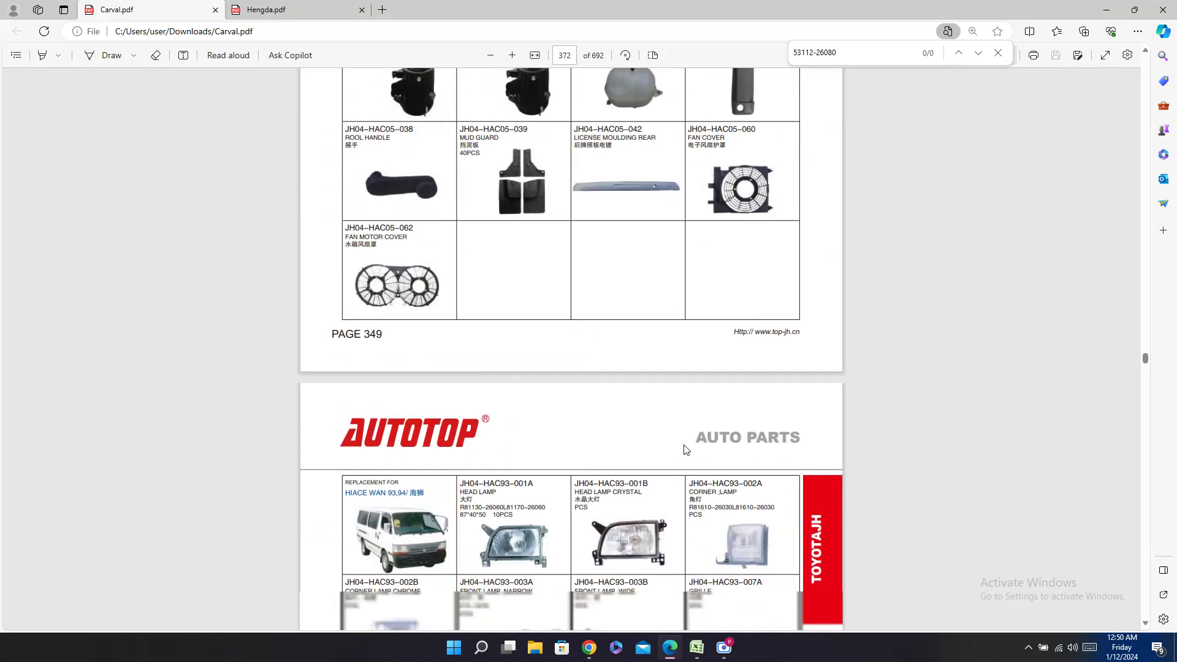
scroll(686, 451, up, 3)
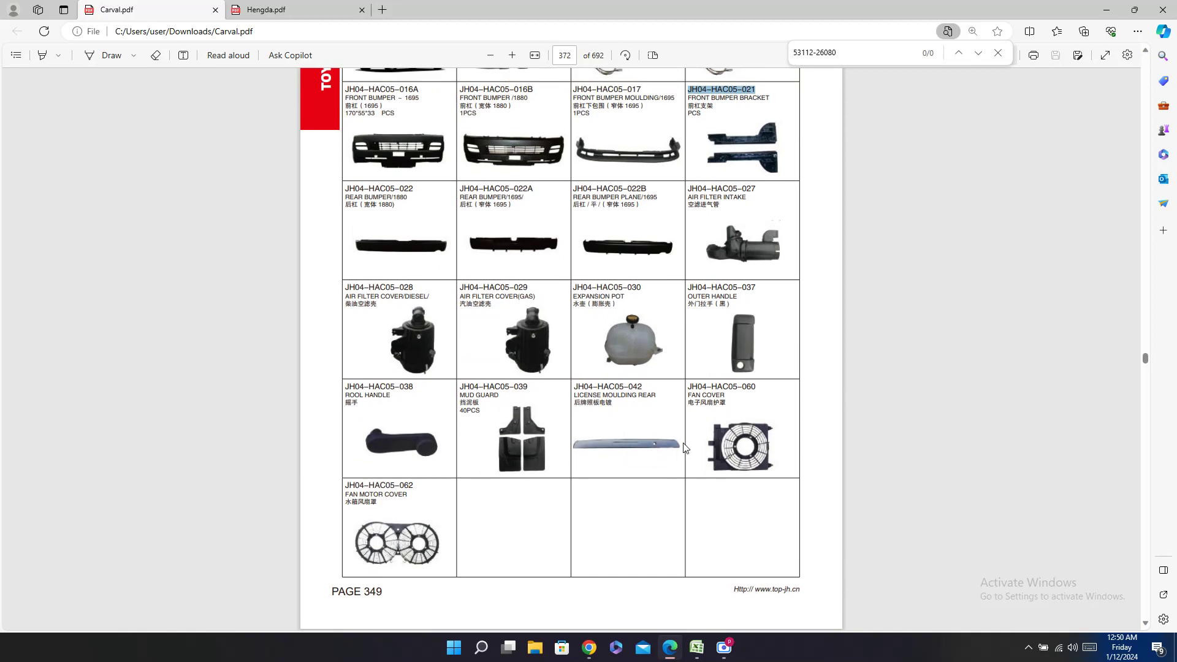
scroll(686, 447, up, 1)
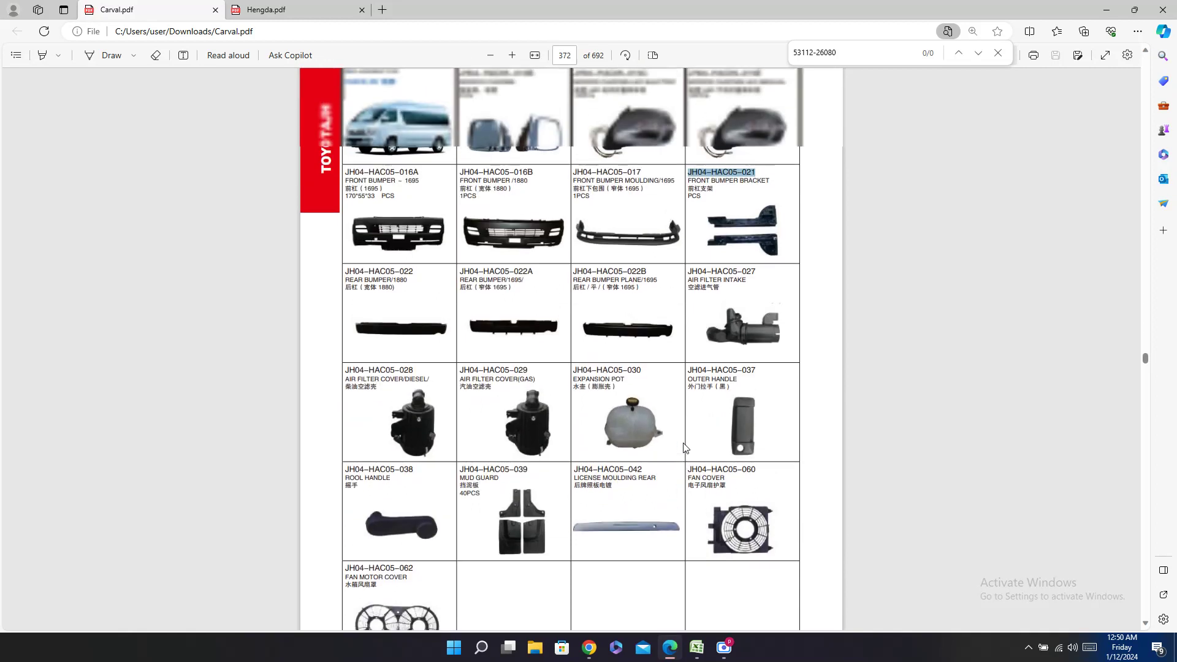
click(694, 654)
click(694, 654)
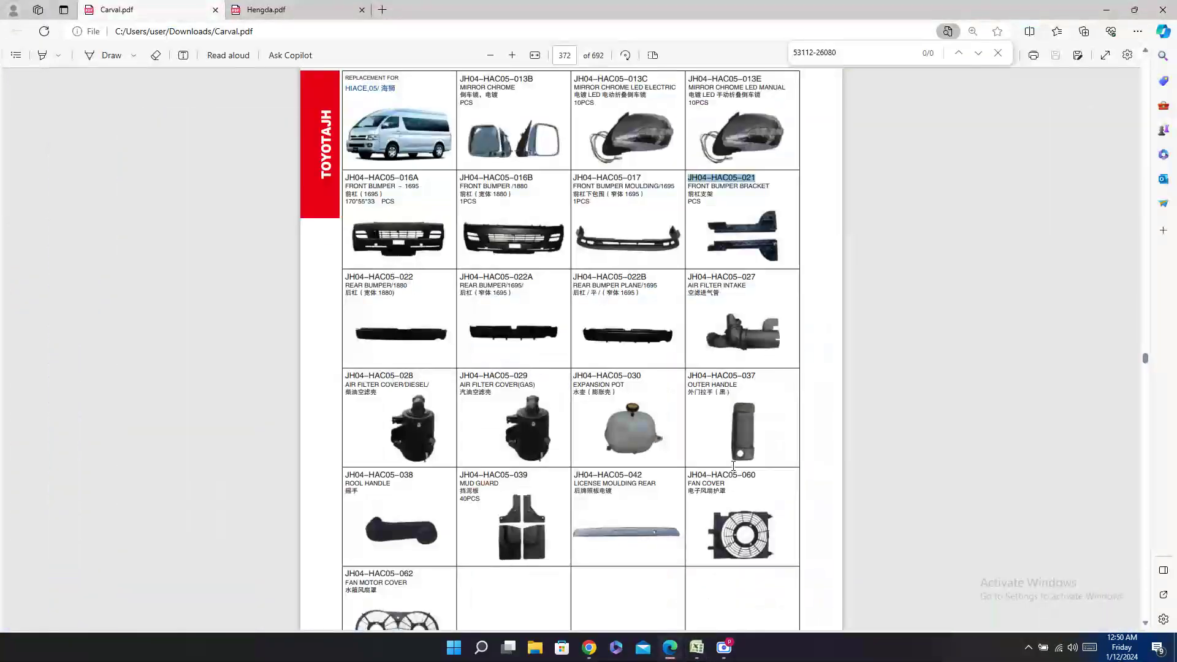
scroll(727, 449, up, 3)
scroll(728, 449, up, 5)
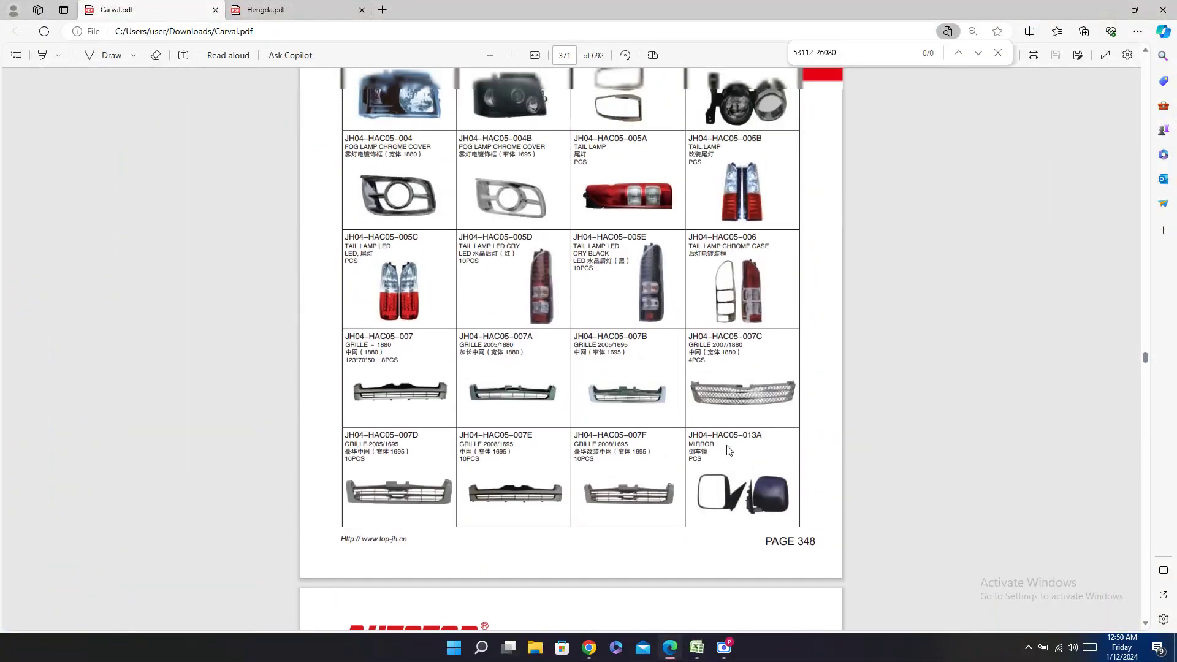
scroll(727, 450, up, 7)
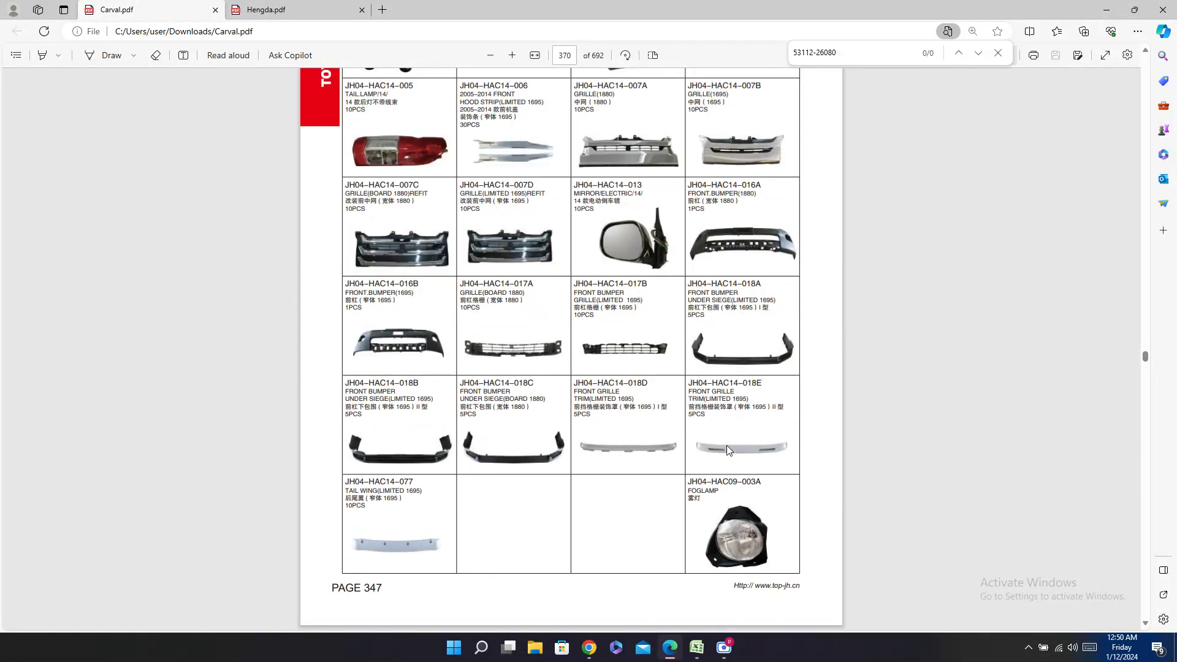
scroll(726, 445, up, 3)
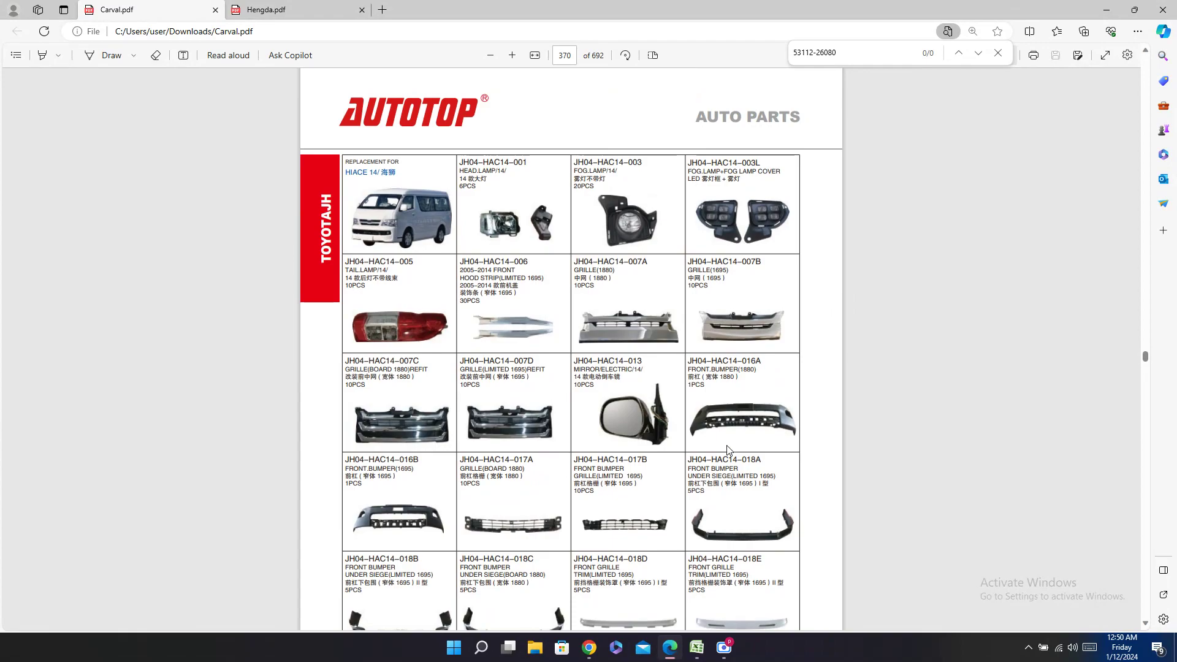
scroll(727, 449, down, 3)
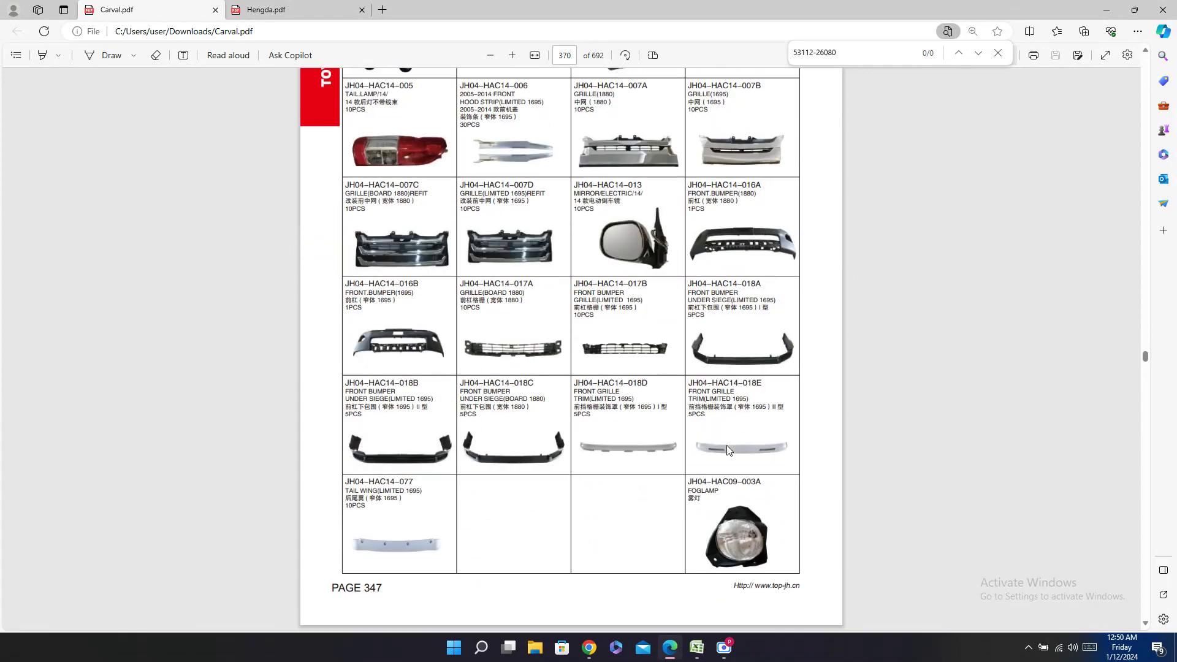
click(696, 647)
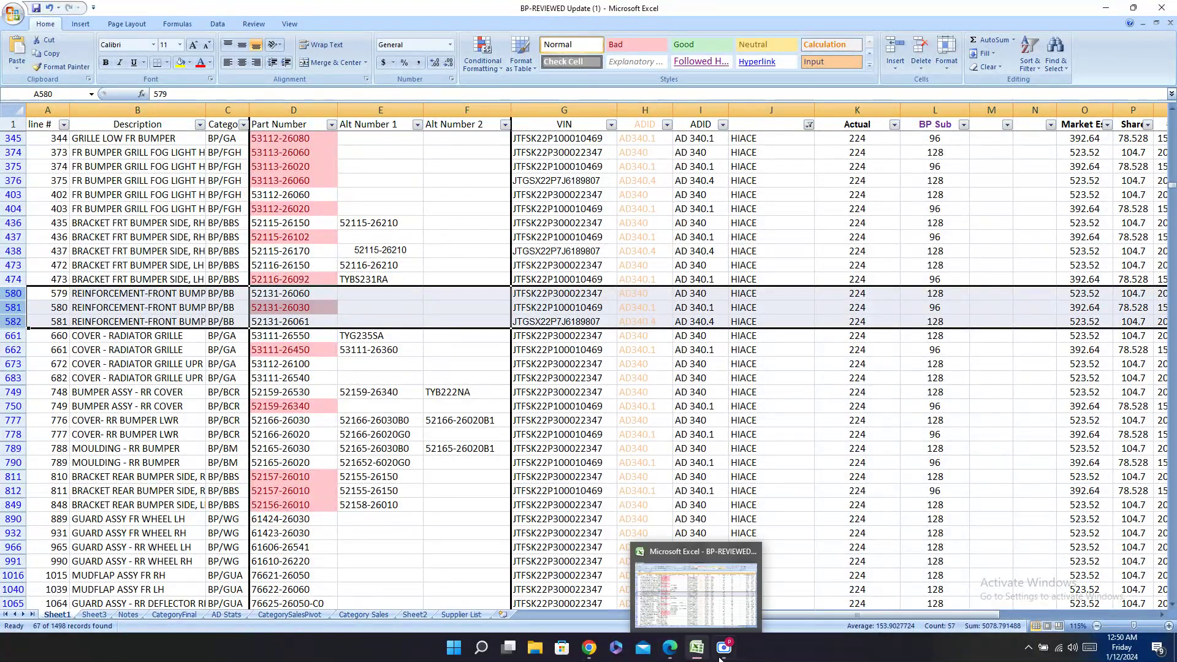
Step: Enter '-' in the Carval cells of front bumper reinforcement rows 581 and 582
drag(831, 615, 987, 616)
click(810, 293)
key(Return)
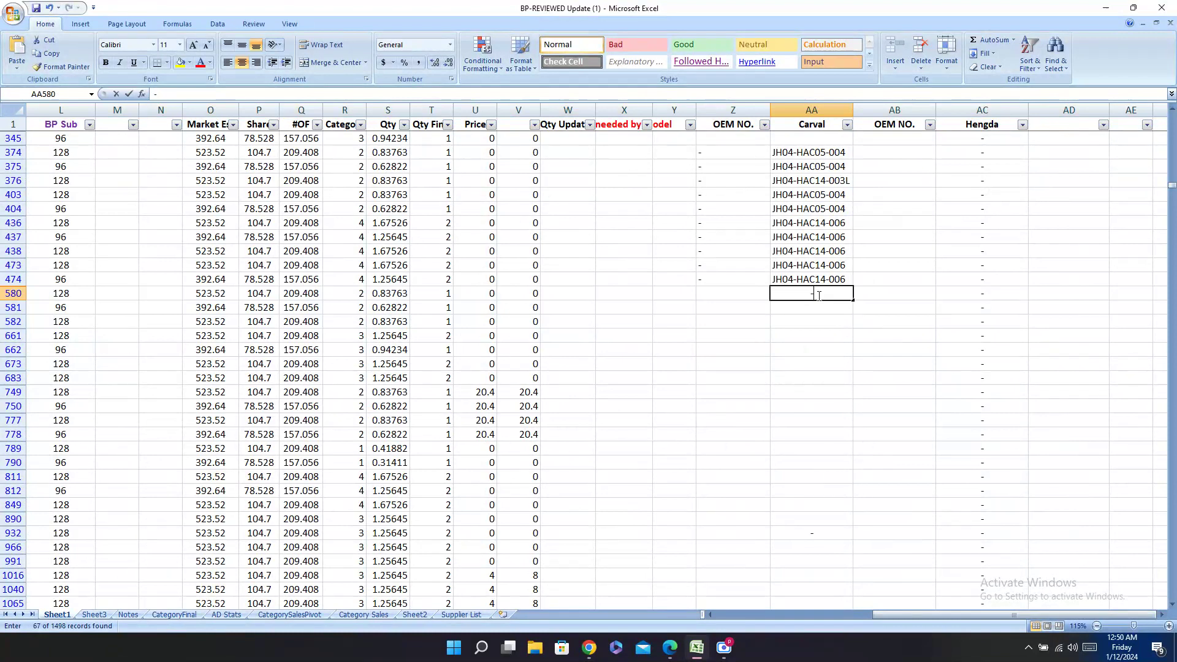
text(-)
key(Return)
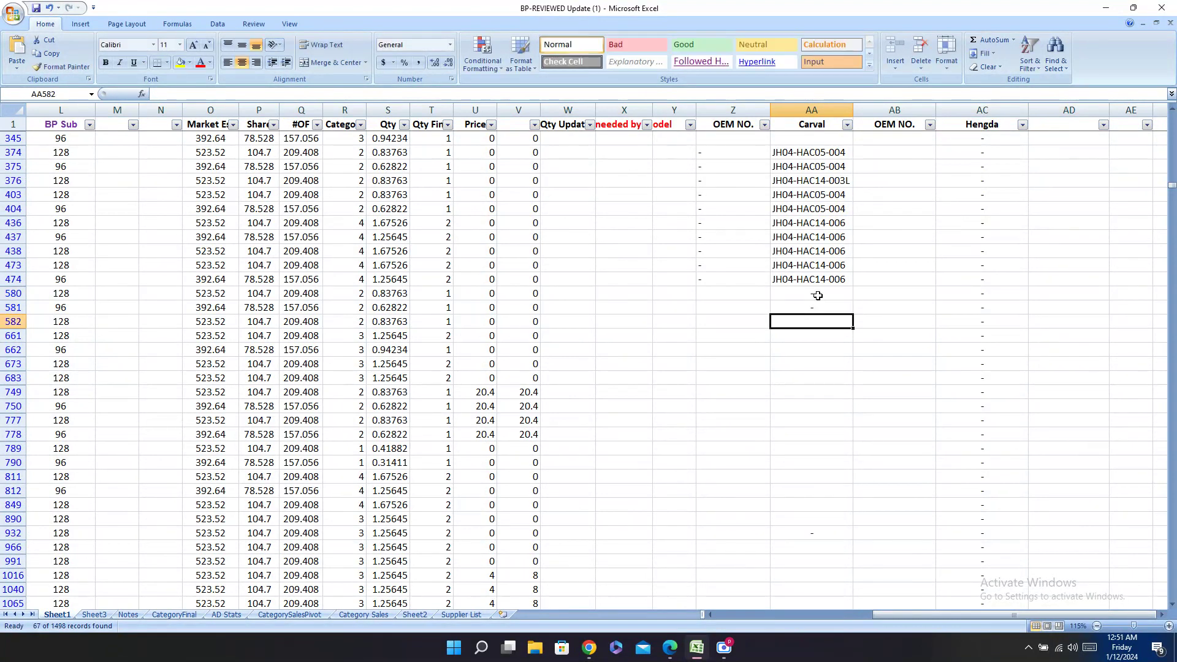
text(-)
key(Return)
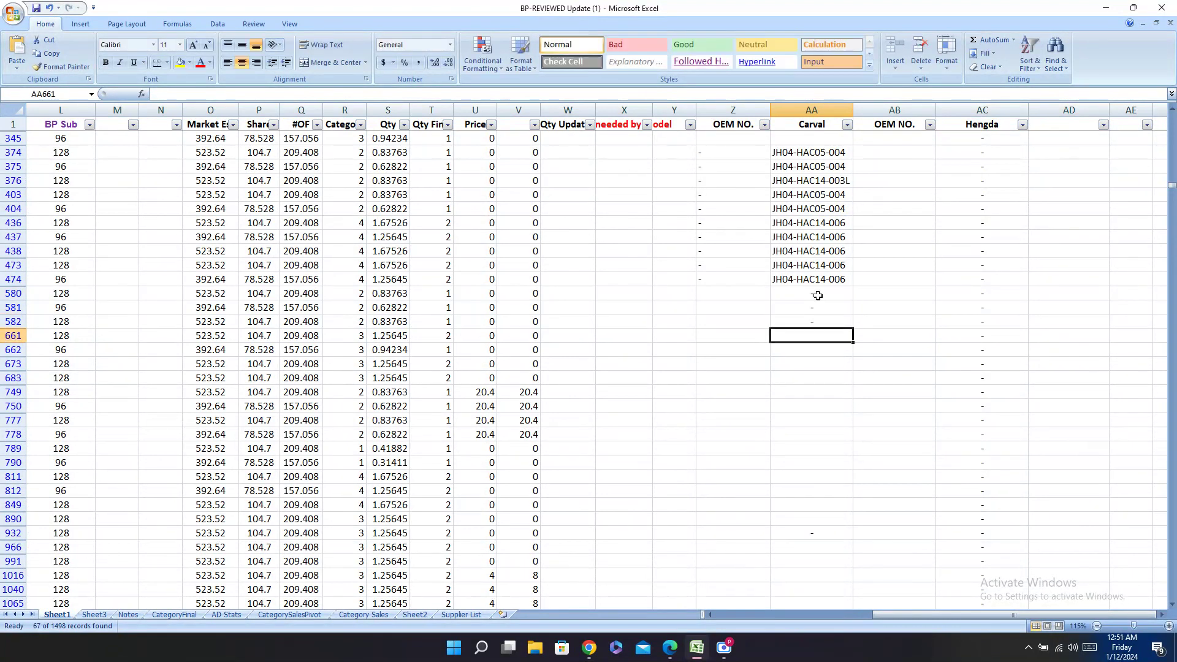
key(Left)
key(ctrl+Left)
key(Home)
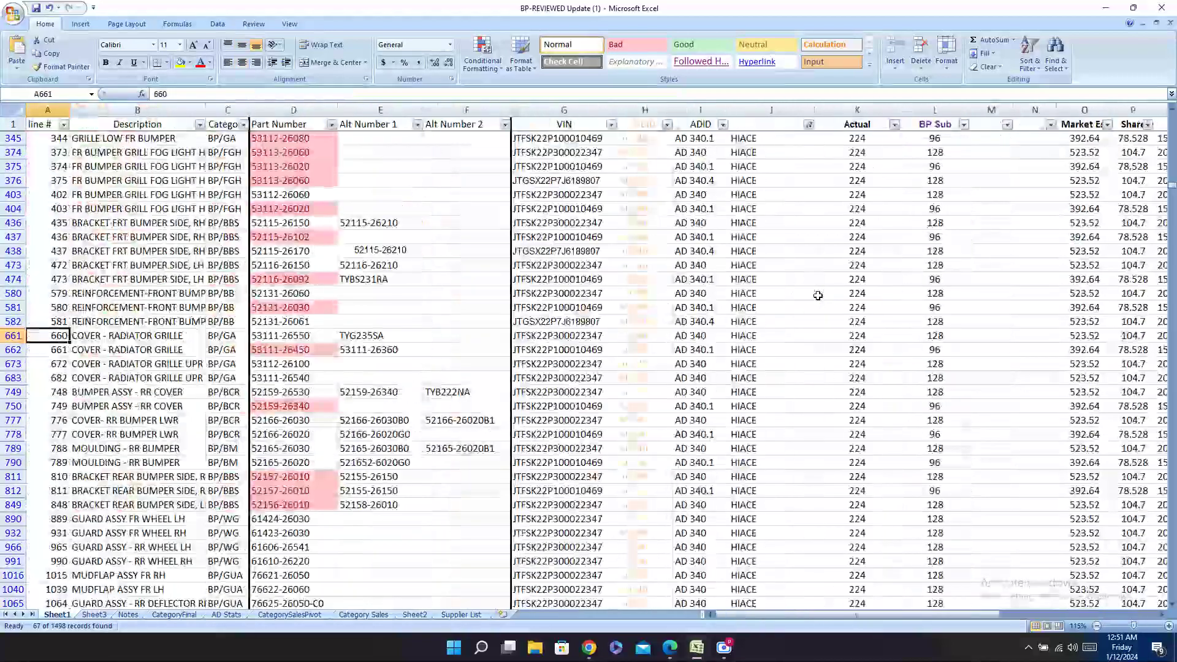
key(Right)
key(Right)
key(Right)
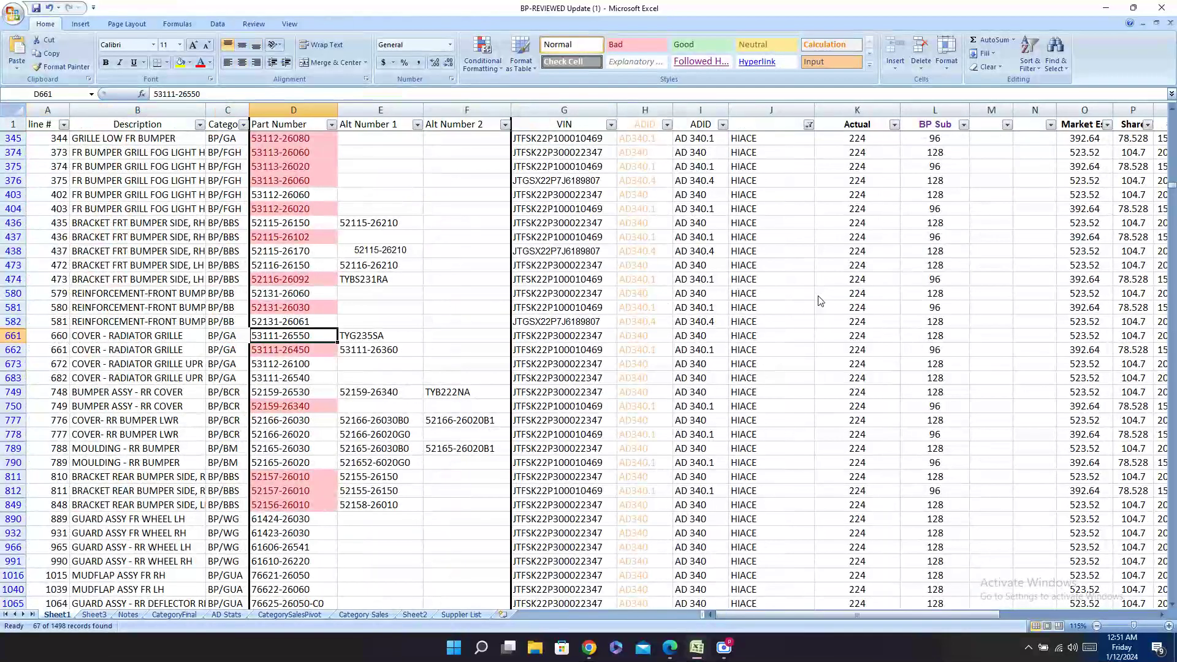
key(ctrl+c)
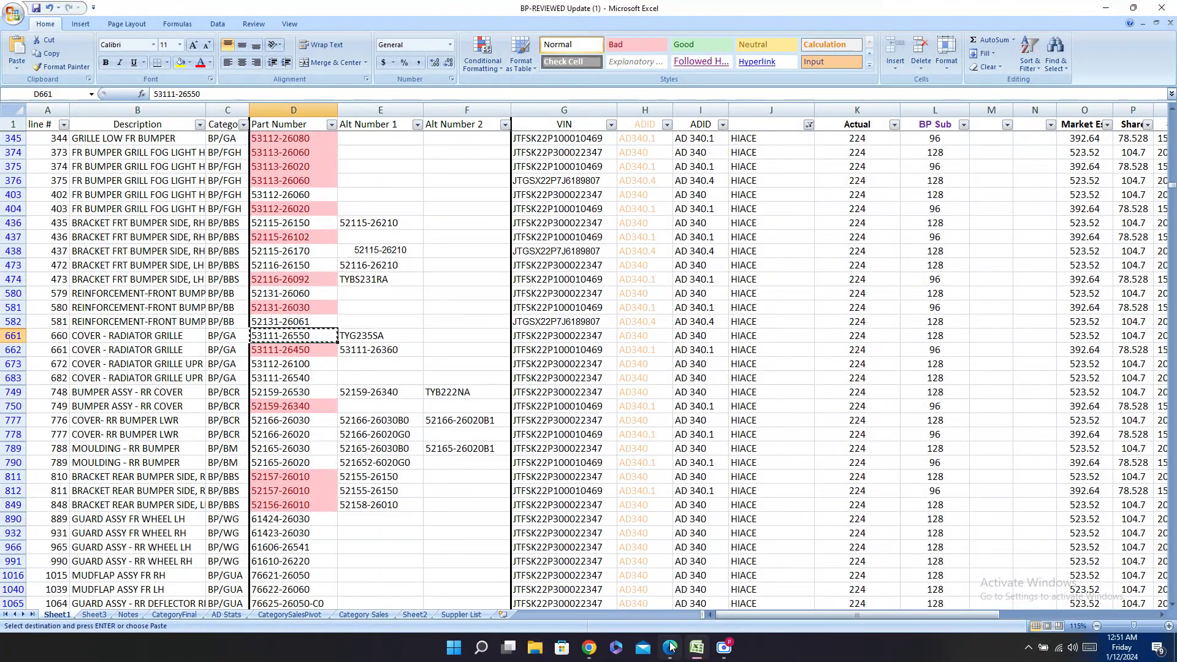
click(671, 647)
key(ctrl+f)
key(ctrl+v)
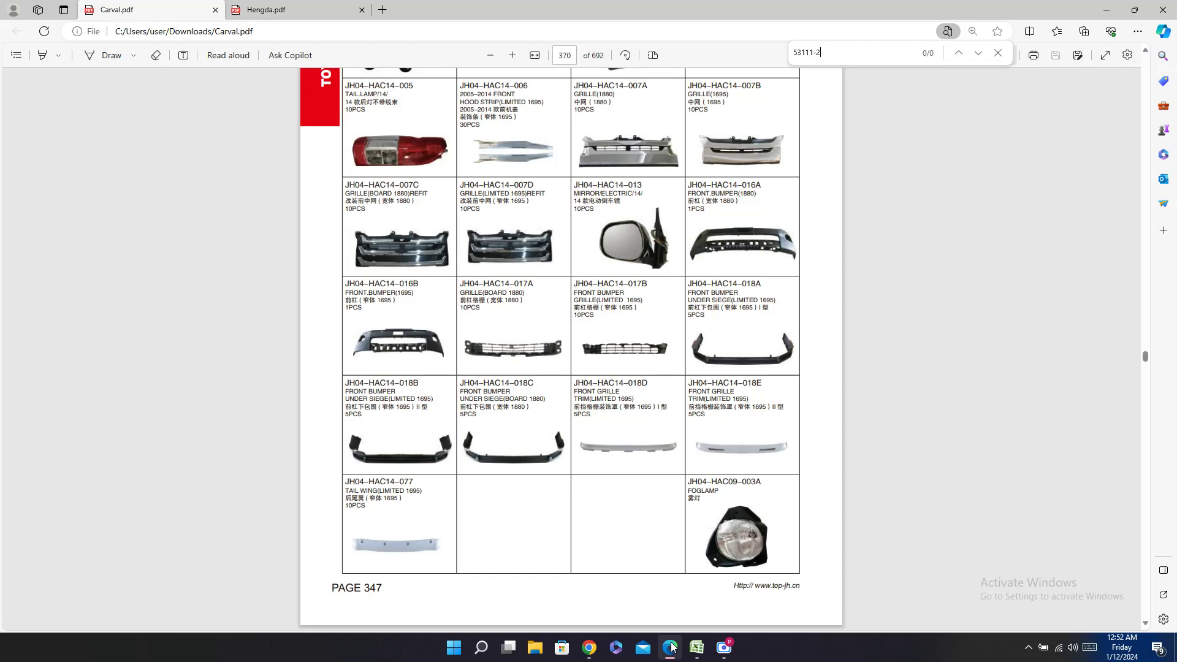
Step: Copy the Hiace 14 front bumper grille code JH04-HAC14-017B from Carval.pdf page 370
click(696, 646)
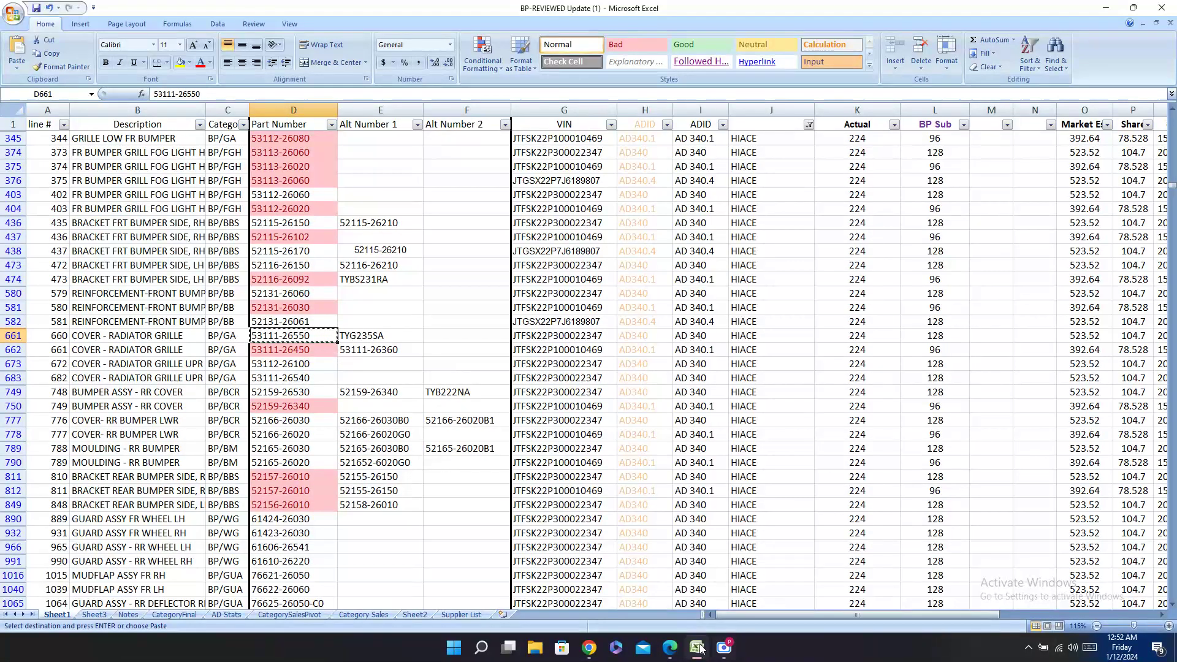
click(670, 647)
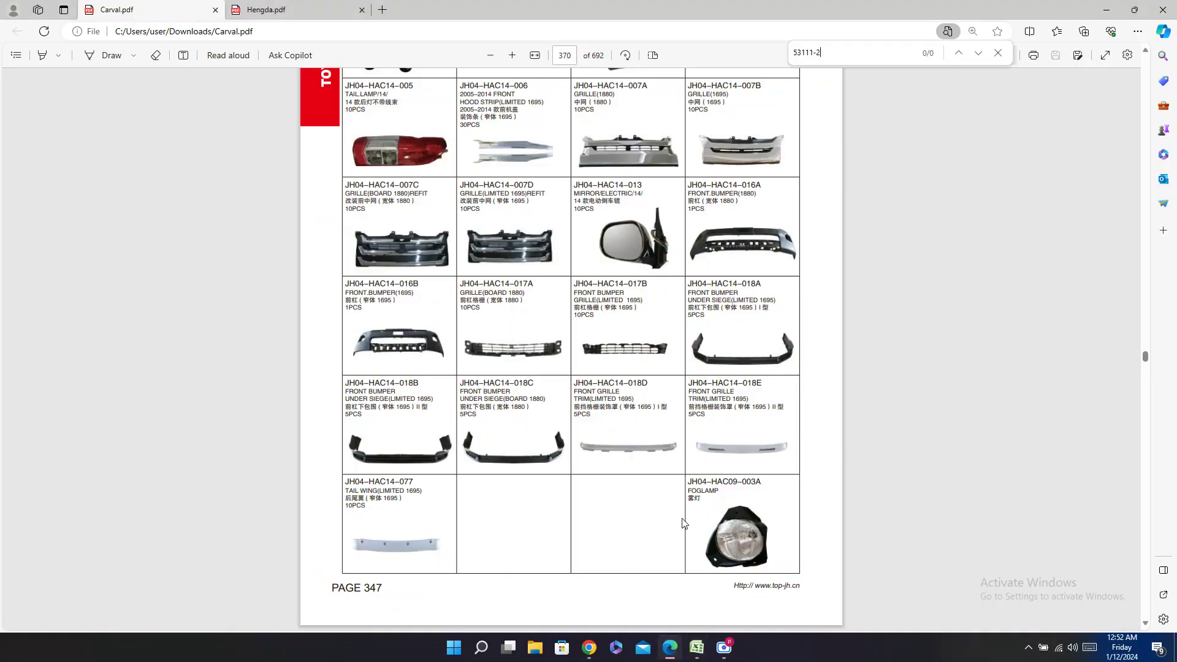
click(698, 653)
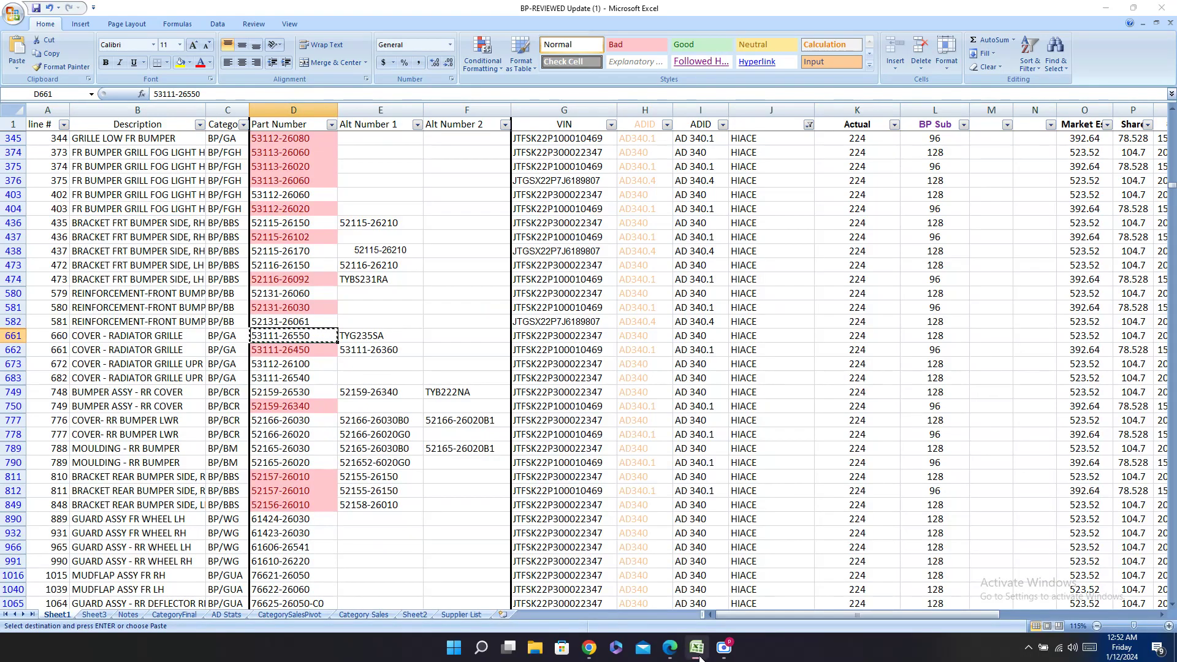
click(698, 653)
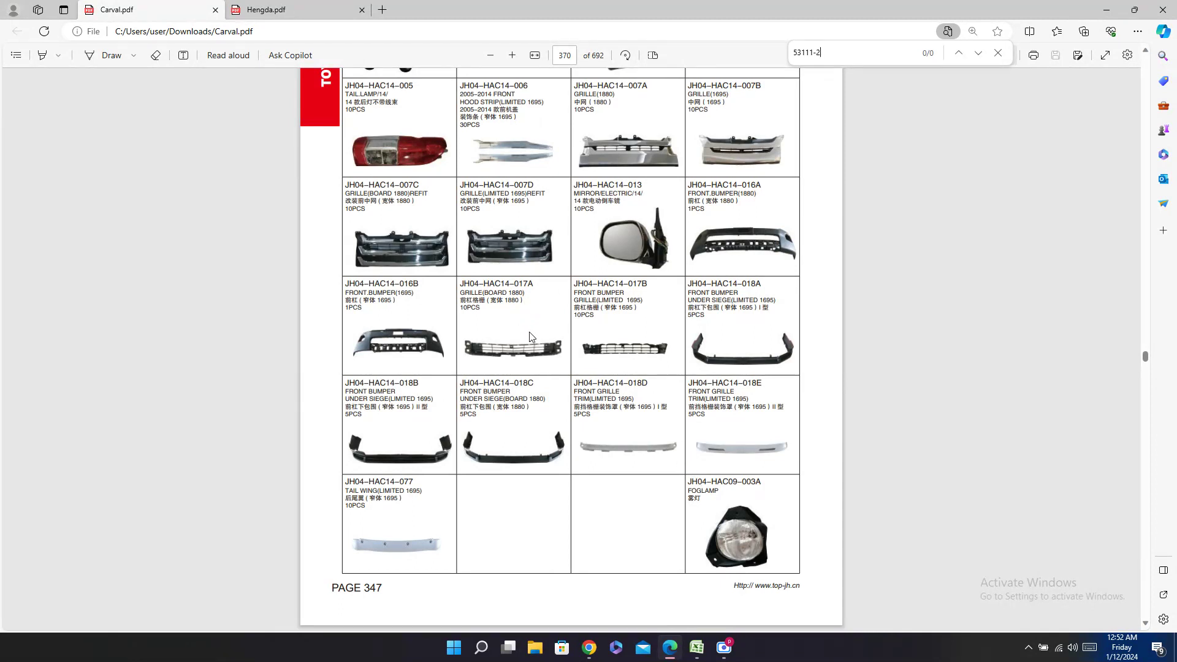
double_click(621, 286)
right_click(621, 287)
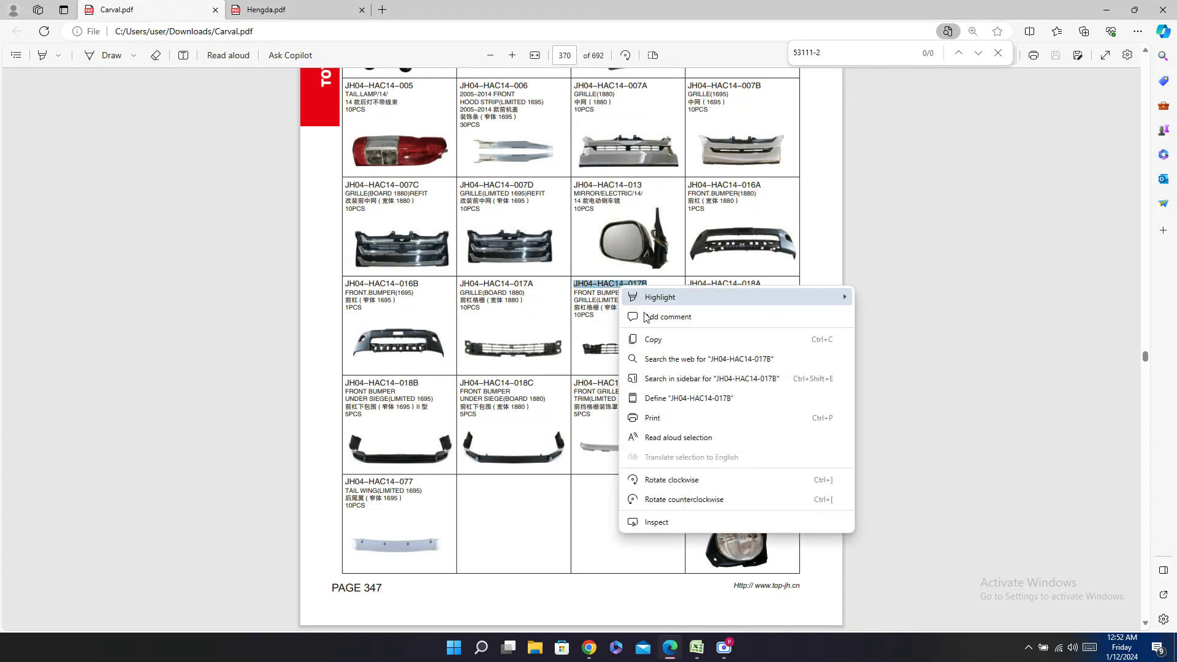
click(651, 347)
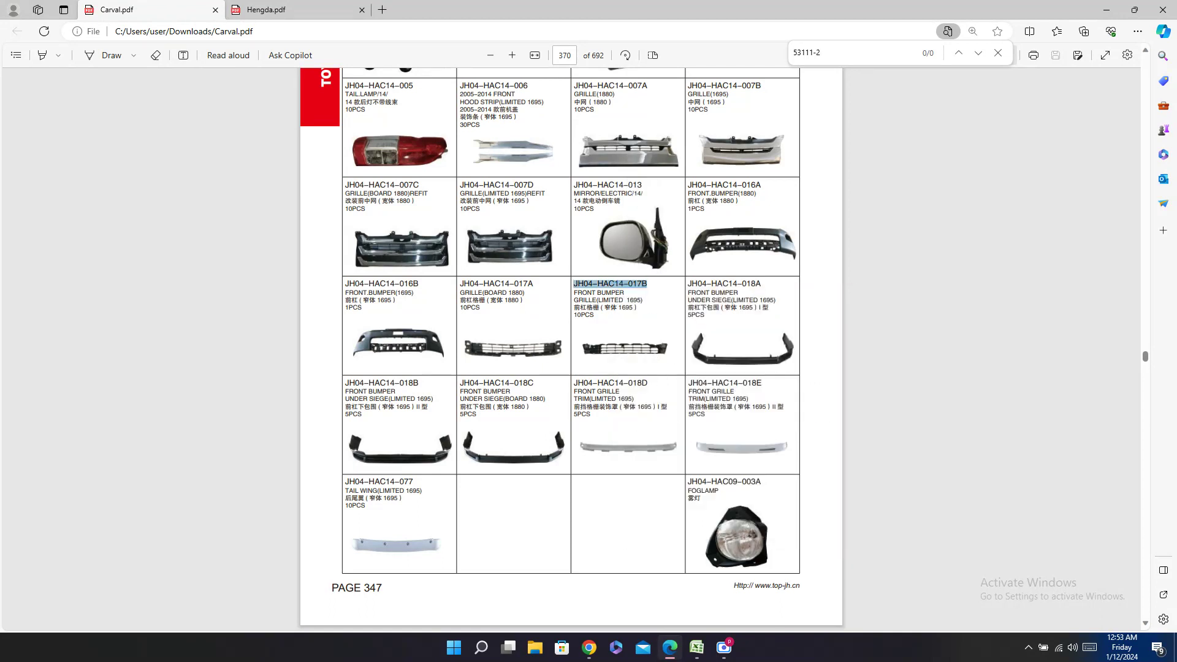
mouse_move(697, 648)
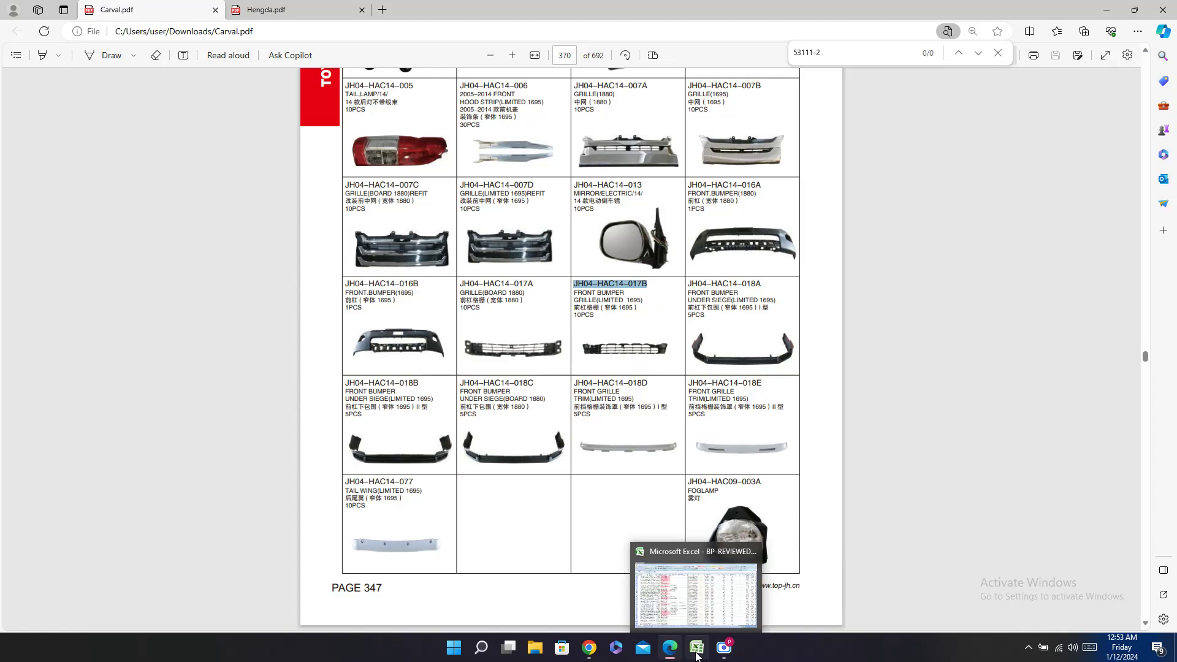
click(636, 603)
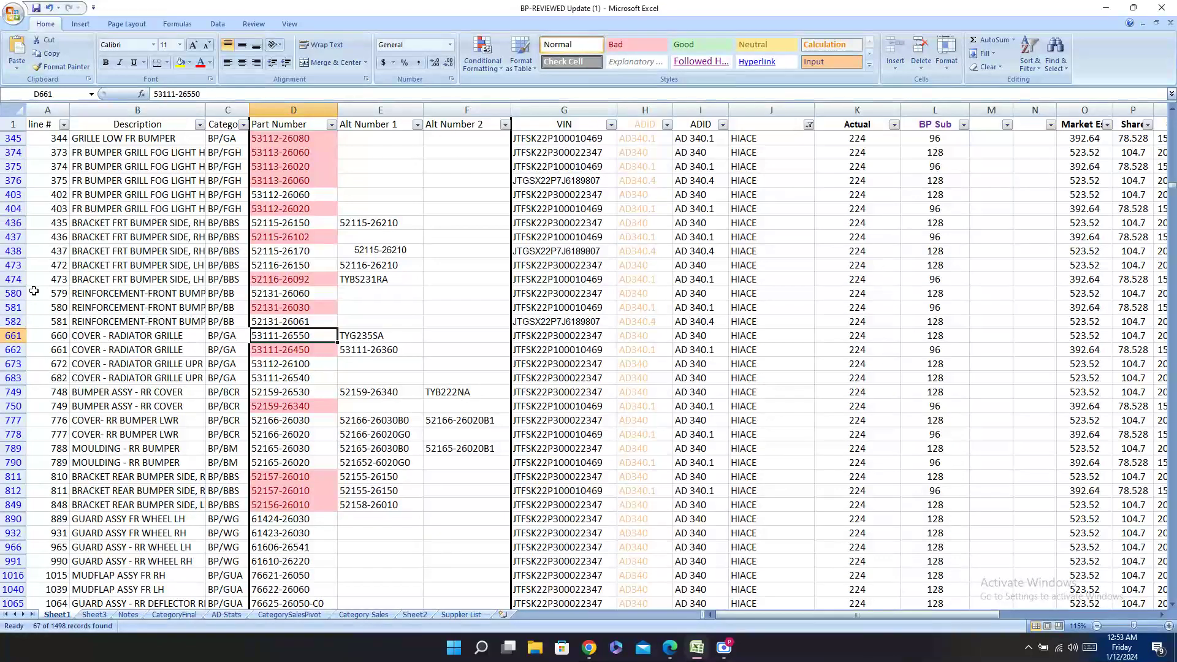
Step: Select the upper radiator grille cover rows 673 and 683 and check their descriptions
click(9, 365)
drag(9, 365, 12, 379)
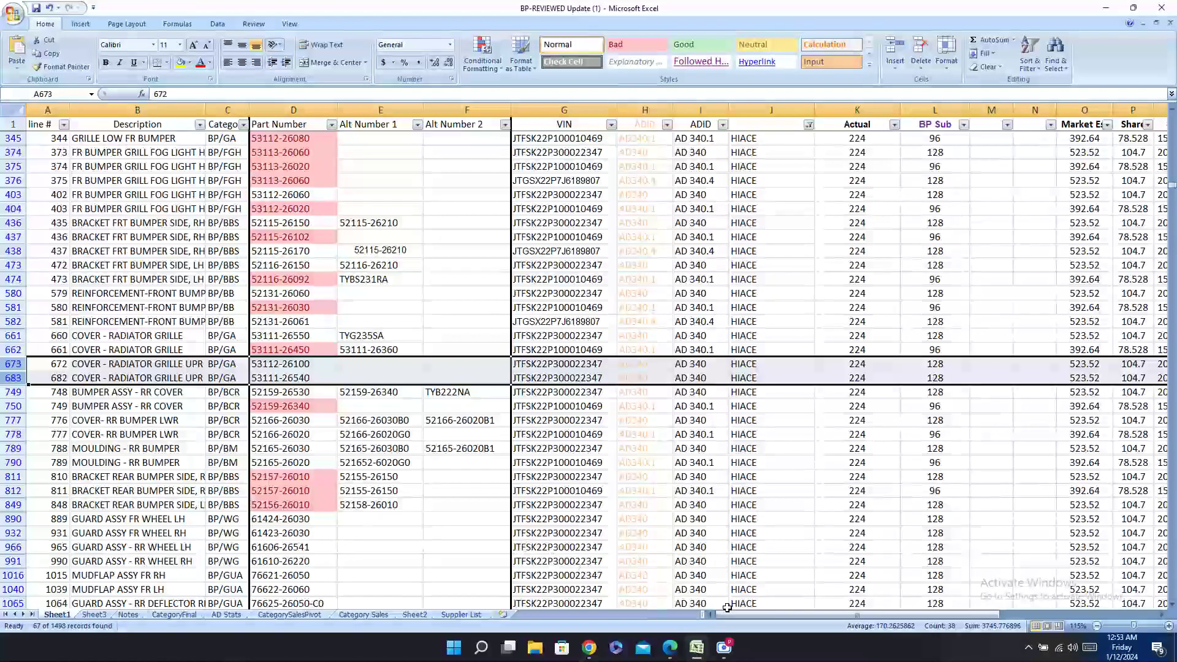
click(176, 364)
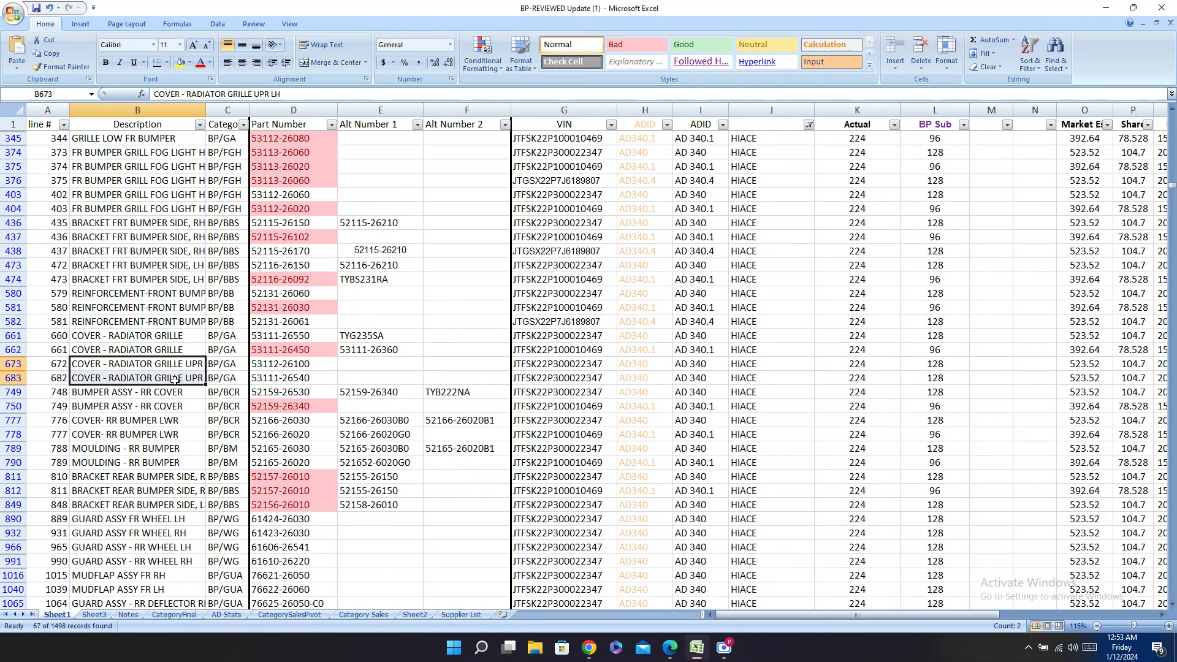
click(175, 378)
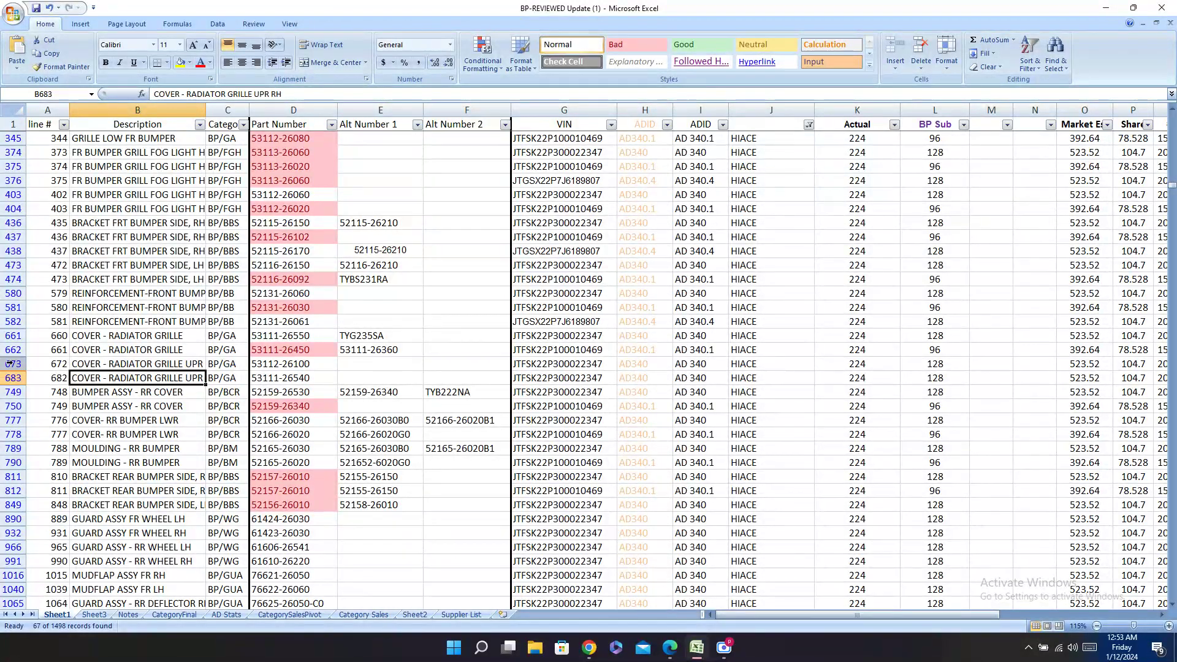
drag(6, 364, 2, 375)
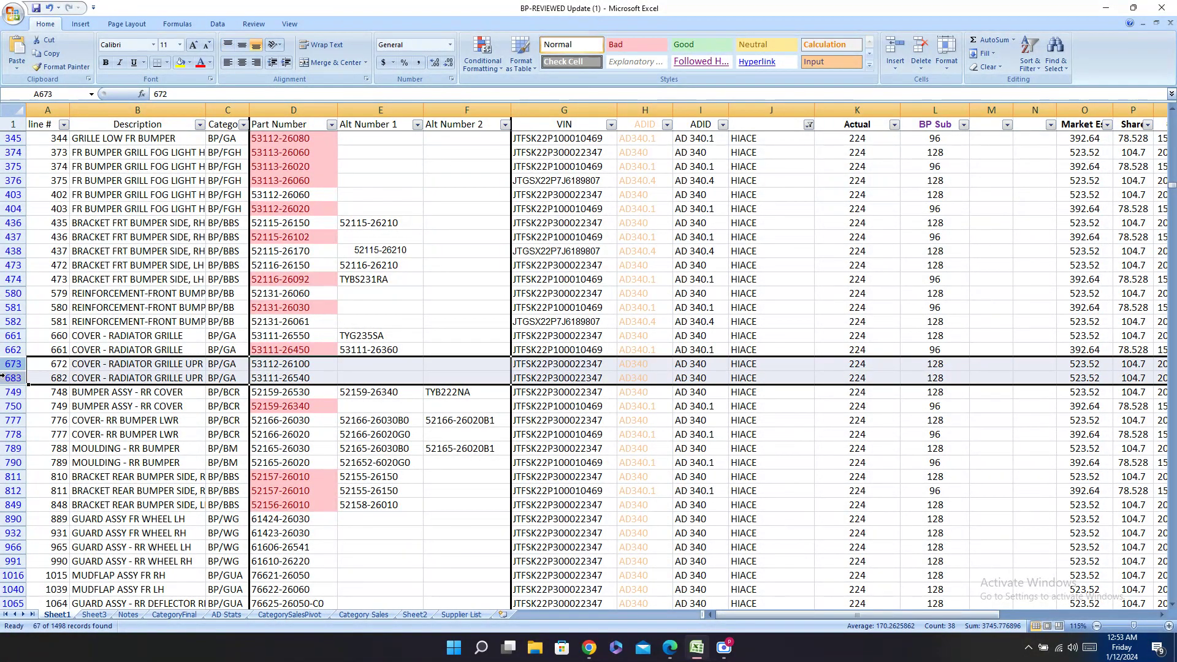
click(673, 657)
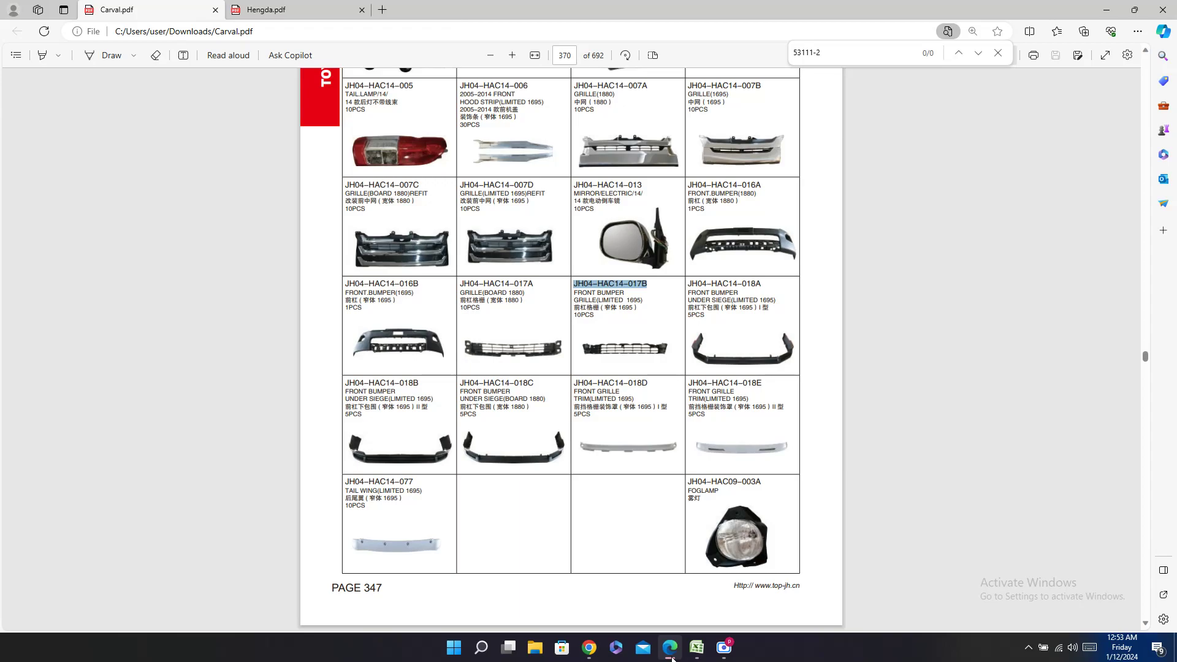
click(673, 657)
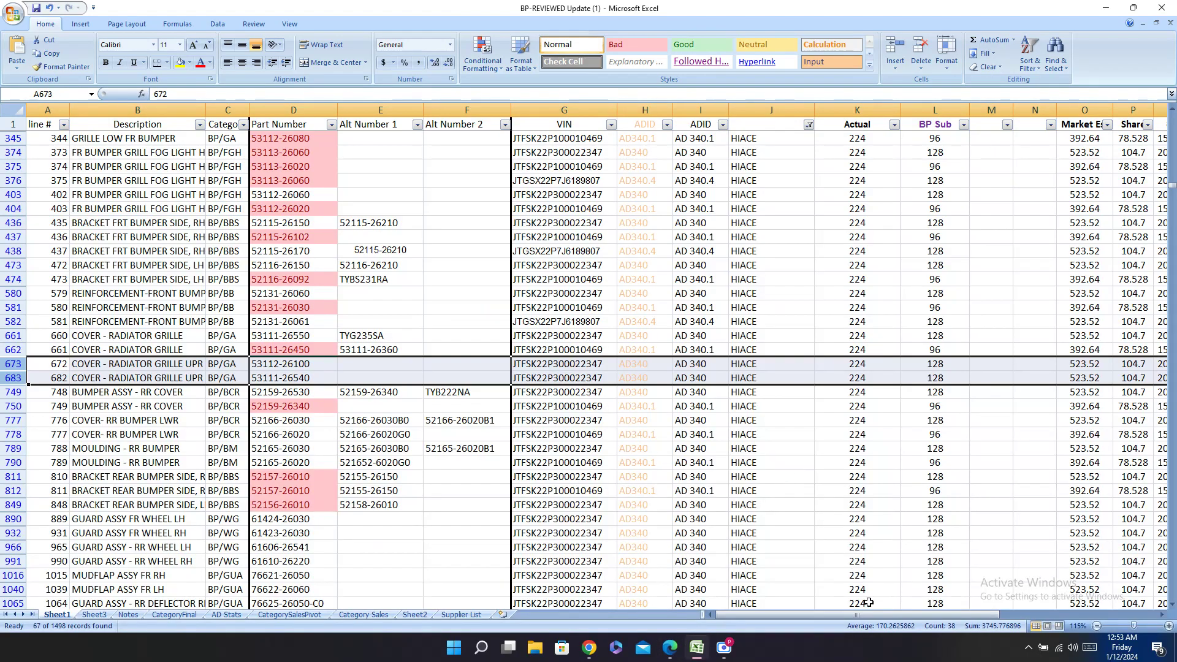
Step: Paste JH04-HAC14-017B into the Carval cells AA673 and AA683
drag(895, 614, 932, 615)
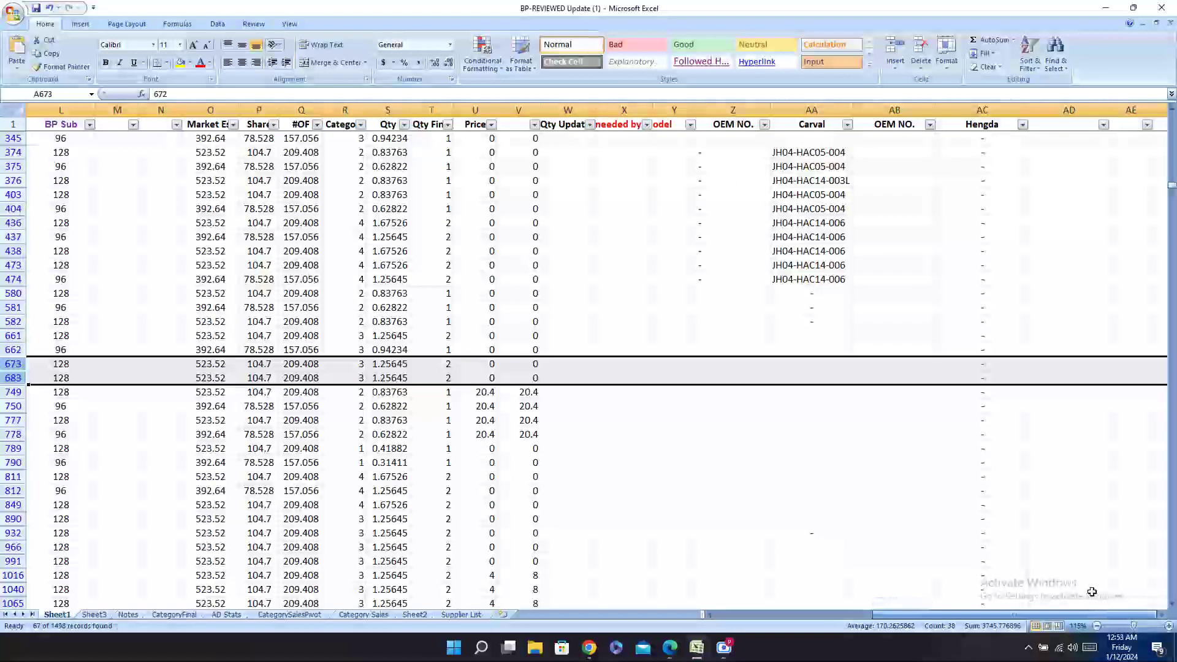
click(802, 363)
right_click(801, 363)
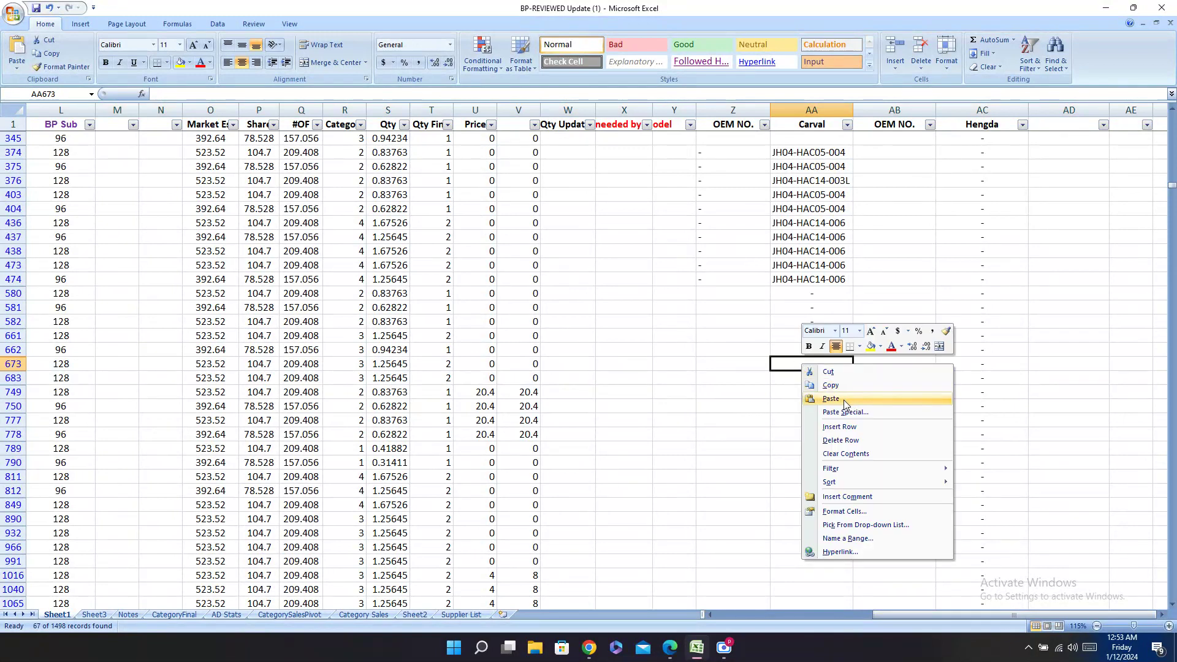
click(815, 401)
click(801, 377)
right_click(801, 377)
click(816, 414)
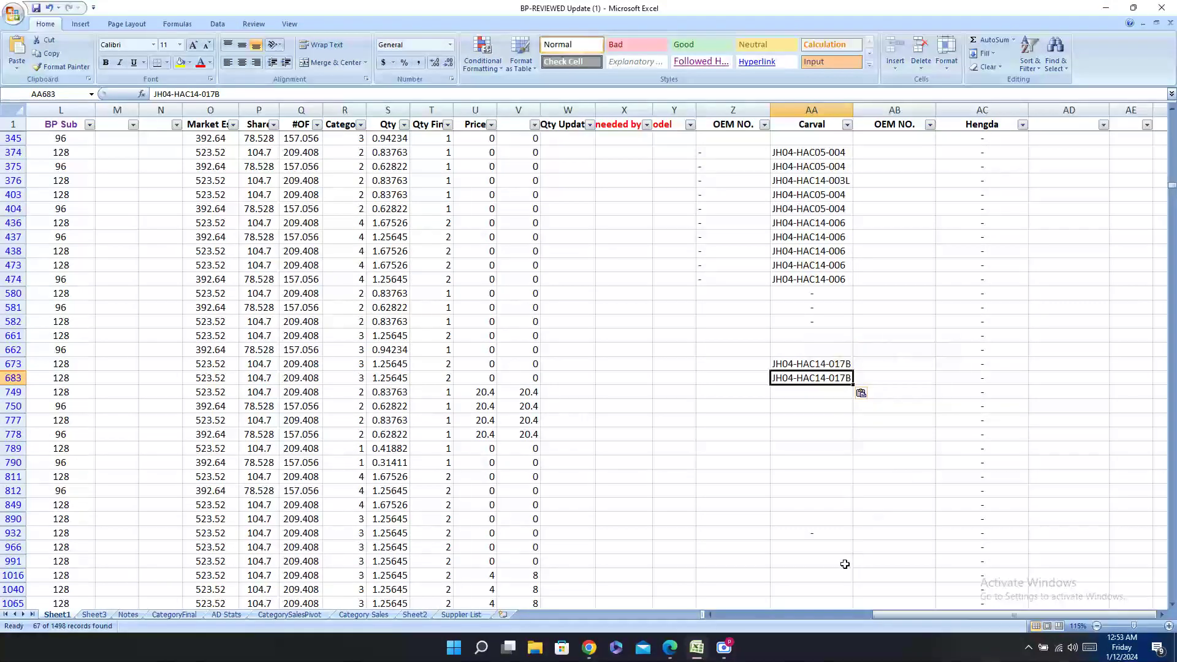
mouse_move(675, 659)
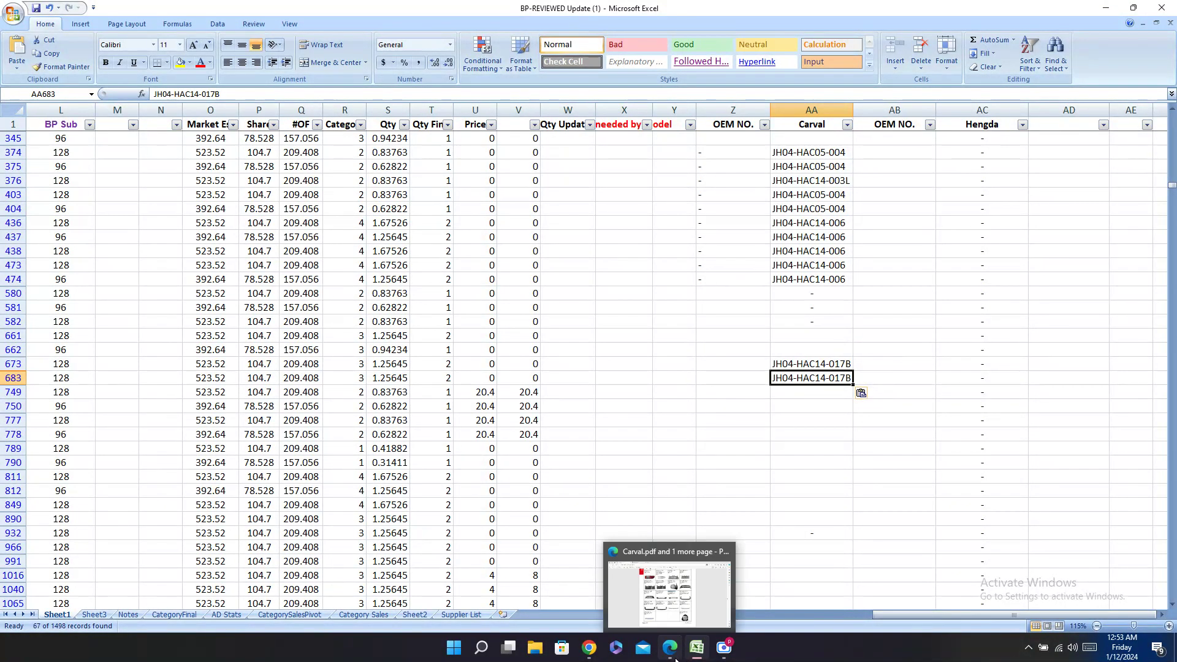
click(674, 659)
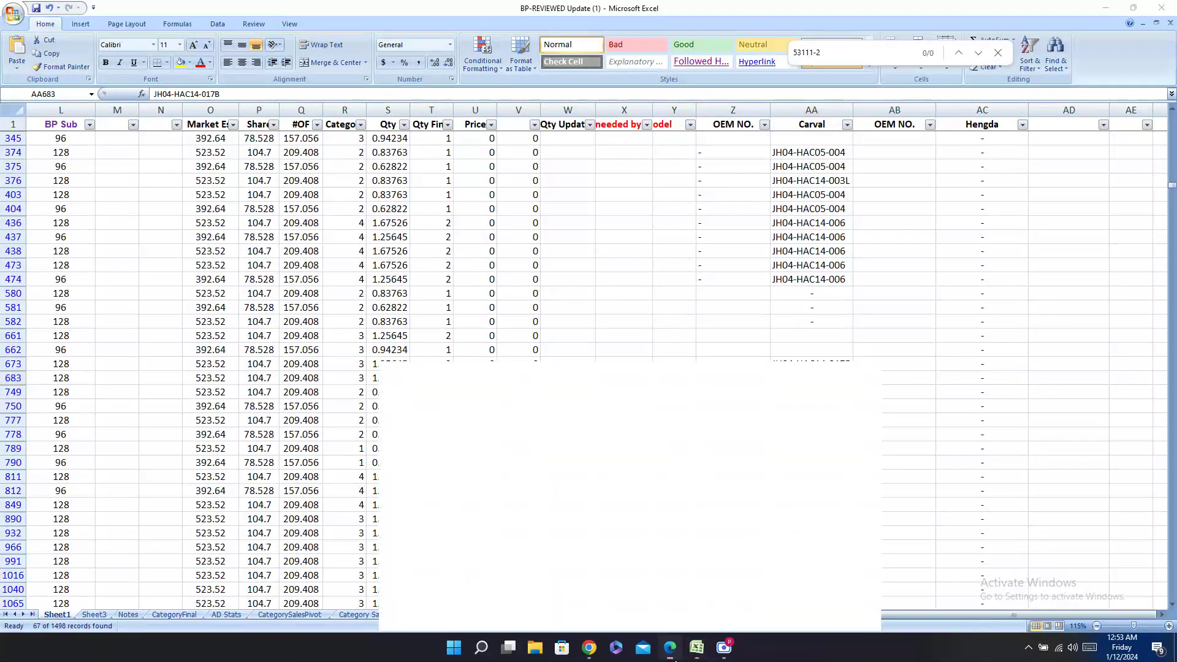
Step: Scroll through Carval.pdf pages 347–349 to review the Hiace listings
scroll(711, 552, up, 3)
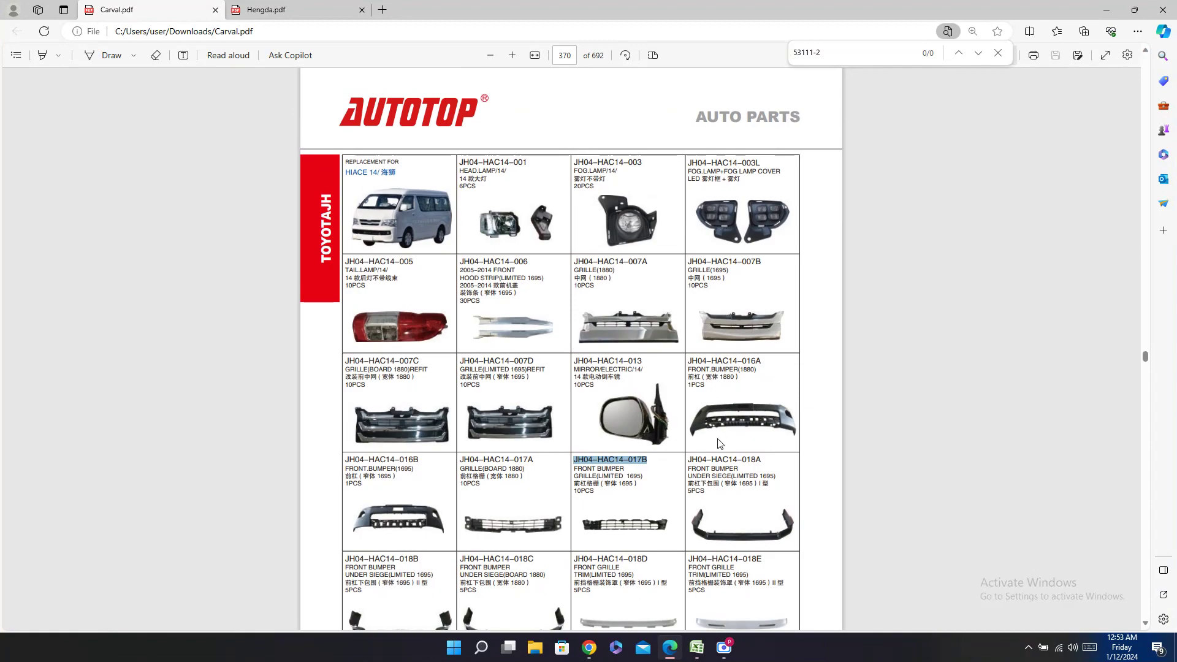
scroll(807, 448, down, 4)
scroll(806, 447, down, 8)
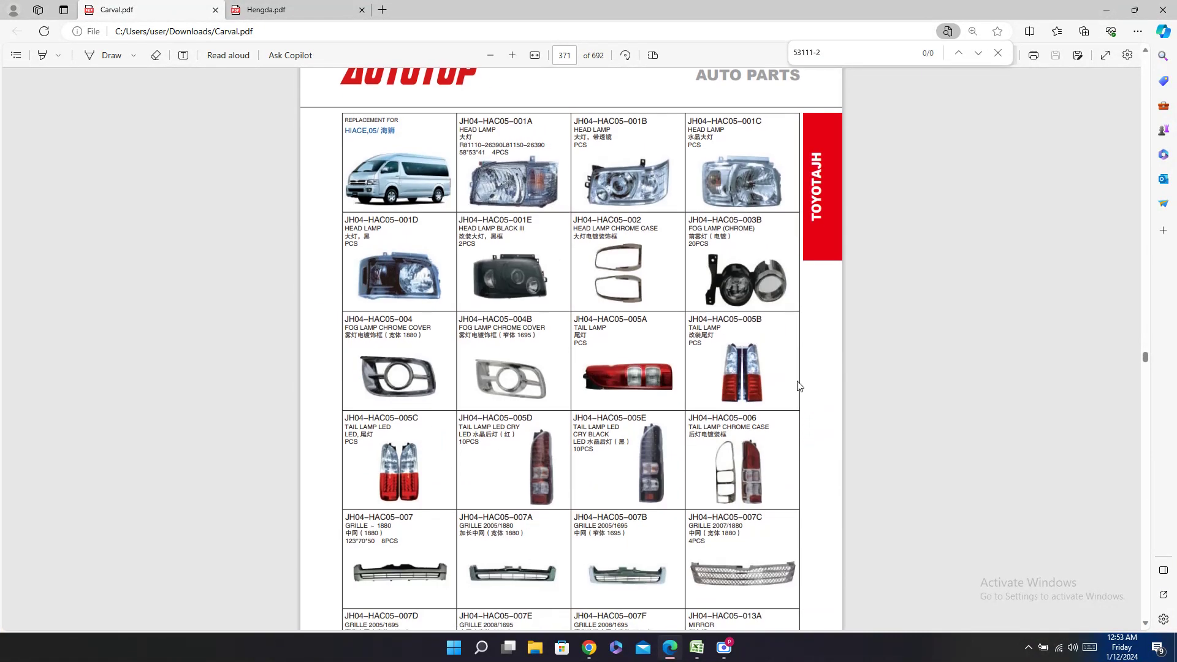
scroll(799, 387, down, 2)
scroll(798, 387, down, 3)
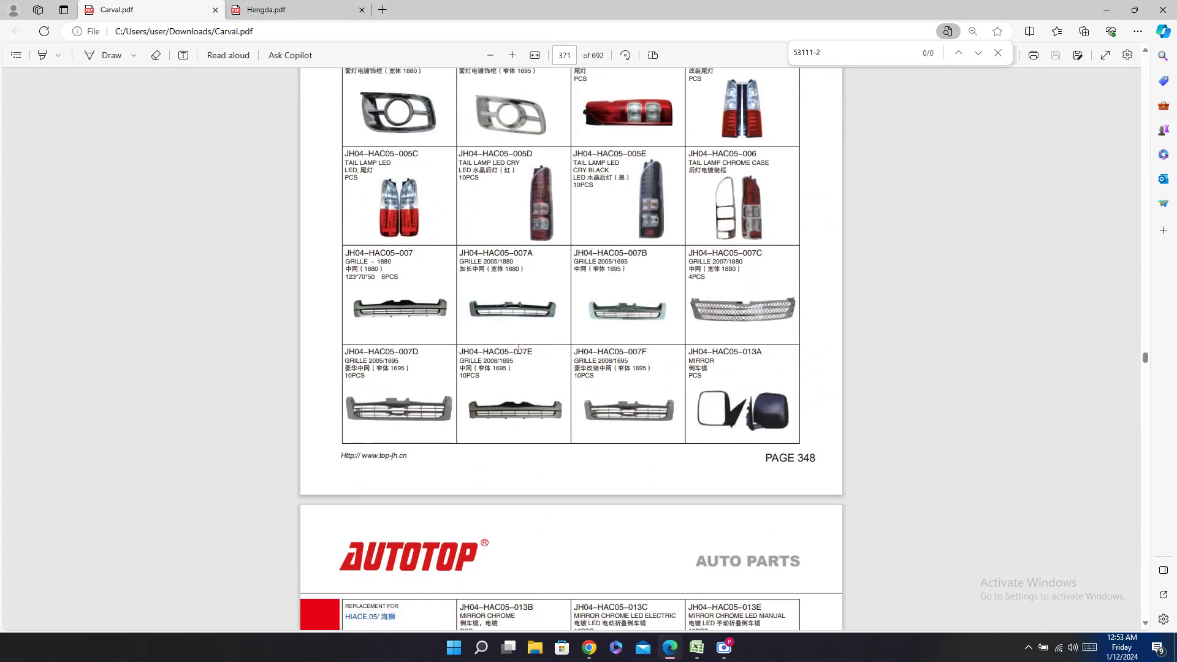
scroll(564, 374, down, 6)
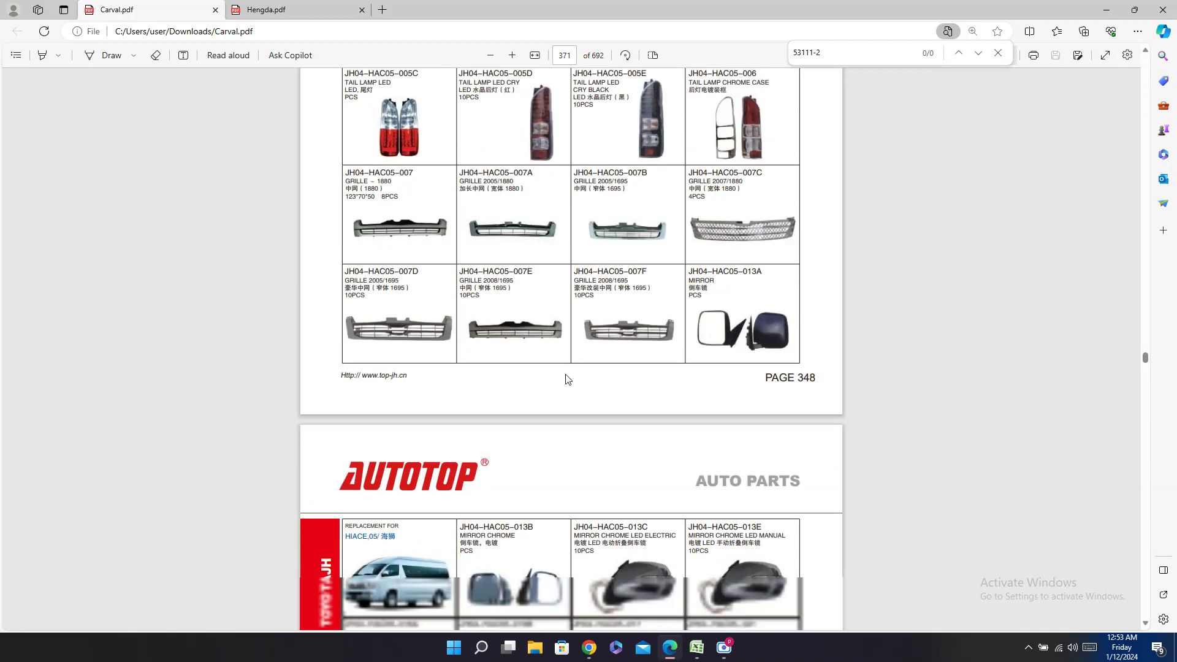
scroll(572, 369, down, 2)
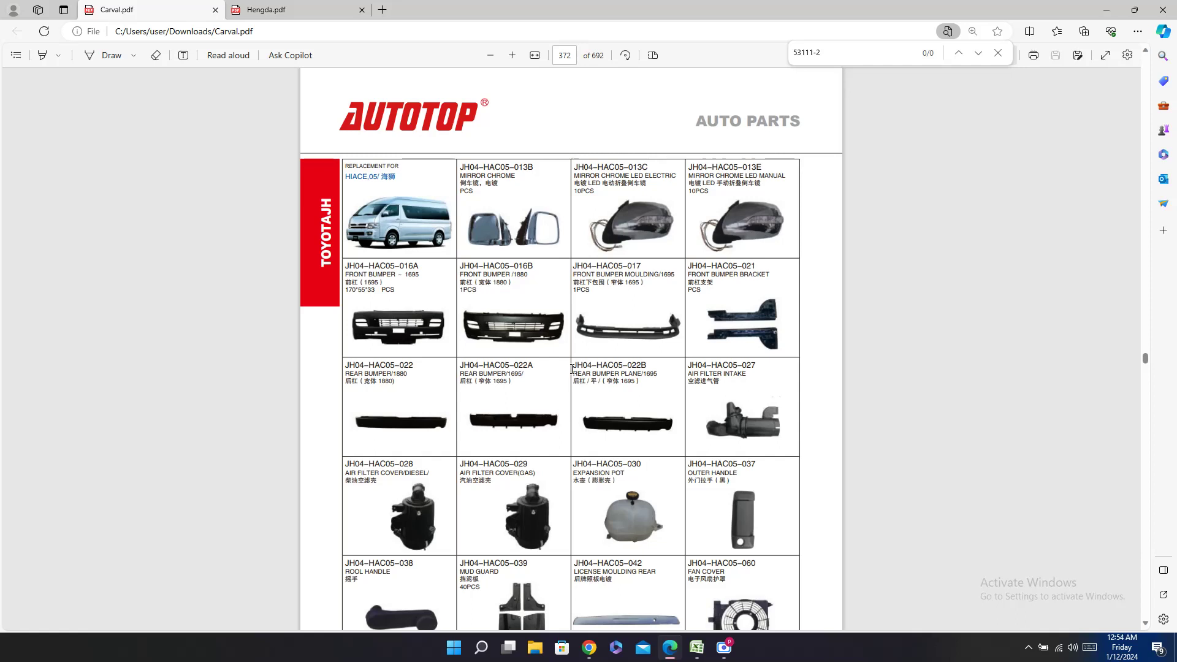
scroll(732, 342, down, 3)
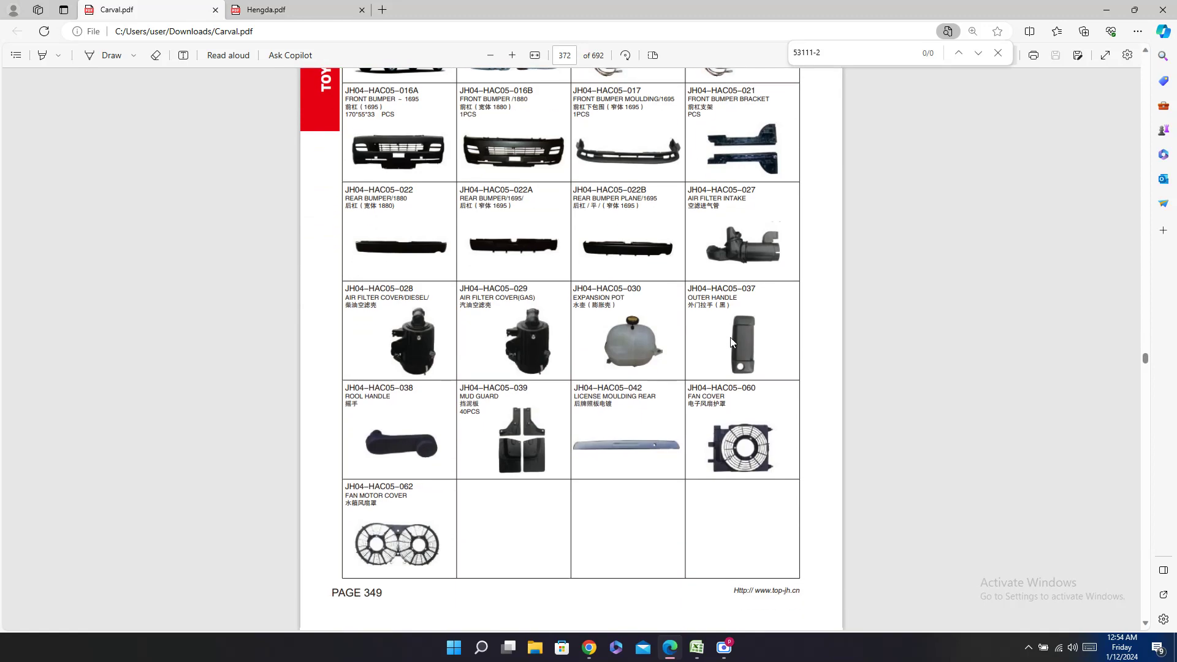
scroll(619, 376, up, 3)
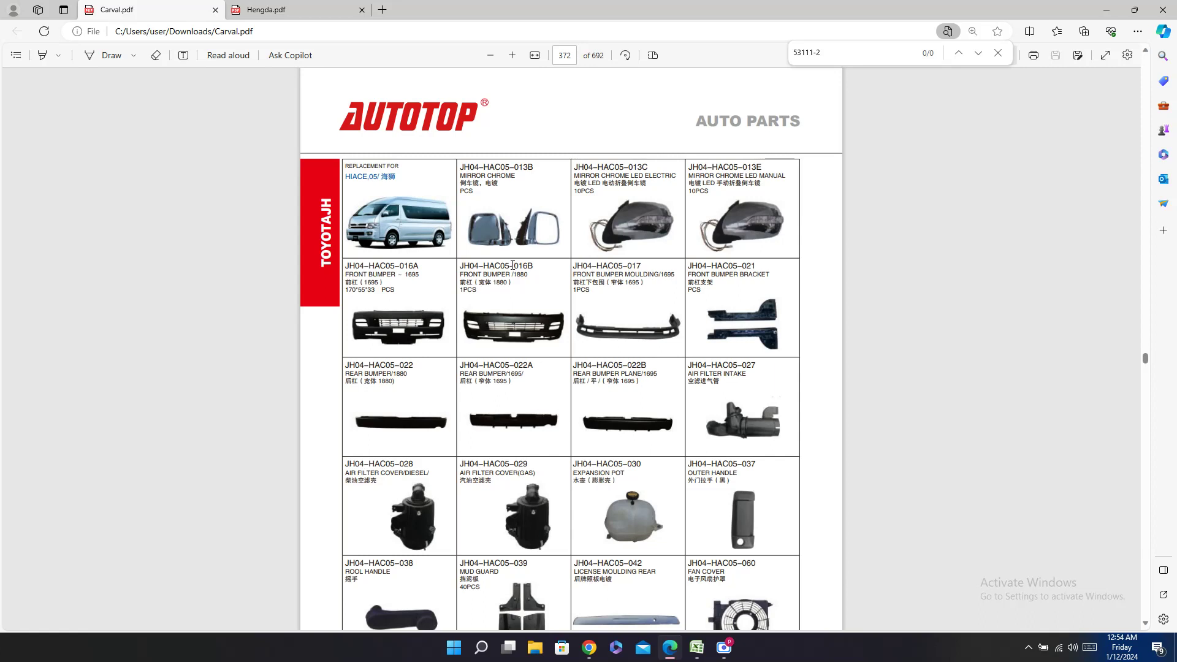
scroll(611, 315, down, 3)
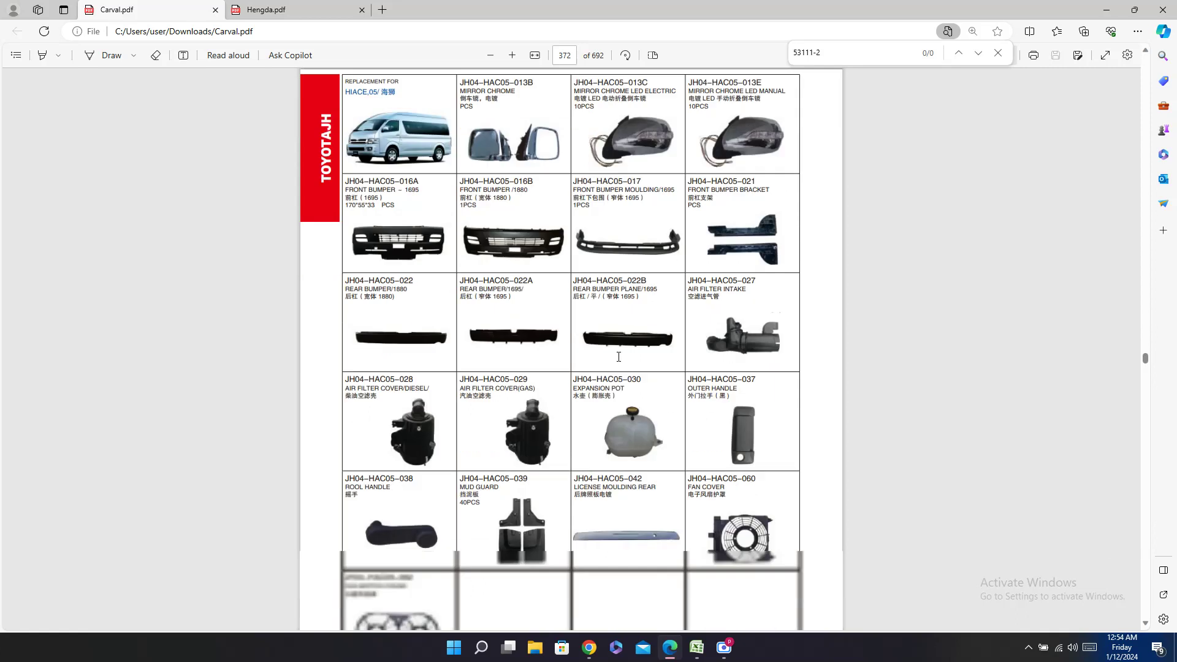
click(696, 648)
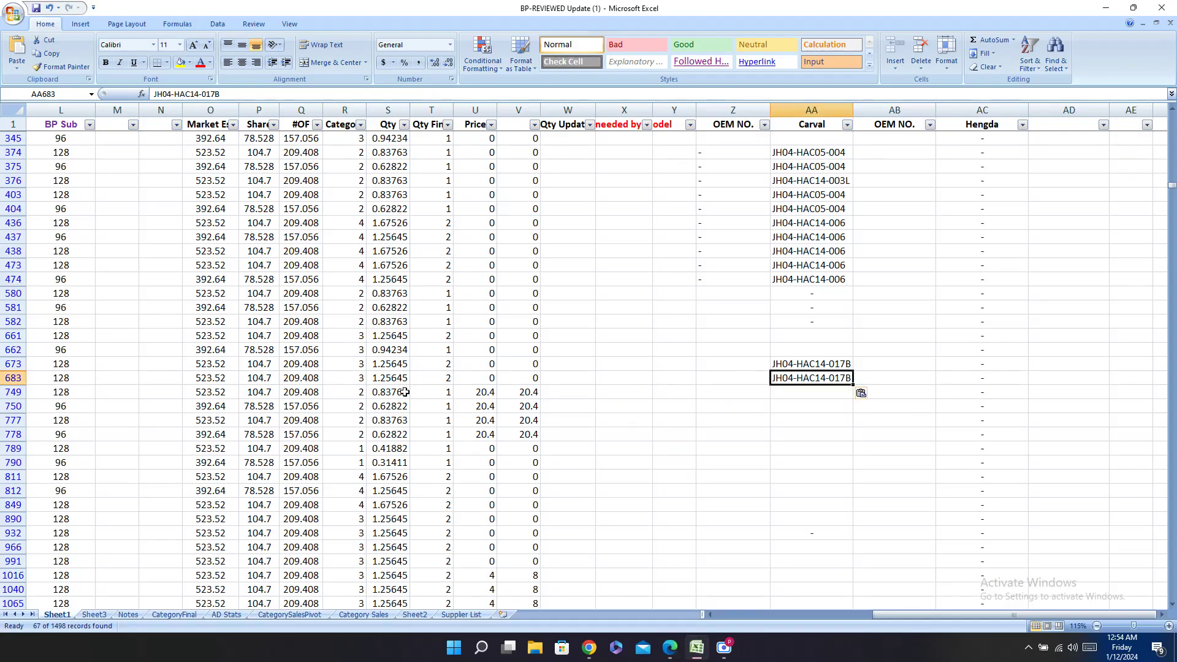
Step: Enter '-' under OEM NO. in Z673 and Z683, then highlight rows 661–662 for comparison
click(731, 366)
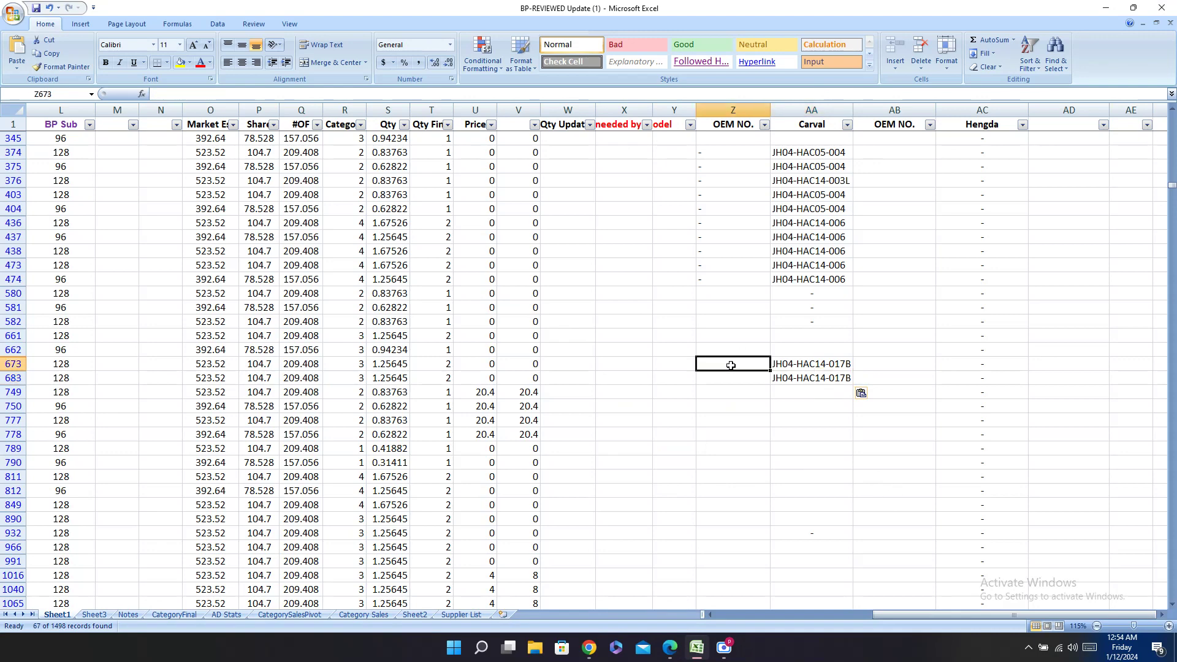
text(-)
key(Return)
text(-)
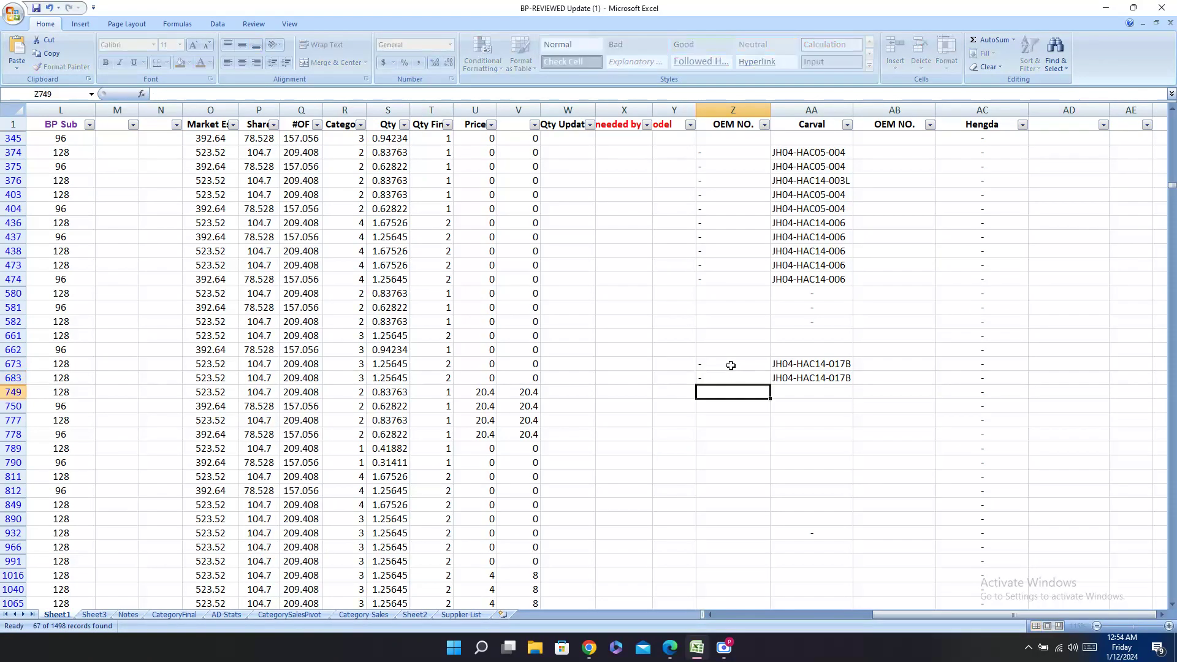
key(Return)
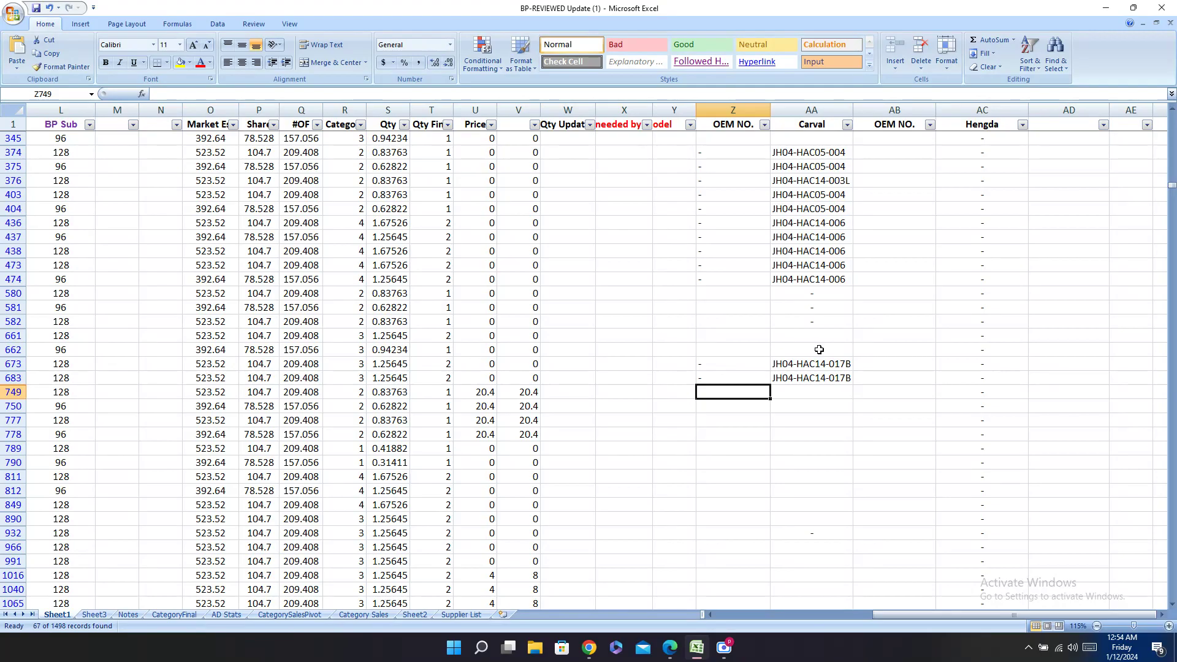
drag(819, 349, 325, 345)
drag(3, 375, 149, 336)
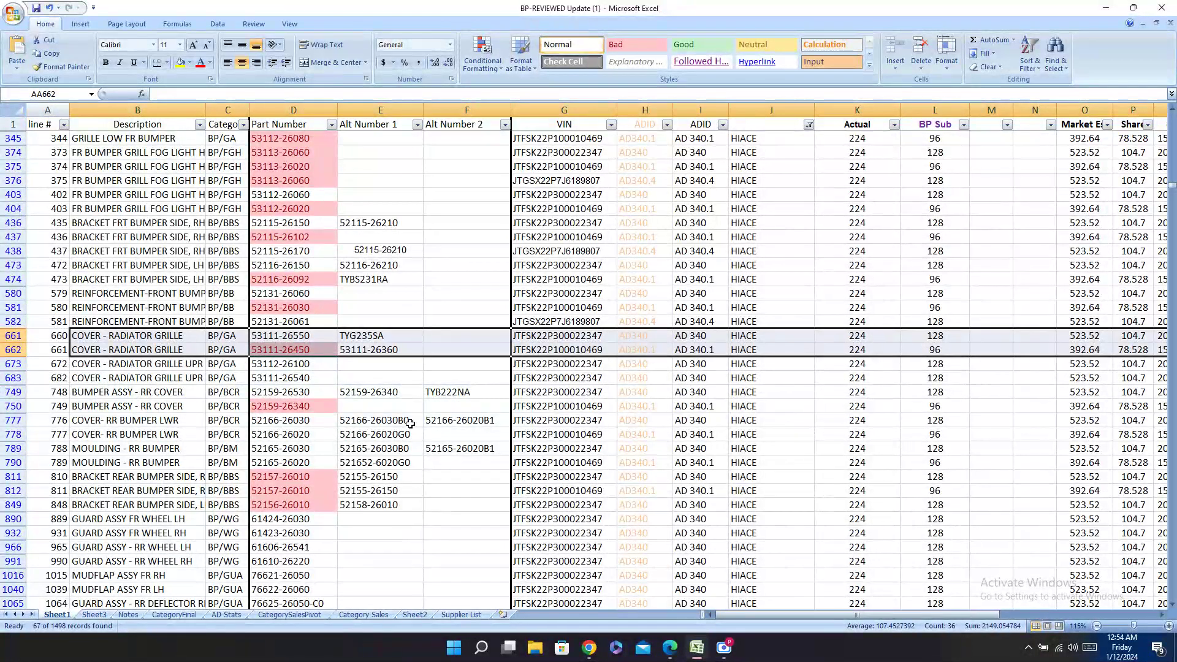
Step: Find and copy the 2007 grille number JH04–HAC05–007C on Carval.pdf page 371
mouse_move(670, 647)
click(736, 624)
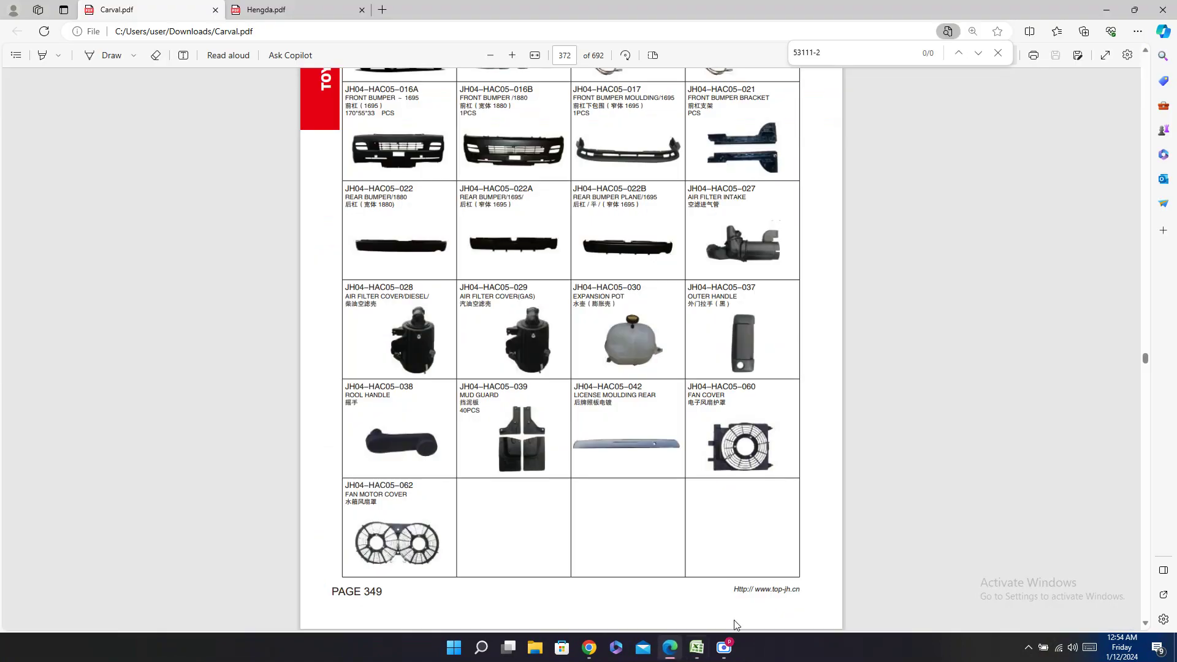
scroll(719, 332, up, 15)
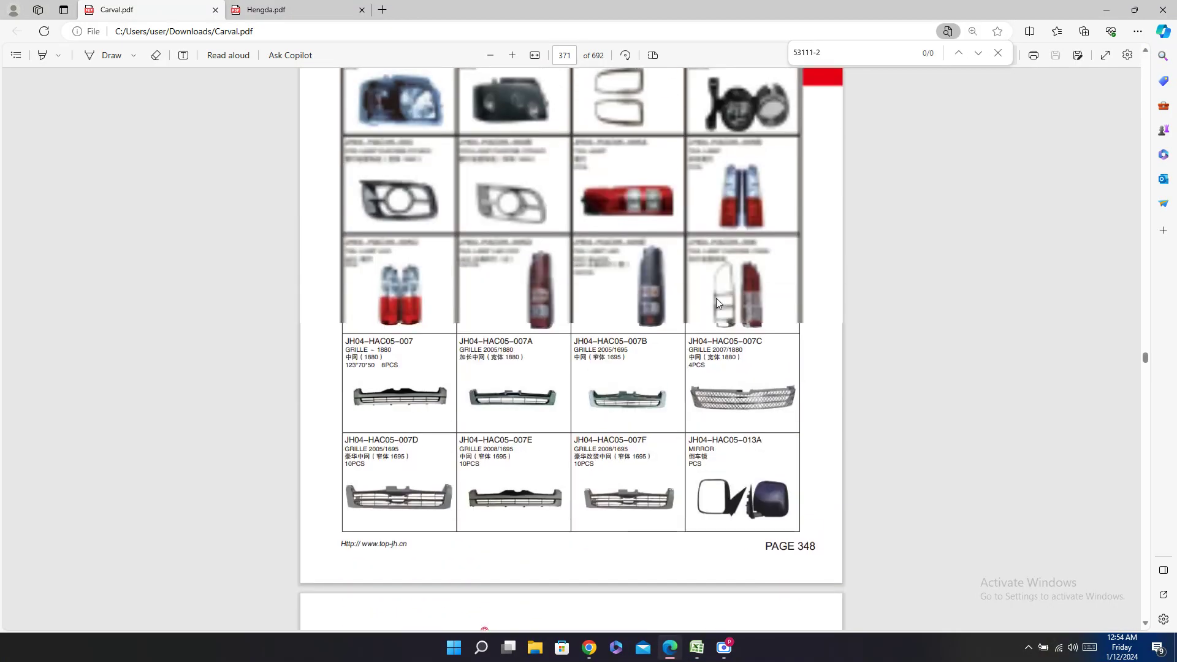
scroll(718, 300, down, 1)
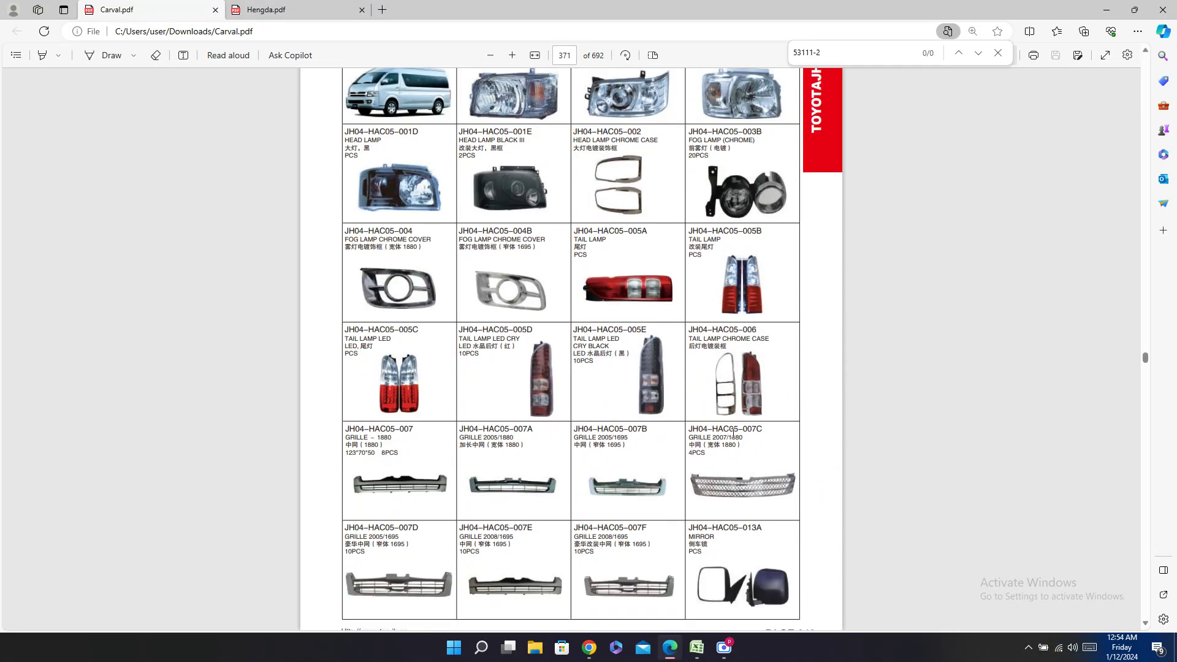
scroll(730, 430, up, 1)
scroll(731, 429, down, 1)
scroll(732, 427, up, 2)
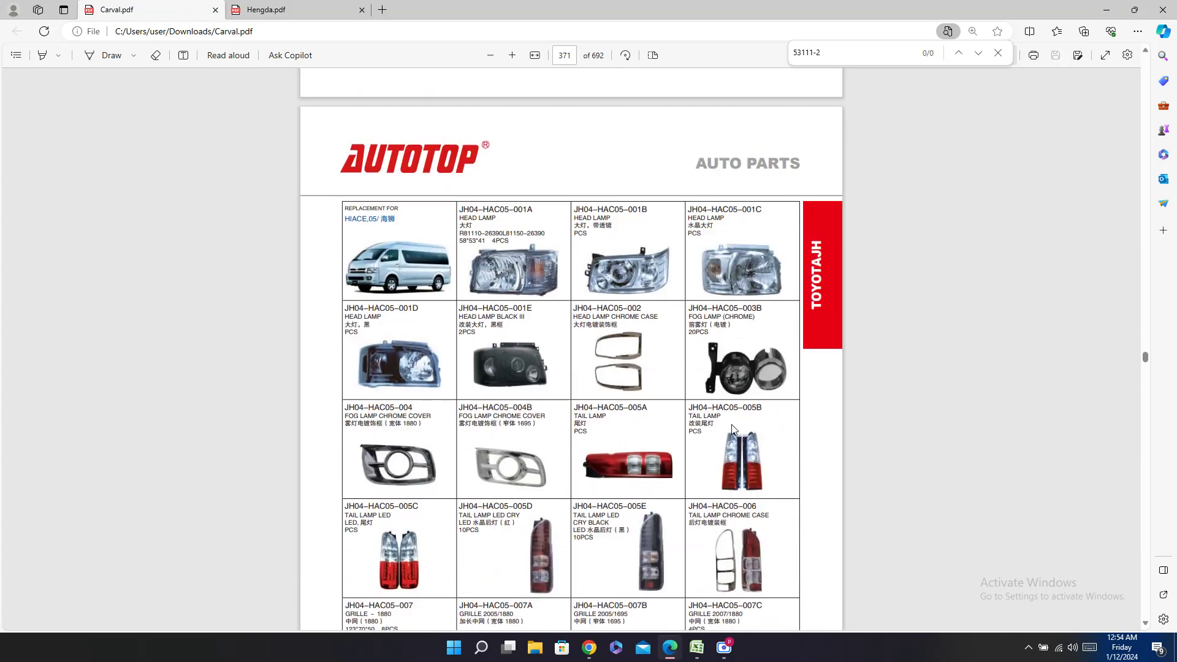
scroll(734, 424, down, 1)
double_click(720, 518)
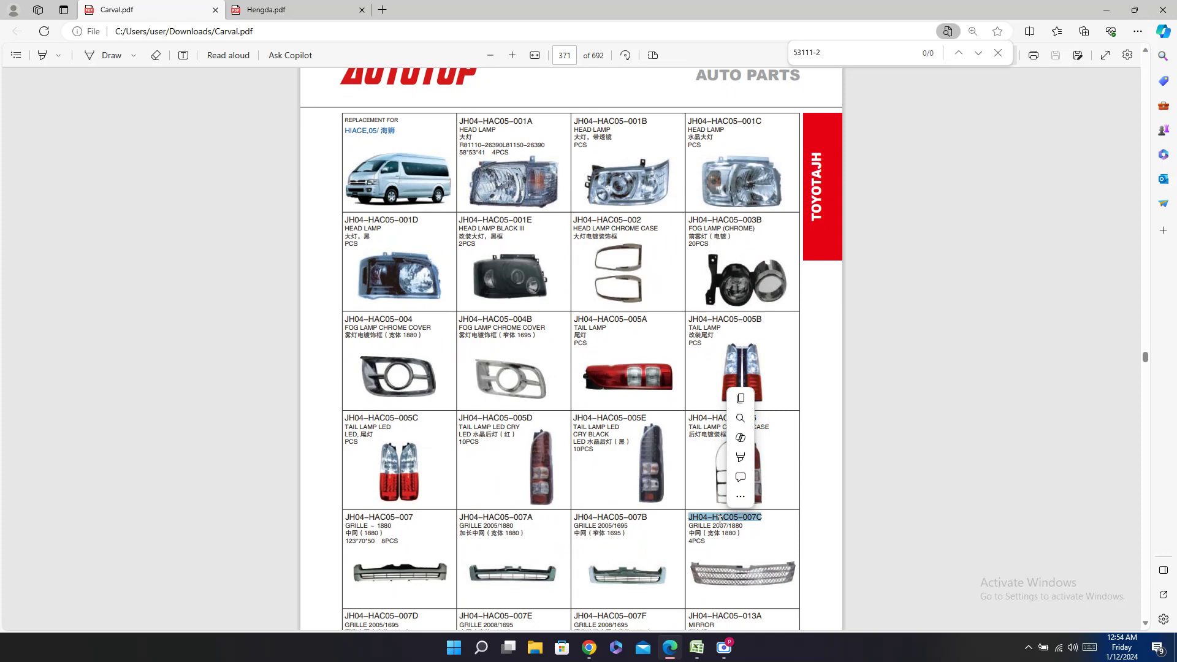
key(ctrl+c)
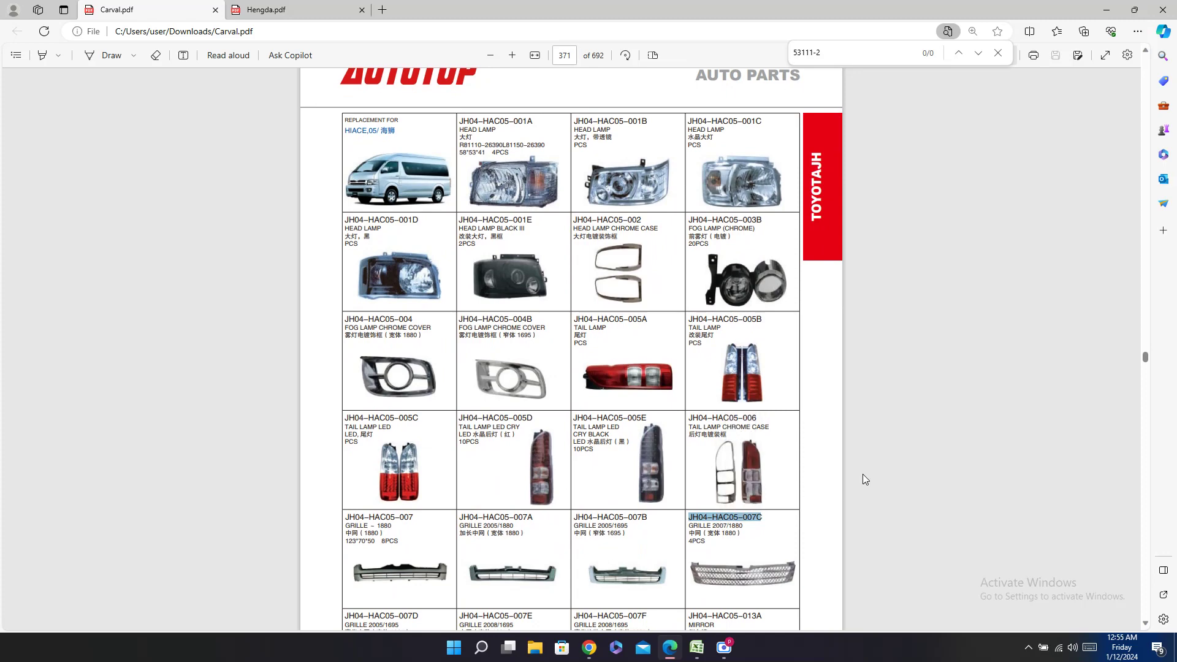
click(696, 648)
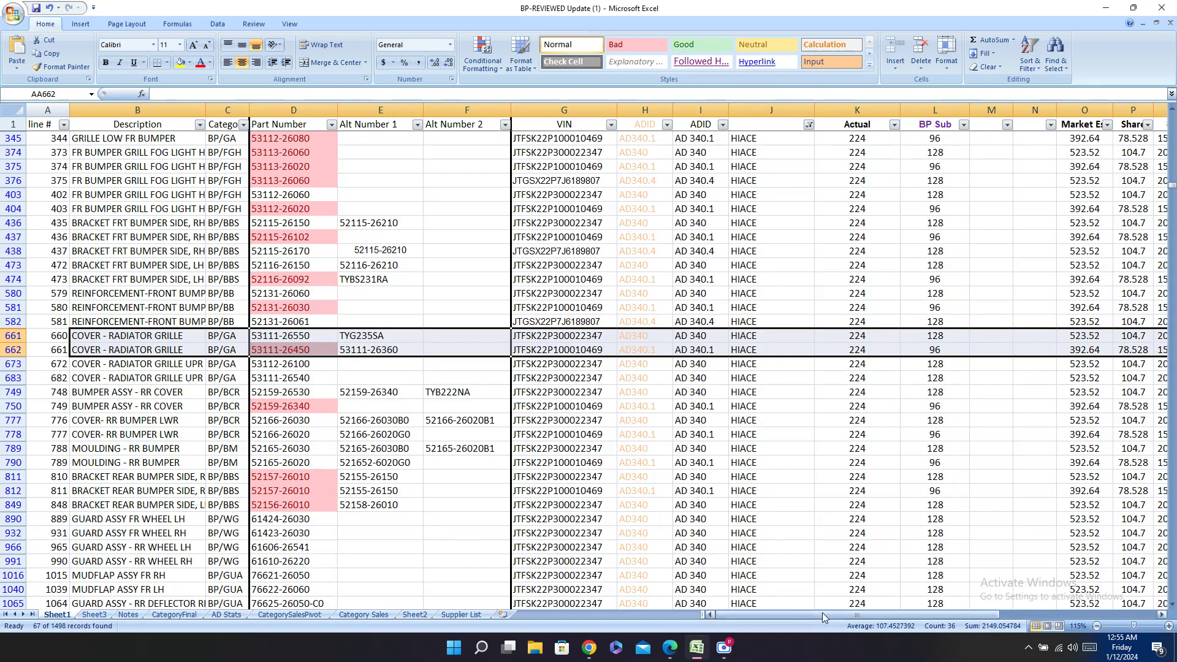
Step: Paste JH04-HAC05-007C into AA662 and enter '-' under OEM NO. in Z662
drag(826, 615, 986, 615)
click(816, 351)
right_click(813, 350)
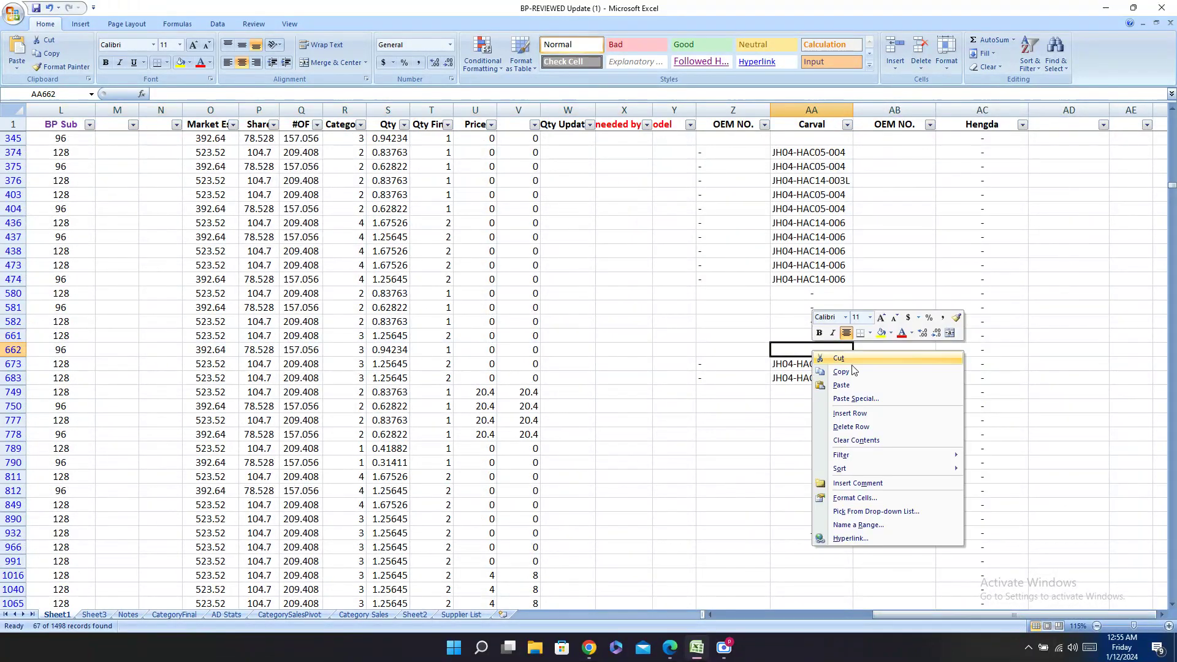
click(825, 383)
click(745, 350)
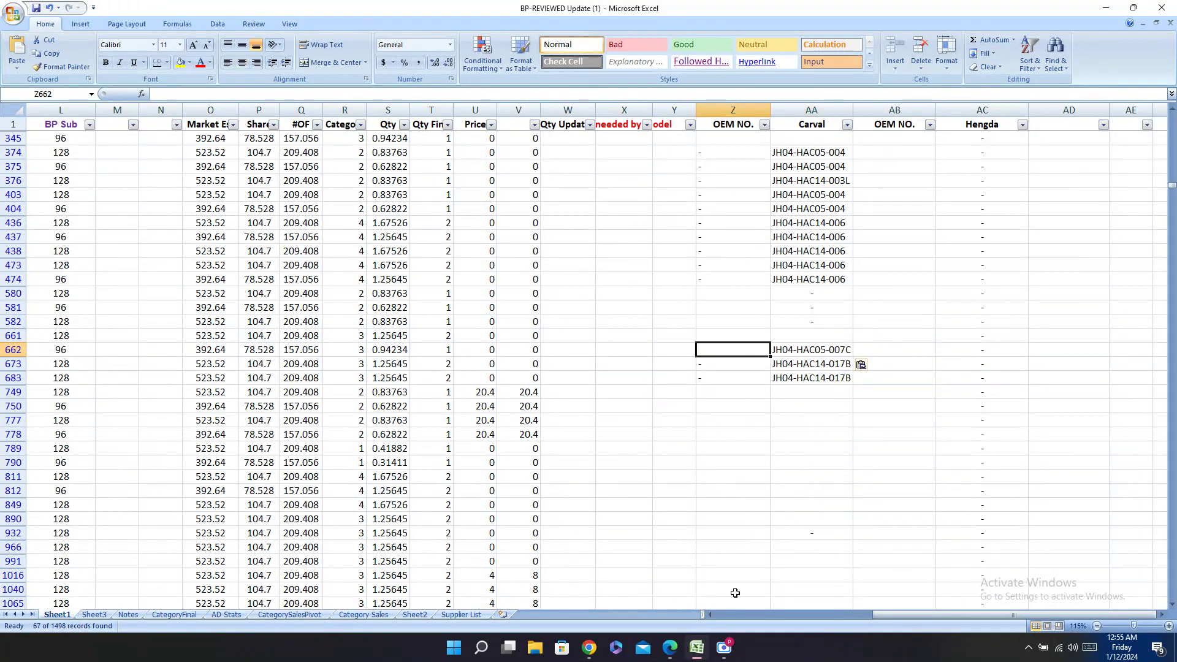
mouse_move(675, 657)
text(-)
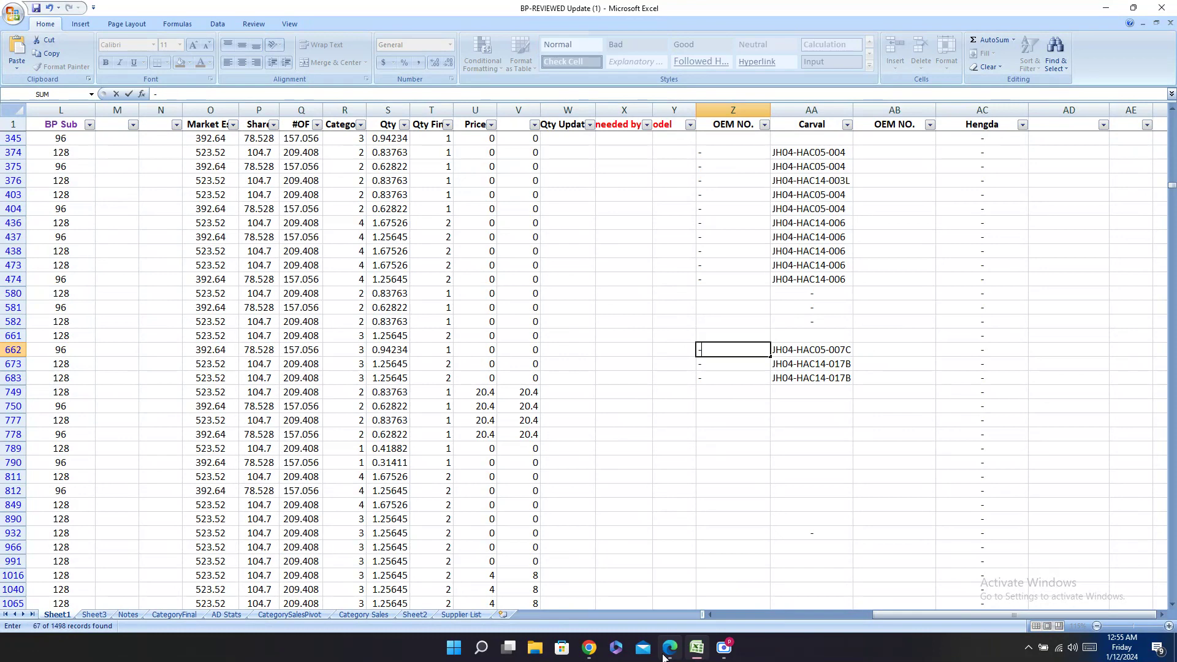
key(Return)
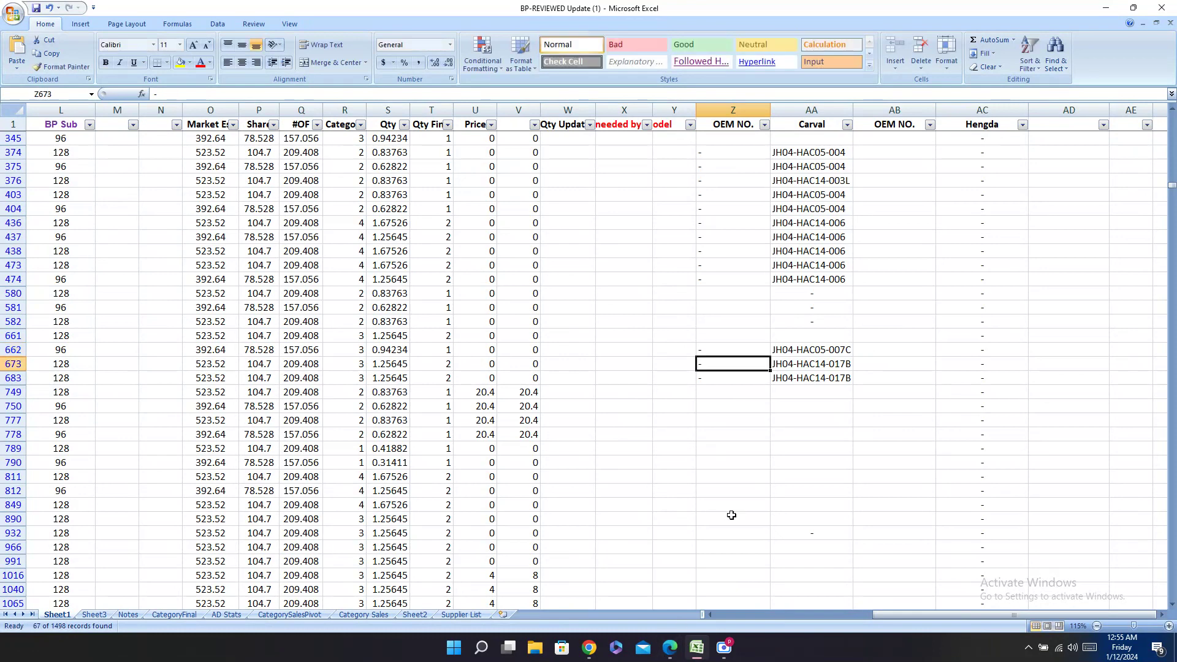
Step: Copy grille number JH04–HAC05–007E from Carval.pdf page 371 for row 673's Carval cell
click(670, 655)
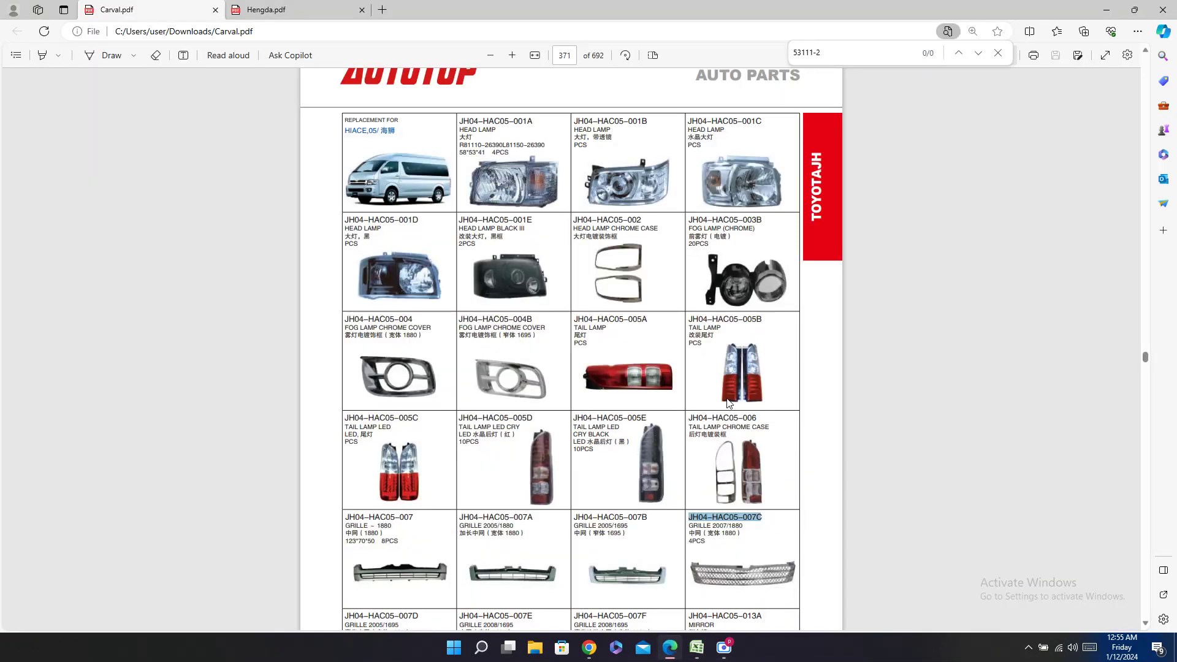
scroll(728, 402, down, 3)
scroll(592, 378, down, 10)
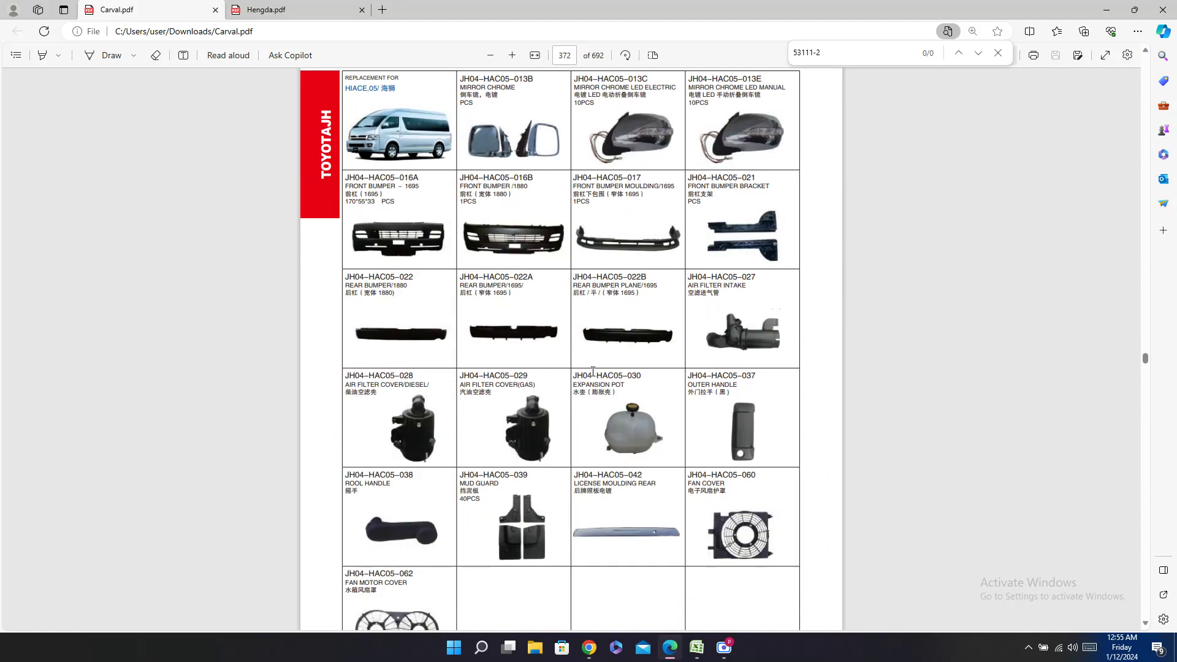
scroll(592, 371, up, 9)
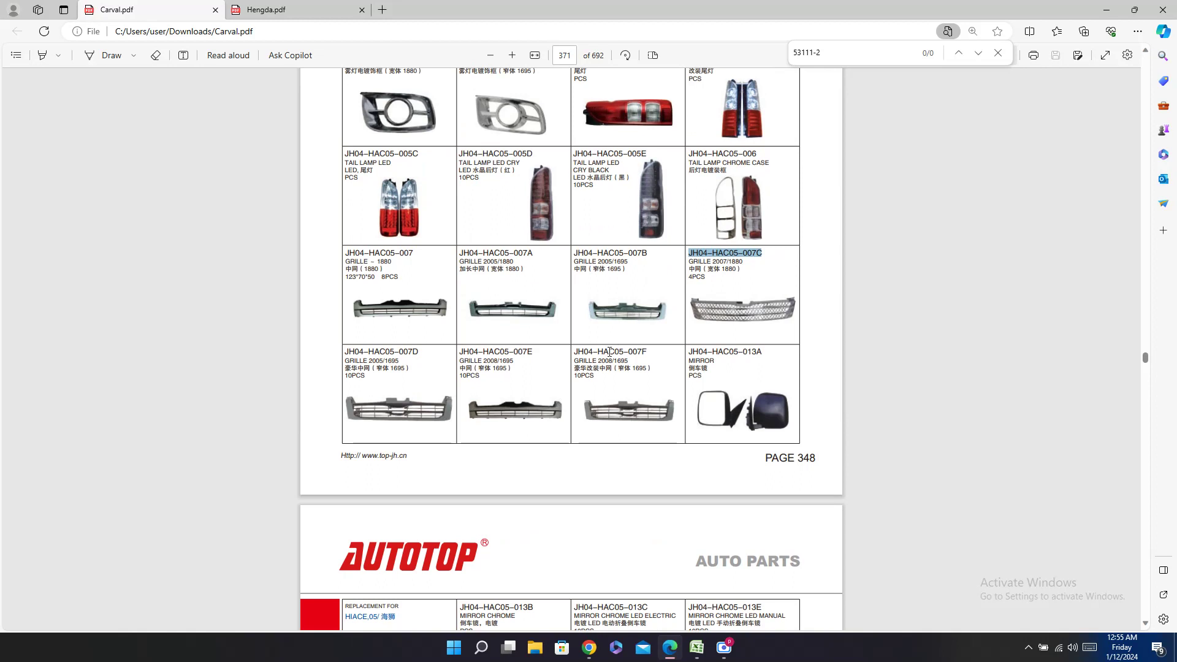
click(484, 347)
right_click(484, 347)
click(476, 358)
double_click(484, 351)
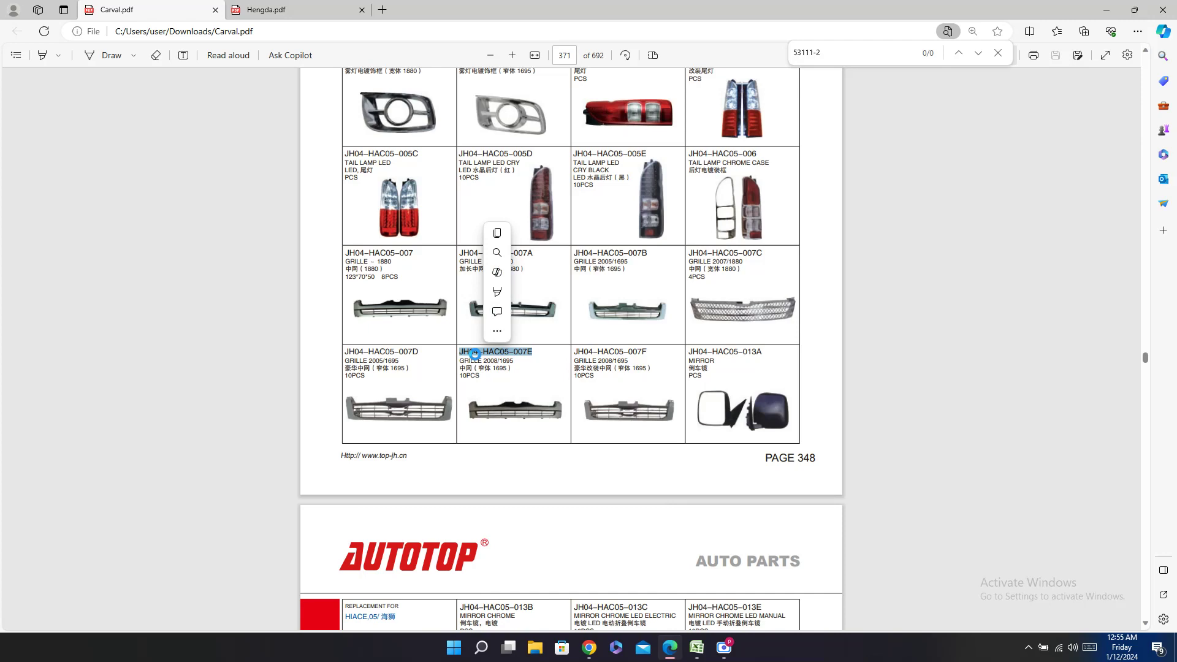
right_click(478, 357)
click(509, 408)
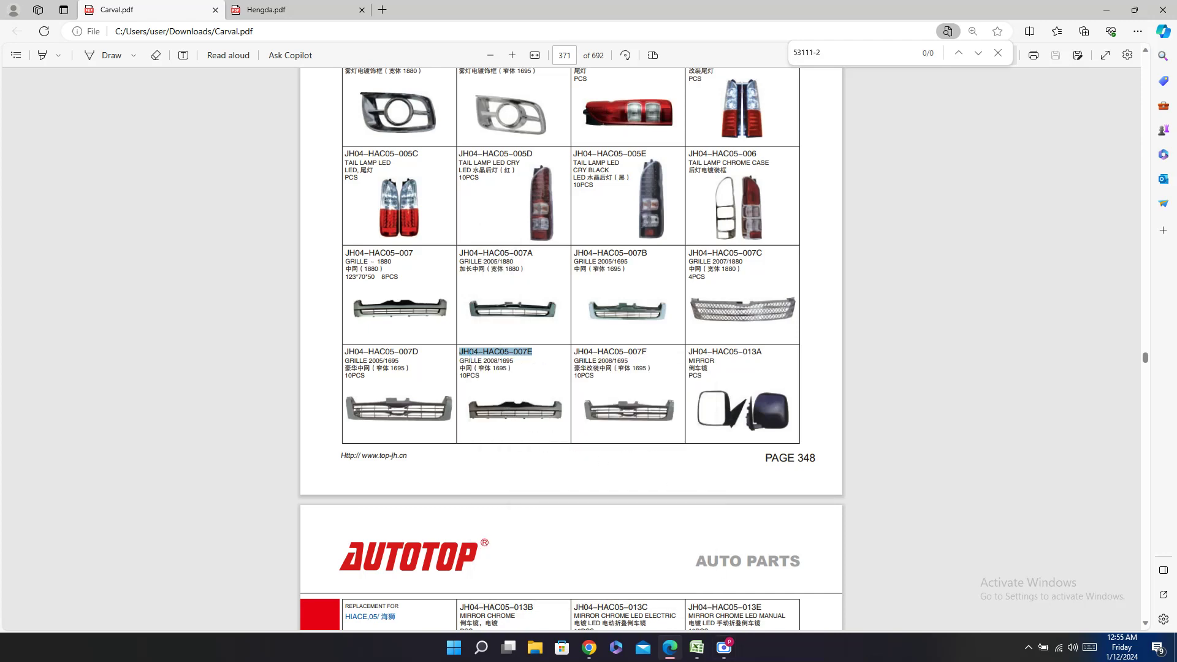
click(691, 653)
right_click(801, 366)
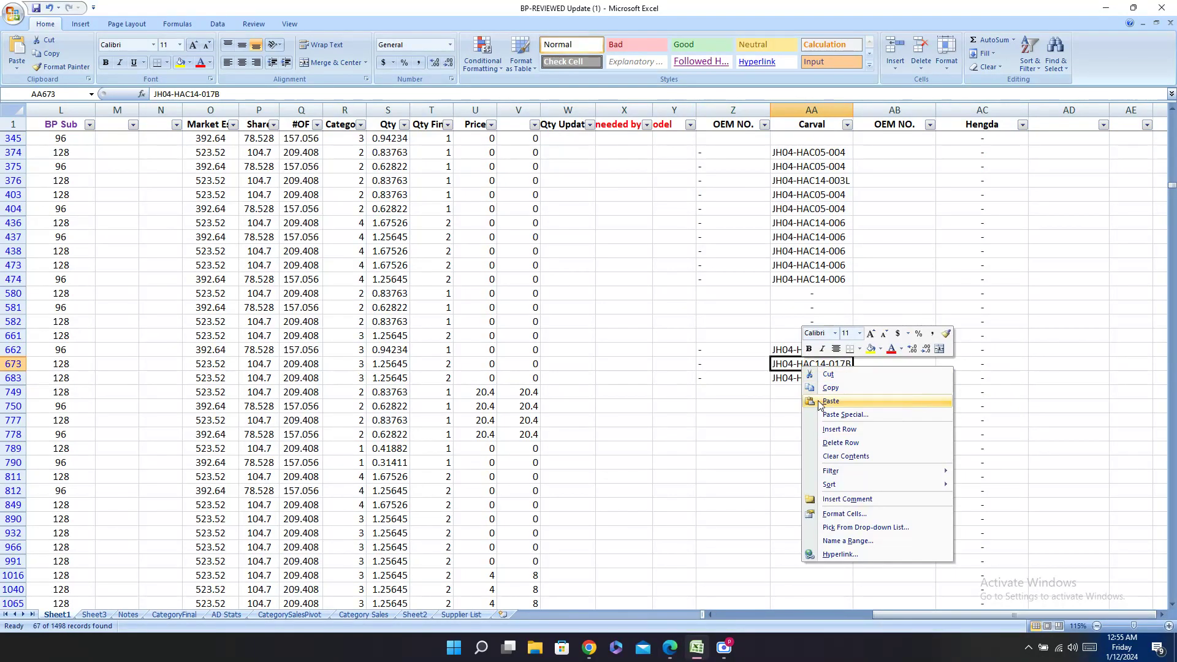
click(833, 403)
right_click(814, 380)
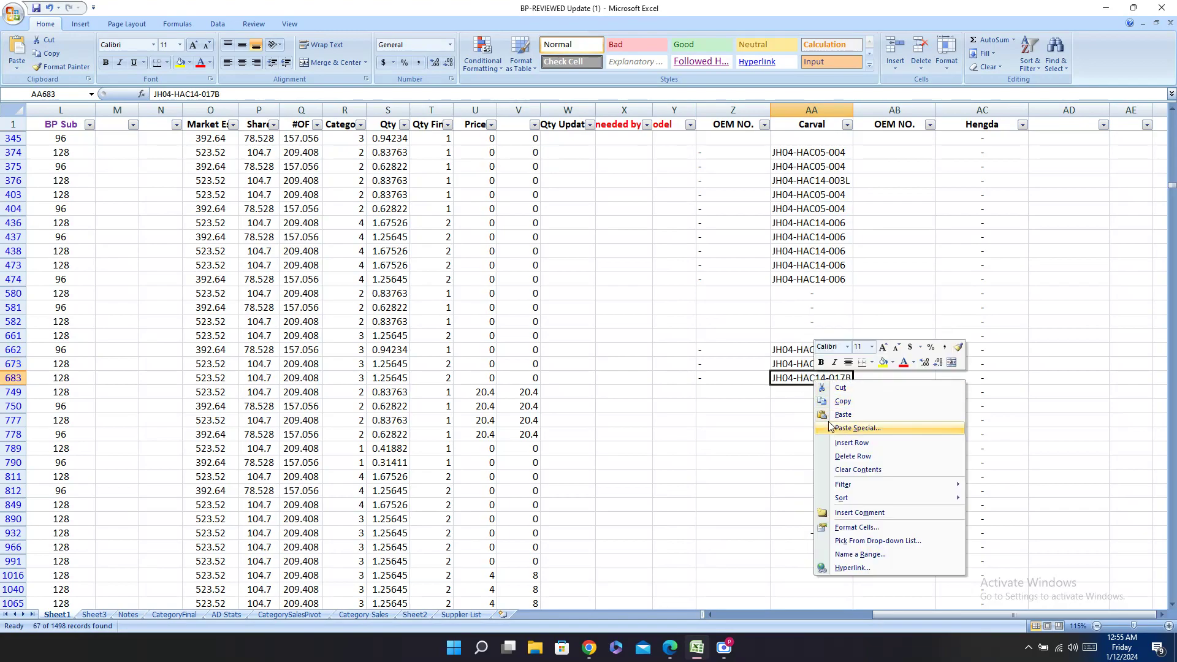
click(840, 416)
key(Left)
key(Left)
key(Left)
key(Left)
key(Left)
key(Left)
key(Left)
key(Left)
key(Left)
key(Left)
key(Left)
key(Left)
key(Left)
key(Left)
key(Left)
key(Left)
key(Left)
key(Left)
key(Left)
key(Left)
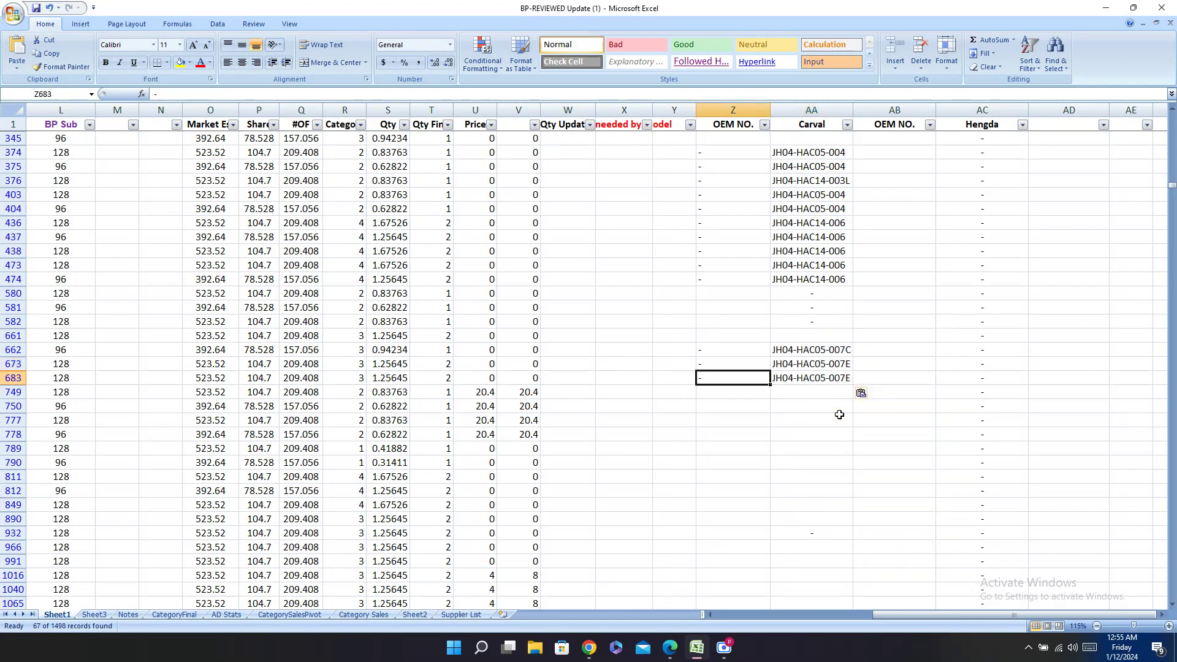
key(Right)
key(Right)
key(Right)
key(Right)
key(Right)
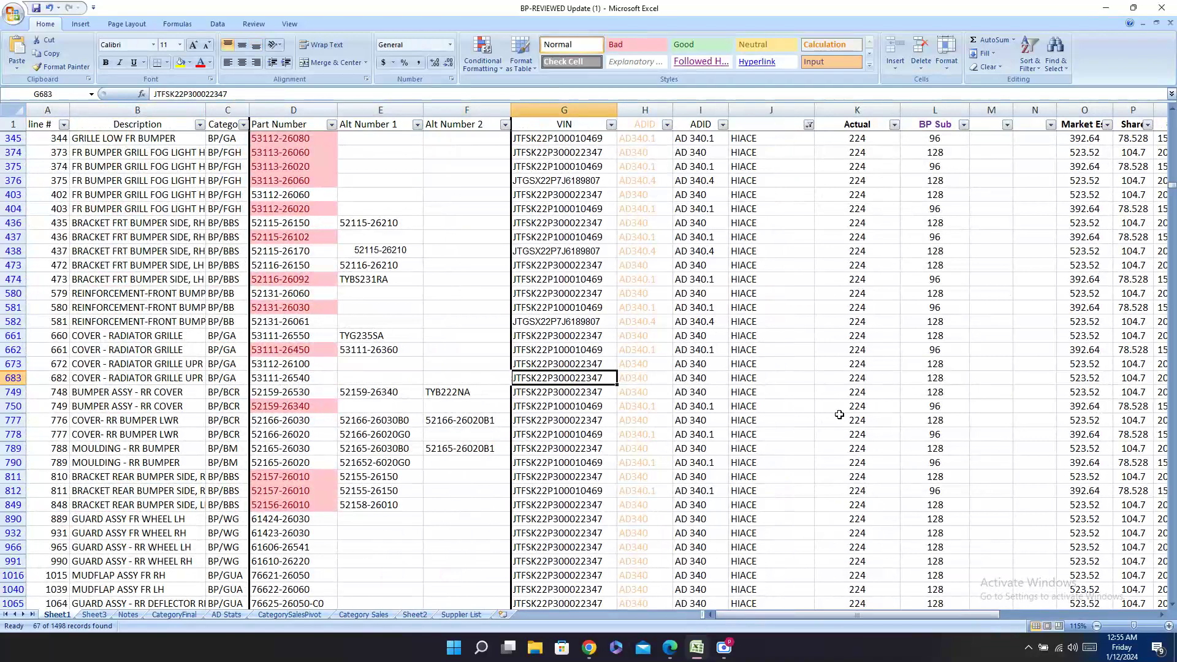
key(ctrl+z)
key(ctrl+z)
key(ctrl+z)
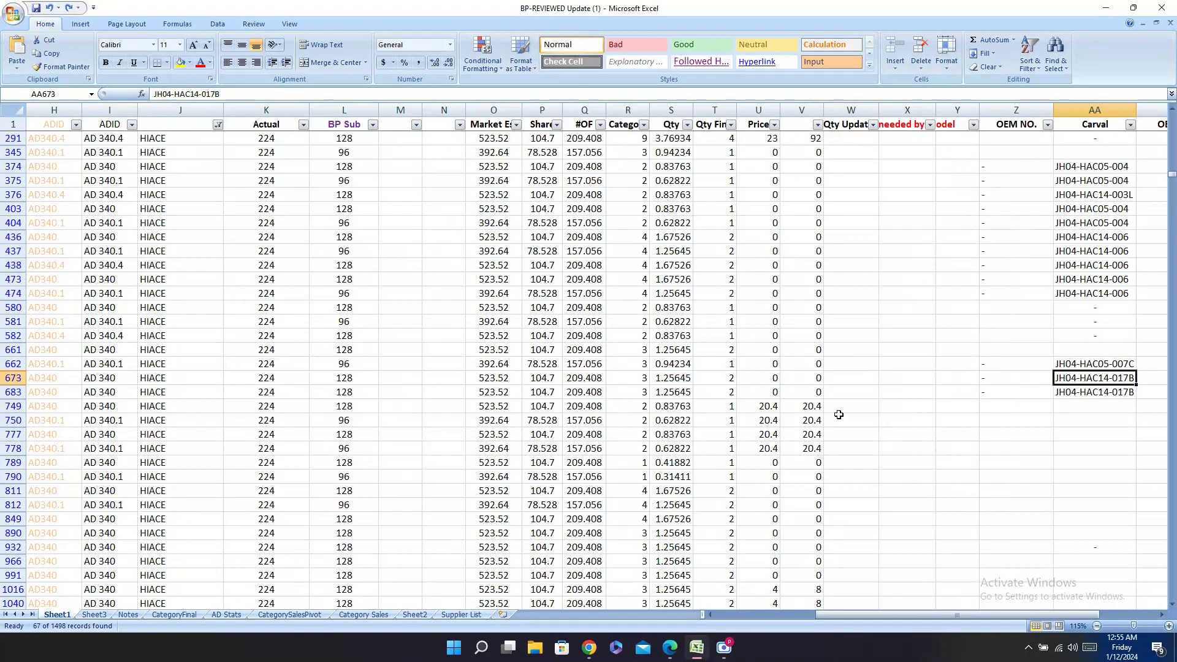
drag(1065, 346, 86, 347)
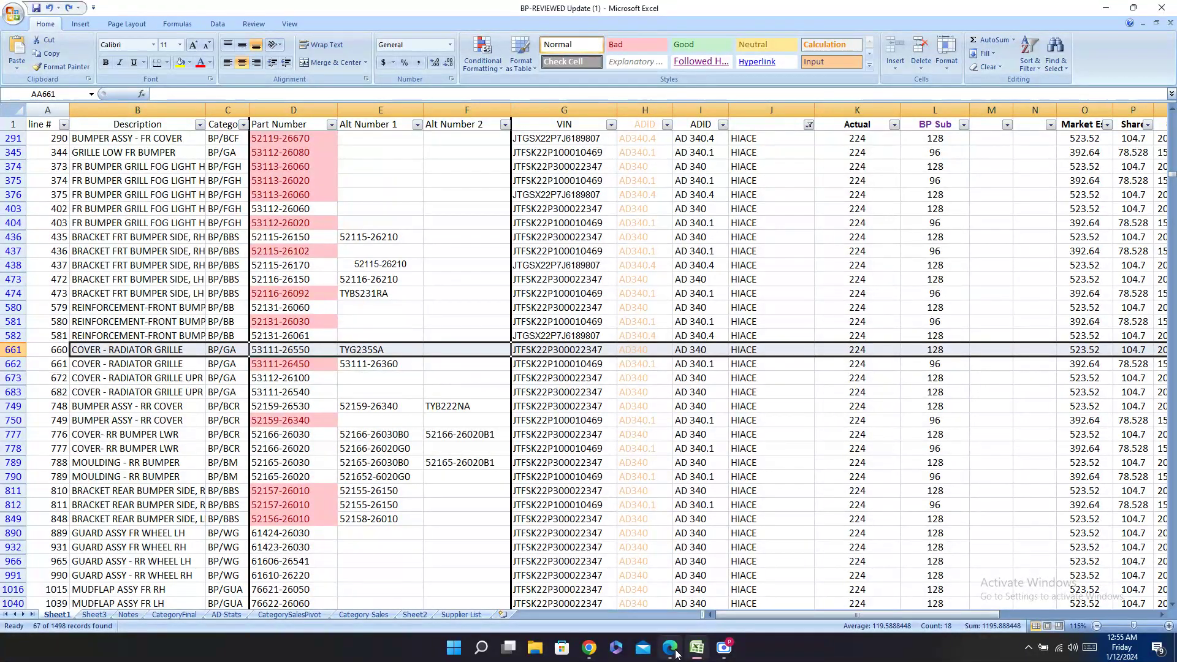
mouse_move(673, 657)
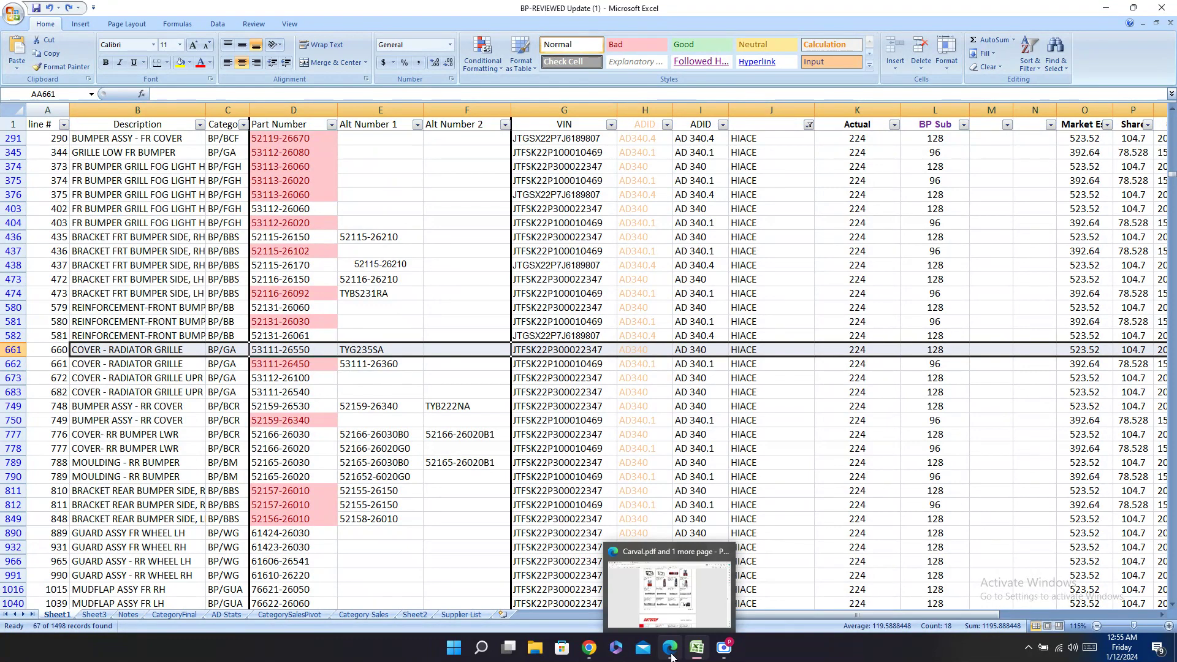
Step: Select and copy the full grille part number JH04–HAC14–017A from Carval.pdf page 370
click(671, 656)
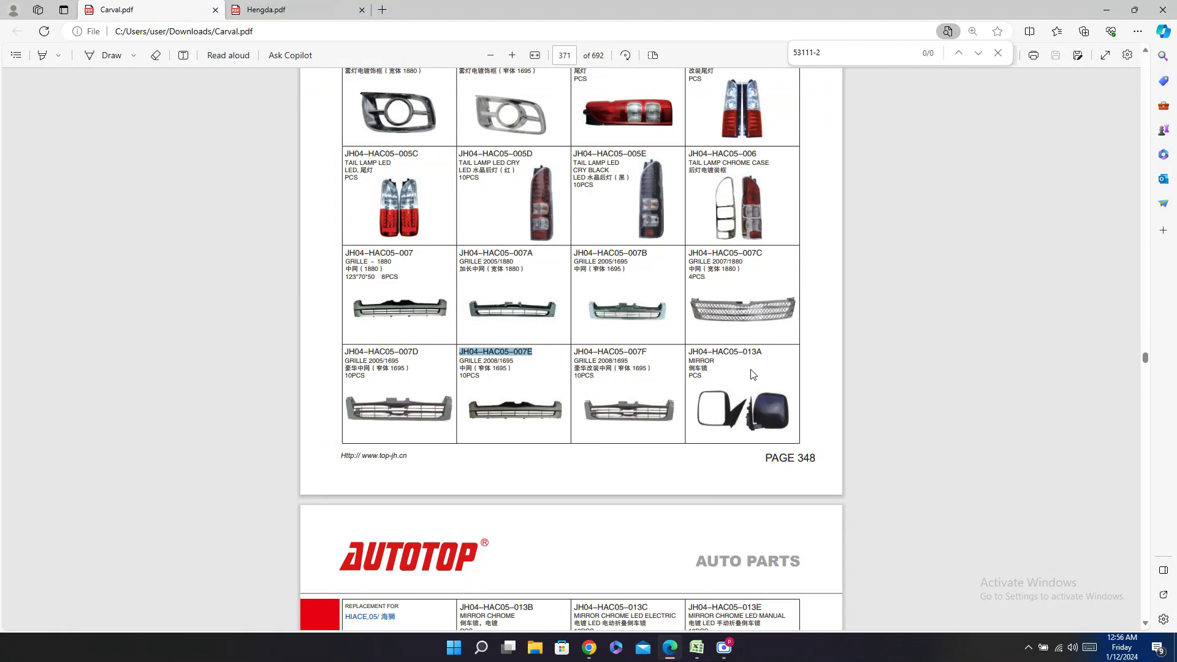
scroll(752, 370, up, 4)
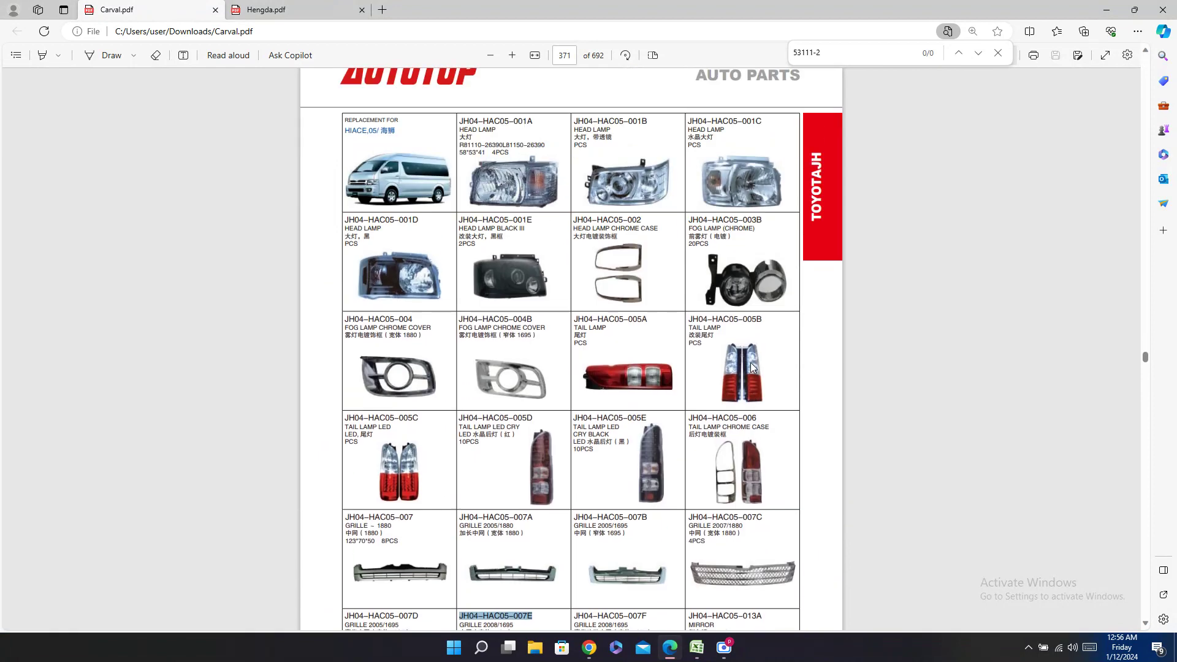
scroll(753, 368, up, 8)
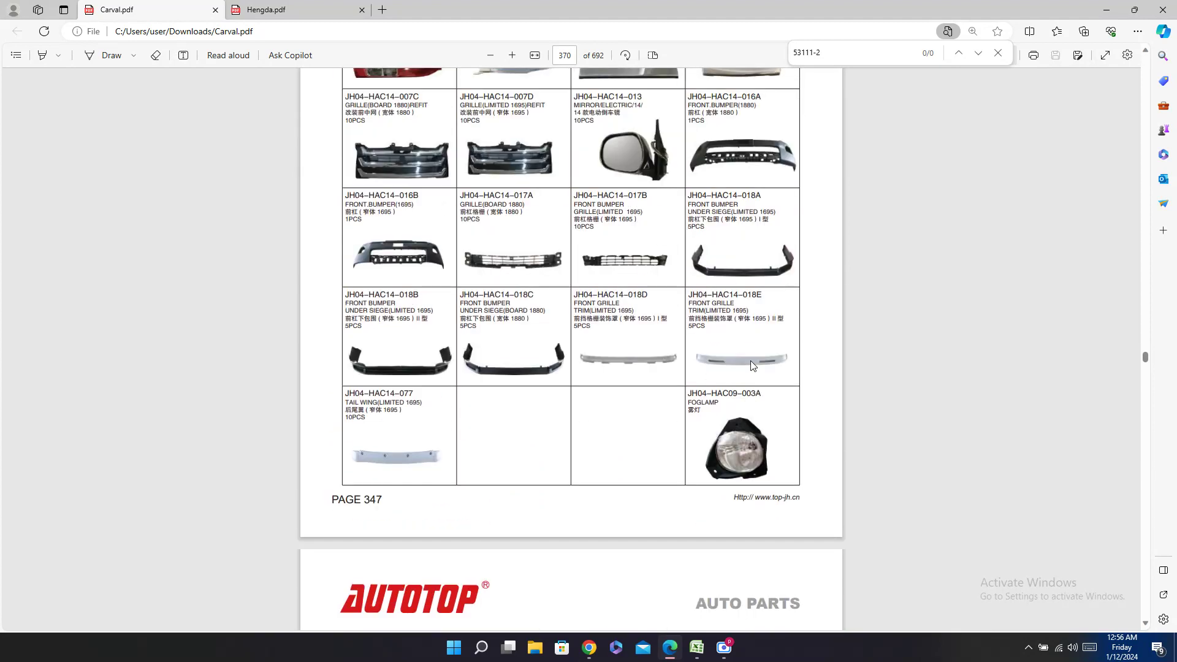
scroll(751, 363, up, 1)
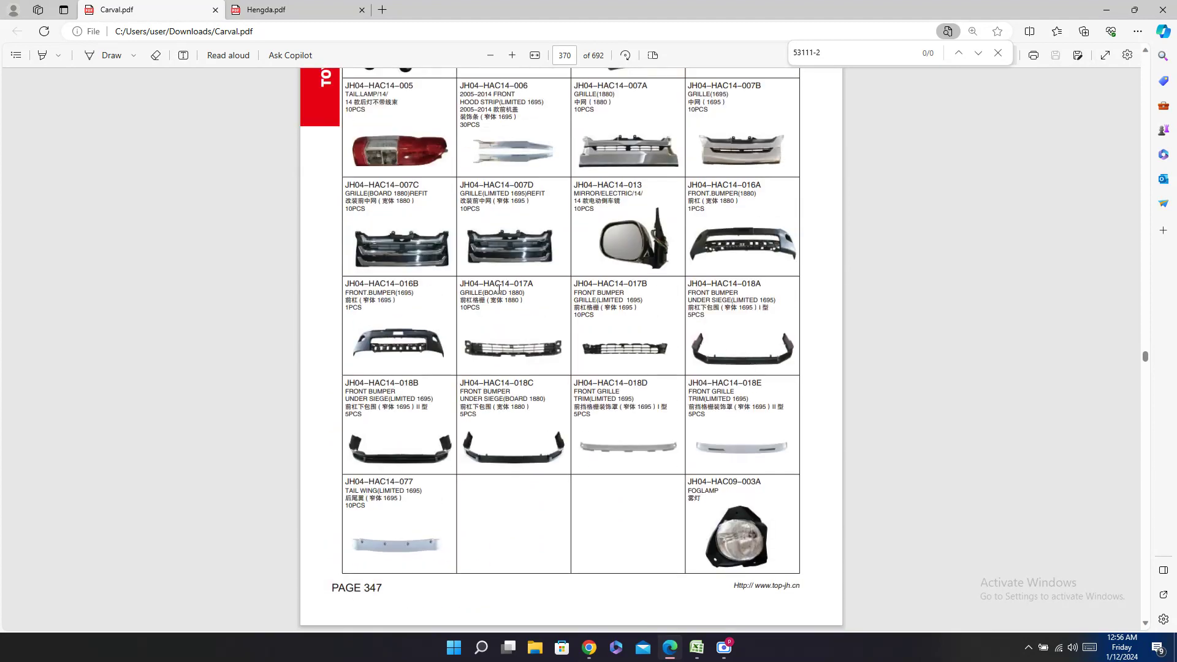
double_click(488, 283)
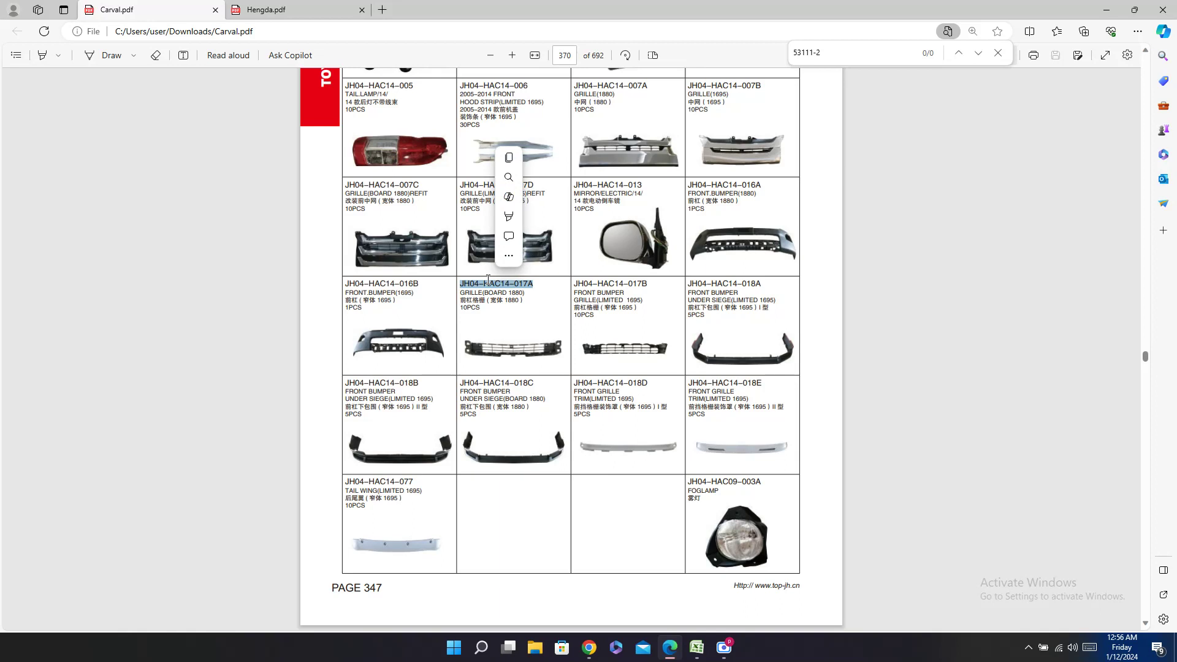
click(488, 281)
double_click(493, 284)
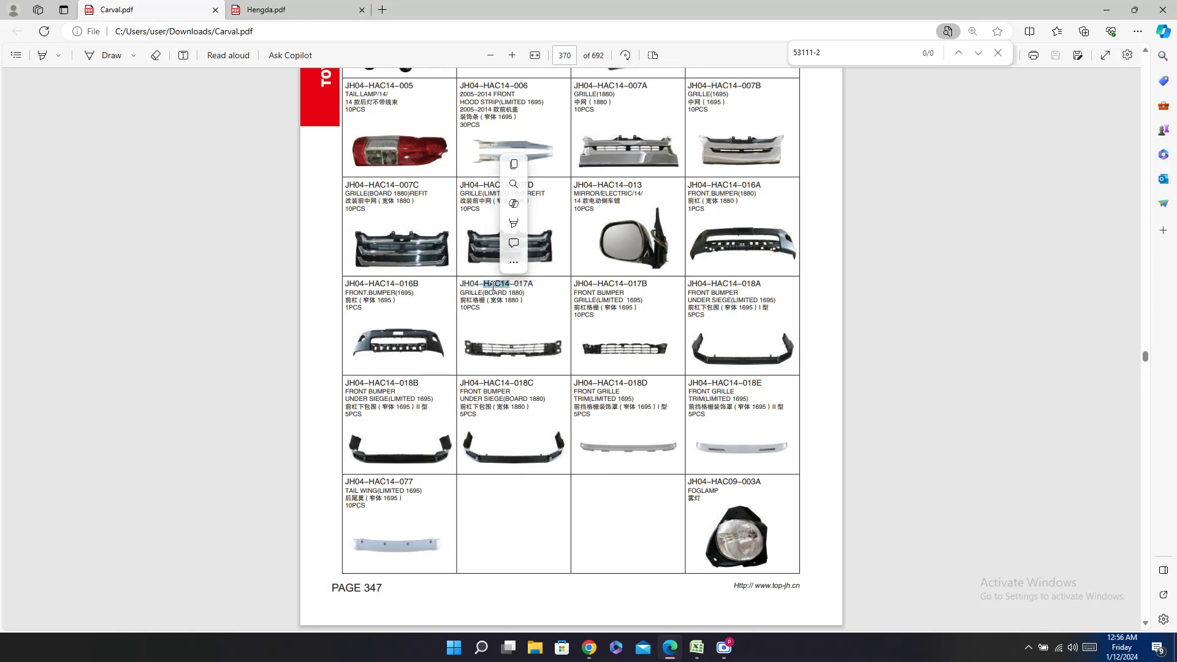
click(492, 284)
double_click(493, 284)
triple_click(493, 284)
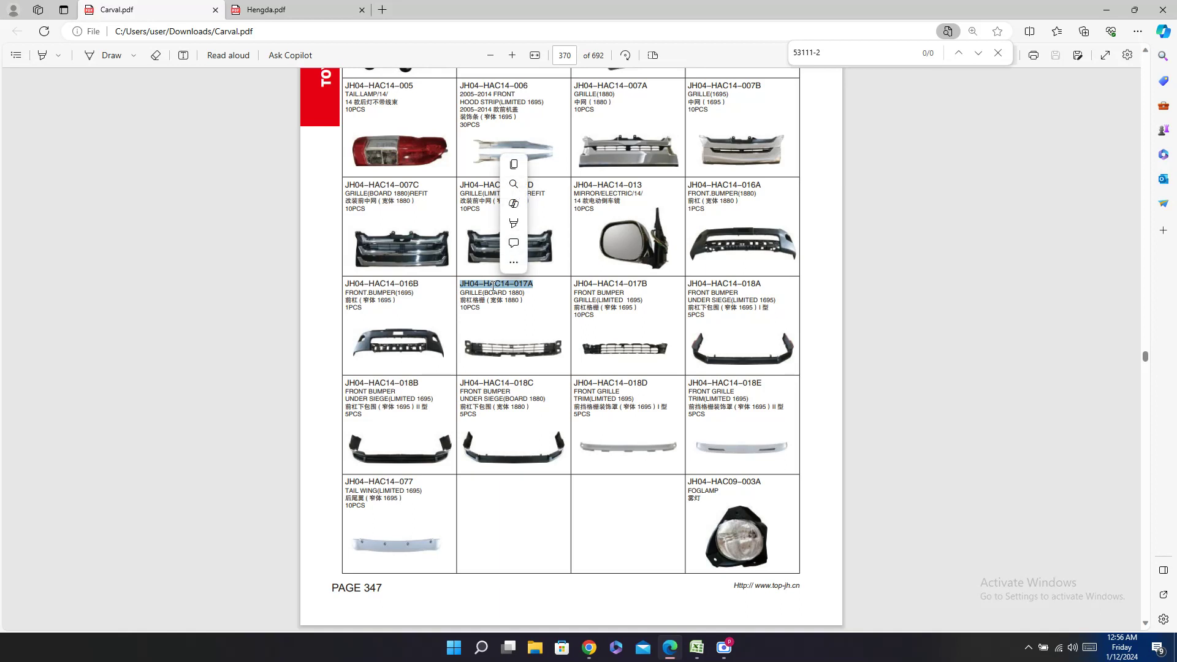
right_click(493, 284)
click(528, 340)
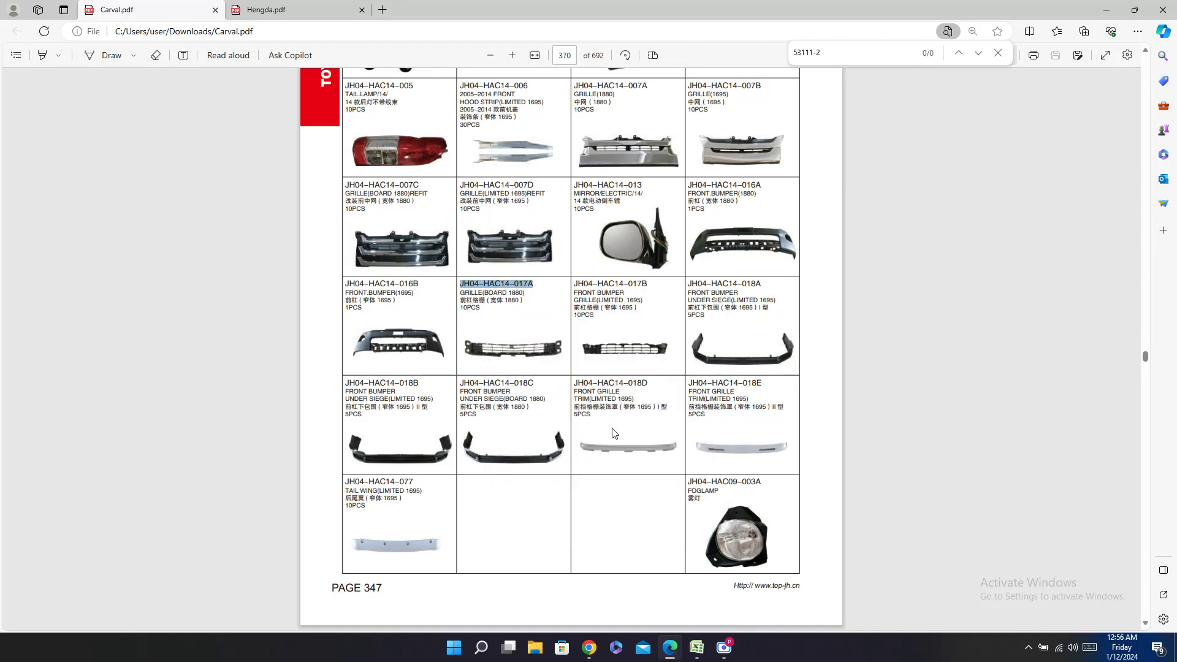
scroll(684, 421, up, 3)
scroll(684, 421, down, 3)
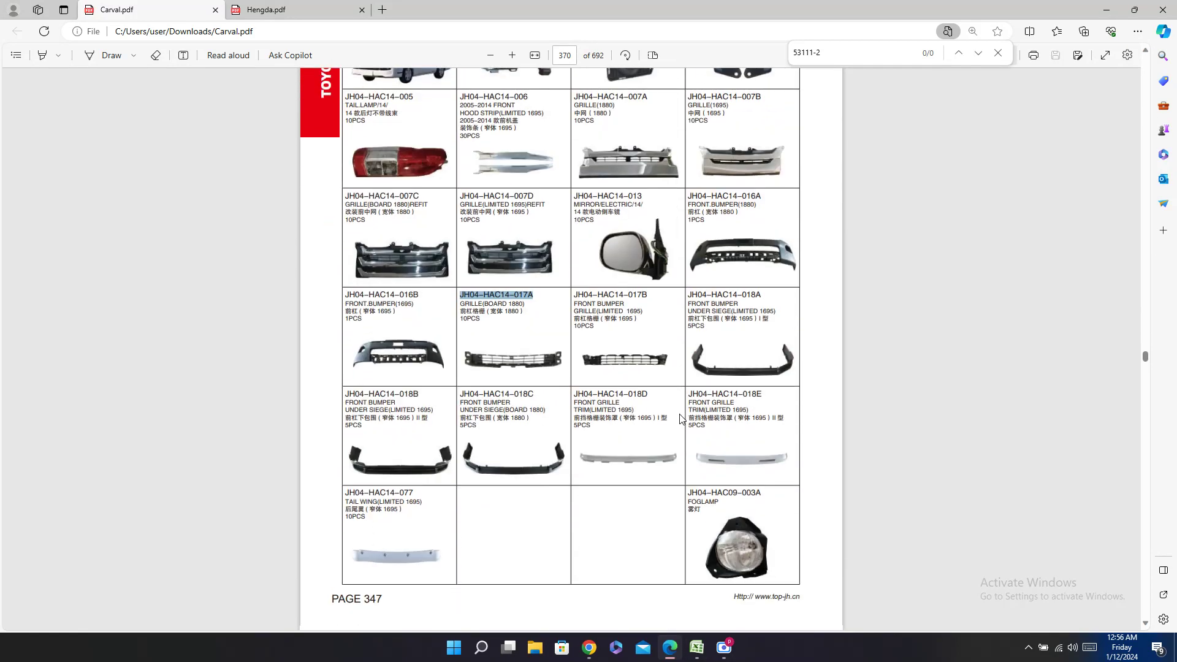
click(698, 646)
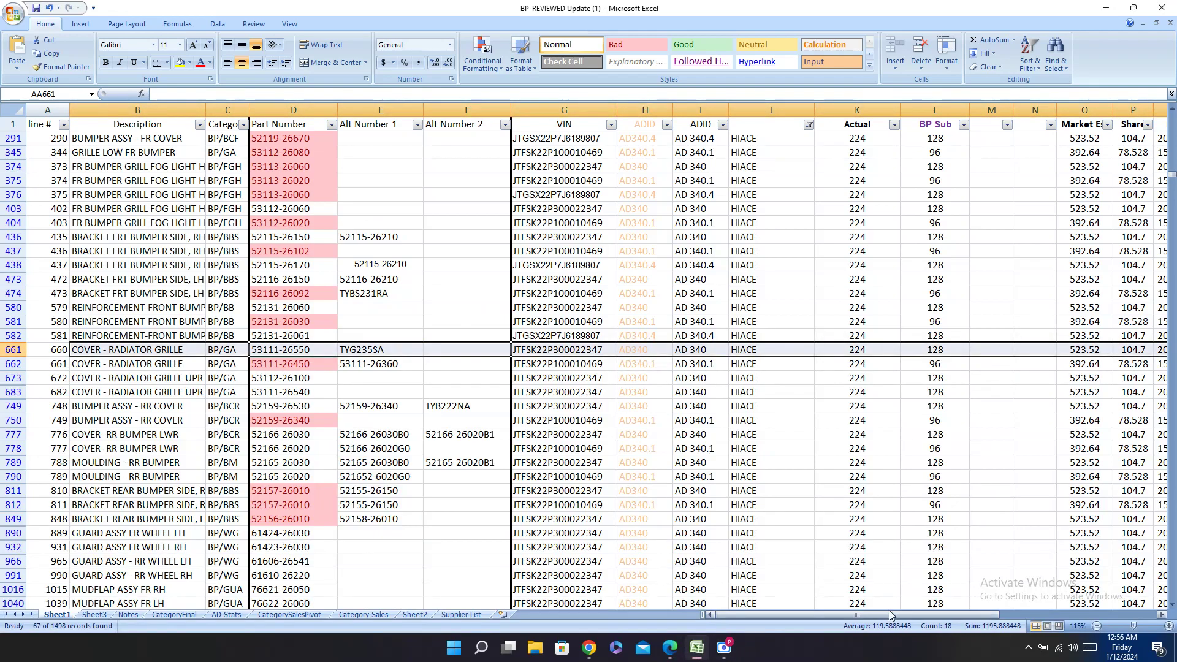
Step: Paste JH04-HAC14-017A into Carval cell AA661 and enter '-' in OEM NO. cell Z661
drag(920, 616, 1047, 616)
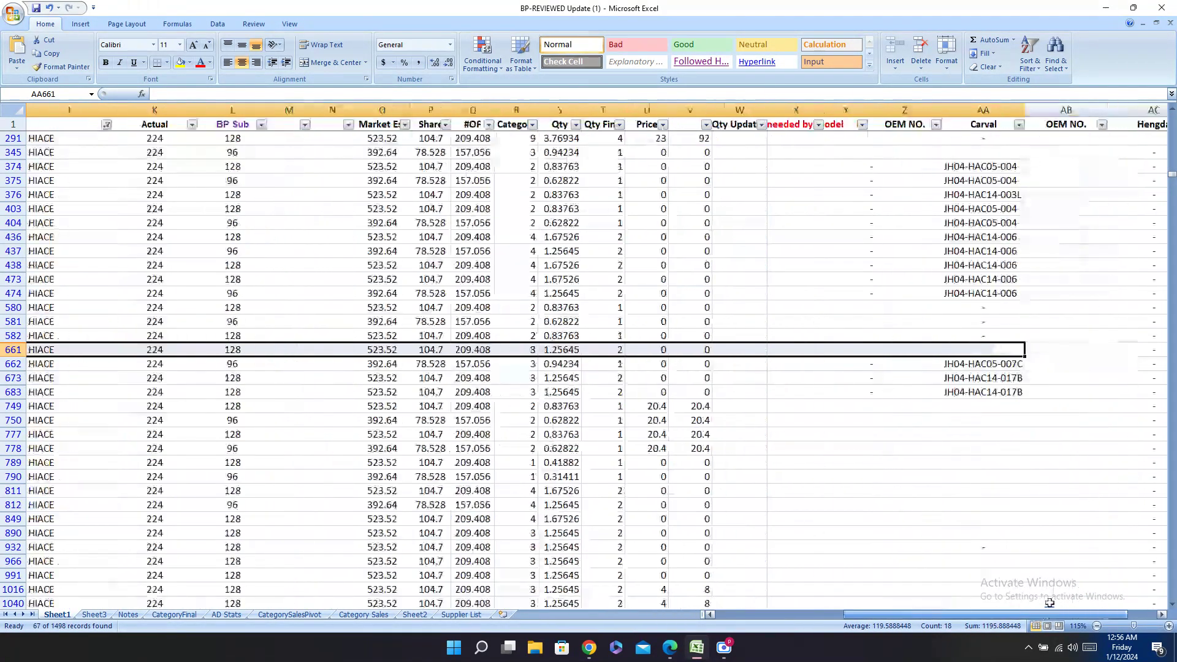
right_click(994, 348)
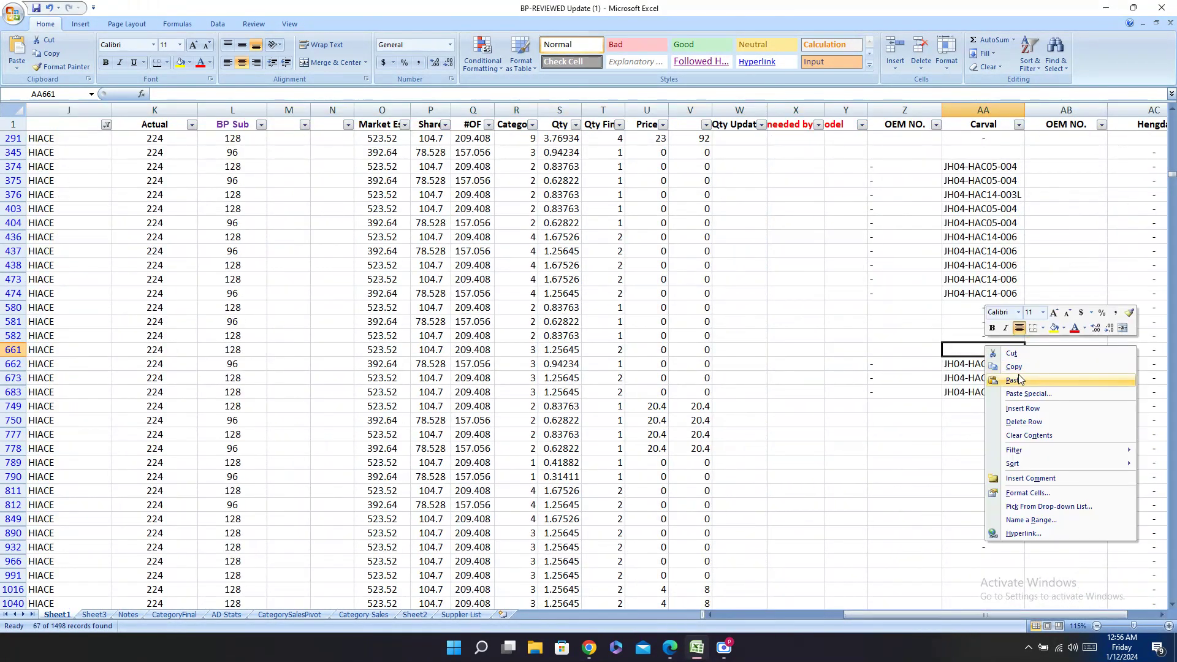
click(1008, 381)
click(895, 351)
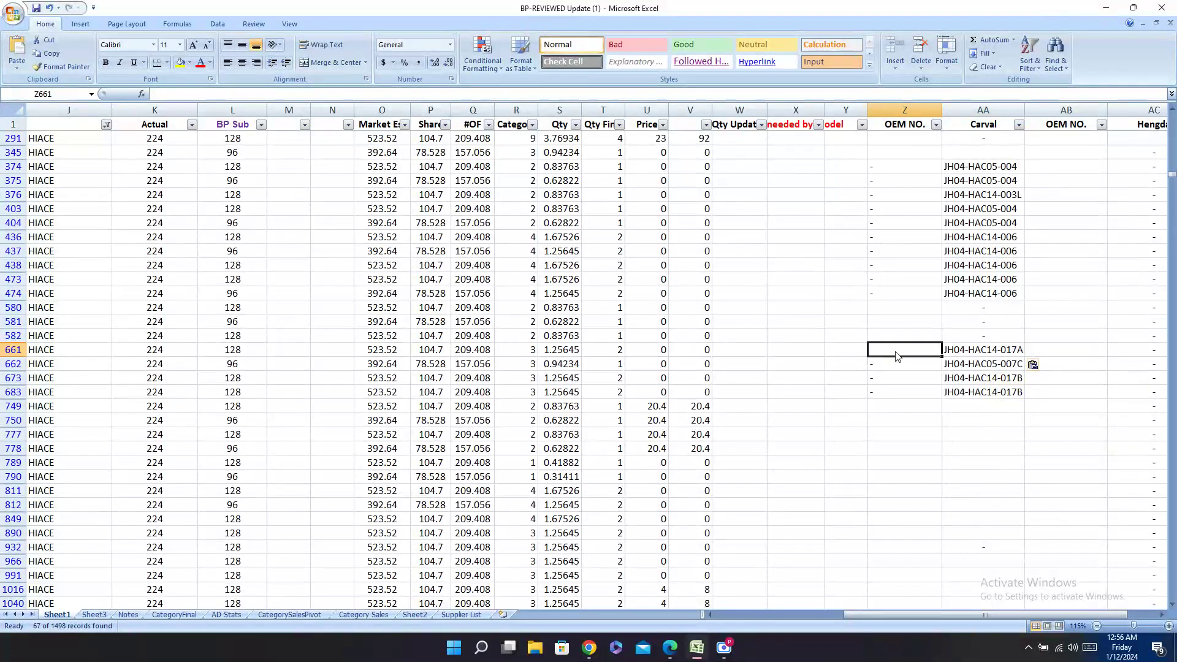
text(-)
key(Return)
key(Return)
key(Return)
key(Return)
Step: Select rows 749–750, the two rear bumper cover rows
key(Left)
key(Left)
key(Left)
key(Left)
key(Left)
key(Left)
key(Left)
key(Left)
key(Left)
key(Left)
key(Left)
key(Left)
key(Left)
key(Left)
key(Left)
key(Left)
key(Left)
key(Left)
key(Left)
key(Left)
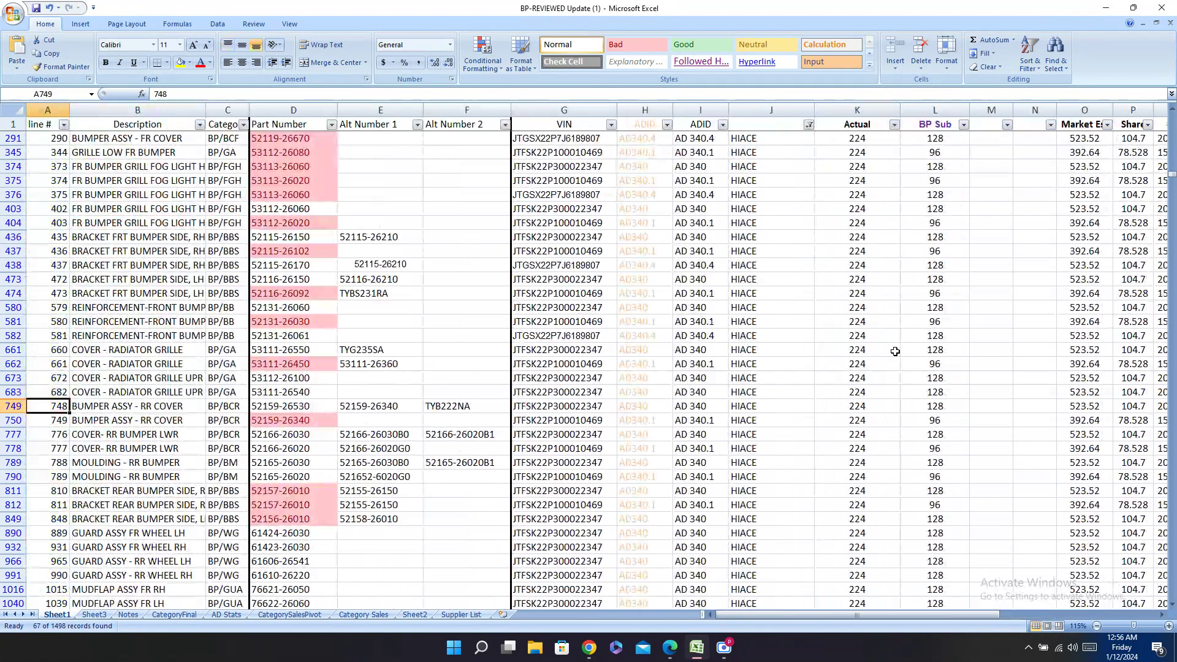
key(Right)
key(Right)
key(Right)
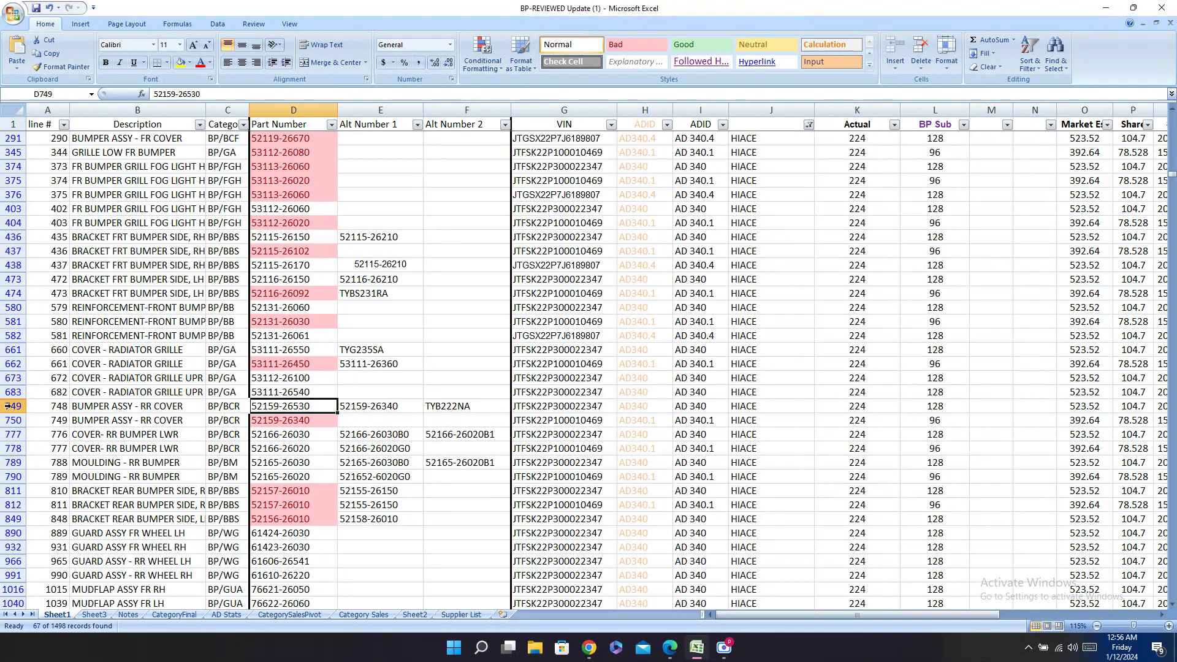
drag(8, 406, 8, 420)
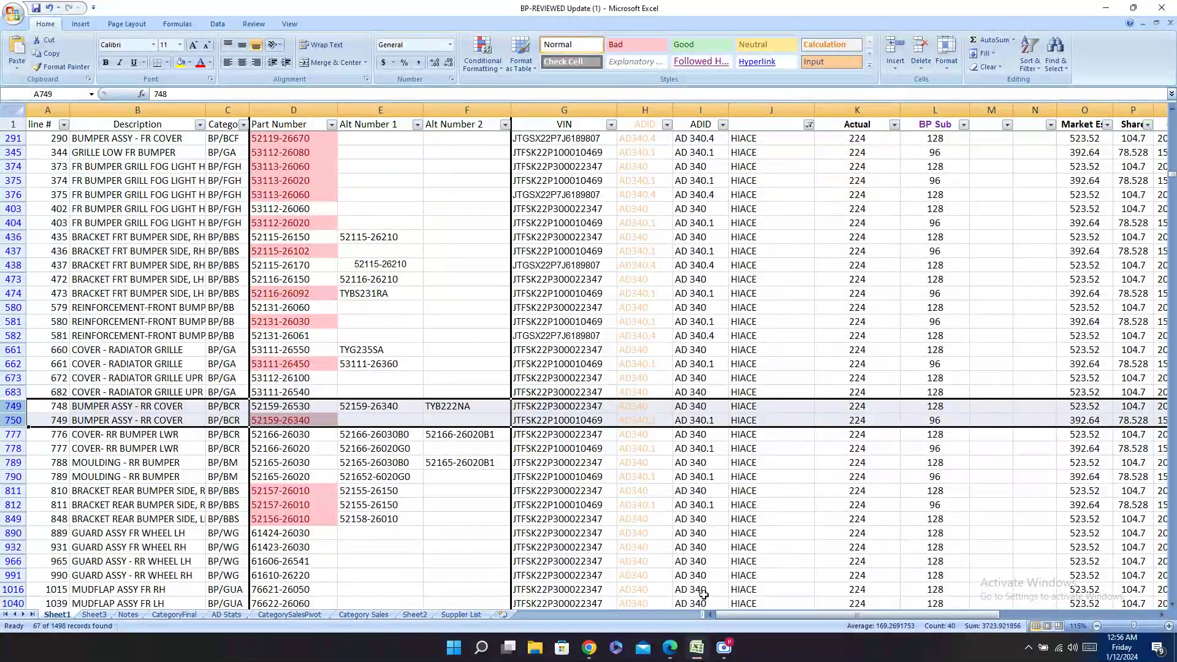
Step: Scroll Carval.pdf to the Hiace 05 page listing the rear bumper
click(670, 648)
scroll(564, 288, up, 3)
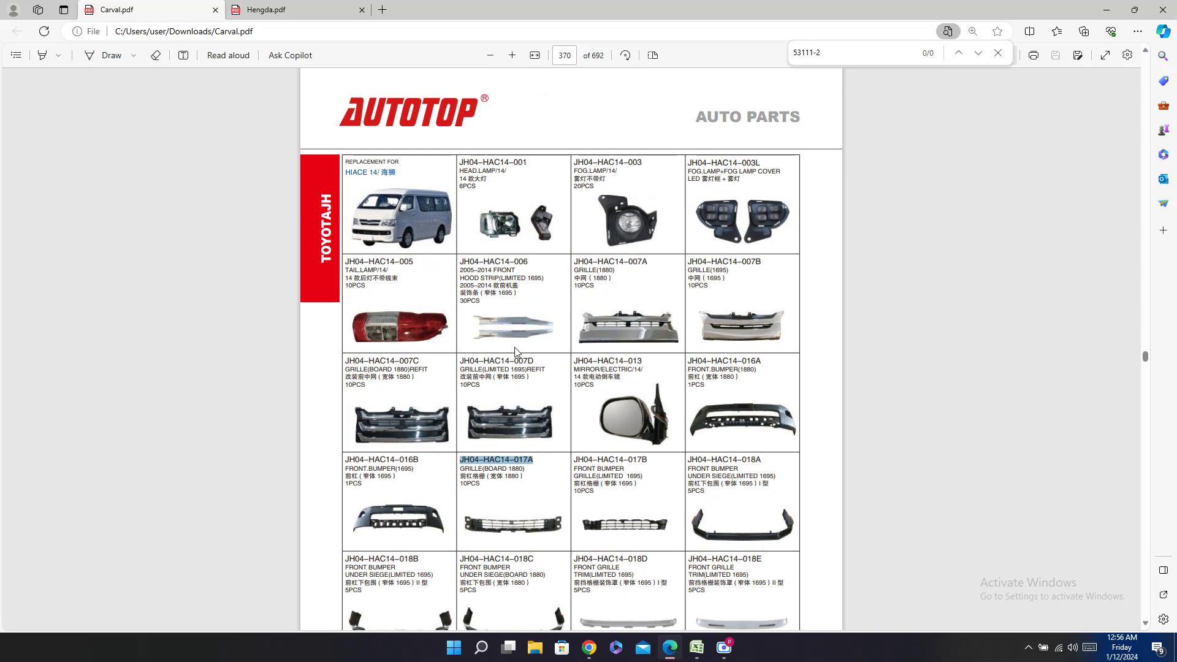
scroll(515, 352, down, 3)
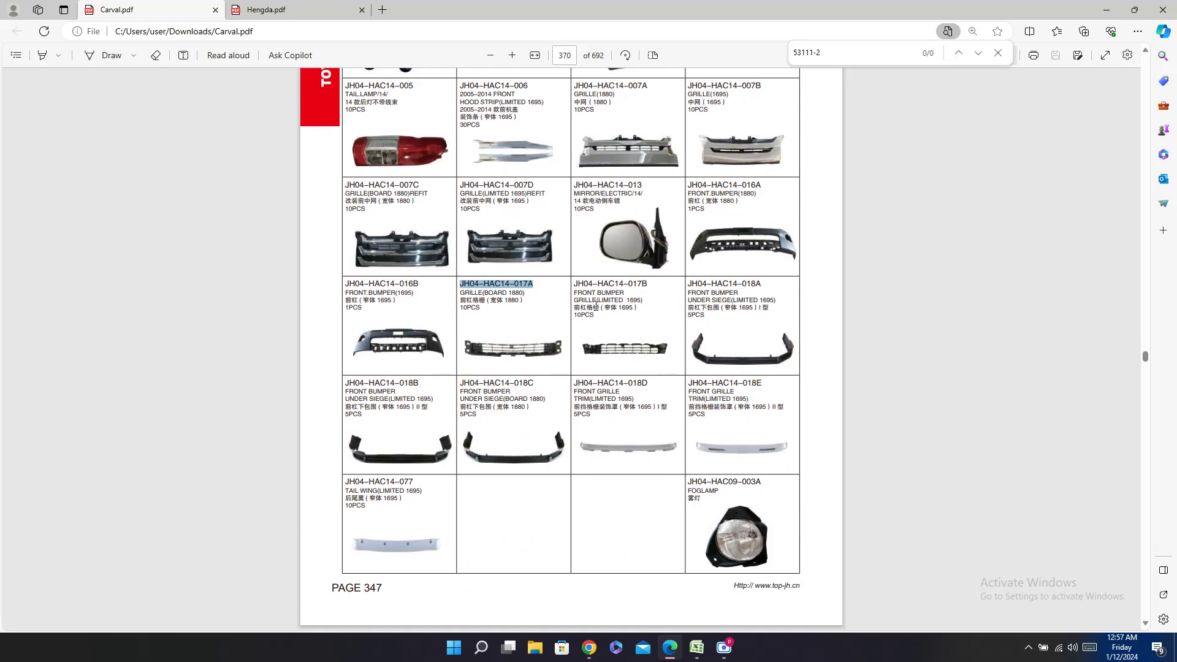
scroll(596, 301, up, 11)
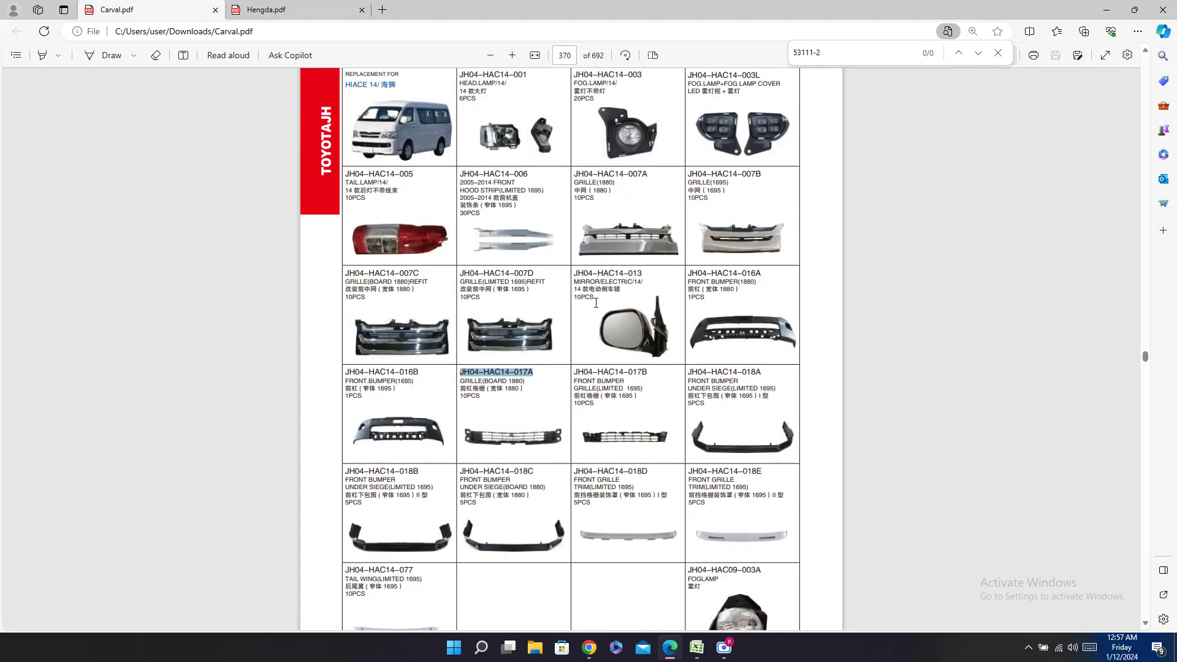
scroll(596, 300, up, 3)
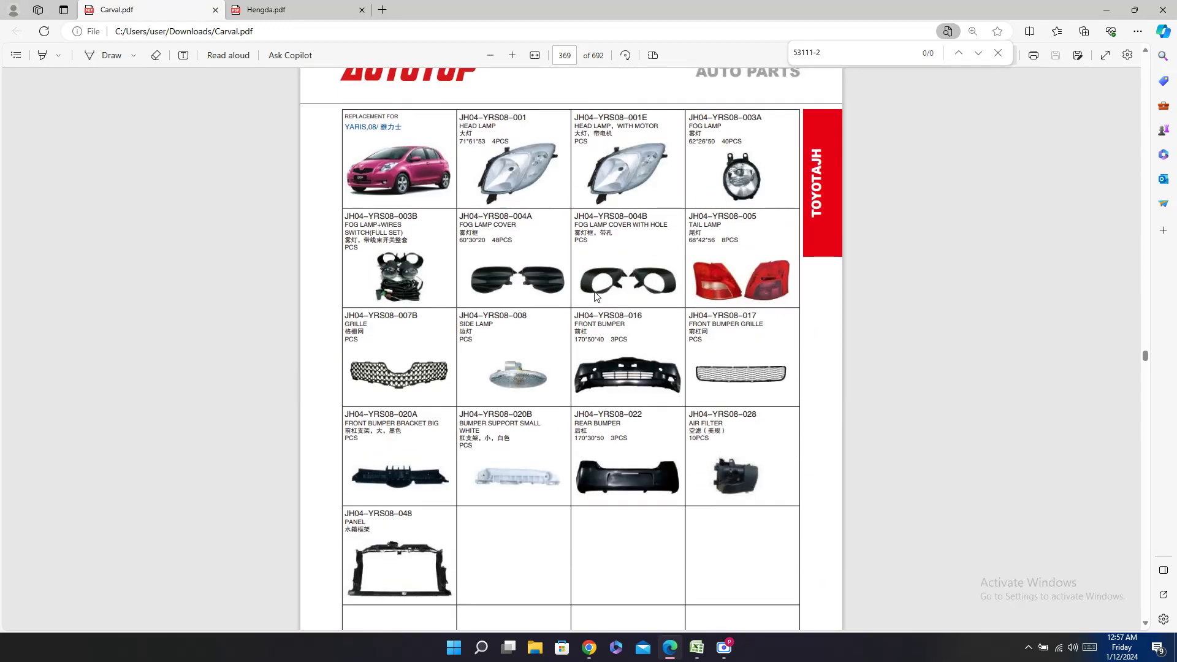
scroll(596, 294, down, 20)
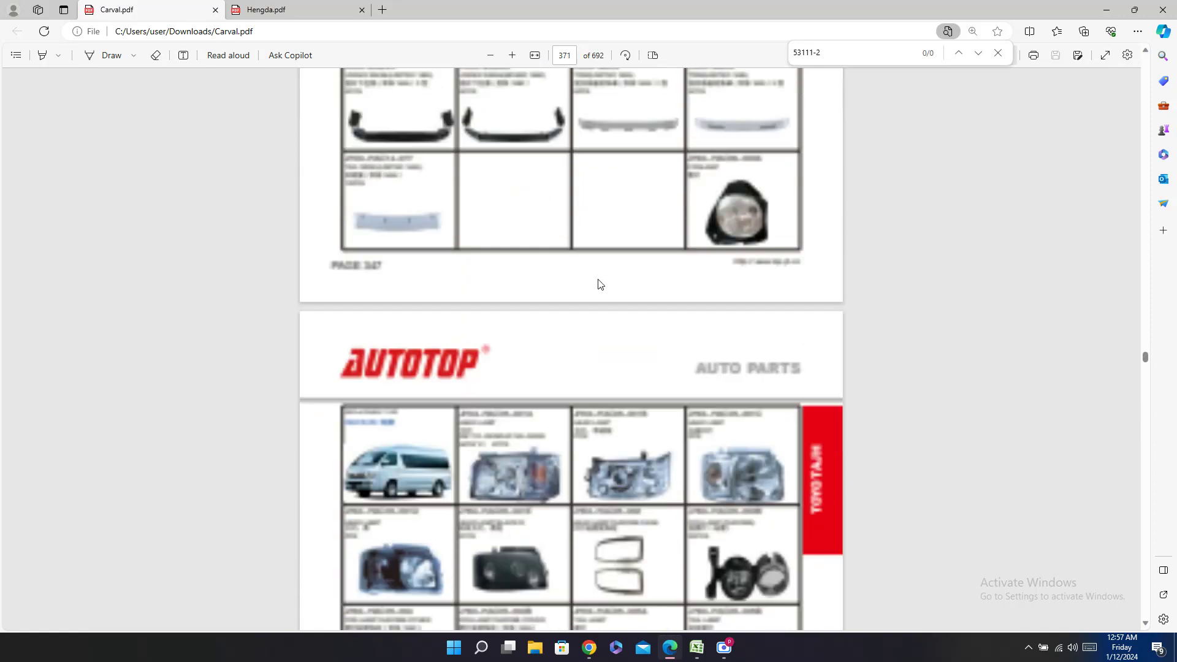
scroll(601, 282, down, 12)
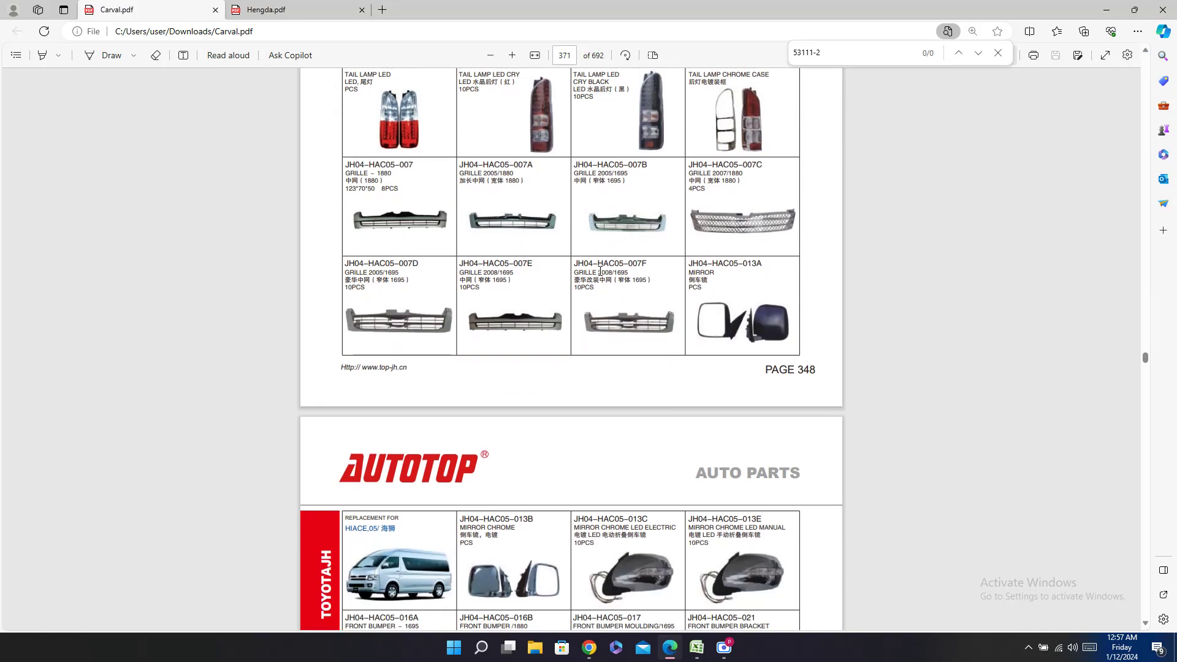
scroll(600, 272, down, 18)
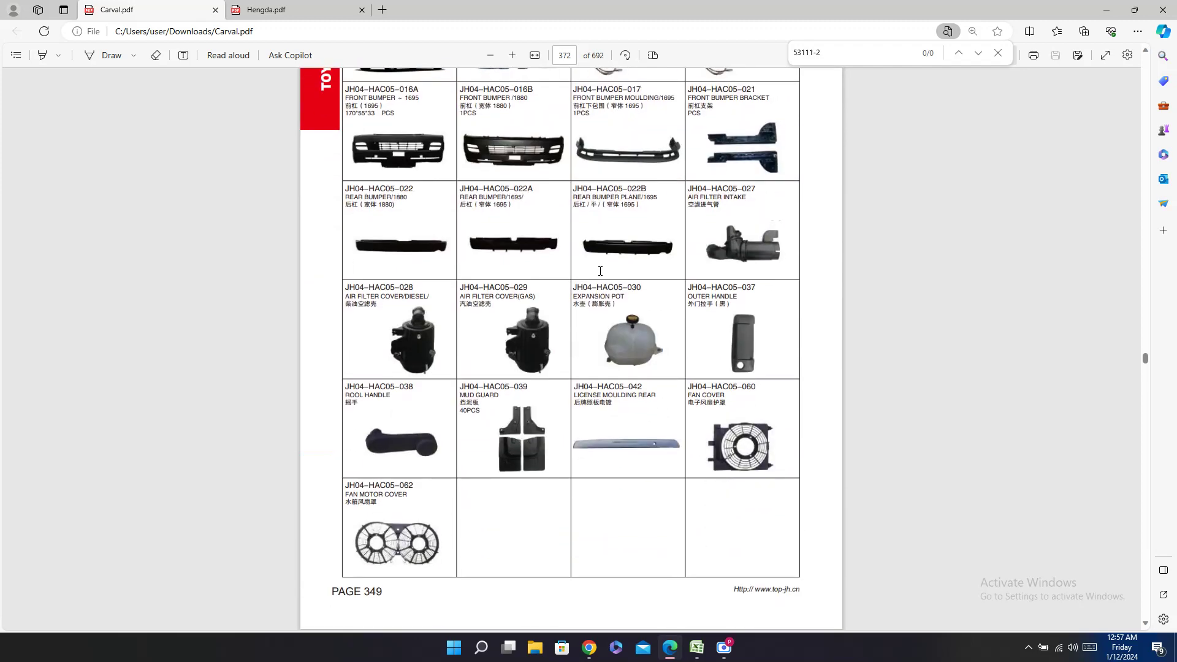
scroll(600, 271, down, 5)
scroll(600, 270, up, 8)
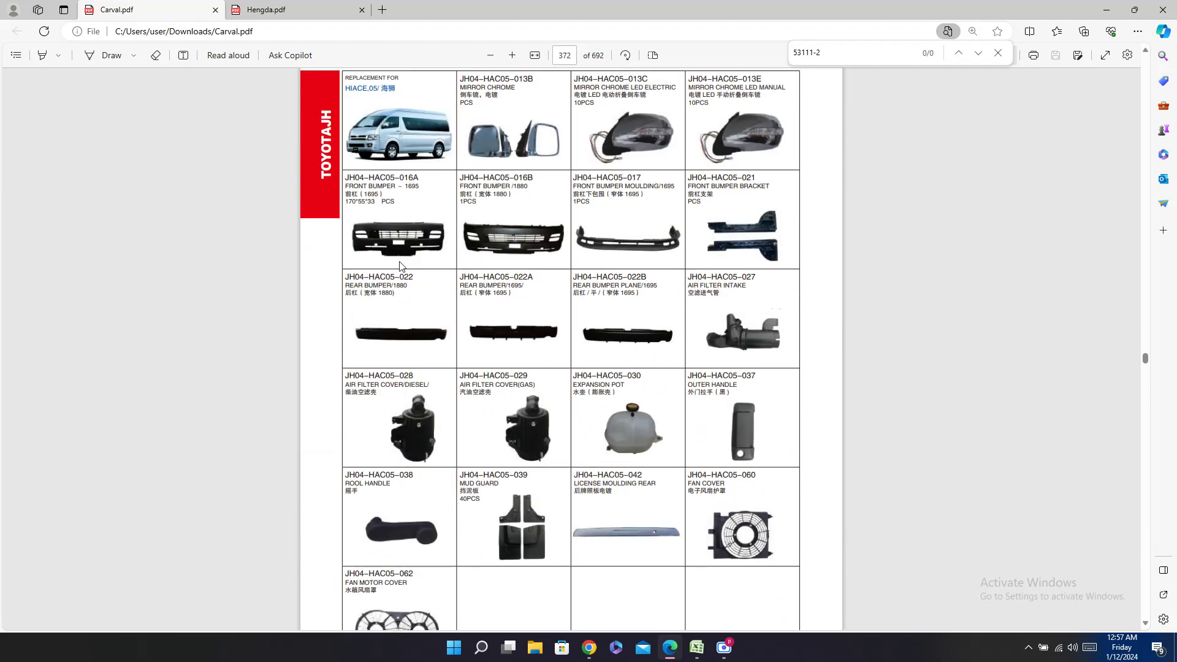
Step: Copy the rear bumper part number JH04-HAC05-022 from the catalog
double_click(374, 274)
right_click(374, 274)
click(432, 337)
click(703, 651)
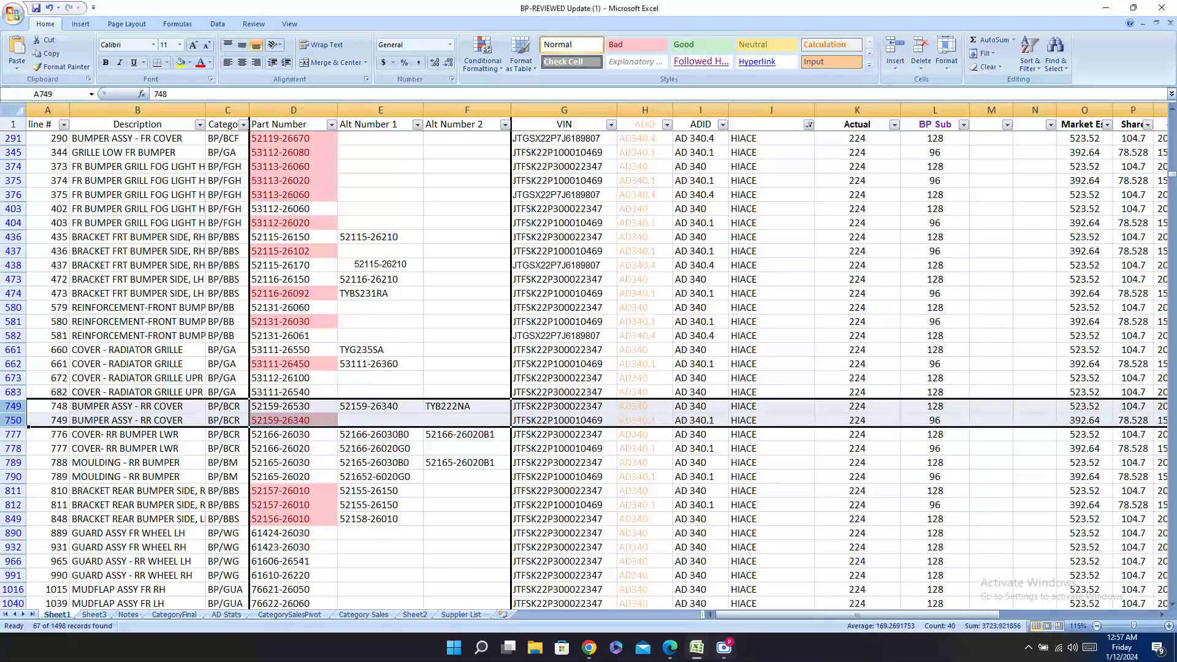
Step: Paste JH04-HAC05-022 into Carval cell AA750 for the rear bumper cover row
click(670, 652)
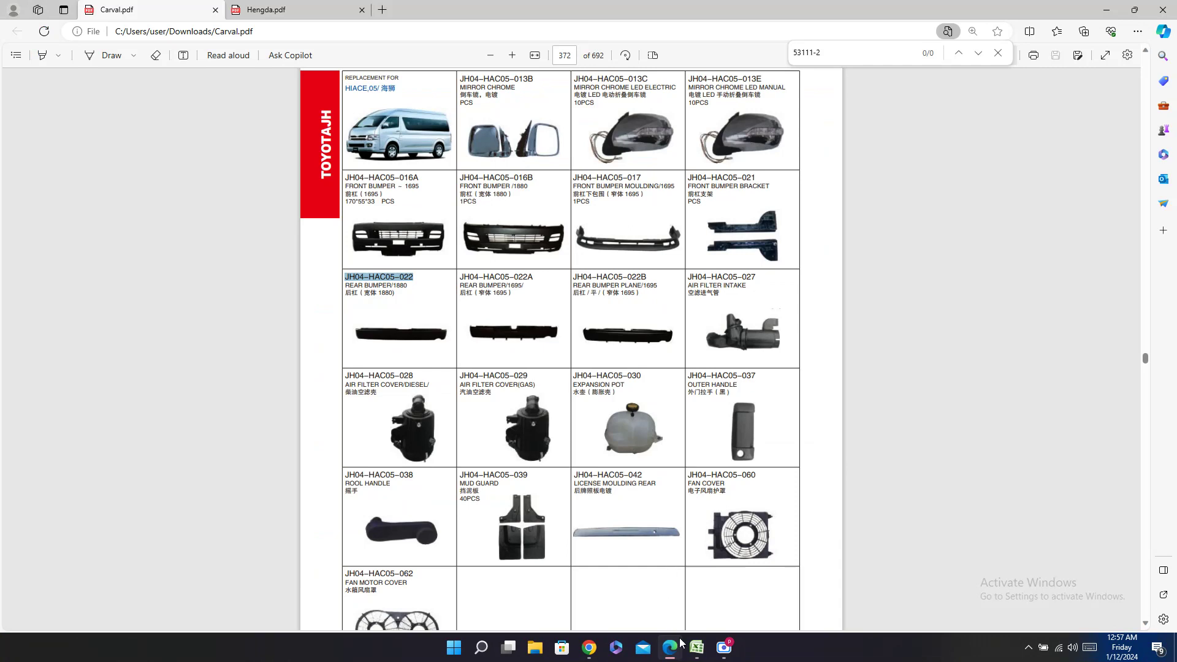
mouse_move(707, 658)
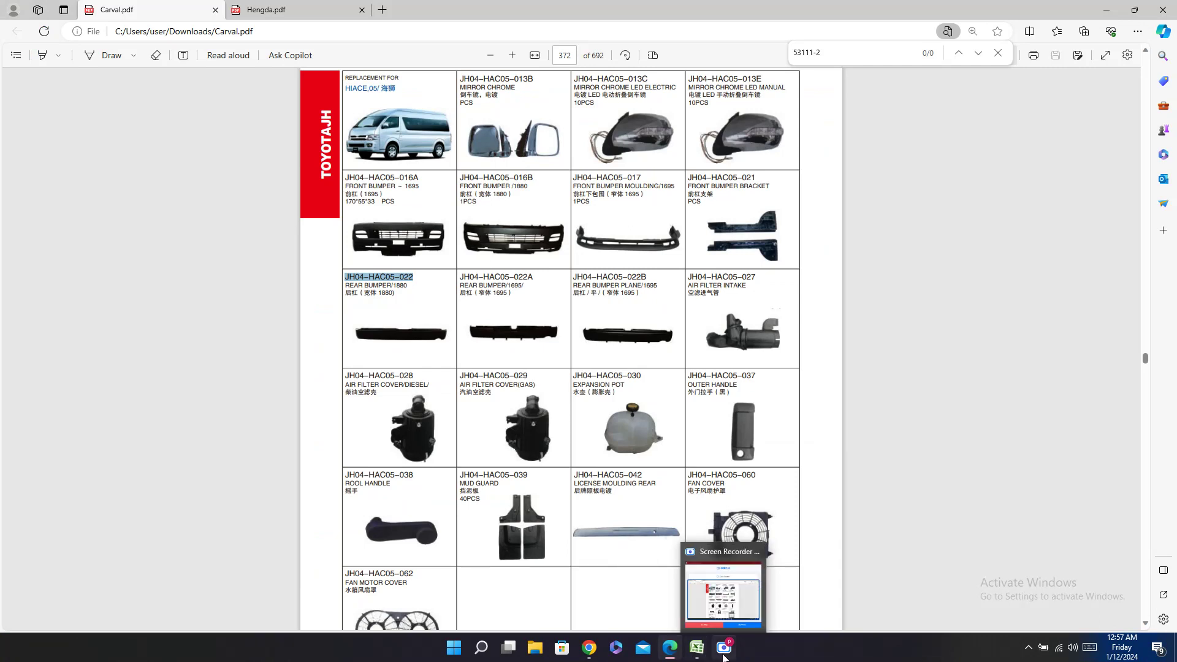
click(723, 654)
click(695, 657)
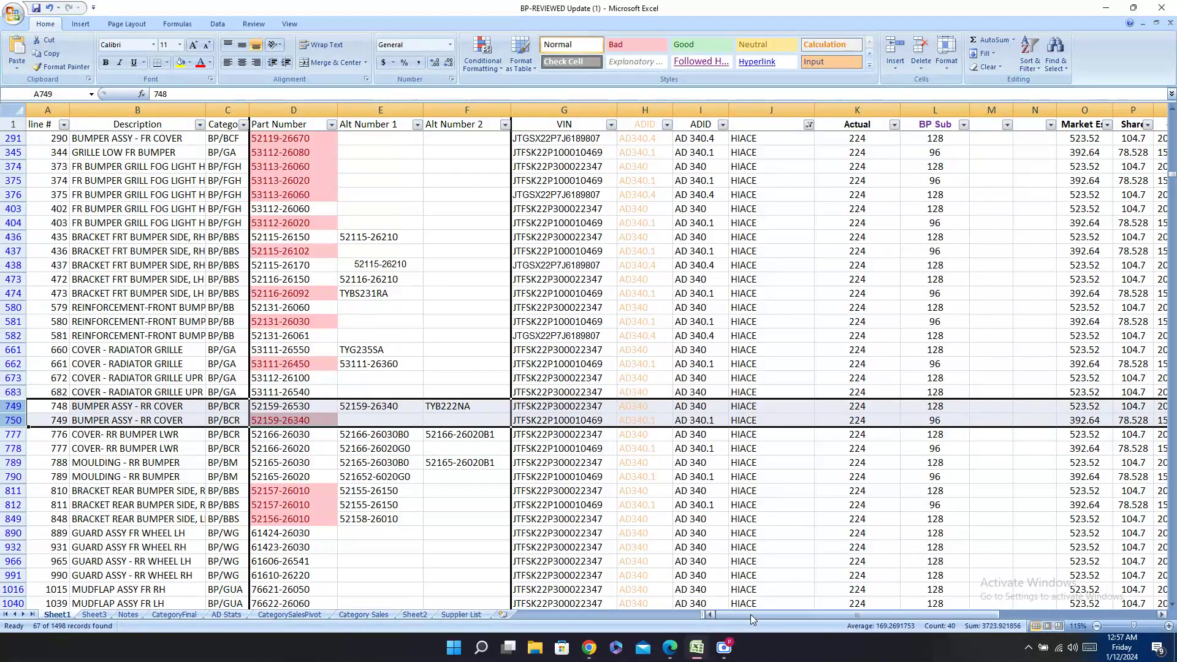
drag(760, 614, 920, 615)
click(804, 422)
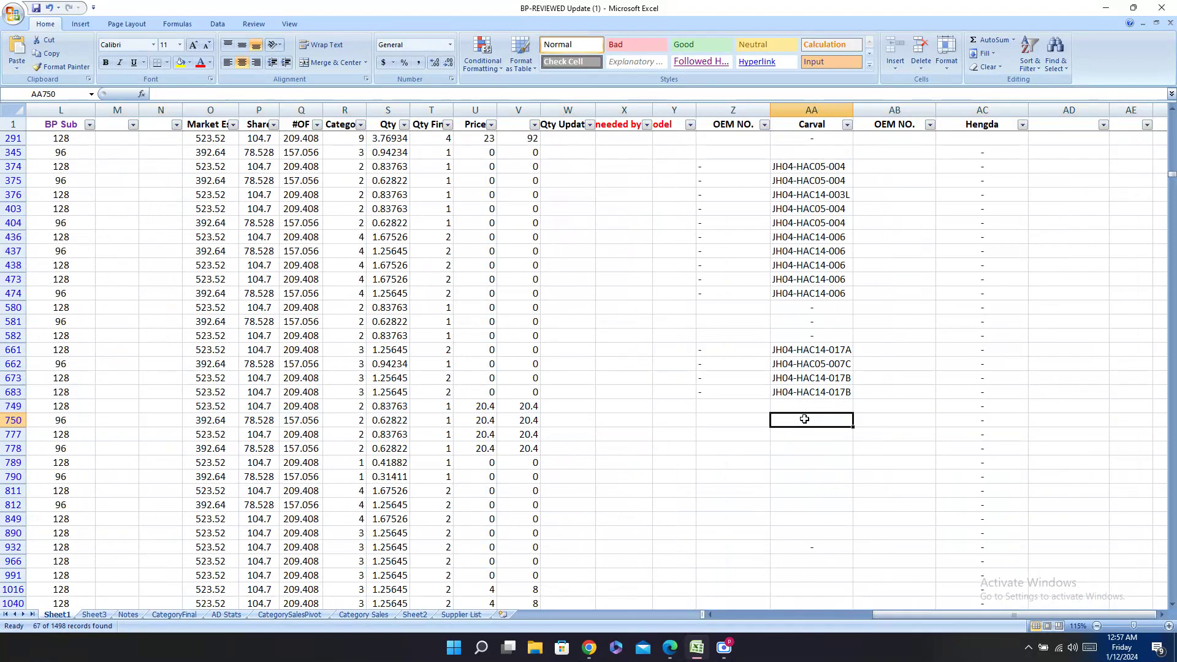
right_click(804, 422)
click(824, 461)
Step: Begin entering '-' in OEM NO. cell Z750
click(745, 423)
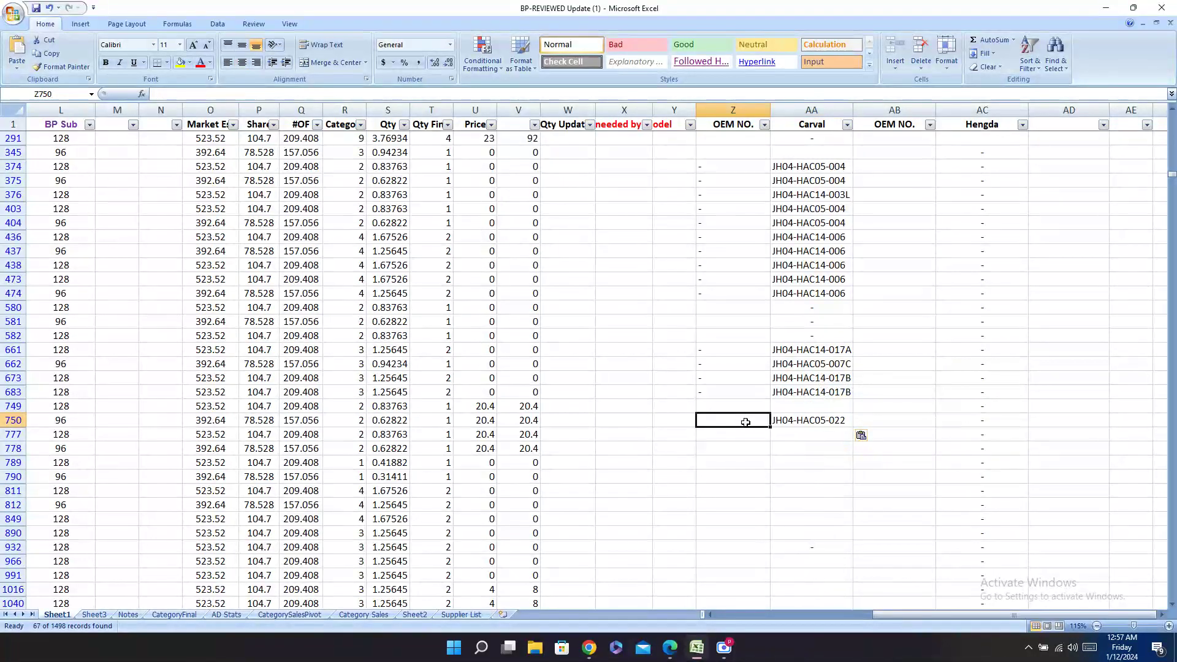
text(-)
key(Up)
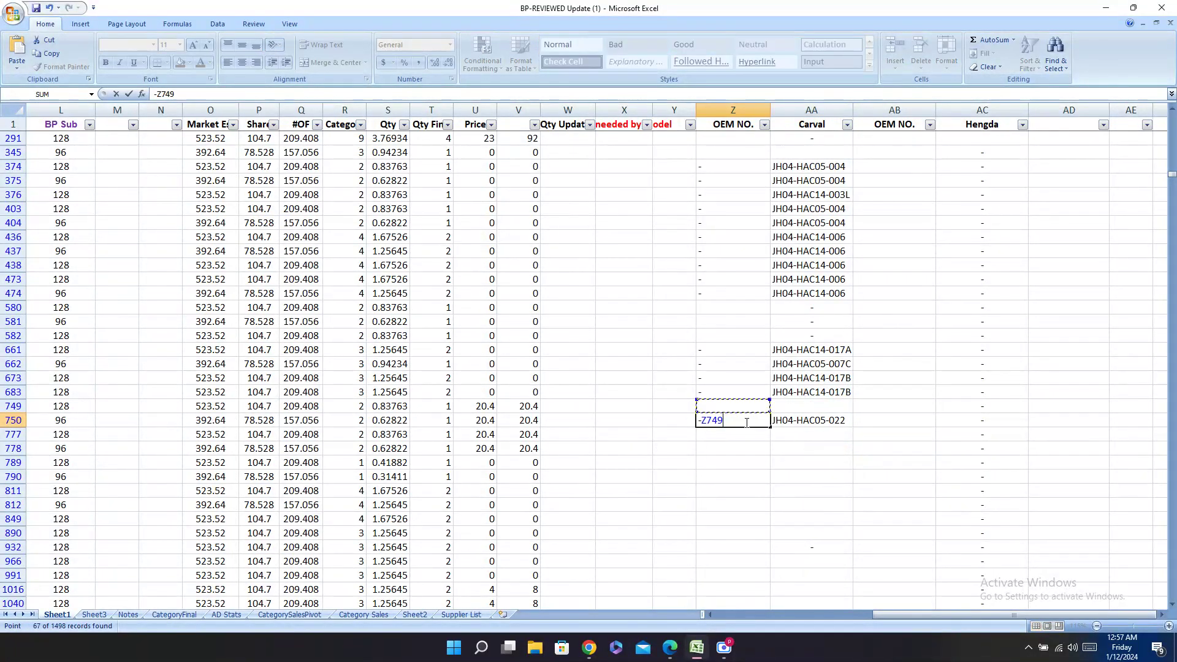
click(670, 644)
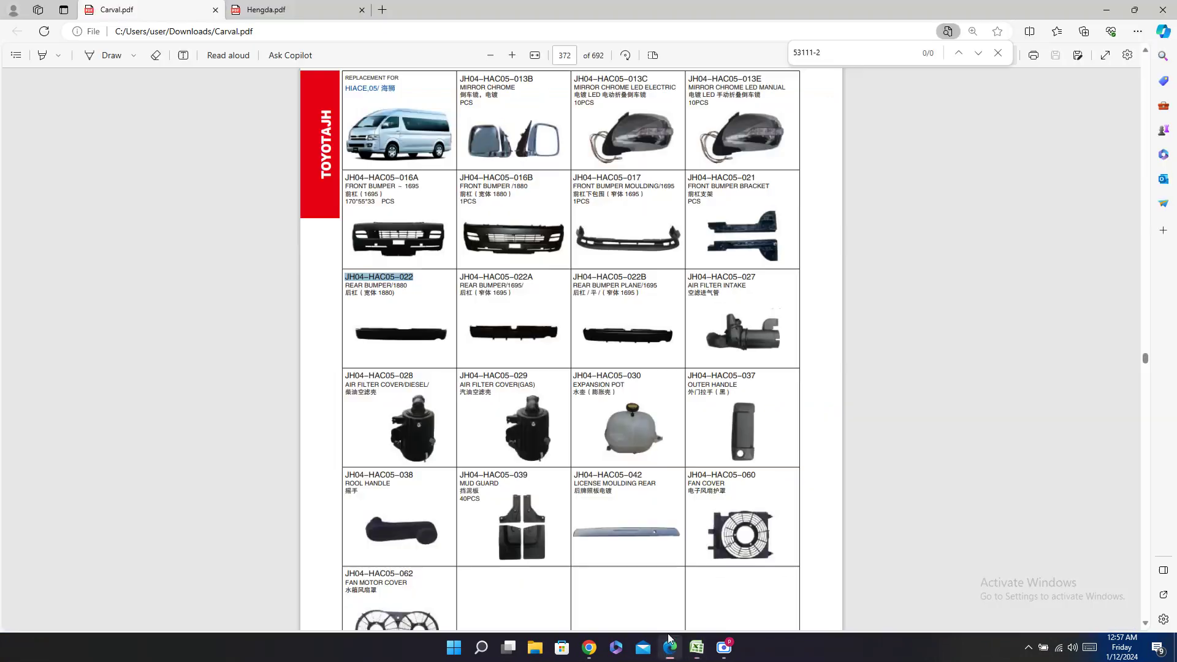
Step: Scroll Carval.pdf to show the Hiace 14 grille, bumper and tail wing listings
scroll(518, 283, up, 3)
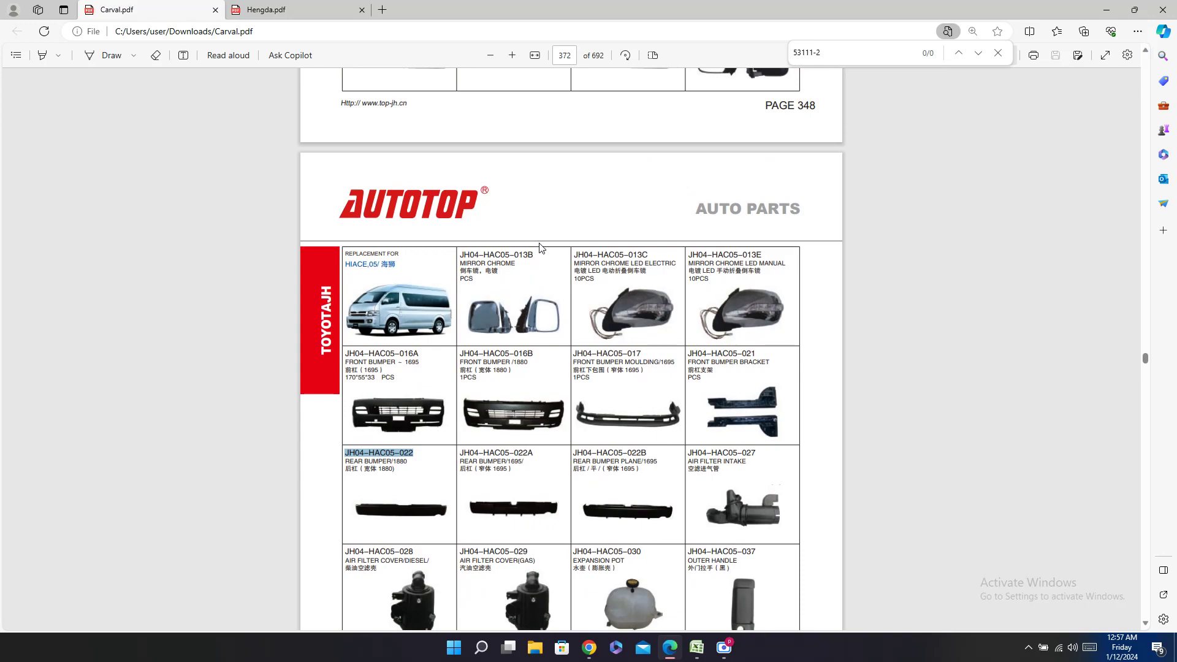
scroll(593, 294, up, 10)
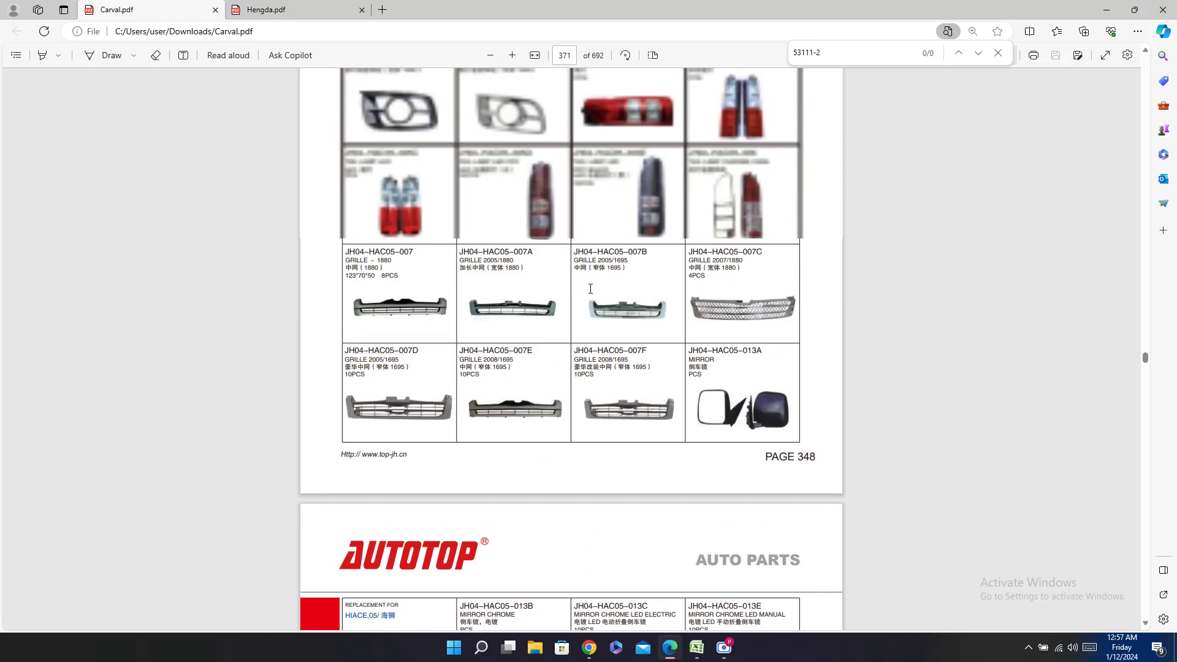
scroll(590, 291, up, 6)
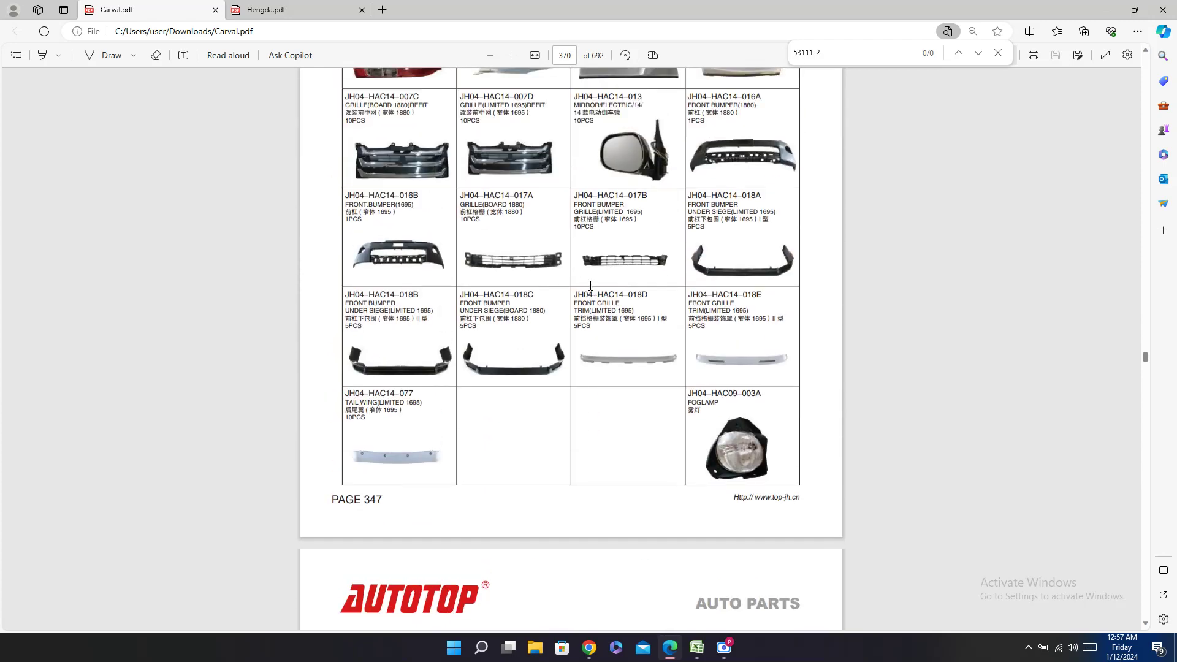
scroll(590, 286, up, 3)
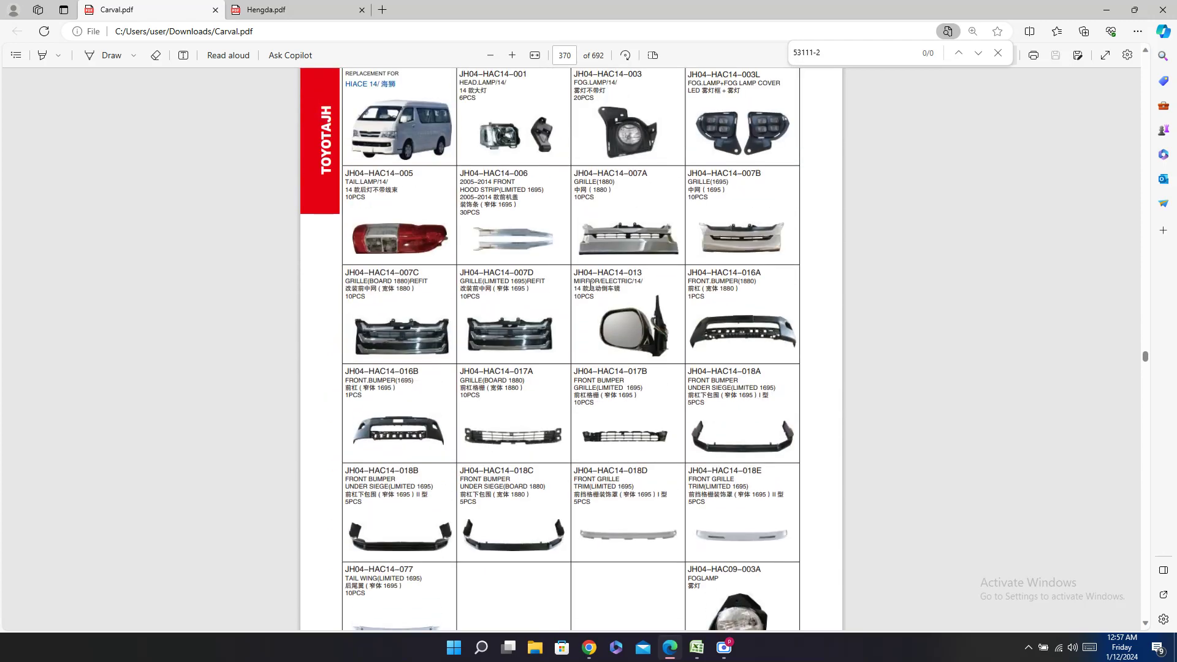
scroll(590, 285, up, 2)
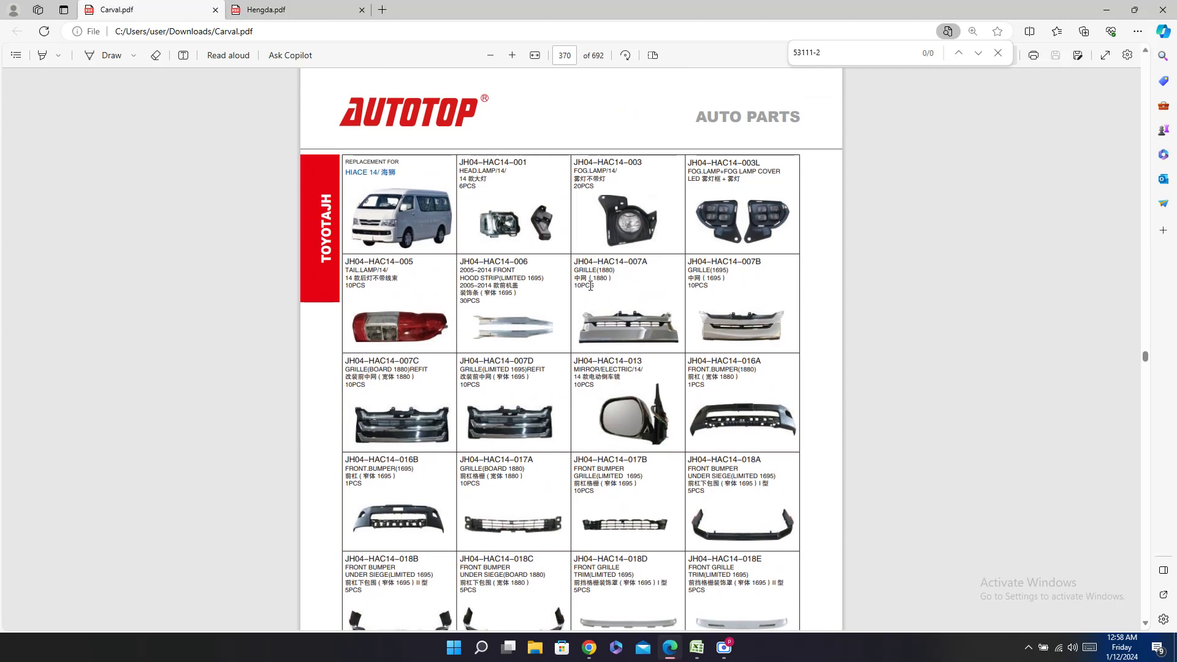
scroll(590, 286, up, 13)
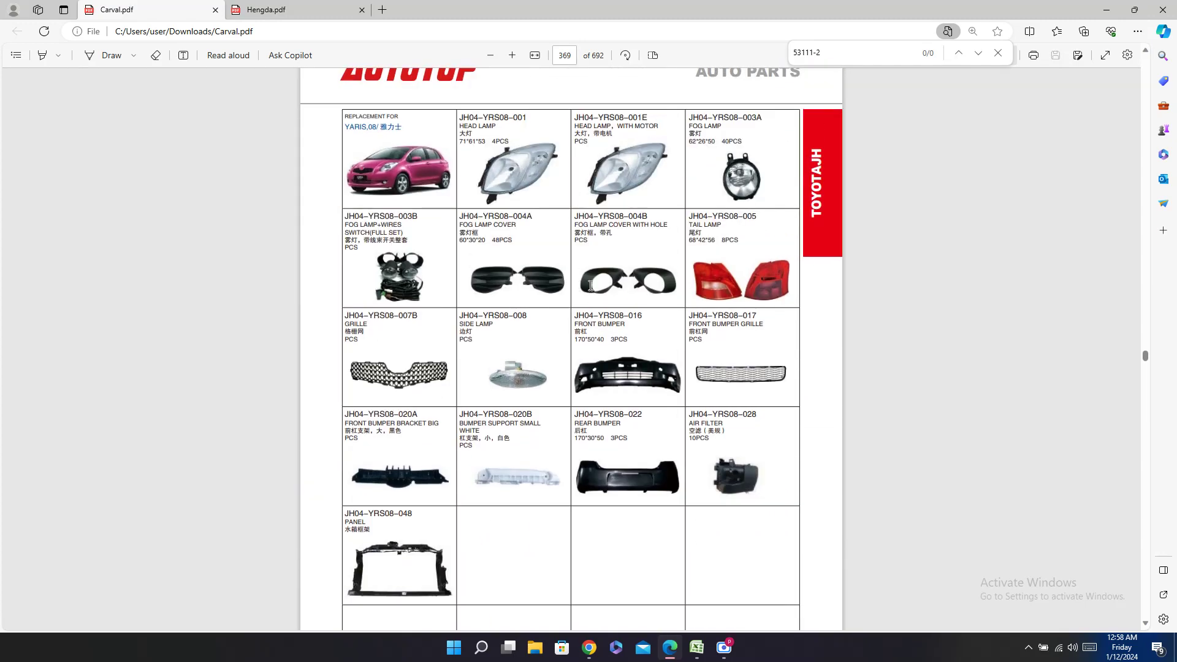
scroll(590, 286, down, 7)
scroll(590, 281, down, 1)
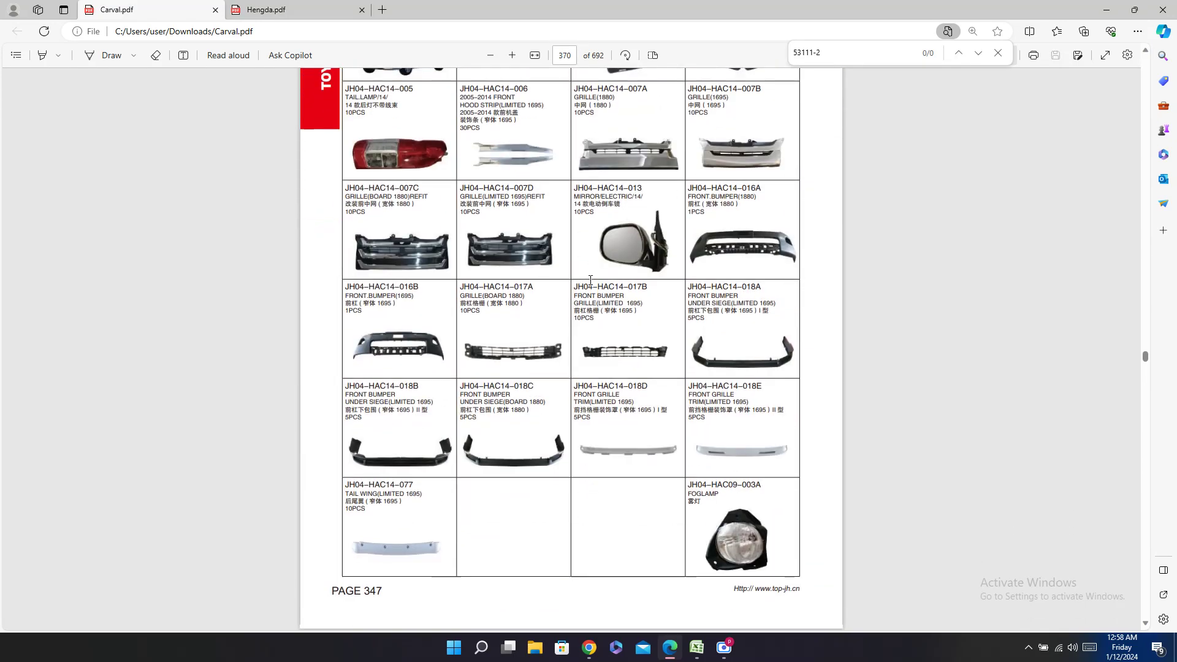
Step: Cancel the stray formula and enter '-' in OEM NO. cell Z750
click(697, 647)
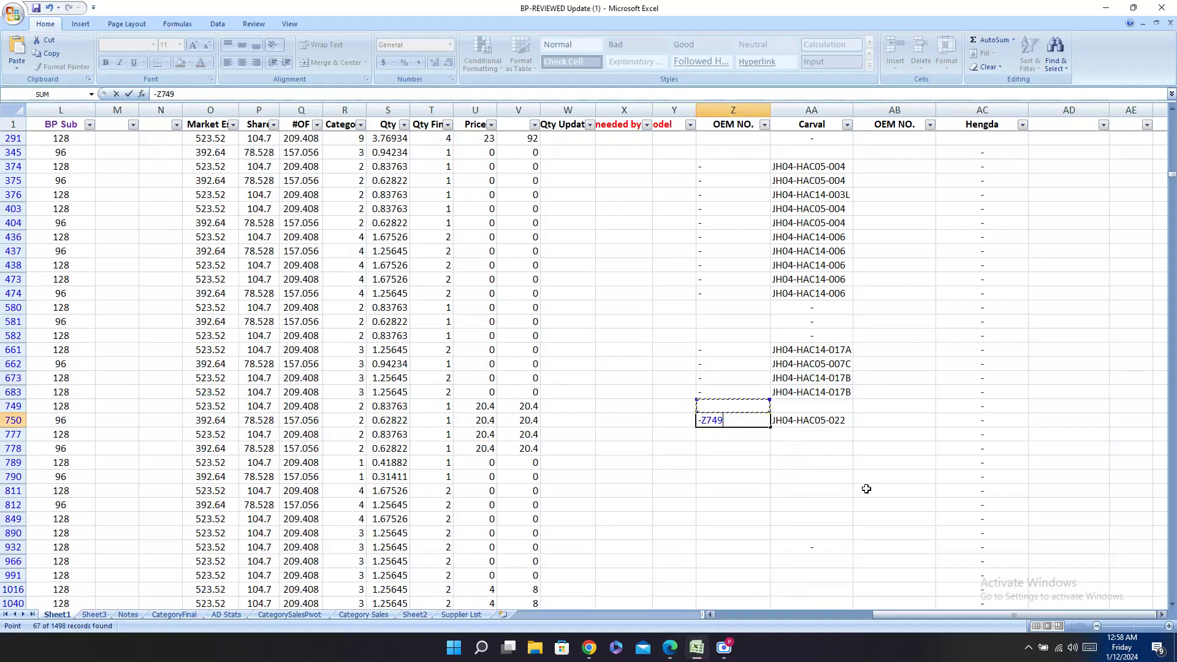
click(825, 418)
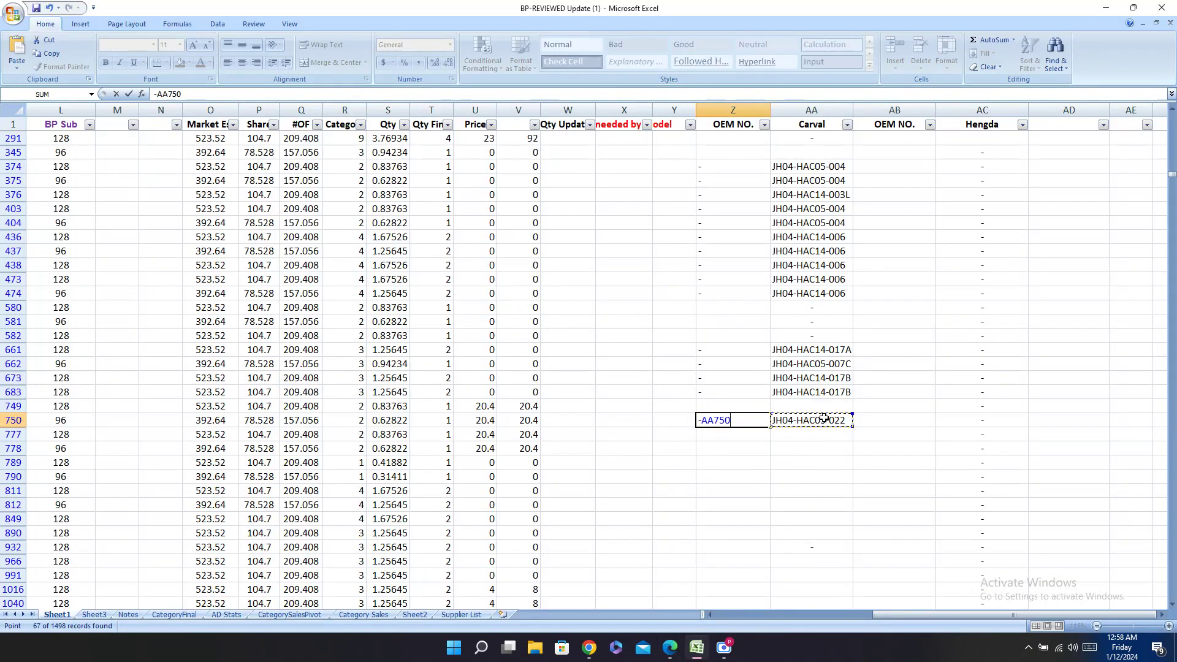
key(Escape)
text(-)
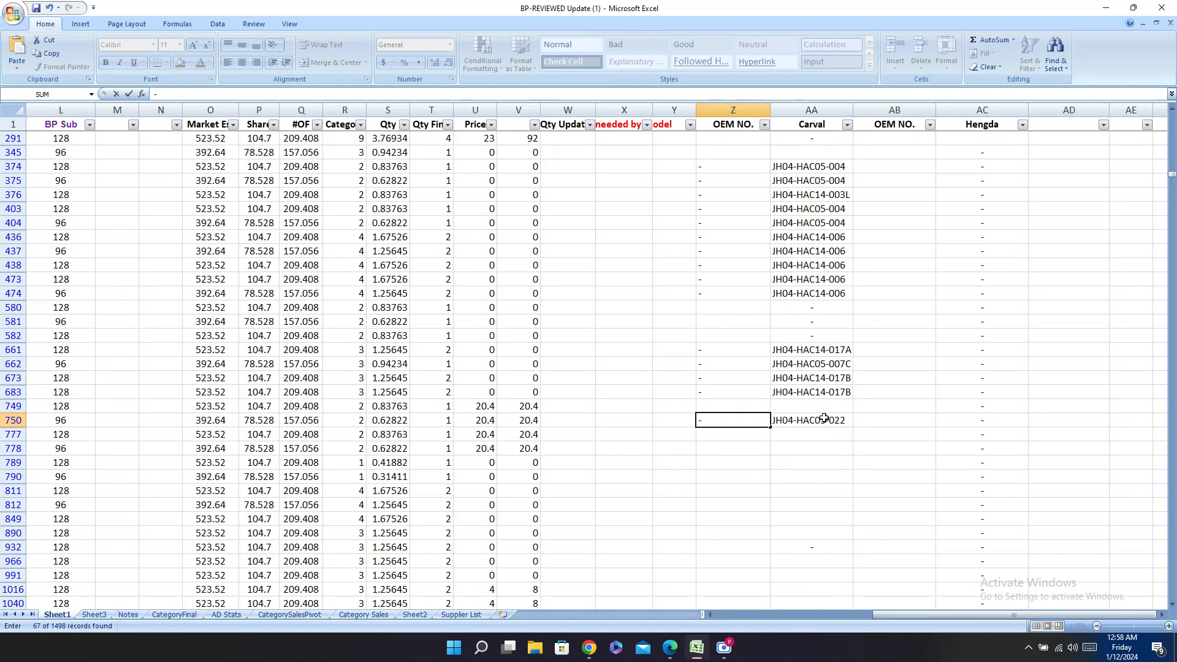
key(Return)
Step: Copy row 750's '-' and JH04-HAC05-022 into row 749's OEM NO. and Carval cells
drag(825, 418, 705, 422)
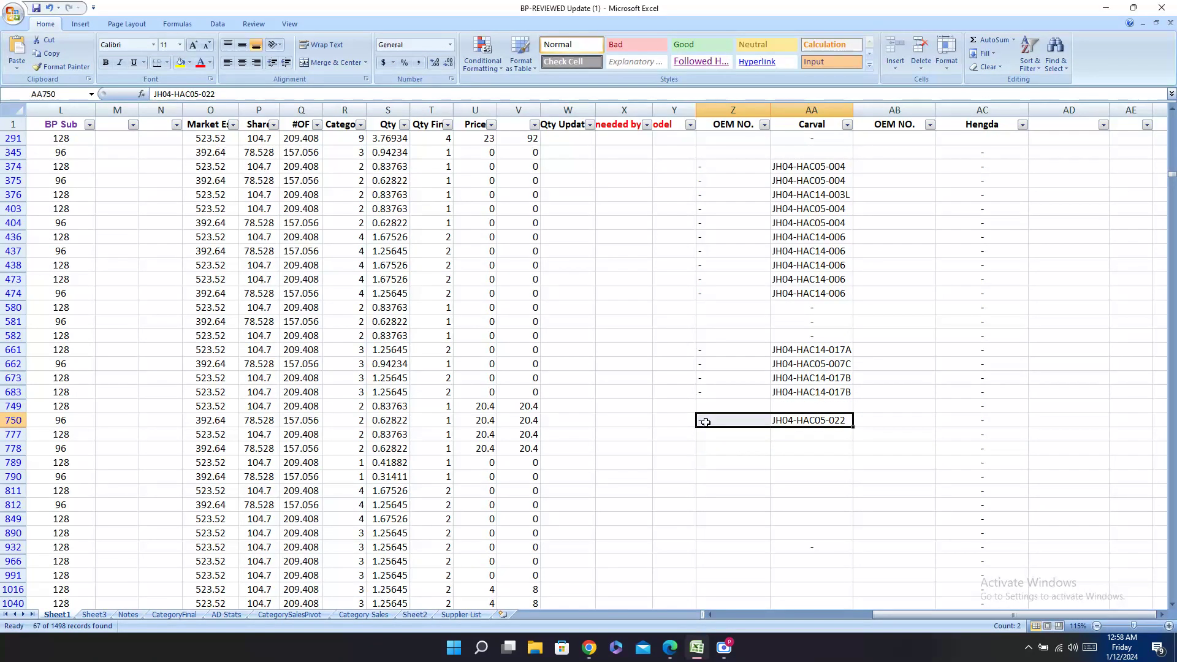
key(ctrl+c)
key(Up)
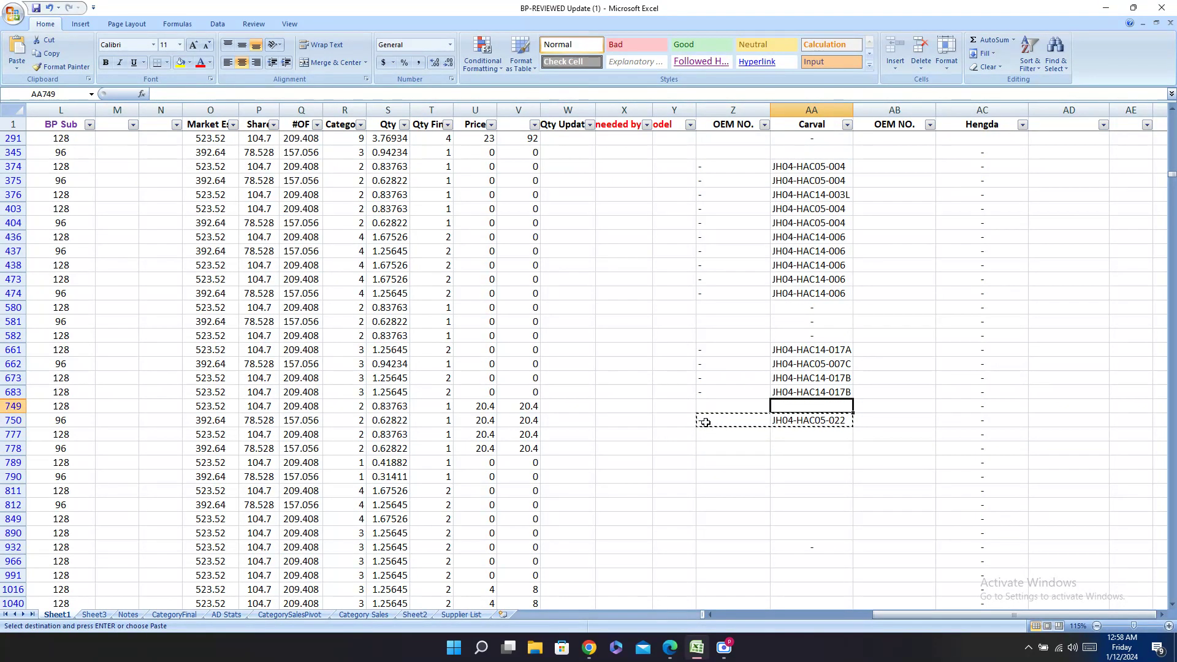
key(Left)
key(ctrl+v)
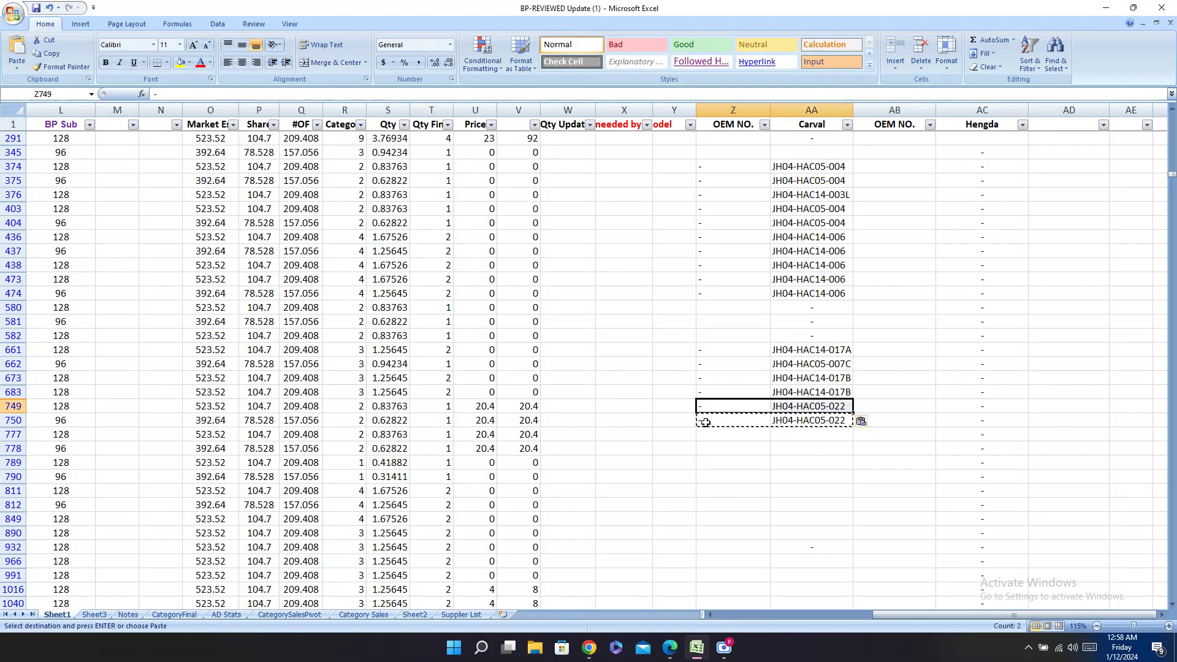
key(Left)
key(Left)
key(Left)
key(Left)
key(Left)
key(Left)
key(Left)
key(Left)
key(Left)
key(Left)
key(Left)
key(Left)
key(Left)
key(Left)
key(Left)
key(Left)
key(Left)
key(Left)
key(Left)
key(Left)
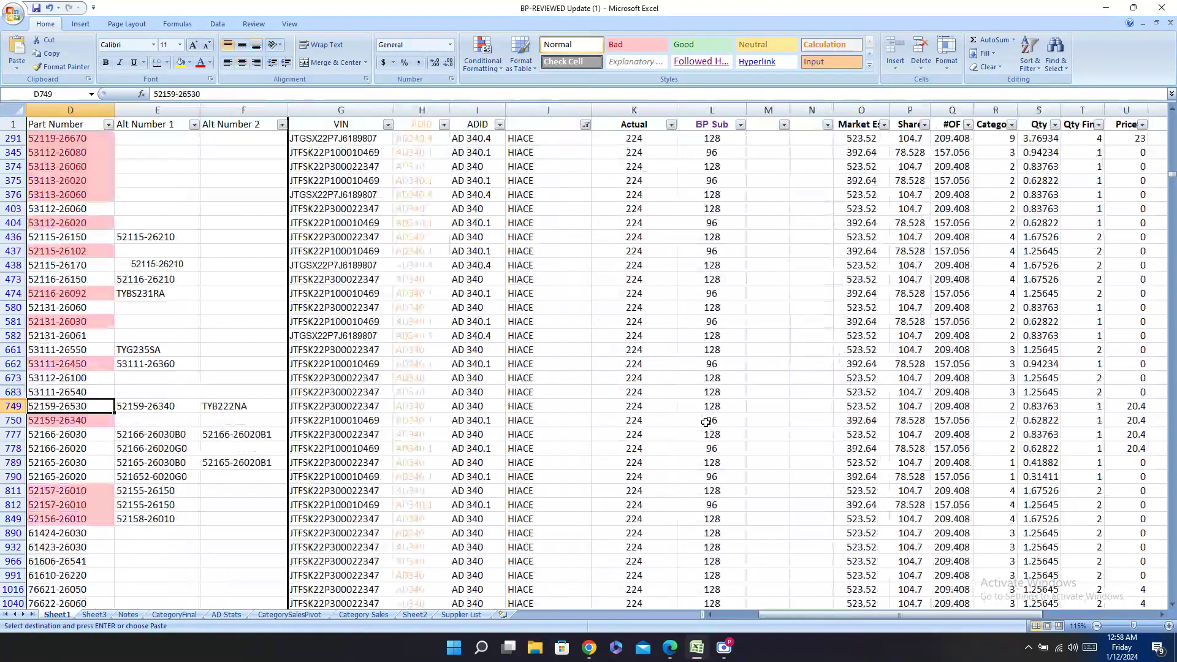
key(Right)
key(Right)
key(Right)
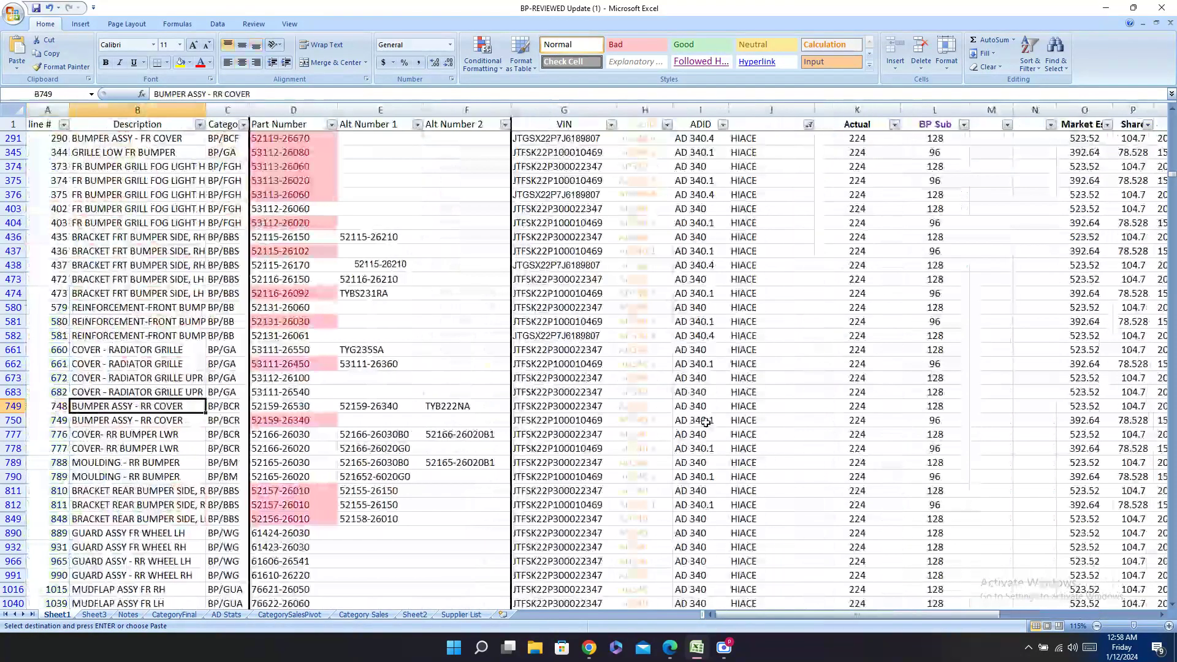
key(Right)
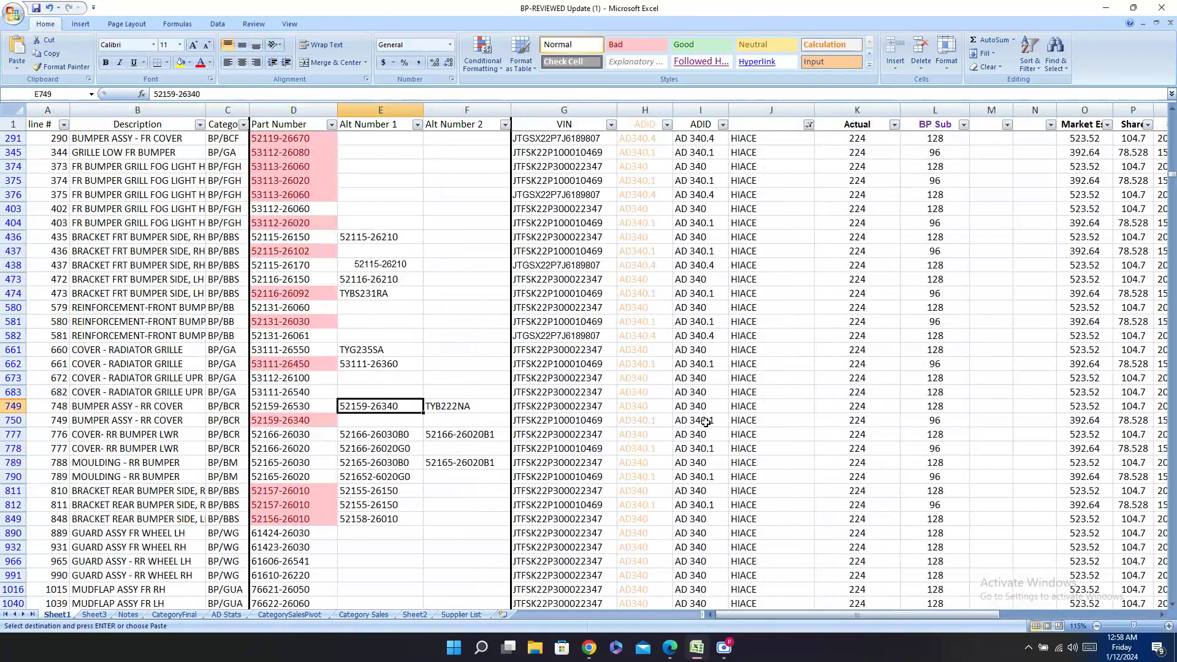
key(Down)
key(Down)
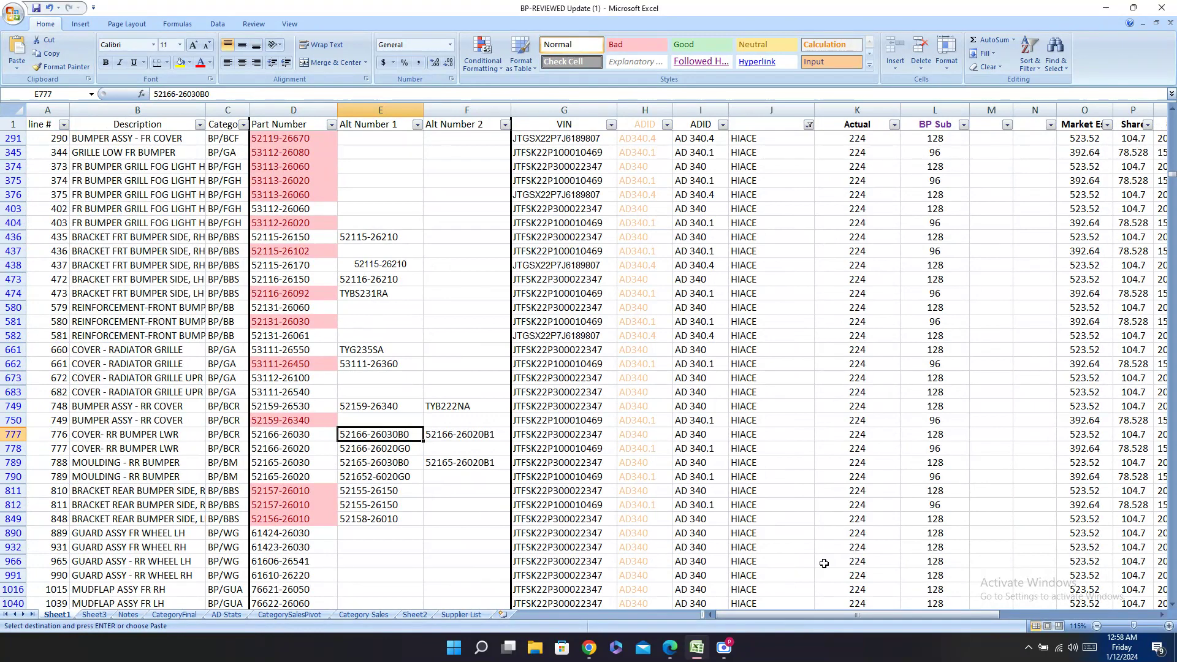
Step: Scroll Carval.pdf to the Hiace 05 rear bumper listing on page 372
click(668, 652)
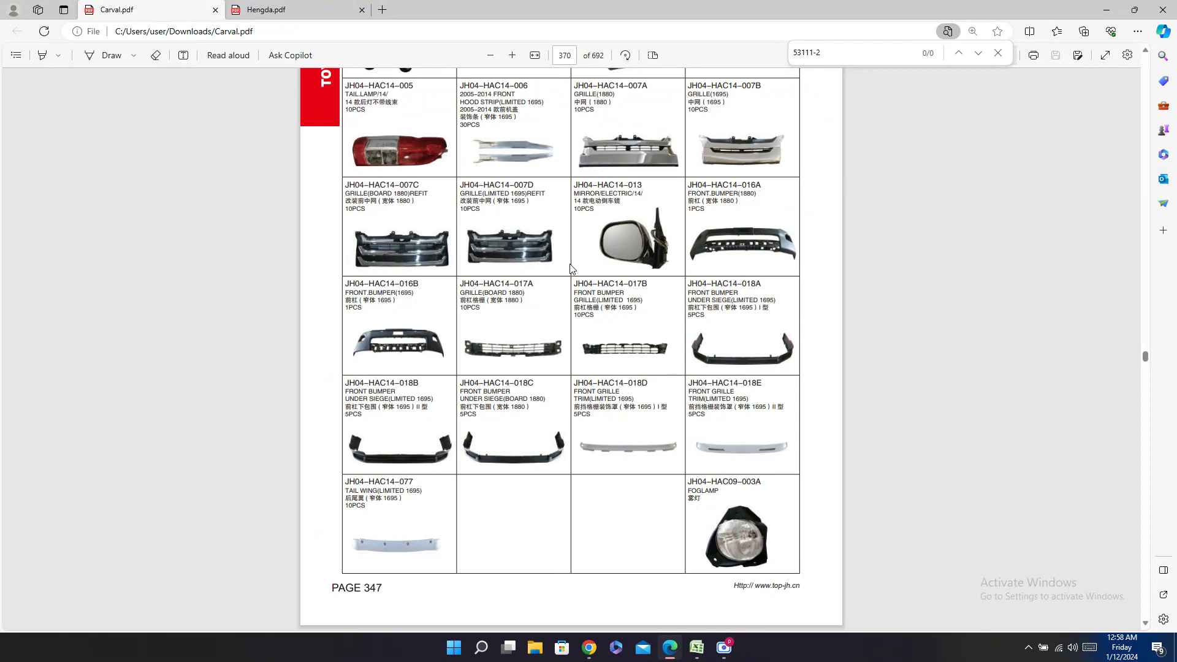
scroll(570, 267, down, 2)
scroll(578, 257, up, 3)
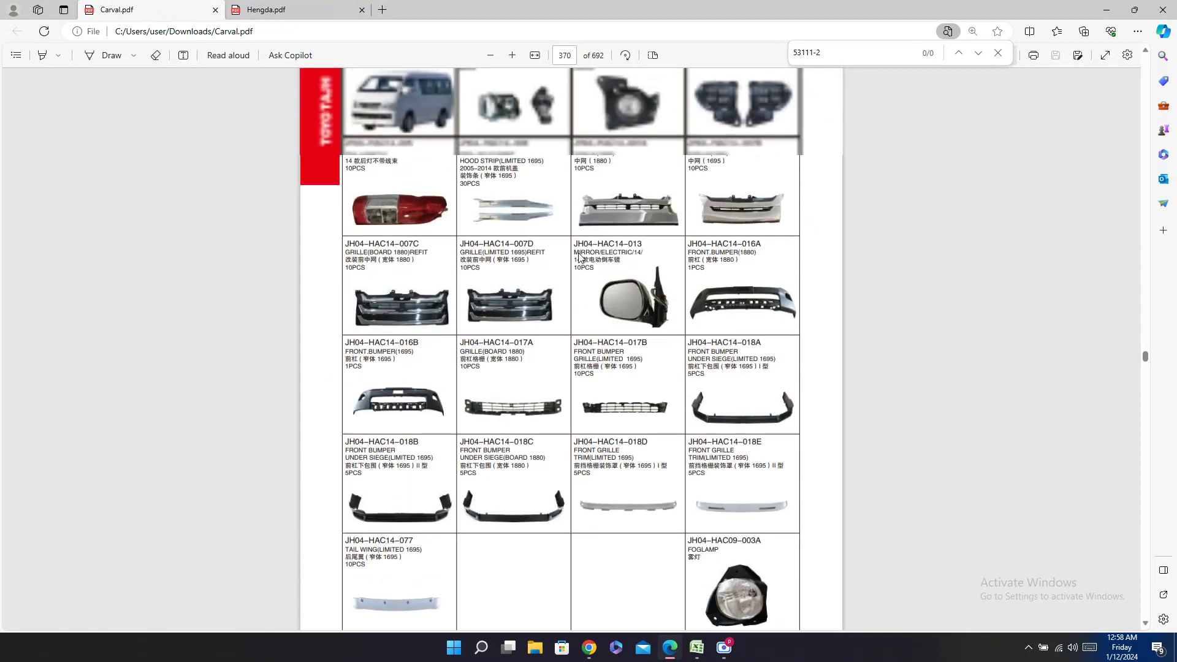
scroll(578, 257, up, 2)
scroll(580, 256, down, 10)
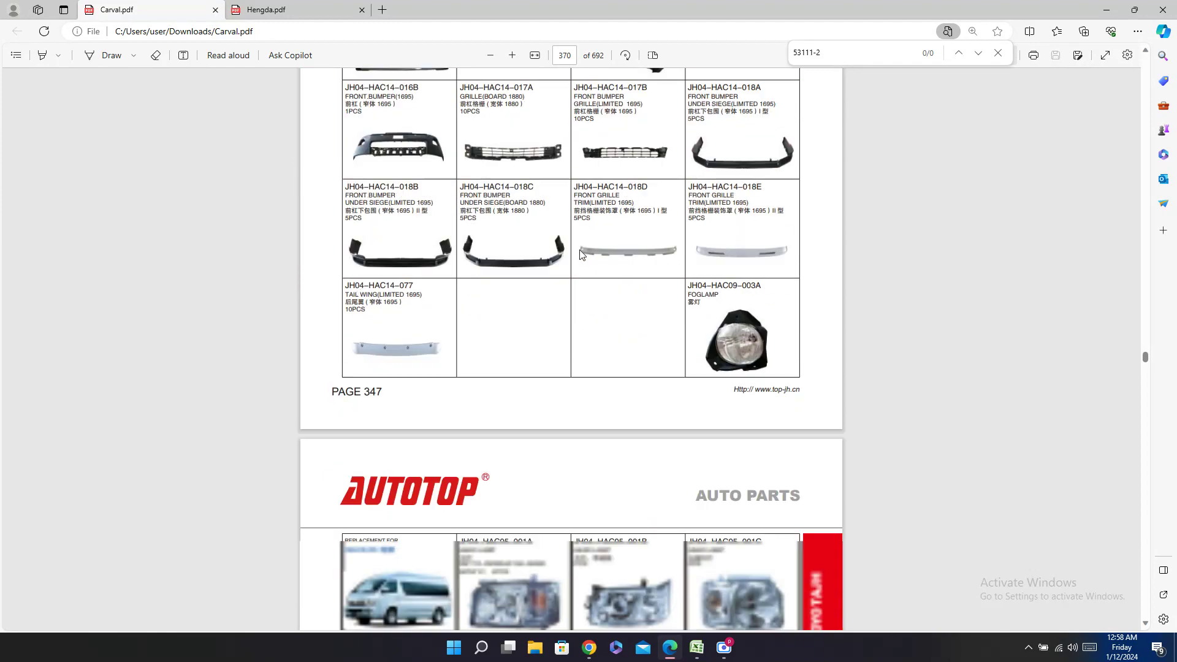
scroll(582, 254, down, 8)
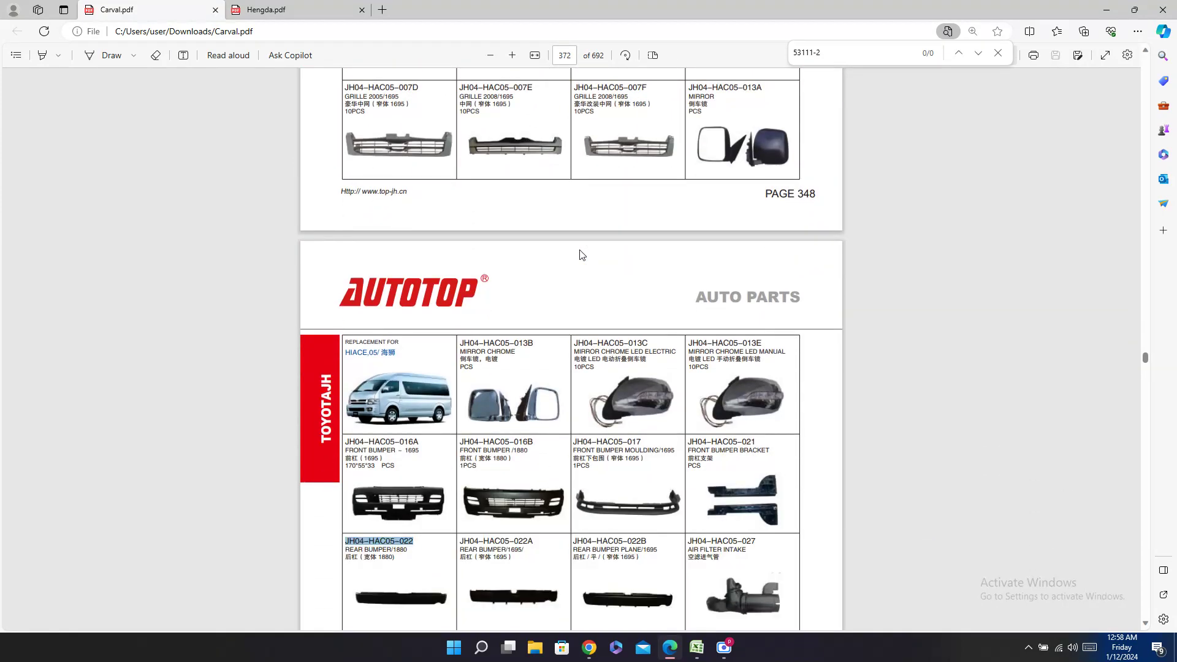
scroll(581, 254, down, 3)
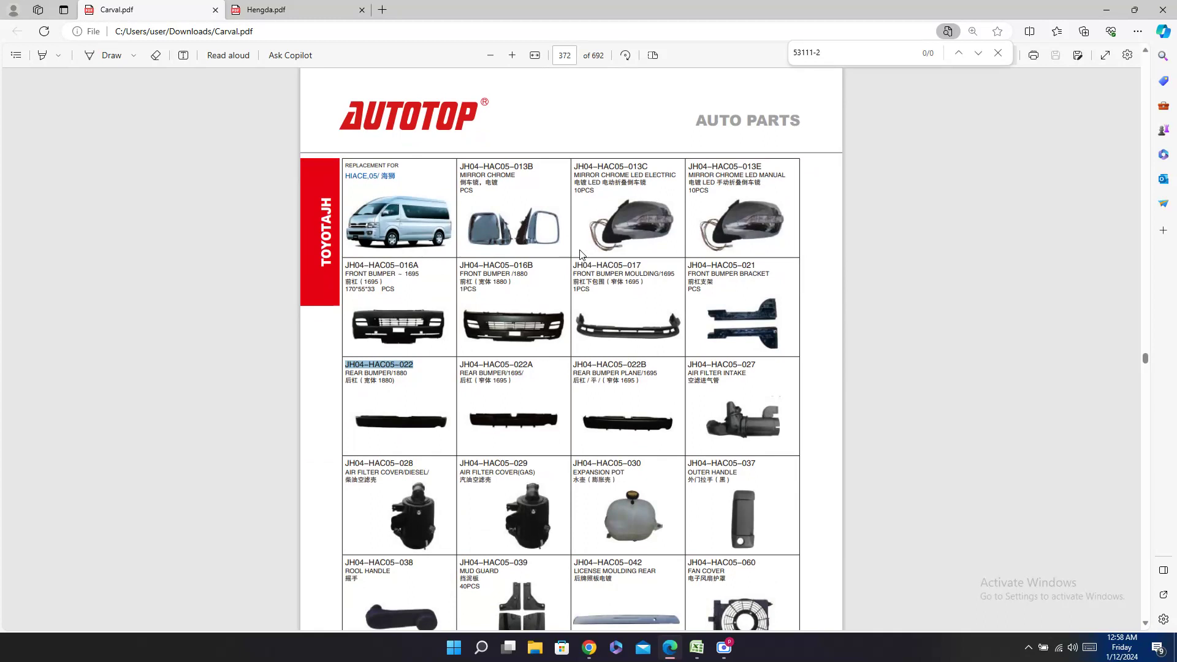
scroll(582, 255, down, 3)
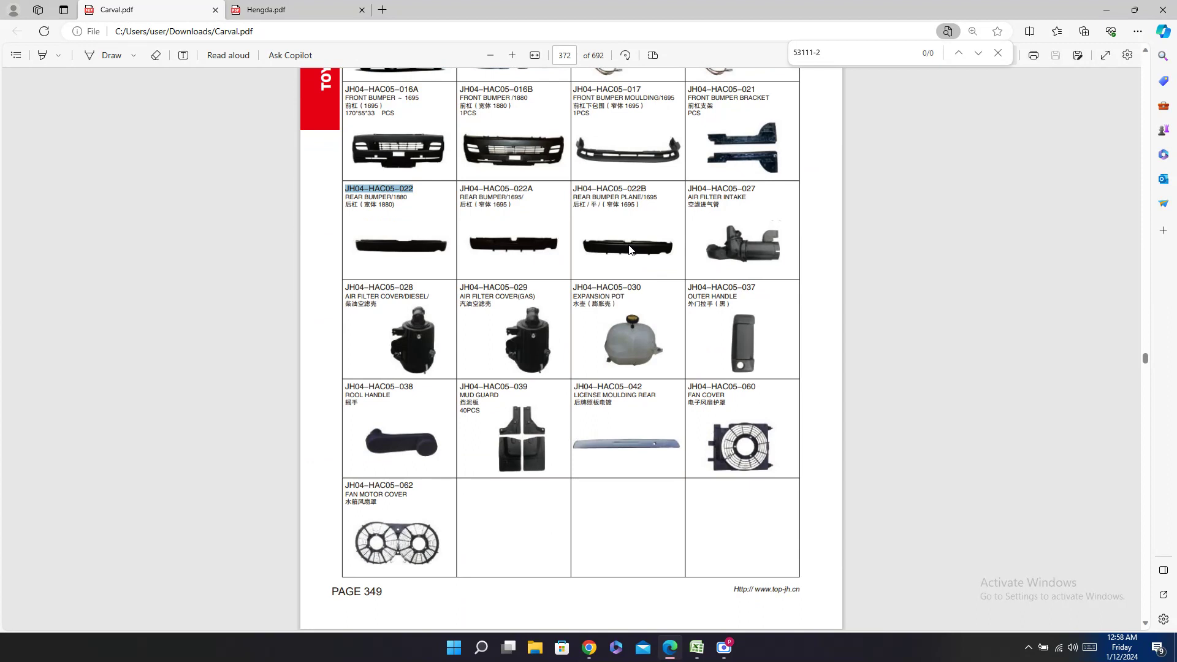
scroll(632, 249, up, 3)
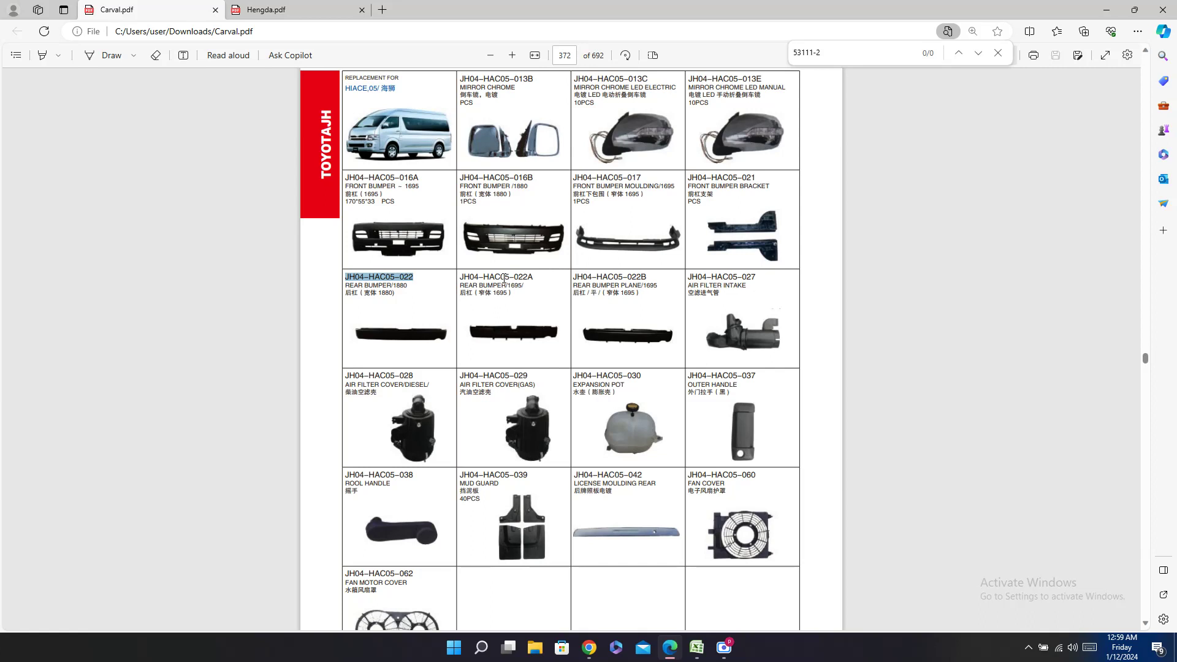
Step: Copy the rear bumper part number JH04-HAC05-022B
double_click(619, 277)
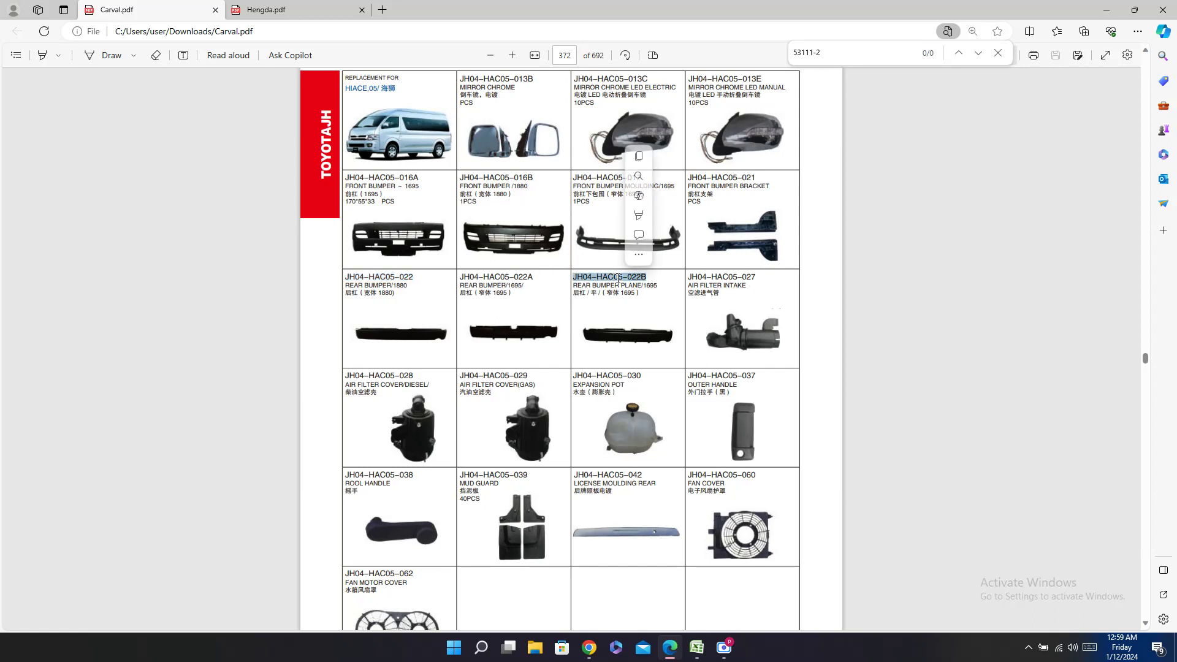
right_click(619, 282)
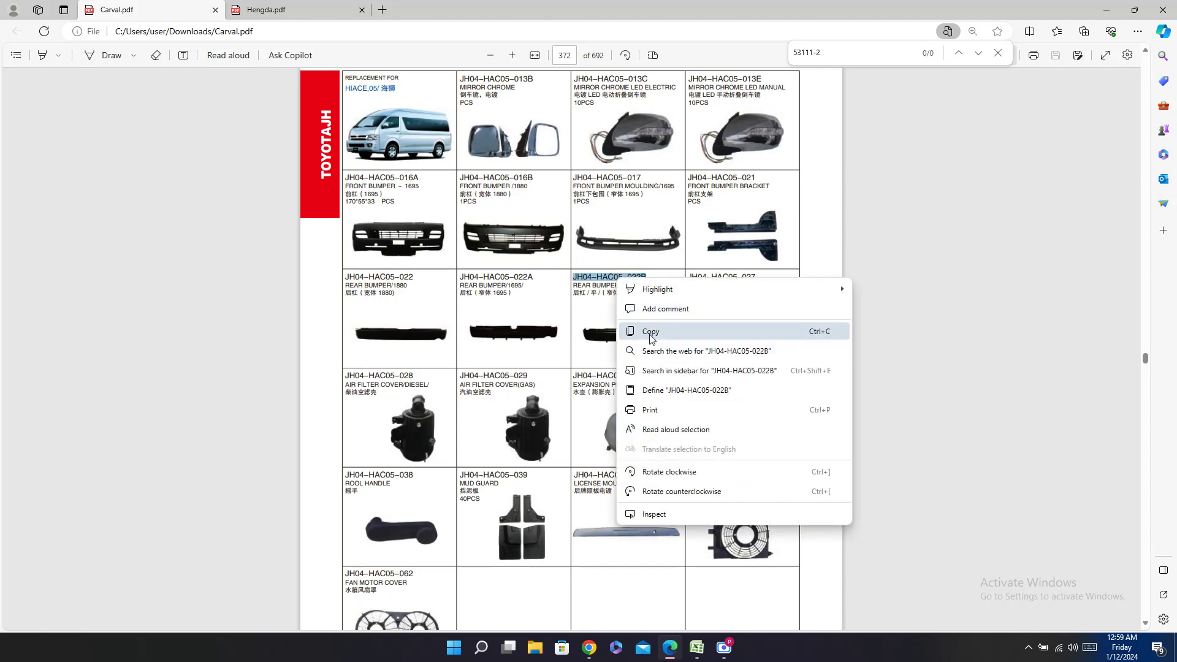
click(650, 331)
click(697, 648)
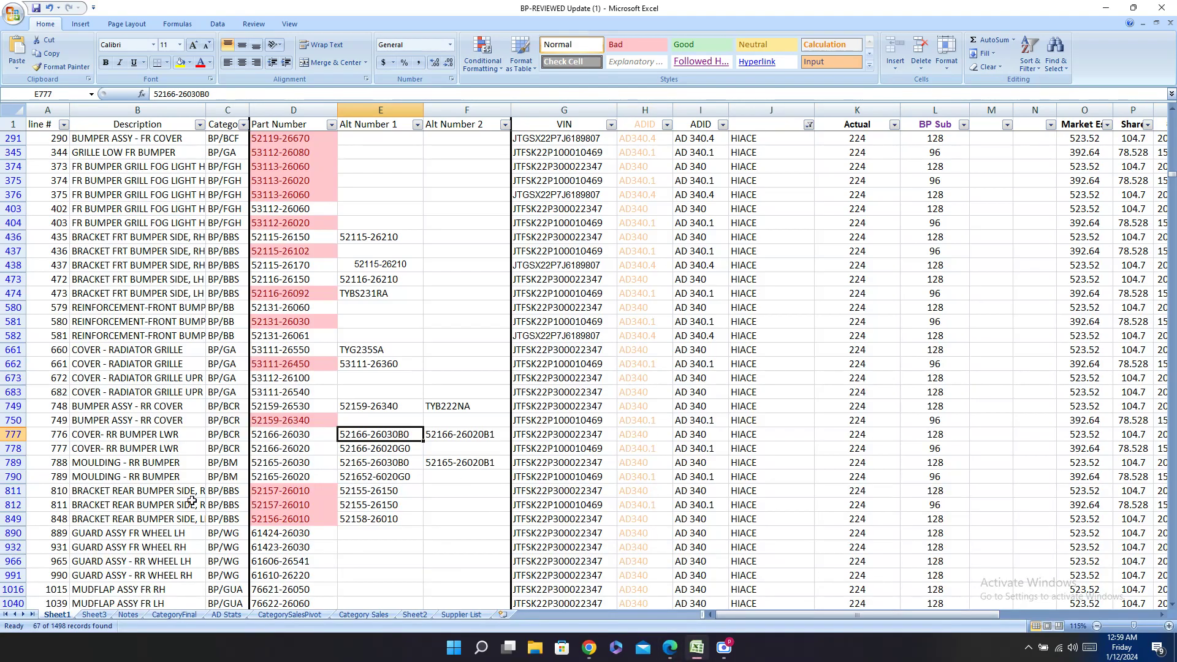
click(13, 448)
drag(13, 448, 13, 434)
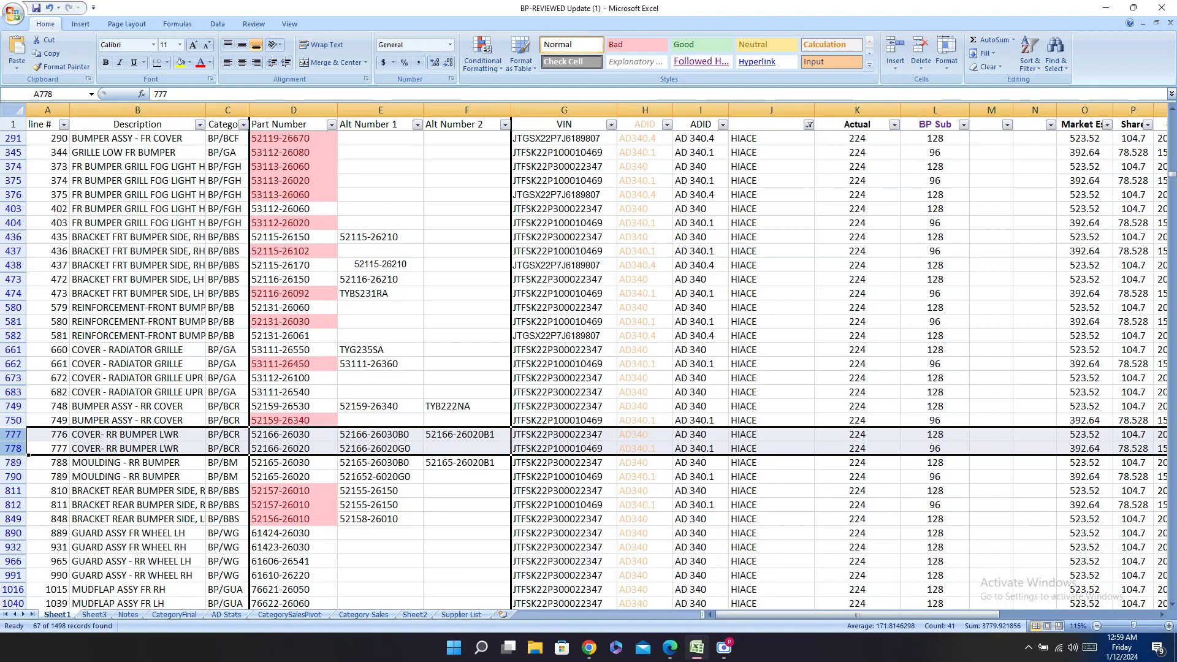
drag(922, 617, 1021, 617)
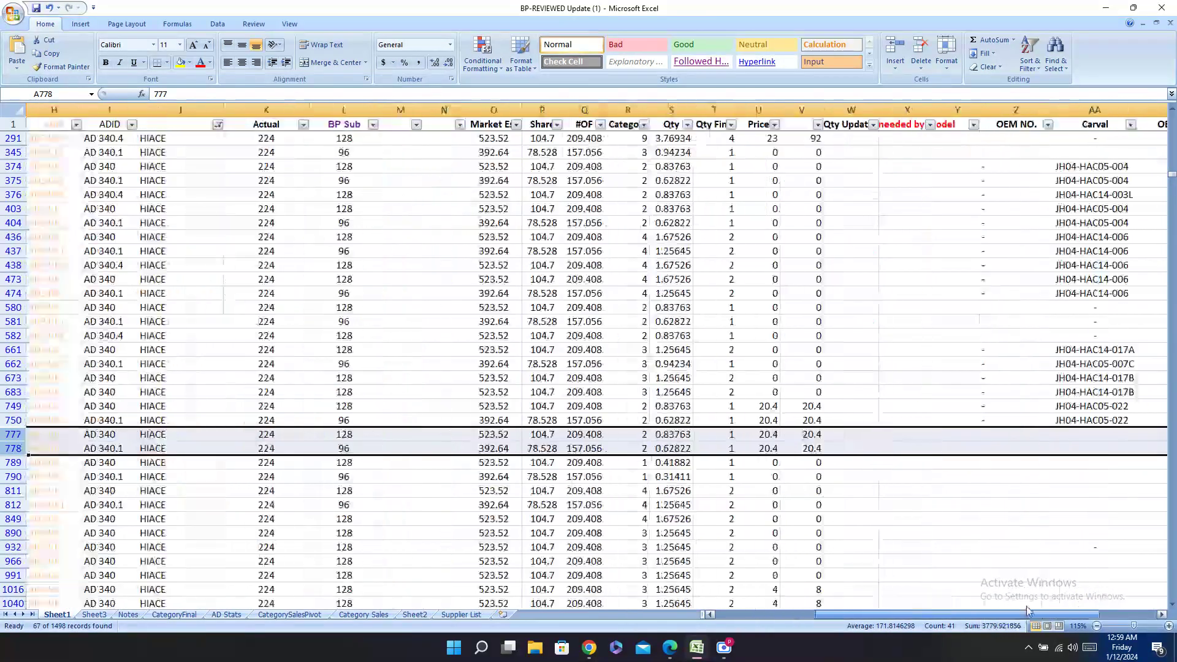
click(1083, 437)
right_click(1082, 440)
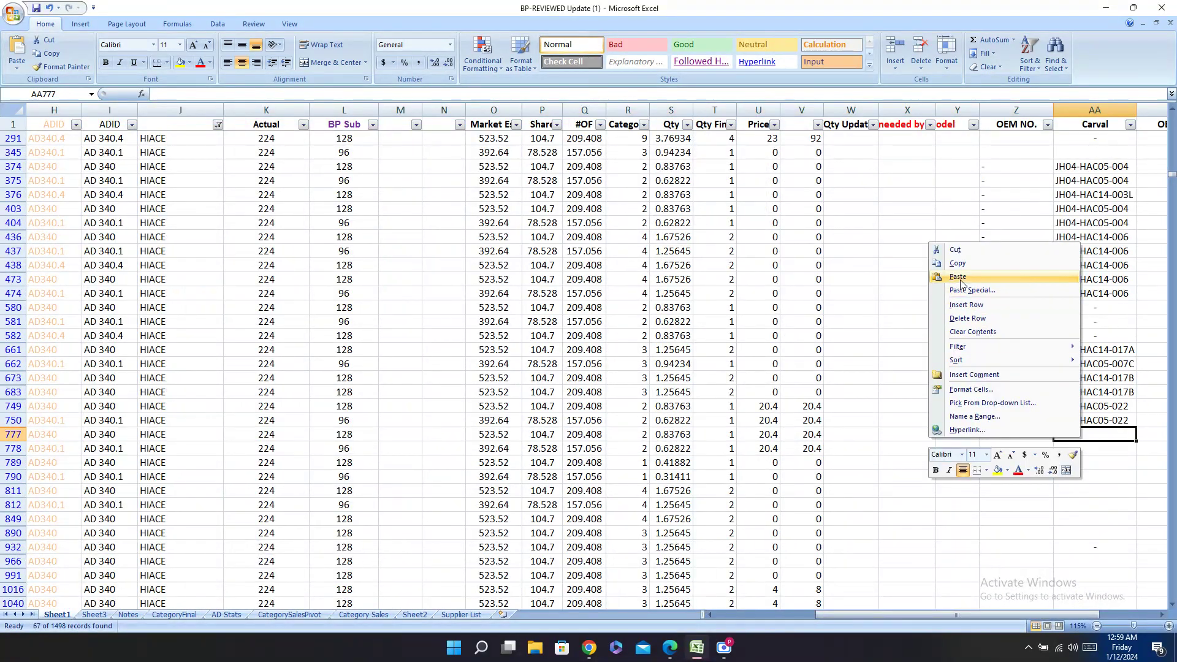
click(966, 277)
right_click(1107, 452)
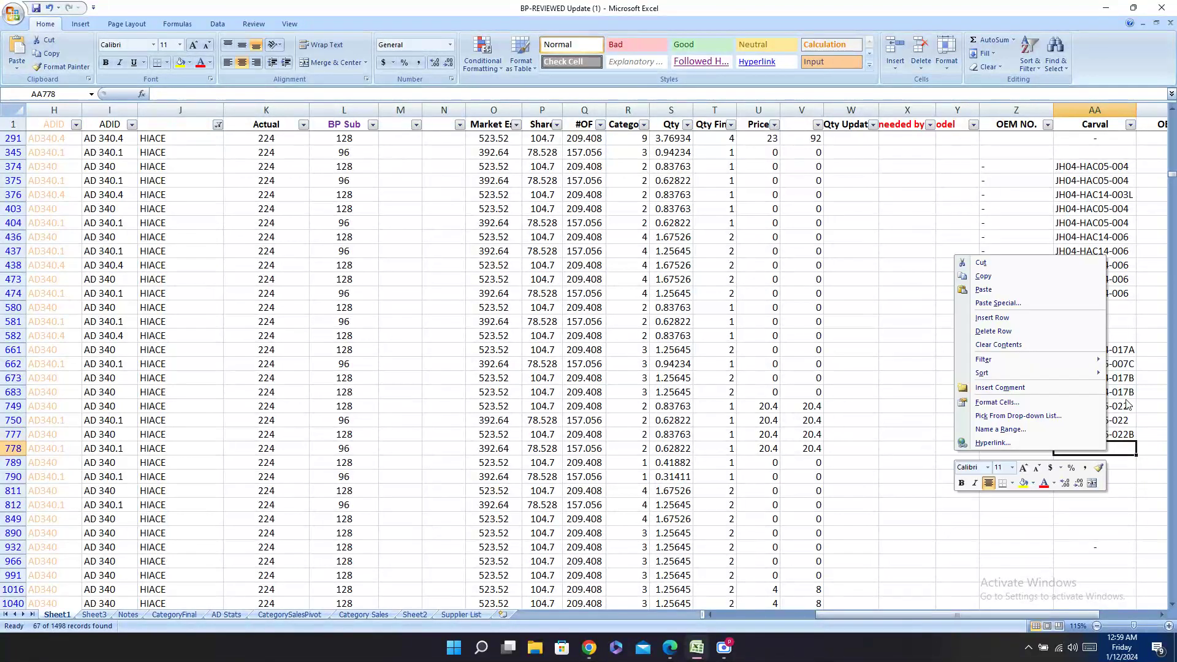
click(995, 292)
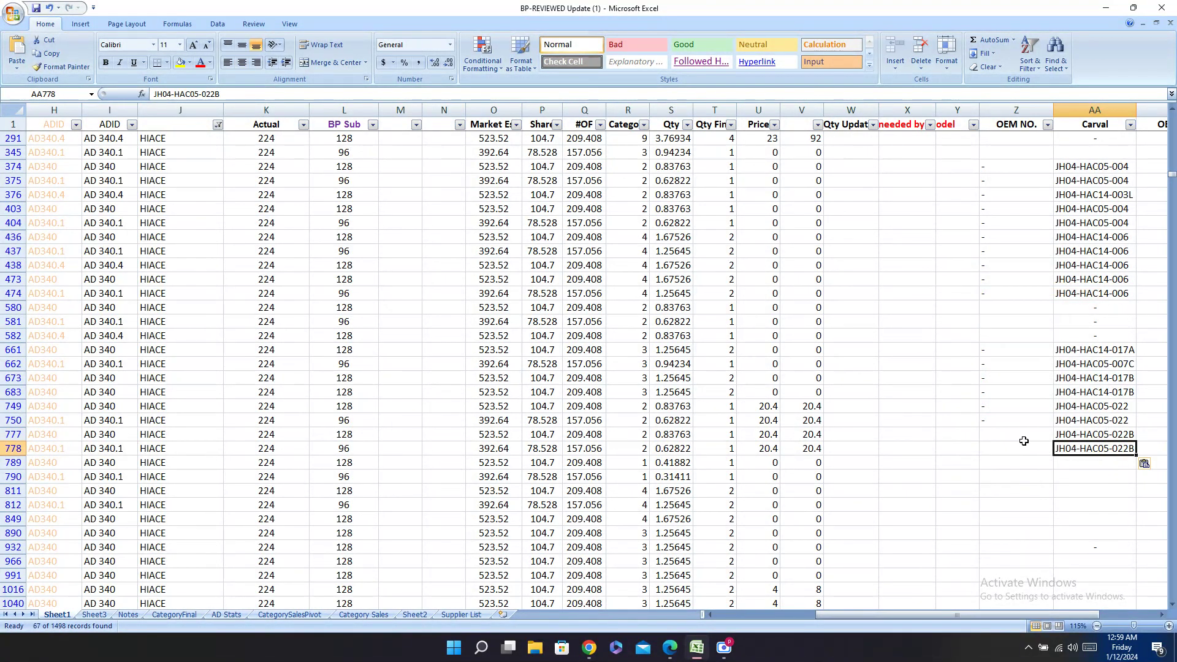
click(1022, 437)
text(-)
key(Return)
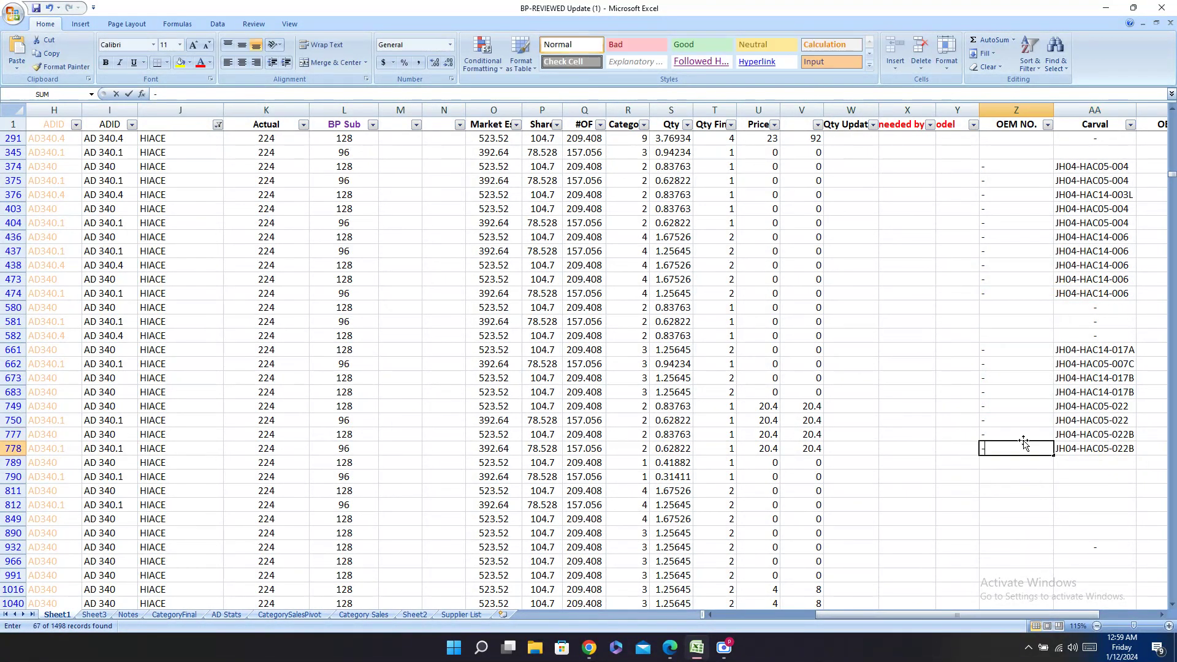
text(-)
key(Return)
key(Left)
key(Left)
key(Left)
key(Left)
key(Left)
key(Left)
key(Left)
key(Left)
key(Left)
key(Left)
key(Left)
key(Left)
key(Left)
key(Left)
key(Left)
key(Left)
key(Left)
key(Left)
key(Left)
key(Left)
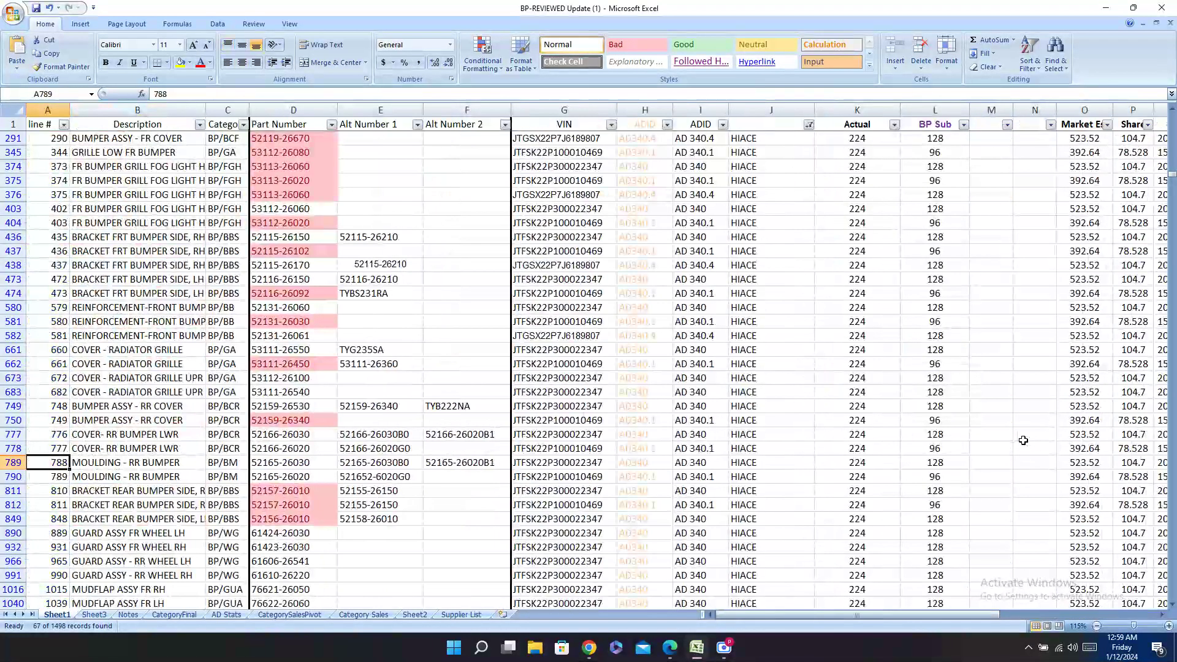
key(Right)
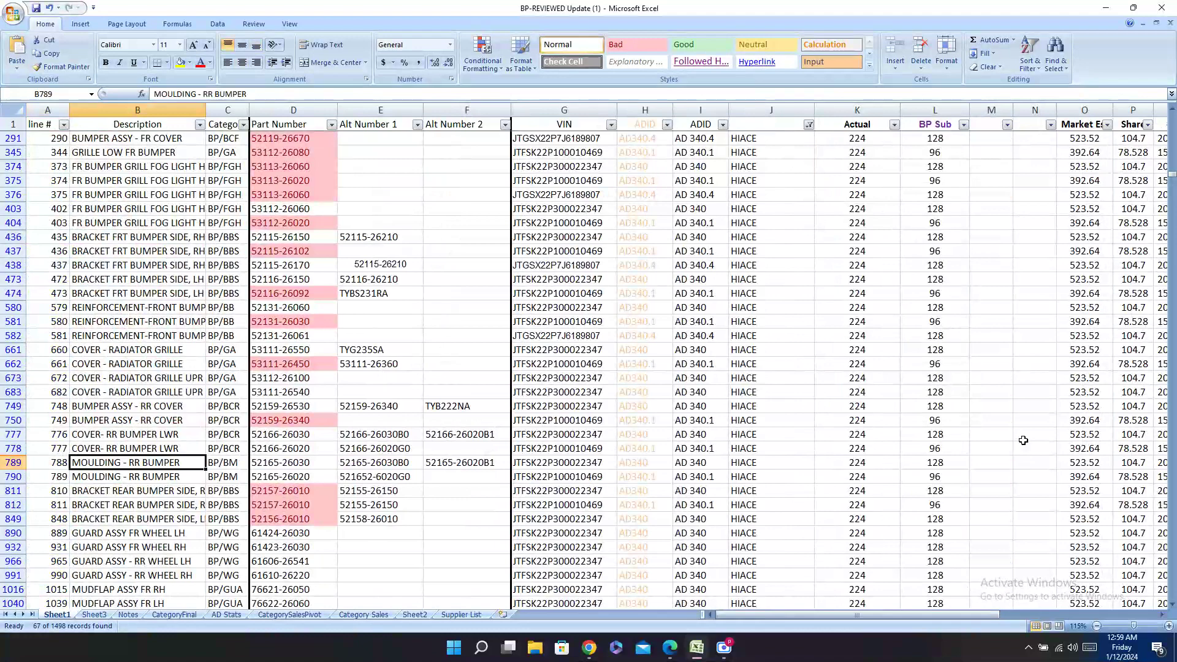
Step: Browse Carval.pdf pages 348–349 for the Hiace bumper listings
click(670, 647)
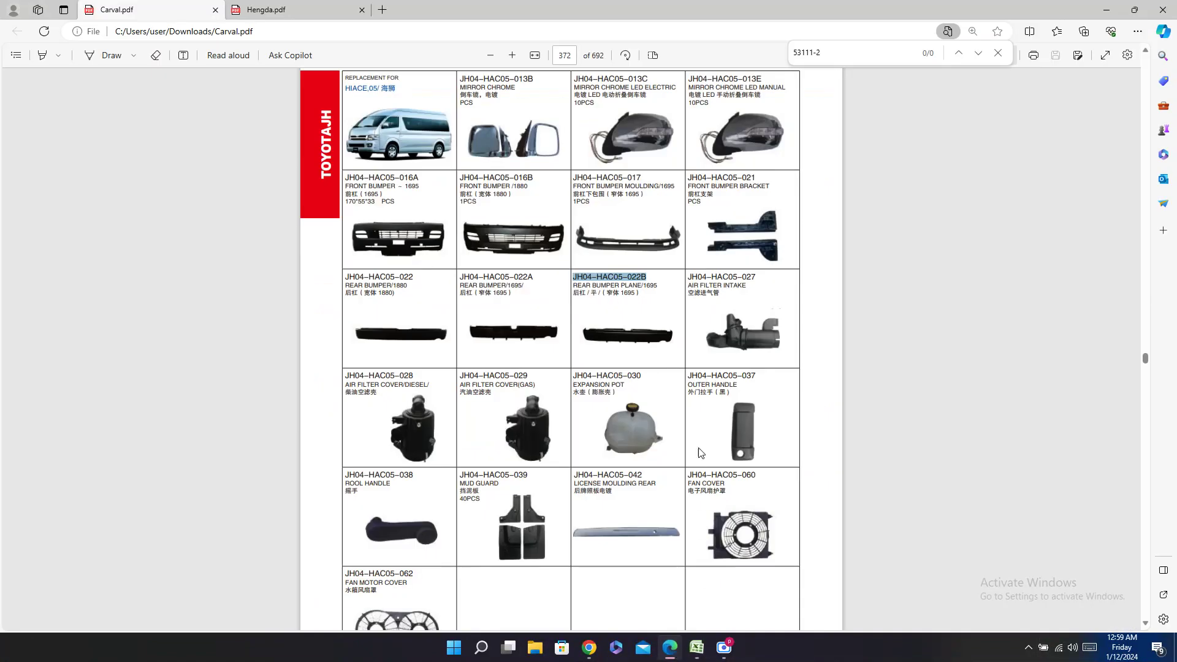
scroll(684, 365, down, 2)
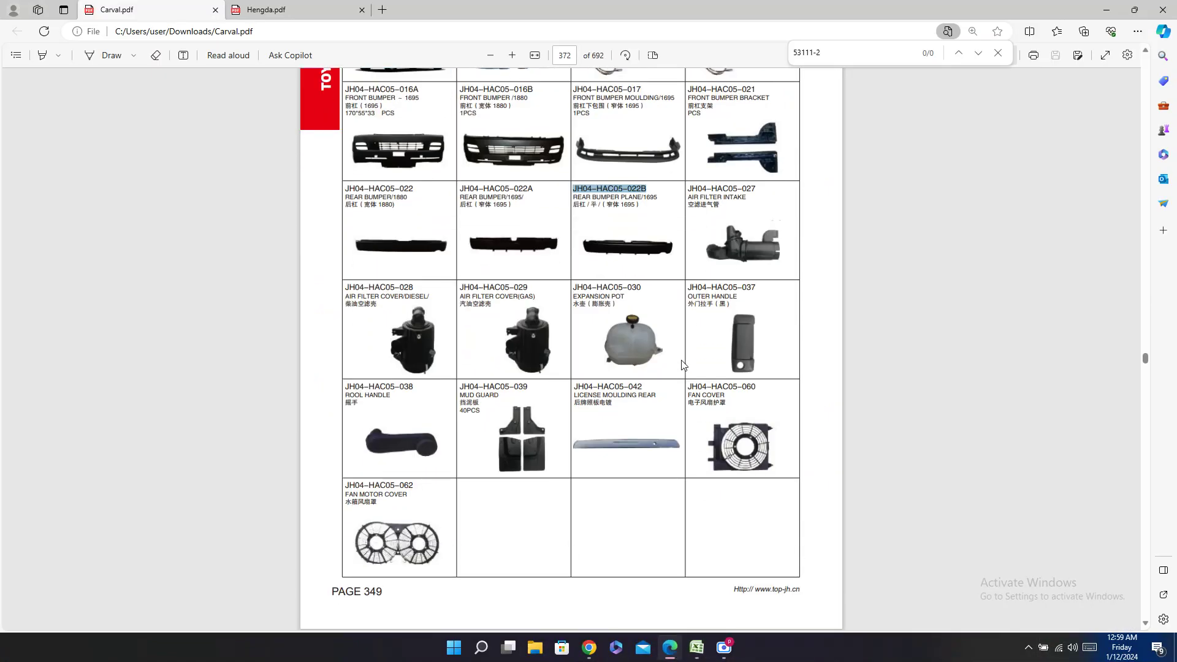
scroll(684, 365, up, 3)
scroll(685, 365, down, 3)
scroll(684, 364, up, 3)
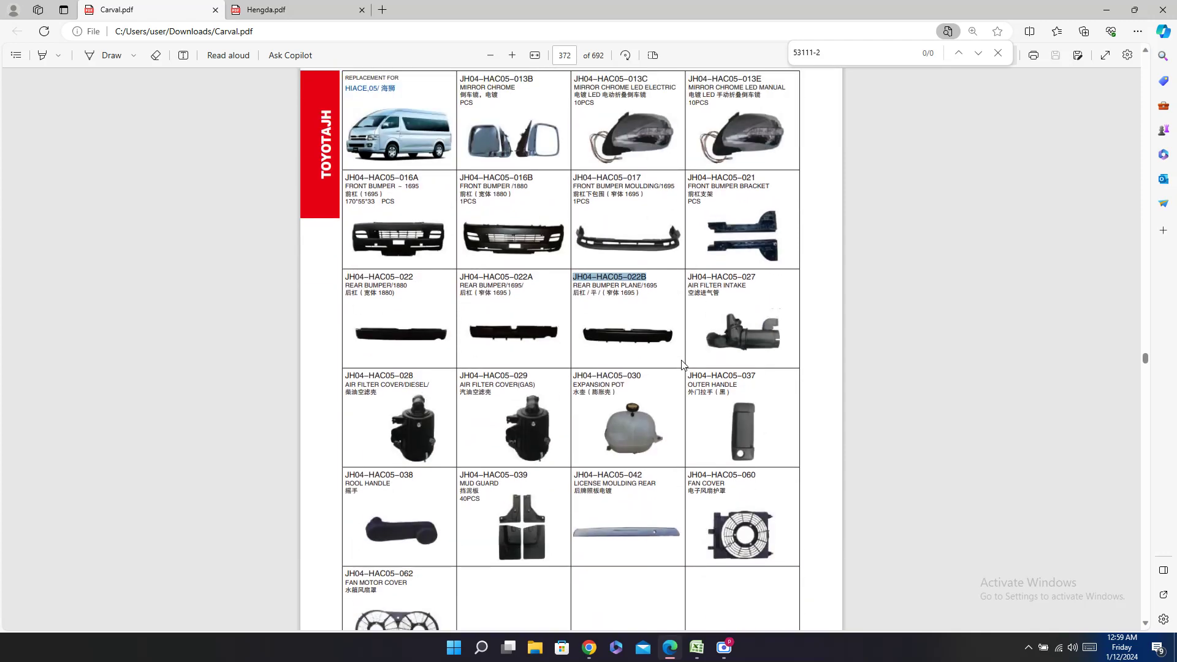
scroll(684, 364, up, 12)
scroll(684, 365, up, 3)
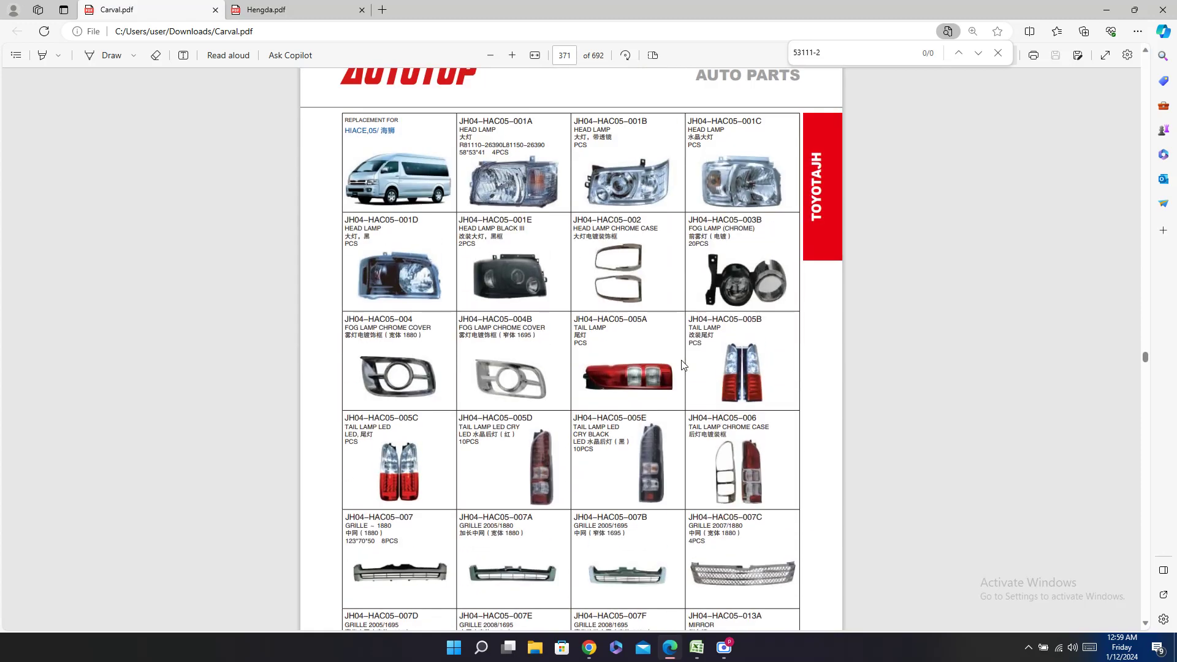
scroll(684, 365, up, 3)
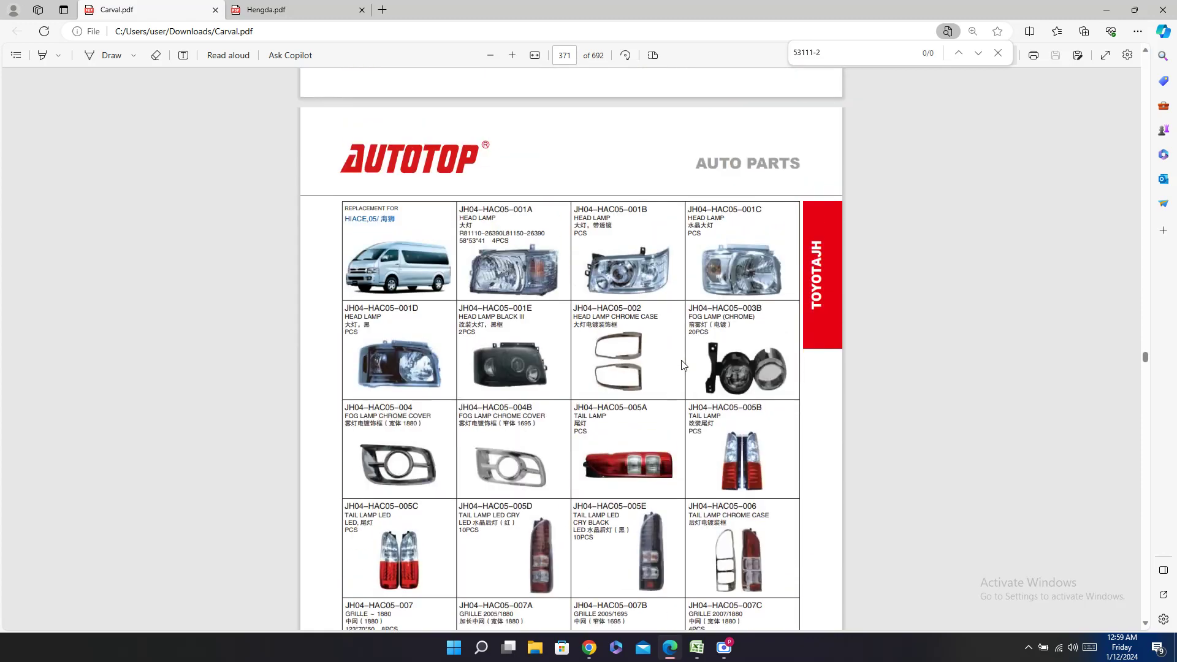
scroll(684, 364, down, 9)
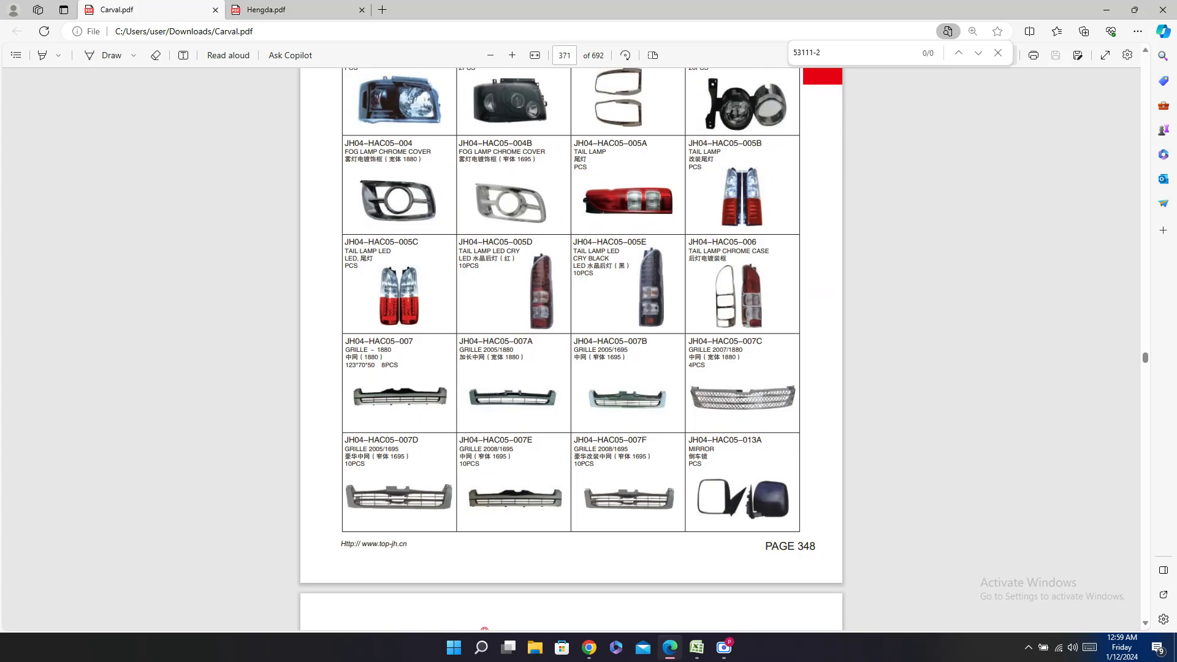
Step: Check row 812's rear bumper bracket description in Excel, then keep browsing the catalog
click(696, 647)
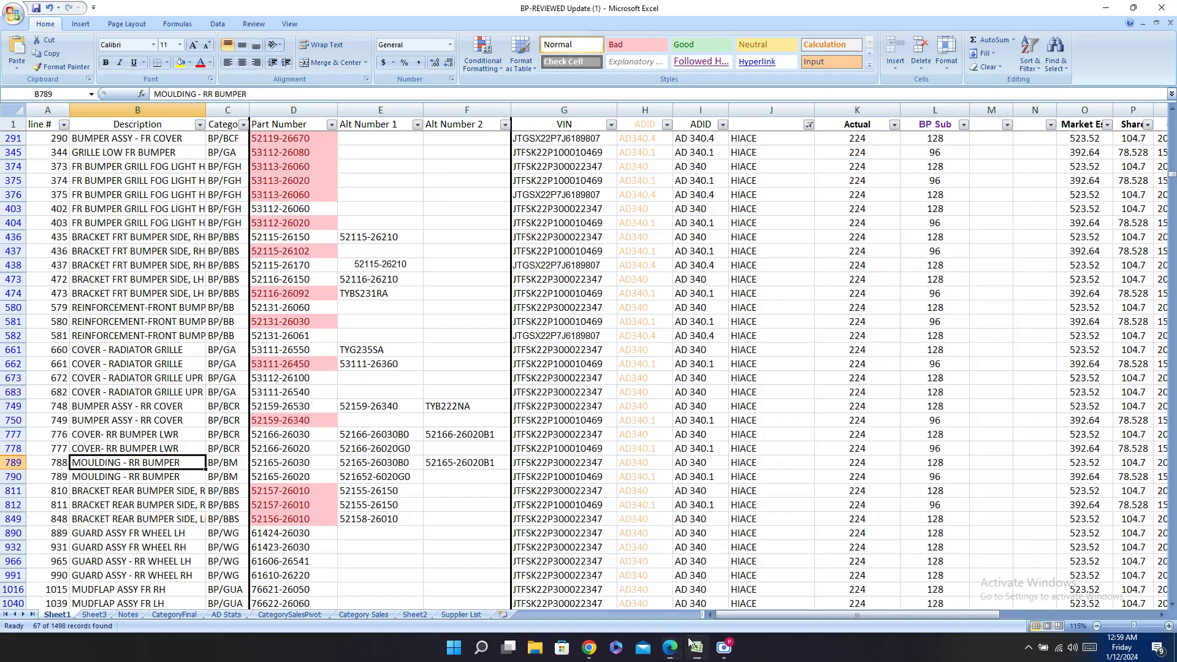
click(131, 504)
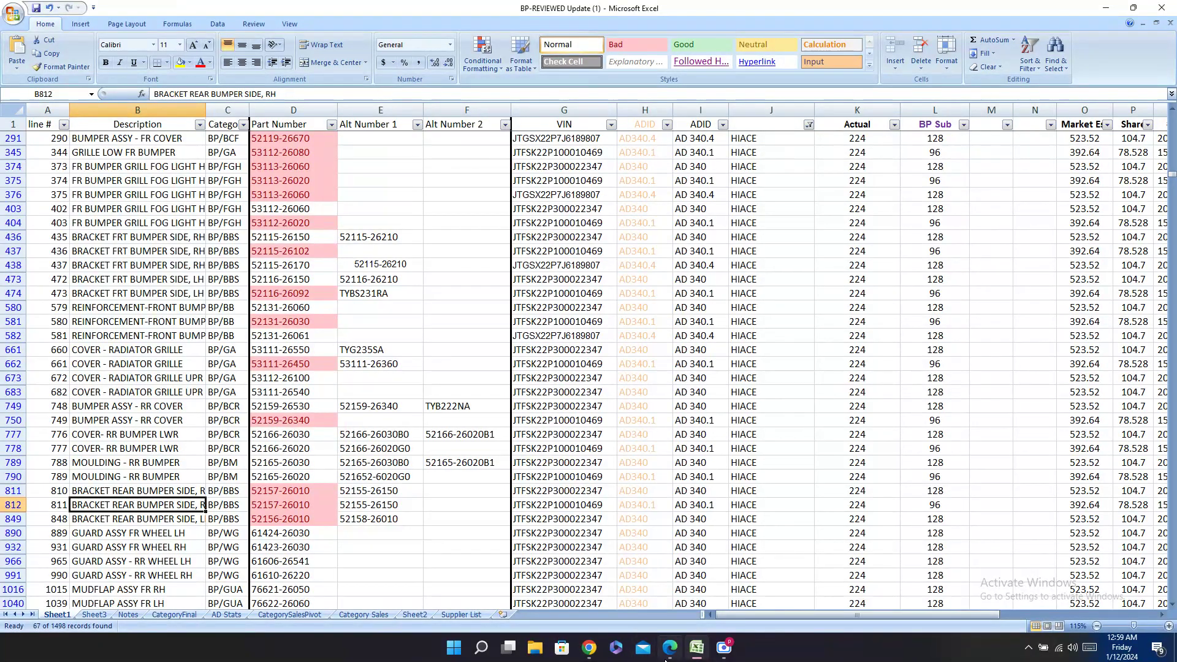
click(668, 651)
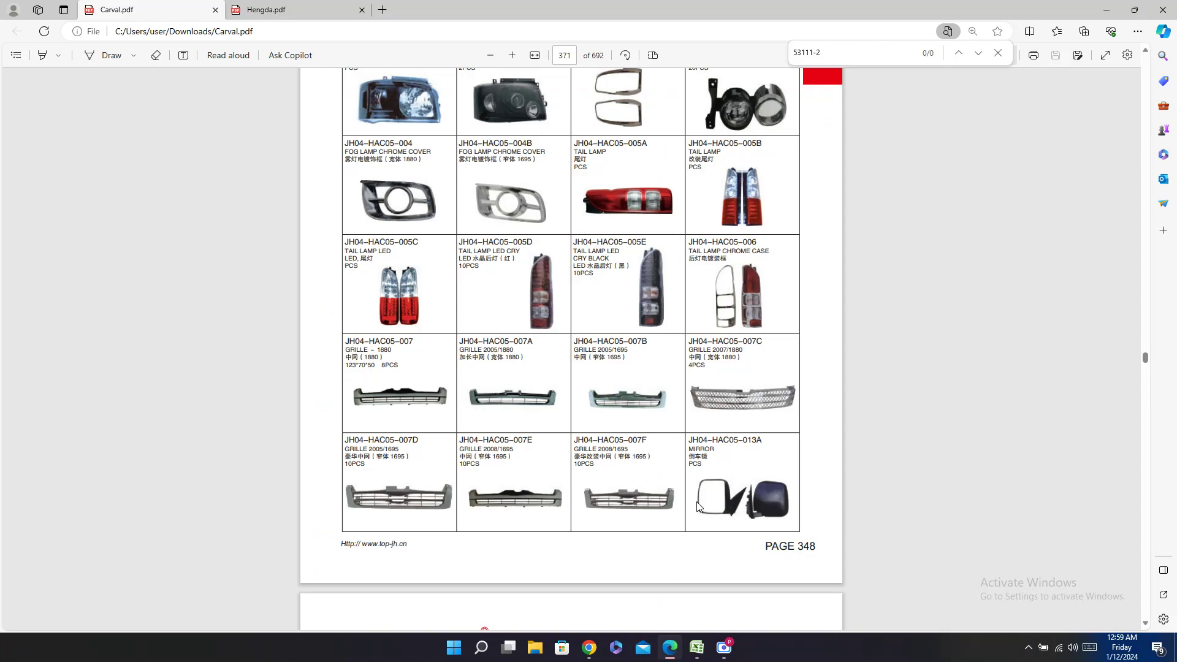
scroll(720, 510, up, 3)
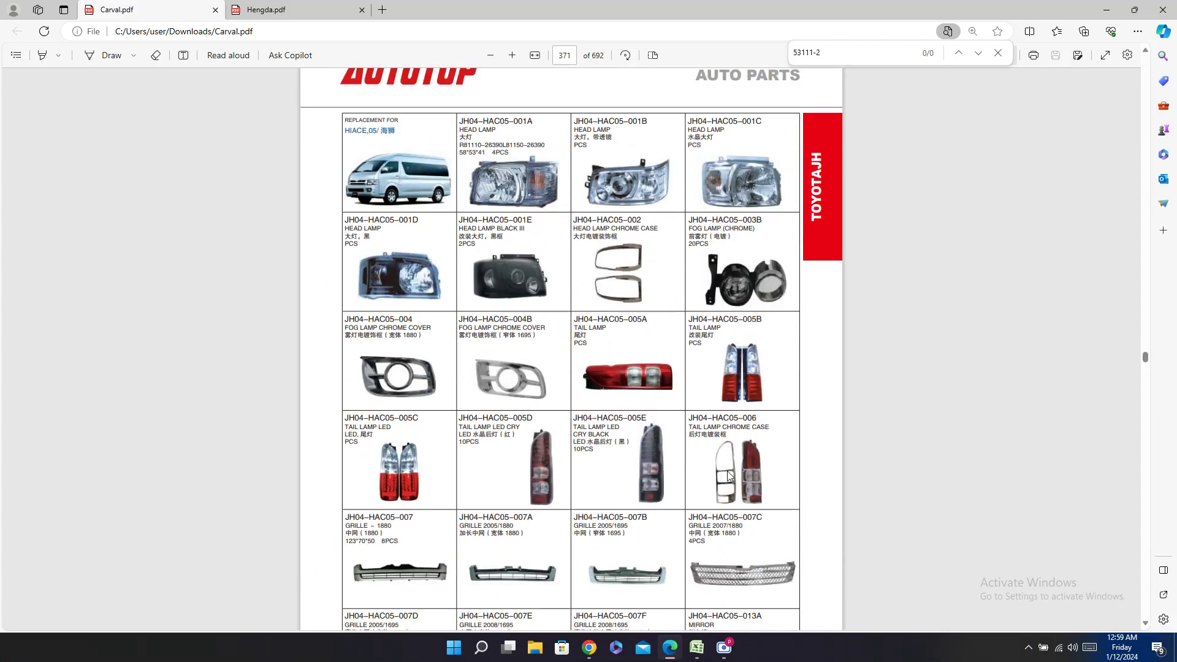
scroll(728, 475, down, 12)
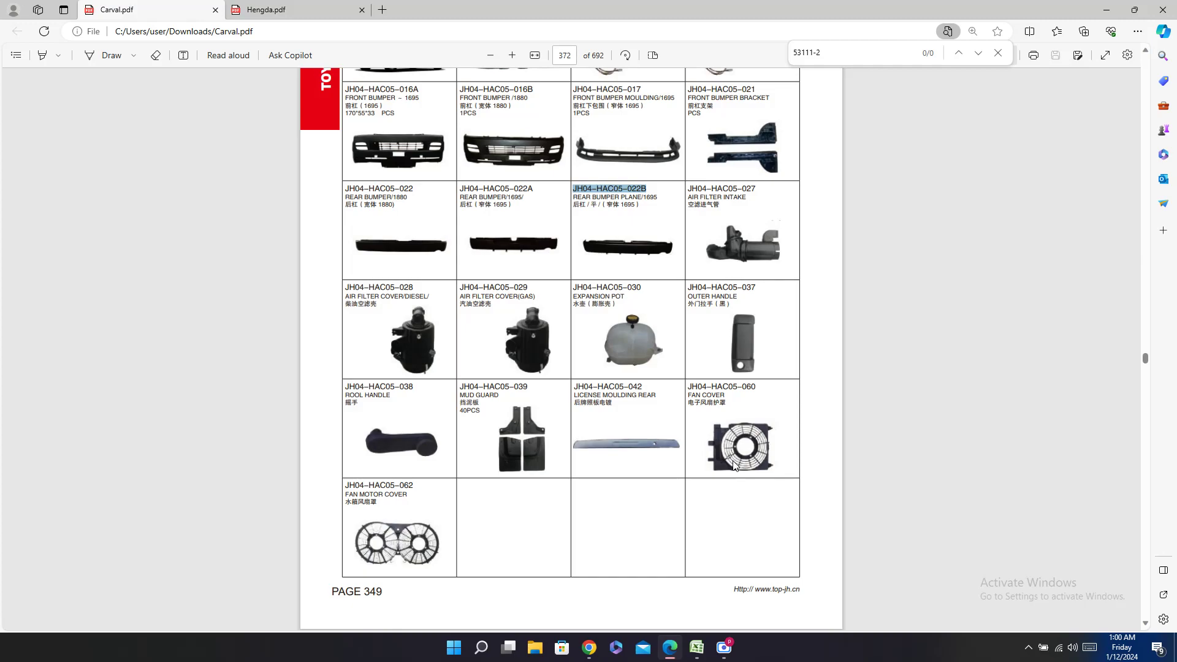
scroll(734, 464, down, 4)
scroll(733, 464, up, 4)
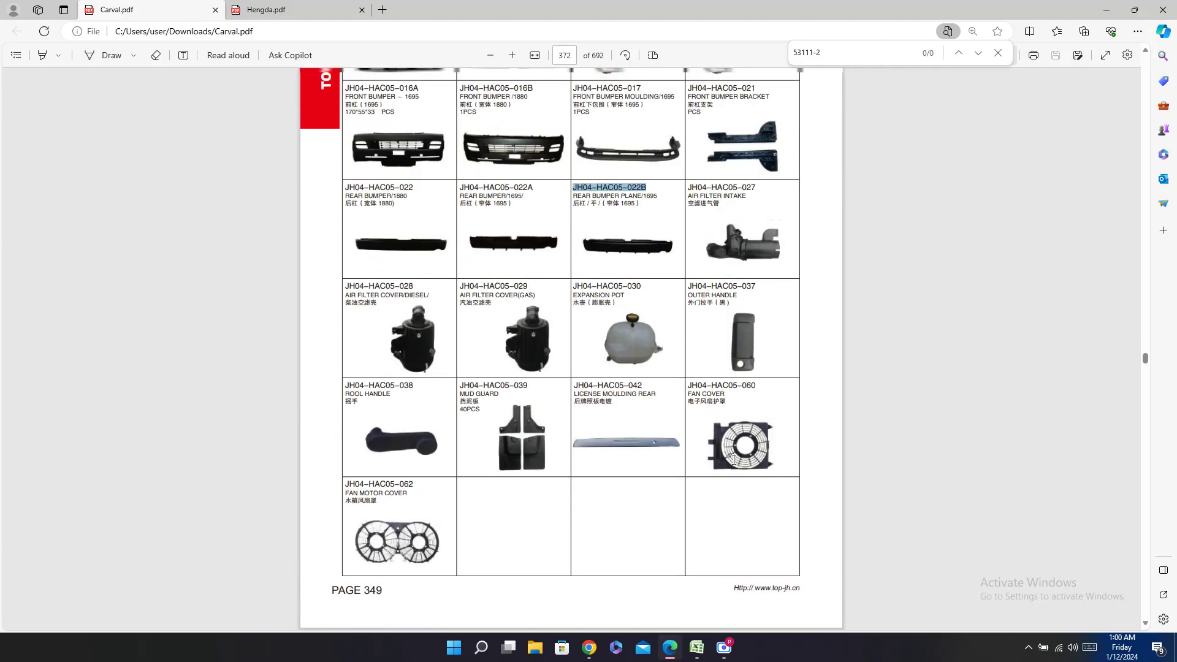
scroll(734, 461, up, 3)
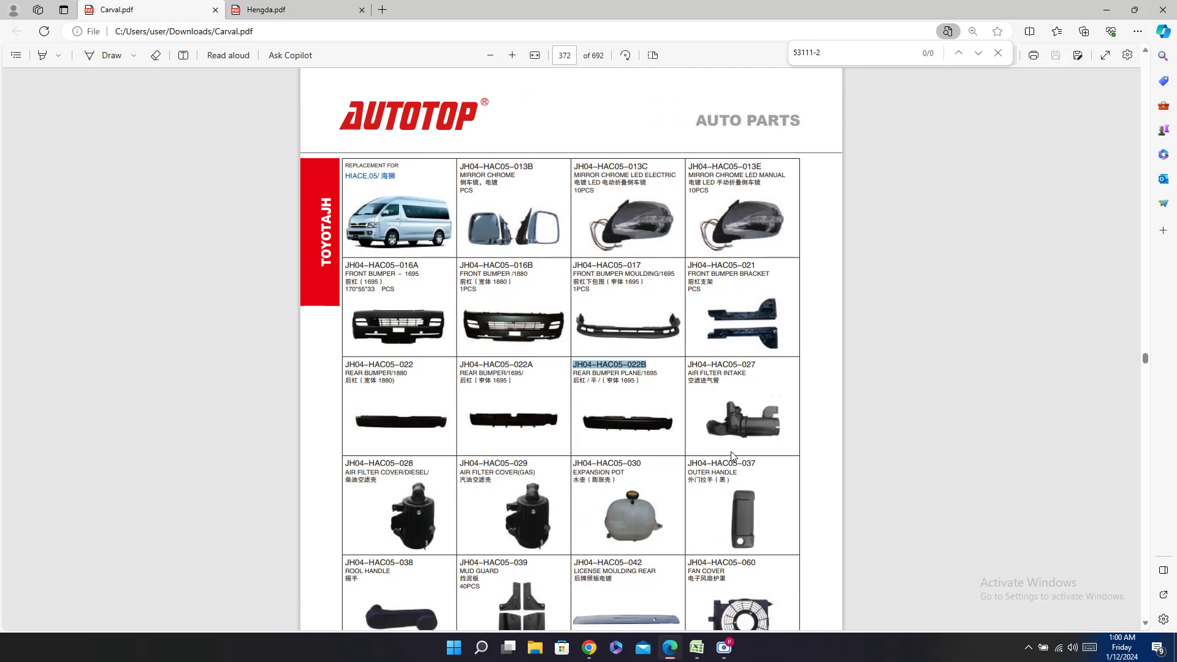
Step: Select rows 811–849 and enter '-' in Carval cell AA849
click(697, 648)
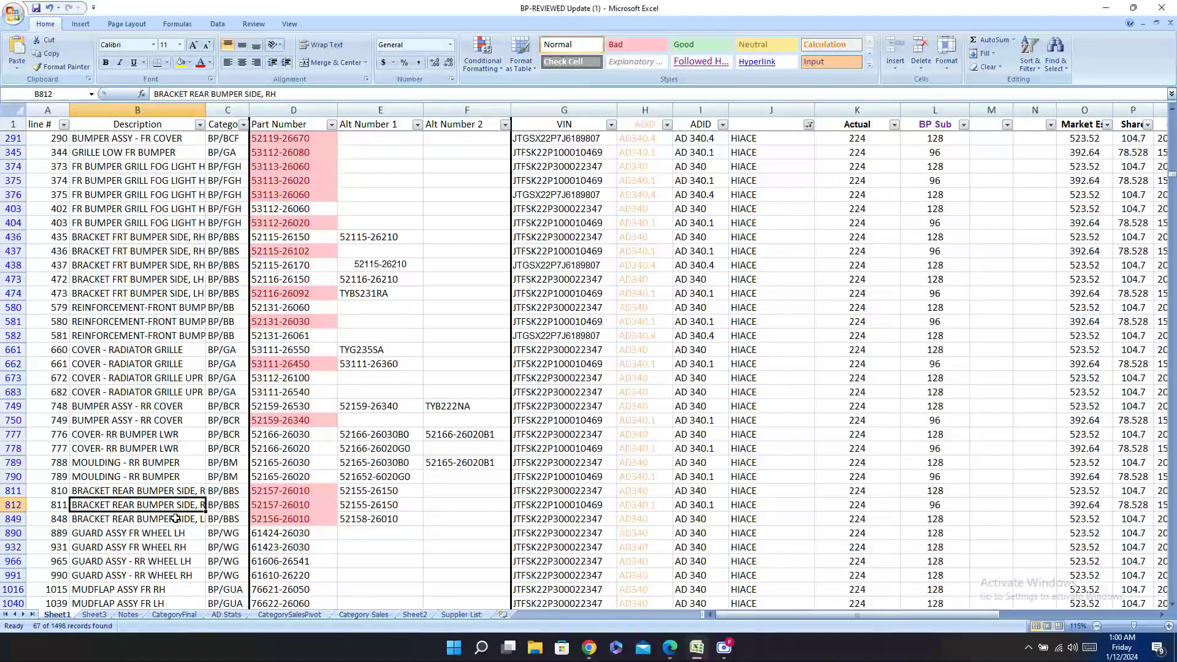
click(11, 491)
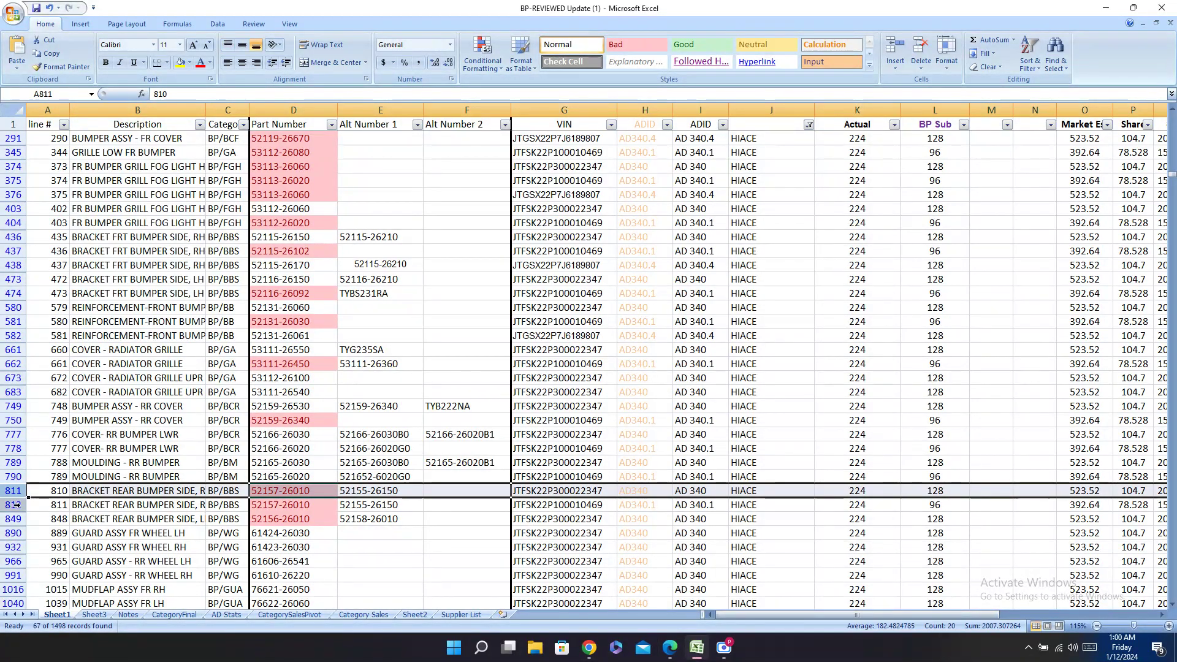
drag(11, 490, 12, 519)
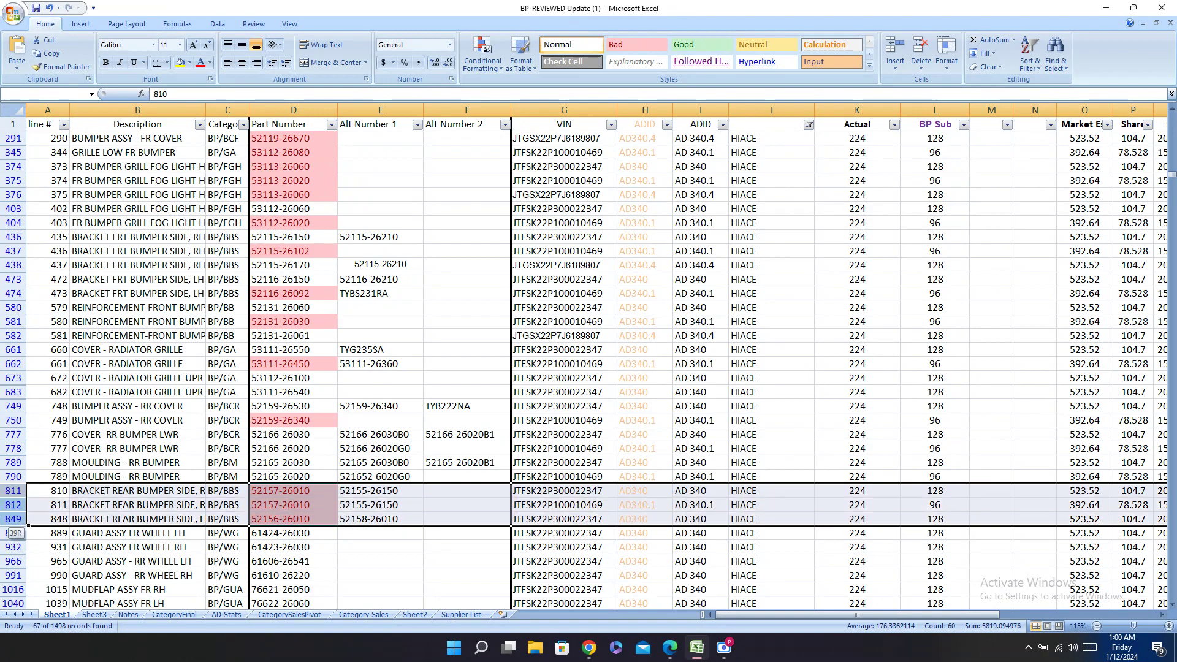
scroll(810, 617, right, 4)
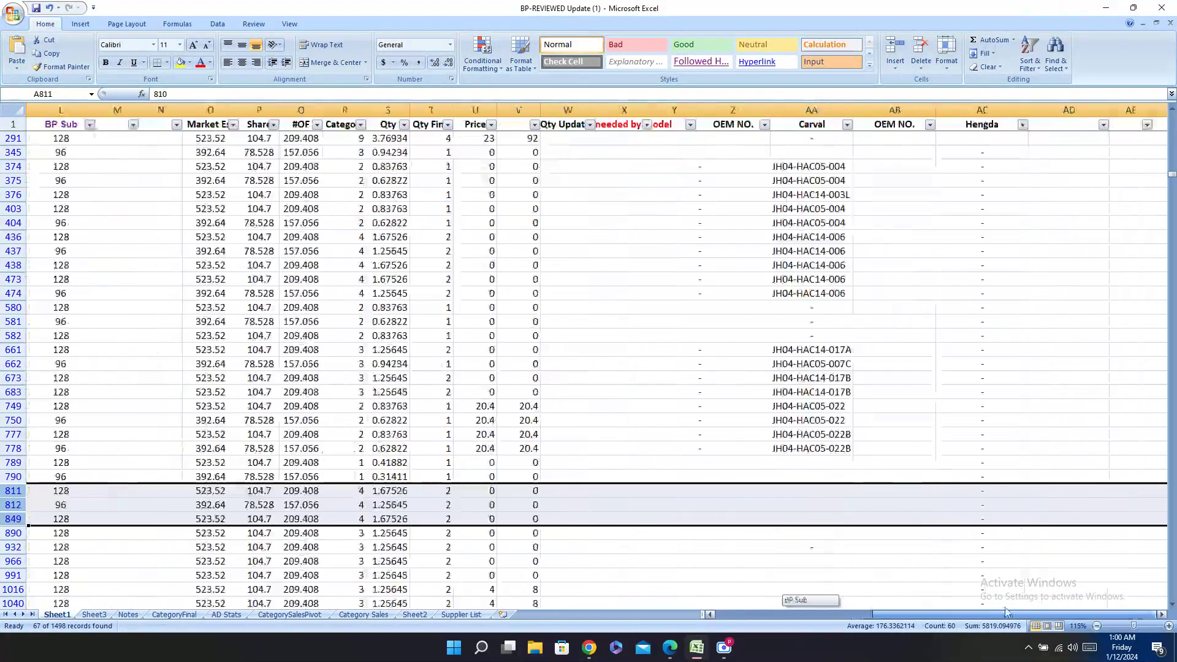
click(821, 520)
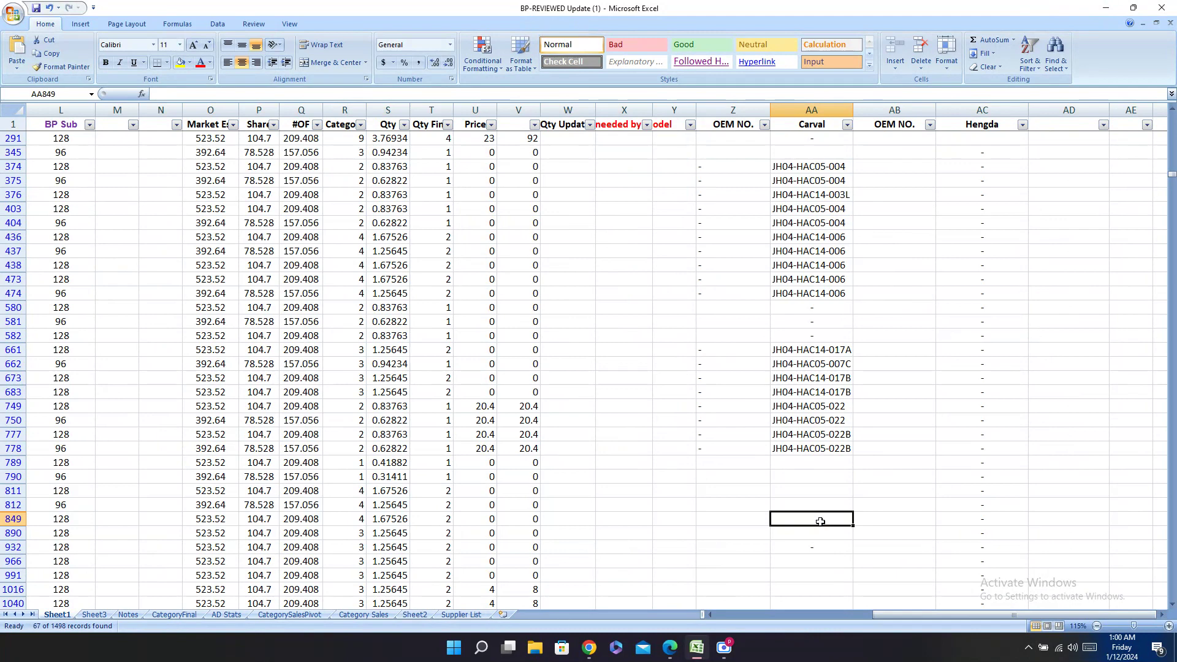
text(-)
key(Return)
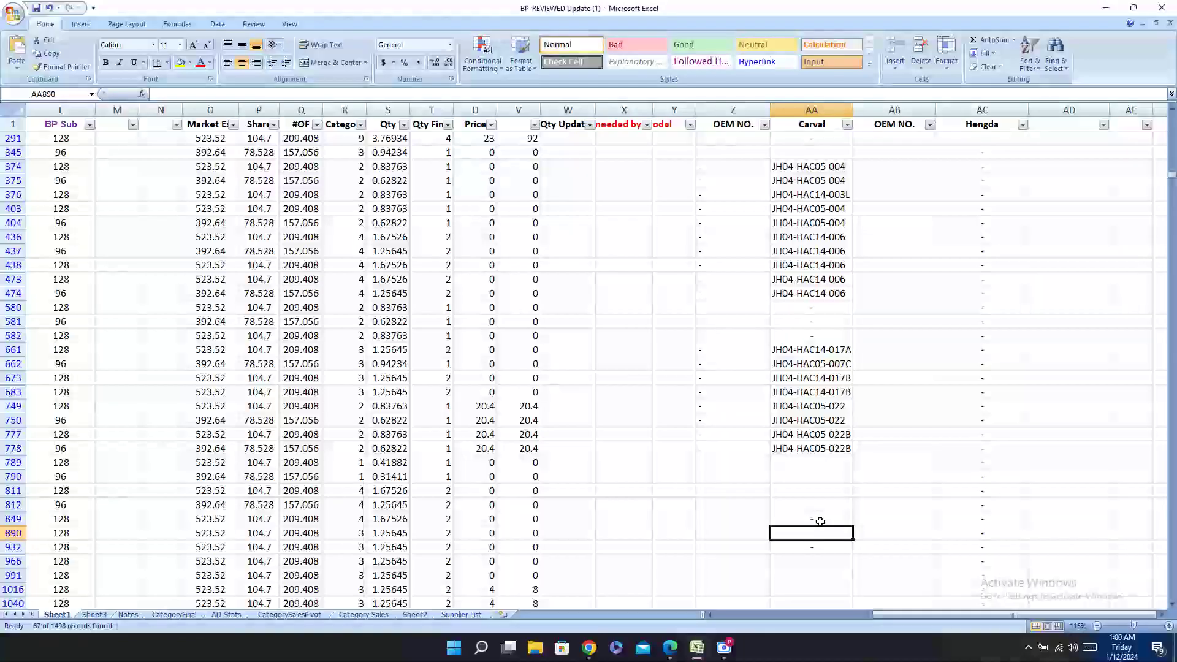
Step: Enter '-' in Carval cells AA789, AA790, AA811 and AA812
click(818, 467)
text(-)
key(Return)
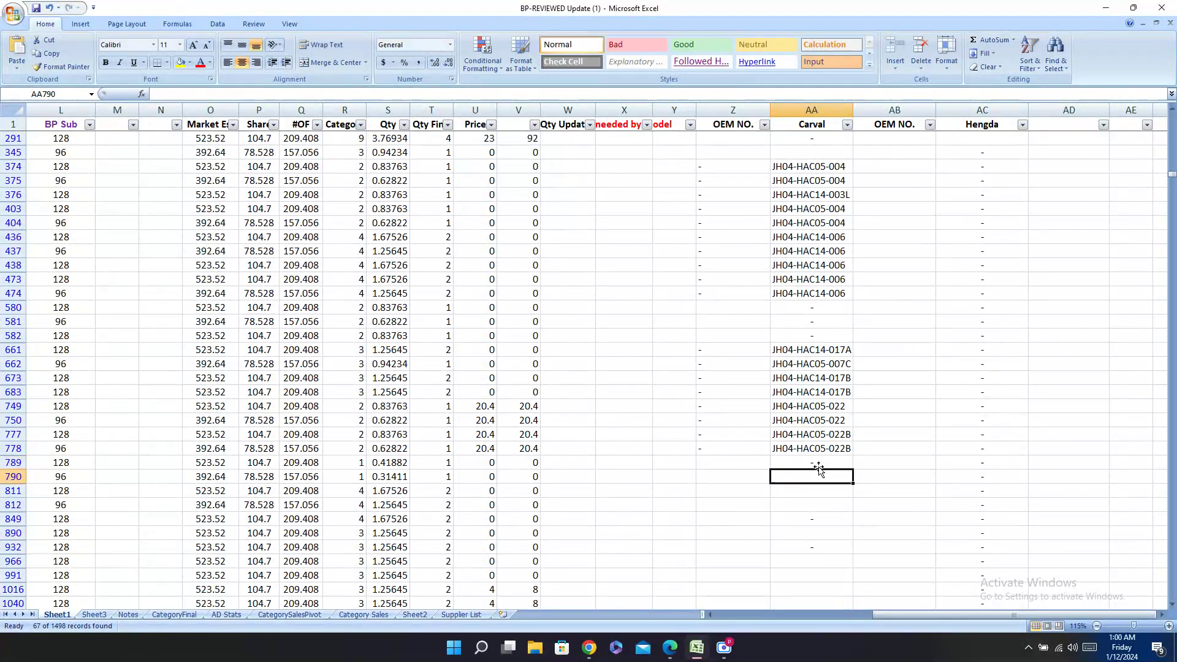
text(-)
key(Return)
text(-)
key(Return)
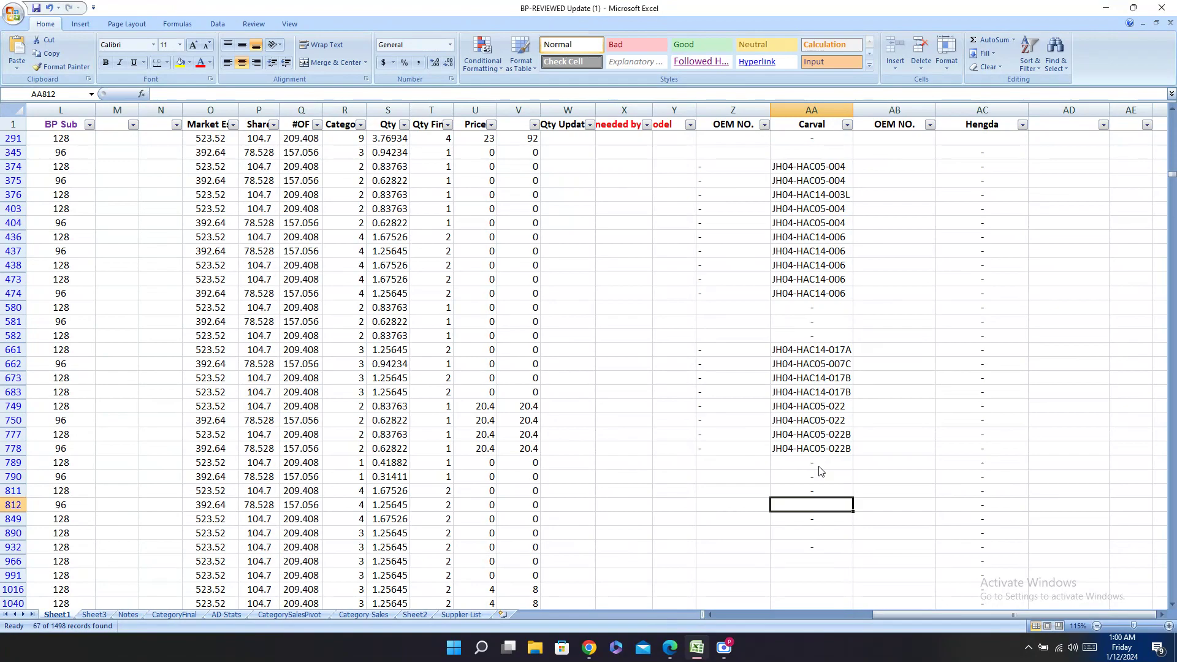
text(-)
key(Return)
key(Return)
key(ctrl+Left)
key(ctrl+Left)
key(ctrl+Left)
key(ctrl+Left)
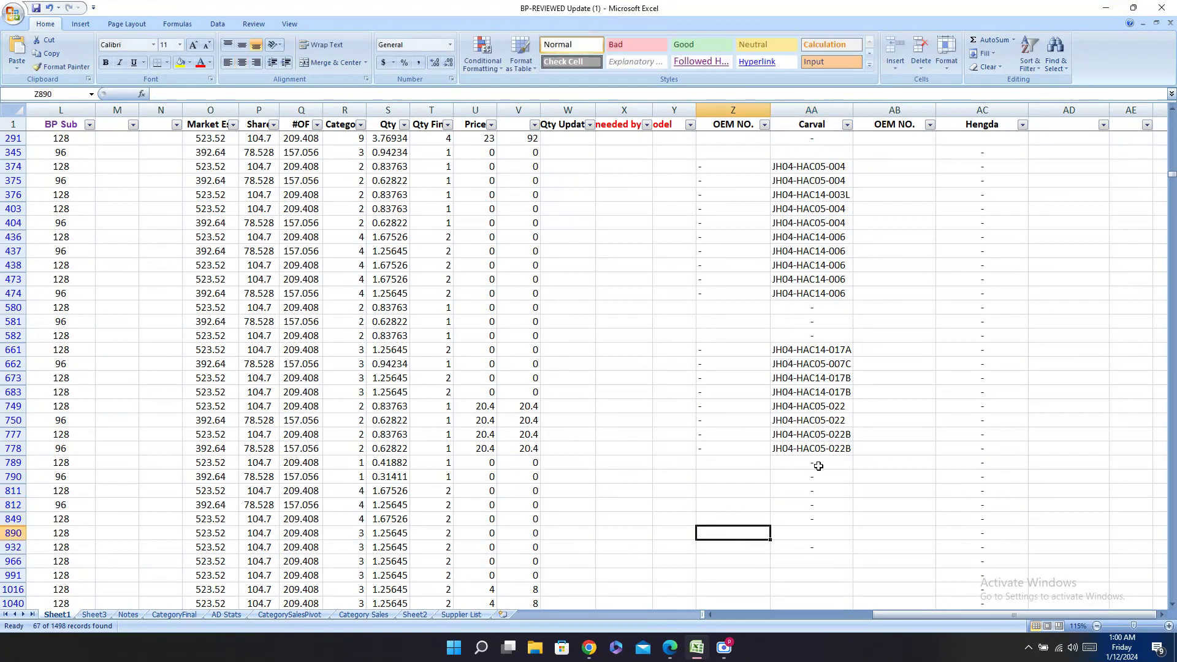
key(Right)
key(Right)
key(Right)
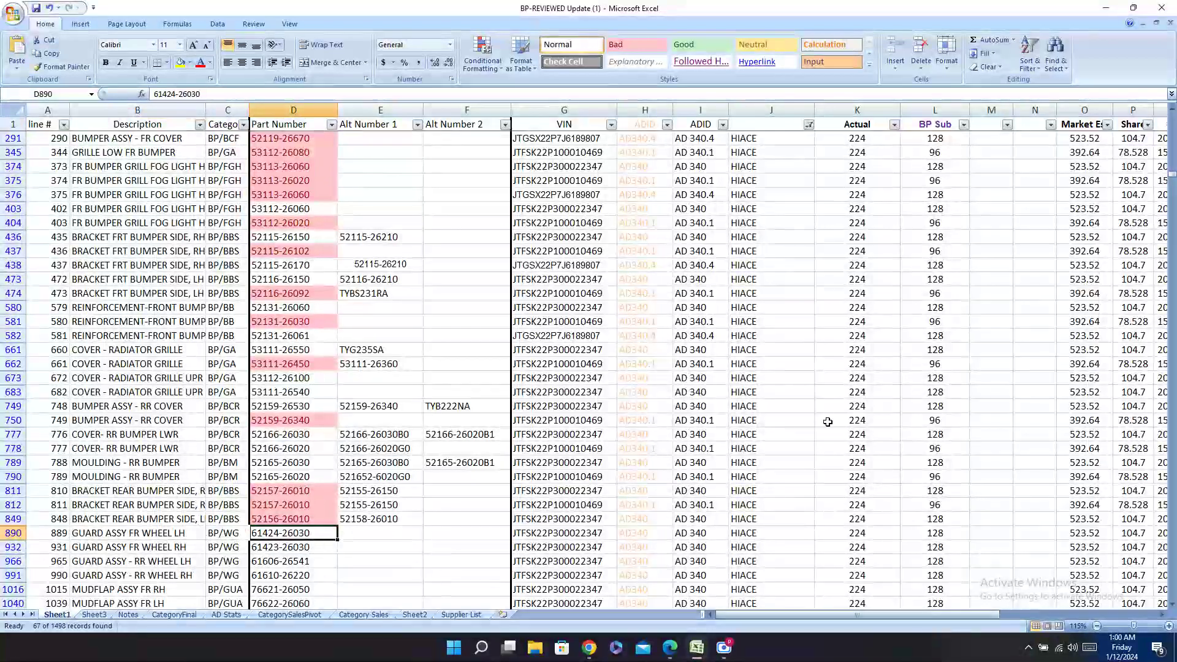
Step: Copy mud guard part number JH04–HAC05–039 from Carval.pdf page 372
scroll(669, 326, down, 6)
scroll(668, 326, down, 1)
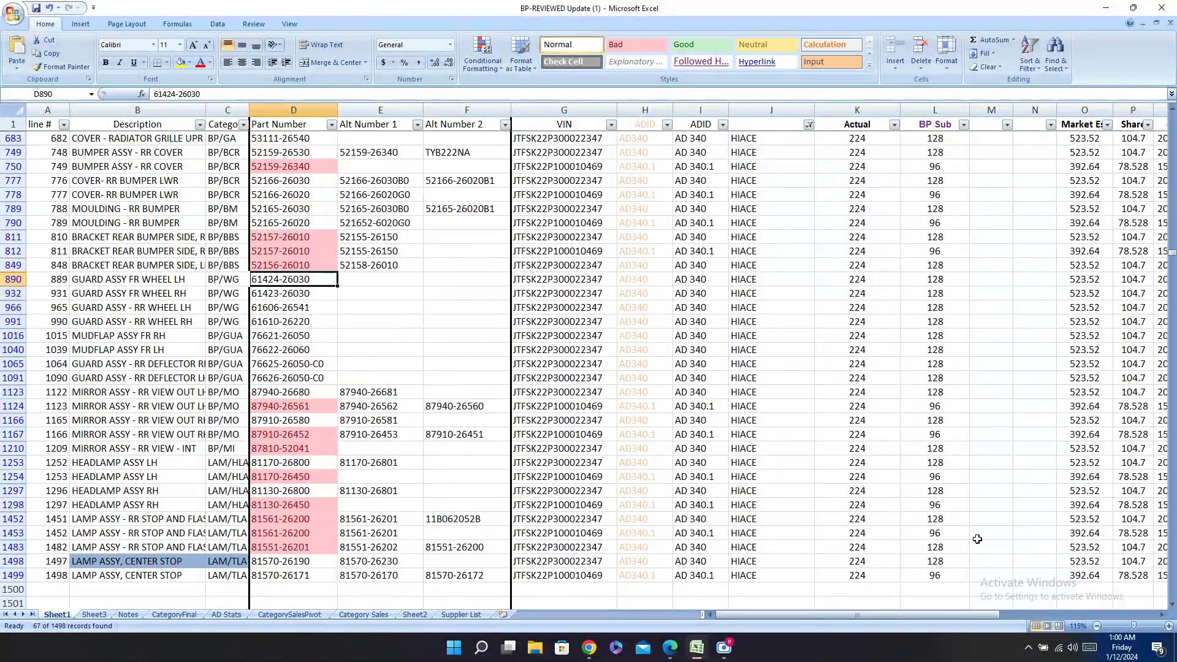
click(669, 648)
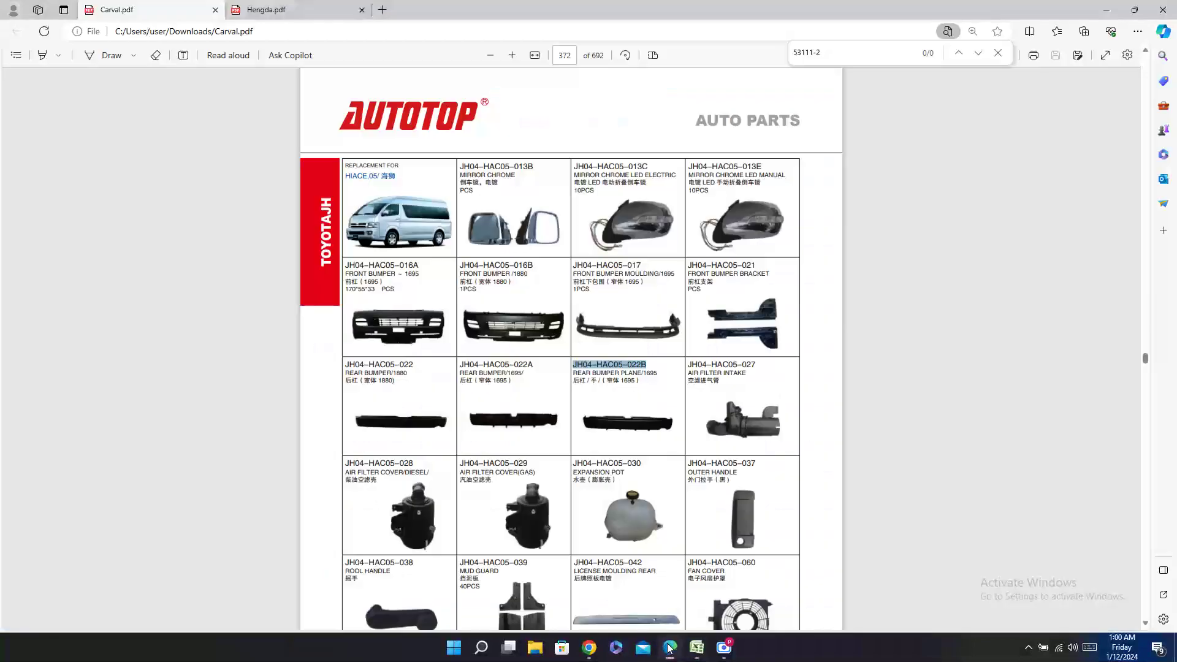
scroll(745, 362, down, 5)
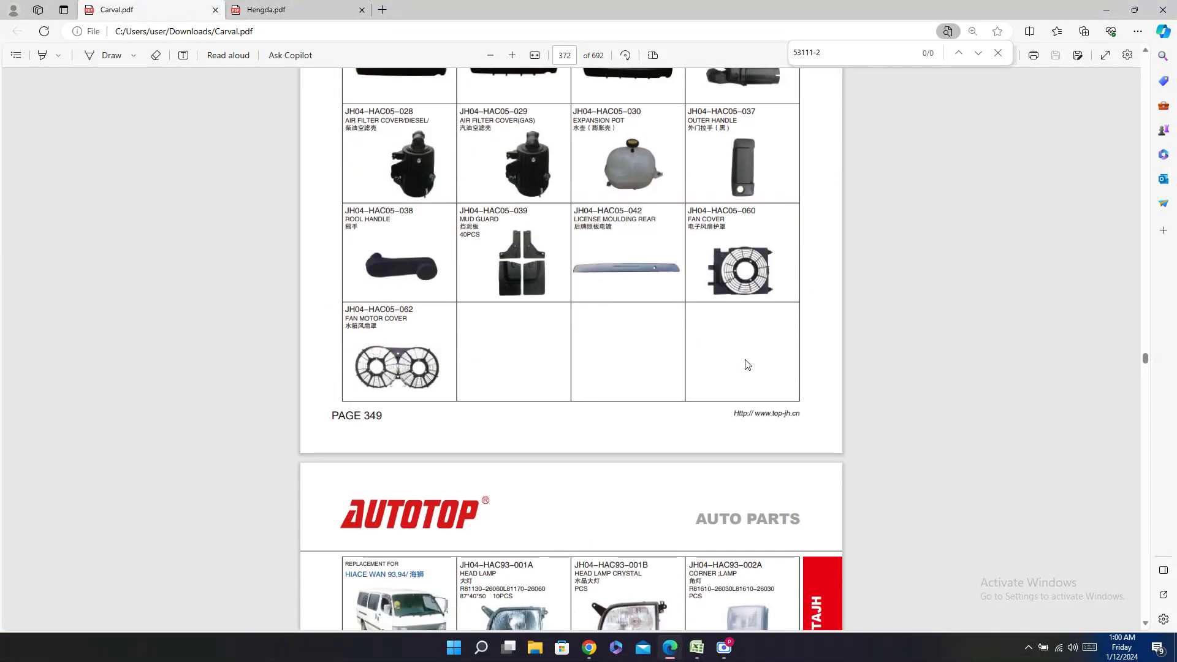
scroll(551, 307, up, 1)
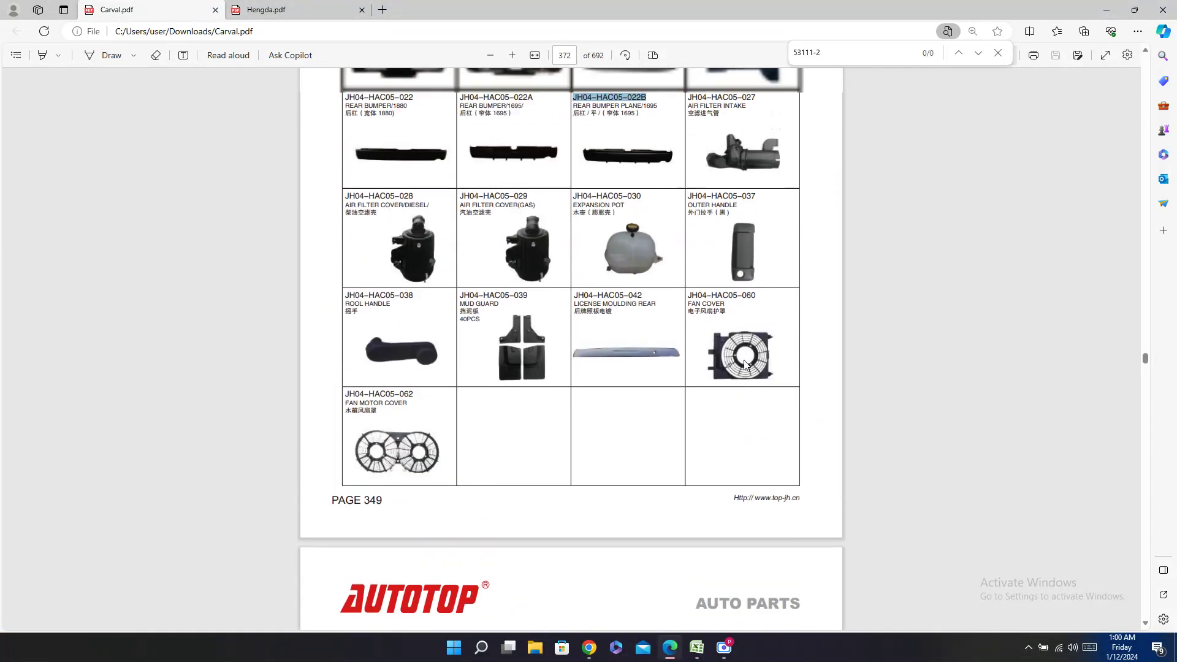
double_click(502, 297)
right_click(501, 297)
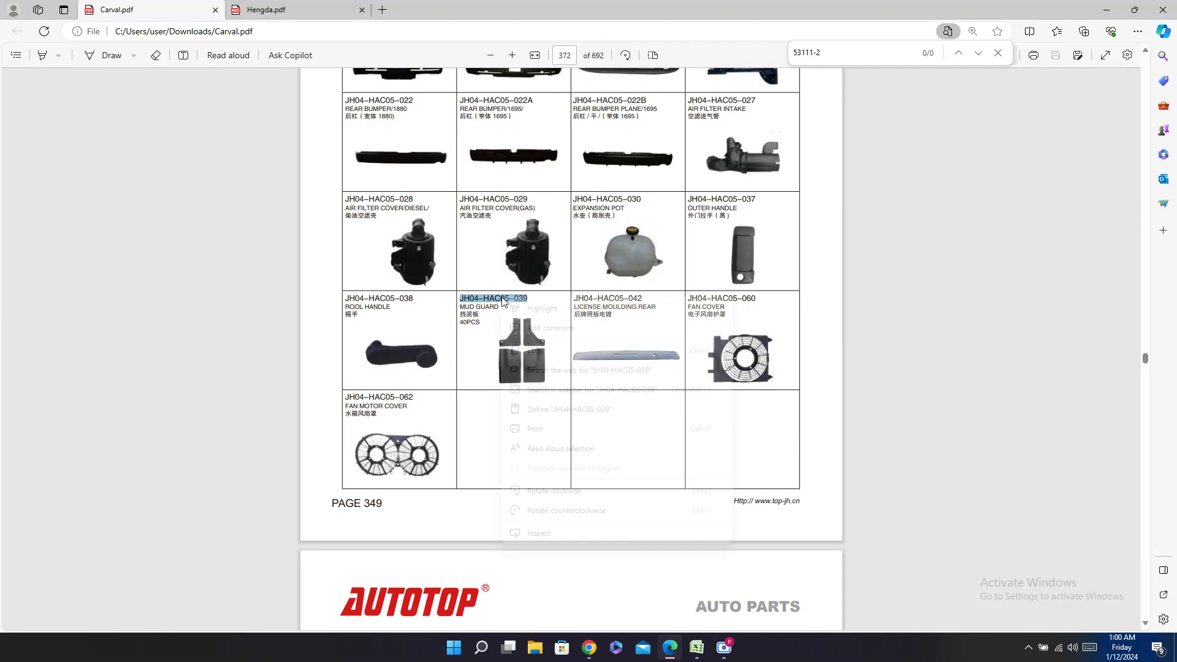
click(553, 351)
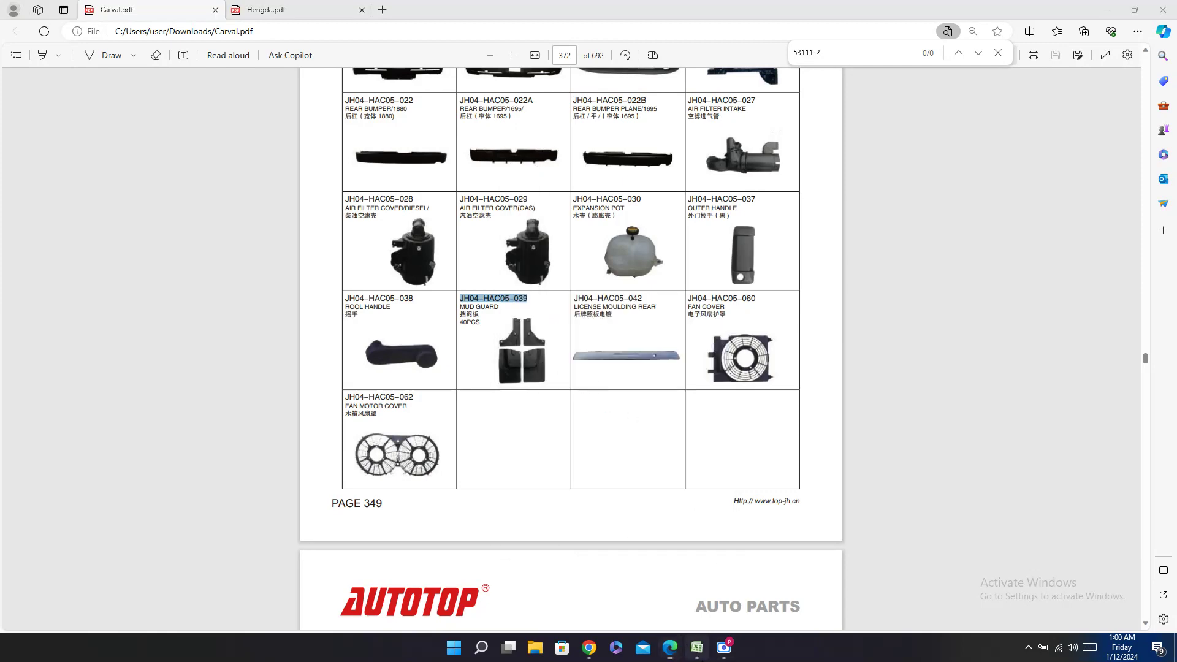
click(699, 651)
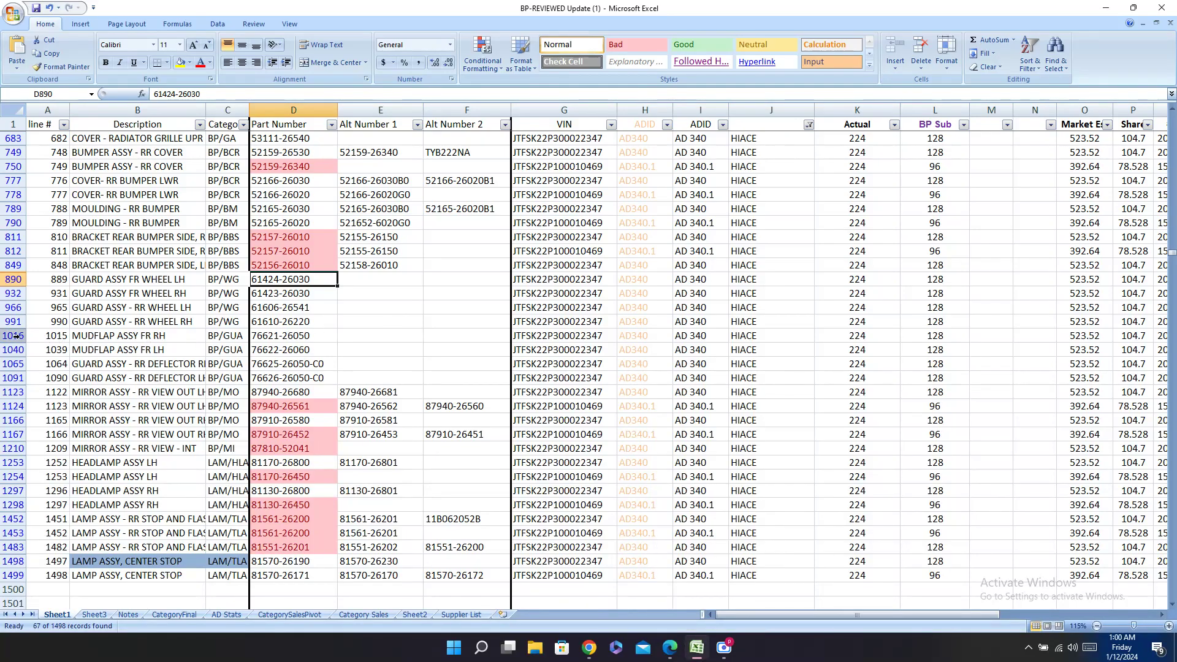
Step: Paste JH04-HAC05-039 into the Carval cells of rows 1016, 1040, 1065 and 1091
drag(12, 335, 12, 378)
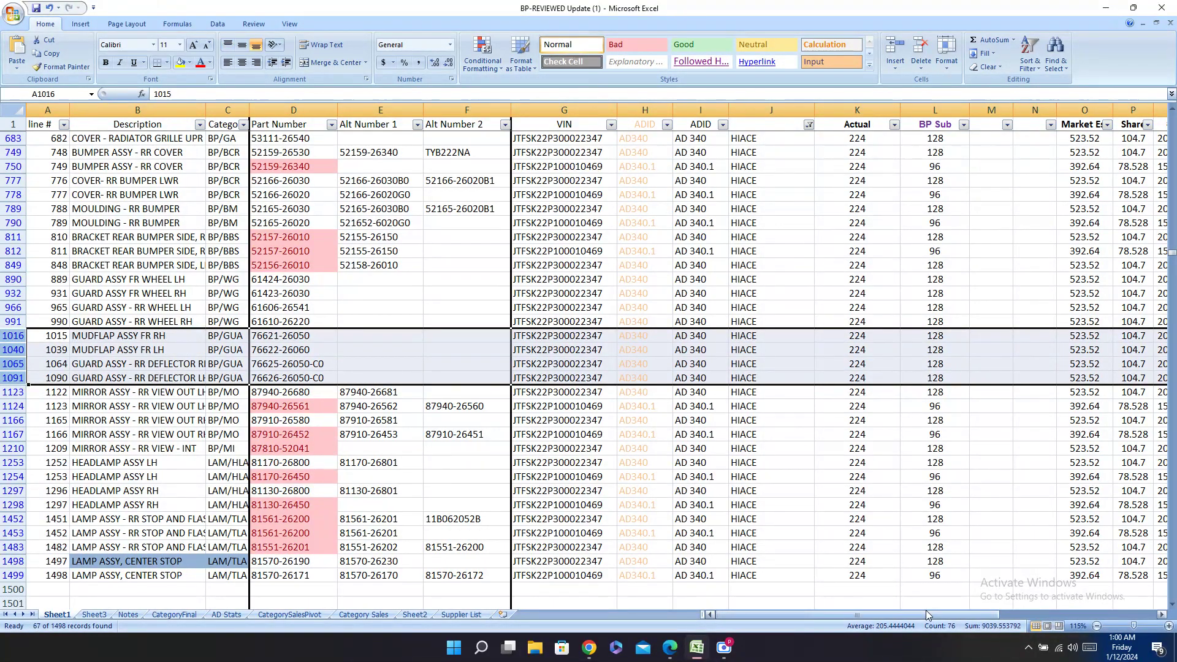
drag(938, 614, 1066, 607)
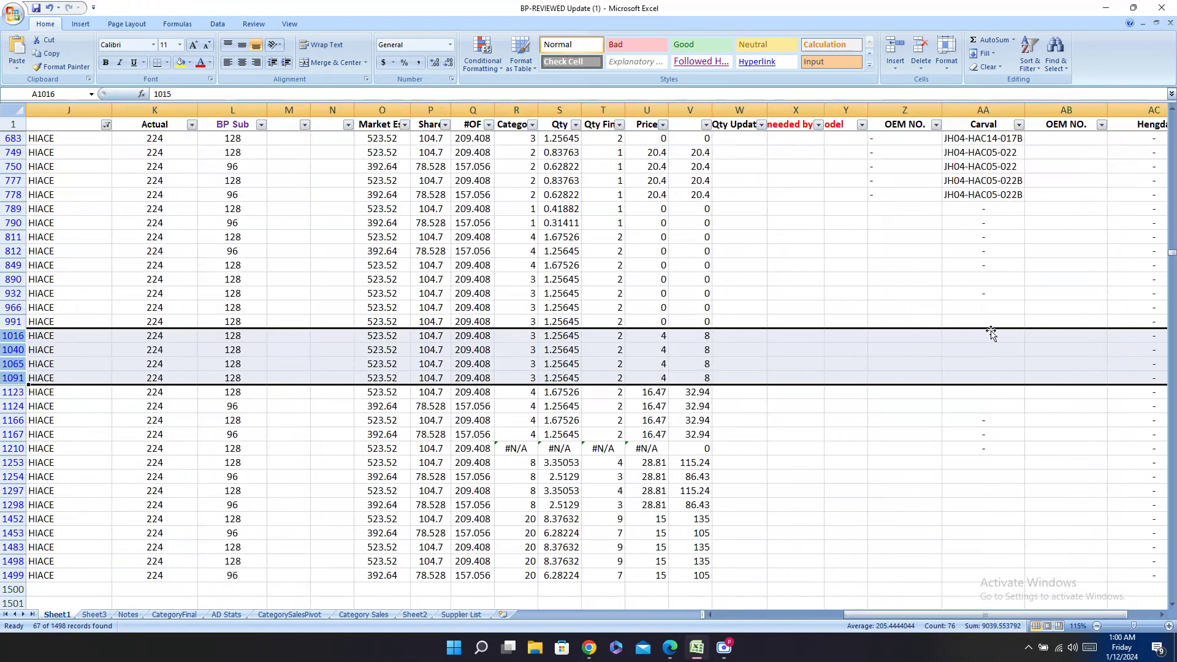
click(1002, 335)
key(ctrl+v)
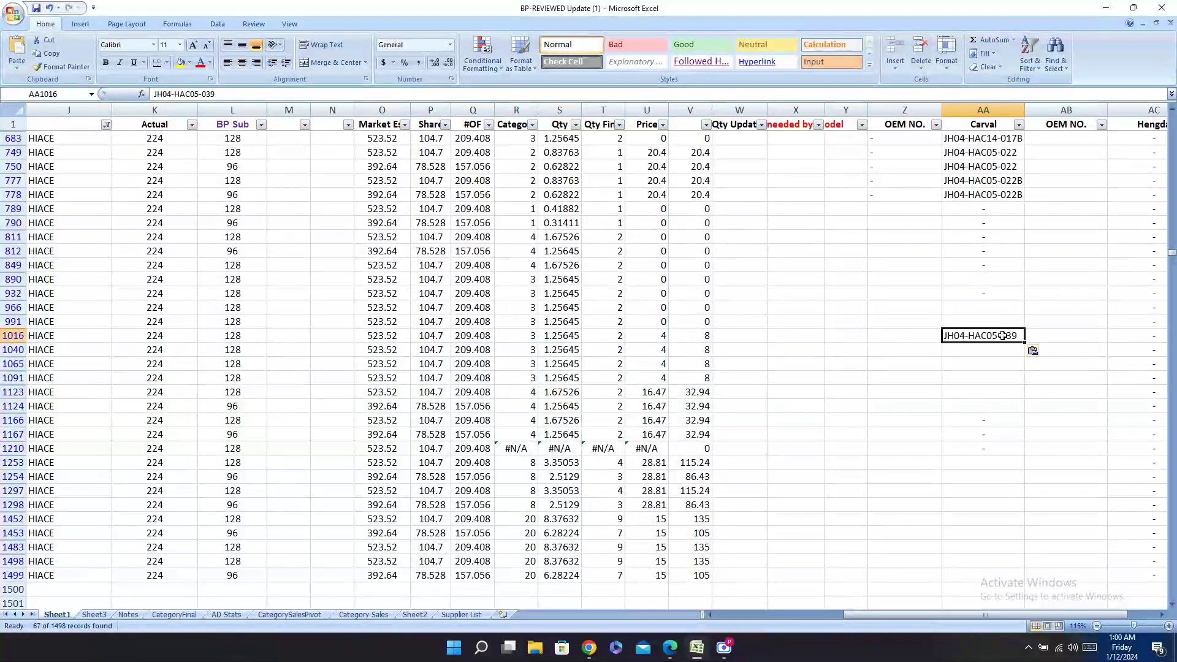
key(Down)
key(ctrl+v)
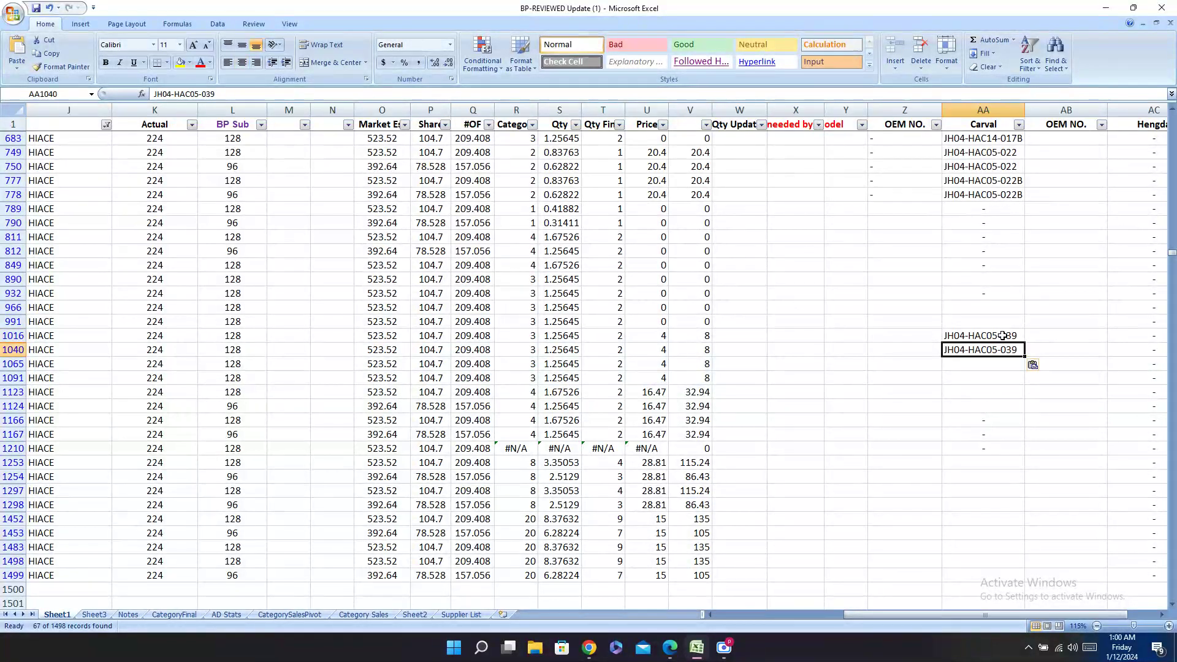
key(Down)
key(ctrl+v)
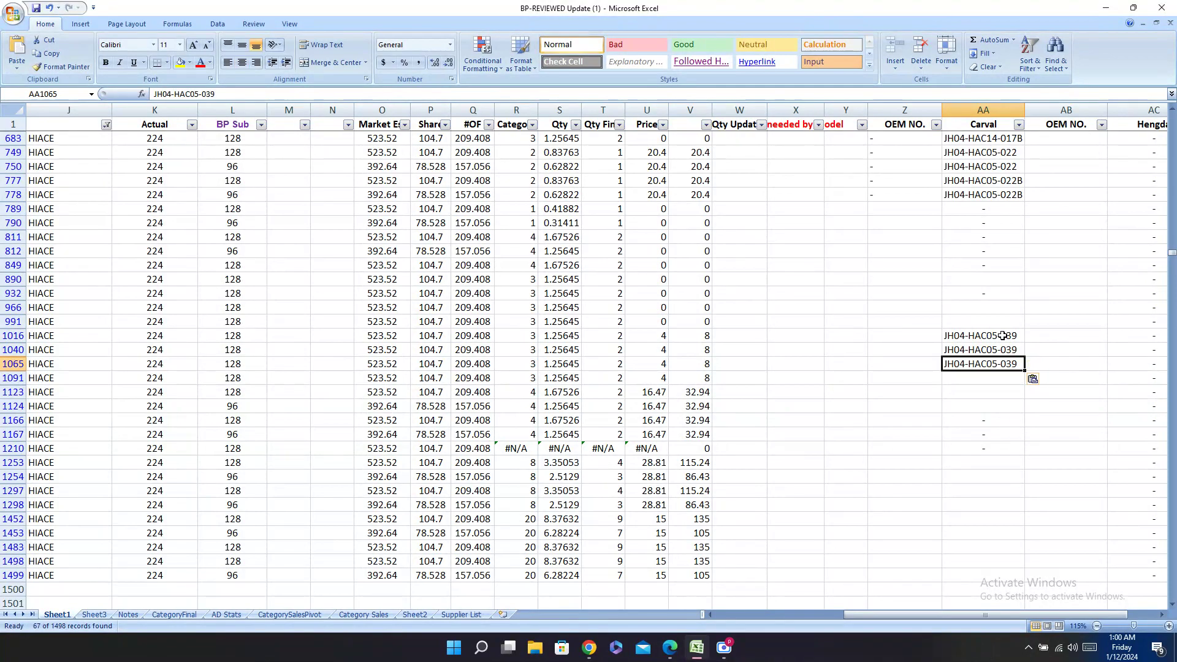
key(Down)
key(ctrl+v)
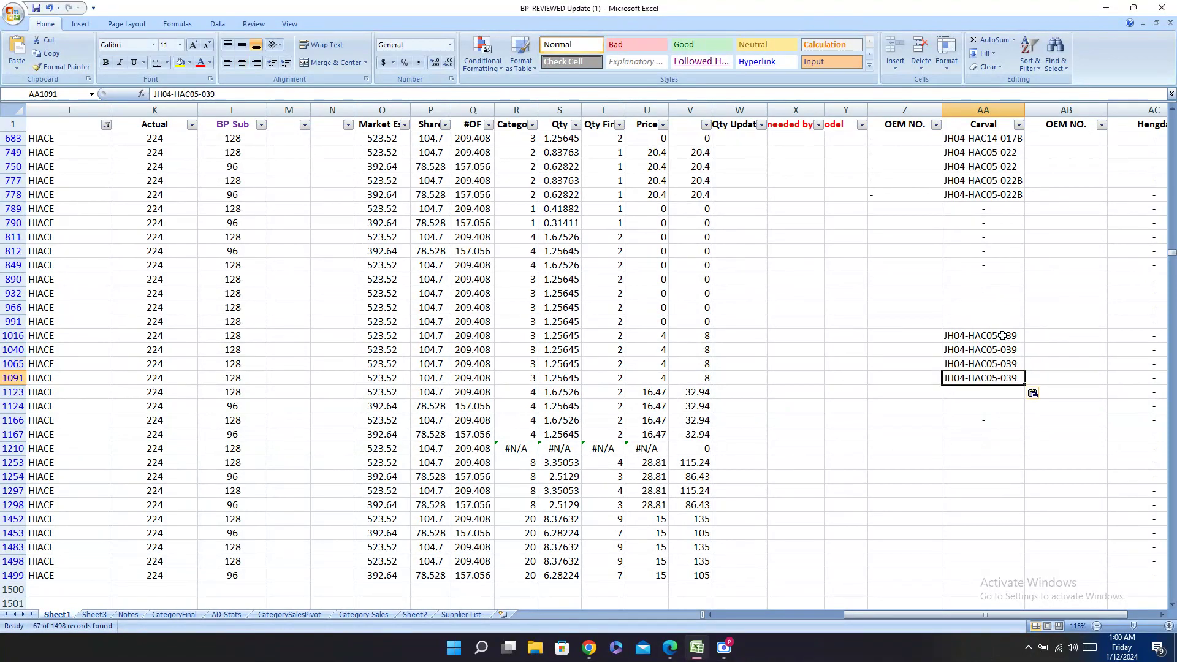
Step: Check row 1091's entries and move up to the empty Carval cell of row 991
key(Left)
key(Left)
key(Left)
key(Left)
key(Left)
key(Left)
key(Left)
key(Left)
key(Left)
key(Left)
key(Left)
key(Left)
key(Left)
key(Left)
key(Left)
key(Left)
key(Left)
key(Left)
key(Left)
key(Left)
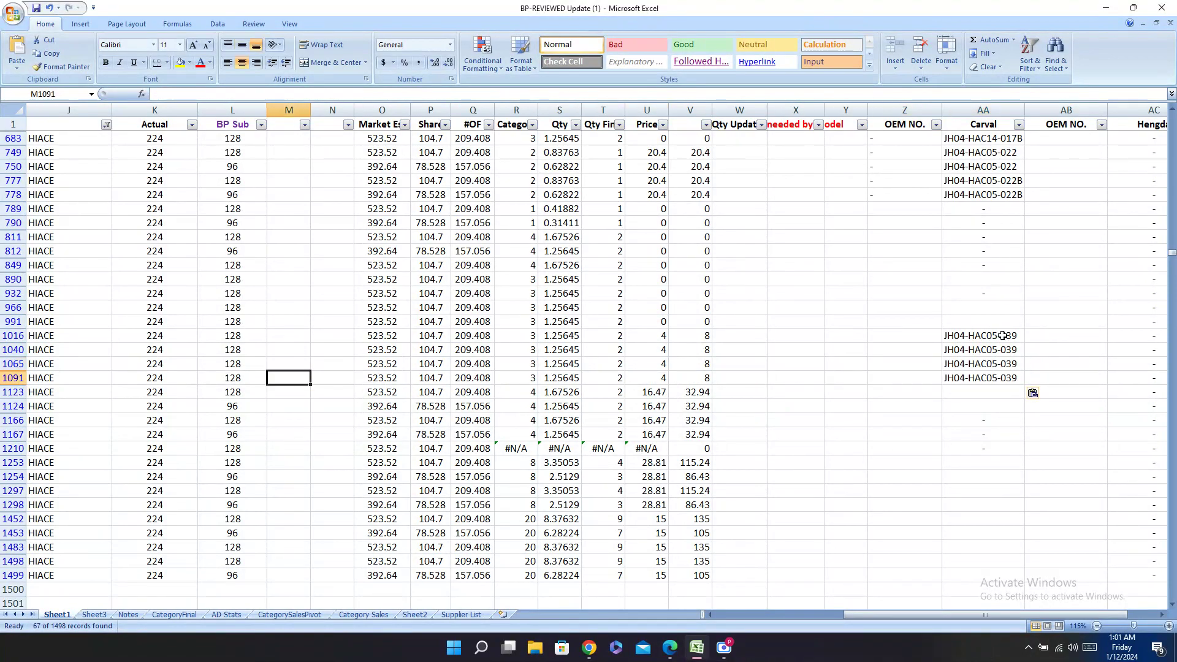
key(Right)
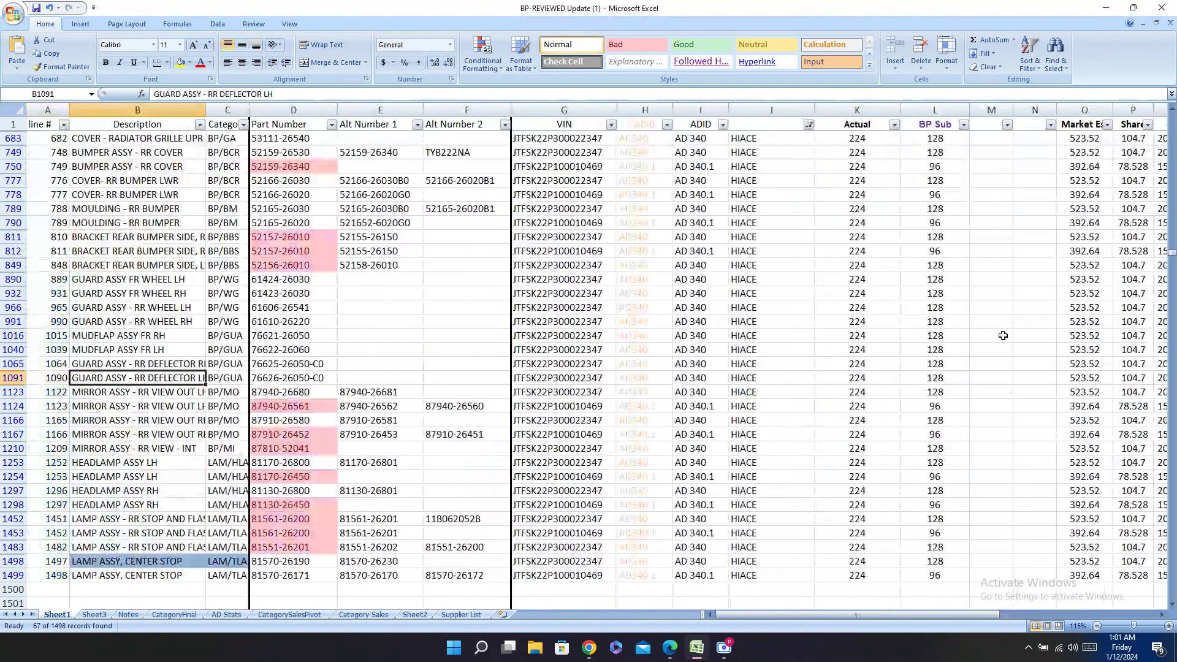
key(Right)
key(Right)
key(Right)
key(Right)
key(Right)
key(Right)
key(Right)
key(Right)
key(Right)
key(Right)
key(Right)
key(Right)
key(Right)
key(Right)
key(Right)
key(Right)
key(Right)
key(Right)
key(Right)
key(Right)
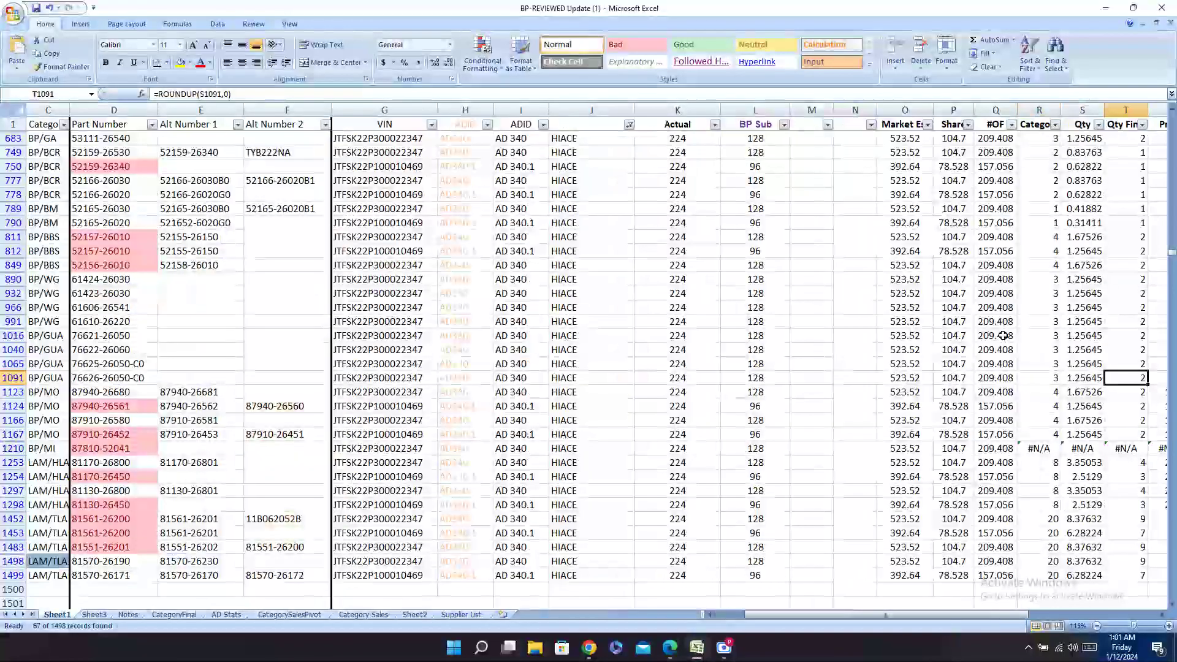
key(Right)
key(Right)
key(Right)
key(Right)
key(Right)
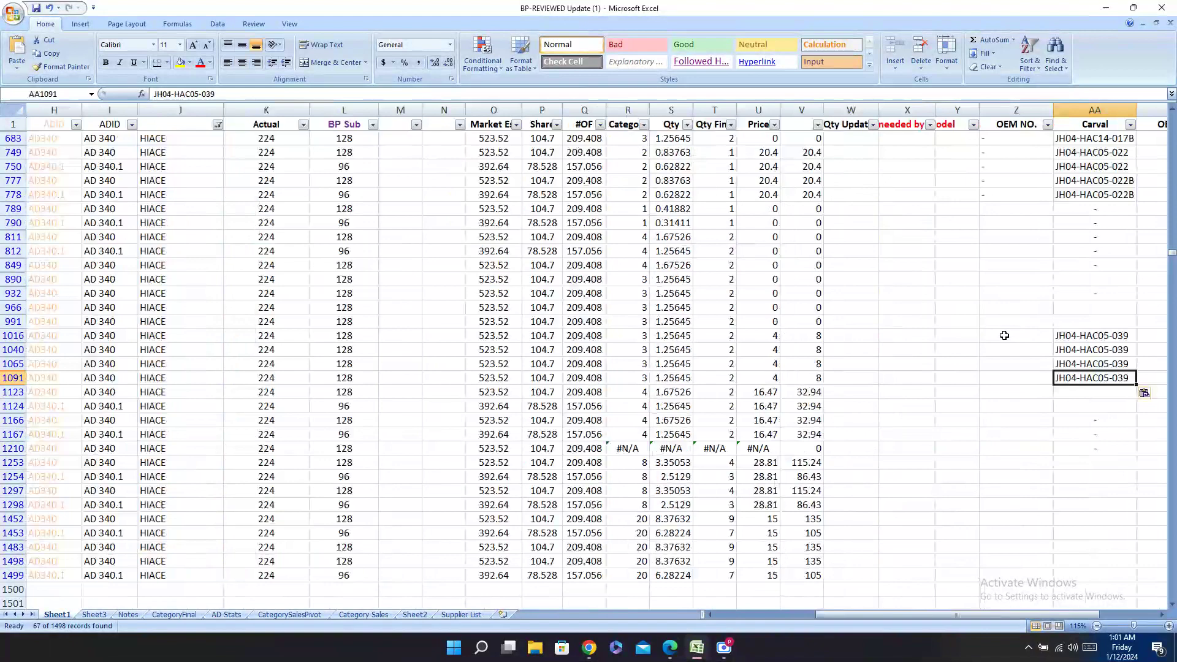
key(Up)
key(Up)
key(Up)
key(Up)
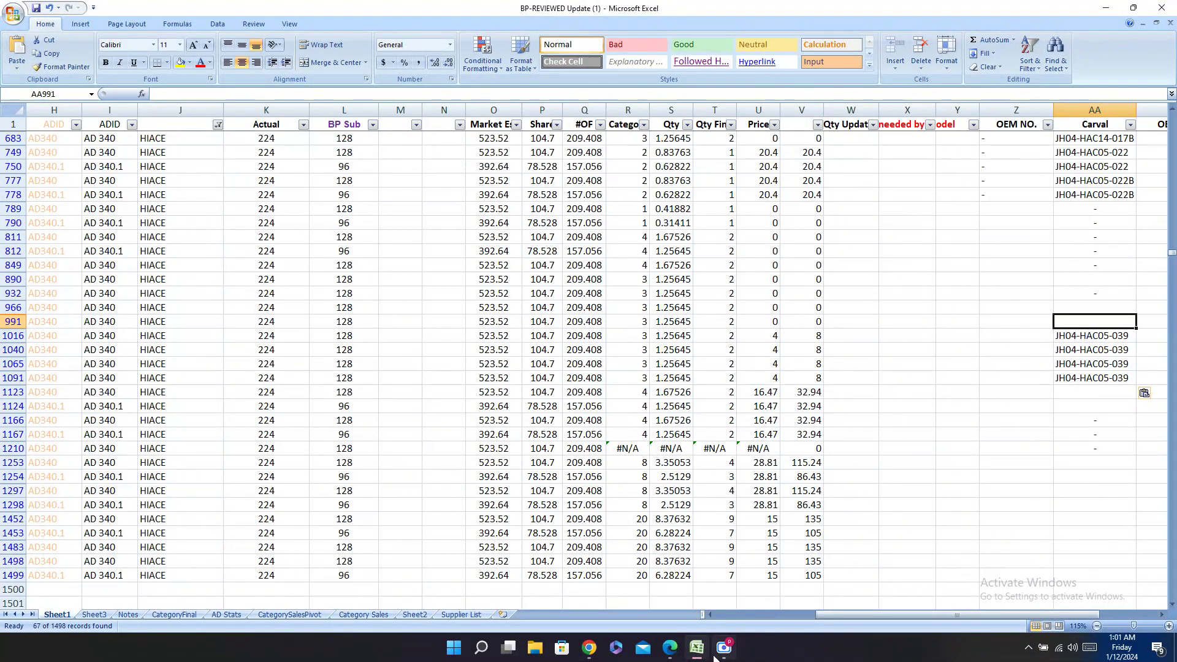
click(679, 651)
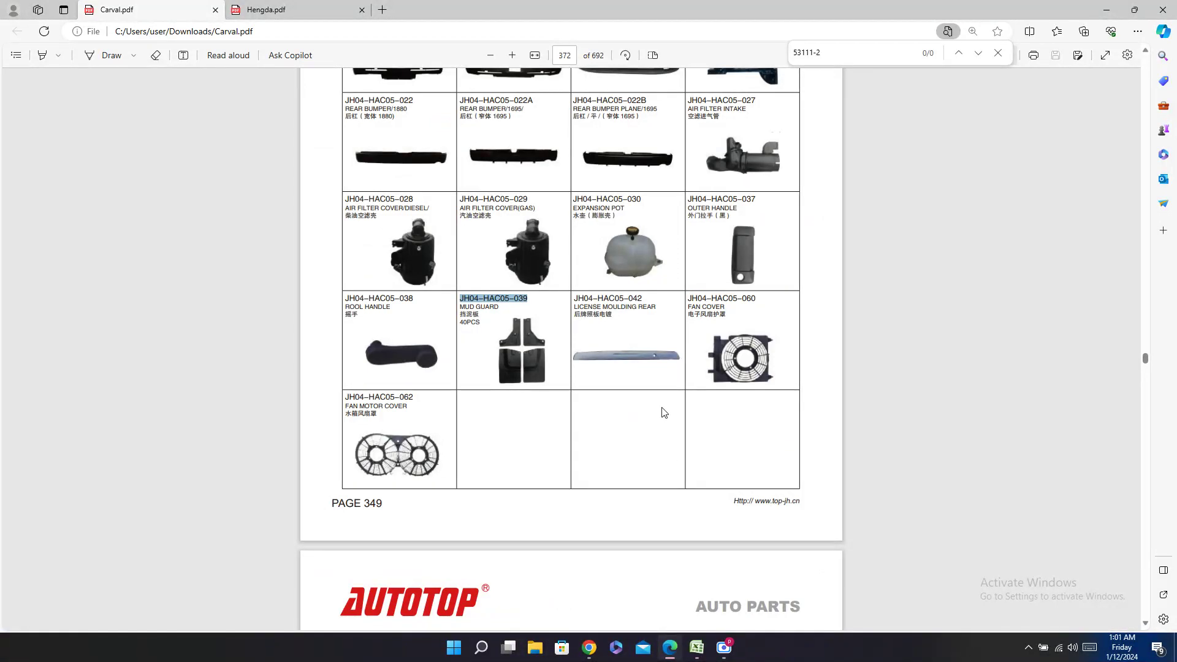
scroll(662, 401, up, 5)
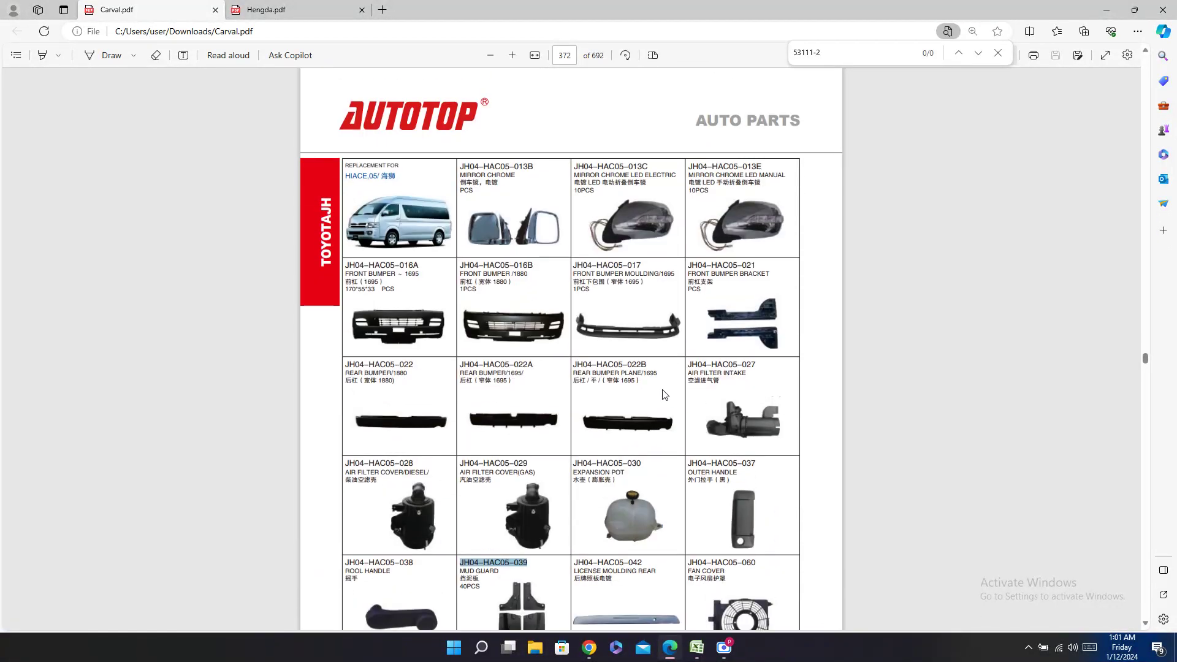
scroll(666, 394, up, 10)
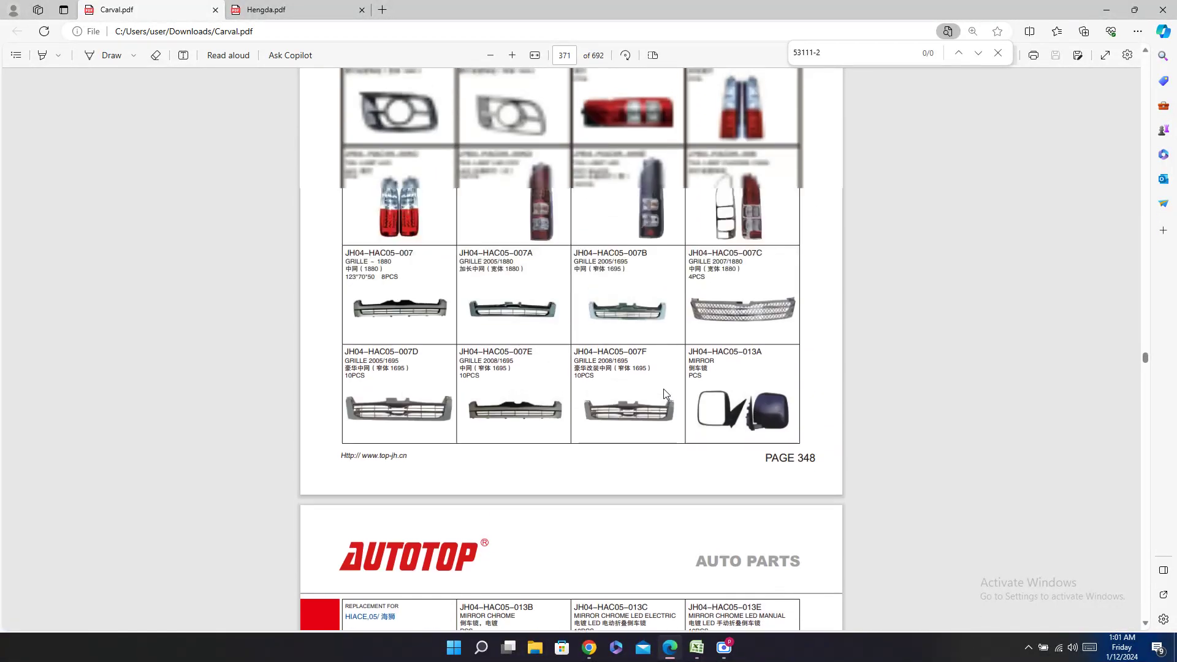
scroll(665, 394, up, 10)
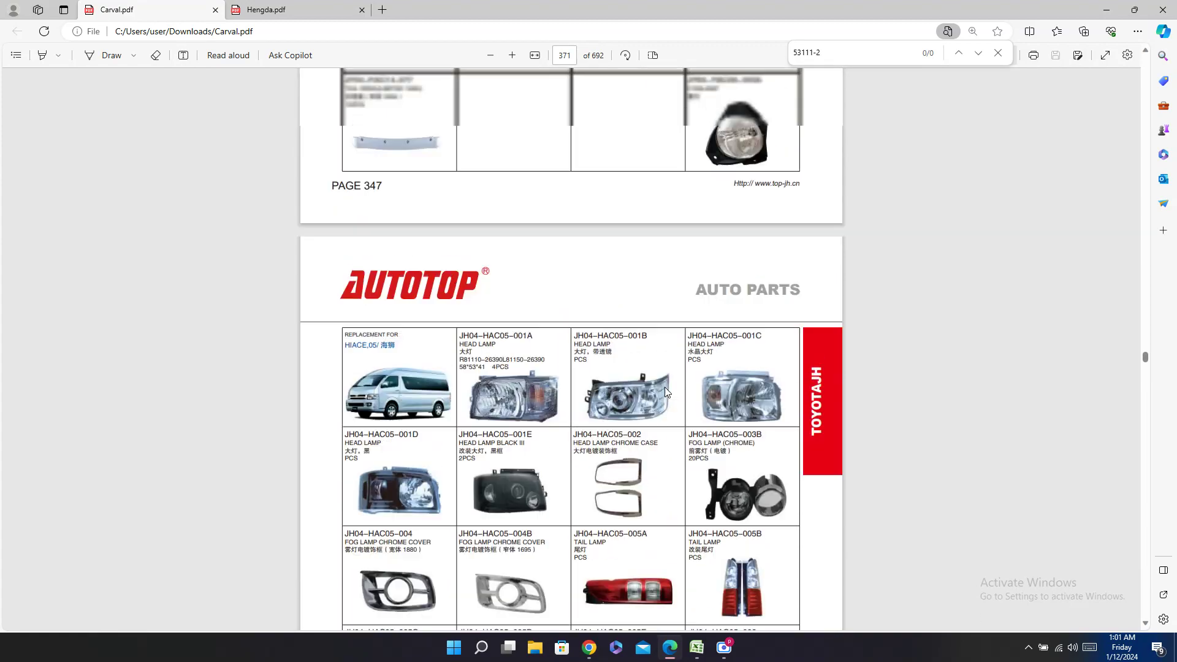
scroll(667, 392, up, 3)
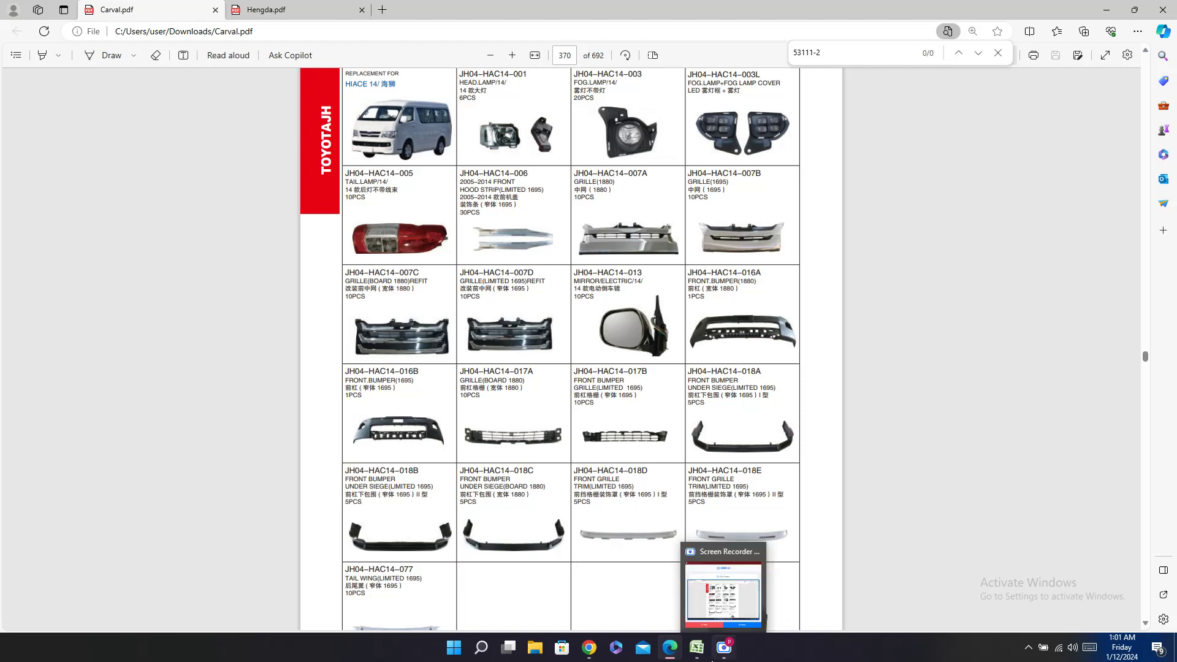
click(696, 647)
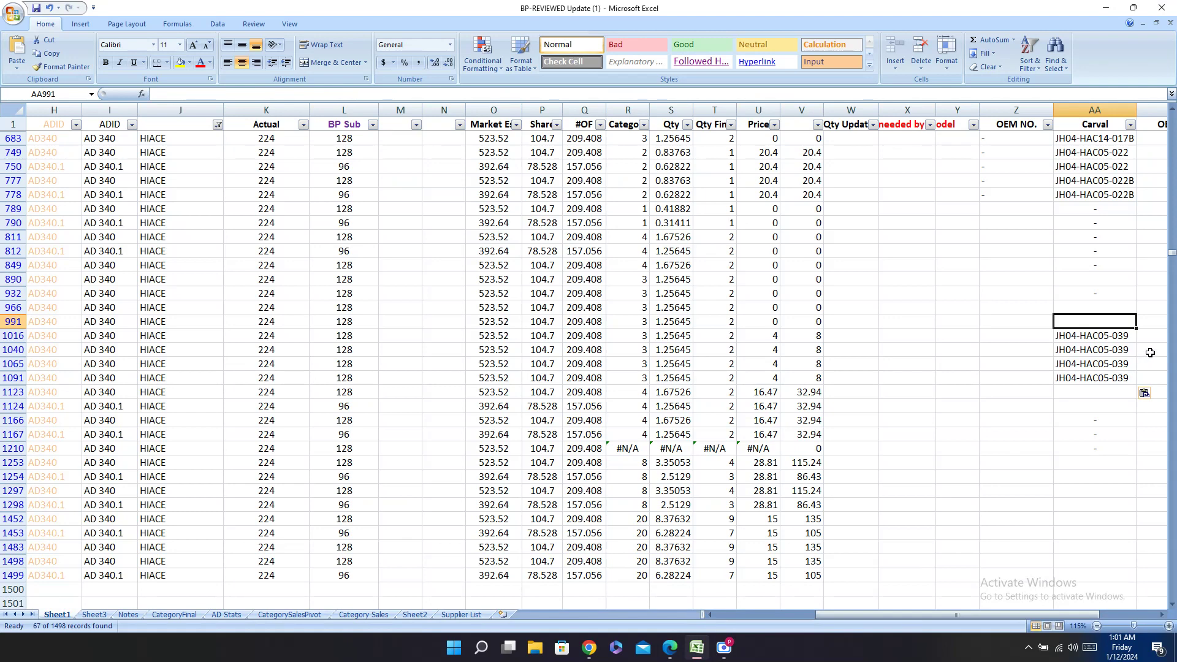
Step: Enter '-' in the Carval cells of rows 991, 890 and 966, then move to row 1123
text(-)
key(Return)
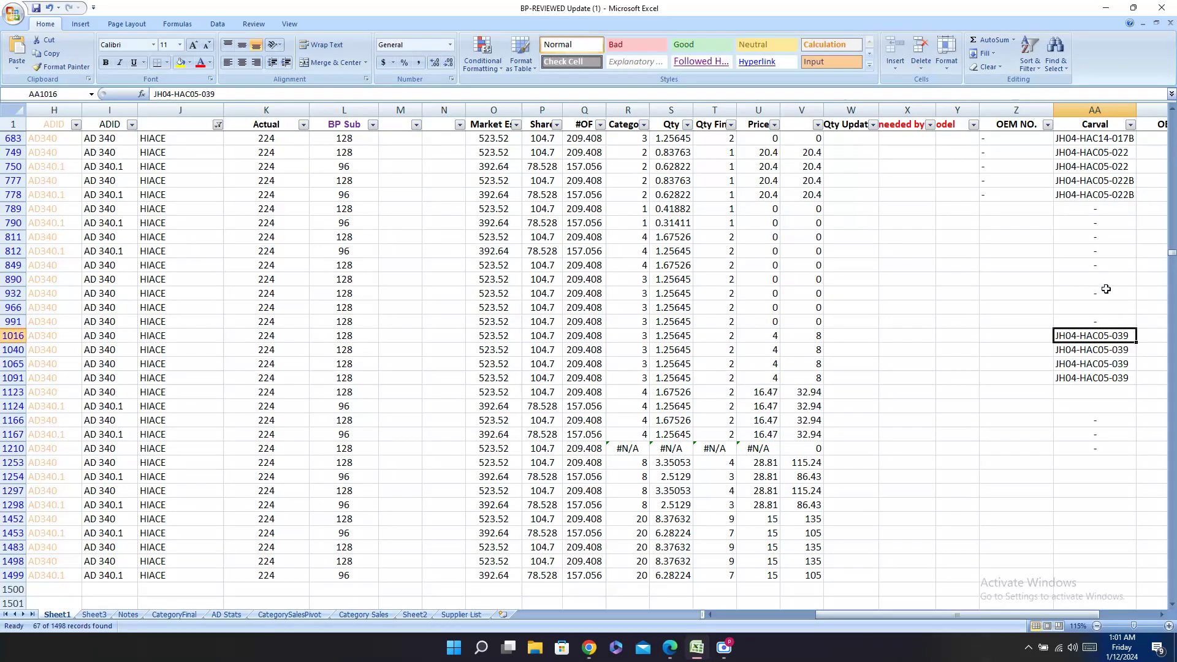
click(1107, 279)
text(-)
key(Return)
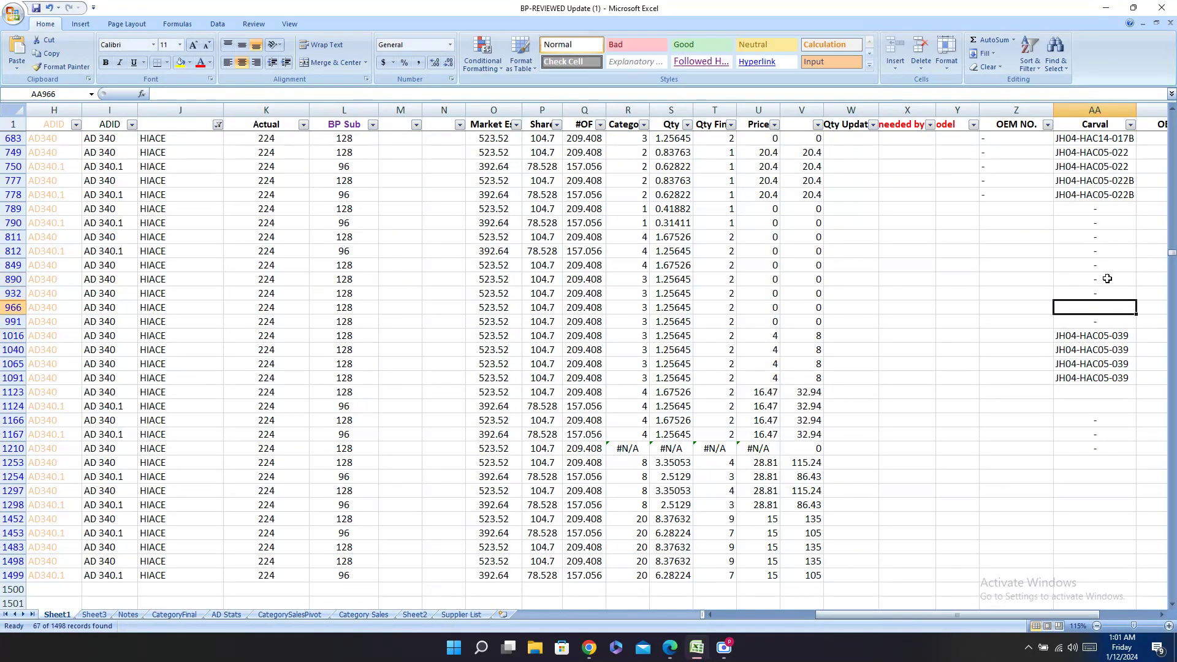
text(-)
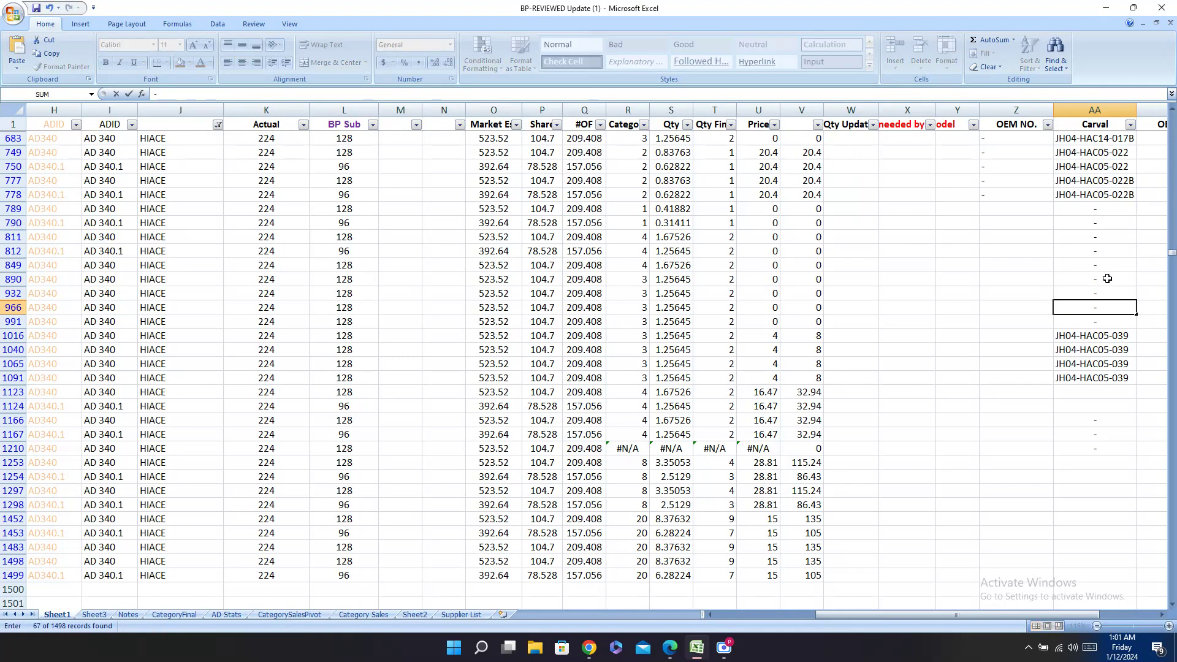
key(Return)
key(Down)
key(Down)
key(Down)
key(Down)
key(Down)
key(Down)
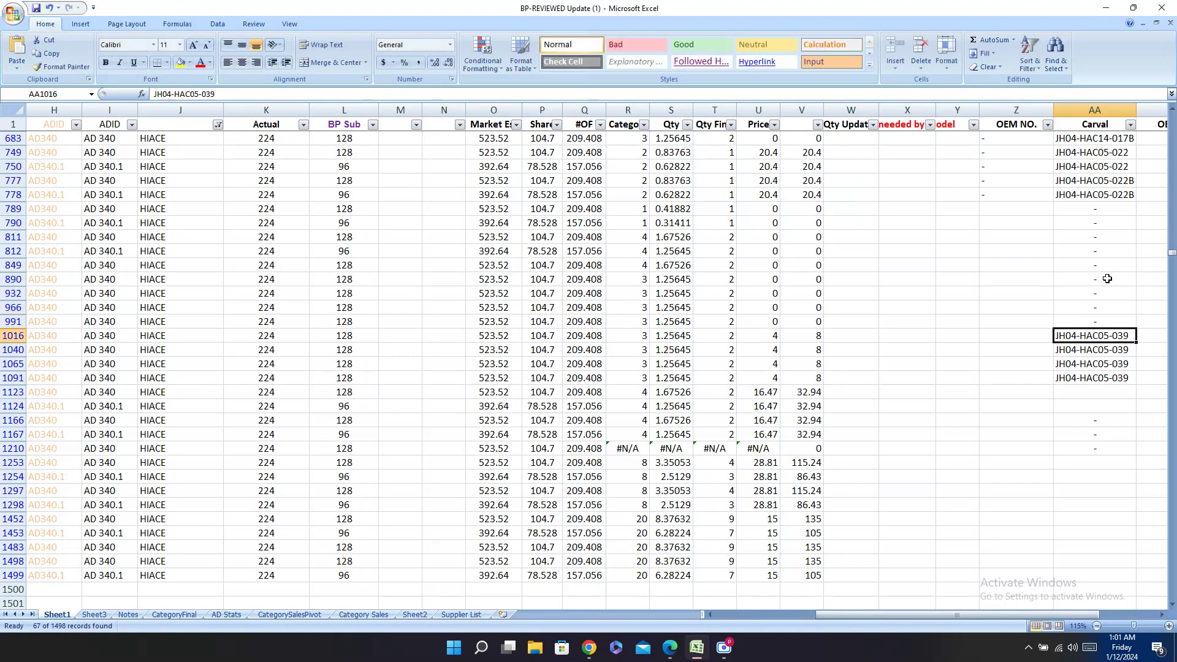
key(Up)
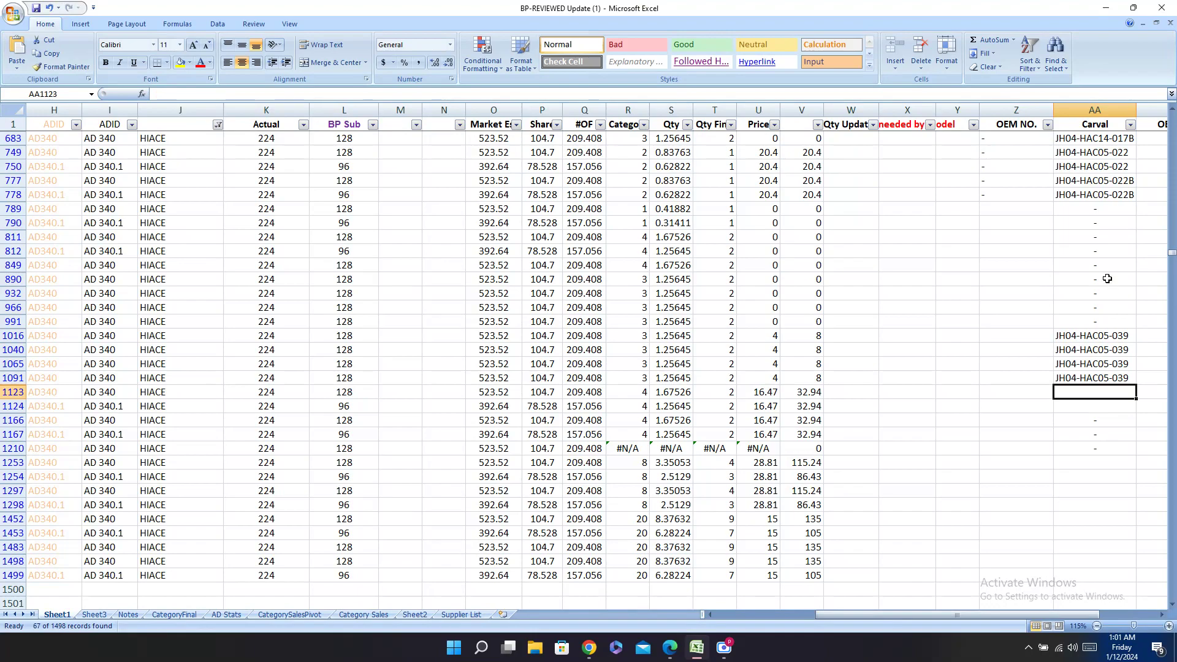
key(Left)
key(Left)
key(Left)
key(Left)
key(Left)
key(Left)
key(Left)
key(Left)
key(Left)
key(Left)
key(Left)
key(Left)
key(Left)
key(Left)
key(Left)
key(Left)
key(Left)
key(Left)
key(Left)
key(Left)
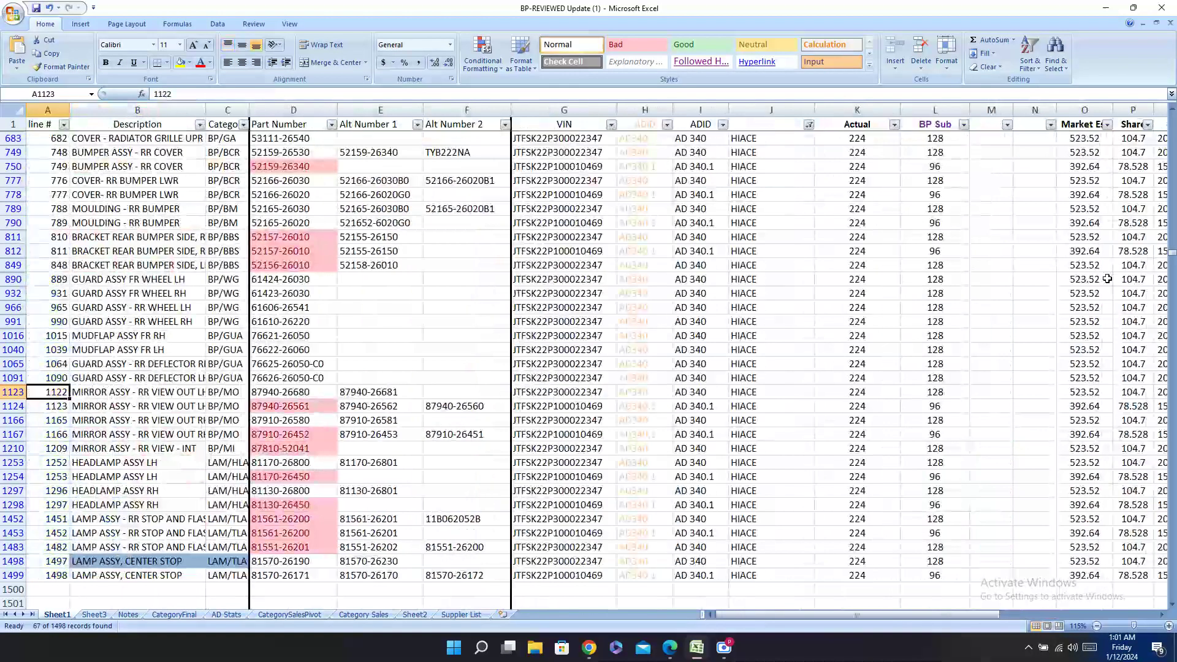
Step: Copy mirror part number JH04-HAC14-013 from Carval.pdf page 370 and return to the workbook
click(670, 646)
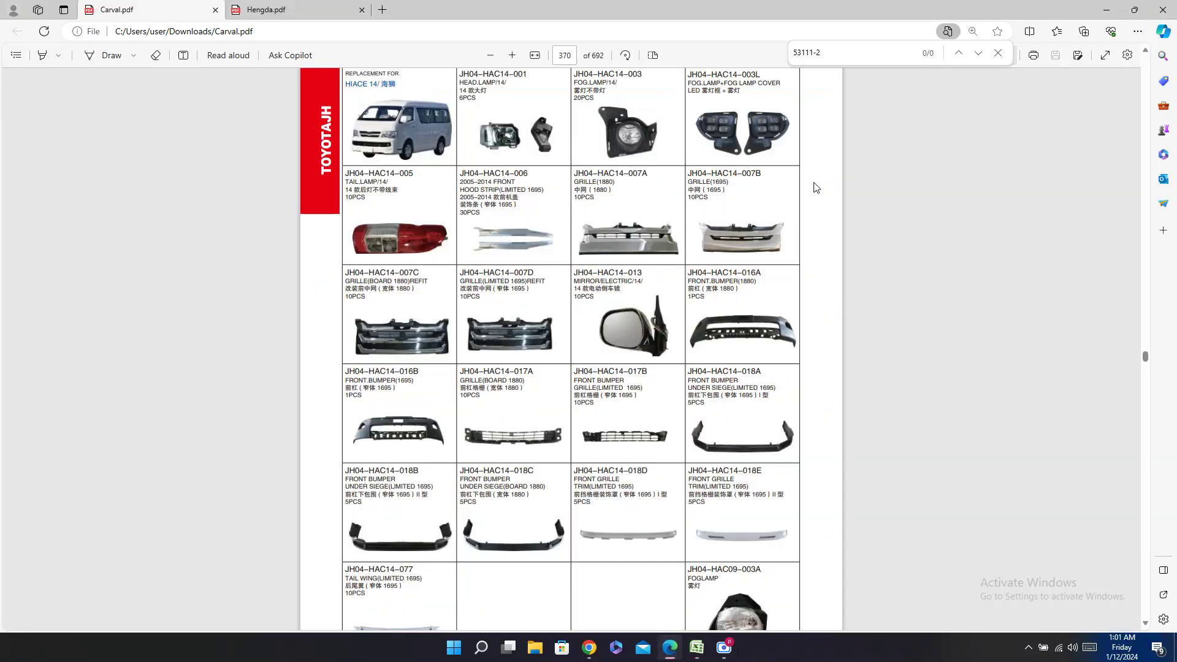
scroll(599, 364, up, 2)
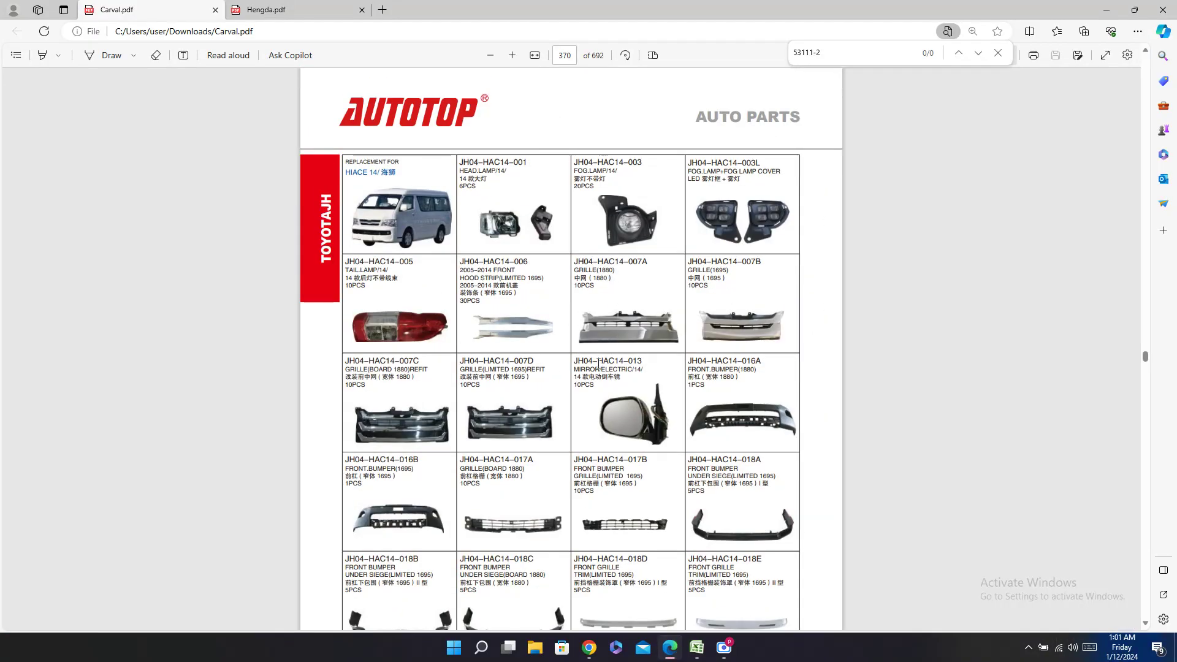
double_click(605, 360)
right_click(607, 361)
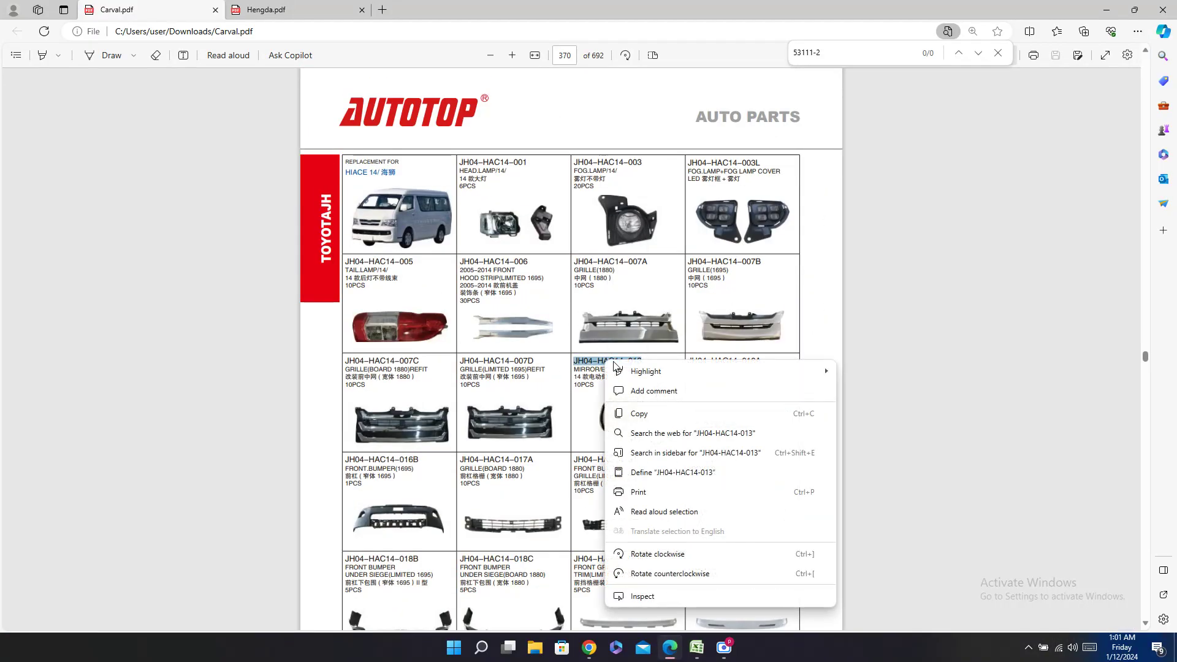
click(639, 414)
scroll(654, 427, down, 1)
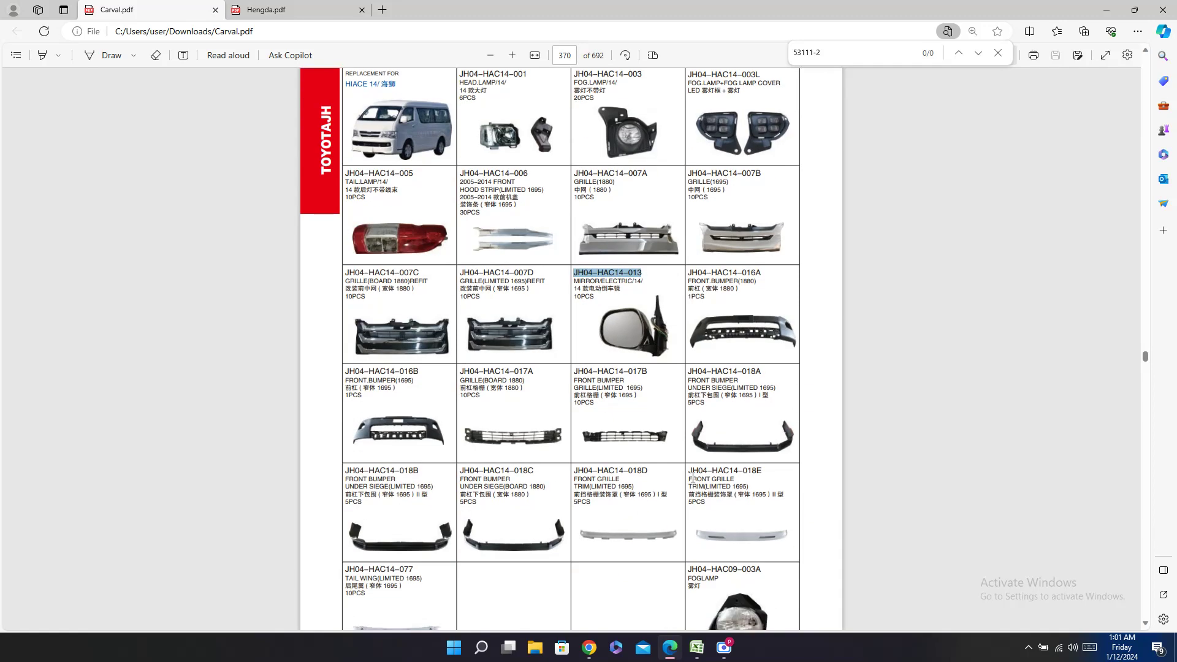
scroll(768, 536, down, 1)
click(697, 648)
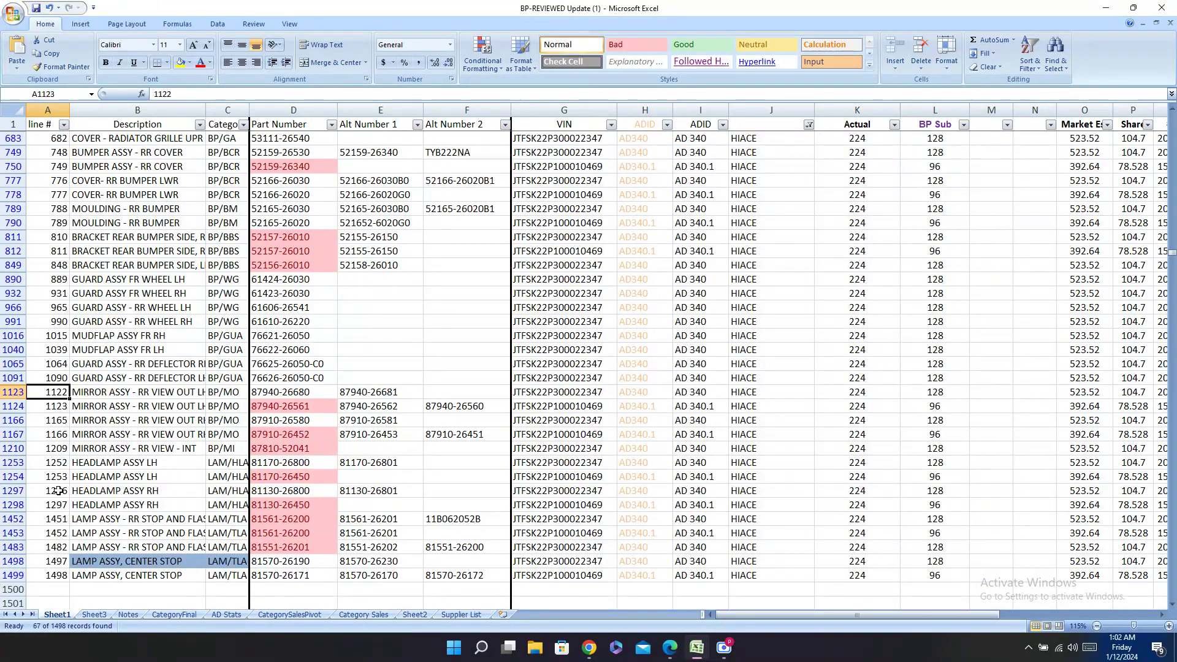
Step: Paste Carval code JH04-HAC14-013 into AA1123 and AA1166, then bring Carval.pdf back up
drag(12, 391, 3, 429)
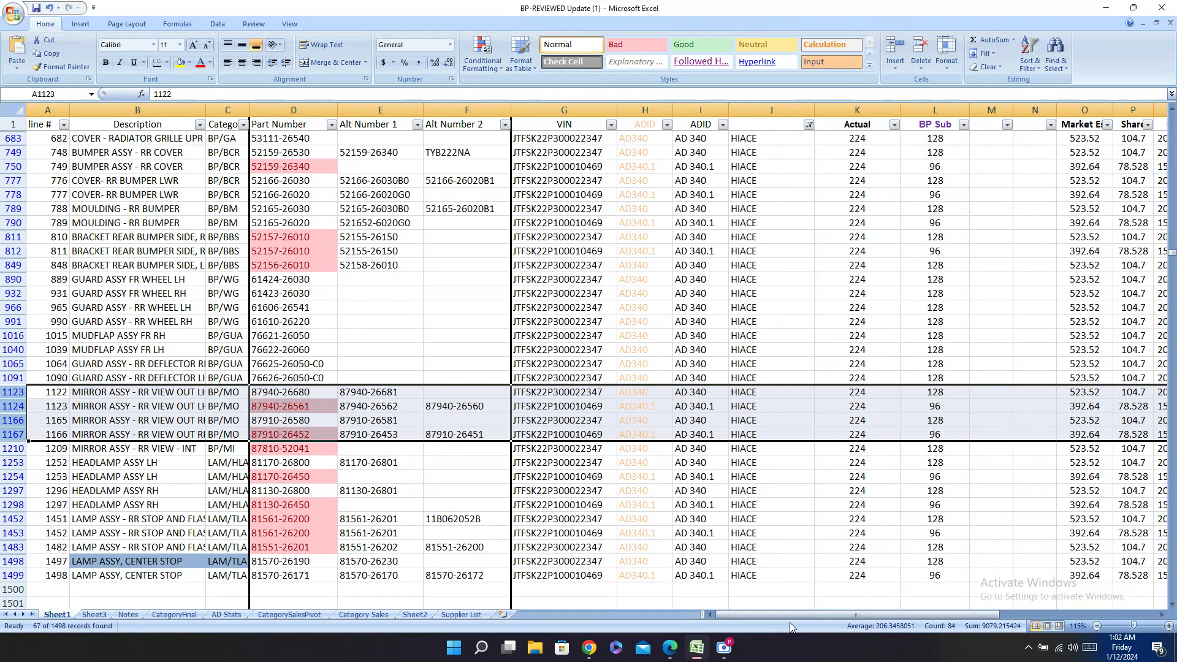
drag(805, 615, 987, 613)
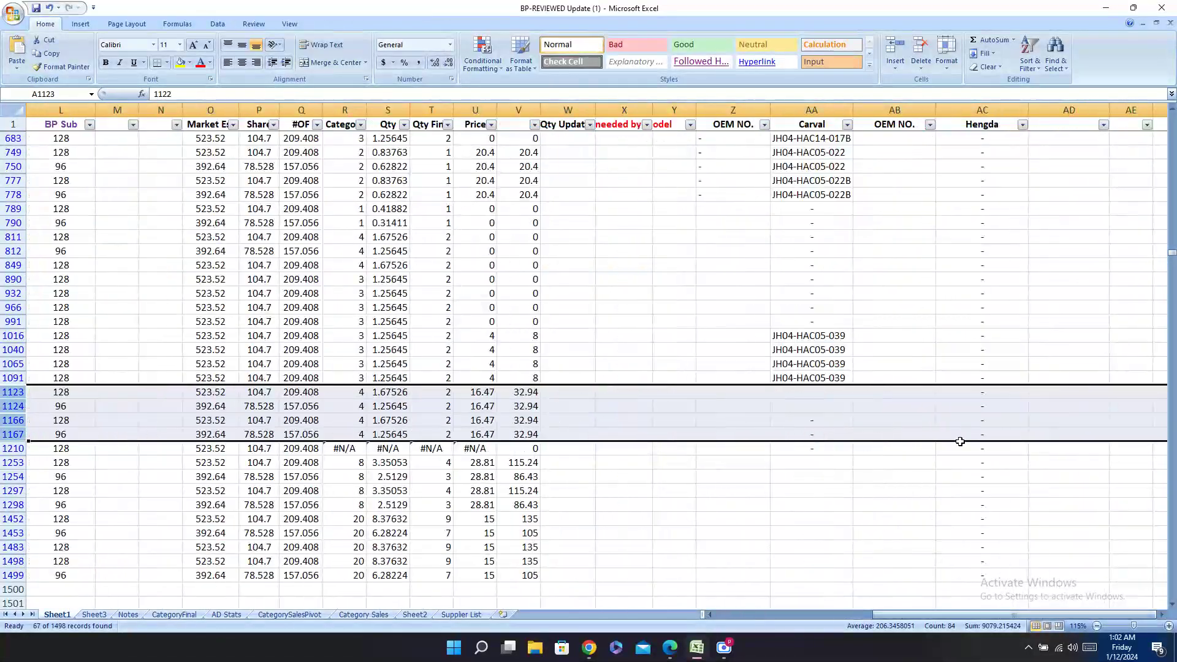
right_click(830, 391)
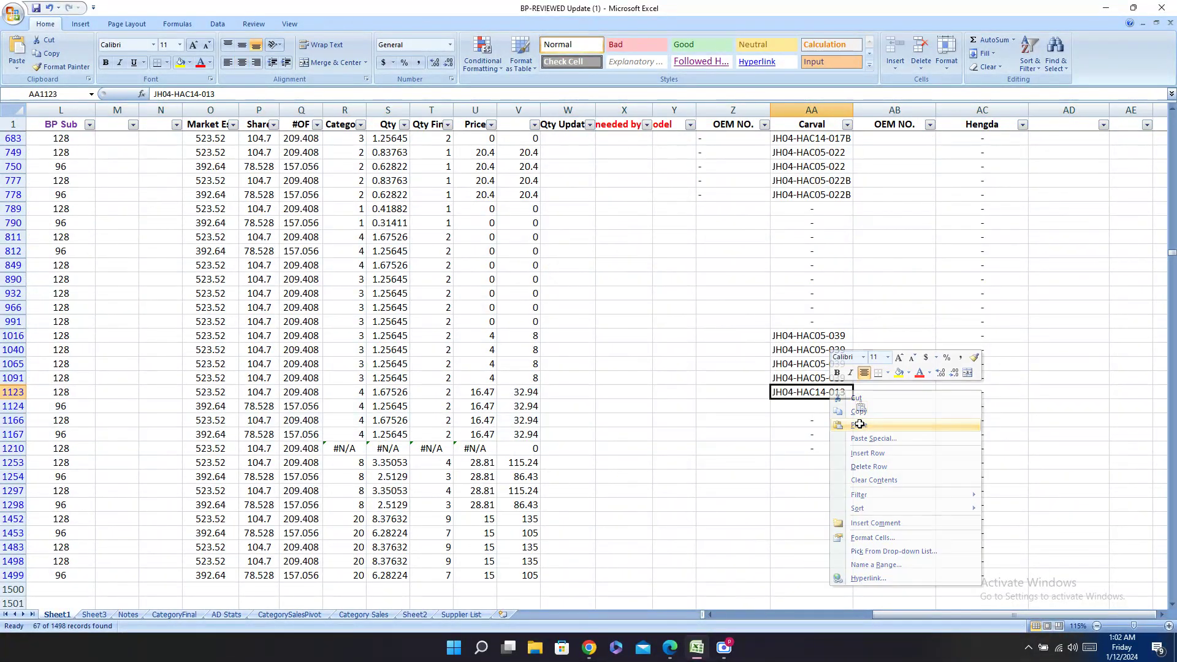
click(861, 425)
right_click(810, 419)
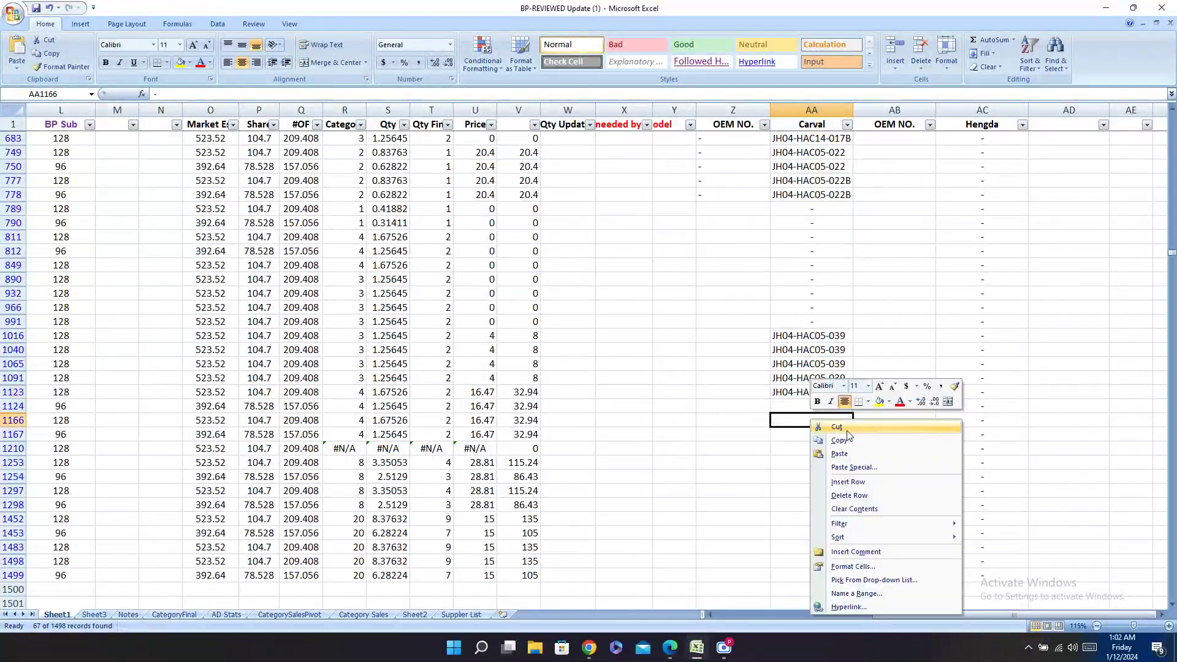
click(836, 453)
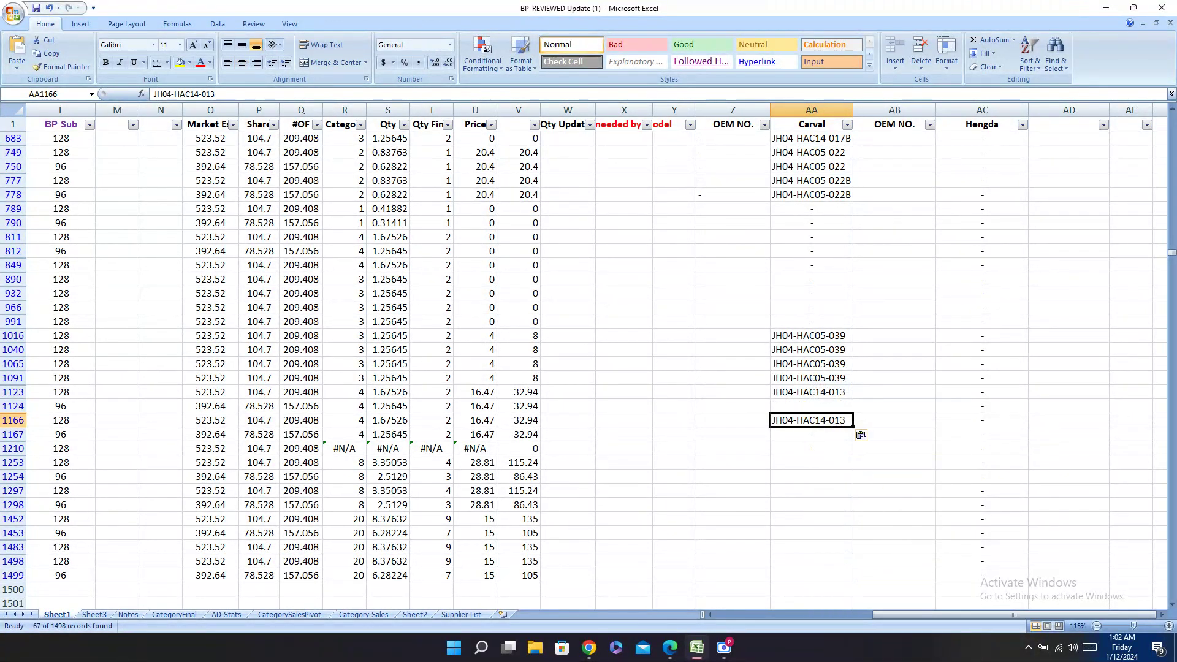
click(669, 647)
scroll(679, 305, up, 1)
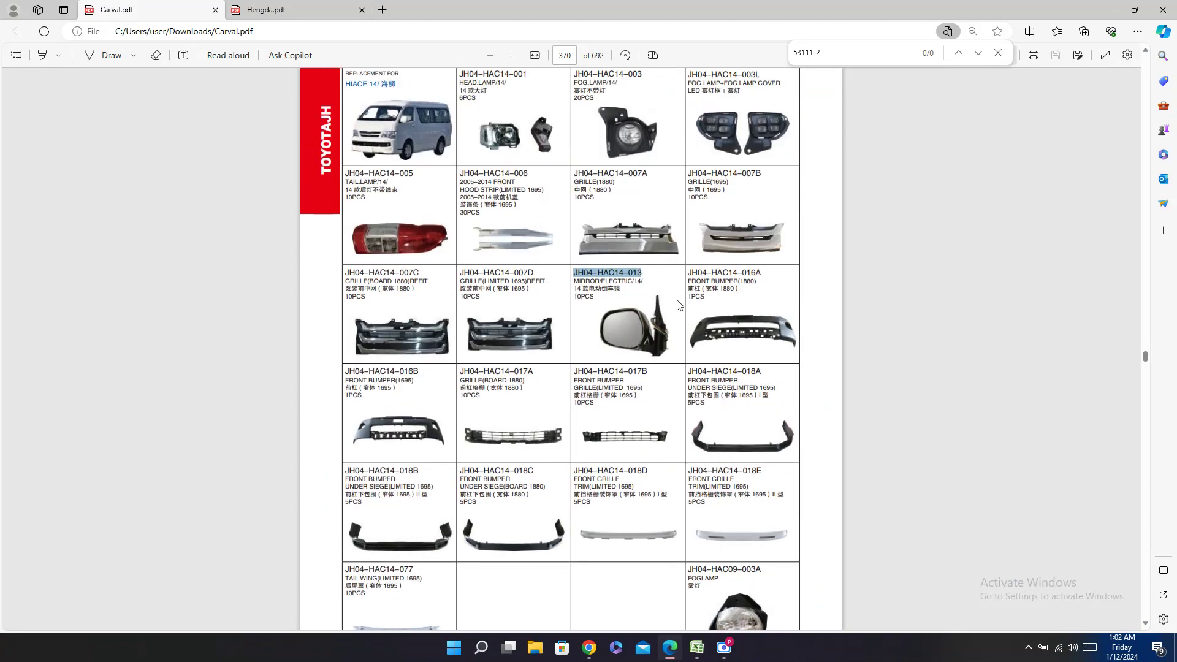
Step: Find the HIACE chrome mirror code JH04-HAC05-013B on Carval.pdf page 372 and copy it
scroll(679, 304, down, 10)
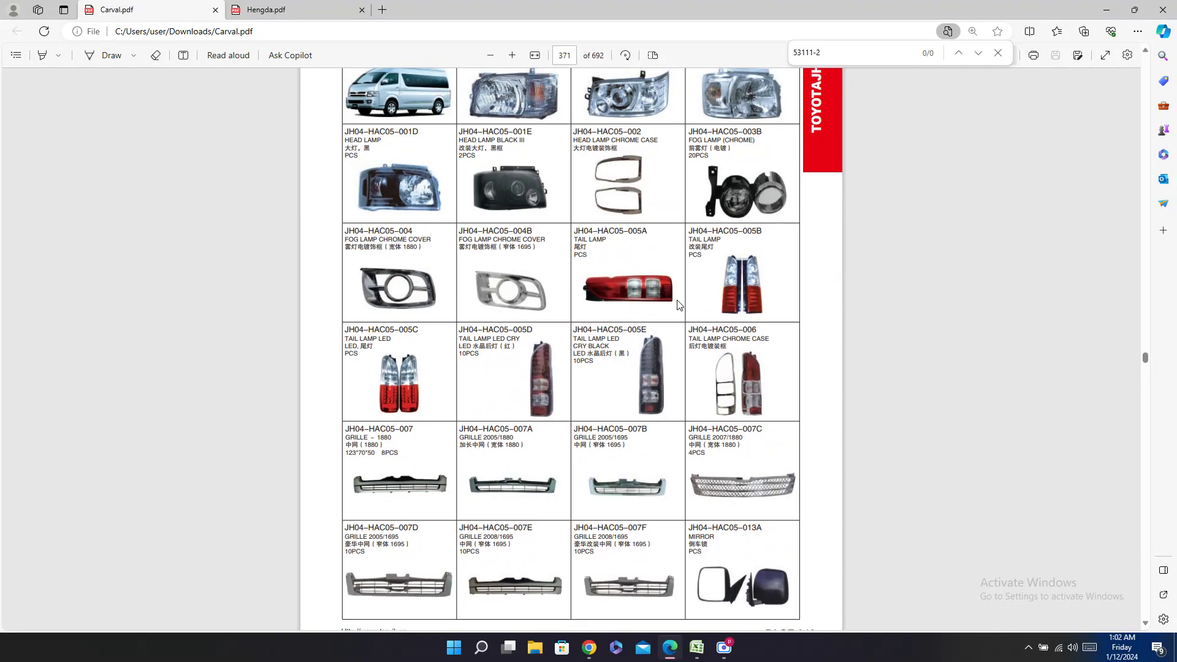
scroll(679, 304, up, 1)
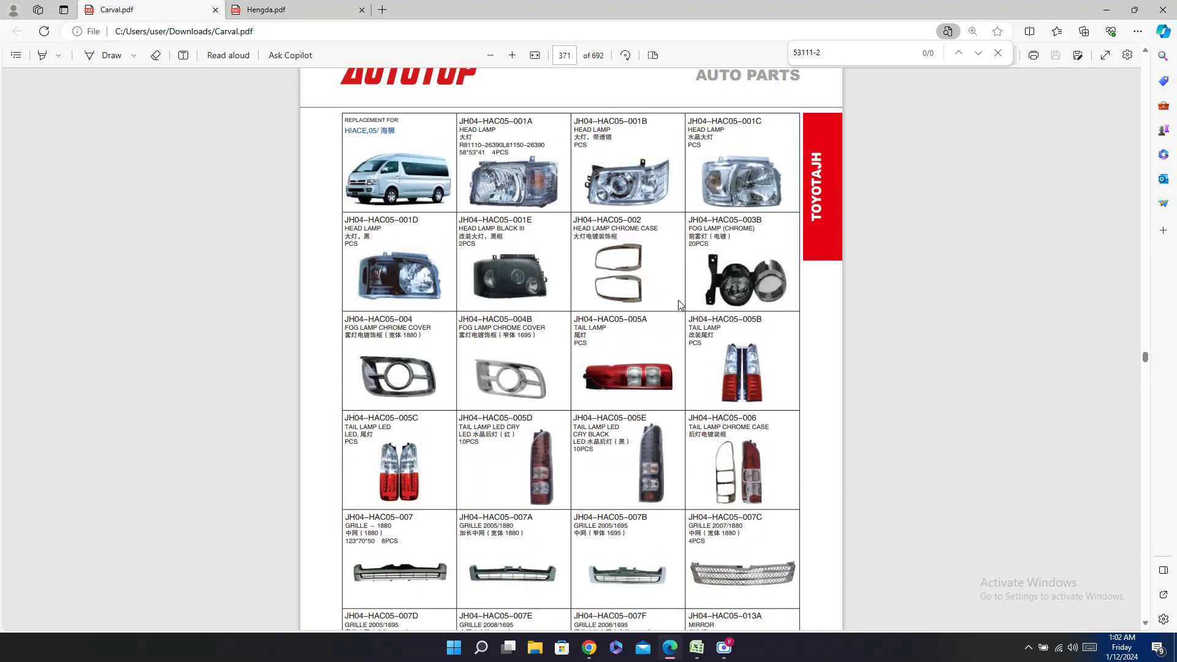
scroll(679, 305, down, 7)
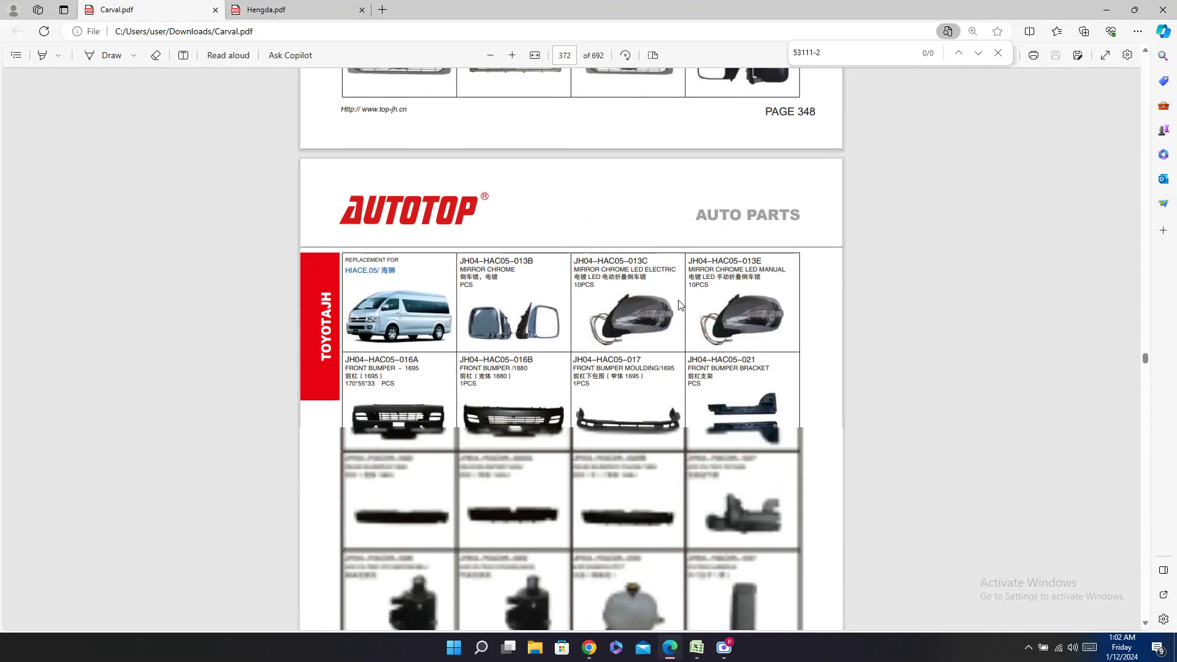
scroll(679, 305, down, 5)
scroll(680, 305, up, 3)
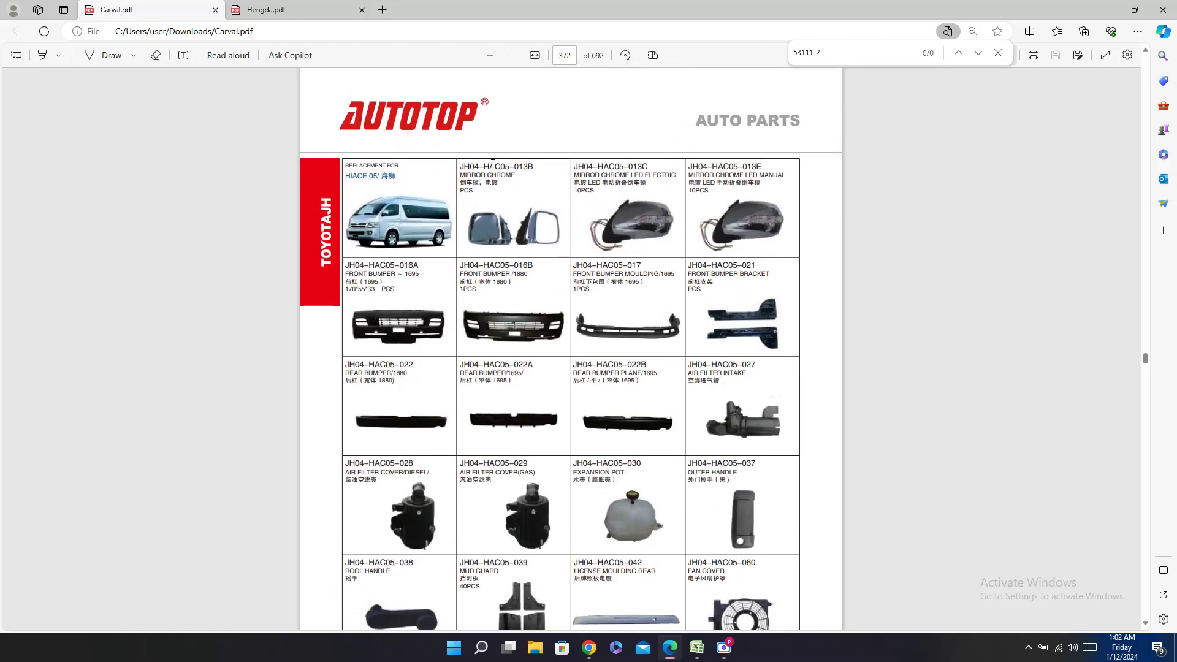
double_click(495, 167)
right_click(489, 164)
click(523, 216)
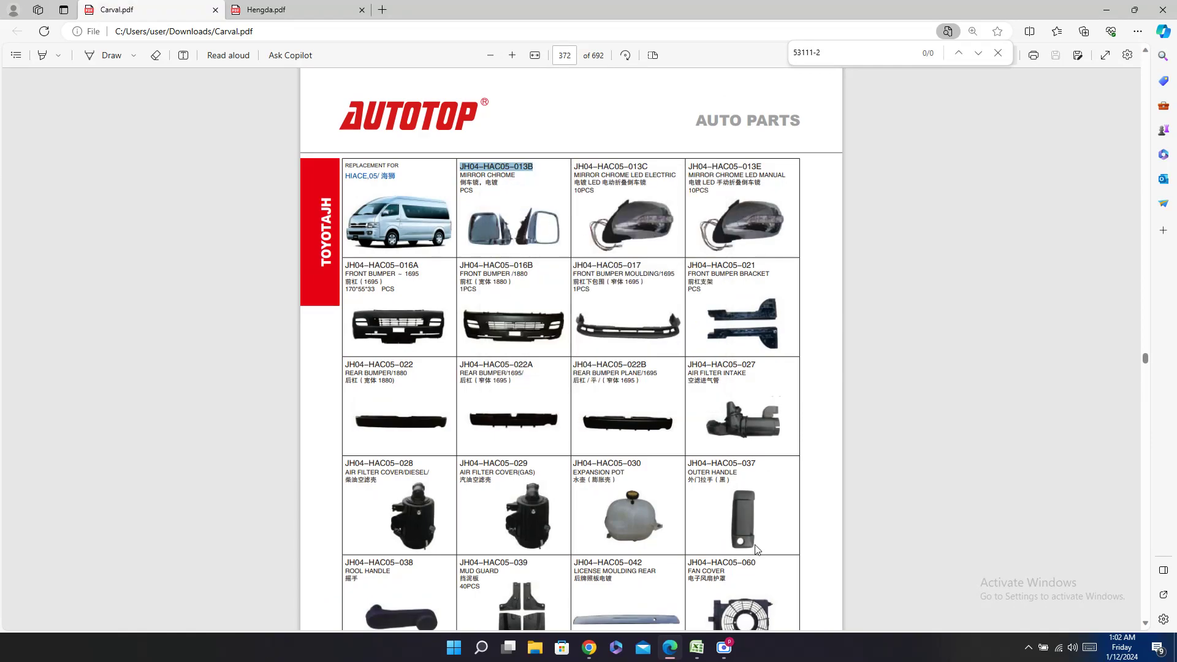
click(697, 648)
Step: Paste JH04-HAC05-013B into the Carval cells AA1124 and AA1167
right_click(801, 406)
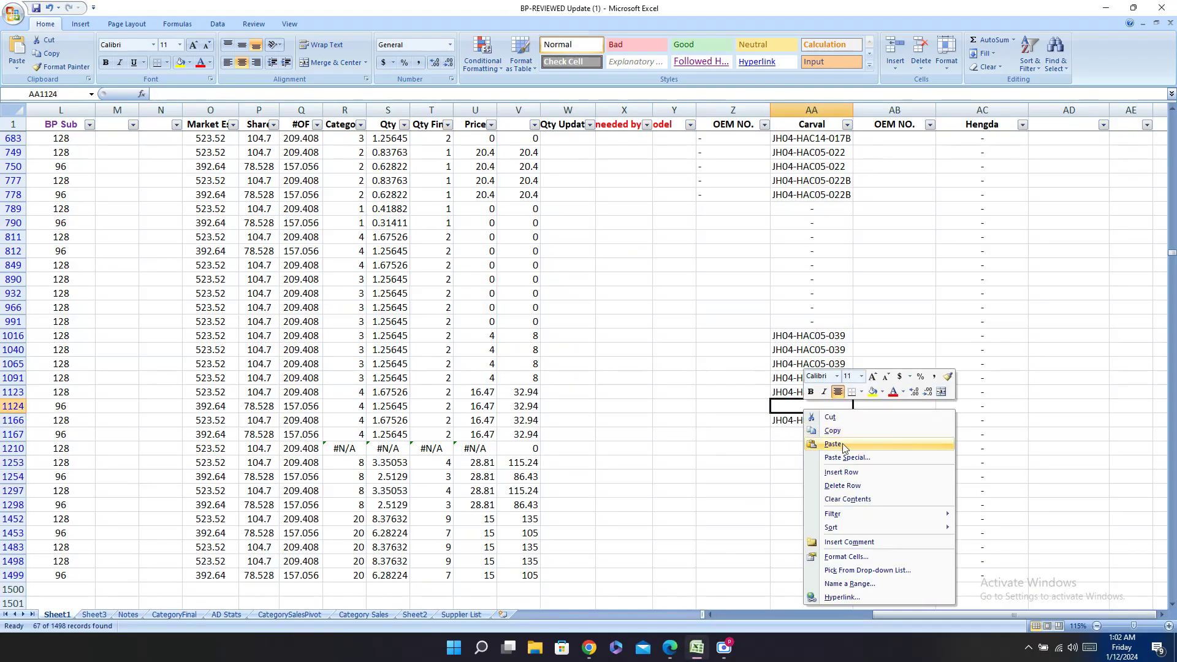
click(843, 445)
right_click(808, 433)
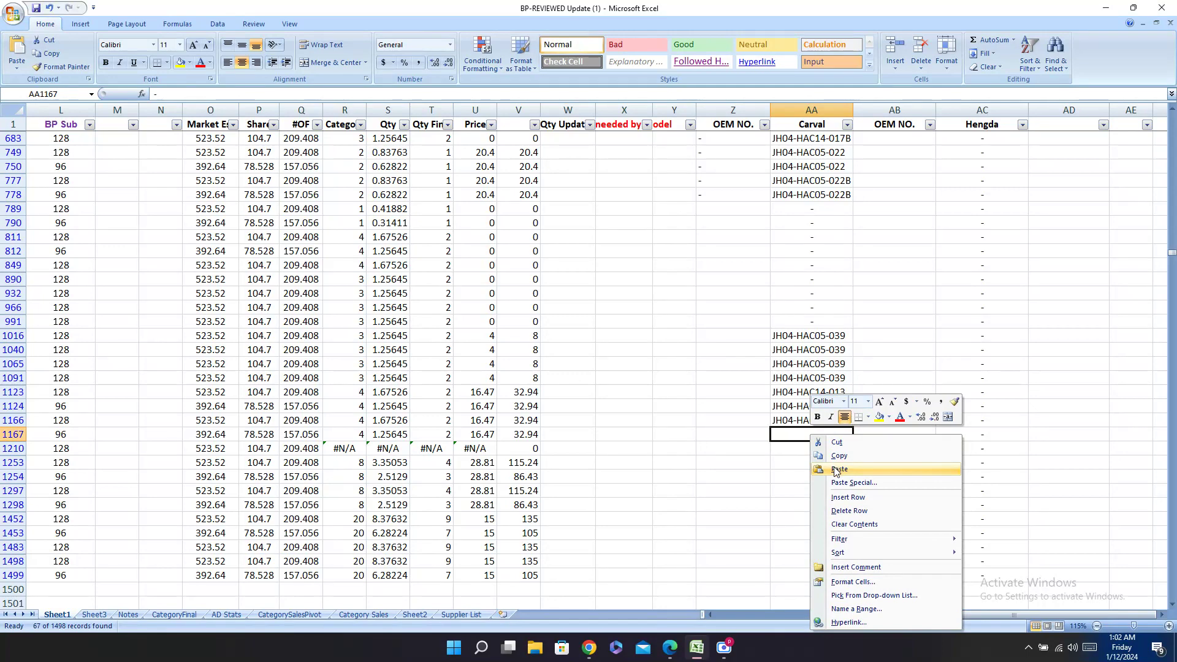
click(835, 470)
Step: Enter a dash in each OEM NO. cell from Z1016 down to Z1167
click(735, 336)
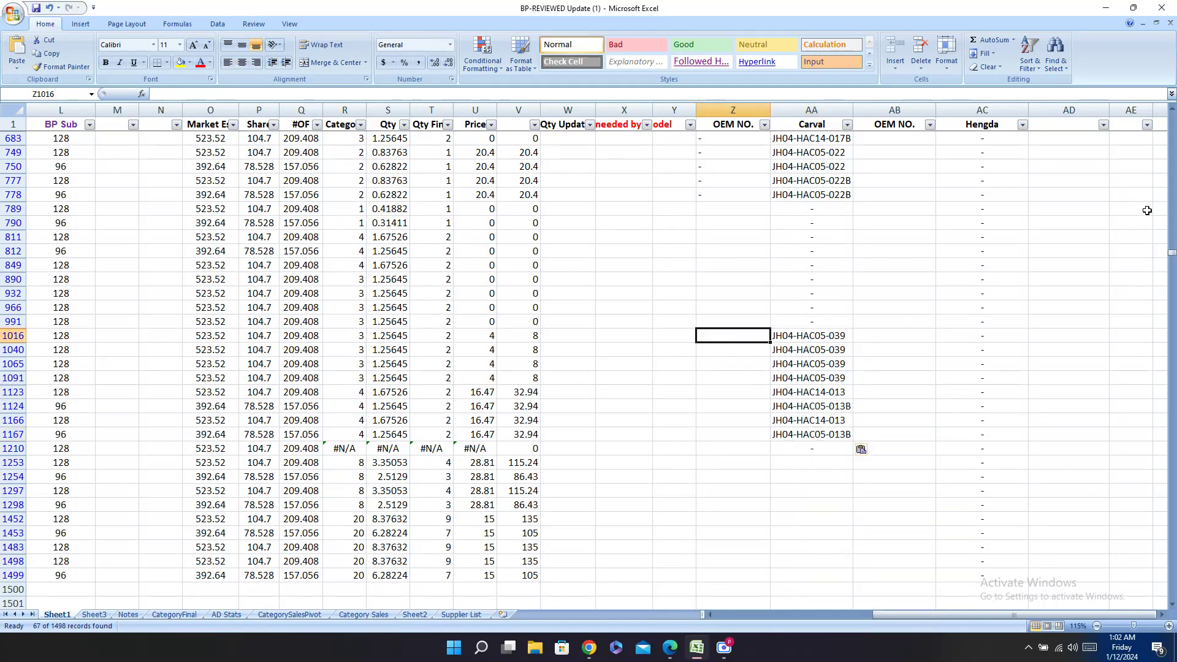
text(-)
key(Return)
text(-)
key(Return)
text(-)
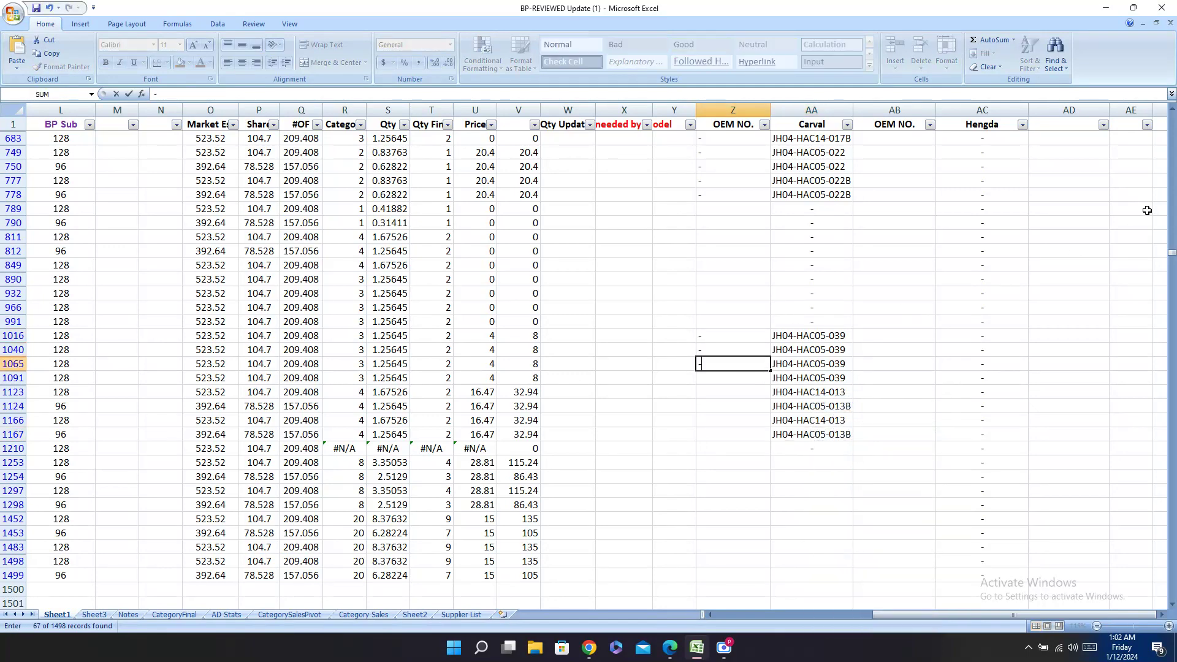
key(Return)
text(-)
key(Return)
text(-)
key(Return)
text(-)
key(Return)
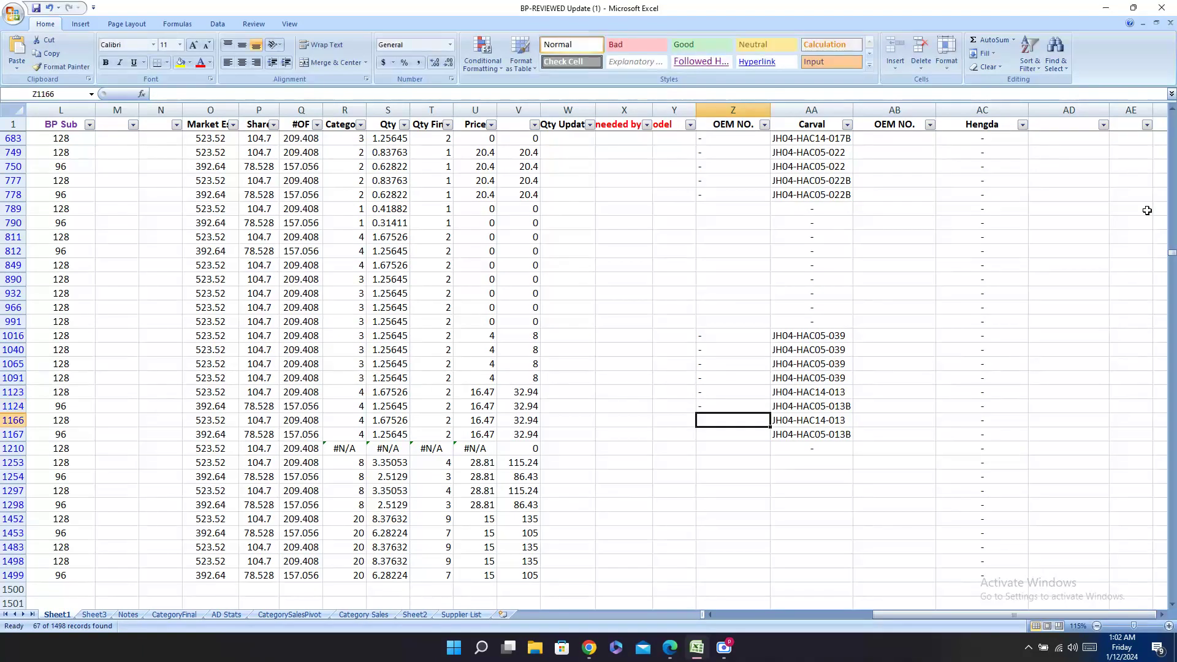
text(-)
key(Return)
text(-)
key(Return)
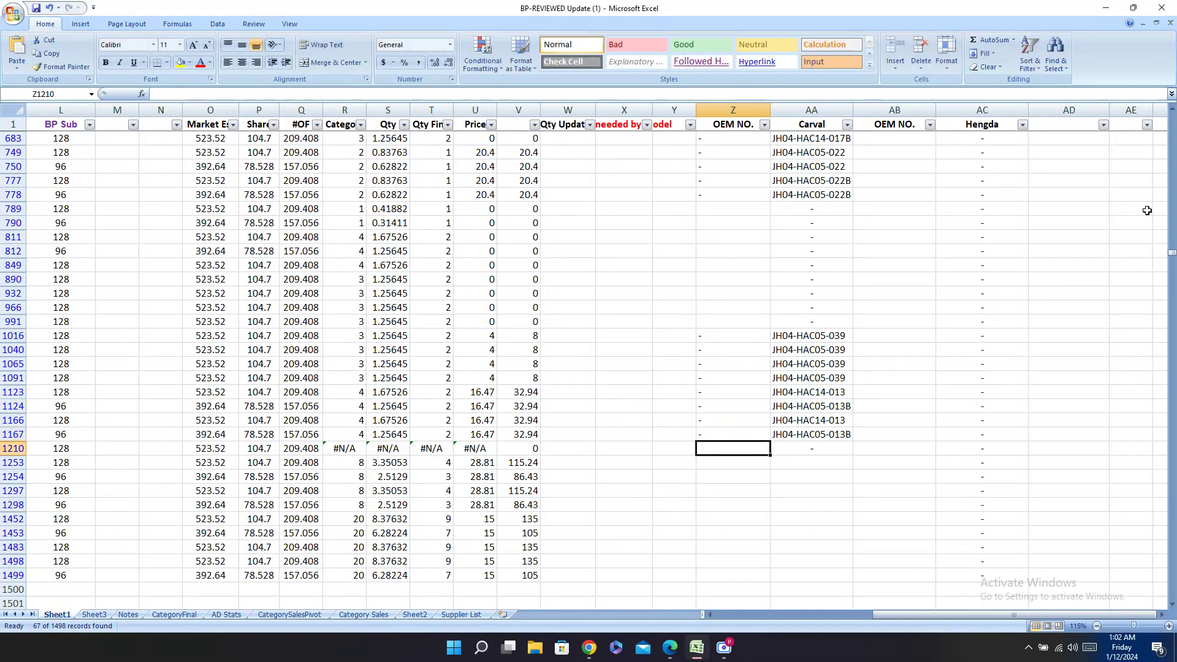
Step: Move to the HEADLAMP ASSY LH row and bring up Carval.pdf
key(Left)
key(Left)
key(Left)
key(Left)
key(Left)
key(Left)
key(Left)
key(Left)
key(Left)
key(Left)
key(Left)
key(Left)
key(Left)
key(Left)
key(Left)
key(Left)
key(Left)
key(Left)
key(Left)
key(Left)
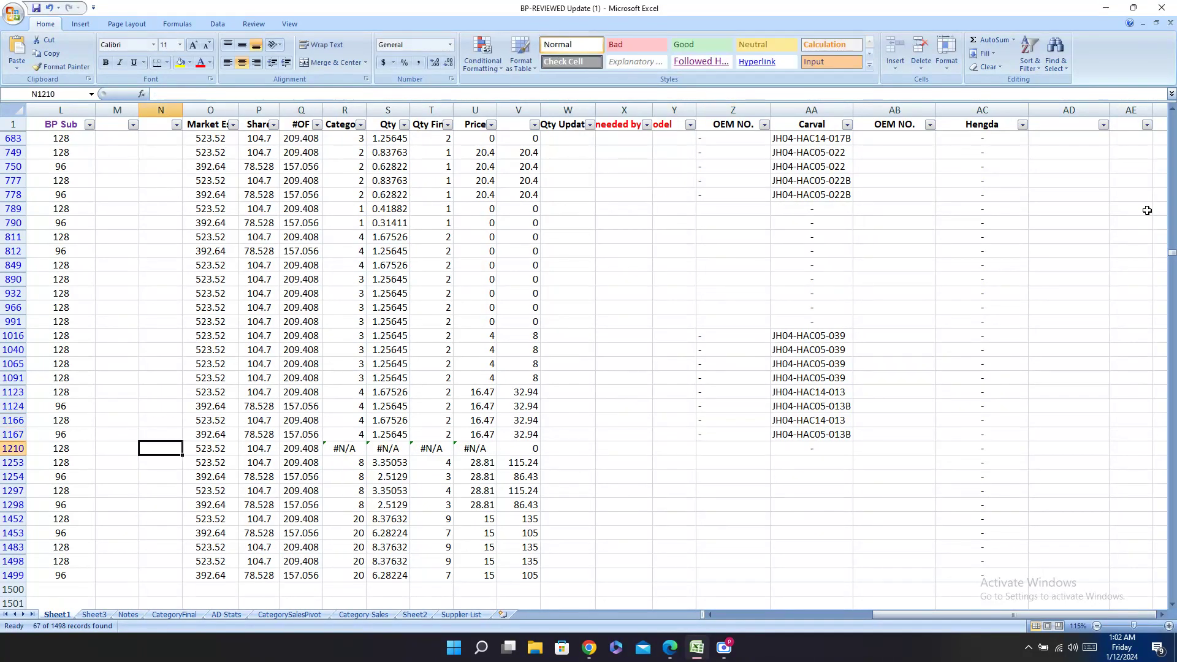
key(Right)
key(Down)
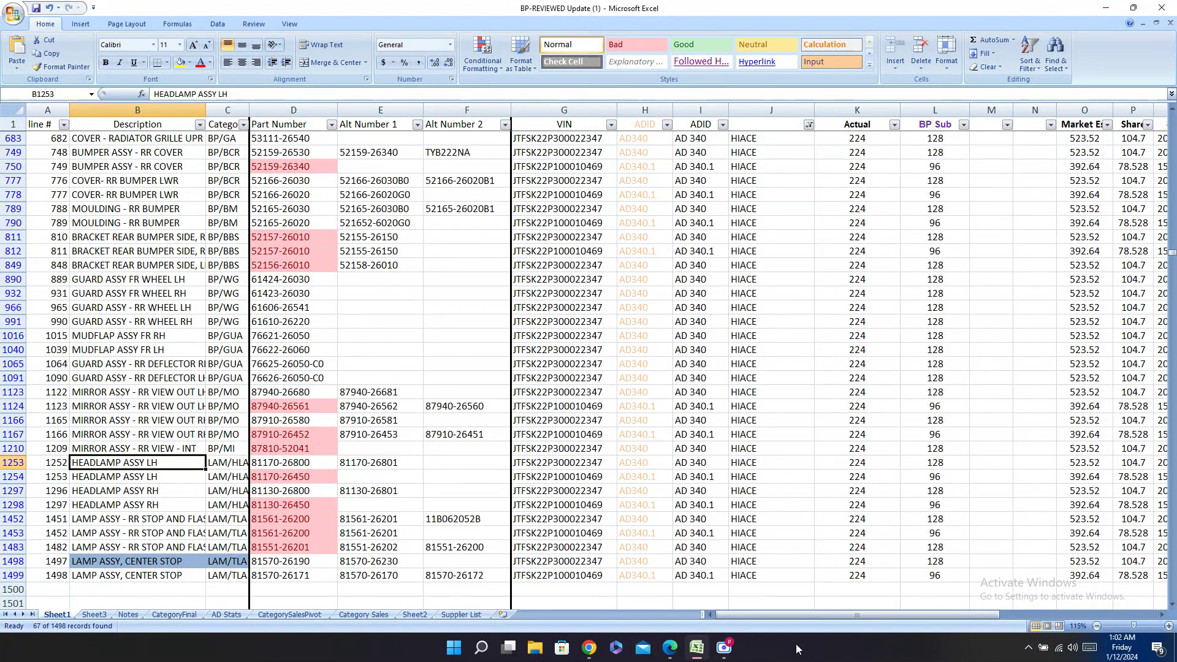
click(671, 652)
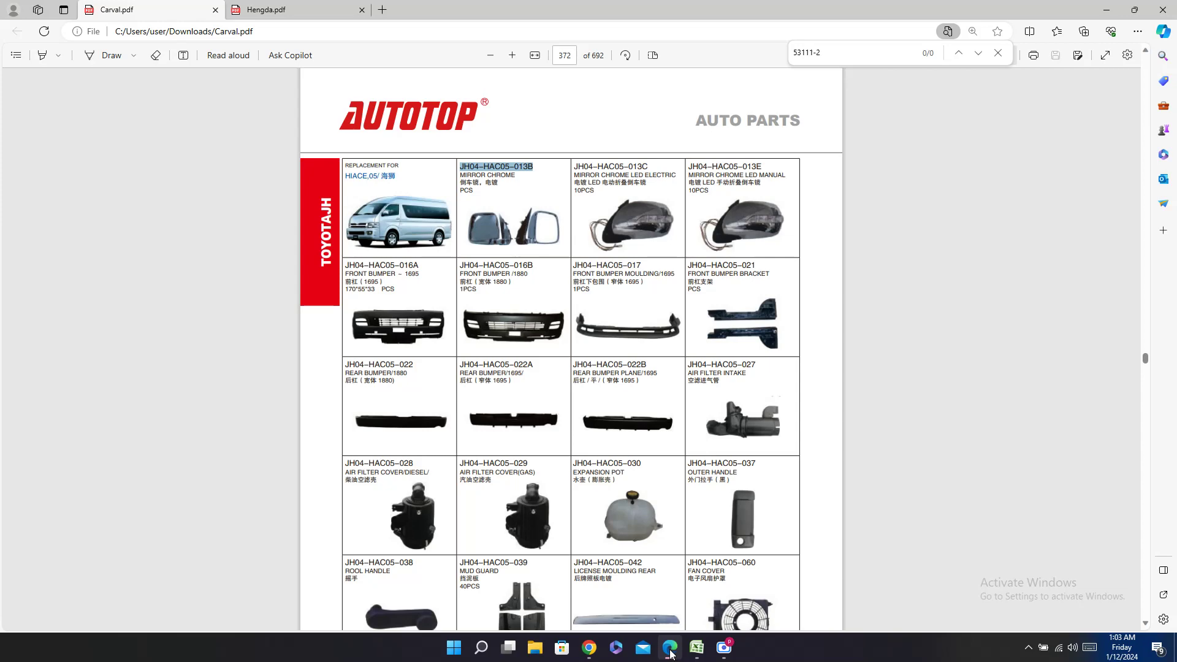
Step: Copy the HIACE head lamp code JH04-HAC05-001A from Carval.pdf page 371
scroll(594, 411, down, 3)
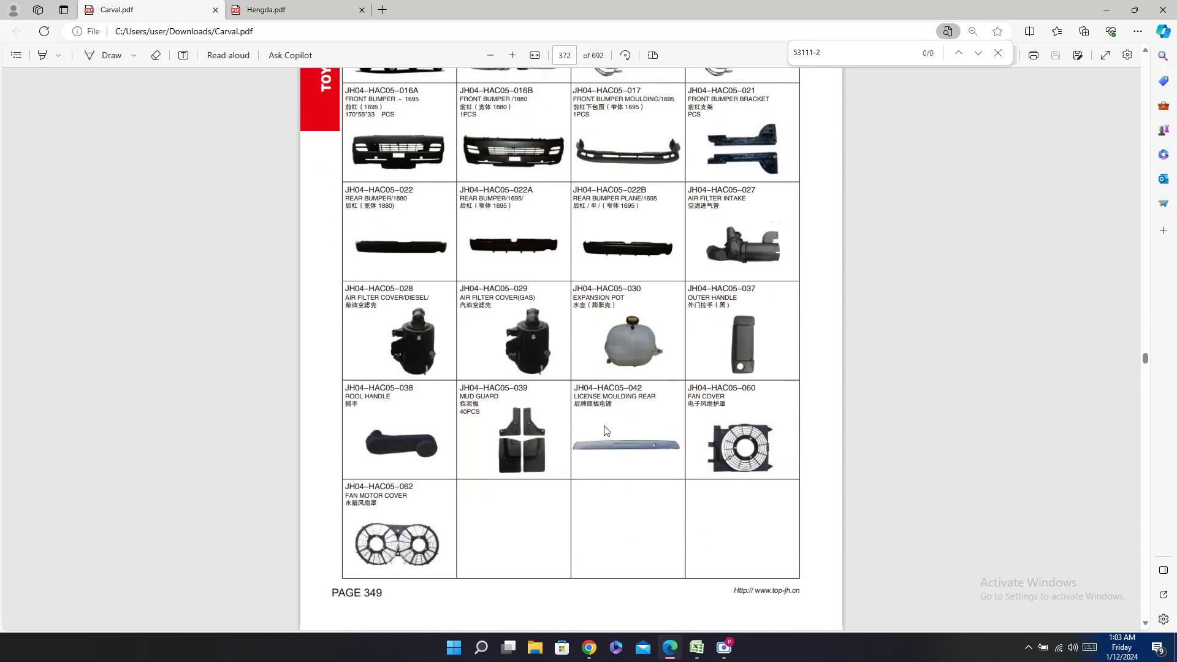
scroll(605, 431, up, 14)
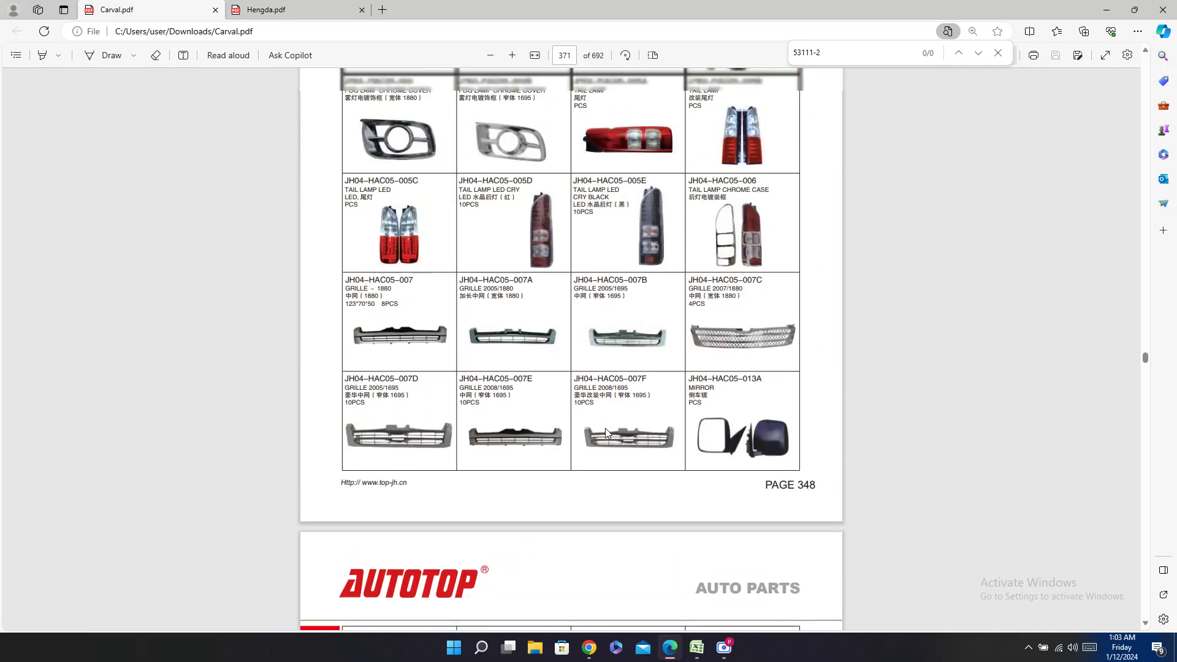
scroll(607, 432, up, 2)
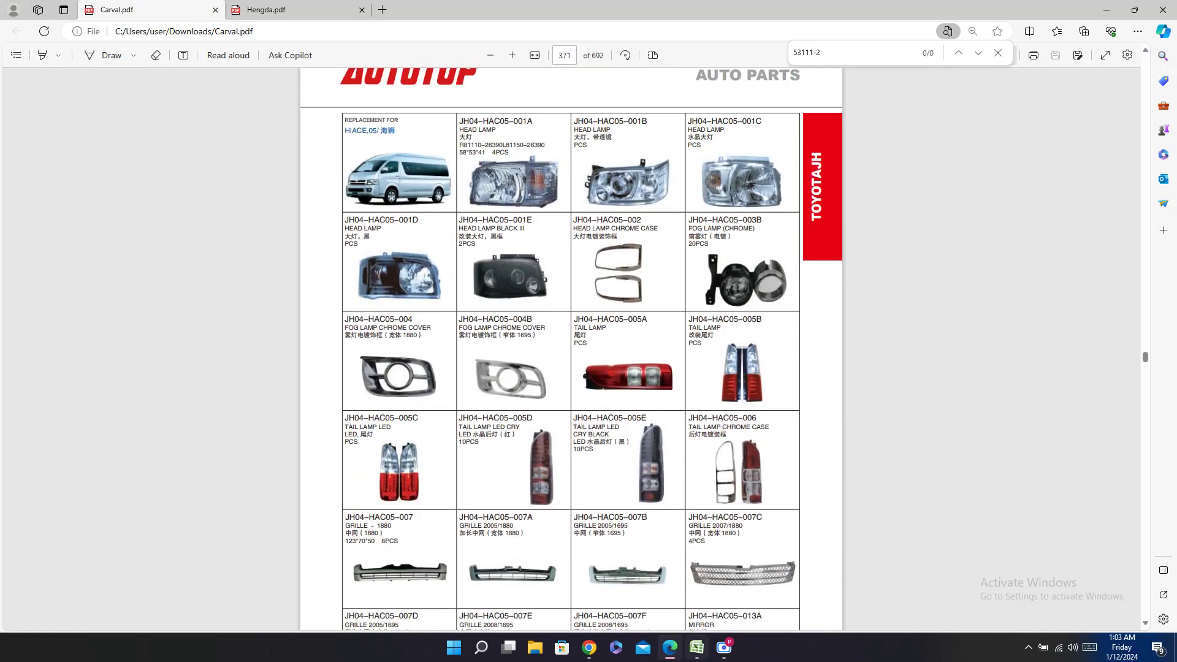
click(697, 647)
key(alt+Tab)
key(alt+Tab)
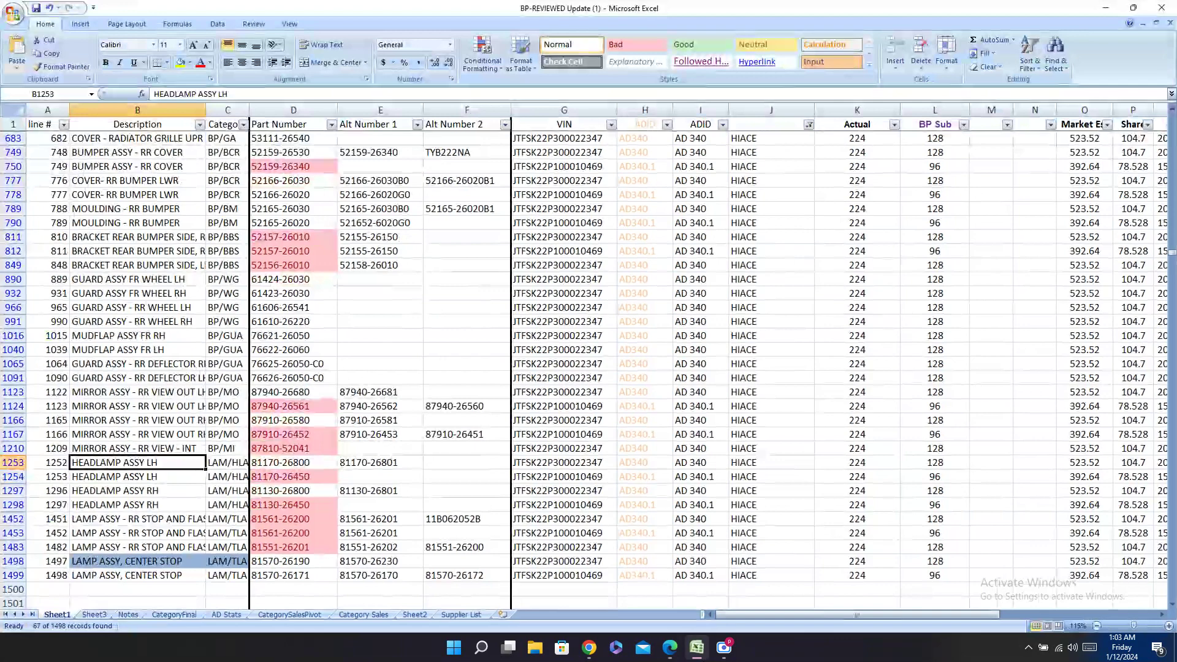
key(alt+Tab)
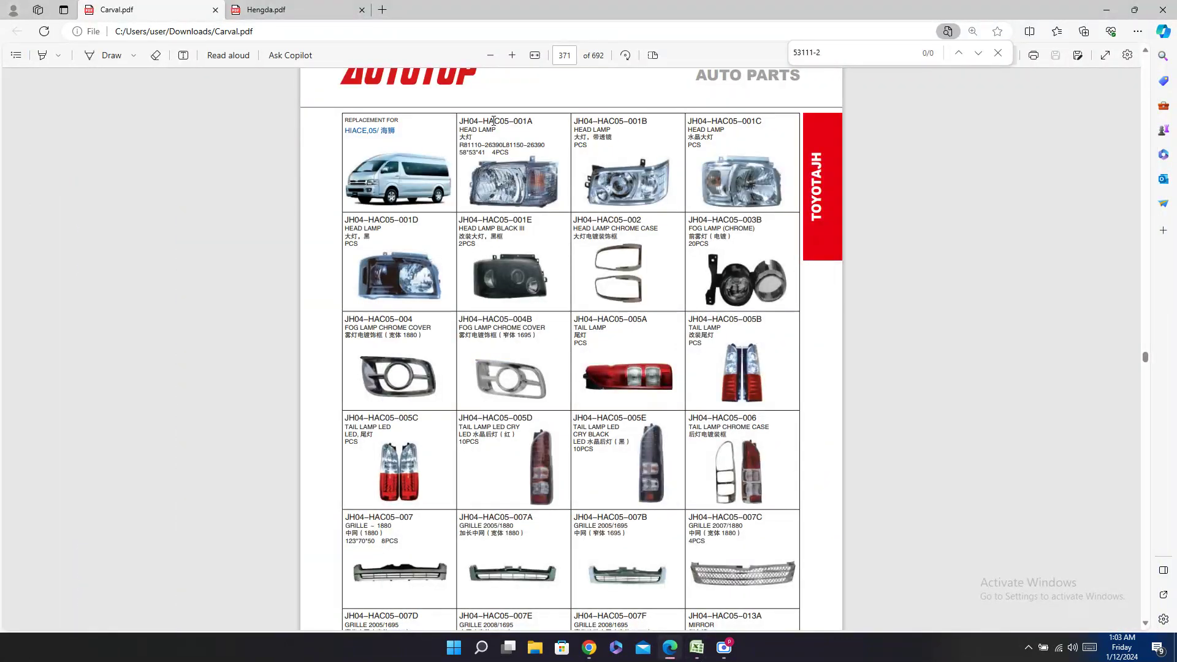
double_click(493, 120)
right_click(495, 122)
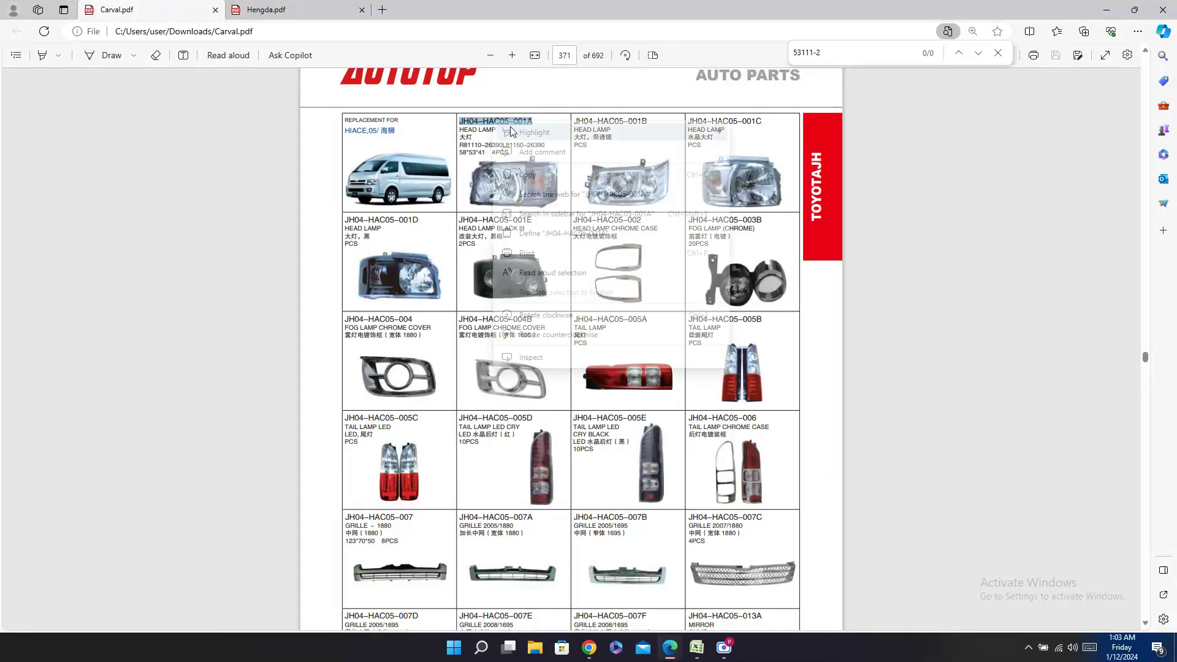
click(542, 178)
click(688, 650)
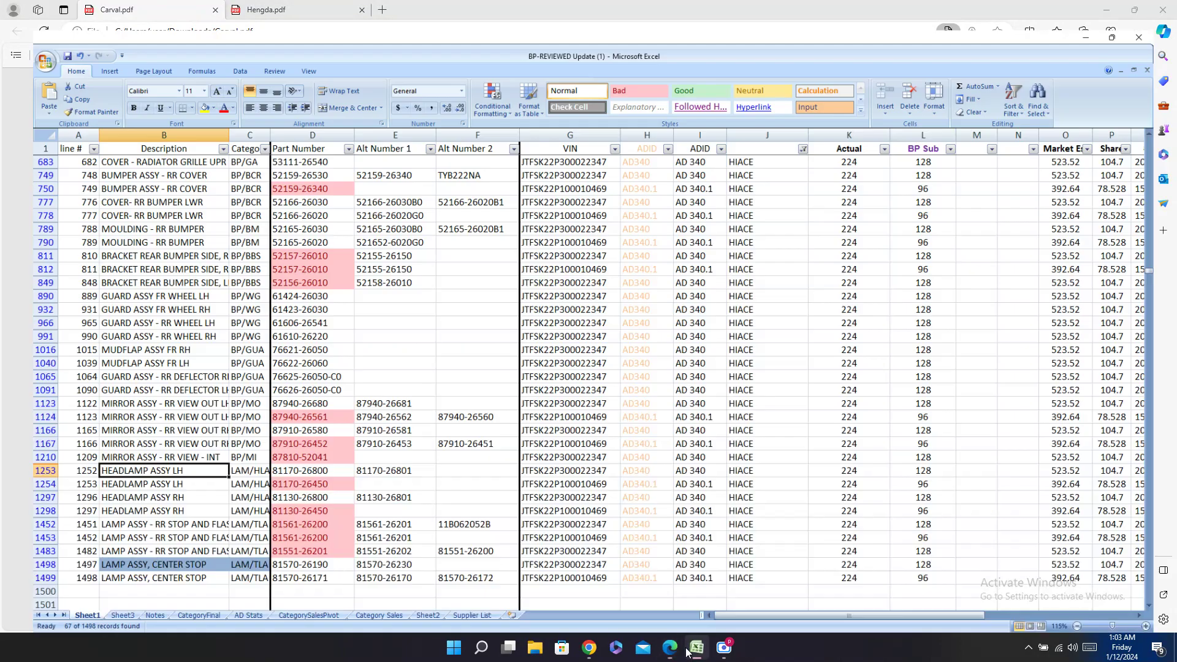
Step: Paste JH04-HAC05-001A into the Carval cells AA1254 and AA1298 for the headlamp rows
drag(12, 462, 3, 504)
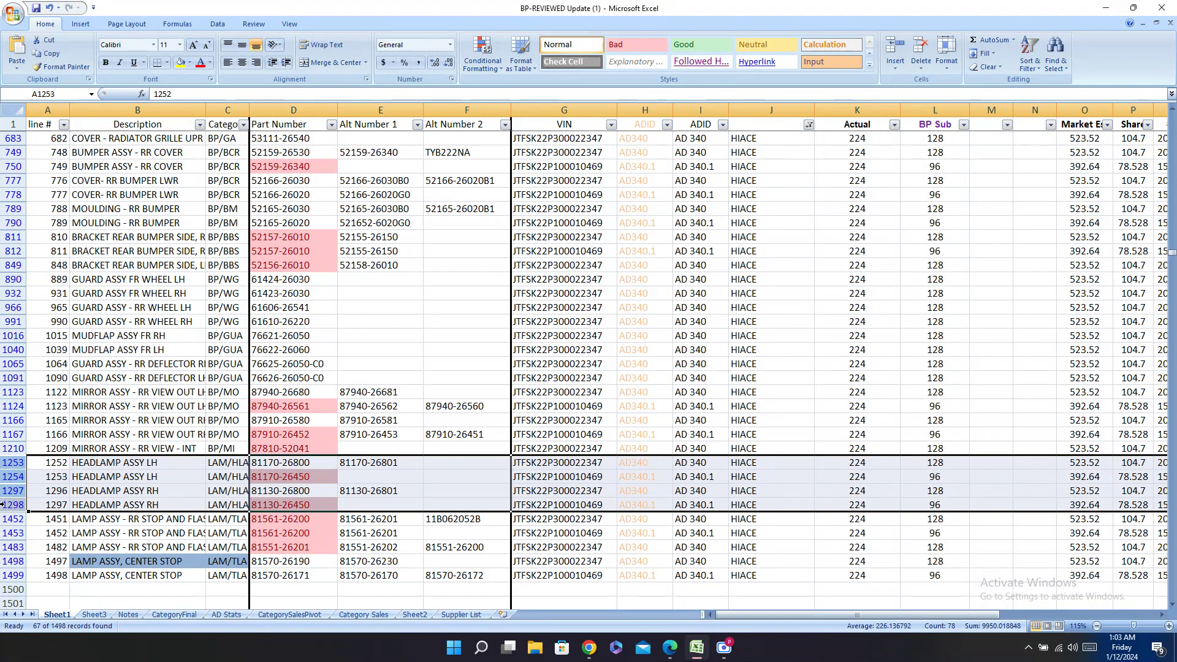
click(18, 477)
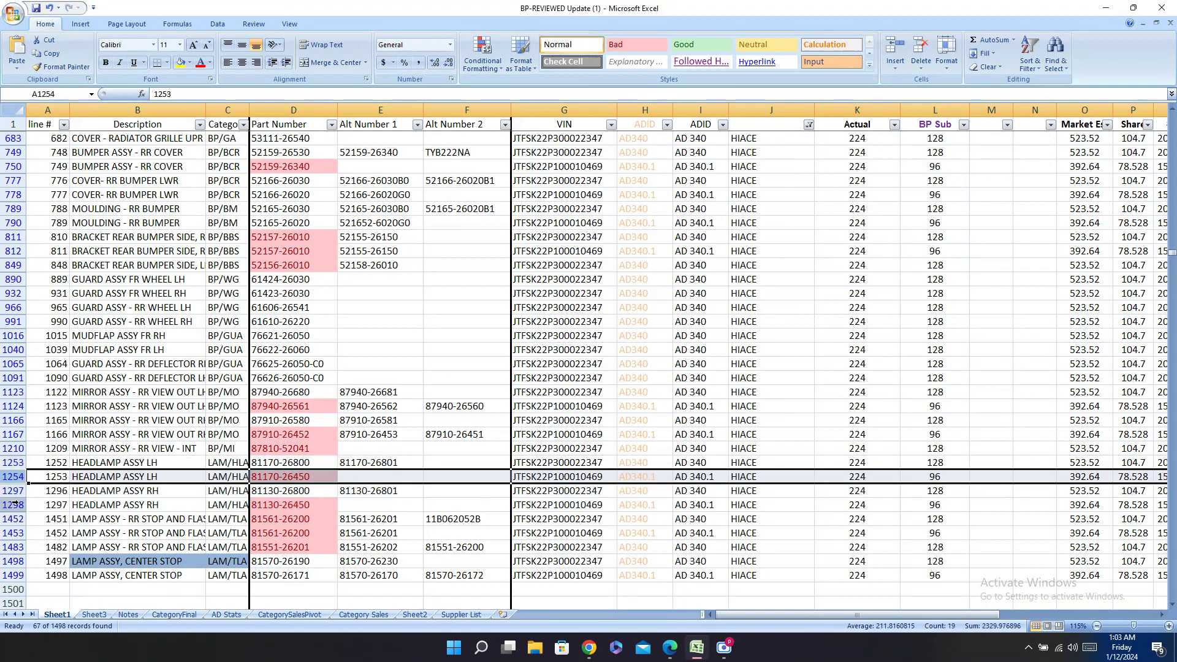
drag(877, 614, 1036, 614)
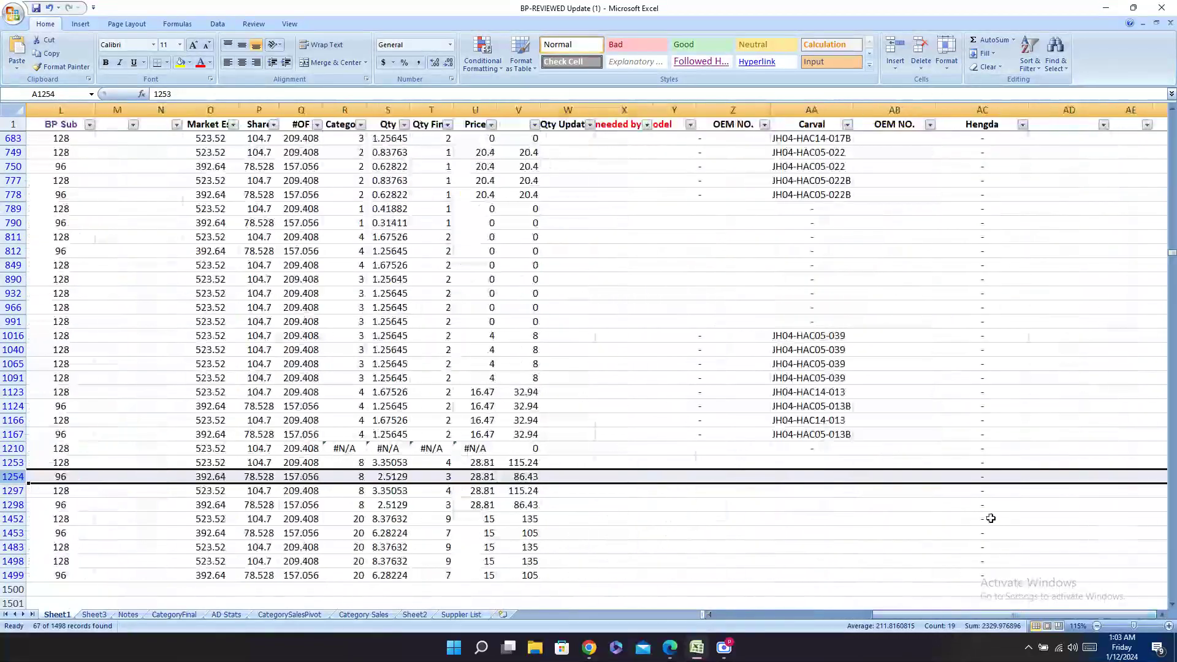
click(803, 477)
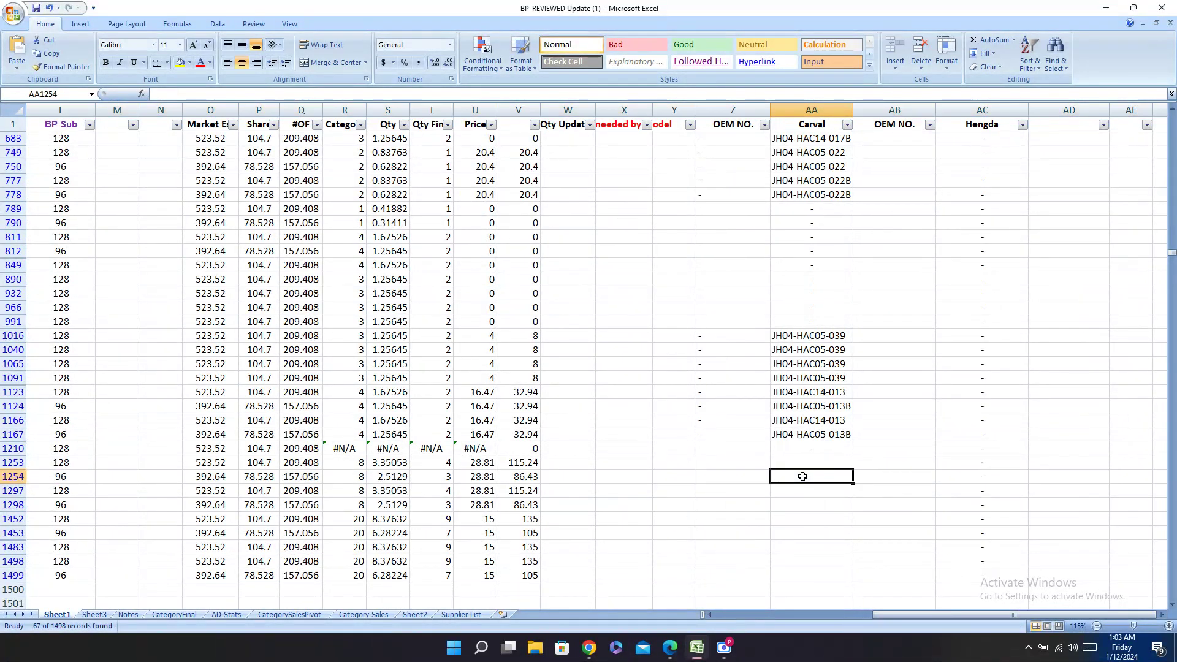
right_click(803, 476)
click(831, 315)
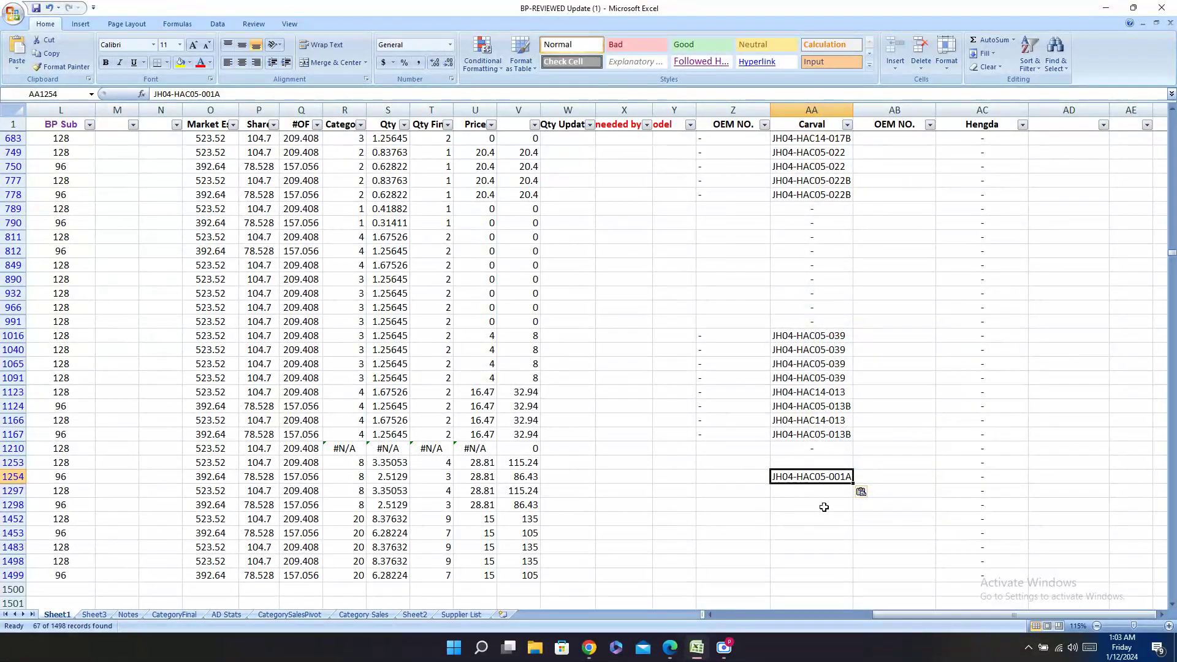
right_click(824, 507)
click(843, 341)
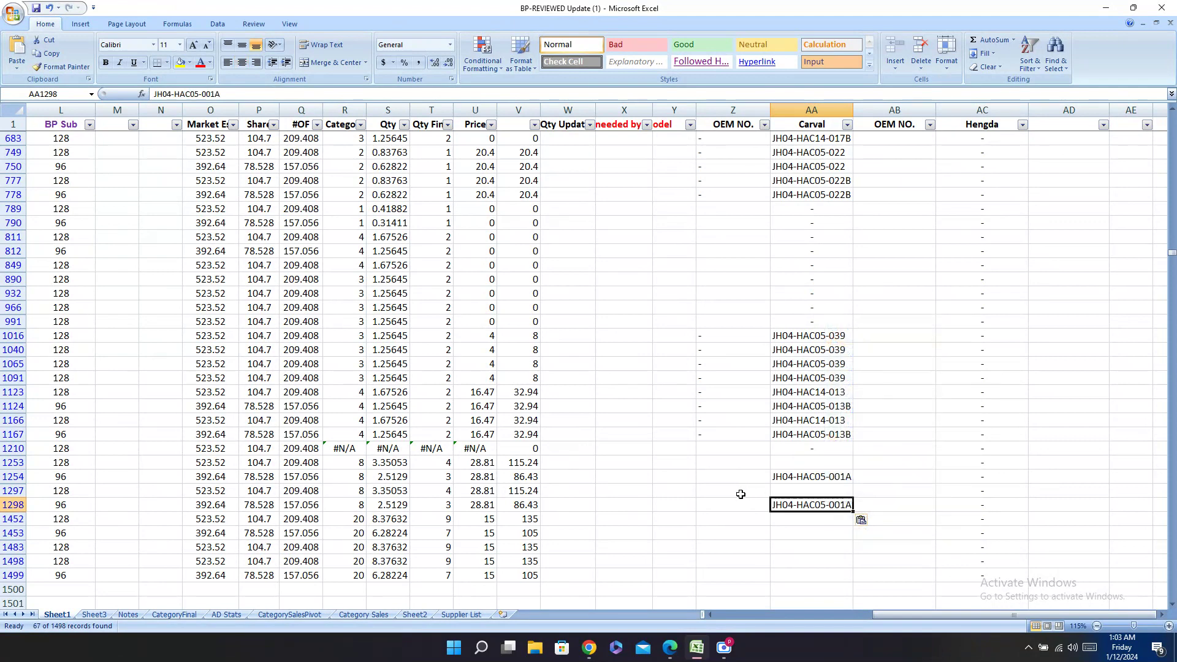
click(752, 478)
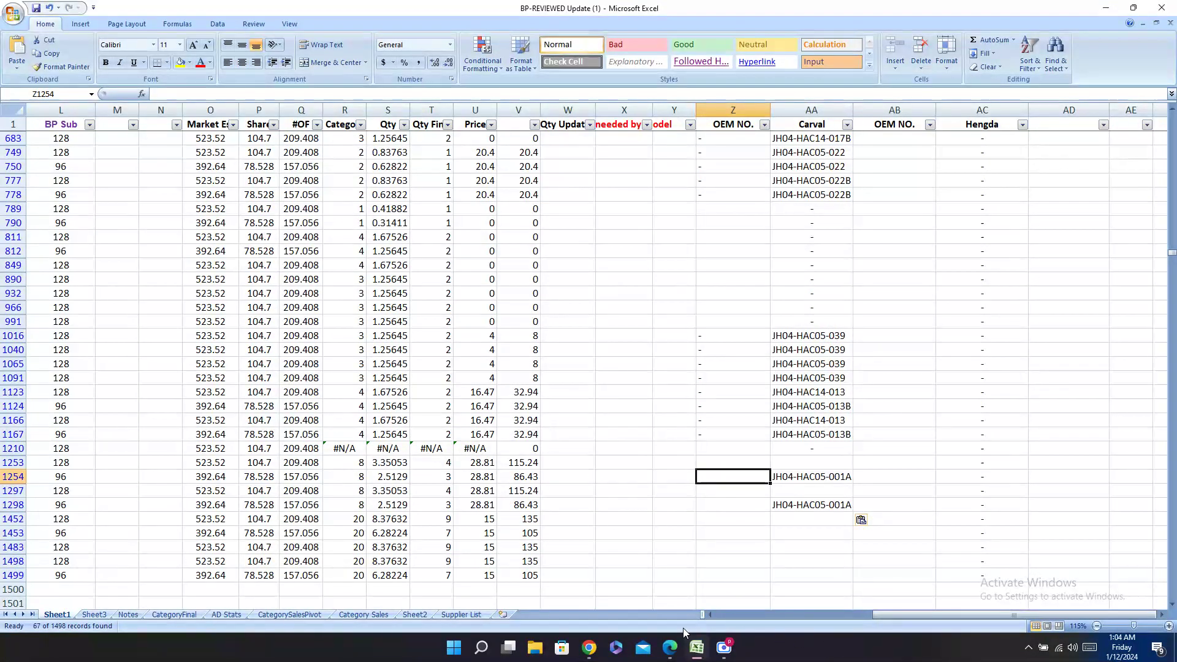
click(669, 647)
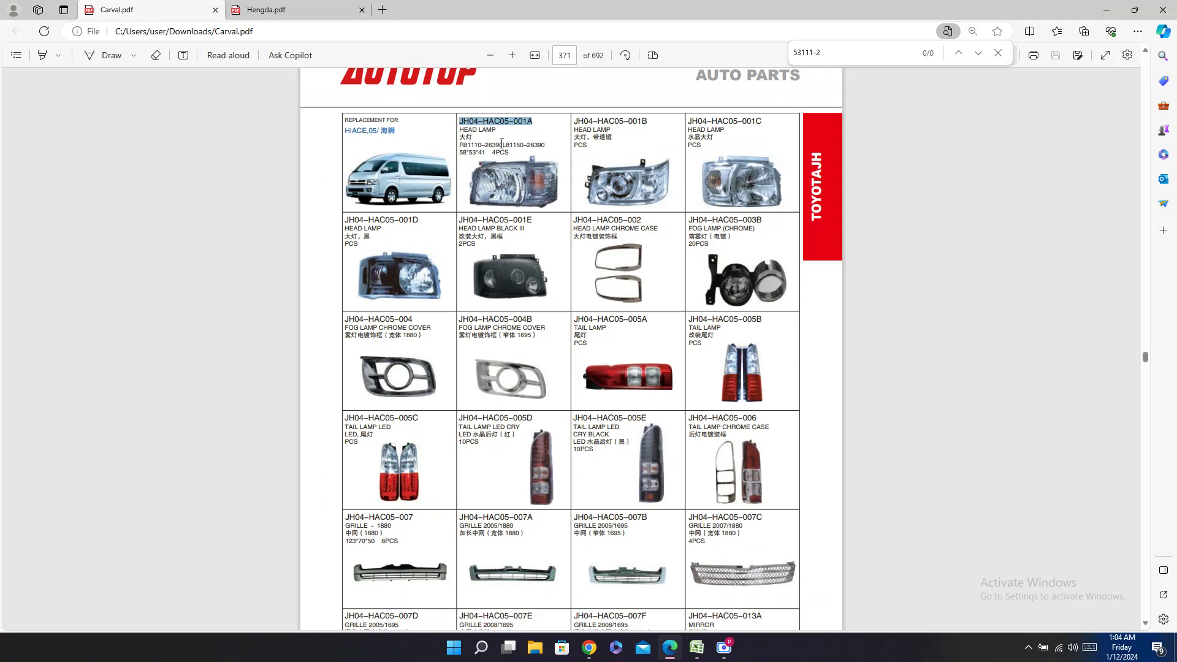
drag(501, 143, 458, 146)
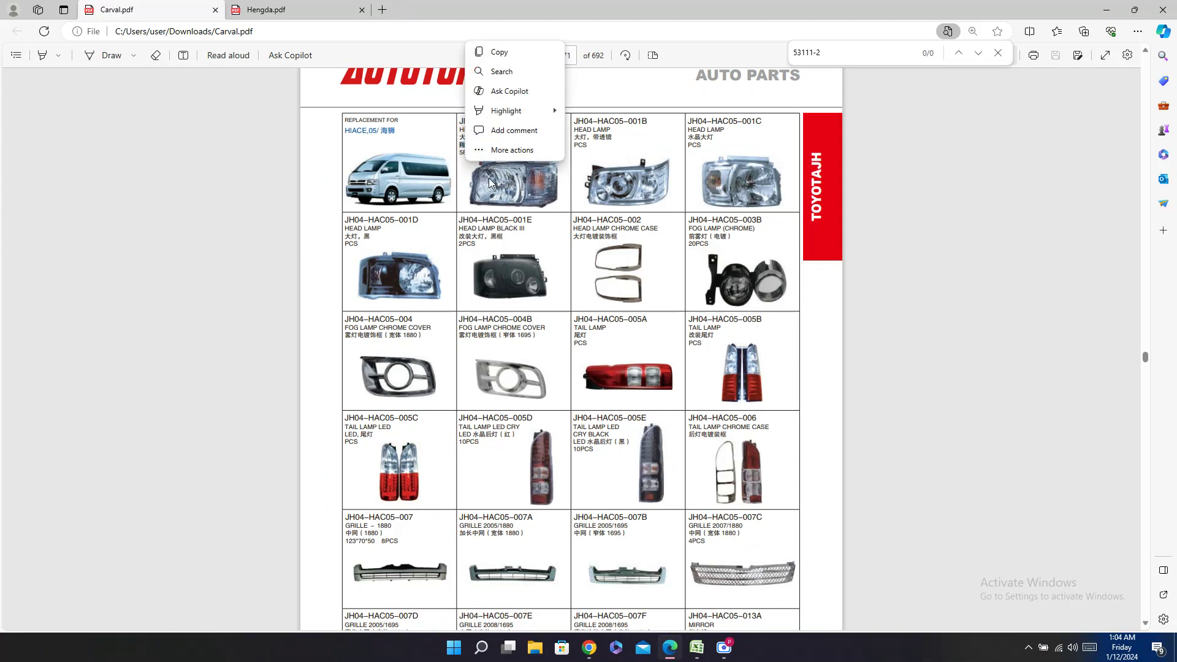
key(ctrl+c)
click(697, 650)
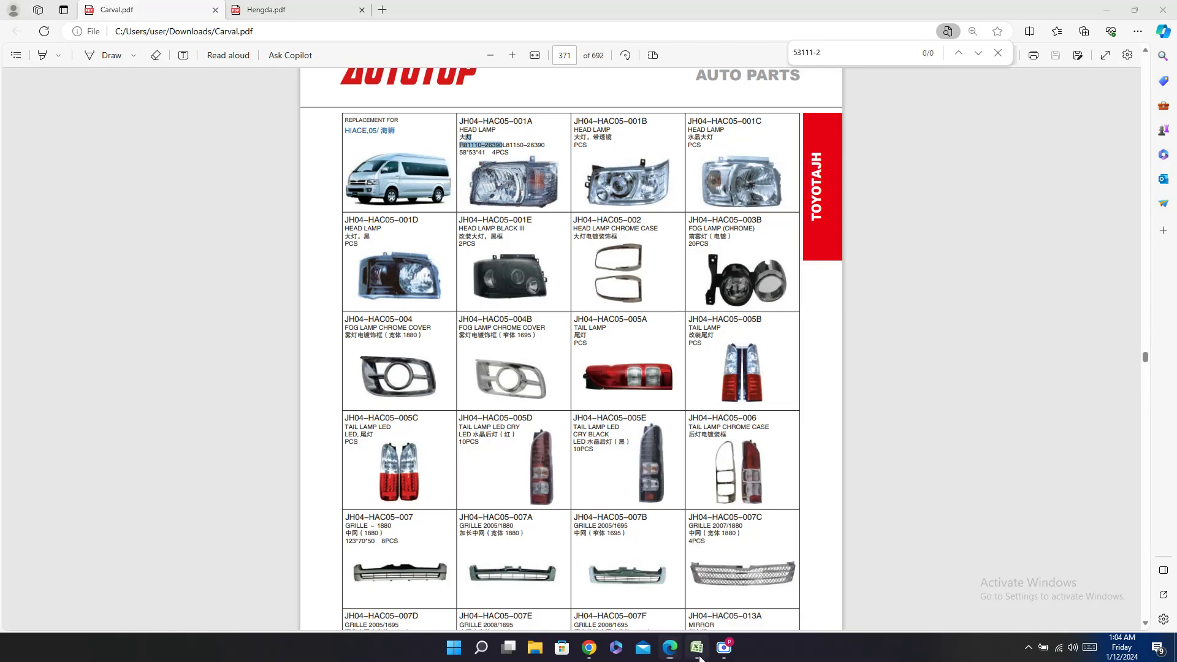
click(767, 507)
key(ctrl+v)
mouse_move(706, 656)
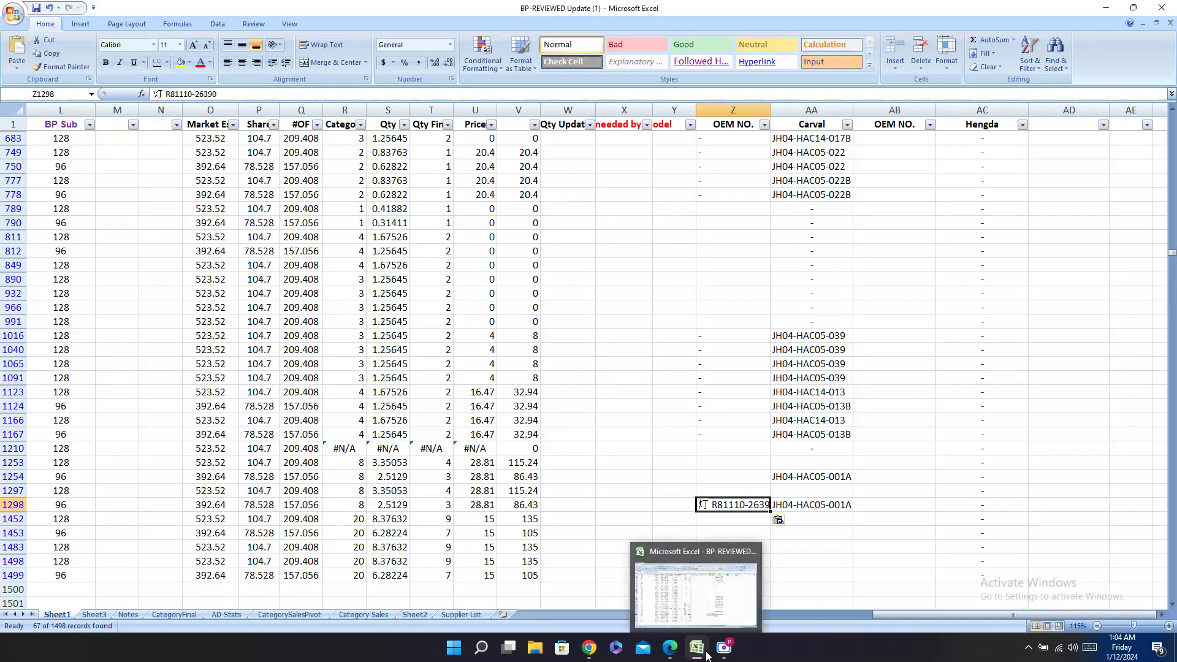
double_click(709, 506)
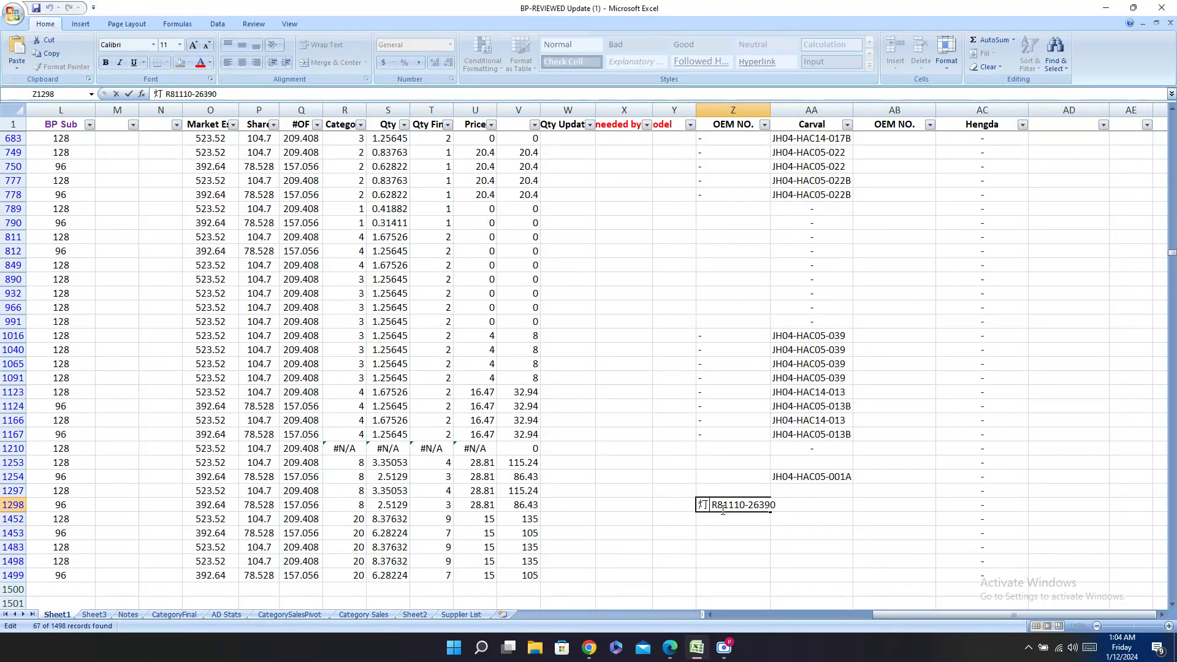
key(BackSpace)
key(BackSpace)
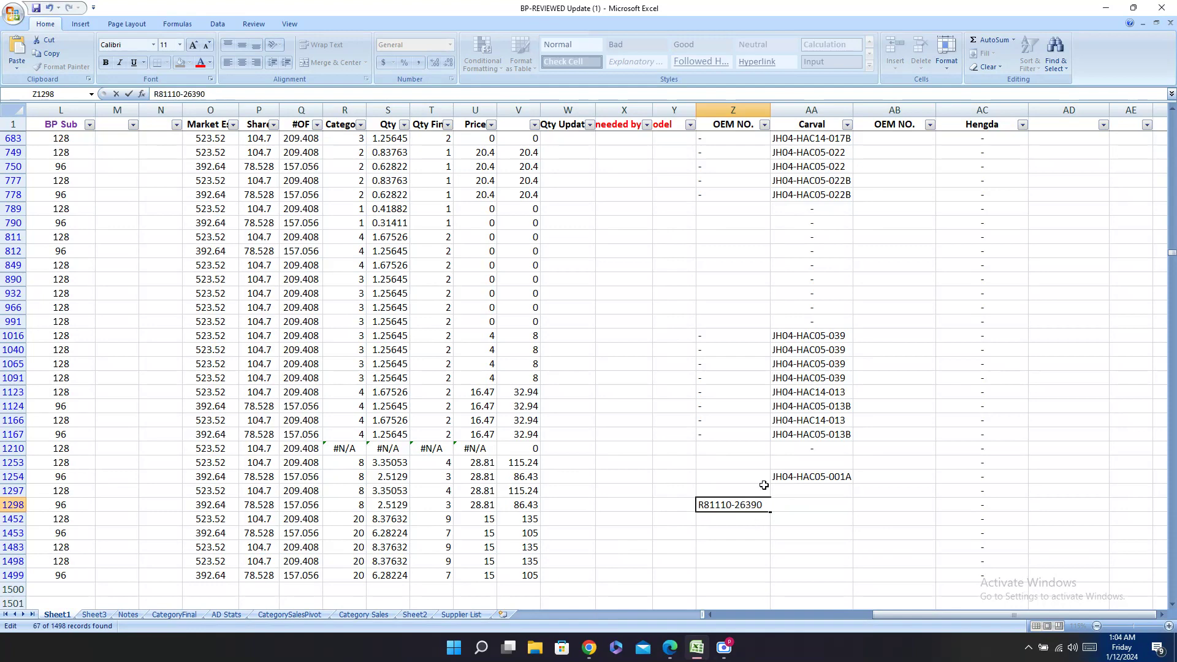
click(765, 476)
click(669, 648)
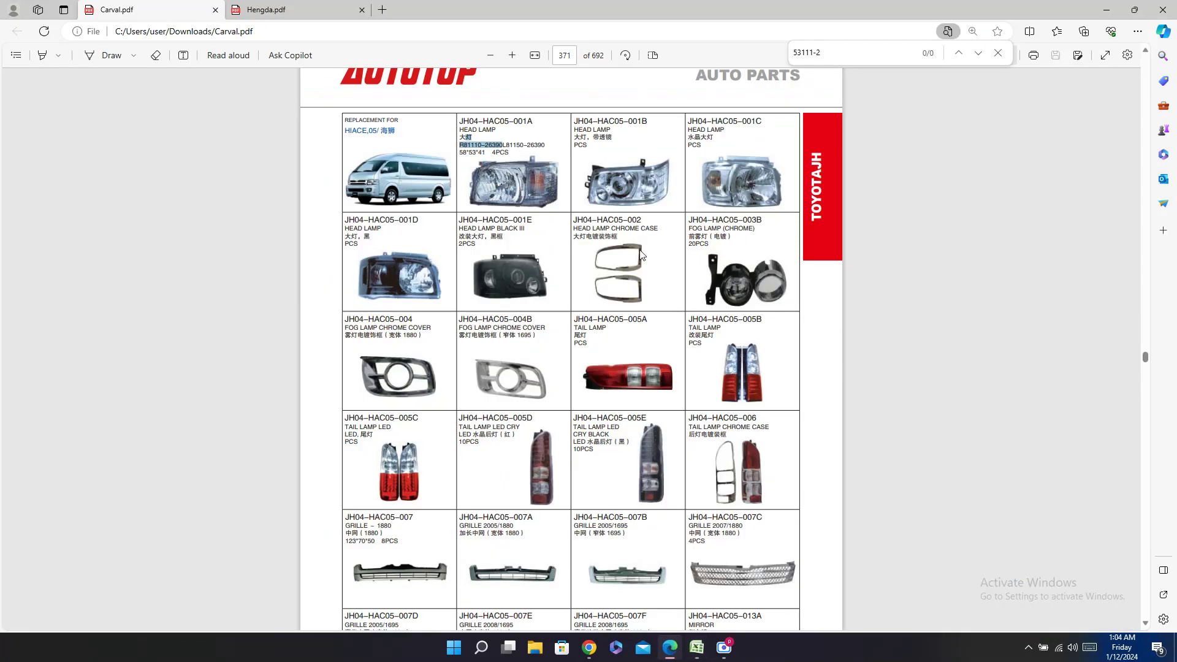
drag(499, 144, 531, 142)
right_click(545, 142)
click(591, 50)
click(696, 648)
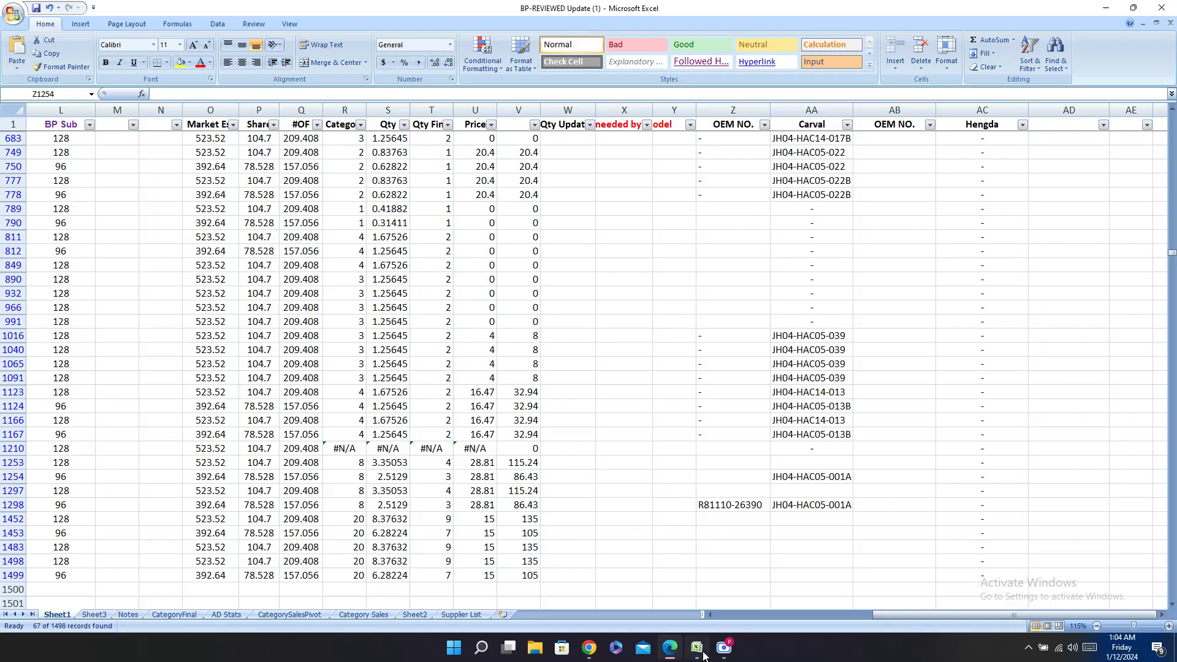
key(ctrl+v)
double_click(712, 479)
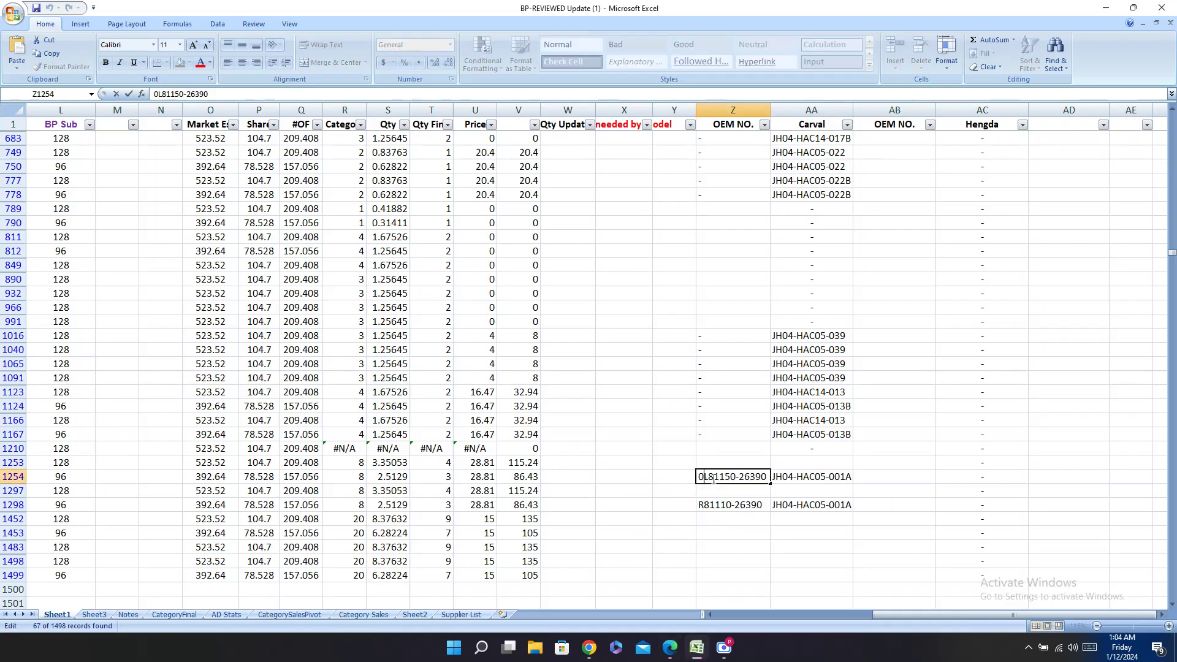
key(BackSpace)
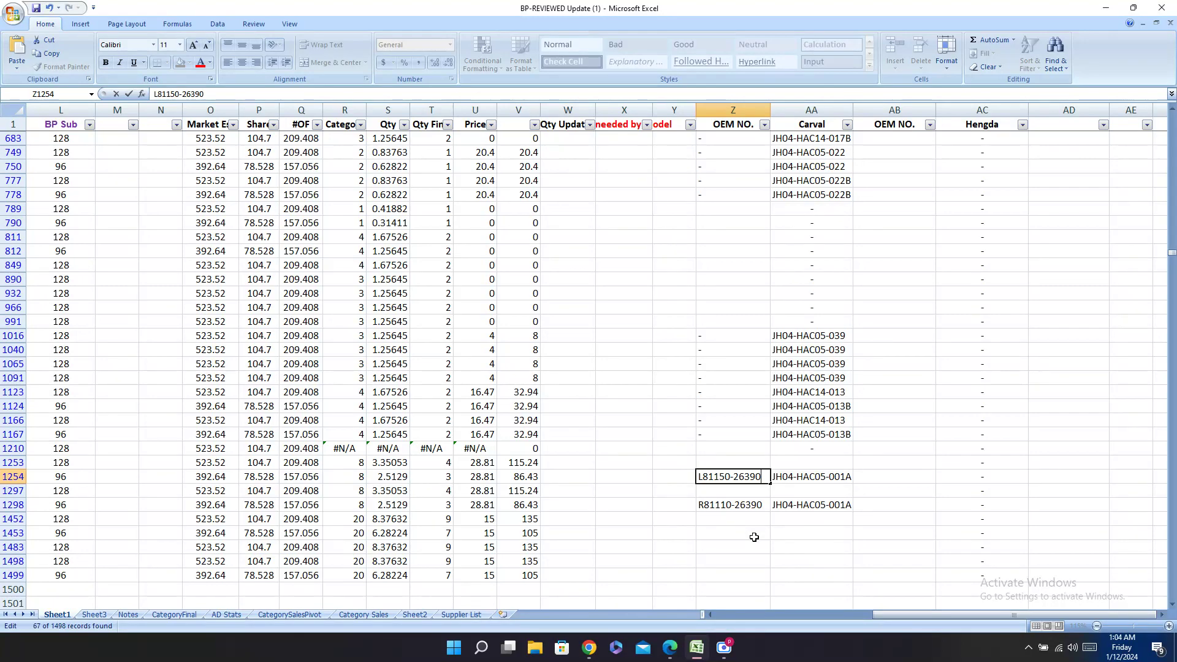
key(Return)
Step: Move along row 1297 to check its description
key(Left)
key(Left)
key(Left)
key(Left)
key(Left)
key(Left)
key(Left)
key(Left)
key(Left)
key(Left)
key(Left)
key(Left)
key(Left)
key(Left)
key(Left)
key(Left)
key(Left)
key(Left)
key(Left)
key(Left)
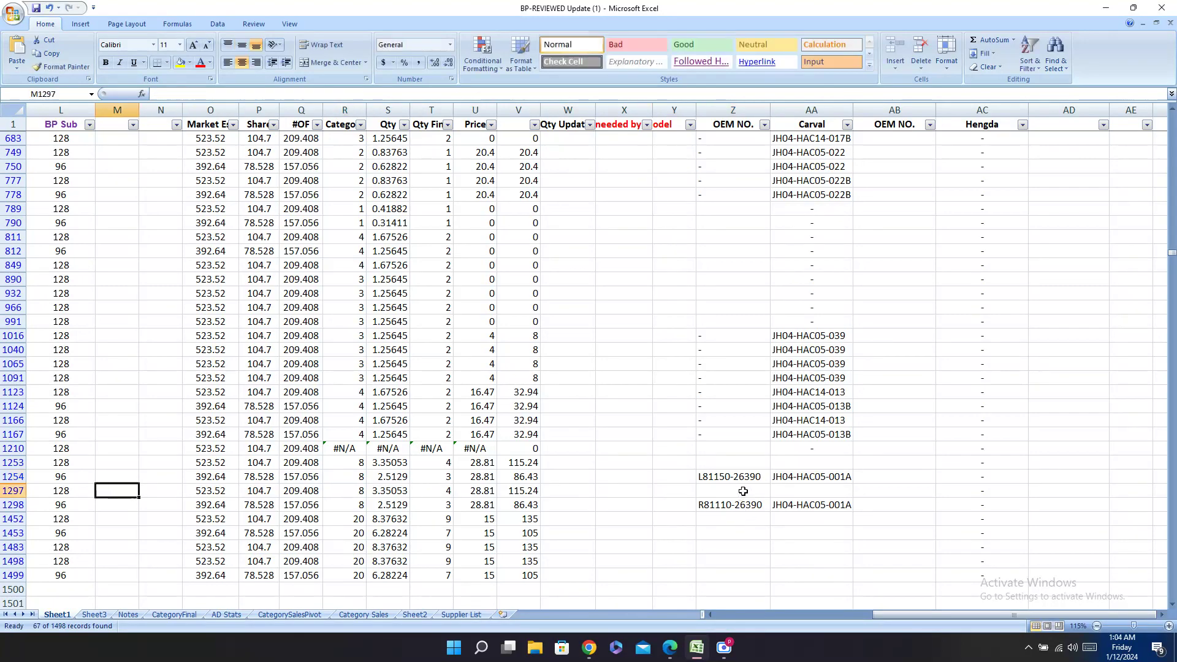
key(Right)
key(Right)
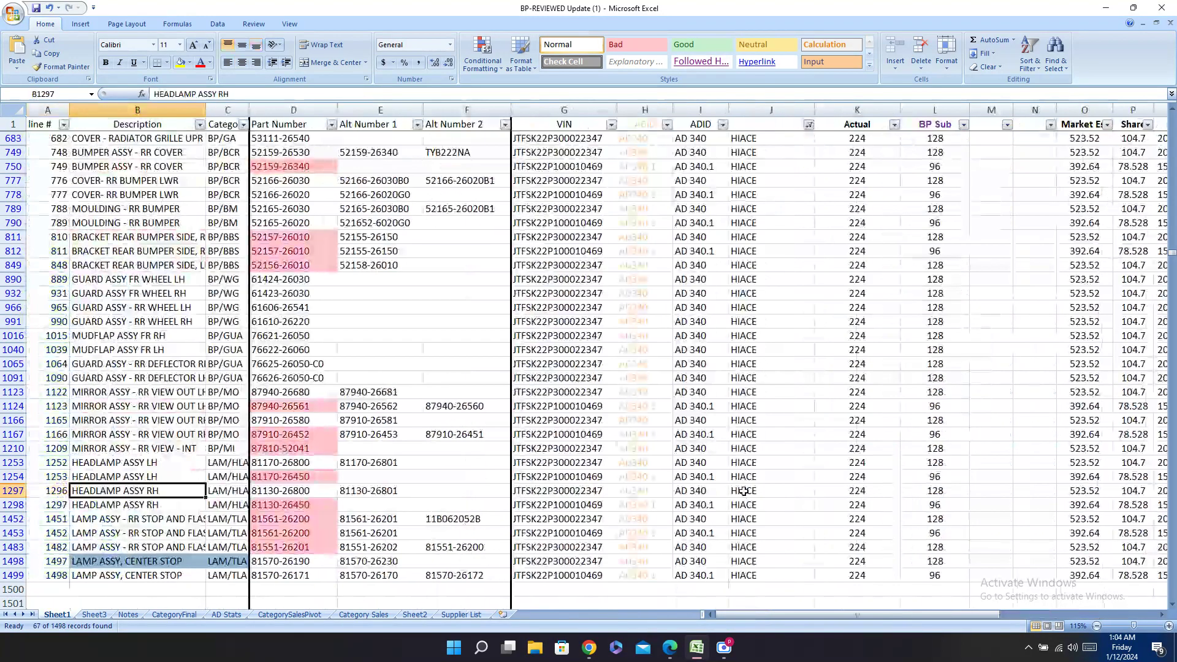
key(Right)
key(Right)
key(Right)
key(Right)
key(Right)
key(Right)
key(Right)
key(Right)
key(Right)
key(Right)
key(Right)
key(Right)
key(Right)
key(Right)
key(Right)
key(Right)
key(Right)
key(Right)
key(Right)
key(Right)
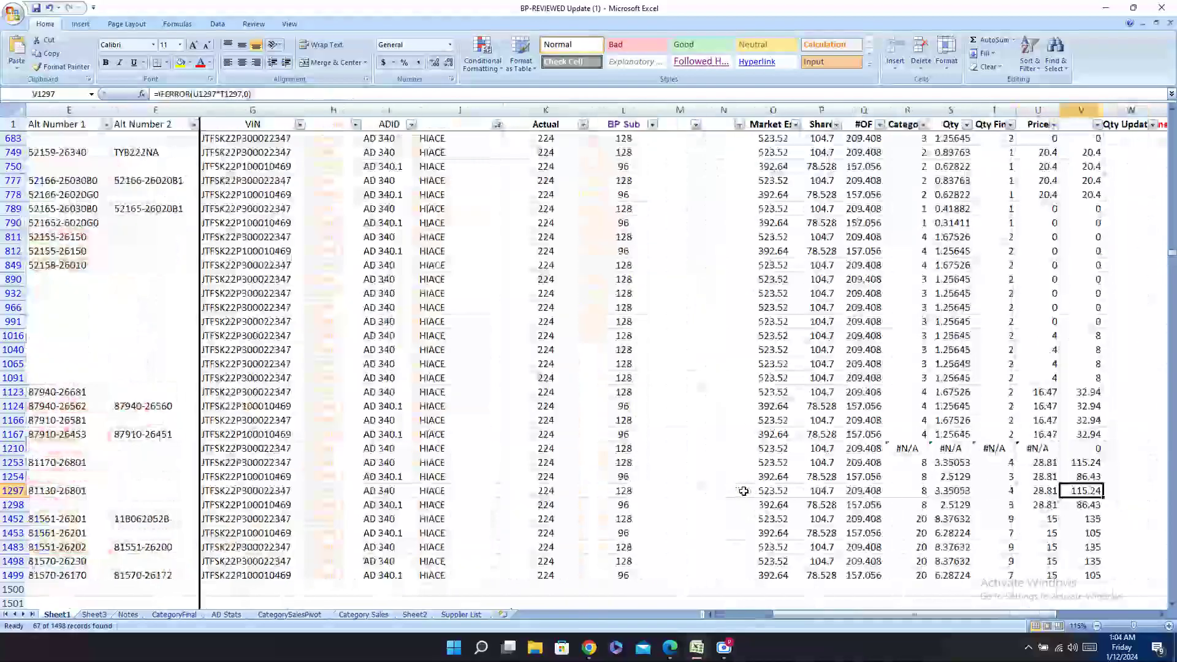
Step: Copy headlamp code JH04-HAC14-001 from Carval.pdf page 370 and select Z1297
key(Right)
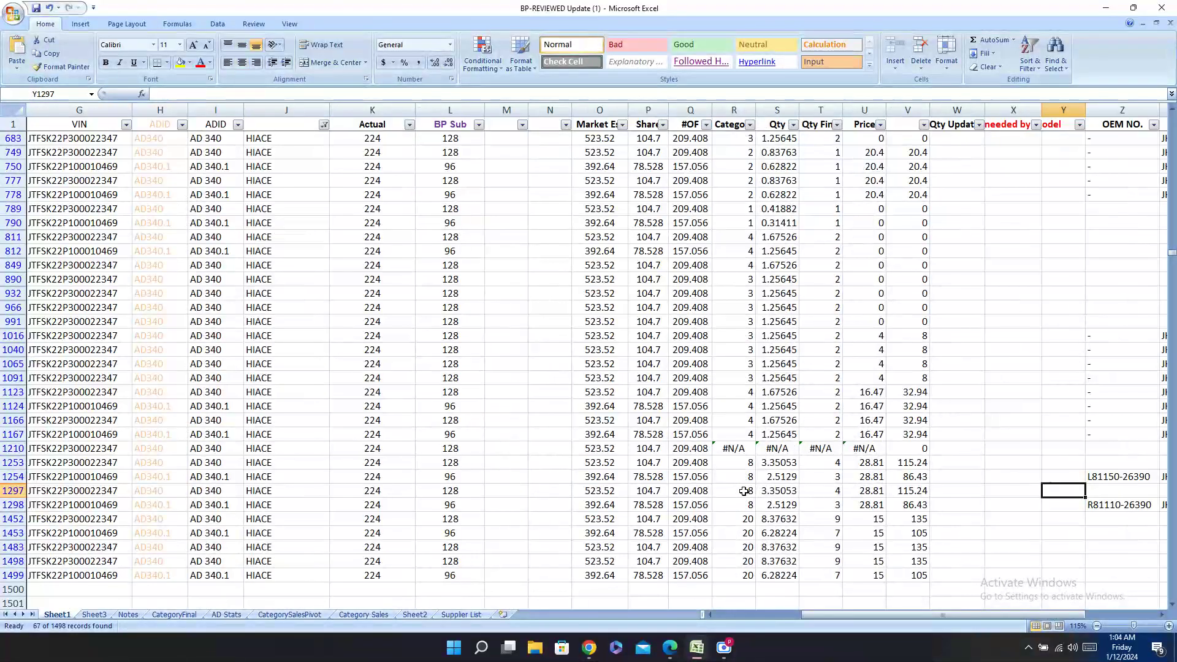
click(669, 647)
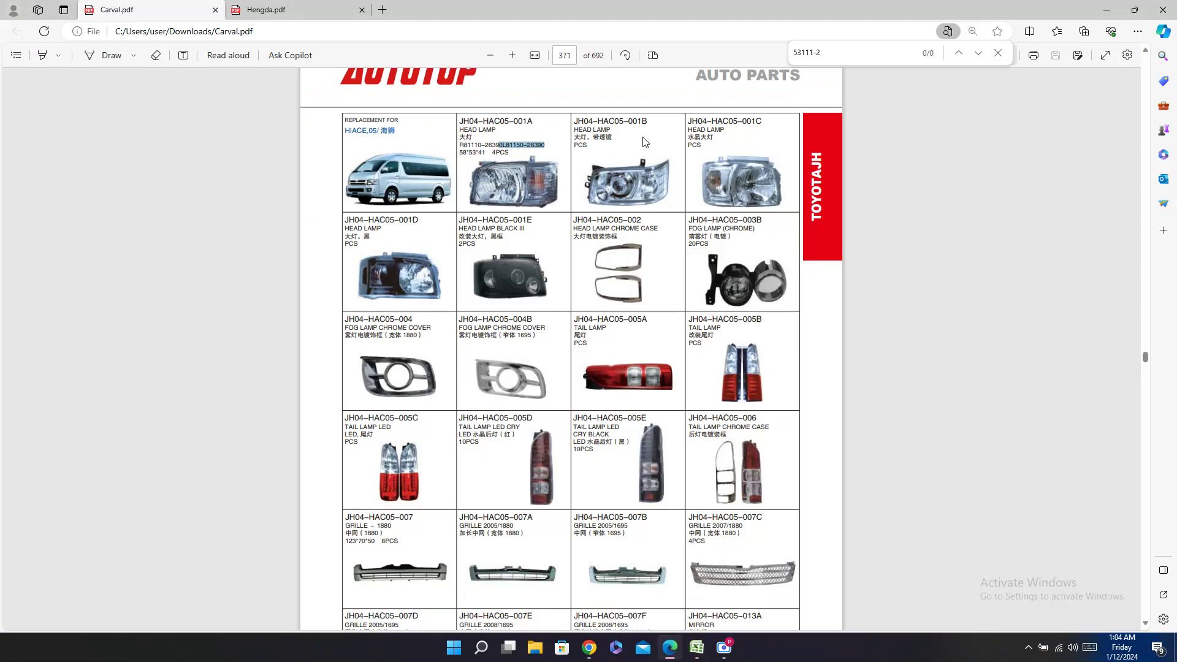
scroll(508, 402, up, 10)
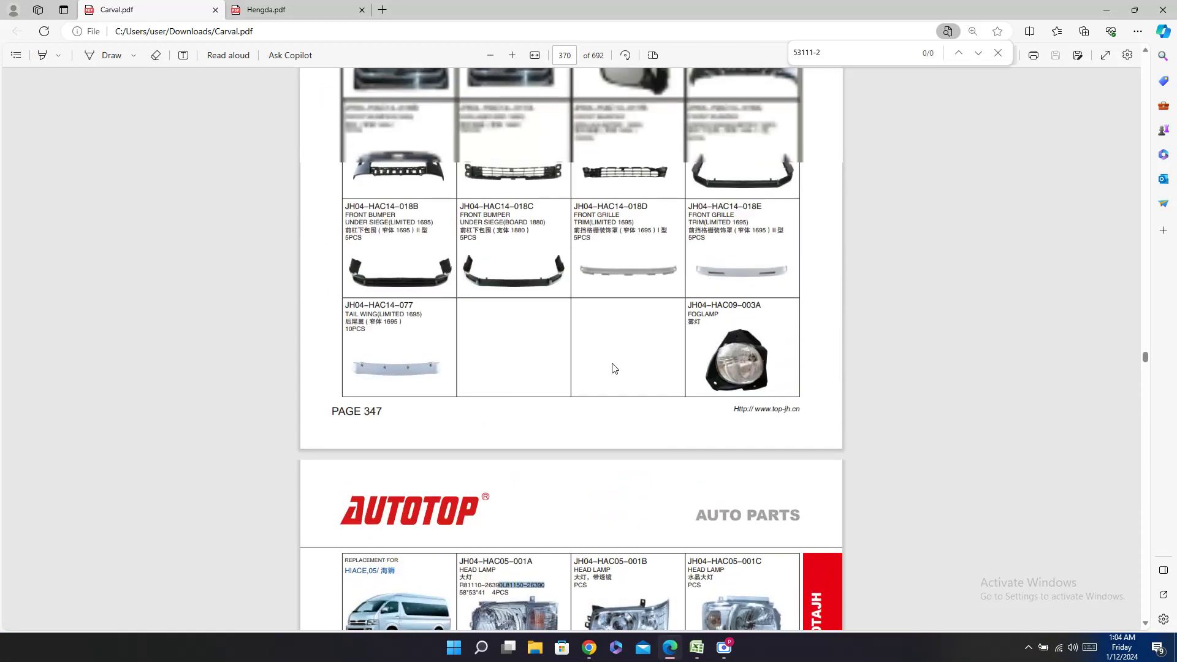
scroll(614, 363, up, 3)
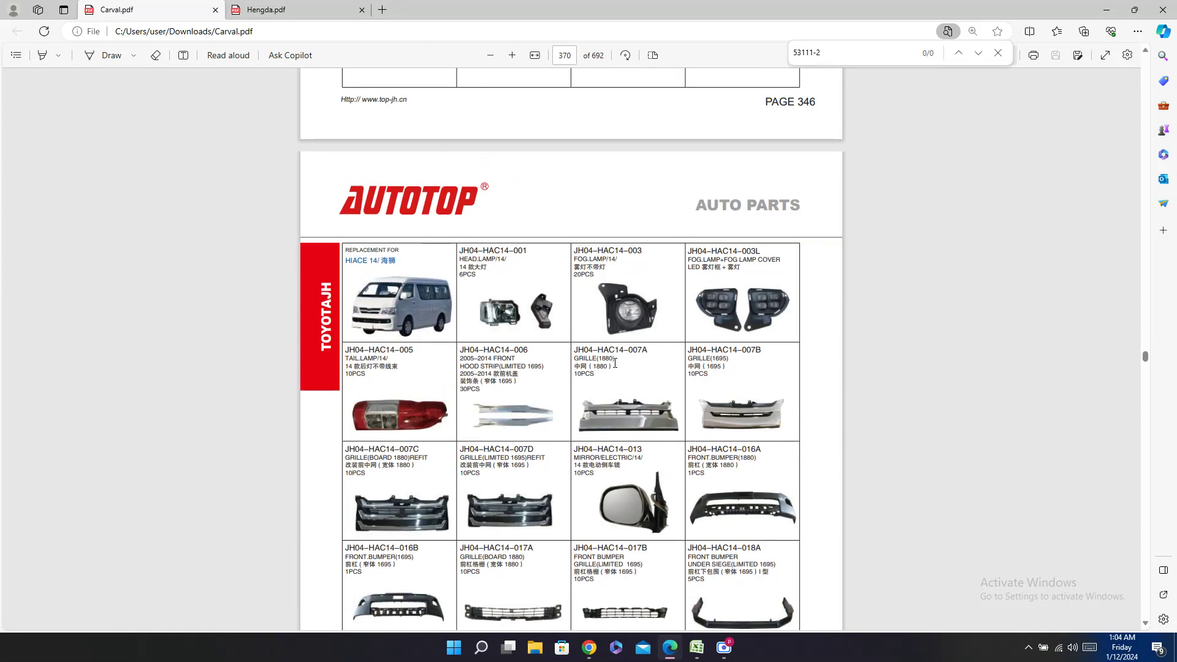
right_click(484, 246)
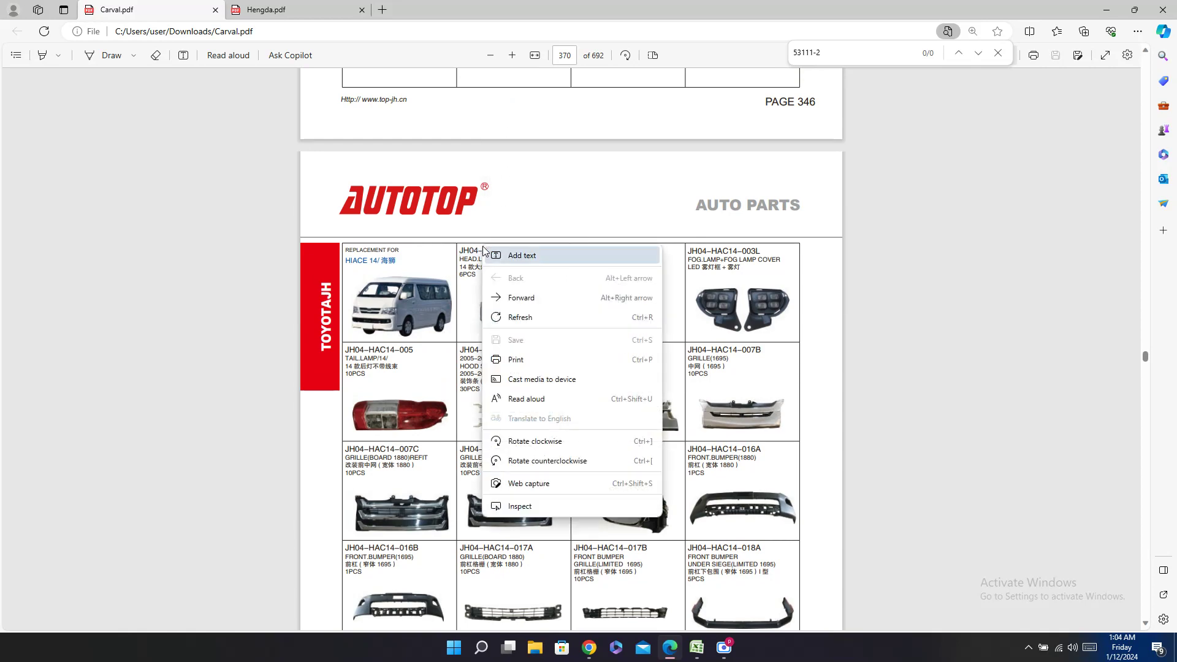
click(521, 255)
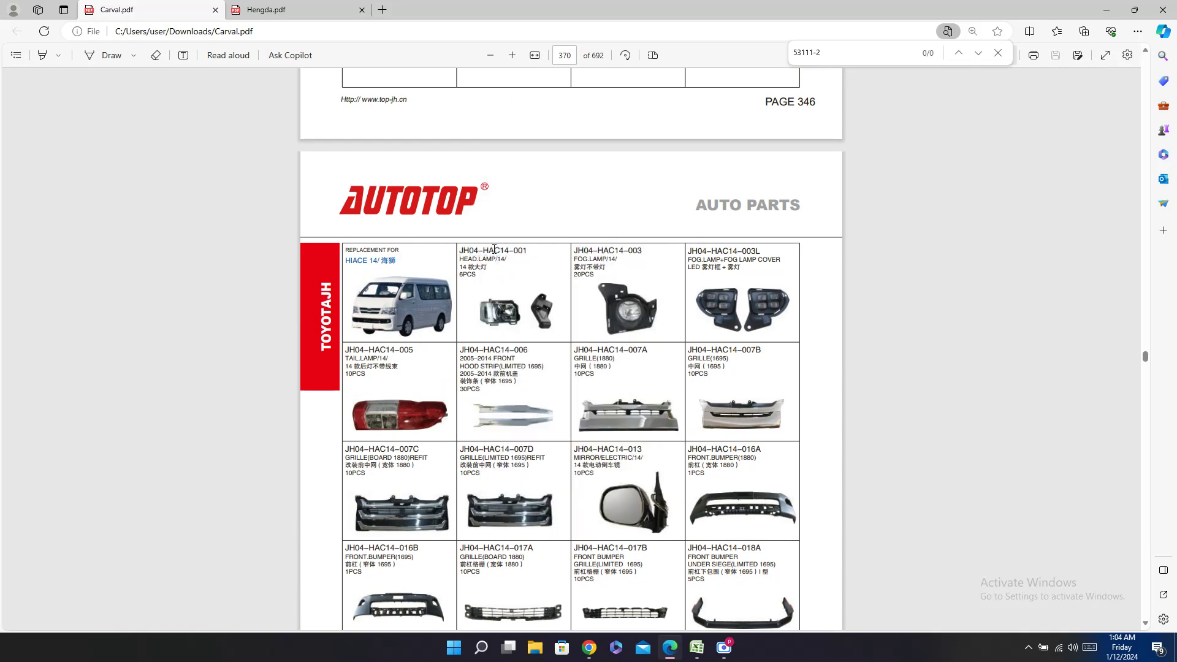
double_click(494, 249)
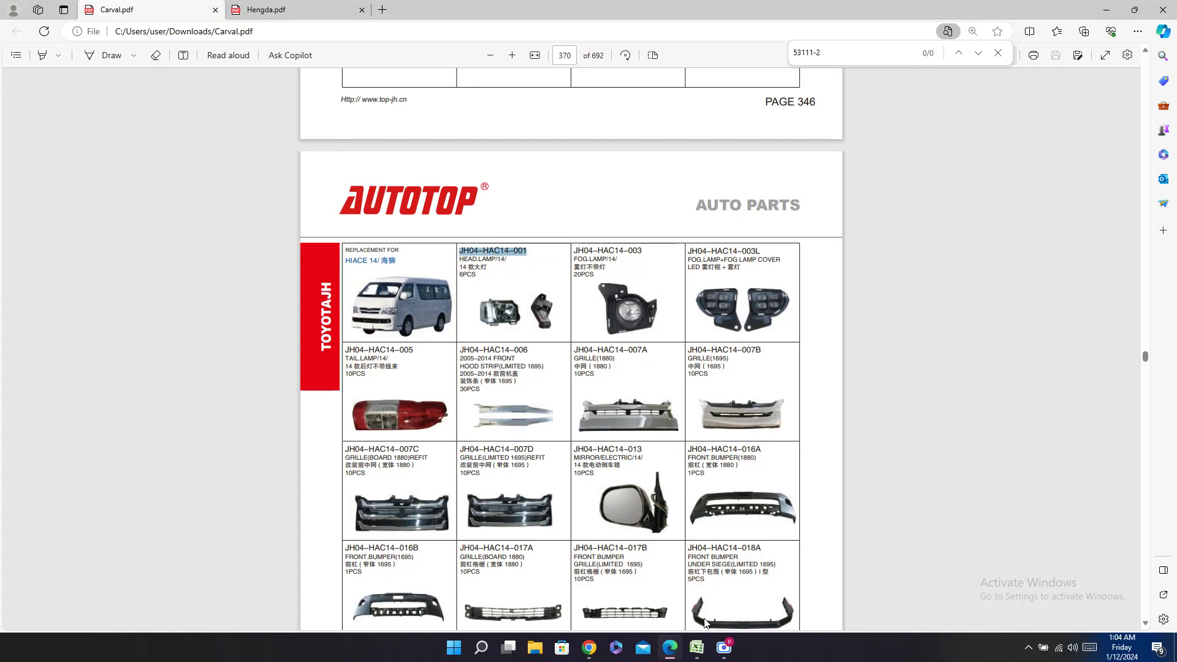
click(697, 648)
click(1149, 491)
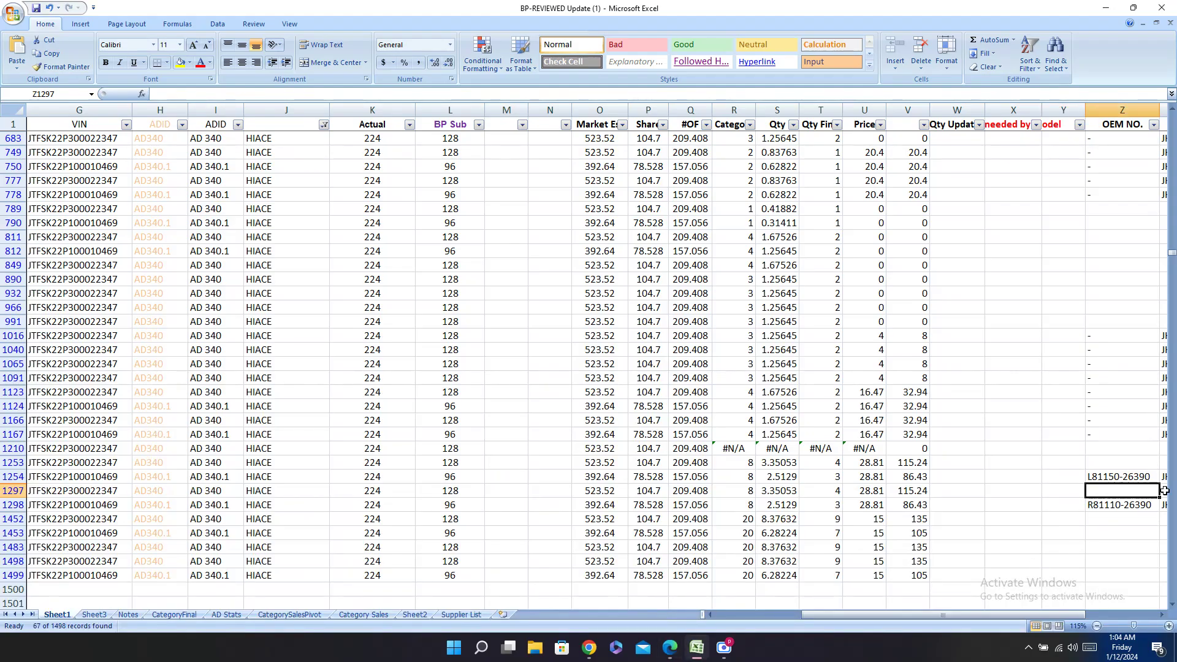
Step: Paste JH04-HAC14-001 into the Carval cells AA1253 and AA1297
scroll(1163, 490, down, 11)
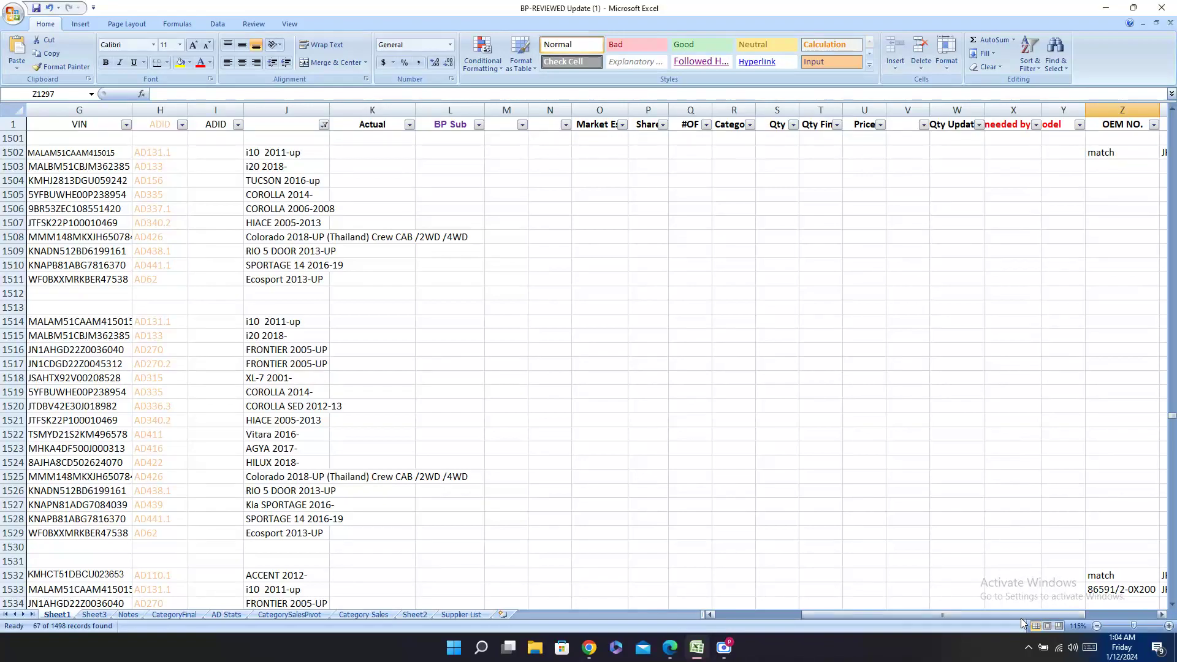
drag(1022, 618, 1080, 616)
scroll(975, 415, down, 12)
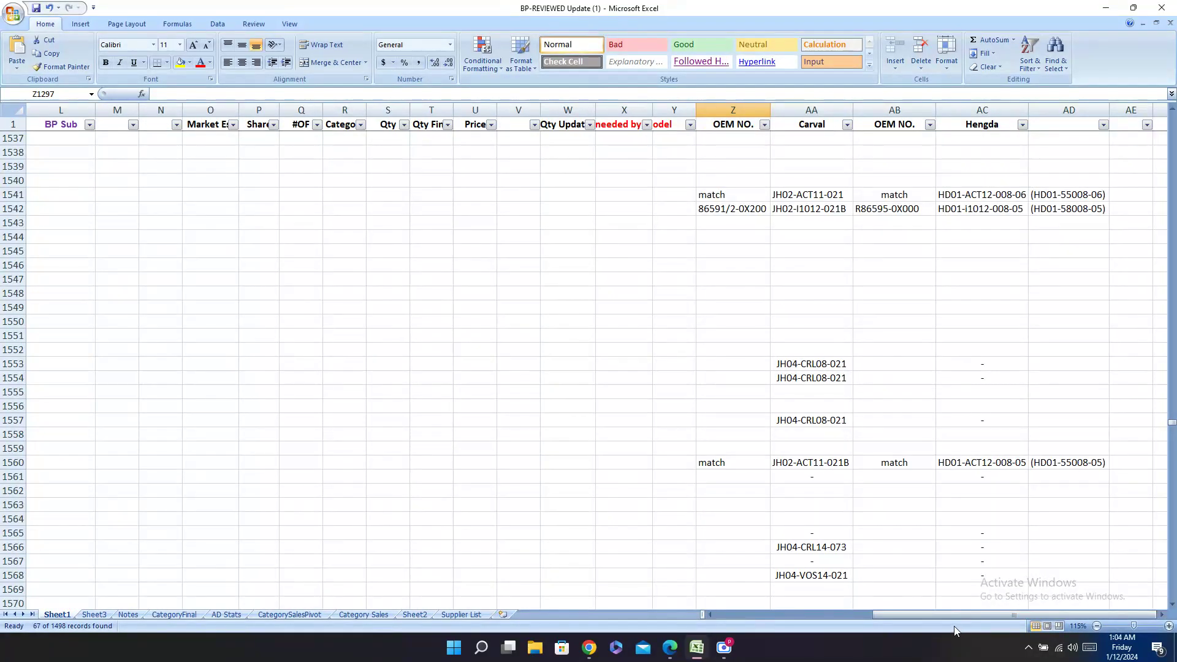
drag(944, 615, 711, 613)
scroll(164, 277, up, 15)
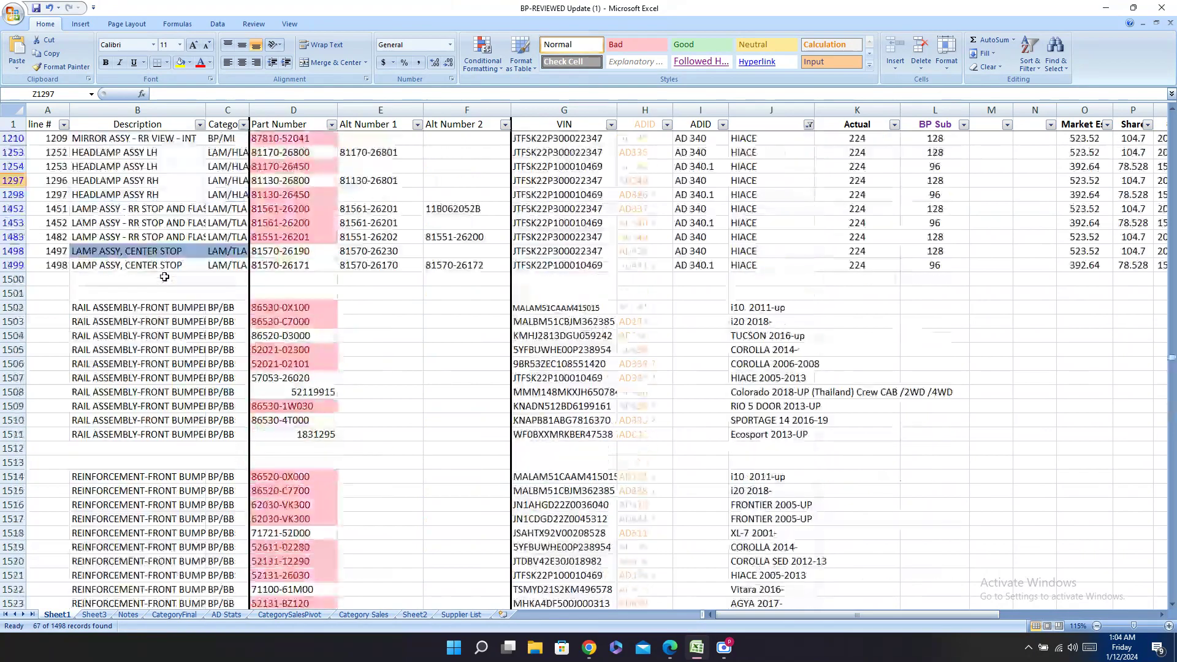
scroll(164, 277, up, 3)
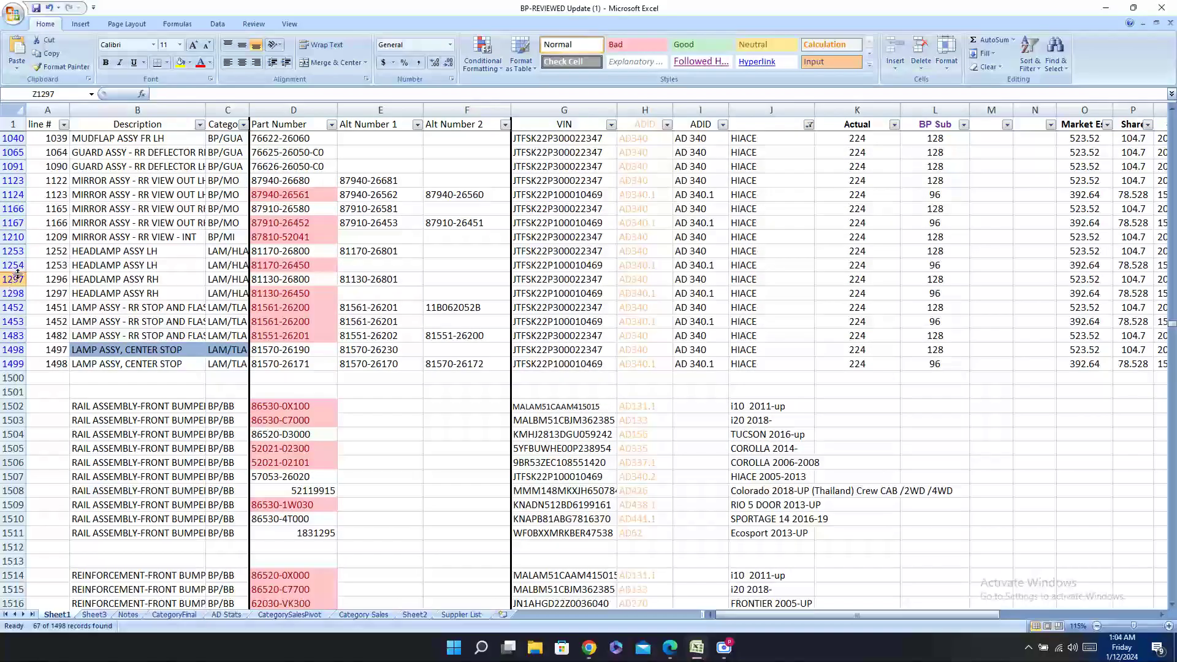
drag(17, 276, 3, 247)
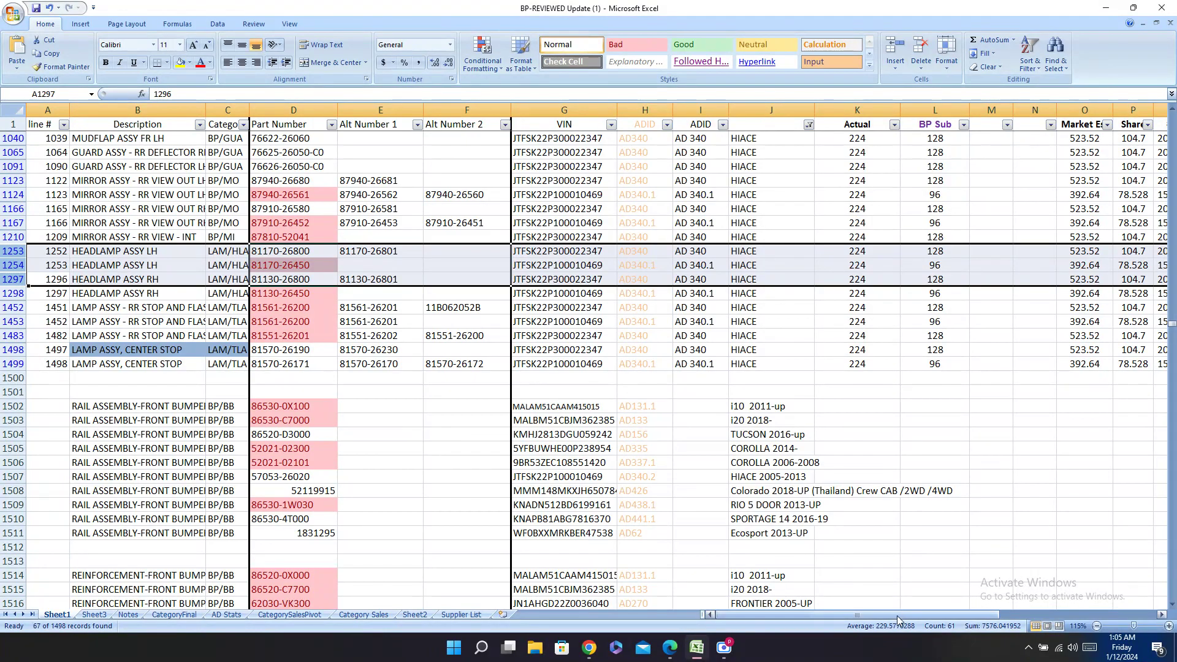
drag(897, 620, 1054, 620)
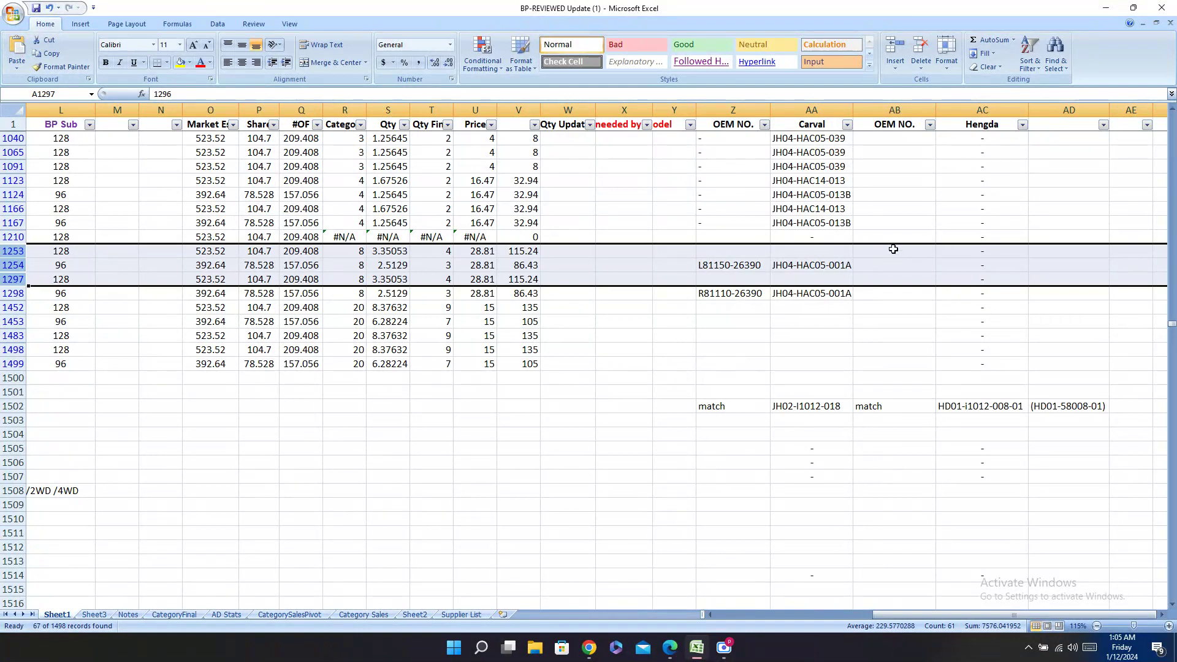
click(811, 251)
text(JH04-HAC14-001)
click(818, 277)
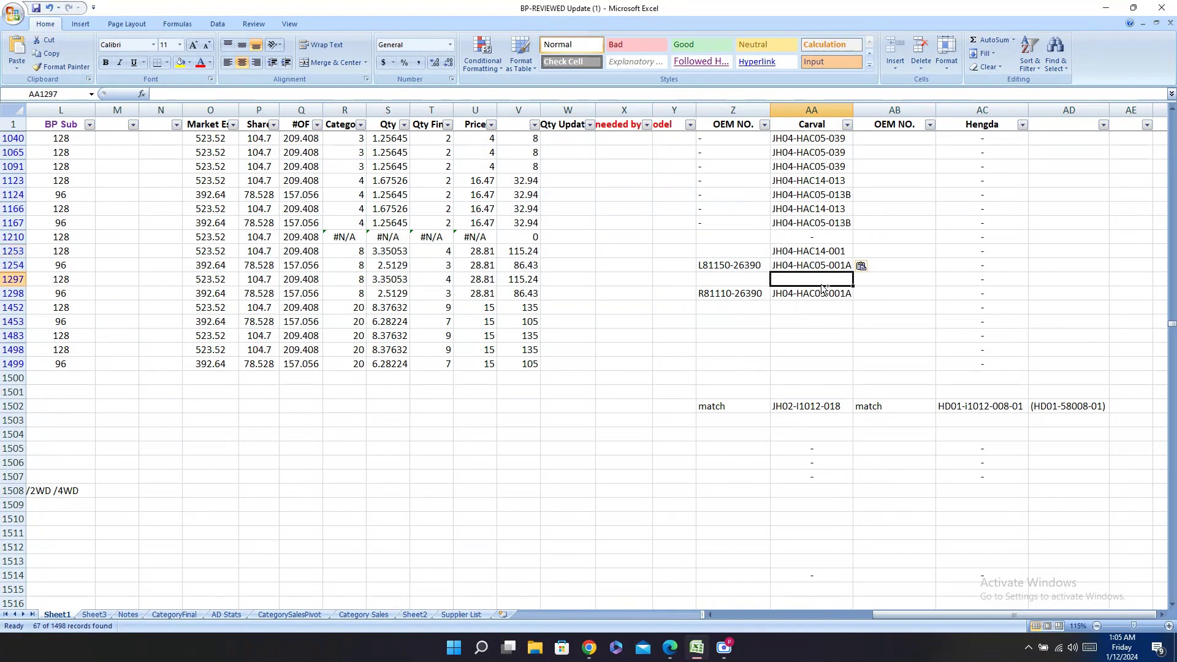
text(JH04-HAC14-001)
Step: Enter a dash in the OEM NO. cells of rows 1253 and 1297
click(764, 253)
text(-)
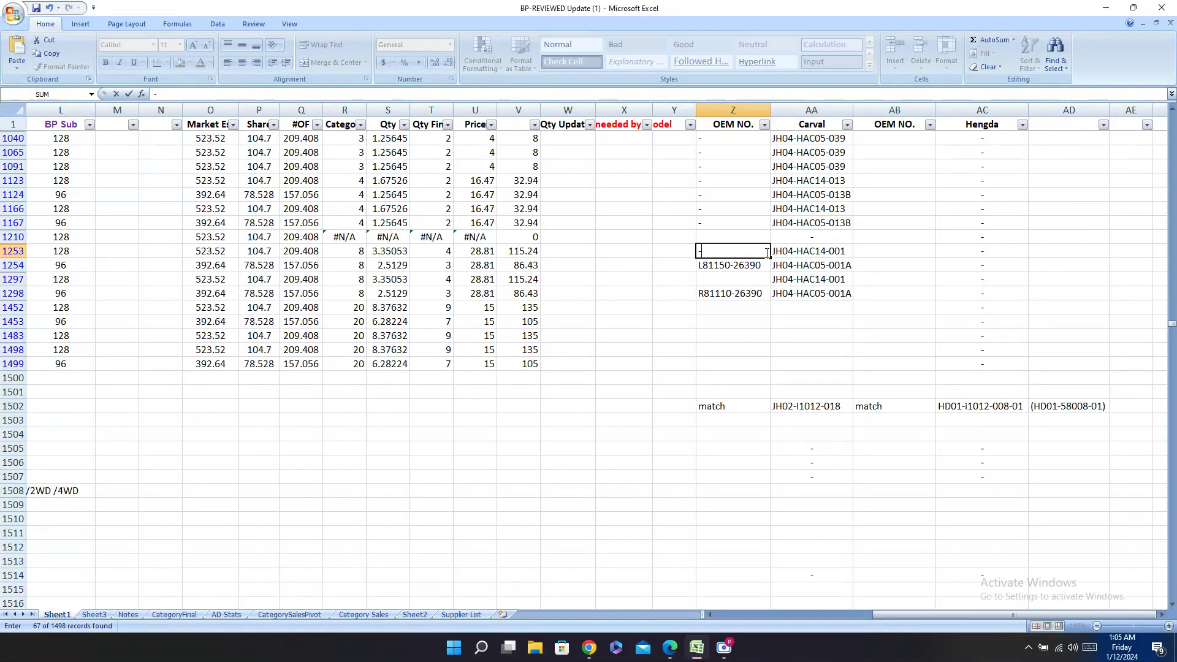
key(Return)
key(Down)
text(-)
key(Return)
key(Down)
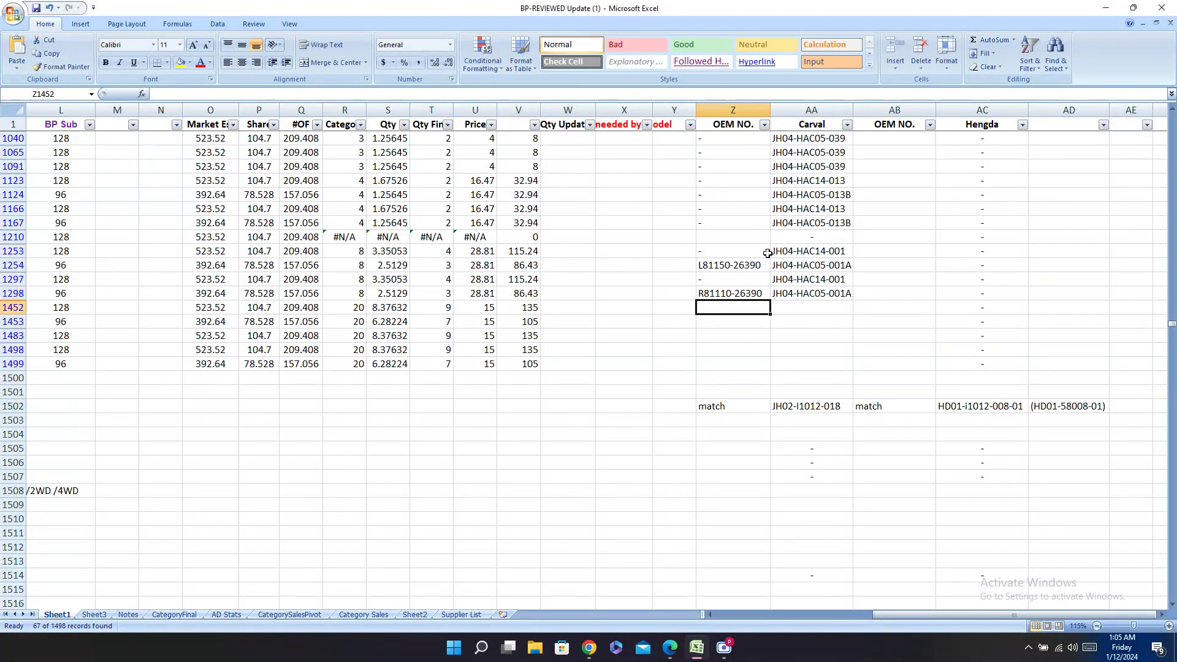
drag(747, 307, 3, 369)
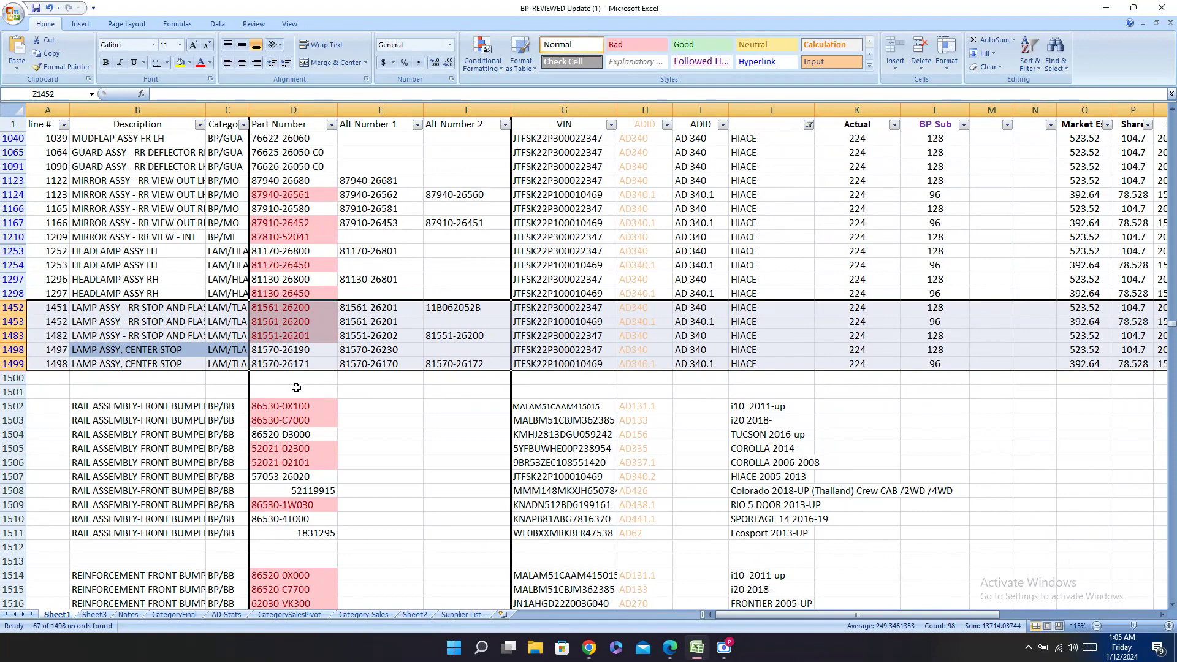
click(310, 351)
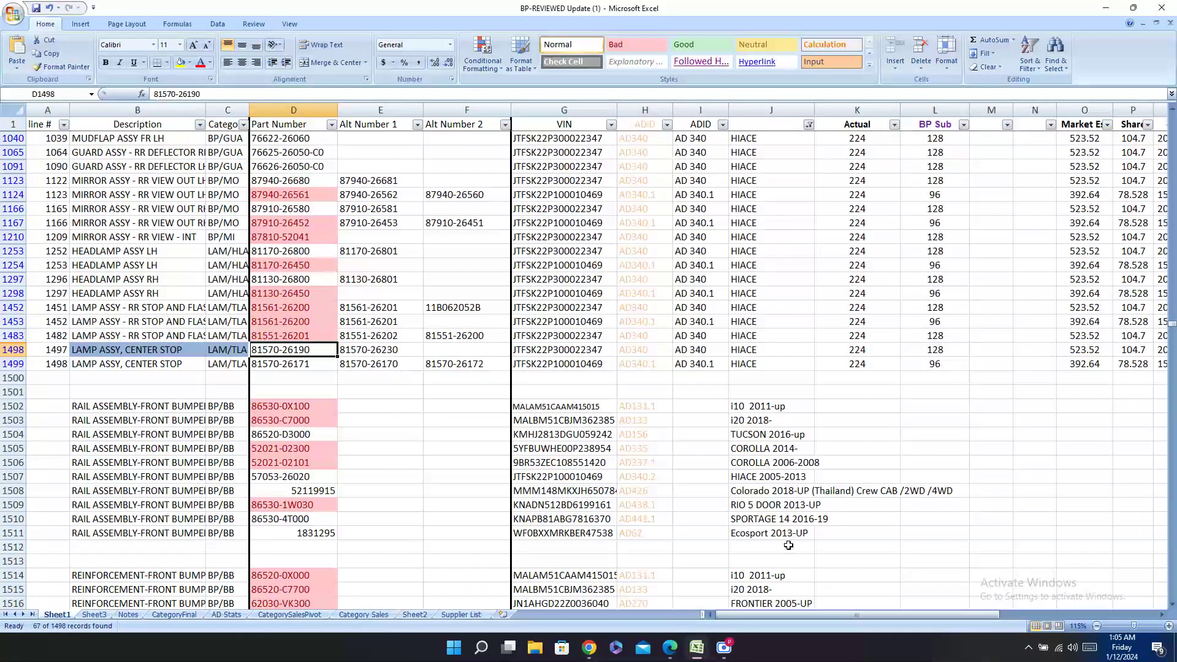
Step: Bring up Carval.pdf on the HIACE 14 parts page 370
click(674, 653)
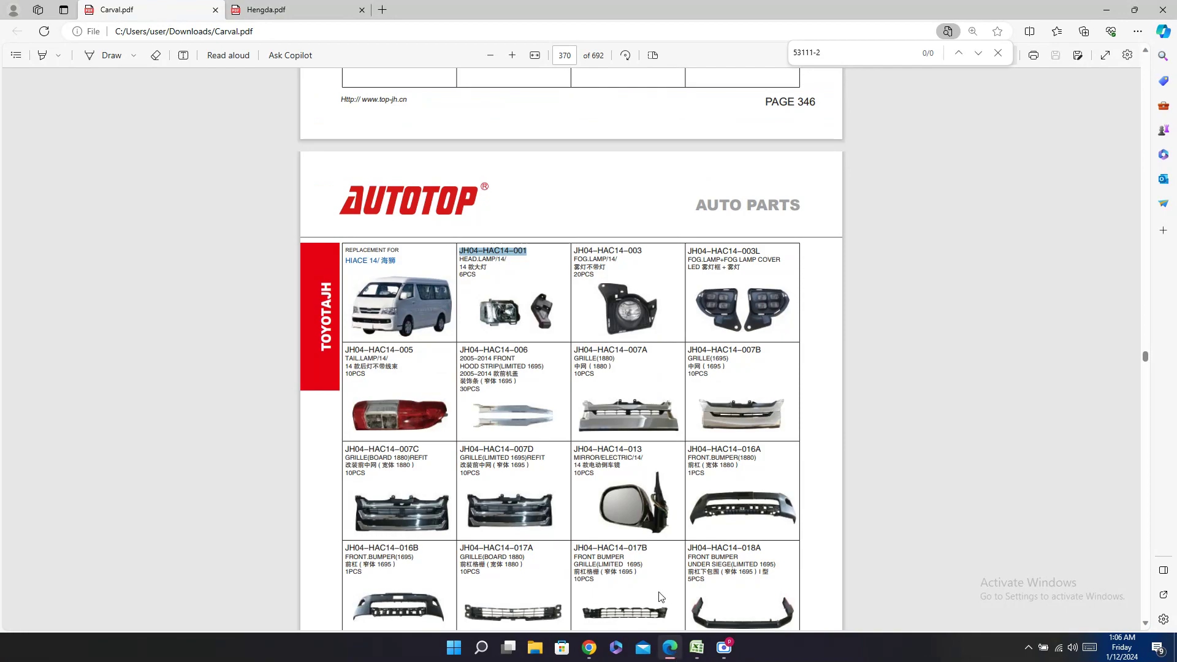
Step: Copy JH04-HAC14-005 from Carval.pdf and paste it into row 1452's Carval cell (AA1452)
click(698, 647)
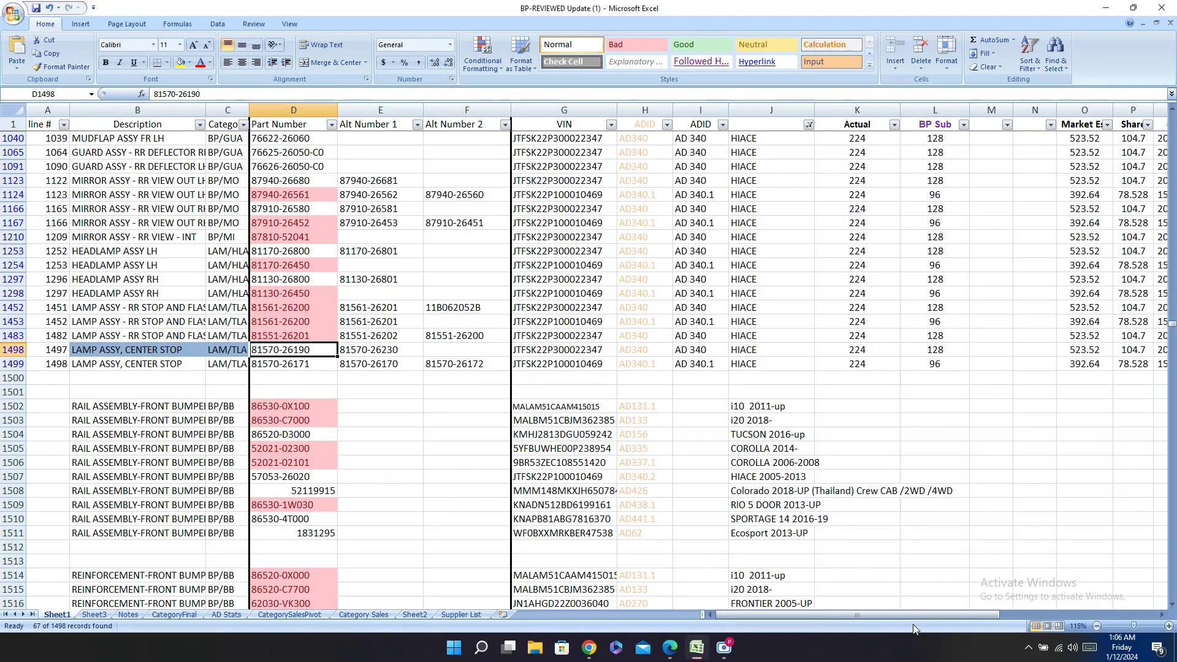
click(669, 648)
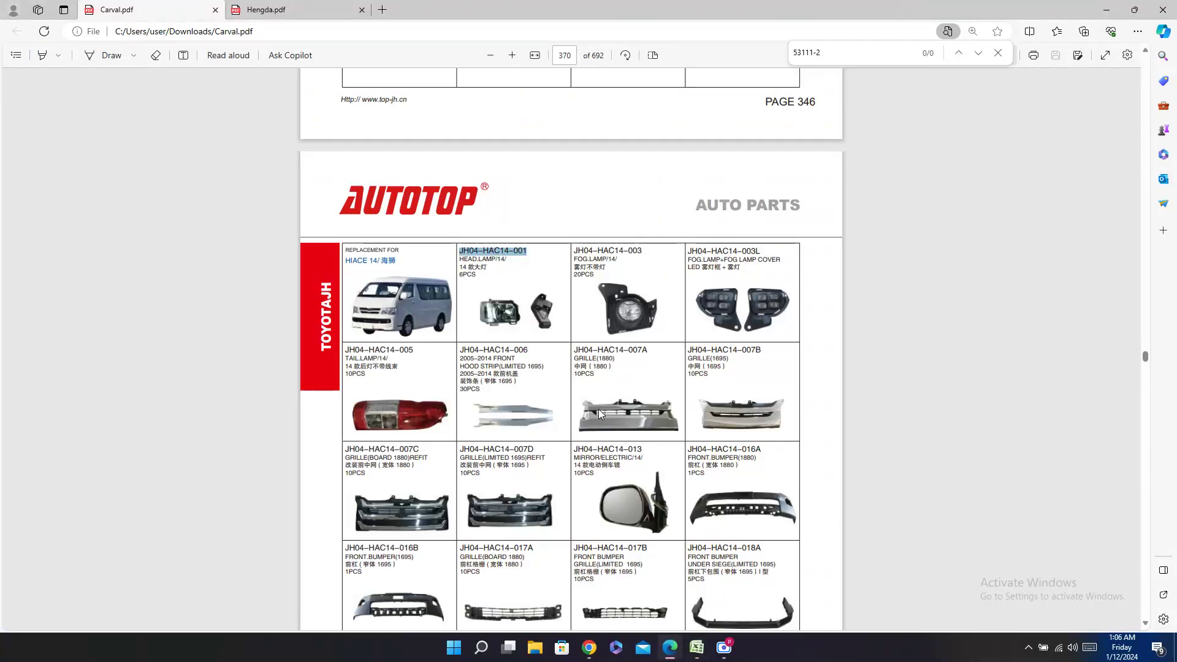
double_click(378, 350)
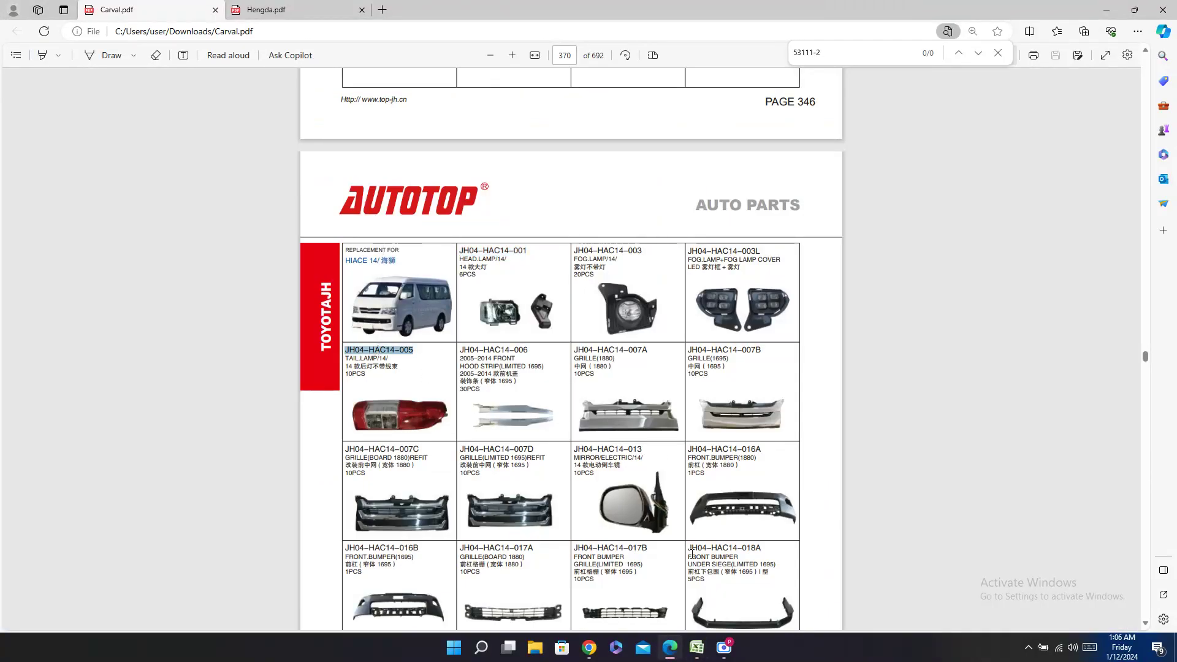
click(687, 649)
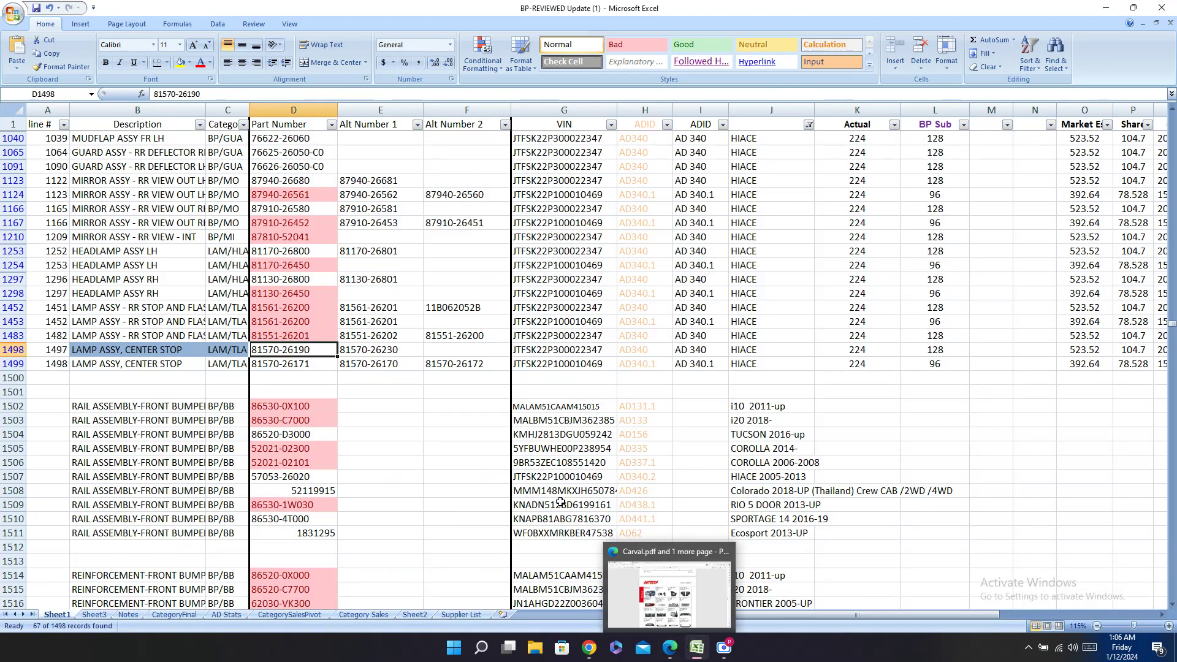
click(564, 353)
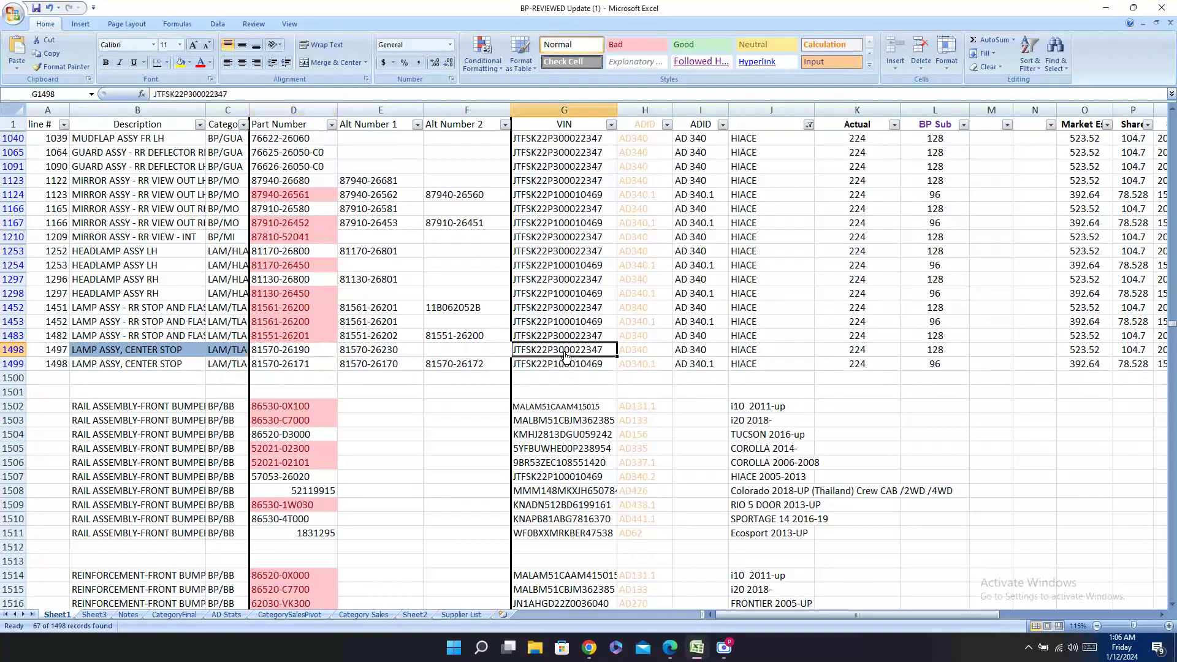
click(585, 310)
key(Right)
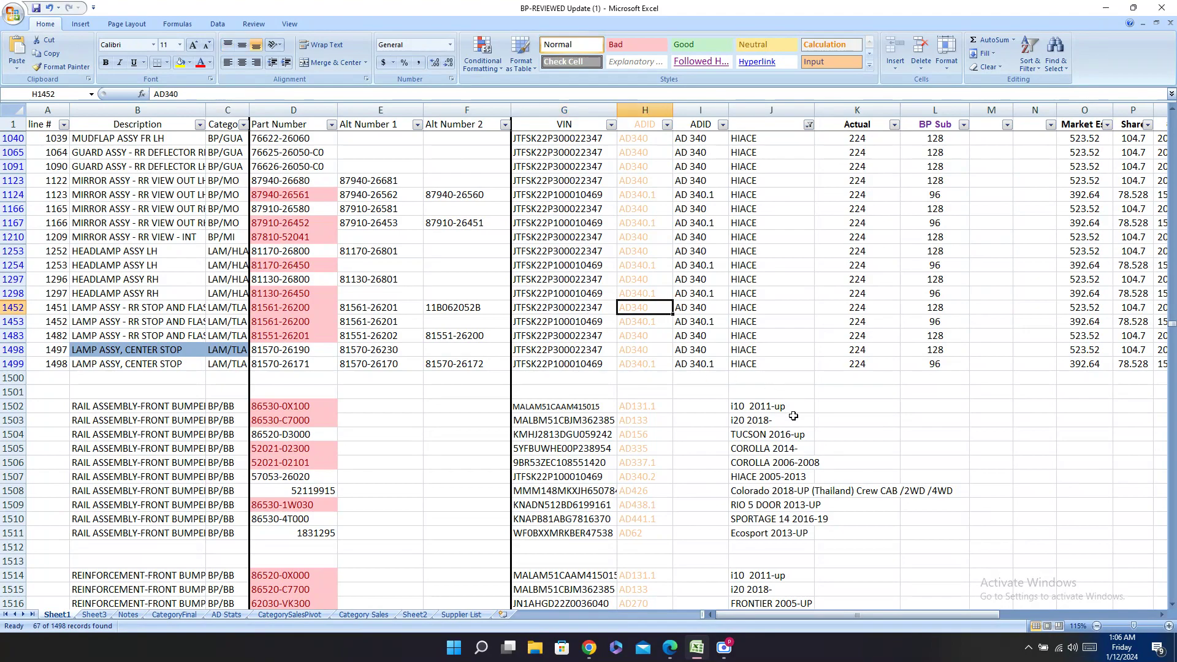
key(Right)
key(Right)
key(Right)
key(Right)
key(Right)
key(Right)
key(Right)
key(Right)
key(Right)
key(Right)
key(Right)
key(Right)
key(Right)
key(Right)
key(Right)
key(Right)
key(Right)
key(Right)
key(Right)
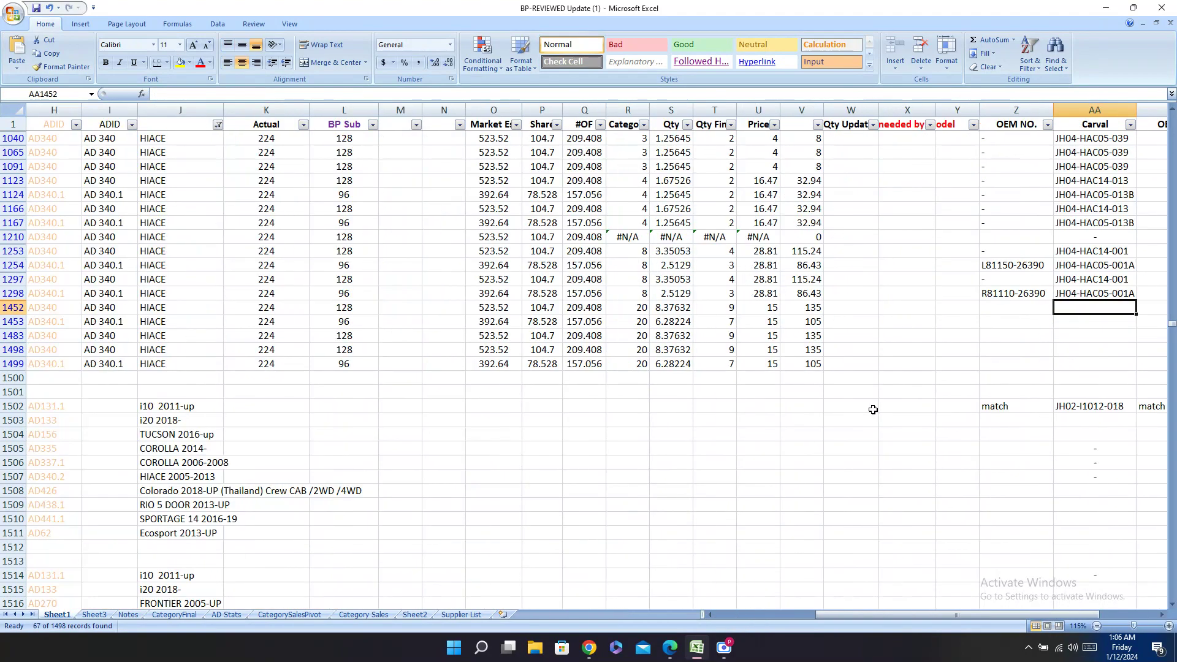
text(JH04-HAC14-001)
Step: Close the stray PartSouq page and paste JH04-HAC14-005 into row 1483's Carval cell
key(alt+Tab)
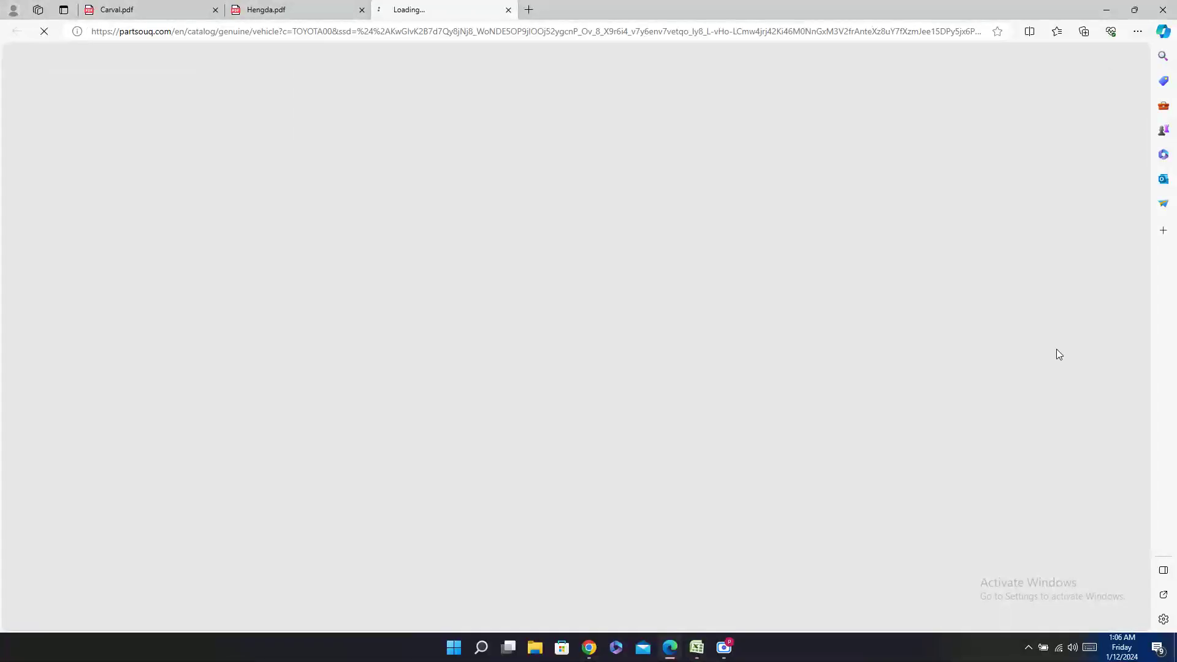
click(508, 9)
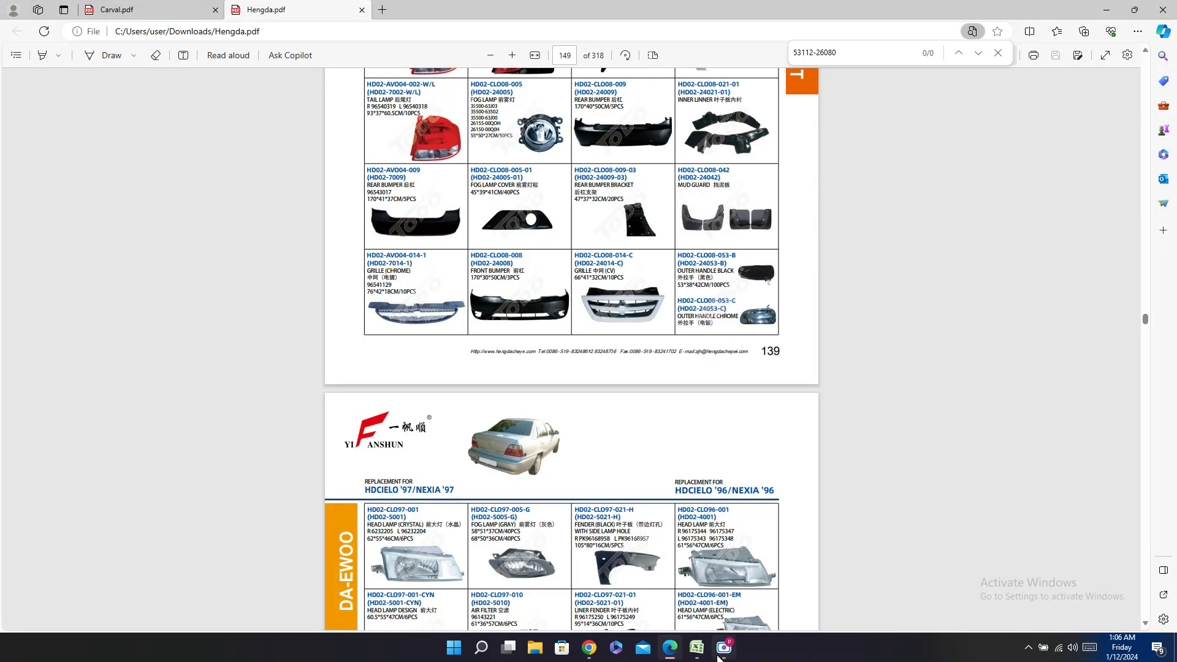
click(699, 651)
click(1086, 335)
text(JH04-HAC14-005)
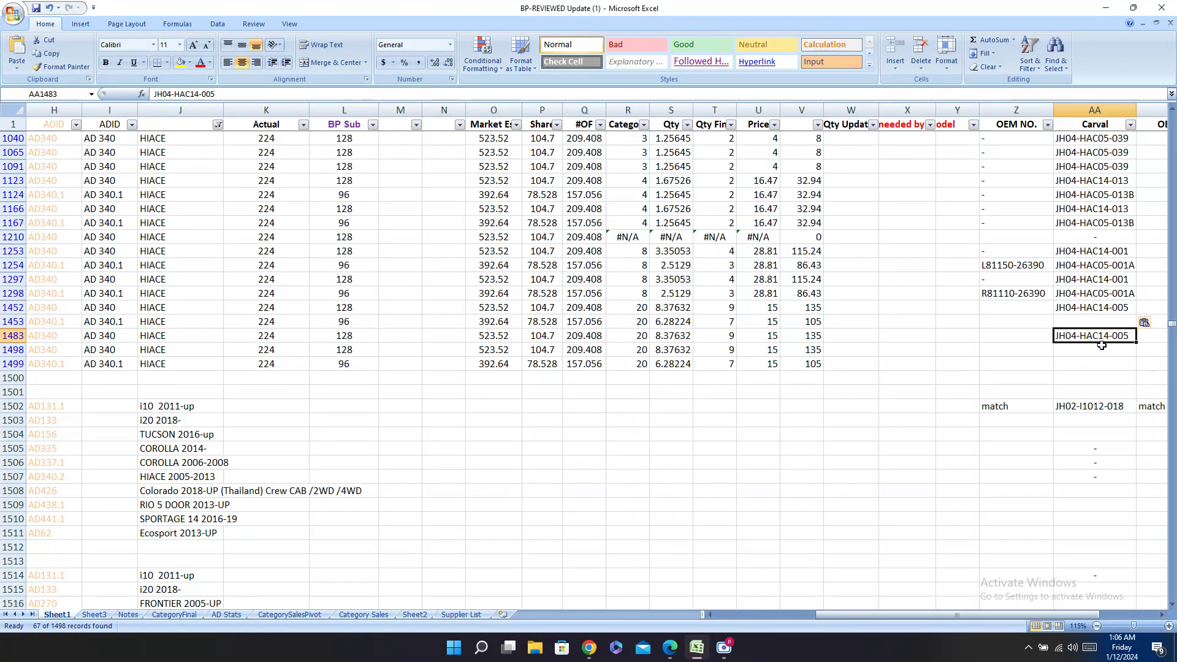
click(1107, 323)
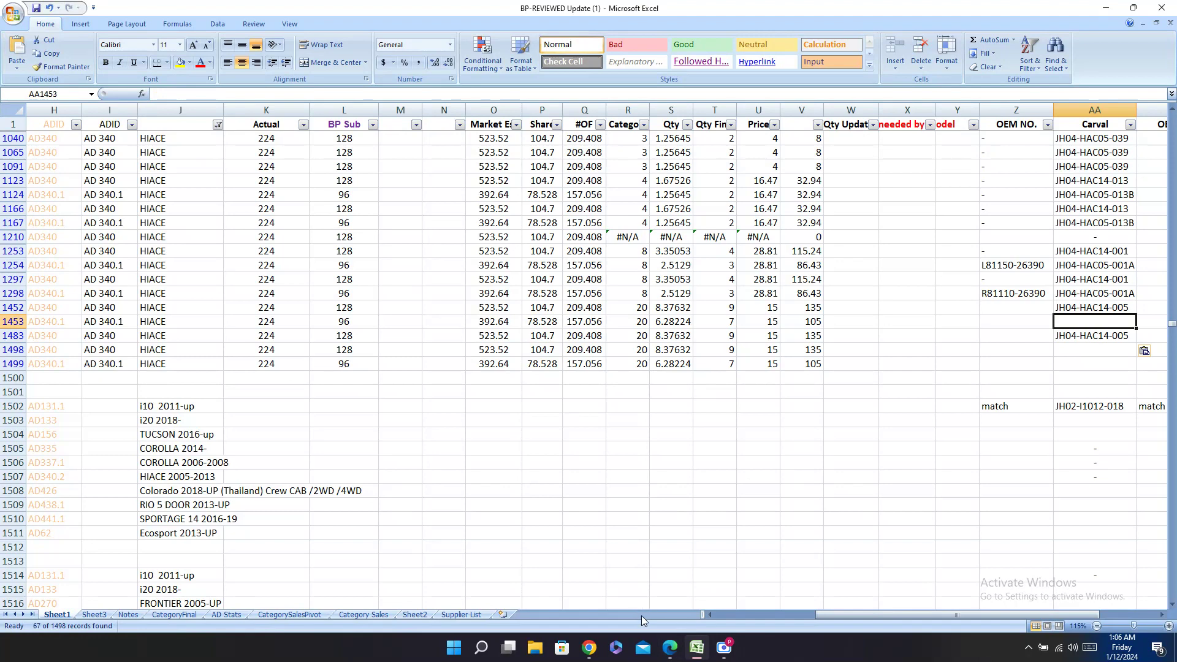
Step: Find and copy tail-lamp code JH04-HAC05-005A on Carval.pdf page 371
click(670, 649)
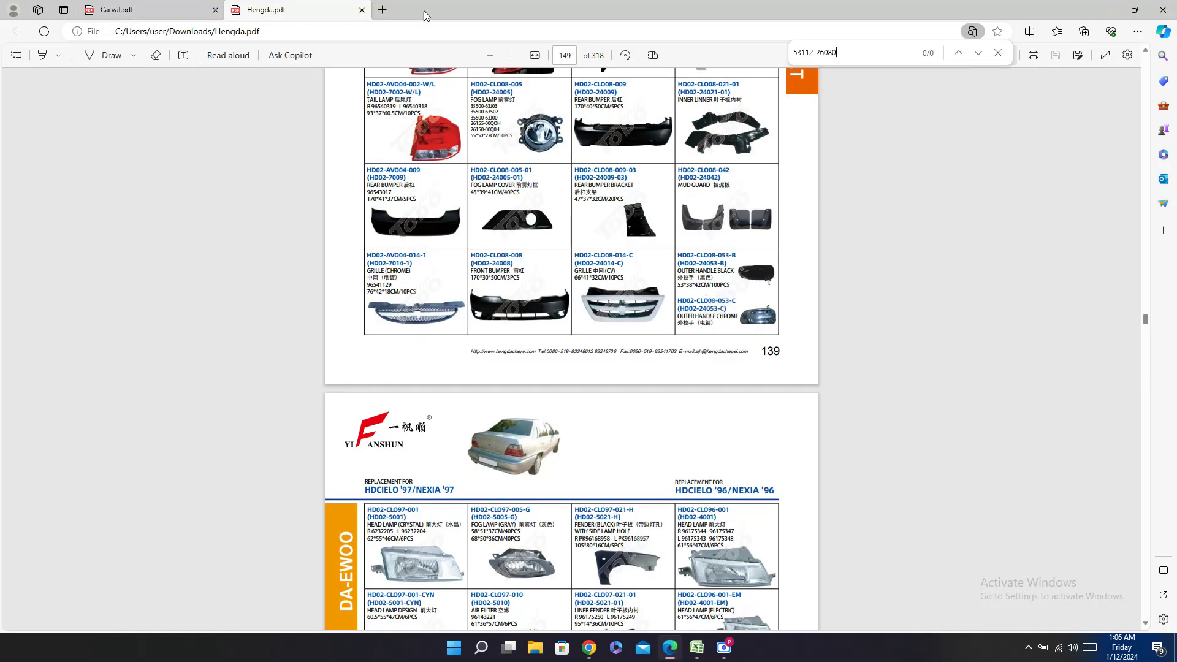
scroll(657, 295, down, 3)
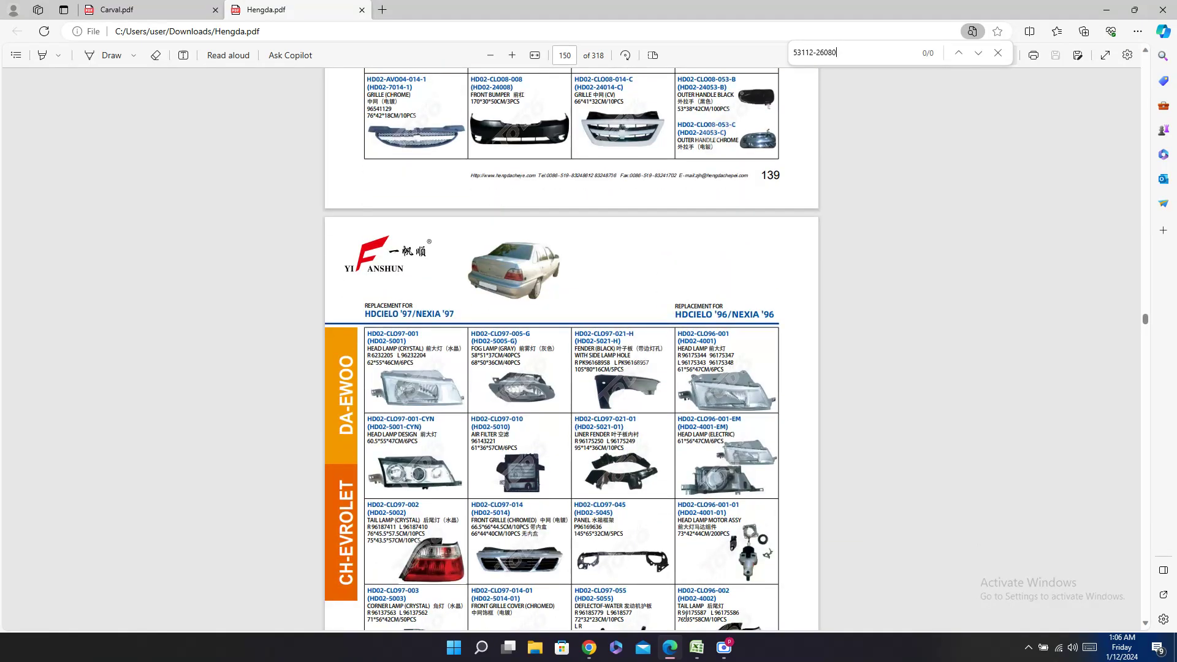
click(696, 648)
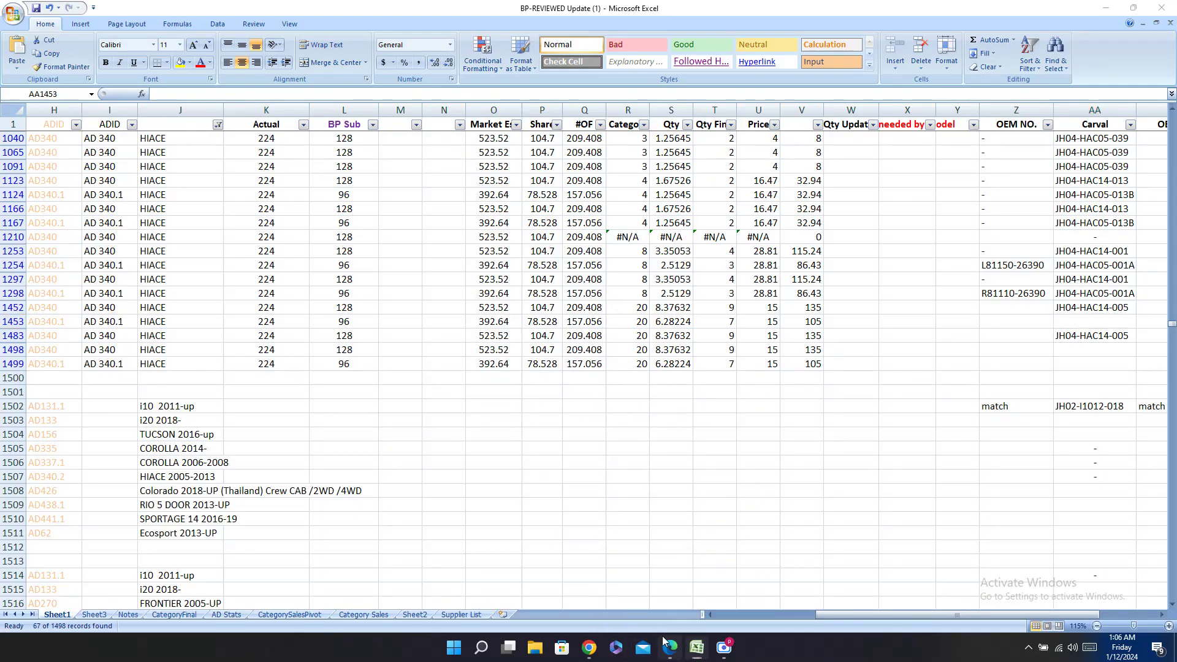
click(668, 656)
click(147, 9)
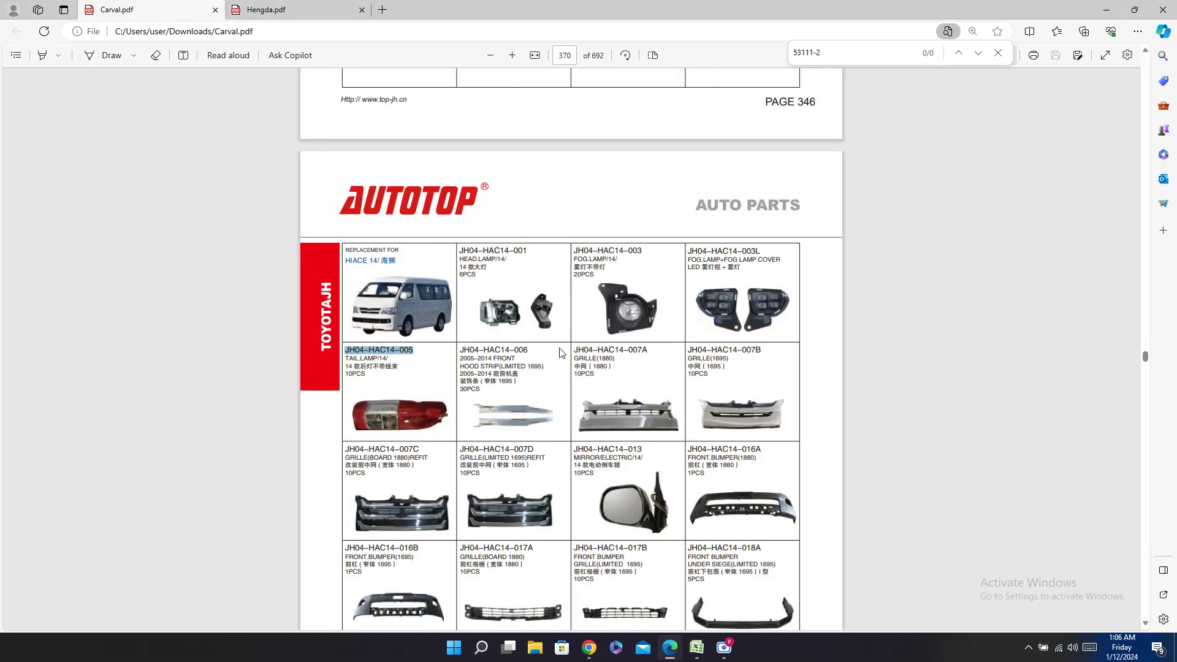
scroll(660, 399, down, 15)
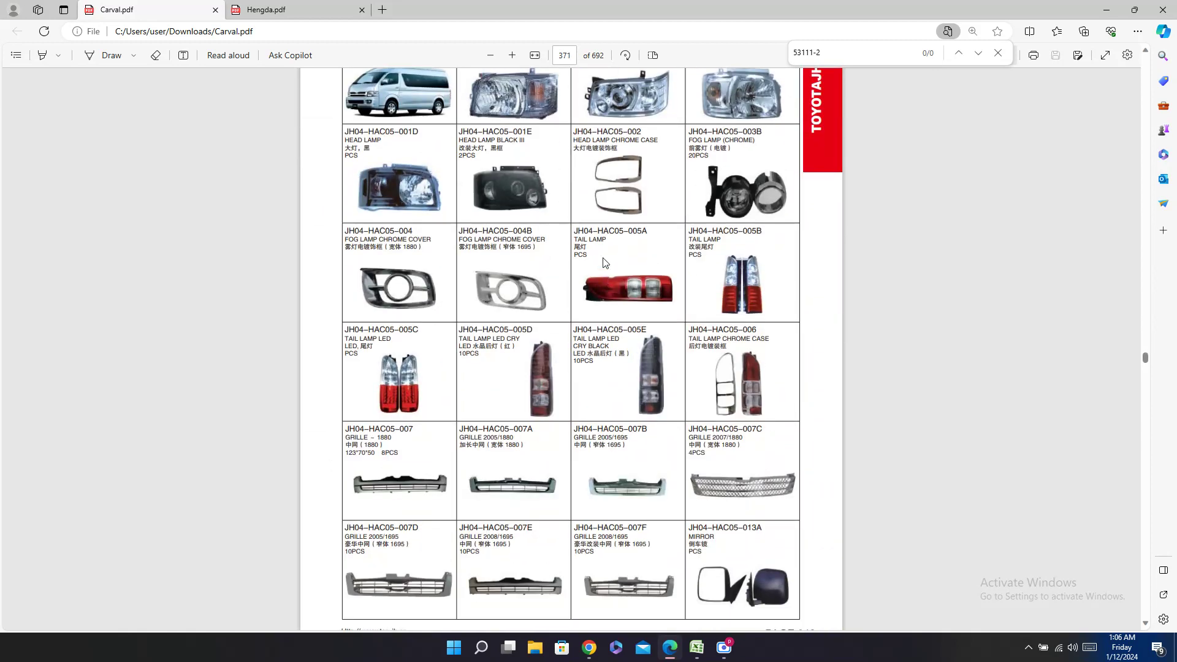
triple_click(619, 234)
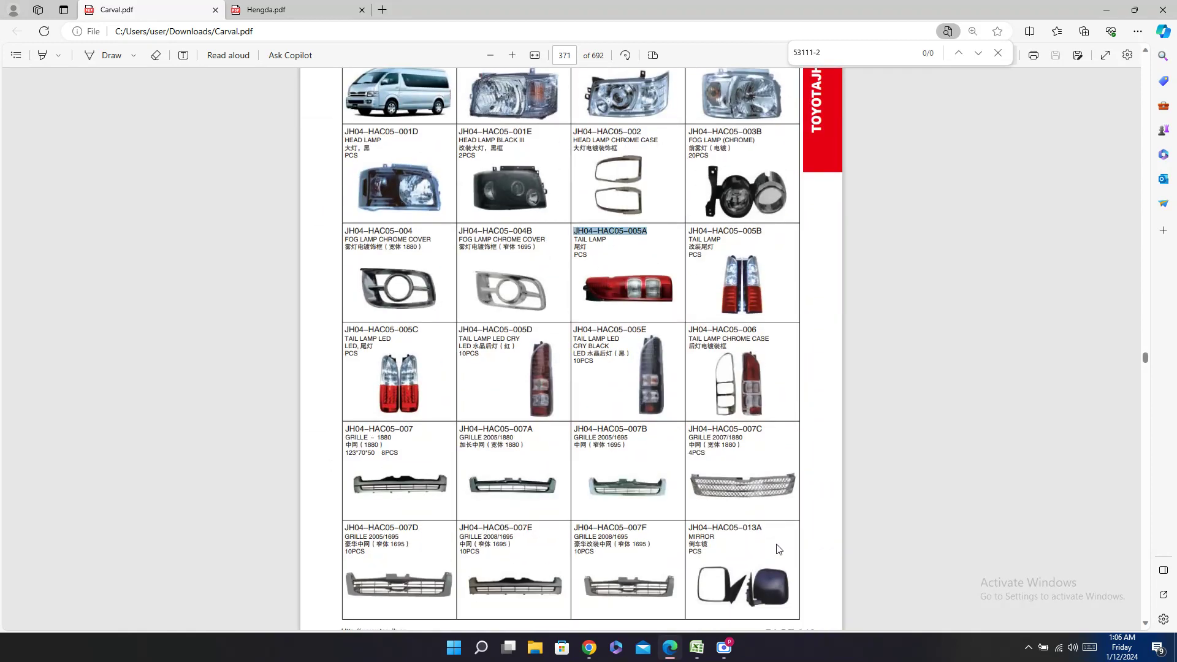
mouse_move(728, 643)
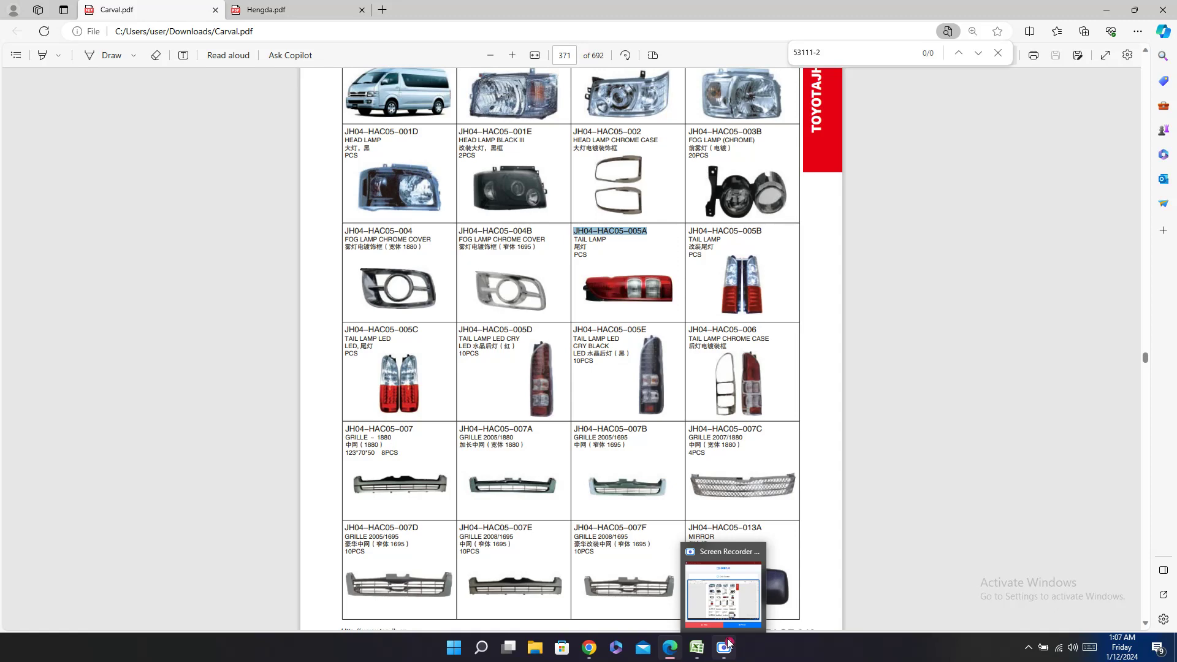
click(697, 648)
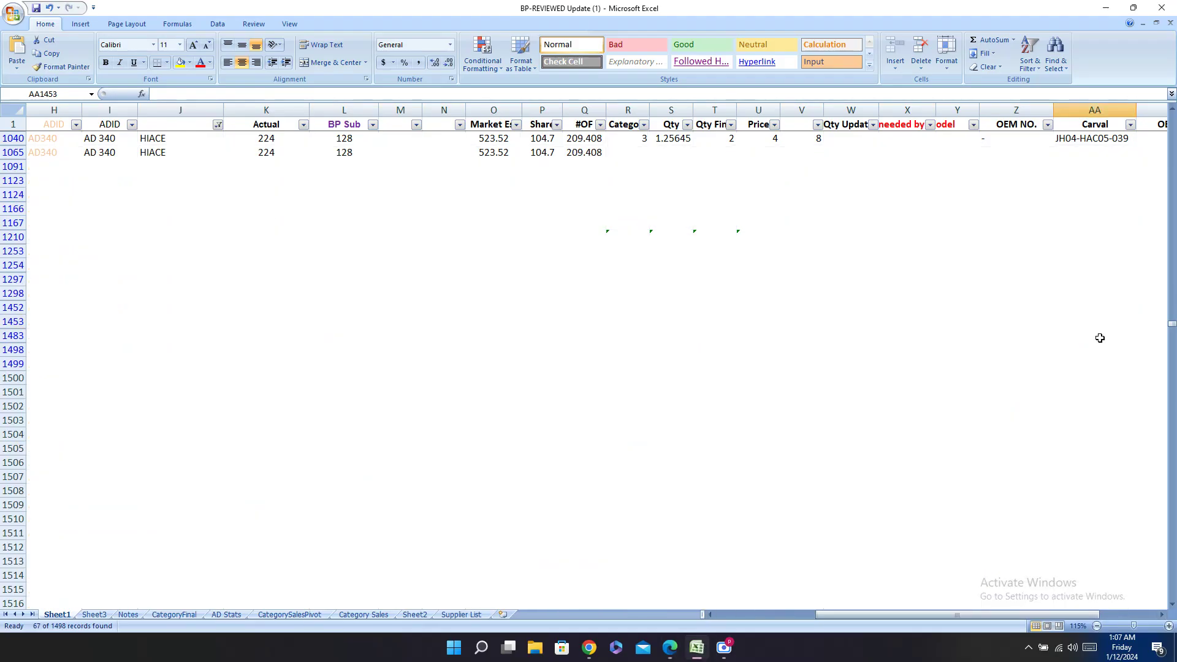
Step: Paste JH04-HAC05-005A into row 1498's Carval cell and enter dashes for rows 1499 and 1500
click(1098, 350)
text(JH04-HAC05-005A)
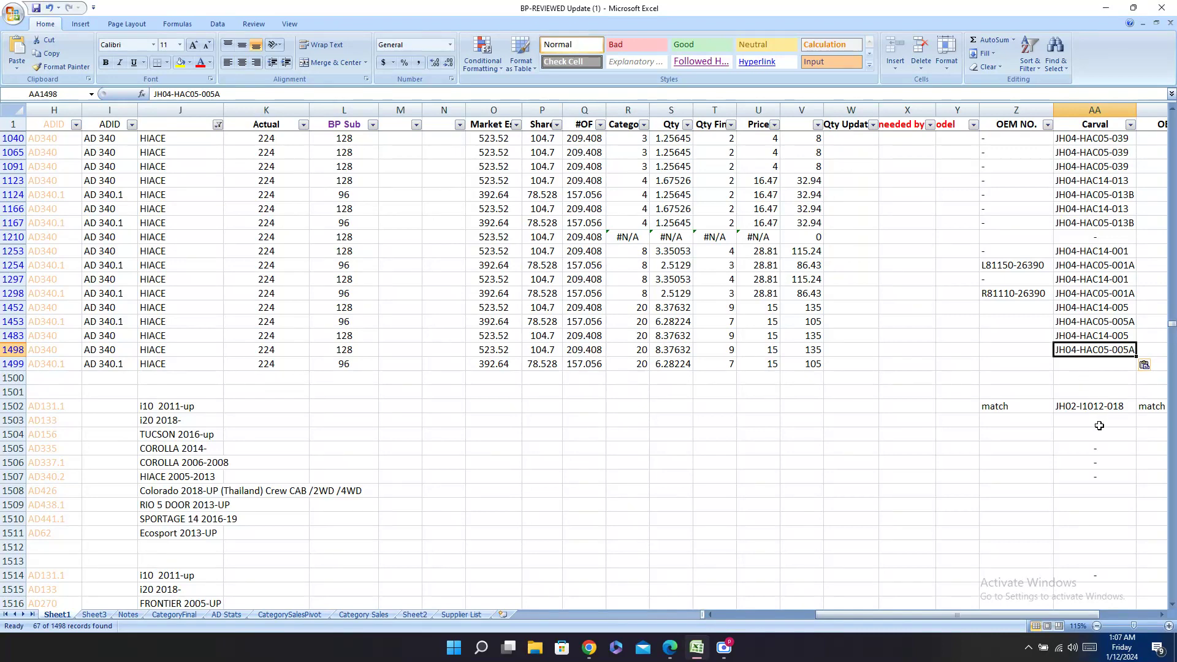
key(Down)
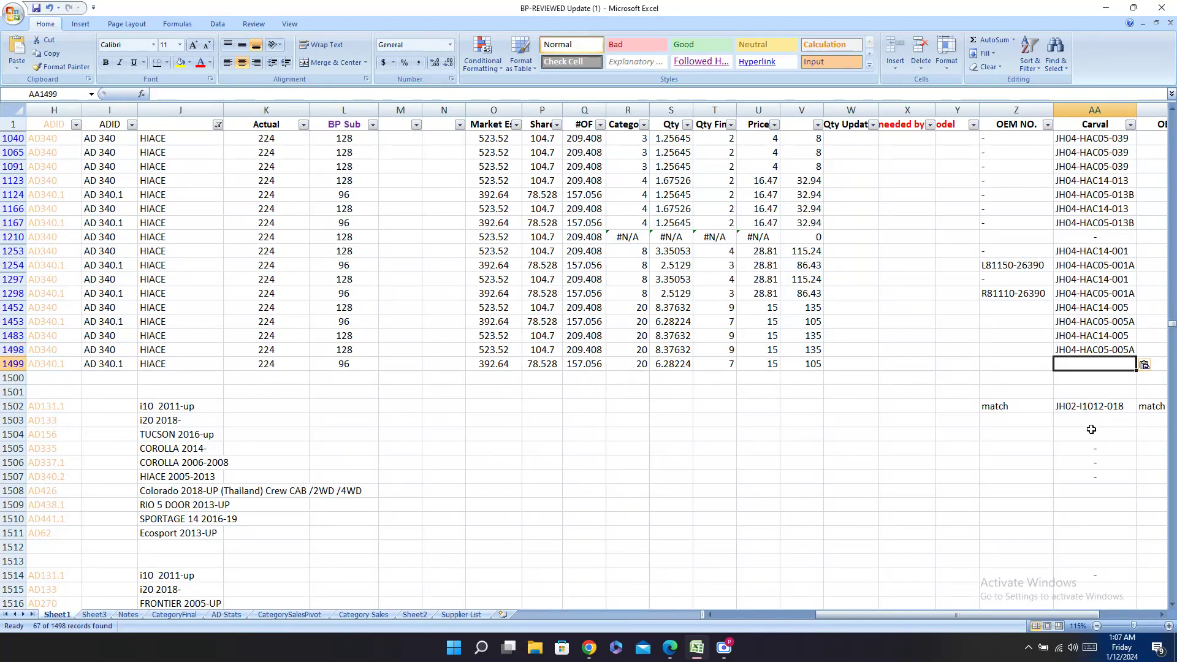
text(-)
key(Return)
text(-)
key(Return)
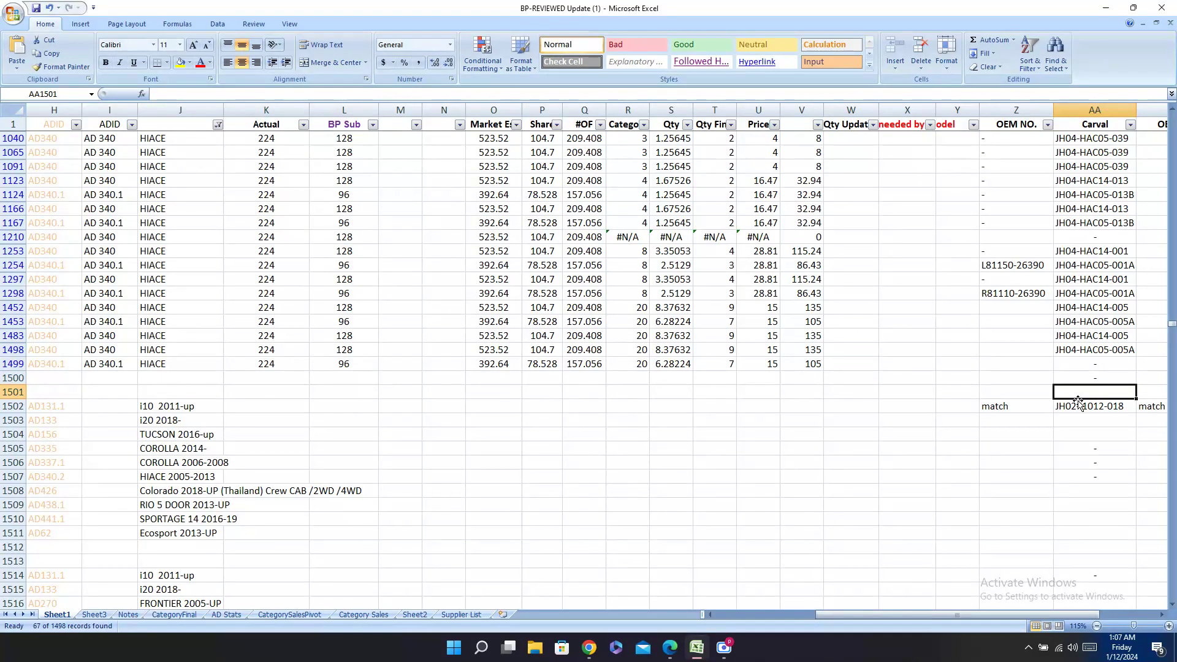
key(Left)
key(Left)
key(Left)
key(Left)
key(Left)
key(Left)
key(Left)
key(Left)
key(Left)
key(Left)
key(Left)
key(Left)
key(Left)
key(Left)
key(Left)
key(Left)
key(Left)
key(Home)
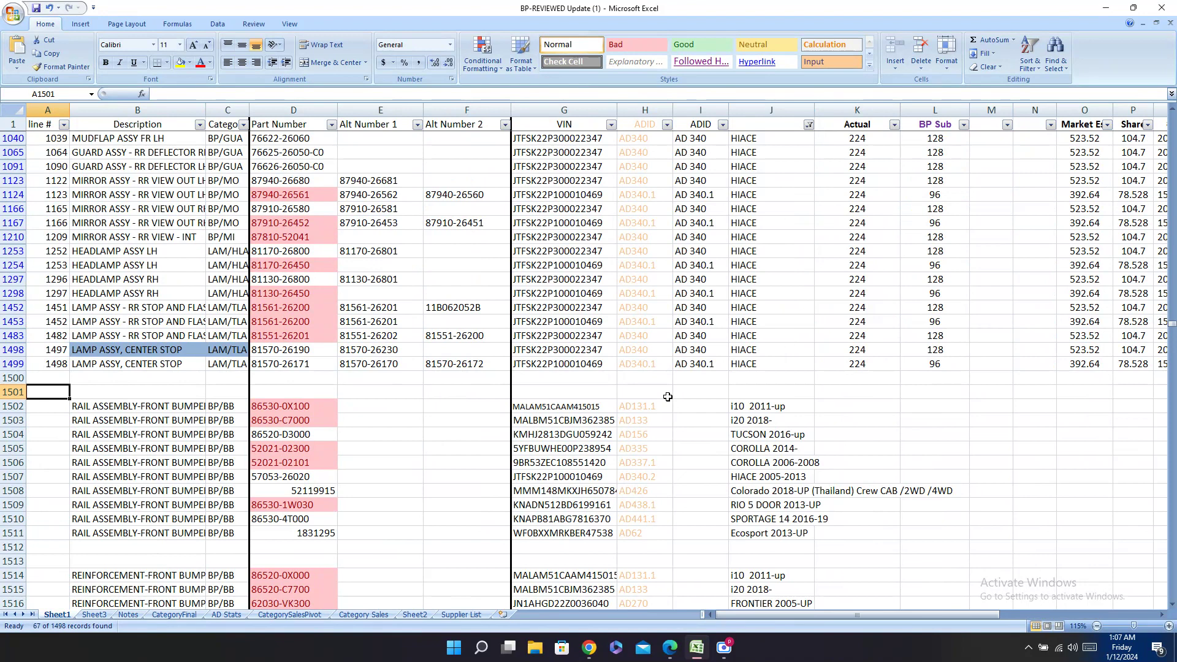
Step: Copy the HIACE model name and search the sheet for HIACE
click(600, 417)
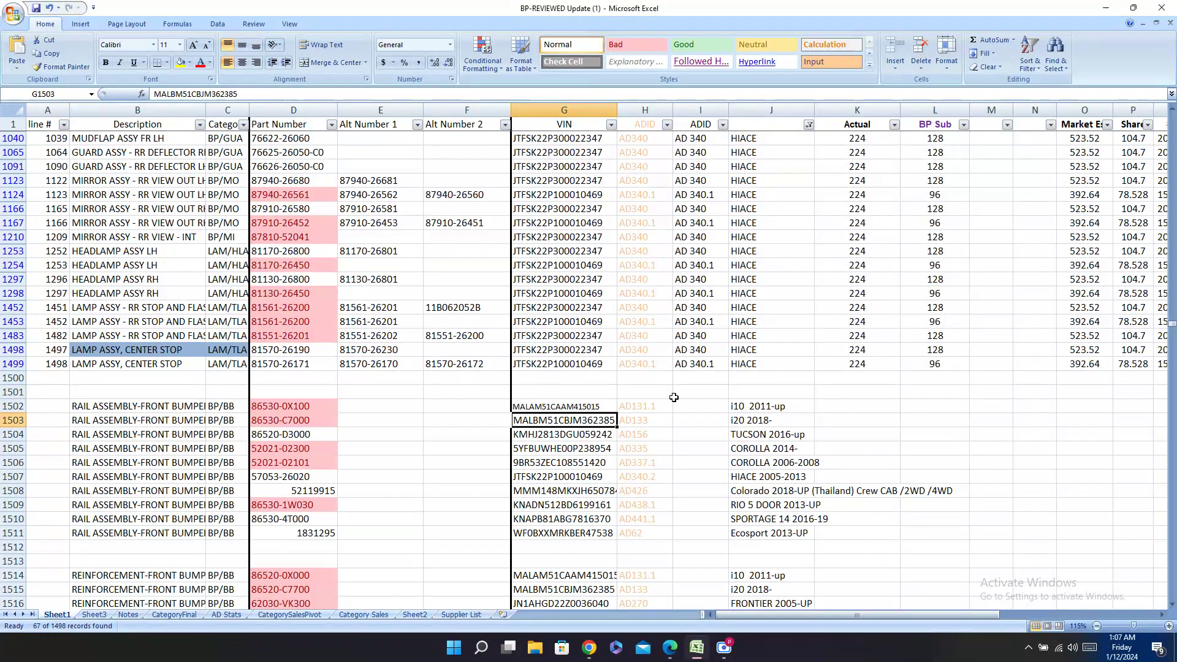
click(754, 362)
key(ctrl+c)
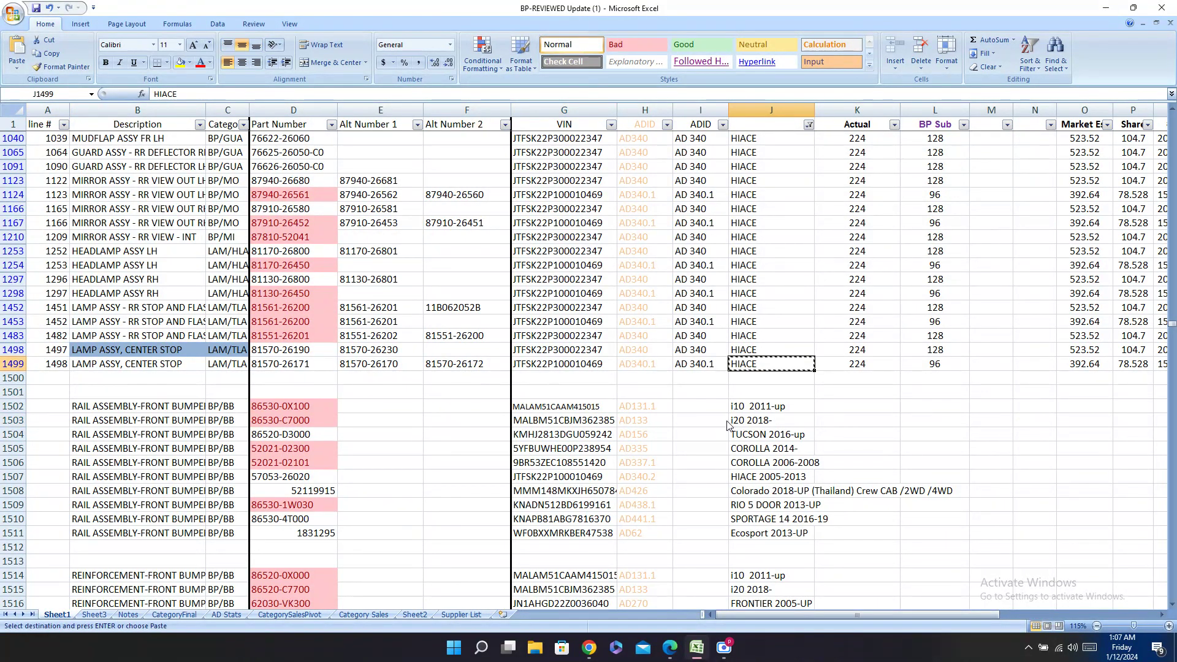
key(ctrl+f)
key(ctrl+v)
drag(226, 18, 702, 188)
Step: Step through the HIACE matches at rows 1507 and 1521, selecting each row
click(724, 277)
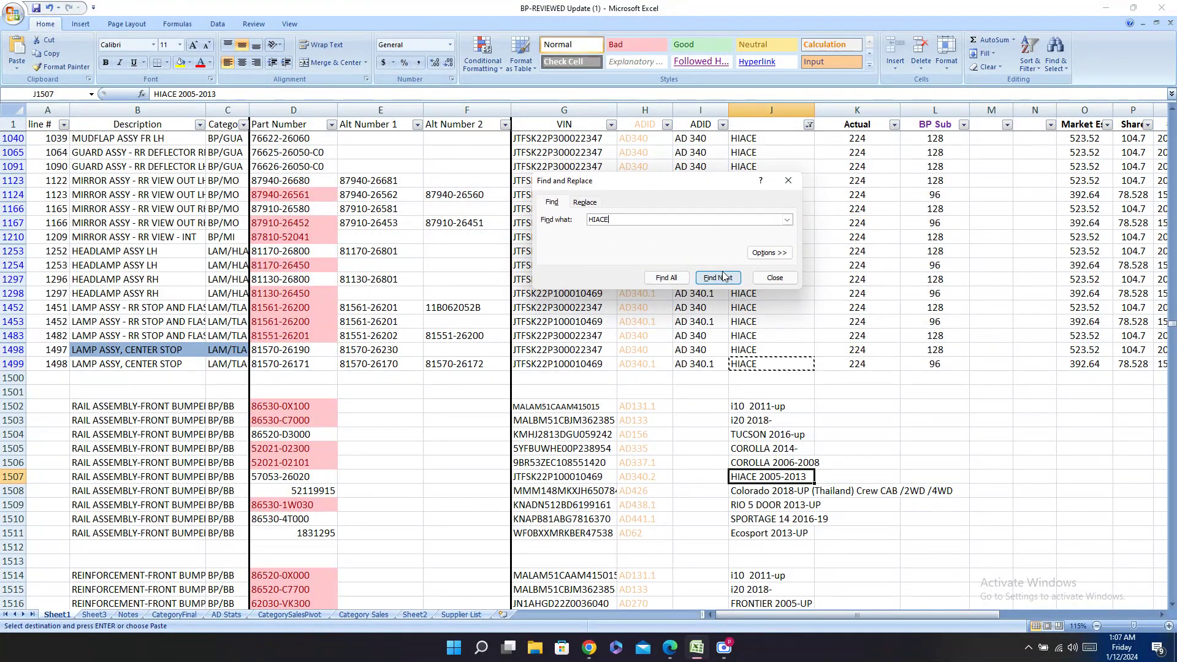
click(6, 484)
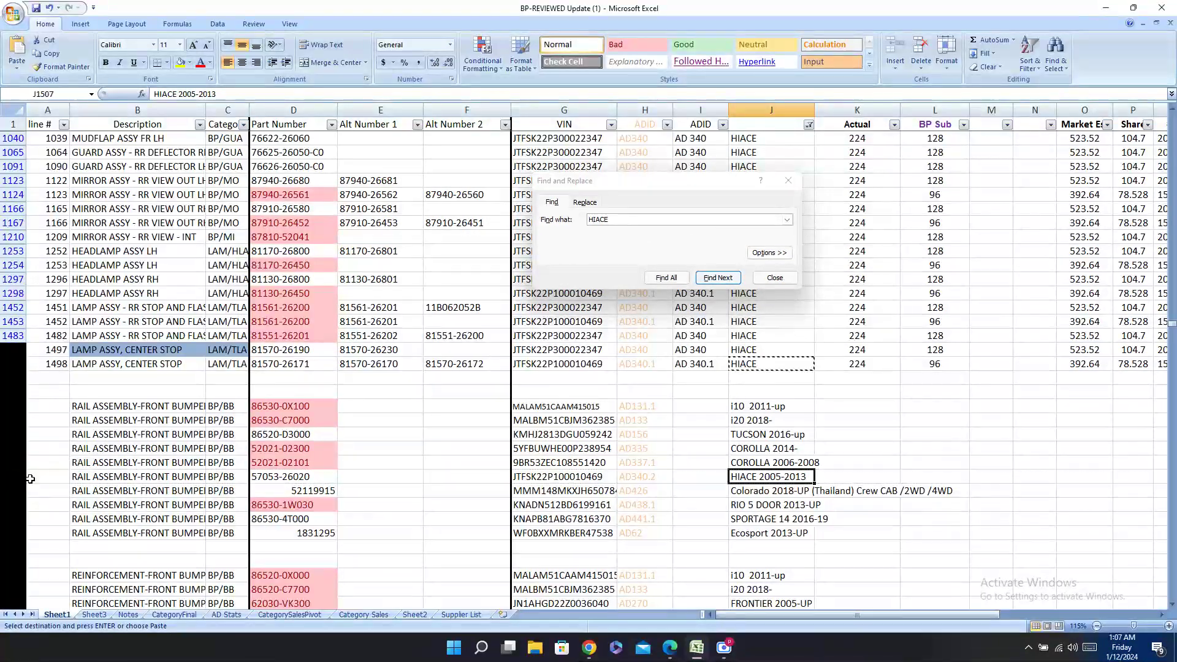
click(12, 476)
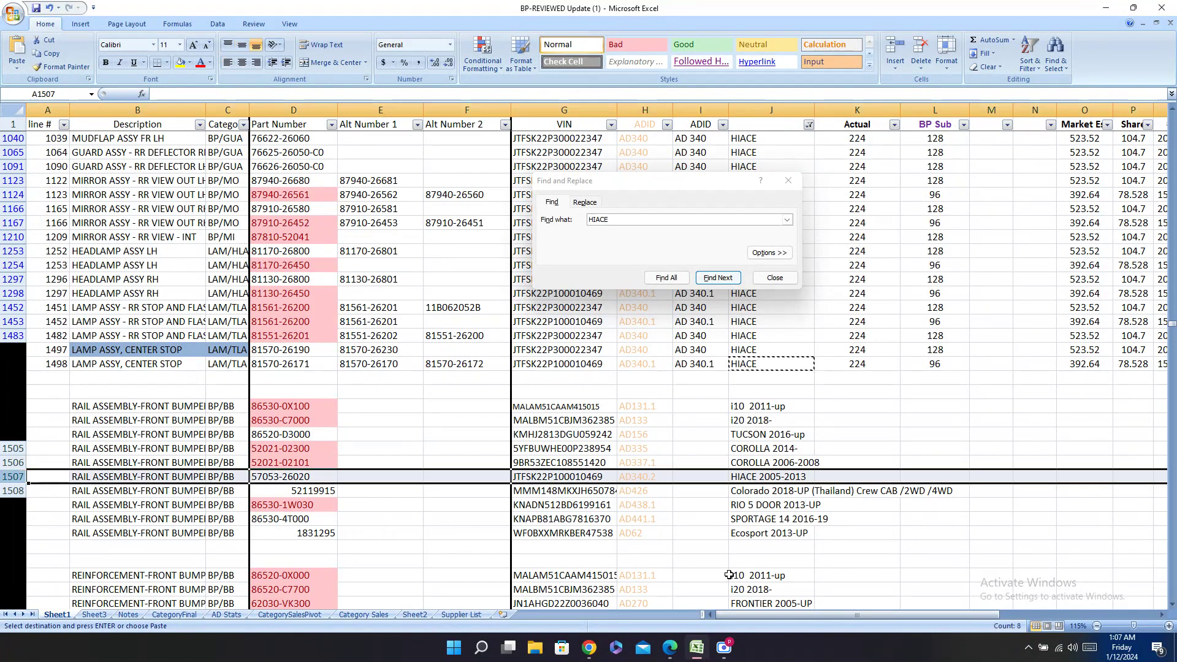
drag(827, 615, 658, 602)
click(748, 477)
click(718, 278)
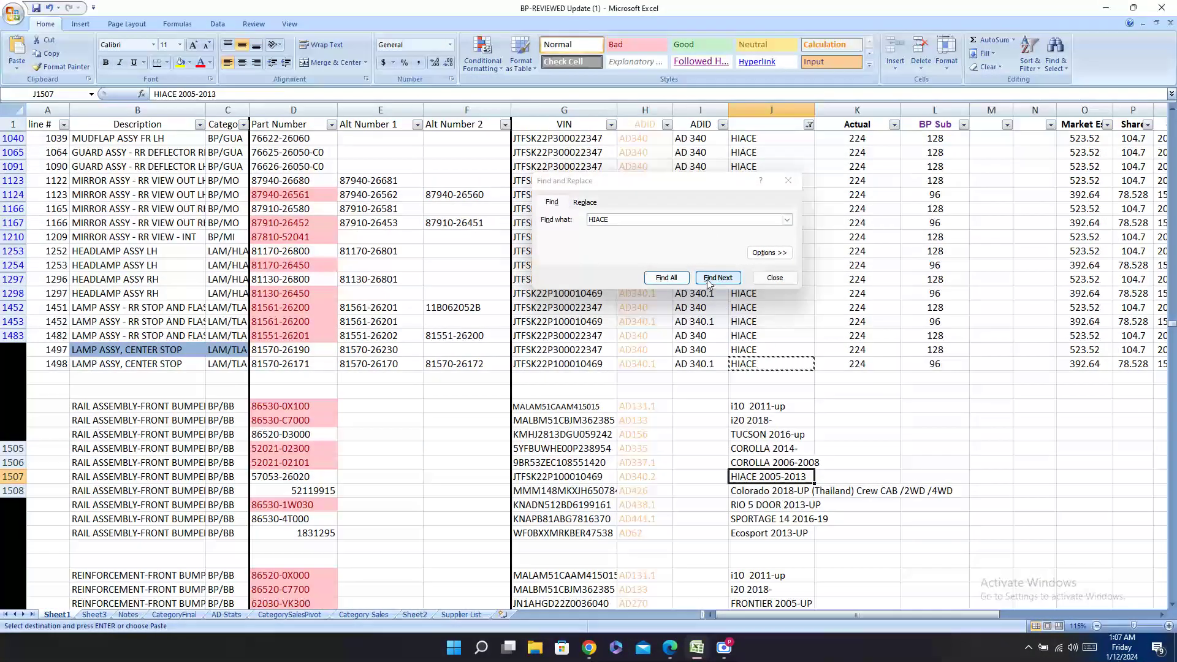
click(9, 368)
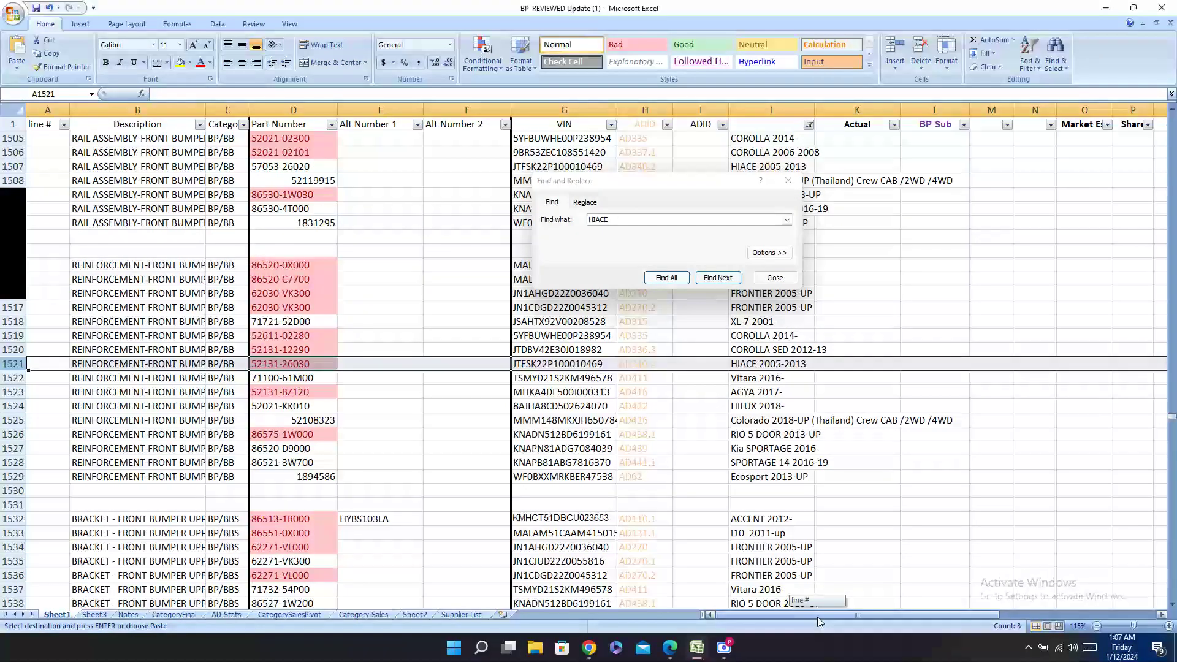
drag(817, 616, 665, 579)
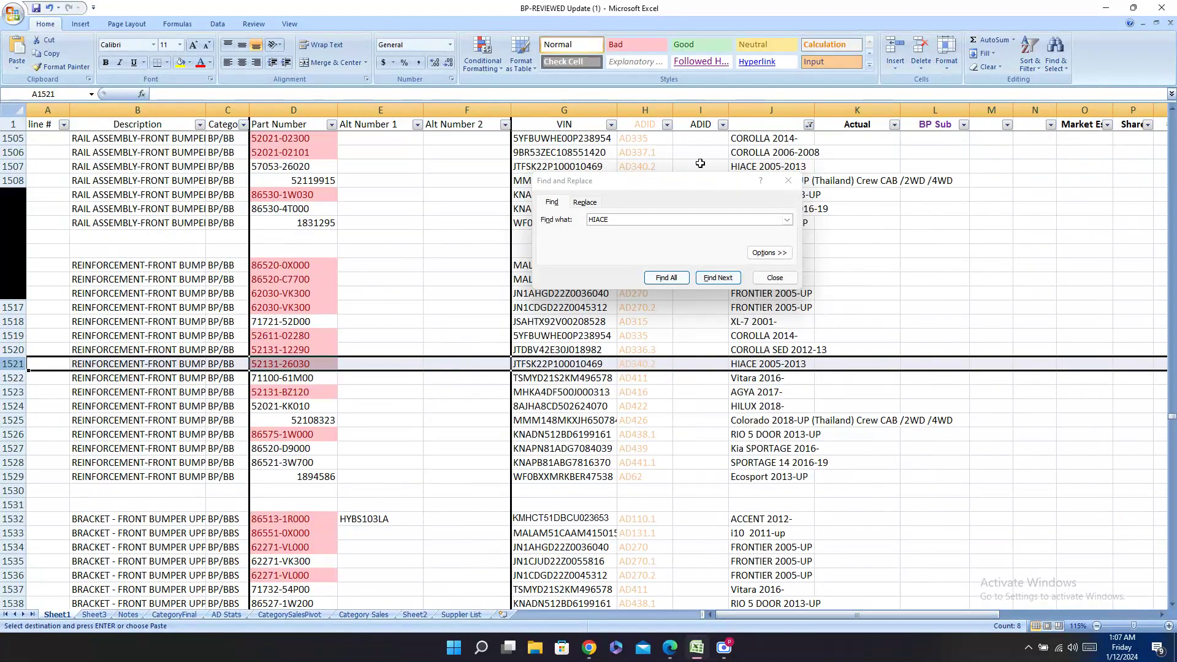
click(768, 363)
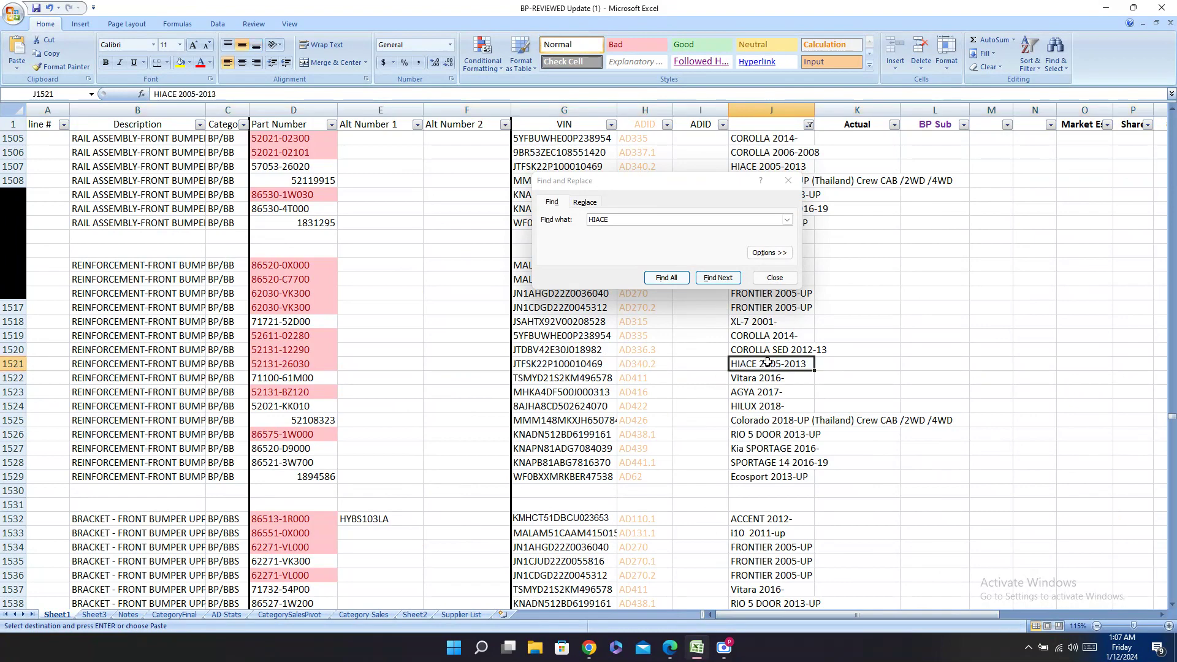
Step: Go to the next match, select the HIACE 2005-2013 rows 1611–1612, and close the search
click(718, 278)
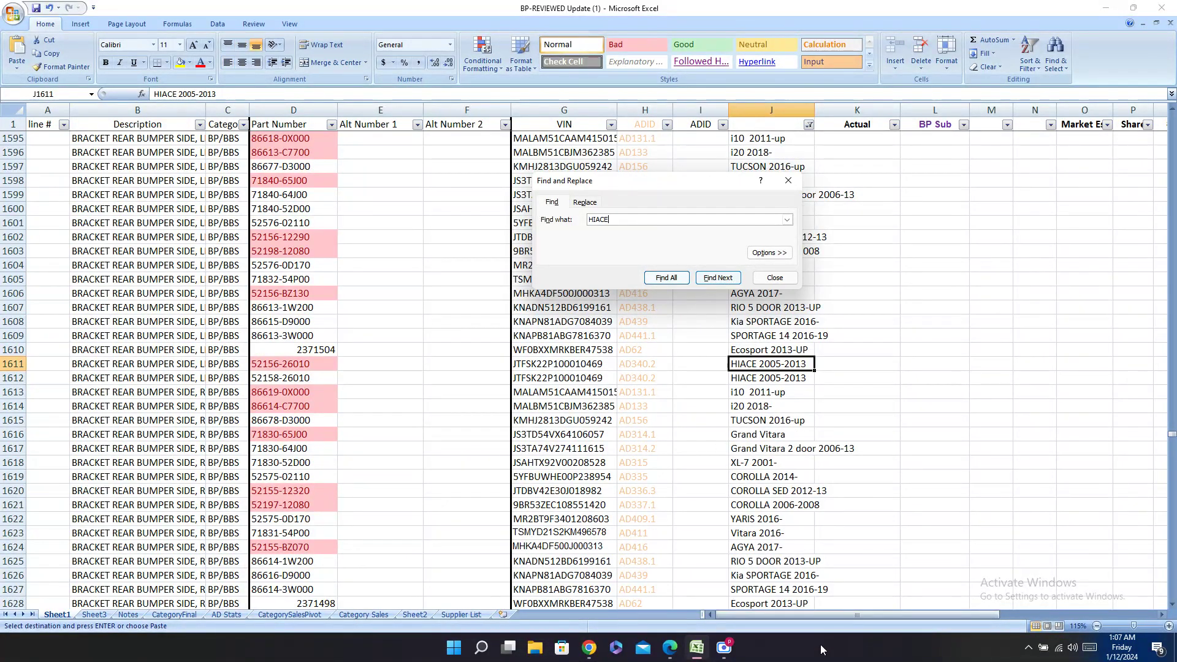
drag(812, 613, 929, 620)
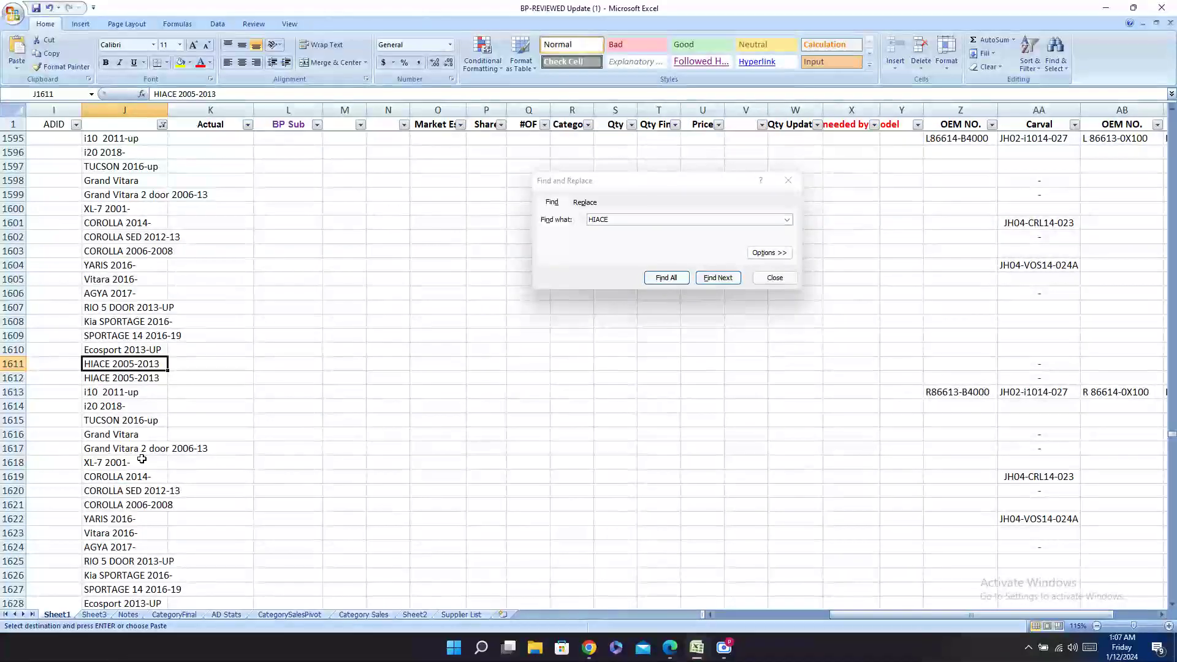
click(15, 378)
drag(9, 371, 14, 364)
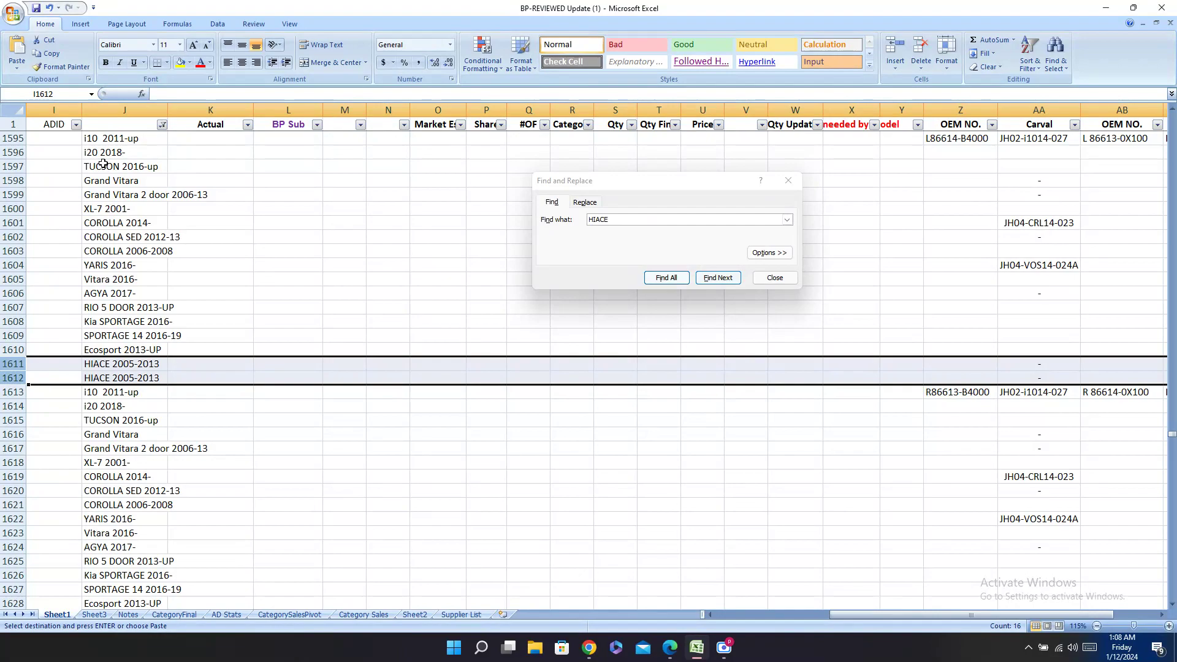
click(788, 181)
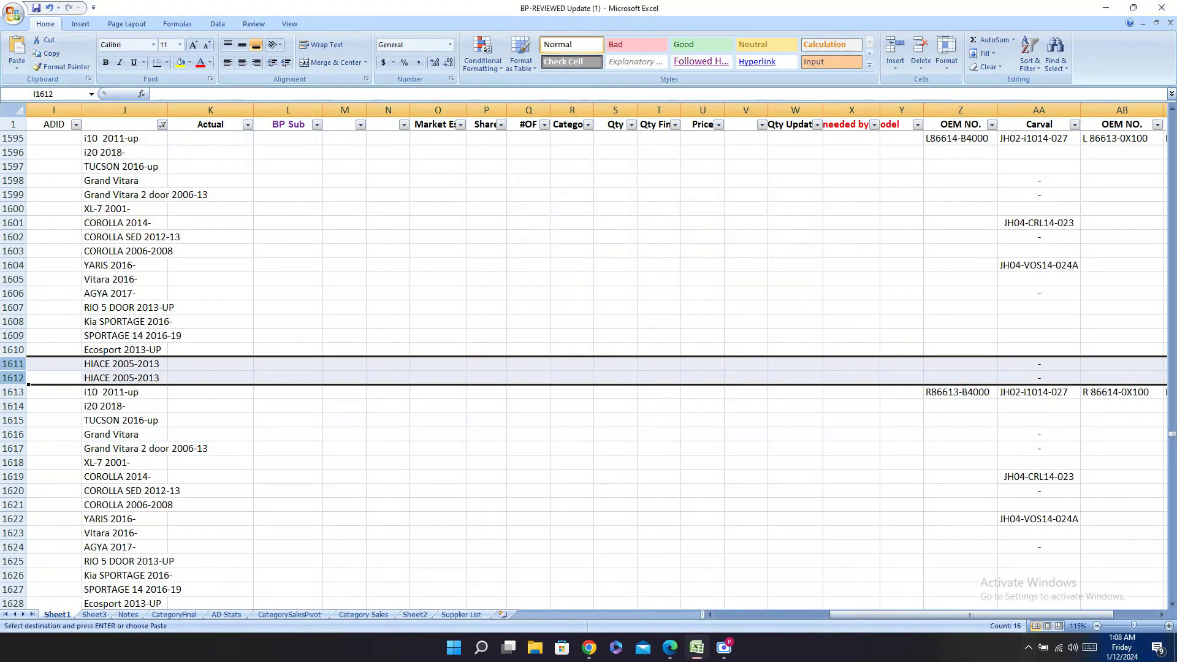
Step: Filter column J to show I10 instead of HIACE
drag(951, 615, 837, 616)
drag(1171, 436, 1172, 126)
click(803, 125)
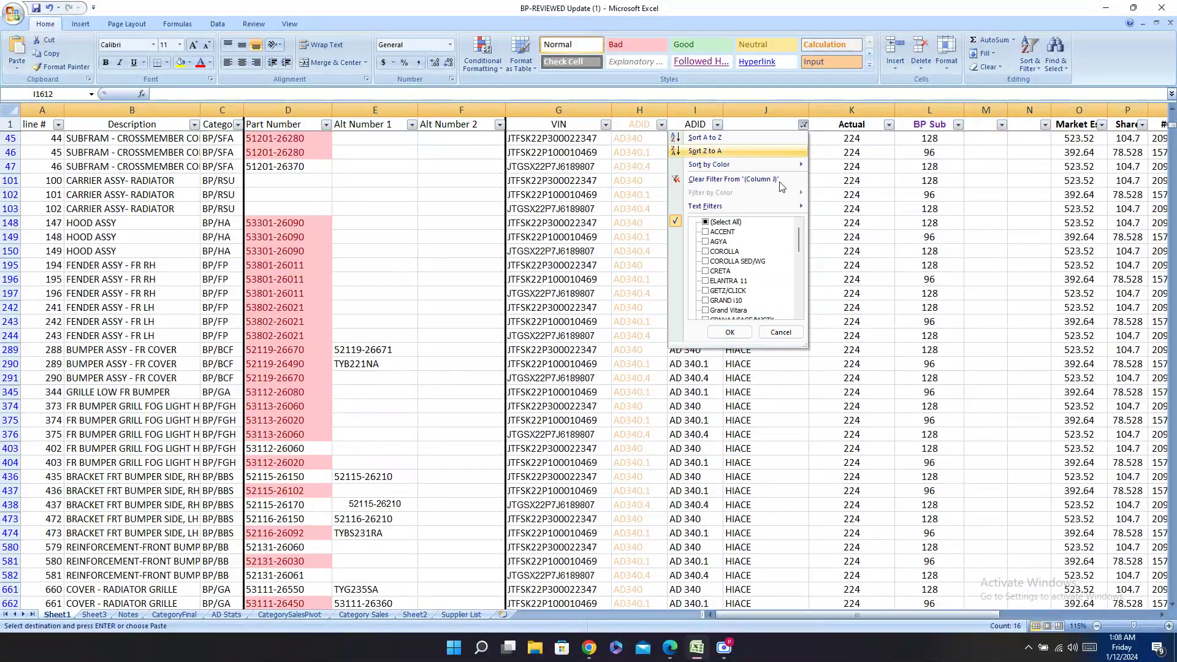
click(718, 261)
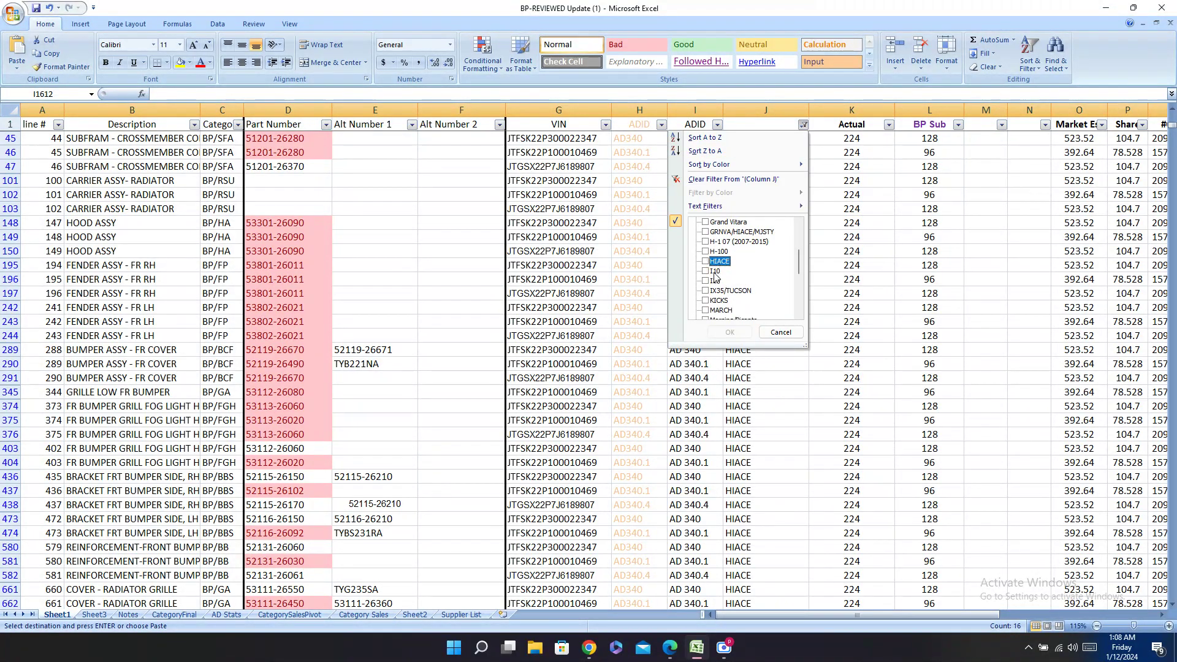
click(716, 271)
click(729, 331)
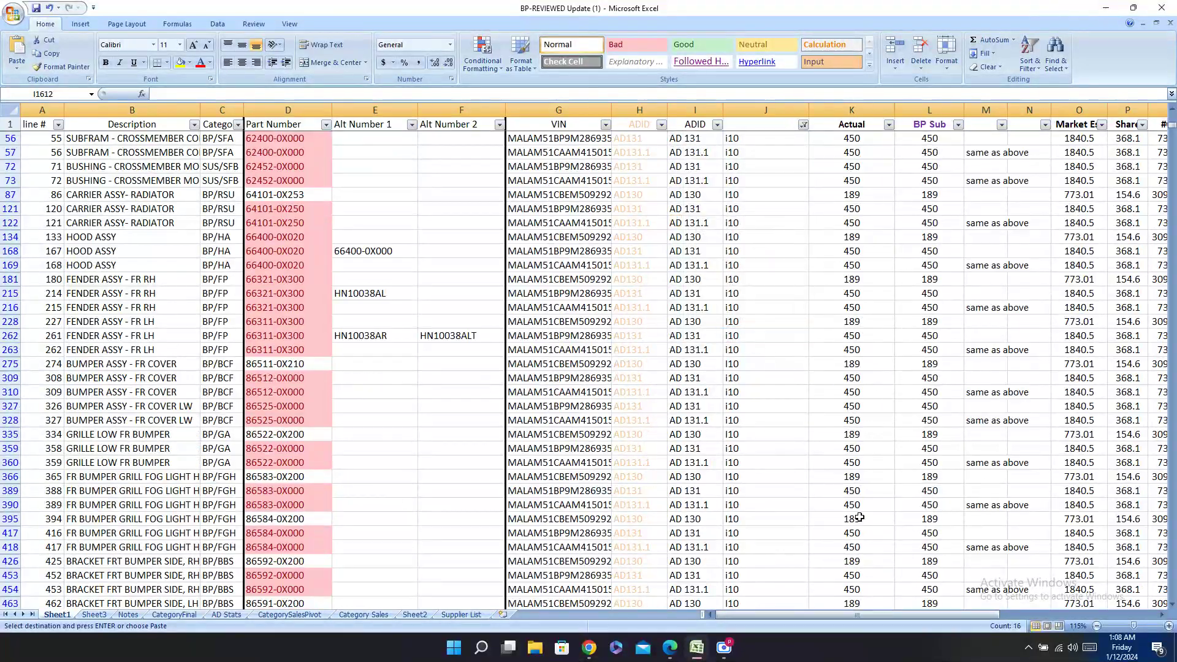
drag(828, 618, 864, 616)
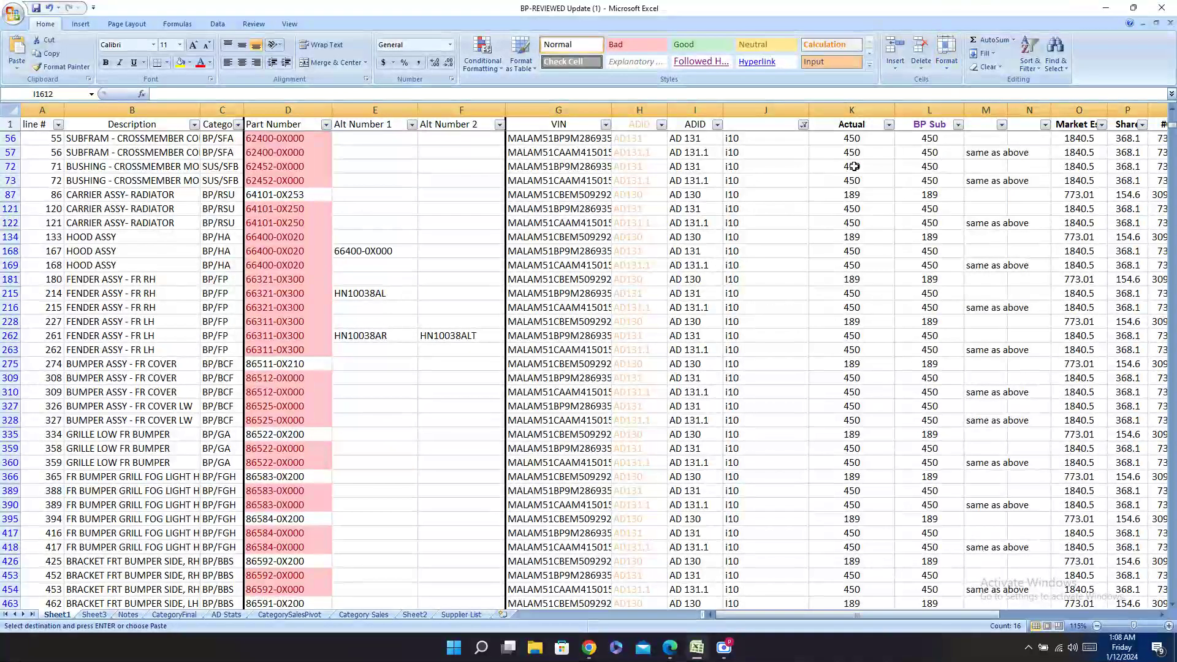
Step: Change the column J filter from I10 to I20 and select VIN cell G7
click(803, 124)
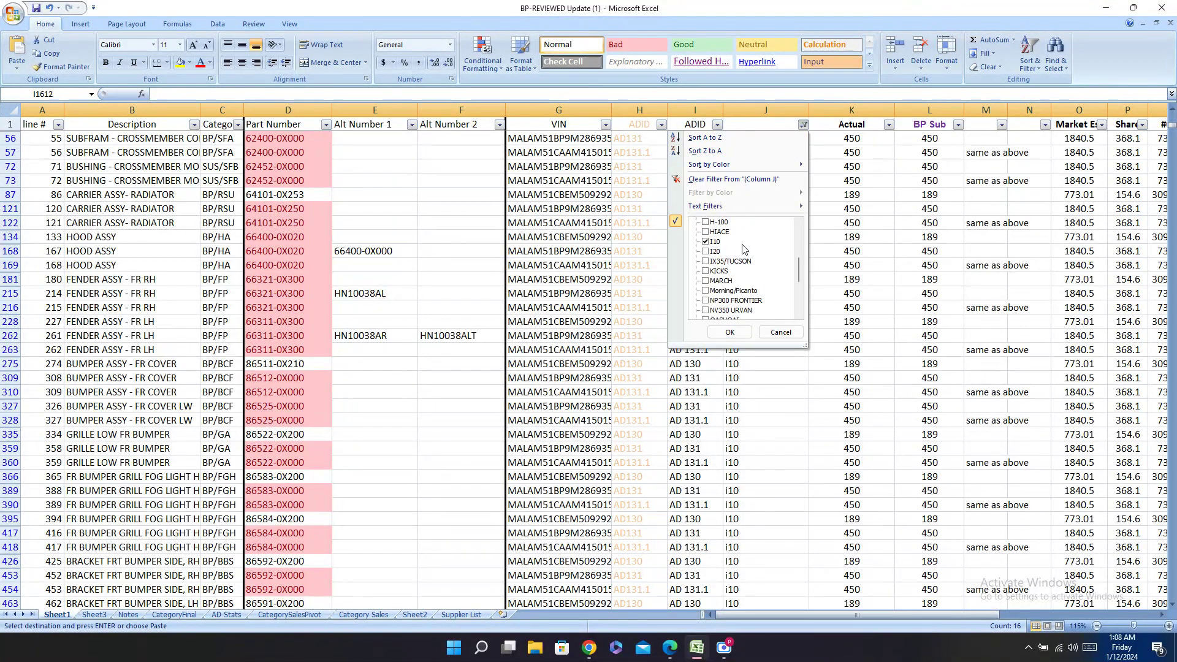
scroll(742, 270, down, 3)
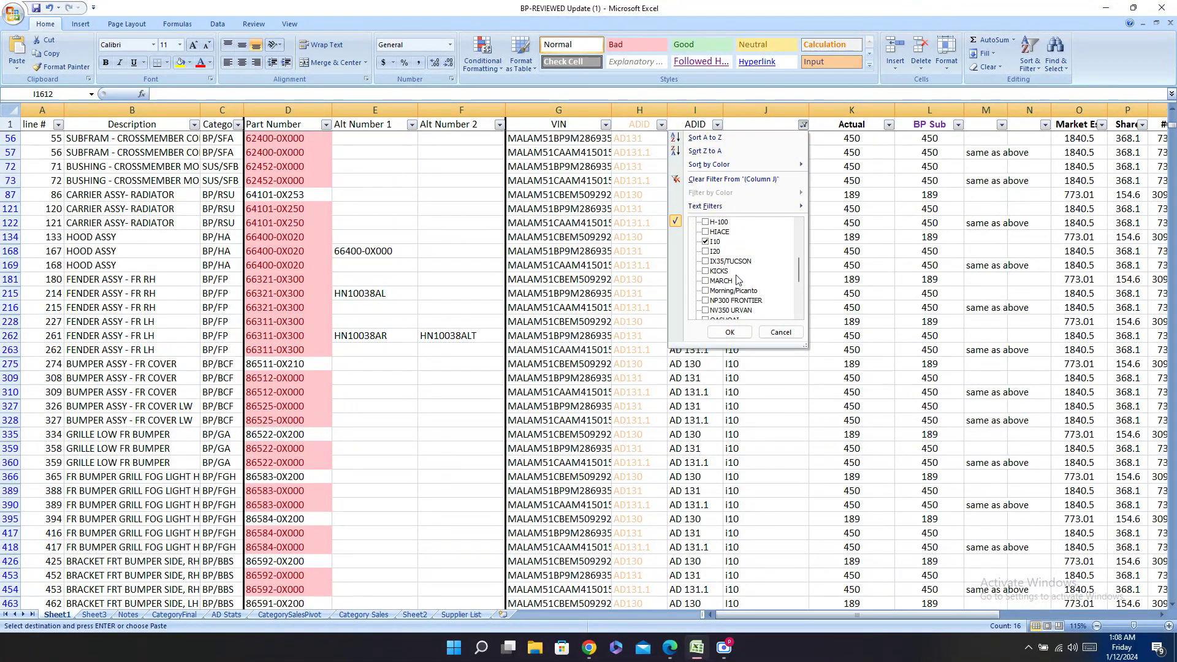
click(714, 242)
click(714, 251)
click(735, 334)
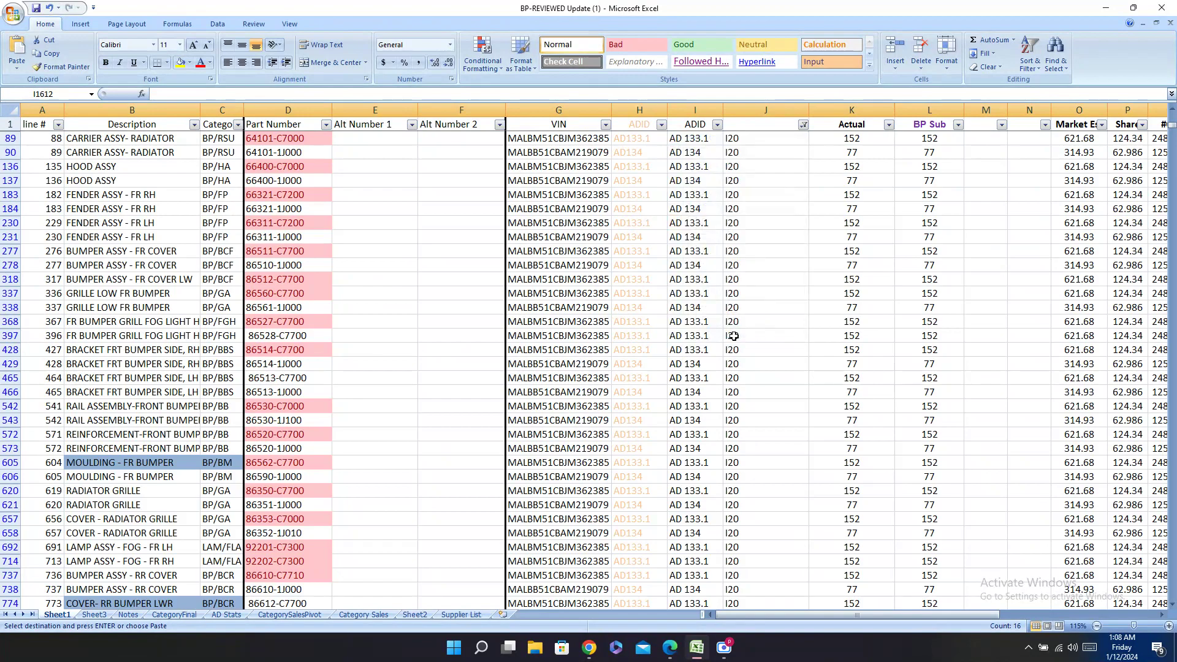
drag(874, 612, 843, 632)
scroll(748, 406, down, 5)
scroll(748, 406, down, 15)
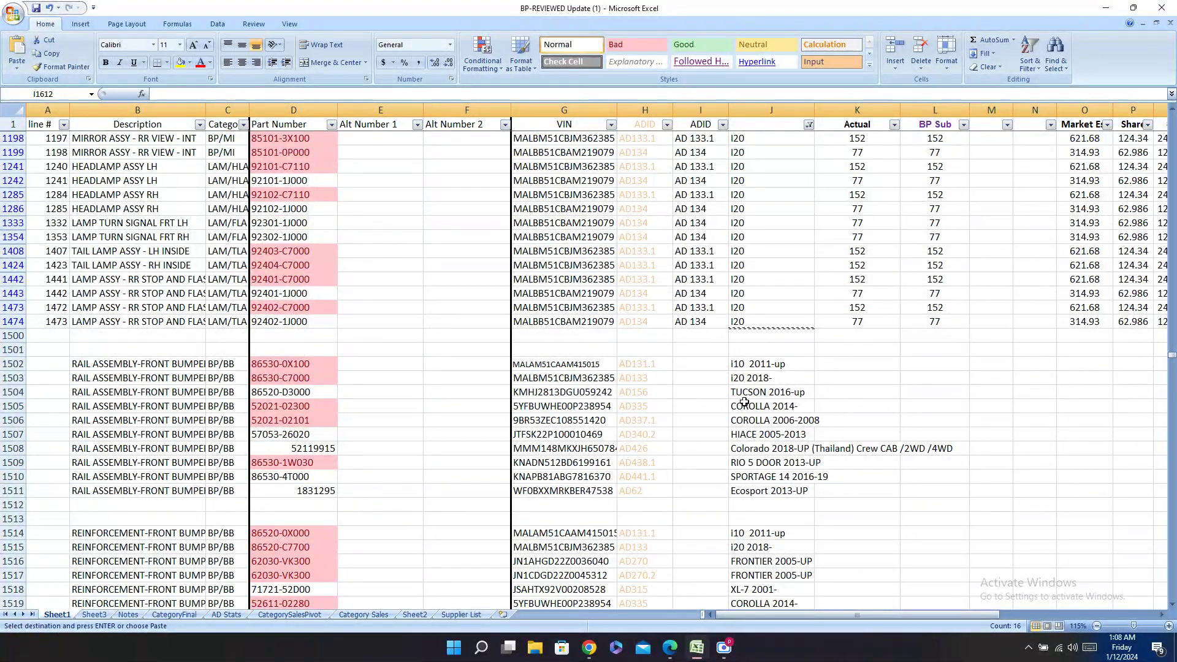
scroll(744, 405, up, 9)
scroll(749, 399, up, 12)
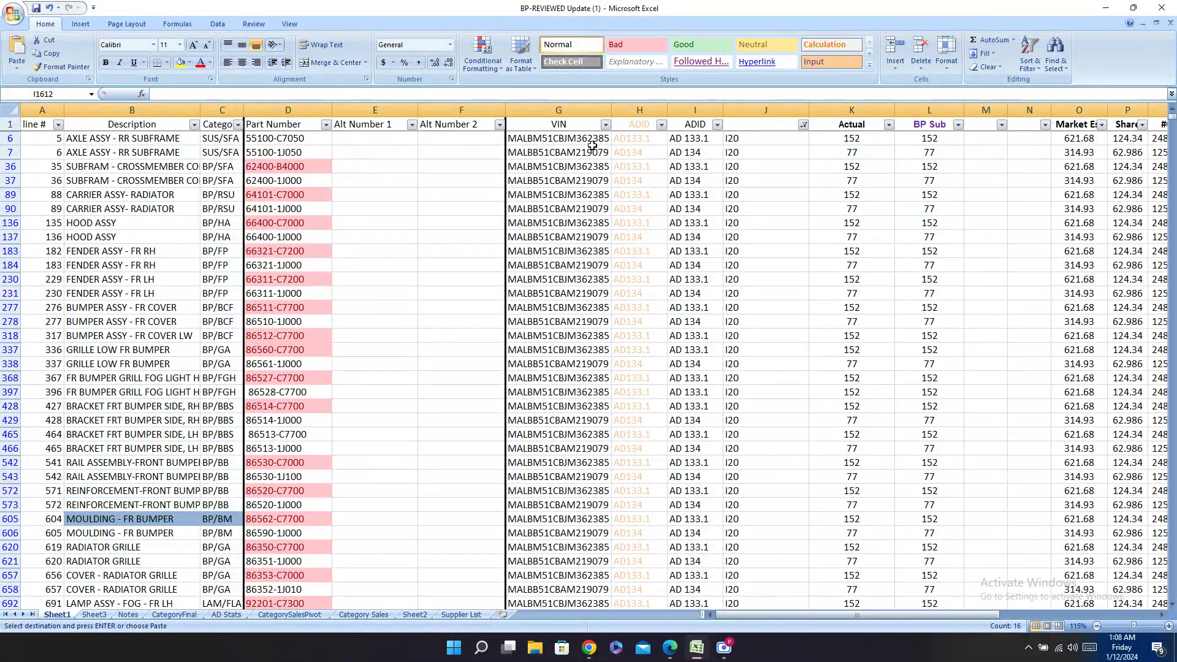
click(593, 147)
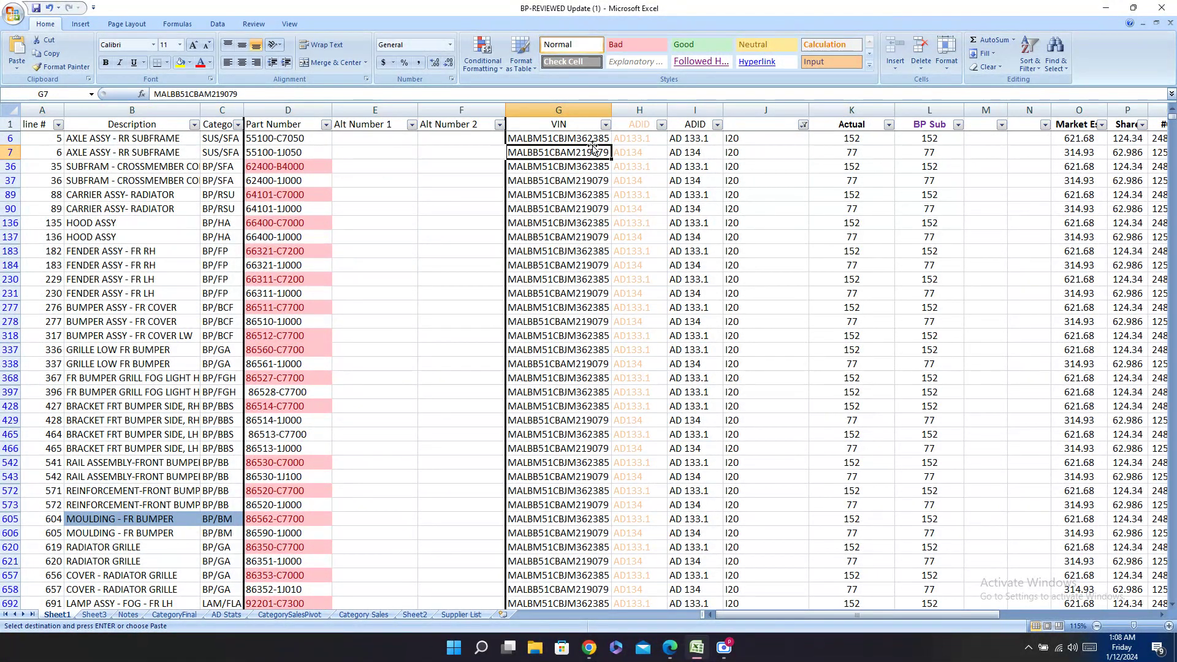
Step: Launch Chrome with the saved profile, open PartSouq from the AUTO DEPOT bookmarks, and return to Excel
click(1111, 6)
click(1106, 8)
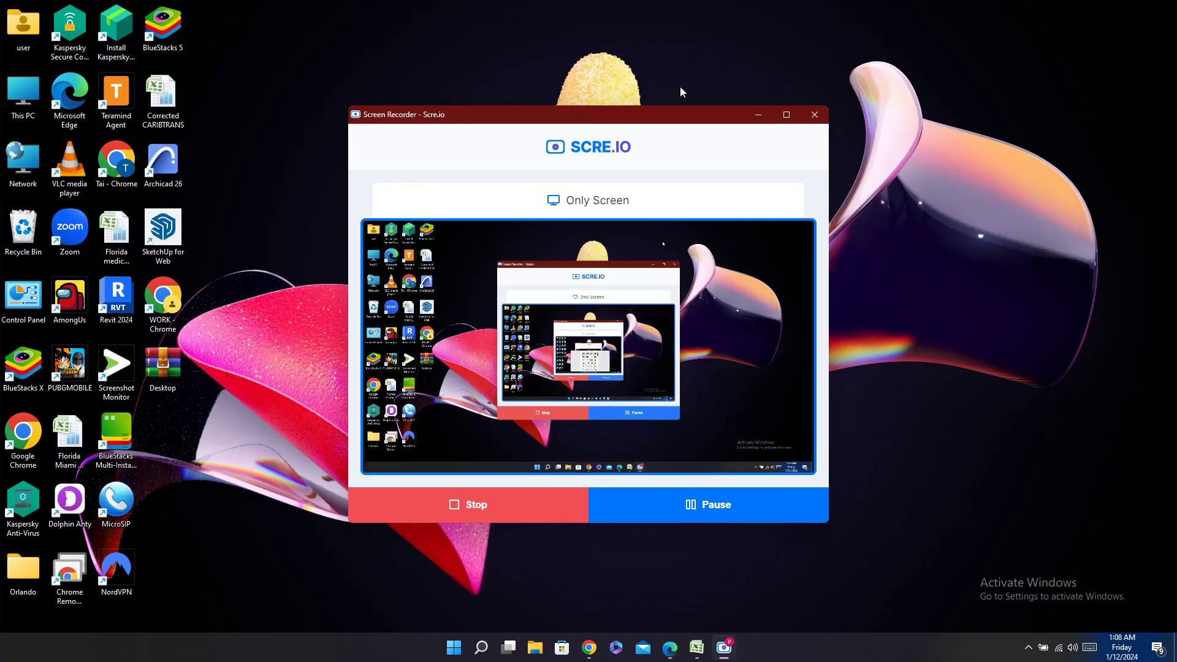
double_click(22, 432)
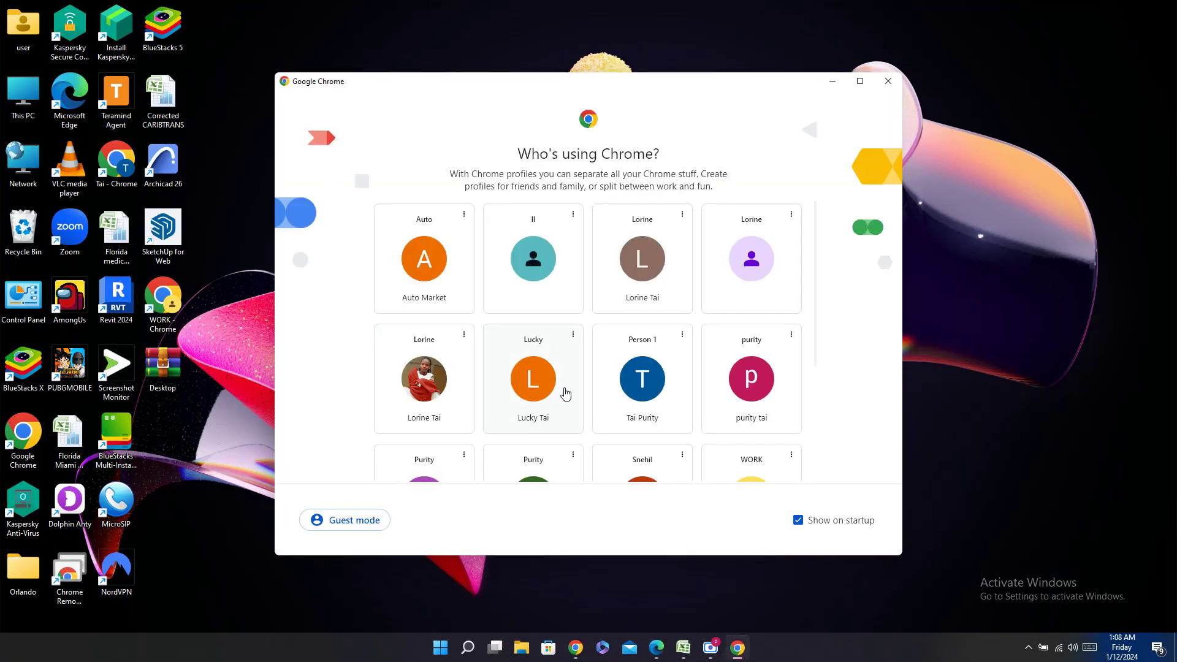
click(763, 393)
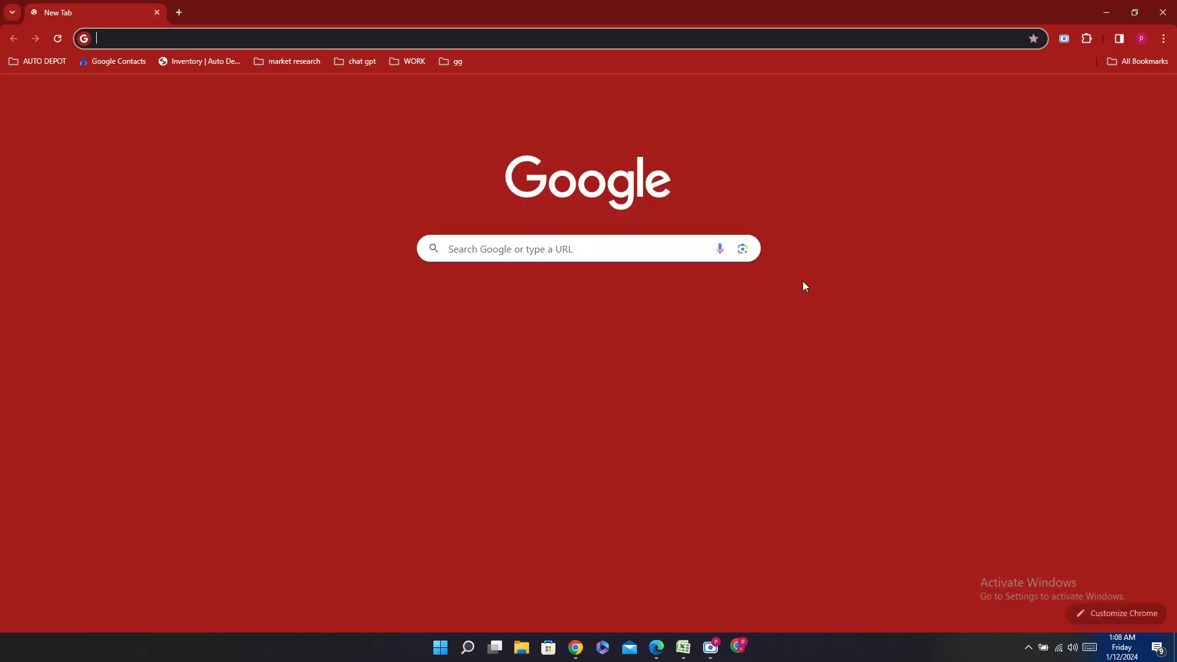
click(46, 62)
click(26, 212)
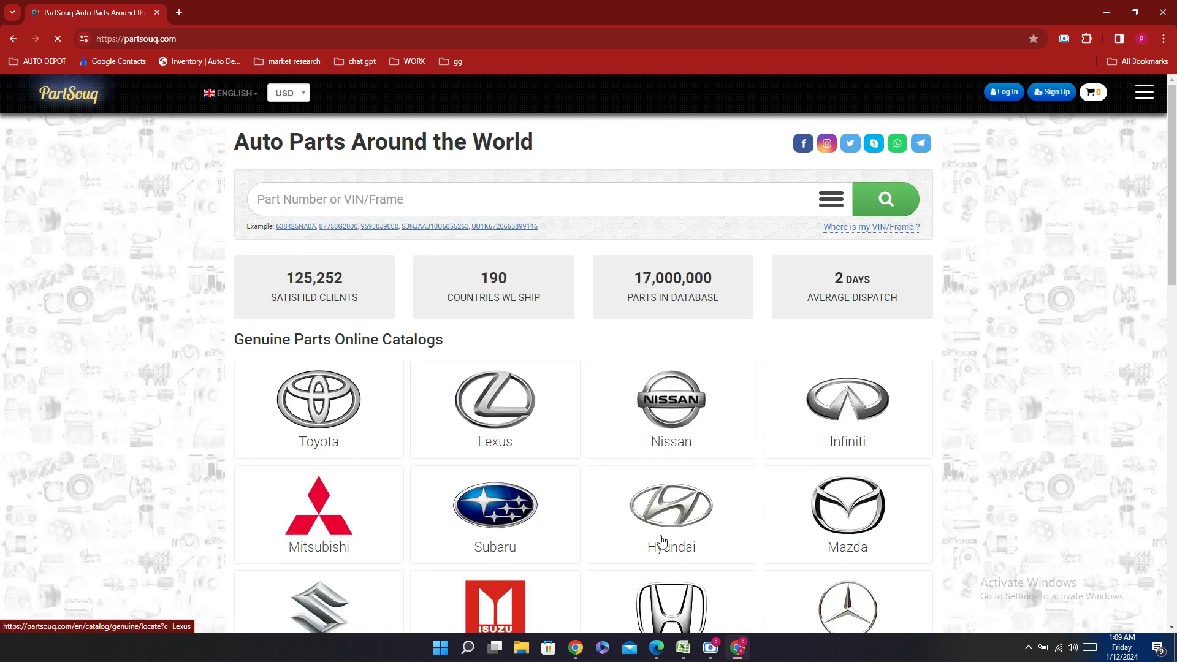
mouse_move(690, 654)
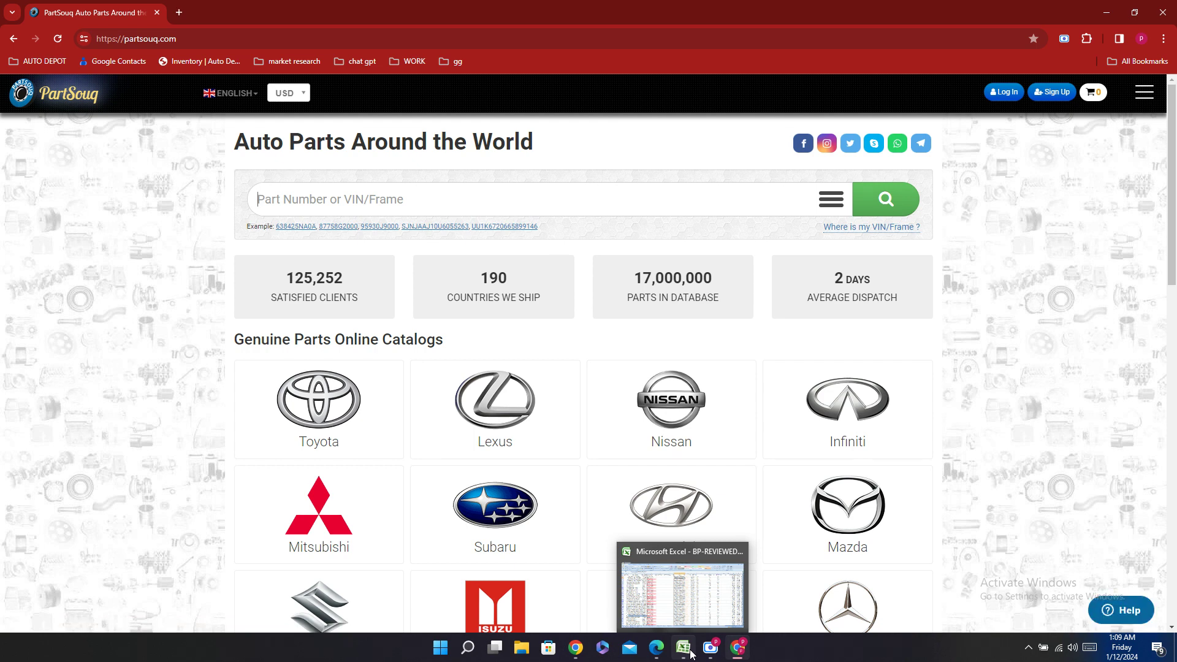
click(690, 654)
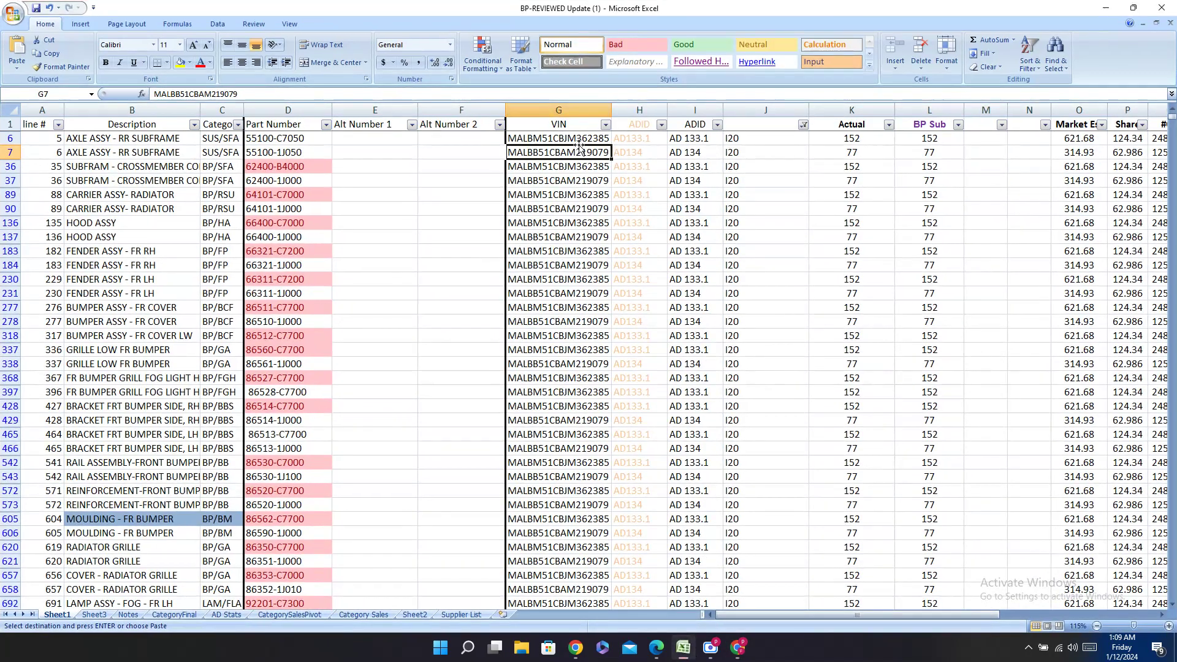
Step: Copy the VIN in cell G6, search it on PartSouq to open its i20 catalog, then return to Excel
right_click(585, 137)
click(636, 161)
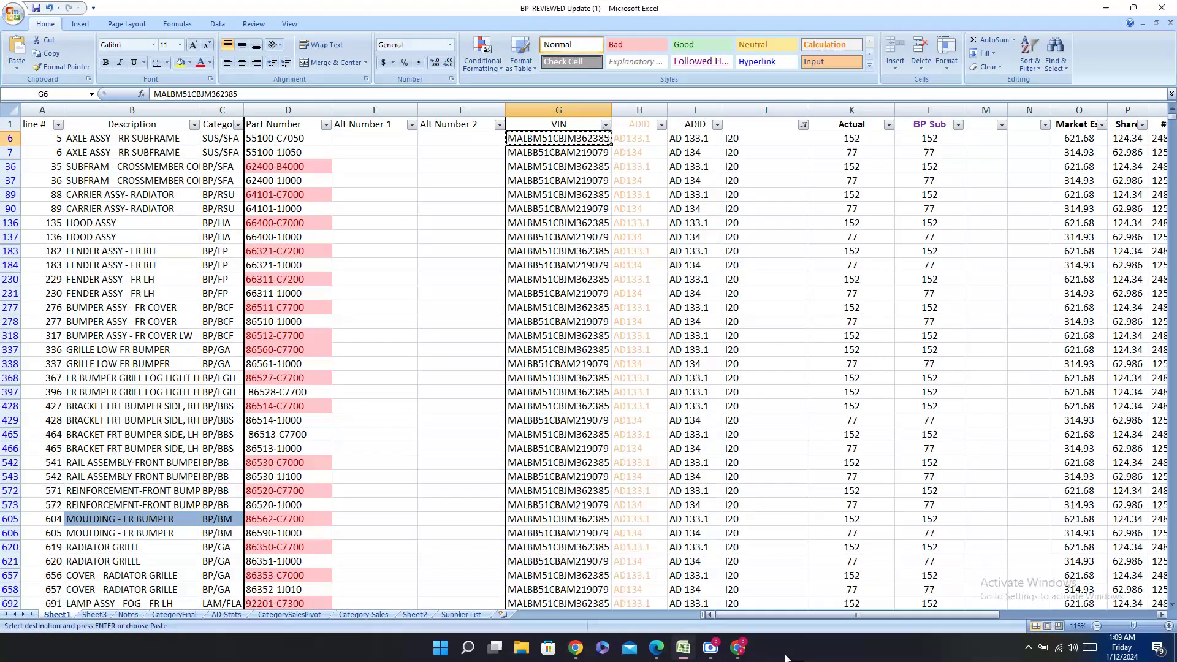
click(738, 647)
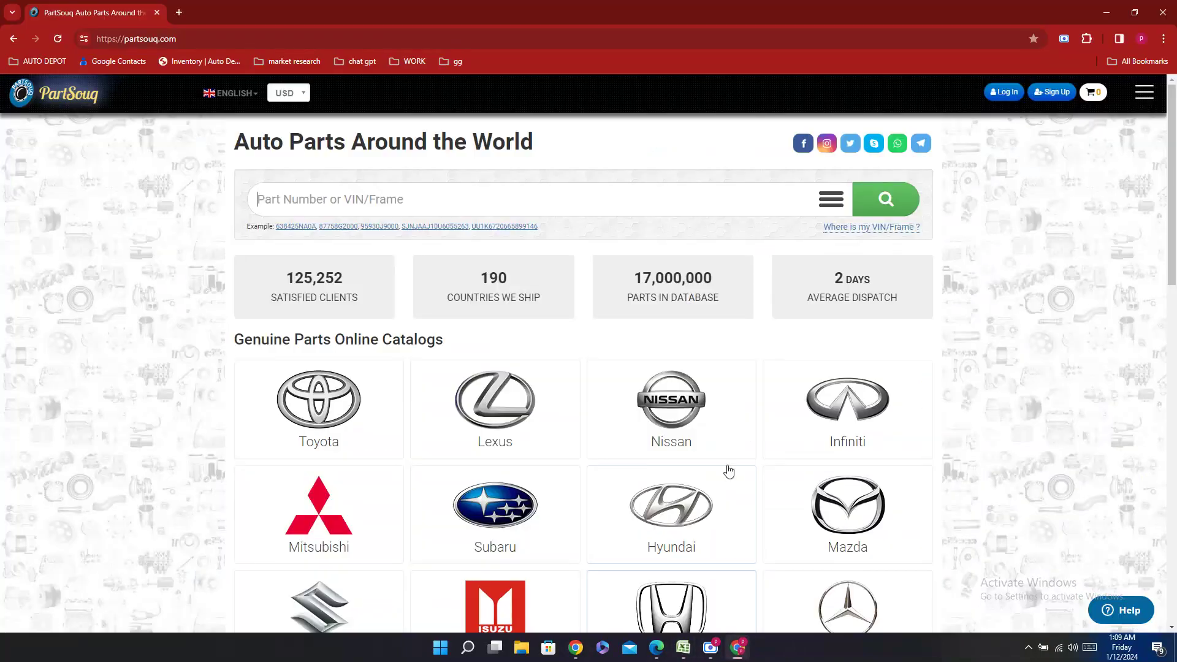
right_click(453, 196)
click(473, 306)
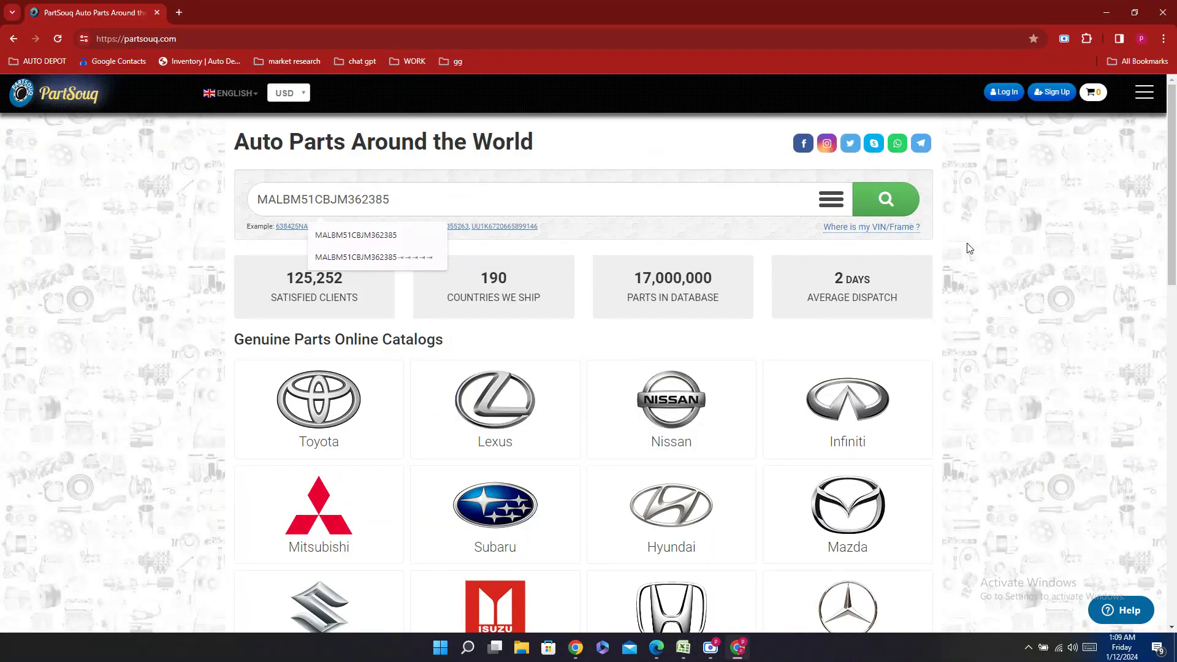
click(887, 215)
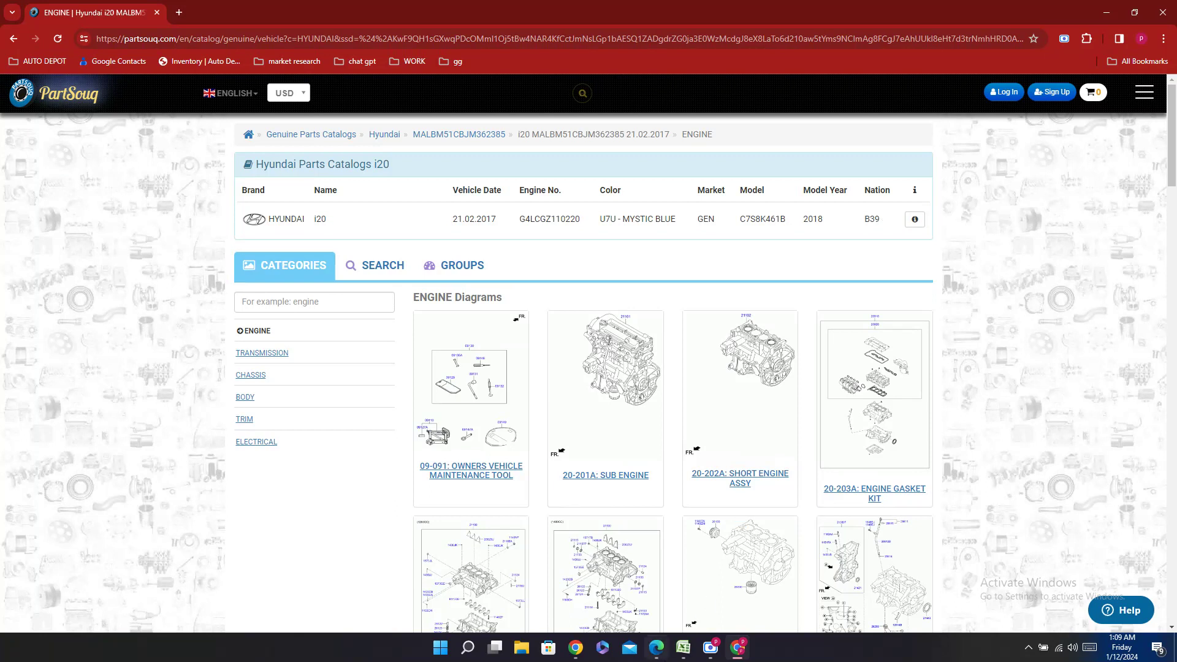
click(684, 650)
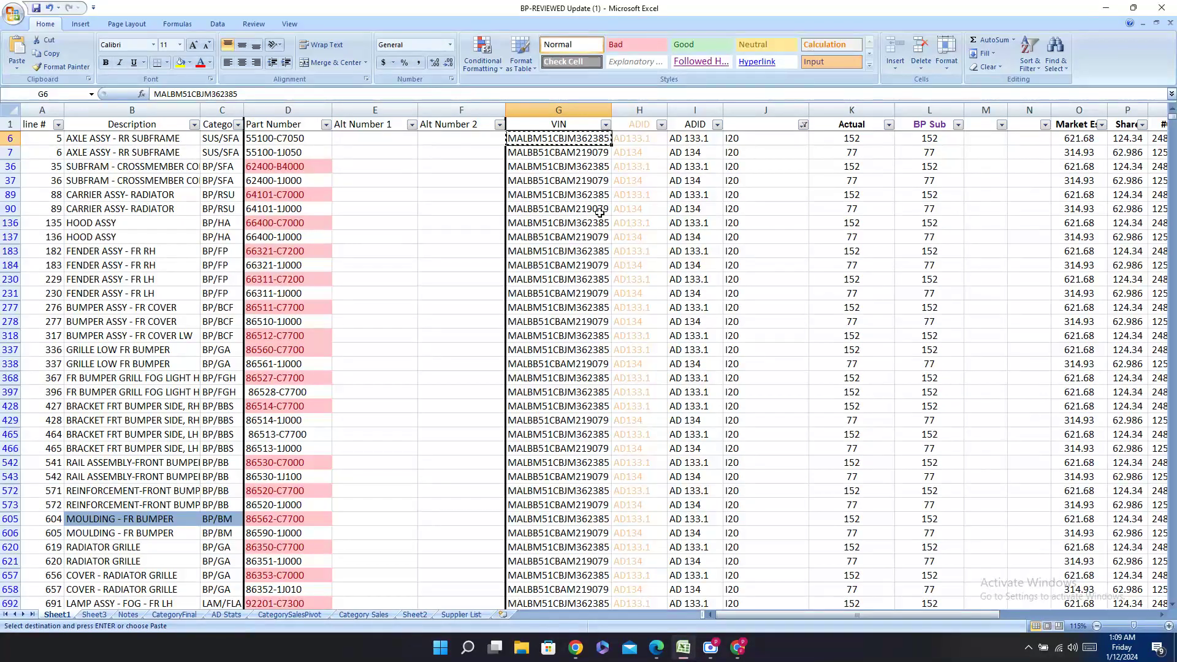
Step: Copy row 7's VIN from G7 and paste it into the PartSouq homepage search field
right_click(611, 156)
click(638, 179)
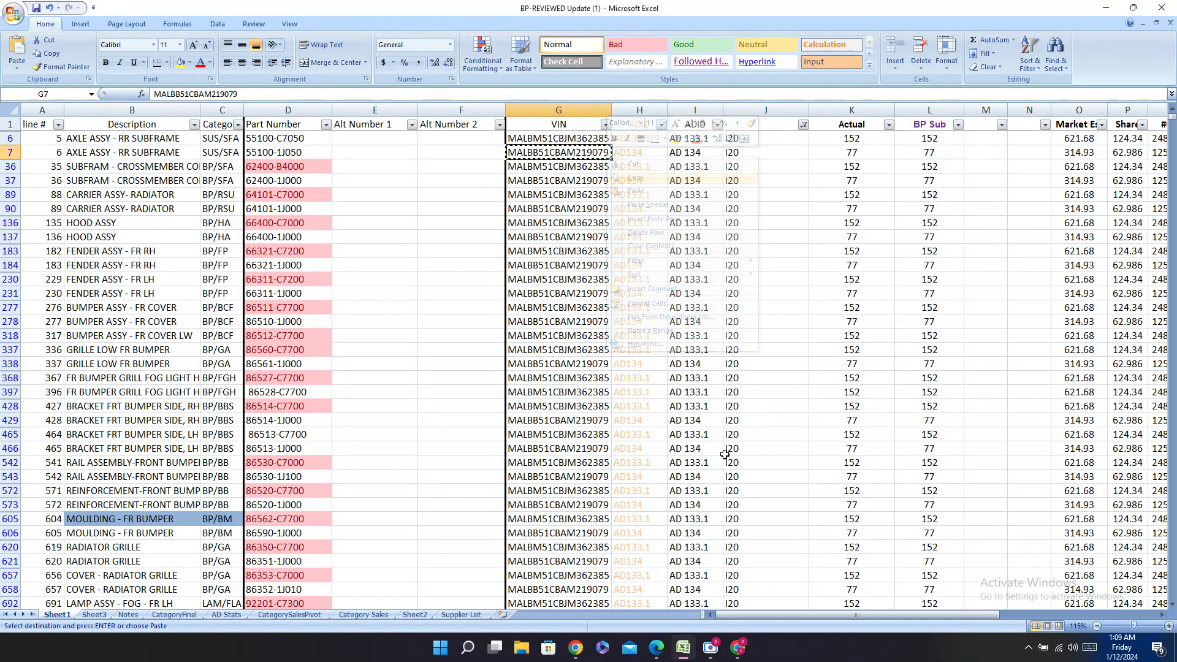
click(738, 647)
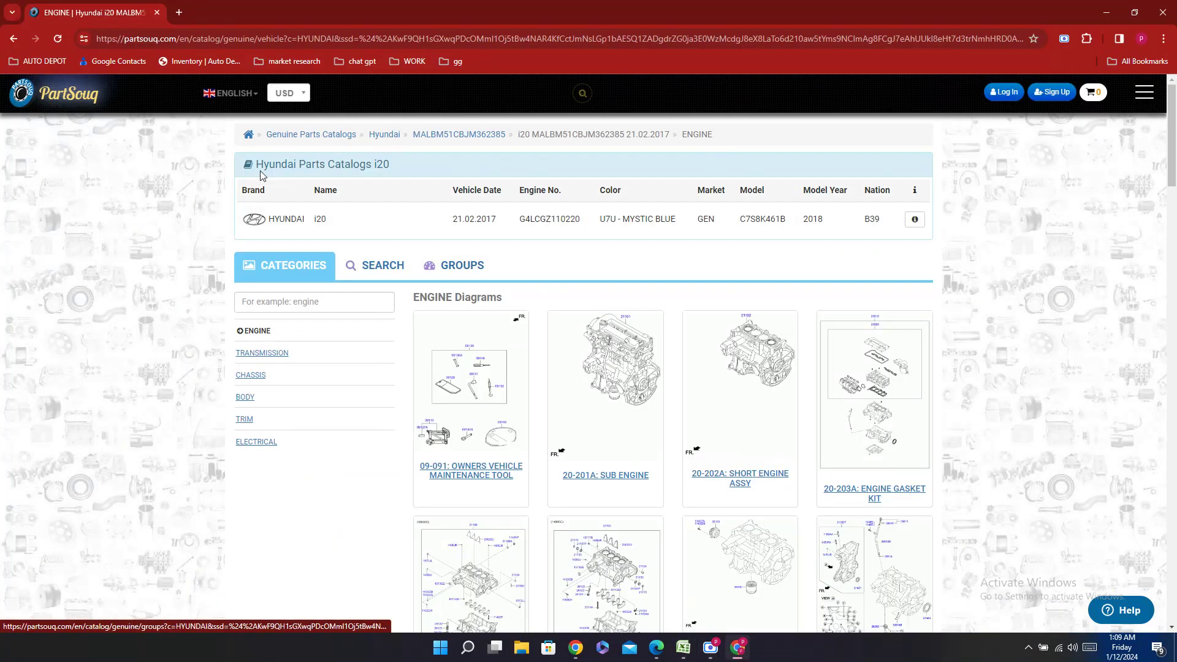
click(91, 102)
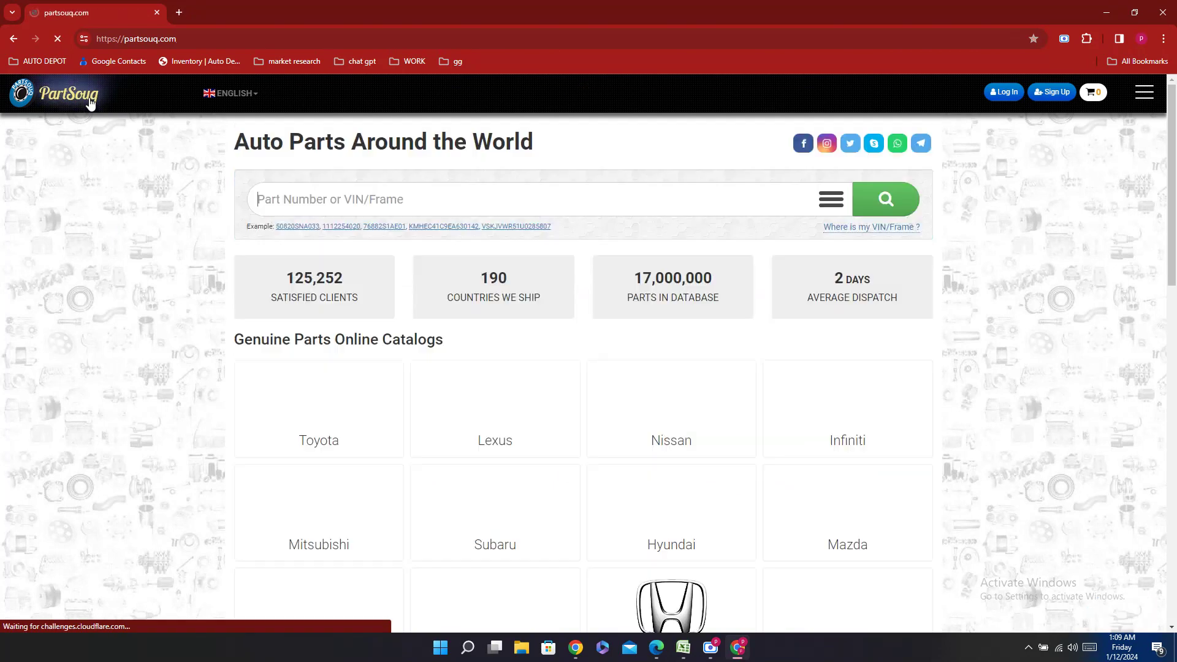
right_click(407, 198)
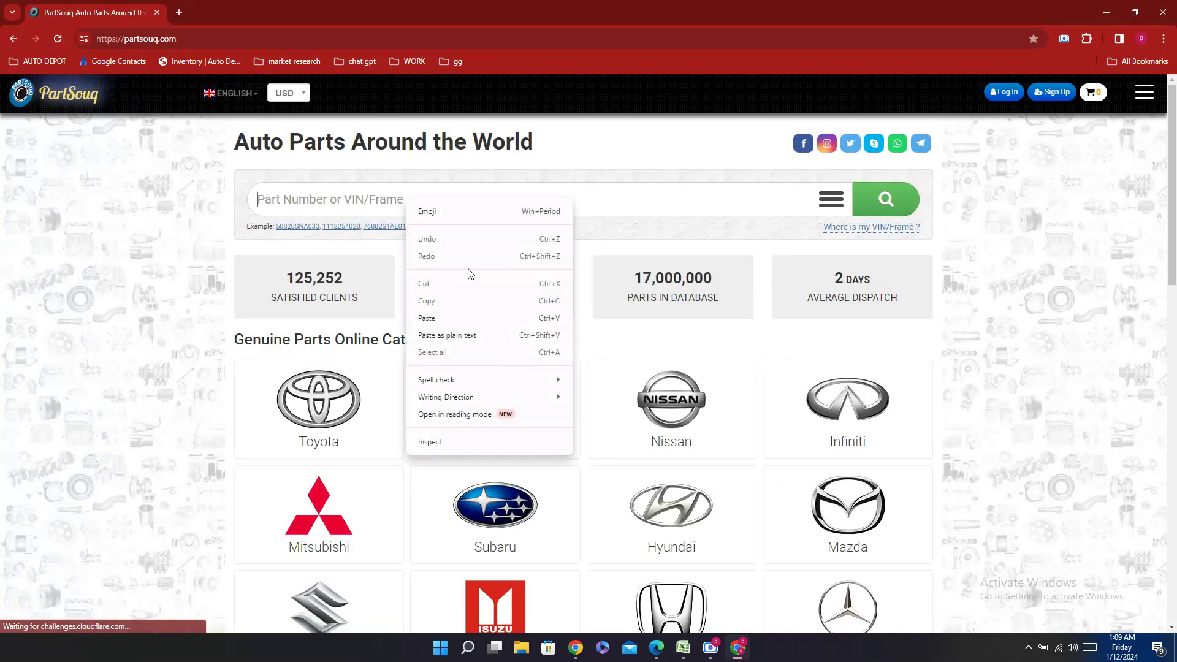
click(434, 317)
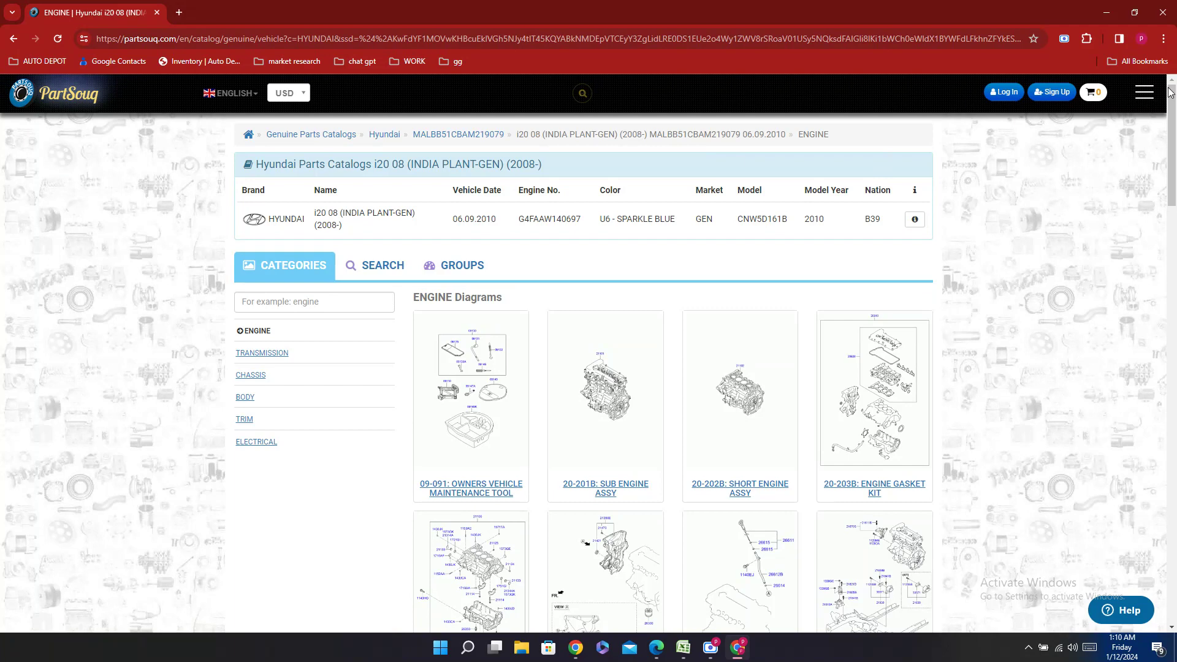
Step: Scroll the filtered sheet, cancel the pending VIN copy, and copy row 1503's selected cells
click(683, 647)
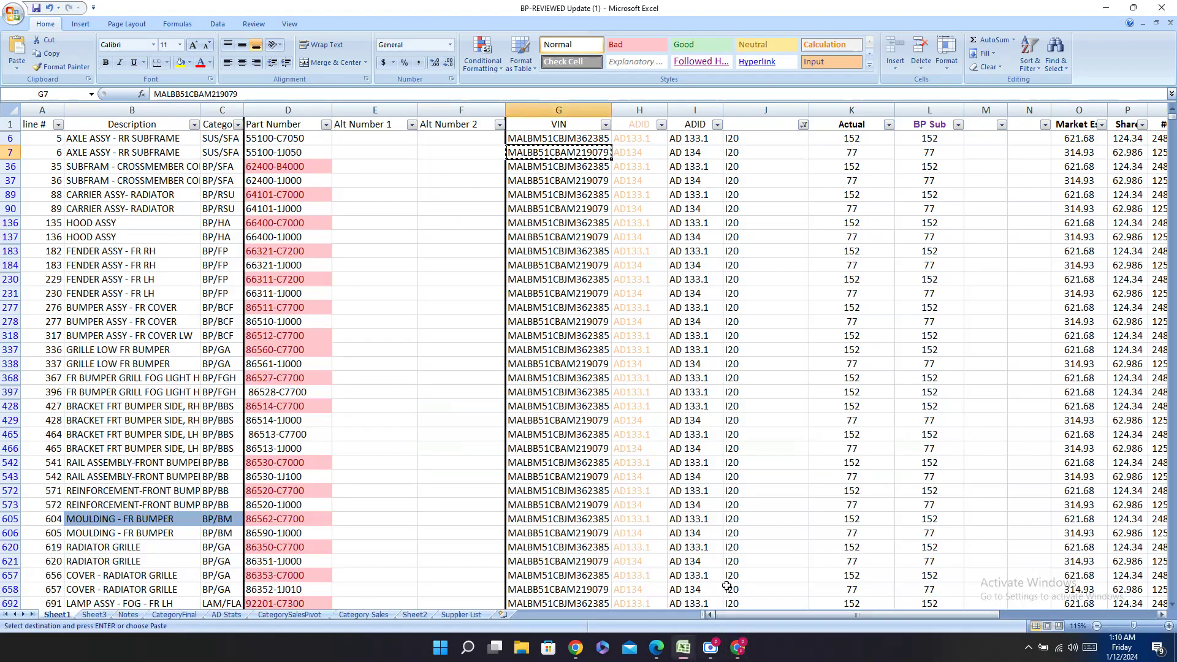
scroll(675, 197, down, 16)
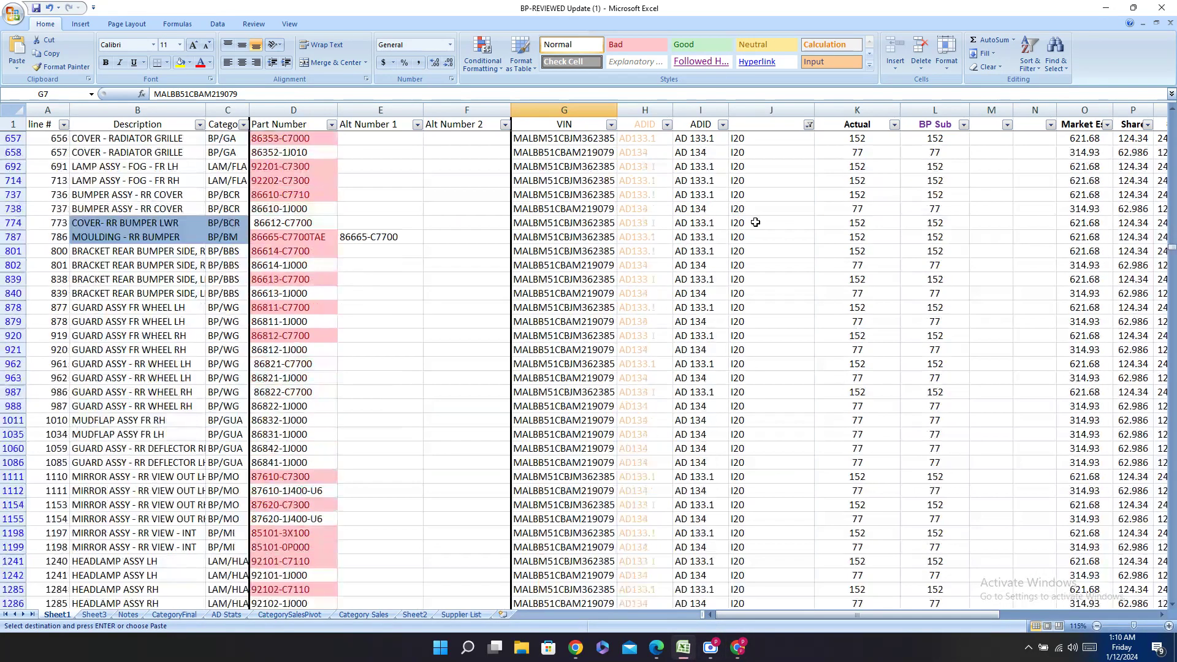
scroll(755, 222, down, 3)
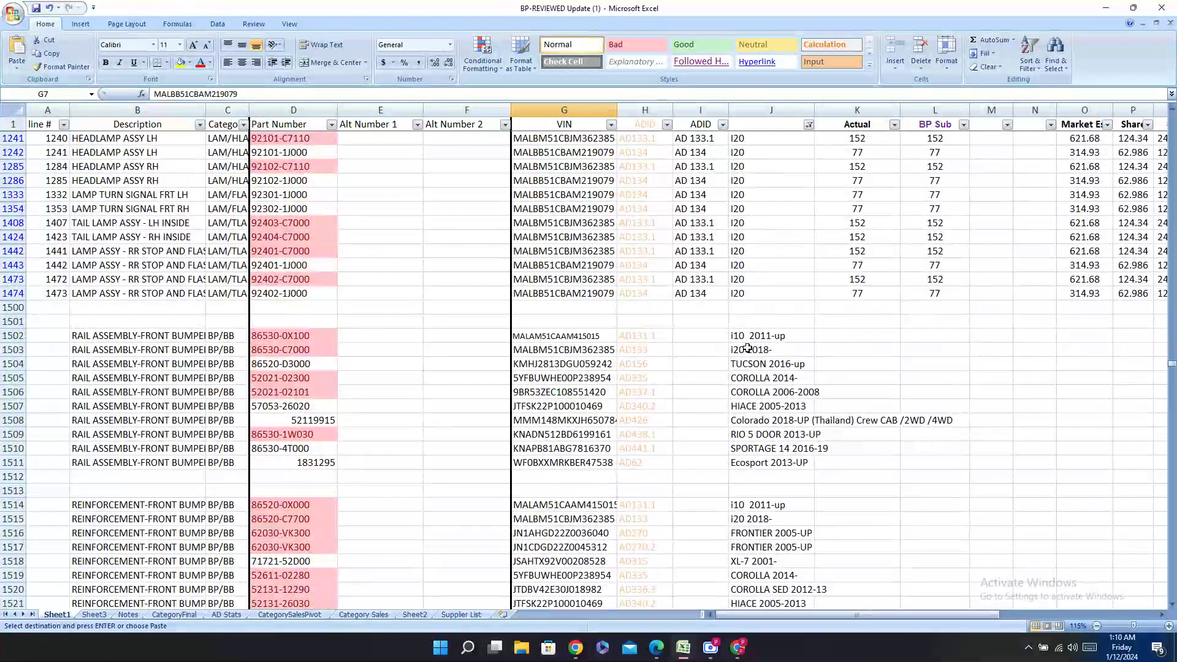
drag(749, 348, 413, 346)
scroll(670, 358, up, 15)
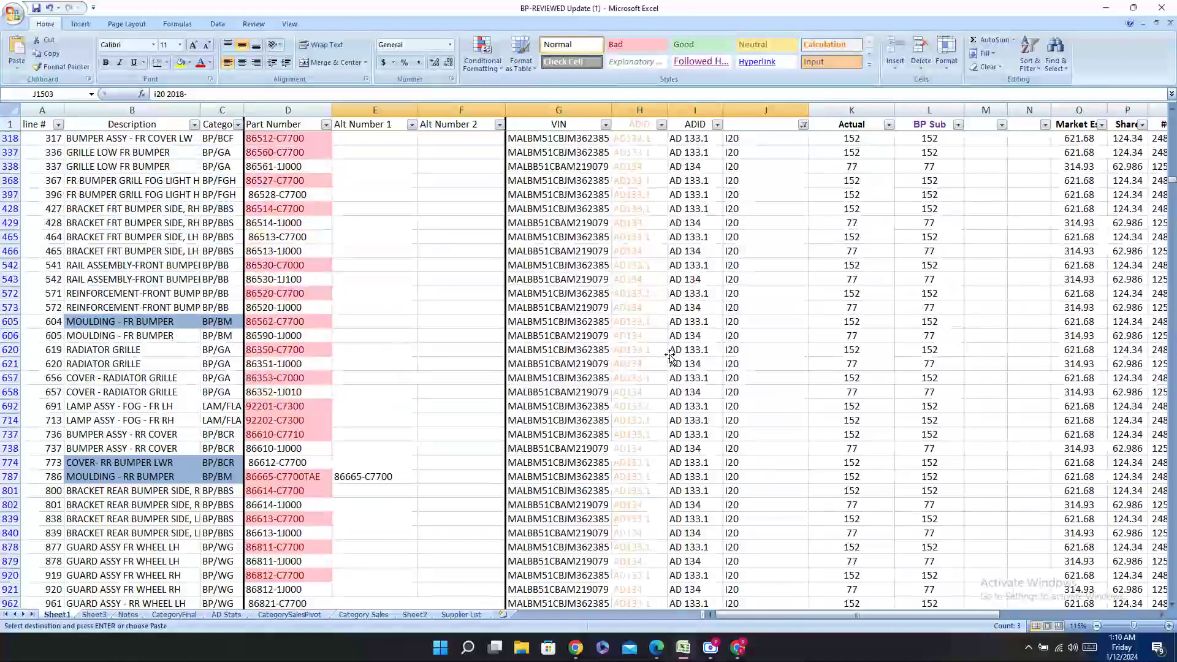
scroll(670, 357, up, 5)
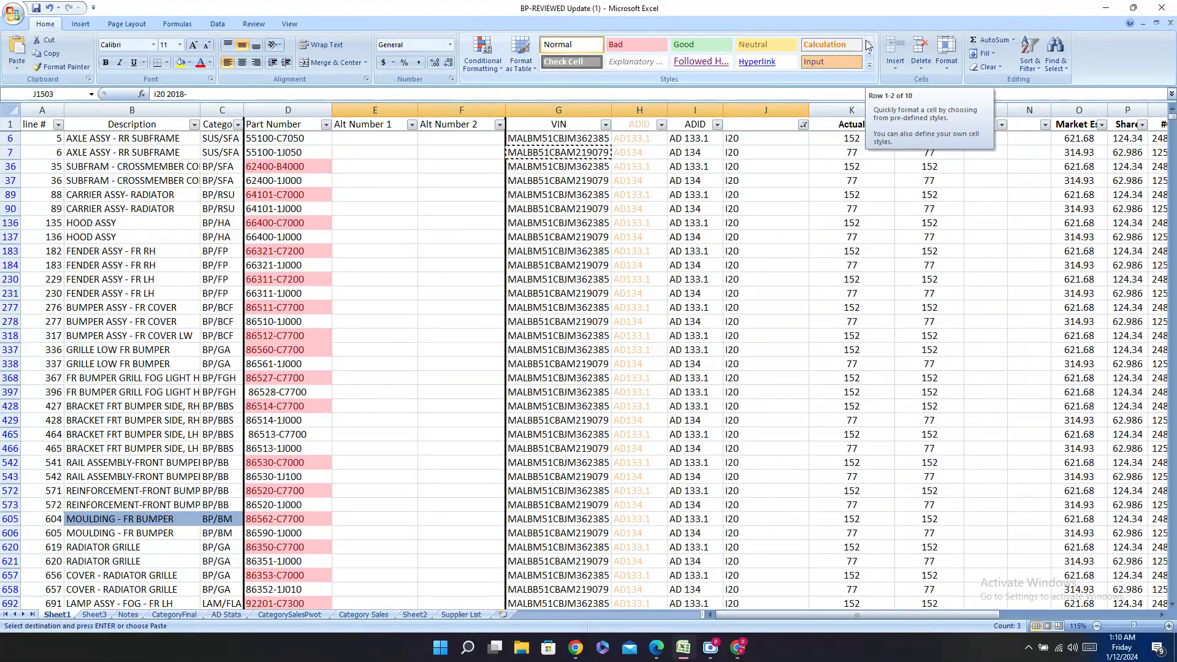
key(Escape)
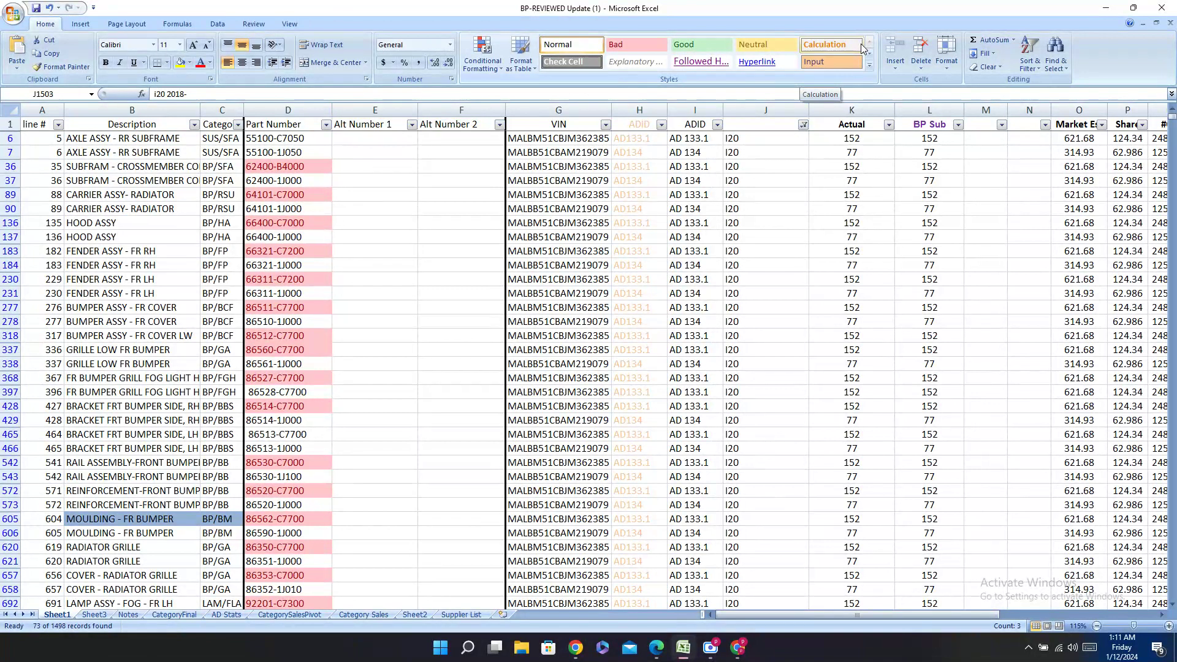
key(ctrl+c)
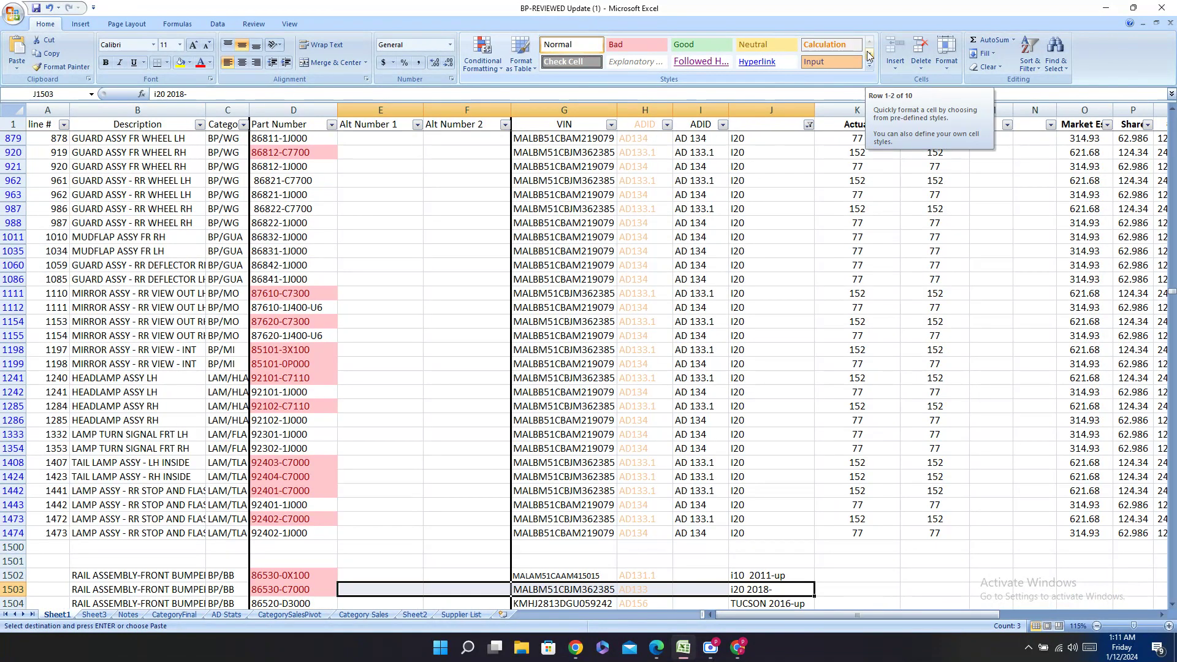
Step: Select subframe rows 6 and 7, then close the PartSouq browser window
scroll(739, 244, up, 15)
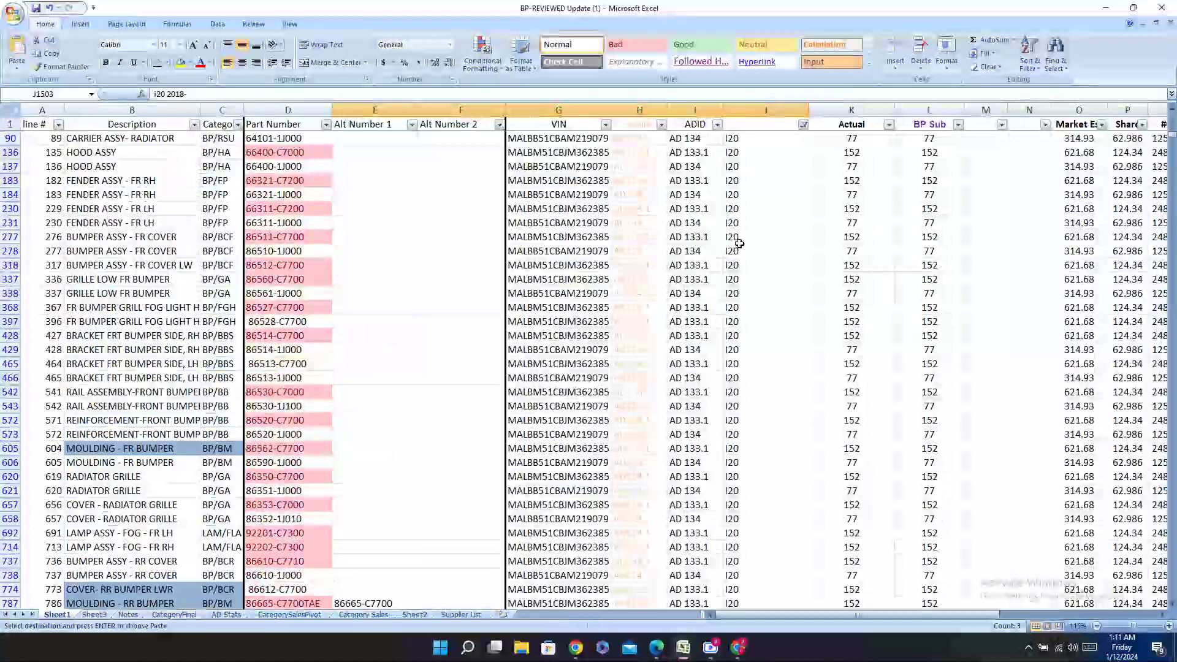
scroll(740, 243, up, 2)
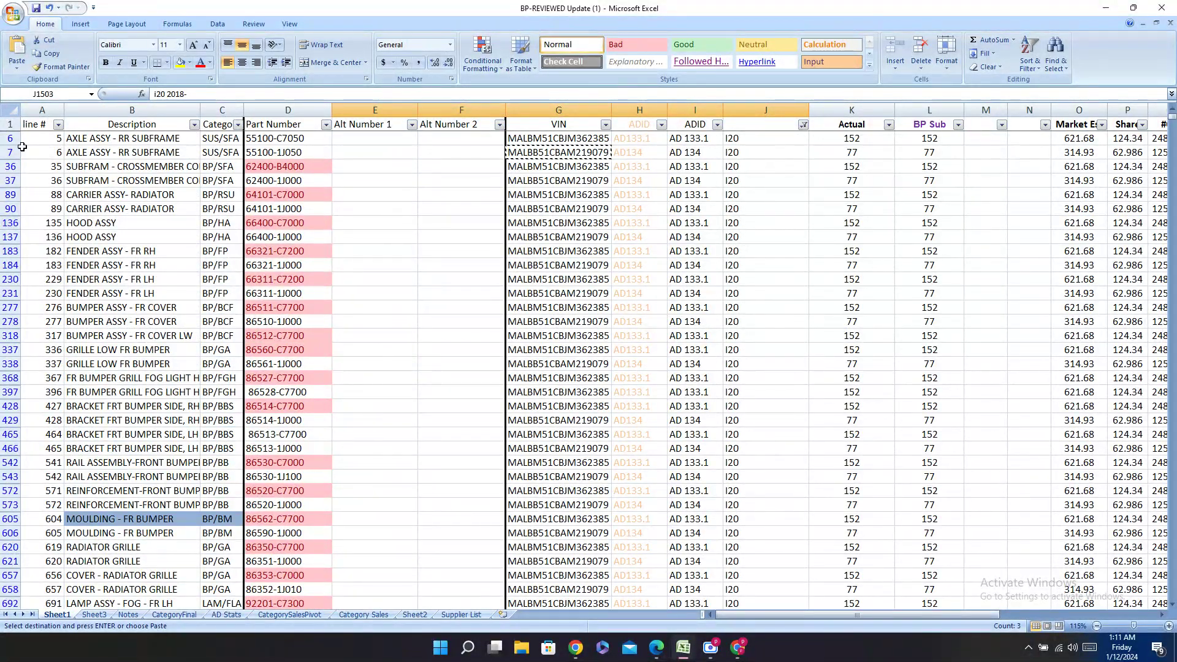
drag(10, 152, 10, 138)
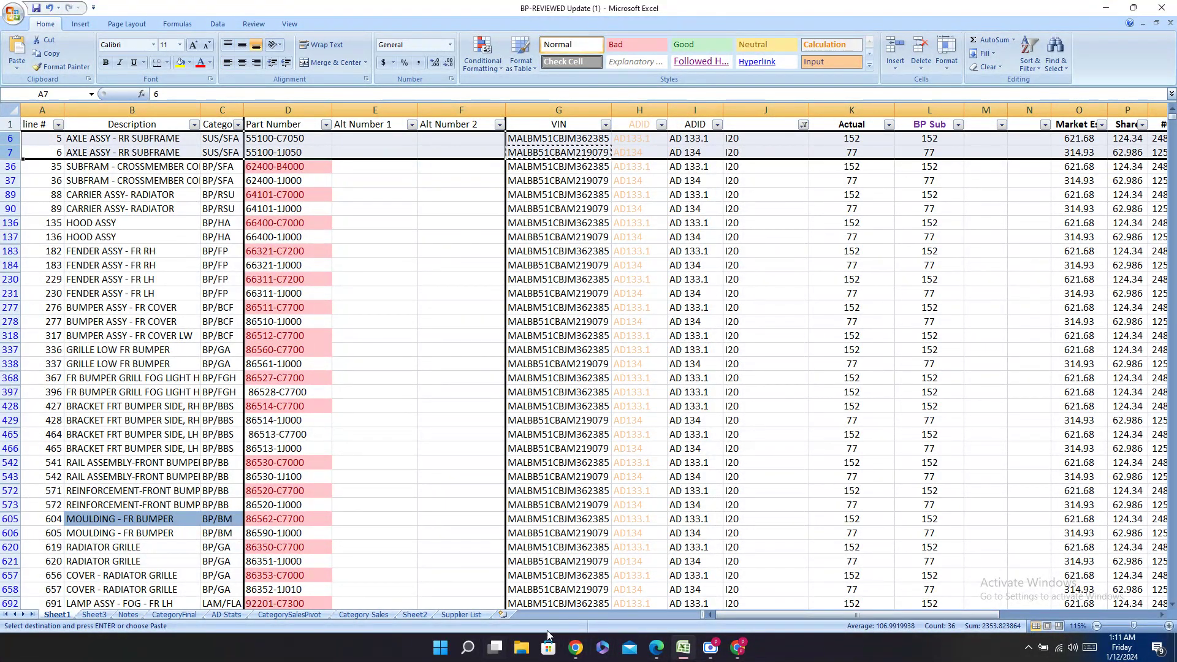
click(738, 647)
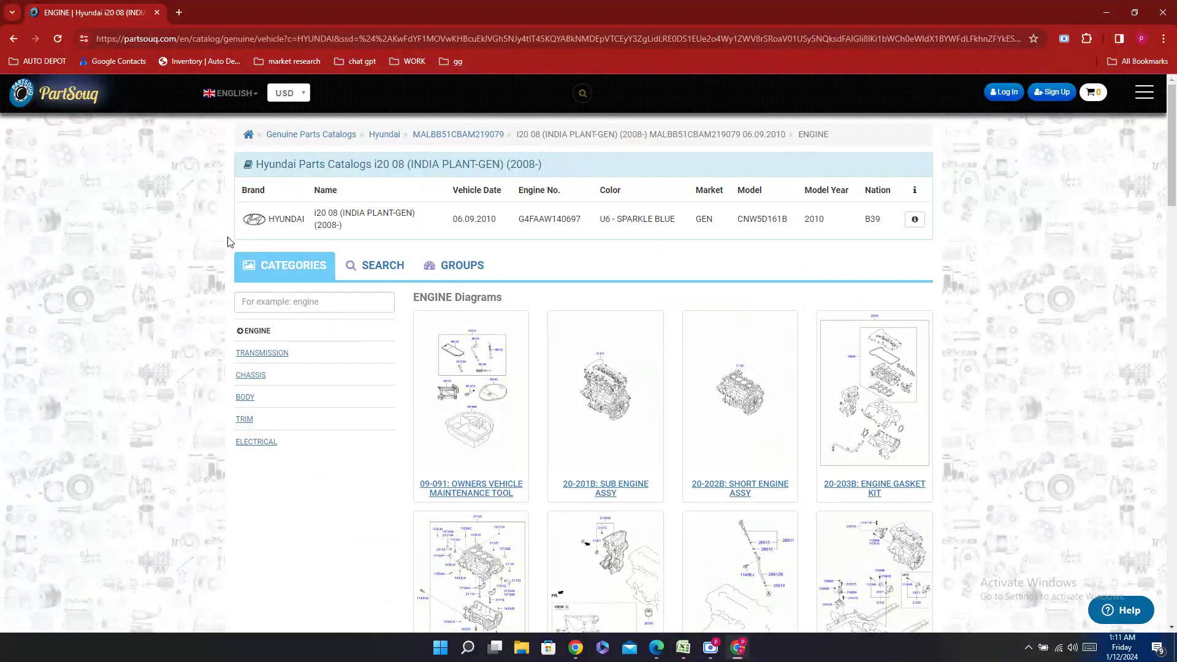
click(1164, 7)
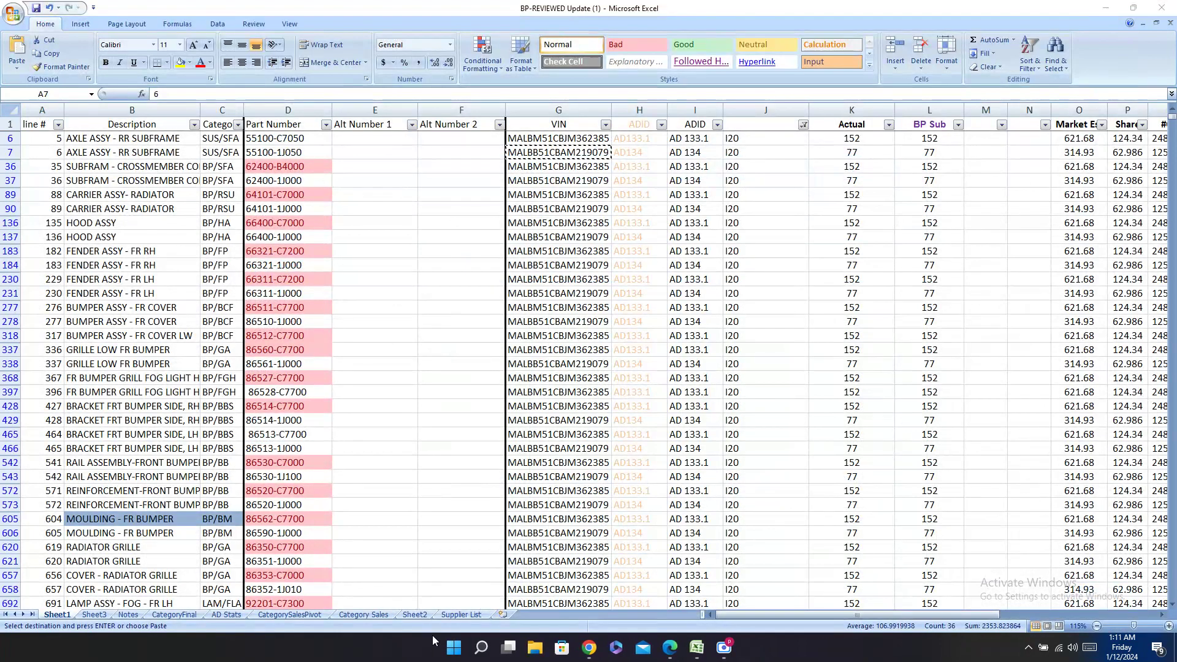
Step: Search the PDF catalog for subframe part number 55100-C7050
click(678, 649)
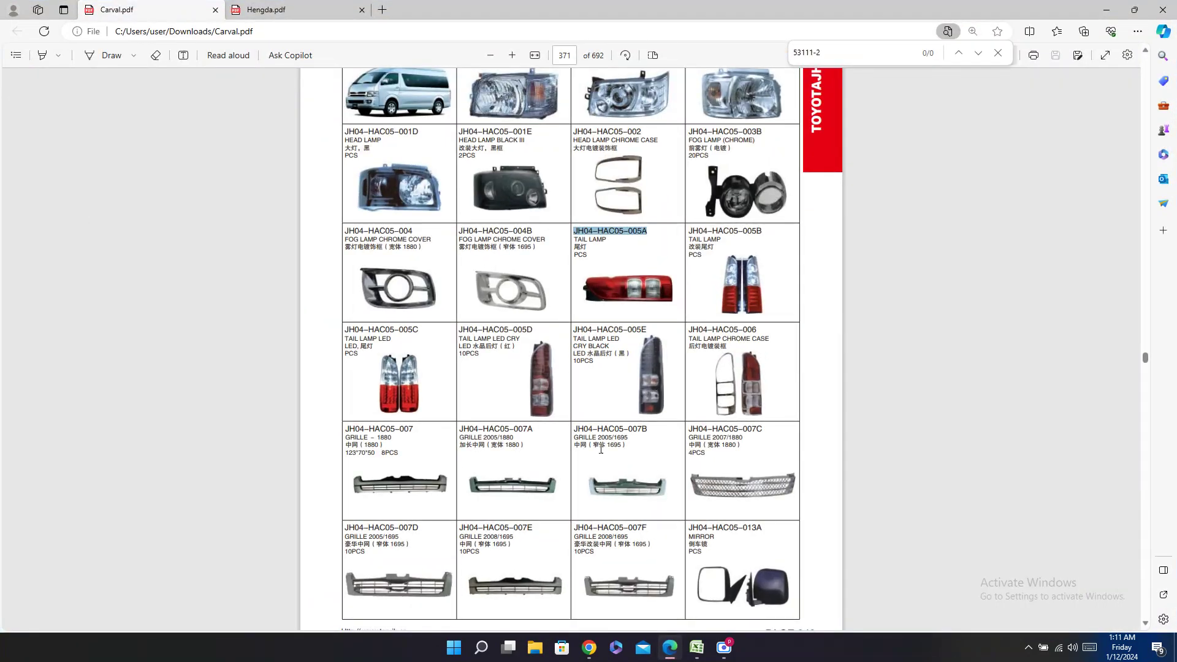
click(697, 648)
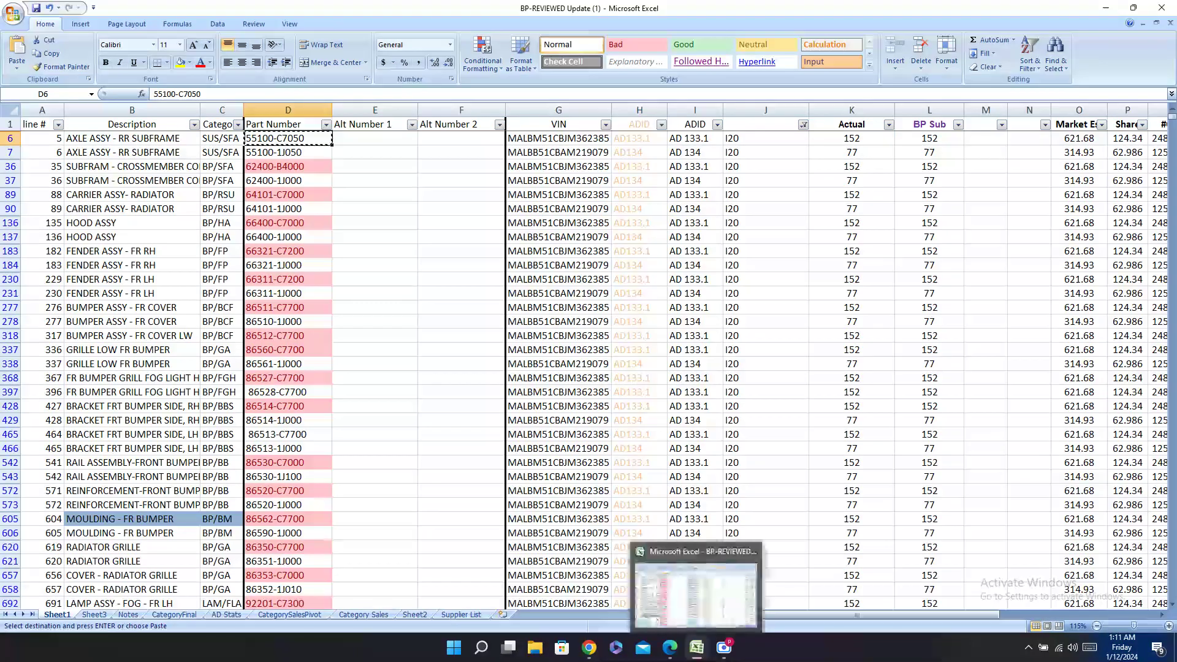
click(667, 652)
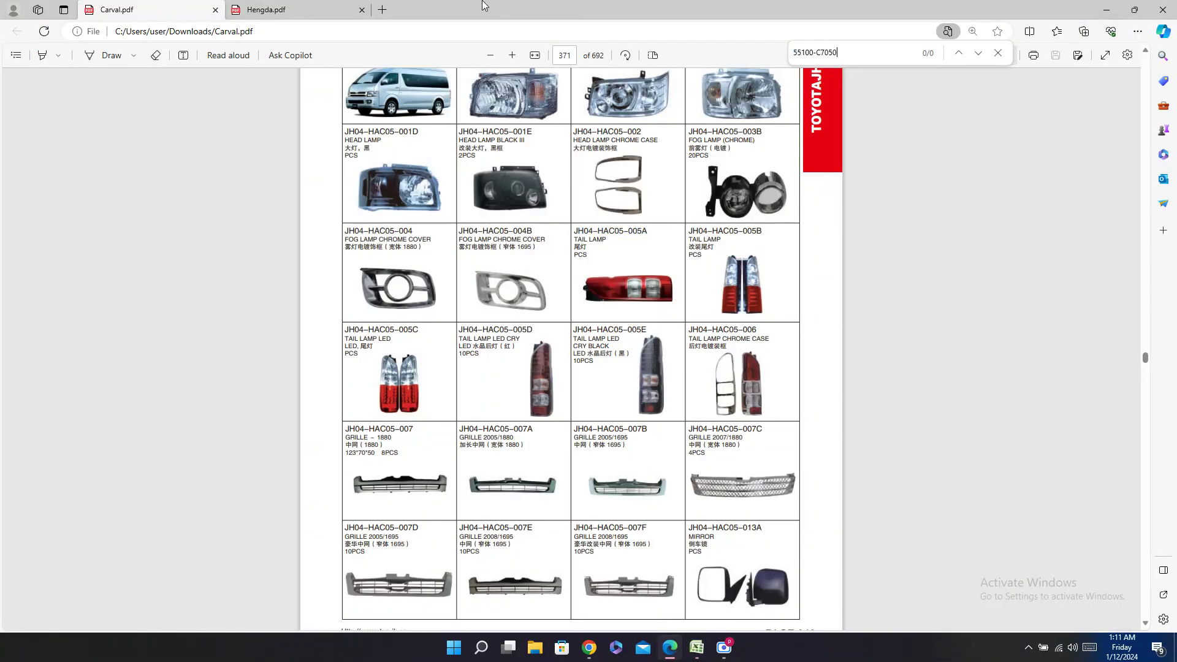
click(282, 7)
key(ctrl+f)
key(ctrl+v)
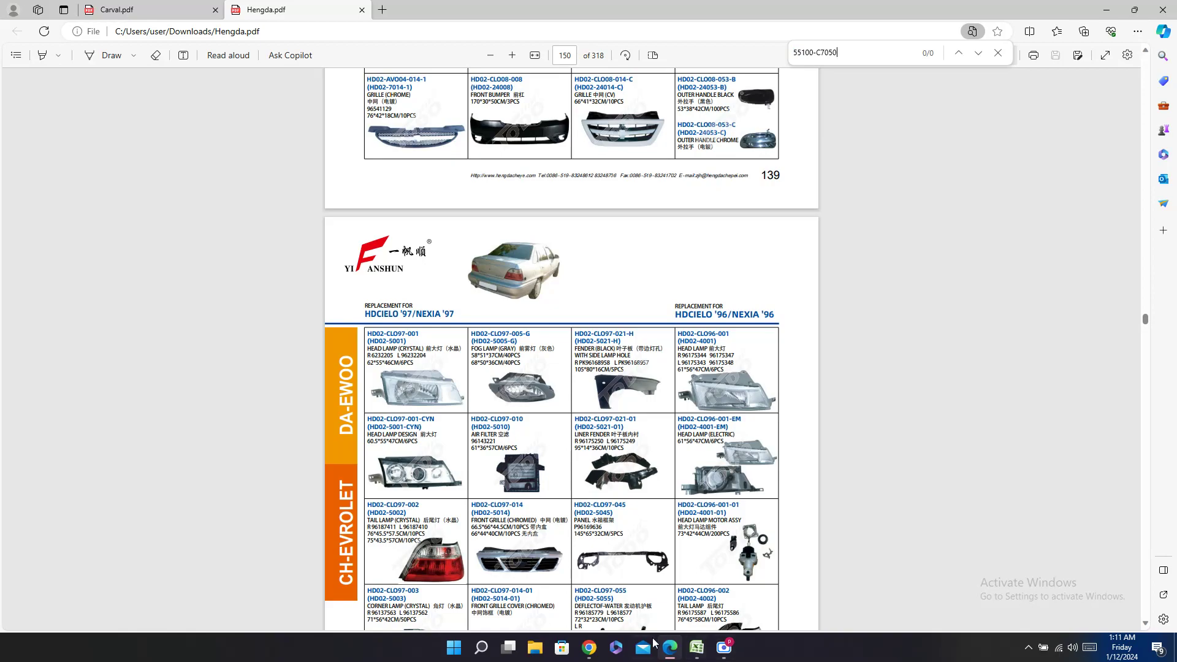
Step: Copy 55100-1J050 from D7, search Carval.pdf for it, and select the 1J050 suffix
click(696, 648)
key(Down)
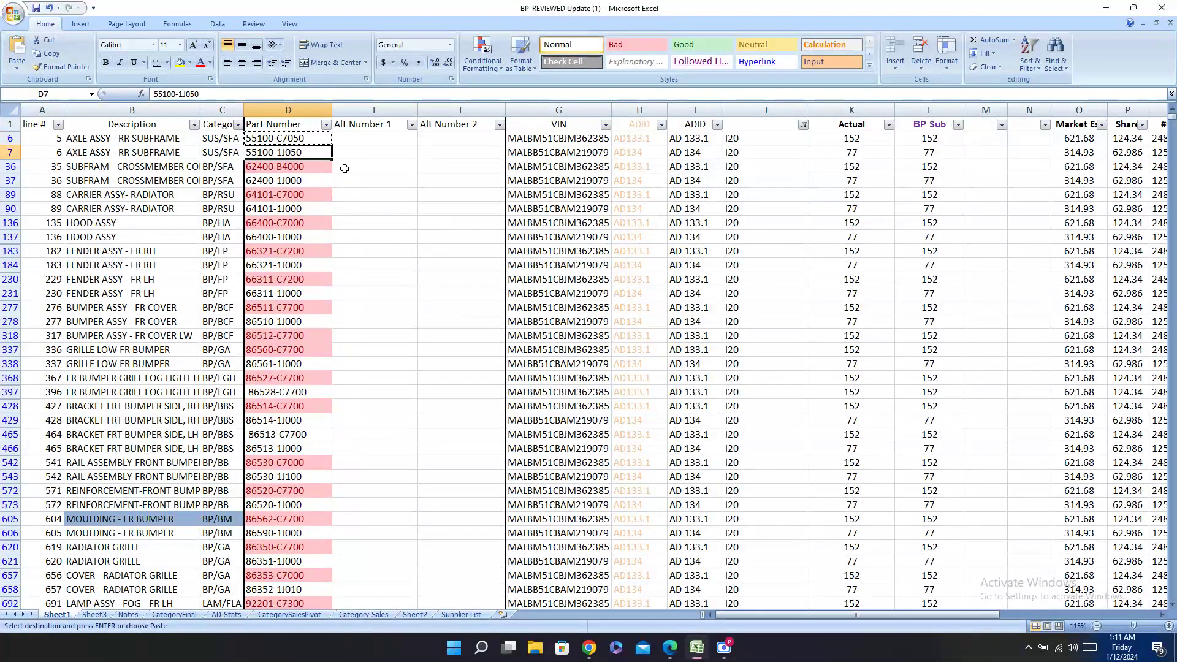
key(ctrl+c)
click(678, 660)
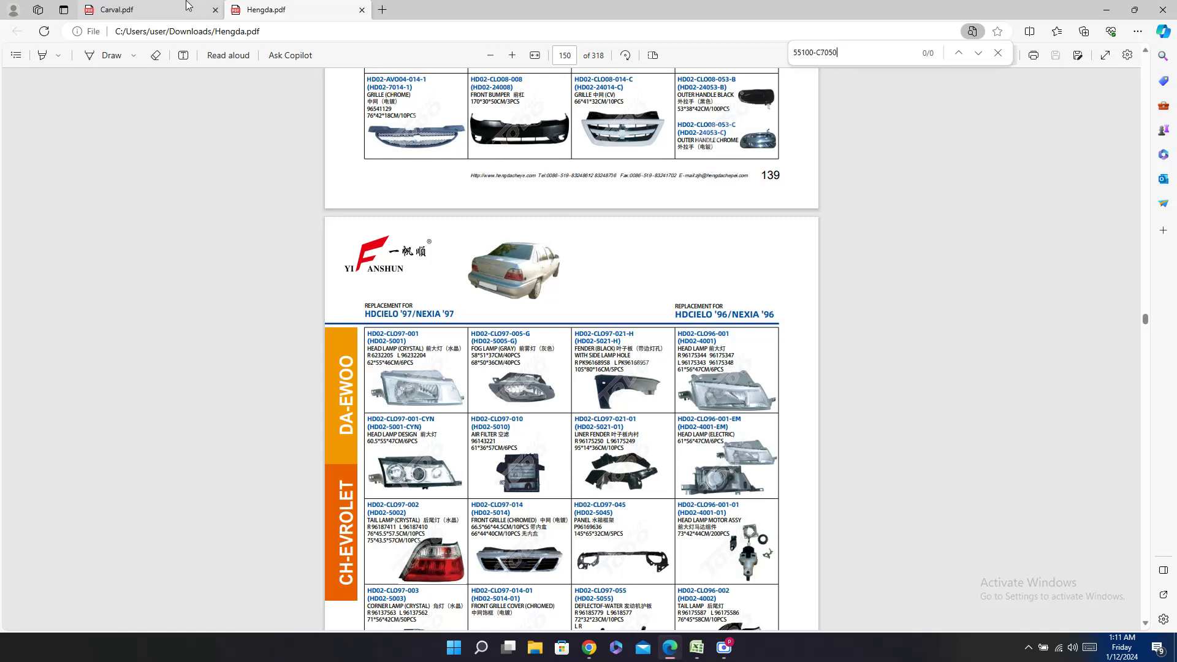
click(207, 11)
key(ctrl+f)
key(ctrl+v)
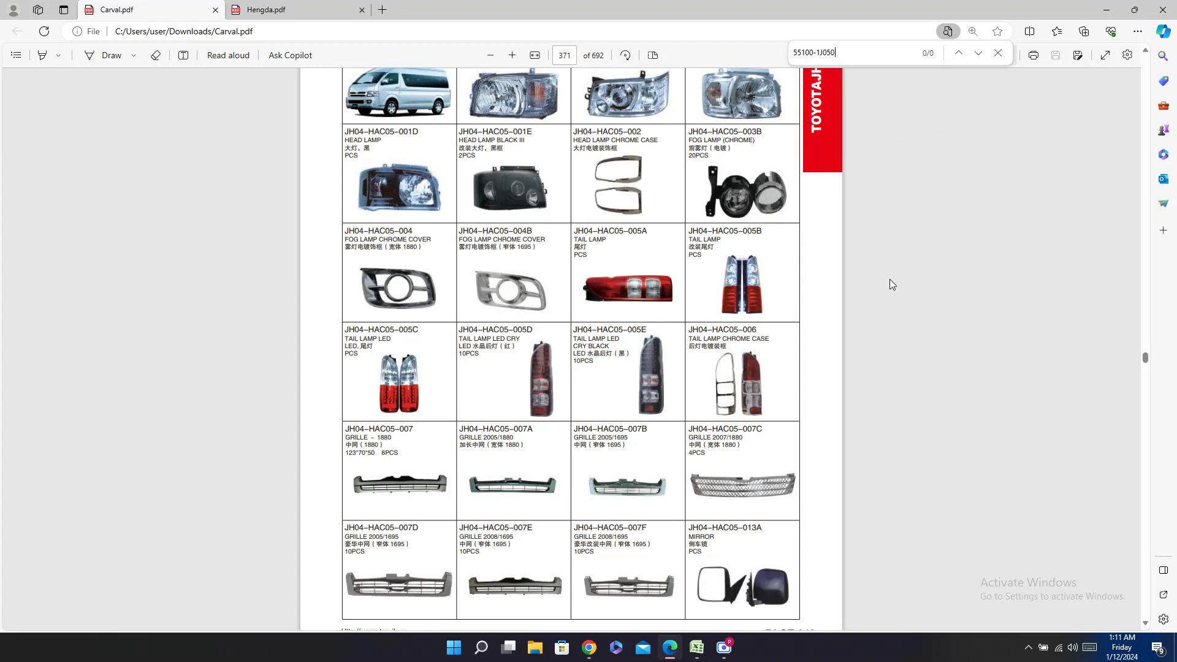
mouse_move(837, 52)
mouse_down()
mouse_move(797, 52)
mouse_move(818, 52)
mouse_up()
Step: Broaden the Carval.pdf search to 55100- and step through its matches
key(BackSpace)
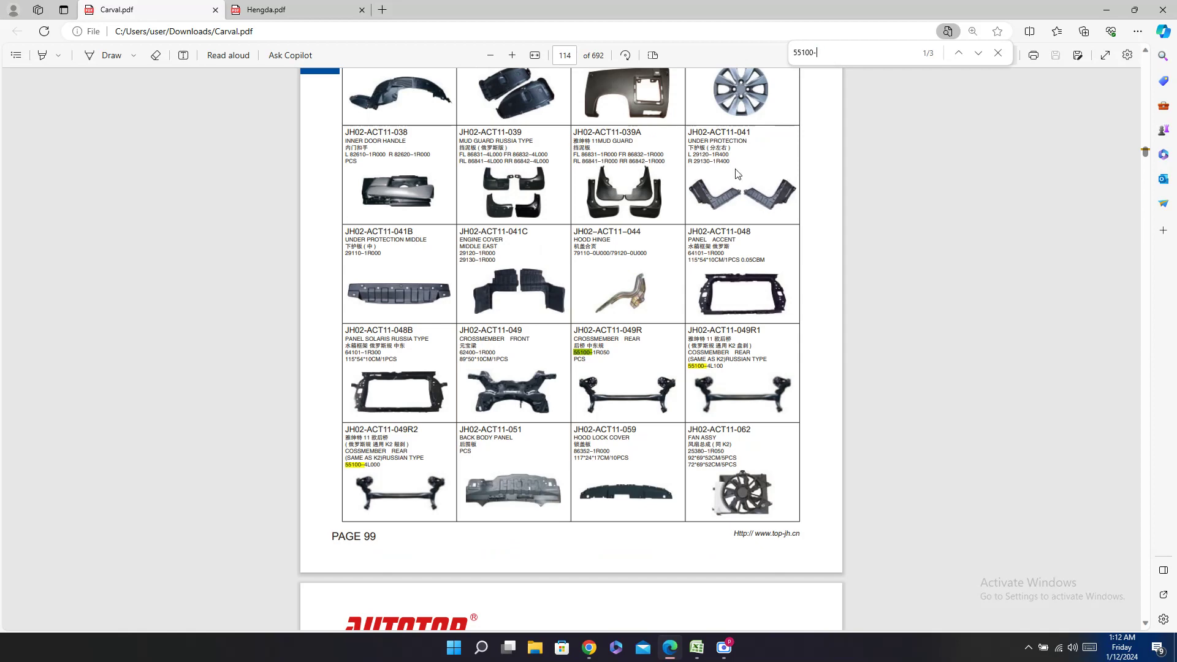
scroll(683, 325, up, 4)
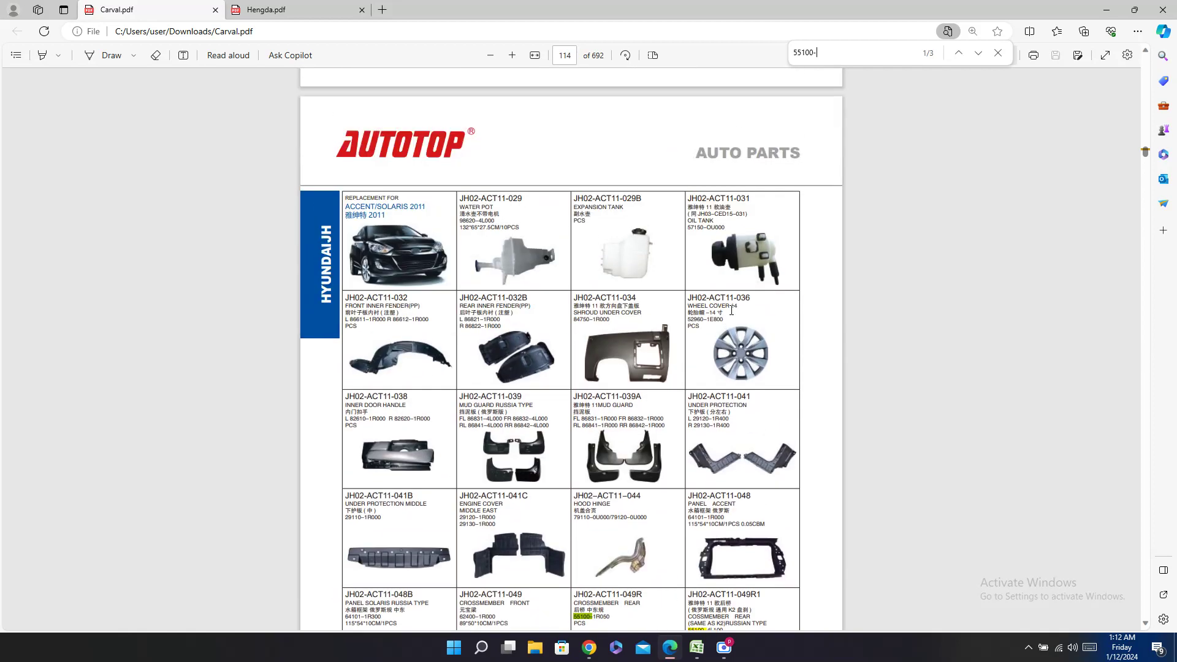
click(978, 52)
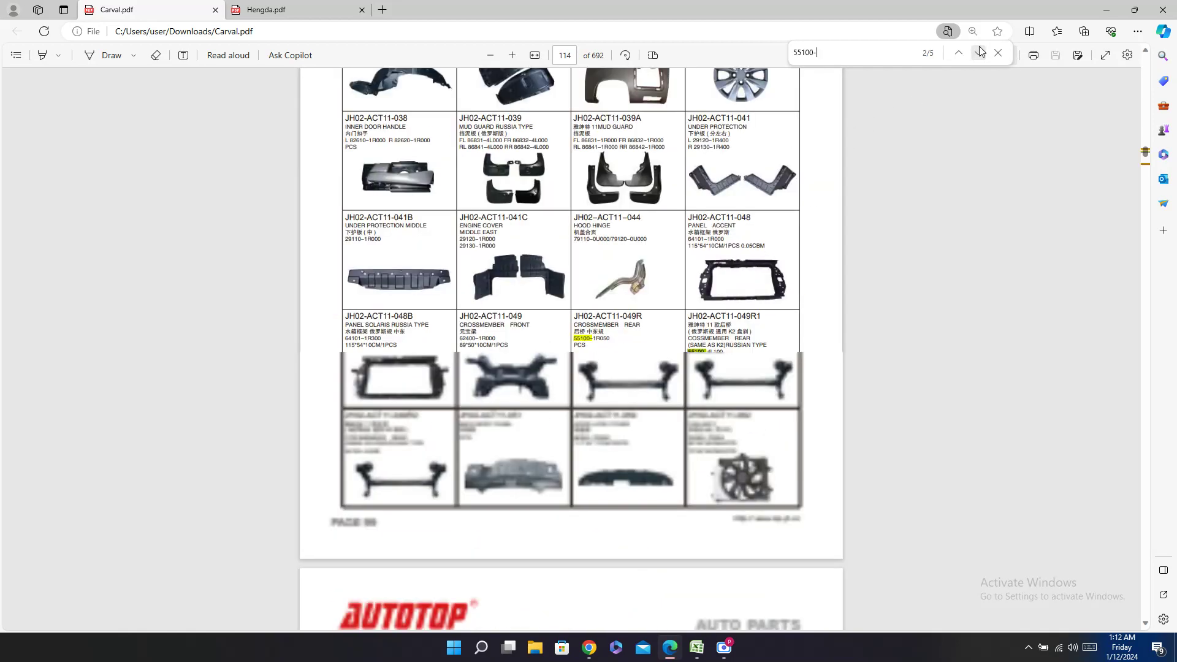
click(978, 52)
click(979, 53)
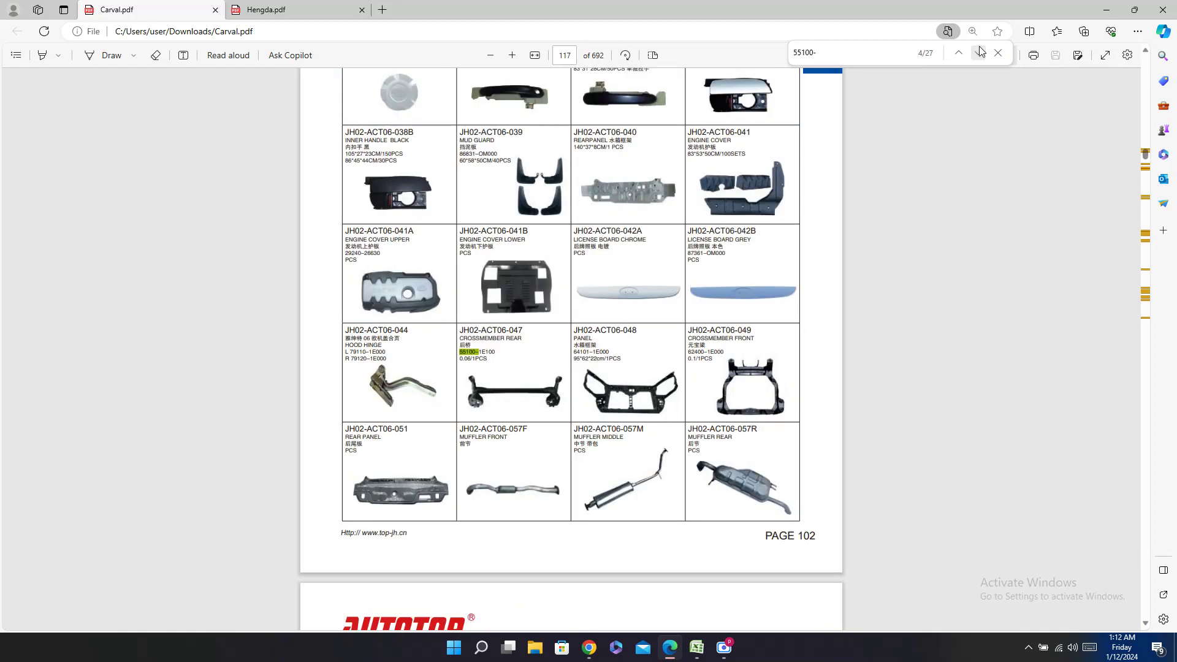
scroll(497, 216, up, 4)
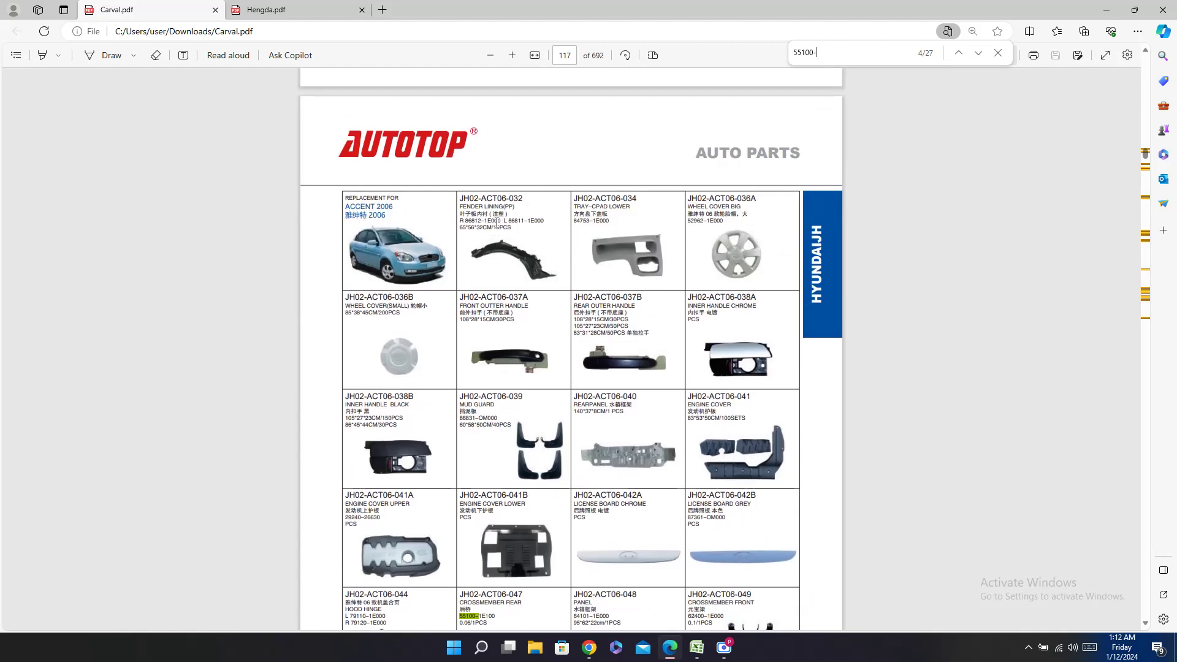
click(979, 53)
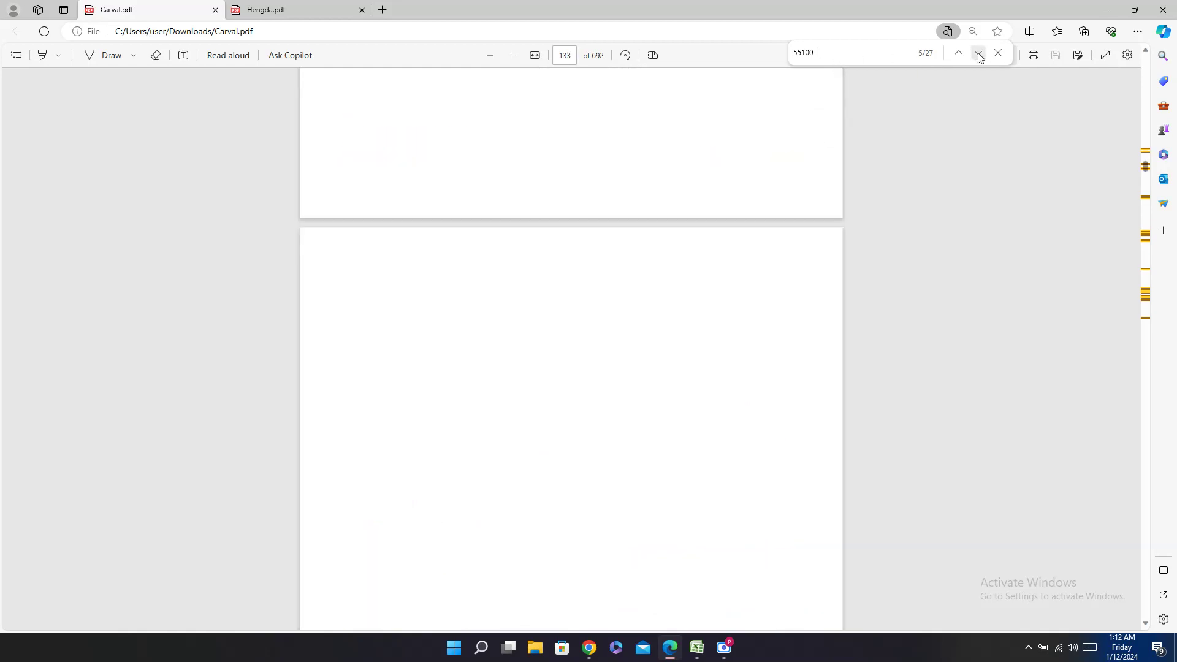
click(979, 53)
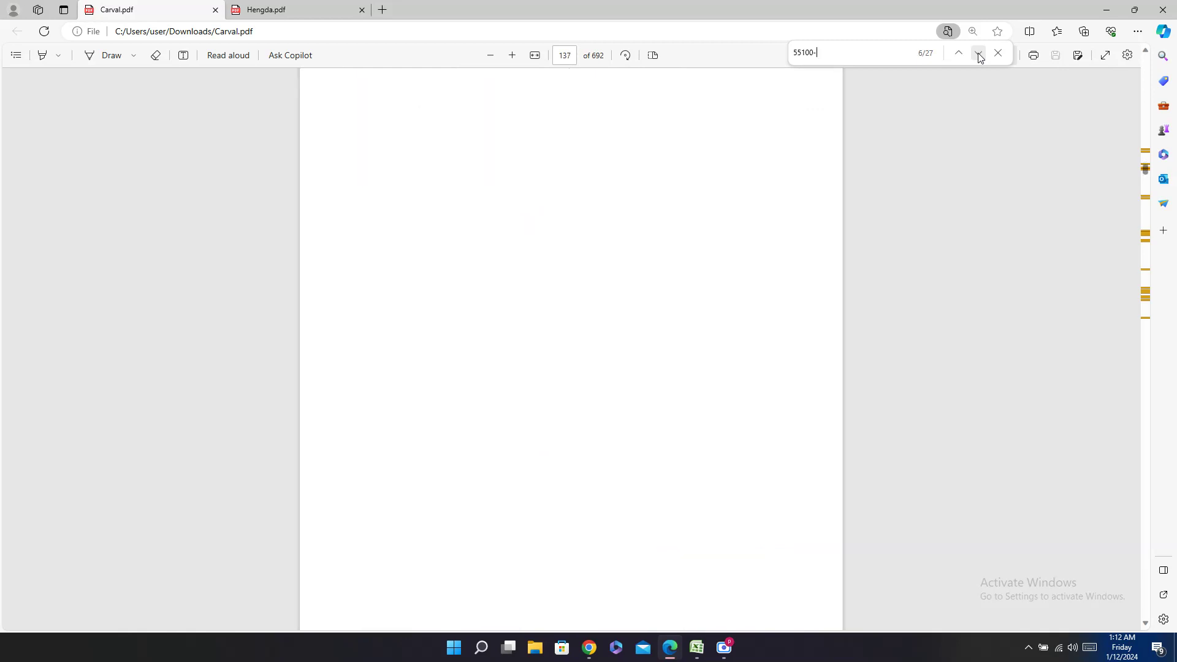
click(978, 54)
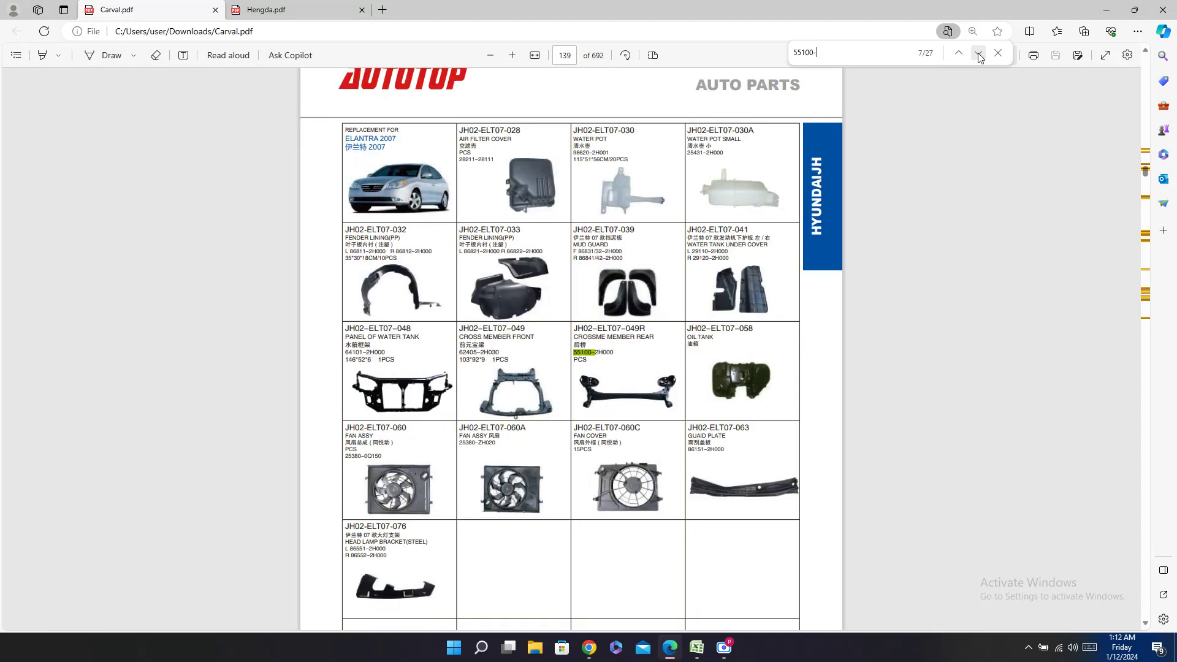
click(979, 54)
click(978, 53)
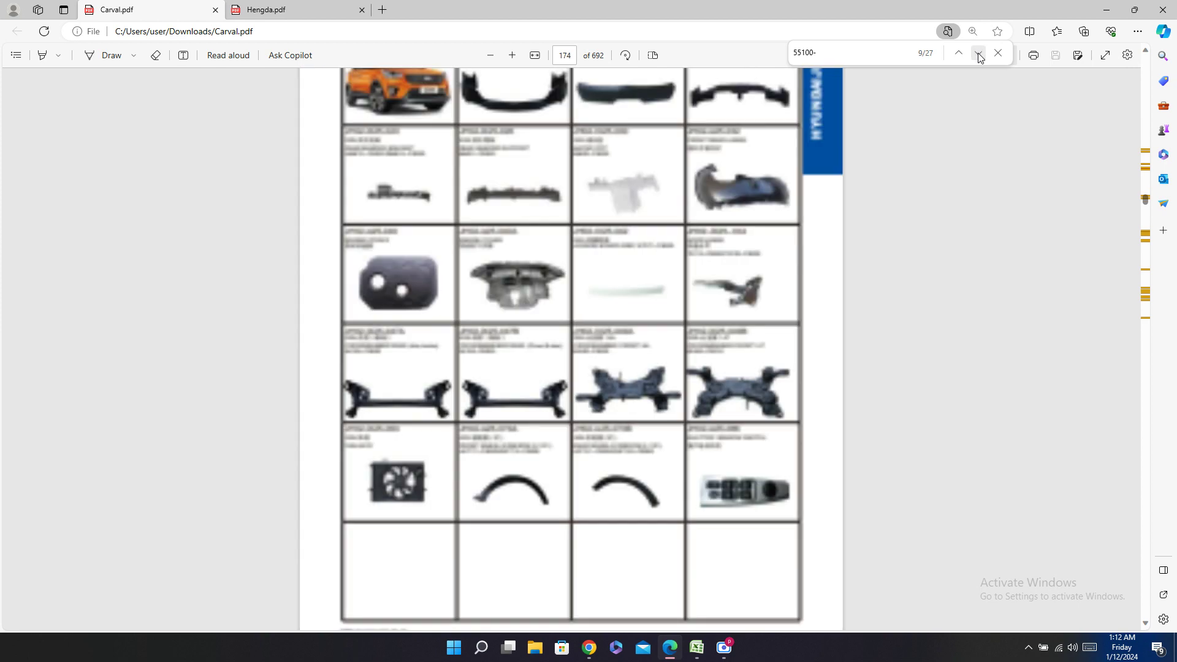
Step: Refine the search to 55100-1 and select JH02-i2009-049R on page 219's I20 2008 listing
click(700, 652)
click(702, 653)
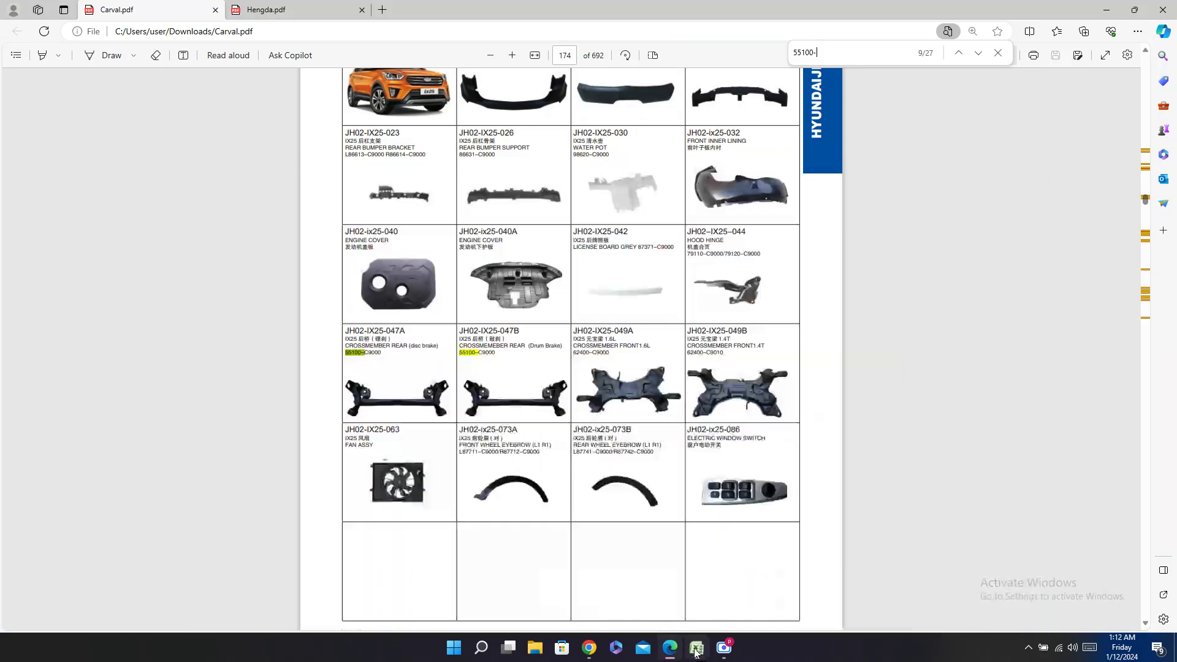
text(1)
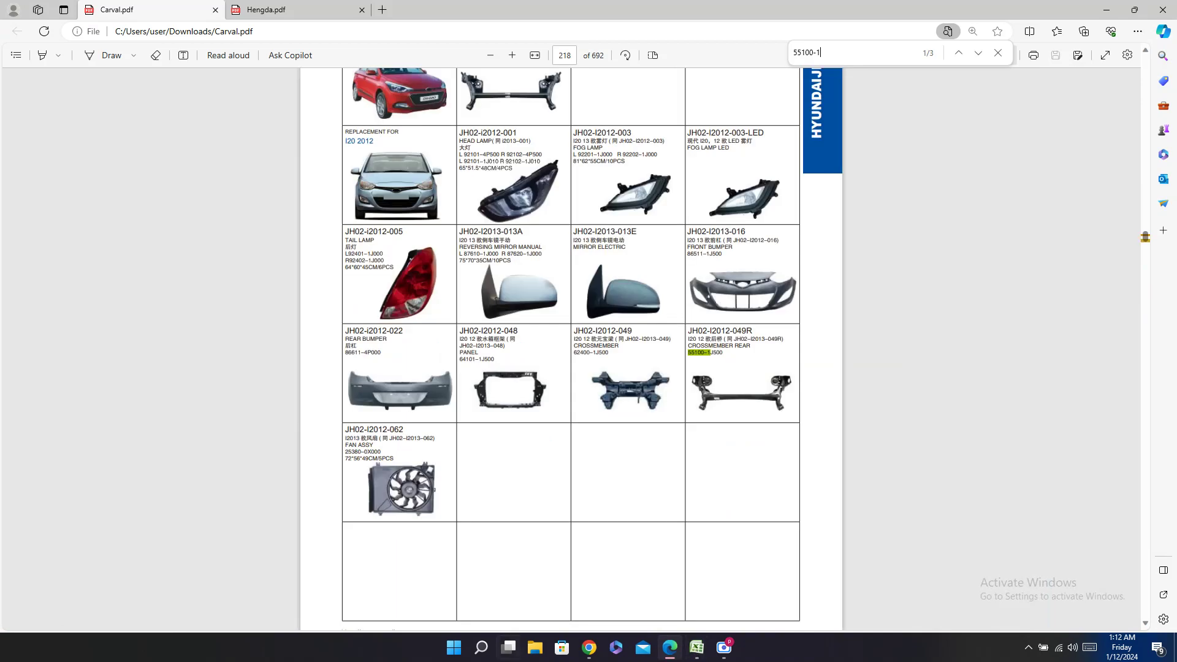
scroll(551, 475, up, 2)
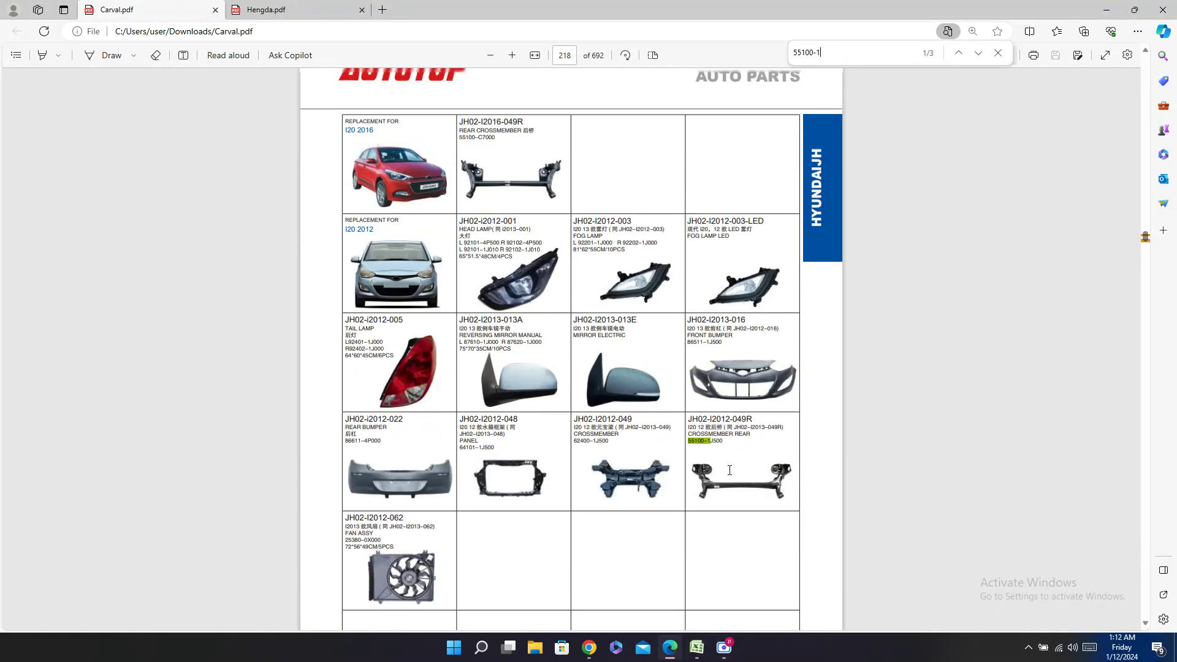
mouse_move(705, 653)
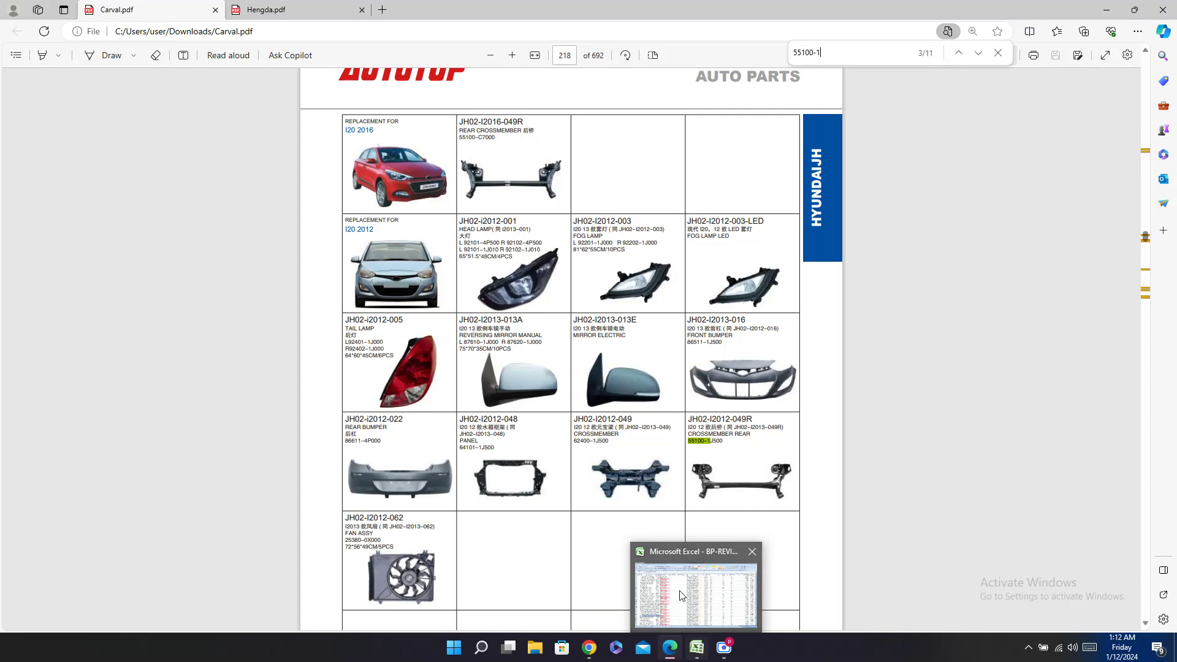
scroll(510, 277, down, 5)
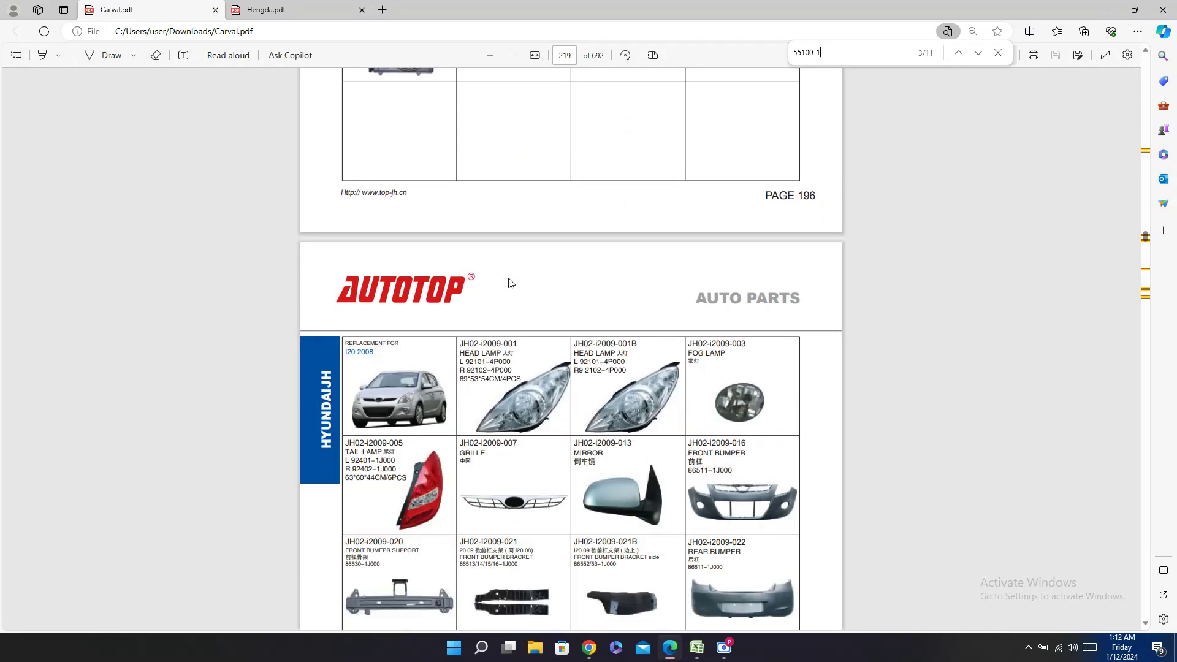
scroll(510, 282, down, 5)
scroll(509, 279, down, 9)
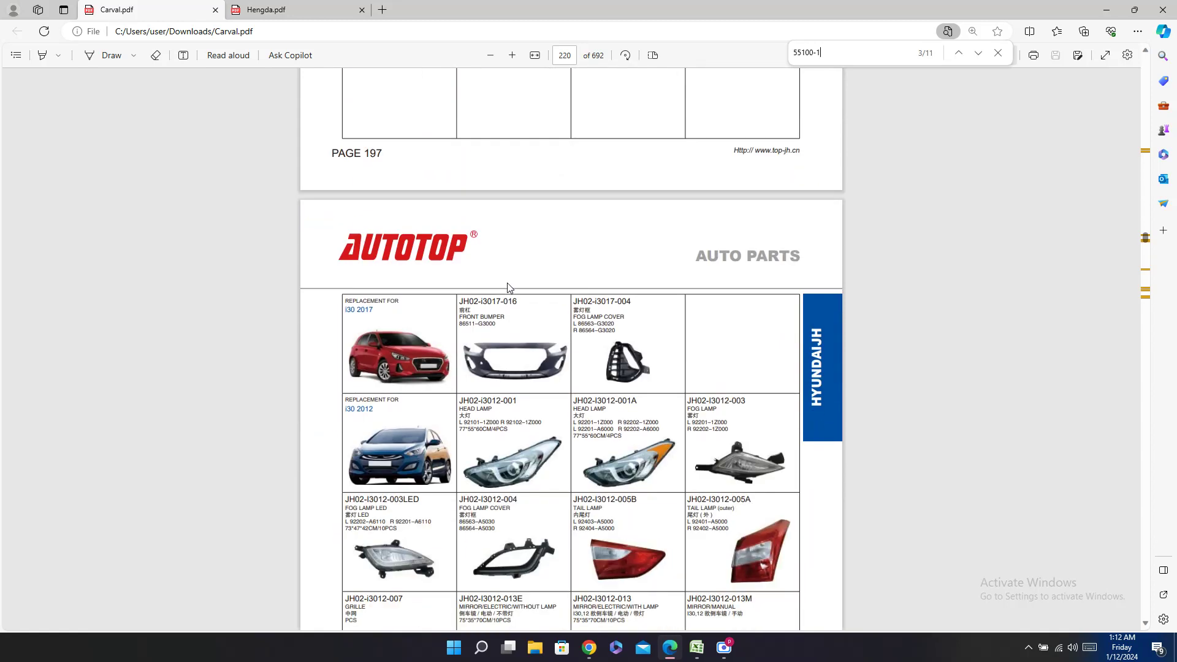
scroll(507, 282, up, 9)
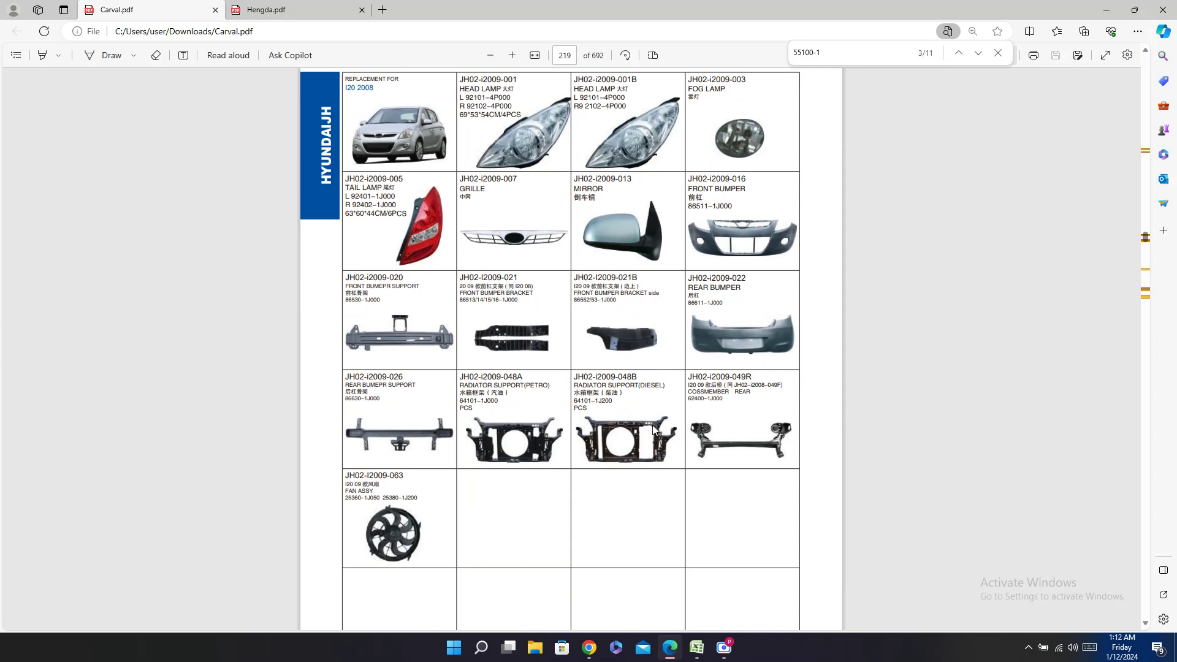
double_click(716, 376)
key(ctrl+c)
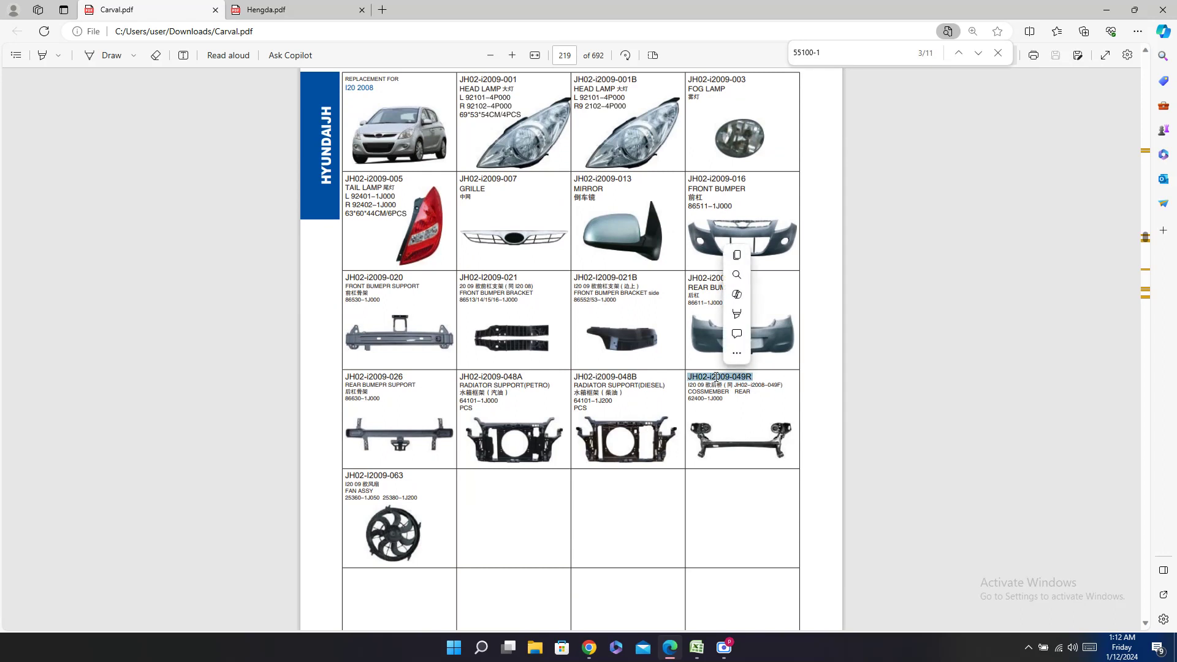
click(697, 647)
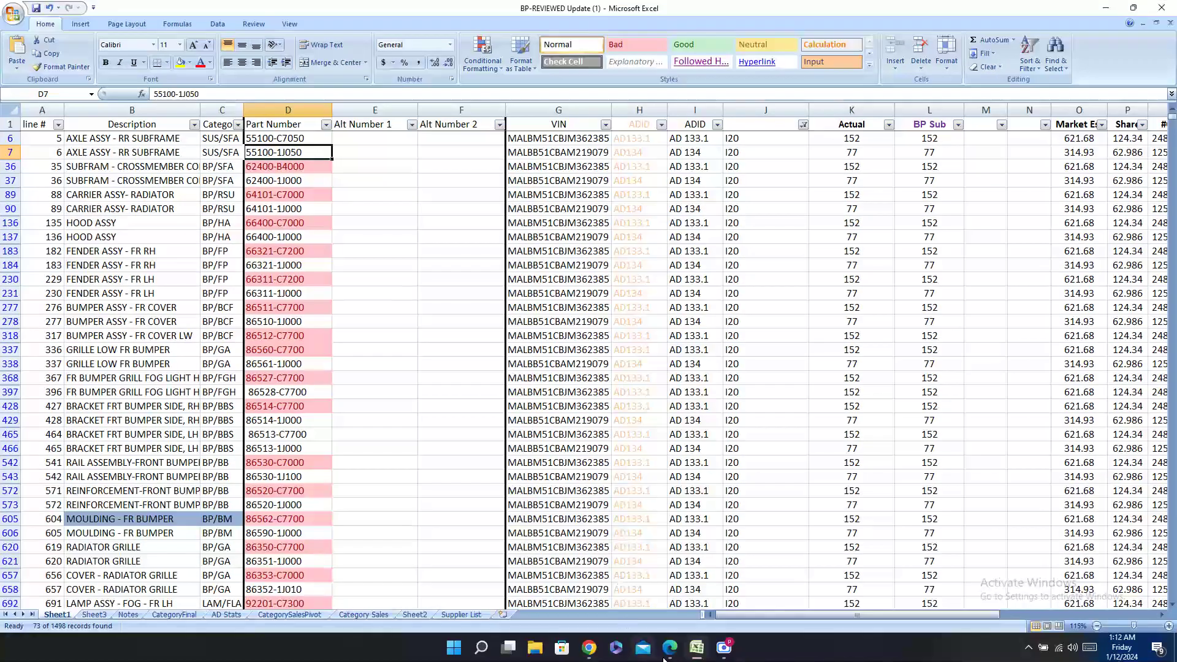
click(694, 653)
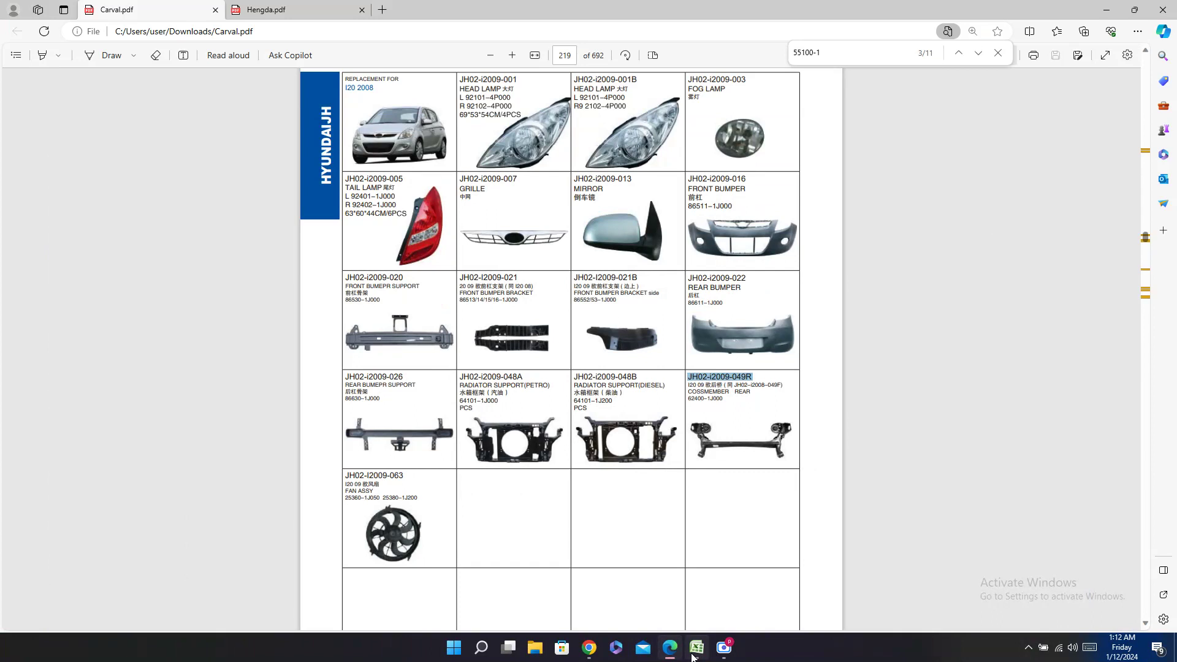
Step: Paste the copied Carval code into row 7's Carval column
click(695, 651)
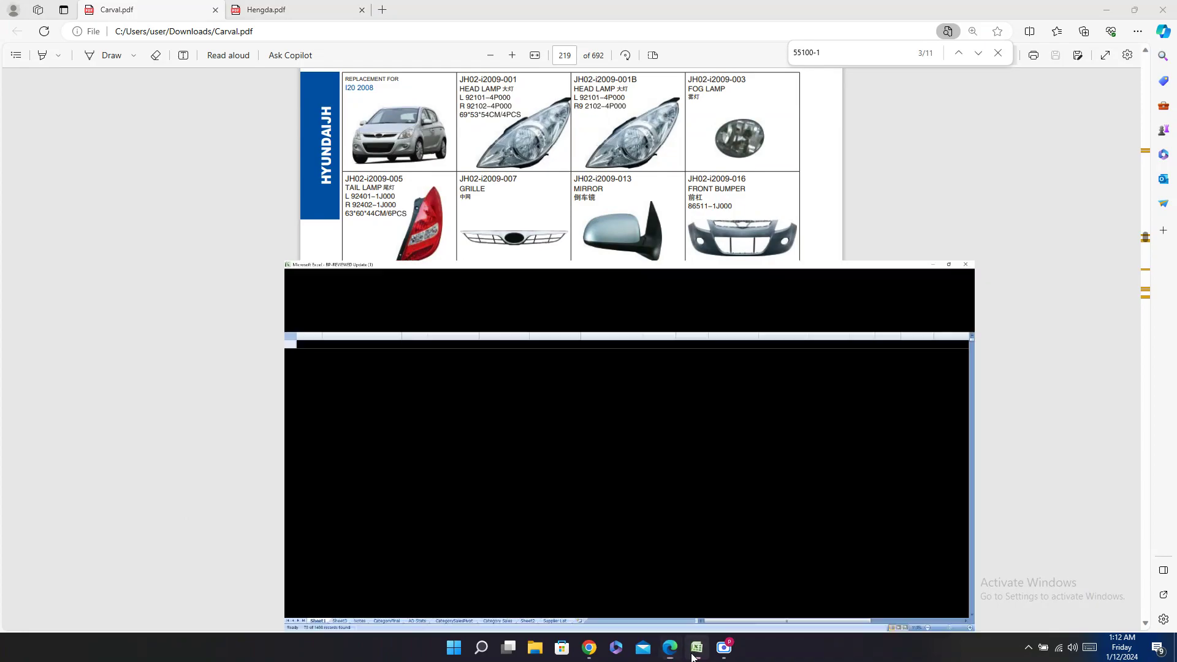
click(556, 154)
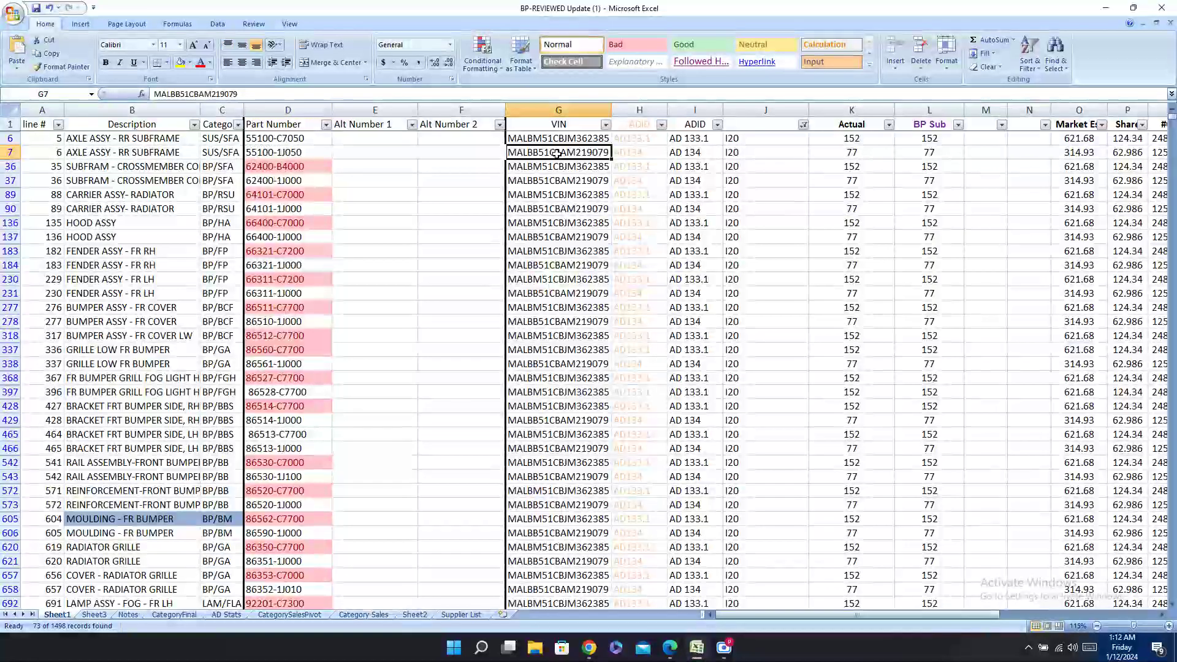
key(Right)
key(Right)
key(Right)
key(Right)
key(Right)
key(Right)
key(Right)
key(Right)
key(Right)
key(Right)
key(Right)
key(Right)
key(Right)
key(Right)
key(Right)
key(Right)
key(Right)
key(Right)
key(Right)
key(Right)
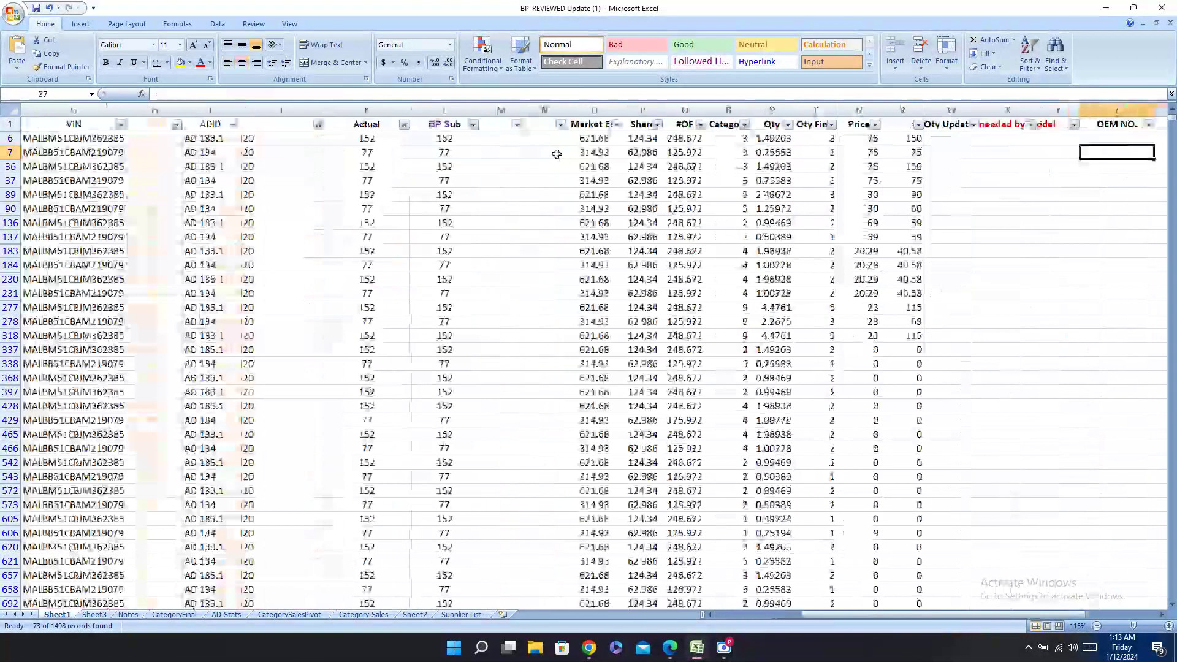
key(Right)
key(Right)
key(Right)
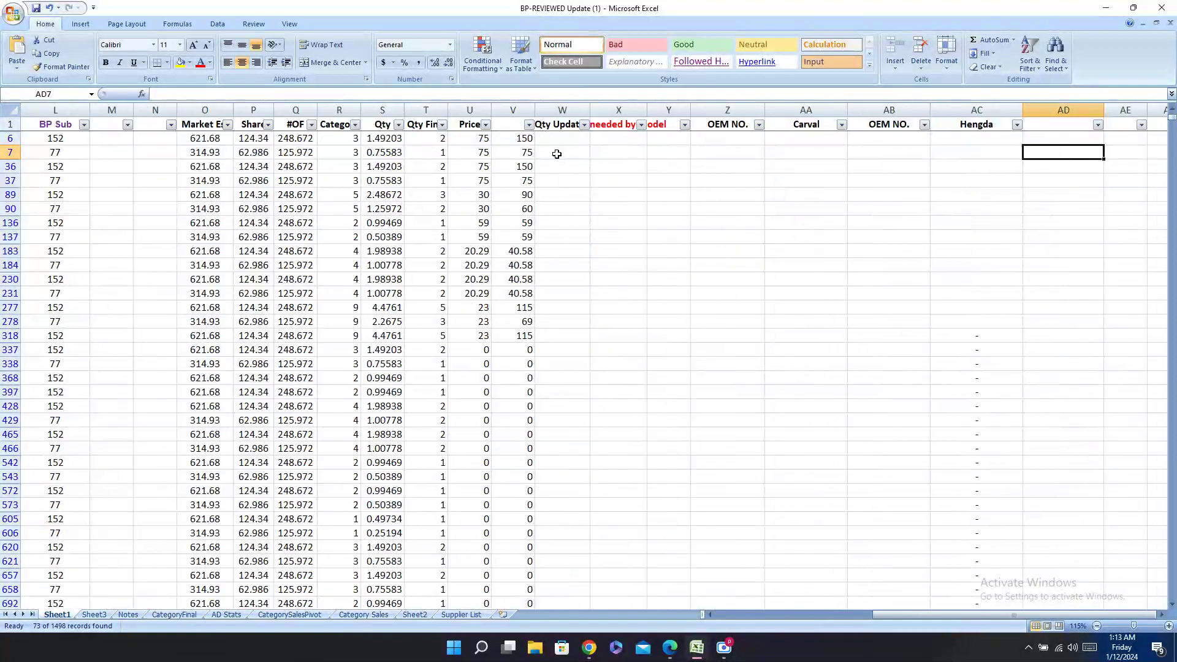
click(669, 647)
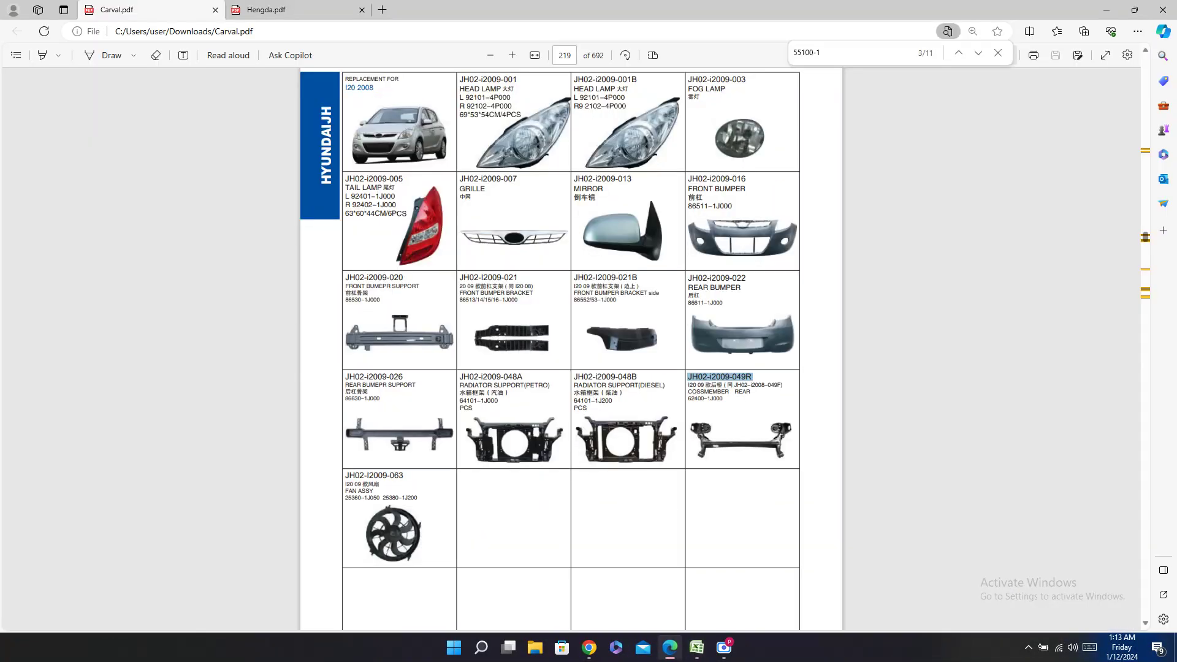
key(alt+Tab)
key(Left)
key(Left)
key(Left)
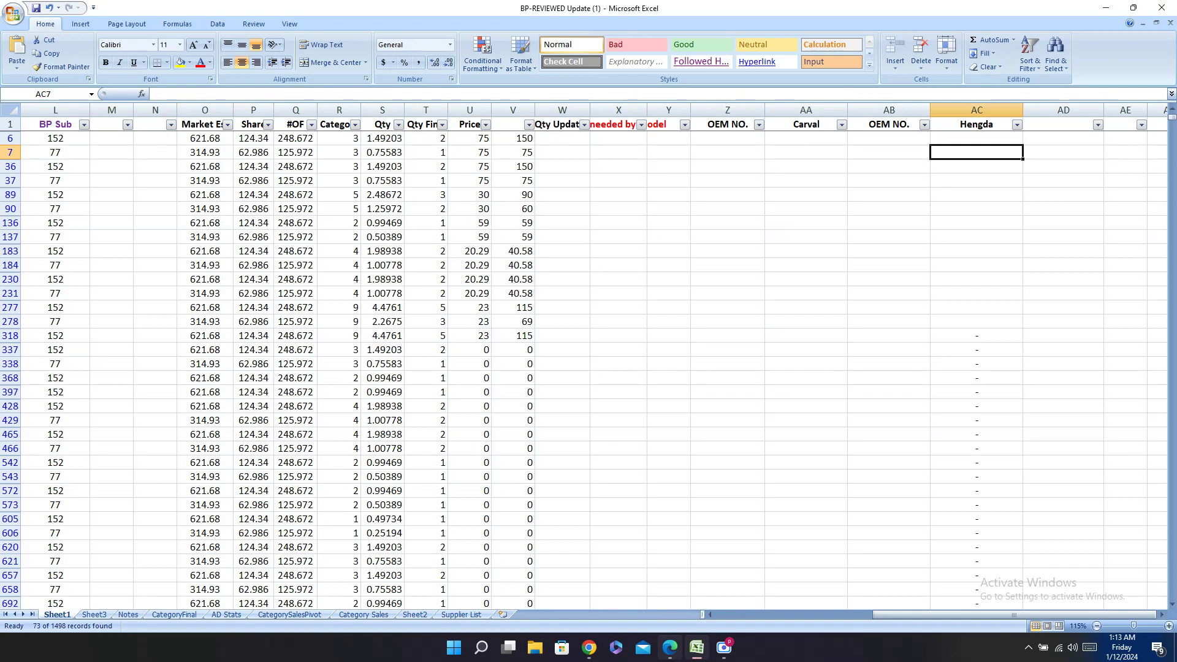
key(ctrl+v)
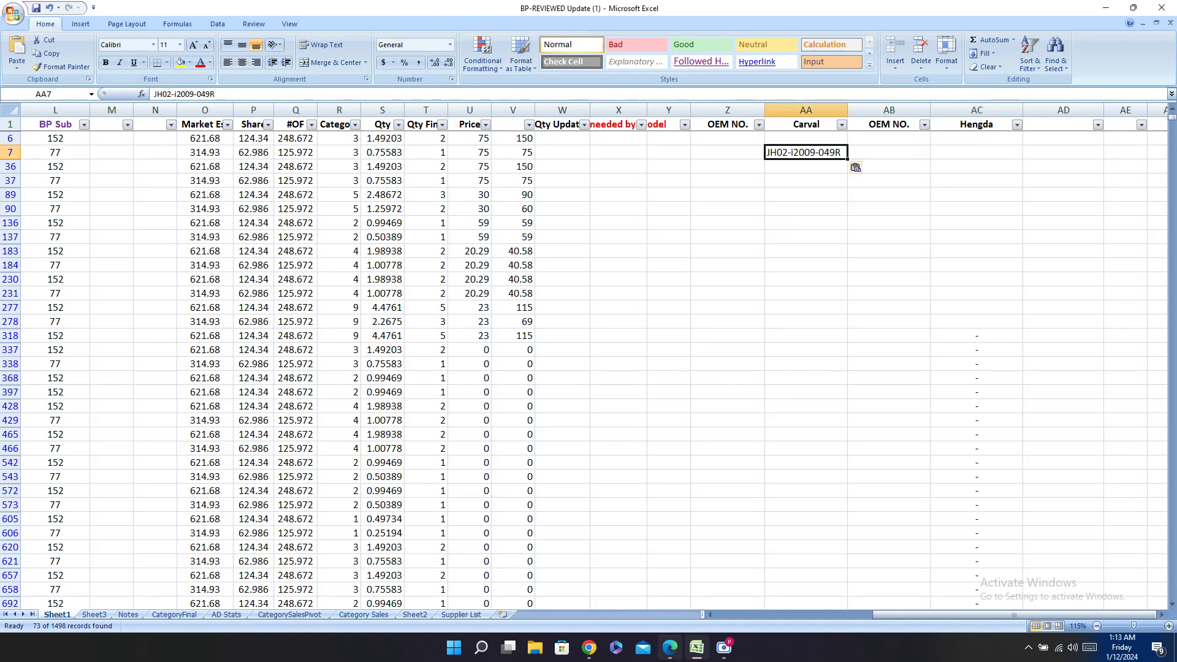
Step: Paste OEM number 62400-1J000 into row 7's OEM NO. cell
click(674, 657)
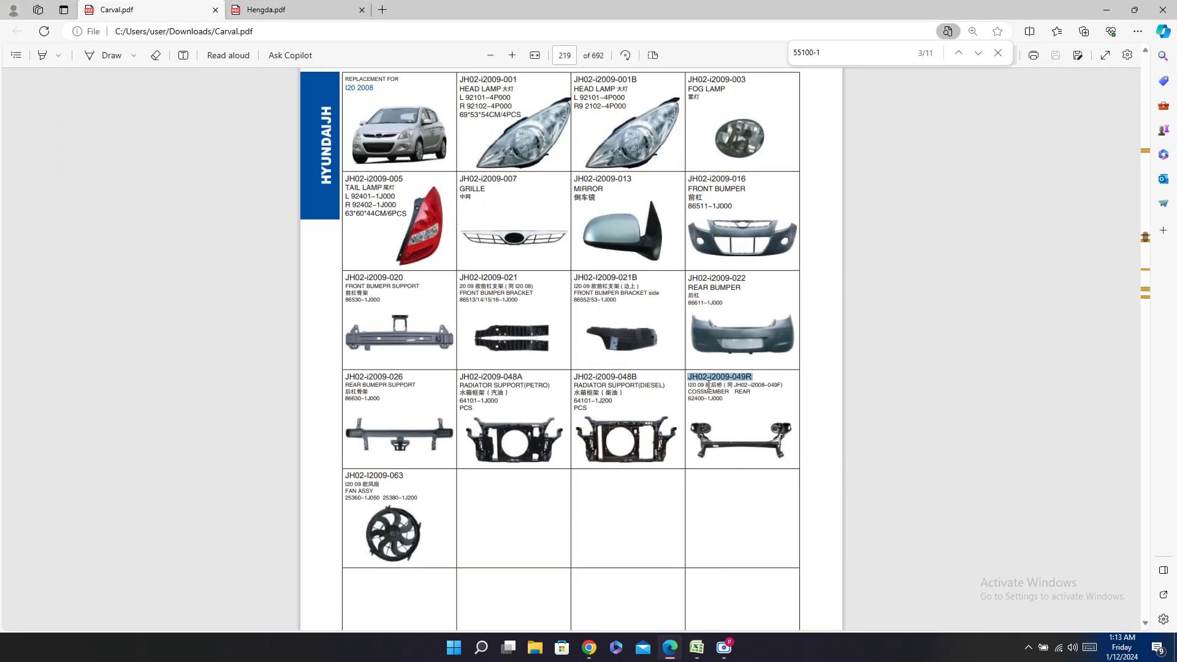
click(700, 654)
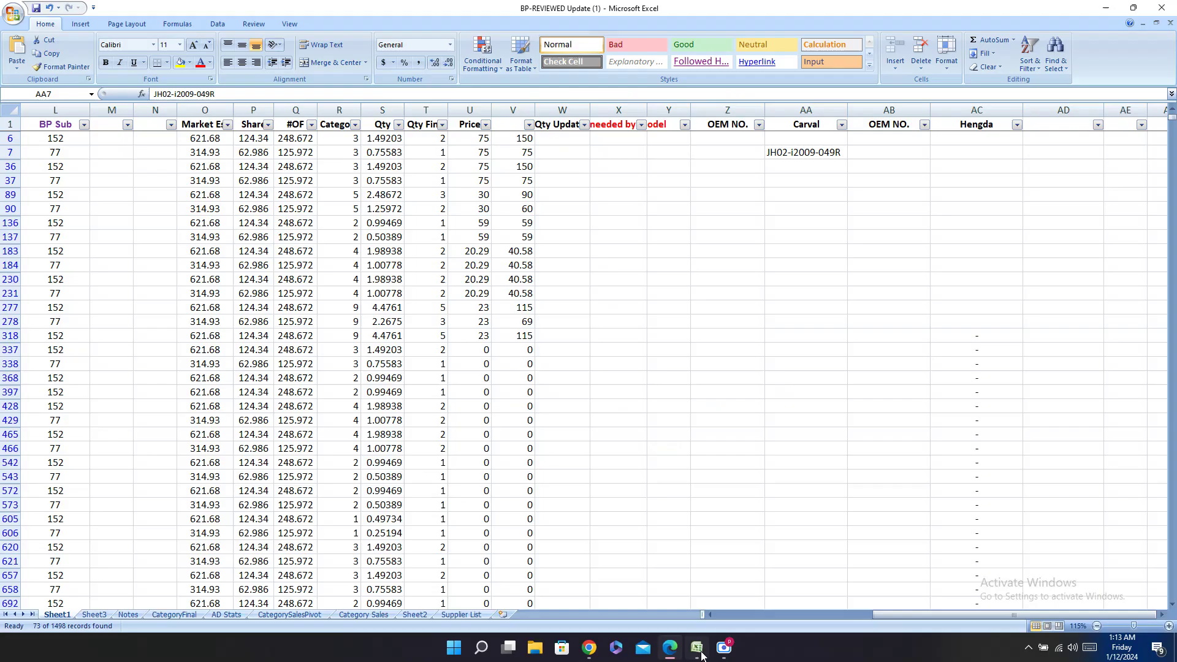
click(731, 153)
text(62400-1J000)
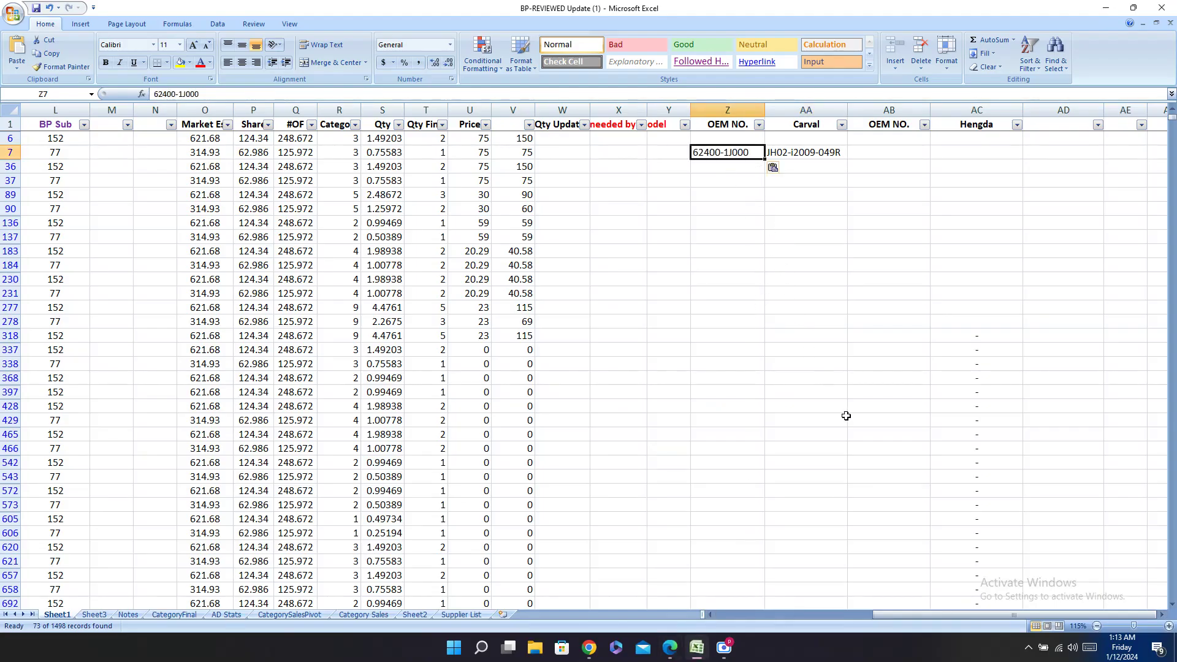
Step: Copy the I20 2012 crossmember code JH02-I2012-049R into row 6's Carval cell
click(670, 650)
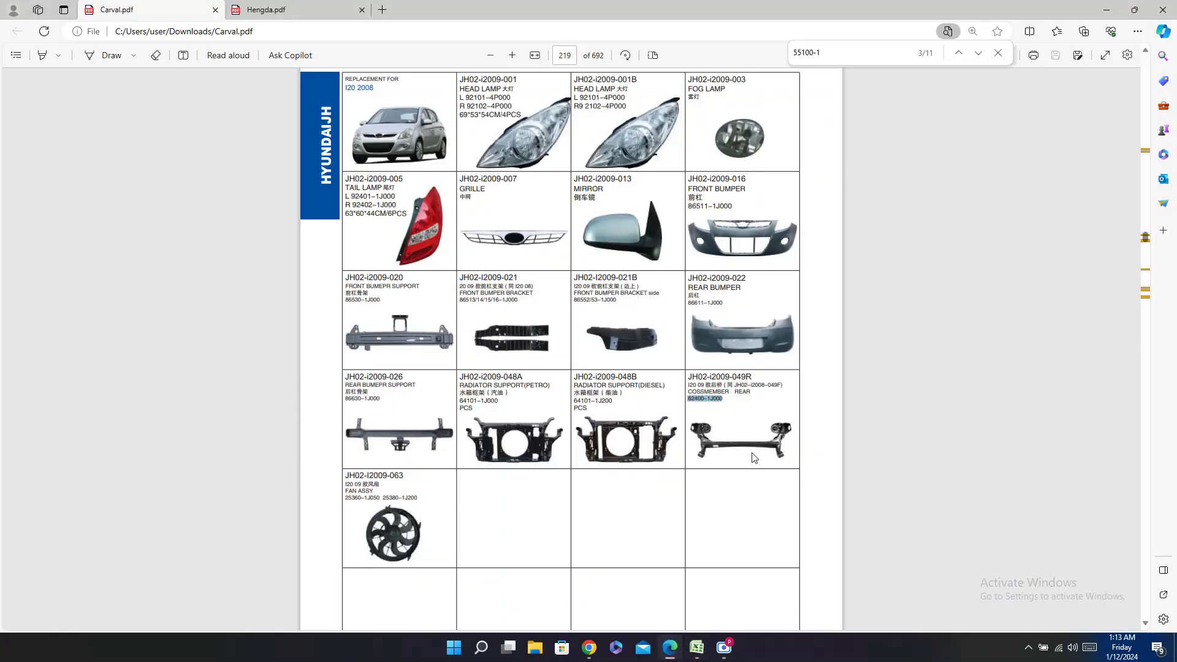
scroll(734, 371, up, 10)
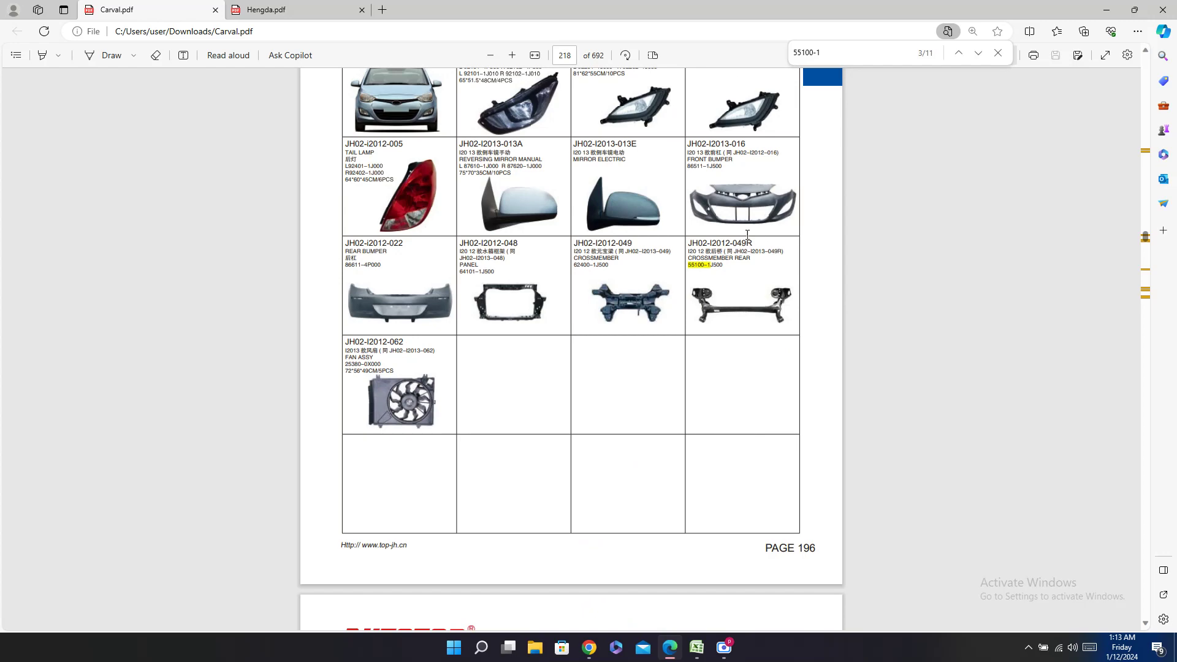
scroll(724, 264, up, 1)
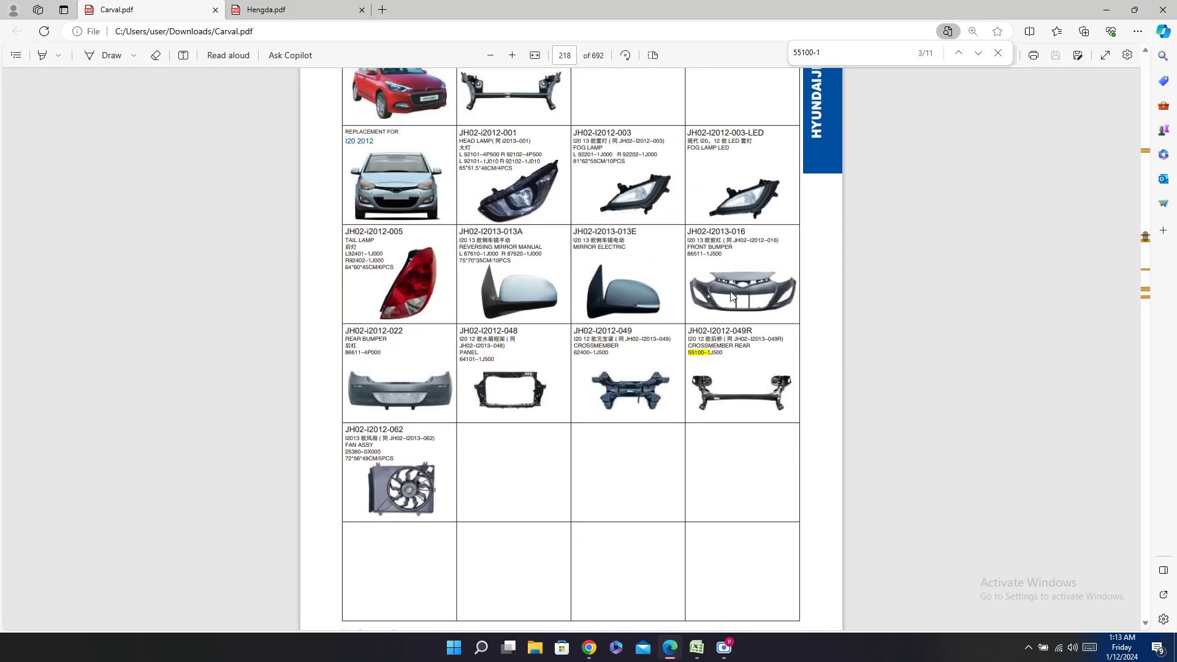
double_click(714, 360)
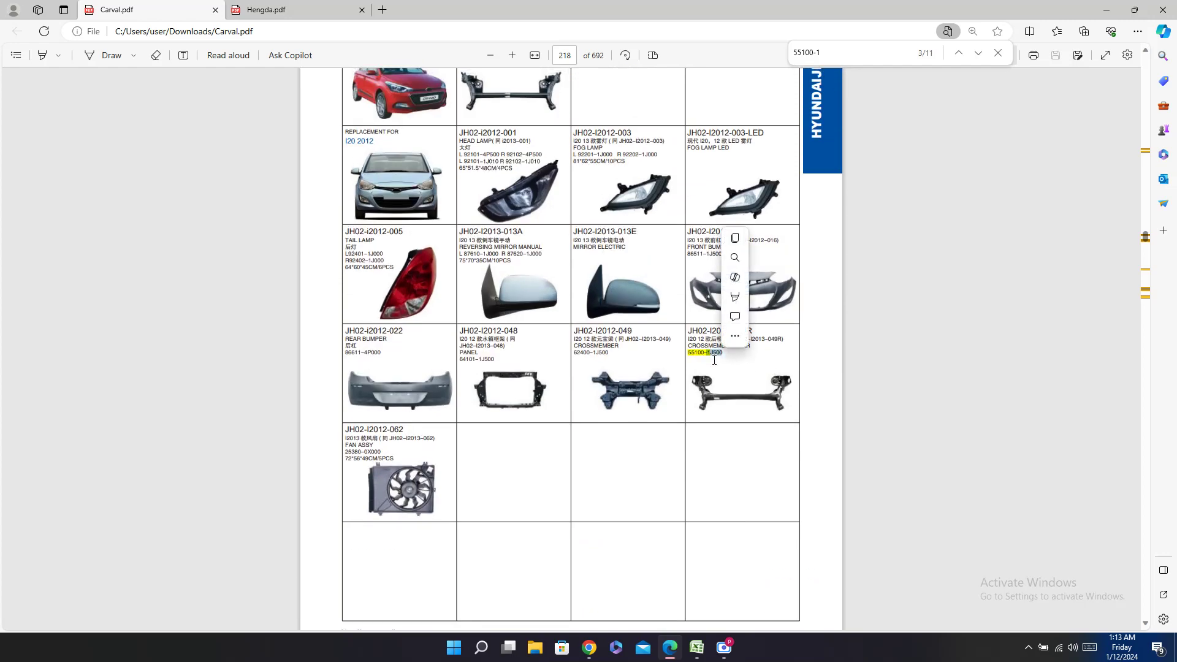
click(696, 648)
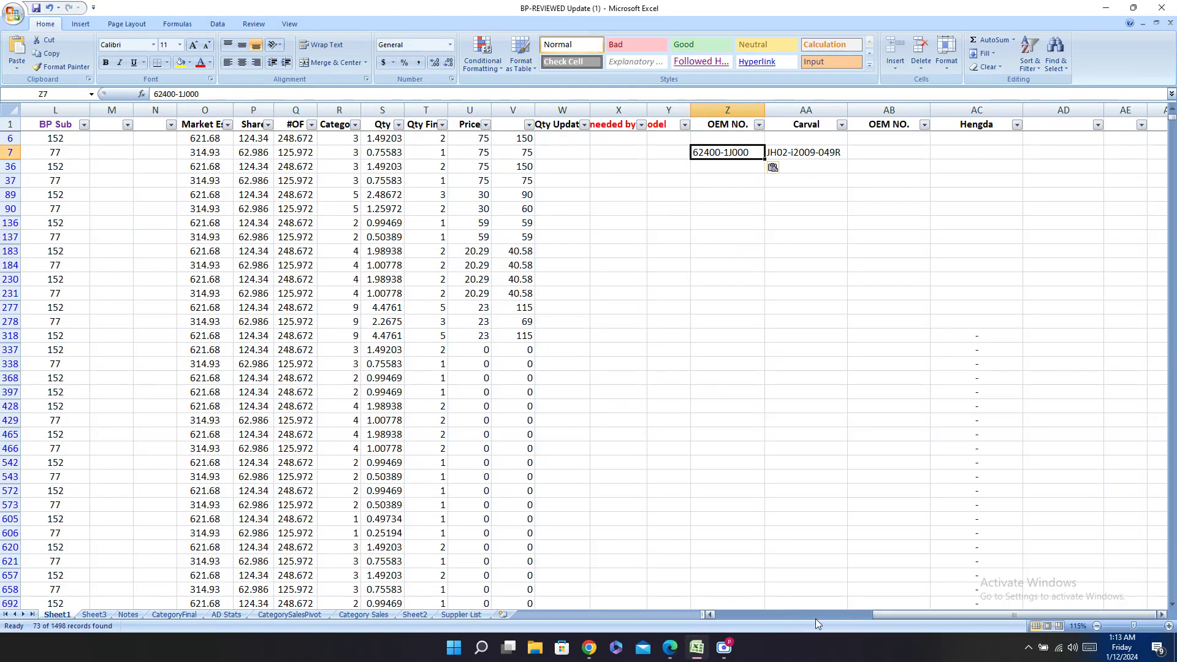
click(697, 648)
double_click(723, 331)
key(ctrl+c)
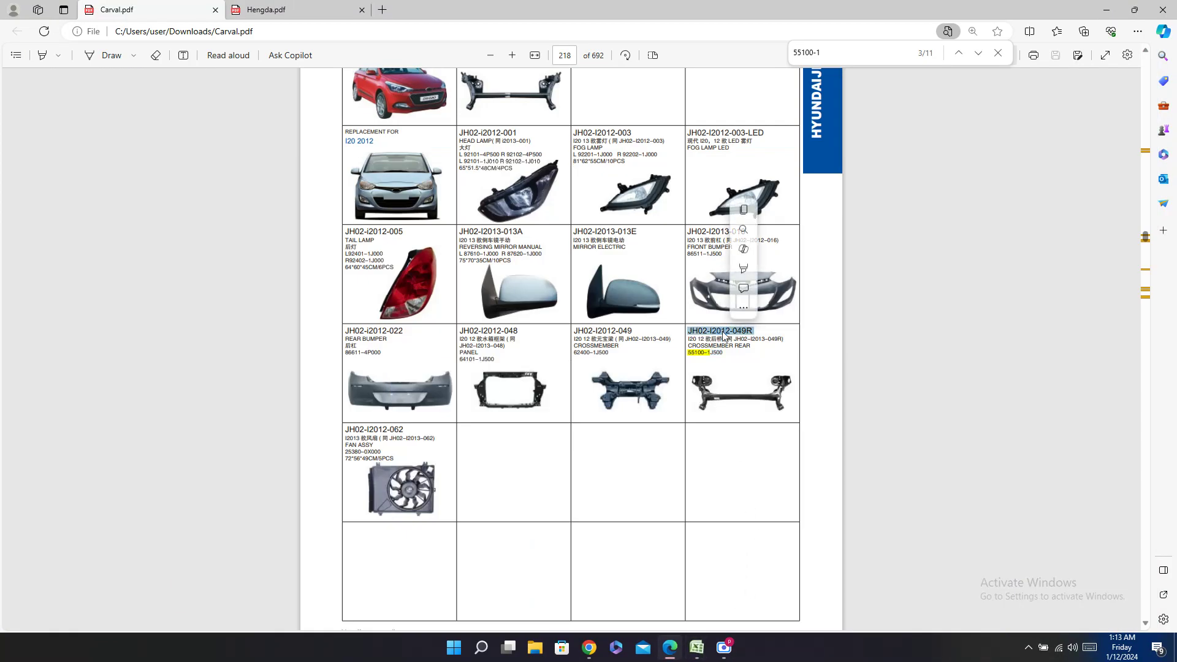
click(696, 647)
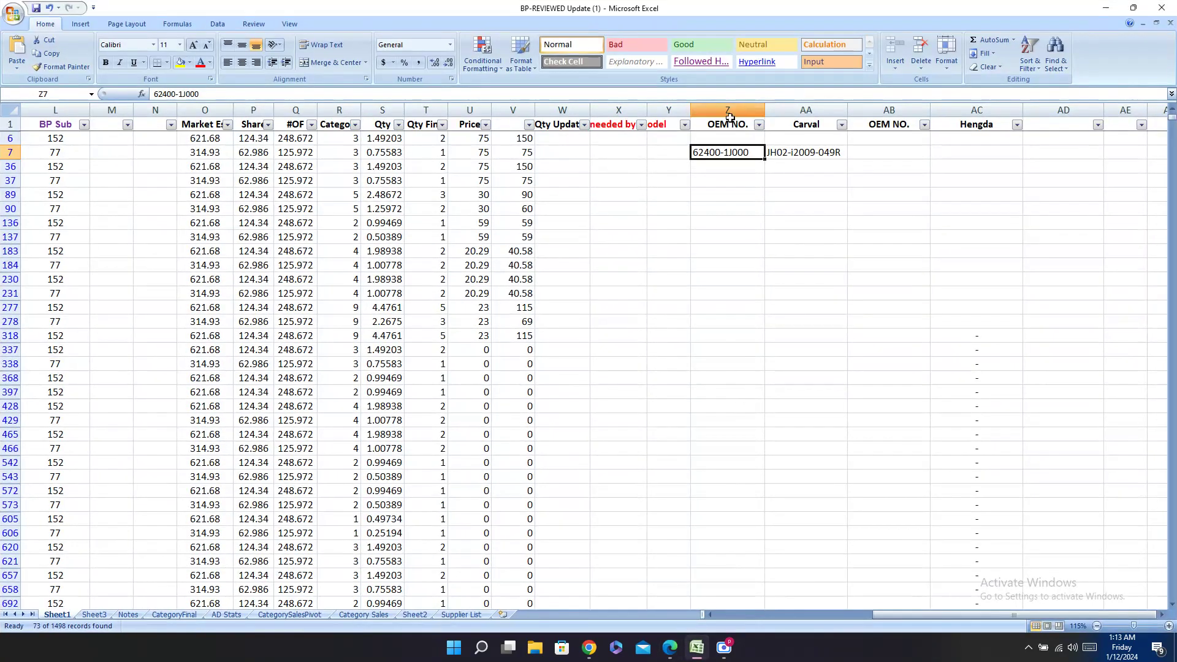
click(783, 139)
key(ctrl+v)
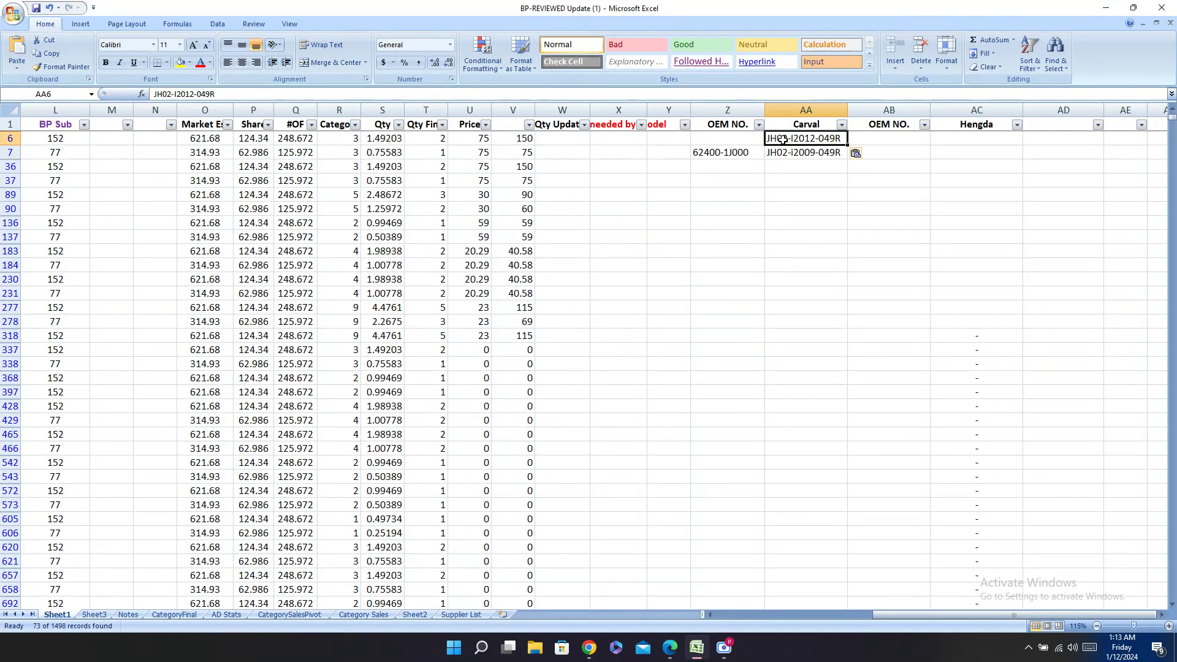
Step: Copy OEM number 55100-1J500 from Carval.pdf into row 6's OEM NO. cell
key(Left)
key(Left)
key(Left)
key(Left)
key(Left)
key(Left)
key(Left)
key(Left)
key(Left)
key(Left)
key(Left)
key(Left)
key(Left)
key(Left)
key(Left)
key(Left)
key(Left)
key(Left)
key(Left)
key(Left)
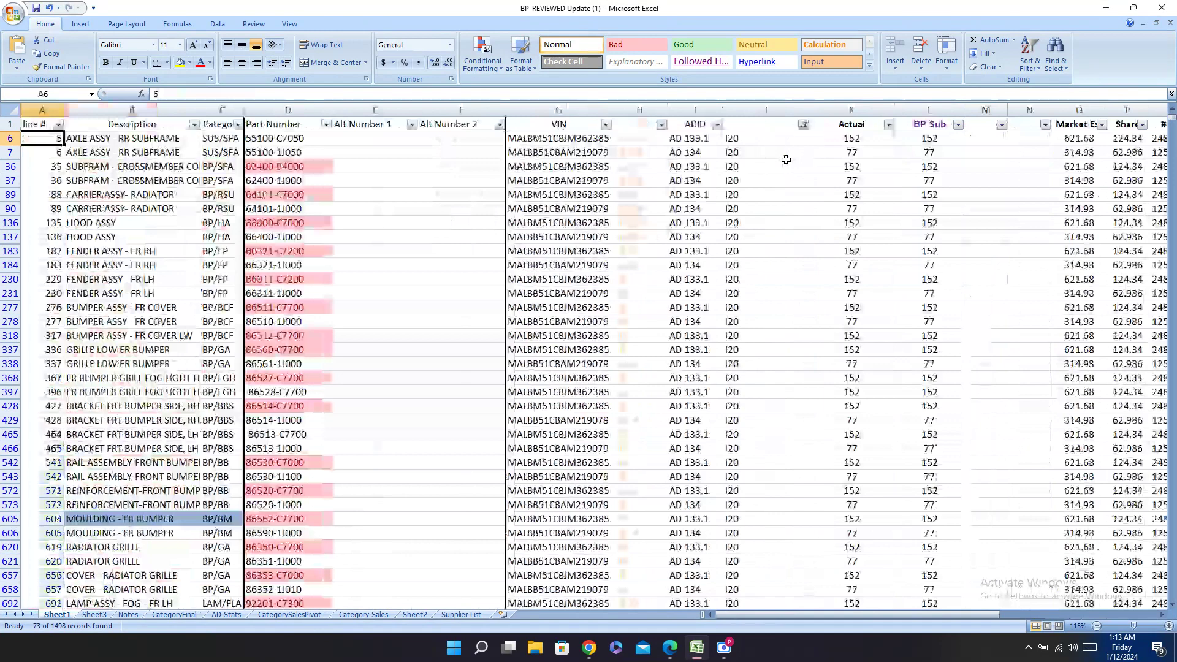
key(Right)
key(Right)
key(Right)
key(Right)
key(Right)
key(Right)
key(Right)
key(Right)
key(Right)
key(Right)
key(Right)
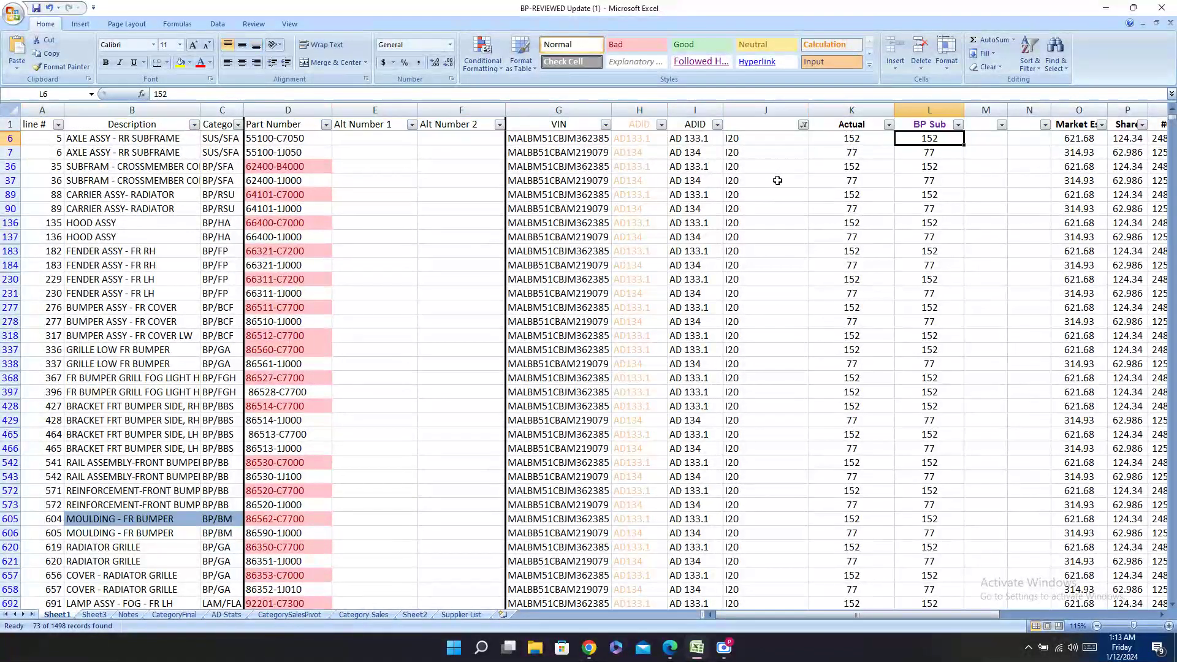
key(Right)
key(Right)
key(Right)
key(Right)
key(Right)
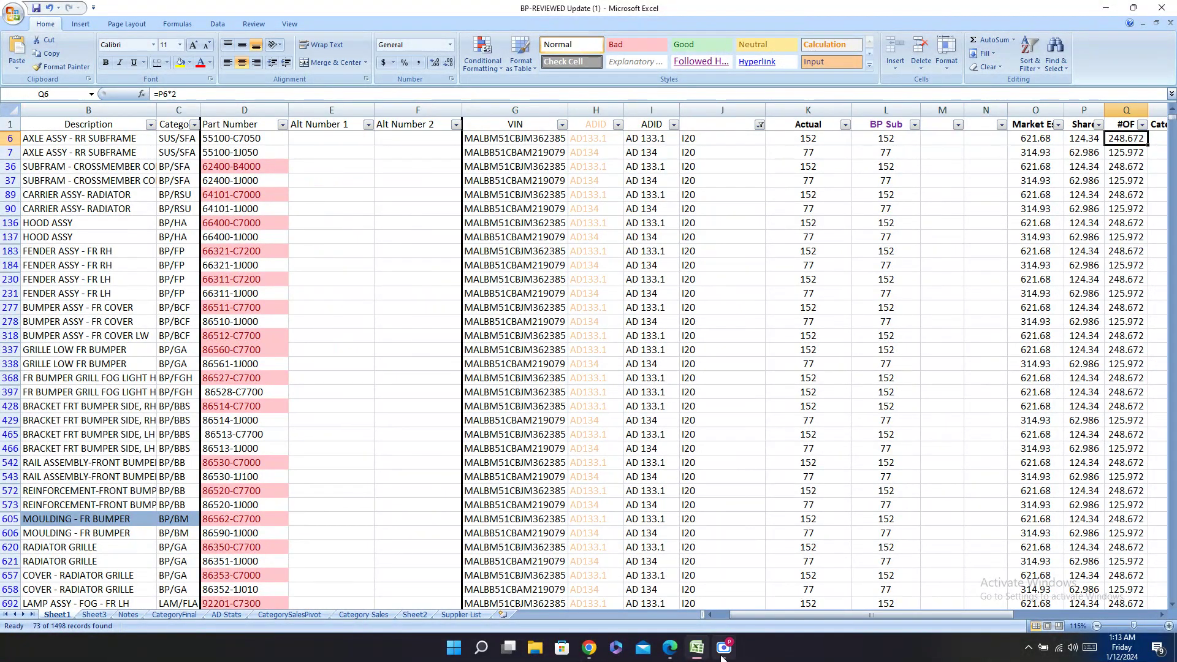
click(672, 649)
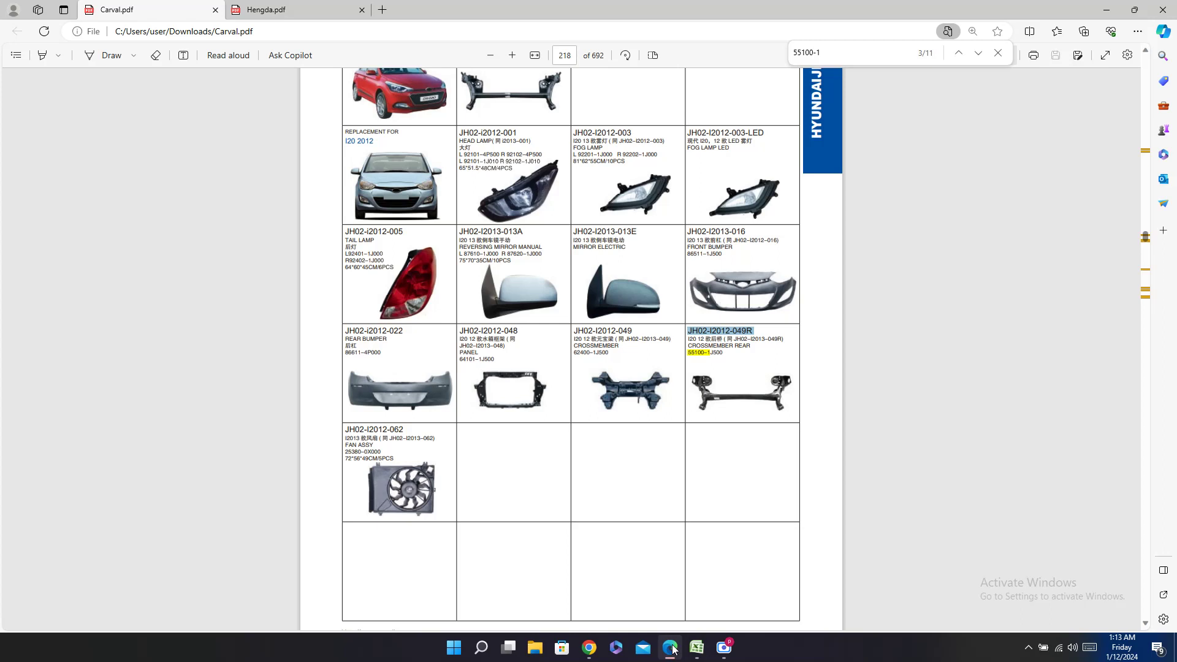
double_click(718, 347)
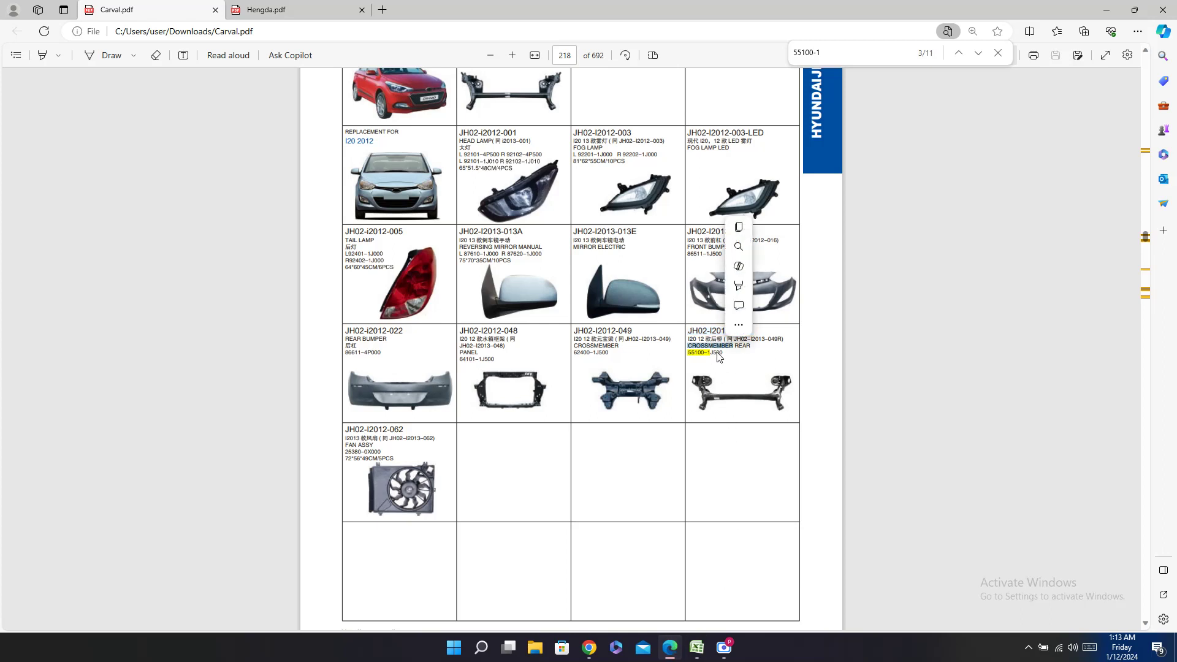
double_click(717, 353)
key(ctrl+c)
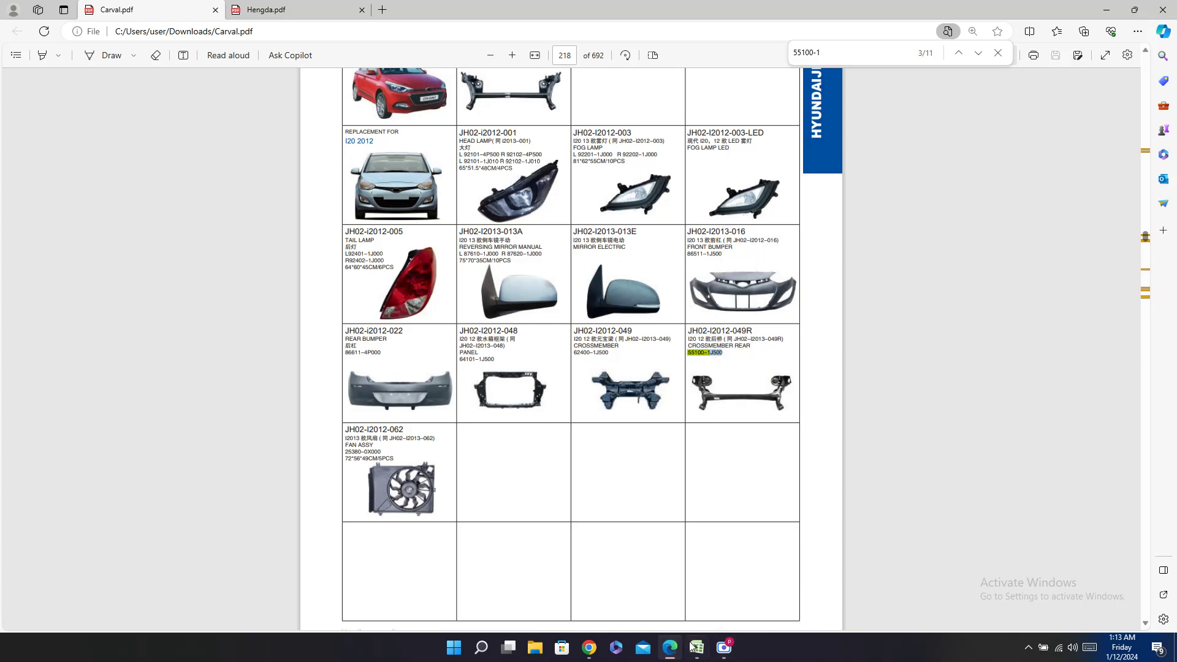
click(695, 647)
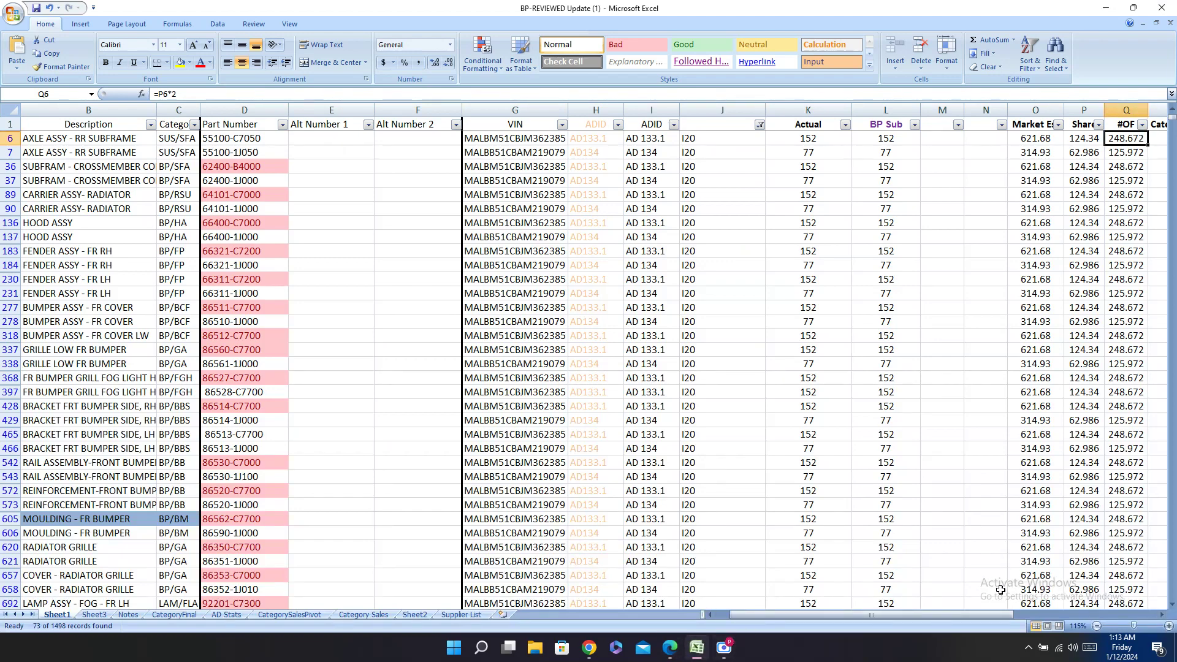
key(Right)
key(Right)
key(Right)
key(Right)
key(Right)
key(Right)
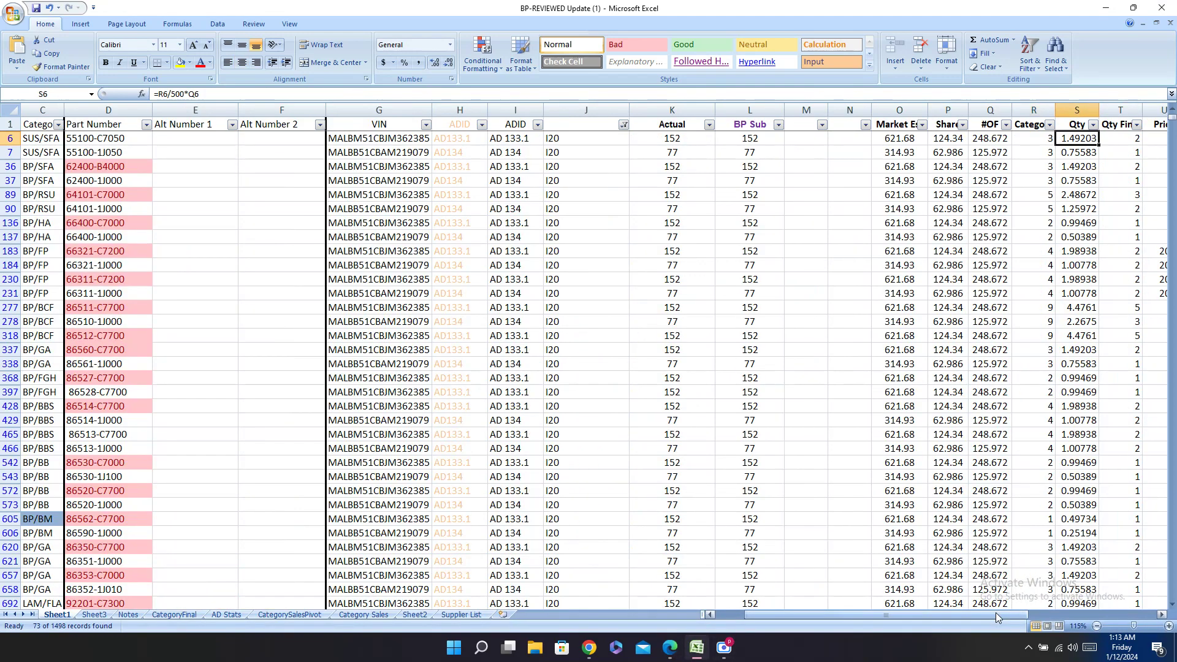
key(Right)
key(Right)
key(Right)
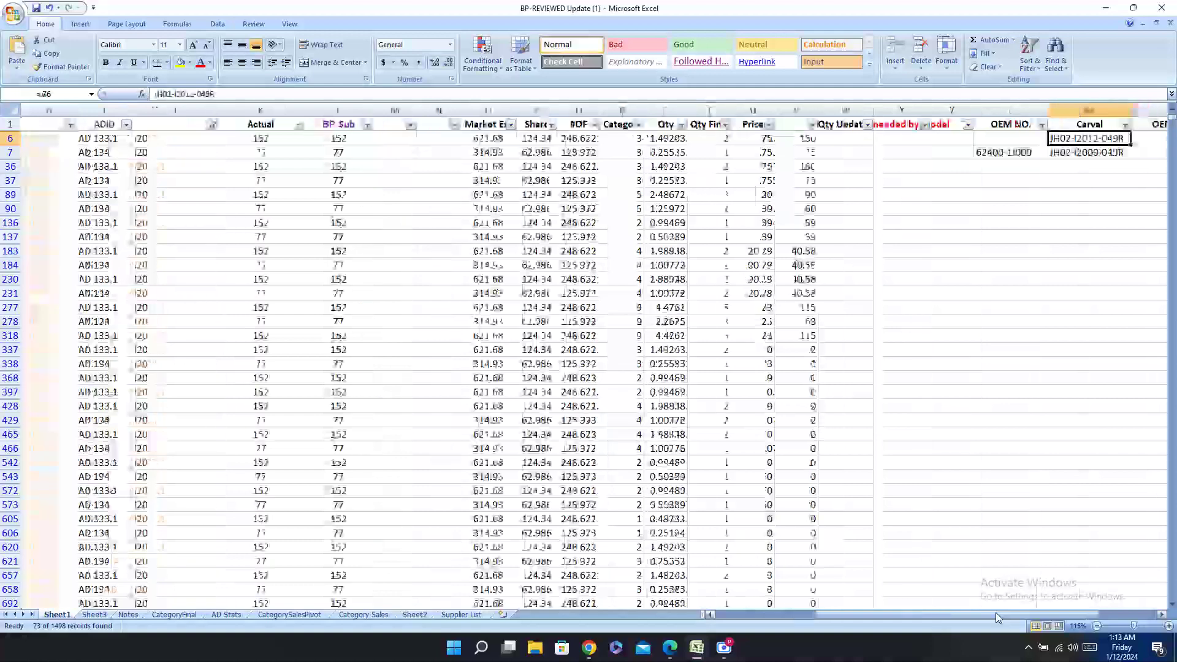
key(Left)
key(ctrl+v)
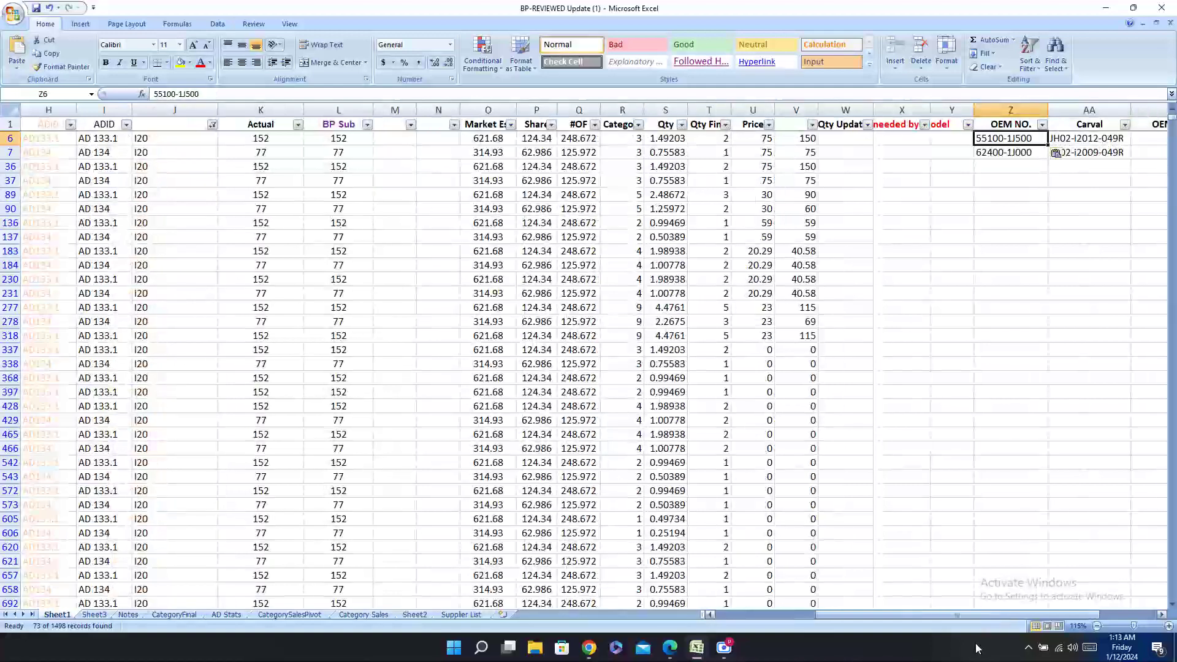
click(669, 647)
click(246, 7)
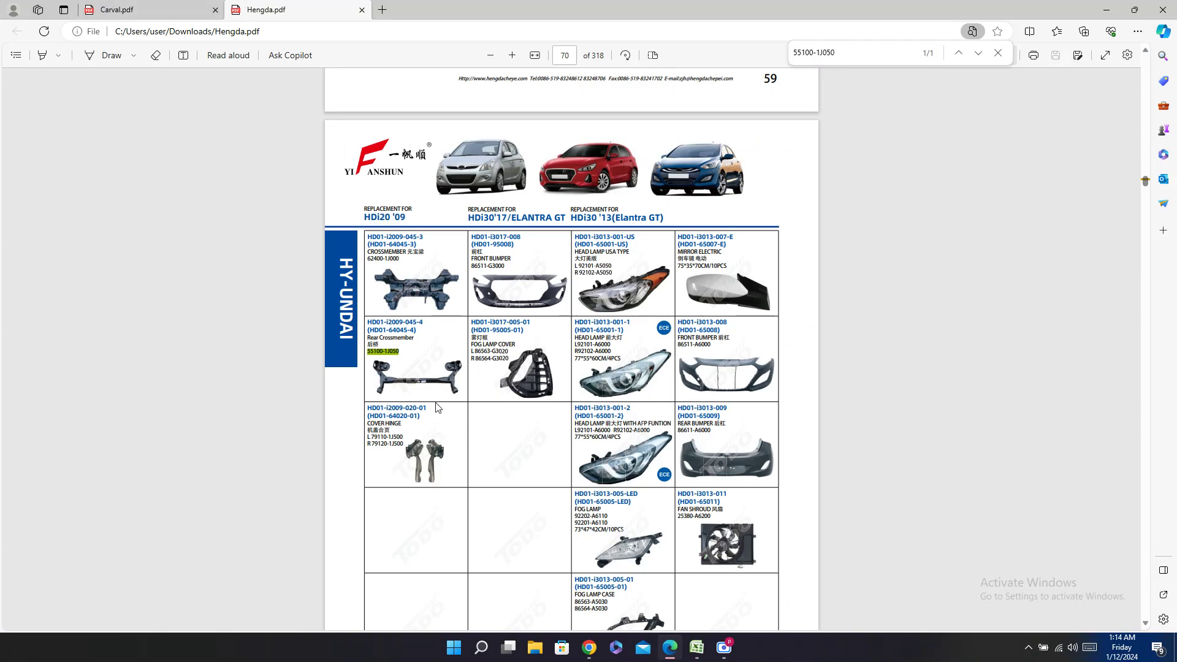
Step: Select Hengda code HD01-i2009-045-4 in the PDF, then move to row 7's Hengda cell
double_click(405, 323)
key(ctrl+c)
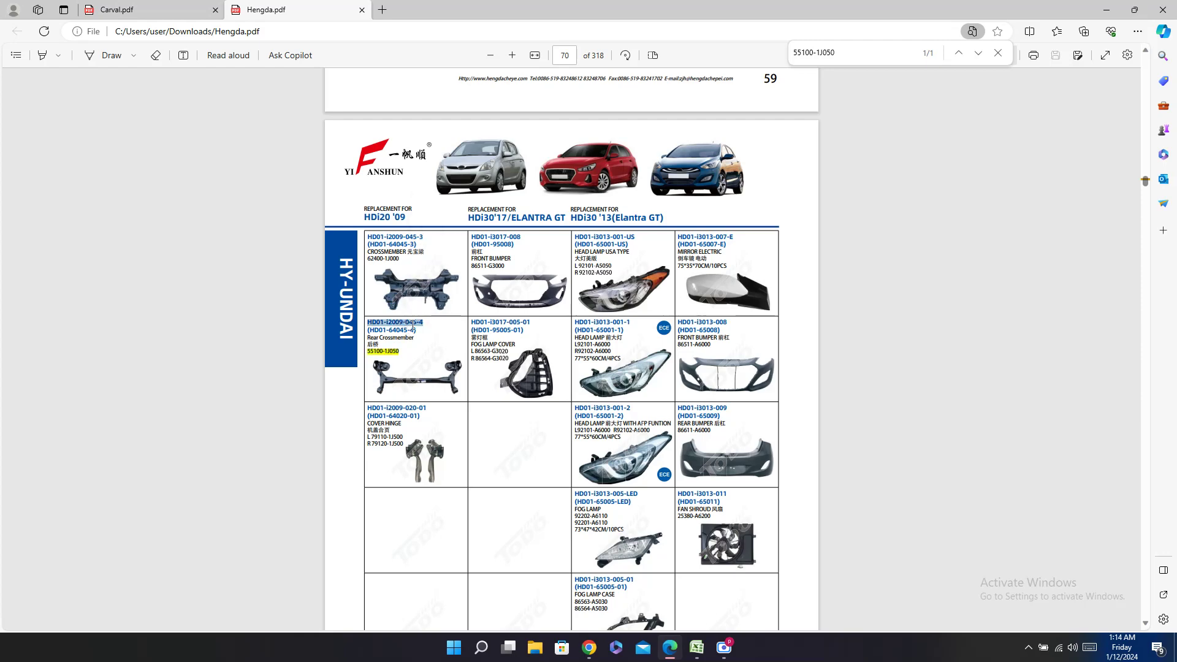
click(704, 655)
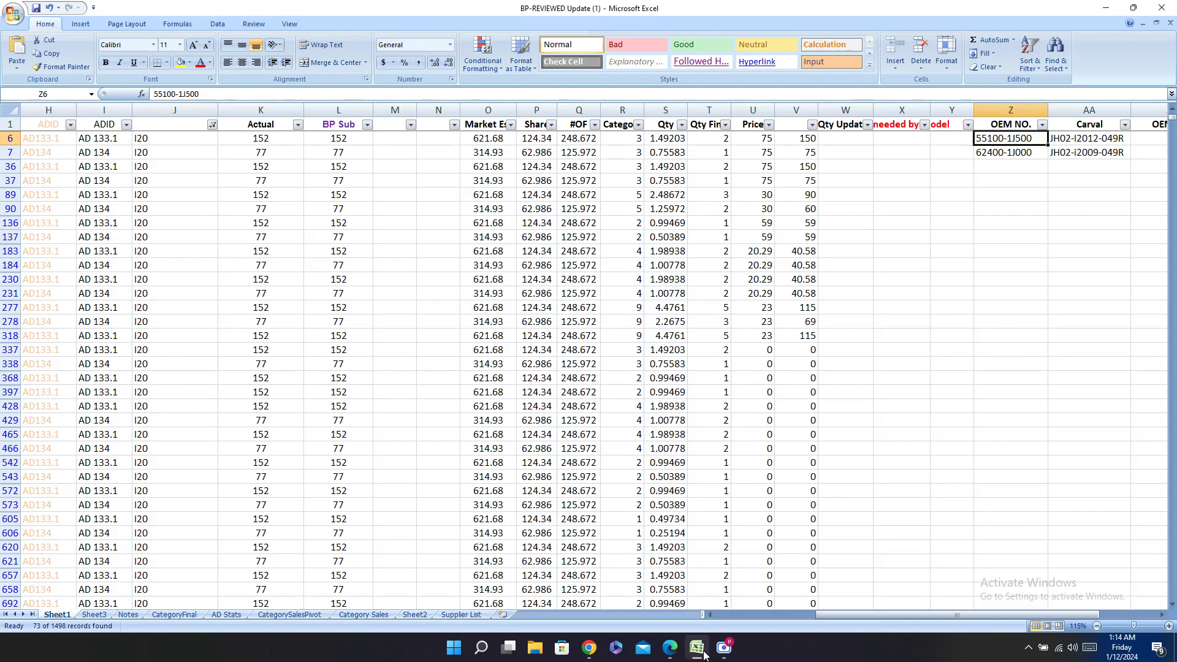
key(Left)
key(Left)
key(Home)
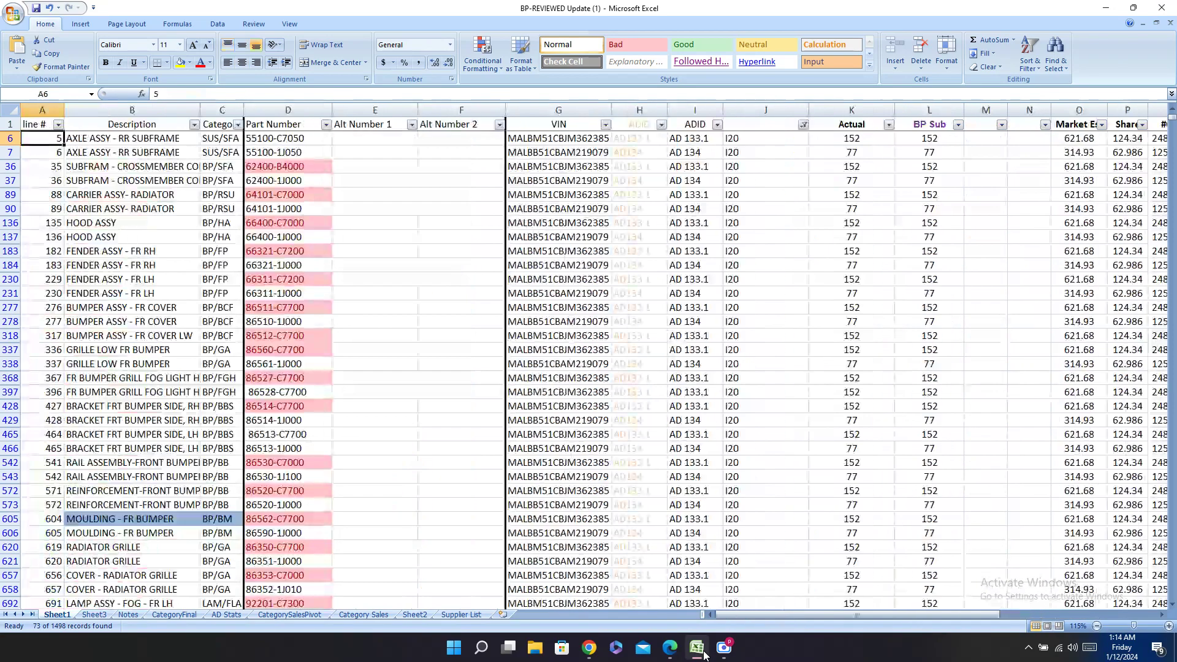
key(Right)
key(Right)
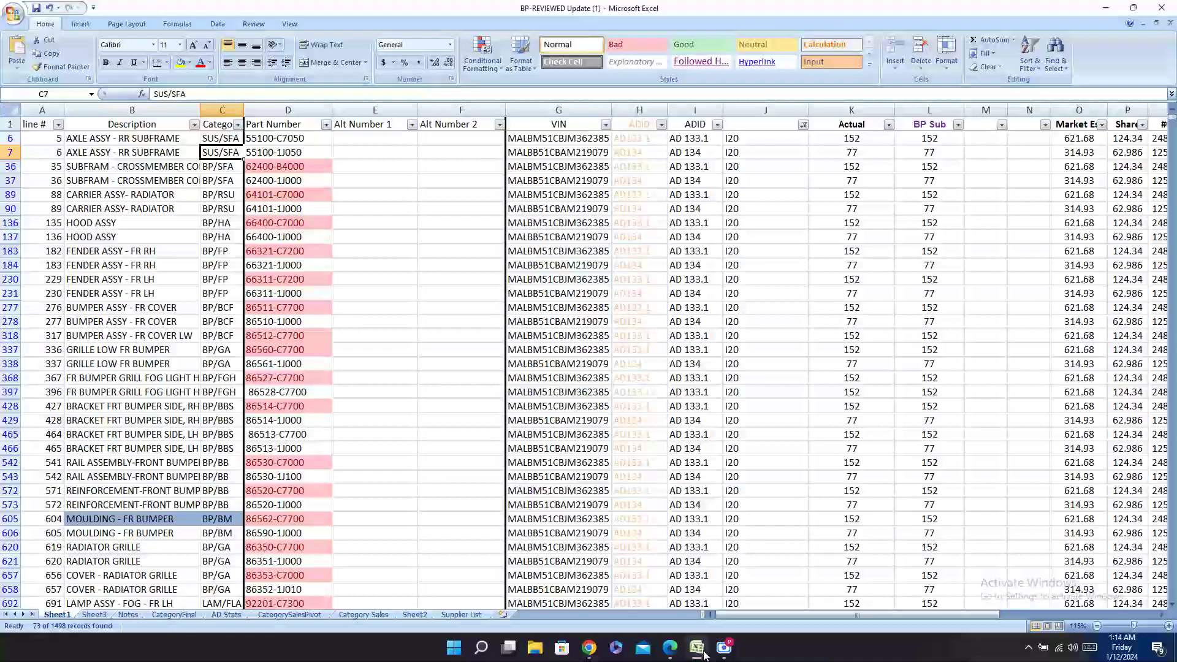
key(Down)
key(Right)
key(Right)
key(Right)
key(Right)
key(Right)
key(Right)
key(Right)
key(Right)
key(Right)
key(Right)
key(Right)
key(Right)
key(Right)
key(Right)
key(Right)
key(Right)
key(Right)
key(Right)
key(Right)
key(Right)
key(Right)
key(Right)
key(Right)
key(Right)
key(Right)
key(Right)
key(Right)
key(Right)
key(Right)
key(Right)
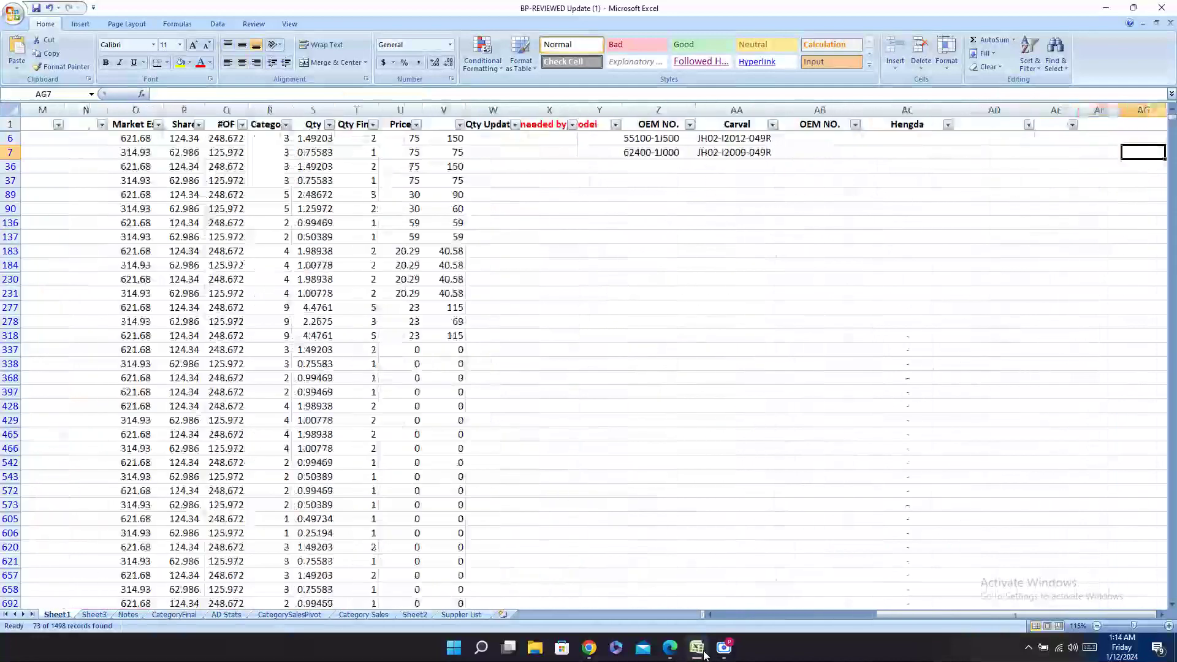
key(Left)
key(Left)
key(Left)
key(Left)
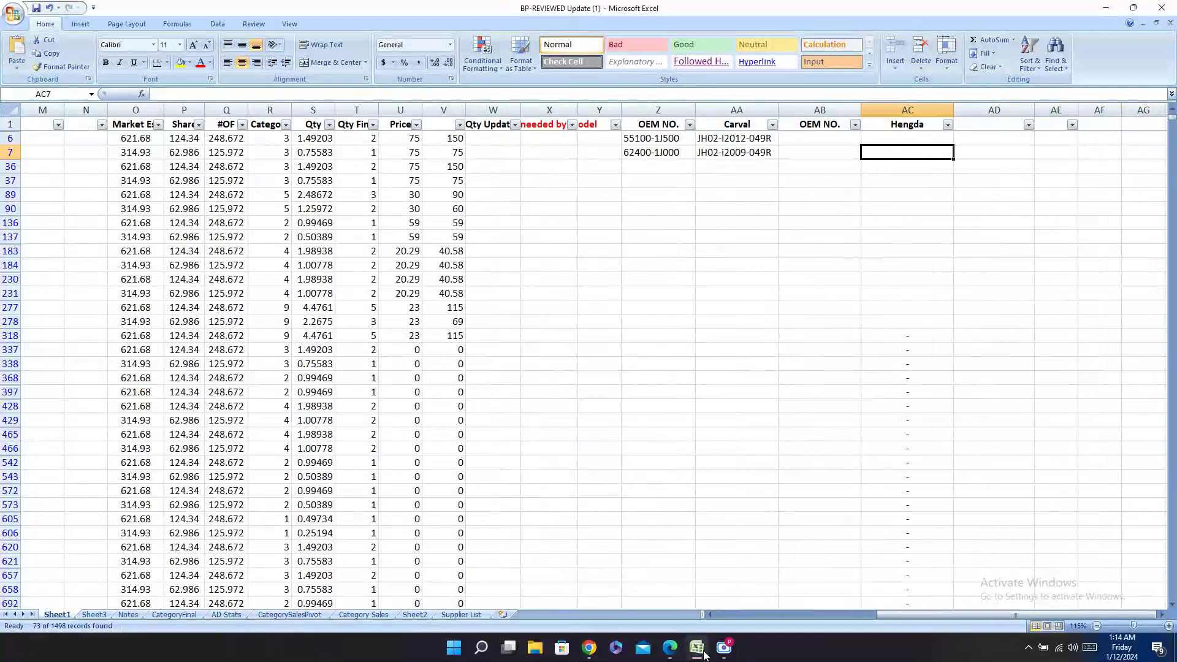
Step: Paste HD01-i2009-045-4 into row 7's Hengda cell and (HD01-64045-4) beside it
key(ctrl+v)
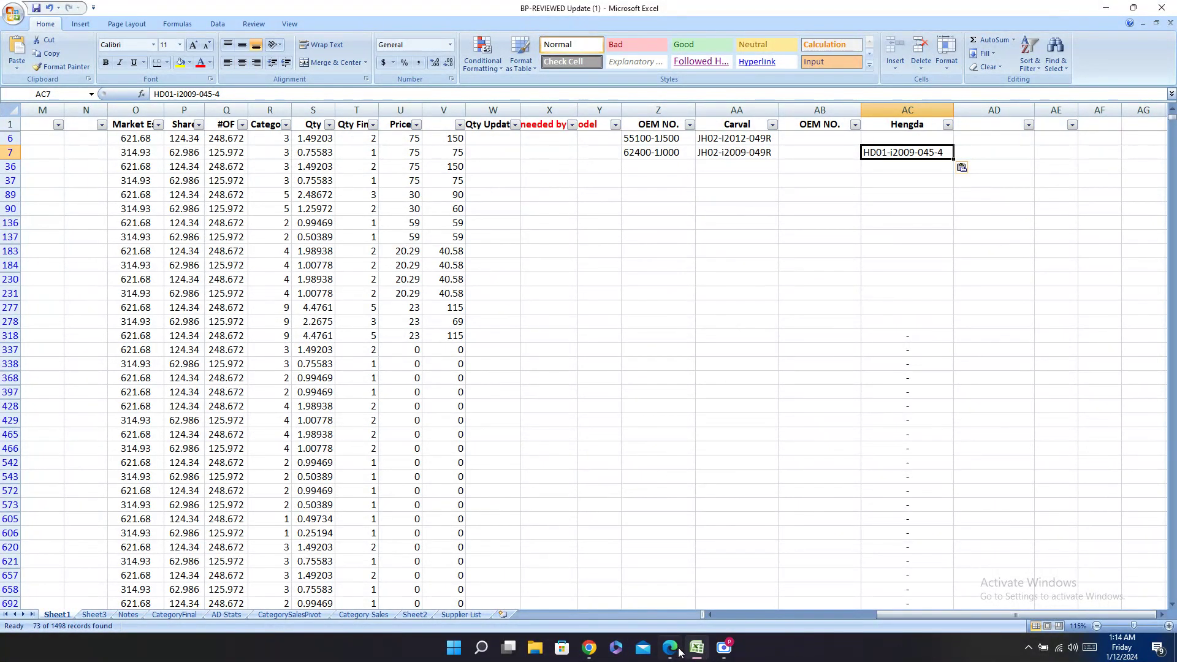
click(670, 647)
drag(367, 330, 416, 331)
key(ctrl+c)
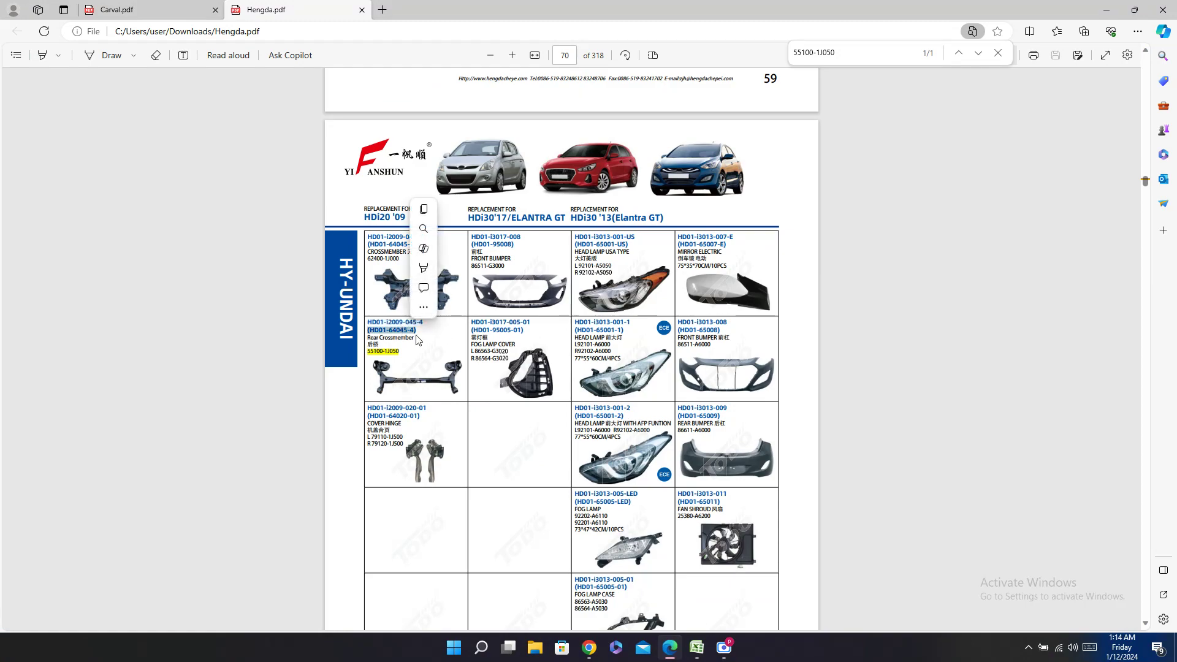
click(696, 647)
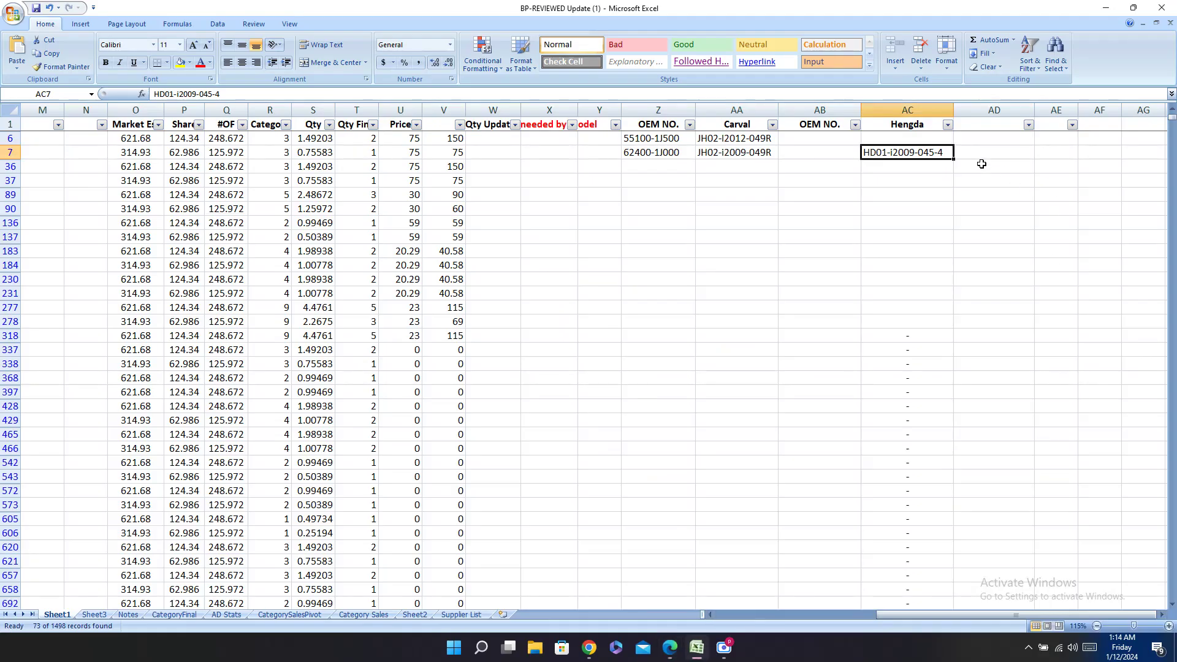
click(980, 153)
key(ctrl+v)
Step: Enter 'match' as row 7's OEM NO. note
click(810, 153)
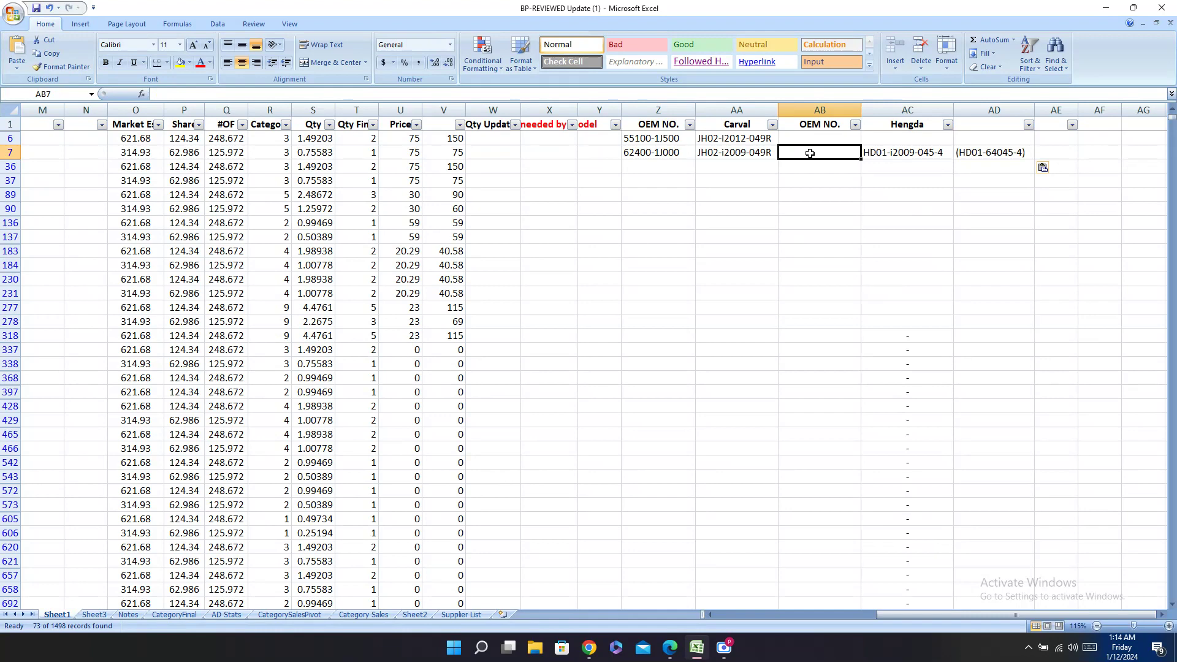
text(match)
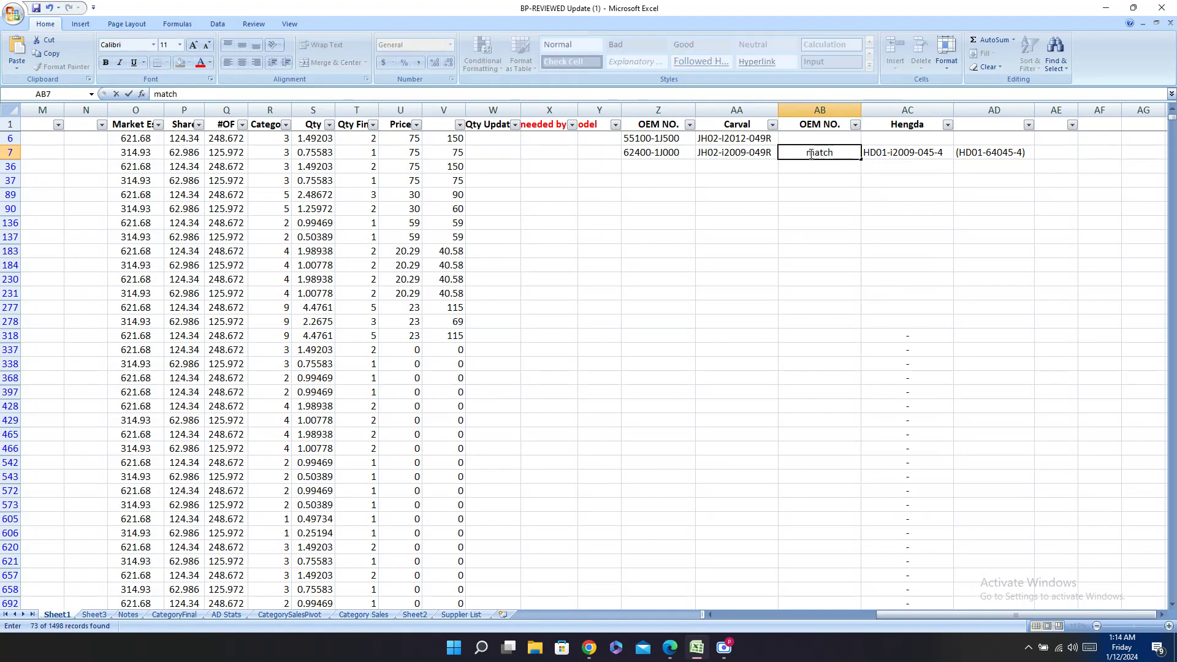
key(Up)
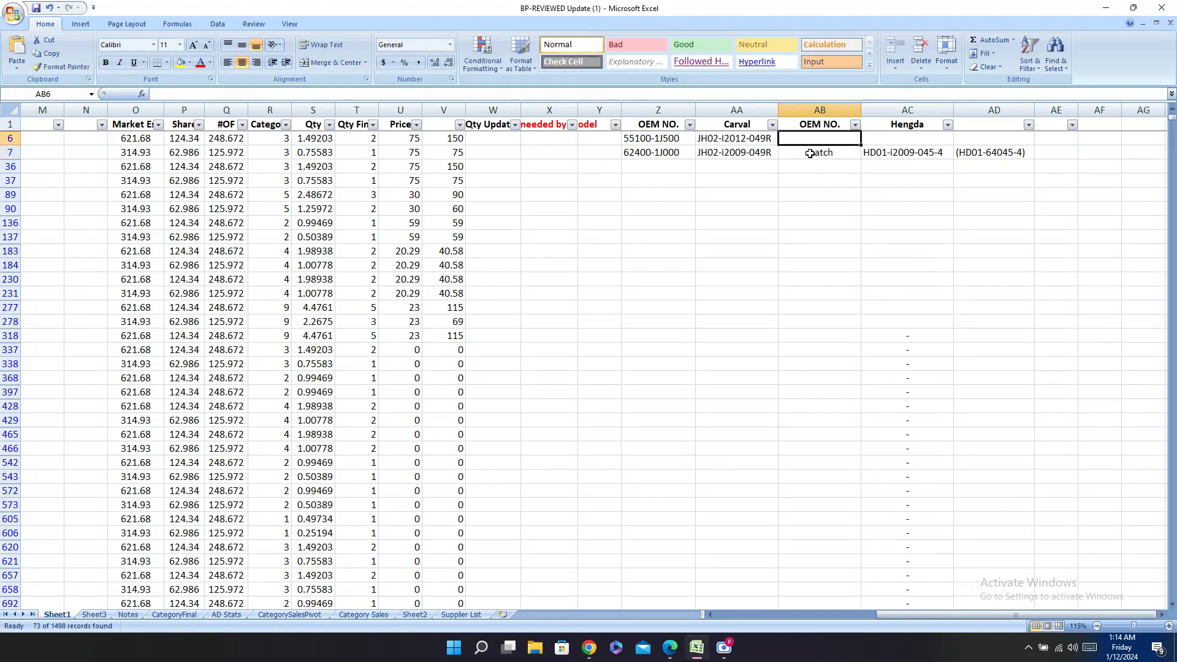
Step: Copy row 6's part number 55100-C7050 from the spreadsheet
click(680, 650)
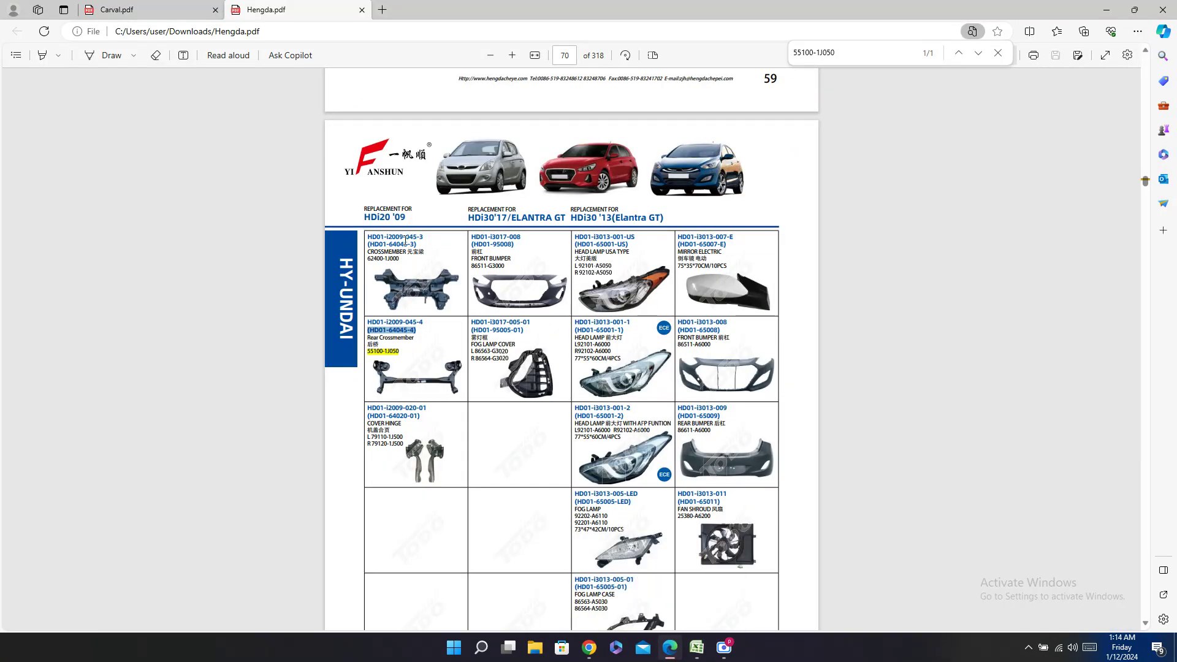
click(696, 648)
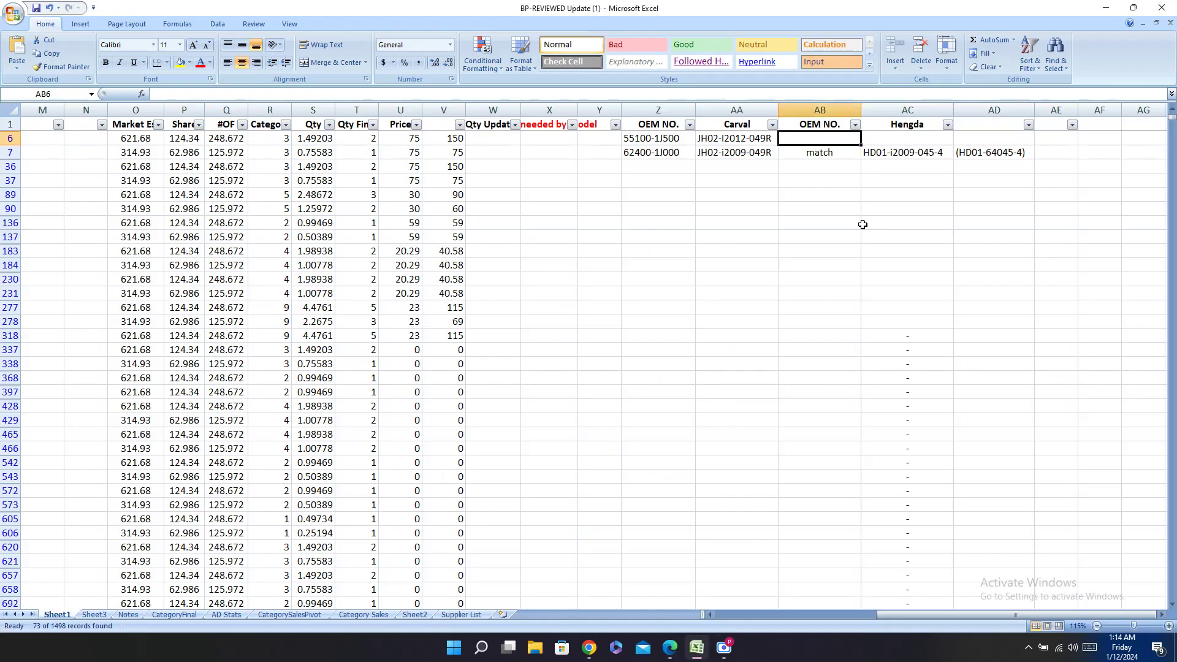
key(Left)
key(Left)
key(Left)
key(Left)
key(Left)
key(Left)
key(Left)
key(Left)
key(Left)
key(Left)
key(Left)
key(Left)
key(Left)
key(Left)
key(Left)
key(Left)
key(Left)
key(Left)
key(Left)
key(Left)
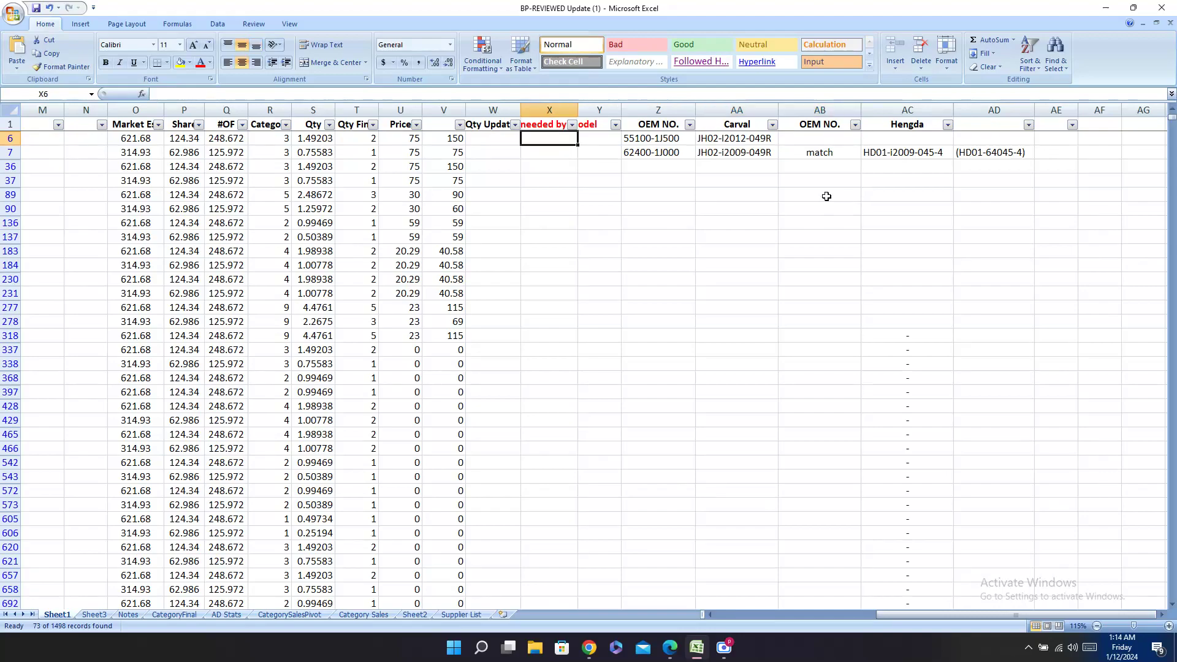
key(Right)
key(Right)
key(Right)
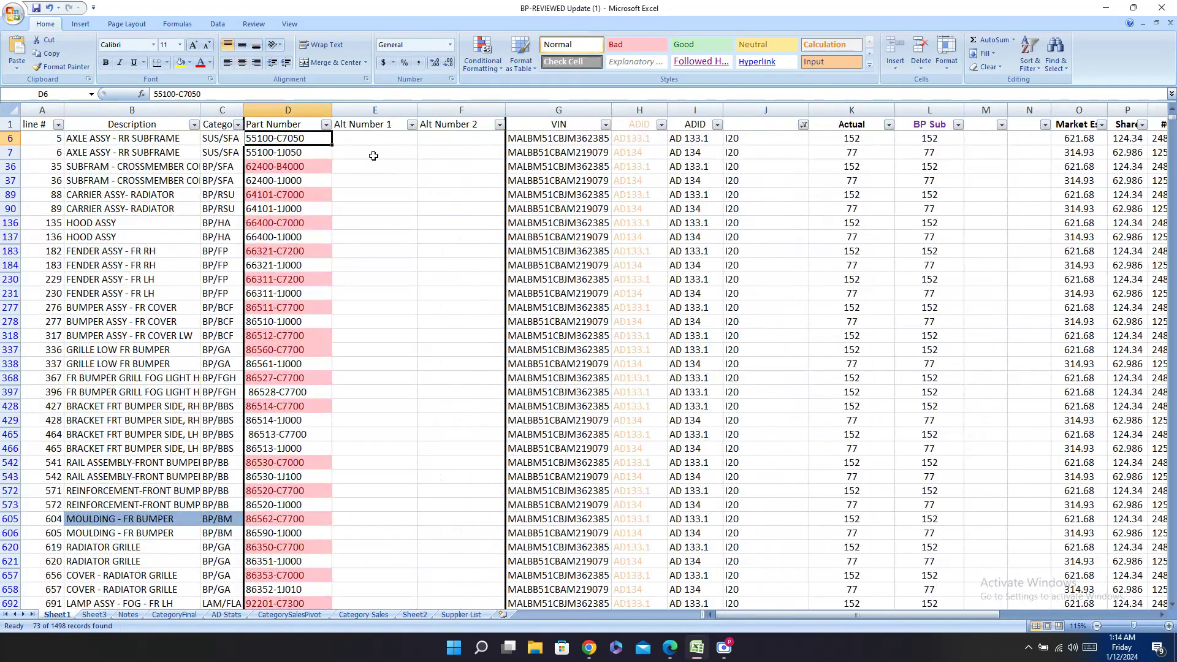
key(ctrl+c)
click(670, 648)
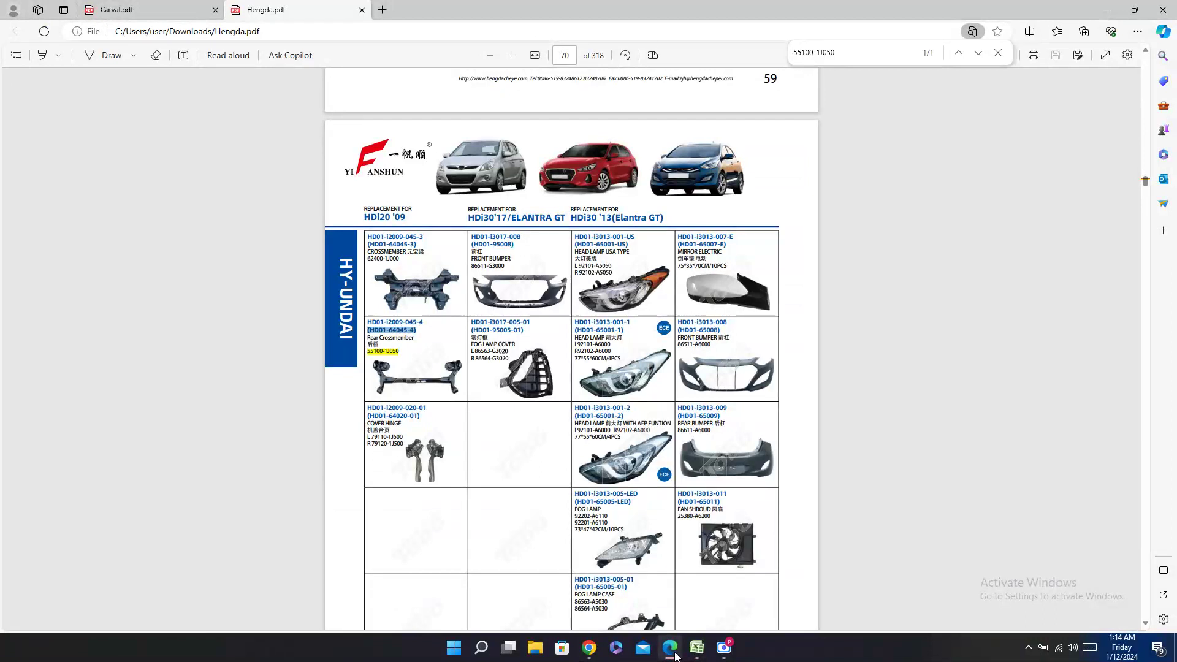
Step: Search Hengda.pdf for 55100-C7050, which returns 0/0 matches
key(ctrl+f)
key(ctrl+v)
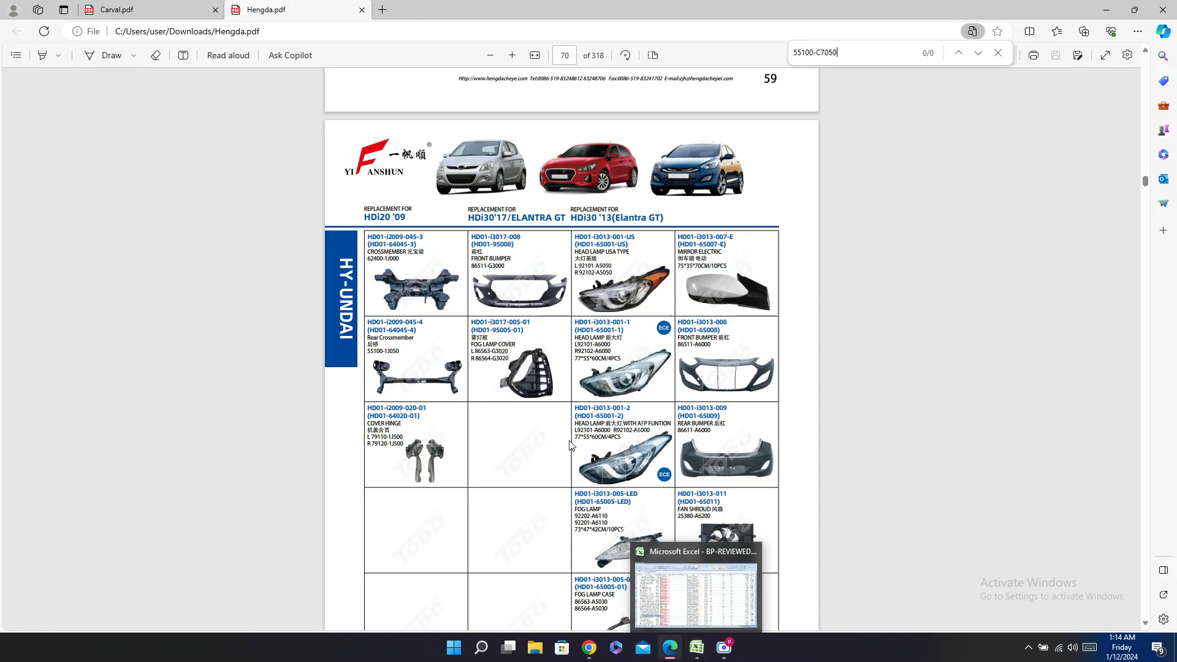
click(138, 9)
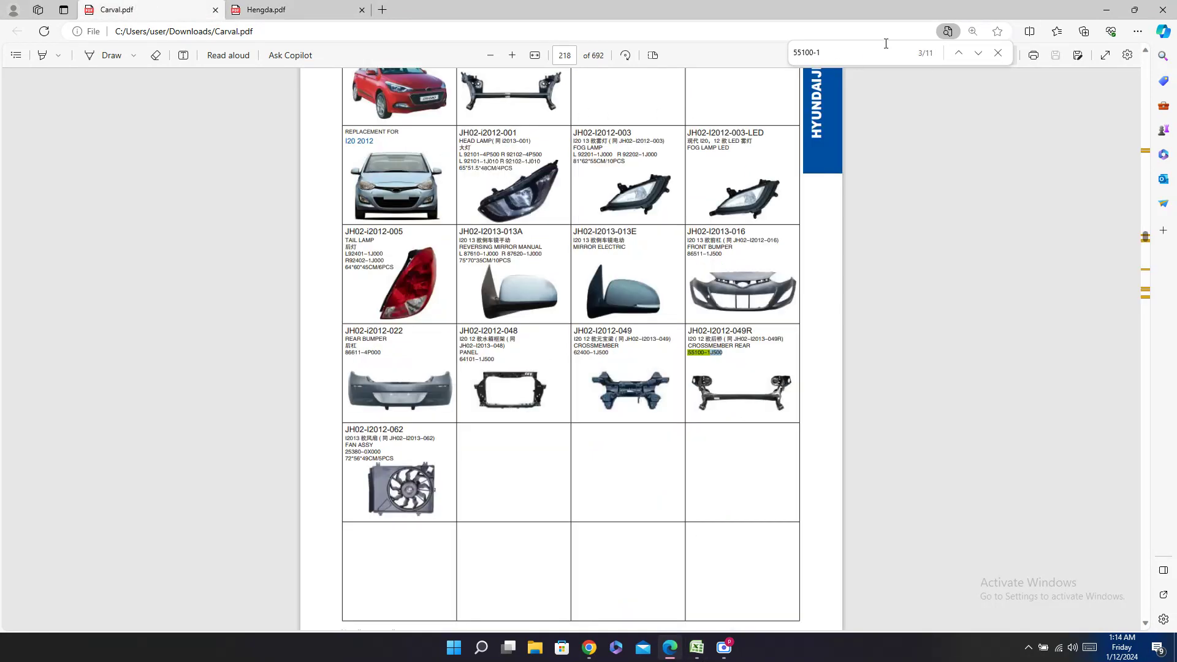
click(302, 16)
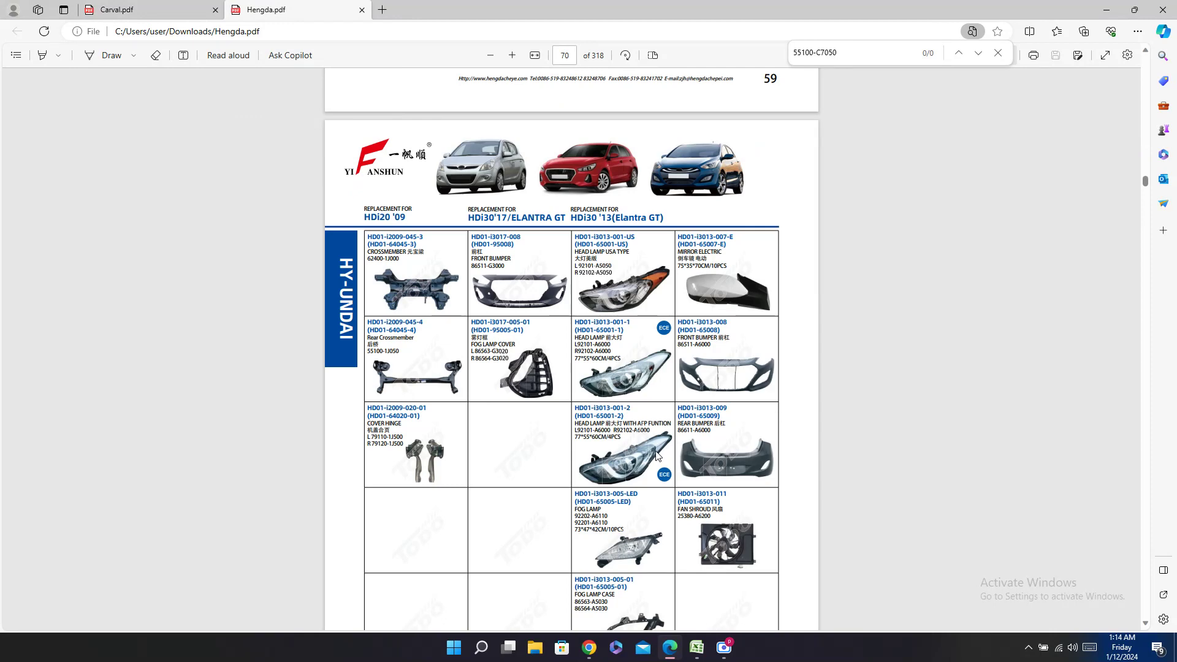
scroll(667, 414, up, 4)
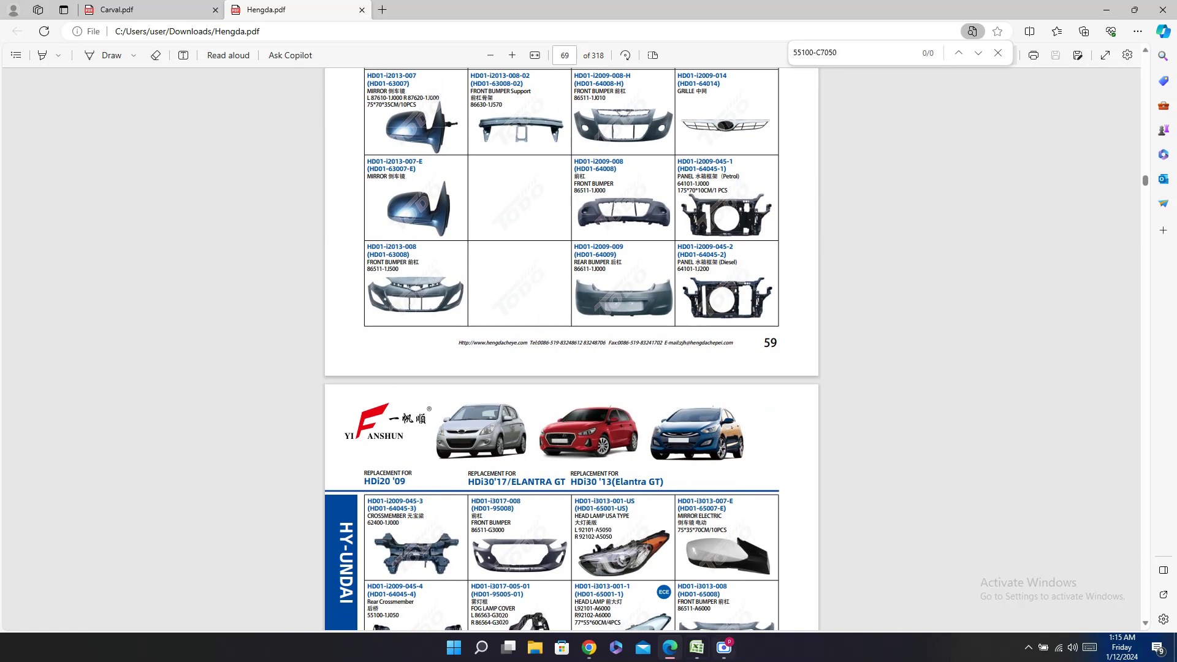
click(696, 655)
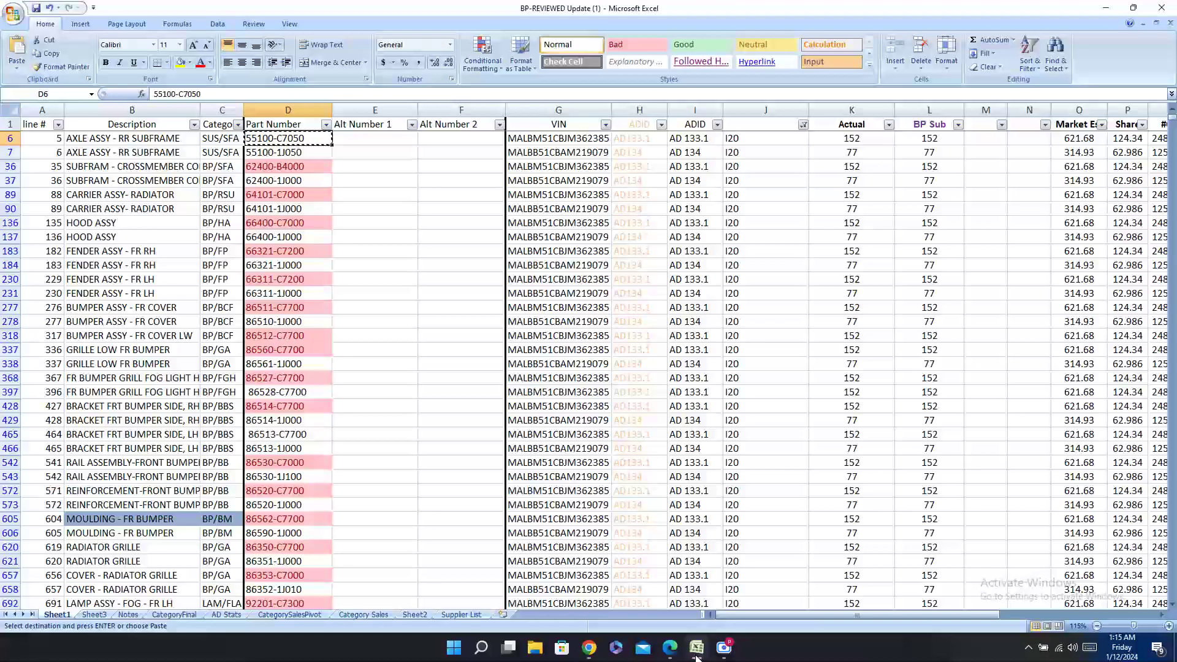
Step: Scroll through Hengda's i20 pages 68–69 to confirm 55100-C7050 is absent
click(697, 650)
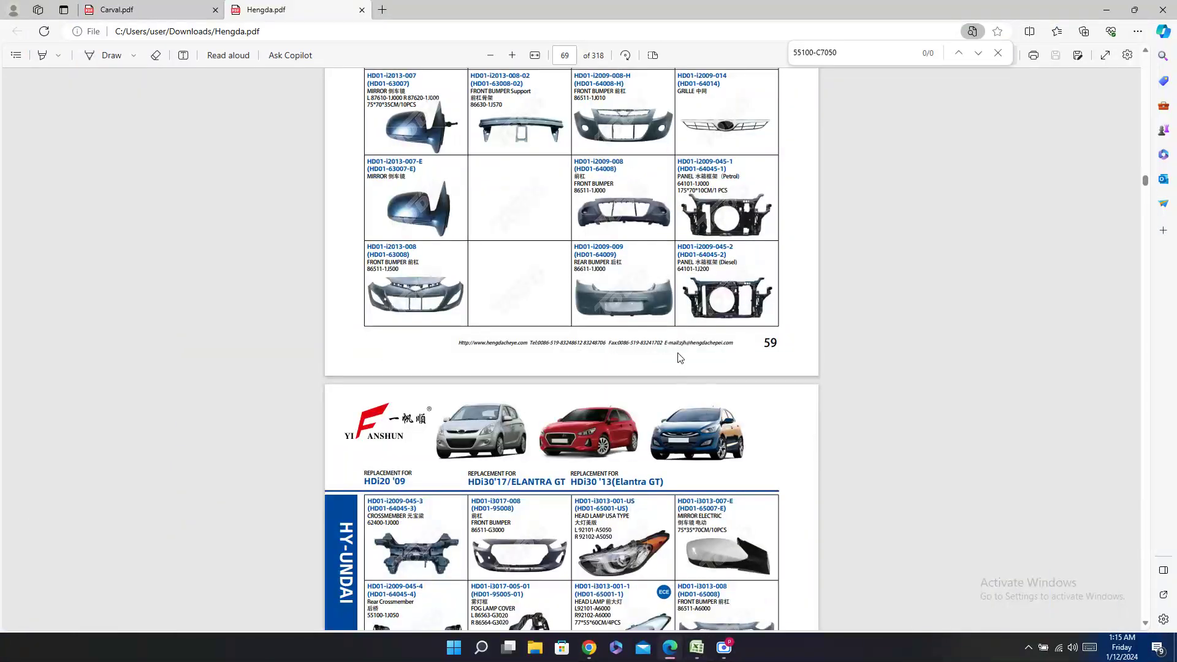
scroll(677, 354, up, 5)
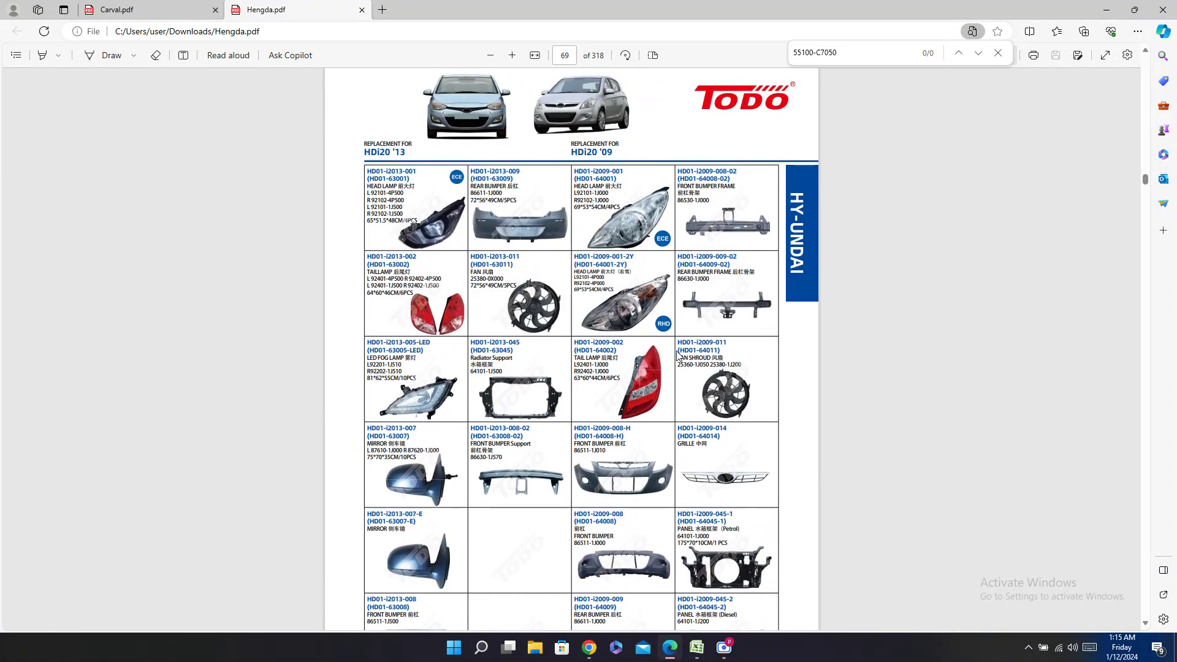
scroll(677, 354, up, 5)
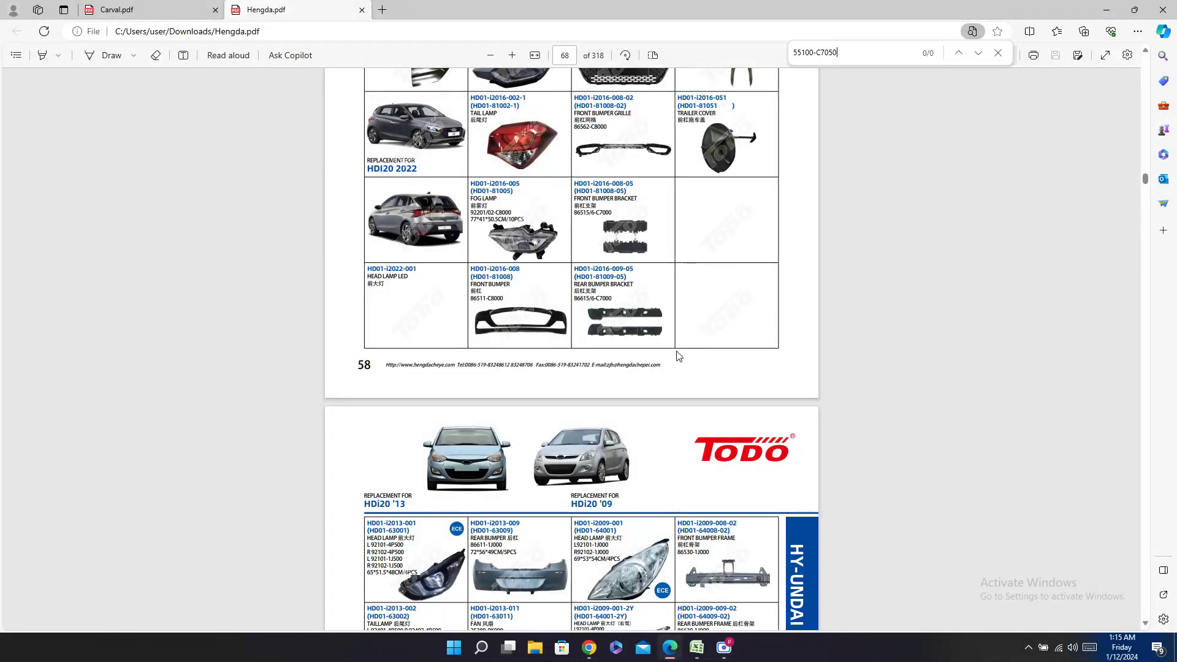
scroll(677, 355, up, 4)
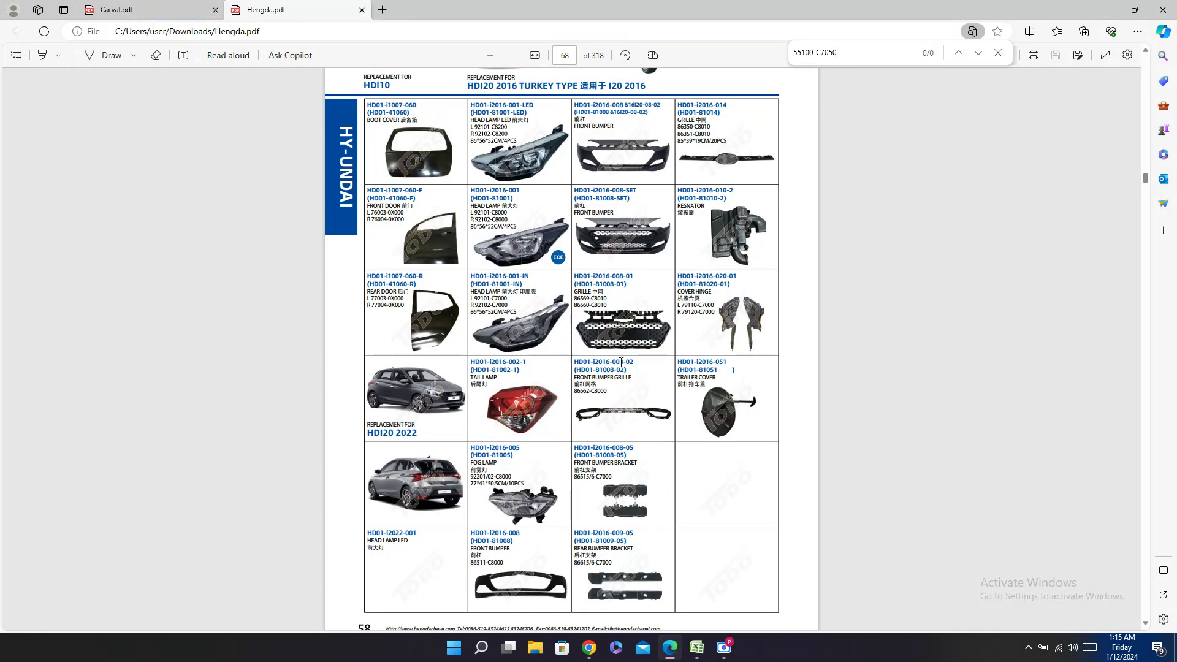
scroll(672, 356, down, 6)
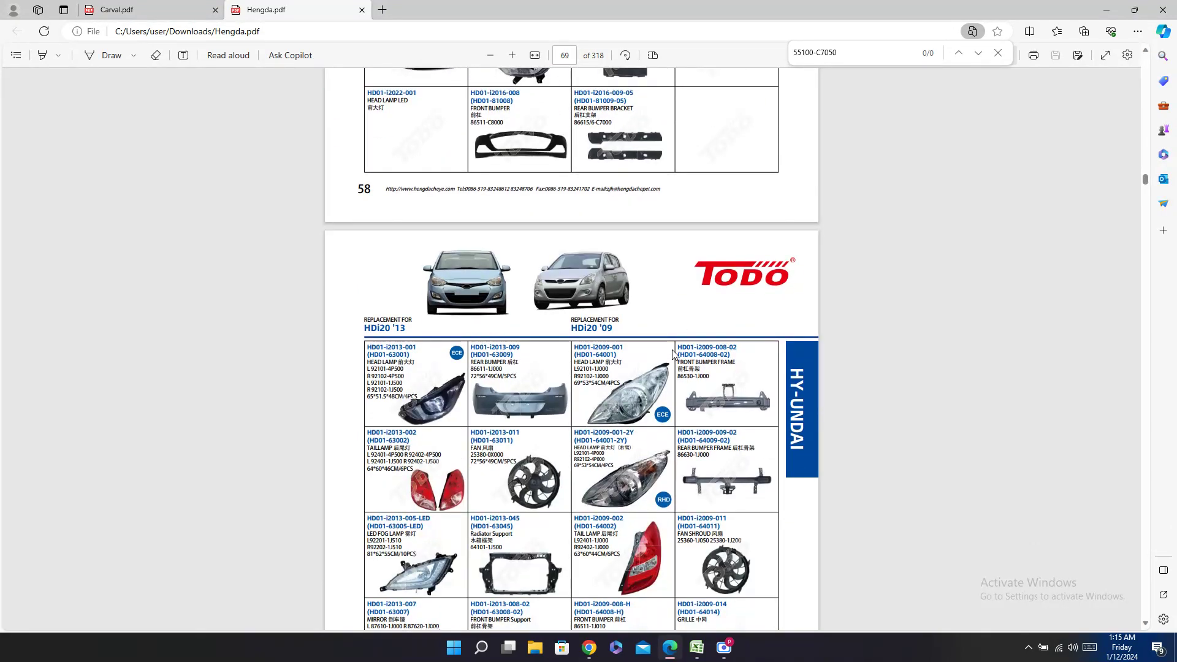
scroll(673, 353, down, 4)
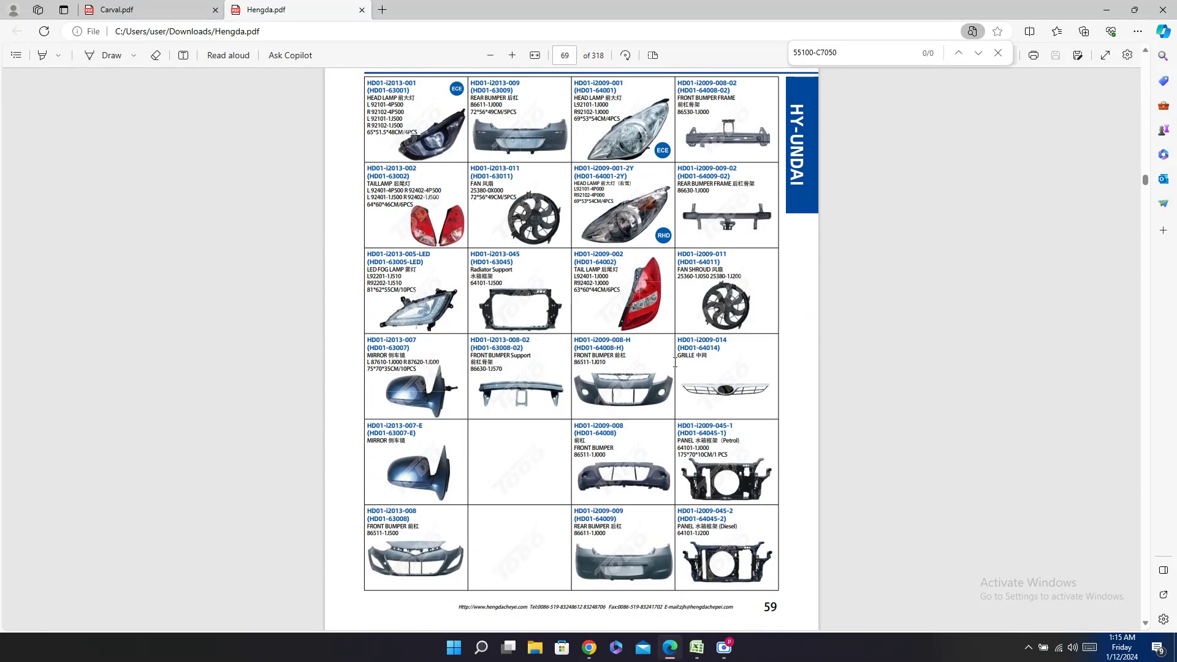
click(697, 650)
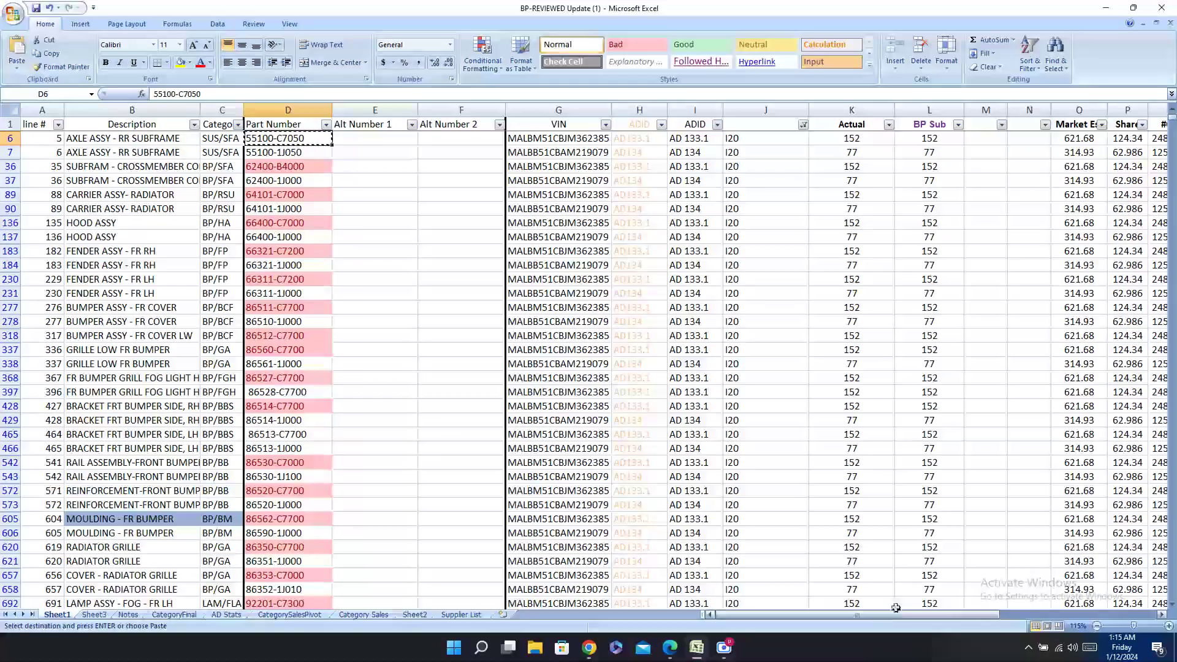
Step: Mark row 6's Hengda cell with a dash for no match
drag(892, 615, 900, 616)
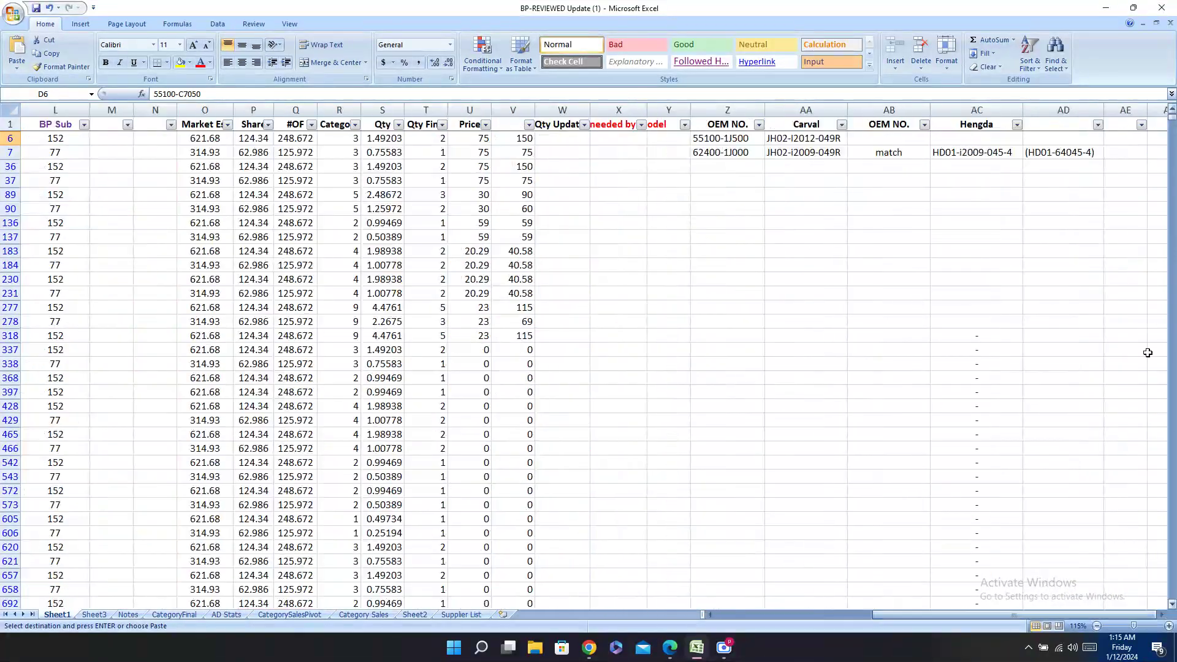
click(977, 137)
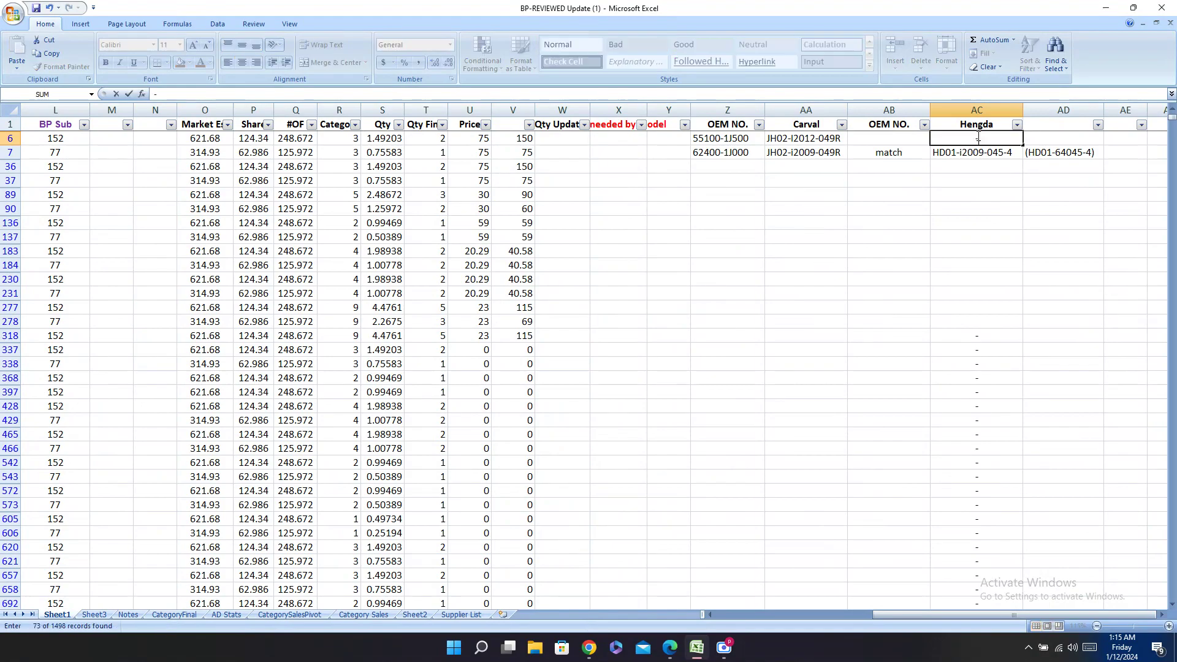
key(Escape)
key(Down)
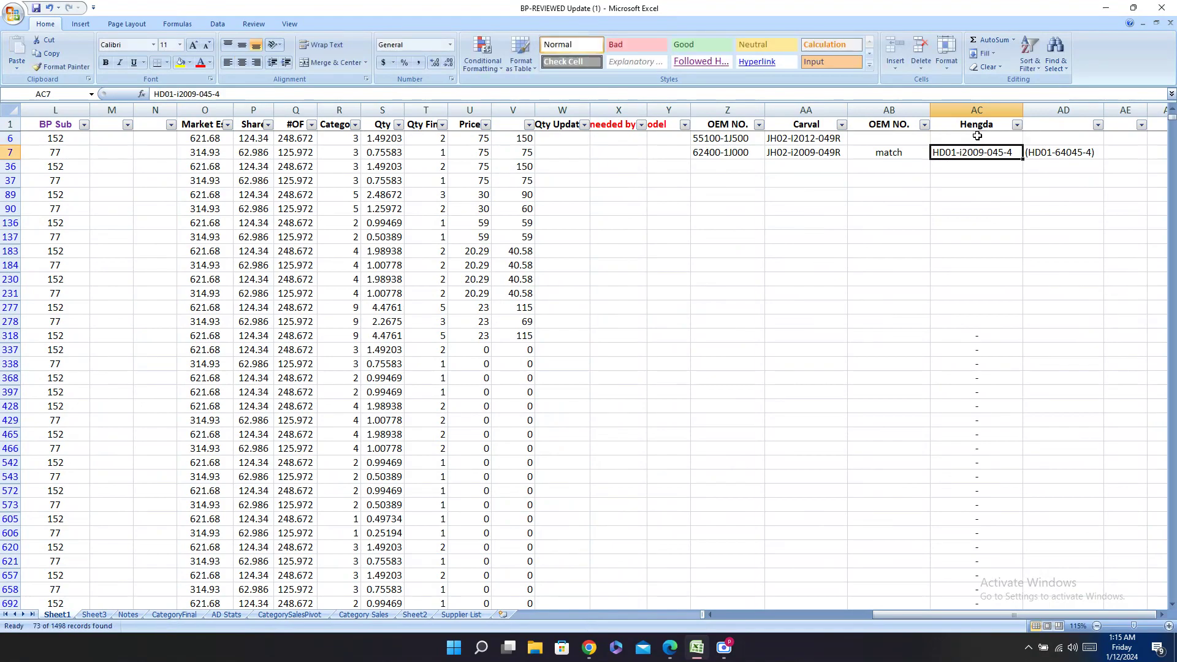
Step: Go to row 36 and copy part number 62400-B4000
key(Left)
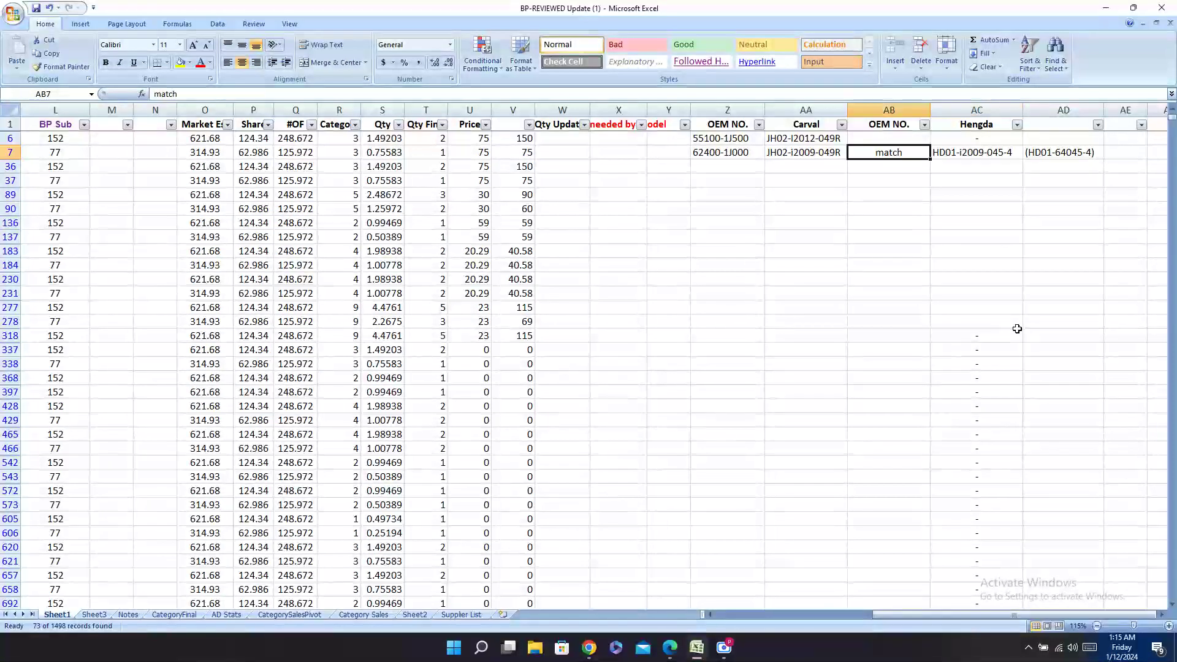
key(ctrl+Left)
key(ctrl+Left)
key(ctrl+Left)
key(ctrl+Left)
key(ctrl+Left)
key(Down)
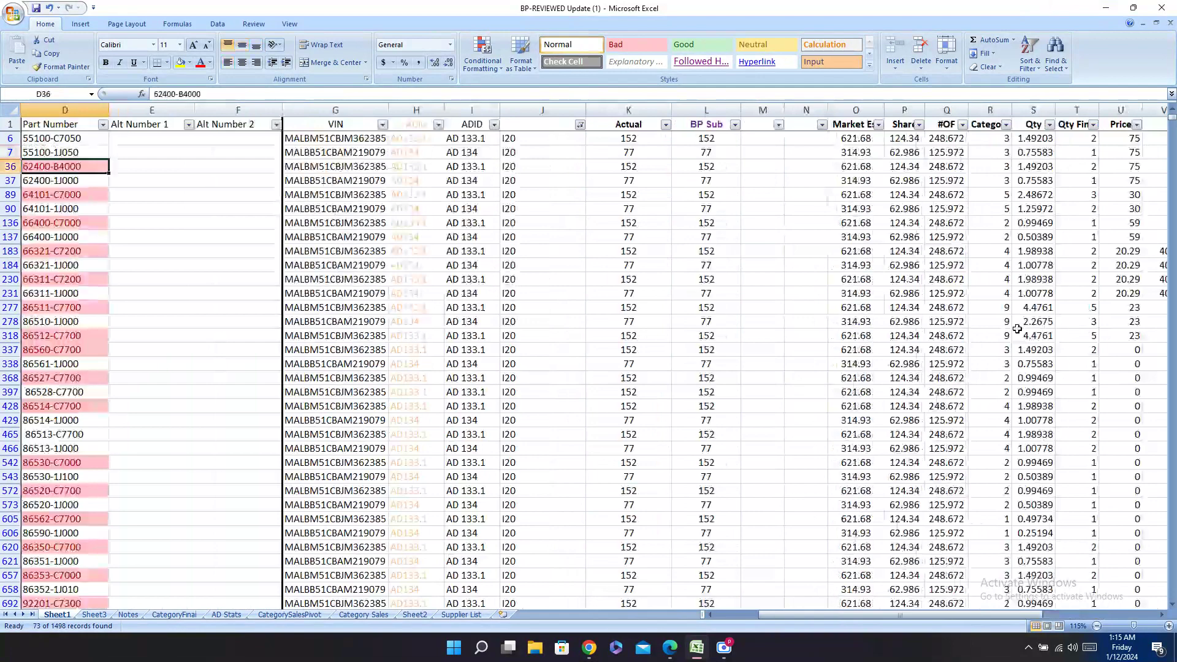
key(Left)
key(Left)
key(Left)
key(Right)
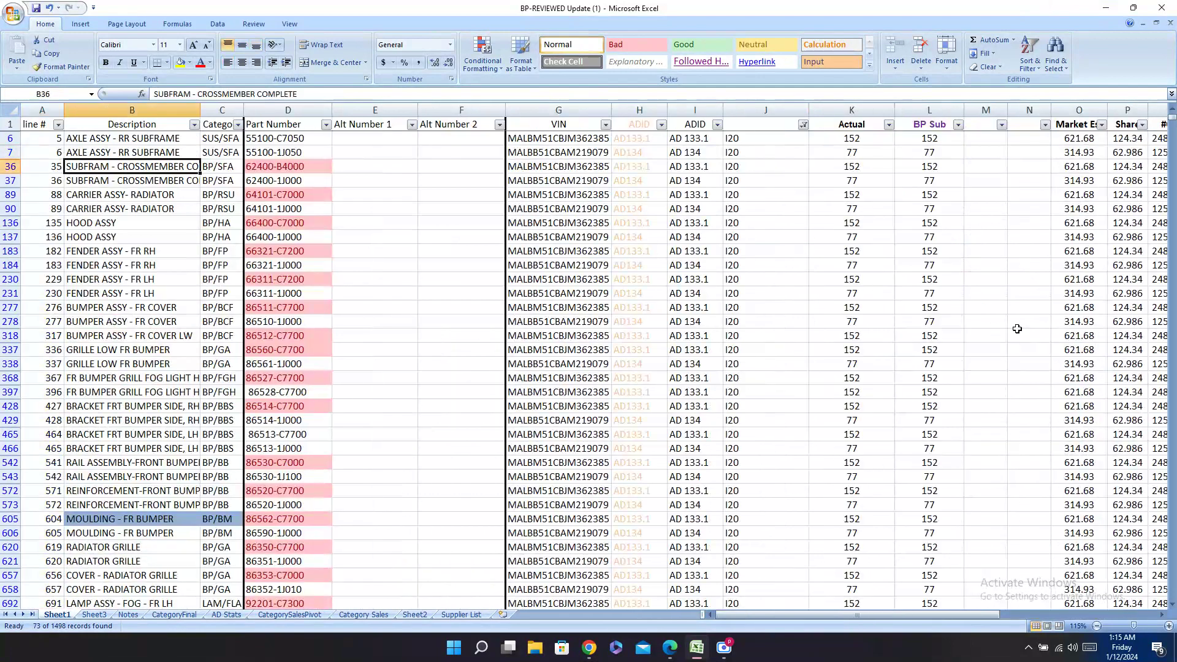
key(Right)
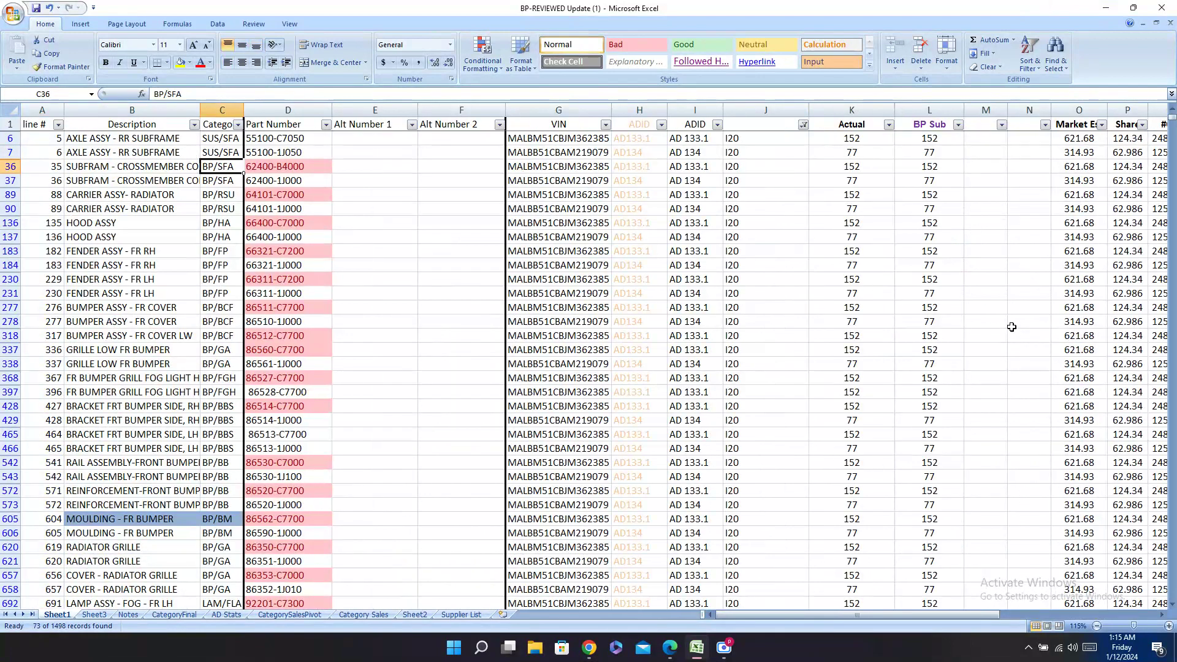
click(669, 647)
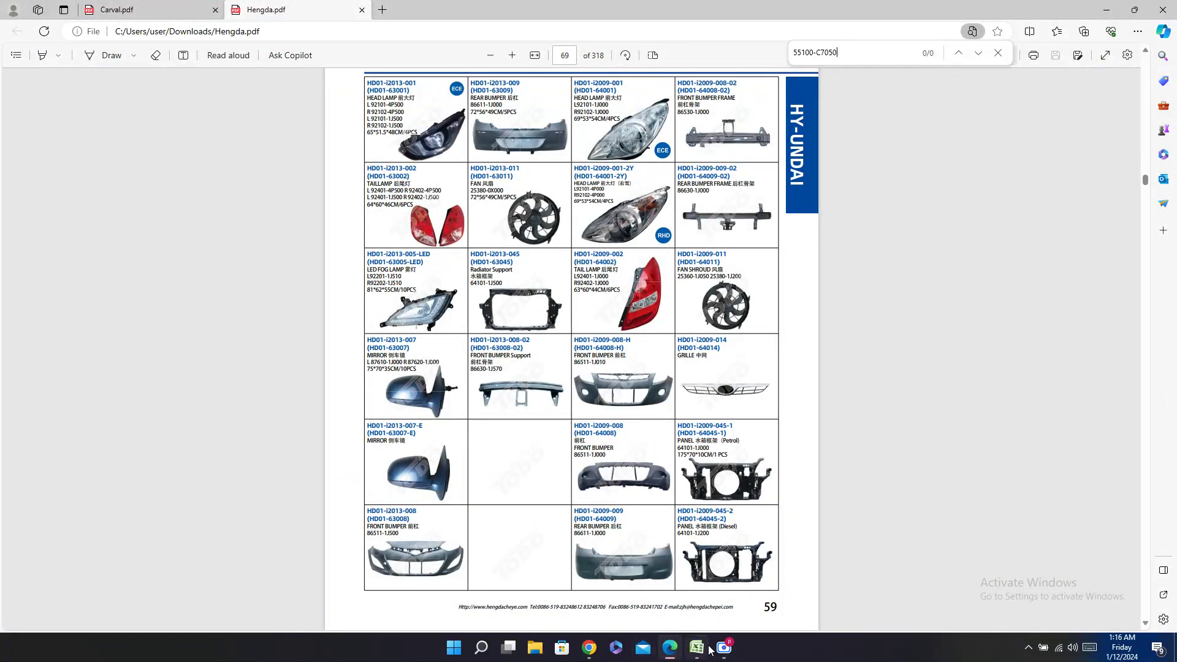
click(696, 647)
click(296, 166)
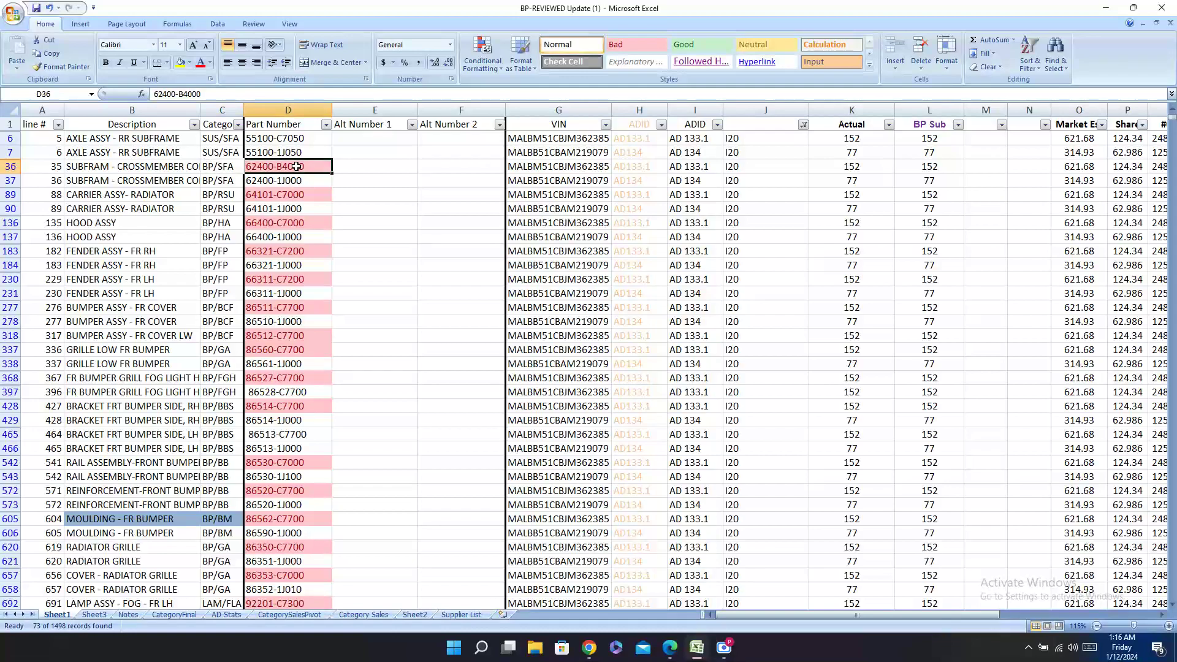
key(ctrl+c)
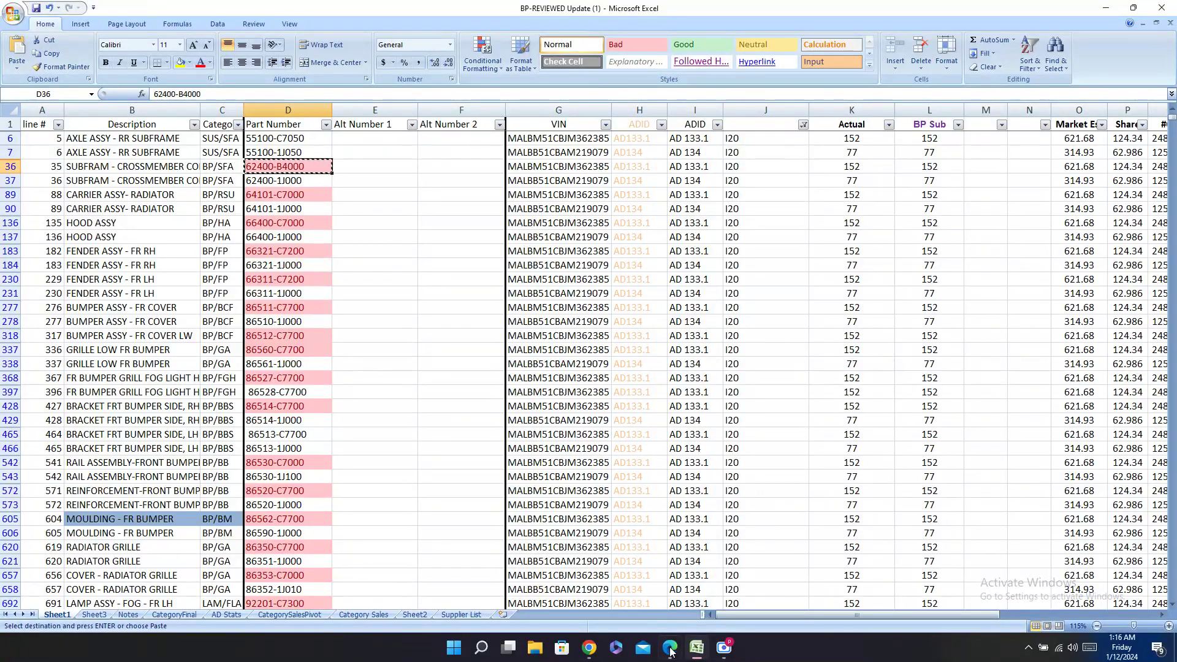
Step: Search Hengda.pdf and Carval.pdf for 62400-B4000; Hengda has no match
click(671, 654)
key(ctrl+a)
key(ctrl+v)
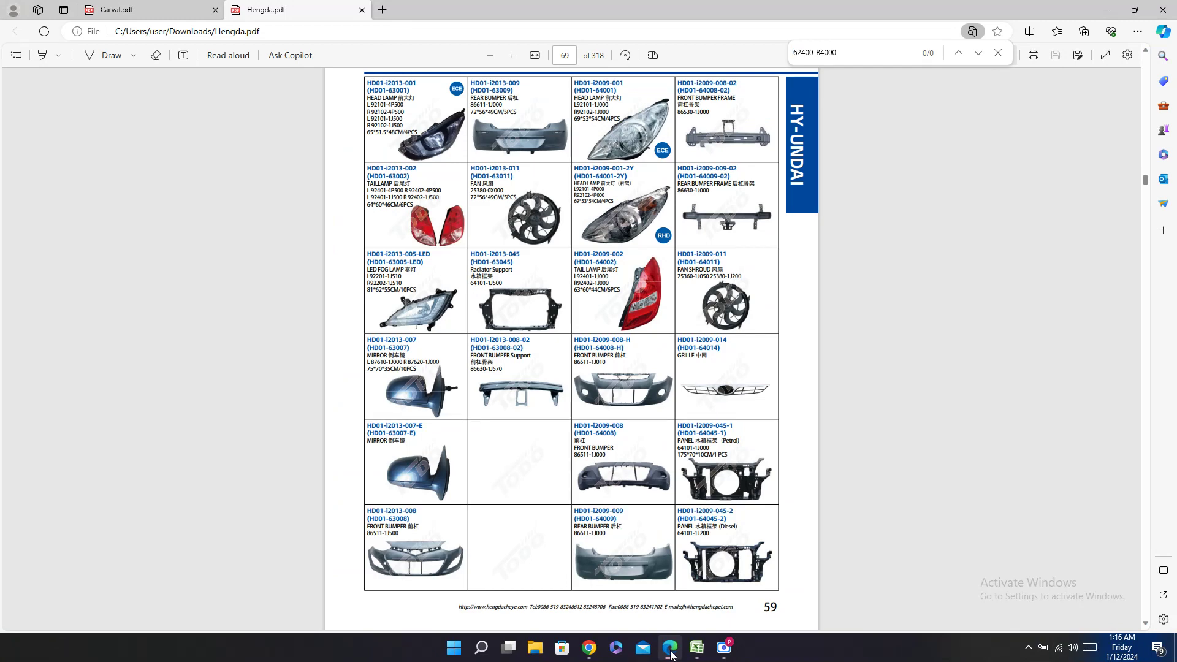
click(161, 7)
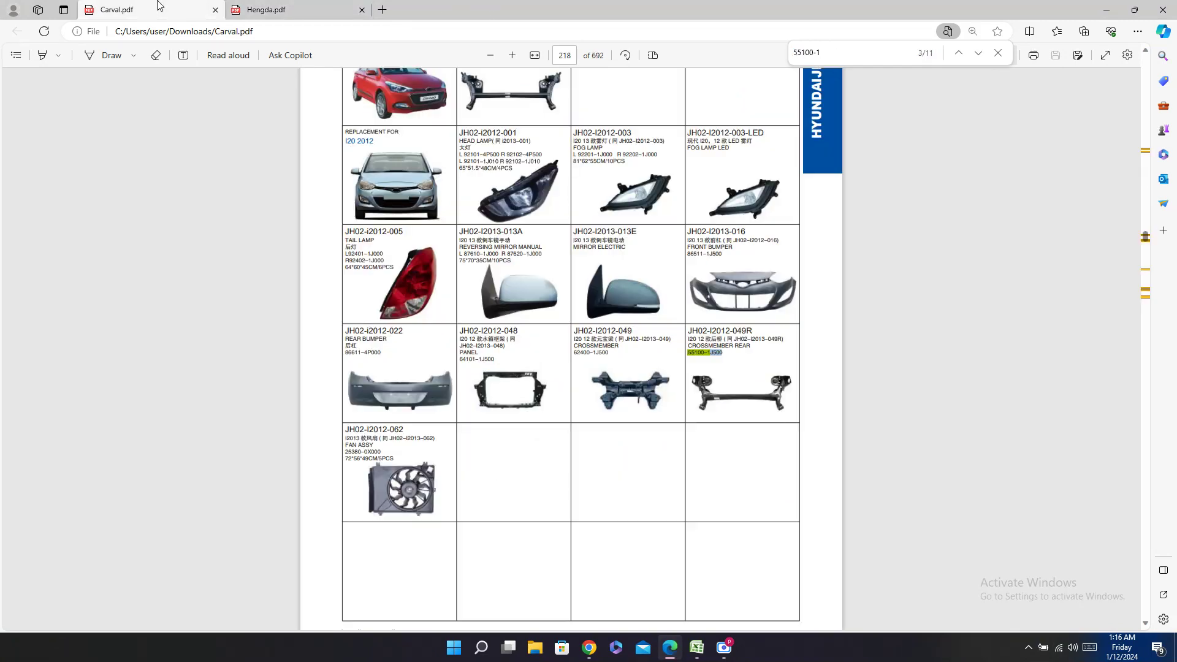
key(ctrl+f)
key(ctrl+v)
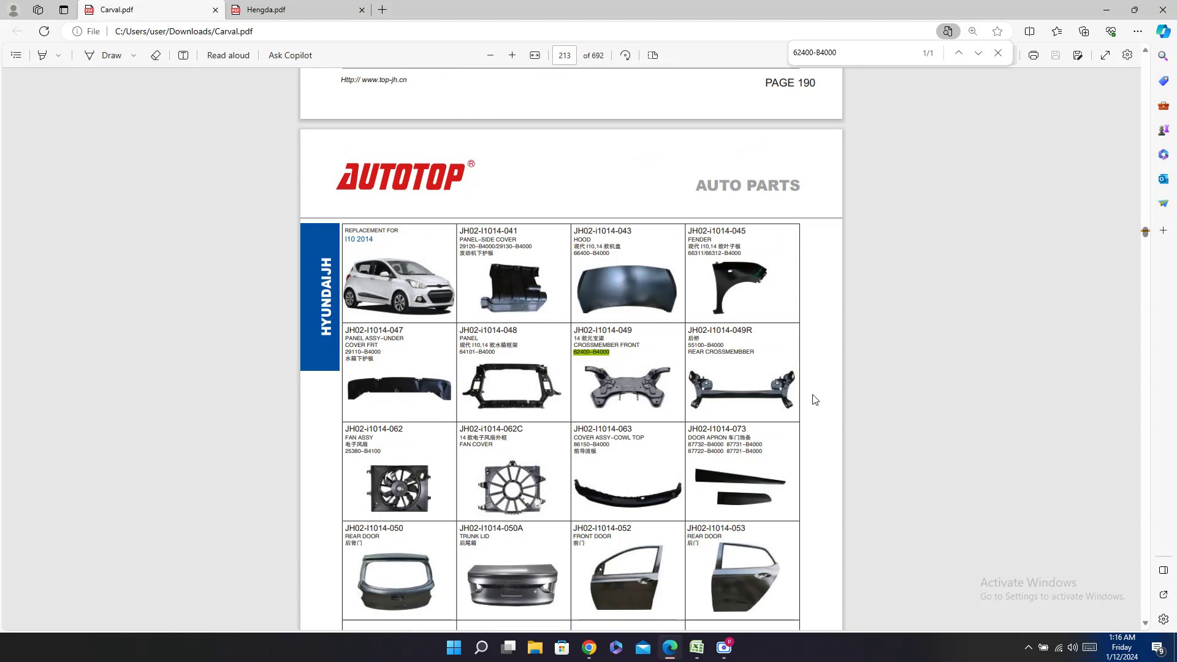
Step: Copy Carval's matching I10 2014 front crossmember code JH02-I1014-049
click(696, 647)
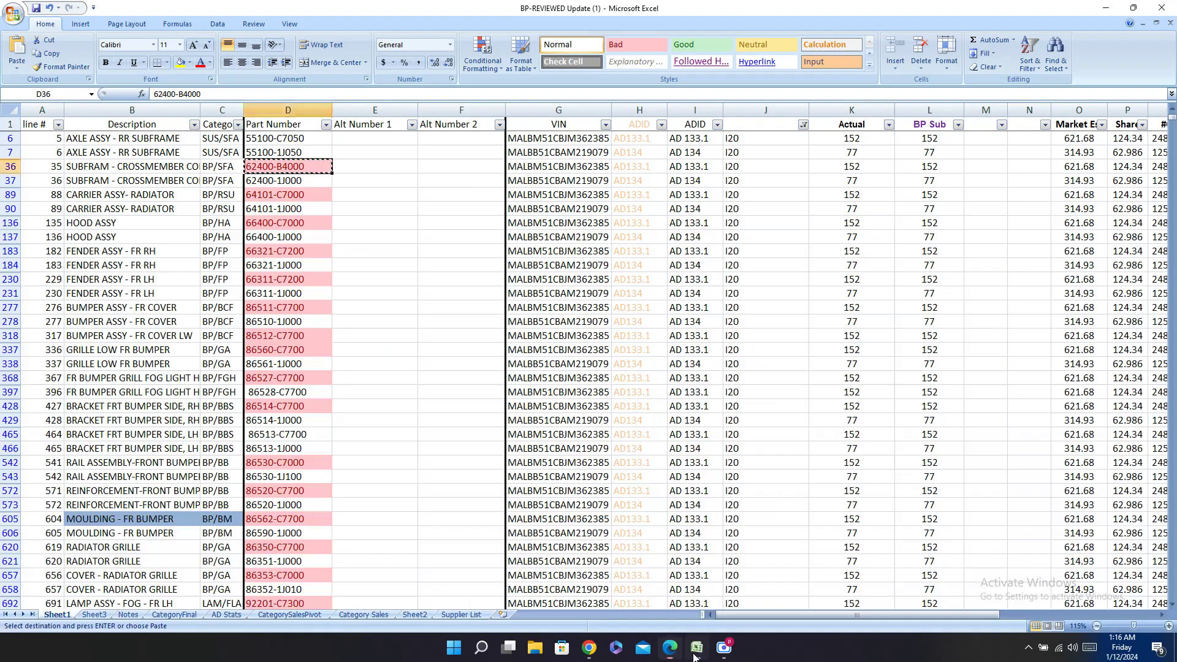
mouse_move(19, 162)
mouse_down()
mouse_move(15, 210)
mouse_move(15, 181)
mouse_up()
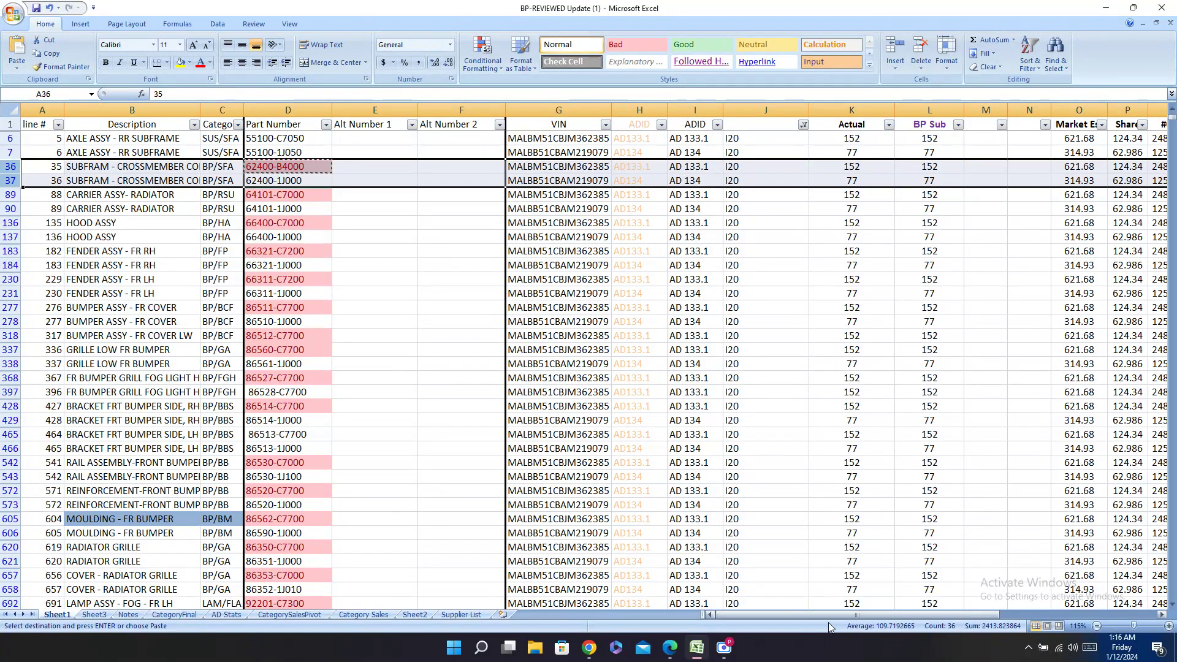
mouse_move(660, 650)
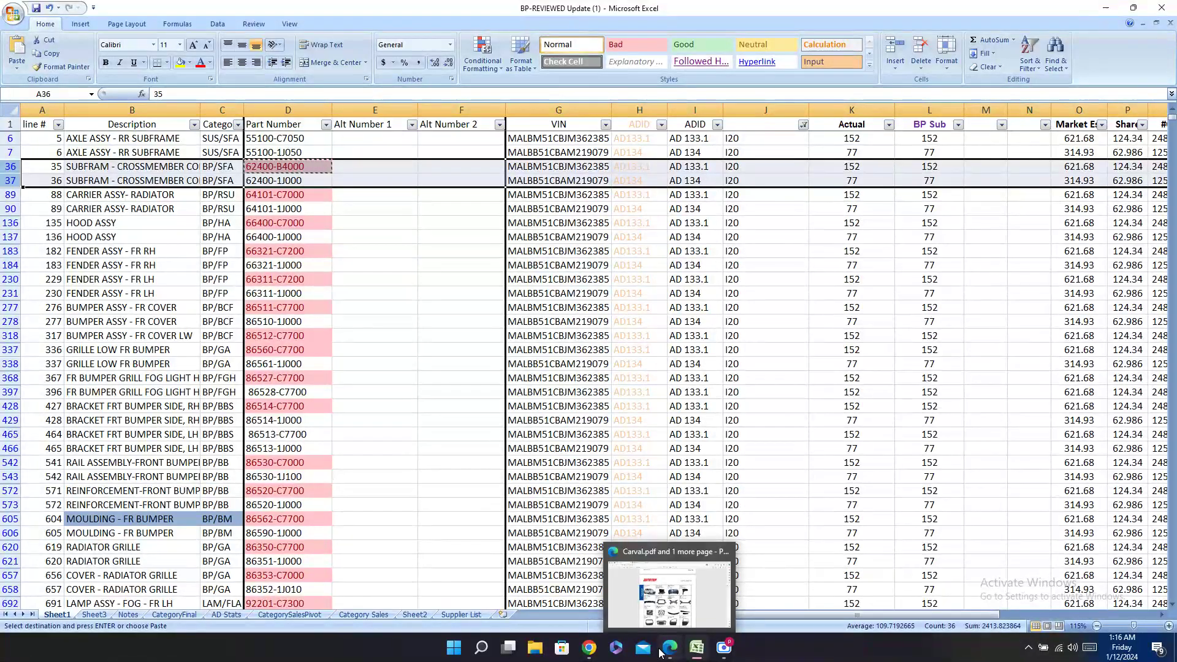
click(665, 653)
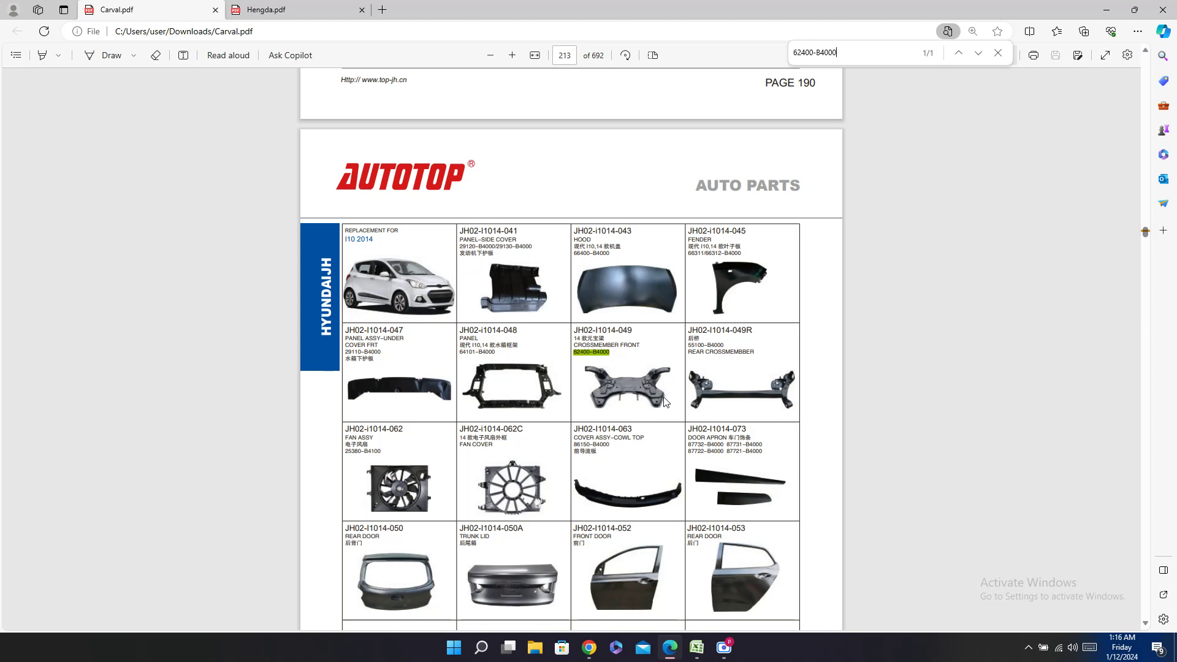
click(607, 327)
triple_click(607, 327)
right_click(608, 327)
click(661, 381)
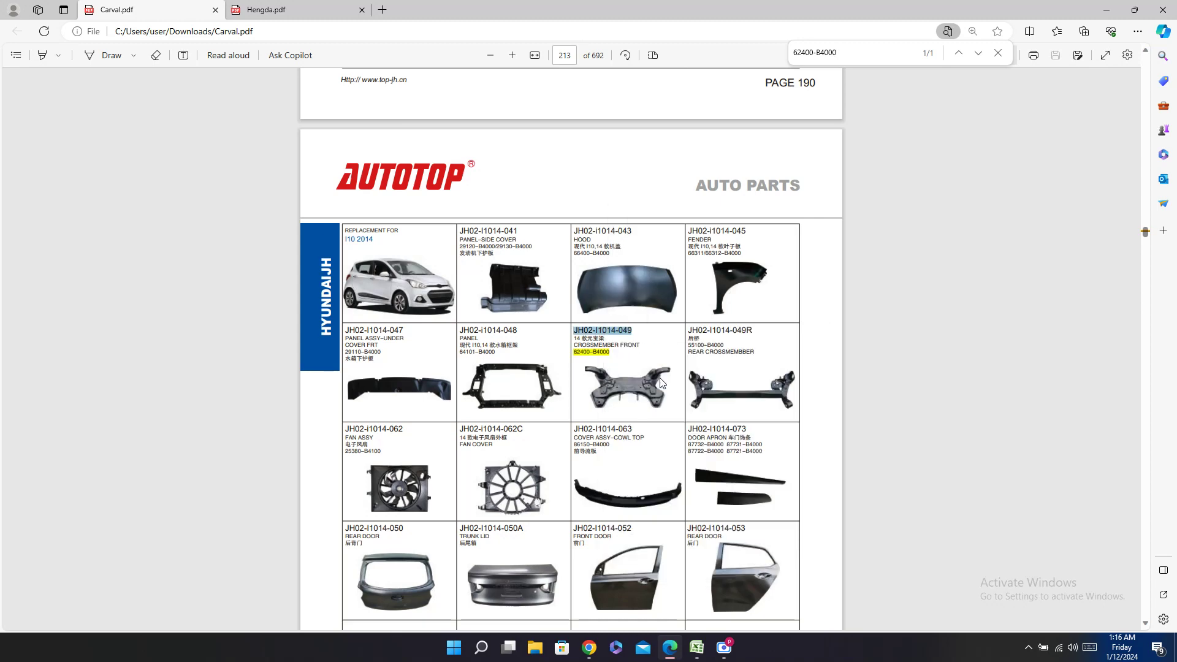
click(697, 648)
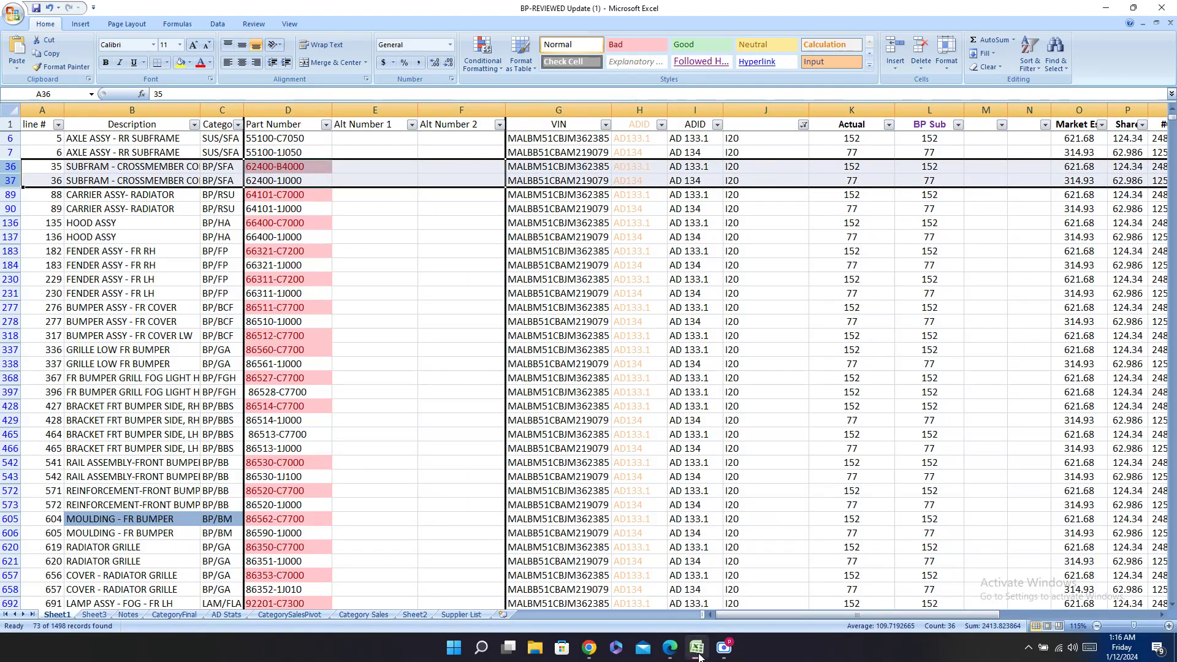
drag(867, 615, 1010, 602)
click(670, 648)
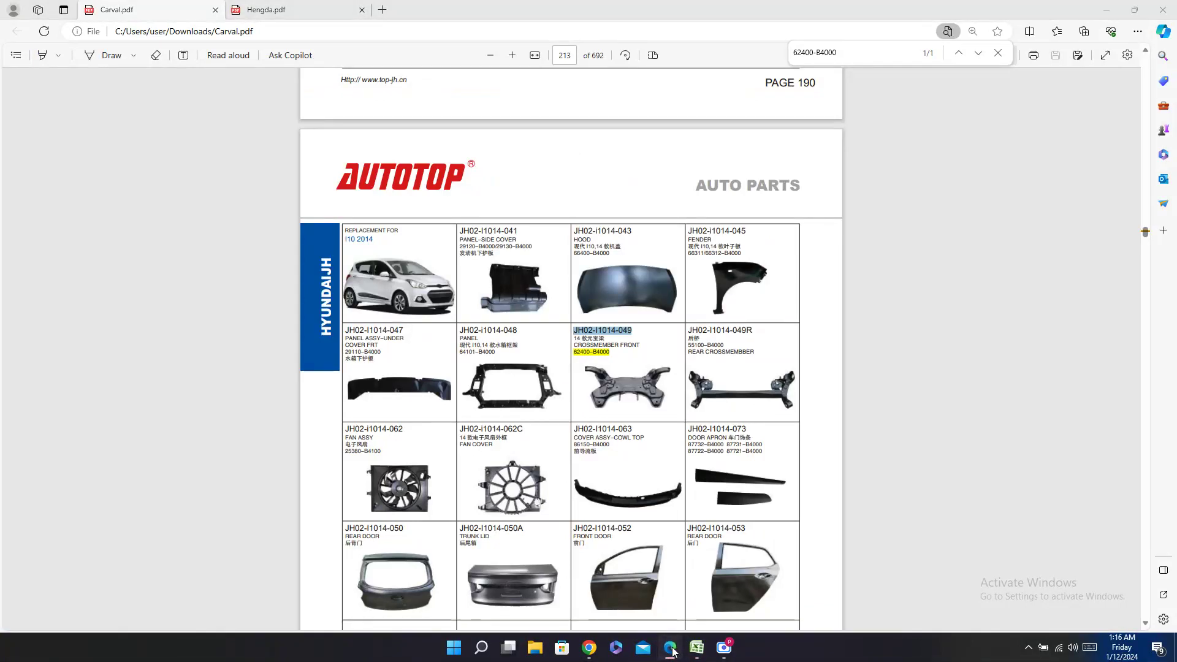
click(697, 648)
Step: Paste JH02-I1014-049 into row 36's Carval cell
click(882, 172)
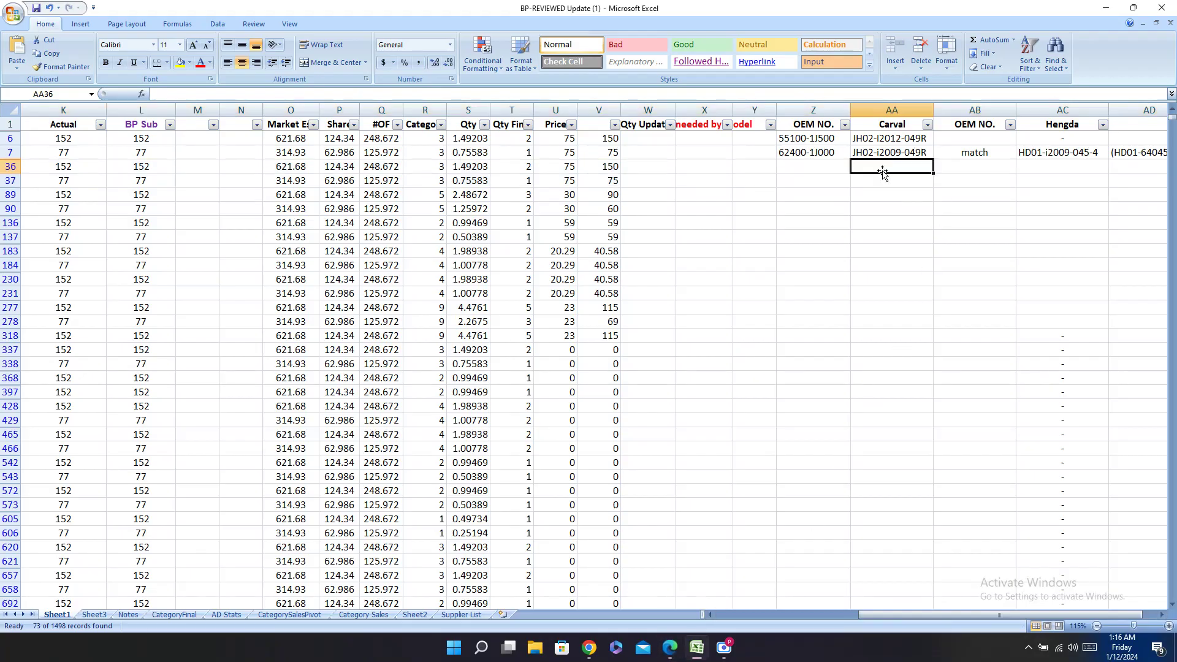
right_click(900, 165)
click(928, 200)
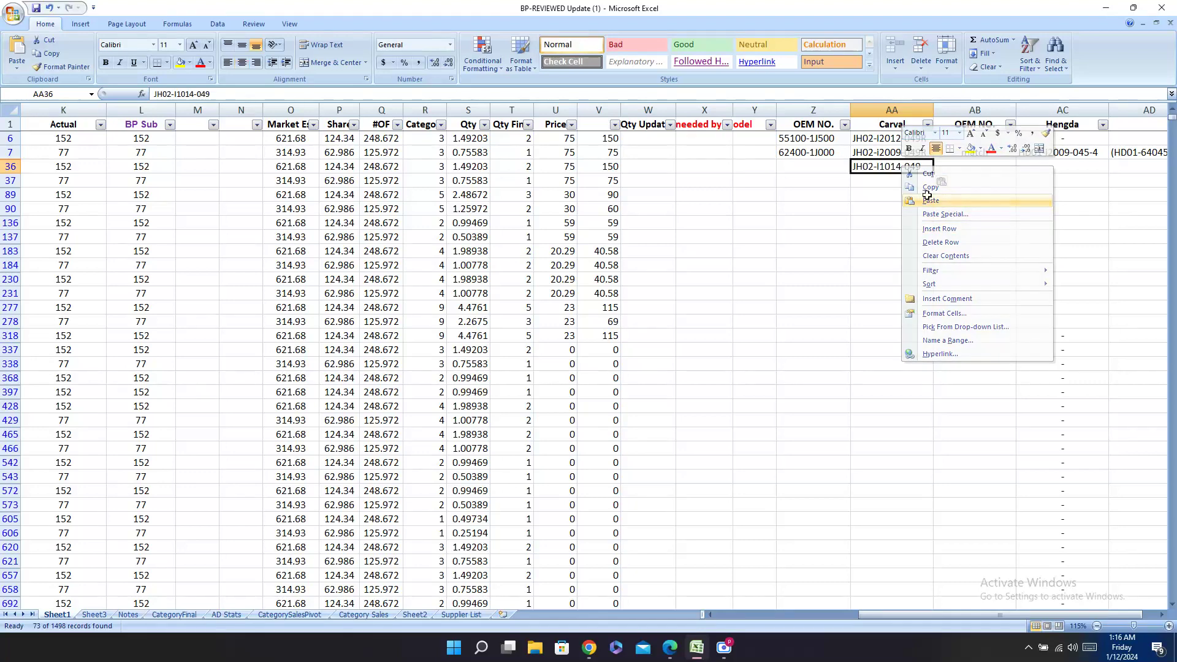
Step: Enter 'match' in row 36's OEM NO. cell, then select its Hengda cell
click(807, 166)
text(match)
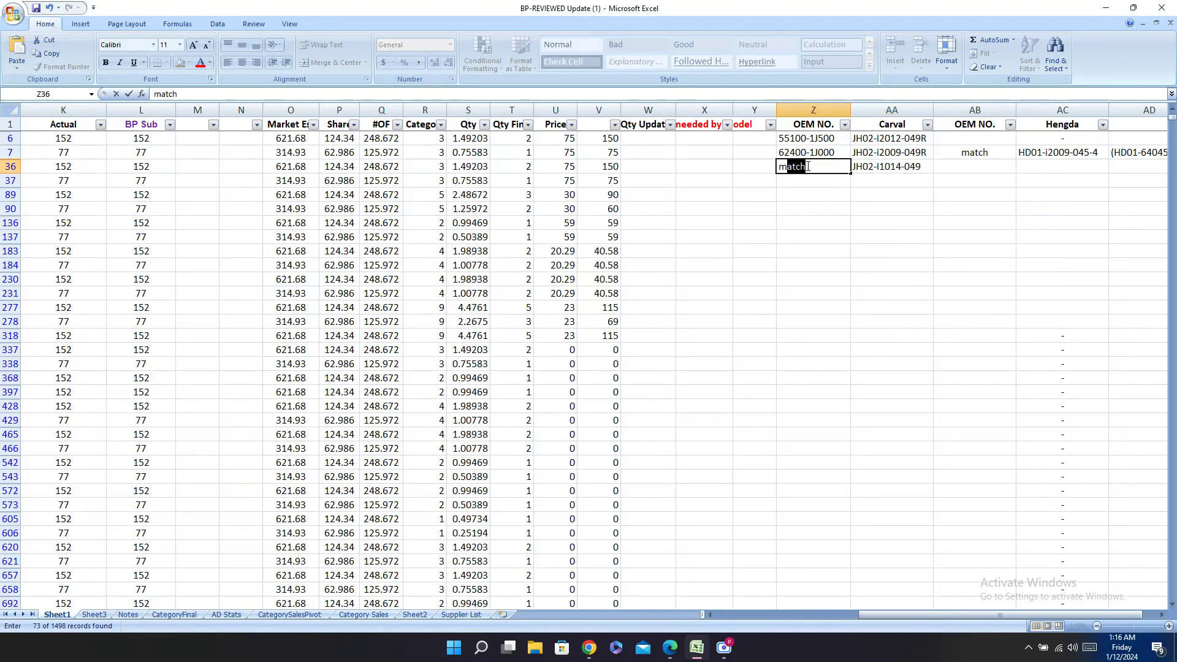
key(Return)
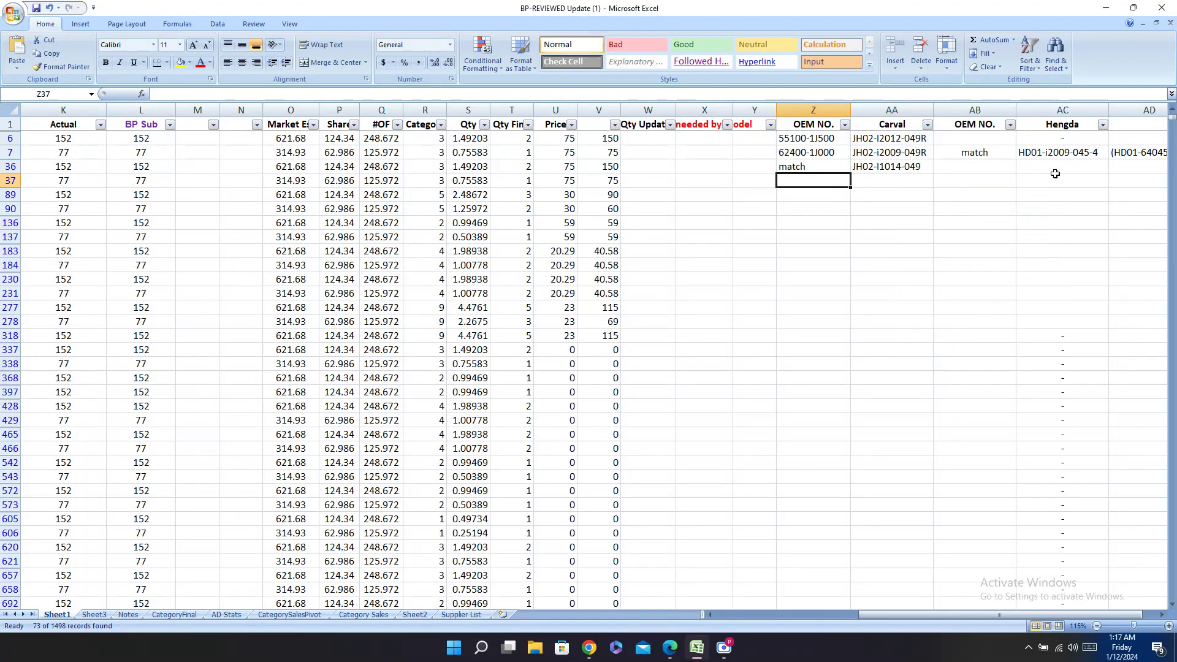
click(1053, 168)
click(669, 648)
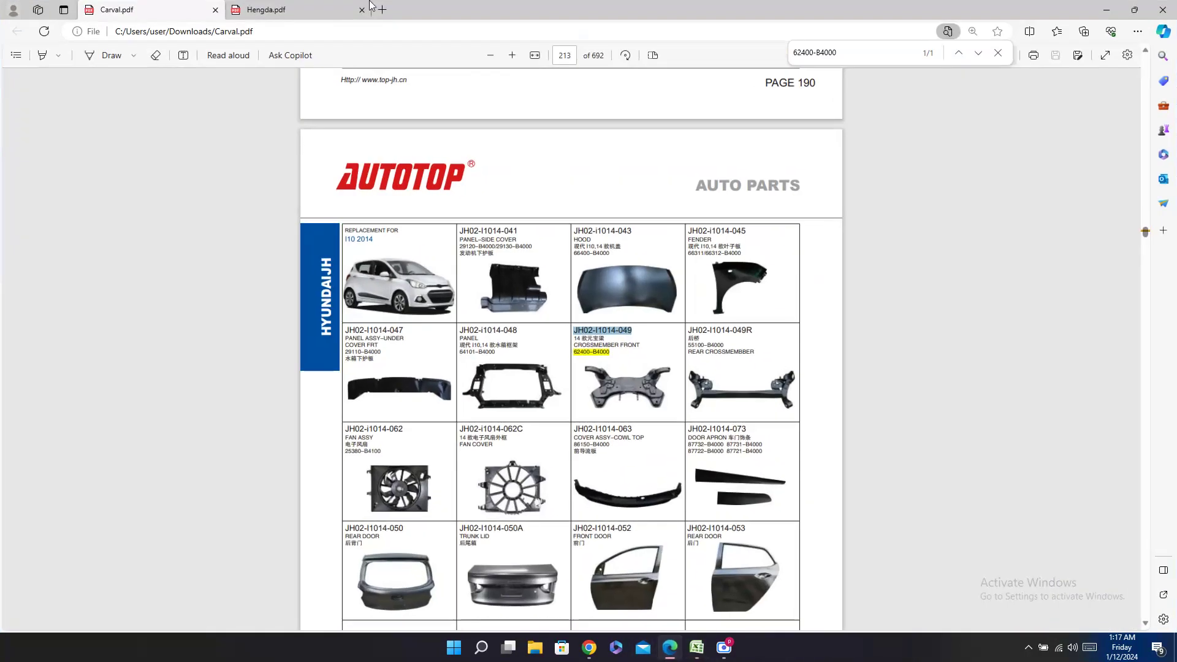
Step: In Hengda.pdf, scroll to page 70 and select crossmember code HD01-i2009-045-3 for 62400-1J000
click(284, 8)
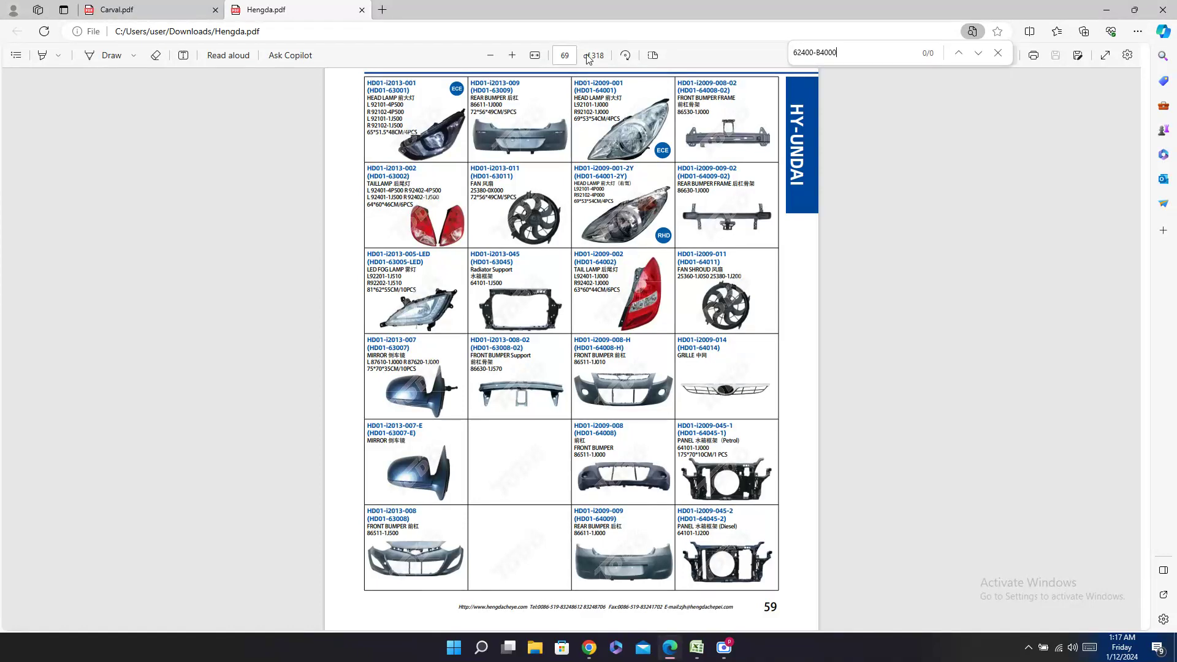
scroll(575, 238, up, 4)
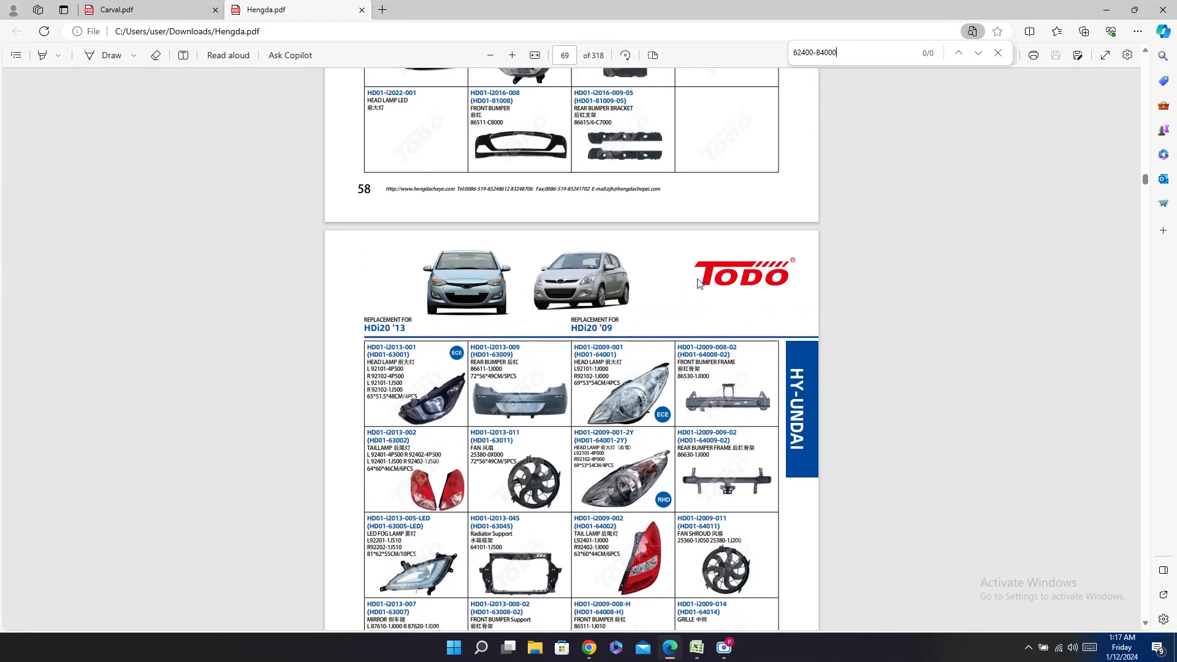
scroll(813, 335, down, 1)
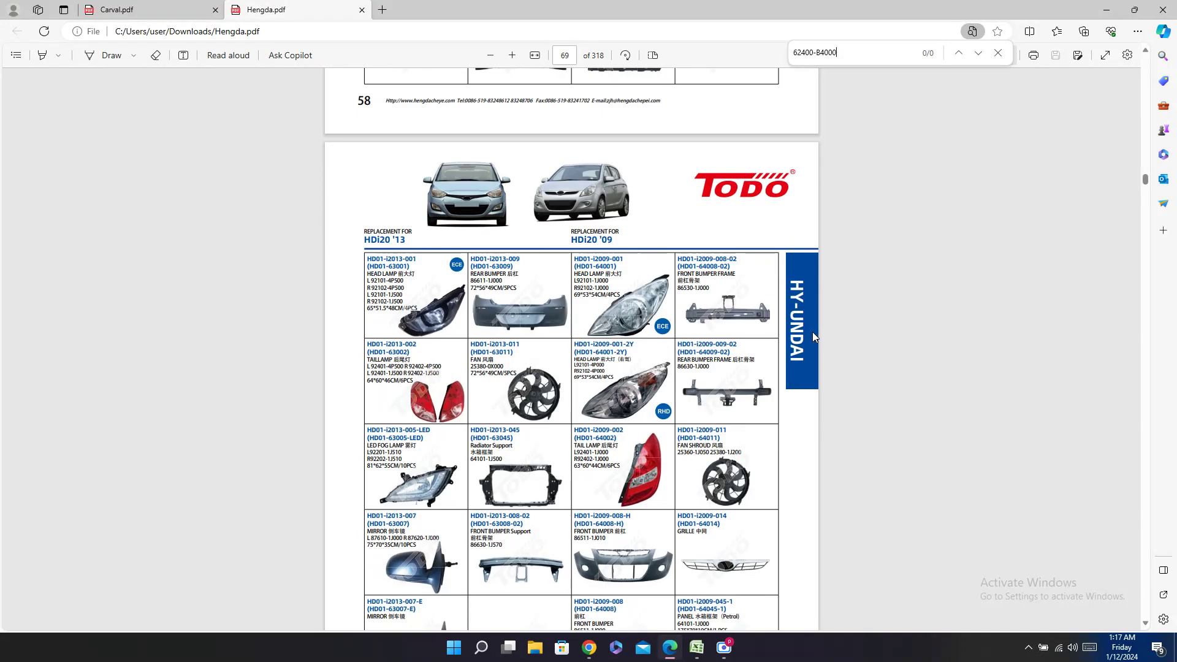
scroll(813, 335, down, 1)
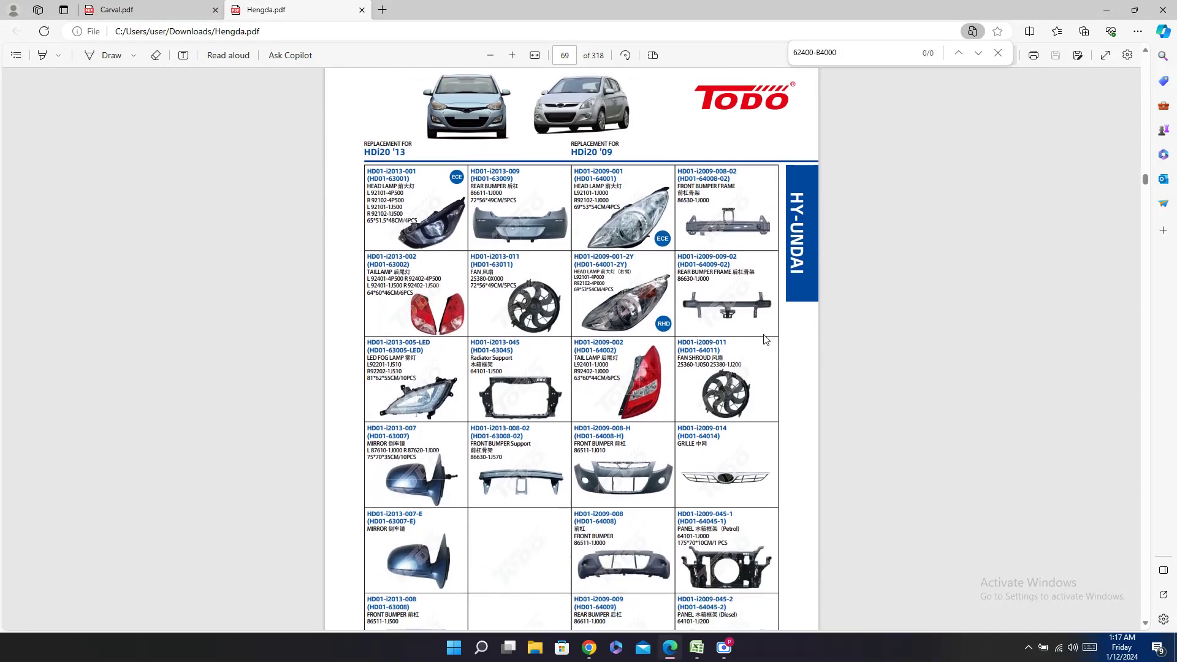
scroll(767, 339, down, 3)
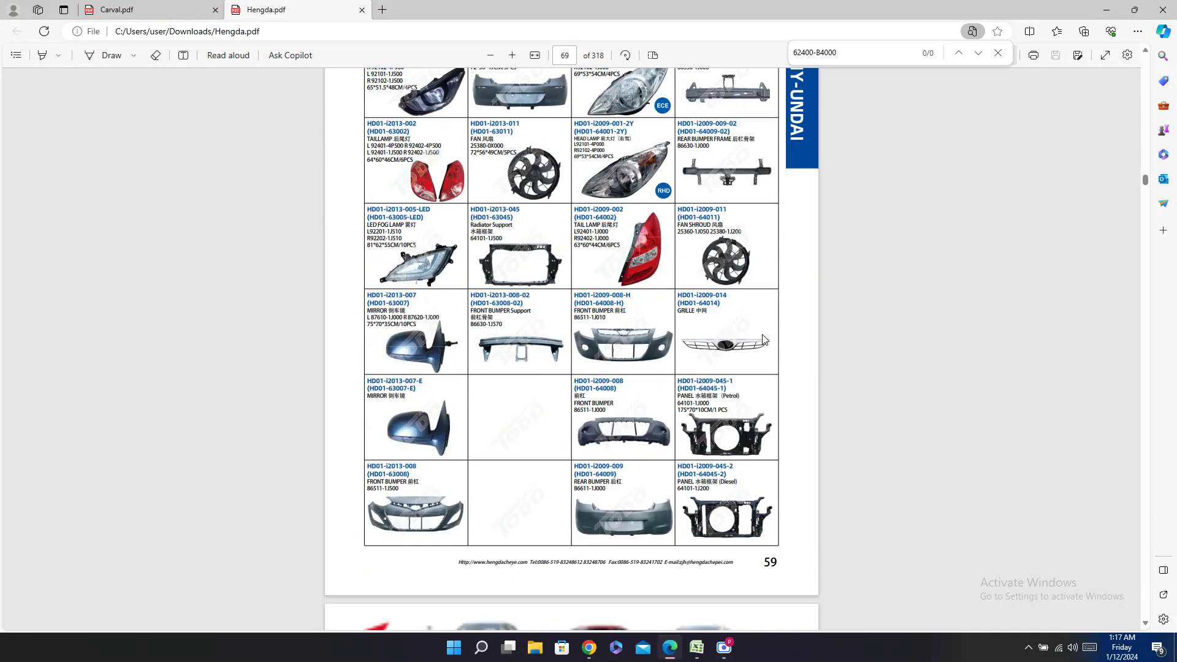
scroll(763, 338, down, 5)
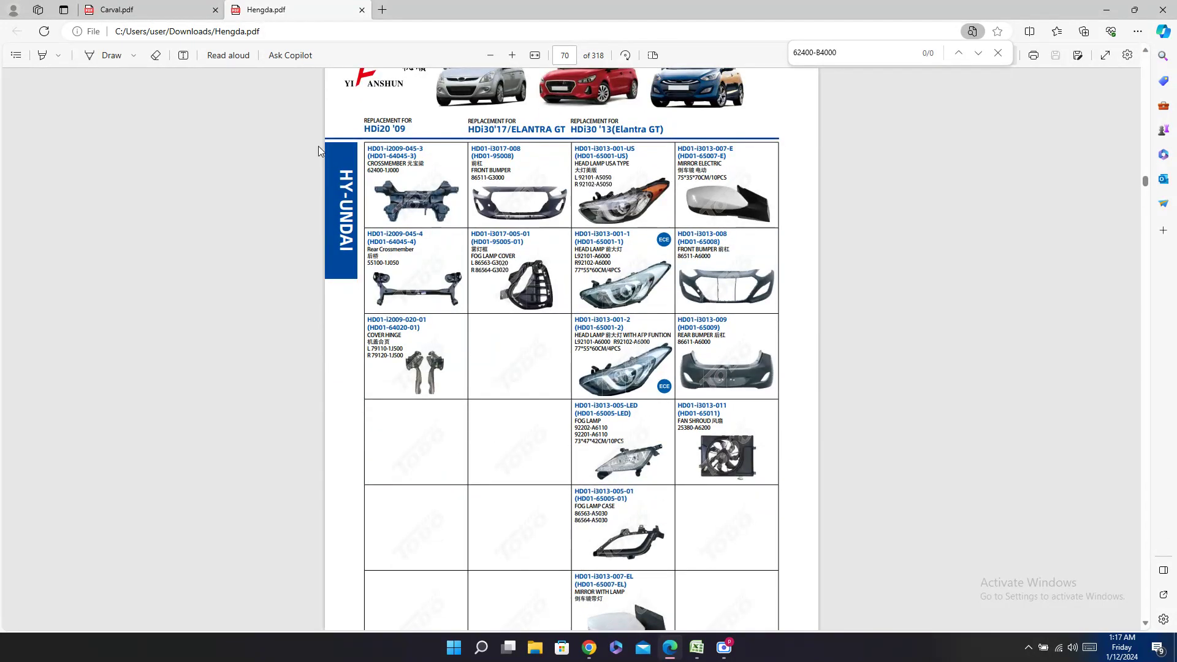
double_click(390, 151)
key(ctrl+c)
Step: Go back to the Excel spreadsheet from the Hengda catalogue
scroll(547, 223, up, 10)
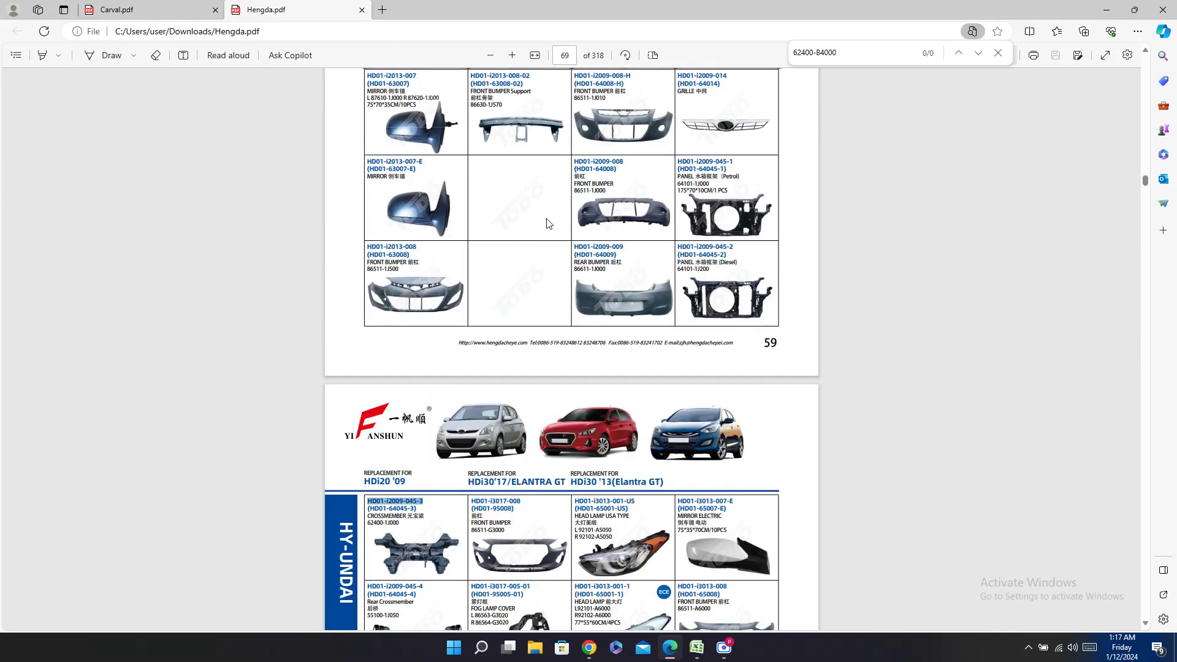
scroll(821, 286, down, 3)
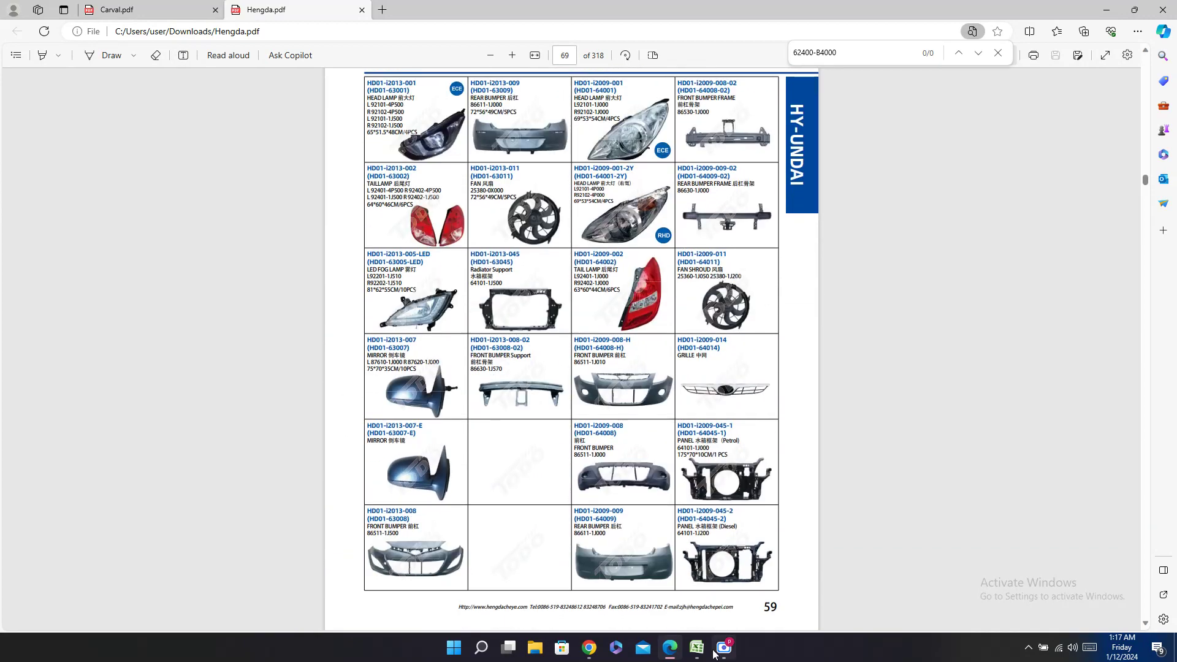
click(697, 648)
click(697, 648)
scroll(445, 503, down, 7)
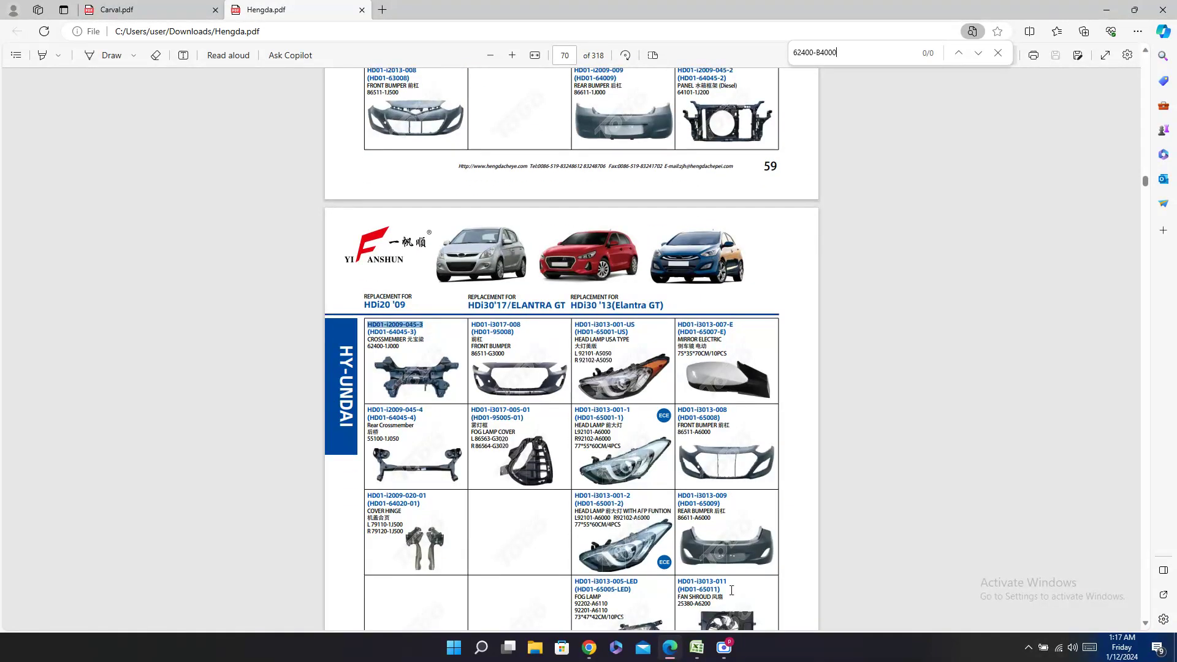
click(697, 648)
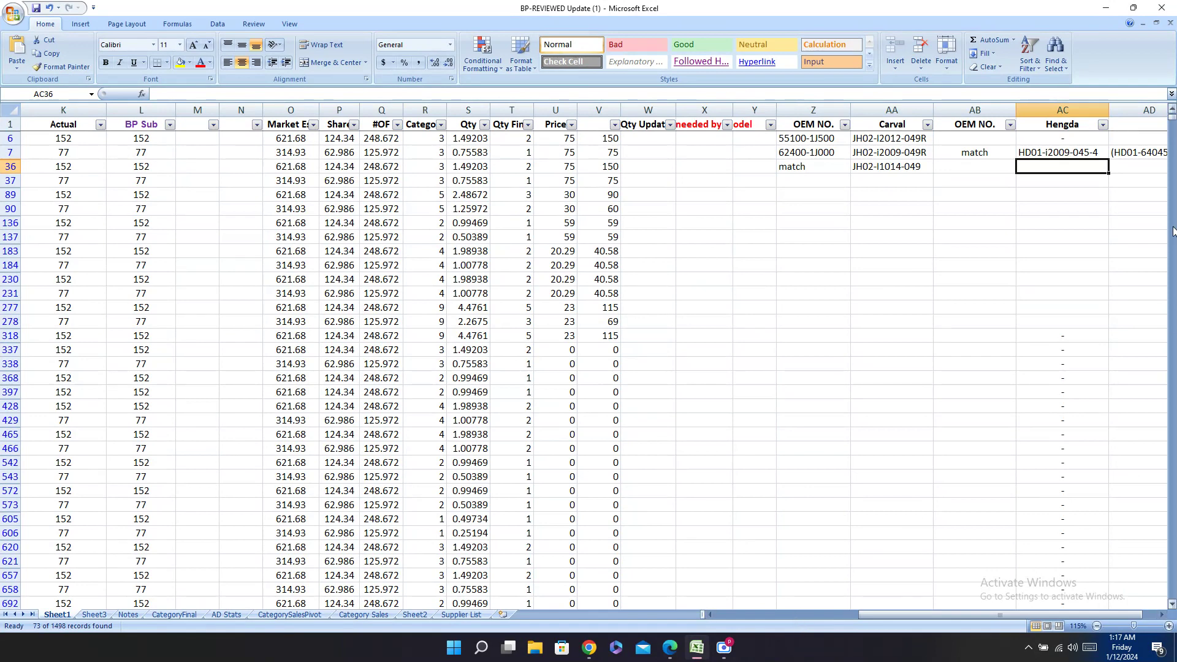
Step: Paste JH02-I1014-049 into AC37 and (HD01-64045-3) from Hengda.pdf into AD37
click(1056, 178)
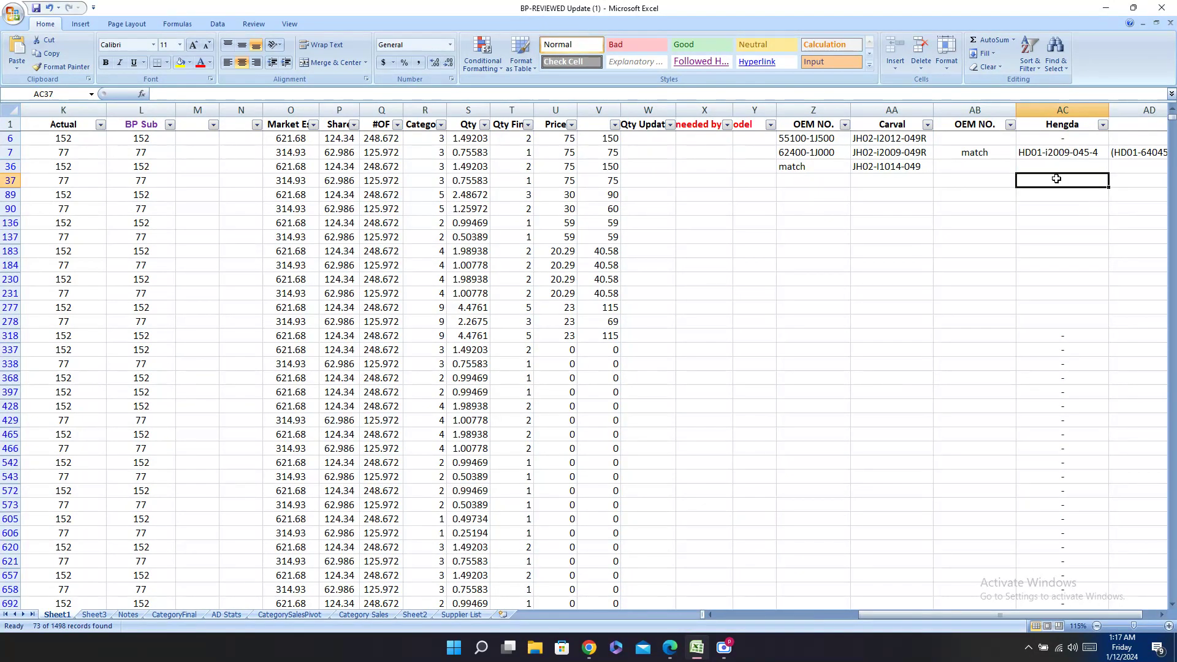
key(ctrl+v)
click(669, 647)
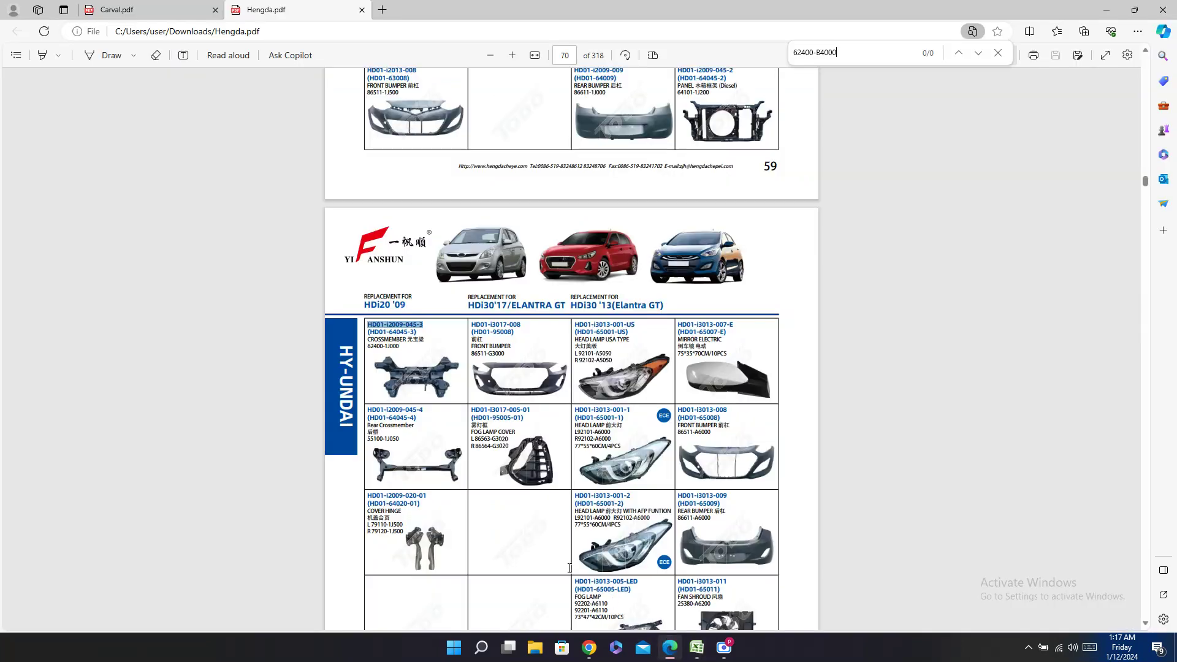
drag(367, 332, 417, 331)
key(ctrl+c)
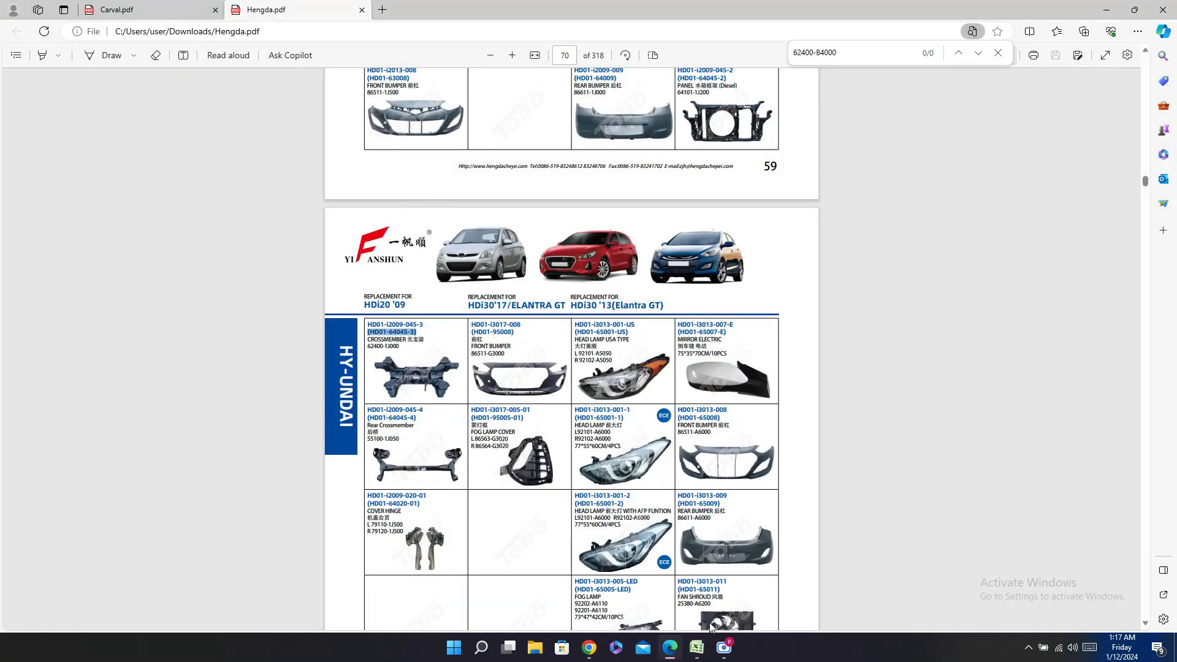
click(697, 647)
click(1117, 181)
key(ctrl+v)
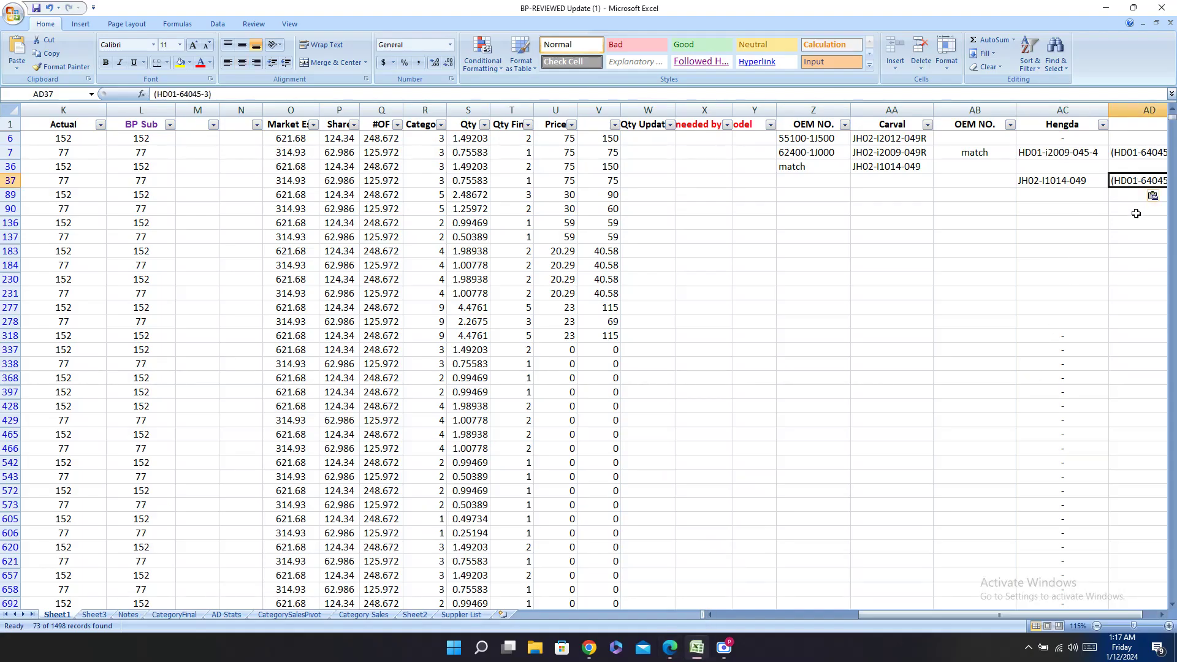
Step: Enter 'match' as row 37's OEM NO. note in AB37
click(671, 654)
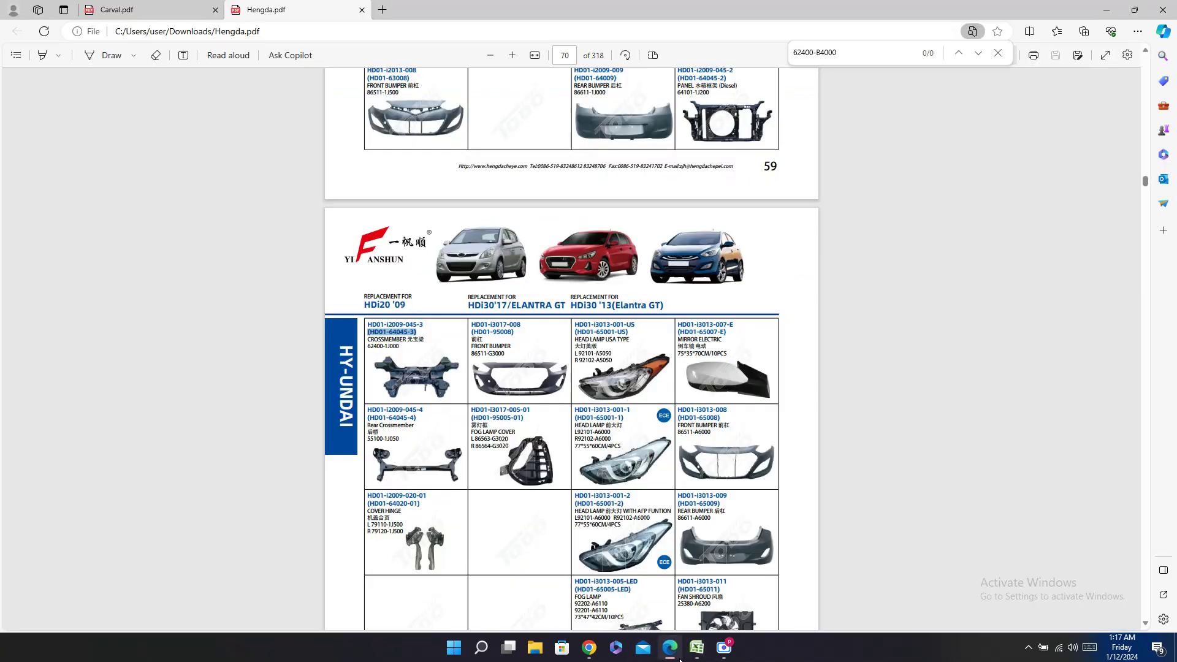
click(680, 659)
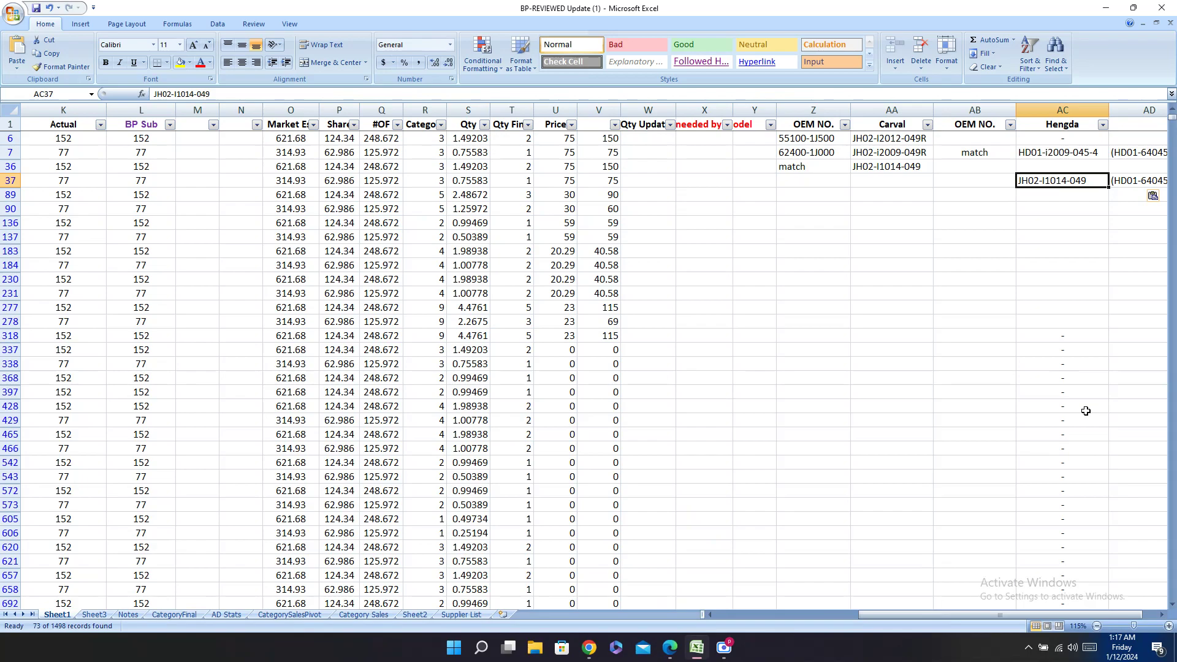
key(Left)
key(Left)
key(Left)
key(Left)
key(Left)
key(Left)
key(Left)
key(Left)
key(Left)
key(Left)
key(Left)
key(Left)
key(Left)
key(Left)
key(Left)
key(Left)
key(Left)
key(Left)
key(Left)
key(Left)
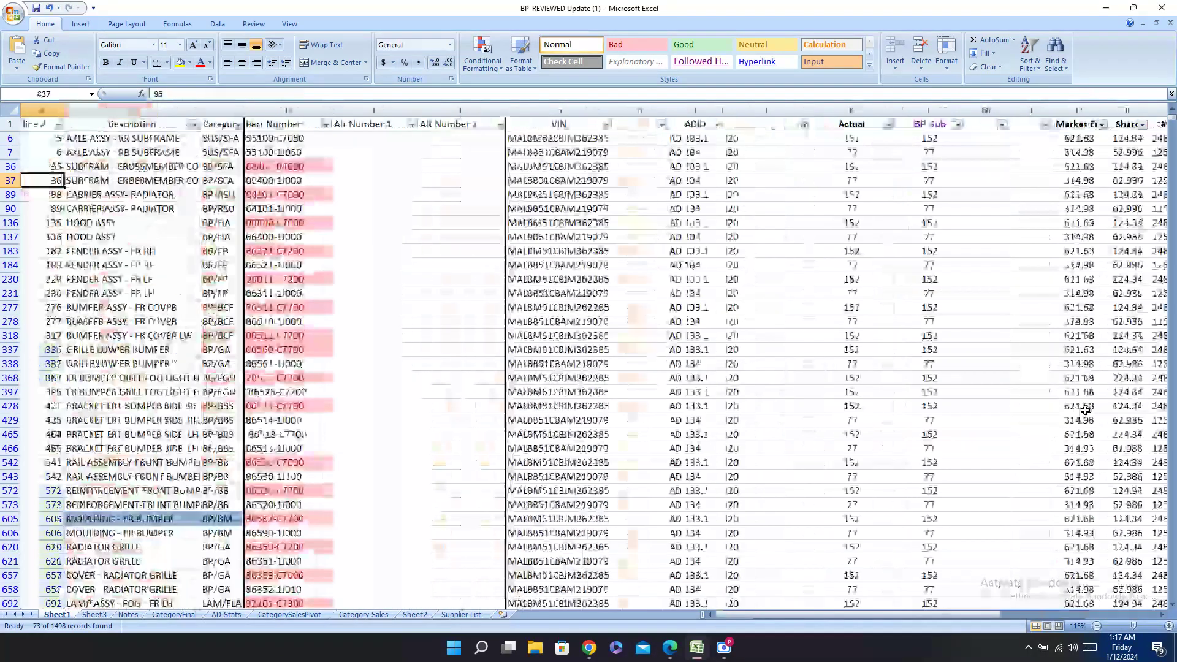
key(Right)
key(Right)
key(Right)
key(Right)
key(Right)
key(Right)
key(Right)
key(Right)
key(Right)
key(Right)
key(Right)
key(Right)
key(Right)
key(Right)
key(Right)
key(Right)
key(Right)
key(Right)
key(Right)
key(Right)
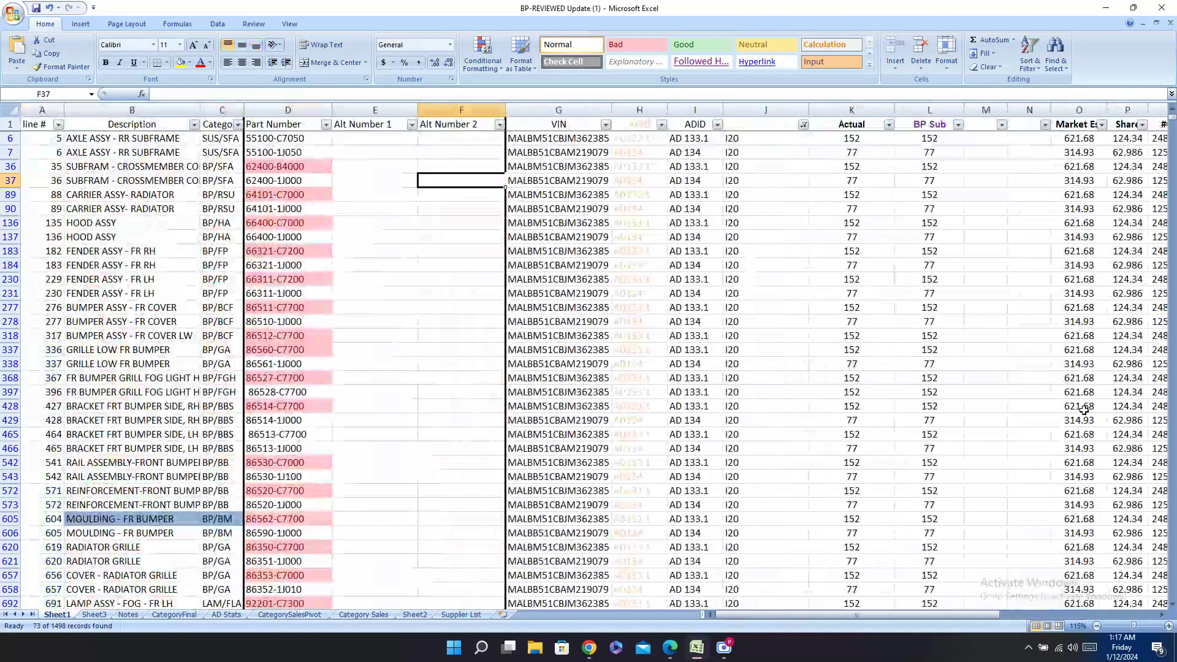
key(Right)
key(Right)
key(Right)
key(Right)
key(Right)
key(Right)
key(Right)
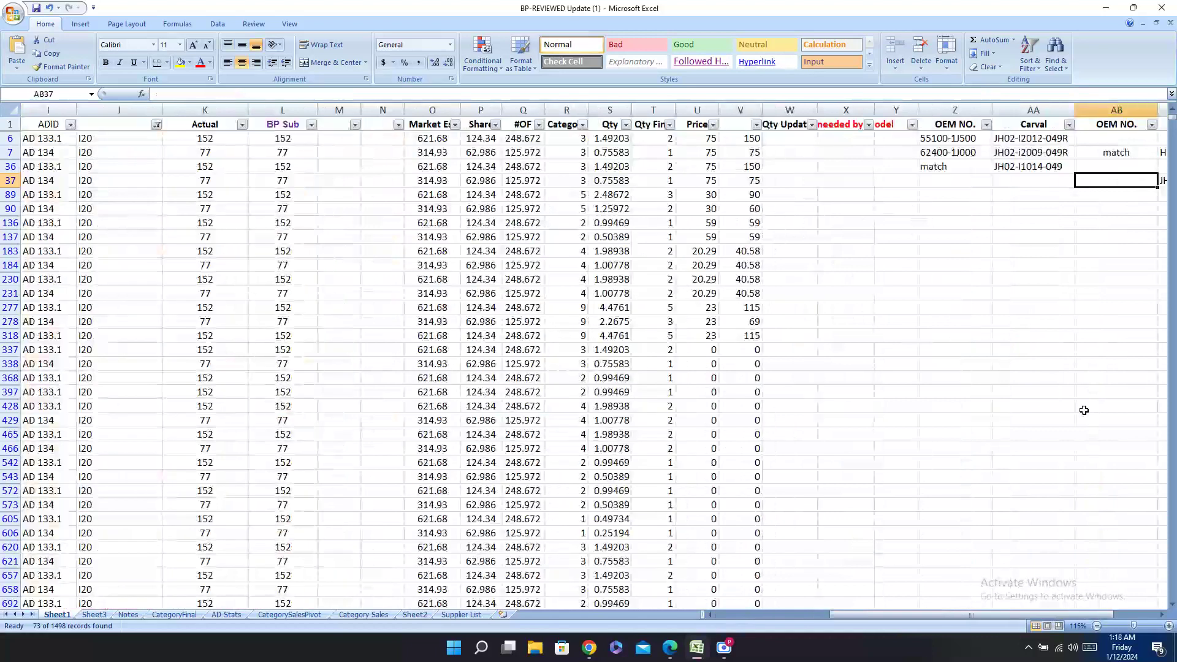
text(ma)
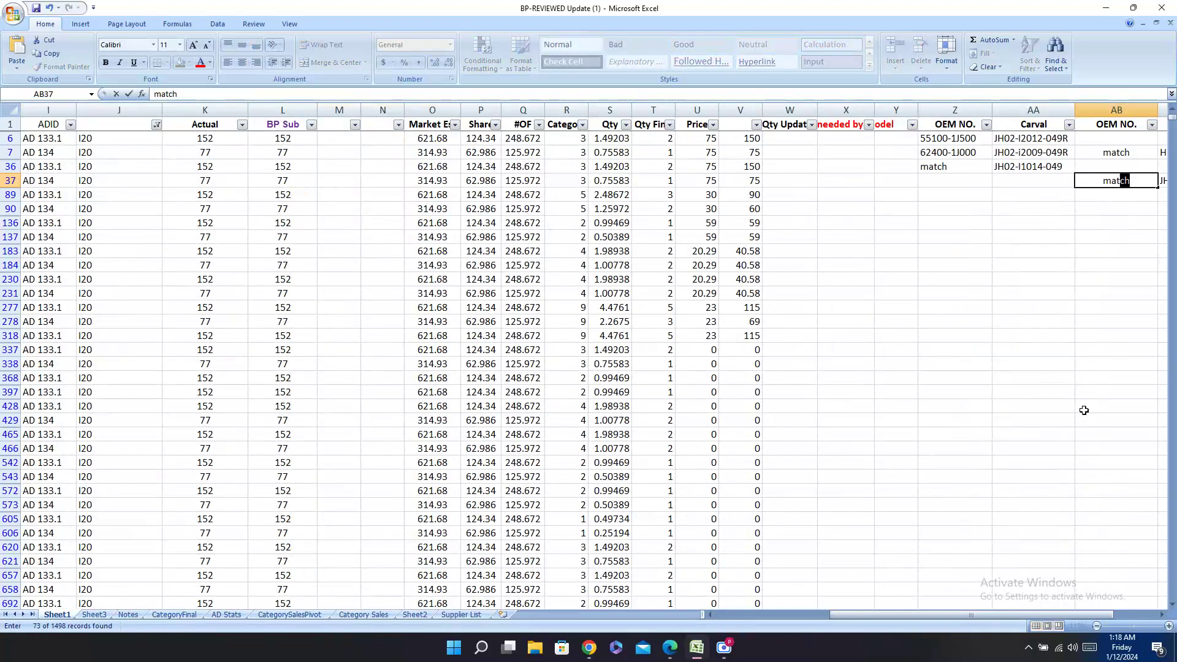
text(t)
key(Left)
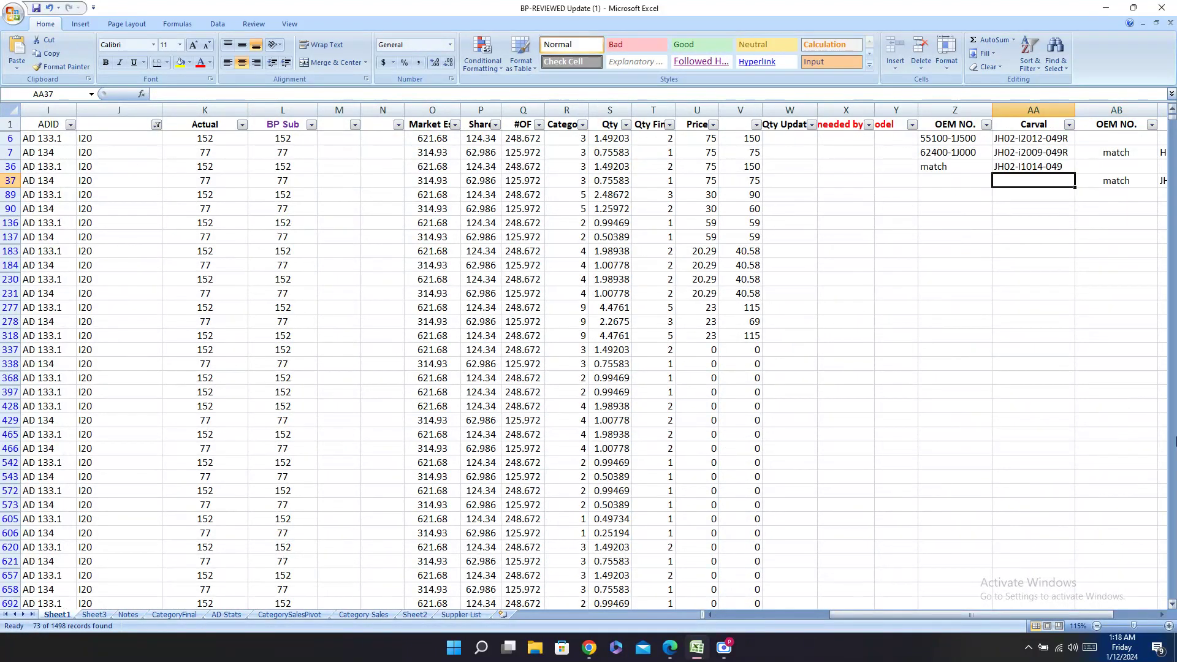
Step: Select the part numbers in D37:D89, then switch to the Hengda catalogue
click(670, 656)
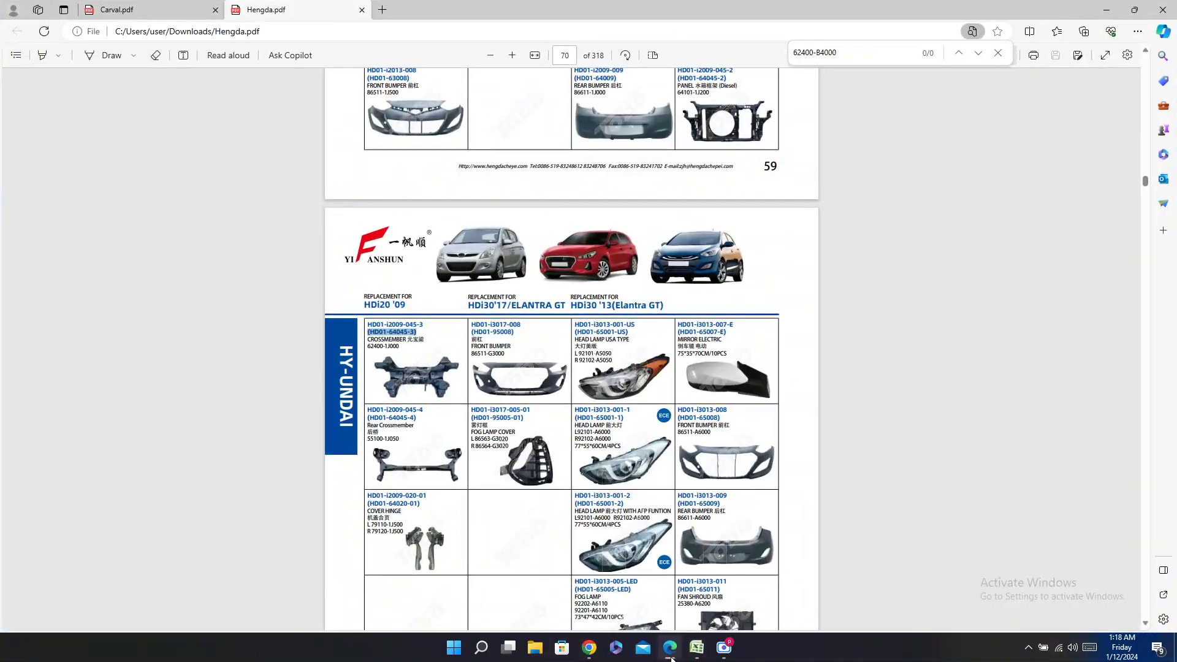
click(670, 654)
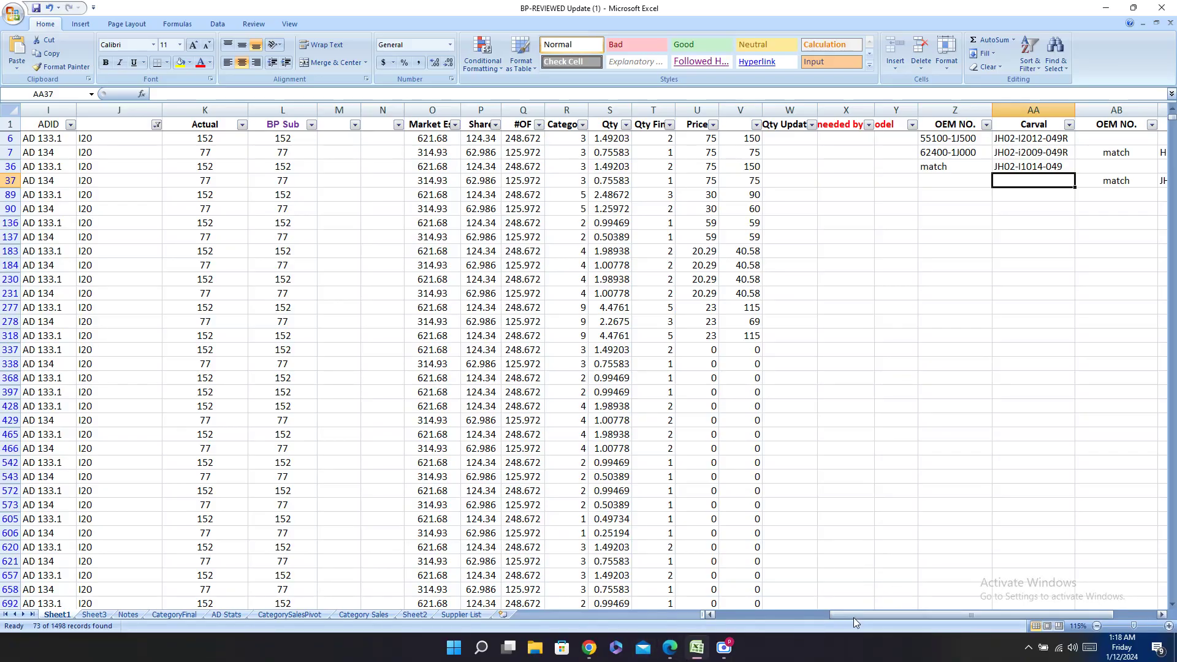
drag(853, 616, 736, 617)
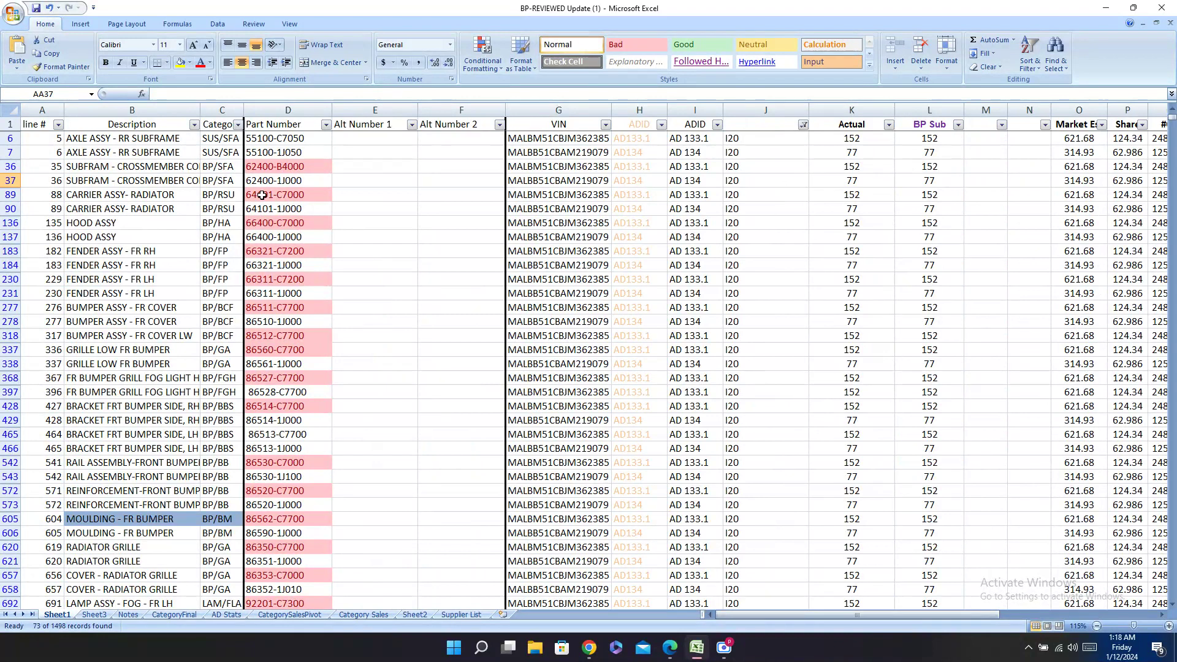
drag(263, 195, 303, 169)
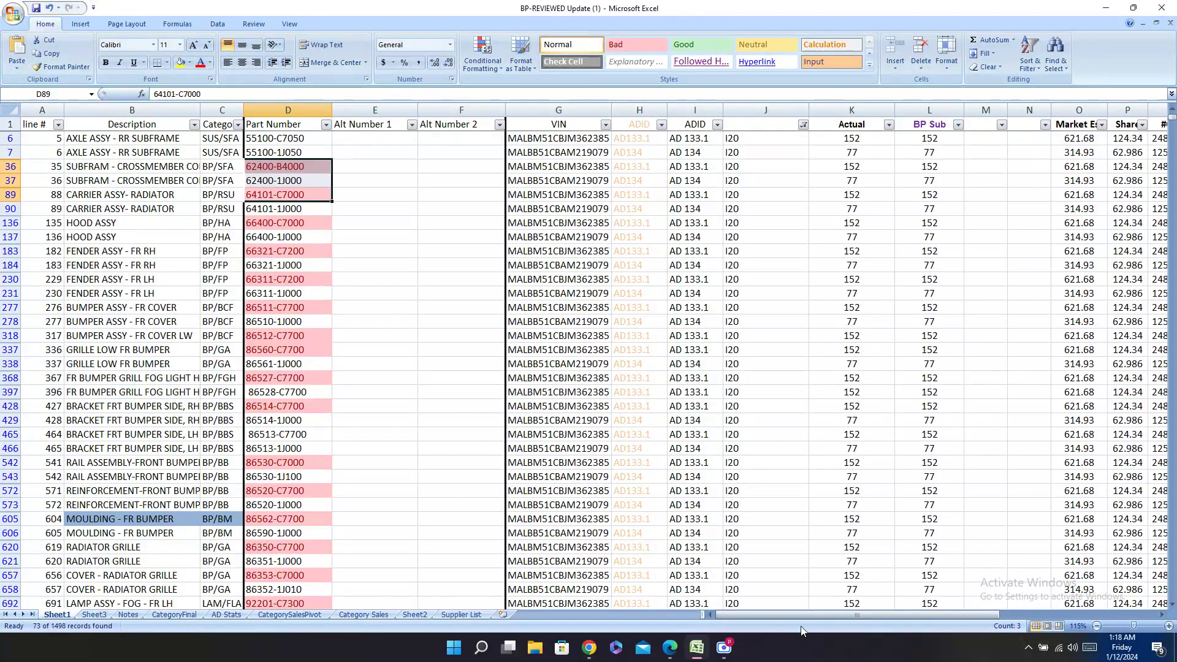
click(681, 645)
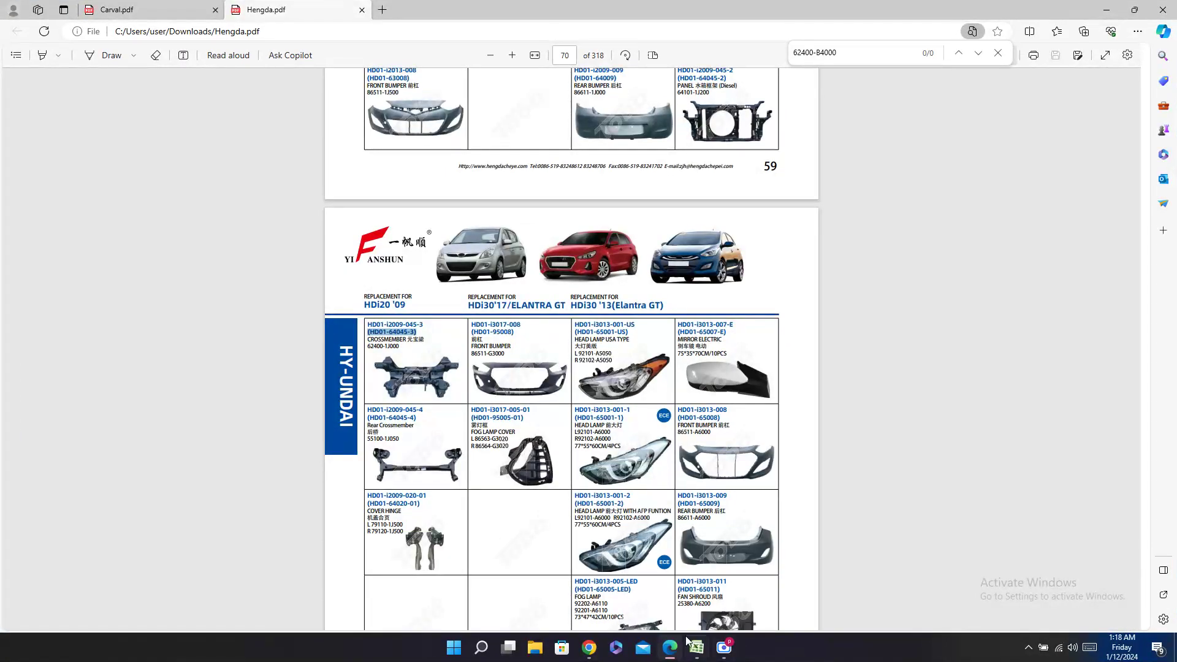
mouse_move(703, 655)
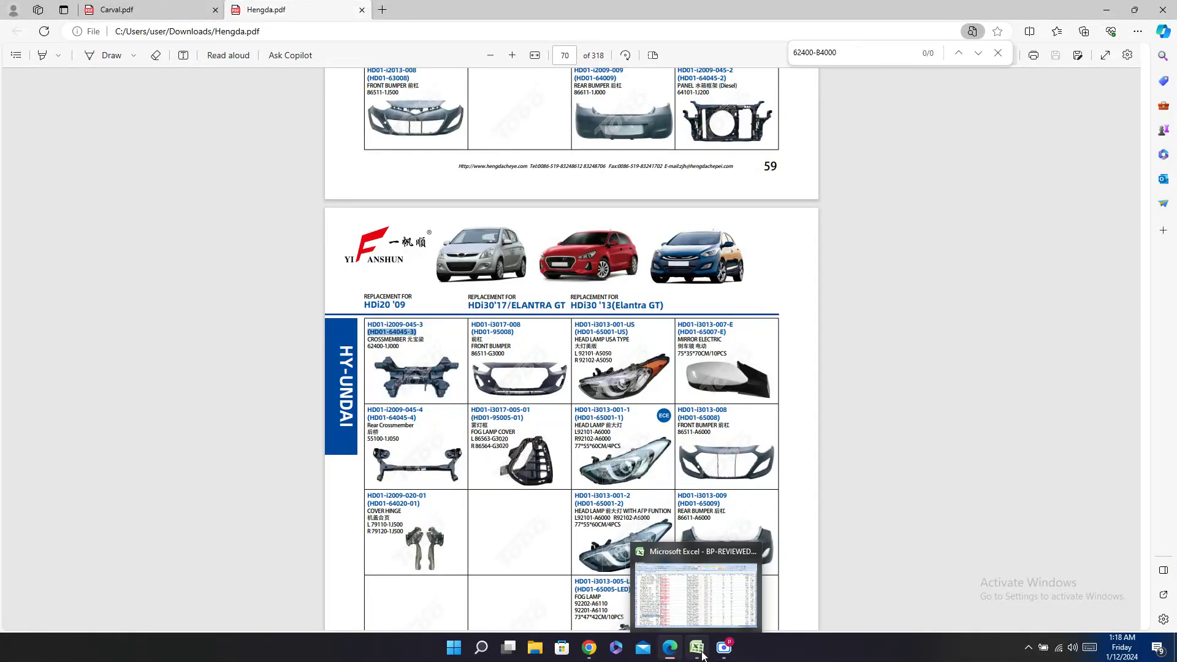
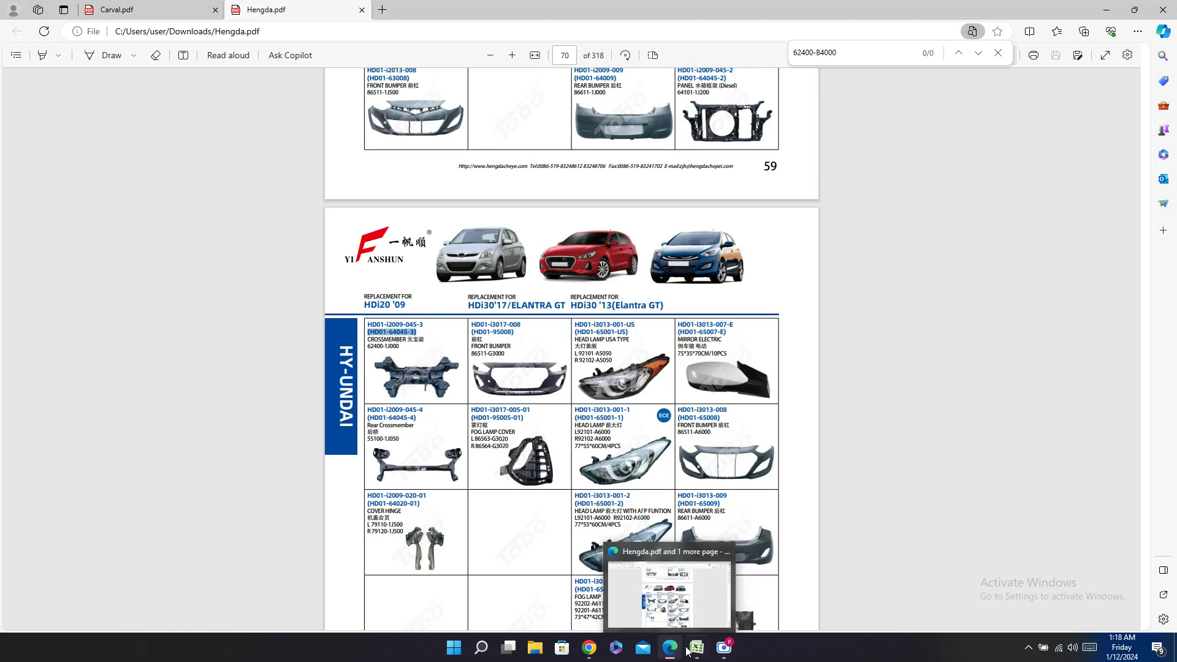
Step: Review row 36's part number 62400-B4000 and its match note and supplier columns in Excel
click(699, 650)
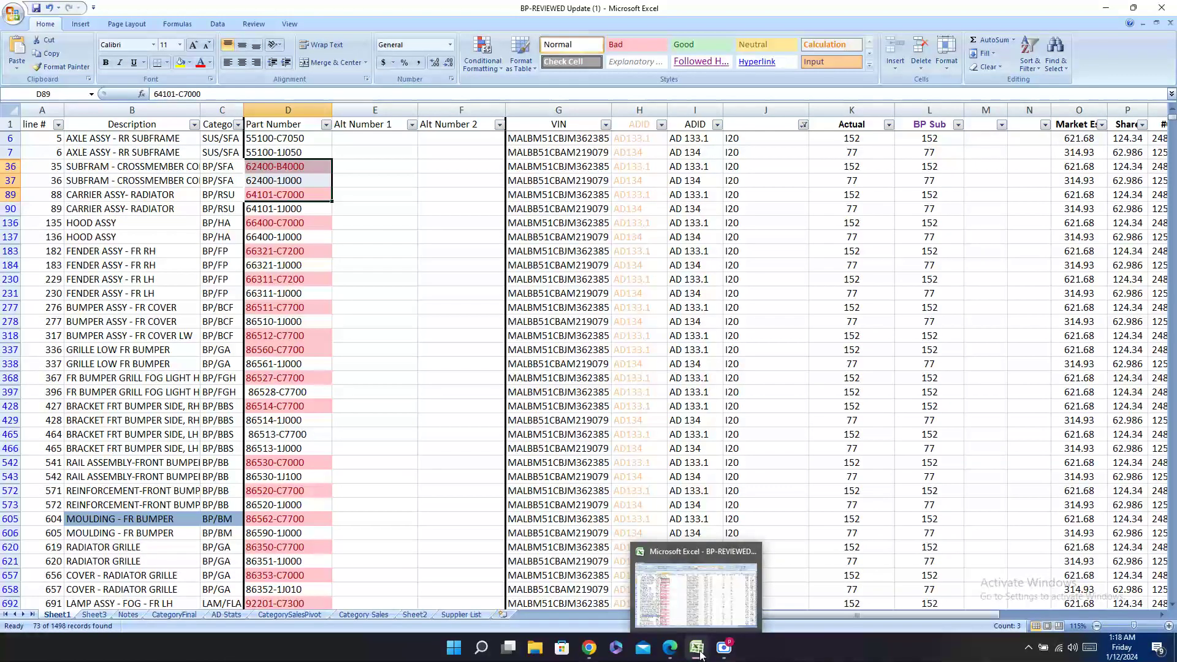
mouse_move(701, 651)
click(287, 168)
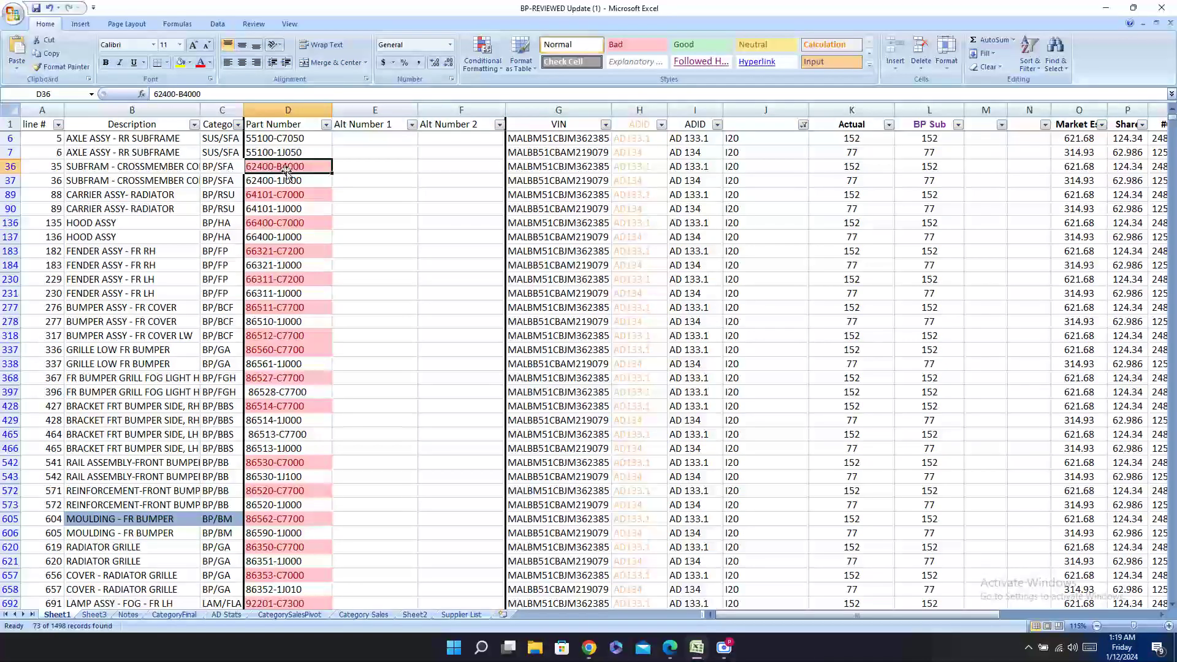
key(Right)
key(Right)
key(Right)
key(Right)
key(Right)
key(Right)
key(Right)
key(Right)
key(Right)
key(Right)
key(Right)
key(Right)
key(Right)
key(Right)
key(Right)
key(Right)
key(Right)
key(Right)
key(Right)
key(Right)
key(Right)
key(Right)
key(Right)
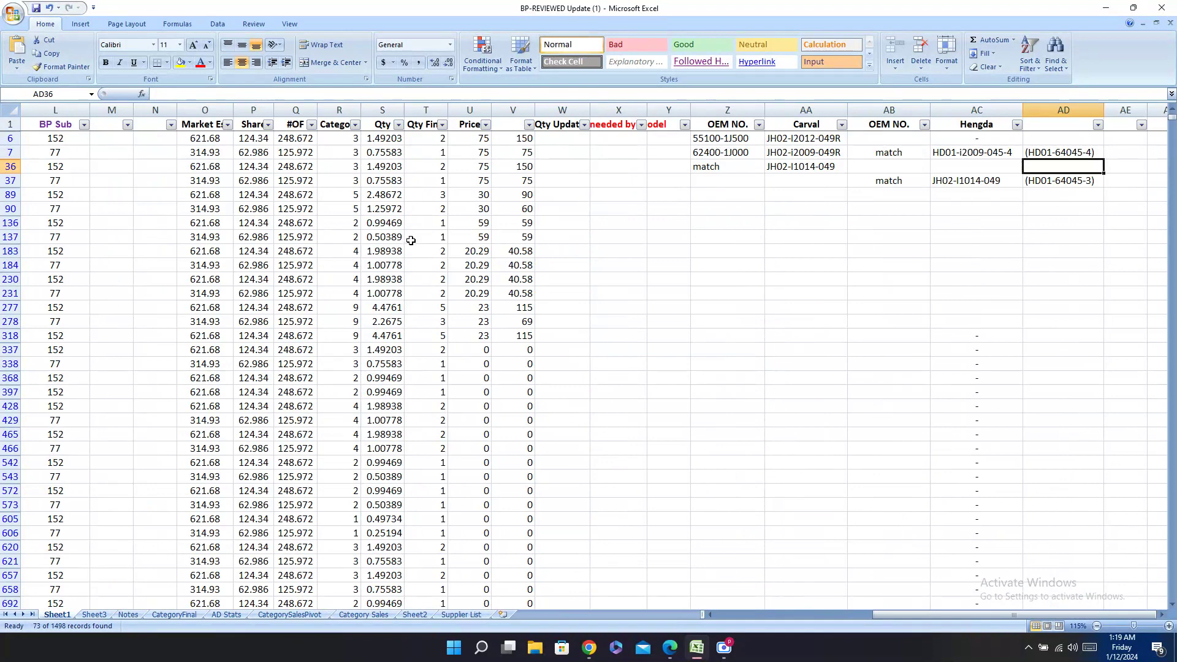
key(Left)
key(Left)
key(Left)
key(Left)
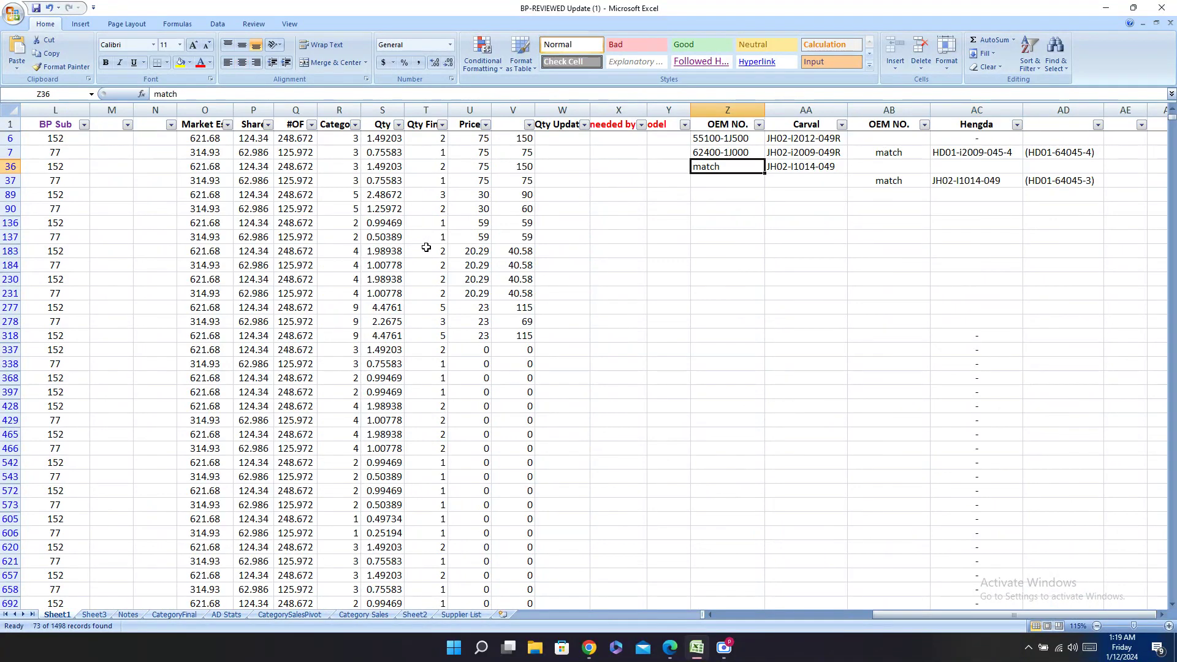
key(Left)
key(Right)
key(Left)
key(Left)
key(Left)
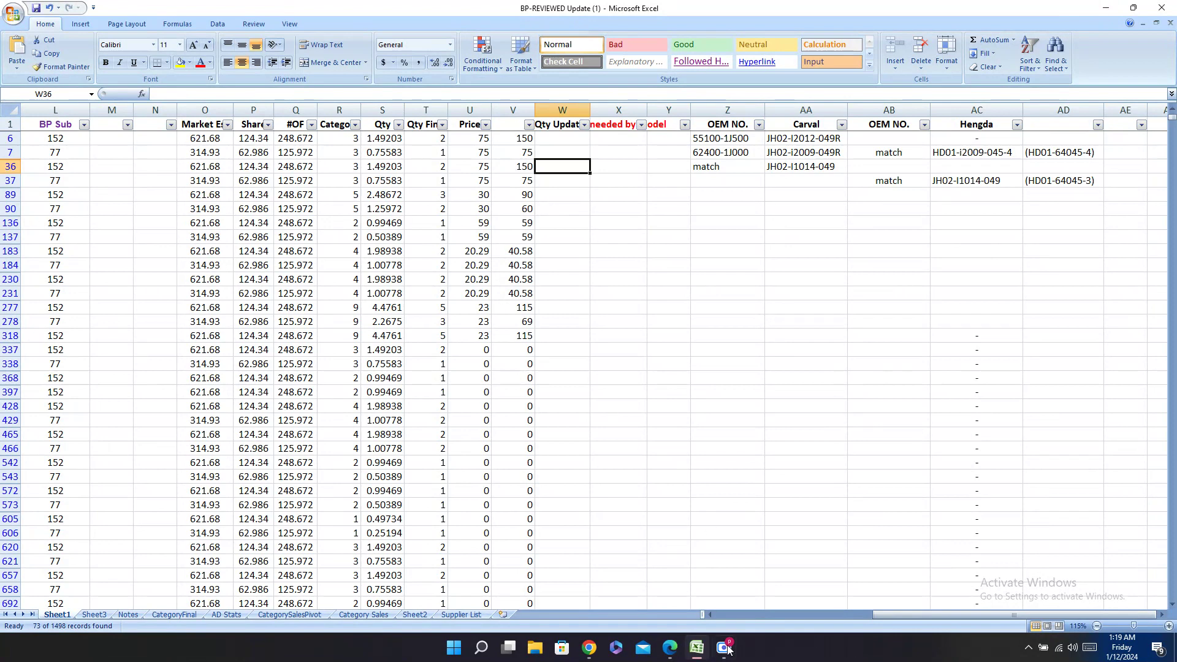
Step: Copy Hengda code HD01-i2009-045-3 from the Hengda catalogue
click(678, 655)
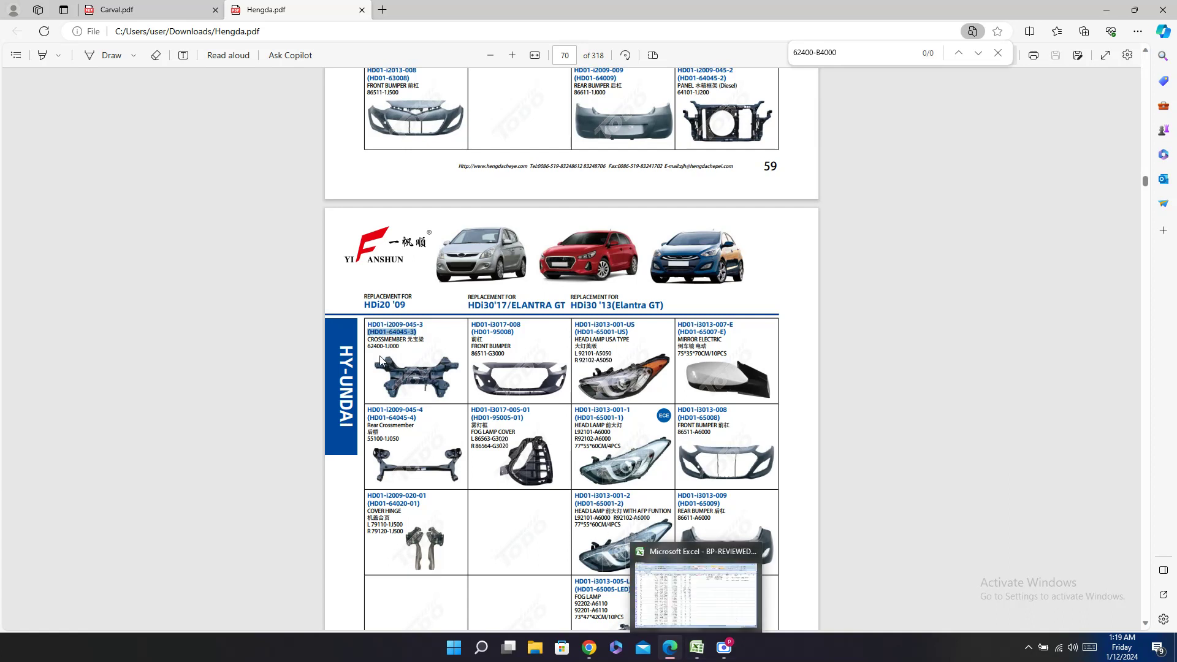
double_click(401, 325)
triple_click(402, 328)
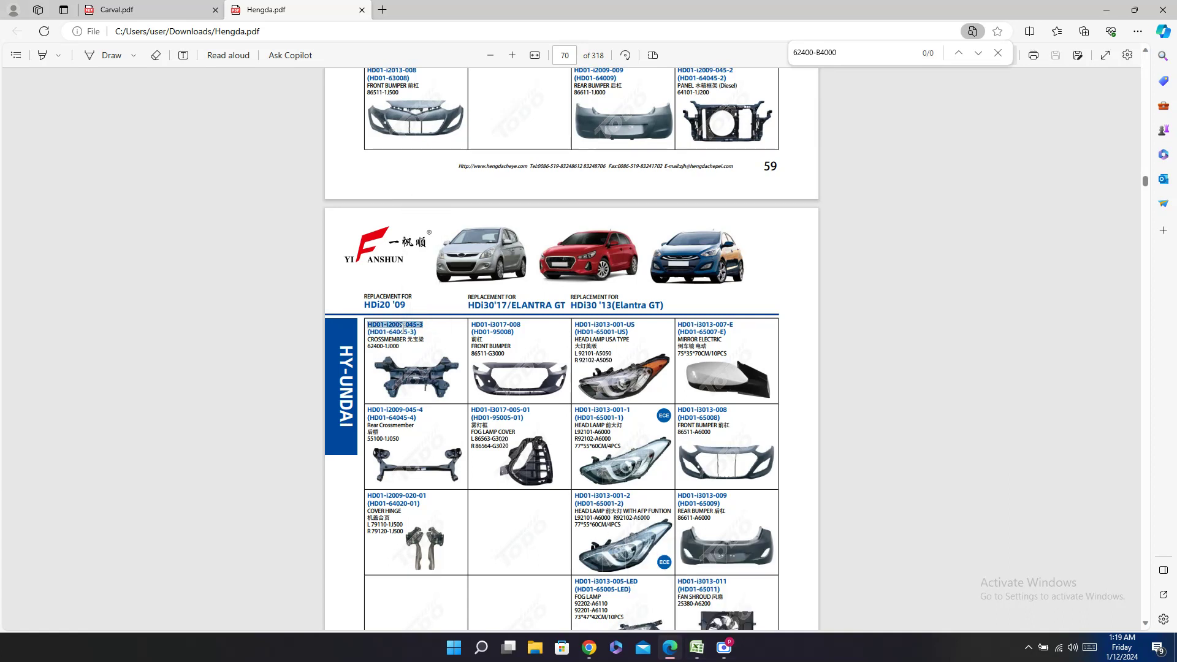
right_click(402, 328)
click(460, 382)
click(697, 647)
Step: Paste HD01-i2009-045-3 into Hengda cell AC37, then return to the Hengda catalogue
right_click(951, 181)
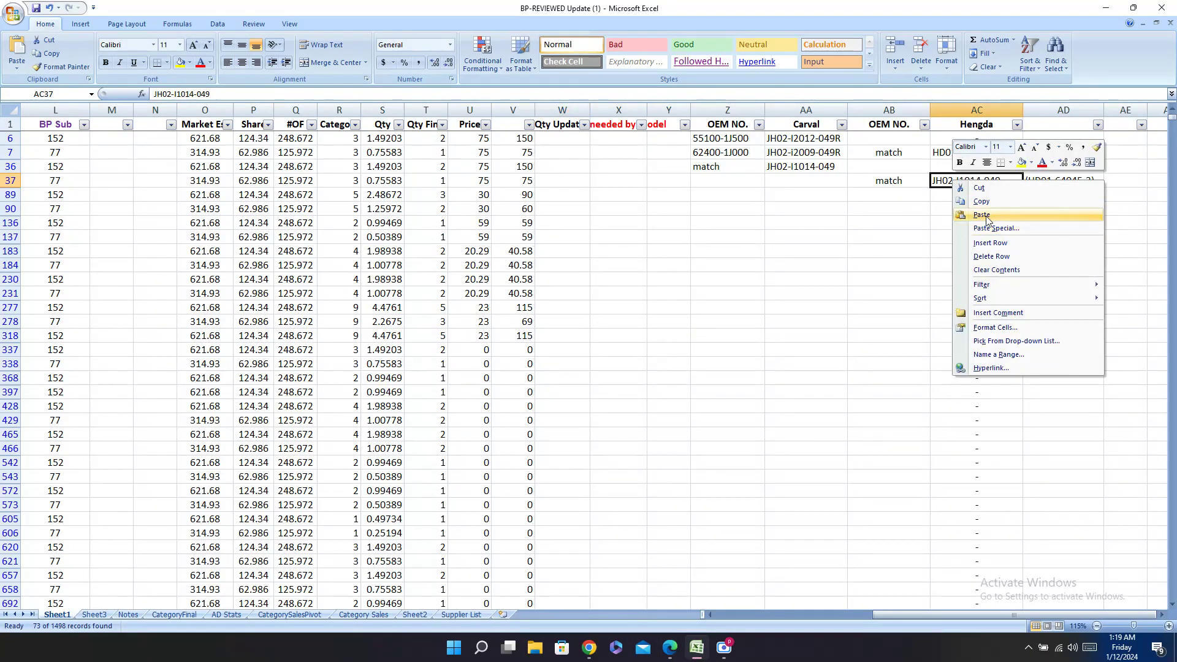
click(1008, 213)
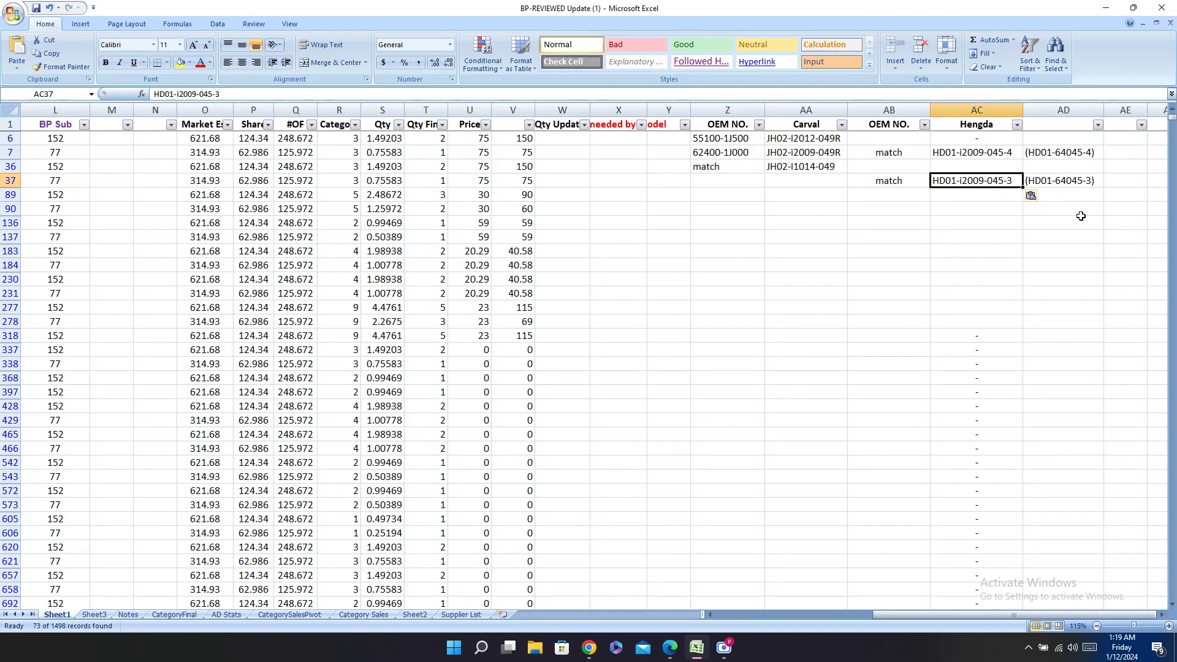
key(Left)
key(Left)
key(Left)
key(Left)
key(Left)
key(Left)
key(Left)
key(Left)
key(Left)
key(Left)
key(Left)
key(Left)
key(Left)
key(Left)
key(Left)
key(Left)
key(Left)
key(Left)
key(Left)
key(Left)
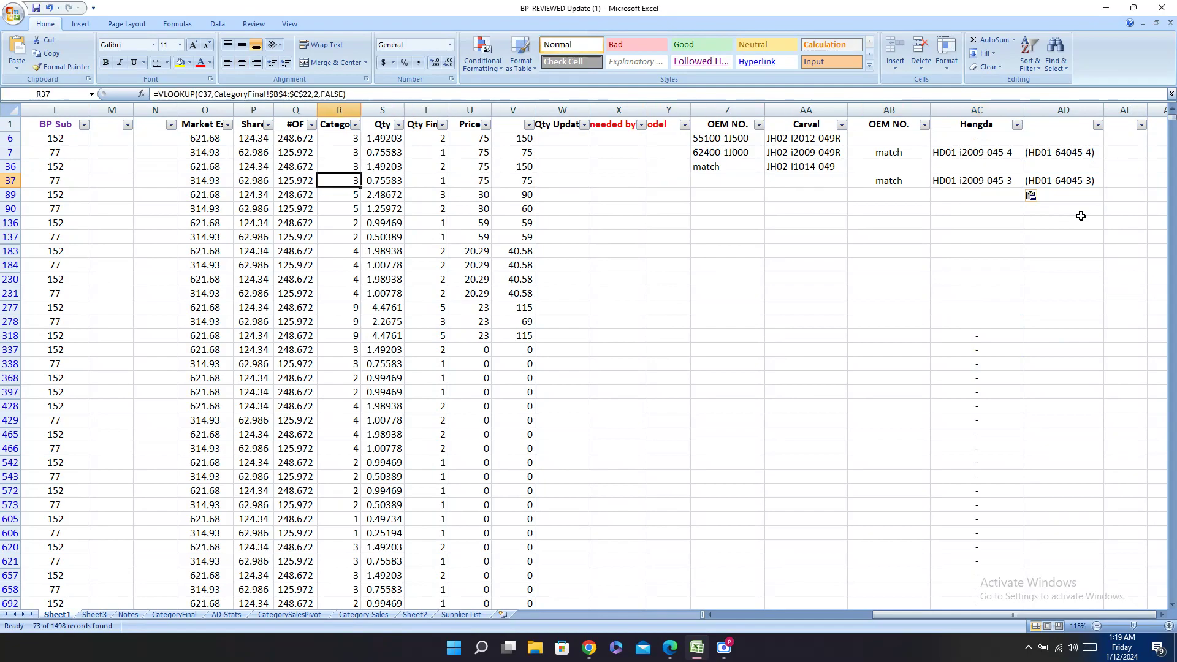
key(Right)
key(Right)
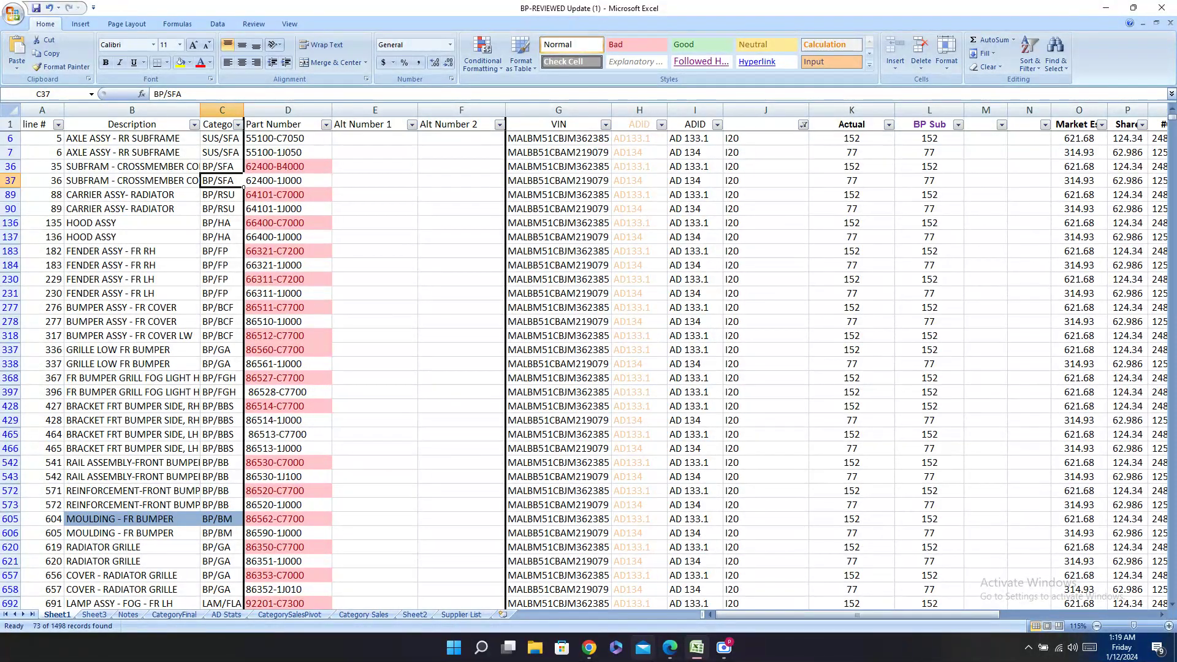
click(670, 648)
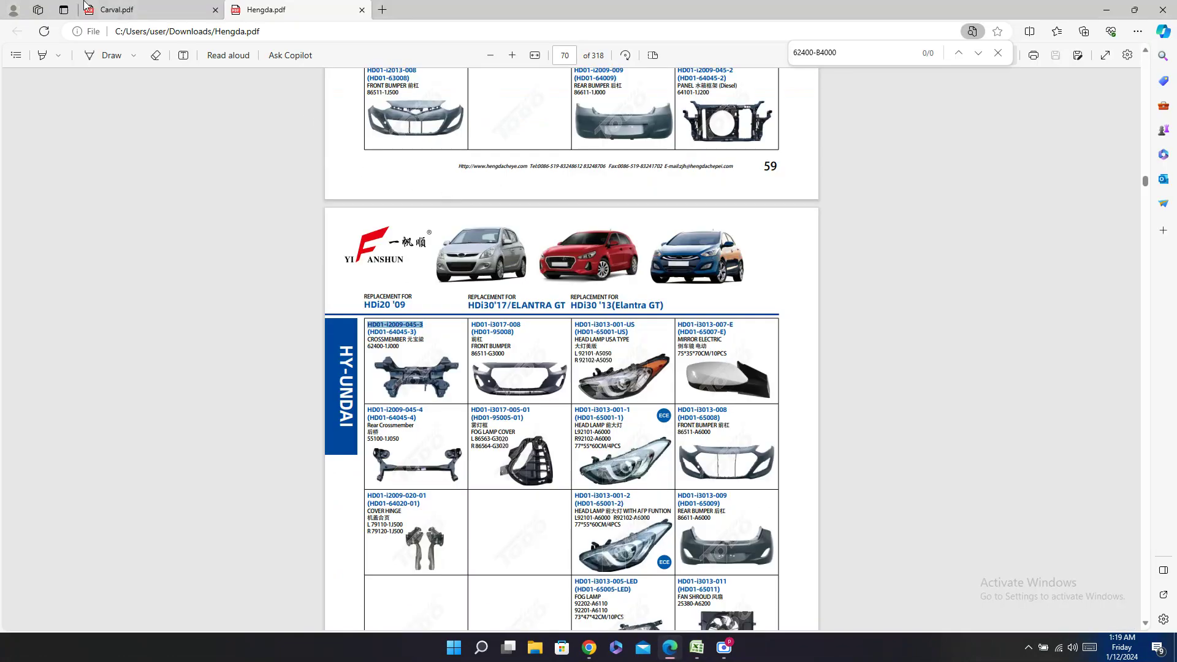
Step: Switch to the Carval catalogue and browse its pages
click(98, 9)
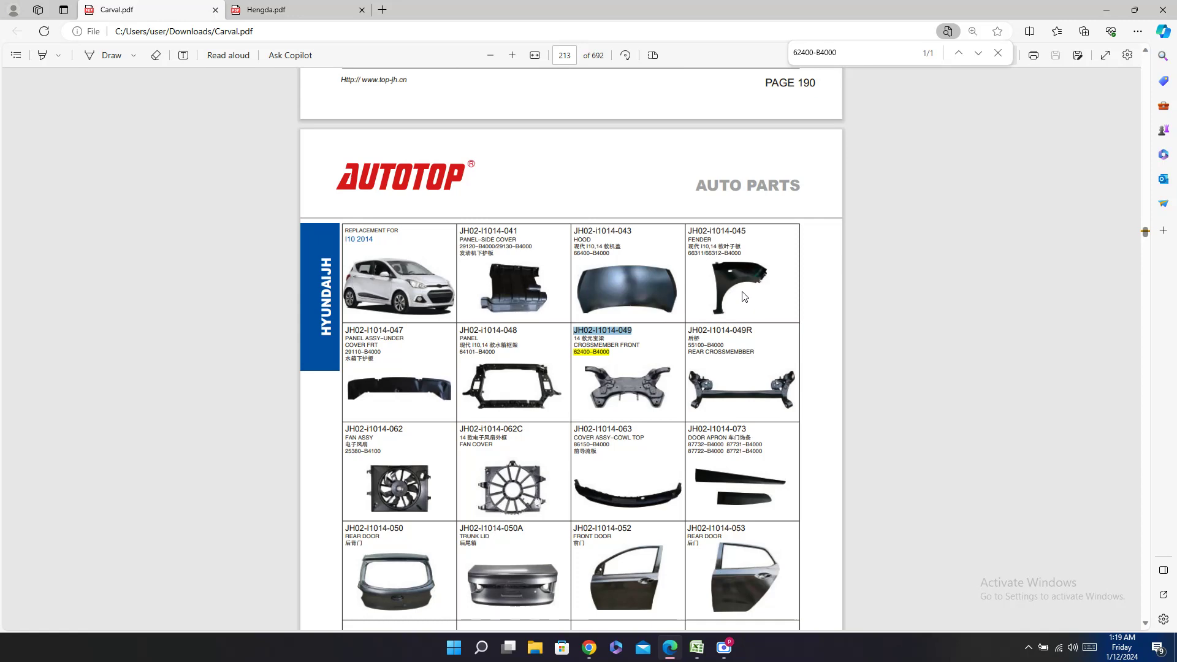
scroll(644, 414, down, 10)
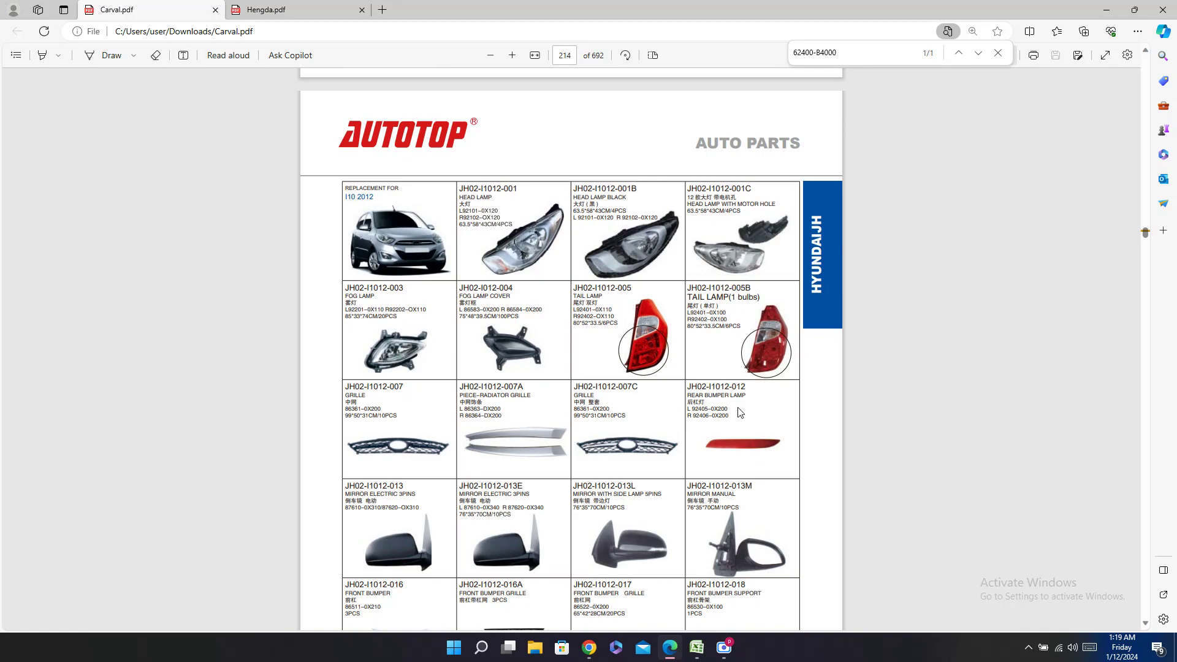
scroll(738, 409, down, 10)
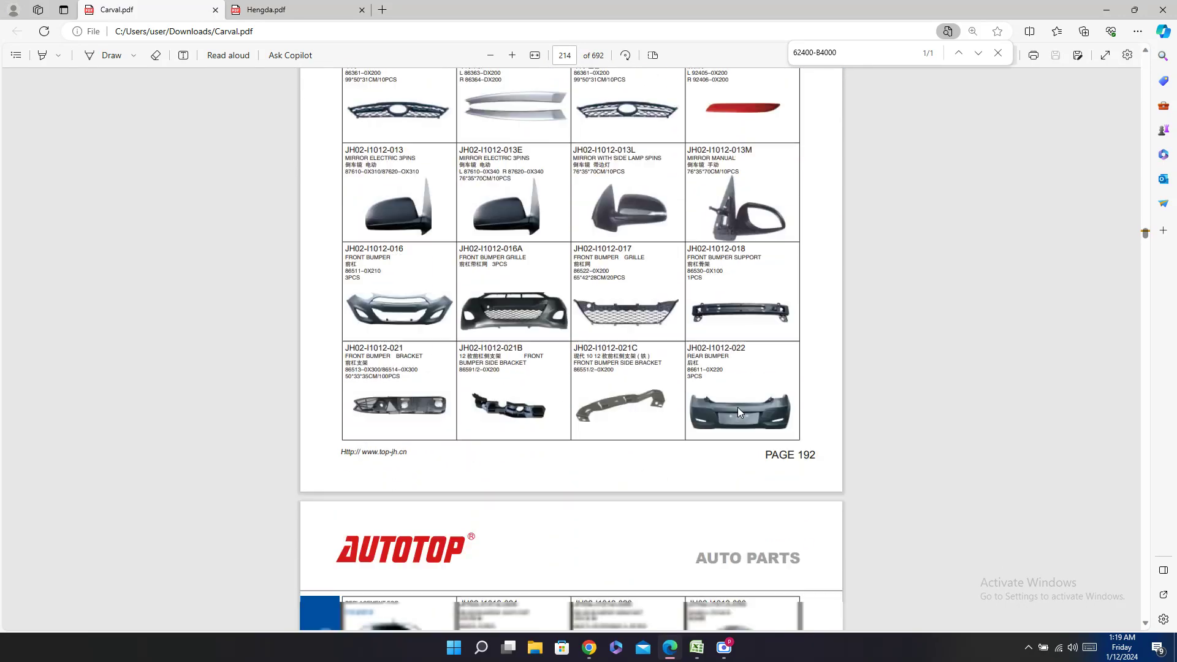
scroll(738, 410, down, 1)
scroll(739, 411, up, 10)
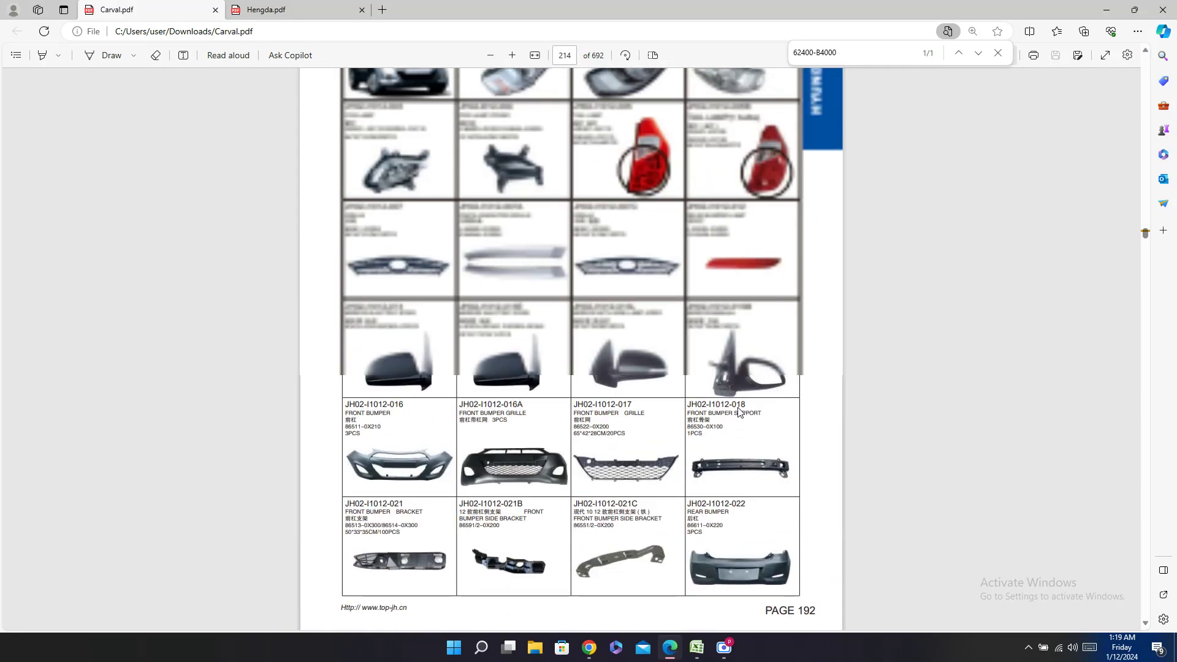
scroll(739, 412, up, 10)
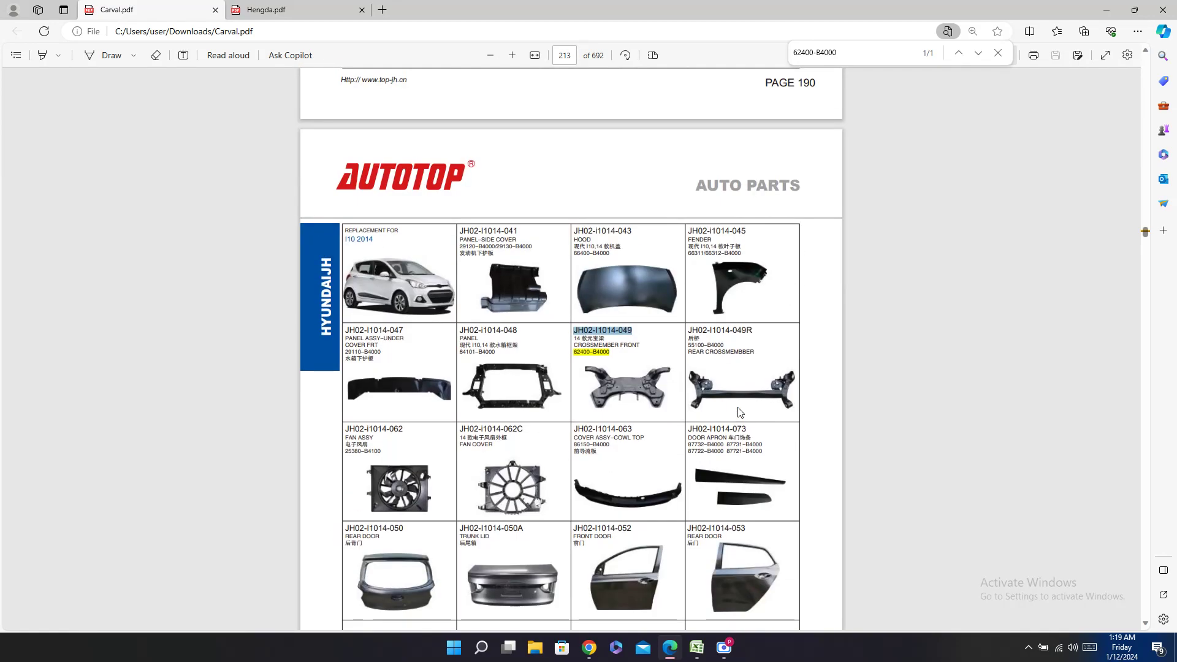
scroll(740, 412, up, 10)
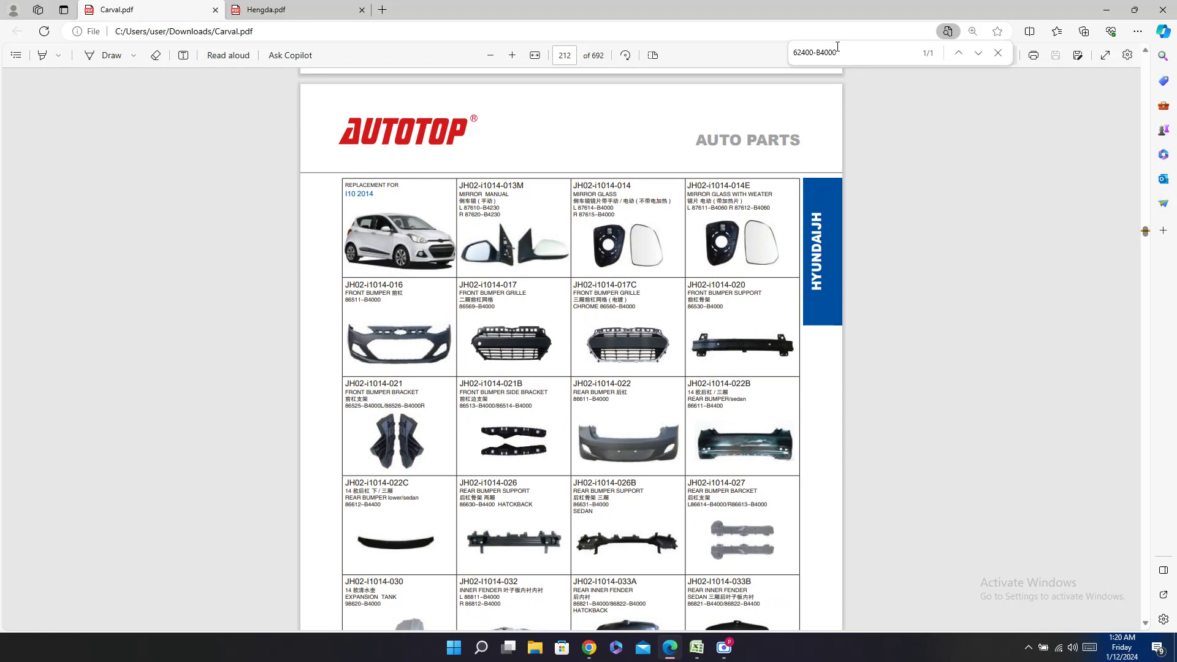
Step: Search the Carval catalogue for 'i20' and select crossmember code JH02-I2016-049
drag(837, 47, 699, 56)
text(i2)
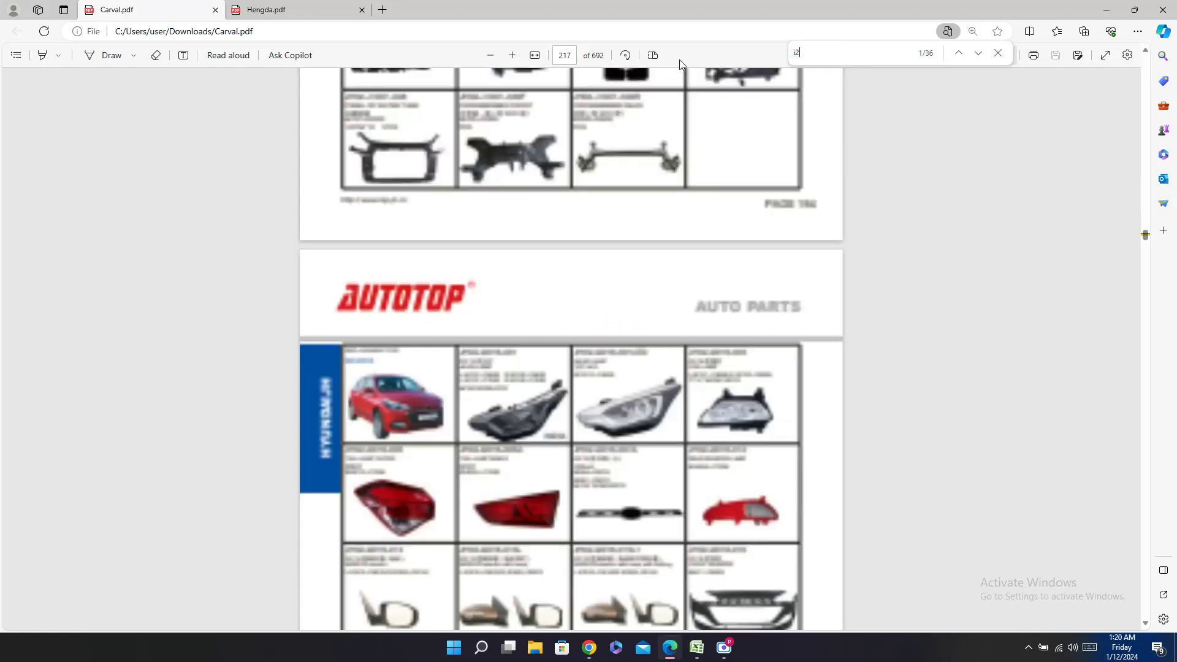
text(0)
scroll(639, 331, down, 7)
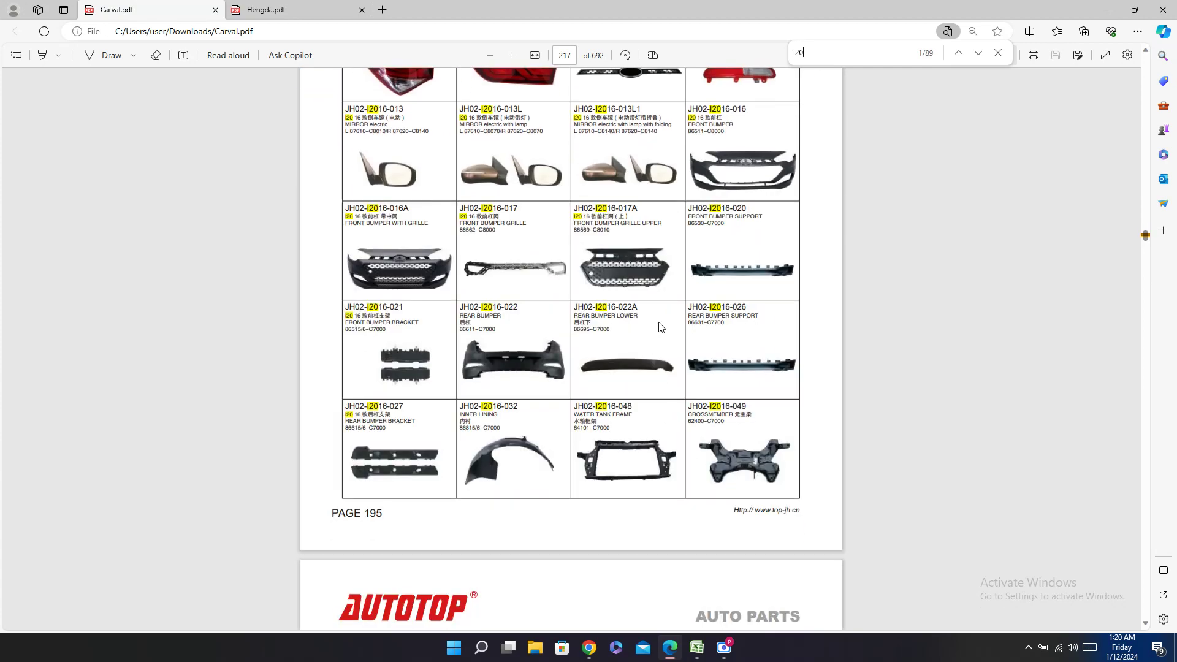
scroll(661, 325, up, 4)
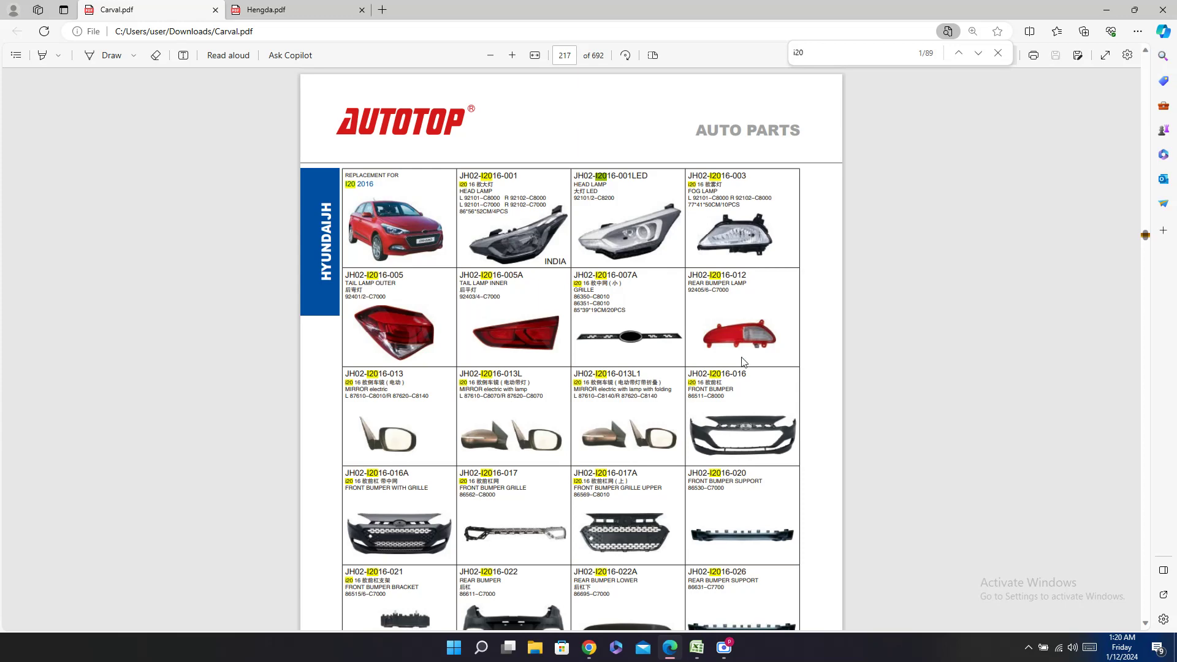
scroll(742, 363, down, 4)
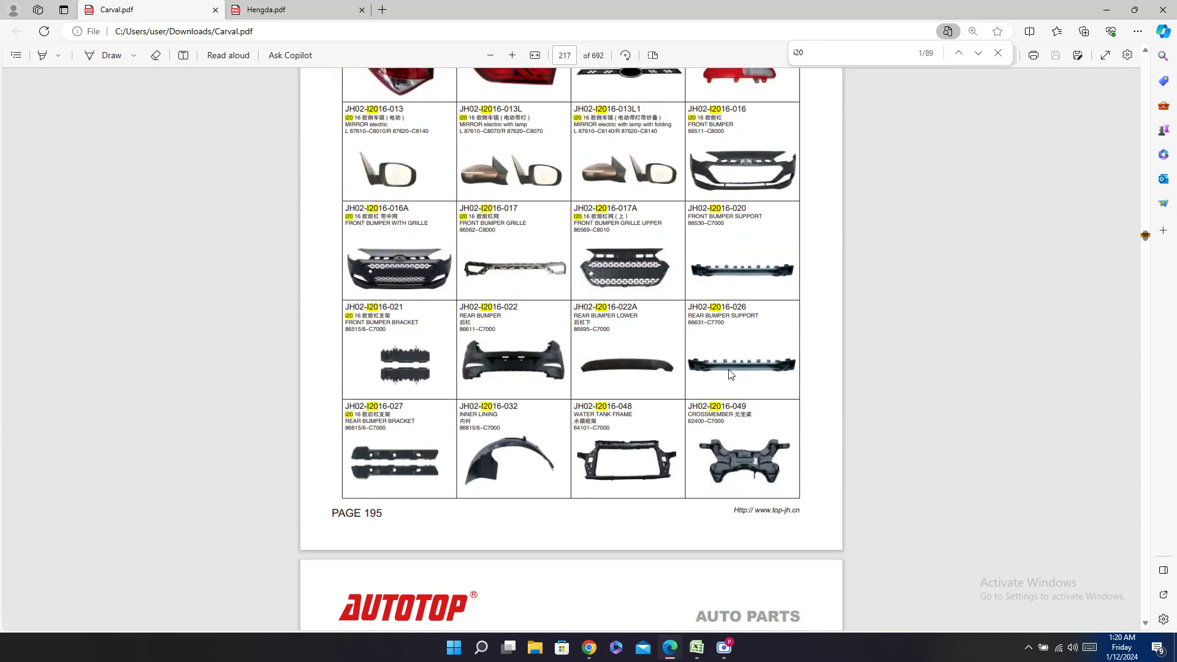
scroll(731, 374, down, 2)
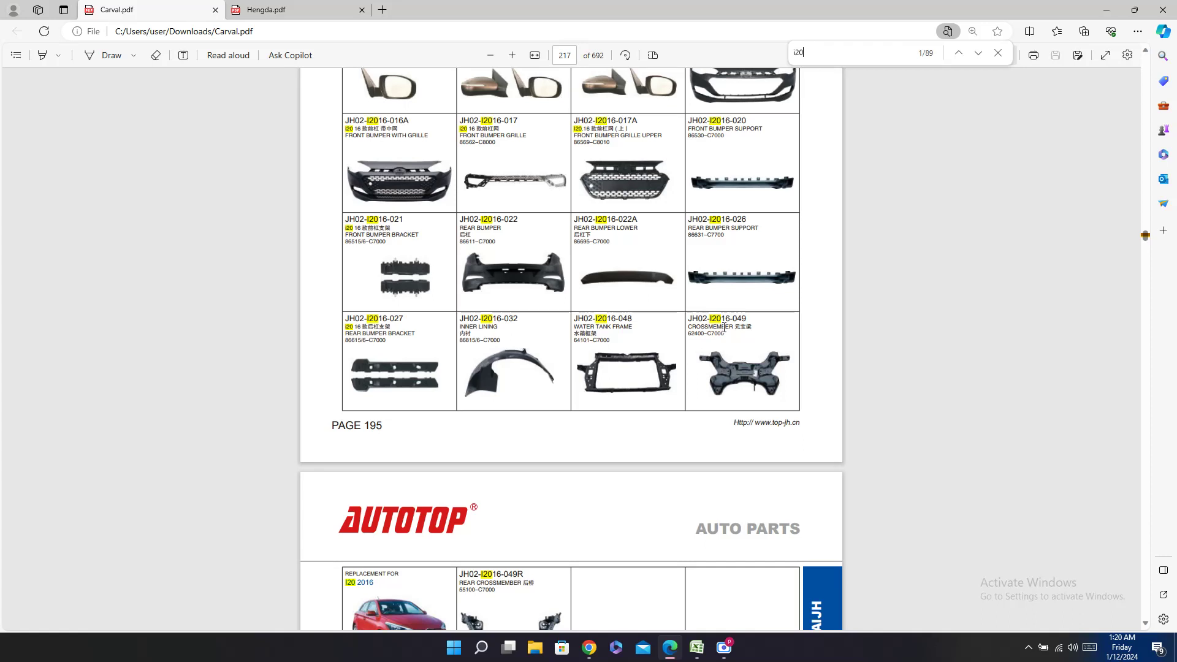
double_click(722, 319)
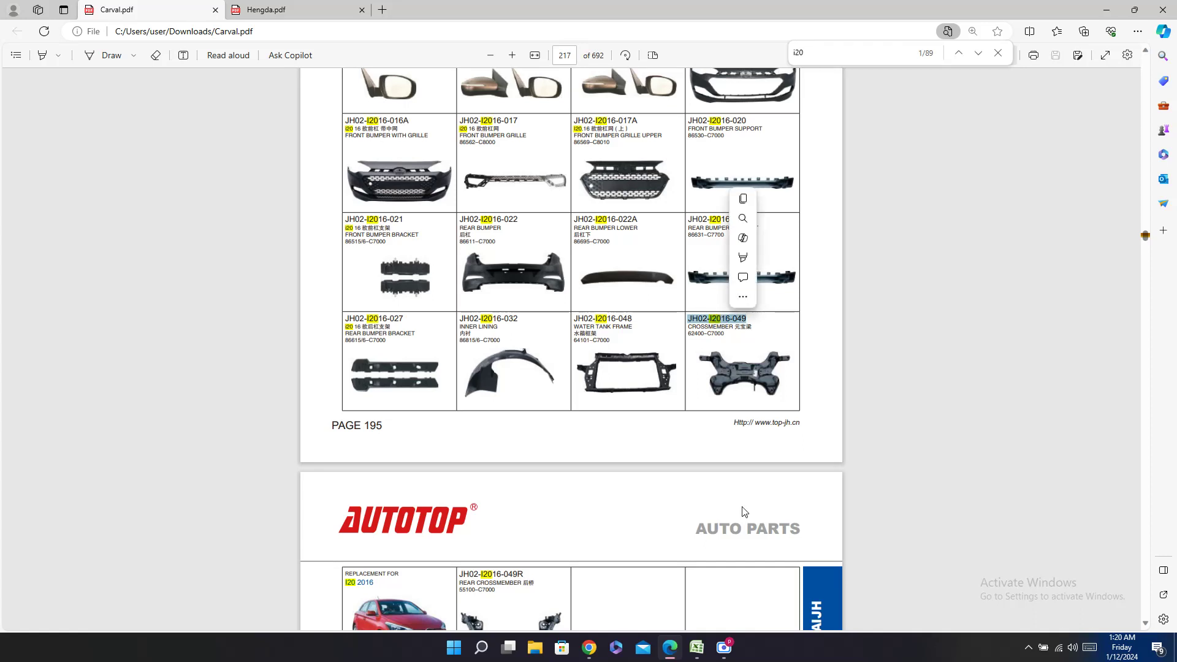
mouse_move(701, 655)
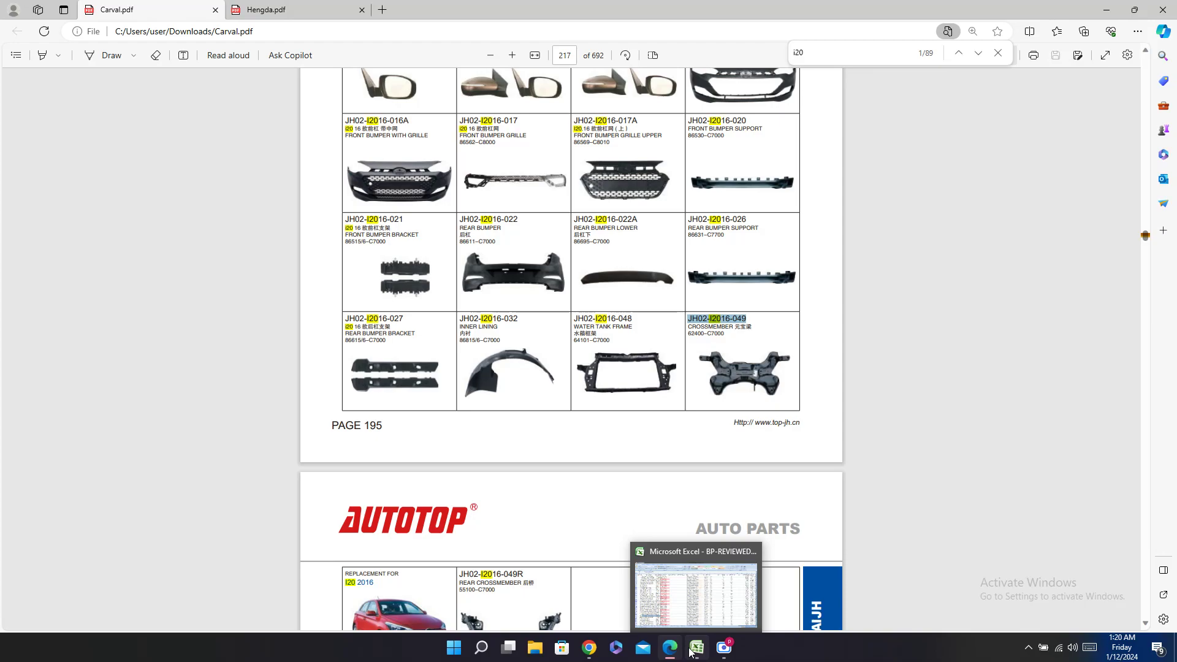
click(693, 649)
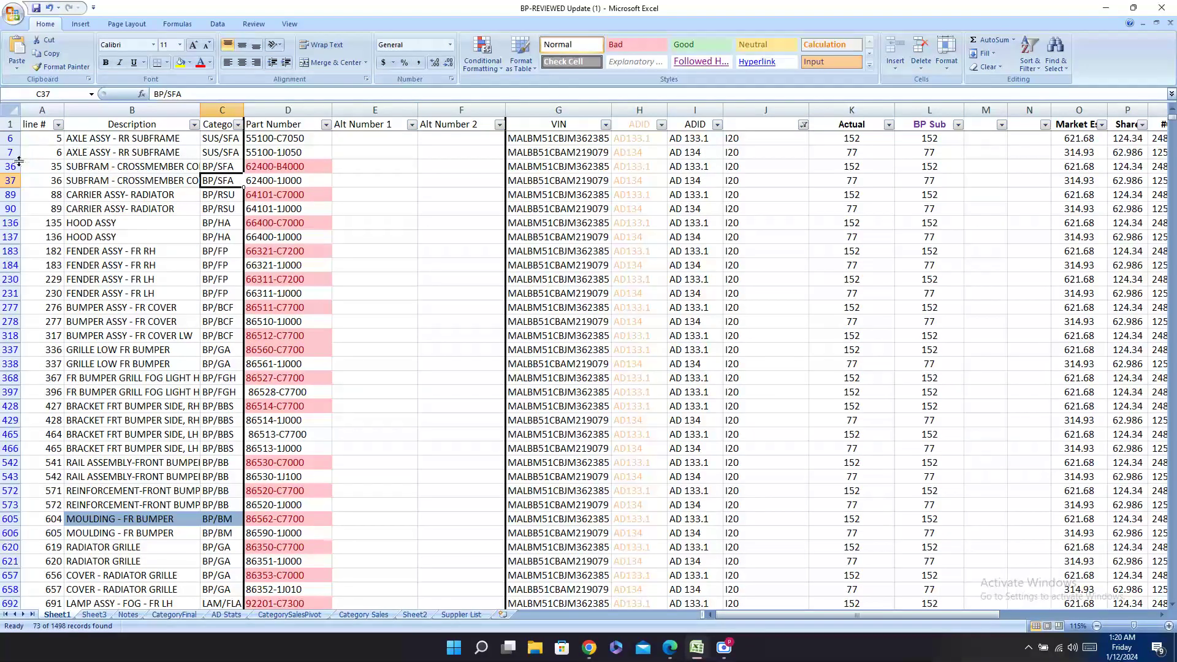
Step: Copy Carval code JH02-I2016-049 from the catalogue
drag(13, 165, 3, 180)
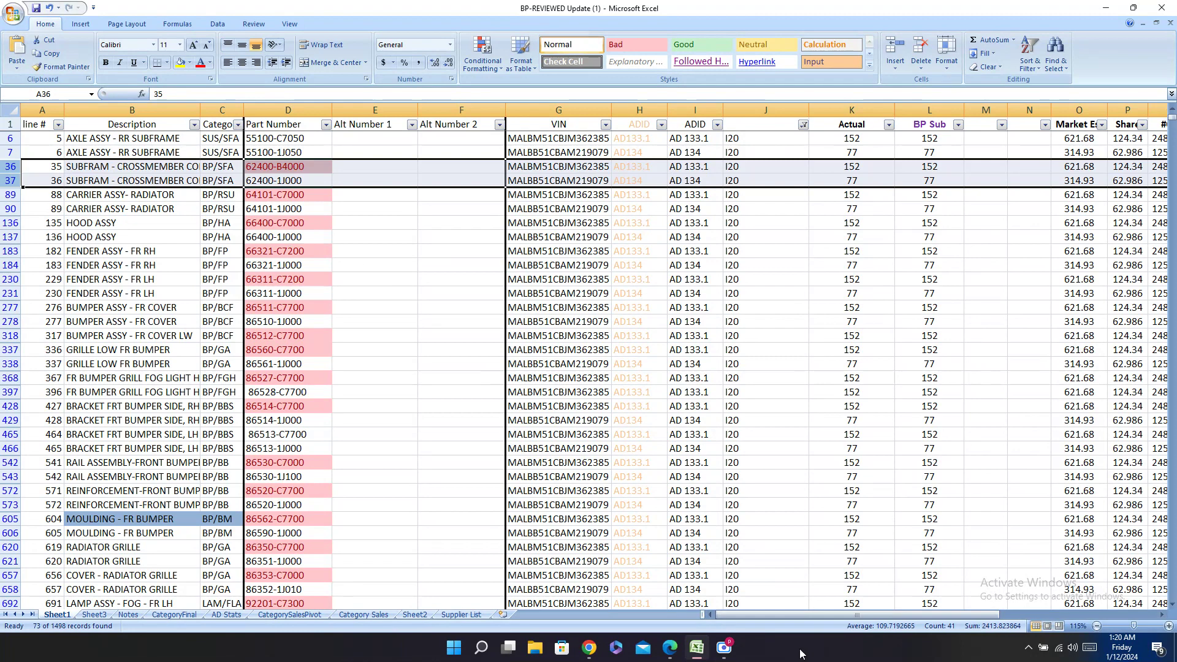
click(670, 648)
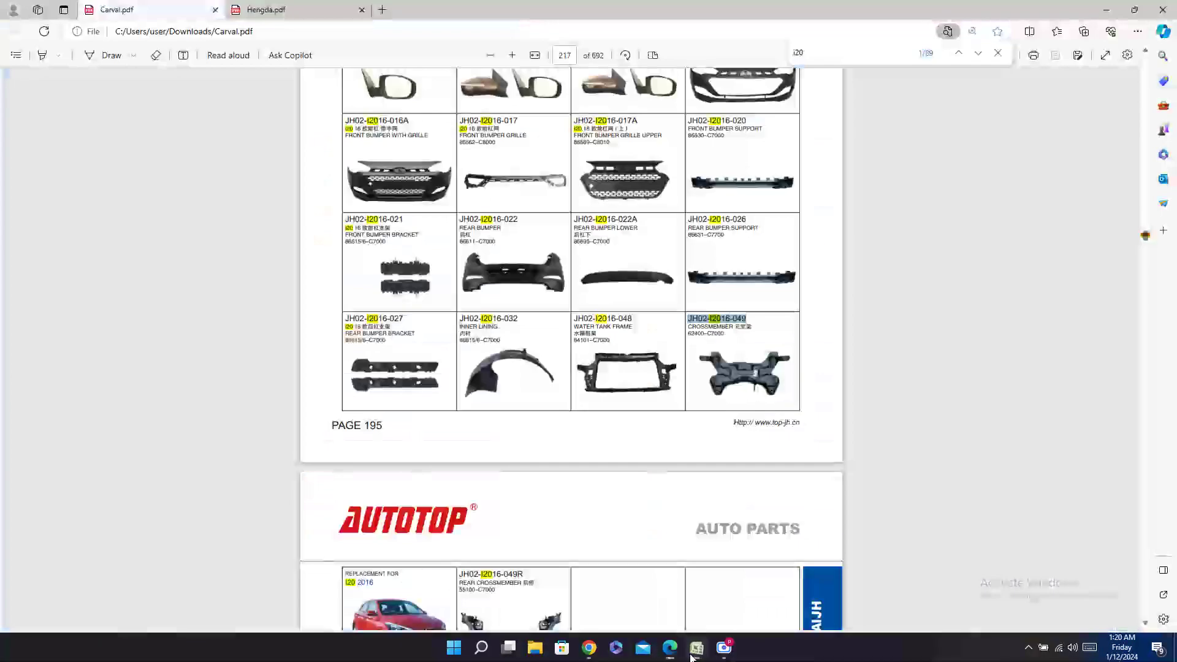
click(719, 312)
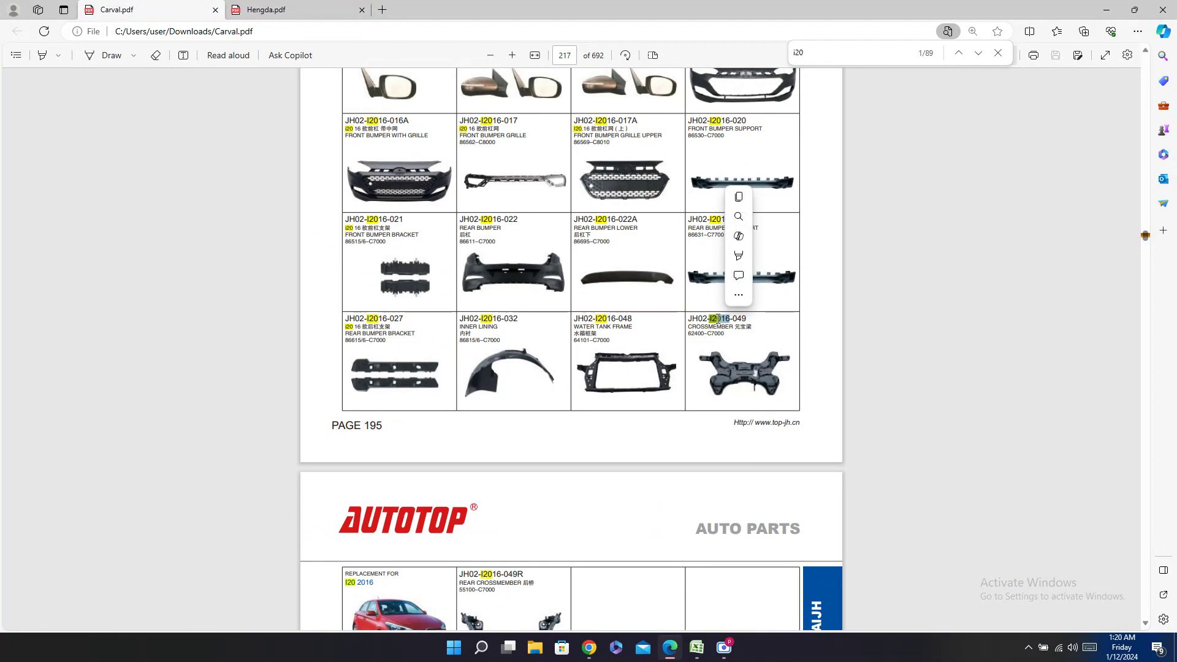
double_click(719, 319)
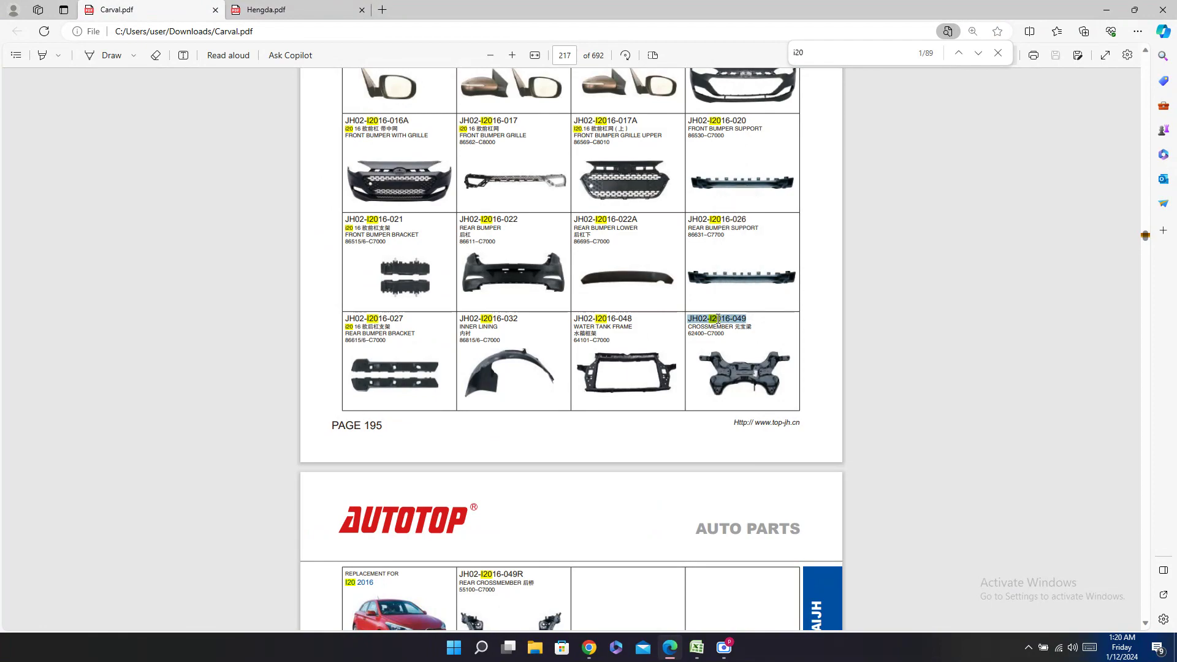
right_click(720, 319)
click(750, 372)
Step: Paste JH02-I2016-049 into Carval cell AA36
click(697, 648)
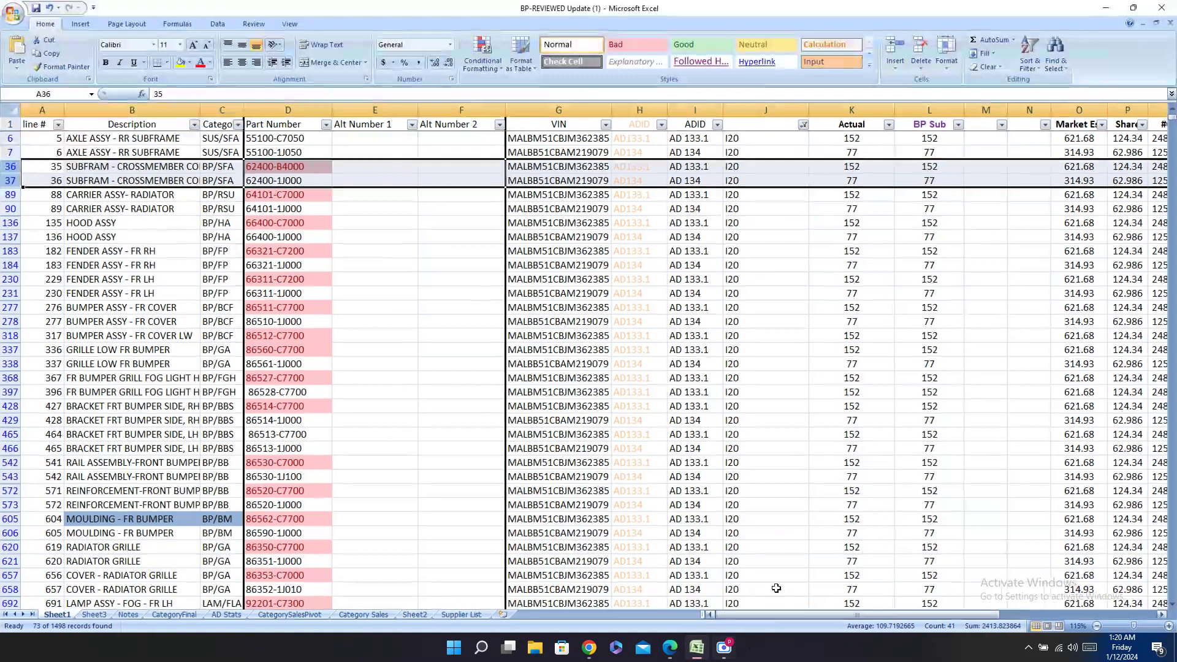
drag(860, 615, 999, 597)
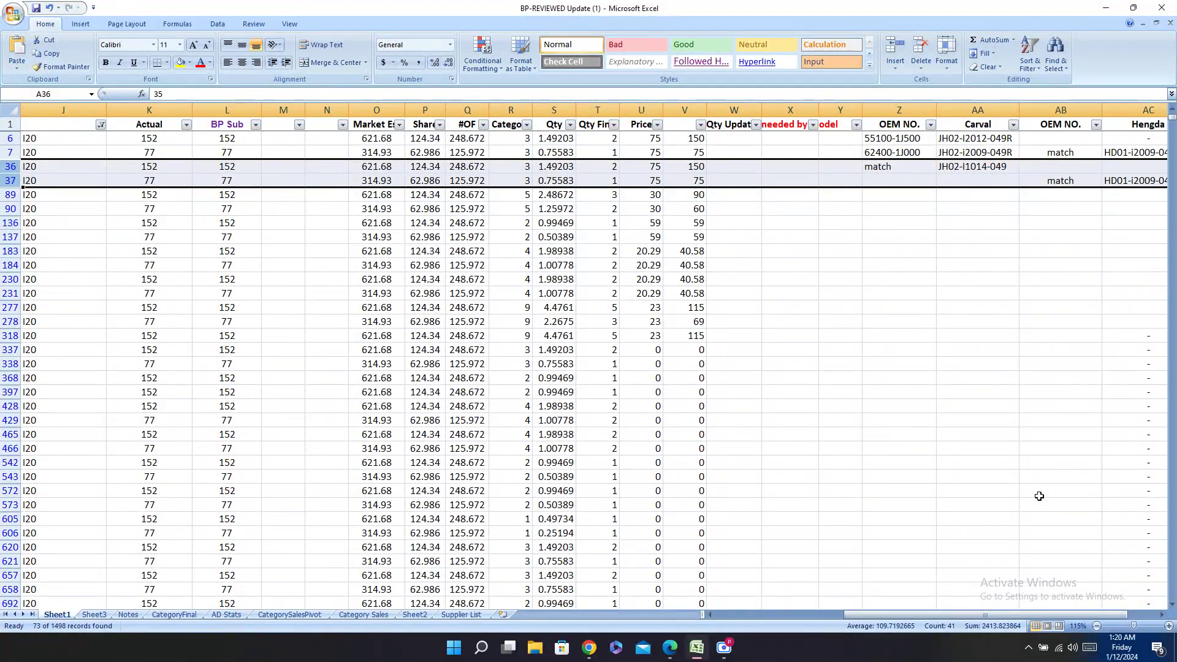
drag(903, 615, 931, 619)
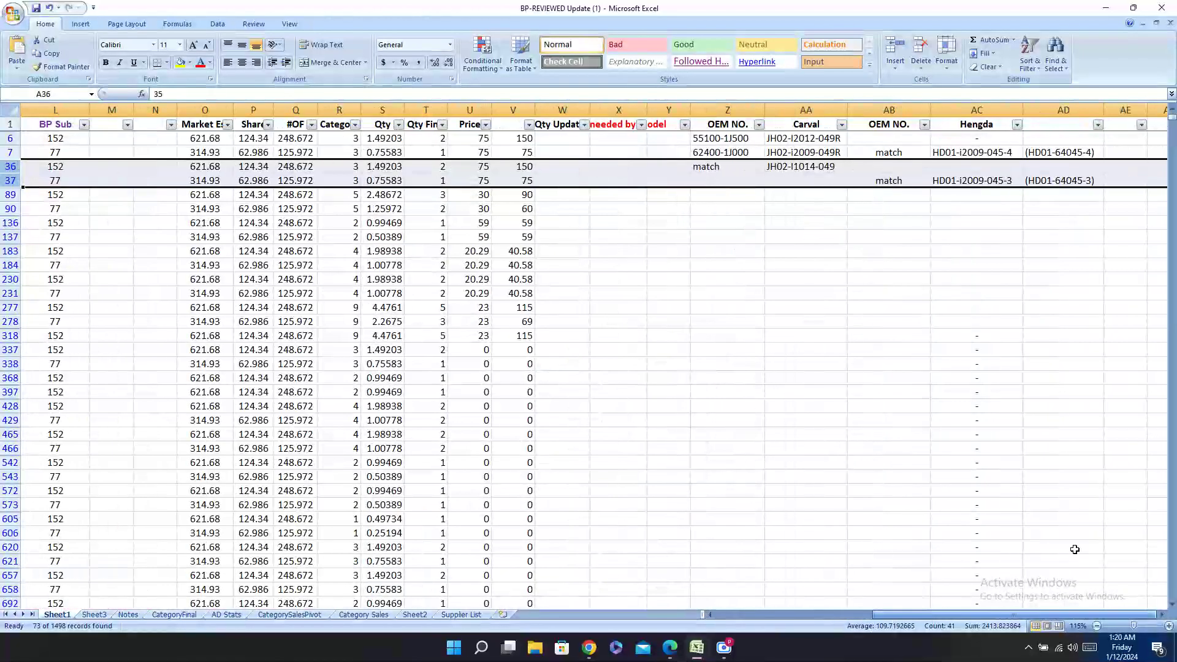
click(792, 167)
right_click(792, 166)
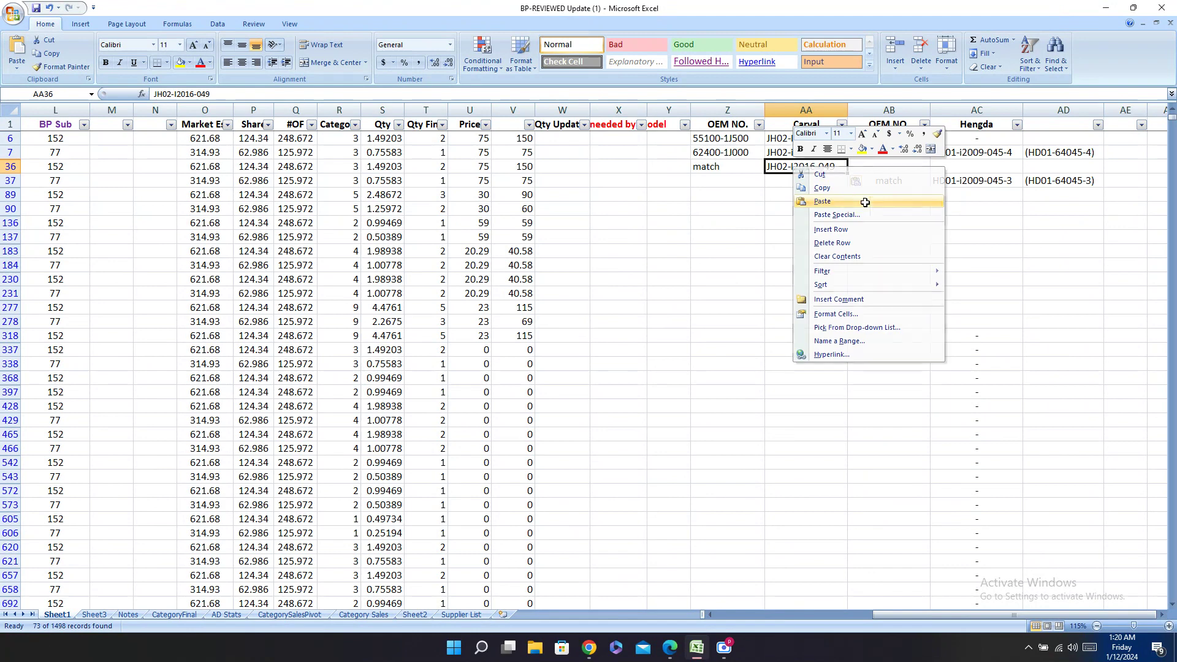
click(857, 201)
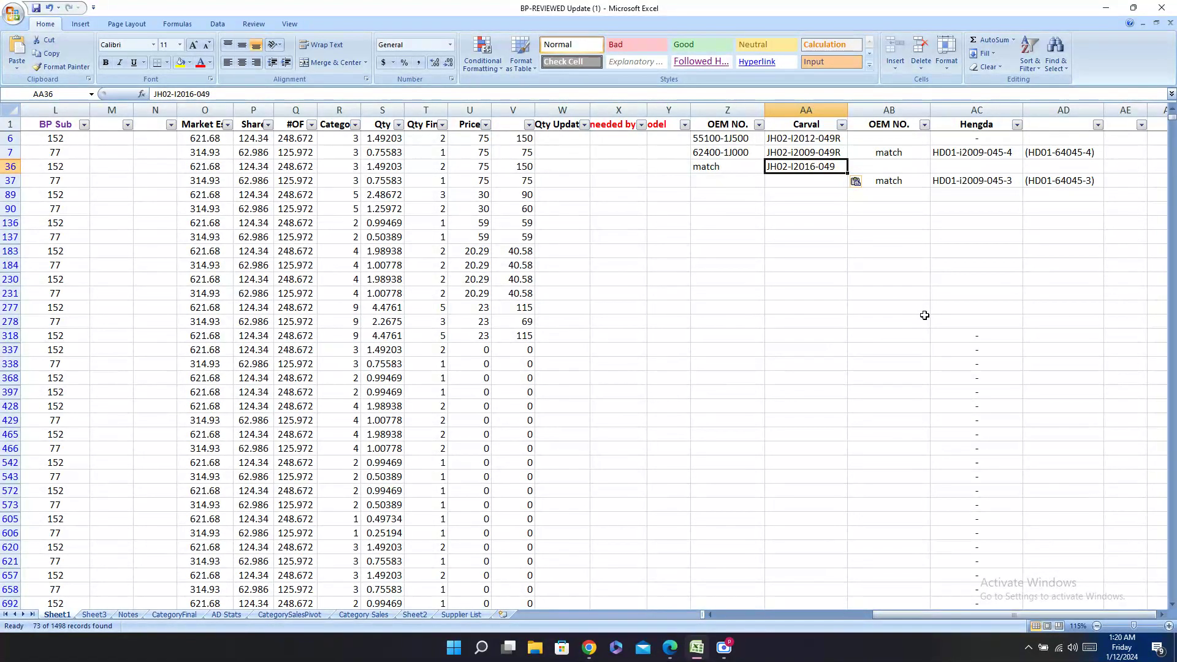
drag(885, 615, 715, 636)
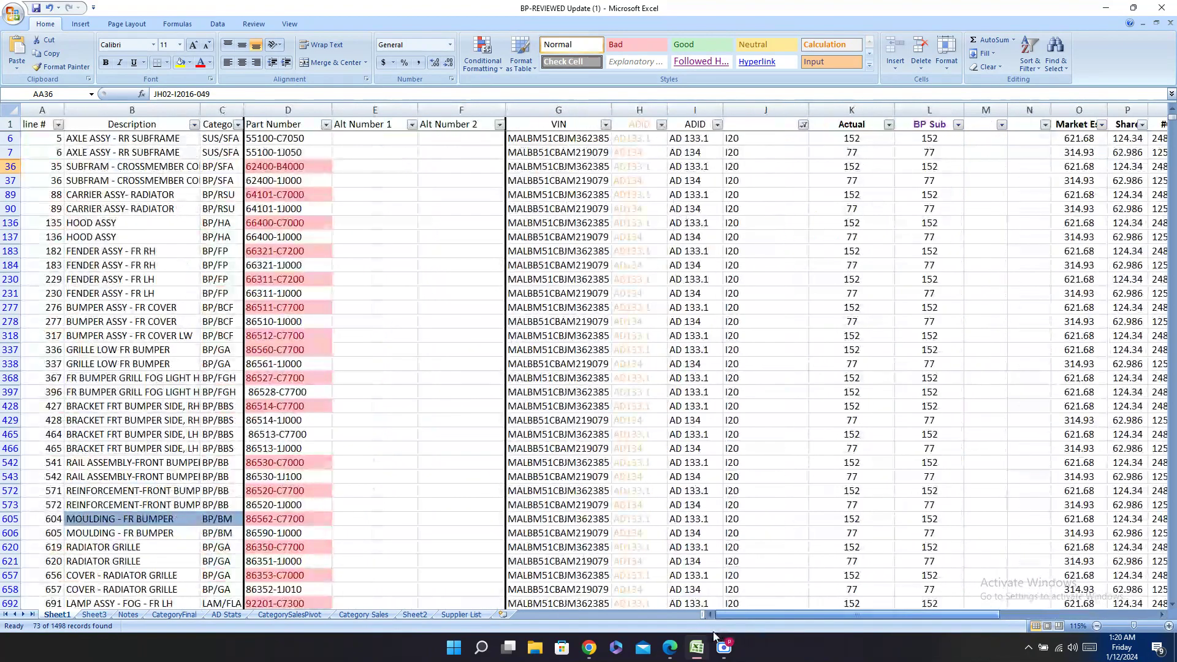
Step: Copy OEM number 62400-C7000 from the Carval catalogue
click(669, 654)
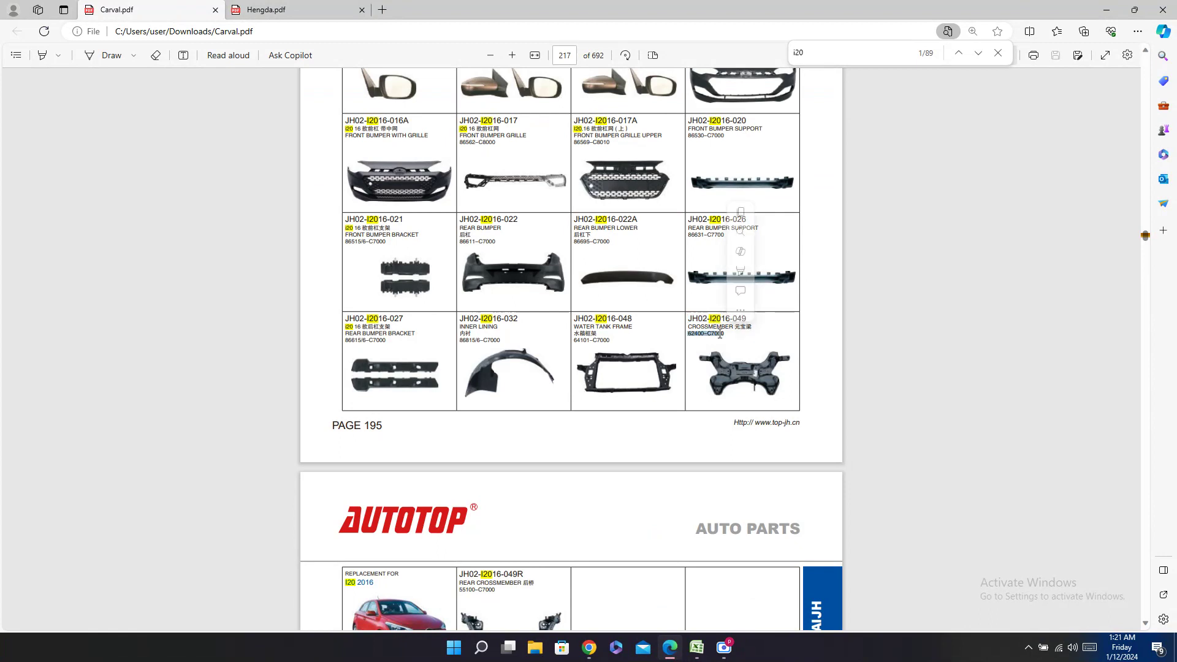
double_click(720, 334)
right_click(719, 335)
click(752, 387)
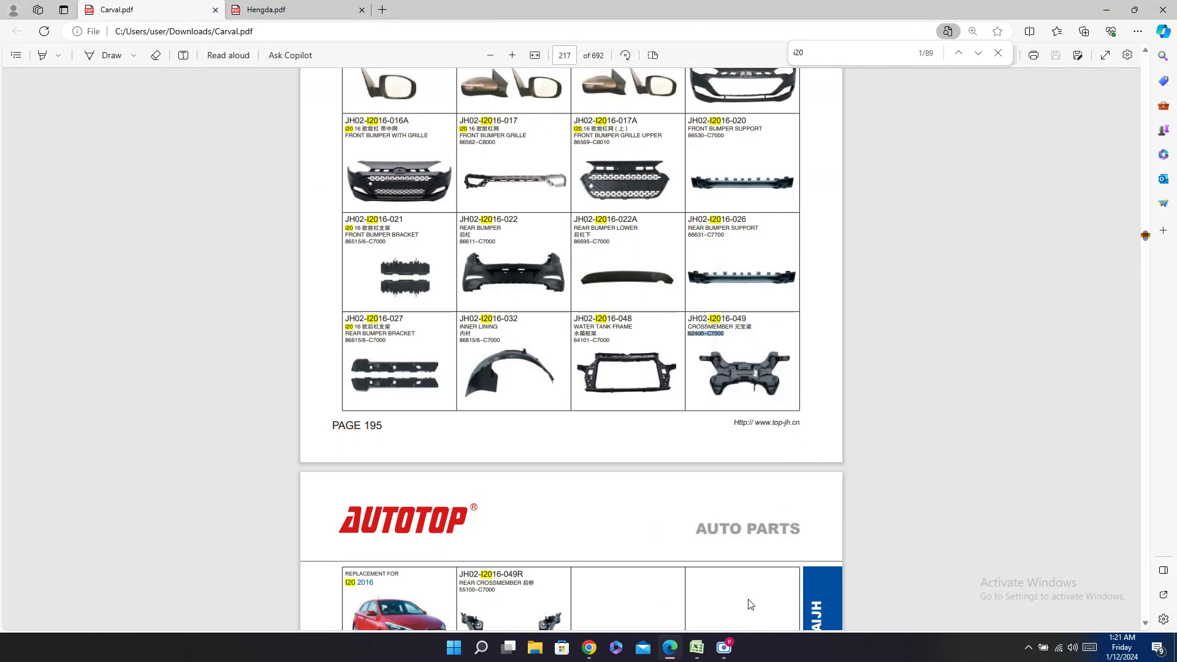
click(696, 647)
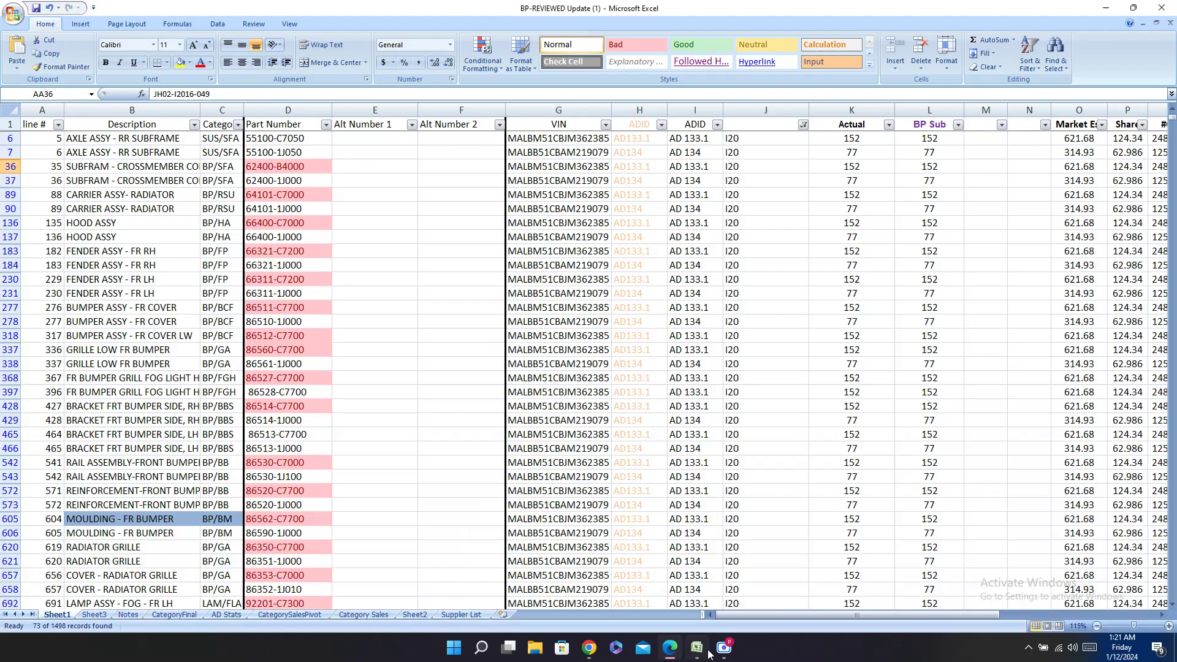
Step: Paste 62400-C7000 into Z36, then undo so row 36 keeps JH02-I1014-049
click(8, 167)
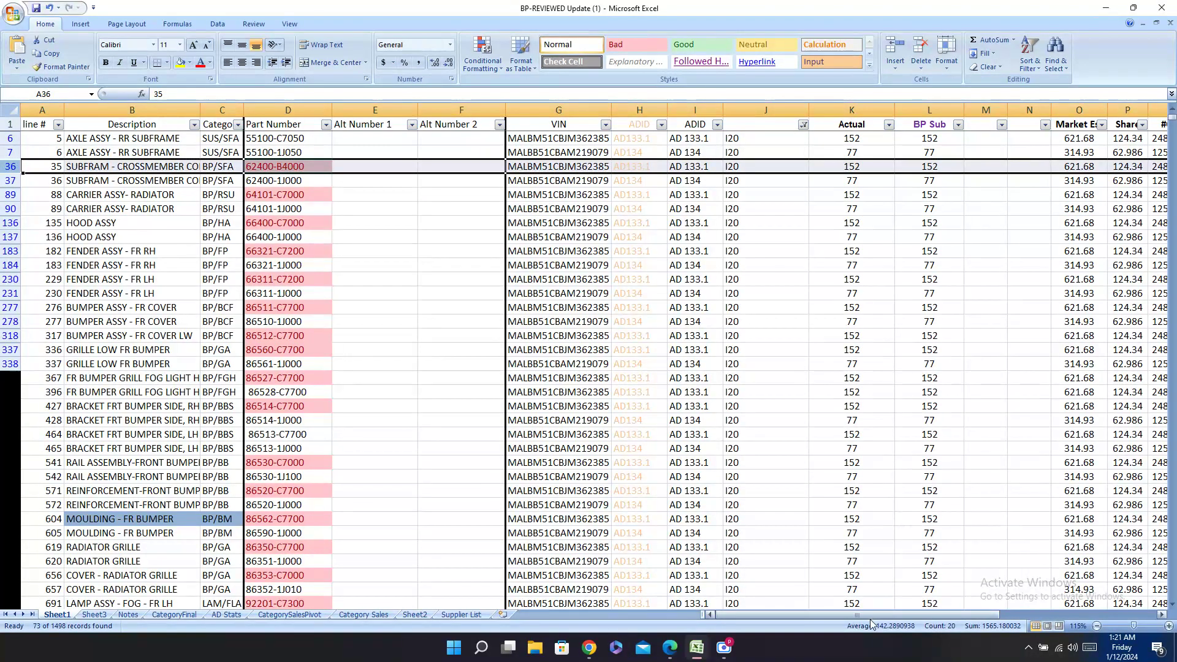
scroll(981, 545, right, 5)
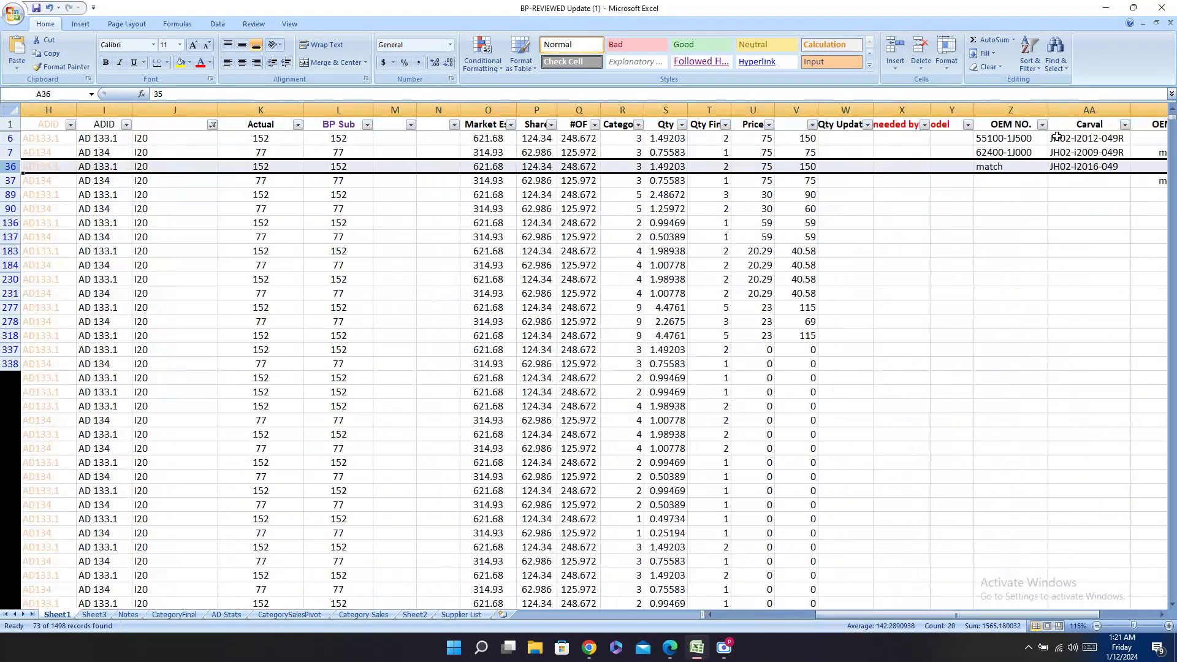
right_click(1021, 171)
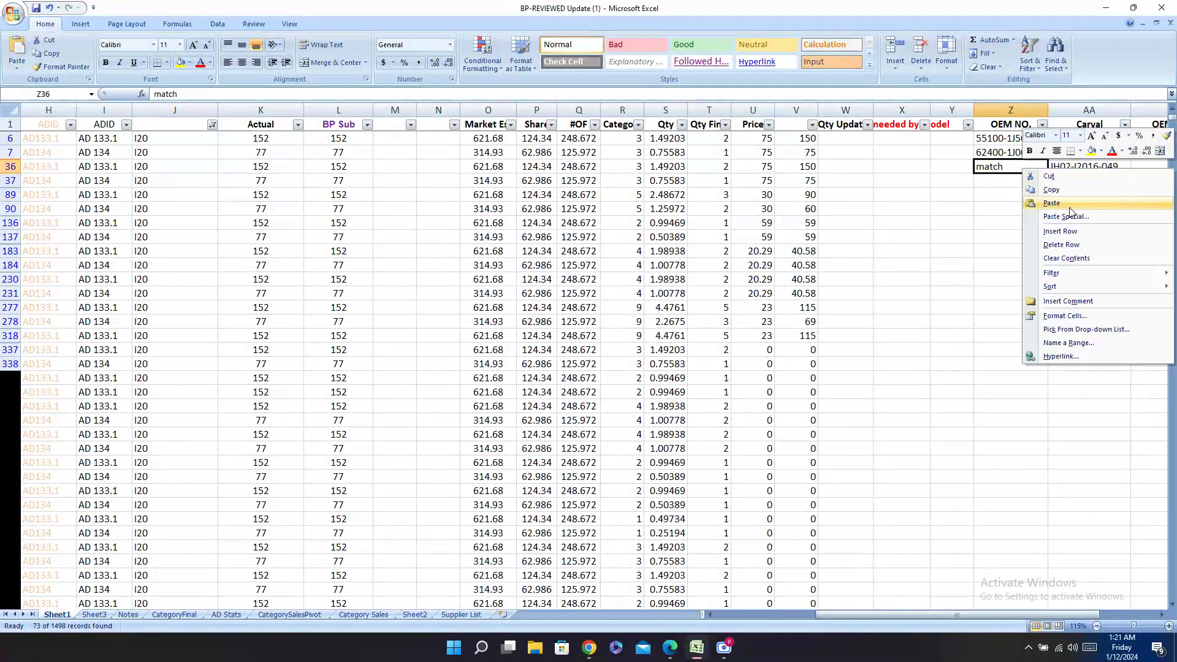
click(1051, 203)
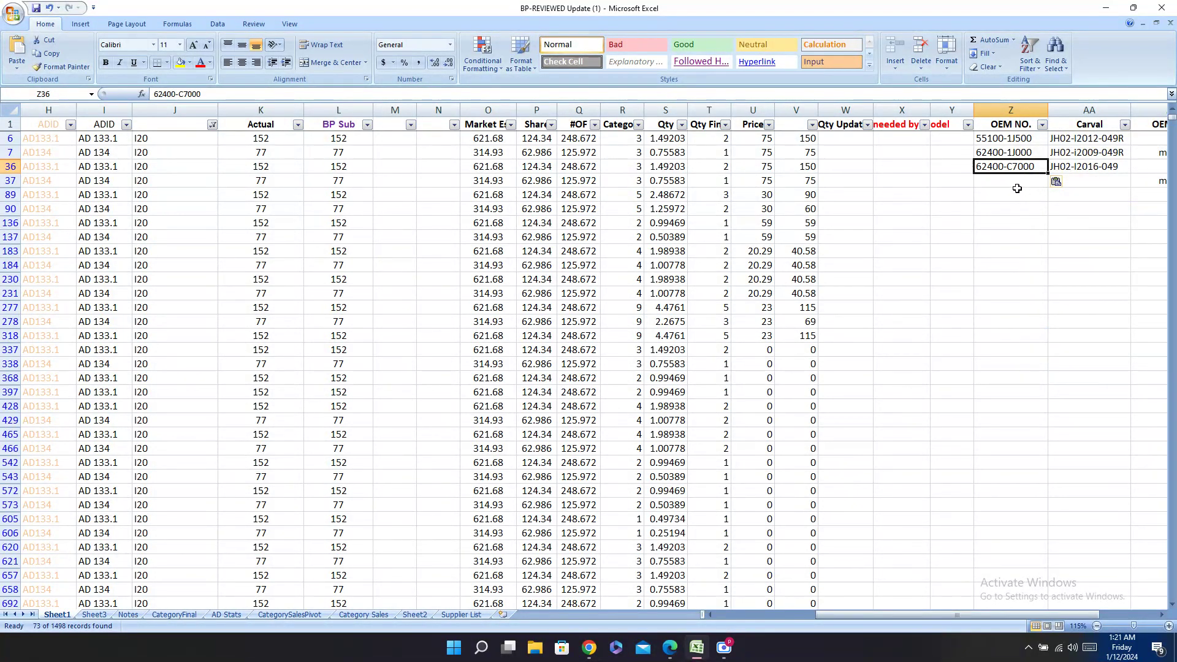
key(ctrl+z)
key(ctrl+z)
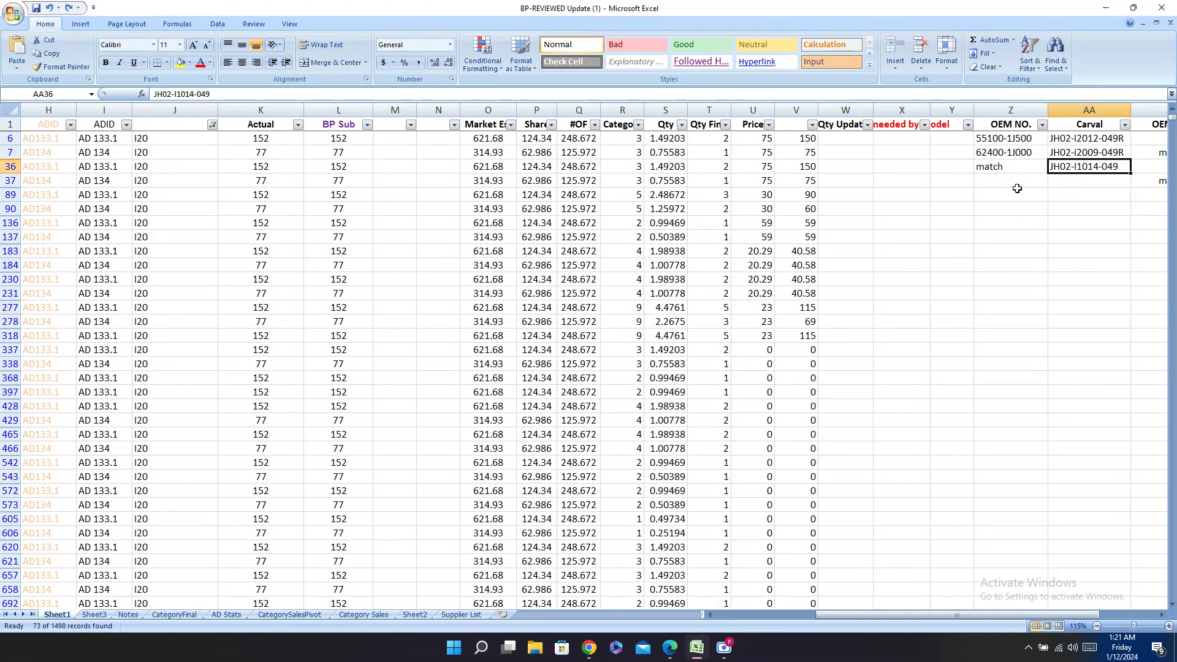
Step: Copy row 37's part number 62400-1J000 from cell D37
click(1080, 184)
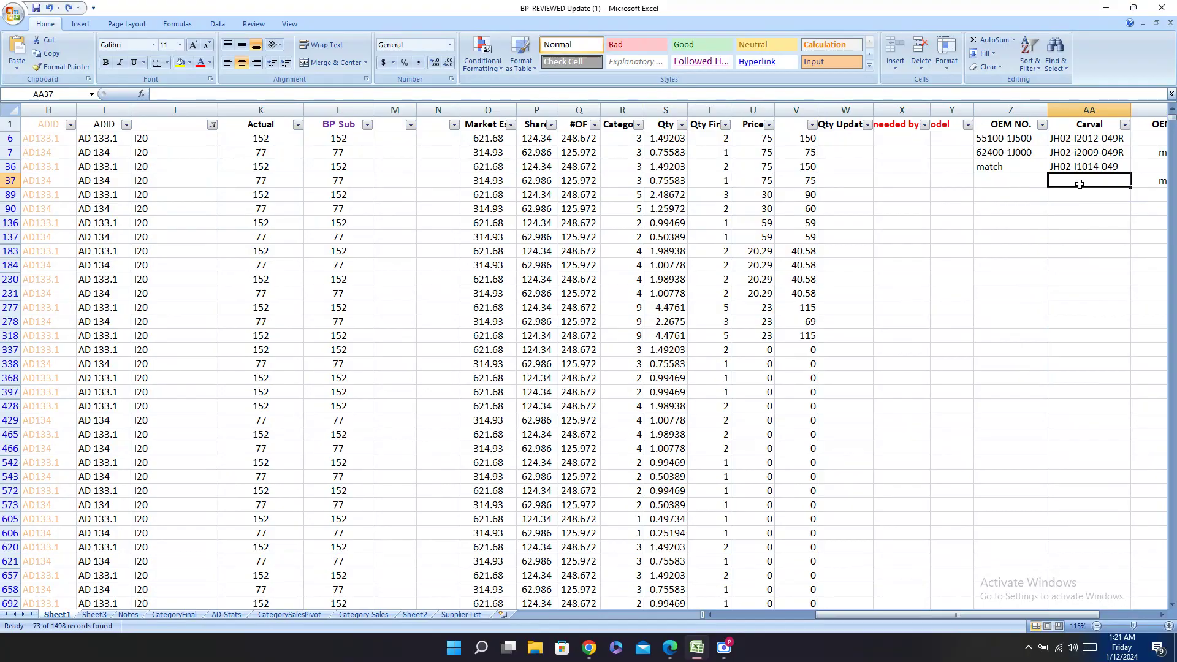
key(Left)
key(Left)
key(Left)
key(Left)
key(Left)
key(Left)
key(Left)
key(Left)
key(Left)
key(Left)
key(Left)
key(Left)
key(Left)
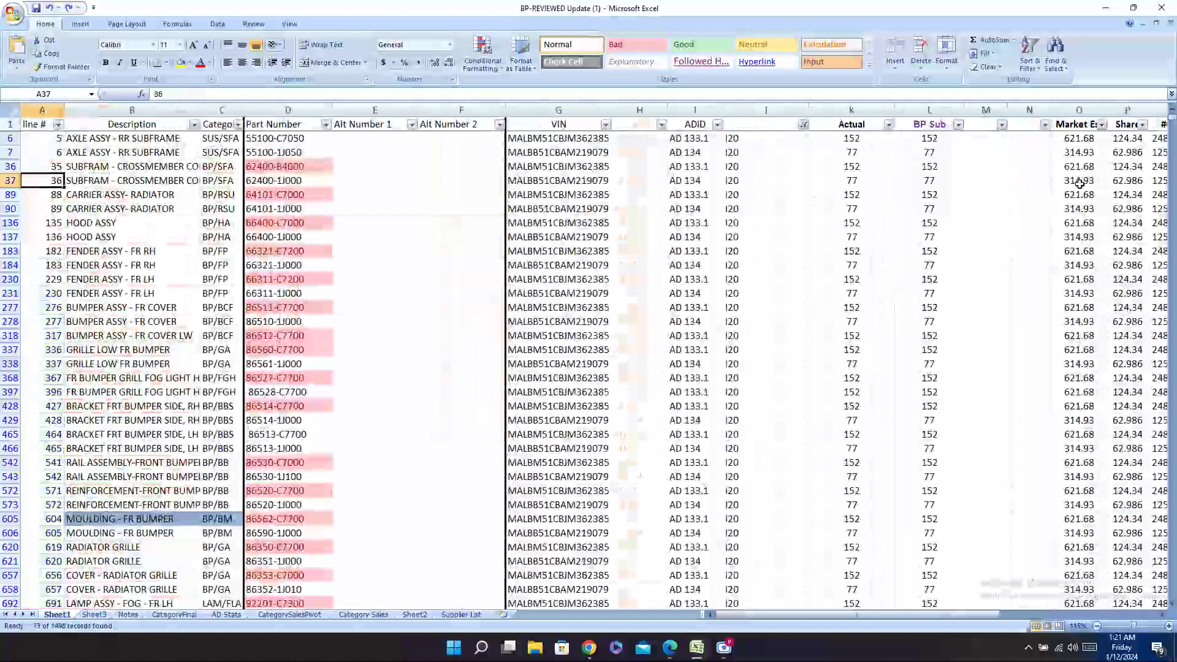
key(Right)
key(Right)
key(Right)
key(ctrl+c)
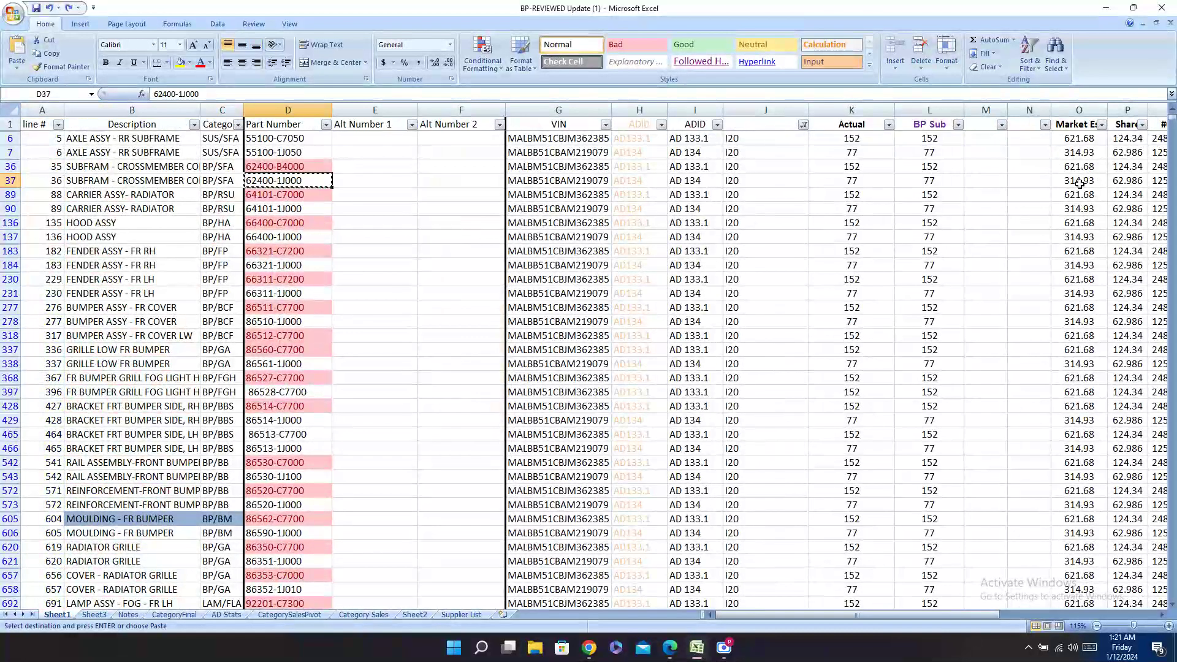
click(670, 649)
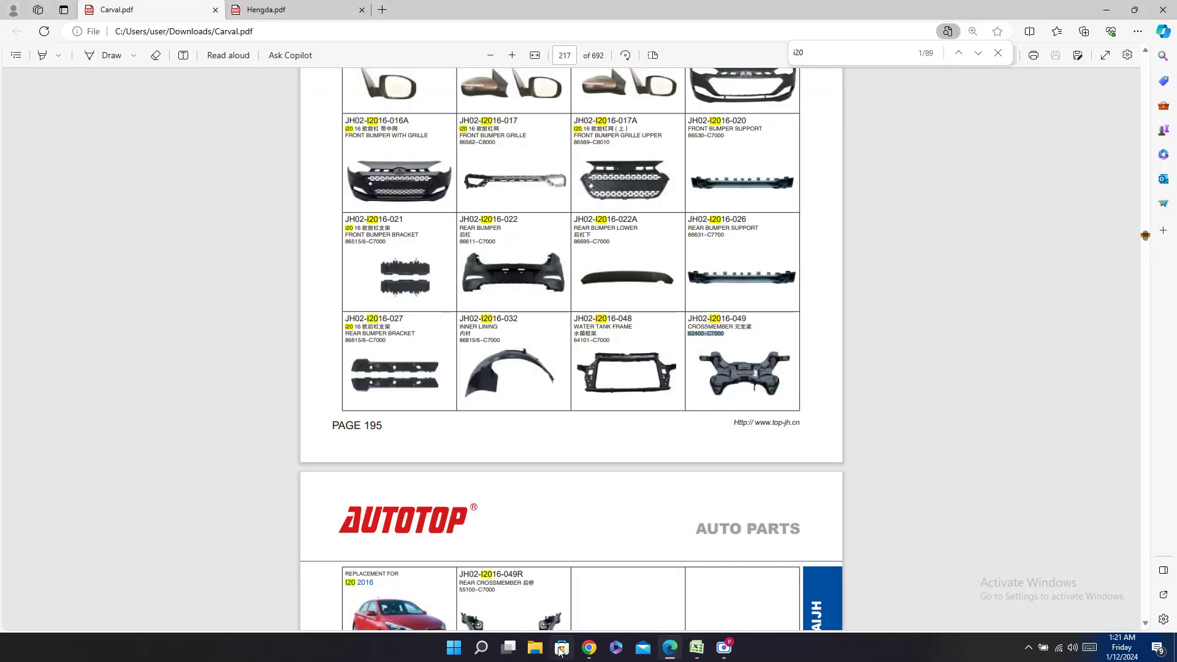
Step: Search the Carval catalogue for 62400-1J000 and copy the matching code JH02-i2009-049R
key(ctrl+f)
key(ctrl+v)
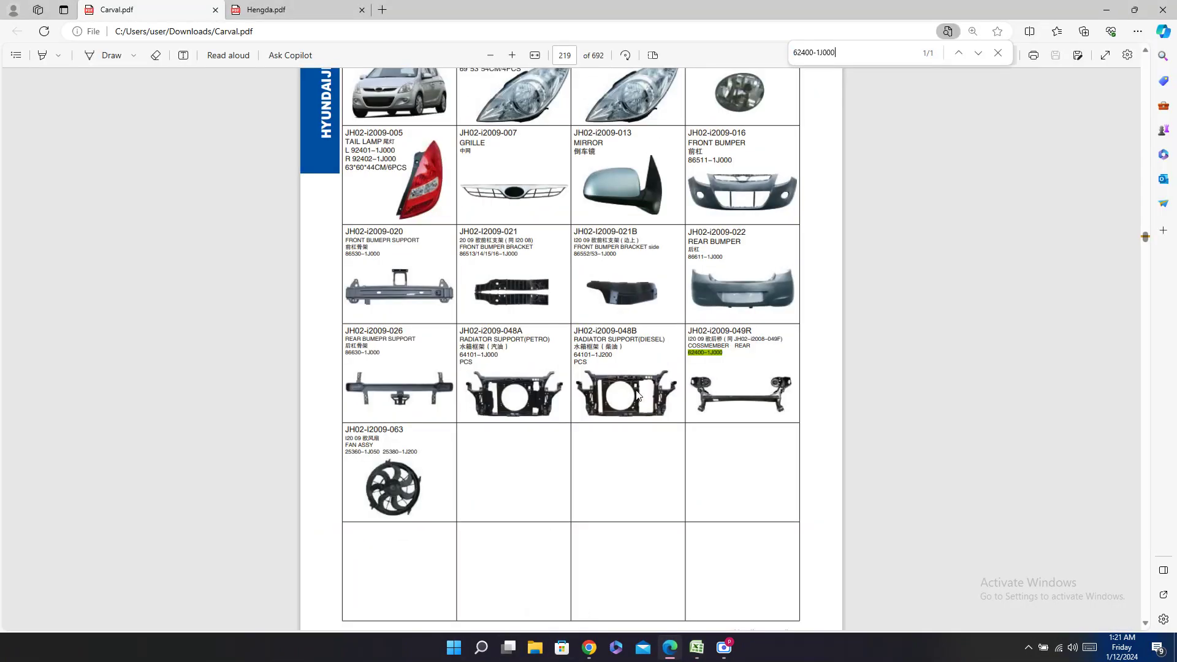
triple_click(729, 331)
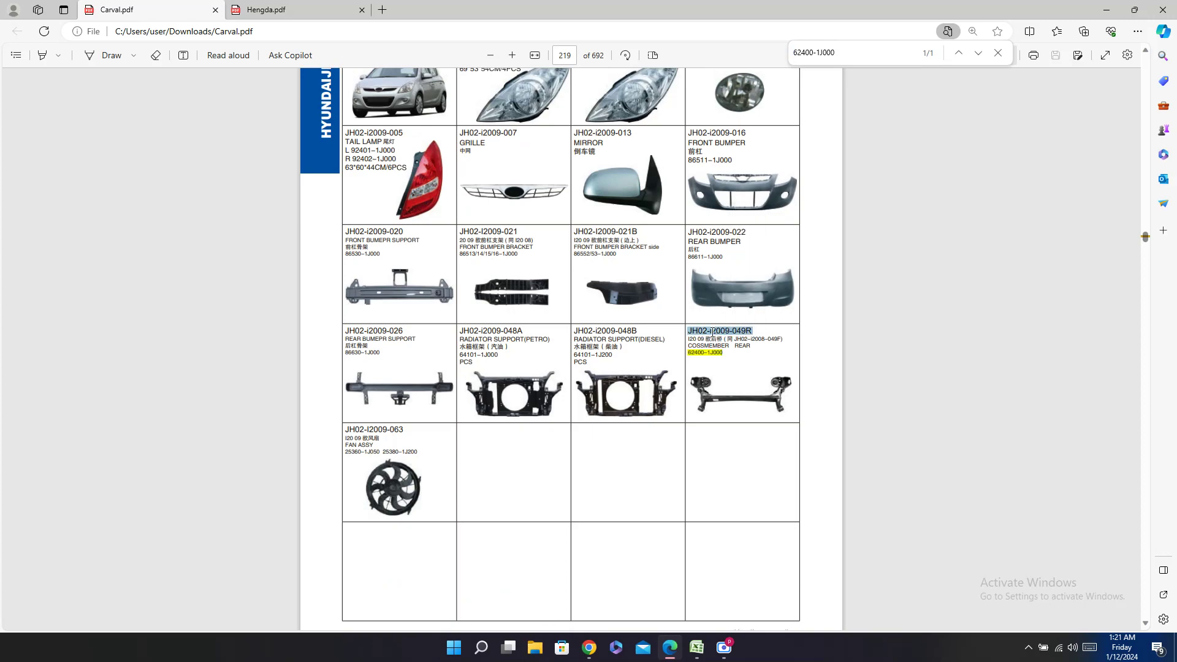
right_click(712, 331)
click(745, 388)
click(696, 647)
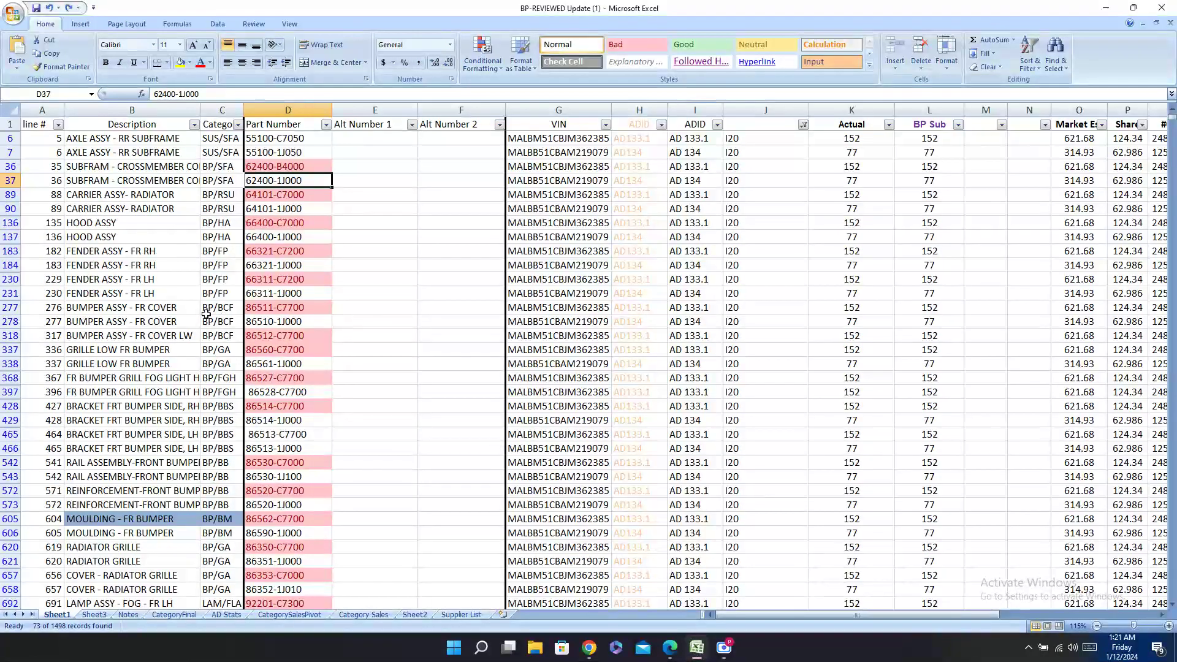
Step: Paste JH02-i2009-049R into AA37 and enter 'match' in Z37
click(673, 654)
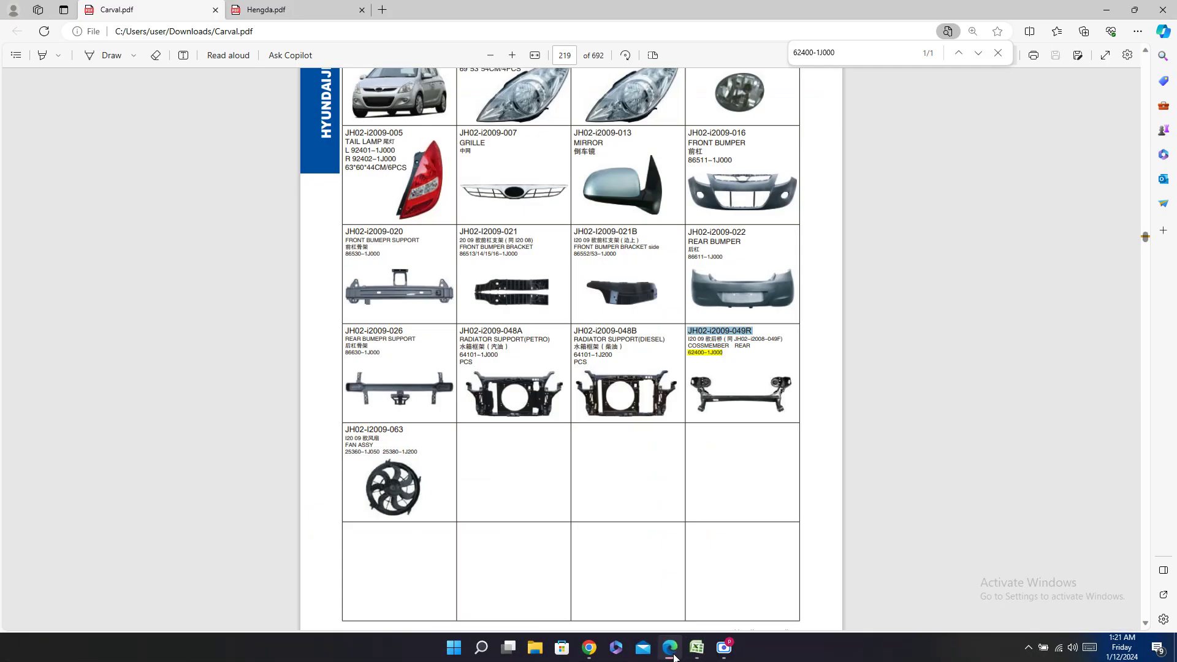
click(672, 654)
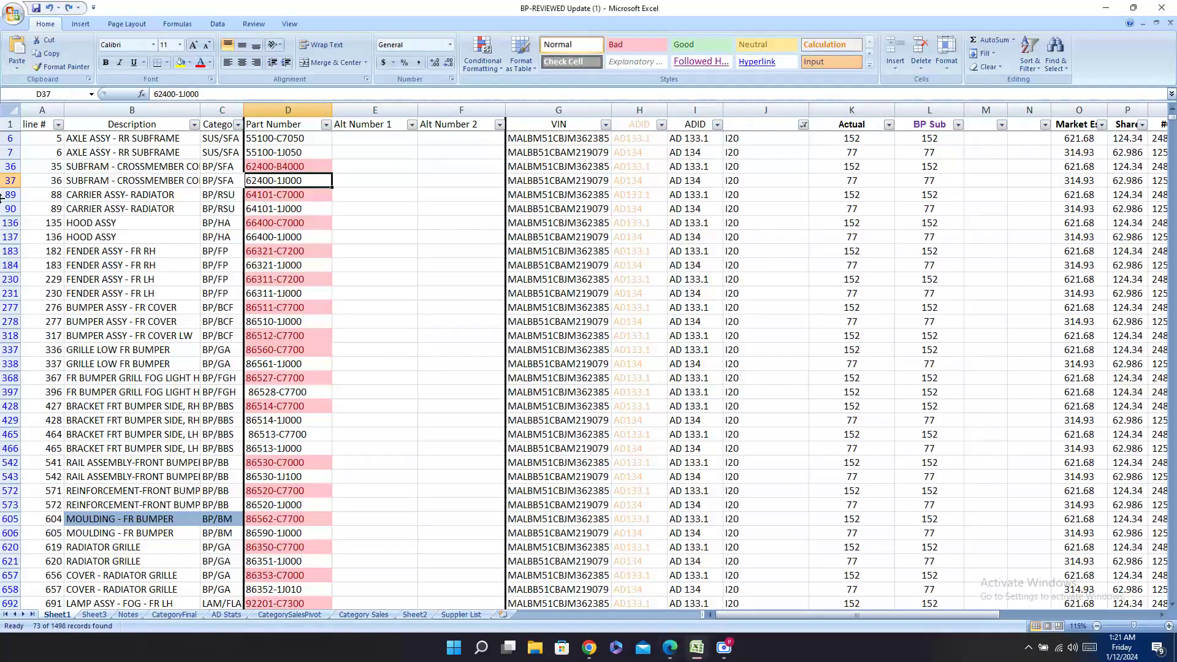
click(9, 179)
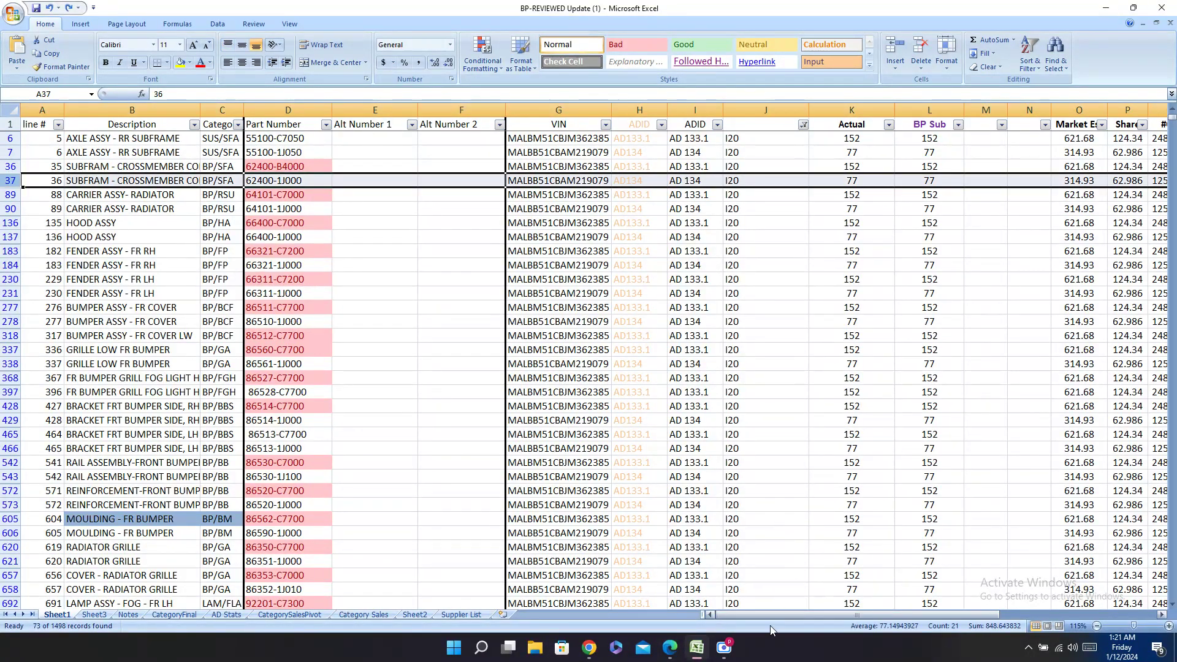
drag(797, 615, 953, 615)
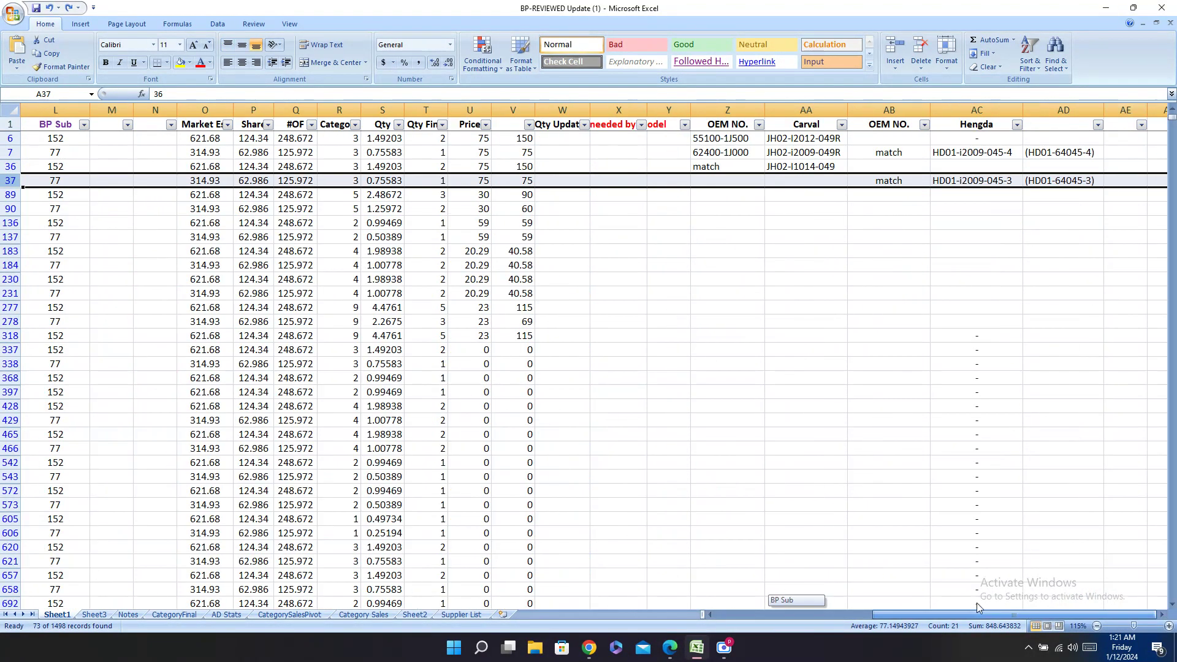
right_click(798, 181)
click(827, 215)
click(725, 182)
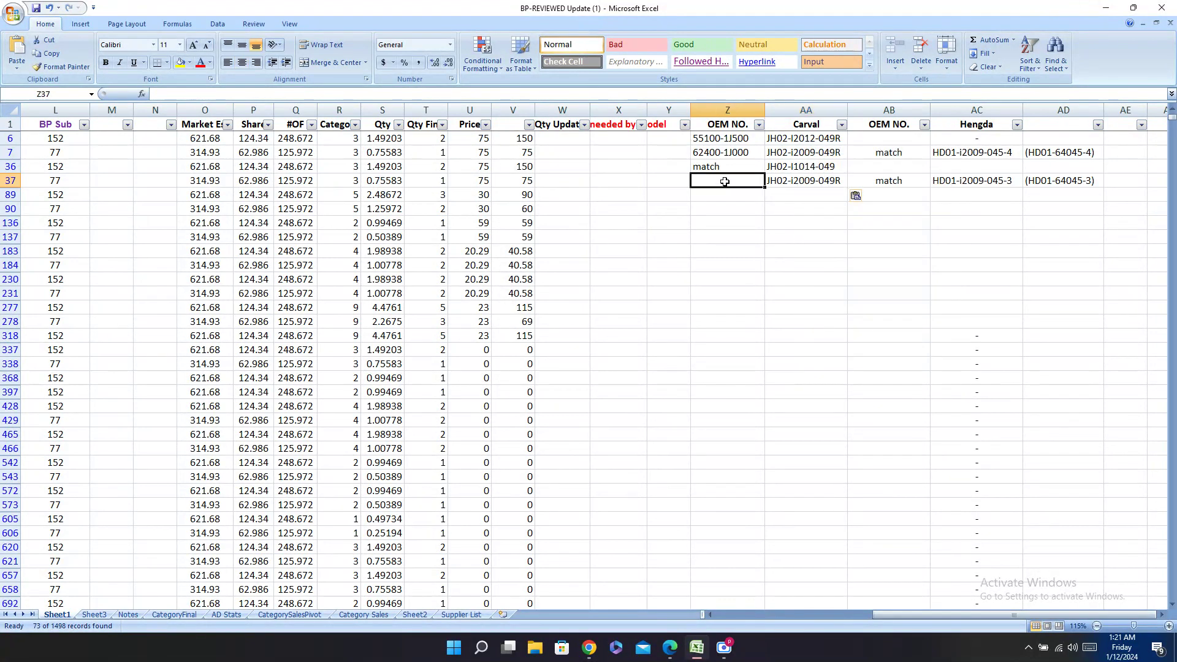
text(match)
key(Return)
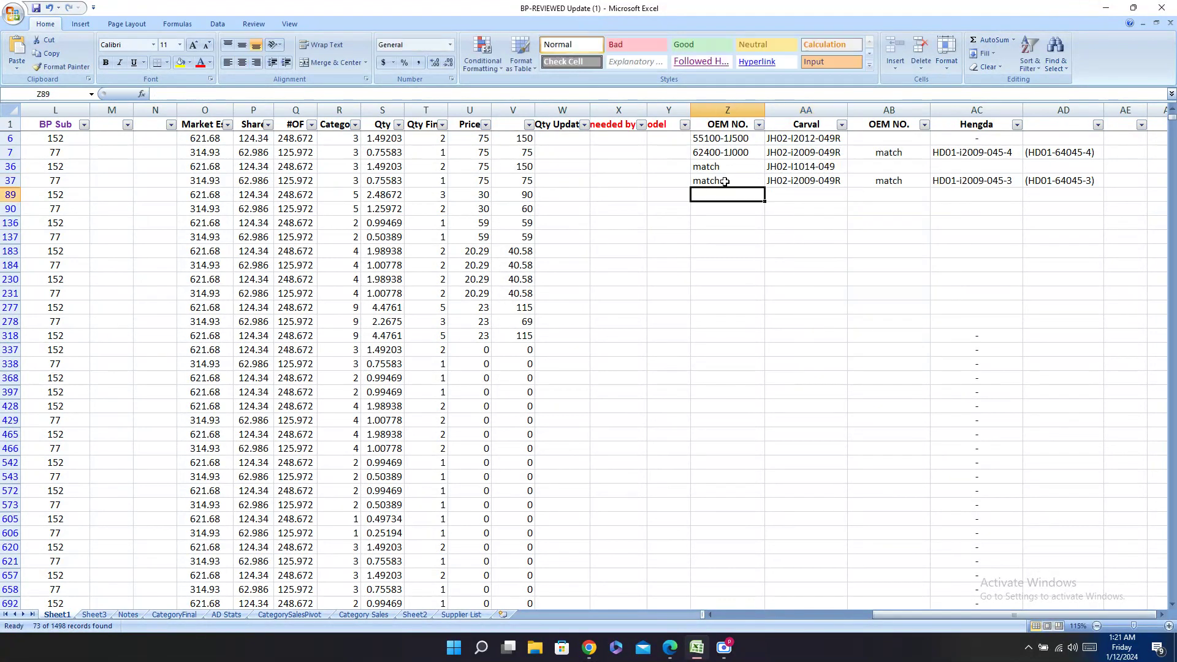
Step: Copy row 36's part number 62400-B4000 from cell D36
key(Left)
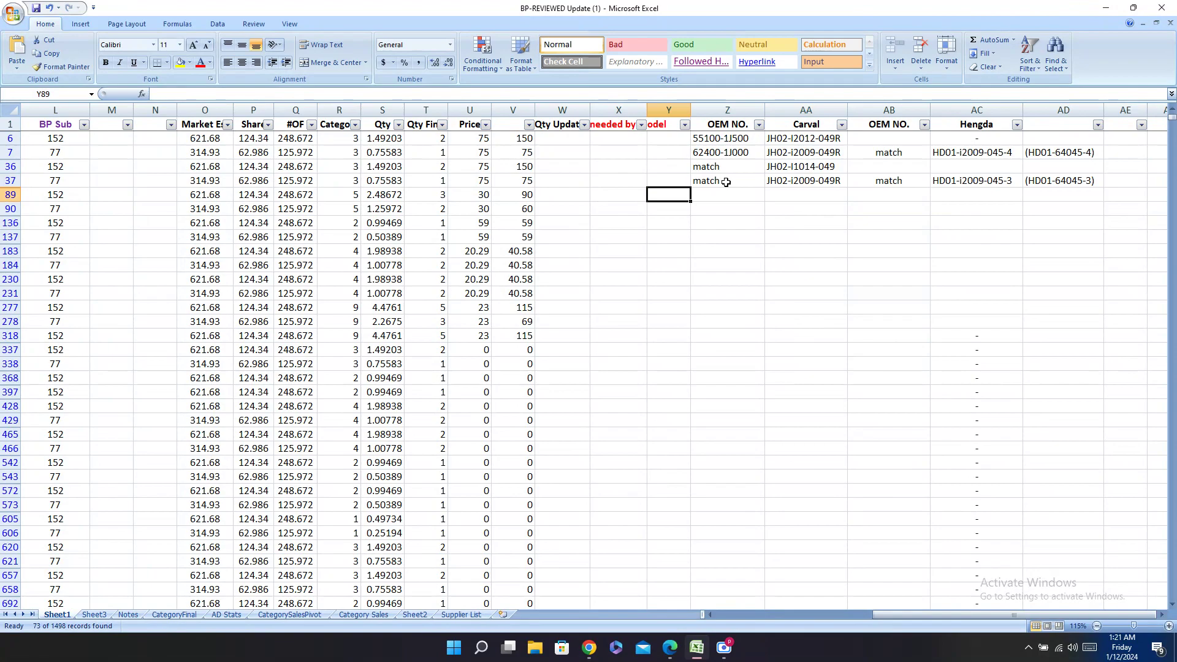
key(Up)
key(Up)
key(Right)
key(Right)
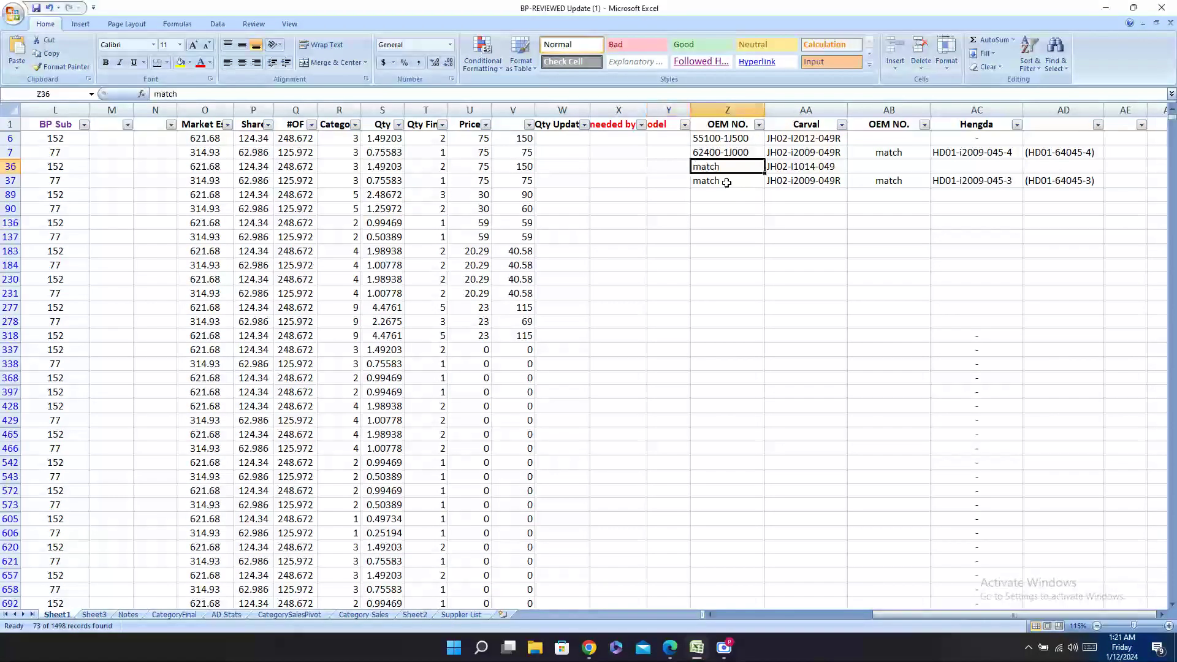
key(Left)
key(Left)
key(Left)
key(Left)
key(Left)
key(Left)
key(Left)
key(Left)
key(Left)
key(Left)
key(Left)
key(Left)
key(Left)
key(Left)
key(Left)
key(Left)
key(Left)
key(Left)
key(Left)
key(Left)
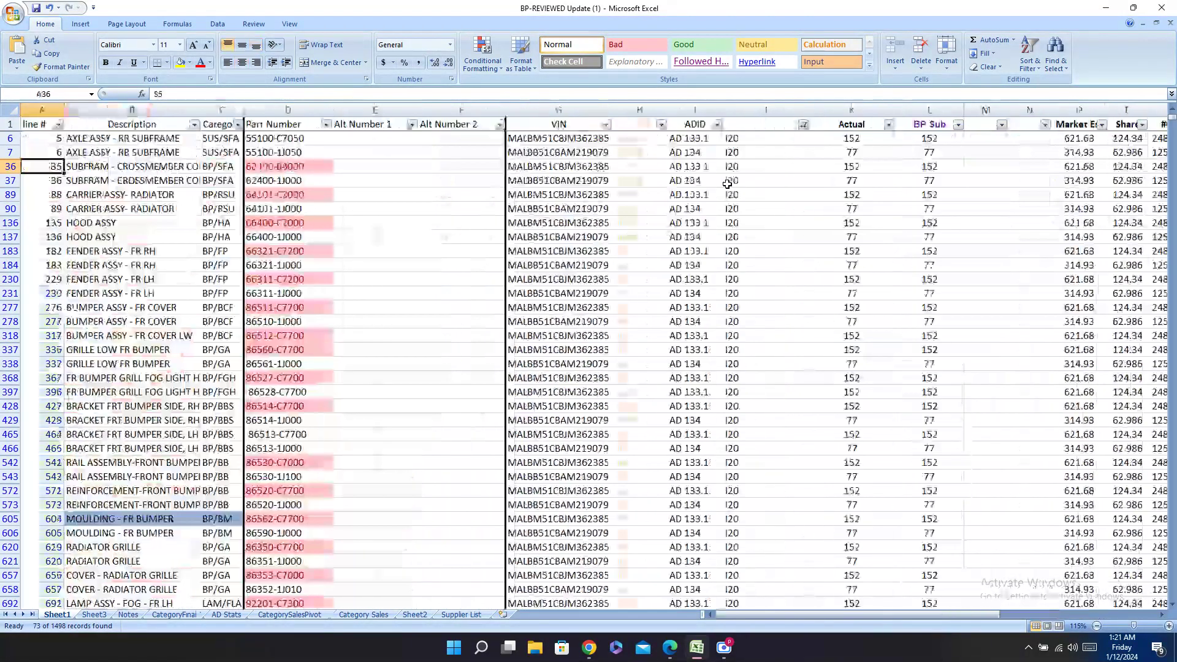
key(Right)
key(Right)
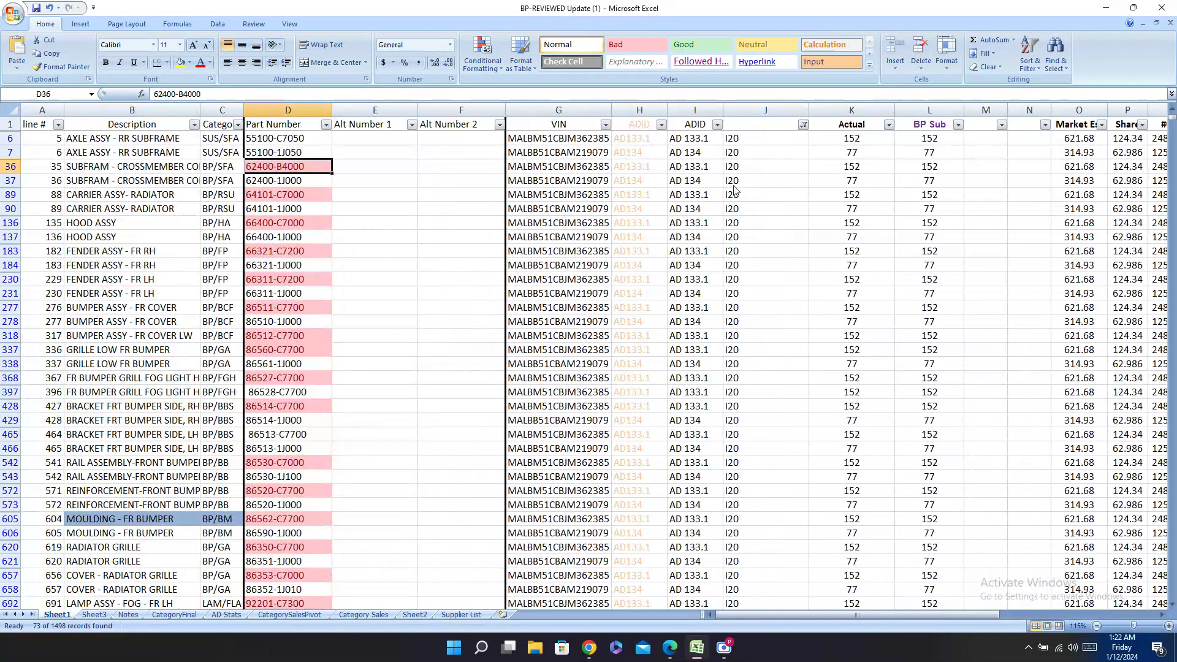
key(ctrl+c)
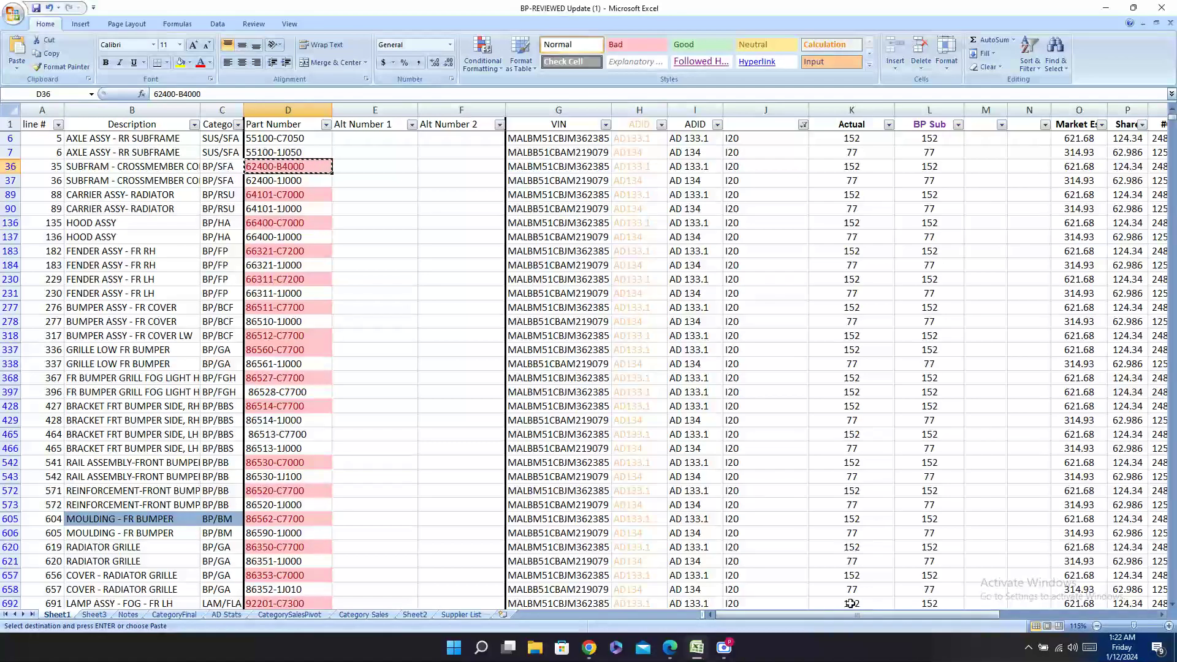
click(669, 647)
click(352, 5)
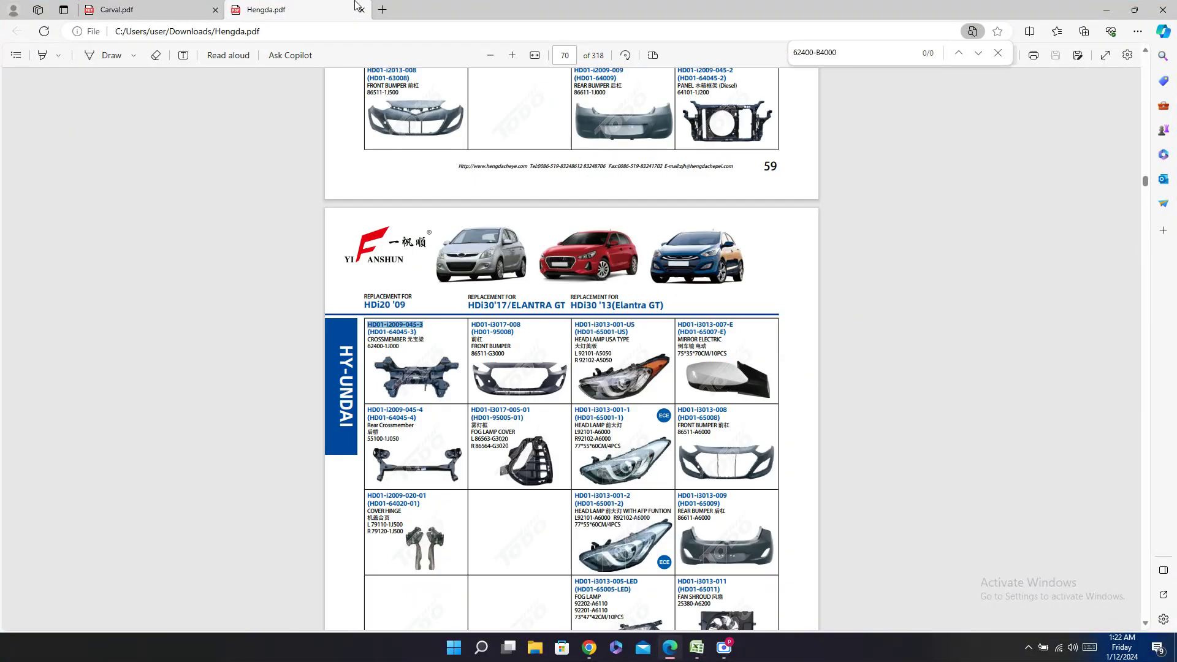
Step: Search the Hengda catalogue for 62400-B4000 and compare it with row 36
key(ctrl+f)
key(ctrl+v)
click(696, 647)
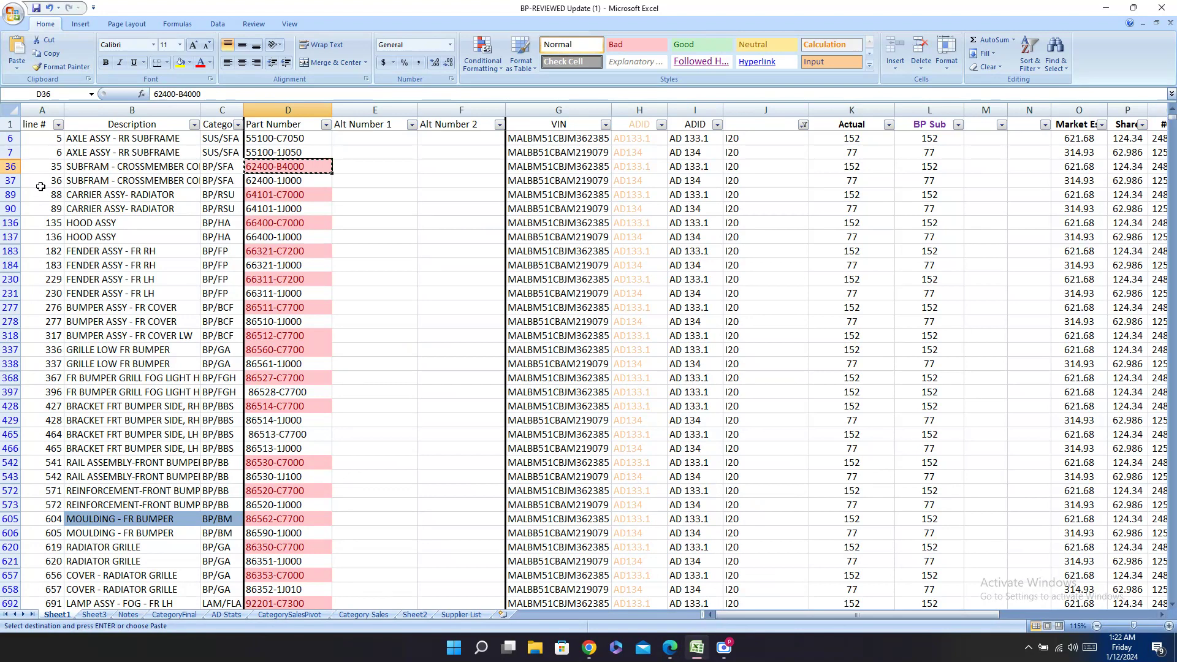
click(9, 166)
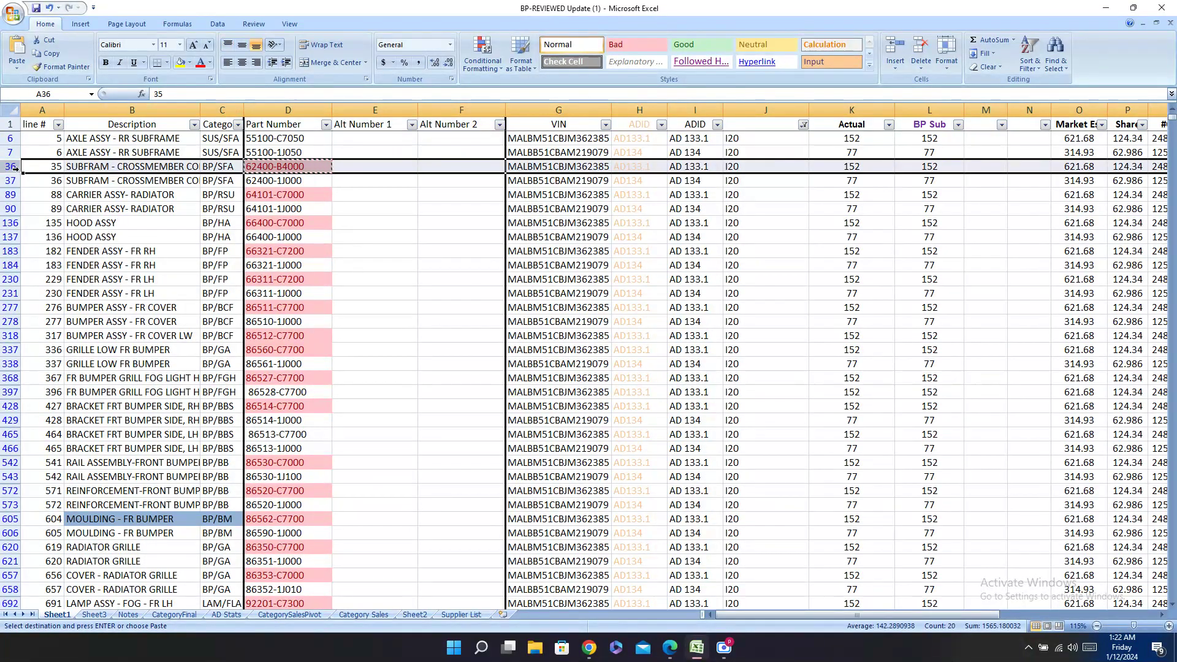
Step: Scroll the Hengda pages near page 68 to confirm no 62400-B4000 entry
click(671, 654)
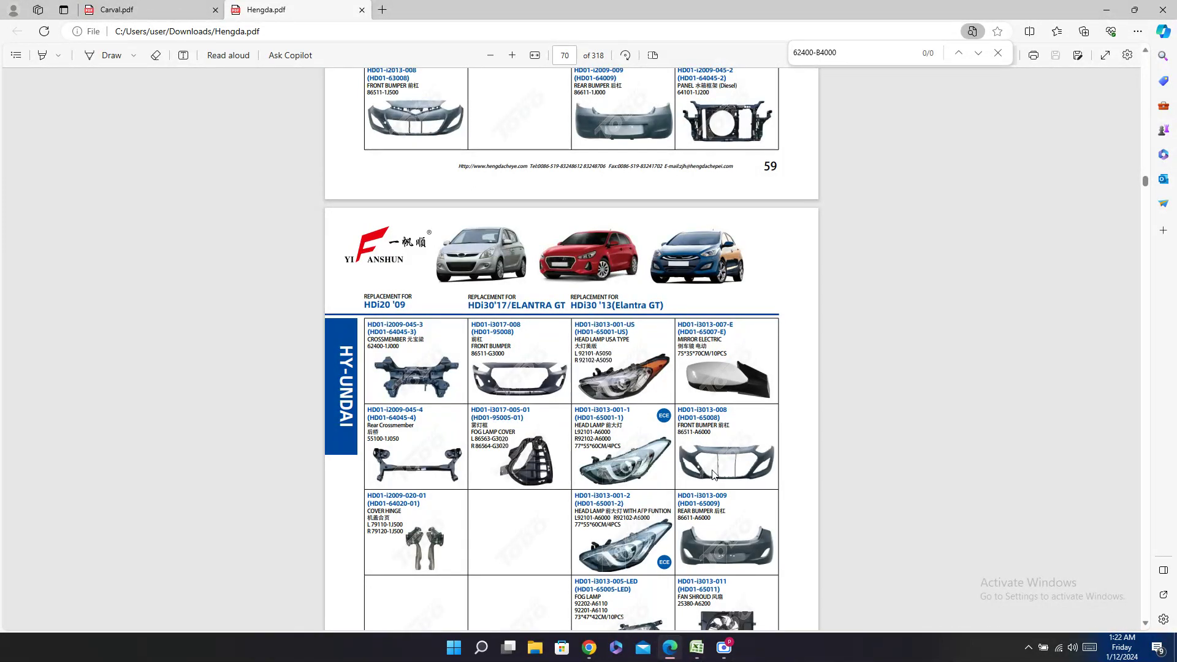
scroll(713, 474, up, 8)
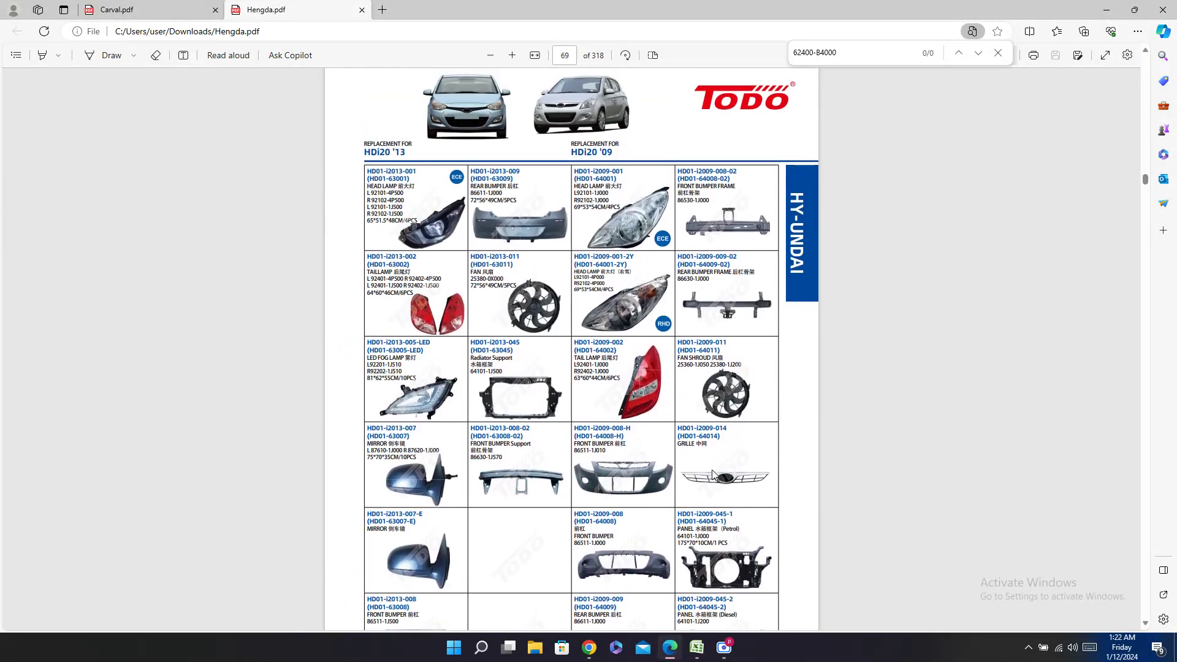
scroll(713, 473, up, 10)
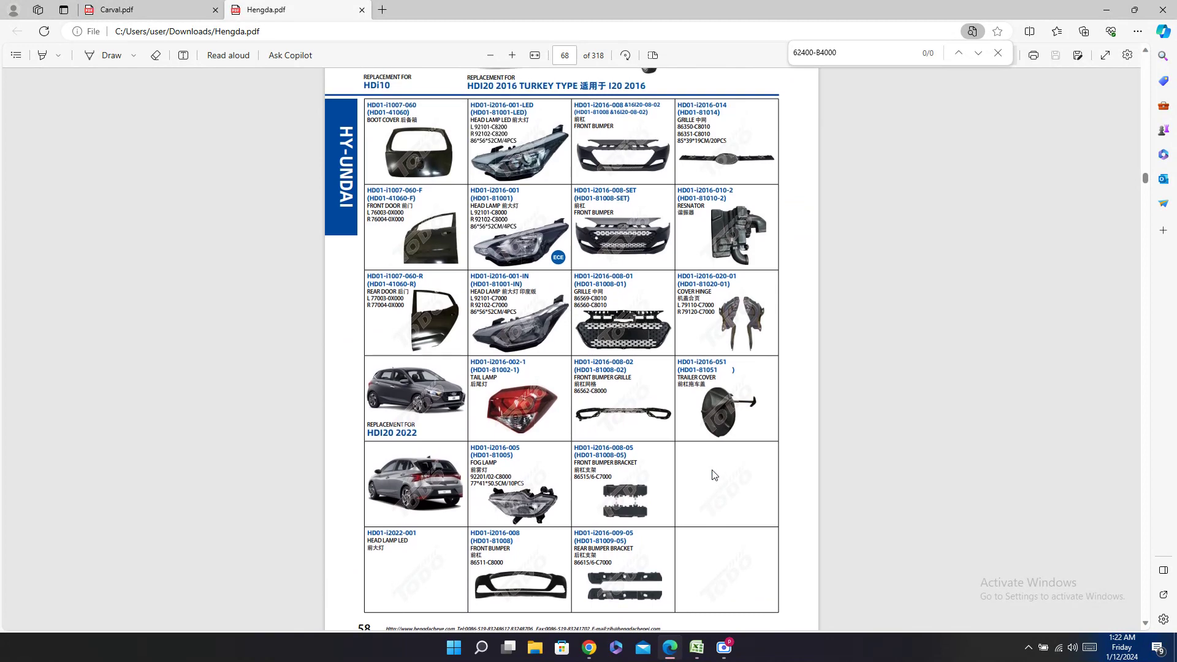
scroll(714, 475, up, 1)
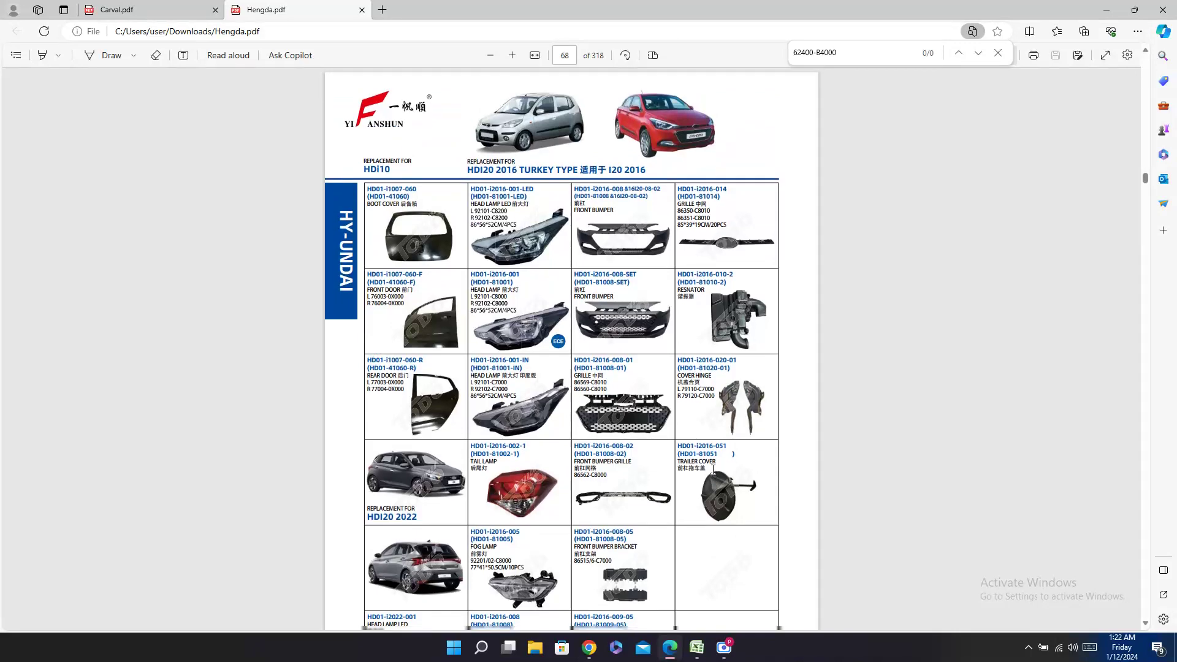
scroll(714, 475, down, 2)
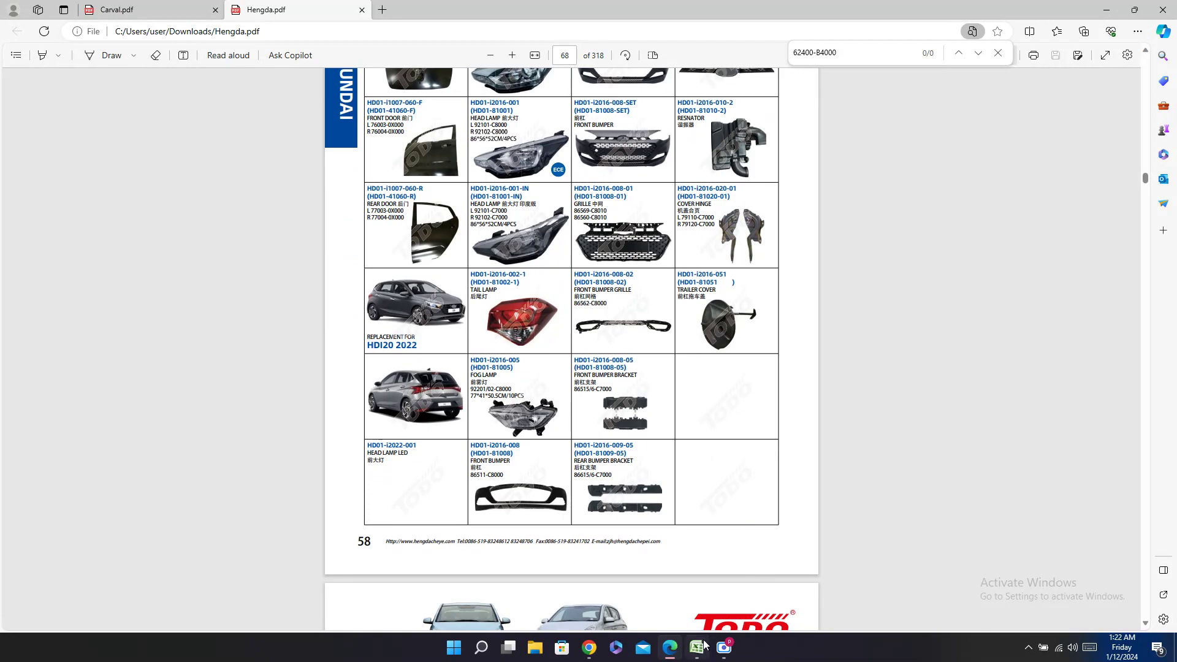
click(697, 648)
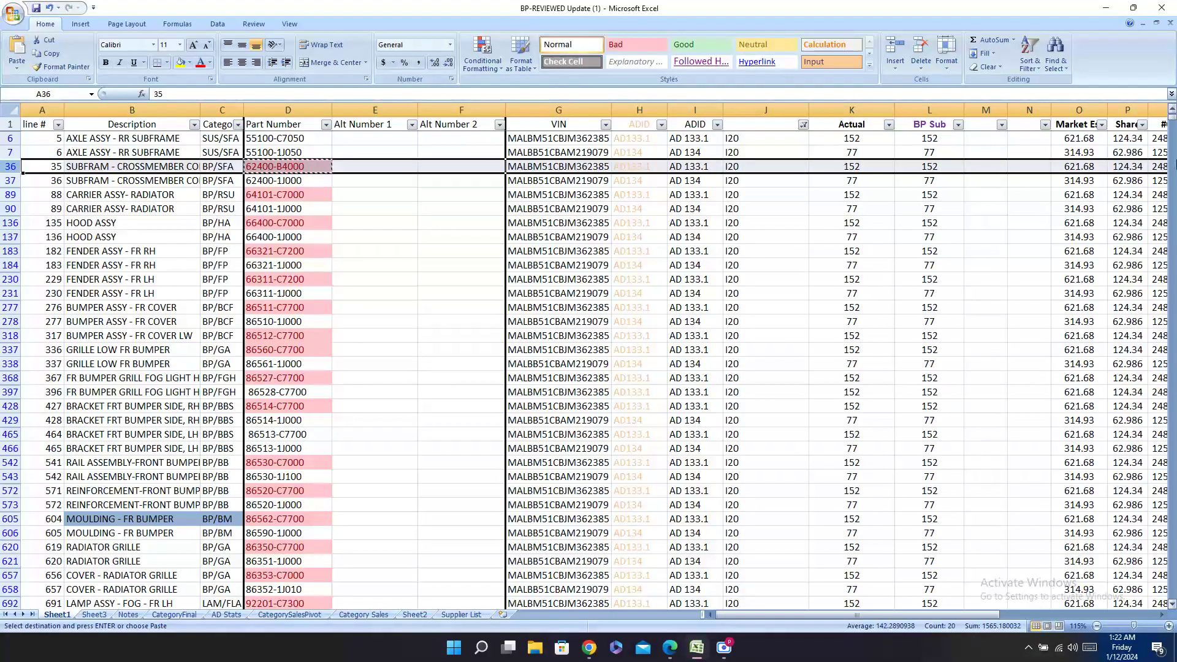
Step: Enter '-' in Hengda cell AC36 for no match
key(Right)
key(Right)
key(Right)
key(Right)
key(Right)
key(Right)
key(Right)
key(Right)
key(Right)
key(Right)
key(Right)
key(Right)
key(Right)
key(Right)
key(Right)
key(Right)
key(Right)
key(Right)
key(Right)
key(Right)
key(Right)
key(Right)
key(Right)
key(Right)
key(Right)
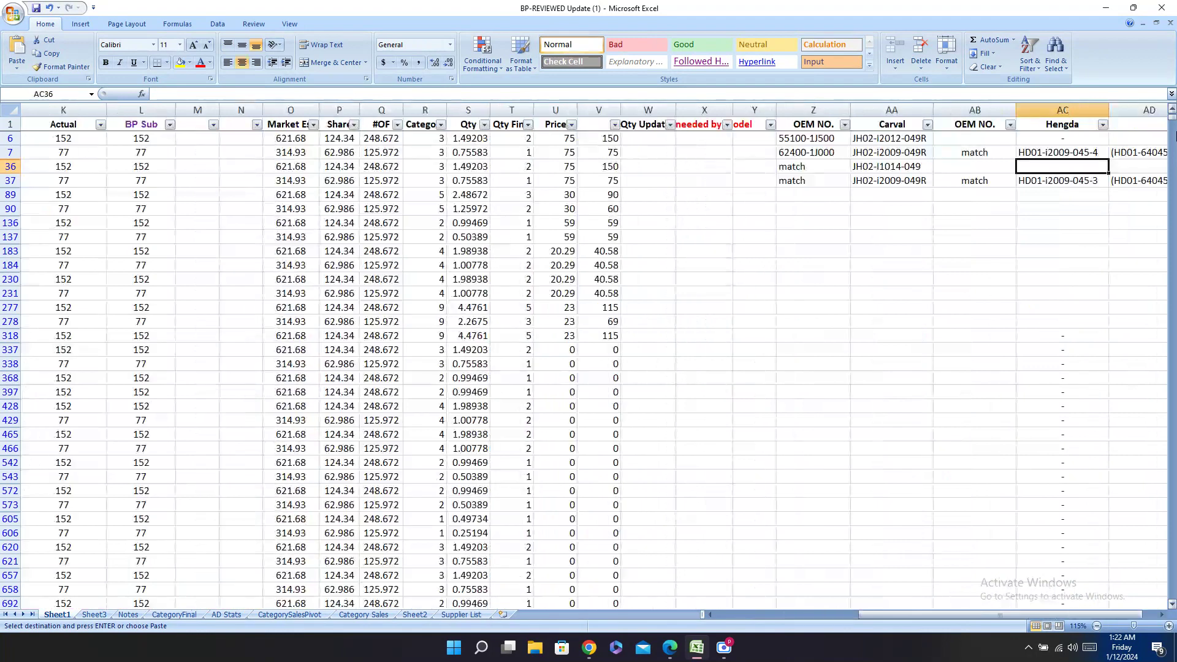
key(Left)
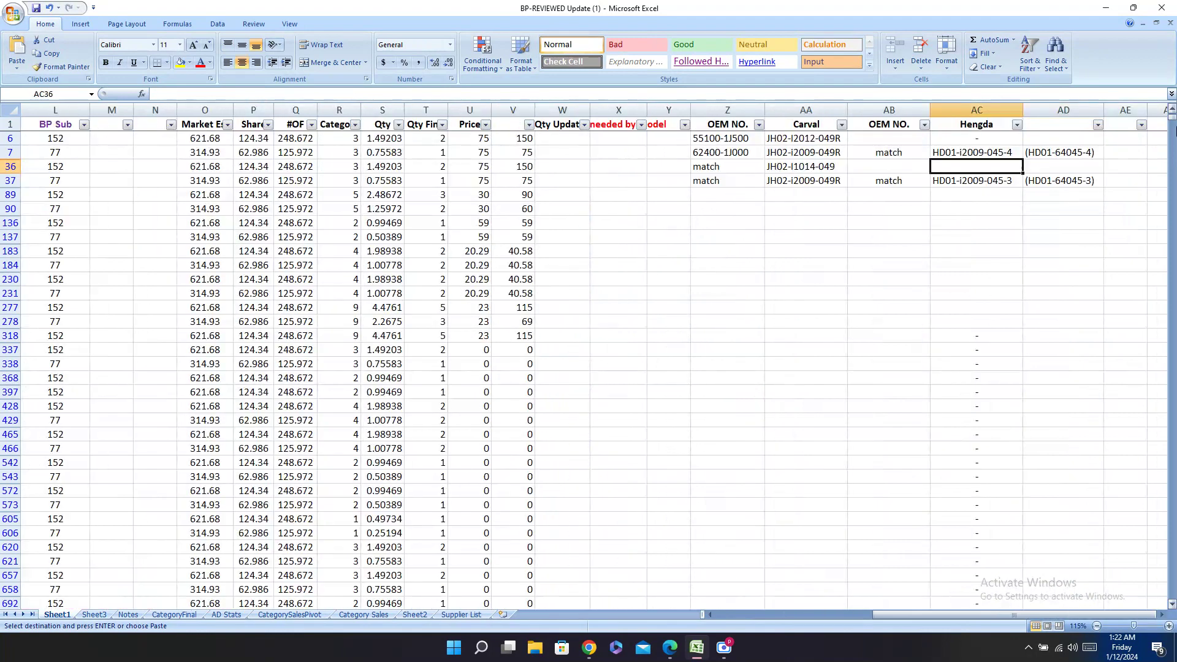
key(Return)
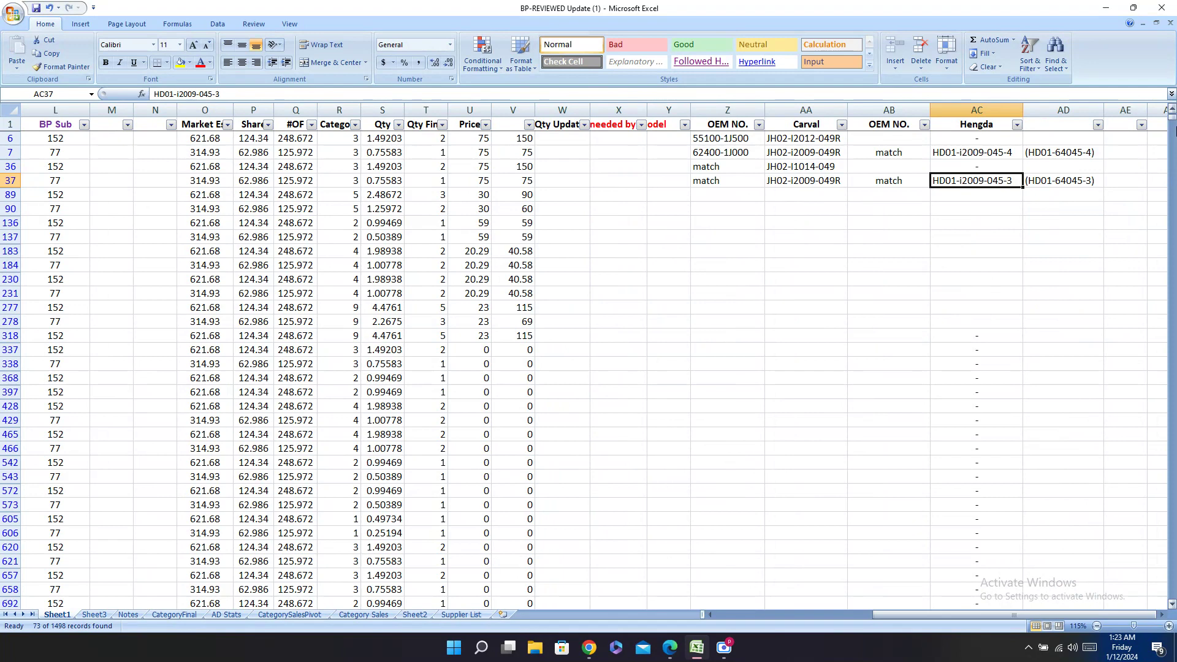
Step: Copy part number 64101-C7000 from cell D89
key(Down)
key(Left)
key(Left)
key(Left)
key(Left)
key(Left)
key(Left)
key(Left)
key(Left)
key(Left)
key(Left)
key(Left)
key(Left)
key(Left)
key(Left)
key(Left)
key(Left)
key(Left)
key(Left)
key(Left)
key(Left)
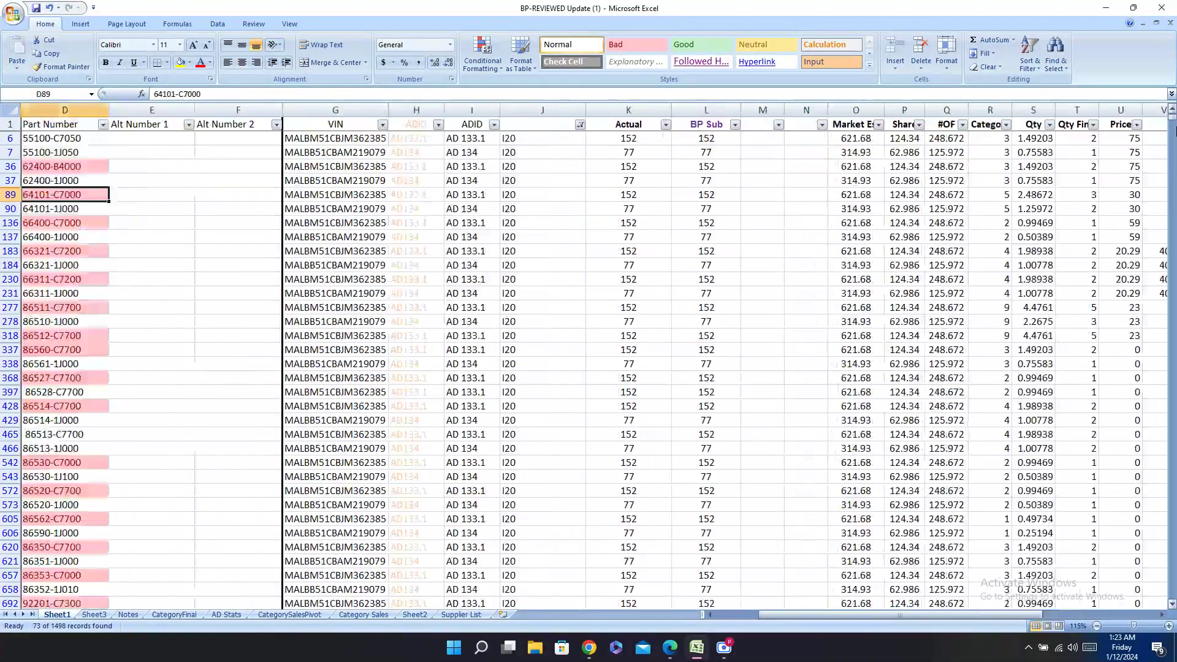
key(Left)
key(Left)
key(Left)
key(Right)
key(Right)
key(Right)
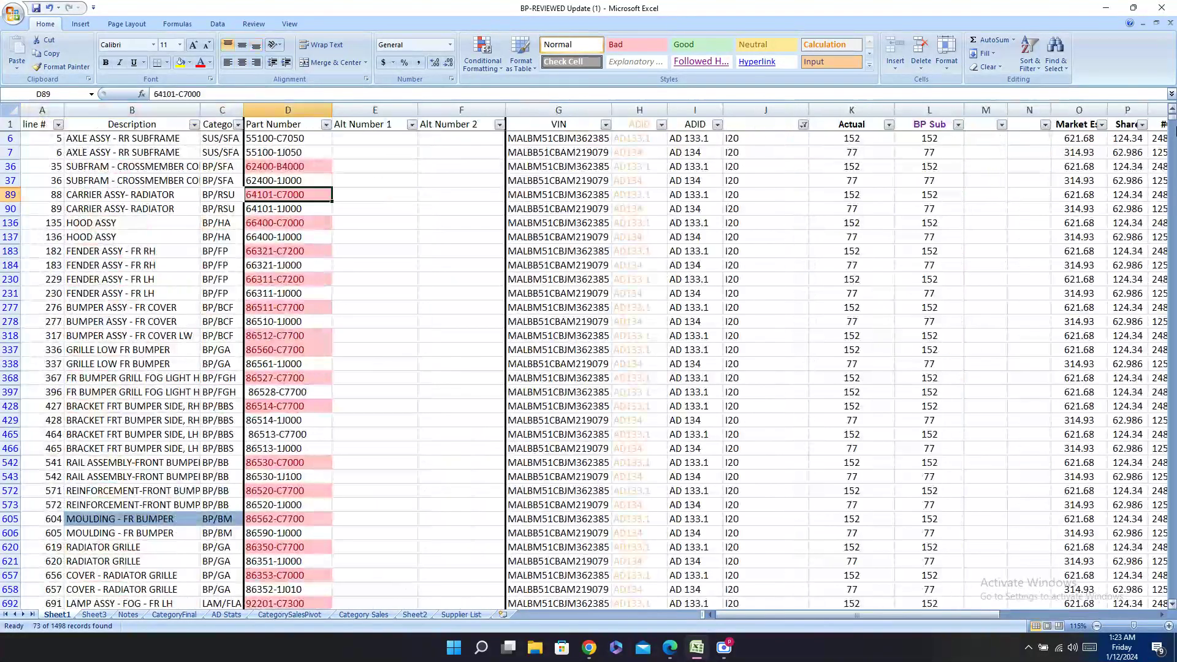
key(ctrl+c)
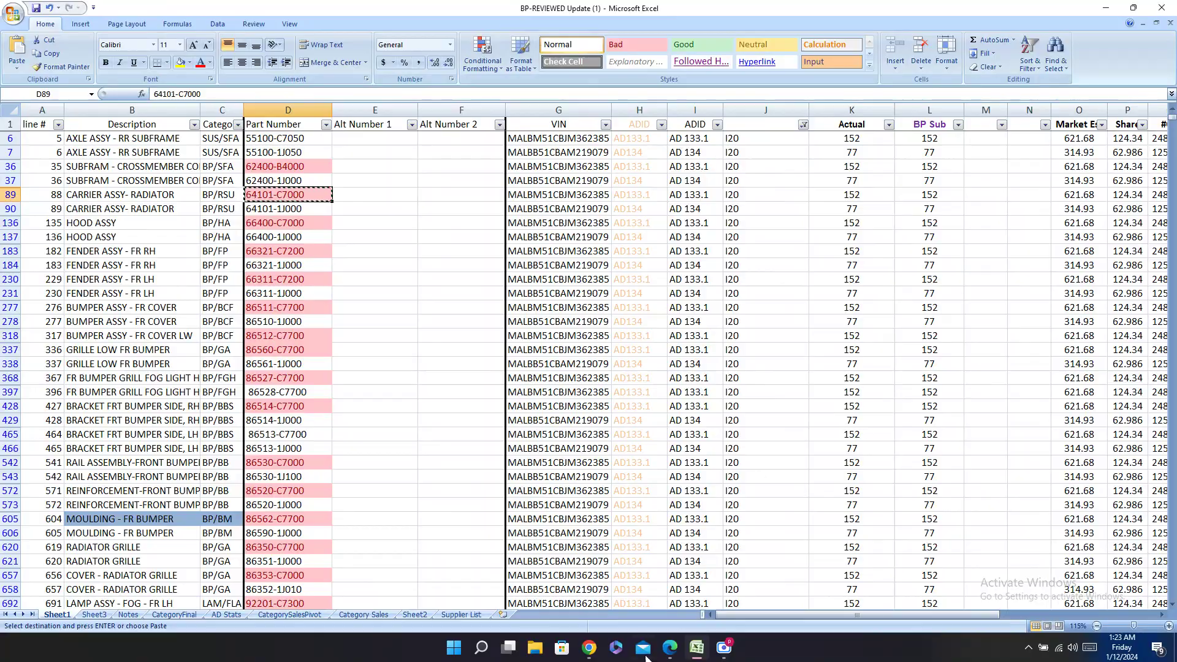
Step: Search both the Hengda and Carval catalogues for 64101-C7000
click(668, 655)
key(ctrl+f)
key(ctrl+v)
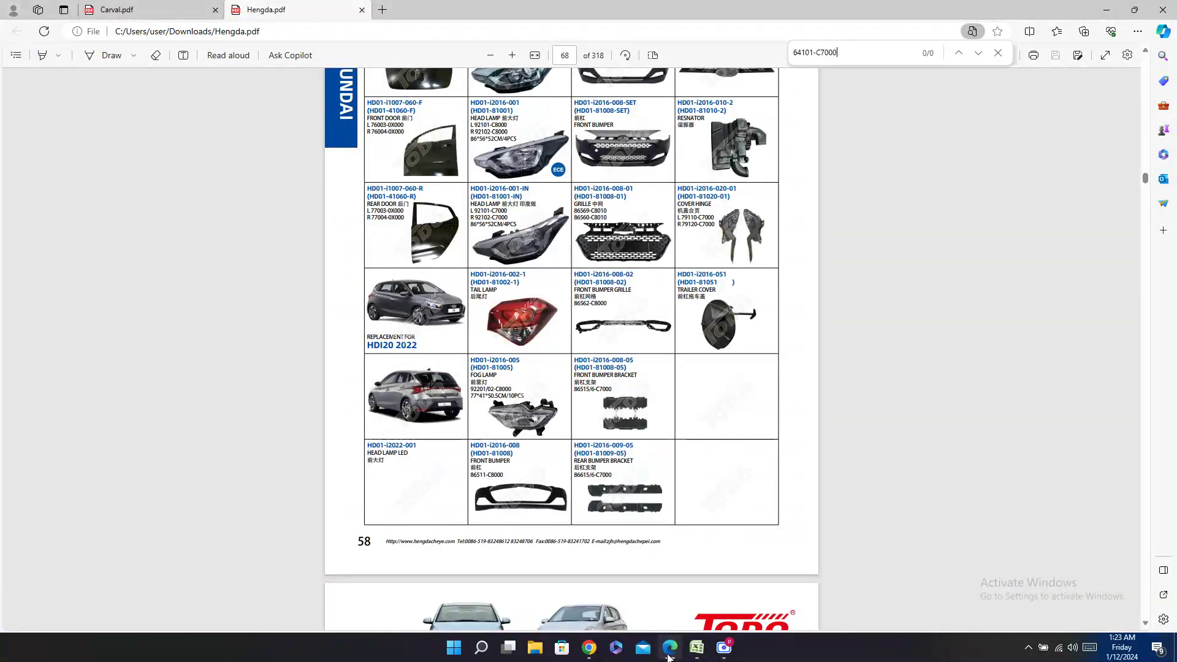
click(172, 6)
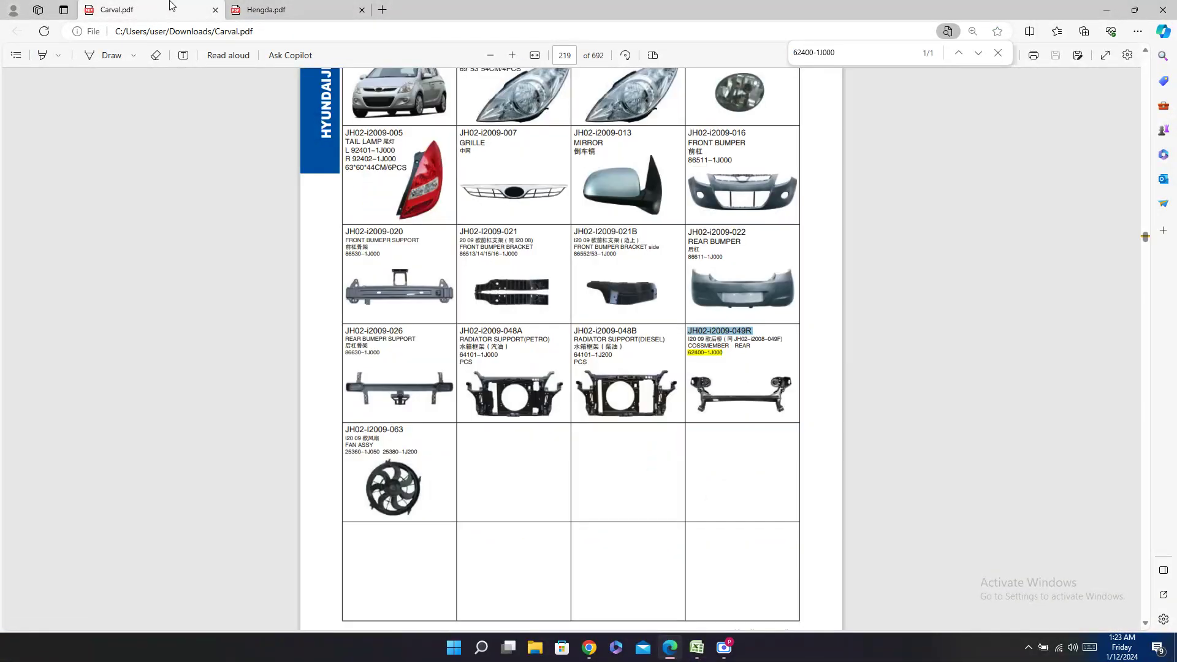
key(ctrl+f)
key(ctrl+v)
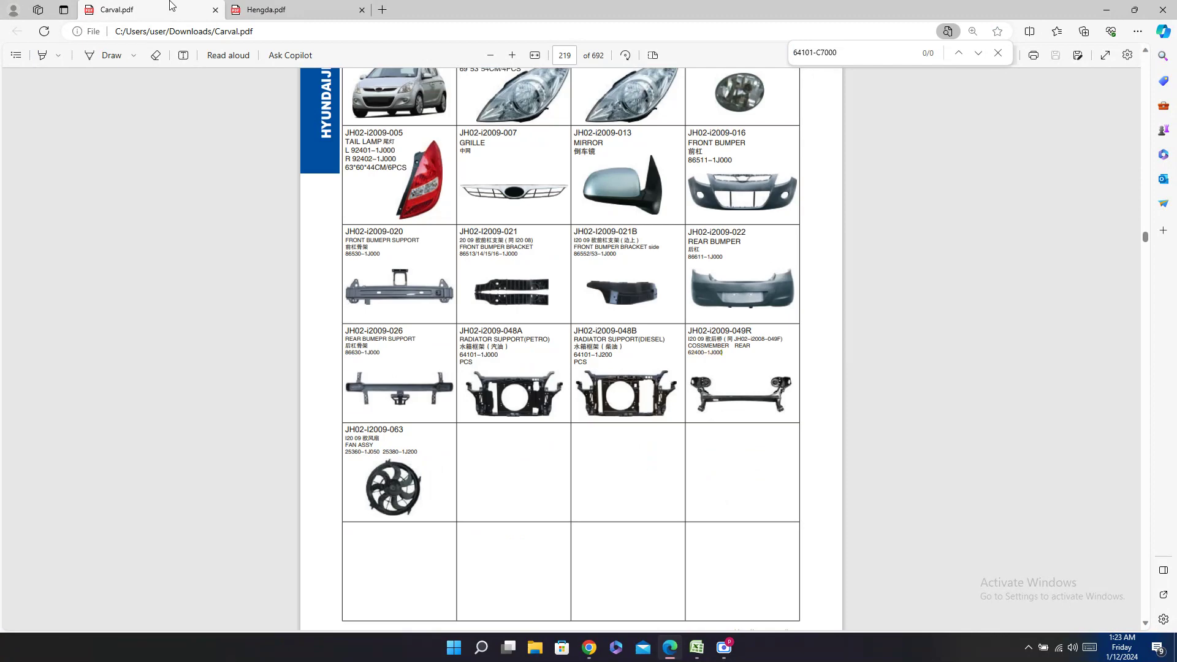
key(Return)
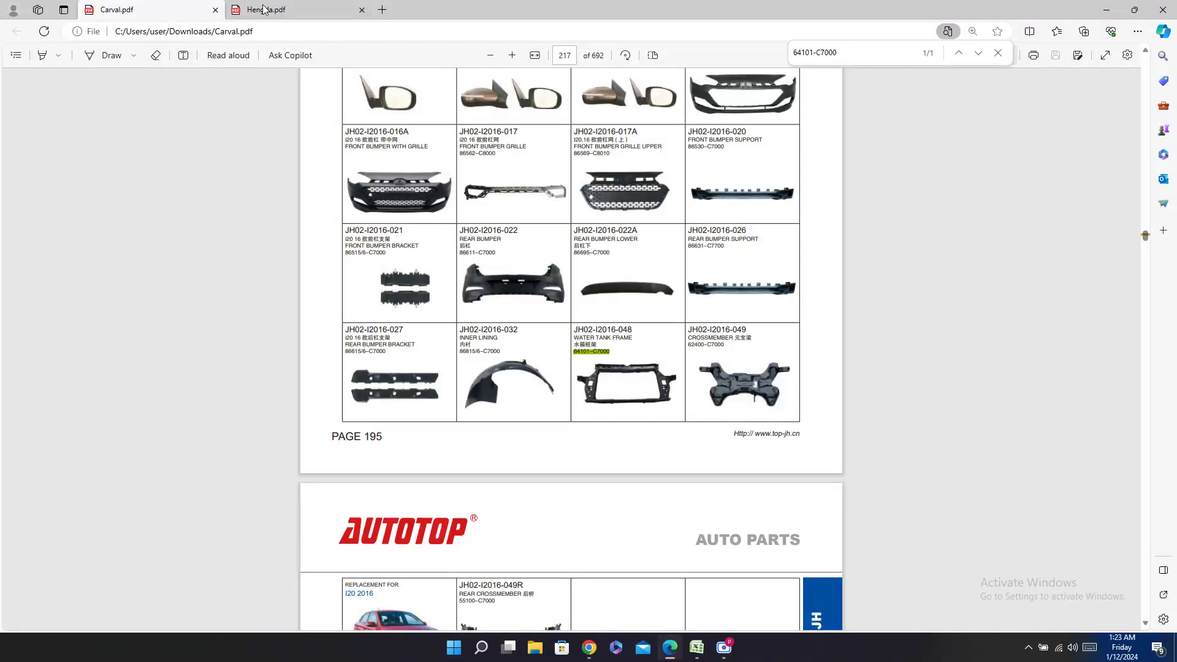
Step: Copy Carval code JH02-I2016-048 from the catalogue
triple_click(600, 322)
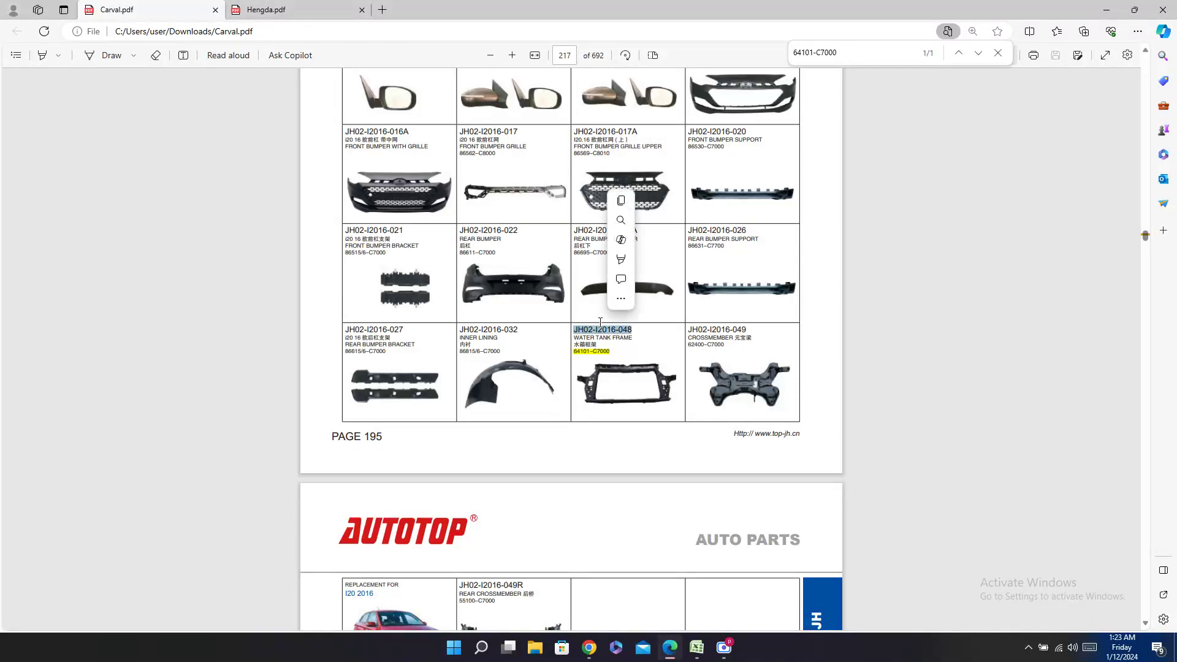
click(600, 322)
triple_click(603, 327)
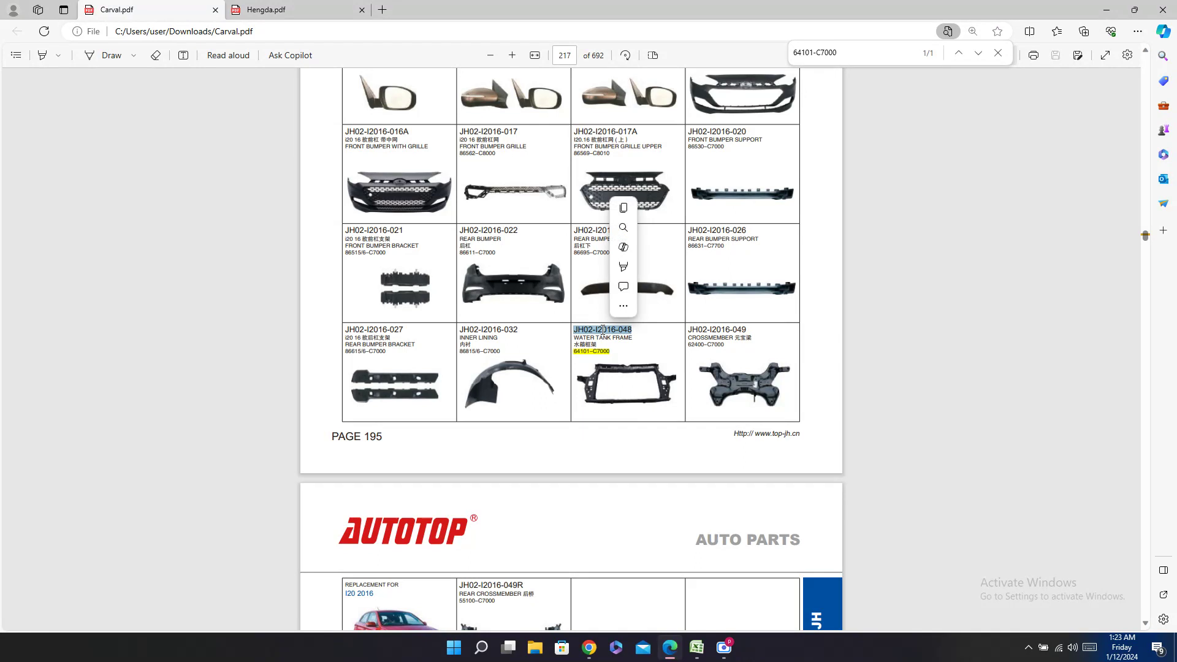
right_click(603, 331)
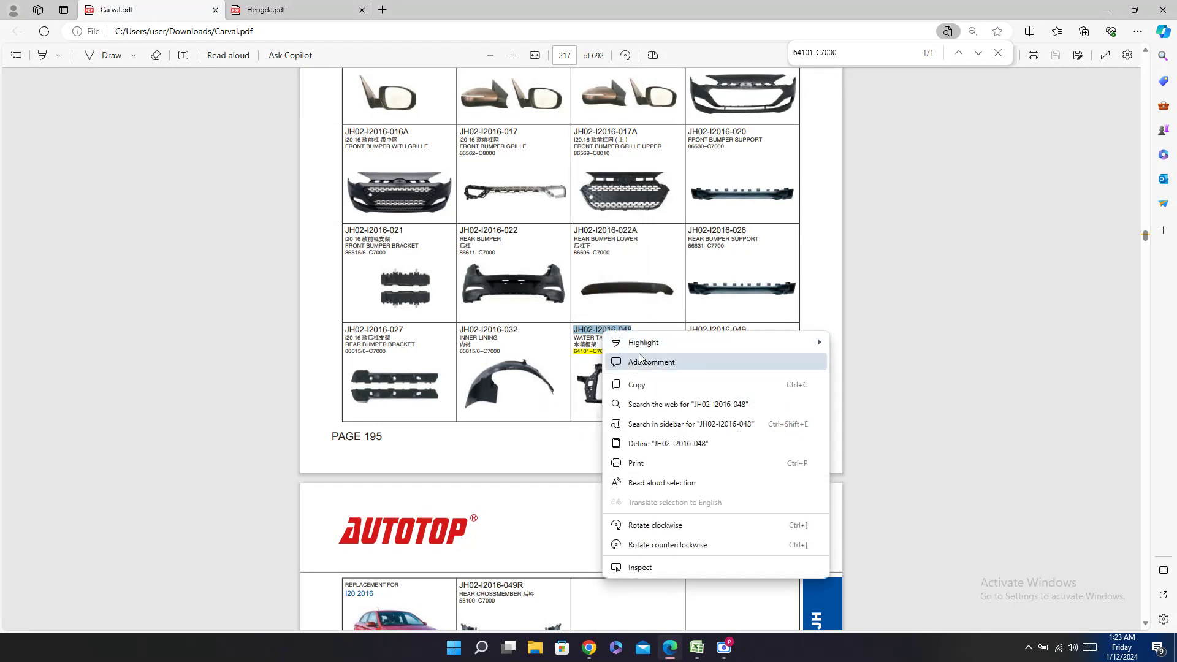
click(632, 384)
click(697, 659)
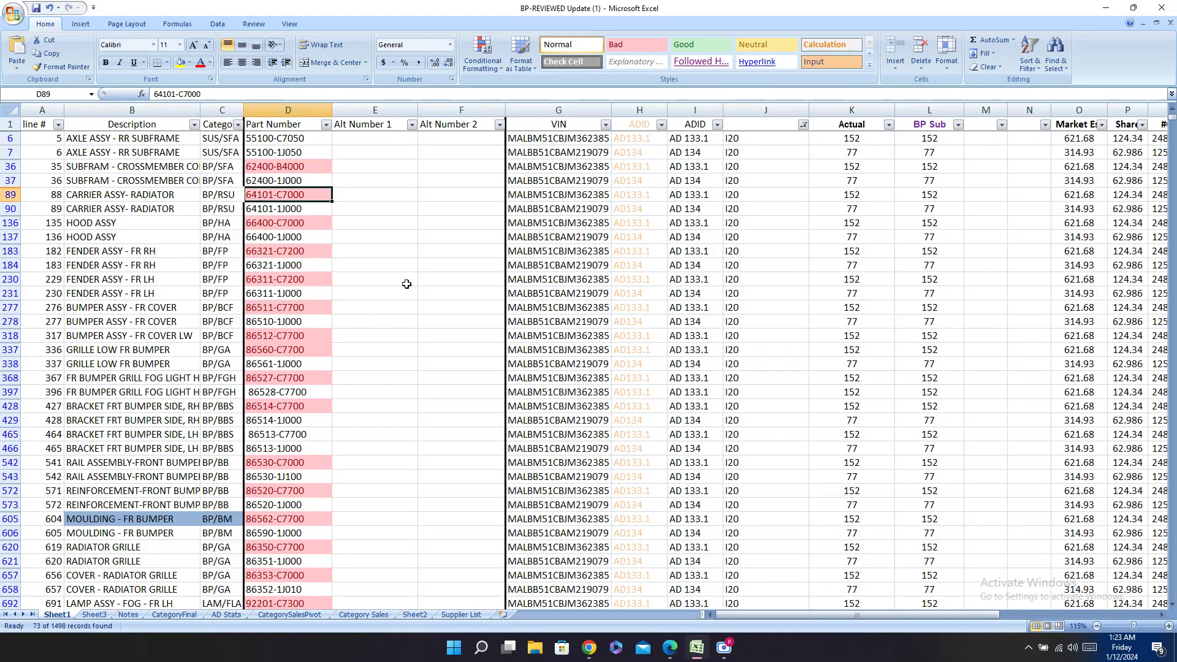
Step: Paste JH02-I2016-048 into row 89's Carval column and mark Z89 'match'
key(Right)
key(Right)
key(Right)
key(Right)
key(Right)
key(Right)
key(Right)
key(Right)
key(Right)
key(Right)
key(Right)
key(Right)
key(Right)
key(Right)
key(Right)
key(Right)
key(Right)
key(Right)
key(Right)
key(Right)
key(Right)
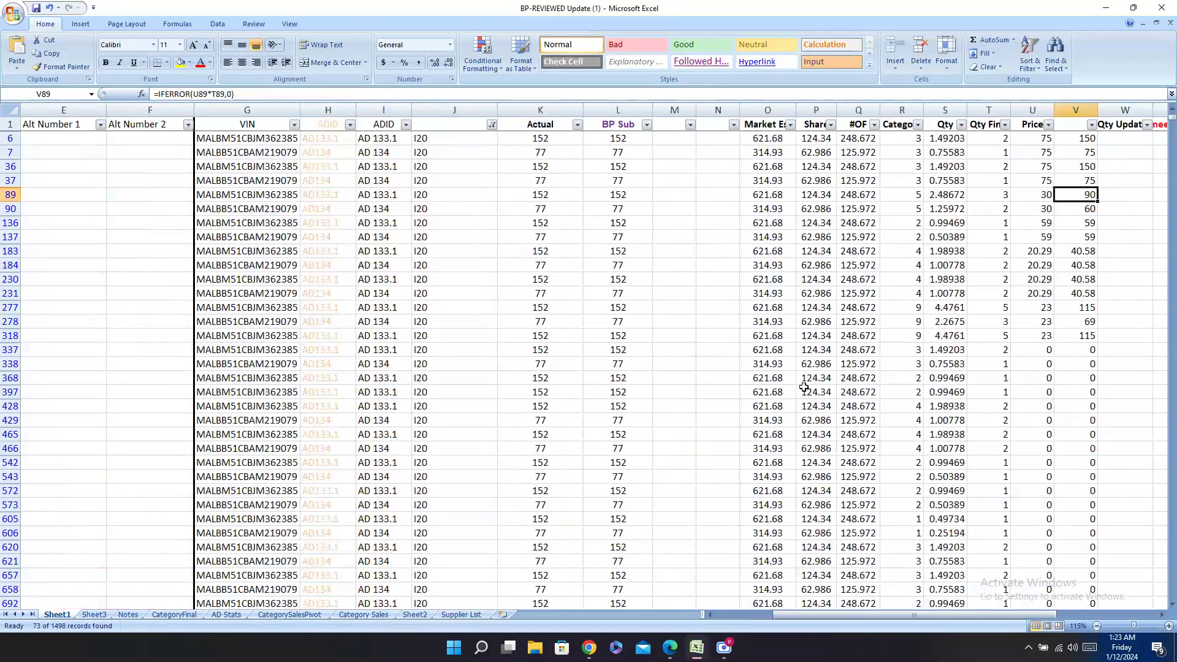
key(Right)
key(Right)
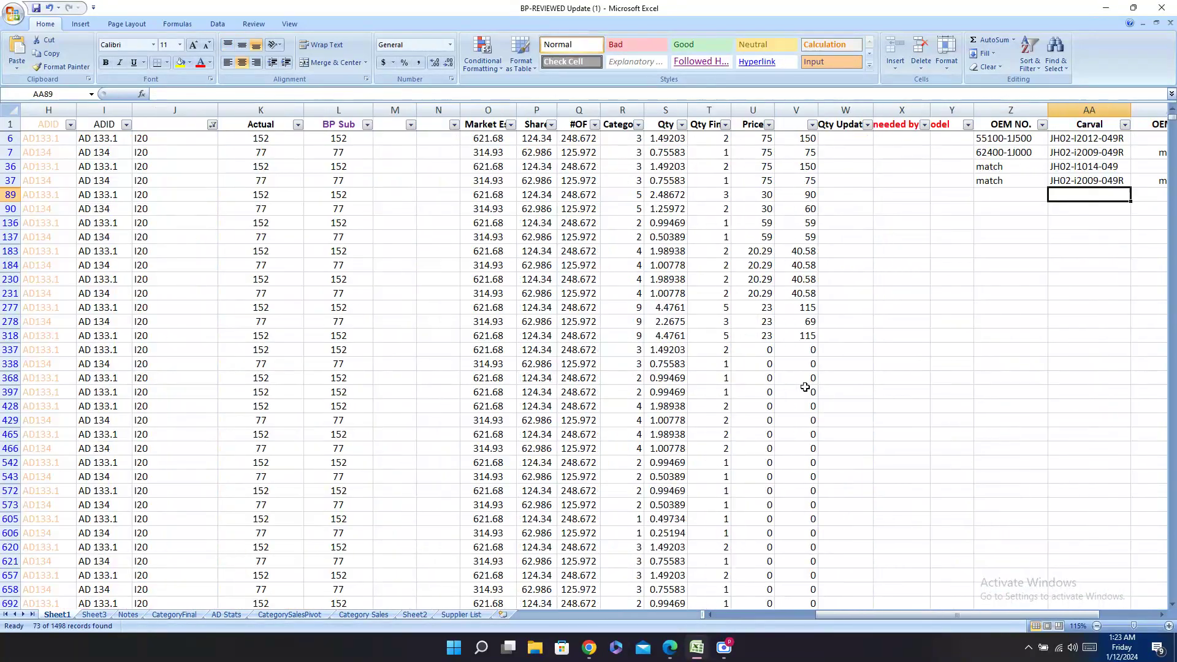
key(ctrl+v)
key(Left)
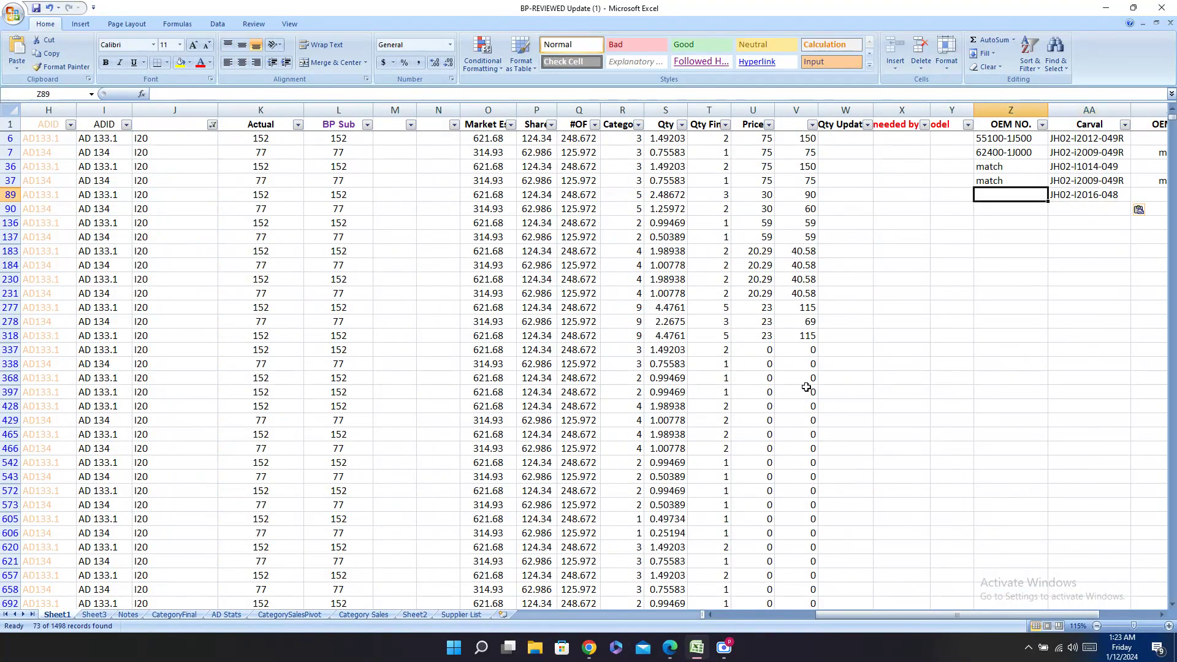
text(m)
key(Right)
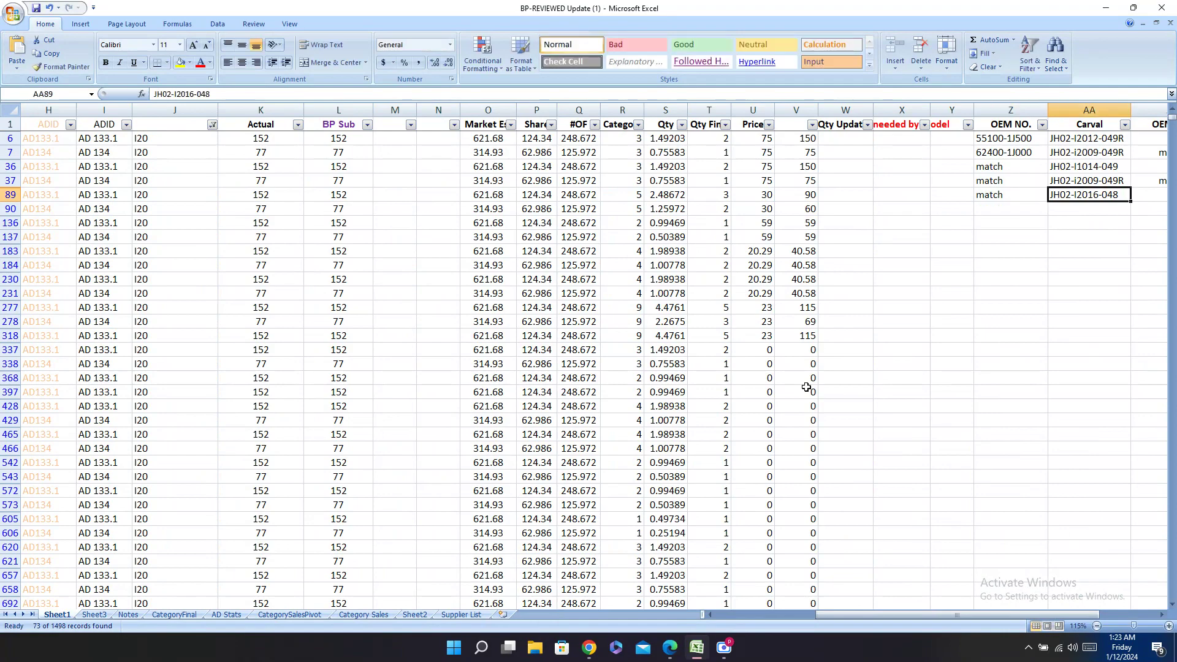
key(Right)
click(670, 647)
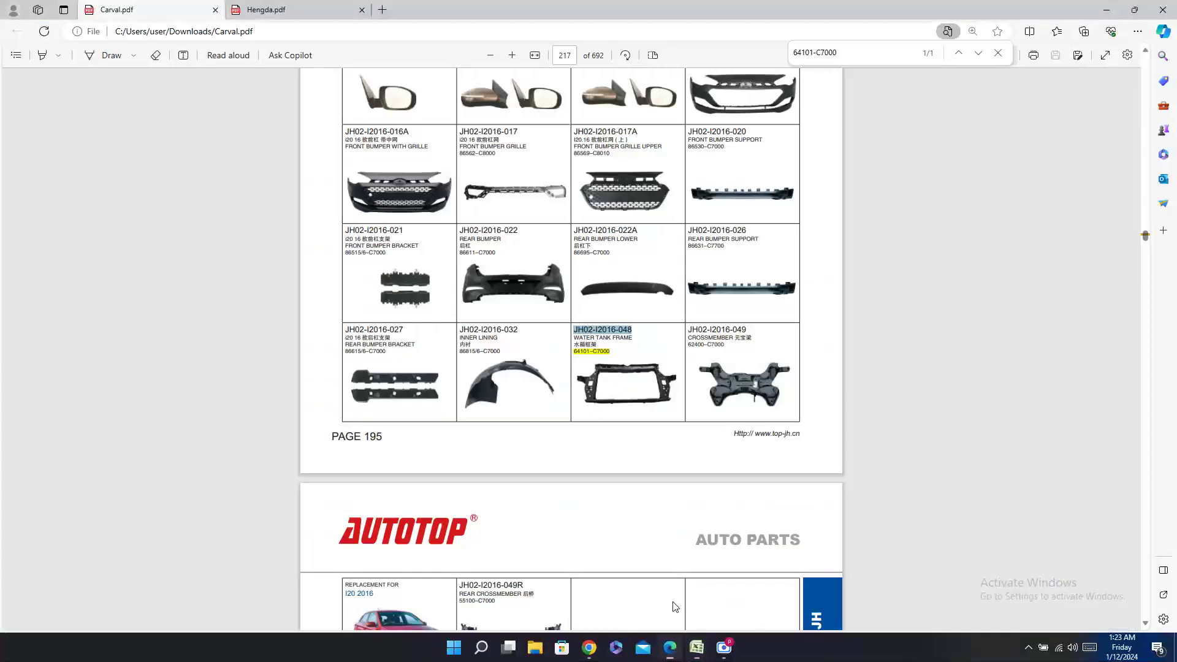
Step: Copy the Hengda code (HD01-63045) from catalogue page 69 into cell AD89
click(274, 10)
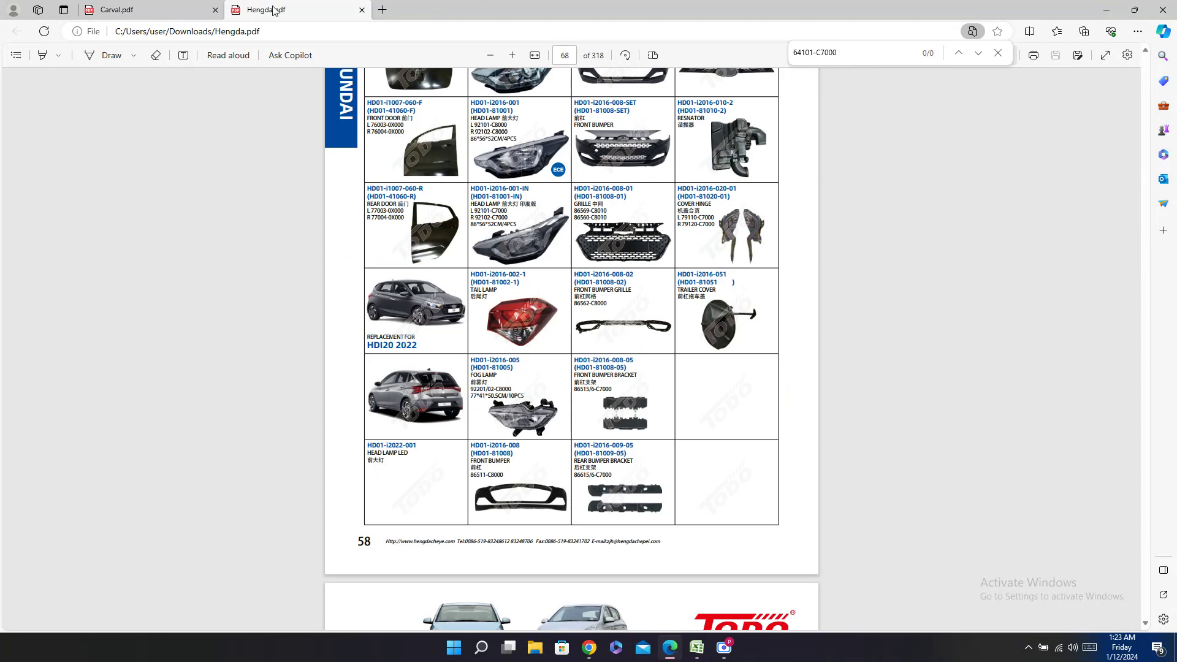
click(169, 17)
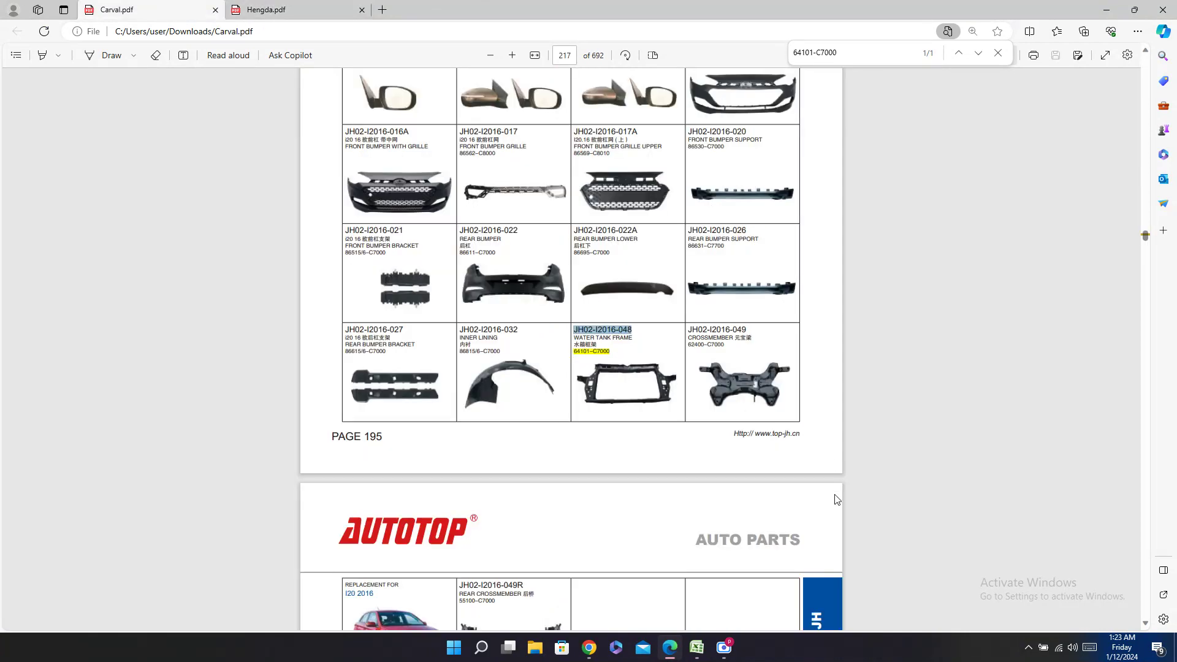
click(270, 9)
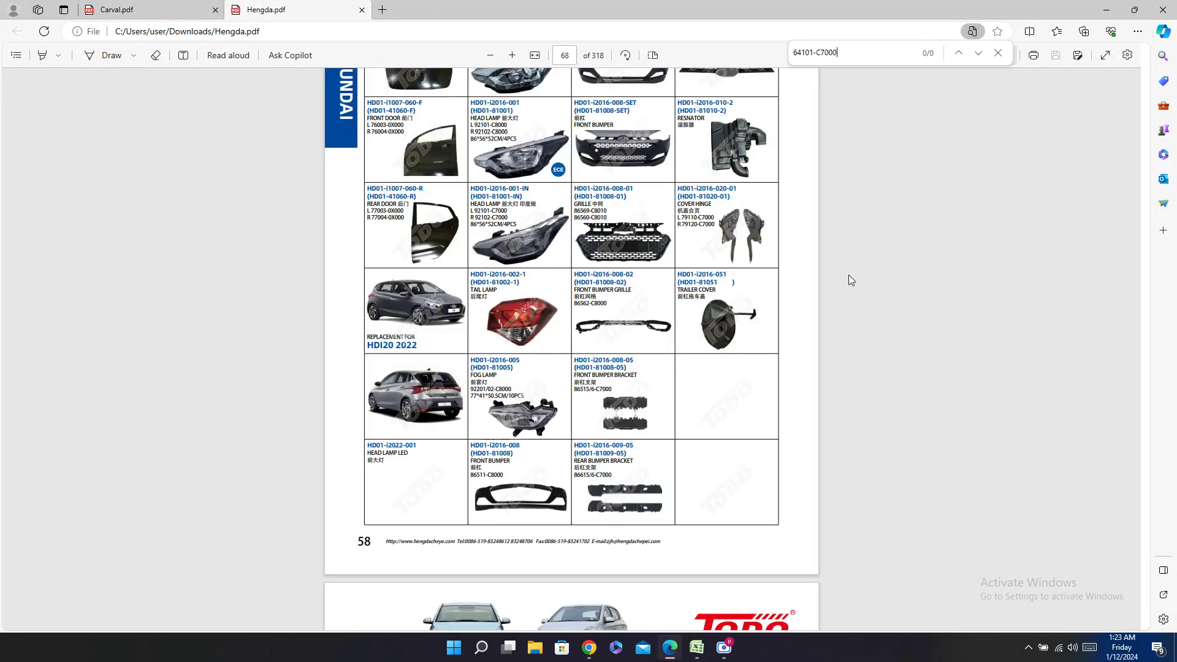
scroll(839, 252, down, 7)
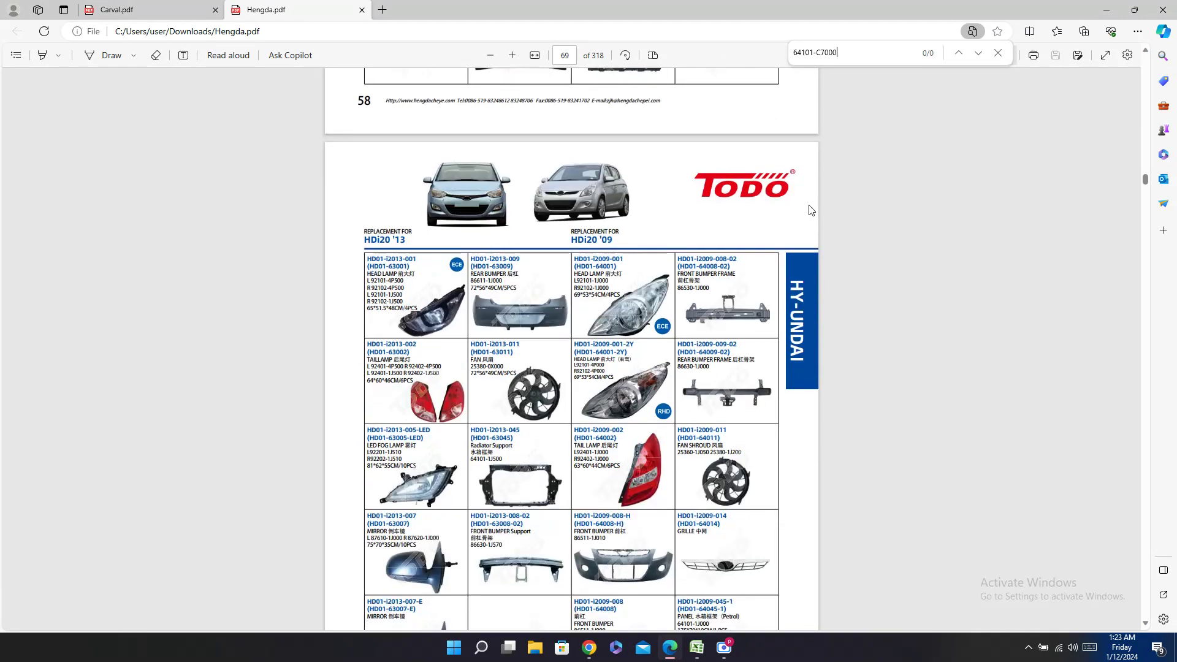
double_click(495, 437)
right_click(496, 438)
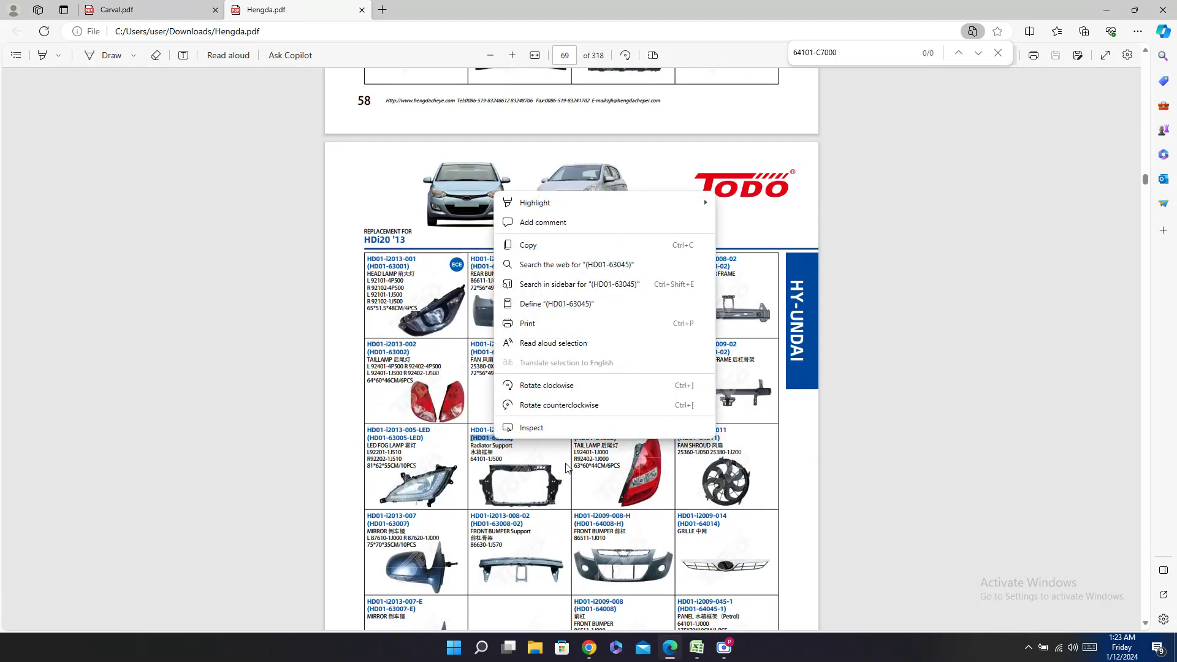
click(528, 245)
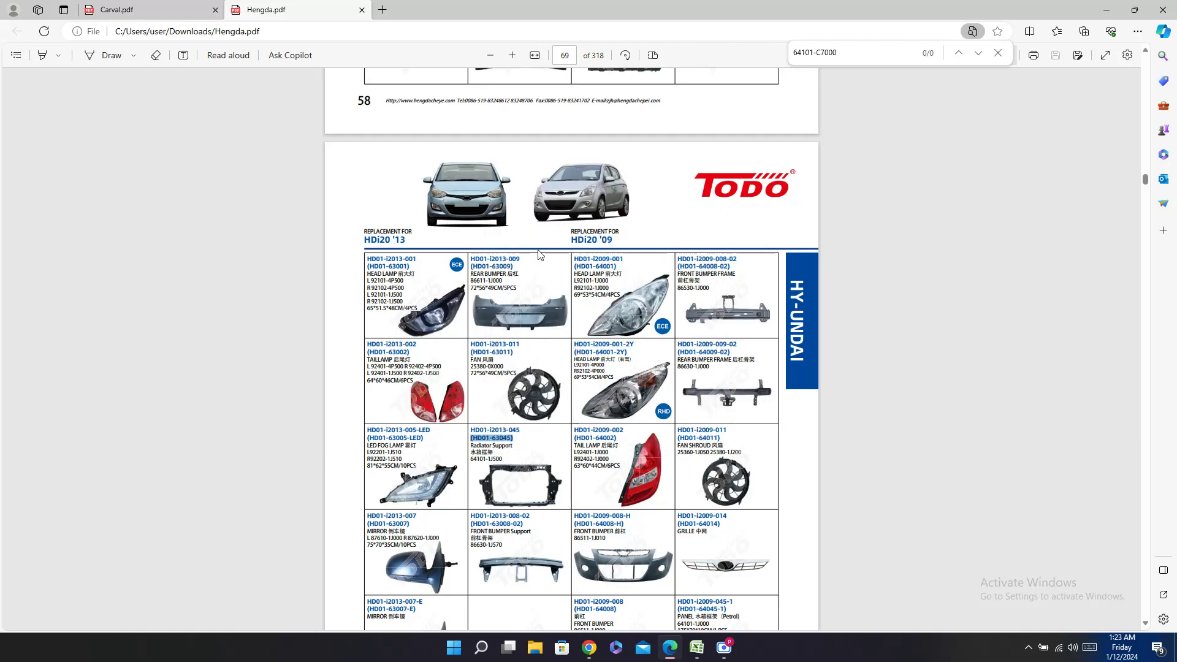
click(692, 656)
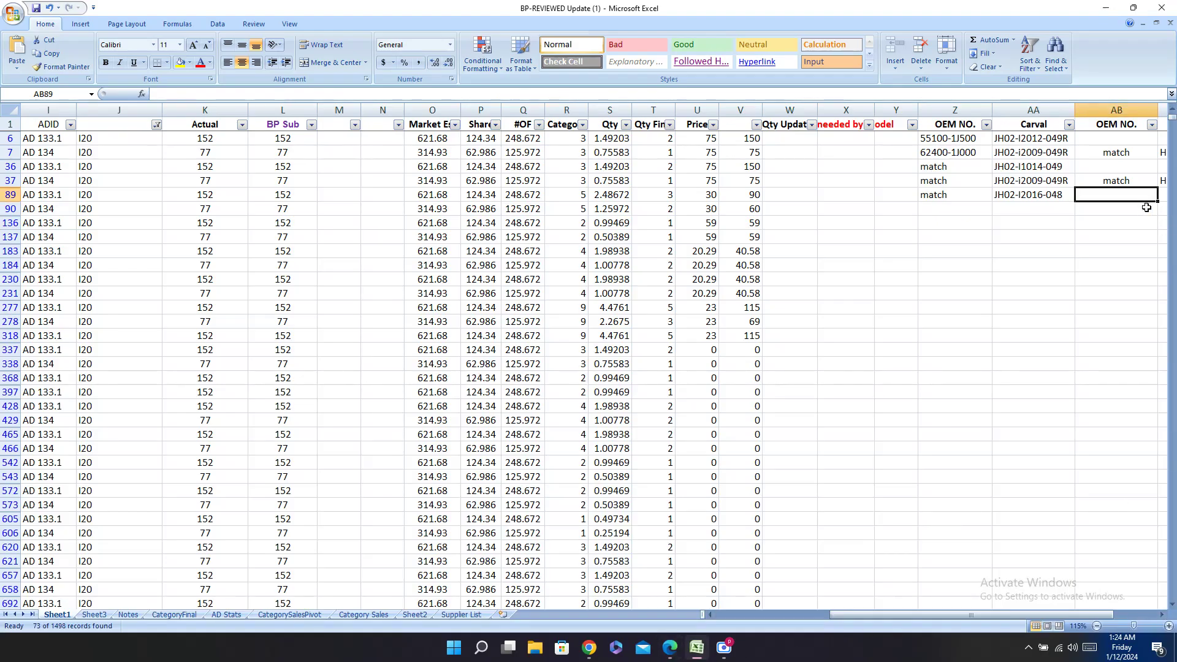
key(Right)
key(Right)
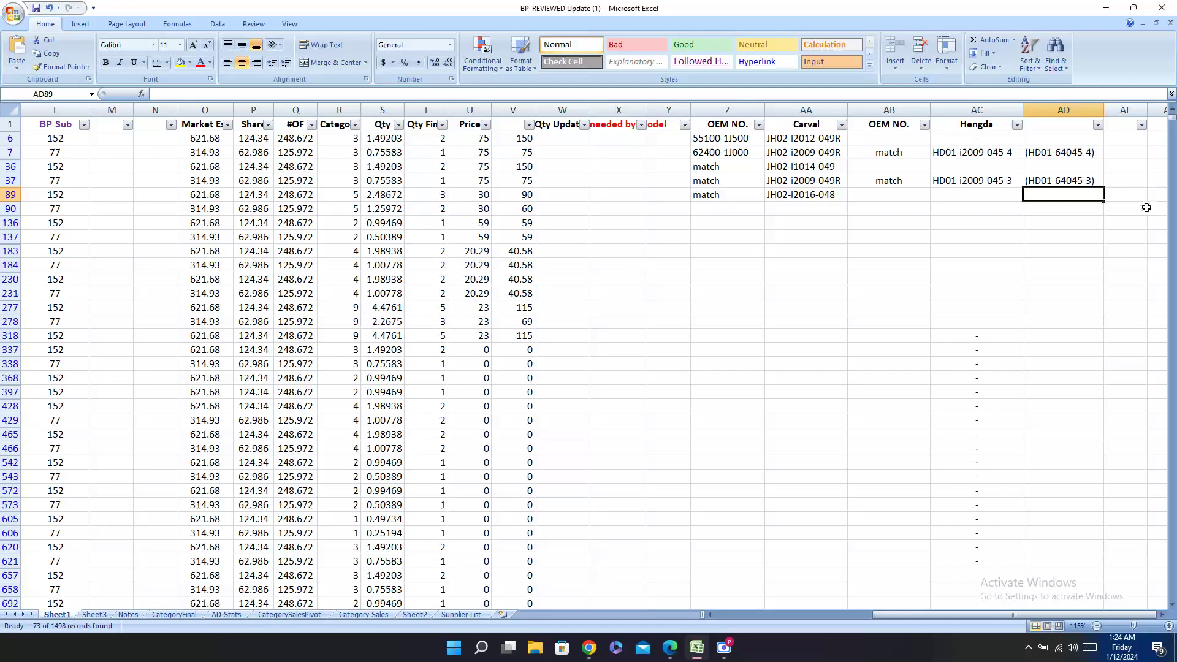
key(ctrl+v)
key(Left)
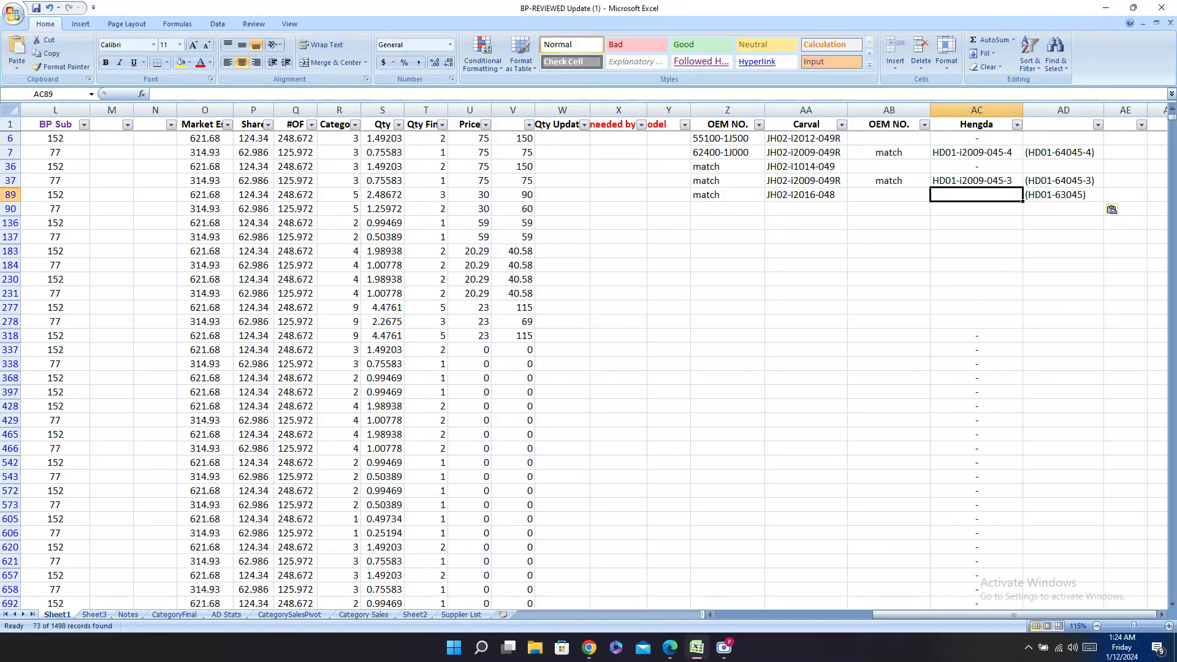
Step: Copy the Hengda code HD01-i2013-045 into cell AC89
click(669, 647)
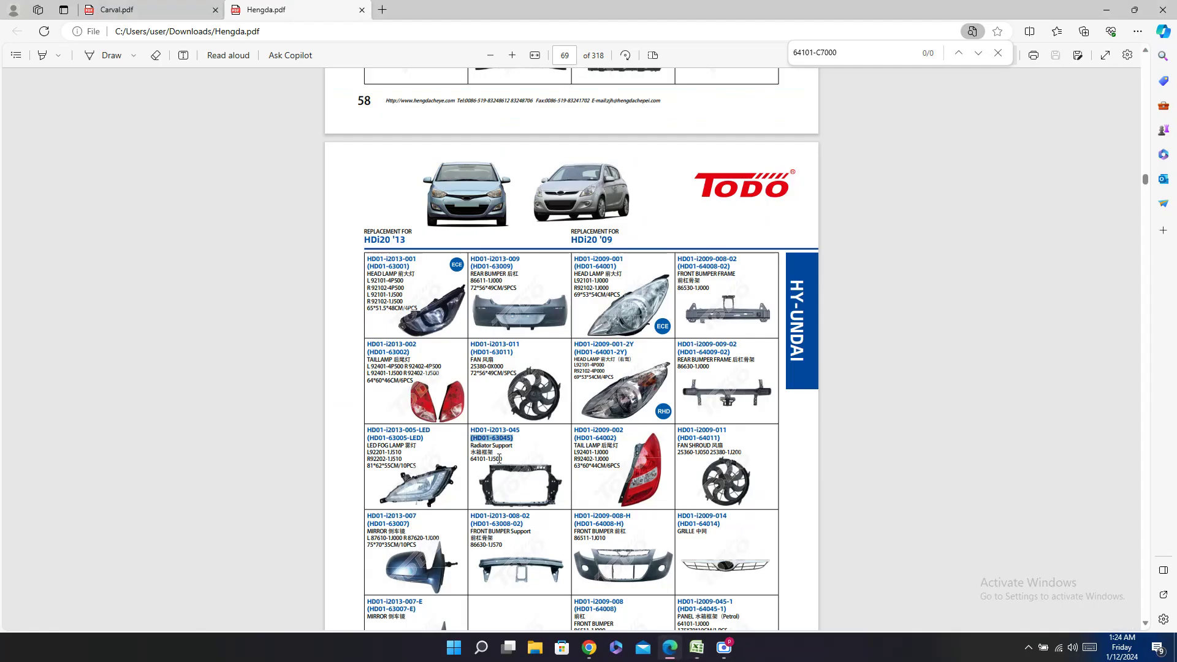
triple_click(505, 430)
right_click(505, 430)
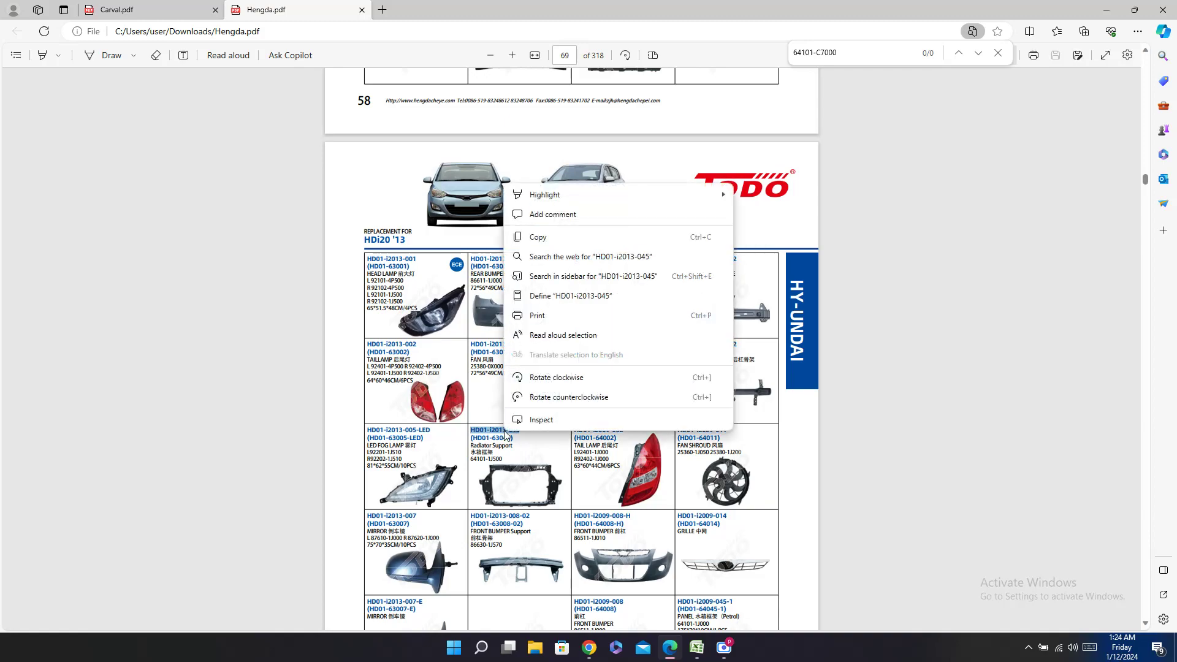
click(543, 238)
click(697, 647)
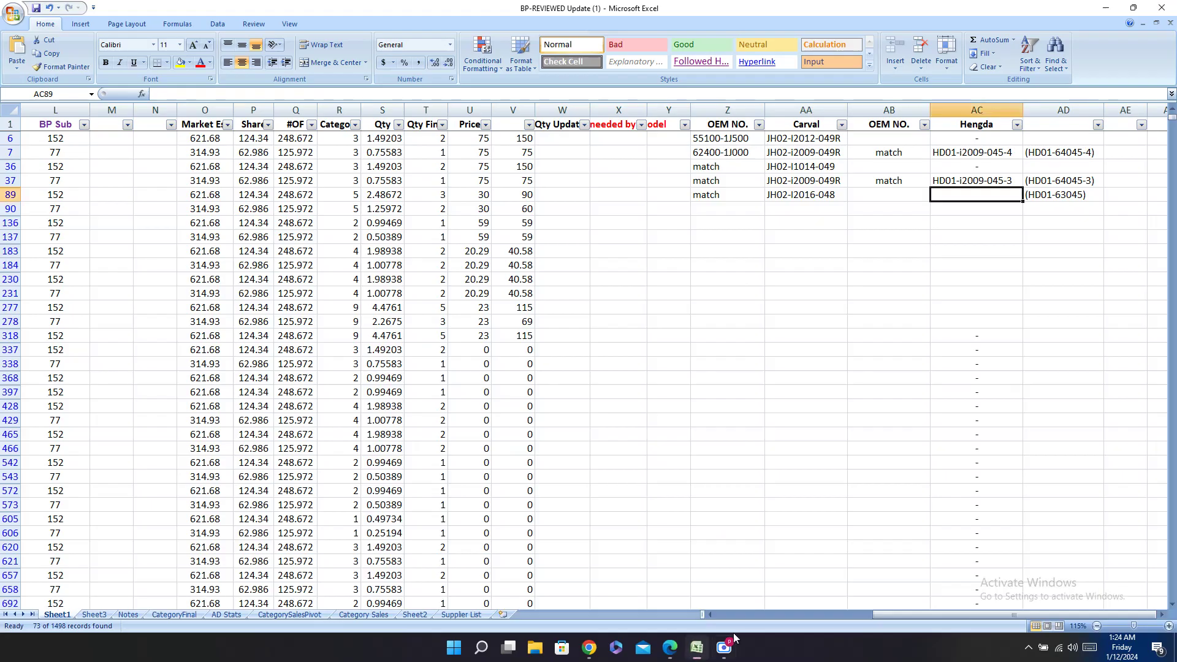
right_click(956, 194)
click(987, 228)
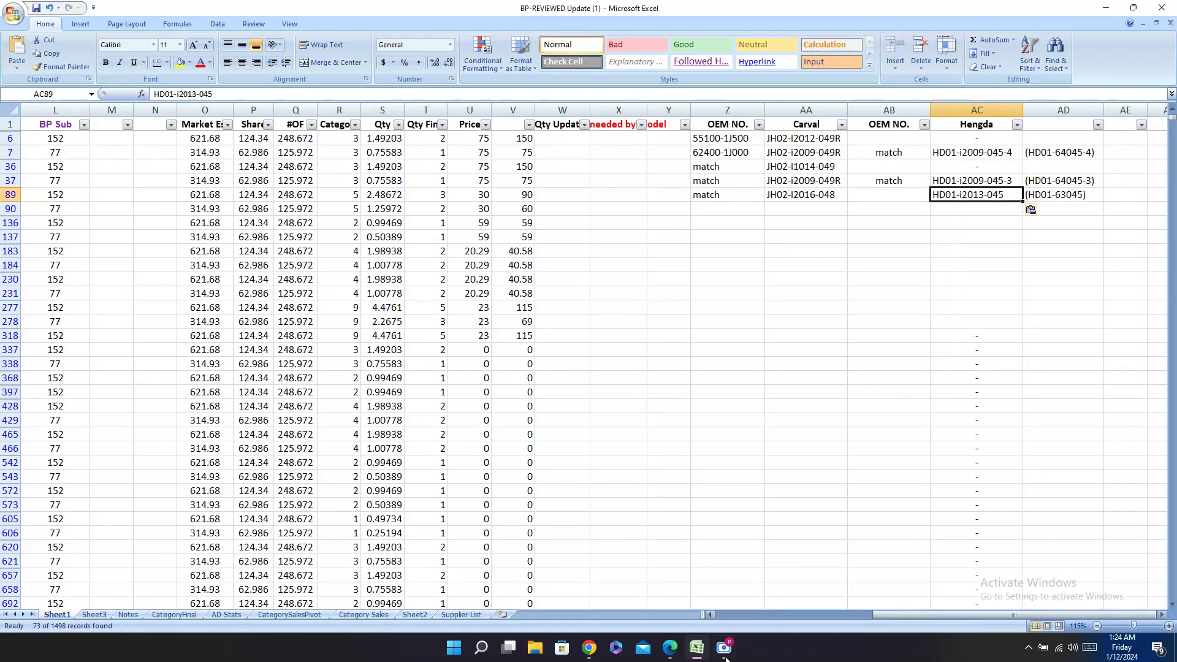
Step: Copy OEM number 64101-1J500 into cell AB89, then go back to part number D89
click(669, 647)
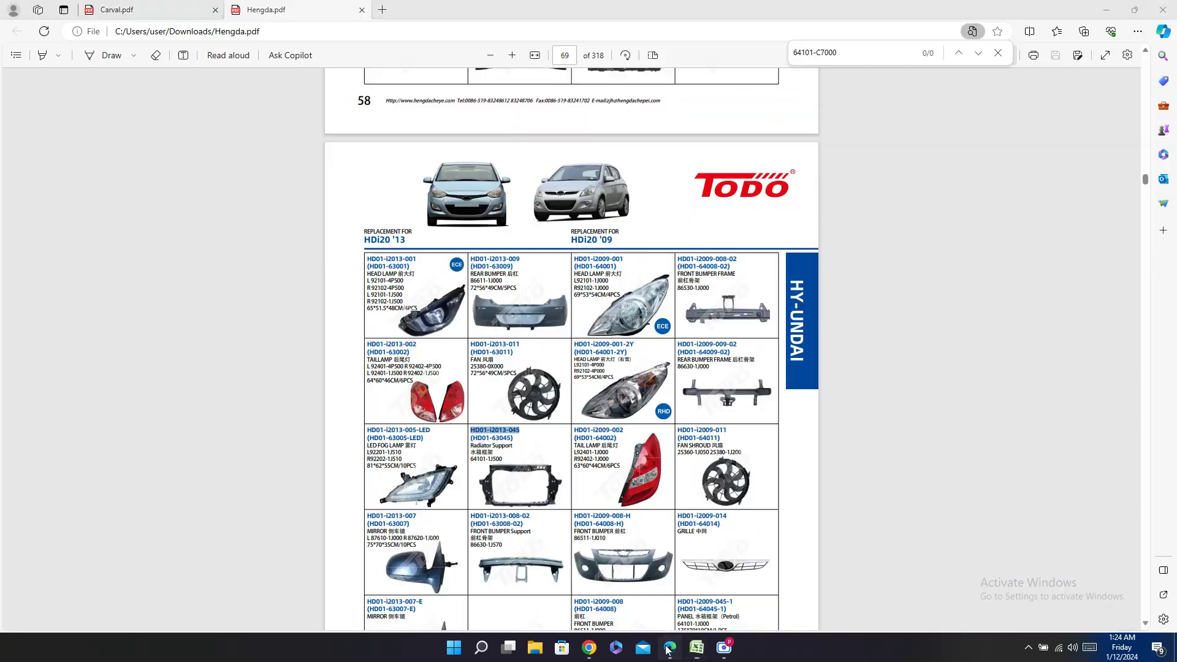
click(486, 462)
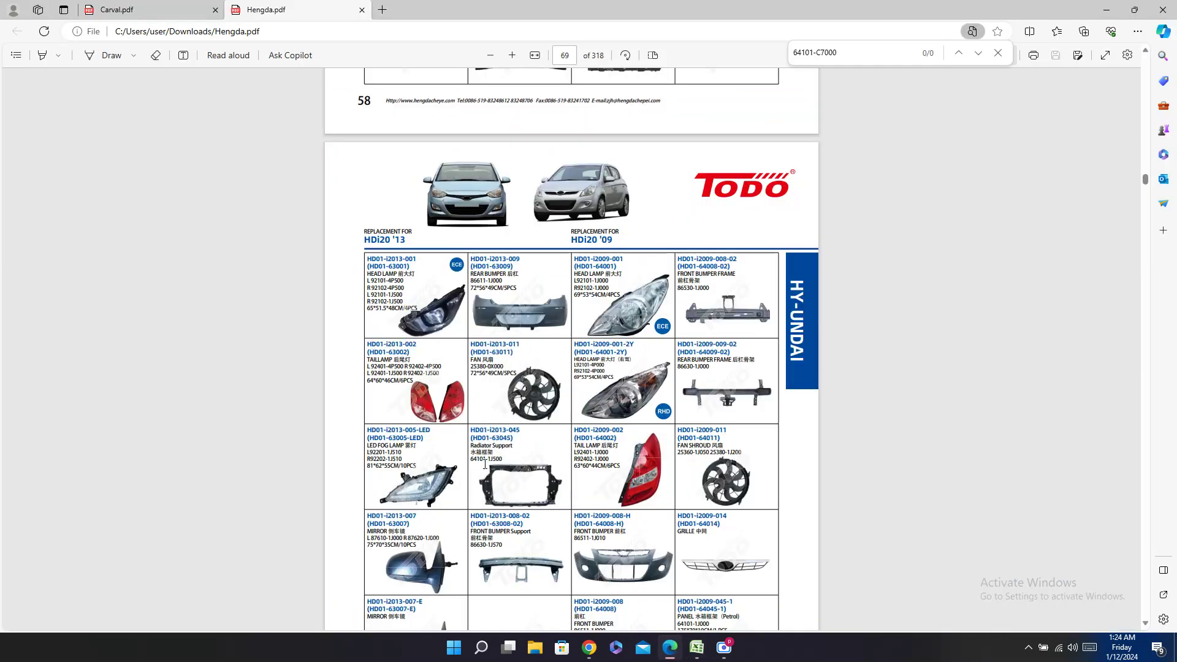
right_click(485, 464)
click(475, 459)
double_click(475, 459)
right_click(475, 458)
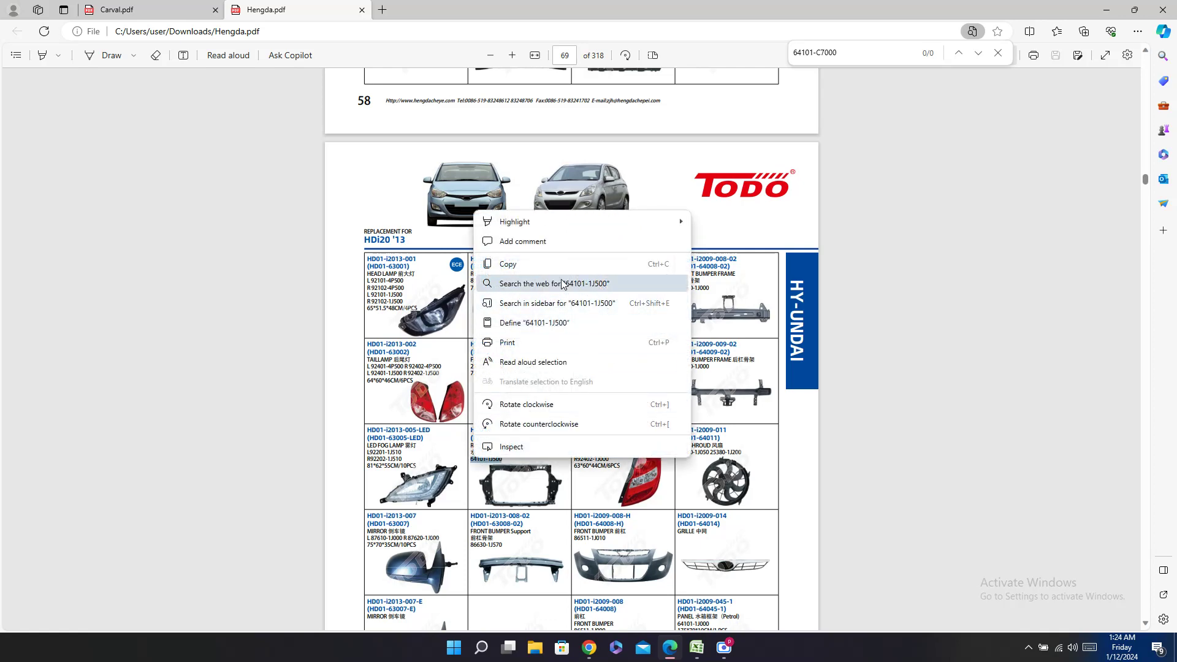
key(Escape)
click(696, 648)
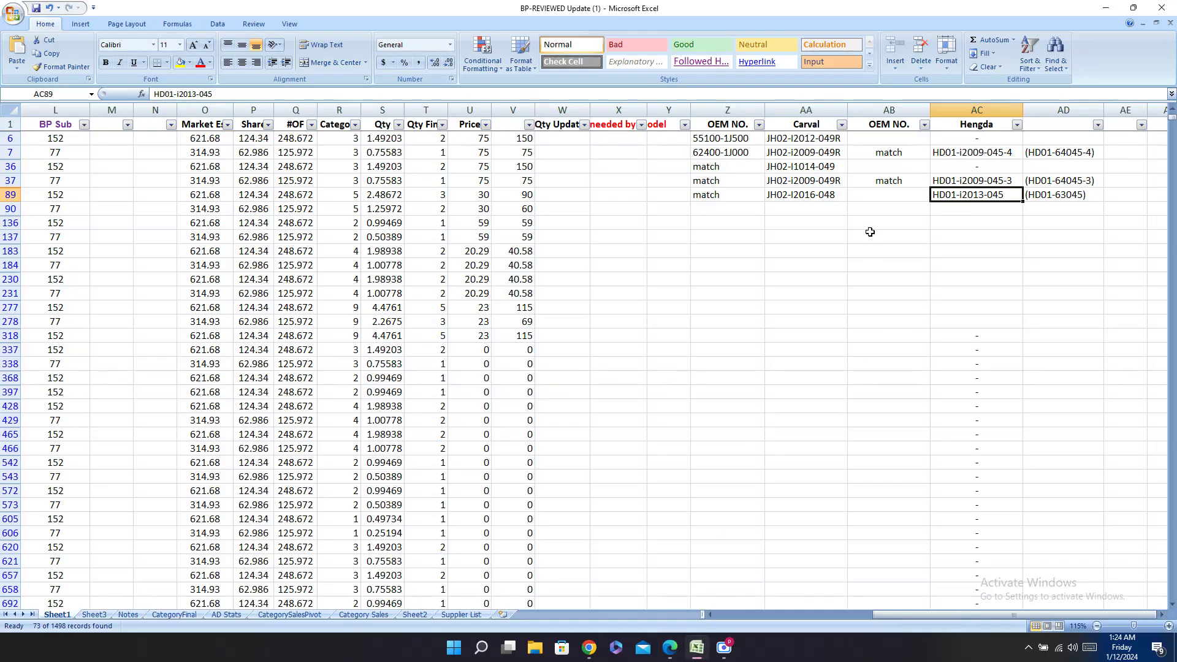
right_click(866, 194)
click(914, 231)
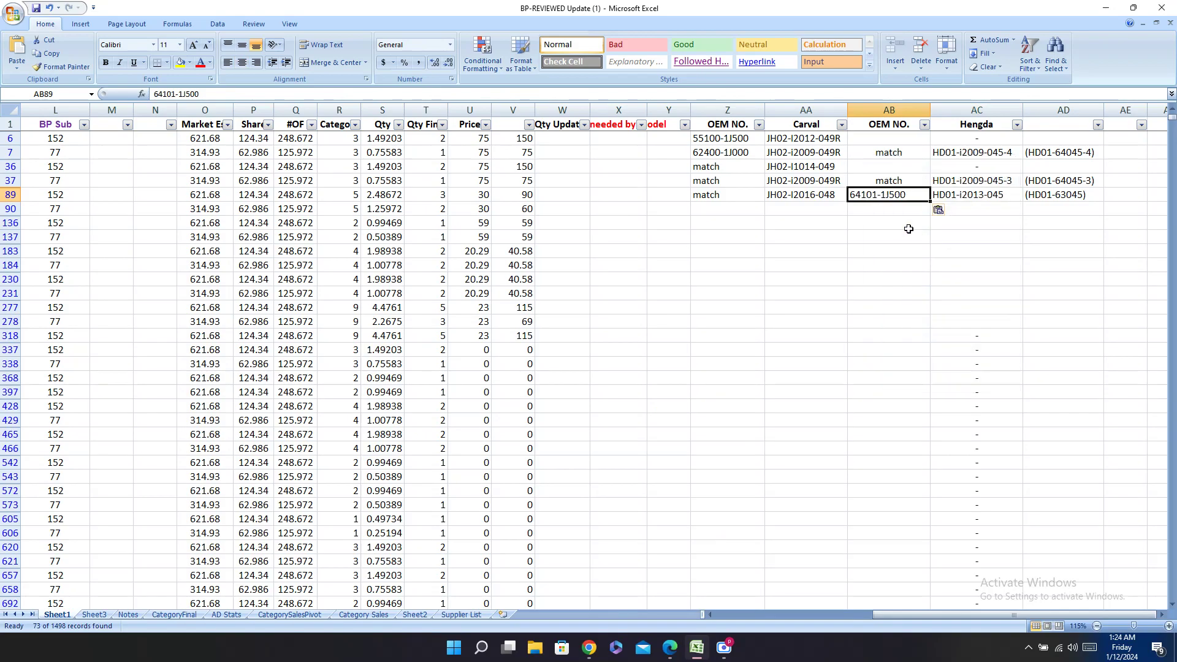
key(Left)
key(Left)
key(Left)
key(Left)
key(Left)
key(Left)
key(Left)
key(Left)
key(Left)
key(Left)
key(Left)
key(Left)
key(Left)
key(Left)
key(Left)
key(Left)
key(Left)
key(Left)
key(Left)
key(Left)
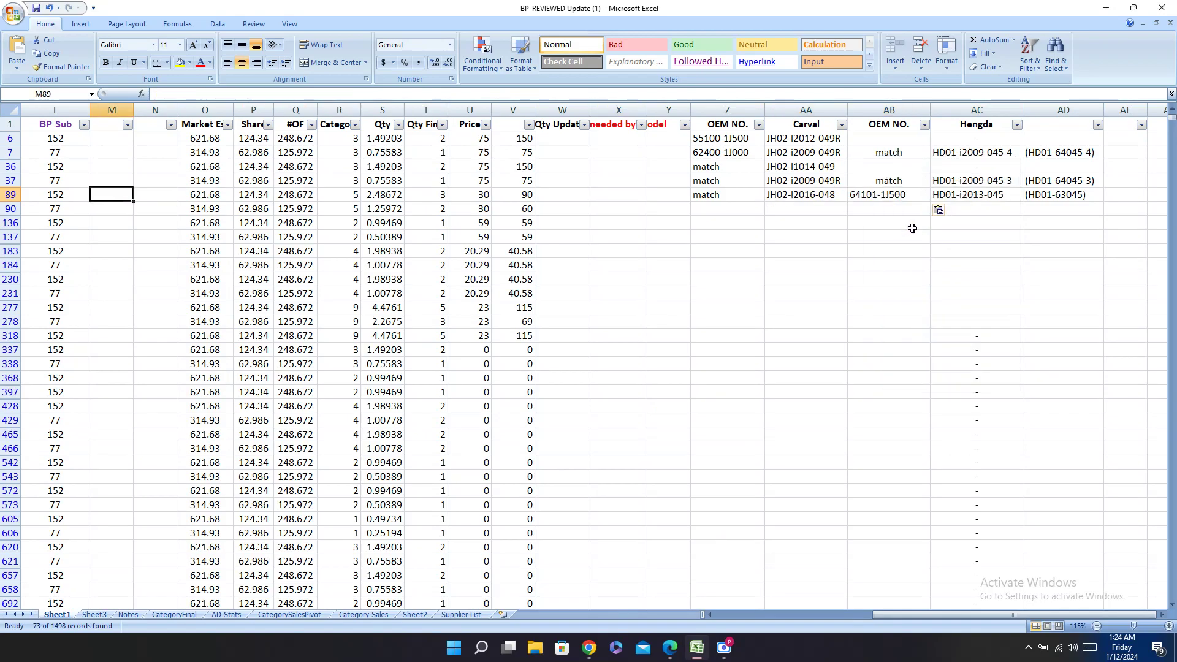
key(Right)
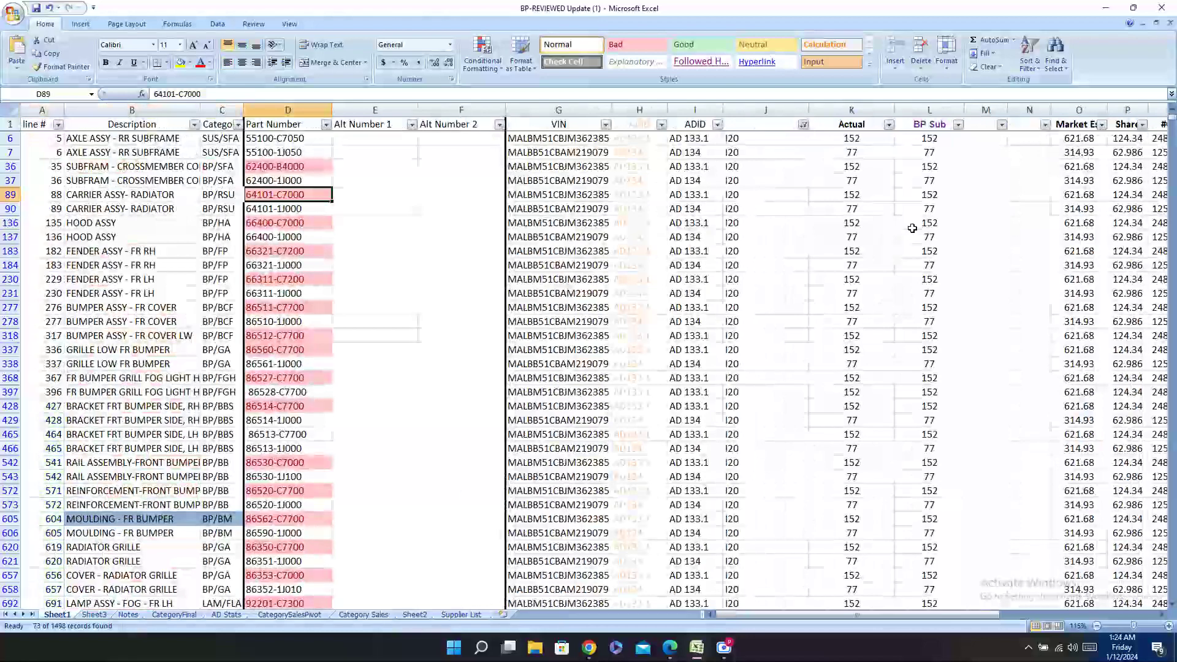
Step: Search both the Hengda and Carval catalogues for the next part, 64101-1J000
key(Down)
key(ctrl+c)
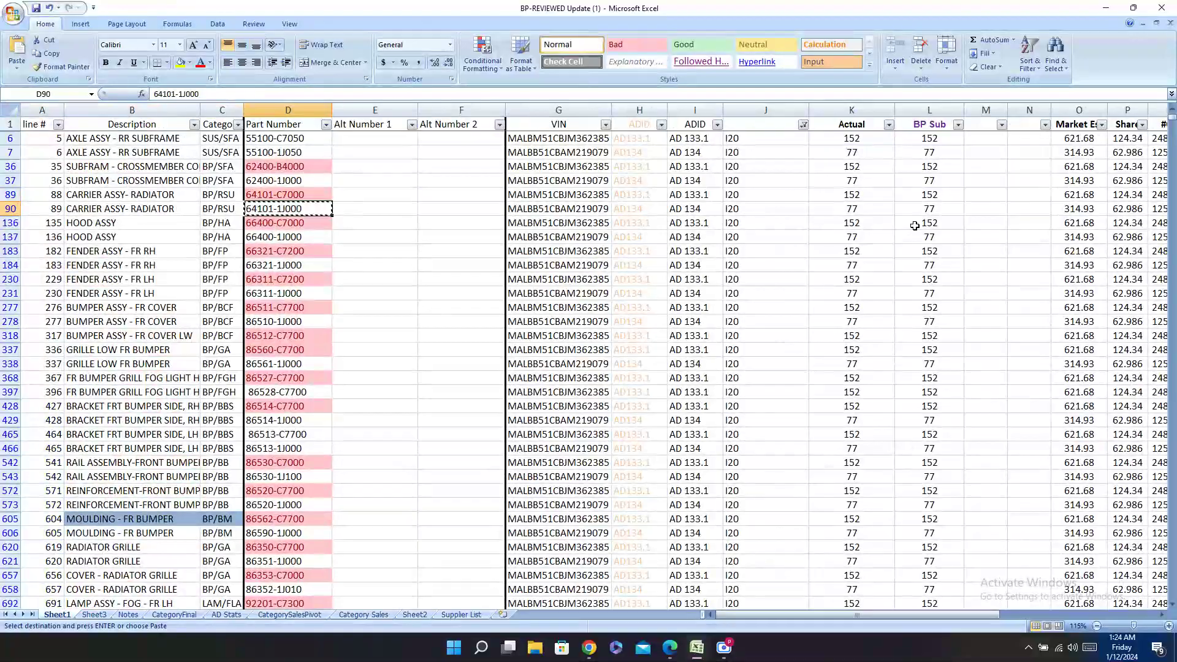
click(671, 650)
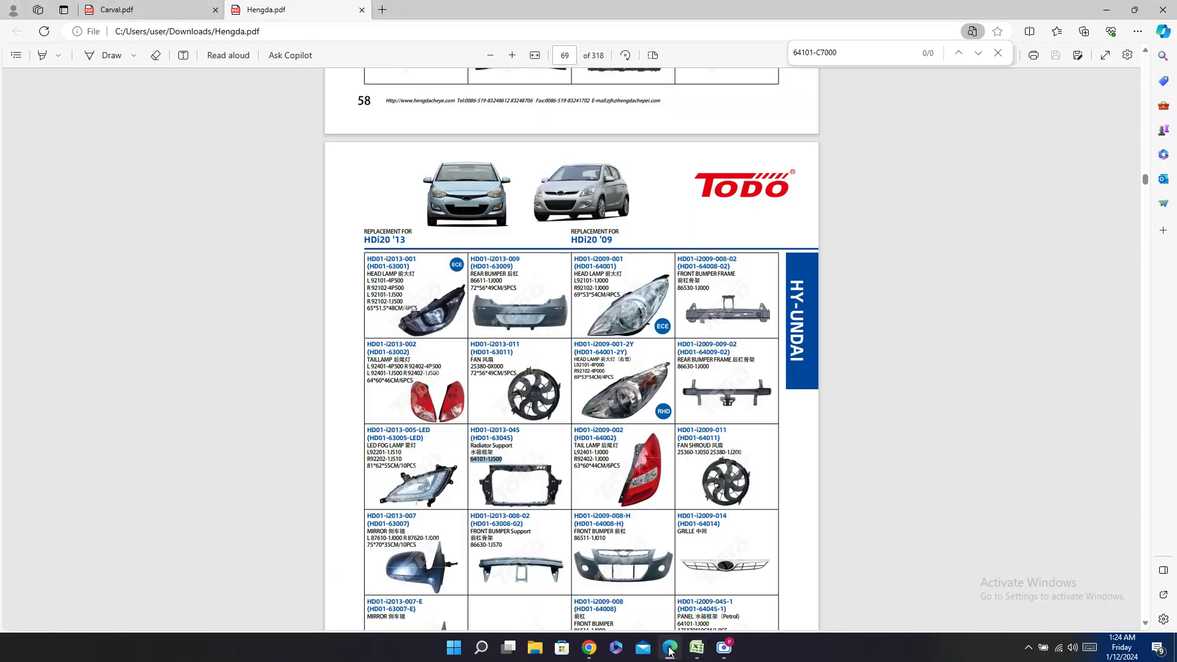
key(ctrl+f)
key(ctrl+v)
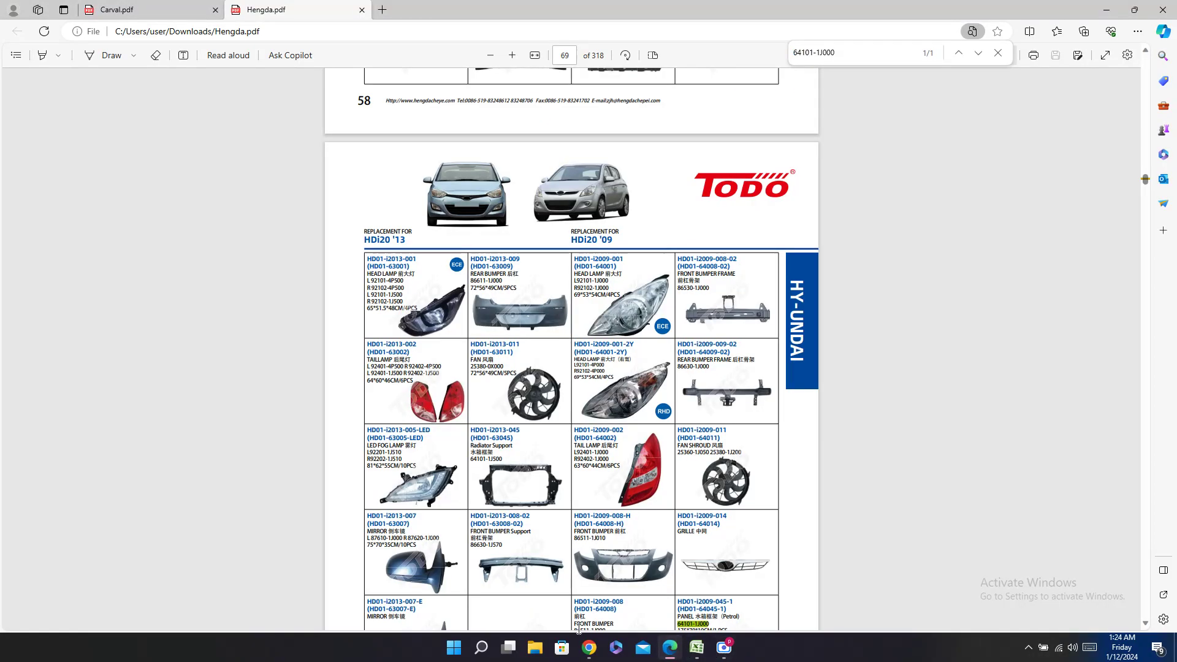
click(130, 6)
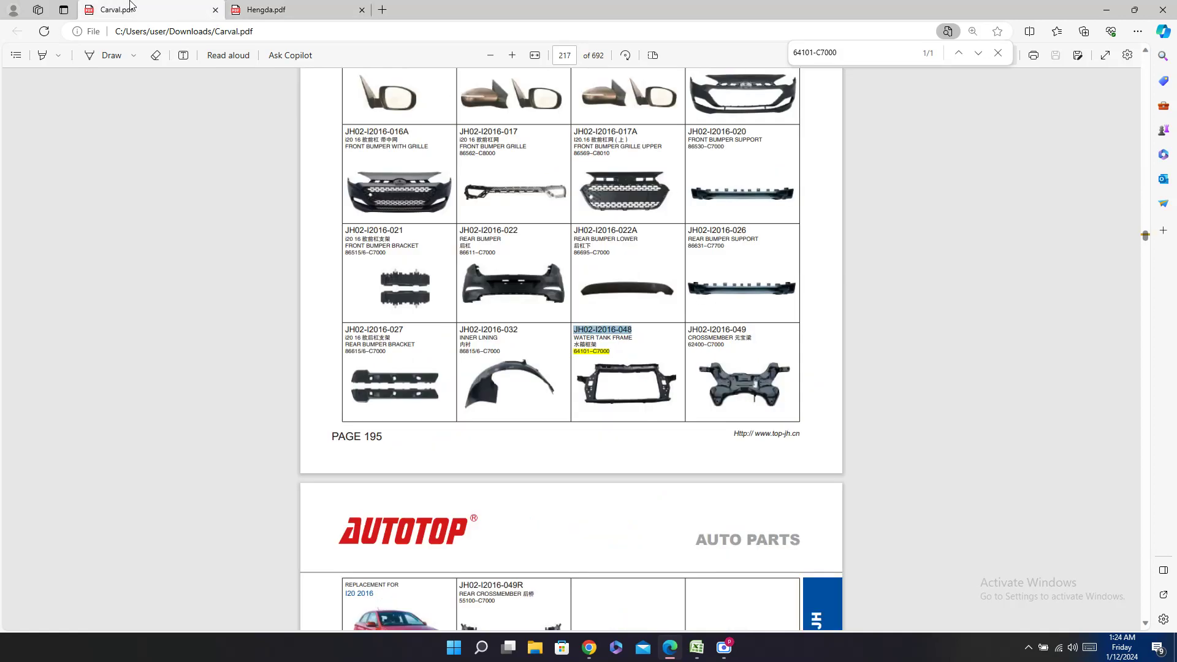
key(ctrl+f)
key(ctrl+v)
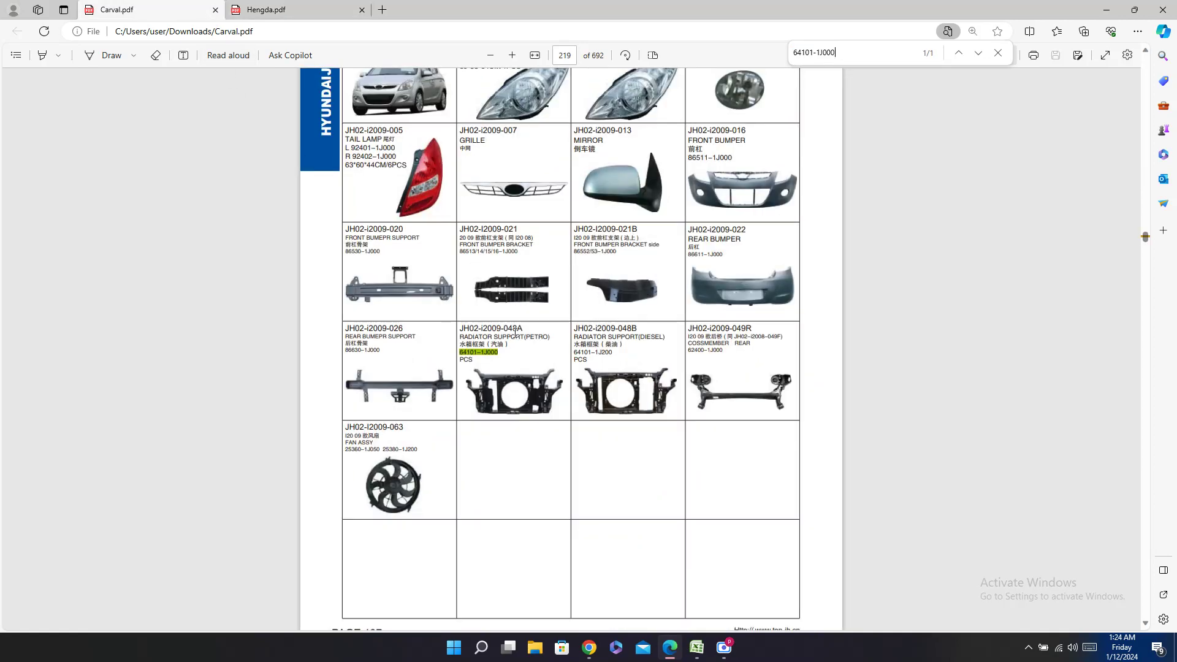
Step: Enter 'match' in Z90 and paste Carval code JH02-i2009-048A into AA90
double_click(507, 326)
right_click(509, 325)
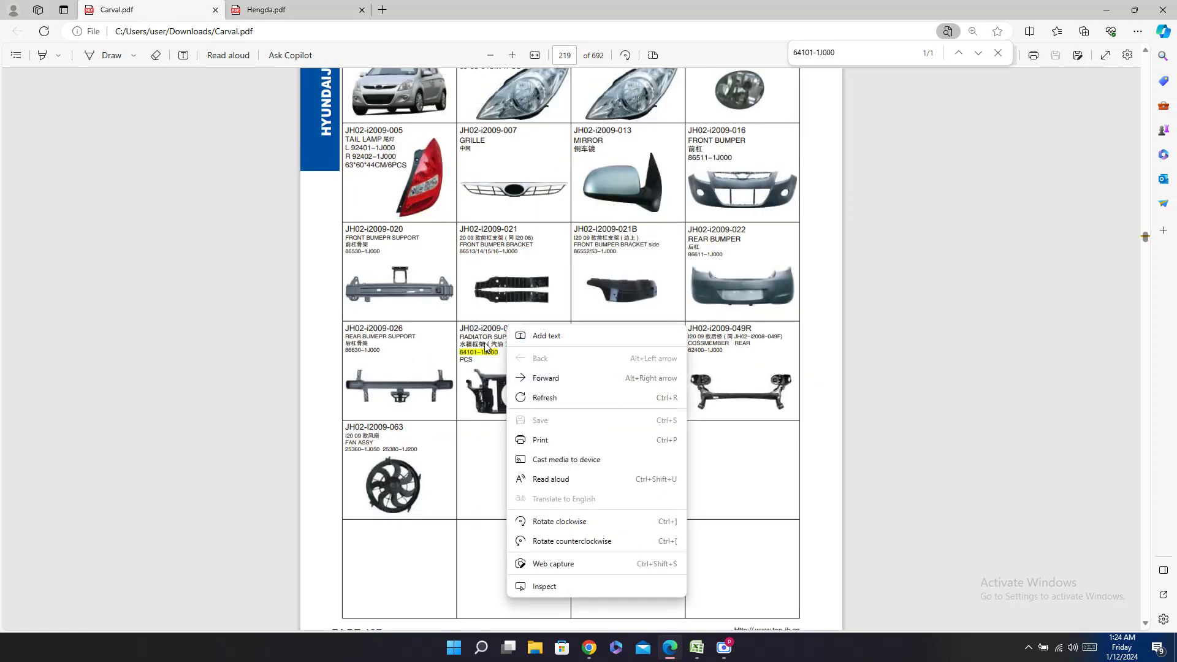
click(489, 332)
double_click(499, 331)
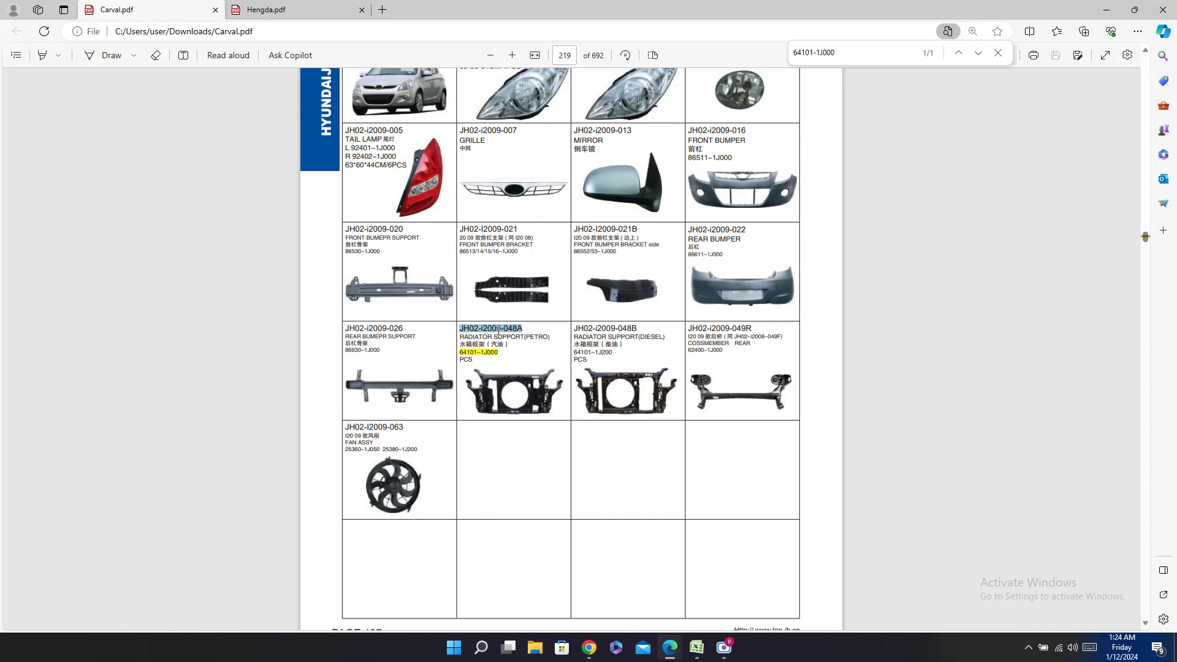
right_click(498, 331)
click(531, 383)
click(697, 647)
key(Right)
key(Right)
key(Right)
key(Right)
key(Right)
key(Right)
key(Right)
key(Right)
key(Right)
key(Right)
key(Right)
key(Right)
key(Right)
key(Right)
key(Right)
key(Right)
key(Right)
key(Right)
key(Right)
key(Right)
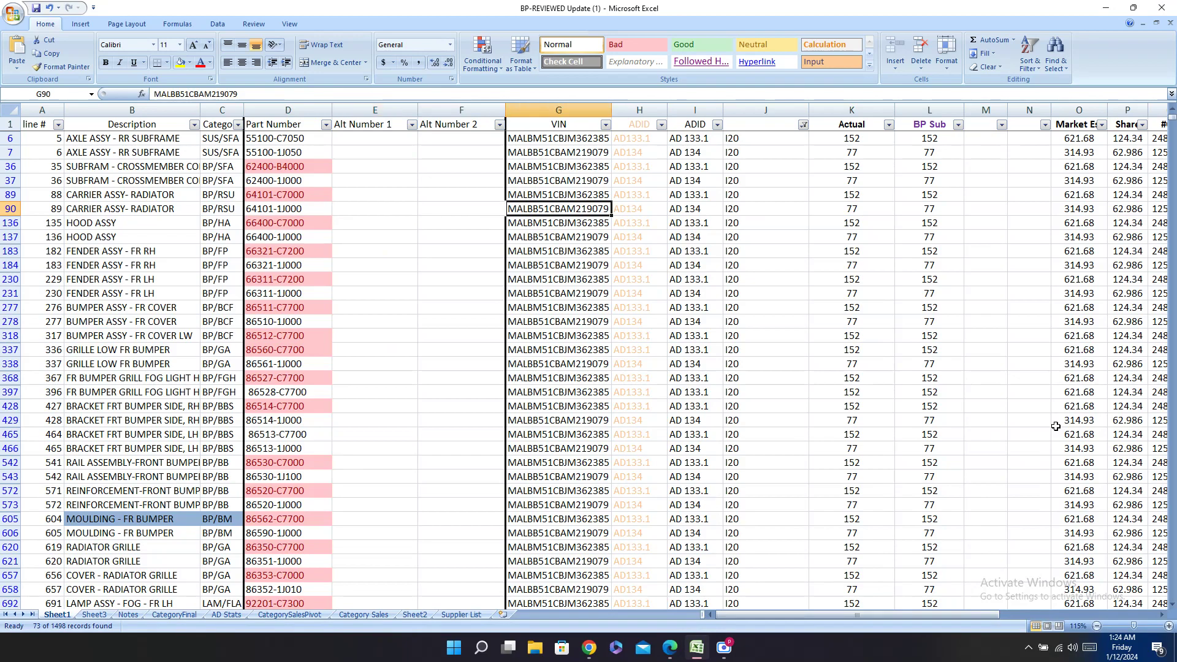
key(Left)
key(Left)
key(Left)
key(Left)
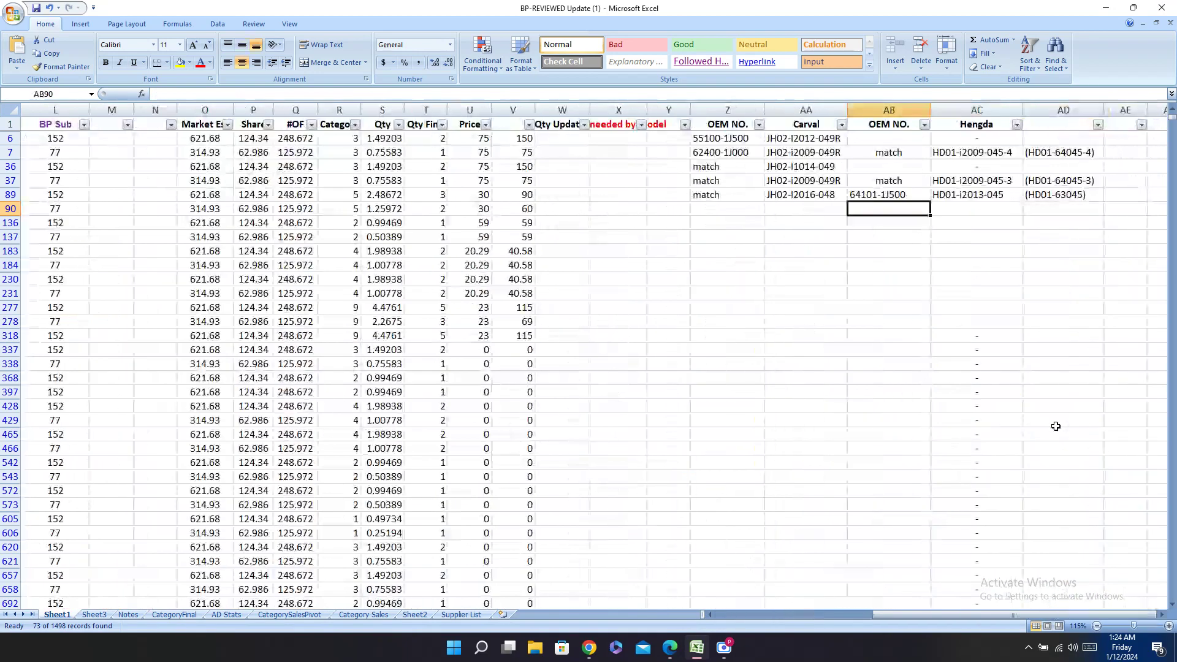
text(match)
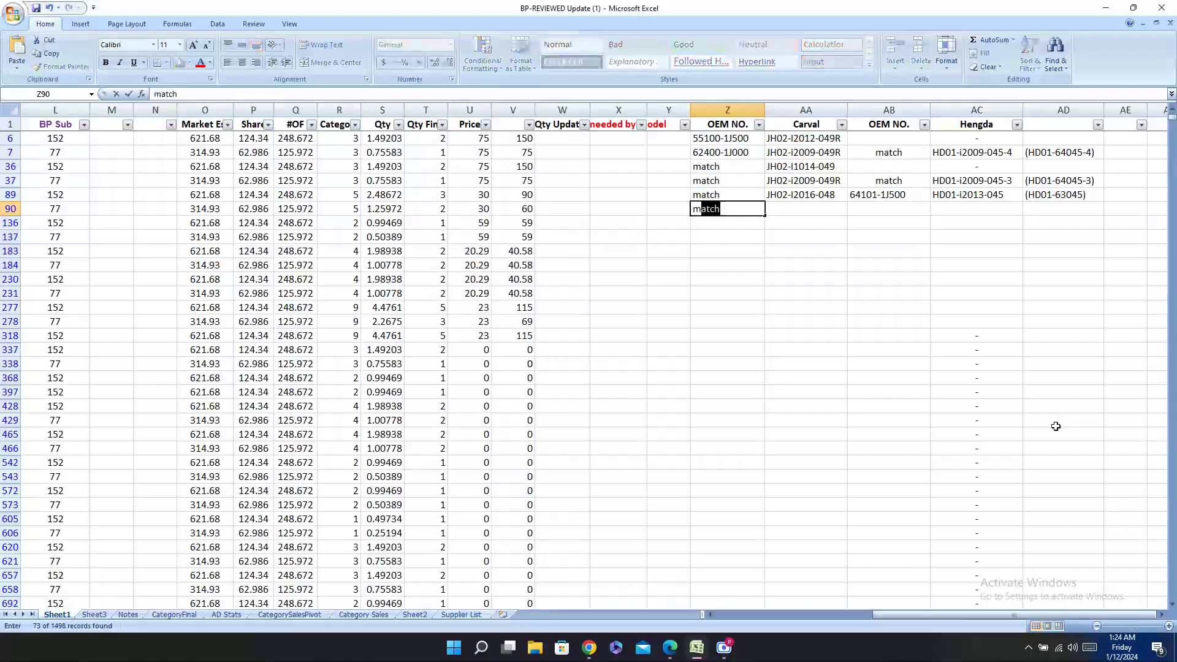
key(Right)
key(ctrl+v)
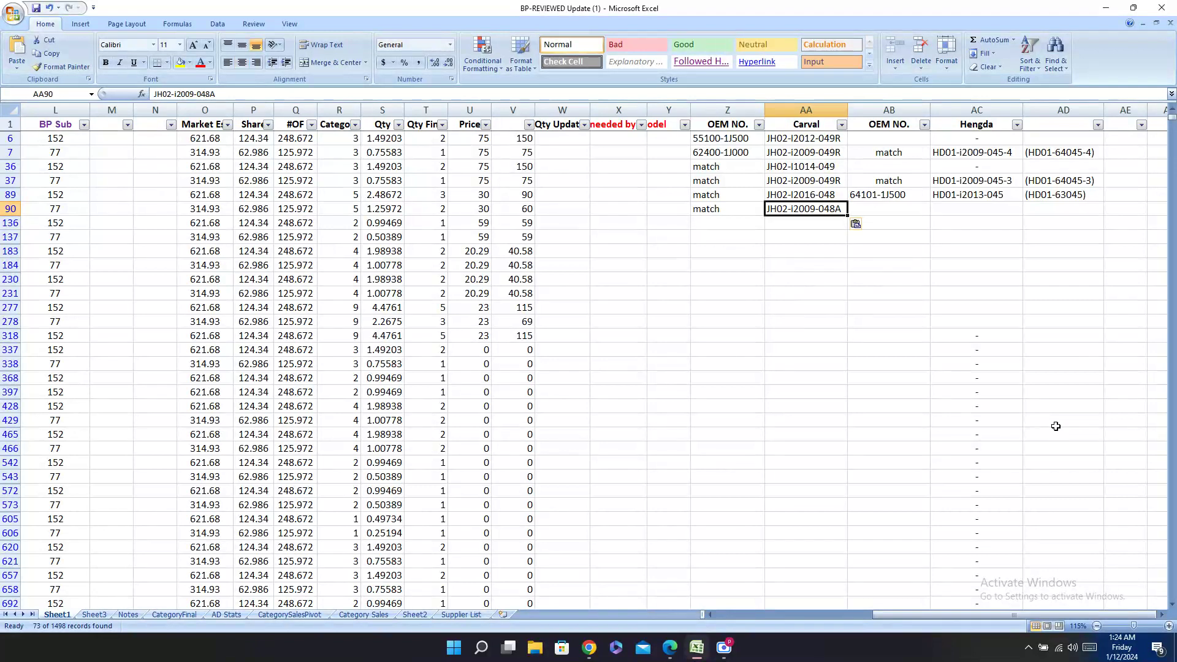
Step: Copy the Hengda code HD01-i2009-045-1 into cell AC90
click(669, 648)
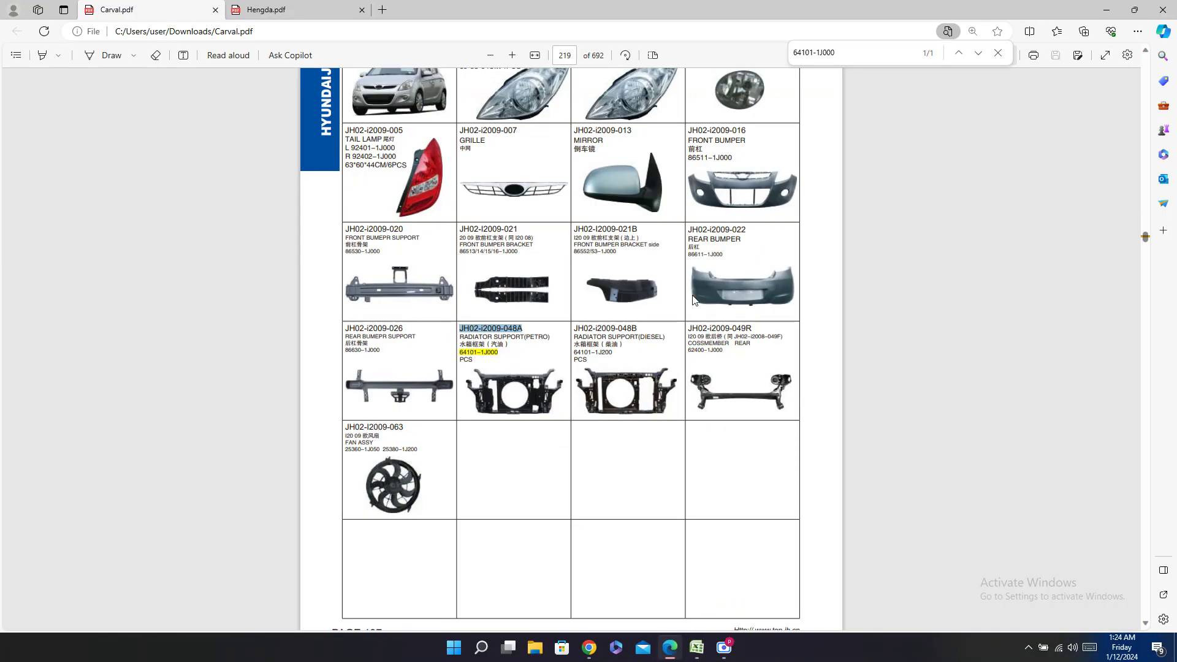
click(288, 9)
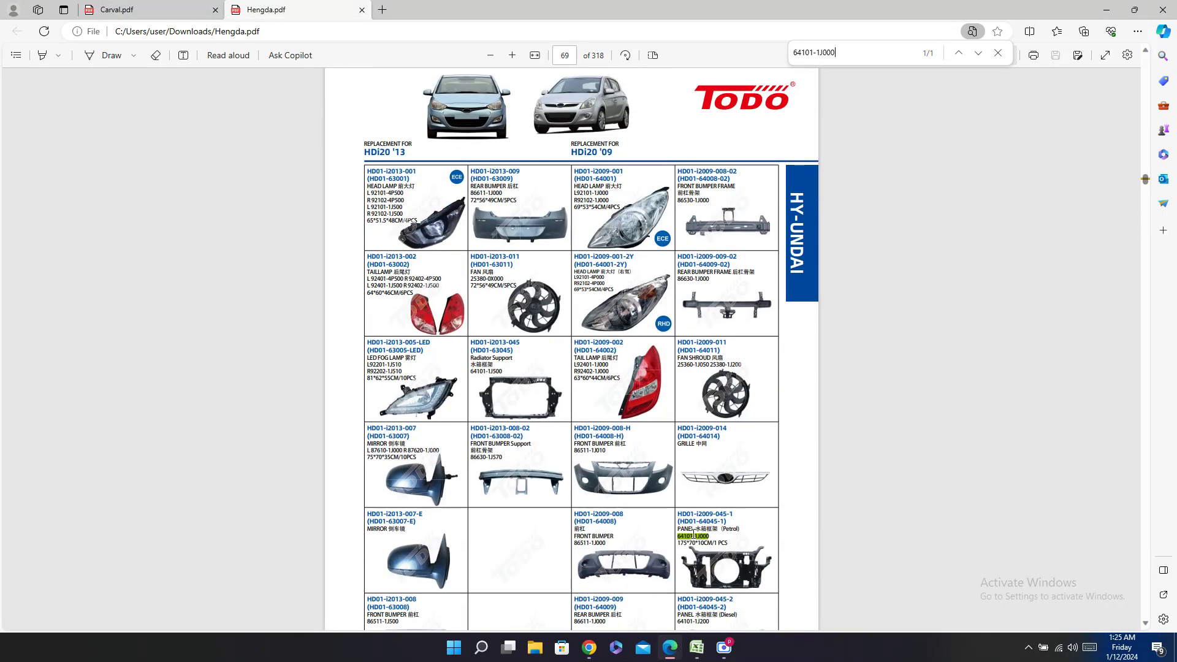
double_click(705, 514)
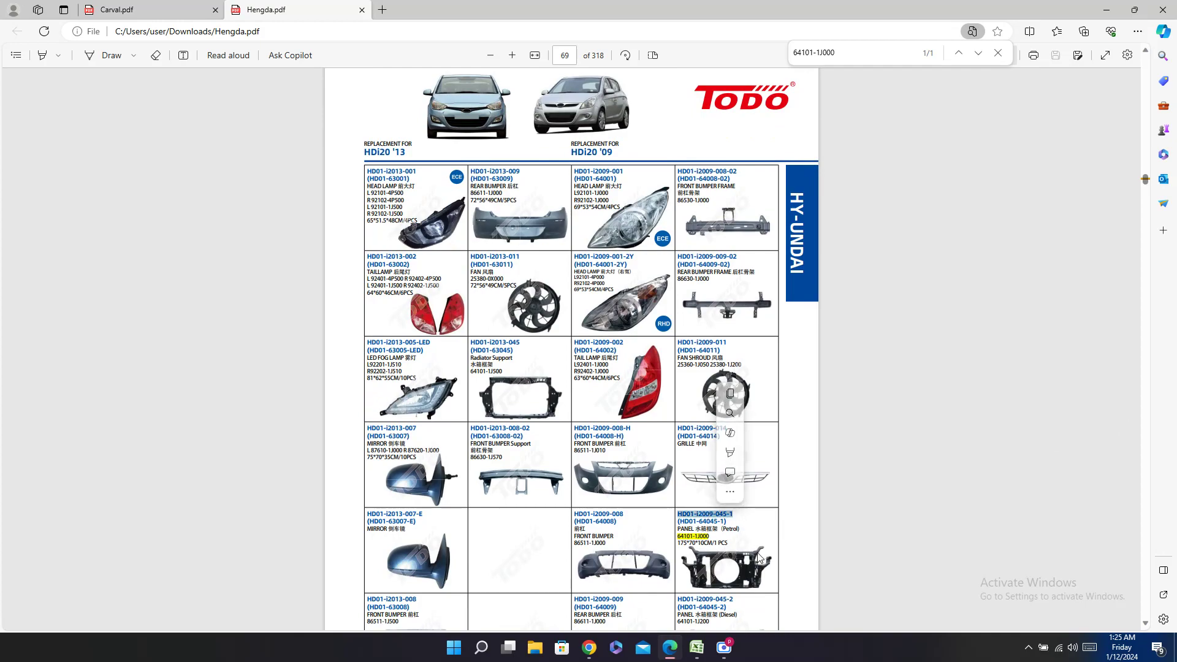
key(ctrl+c)
click(697, 648)
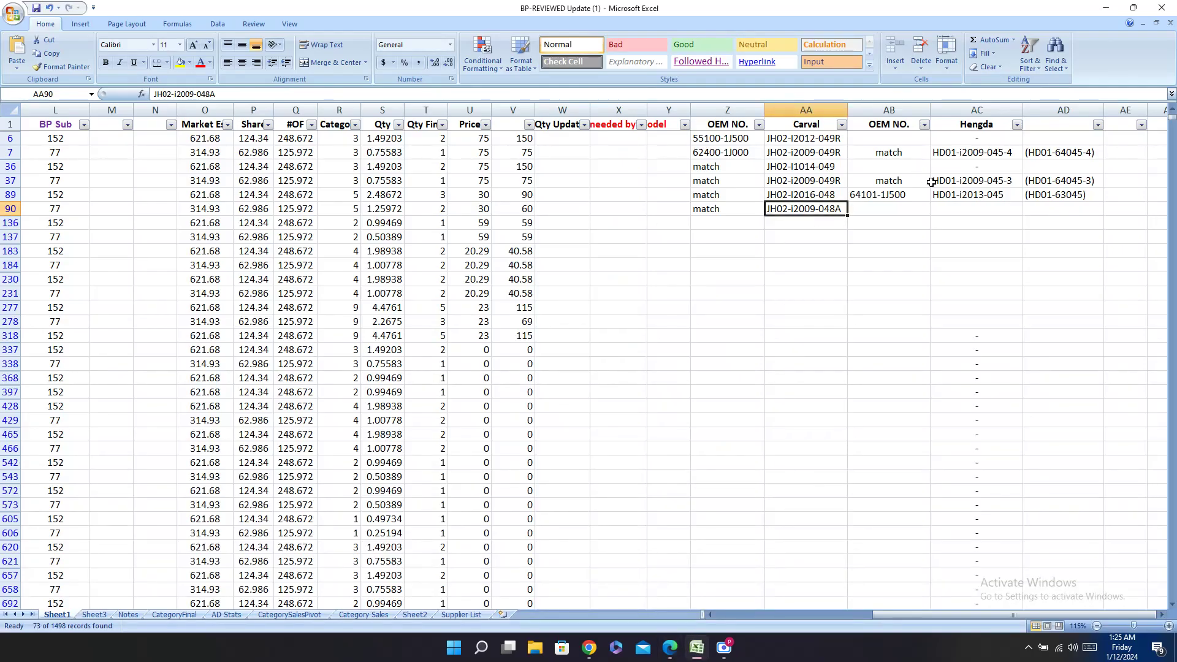
click(954, 208)
key(ctrl+v)
Step: Paste the secondary Hengda code (HD01-64045-1) into cell AD90
click(671, 648)
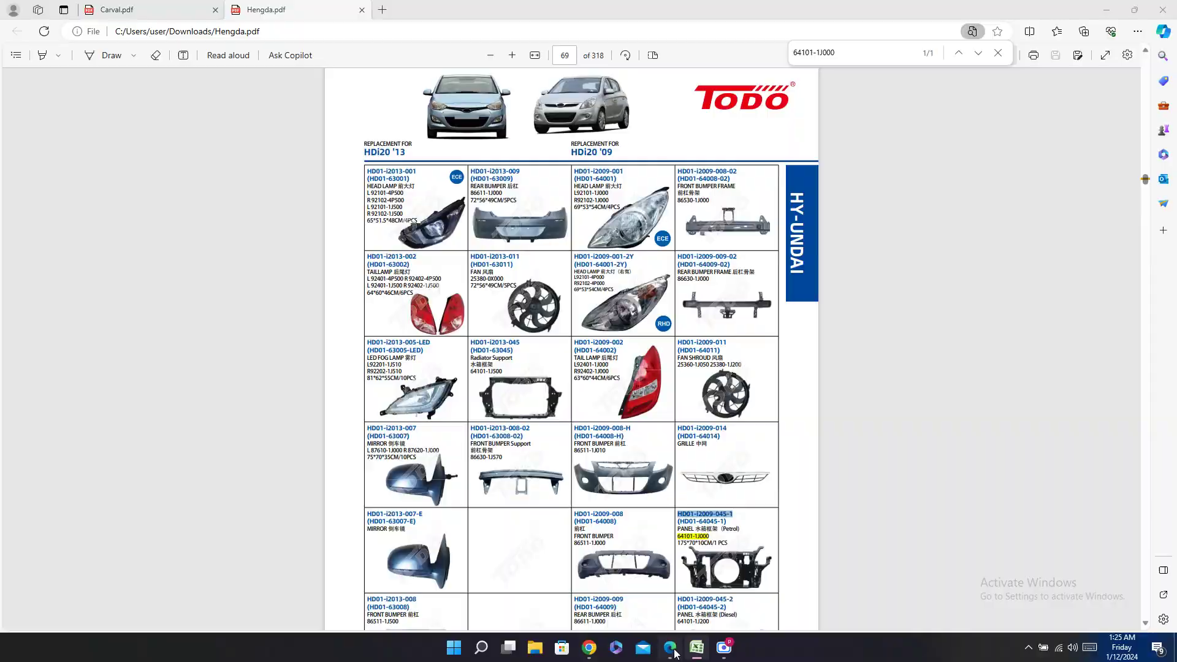
click(707, 520)
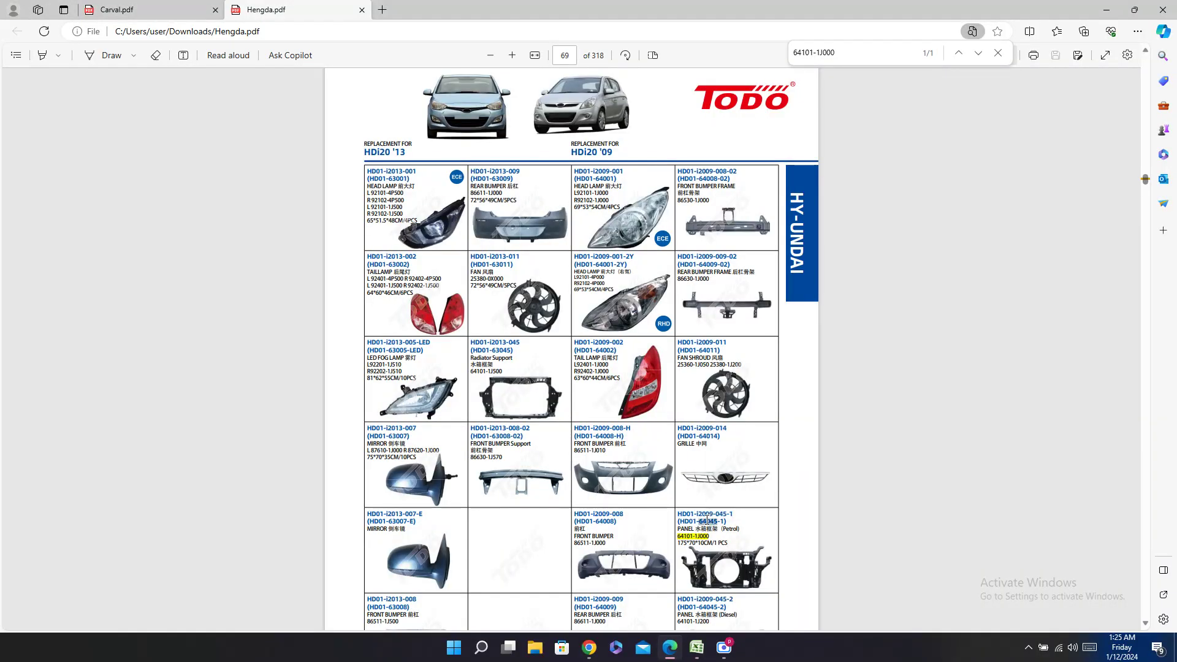
triple_click(707, 520)
click(697, 648)
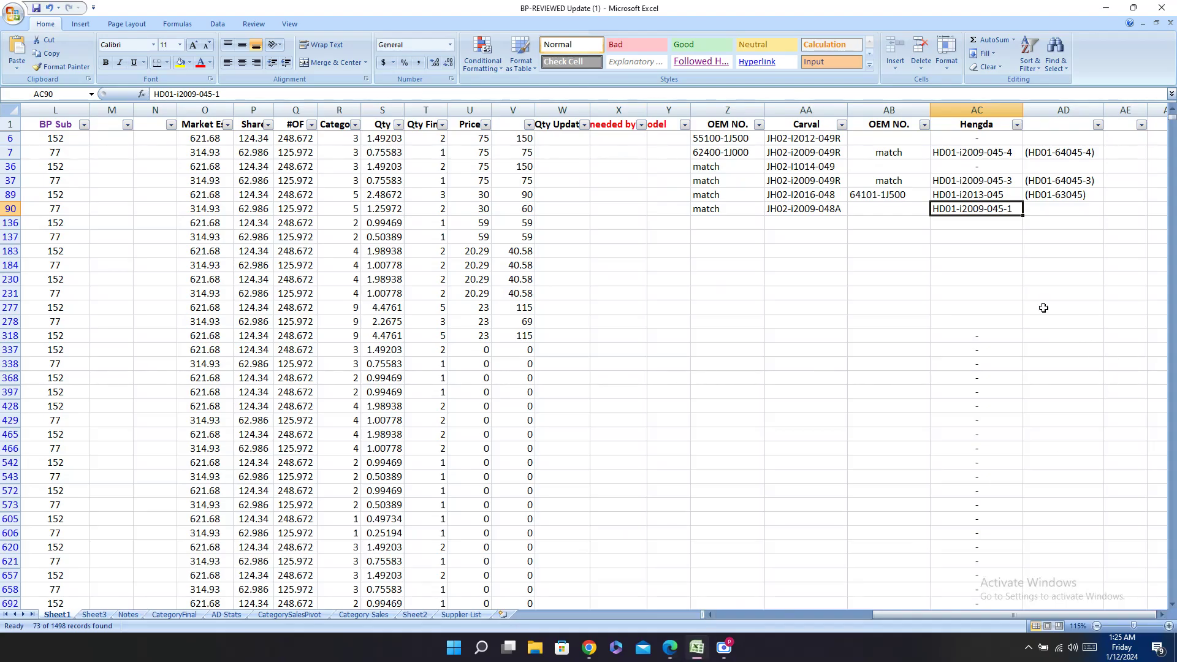
click(1049, 209)
key(ctrl+v)
Step: Enter 'match' in AB90 and move back toward the part number column
click(896, 211)
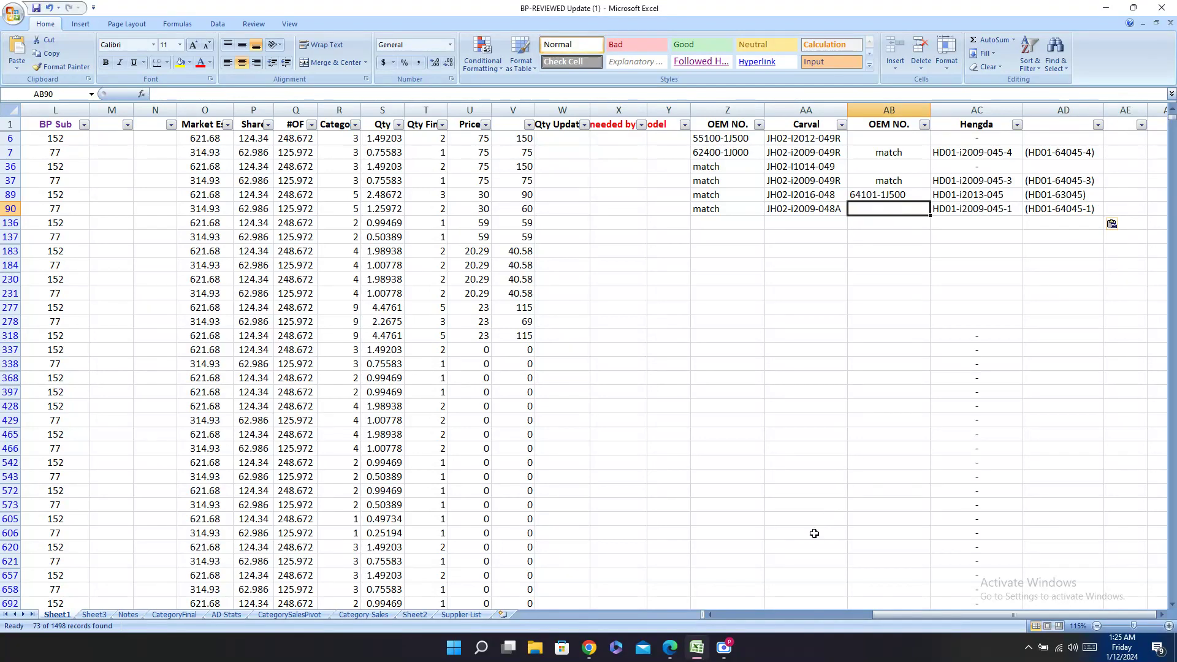
text(ma)
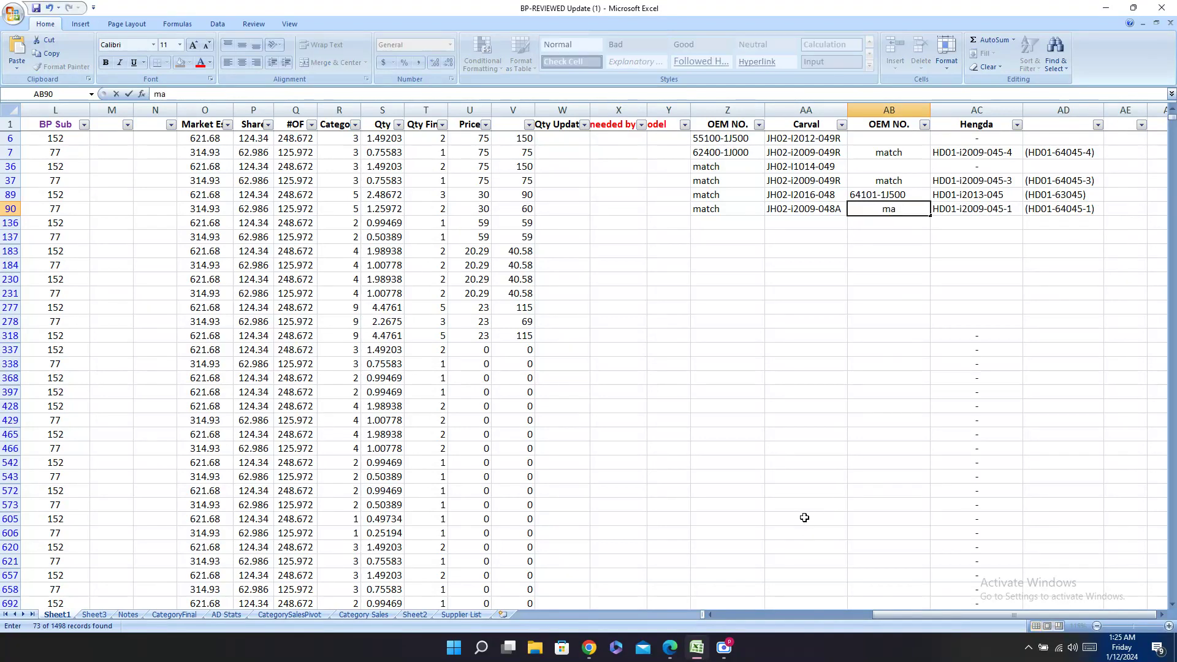
text(tch)
key(Return)
key(Left)
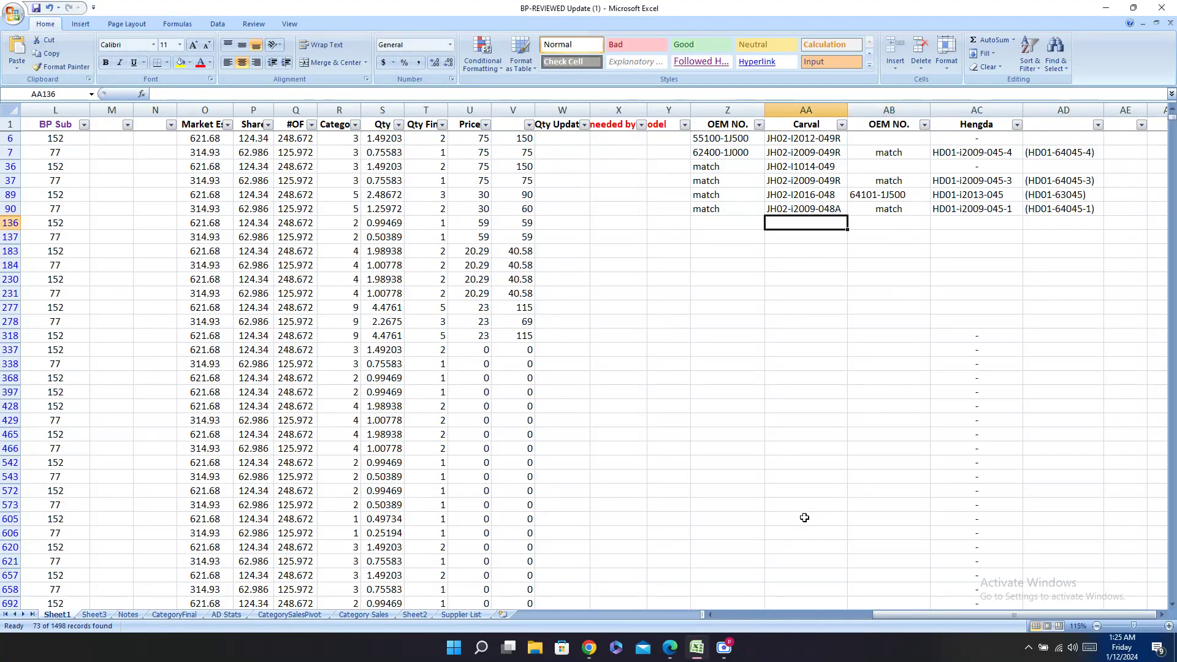
key(Left)
key(Left)
key(Left)
key(Left)
key(Left)
key(Left)
key(Left)
key(Left)
key(Left)
key(Left)
key(Left)
key(Left)
key(Left)
key(Left)
key(Left)
key(Left)
key(Left)
key(Left)
key(Left)
key(Left)
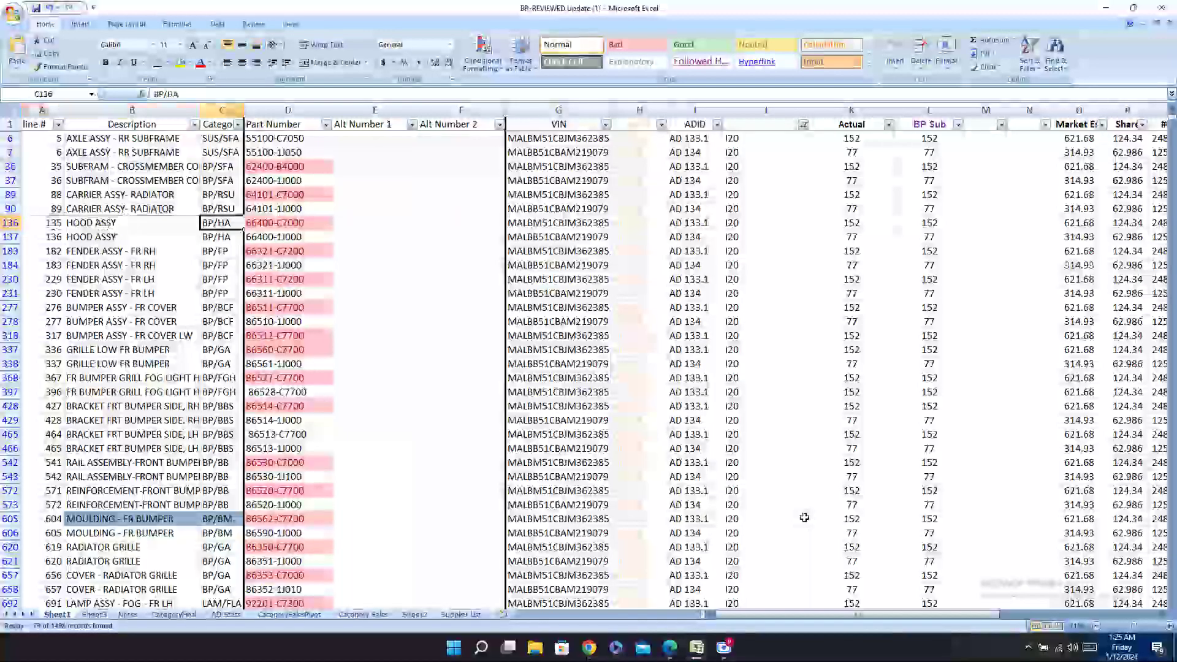
Step: Search both the Hengda and Carval catalogues for hood part 66400-C7000
key(Right)
key(ctrl+c)
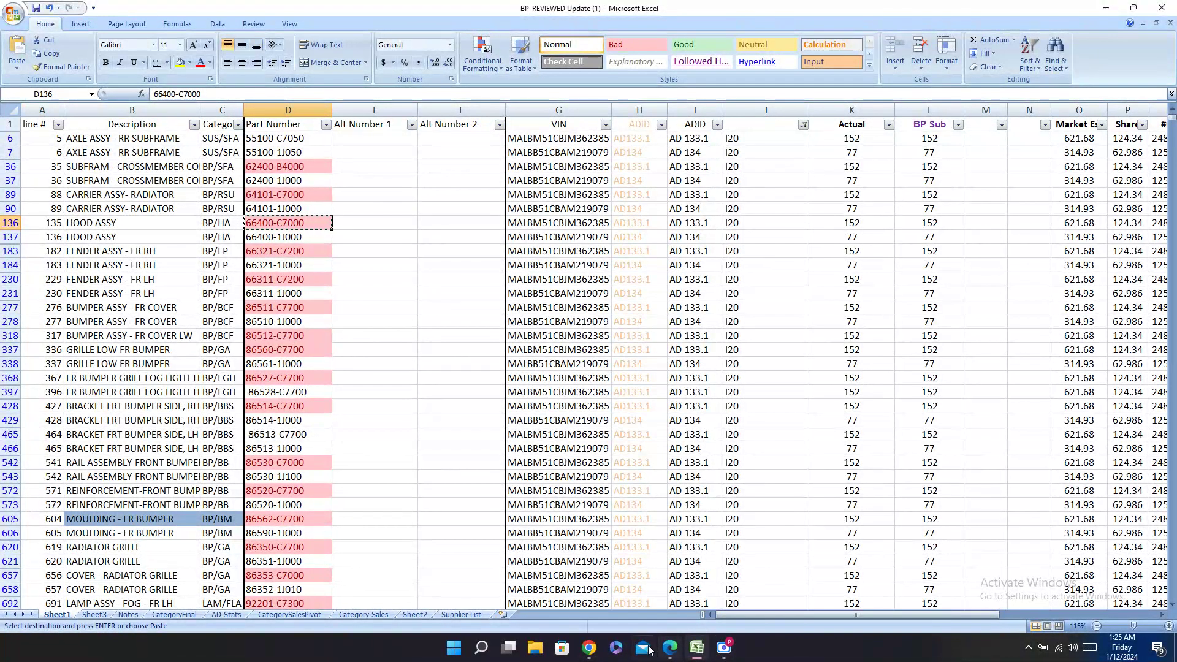
click(670, 647)
key(ctrl+f)
key(ctrl+v)
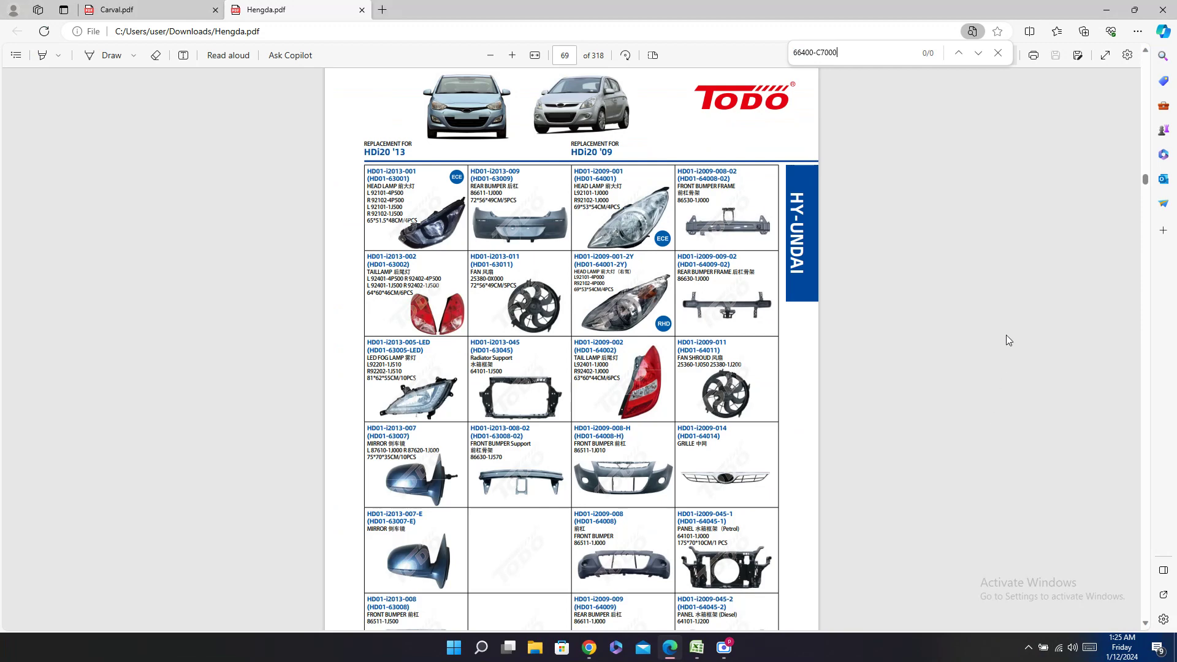
click(174, 9)
key(ctrl+f)
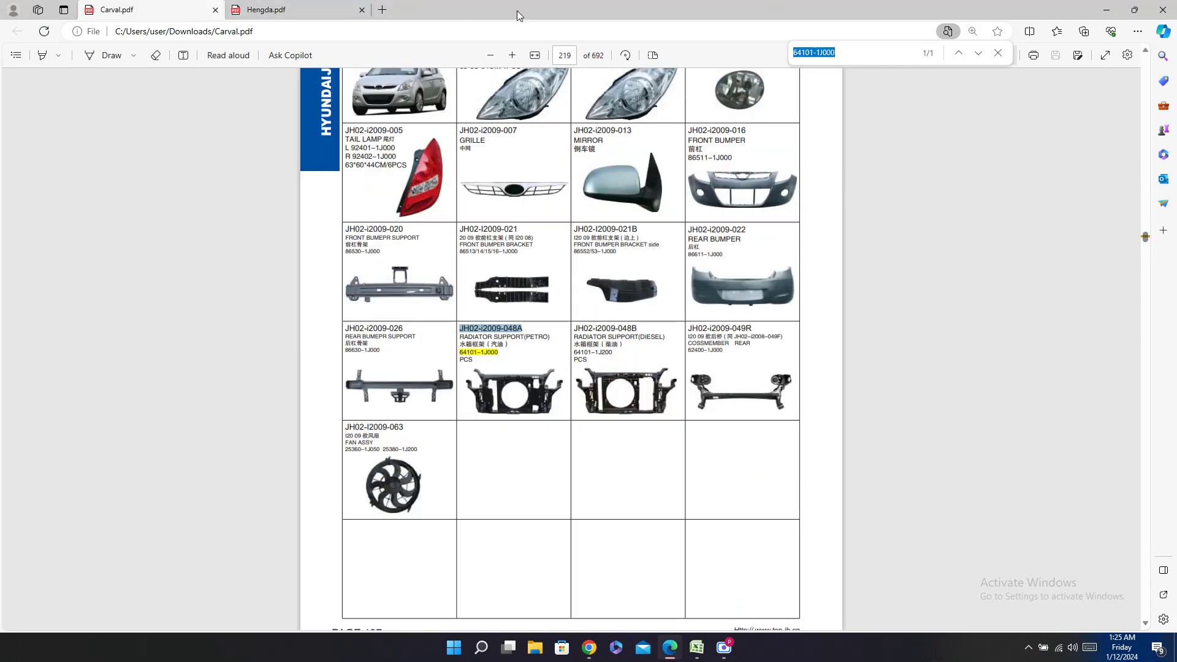
key(ctrl+v)
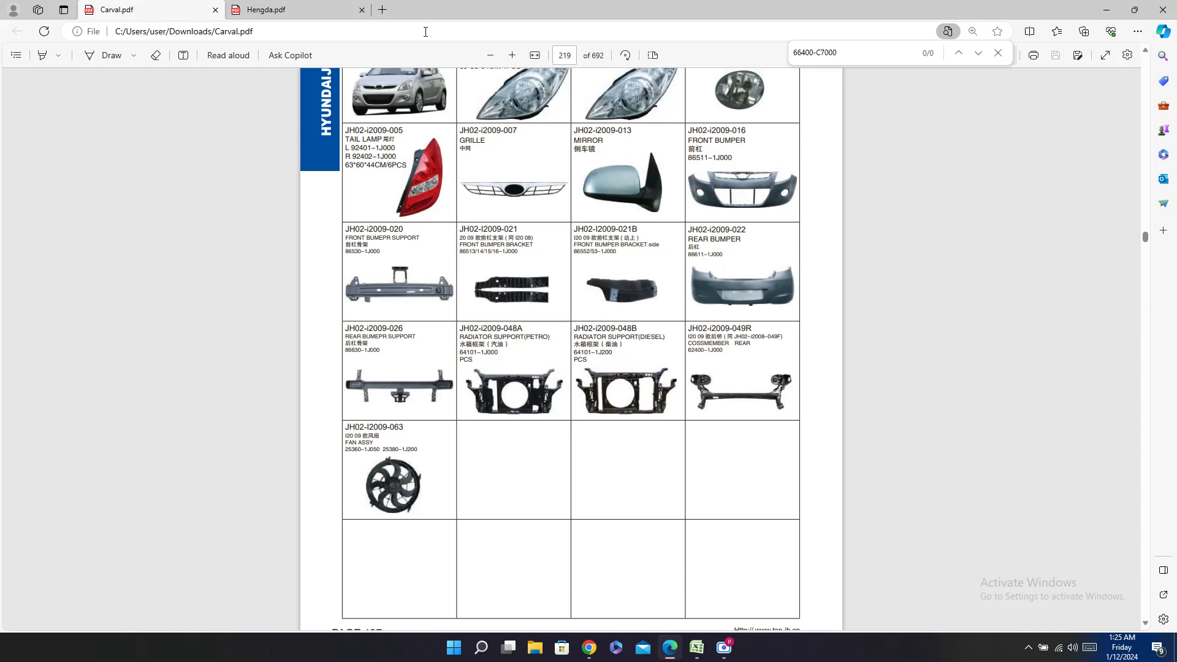
Step: Scroll Carval pages 216–219 checking the i20 parts grids for 66400-C7000
click(697, 647)
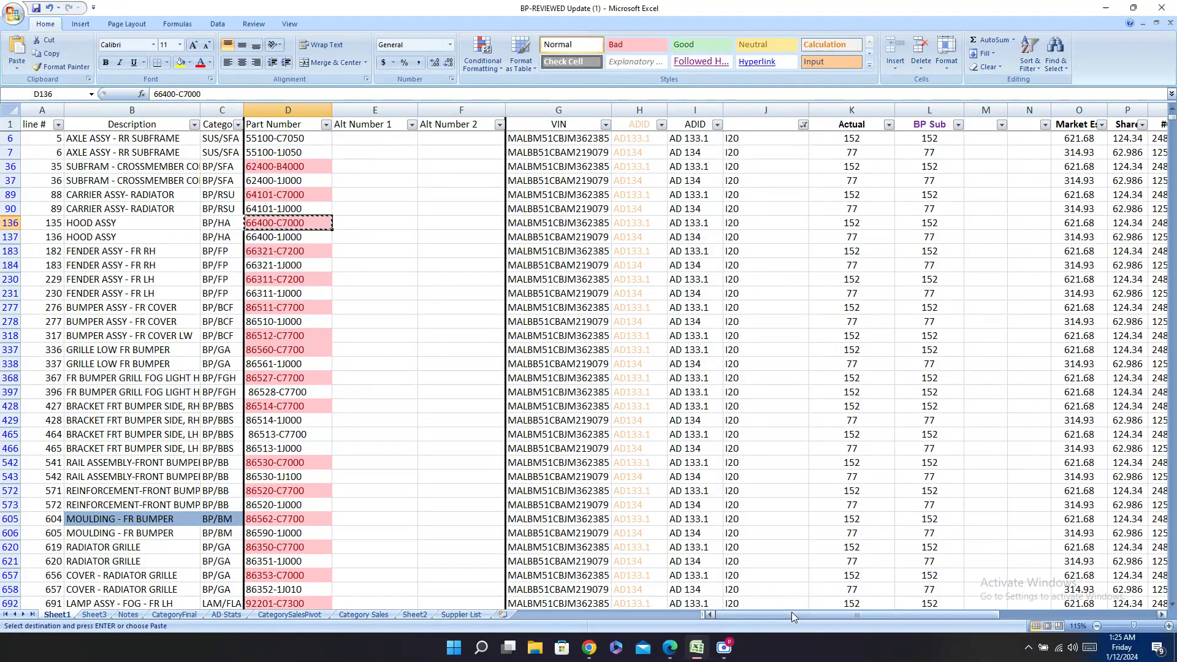
click(669, 647)
scroll(692, 506, up, 10)
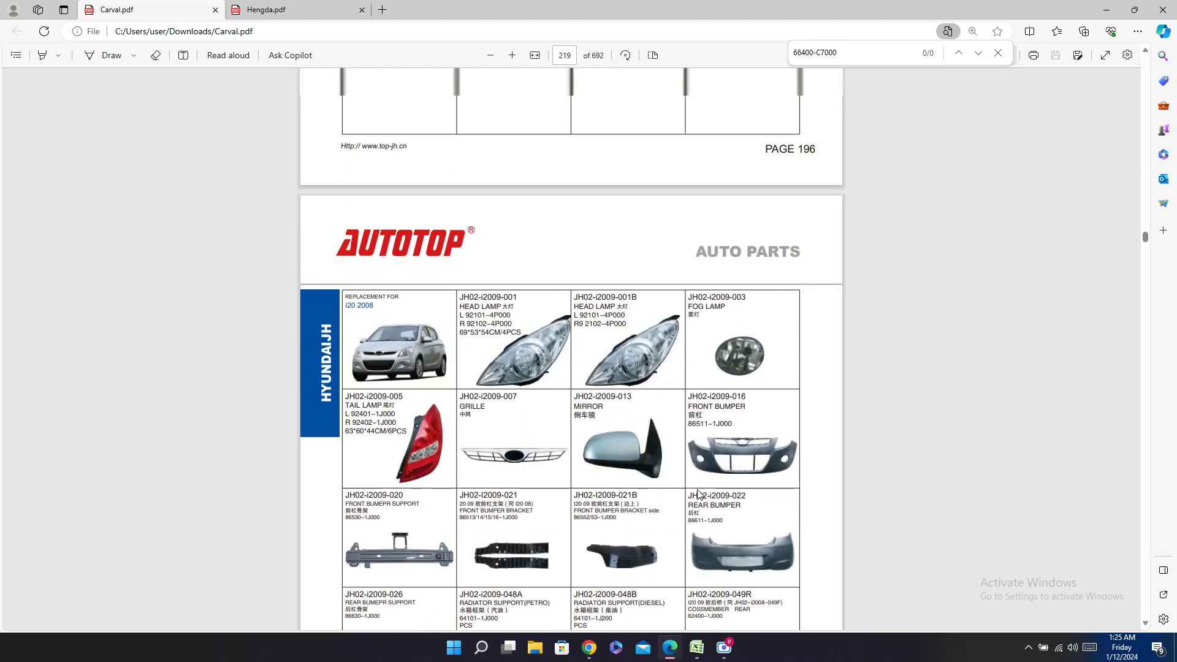
scroll(704, 487, up, 1)
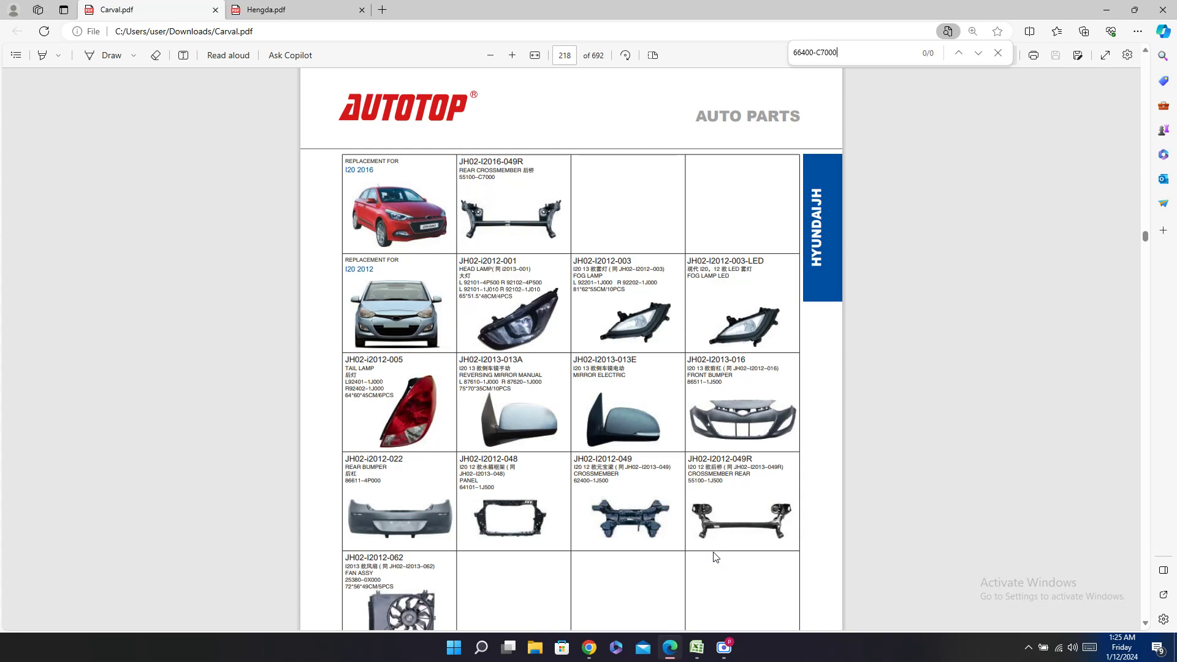
scroll(716, 557, up, 10)
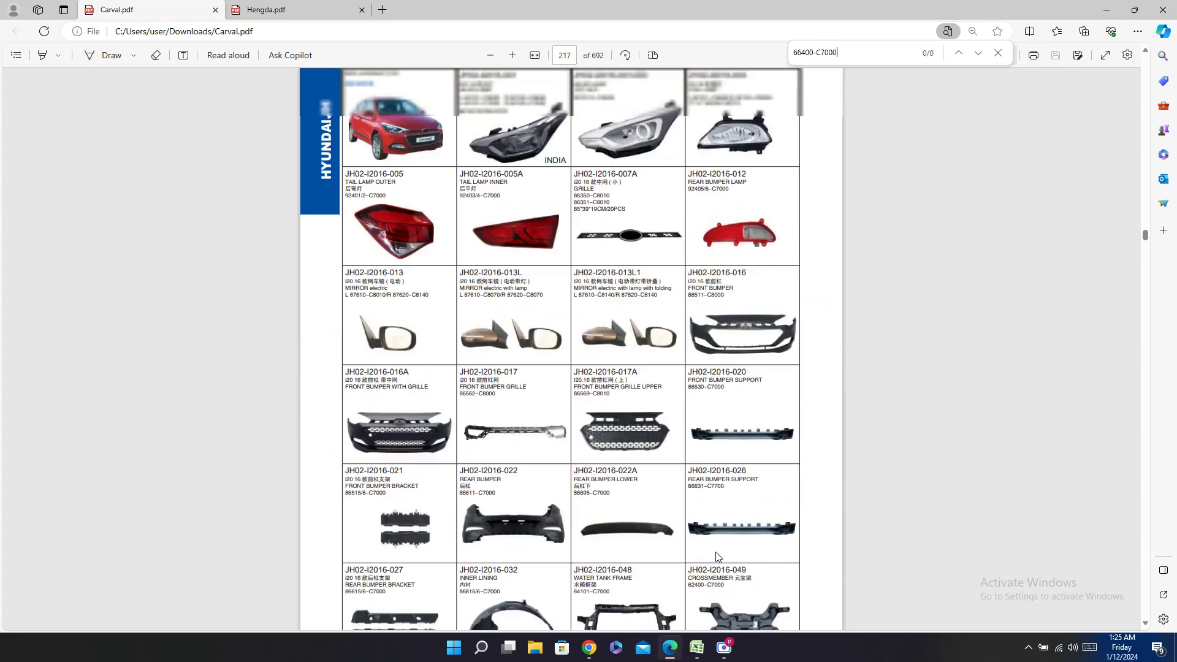
scroll(716, 557, down, 4)
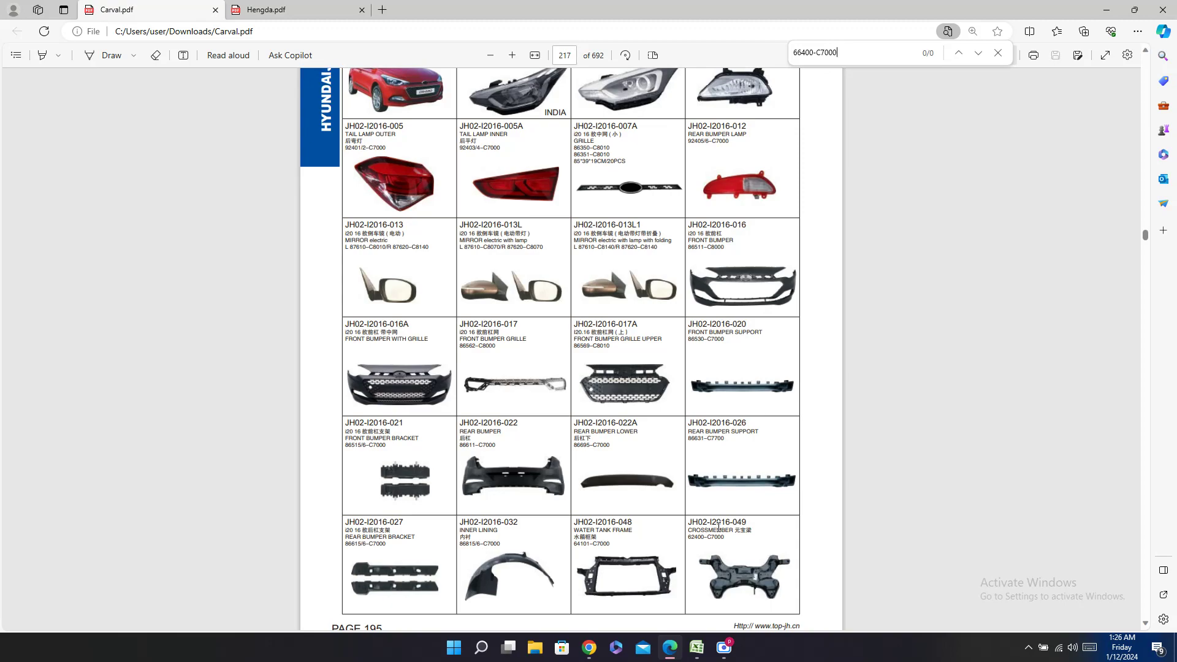
scroll(862, 442, up, 4)
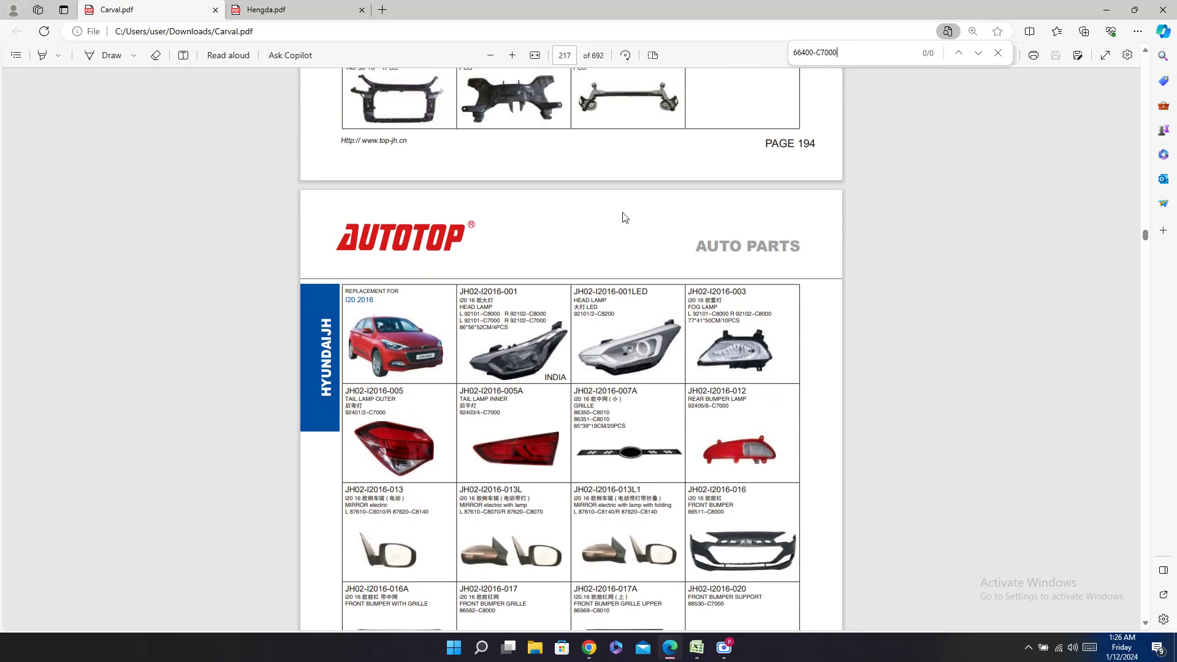
scroll(643, 400, up, 9)
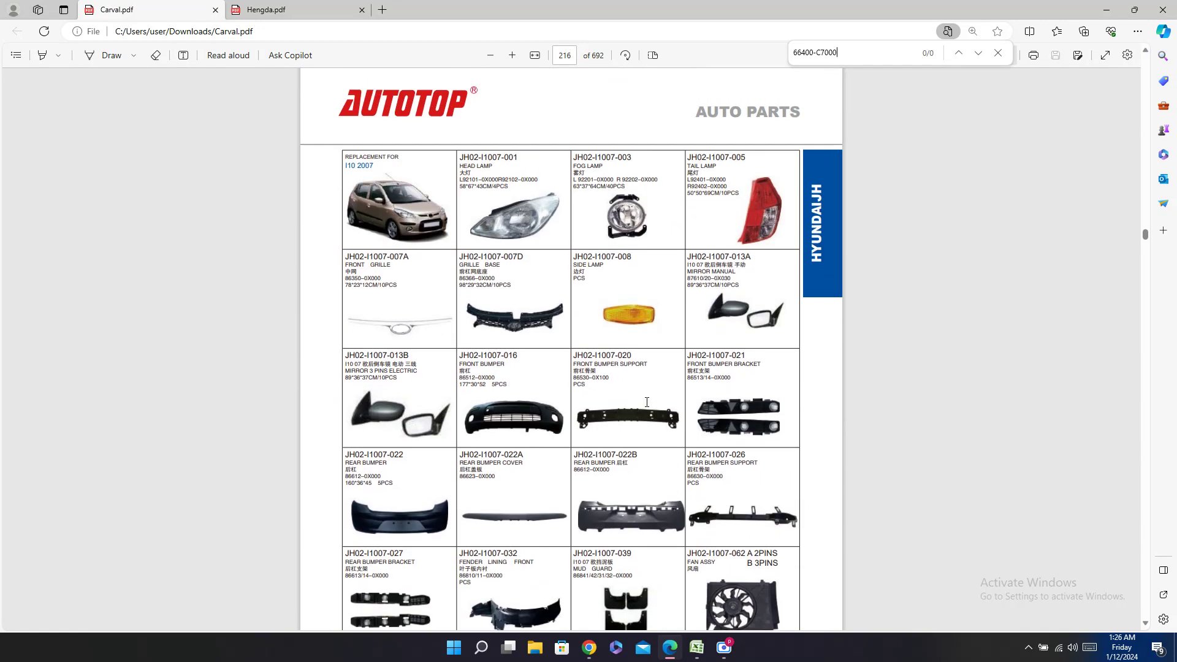
scroll(647, 402, down, 13)
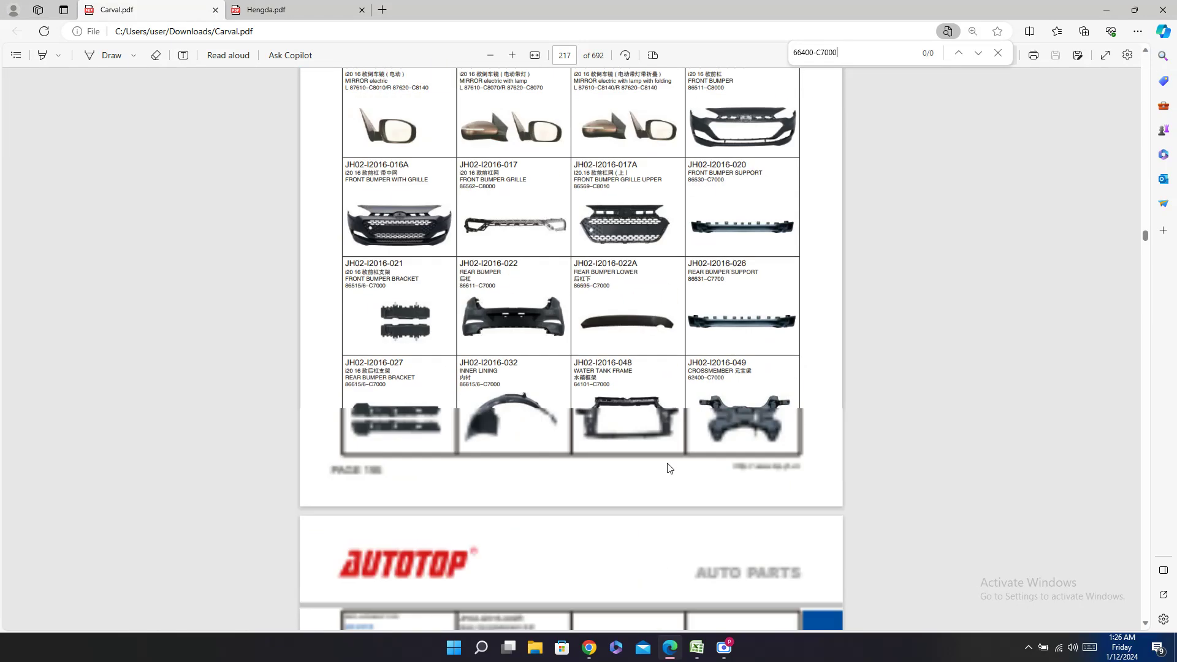
scroll(669, 469, down, 2)
scroll(633, 364, up, 7)
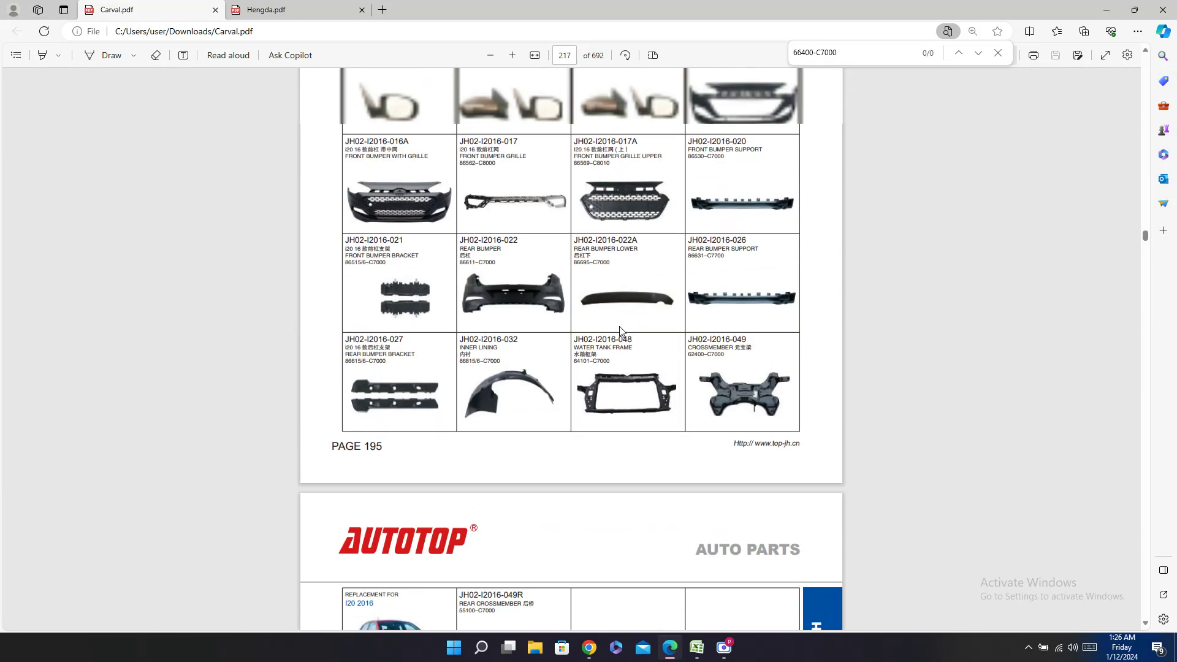
scroll(656, 365, down, 15)
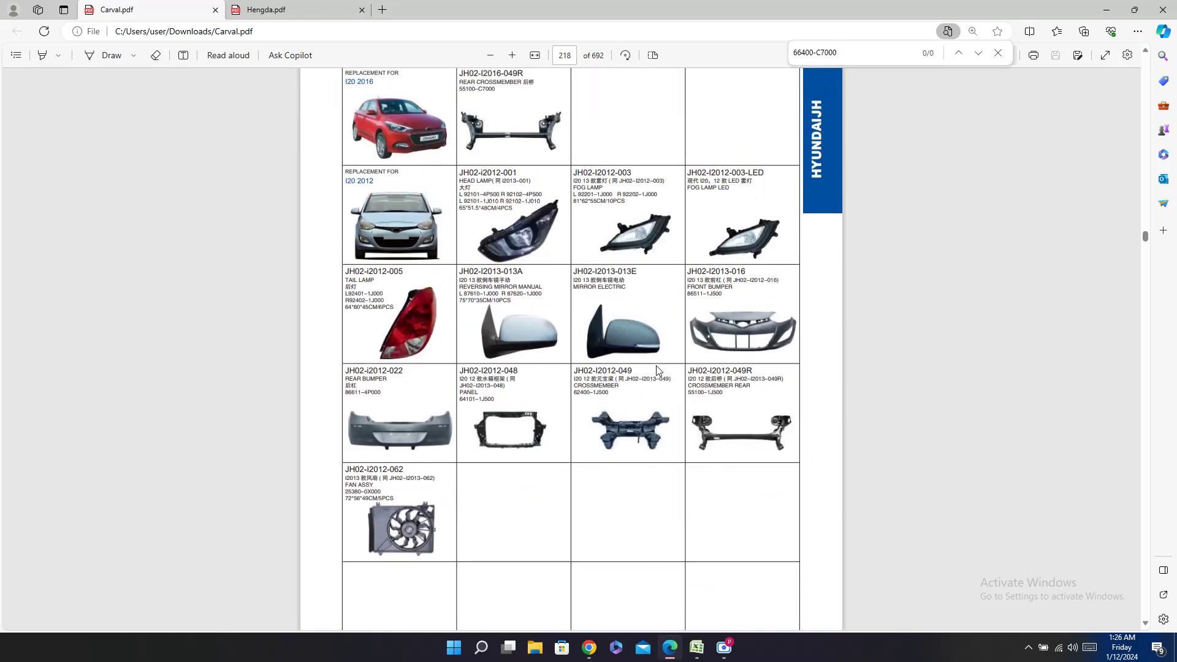
scroll(656, 369, down, 13)
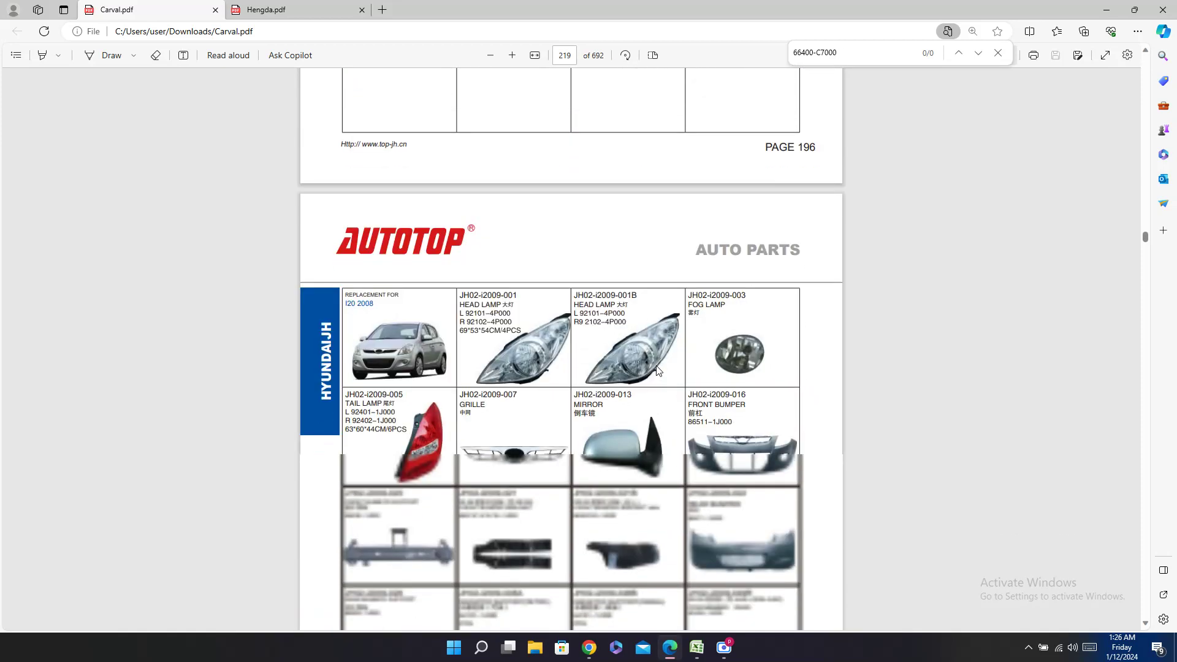
scroll(658, 371, down, 1)
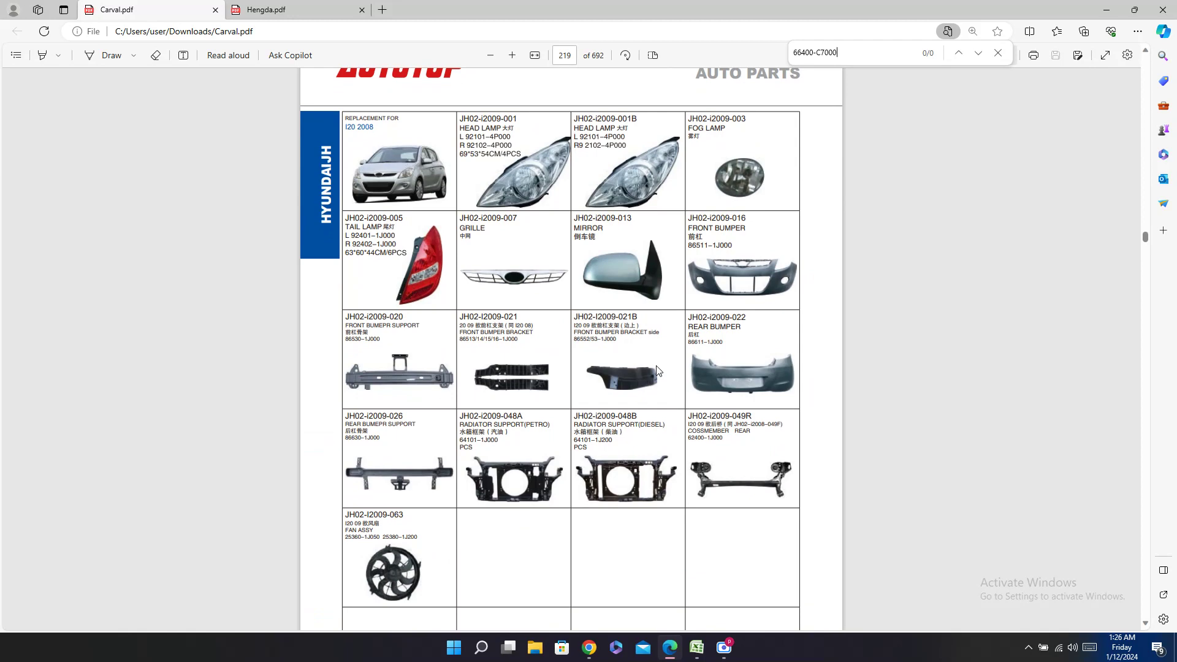
scroll(658, 370, down, 5)
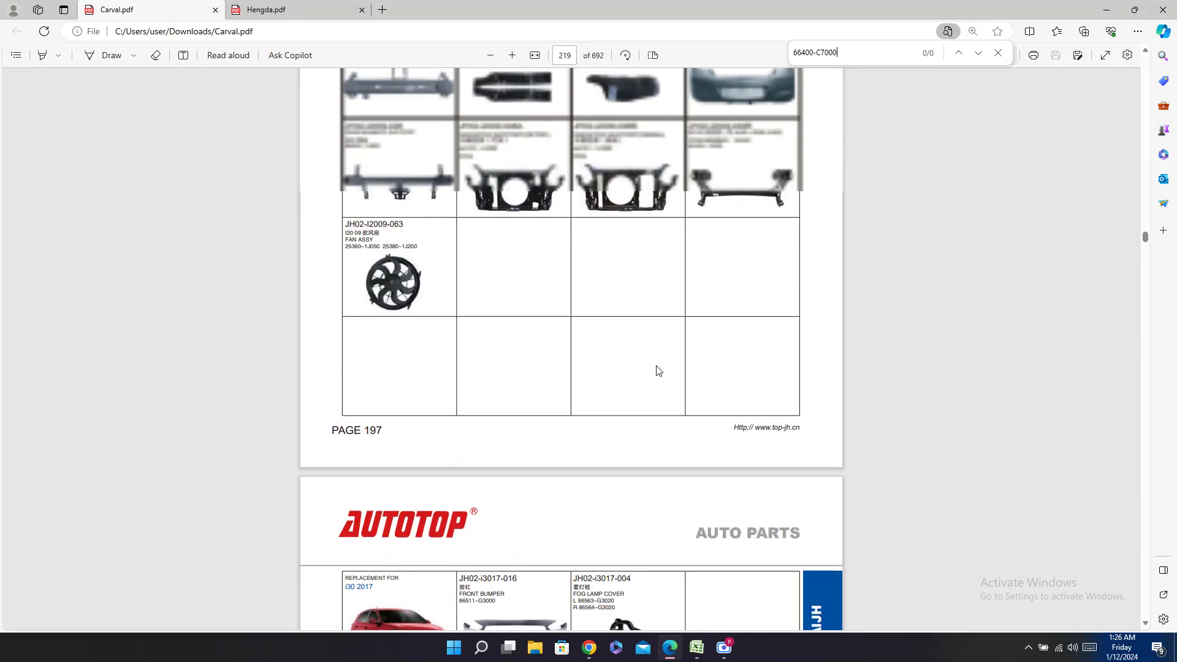
scroll(656, 368, up, 6)
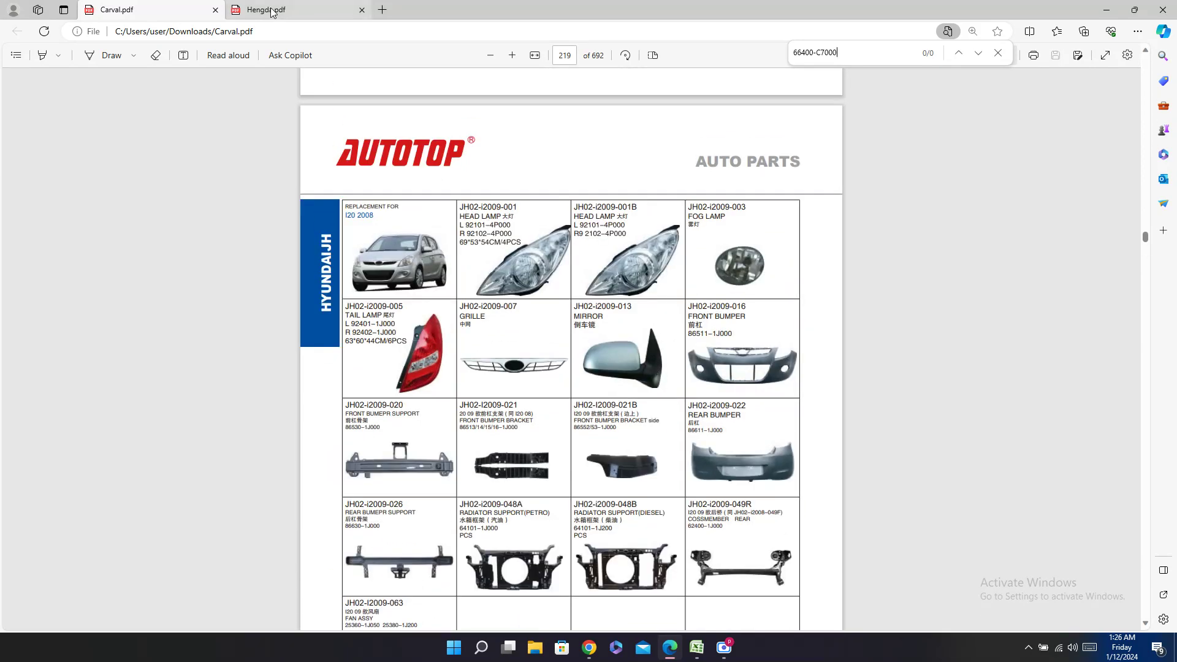
Step: Scroll Hengda i20 pages 68–70 for 66400-C7000, finding none, then return to Excel
click(272, 12)
scroll(605, 307, down, 1)
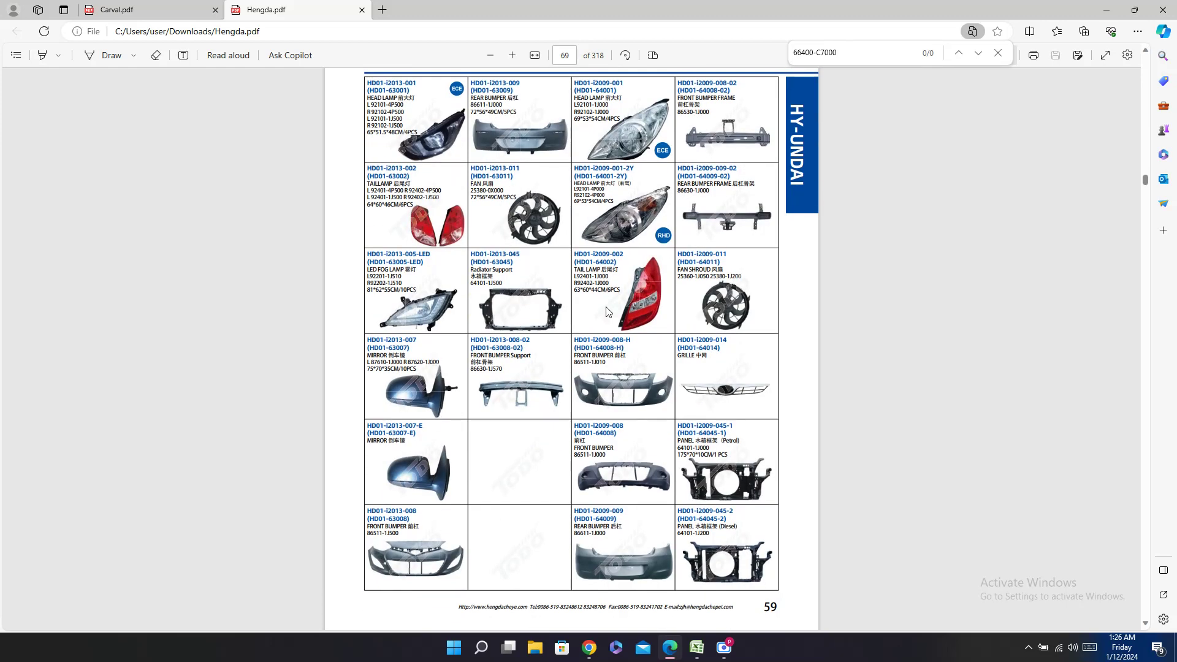
scroll(608, 312, up, 2)
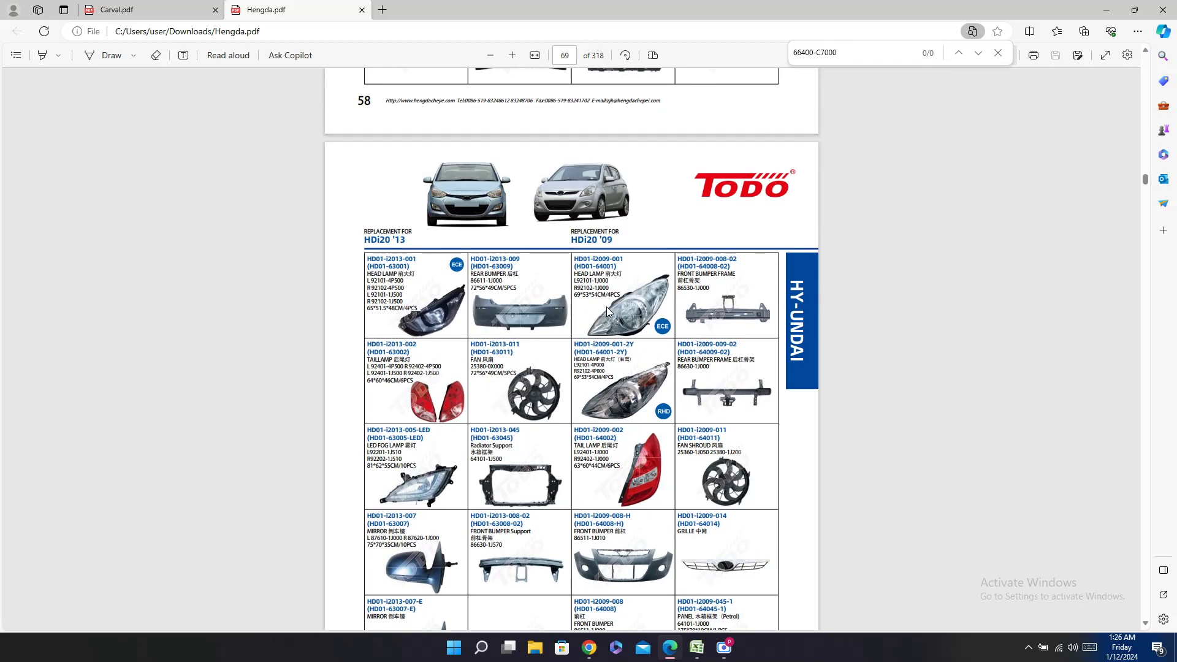
scroll(608, 311, down, 3)
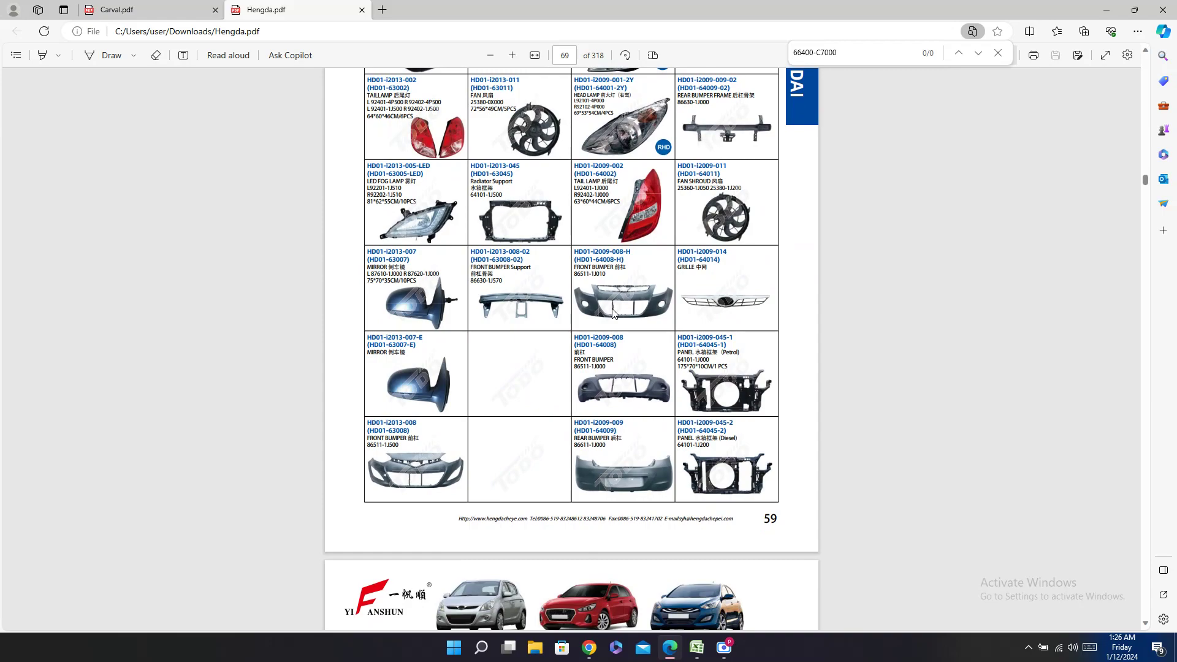
scroll(613, 313, up, 2)
scroll(616, 313, down, 7)
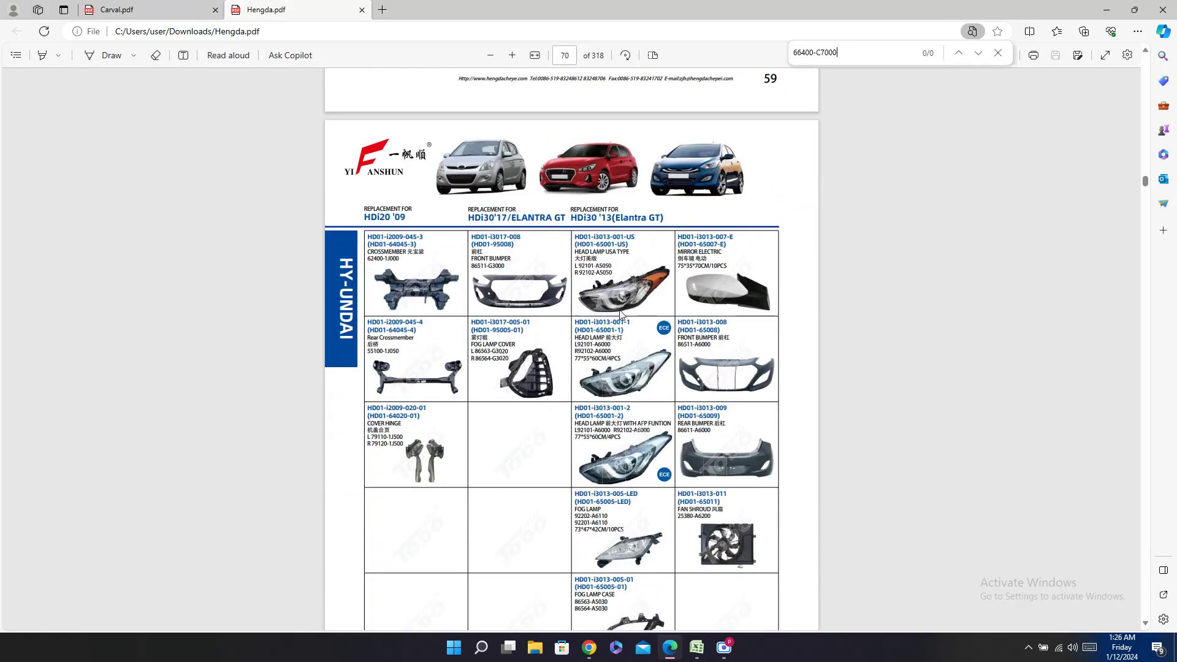
scroll(620, 314, up, 13)
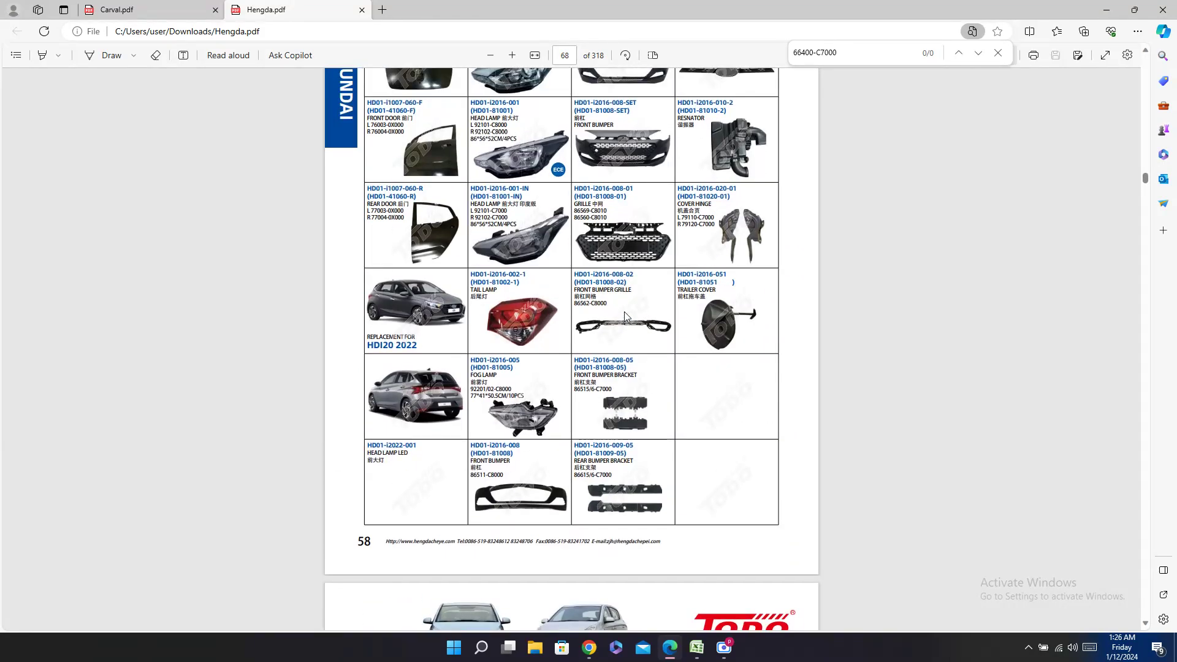
scroll(624, 311, up, 3)
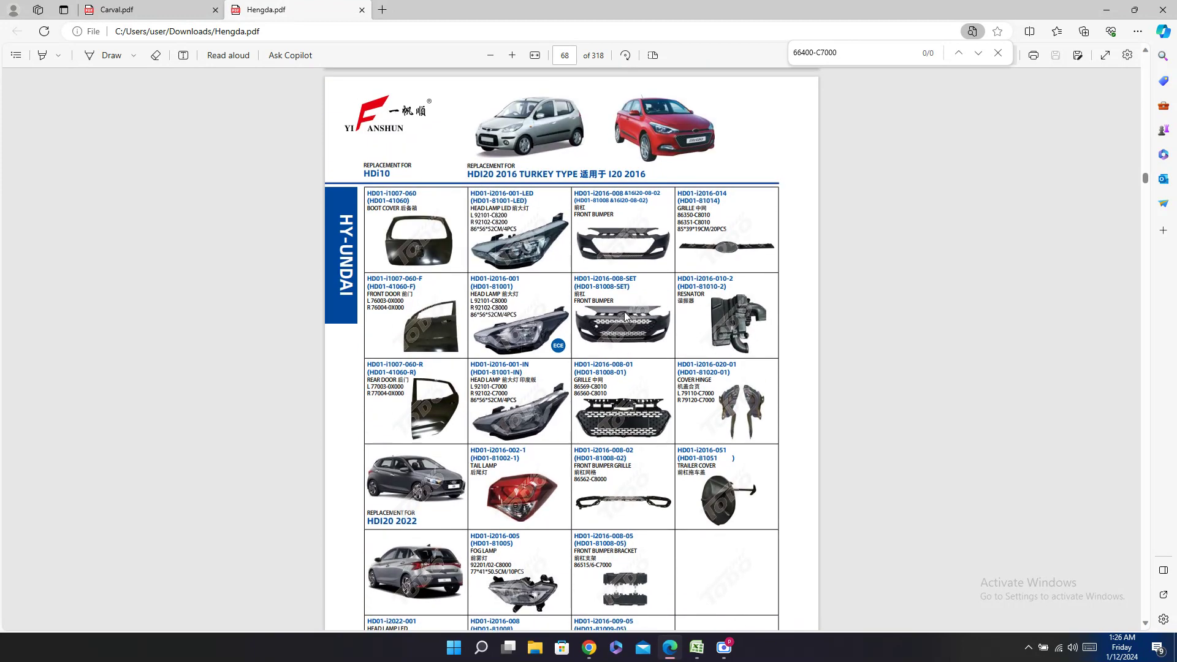
scroll(625, 313, down, 3)
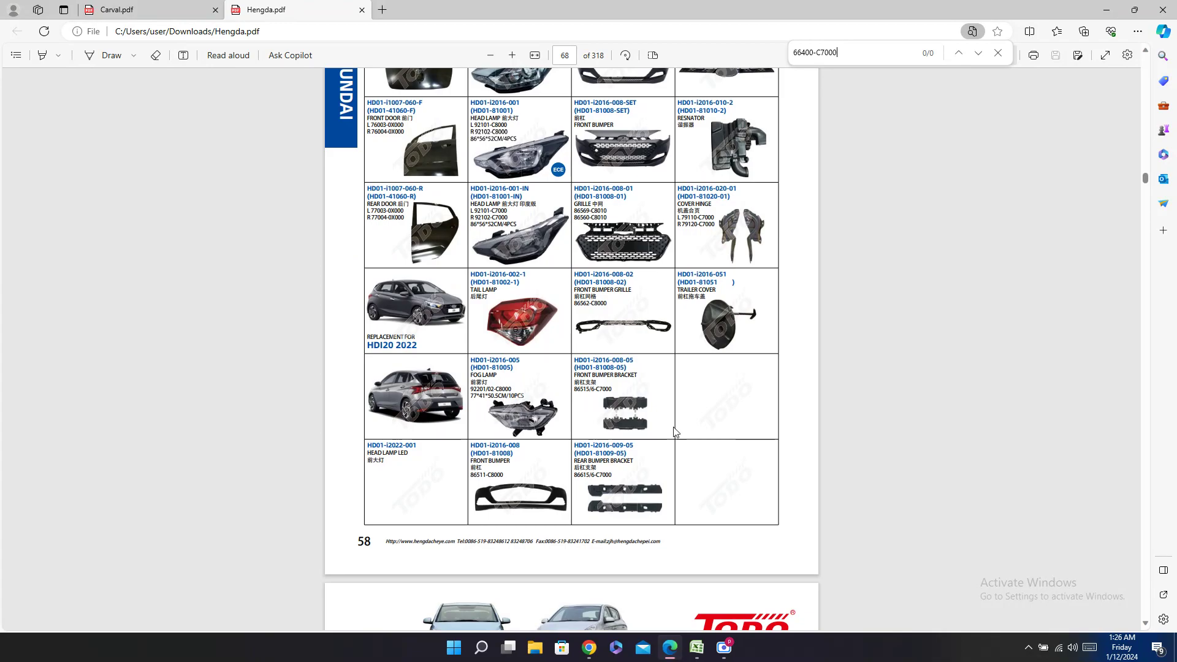
click(690, 648)
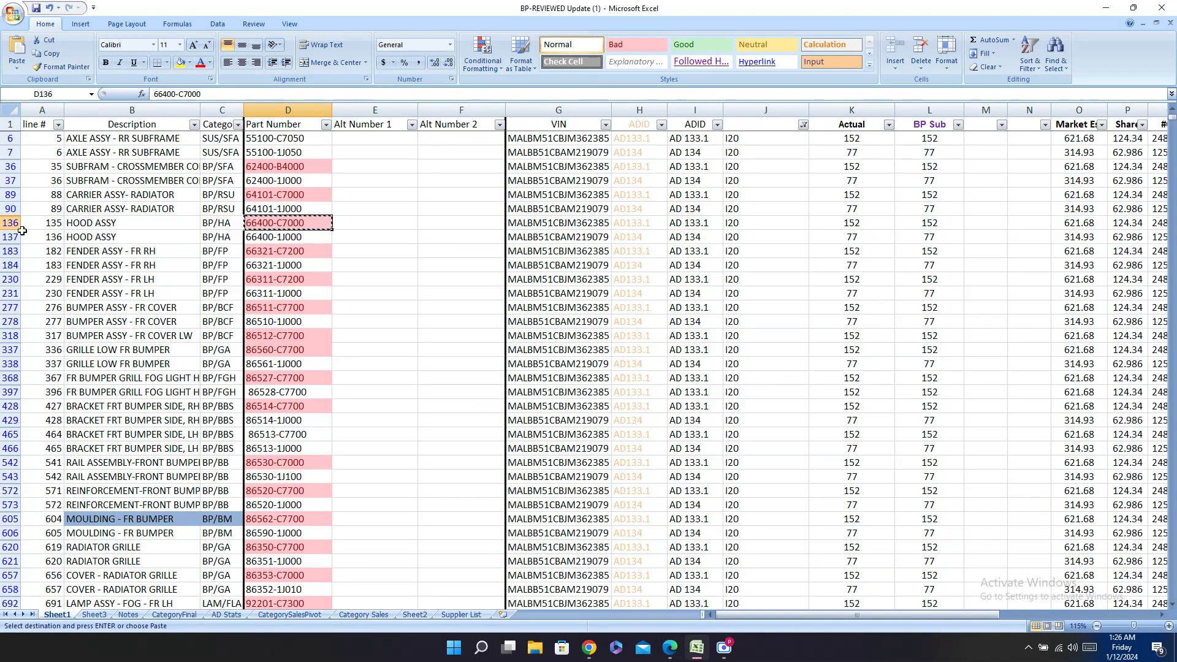
Step: Select hood and fender rows 136 to 231, then scroll the Hengda catalogue again
drag(13, 228, 13, 301)
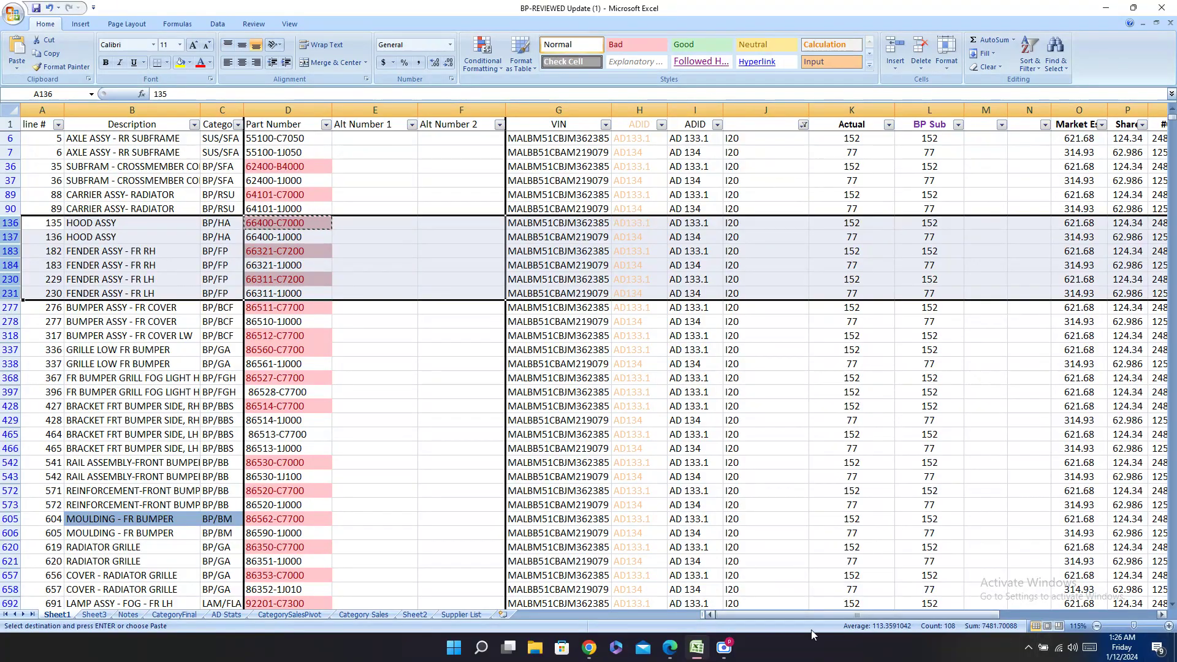
click(669, 648)
scroll(693, 297, up, 4)
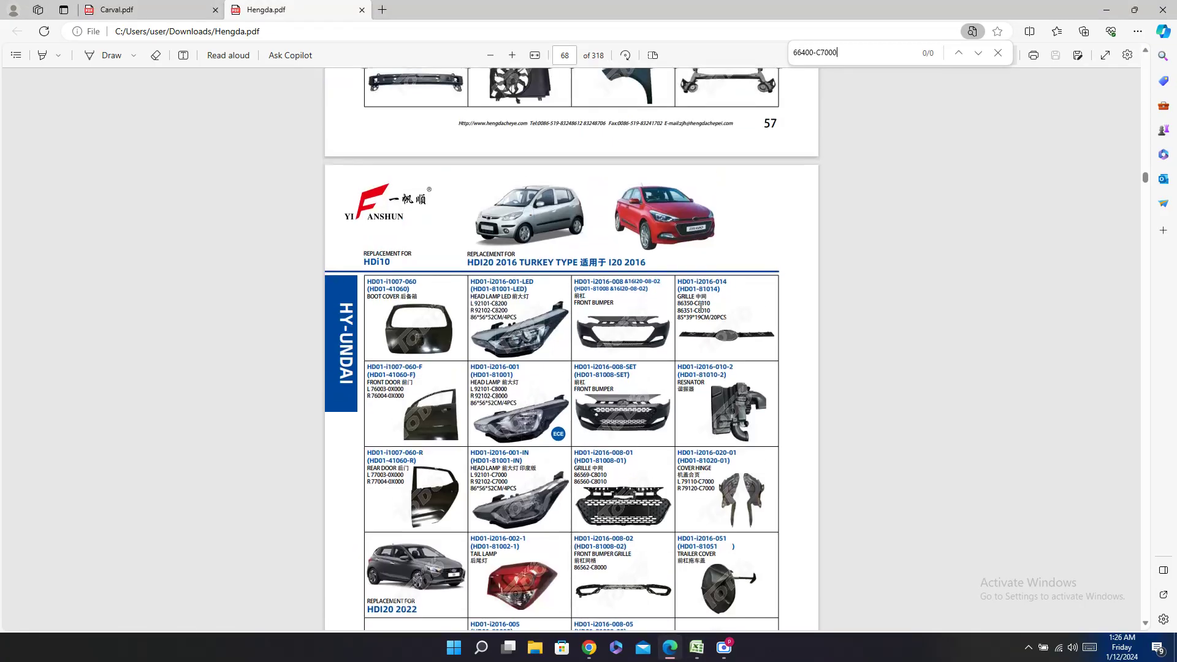
scroll(741, 374, down, 3)
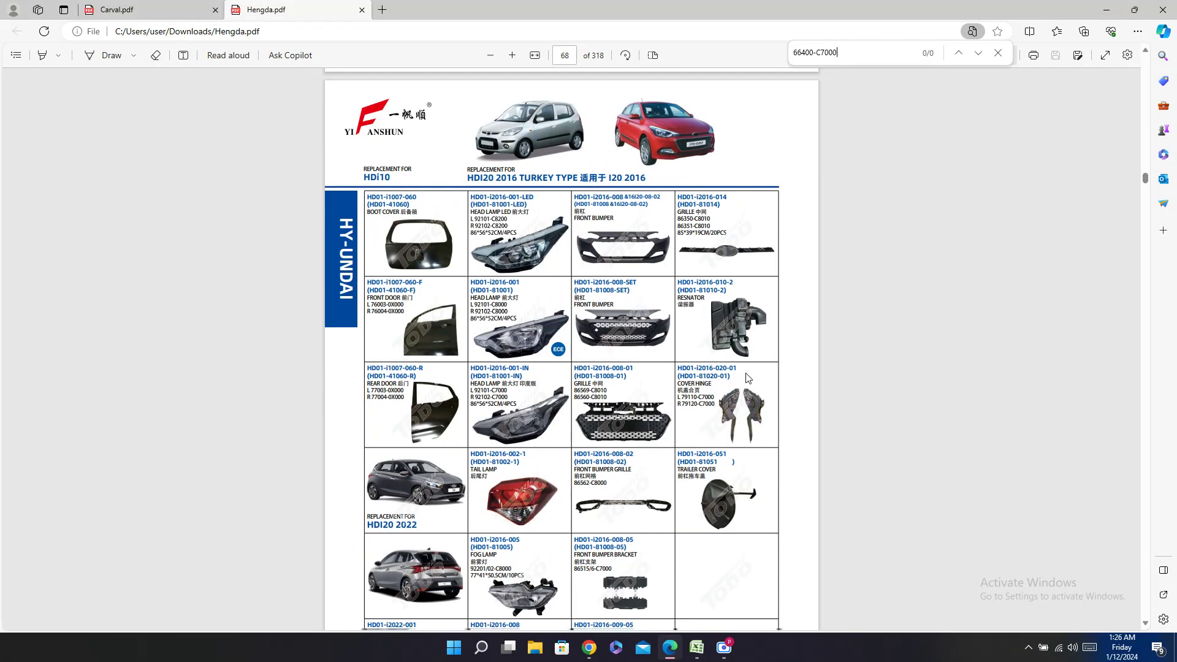
scroll(749, 375, down, 3)
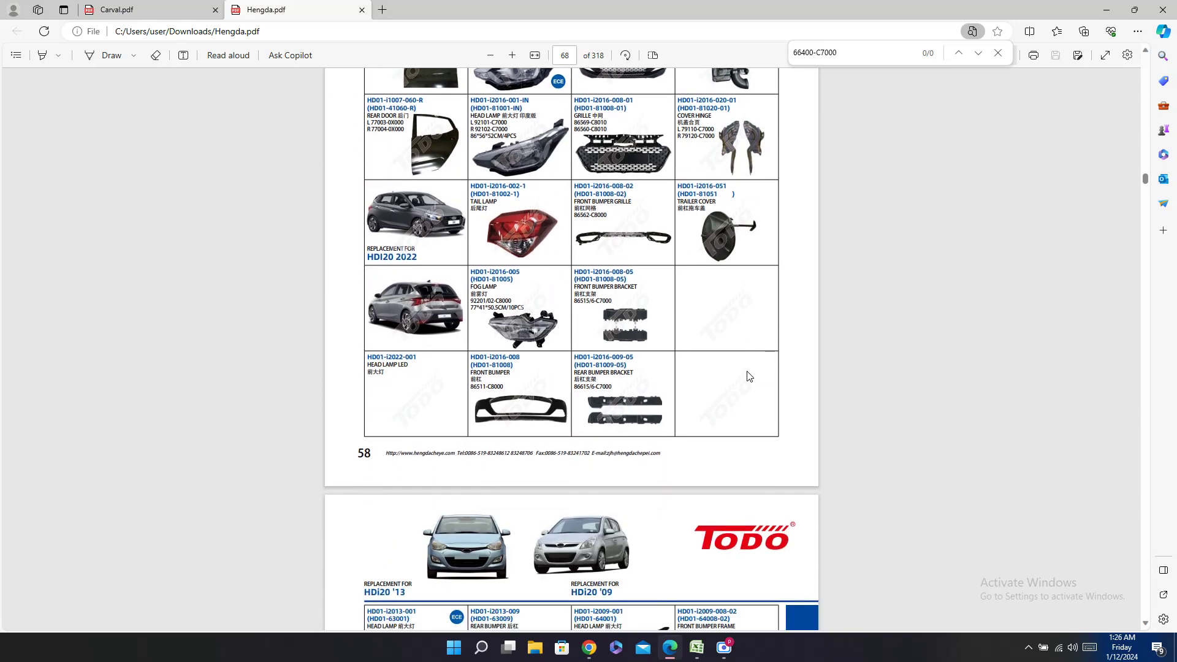
scroll(749, 376, up, 3)
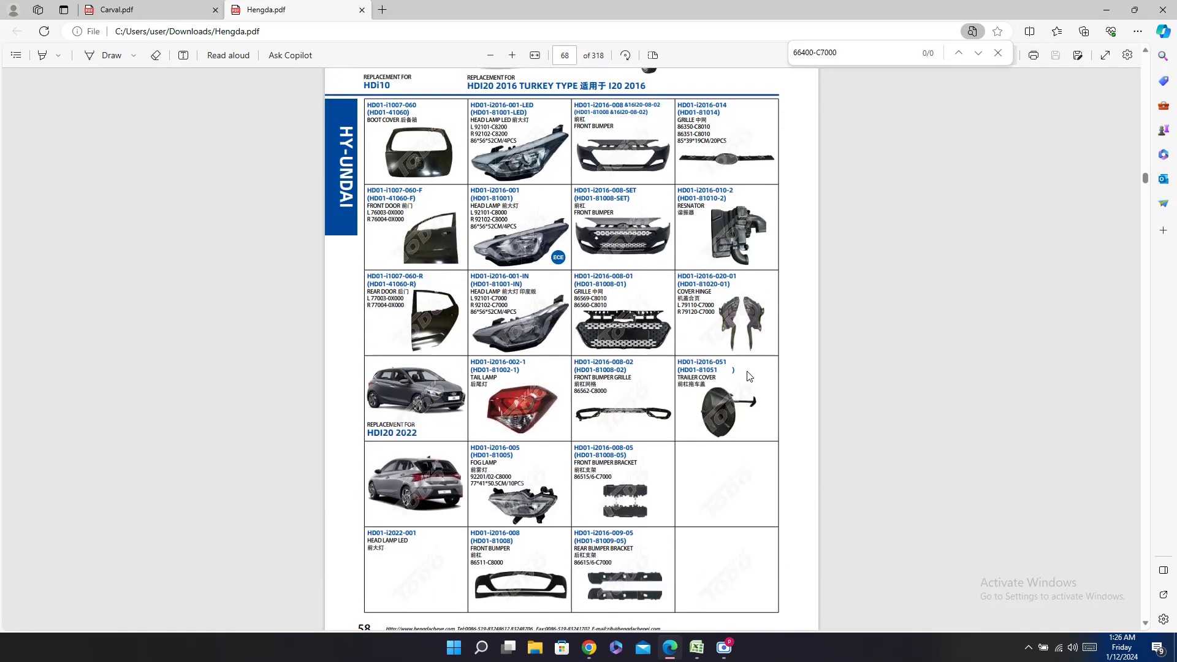
scroll(749, 376, down, 5)
scroll(749, 376, down, 4)
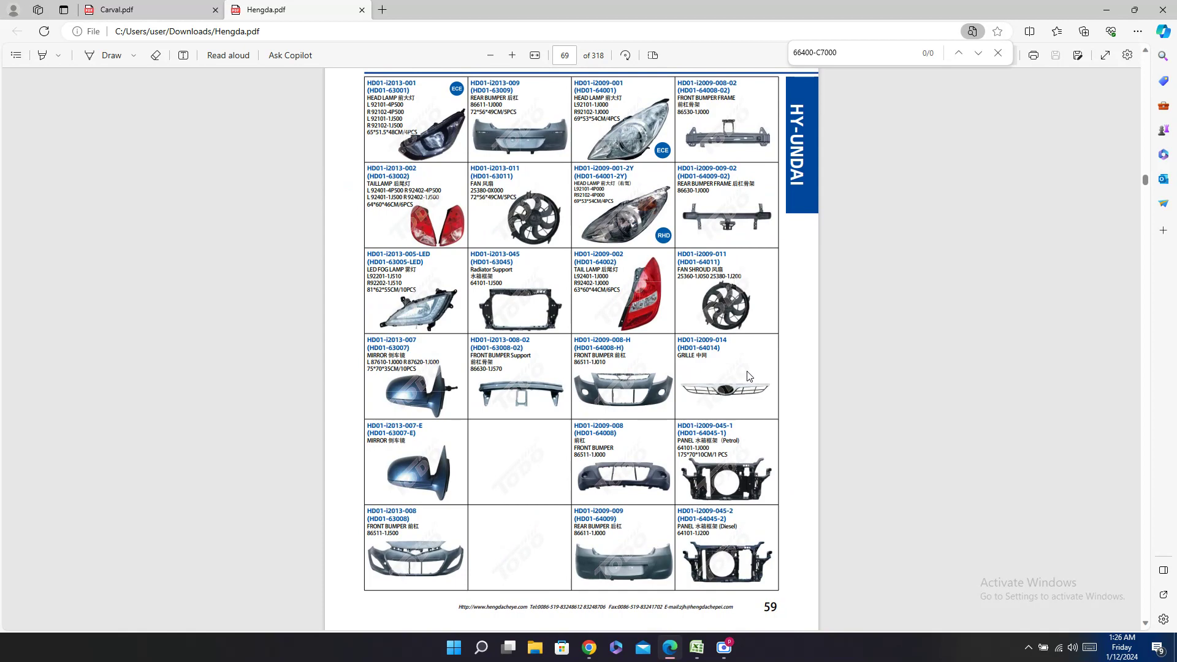
scroll(749, 376, down, 9)
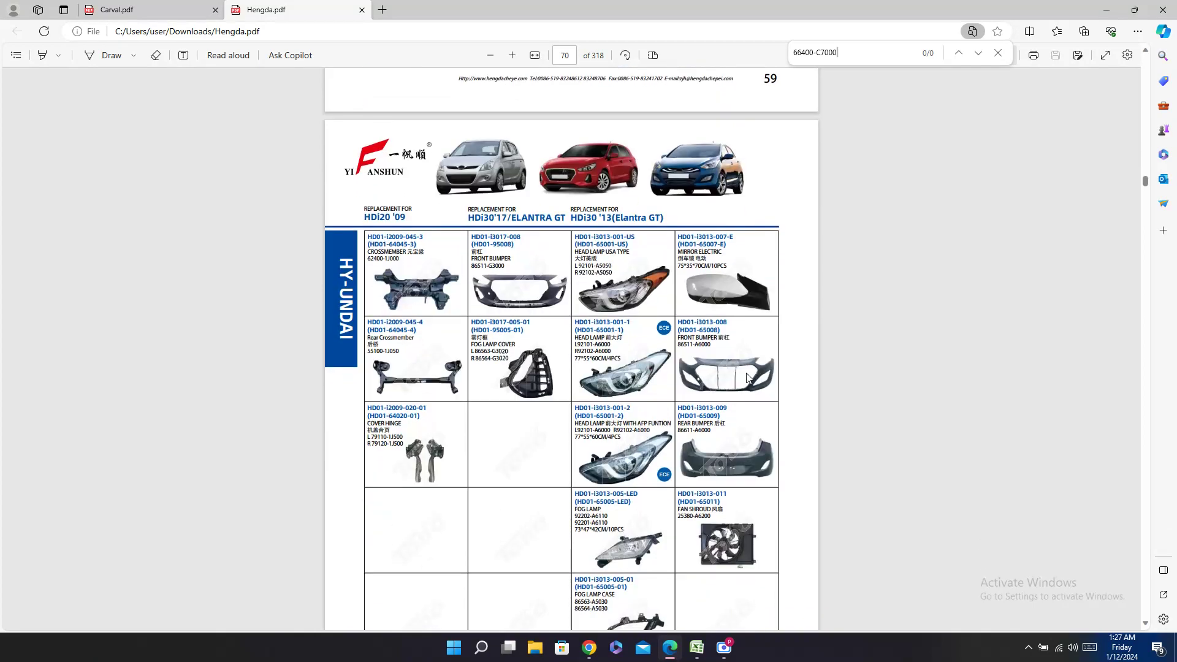
scroll(750, 376, down, 7)
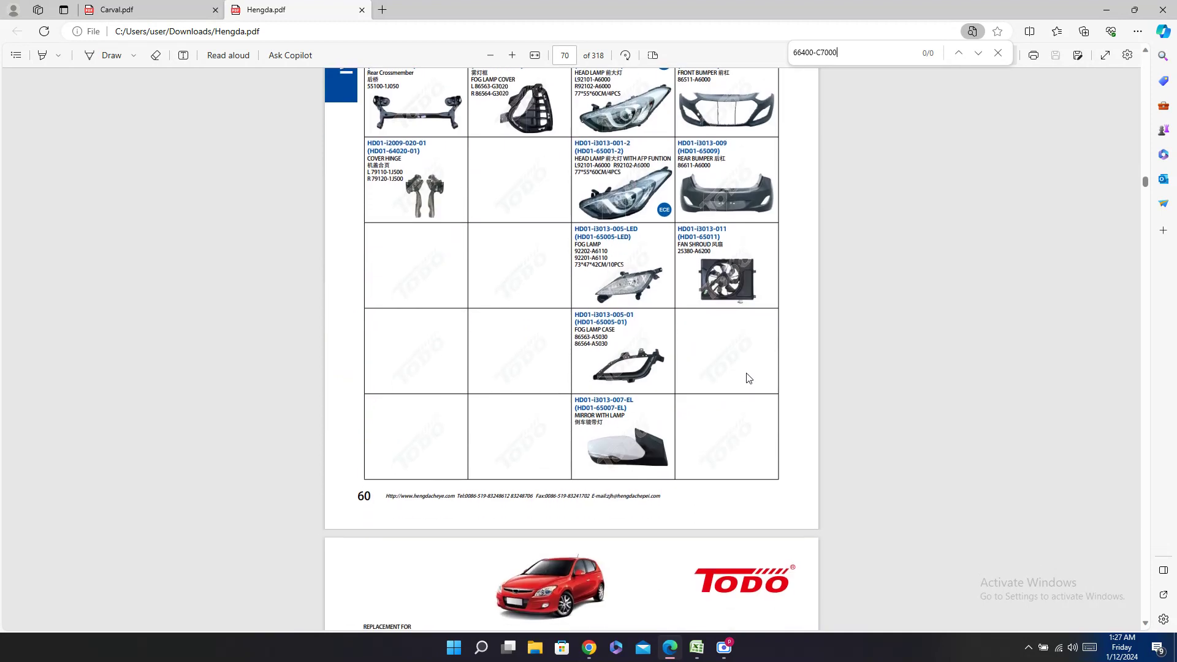
Step: Scroll Carval pages 219 back to 217 for 66400-C7000, then return to Excel
click(92, 9)
scroll(520, 305, down, 5)
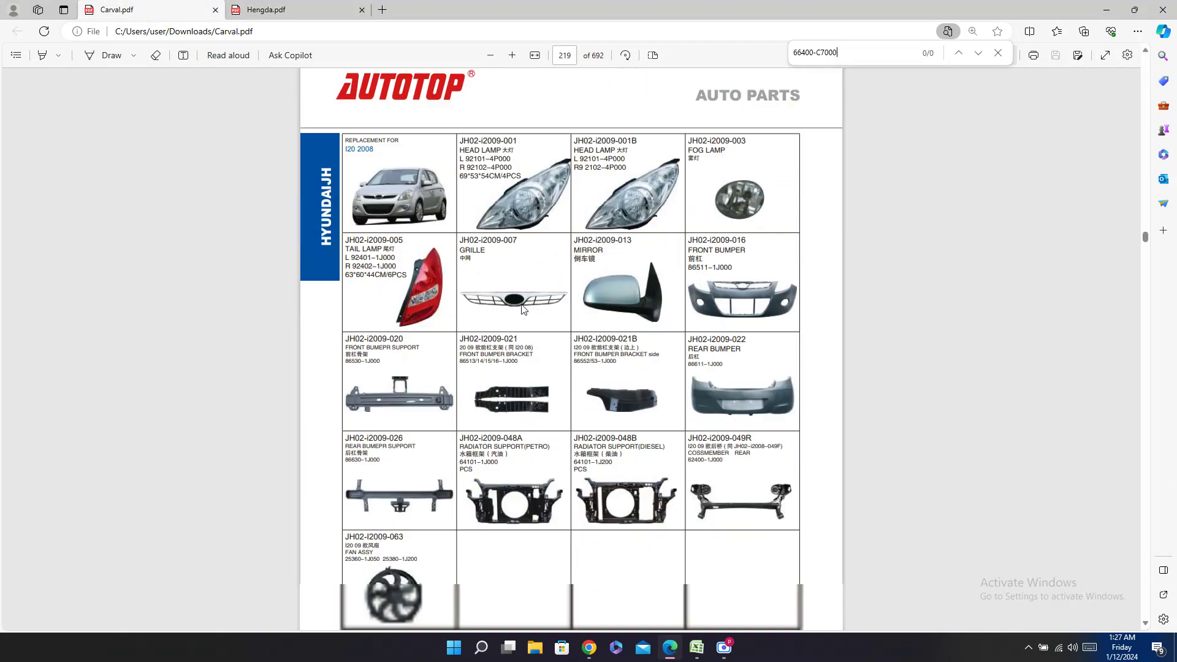
scroll(521, 304, up, 4)
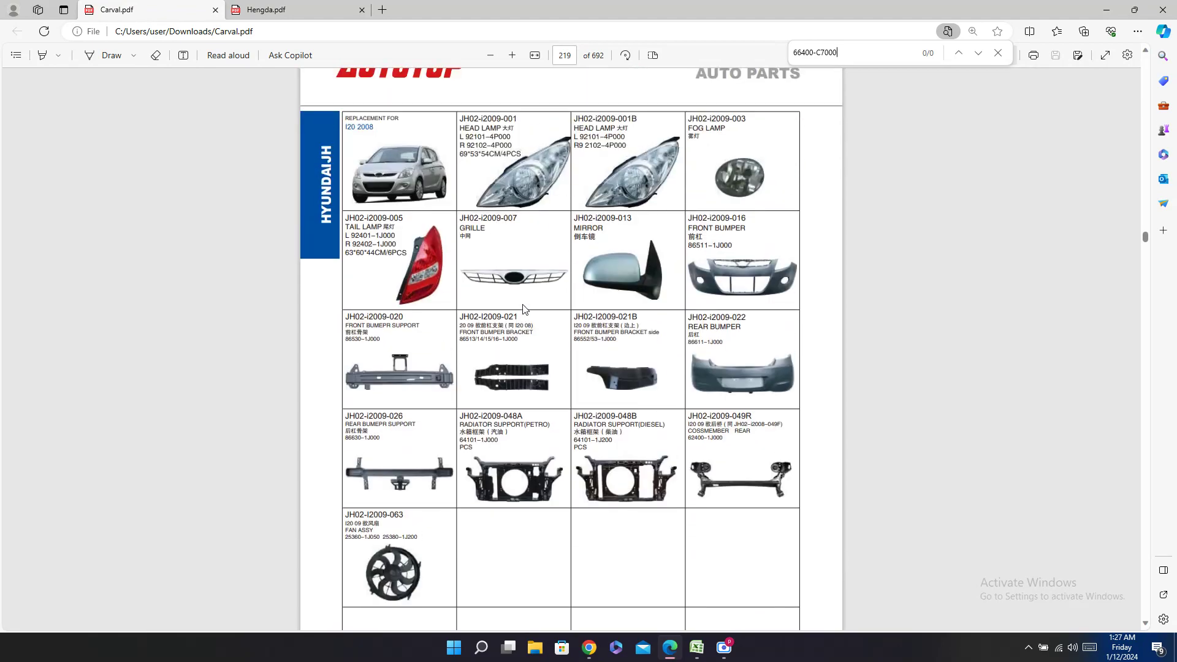
scroll(523, 308, down, 10)
scroll(524, 306, up, 9)
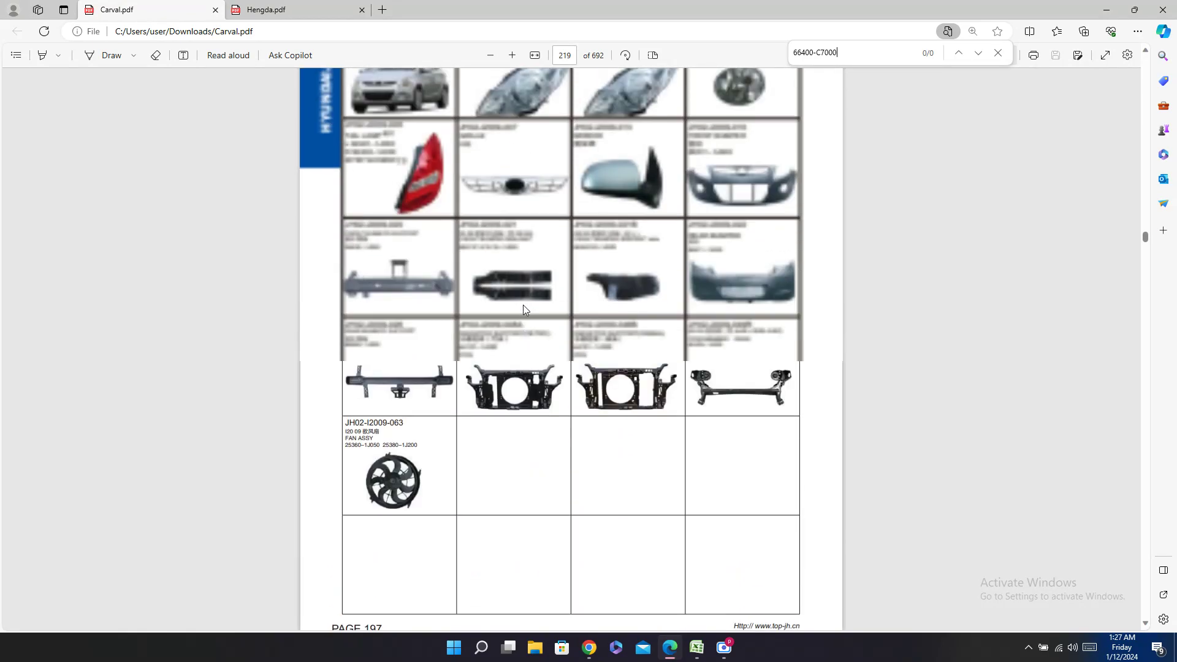
scroll(524, 309, down, 6)
scroll(521, 310, up, 15)
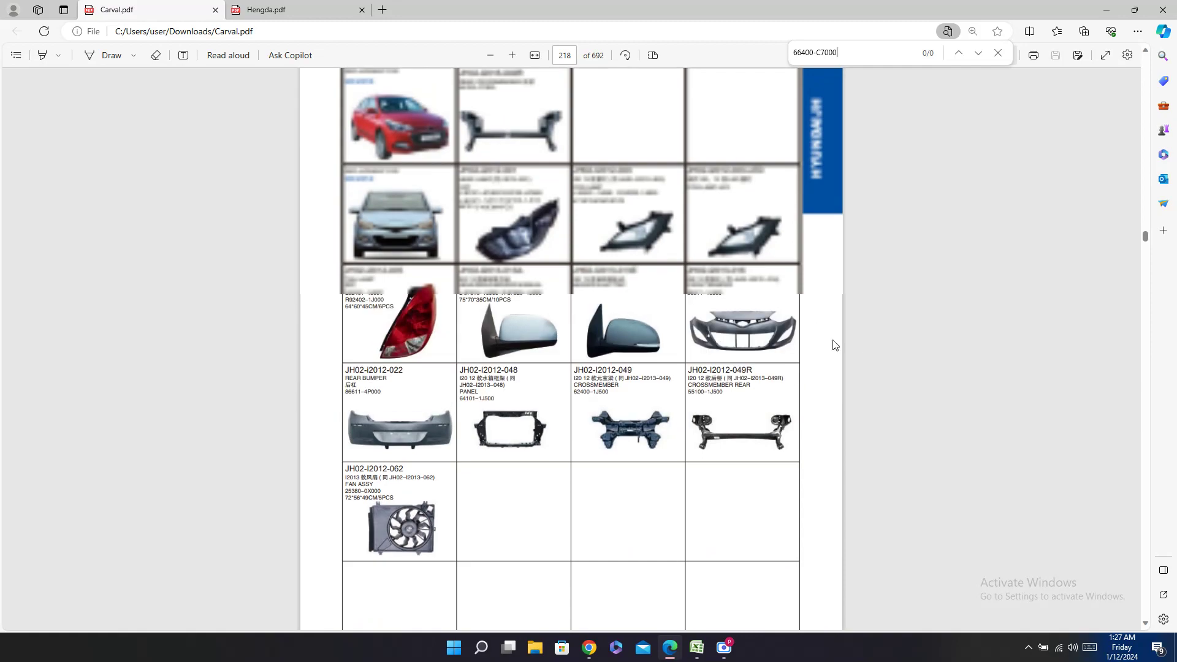
scroll(789, 361, up, 10)
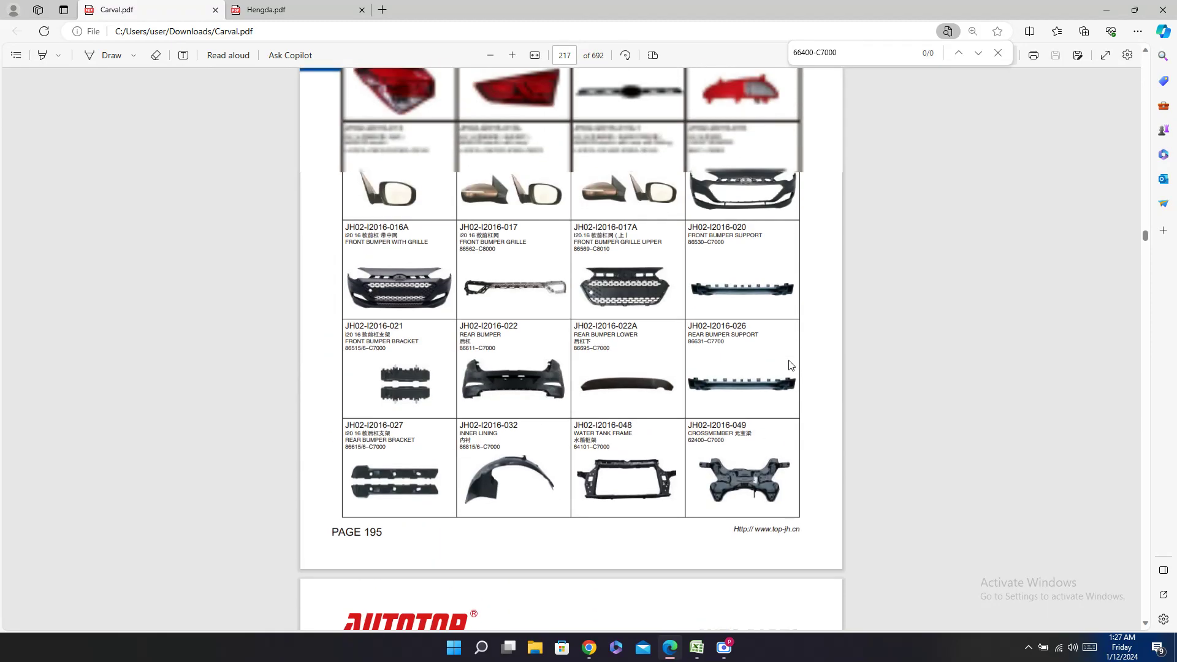
scroll(819, 362, up, 3)
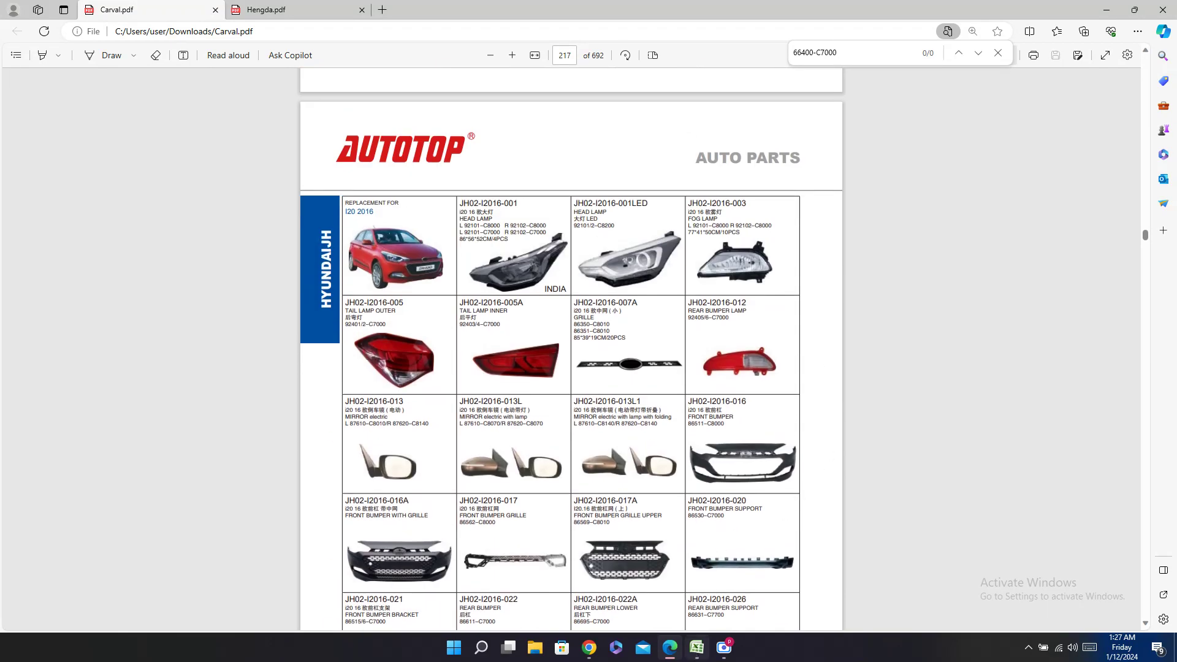
click(696, 648)
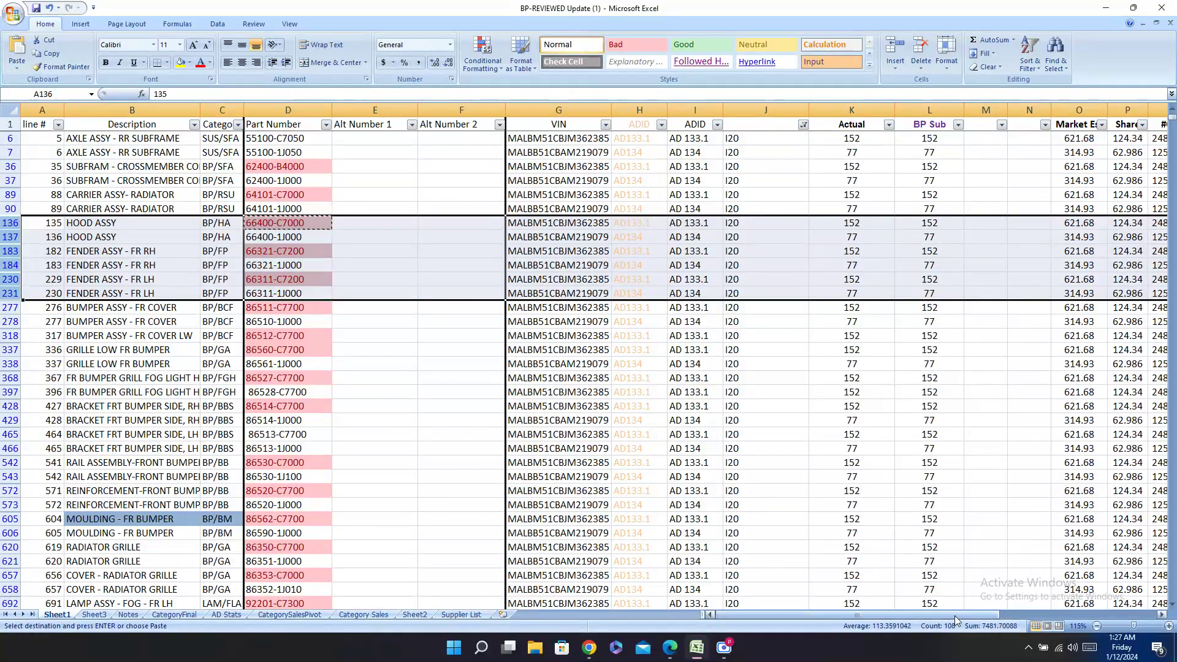
Step: Enter '-' in the Carval and Hengda cells AA231 and AC231
drag(965, 615, 1113, 570)
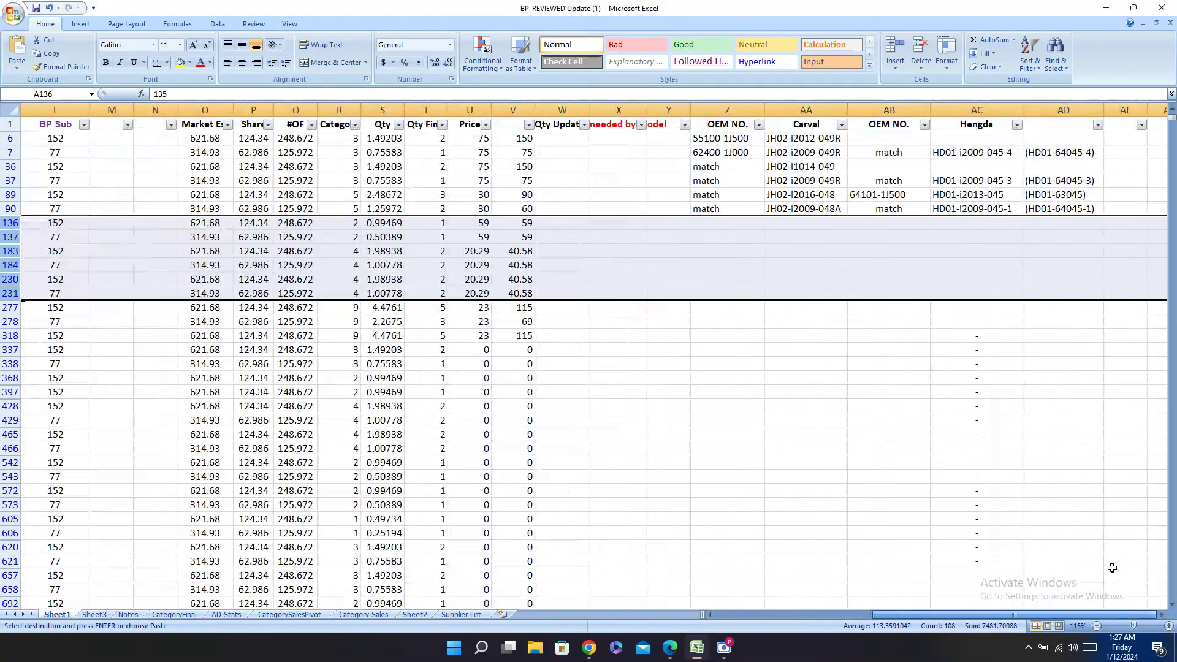
click(820, 293)
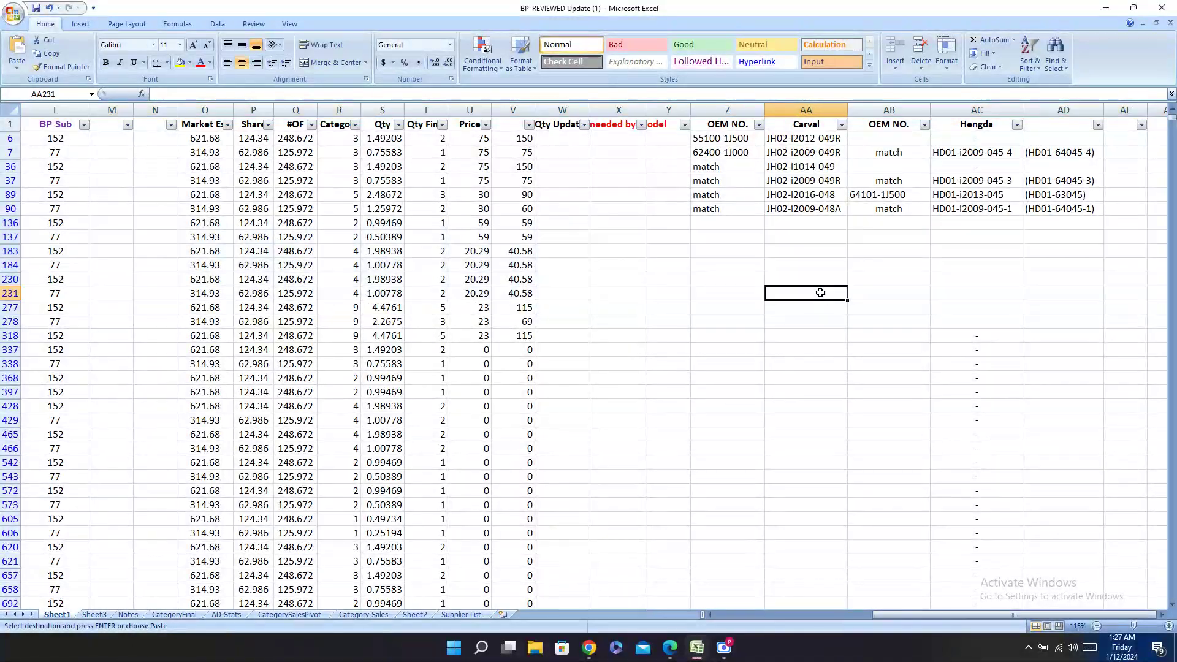
key(Return)
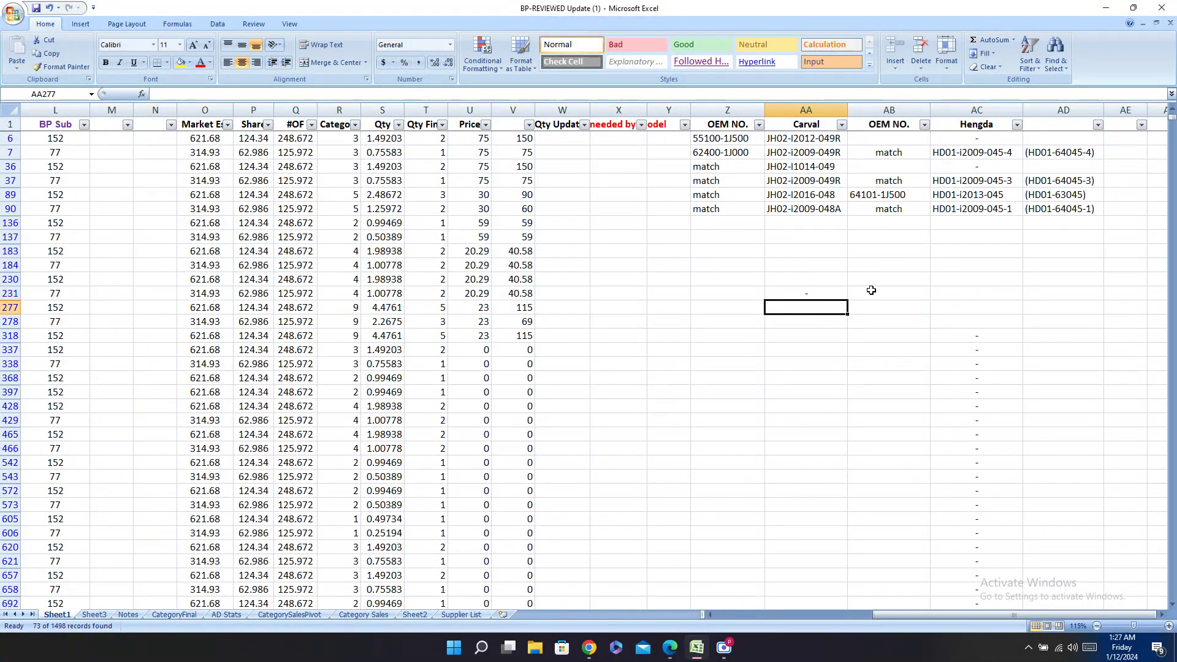
click(961, 289)
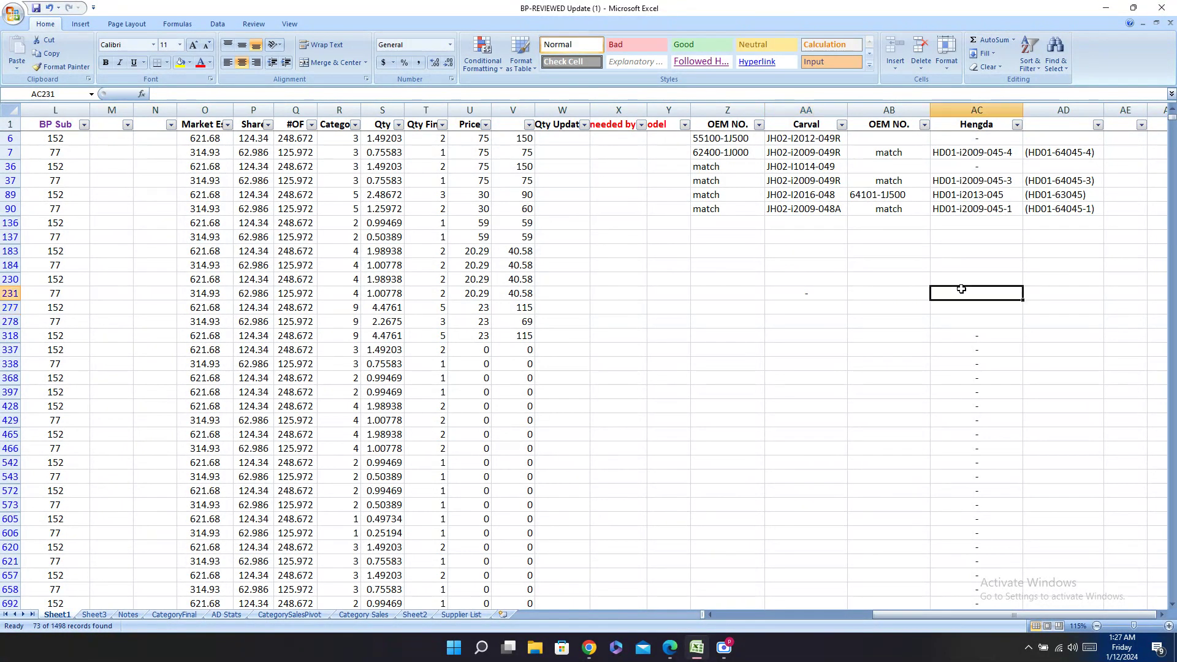
text(-)
key(Return)
Step: Copy the dashes in AA231:AC231 into rows 230, 183, 137 and 136
drag(962, 289, 818, 247)
key(ctrl+c)
click(840, 277)
key(ctrl+v)
key(ctrl+v)
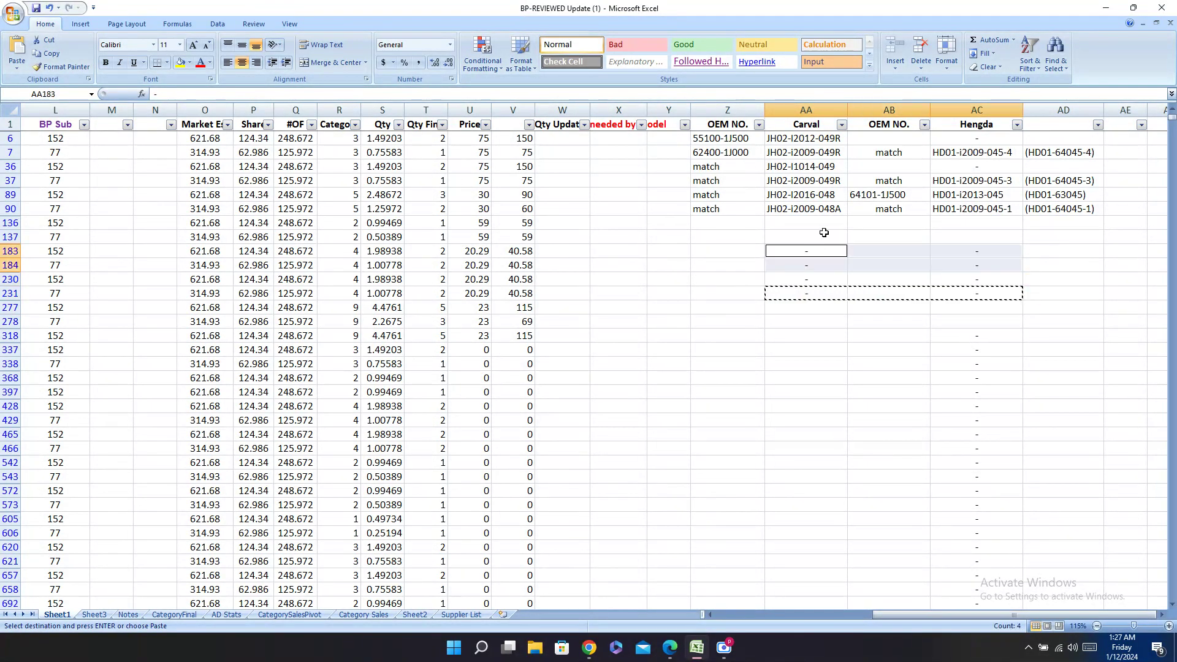
key(ctrl+z)
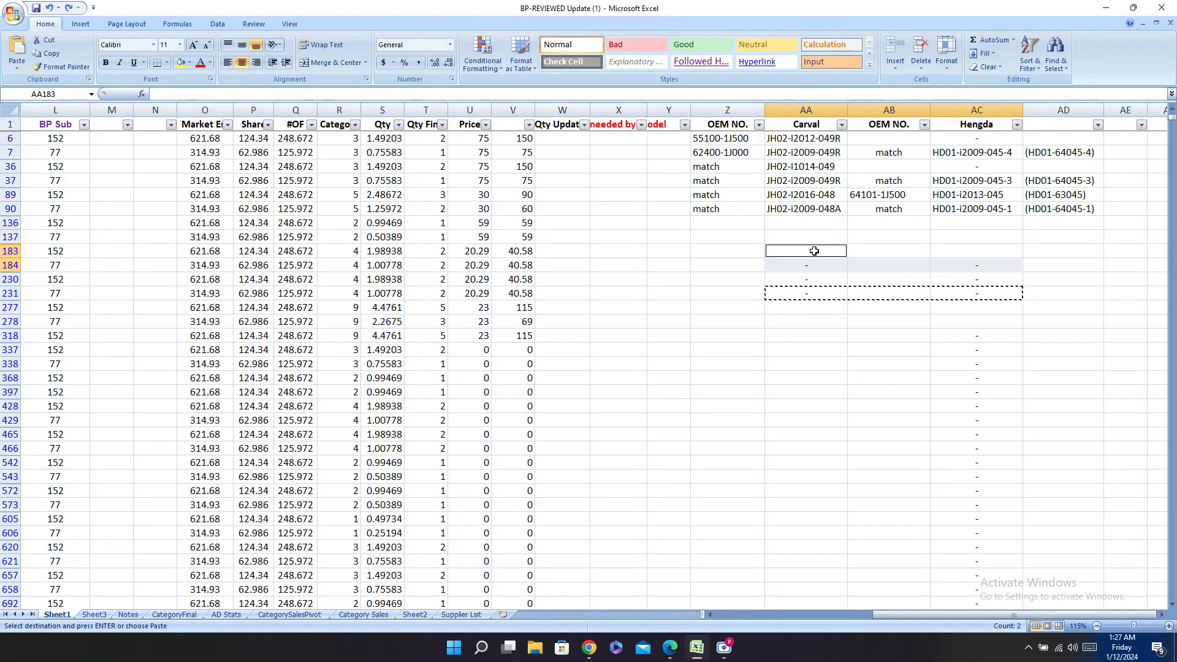
click(815, 252)
key(ctrl+v)
click(827, 236)
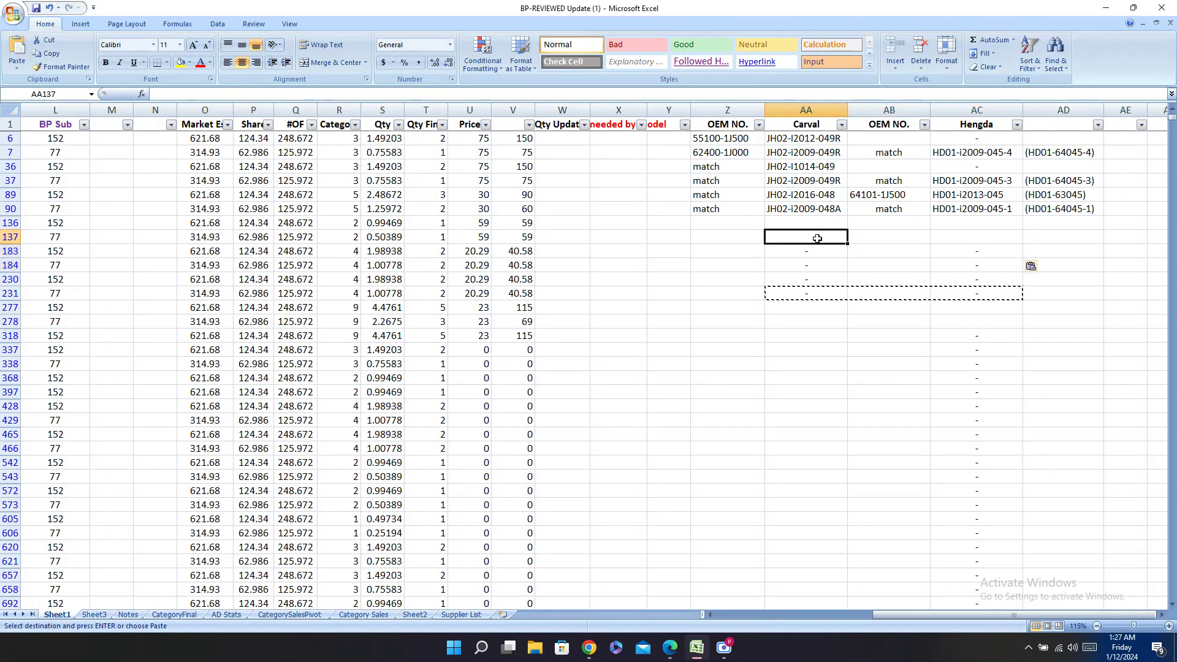
key(ctrl+v)
click(829, 224)
key(ctrl+v)
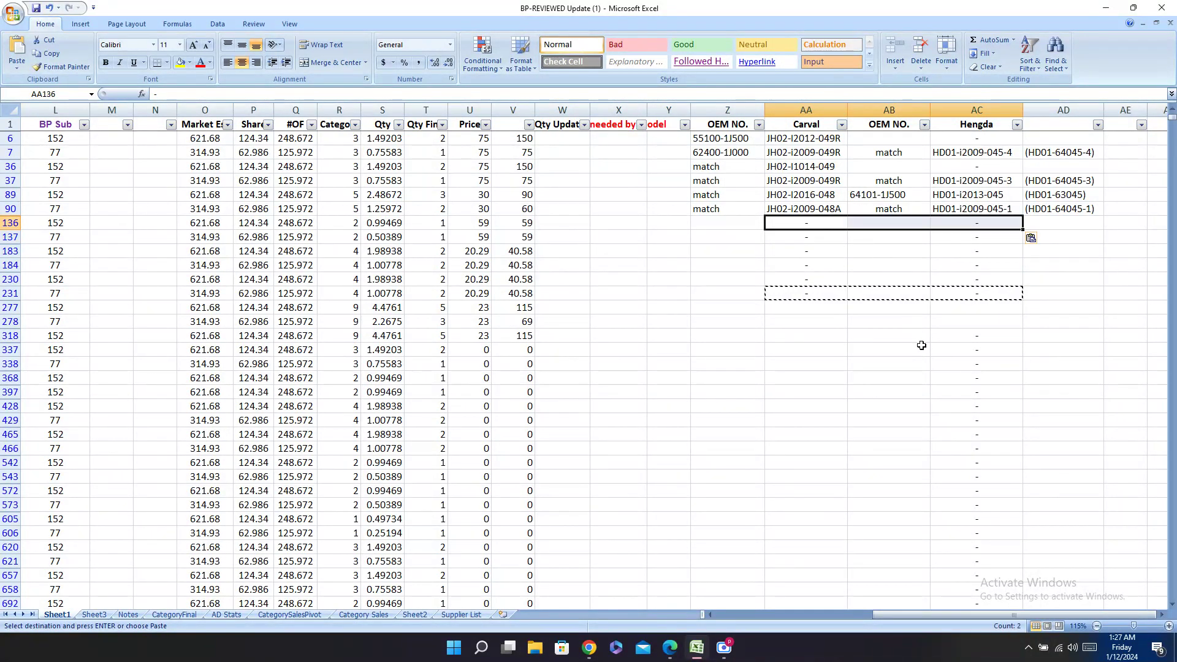
Step: Select front bumper part number 86511-C7700 in cell D277
click(806, 346)
click(956, 313)
drag(956, 313, 284, 309)
click(284, 308)
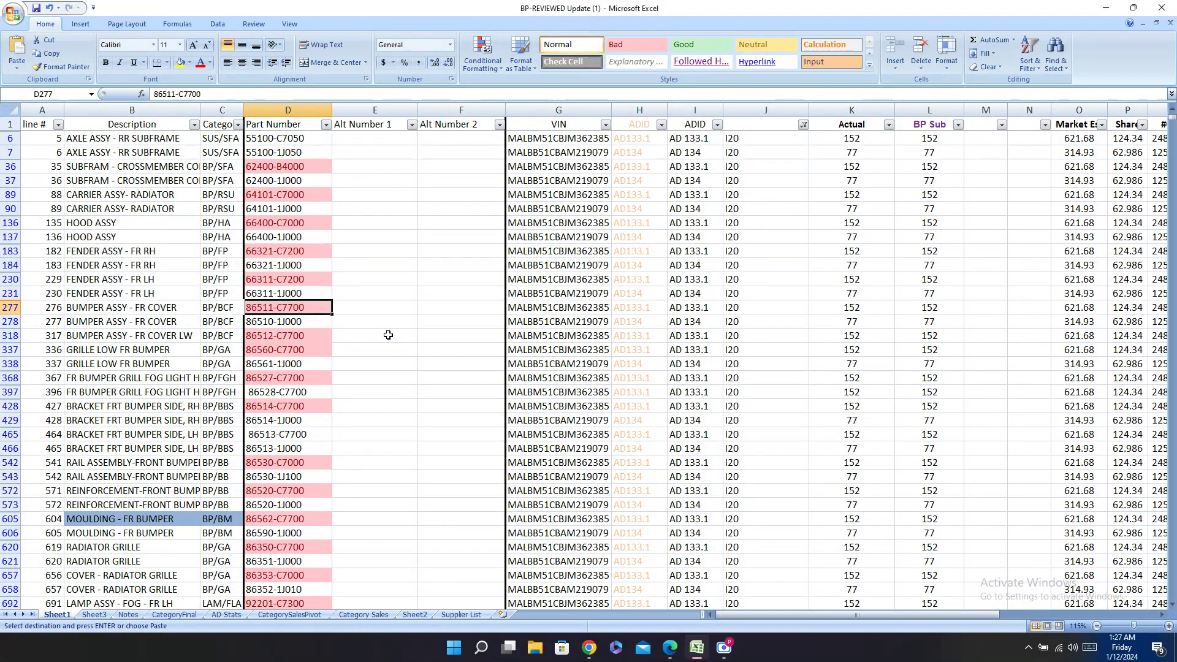
Step: Search the Carval.pdf catalogue for part number 86511-C7700
click(669, 647)
key(ctrl+f)
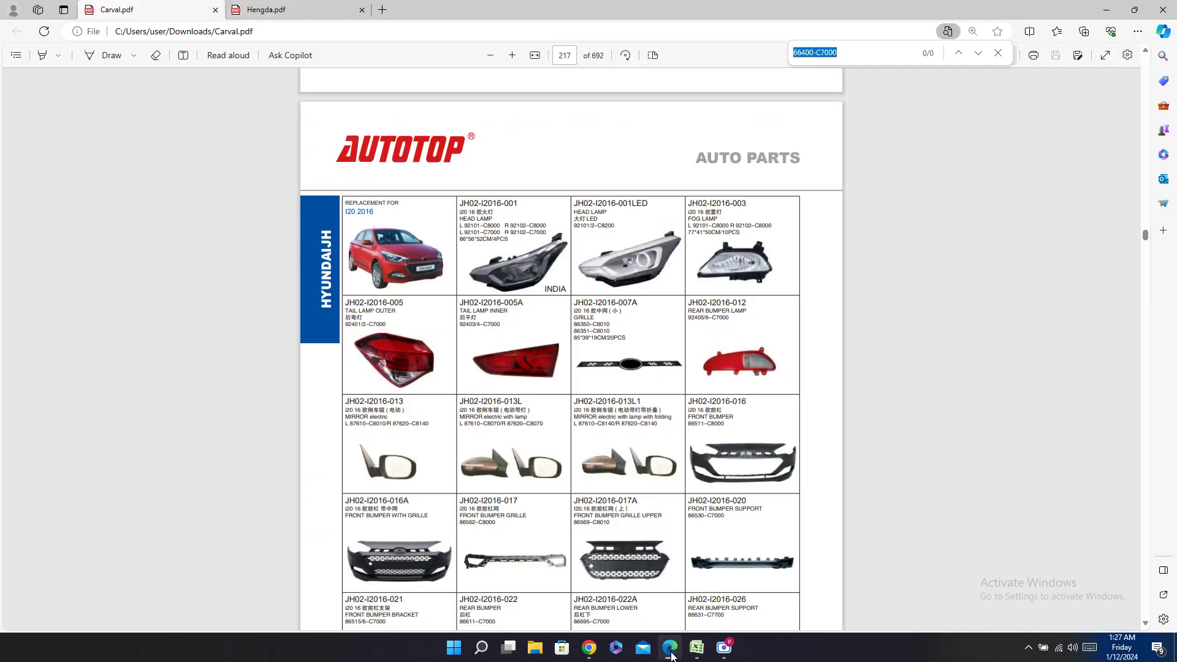
key(ctrl+v)
click(293, 9)
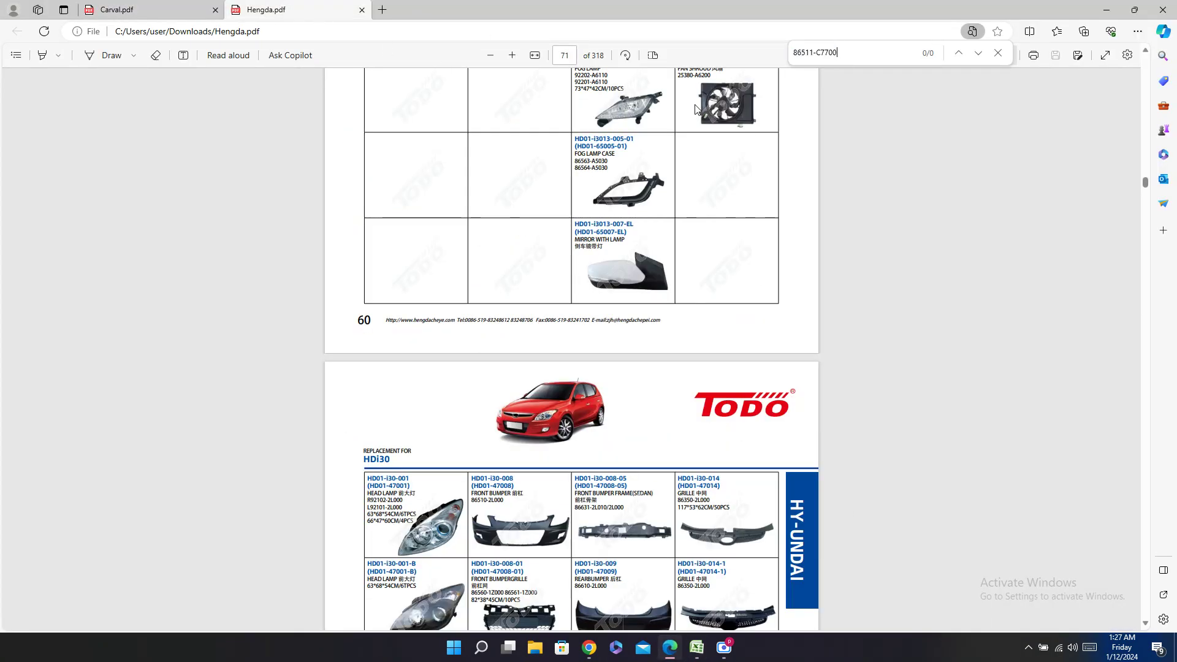
click(172, 8)
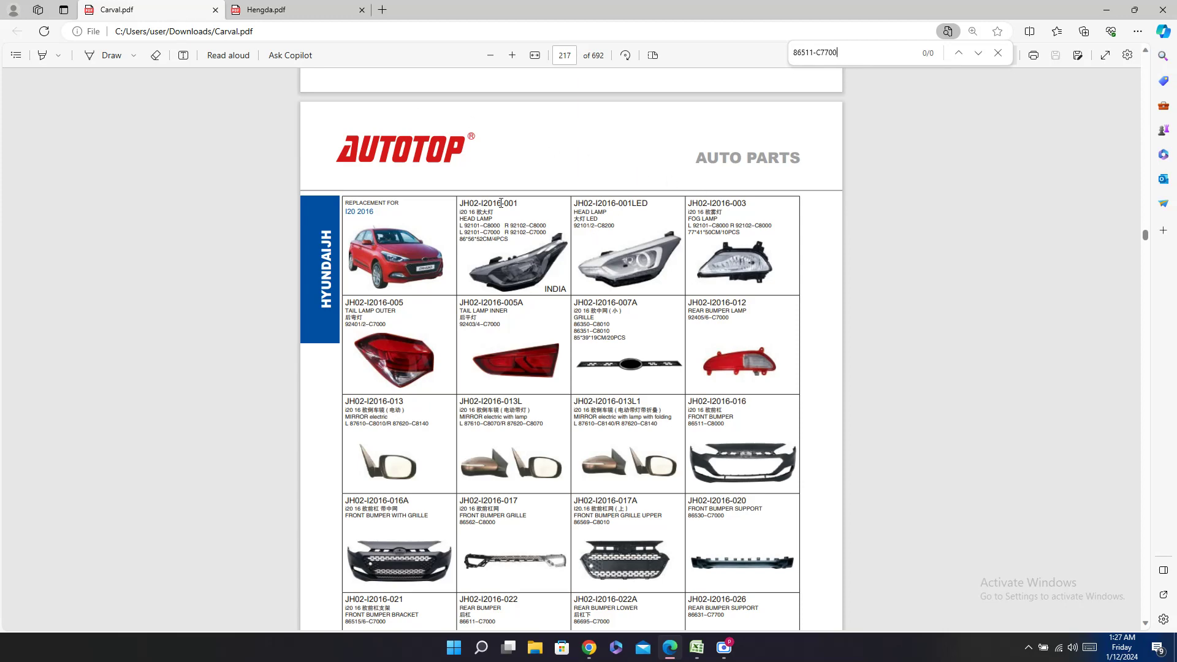
Step: Scroll the Hengda catalogue up to the HDi20 '09 page 69
click(310, 9)
scroll(791, 478, up, 3)
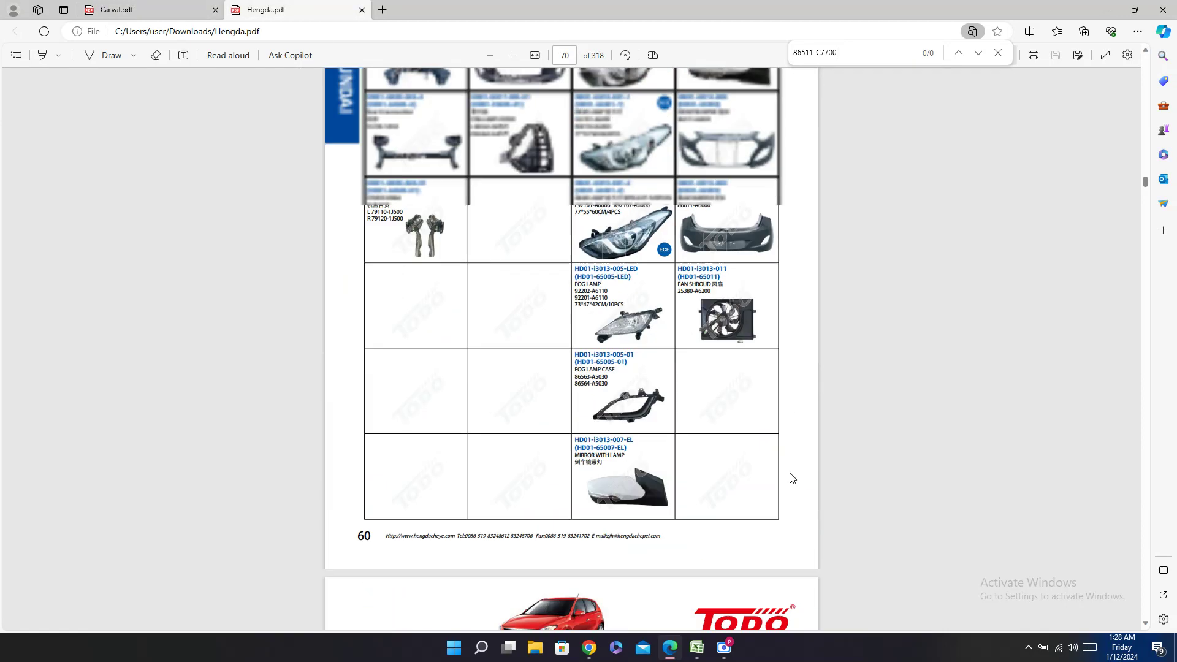
scroll(791, 478, up, 4)
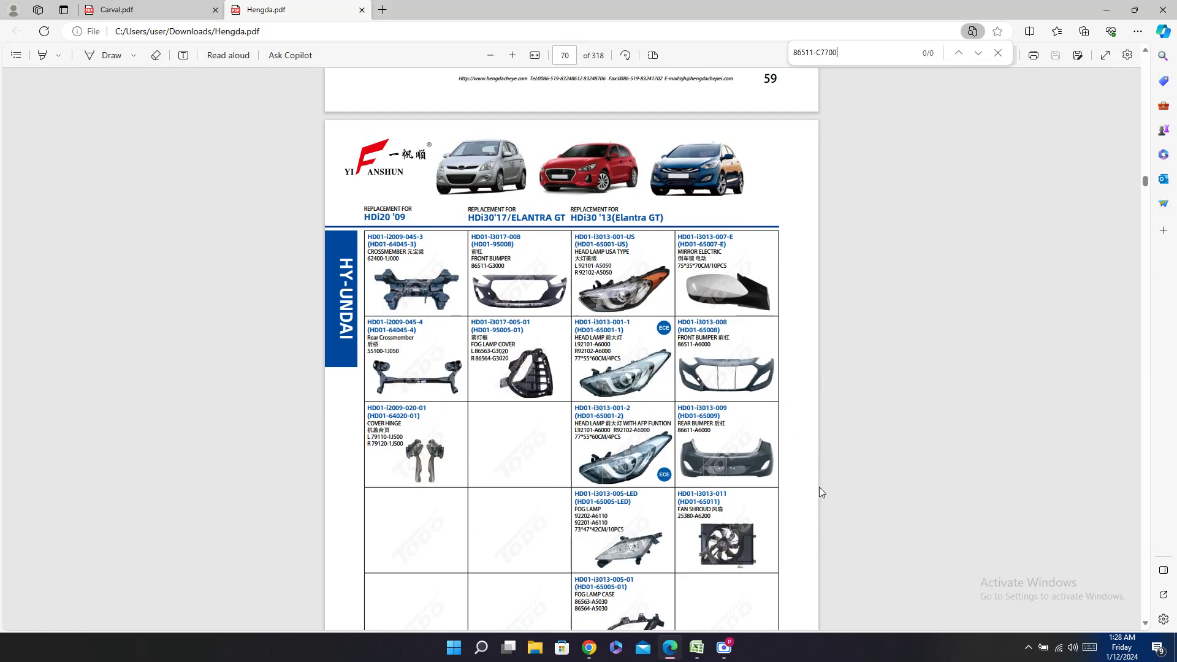
scroll(821, 492, up, 1)
scroll(821, 488, up, 4)
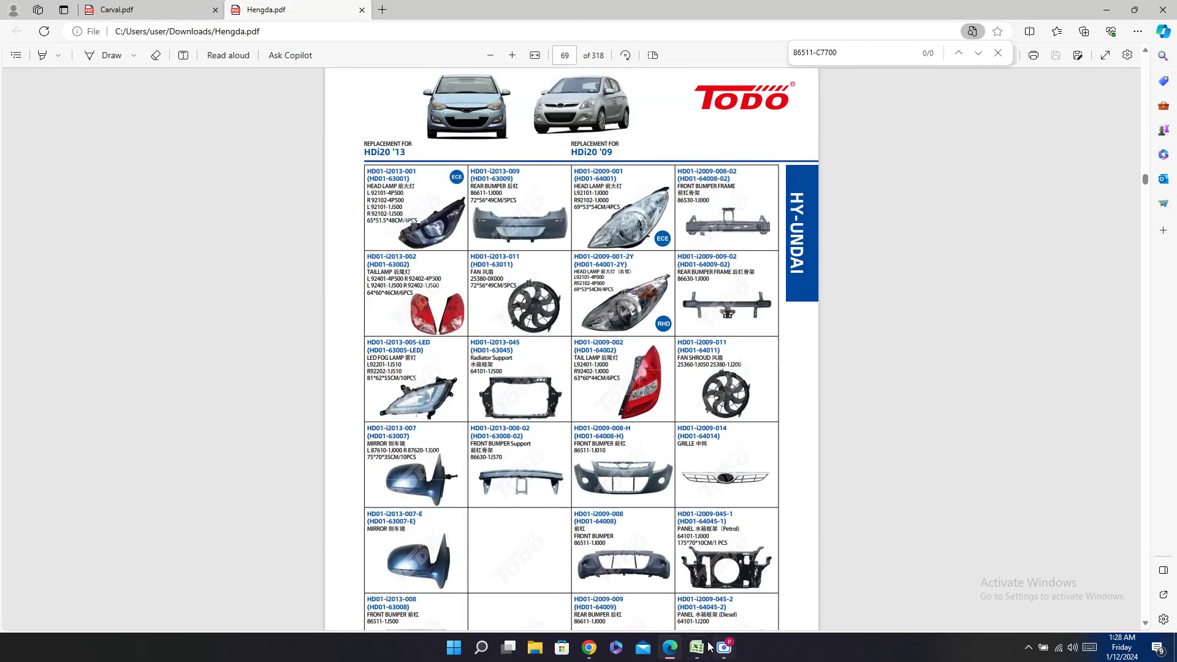
Step: Check rows 277 and 278 in the Excel workbook, then return to Hengda.pdf
mouse_move(705, 648)
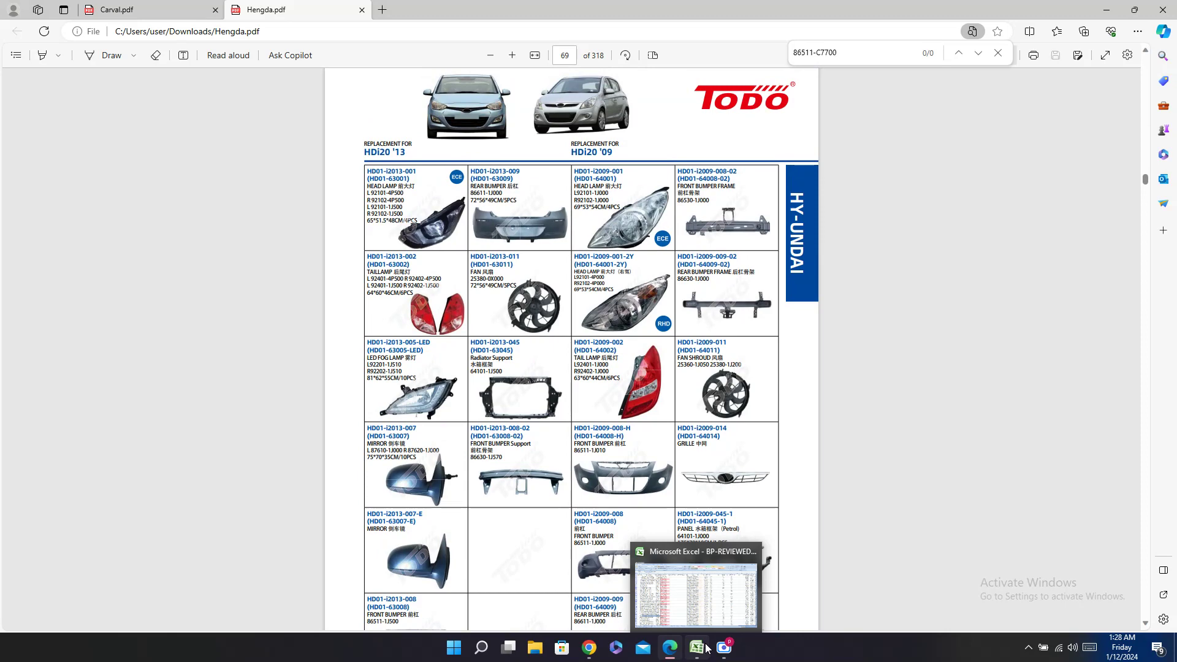
click(705, 648)
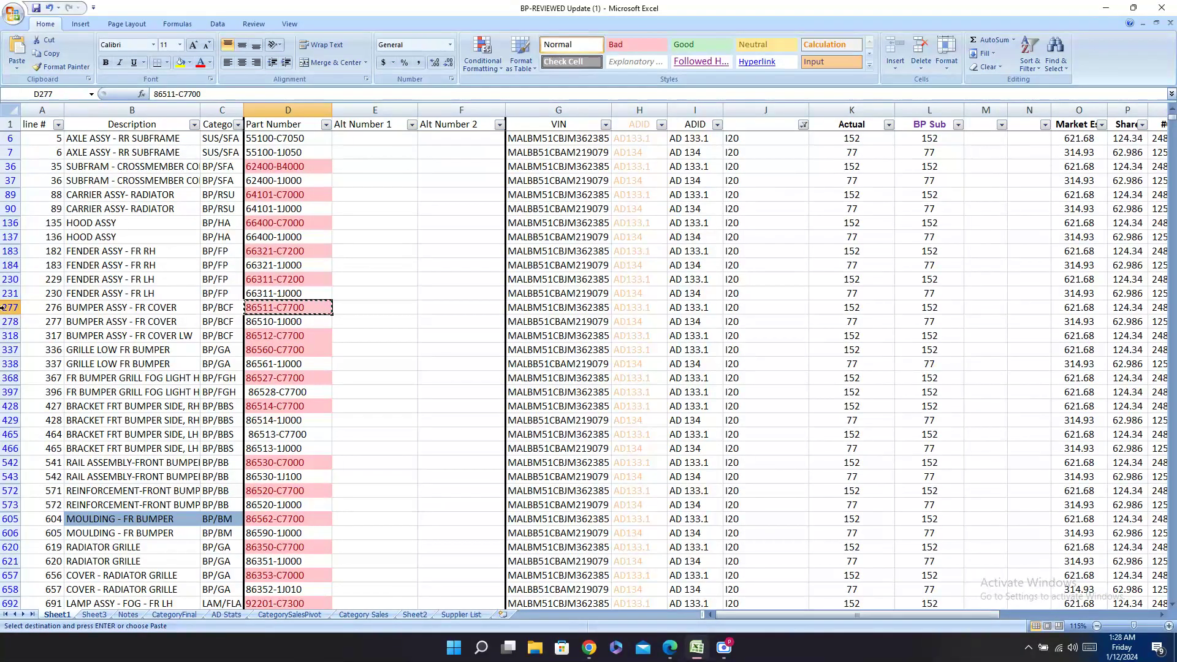
drag(11, 307, 11, 321)
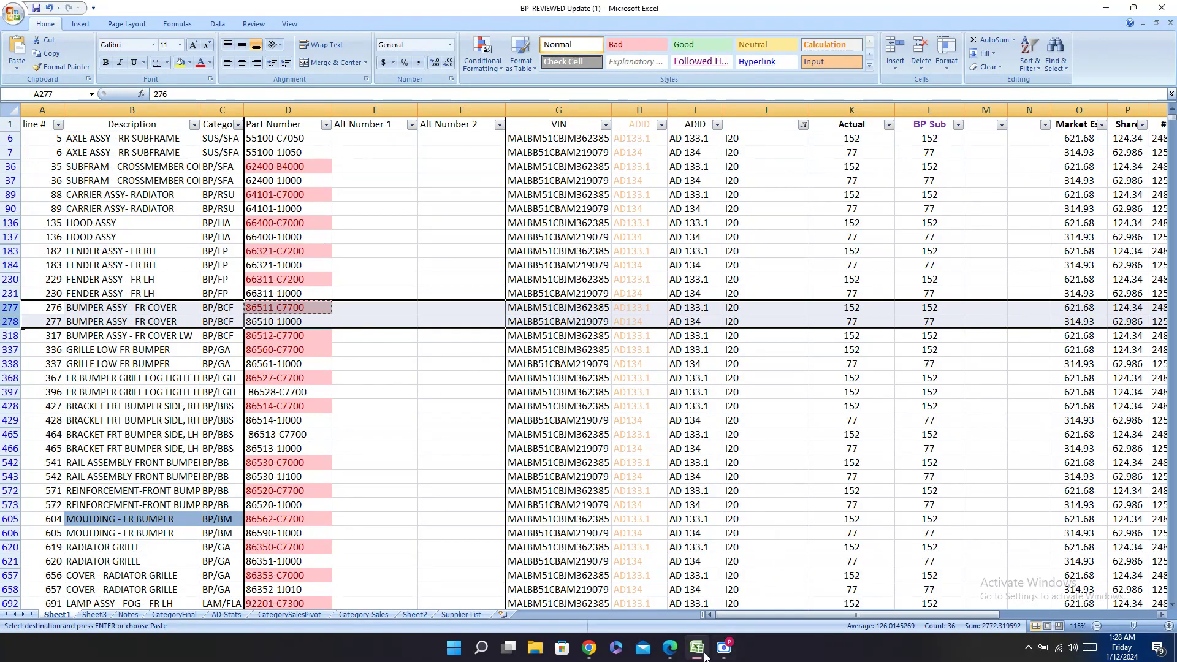
click(669, 648)
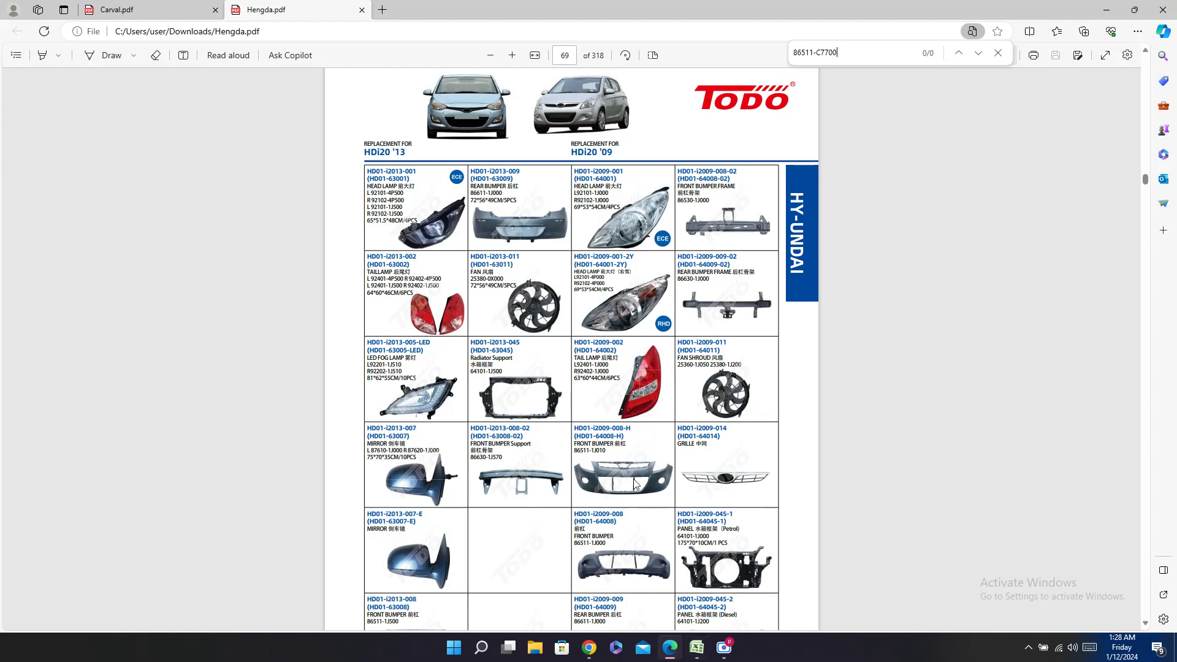
Step: Select the Hengda front bumper code HD01-i2009-008-H on the HDi20 '09 page
double_click(606, 427)
click(697, 656)
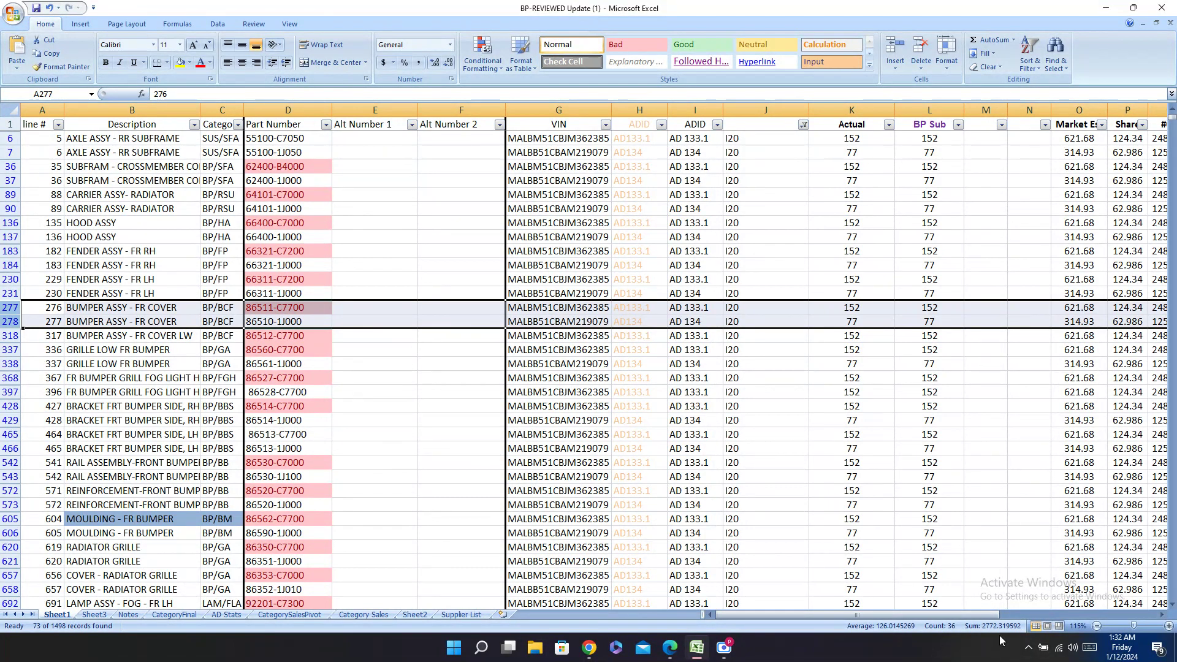
click(667, 653)
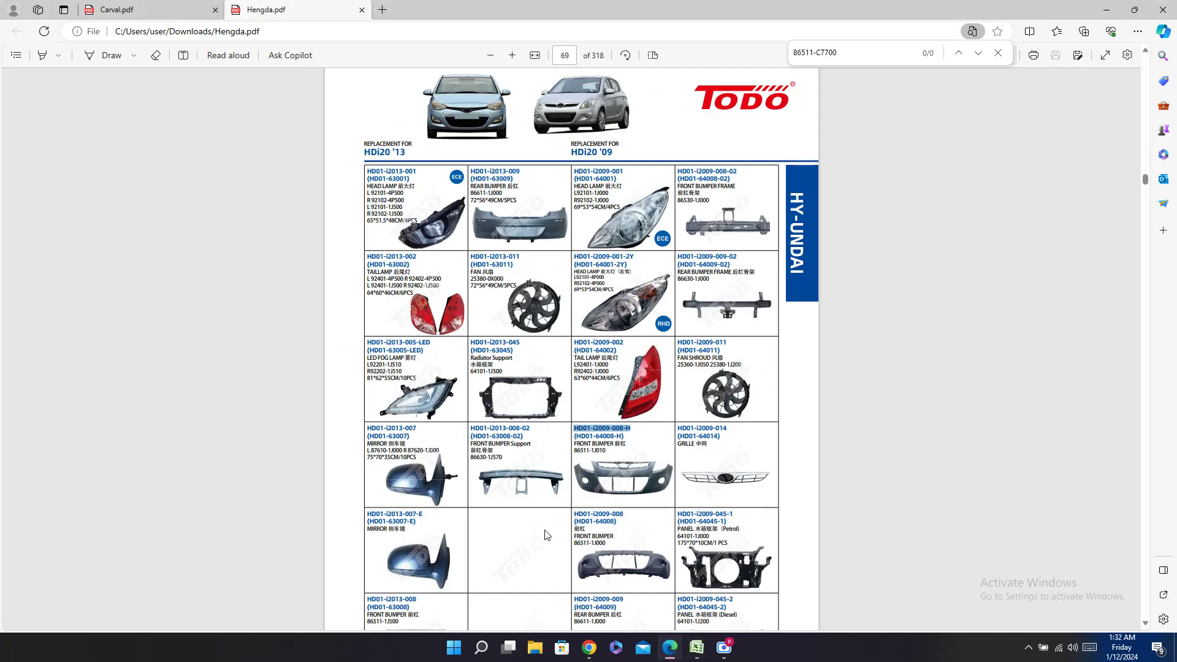